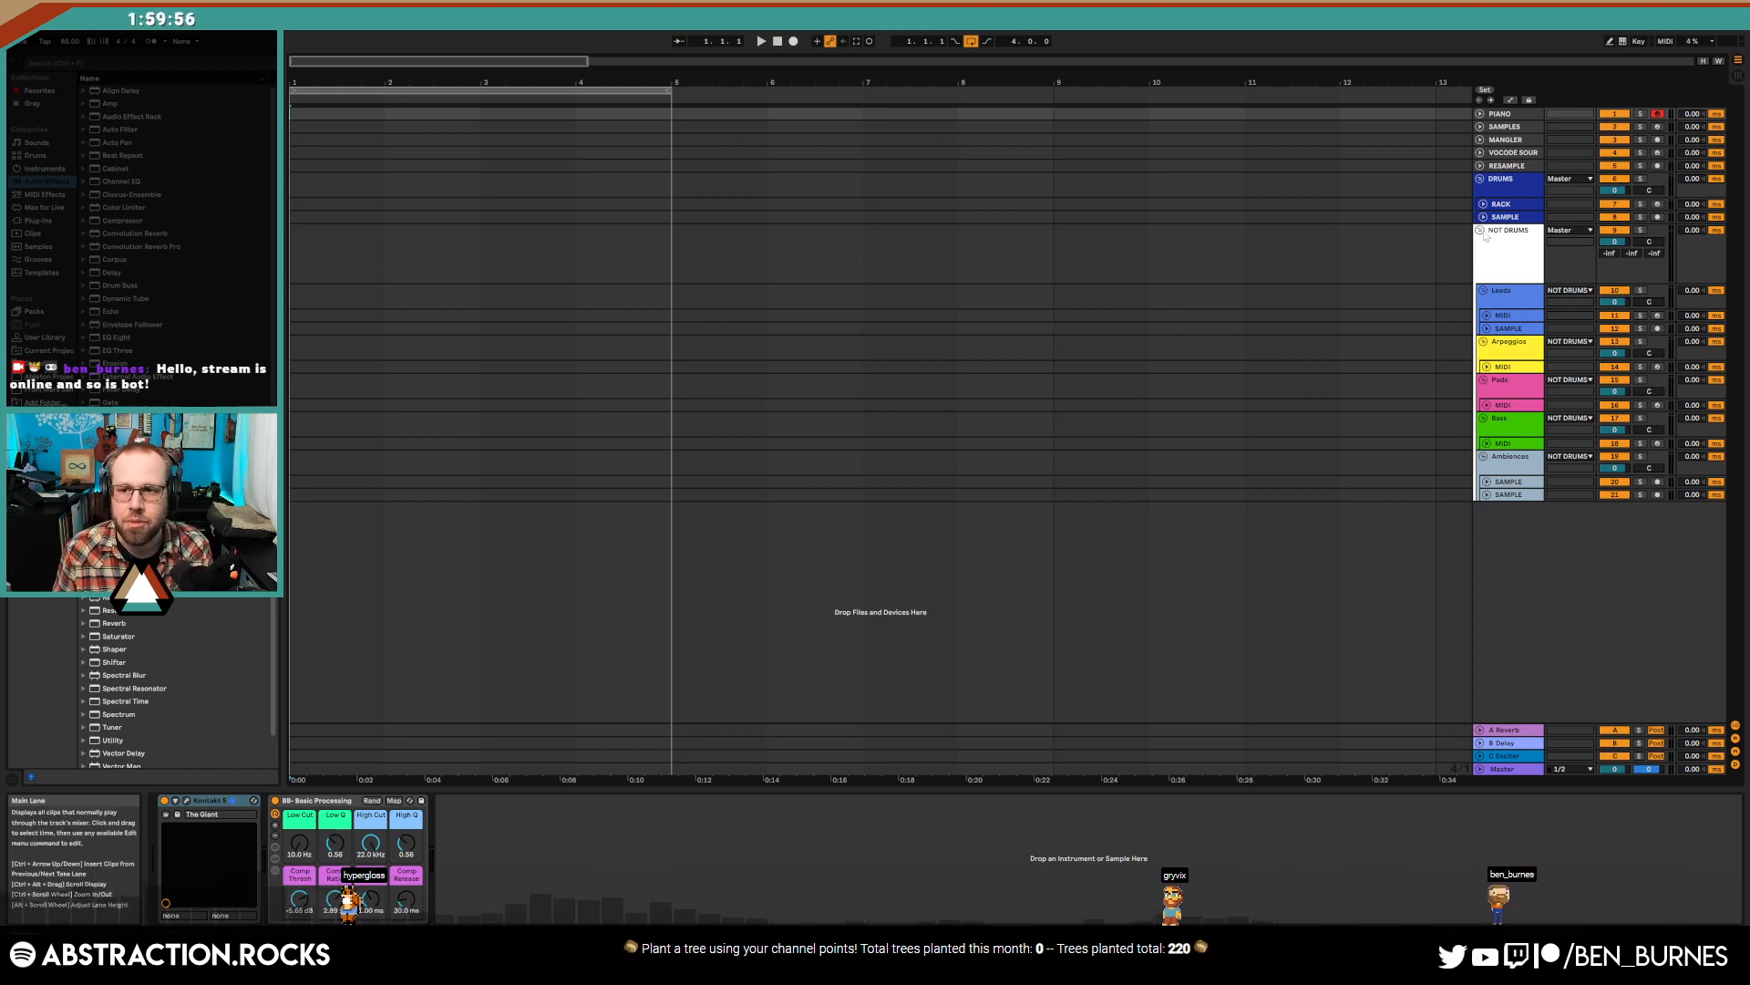
# - Move the DRUMS group below the NOT DRUMS group's tracks and unfold its RACK track
pyautogui.moveTo(1505, 198); pyautogui.dragTo(1498, 616)
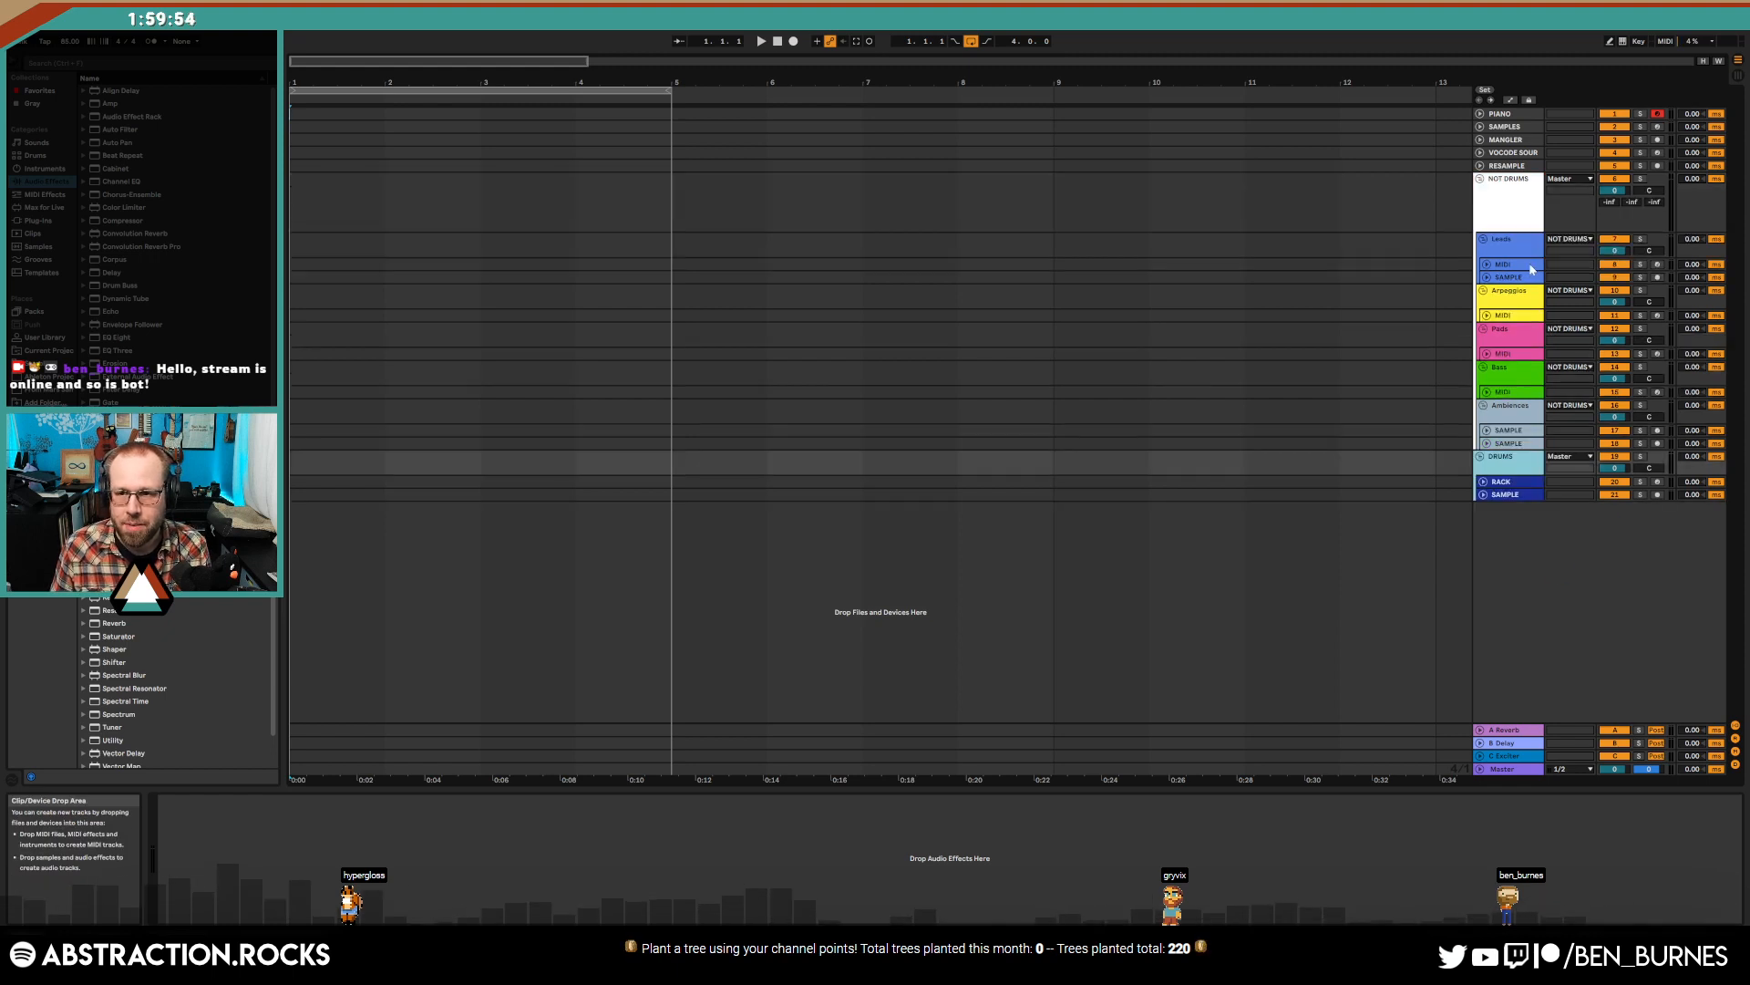
pyautogui.click(1491, 481)
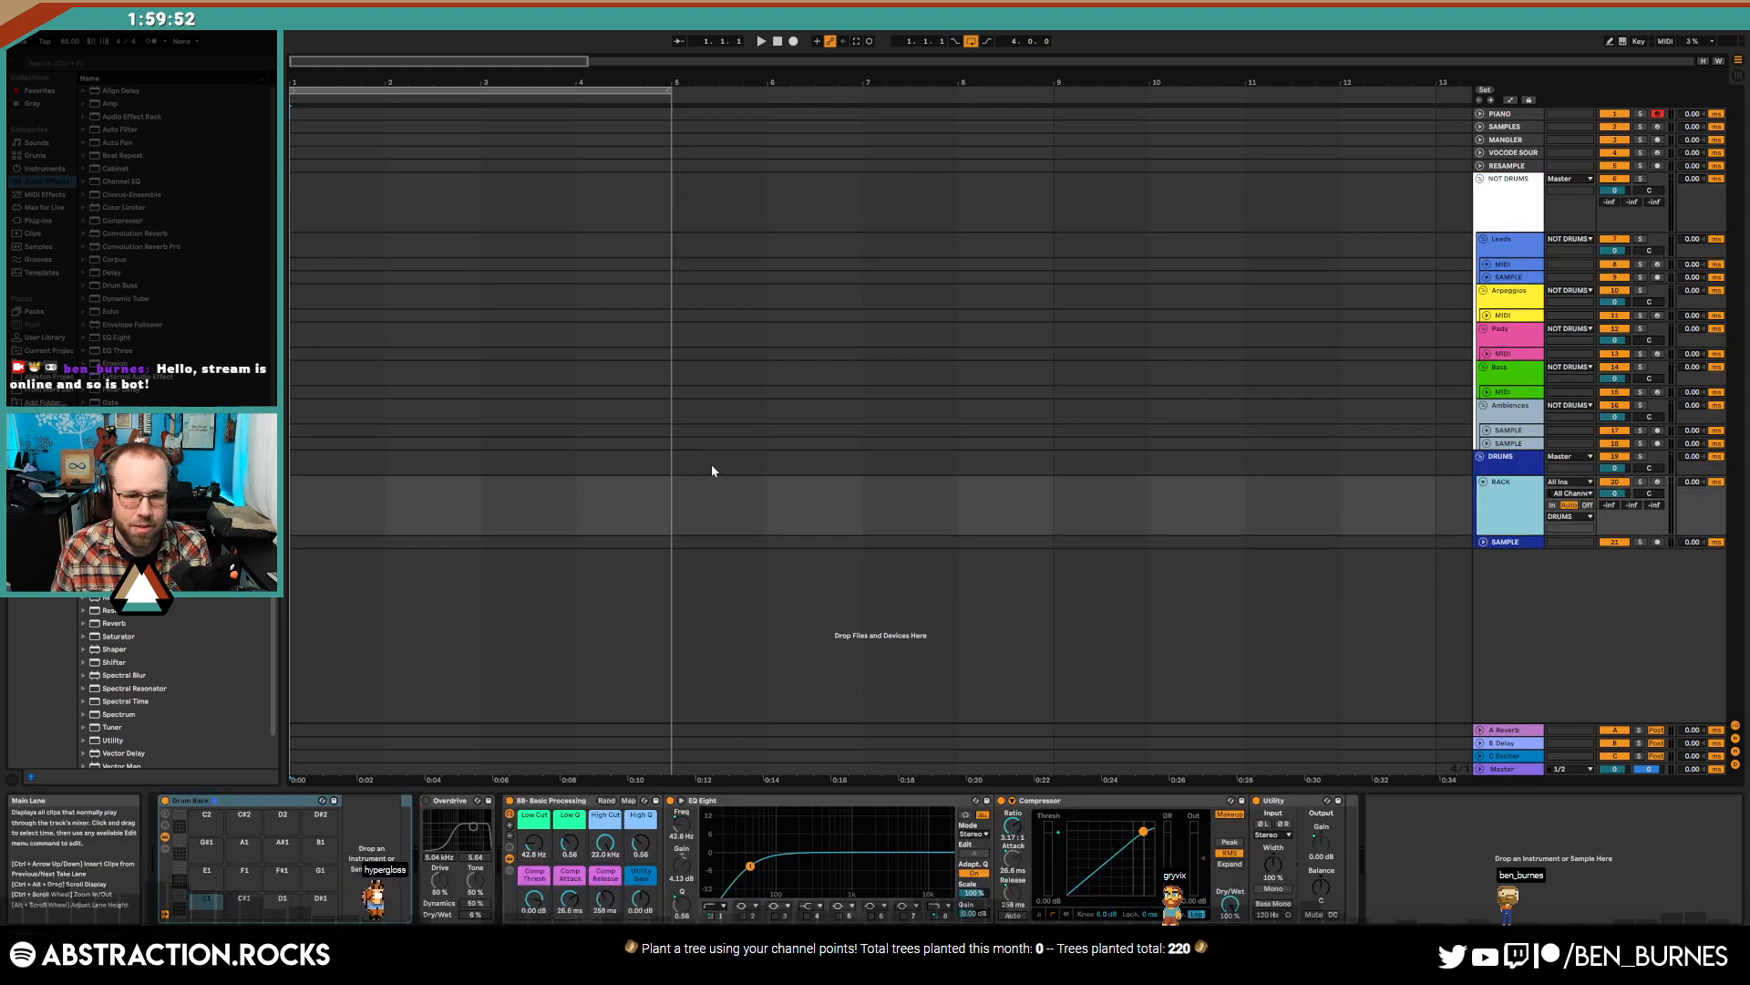
pyautogui.click(366, 479)
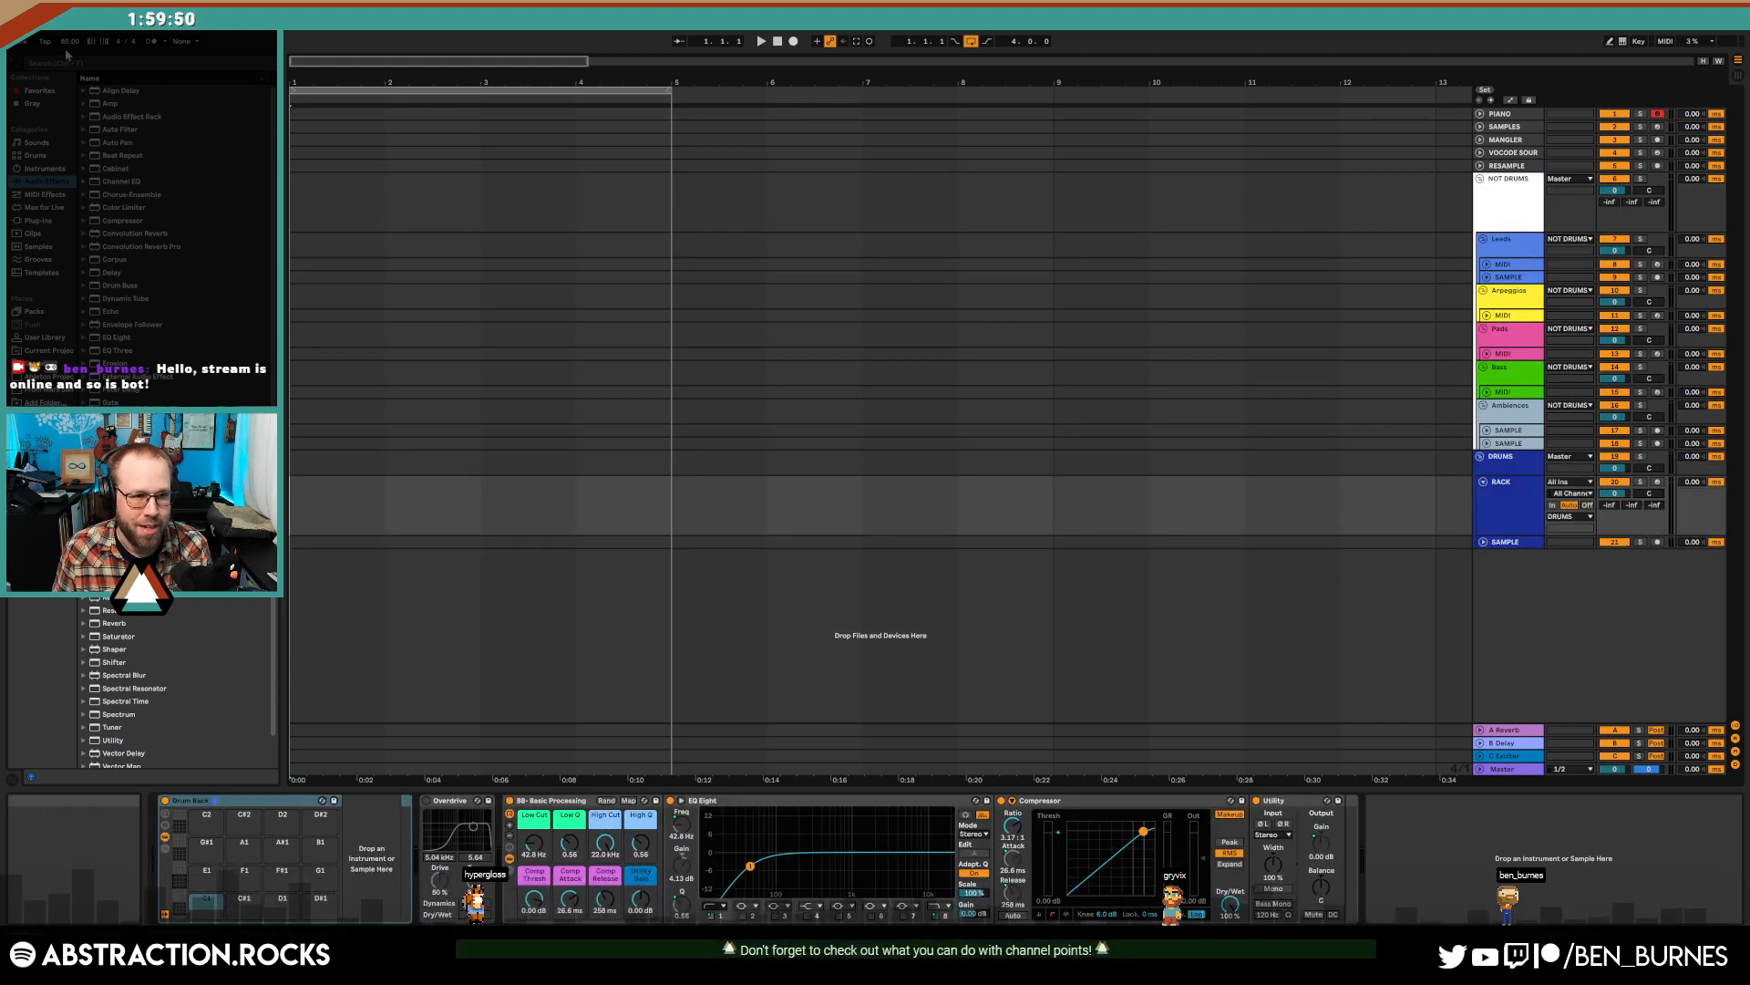
# - Set the tempo to 120 BPM and create an empty four-bar MIDI clip on the RACK track
pyautogui.write('120')
pyautogui.press('Return')
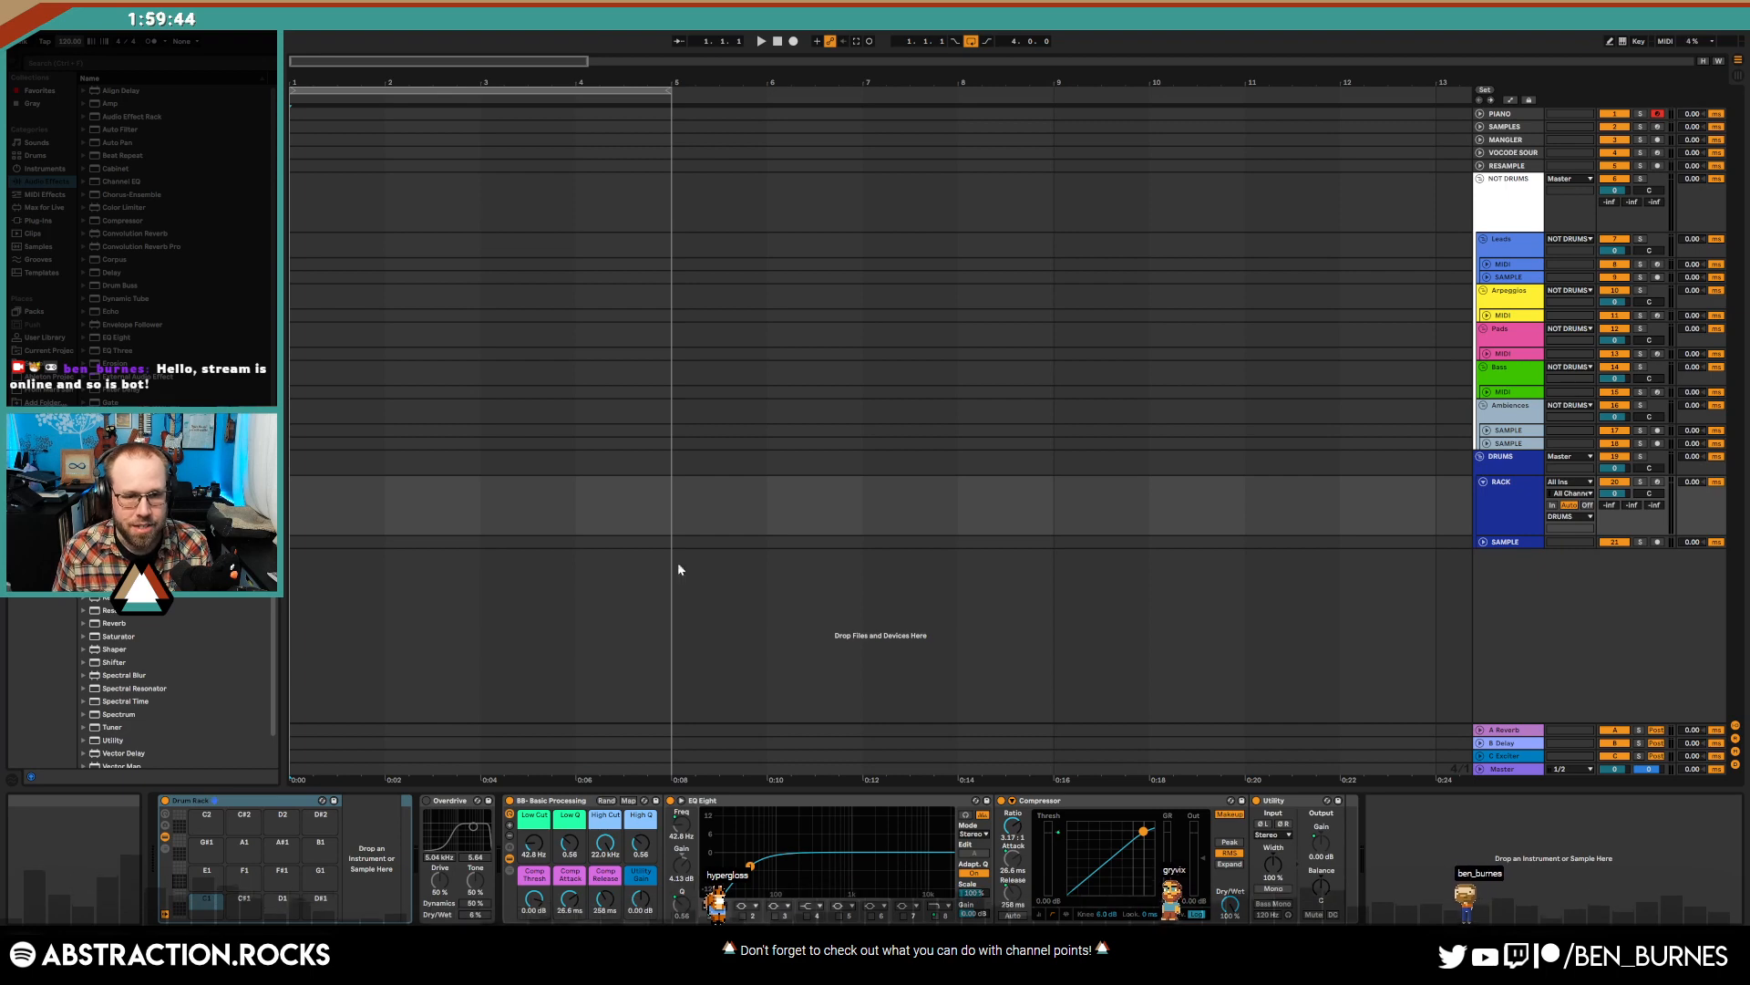
pyautogui.doubleClick(562, 496)
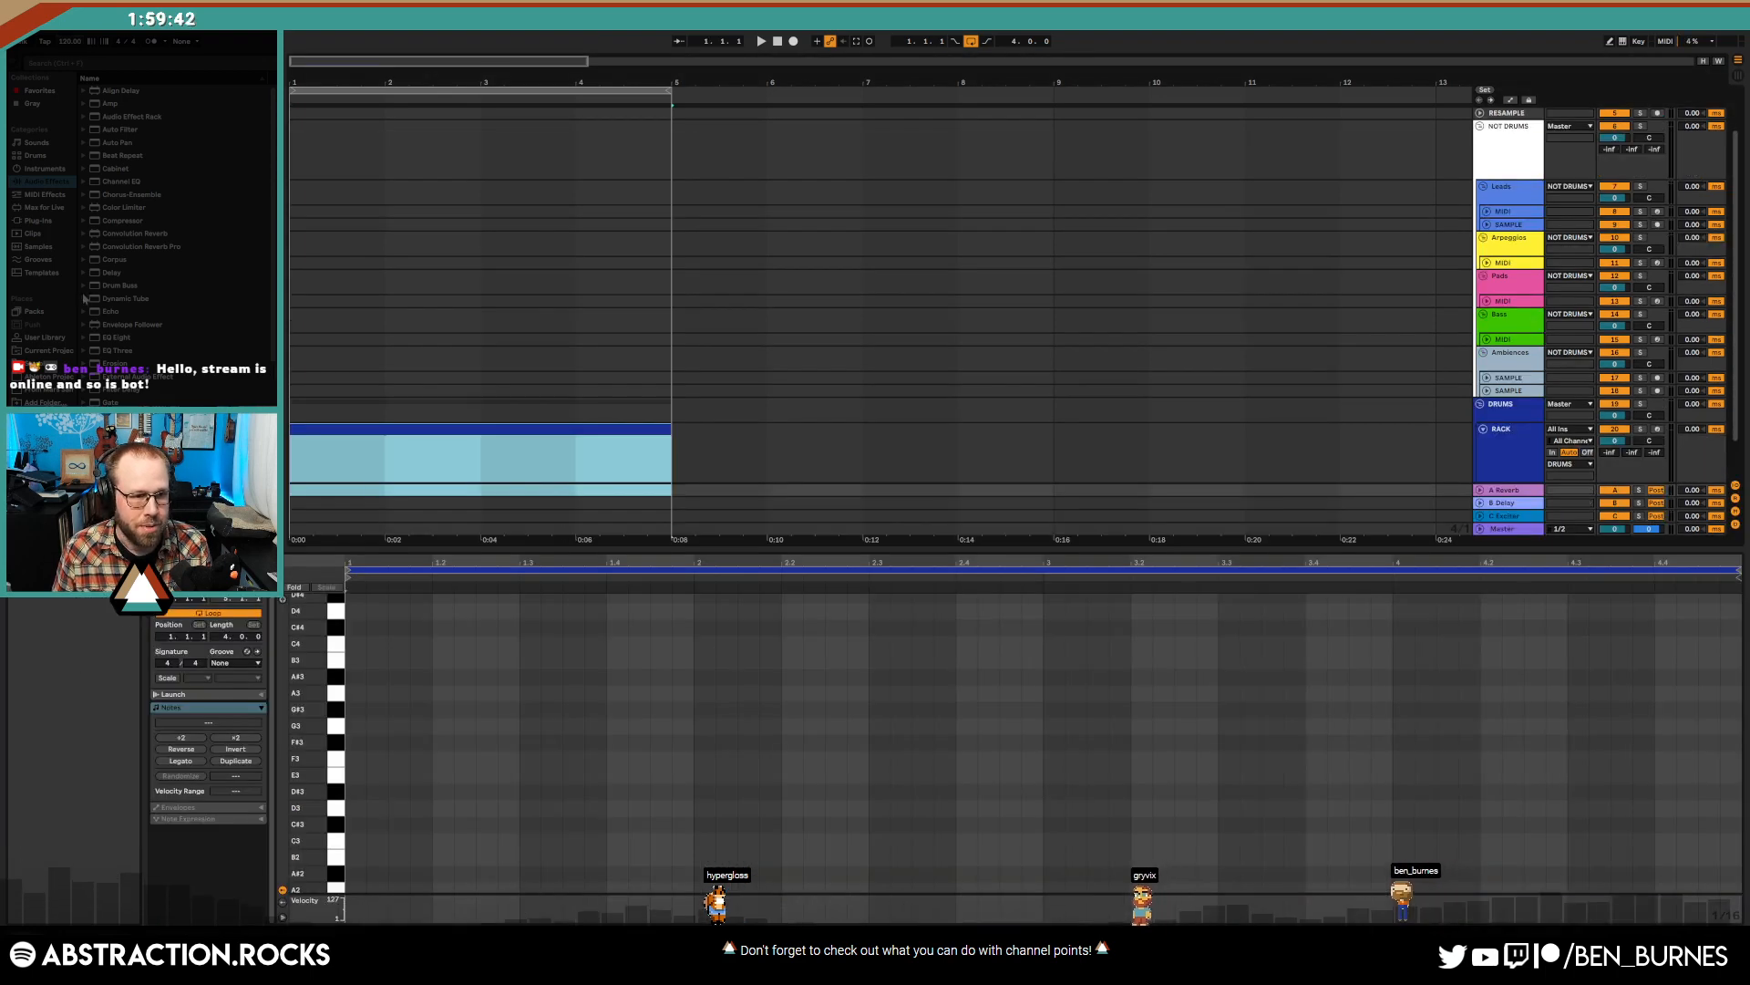
pyautogui.hotkey('shift', 'Tab')
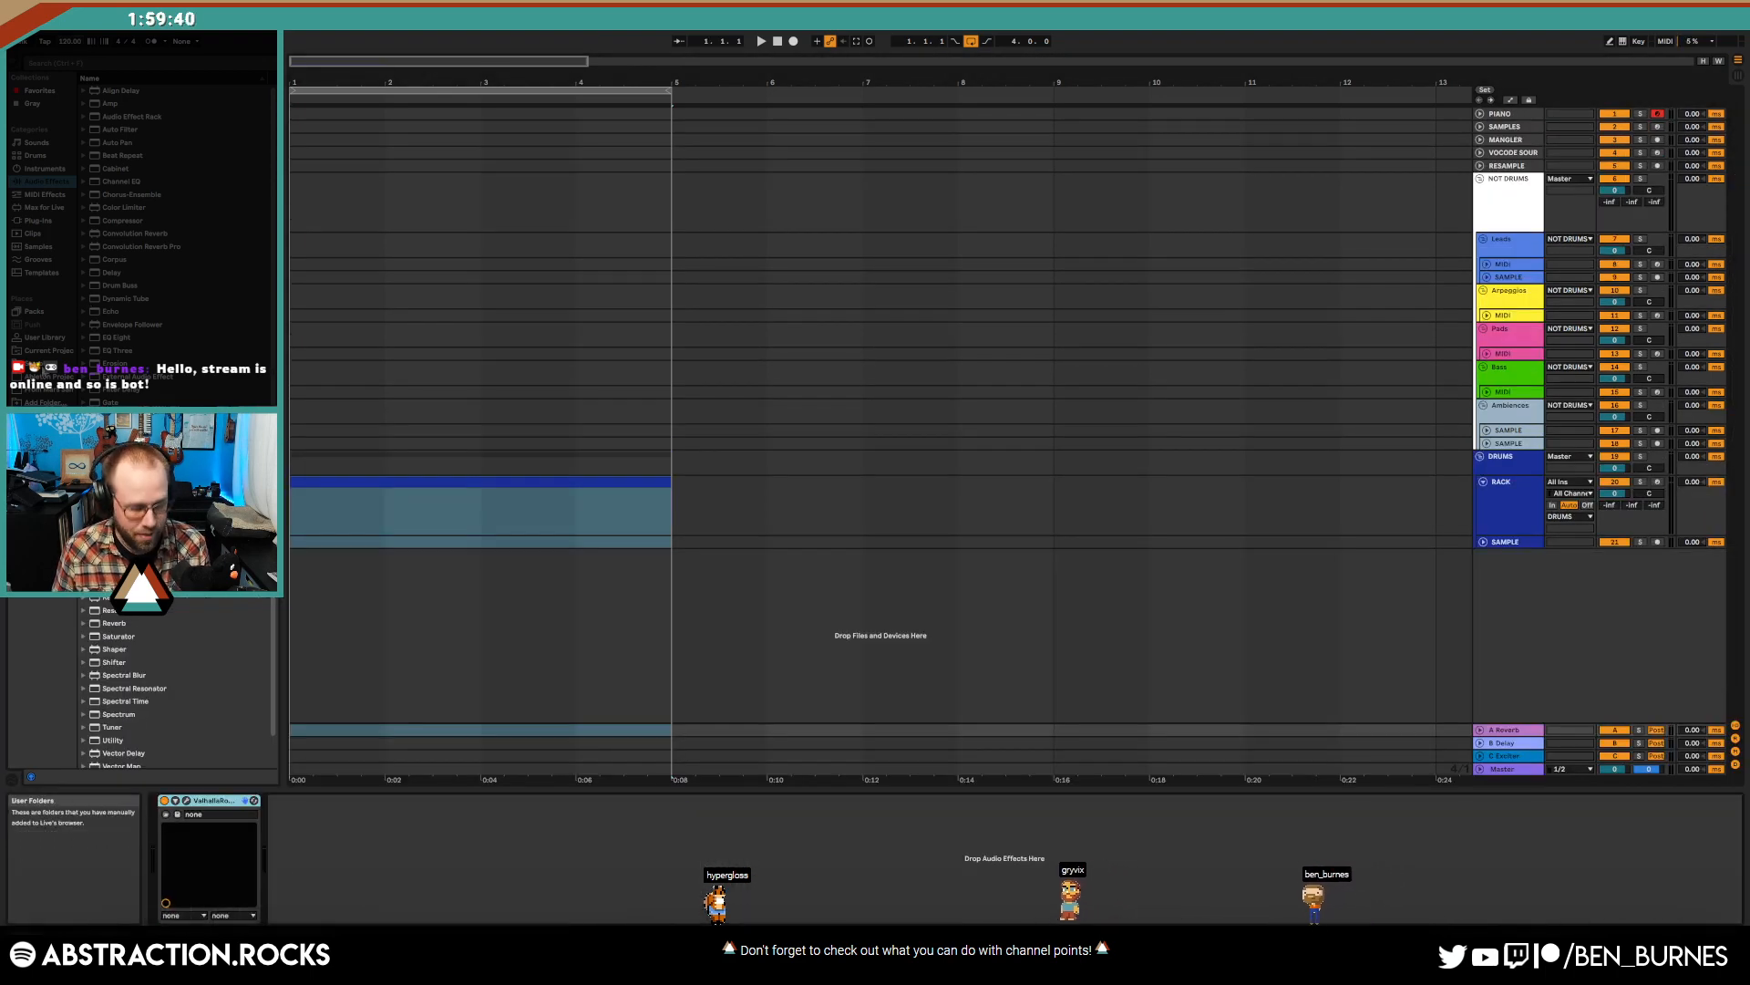
# - Search the browser for "kick" and audition several OLIVER kick-snare loops and OS_LV kick samples
pyautogui.hotkey('ctrl', 'f')
pyautogui.write('kick')
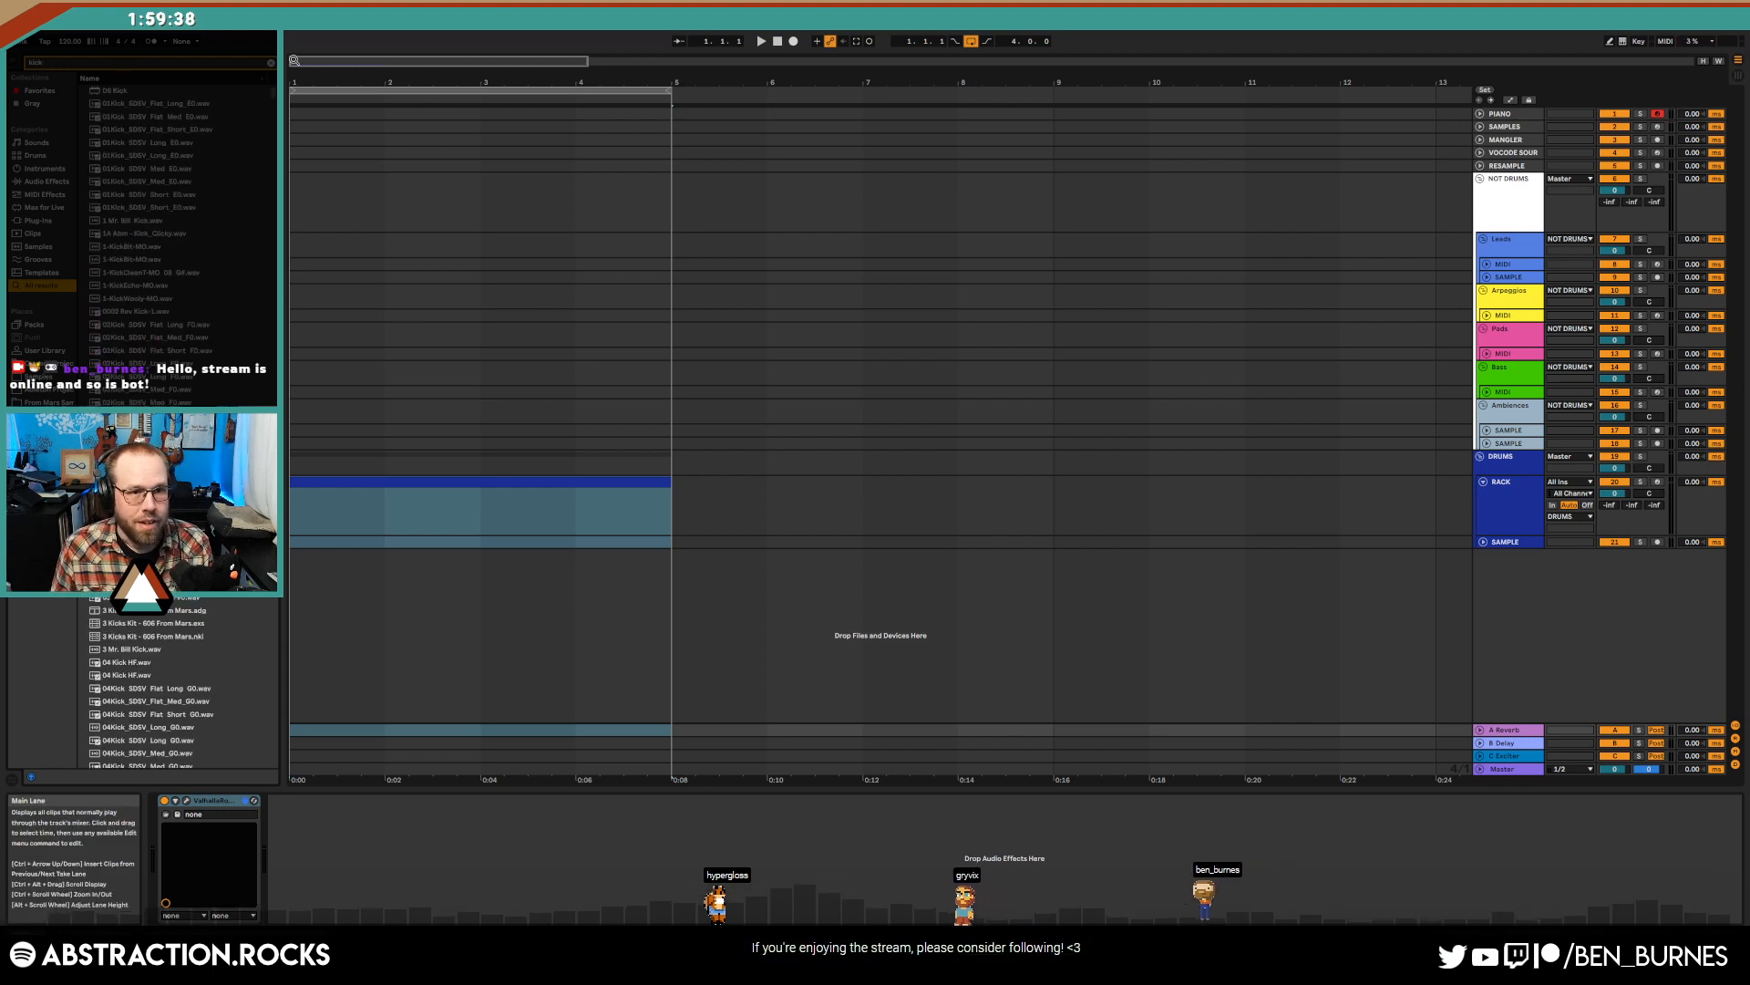
pyautogui.scroll(-15, 183, 273)
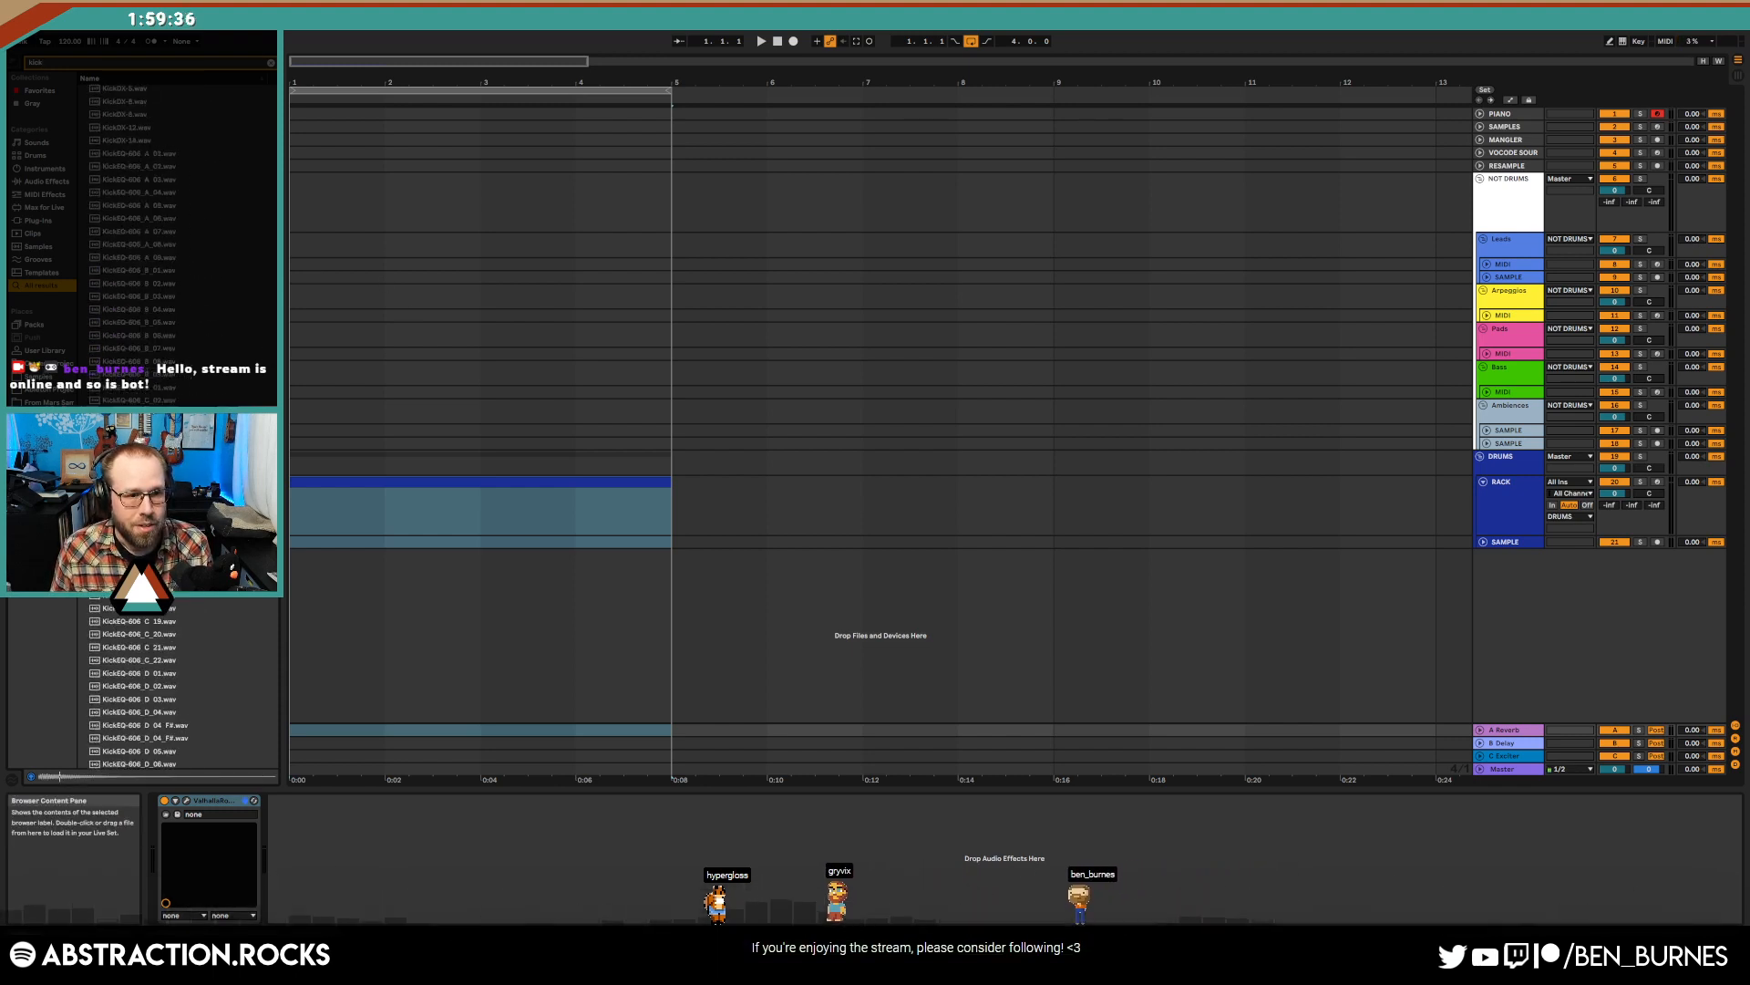
pyautogui.scroll(-10, 182, 273)
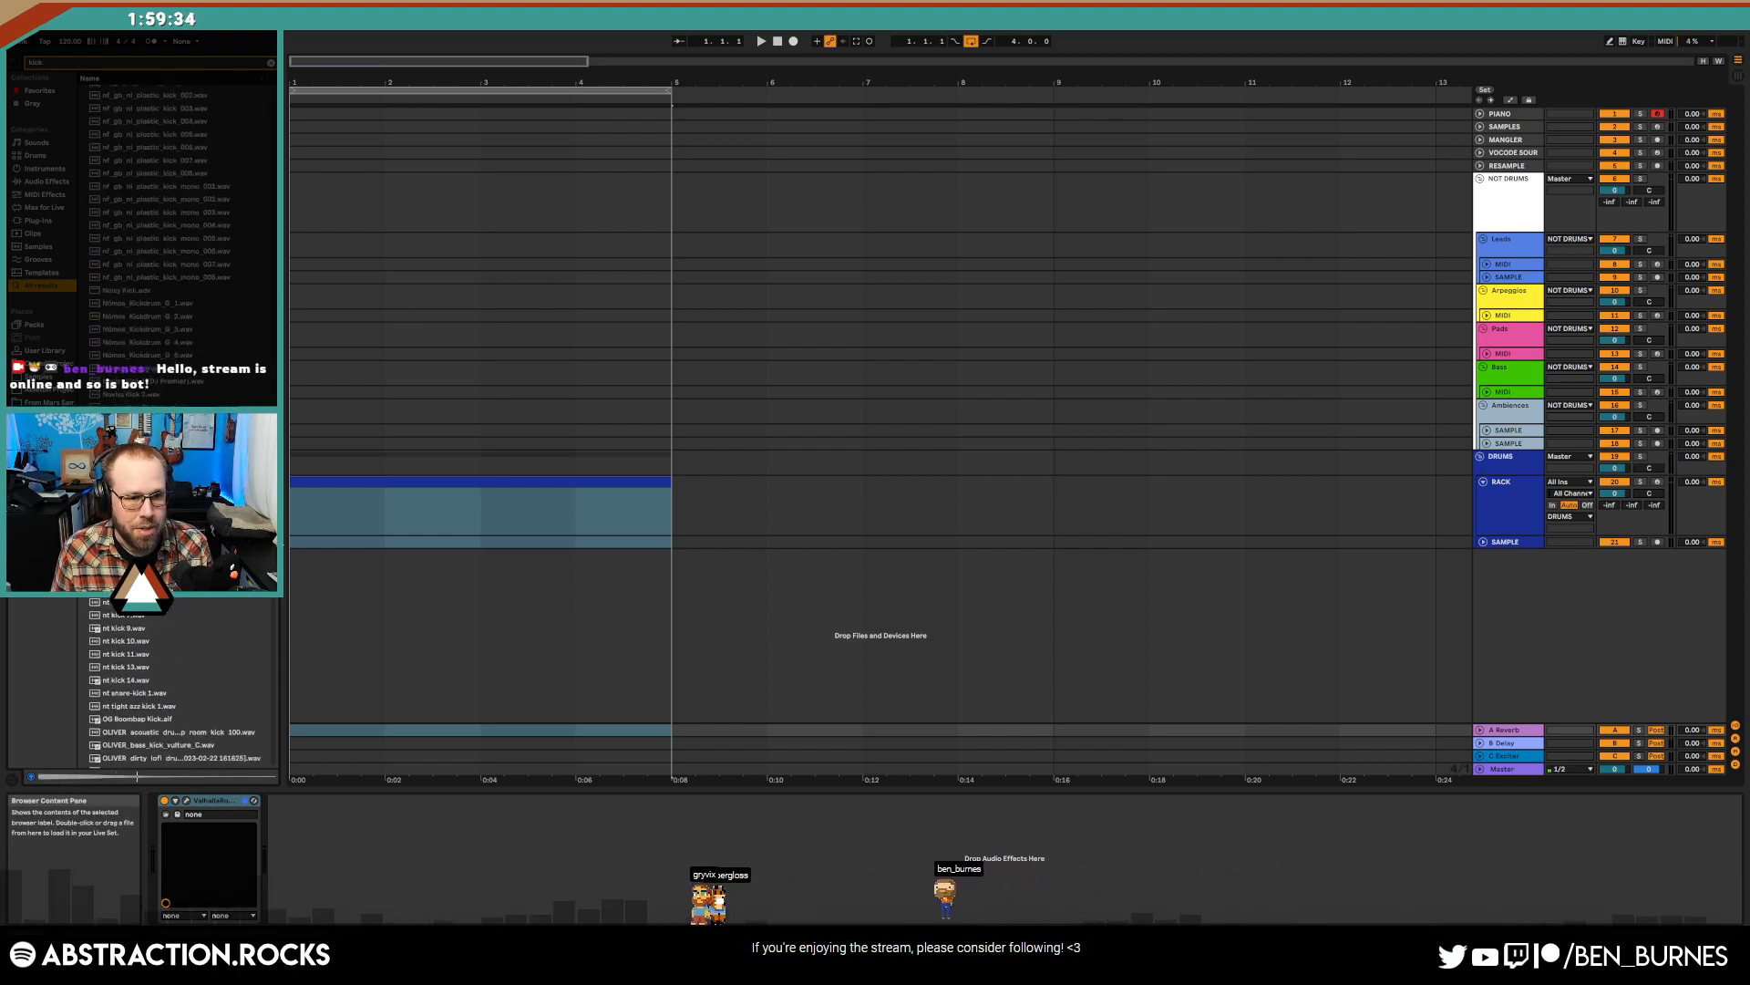
pyautogui.scroll(-10, 195, 398)
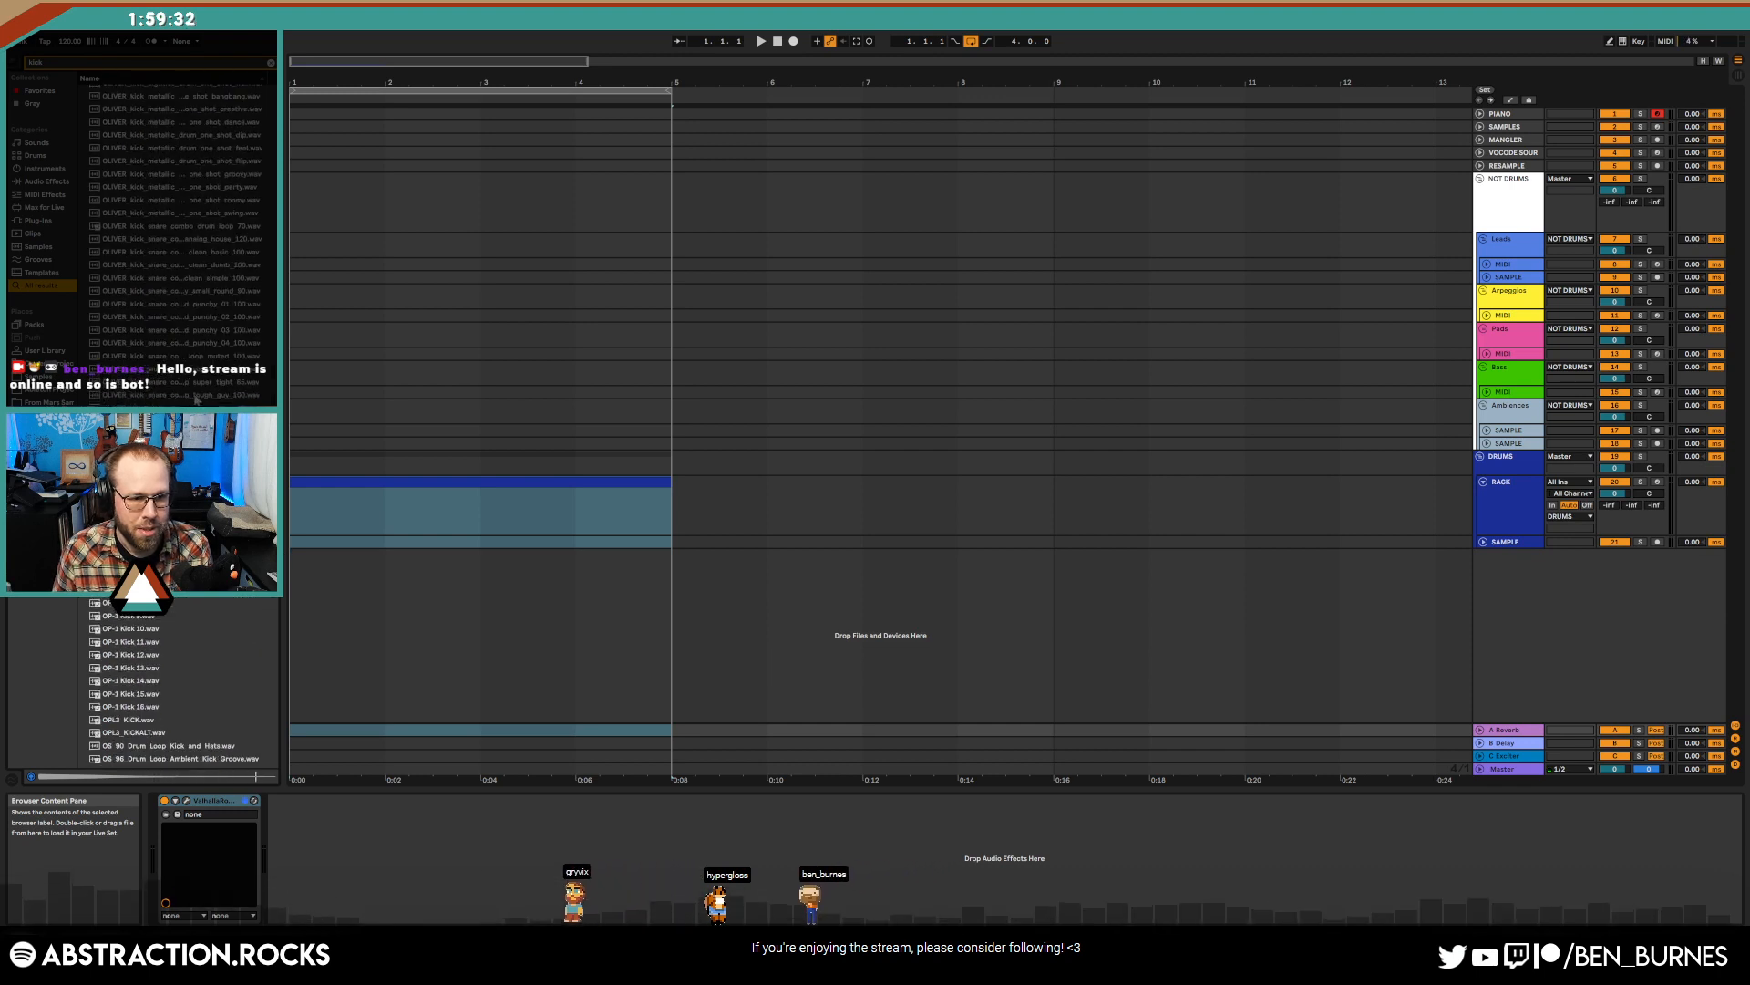
pyautogui.click(174, 355)
pyautogui.click(173, 330)
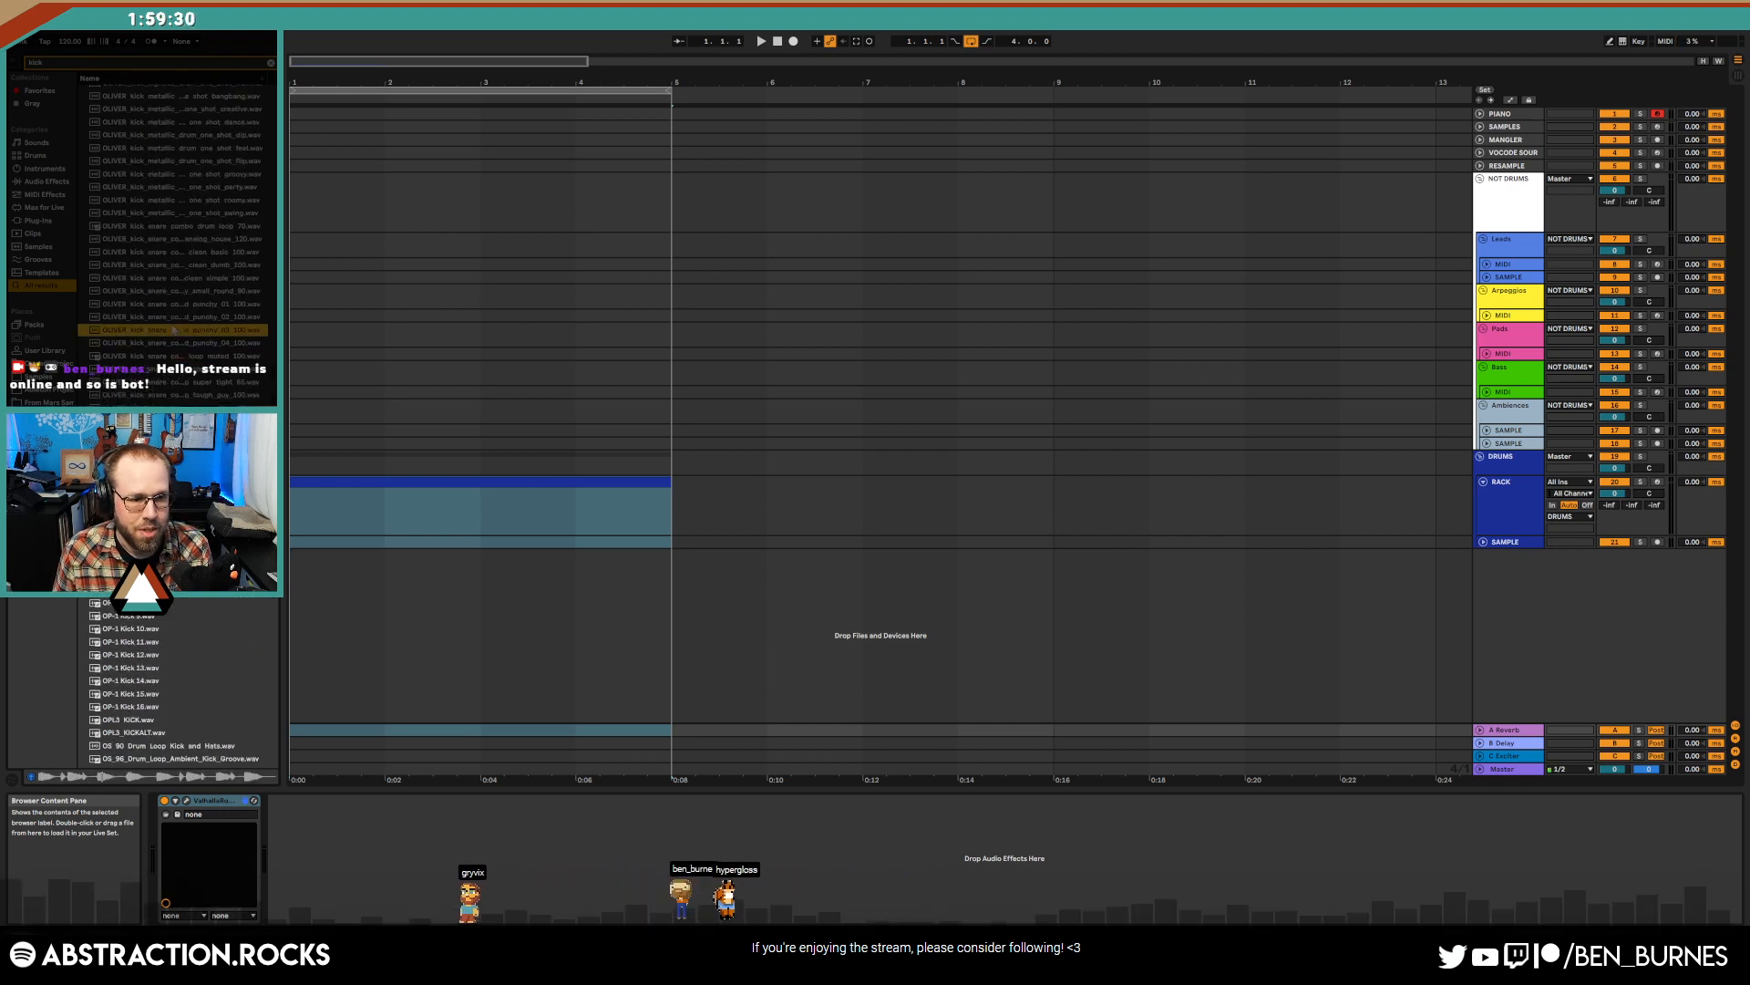
pyautogui.click(169, 317)
pyautogui.click(173, 304)
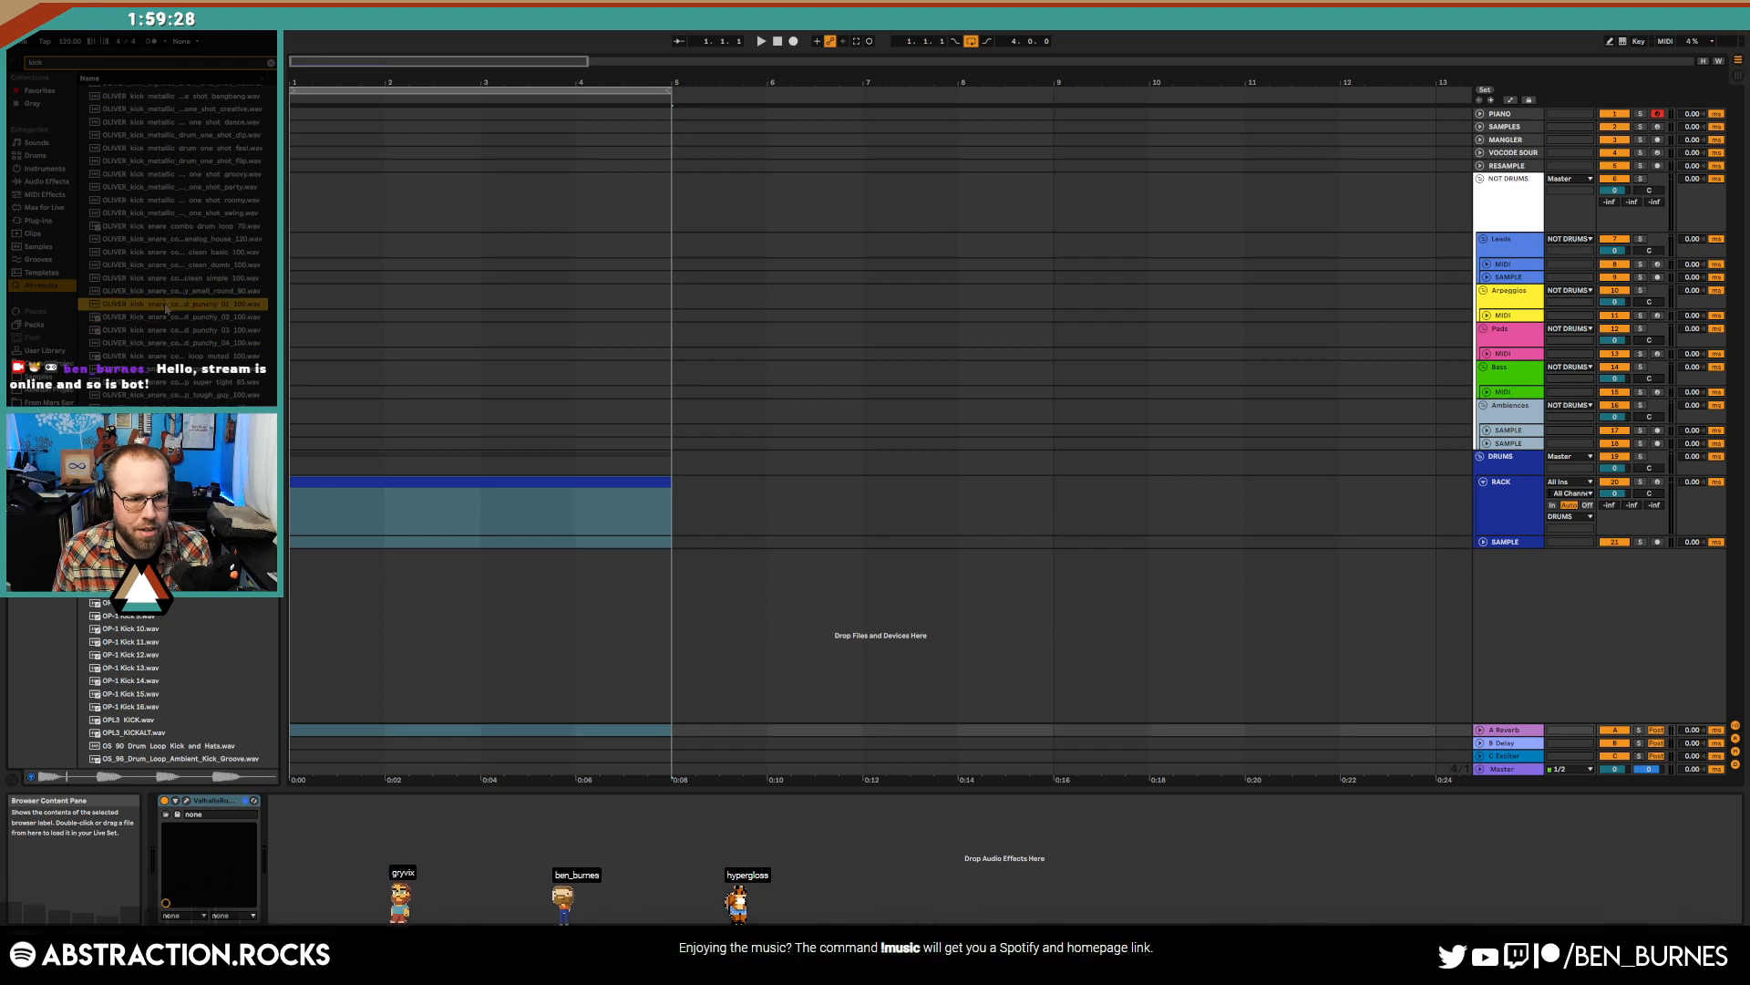
pyautogui.click(179, 264)
pyautogui.click(186, 239)
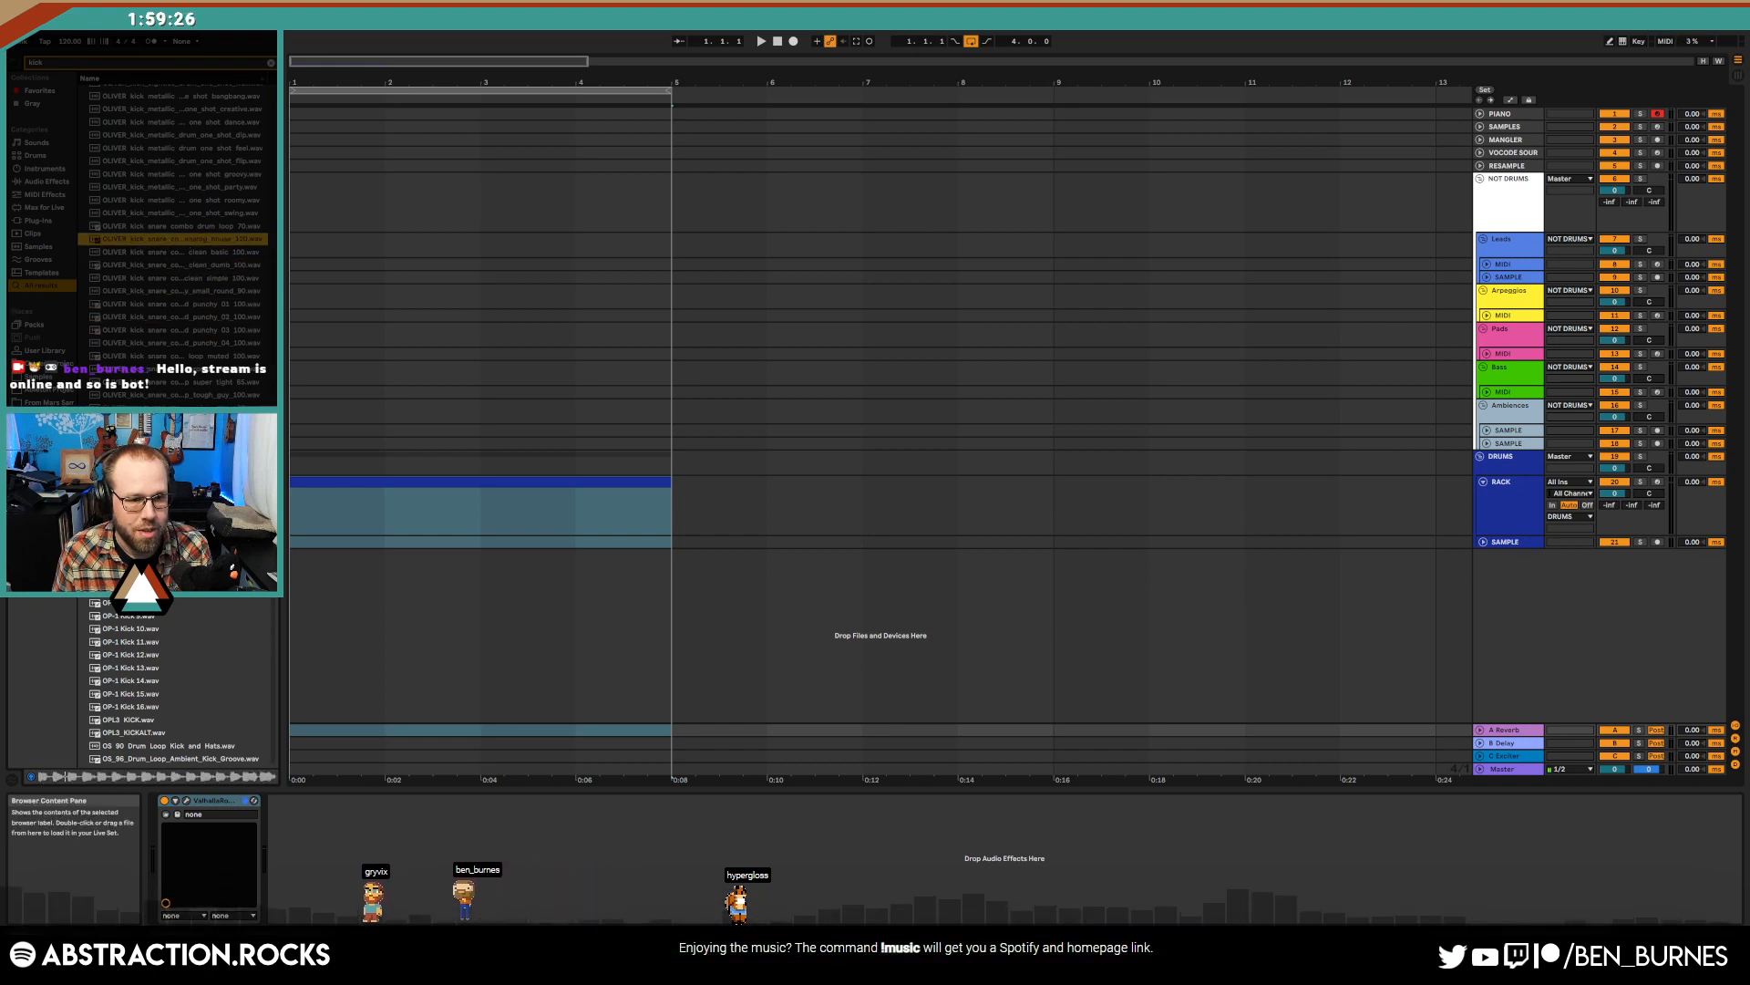
pyautogui.scroll(-15, 186, 239)
pyautogui.press('Down')
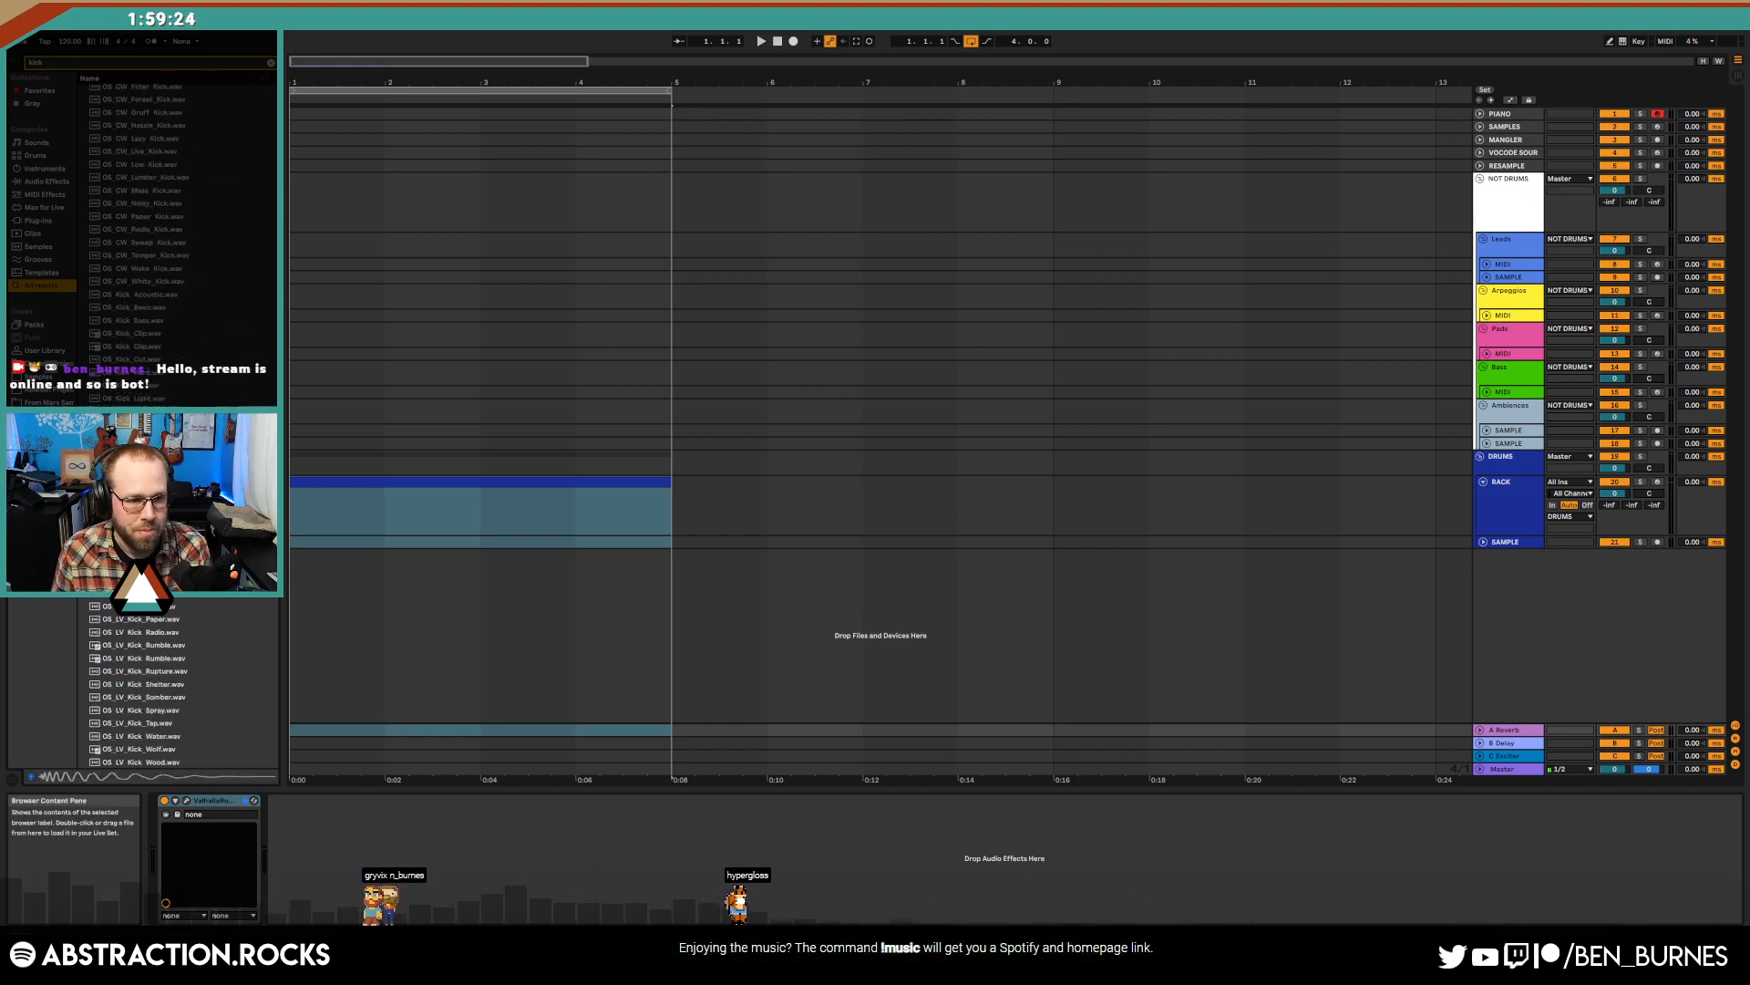
pyautogui.press('Down')
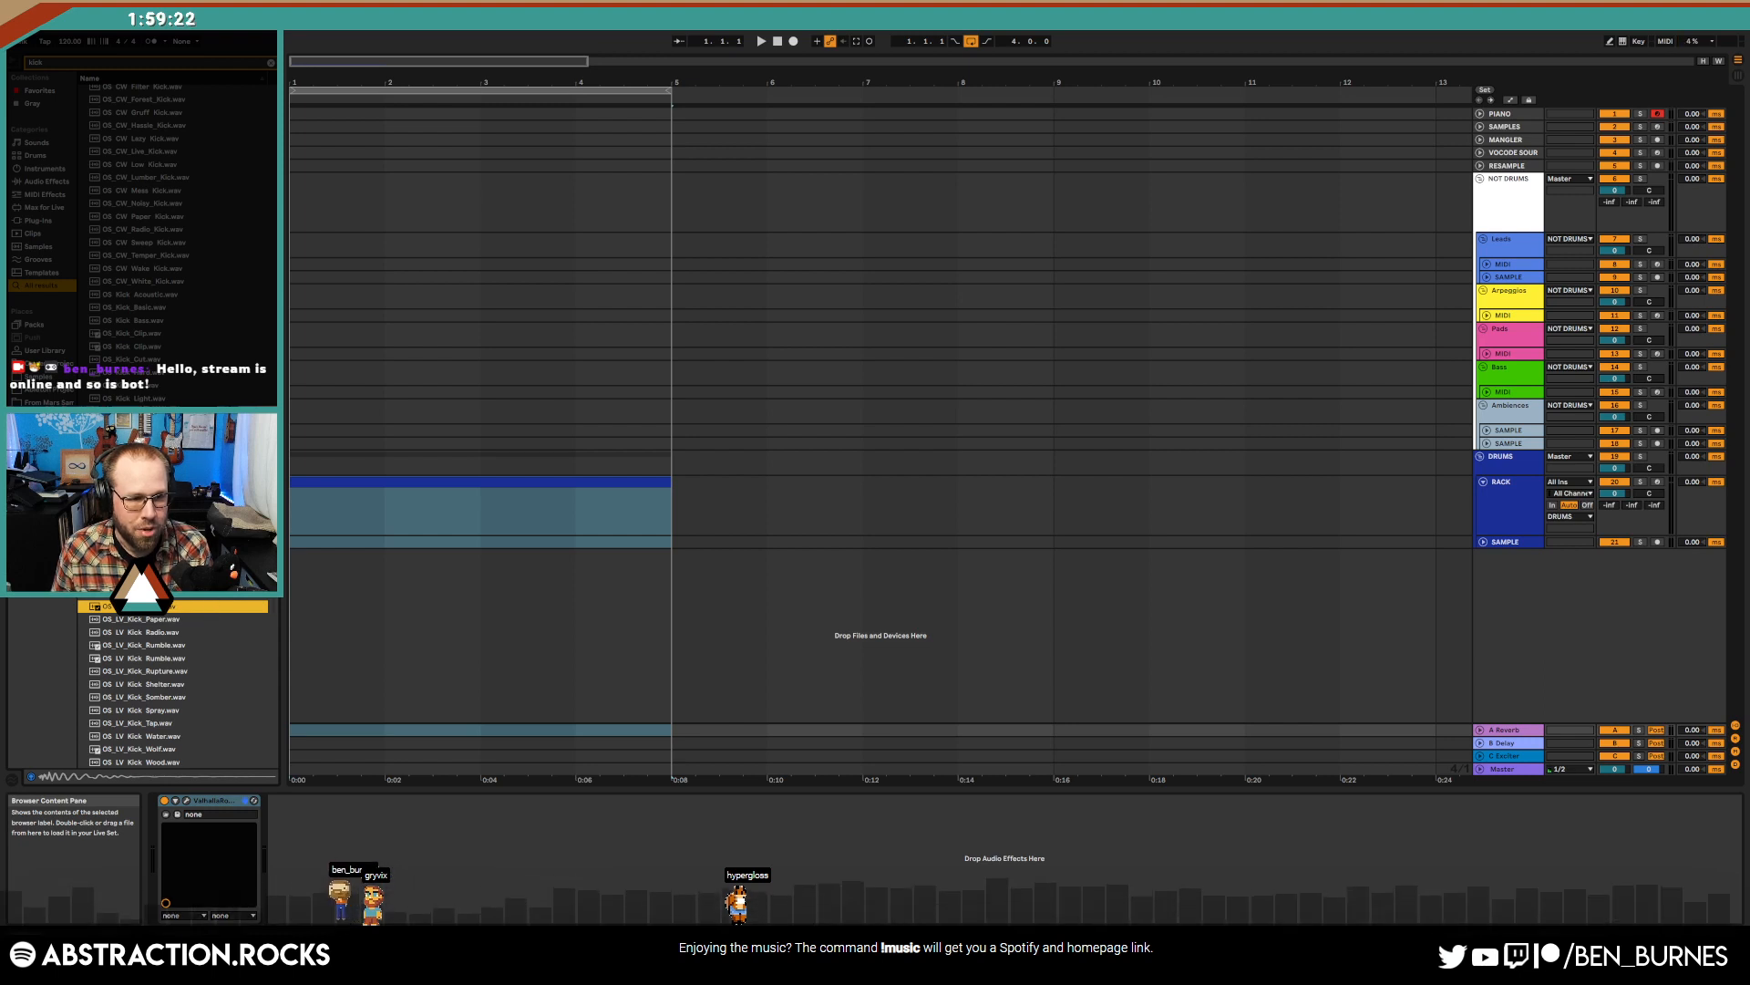
# - Clear the search, open the VMH1 Bassdrums folder within the Misc Multipacks samples, and audition a bass drum there
pyautogui.click(38, 377)
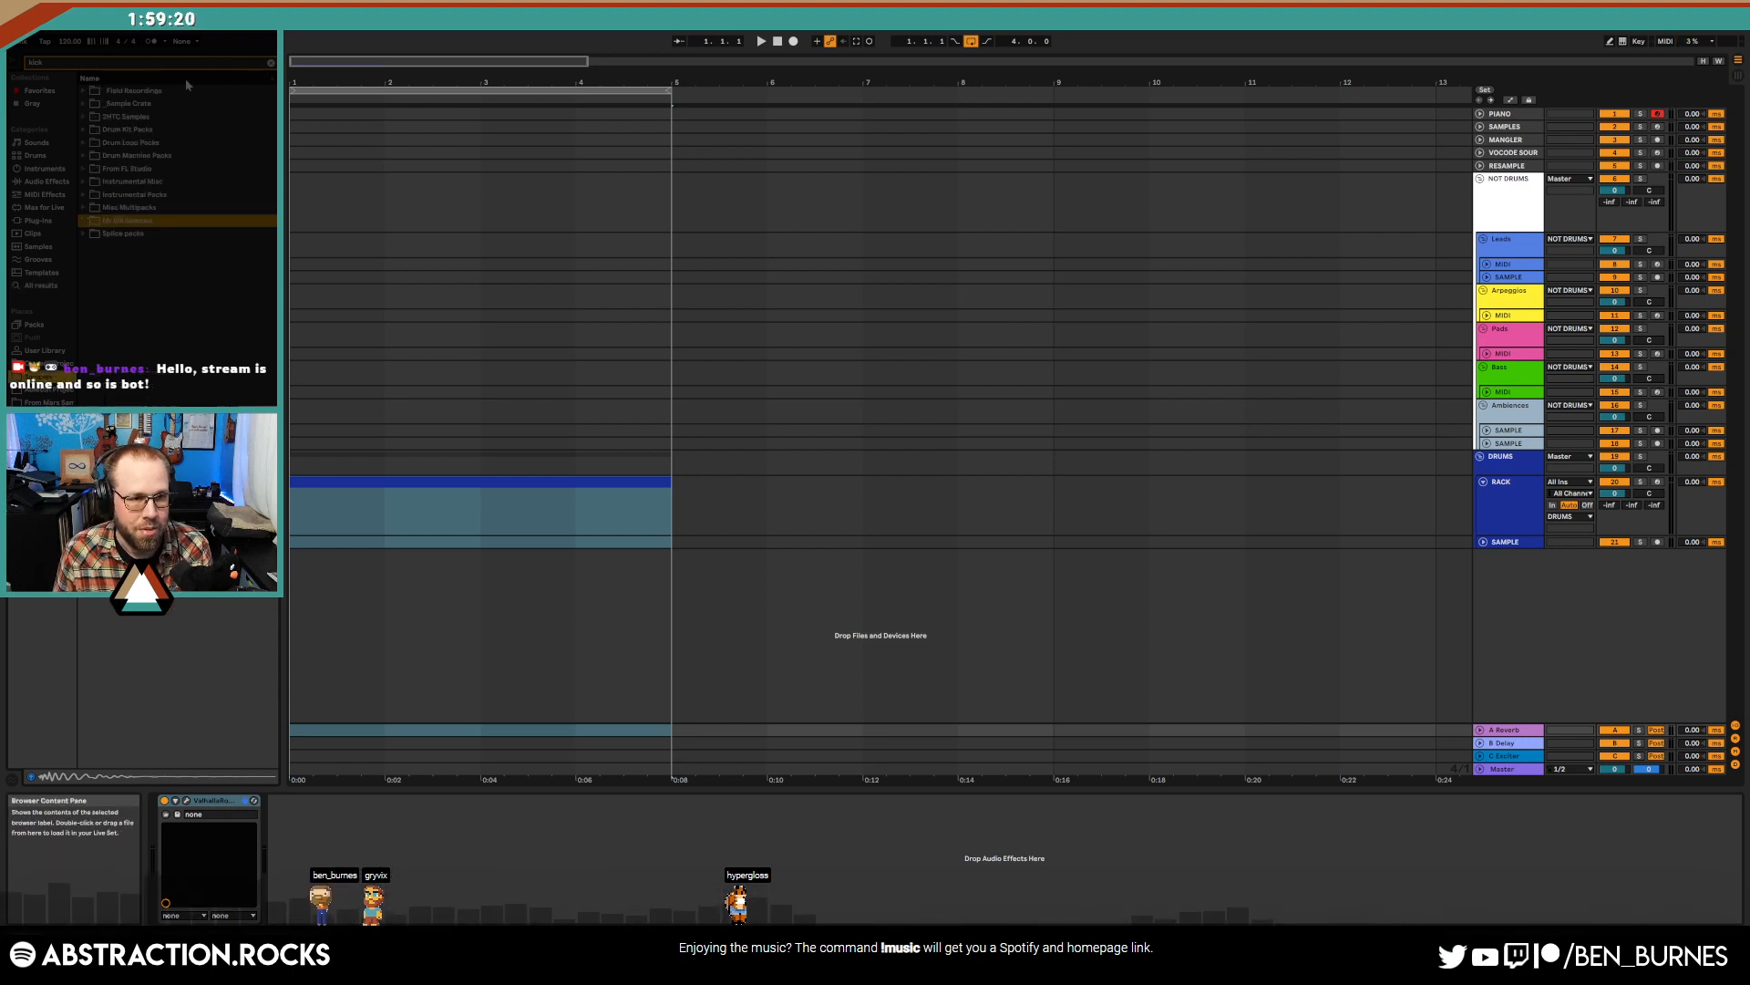
pyautogui.click(271, 63)
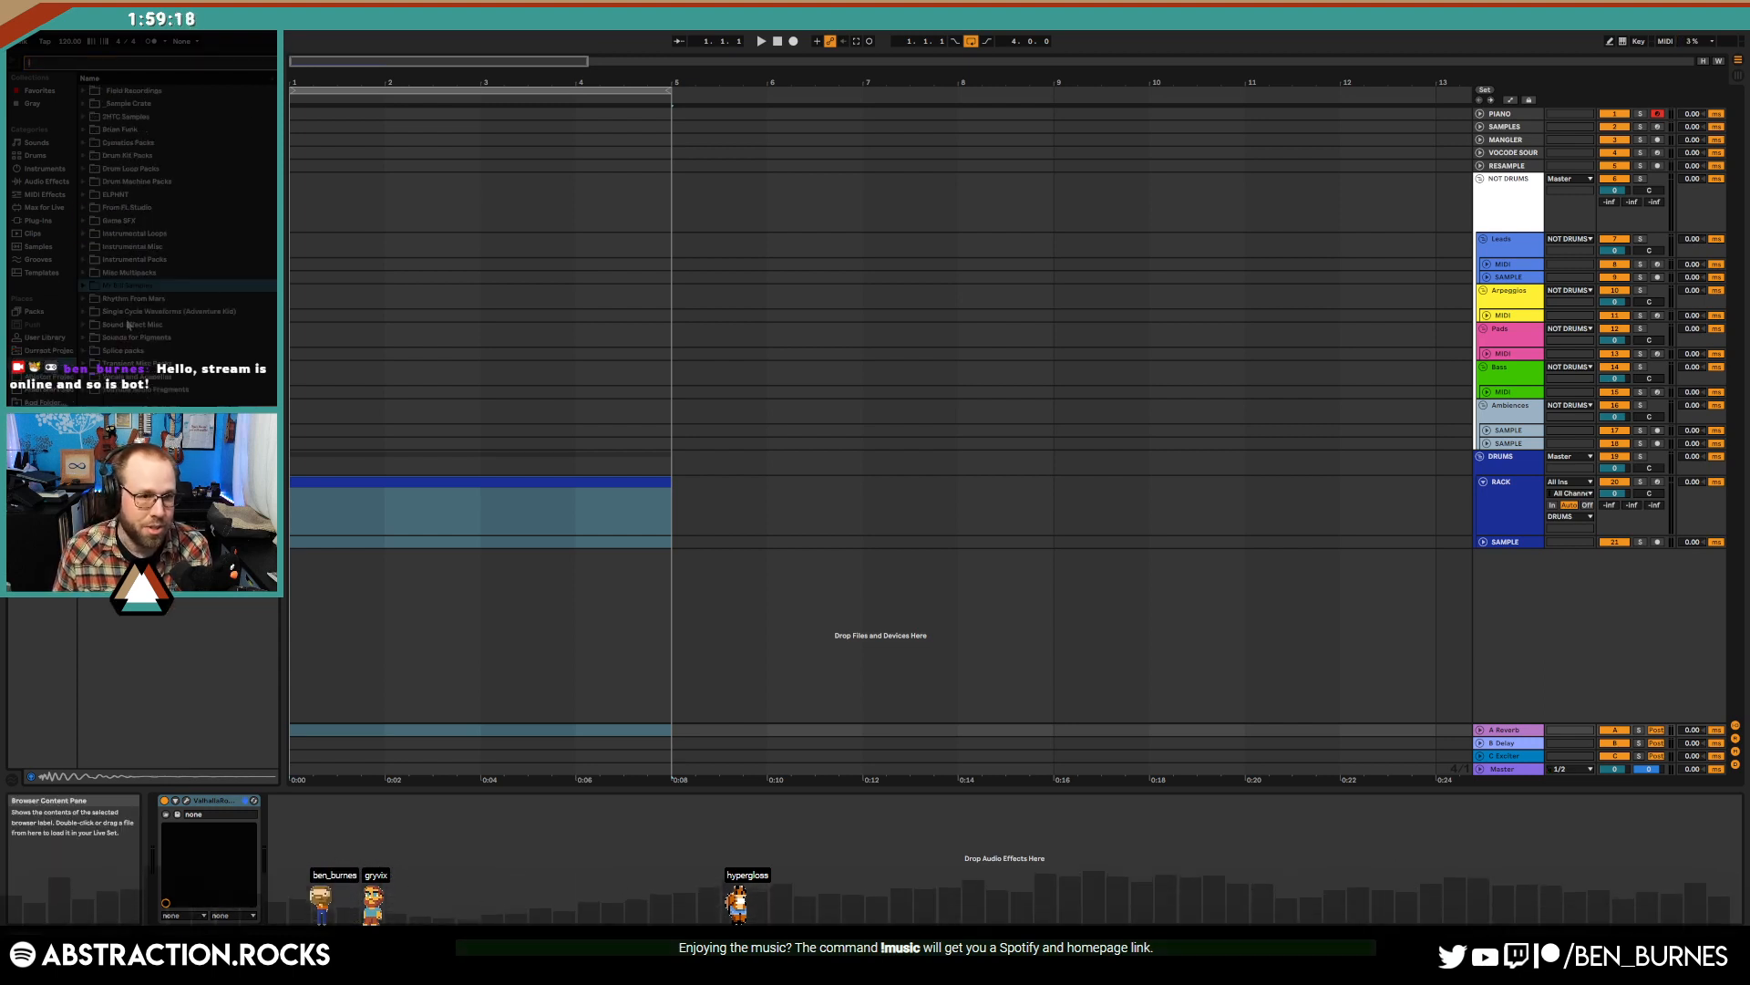
pyautogui.click(84, 273)
pyautogui.click(92, 493)
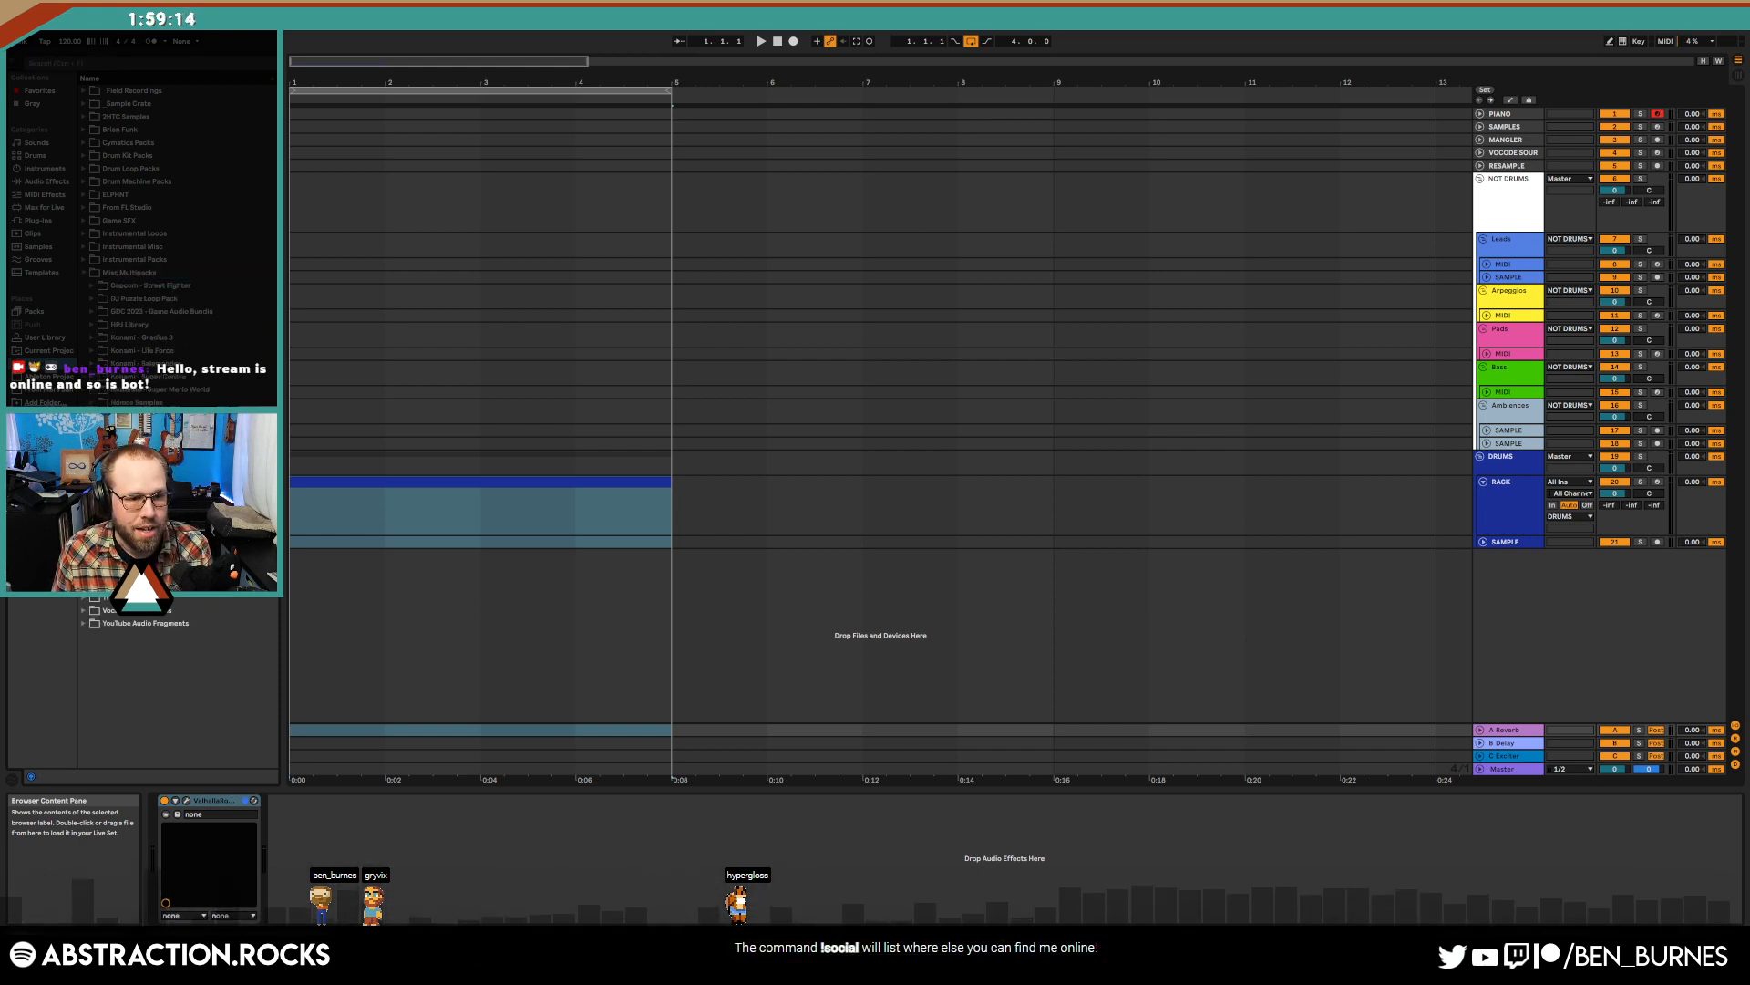
pyautogui.click(106, 611)
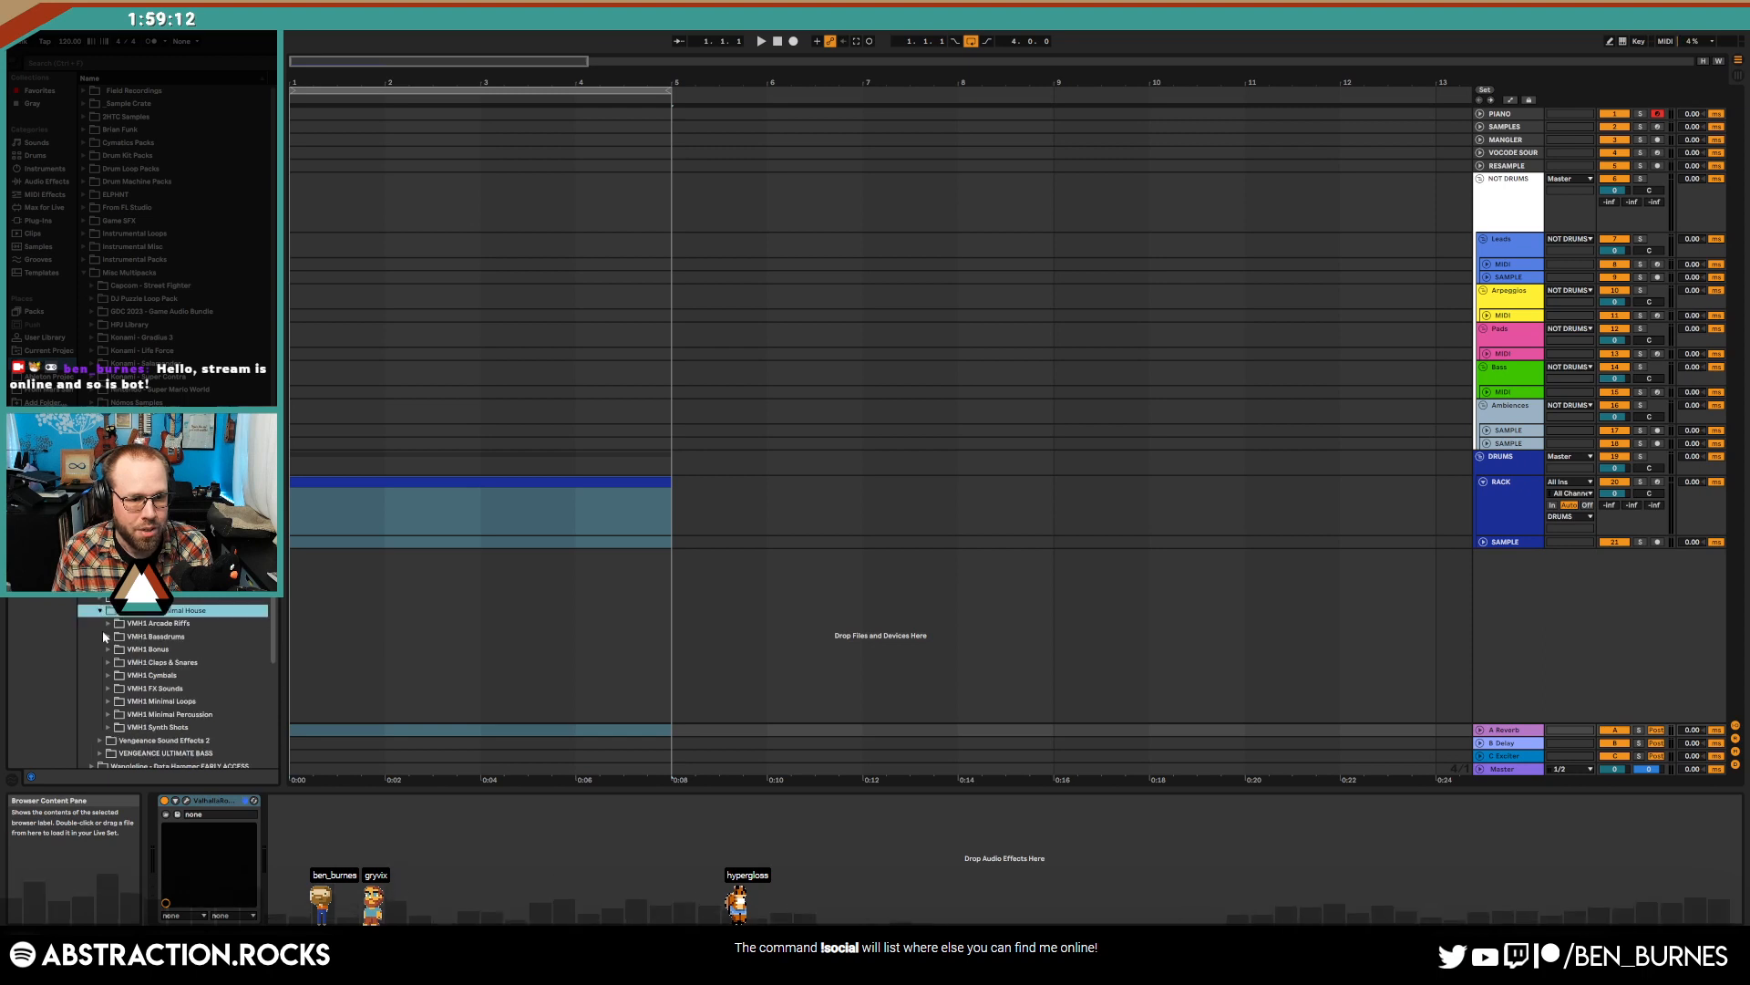
pyautogui.click(104, 635)
pyautogui.moveTo(274, 180); pyautogui.dragTo(274, 464)
pyautogui.click(183, 492)
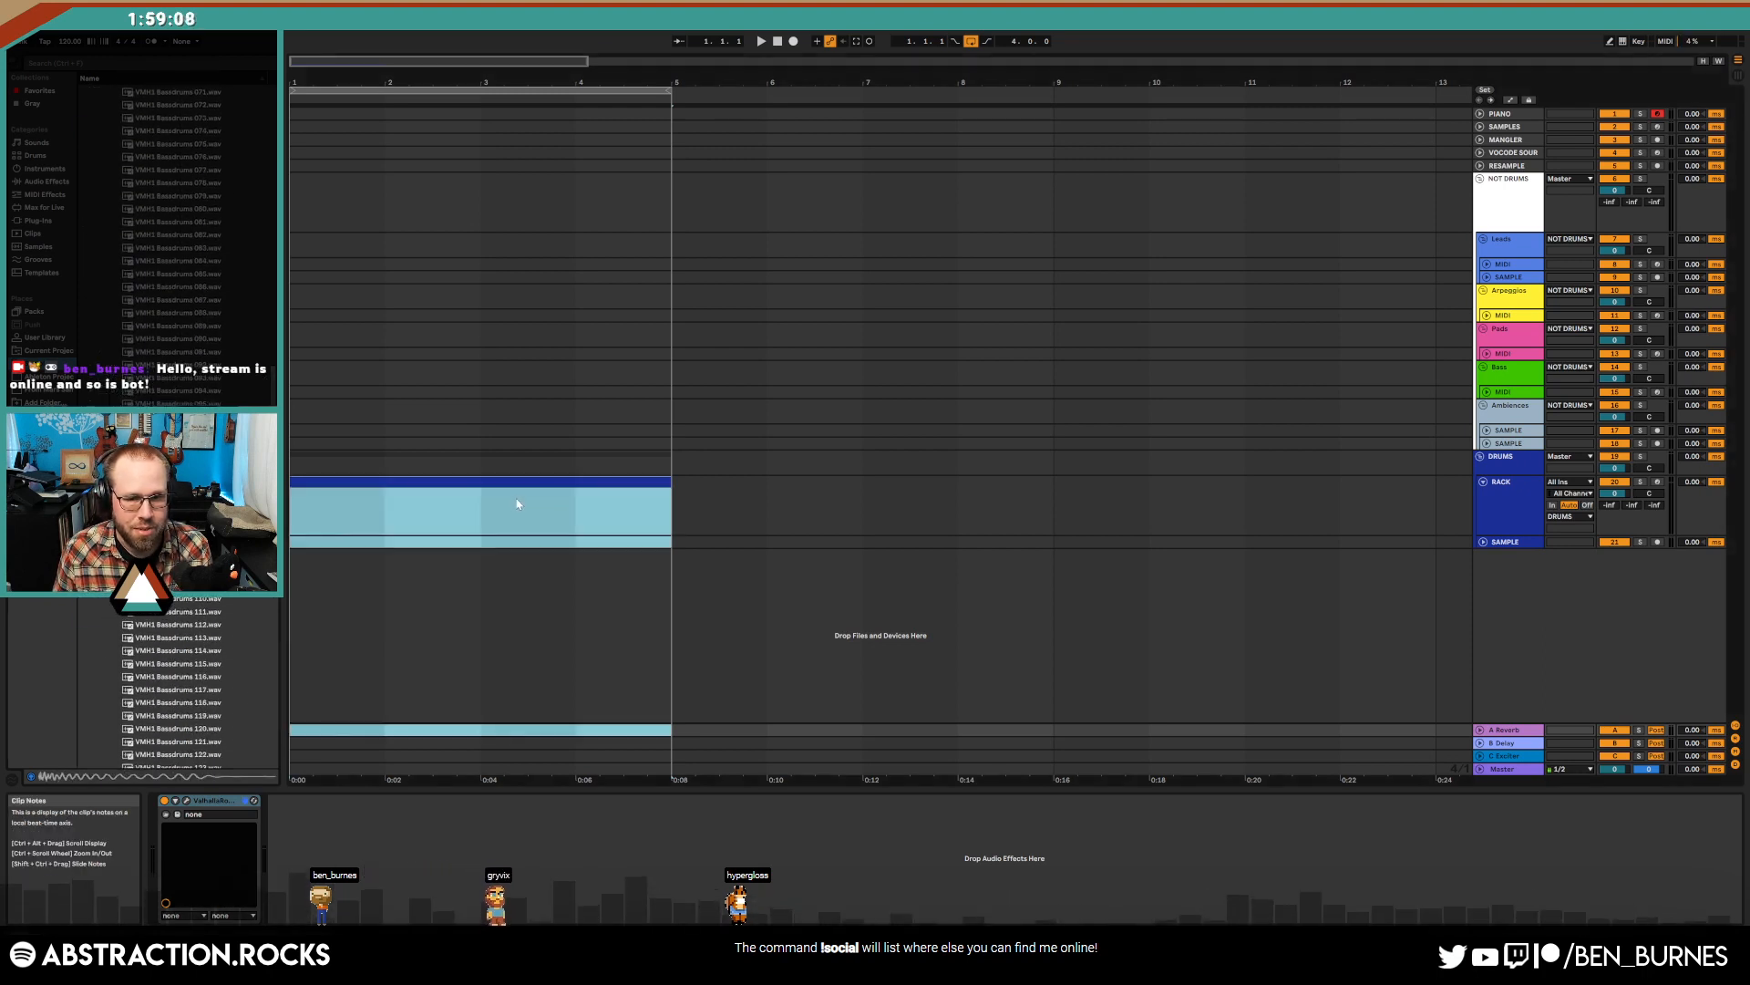
# - Load VMH1 Bassdrums 112.wav onto the C1 pad of the RACK track's Drum Rack
pyautogui.click(1524, 516)
pyautogui.click(164, 626)
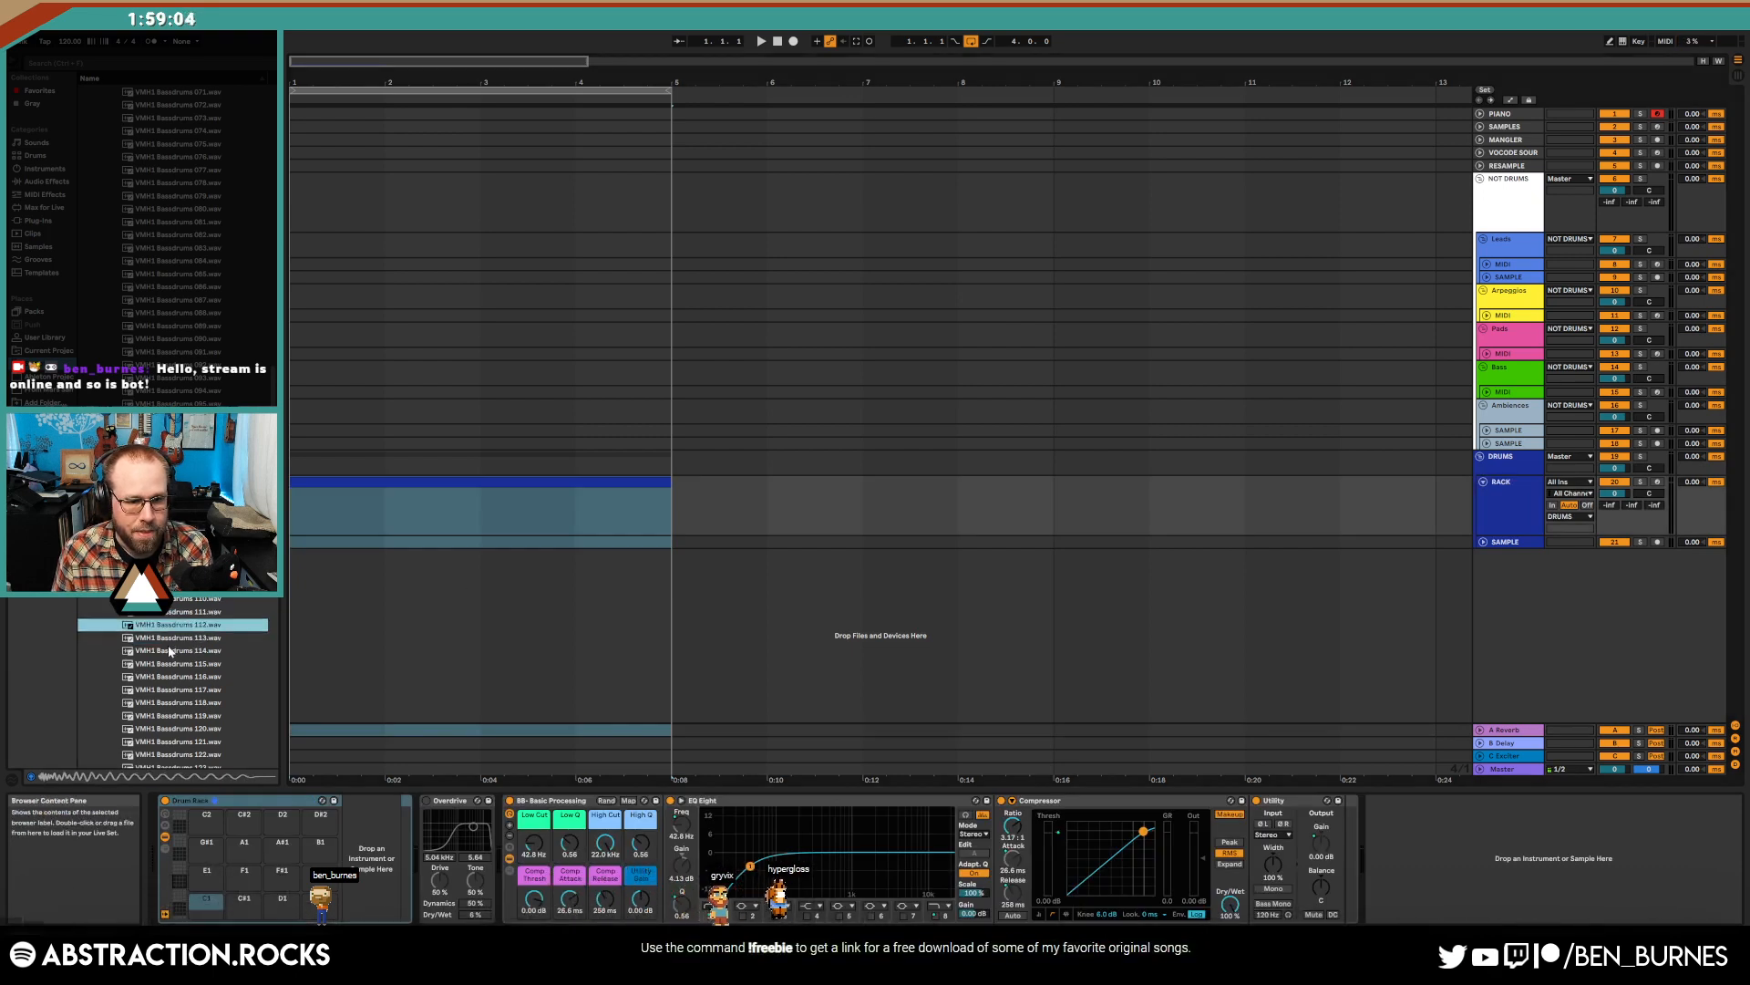
pyautogui.moveTo(239, 923); pyautogui.dragTo(210, 903)
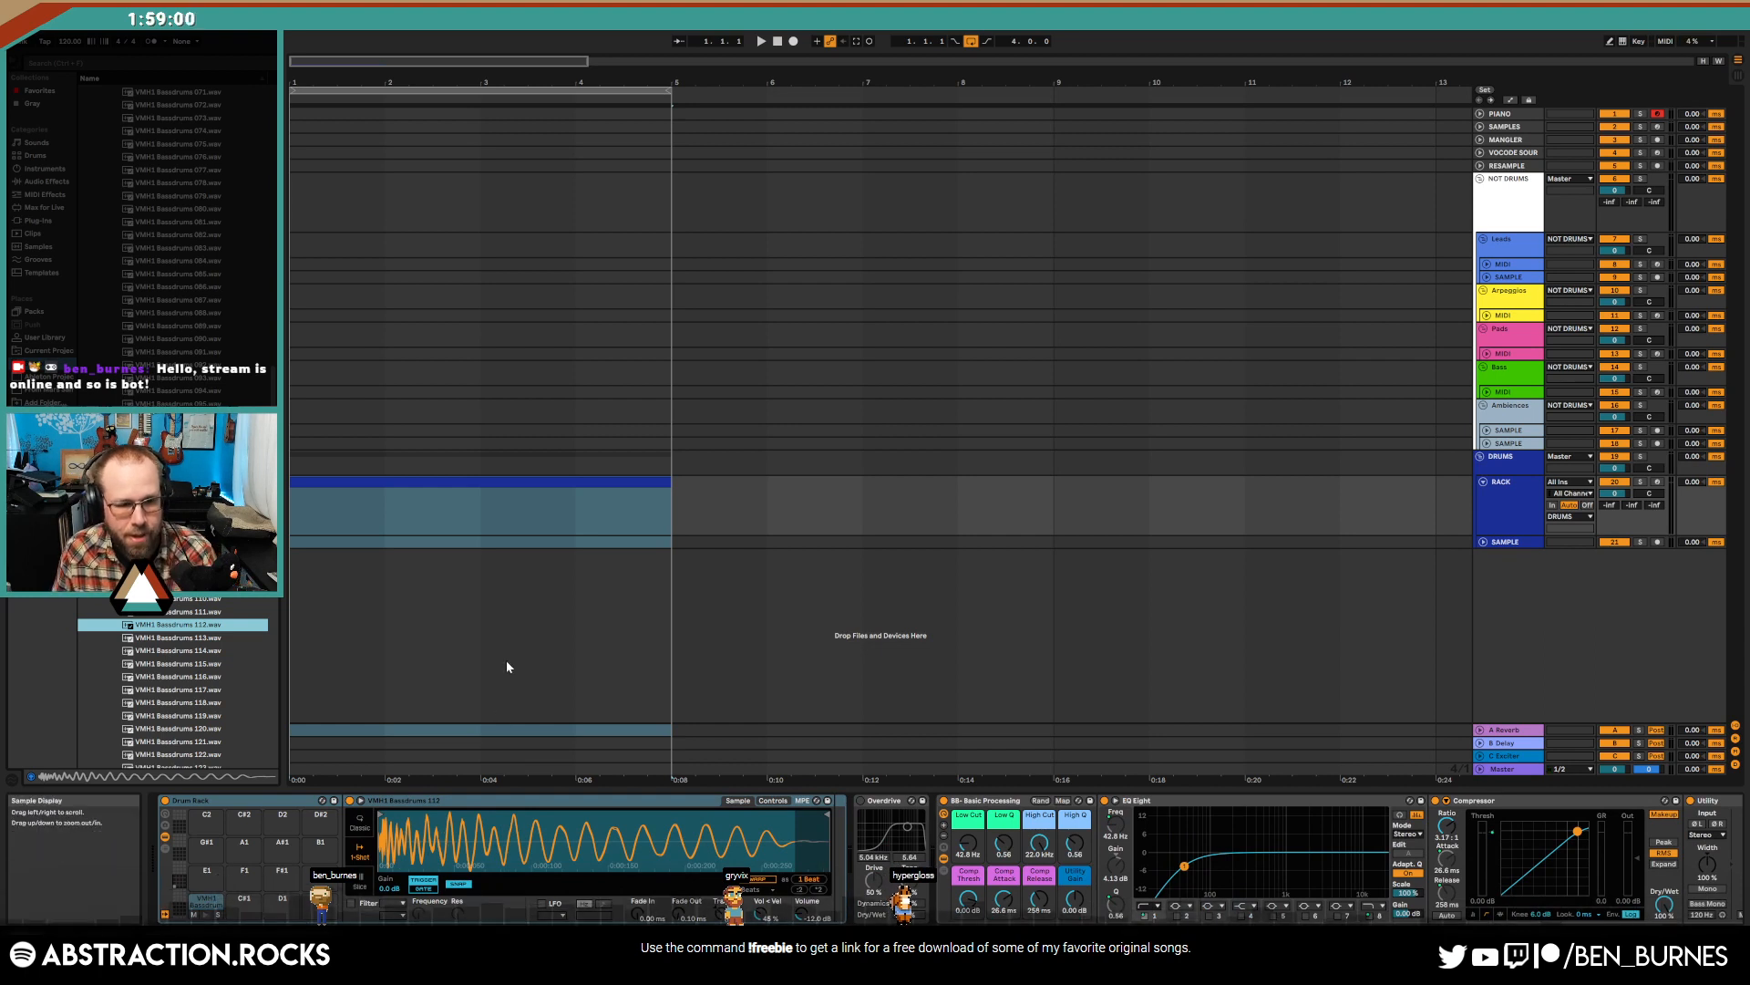
# - Program a kick note on every beat of the RACK clip from bar 1 through beat 4.3 and play it back
pyautogui.click(432, 480)
pyautogui.doubleClick(432, 479)
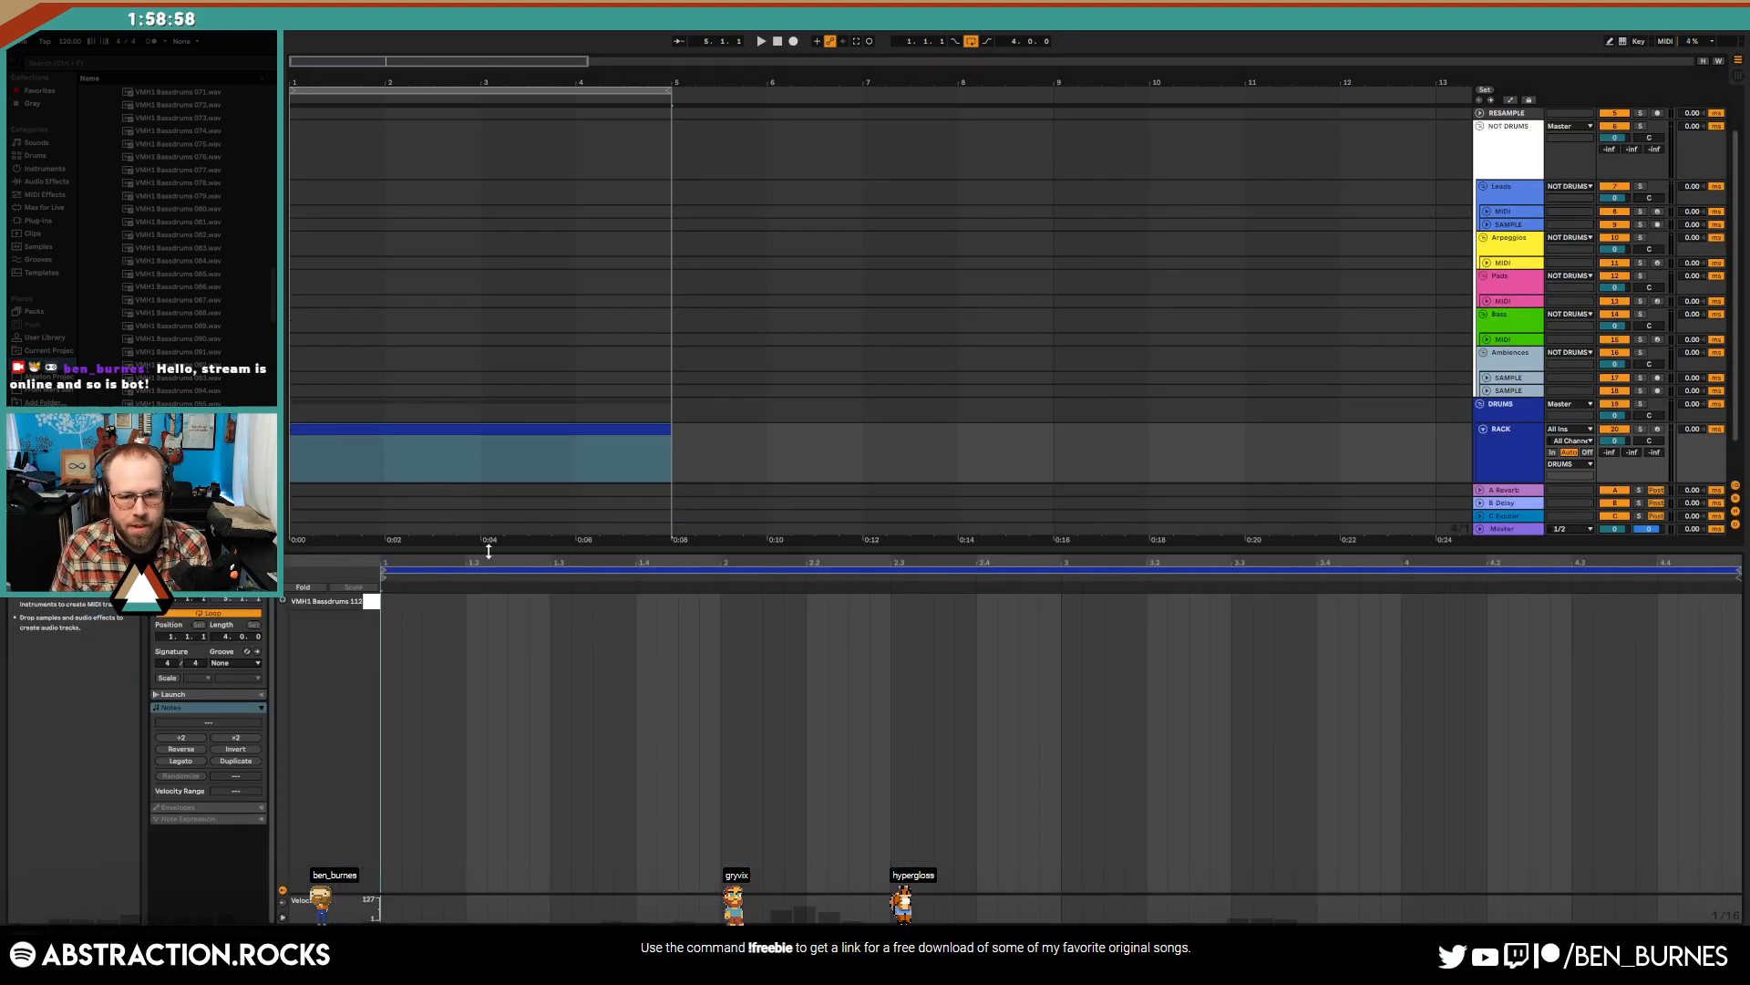
pyautogui.doubleClick(386, 601)
pyautogui.doubleClick(473, 601)
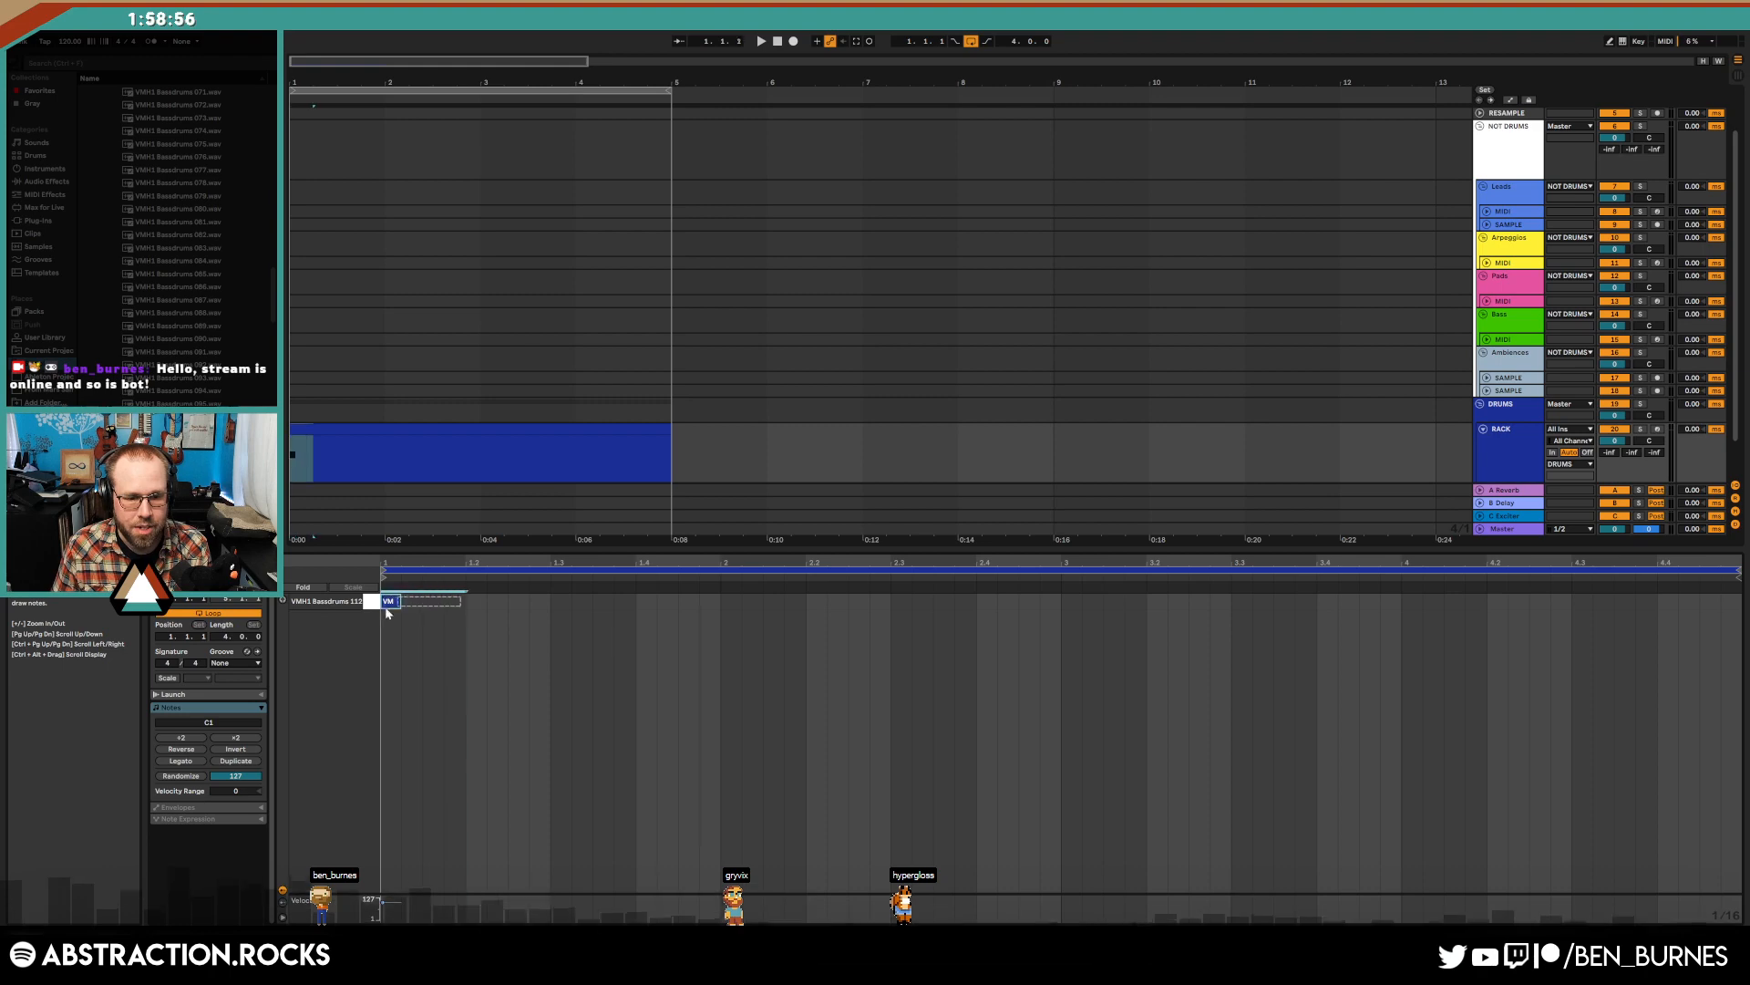
pyautogui.doubleClick(559, 600)
pyautogui.hotkey('ctrl', 'd')
pyautogui.hotkey('ctrl', 'd')
pyautogui.hotkey('ctrl', 'd')
pyautogui.hotkey('ctrl', 'd')
pyautogui.hotkey('ctrl', 'd')
pyautogui.hotkey('ctrl', 'd')
pyautogui.hotkey('ctrl', 'd')
pyautogui.hotkey('ctrl', 'd')
pyautogui.hotkey('ctrl', 'd')
pyautogui.hotkey('ctrl', 'd')
pyautogui.hotkey('ctrl', 'd')
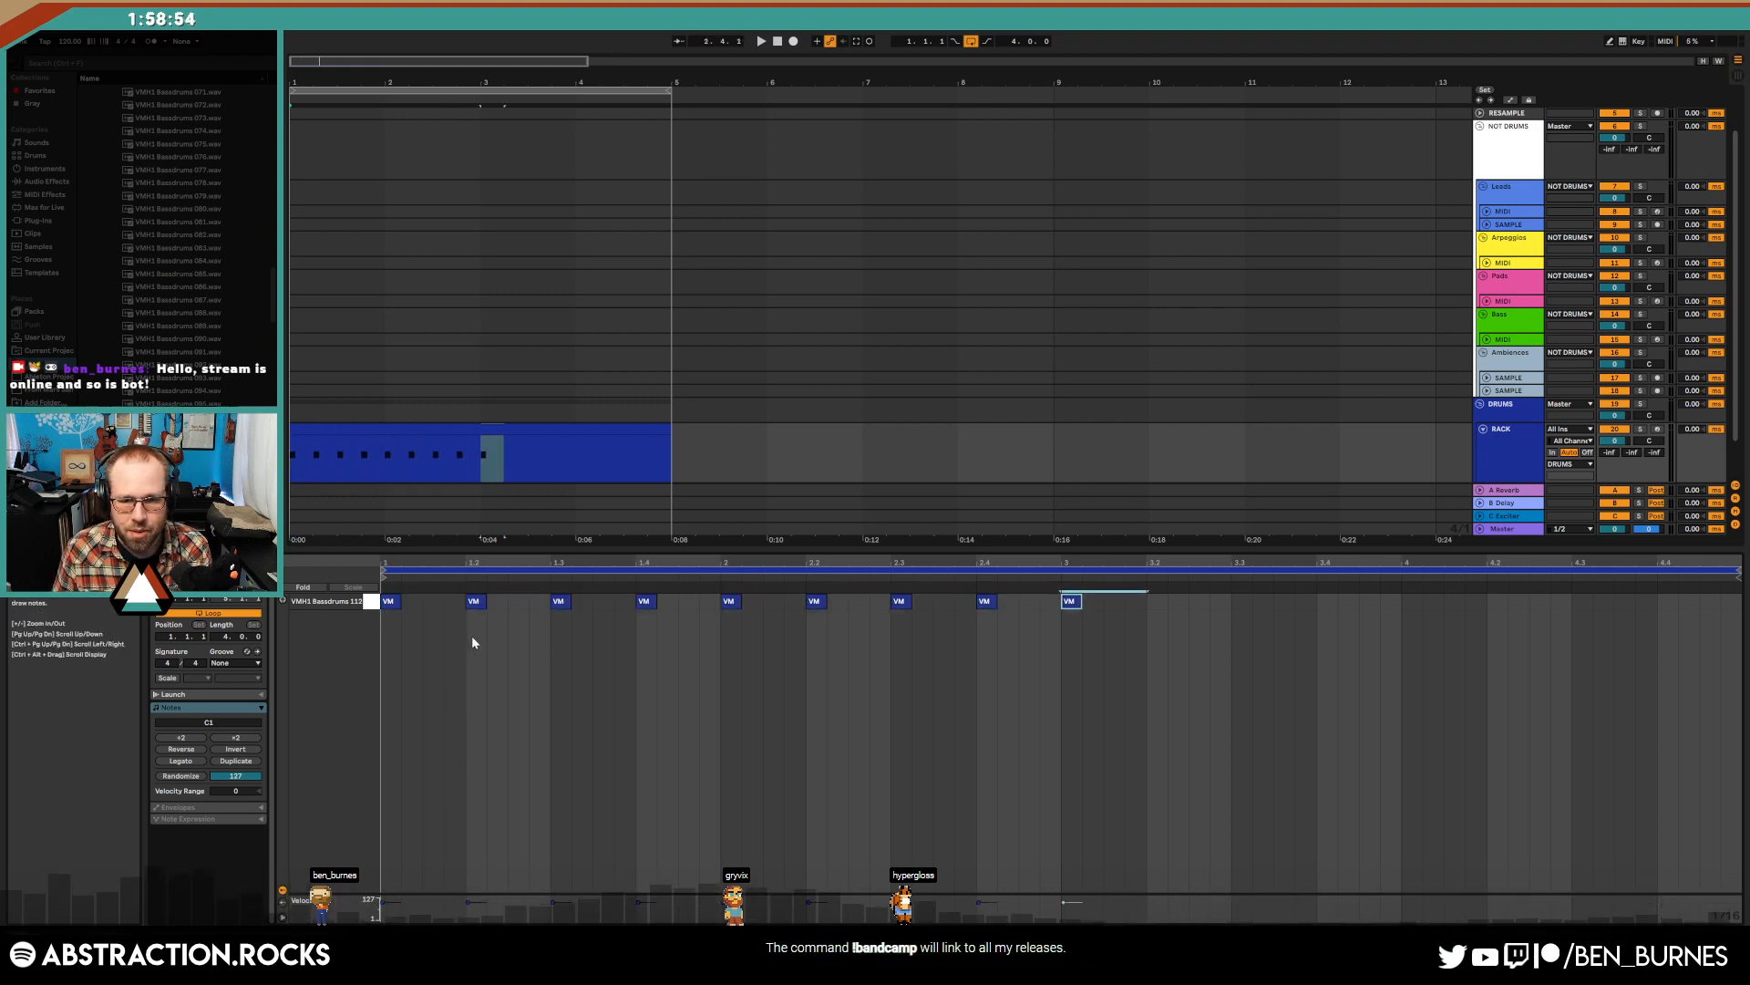
pyautogui.hotkey('ctrl', 'd')
pyautogui.press('space')
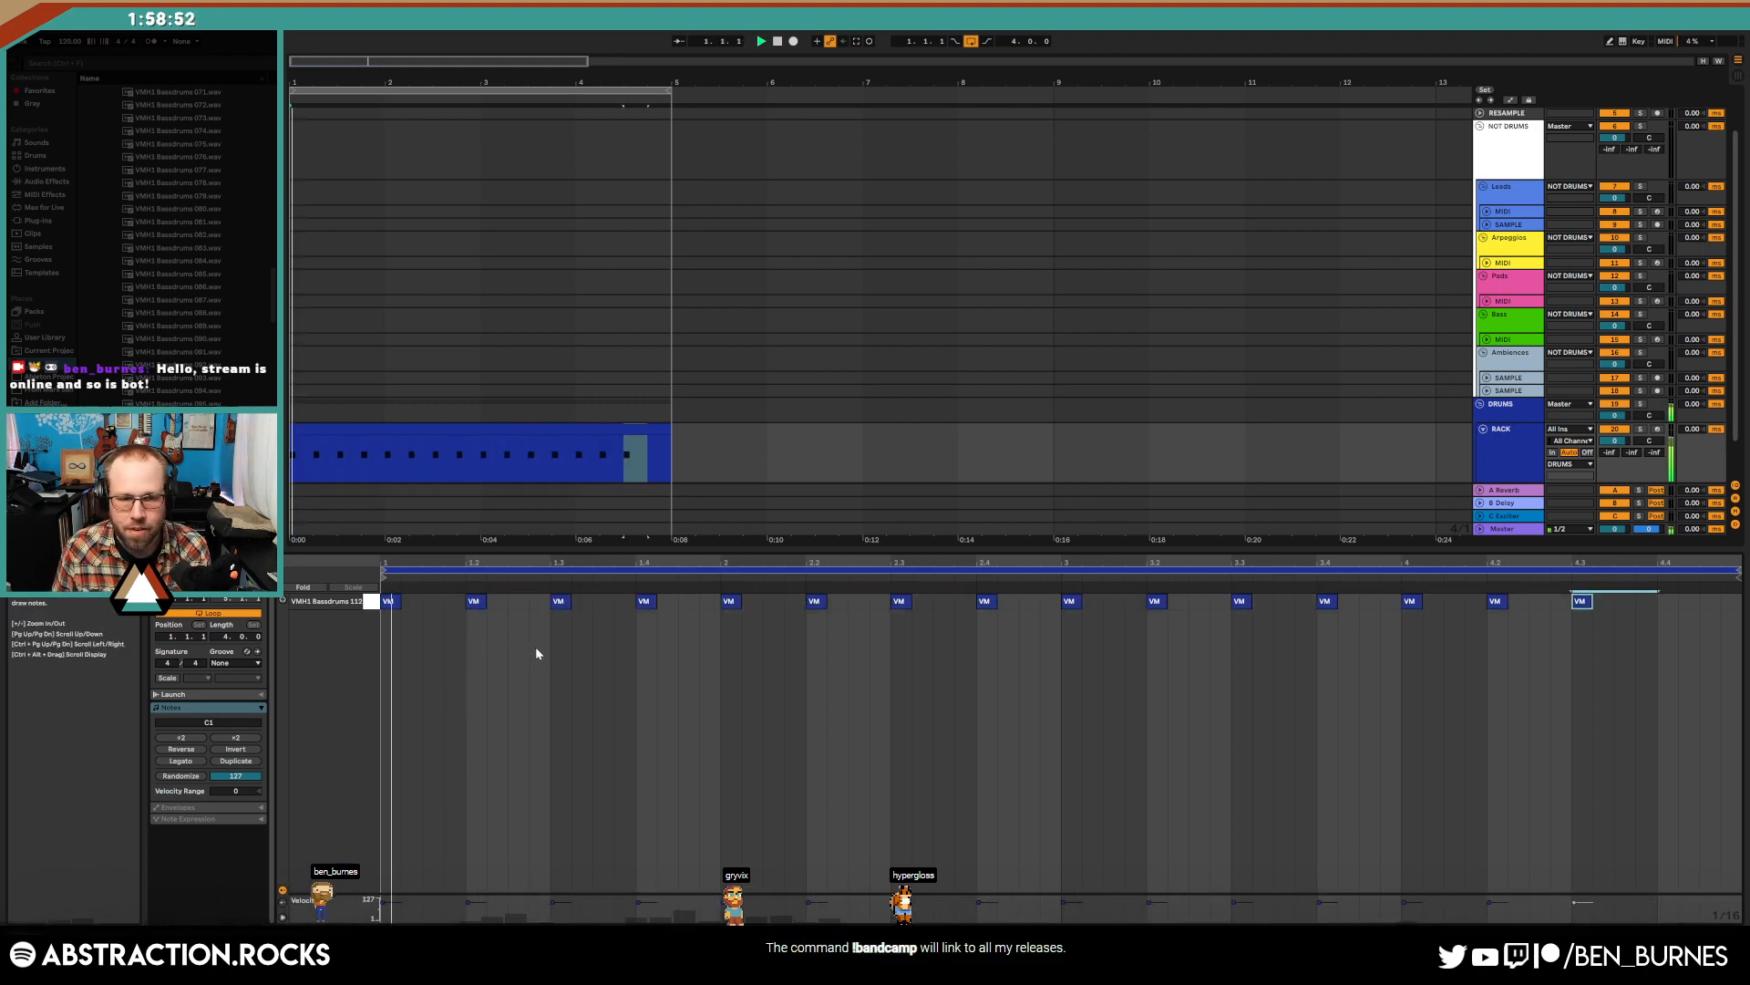
# - Audition VMH1 Bassdrums 113 to 117 and replace the C1 pad's kick with VMH1 Bassdrums 117.wav
pyautogui.hotkey('shift', 'Tab')
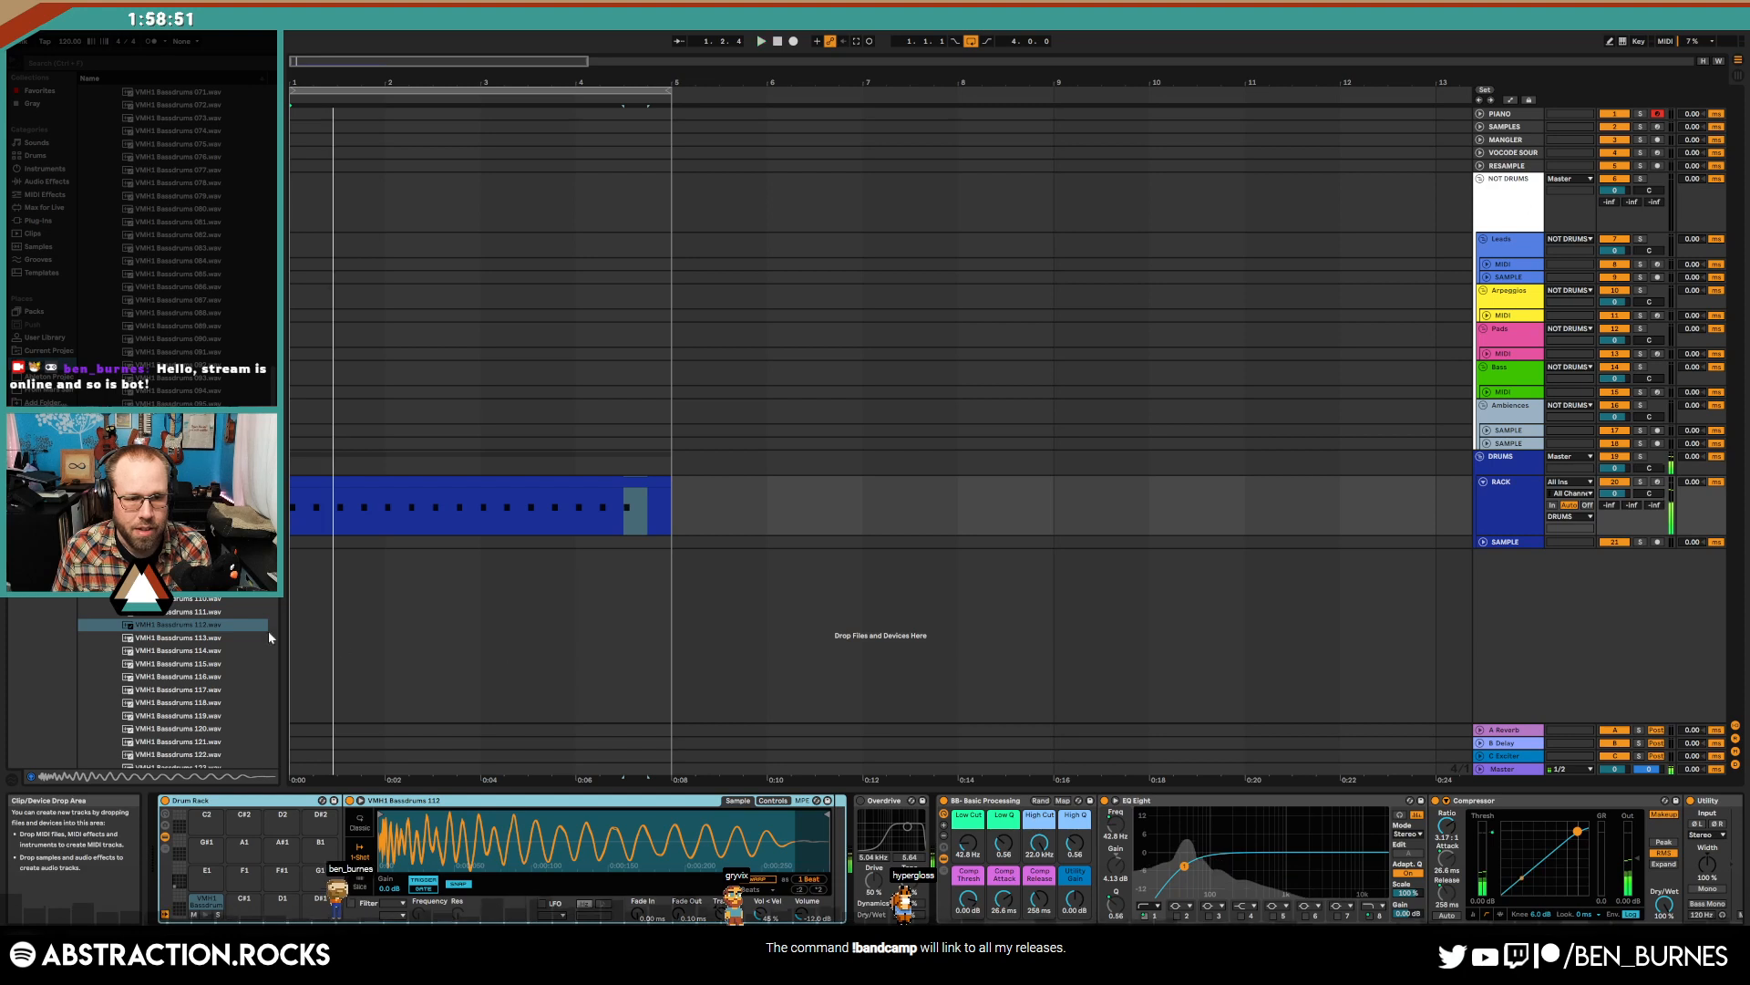
pyautogui.click(205, 638)
pyautogui.click(209, 650)
pyautogui.click(210, 663)
pyautogui.click(210, 676)
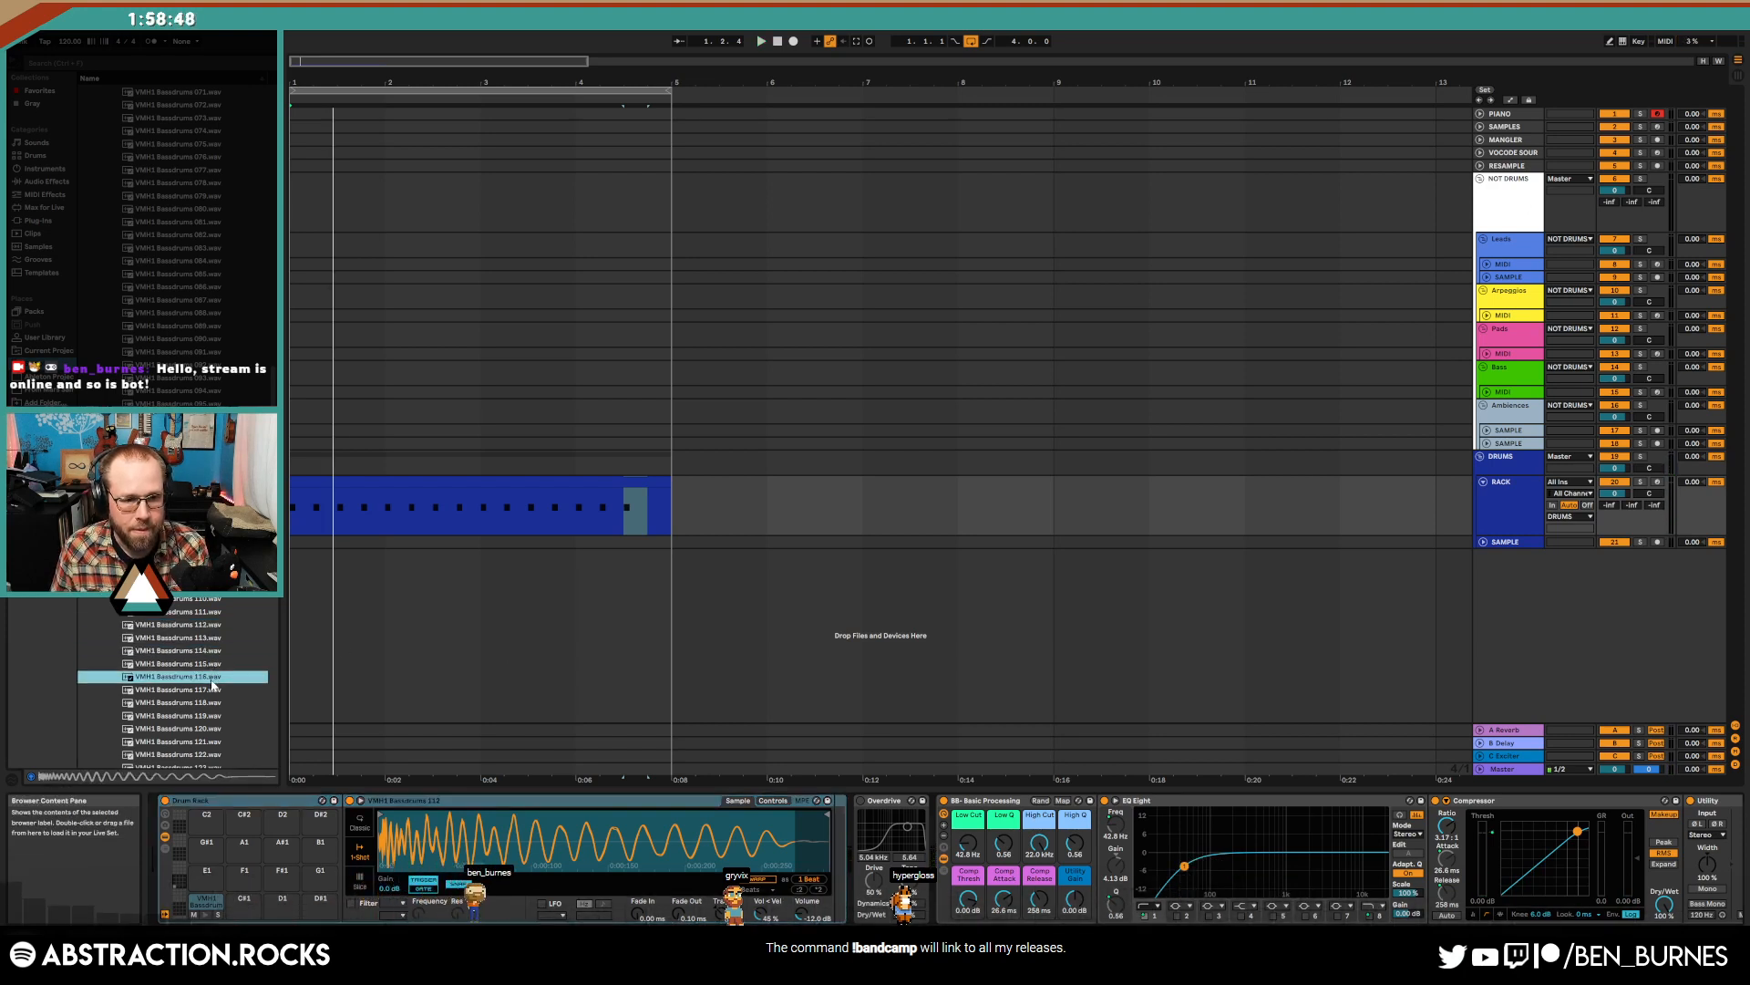
pyautogui.click(209, 690)
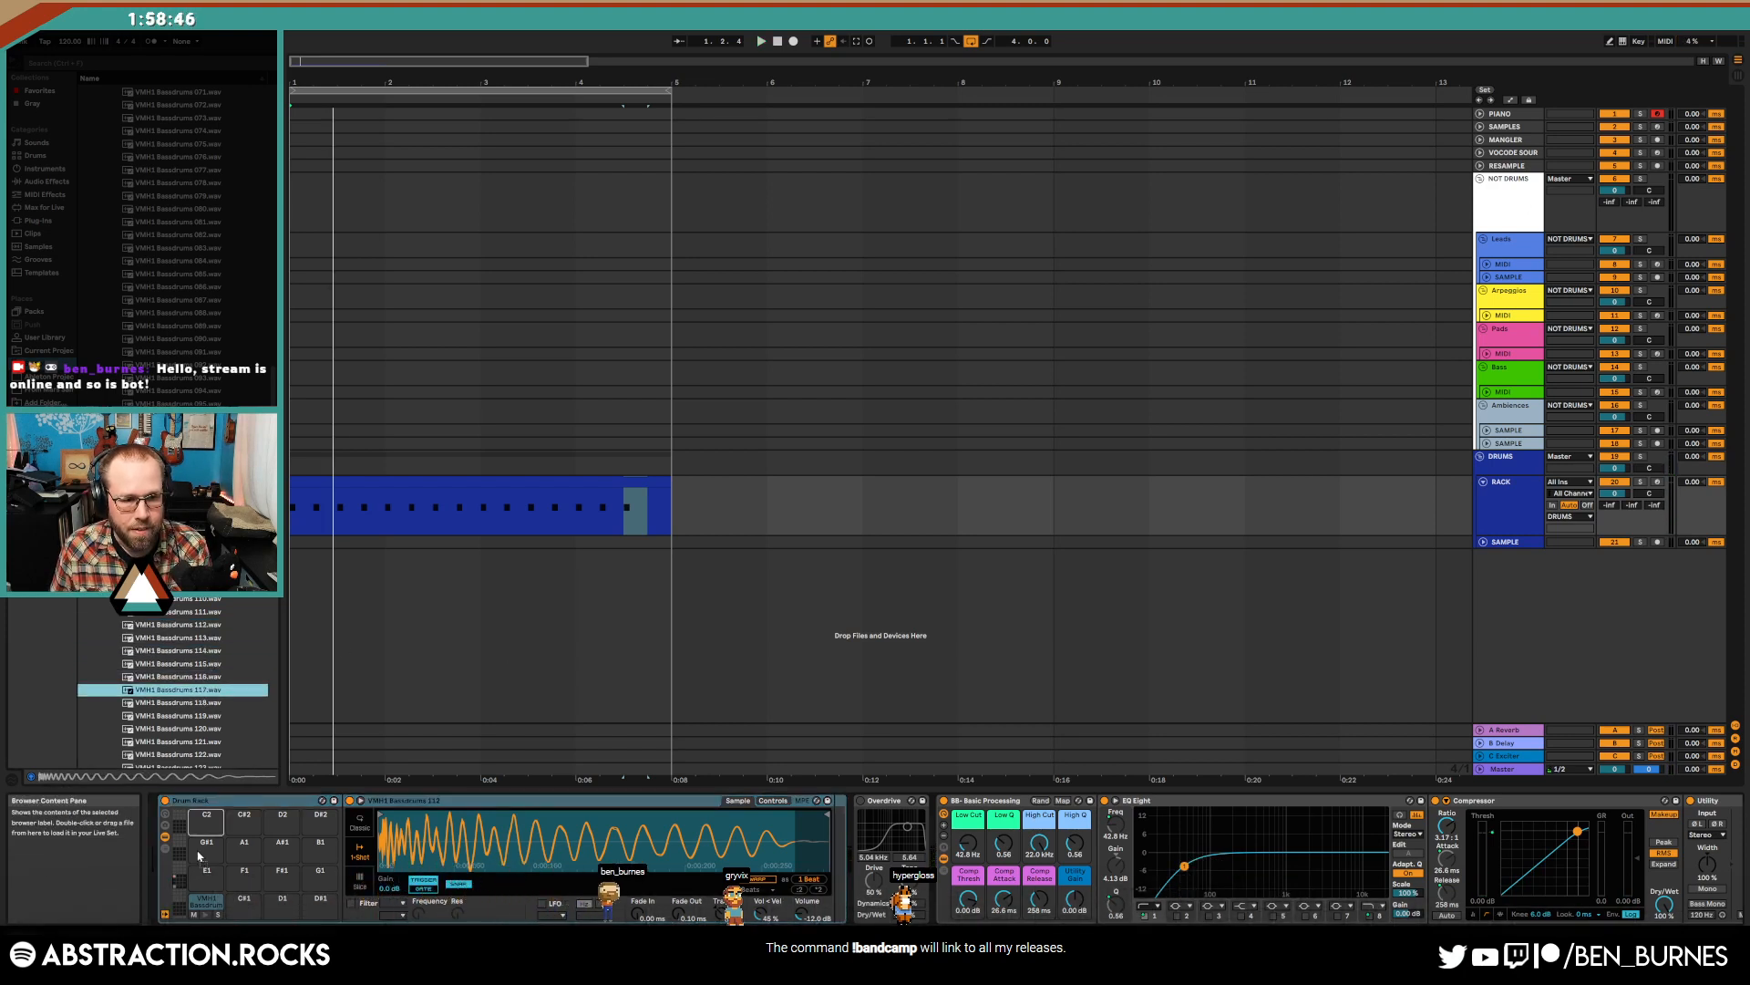
# - Audition further bass drums from VMH1 Bassdrums 118 onward and load VMH1 Bassdrums 126.wav onto the C1 pad
pyautogui.click(209, 703)
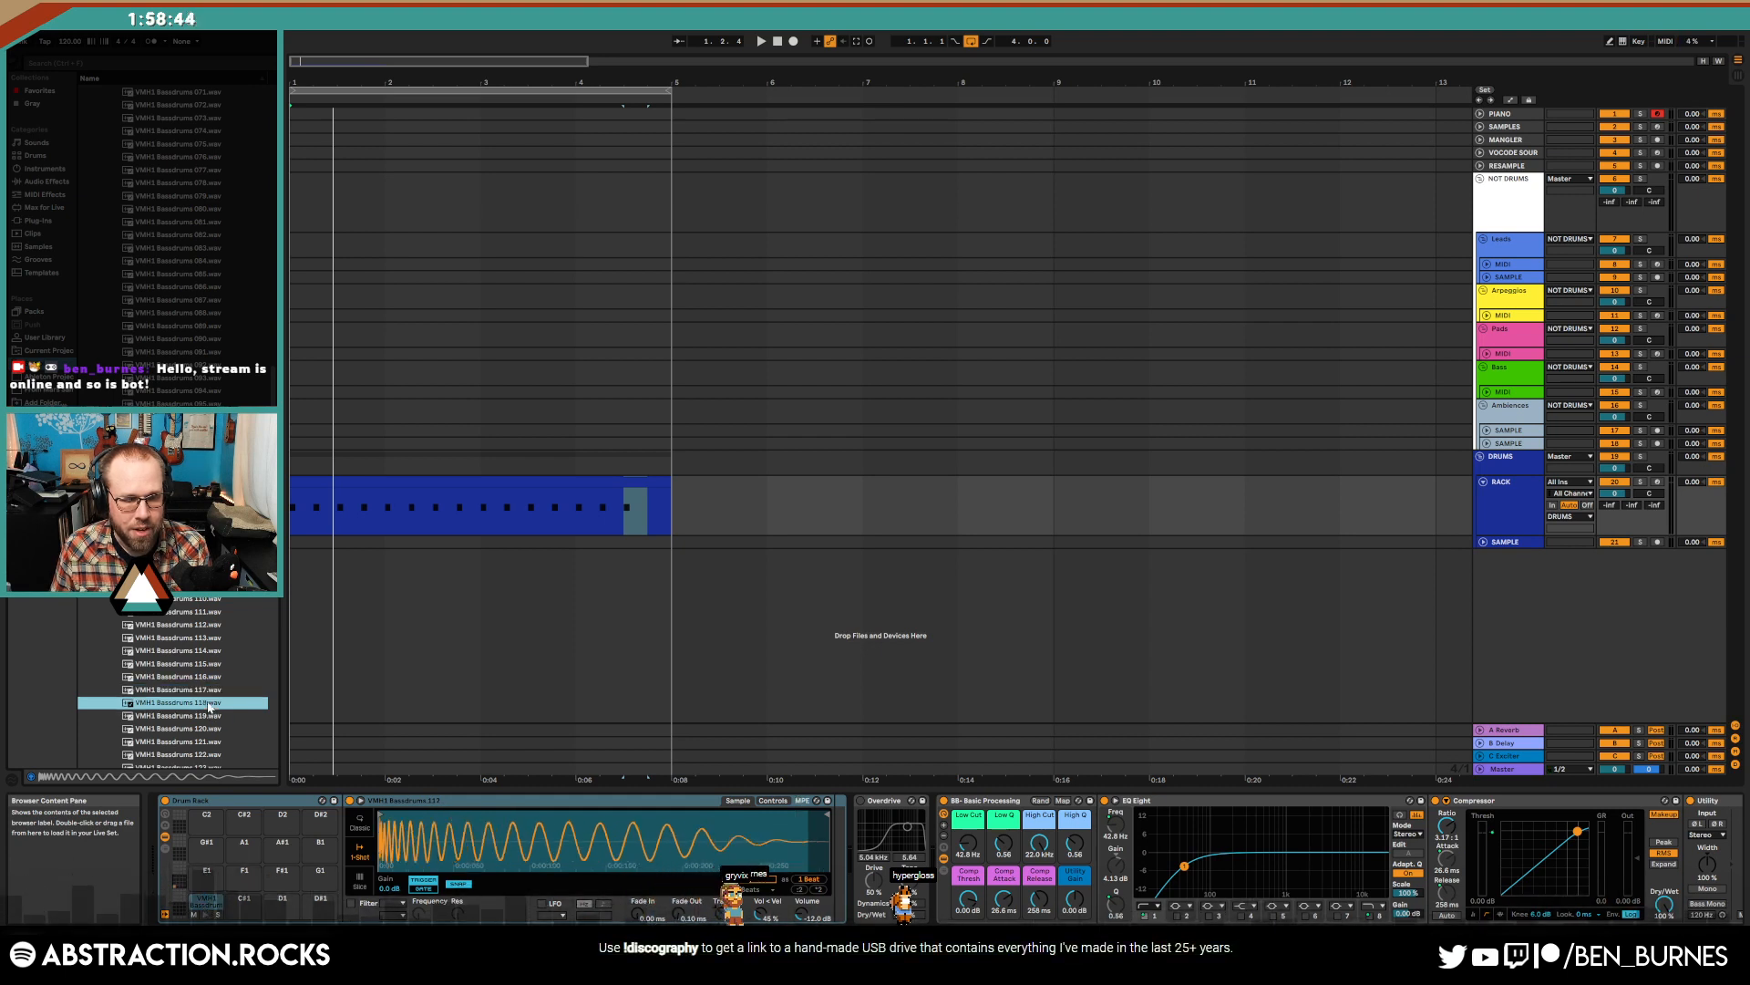
pyautogui.click(209, 715)
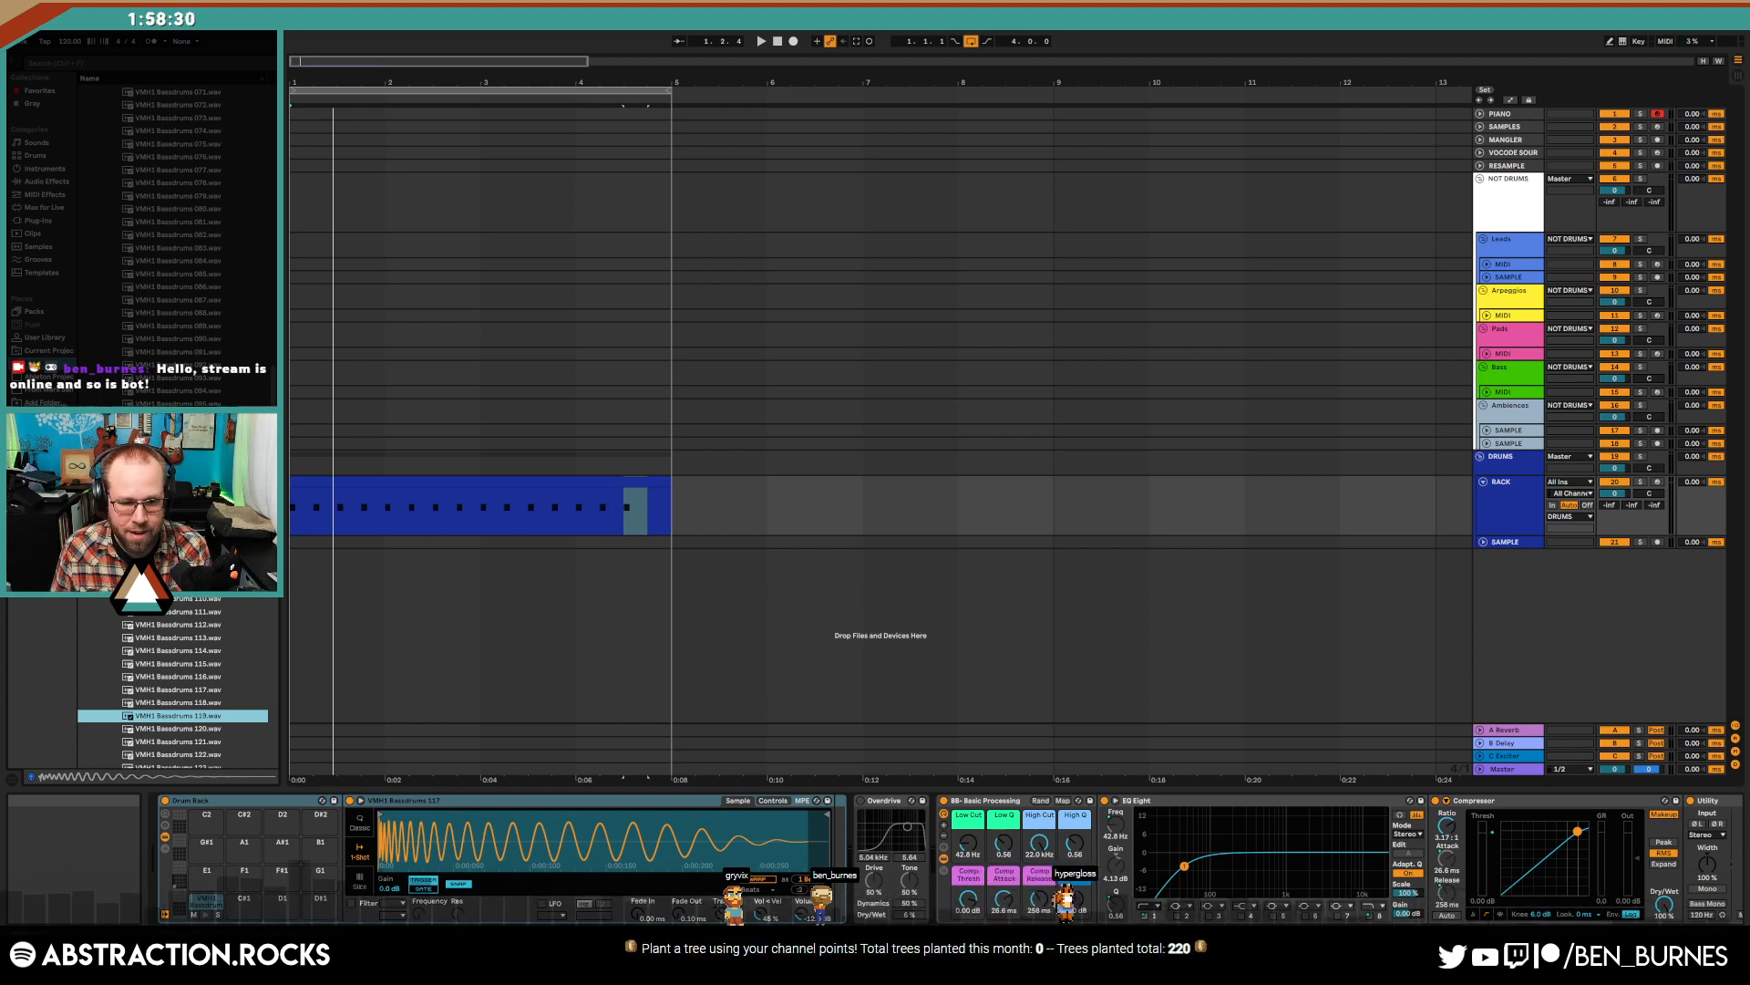
pyautogui.scroll(-1, 201, 726)
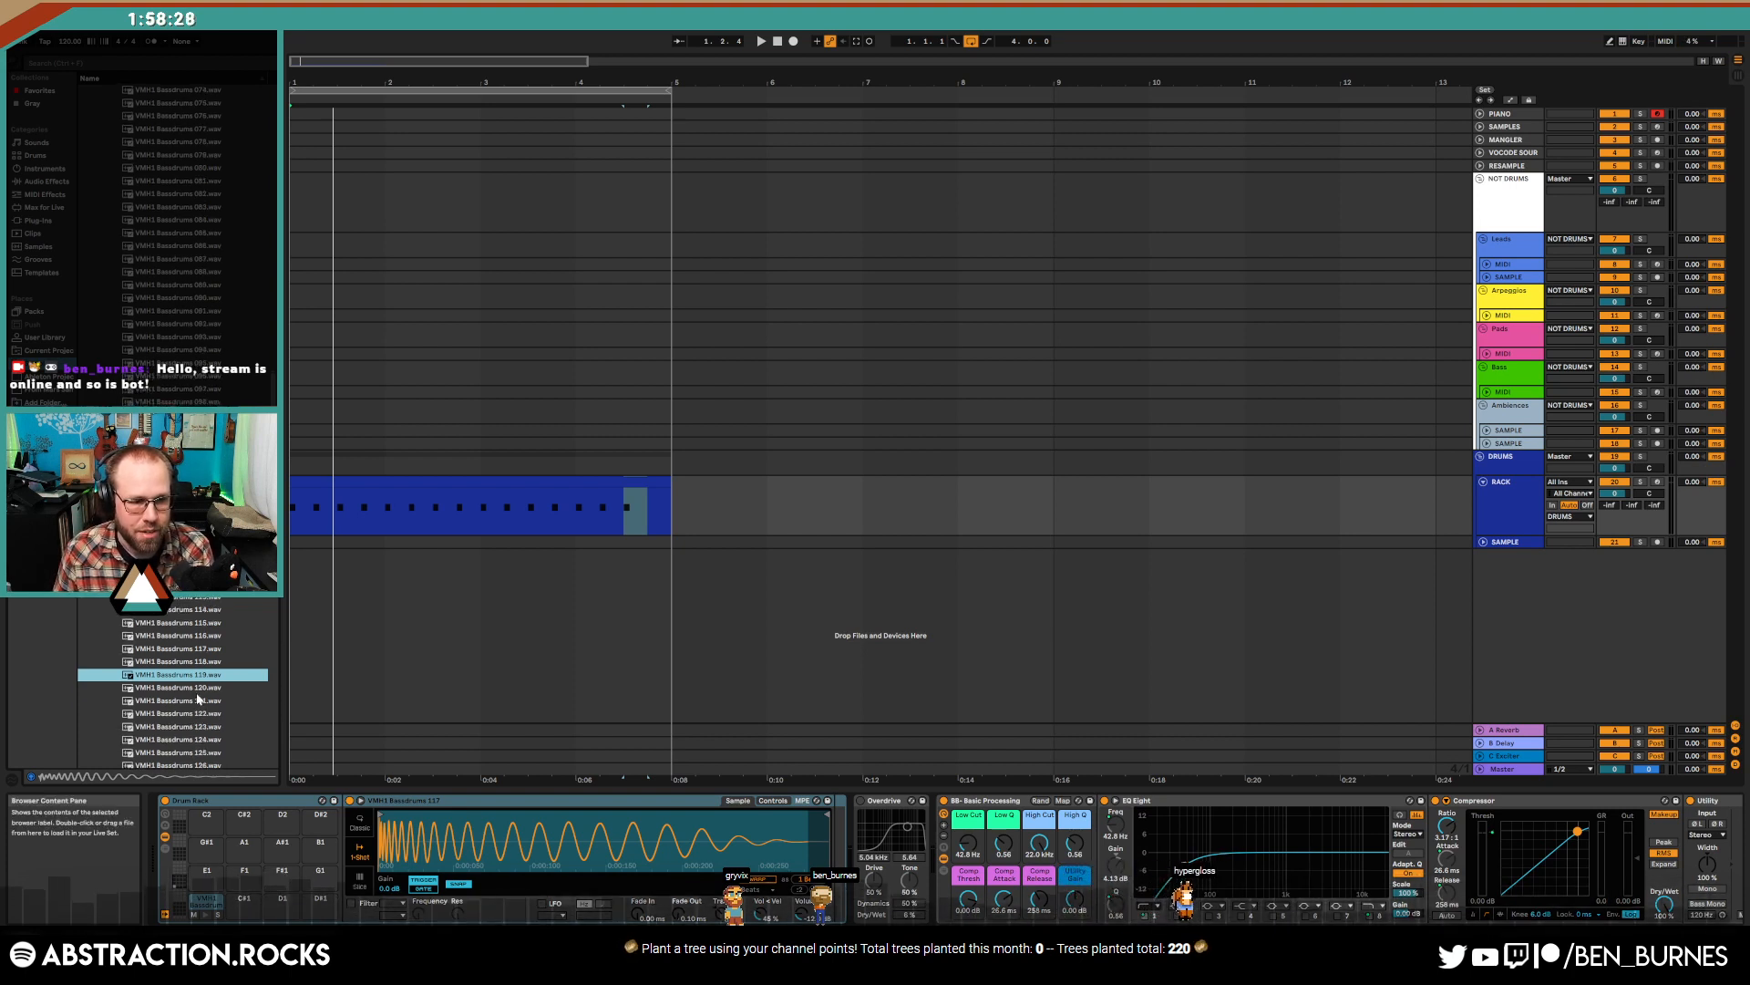
pyautogui.press('Down')
pyautogui.press('Down')
pyautogui.press('Down')
pyautogui.press('Down')
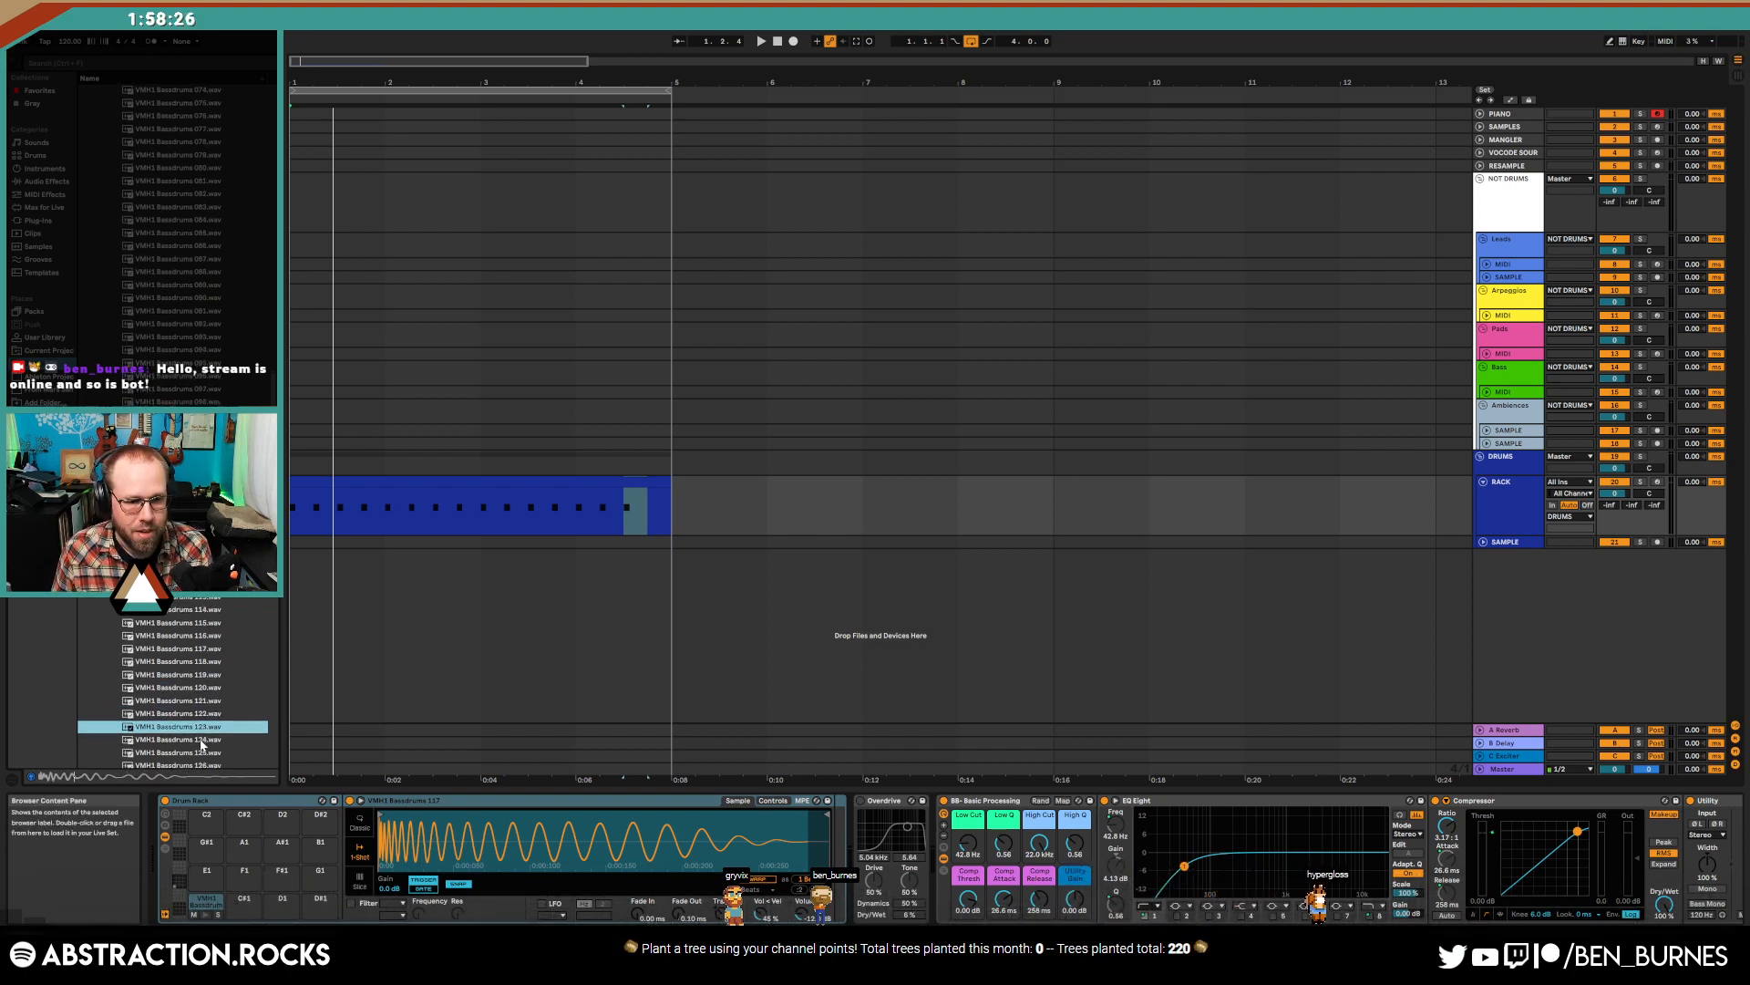
pyautogui.scroll(-1, 202, 744)
pyautogui.click(205, 712)
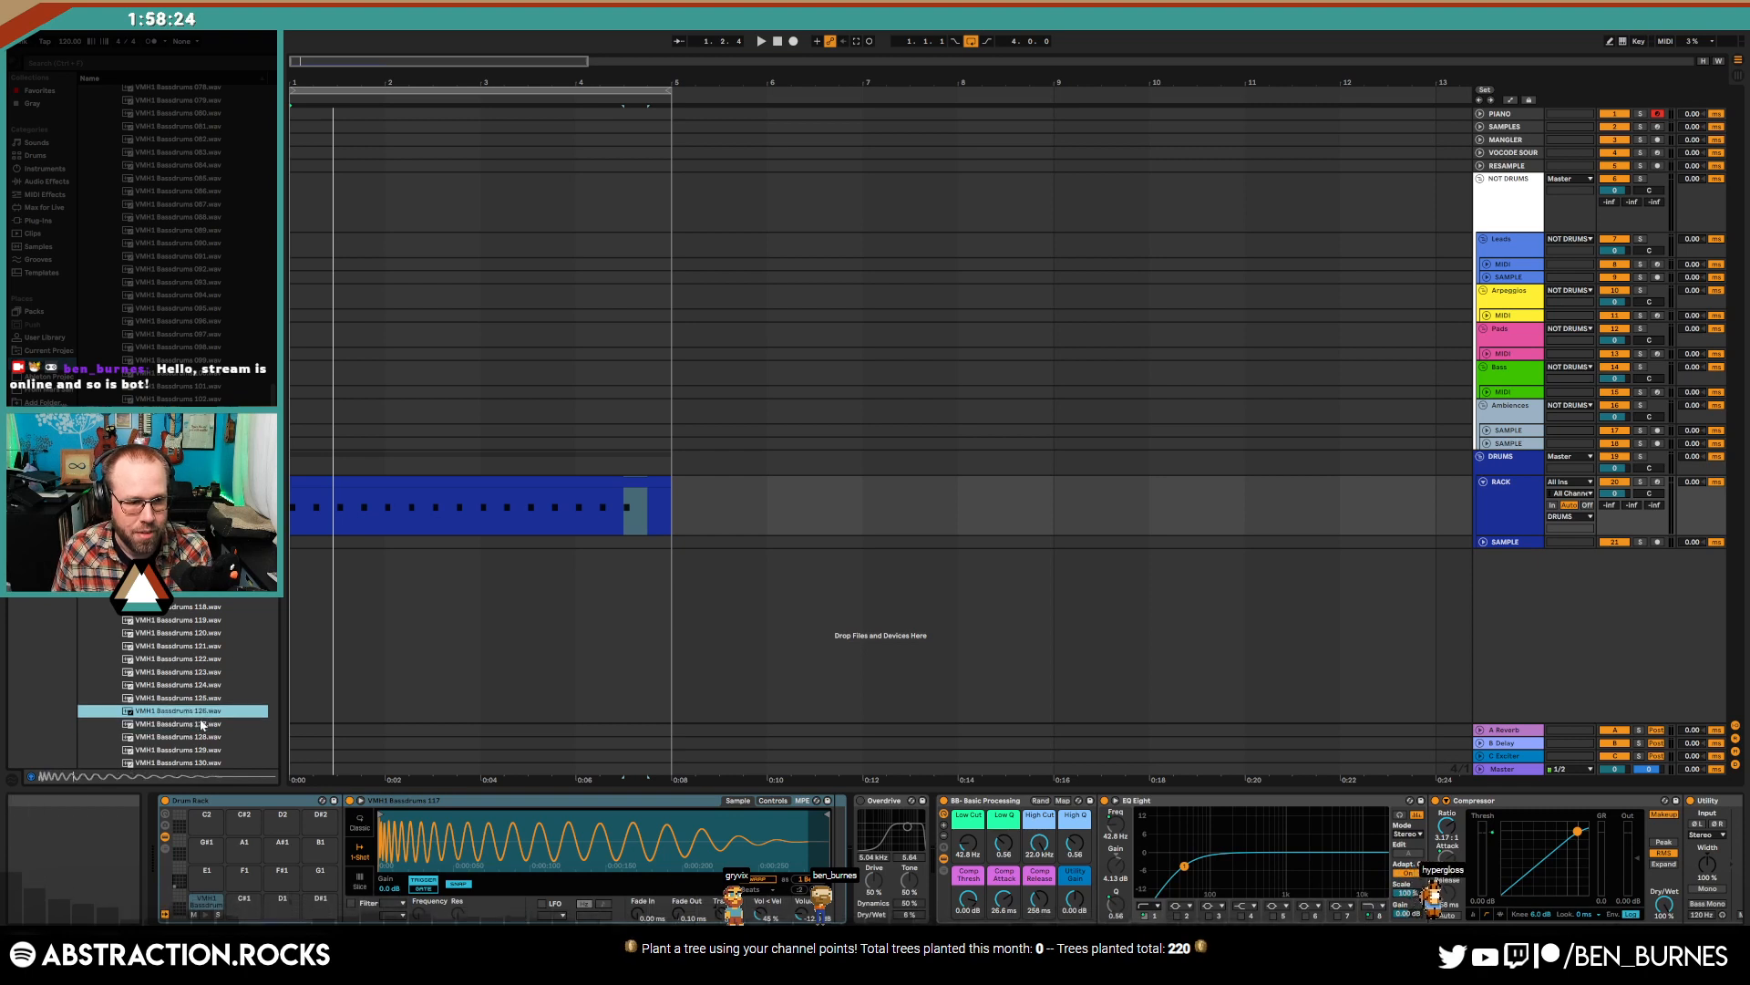
pyautogui.moveTo(208, 895); pyautogui.dragTo(208, 902)
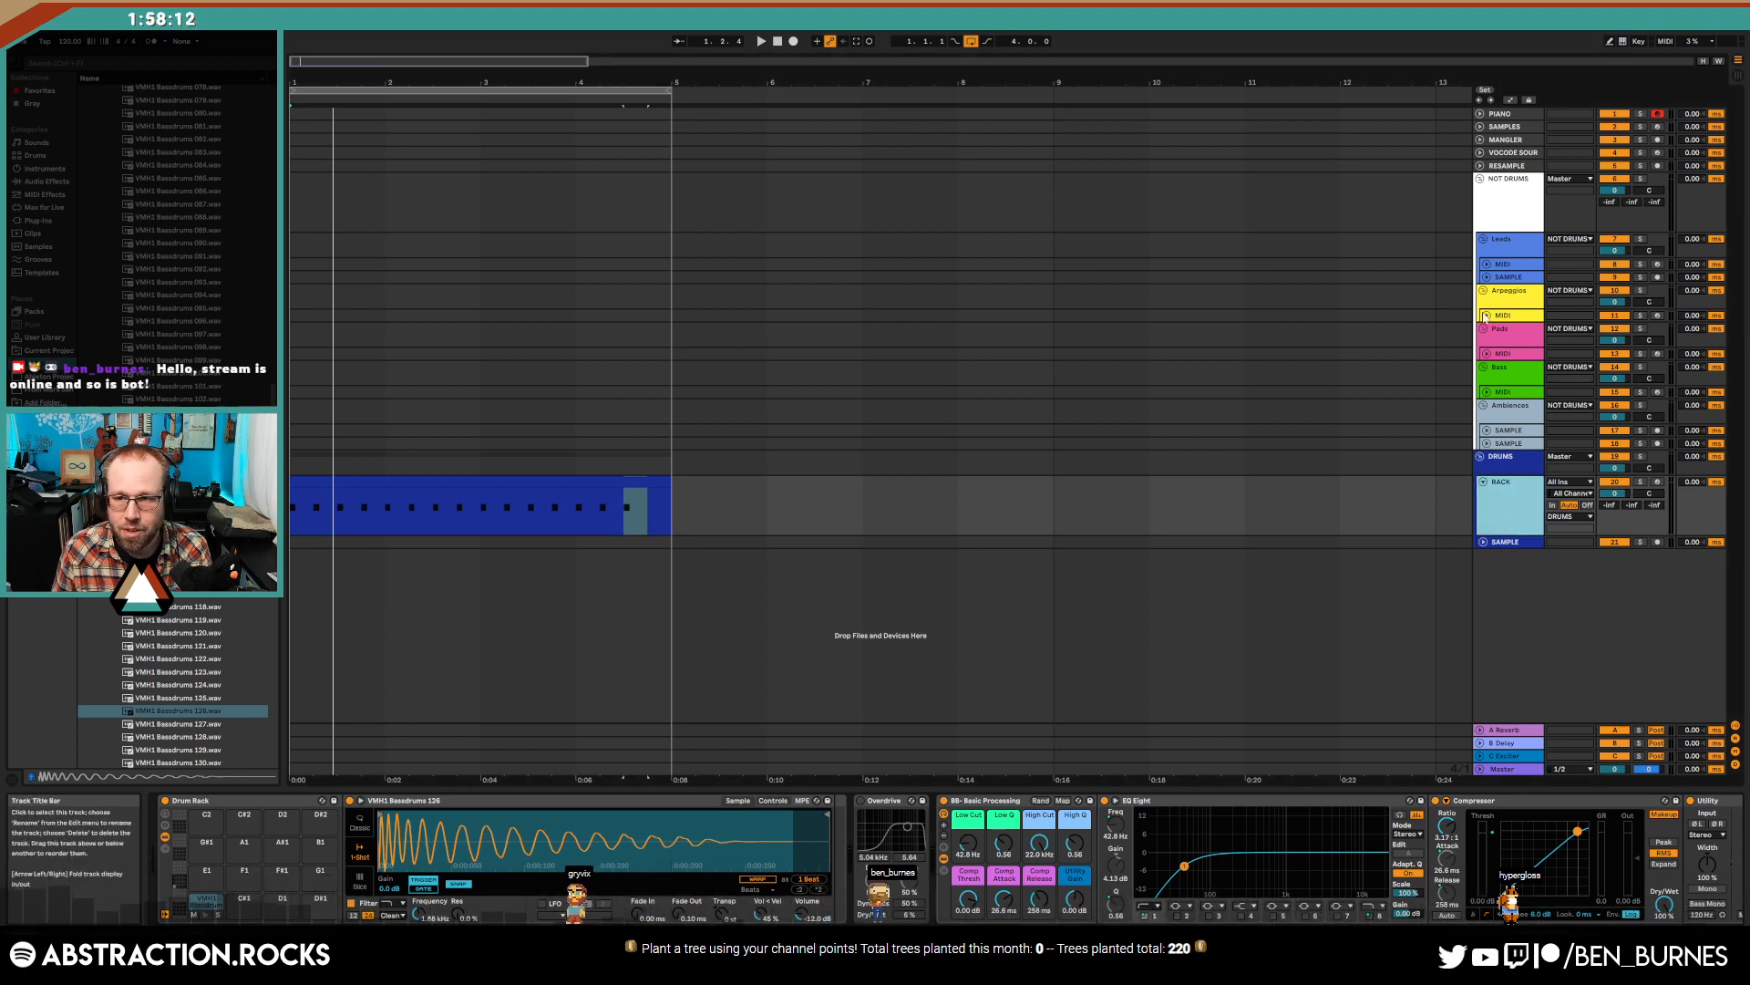
# - Unfold and record-arm the MIDI track under Pads and create an empty MIDI clip on it across bars 1 to 4
pyautogui.click(1494, 361)
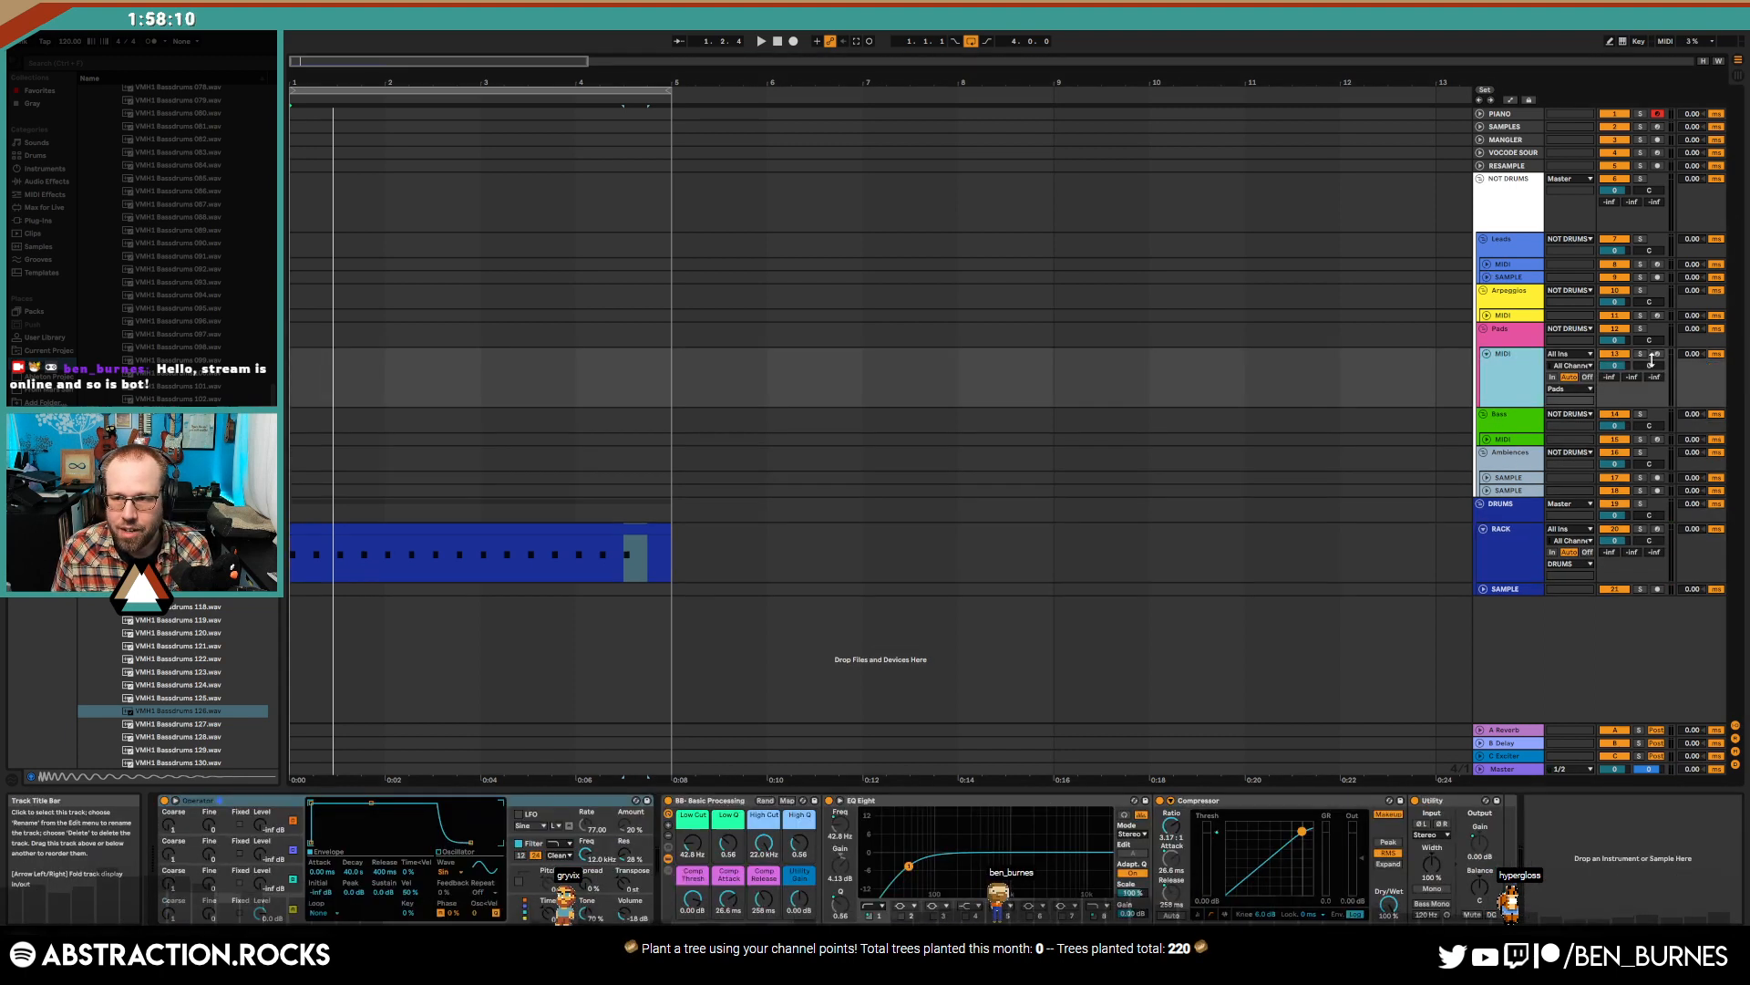
pyautogui.click(1657, 354)
pyautogui.moveTo(598, 381); pyautogui.dragTo(400, 381)
pyautogui.hotkey('ctrl', 'shift', 'm')
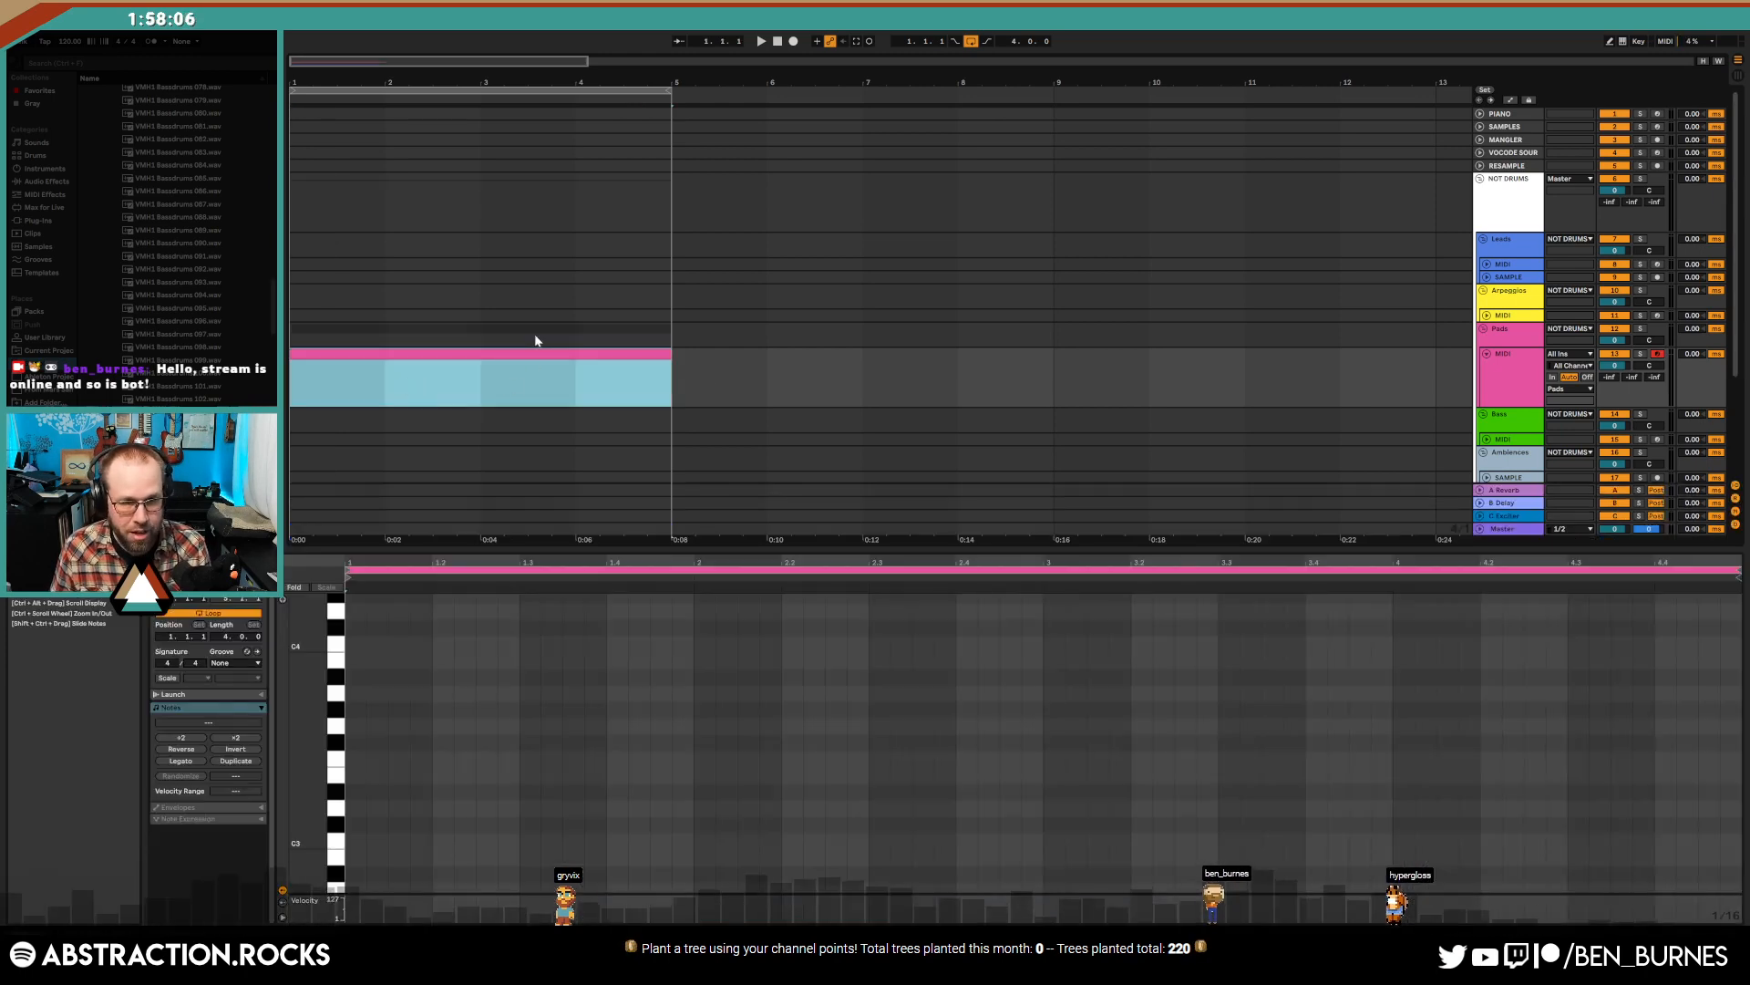
# - Load the Pigments instrument from the Arturia VST3 plug-ins onto the Pads MIDI track in place of Operator
pyautogui.hotkey('shift', 'Tab')
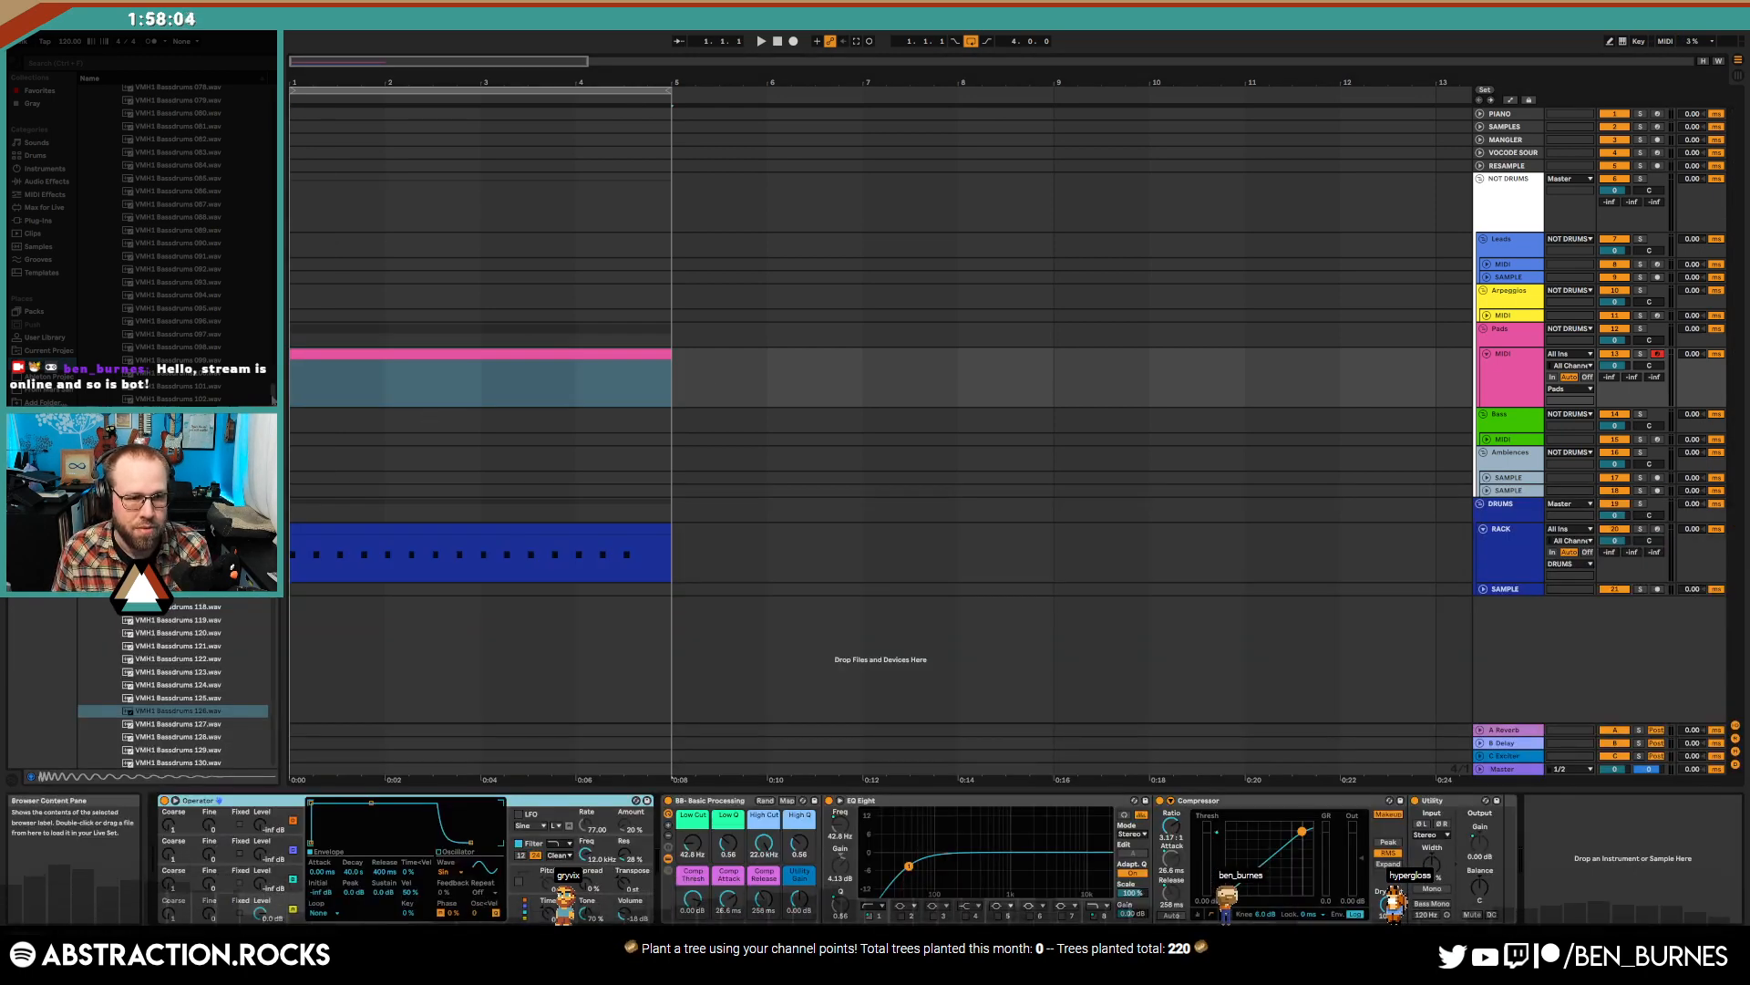
pyautogui.click(38, 219)
pyautogui.click(85, 104)
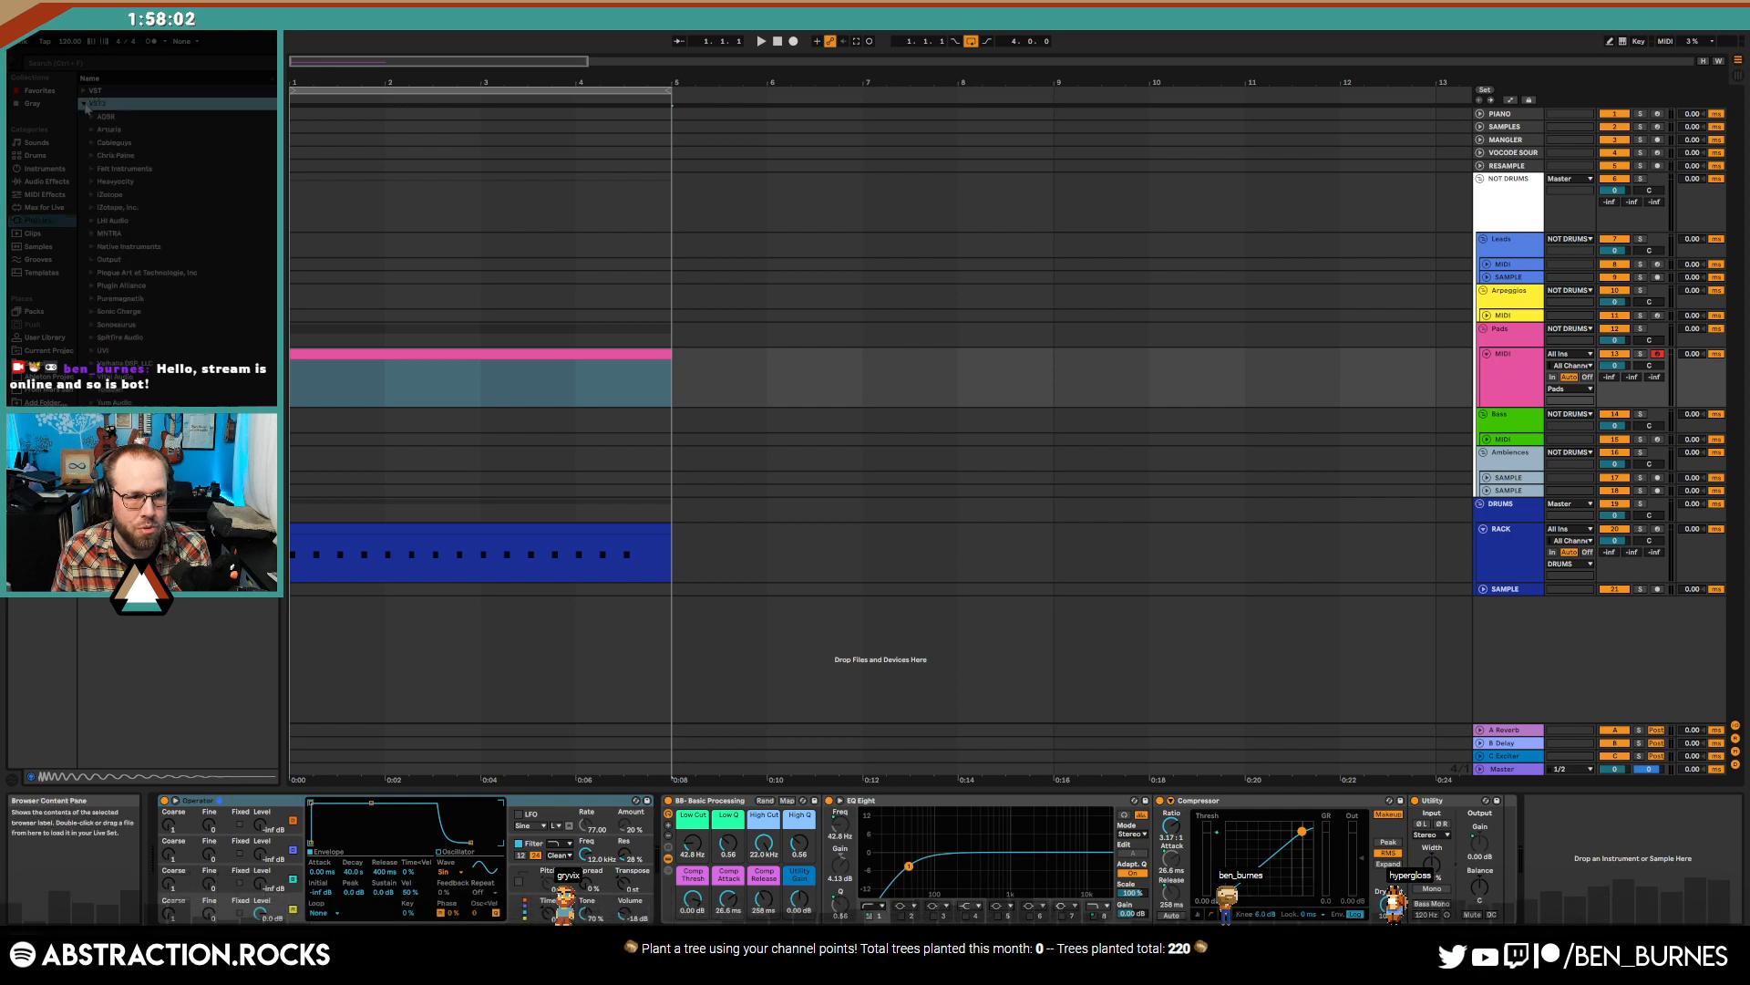
pyautogui.click(92, 130)
pyautogui.click(119, 155)
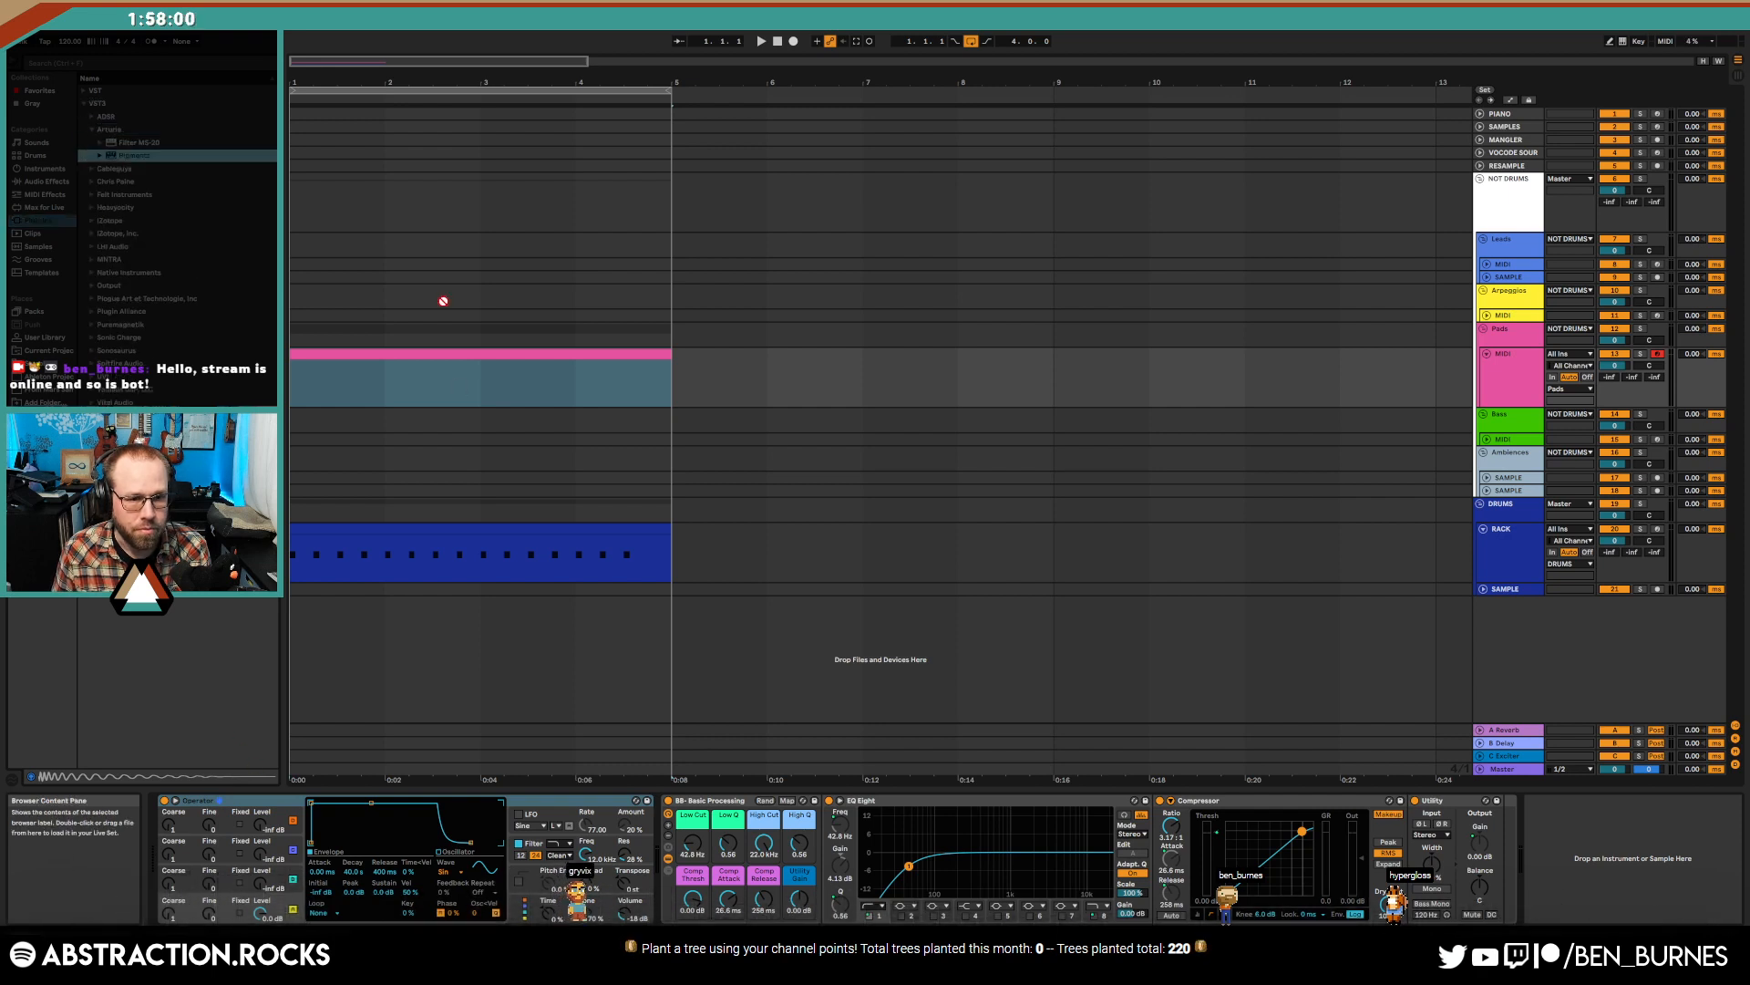
pyautogui.moveTo(444, 301); pyautogui.dragTo(275, 841)
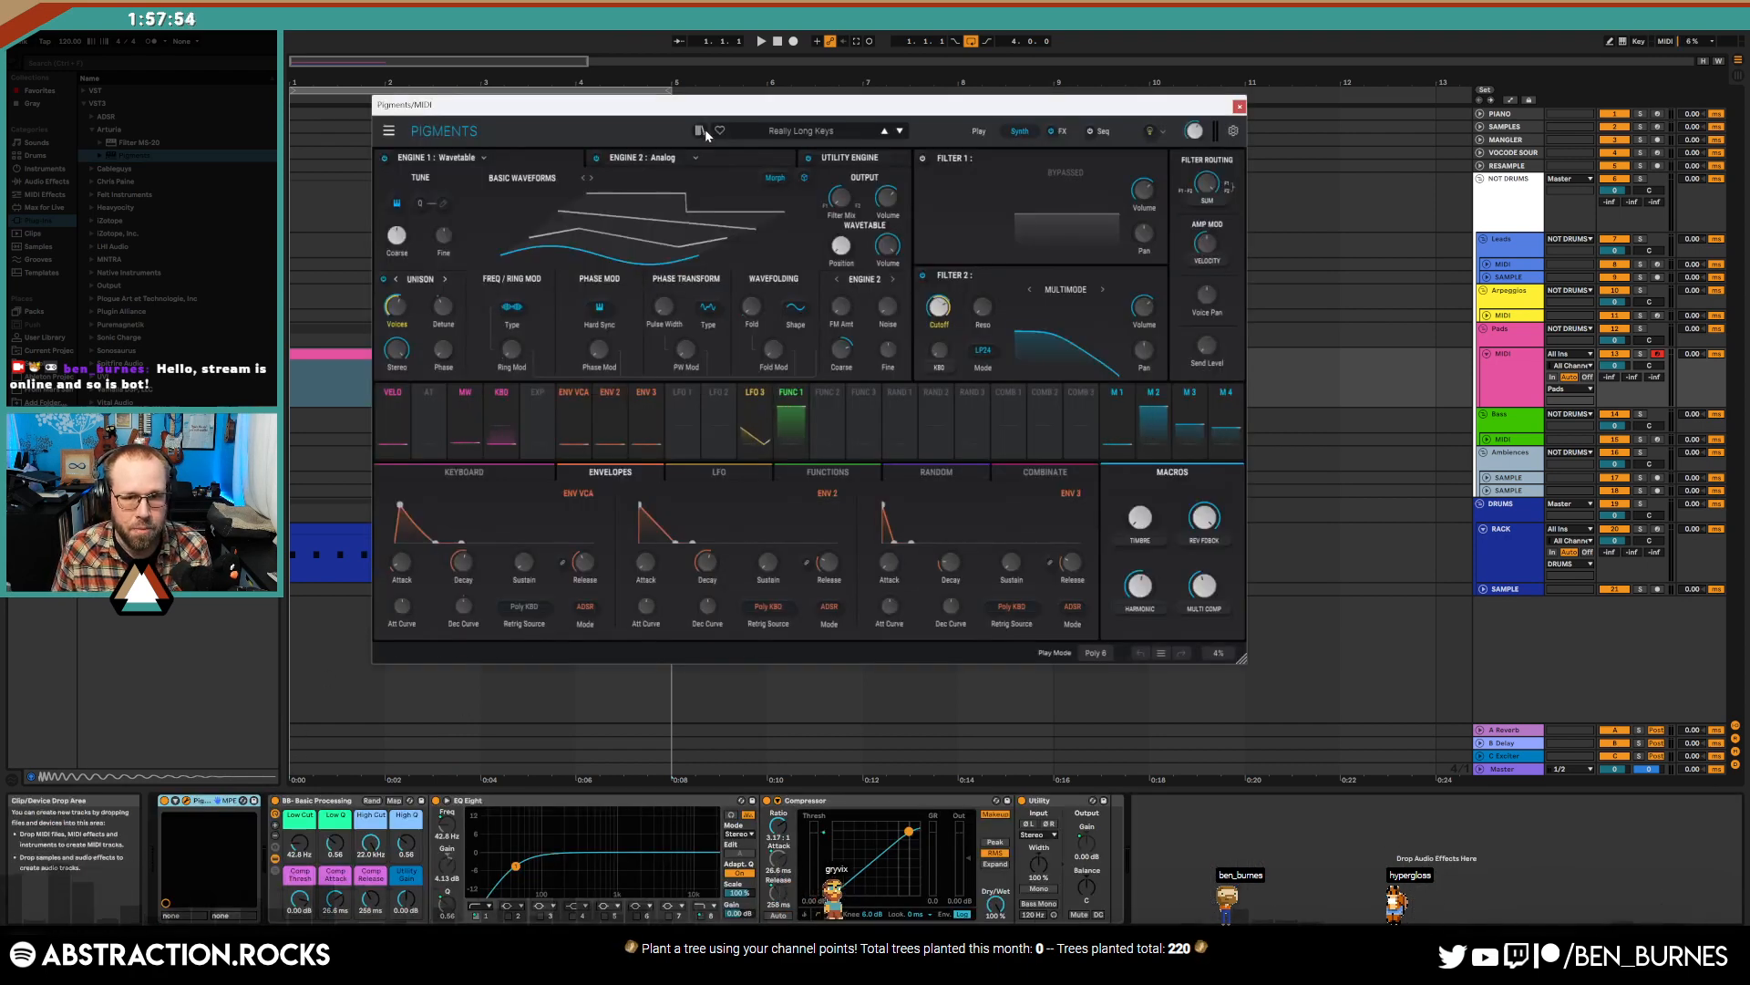
# - Audition Pigments pad presets including Driving Home, Drifty Component and Drenched Wave, and shorten Drenched Wave's ENV VCA attack
pyautogui.moveTo(703, 129); pyautogui.dragTo(879, 201)
pyautogui.click(1004, 206)
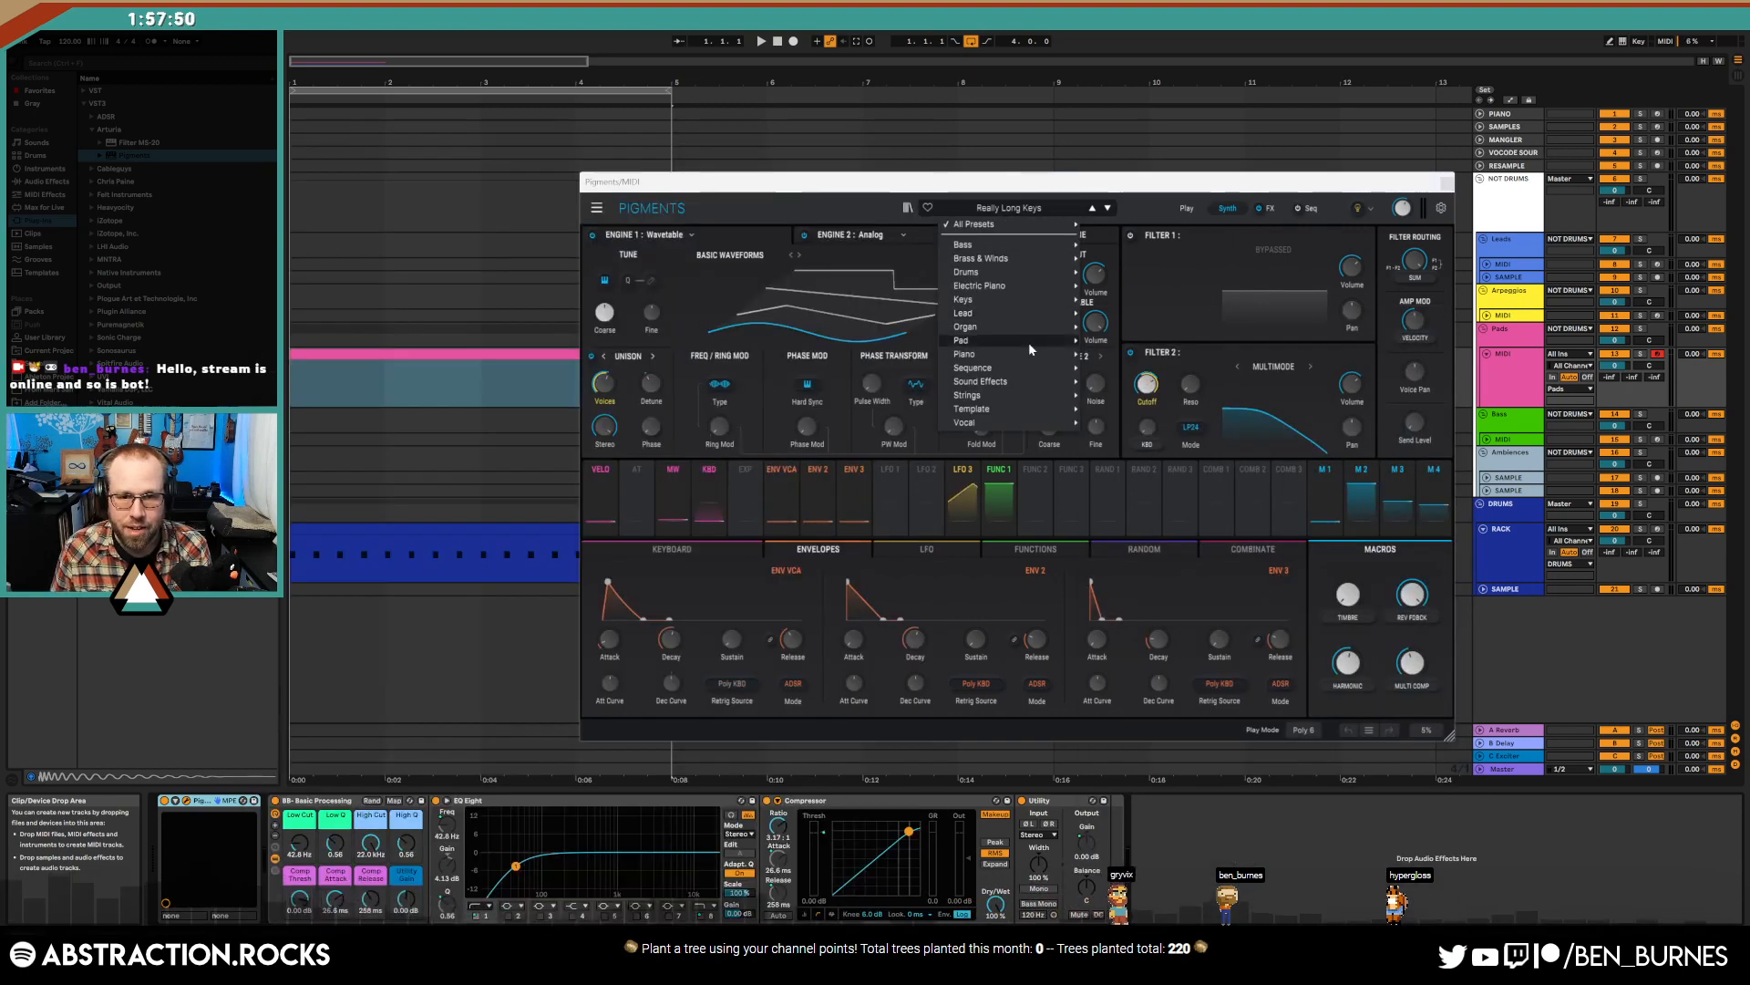
pyautogui.moveTo(1009, 347)
pyautogui.click(410, 425)
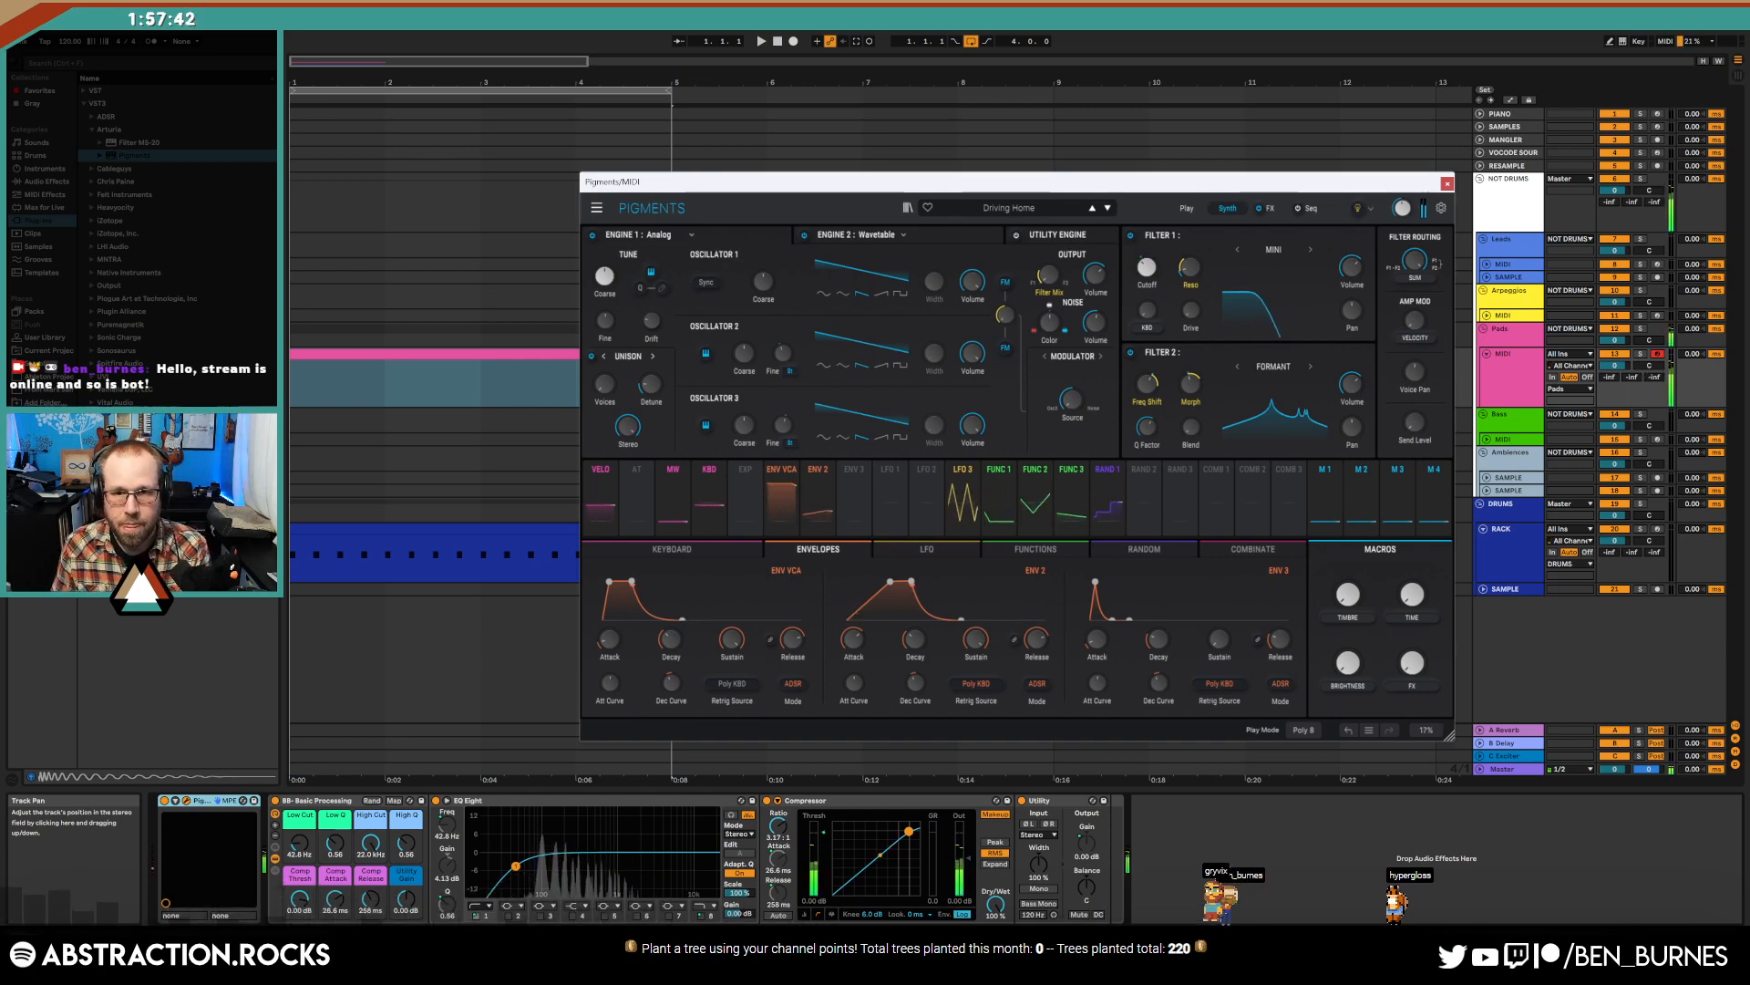
pyautogui.click(1093, 208)
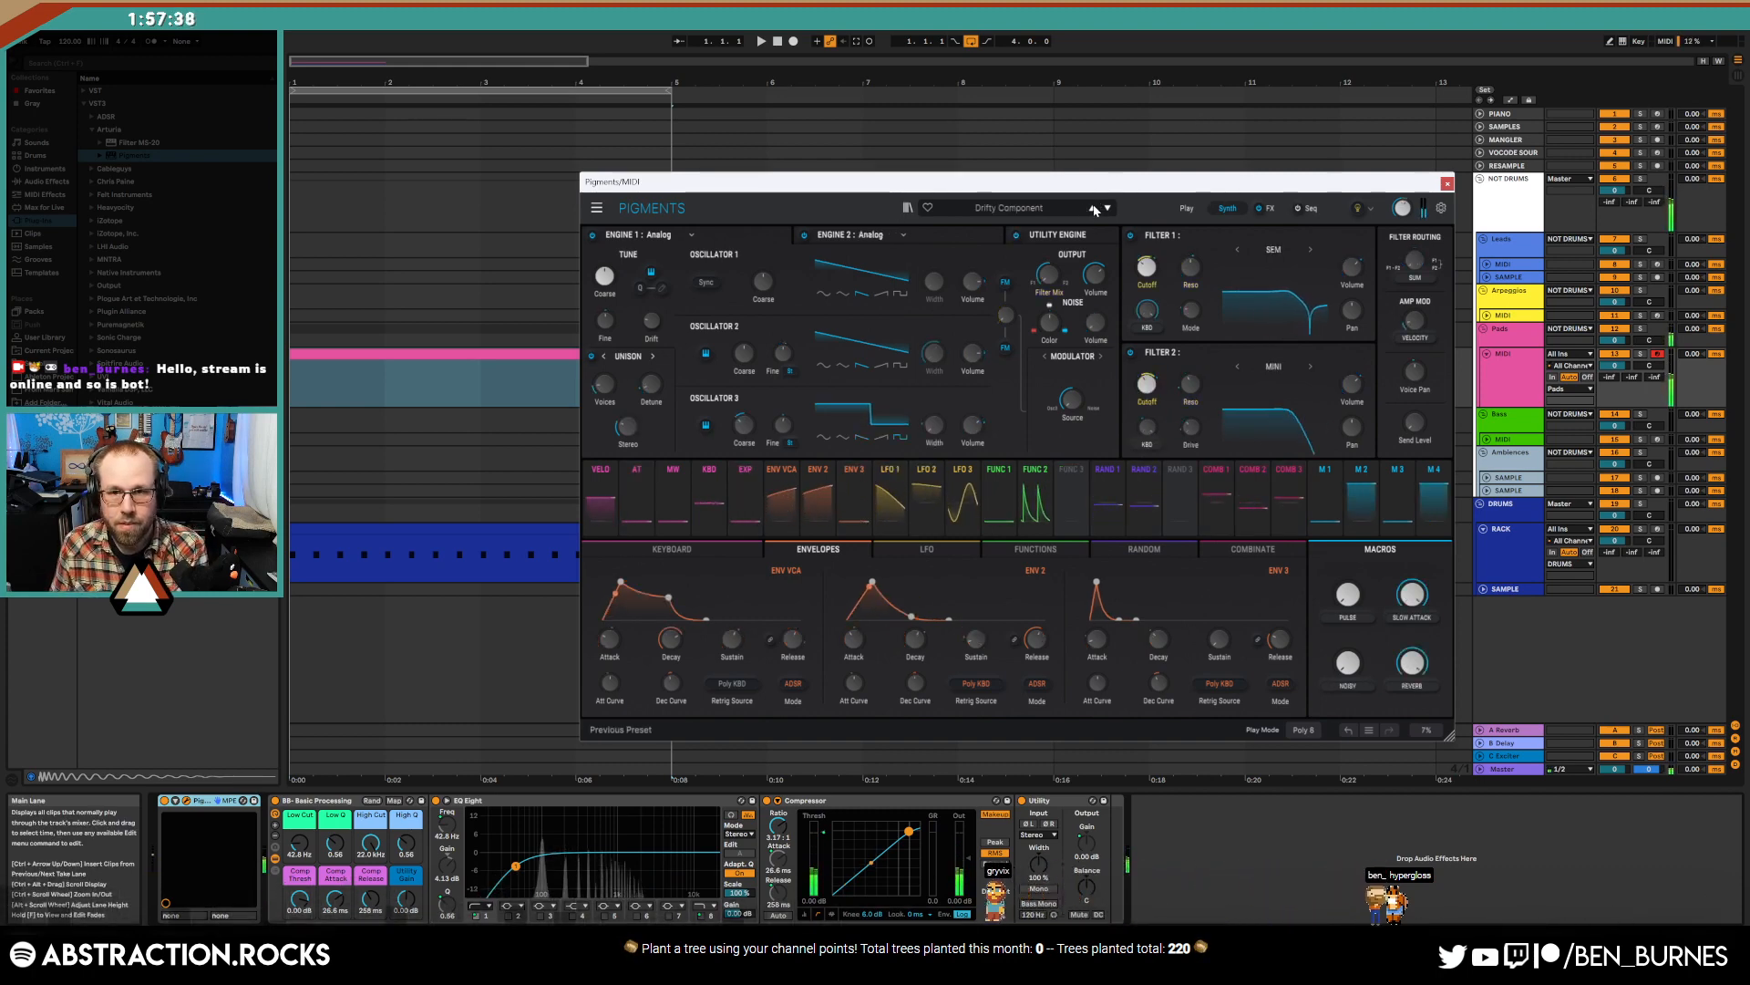
pyautogui.click(1107, 209)
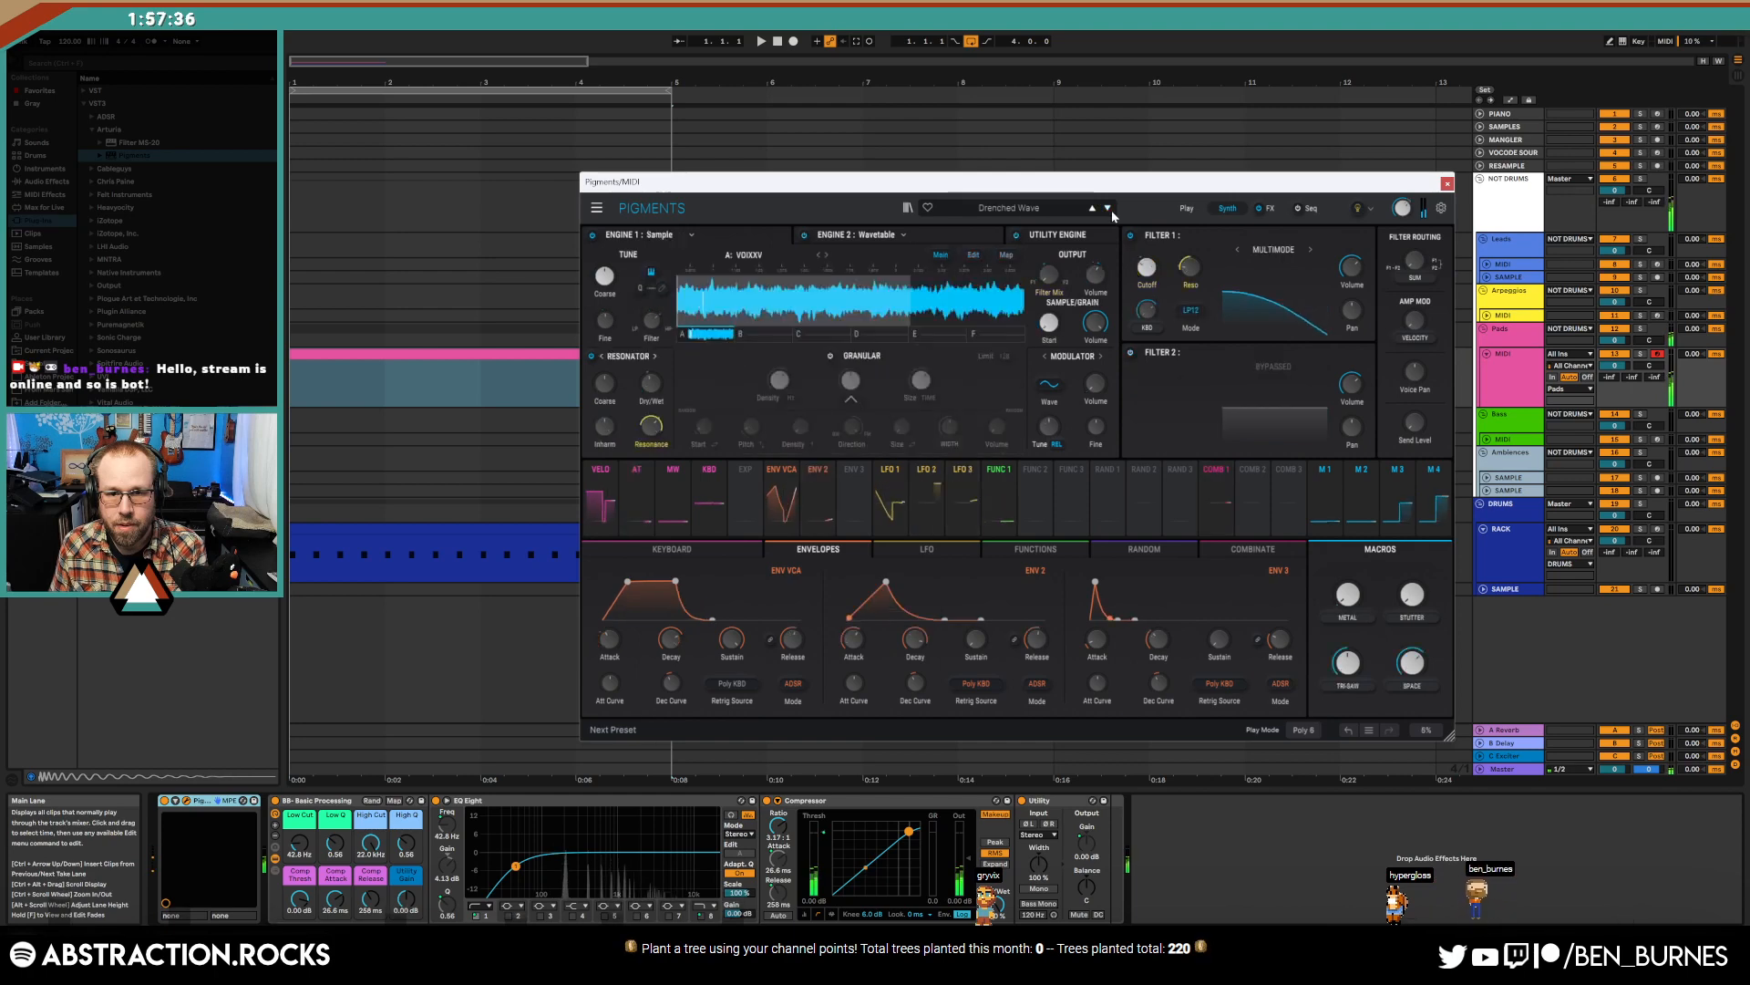
pyautogui.moveTo(627, 580); pyautogui.dragTo(598, 578)
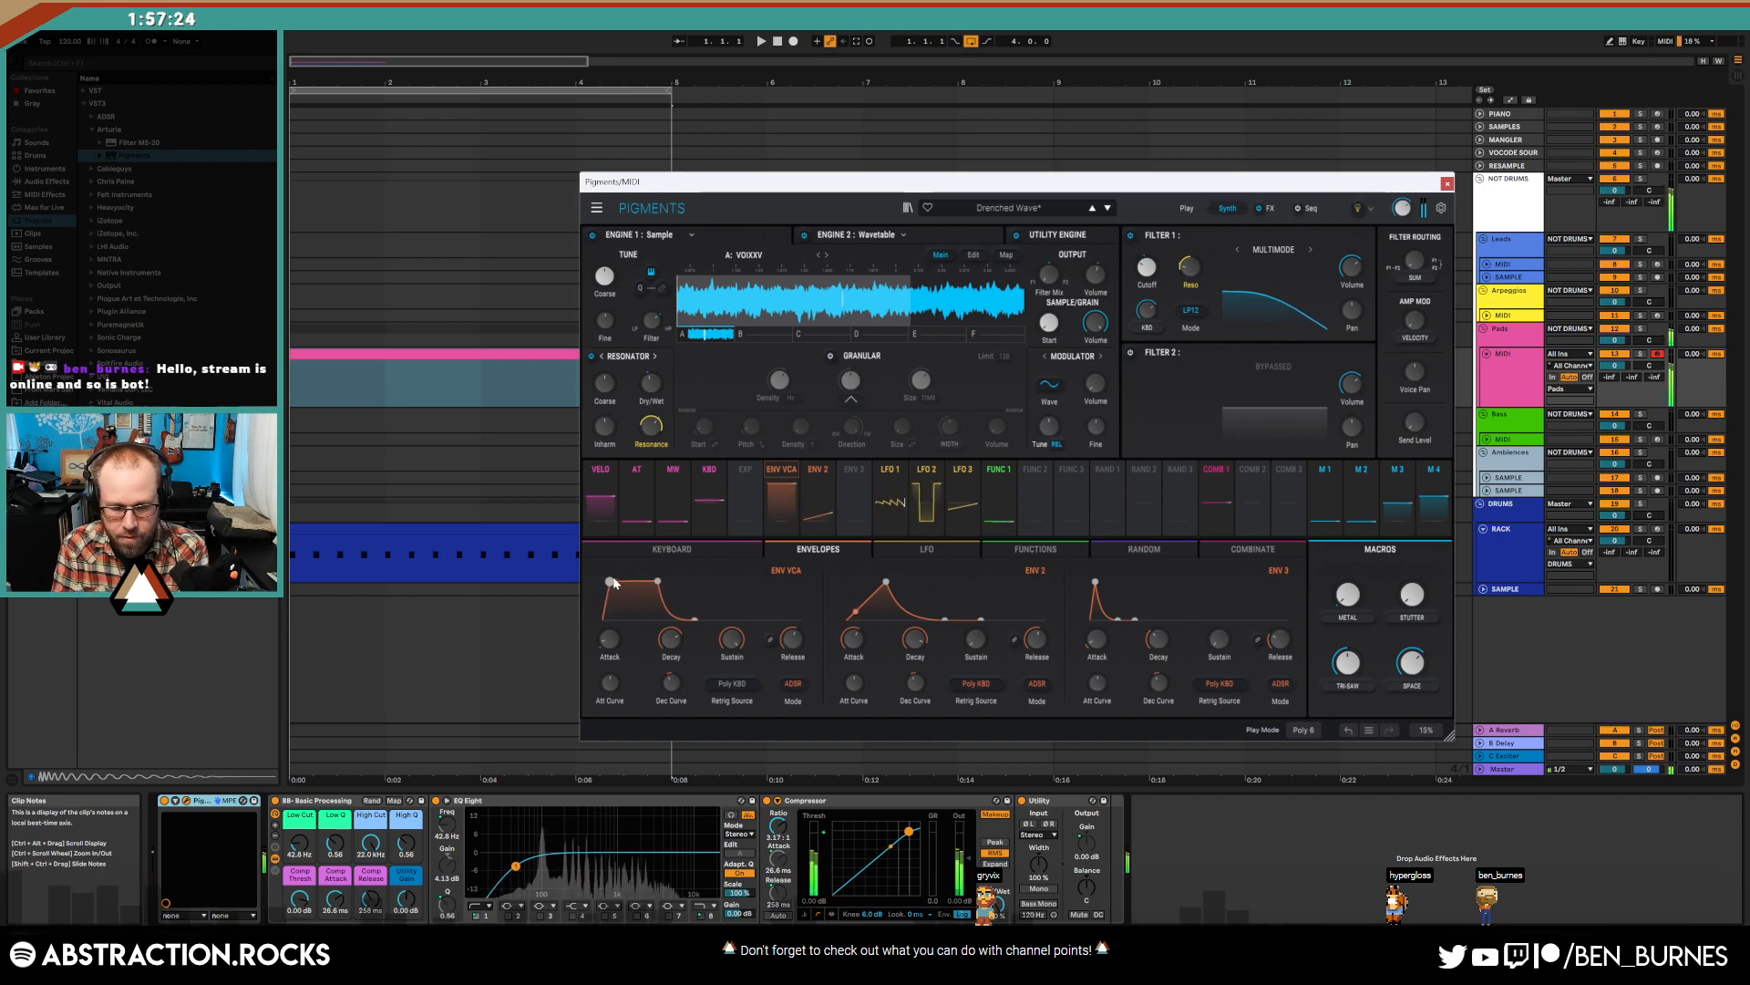
# - Audition further Pigments pad presets from Drifty Component through Electronica Pad and Enter The Void to Evolution
pyautogui.click(1108, 209)
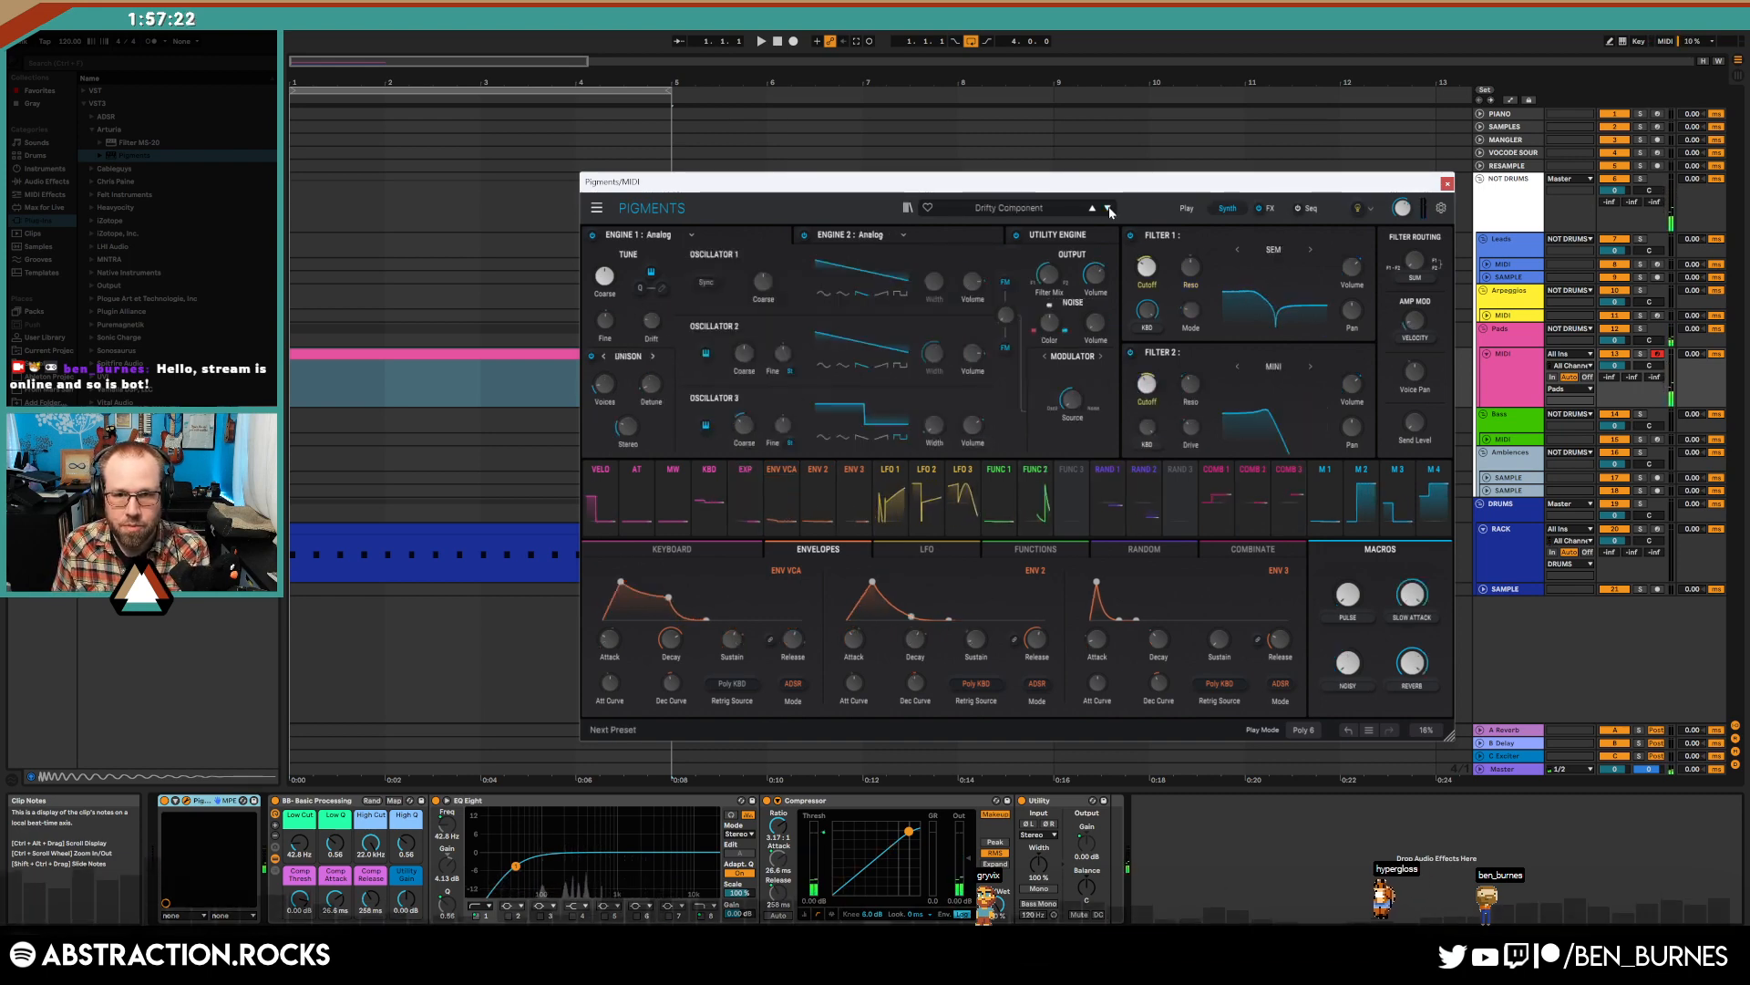
pyautogui.click(1107, 208)
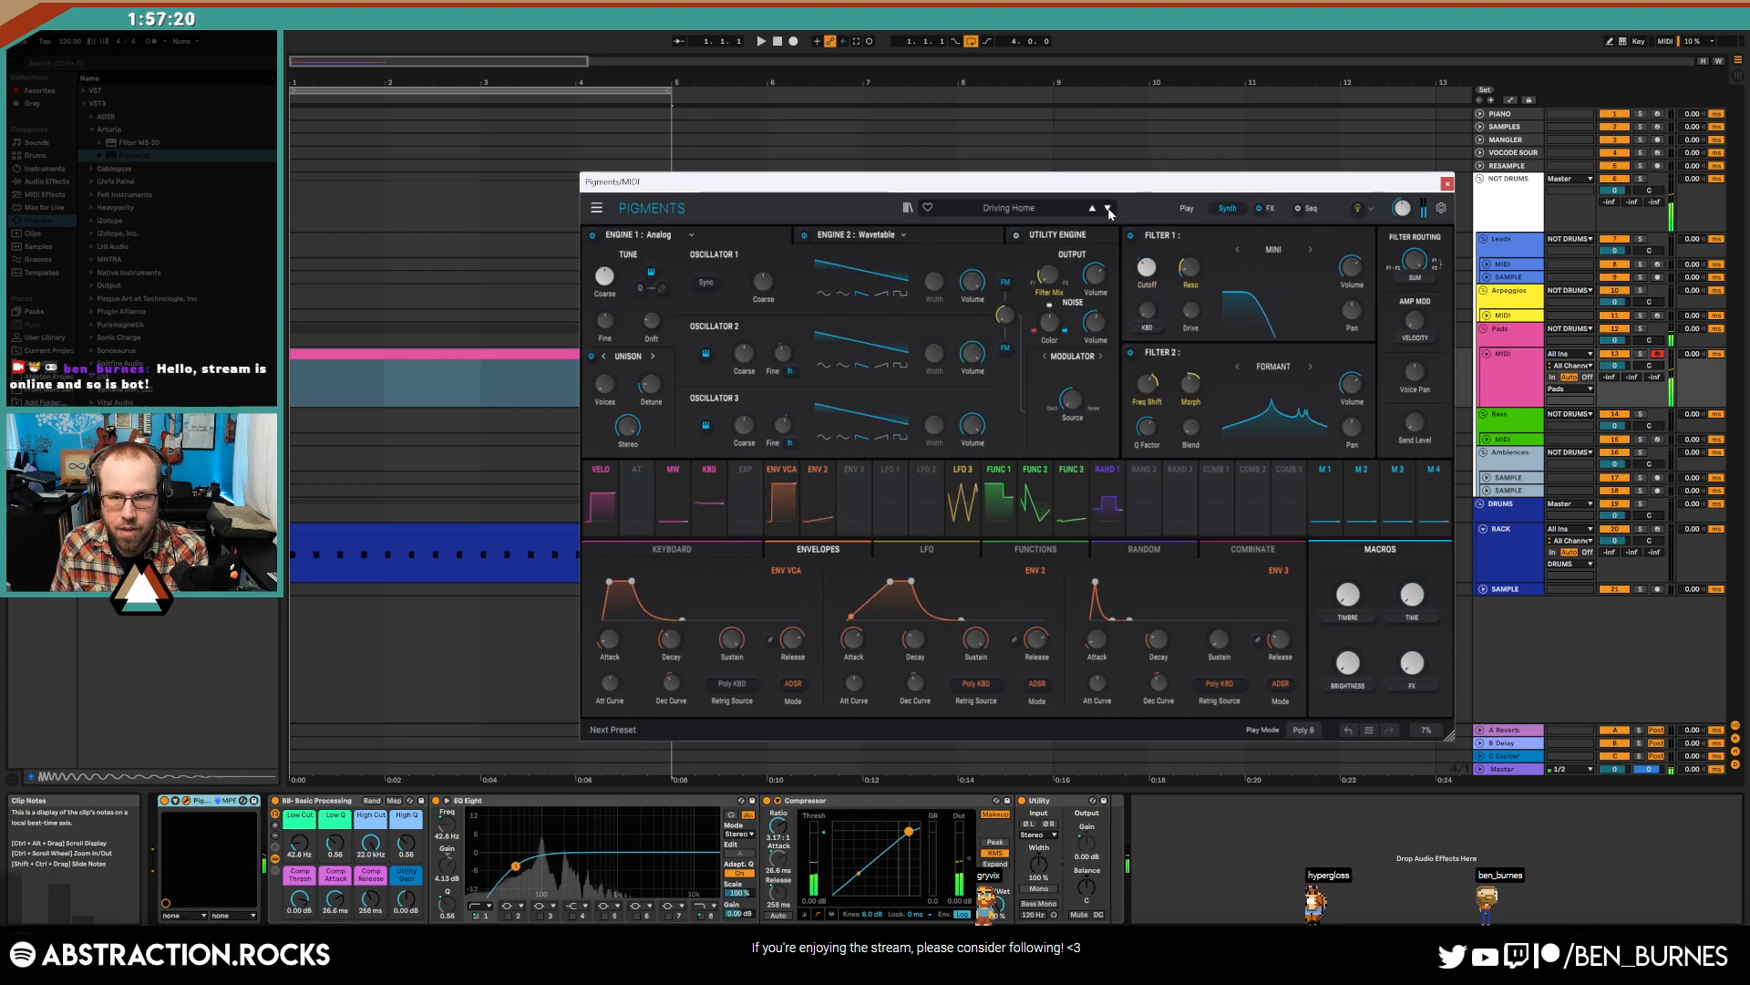
pyautogui.click(1109, 210)
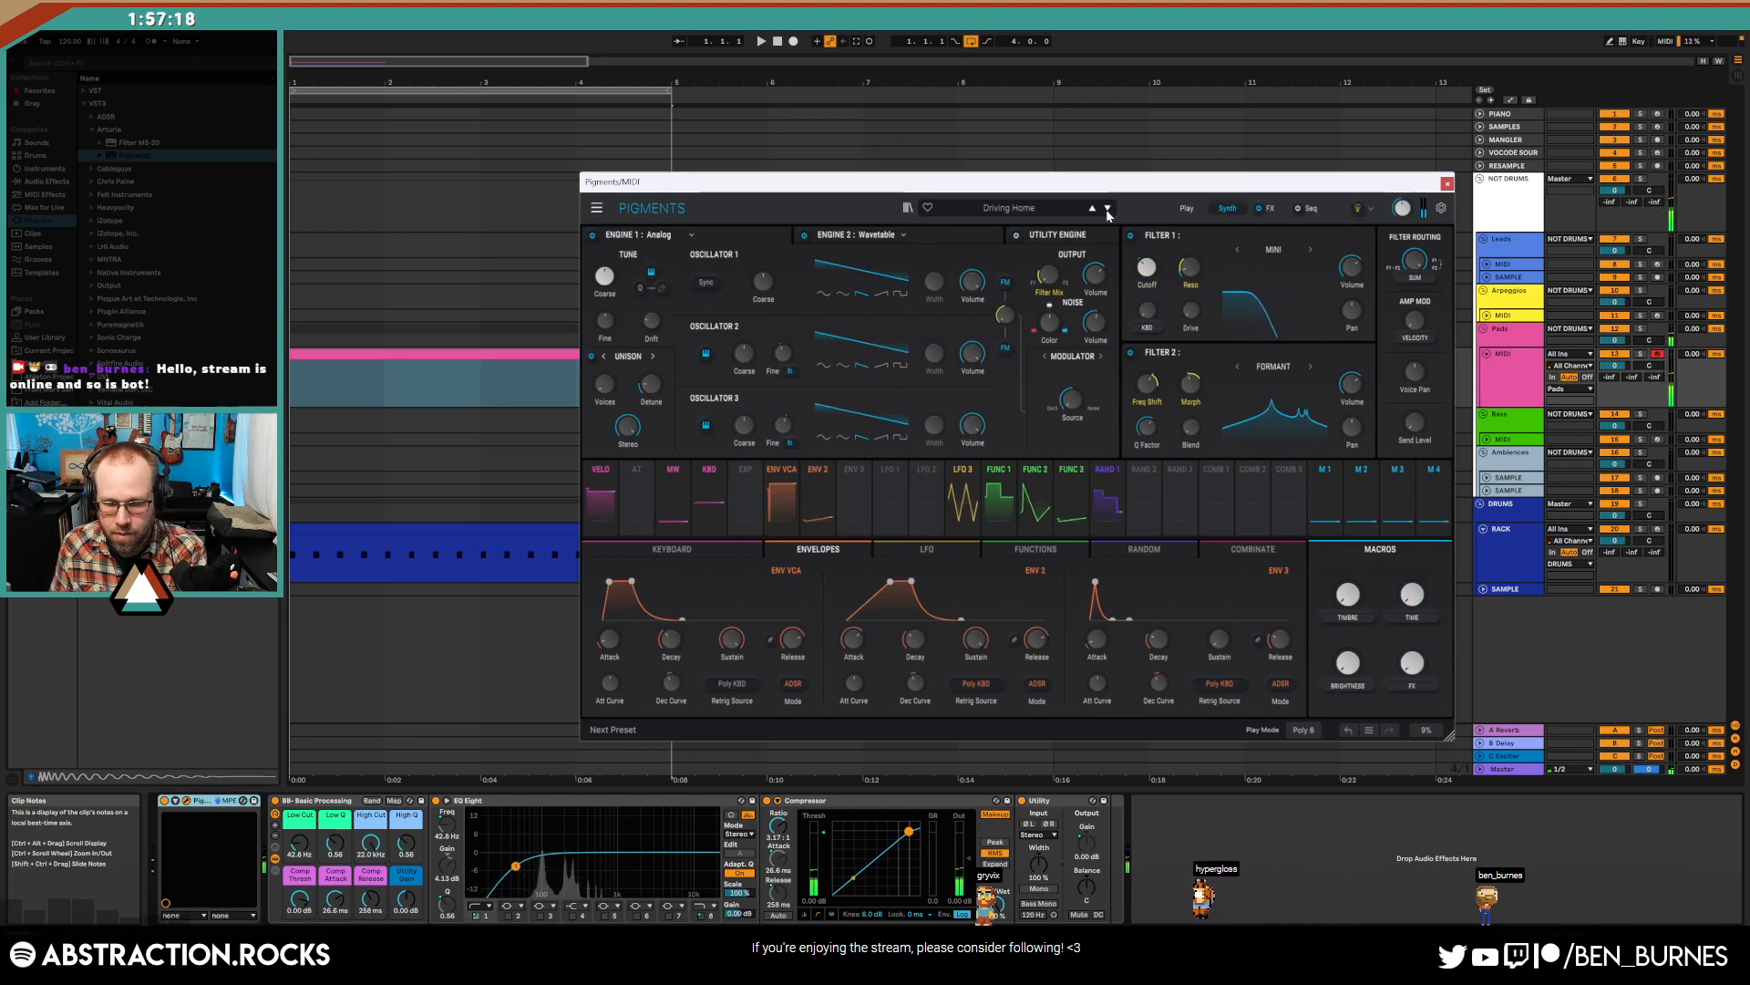
pyautogui.click(1107, 208)
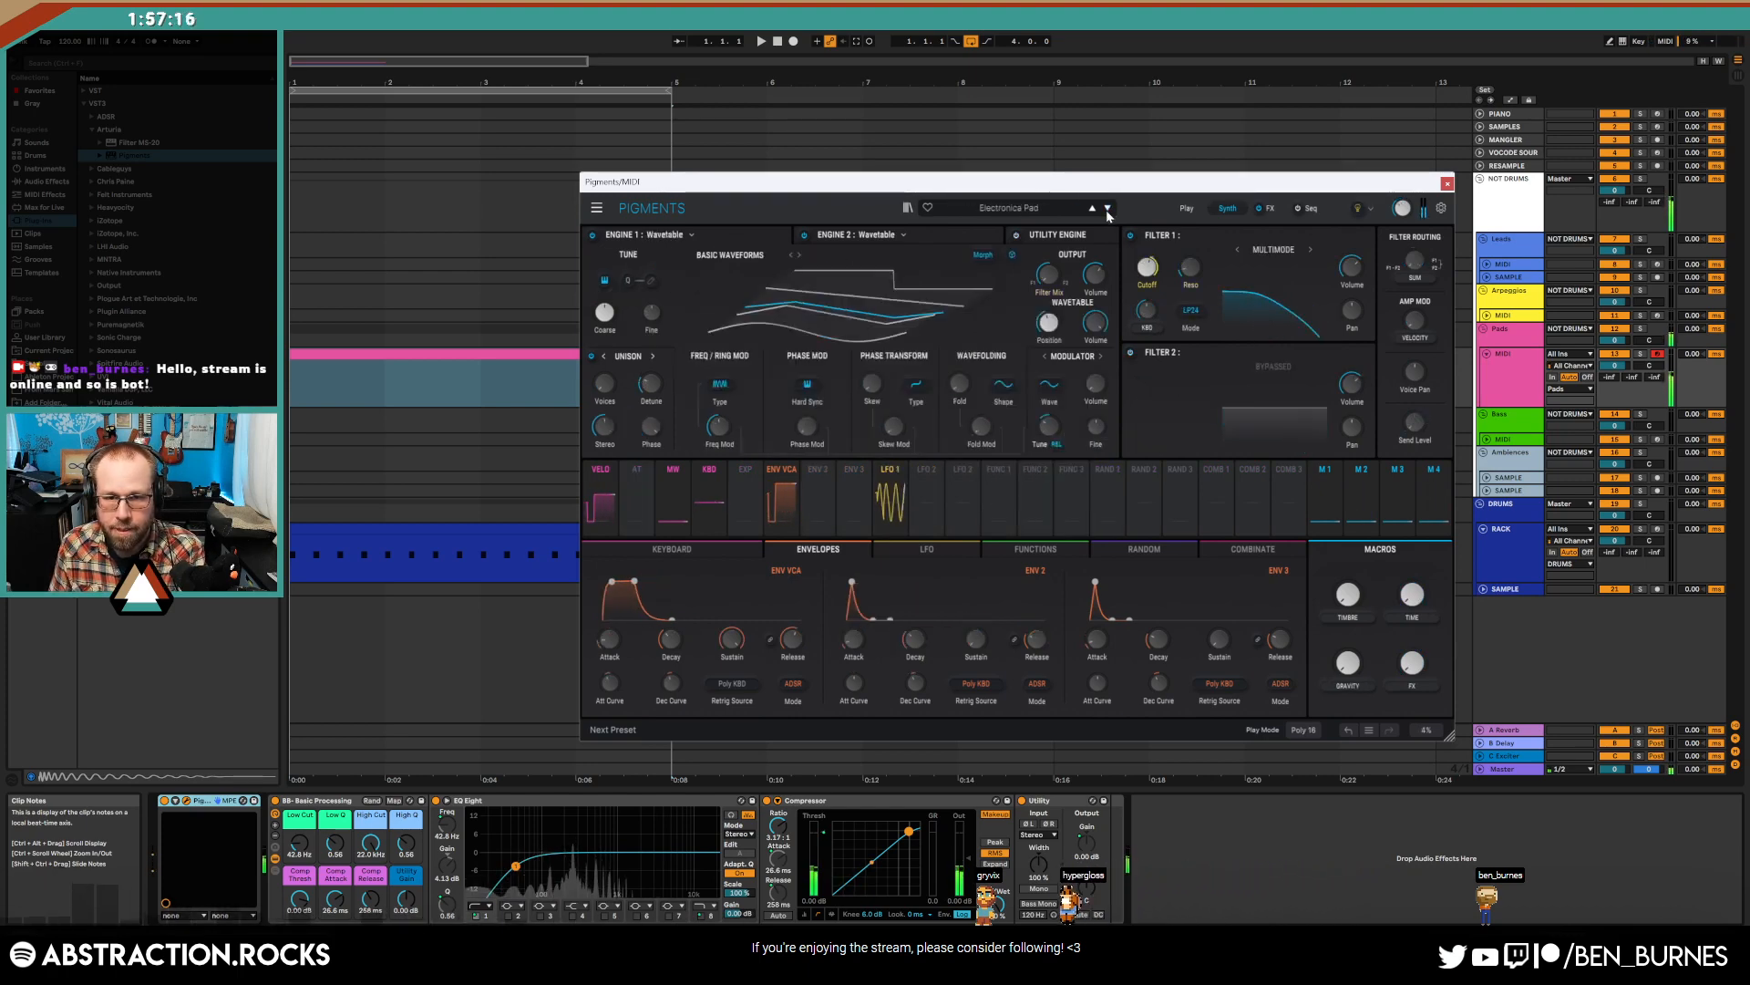
pyautogui.click(1107, 209)
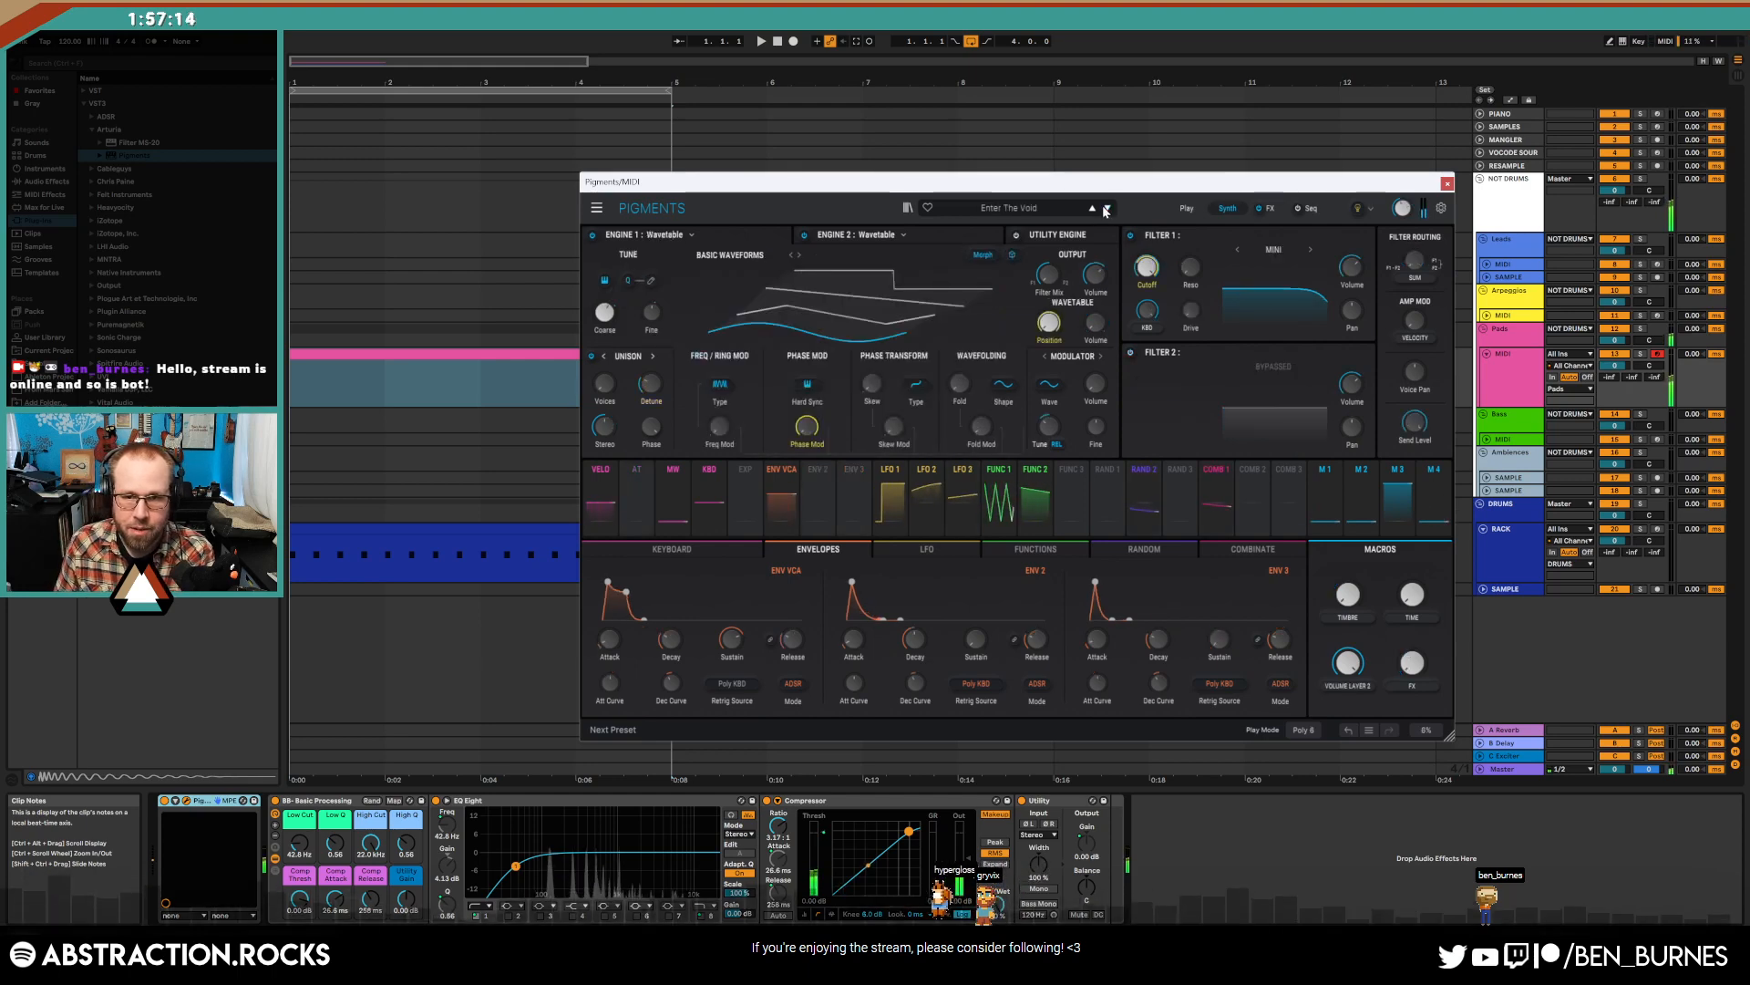
pyautogui.click(1107, 209)
pyautogui.click(1105, 209)
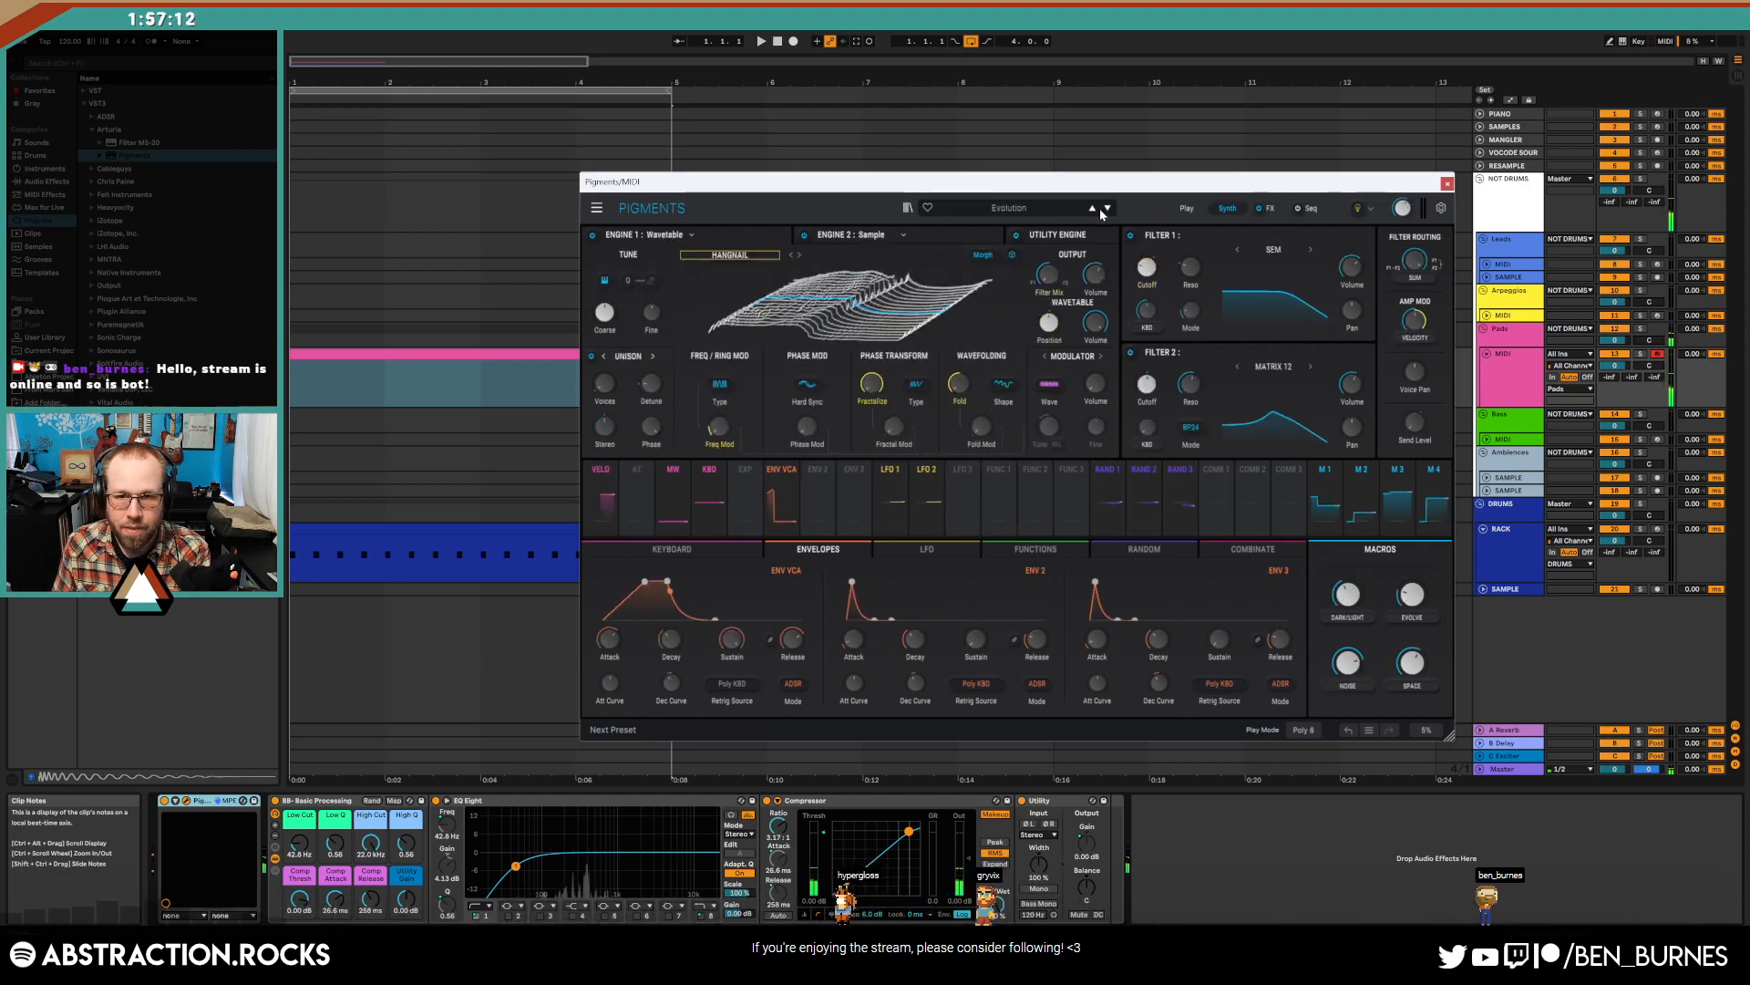
# - Start from a new Default preset in Pigments and set its FX reverb Dry/Wet to about 37%
pyautogui.click(597, 209)
pyautogui.click(611, 225)
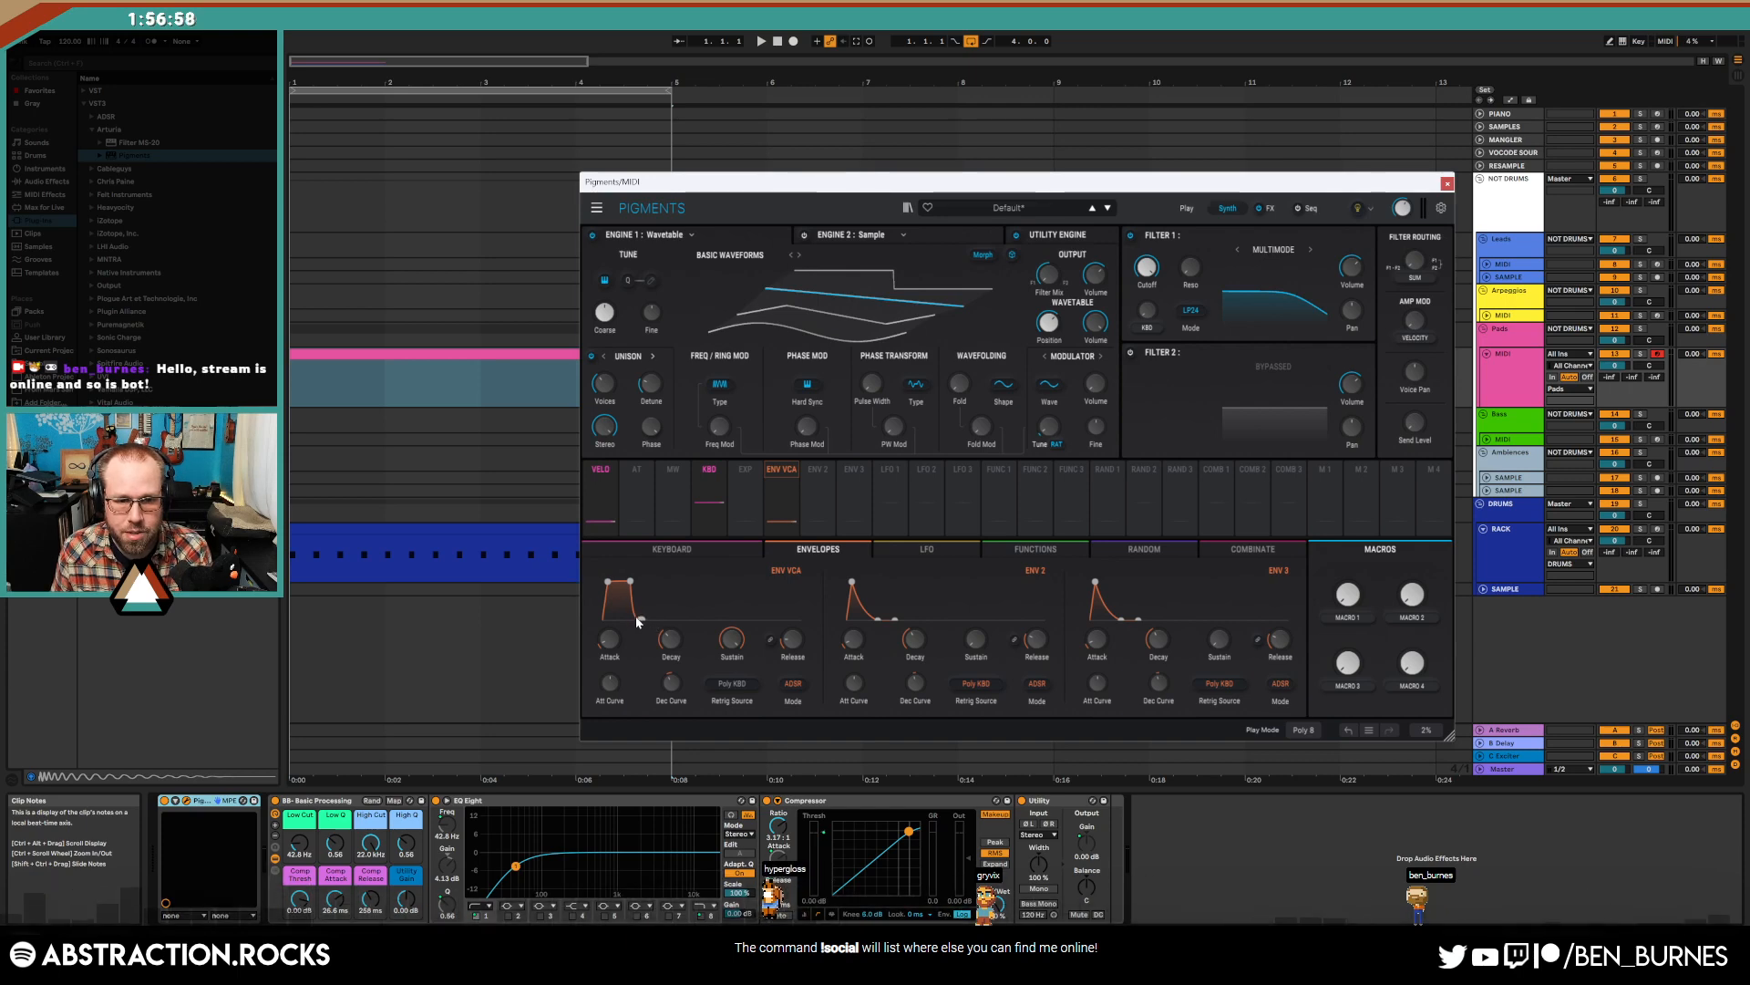
pyautogui.click(1267, 208)
pyautogui.moveTo(1194, 279)
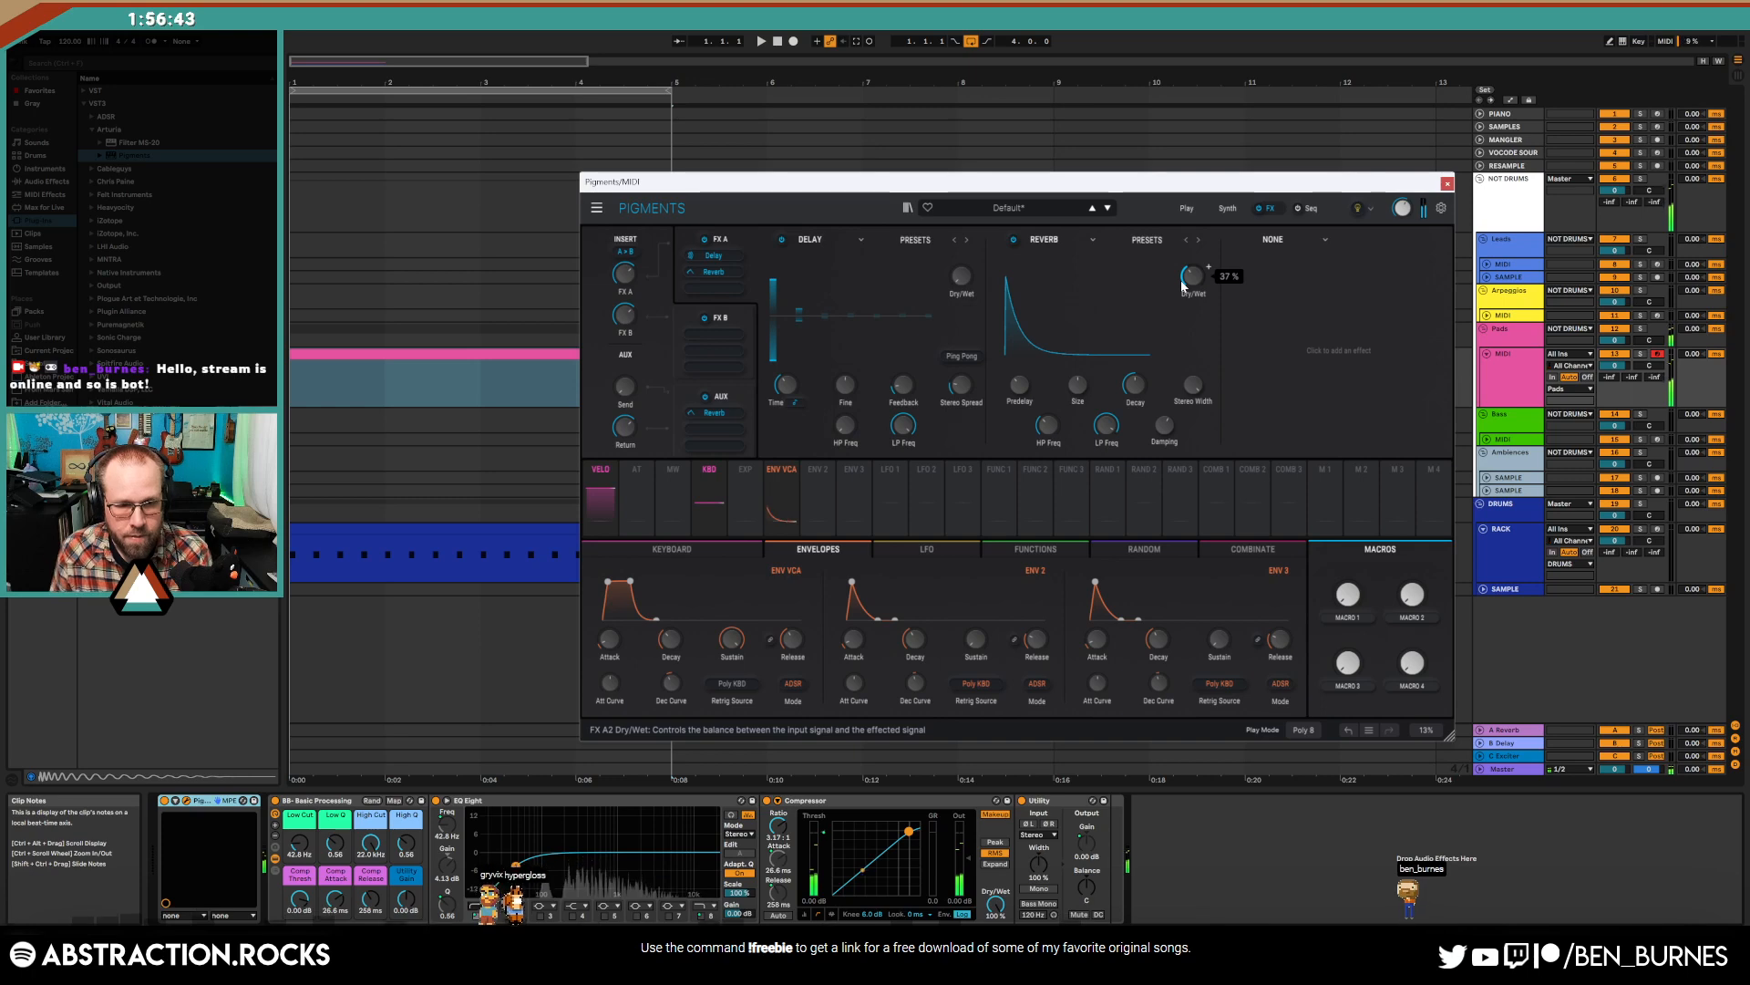
# - Record a four-bar chord part into the Pads MIDI clip over the kick and open its notes, closing the Pigments window
pyautogui.click(778, 42)
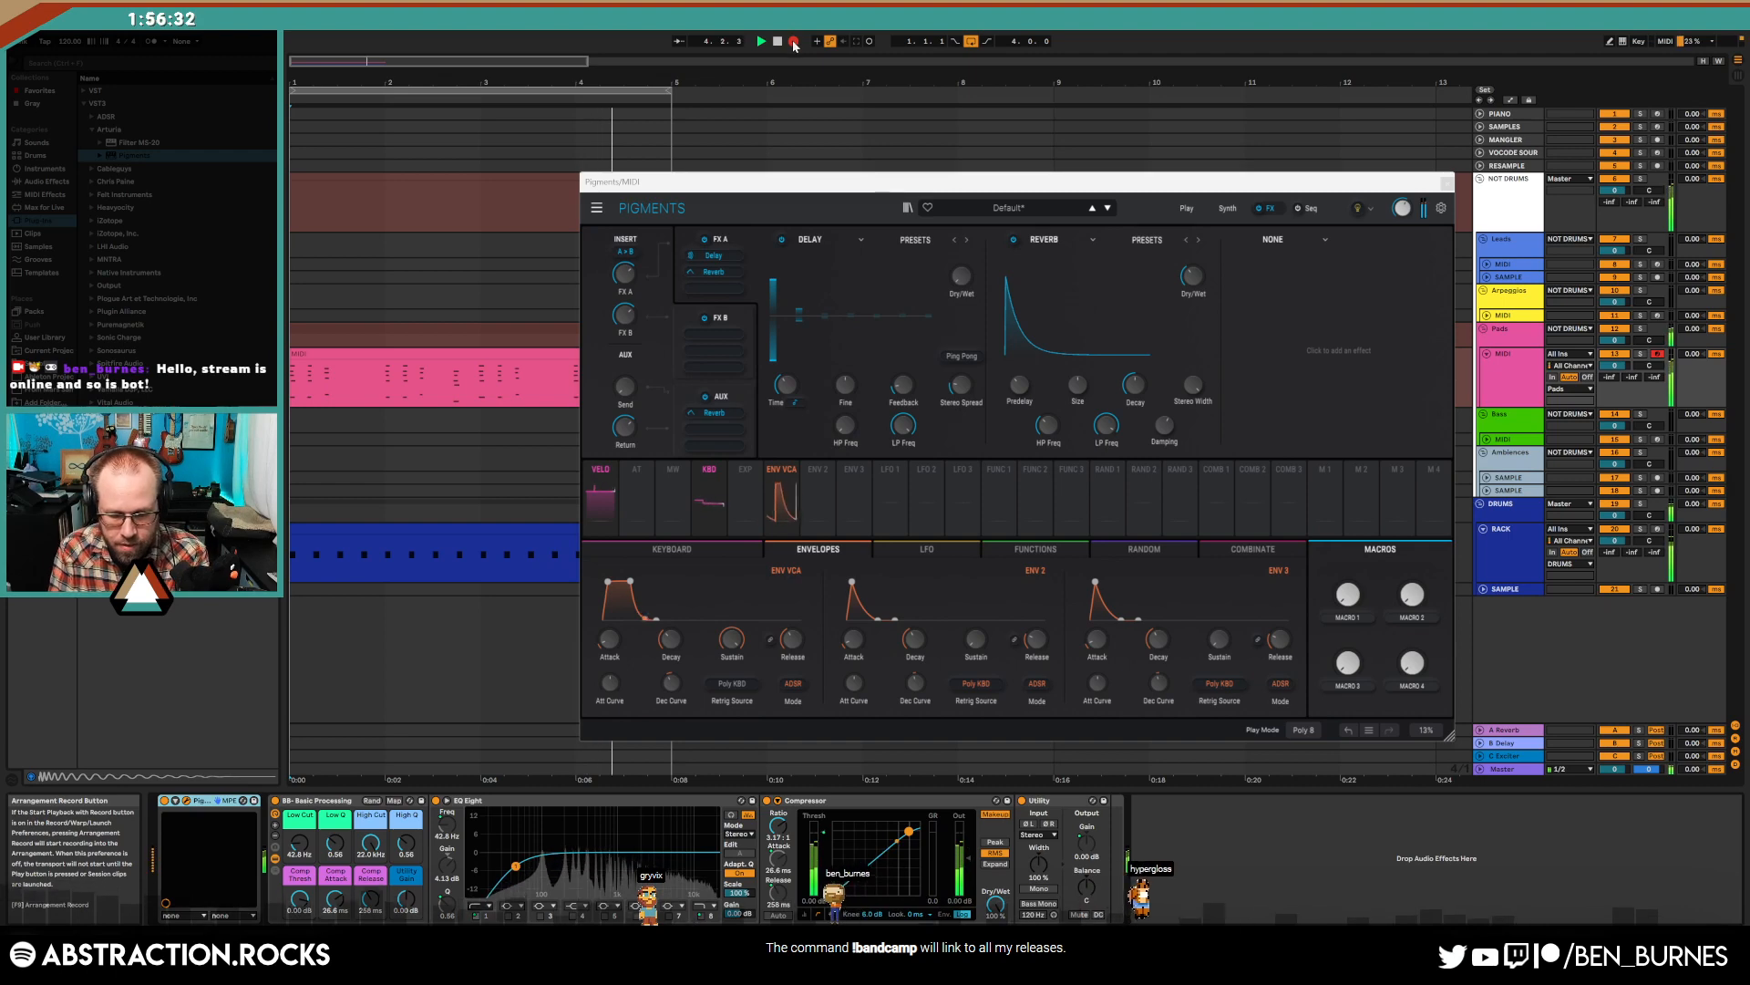
pyautogui.press('space')
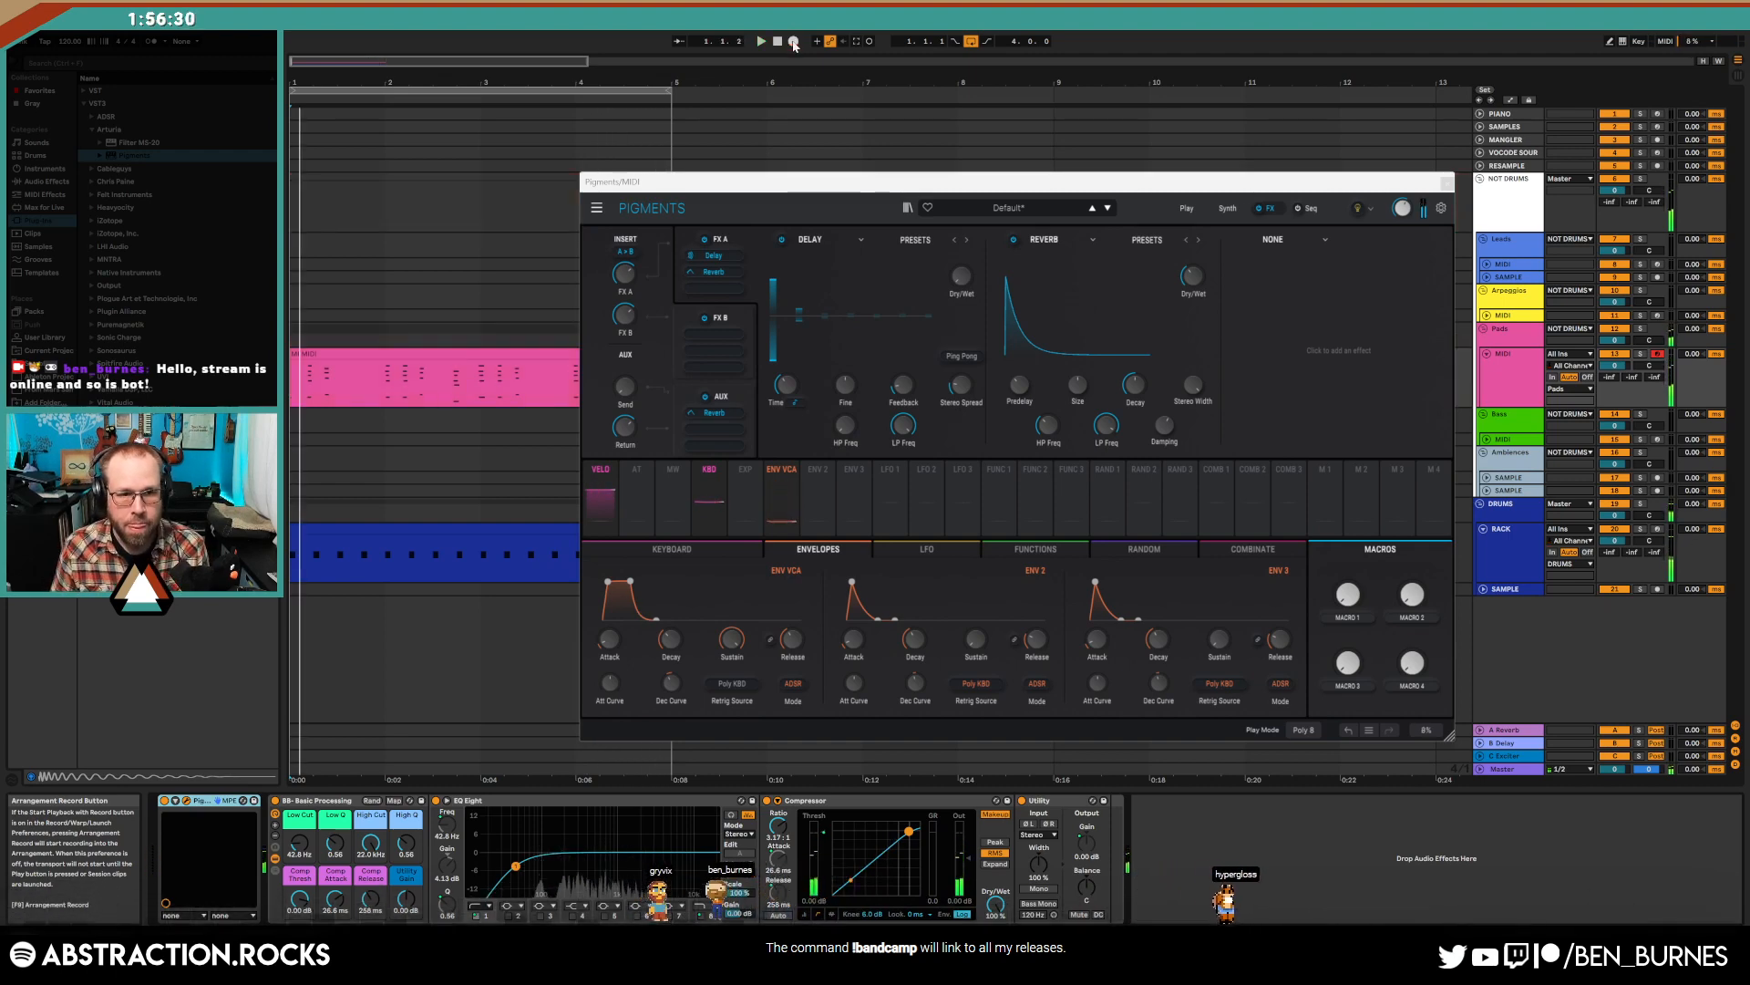
pyautogui.doubleClick(461, 350)
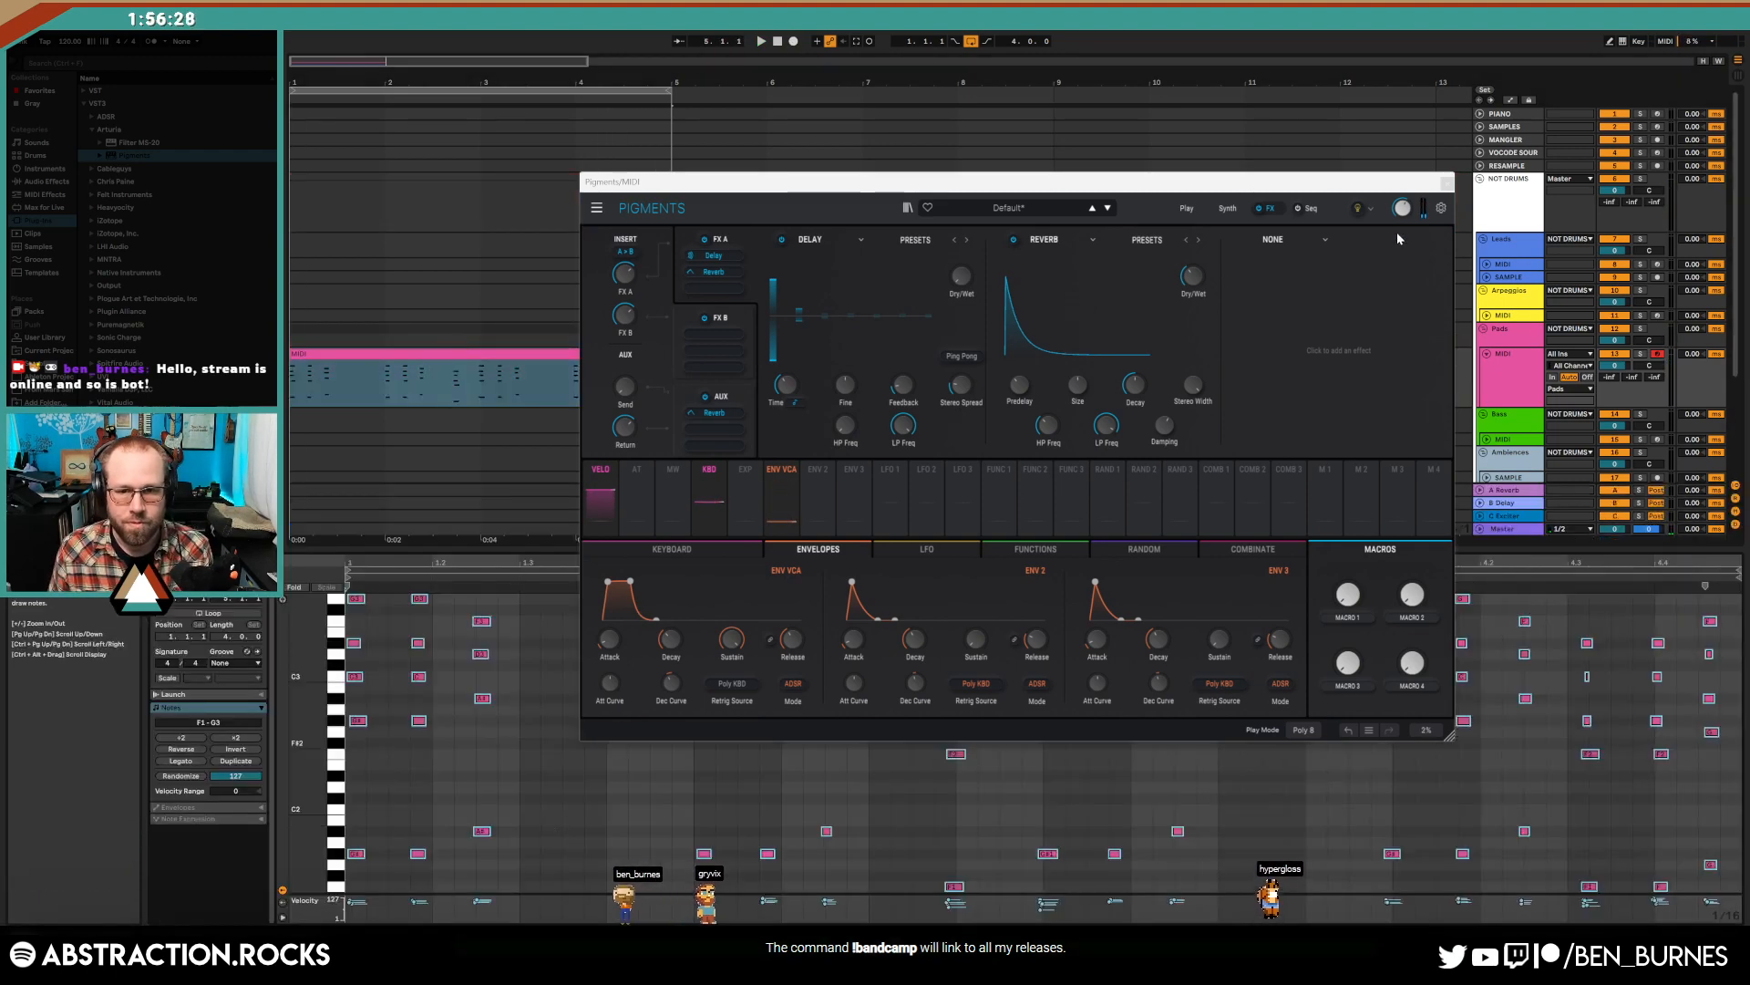
pyautogui.click(1447, 183)
# - Tighten the chord timing in bars 2 and 3, nudging the chord just before beat 2.4 earlier and the early chords slightly later
pyautogui.click(939, 641)
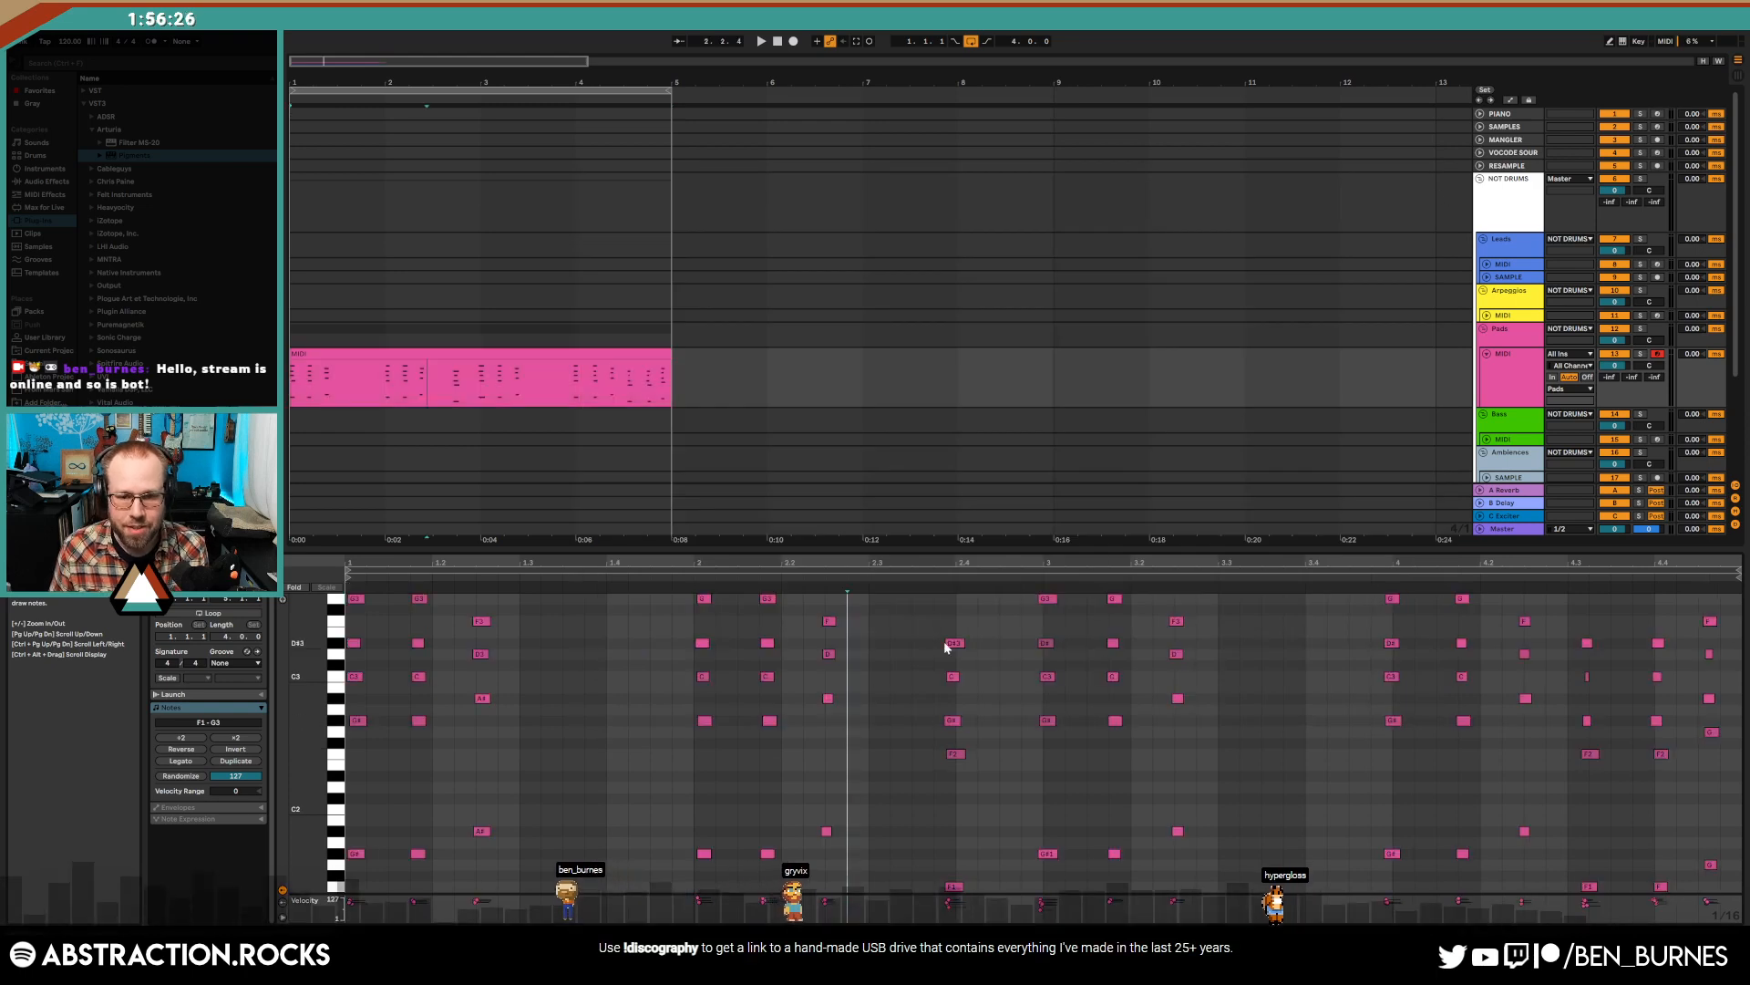
pyautogui.moveTo(939, 630); pyautogui.dragTo(966, 891)
pyautogui.press('Left')
pyautogui.moveTo(850, 872); pyautogui.dragTo(824, 610)
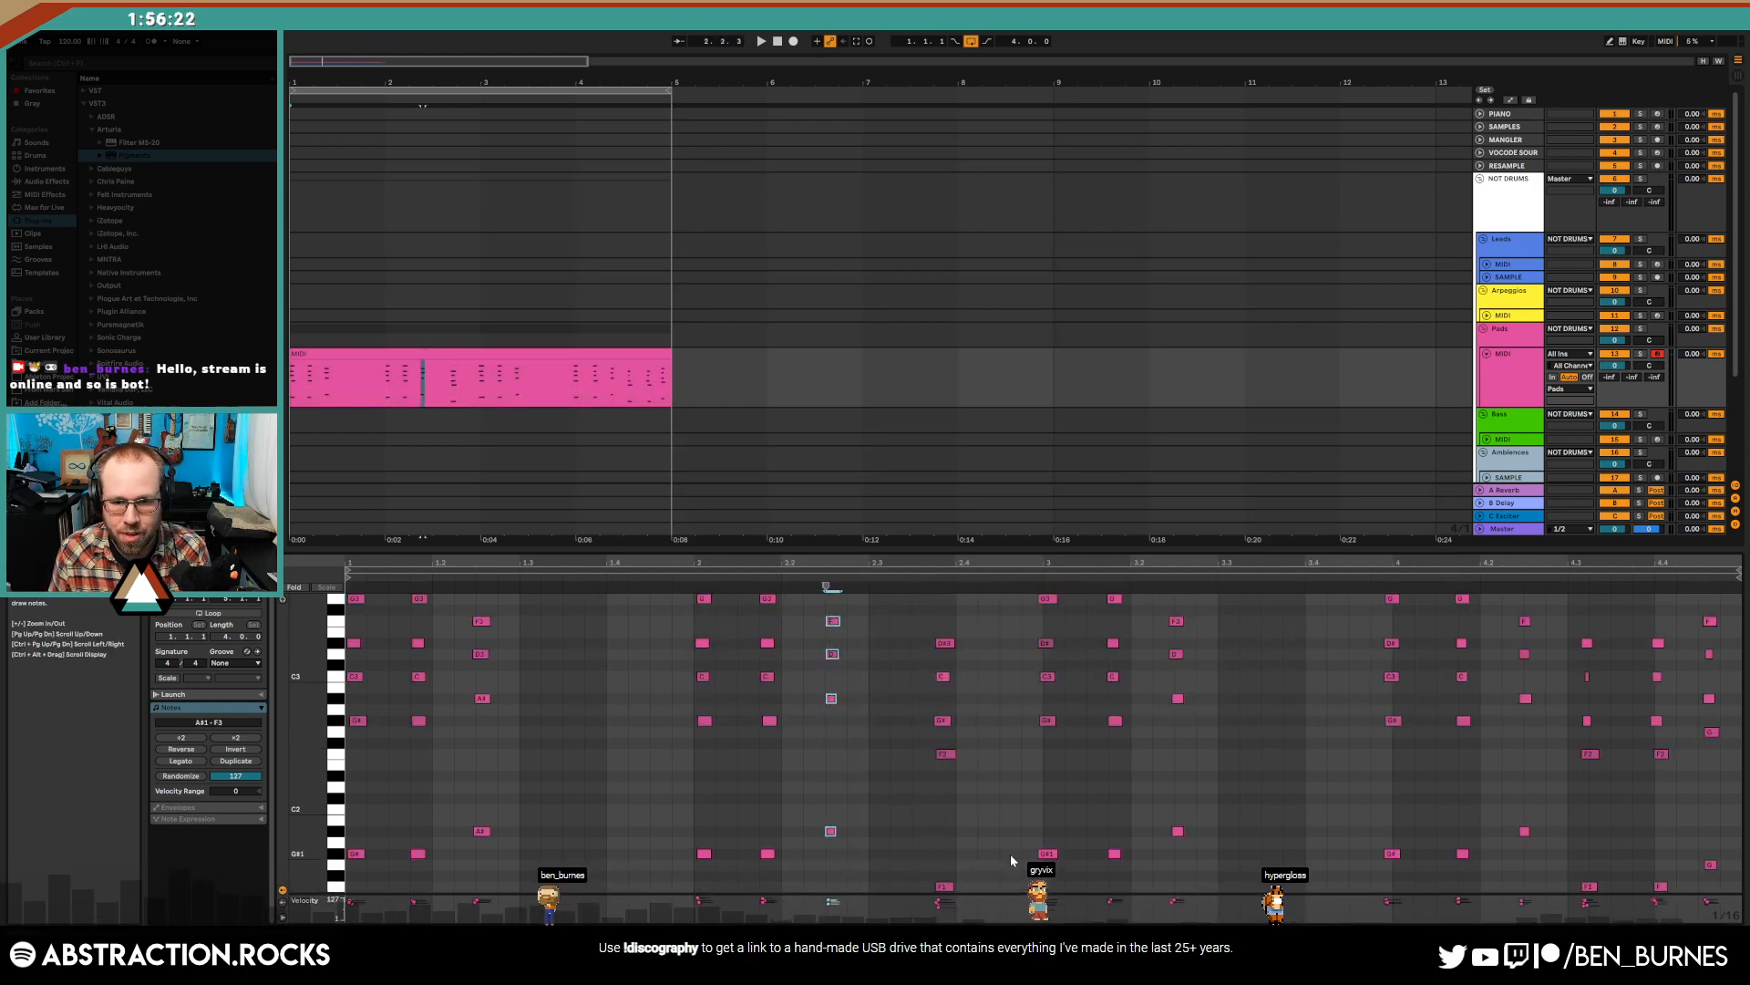
pyautogui.moveTo(1021, 882); pyautogui.dragTo(1063, 574)
pyautogui.press('Right')
pyautogui.moveTo(1153, 609); pyautogui.dragTo(1187, 875)
pyautogui.press('Right')
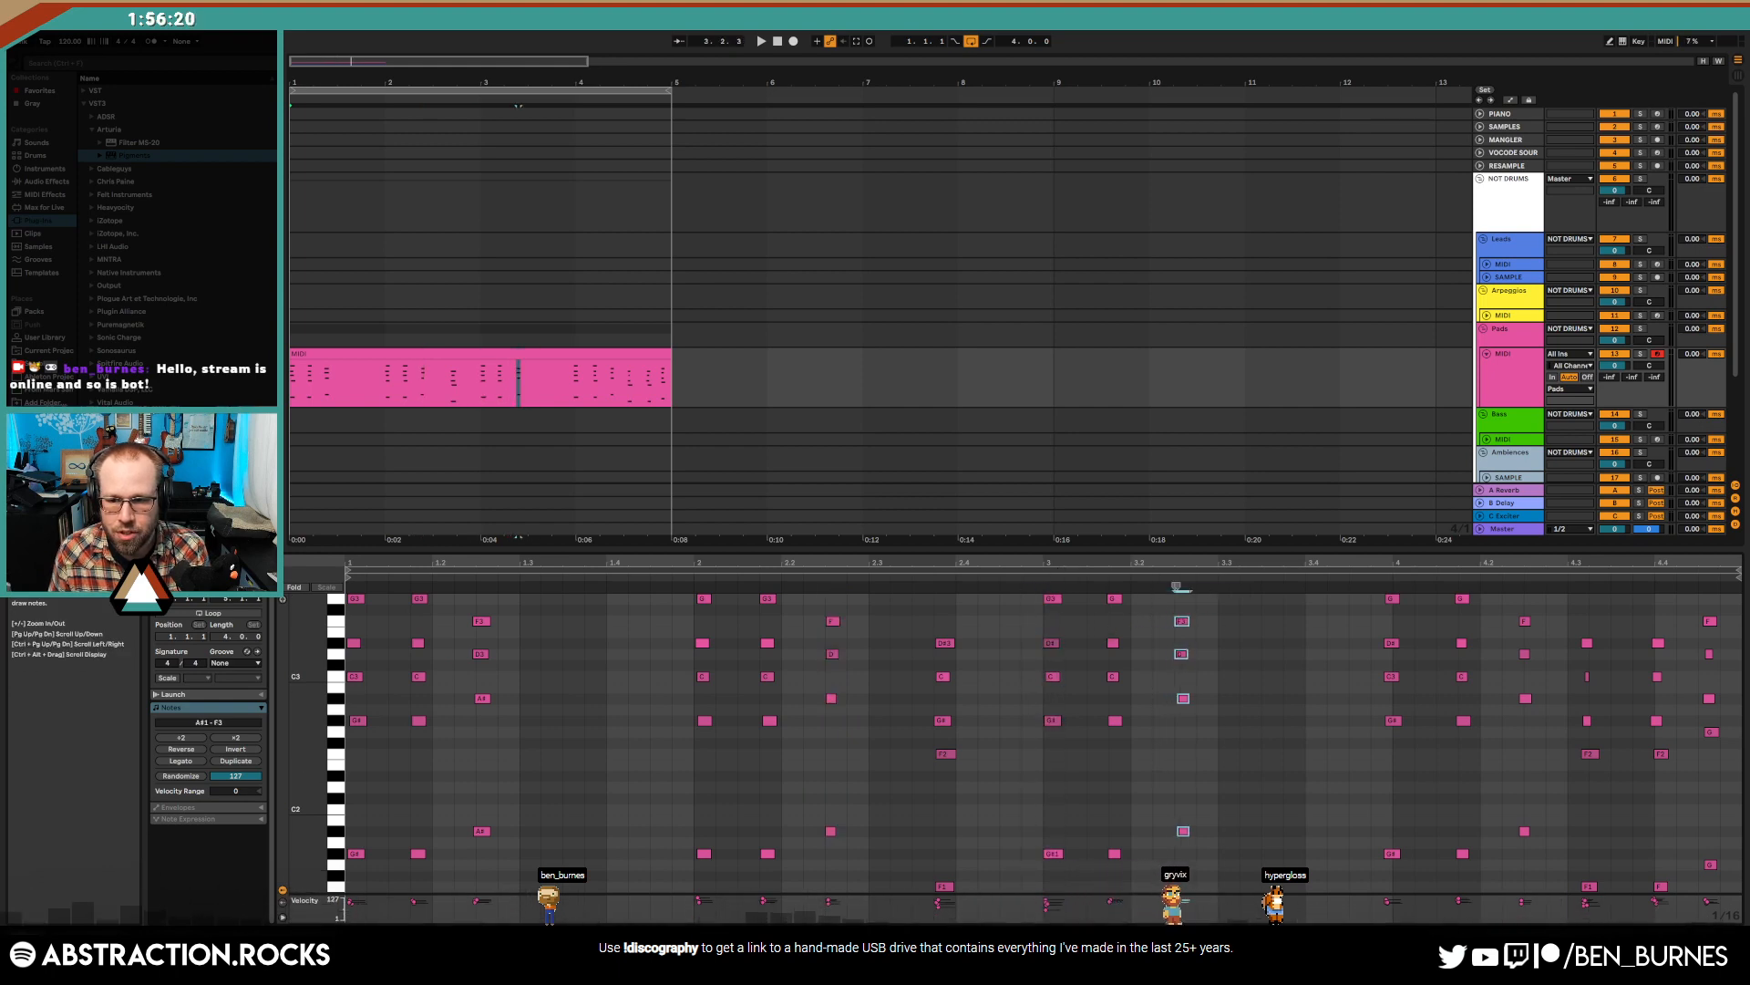
# - Tighten the chord timing in bar 4 by nudging its early chords slightly later and the clip's final chord earlier
pyautogui.moveTo(1370, 863)
pyautogui.mouseDown()
pyautogui.moveTo(1465, 587)
pyautogui.moveTo(1556, 846)
pyautogui.mouseUp()
pyautogui.press('Right')
pyautogui.press('Right')
pyautogui.moveTo(1566, 629); pyautogui.dragTo(1608, 891)
pyautogui.press('Right')
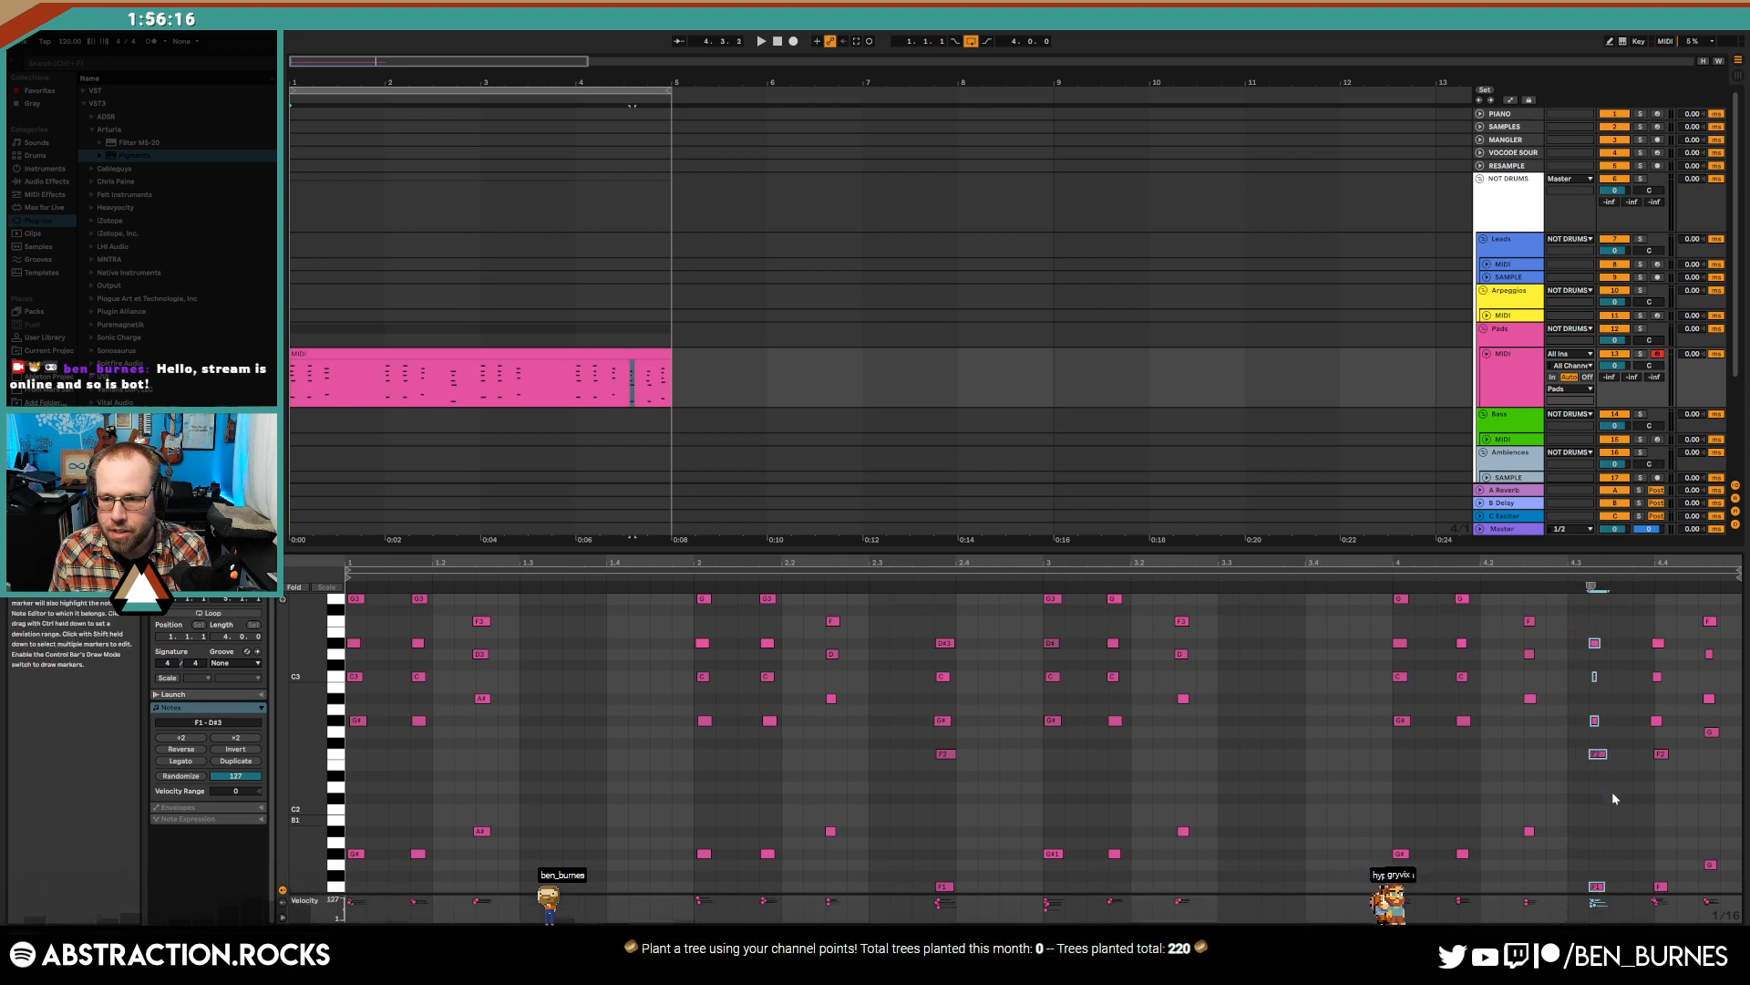
pyautogui.moveTo(1637, 629); pyautogui.dragTo(1667, 793)
pyautogui.press('Right')
pyautogui.moveTo(1689, 616); pyautogui.dragTo(1729, 889)
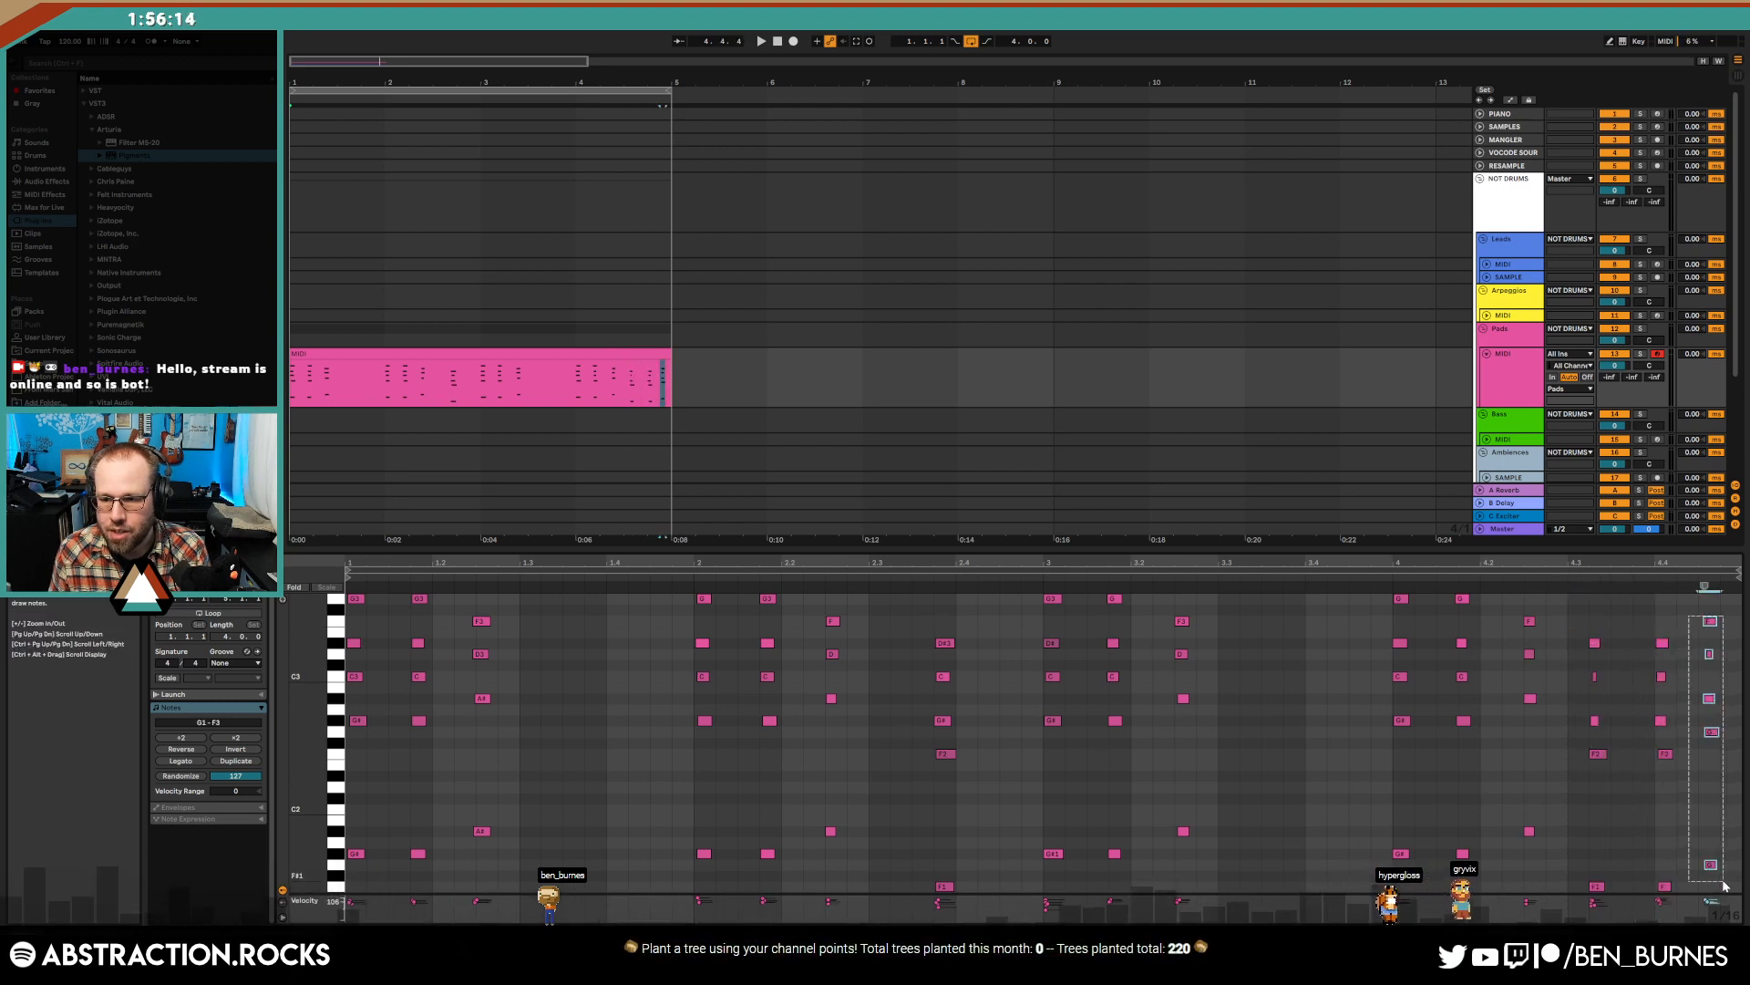
pyautogui.press('Left')
pyautogui.click(1699, 815)
# - Return to the device chain and reset the NOT DRUMS group Compressor's sidechain source to No Input
pyautogui.click(593, 354)
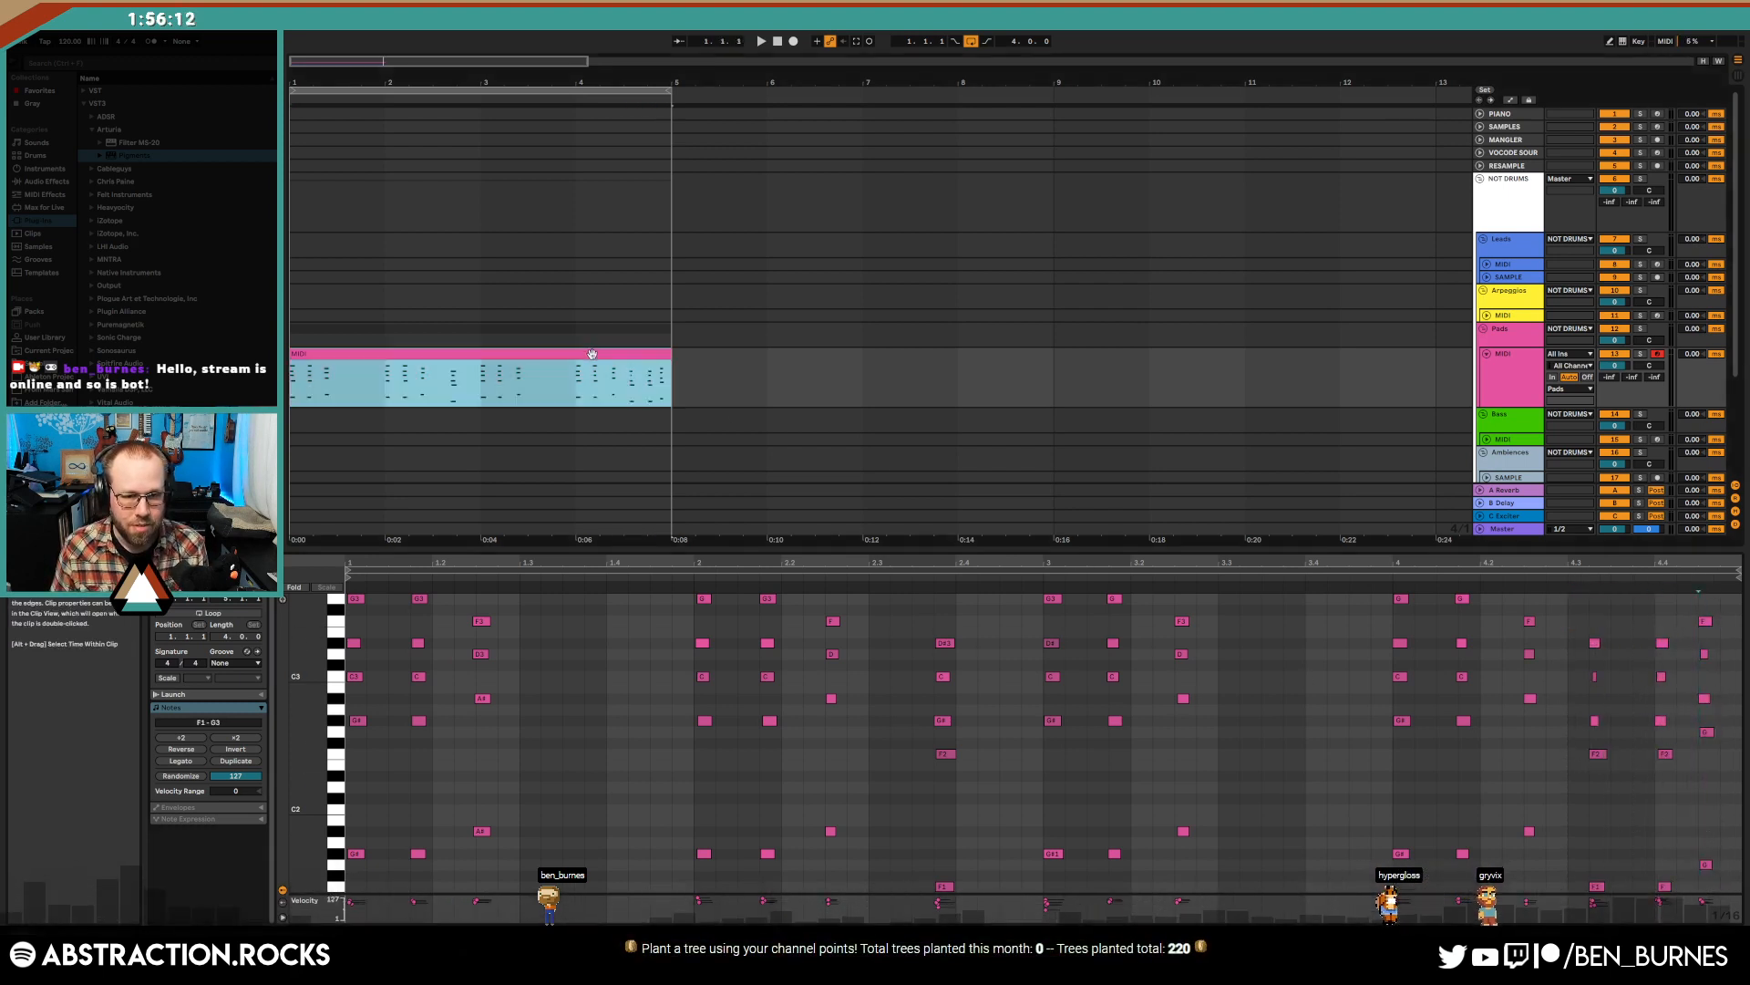
pyautogui.hotkey('shift', 'Tab')
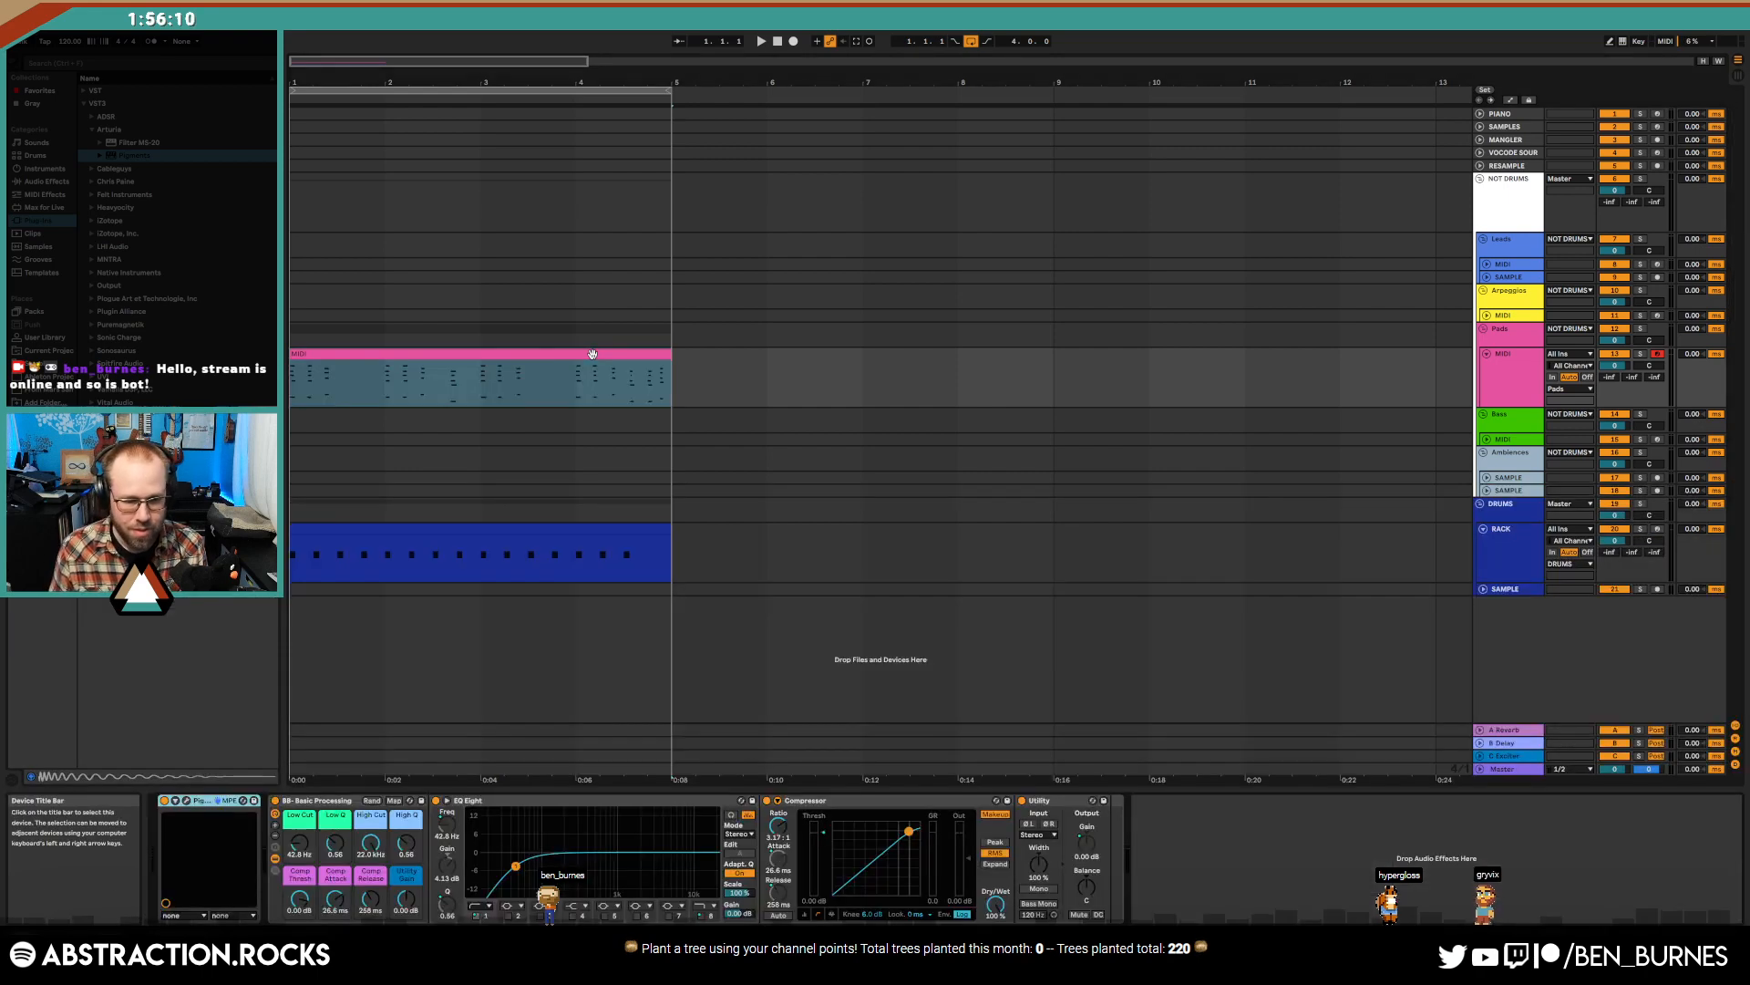
pyautogui.click(535, 356)
pyautogui.click(1520, 372)
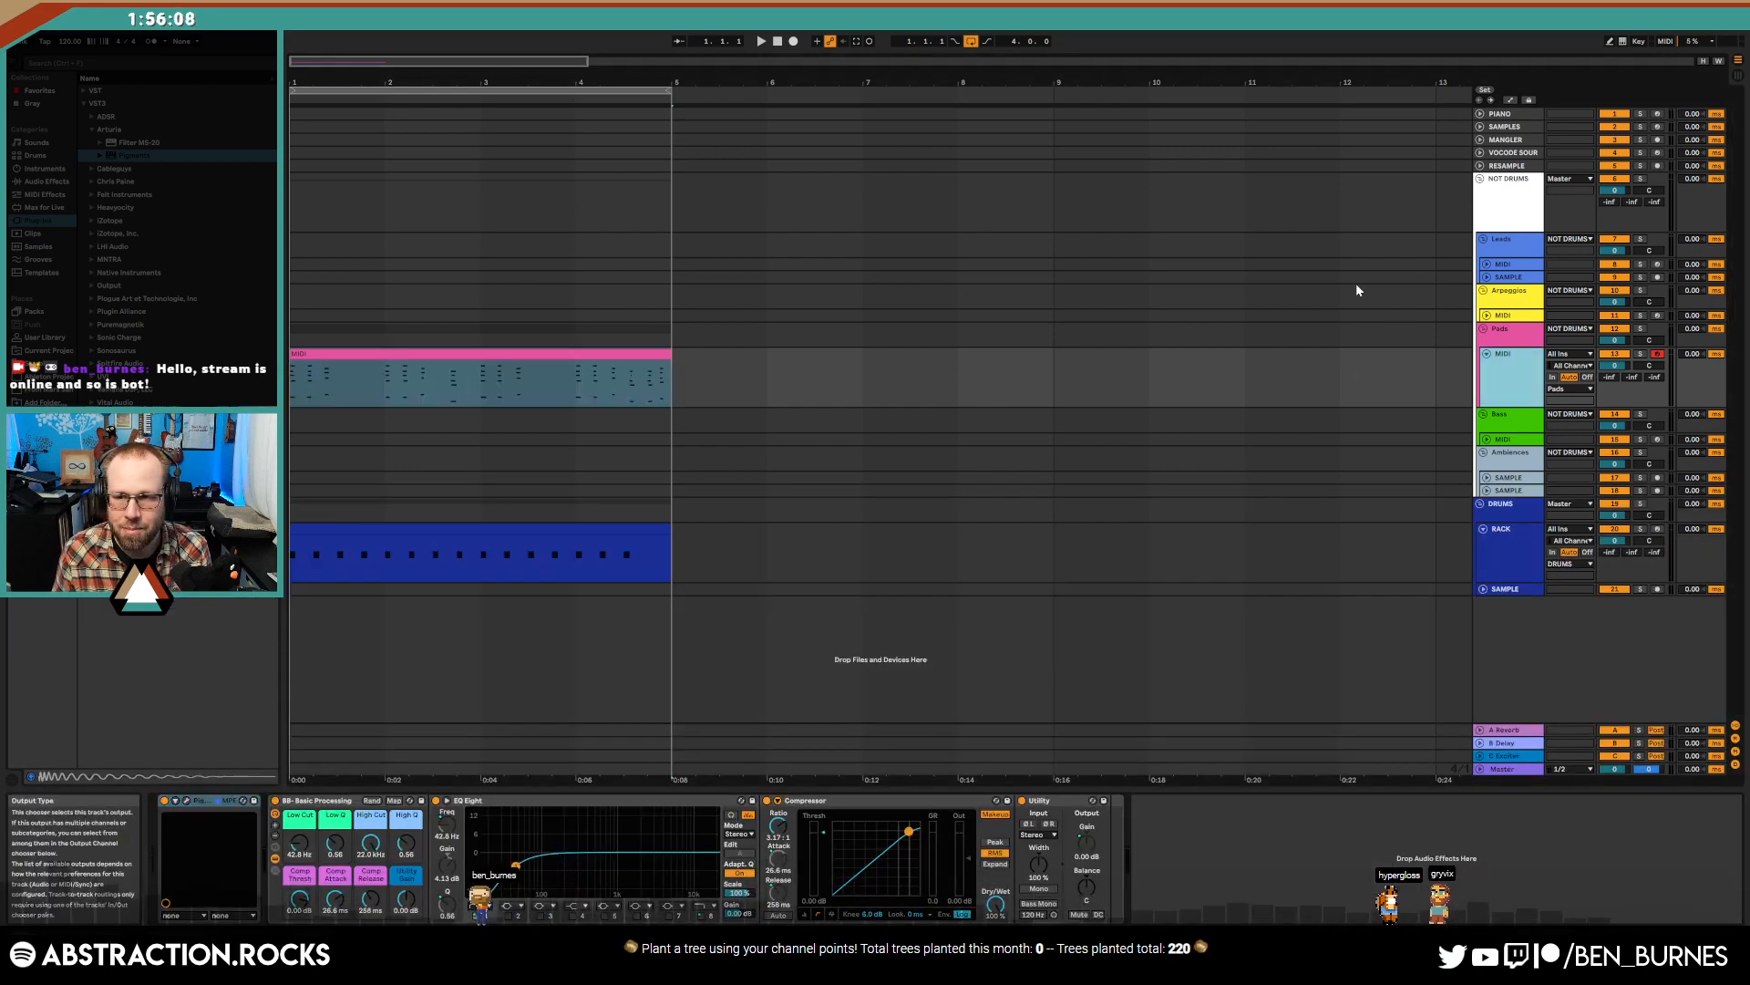
pyautogui.click(1512, 217)
pyautogui.click(186, 833)
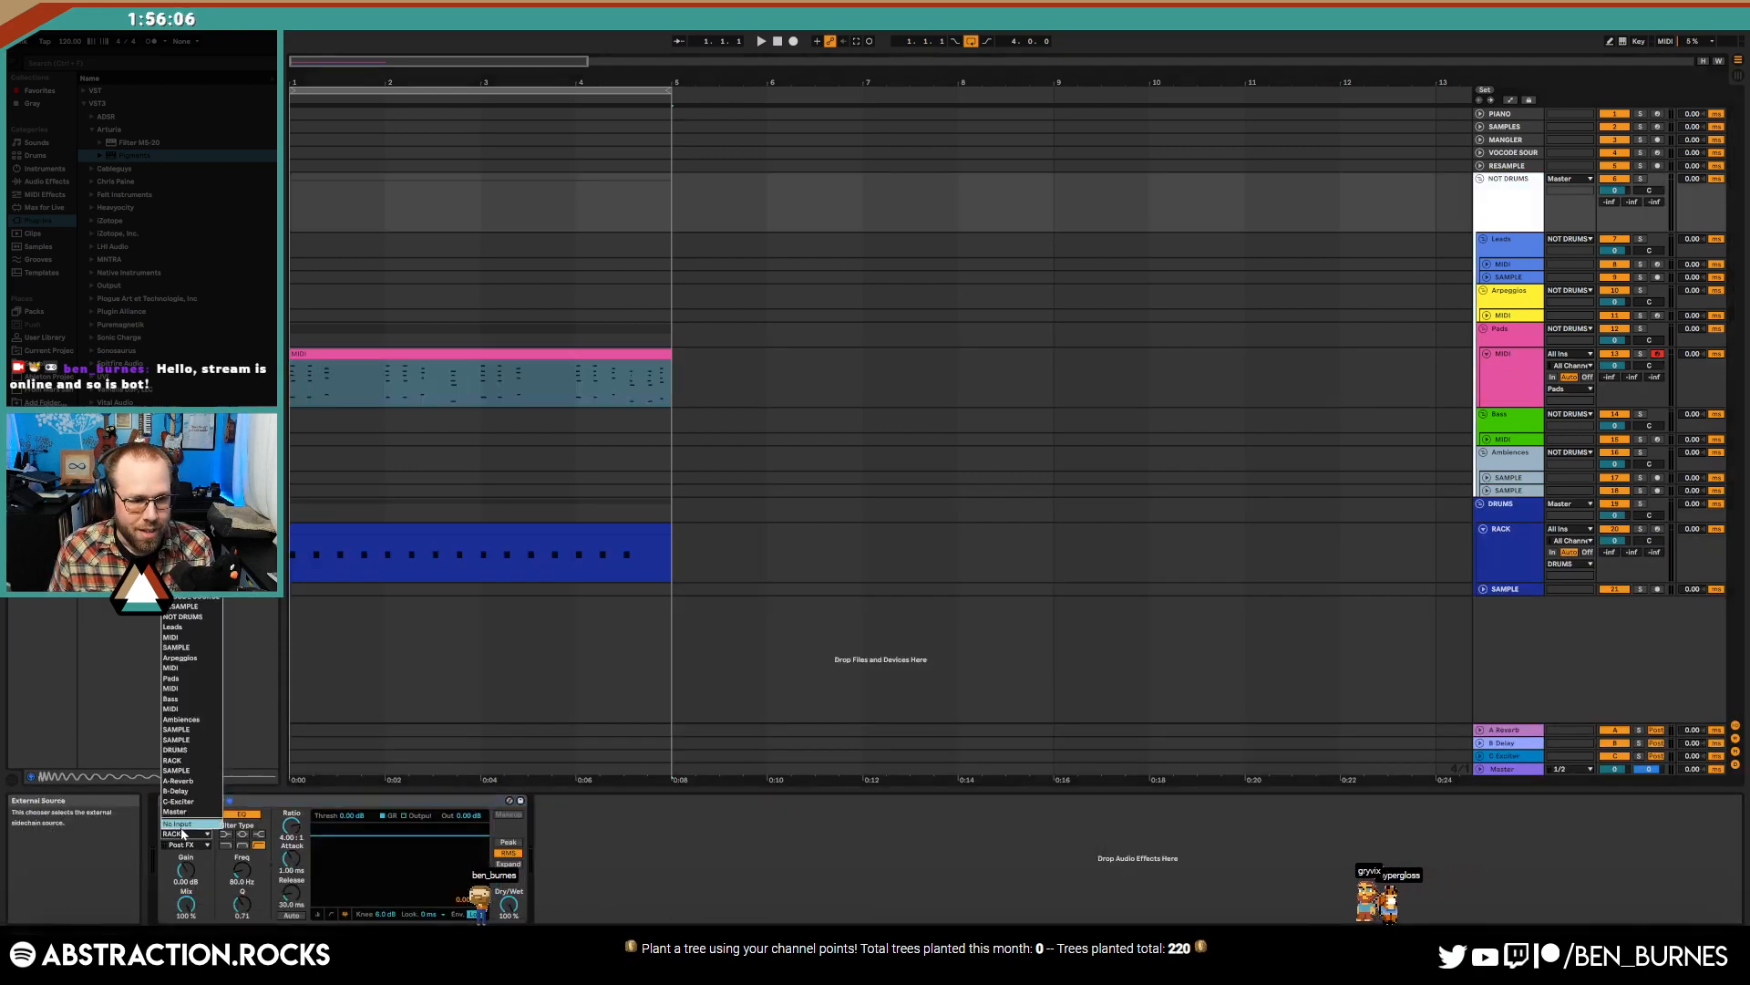
pyautogui.click(185, 824)
pyautogui.click(185, 832)
pyautogui.click(185, 833)
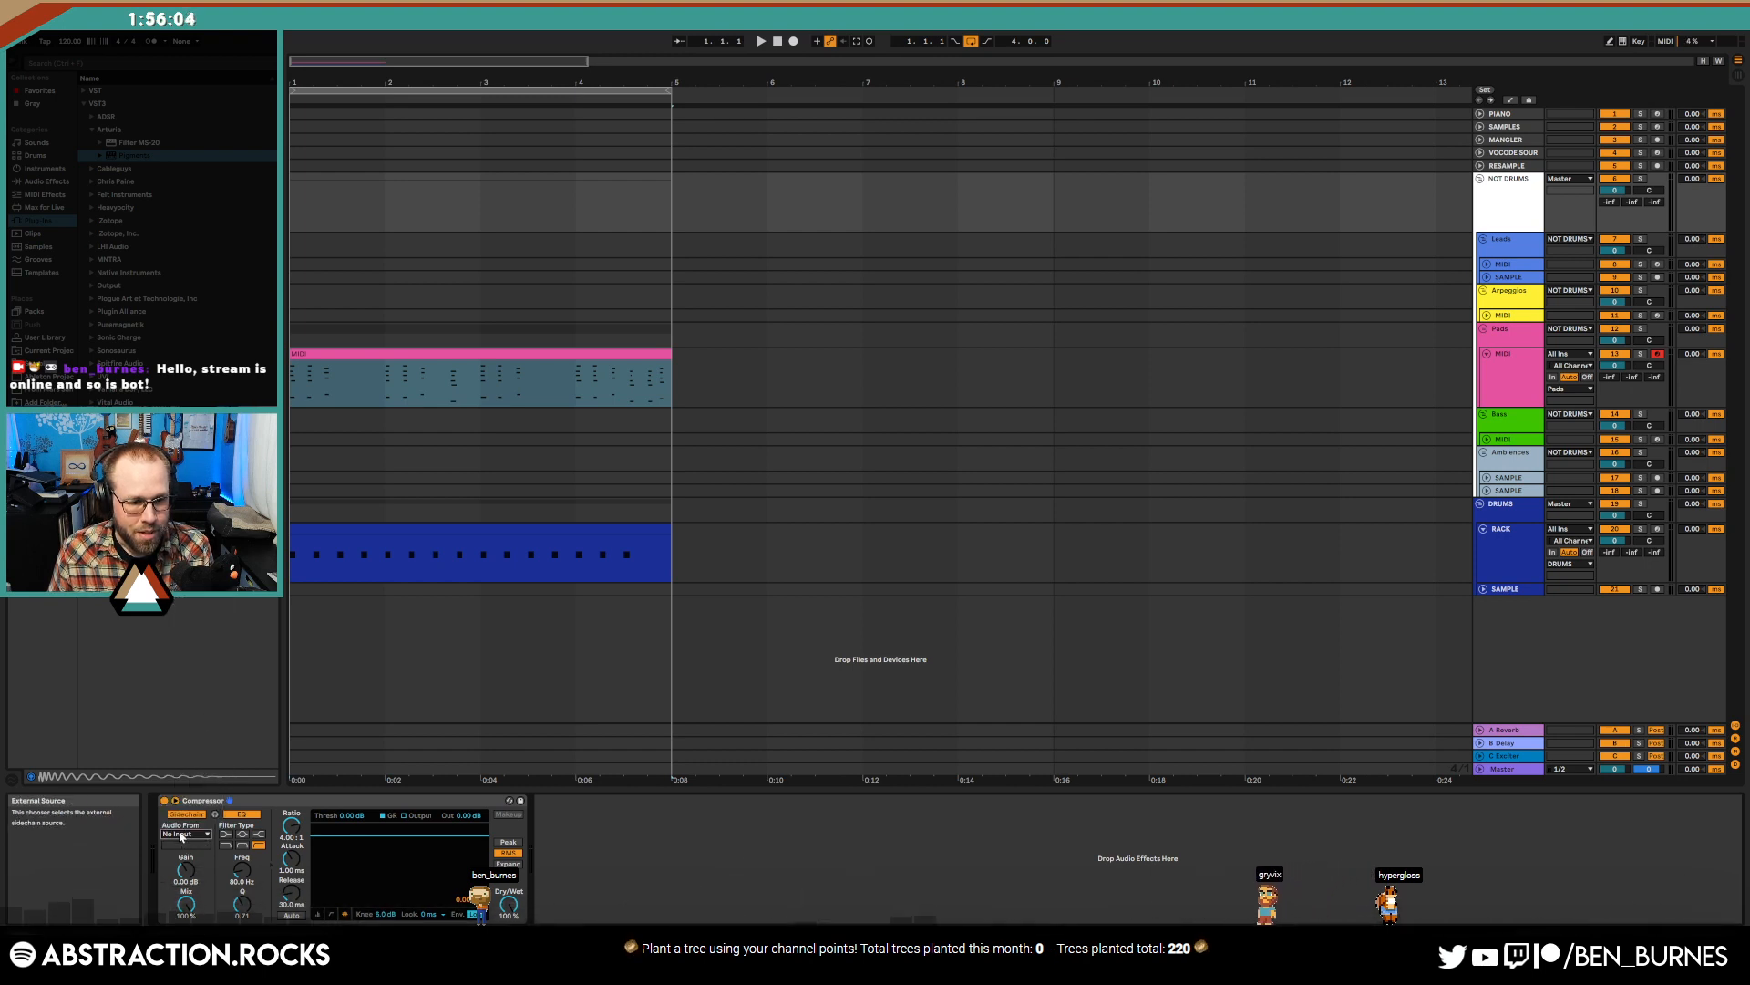
# - Sidechain the NOT DRUMS Compressor from RACK, Pre FX, with the threshold at about -34.1 dB, and play the loop
pyautogui.click(185, 832)
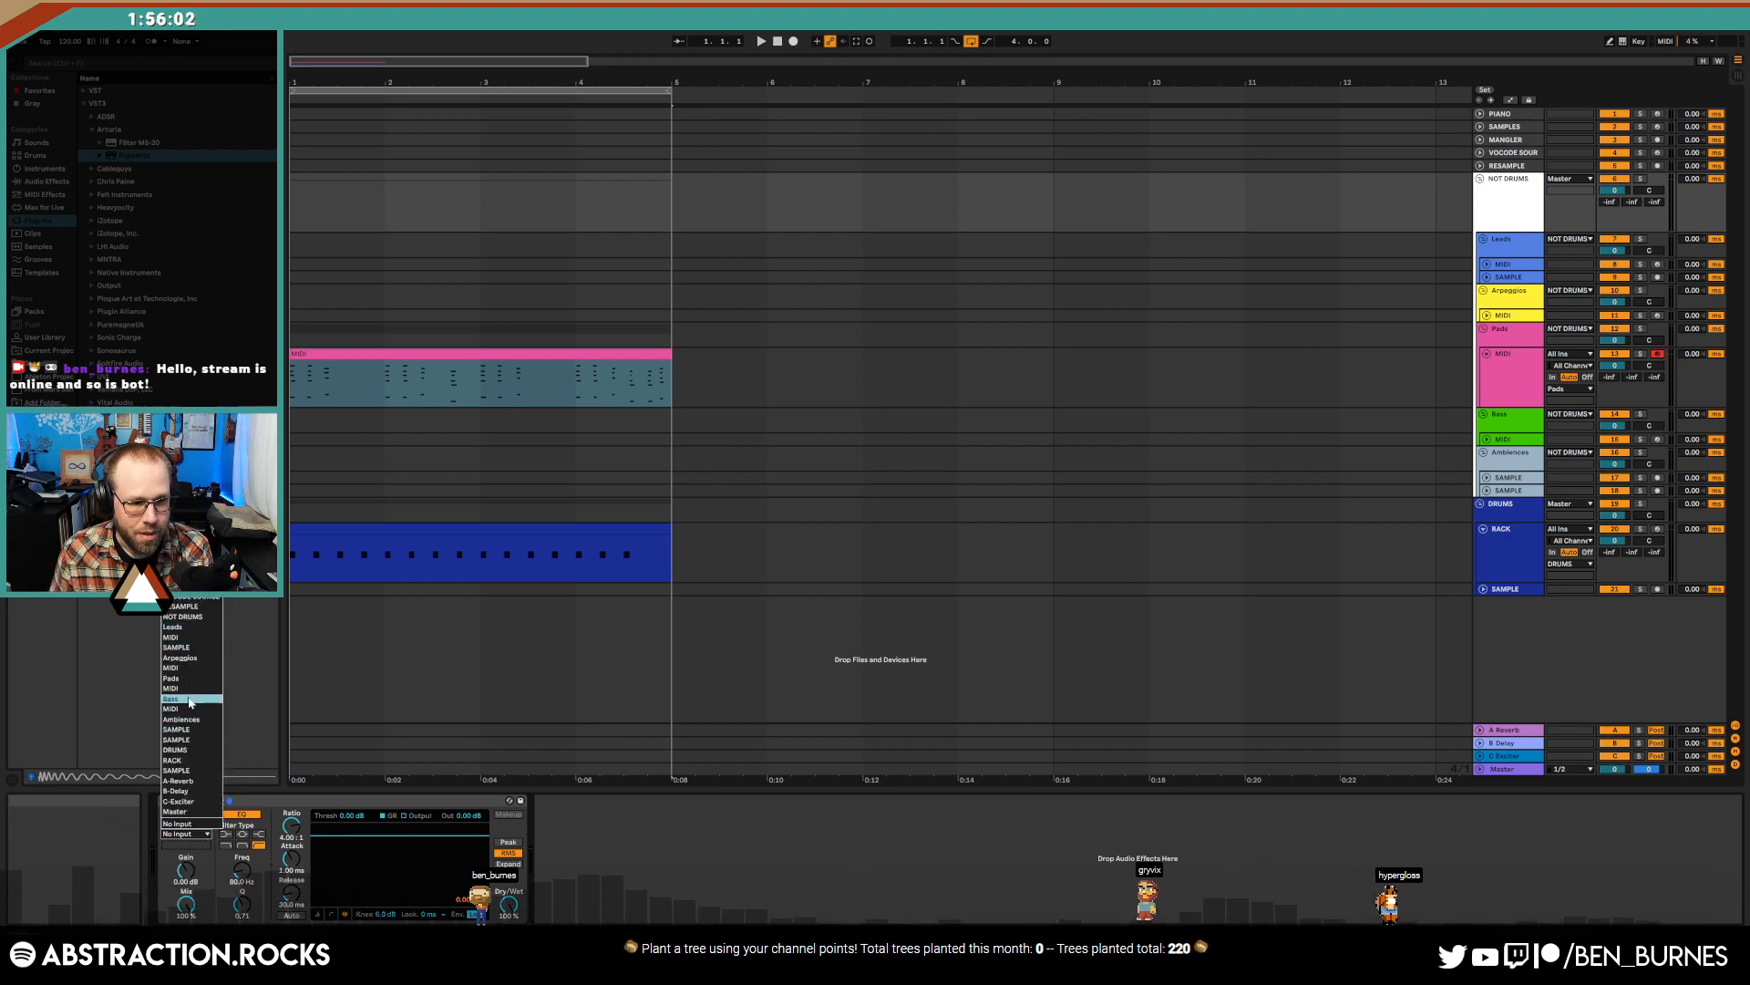
pyautogui.click(197, 761)
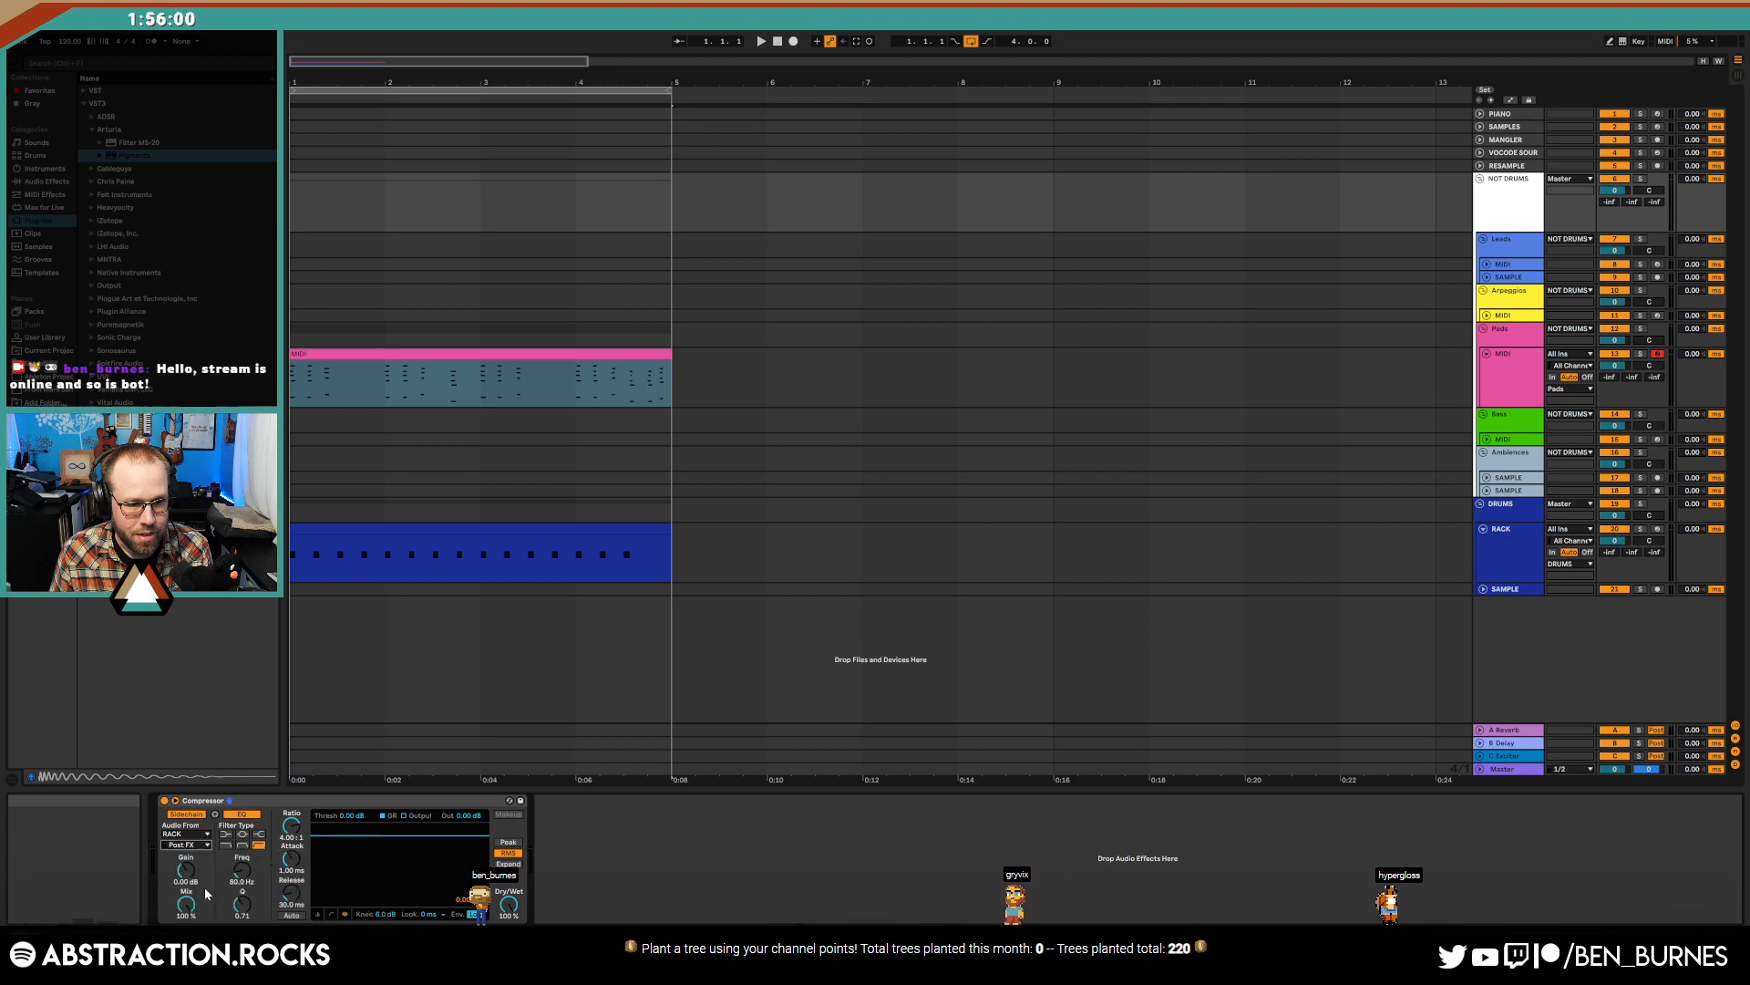
pyautogui.moveTo(353, 836); pyautogui.dragTo(353, 883)
pyautogui.press('space')
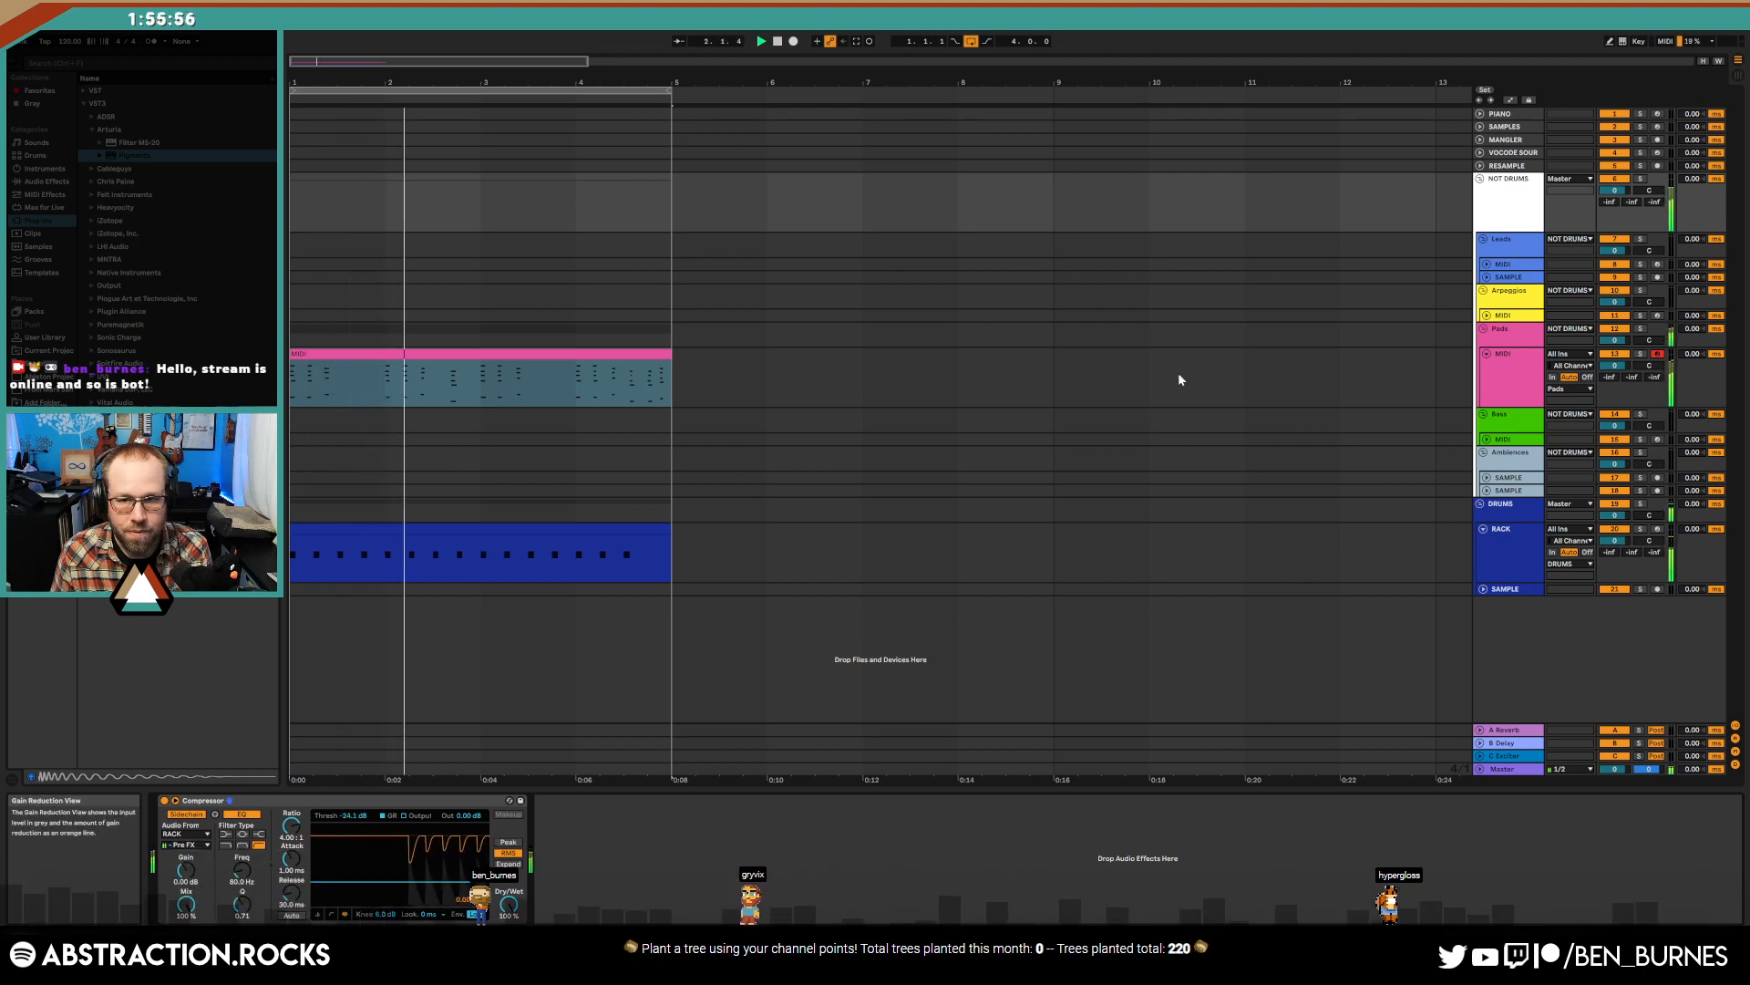
# - Move the Pads clip's chord just before beat 2.4 later onto beat 2.4, return to the device chain and stop playback
pyautogui.doubleClick(544, 355)
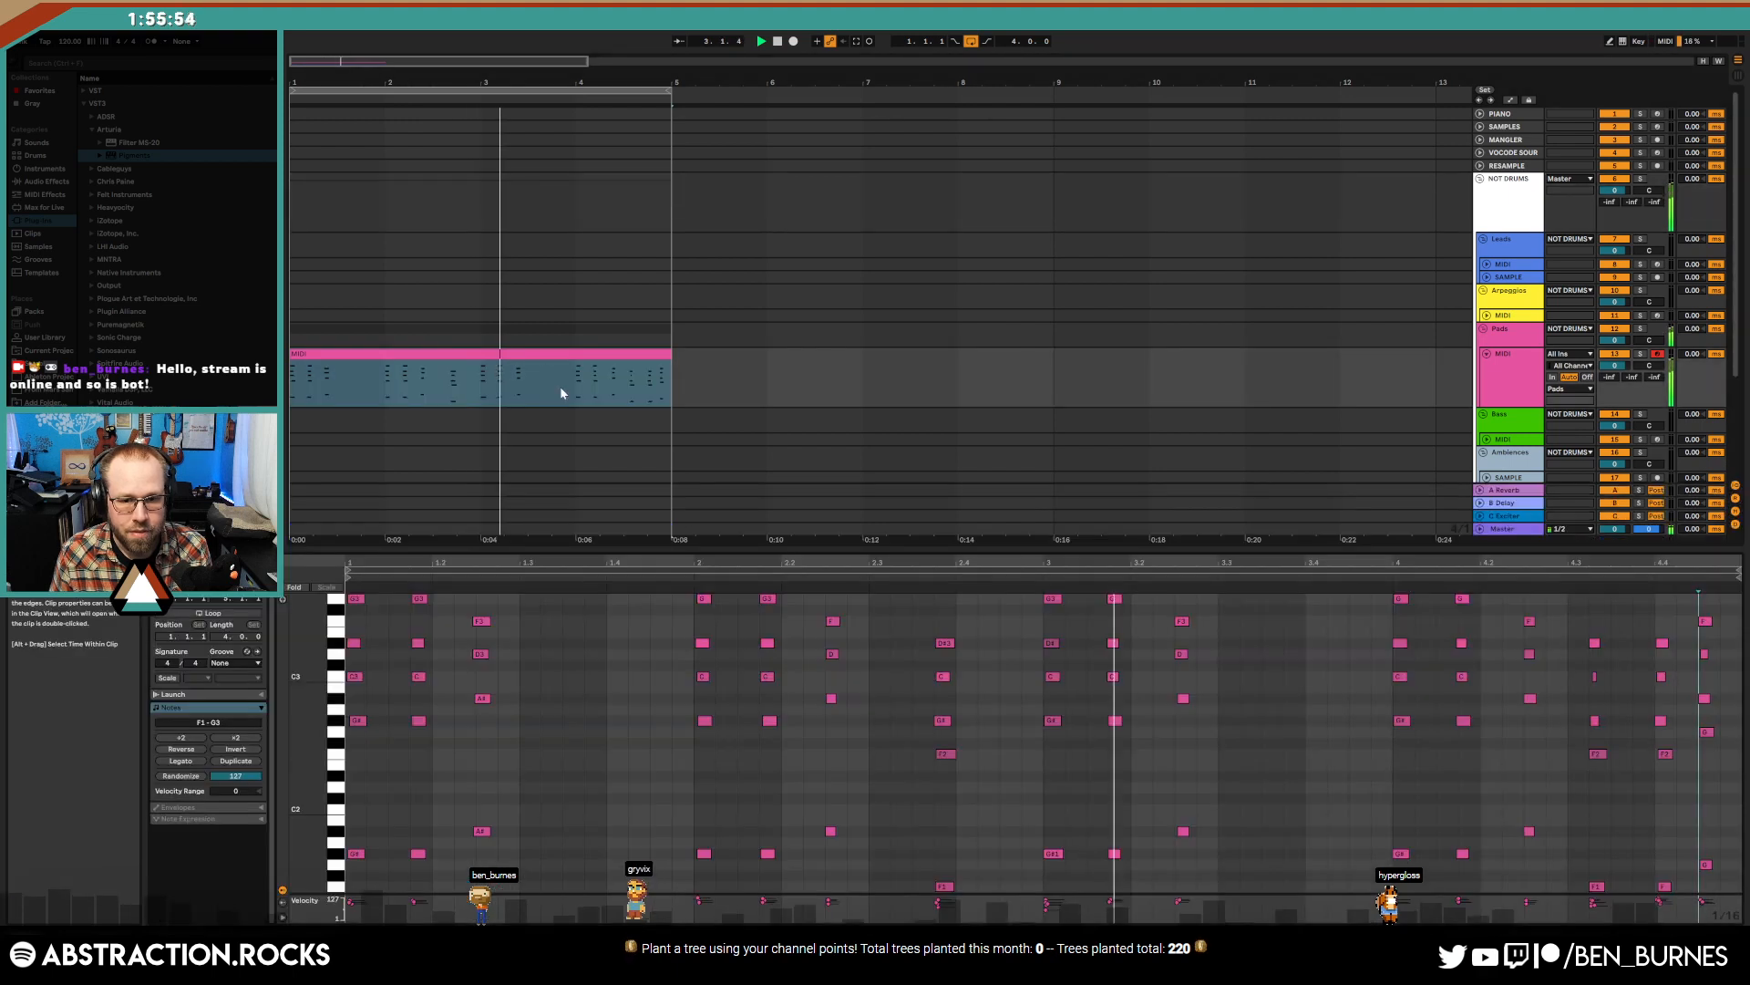
pyautogui.moveTo(944, 633); pyautogui.dragTo(953, 888)
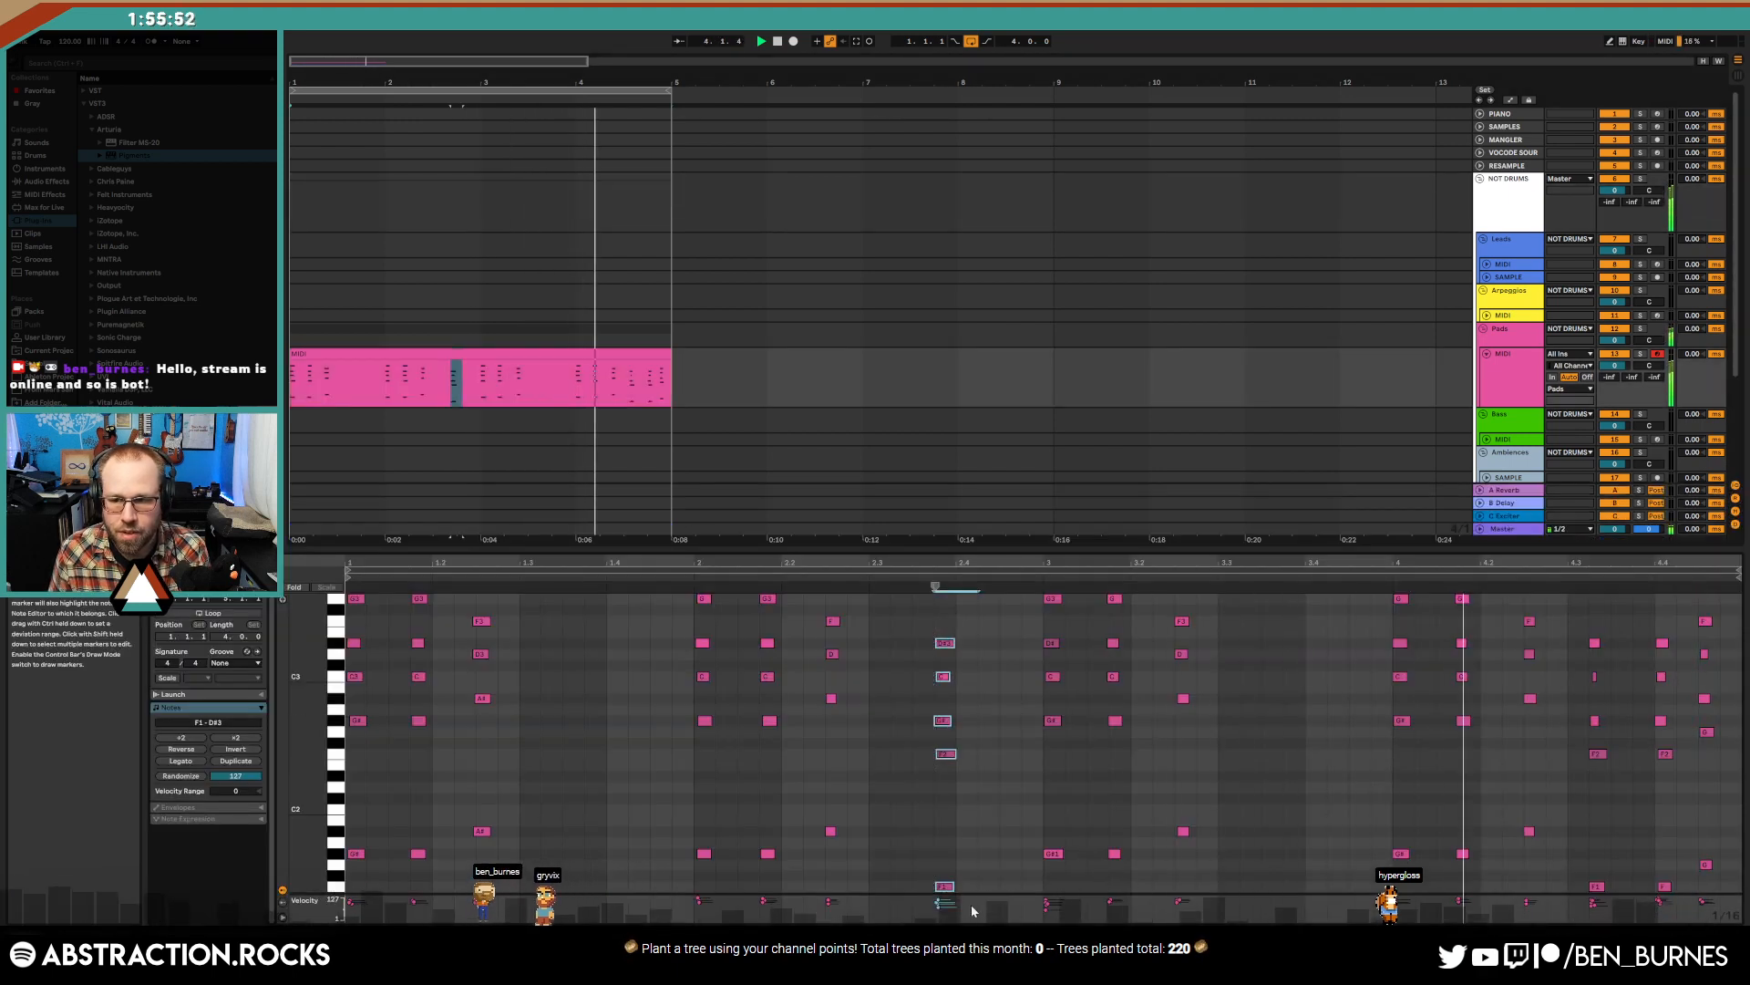
pyautogui.press('Right')
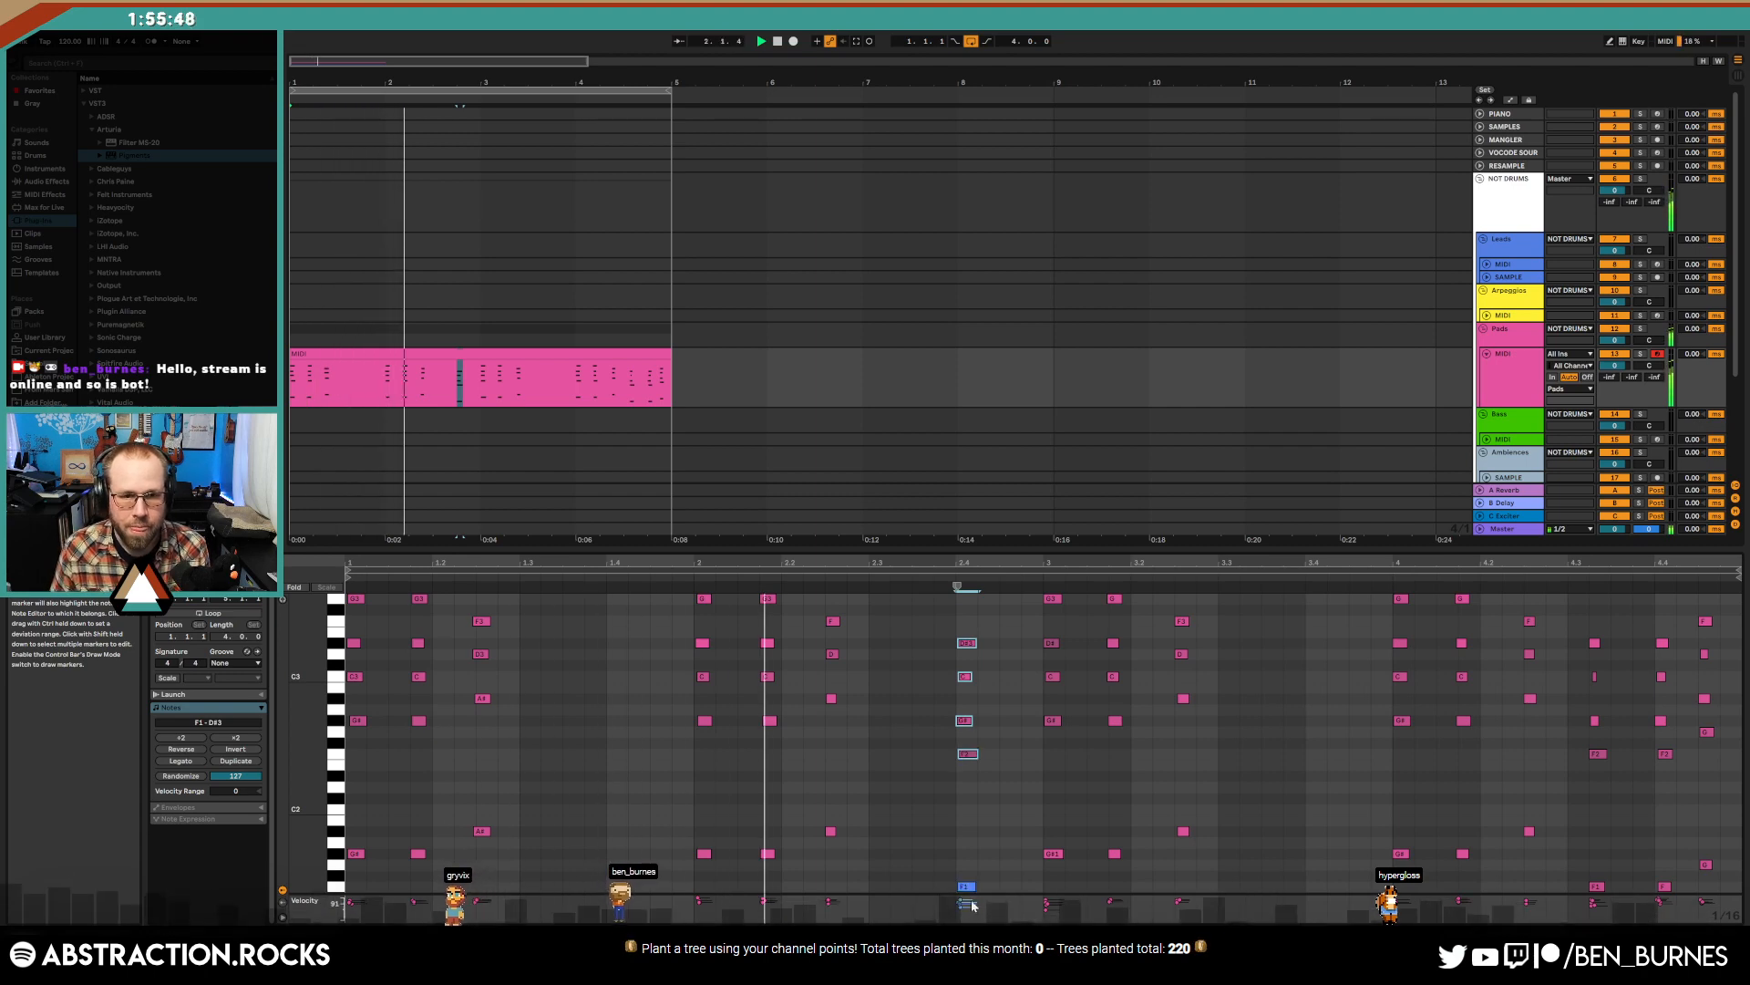
pyautogui.hotkey('shift', 'Tab')
pyautogui.click(562, 541)
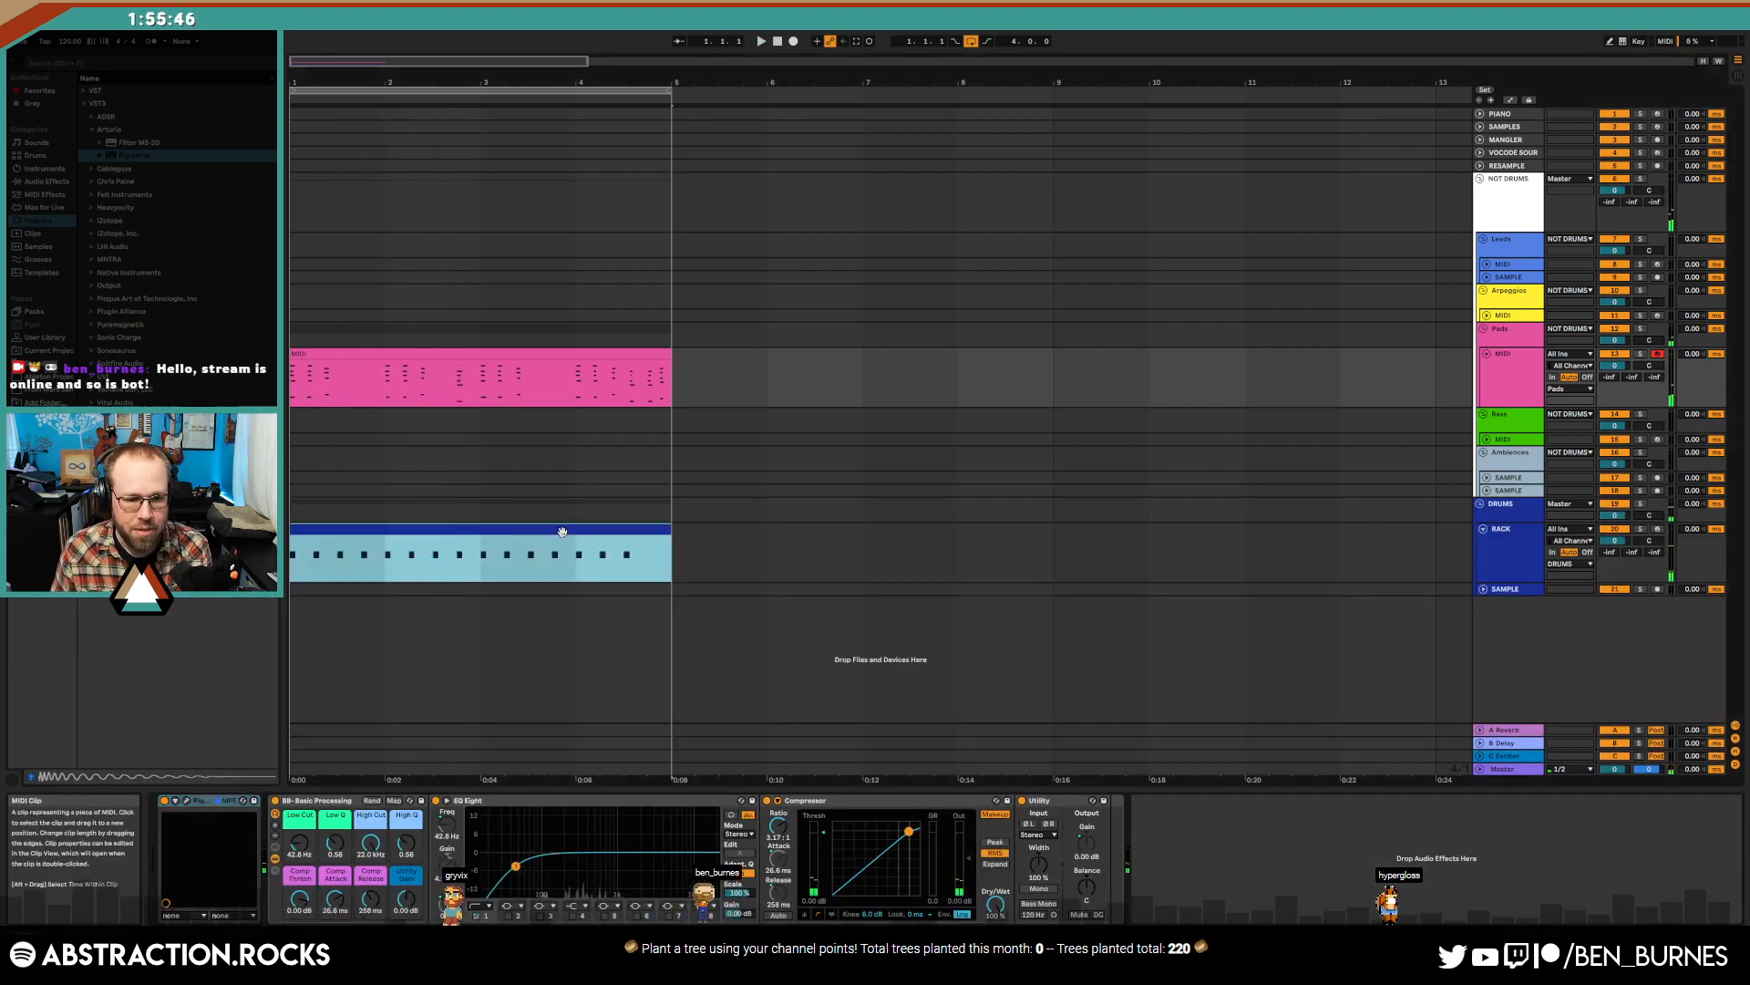
pyautogui.press('space')
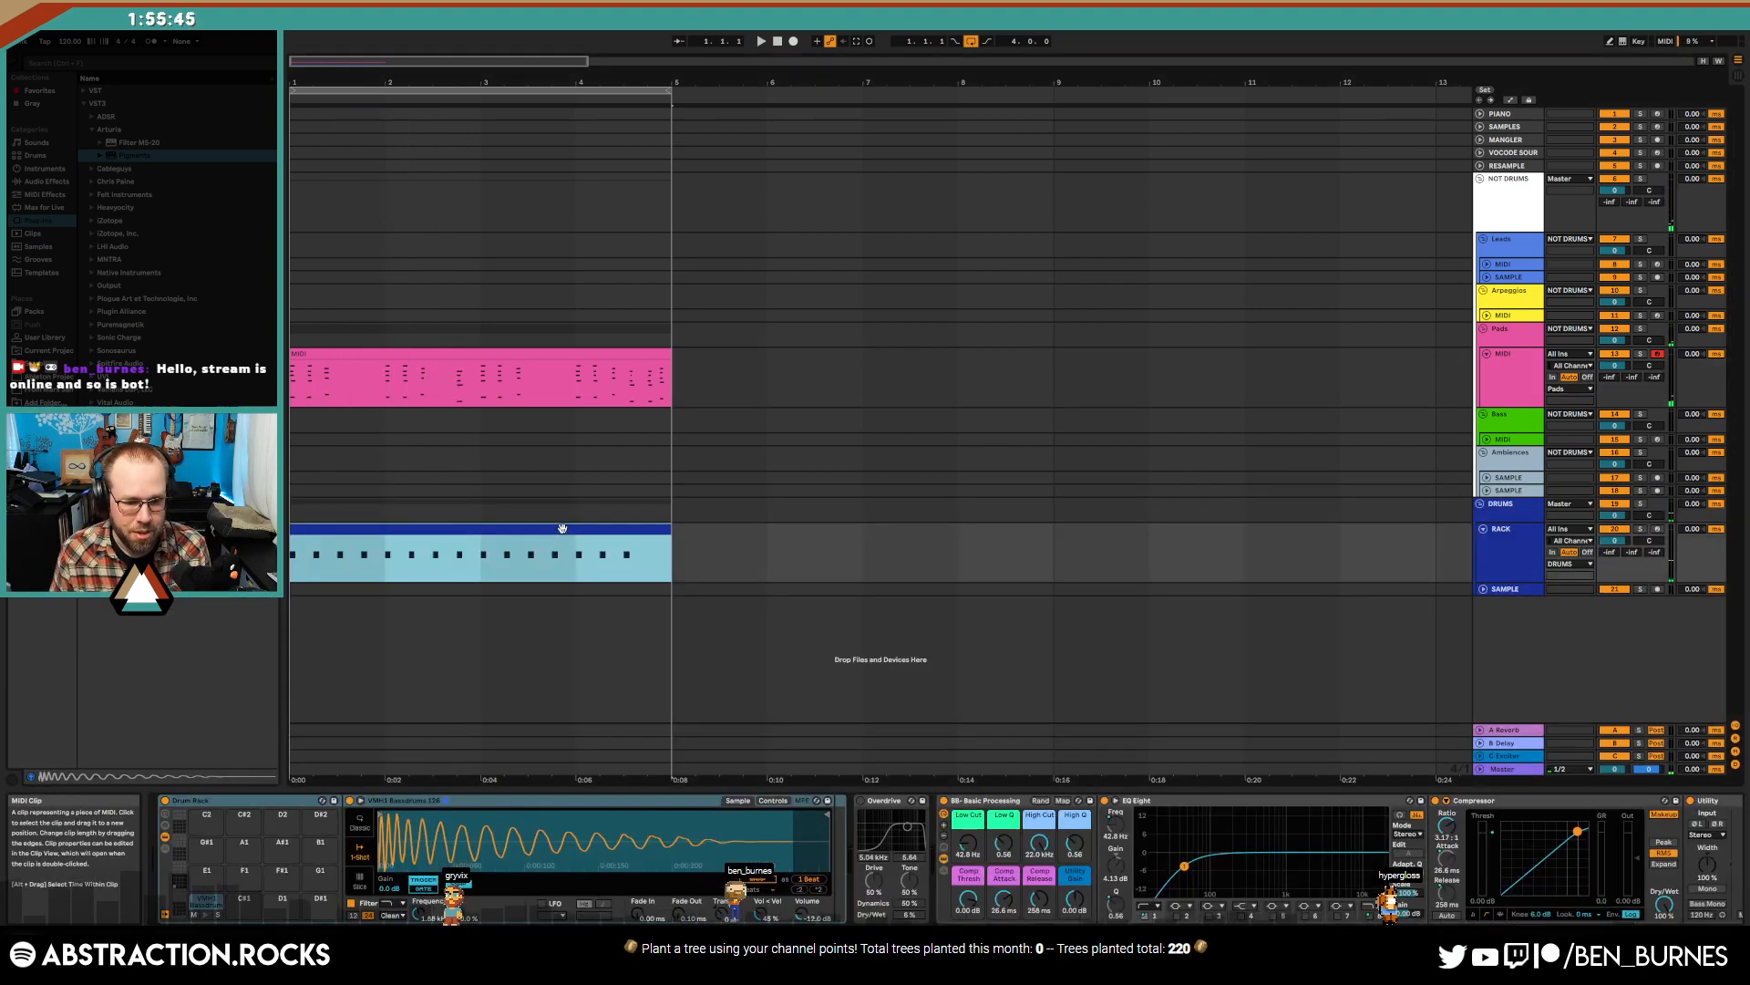
# - Open Pigments on the chord track and adjust Filter 1, with the resonance at about 0.504
pyautogui.click(507, 358)
pyautogui.click(197, 802)
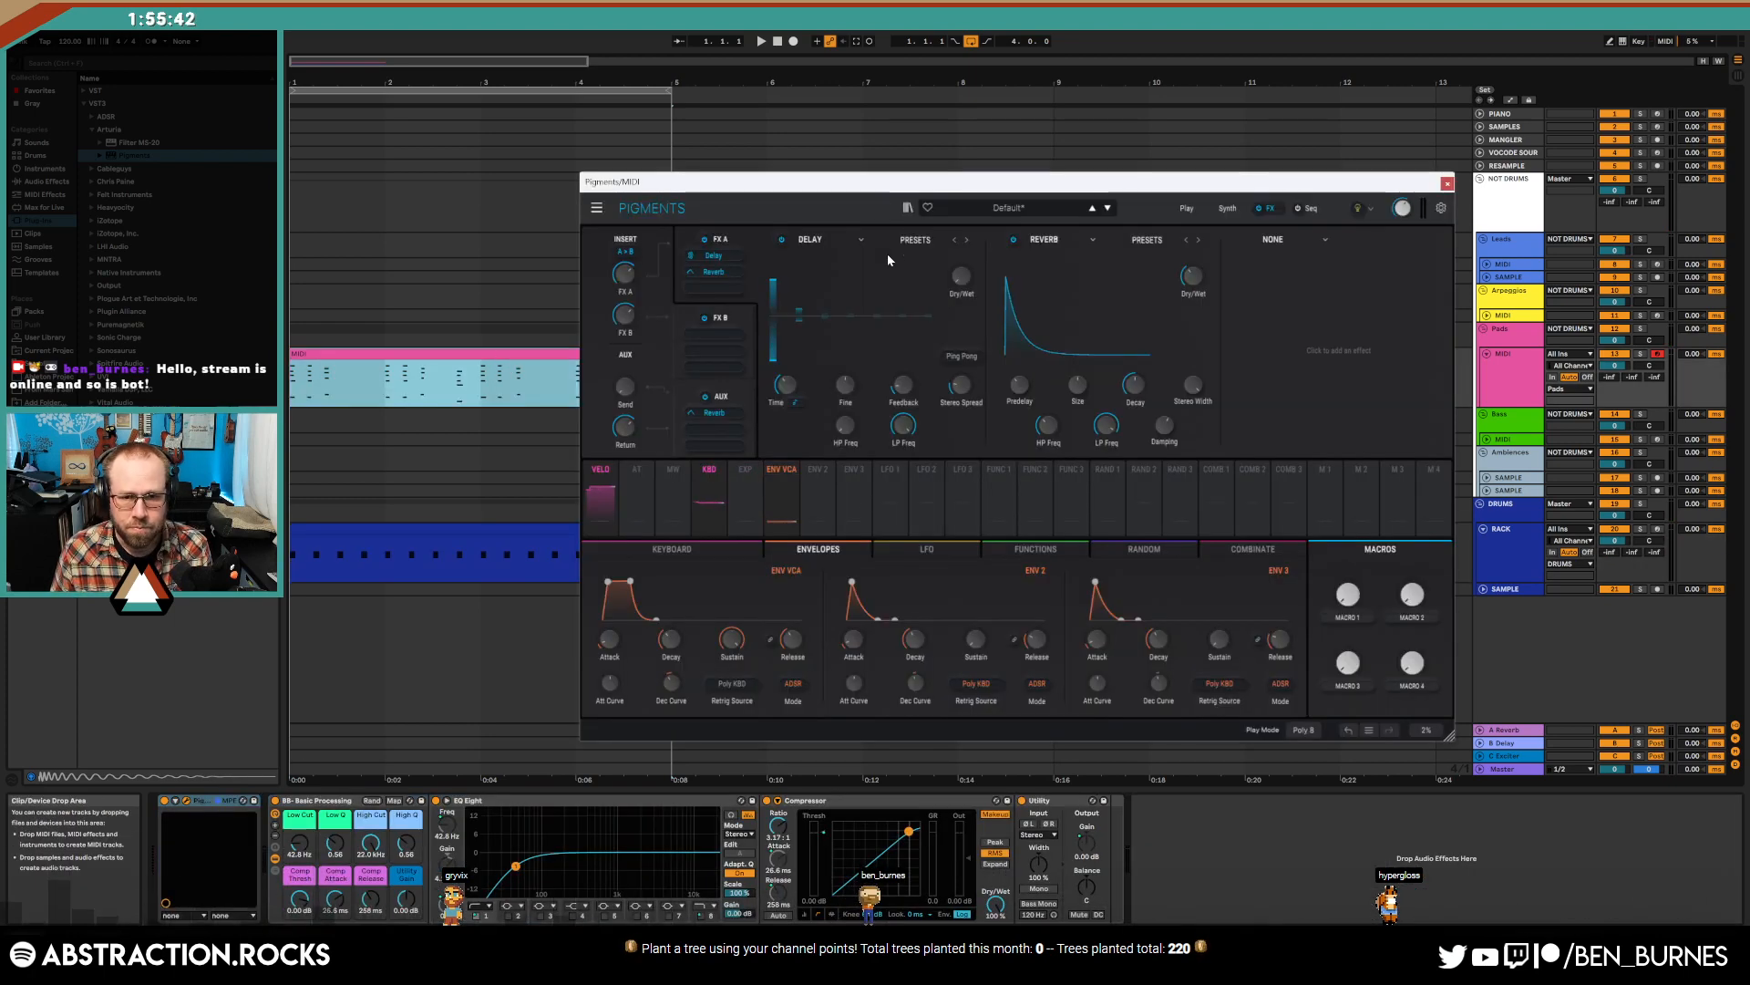
pyautogui.click(1231, 209)
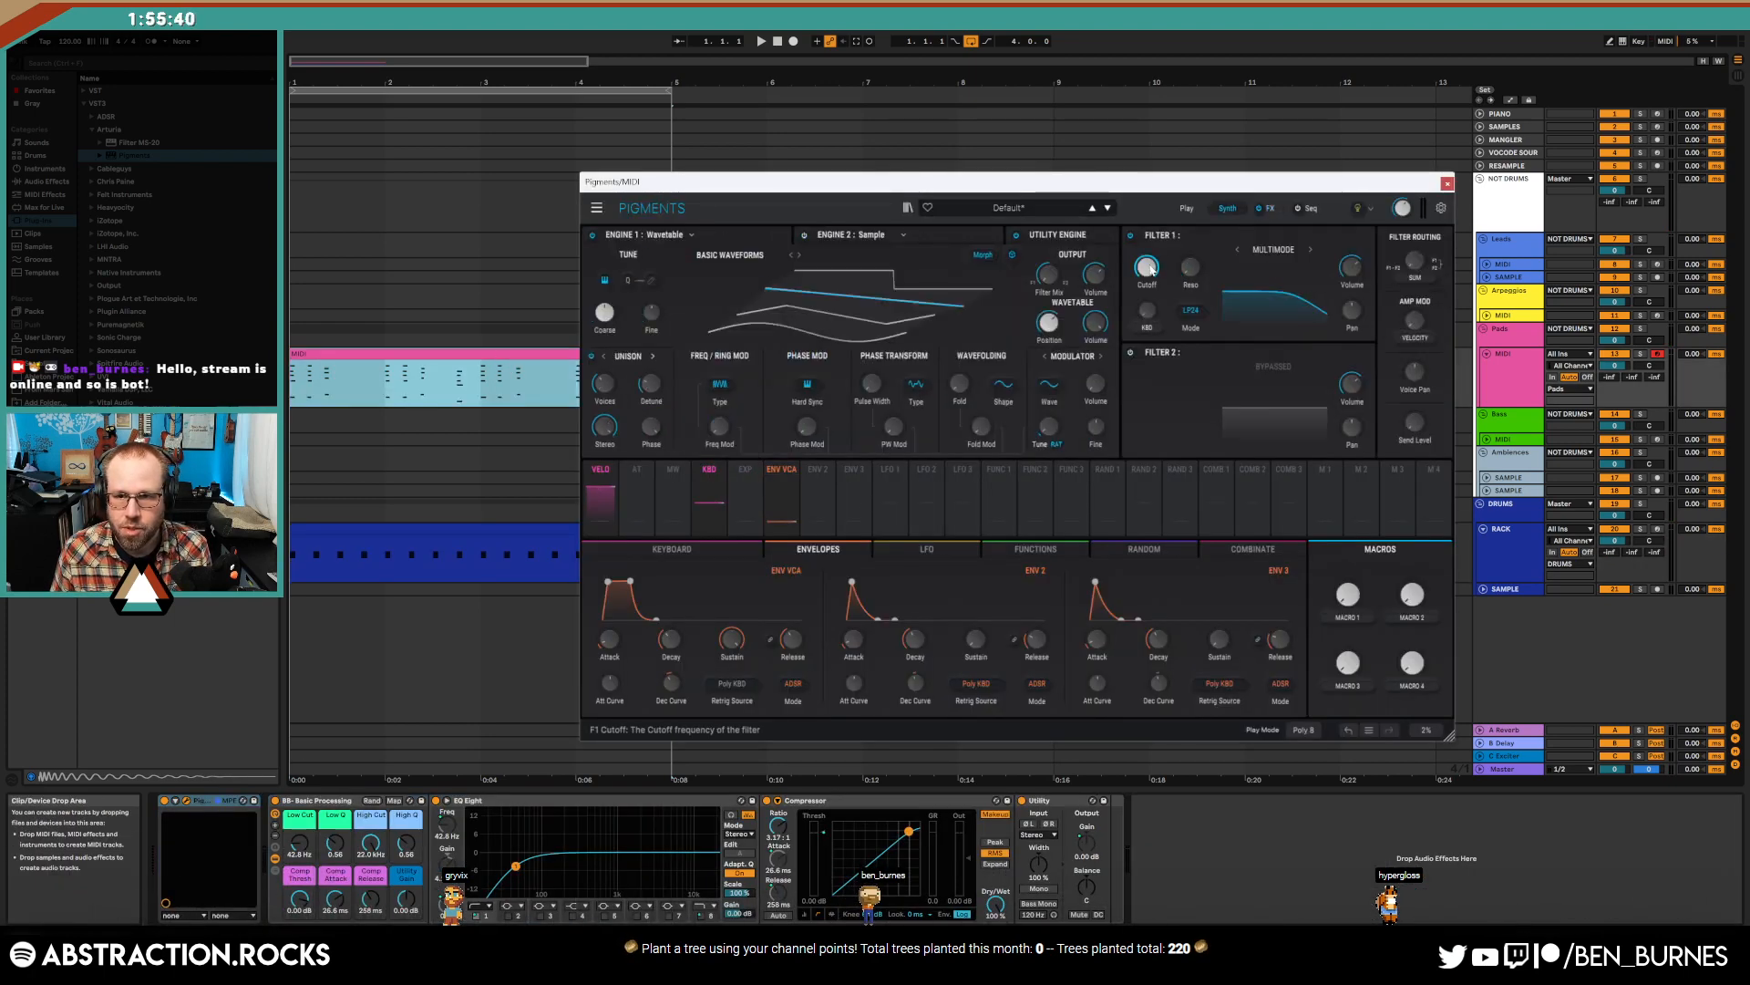
pyautogui.moveTo(1162, 260)
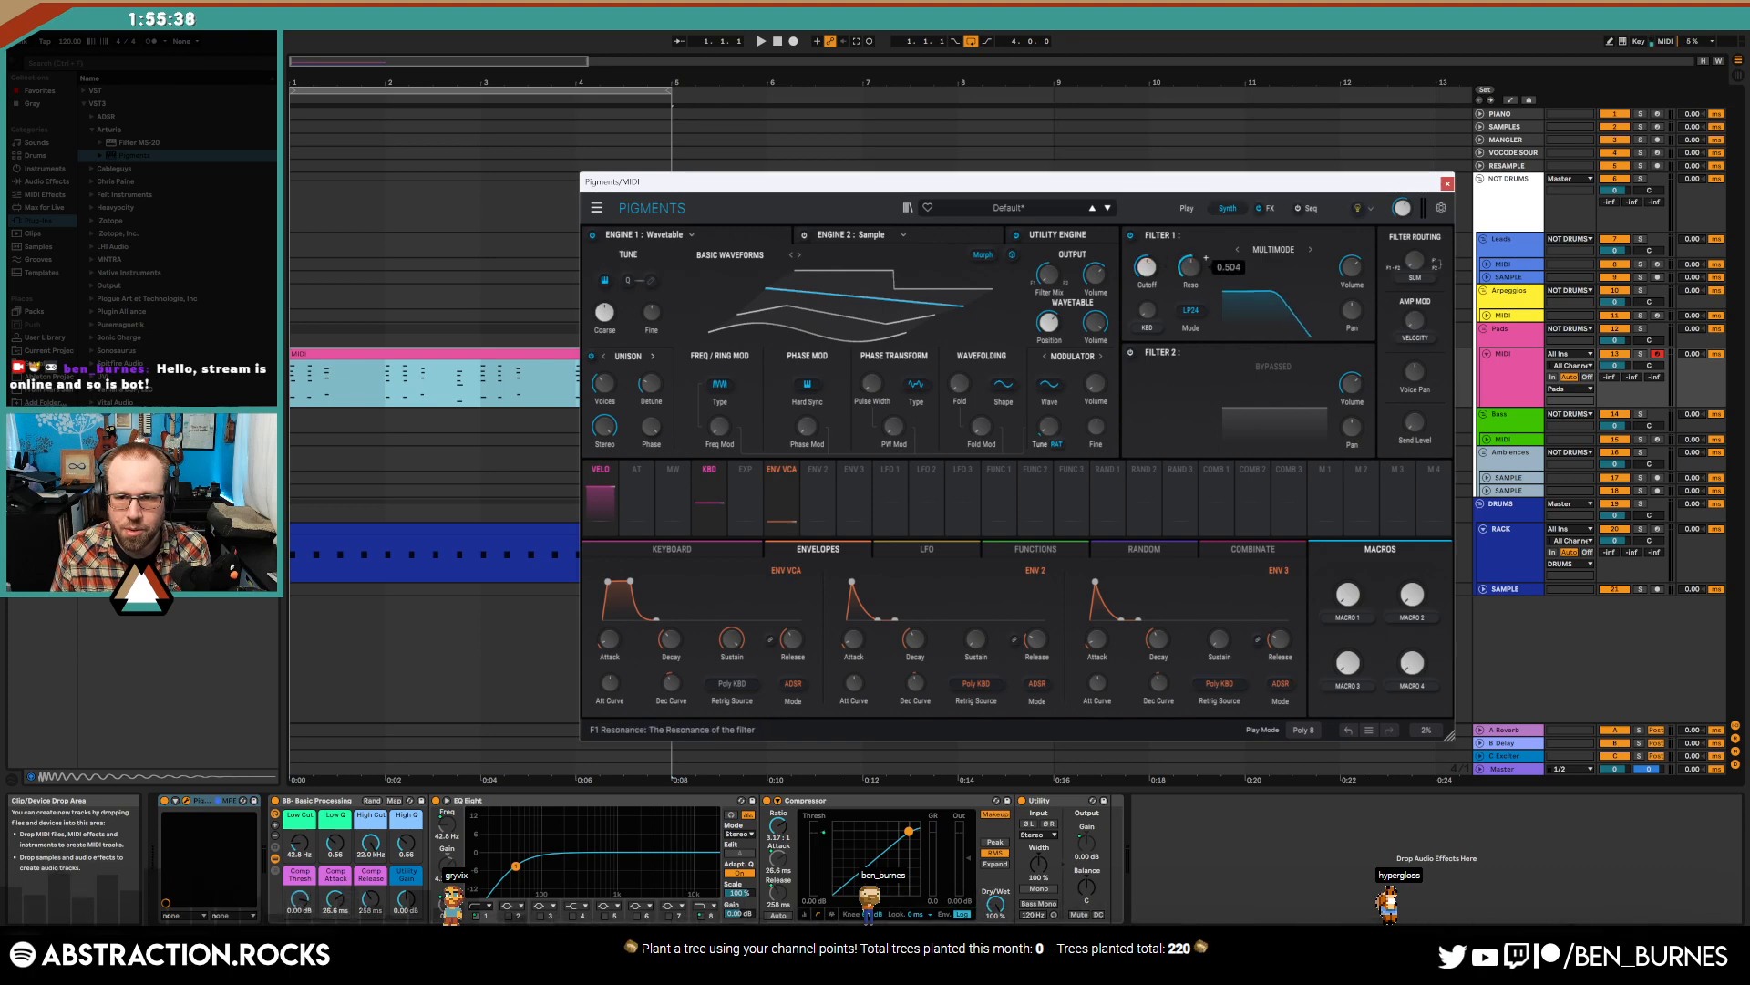
# - Set the Pigments Filter 1 cutoff to about 1107 Hz while the loop plays, and close the synth window
pyautogui.click(1269, 210)
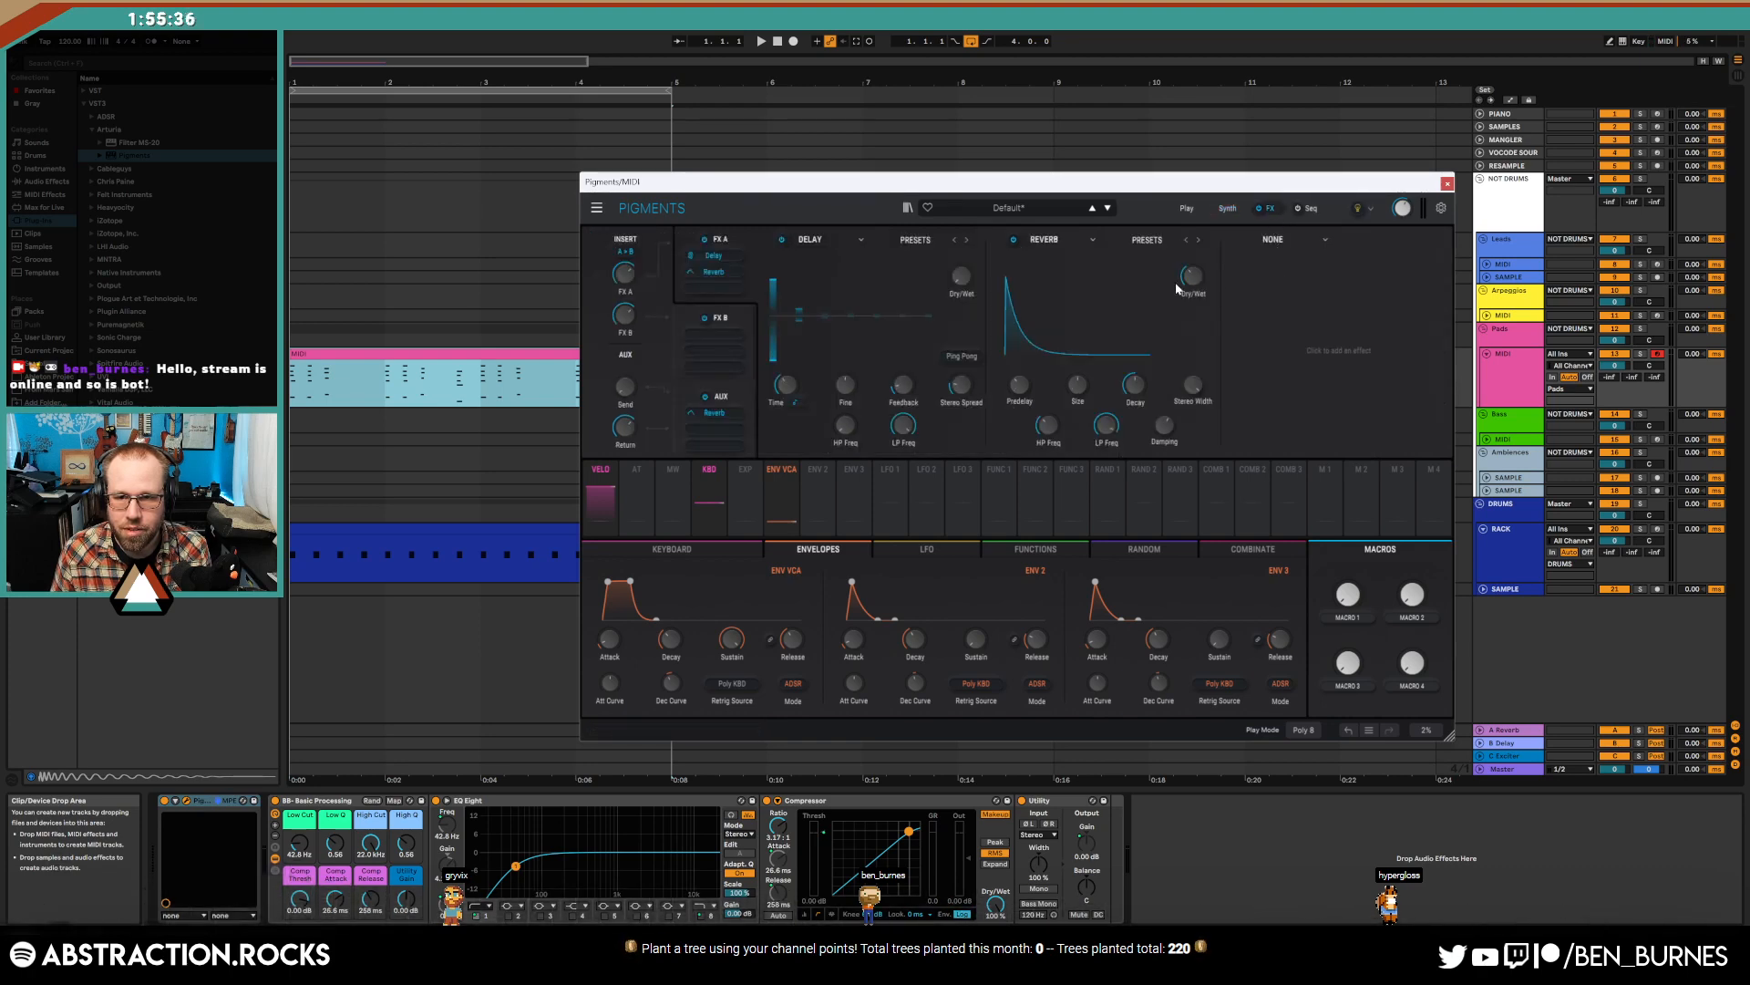
pyautogui.click(1227, 209)
pyautogui.moveTo(1206, 260)
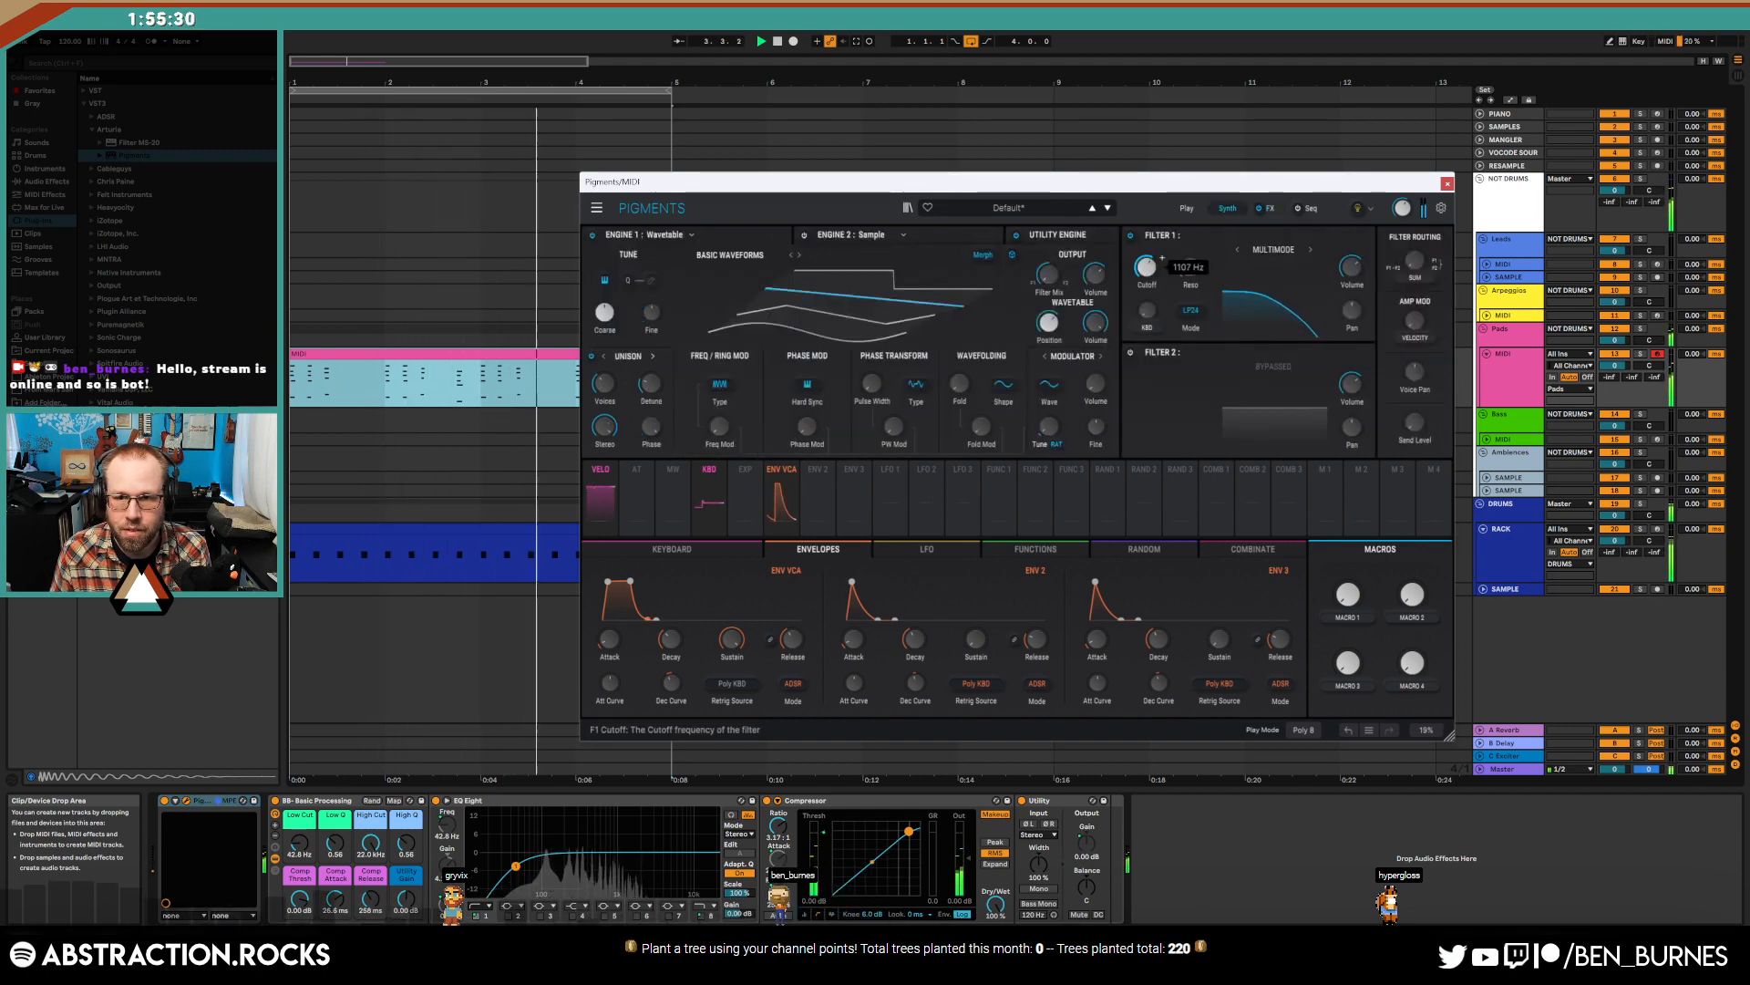
pyautogui.click(1267, 208)
pyautogui.click(1447, 183)
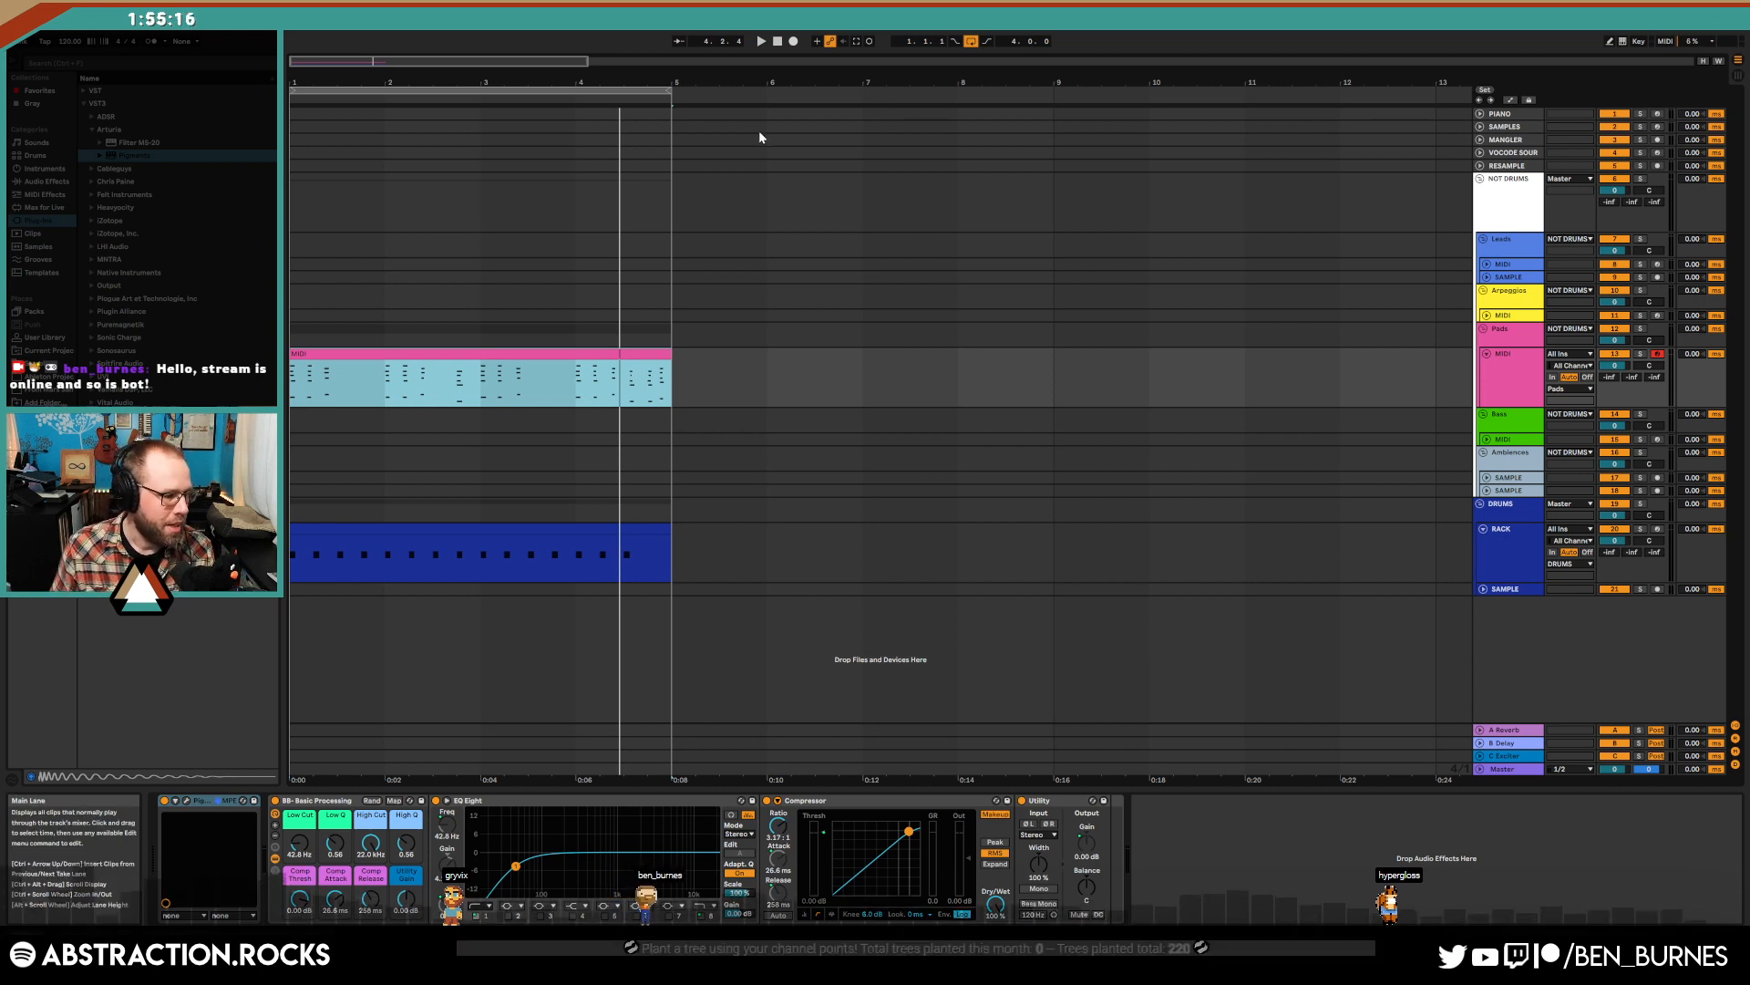
# - Reopen Pigments on the chord track, lower the ENV VCA sustain to minimum and play the loop
pyautogui.click(777, 42)
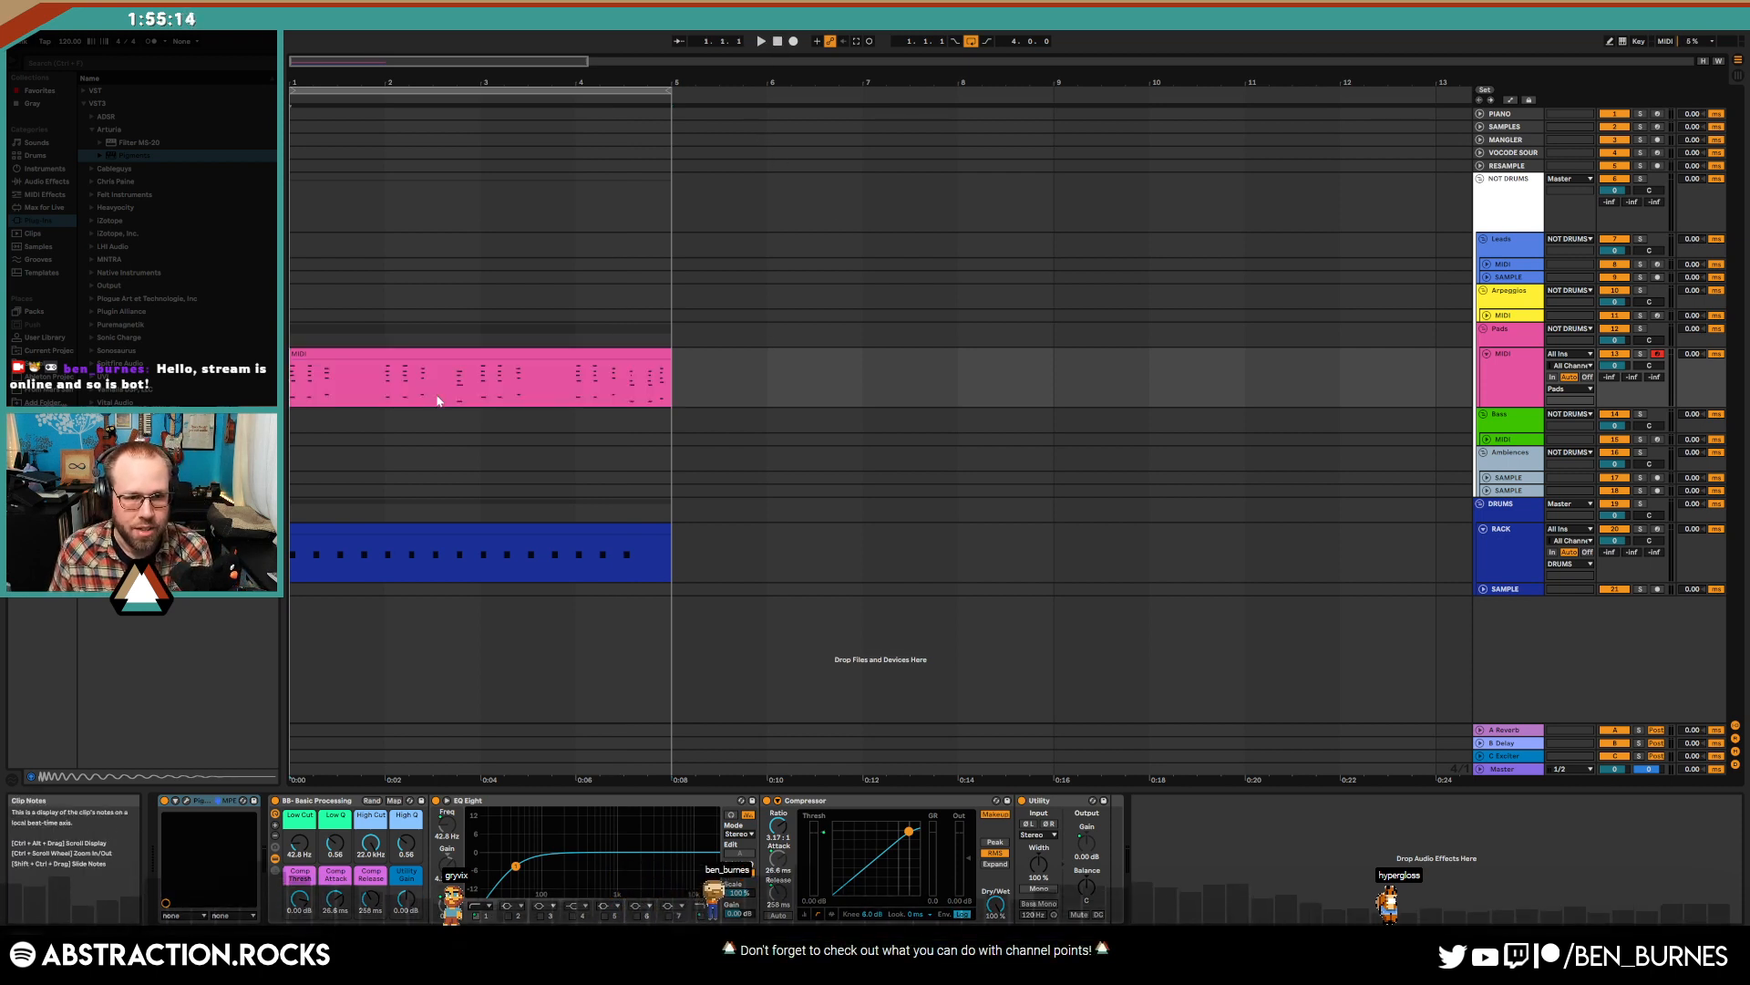
pyautogui.press('space')
pyautogui.press('space')
pyautogui.doubleClick(431, 356)
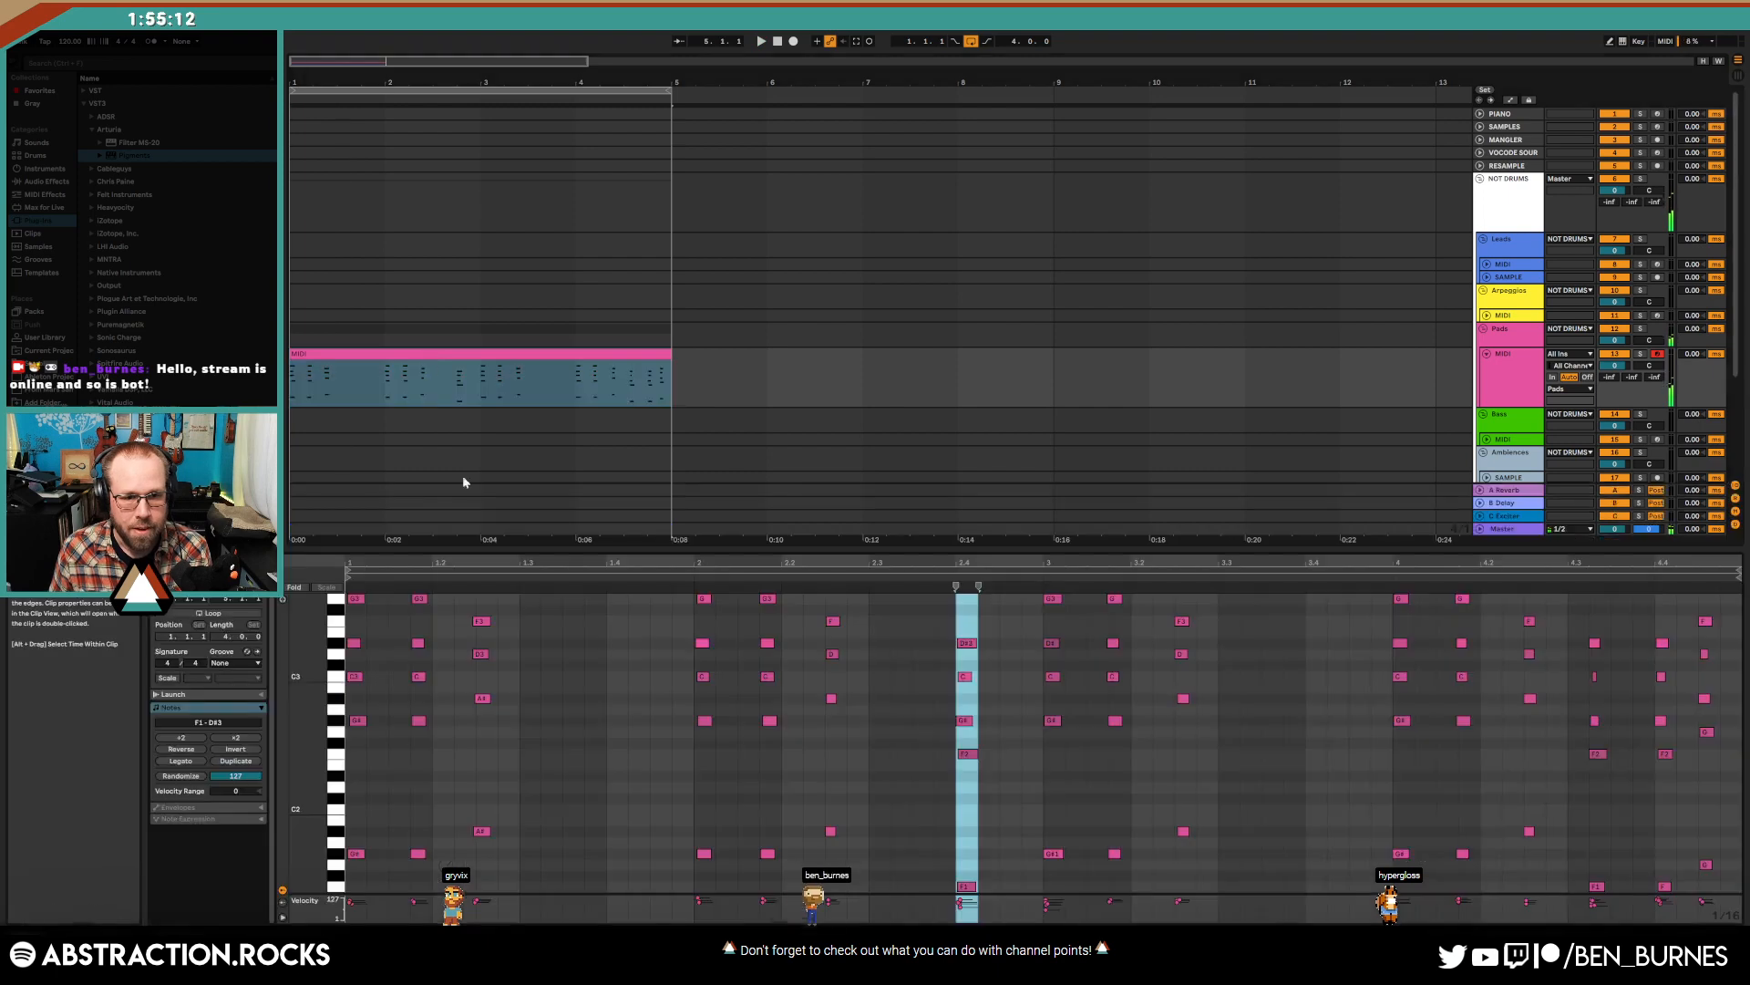
pyautogui.click(571, 784)
pyautogui.hotkey('shift', 'Tab')
pyautogui.click(187, 801)
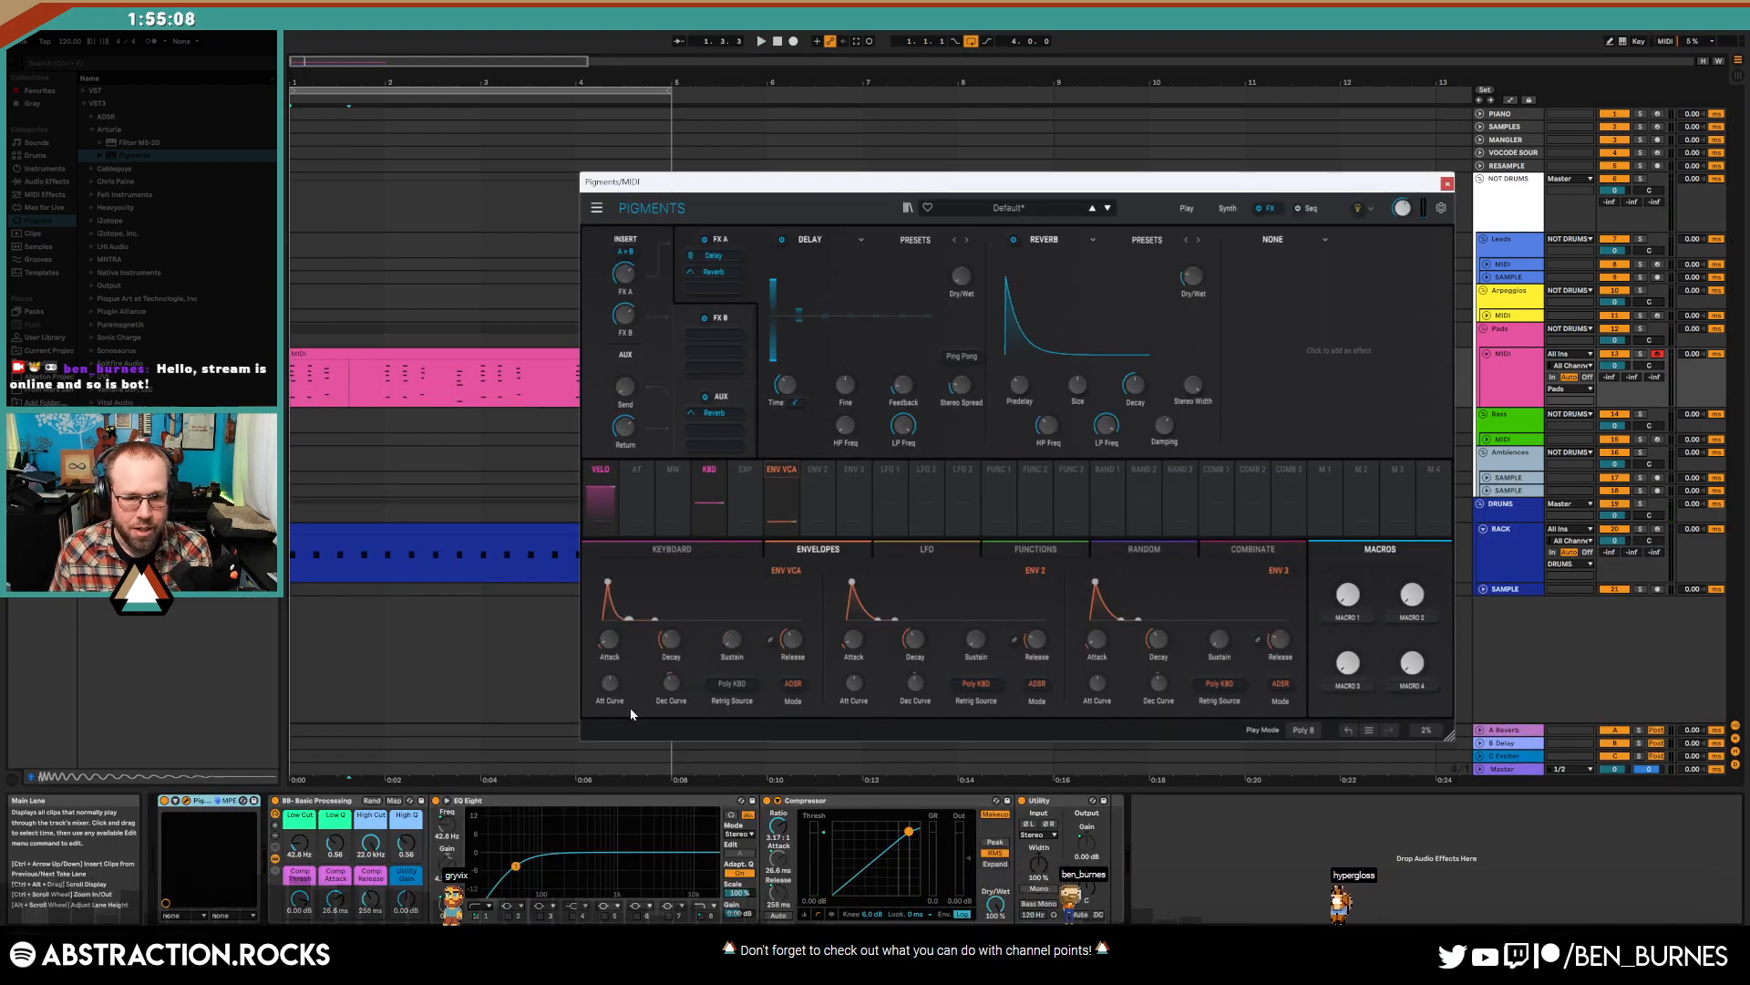
pyautogui.press('space')
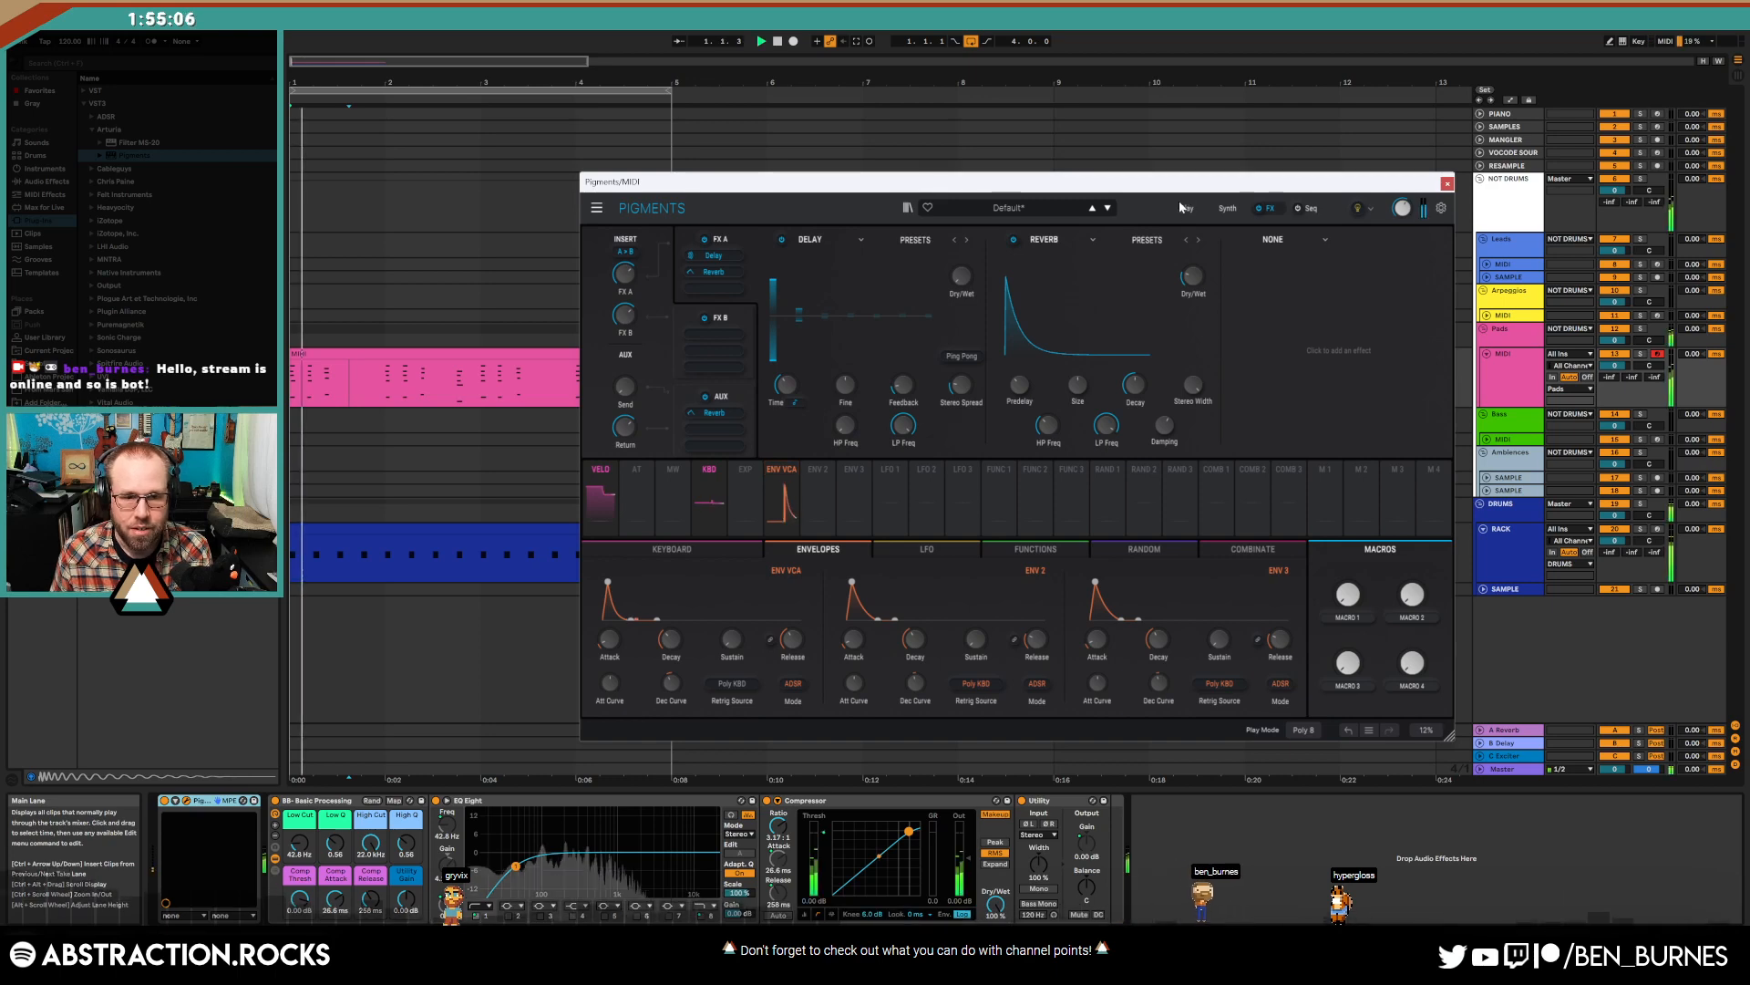
# - Shorten the RACK kick sample to about its first quarter and set its fade-out to about 29.8 ms while listening to the loop
pyautogui.doubleClick(484, 527)
pyautogui.press('space')
pyautogui.hotkey('shift', 'Tab')
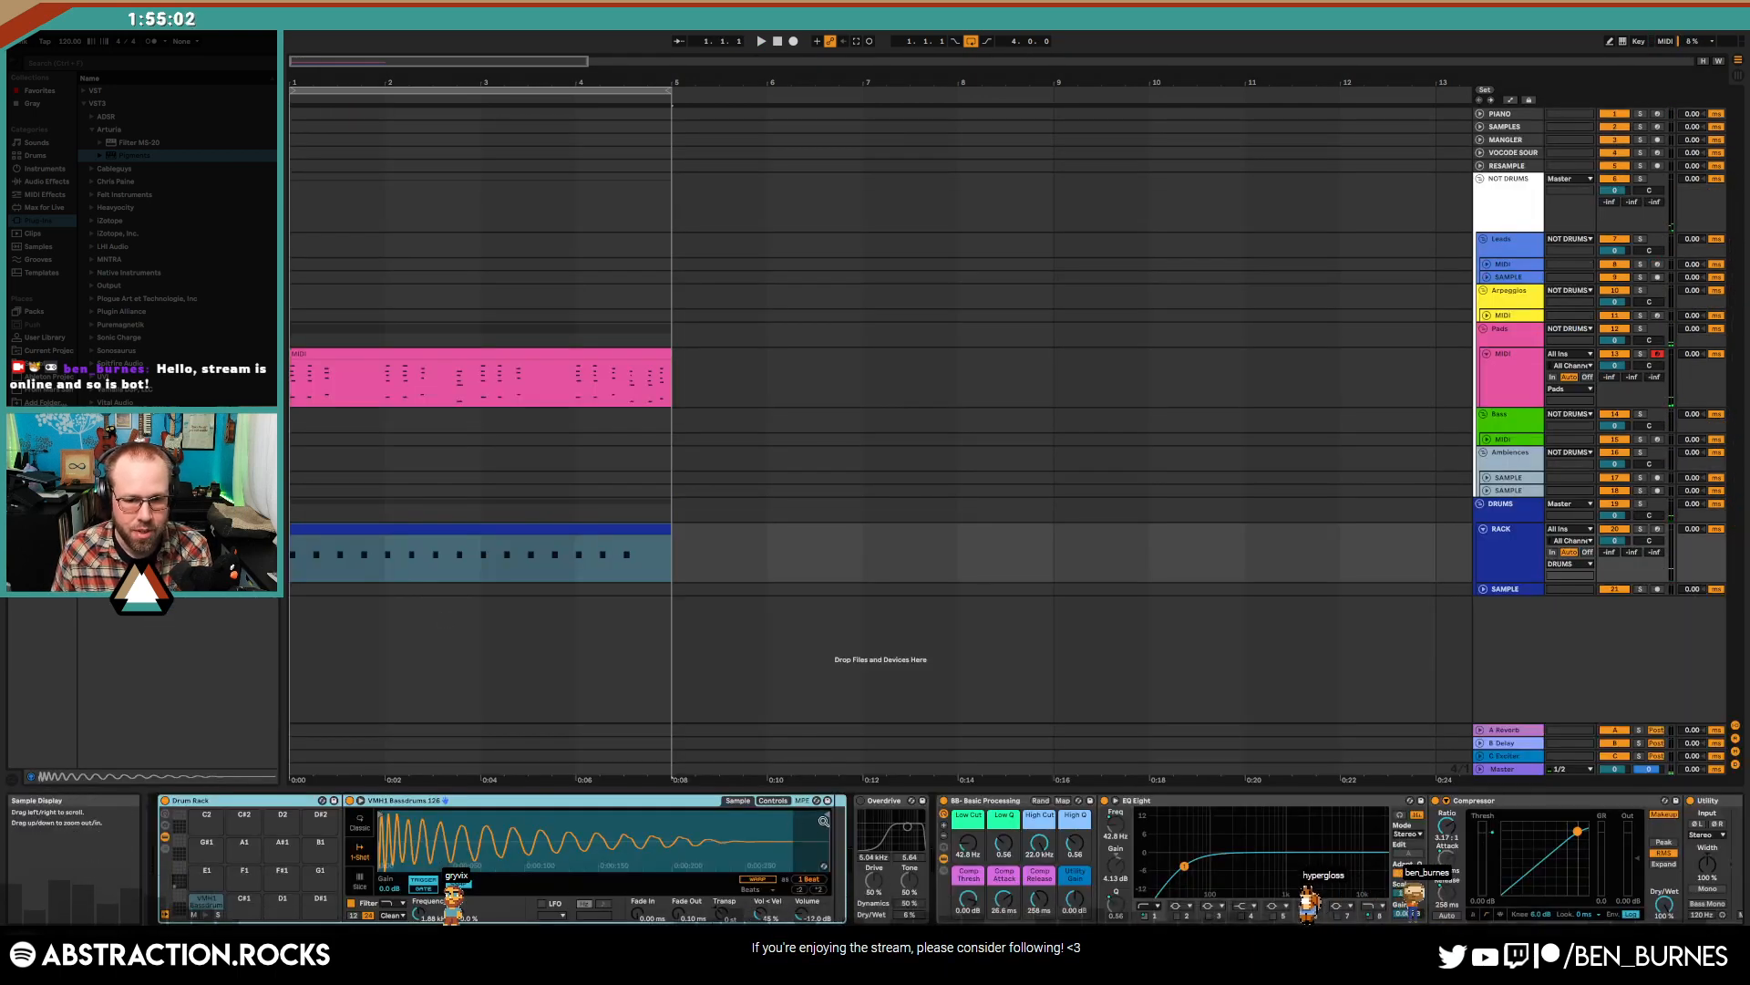
pyautogui.moveTo(827, 815); pyautogui.dragTo(474, 815)
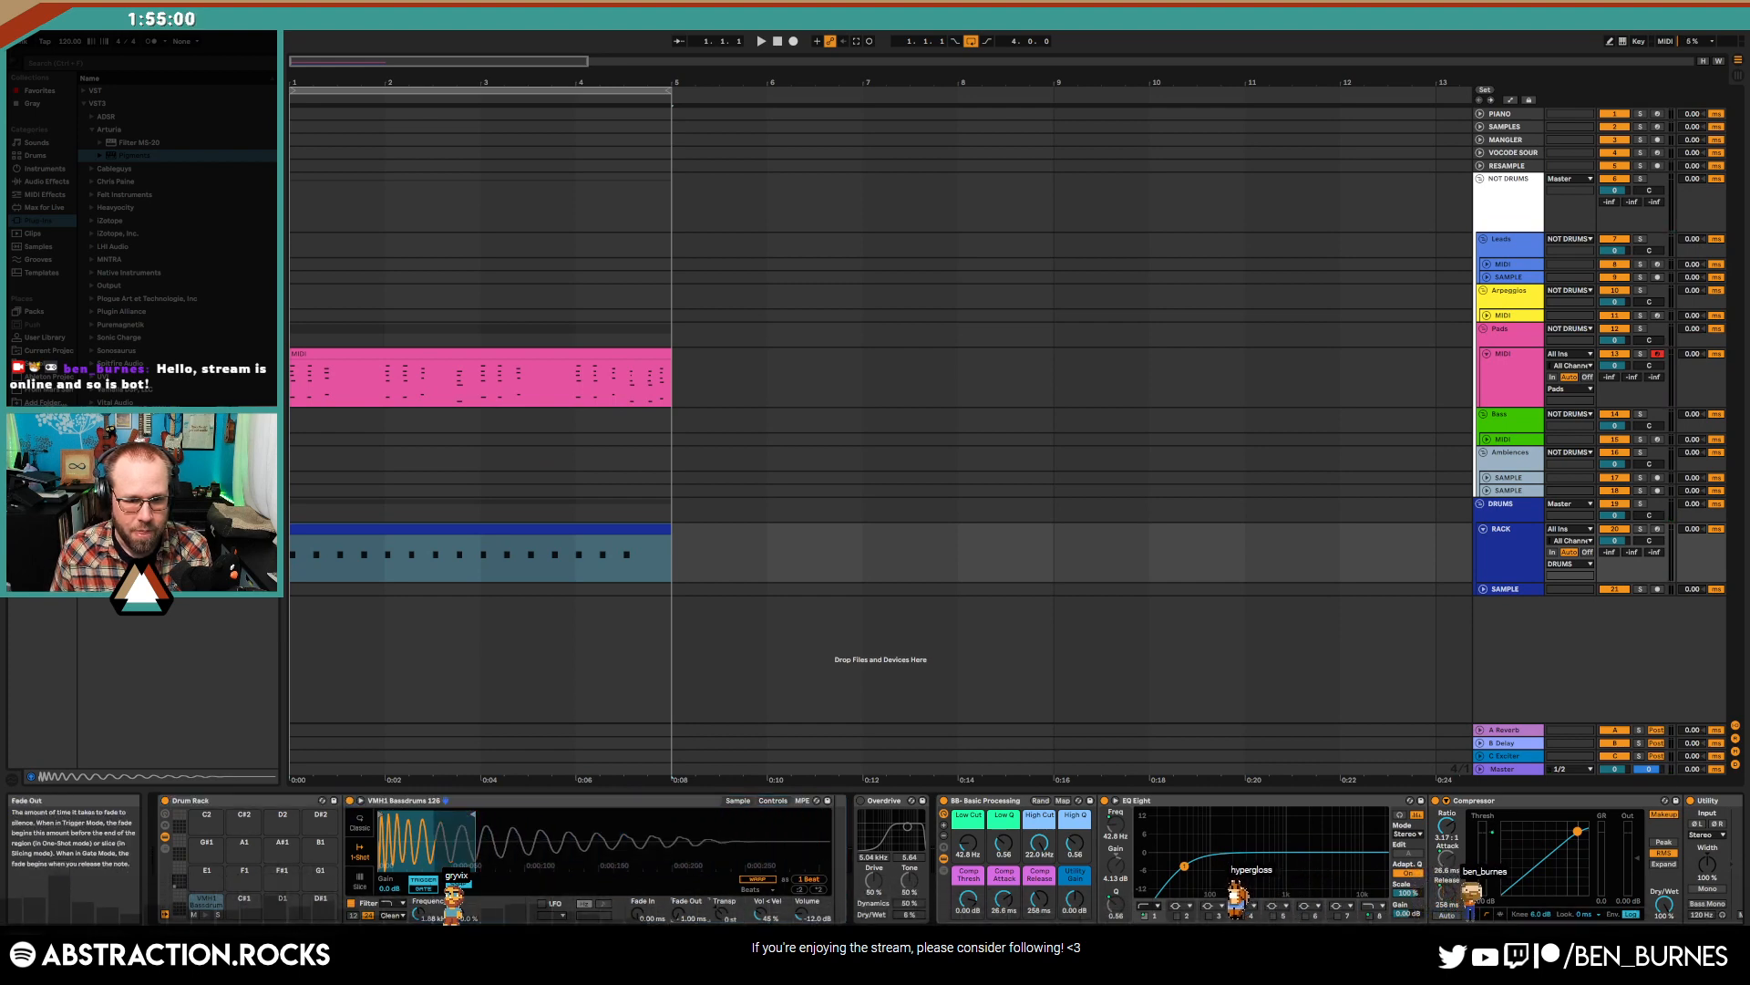
pyautogui.moveTo(678, 914); pyautogui.dragTo(678, 892)
pyautogui.press('space')
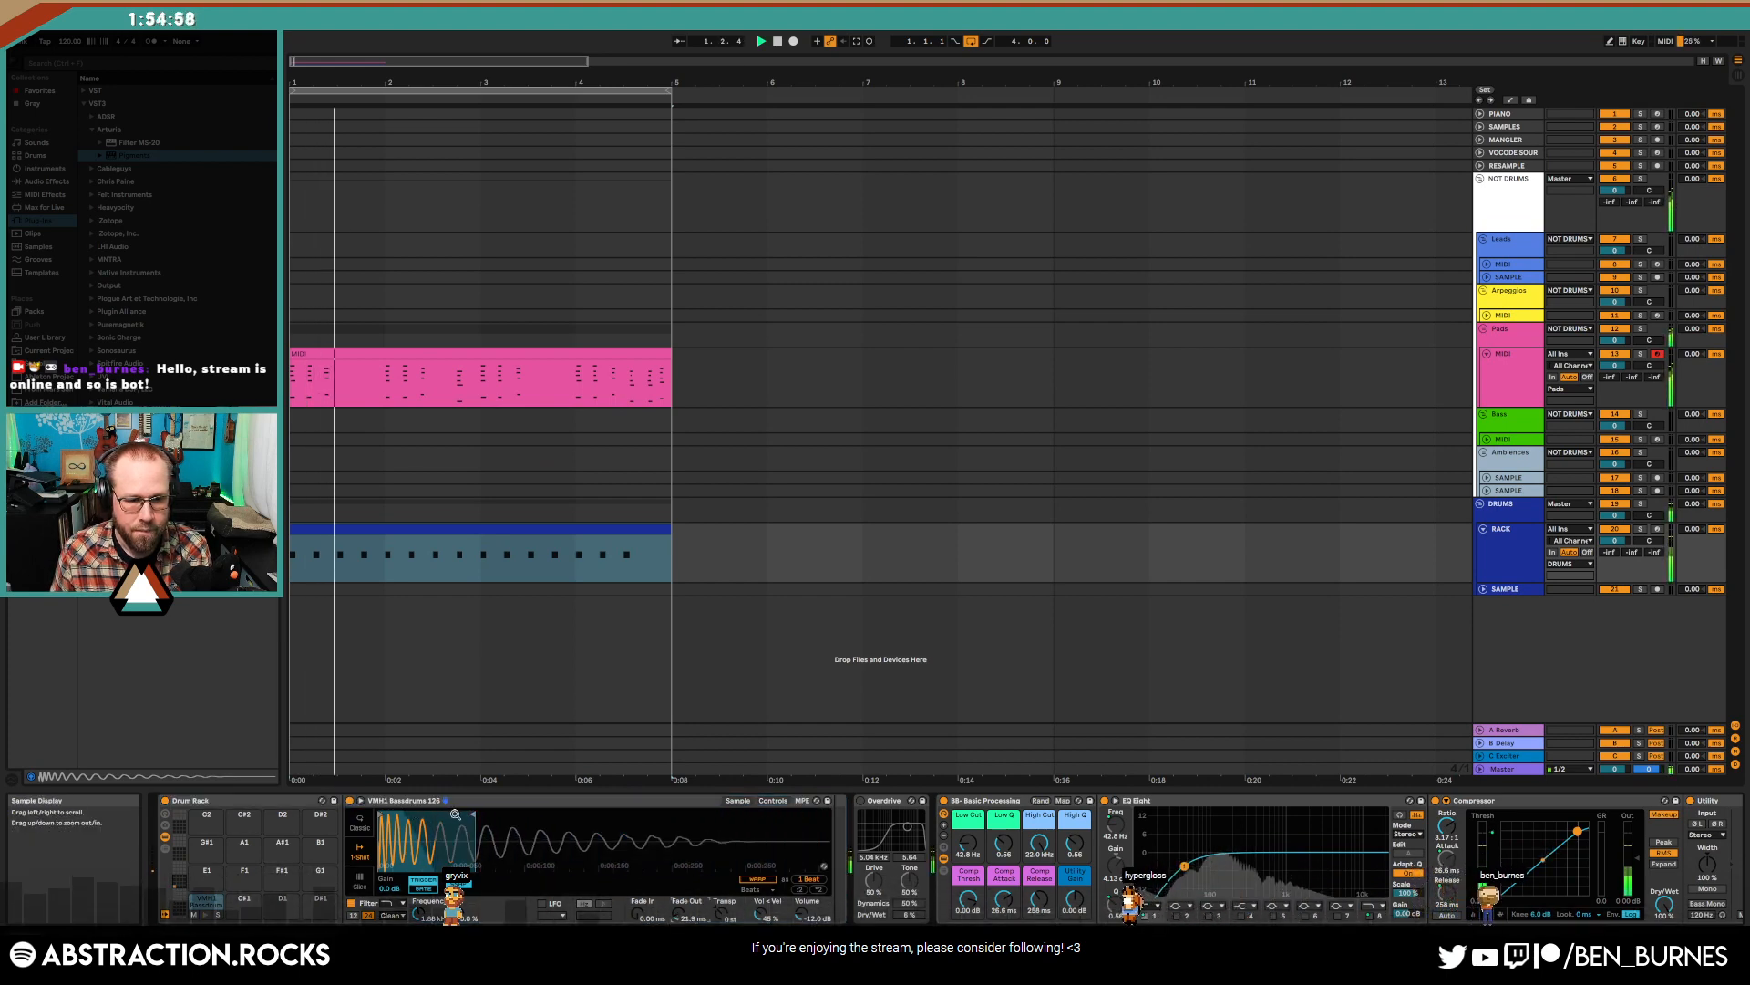
pyautogui.moveTo(474, 814)
pyautogui.mouseDown()
pyautogui.moveTo(516, 814)
pyautogui.moveTo(488, 814)
pyautogui.mouseUp()
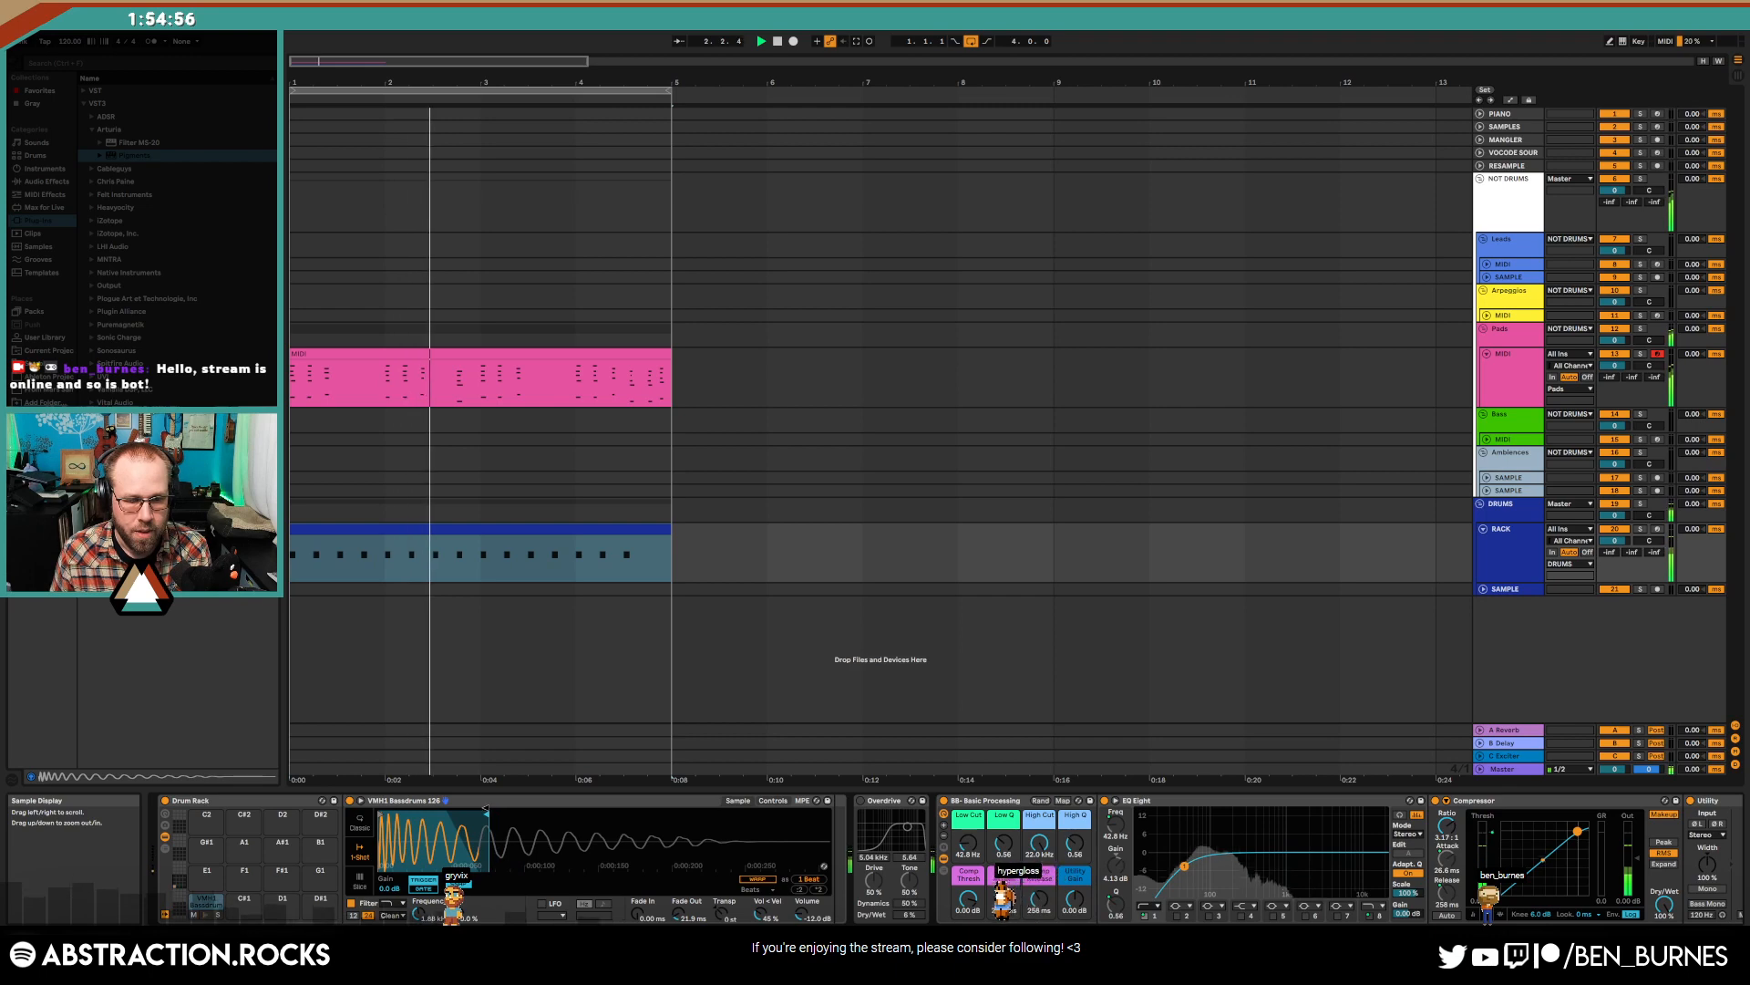
pyautogui.moveTo(679, 912); pyautogui.dragTo(679, 904)
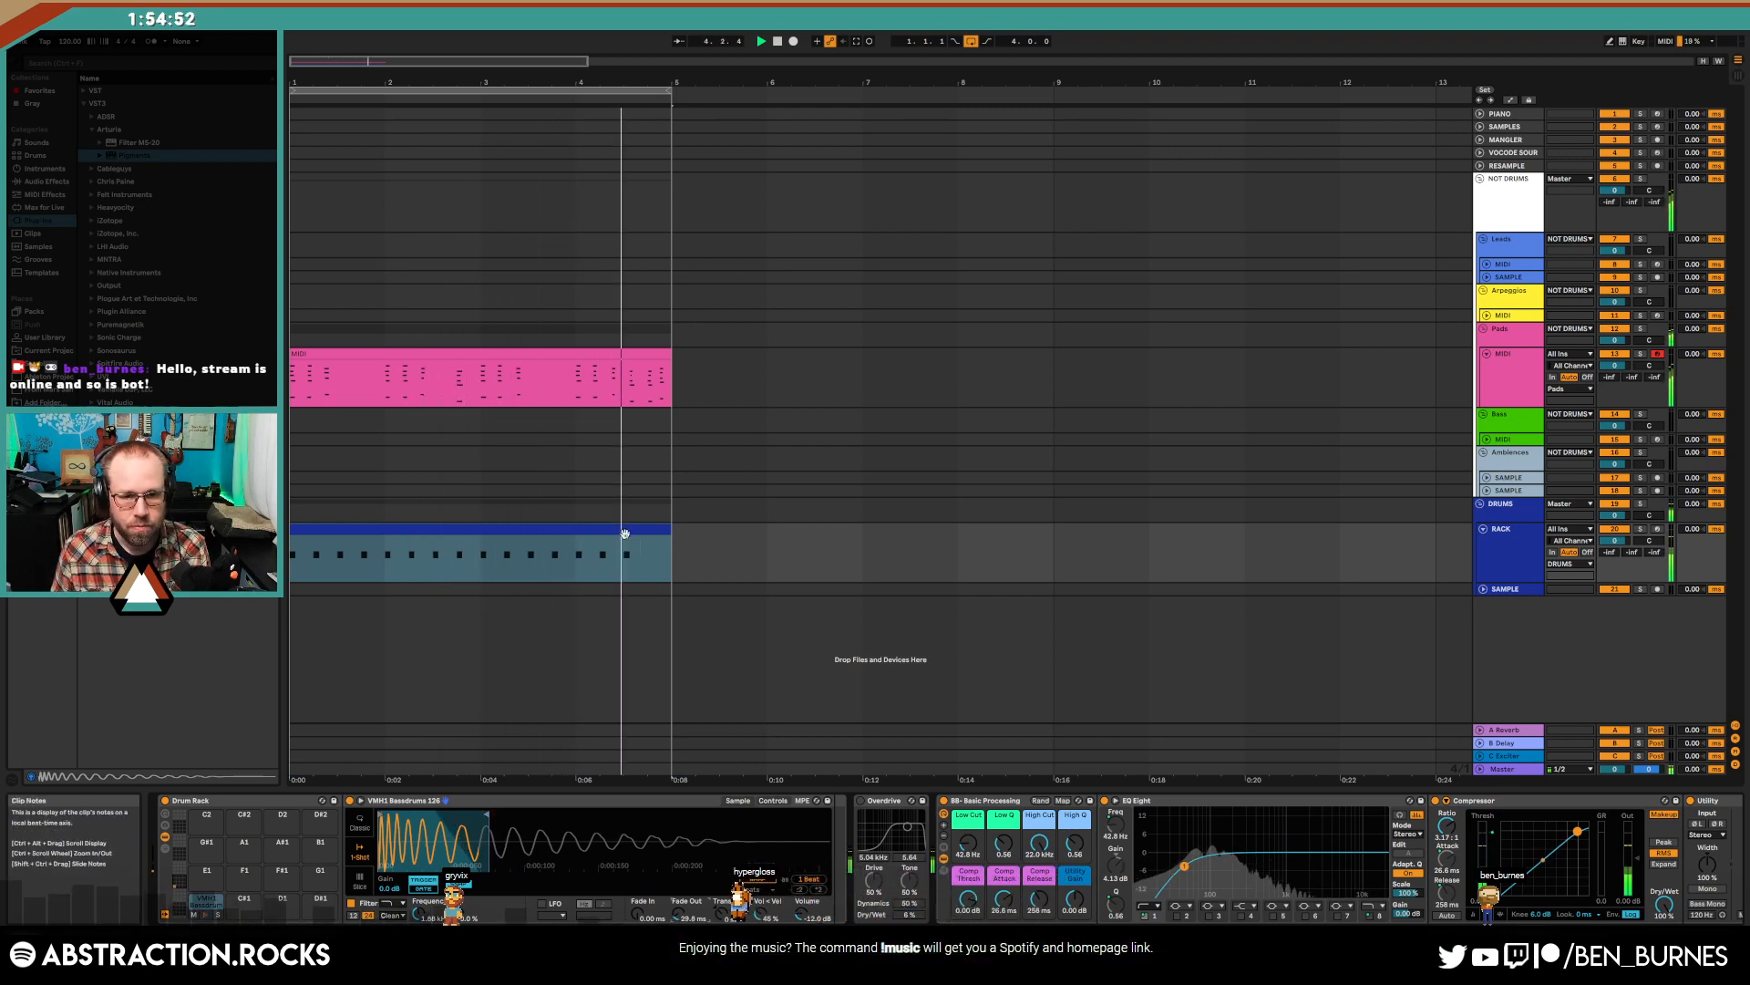
# - Rework the kick in bar 4 into hits three sixteenths apart up to beat 4.4, deleting the extra final hit
pyautogui.doubleClick(626, 537)
pyautogui.moveTo(1500, 602); pyautogui.dragTo(1595, 604)
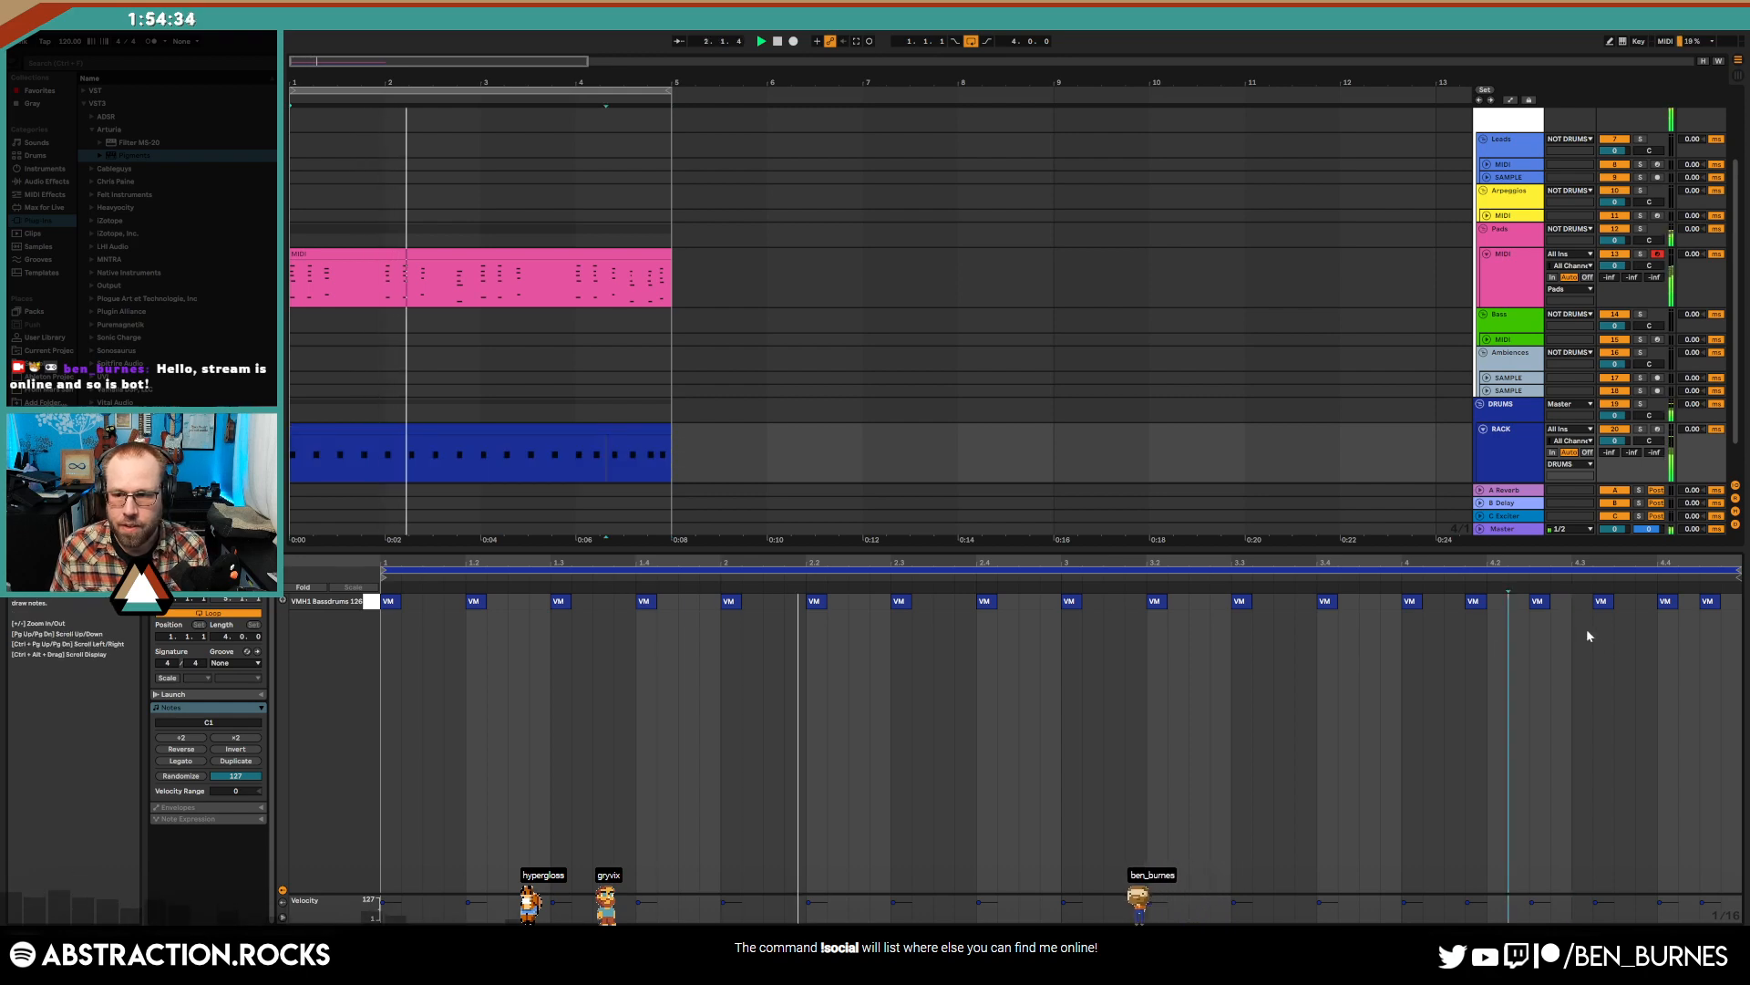
pyautogui.doubleClick(1706, 604)
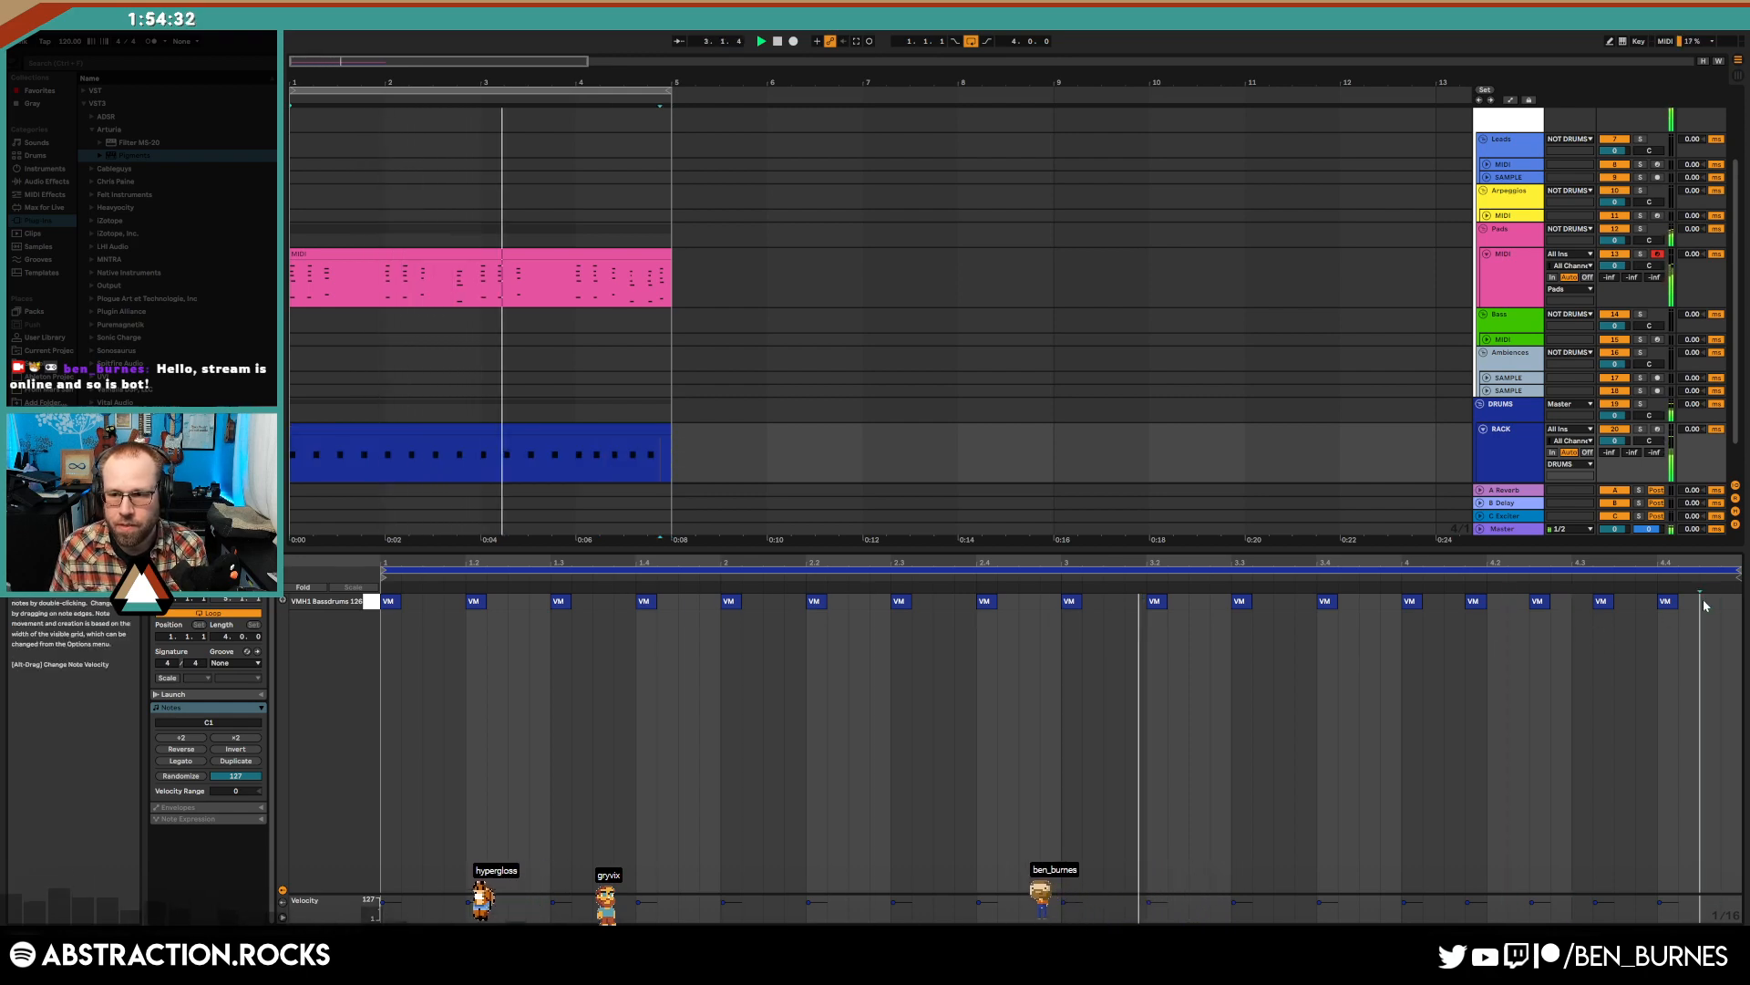
pyautogui.hotkey('shift', 'Tab')
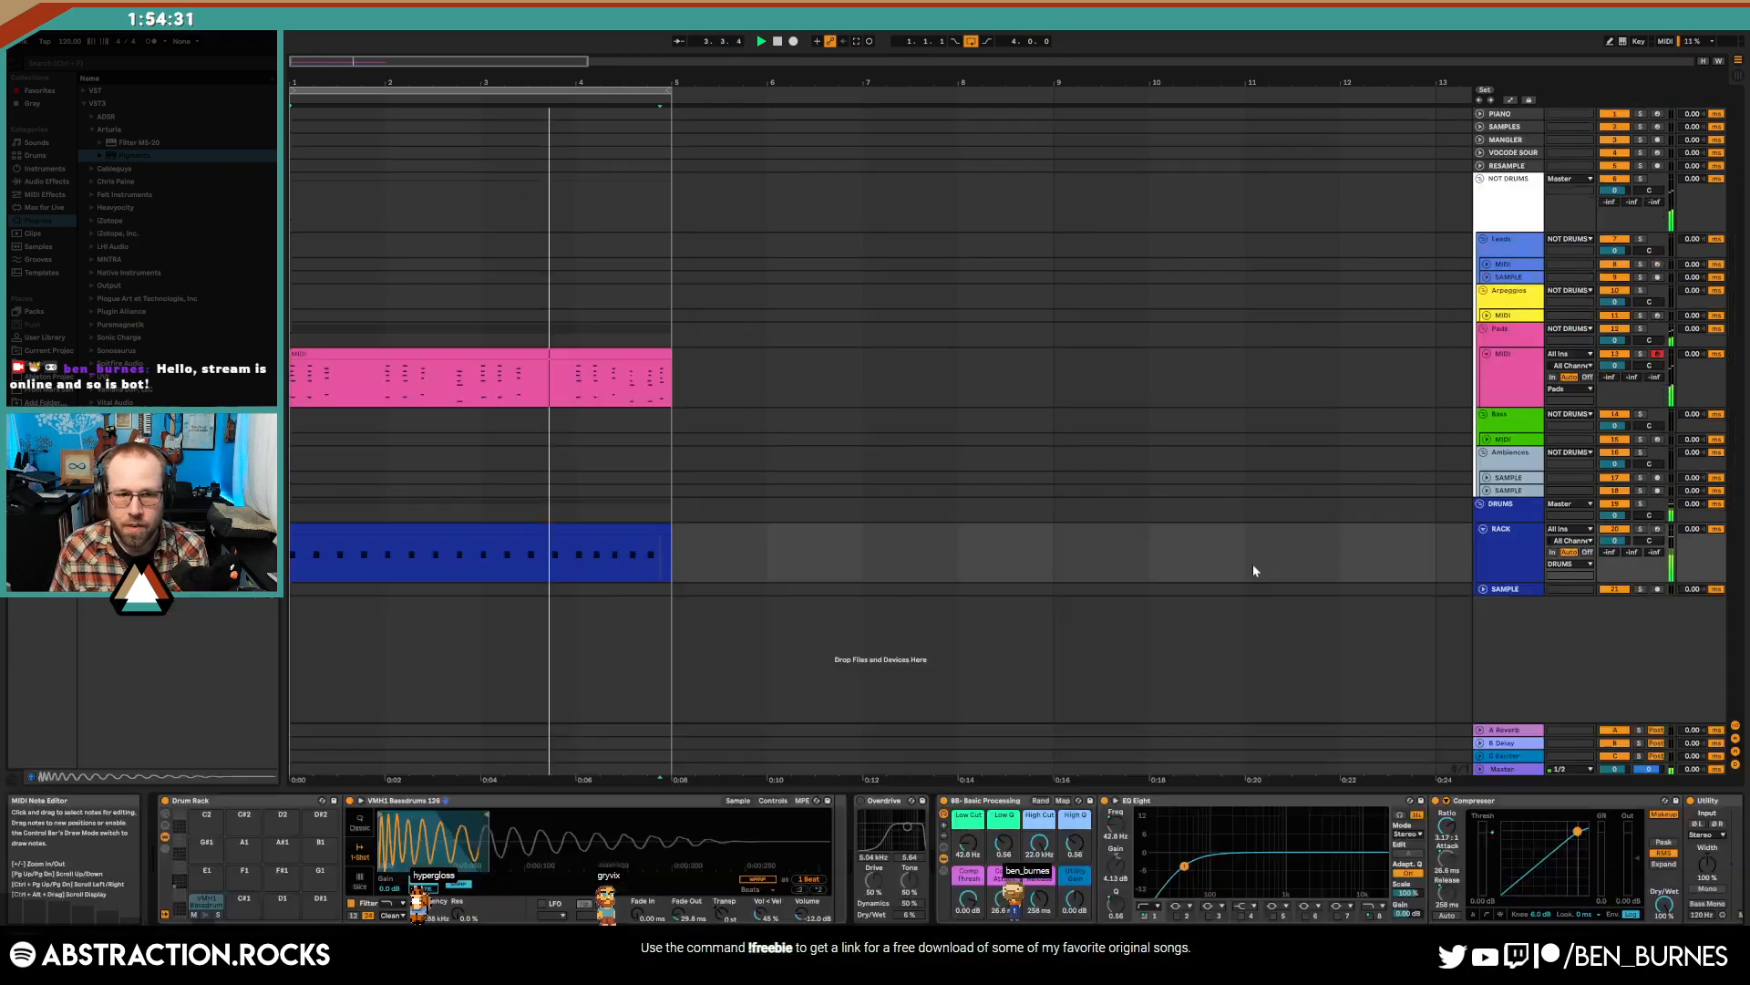
# - Select the RACK track, stop playback and search the browser for "clap"
pyautogui.click(1534, 545)
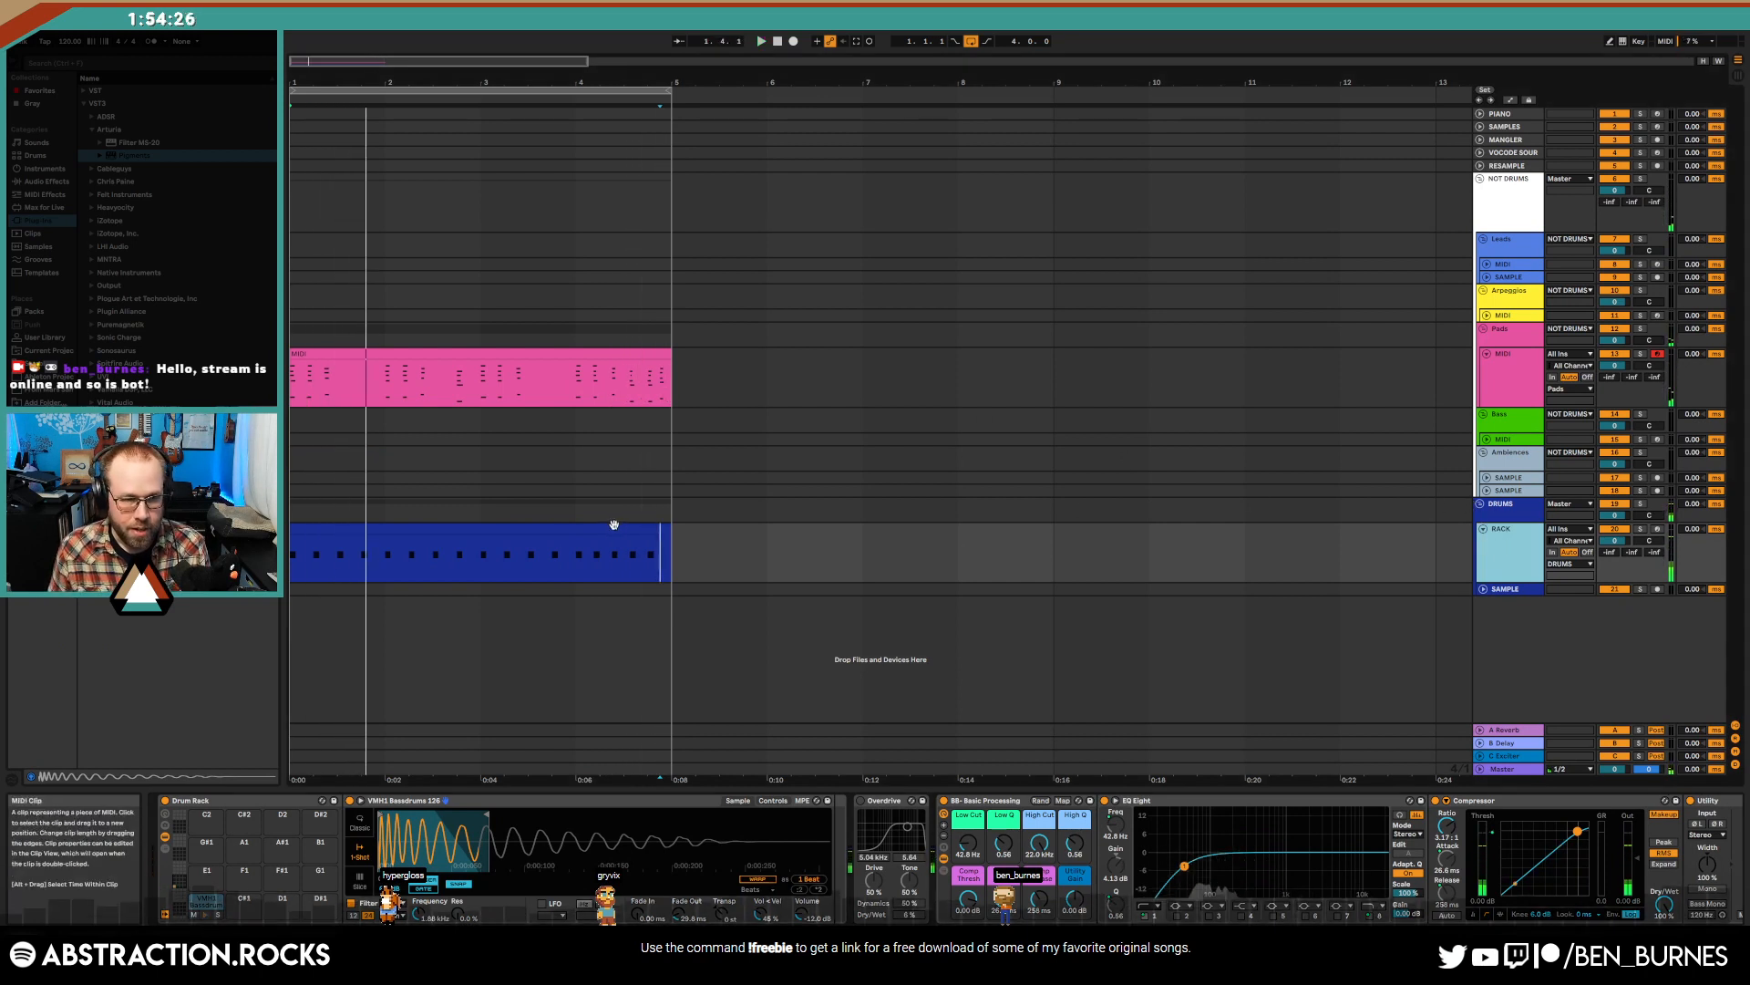
pyautogui.click(52, 368)
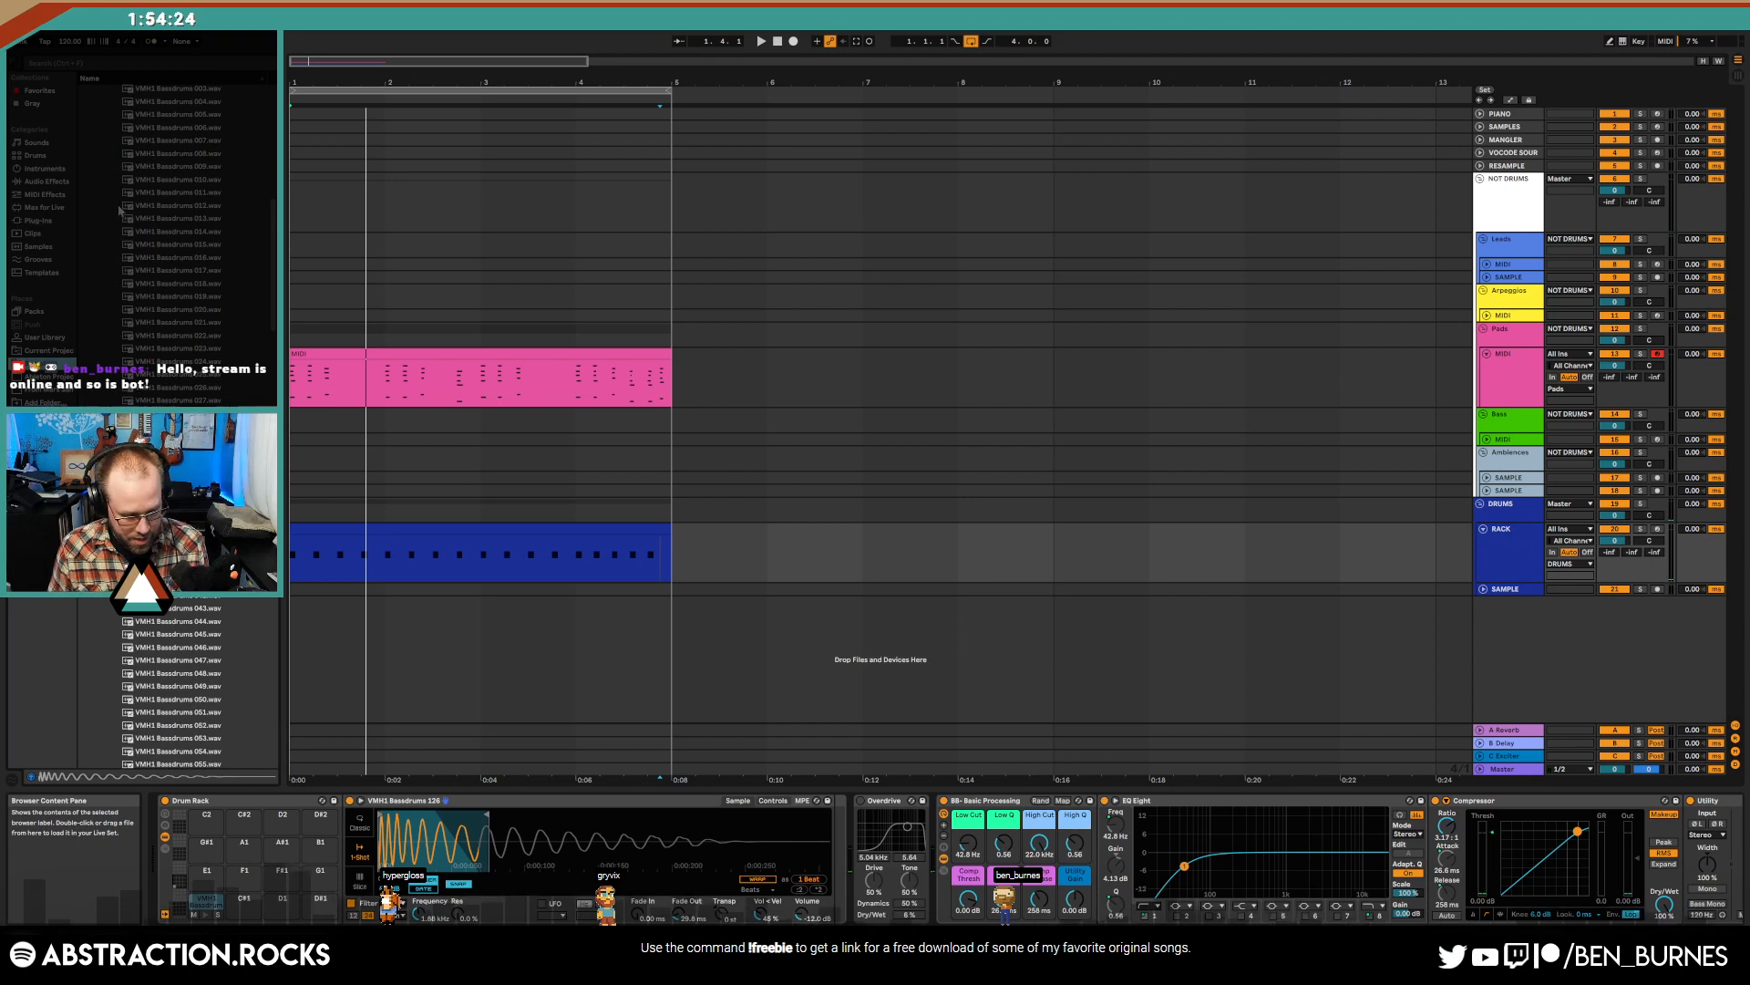
pyautogui.hotkey('ctrl', 'f')
pyautogui.write('clap')
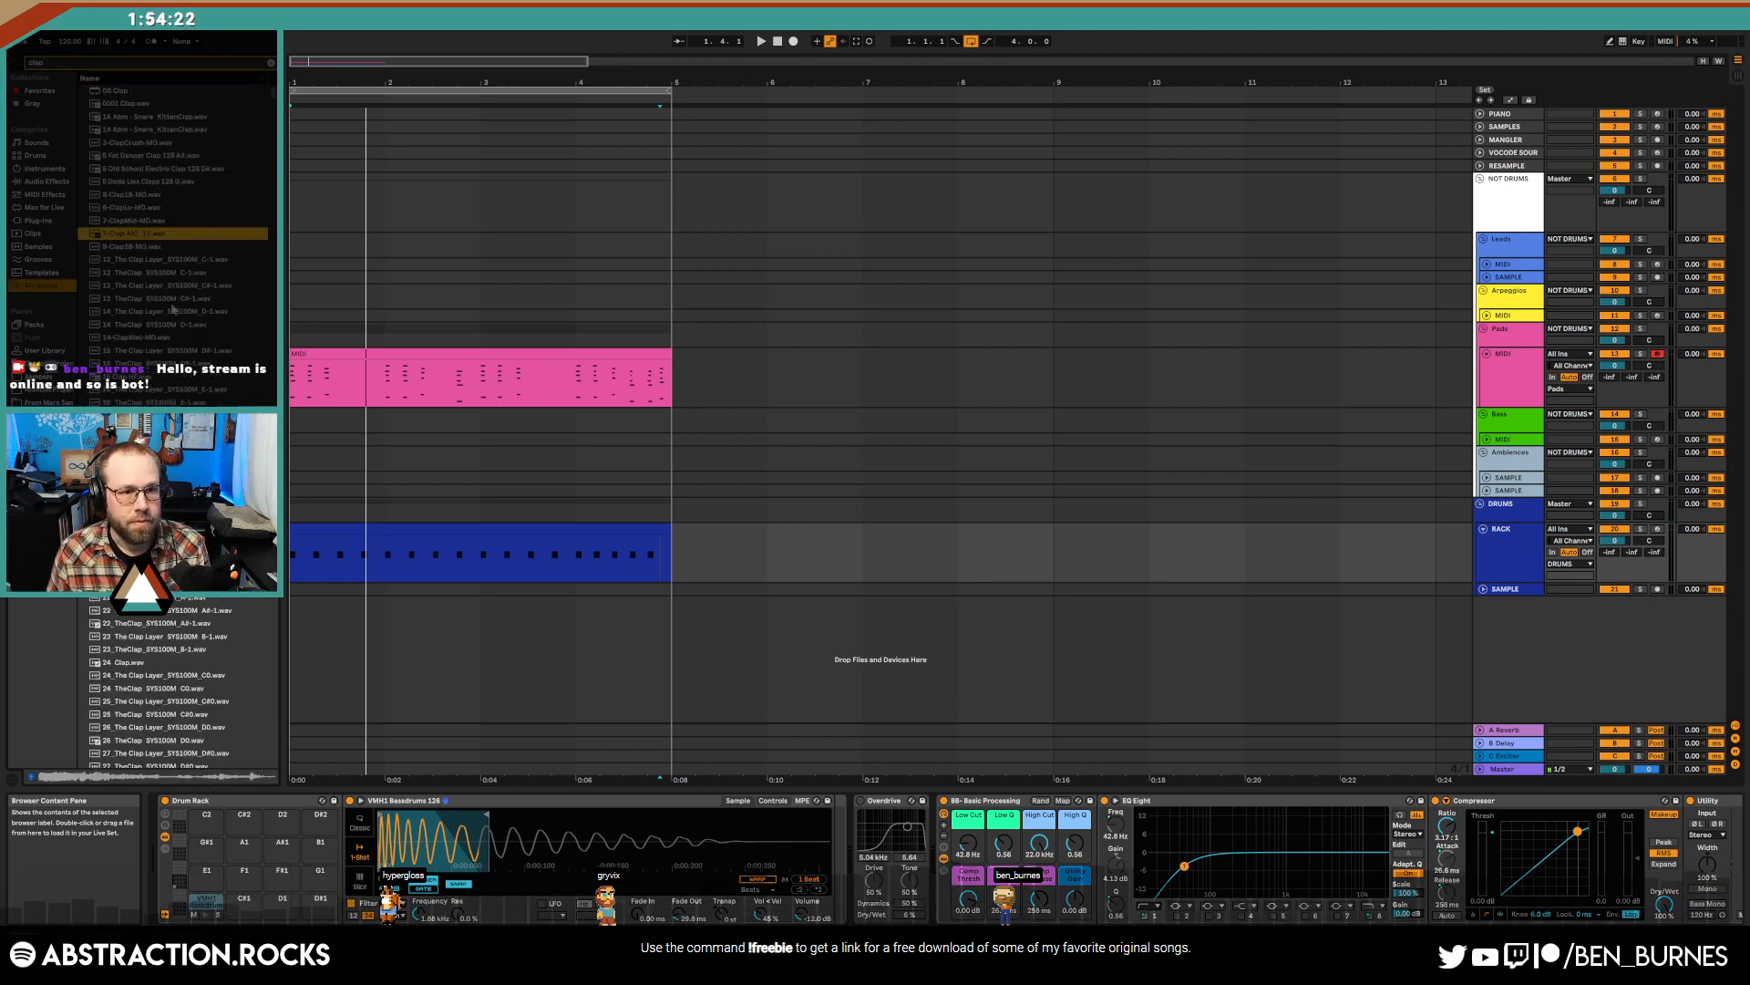
# - Audition the first clap samples in the search results
pyautogui.press('Down')
pyautogui.press('Down')
pyautogui.press('Down')
pyautogui.press('Down')
pyautogui.press('Down')
pyautogui.press('Down')
pyautogui.press('Down')
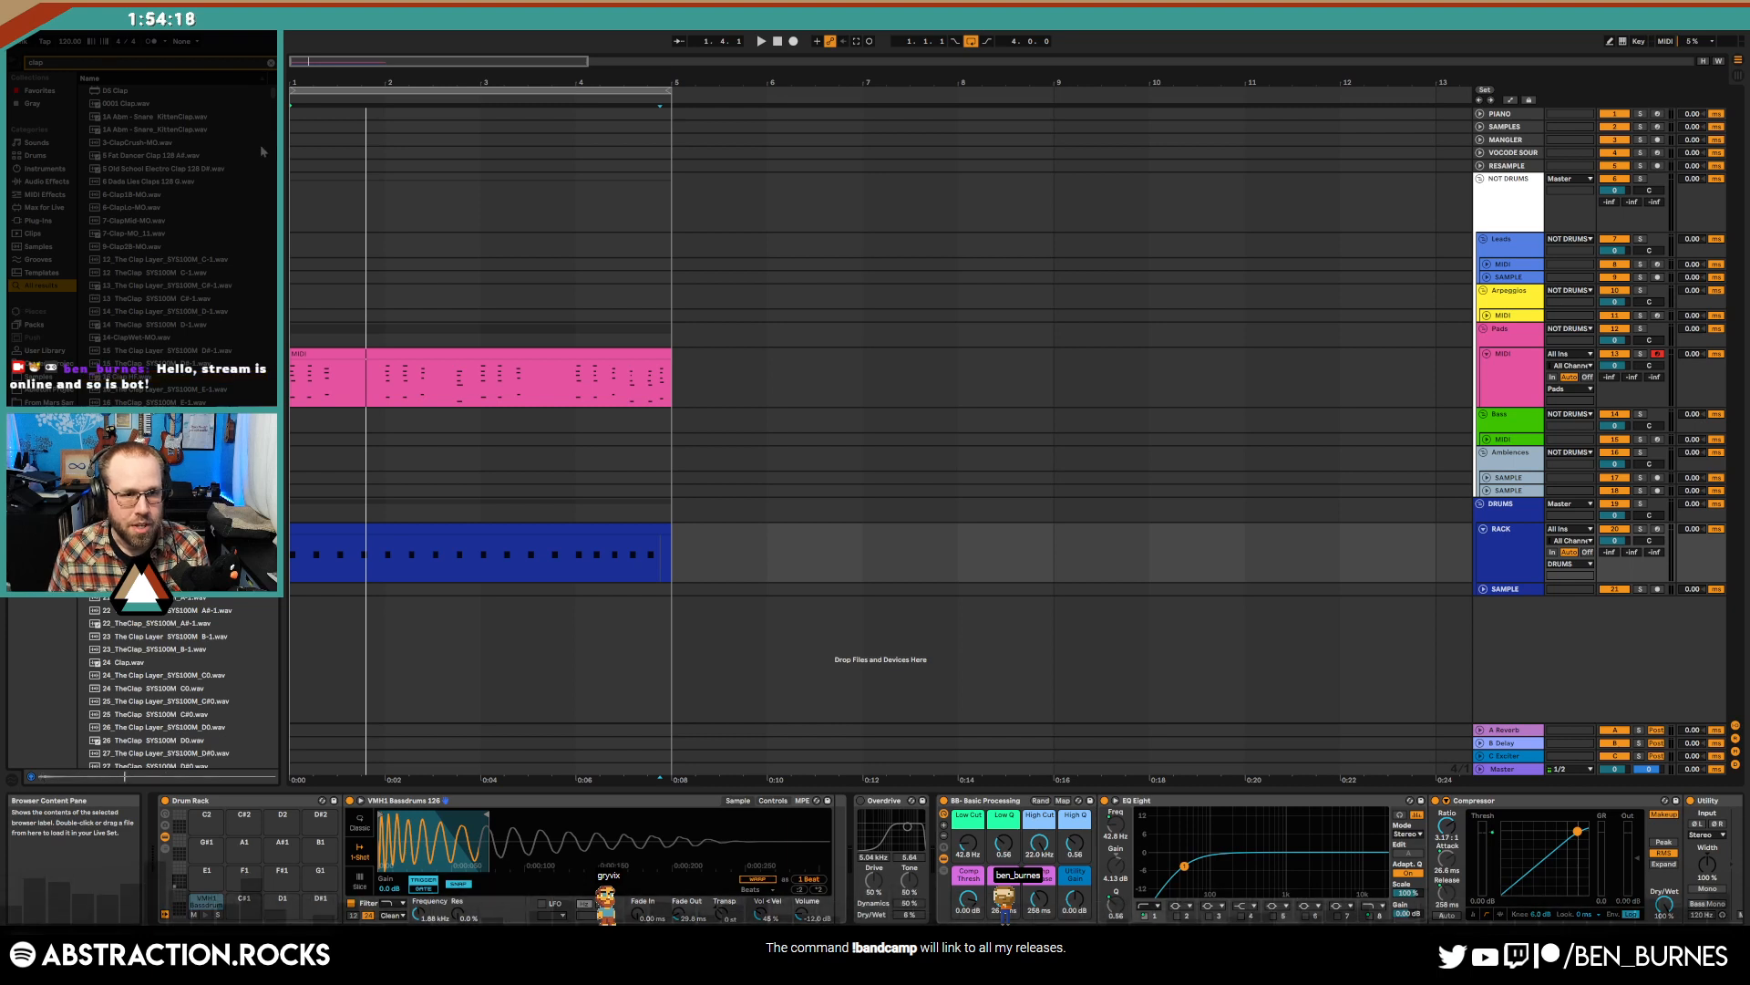
# - Browse further down the clap samples, auditioning candidates, and pick Clap_Lindrum_26.wav
pyautogui.moveTo(274, 94); pyautogui.dragTo(285, 351)
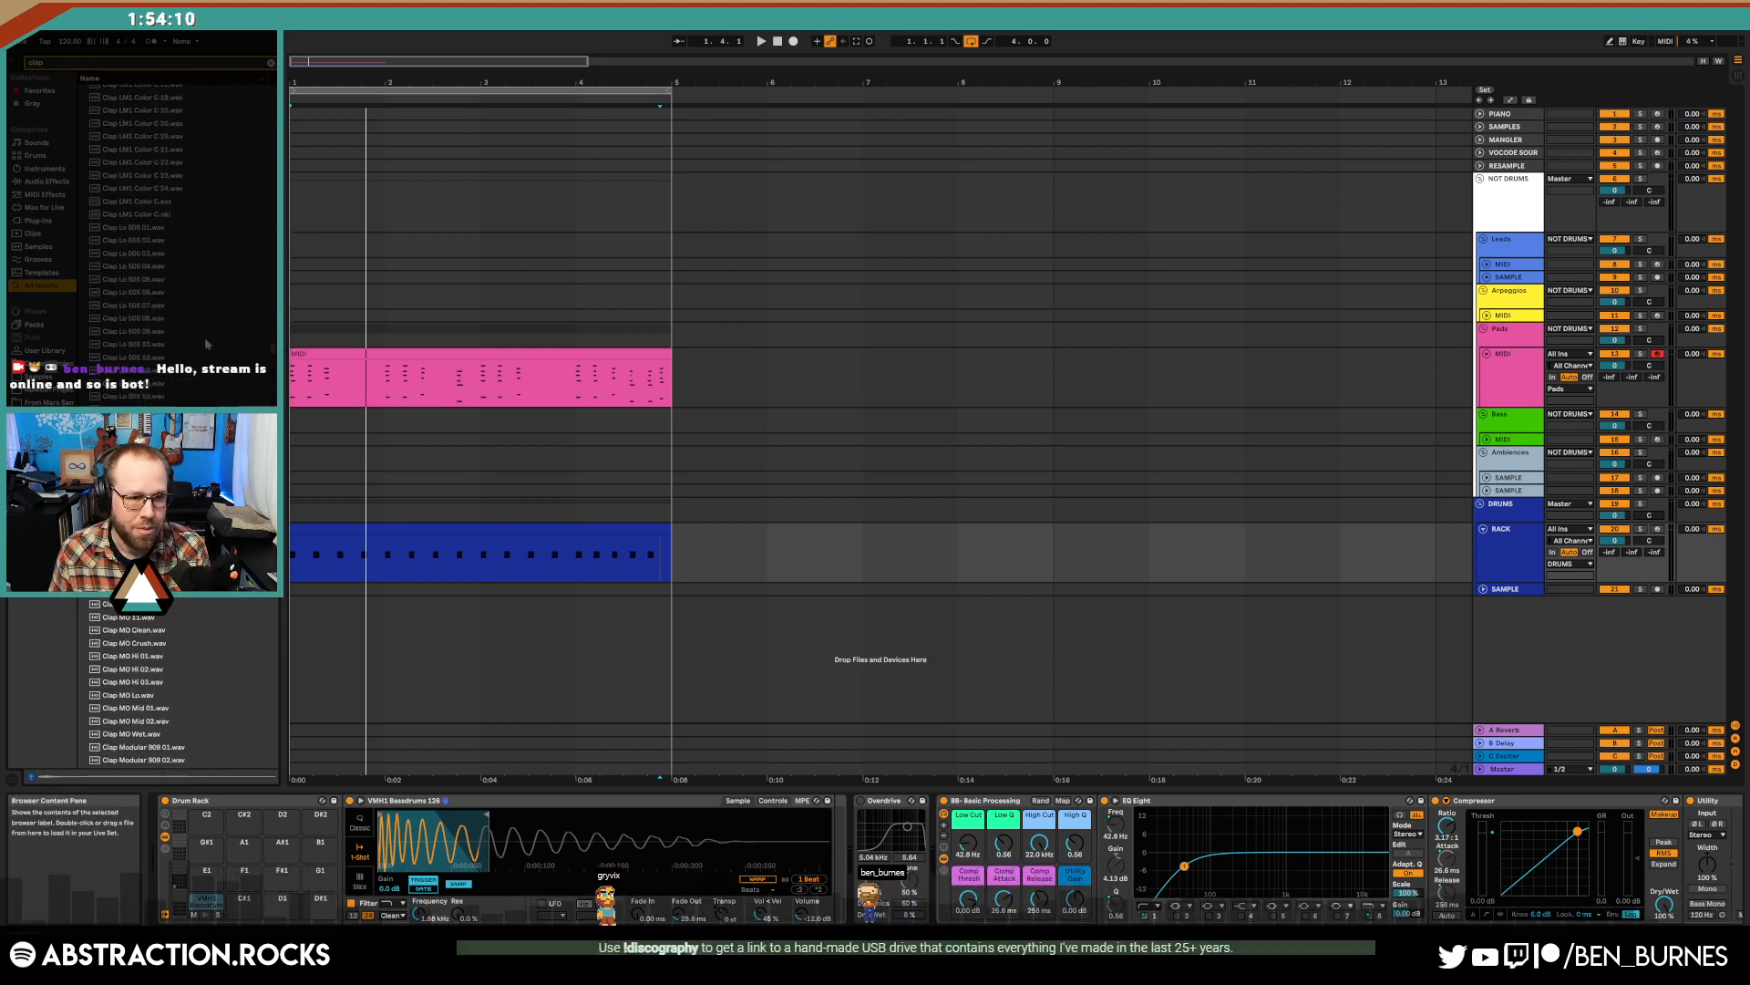
pyautogui.click(204, 337)
pyautogui.click(204, 372)
pyautogui.scroll(-2, 204, 372)
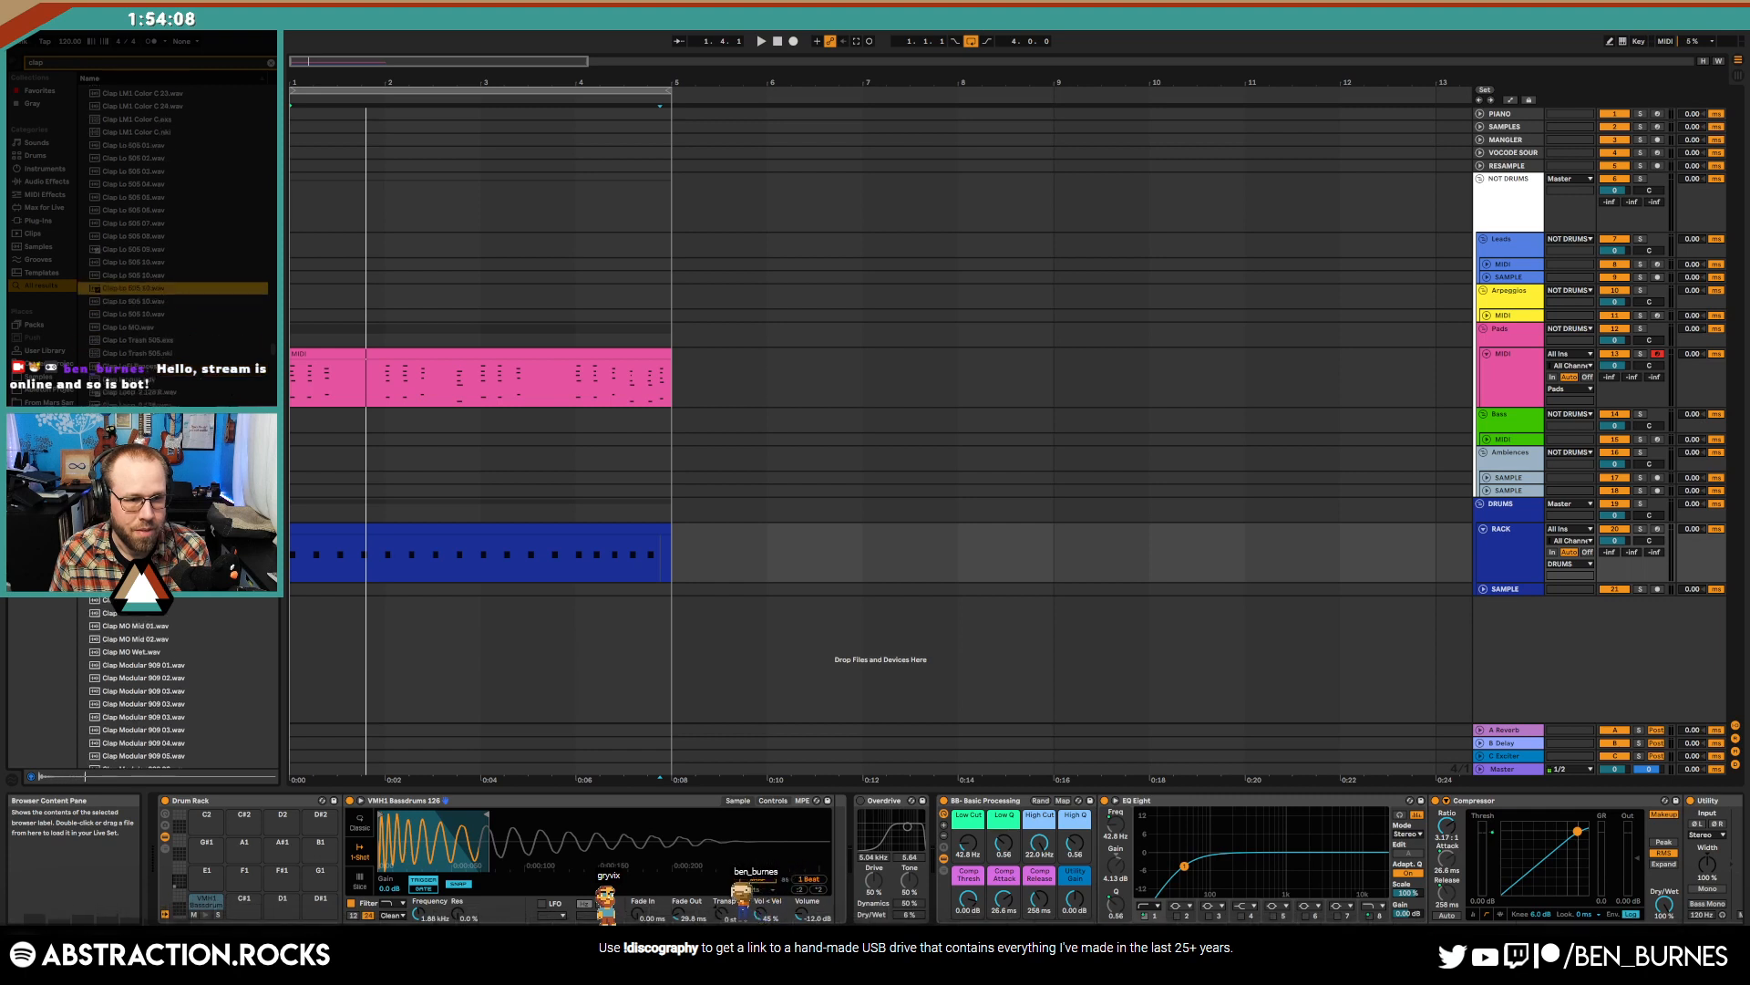
pyautogui.scroll(-2, 204, 372)
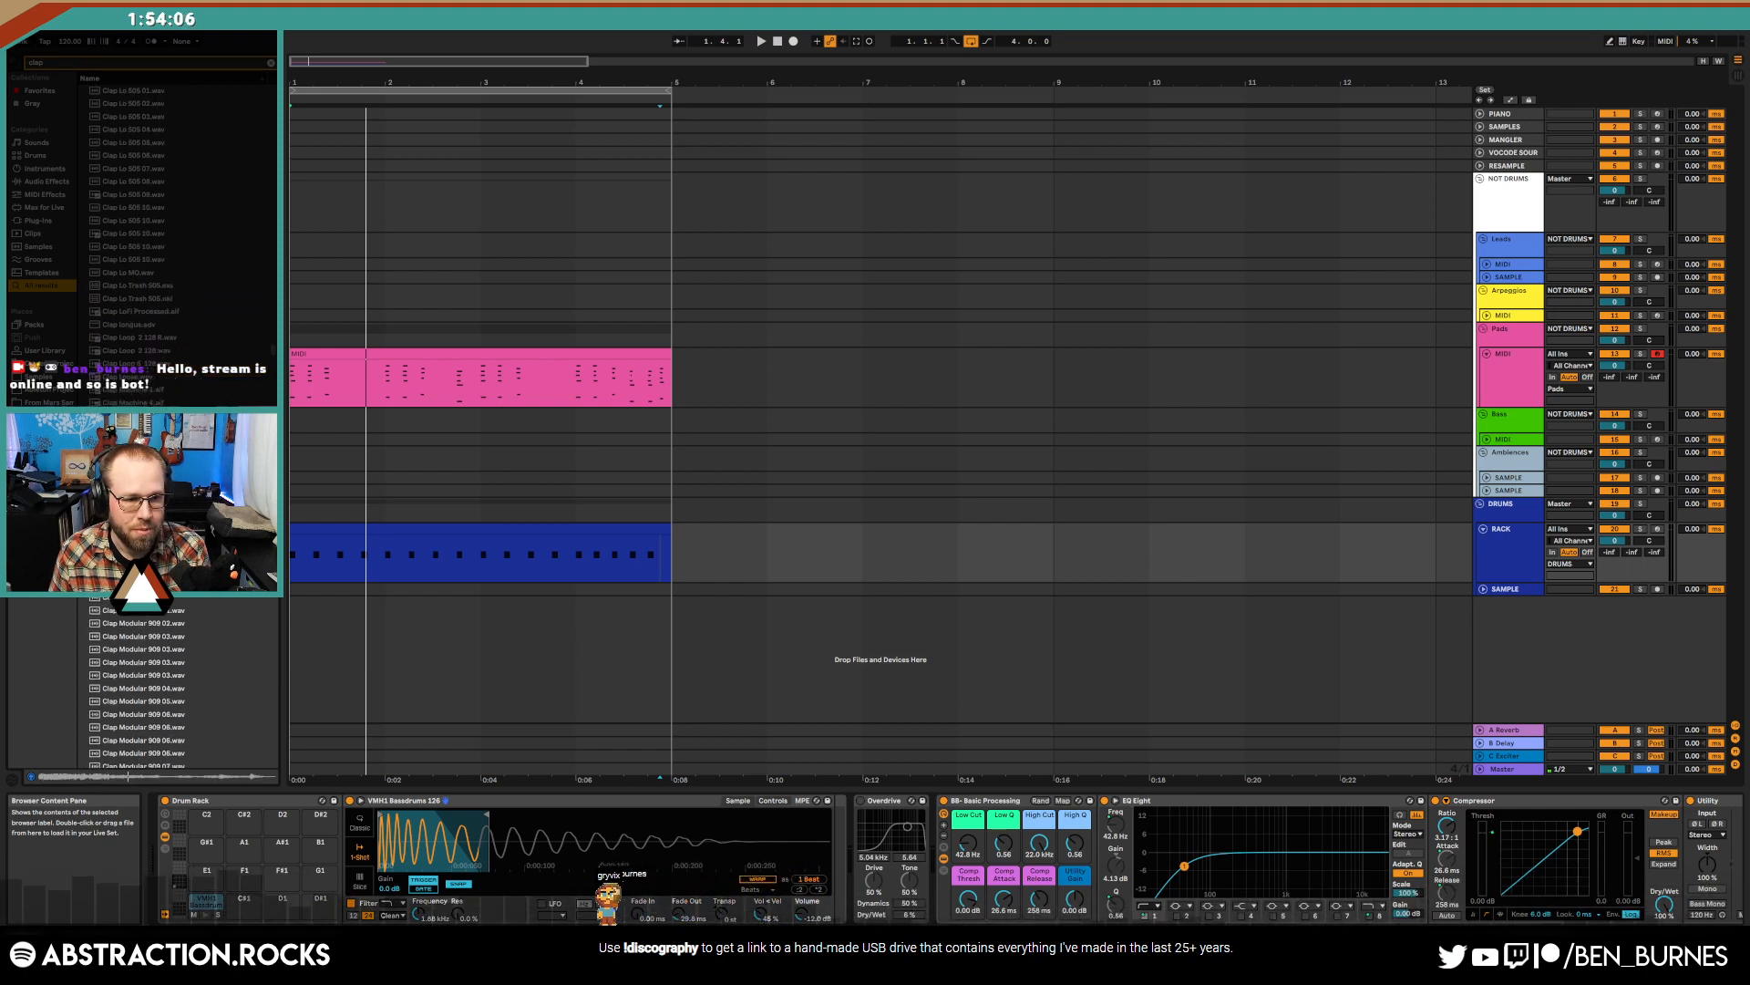
pyautogui.scroll(-2, 204, 372)
pyautogui.scroll(-2, 204, 372)
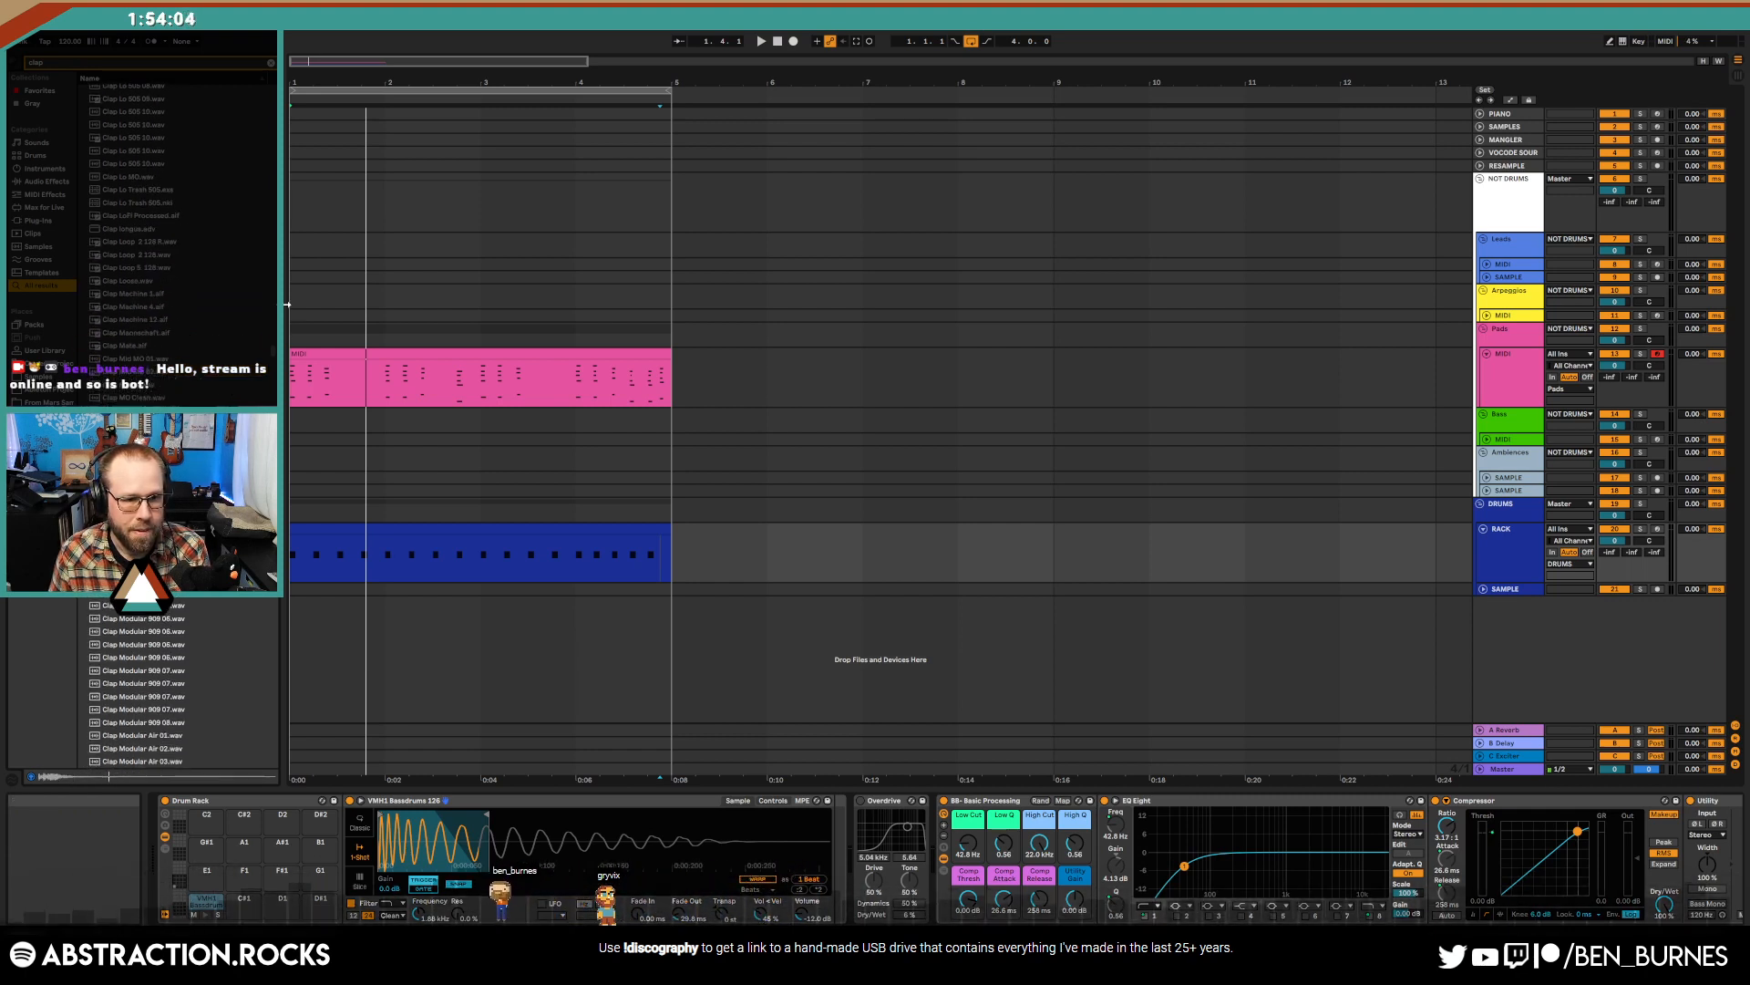
pyautogui.scroll(-10, 271, 355)
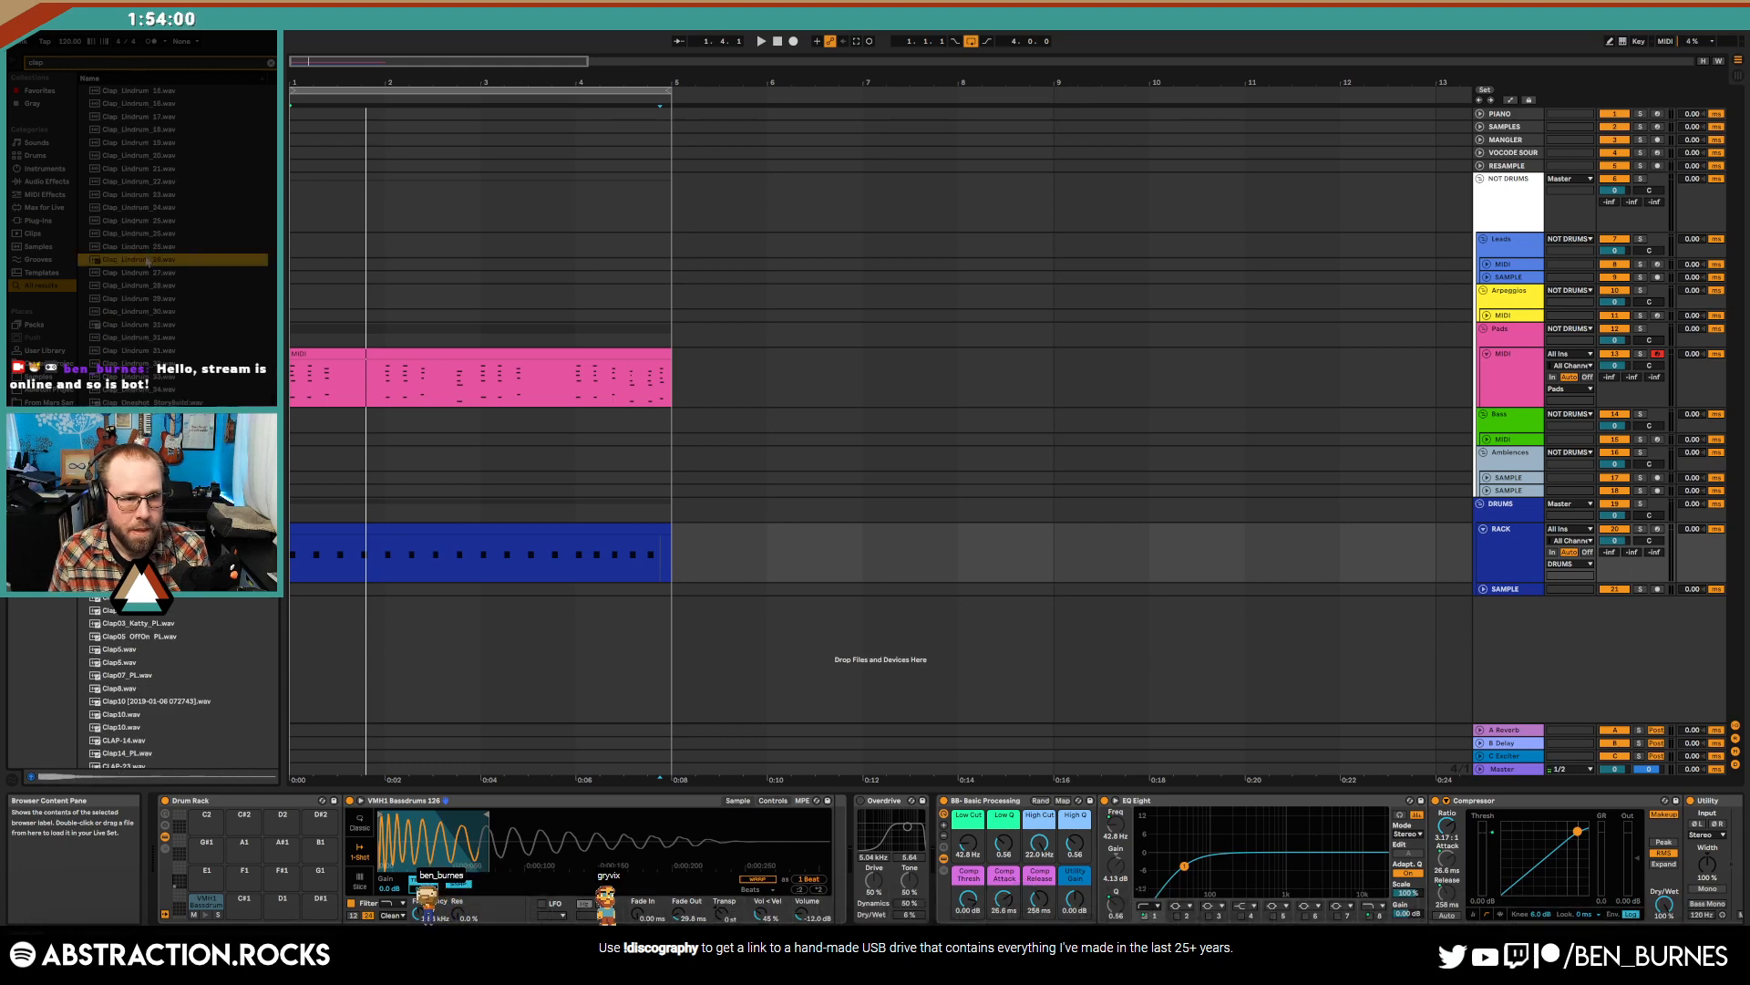
# - Add Clap_Lindrum_26 to the RACK and program it on beats 2 and 4 of all four bars, then return to the device chain
pyautogui.doubleClick(438, 514)
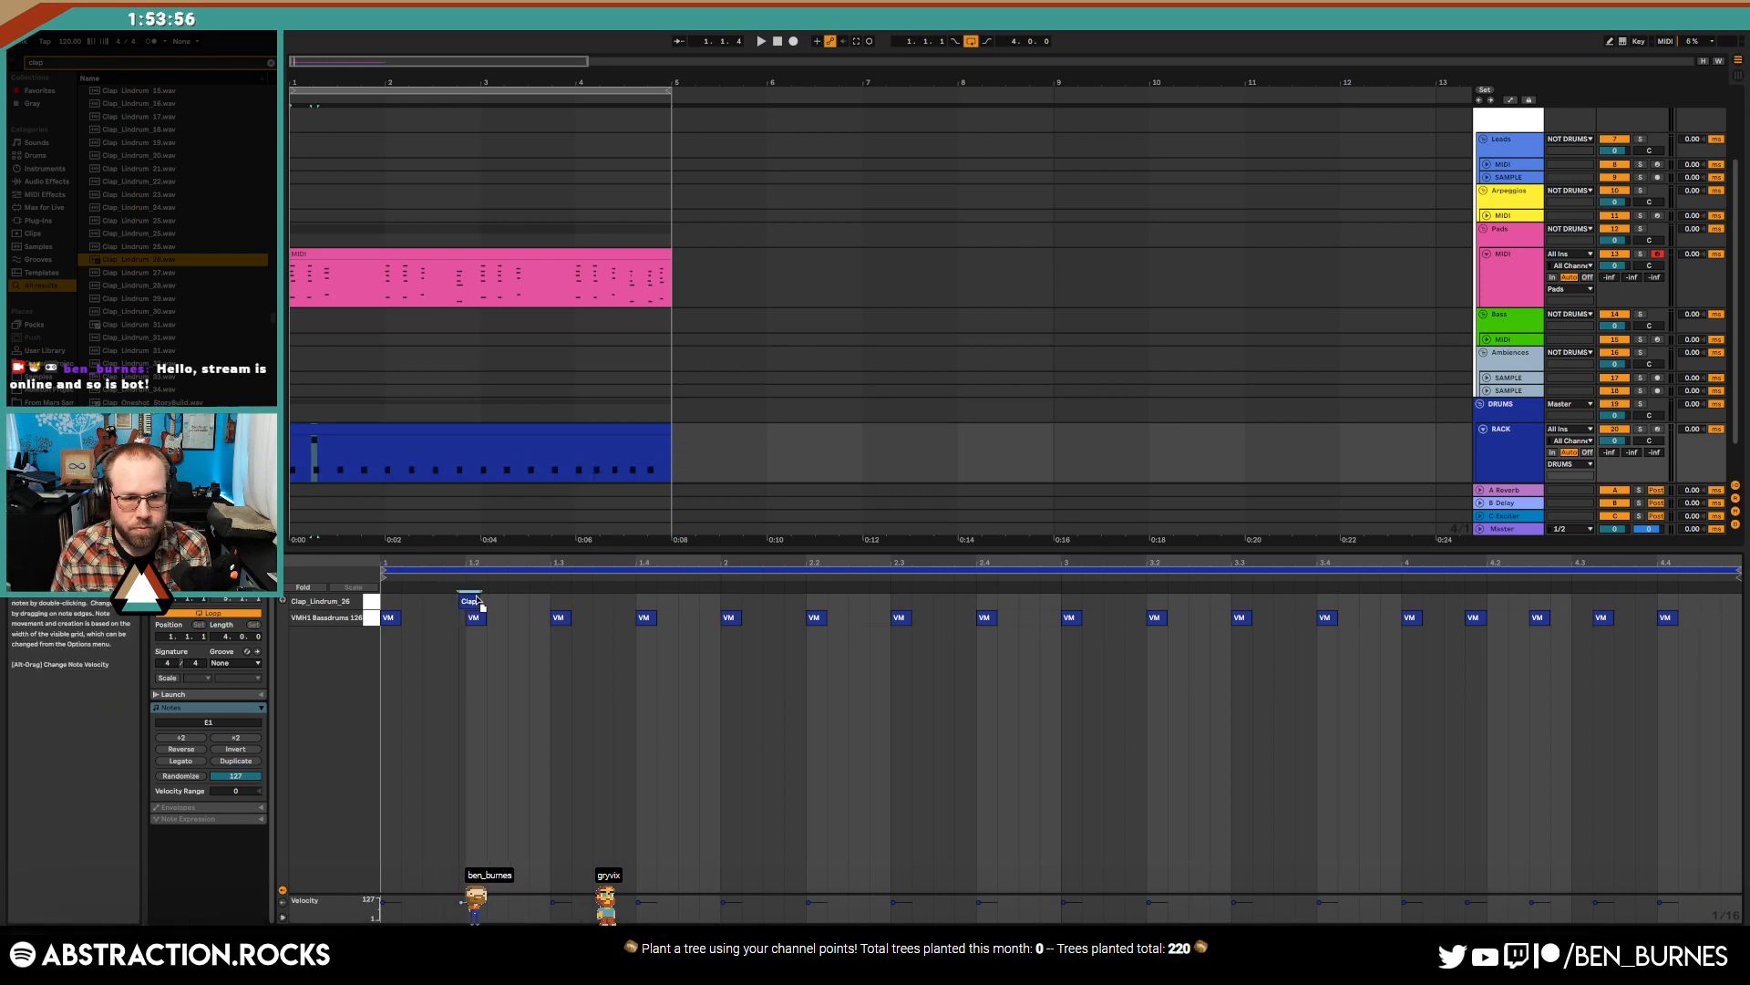
pyautogui.hotkey('ctrl', 'd')
pyautogui.hotkey('ctrl', 'd')
pyautogui.hotkey('ctrl', 'd')
pyautogui.hotkey('ctrl', 'd')
pyautogui.hotkey('ctrl', 'd')
pyautogui.hotkey('ctrl', 'd')
pyautogui.hotkey('ctrl', 'd')
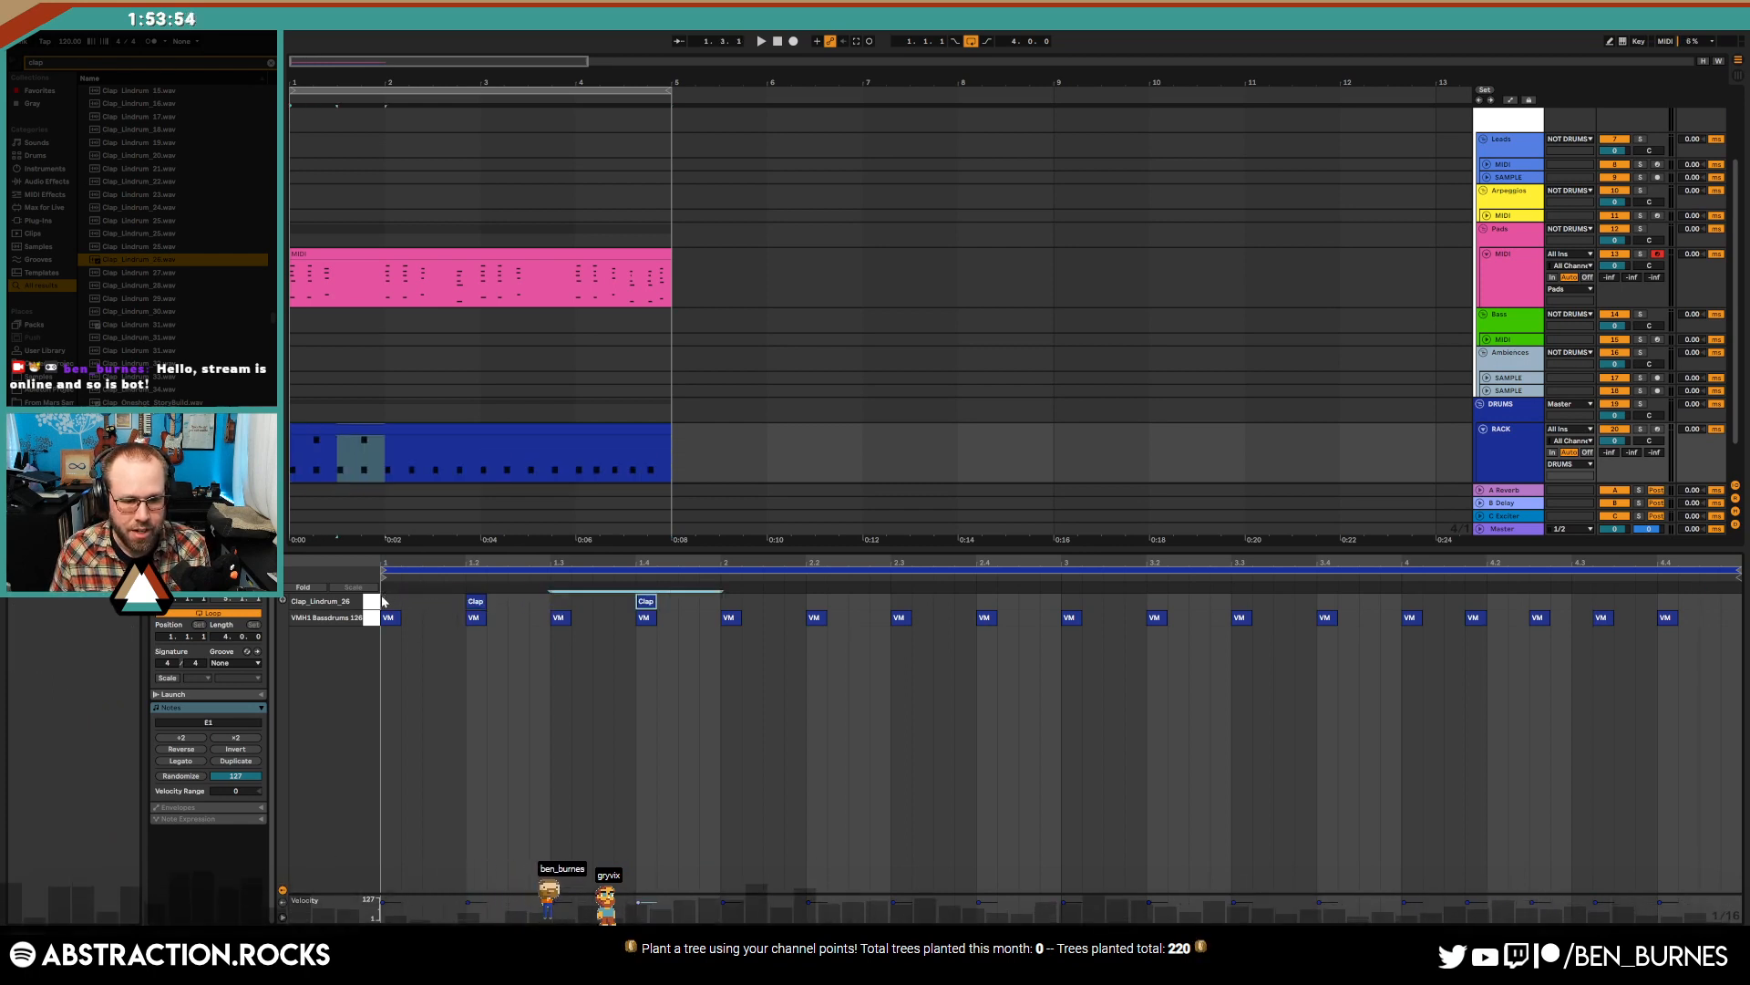
pyautogui.hotkey('shift', 'Tab')
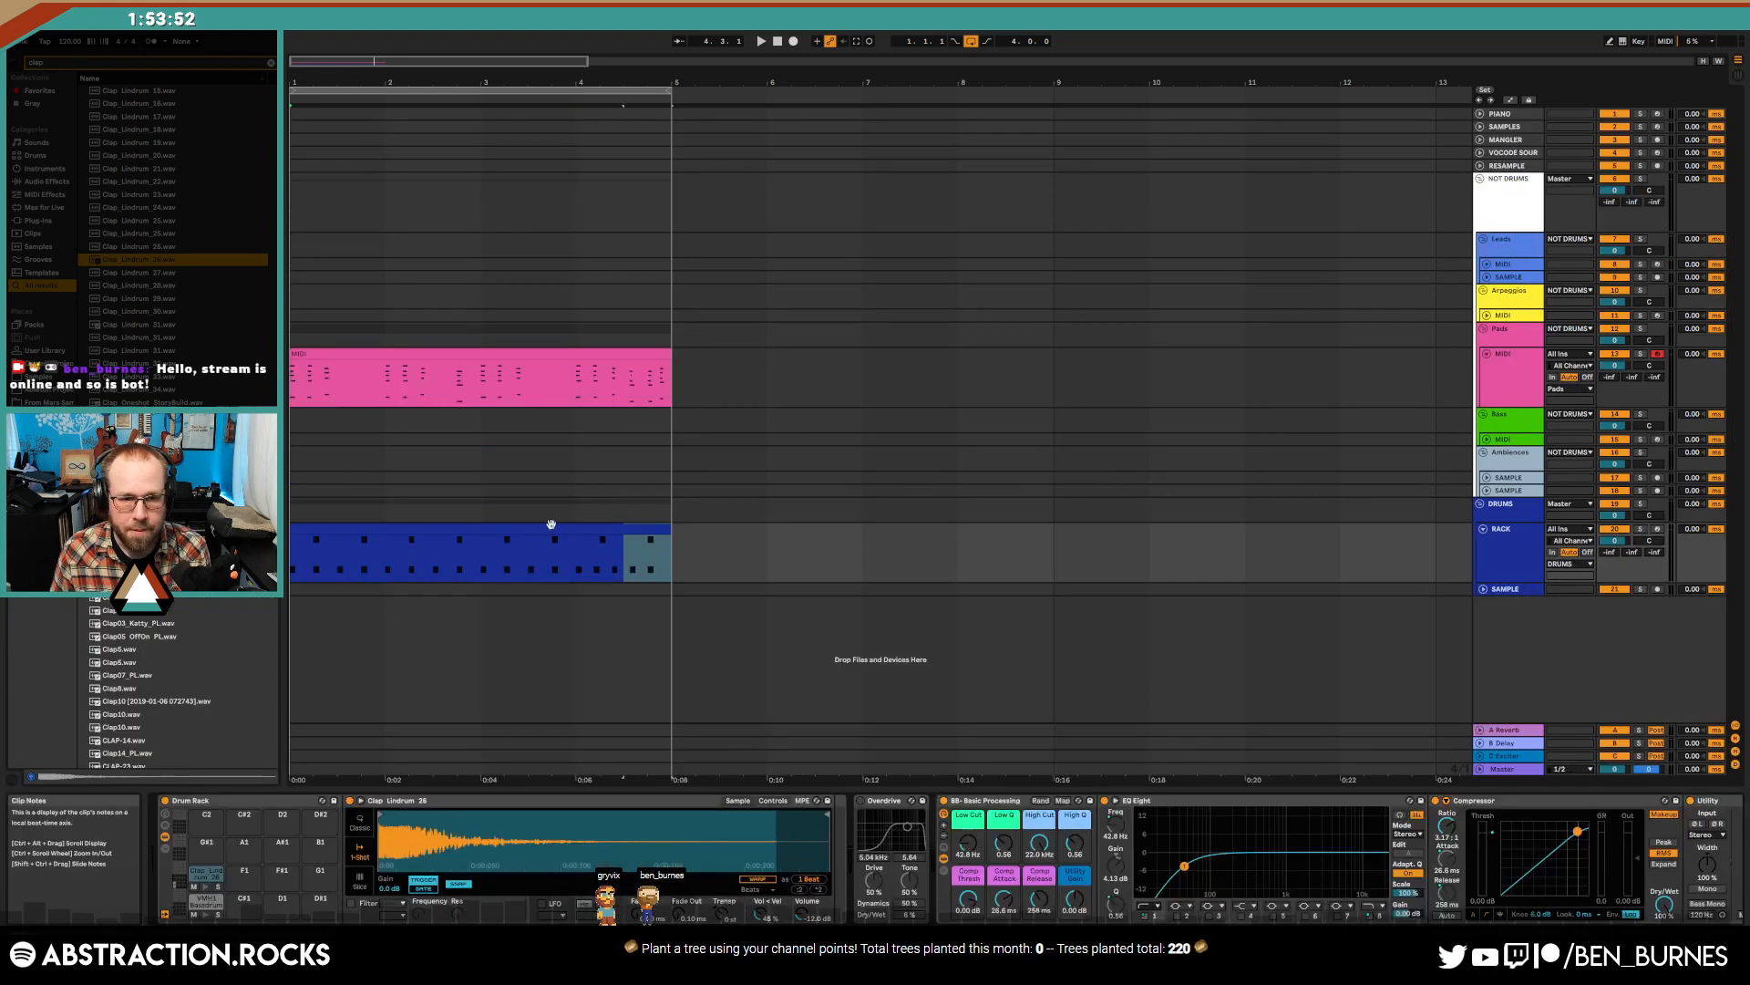
# - Search the browser for "hat", audition several results and add the DS0380BHat_C sample to an empty Drum Rack pad
pyautogui.write('hat')
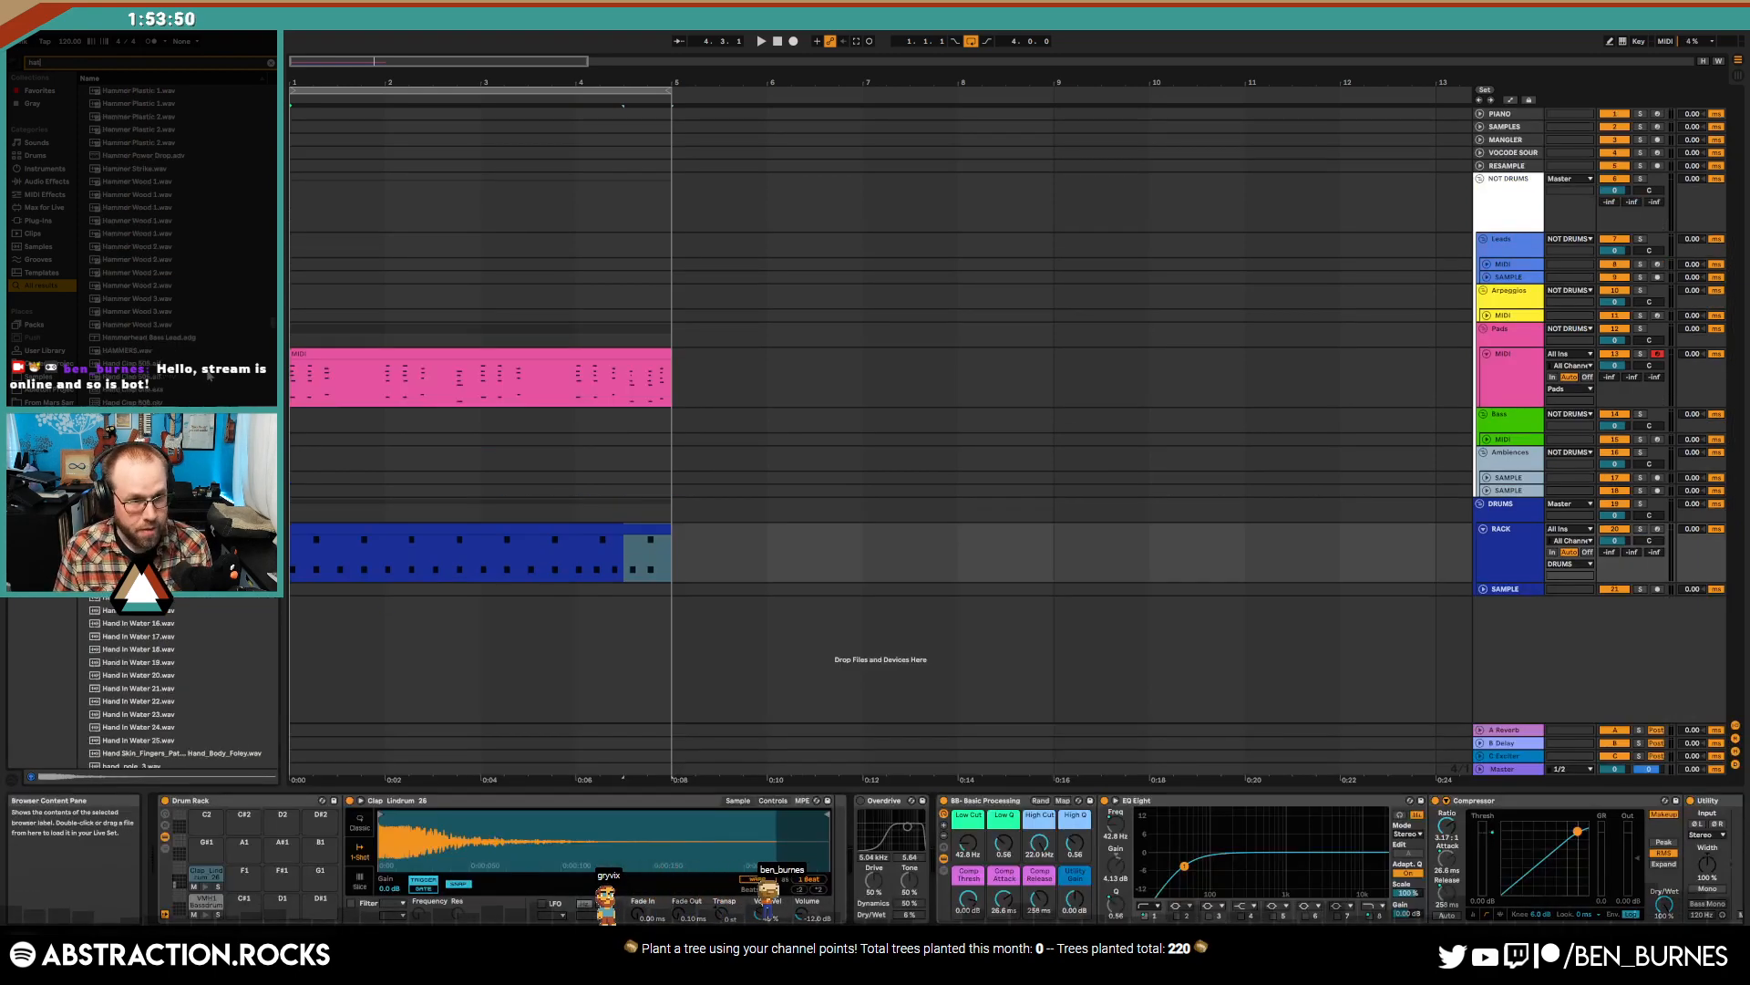
pyautogui.click(196, 324)
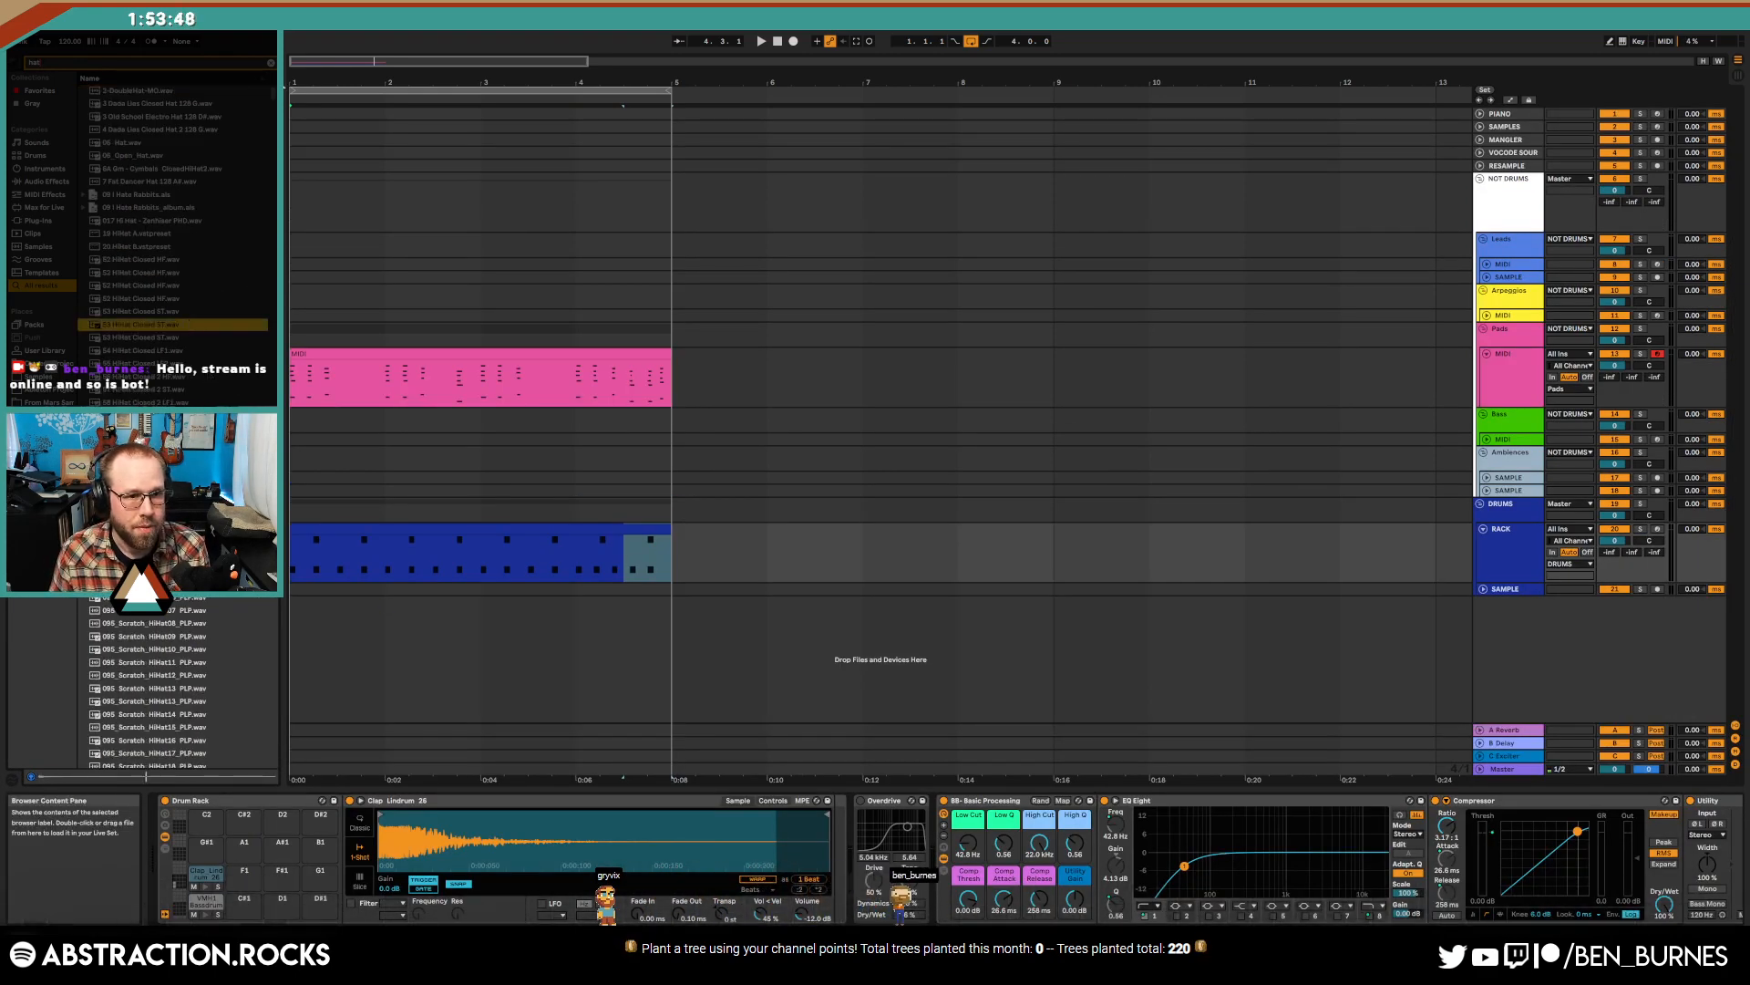
pyautogui.click(169, 352)
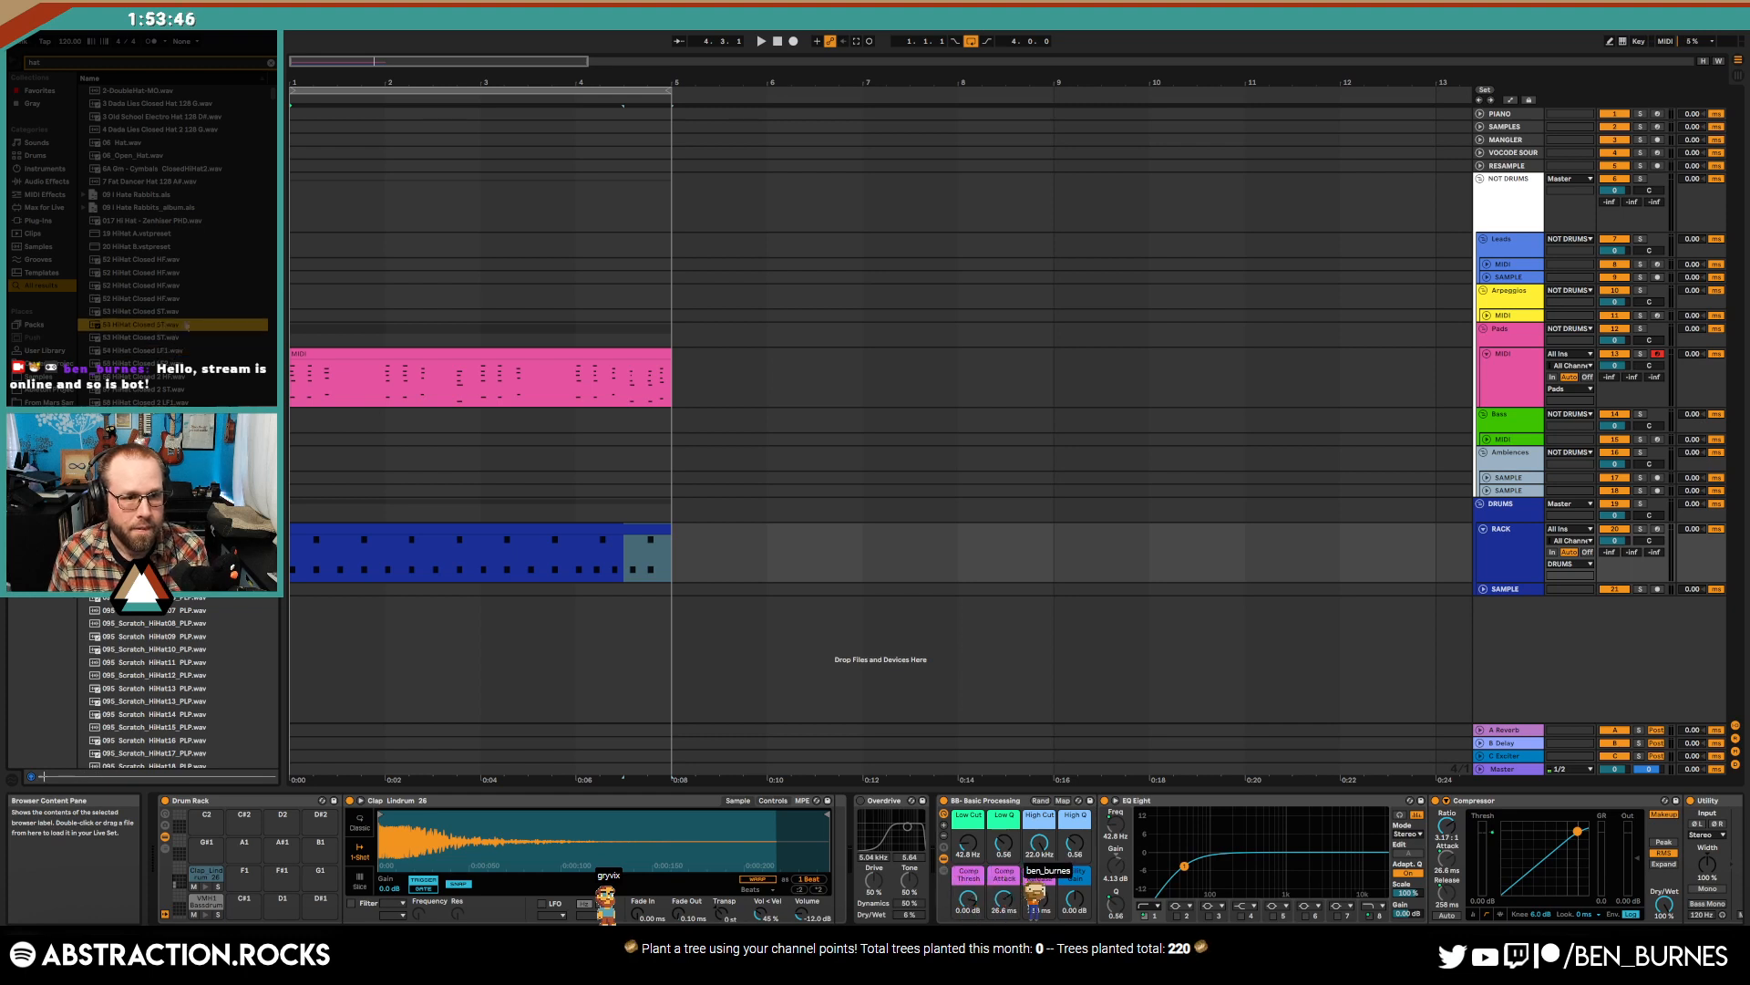
pyautogui.moveTo(272, 95); pyautogui.dragTo(272, 240)
pyautogui.click(196, 329)
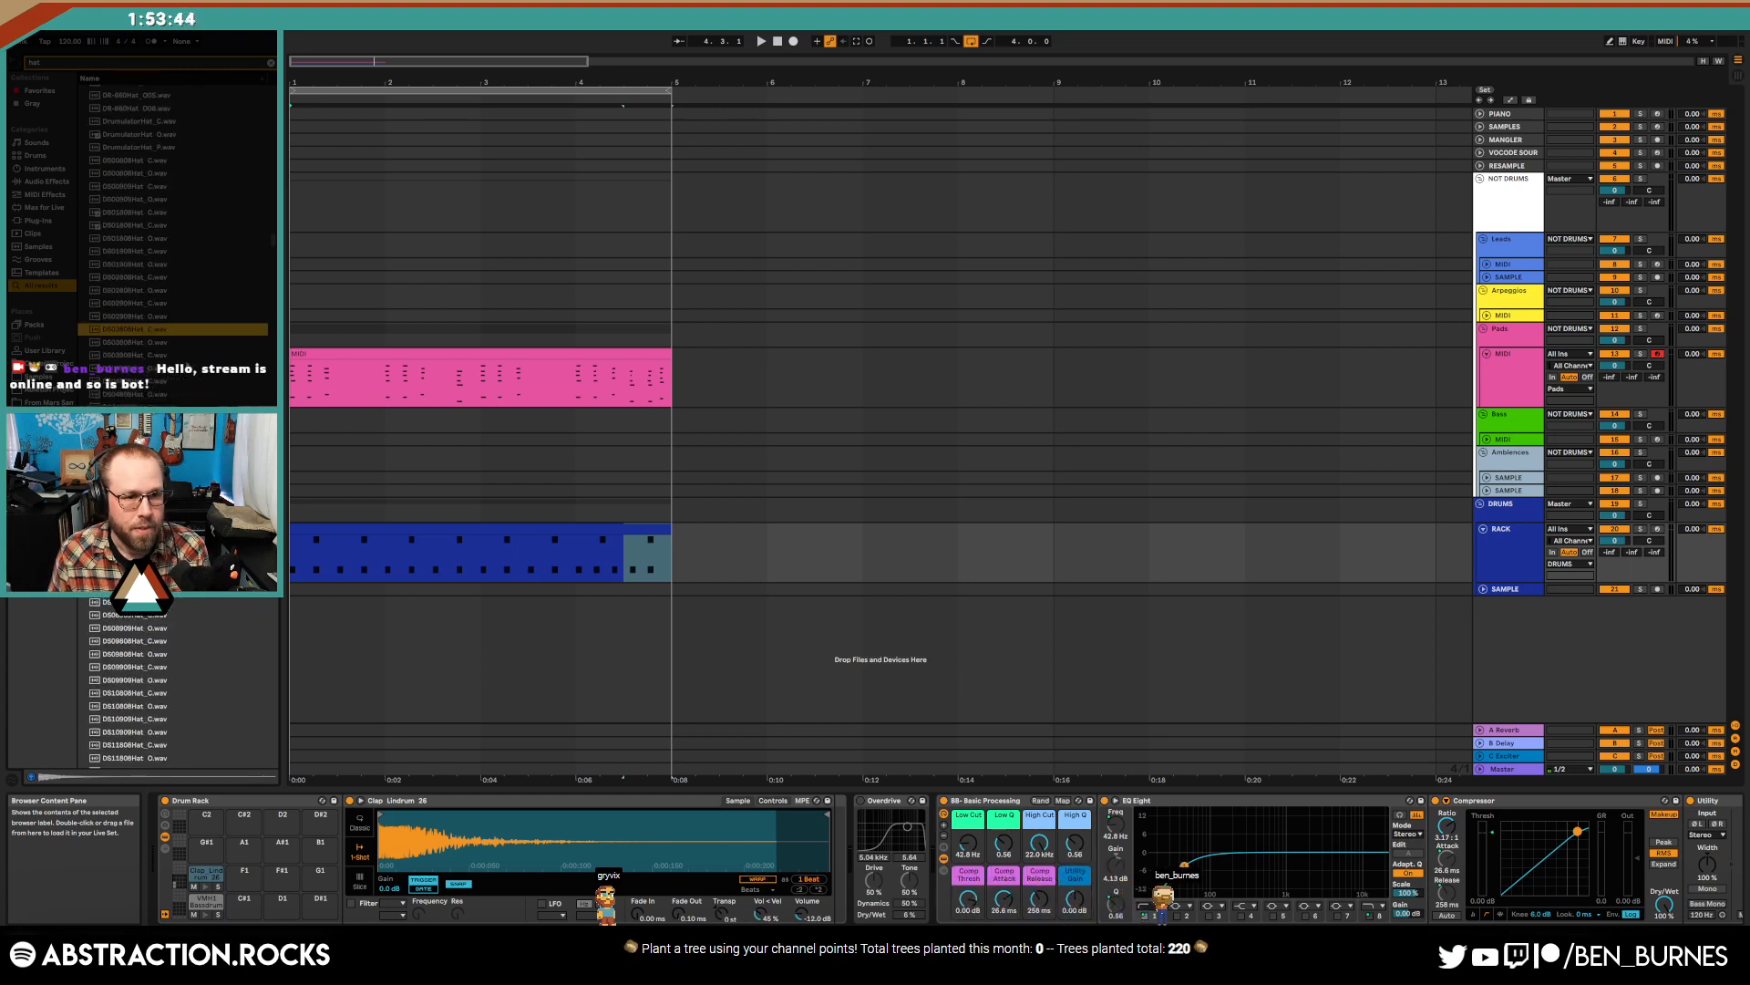
pyautogui.click(148, 330)
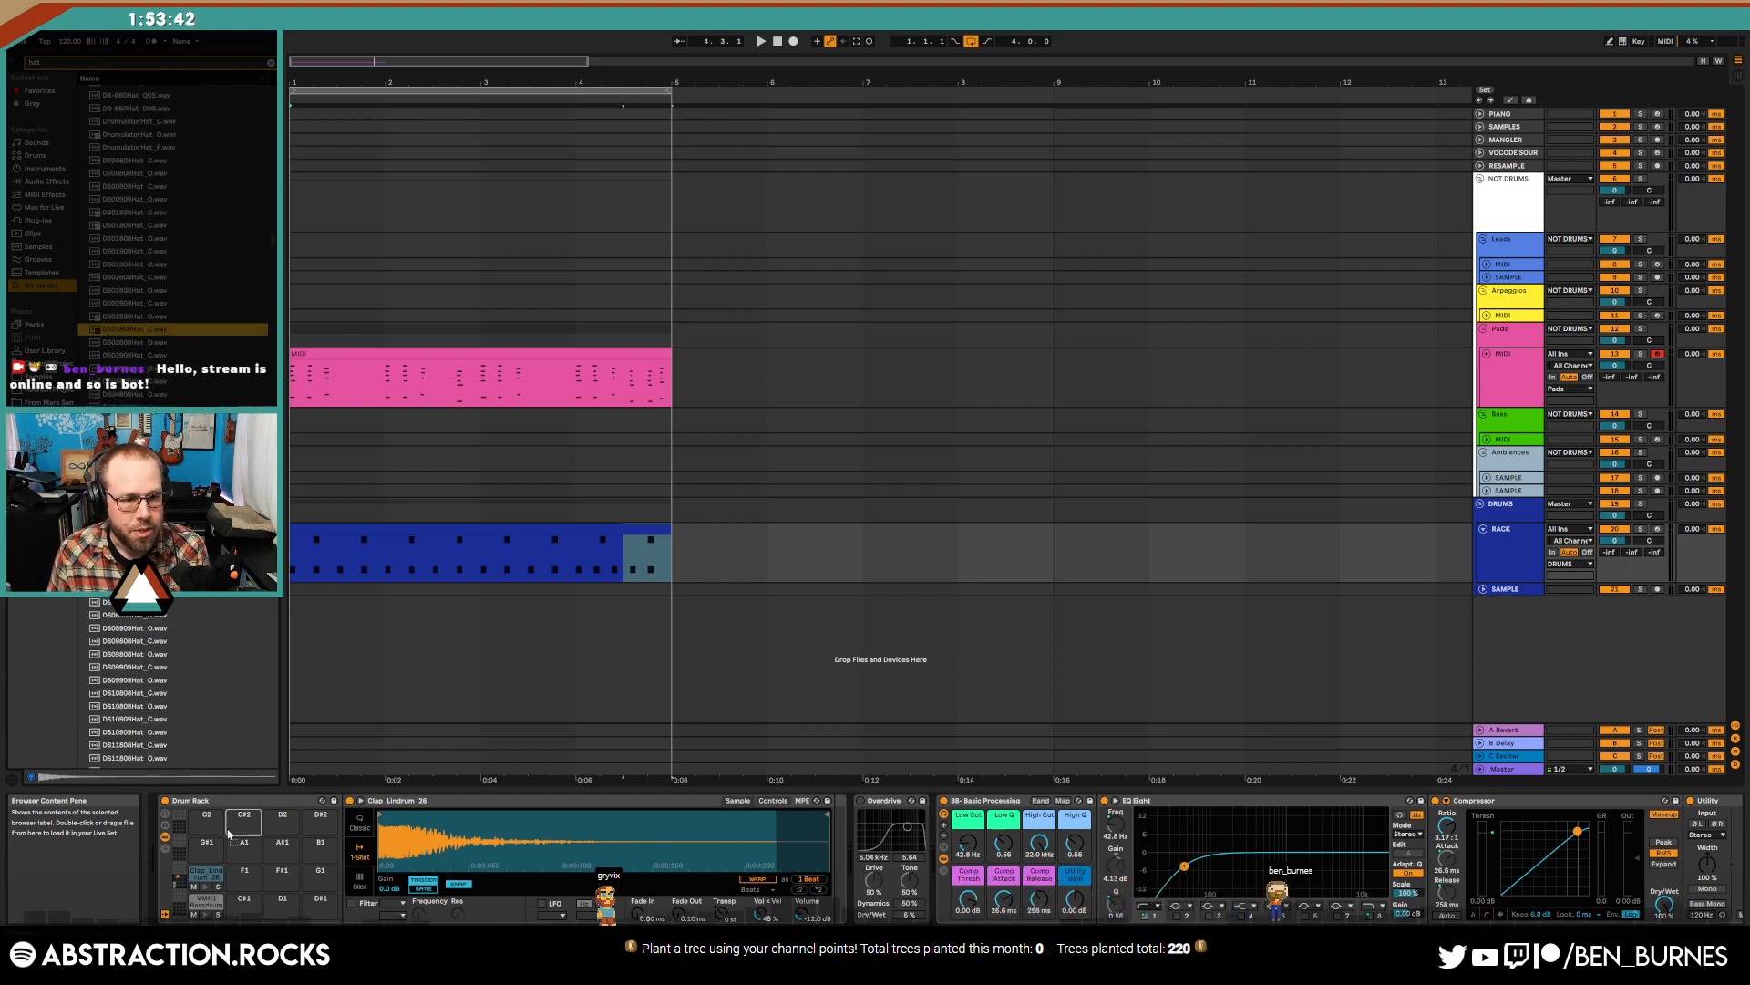
# - Browse further through the hat samples, auditioning candidates, and add "hats 3 urban break beat" to the next Drum Rack pad
pyautogui.moveTo(272, 240); pyautogui.dragTo(276, 302)
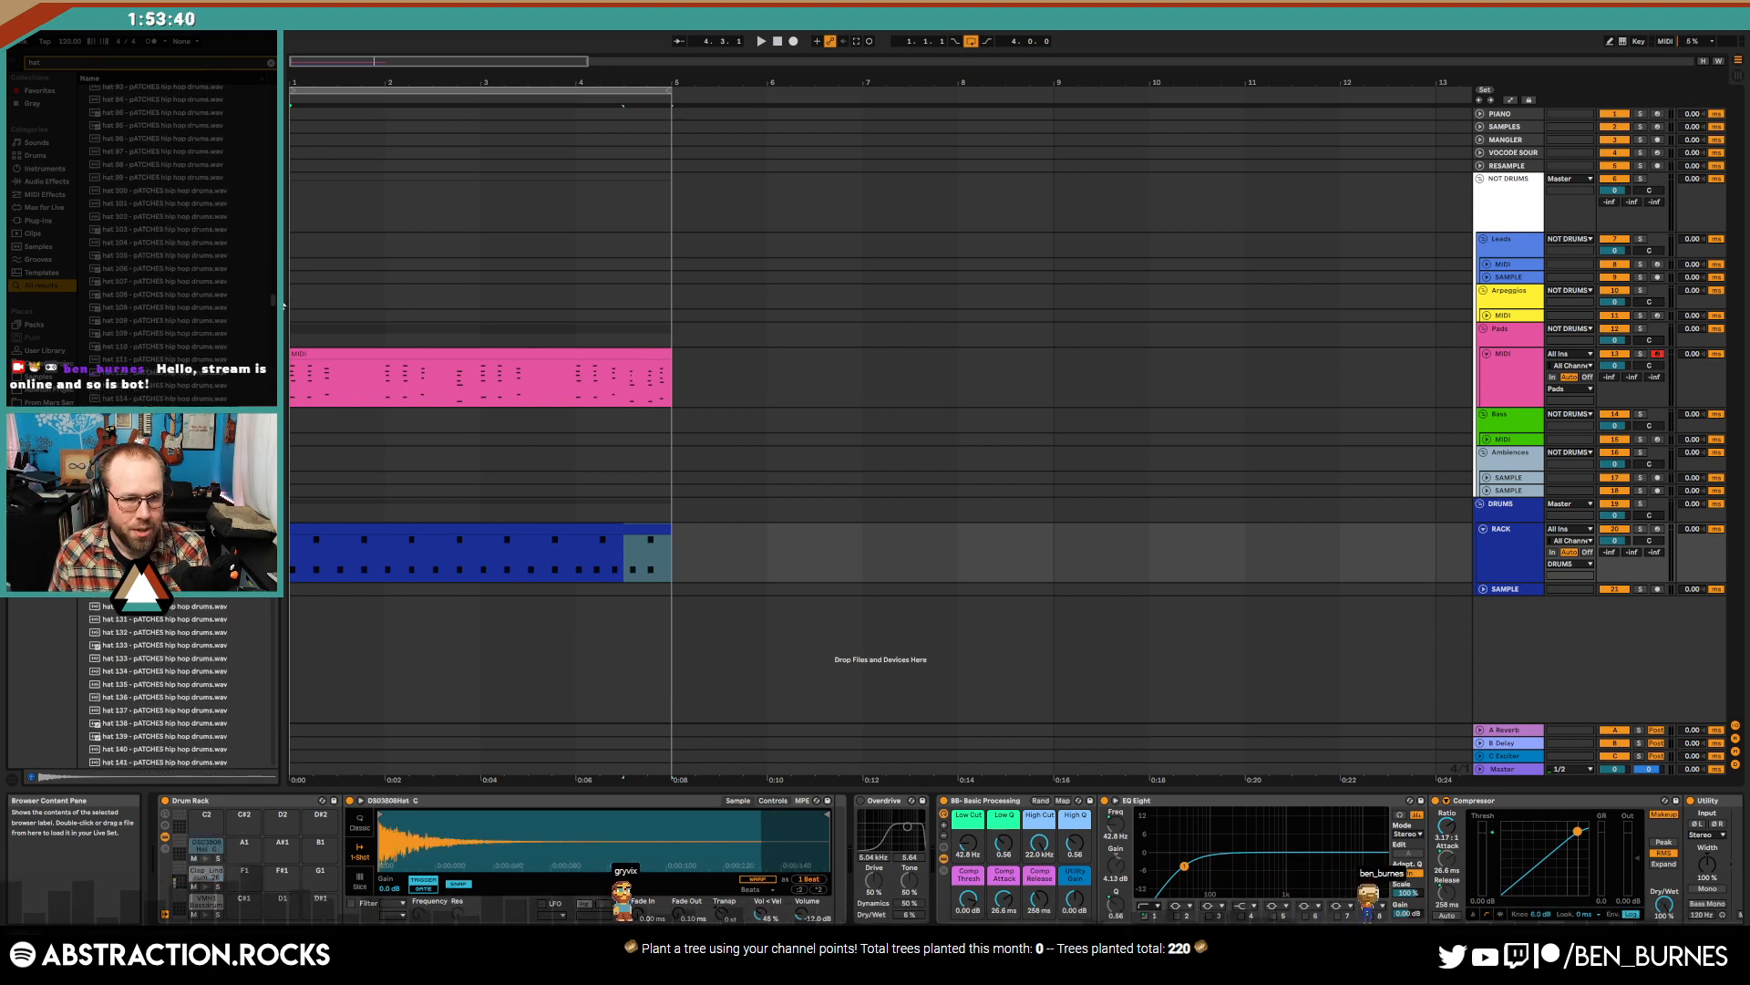
pyautogui.click(181, 284)
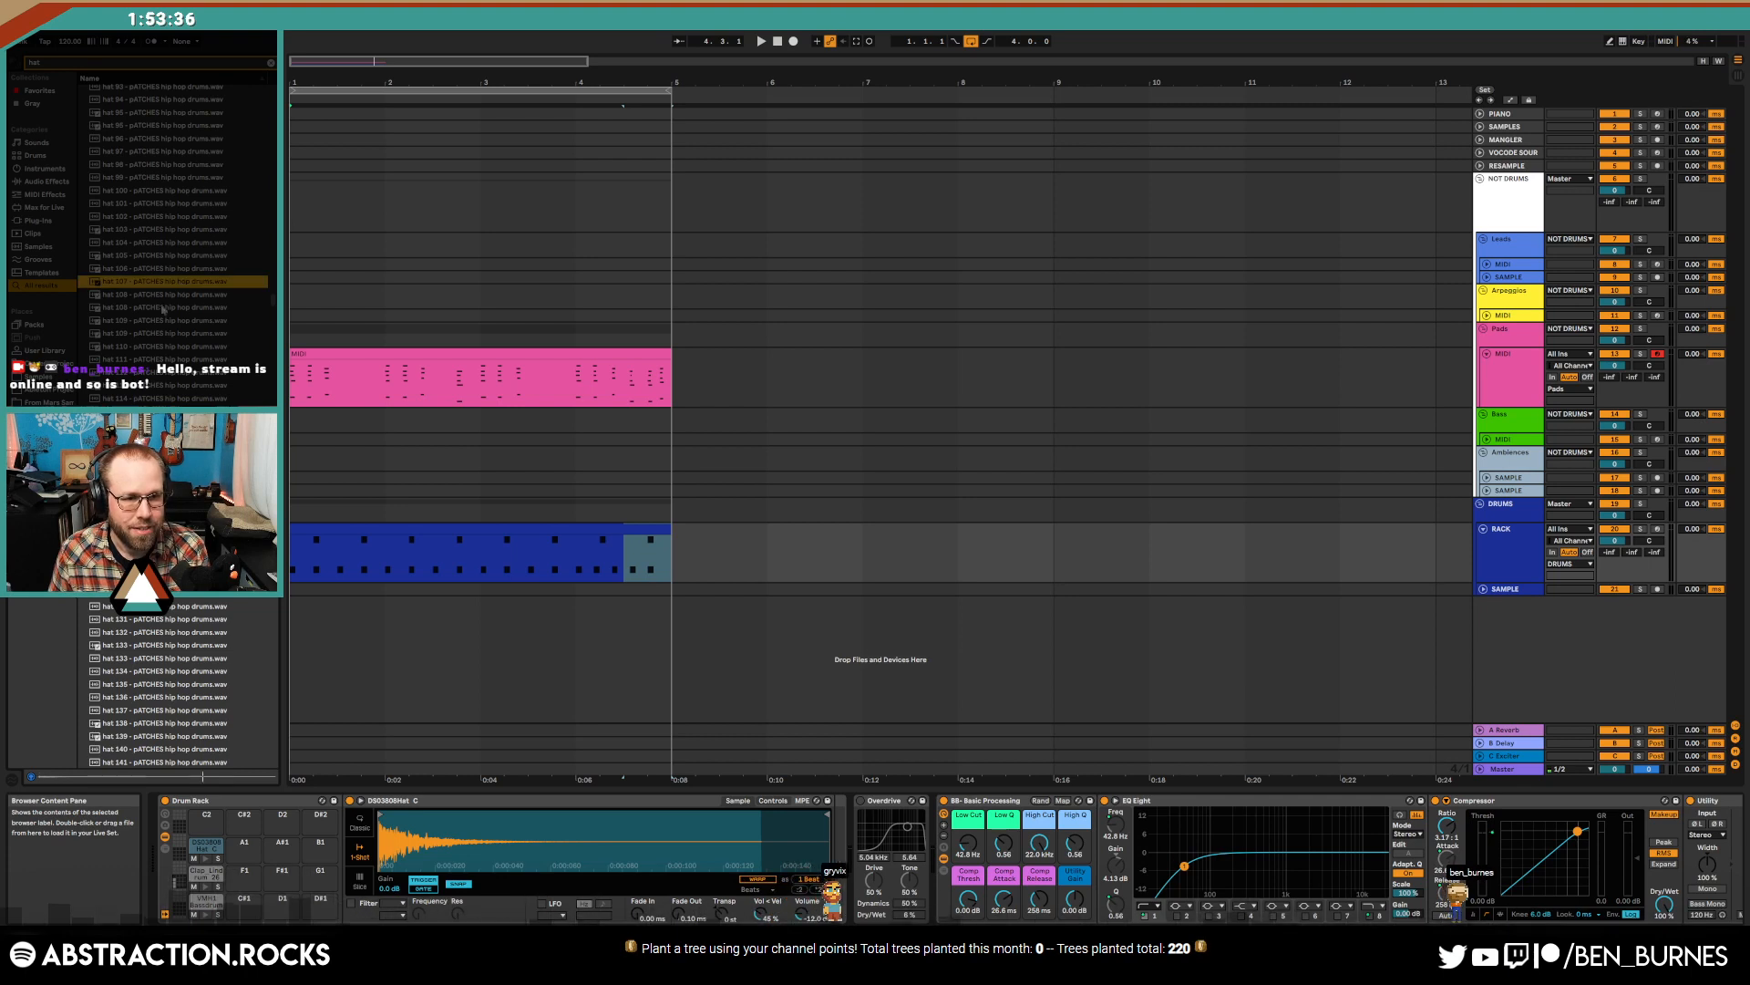
pyautogui.click(179, 321)
pyautogui.moveTo(274, 301); pyautogui.dragTo(274, 348)
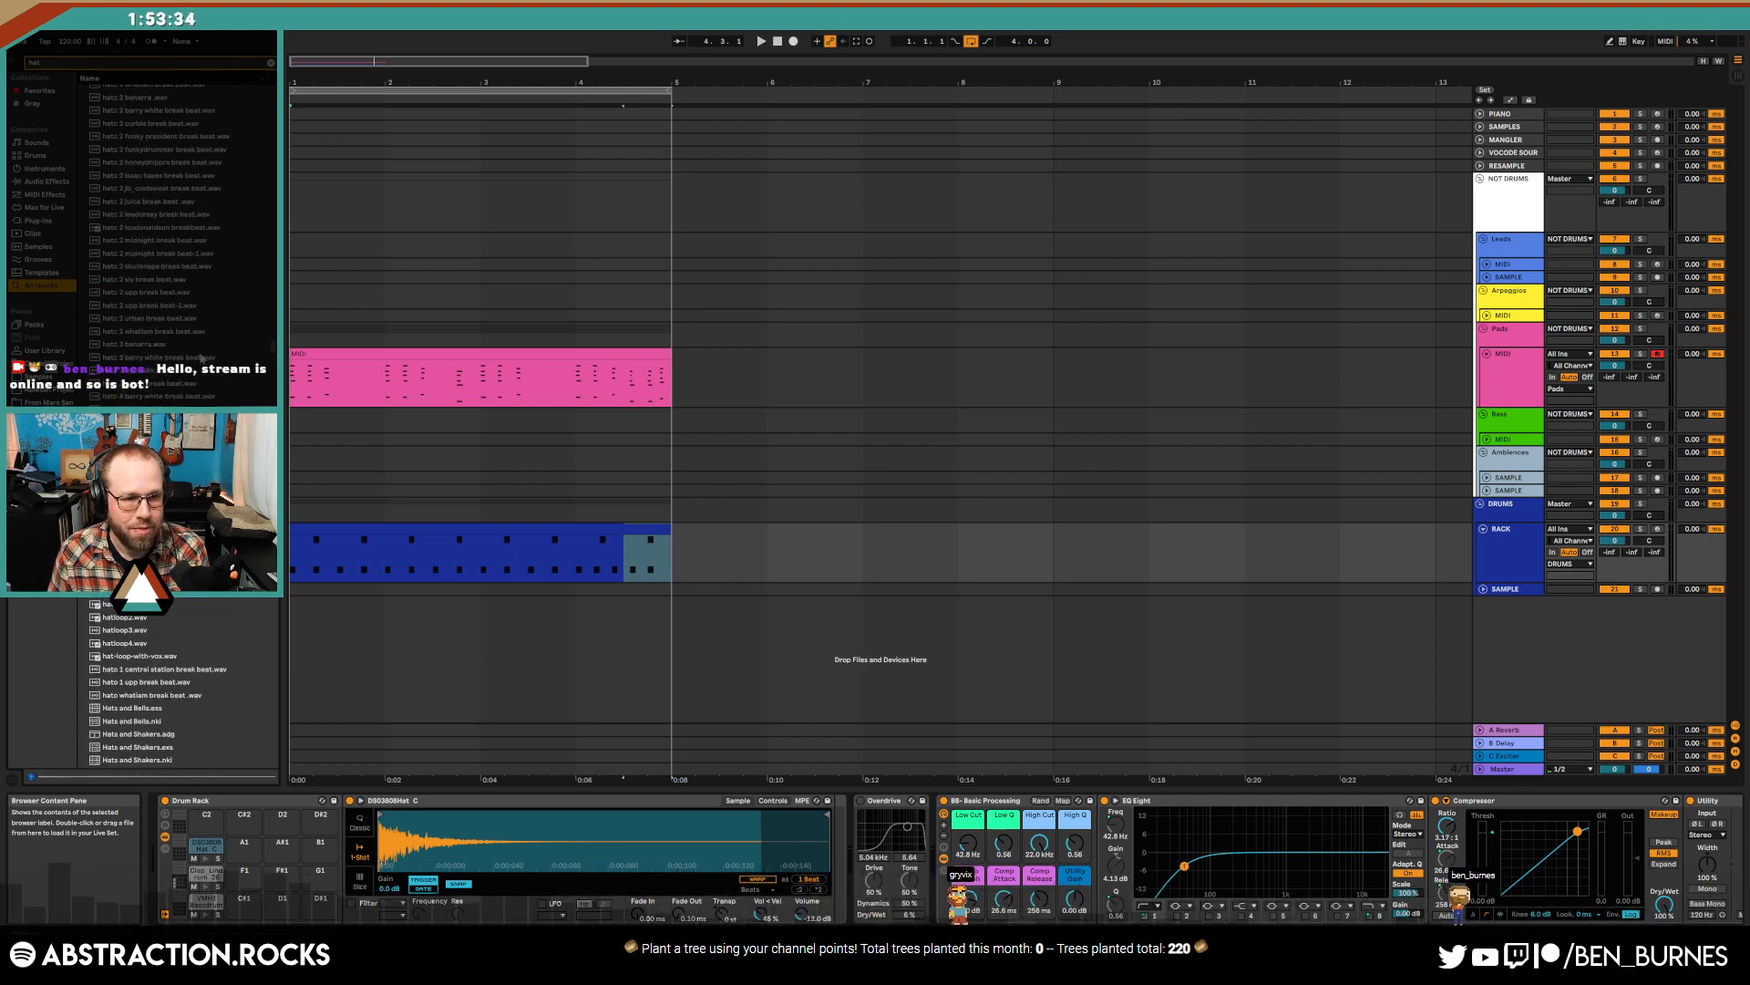
pyautogui.click(186, 333)
pyautogui.click(173, 385)
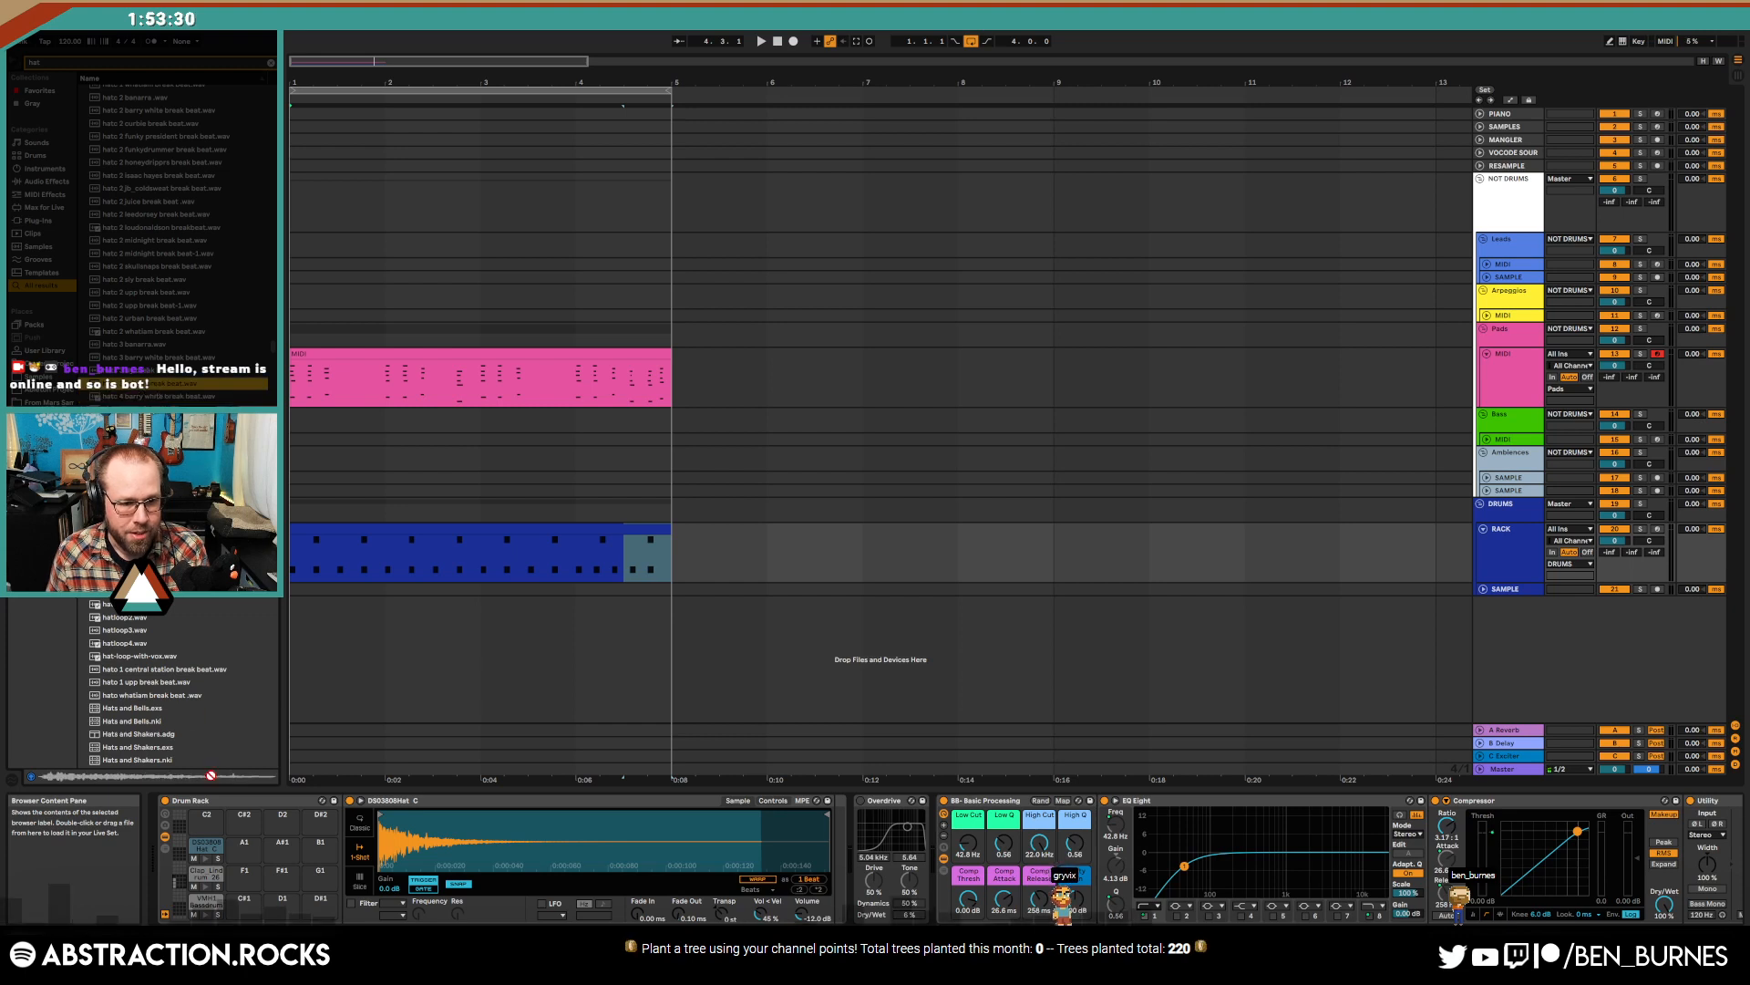
pyautogui.moveTo(211, 776); pyautogui.dragTo(253, 853)
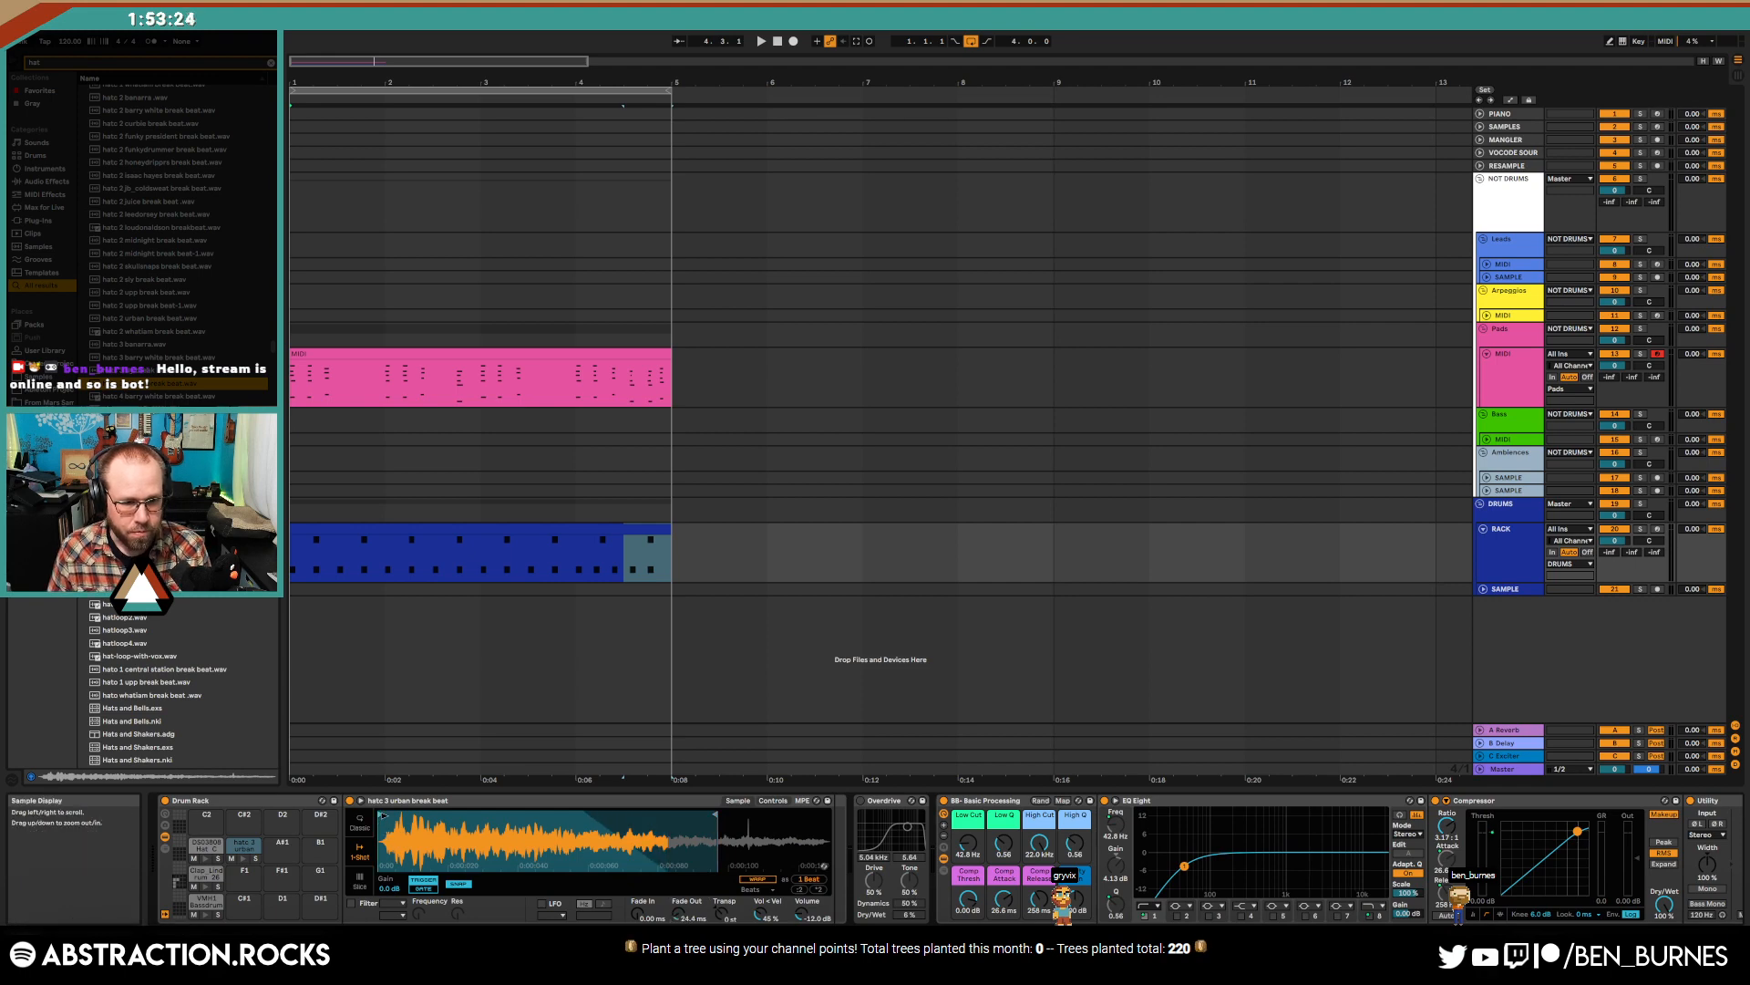
# - In the RACK clip, keep the break-beat hats only on beat 4 of bars 2 and 4, then return to the device chain
pyautogui.doubleClick(323, 525)
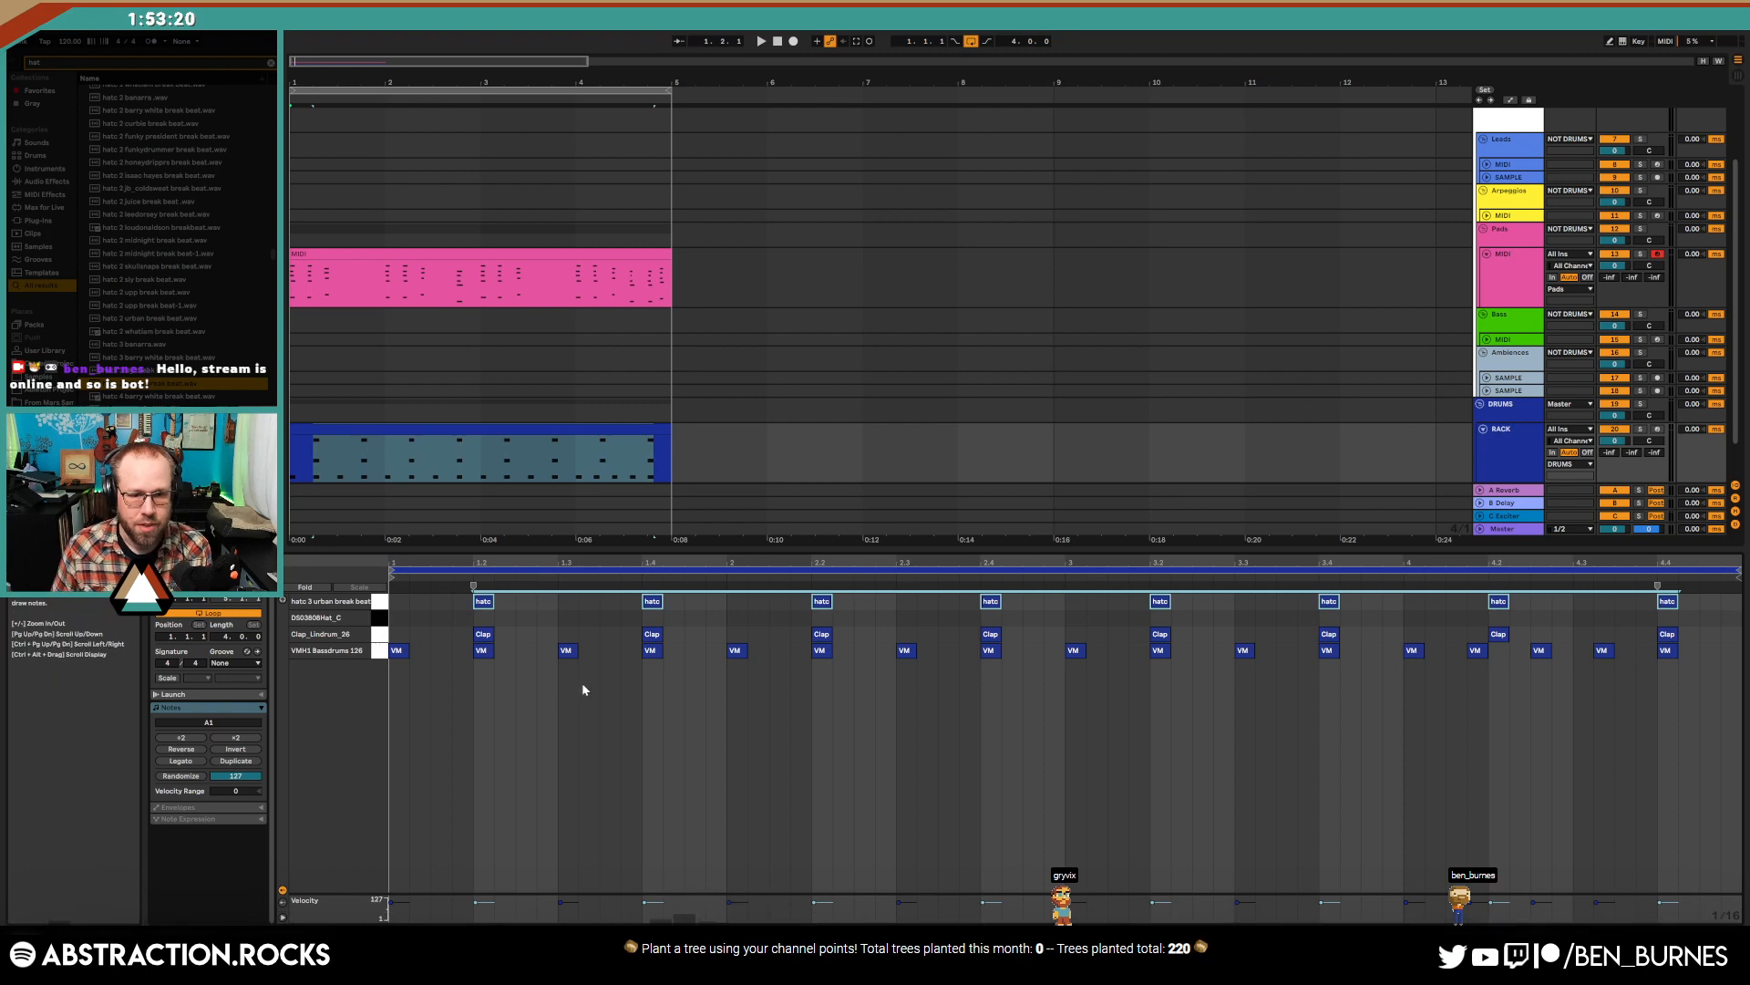
pyautogui.click(617, 606)
pyautogui.moveTo(504, 604); pyautogui.dragTo(881, 606)
pyautogui.press('Delete')
pyautogui.moveTo(1108, 606); pyautogui.dragTo(1516, 599)
pyautogui.press('Delete')
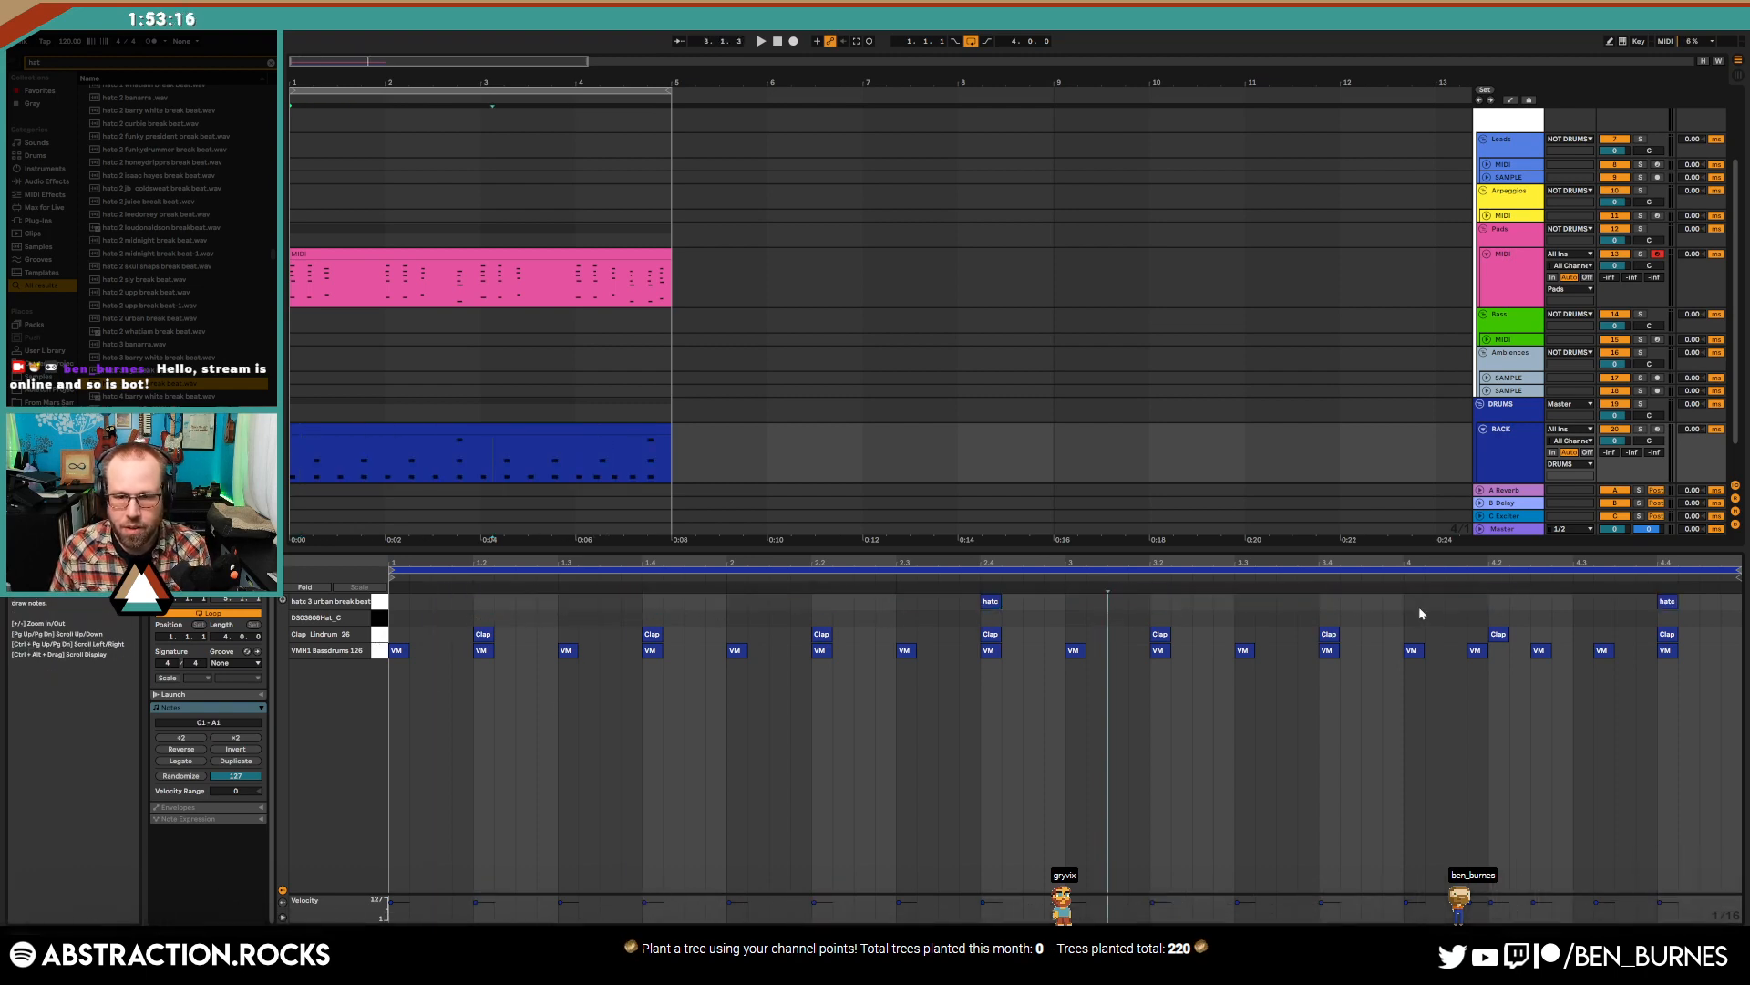
pyautogui.hotkey('shift', 'Tab')
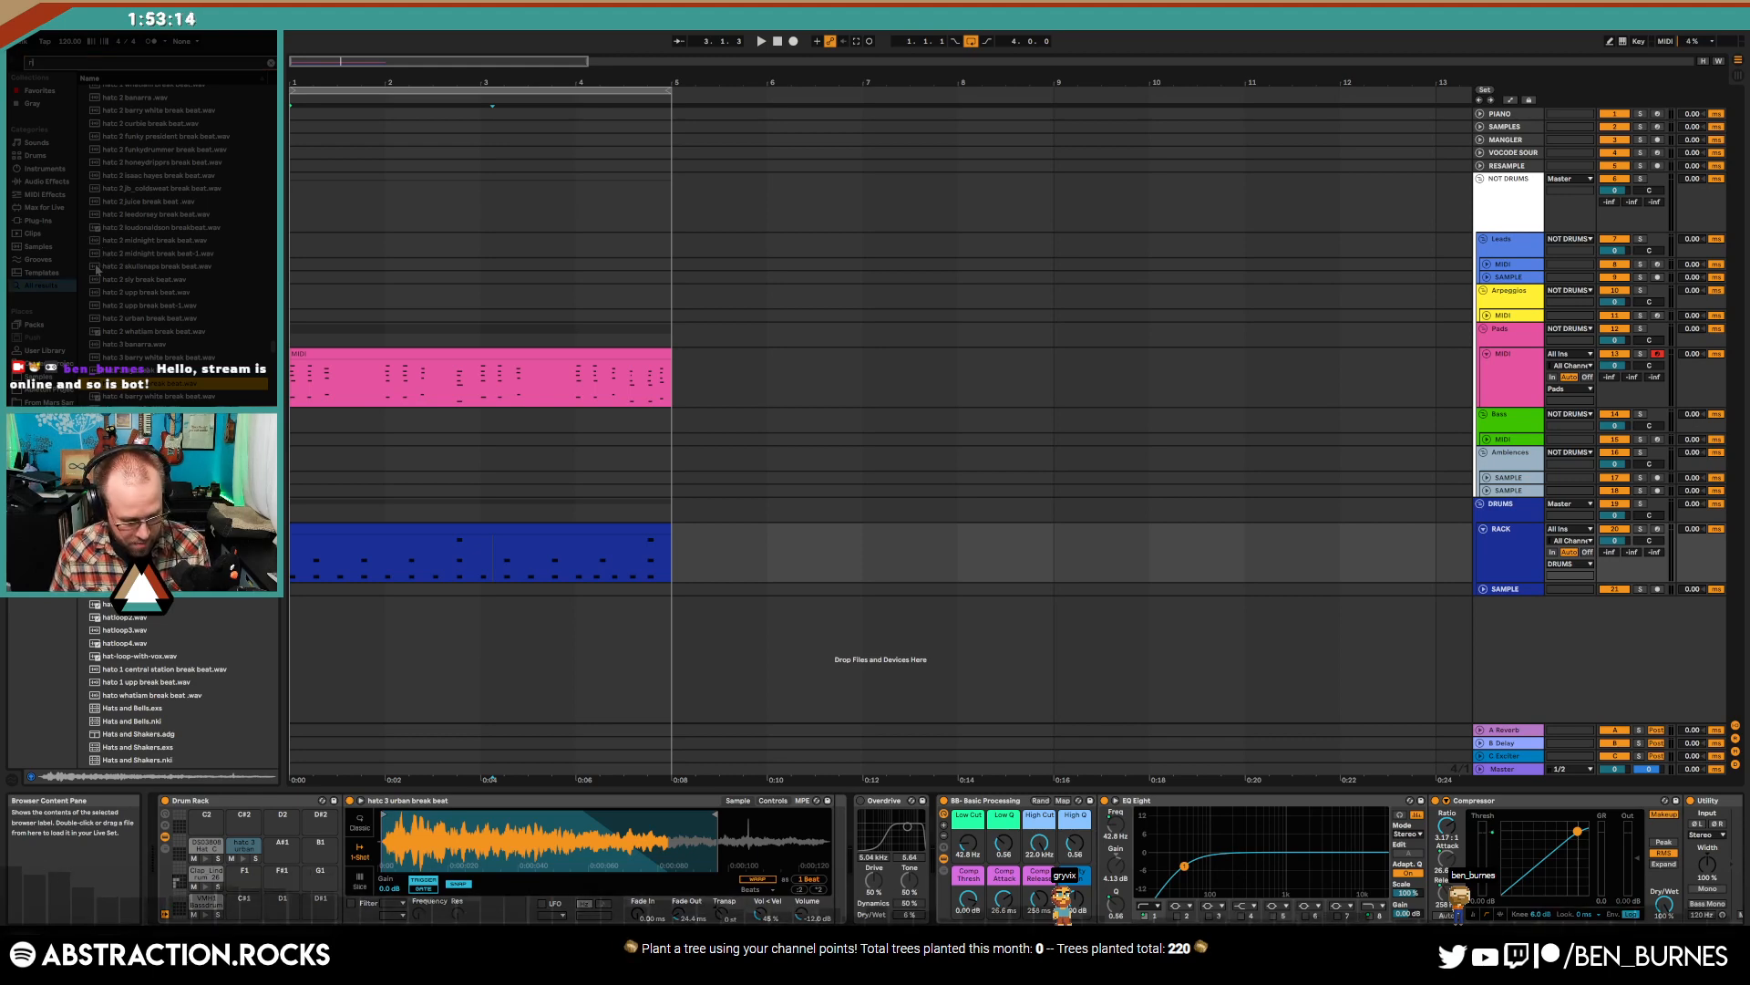
# - Search the browser for "reverb", insert Reverb after the break-beat hats sample and adjust its dry/wet amount and decay time
pyautogui.hotkey('ctrl', 'f')
pyautogui.write('reverb')
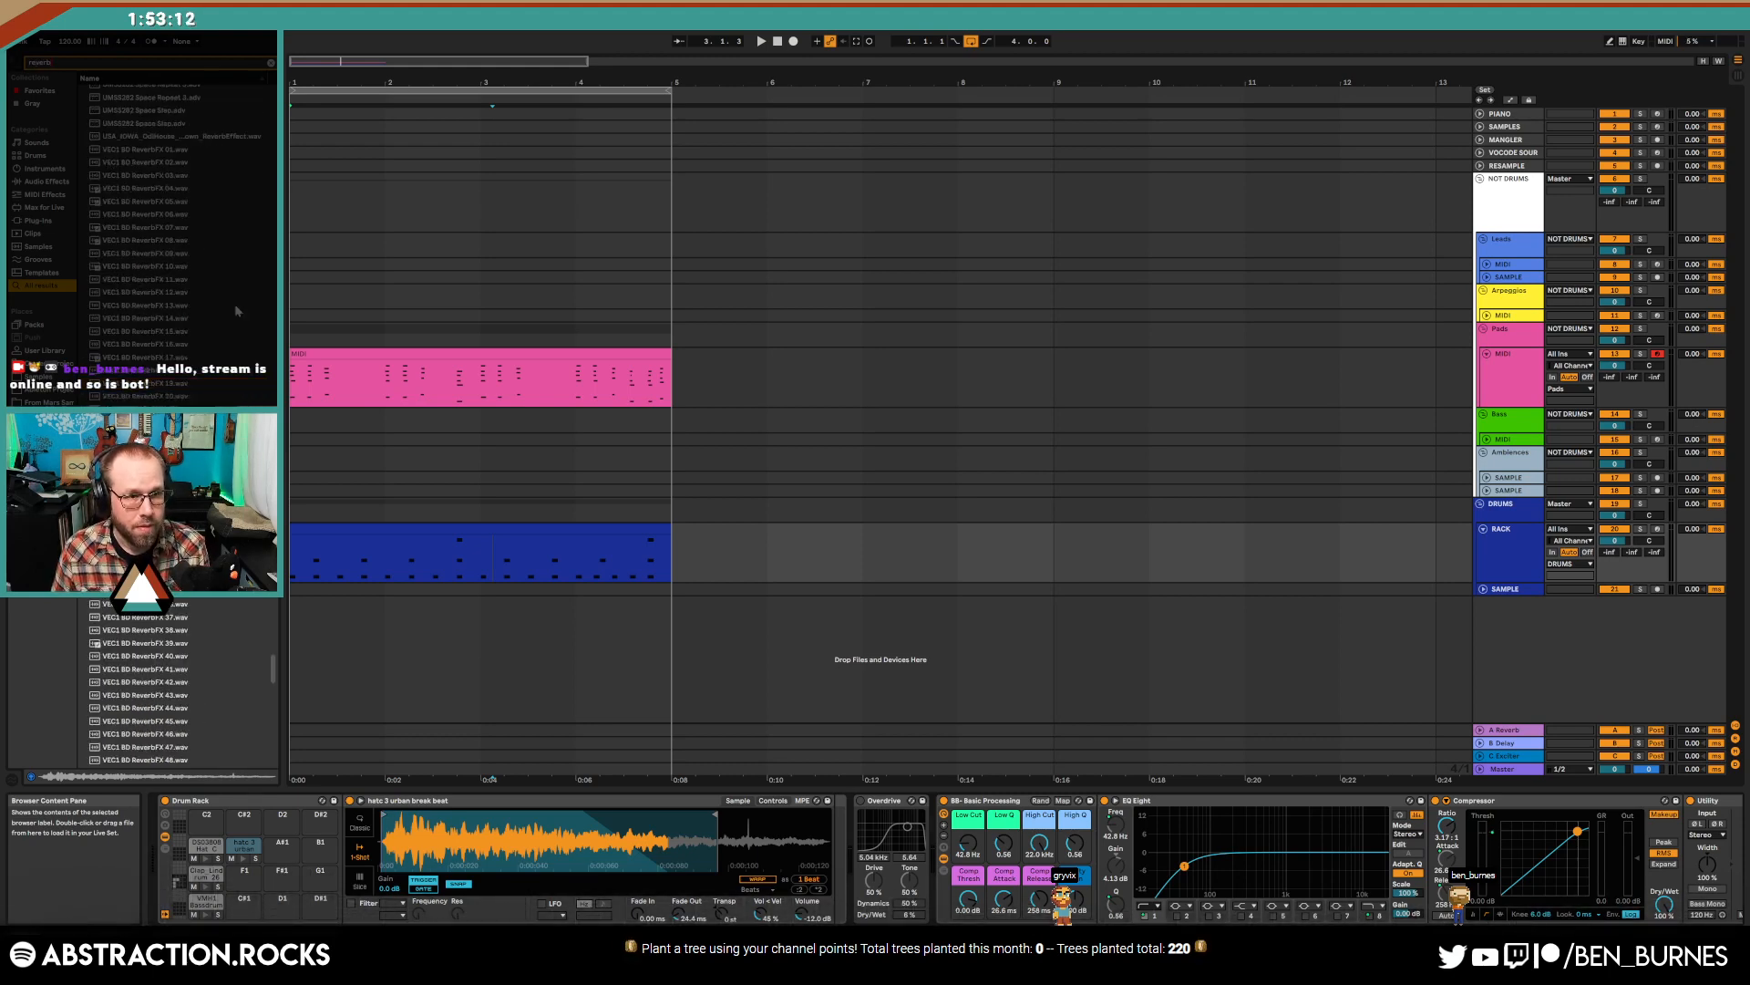
pyautogui.moveTo(272, 673); pyautogui.dragTo(264, 773)
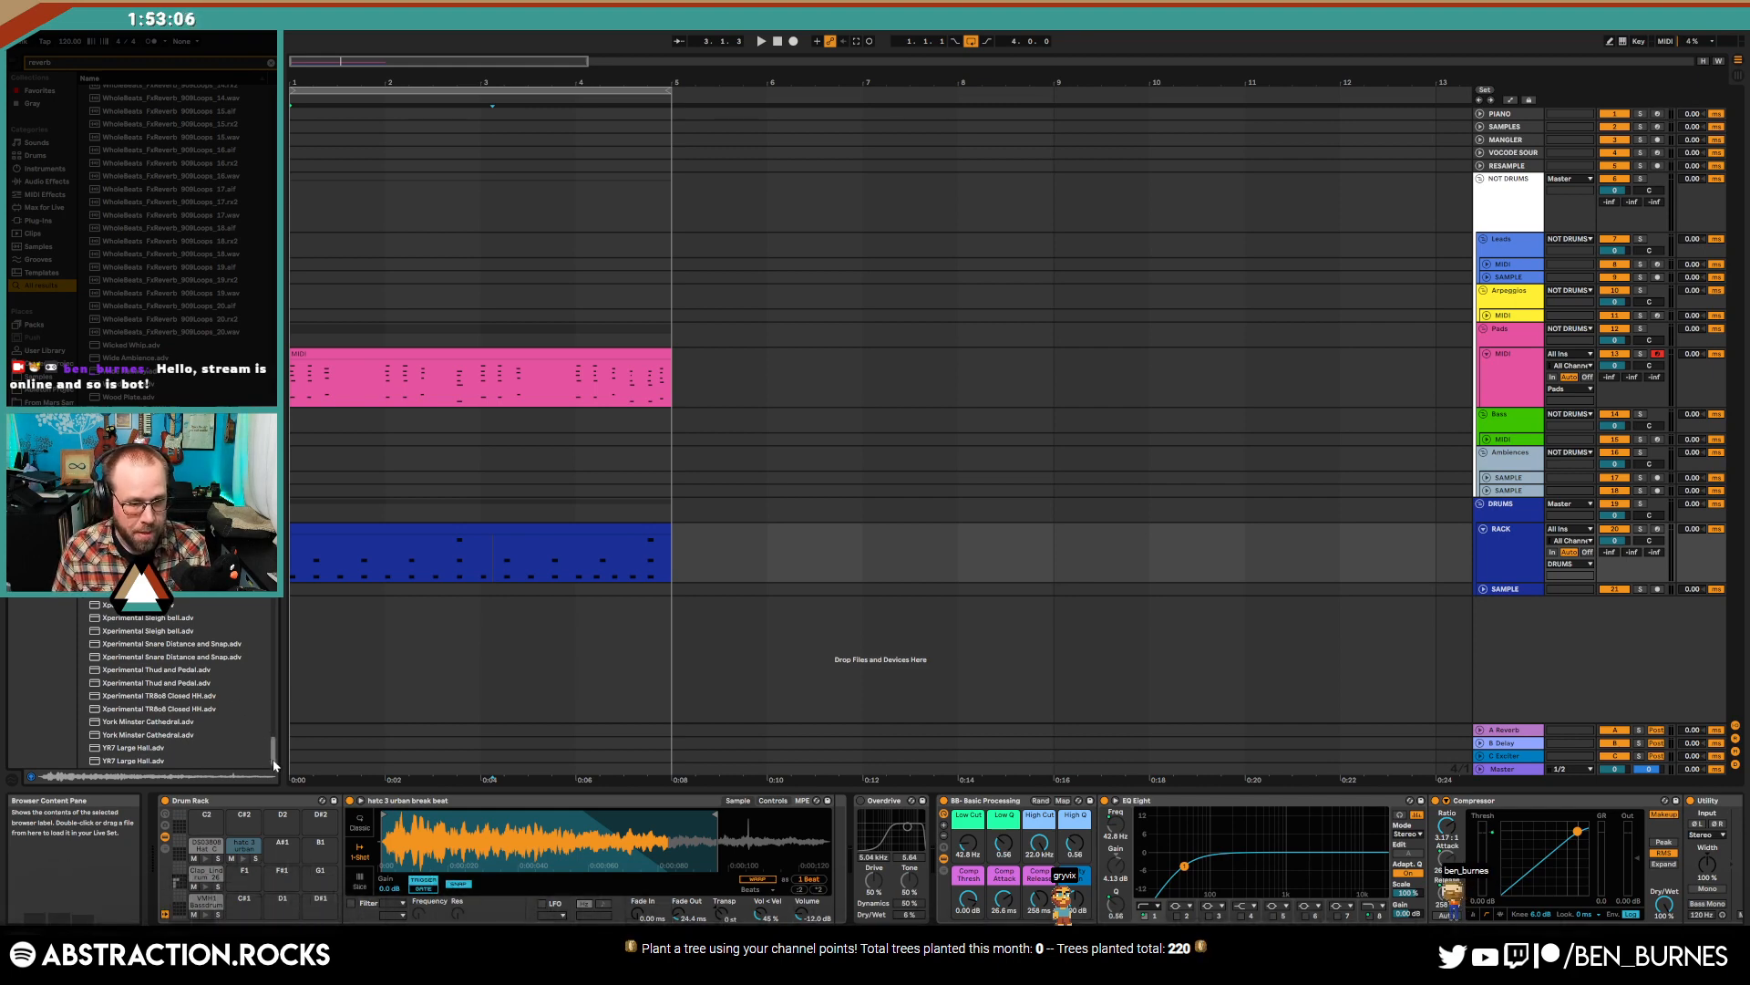
pyautogui.moveTo(274, 762); pyautogui.dragTo(298, 72)
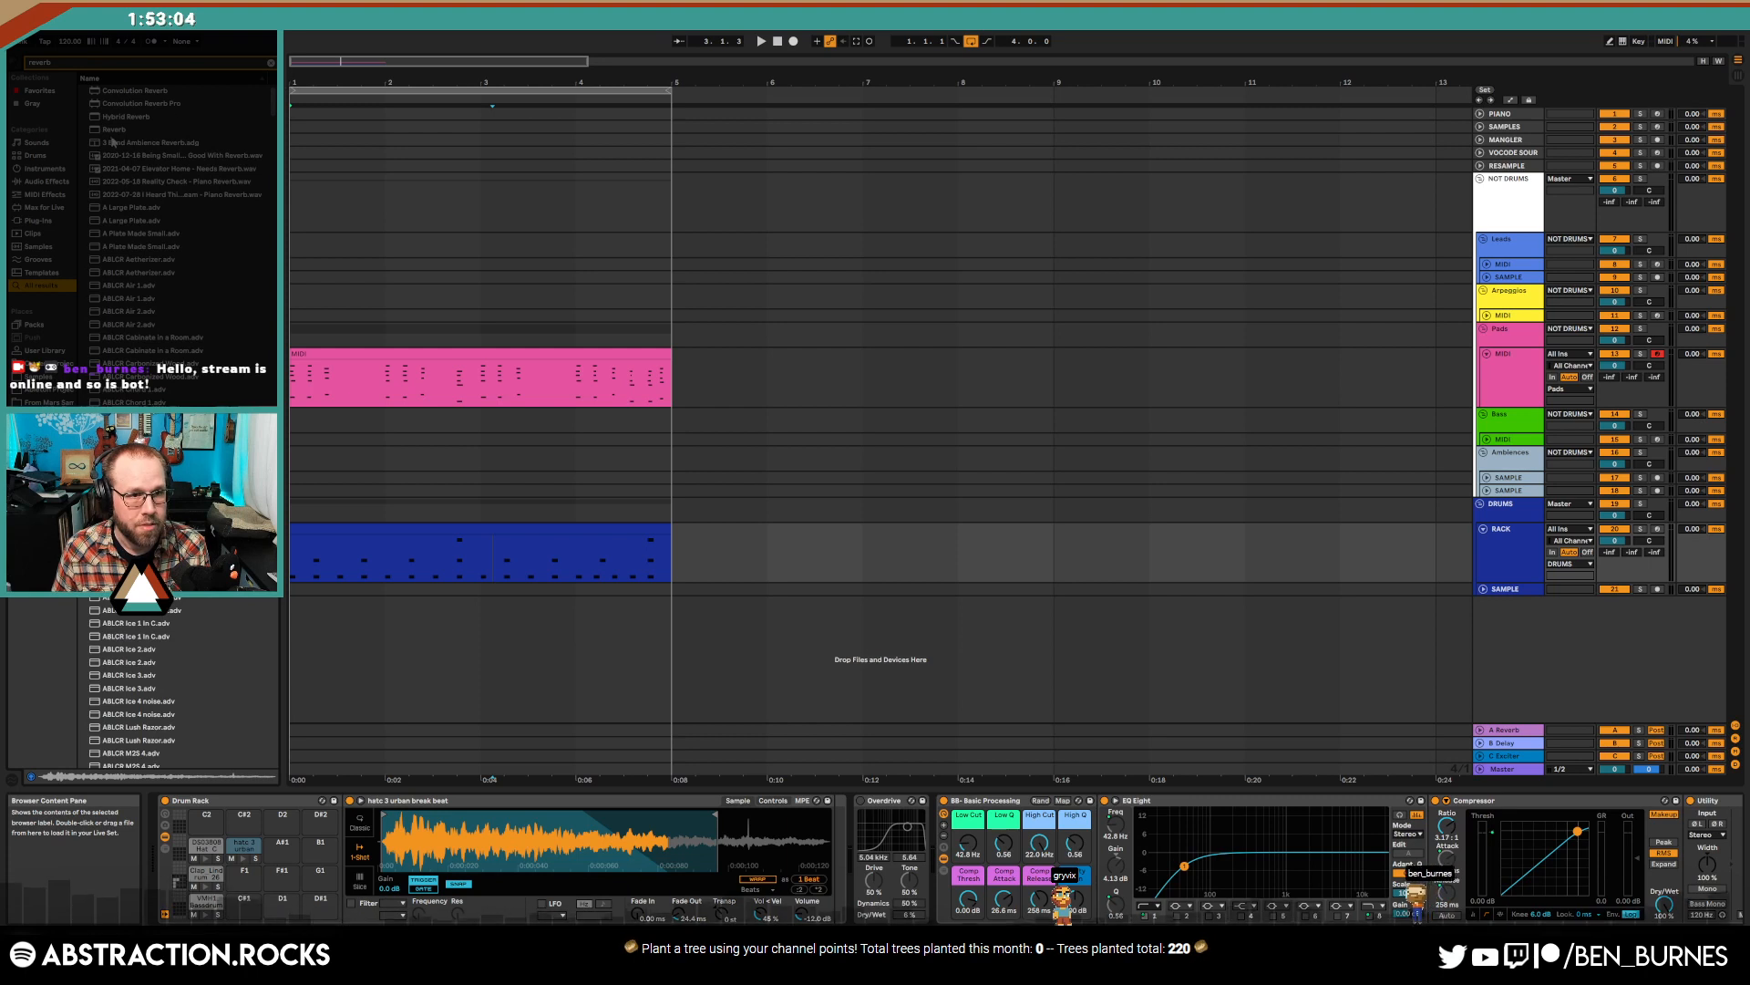
pyautogui.moveTo(114, 130); pyautogui.dragTo(108, 143)
pyautogui.moveTo(814, 861); pyautogui.dragTo(885, 858)
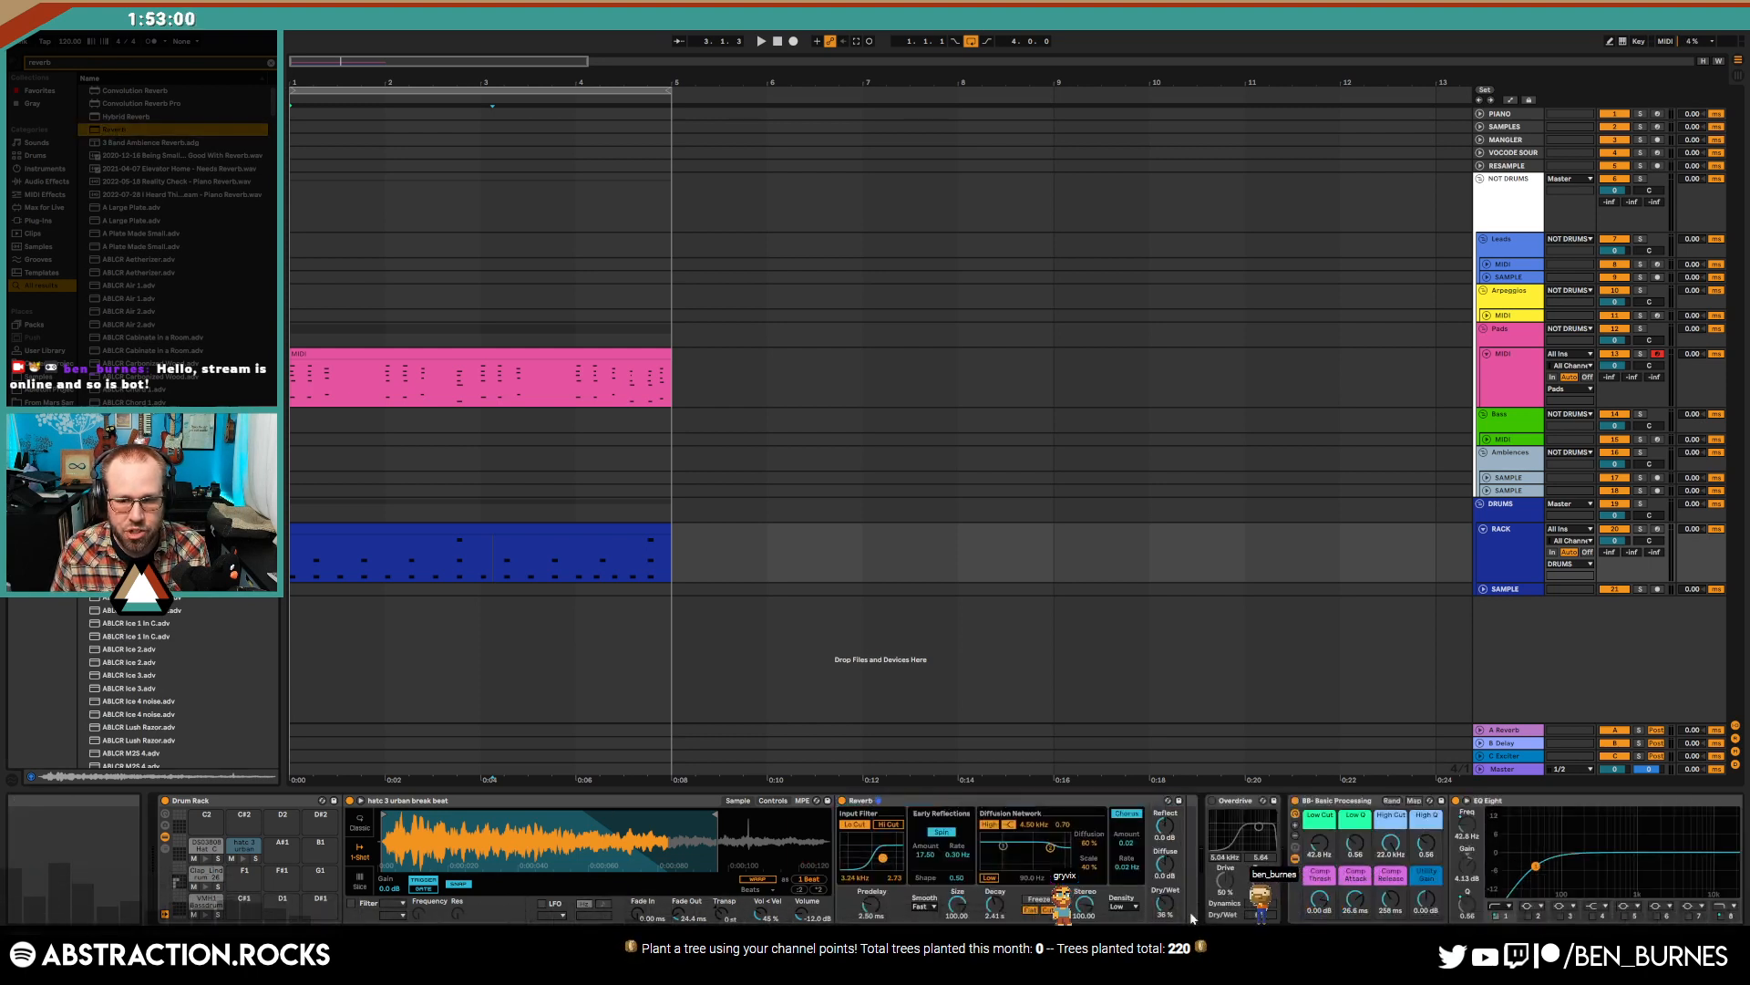
pyautogui.moveTo(1161, 904); pyautogui.dragTo(1157, 910)
pyautogui.moveTo(994, 904); pyautogui.dragTo(994, 908)
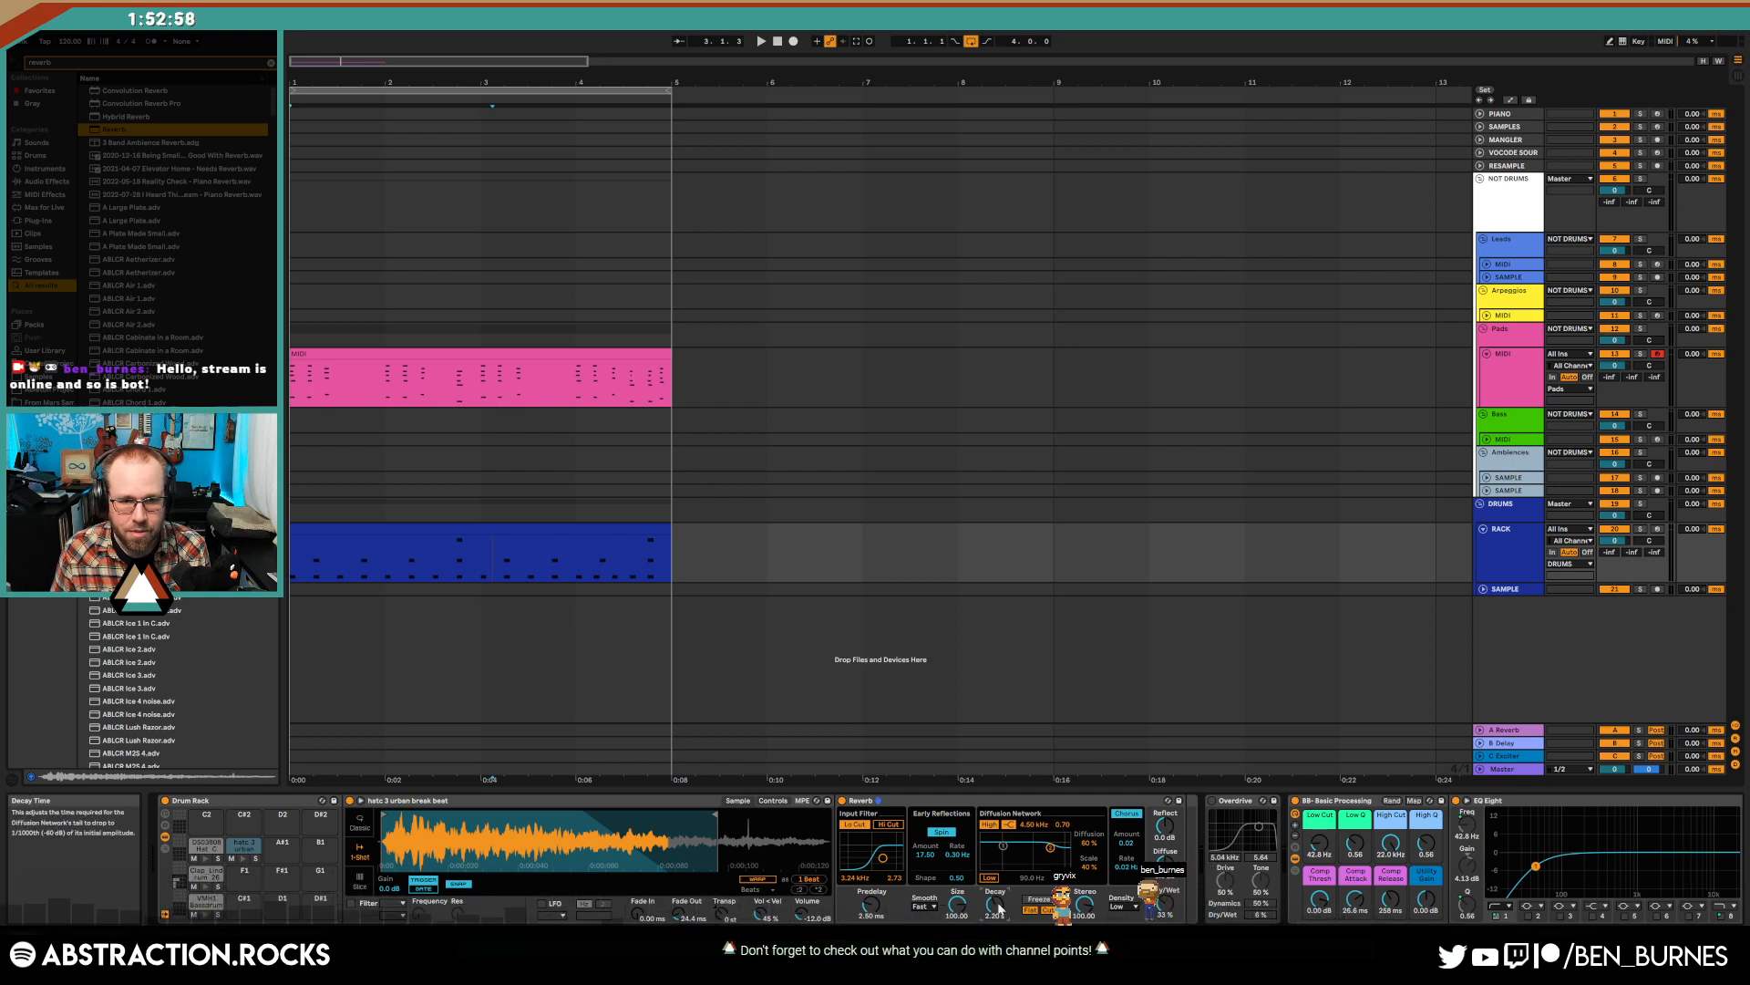
# - During playback, shorten the break-beat hats sample by moving its end point earlier and adjust its fade-out
pyautogui.press('space')
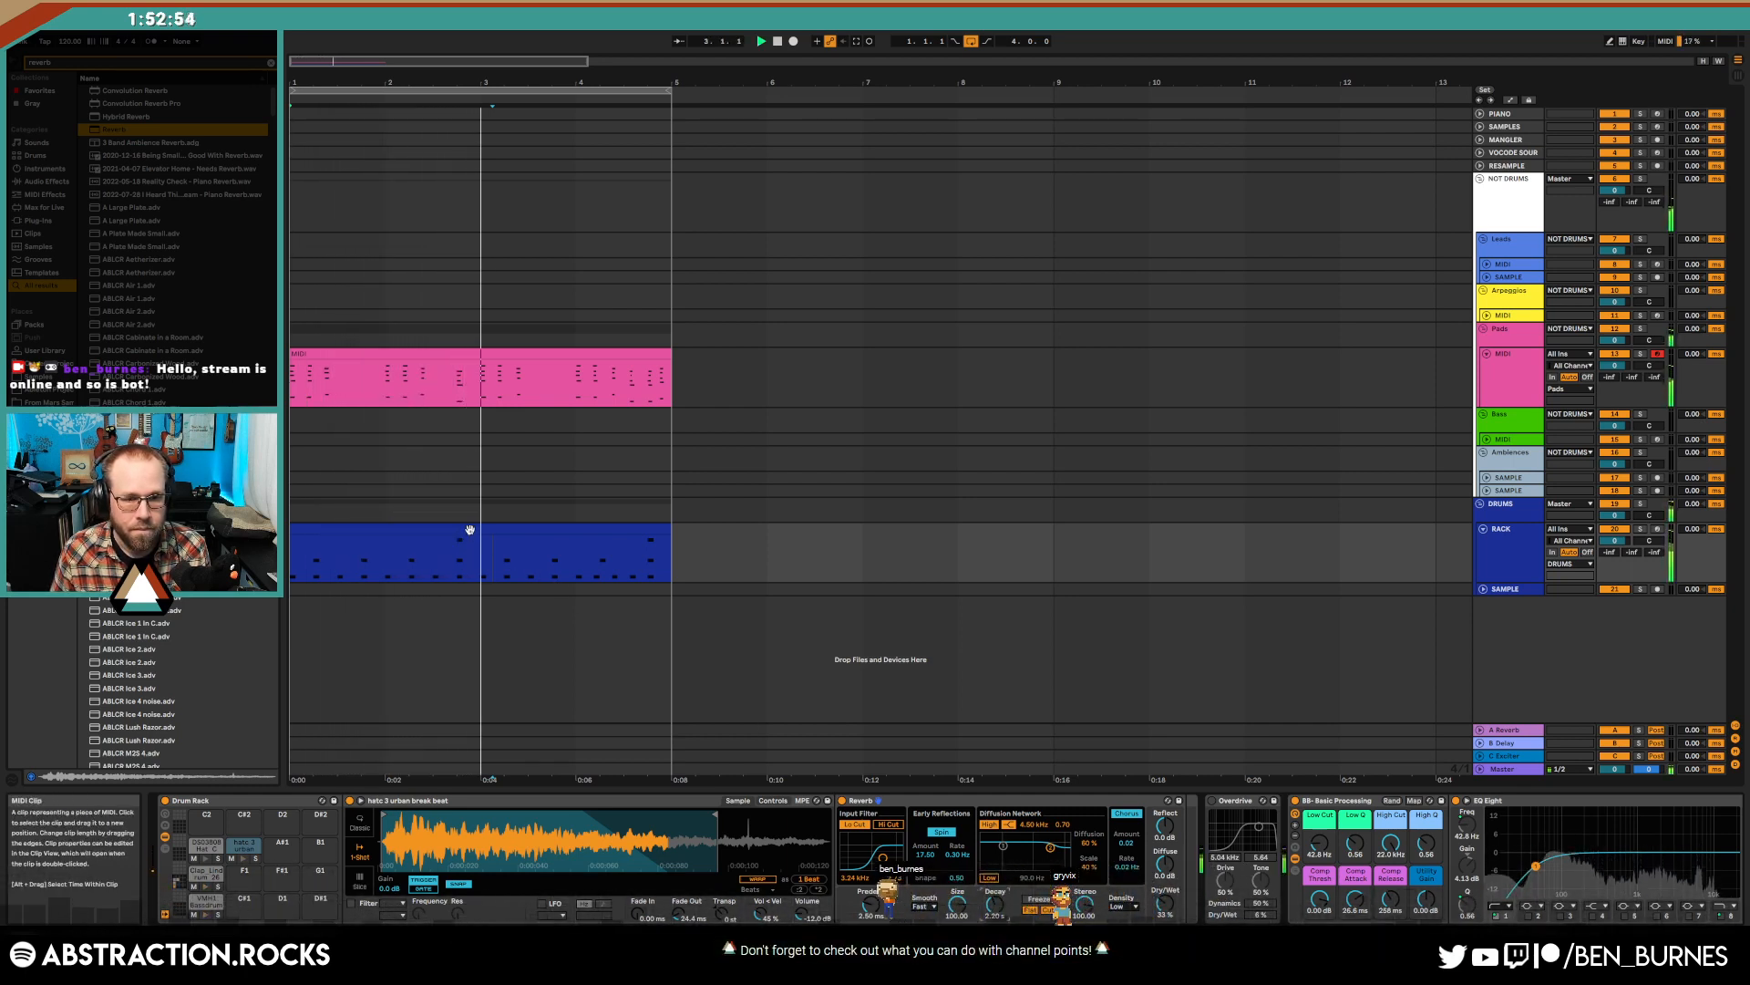
pyautogui.moveTo(715, 814); pyautogui.dragTo(607, 815)
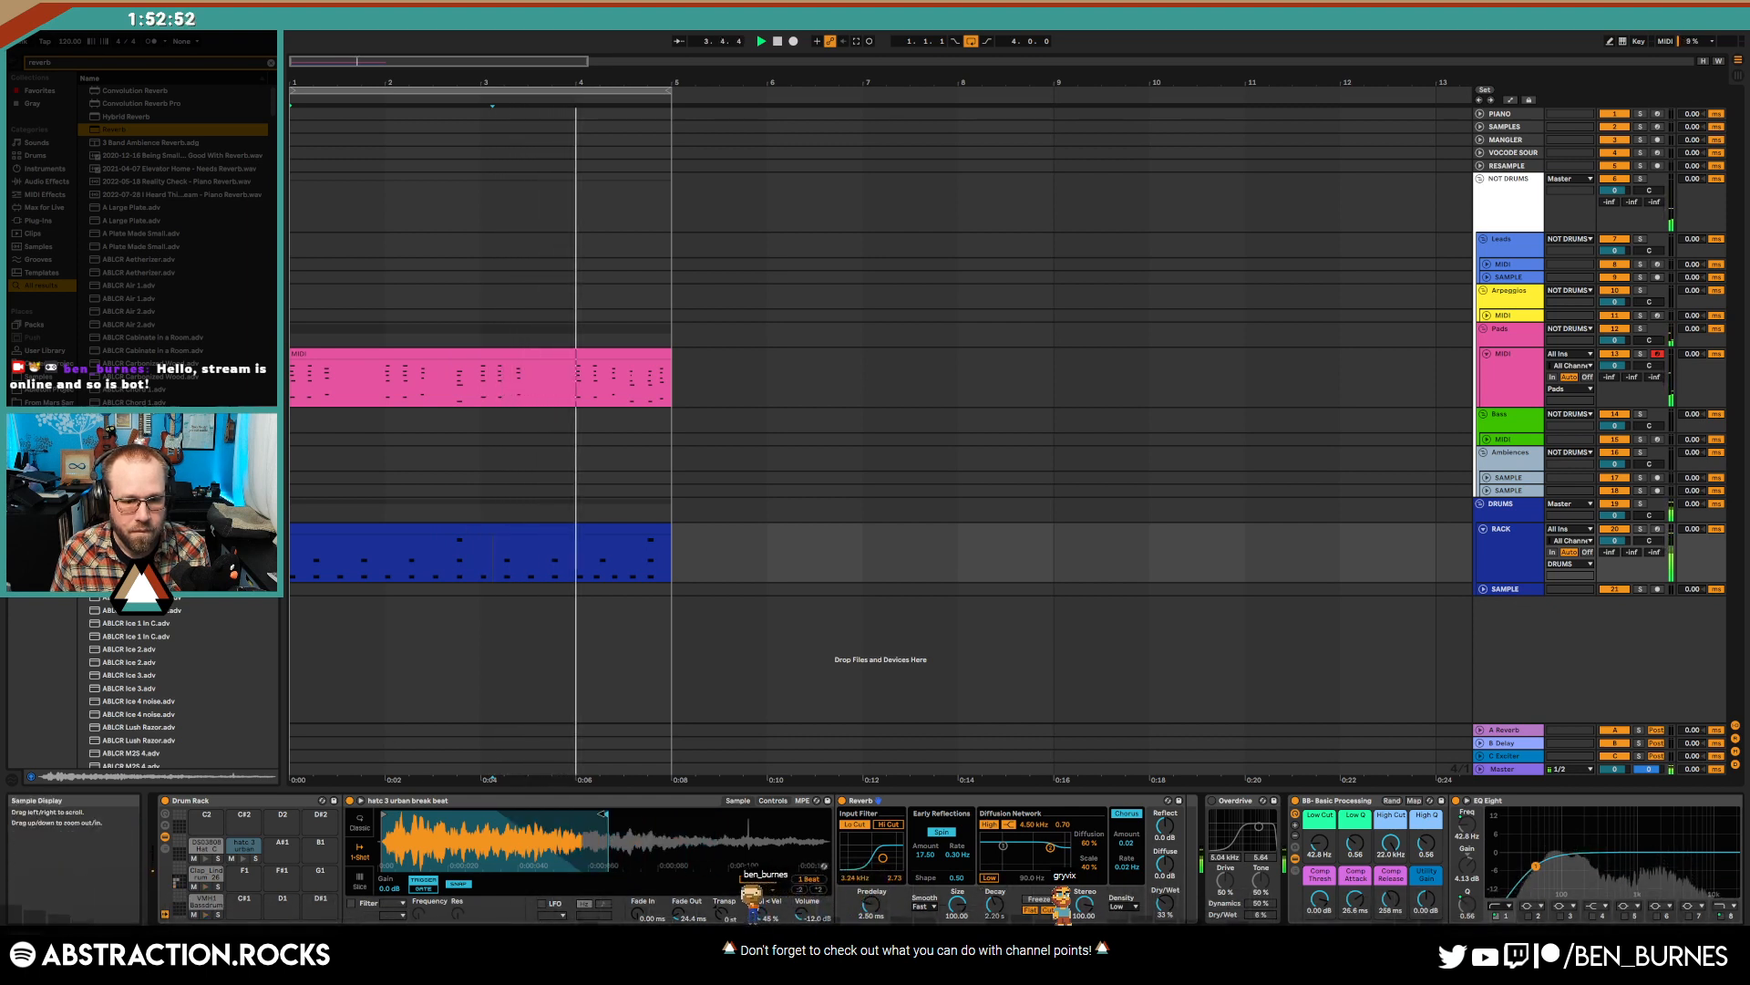
pyautogui.moveTo(683, 912); pyautogui.dragTo(679, 905)
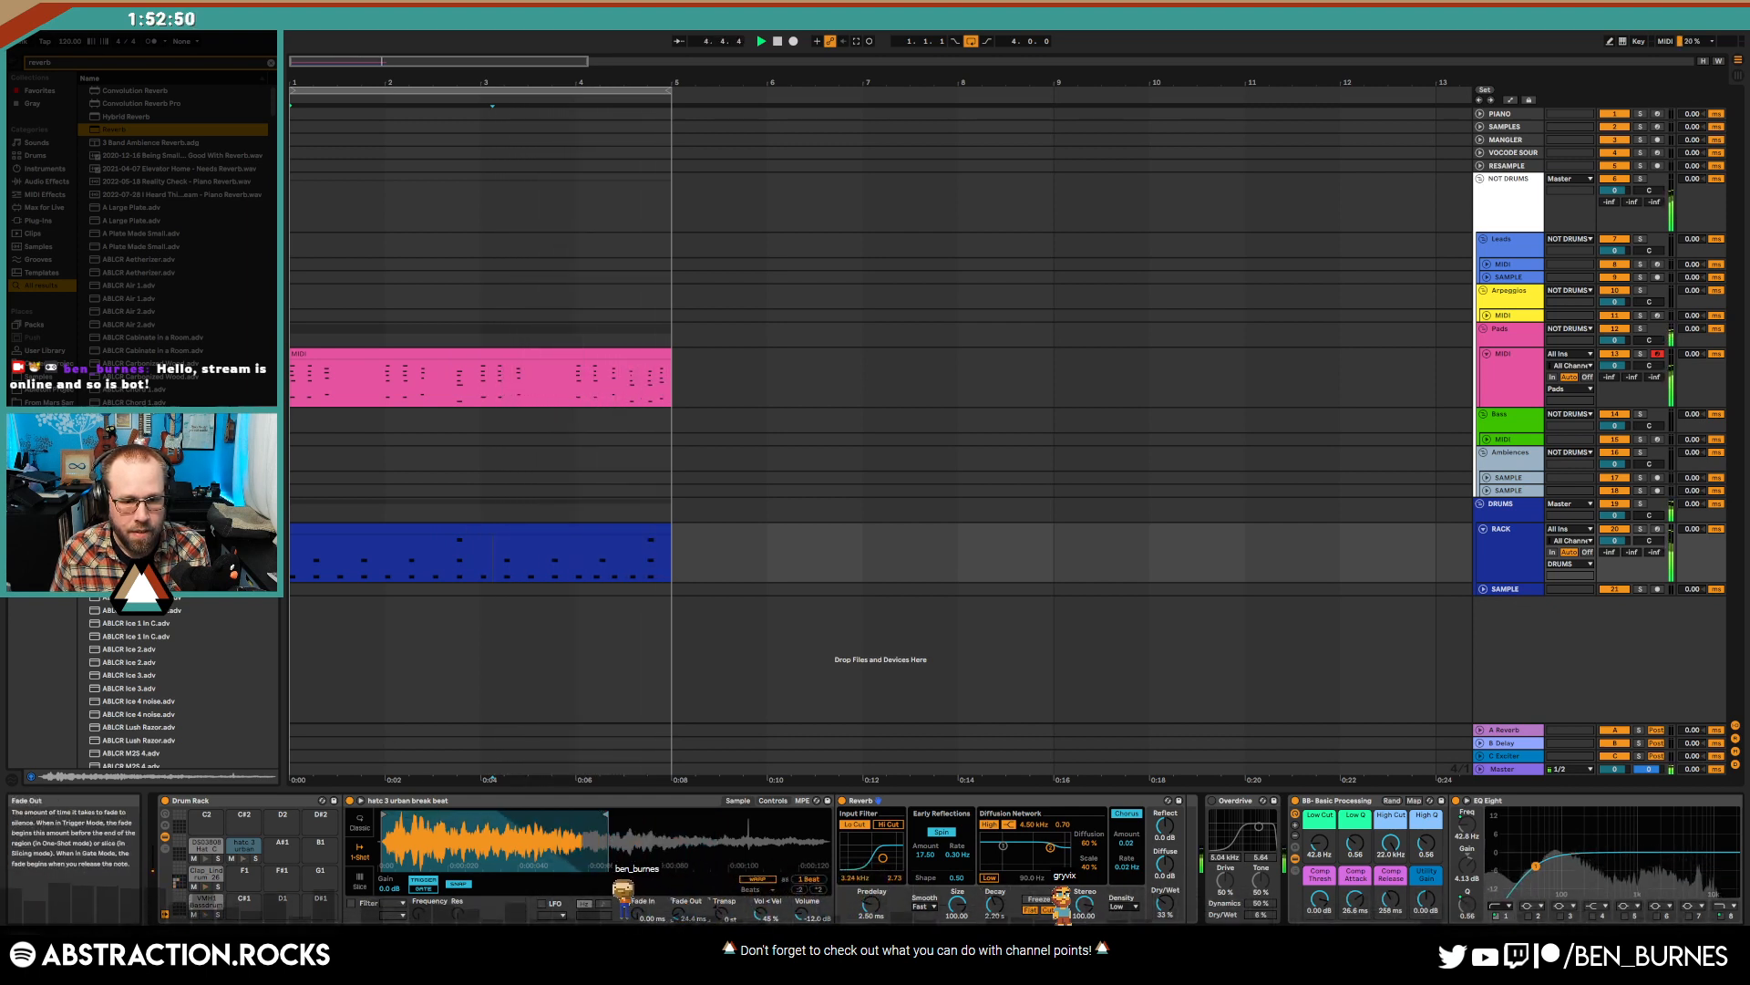
# - Program the DS0380BHat_C closed hat in eighth notes across all four bars, with the offbeat hits softer, and play the pattern
pyautogui.doubleClick(449, 526)
pyautogui.click(381, 632)
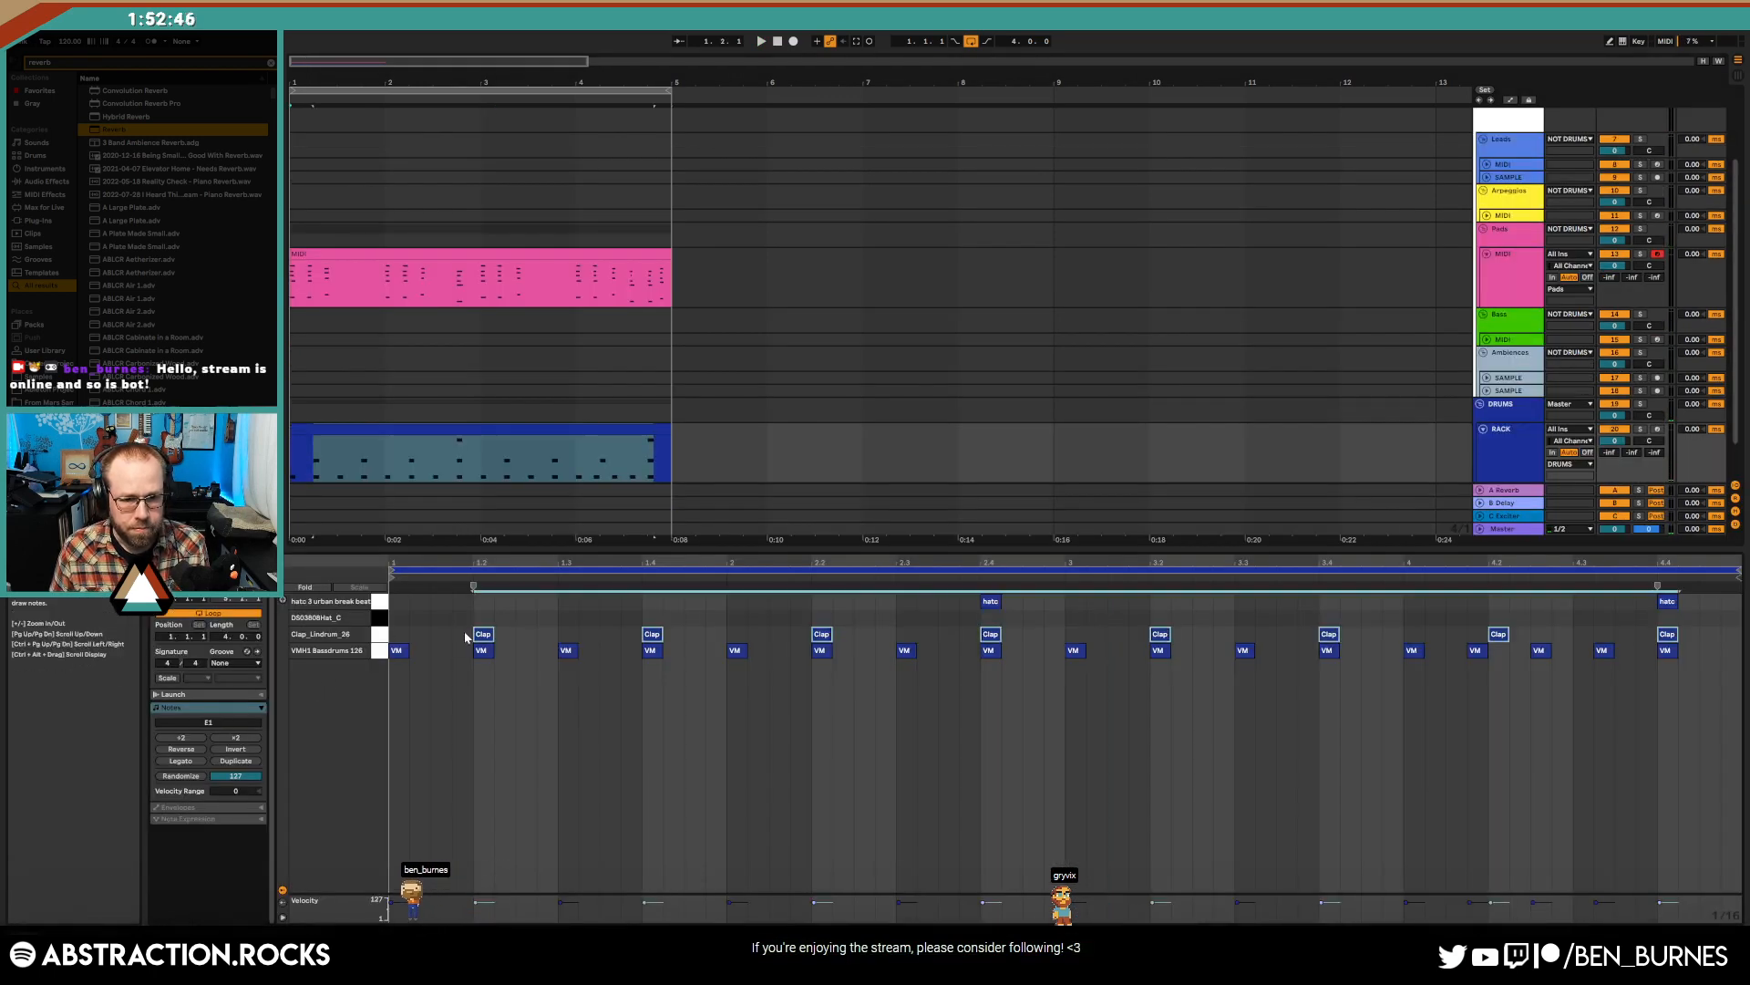
pyautogui.click(404, 617)
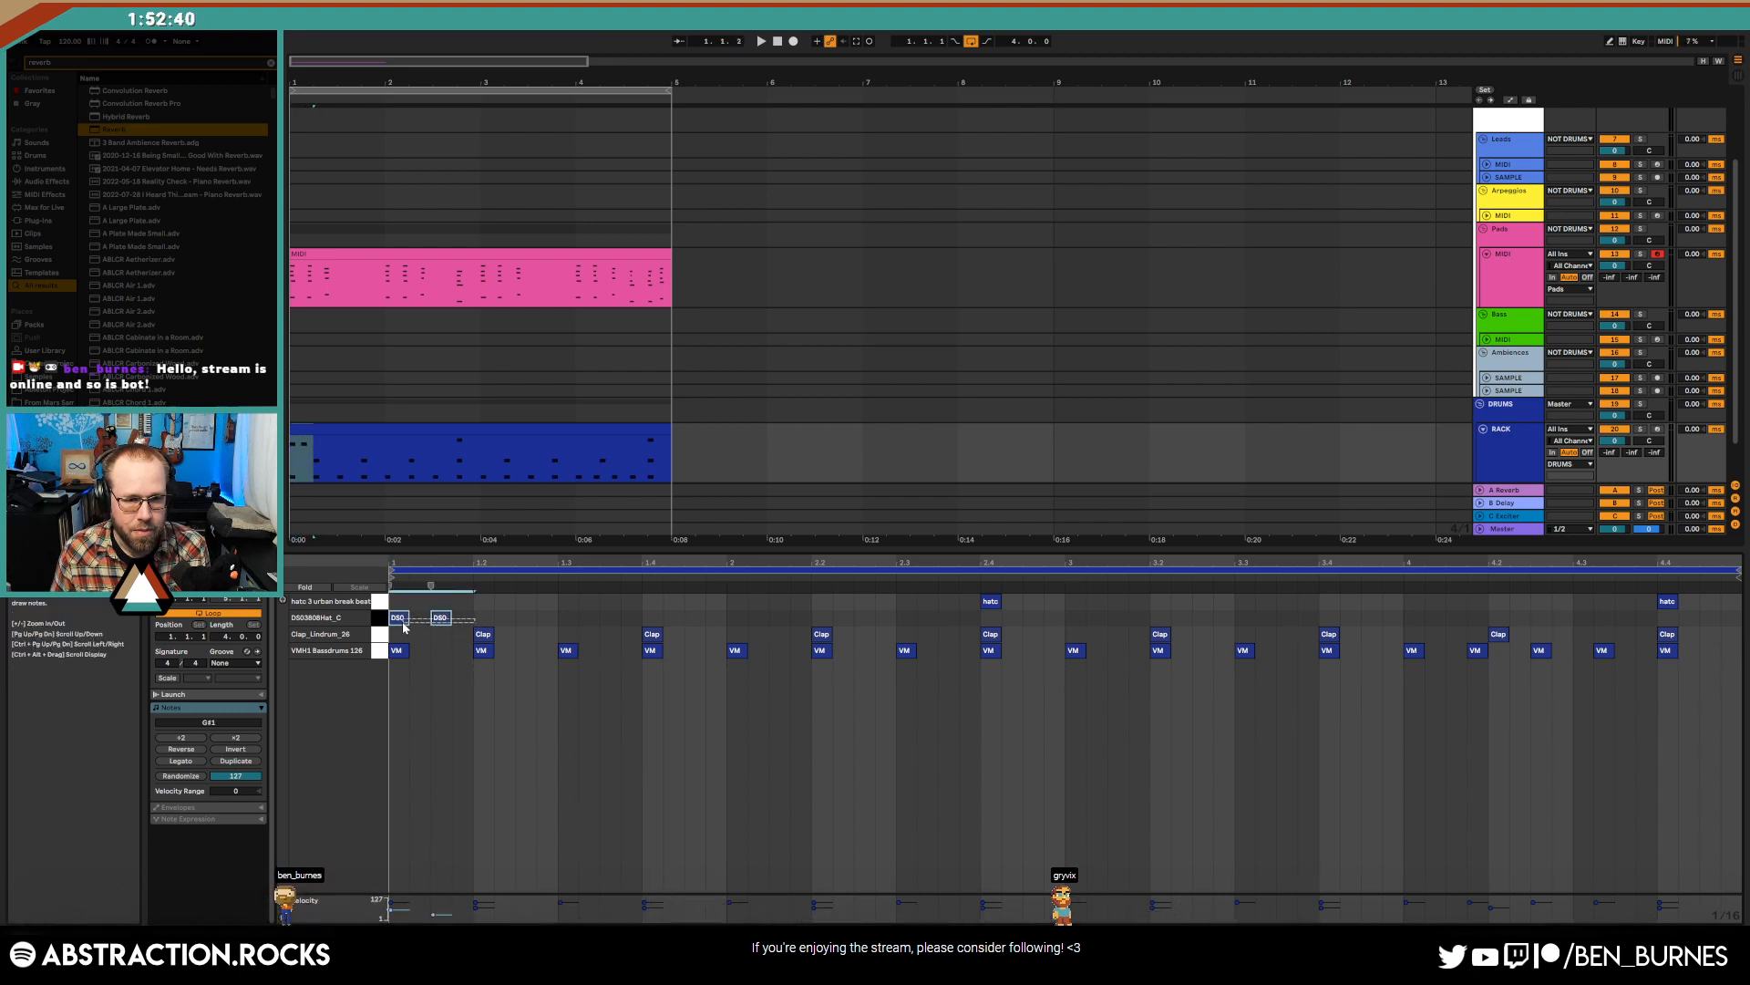
pyautogui.hotkey('ctrl', 'd')
pyautogui.hotkey('ctrl', 'd')
pyautogui.hotkey('ctrl', 'd')
pyautogui.hotkey('ctrl', 'd')
pyautogui.hotkey('ctrl', 'd')
pyautogui.hotkey('ctrl', 'd')
pyautogui.hotkey('ctrl', 'd')
pyautogui.hotkey('ctrl', 'd')
pyautogui.hotkey('ctrl', 'd')
pyautogui.hotkey('ctrl', 'd')
pyautogui.hotkey('ctrl', 'd')
pyautogui.hotkey('ctrl', 'd')
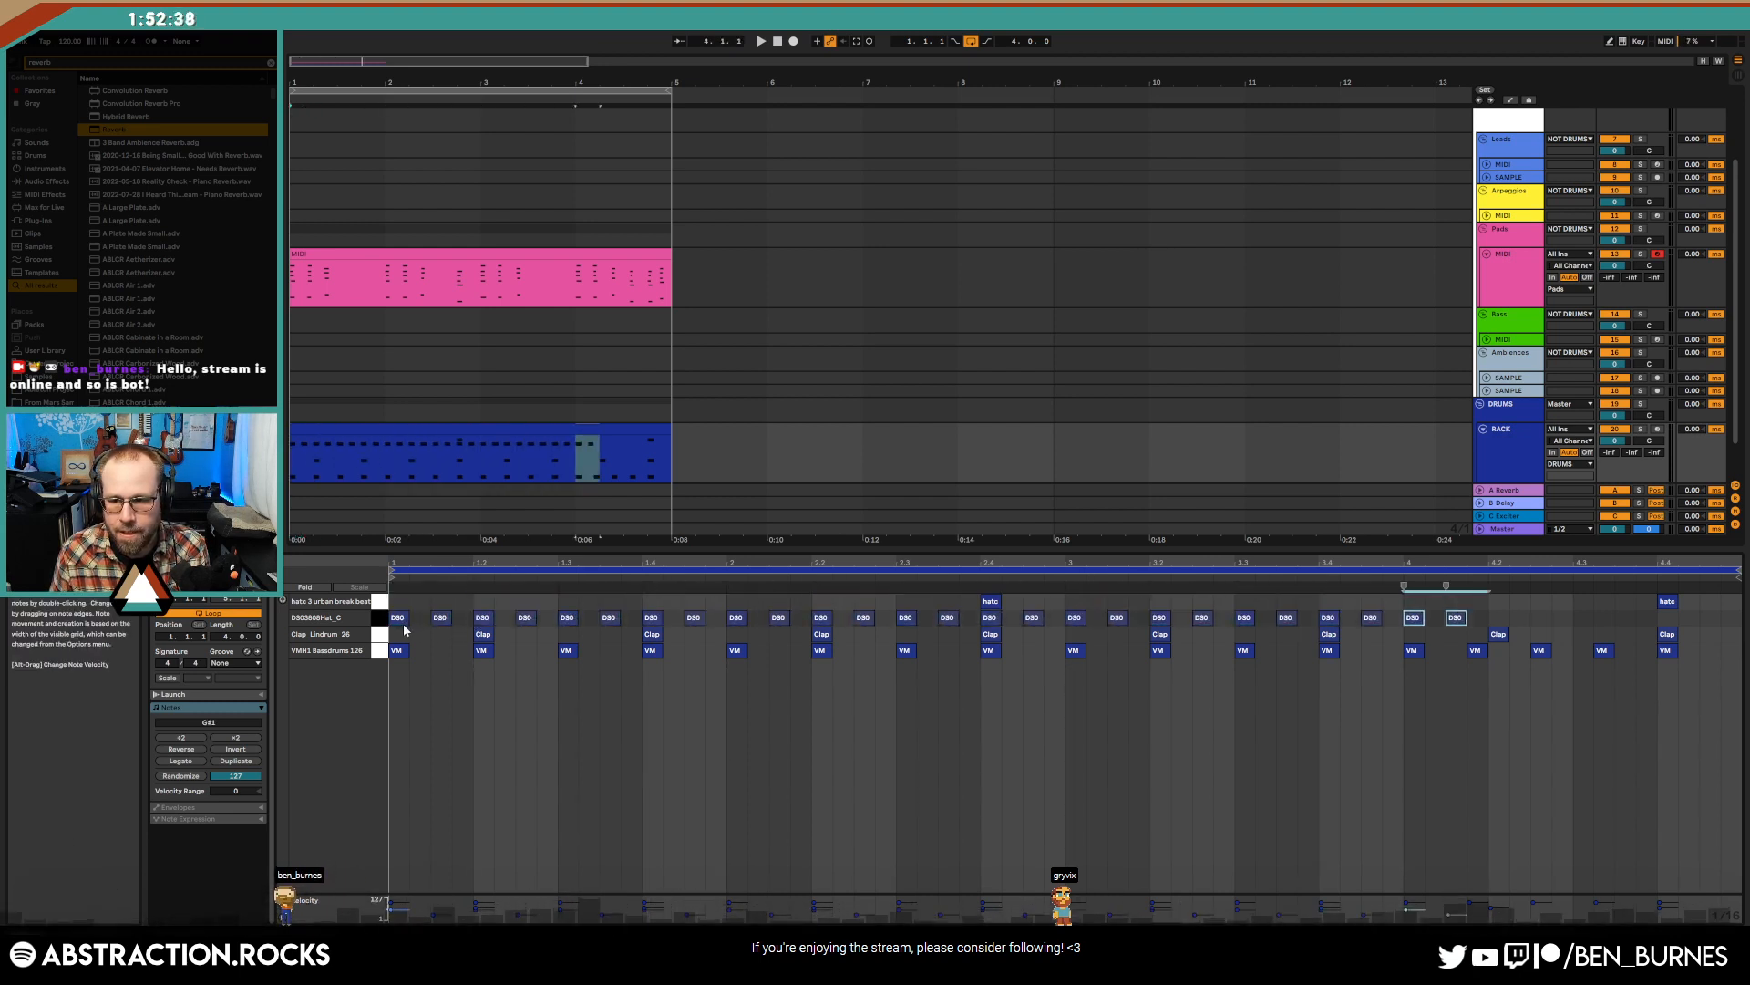
pyautogui.hotkey('ctrl', 'd')
pyautogui.hotkey('ctrl', 'd')
pyautogui.hotkey('ctrl', 'd')
pyautogui.click(380, 618)
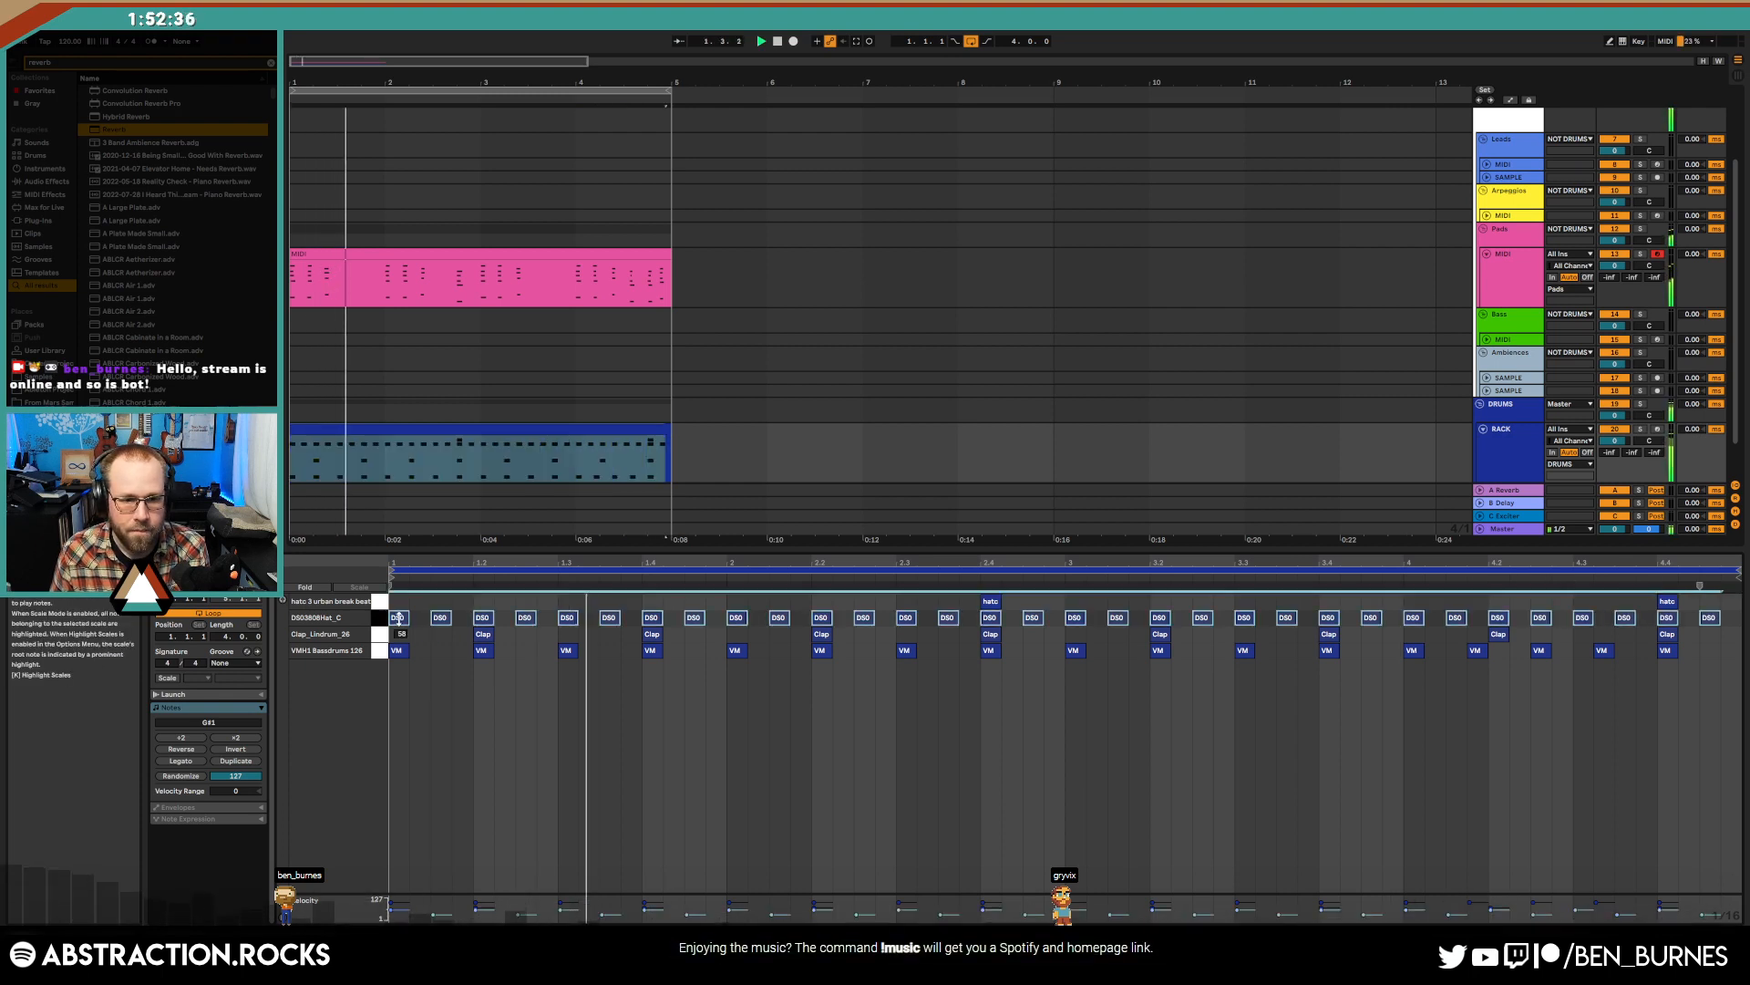
# - Add extra sixteenth-note closed hats at the ends of bars 2 and 4, and apply the Logic 16 Swing groove to the drum clip
pyautogui.click(453, 633)
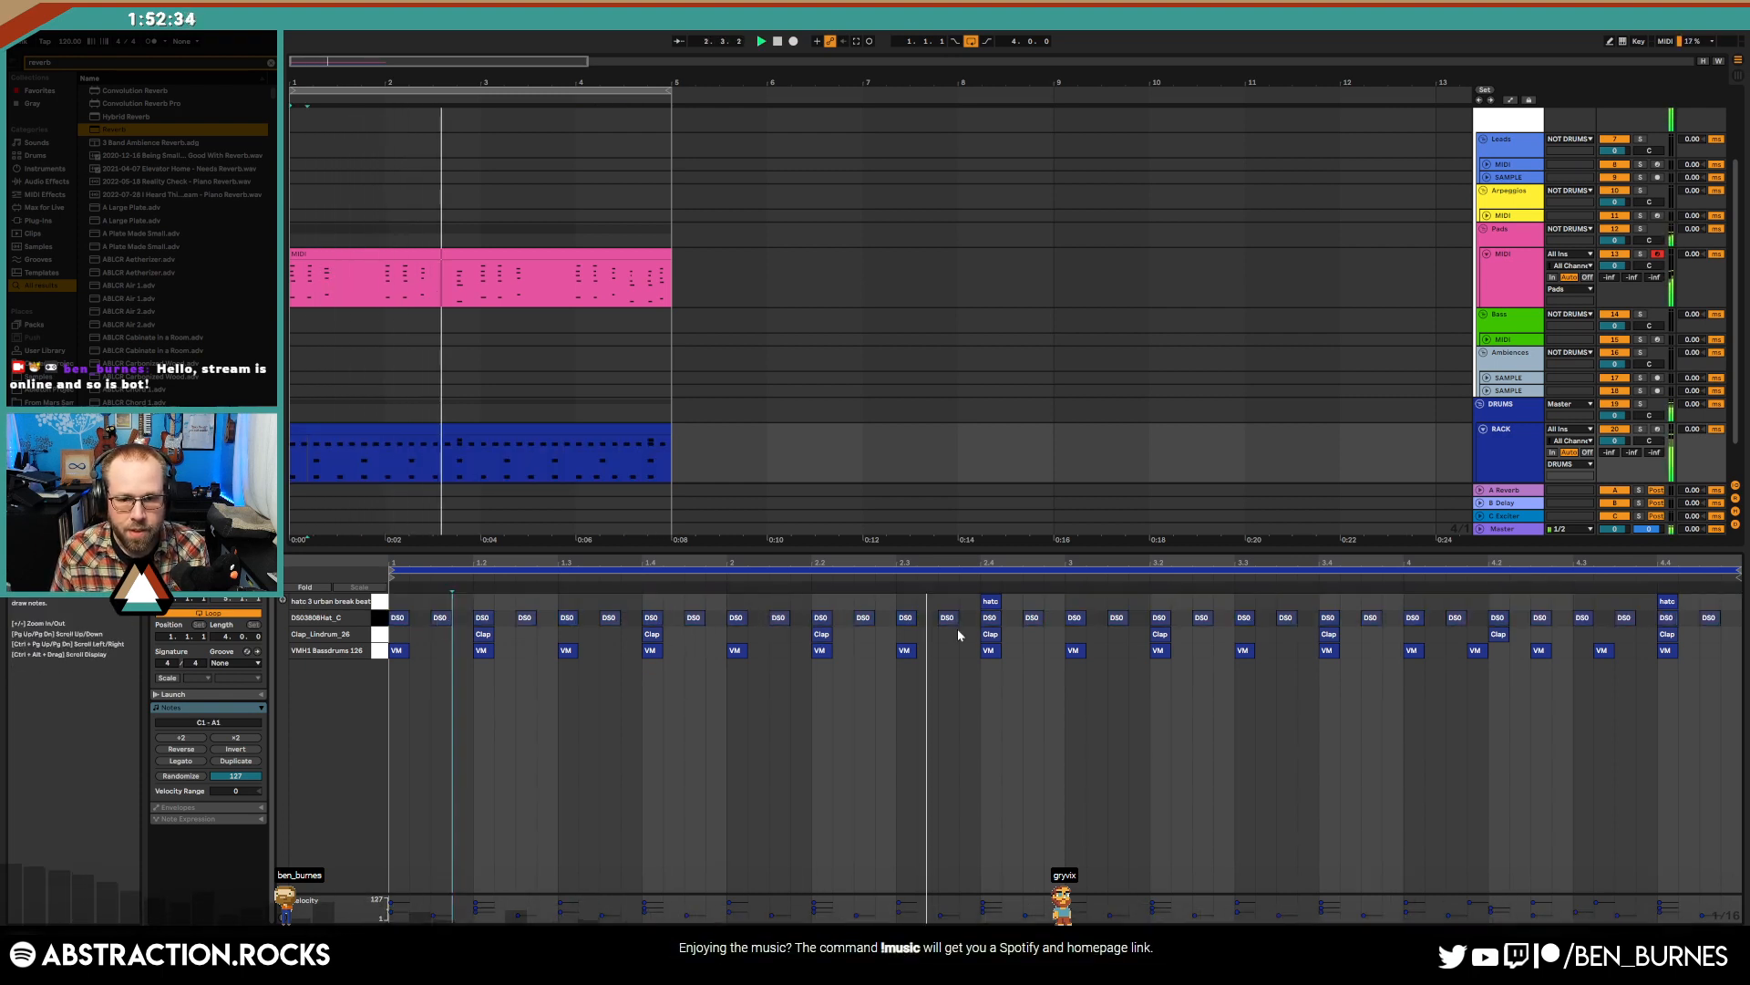
pyautogui.doubleClick(1053, 618)
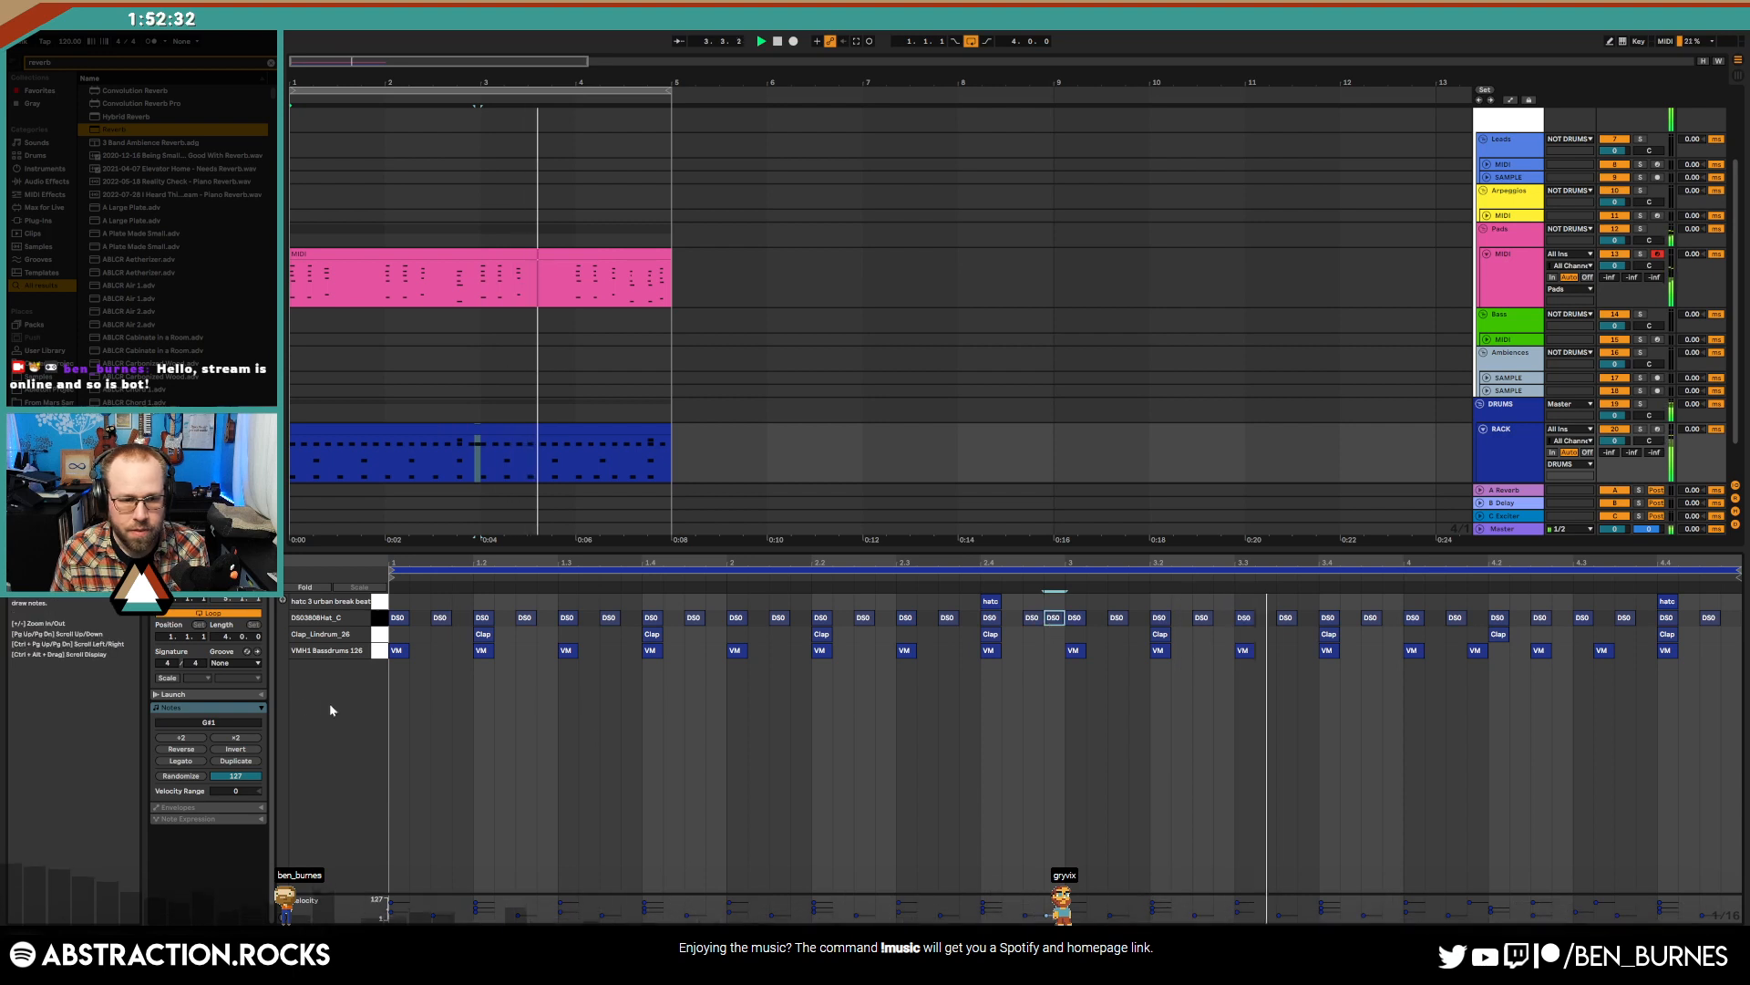
pyautogui.click(241, 683)
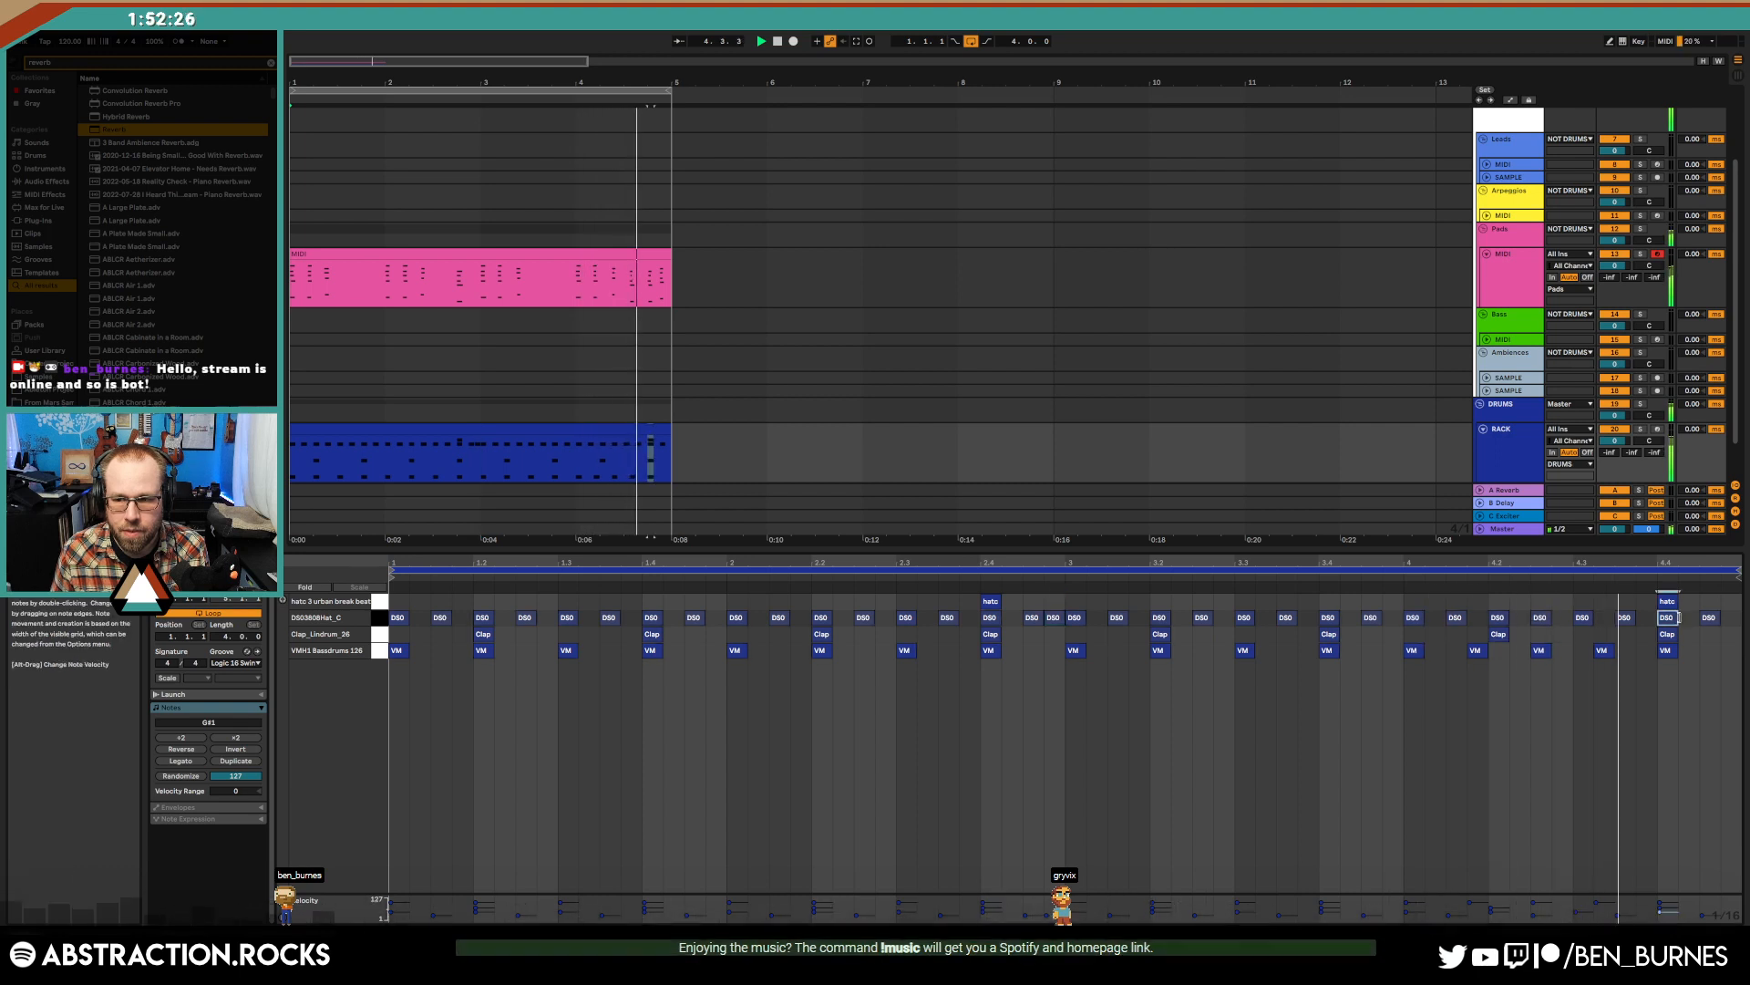
pyautogui.doubleClick(1688, 619)
pyautogui.doubleClick(1730, 619)
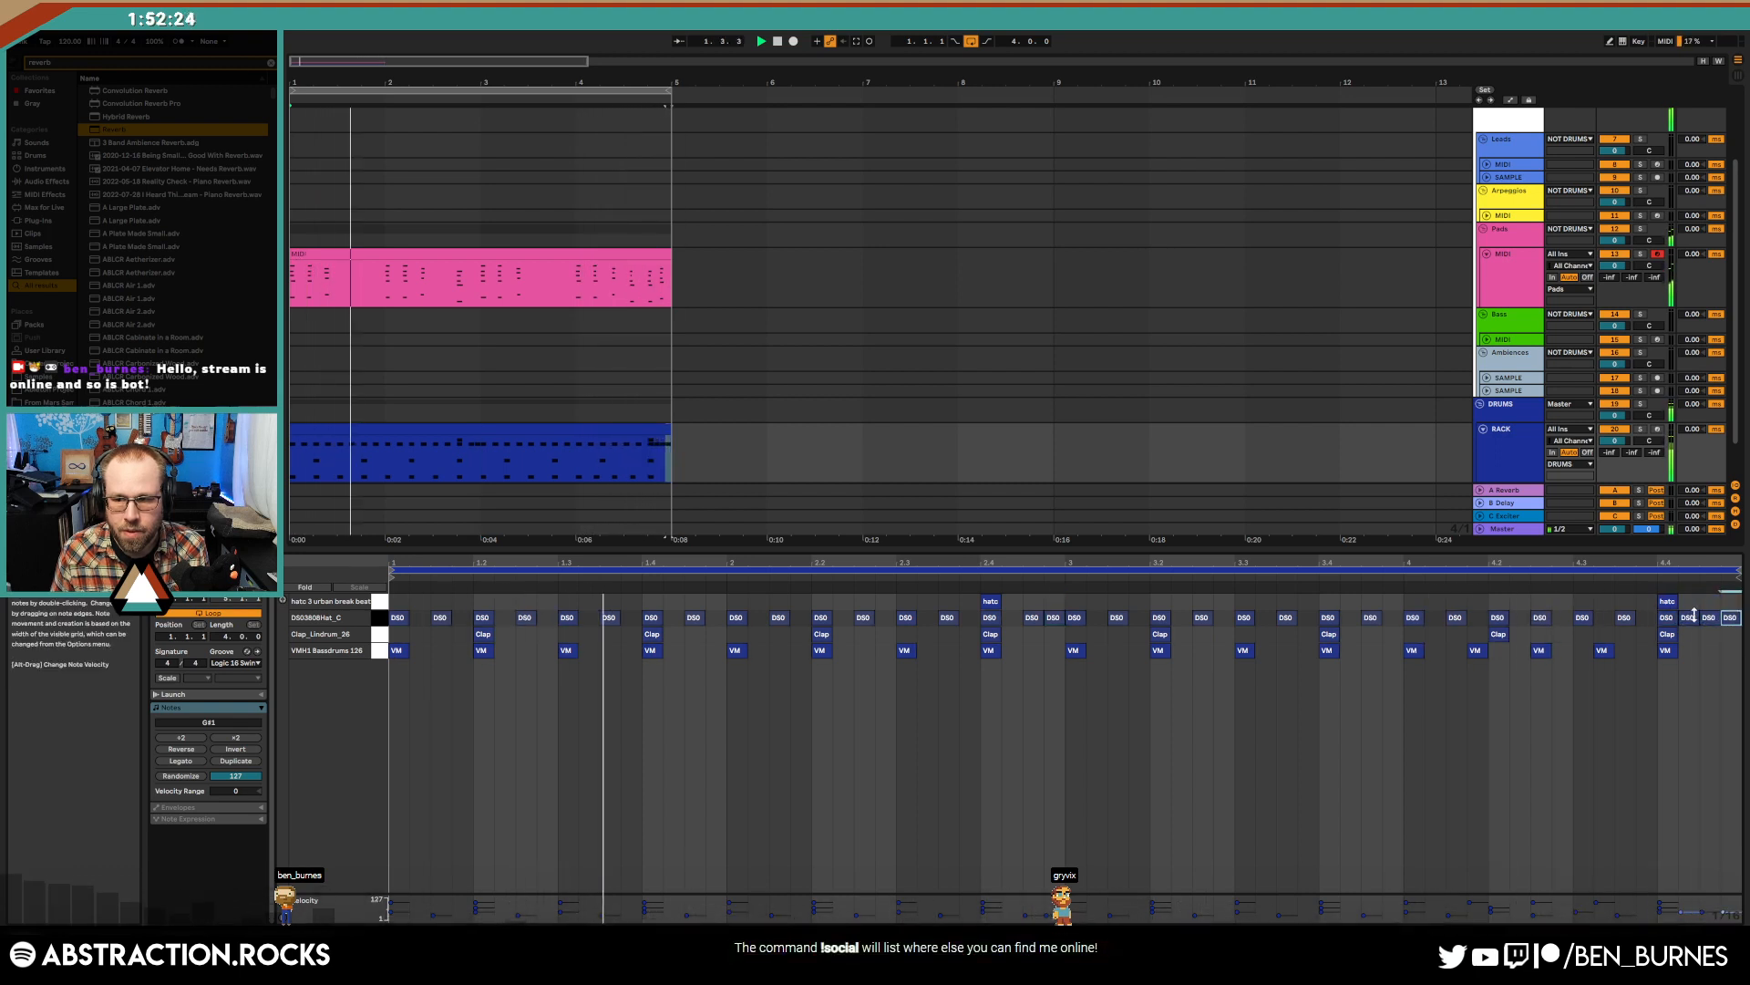
pyautogui.click(1690, 617)
pyautogui.doubleClick(1730, 618)
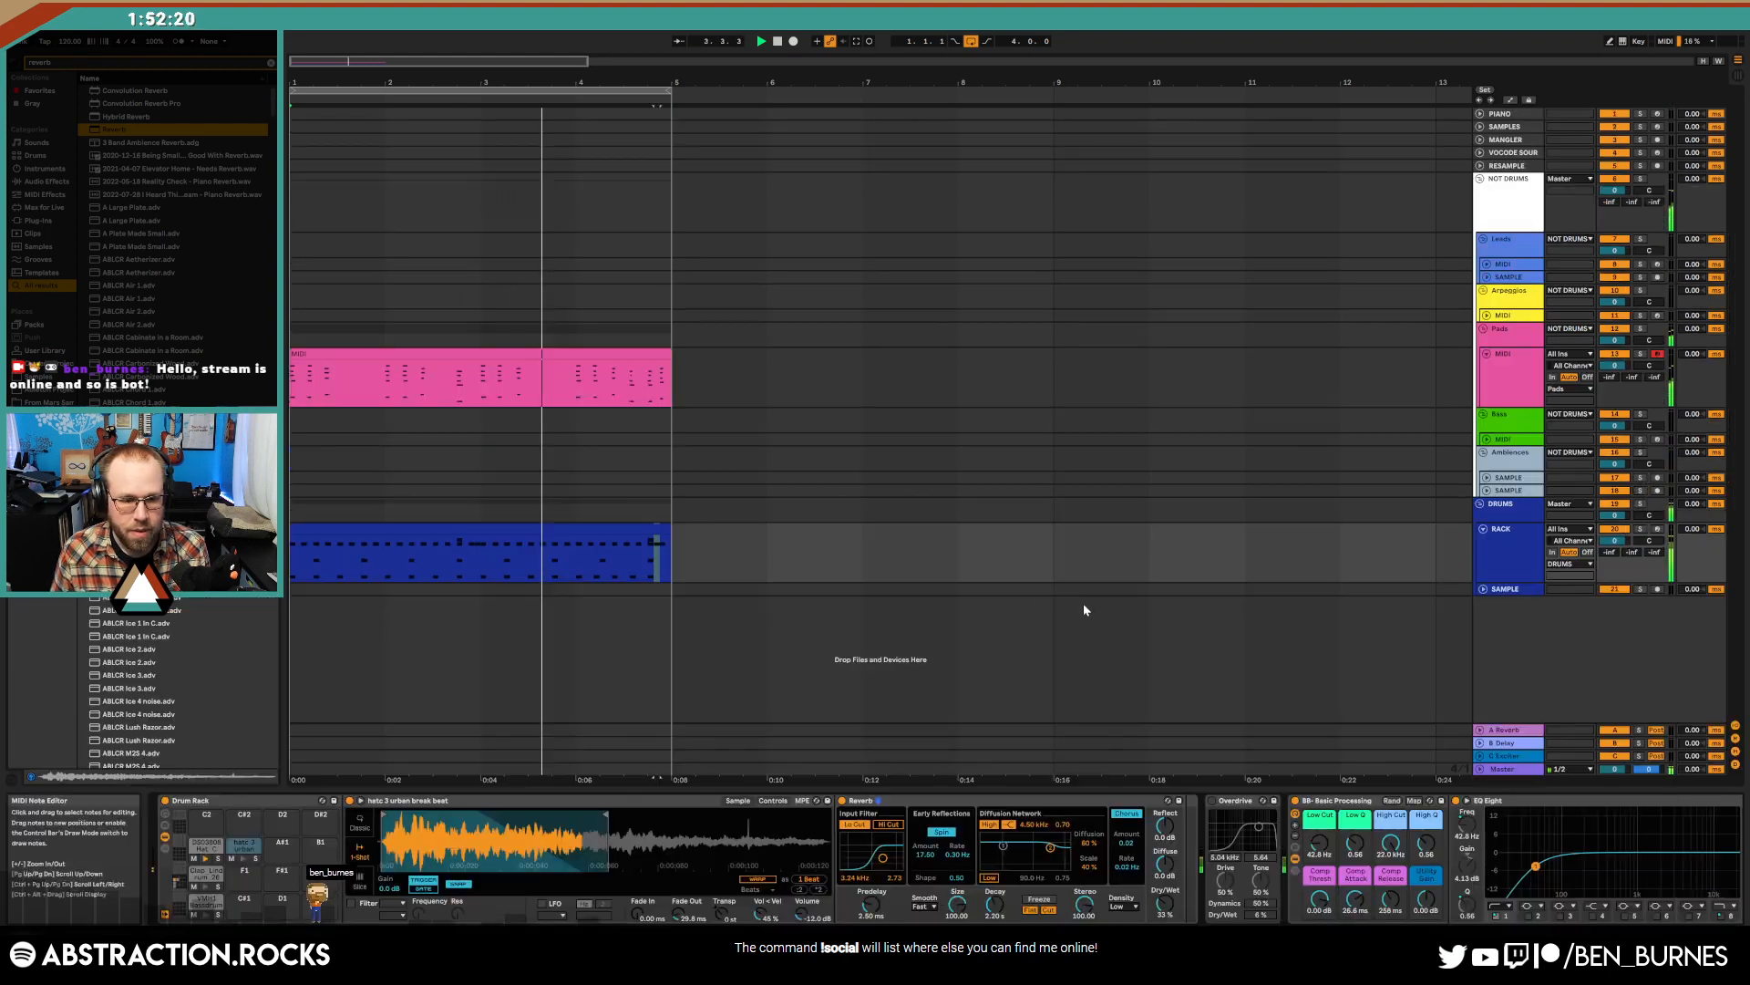
# - Open the Pads chord clip, select all its notes and apply the Logic 16 Swing groove
pyautogui.doubleClick(535, 378)
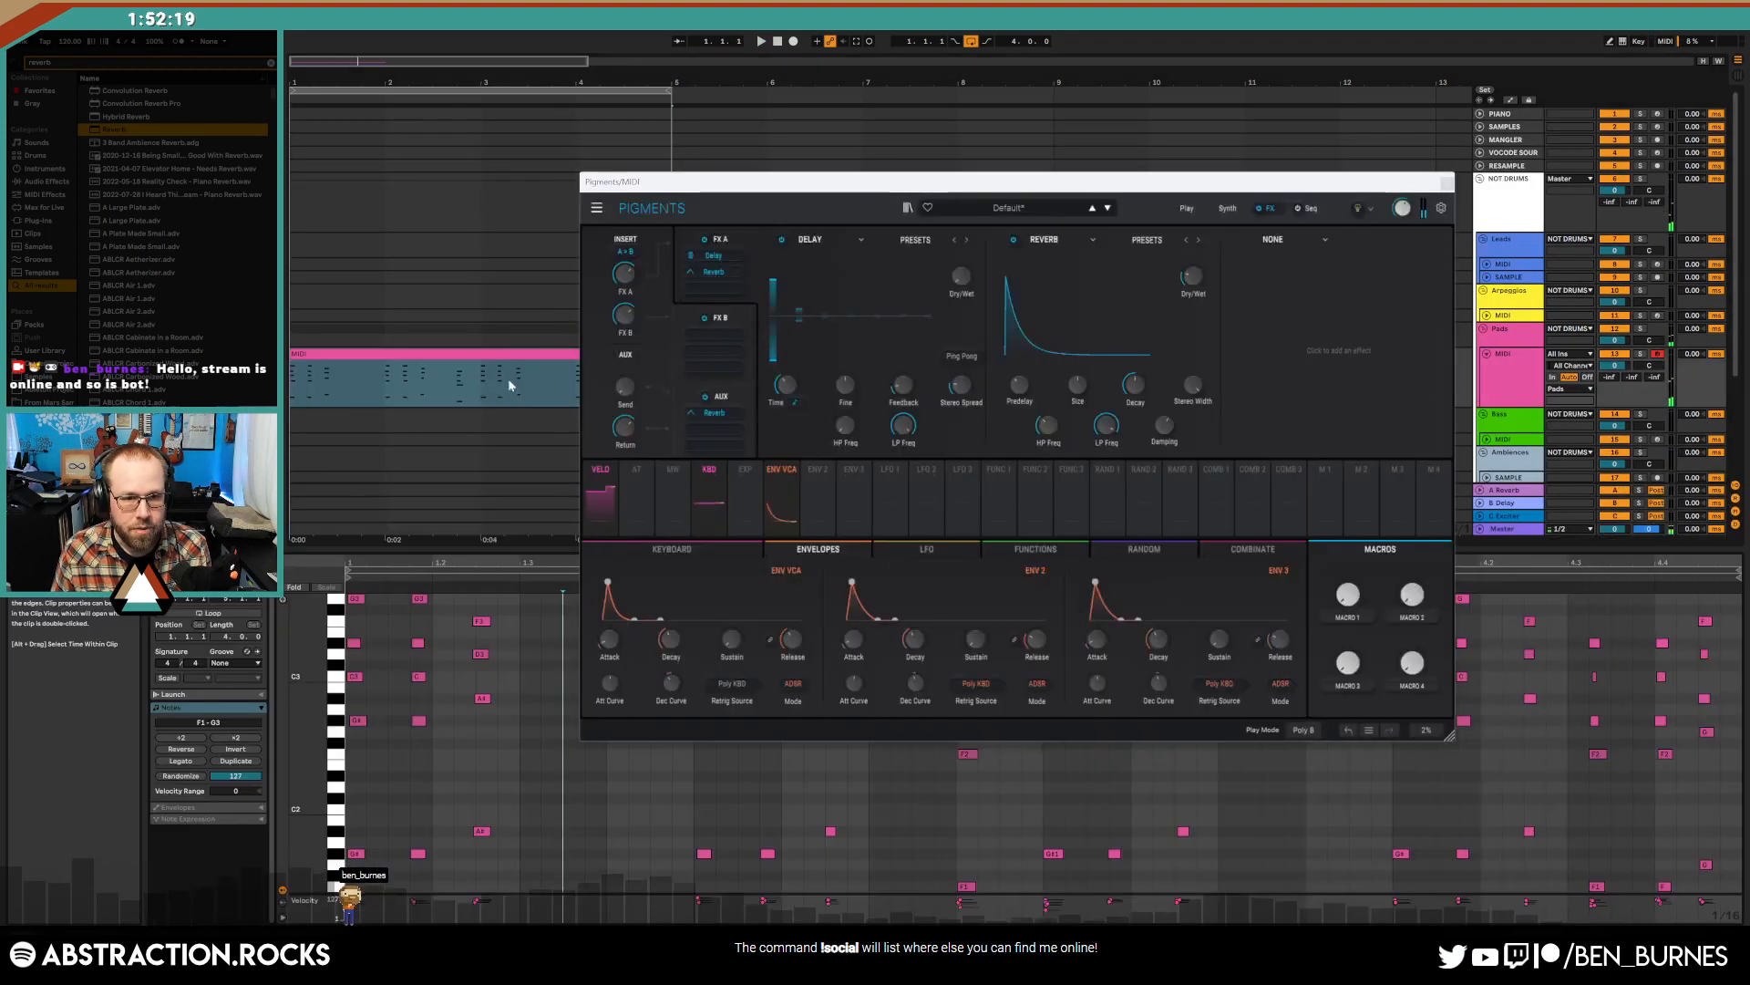
pyautogui.click(1447, 182)
pyautogui.hotkey('ctrl', 'a')
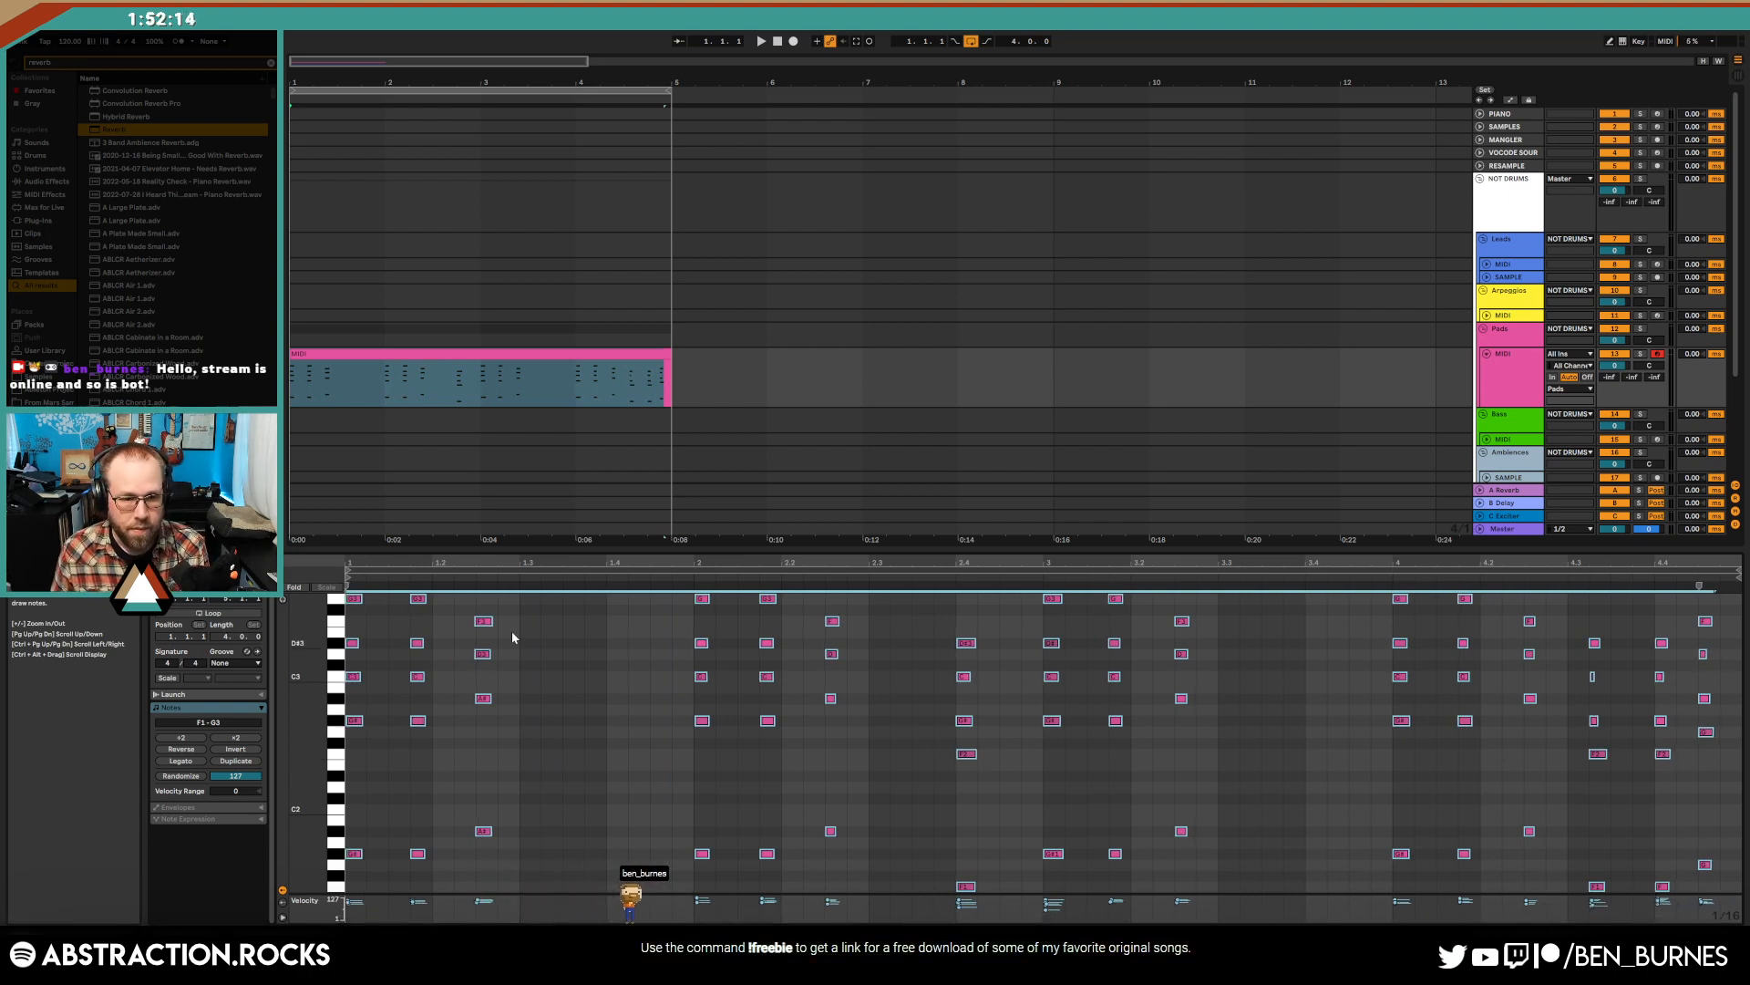
pyautogui.click(235, 662)
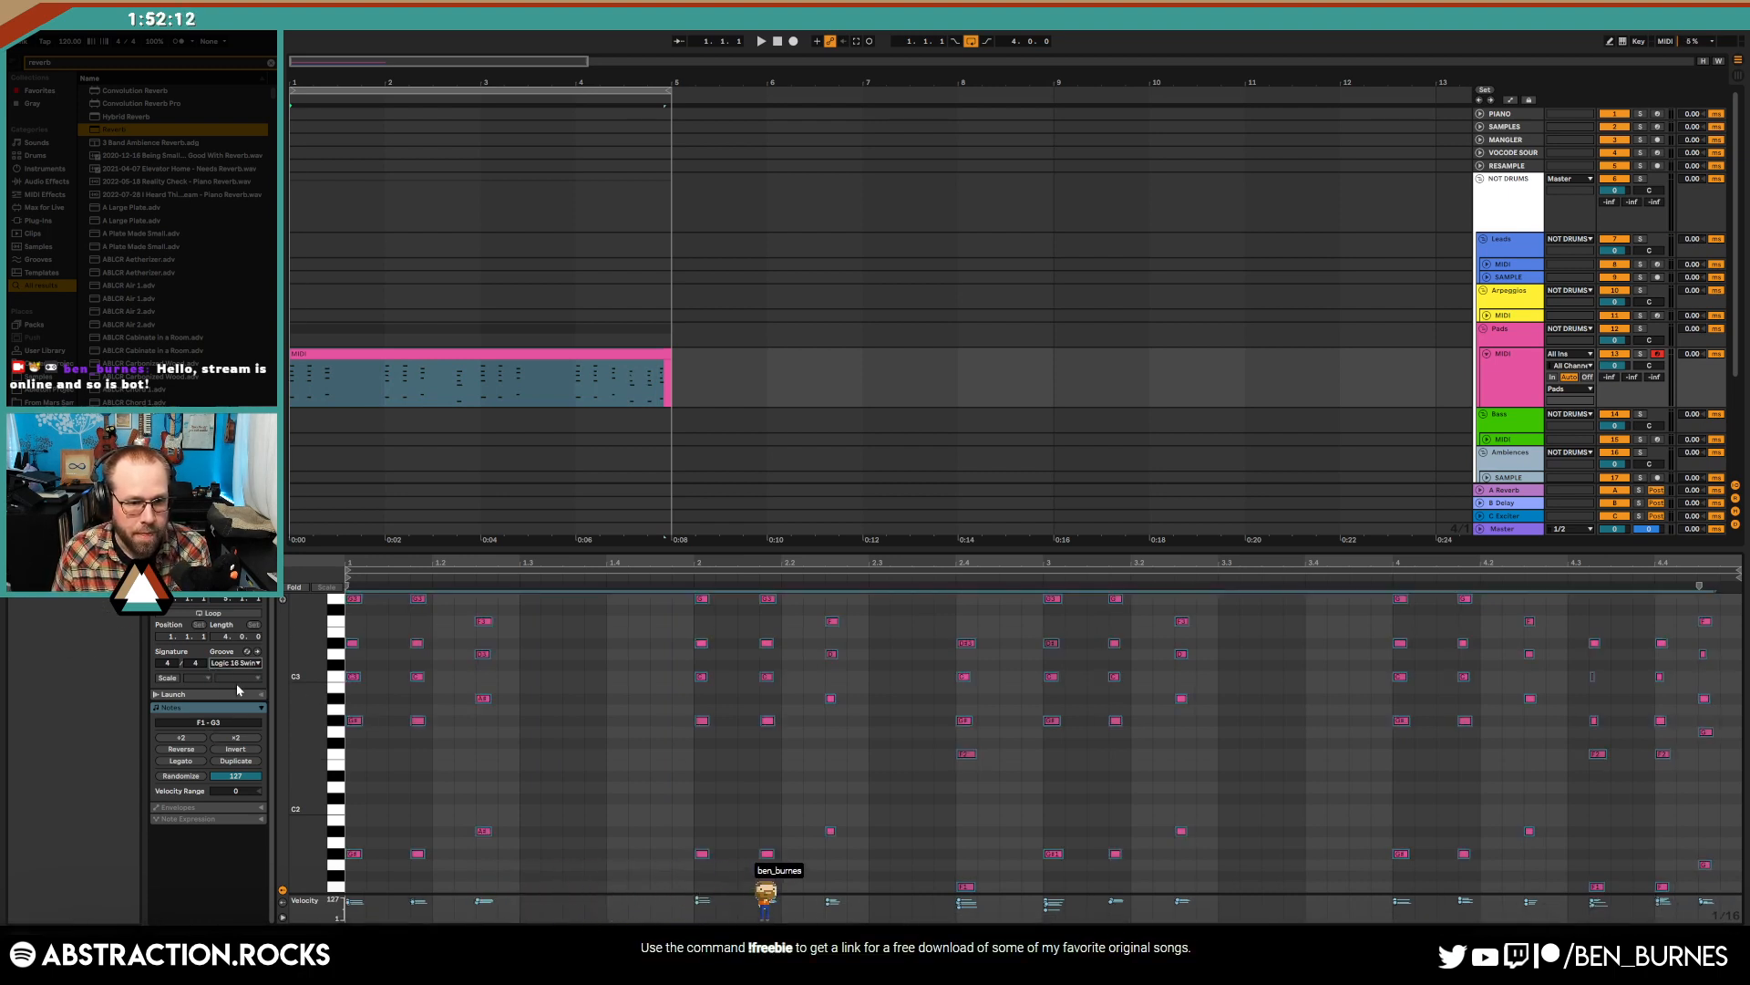
# - Create an empty four-bar MIDI clip on the Bass track and apply the Logic 16 Swing groove to it
pyautogui.press('space')
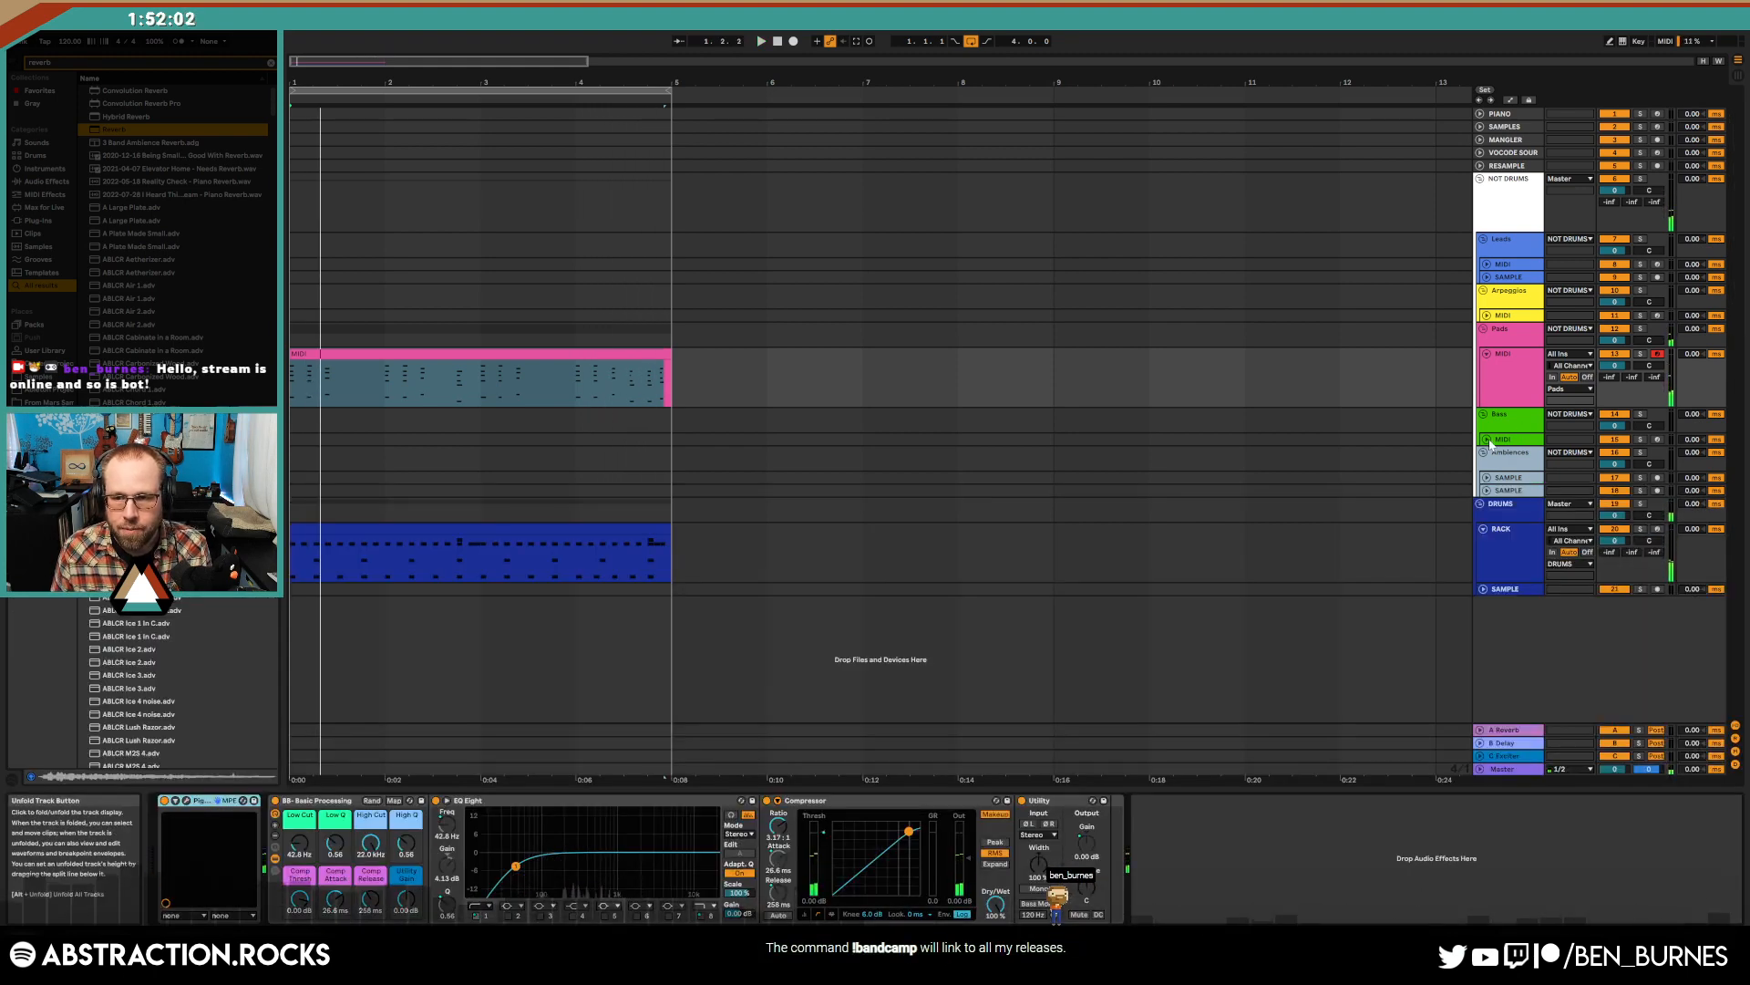
pyautogui.click(1139, 459)
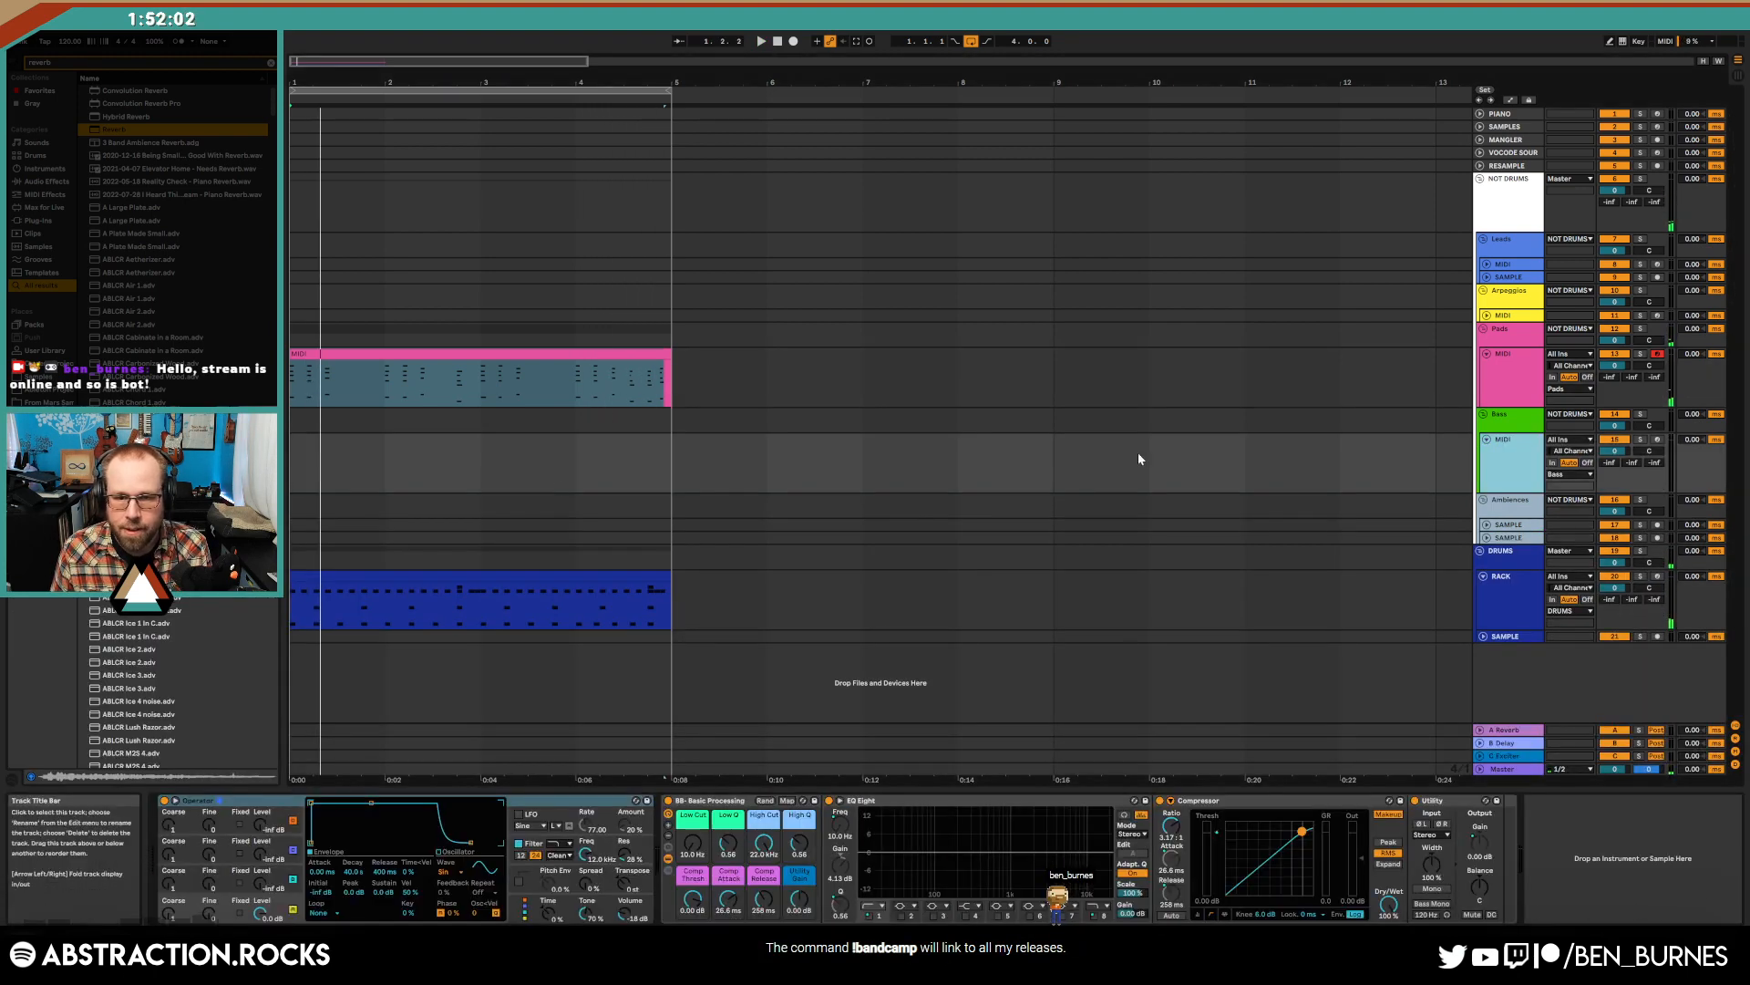
pyautogui.click(419, 355)
pyautogui.click(317, 466)
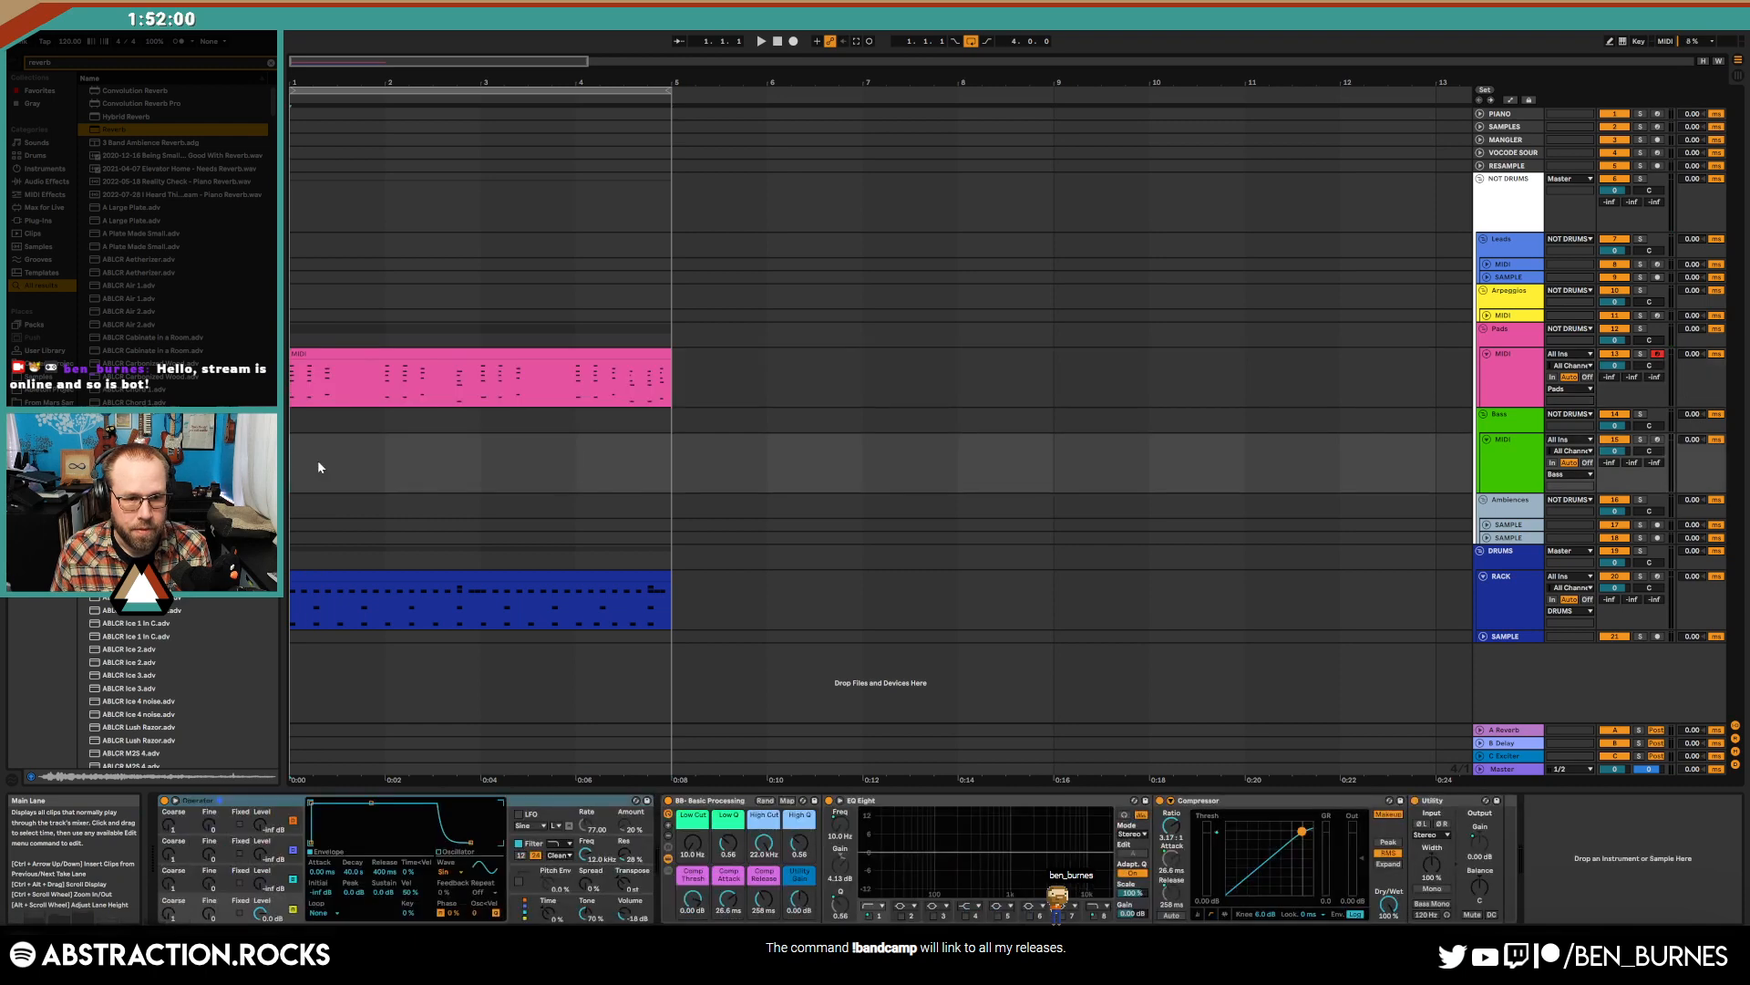
pyautogui.doubleClick(294, 458)
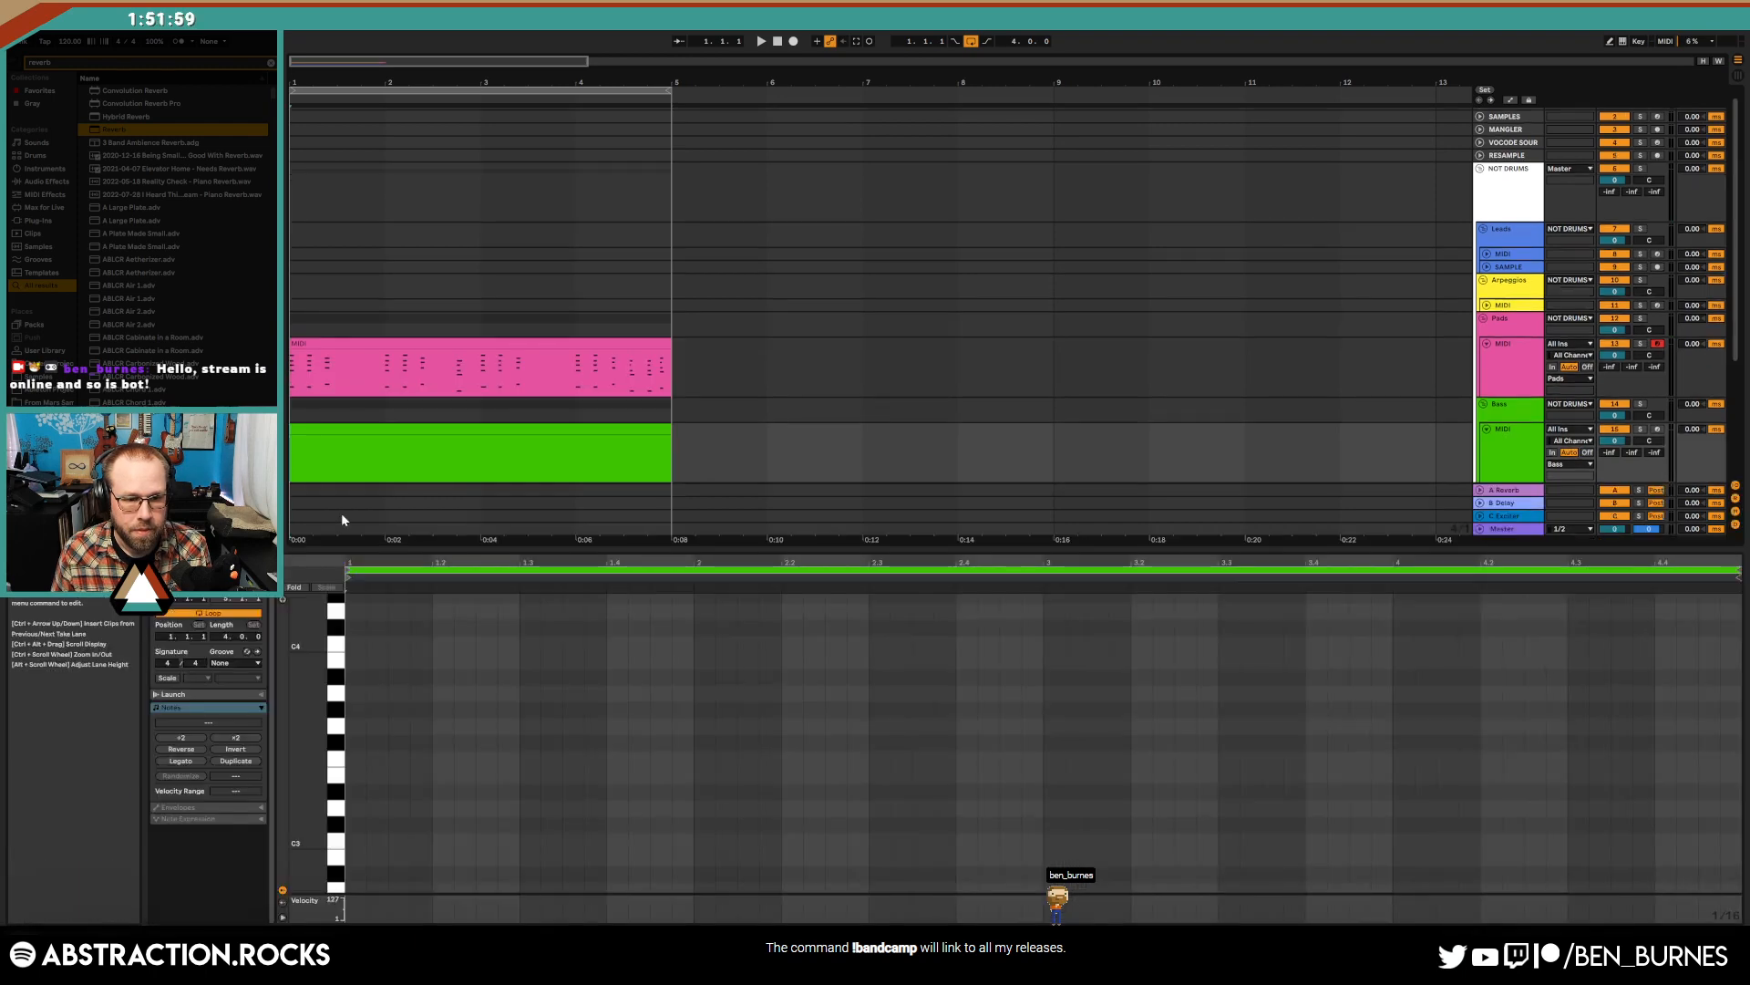
pyautogui.click(226, 665)
pyautogui.click(228, 676)
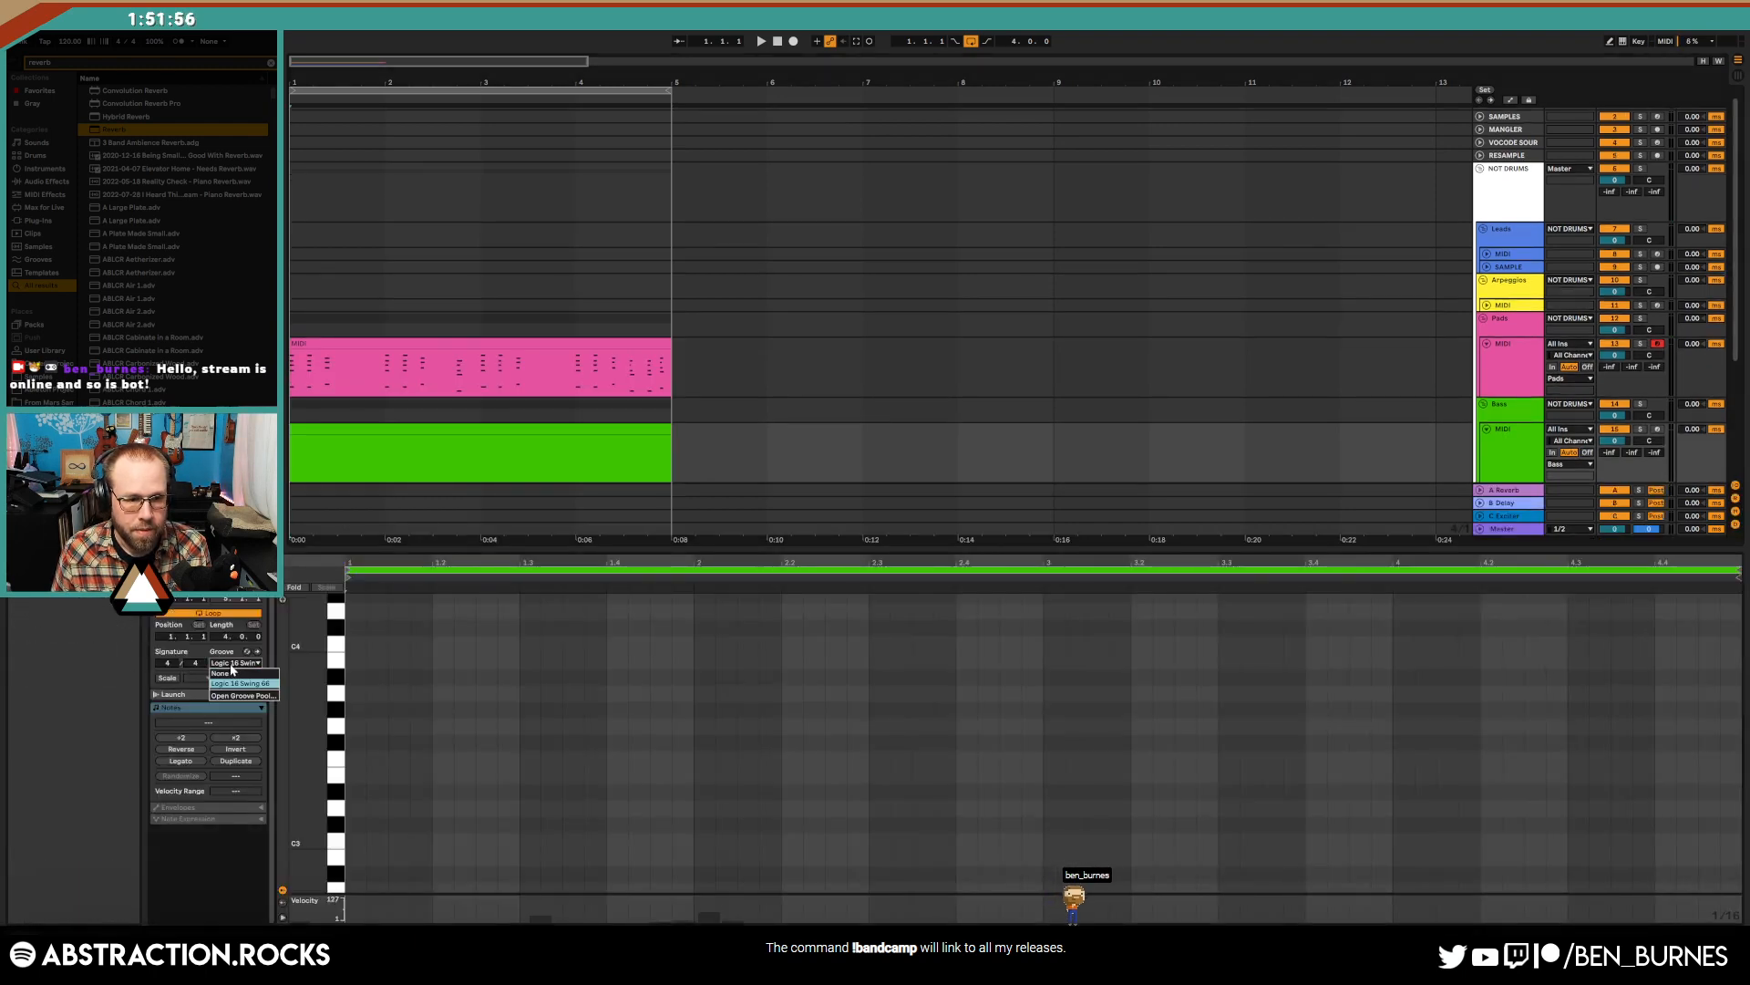
# - Shape Oscillator A's waveform in the bass Operator by drawing in a second partial at a reduced level
pyautogui.hotkey('shift', 'Tab')
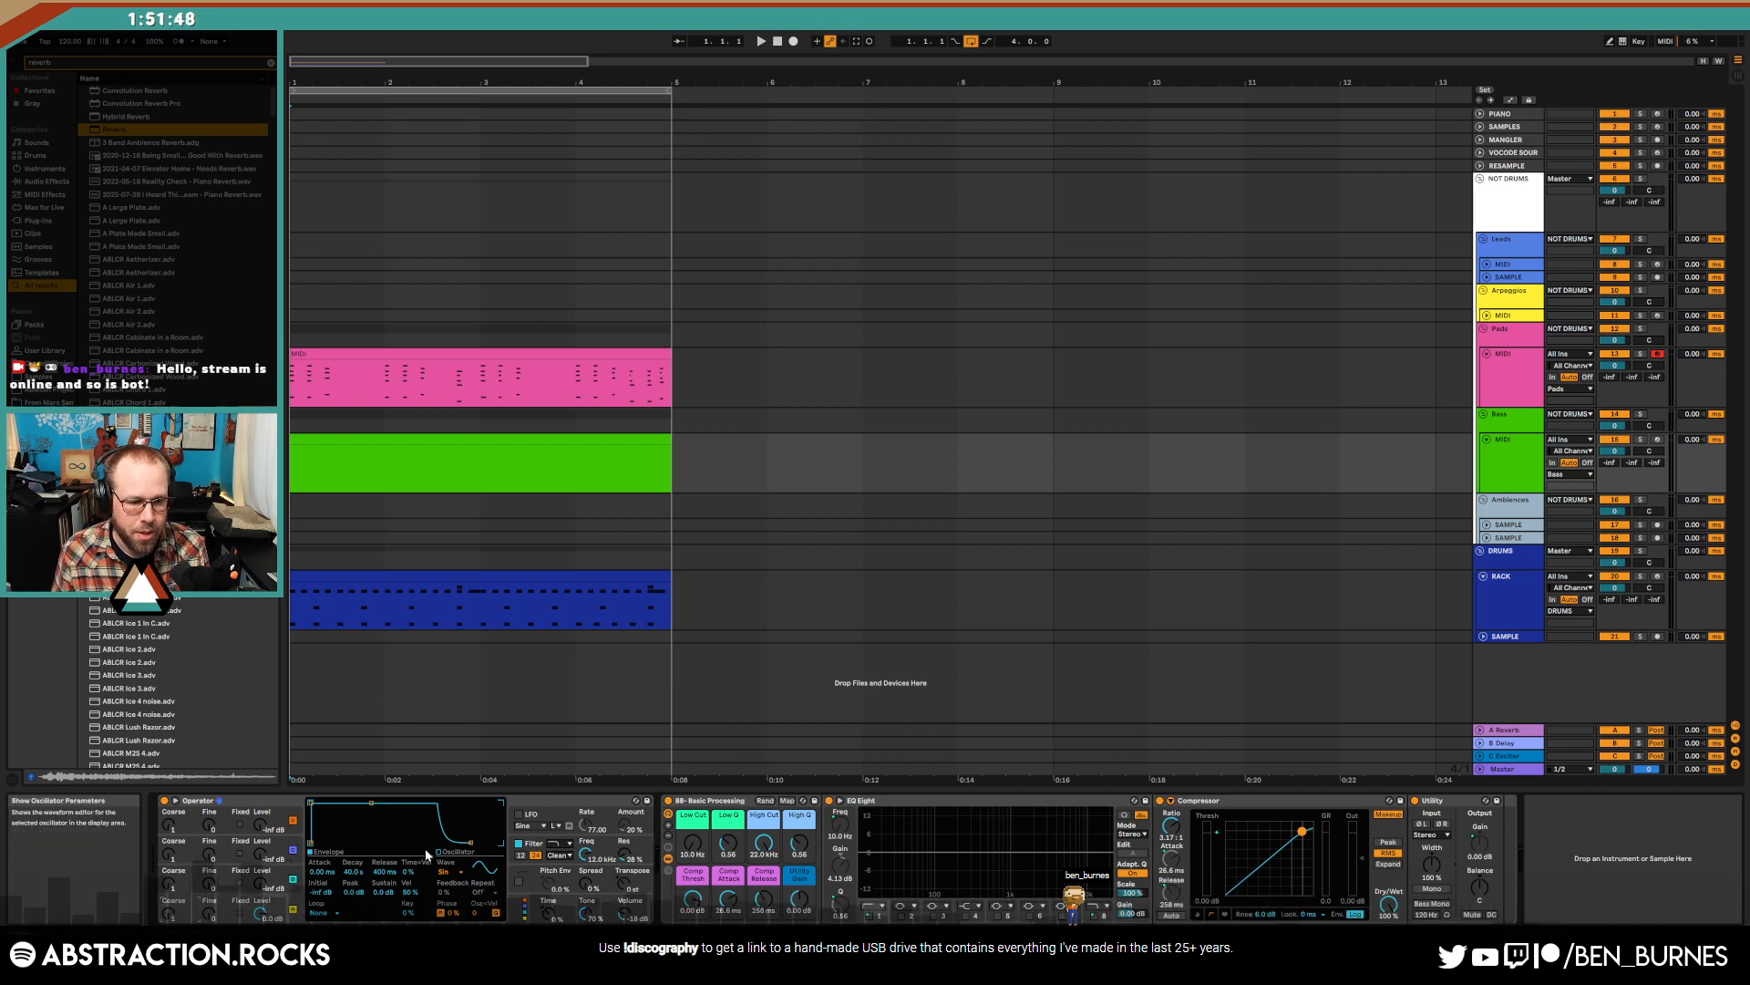
pyautogui.click(195, 888)
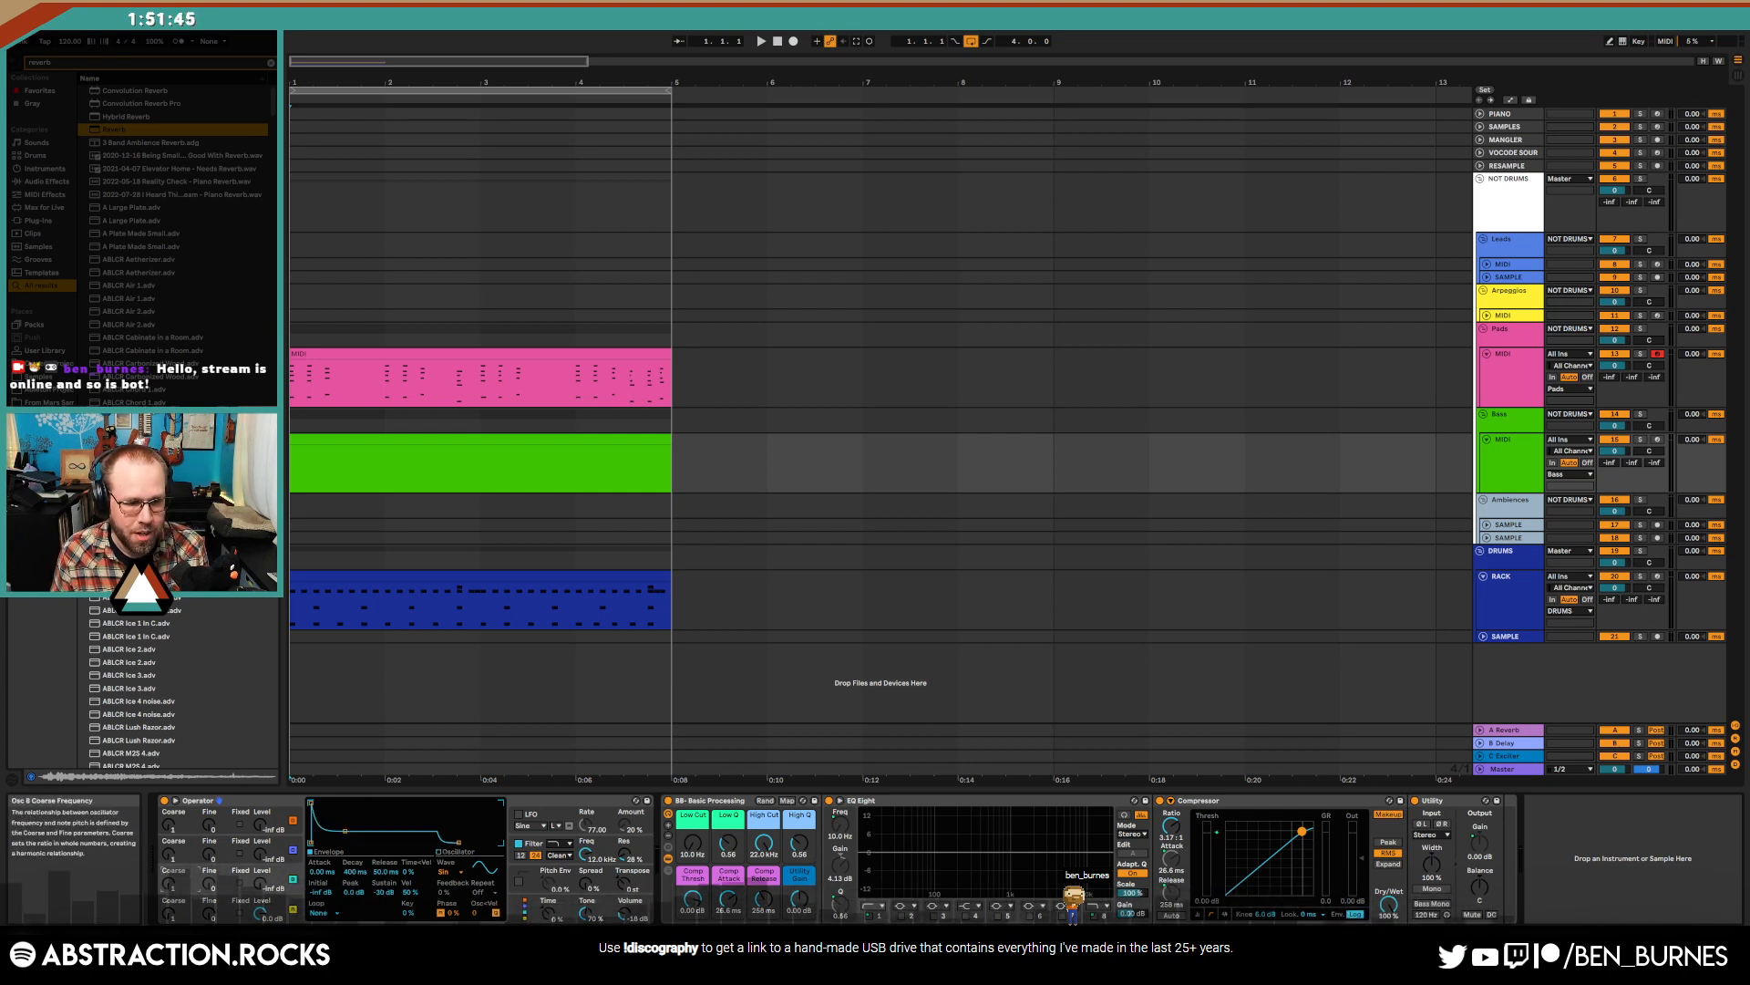
pyautogui.click(196, 903)
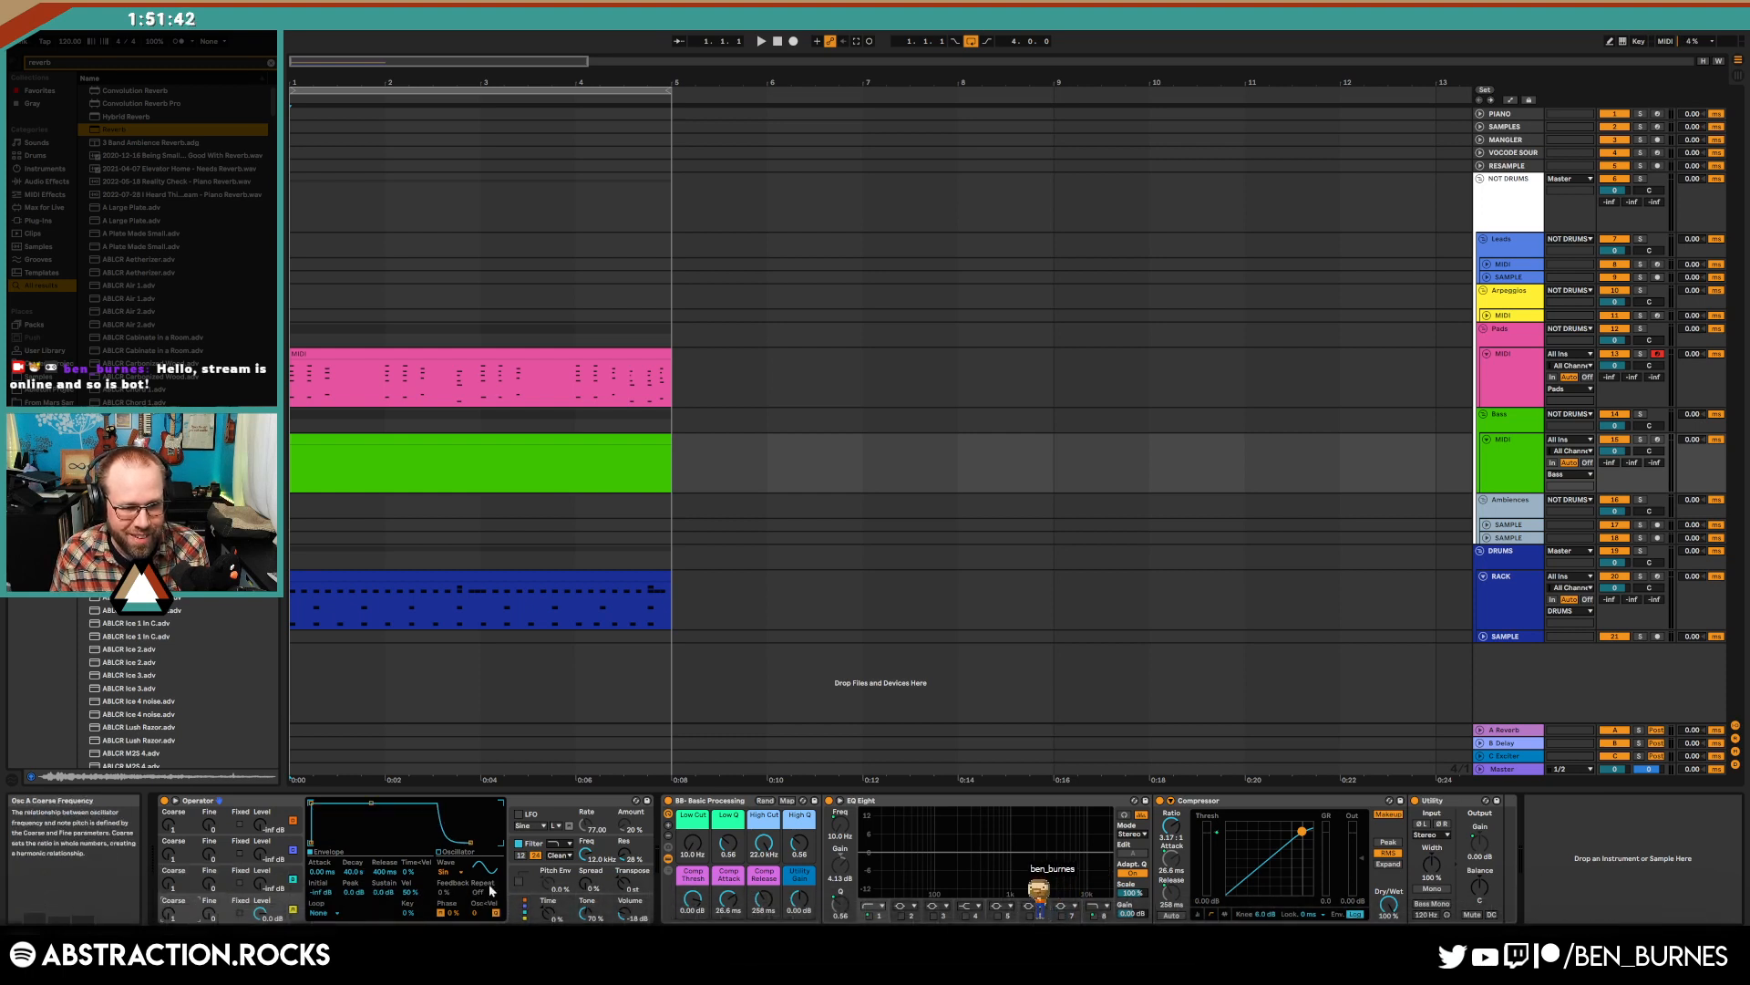
pyautogui.click(445, 853)
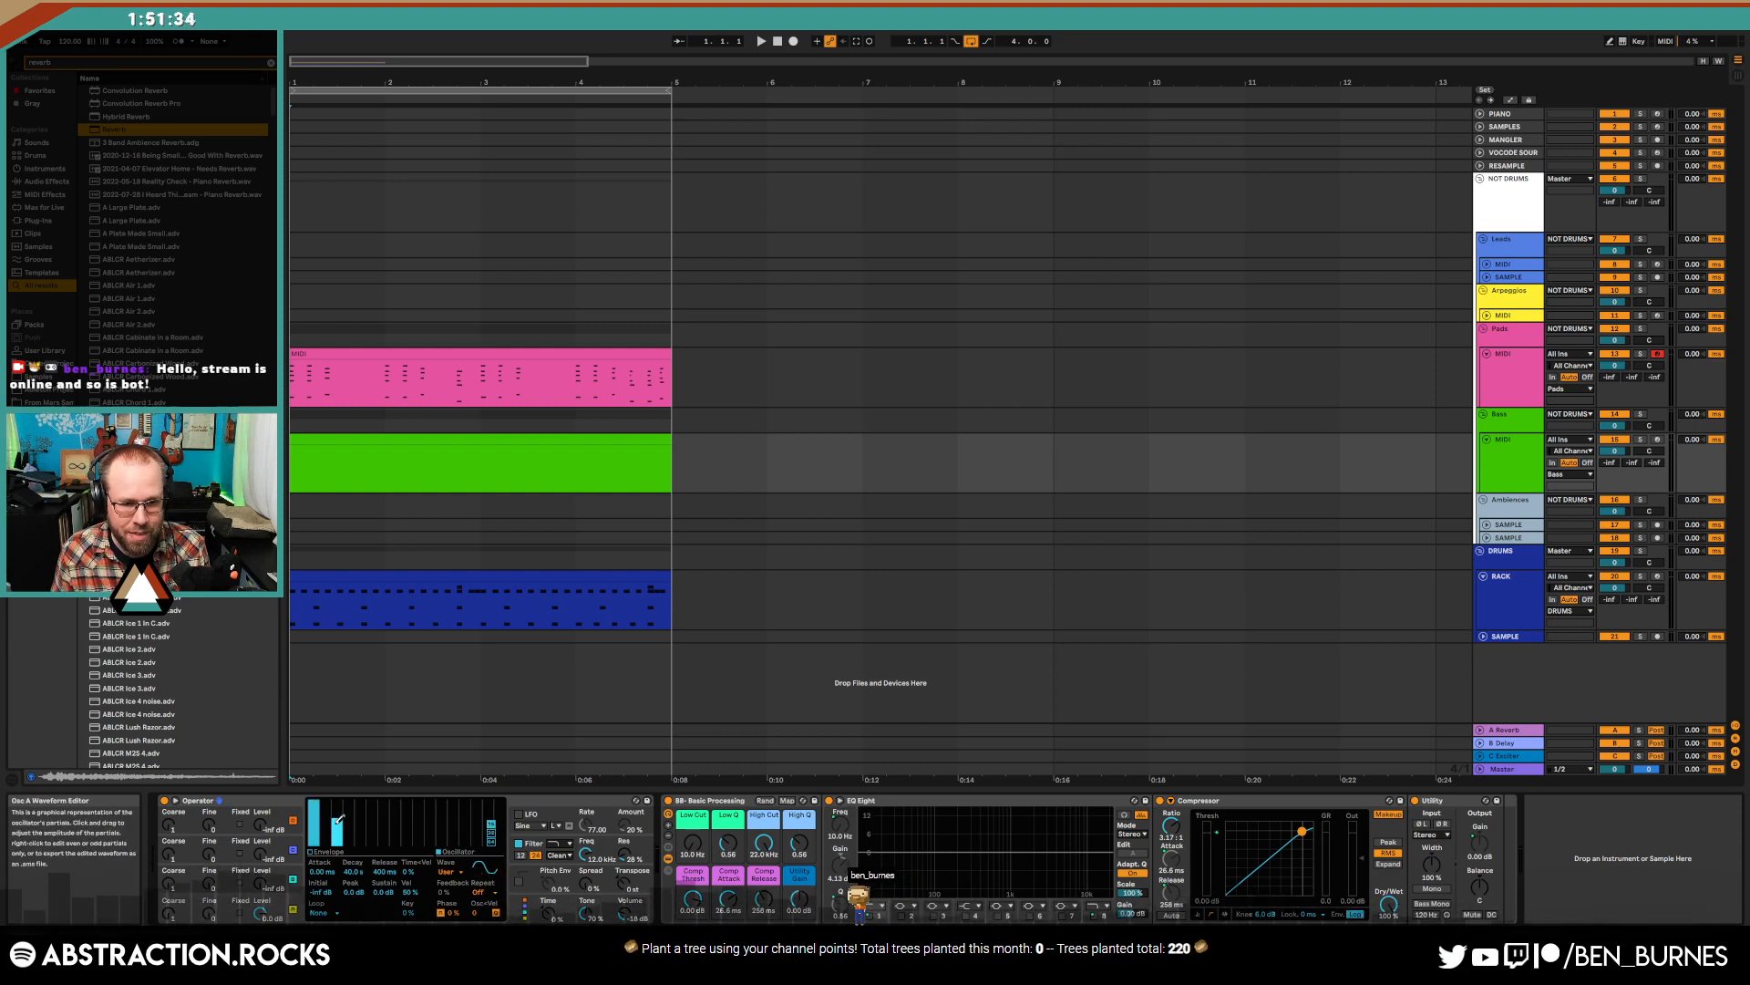
pyautogui.moveTo(335, 811); pyautogui.dragTo(336, 817)
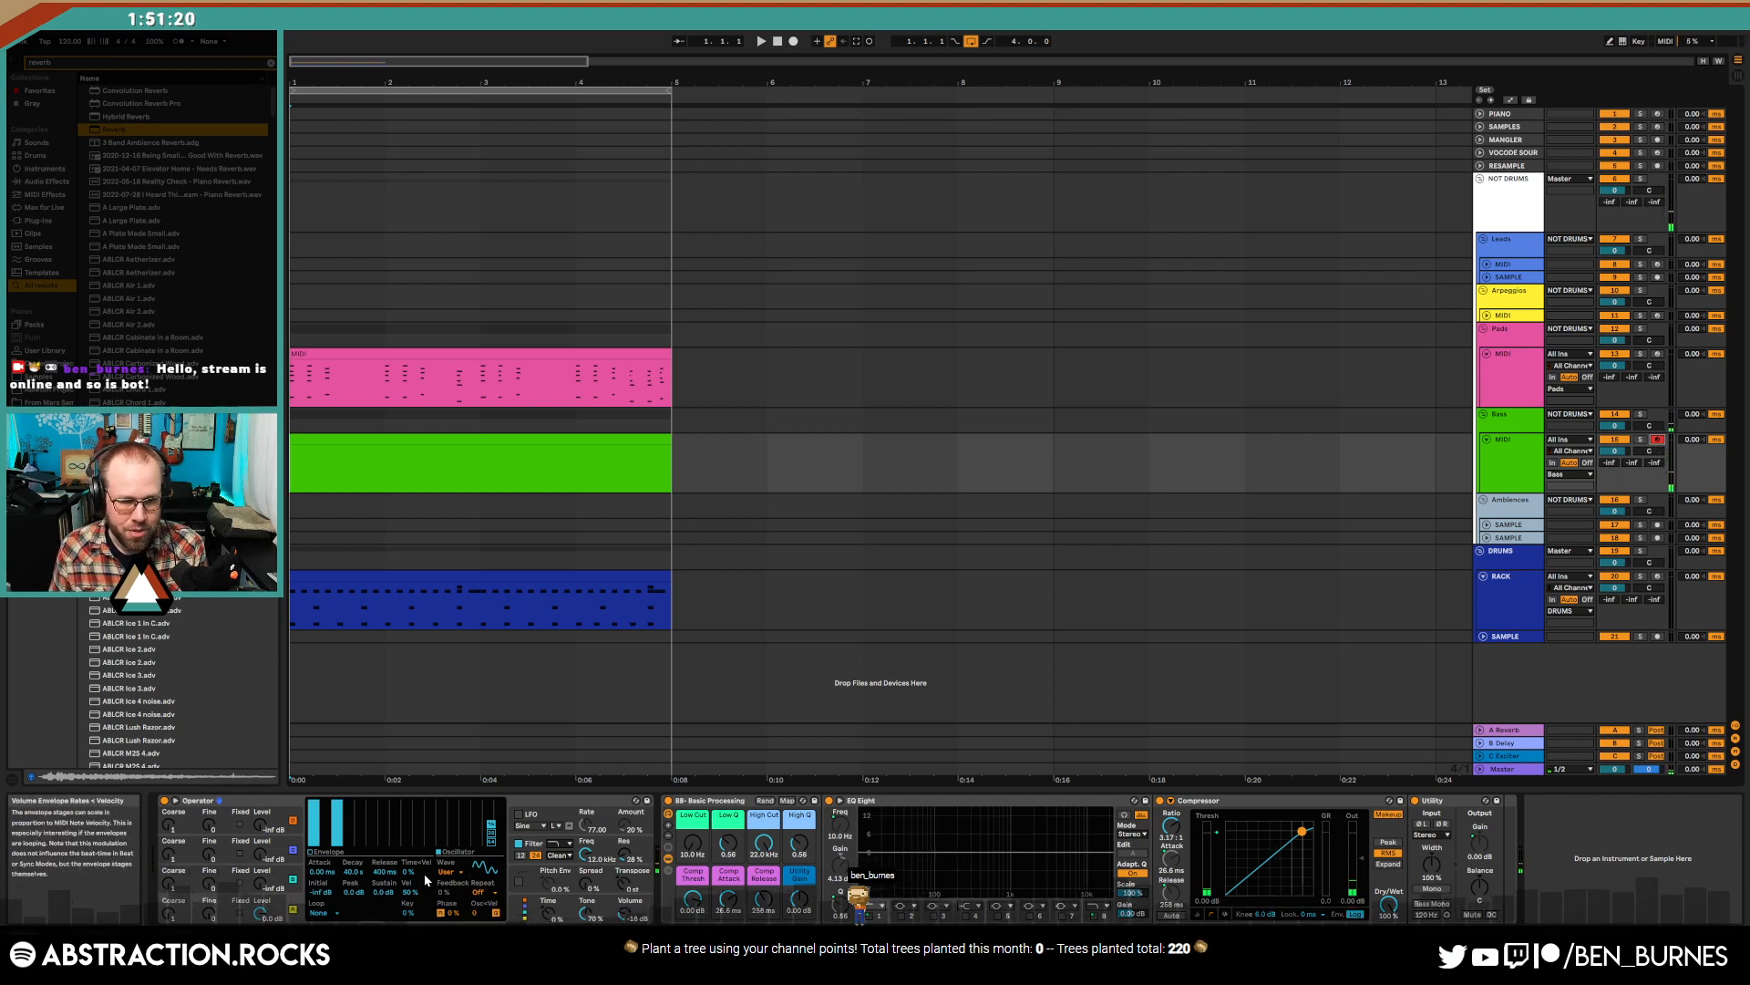
pyautogui.moveTo(338, 804); pyautogui.dragTo(341, 816)
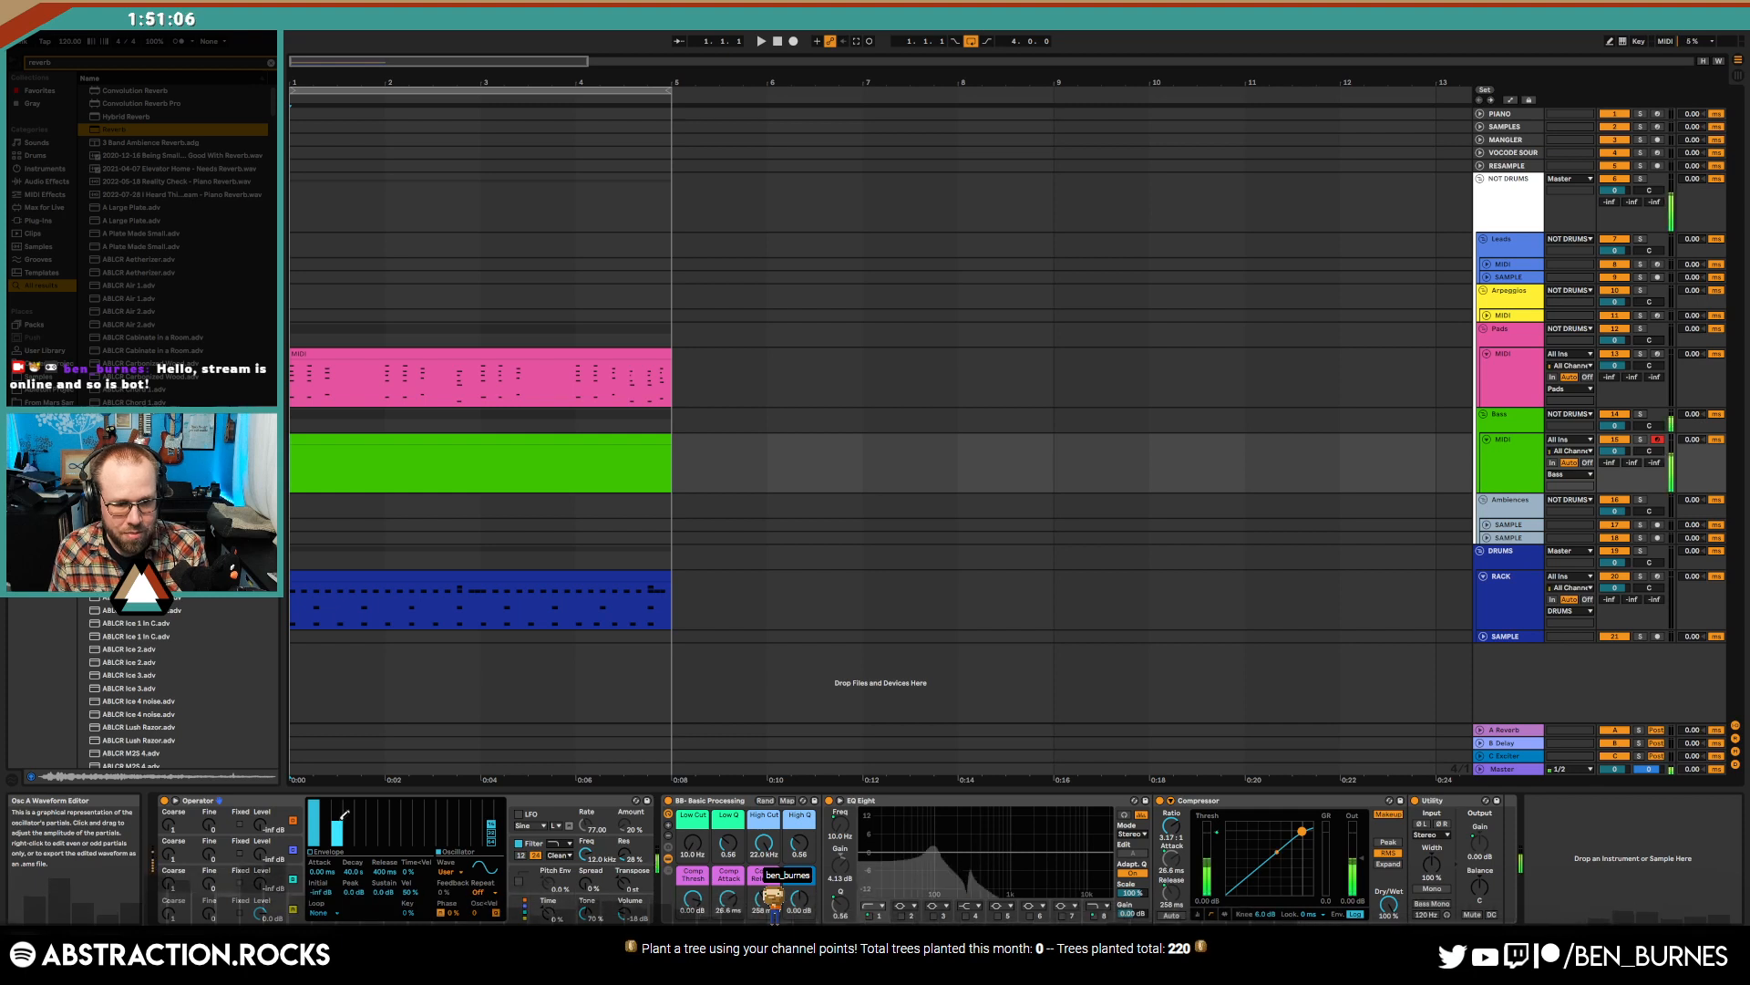
# - Open the Bass clip and add two D3 notes and a C3 in bar 1, following the rhythm of the chords
pyautogui.doubleClick(533, 439)
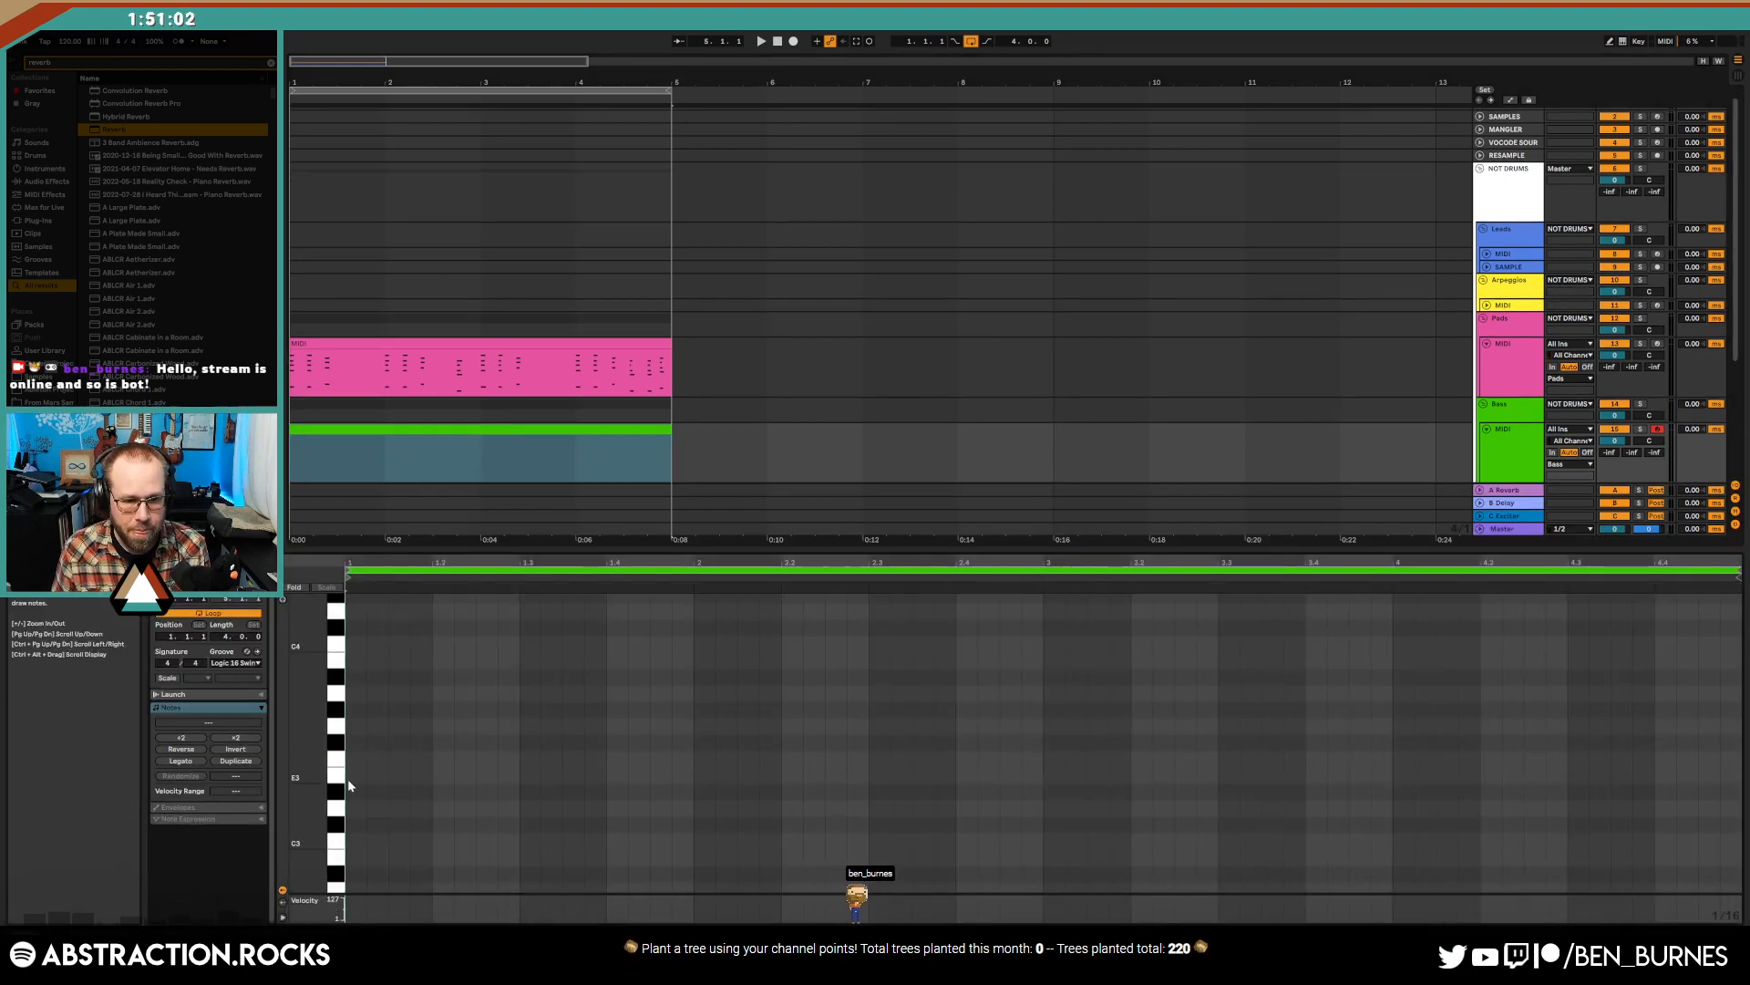
pyautogui.press('space')
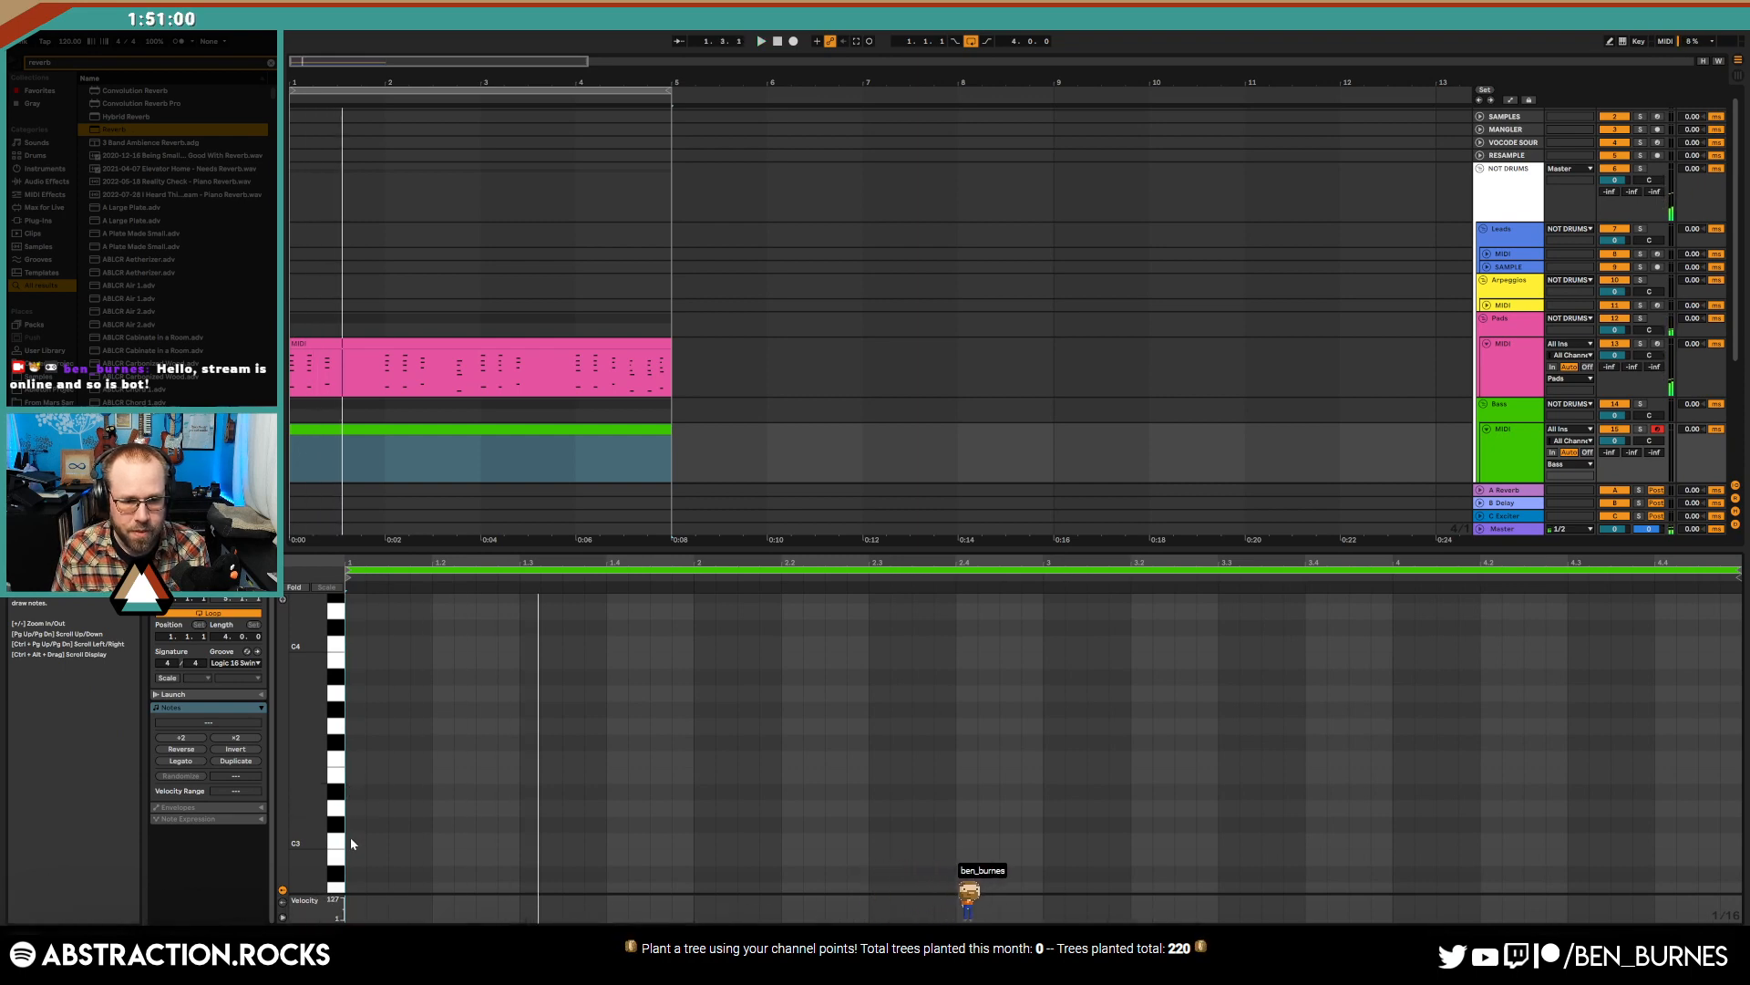
pyautogui.doubleClick(353, 807)
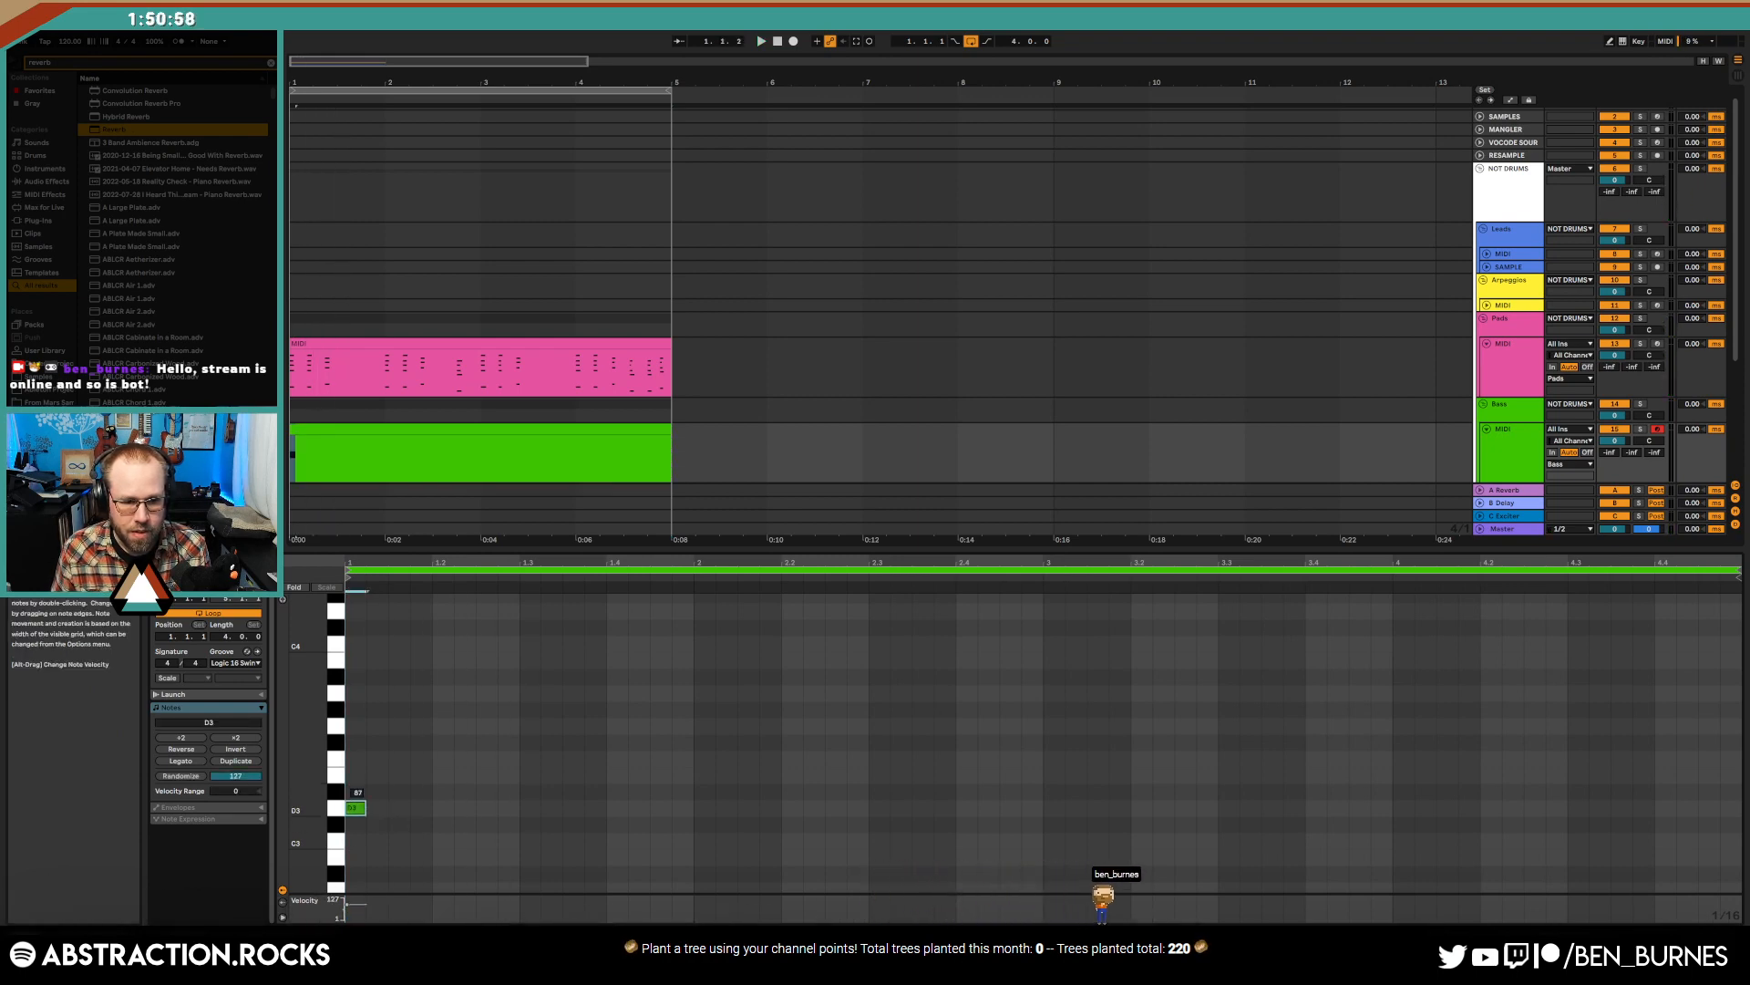
pyautogui.doubleClick(420, 808)
pyautogui.doubleClick(481, 837)
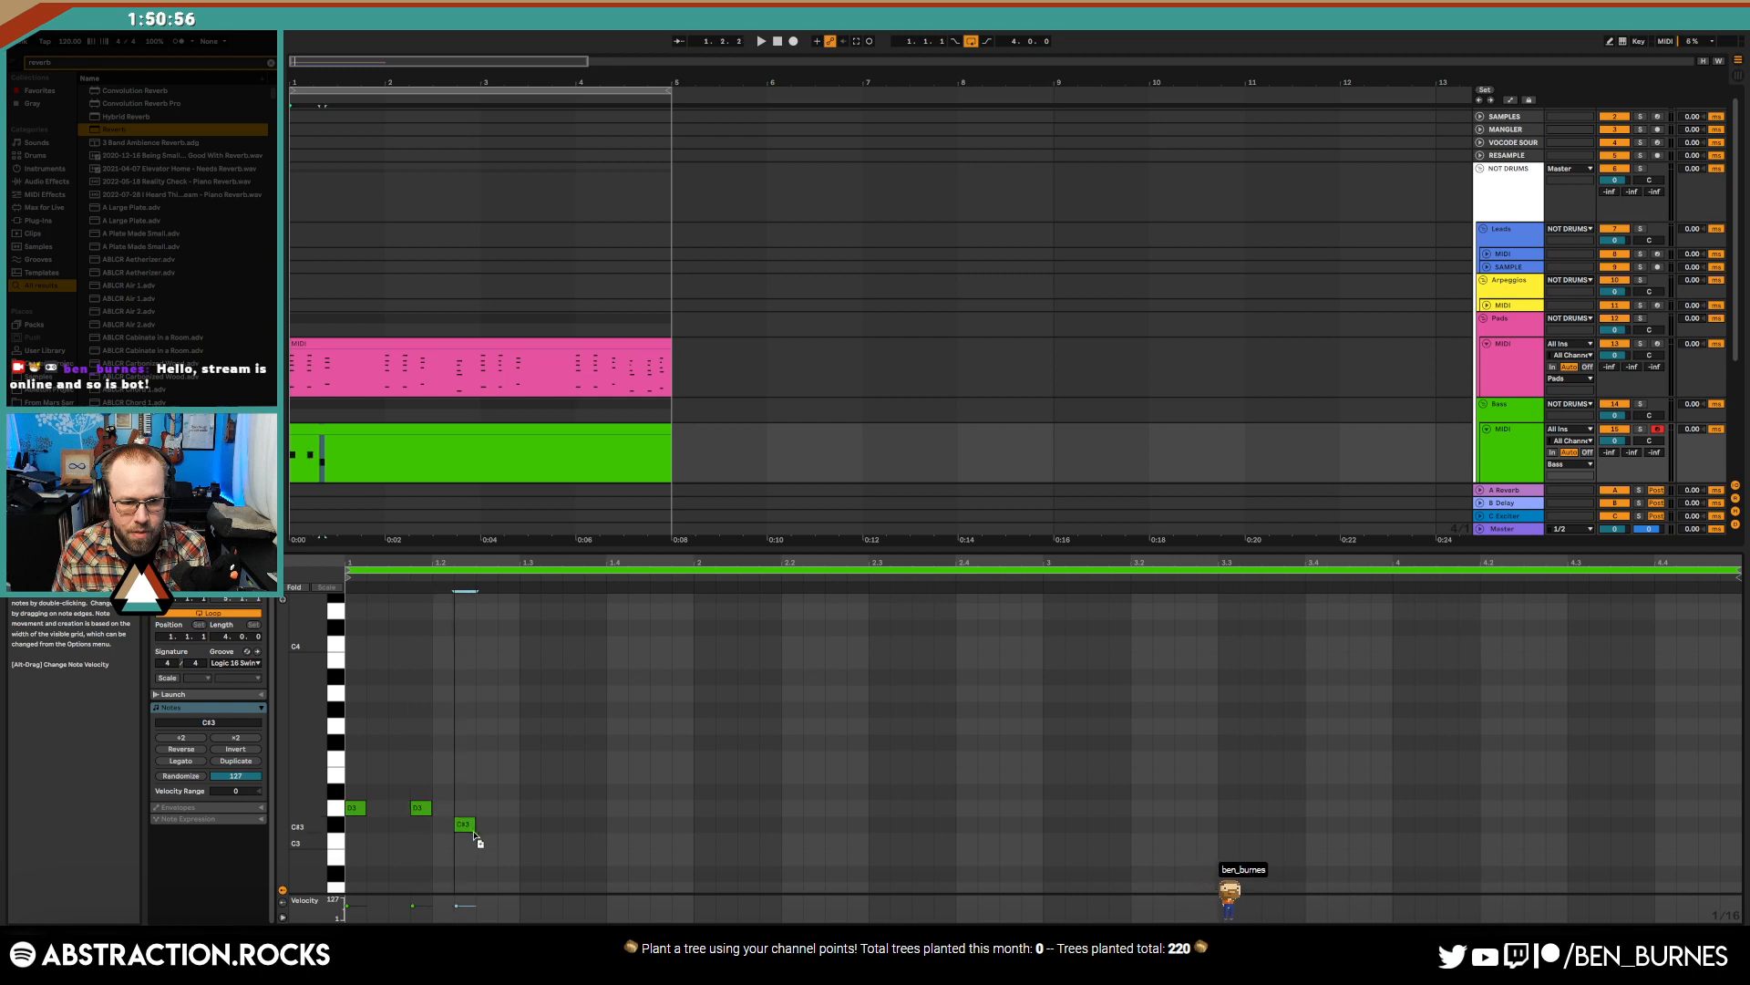
pyautogui.click(489, 766)
pyautogui.press('space')
# - Transpose the three bass notes down to A#1, A#1 and G#1 and play them with the chords
pyautogui.hotkey('ctrl', 'a')
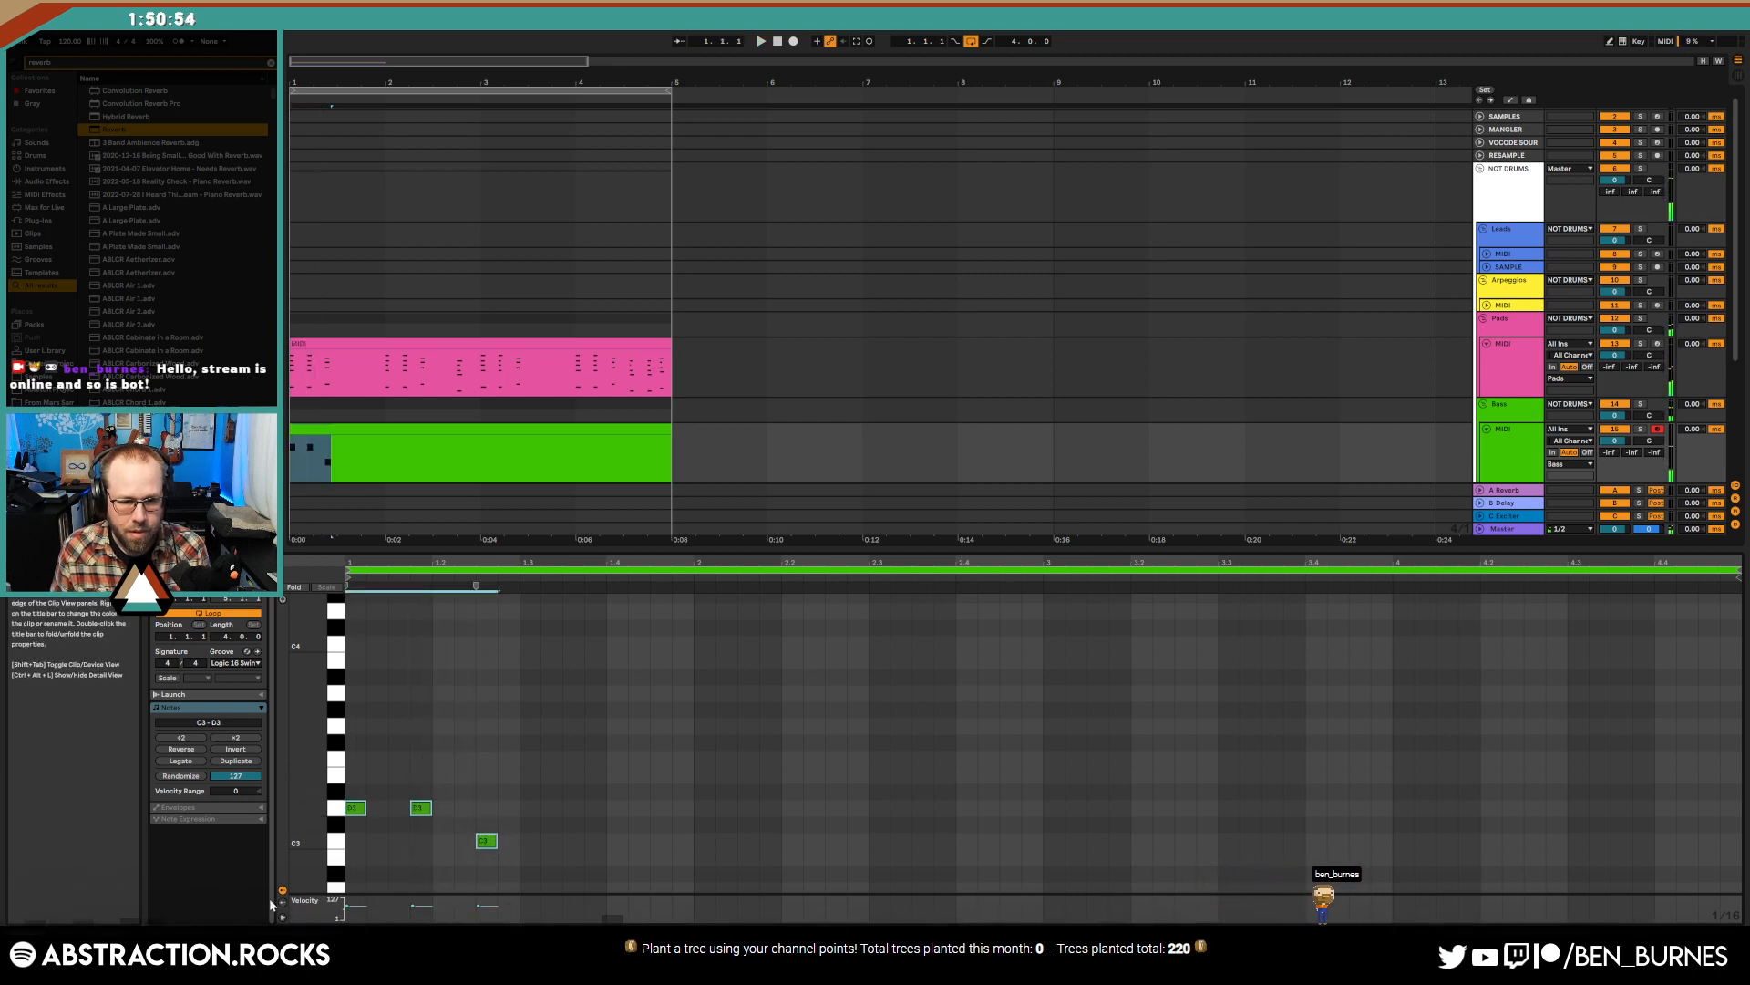
pyautogui.click(284, 892)
pyautogui.click(284, 892)
pyautogui.hotkey('shift', 'Down')
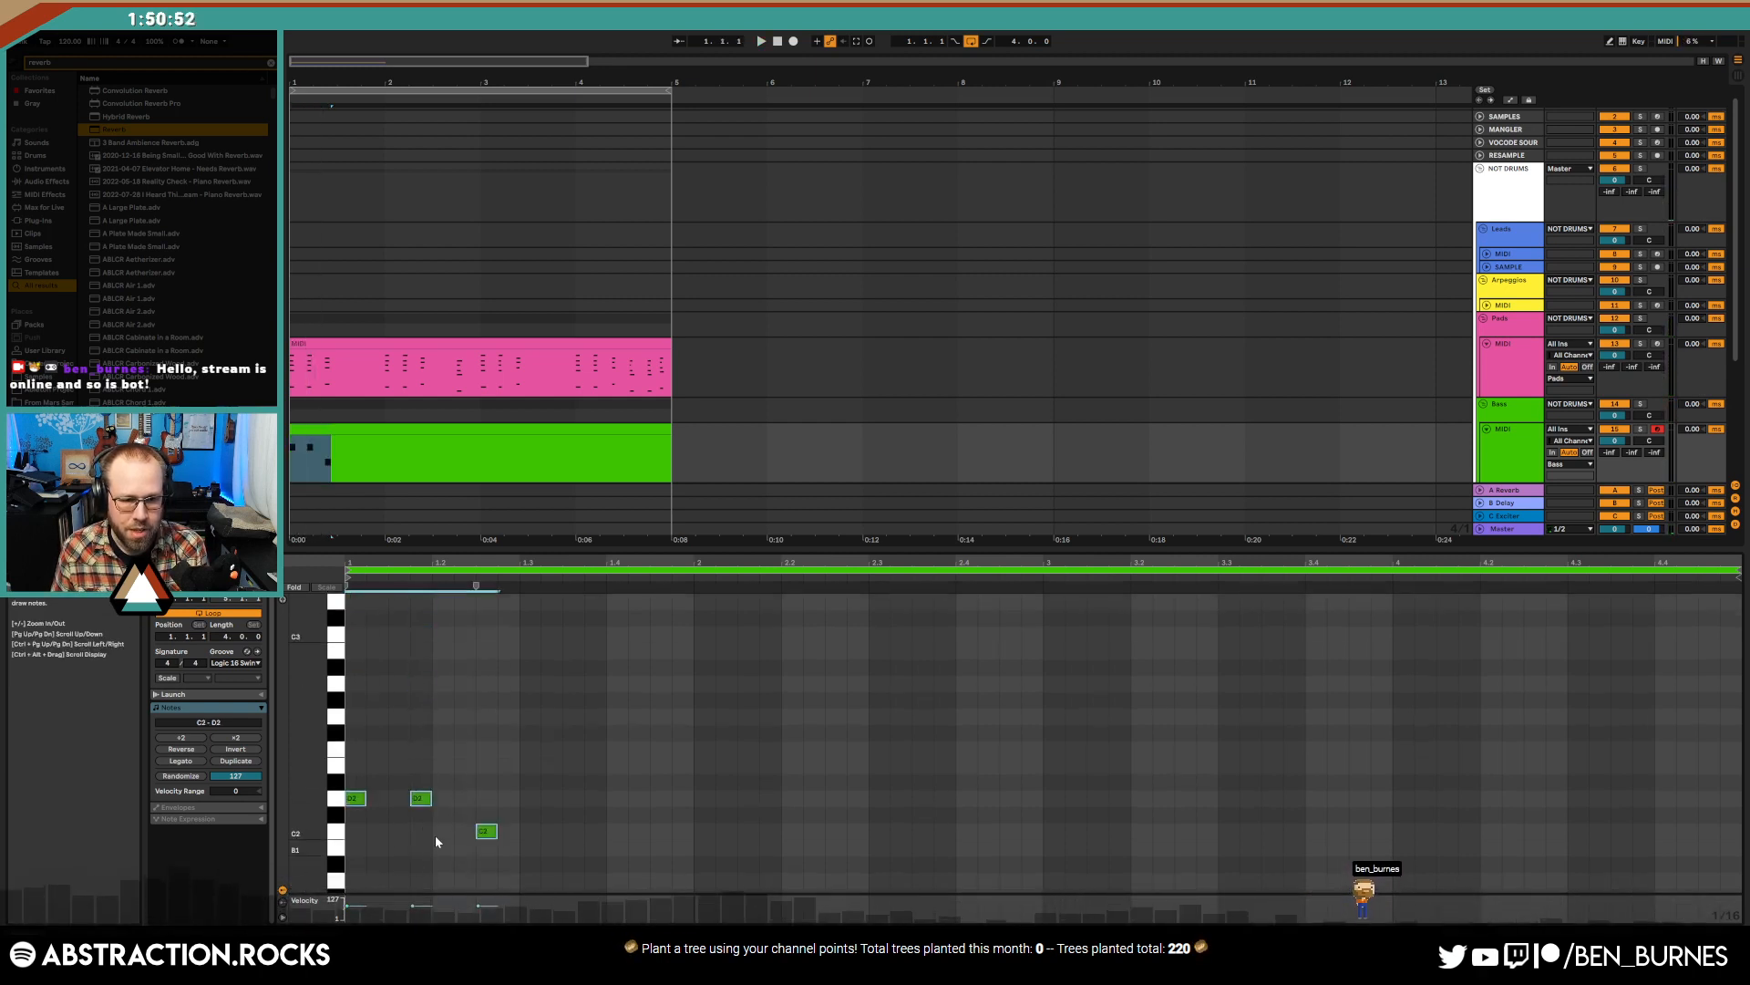
pyautogui.moveTo(353, 759); pyautogui.dragTo(552, 851)
pyautogui.press('Down')
pyautogui.press('Down')
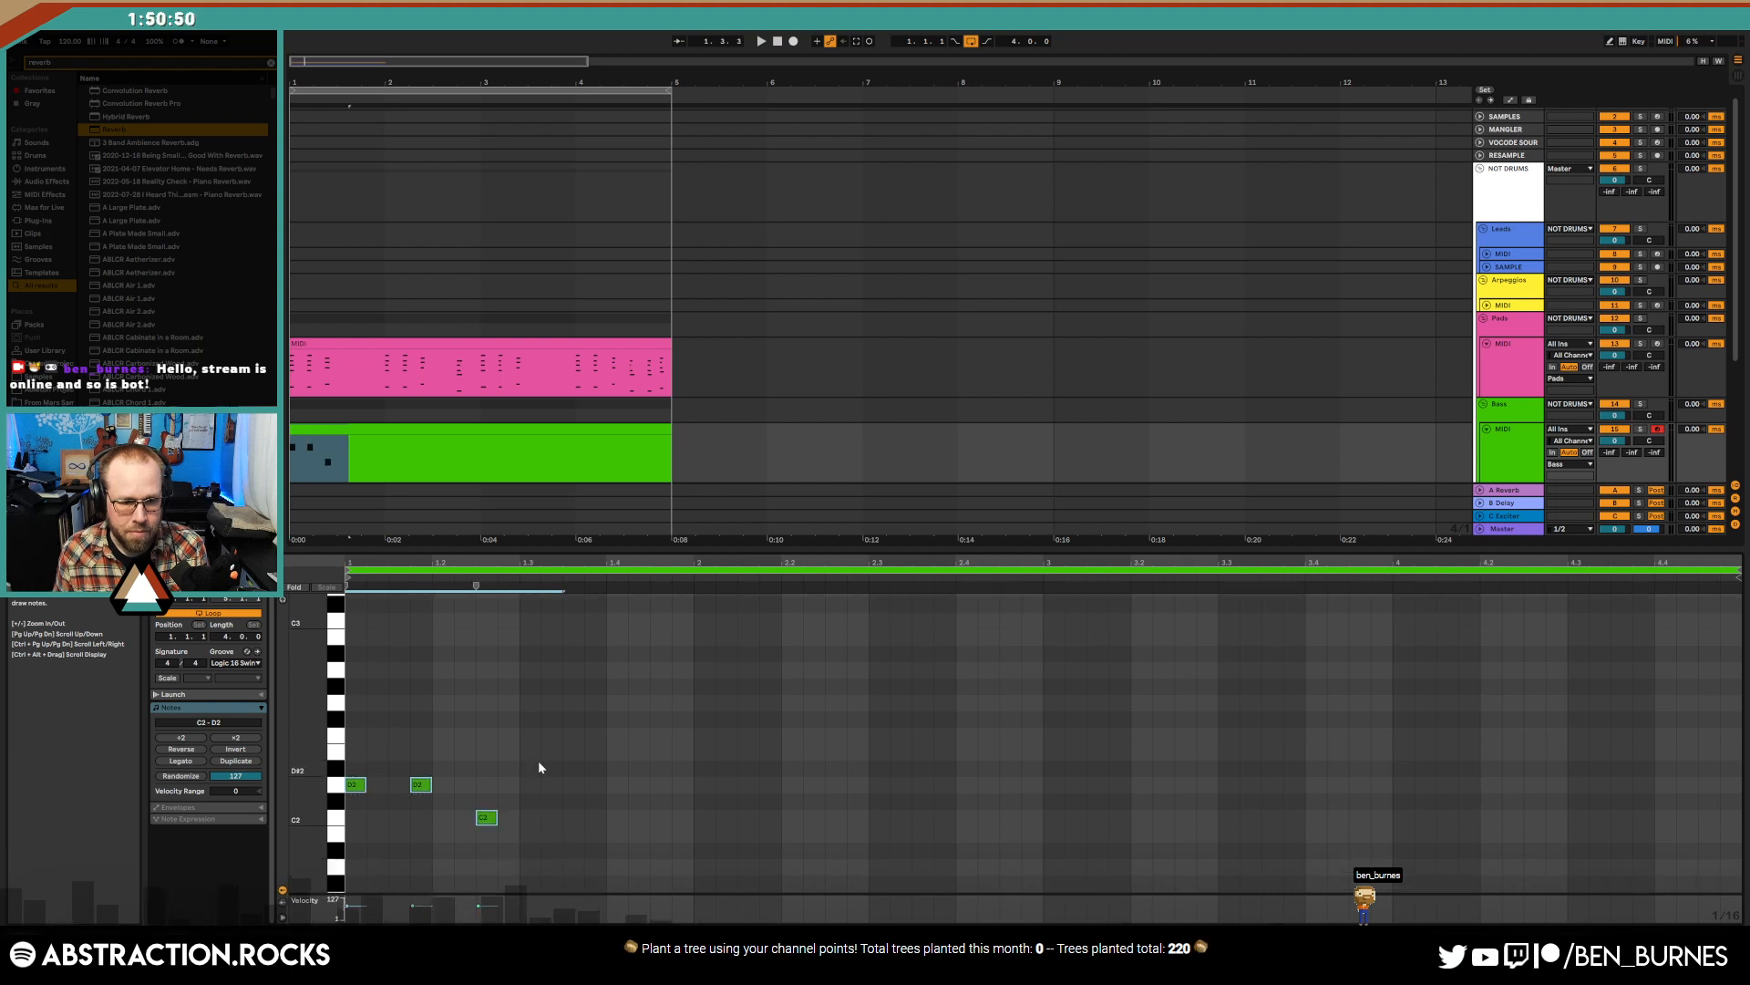
pyautogui.press('Down')
pyautogui.press('Down')
pyautogui.press('space')
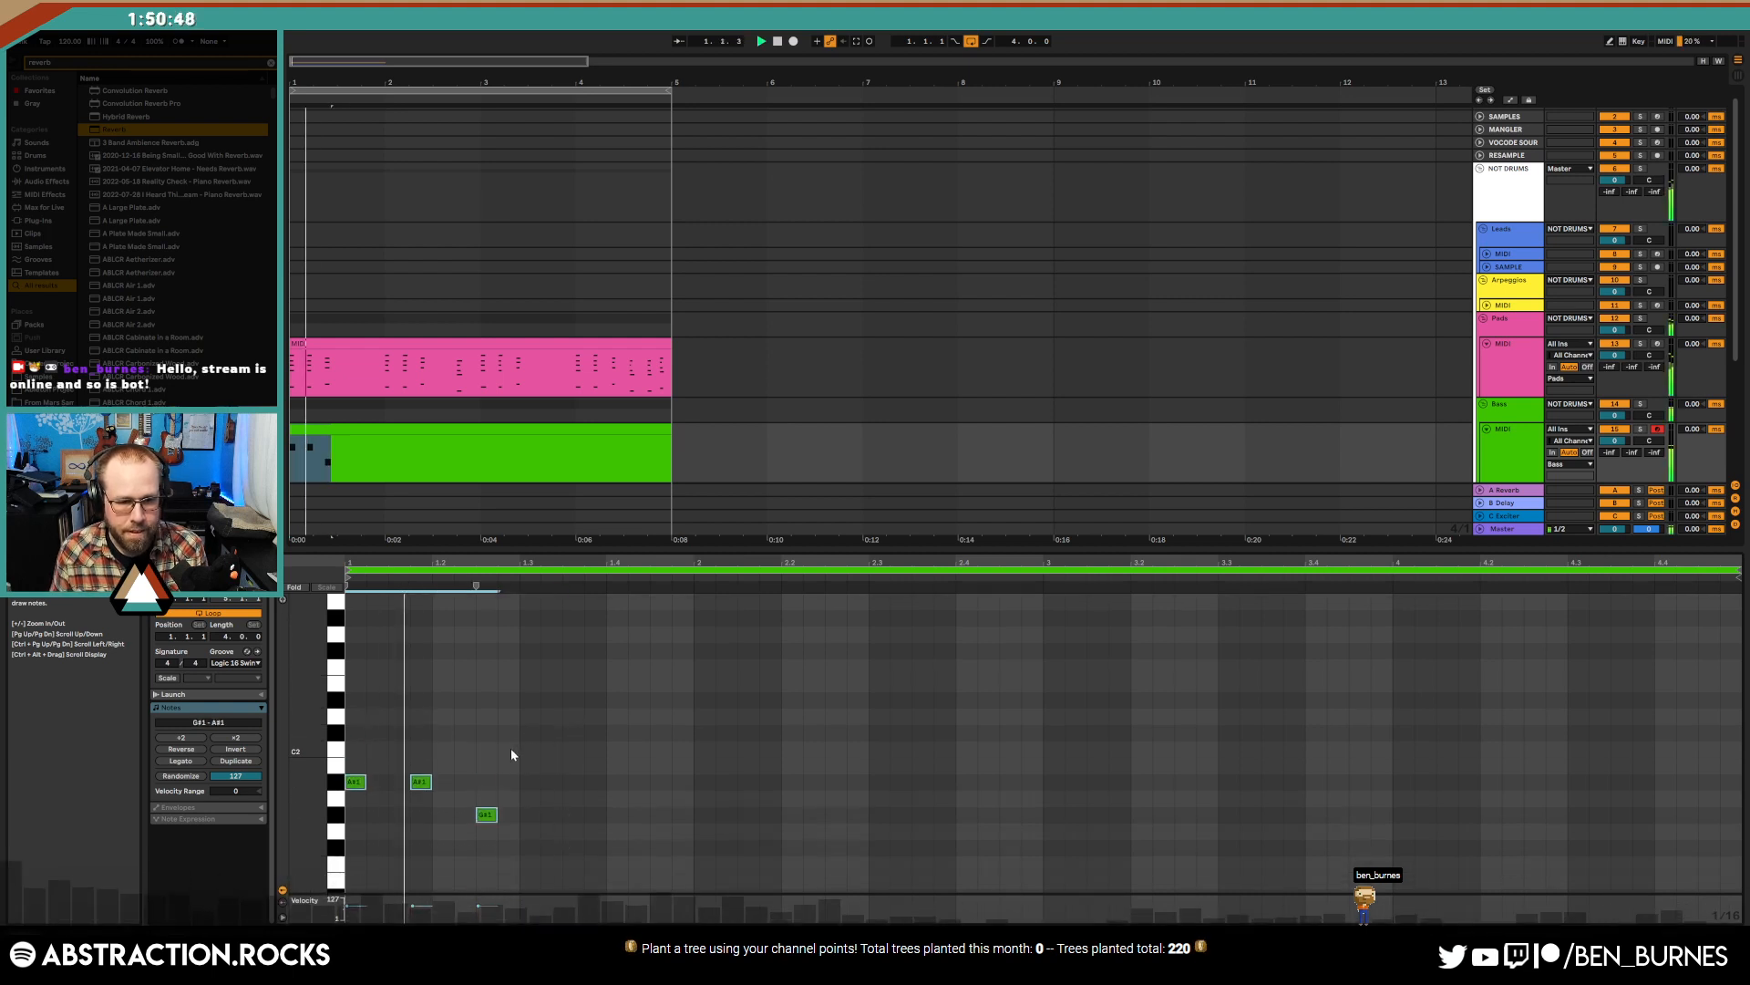
# - Check the Pads chord clip, set the bass notes to G#1, G#1 and A#1, and play the result
pyautogui.click(394, 343)
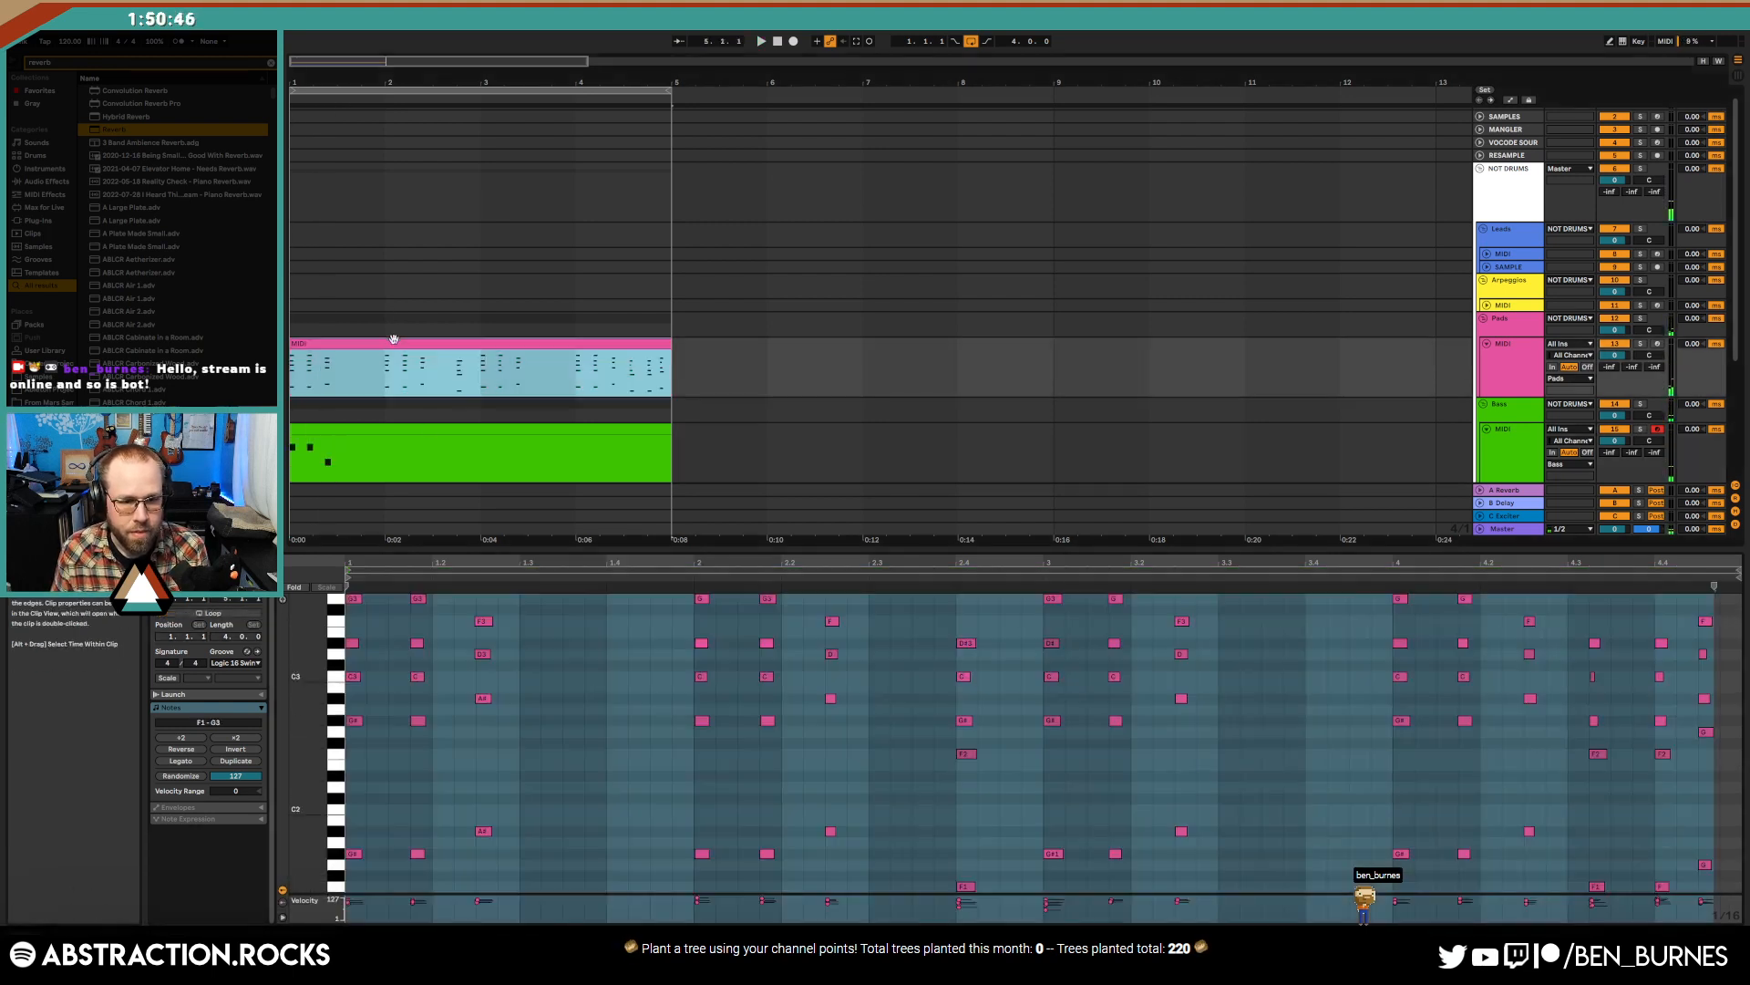
pyautogui.hotkey('shift', 'Tab')
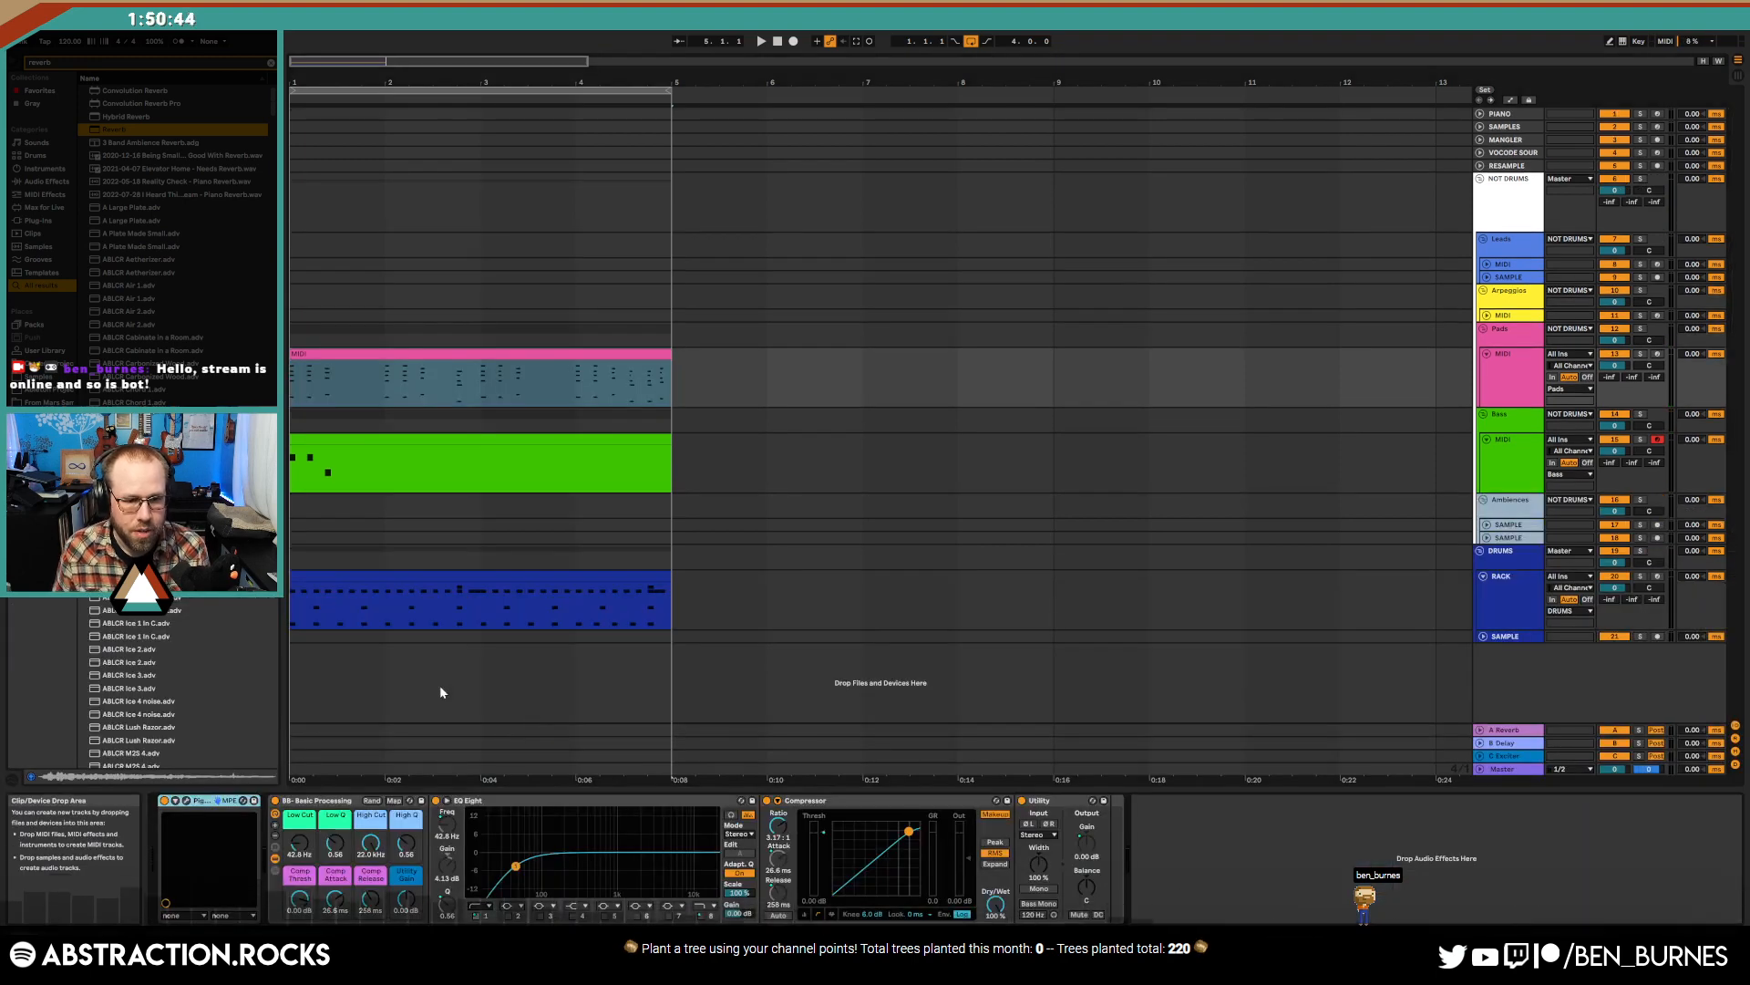
pyautogui.doubleClick(379, 438)
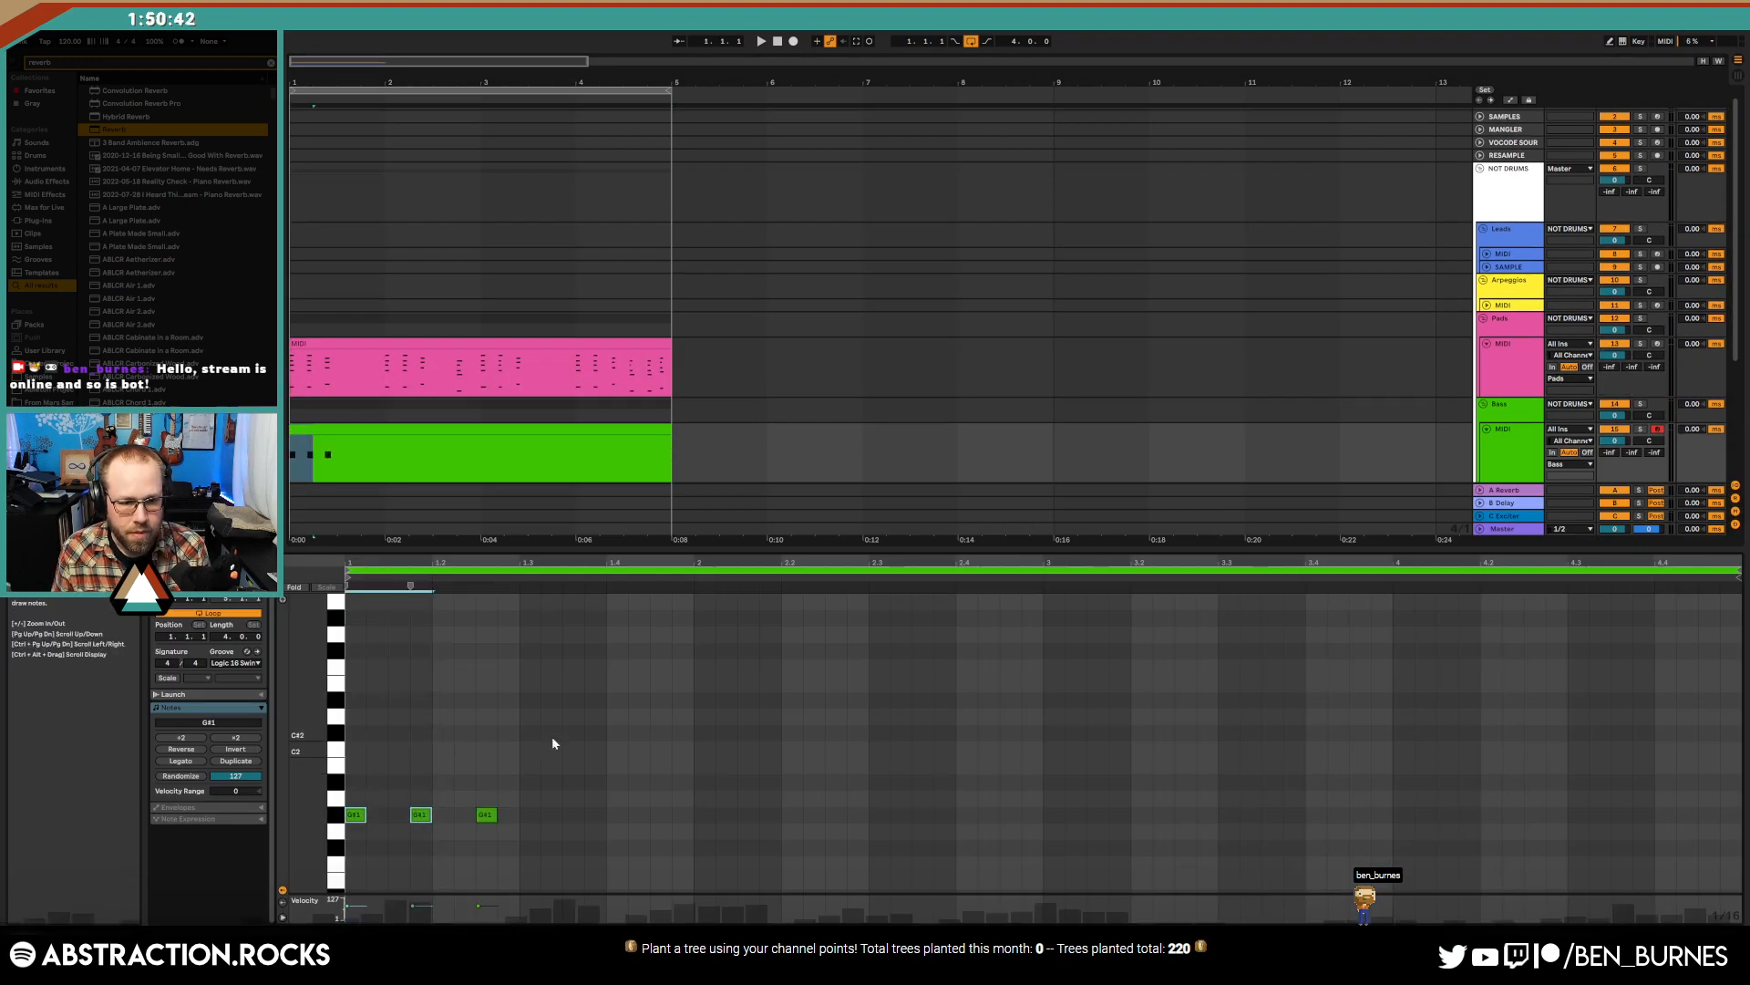
pyautogui.press('Up')
pyautogui.press('space')
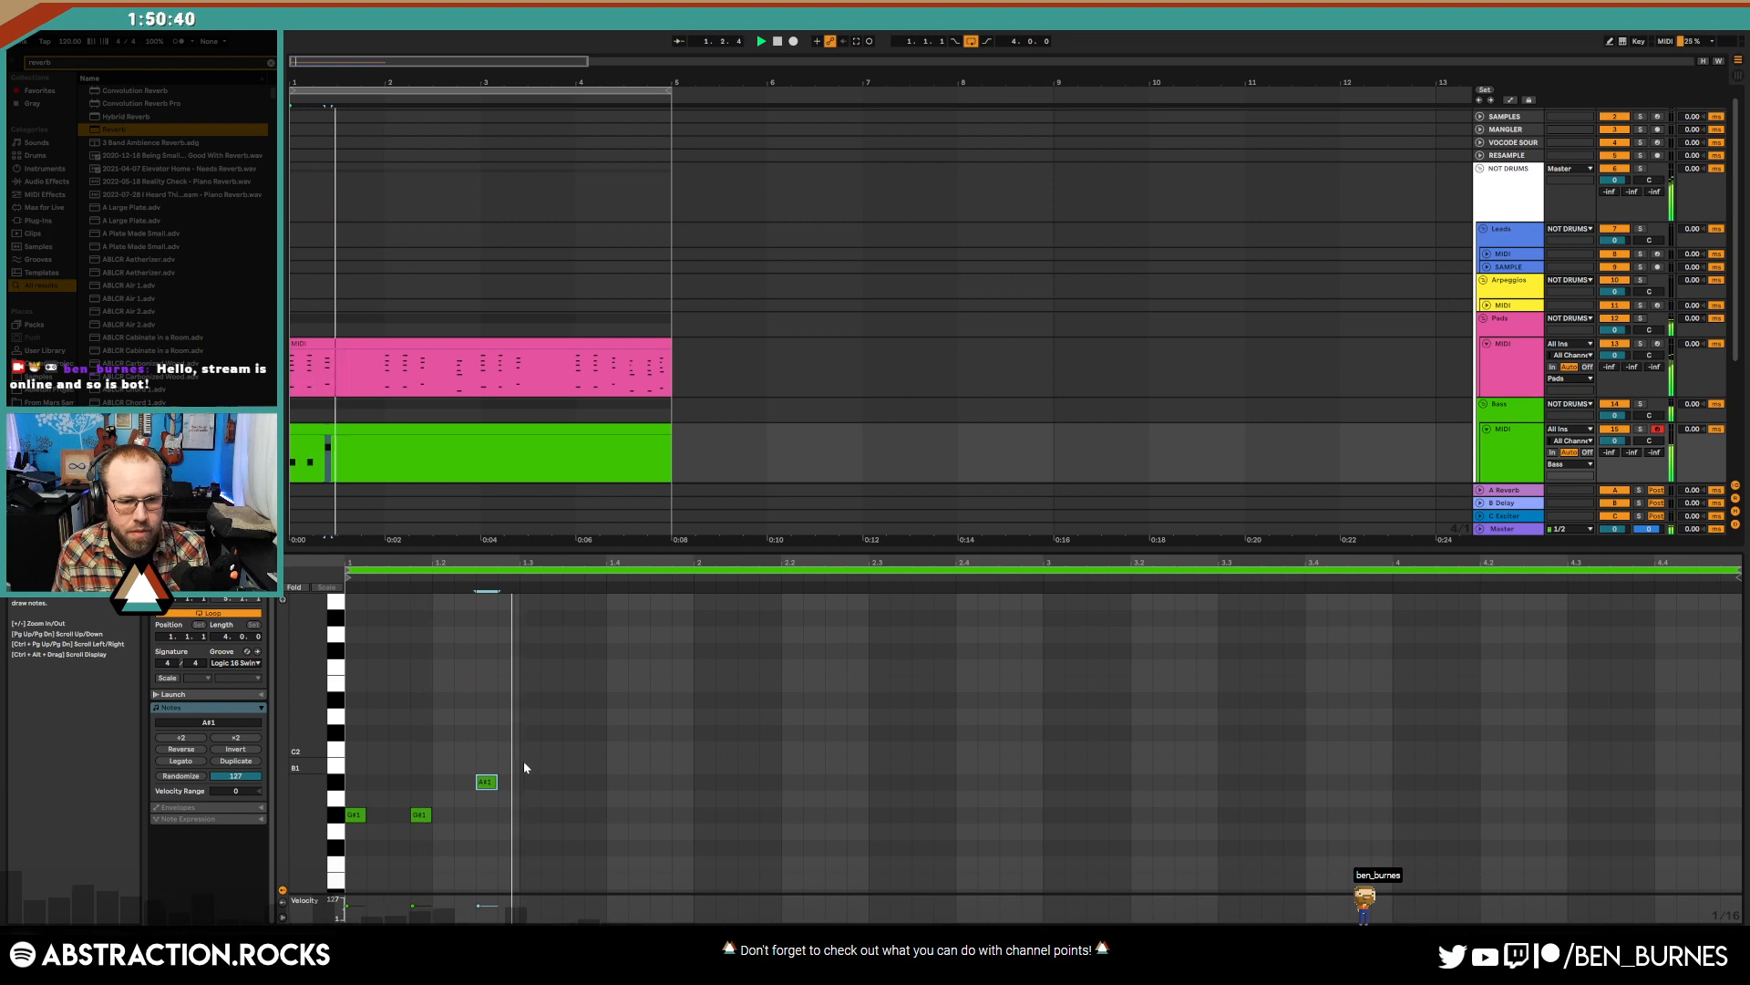
pyautogui.press('space')
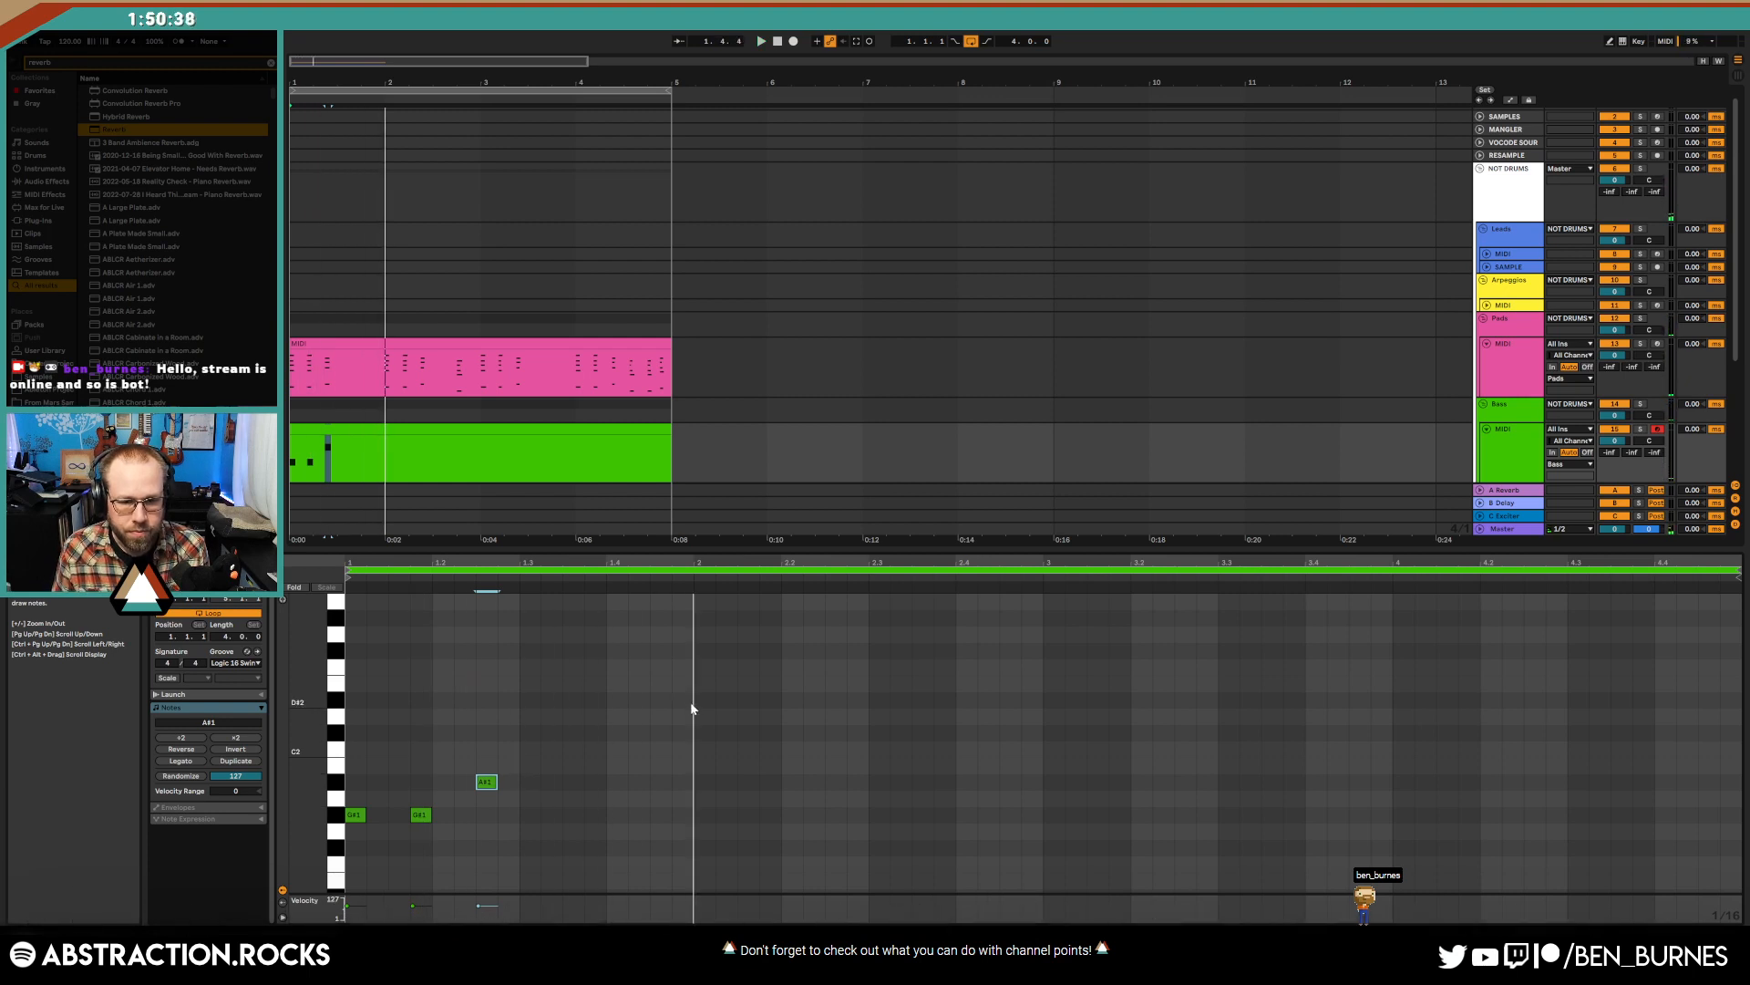
# - Duplicate the bar 1 bass phrase into bars 2 to 4 and transpose all the notes down an octave
pyautogui.moveTo(691, 702); pyautogui.dragTo(234, 853)
pyautogui.hotkey('ctrl', 'd')
pyautogui.hotkey('ctrl', 'd')
pyautogui.hotkey('ctrl', 'd')
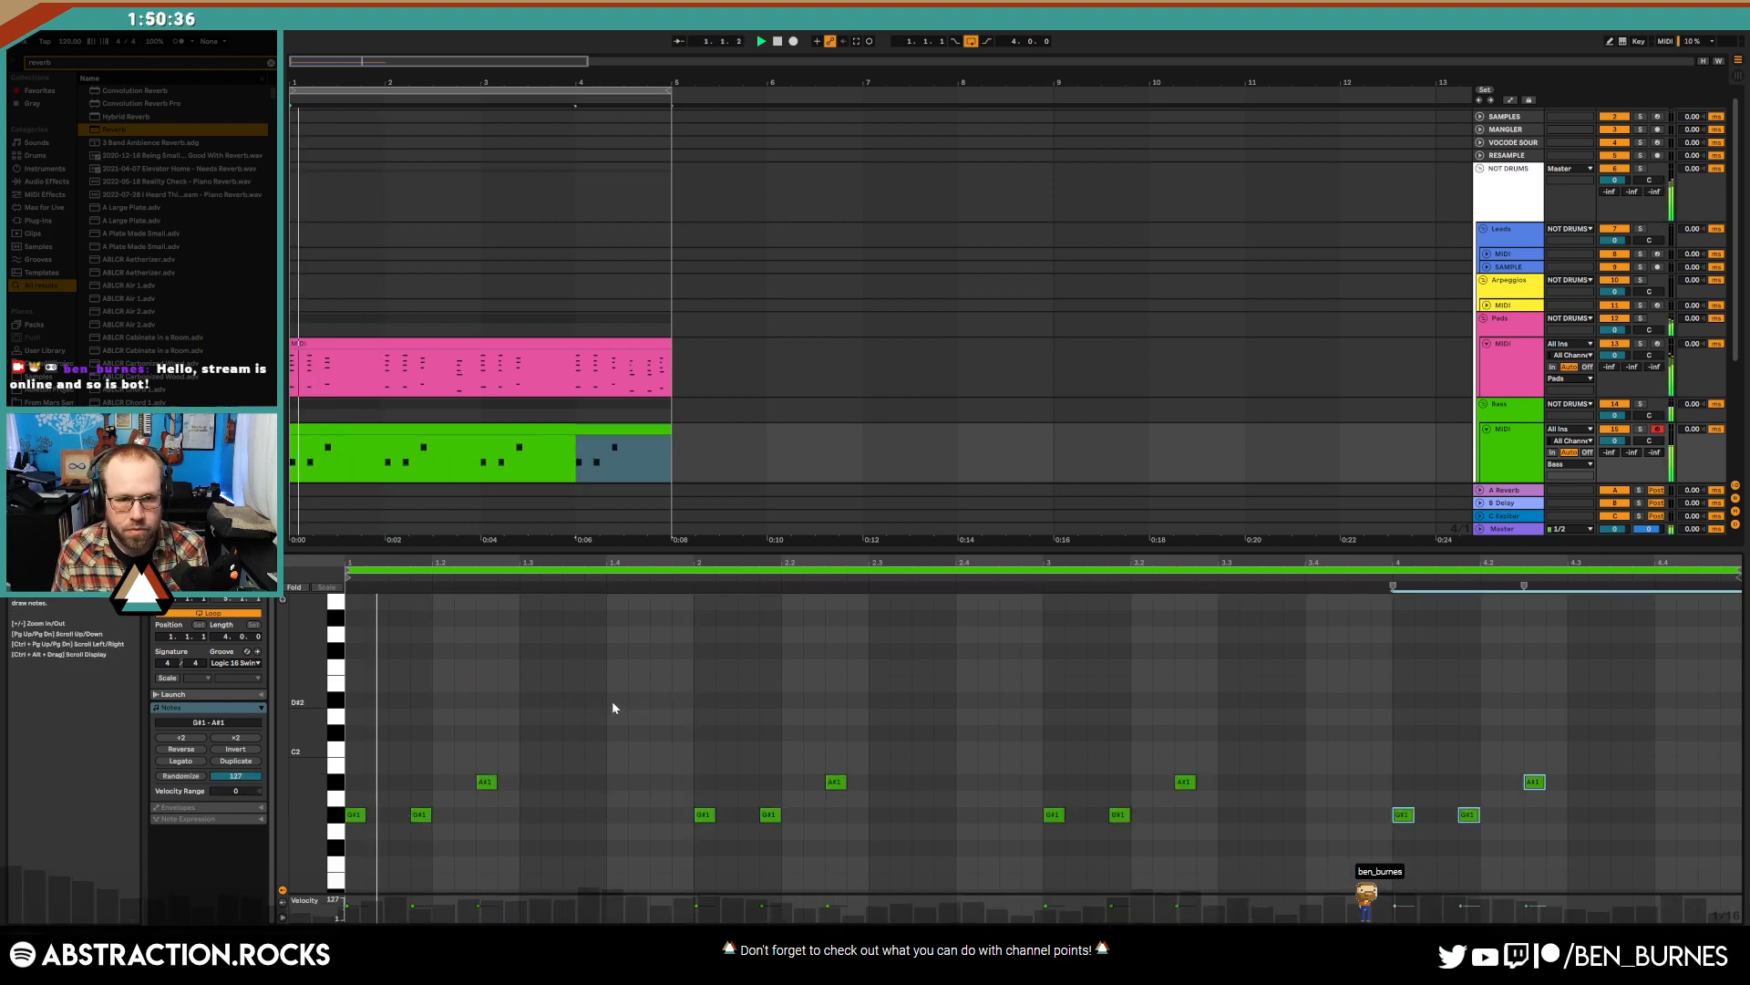
pyautogui.press('space')
pyautogui.press('space')
pyautogui.hotkey('ctrl', 'a')
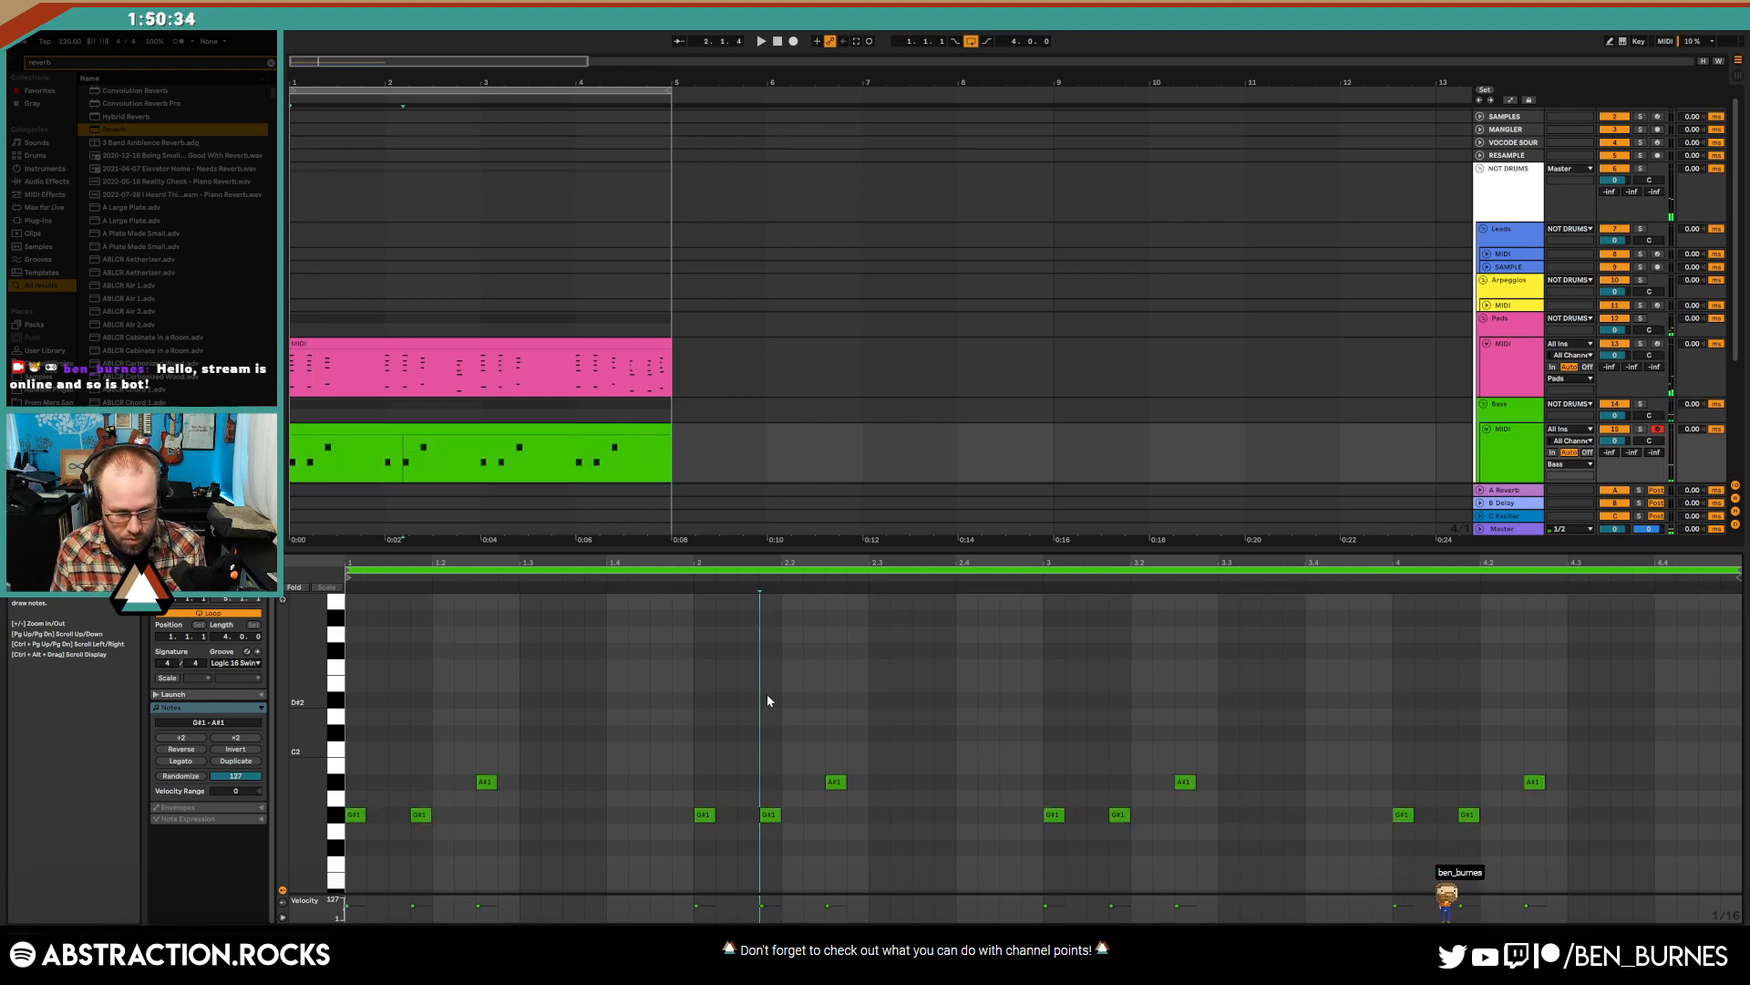
pyautogui.press('space')
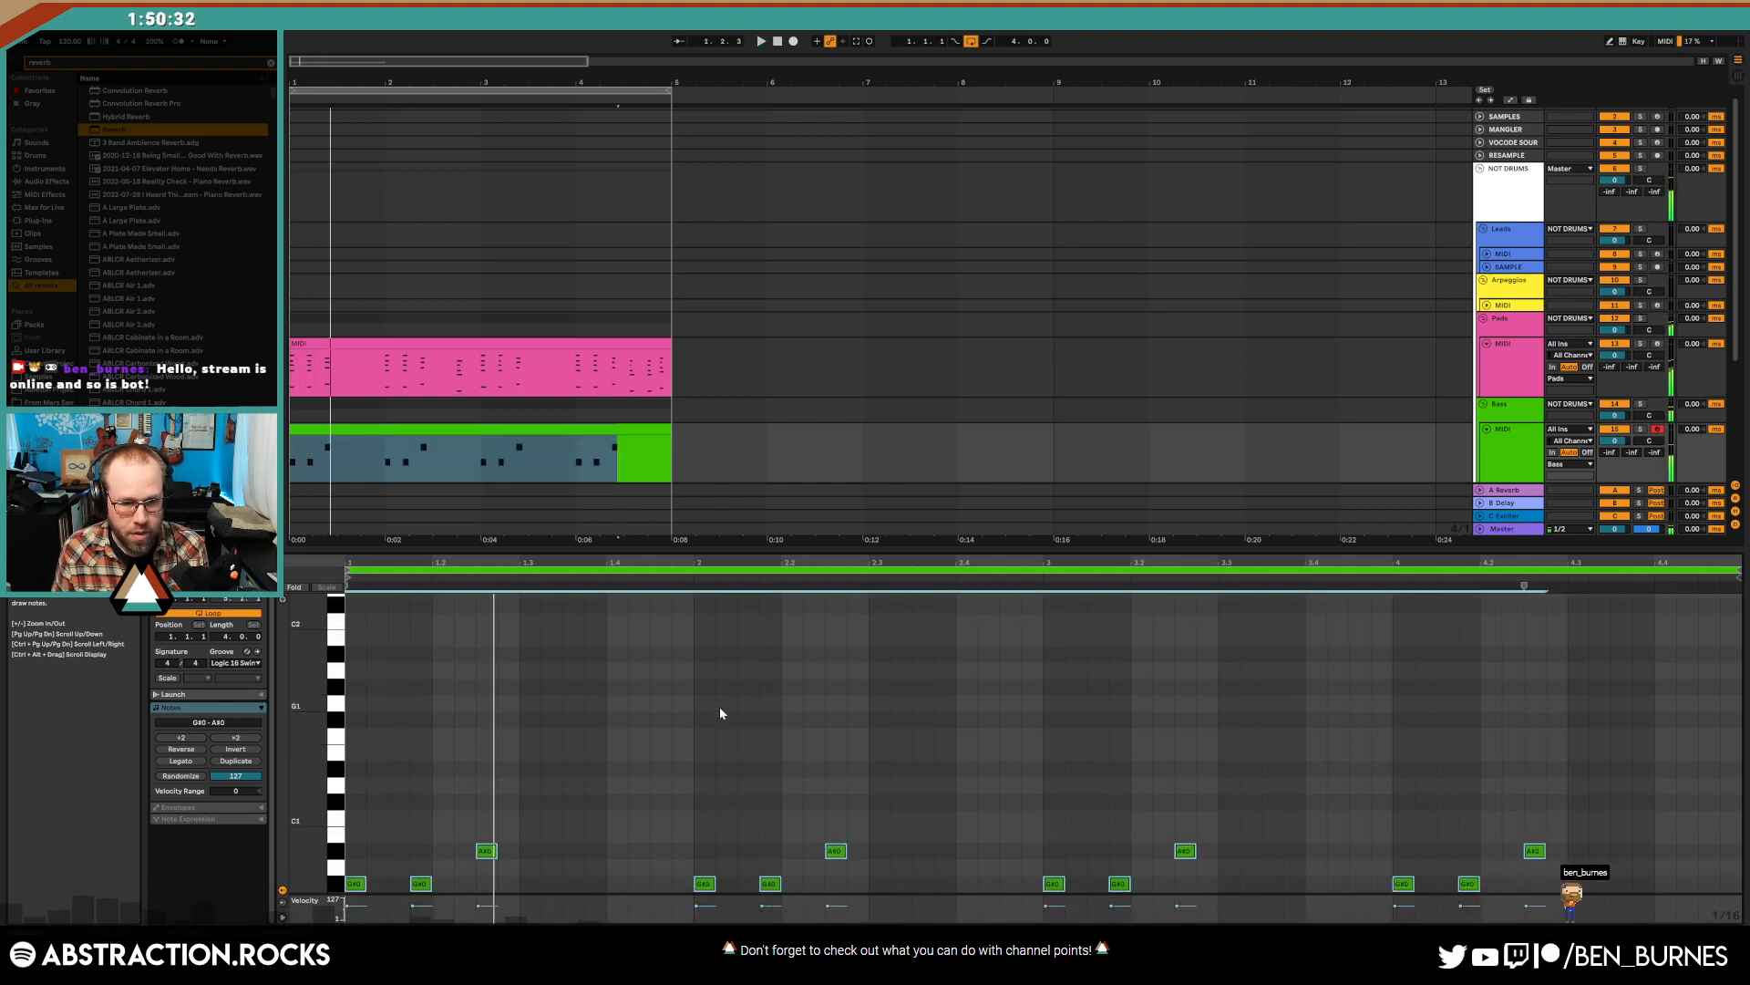
# - Raise Oscillator B's output level in the bass Operator and adjust its coarse frequency while auditioning the part
pyautogui.hotkey('shift', 'Tab')
pyautogui.press('space')
pyautogui.moveTo(260, 883); pyautogui.dragTo(260, 843)
pyautogui.press('space')
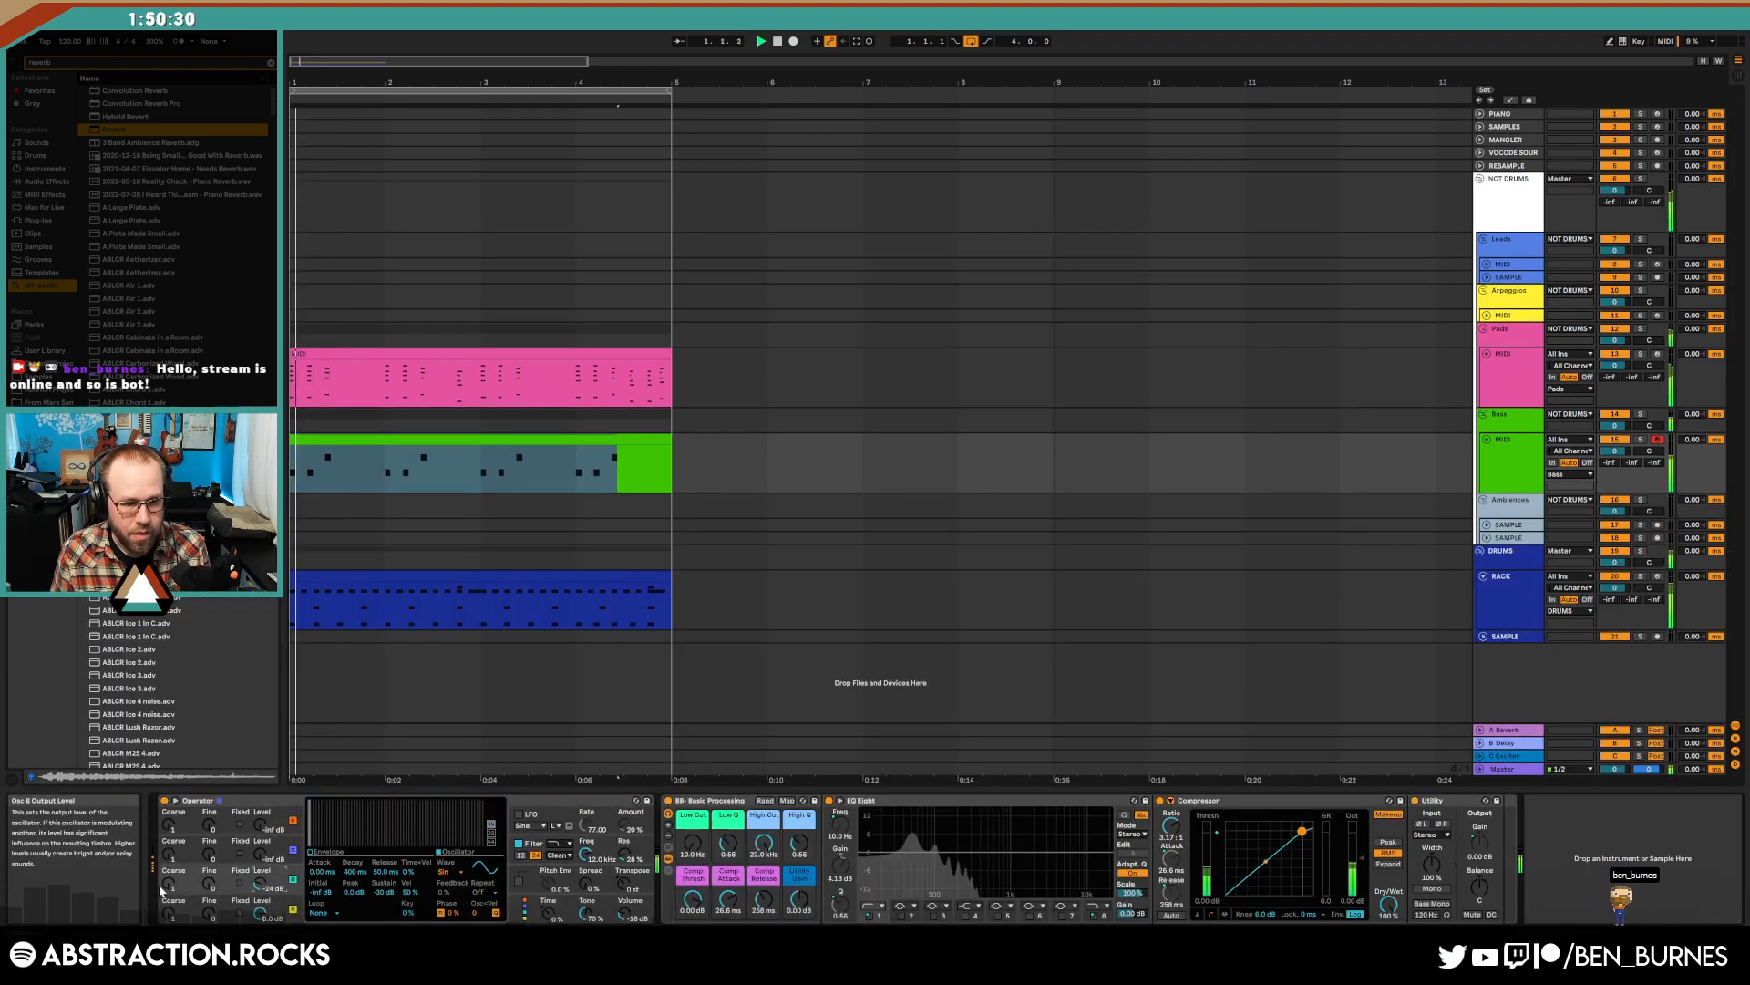
pyautogui.moveTo(169, 886); pyautogui.dragTo(169, 866)
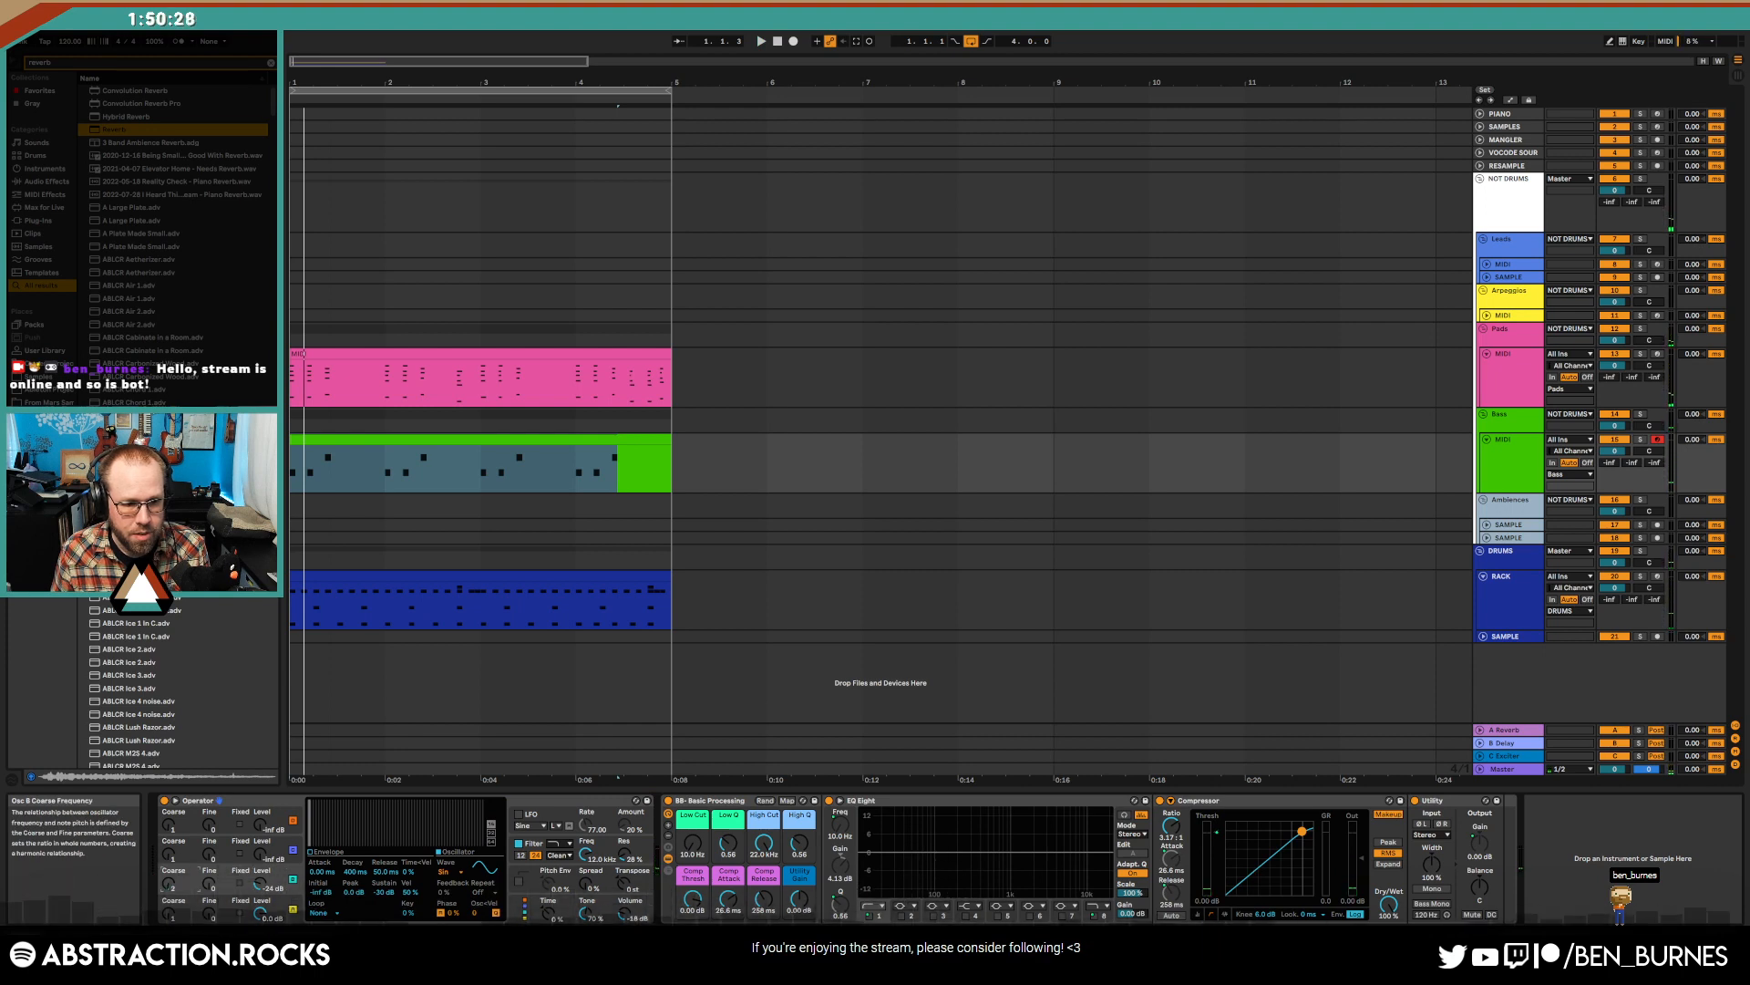
pyautogui.press('space')
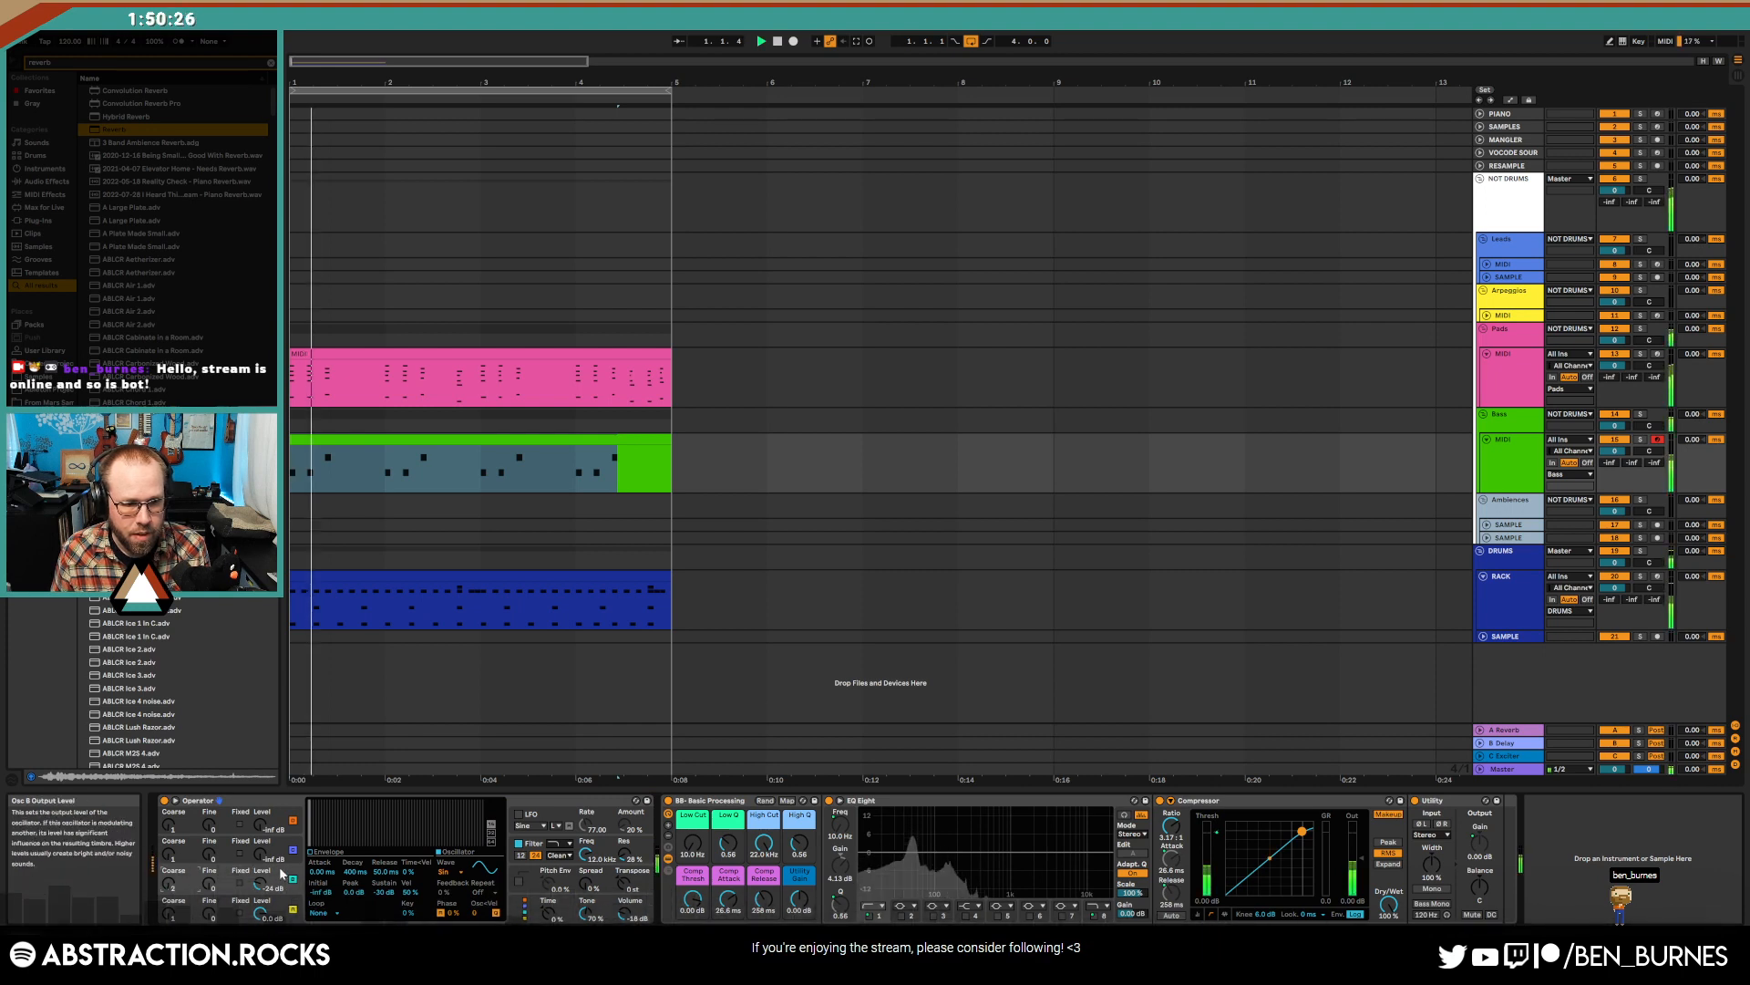
pyautogui.press('space')
# - Lengthen the decay of Oscillator B's envelope and lower its sustain during playback
pyautogui.click(325, 852)
pyautogui.moveTo(343, 833); pyautogui.dragTo(353, 803)
pyautogui.press('space')
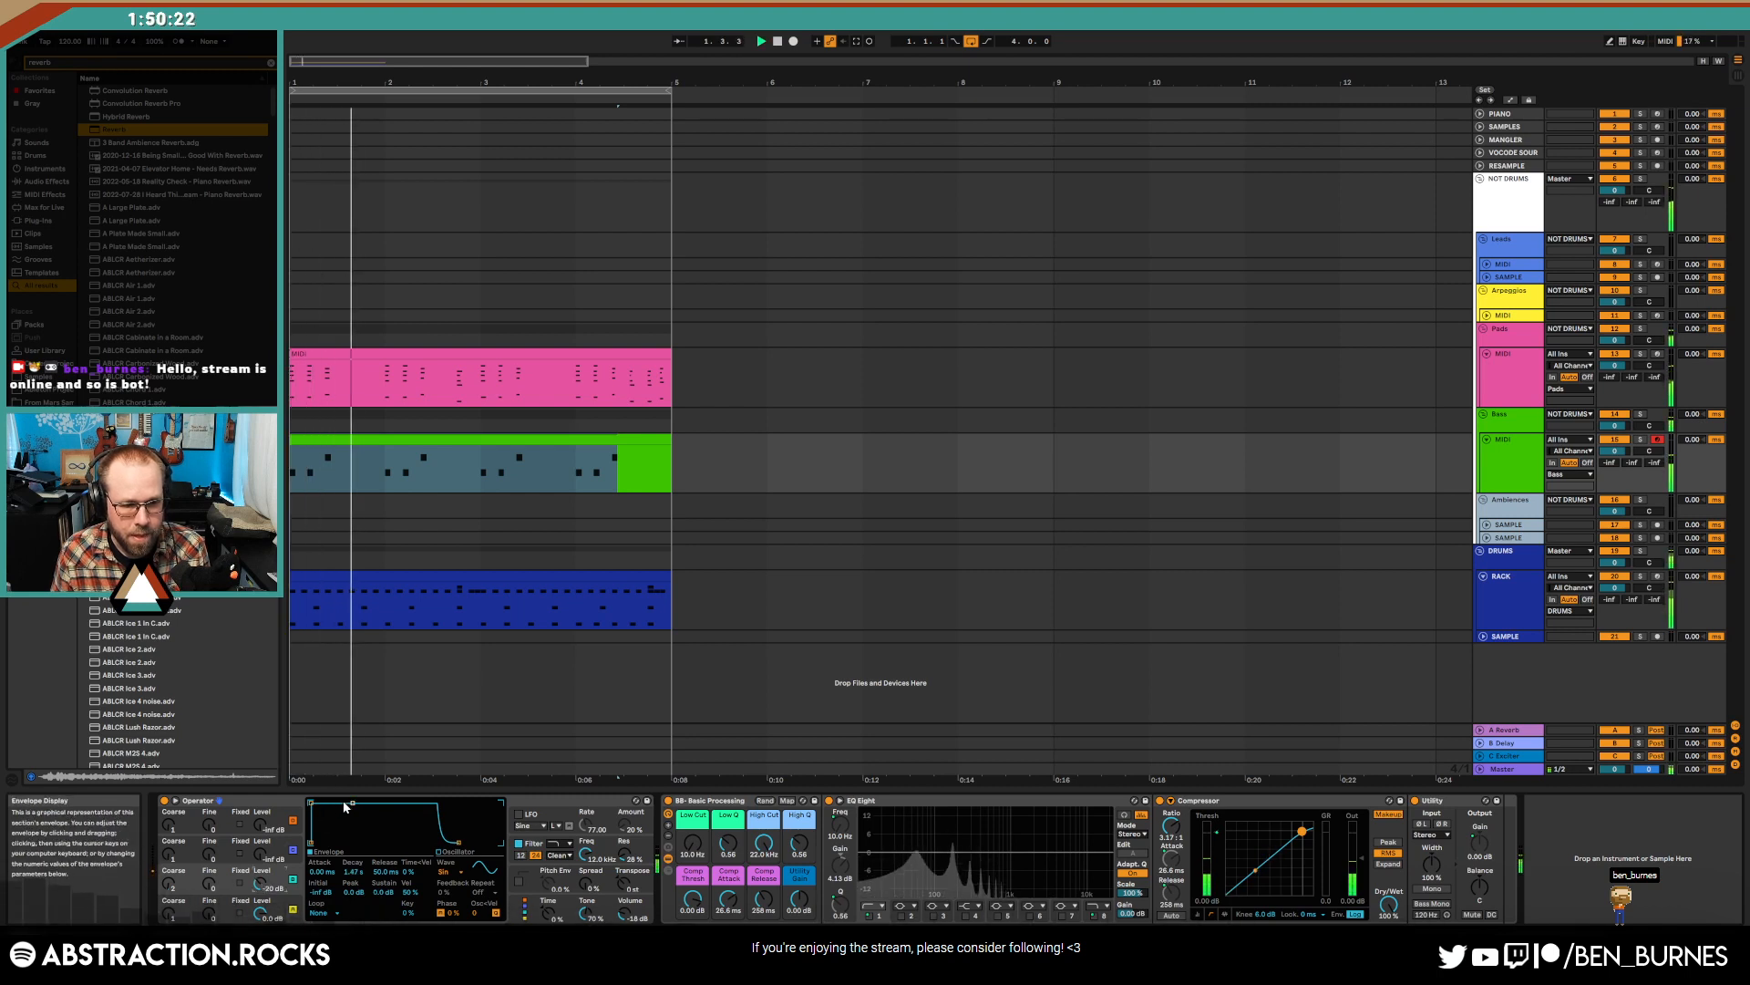
pyautogui.moveTo(348, 804); pyautogui.dragTo(353, 843)
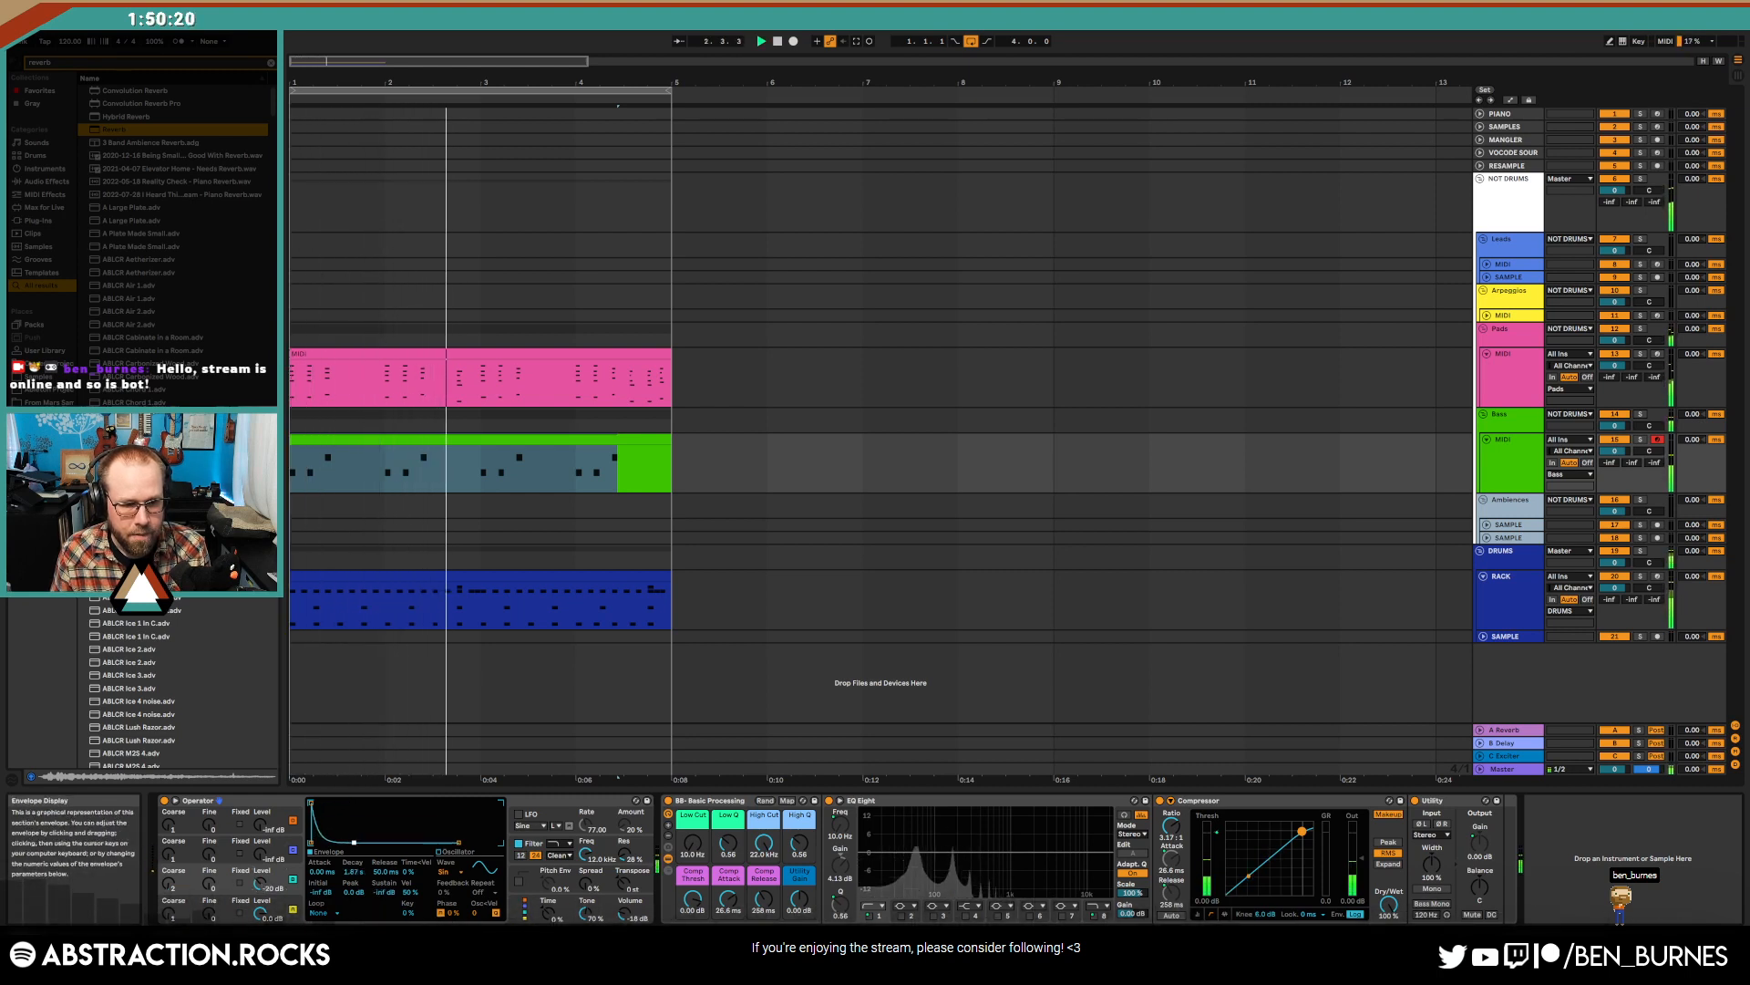
# - Turn on the pitch envelope in the bass Operator and adjust its decay time
pyautogui.click(518, 874)
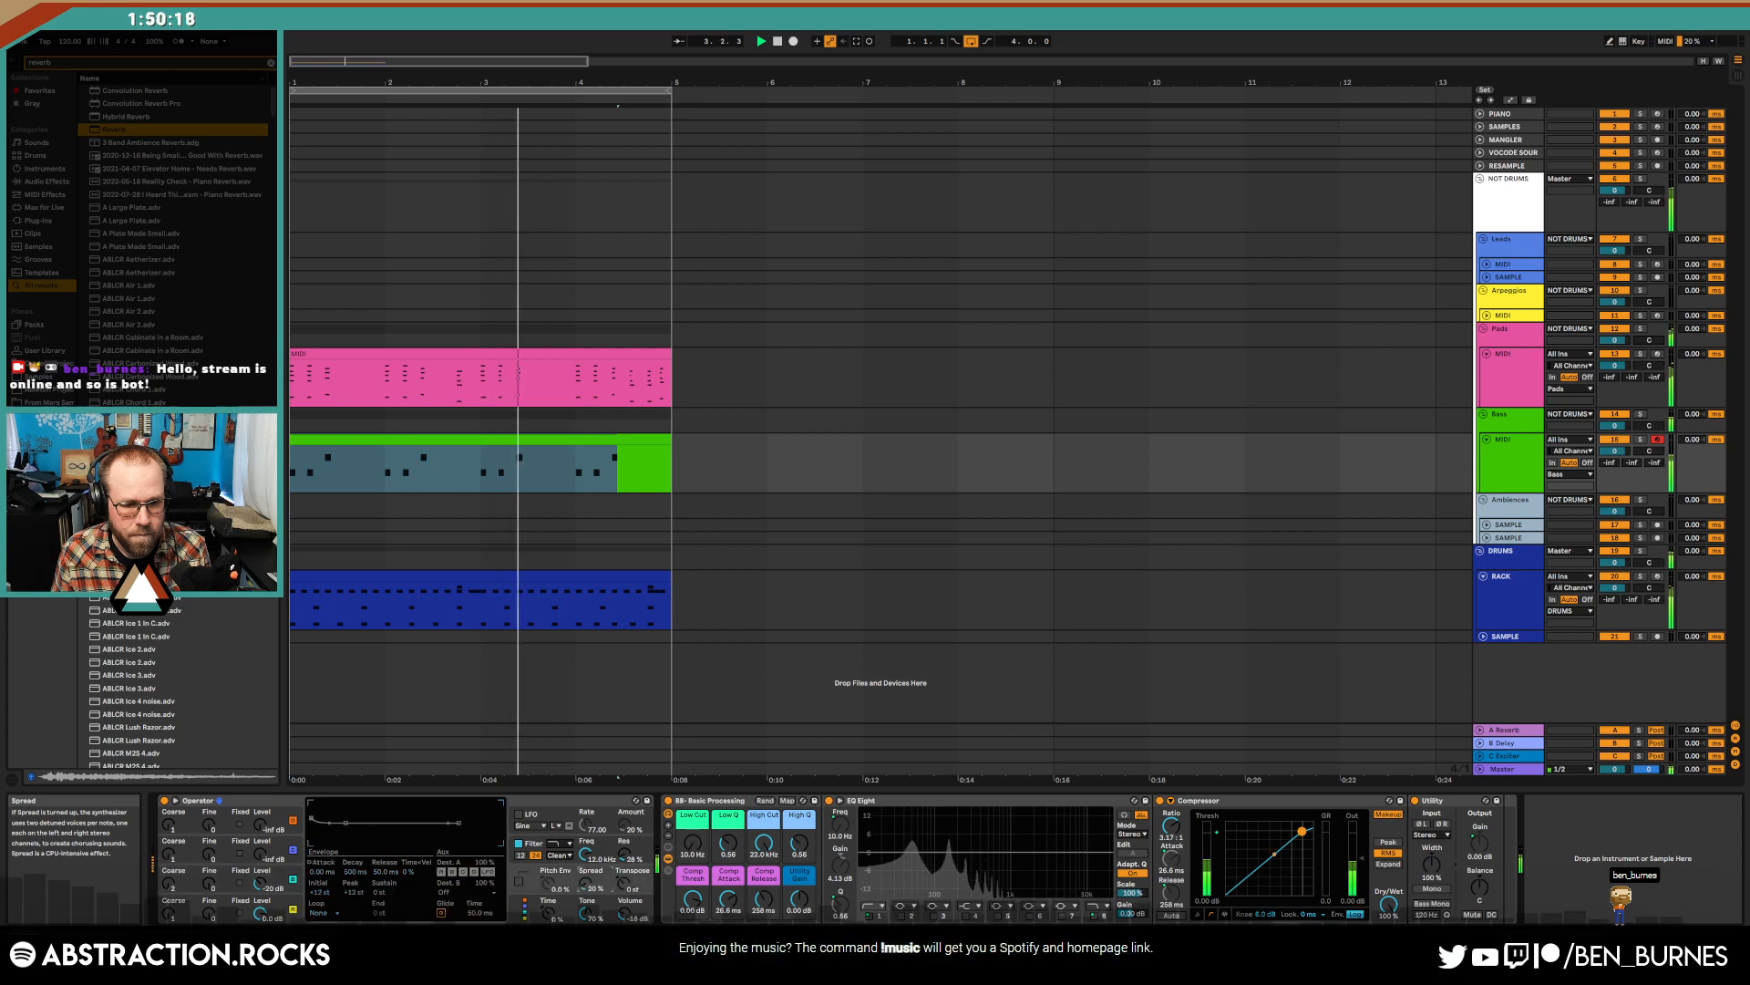
pyautogui.click(518, 881)
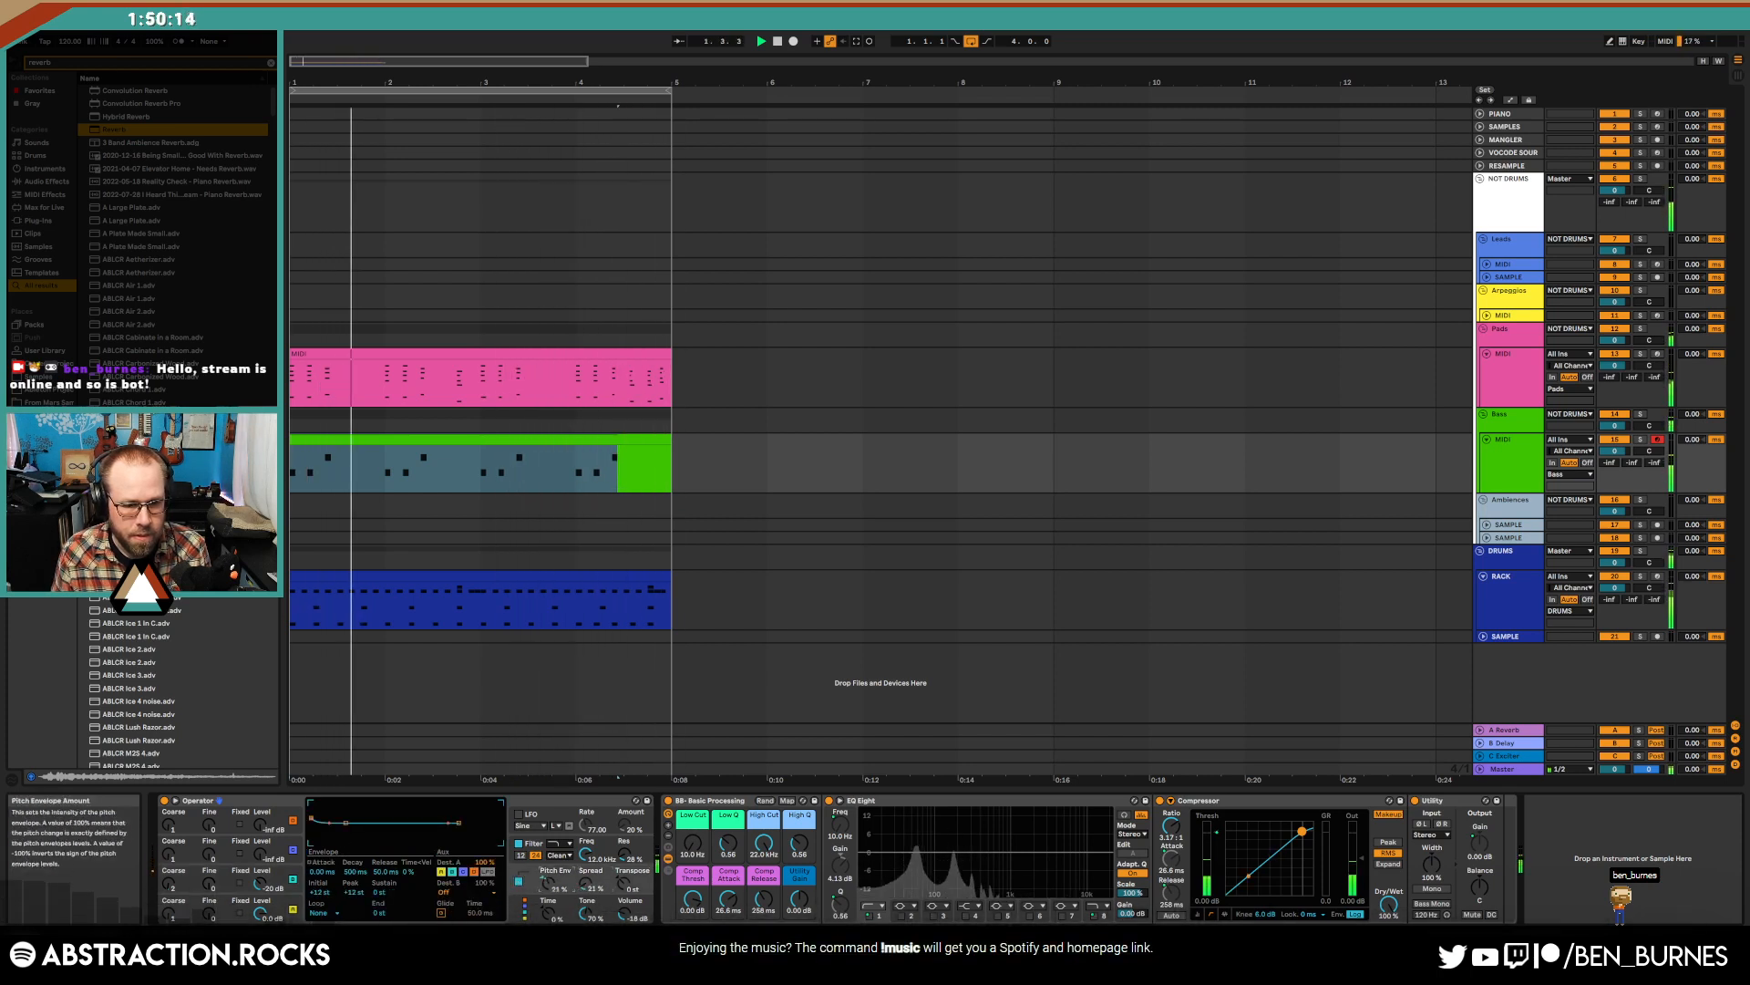
pyautogui.moveTo(355, 871)
pyautogui.mouseDown()
pyautogui.moveTo(355, 921)
pyautogui.moveTo(355, 871)
pyautogui.mouseUp()
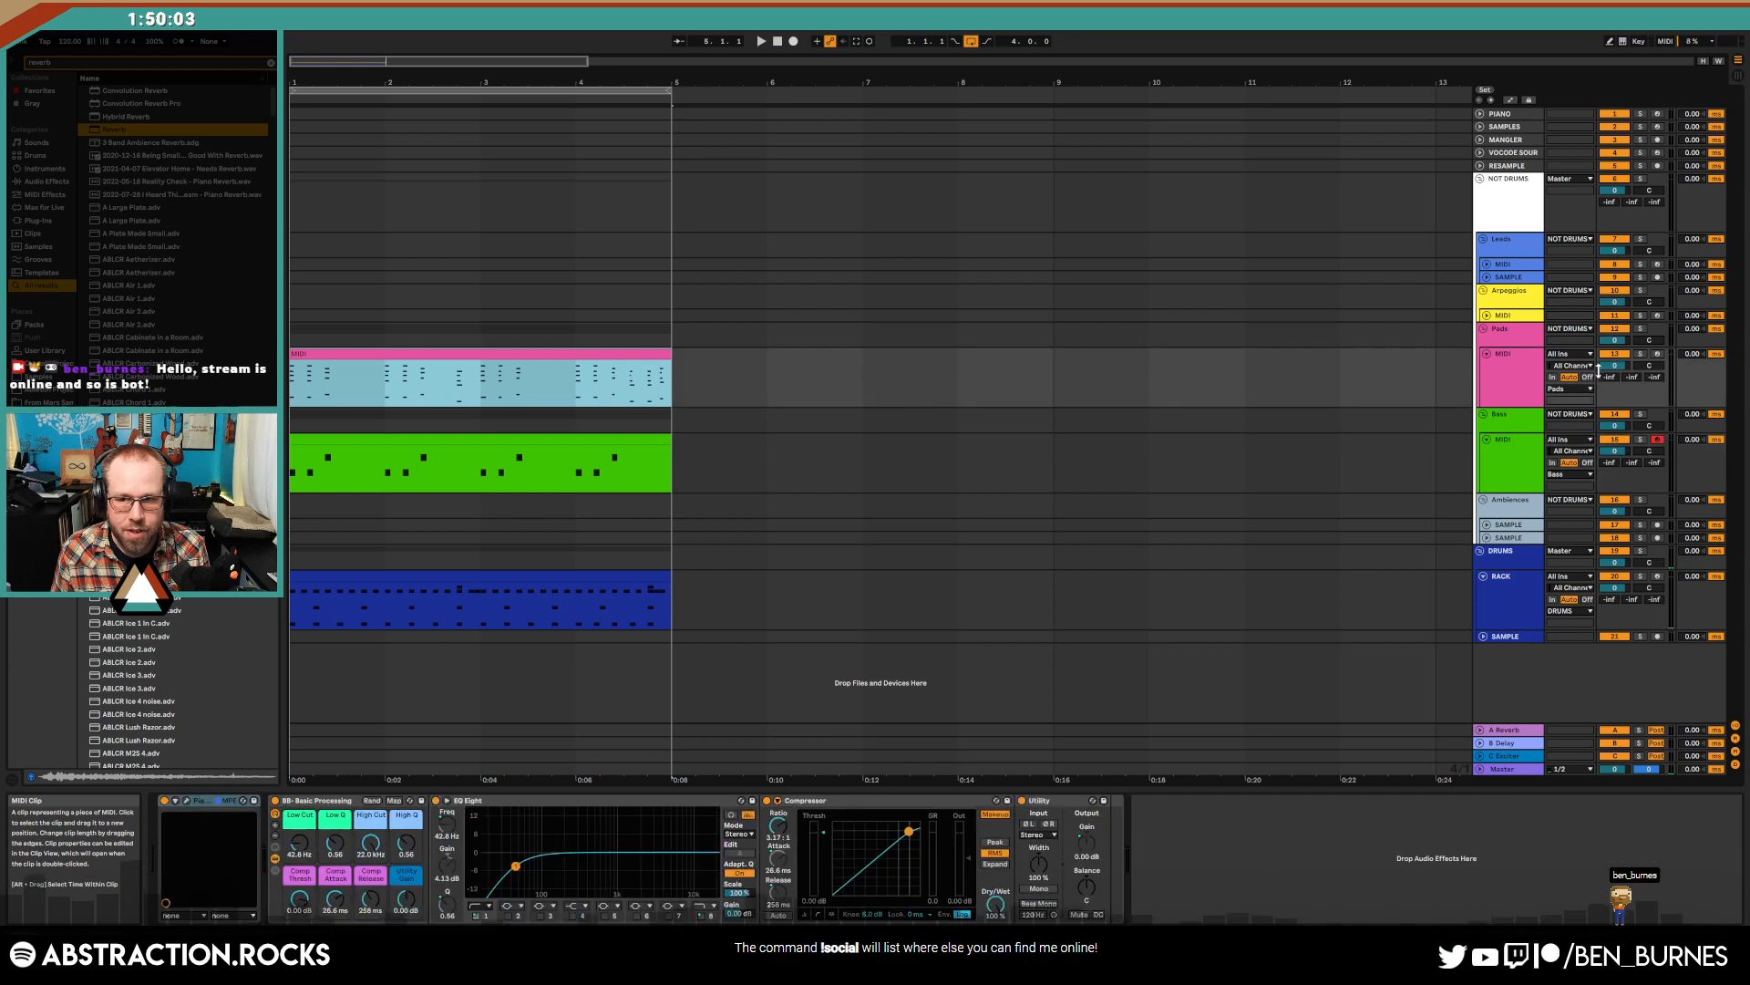
# - Add the Wider plug-in at the end of the Pads MIDI track's effect chain and audition it
pyautogui.click(1534, 379)
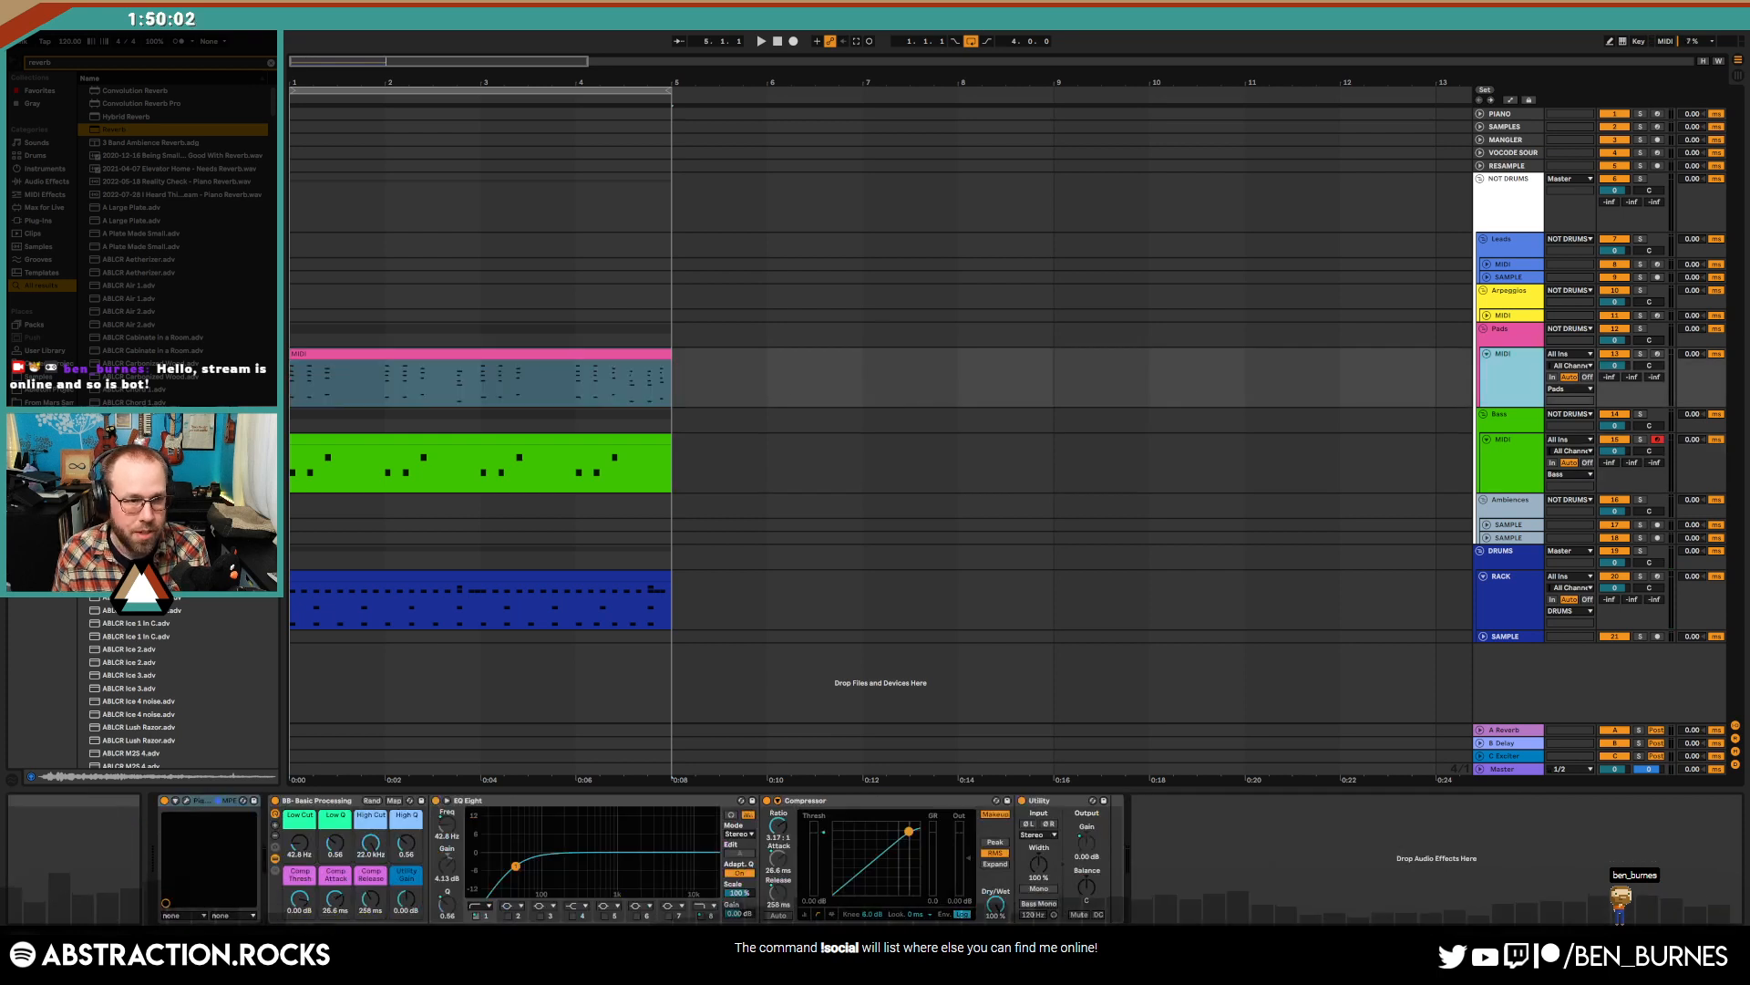
pyautogui.write('der')
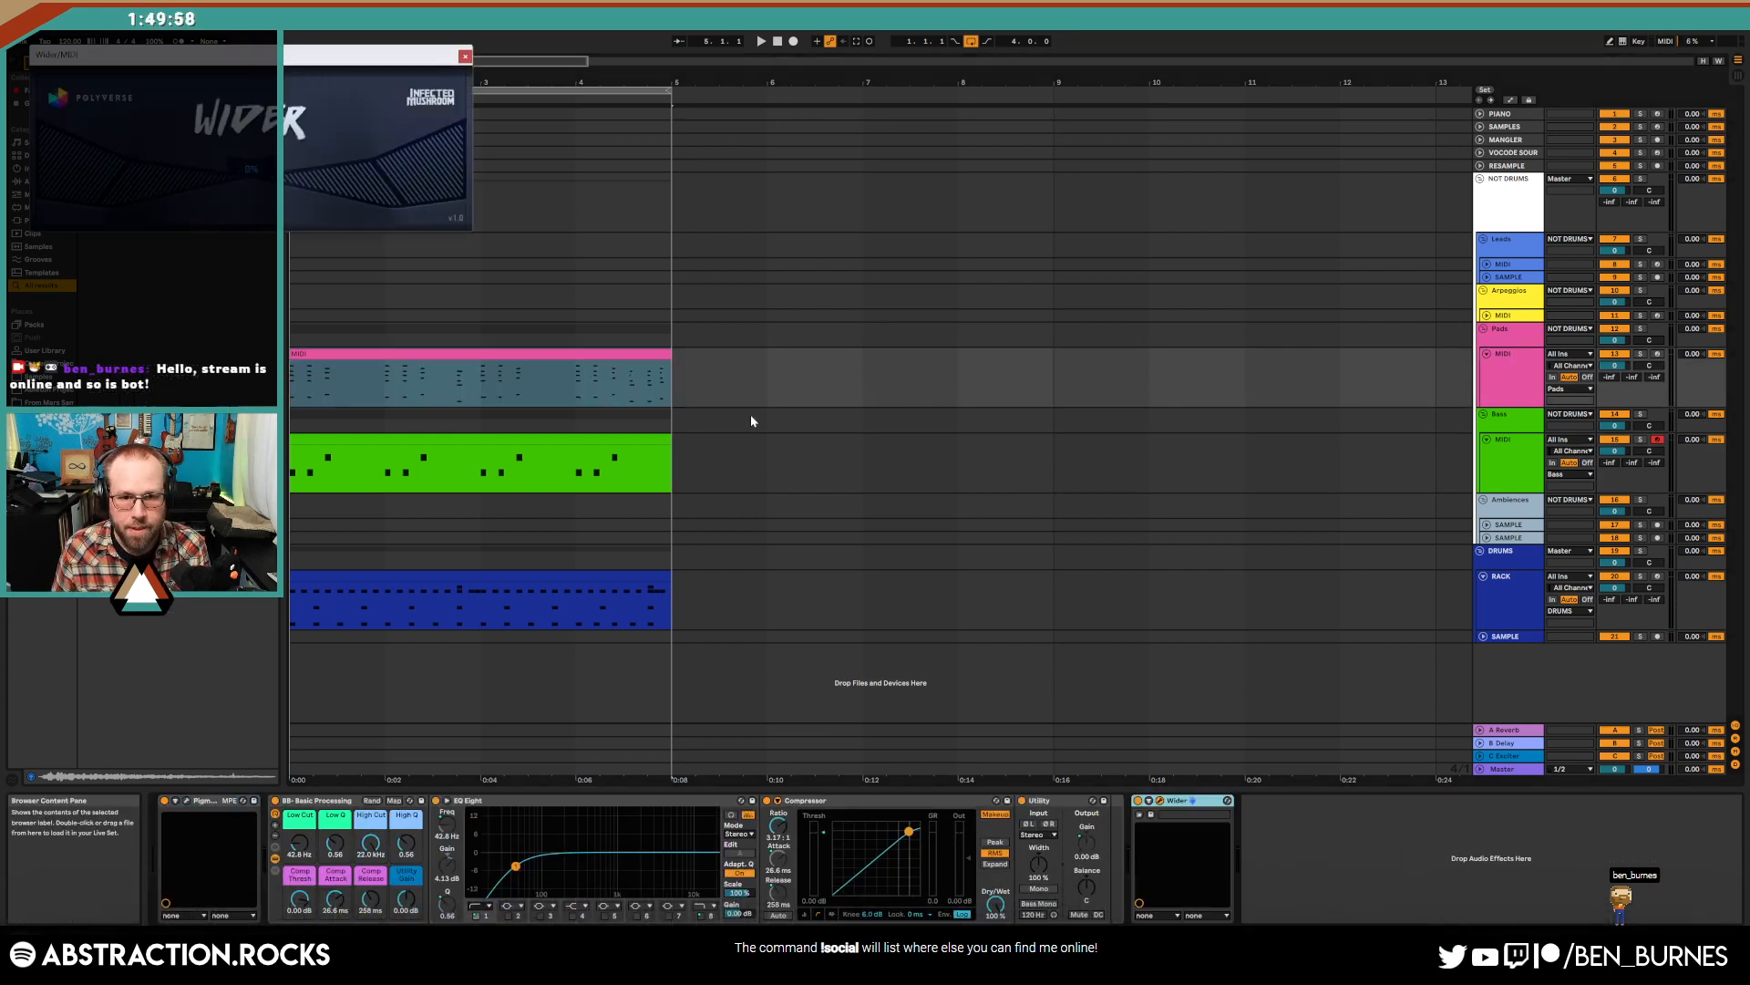
pyautogui.click(465, 56)
pyautogui.press('space')
pyautogui.press('space')
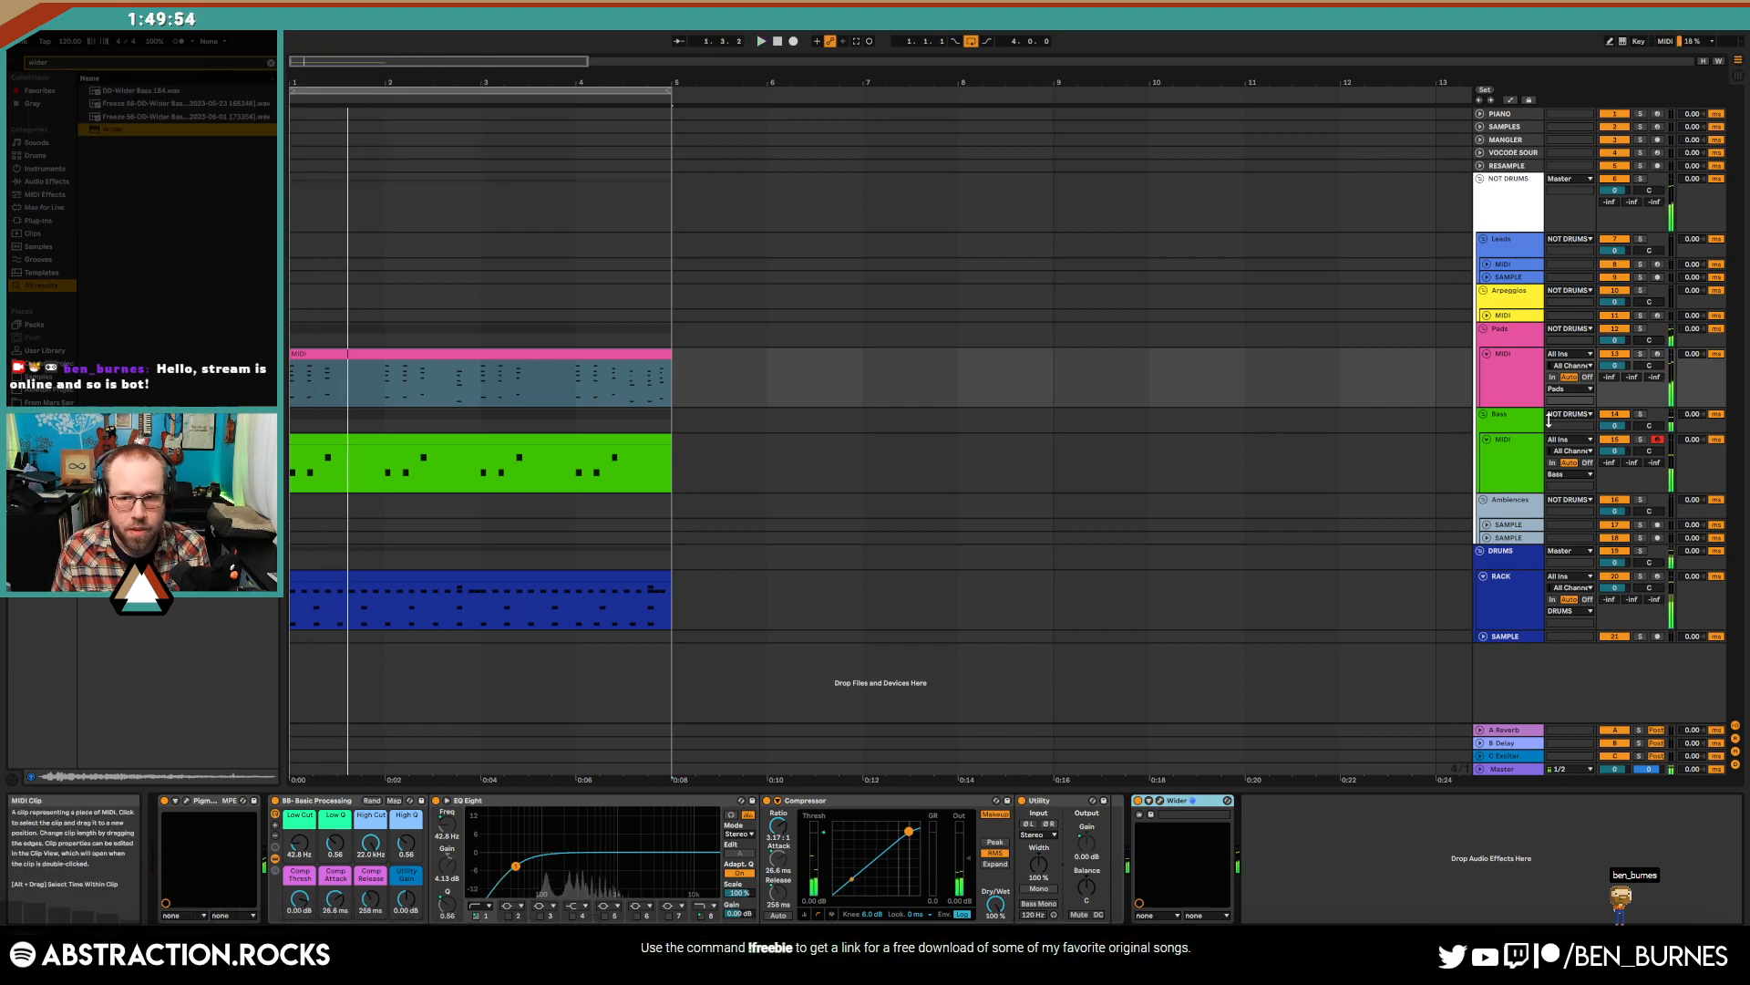
# - Try raising the B-Delay send automation on the last pad chord of bar 4 during playback, and return it to -inf dB
pyautogui.click(1626, 399)
pyautogui.click(1634, 379)
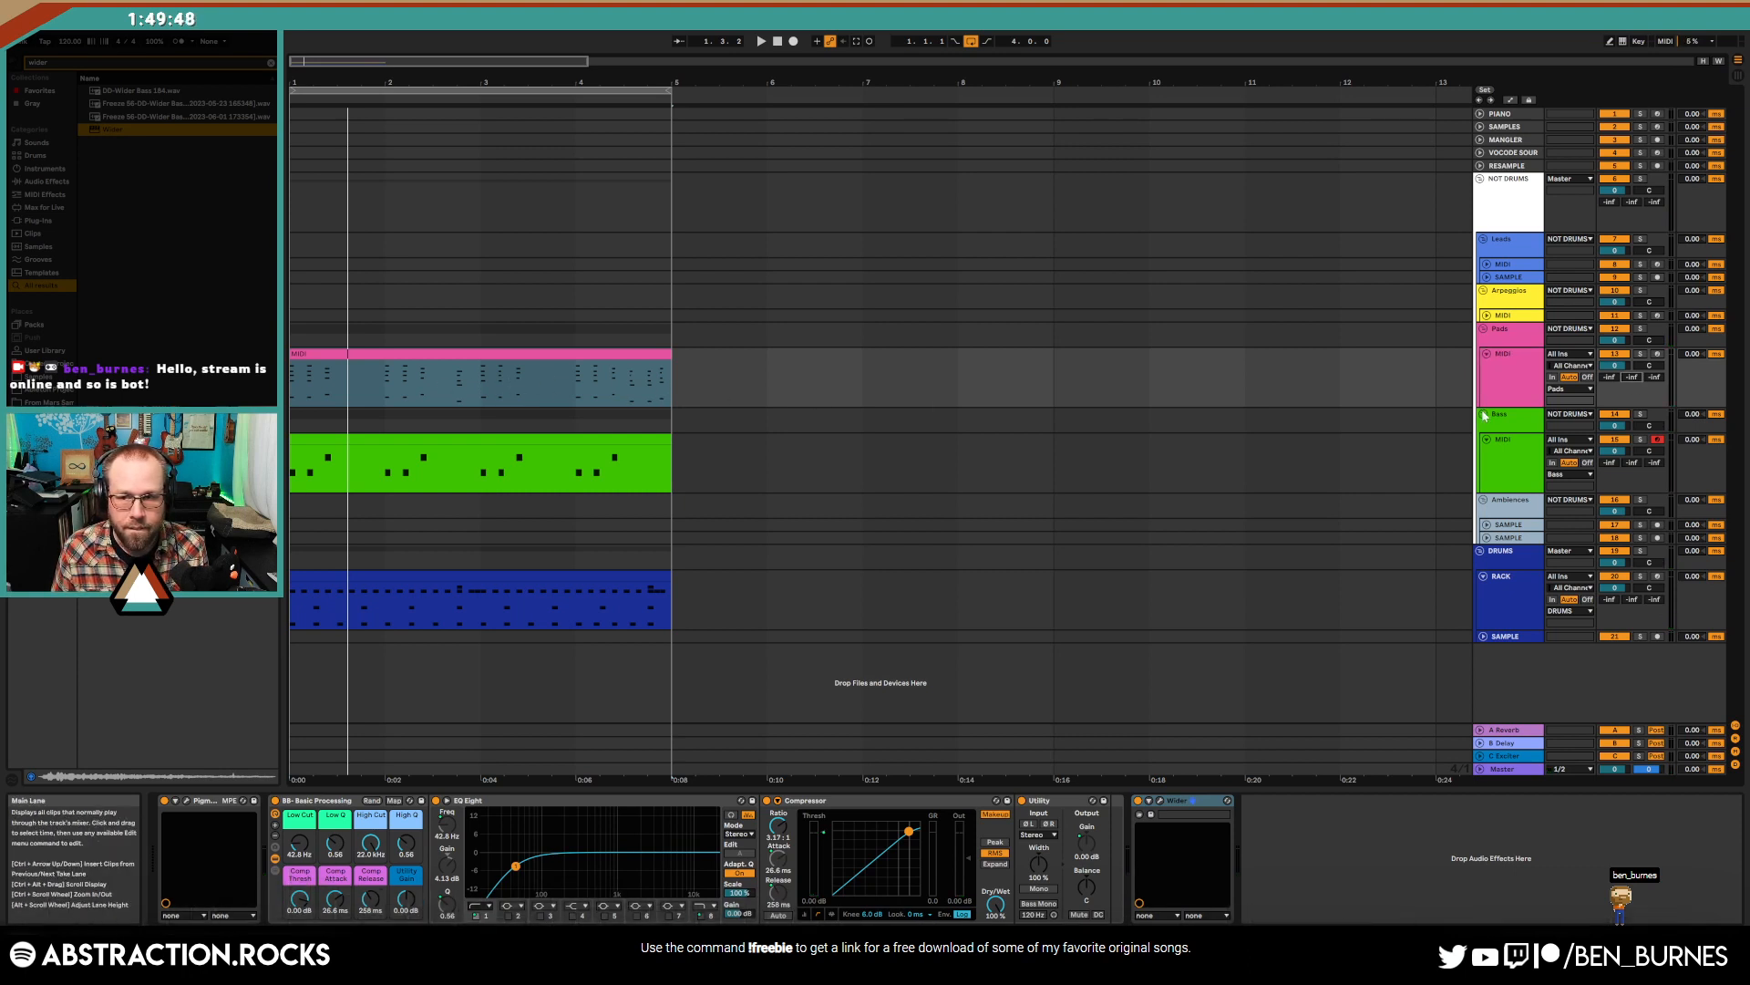
pyautogui.scroll(-2, 660, 381)
pyautogui.scroll(6, 396, 374)
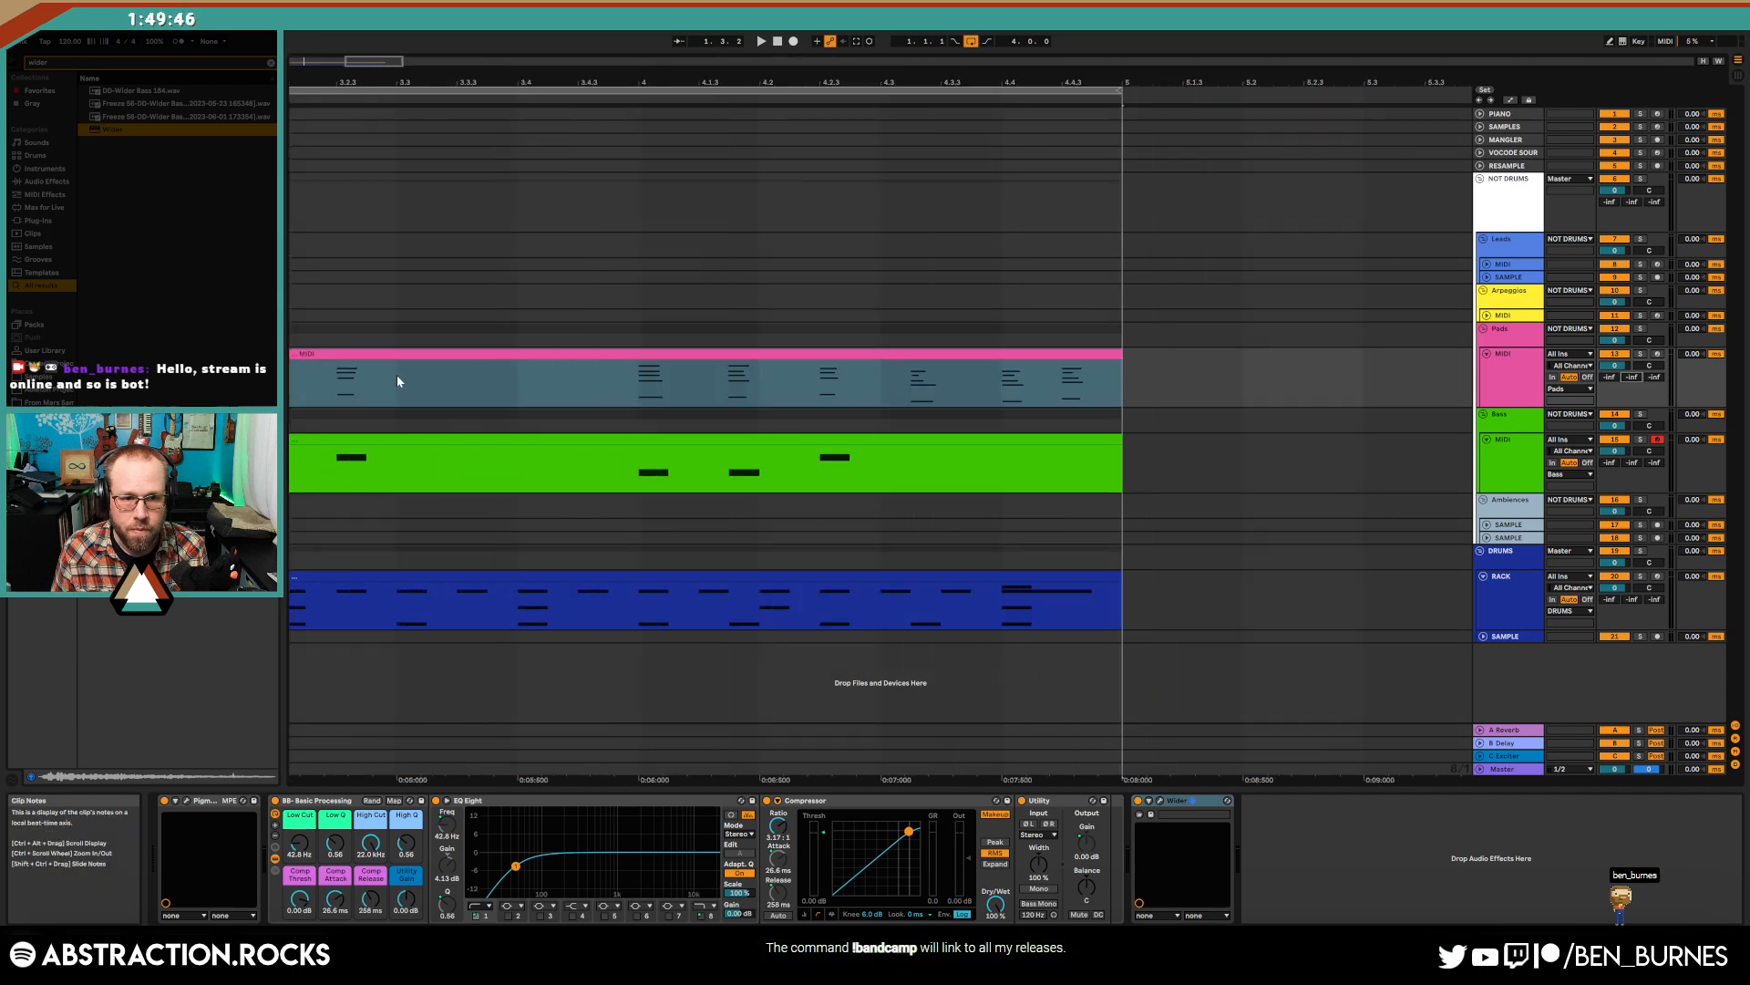
pyautogui.press('a')
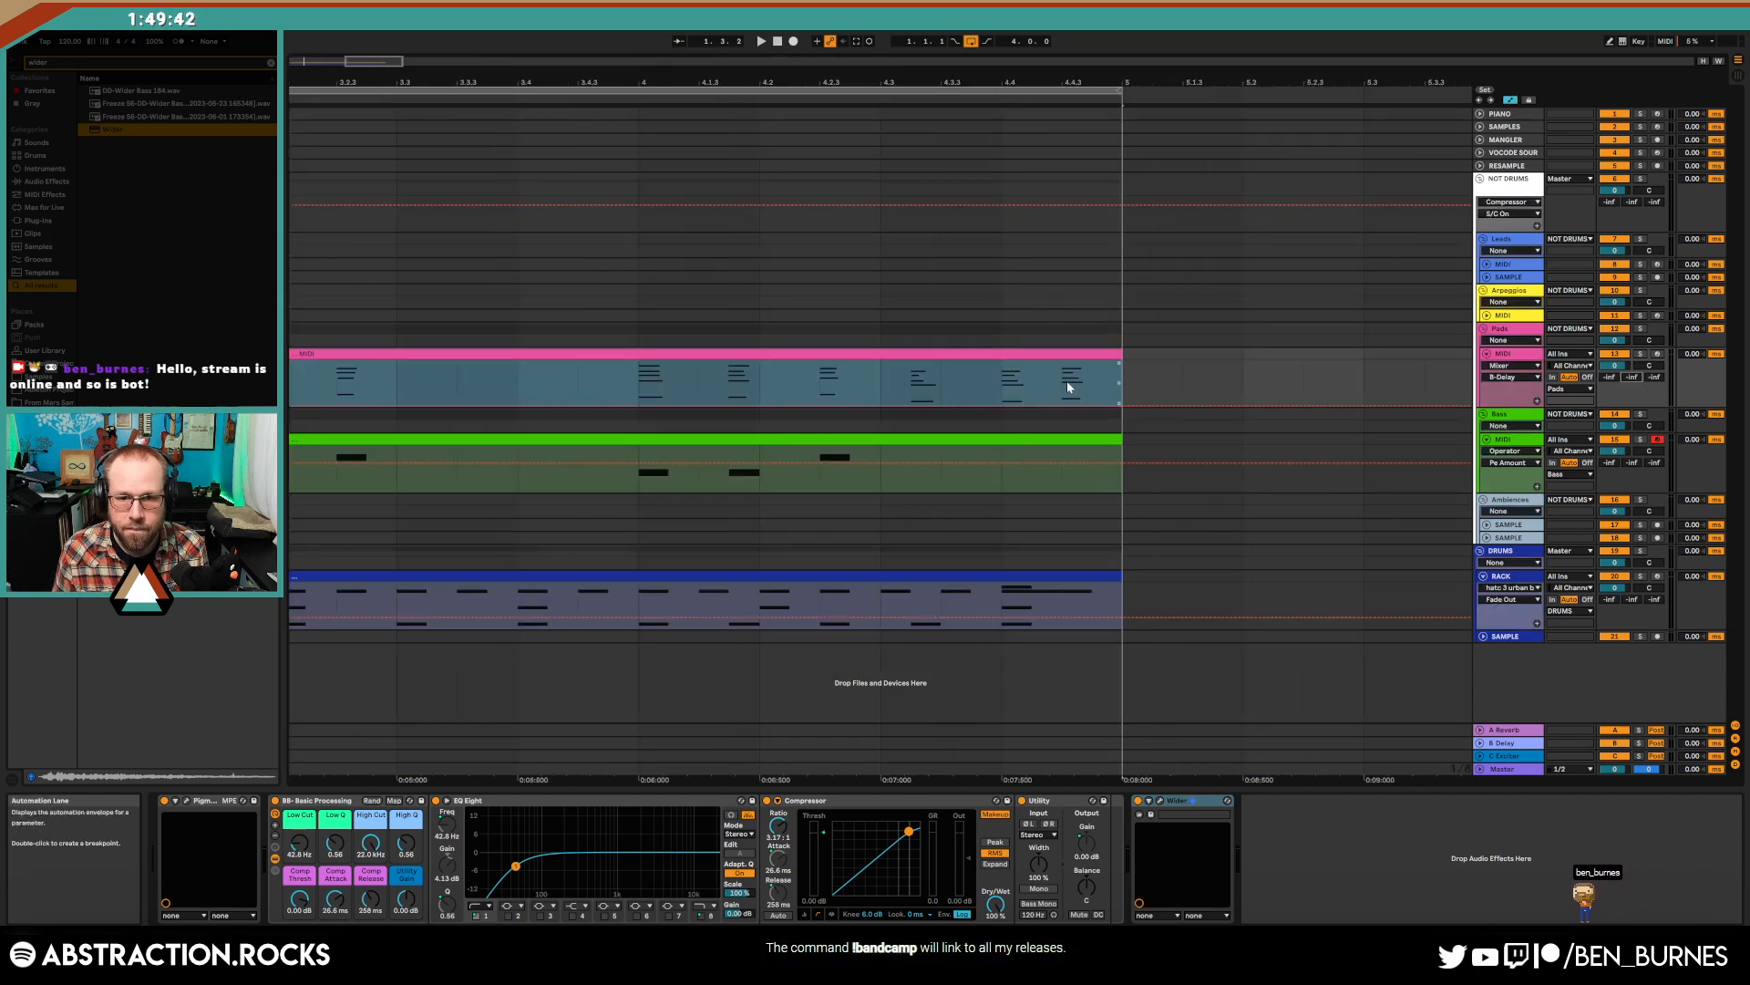
pyautogui.moveTo(1069, 387)
pyautogui.mouseDown()
pyautogui.moveTo(1119, 394)
pyautogui.moveTo(1090, 392)
pyautogui.mouseUp()
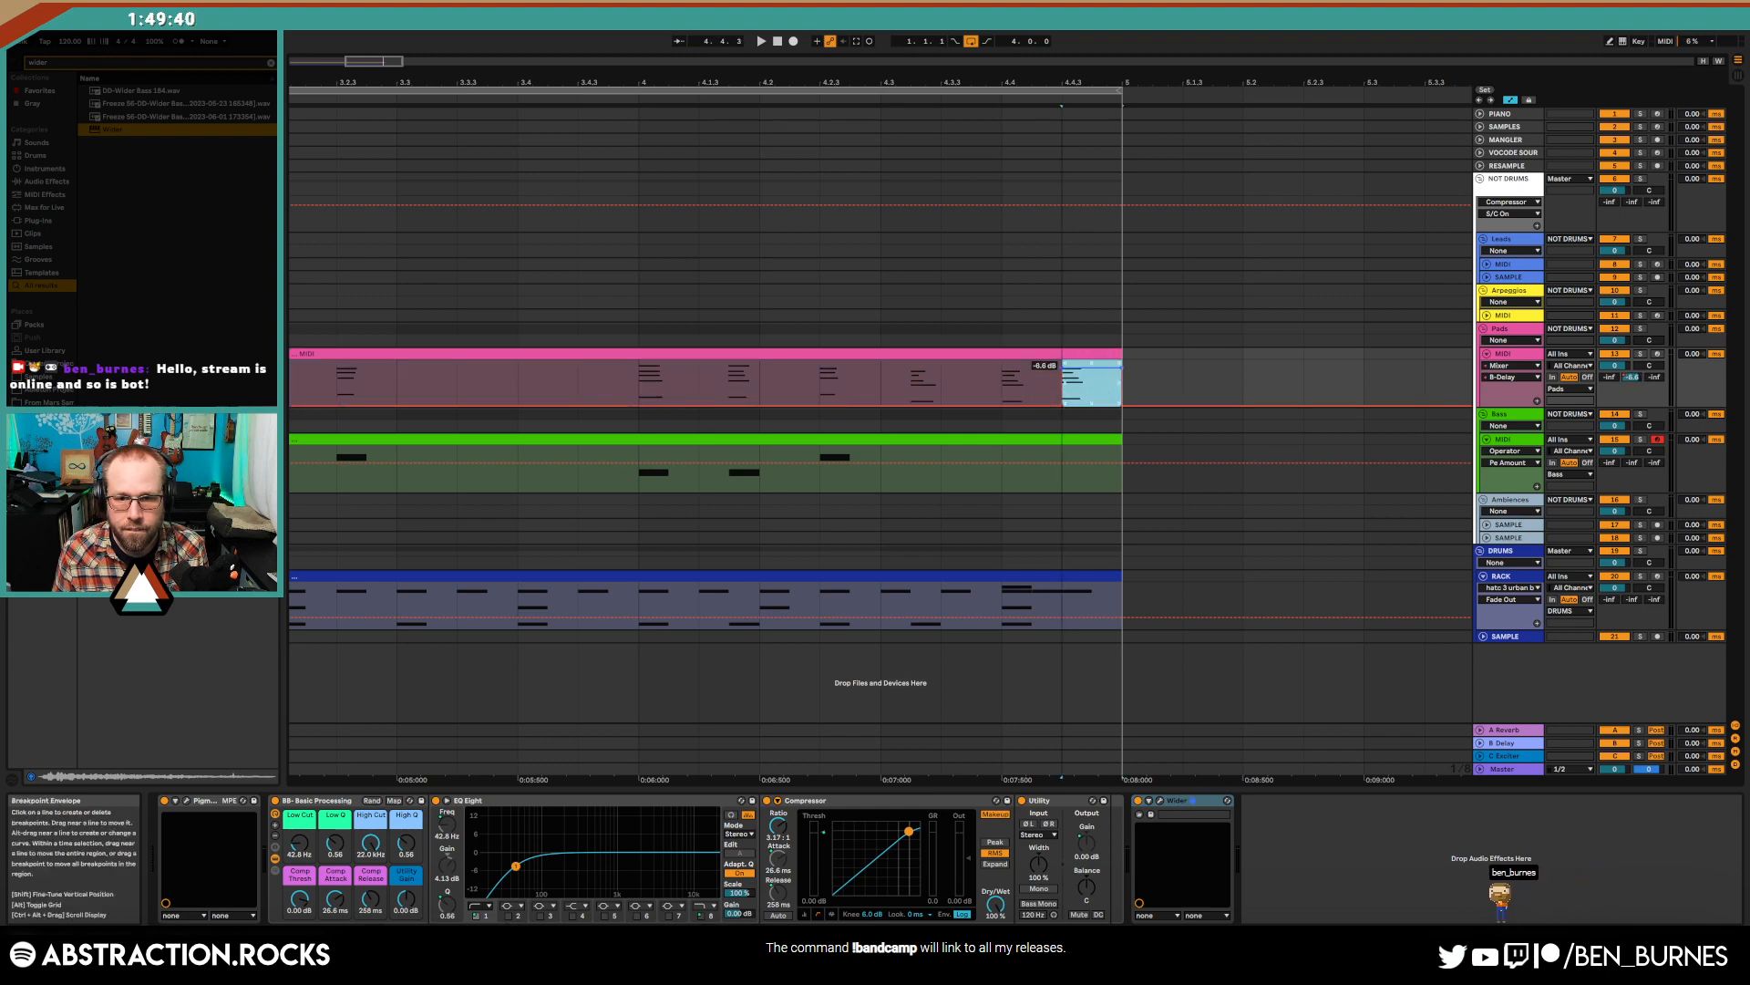
pyautogui.click(1017, 371)
pyautogui.press('space')
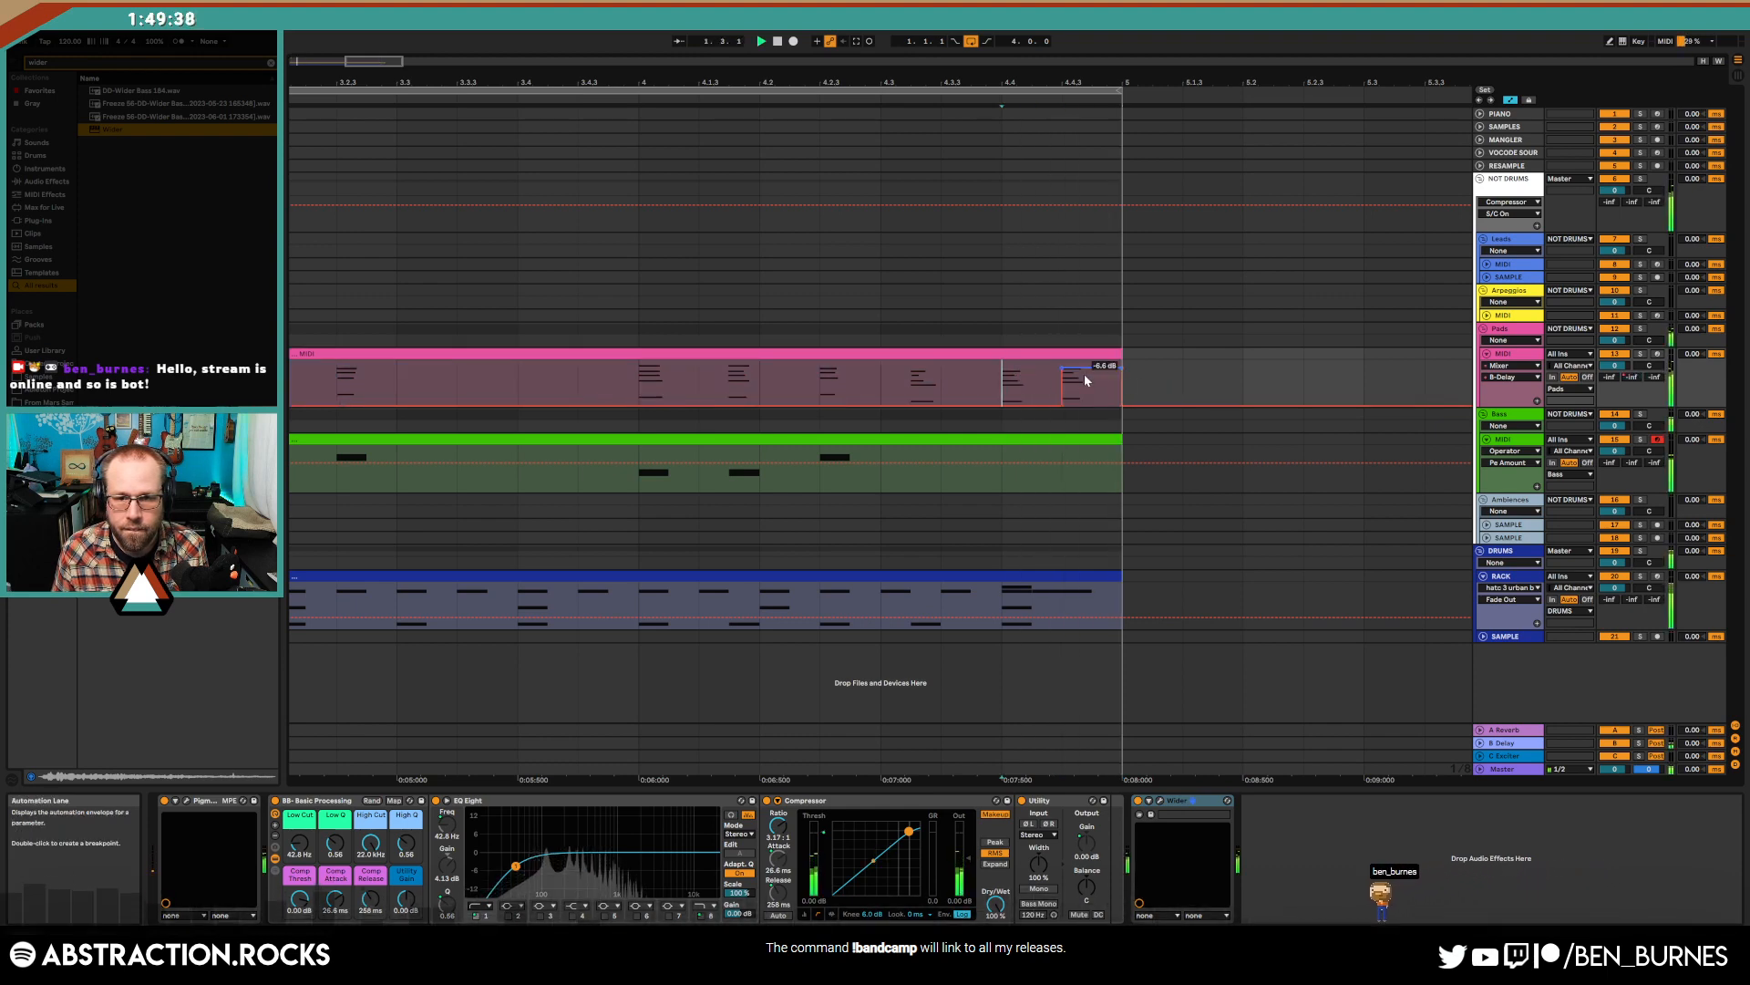
pyautogui.moveTo(1079, 372); pyautogui.dragTo(1102, 404)
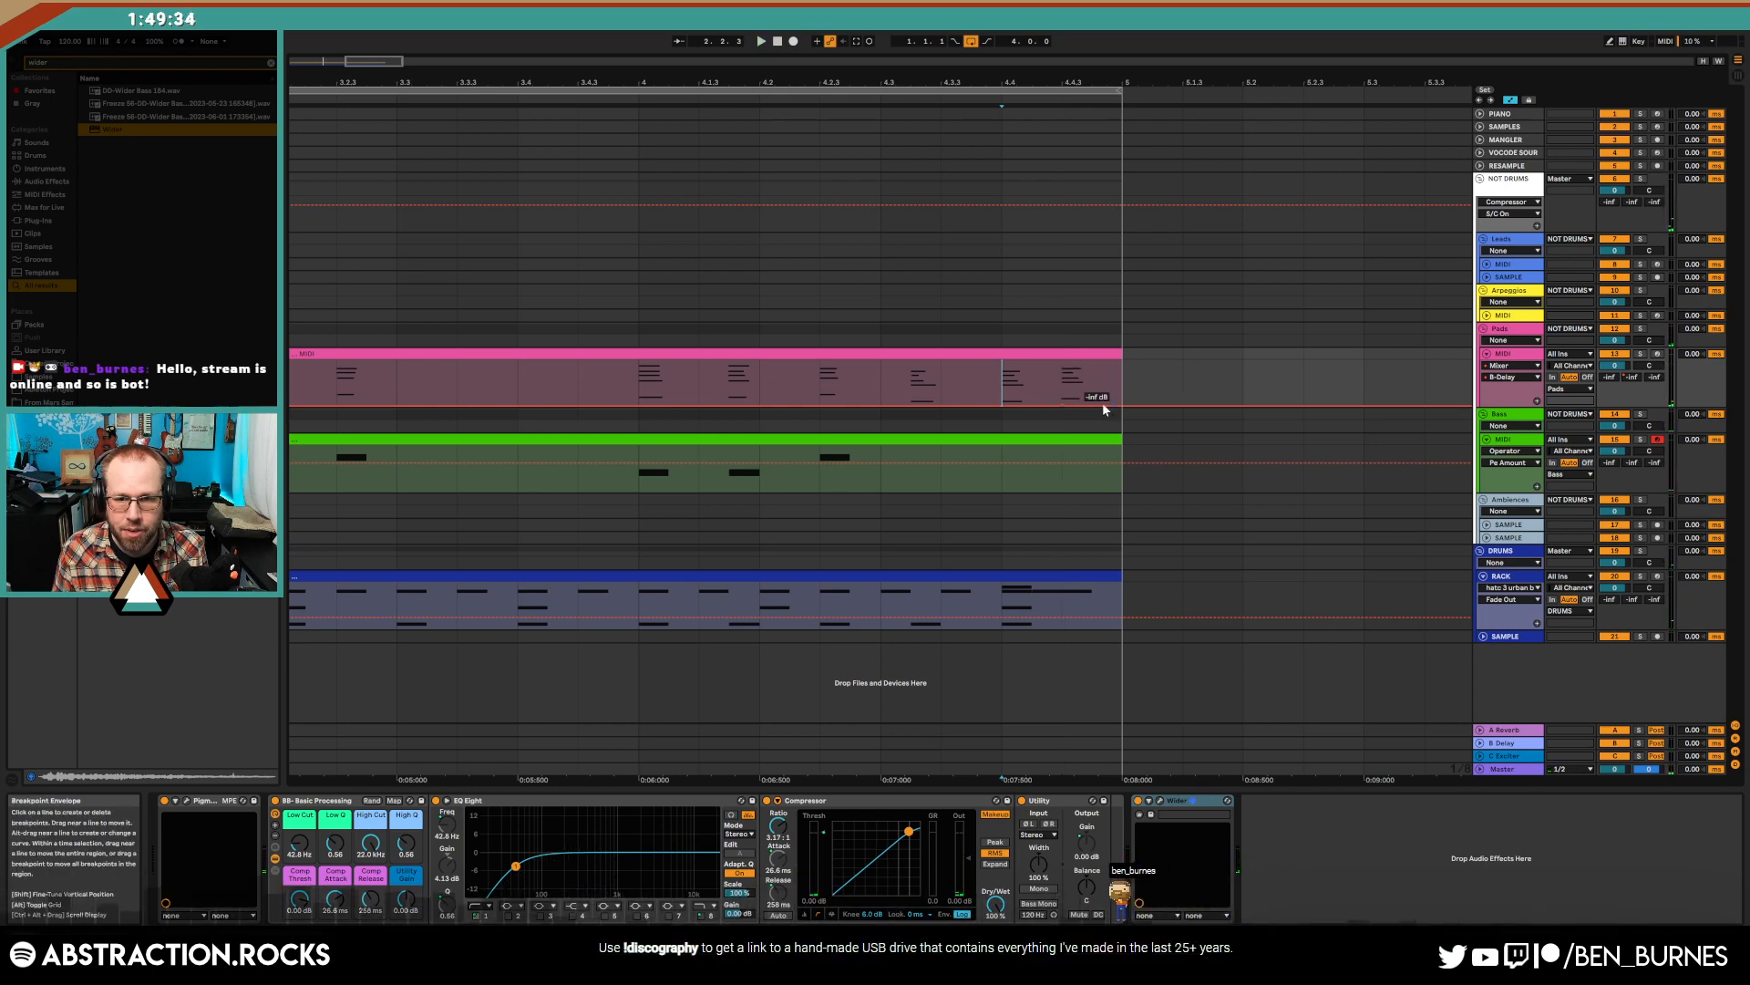
pyautogui.scroll(-4, 898, 361)
pyautogui.press('space')
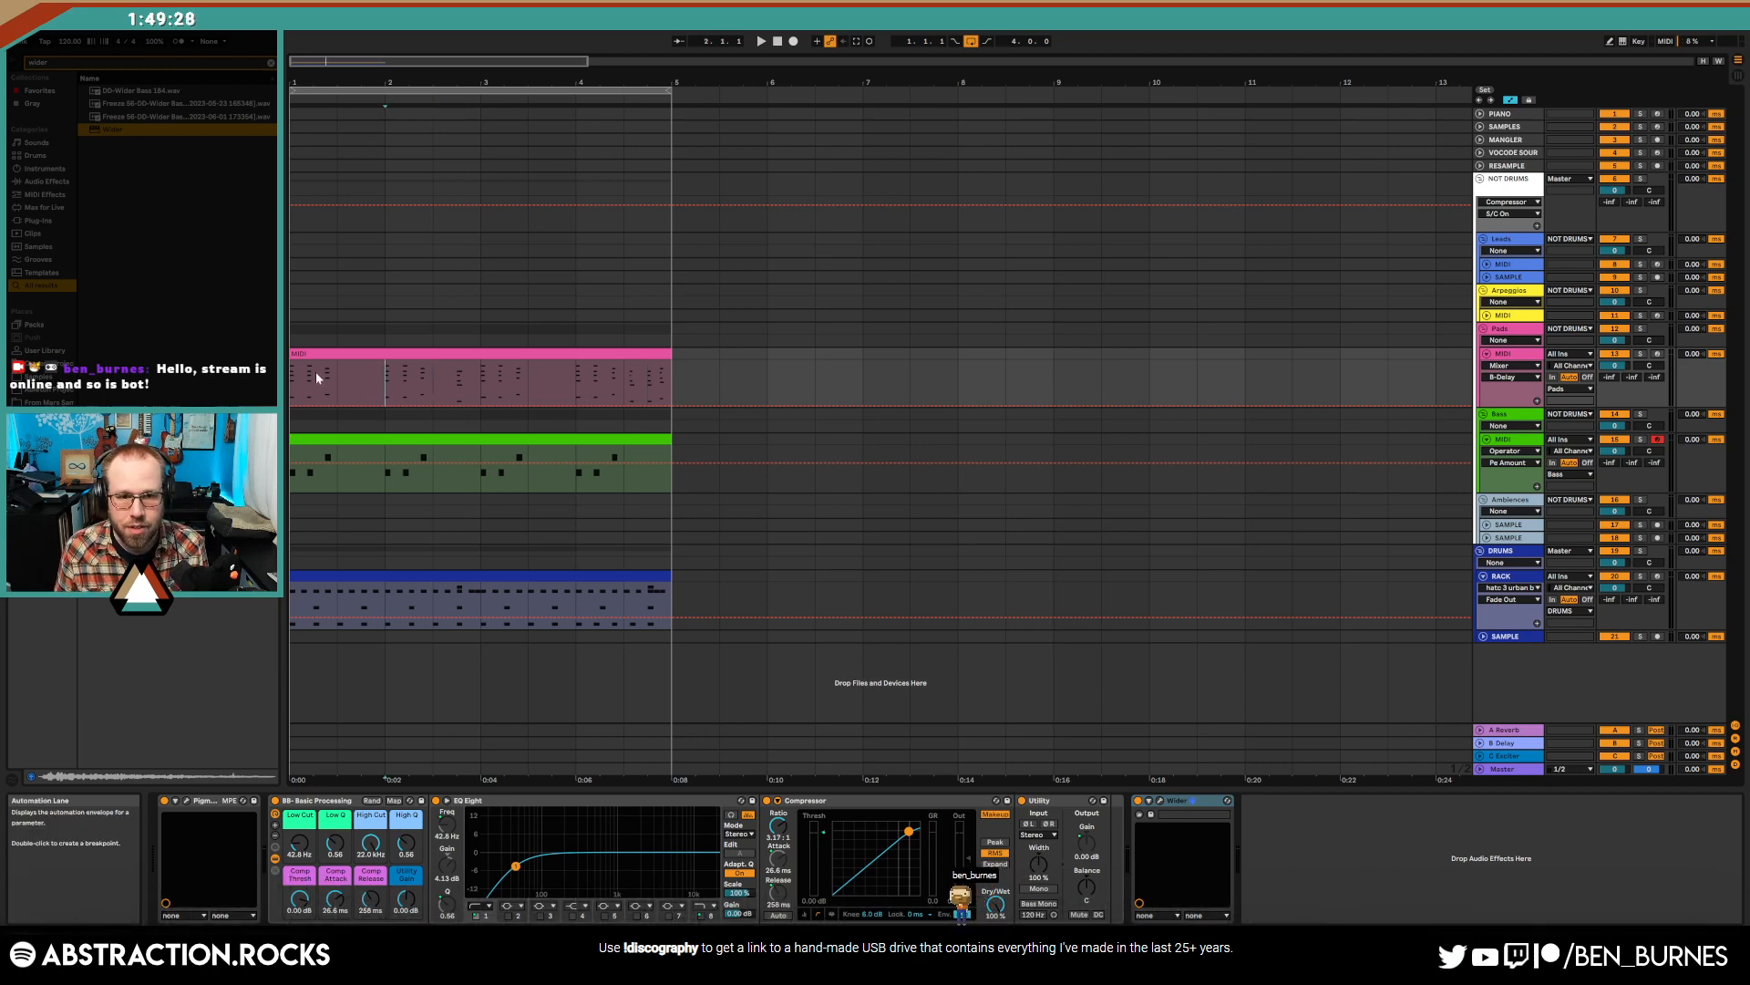
# - Try a Delay device after Wider on the pad track, adjusting its band-pass filter, and delete it after auditioning
pyautogui.write('a')
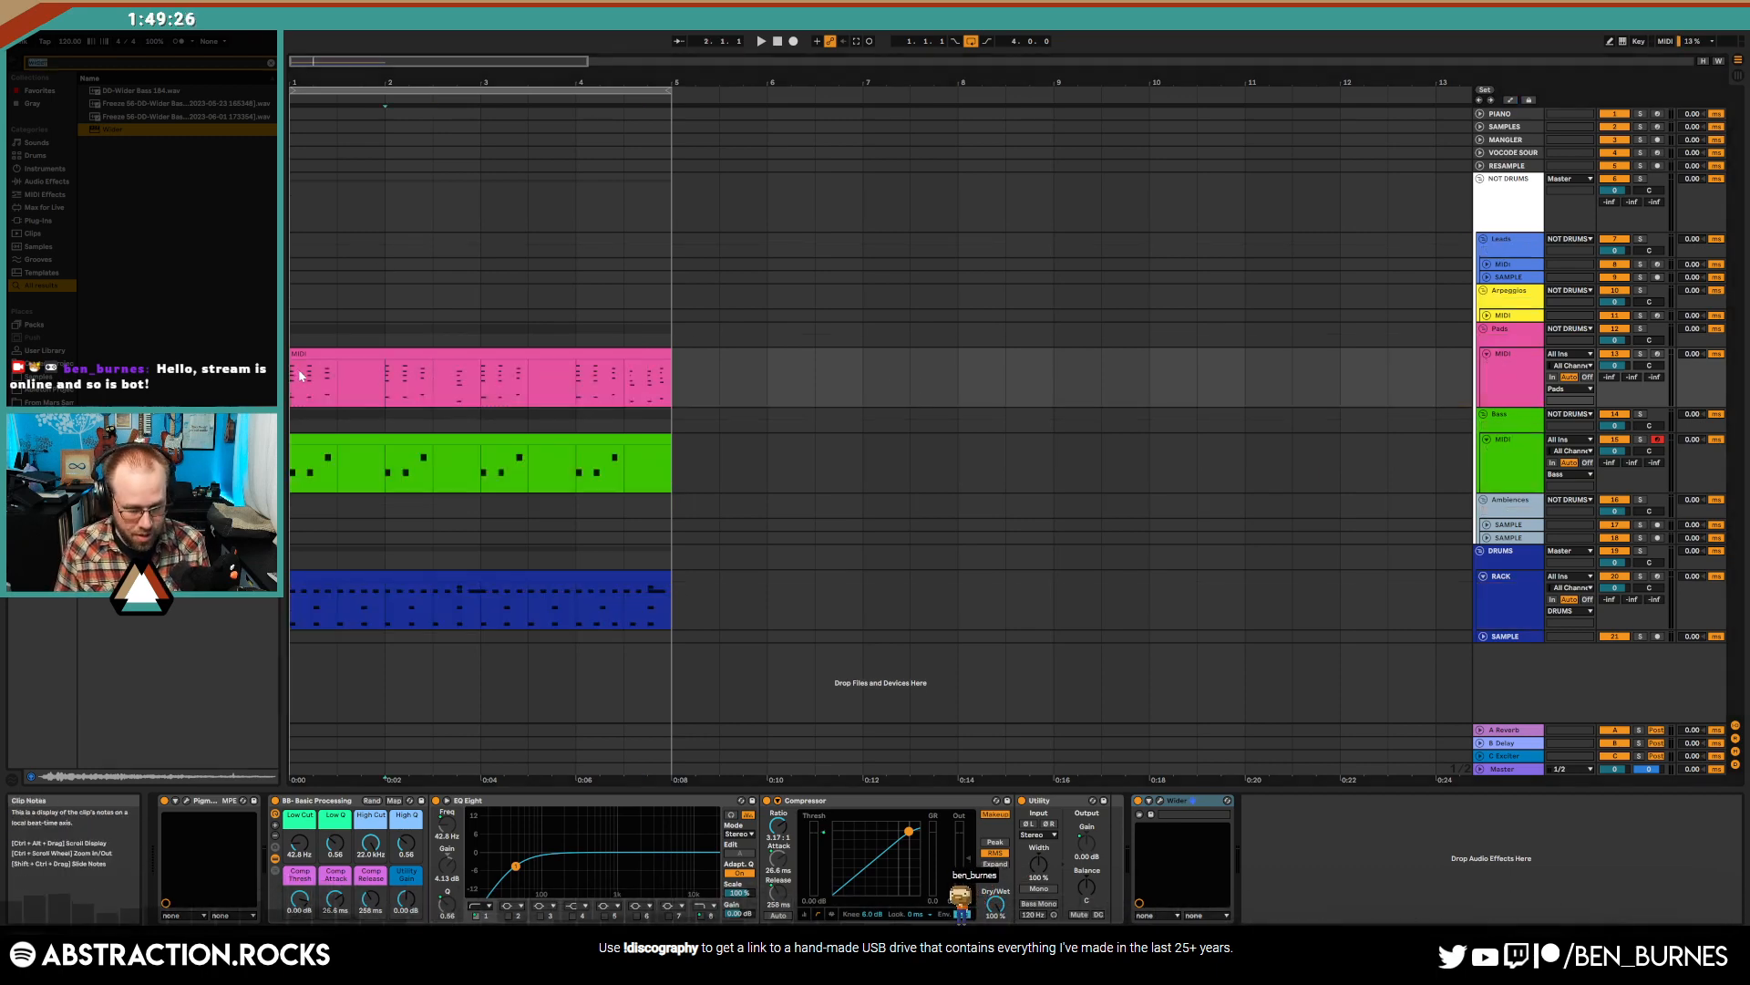
pyautogui.write('delay')
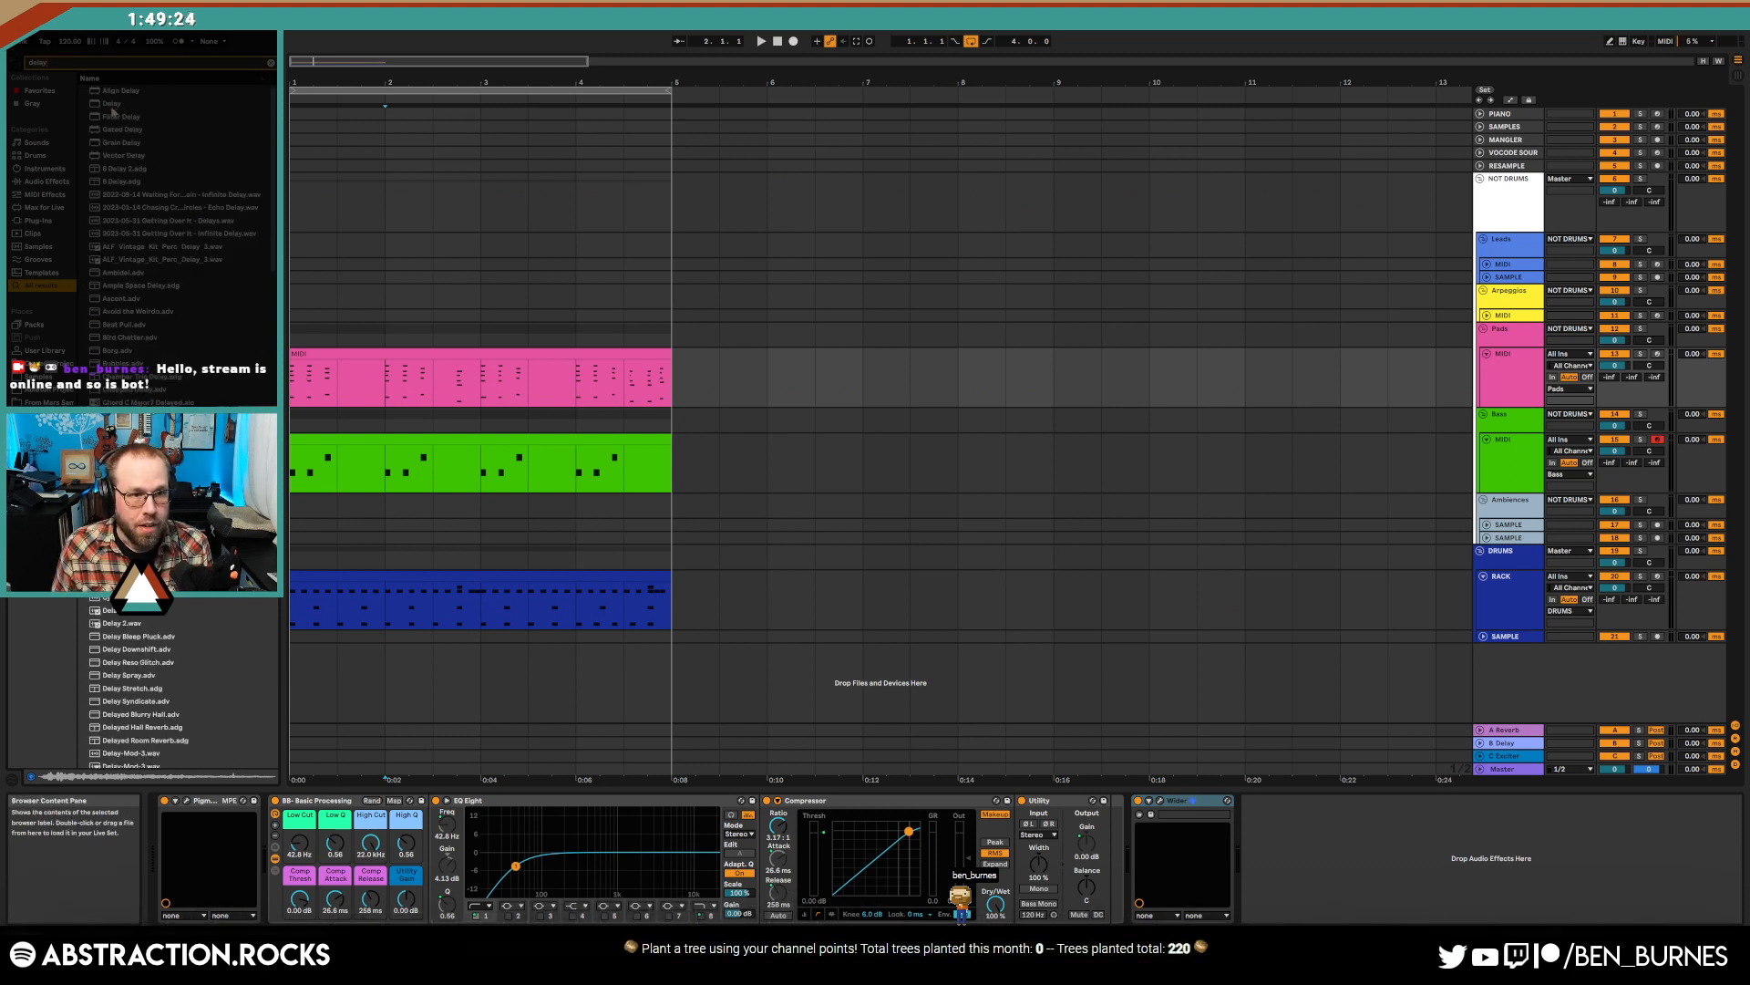
pyautogui.moveTo(1313, 901); pyautogui.dragTo(1323, 916)
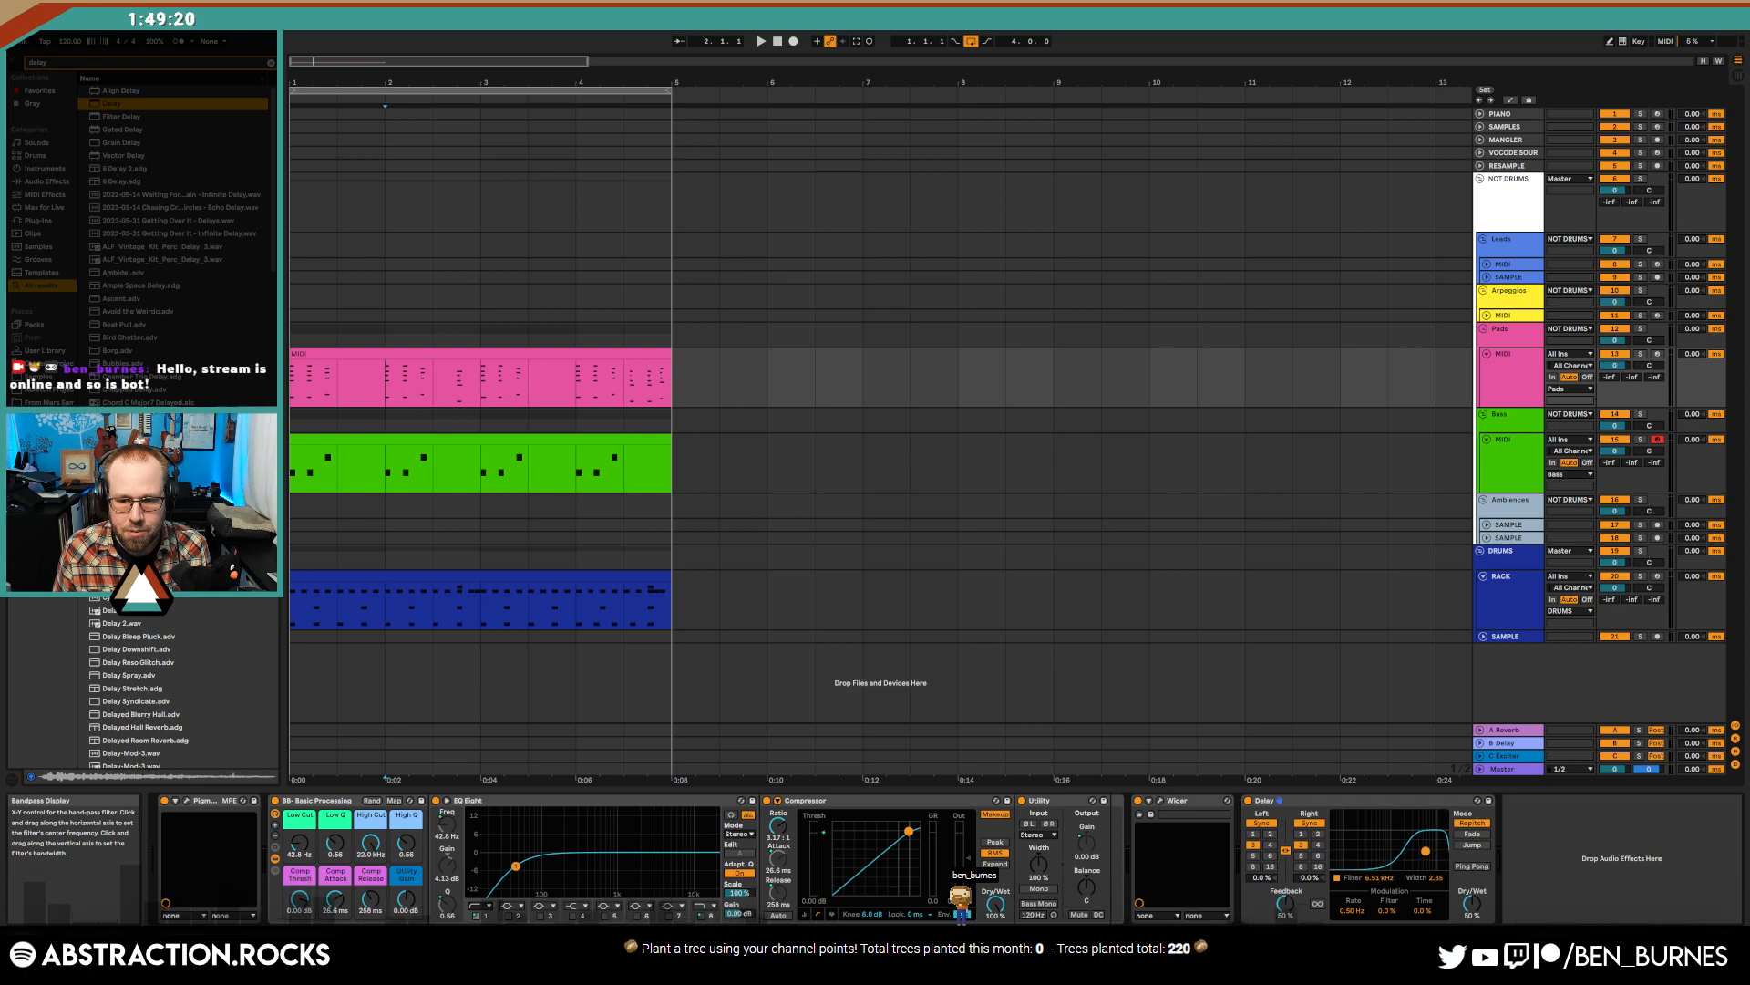
pyautogui.press('space')
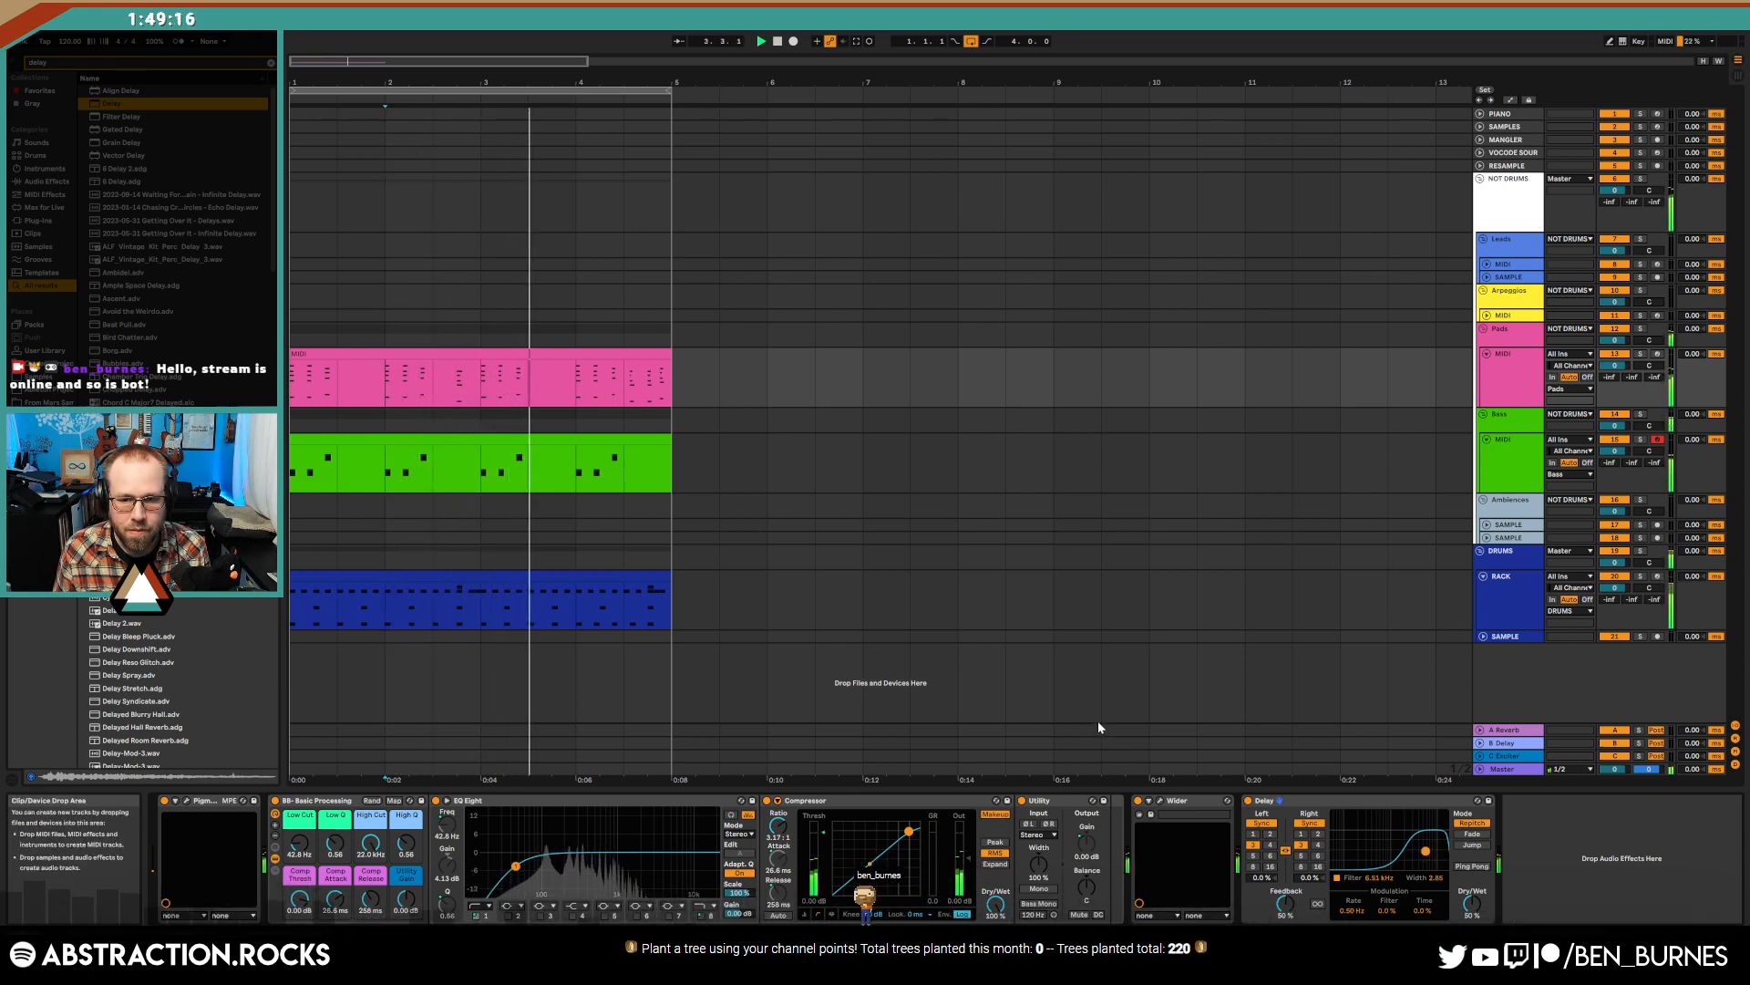
pyautogui.press('space')
pyautogui.press('Delete')
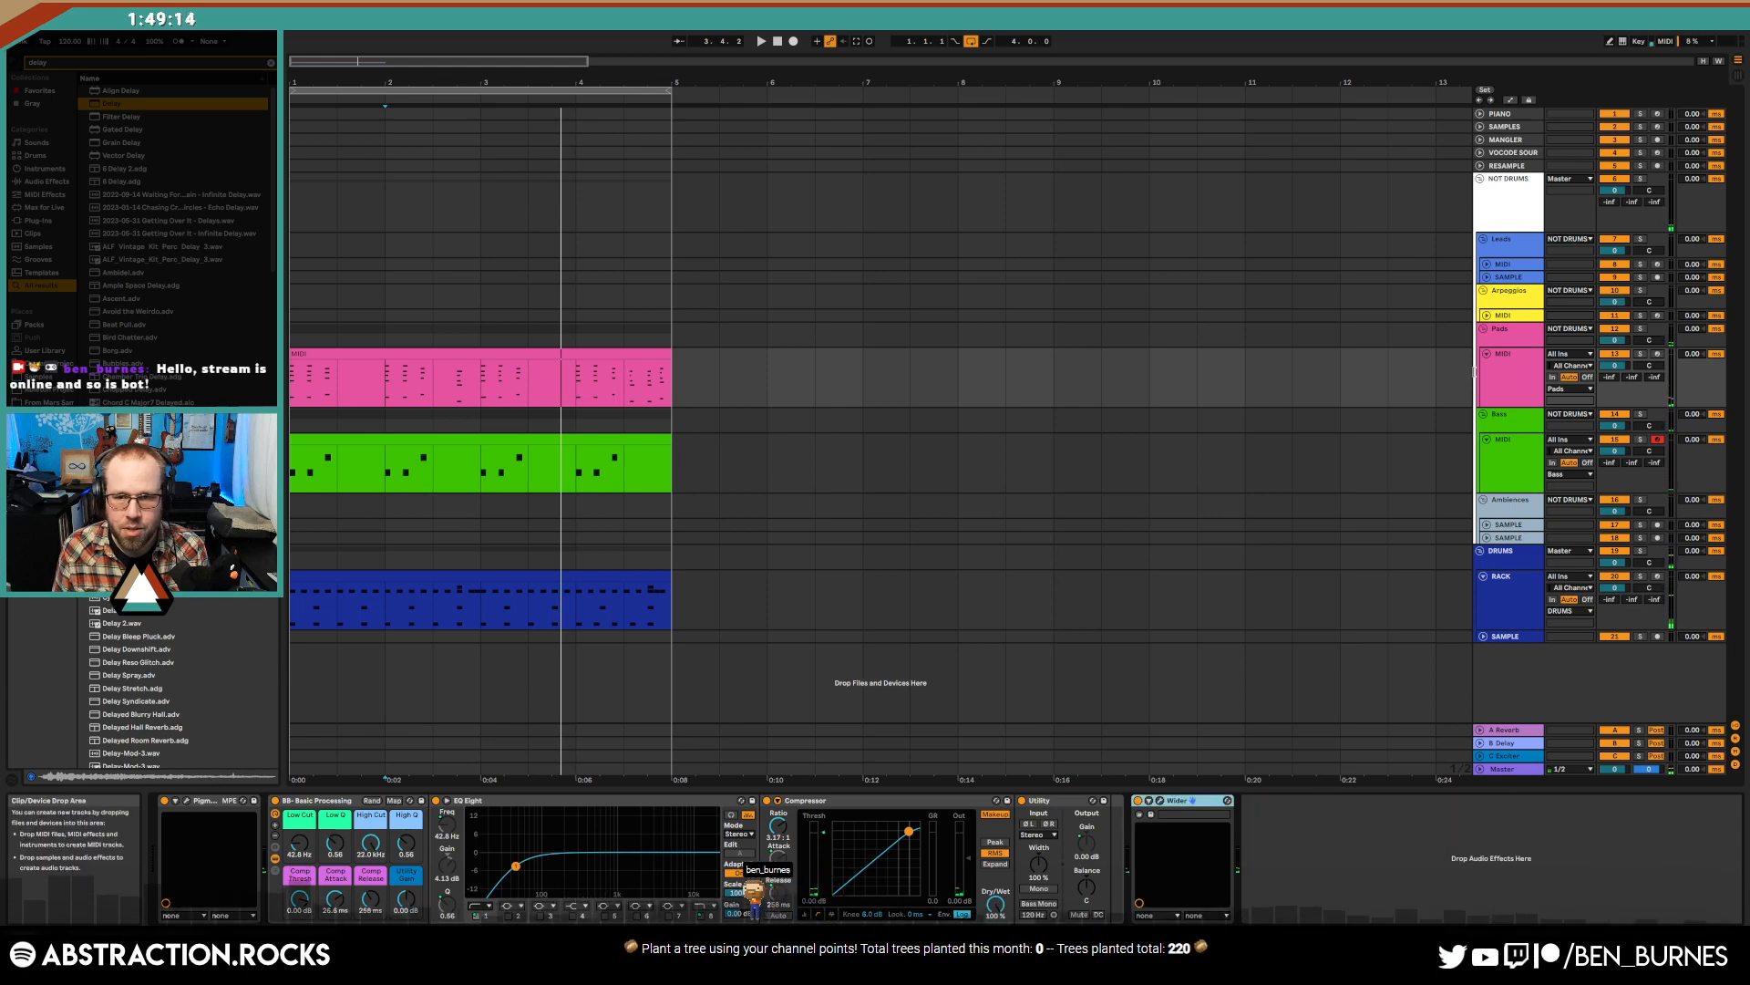
# - Automate a raised B-Delay send over the last pad chord at the end of bar 4
pyautogui.scroll(10, 658, 370)
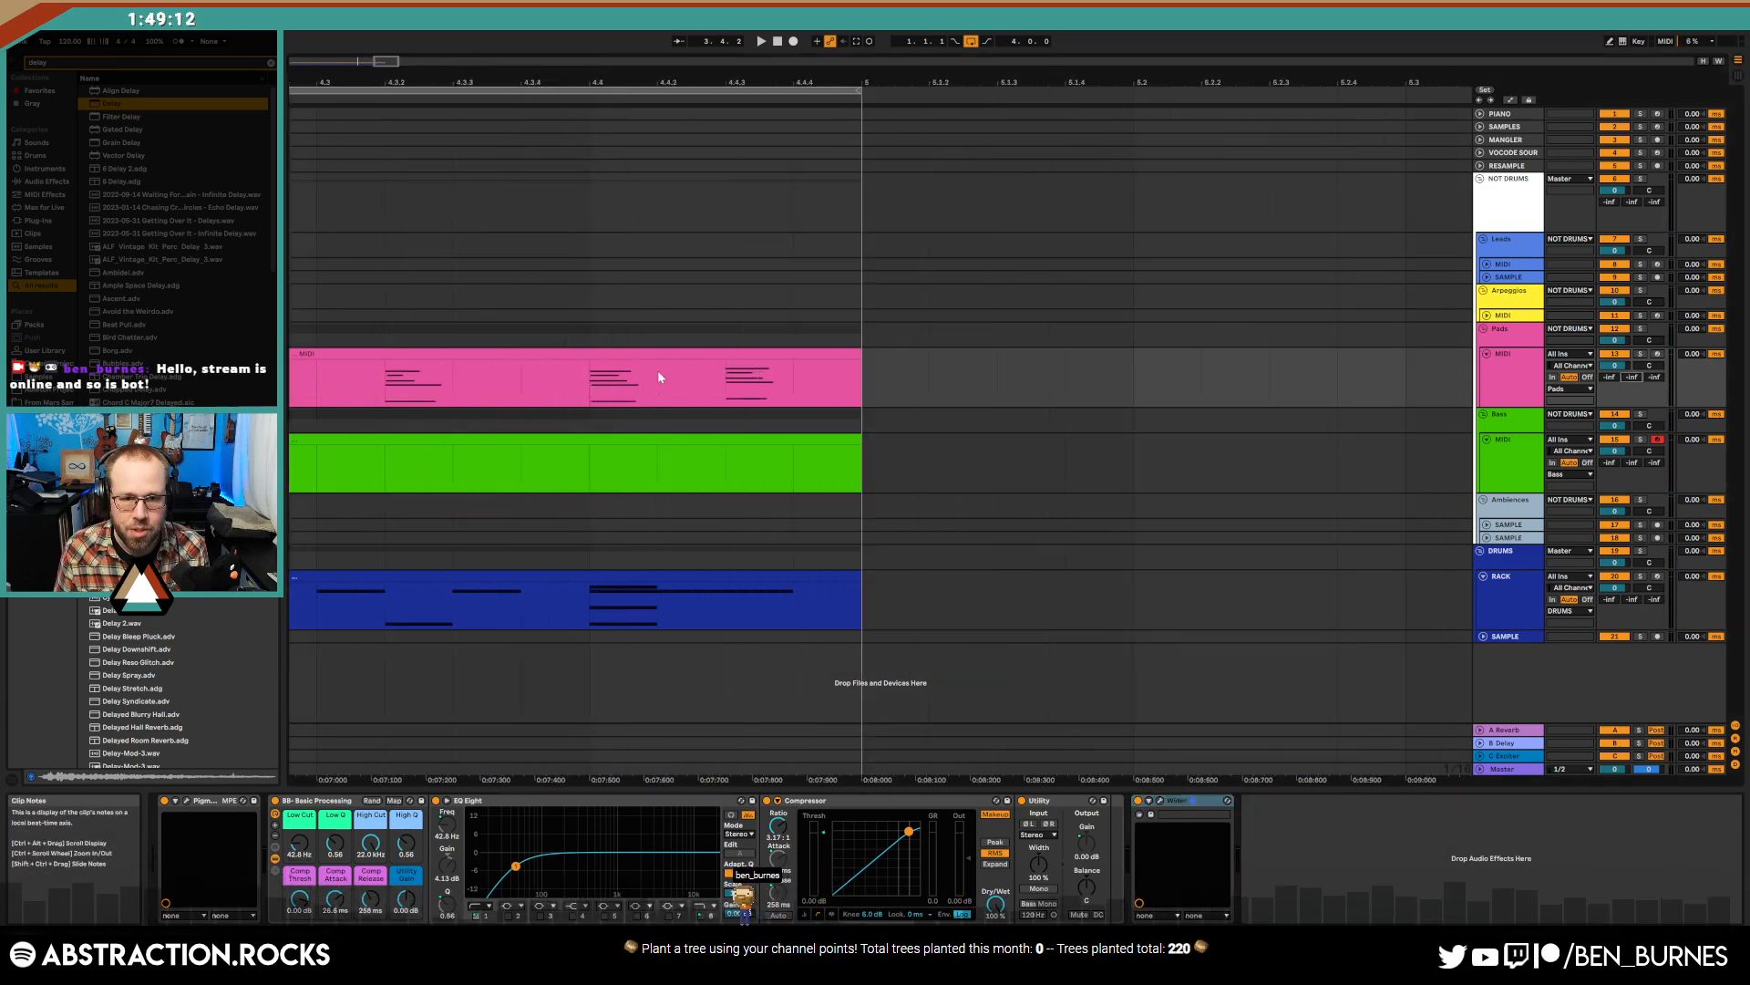
pyautogui.press('a')
pyautogui.moveTo(795, 392)
pyautogui.mouseDown()
pyautogui.moveTo(873, 384)
pyautogui.moveTo(840, 367)
pyautogui.mouseUp()
pyautogui.click(786, 398)
pyautogui.scroll(-6, 591, 405)
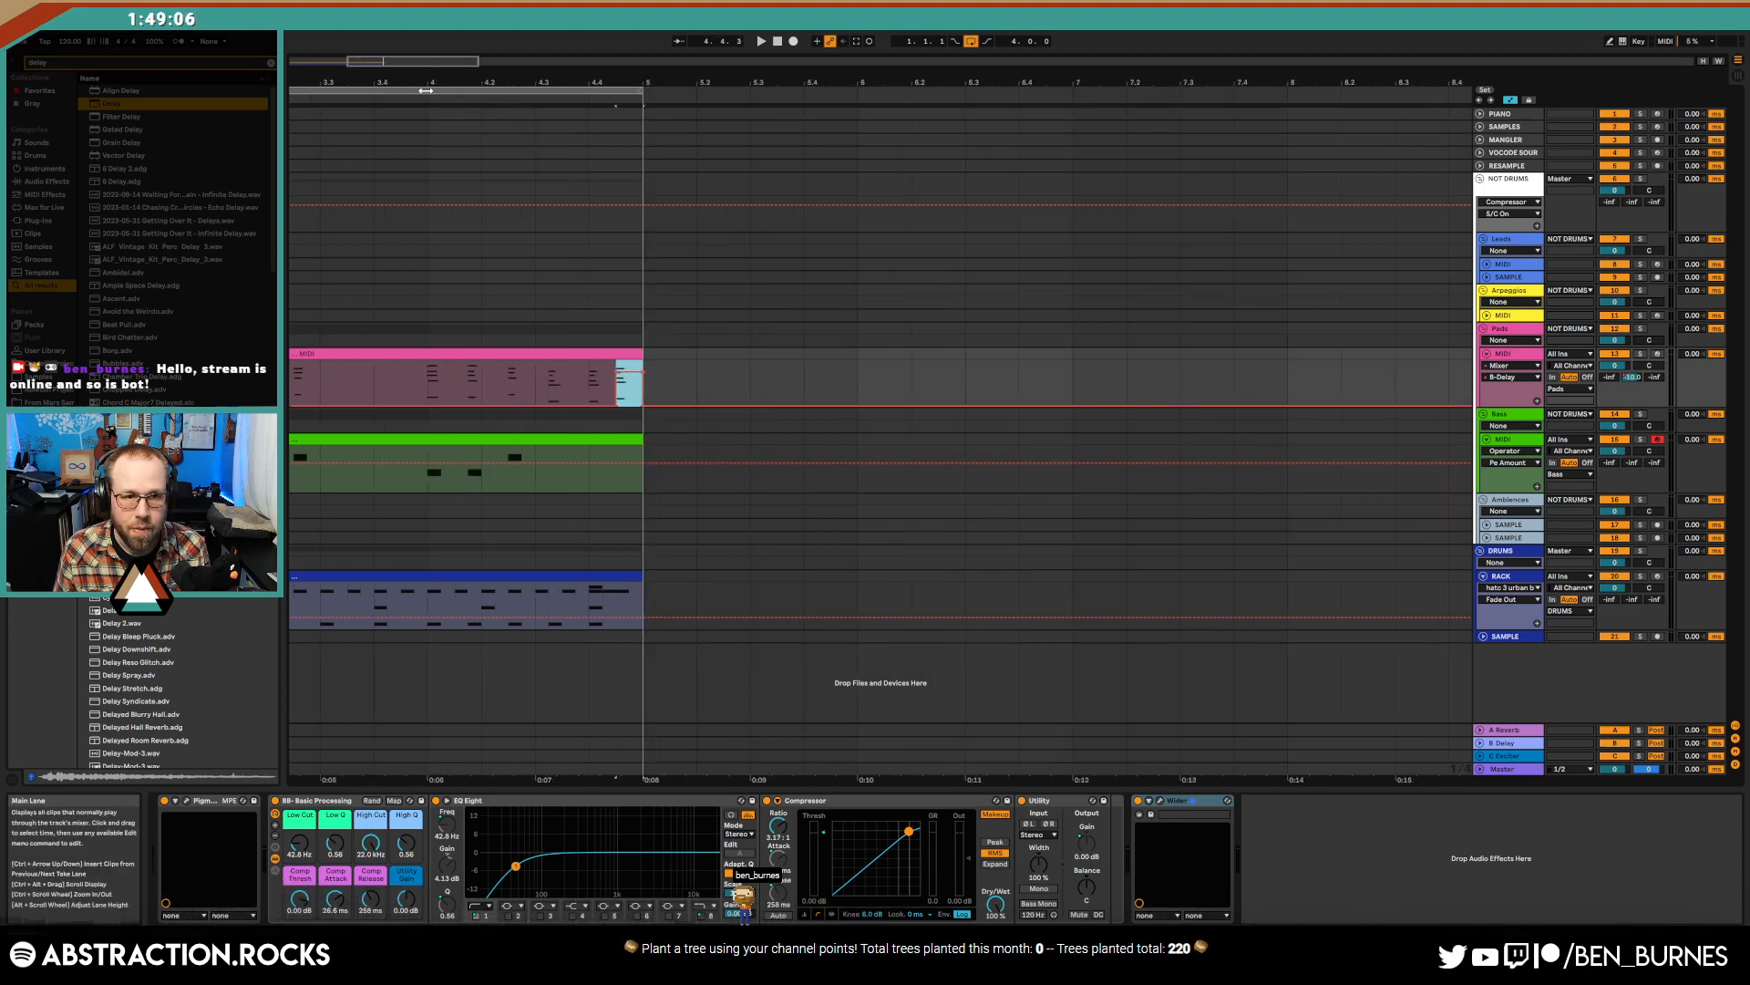
# - Raise the B-Delay send automation over the last pad chord of bar 2 and audition the loop
pyautogui.moveTo(398, 61); pyautogui.dragTo(355, 62)
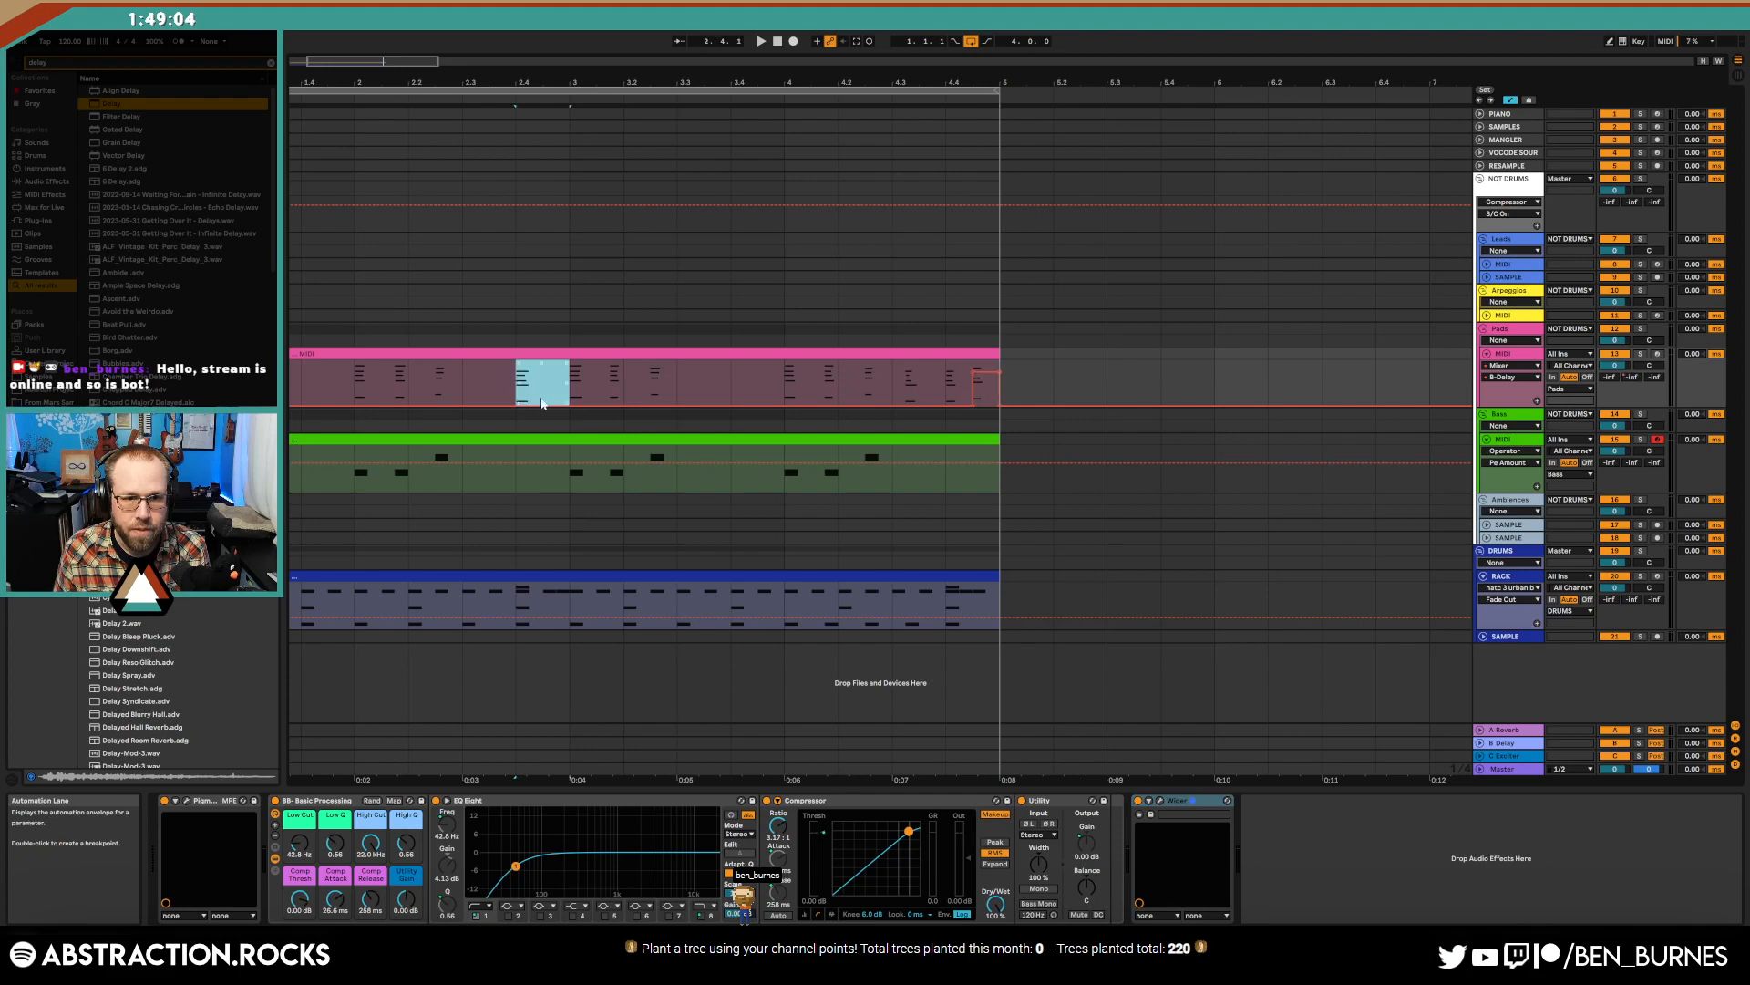
pyautogui.moveTo(541, 403); pyautogui.dragTo(542, 394)
pyautogui.press('space')
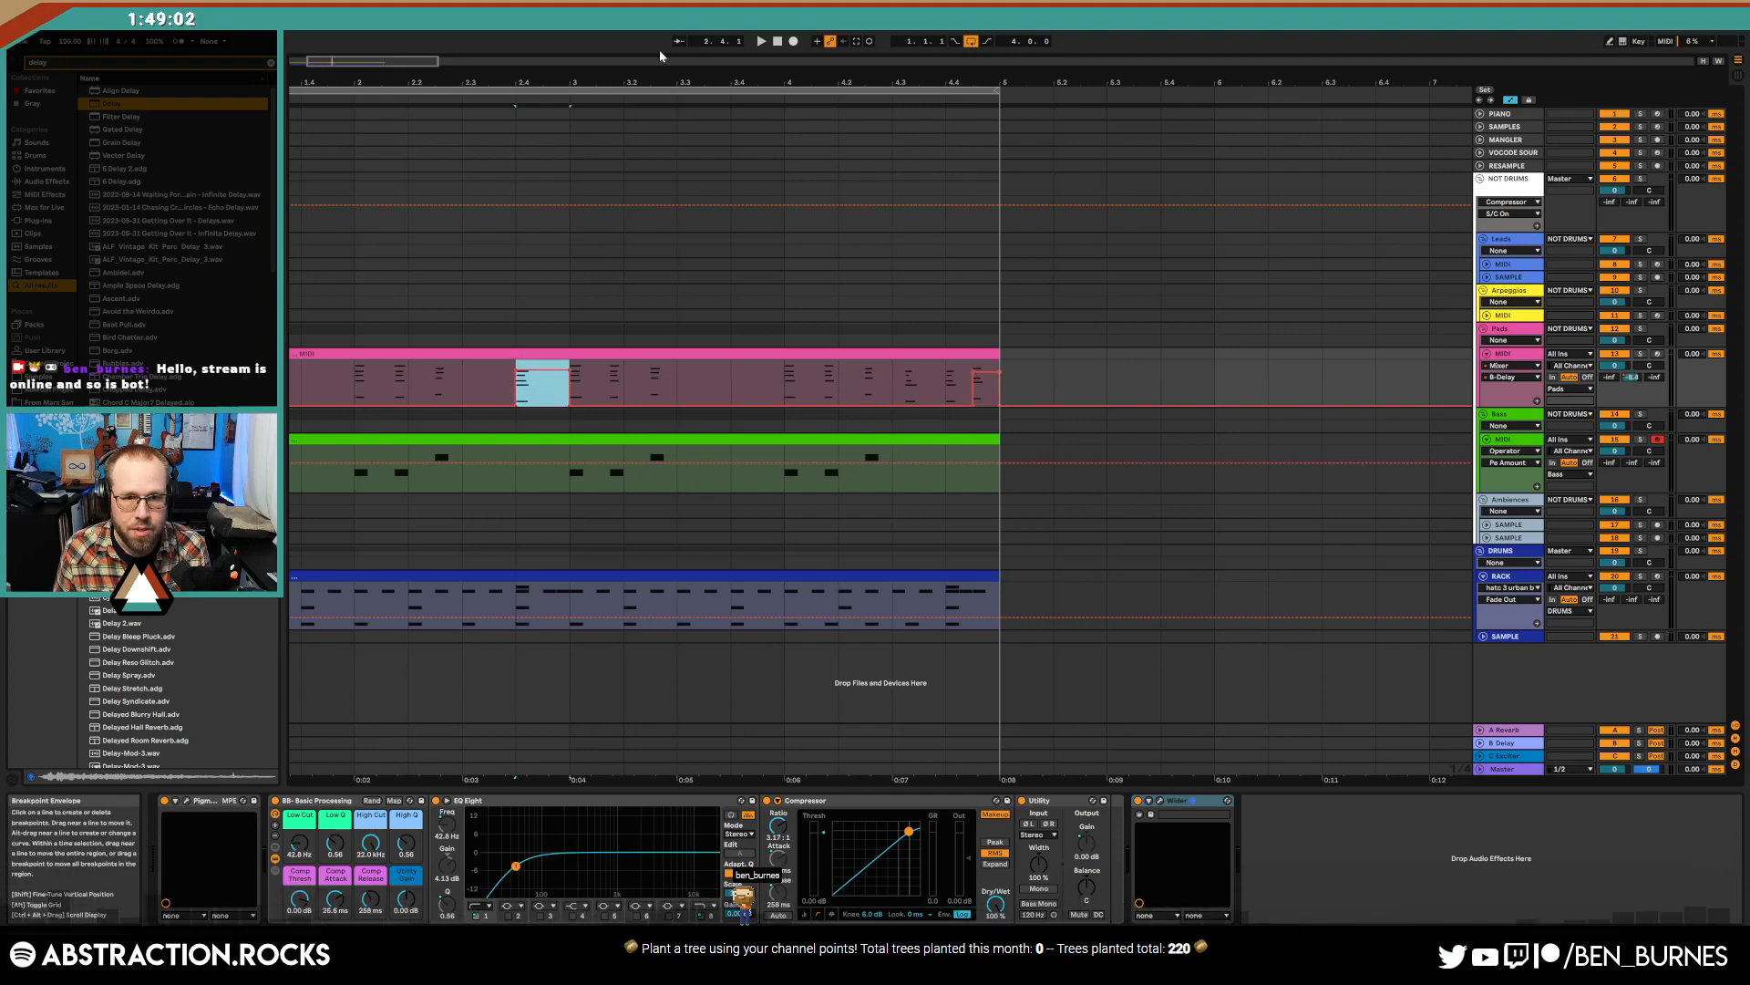
pyautogui.moveTo(378, 62); pyautogui.dragTo(359, 57)
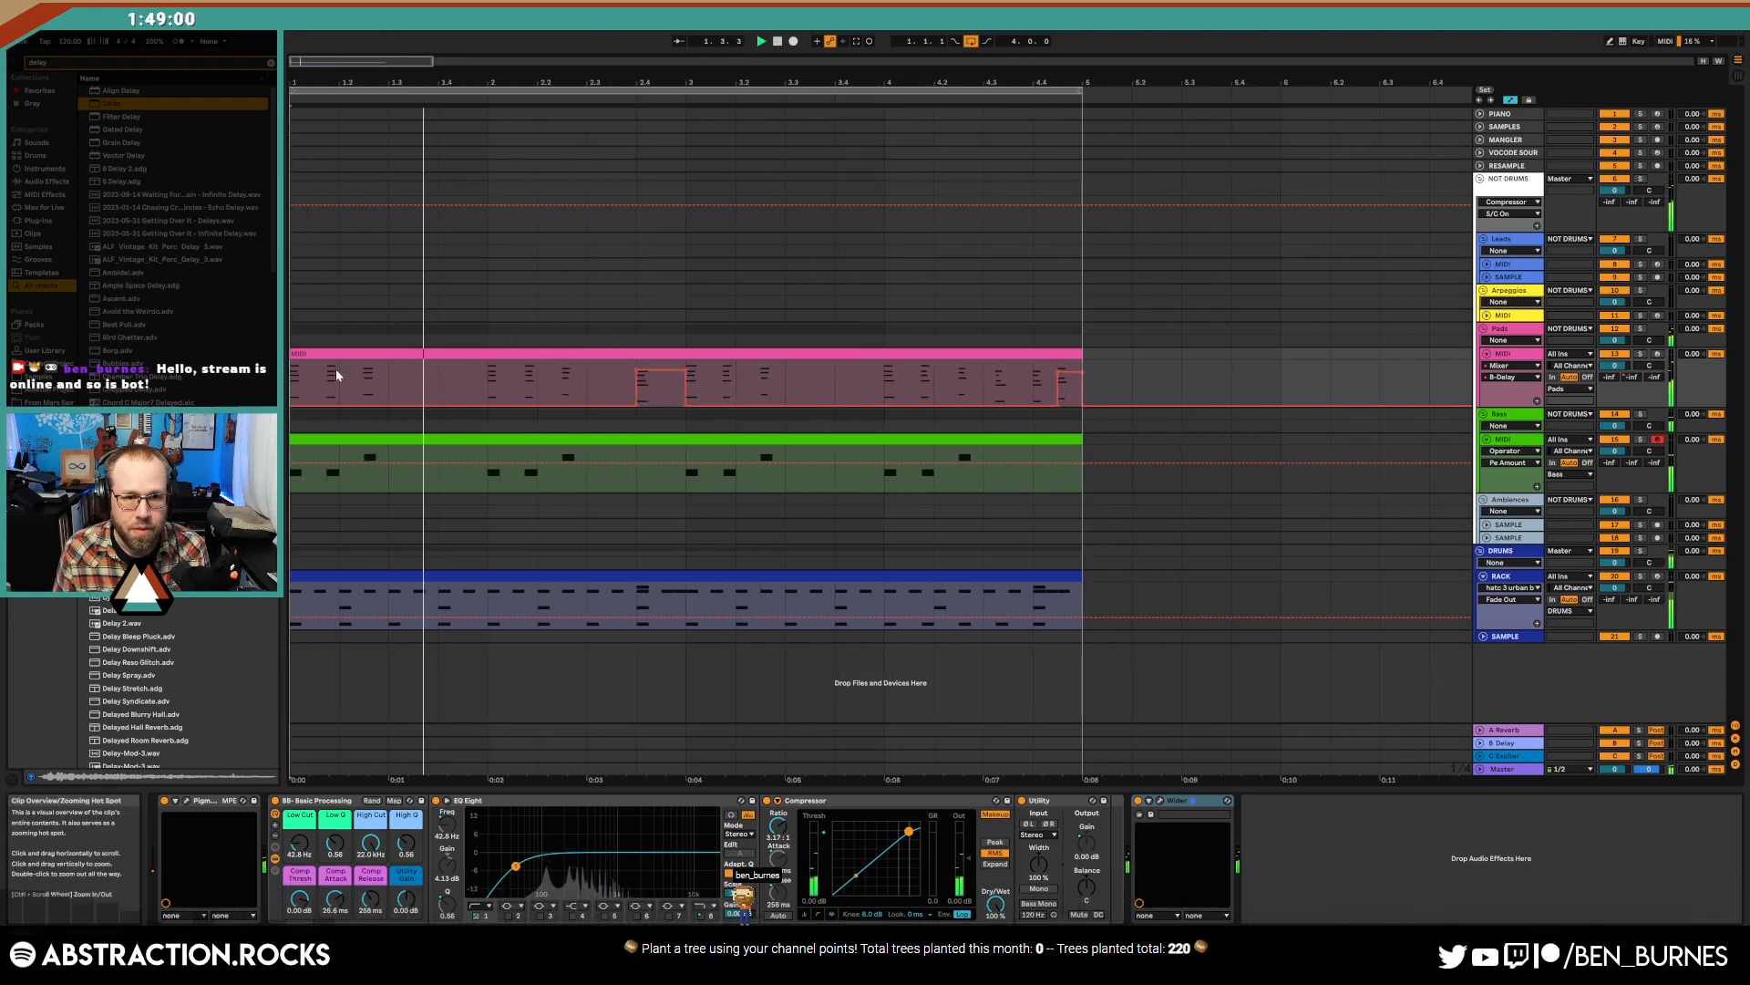
# - Raise the Filter 1 cutoff in the pad track's Pigments during playback
pyautogui.click(189, 800)
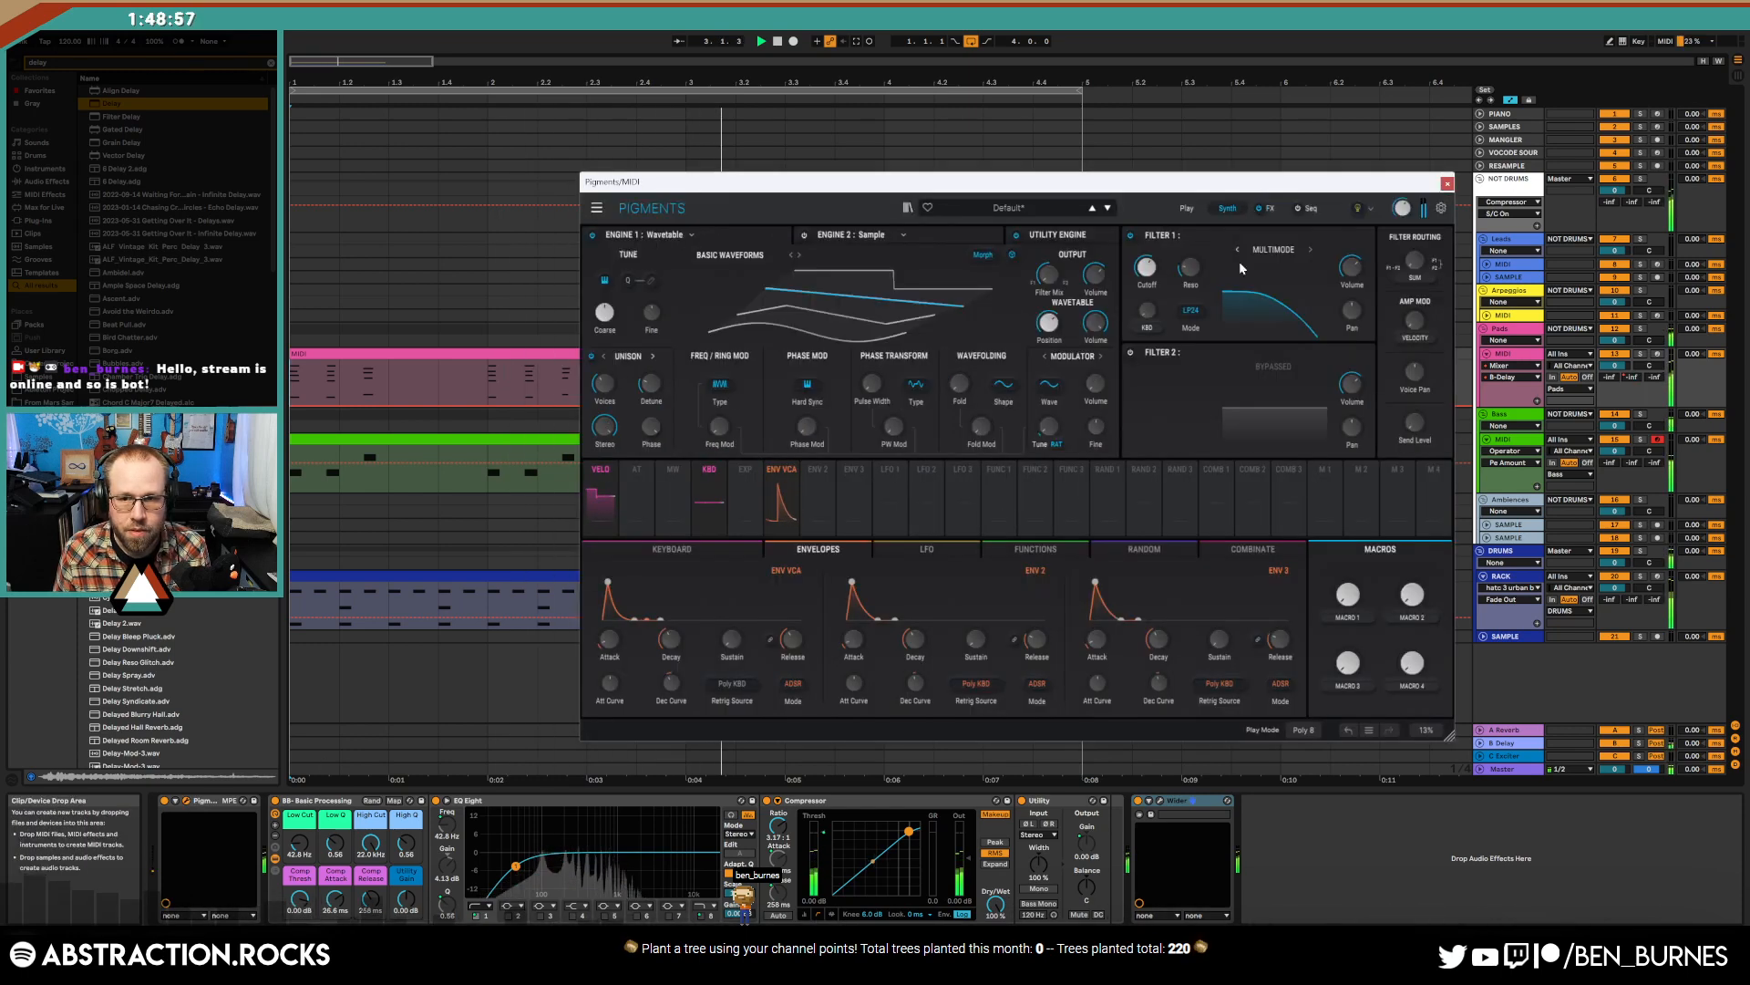
pyautogui.click(1159, 260)
pyautogui.moveTo(1147, 266); pyautogui.dragTo(1147, 208)
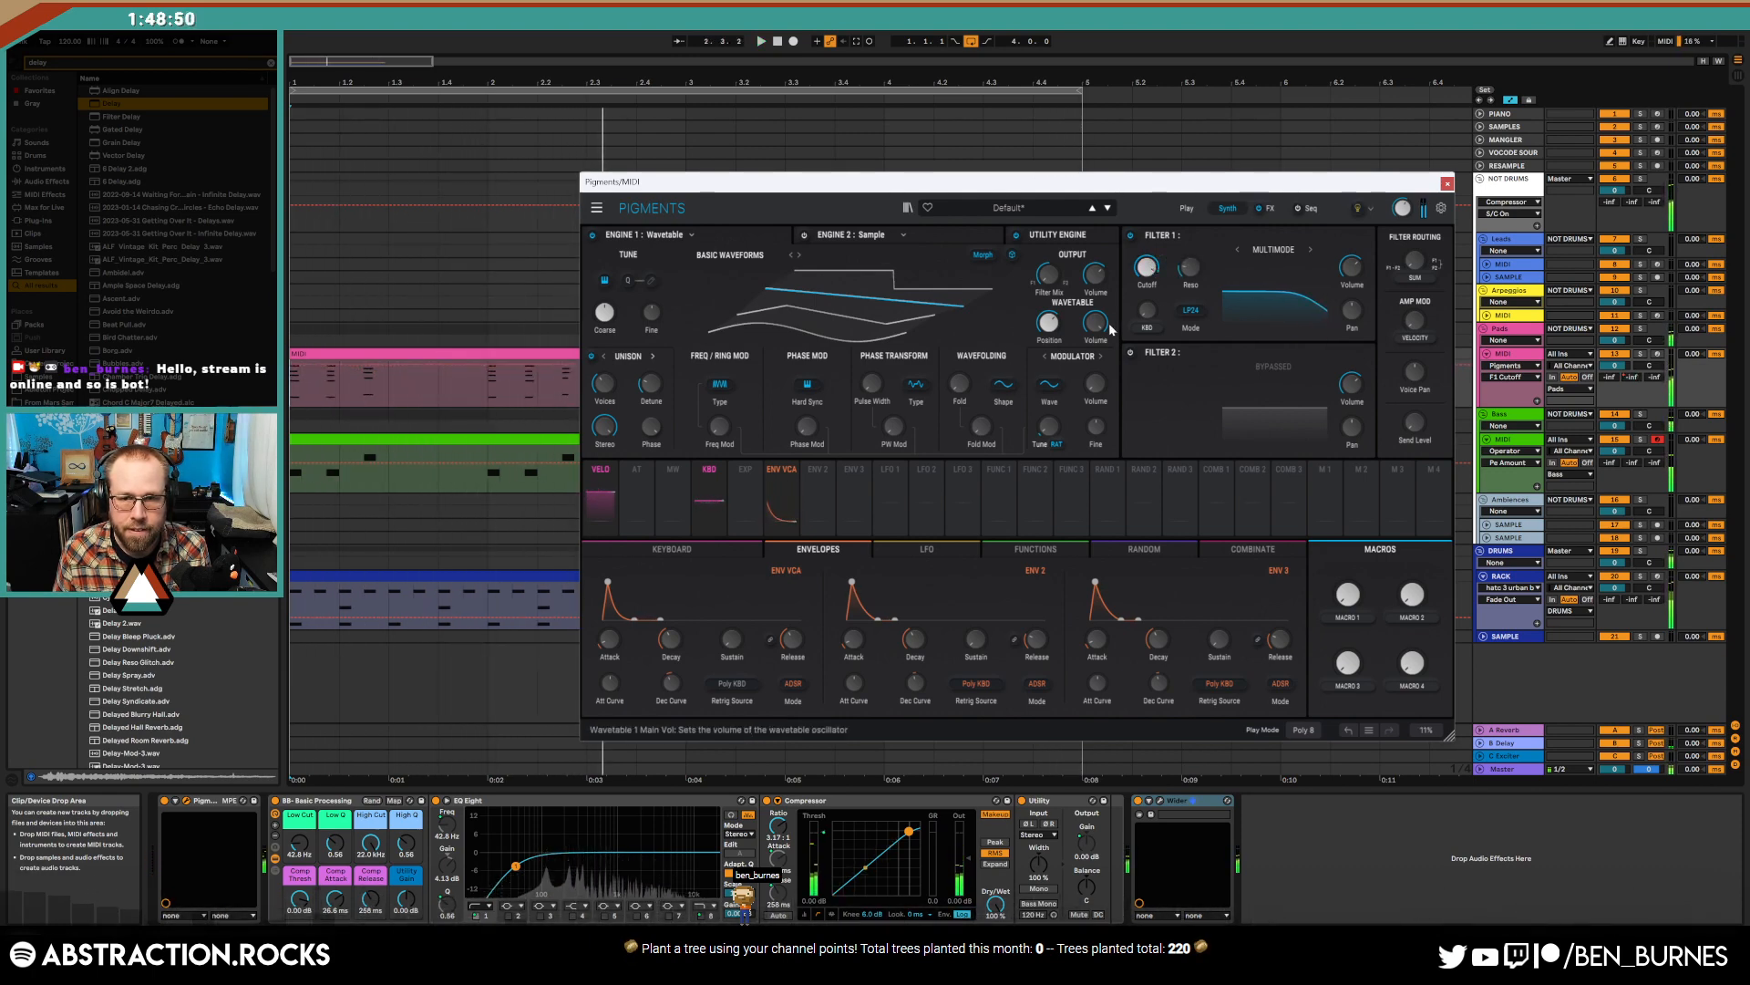
# - Set Oscillator B's level to -inf dB in the bass Operator
pyautogui.click(475, 450)
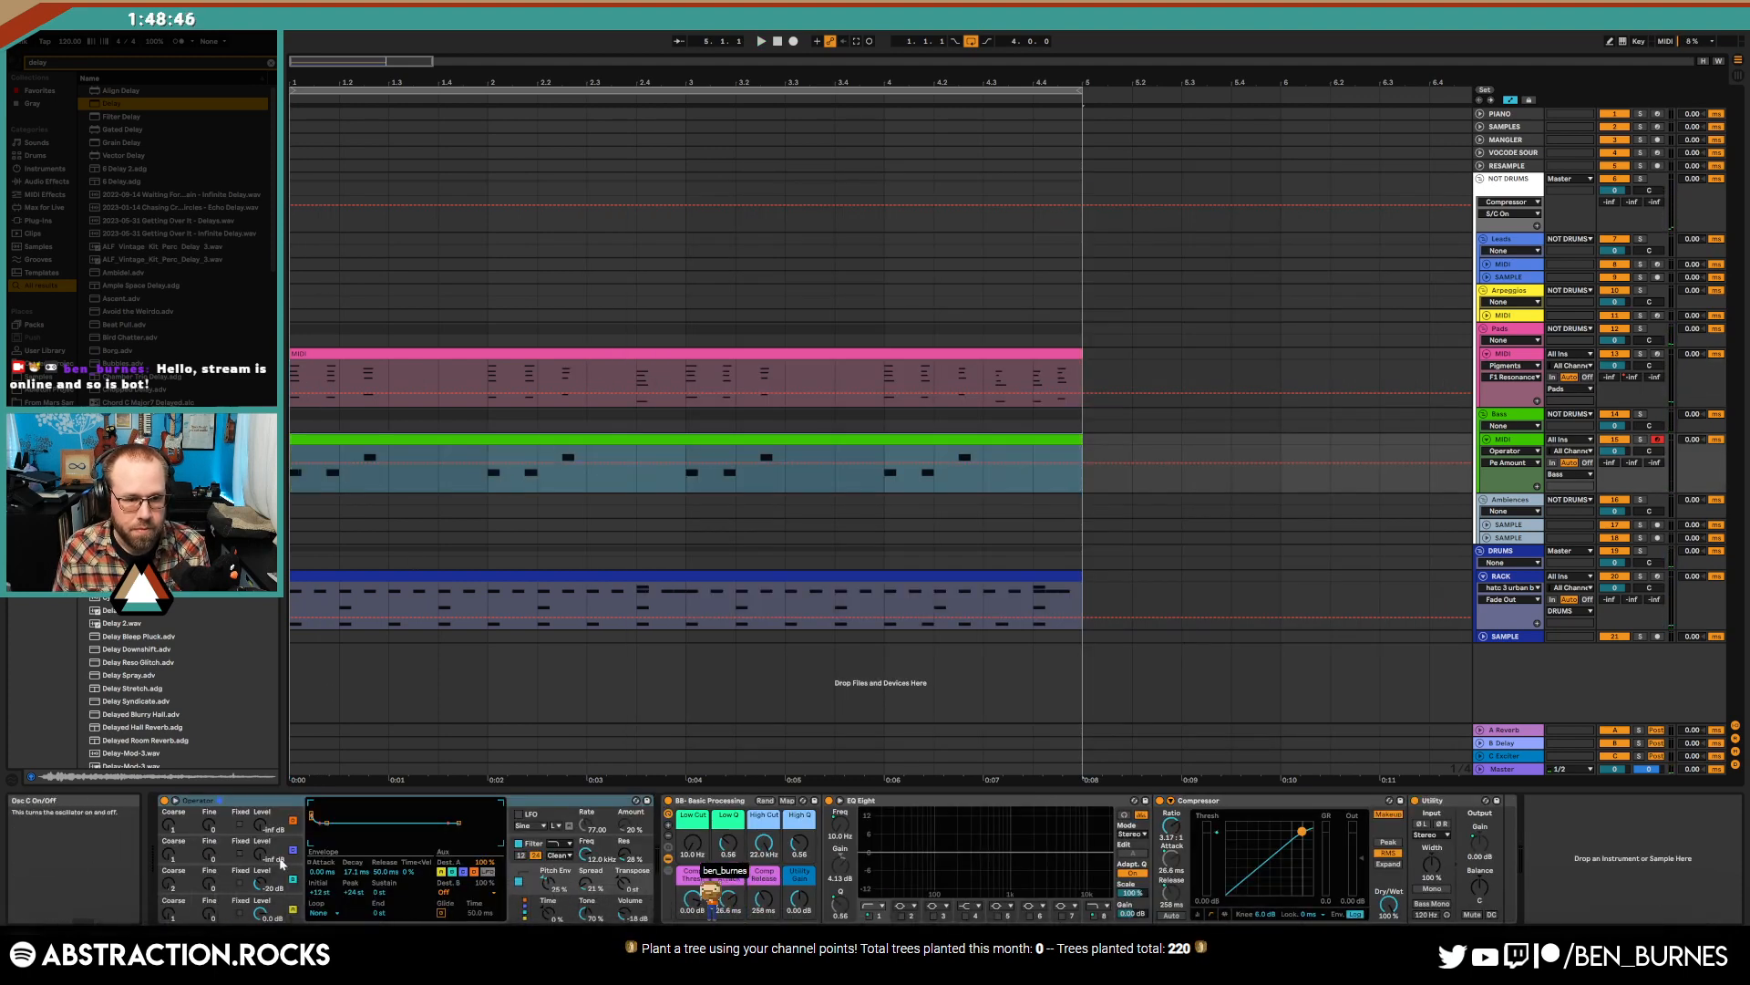
pyautogui.doubleClick(258, 887)
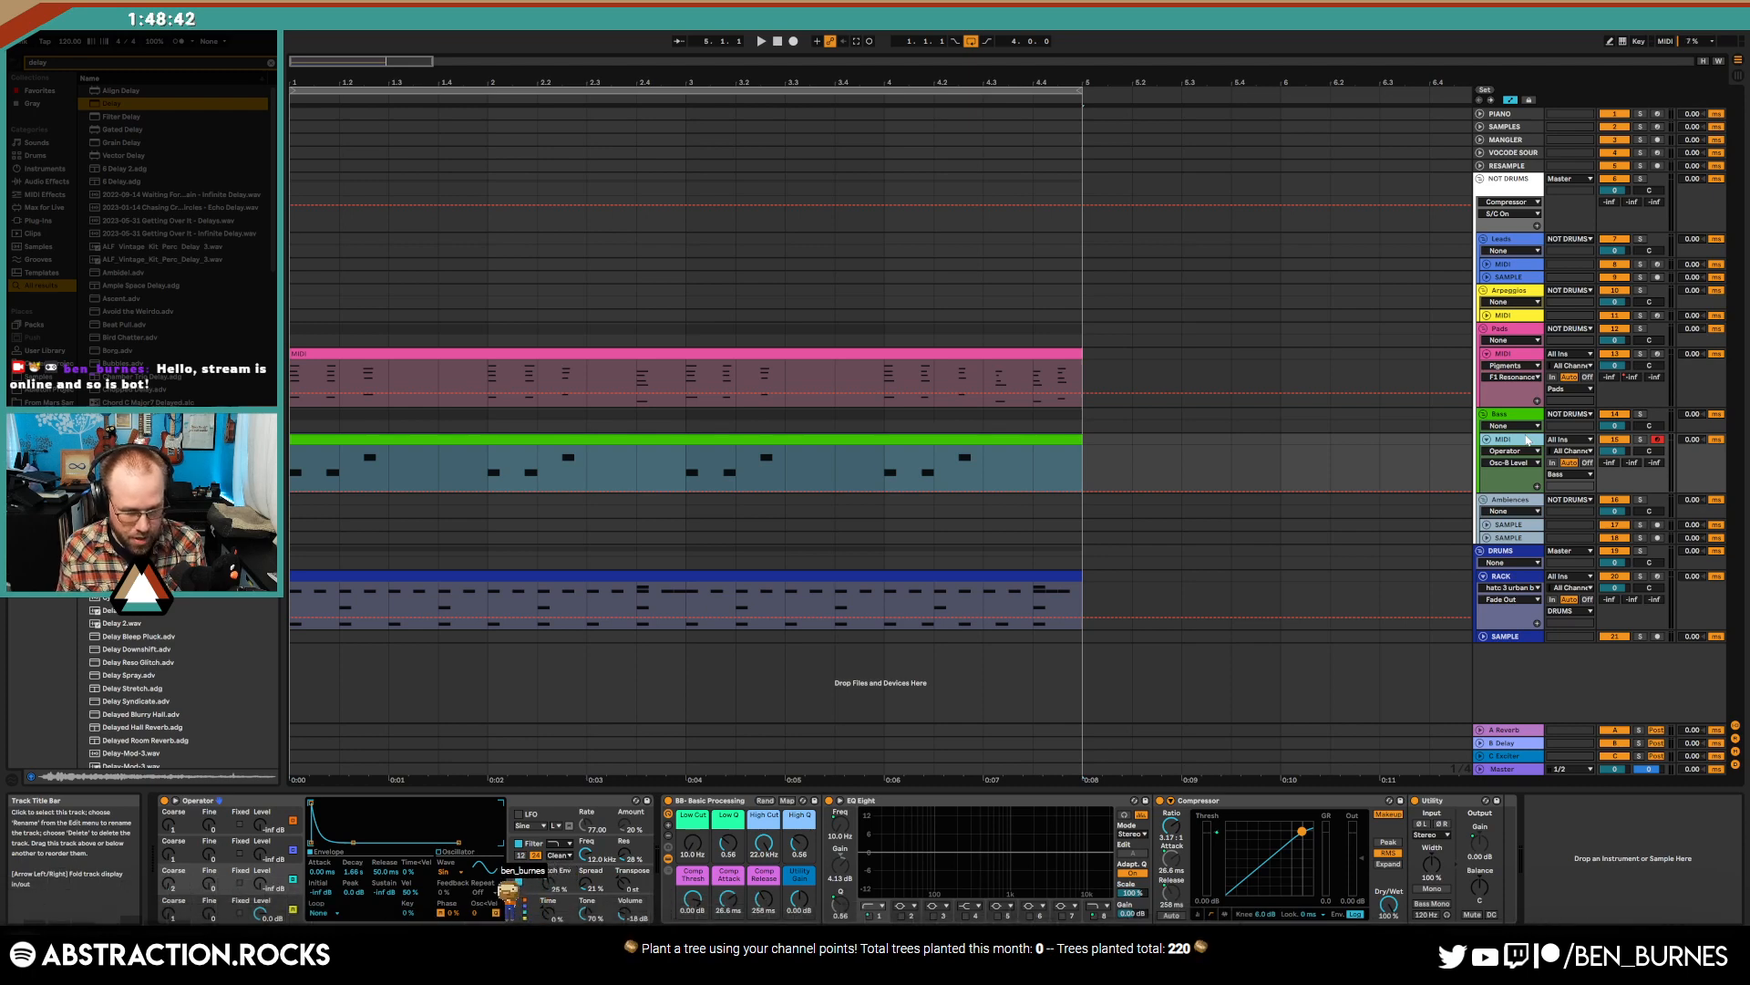
# - Add a MIDI track to the Bass group, delete the extra SAMPLE track and move the new track above the existing bass part
pyautogui.hotkey('ctrl', 't')
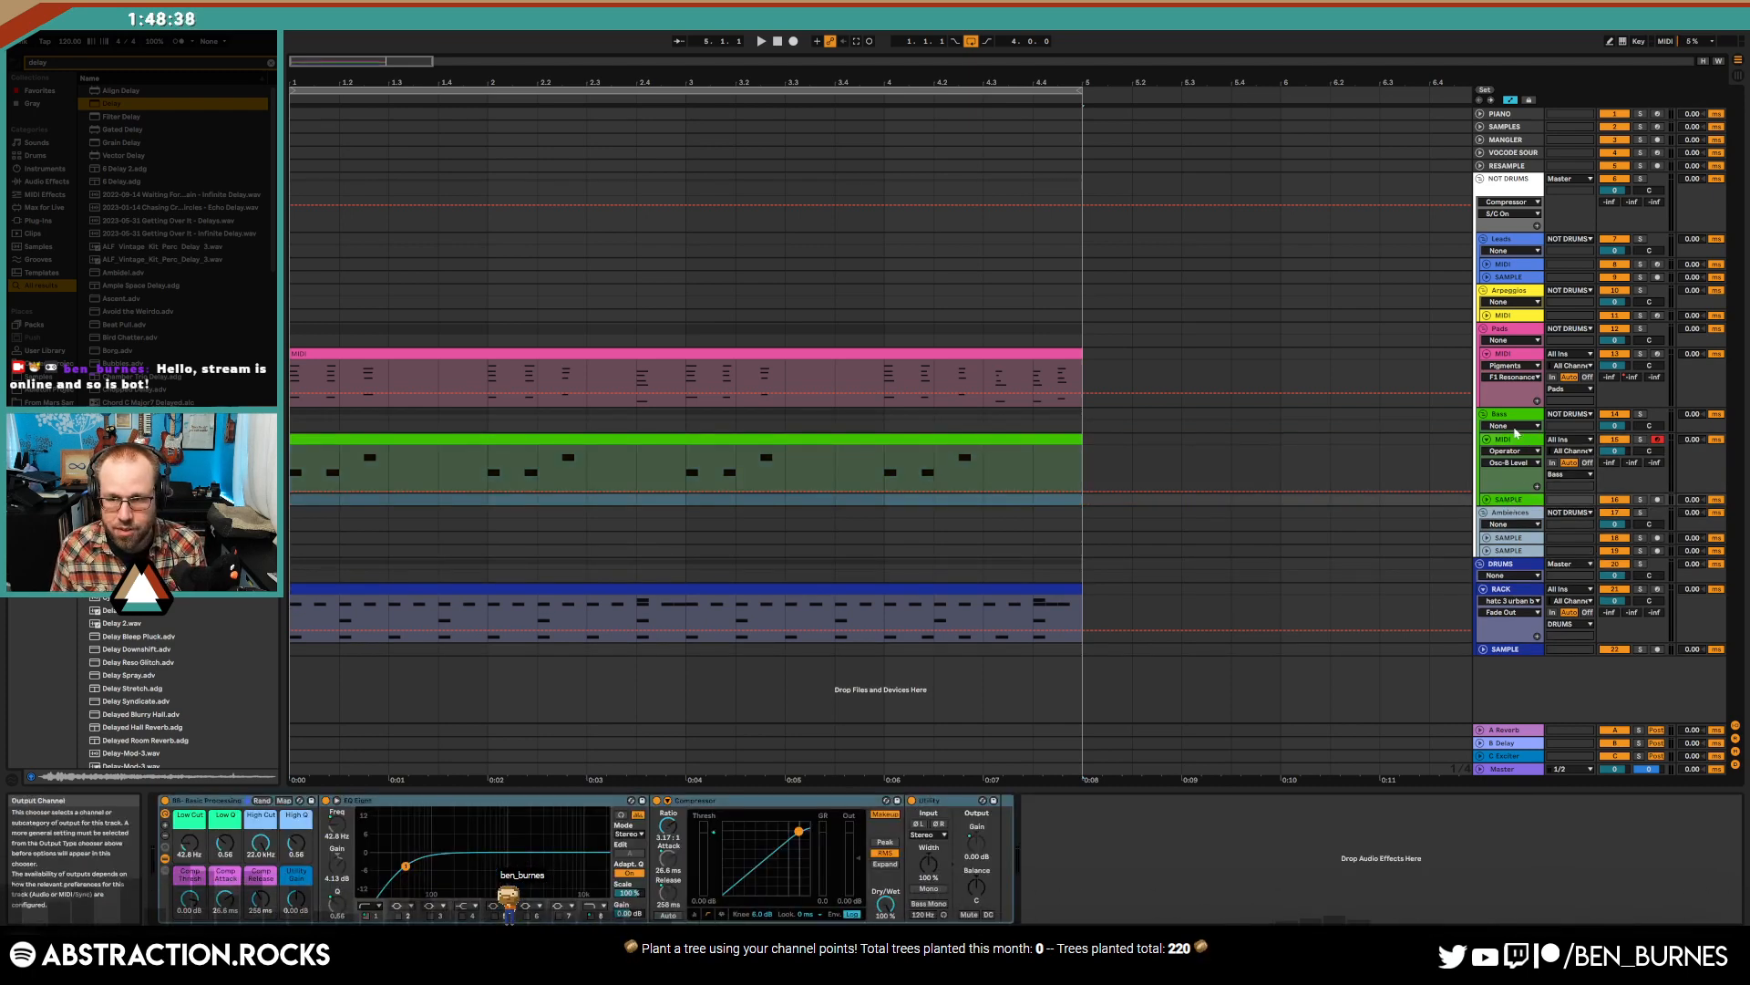
pyautogui.click(1510, 441)
pyautogui.hotkey('ctrl', 'shift', 't')
pyautogui.click(1518, 513)
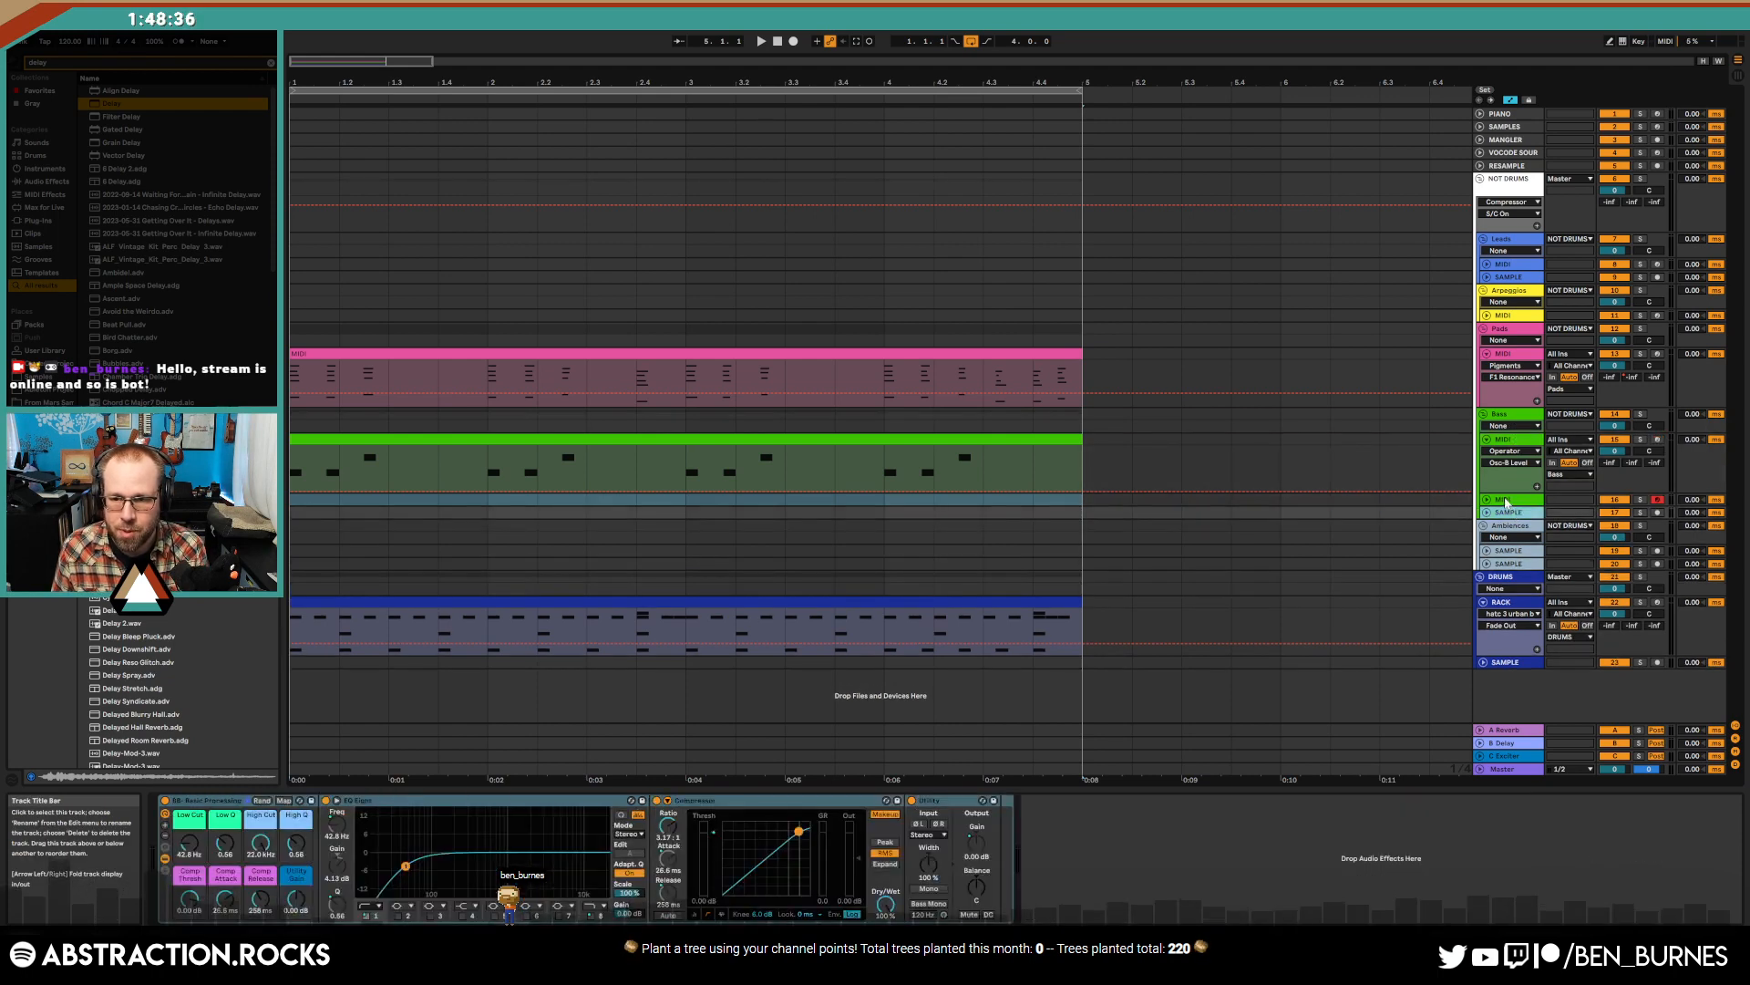
pyautogui.press('Delete')
pyautogui.moveTo(1512, 501); pyautogui.dragTo(1514, 441)
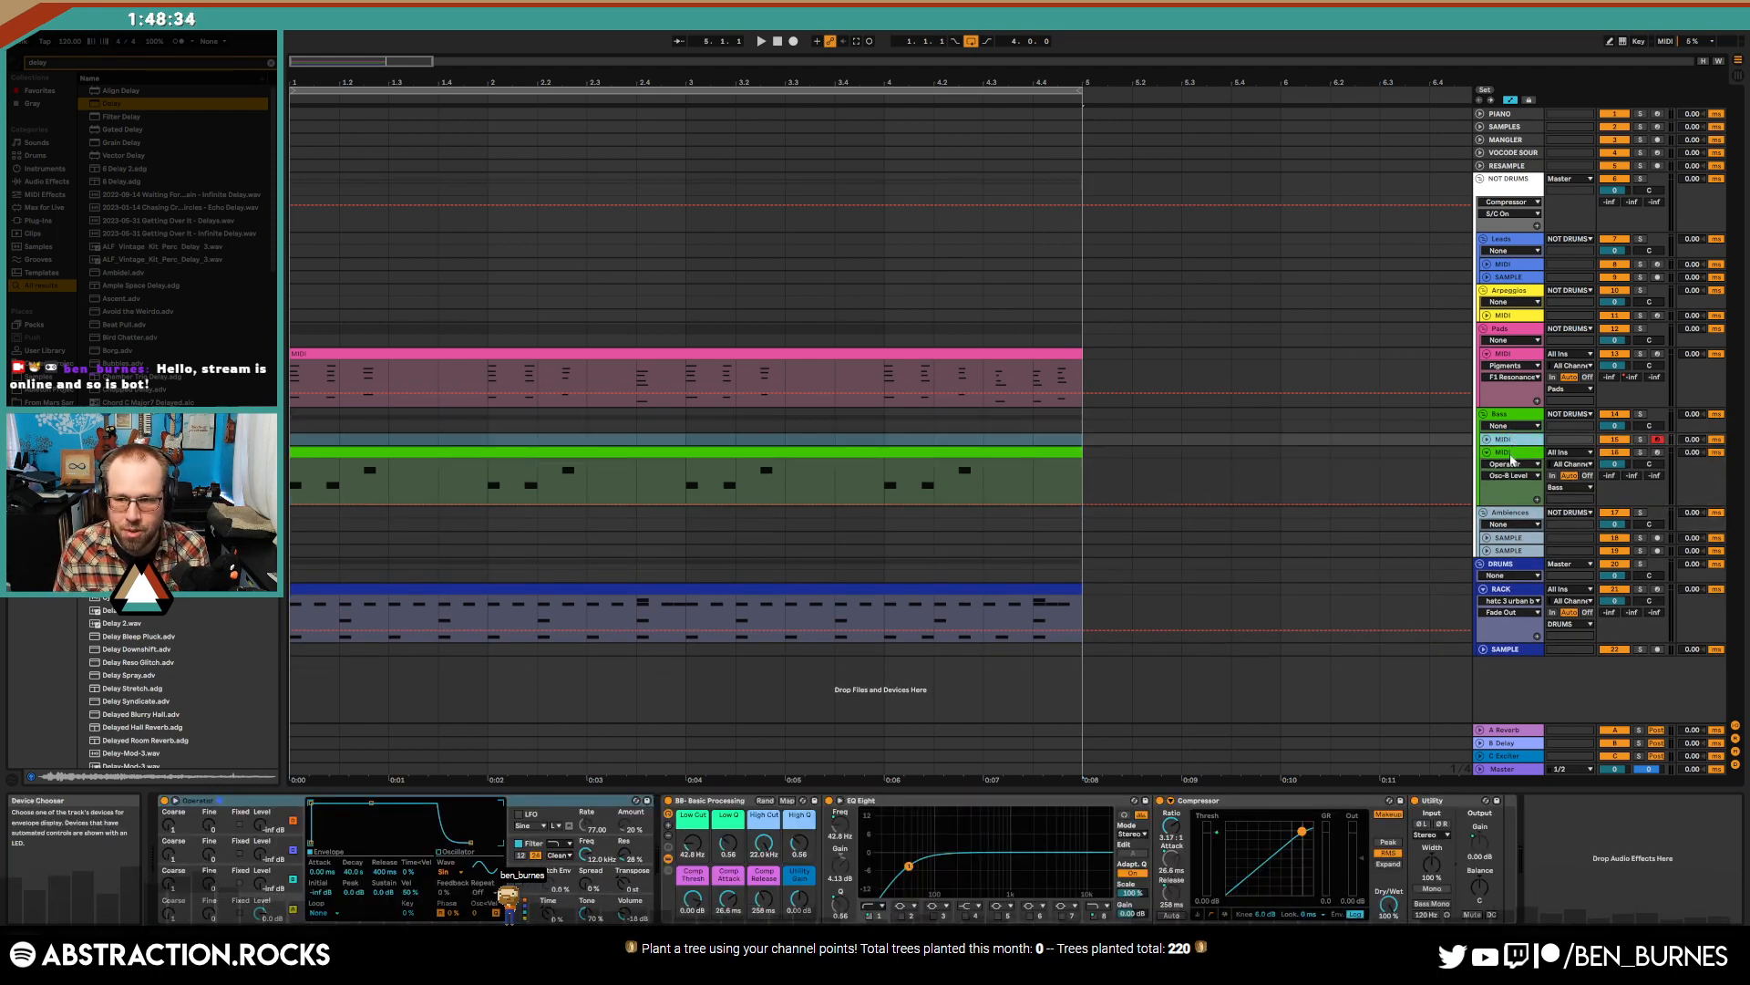
# - Rename the Operator bass track SUB and the new empty track REESE, and unfold the REESE track
pyautogui.click(1512, 460)
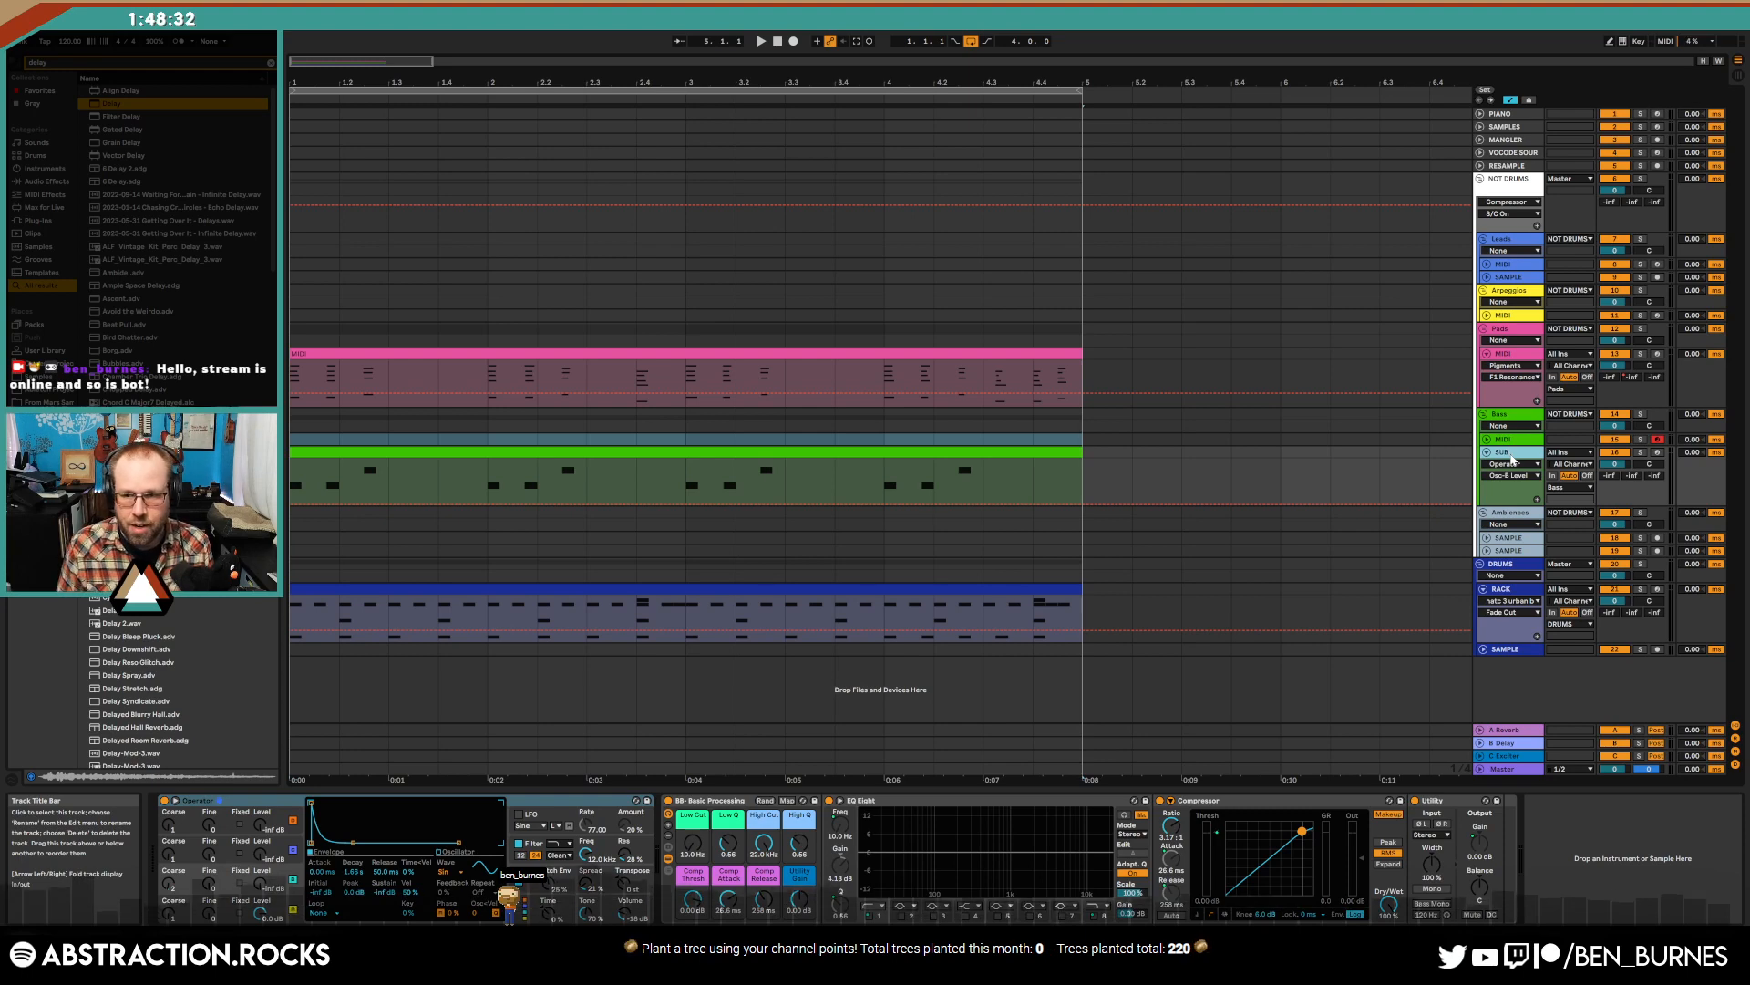
pyautogui.click(1510, 443)
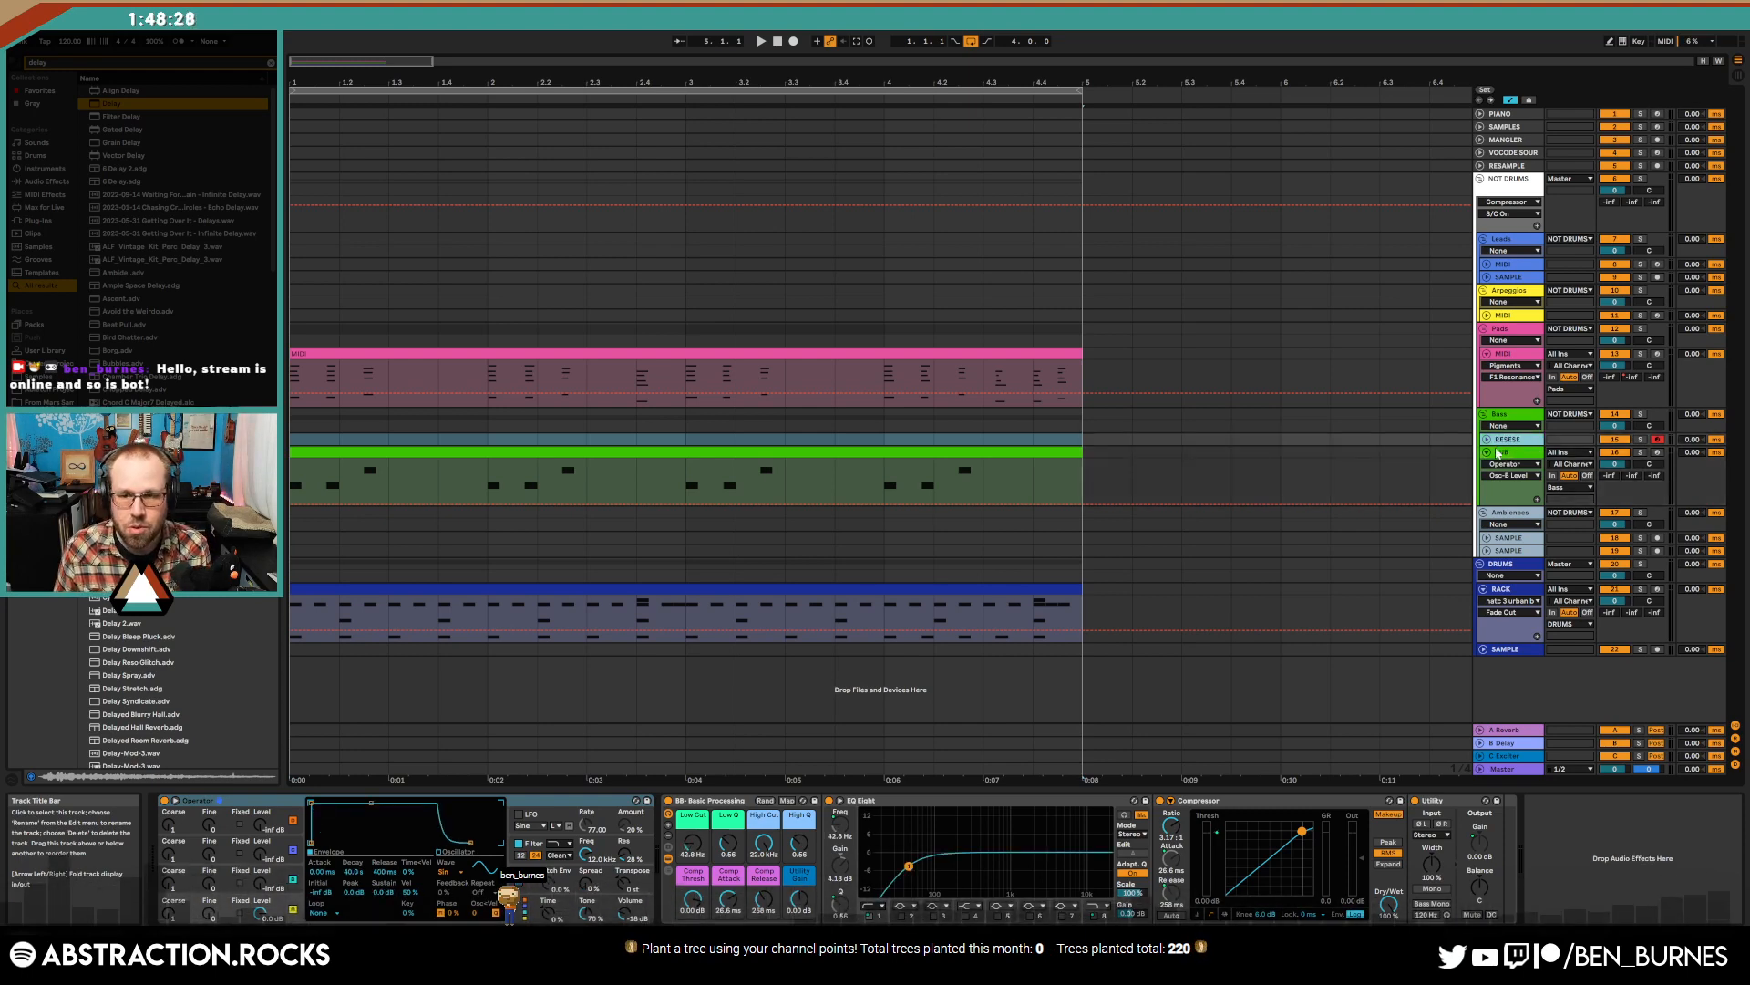
pyautogui.click(1488, 440)
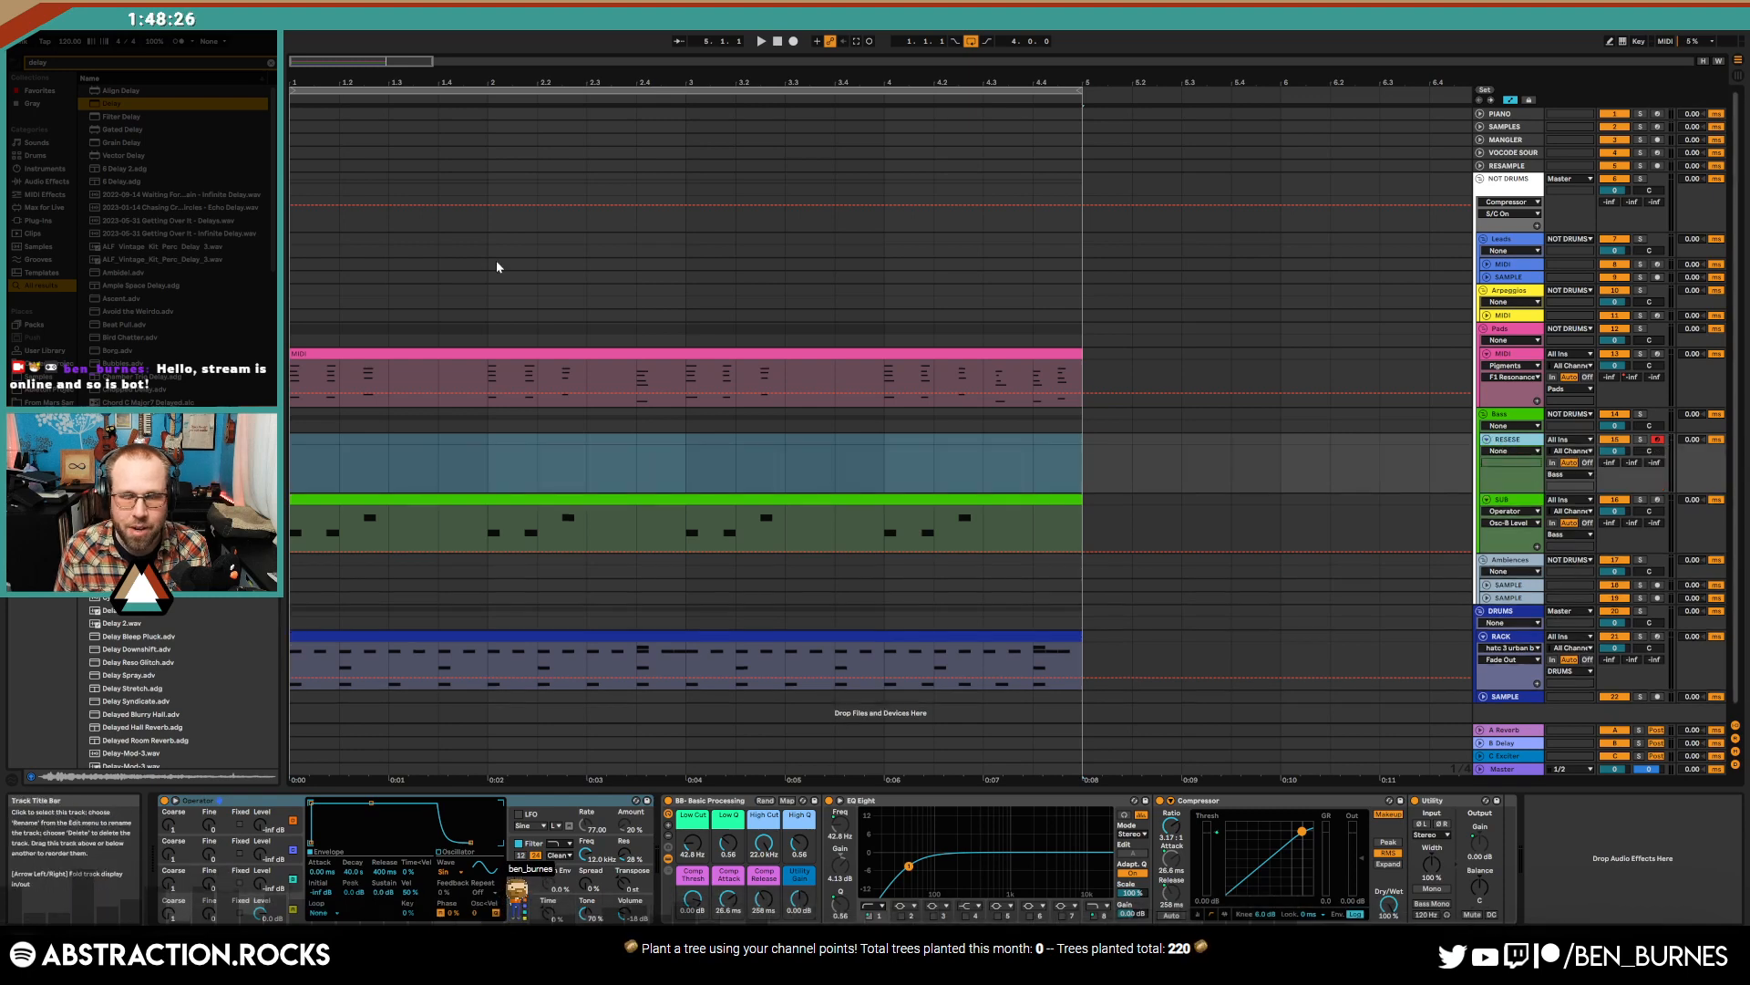
# - Load the Pigments plug-in from the Arturia plug-ins onto the REESE track
pyautogui.click(57, 182)
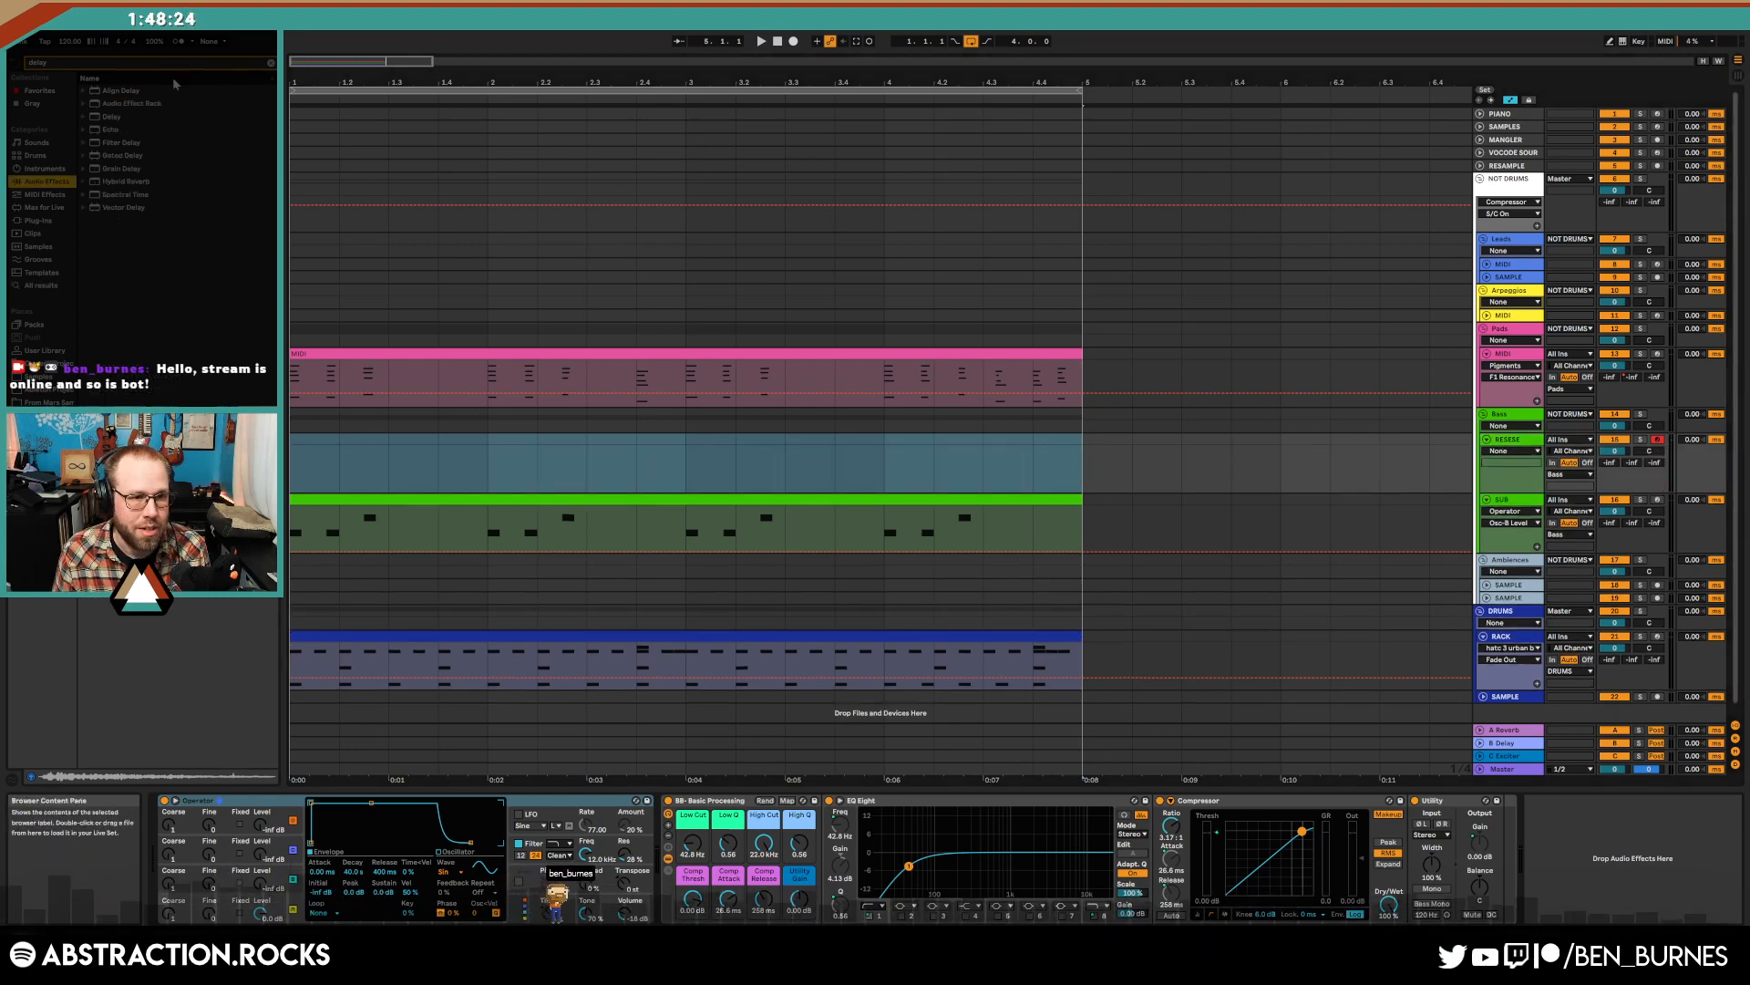
pyautogui.click(271, 64)
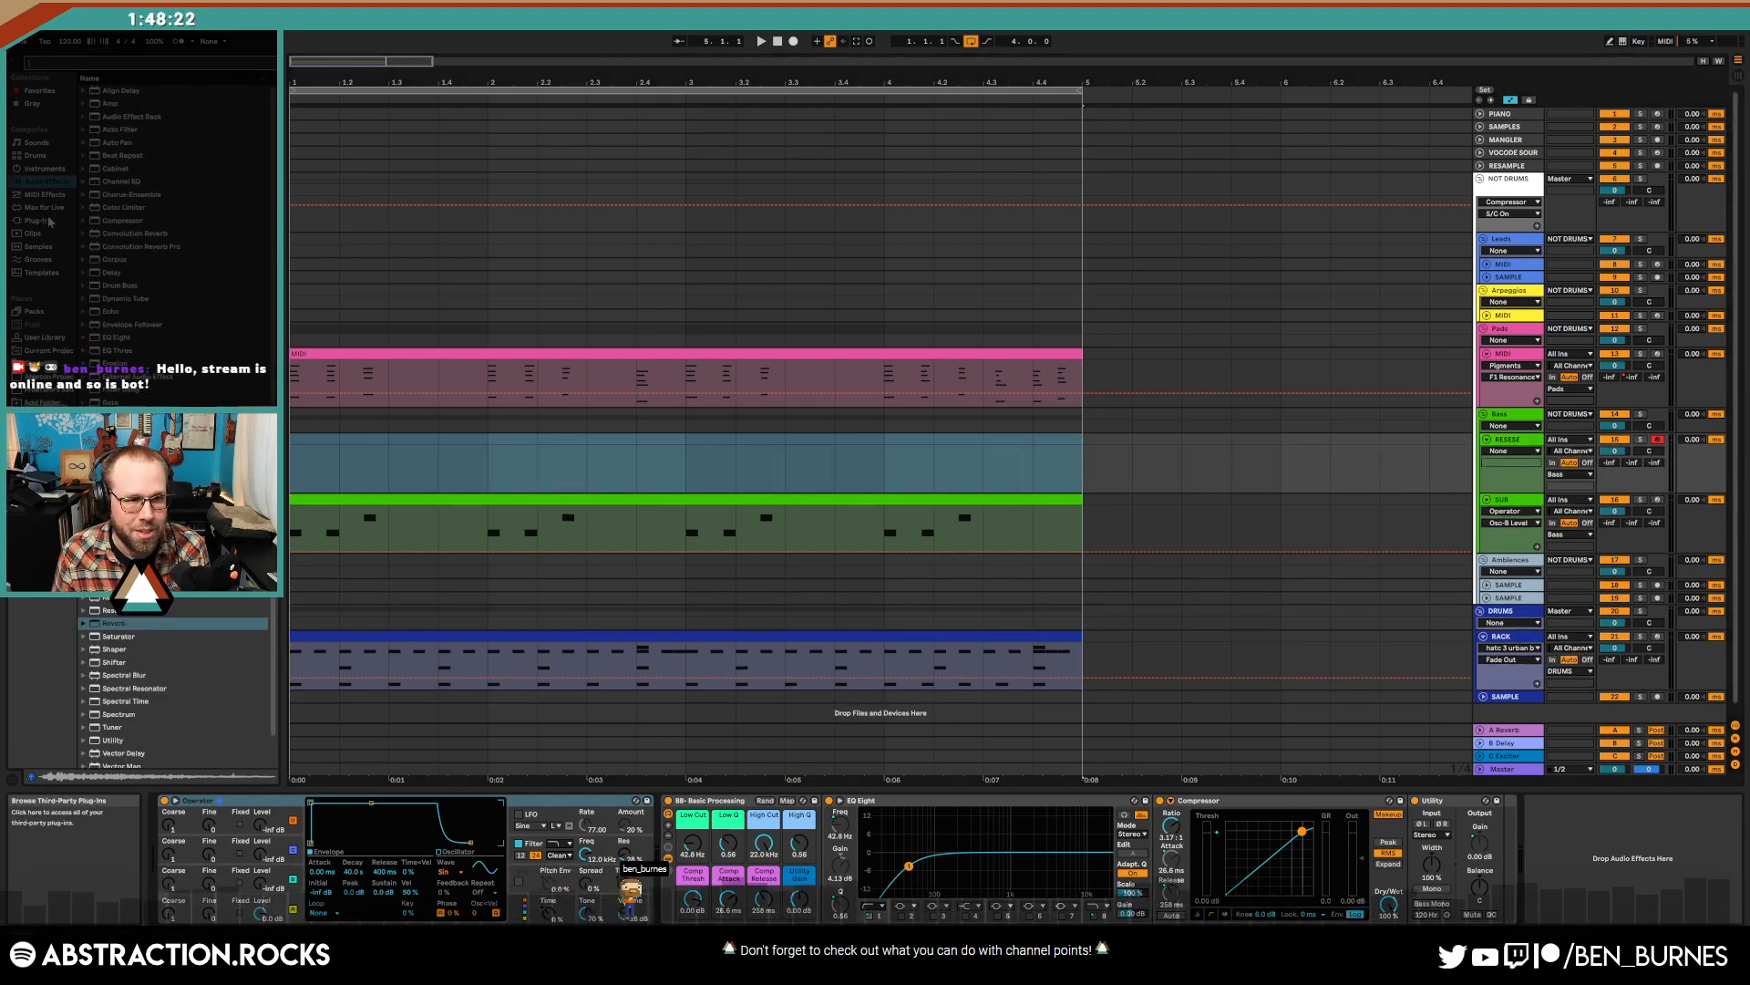
pyautogui.click(50, 220)
pyautogui.moveTo(129, 158); pyautogui.dragTo(229, 783)
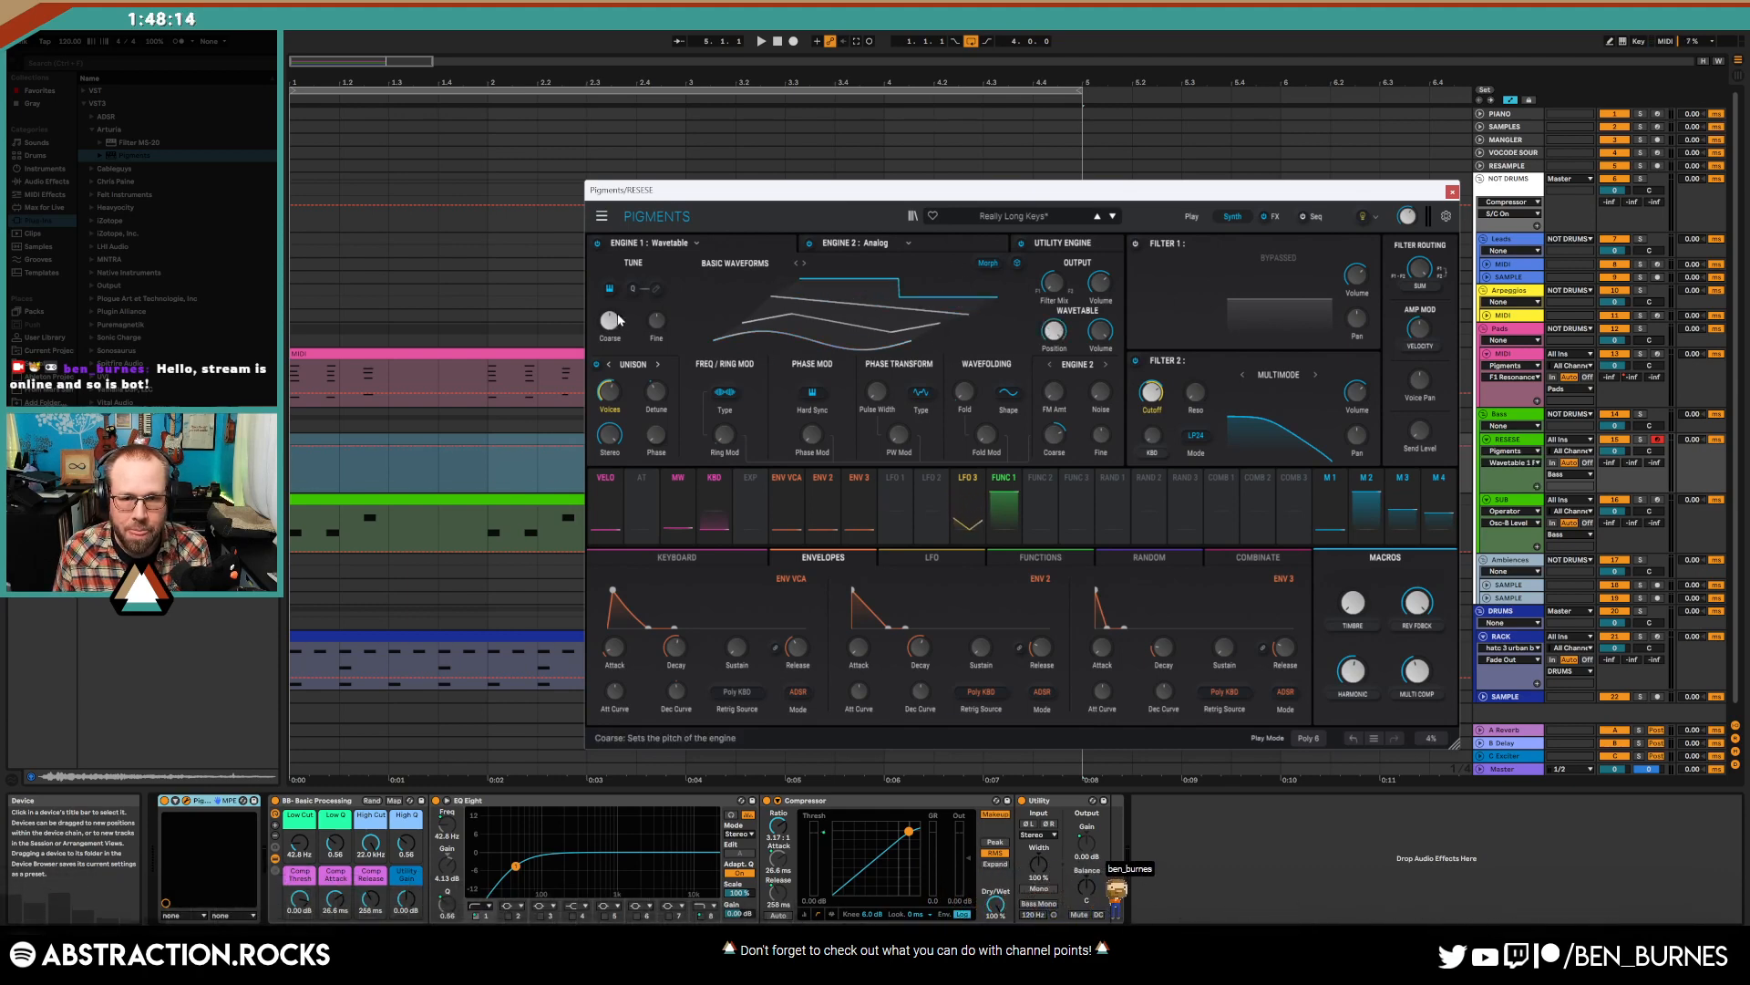
# - Start a new default preset in the REESE Pigments, adjust Engine 1's unison voices and lower Filter 1's cutoff
pyautogui.click(602, 217)
pyautogui.click(634, 236)
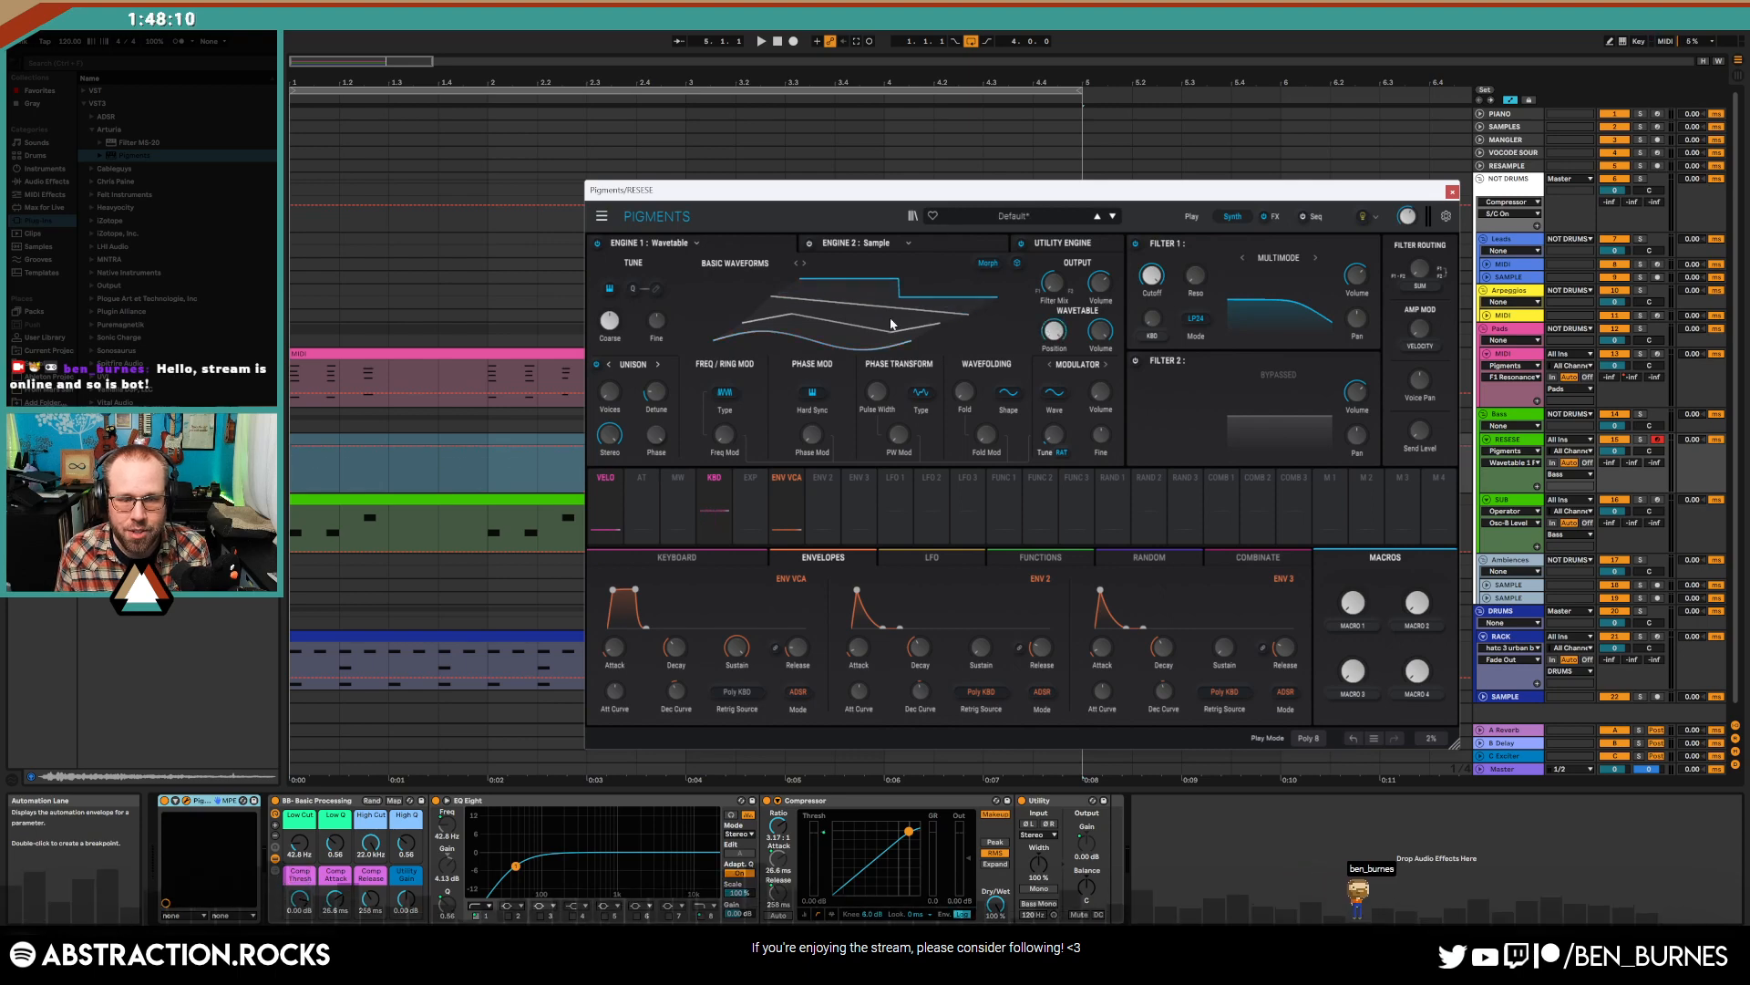
pyautogui.click(655, 365)
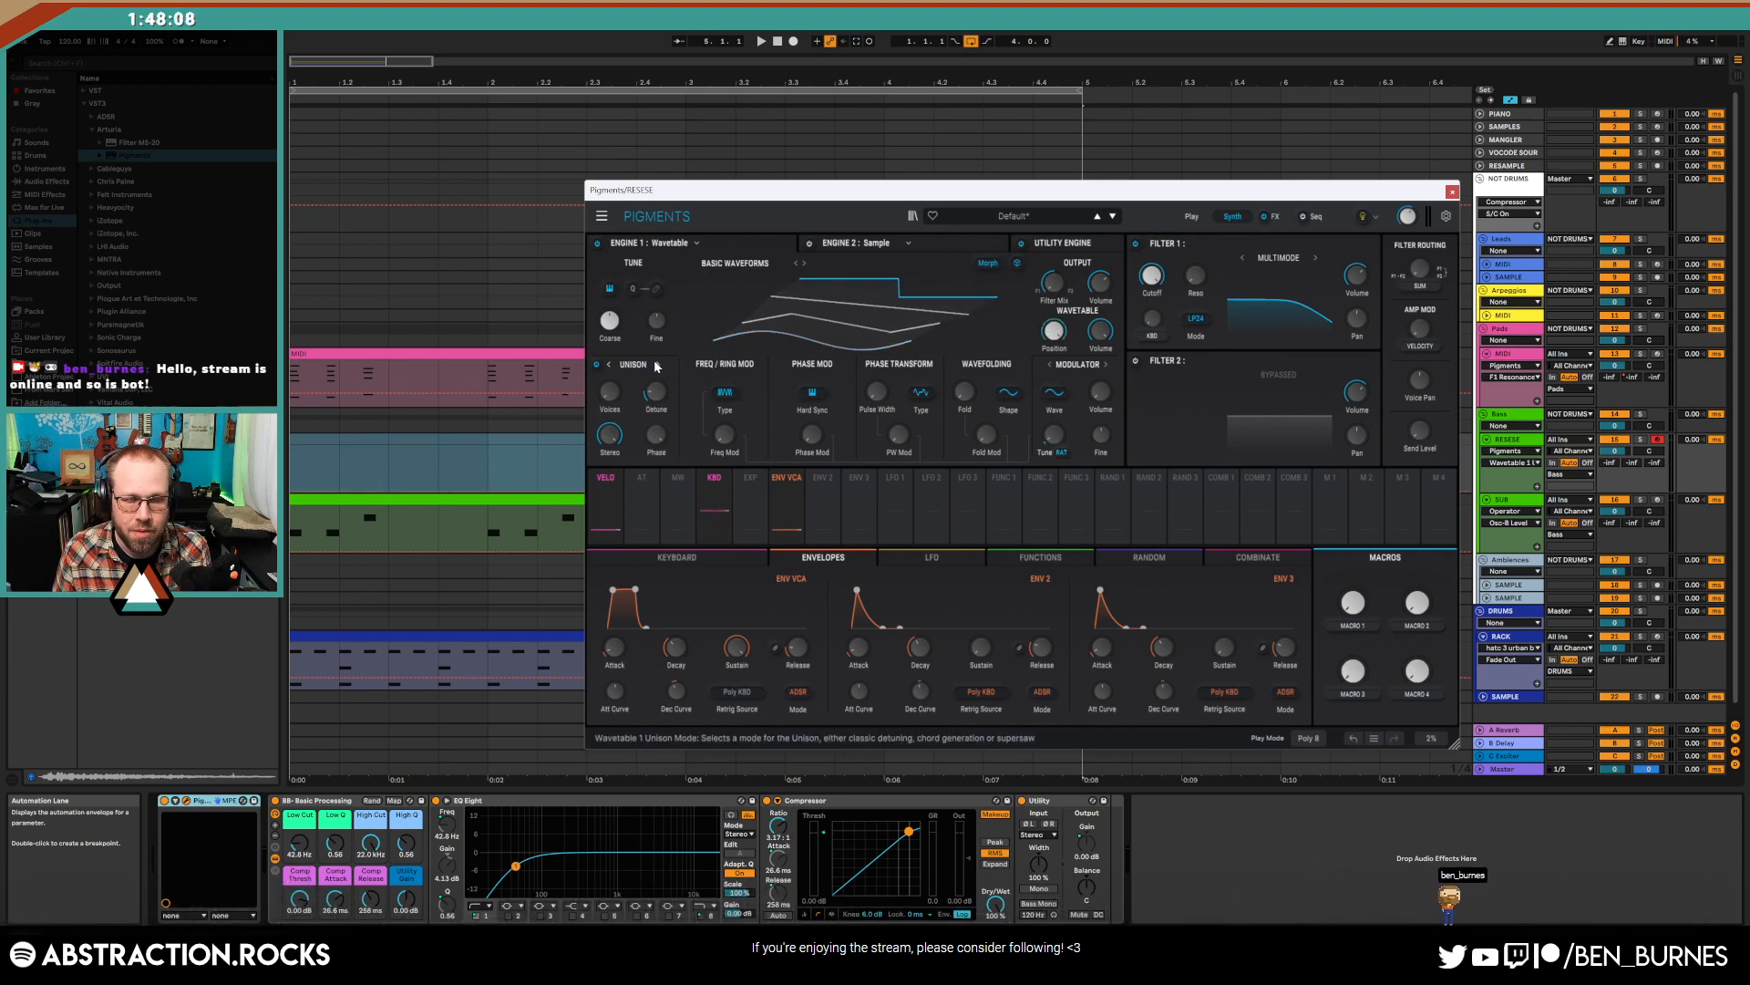
pyautogui.moveTo(611, 393); pyautogui.dragTo(626, 384)
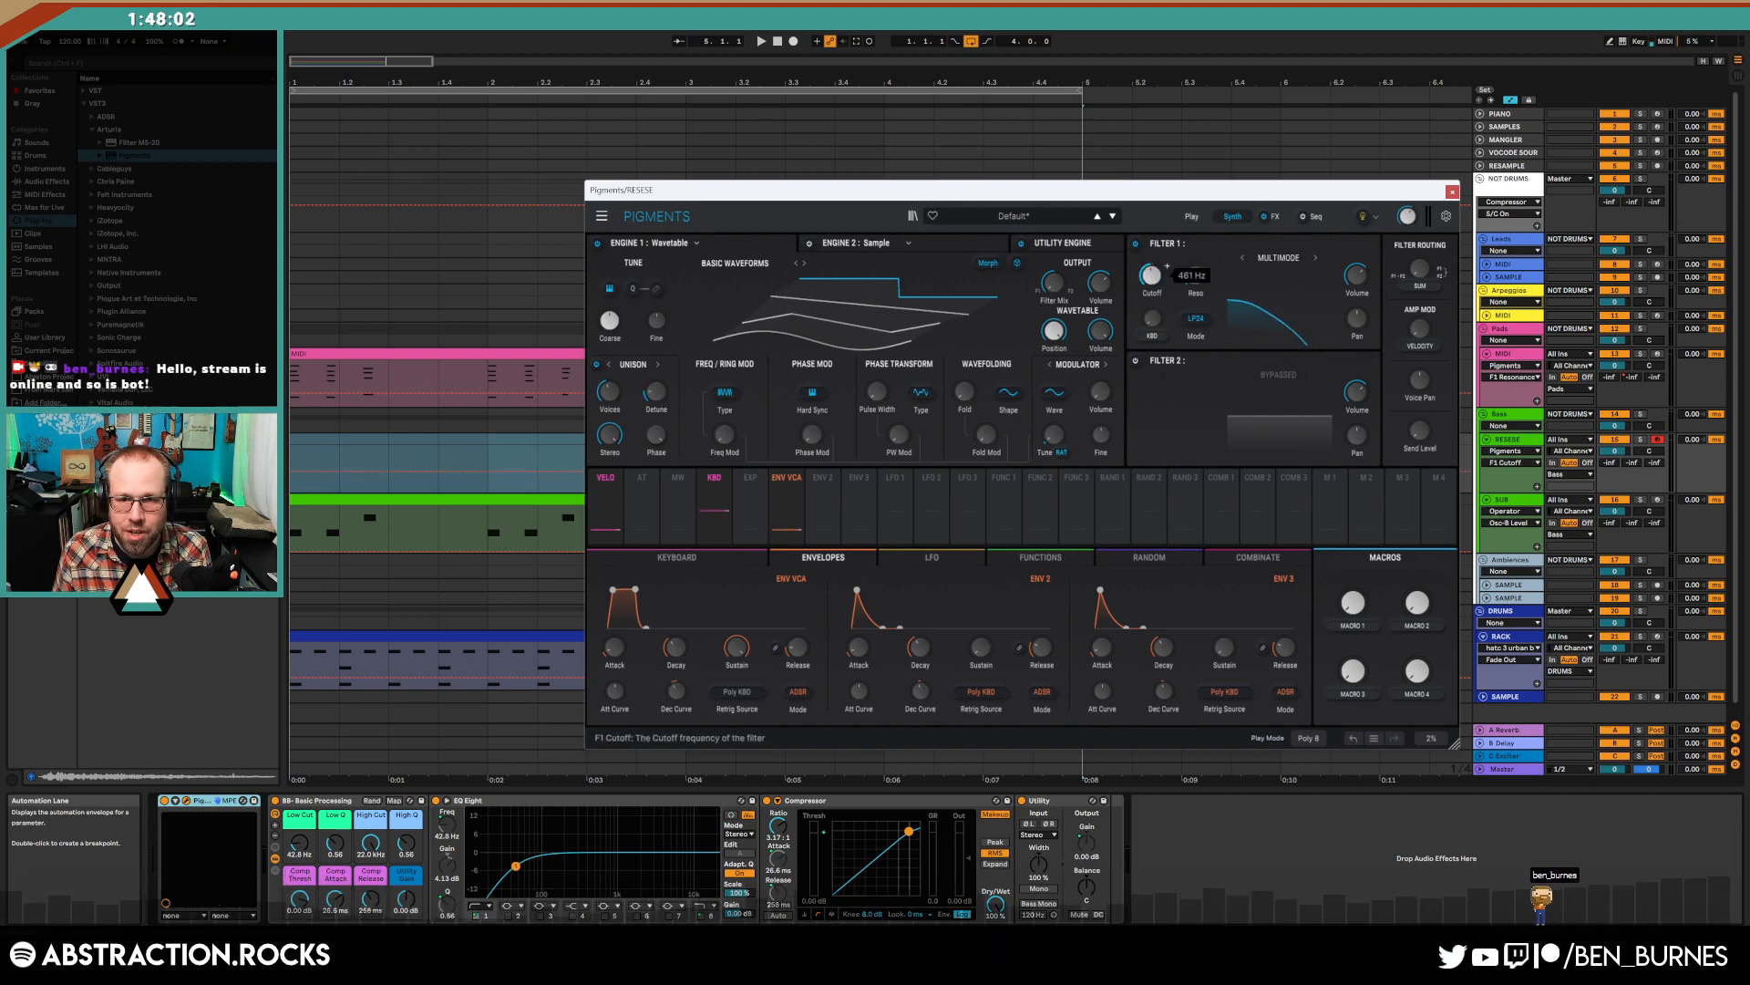
pyautogui.moveTo(1151, 276); pyautogui.dragTo(1152, 267)
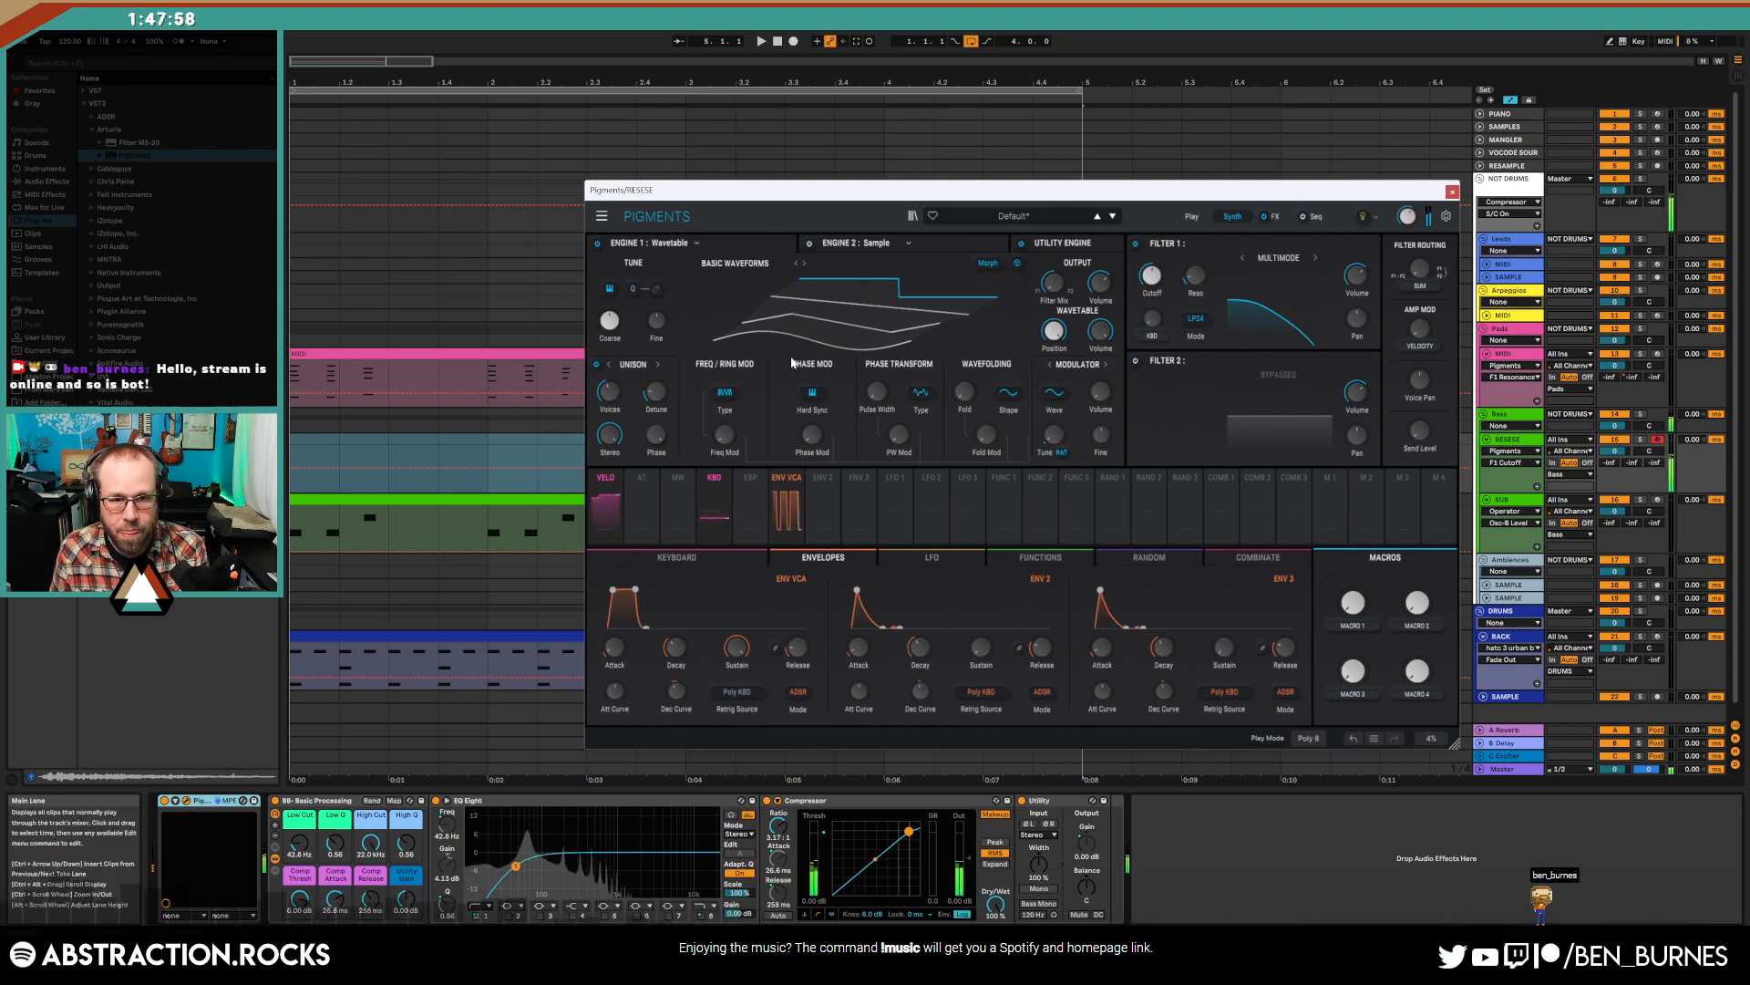
# - Change Engine 1's unison mode to Super in the pads' Pigments, play it back and close the REESE plug-in window
pyautogui.click(520, 499)
pyautogui.click(707, 354)
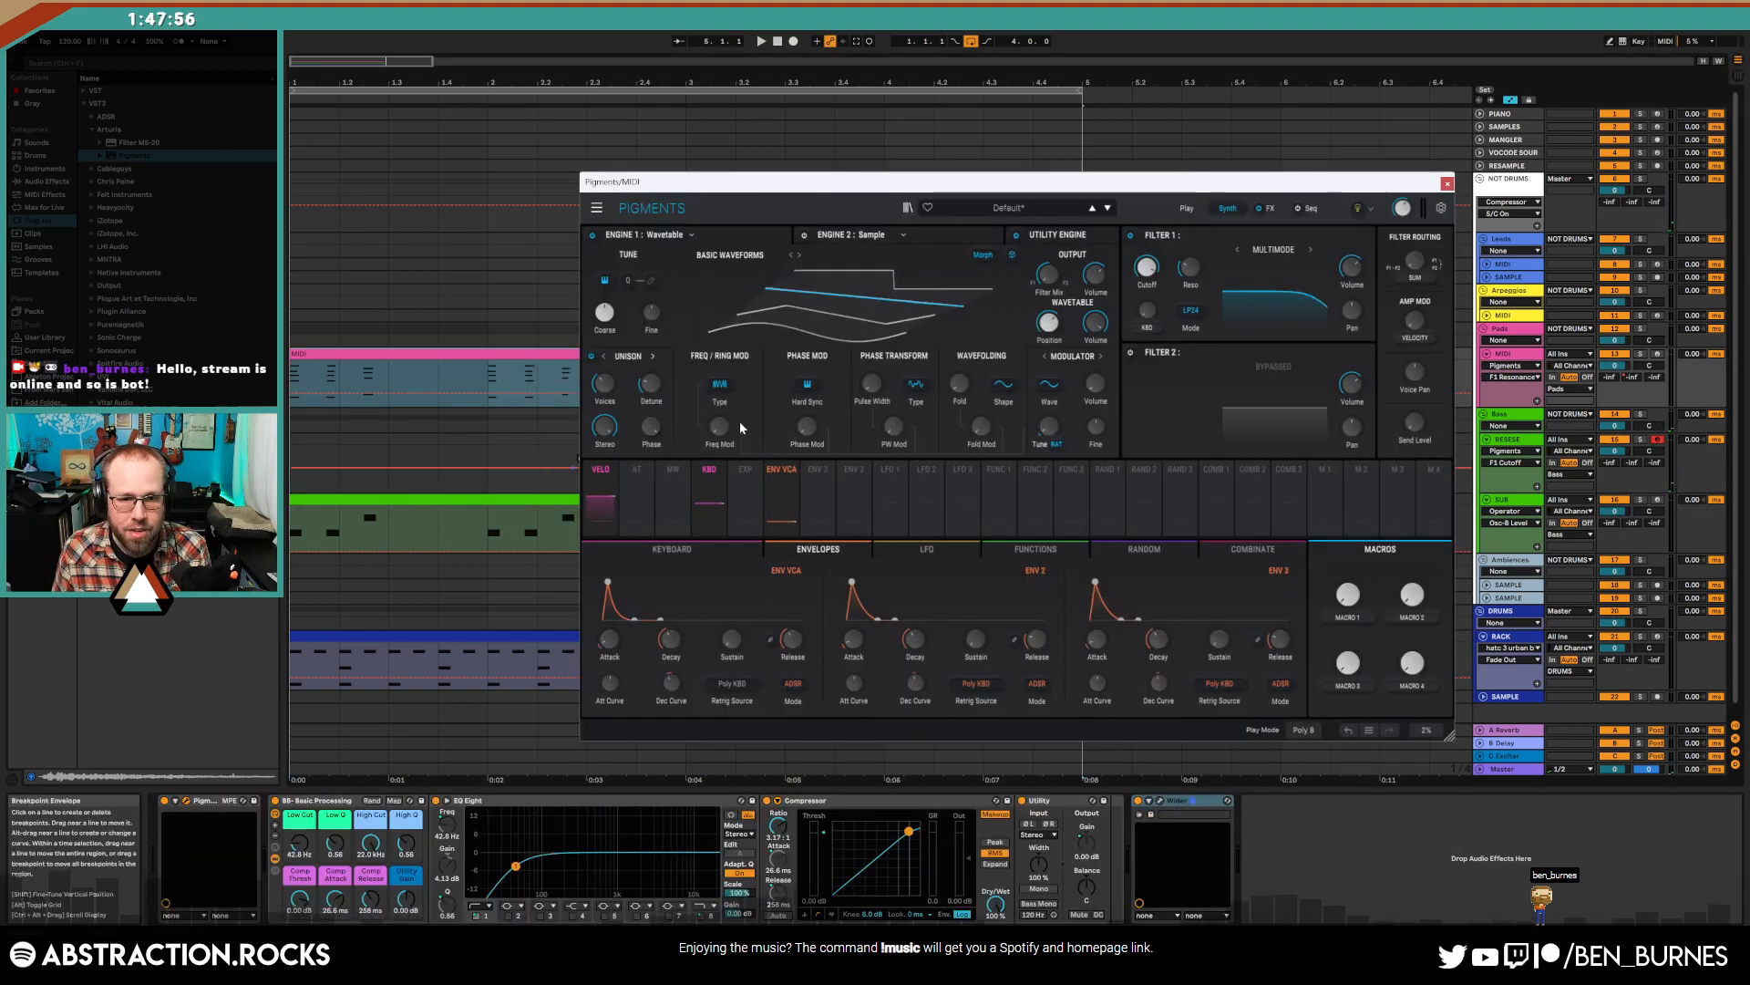
pyautogui.click(653, 355)
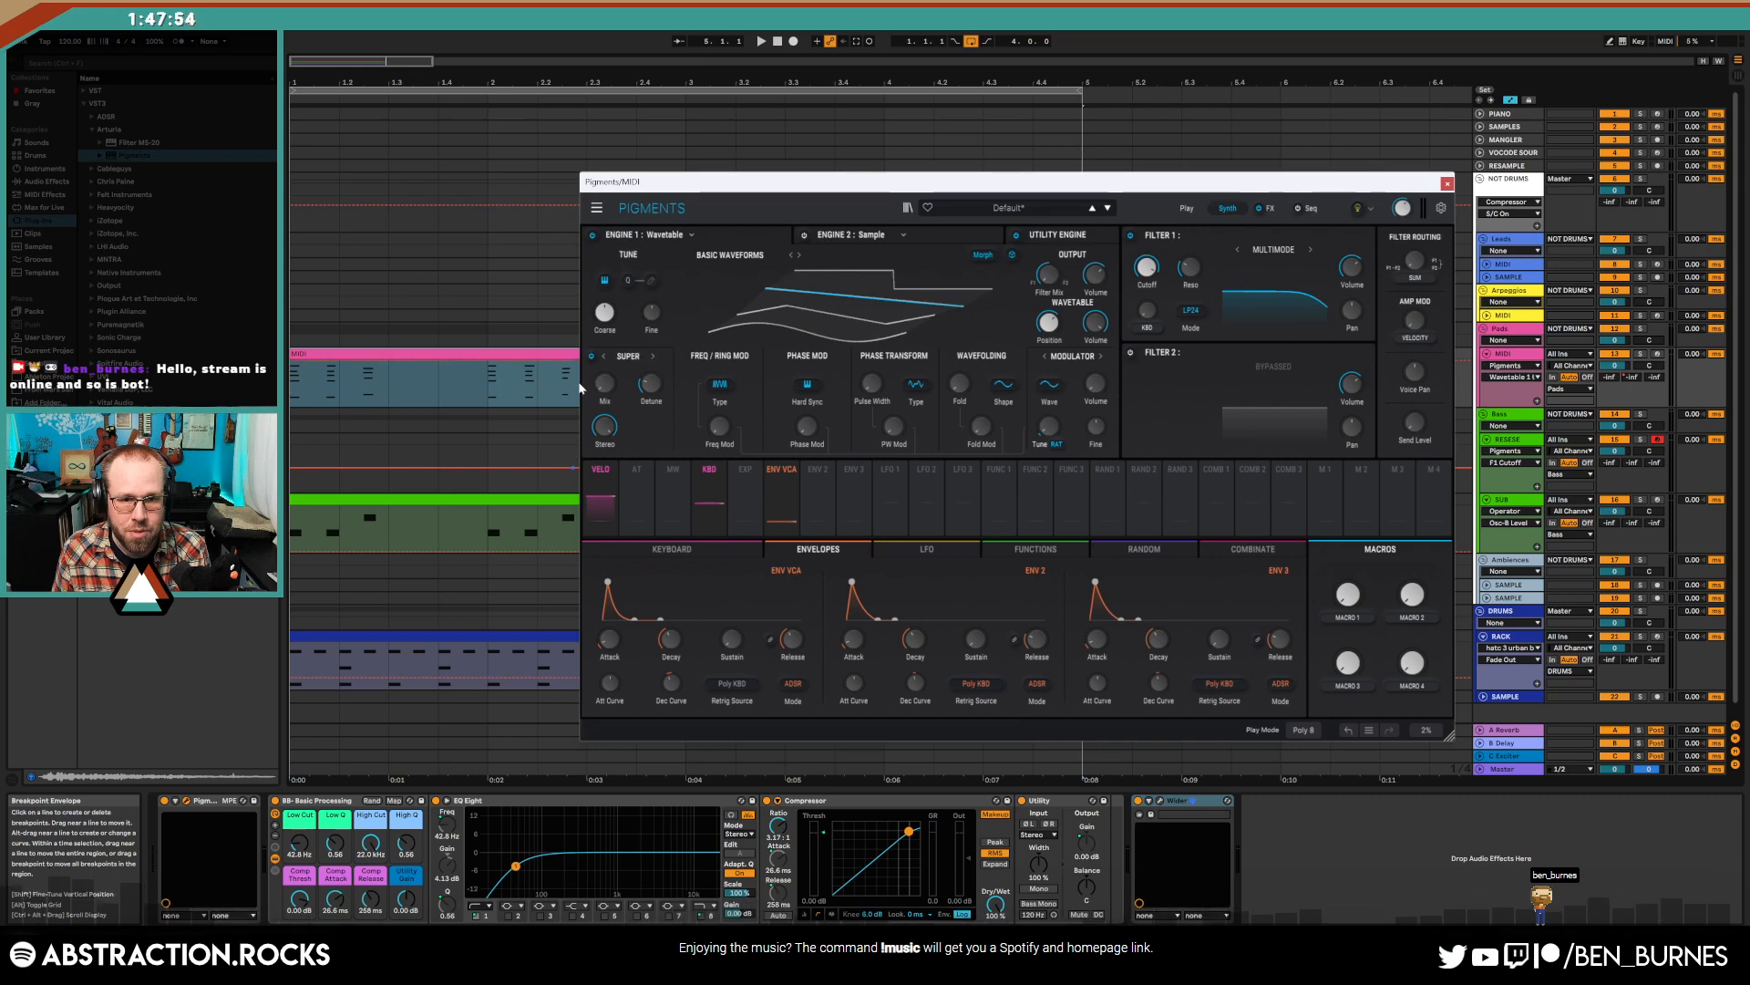
pyautogui.press('space')
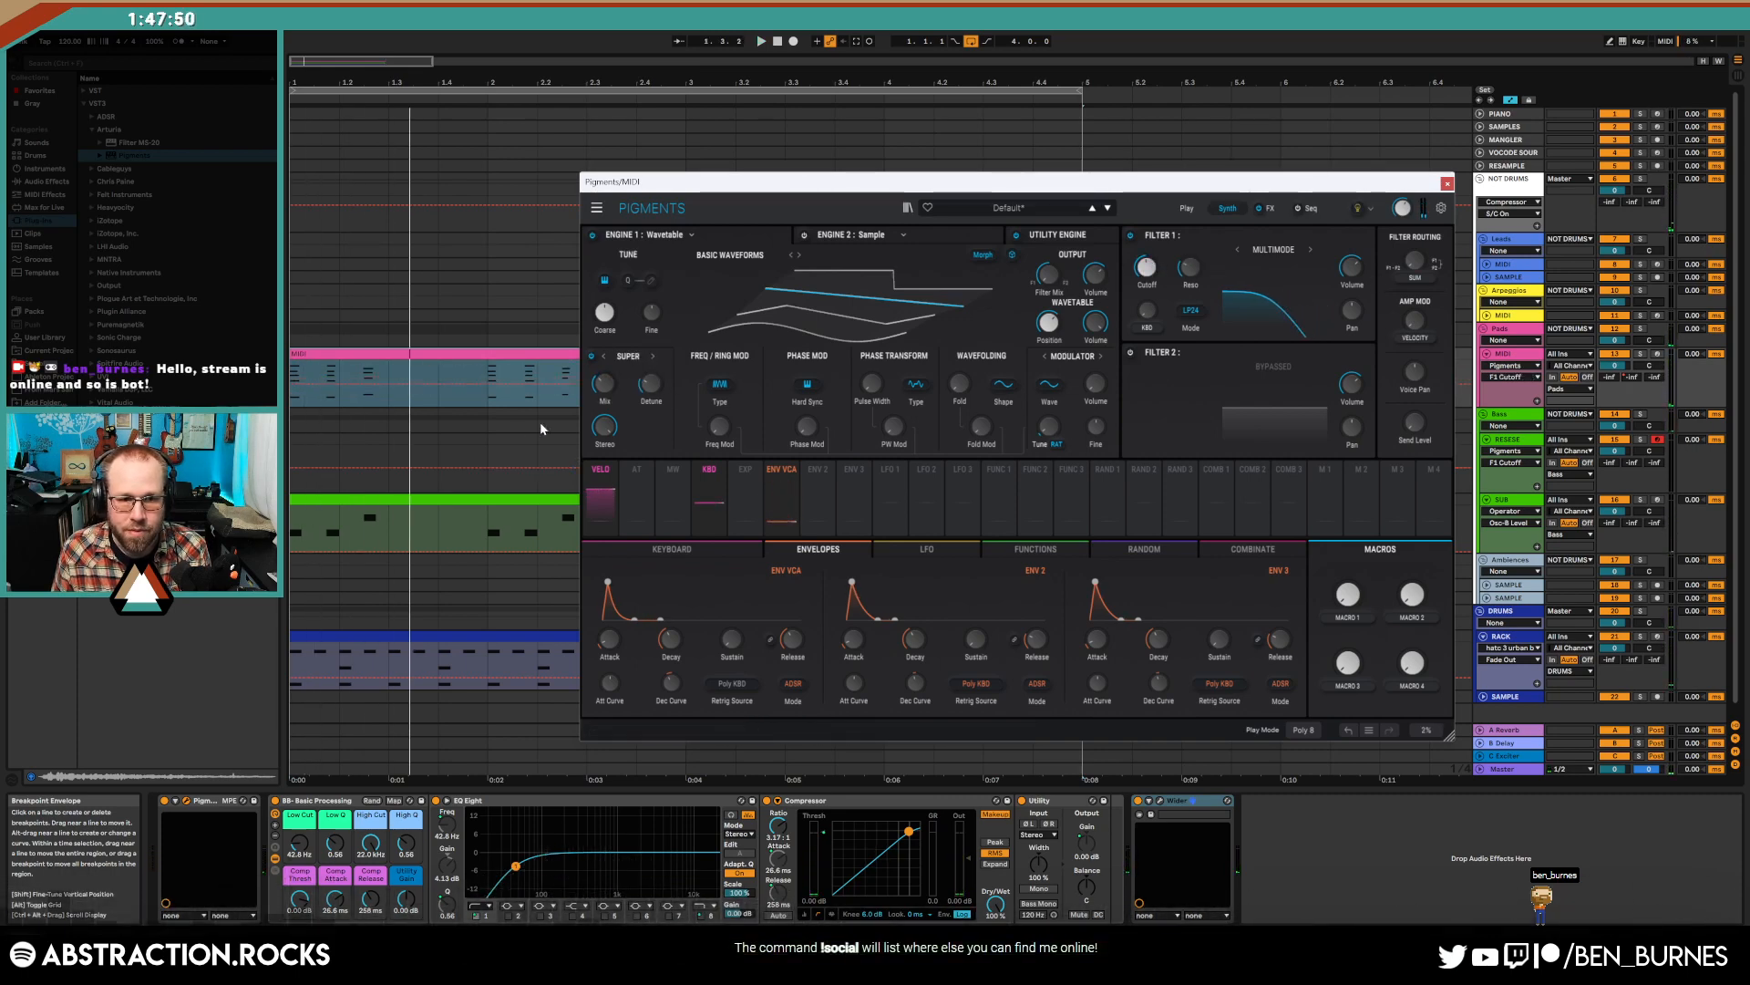
pyautogui.click(500, 437)
pyautogui.click(1452, 192)
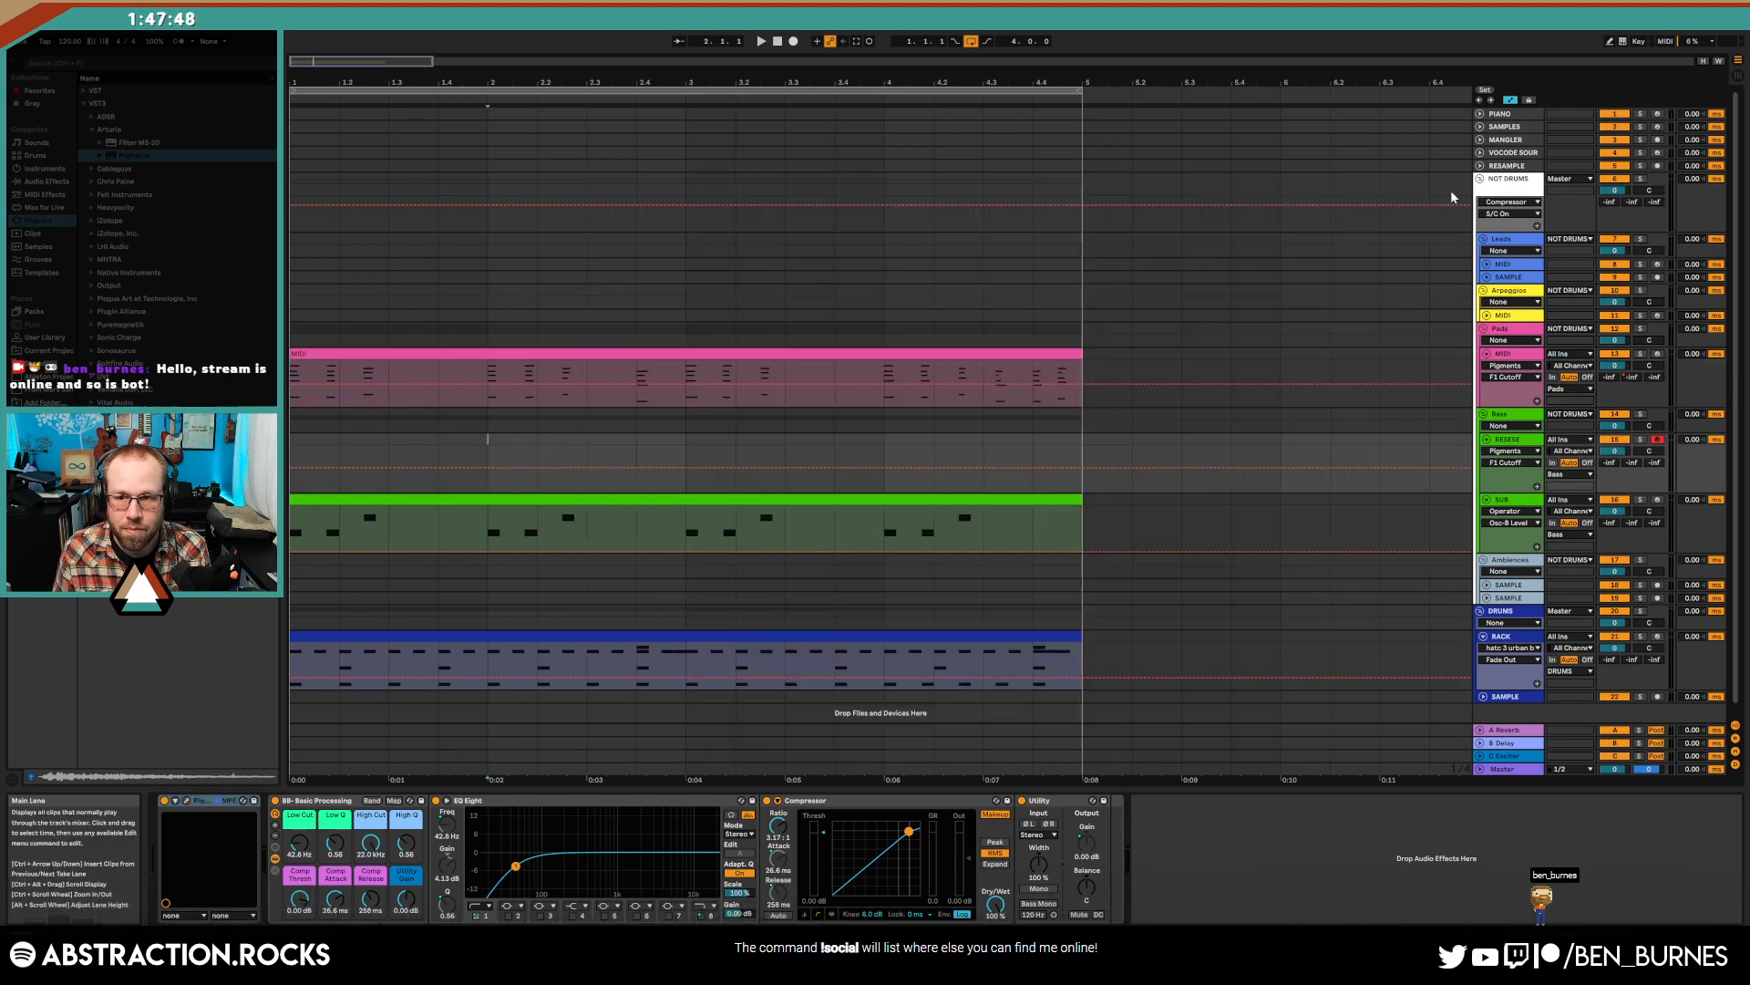
# - Copy the SUB clip onto the REESE track and transpose the copied notes up one octave
pyautogui.moveTo(703, 494); pyautogui.dragTo(714, 447)
pyautogui.press('space')
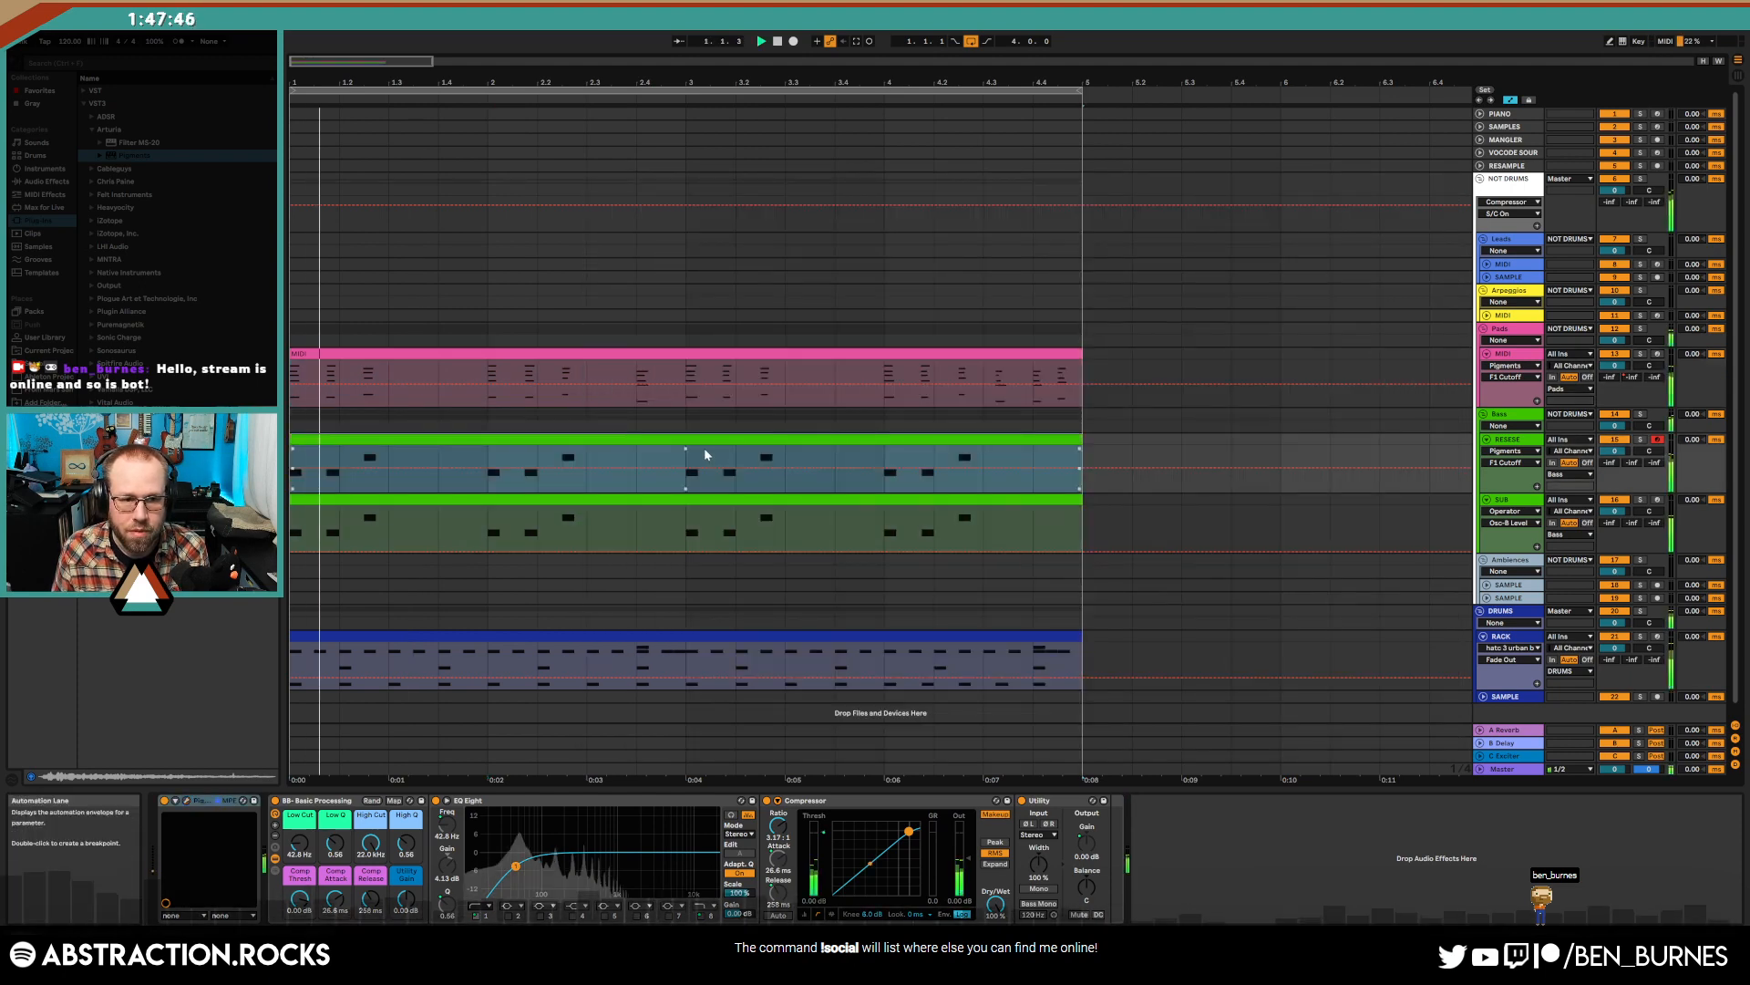
pyautogui.doubleClick(647, 438)
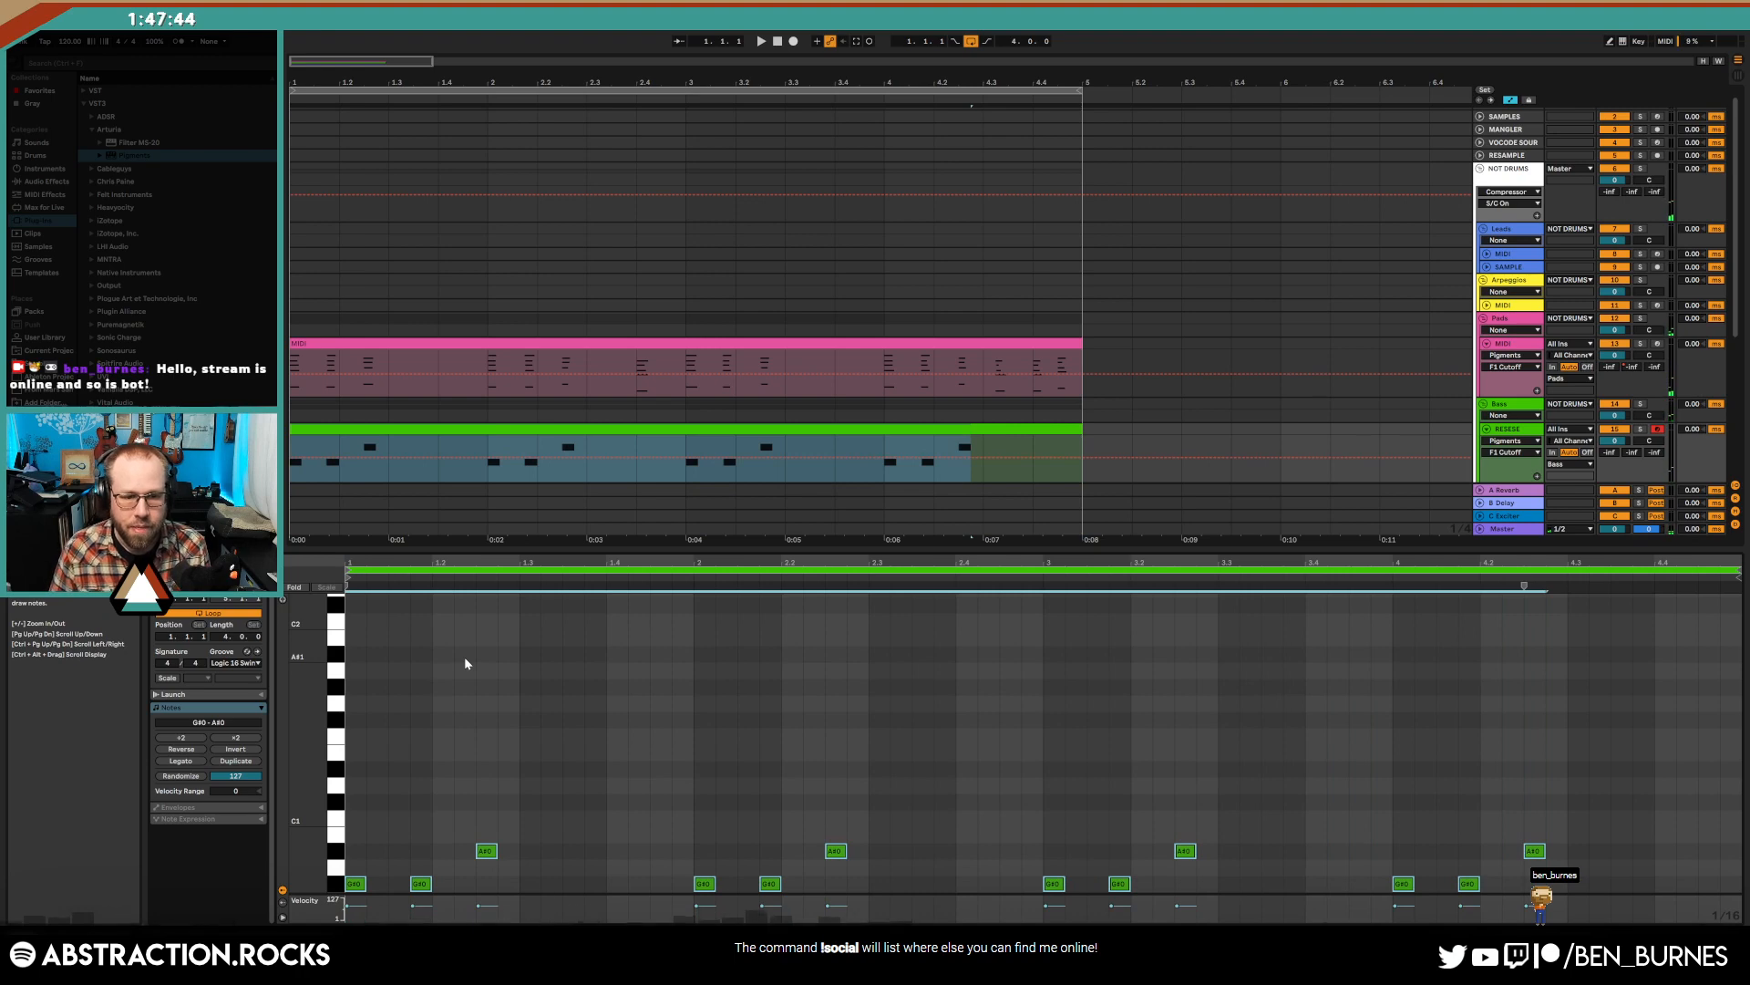
pyautogui.press('space')
# - Check the pads' Pigments, and adjust the unison voices and Filter 1 cutoff in the REESE Pigments against playback
pyautogui.doubleClick(1514, 345)
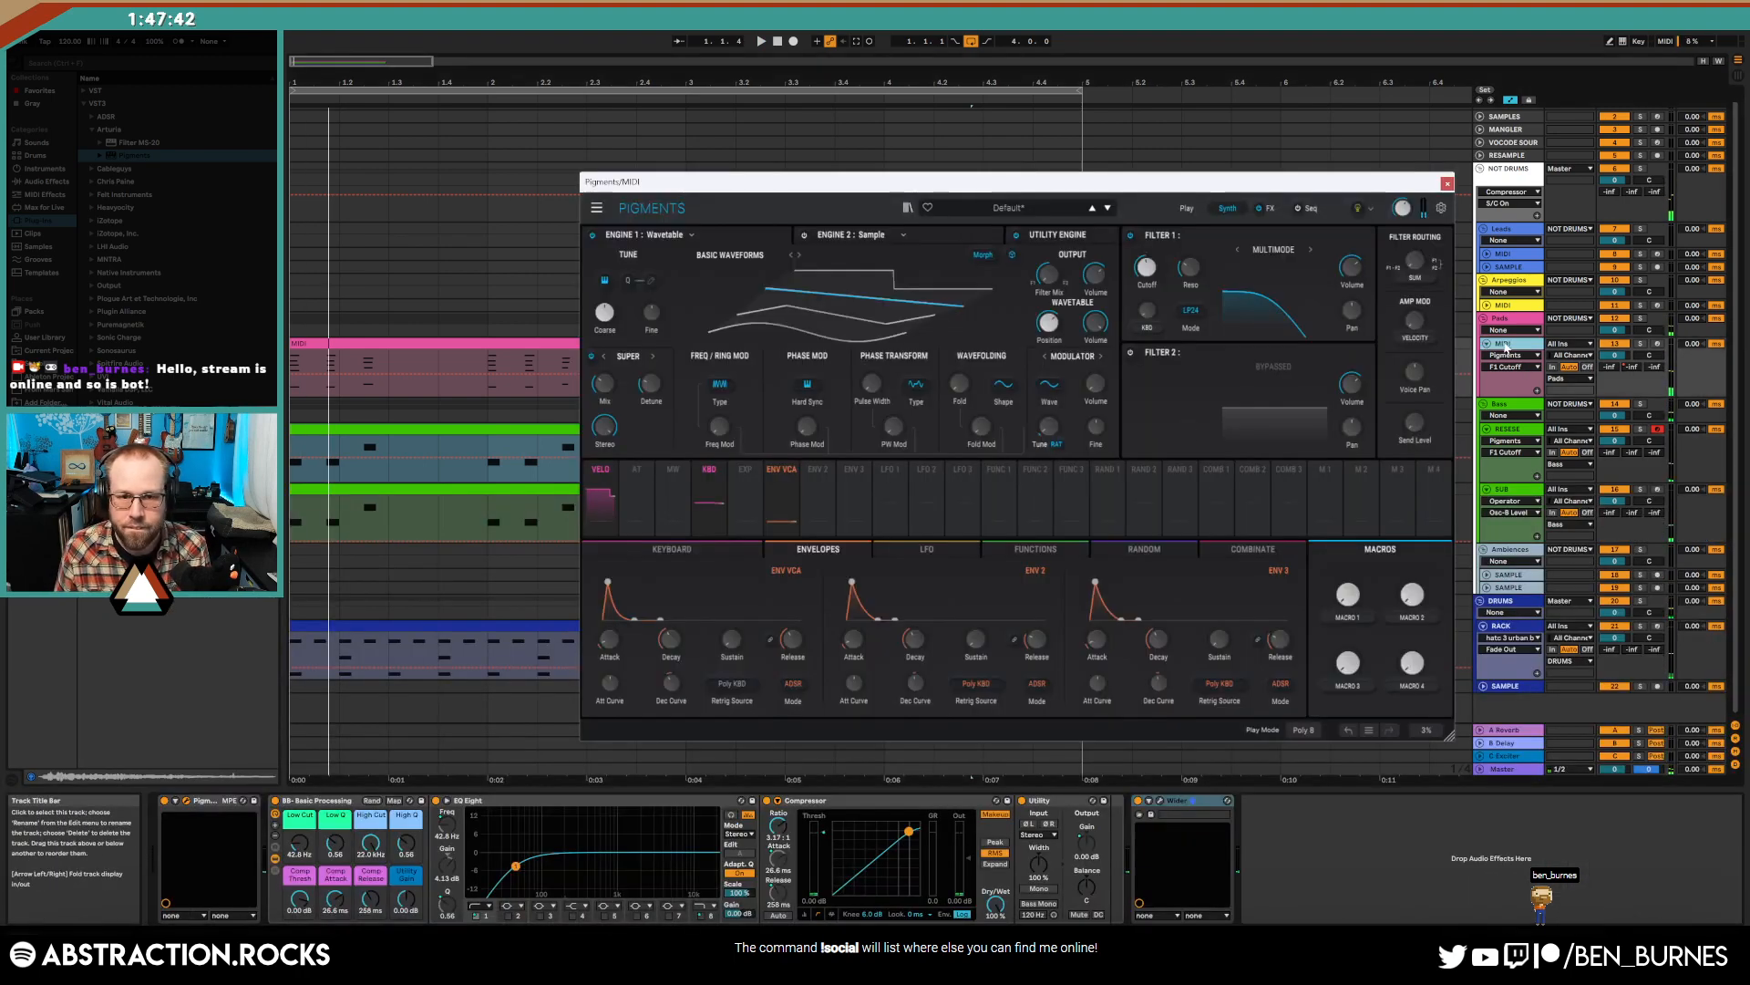
pyautogui.click(510, 464)
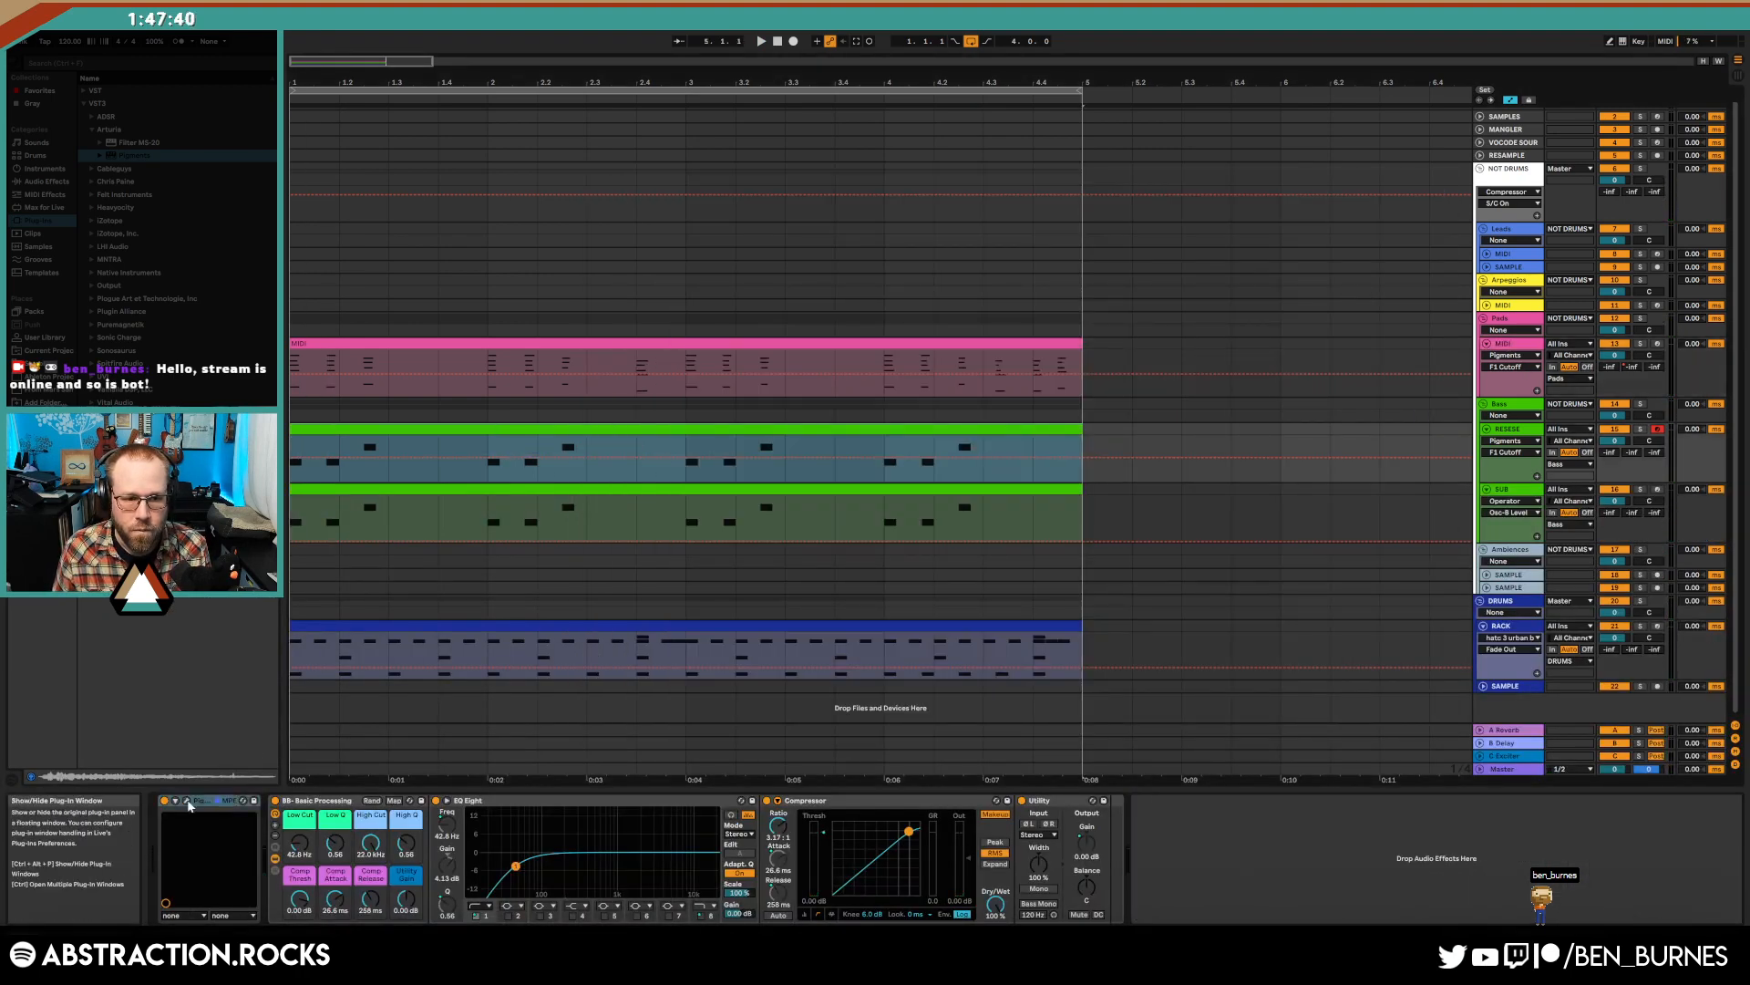
pyautogui.press('space')
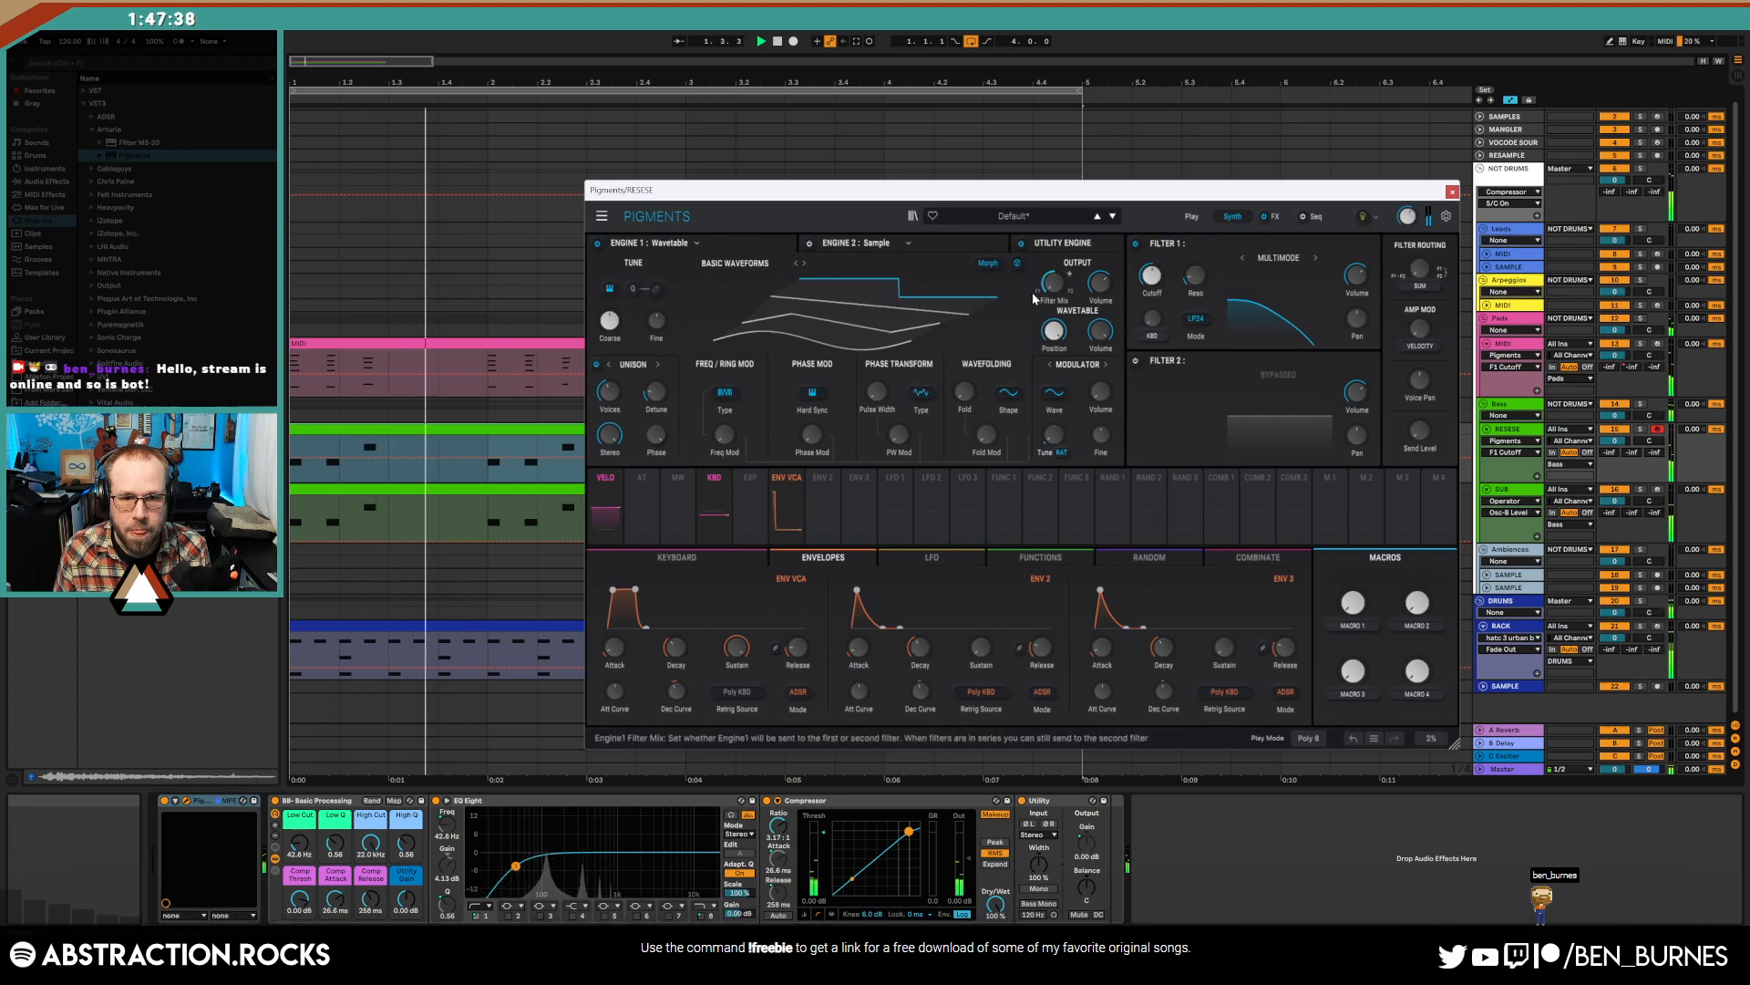
pyautogui.click(618, 398)
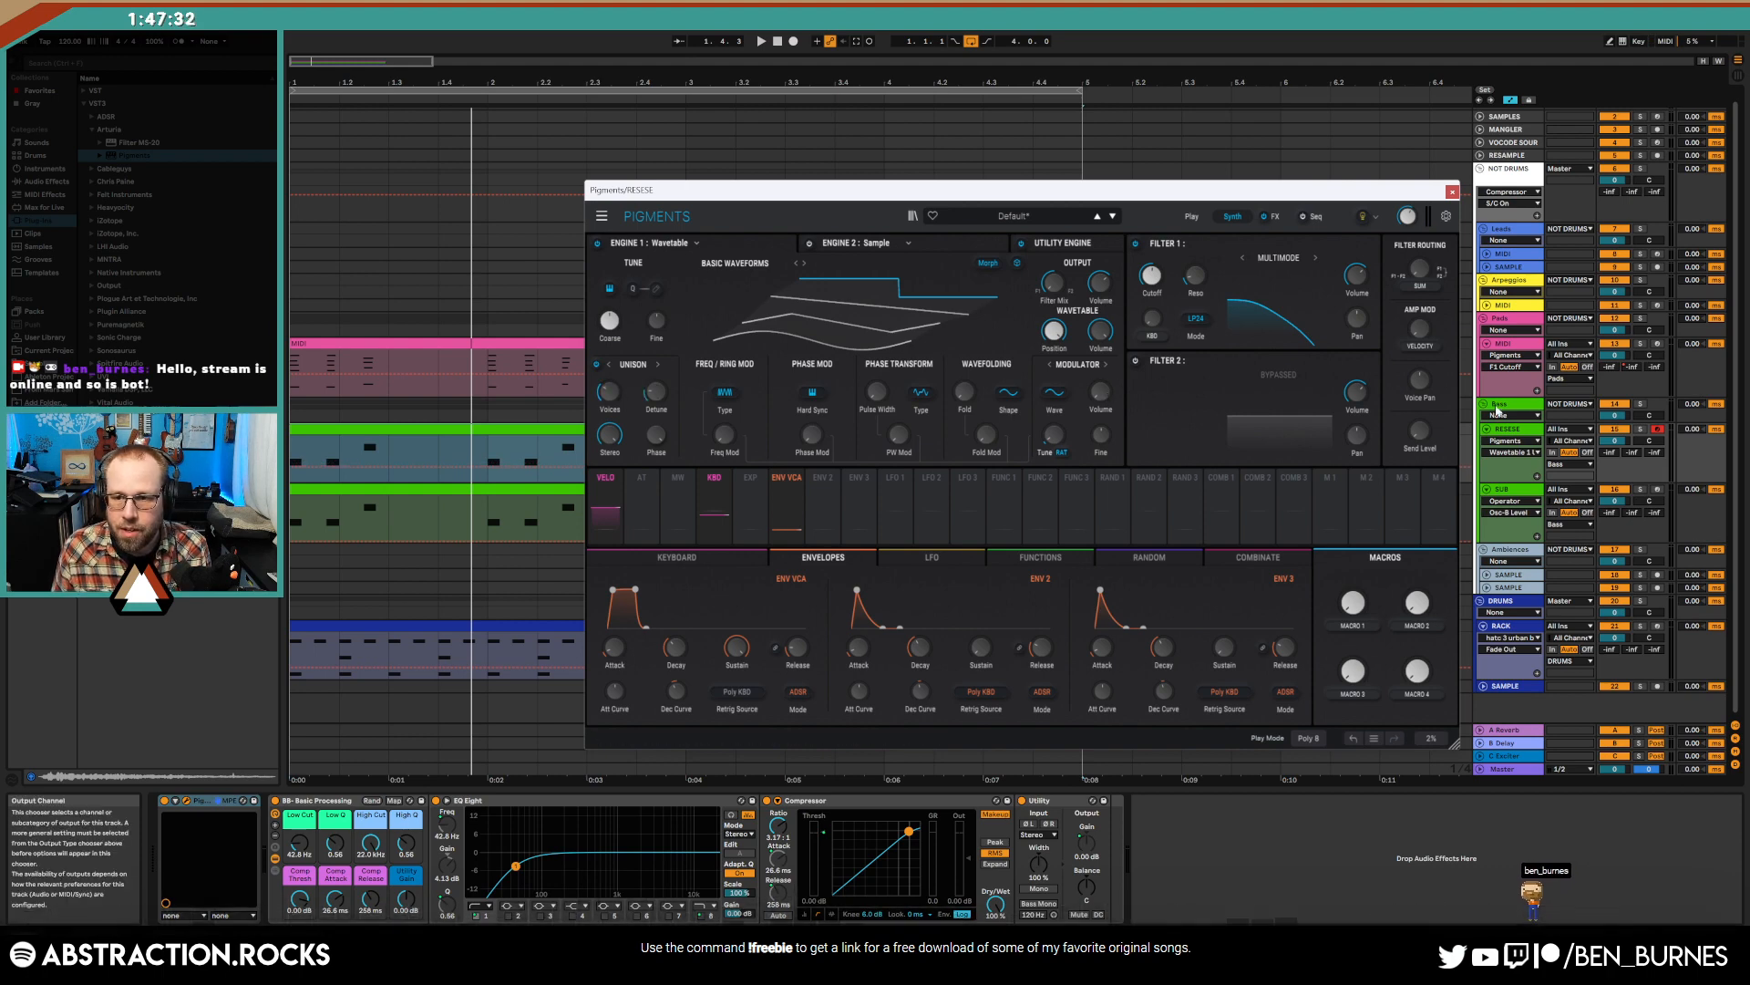
pyautogui.moveTo(1152, 277)
pyautogui.mouseDown()
pyautogui.moveTo(1167, 266)
pyautogui.moveTo(1162, 286)
pyautogui.mouseUp()
pyautogui.press('space')
pyautogui.press('space')
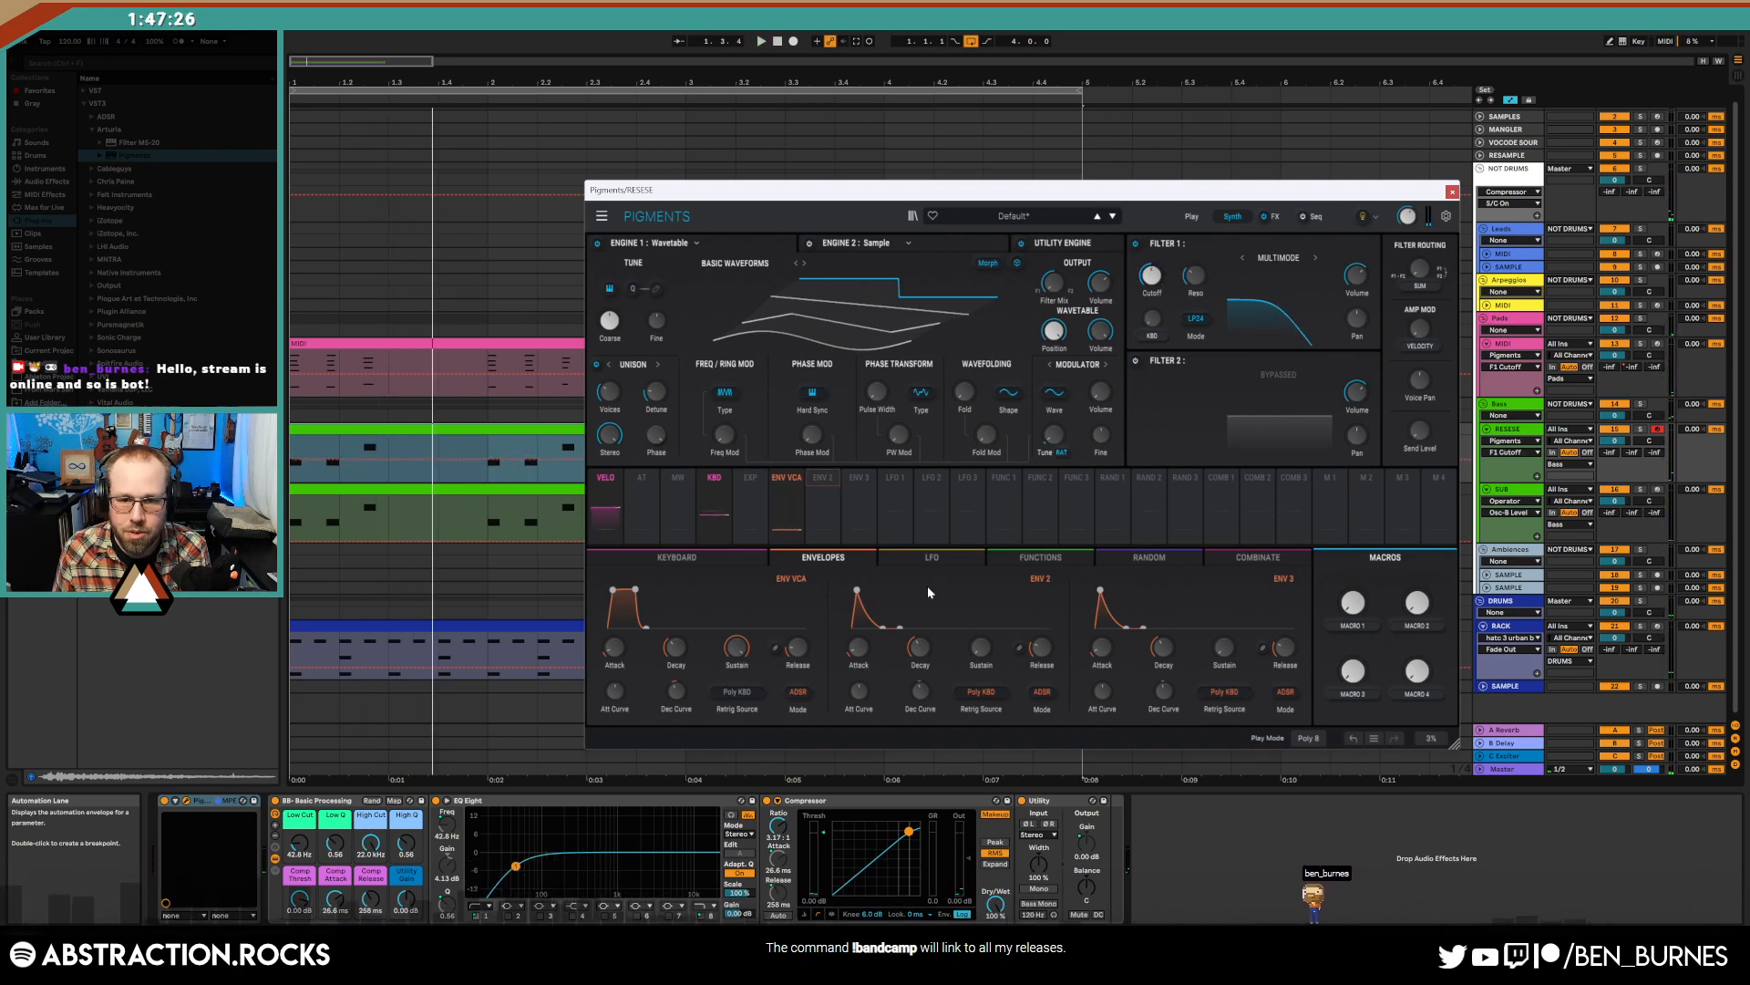
# - Modulate Filter 1's cutoff with ENV 2 by about 0.37 in the REESE Pigments, adjust the resonance and audition the sound
pyautogui.click(822, 476)
pyautogui.moveTo(1161, 282); pyautogui.dragTo(1195, 276)
pyautogui.press('space')
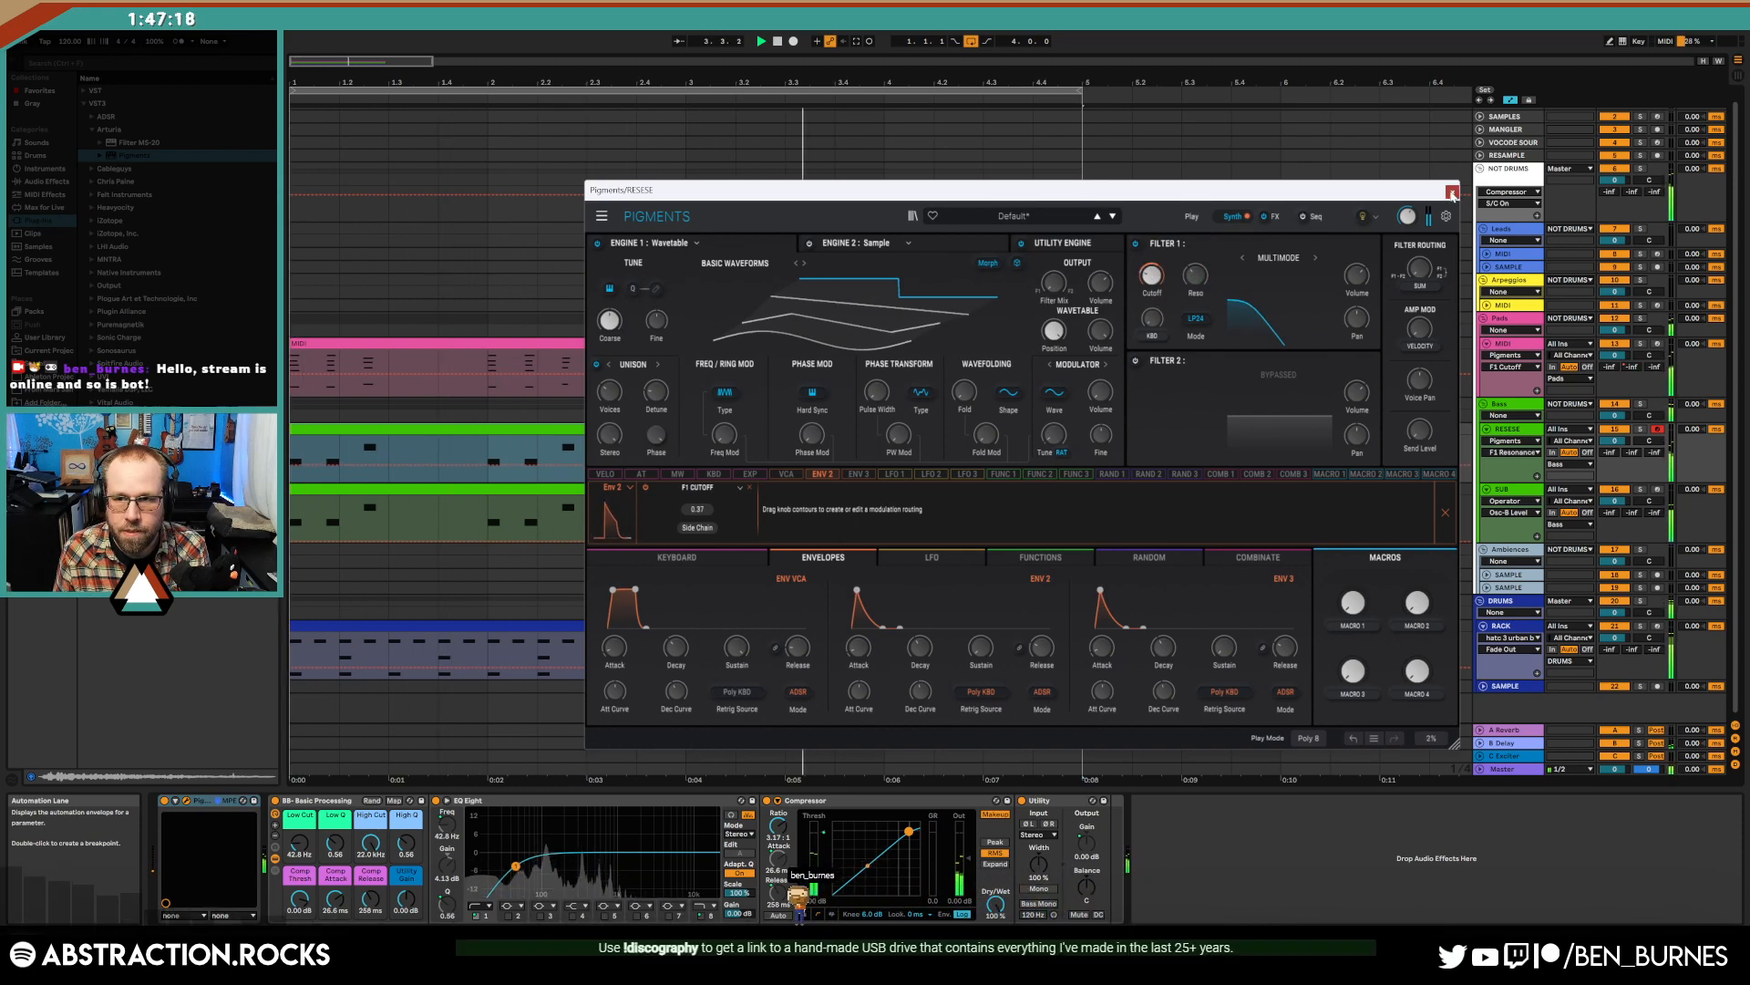
pyautogui.click(1452, 192)
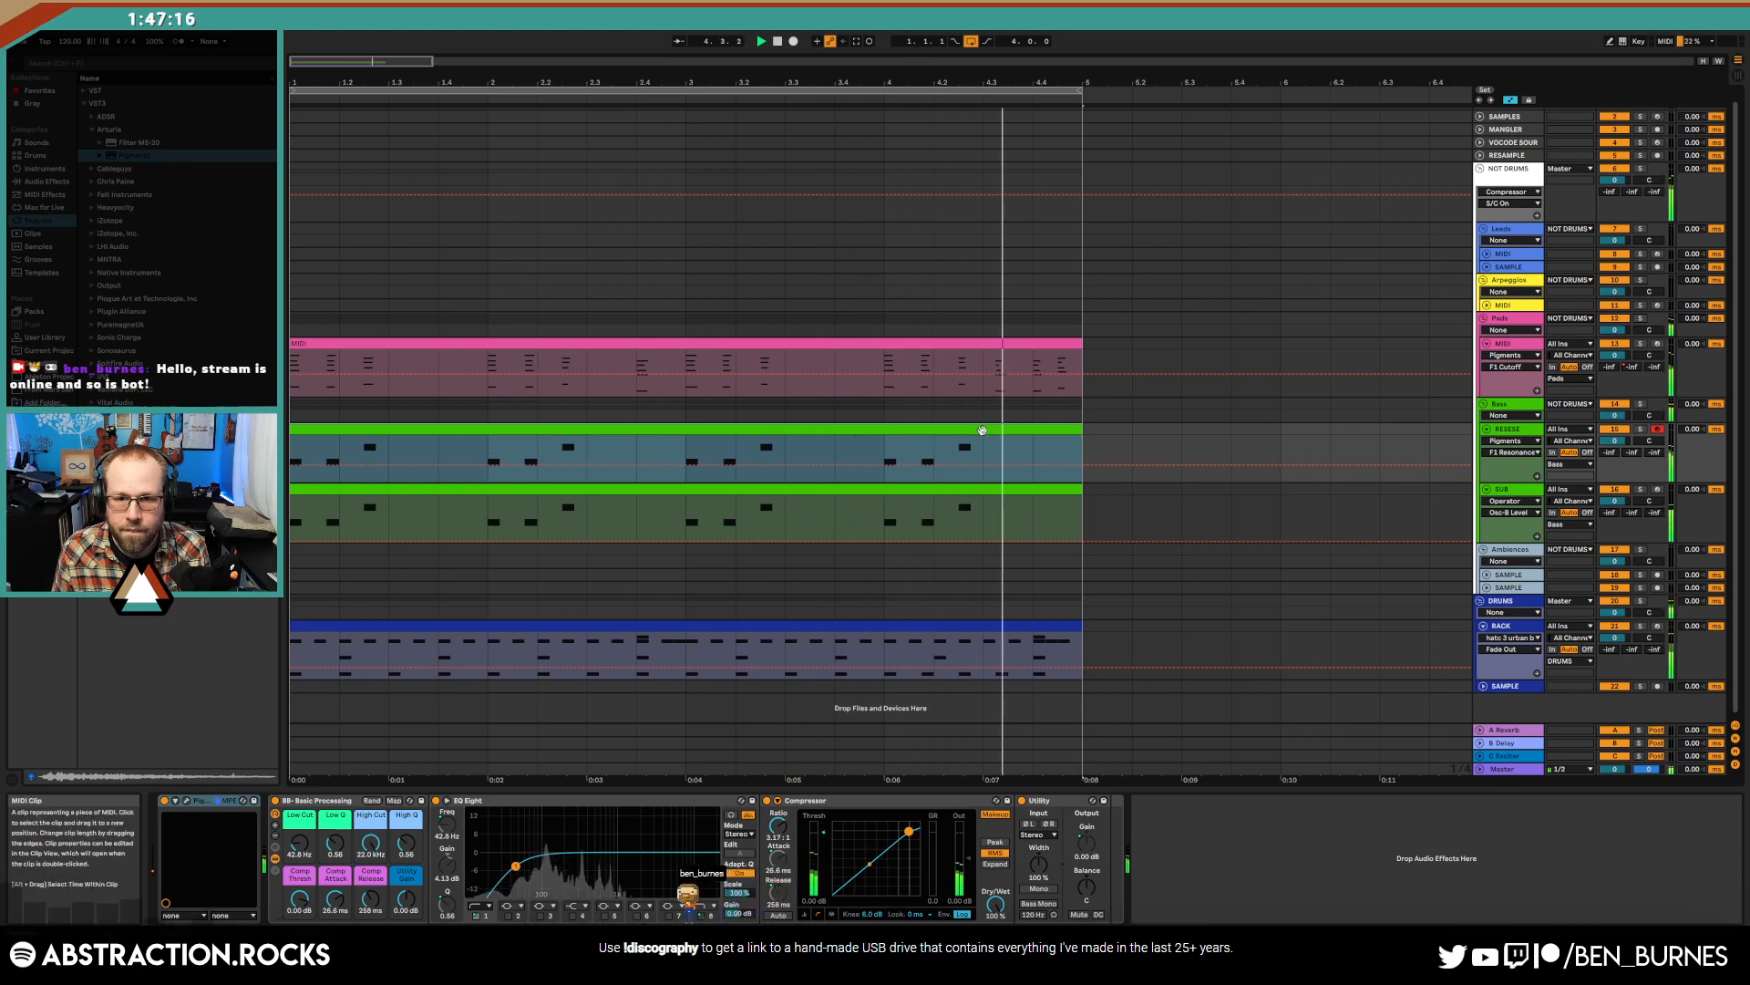
# - Add two short G1 notes at the end of the REESE clip's fourth bar and compare them with the pads' chords
pyautogui.doubleClick(982, 429)
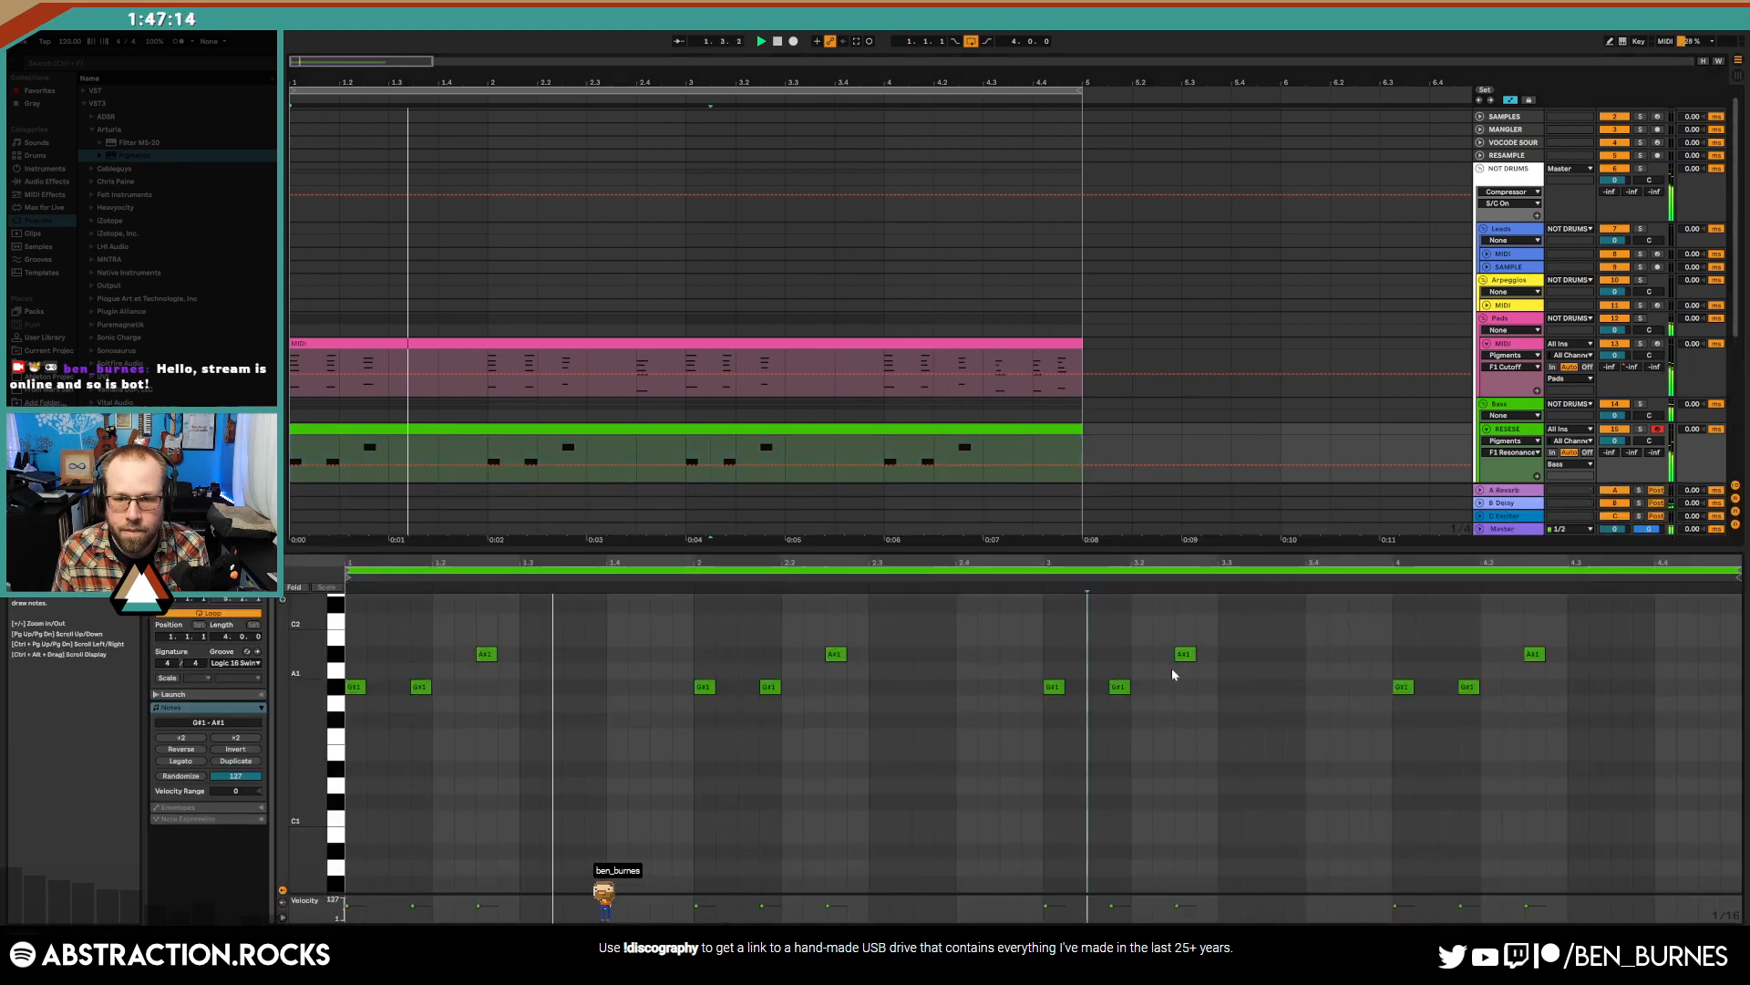
pyautogui.moveTo(1532, 737); pyautogui.dragTo(1675, 712)
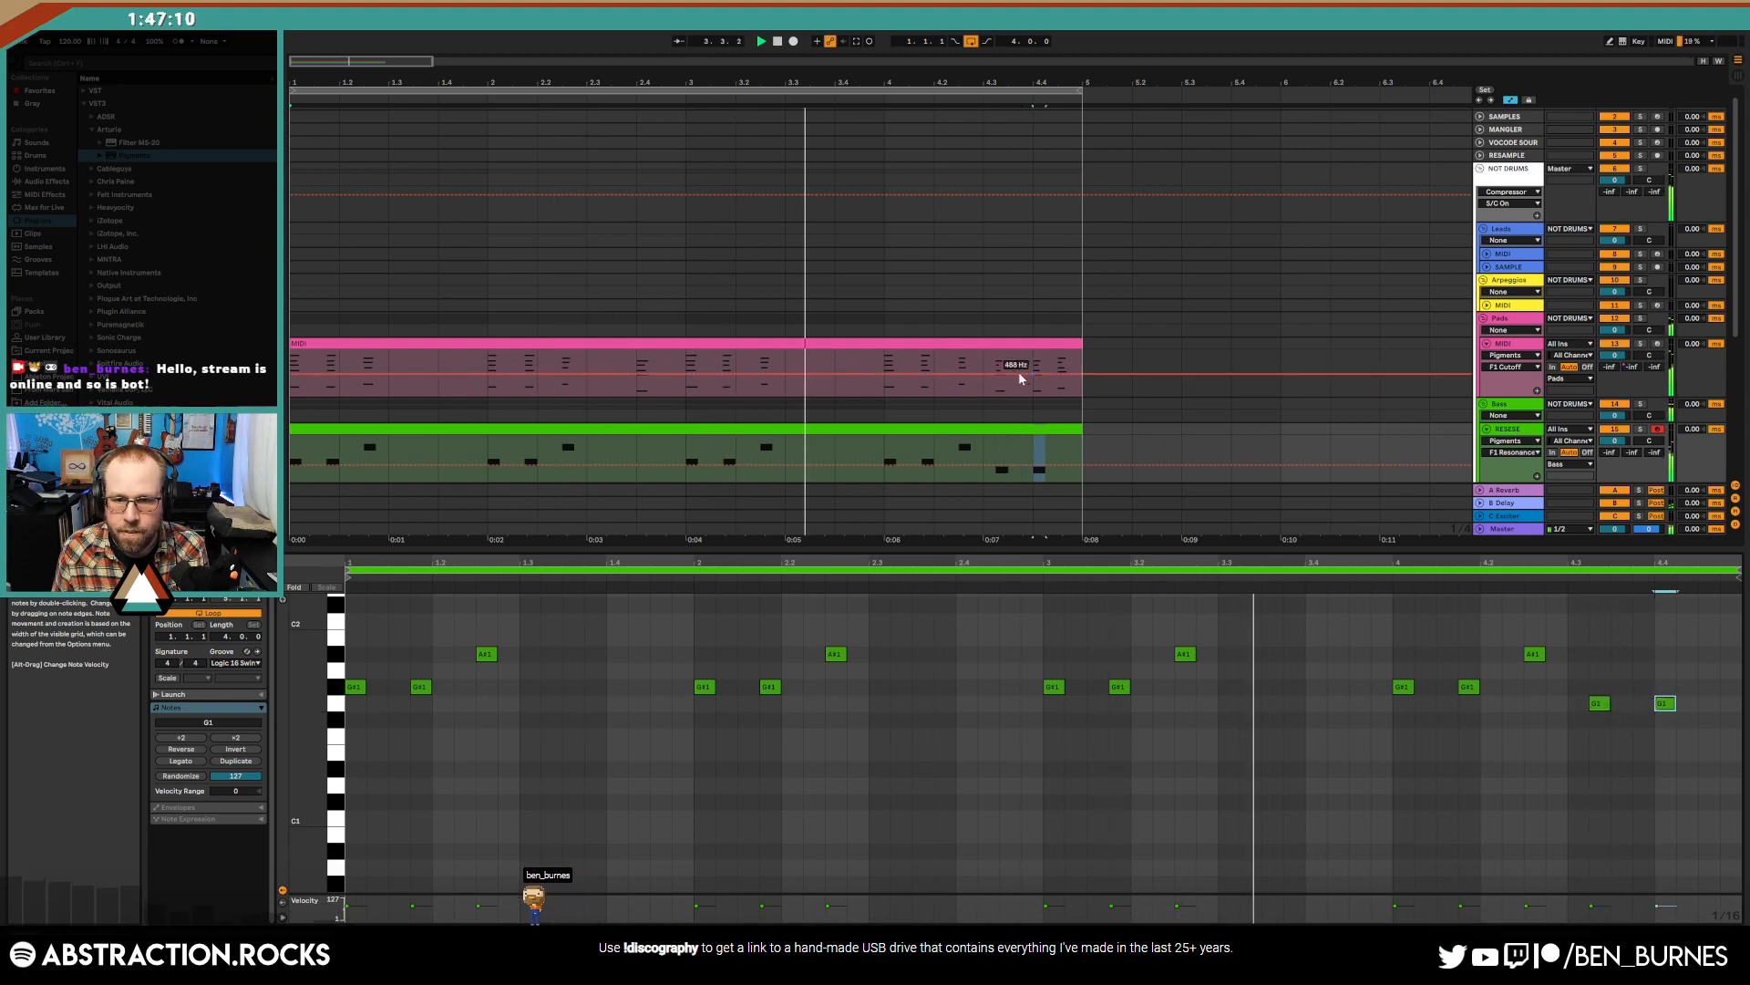
pyautogui.click(1045, 343)
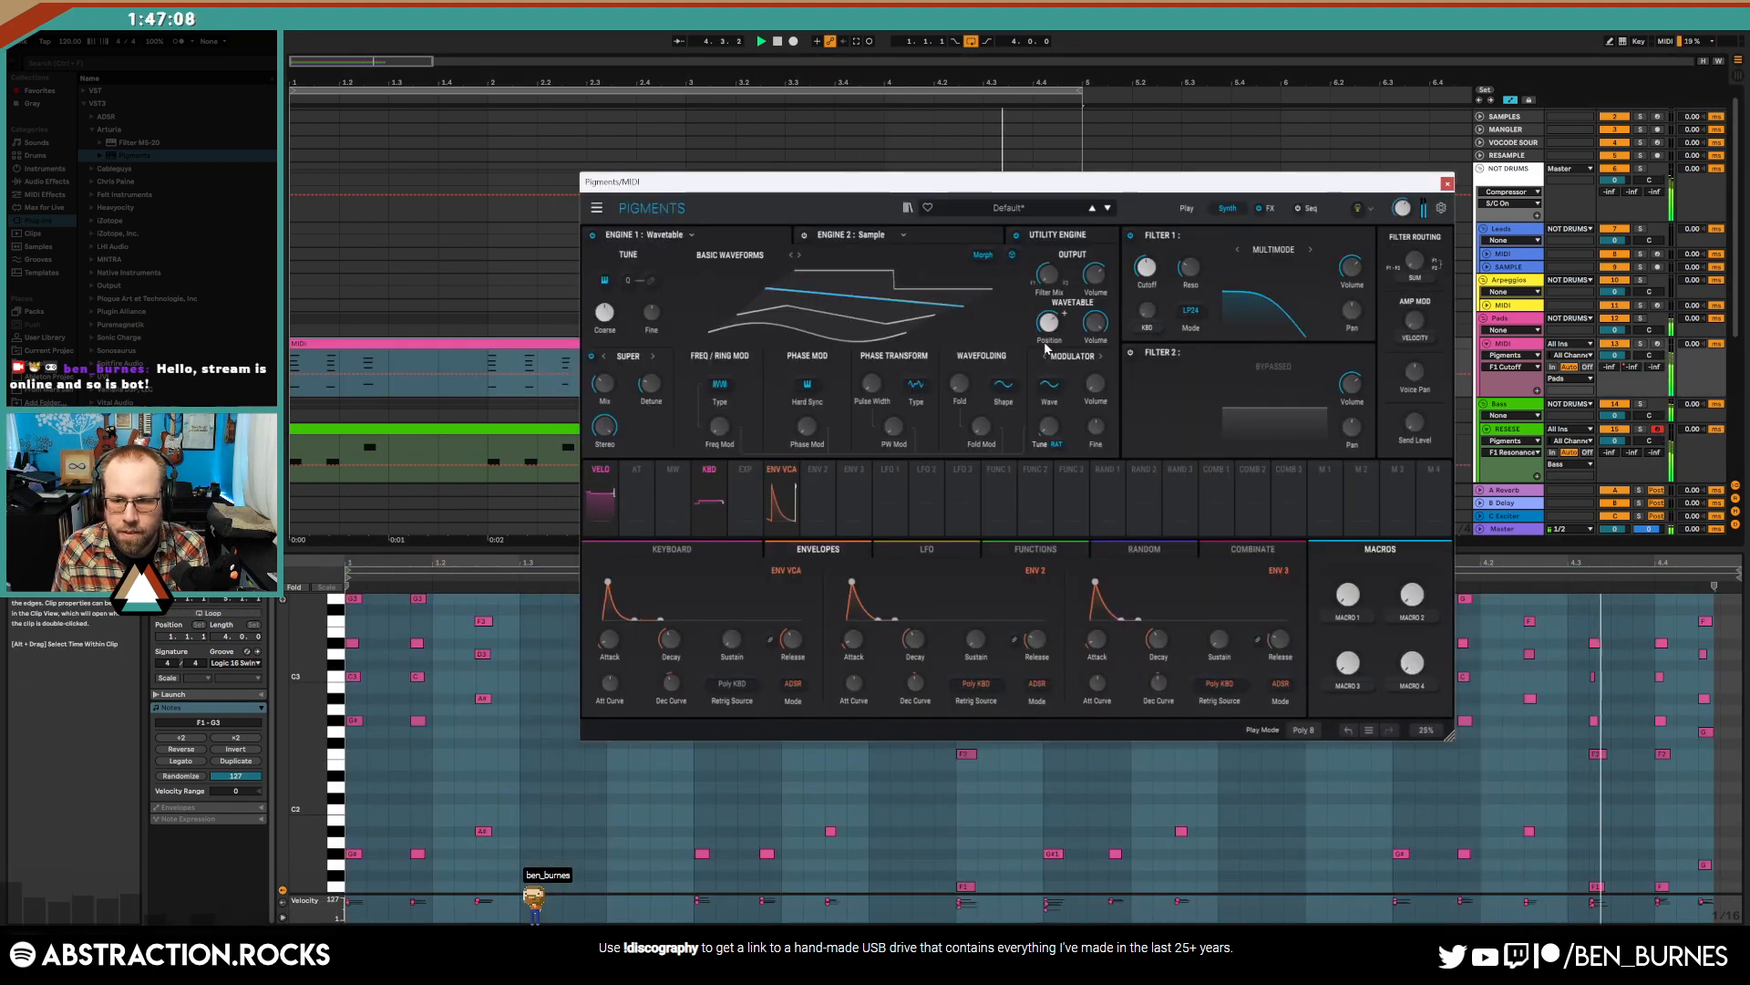
pyautogui.click(1447, 184)
pyautogui.click(1055, 426)
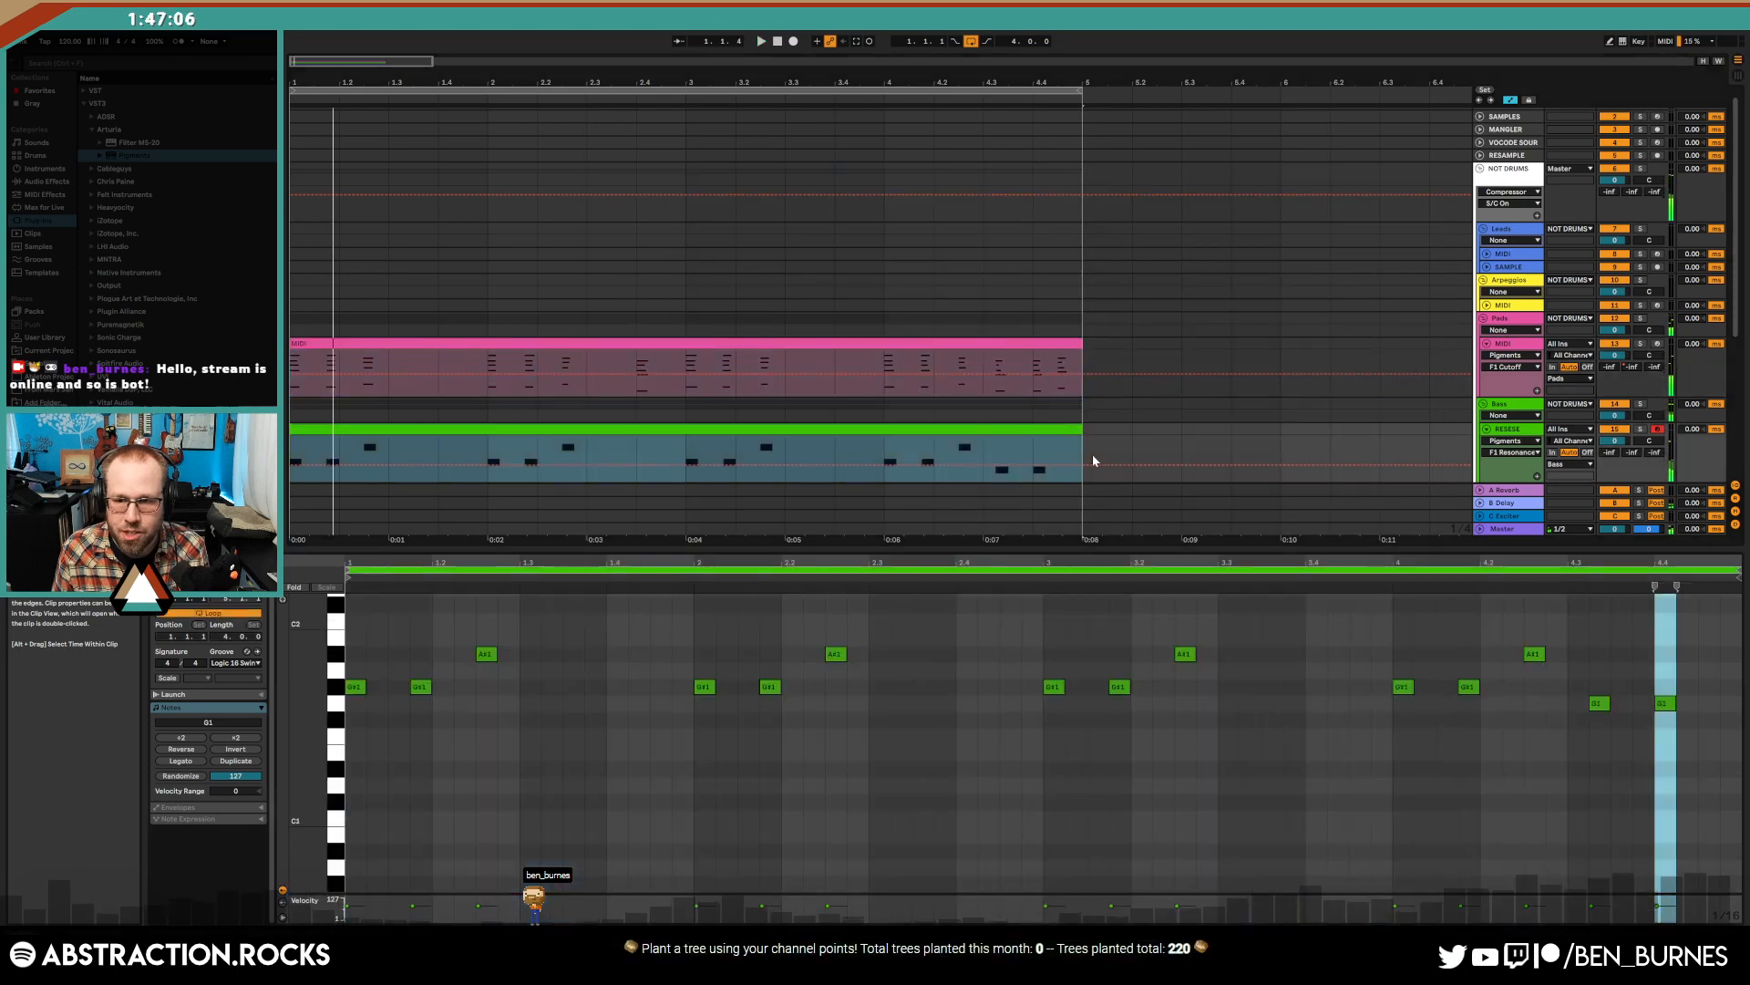
# - Move the REESE clip's last two notes down to F1, add another F1 on beat 4 of bar 2 and play back
pyautogui.moveTo(1594, 681); pyautogui.dragTo(1702, 755)
pyautogui.press('Down')
pyautogui.press('Down')
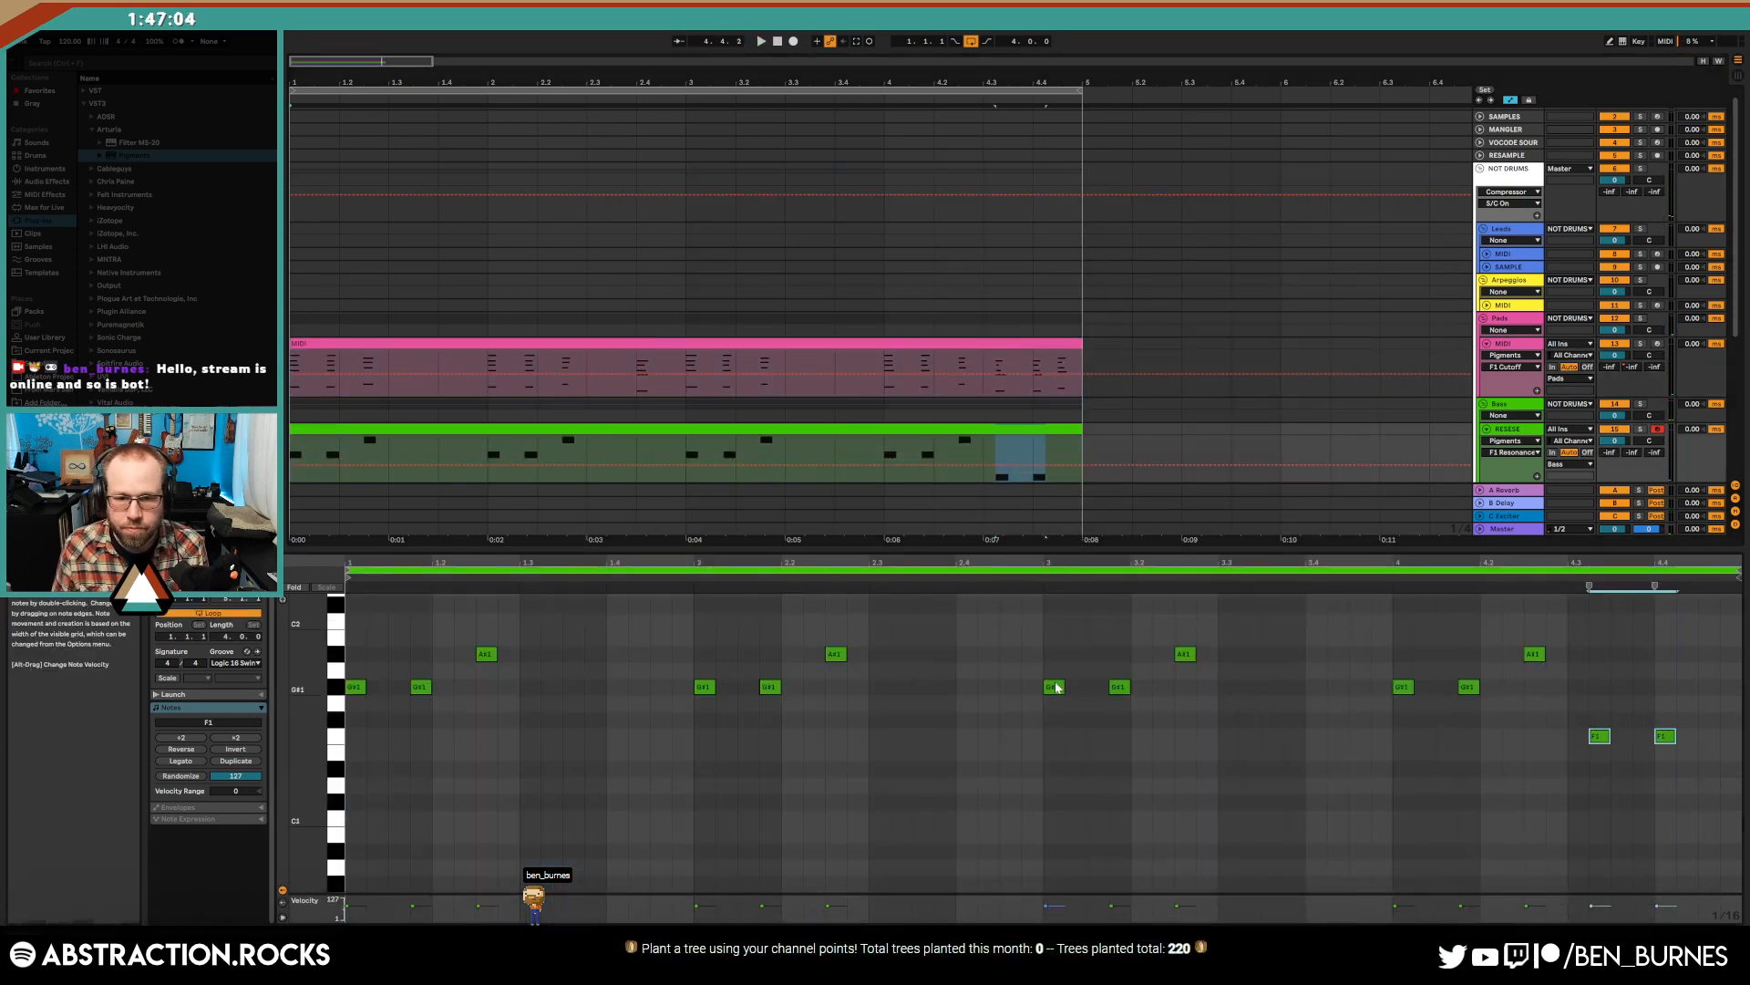
pyautogui.doubleClick(945, 753)
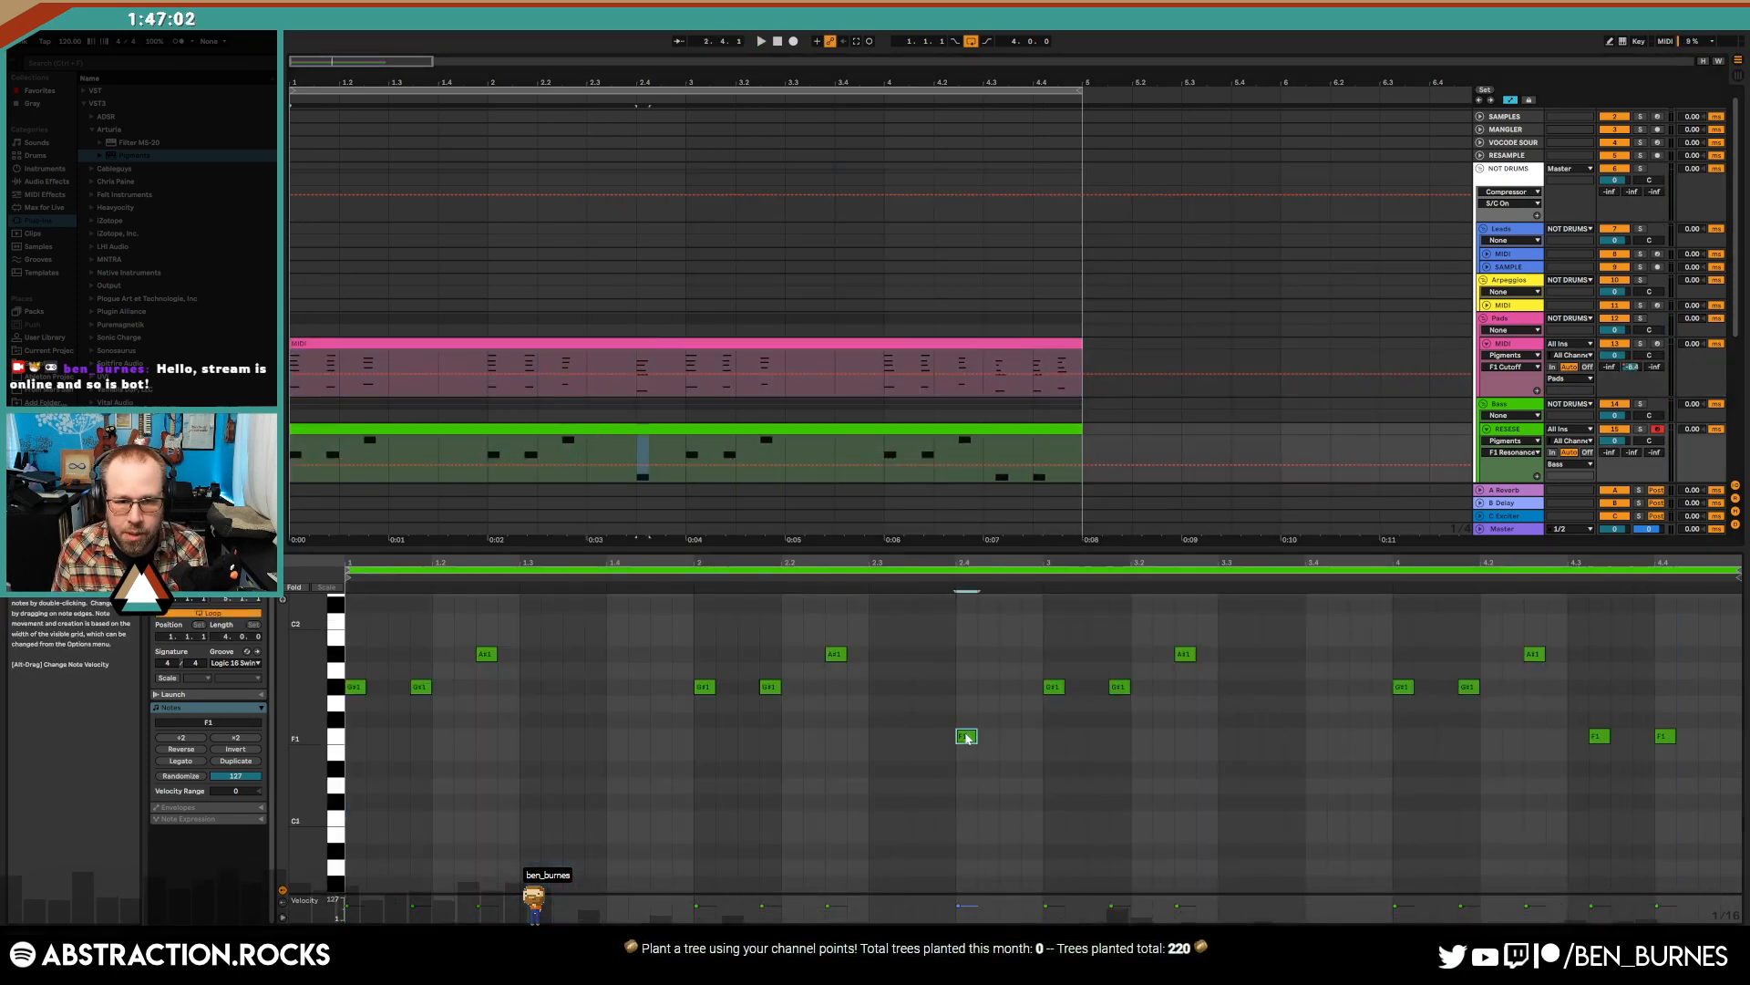
pyautogui.hotkey('shift', 'Tab')
pyautogui.press('space')
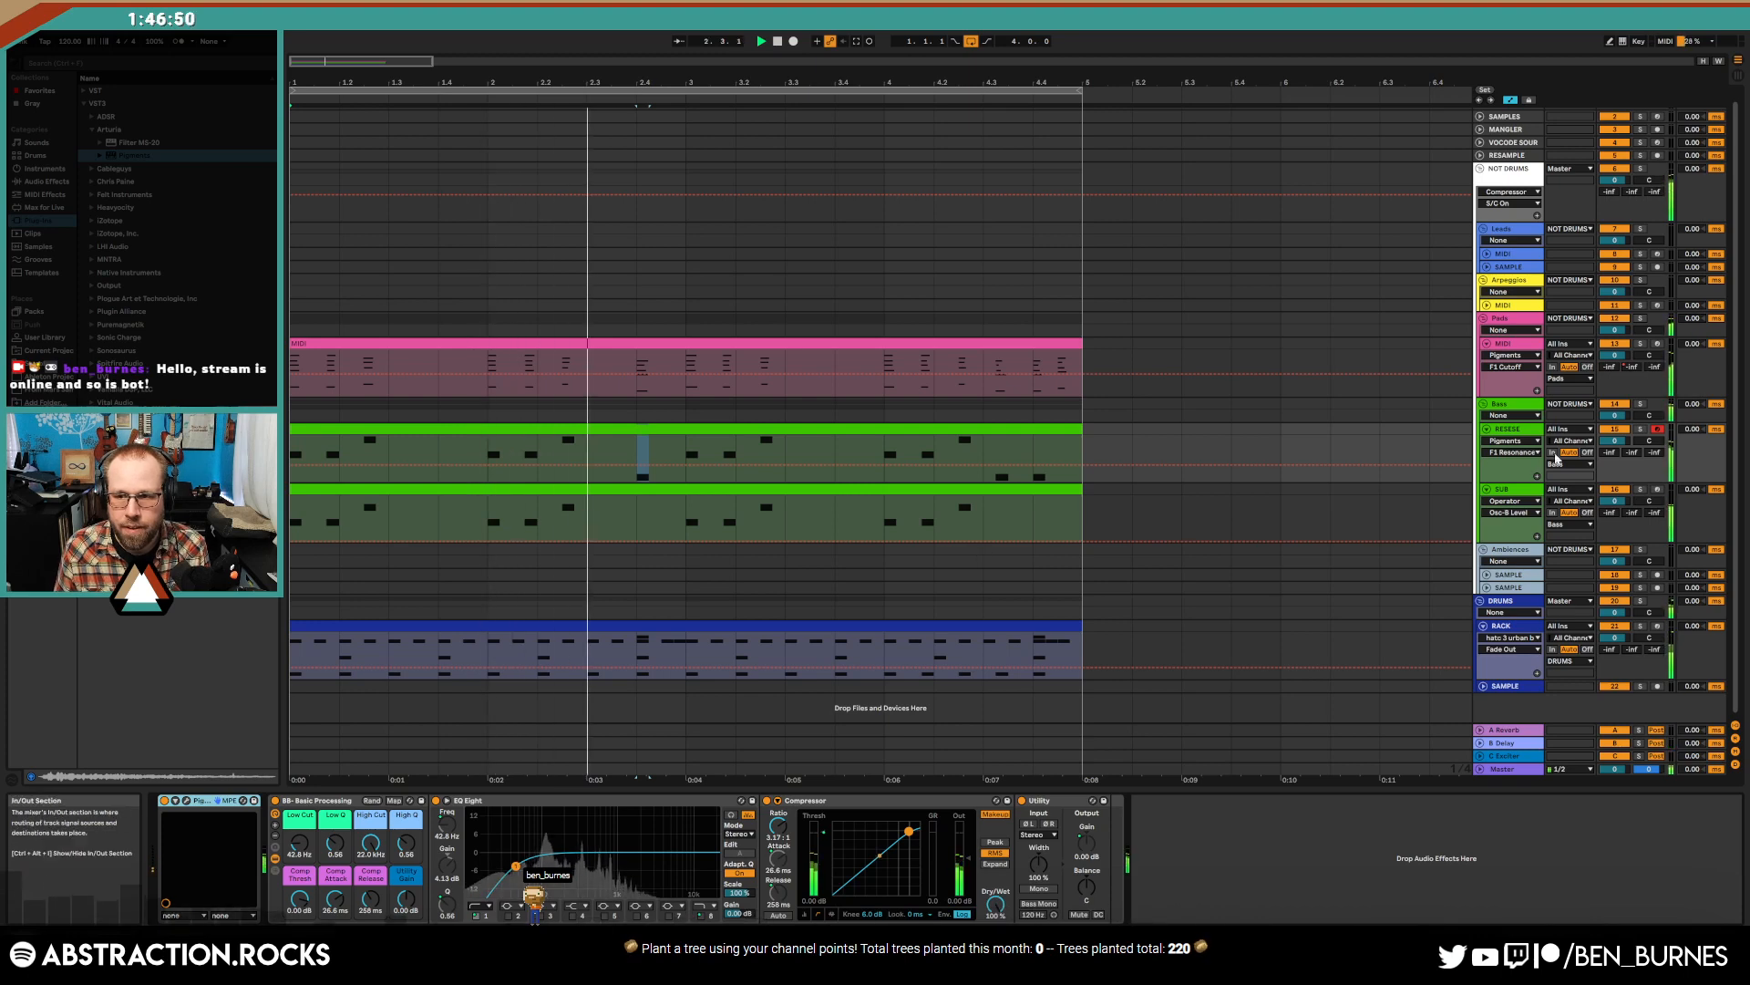
# - Solo the SUB track, set Operator's pitch envelope decay to about 37 ms and toggle the pitch envelope after listening
pyautogui.click(1520, 497)
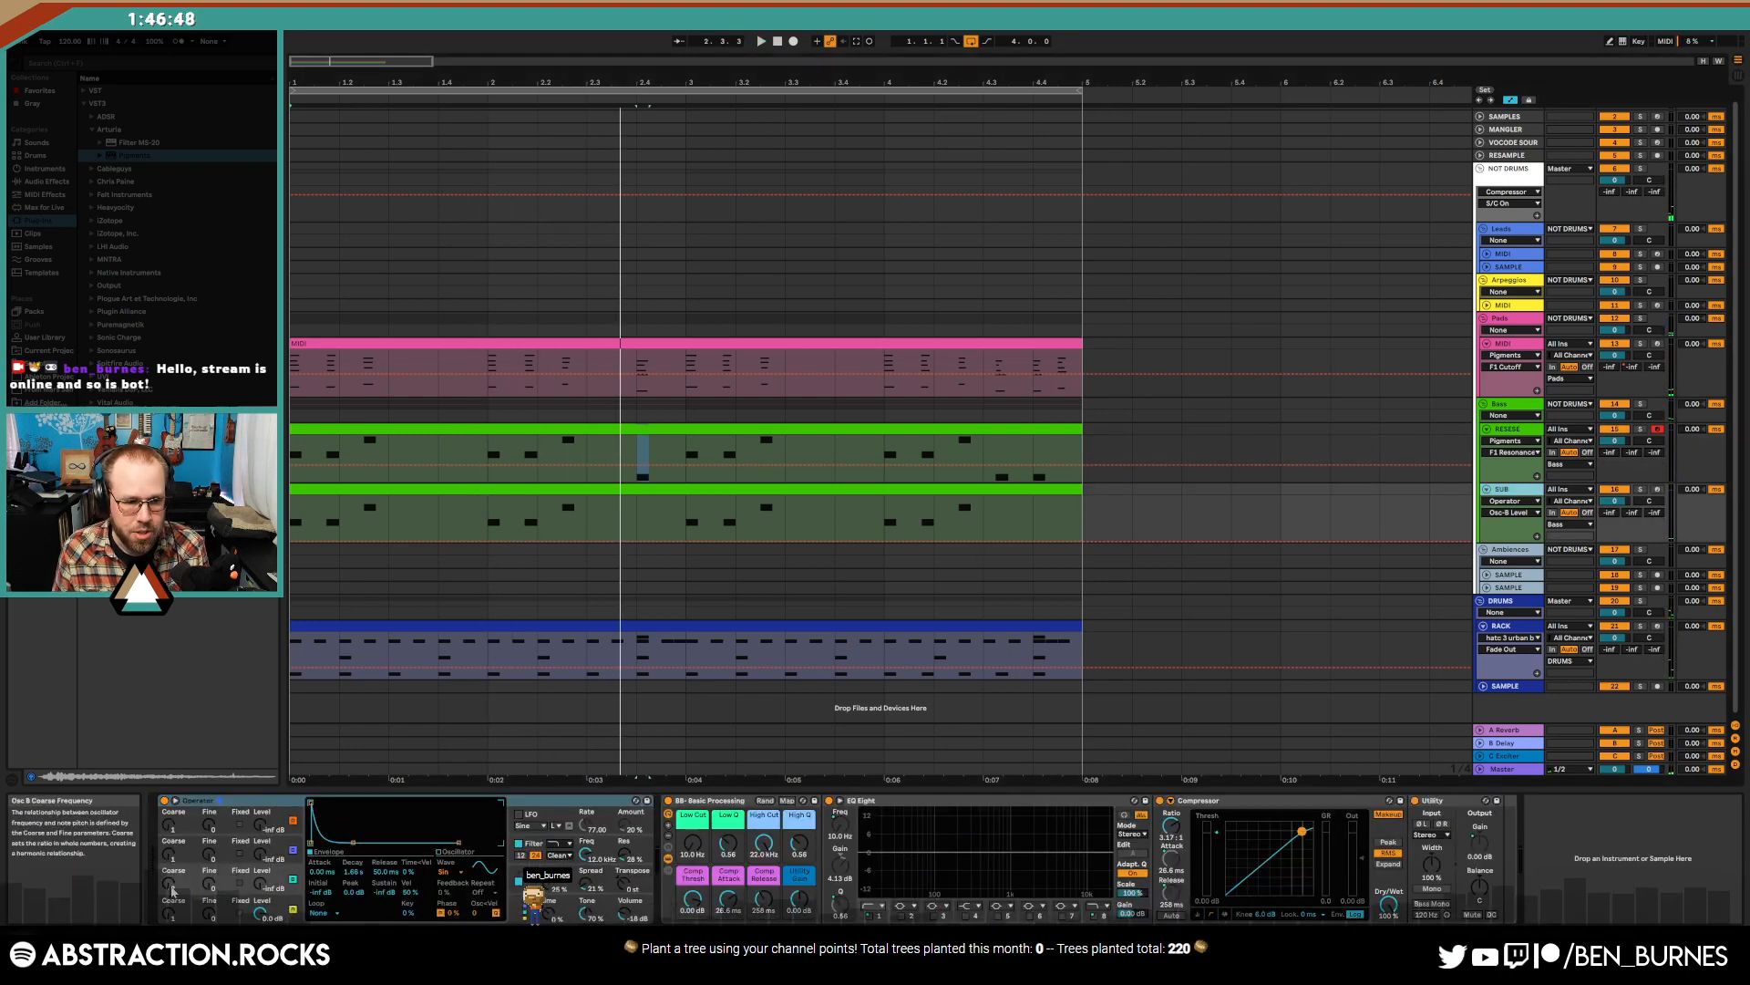
pyautogui.click(173, 889)
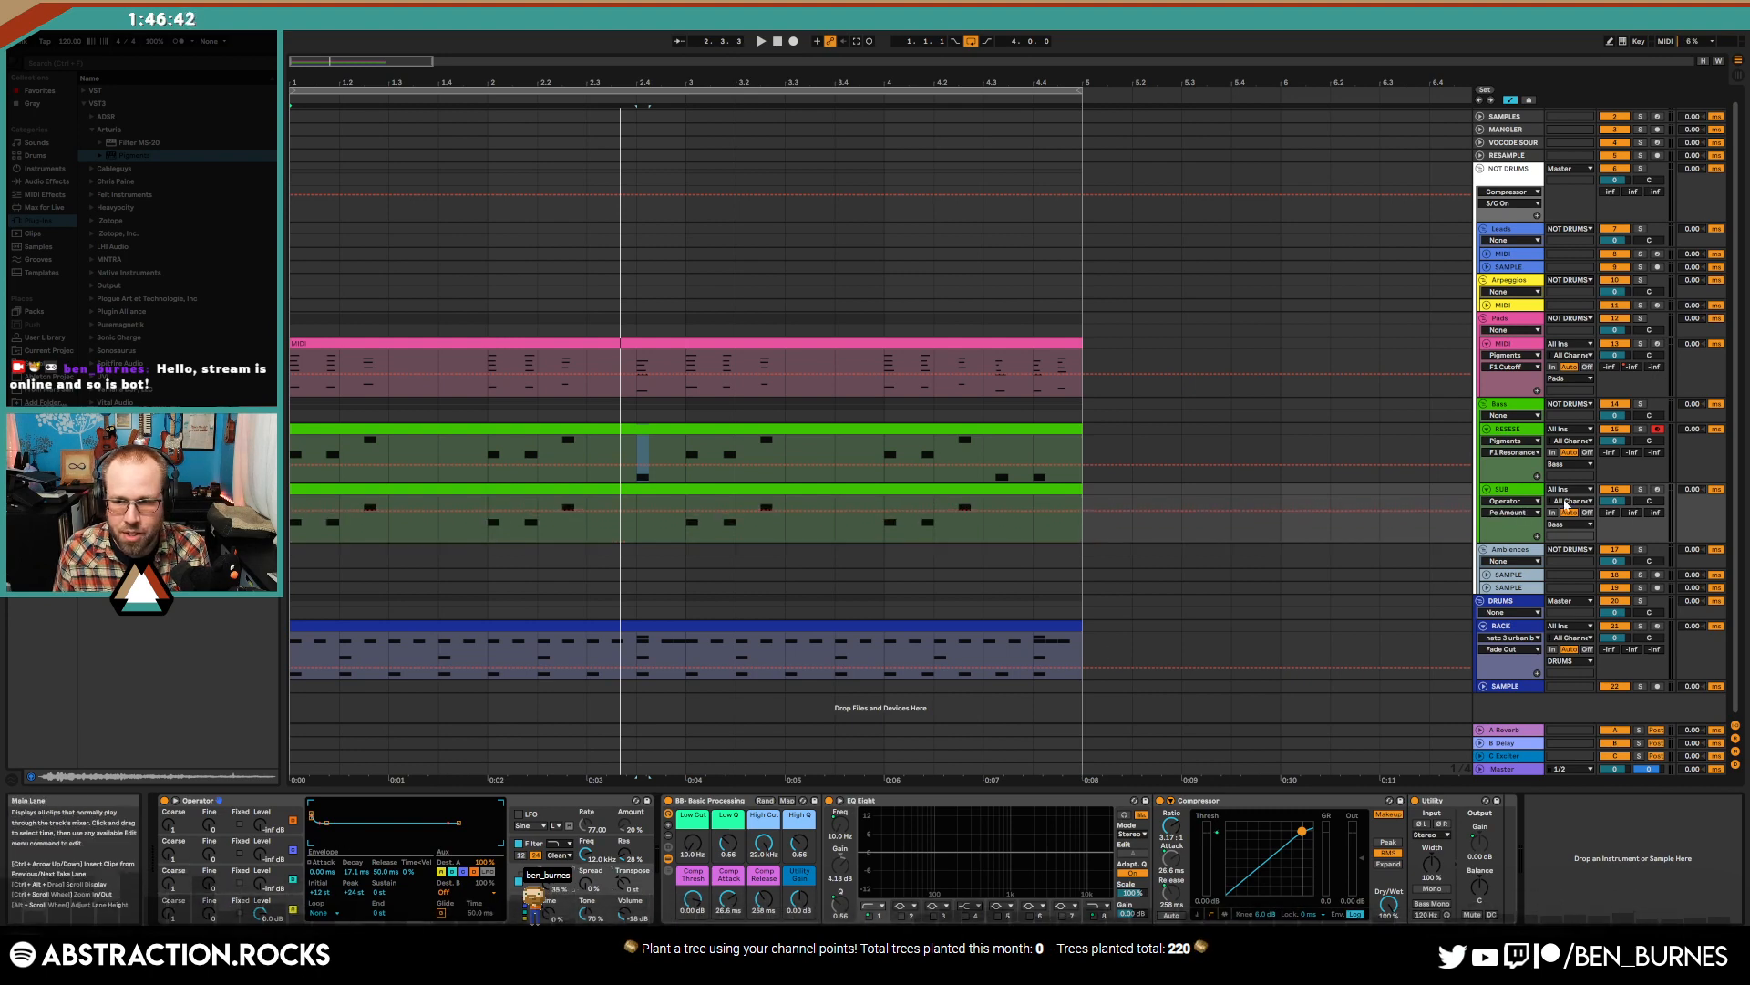
pyautogui.click(1641, 489)
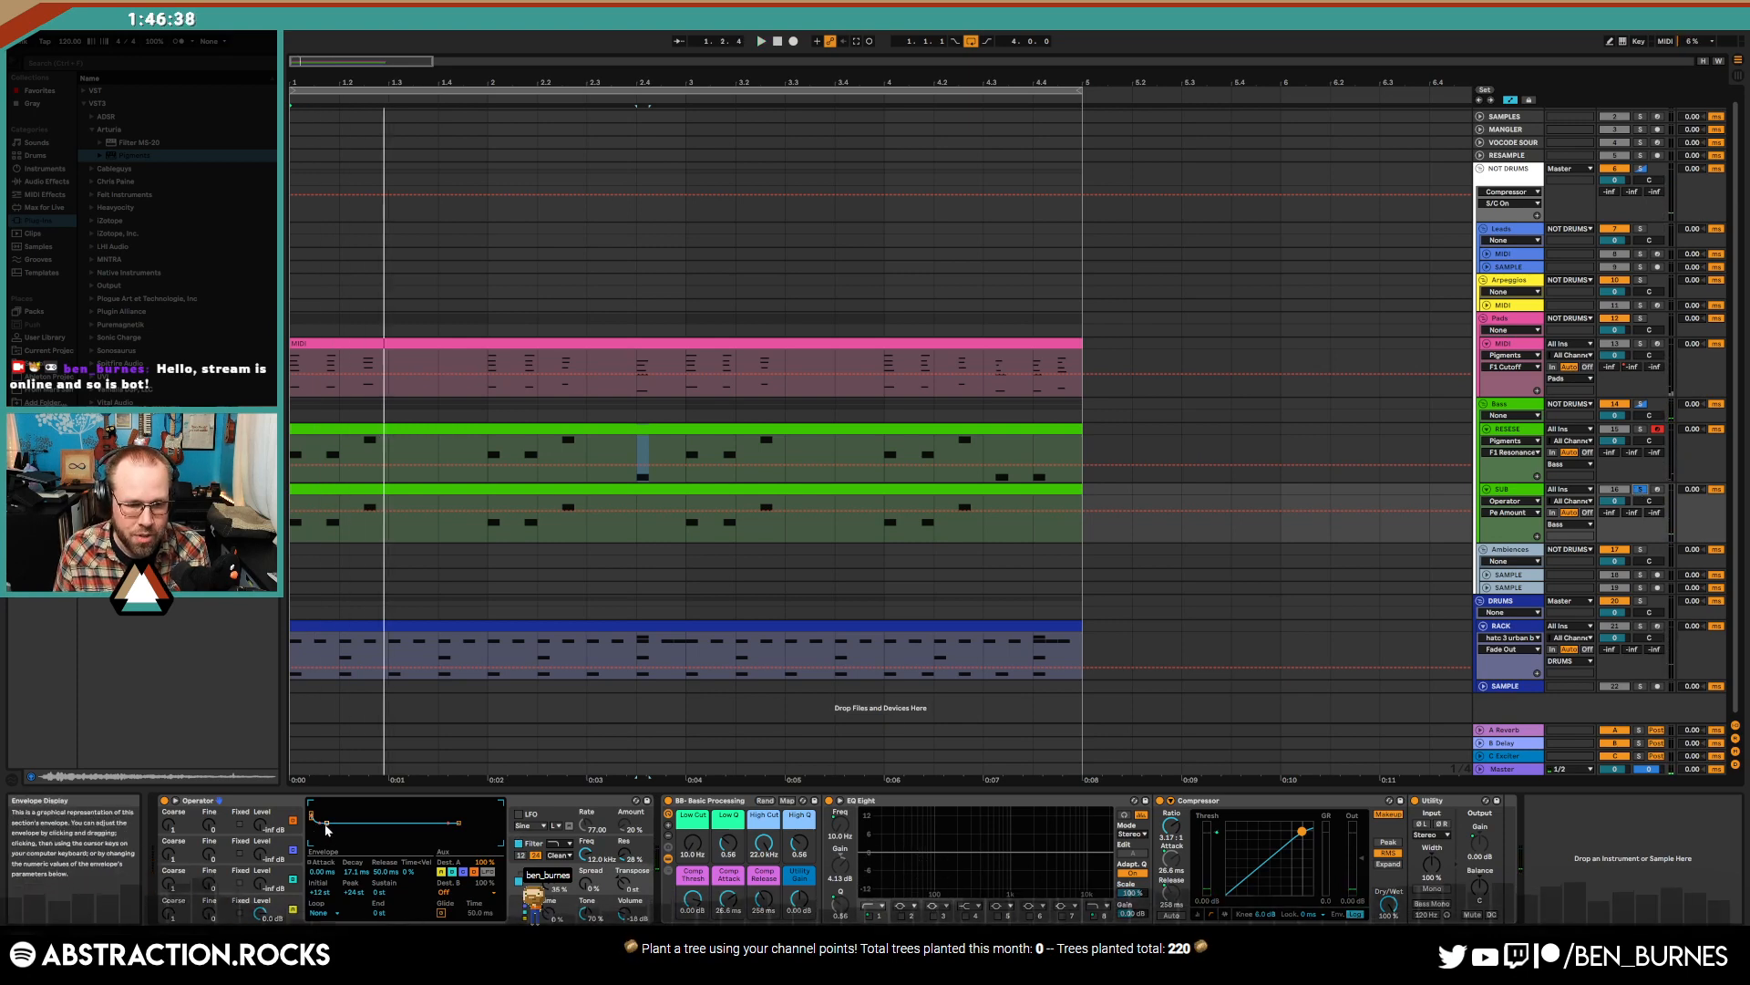
pyautogui.moveTo(355, 874); pyautogui.dragTo(356, 850)
pyautogui.press('space')
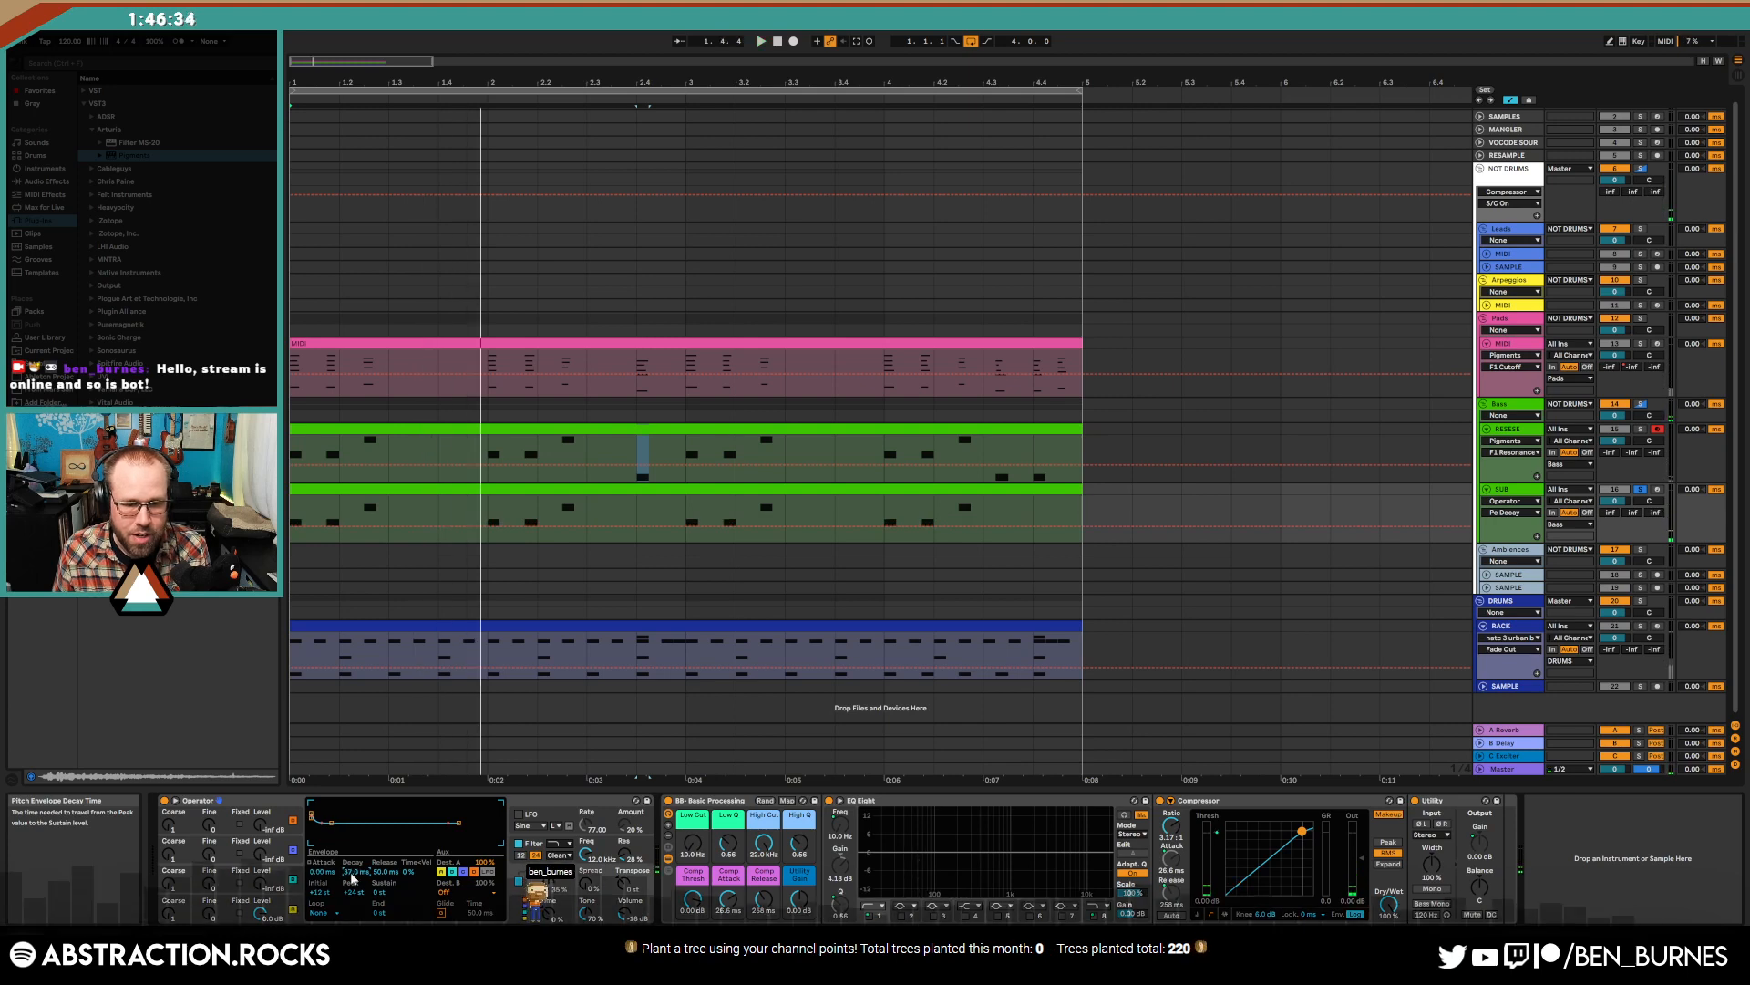
pyautogui.click(518, 880)
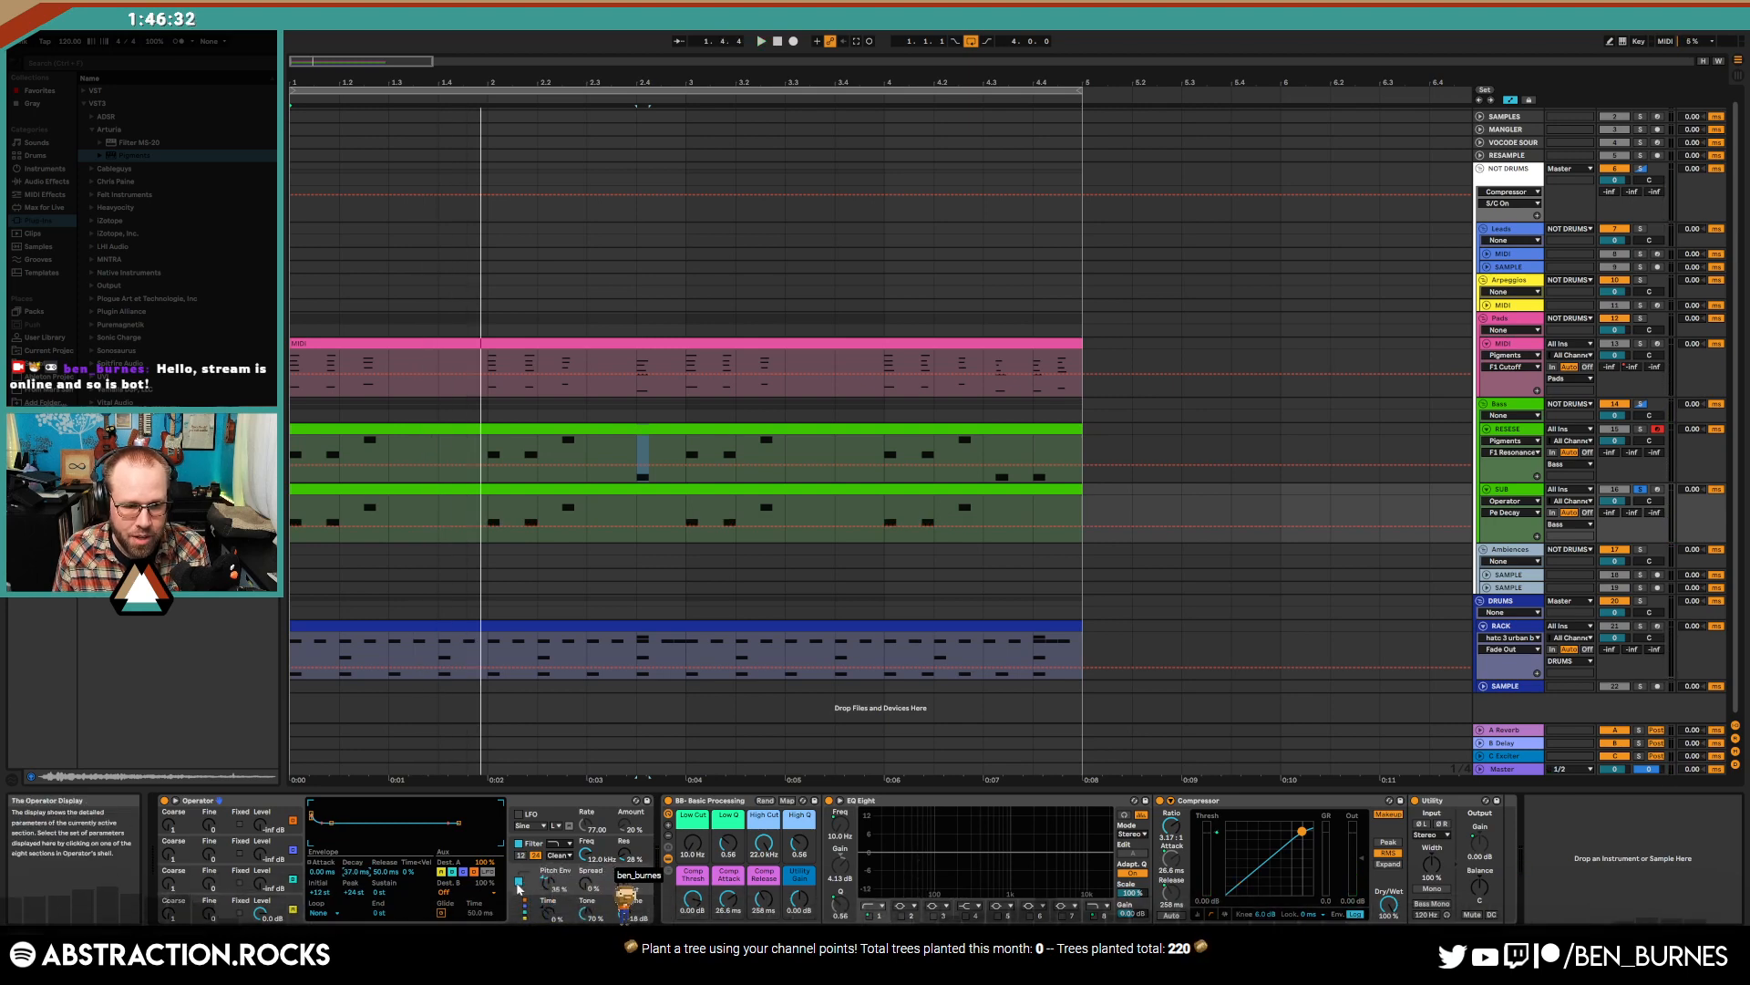
# - Shape Oscillator A's volume envelope in the SUB Operator to an attack of 10.4 ms and a release of 36.1 ms
pyautogui.click(199, 898)
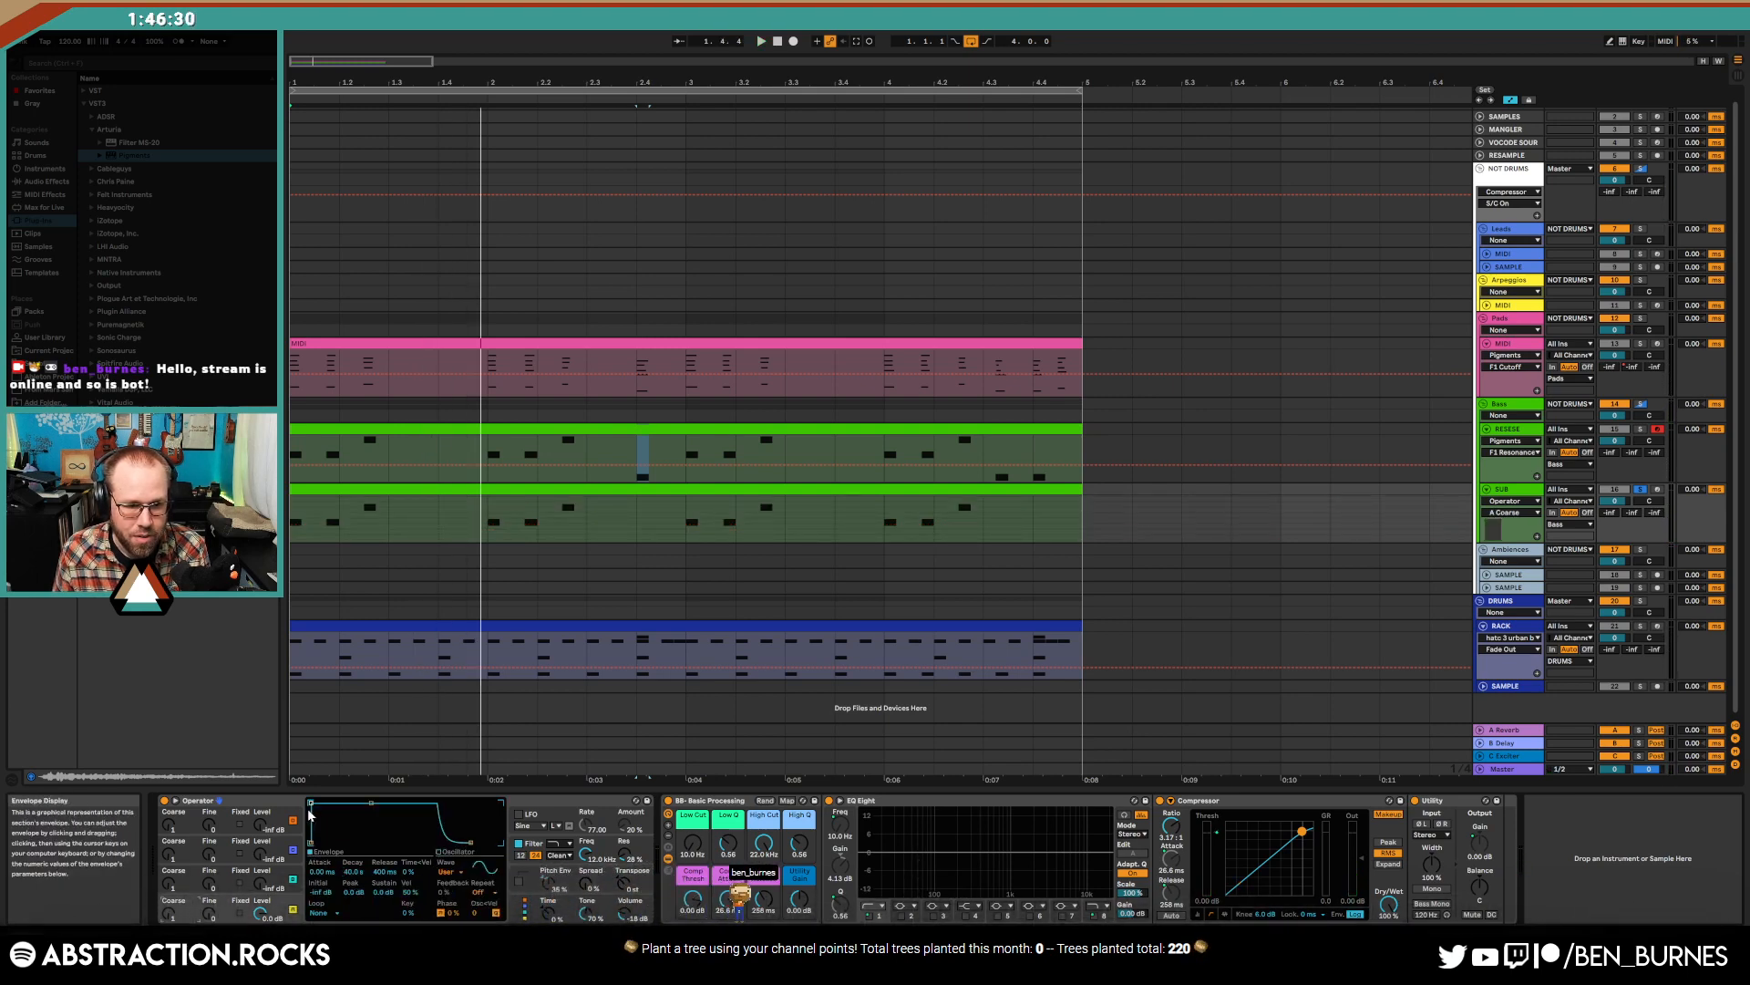
pyautogui.moveTo(311, 803); pyautogui.dragTo(327, 804)
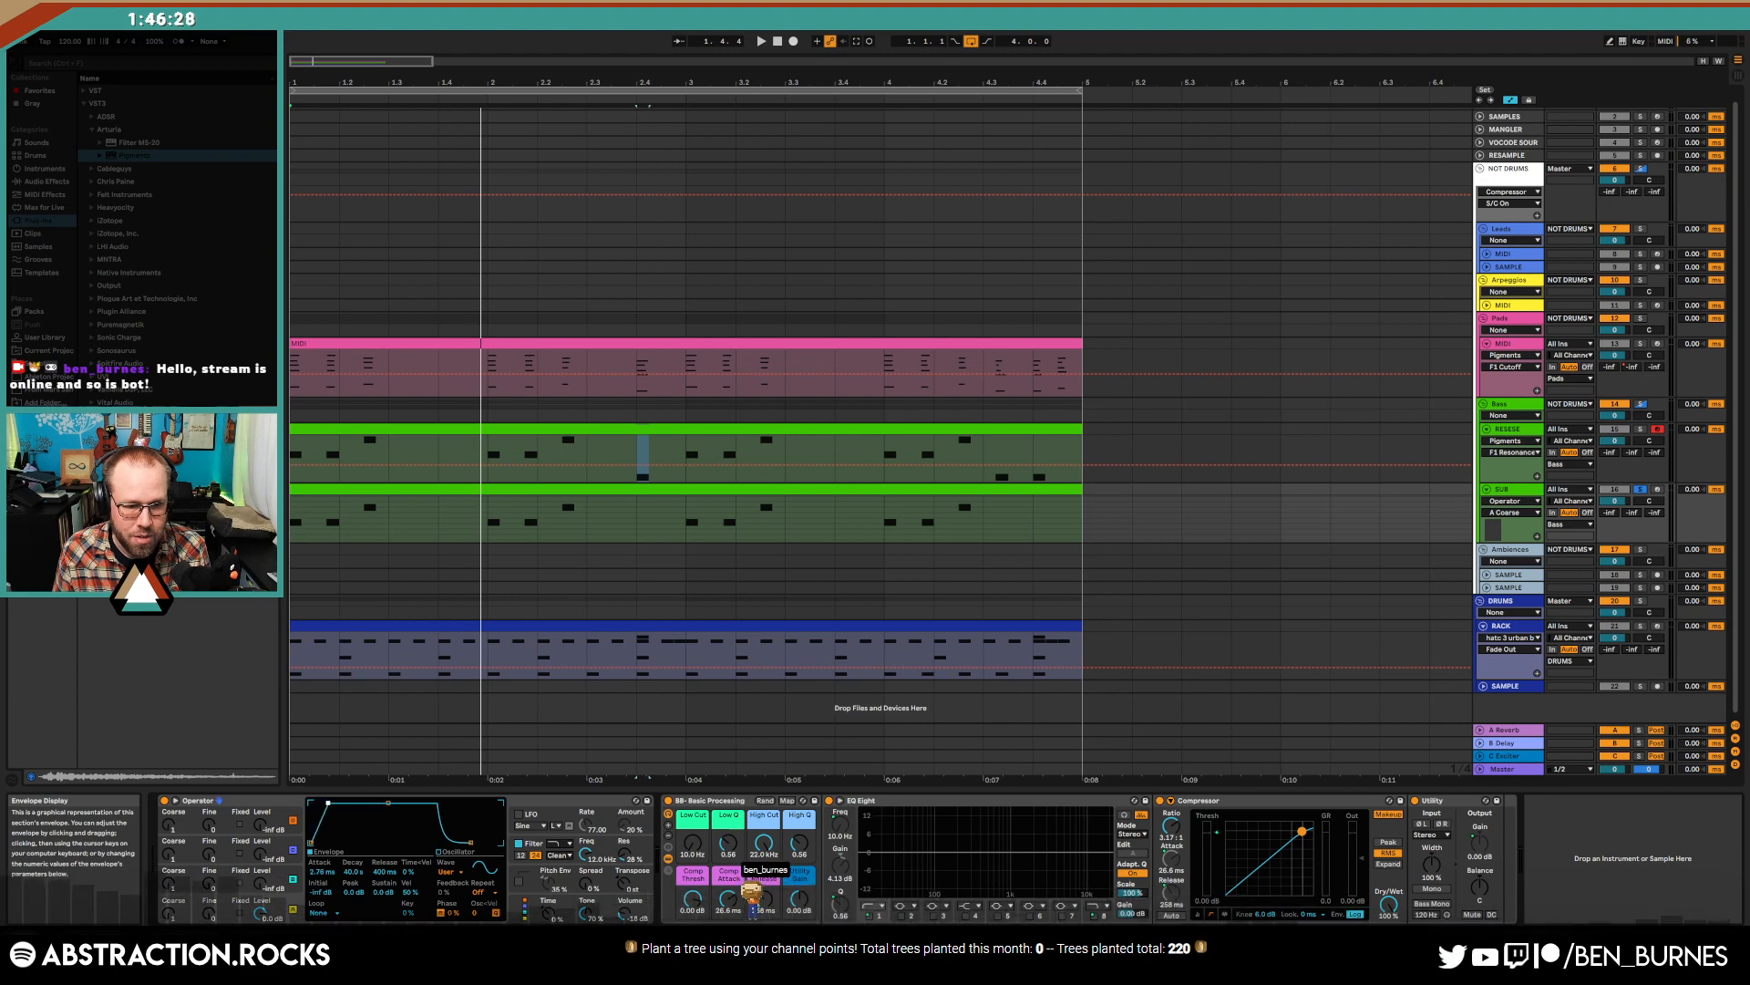
pyautogui.press('space')
pyautogui.moveTo(378, 880); pyautogui.dragTo(381, 878)
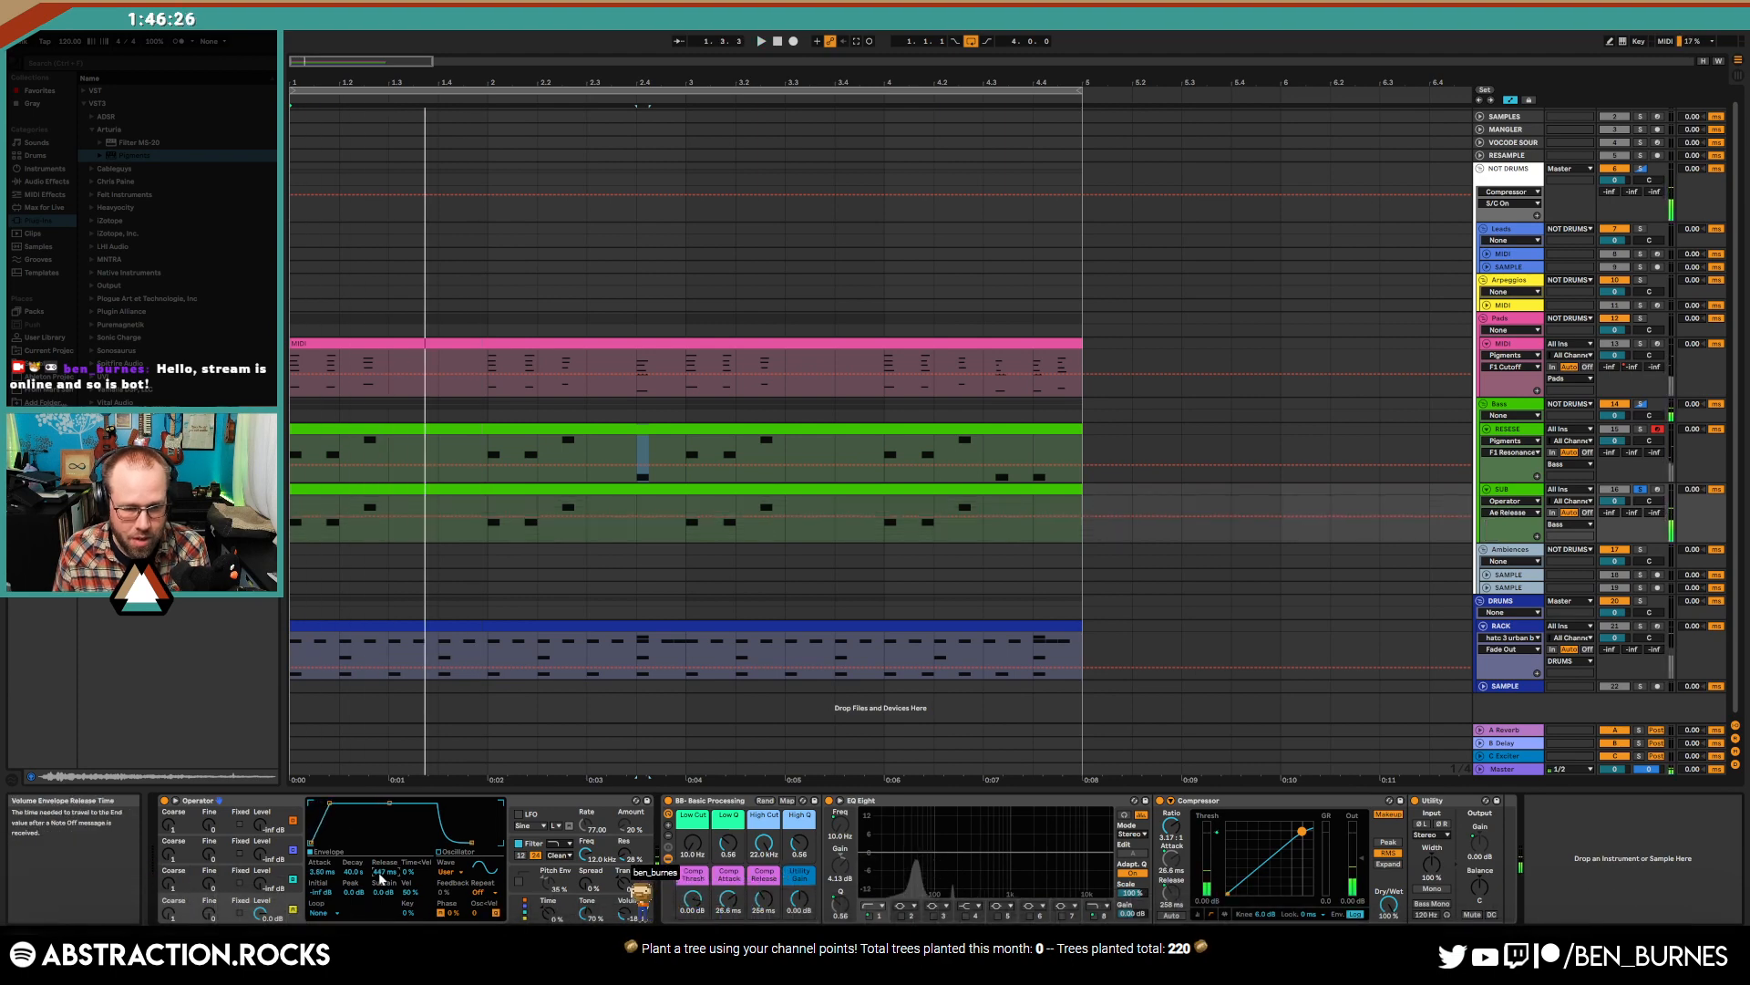
pyautogui.write('20')
pyautogui.press('Return')
pyautogui.press('space')
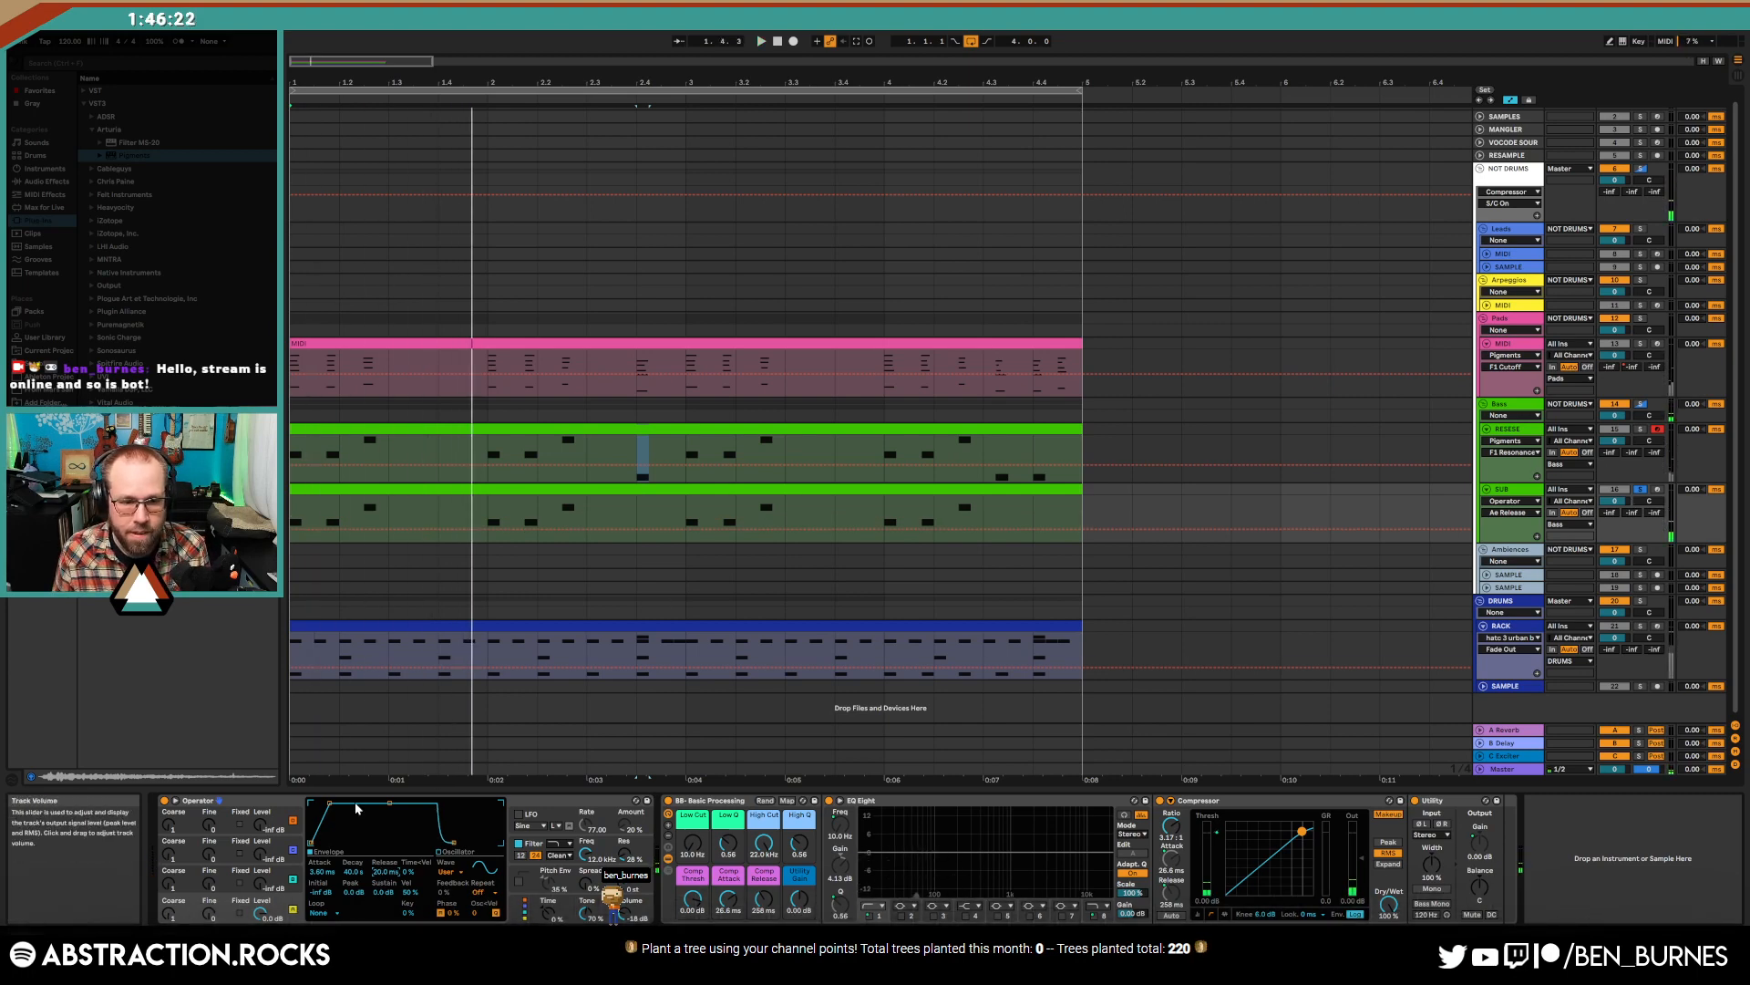
pyautogui.moveTo(454, 842); pyautogui.dragTo(457, 842)
pyautogui.moveTo(326, 810); pyautogui.dragTo(329, 811)
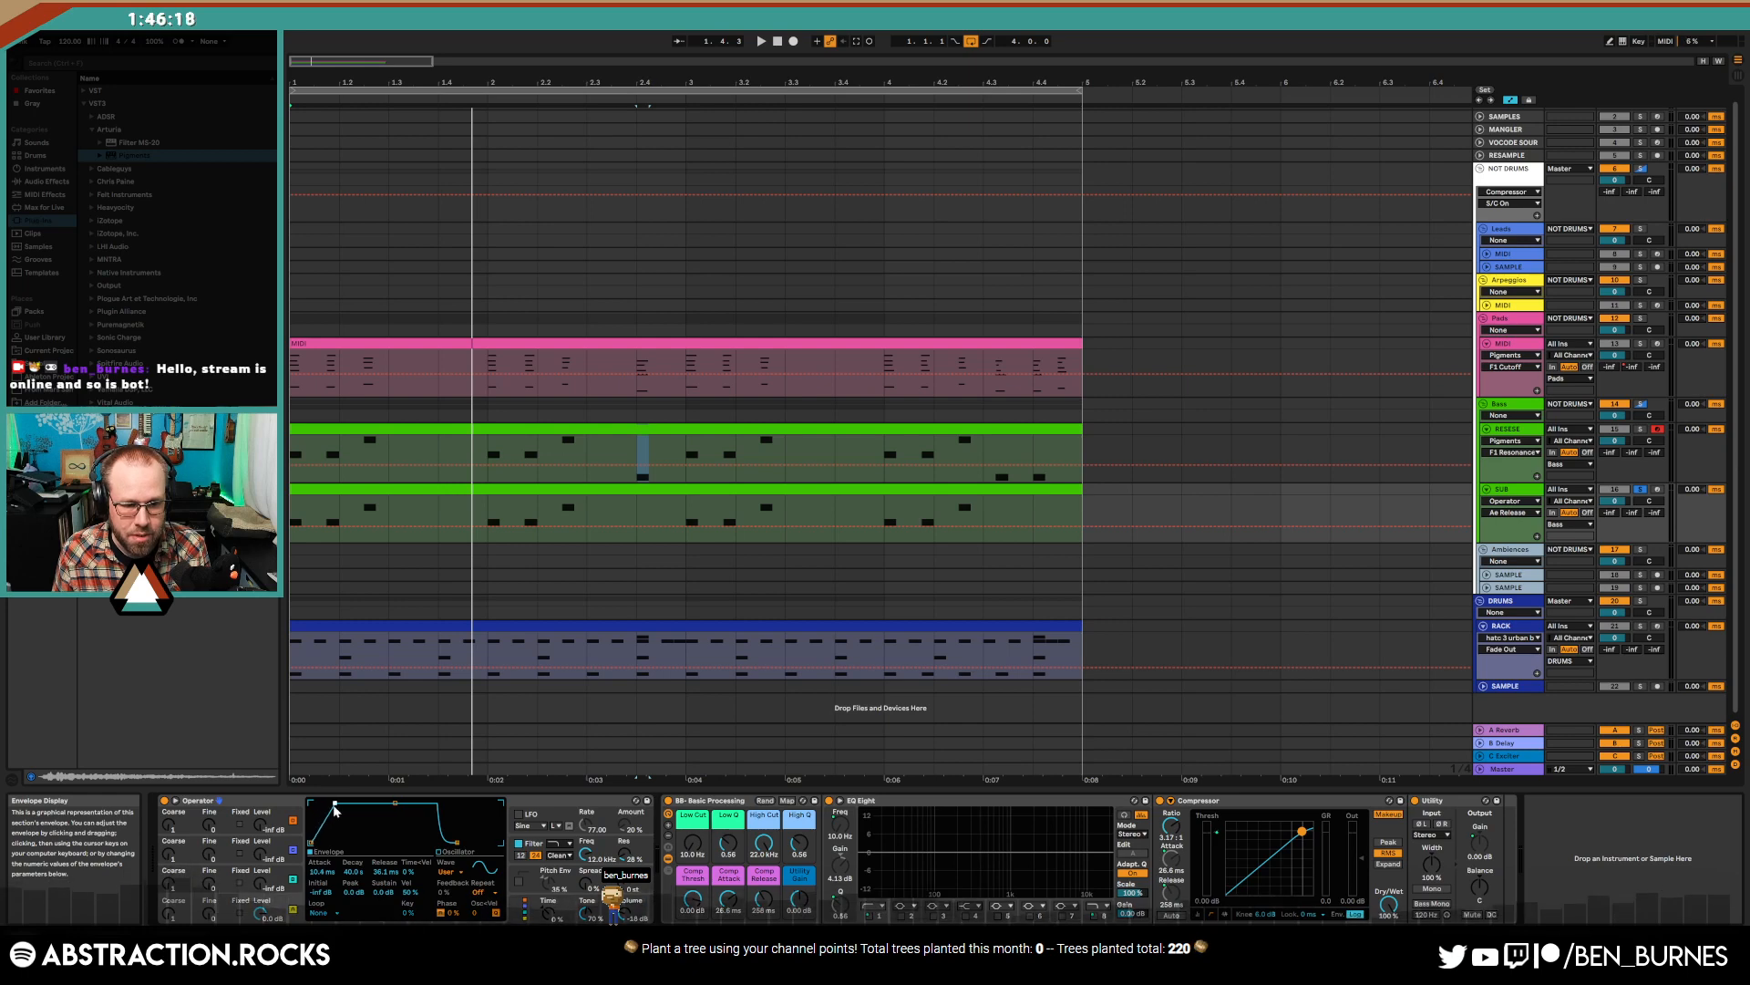
pyautogui.press('space')
# - Listen to the SUB track, then to the whole Bass group in solo
pyautogui.doubleClick(598, 538)
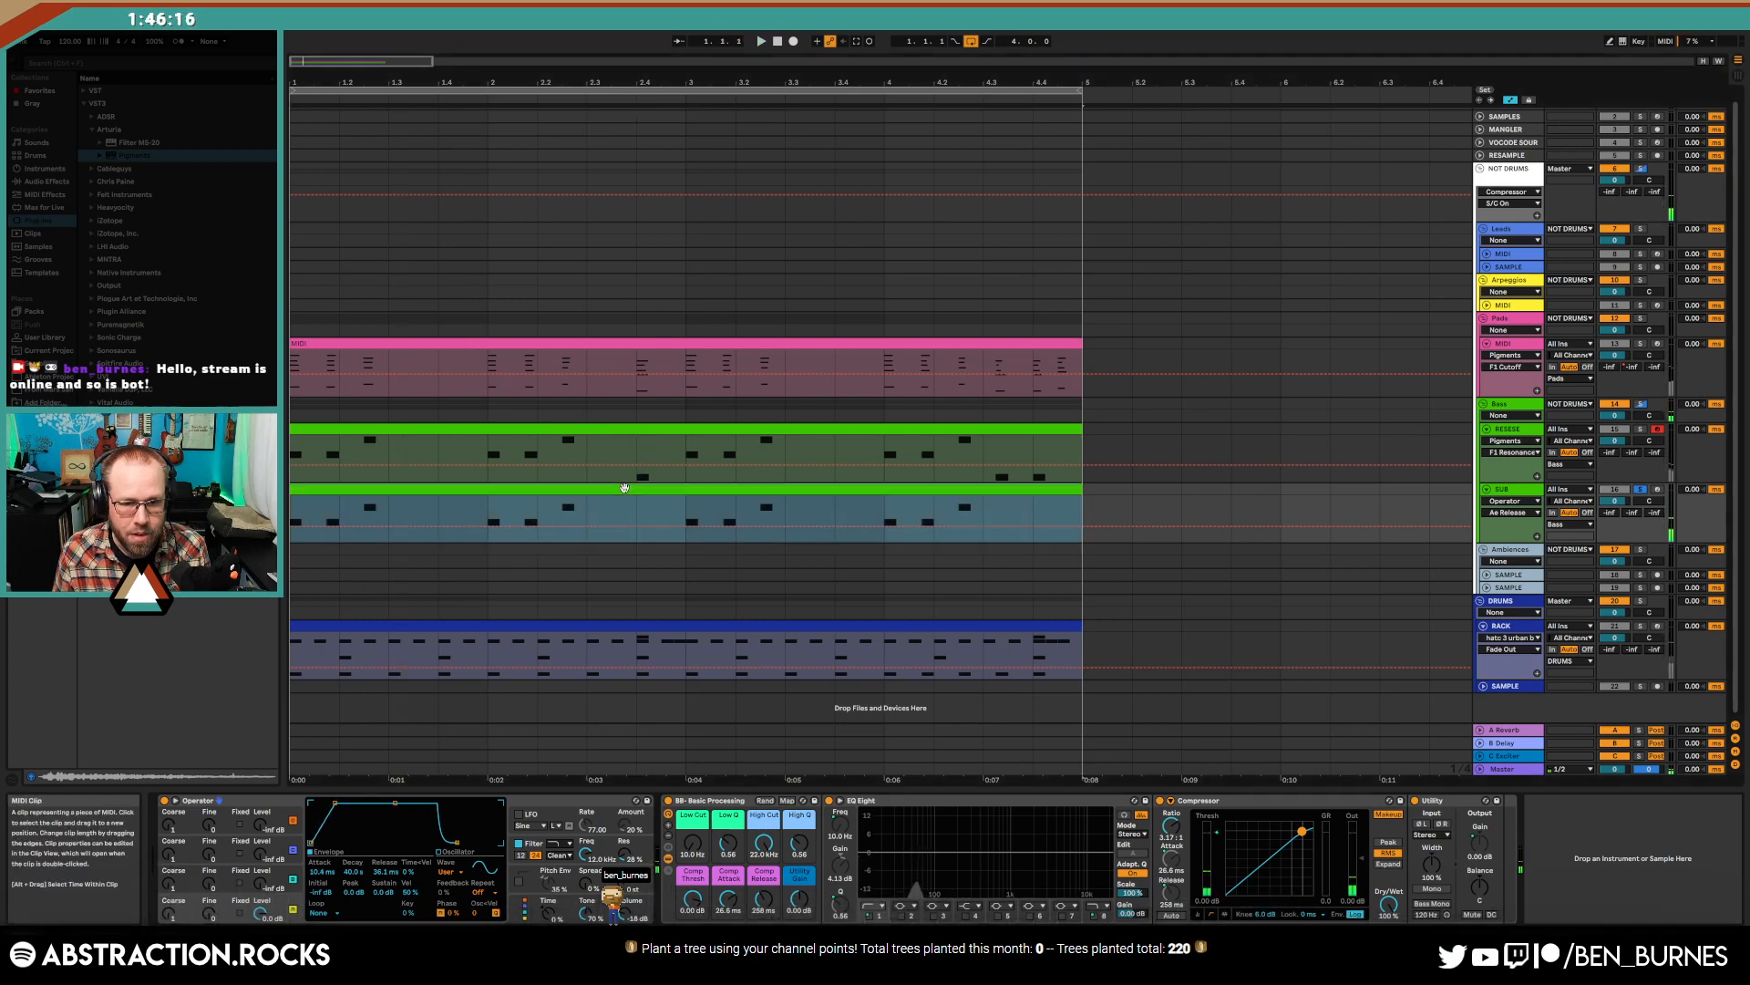
pyautogui.press('space')
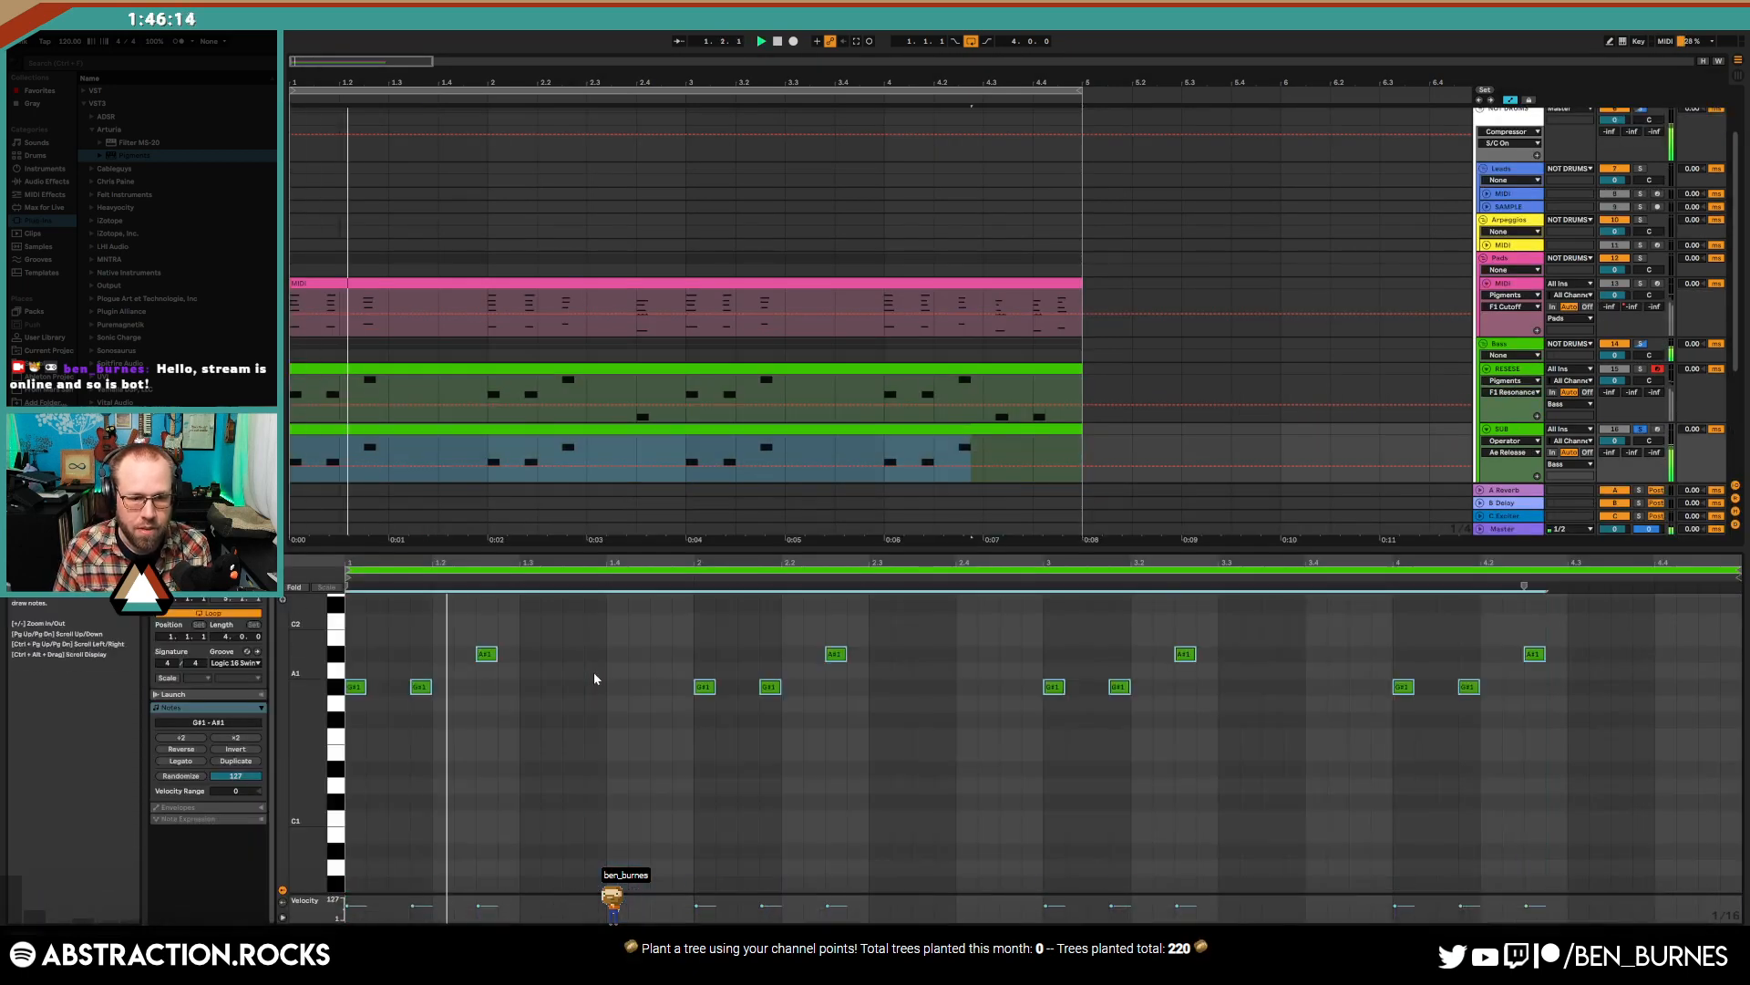
pyautogui.hotkey('shift', 'Tab')
pyautogui.press('space')
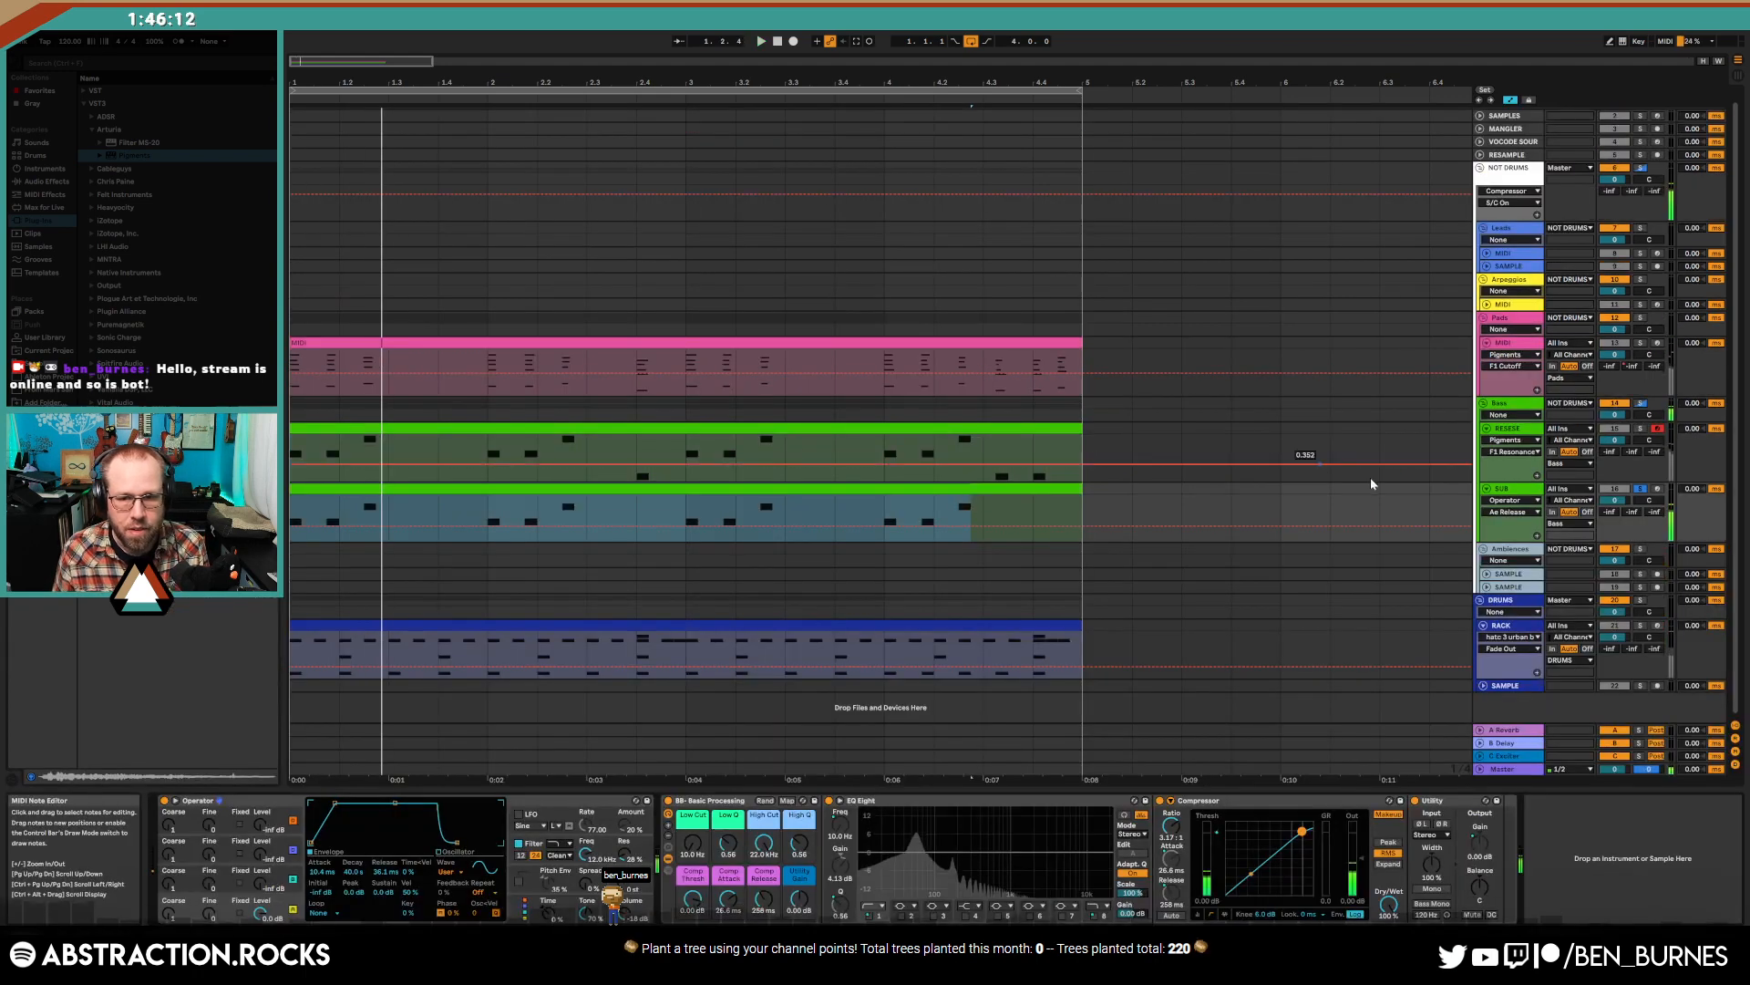
pyautogui.press('space')
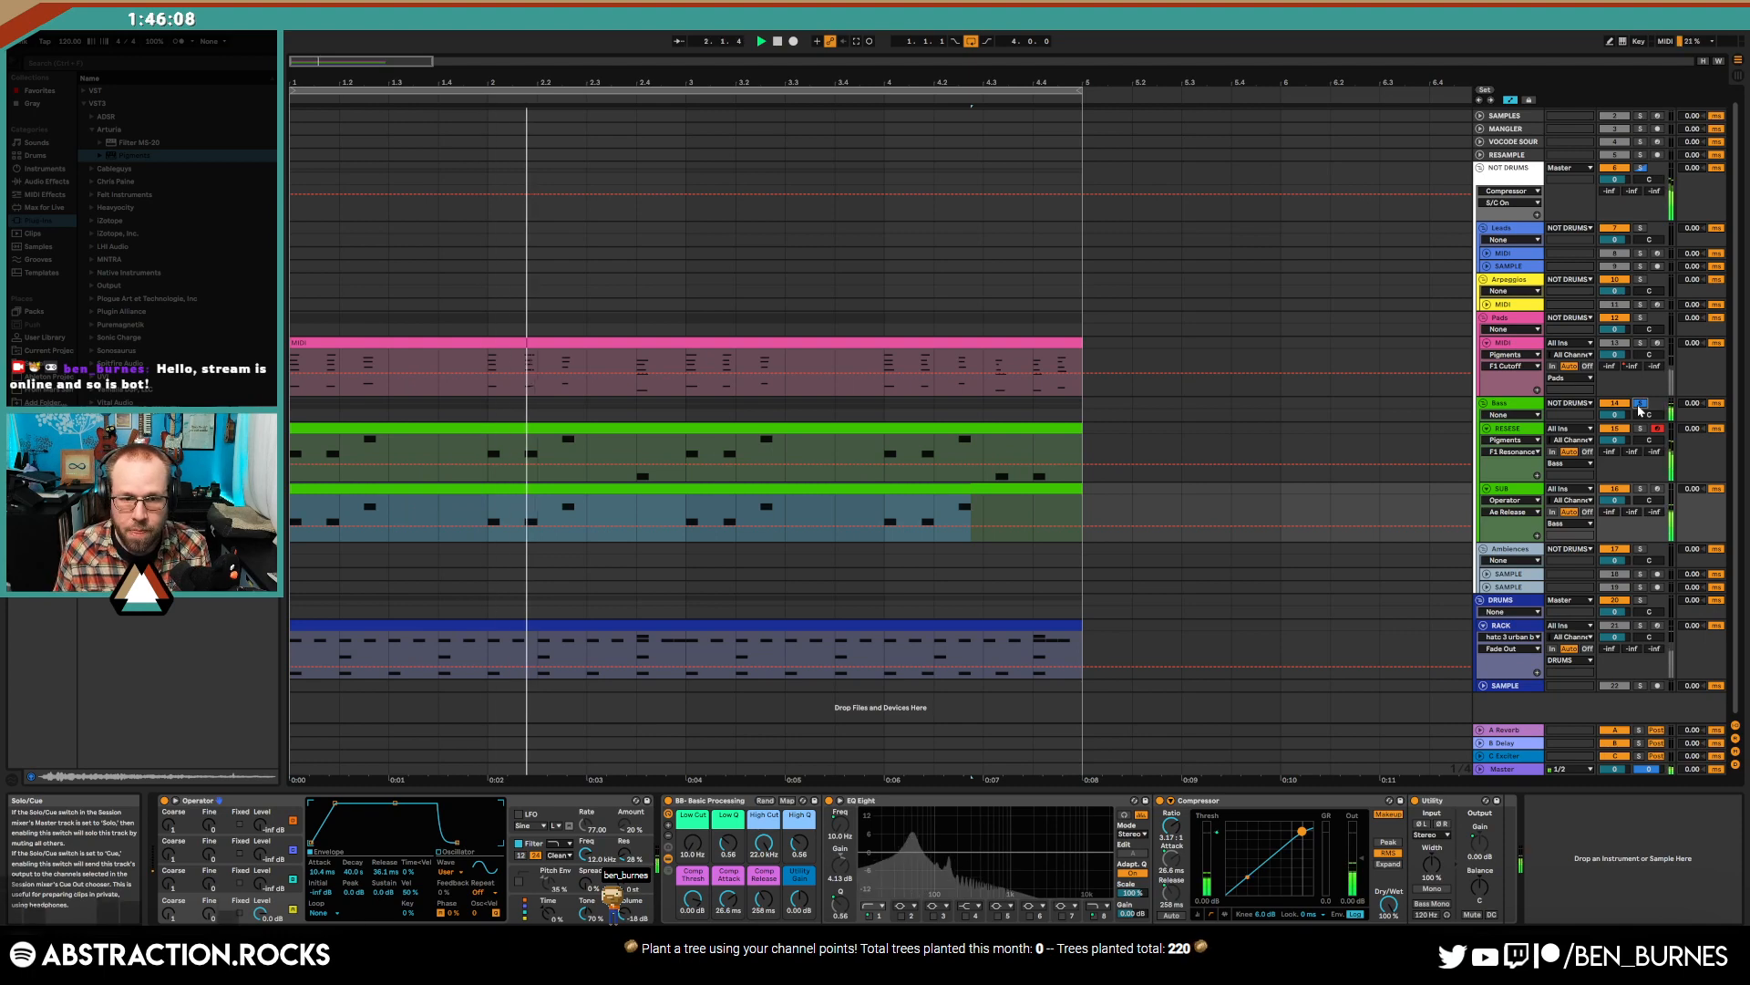
# - Replace the SUB clip with a copy of the REESE clip and transpose all its notes down one octave
pyautogui.click(728, 429)
pyautogui.press('space')
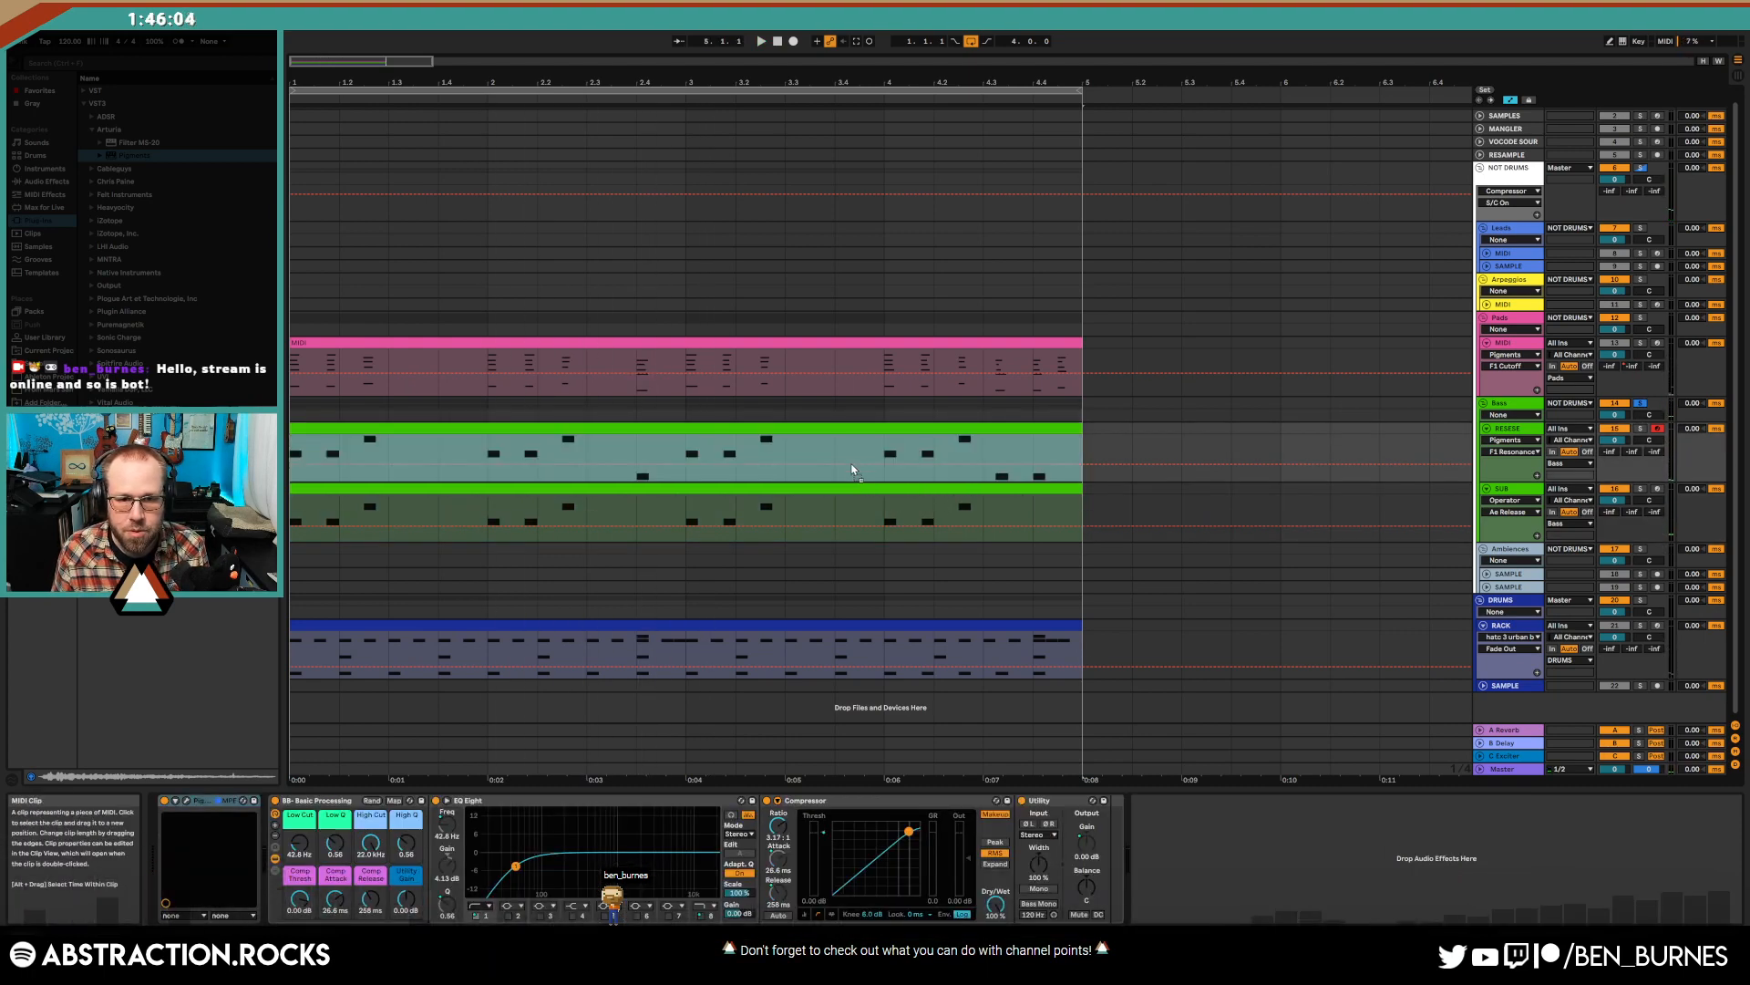
pyautogui.click(853, 489)
pyautogui.doubleClick(853, 489)
pyautogui.hotkey('ctrl', 'a')
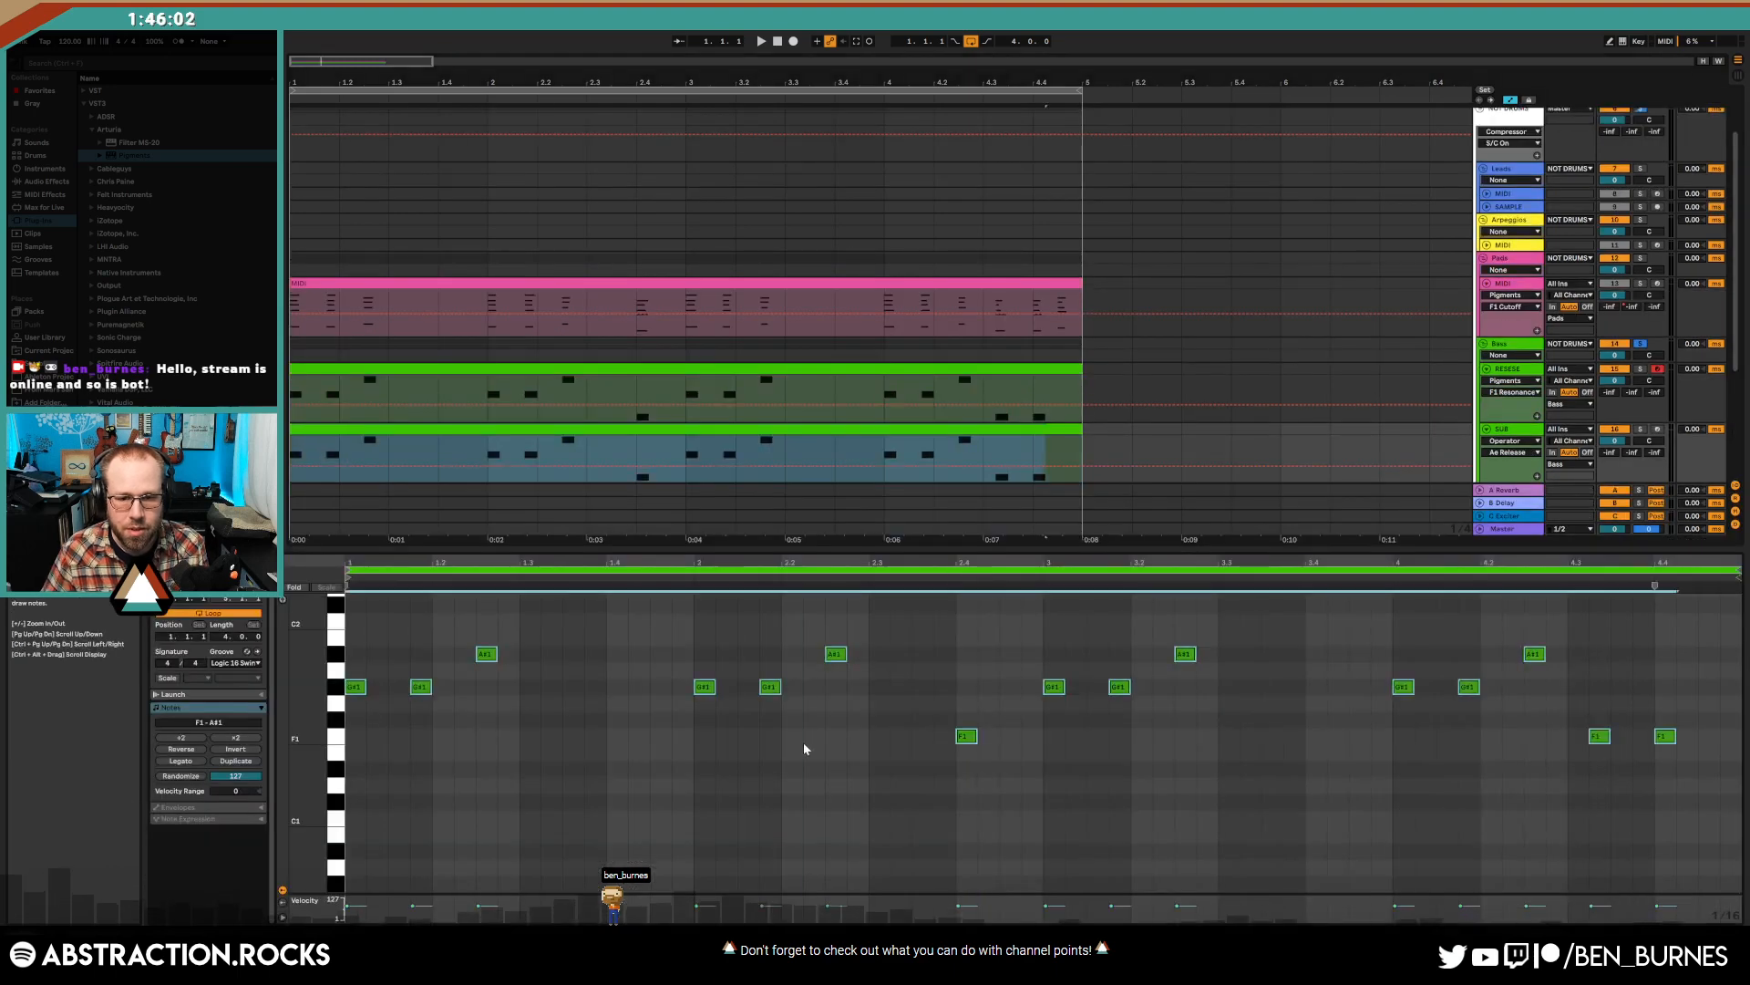
pyautogui.hotkey('shift', 'Down')
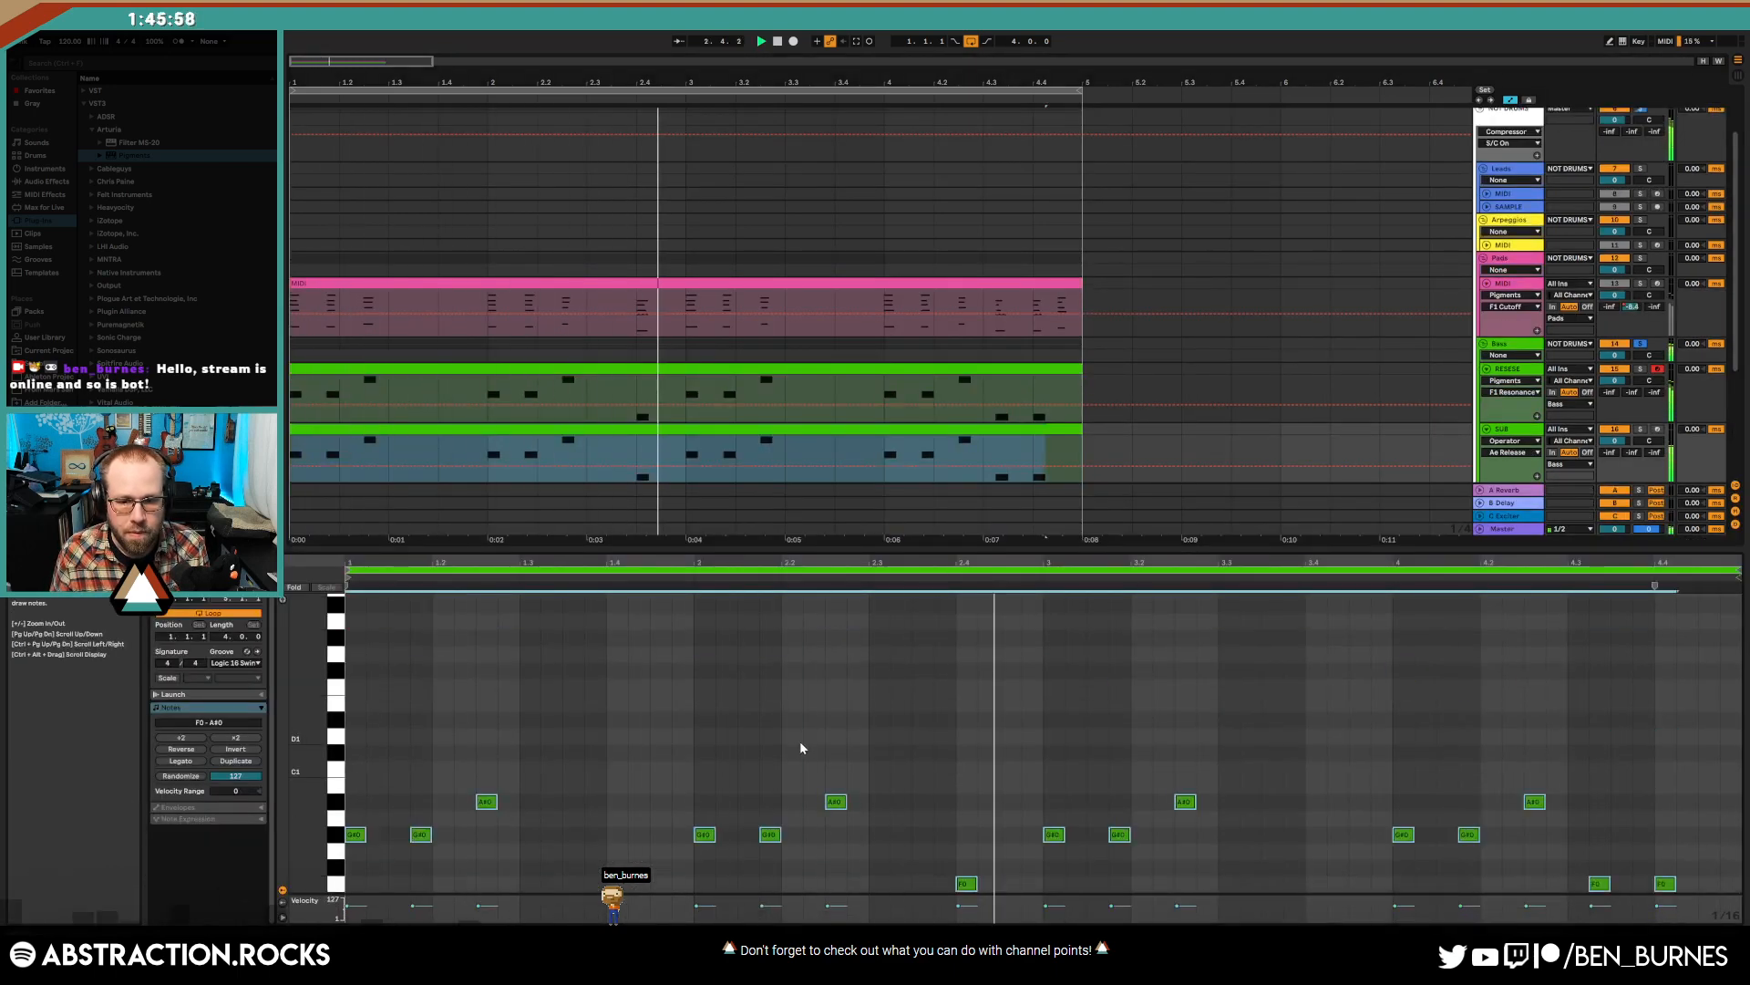
# - Stop playback and turn off the Bass group's solo
pyautogui.hotkey('shift', 'Tab')
pyautogui.click(1641, 344)
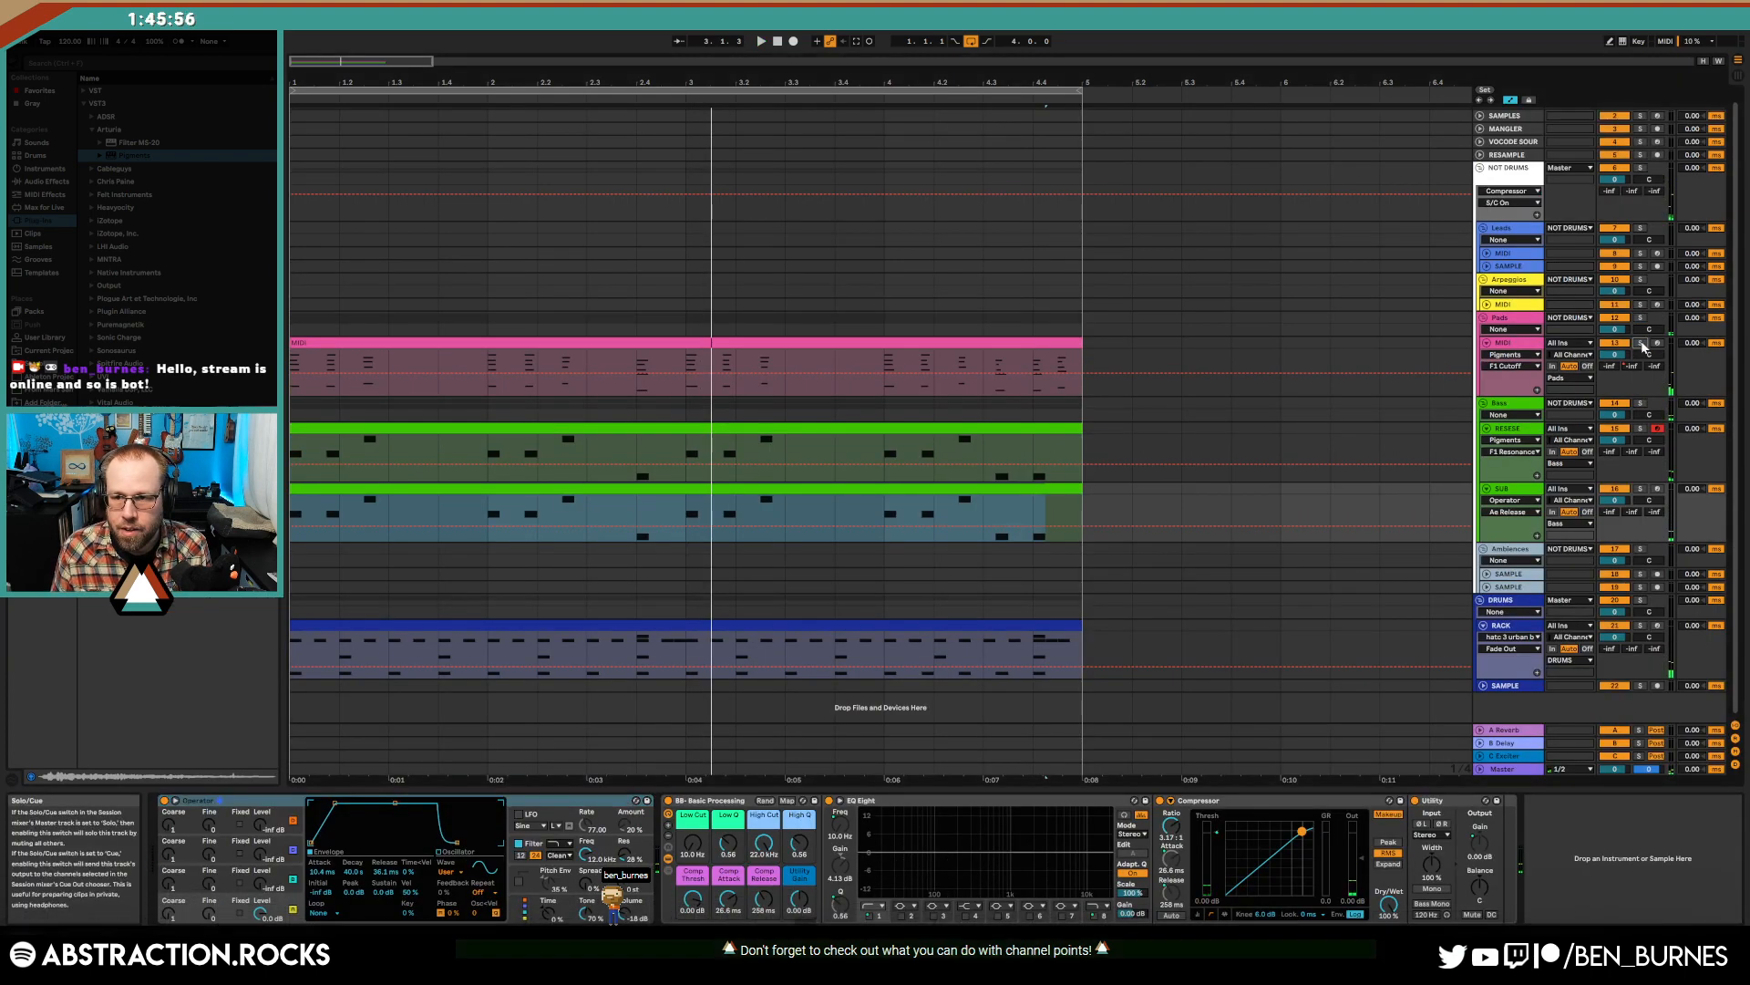
pyautogui.click(1641, 344)
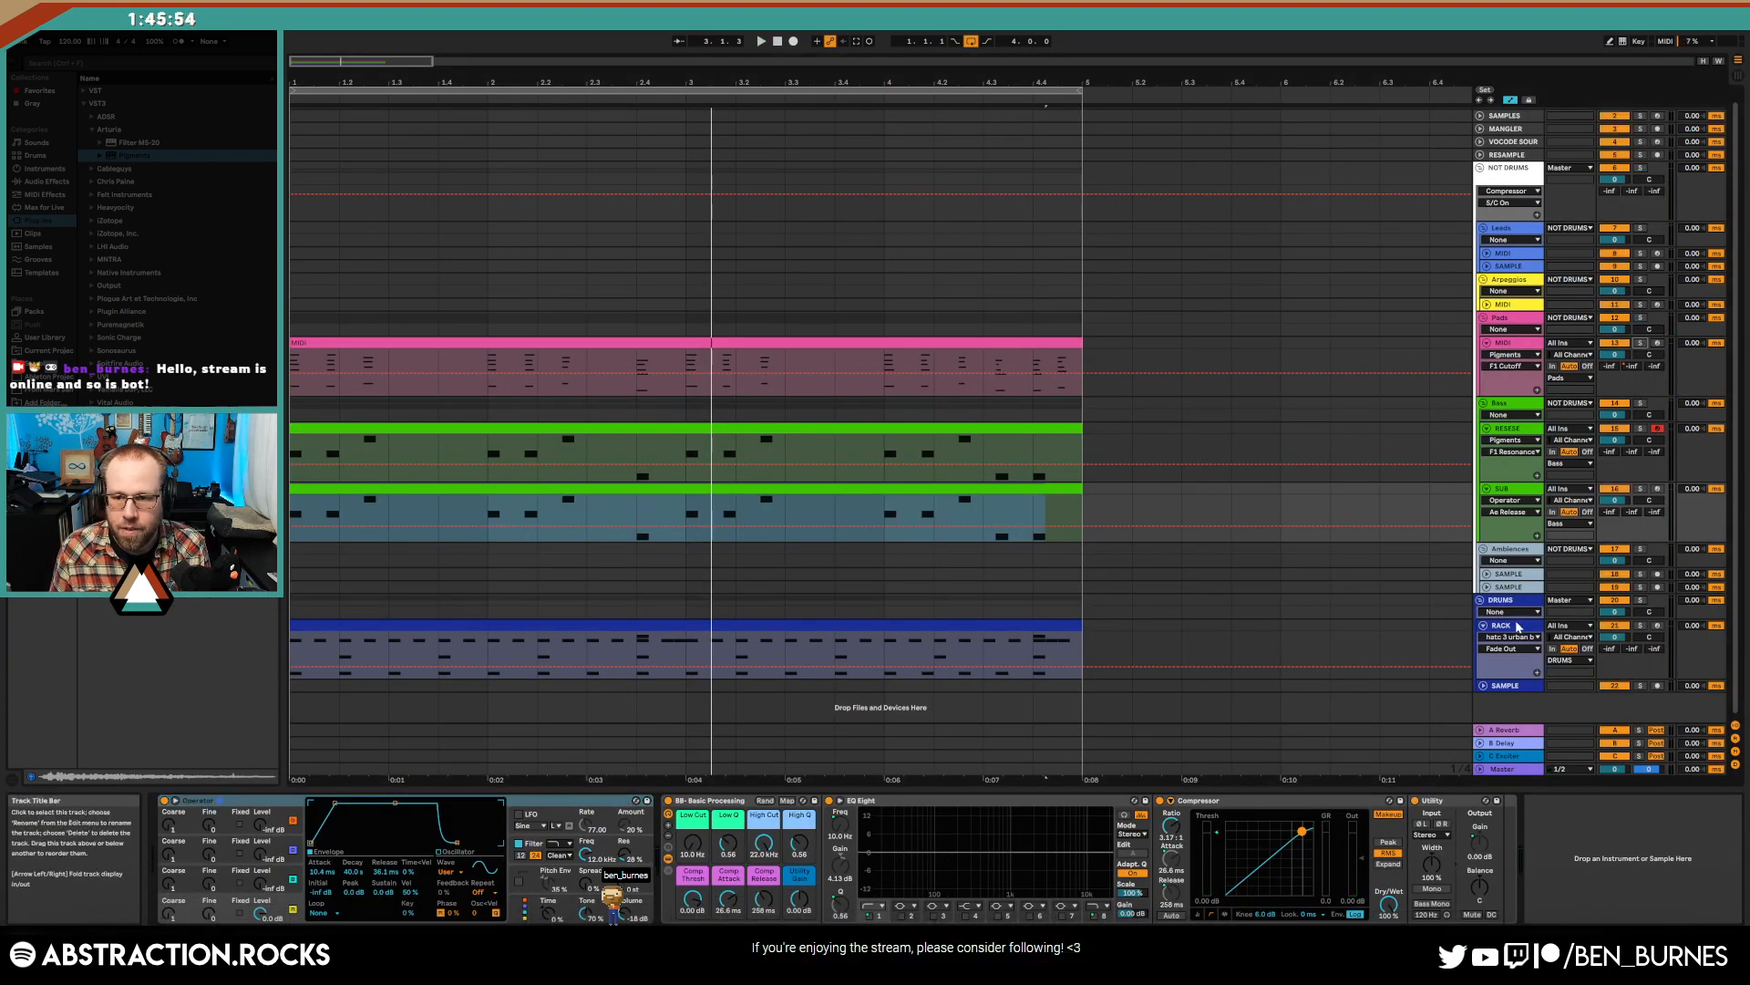
# - Open ADSR Sample Manager on the SAMPLES track, acknowledge the library update and accept the library refresh
pyautogui.click(1517, 626)
pyautogui.click(1515, 129)
pyautogui.click(1506, 117)
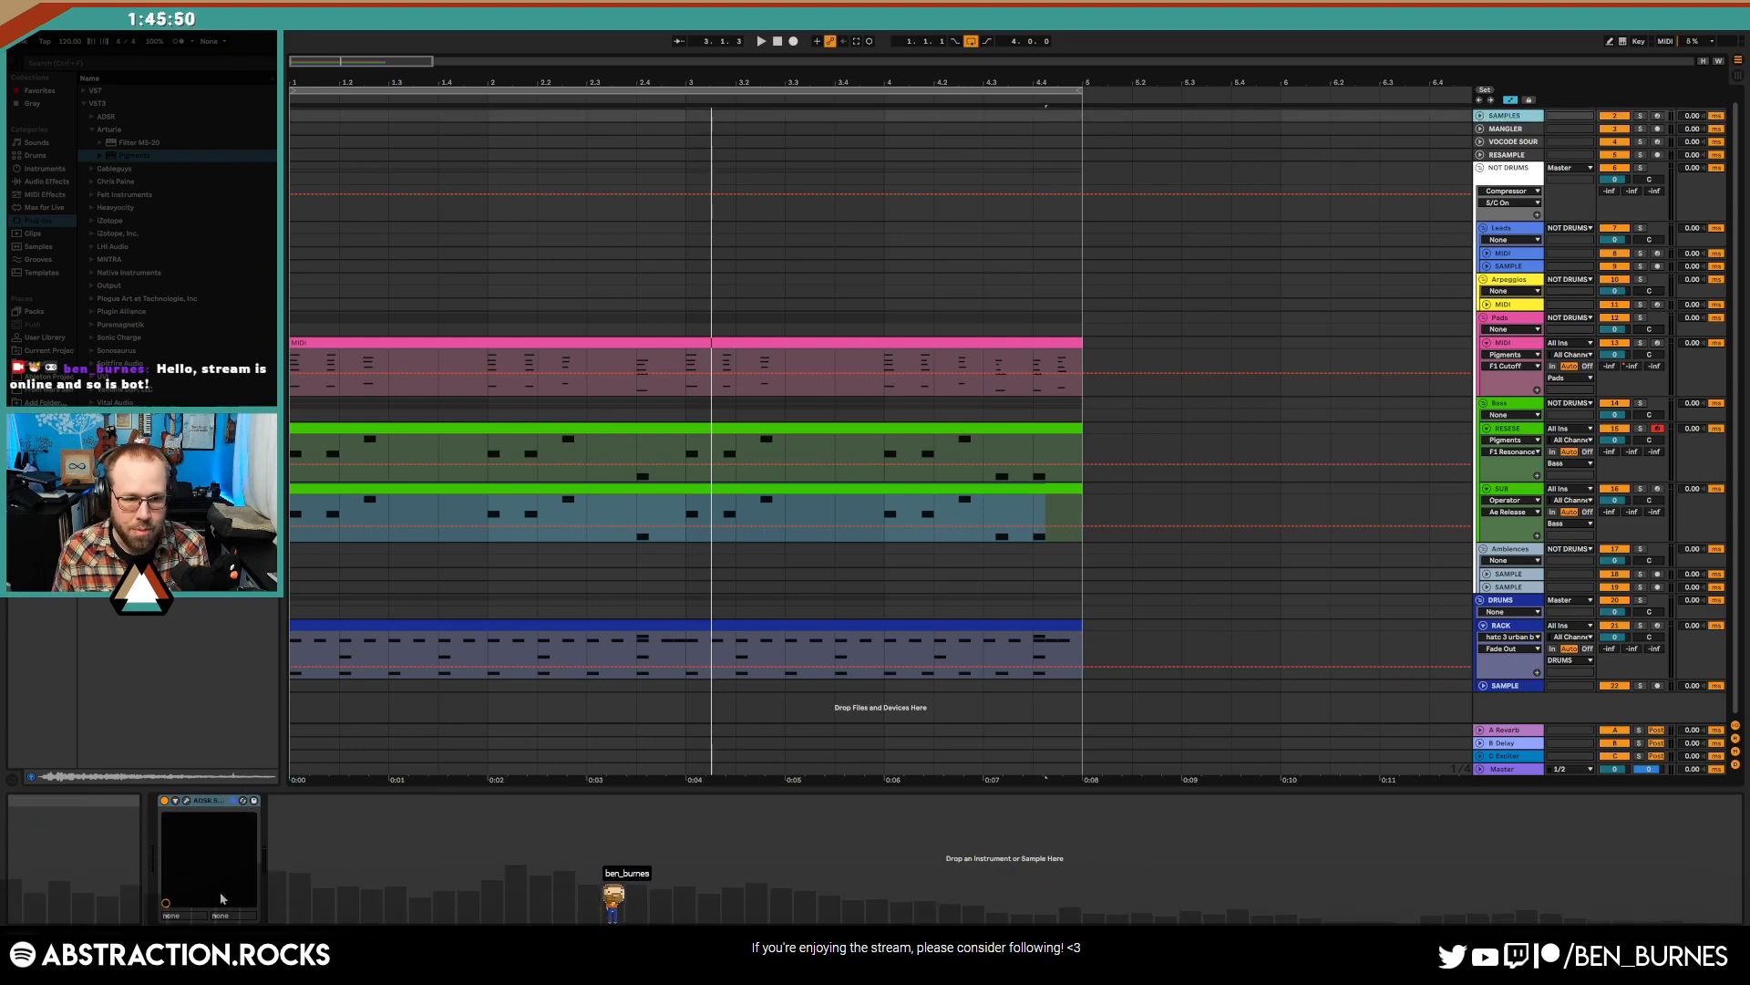
pyautogui.click(186, 800)
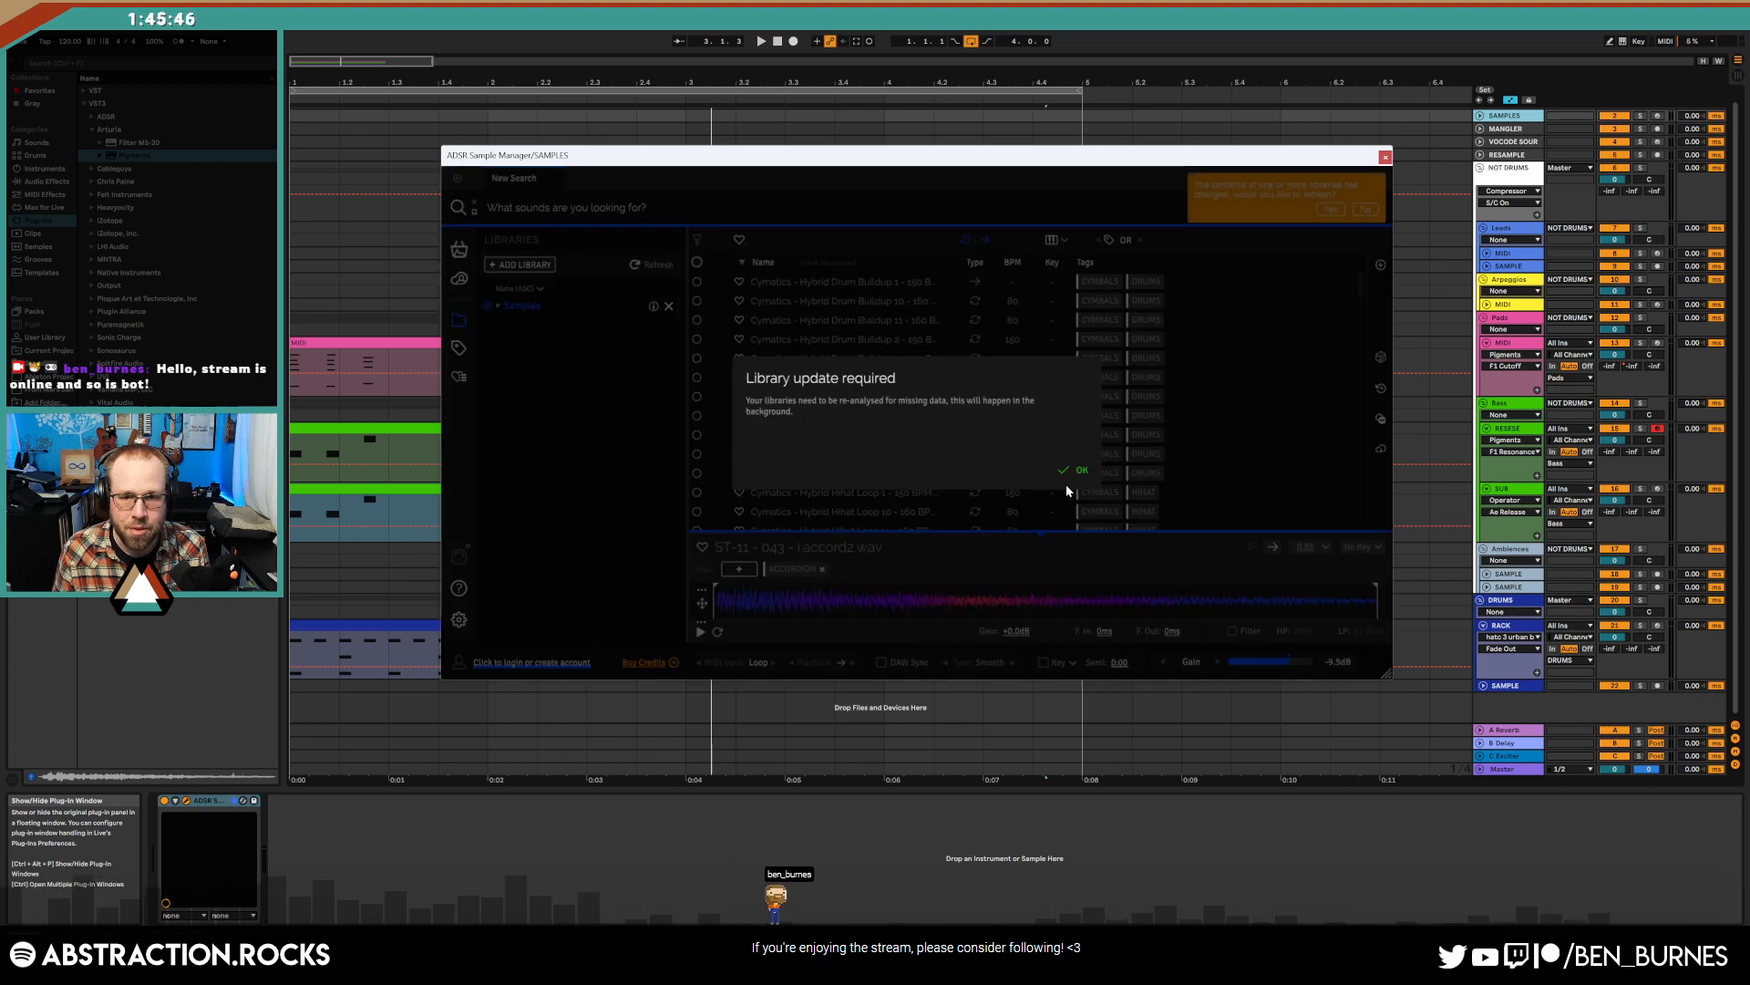
pyautogui.moveTo(830, 155); pyautogui.dragTo(767, 102)
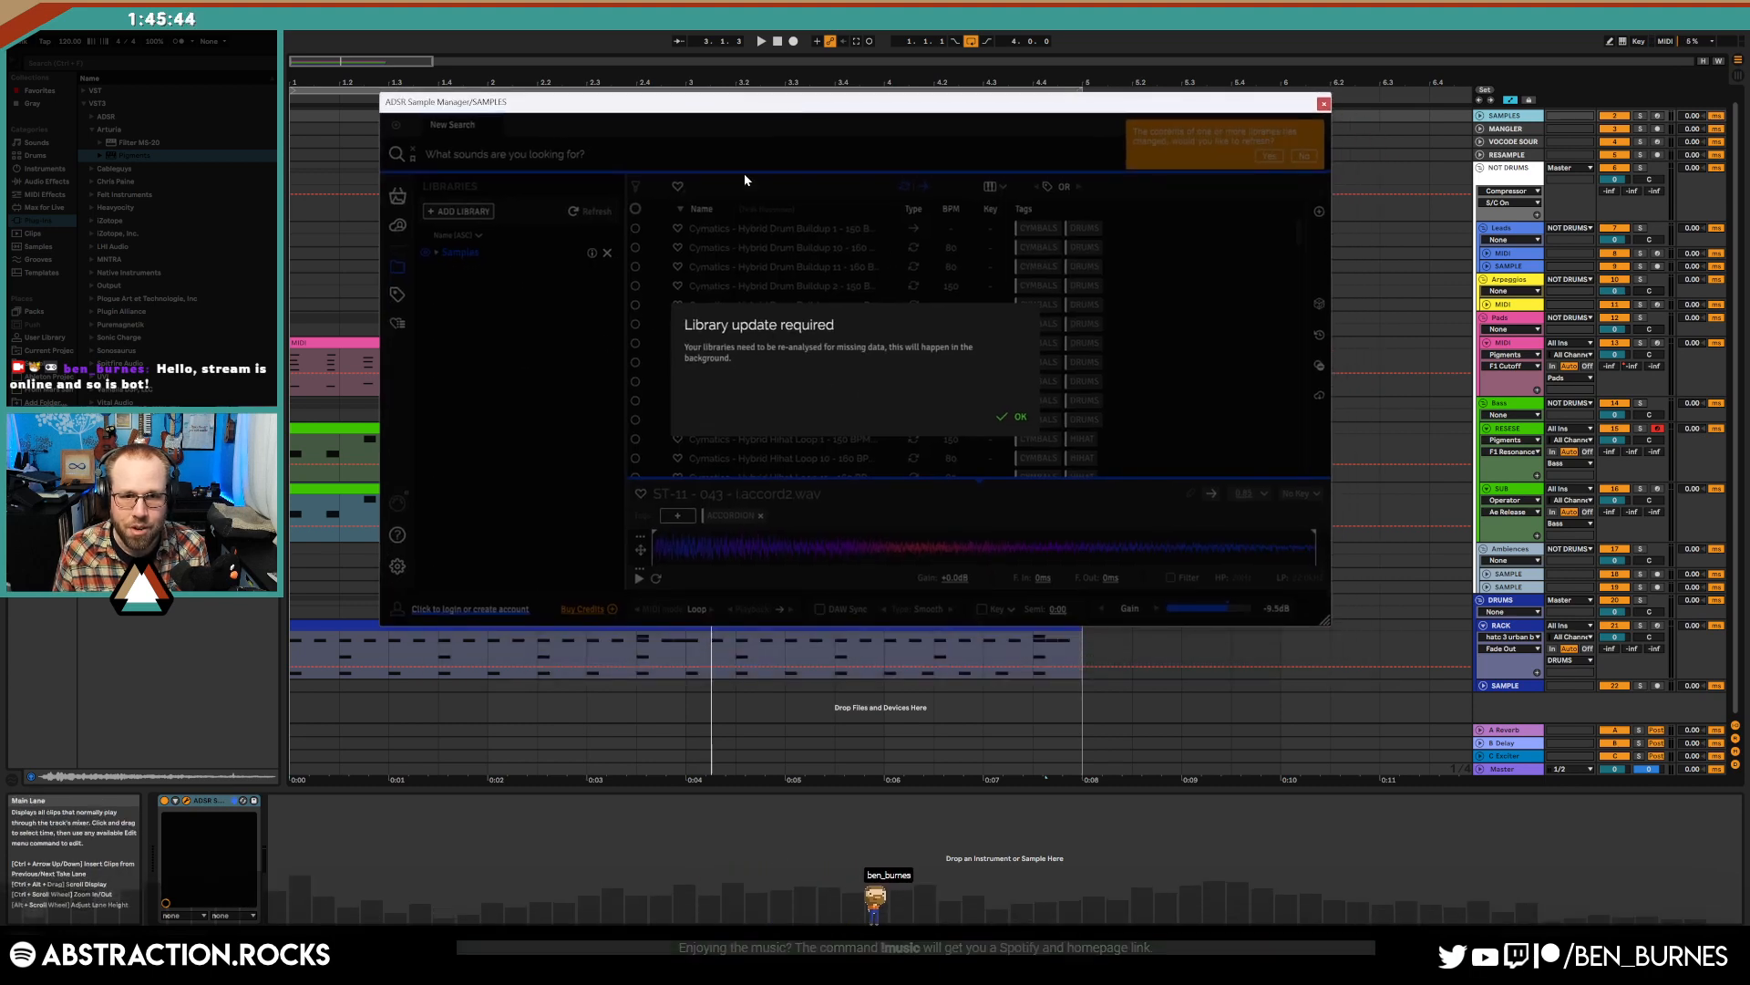
pyautogui.click(1012, 418)
pyautogui.click(1273, 153)
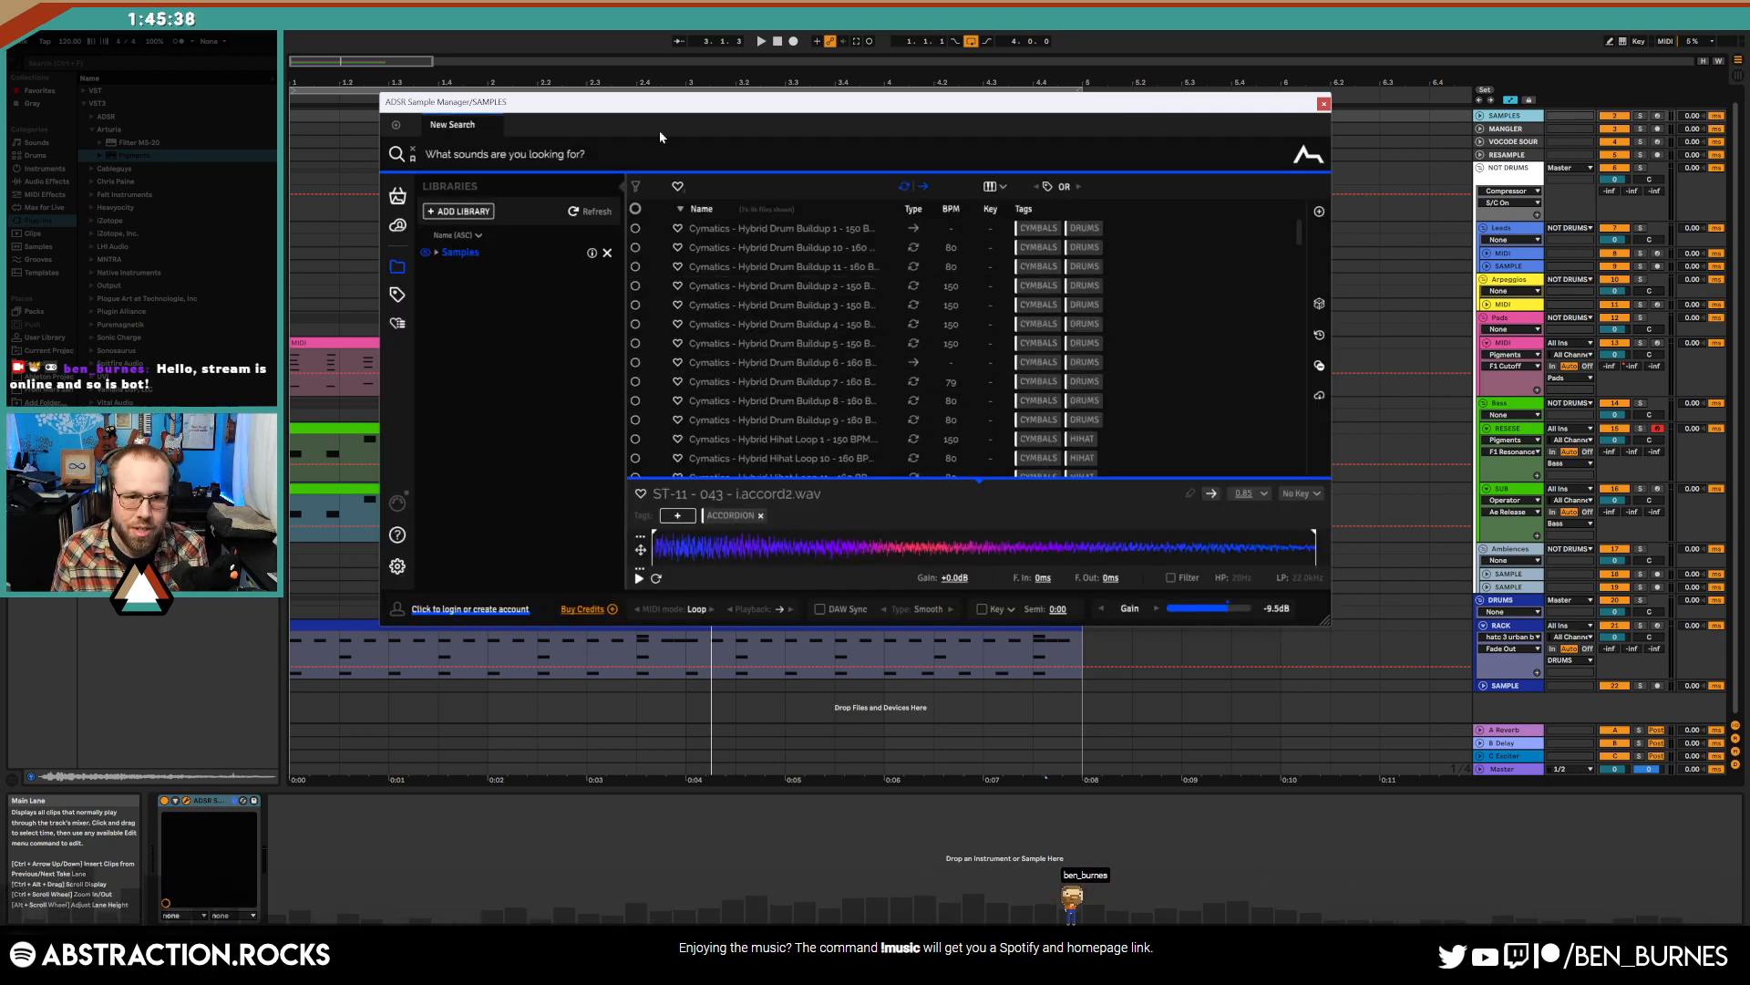
pyautogui.moveTo(719, 111); pyautogui.dragTo(781, 155)
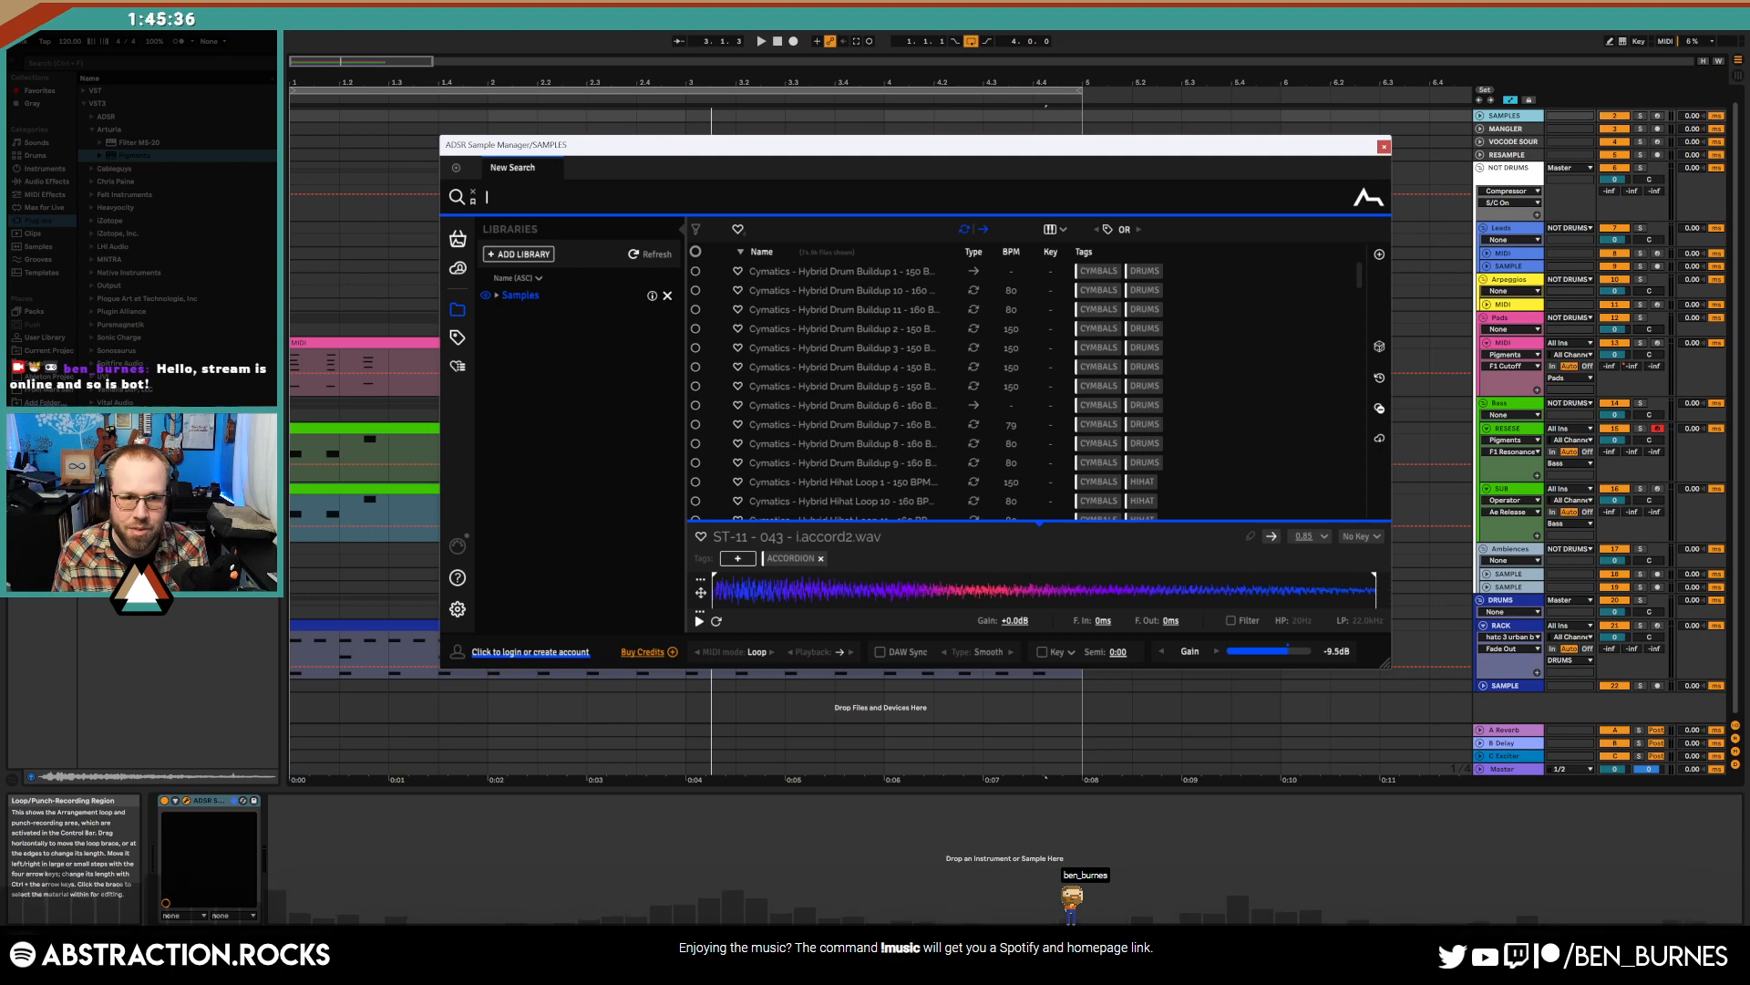
# - Search the sample library for "drum loop" and sort the results by BPM
pyautogui.write('ha')
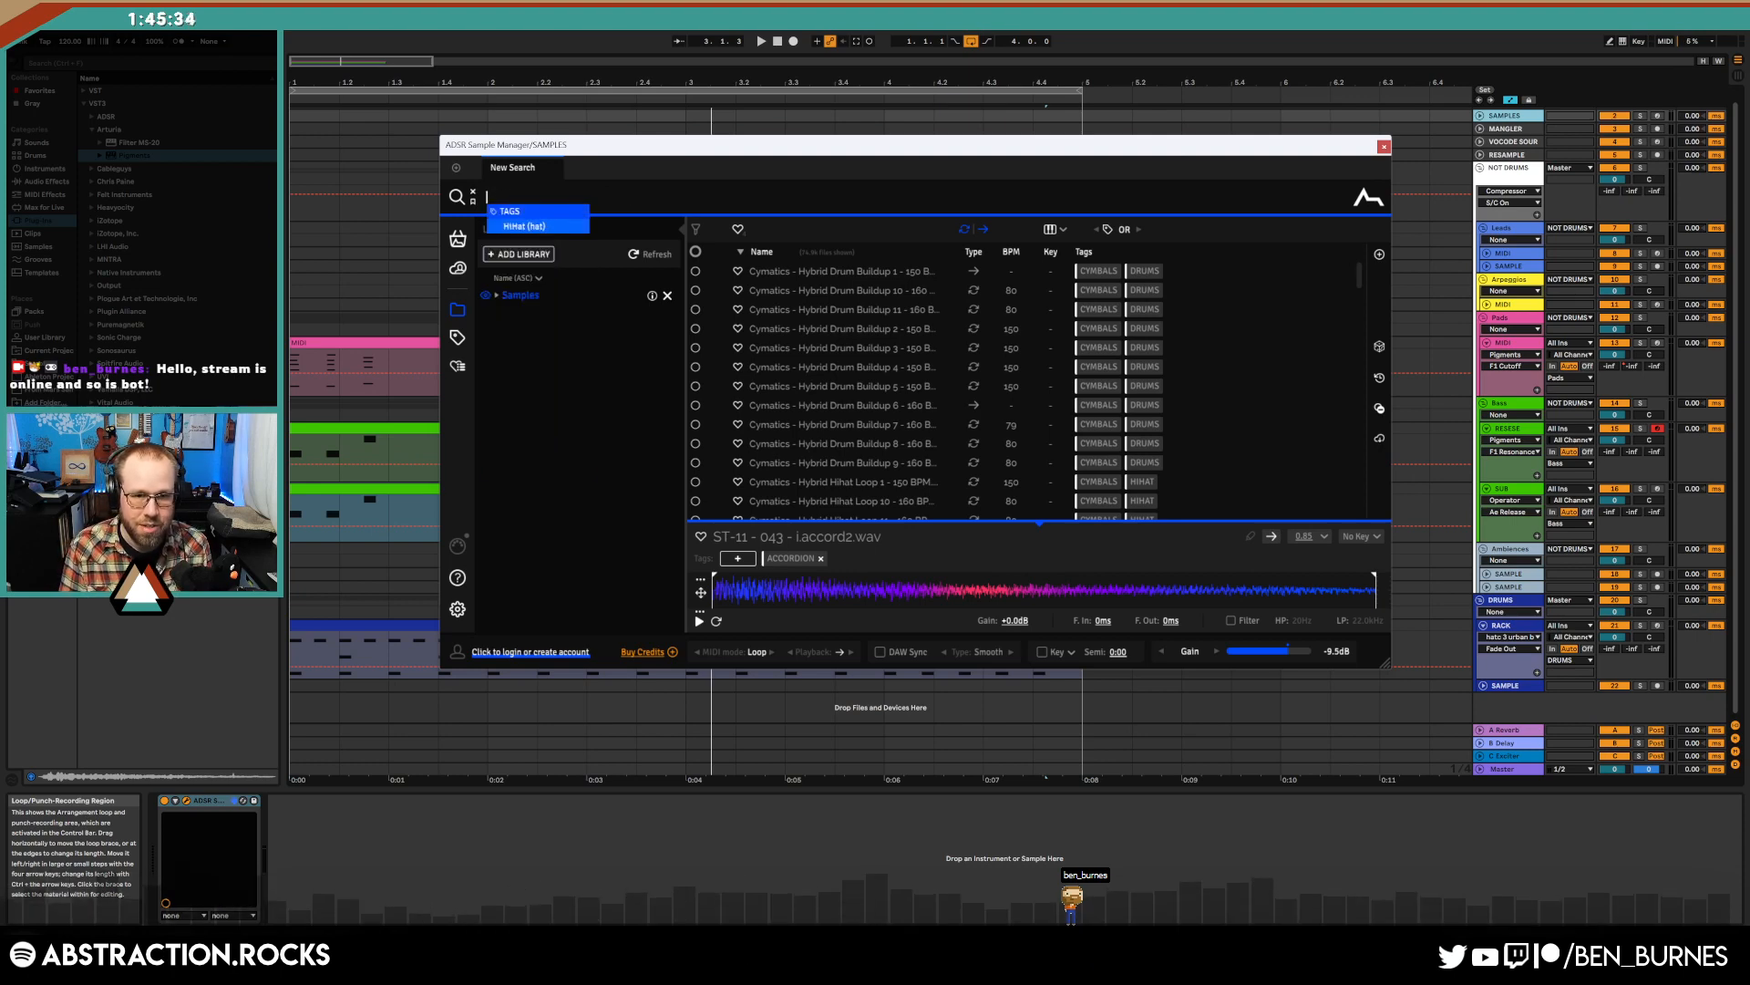
pyautogui.write('drum lo')
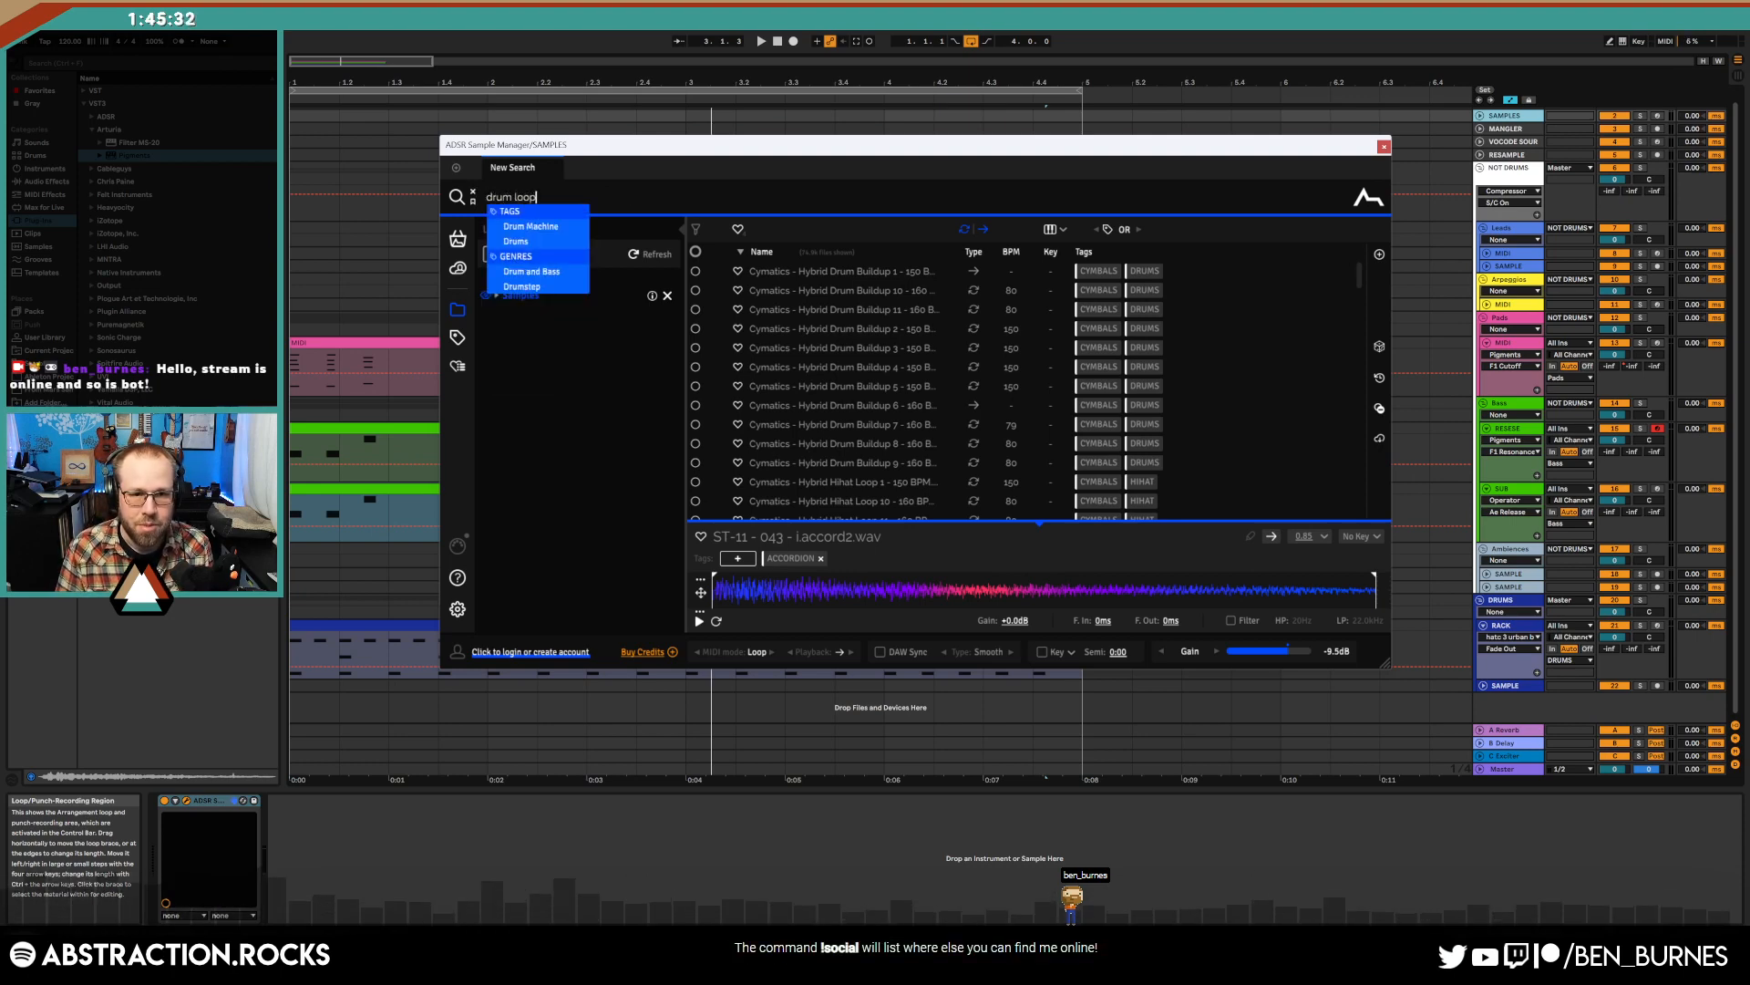
pyautogui.write('op')
pyautogui.press('Return')
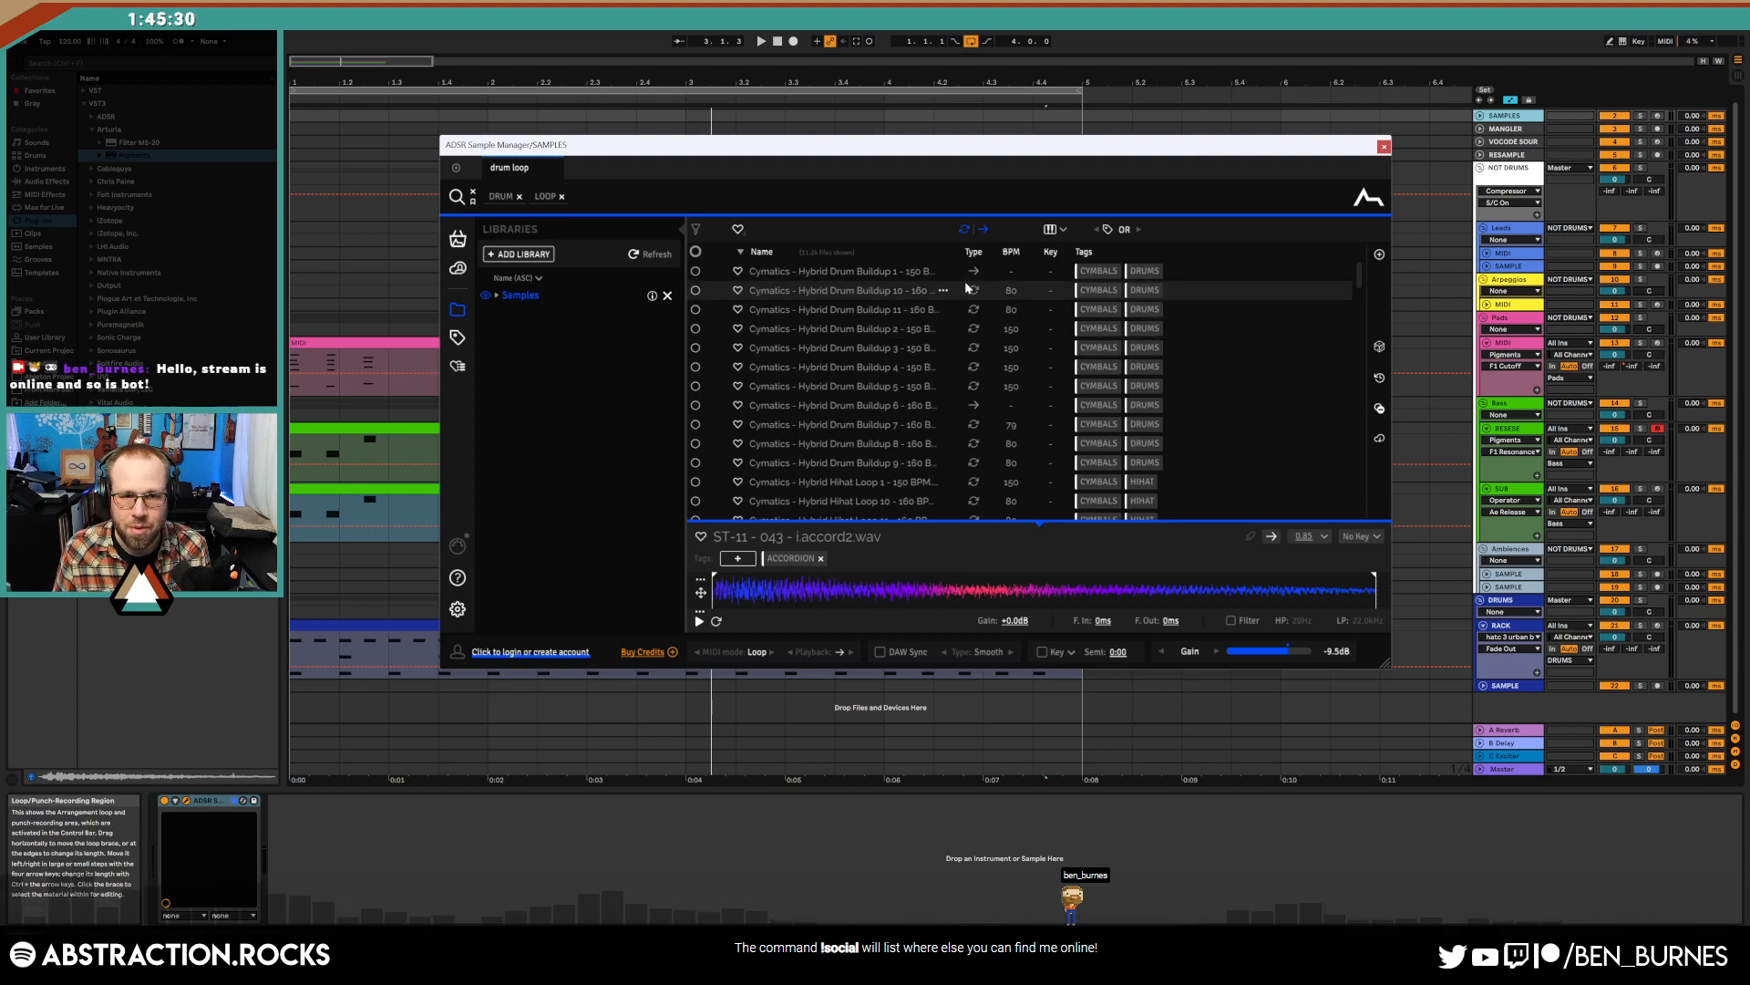
pyautogui.click(1011, 252)
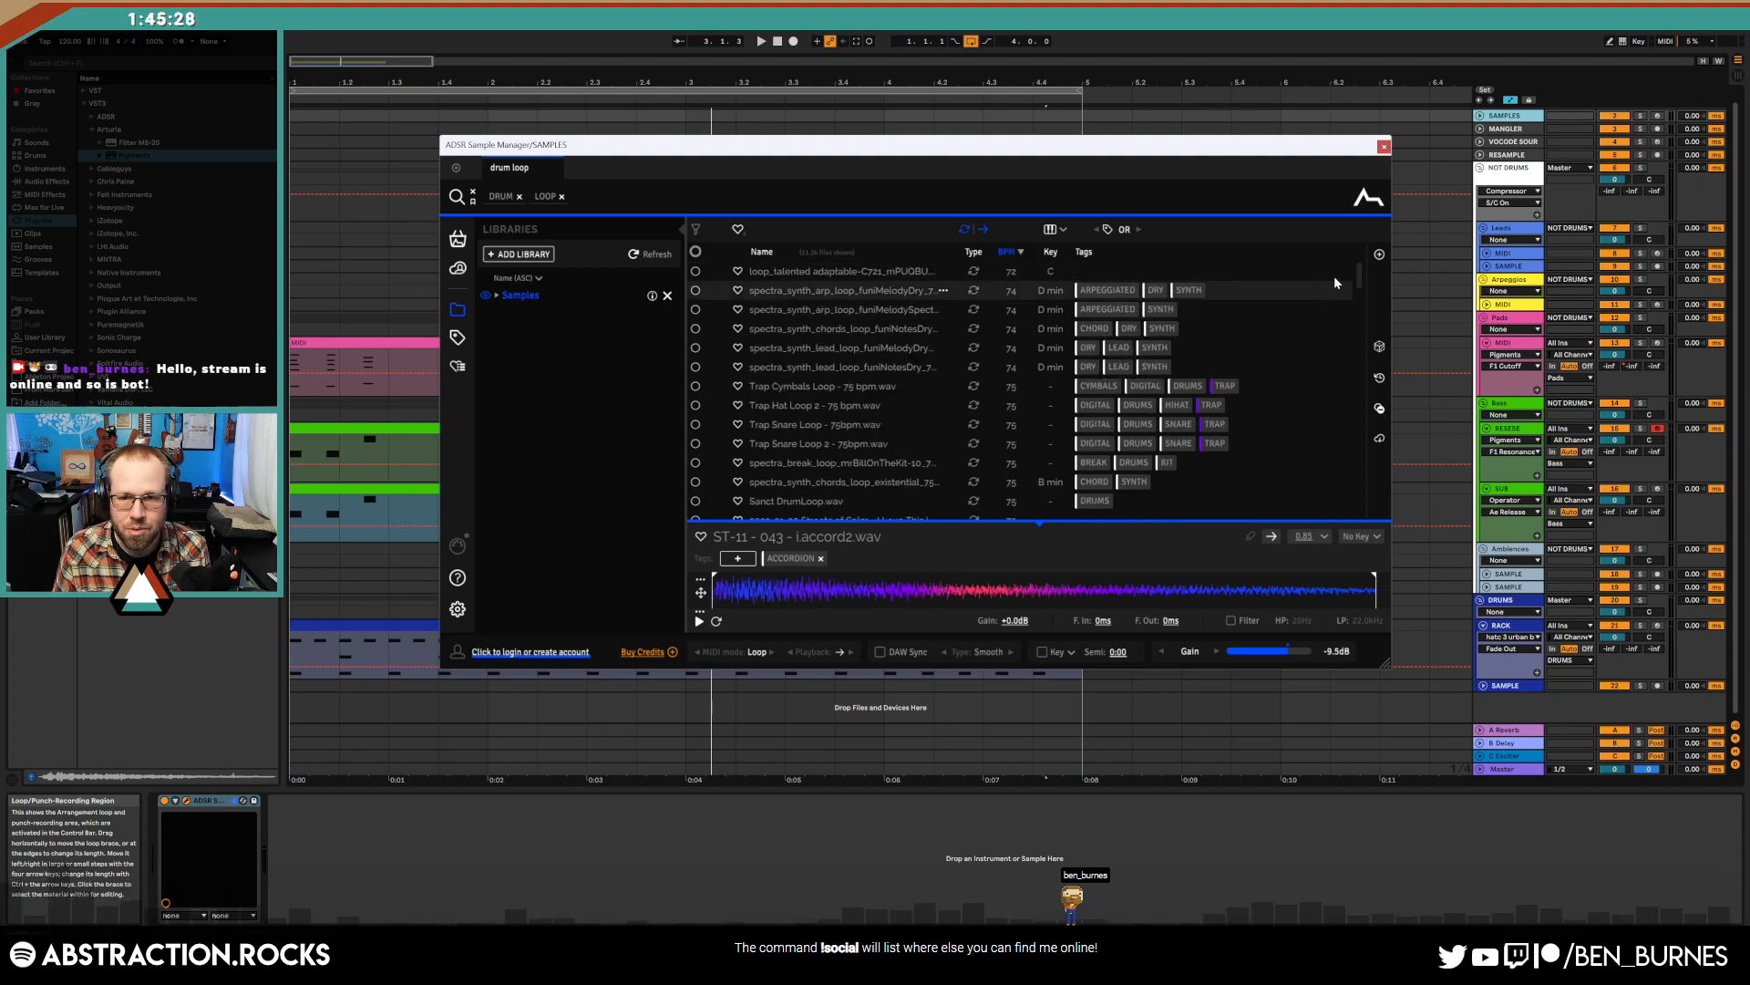
# - Preview loops around 120 BPM, including the spectra glassHole chords and Beach Rocks Percussion Loop 05
pyautogui.moveTo(1359, 272); pyautogui.dragTo(1372, 326)
pyautogui.click(874, 308)
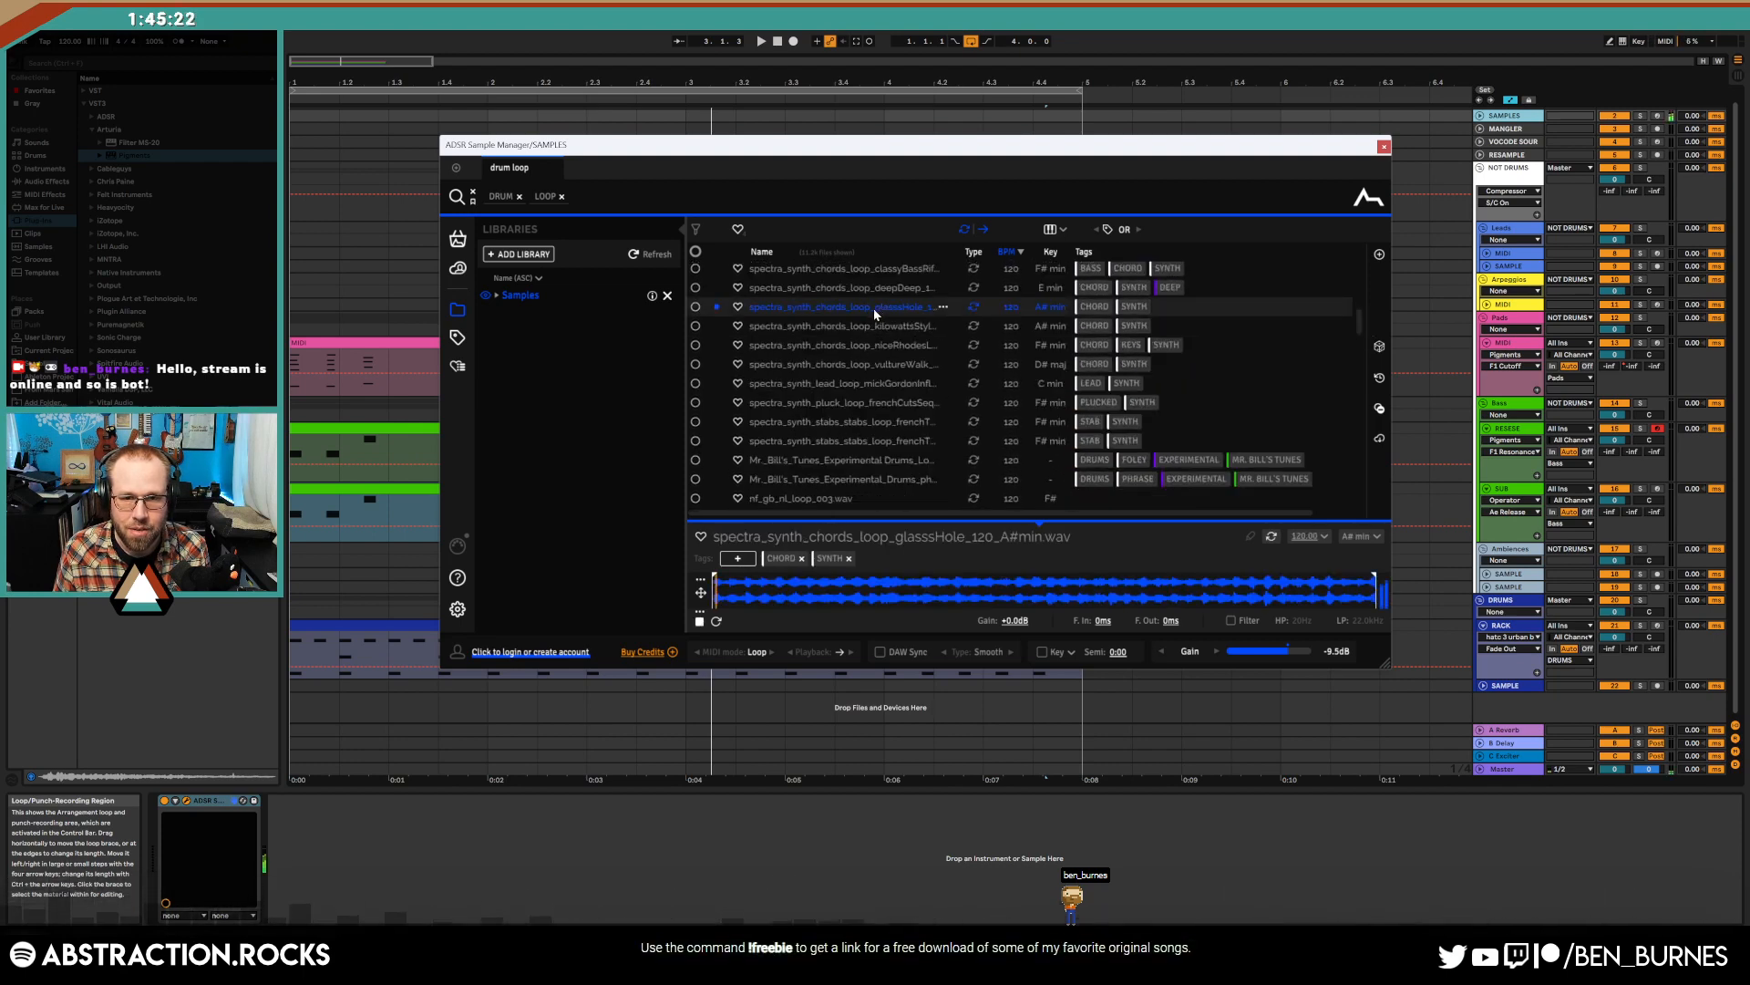
pyautogui.click(870, 387)
pyautogui.scroll(-3, 838, 415)
pyautogui.click(843, 415)
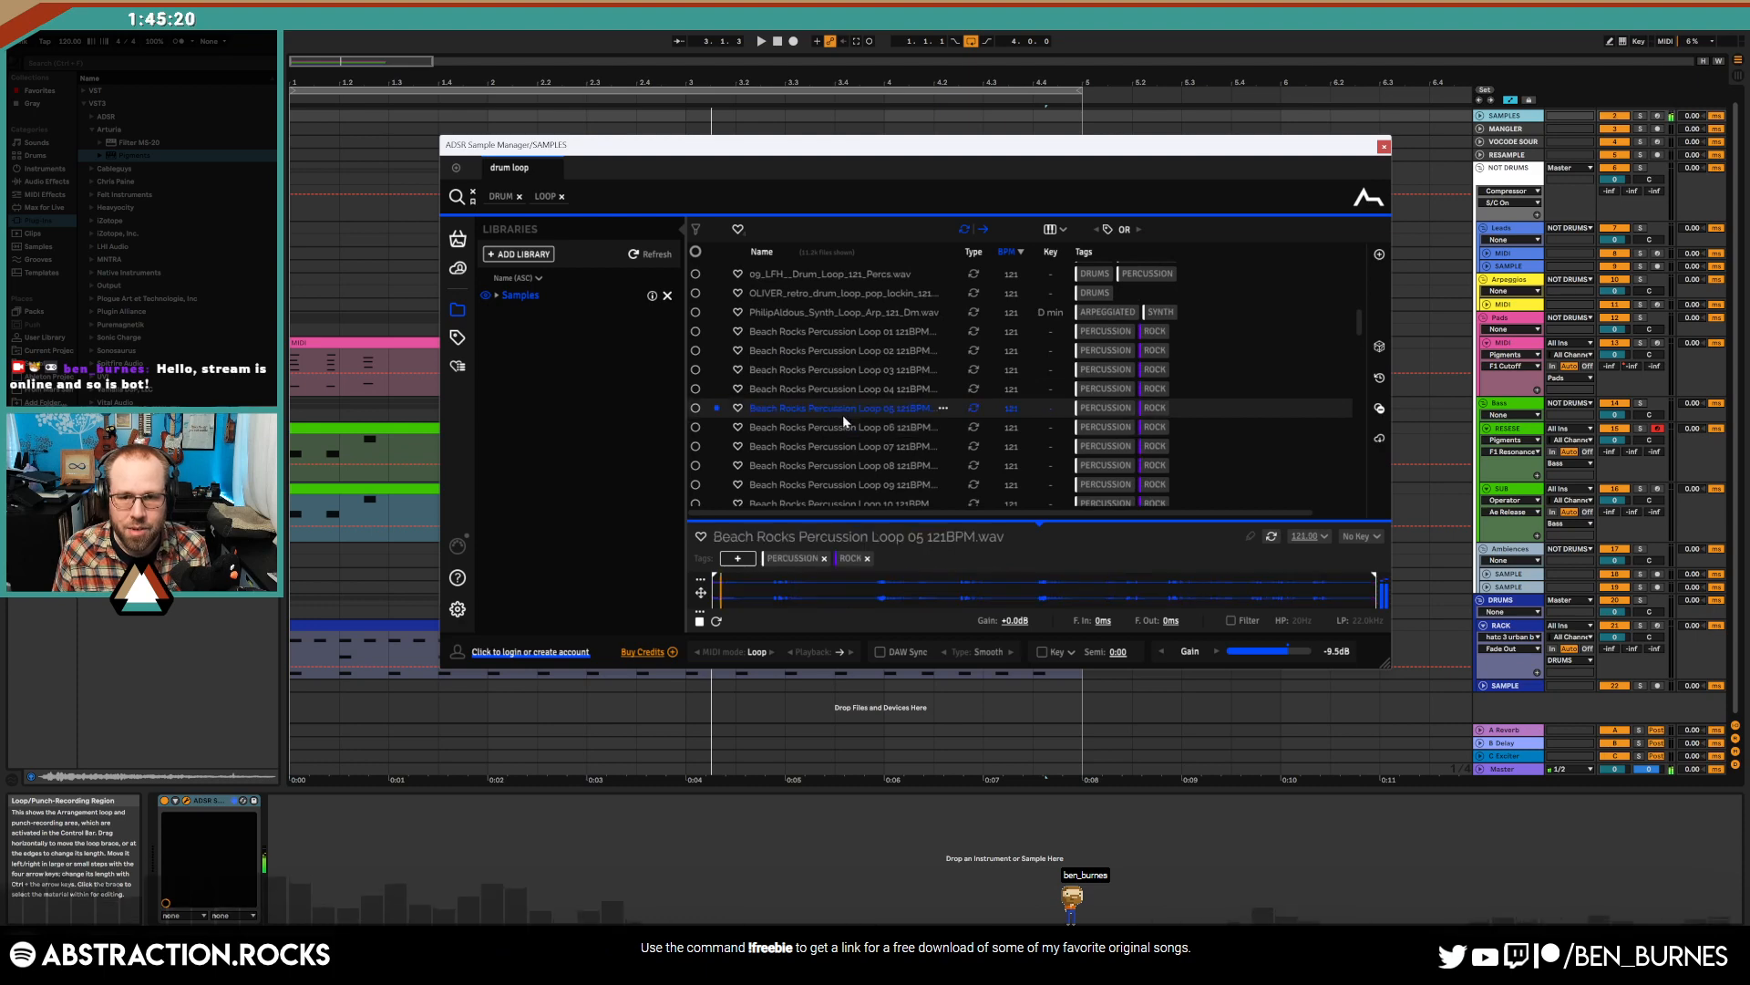
# - Preview the 120 BPM spectra break and beat loops, including reduxParadiso and smashedSpicyBongo-2
pyautogui.scroll(5, 871, 429)
pyautogui.scroll(5, 865, 432)
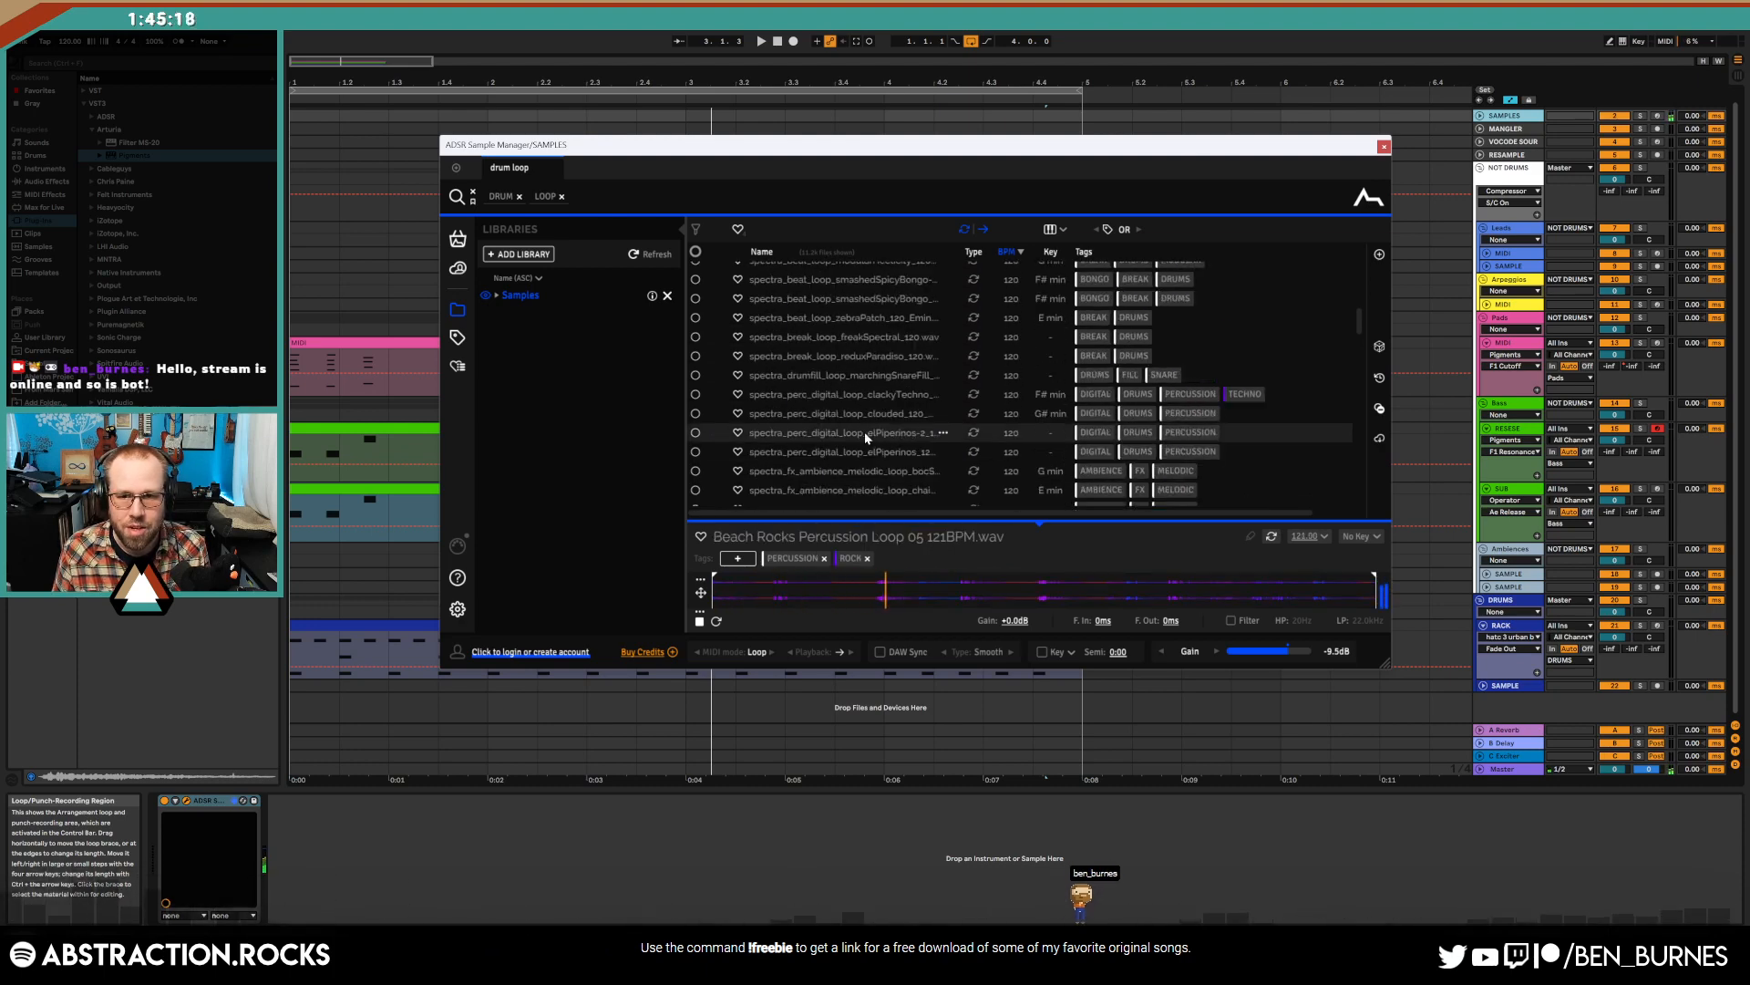
pyautogui.click(855, 338)
pyautogui.click(859, 351)
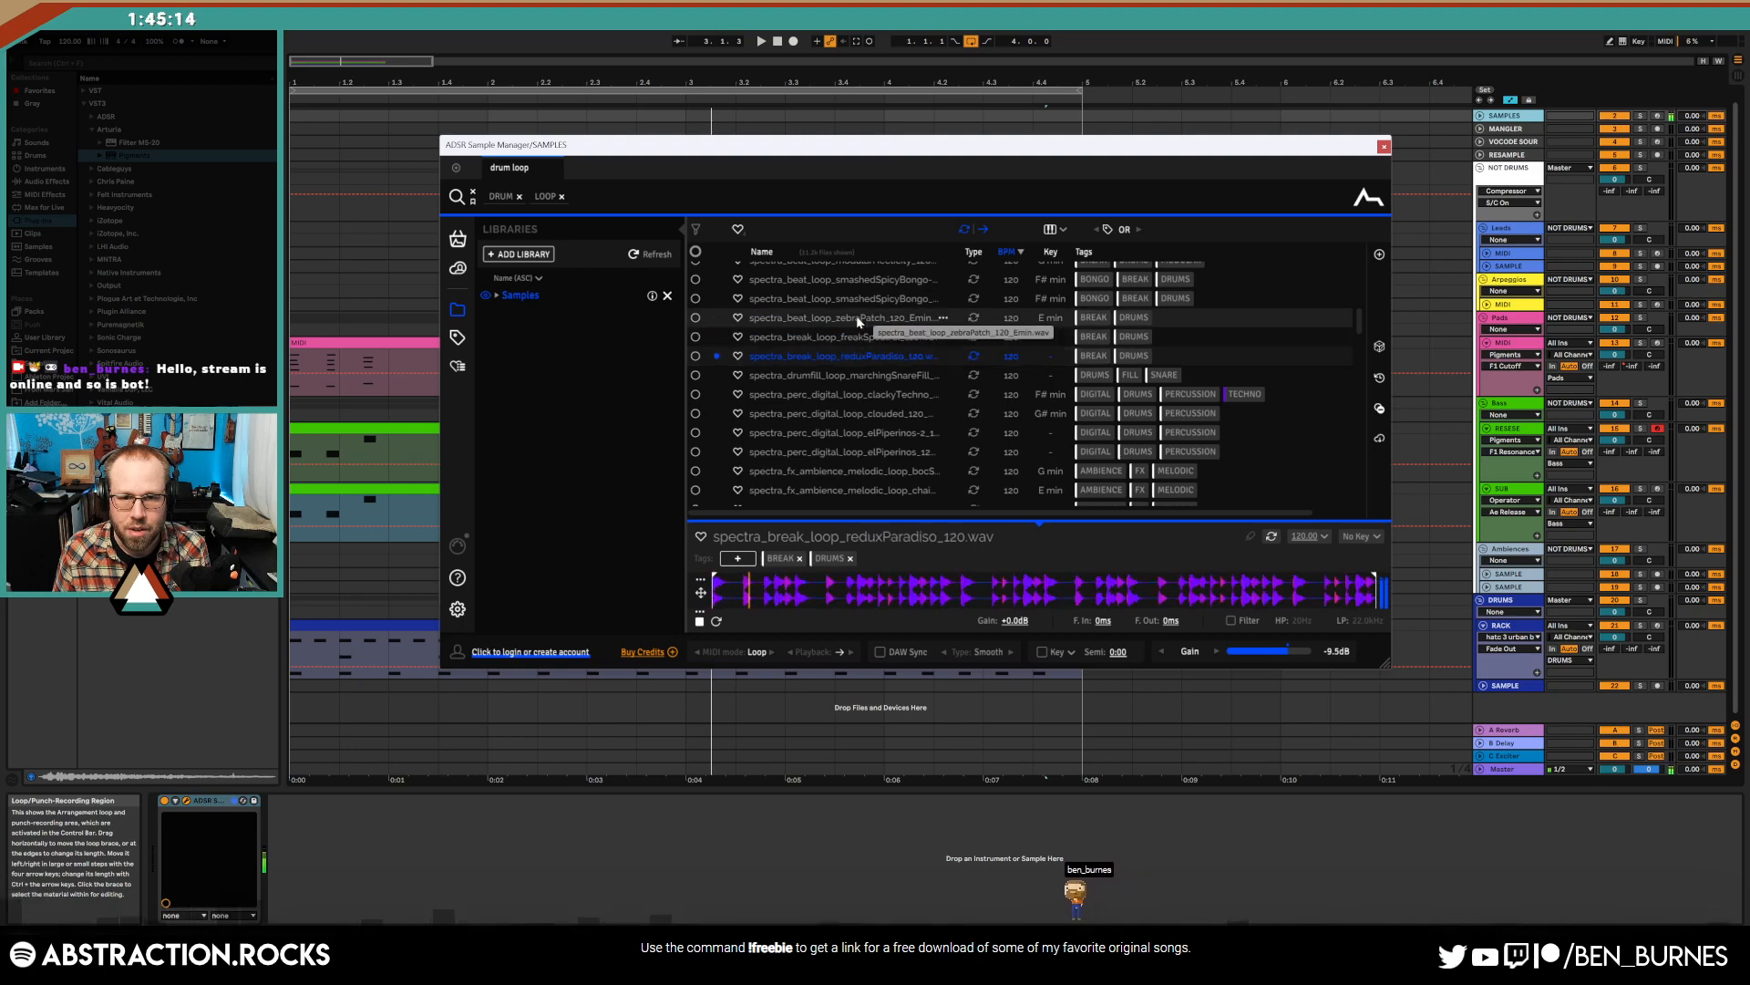
pyautogui.click(856, 317)
pyautogui.click(855, 300)
pyautogui.scroll(4, 861, 372)
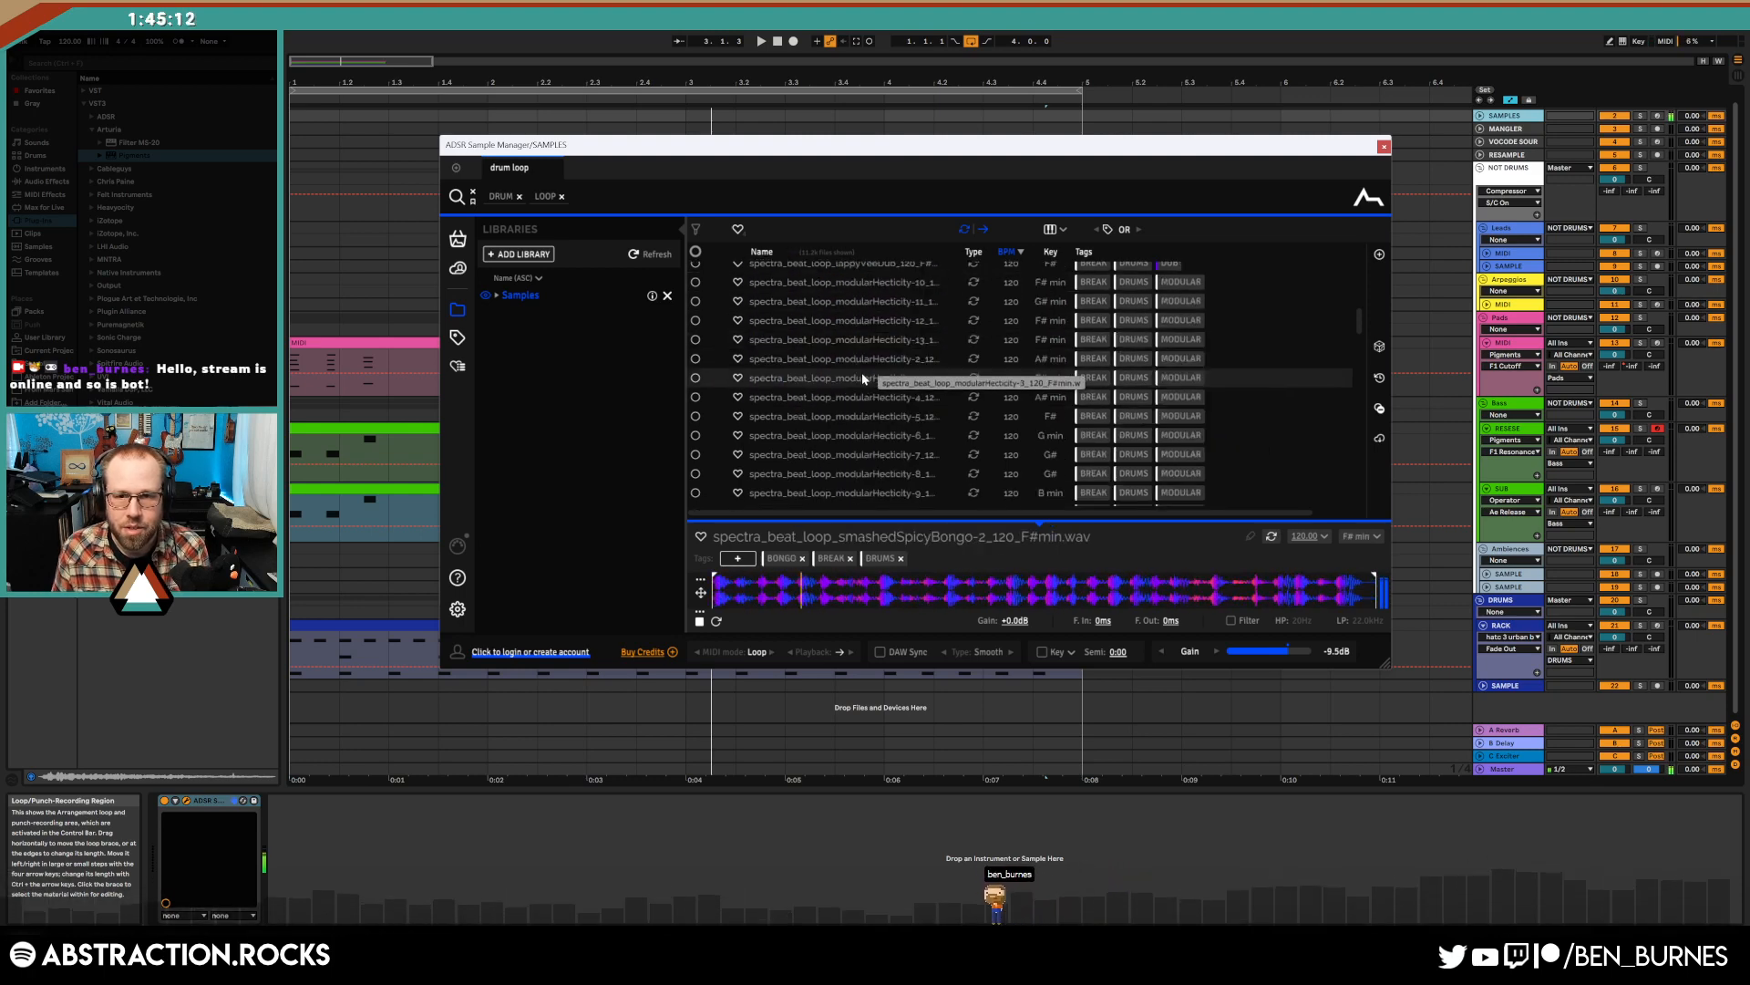
# - Preview a spectra modularHecticity beat loop, Rimshot Loop - 120 bpm and the samples listed up to loop_toothsome match
pyautogui.click(866, 380)
pyautogui.scroll(4, 871, 405)
pyautogui.click(859, 404)
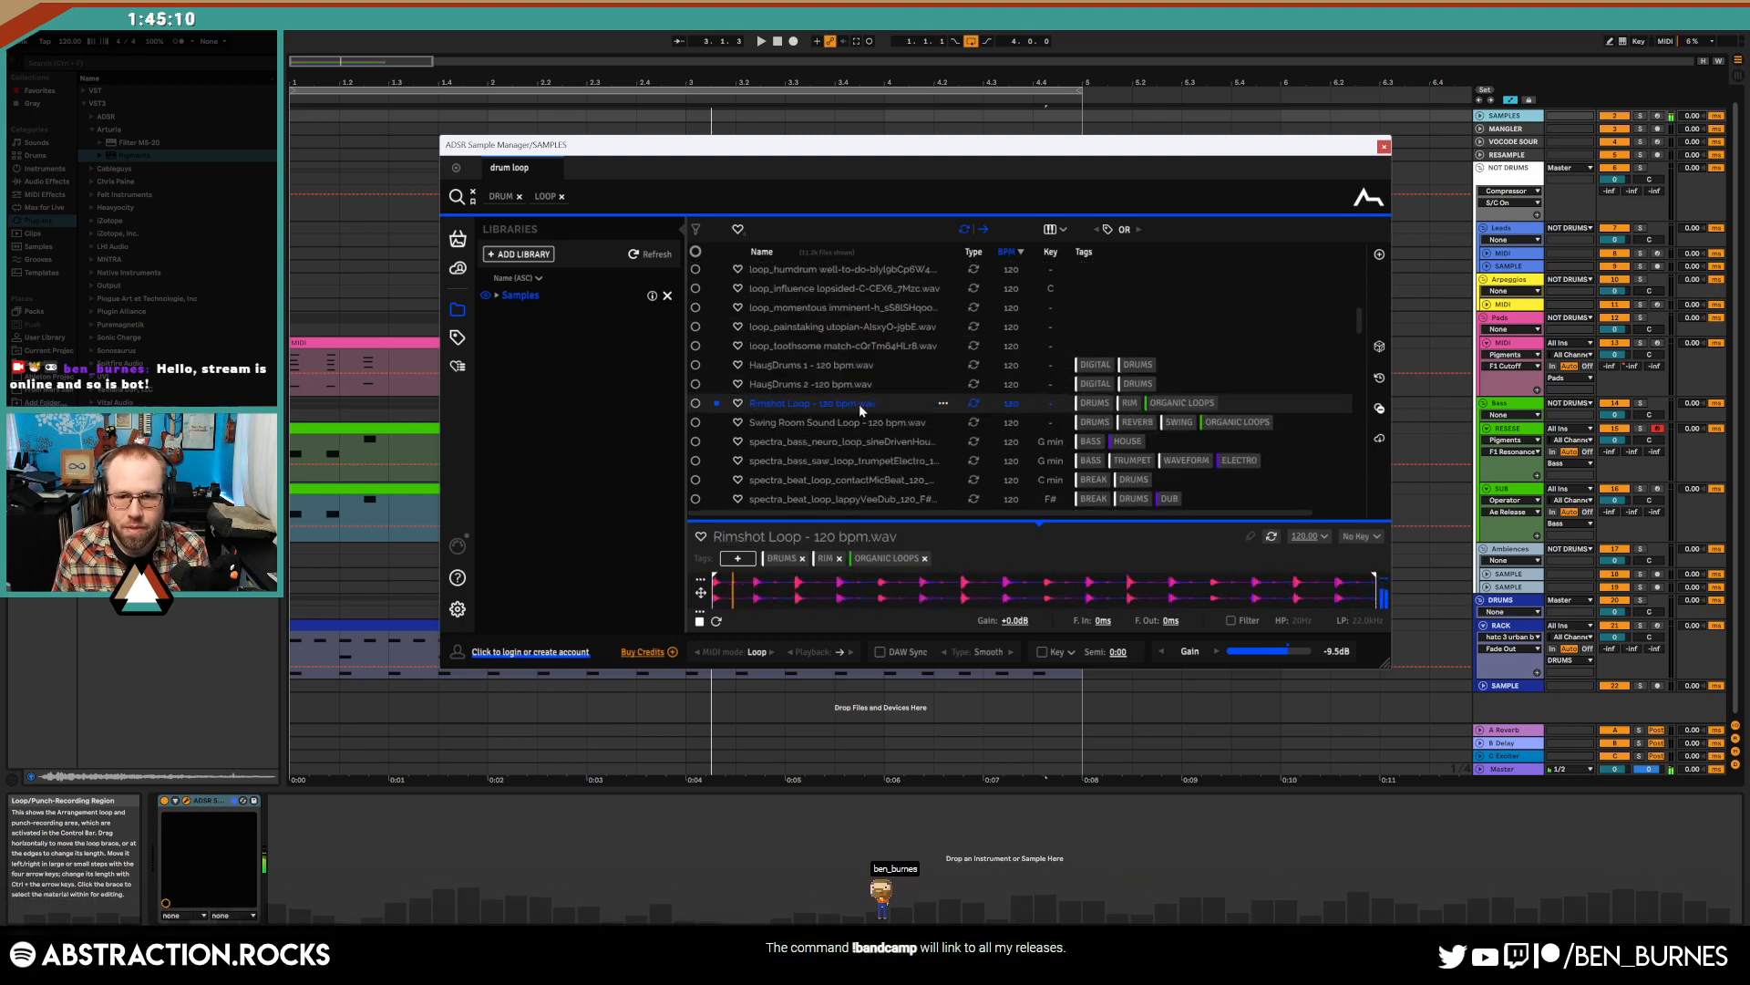
pyautogui.press('Up')
pyautogui.press('Up')
pyautogui.press('Up')
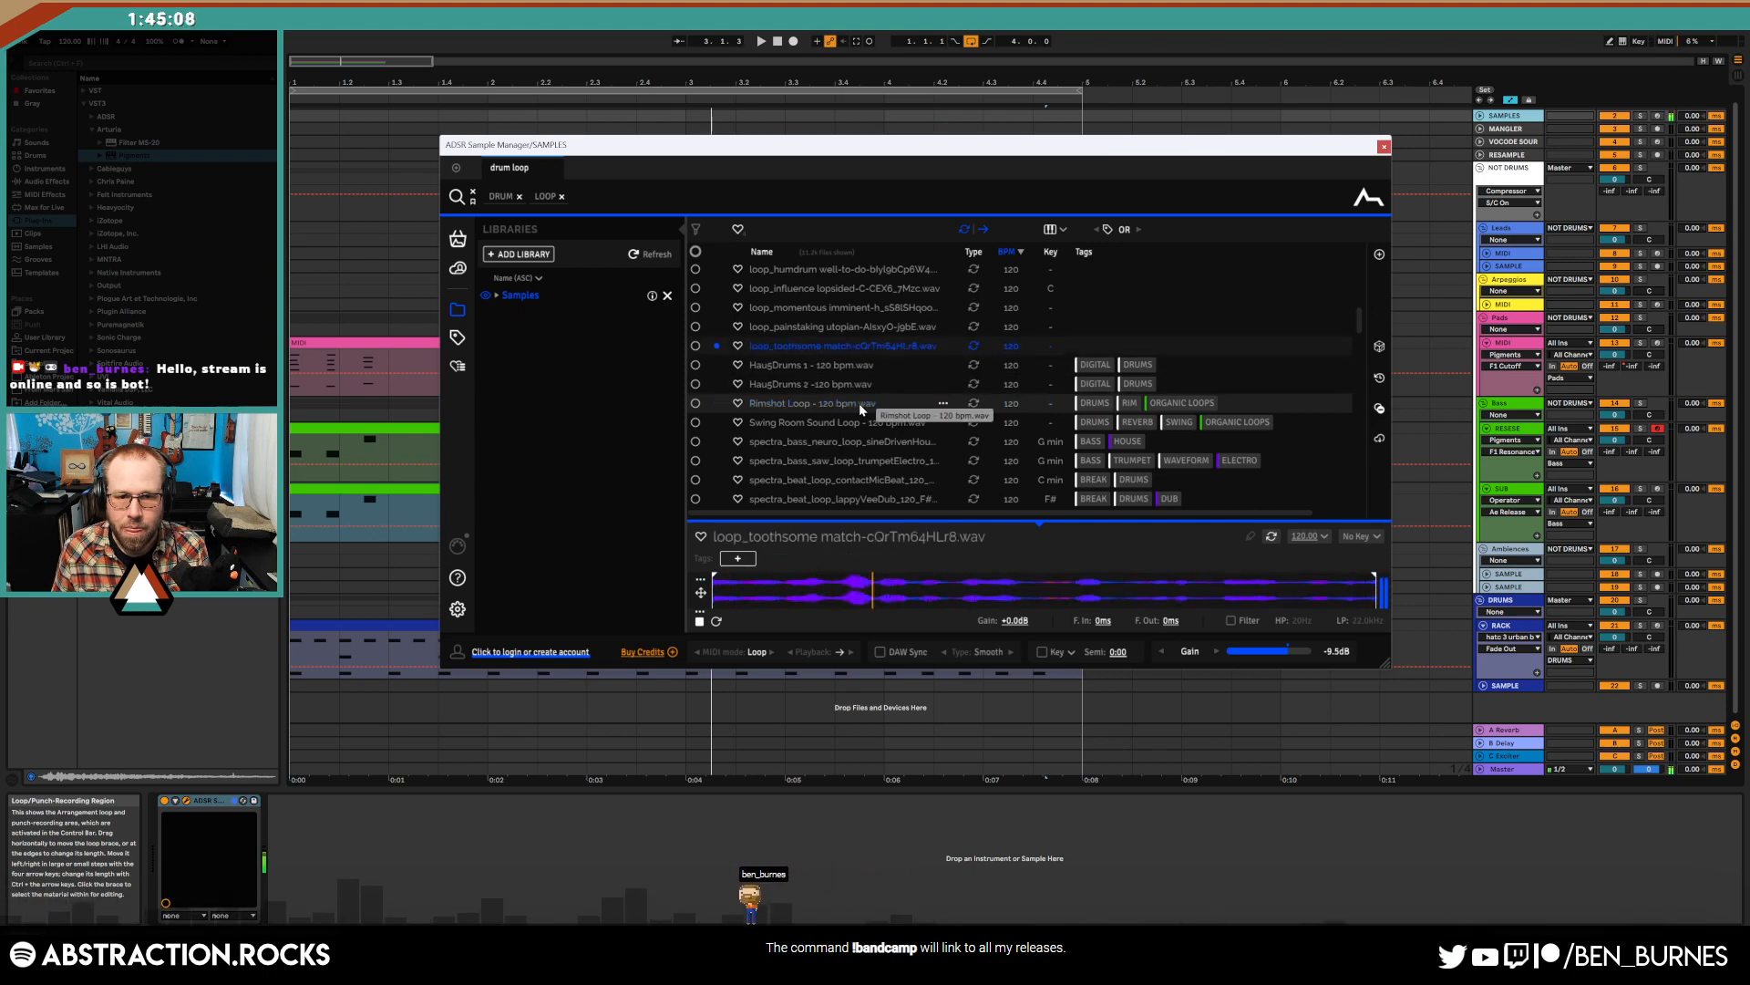
# - Preview the untagged 120 BPM loops from loop_painstaking utopian back to loop_hesitant public
pyautogui.press('Up')
pyautogui.press('Up')
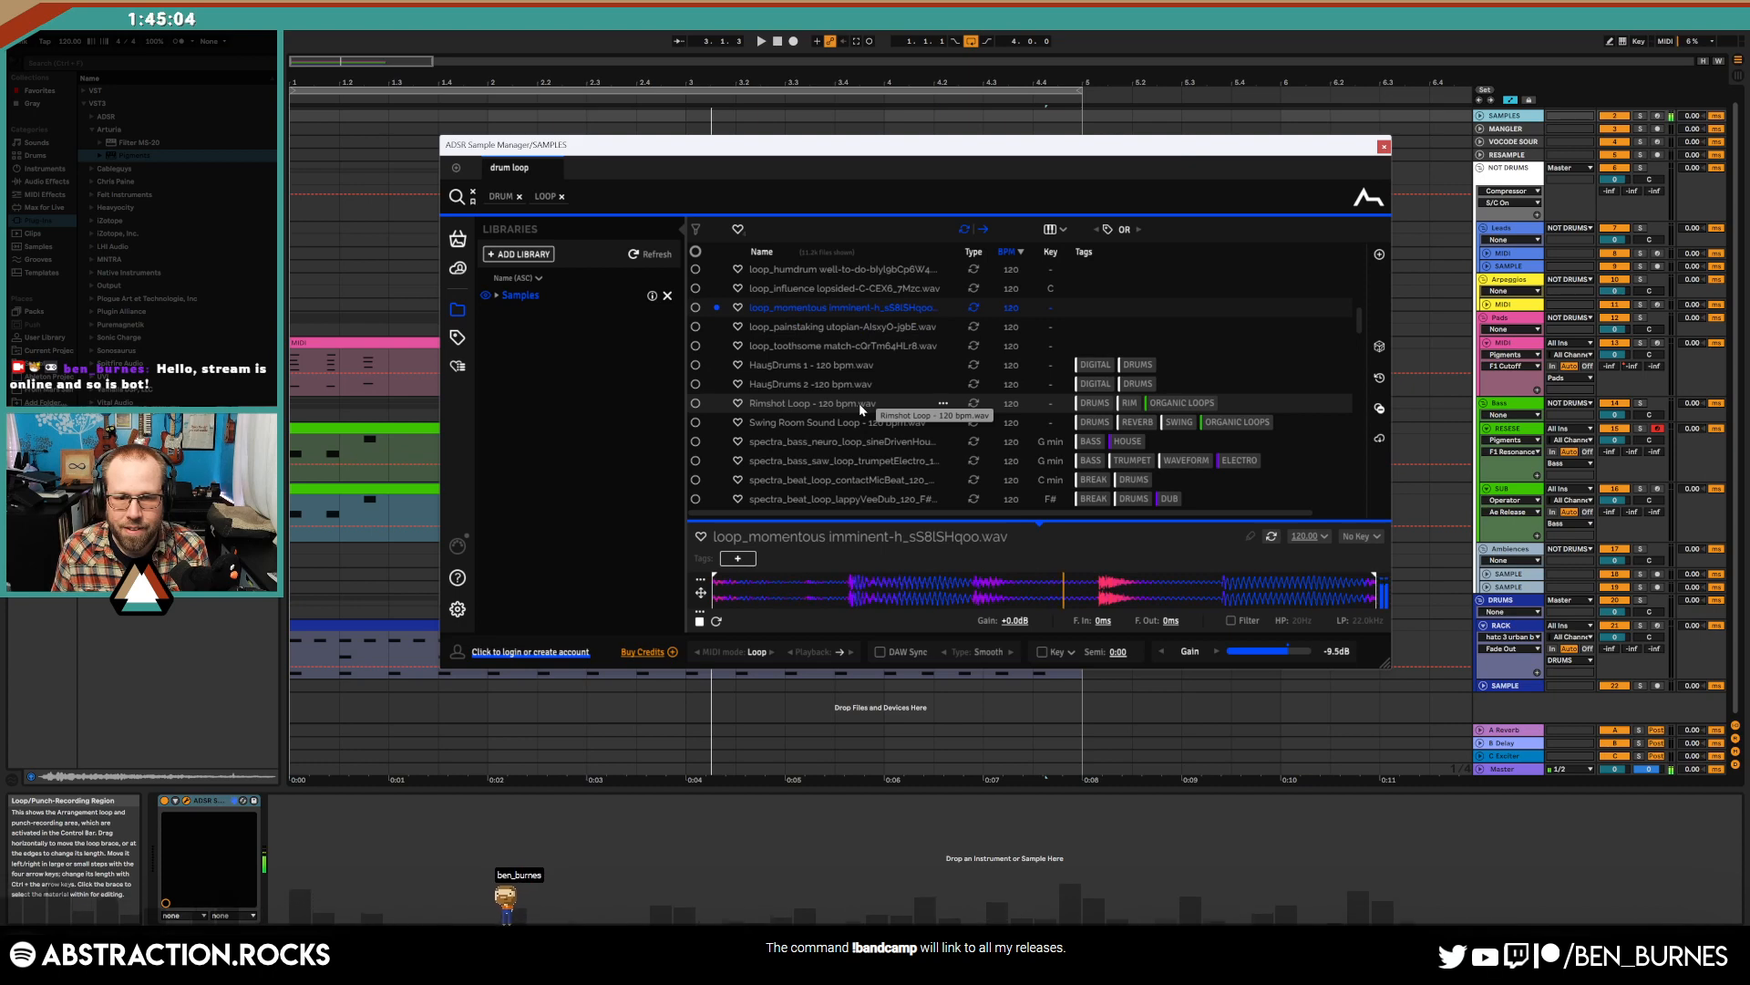
pyautogui.press('Up')
pyautogui.press('Up')
pyautogui.press('Up')
pyautogui.scroll(3, 858, 403)
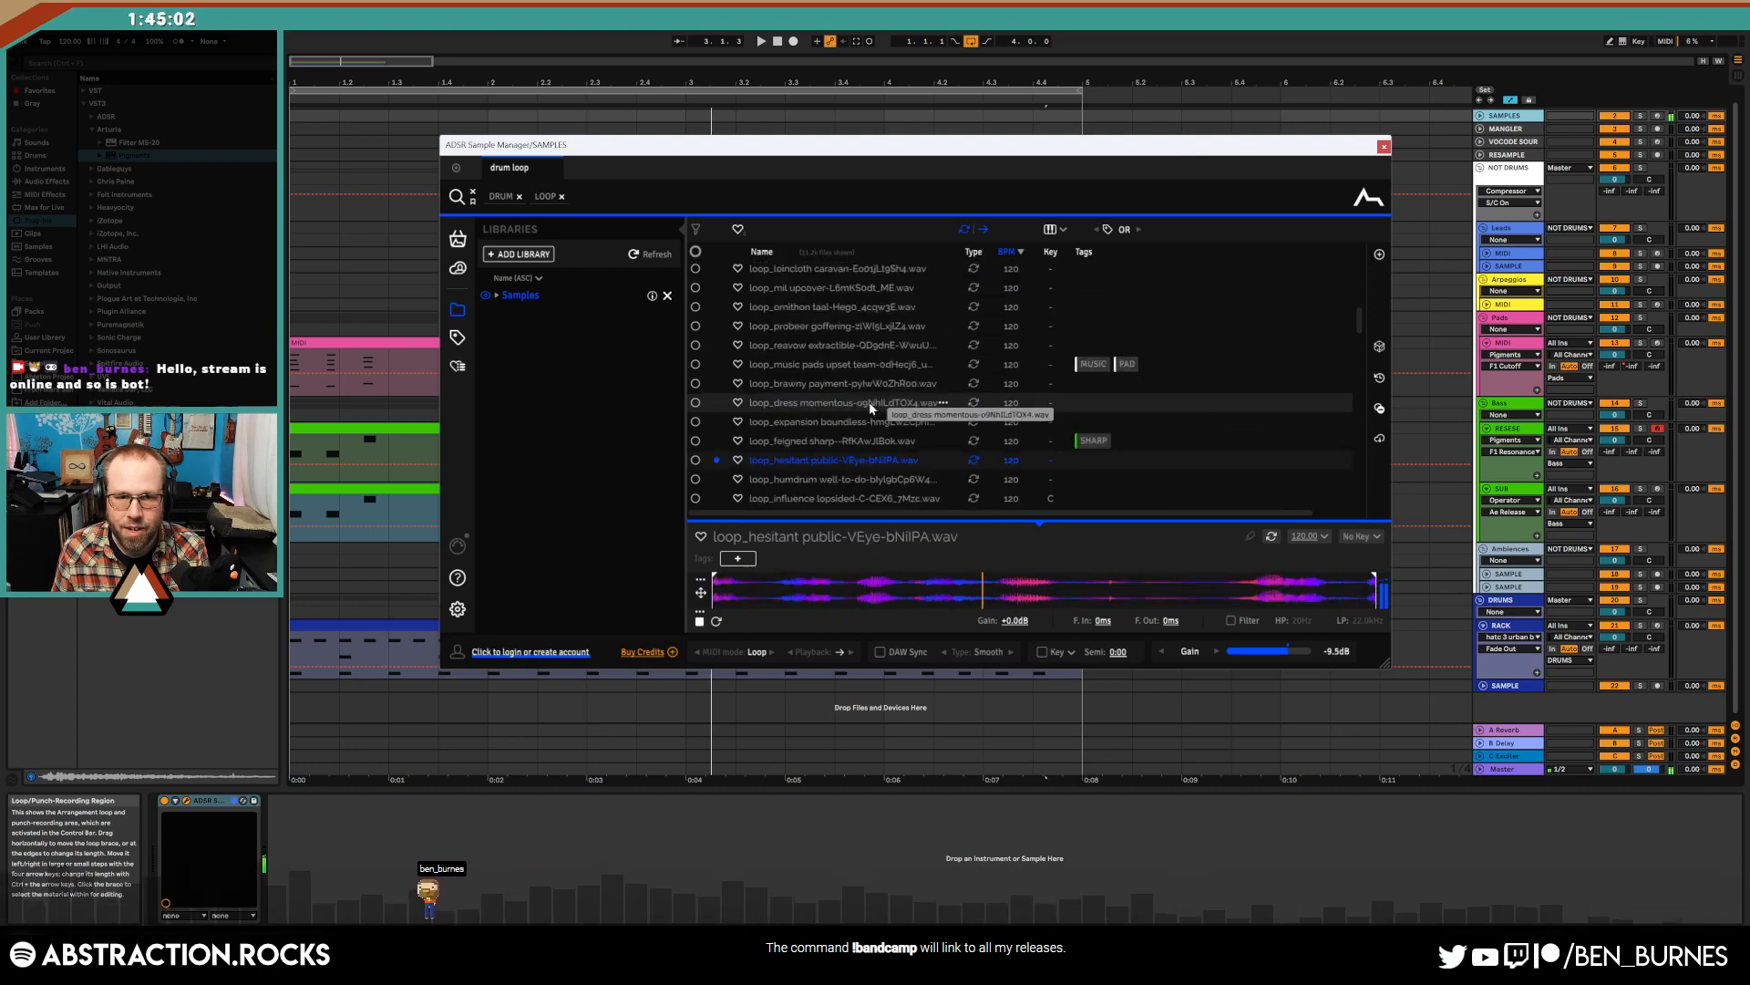
# - Preview Funky Drum Loop 120bpm, Clumsy_Foley_Drums and the neighbouring untagged loops such as loop_flyless unpunishable
pyautogui.click(851, 327)
pyautogui.scroll(3, 840, 348)
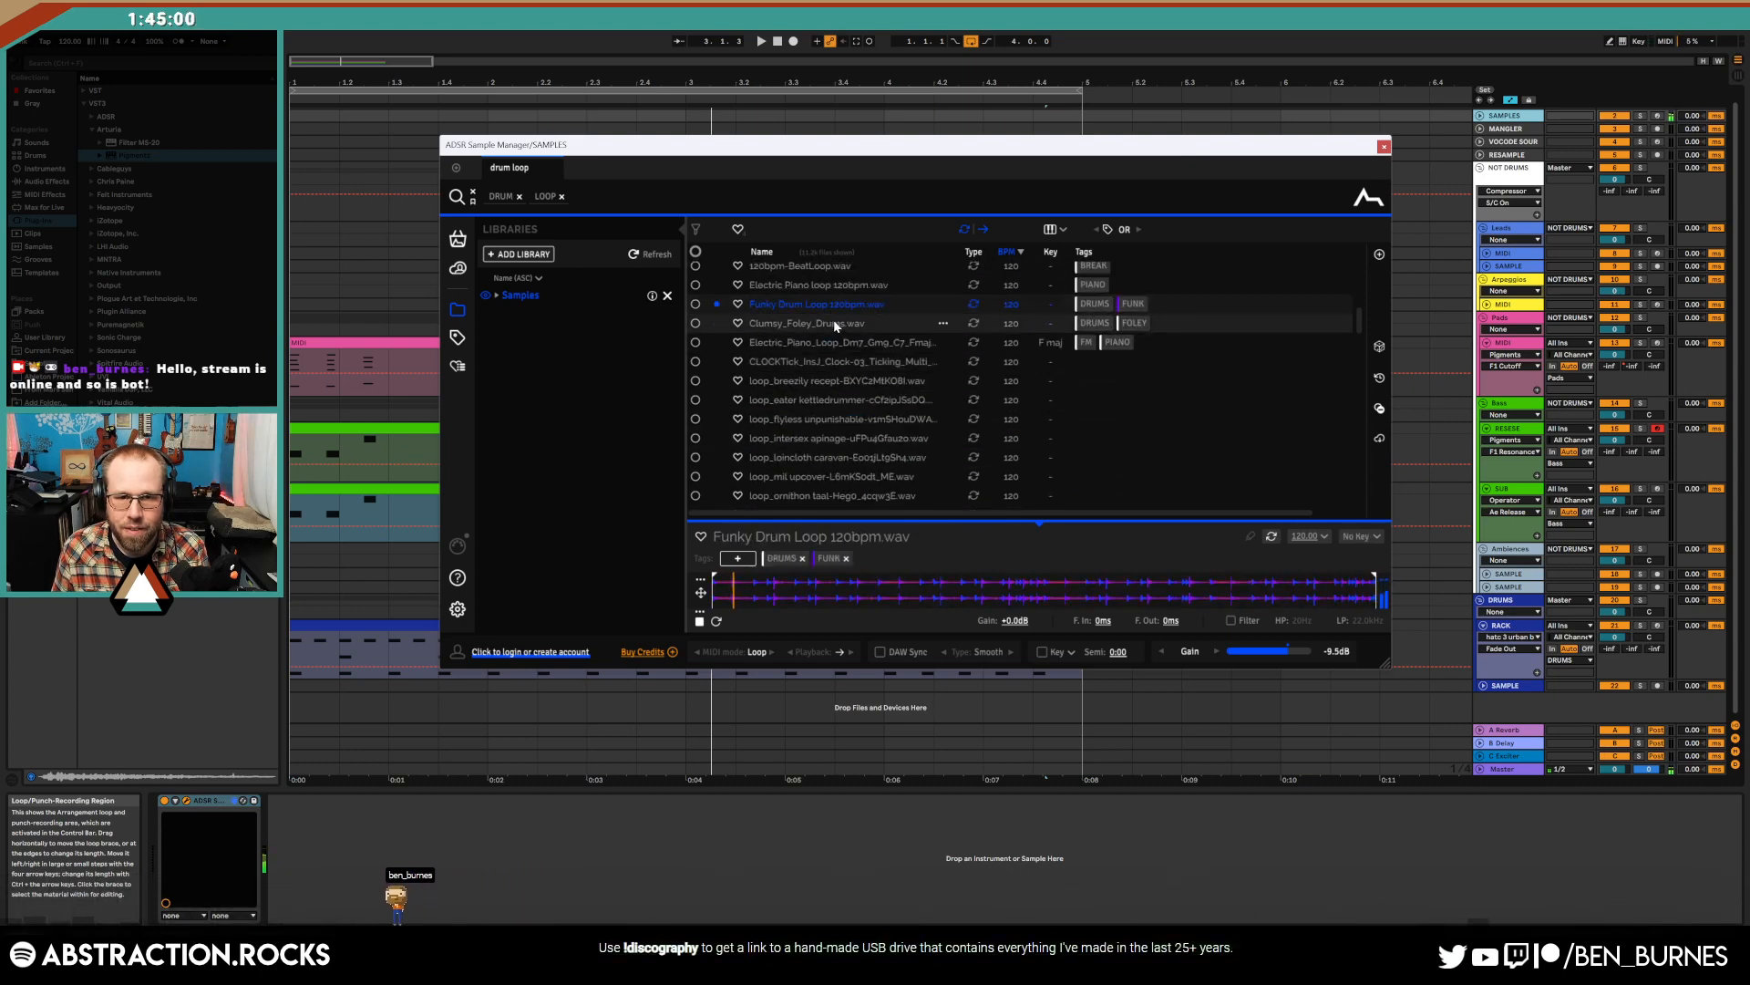
pyautogui.click(833, 320)
pyautogui.scroll(-3, 840, 435)
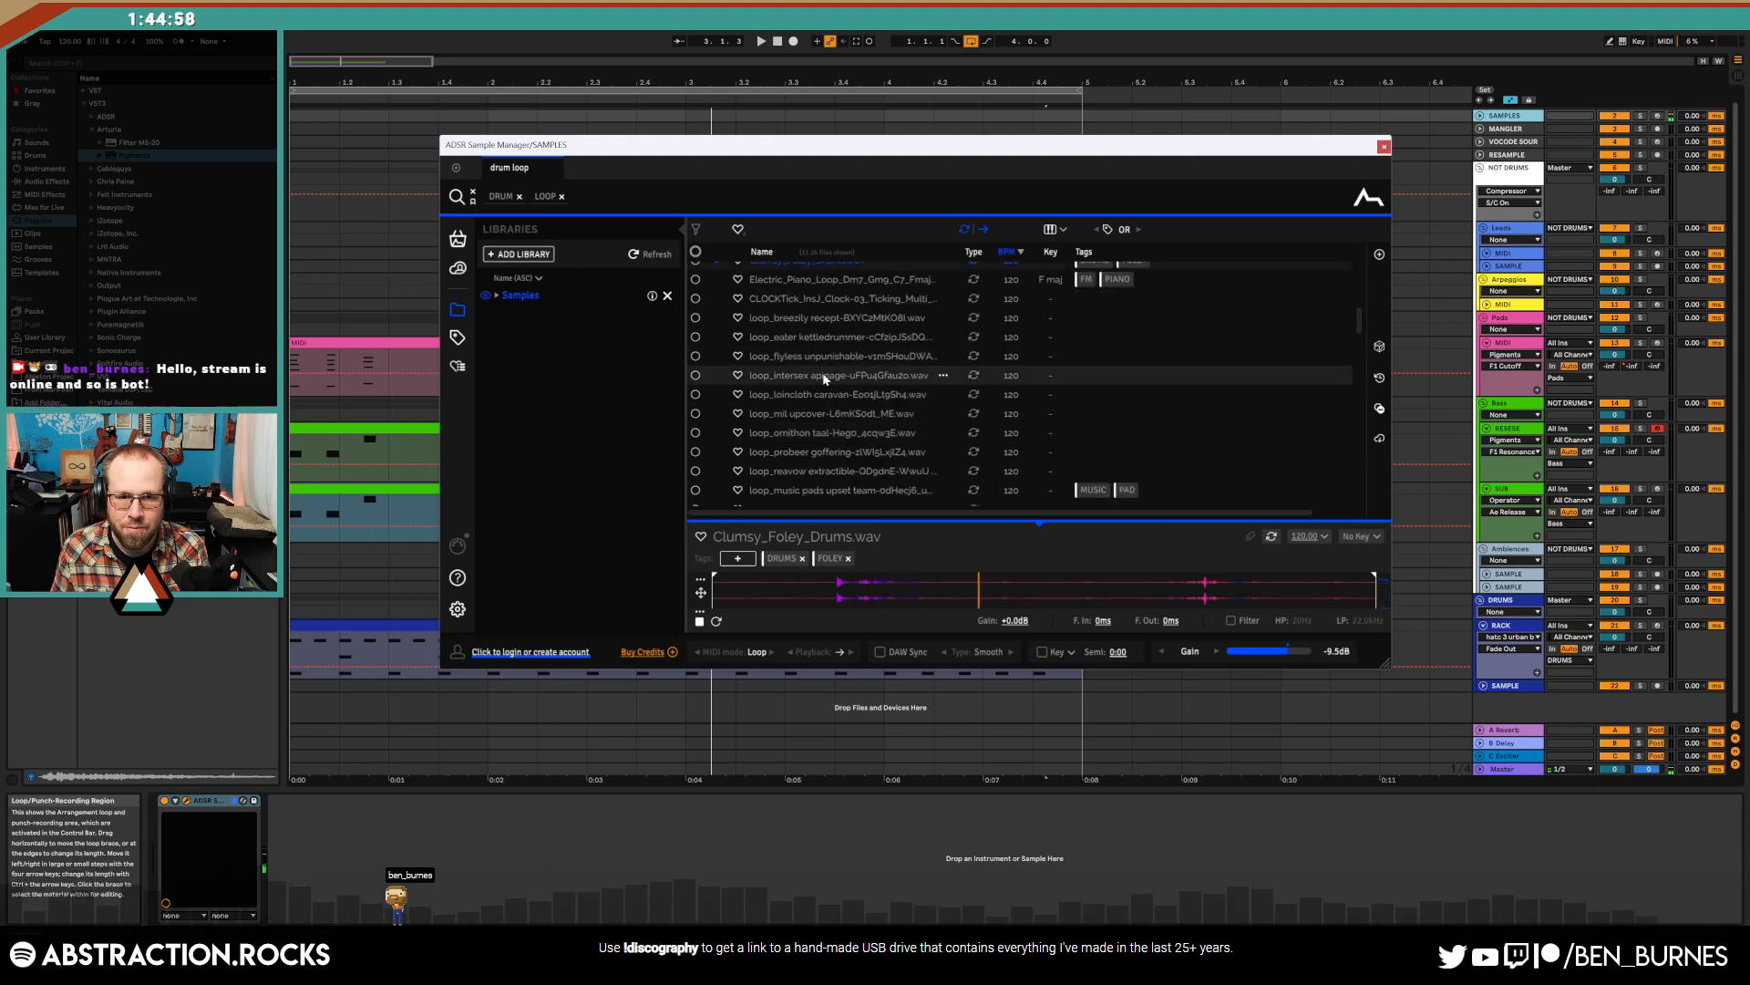
pyautogui.click(840, 339)
pyautogui.press('Down')
pyautogui.press('Down')
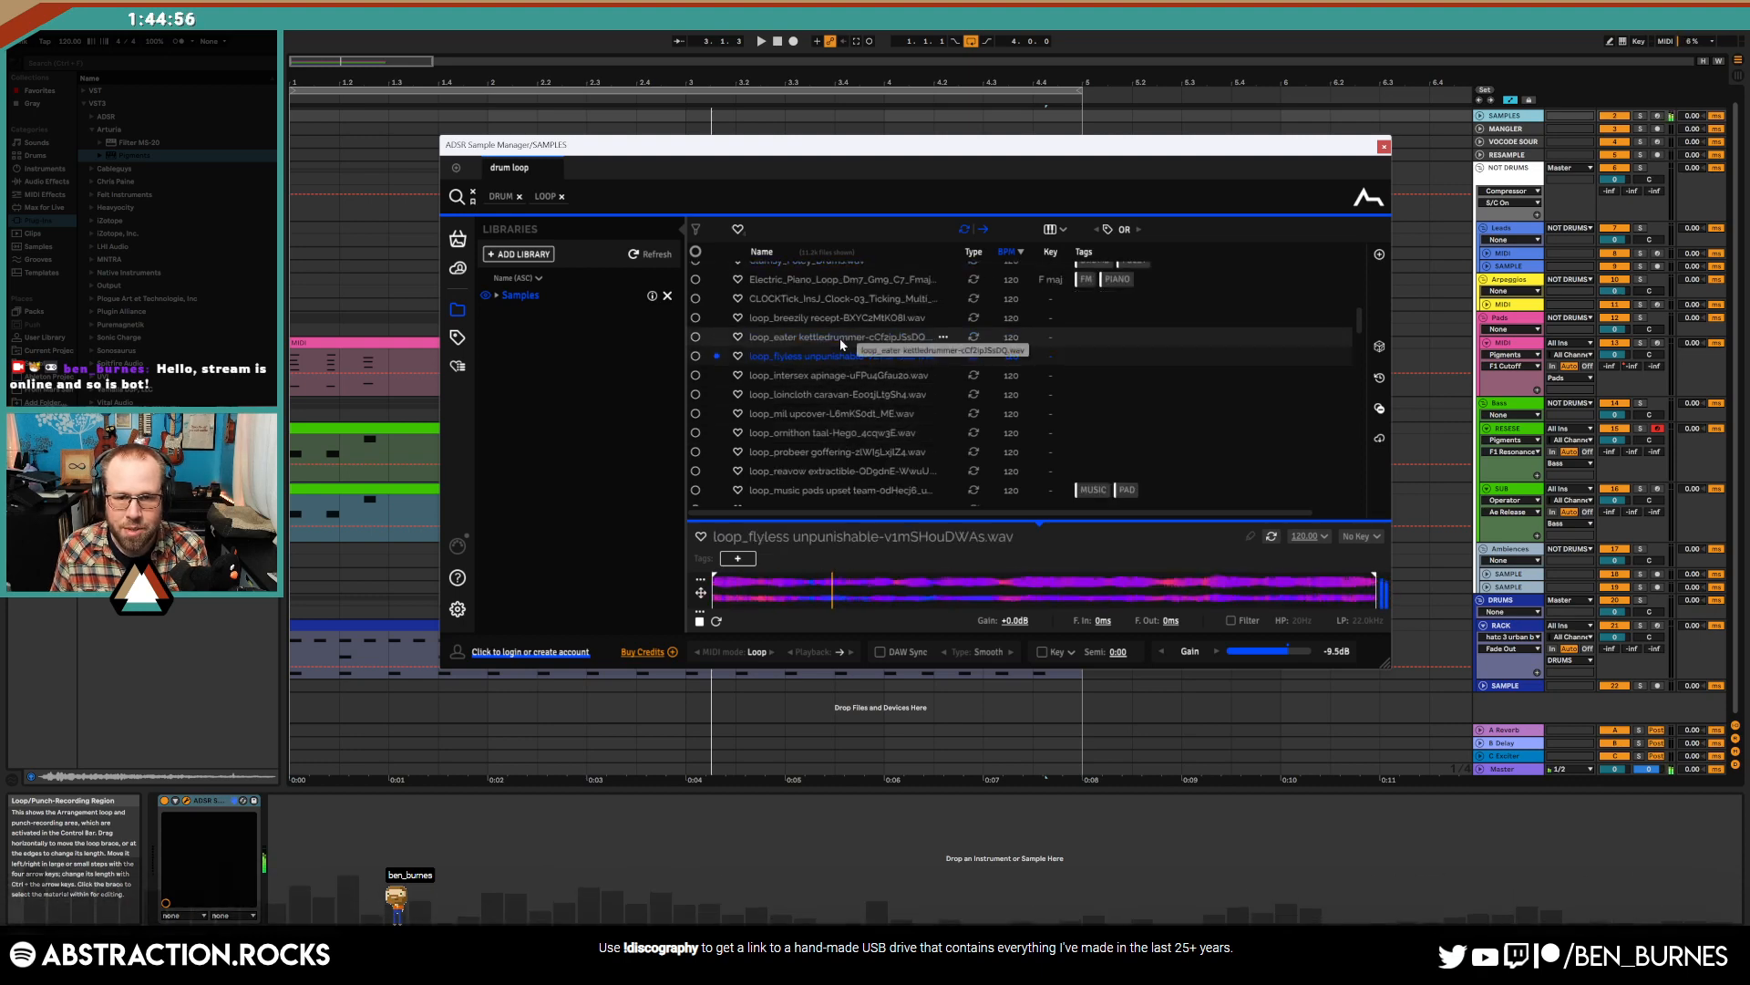
# - Preview the 120 BPM field-recorded vehicle samples, including carpass_drumhit3.wav
pyautogui.scroll(-5, 839, 367)
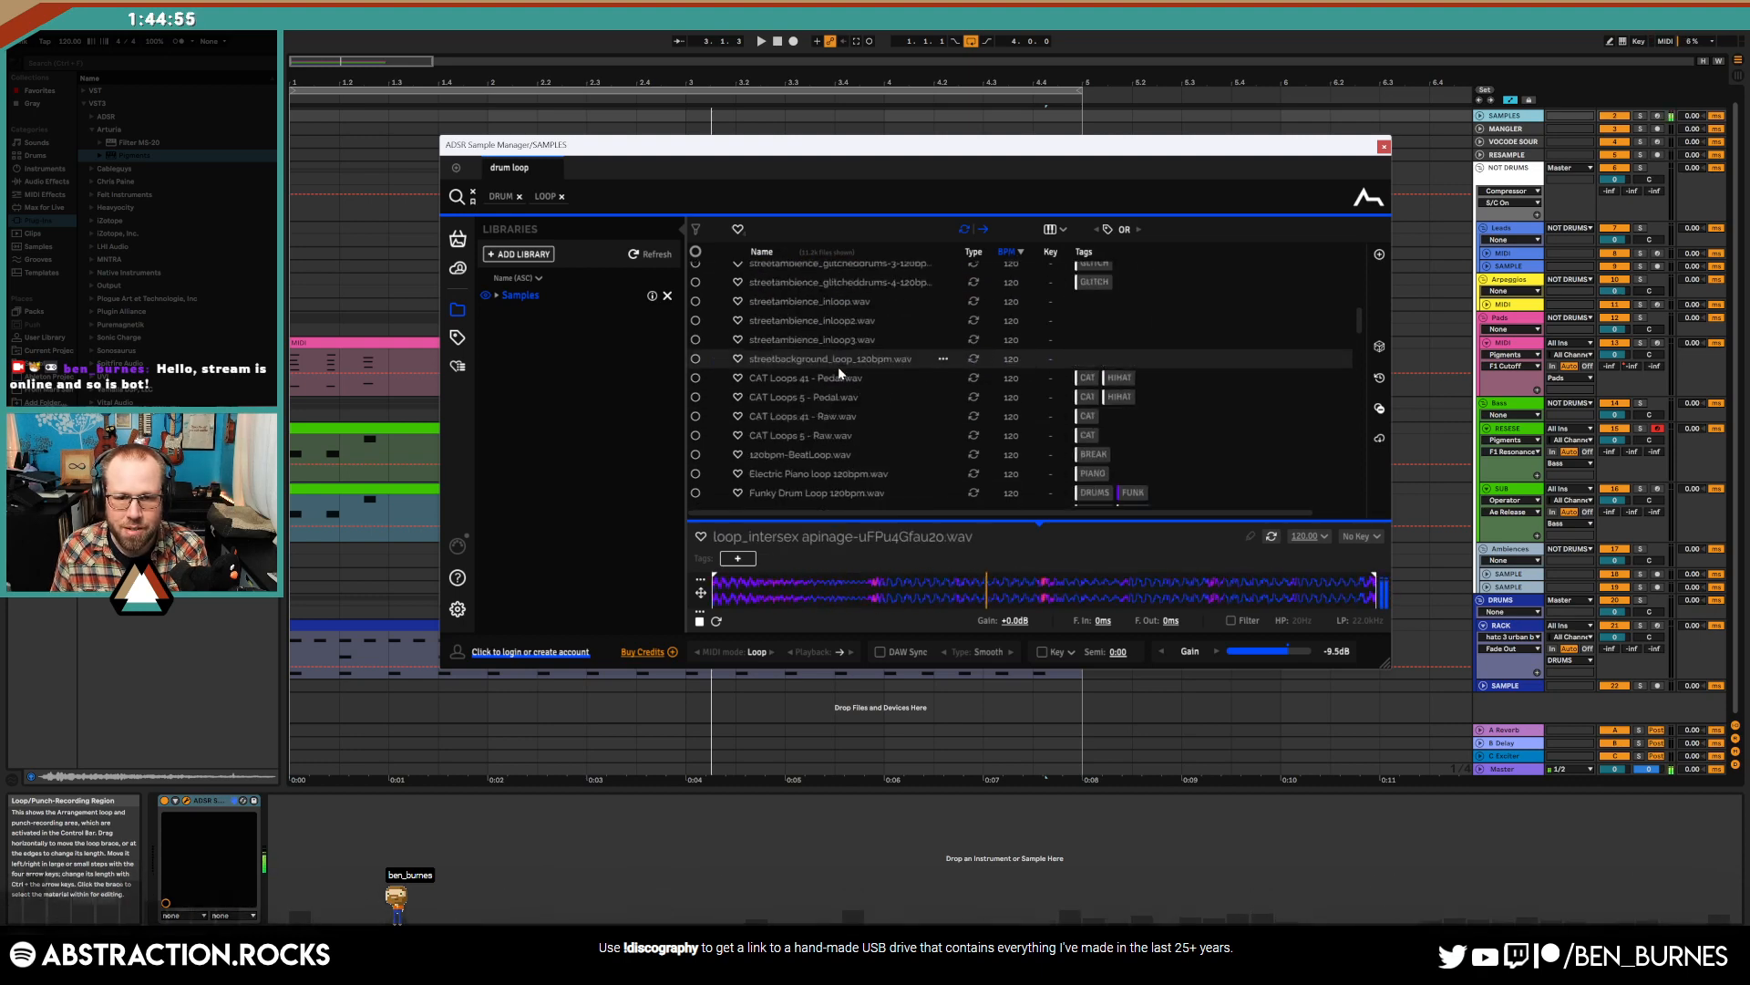
pyautogui.click(858, 307)
pyautogui.press('Up')
pyautogui.press('Up')
pyautogui.press('Up')
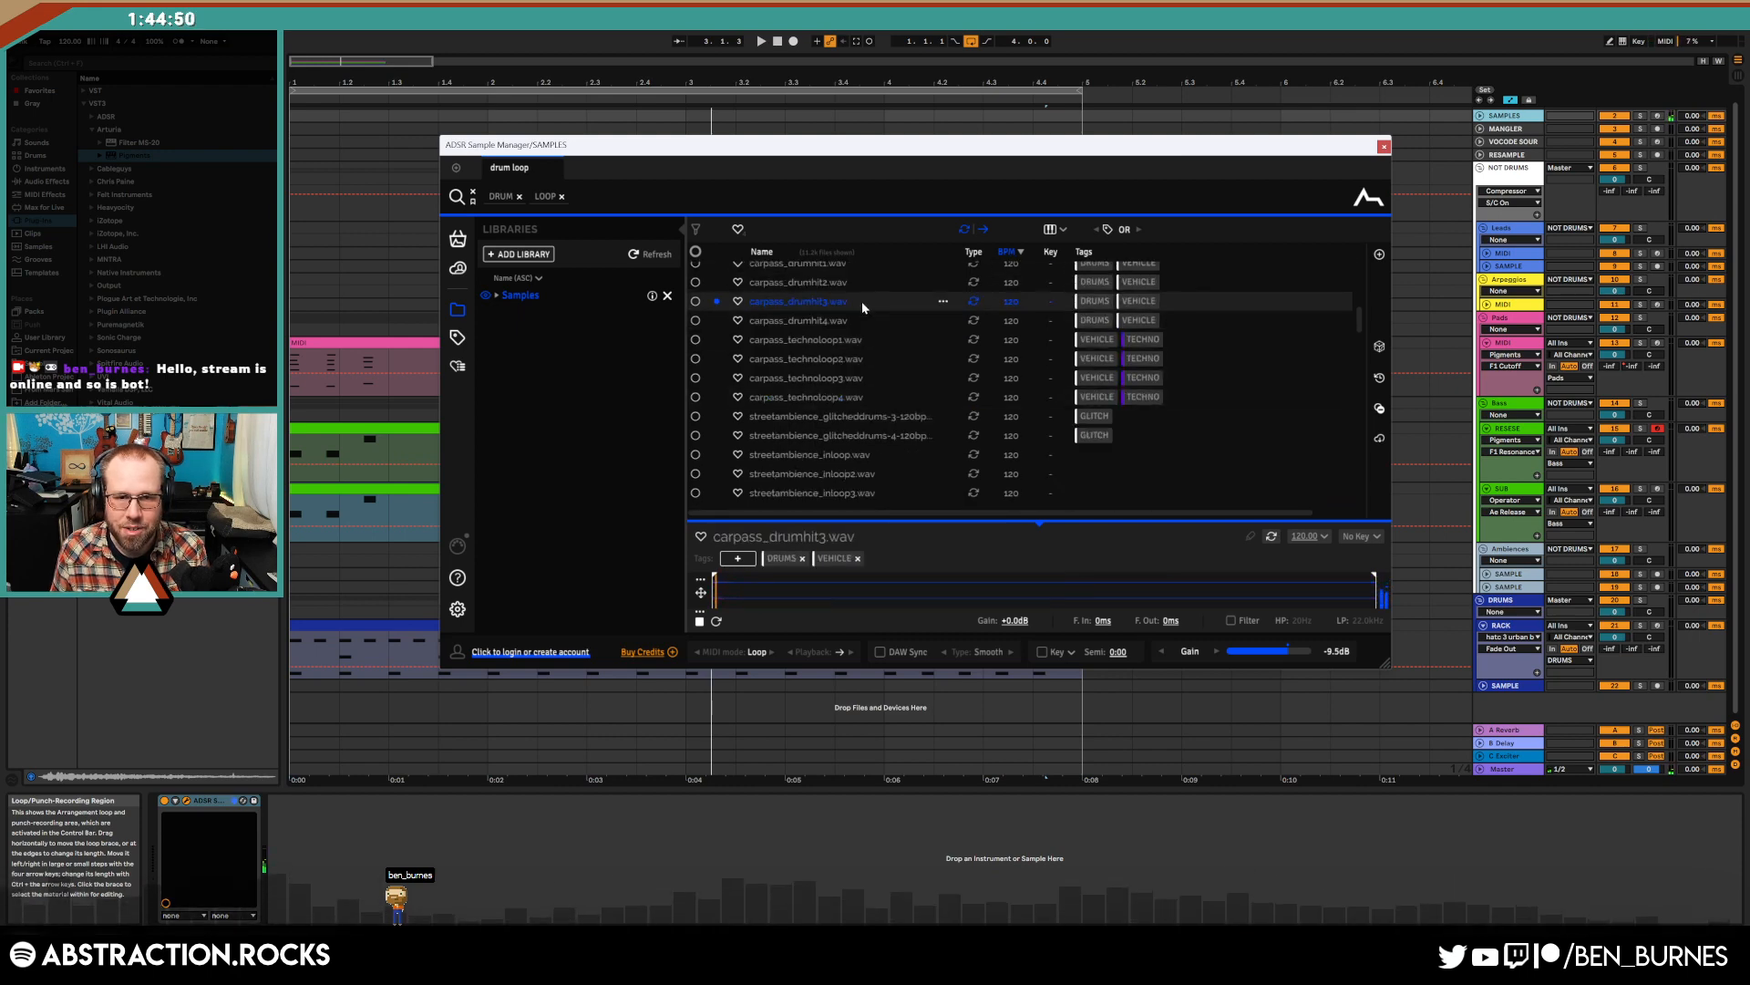
# - Preview the SOULSURPLUS synthsessions samples, including muddy bass loop 5 and Linn machine drum loops 17 and 16
pyautogui.scroll(3, 861, 305)
pyautogui.click(853, 374)
pyautogui.click(851, 321)
pyautogui.scroll(3, 866, 371)
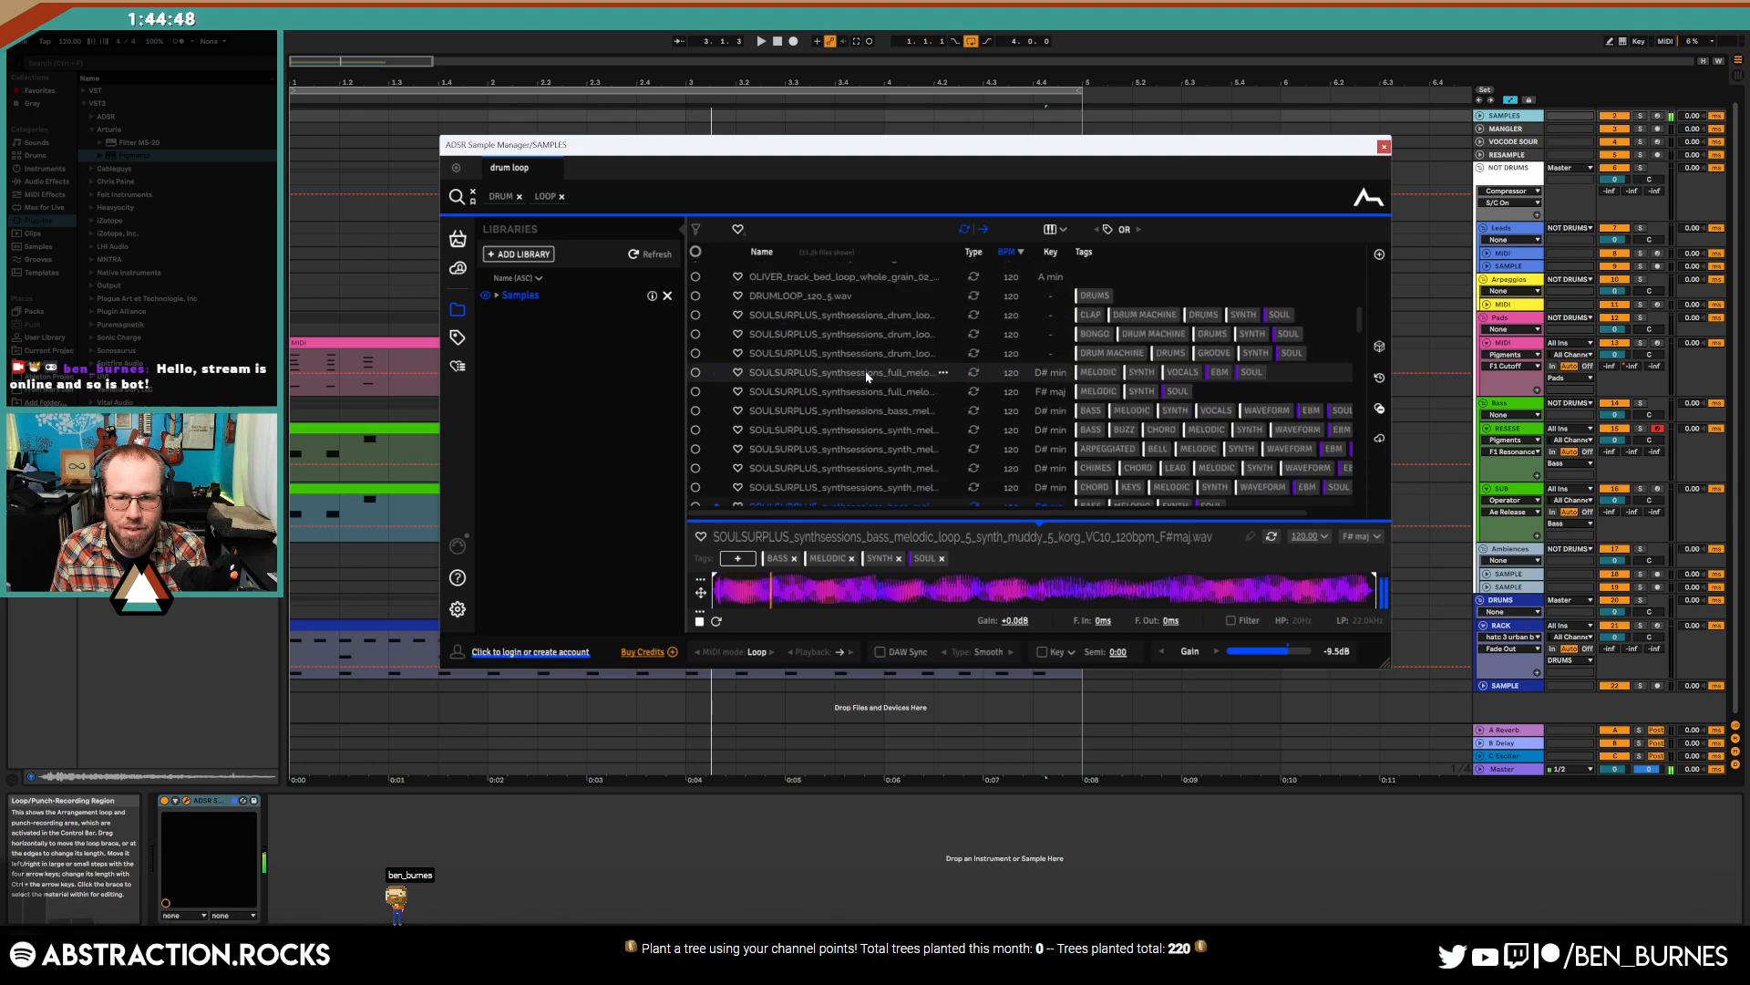
pyautogui.click(823, 332)
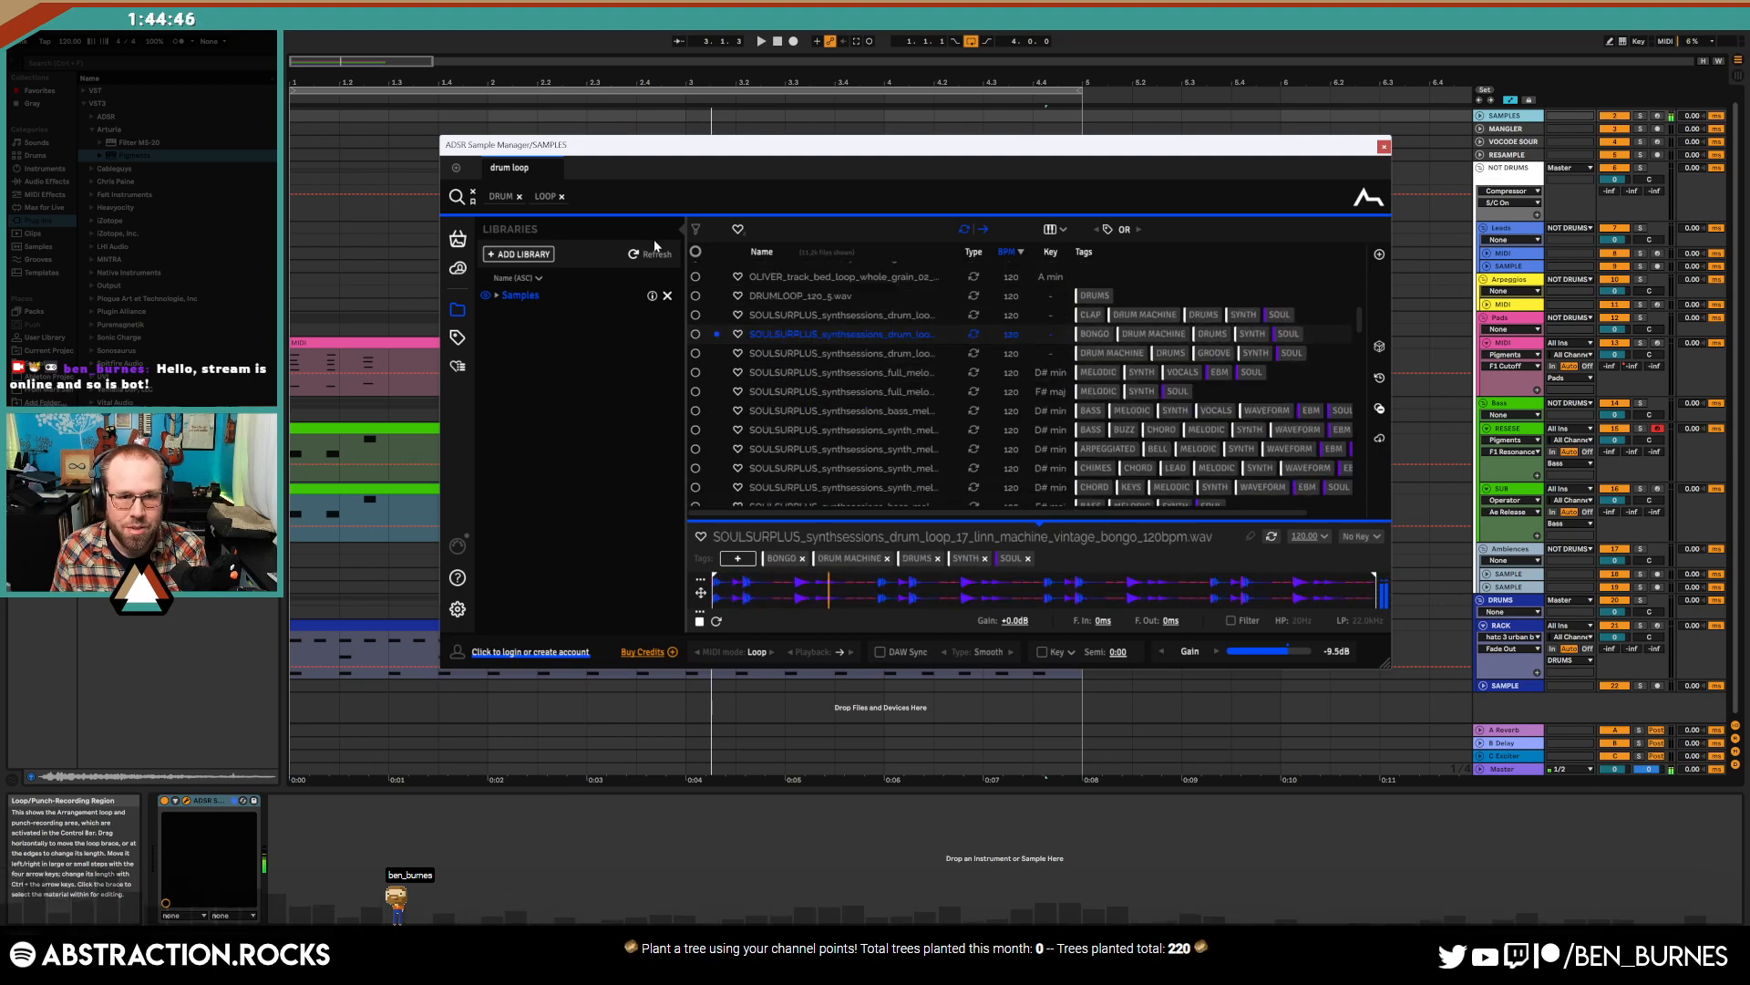
pyautogui.click(857, 311)
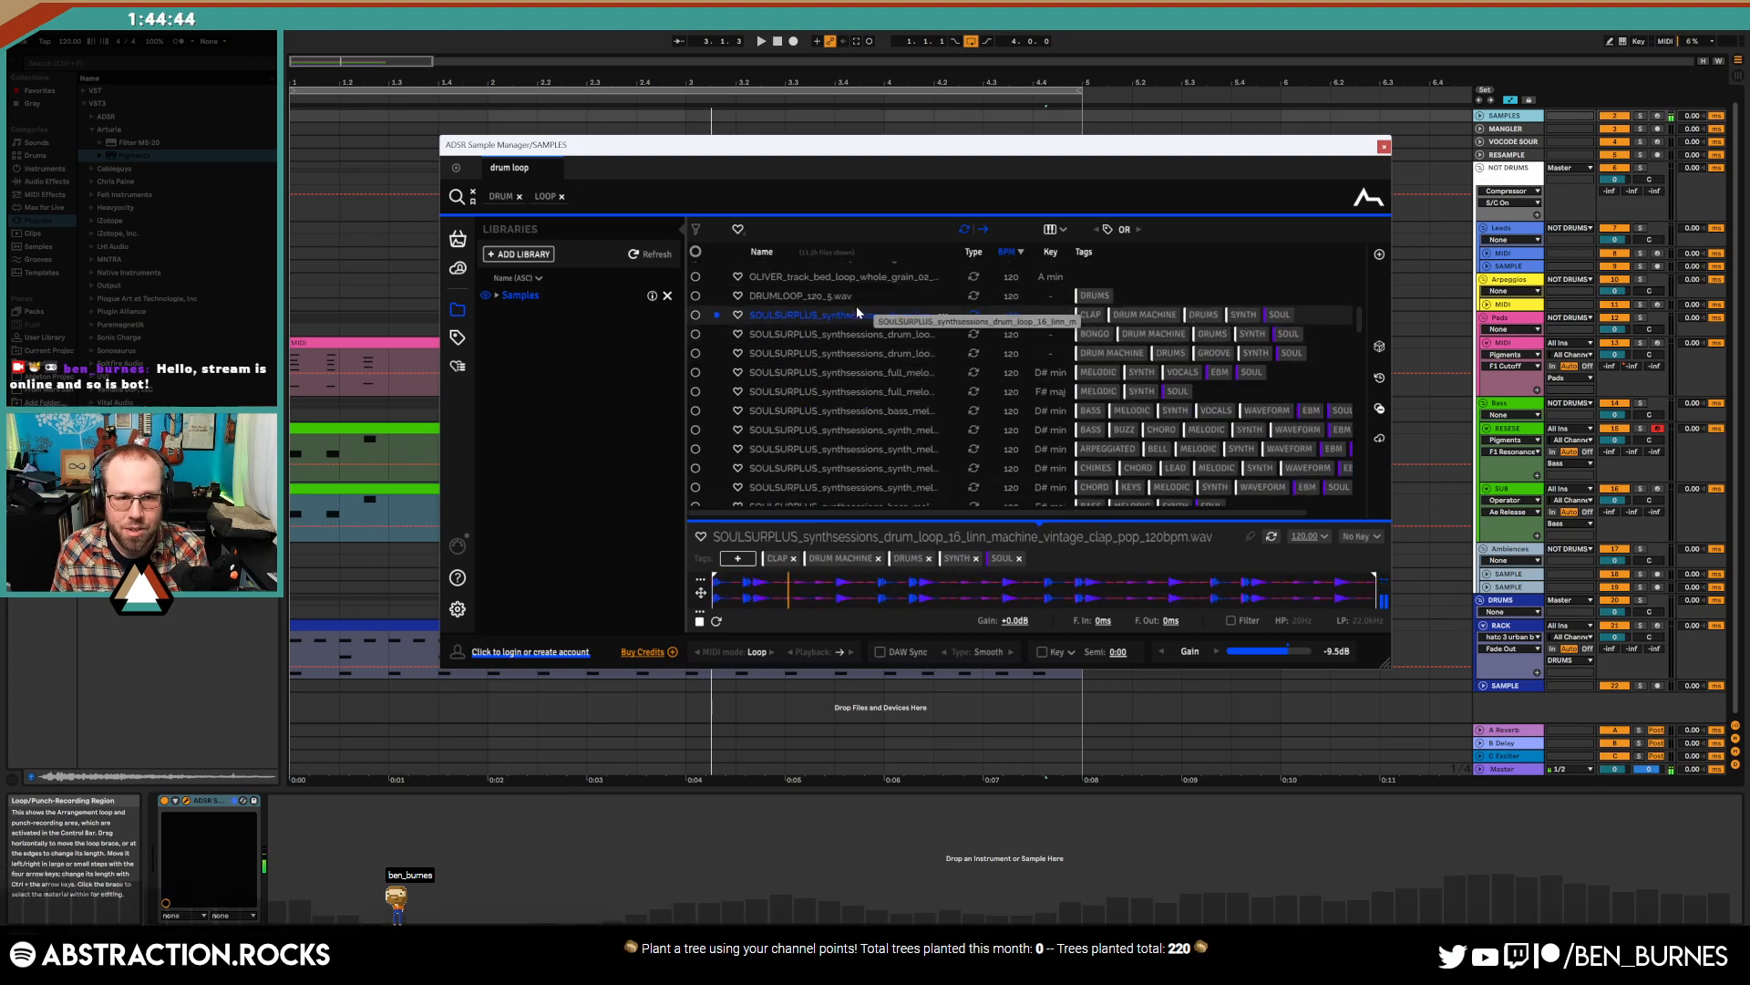
# - Preview DRUMLOOP_120_5.wav and the OLIVER track bed loops, including tape_arpeggio_60_Fmaj and whole_grain
pyautogui.click(854, 294)
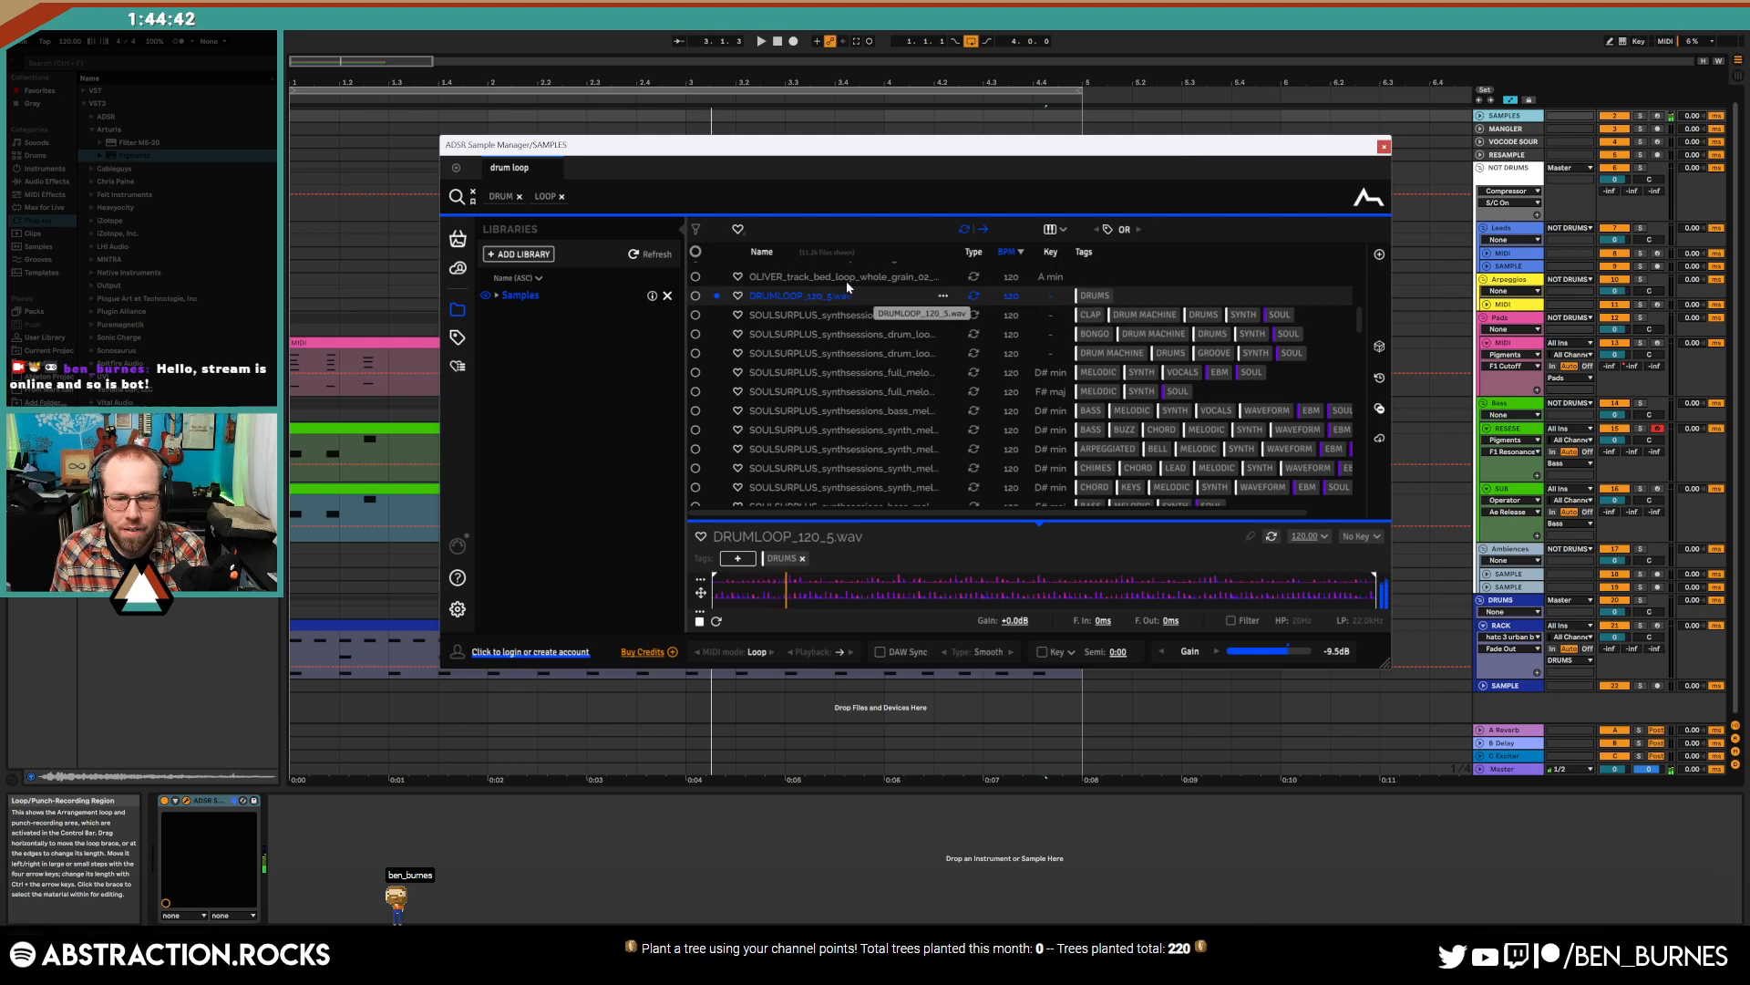
pyautogui.scroll(2, 848, 303)
pyautogui.click(859, 364)
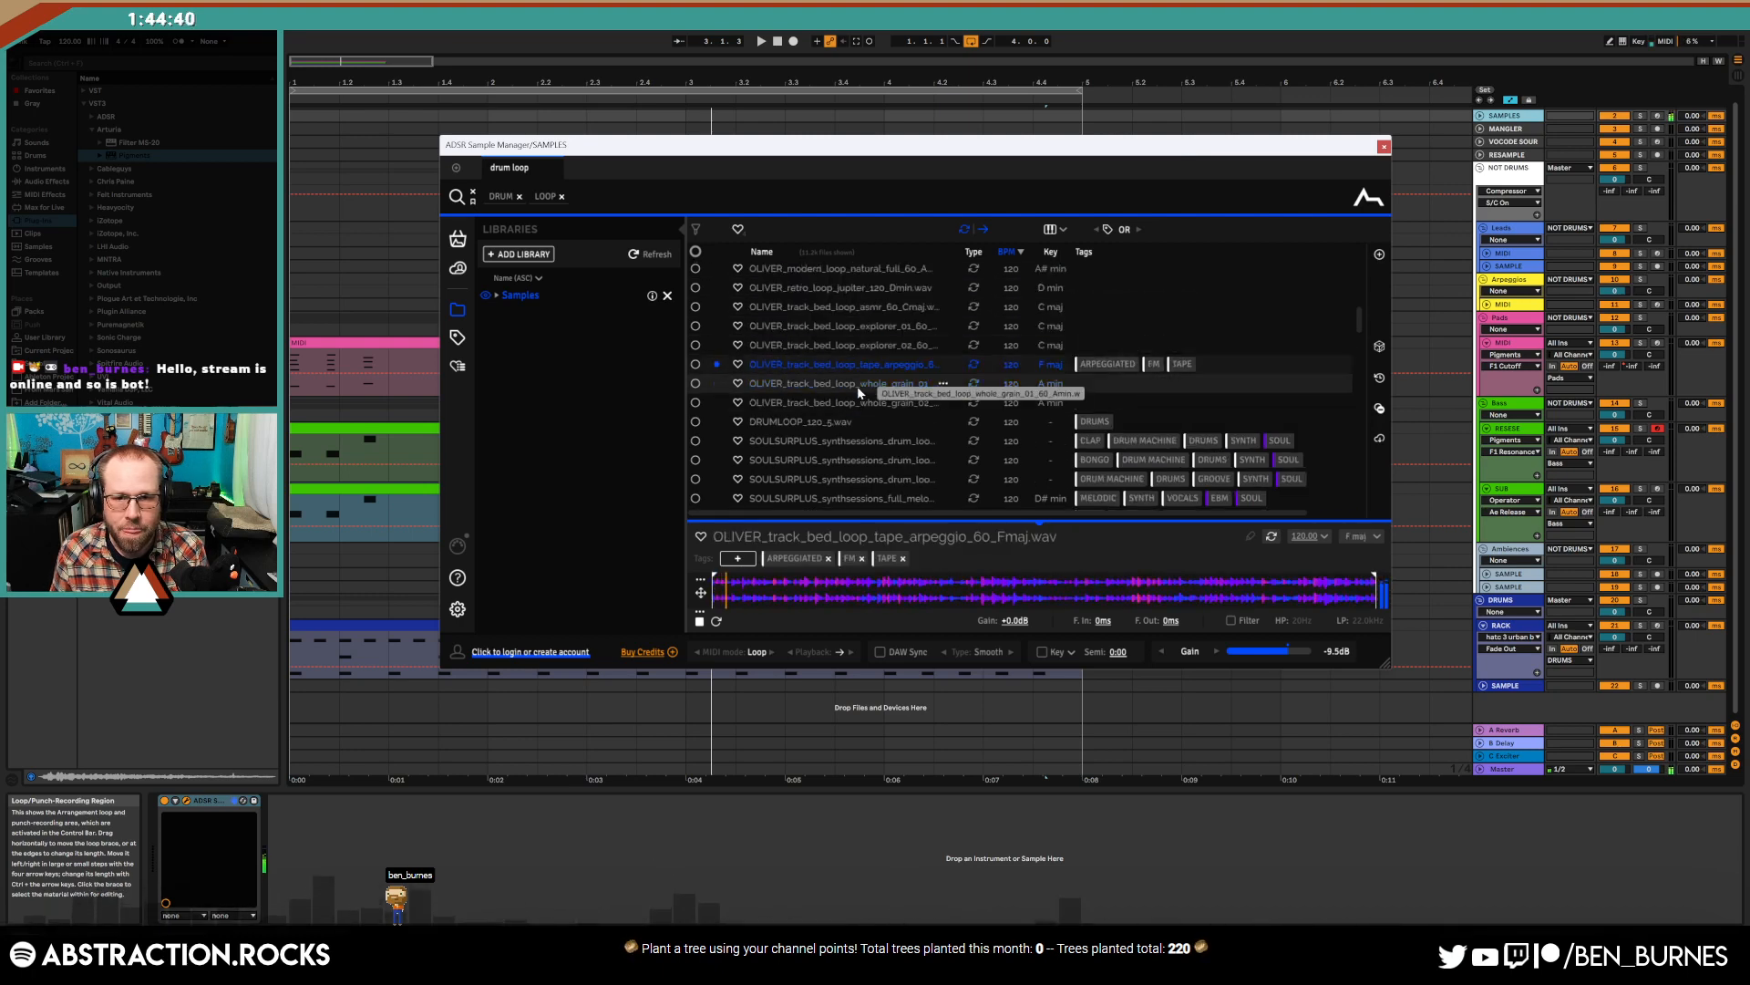
pyautogui.click(857, 385)
# - Preview the 120 BPM OLIVER drum loops from retro totebag_shuffle and stadium_rocker back to punchy_tops_drum_loop_house_120.wav
pyautogui.scroll(4, 859, 392)
pyautogui.click(861, 352)
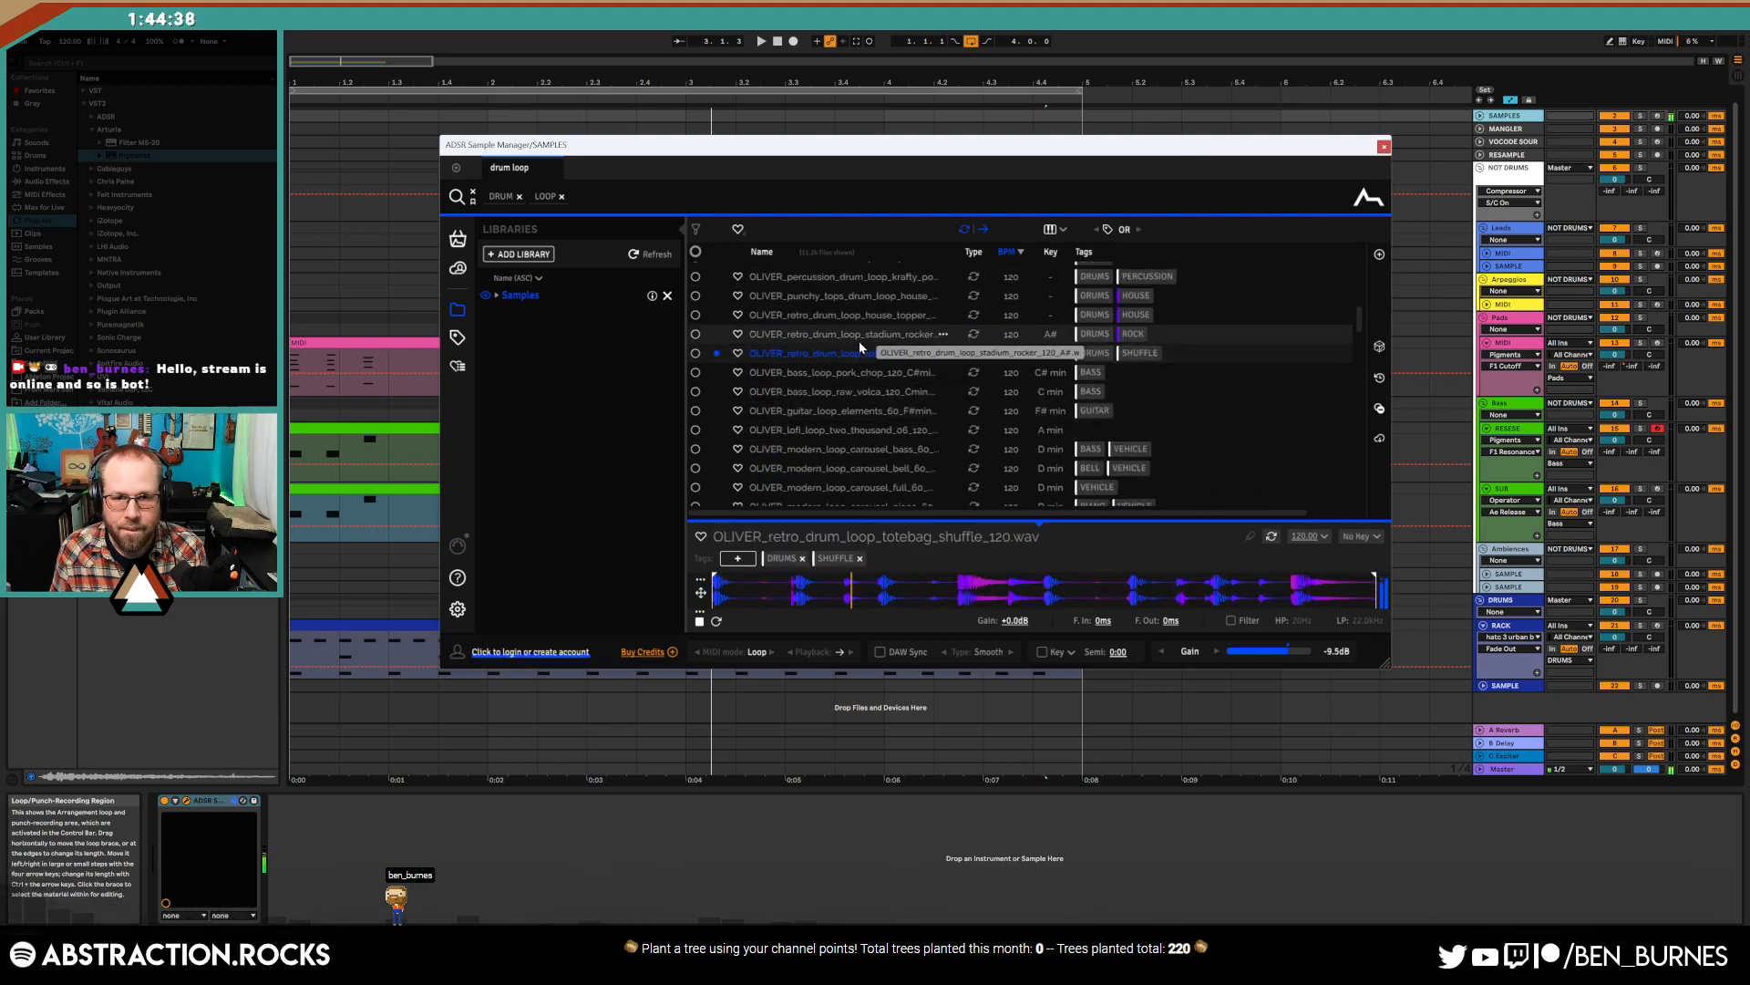
pyautogui.click(832, 335)
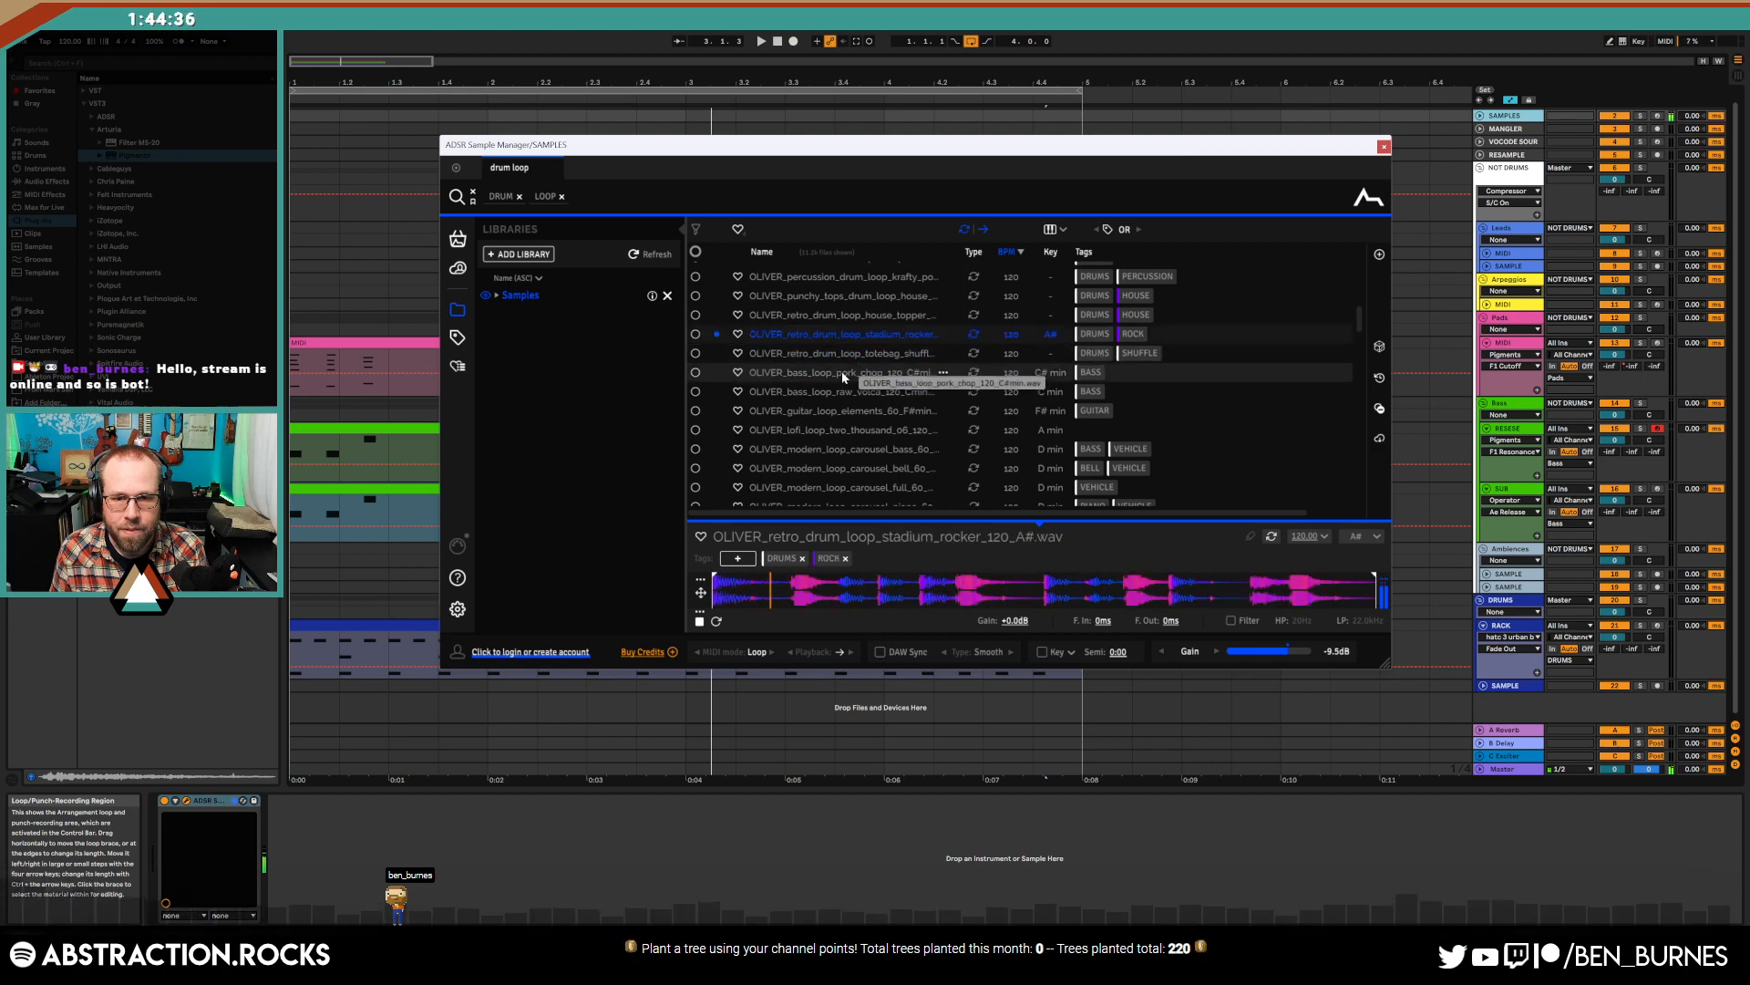
pyautogui.press('Up')
pyautogui.press('Up')
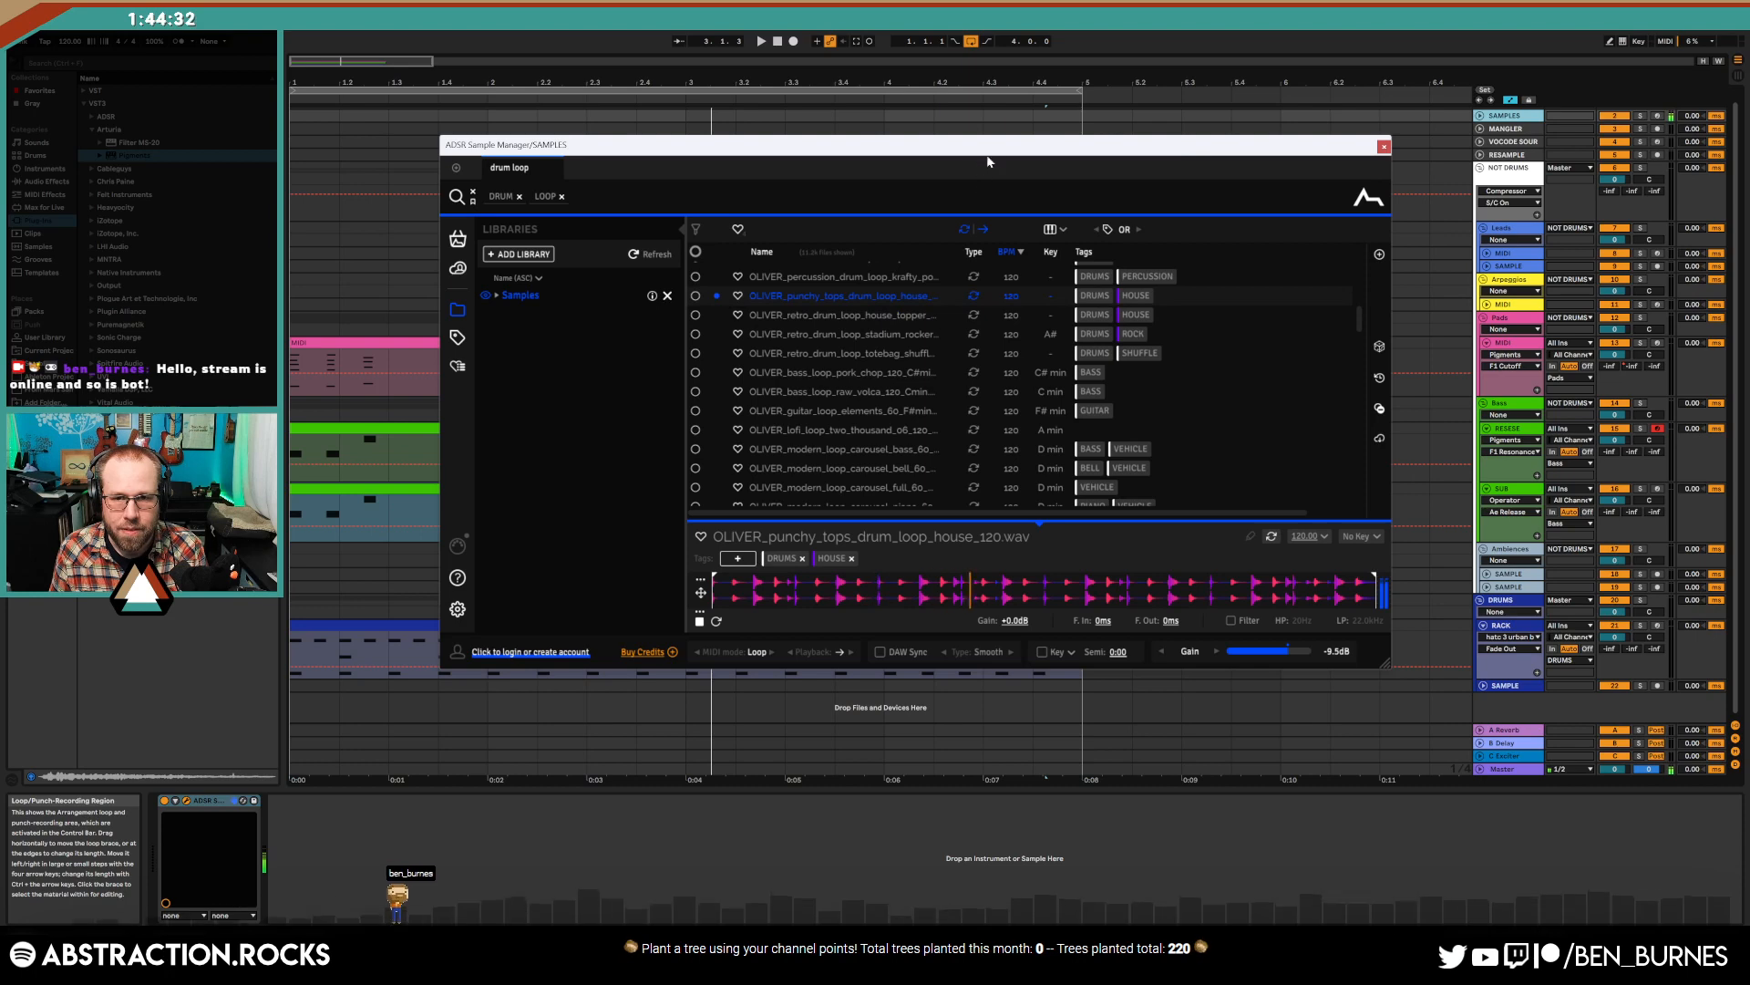
# - Place OLIVER_punchy_tops_drum_loop_house_120 at bar 1 of the drums SAMPLE track and lower that track's volume during playback
pyautogui.moveTo(988, 161); pyautogui.dragTo(1043, 71)
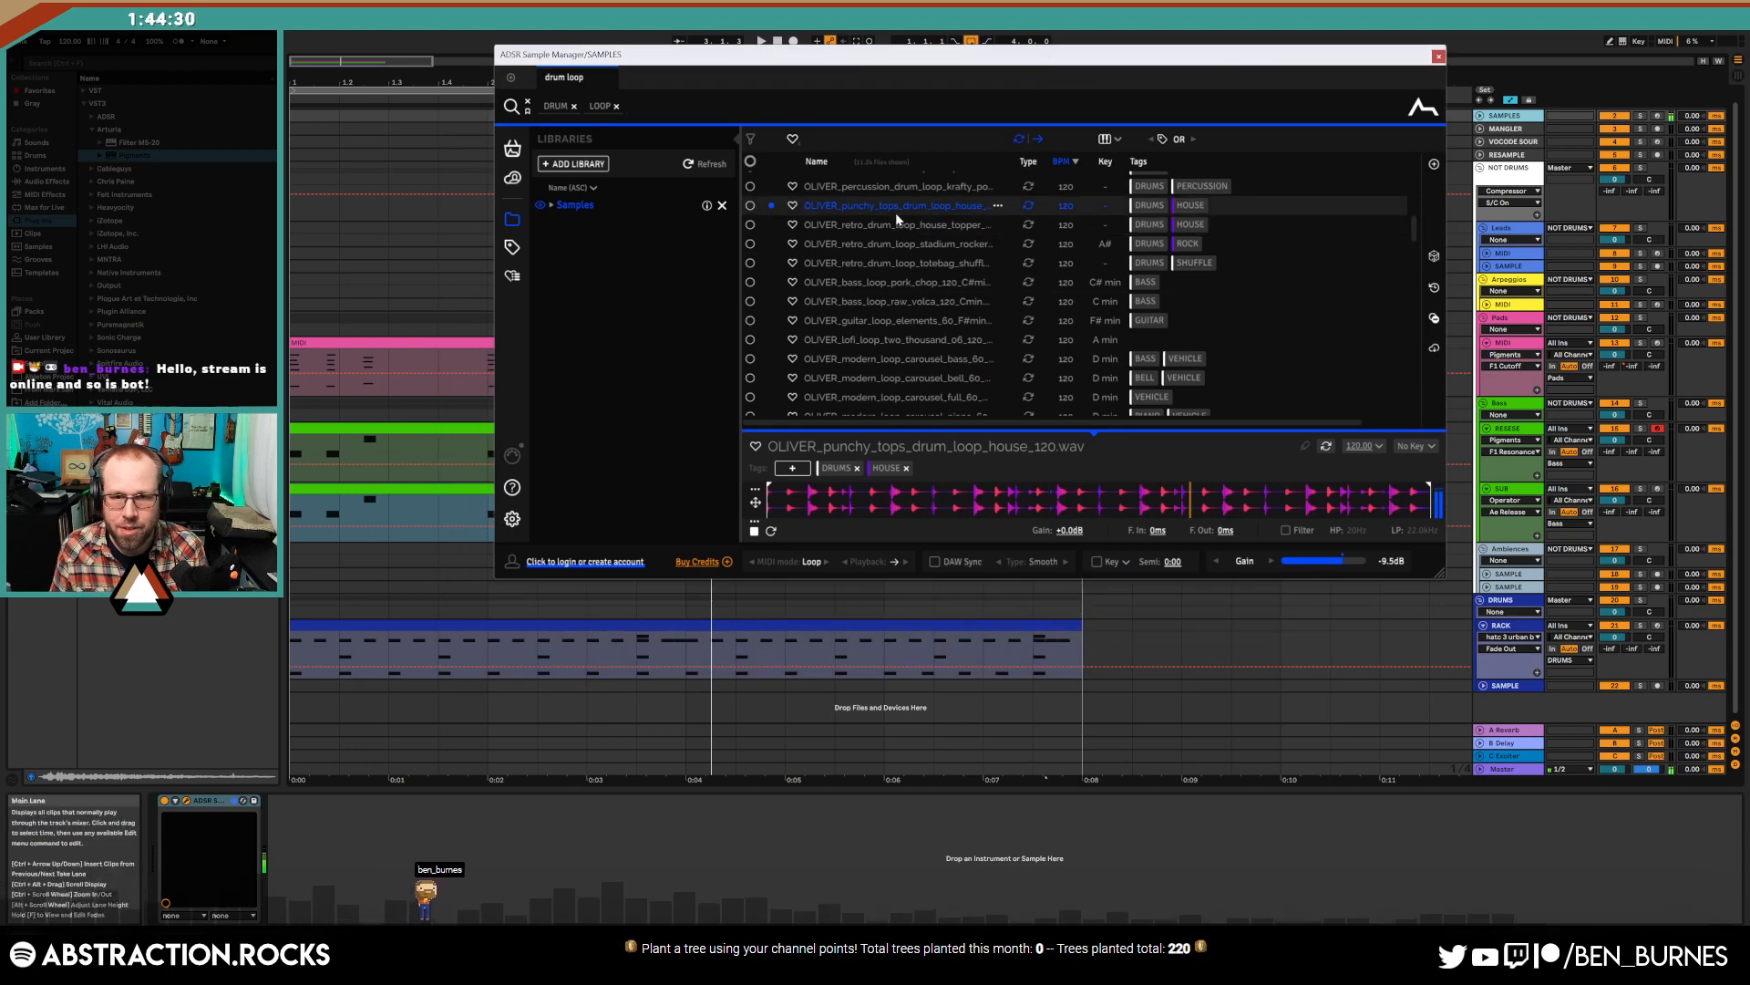
pyautogui.moveTo(483, 638); pyautogui.dragTo(306, 679)
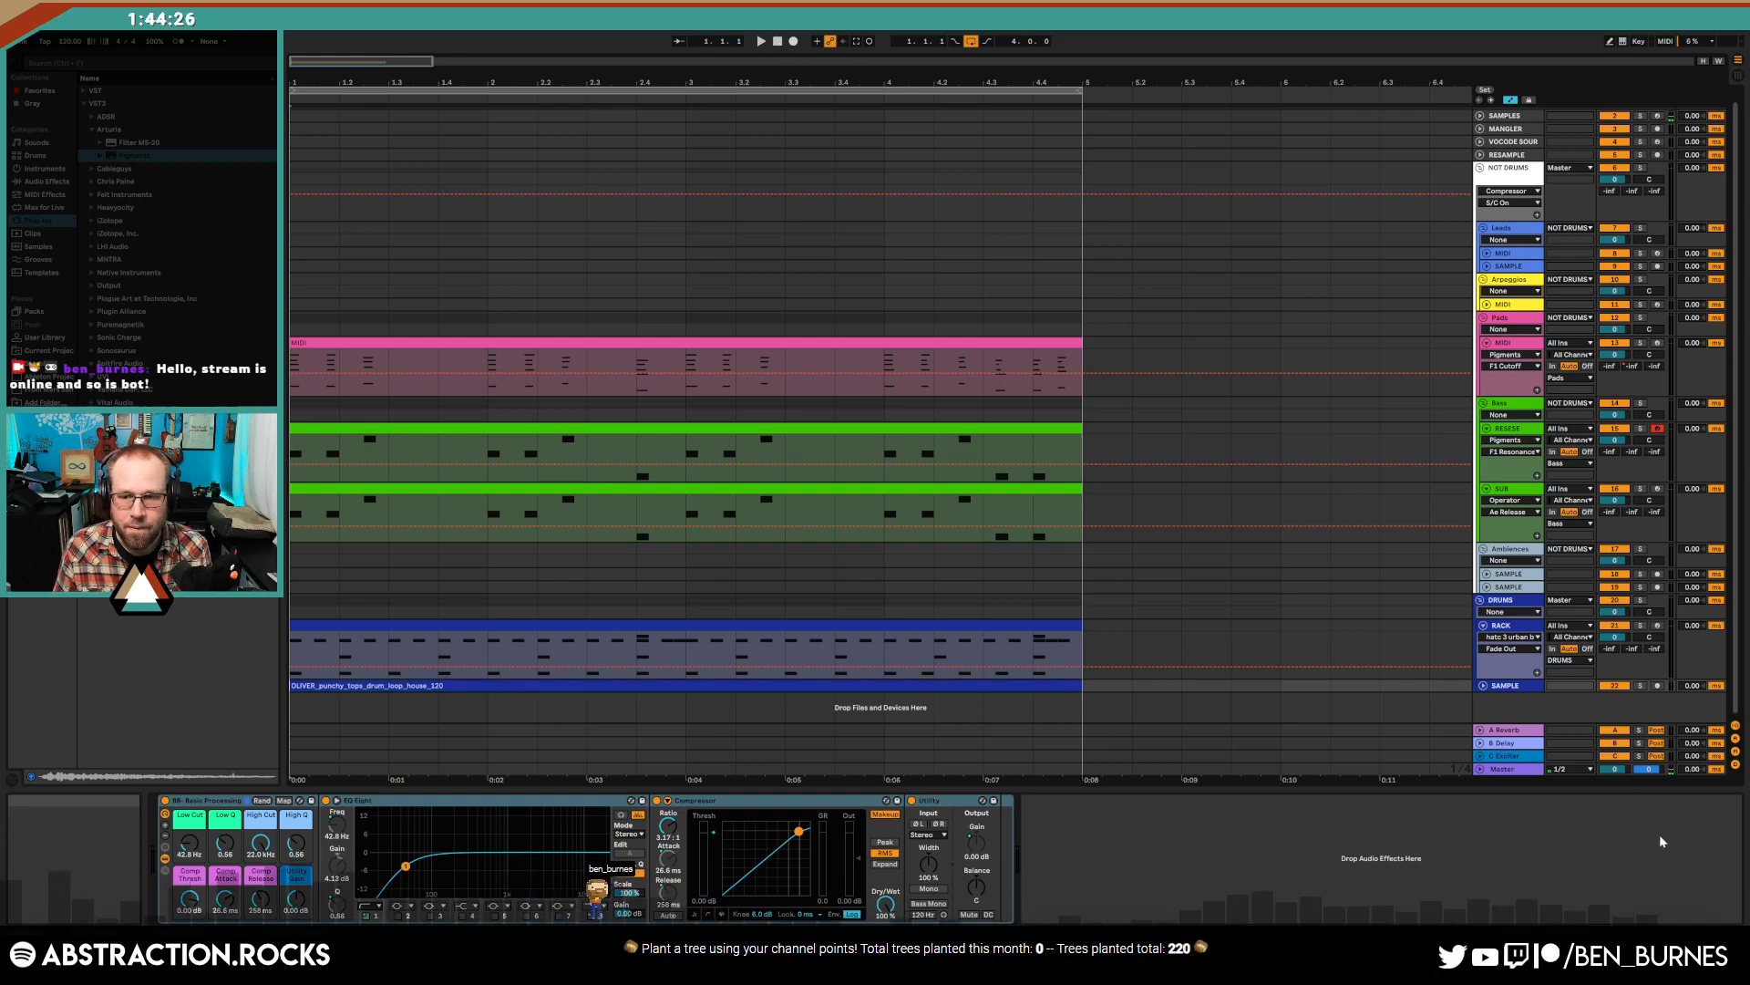
pyautogui.press('space')
pyautogui.click(1484, 687)
pyautogui.moveTo(1613, 698); pyautogui.dragTo(1614, 720)
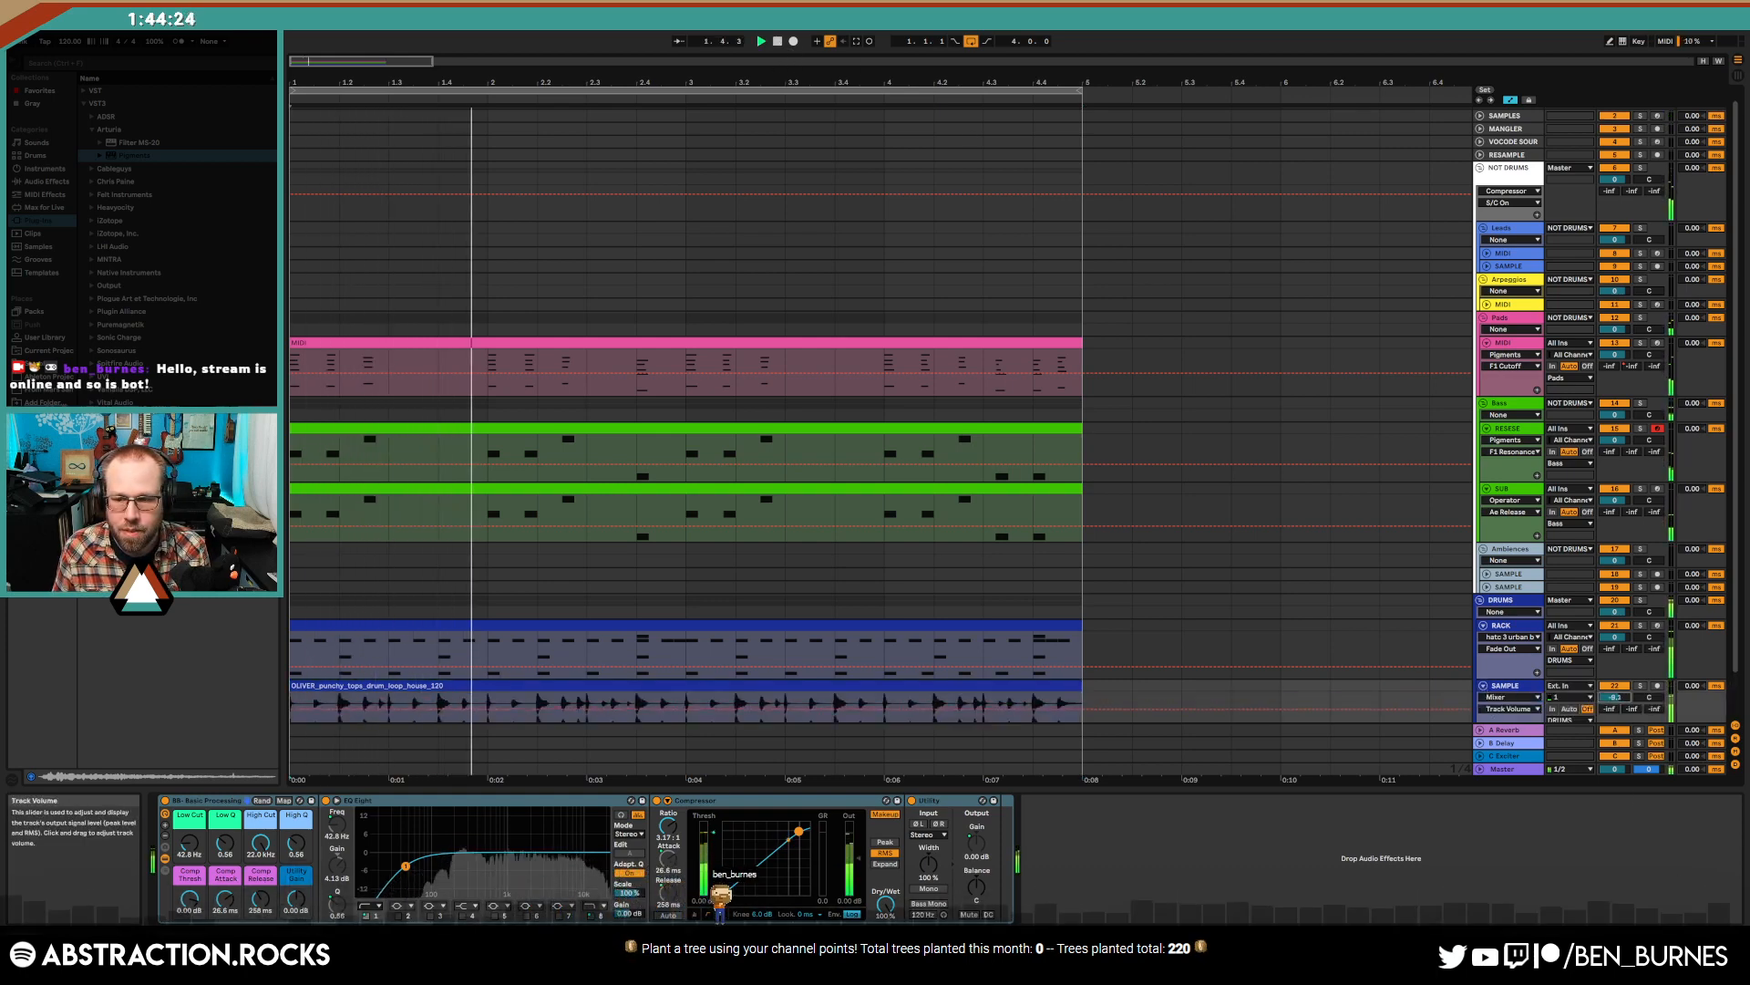
# - Set the drum loop's Basic Processing rack to a Low Cut of 942 Hz and a Low Q of 0.68
pyautogui.moveTo(205, 840); pyautogui.dragTo(204, 812)
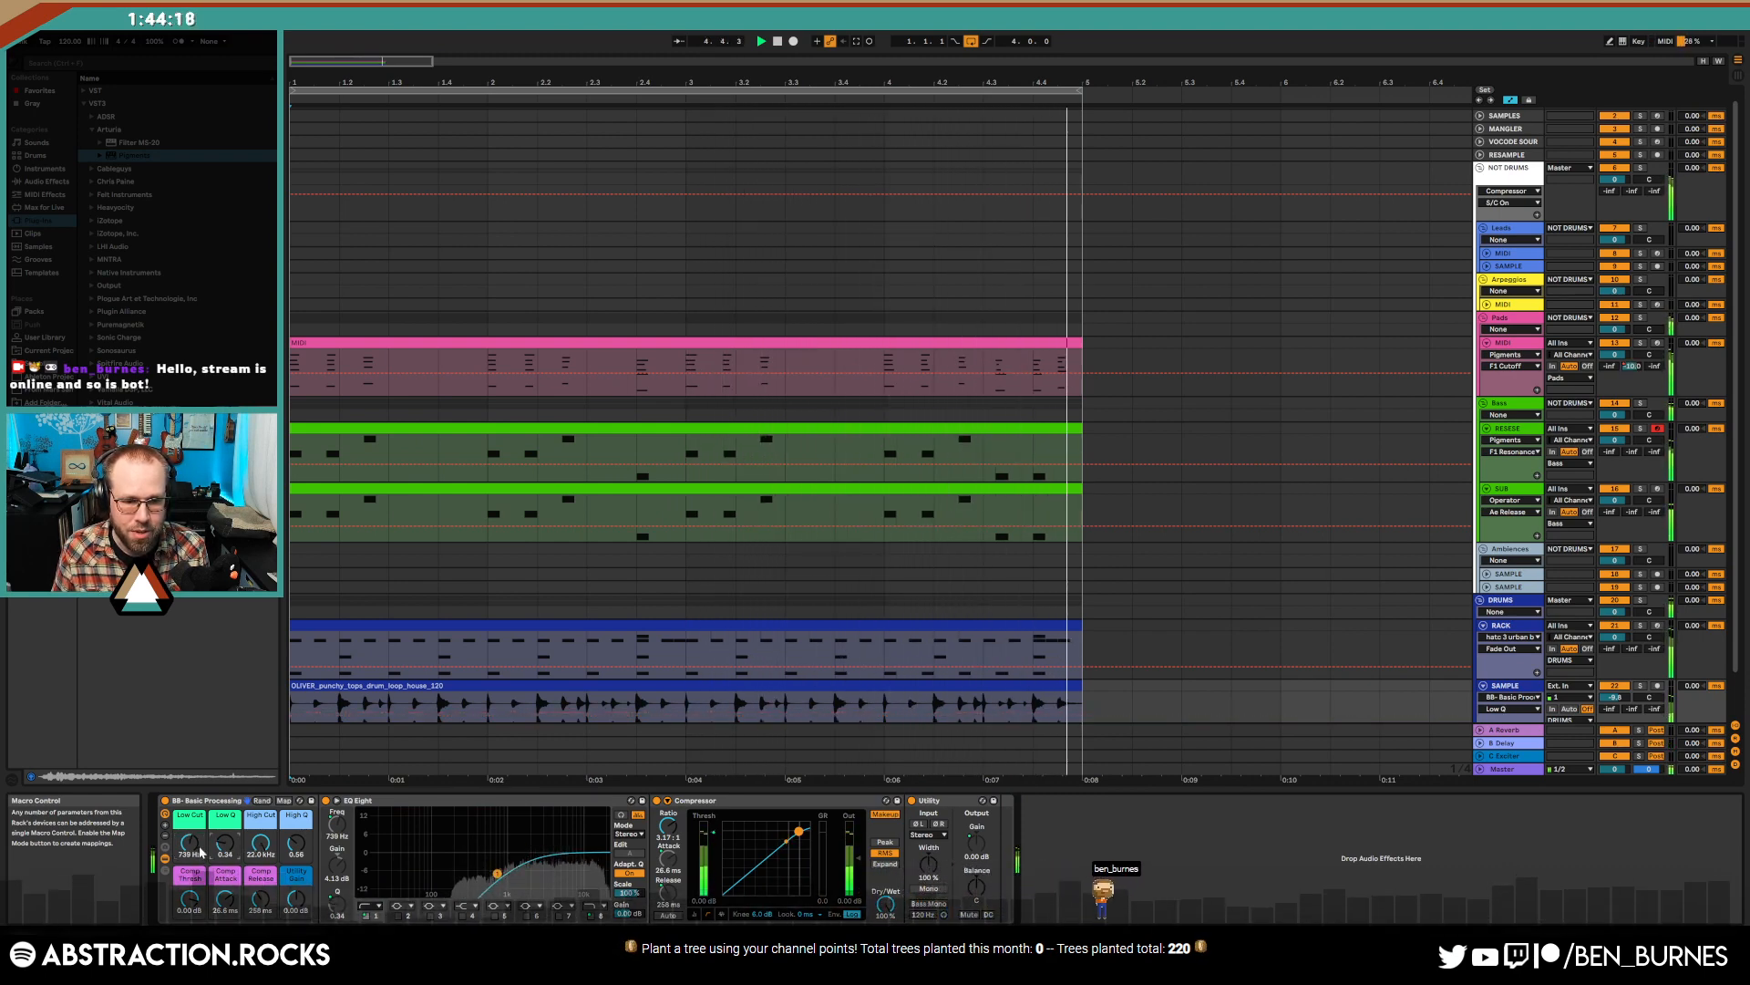
pyautogui.moveTo(202, 851); pyautogui.dragTo(201, 841)
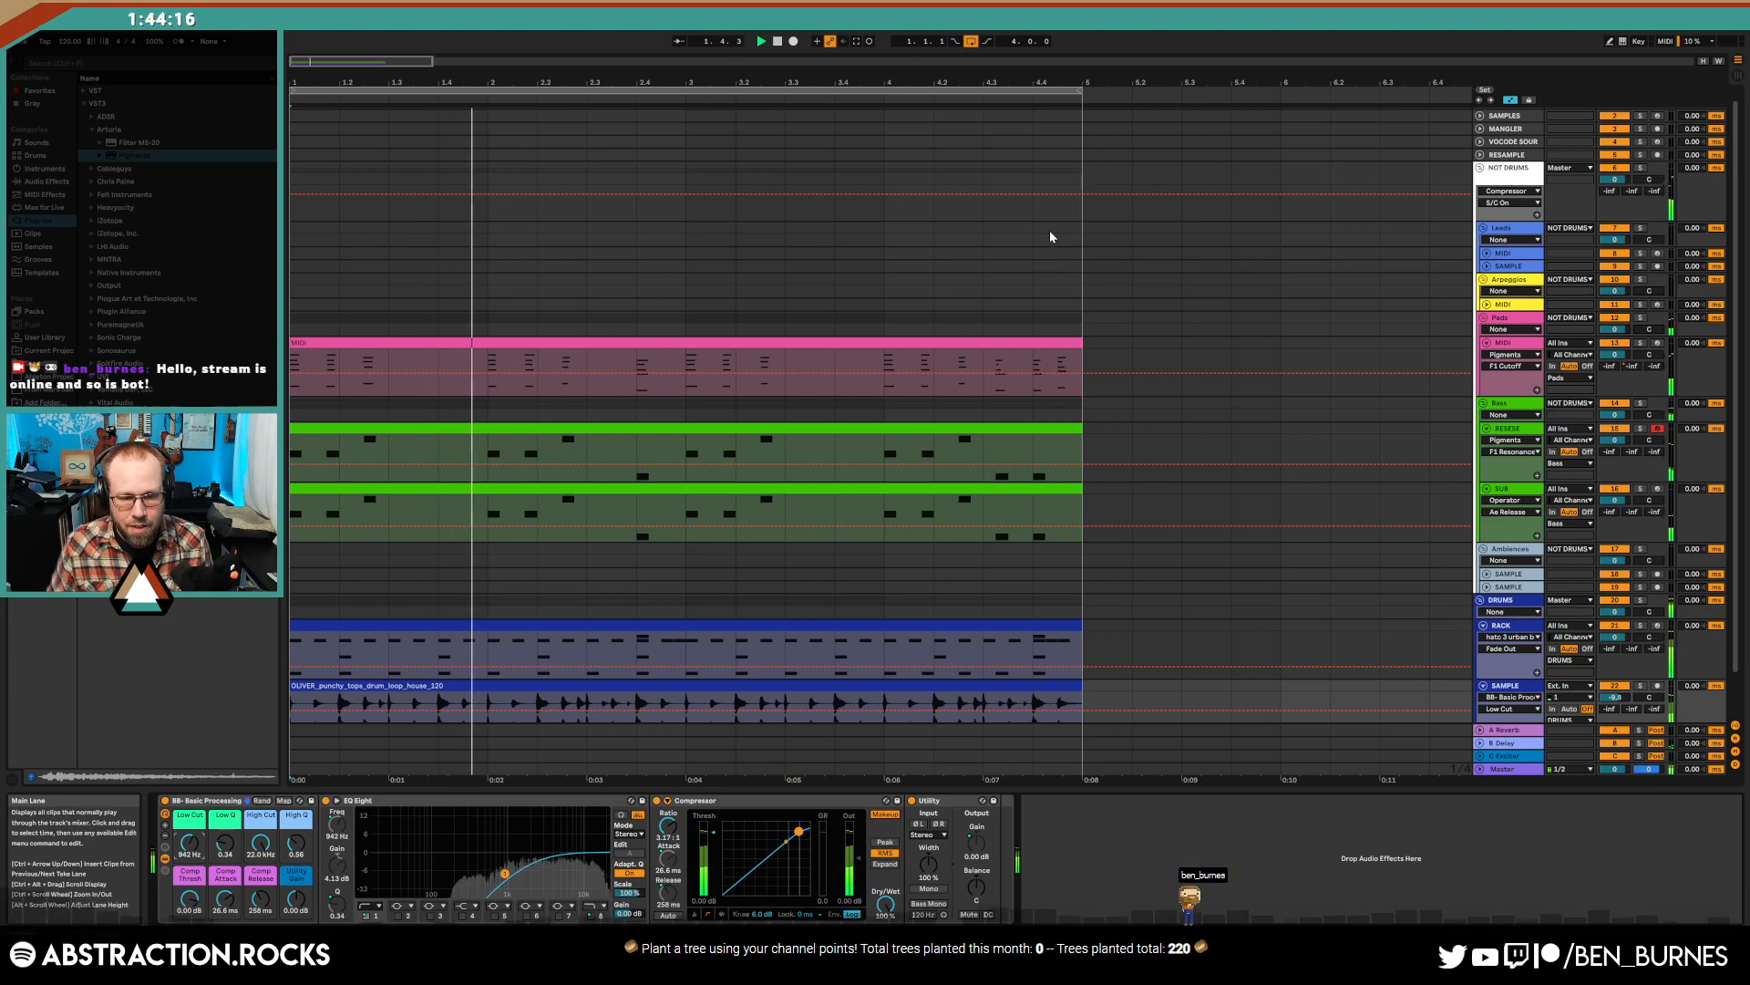
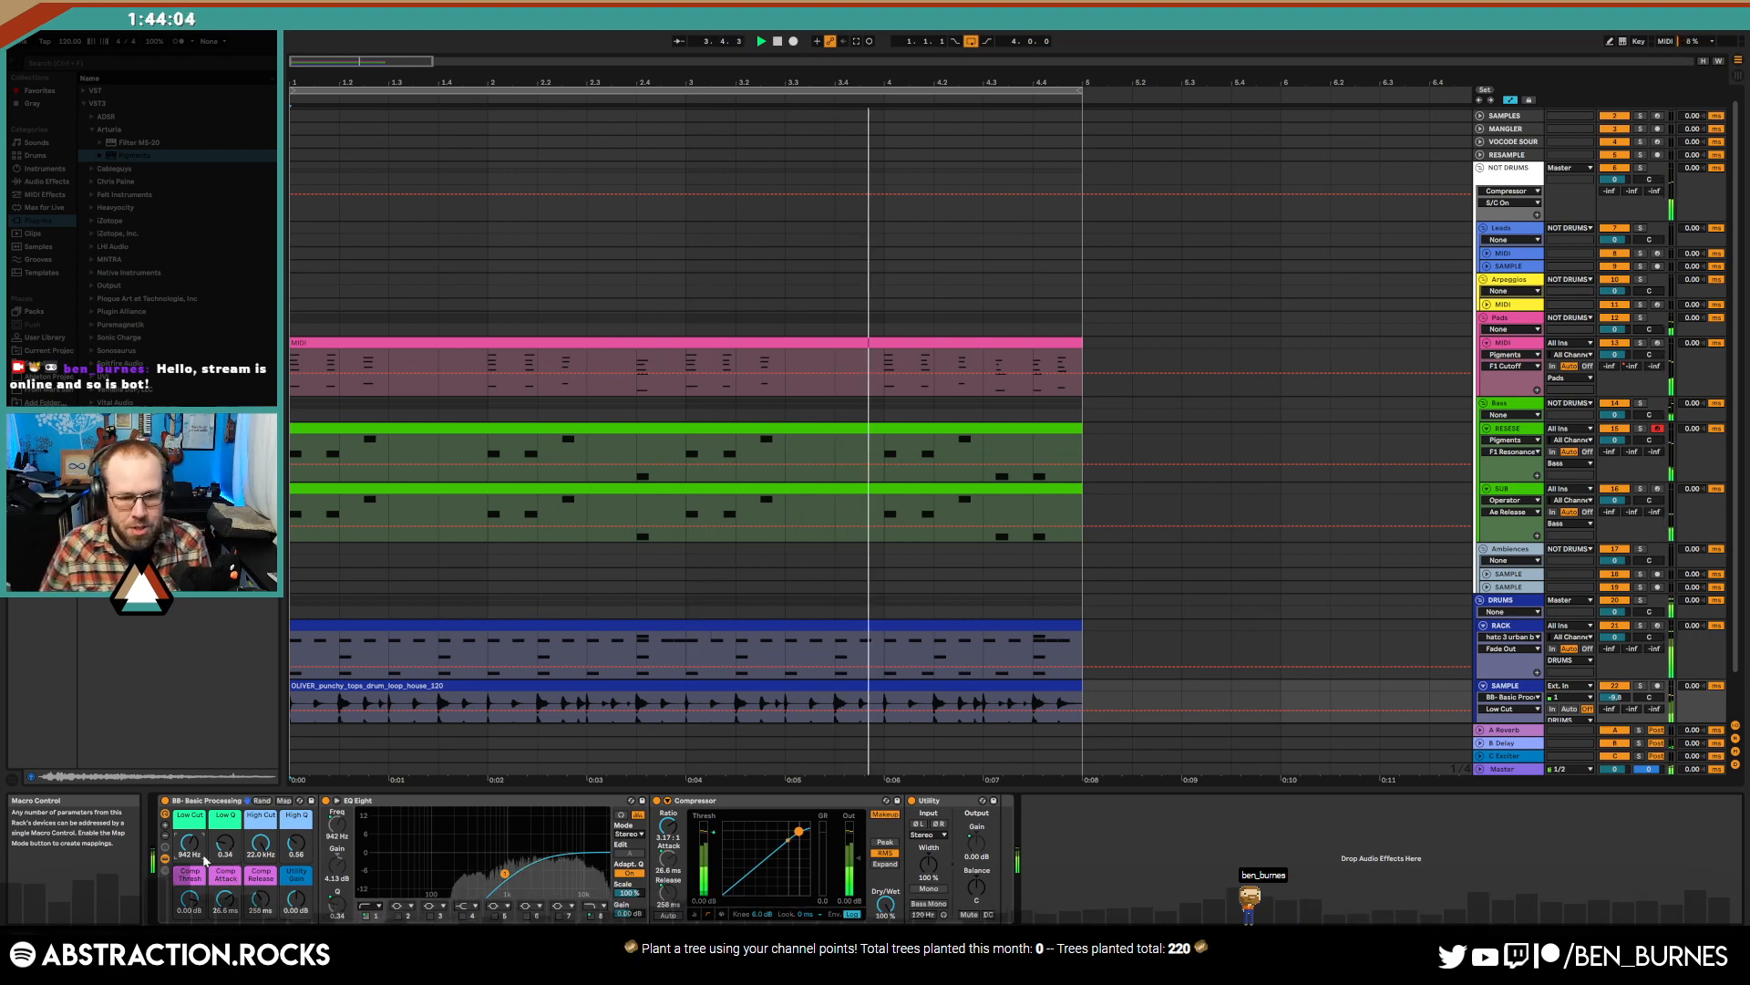
pyautogui.moveTo(213, 853); pyautogui.dragTo(212, 825)
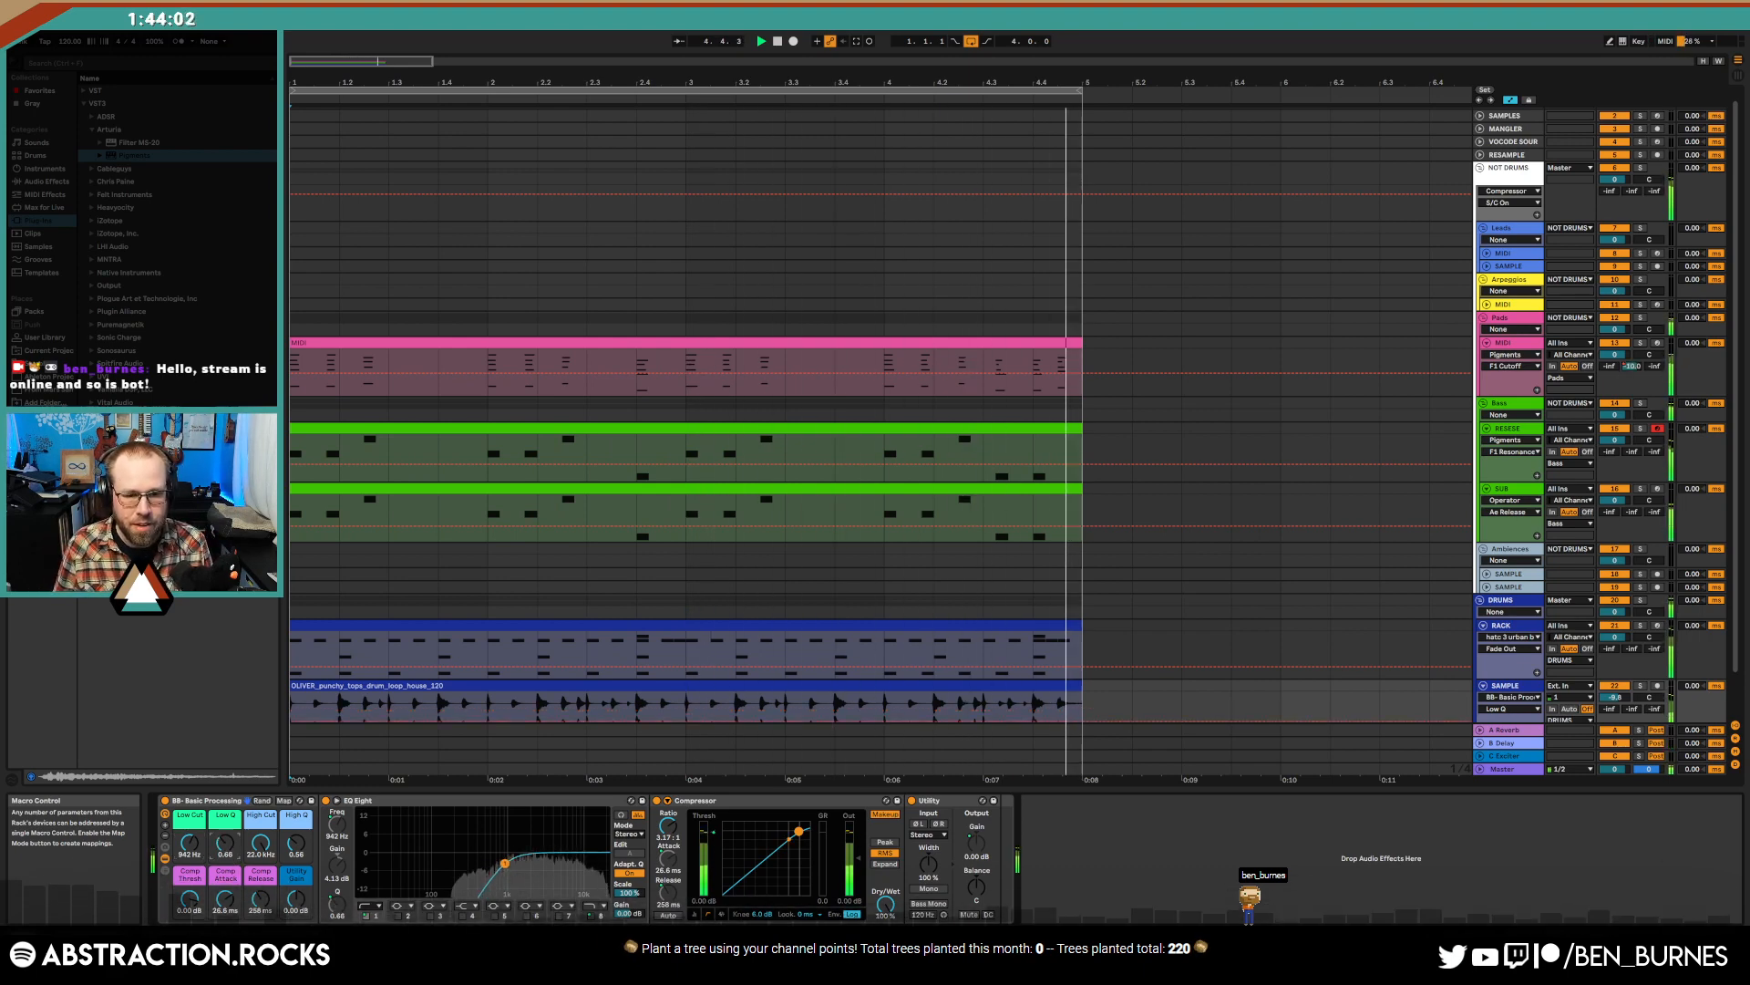
# - Set the pads MIDI track's Low Cut to 73.9 Hz and Low Q to 0.63, and open its Pigments window
pyautogui.scroll(-1, 752, 246)
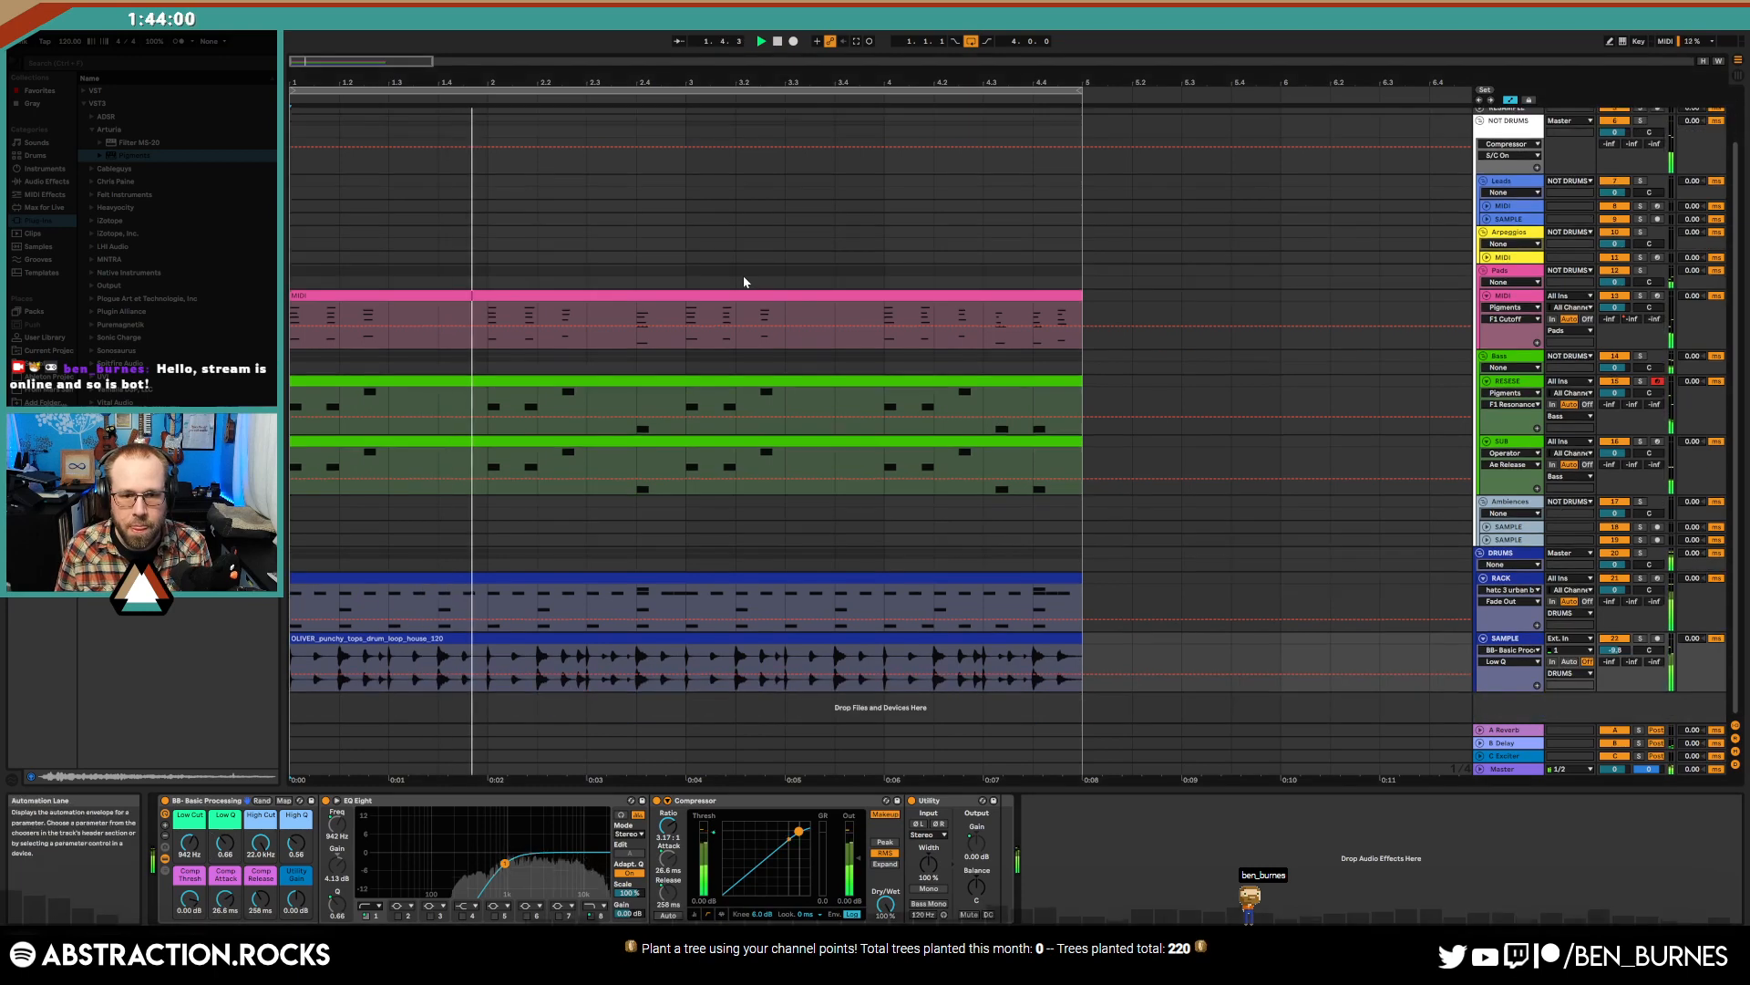
pyautogui.click(1502, 297)
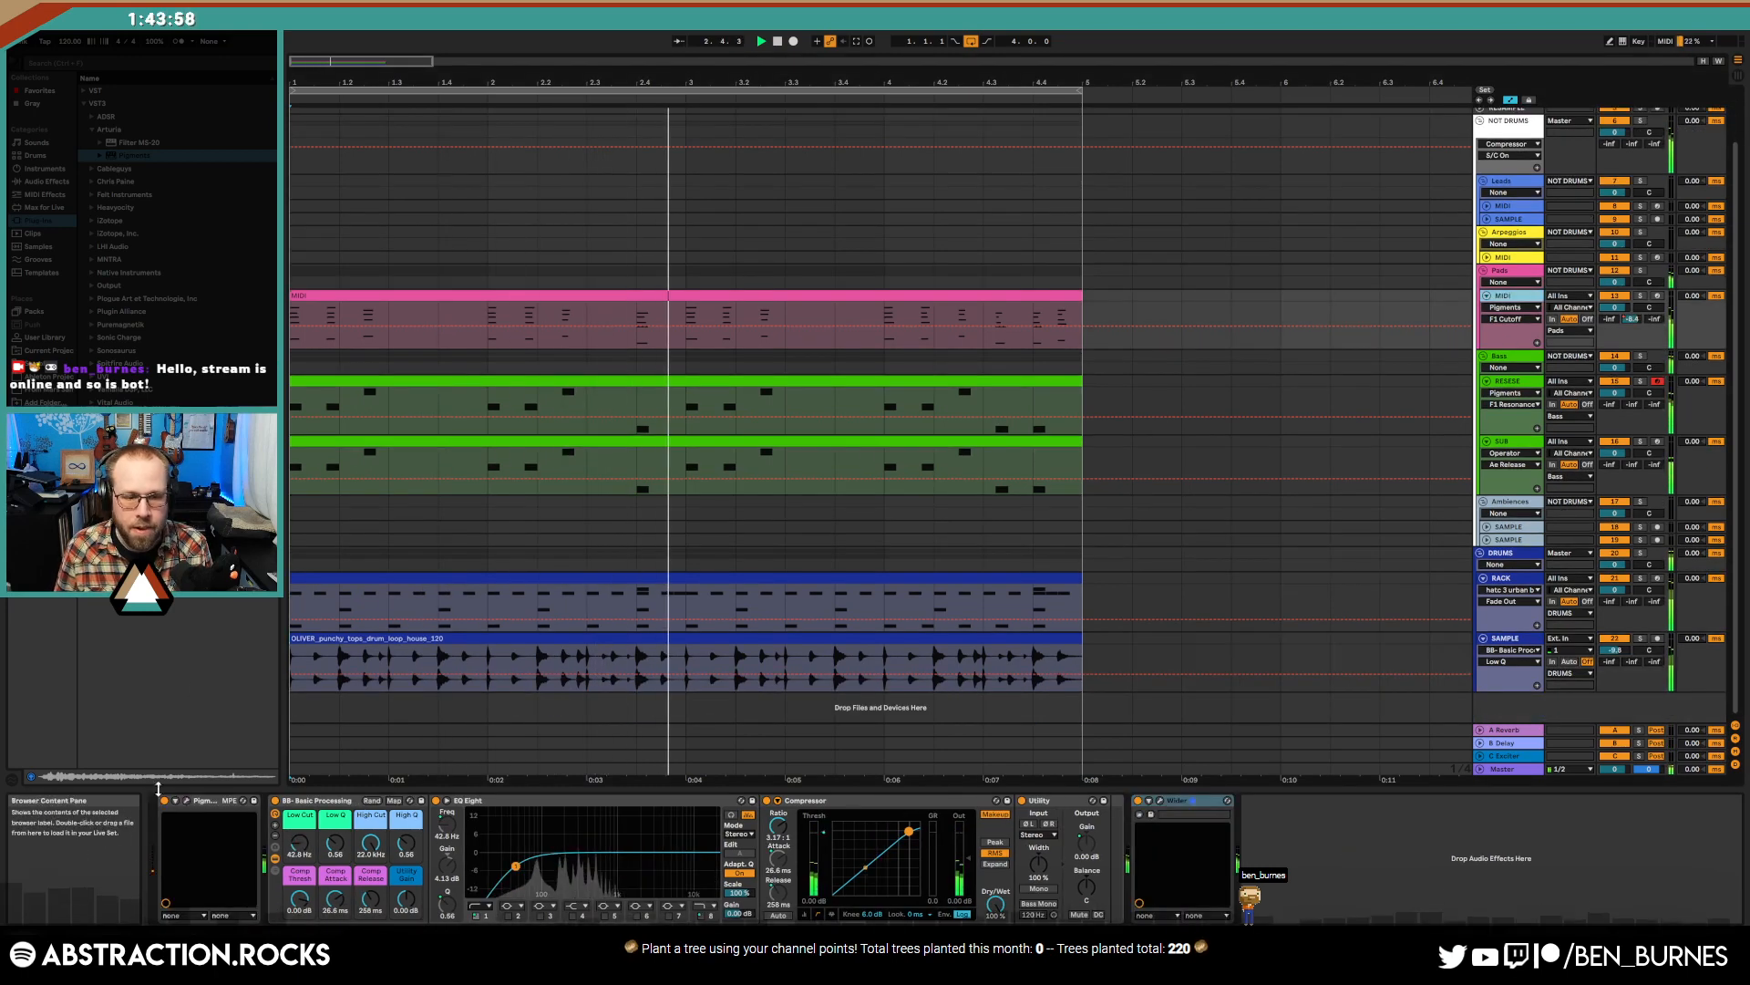
pyautogui.moveTo(300, 844); pyautogui.dragTo(300, 837)
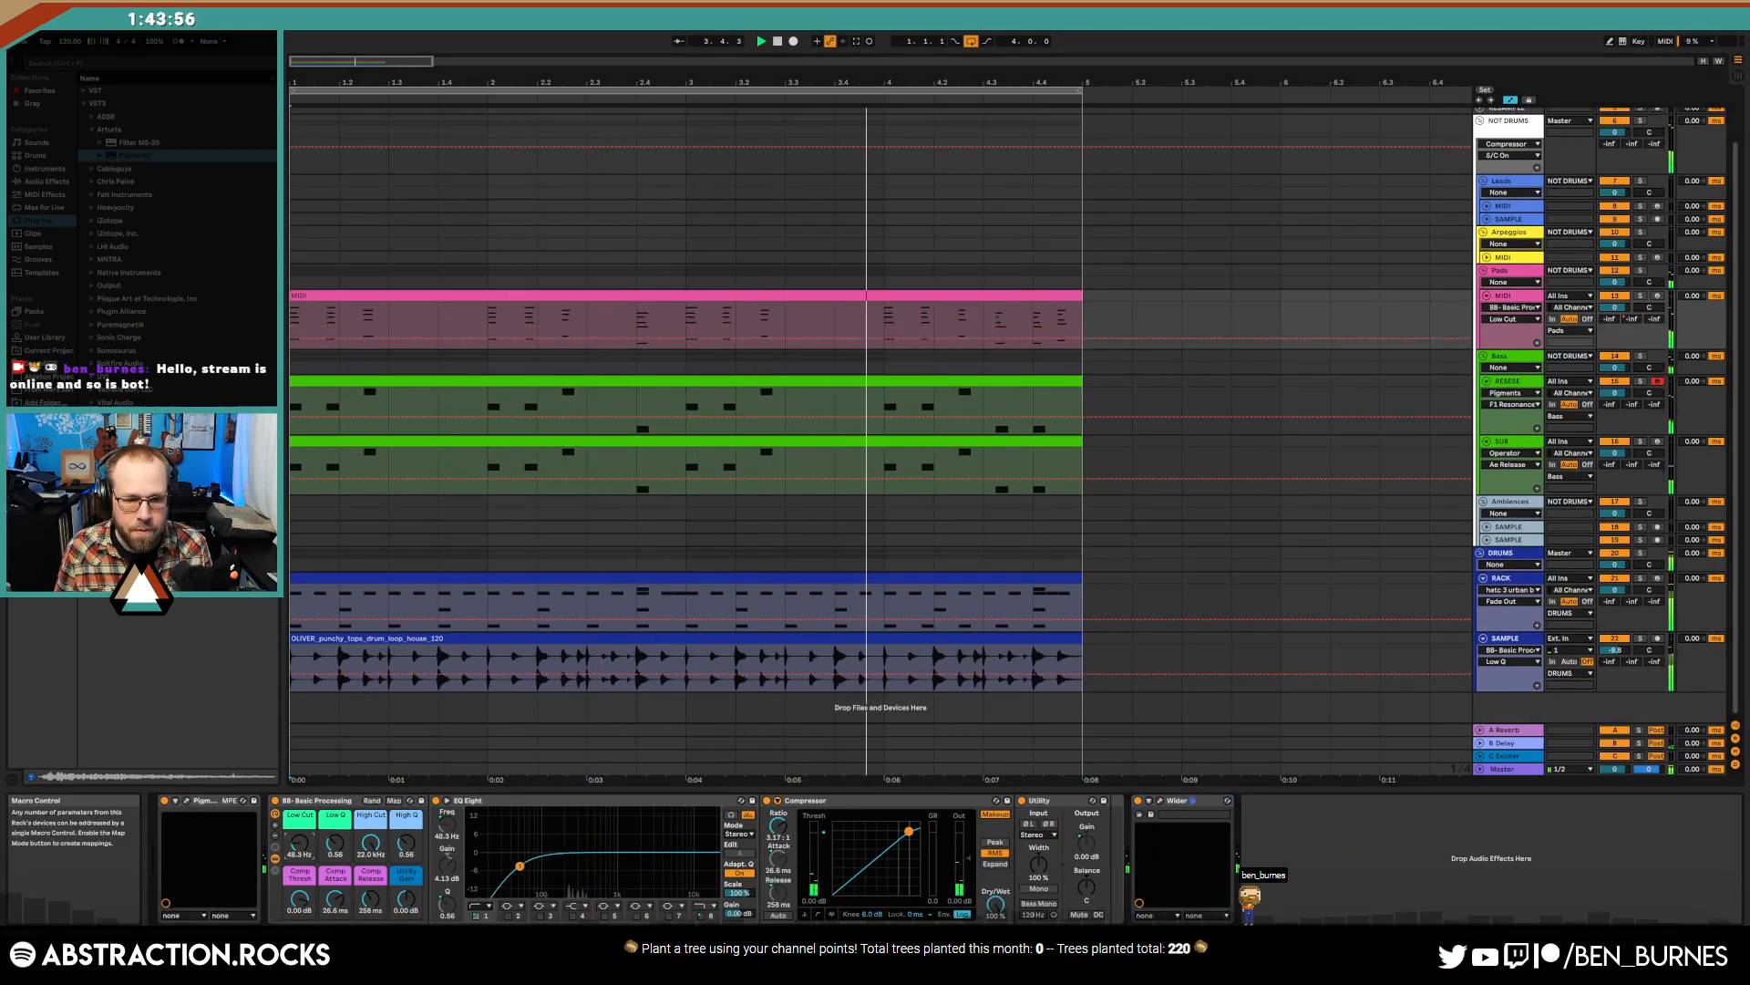
pyautogui.click(186, 800)
# - Duplicate the time of the four-bar section on all tracks until it fills 16 bars, and close the Pigments window
pyautogui.click(558, 296)
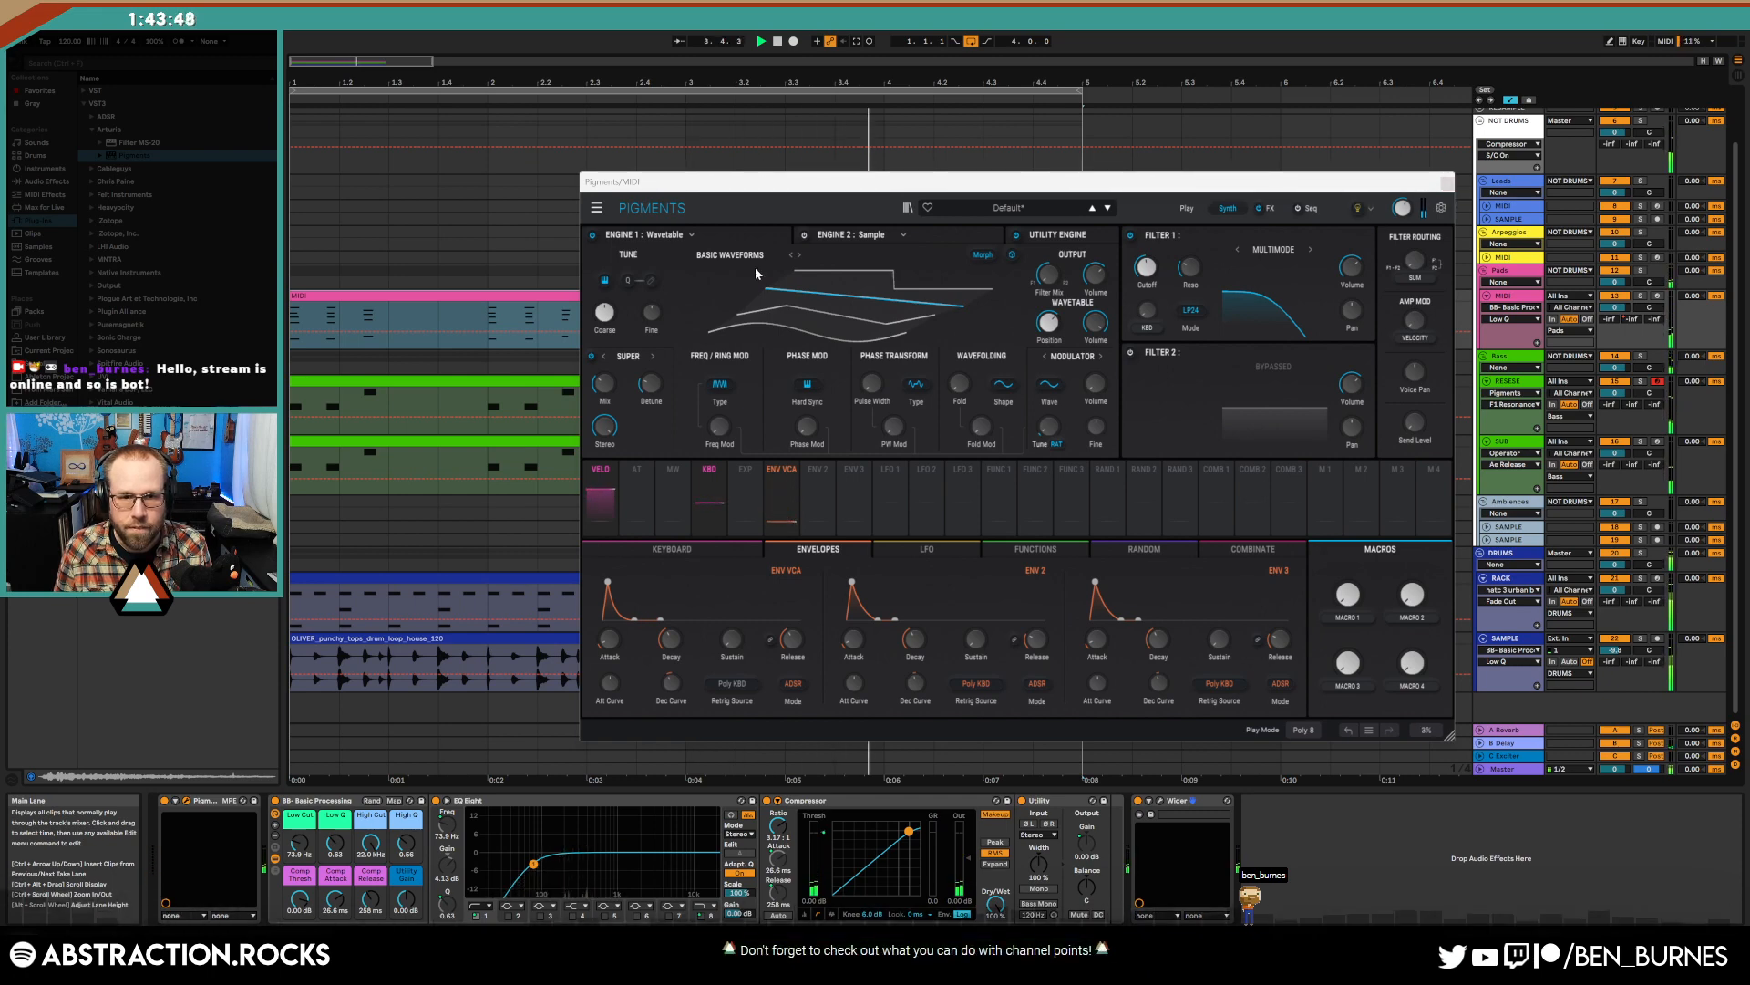
pyautogui.hotkey('ctrl', 'shift', 'd')
pyautogui.hotkey('ctrl', 'shift', 'd')
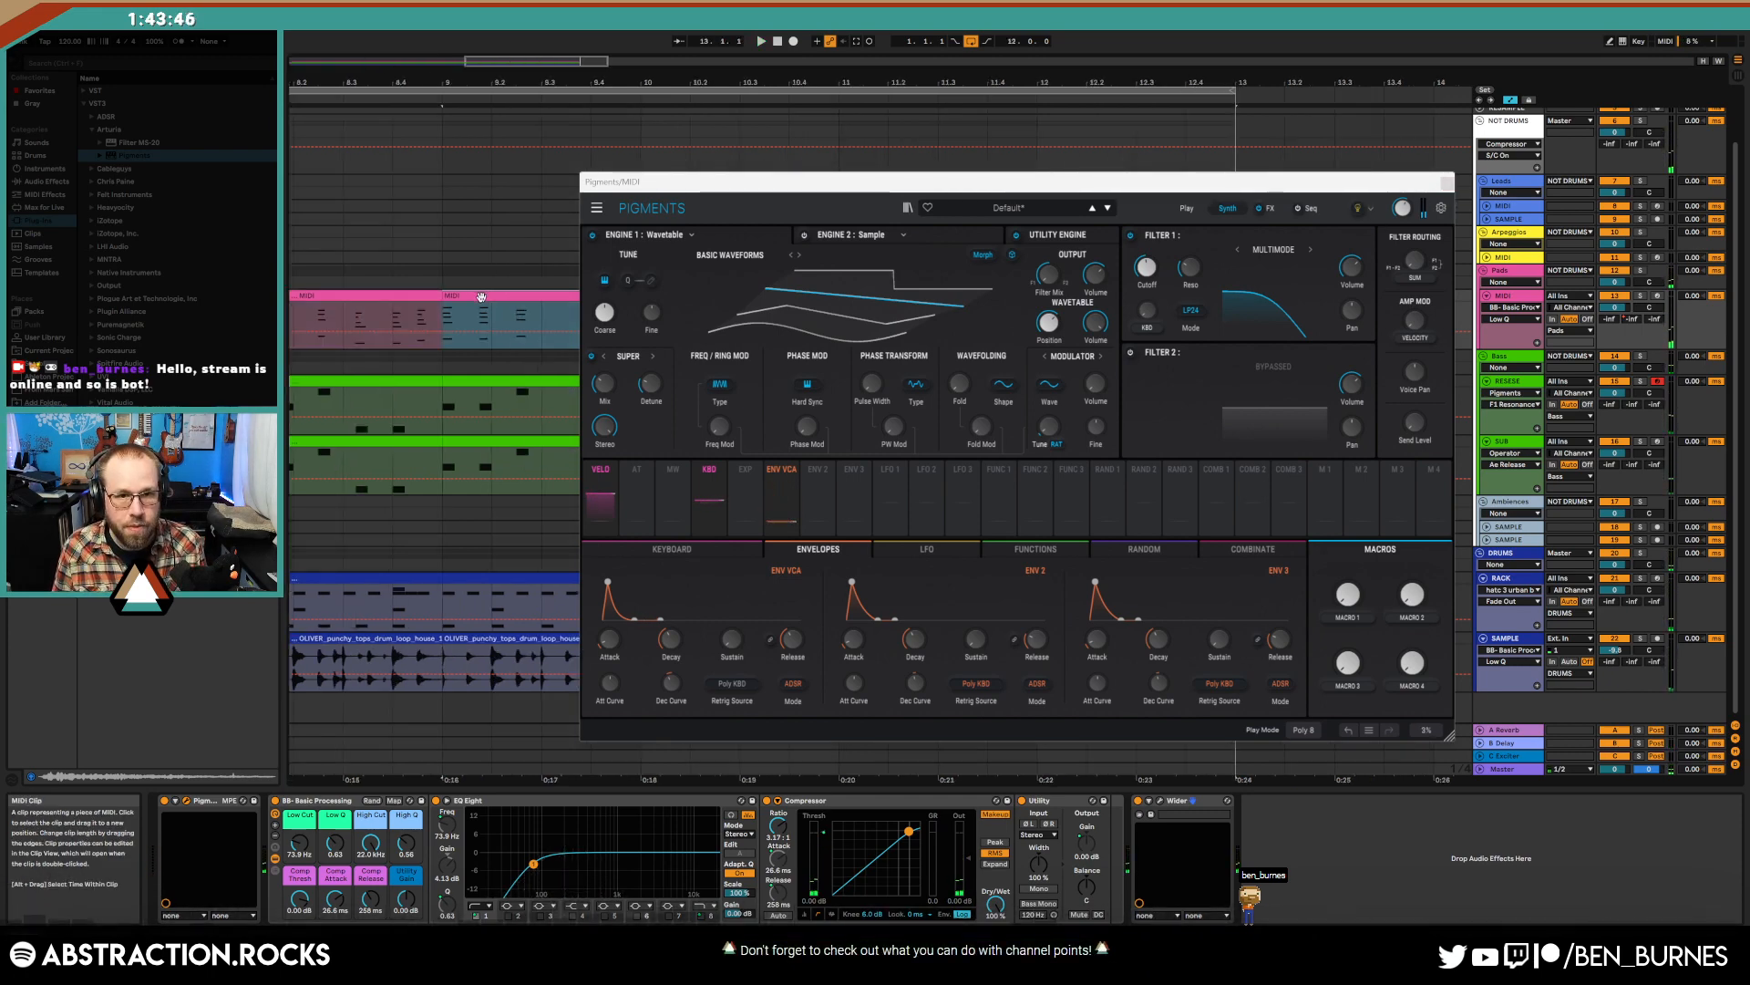
pyautogui.press('w')
pyautogui.click(1449, 182)
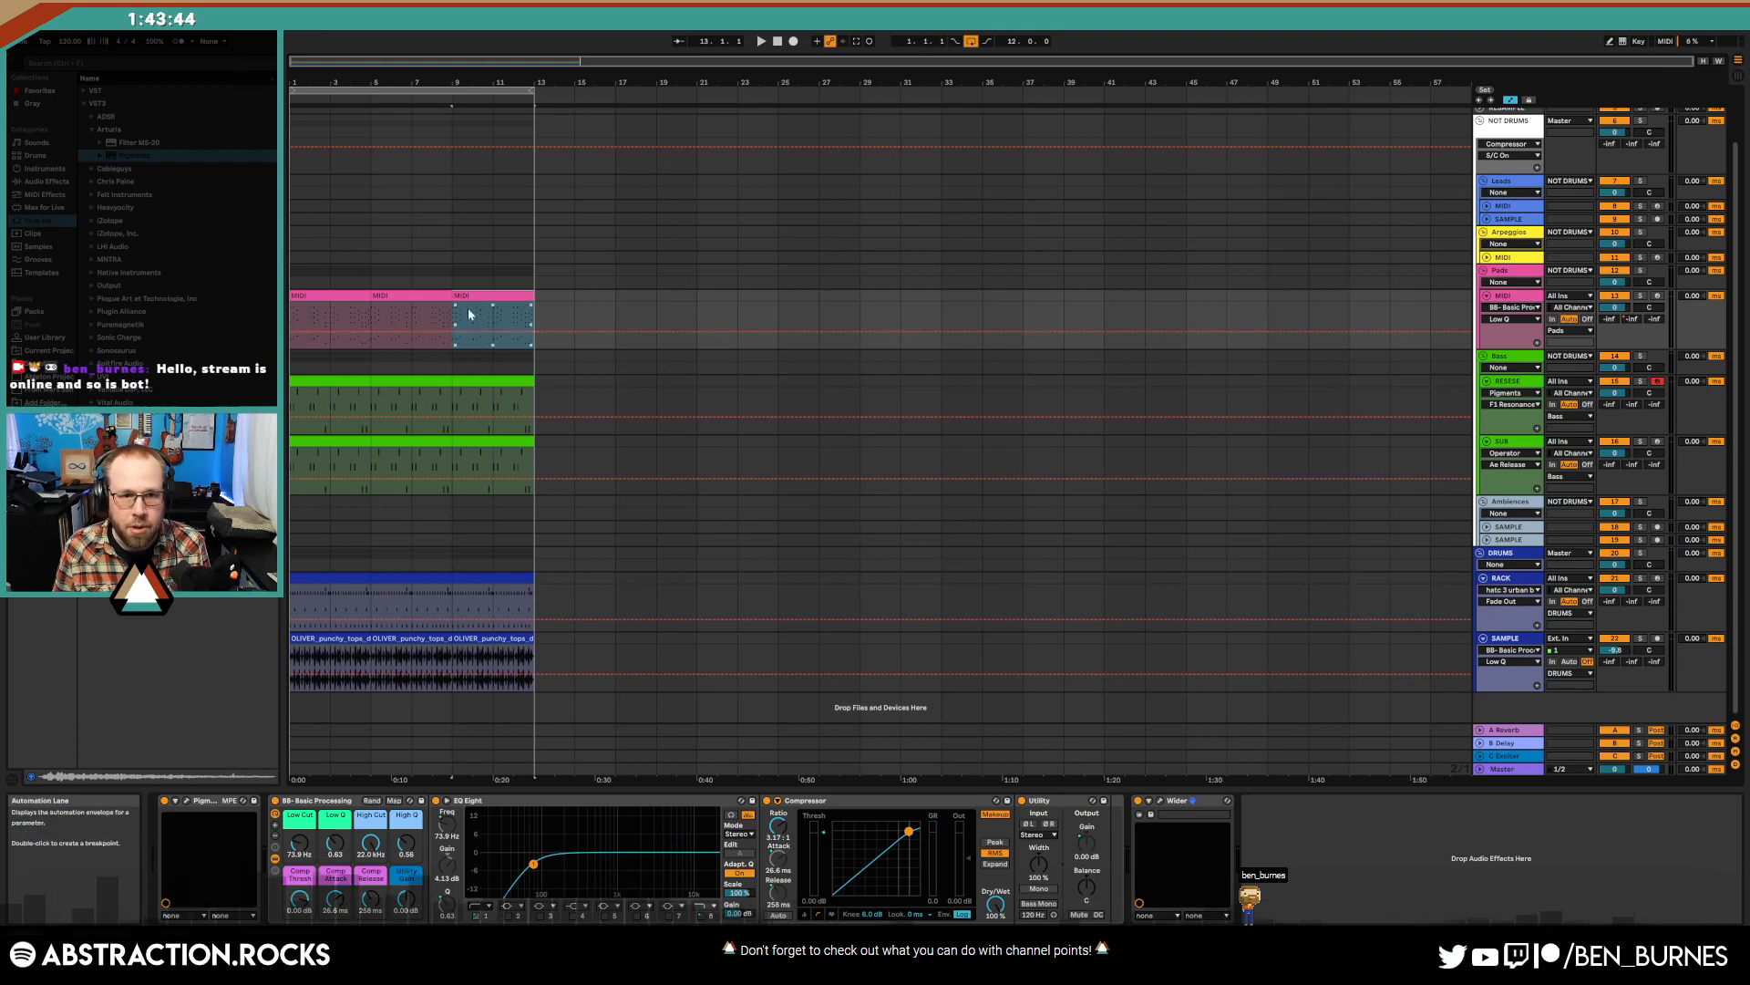
pyautogui.hotkey('ctrl', 'shift', 'd')
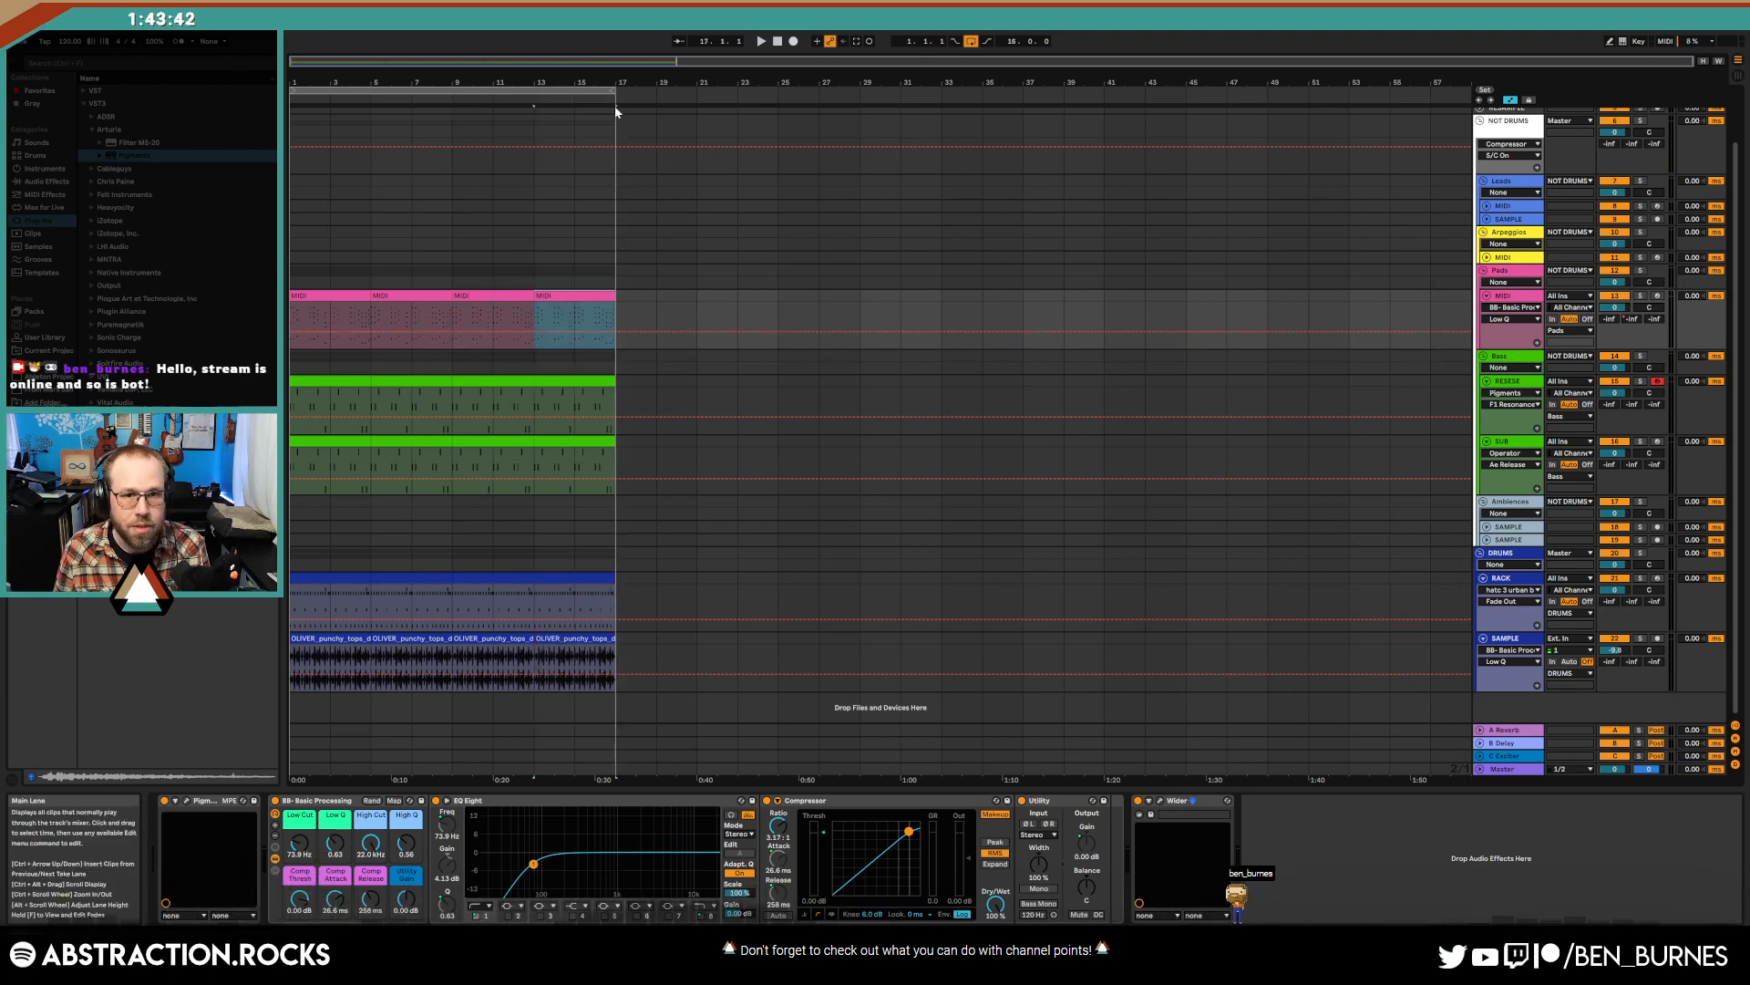
# - Add a locator named INTRO at the start of the arrangement
pyautogui.rightClick(300, 104)
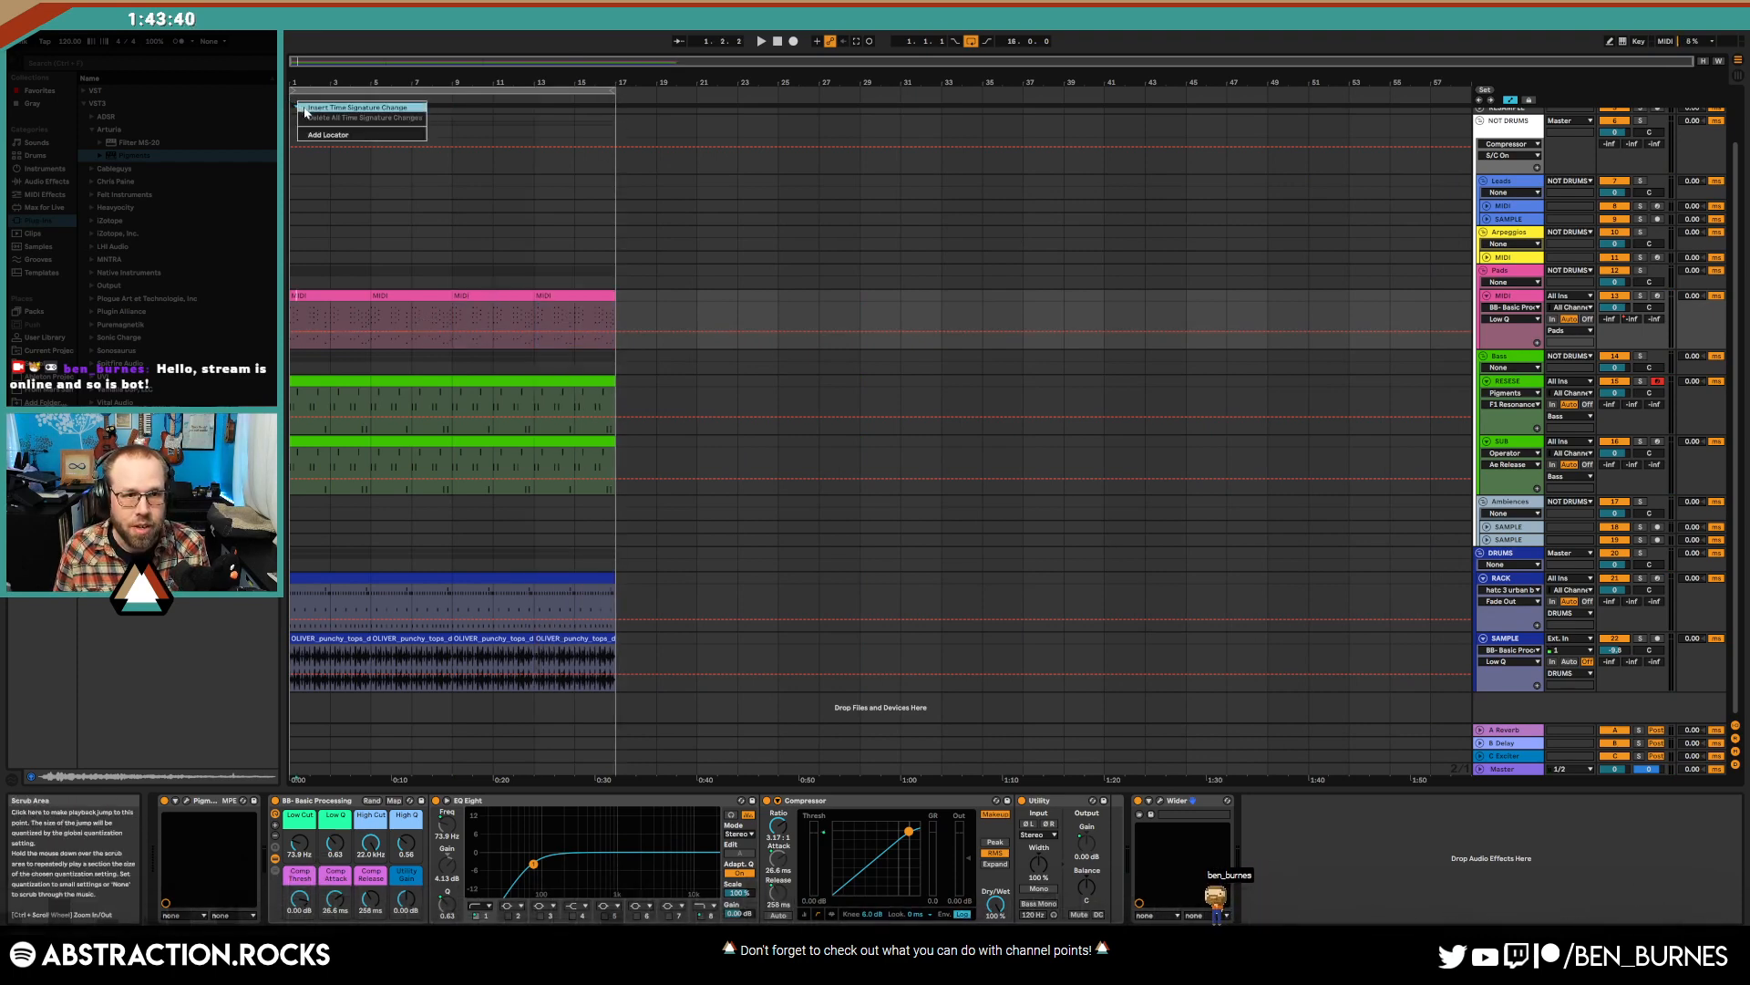
pyautogui.click(319, 137)
pyautogui.hotkey('ctrl', 'r')
pyautogui.write('INTR')
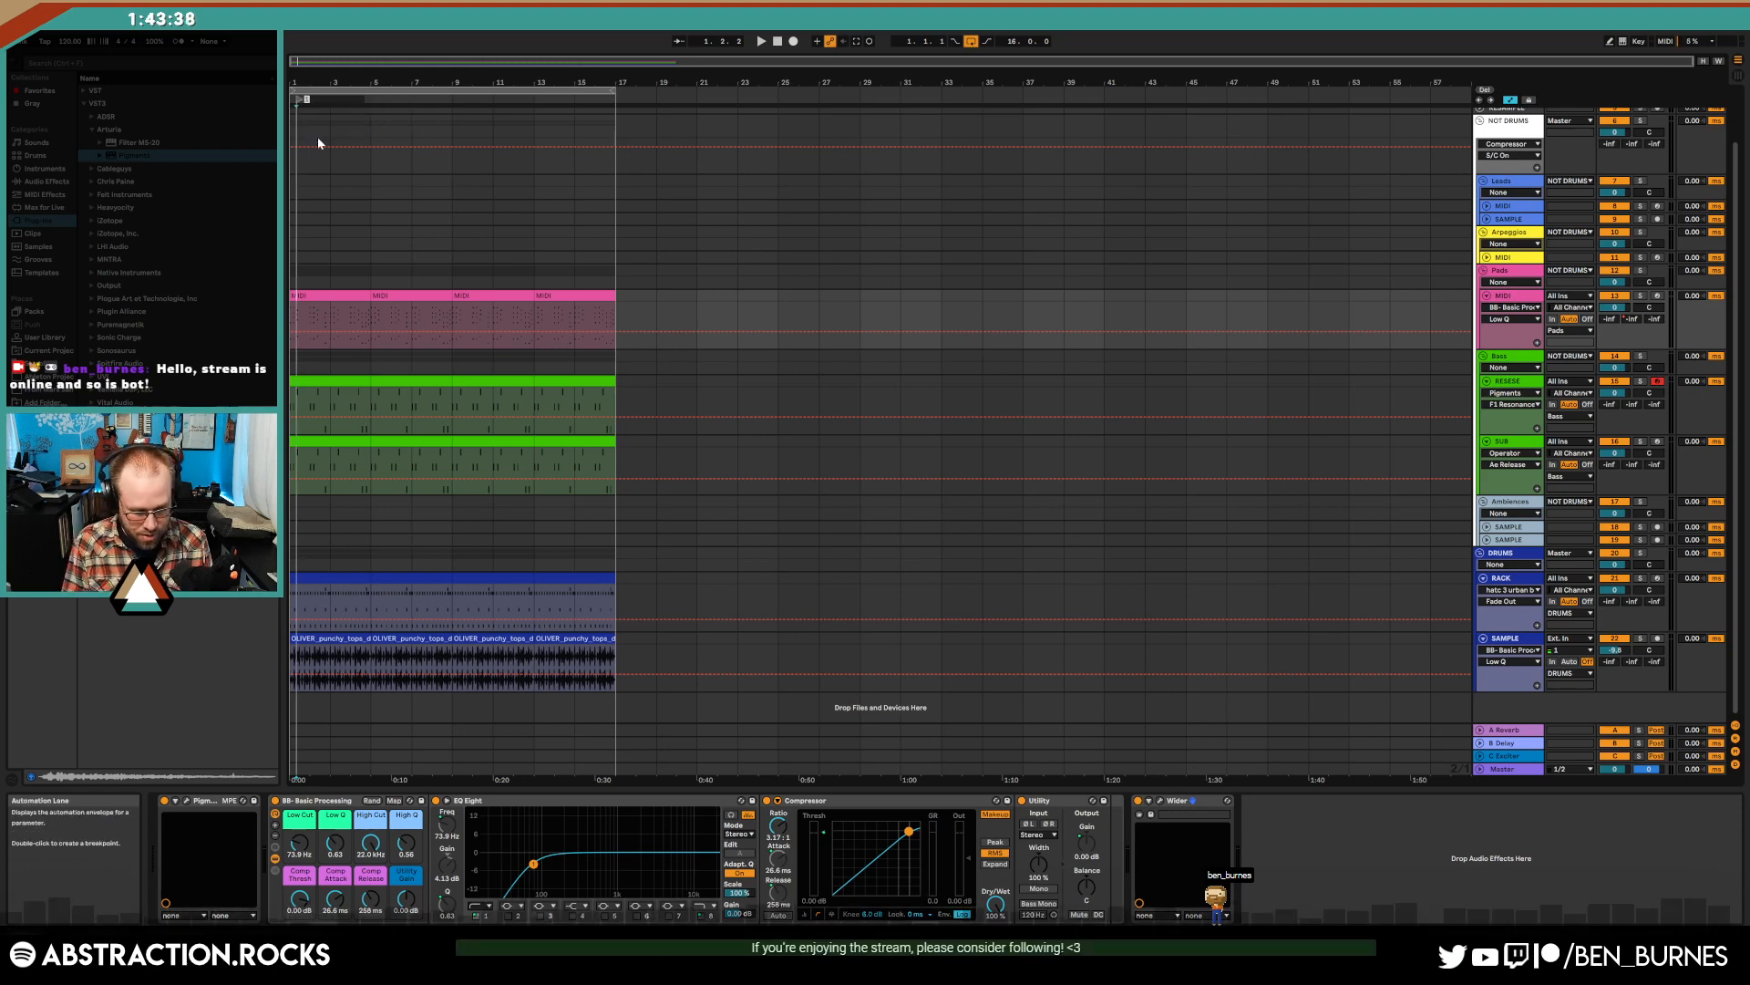
pyautogui.write('O')
pyautogui.press('Return')
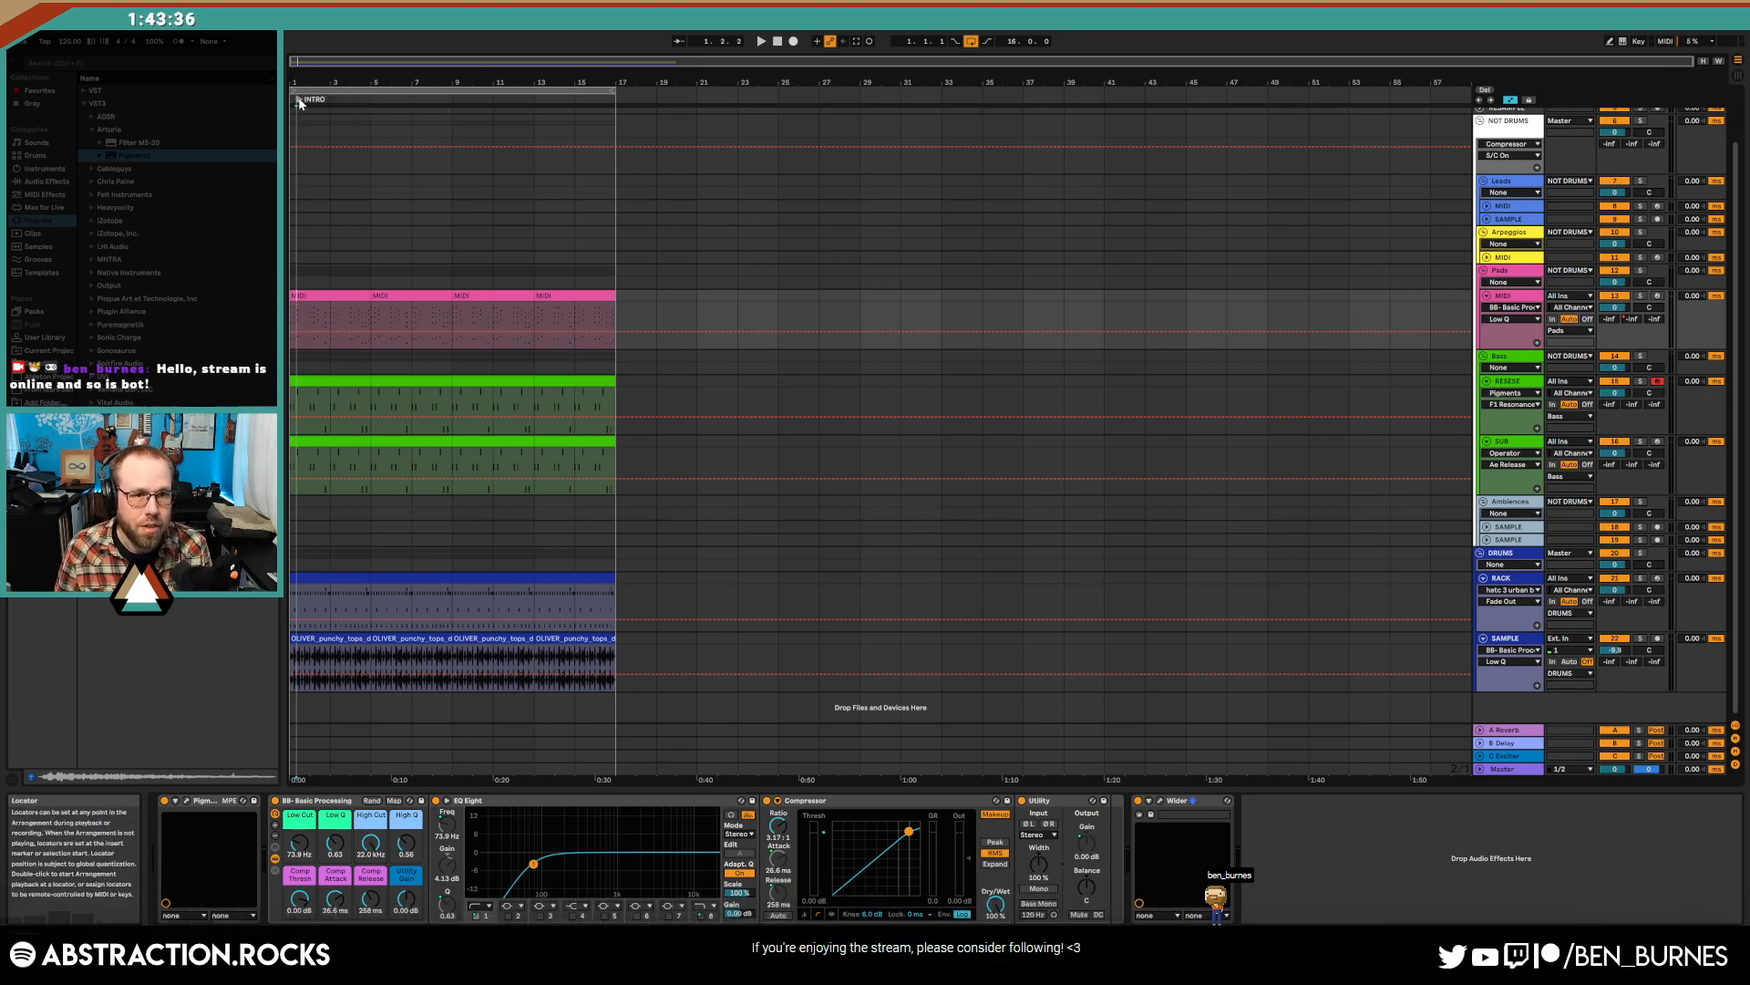
# - Add a locator named MELODY and align it to bar 17, where the duplicated clips end
pyautogui.rightClick(622, 98)
pyautogui.click(656, 100)
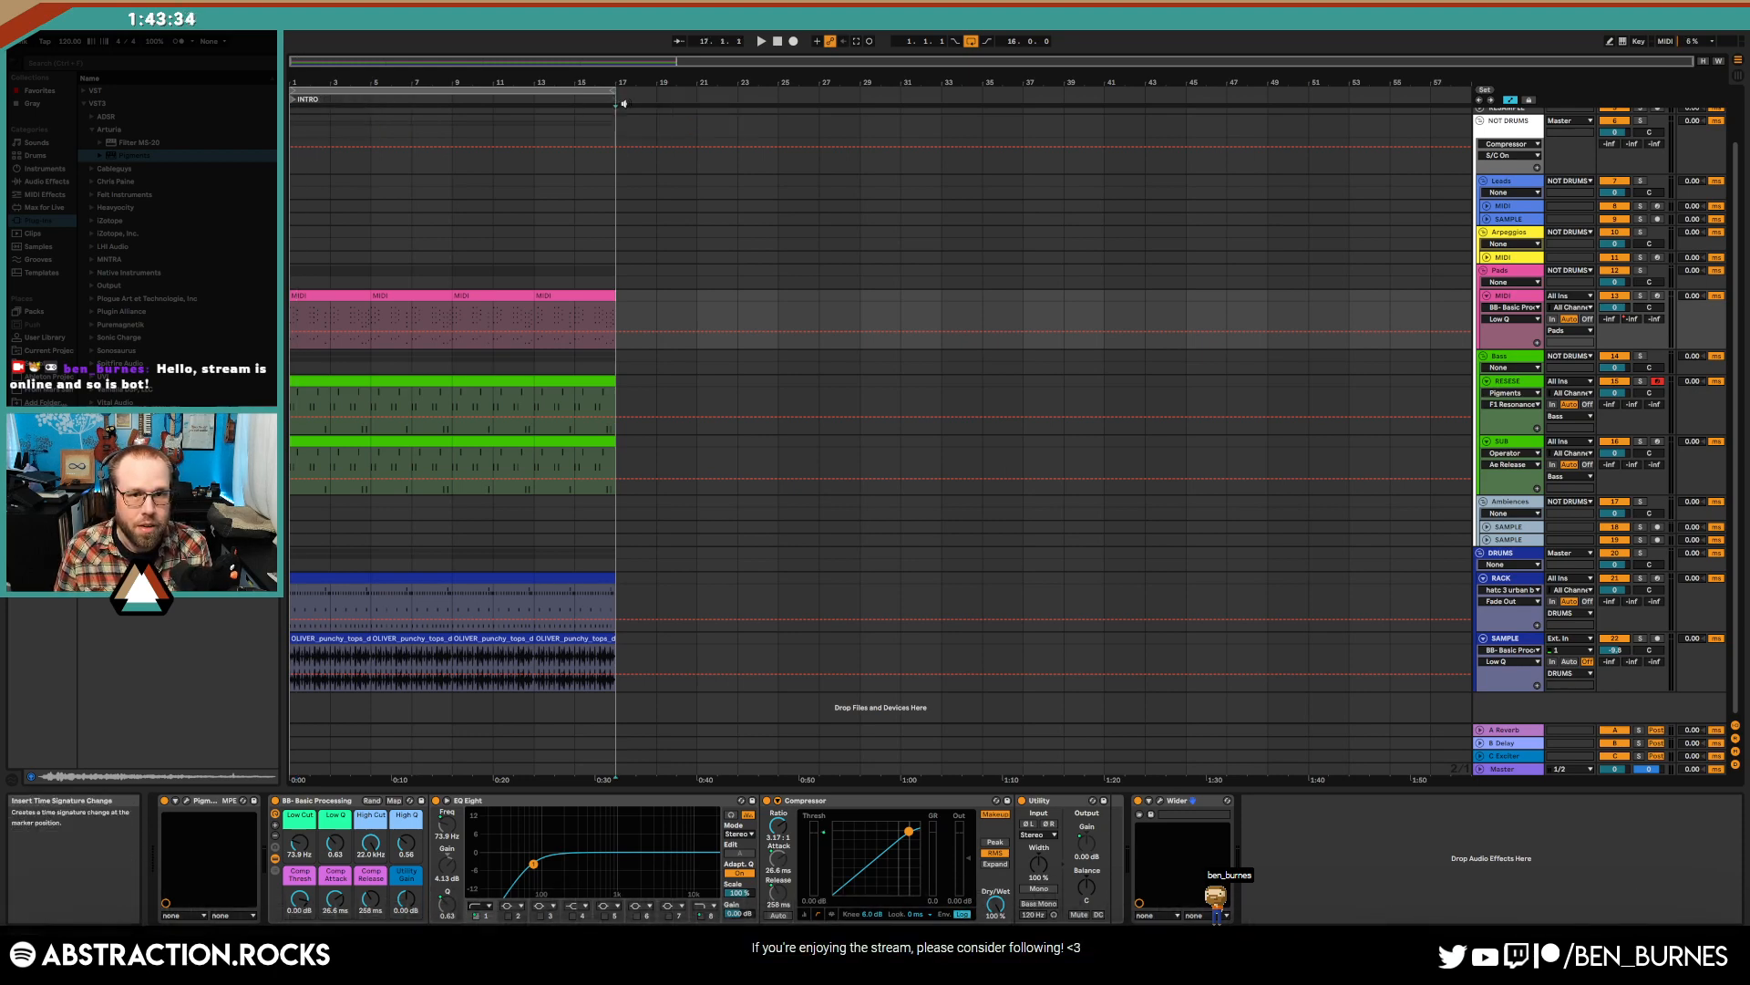
pyautogui.hotkey('ctrl', 'z')
pyautogui.rightClick(619, 101)
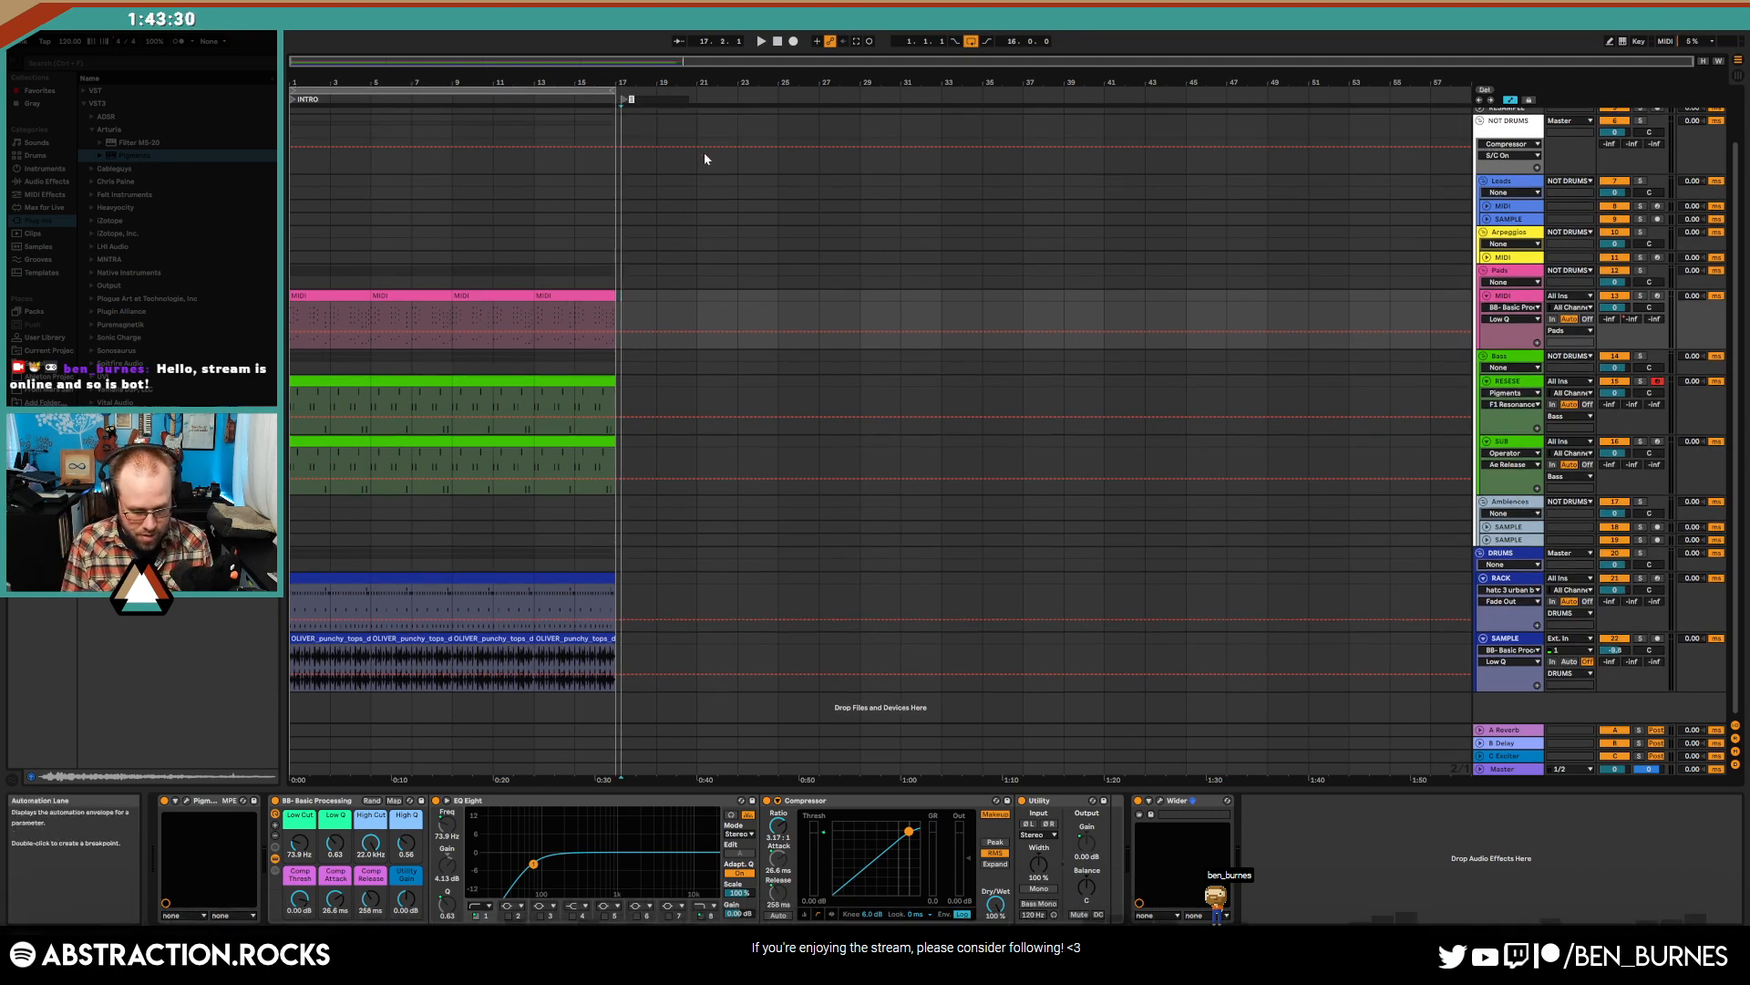
pyautogui.write('MELODY')
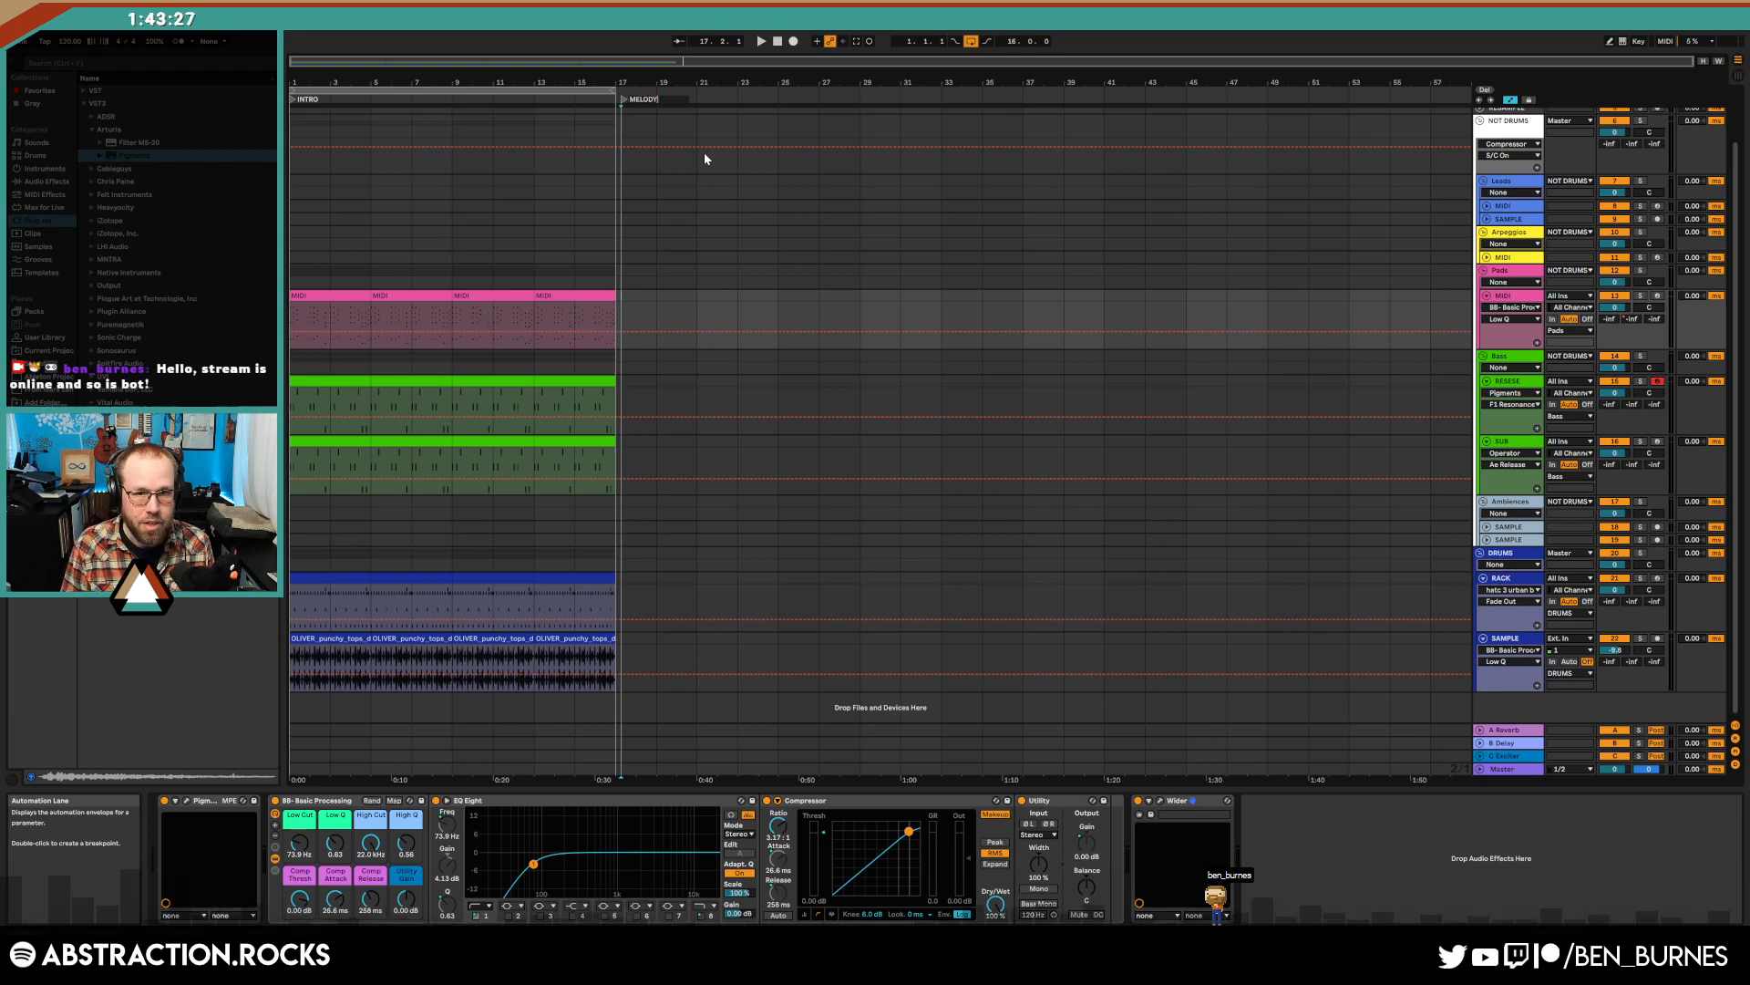
pyautogui.press('Return')
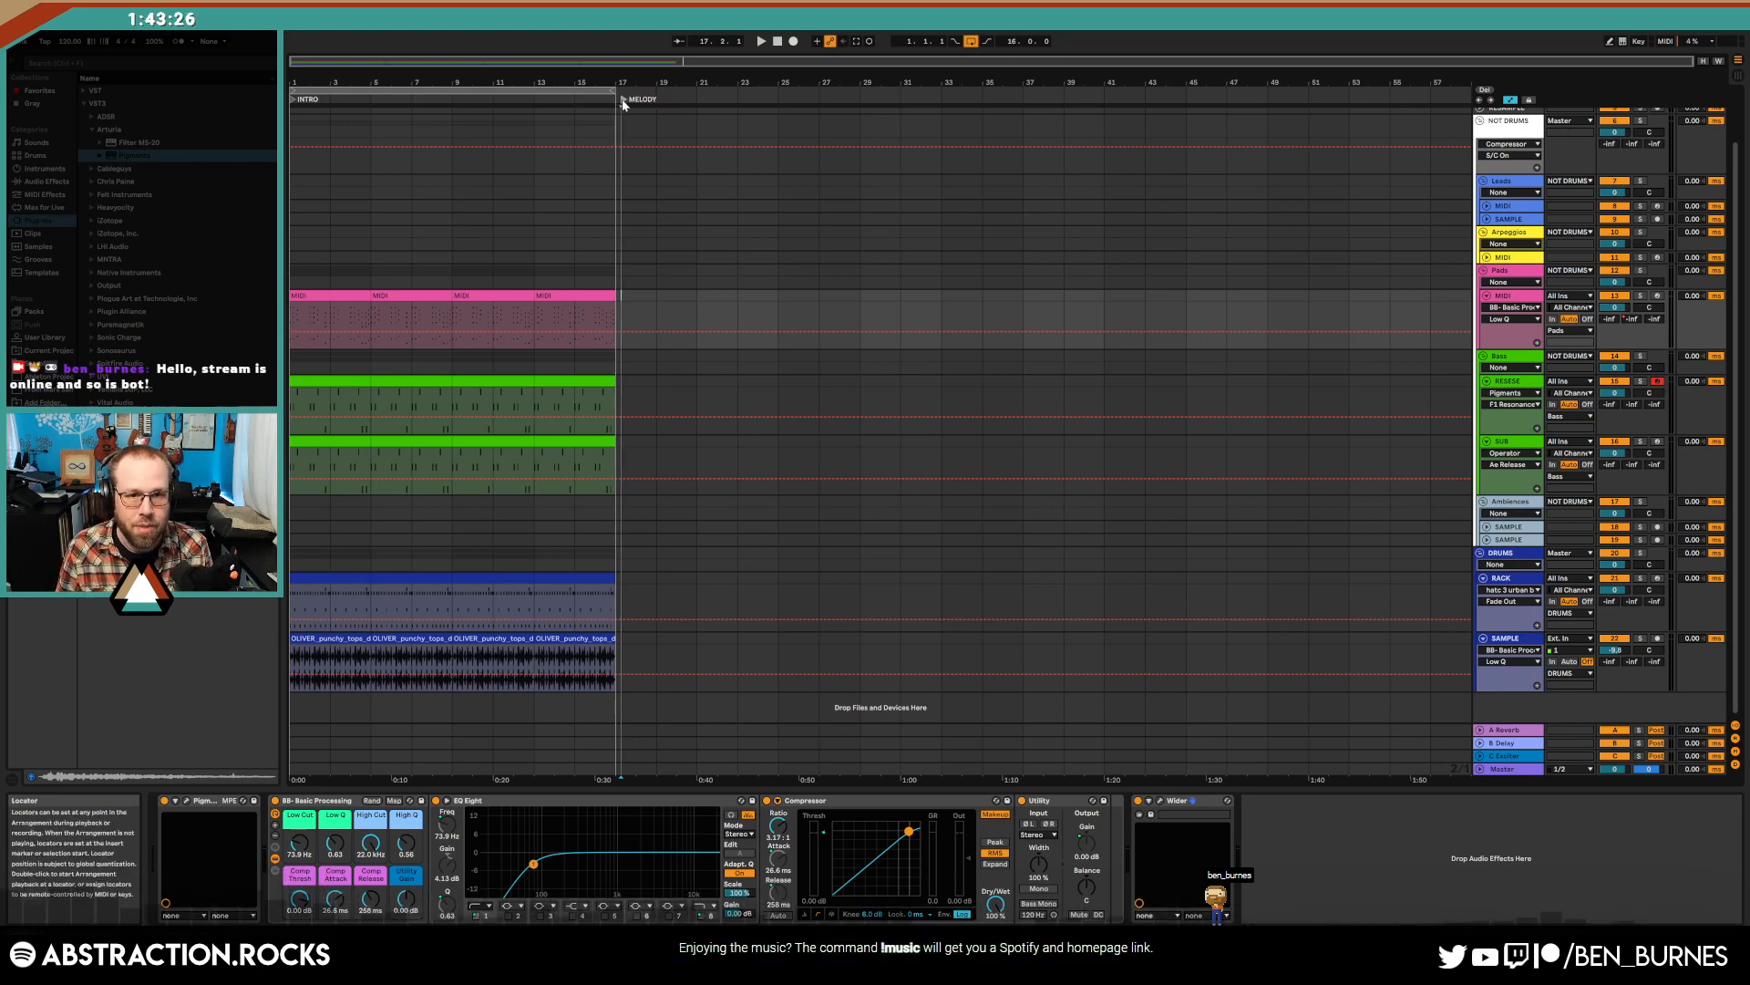
pyautogui.moveTo(624, 99); pyautogui.dragTo(618, 101)
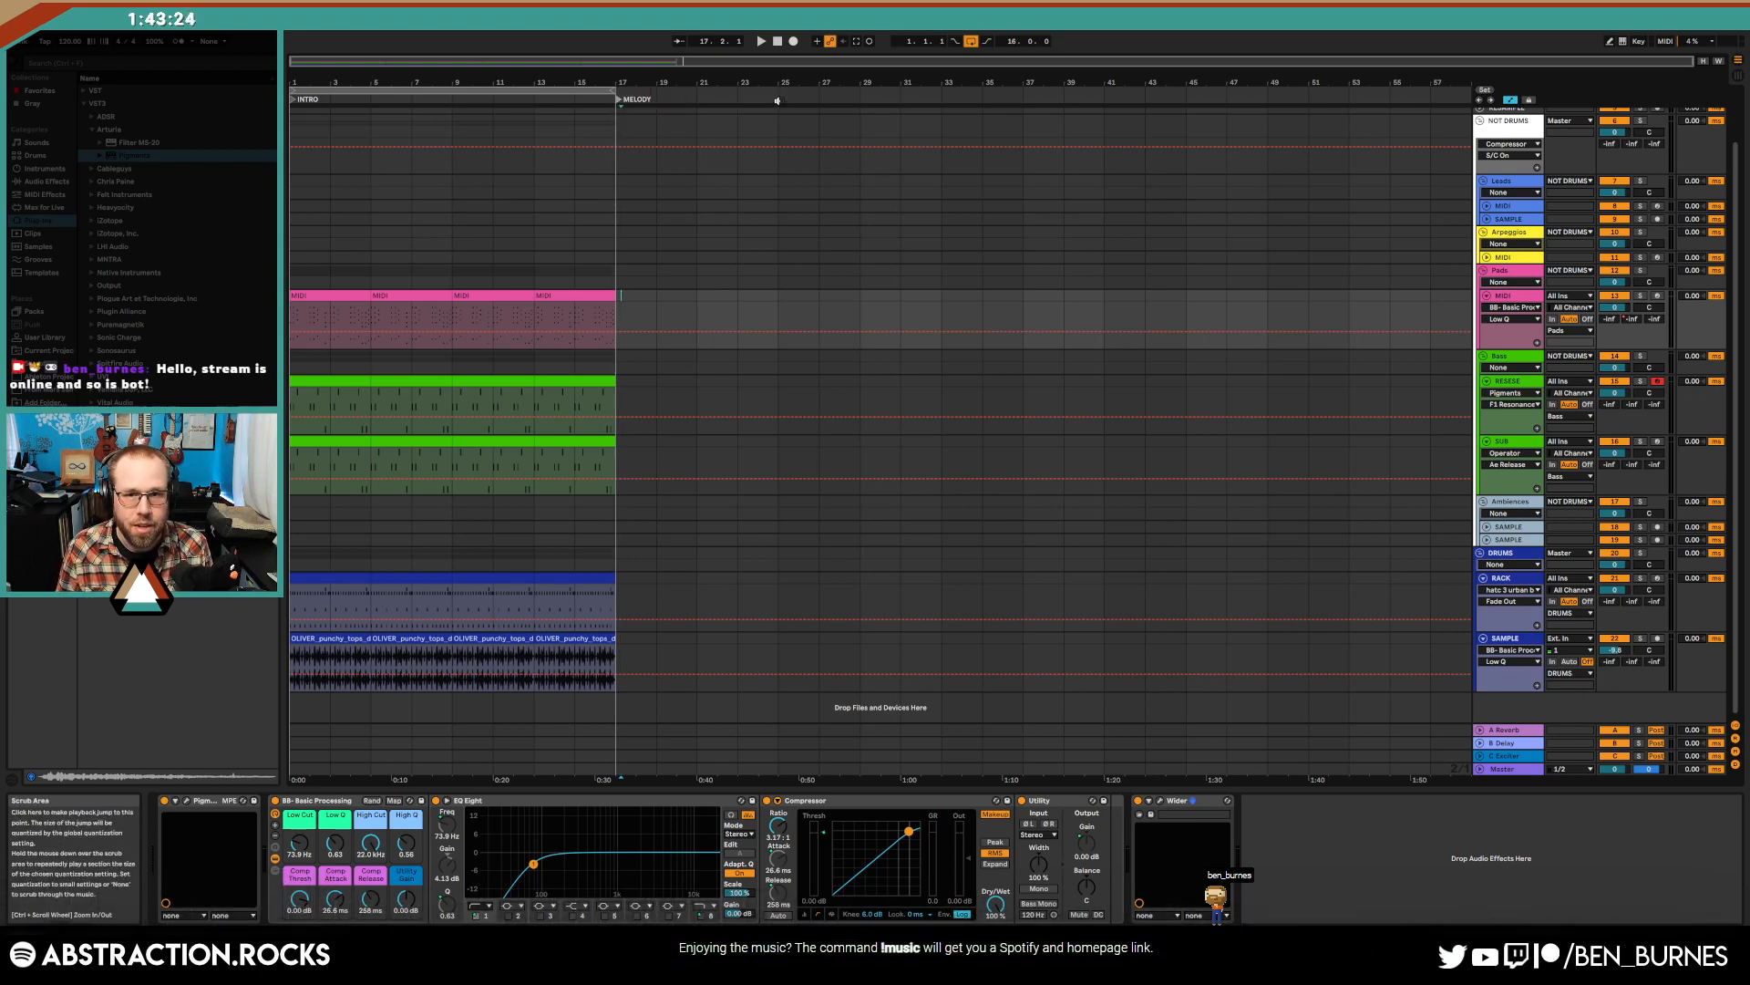
# - Add a locator named BREAKDOWN at bar 25
pyautogui.click(812, 134)
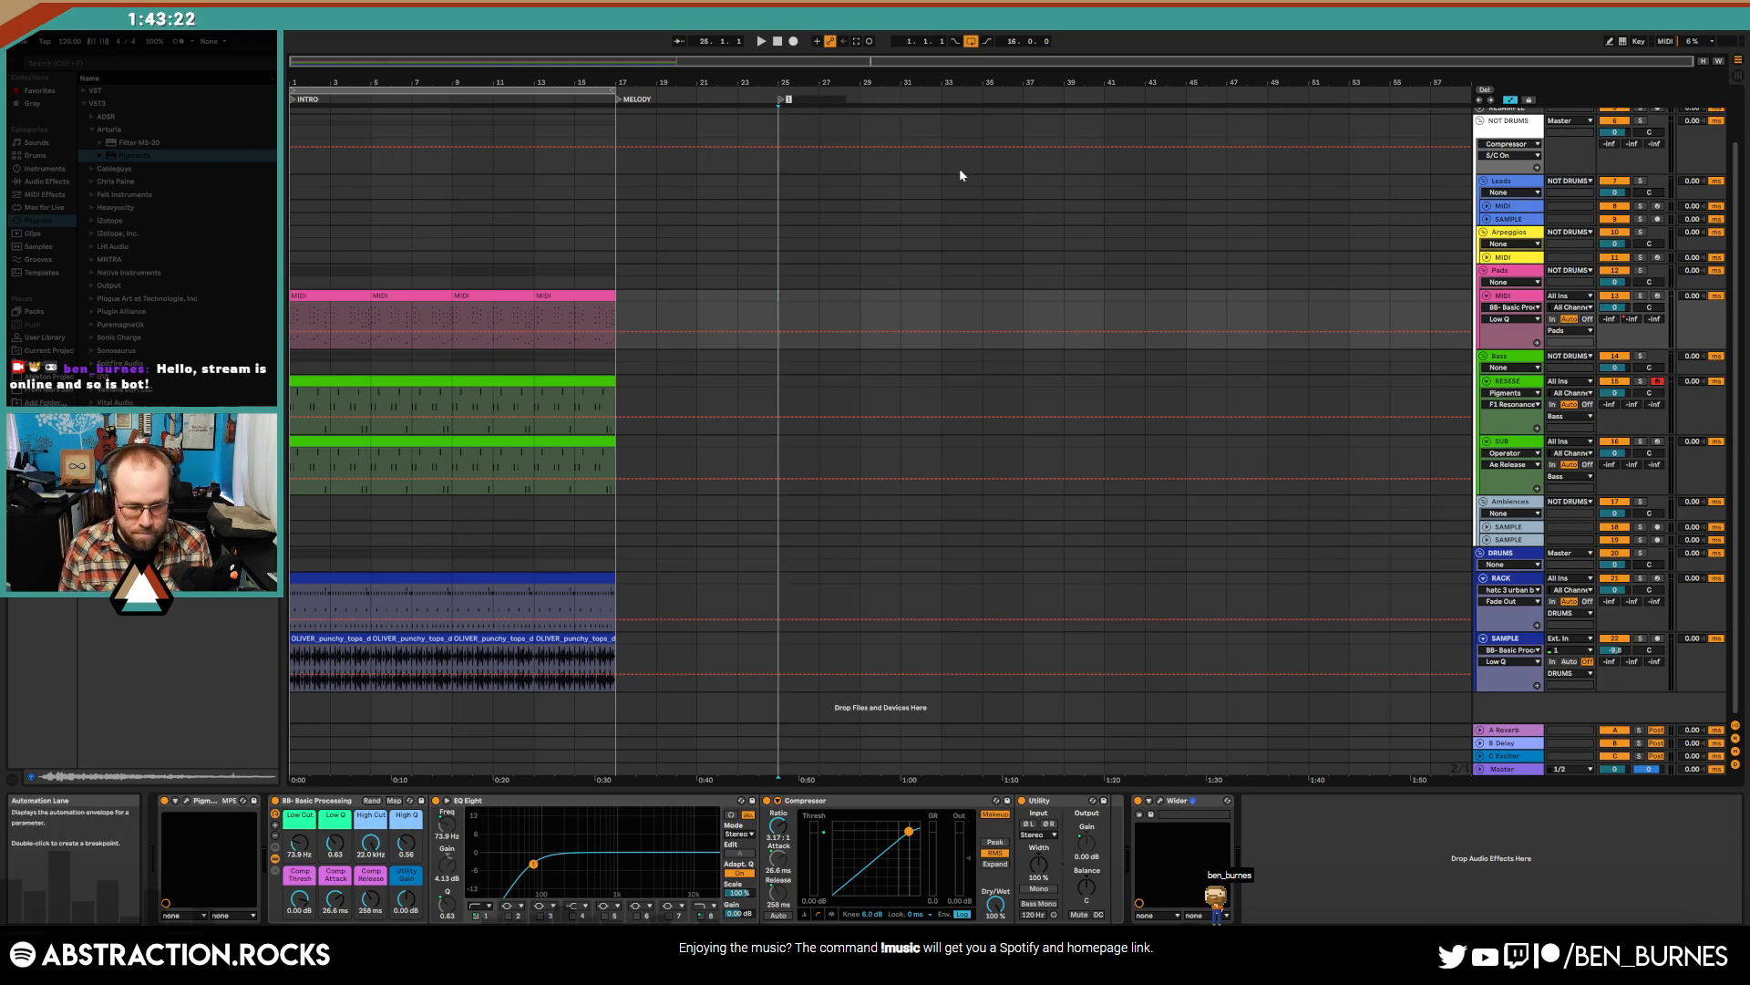
pyautogui.write('BREAKD')
pyautogui.write('OWN')
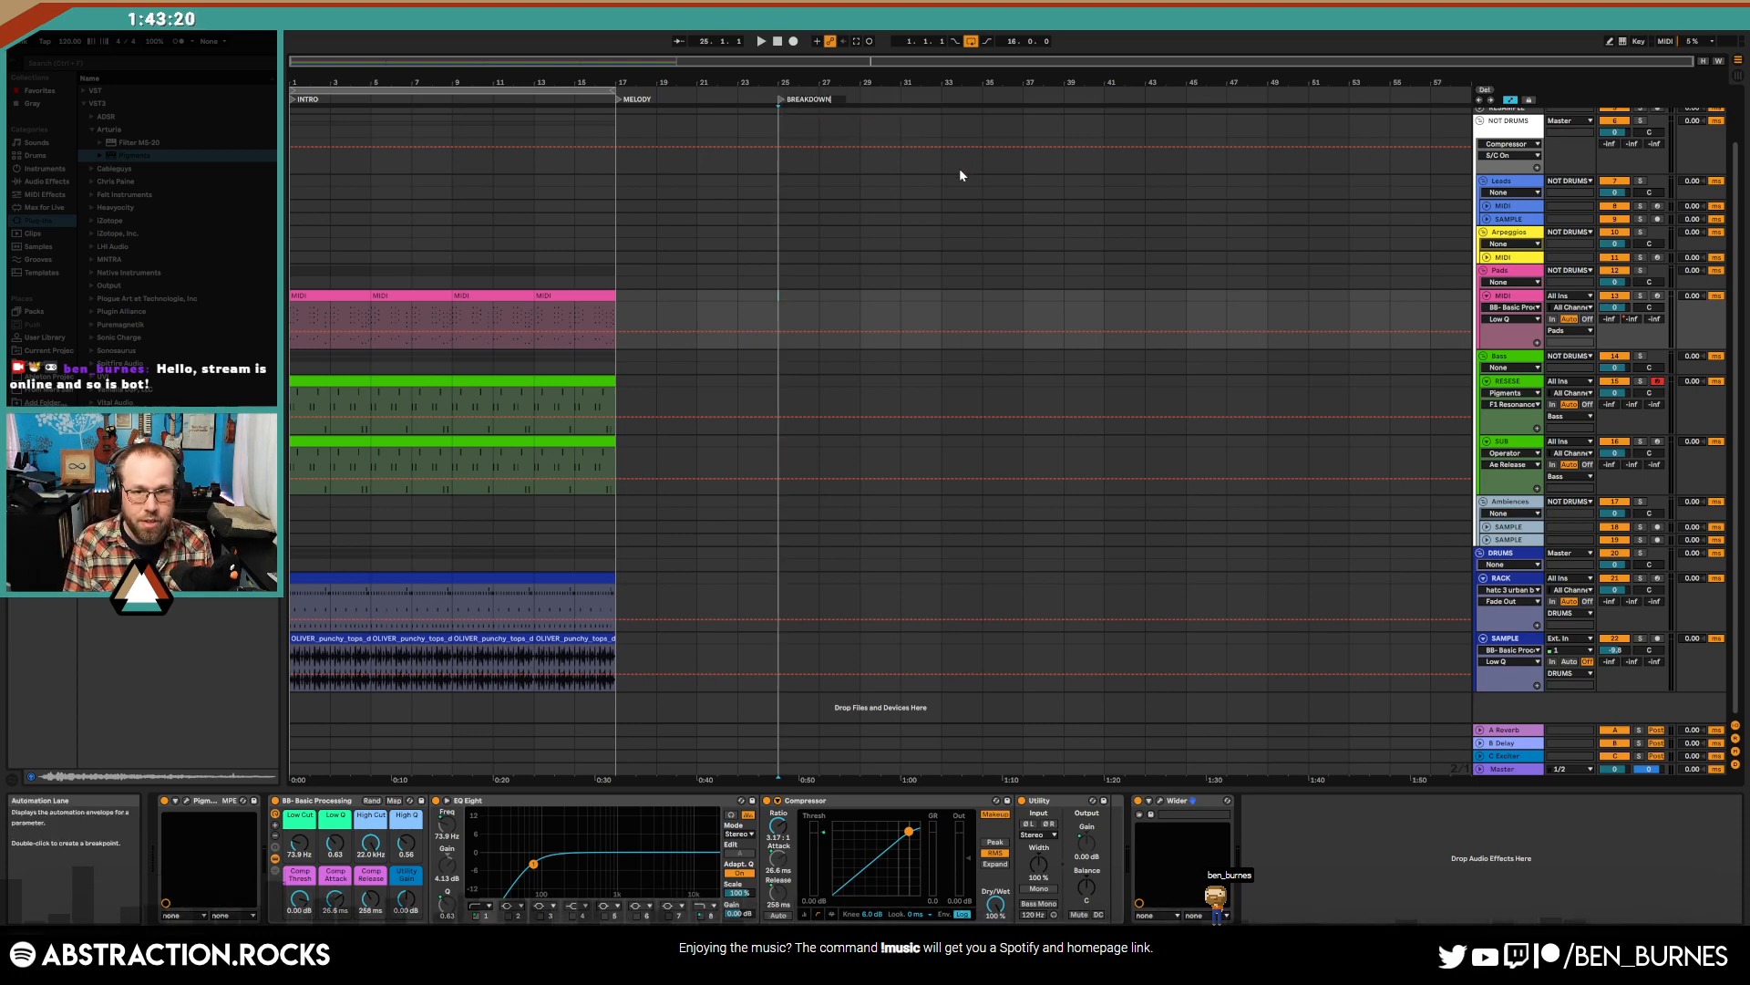
pyautogui.press('Return')
# - Add a locator named BUILD UP at bar 33
pyautogui.rightClick(941, 98)
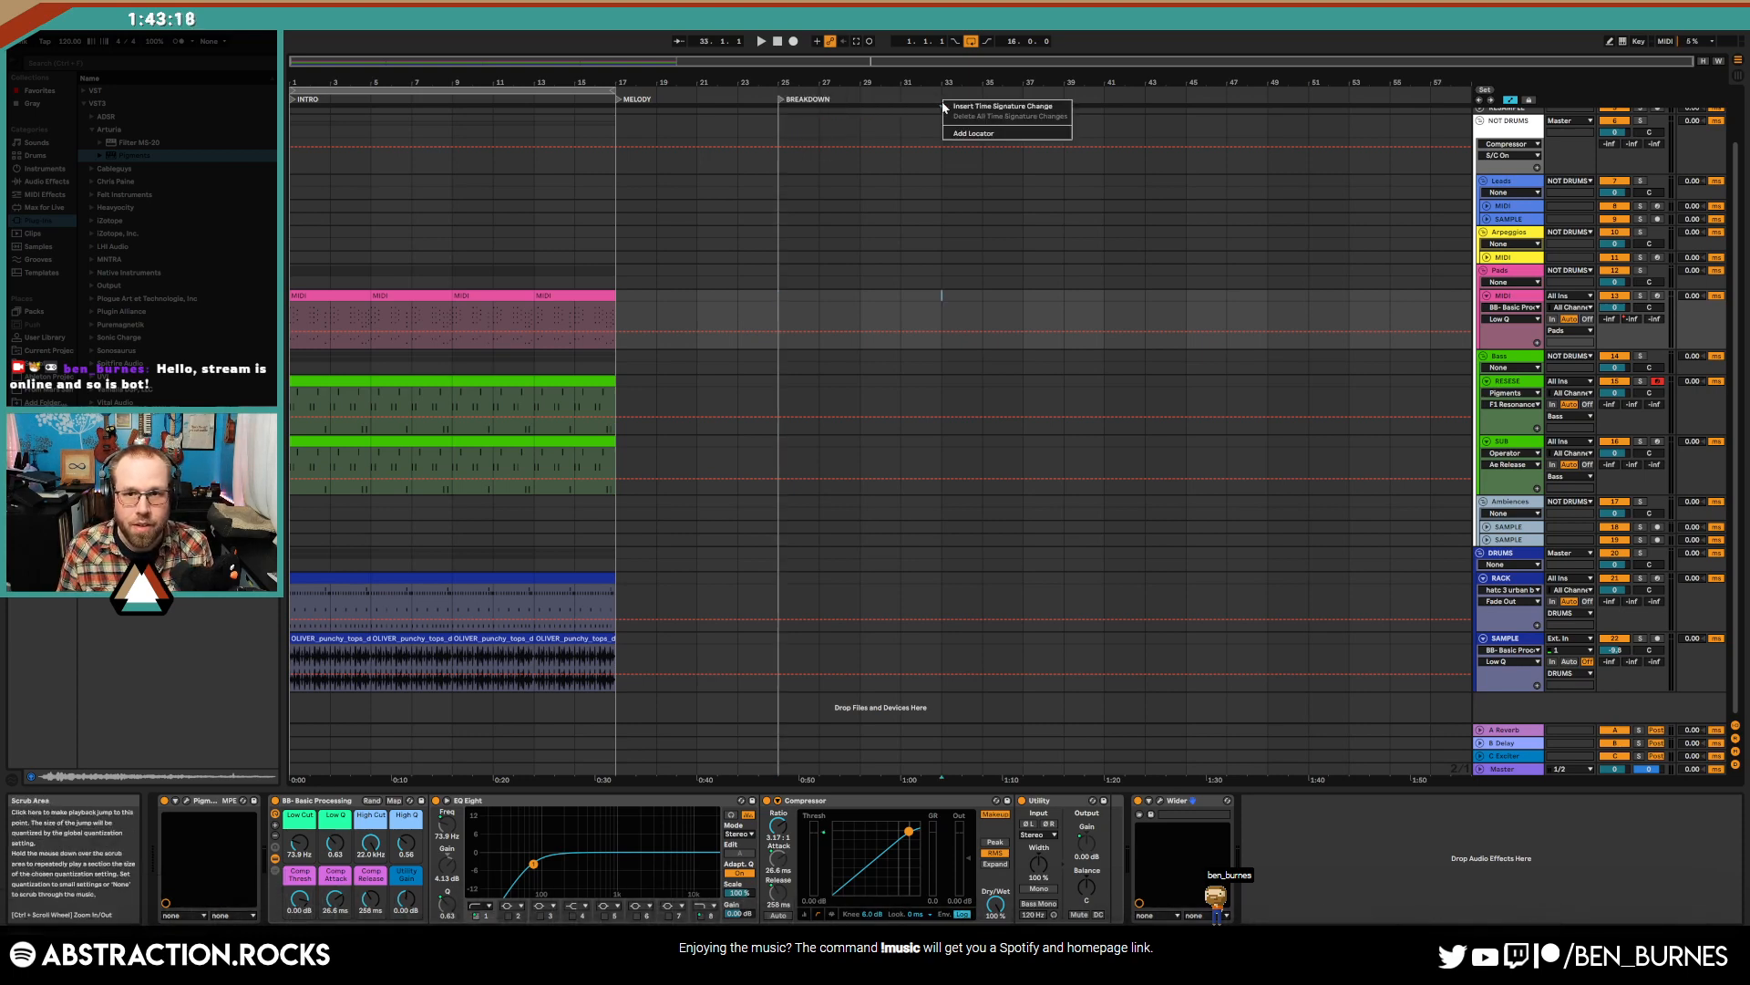
pyautogui.click(962, 135)
pyautogui.write('BUILDUP')
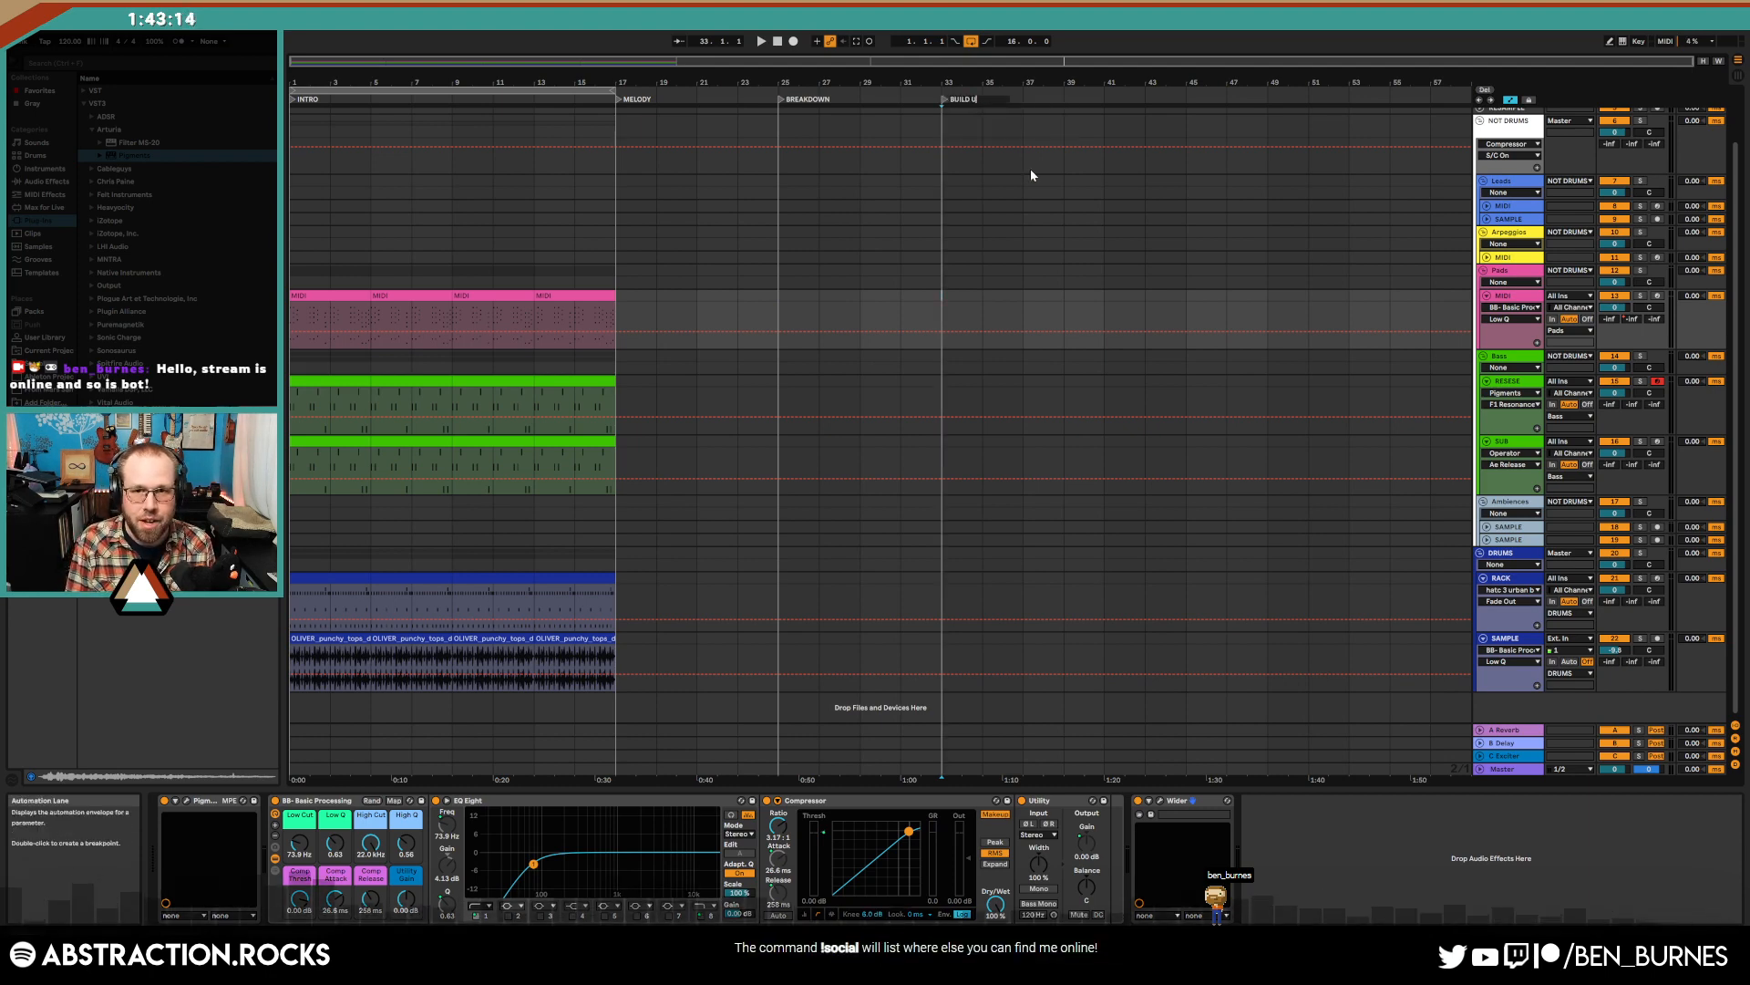
pyautogui.press('Return')
# - Add a locator named CHORUS at bar 37
pyautogui.rightClick(1024, 98)
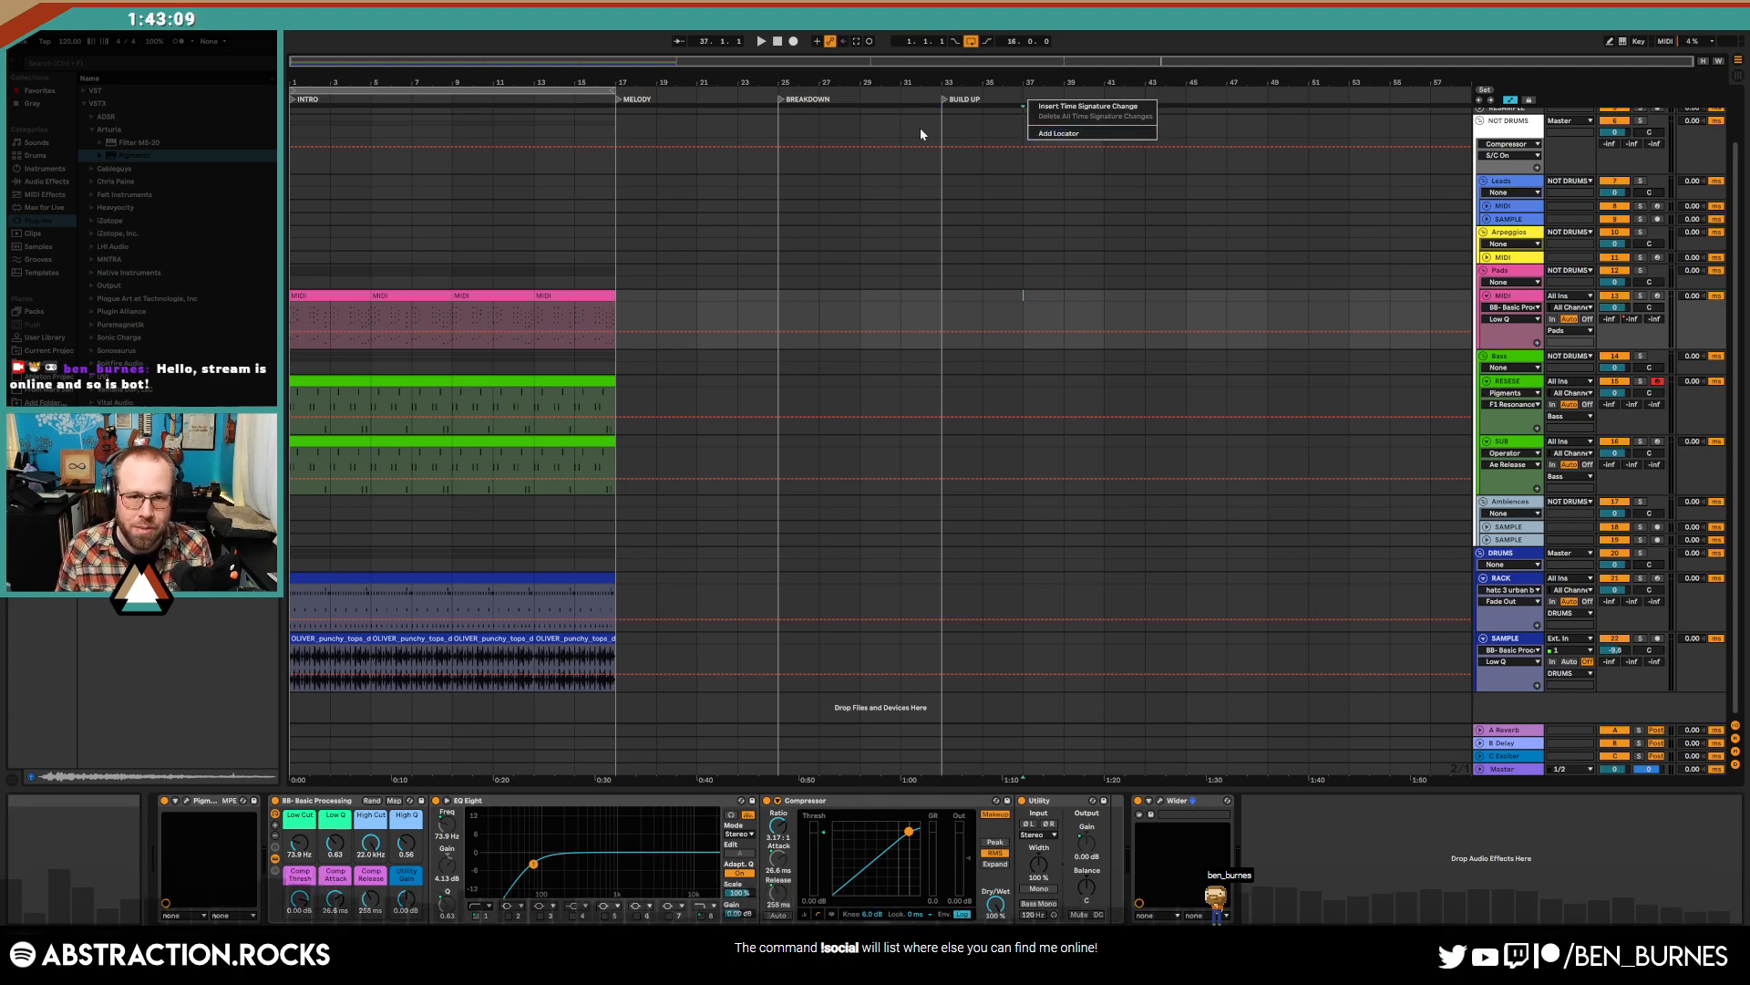
pyautogui.click(1059, 133)
pyautogui.write('CHORUS')
pyautogui.press('Return')
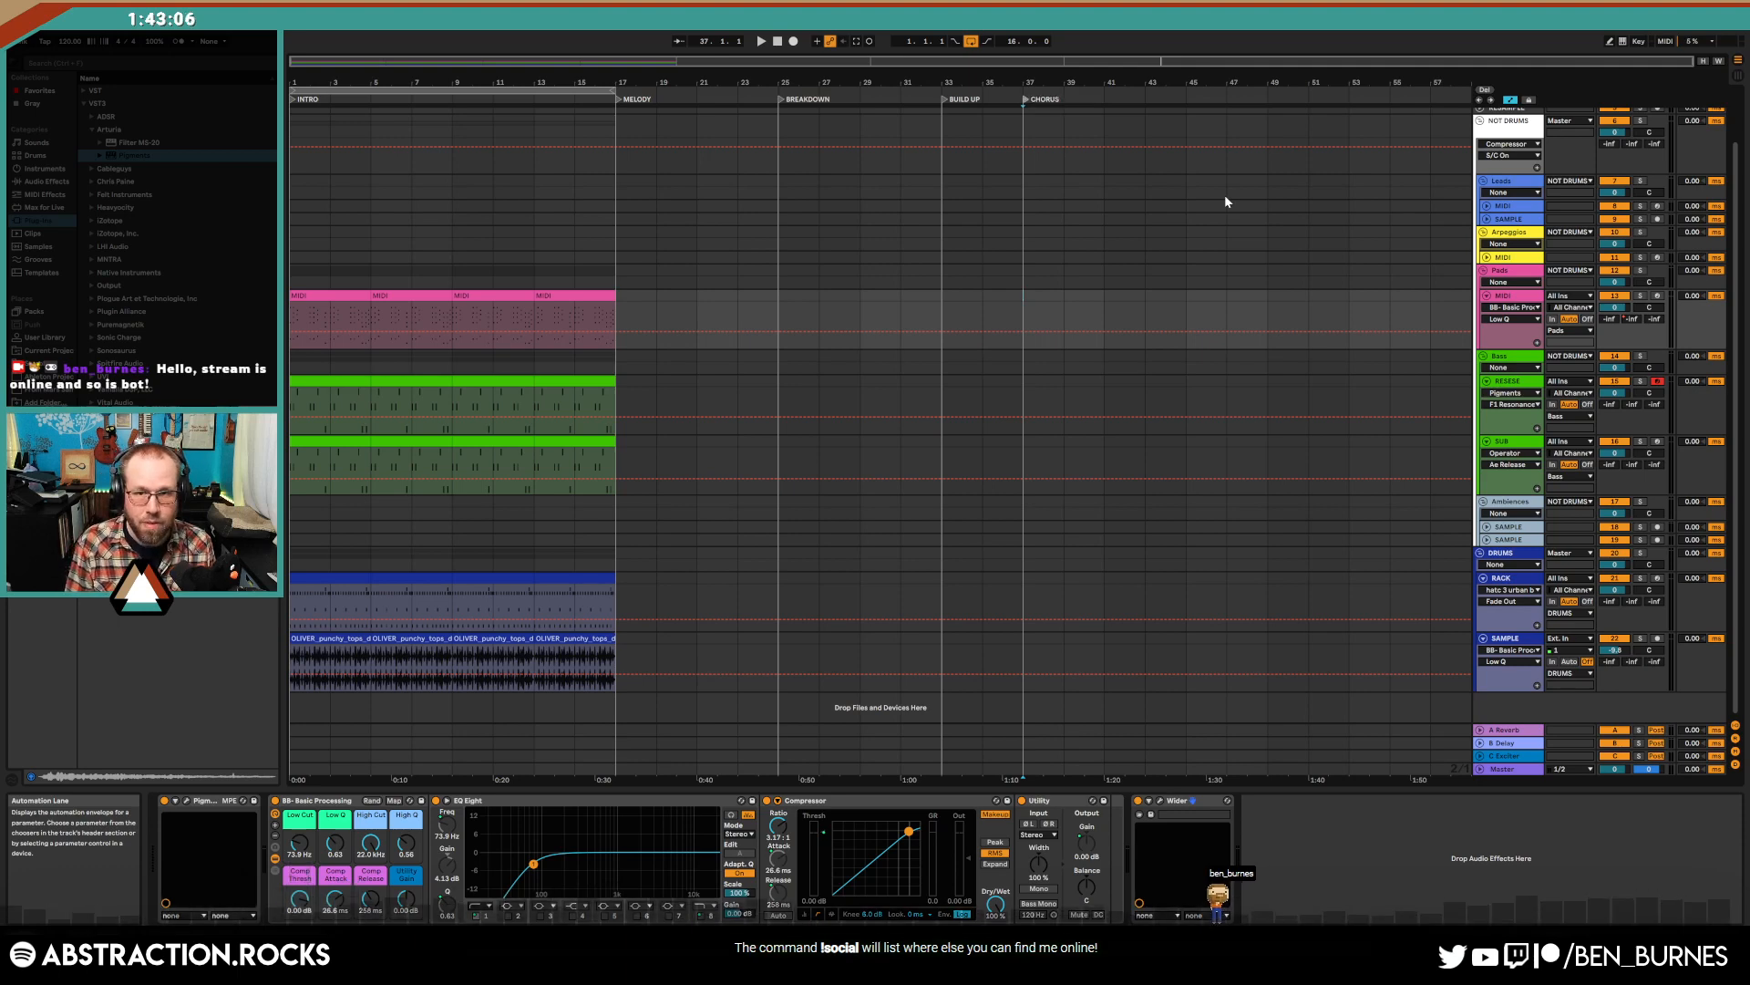
# - Automate the Pigments filter 1 cutoff on the Pads MIDI track as a curve rising from the intro's start to bar 17
pyautogui.click(778, 41)
pyautogui.press('space')
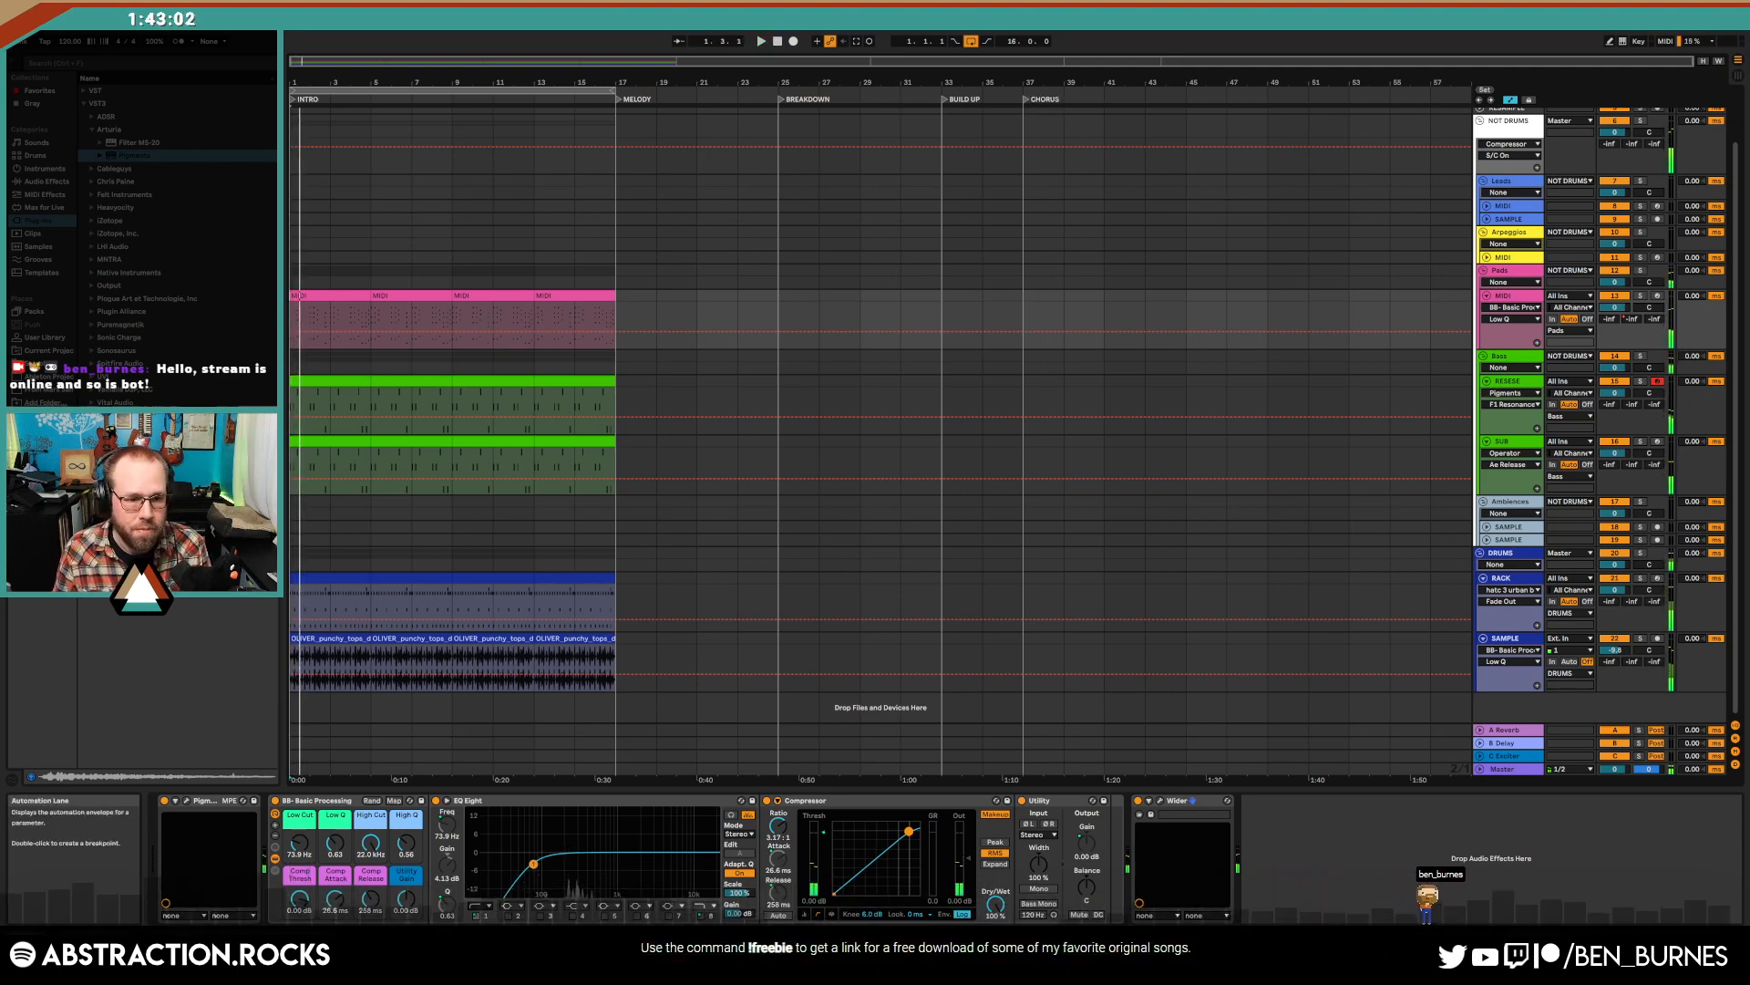
pyautogui.click(187, 801)
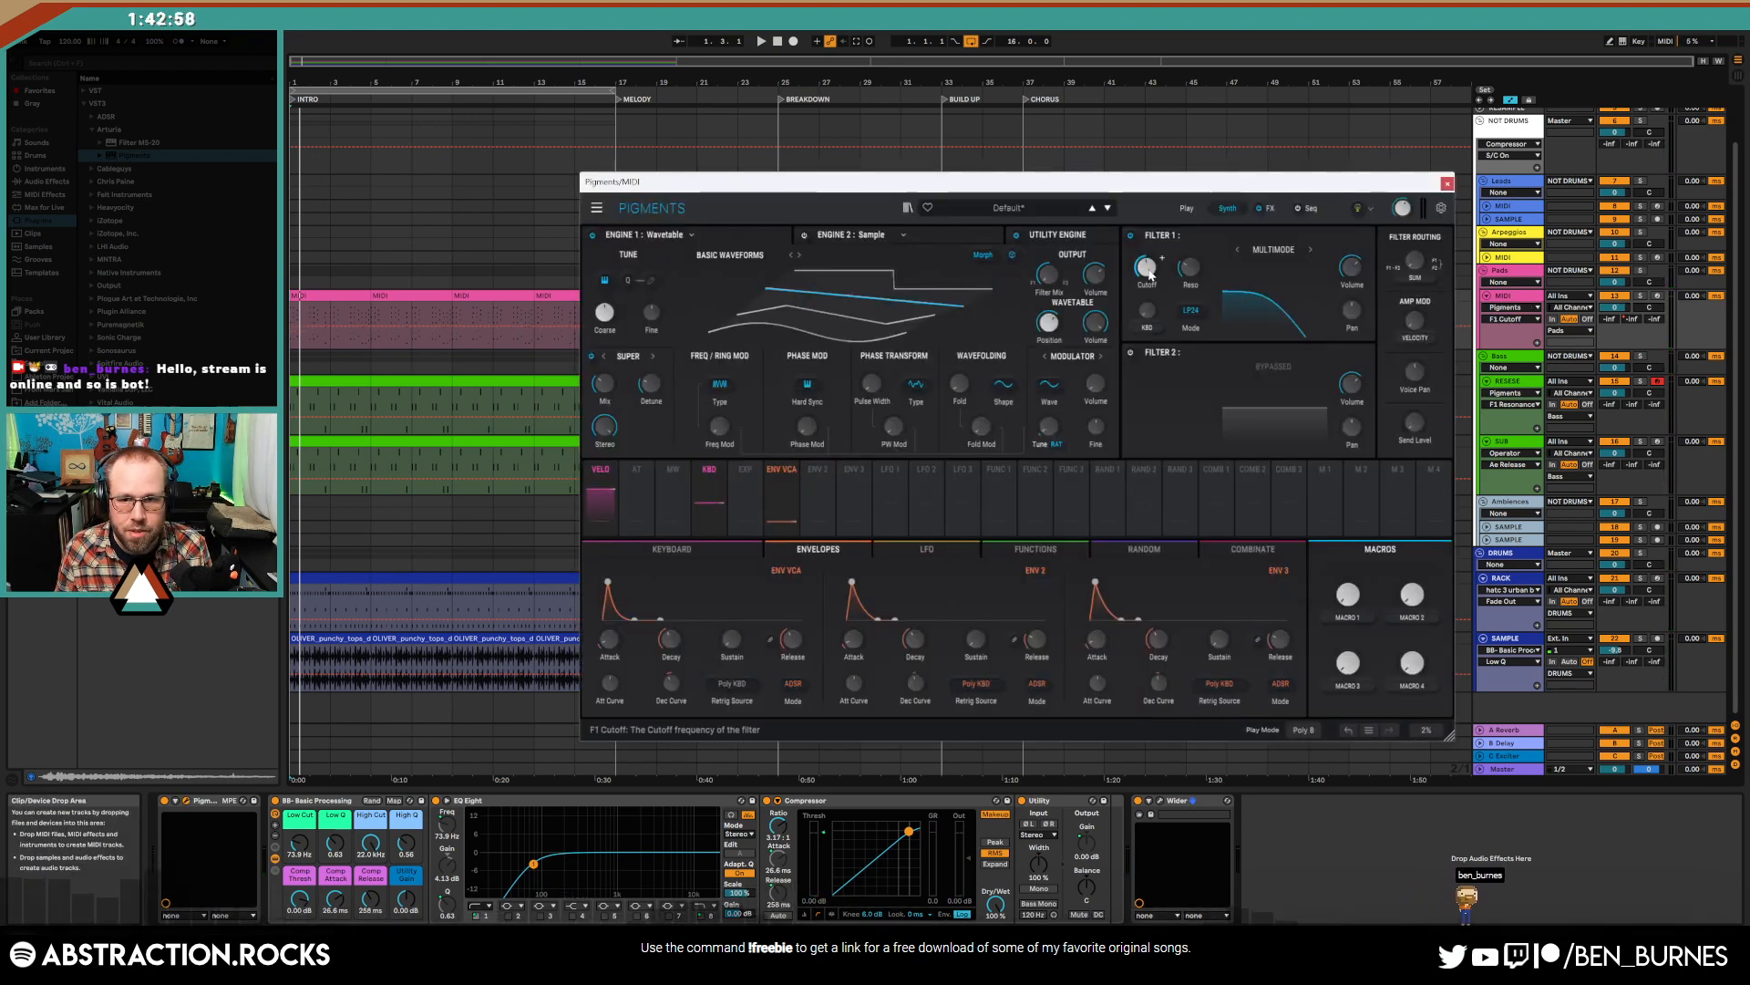
pyautogui.press('a')
pyautogui.press('a')
pyautogui.click(293, 326)
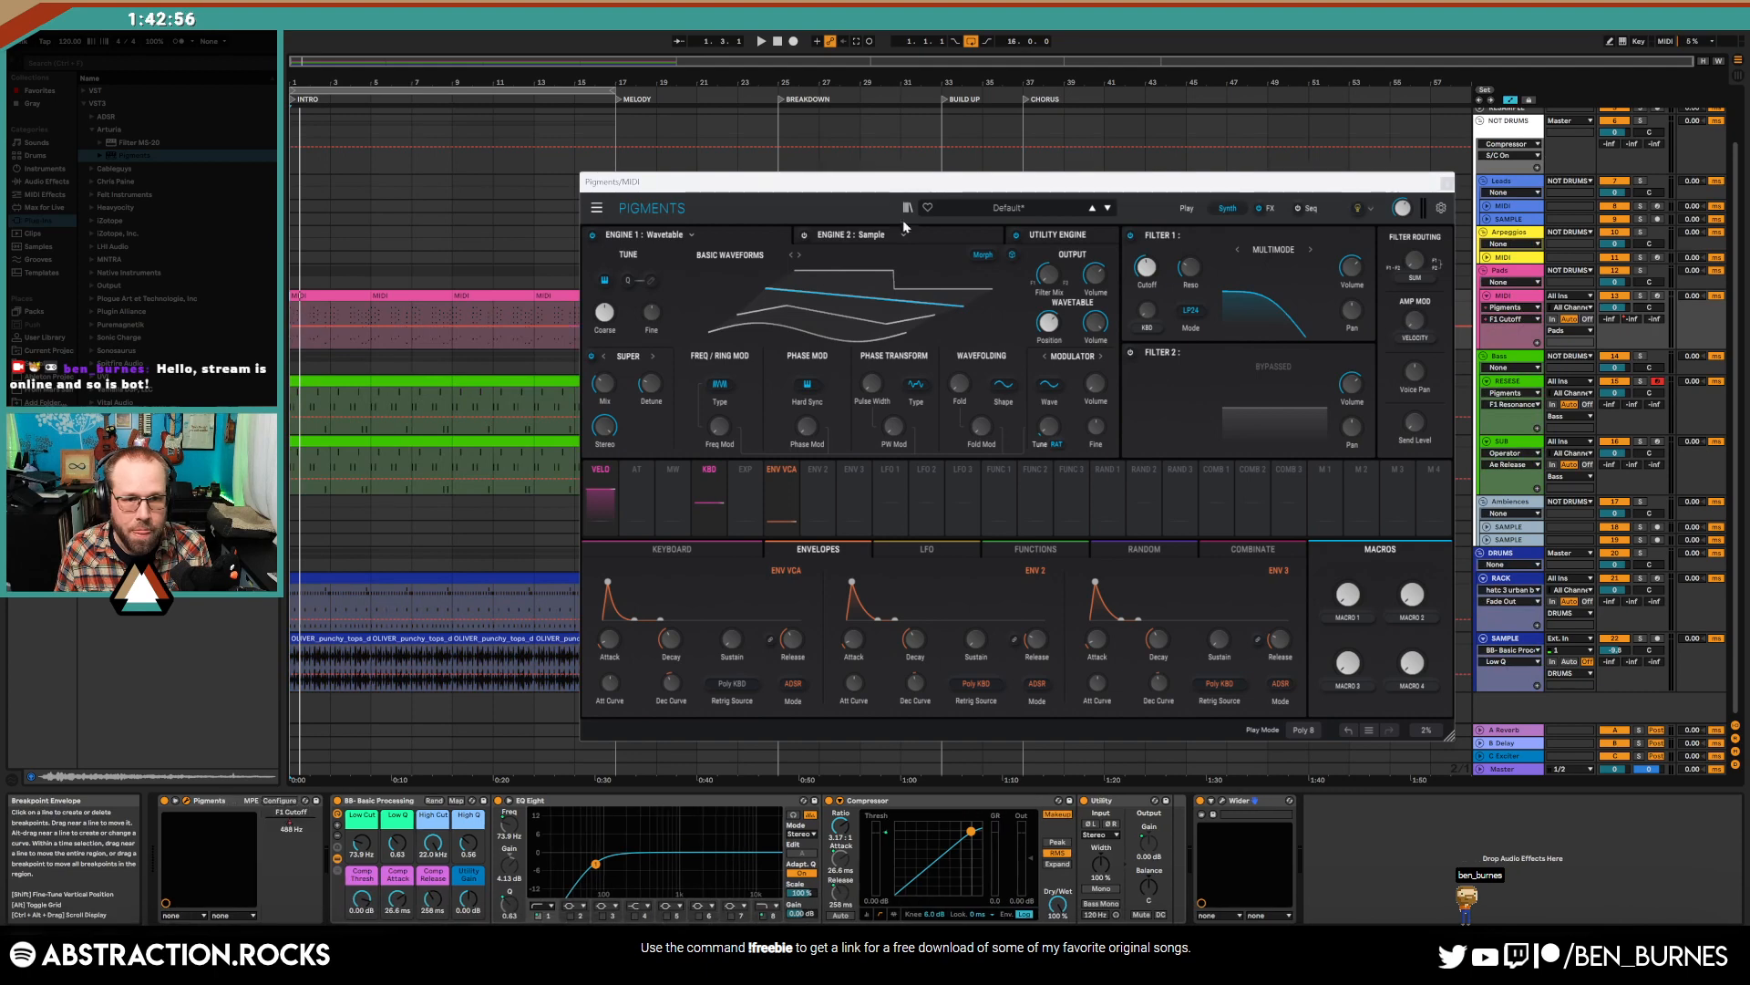
pyautogui.click(1447, 183)
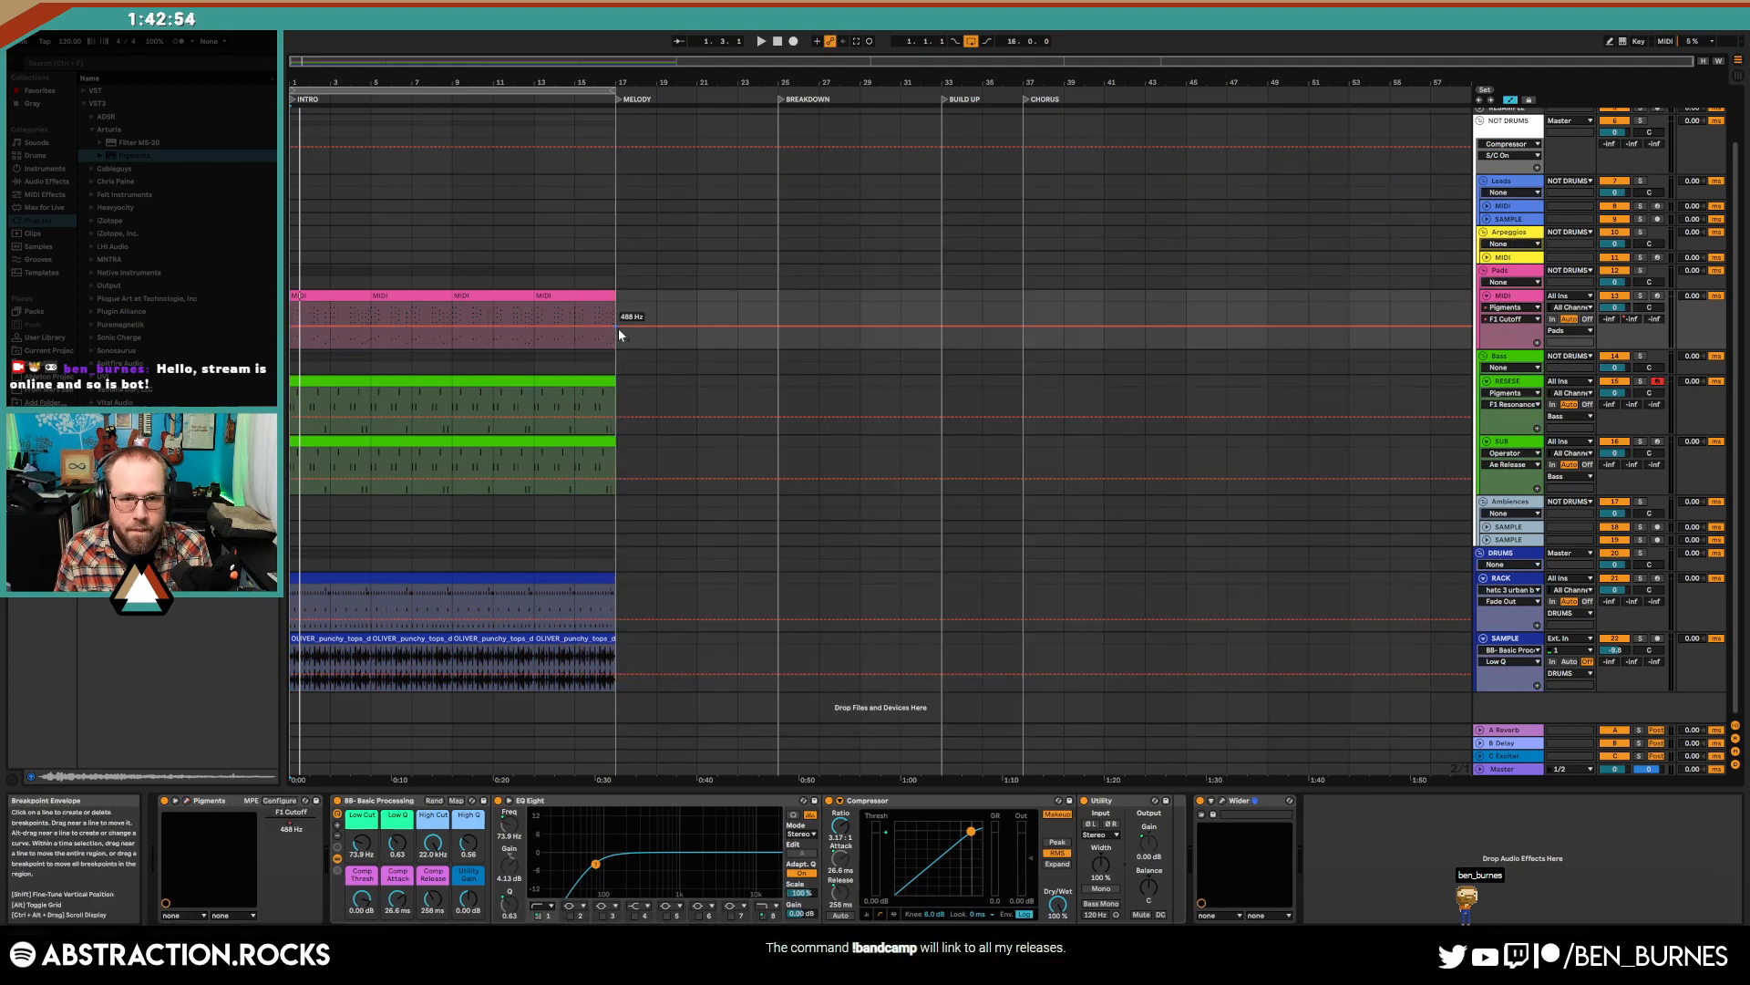
pyautogui.moveTo(617, 326); pyautogui.dragTo(617, 309)
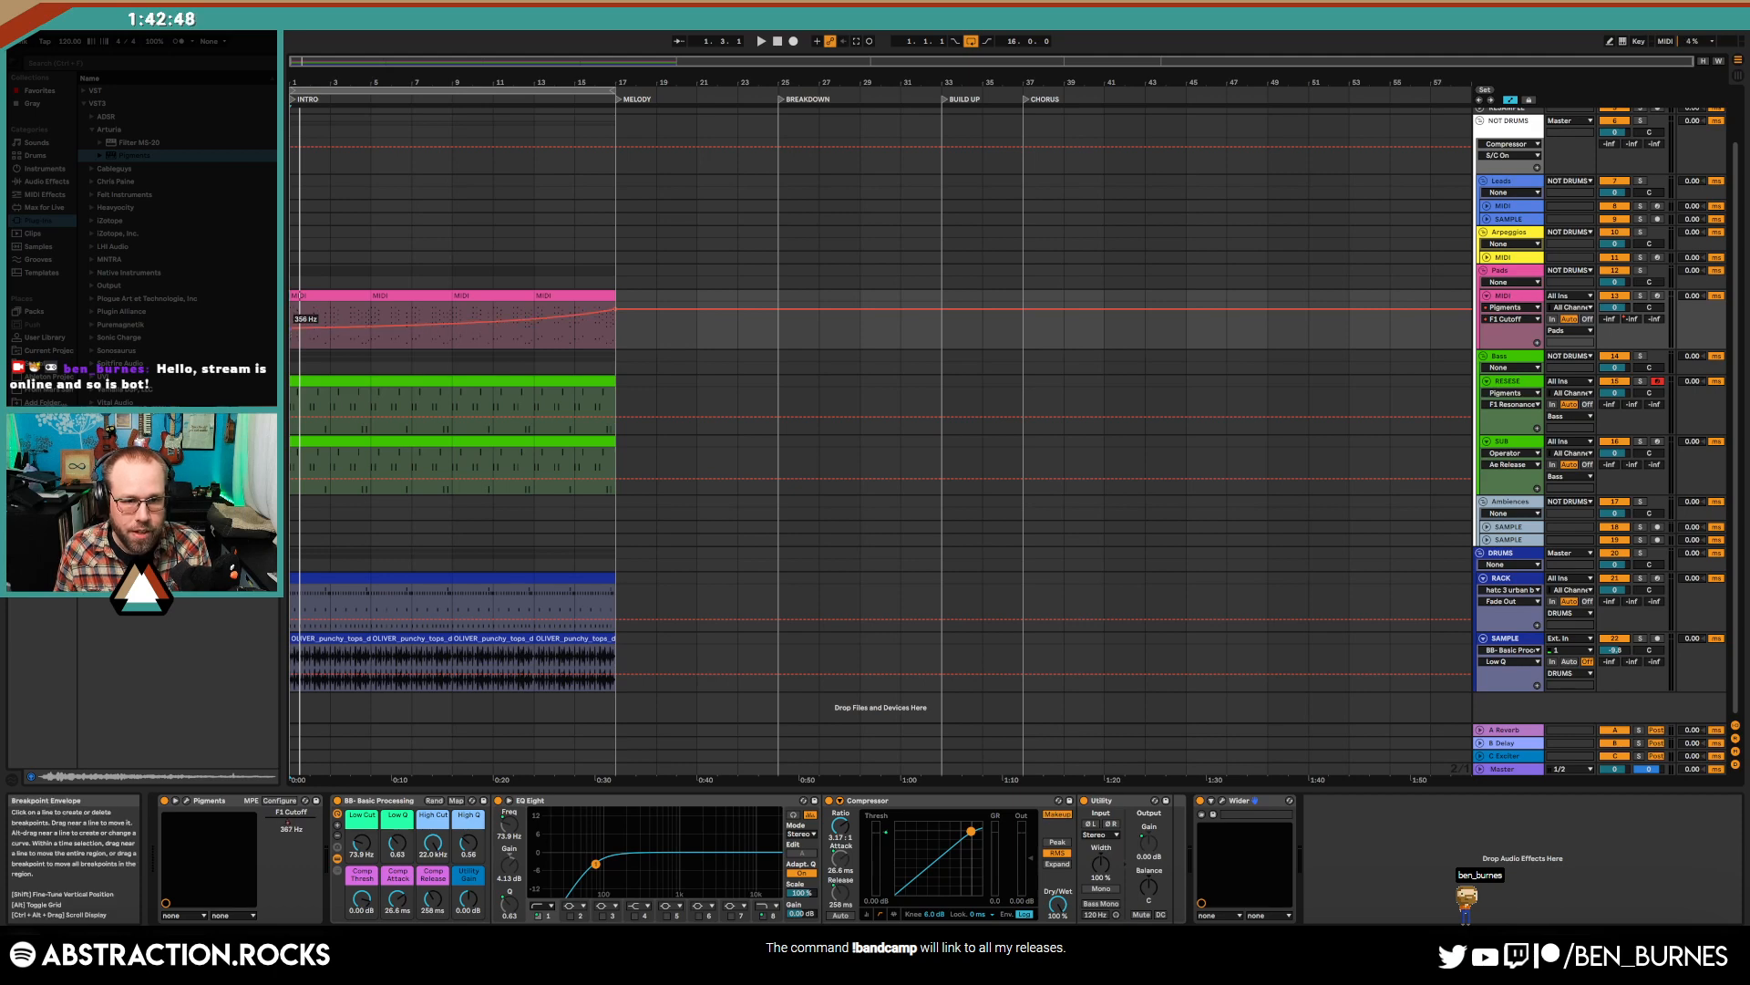
# - Loop the first Pads MIDI clip and extend it over its duplicates to bar 17
pyautogui.doubleClick(329, 301)
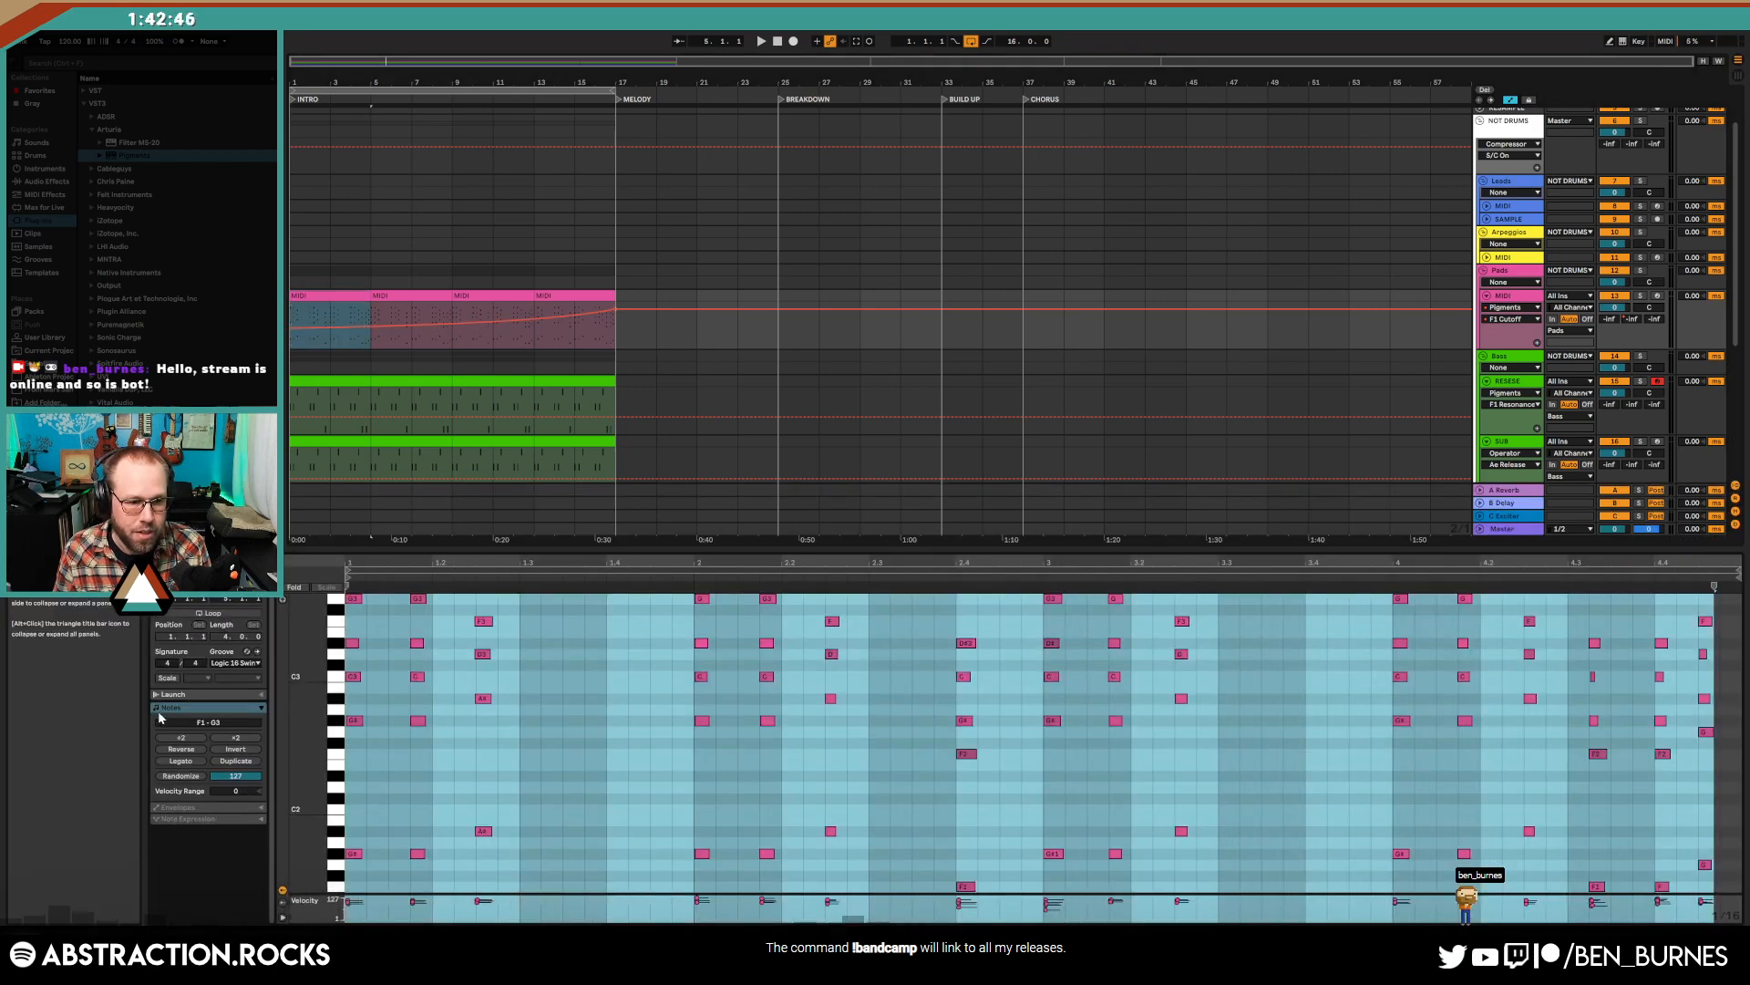
pyautogui.click(209, 612)
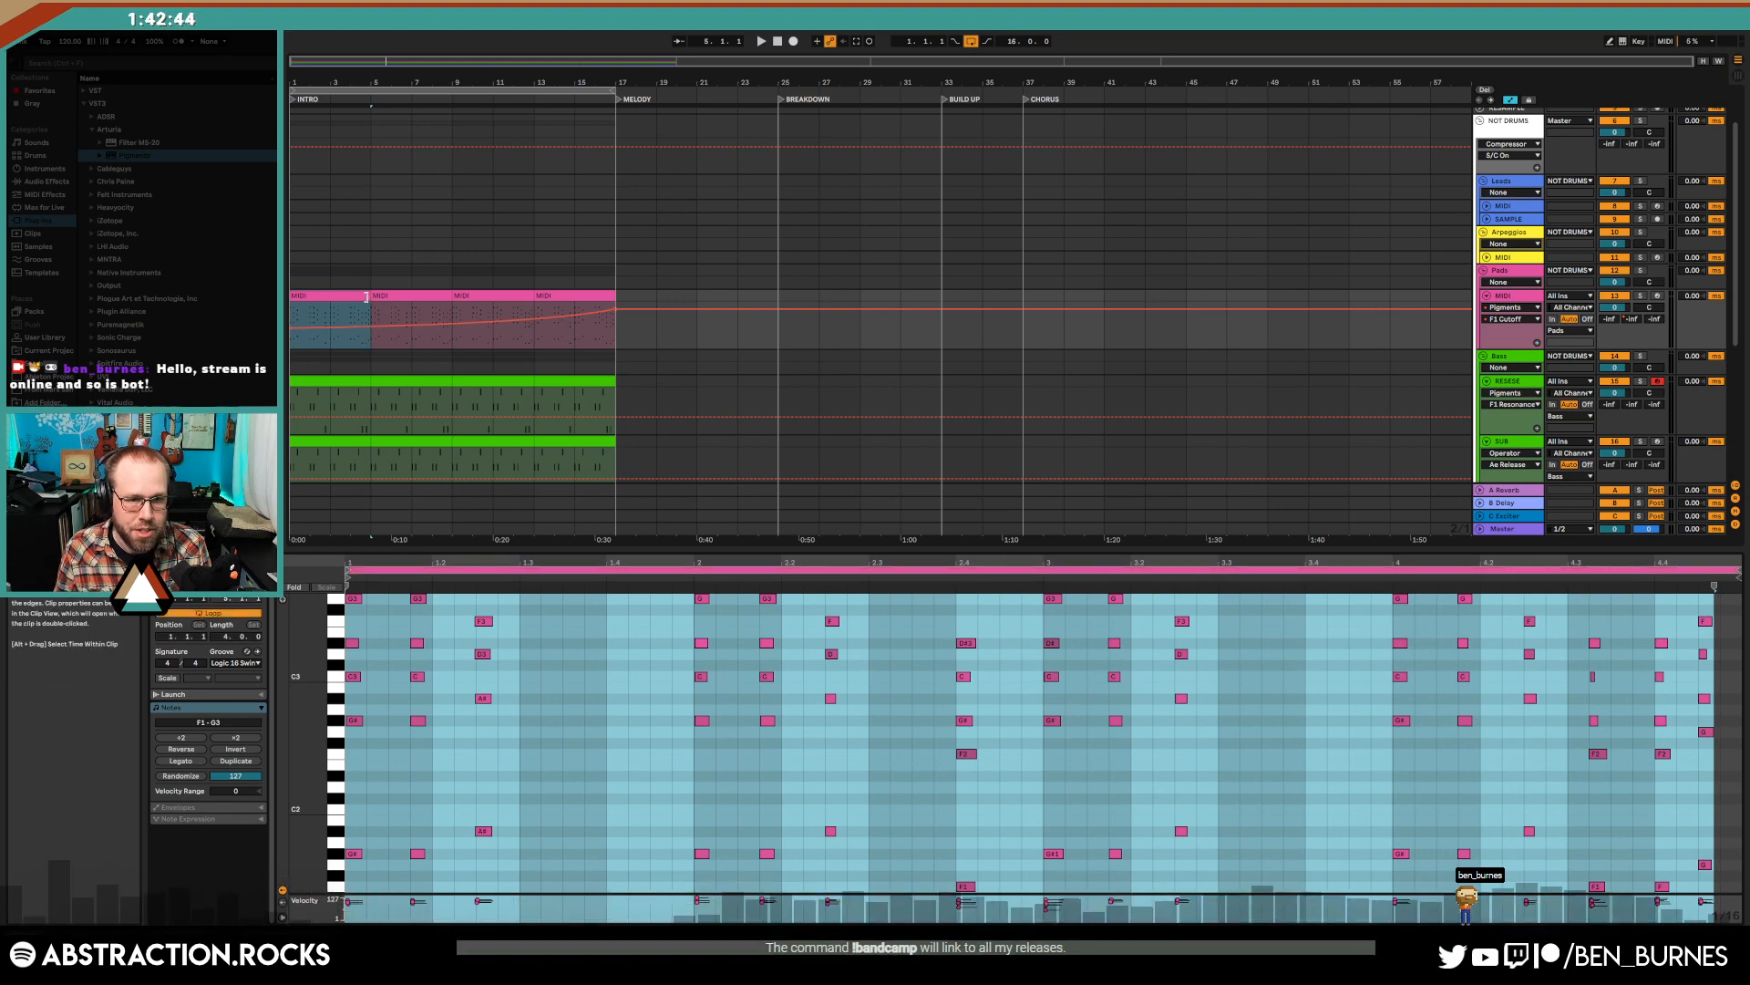
pyautogui.moveTo(368, 296); pyautogui.dragTo(589, 305)
pyautogui.press('a')
pyautogui.hotkey('shift', 'Tab')
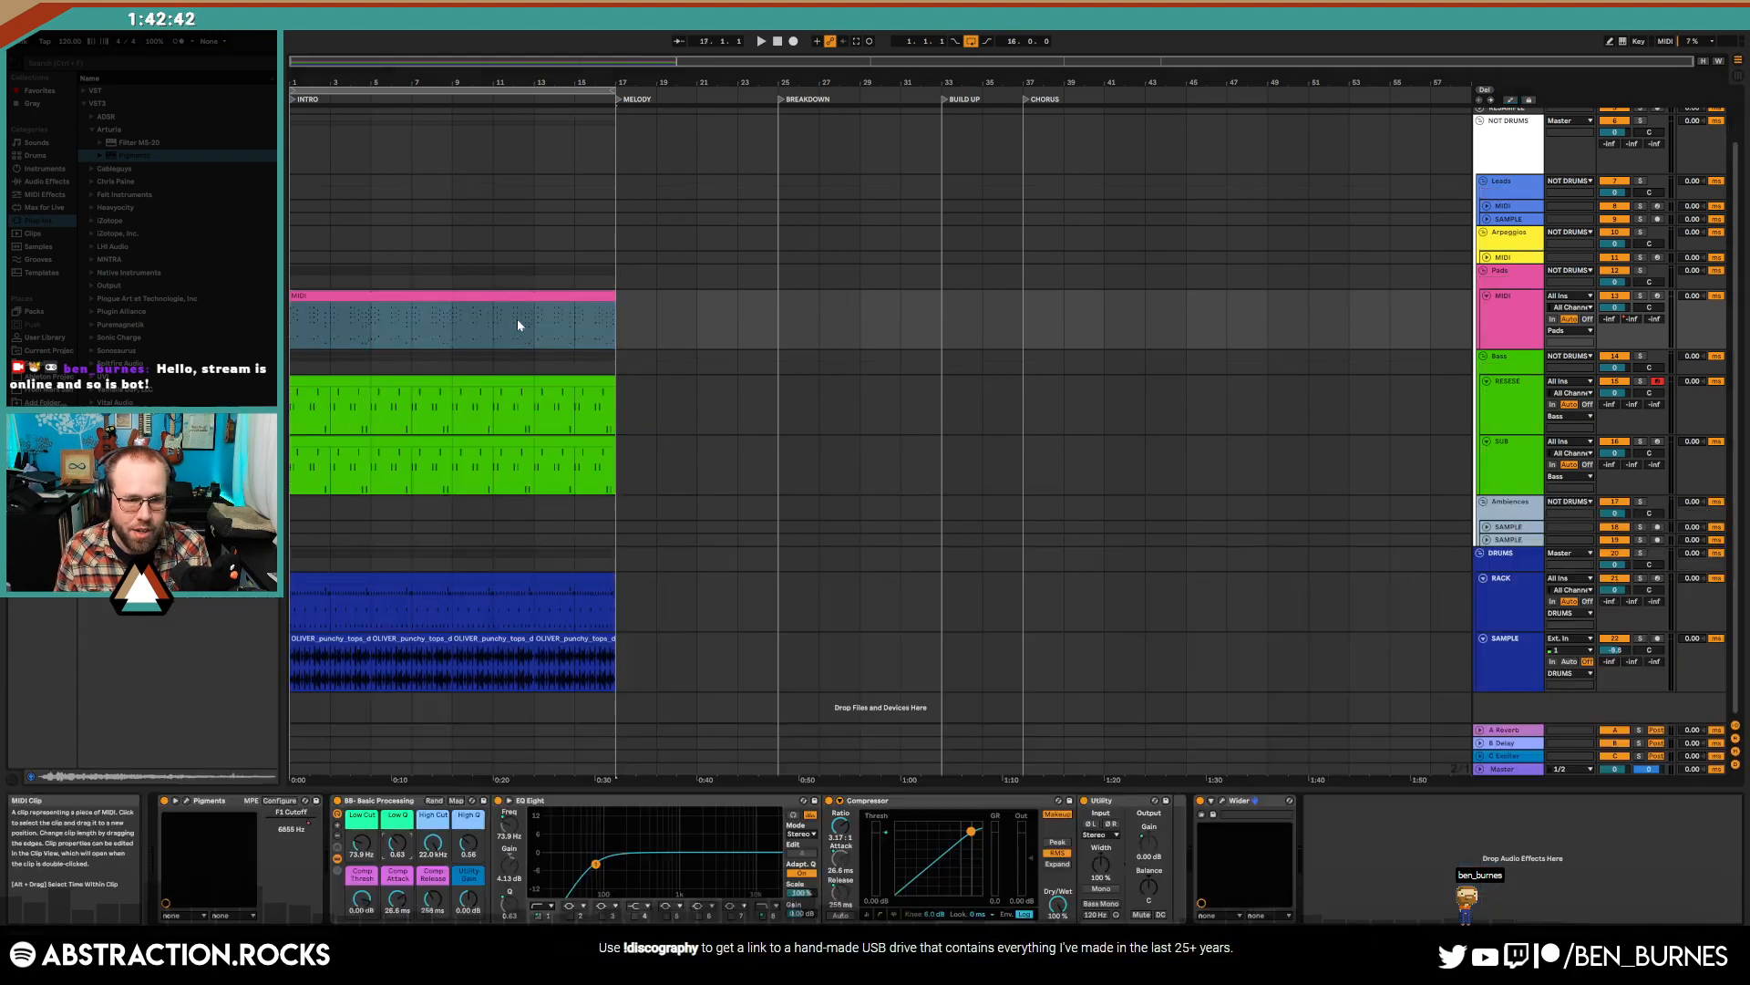
# - Delete the clips on both bass tracks up to bar 9, plus the remaining Reese bass clips up to bar 17
pyautogui.moveTo(341, 384); pyautogui.dragTo(402, 441)
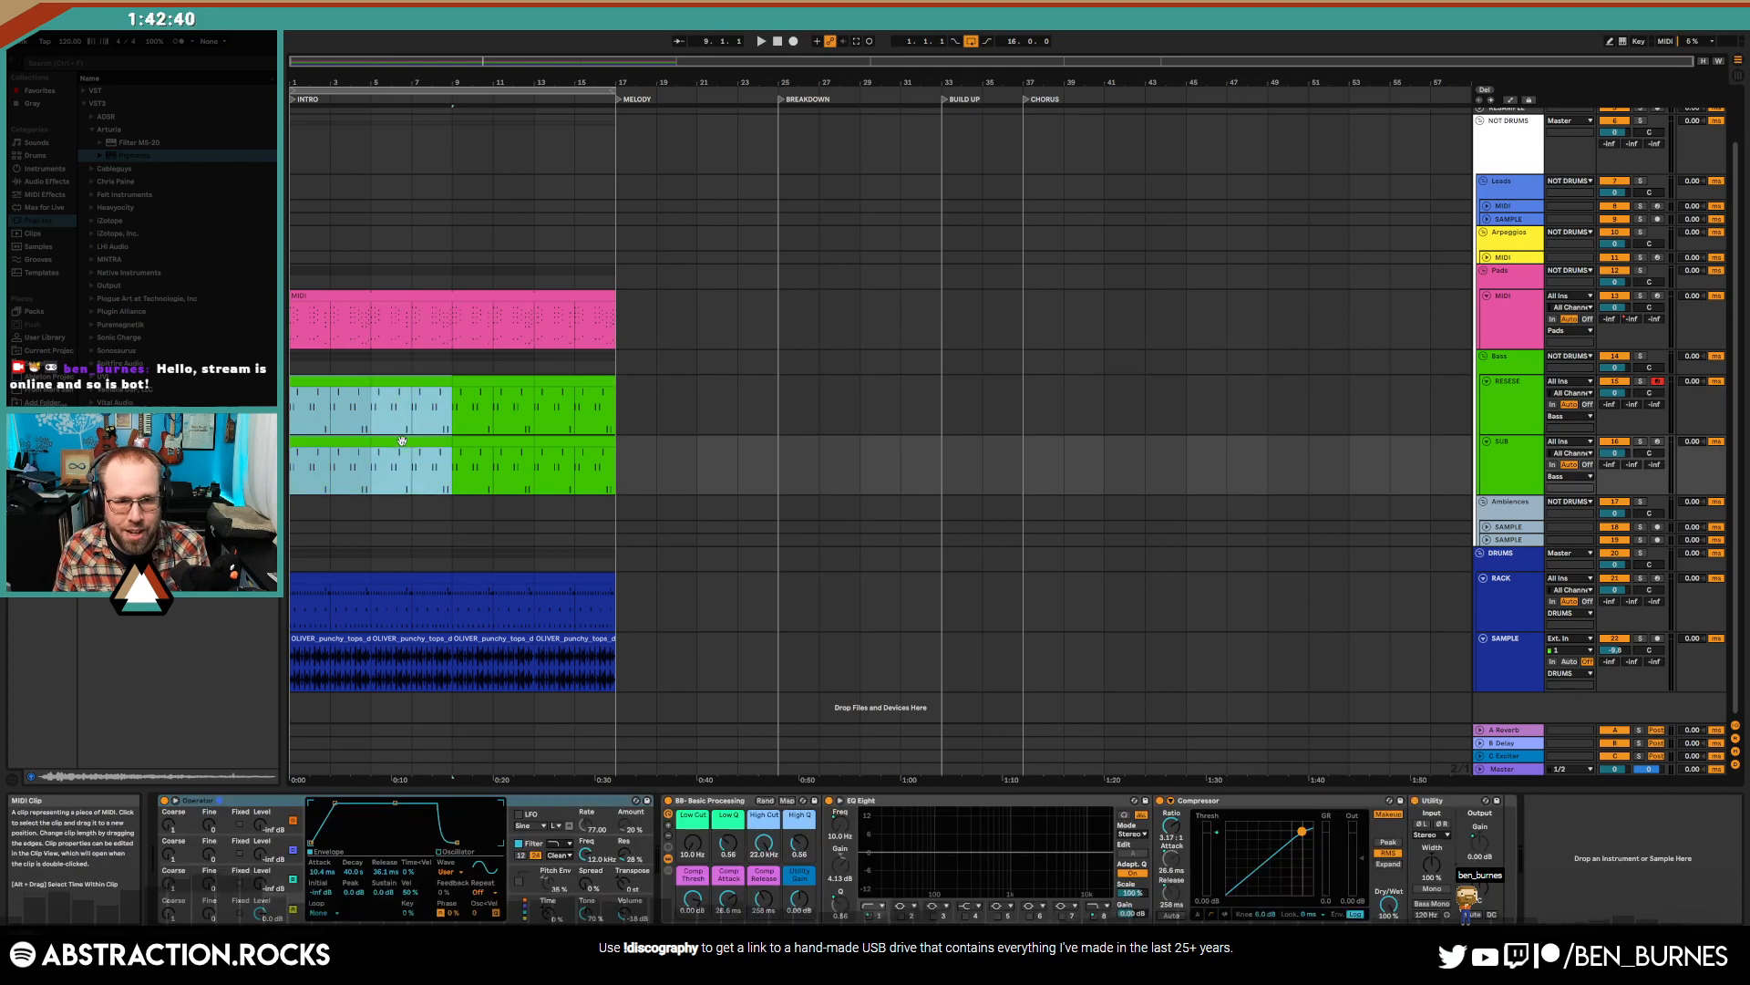
pyautogui.press('Delete')
pyautogui.click(566, 383)
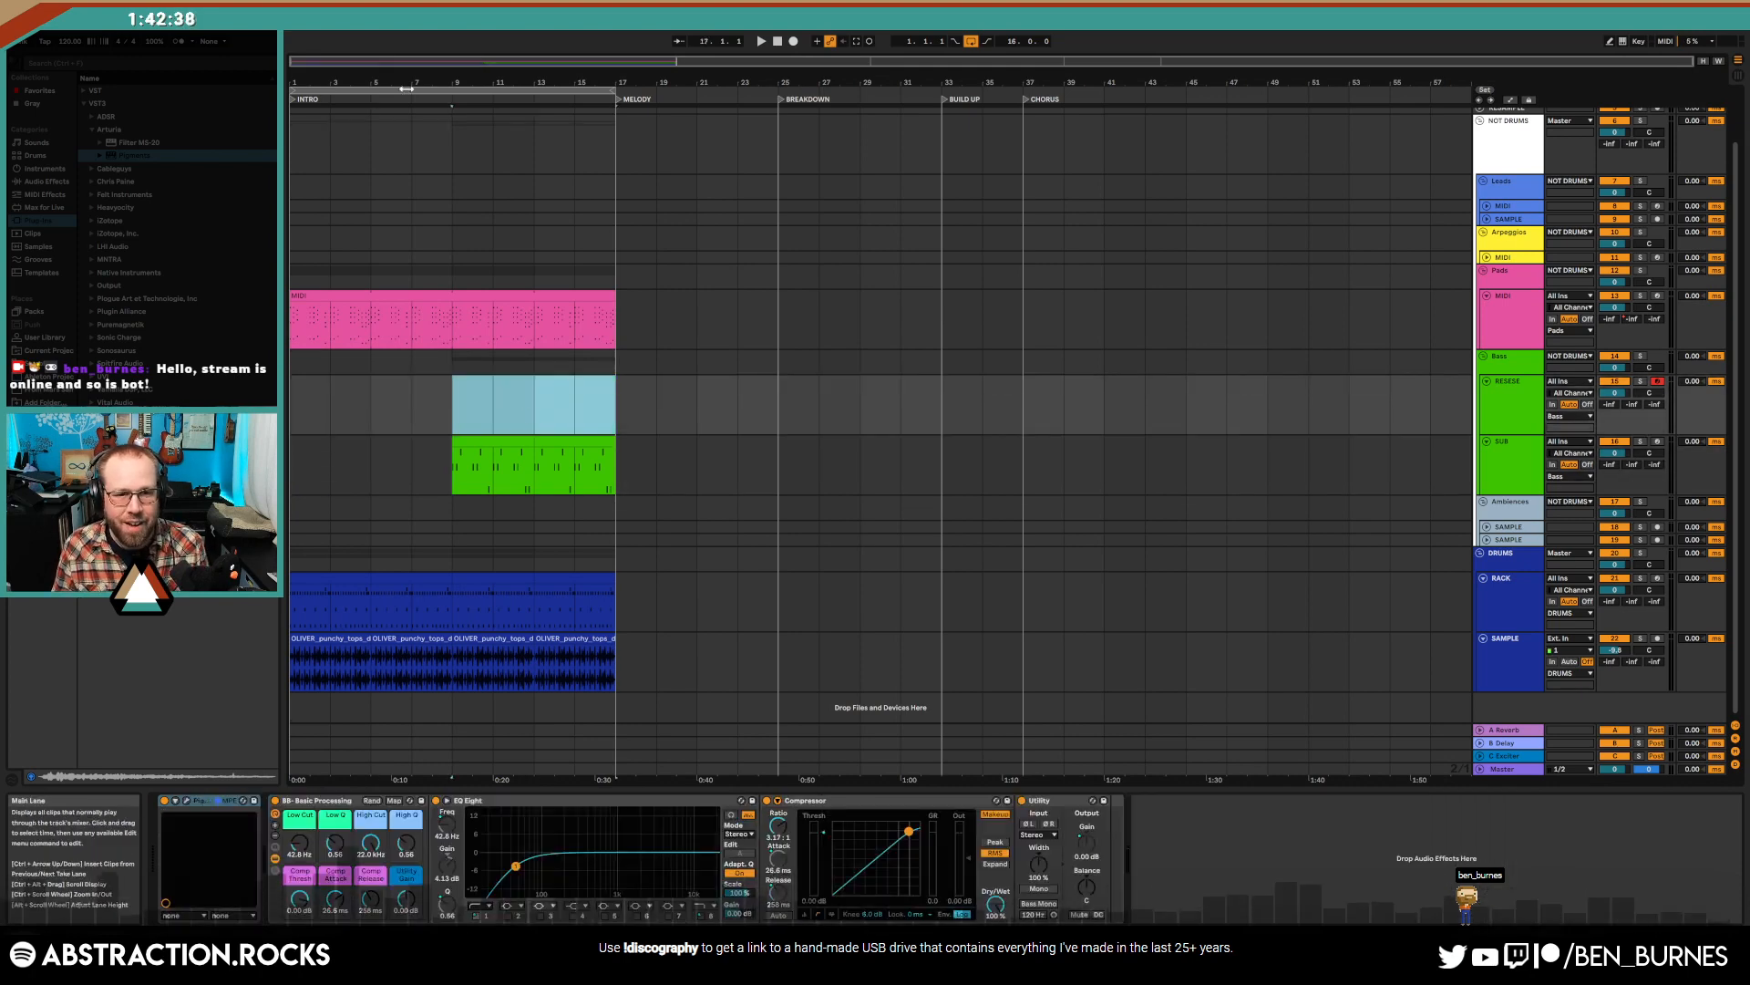
pyautogui.press('Delete')
pyautogui.click(776, 41)
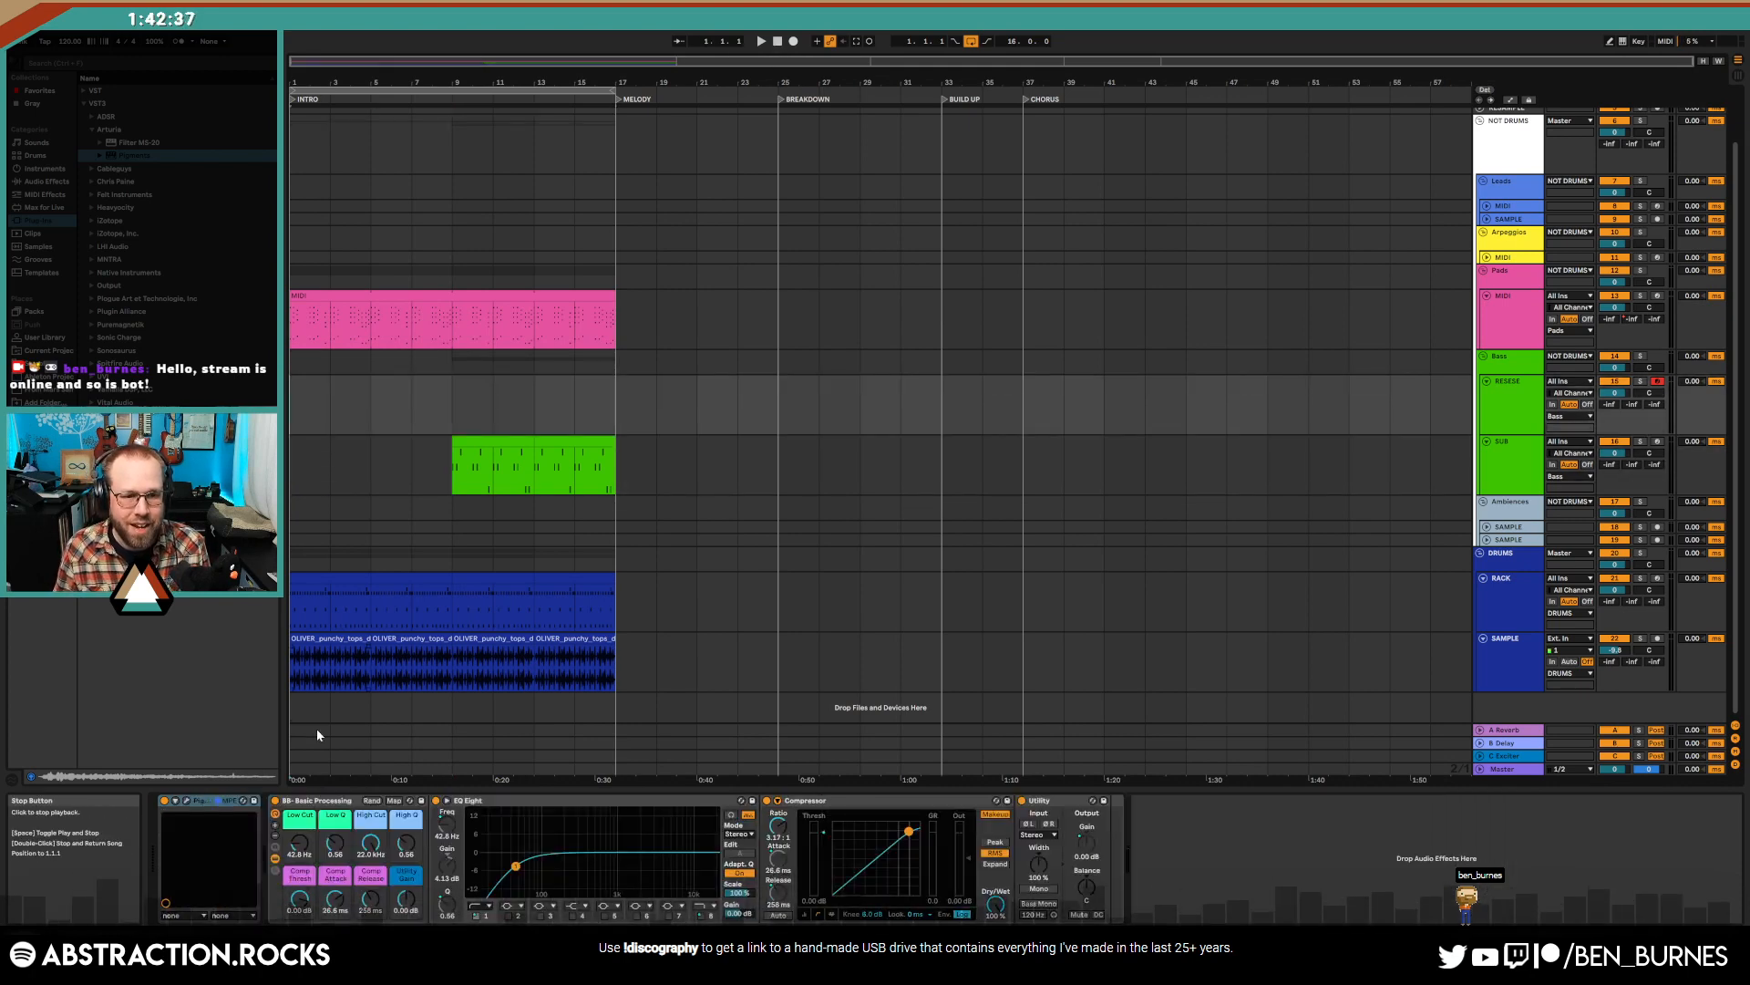
# - Delete the first two drum loop clips on the drums SAMPLE track, clearing bars 1 to 9
pyautogui.click(325, 639)
pyautogui.keyDown('shift'); pyautogui.click(392, 638); pyautogui.keyUp('shift')
pyautogui.press('Delete')
# - Enable warp and looping on the drum loop clip at bar 9 and extend it to bar 17
pyautogui.doubleClick(482, 640)
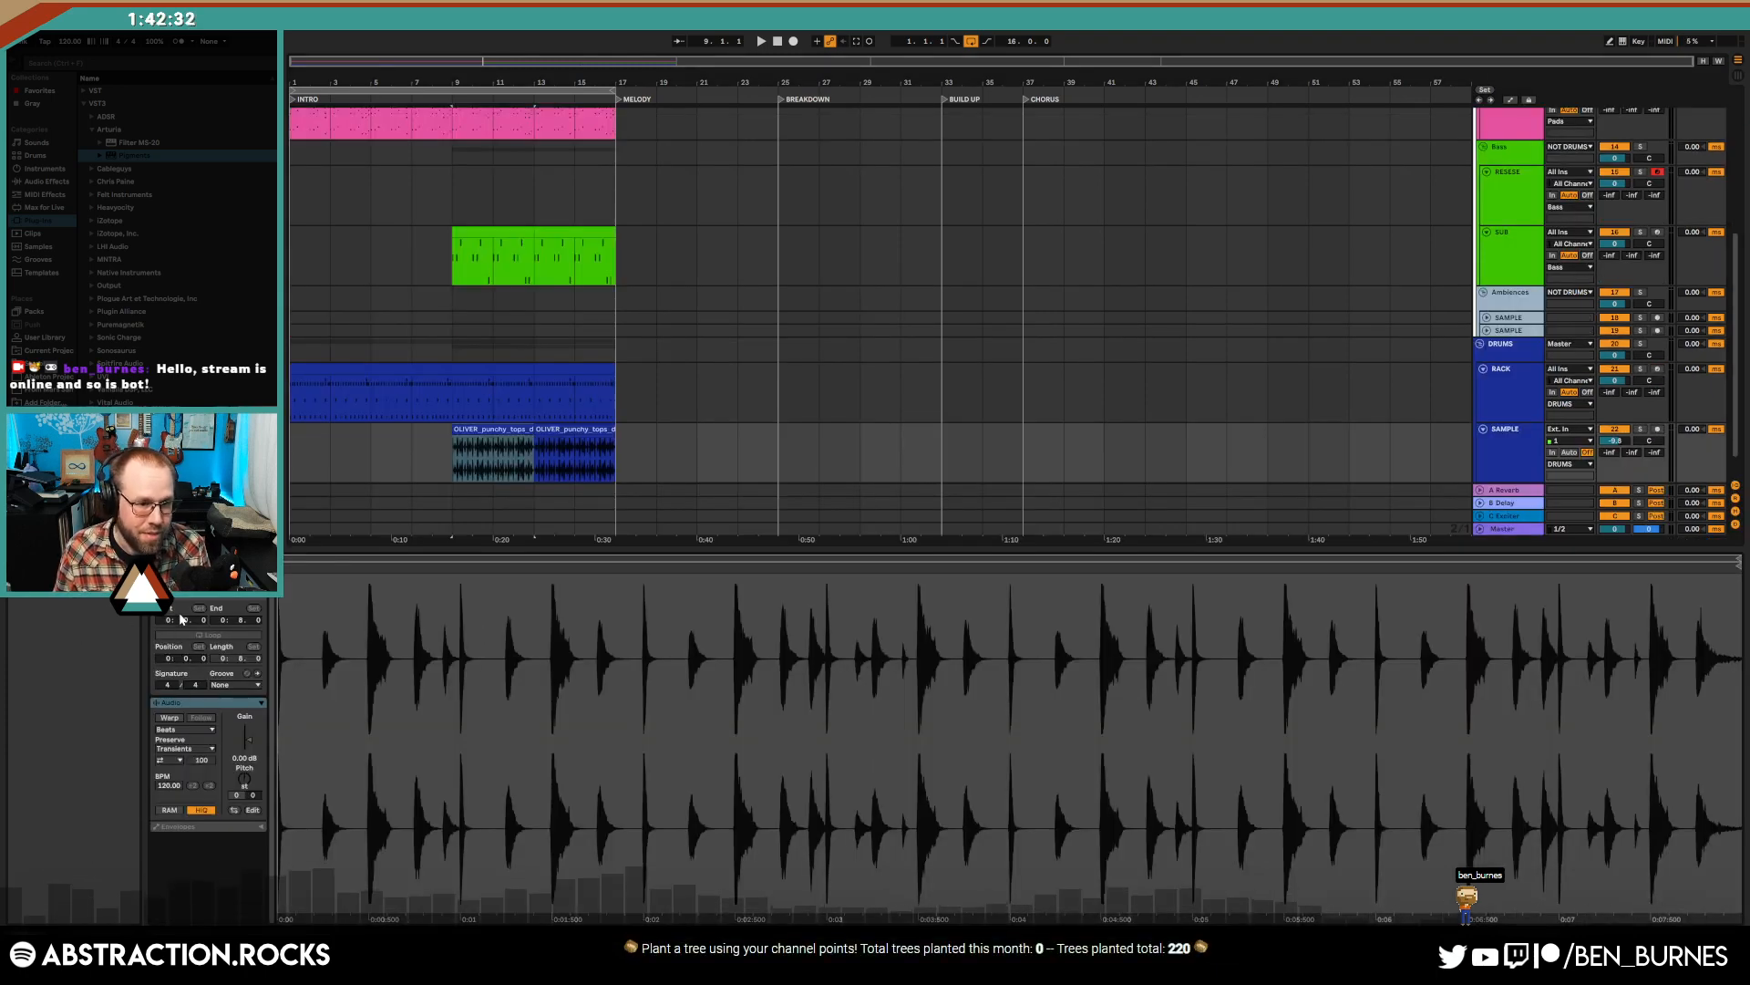
pyautogui.click(173, 718)
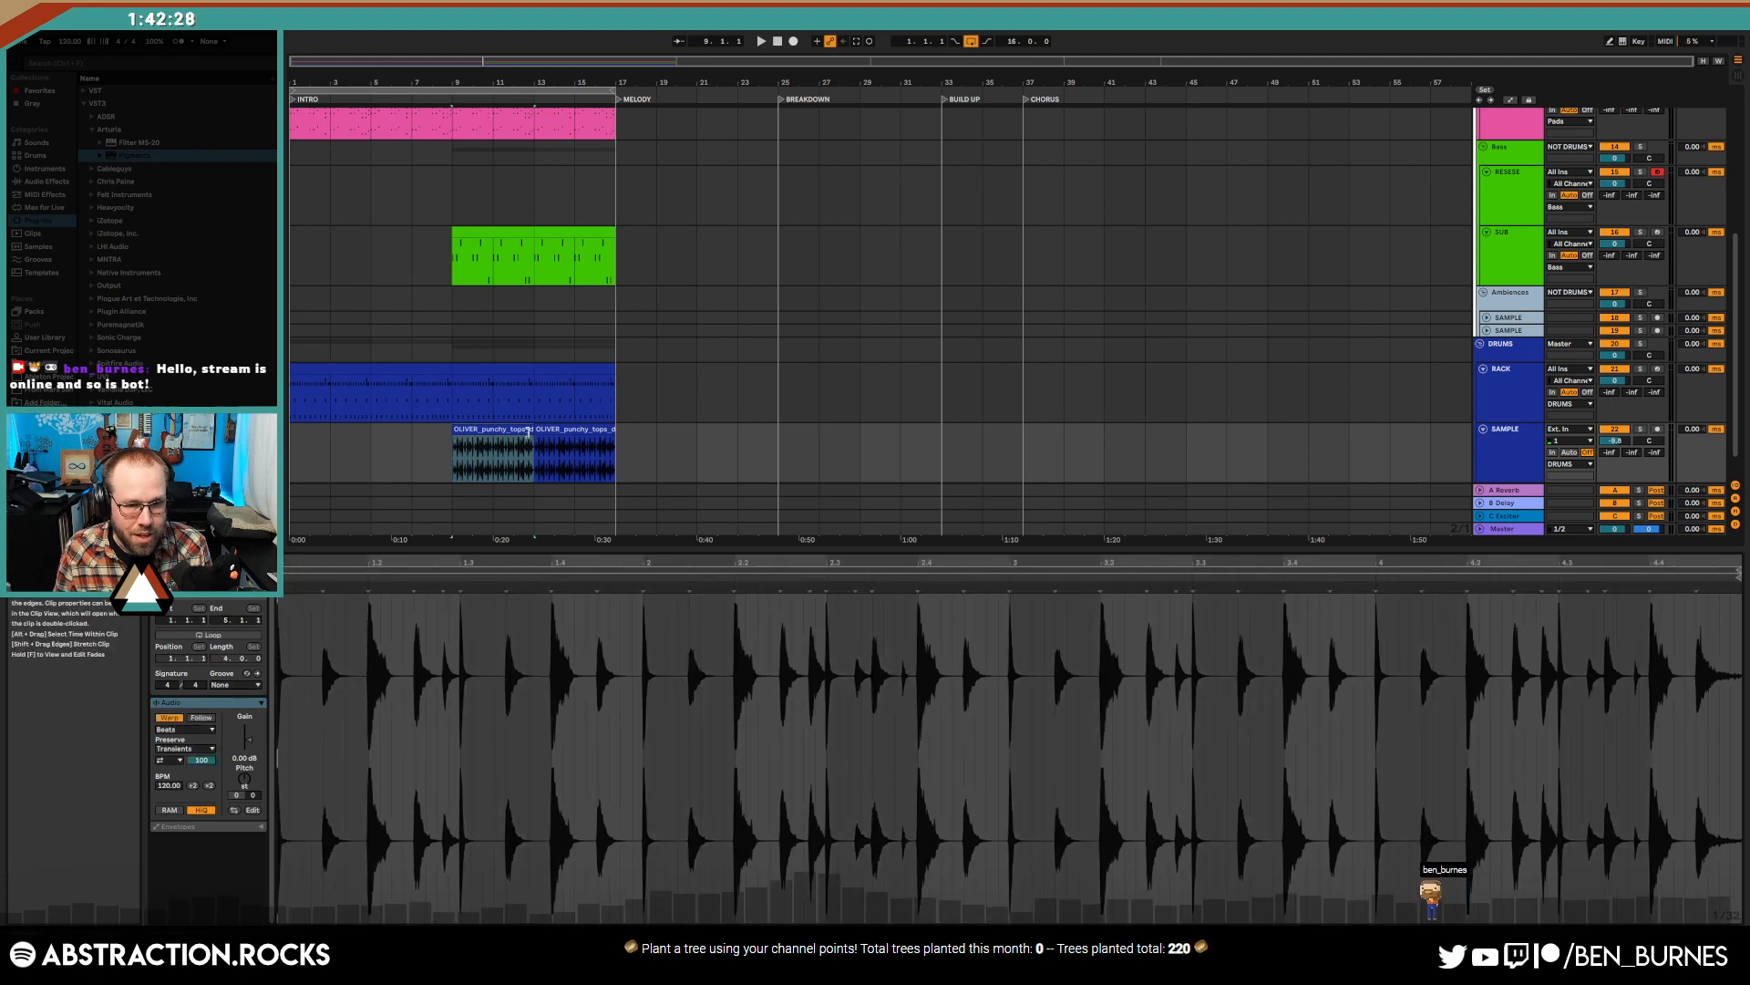
pyautogui.click(528, 431)
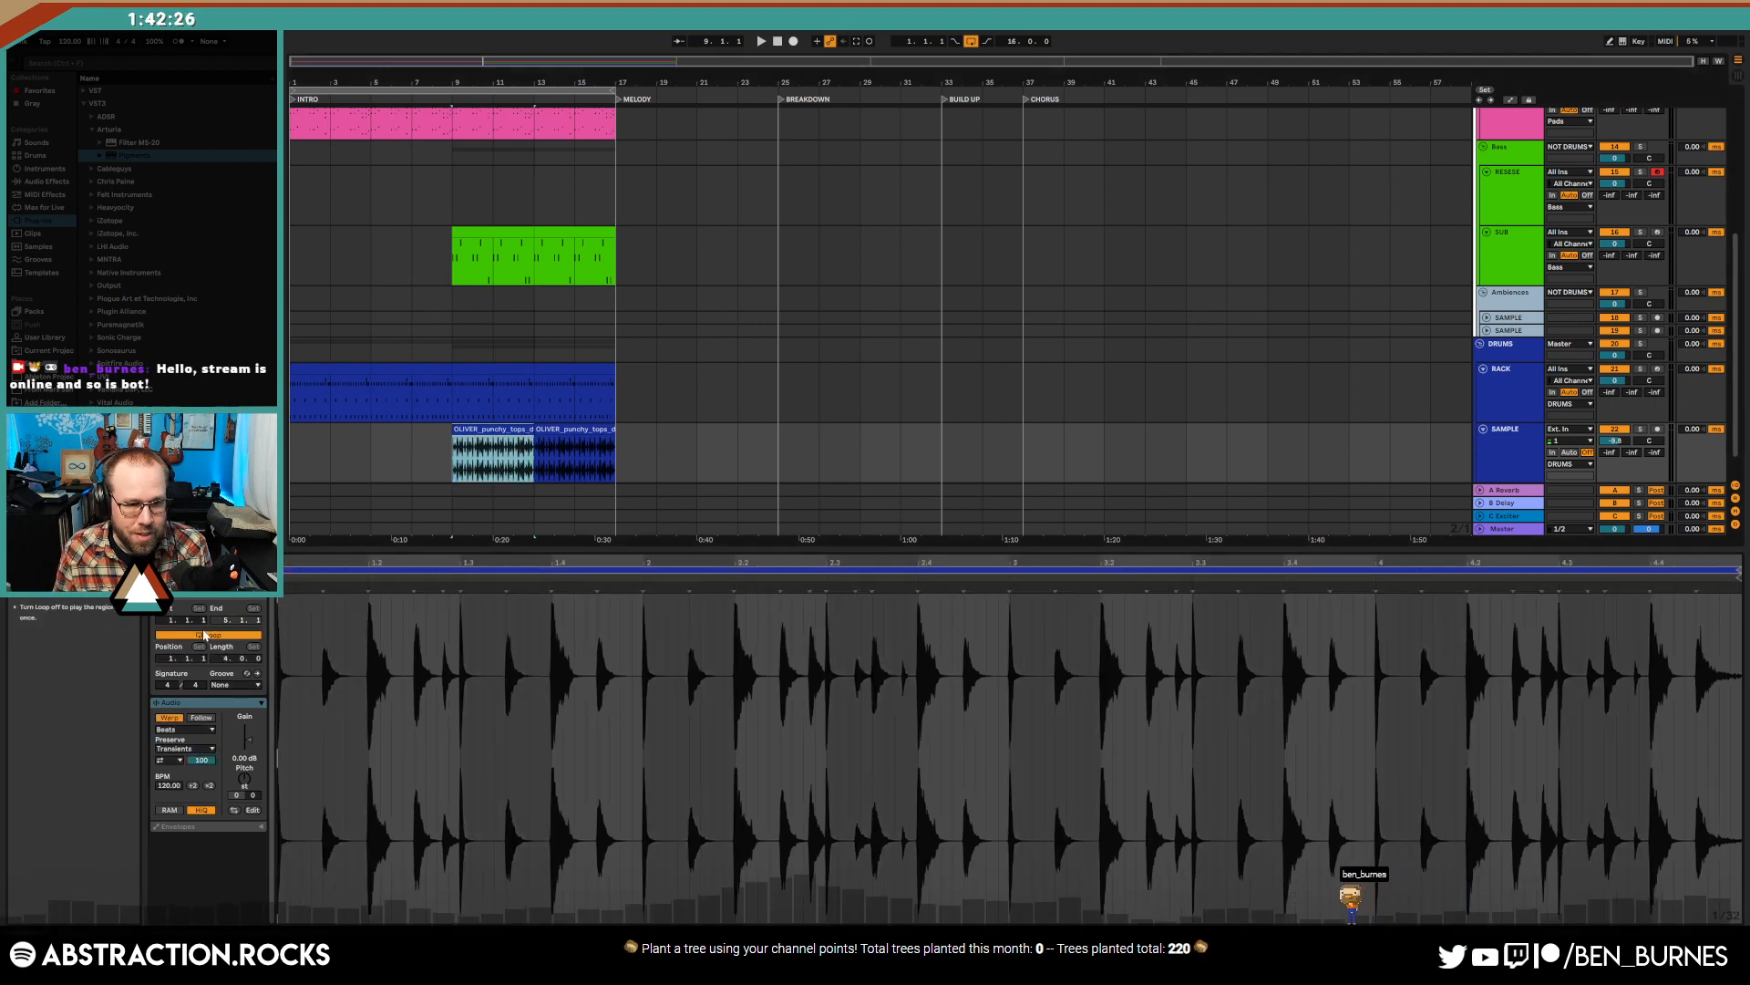
pyautogui.click(630, 607)
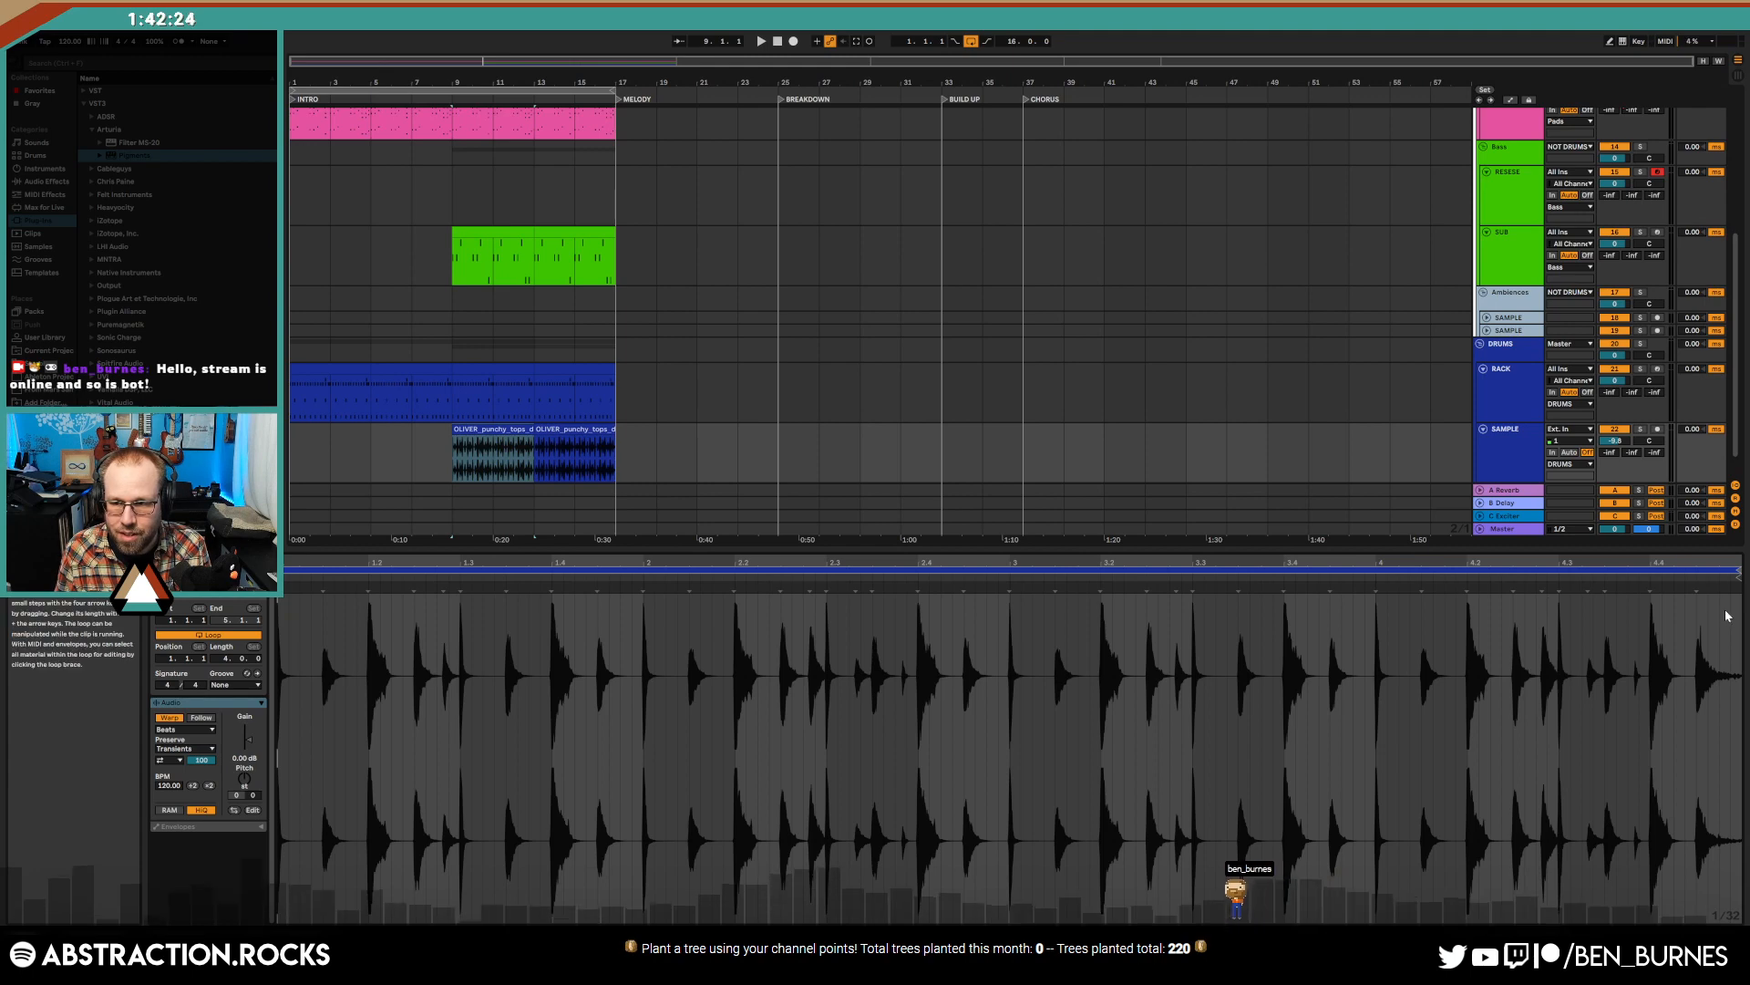
pyautogui.moveTo(1726, 616); pyautogui.dragTo(280, 700)
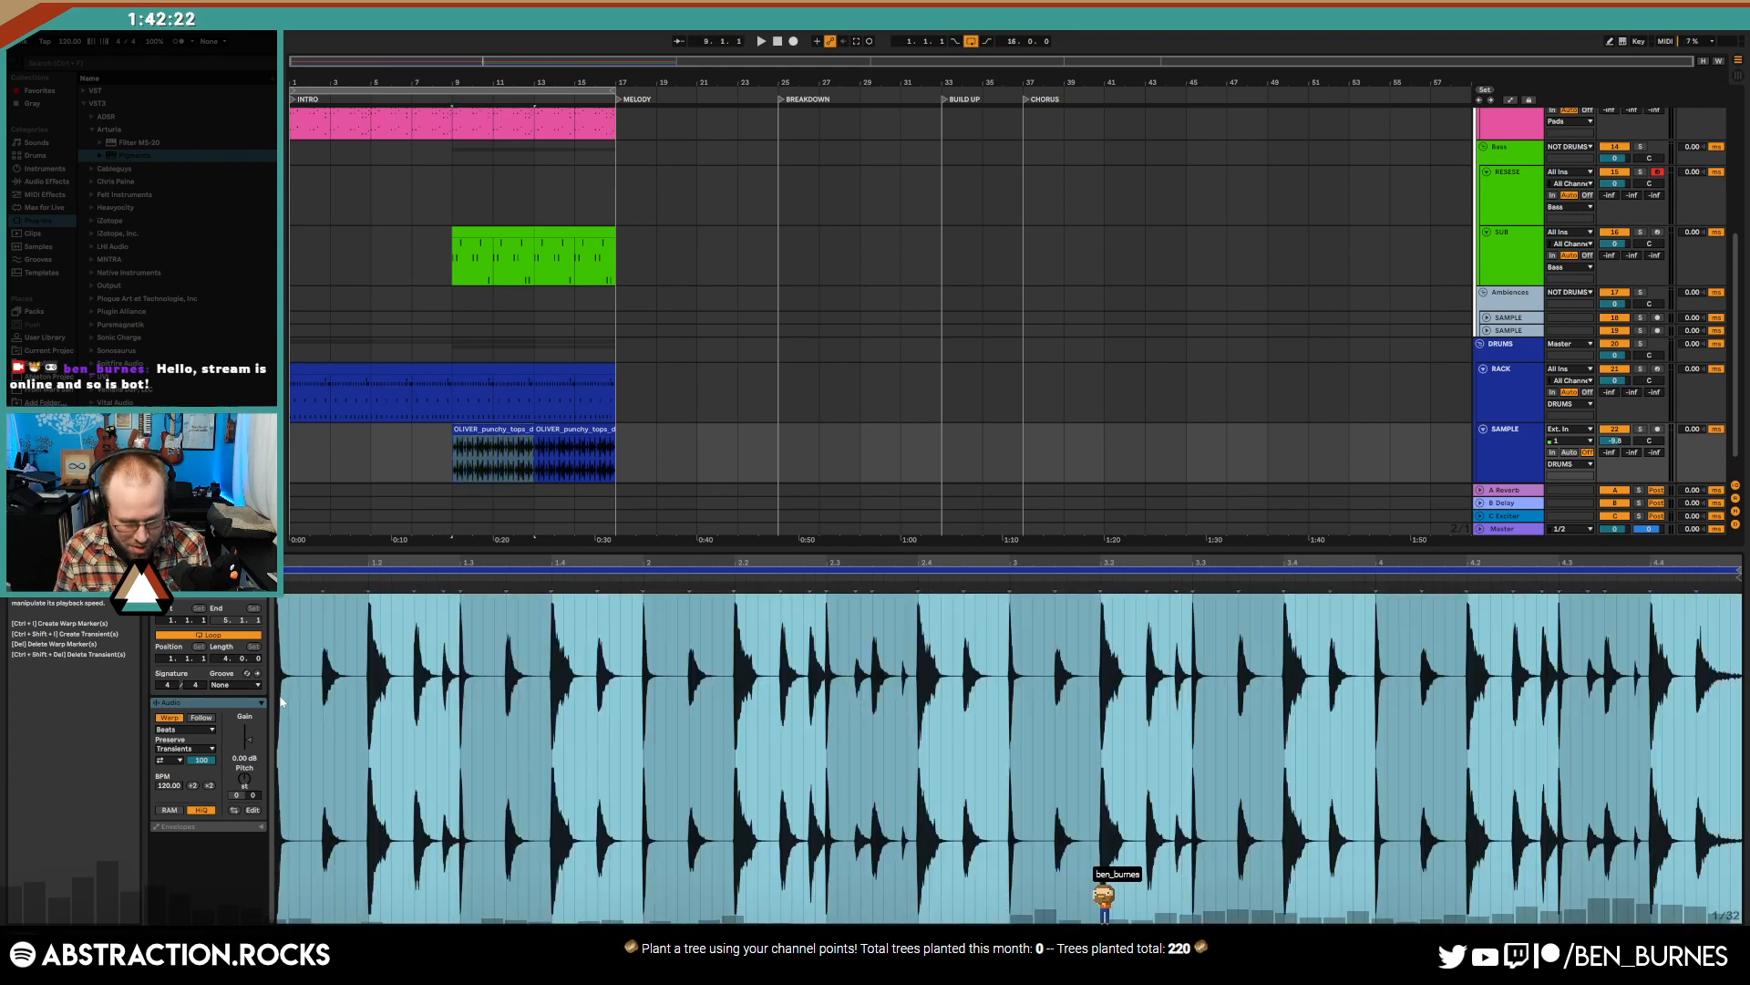
pyautogui.hotkey('ctrl', 'l')
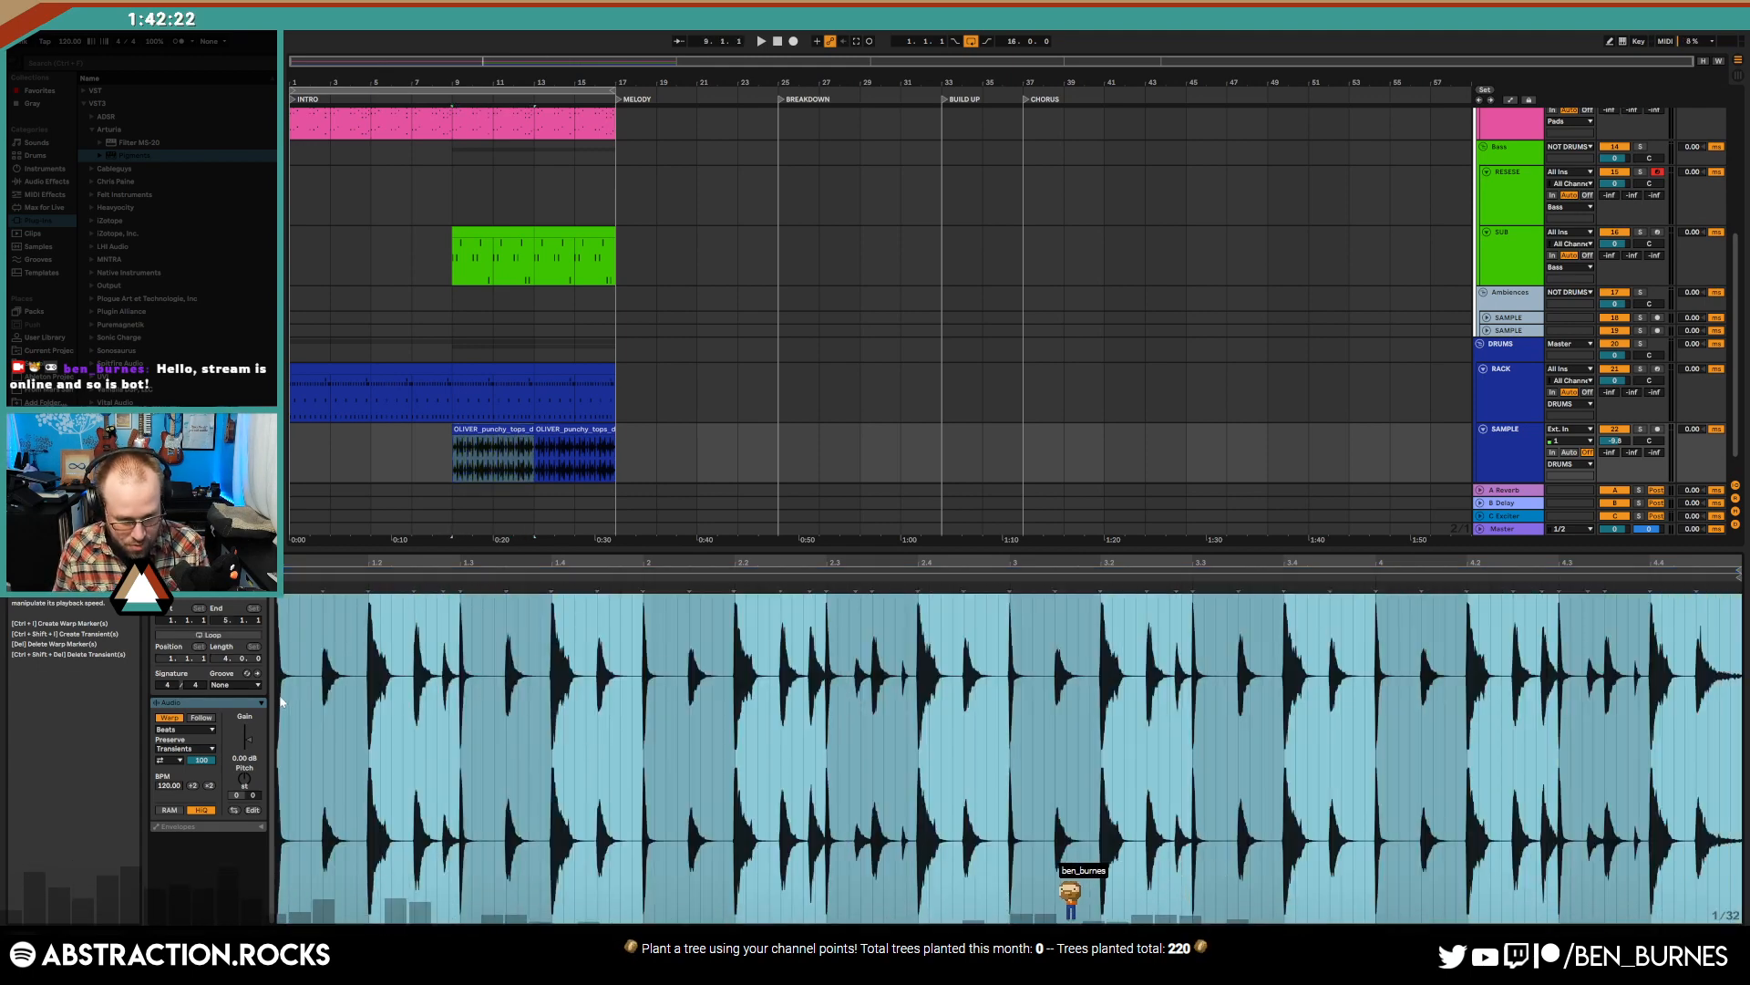
pyautogui.click(528, 444)
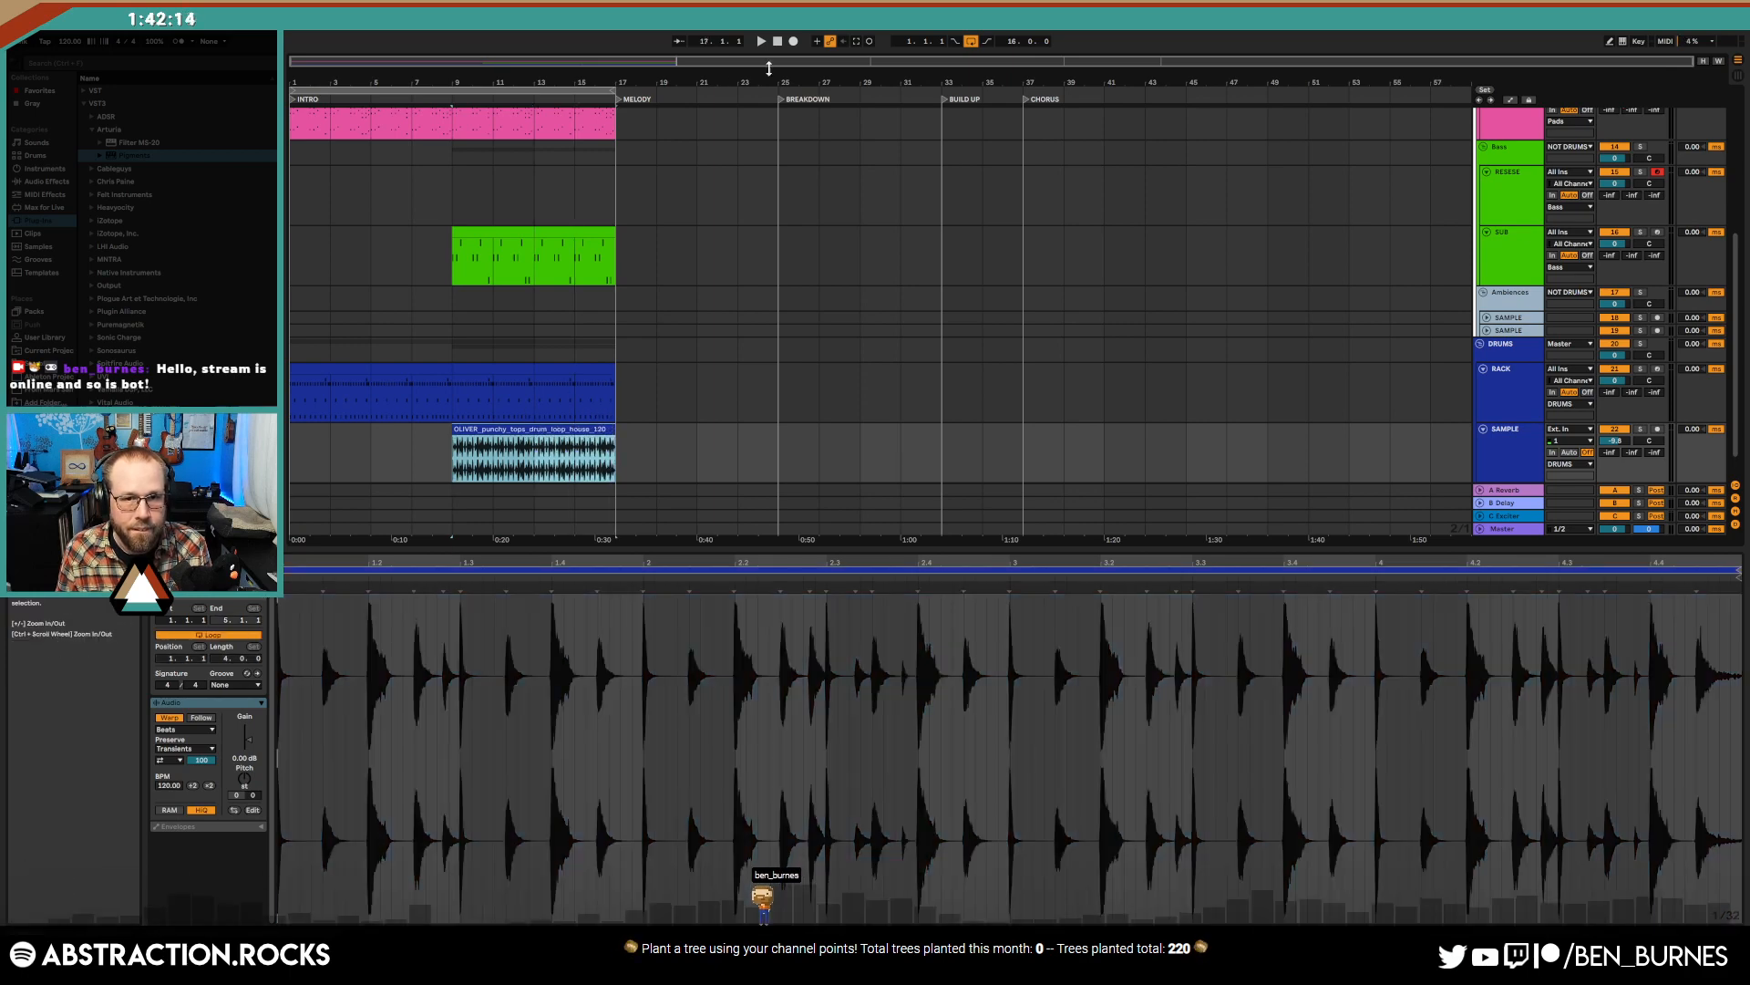
# - Play the intro from the start and deactivate the clap notes in the first drum rack clip
pyautogui.click(779, 45)
pyautogui.press('space')
pyautogui.scroll(1, 392, 385)
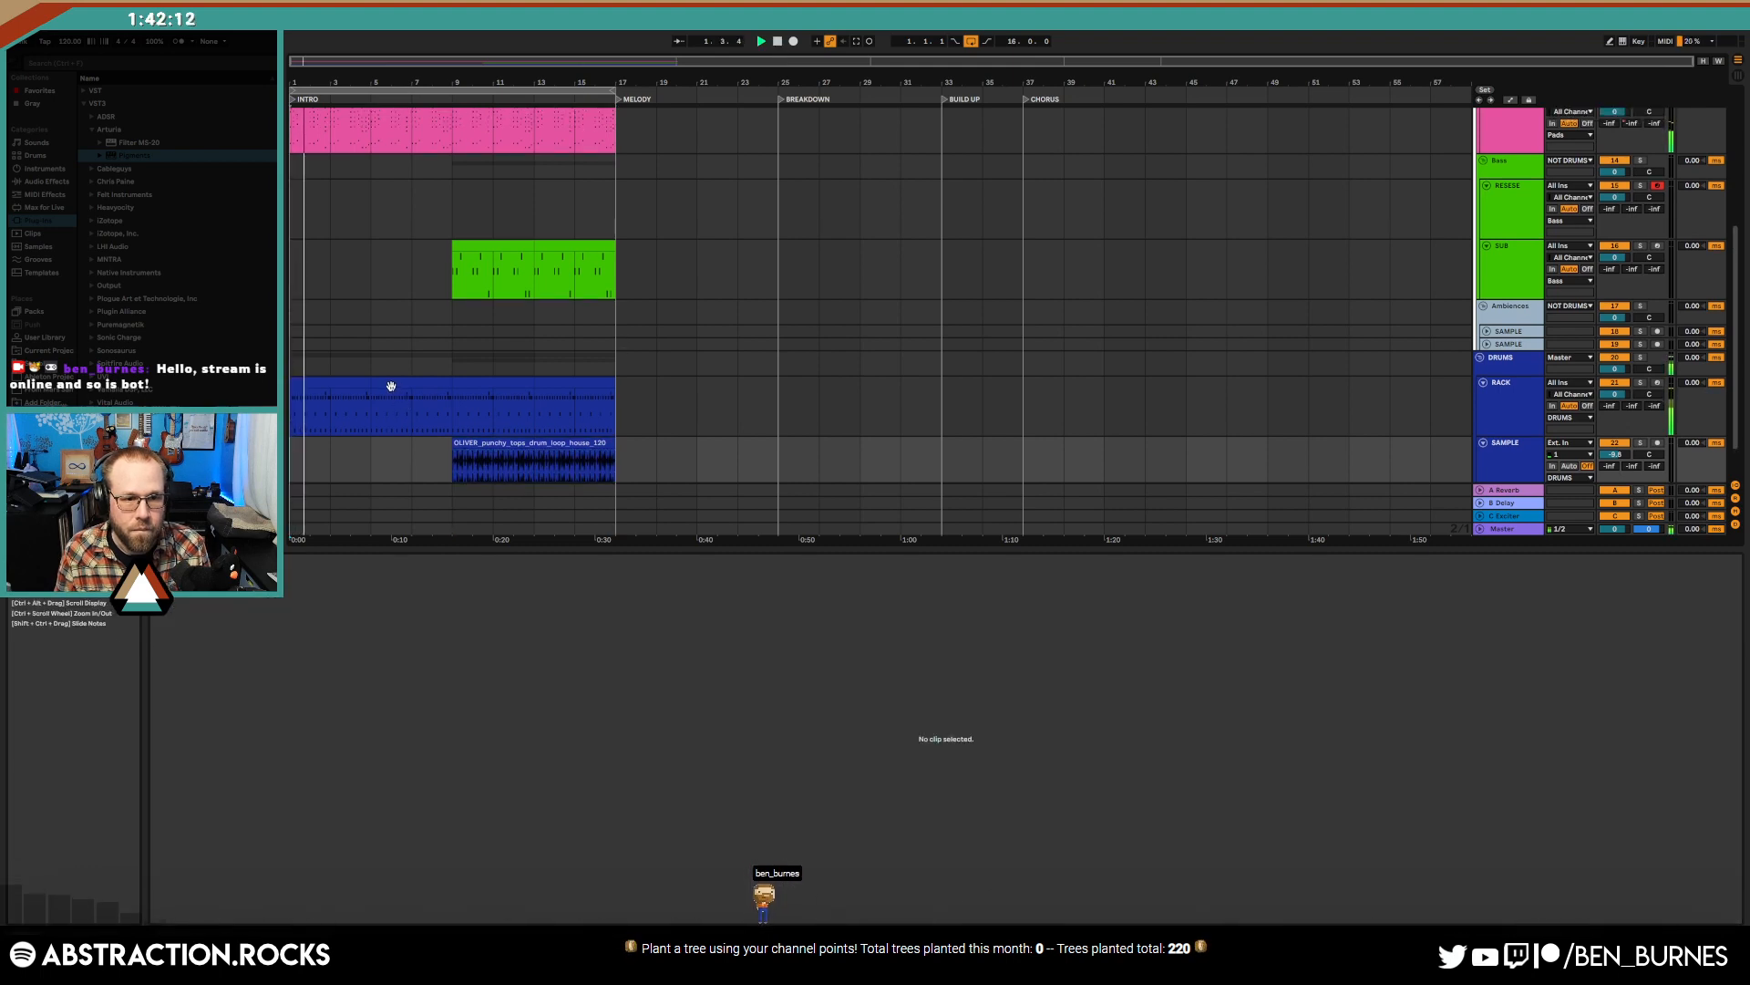
pyautogui.click(390, 382)
pyautogui.click(330, 383)
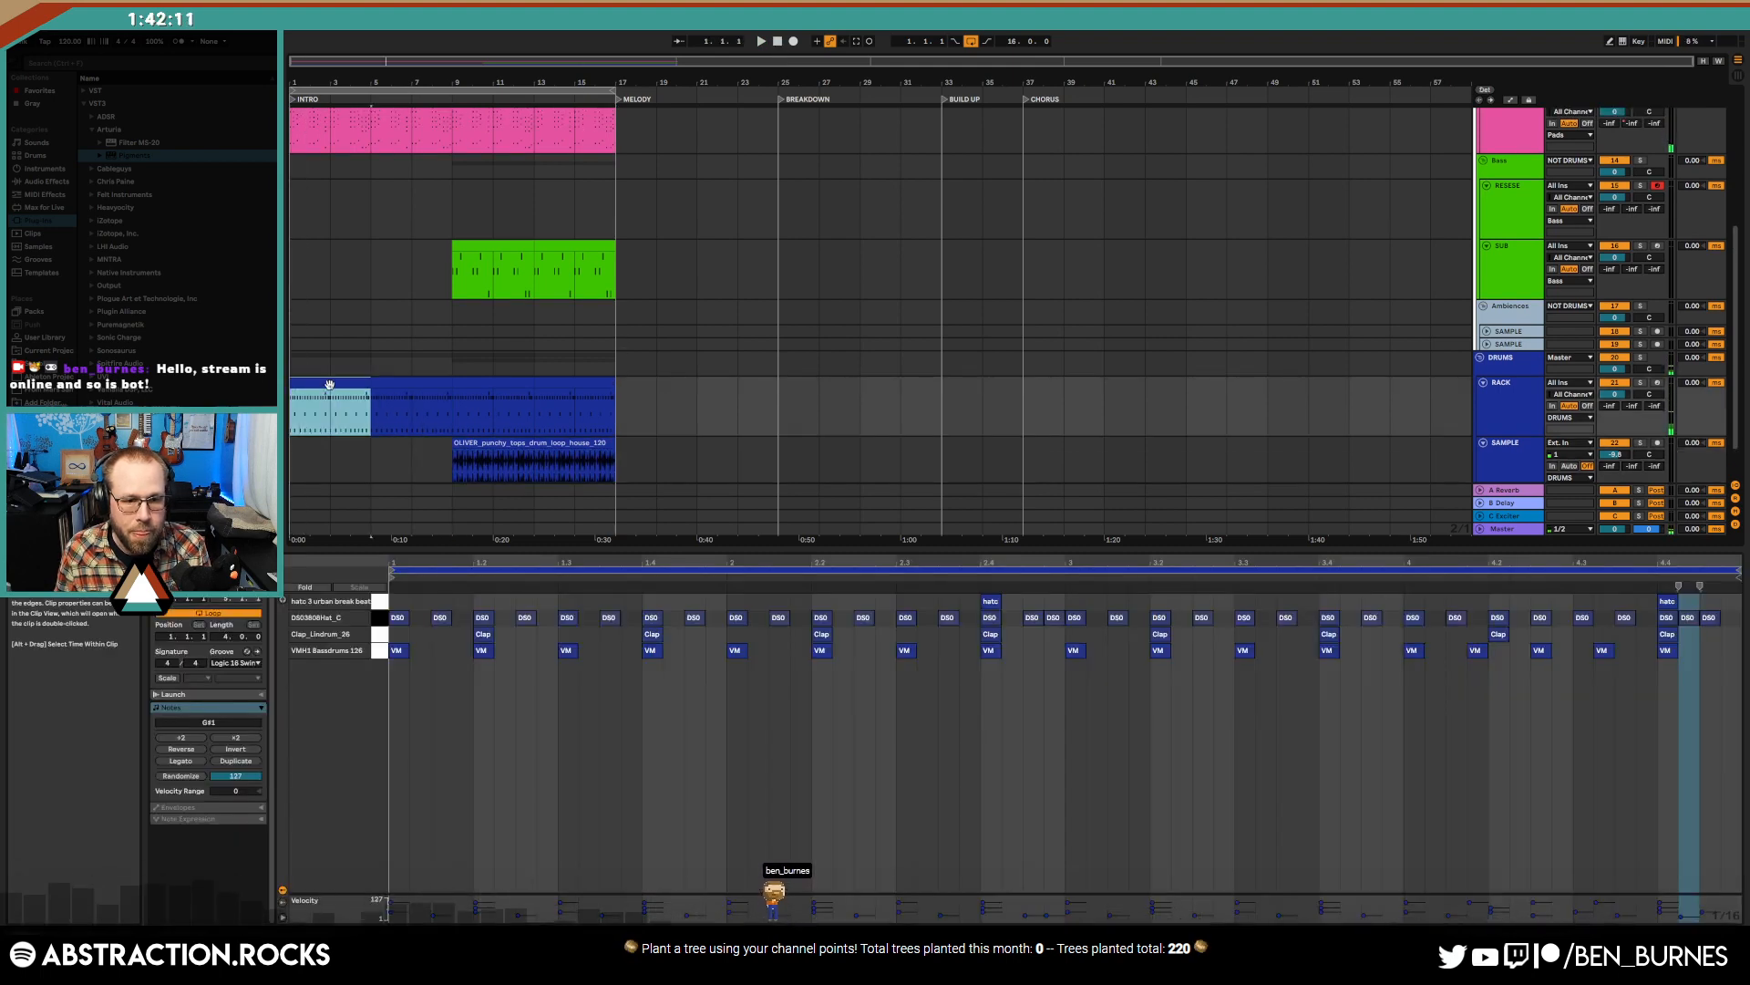
pyautogui.click(381, 633)
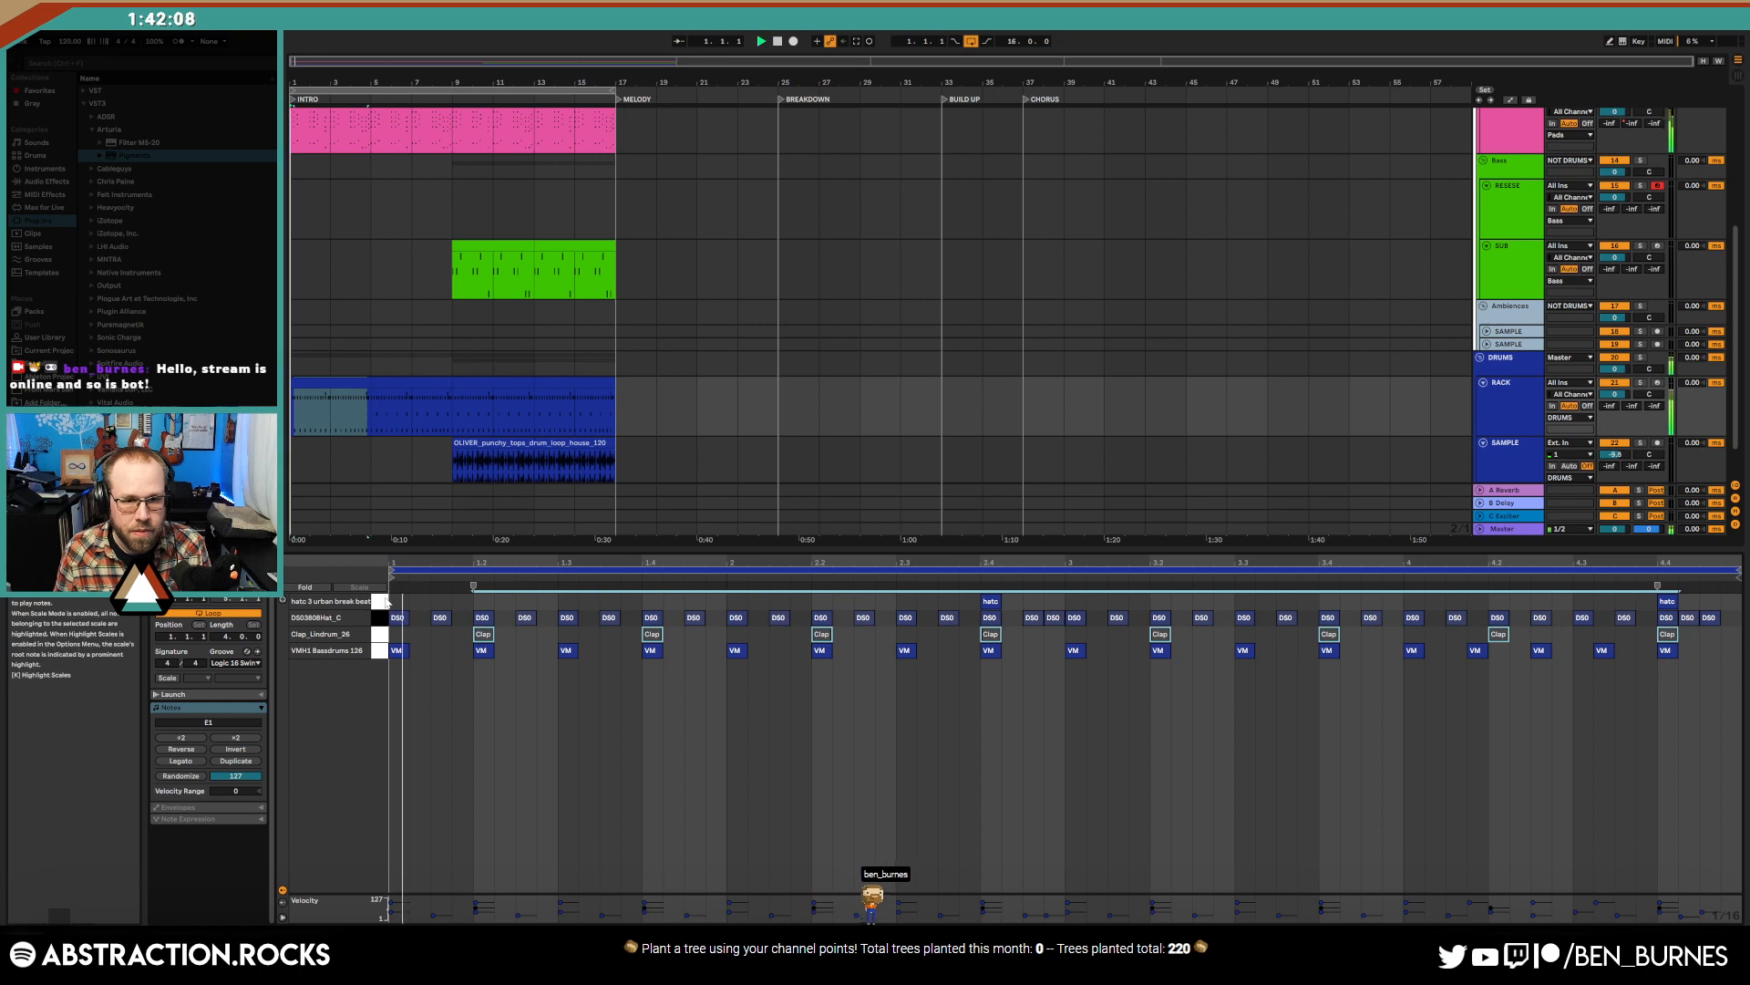
pyautogui.click(379, 619)
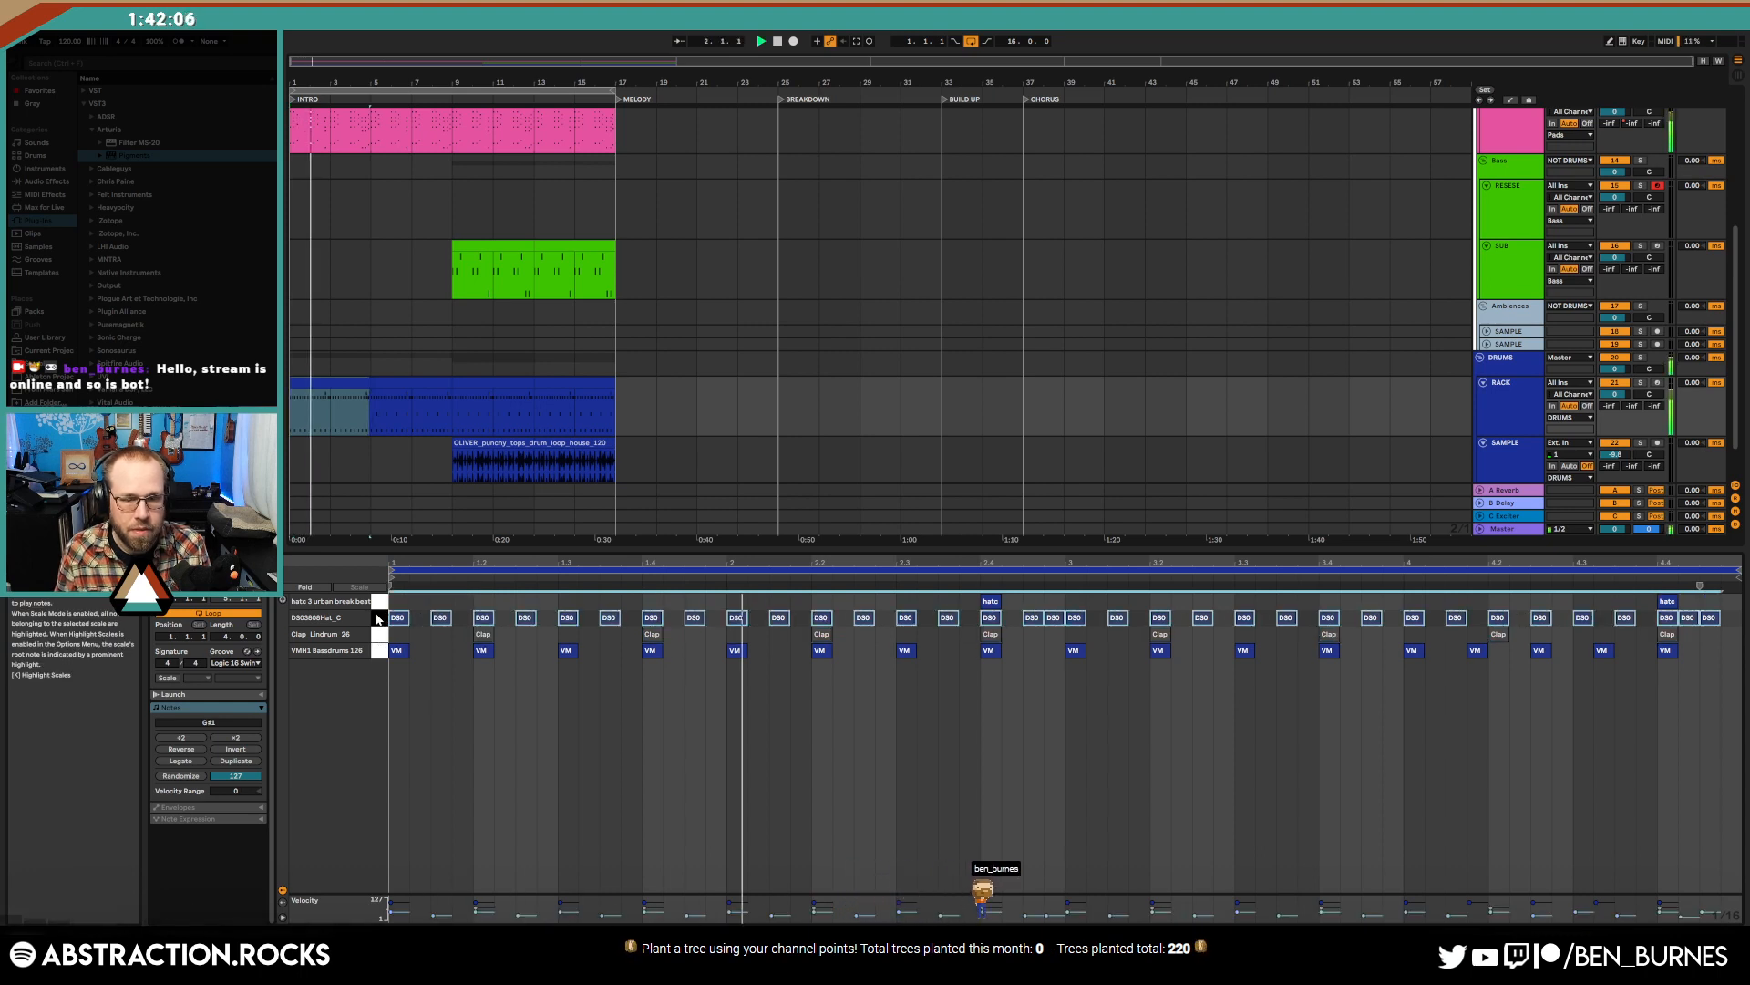
pyautogui.press('0')
# - Thin the hi-hat pattern in the first drum clip to one hit per beat across all four bars
pyautogui.moveTo(419, 620); pyautogui.dragTo(597, 617)
pyautogui.moveTo(761, 616); pyautogui.dragTo(1731, 615)
pyautogui.press('Delete')
pyautogui.moveTo(458, 618); pyautogui.dragTo(998, 617)
pyautogui.hotkey('ctrl', 'd')
pyautogui.hotkey('ctrl', 'd')
pyautogui.hotkey('ctrl', 'd')
pyautogui.hotkey('ctrl', 'd')
pyautogui.hotkey('ctrl', 'd')
pyautogui.hotkey('ctrl', 'd')
pyautogui.hotkey('ctrl', 'd')
pyautogui.hotkey('ctrl', 'd')
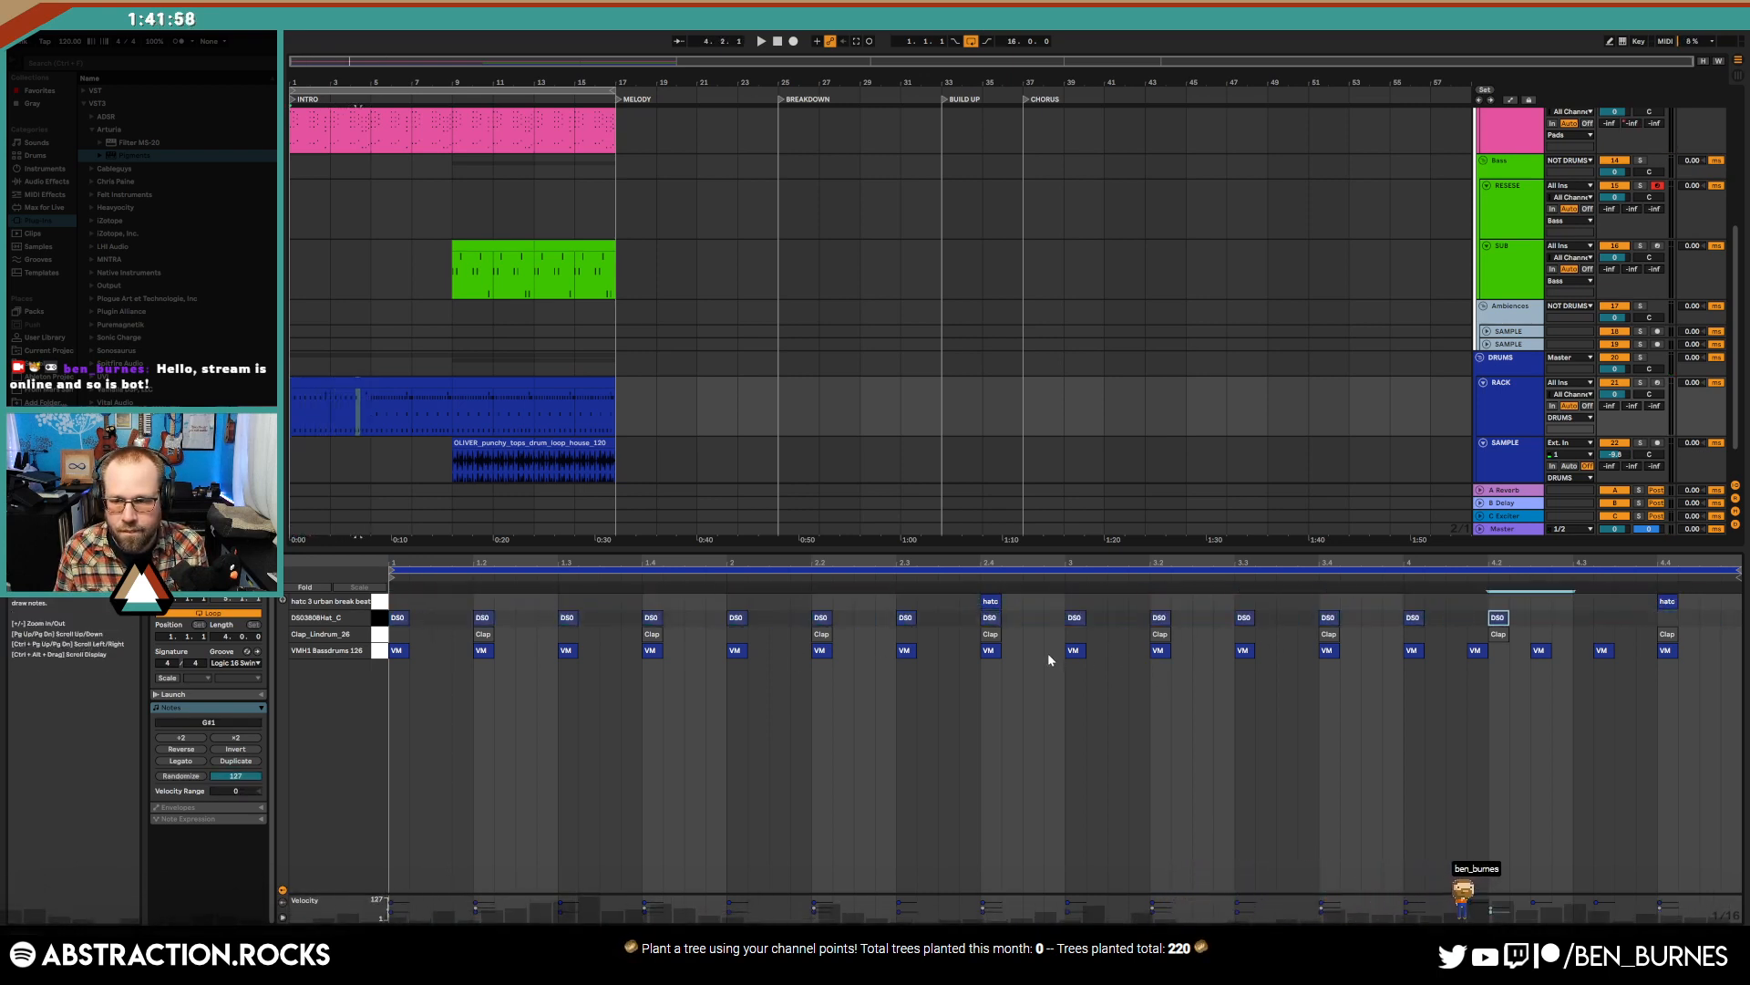
# - Lower the velocity of all hi-hat notes in the first drum clip and select the clap notes from beat 2.4 onward
pyautogui.click(1000, 635)
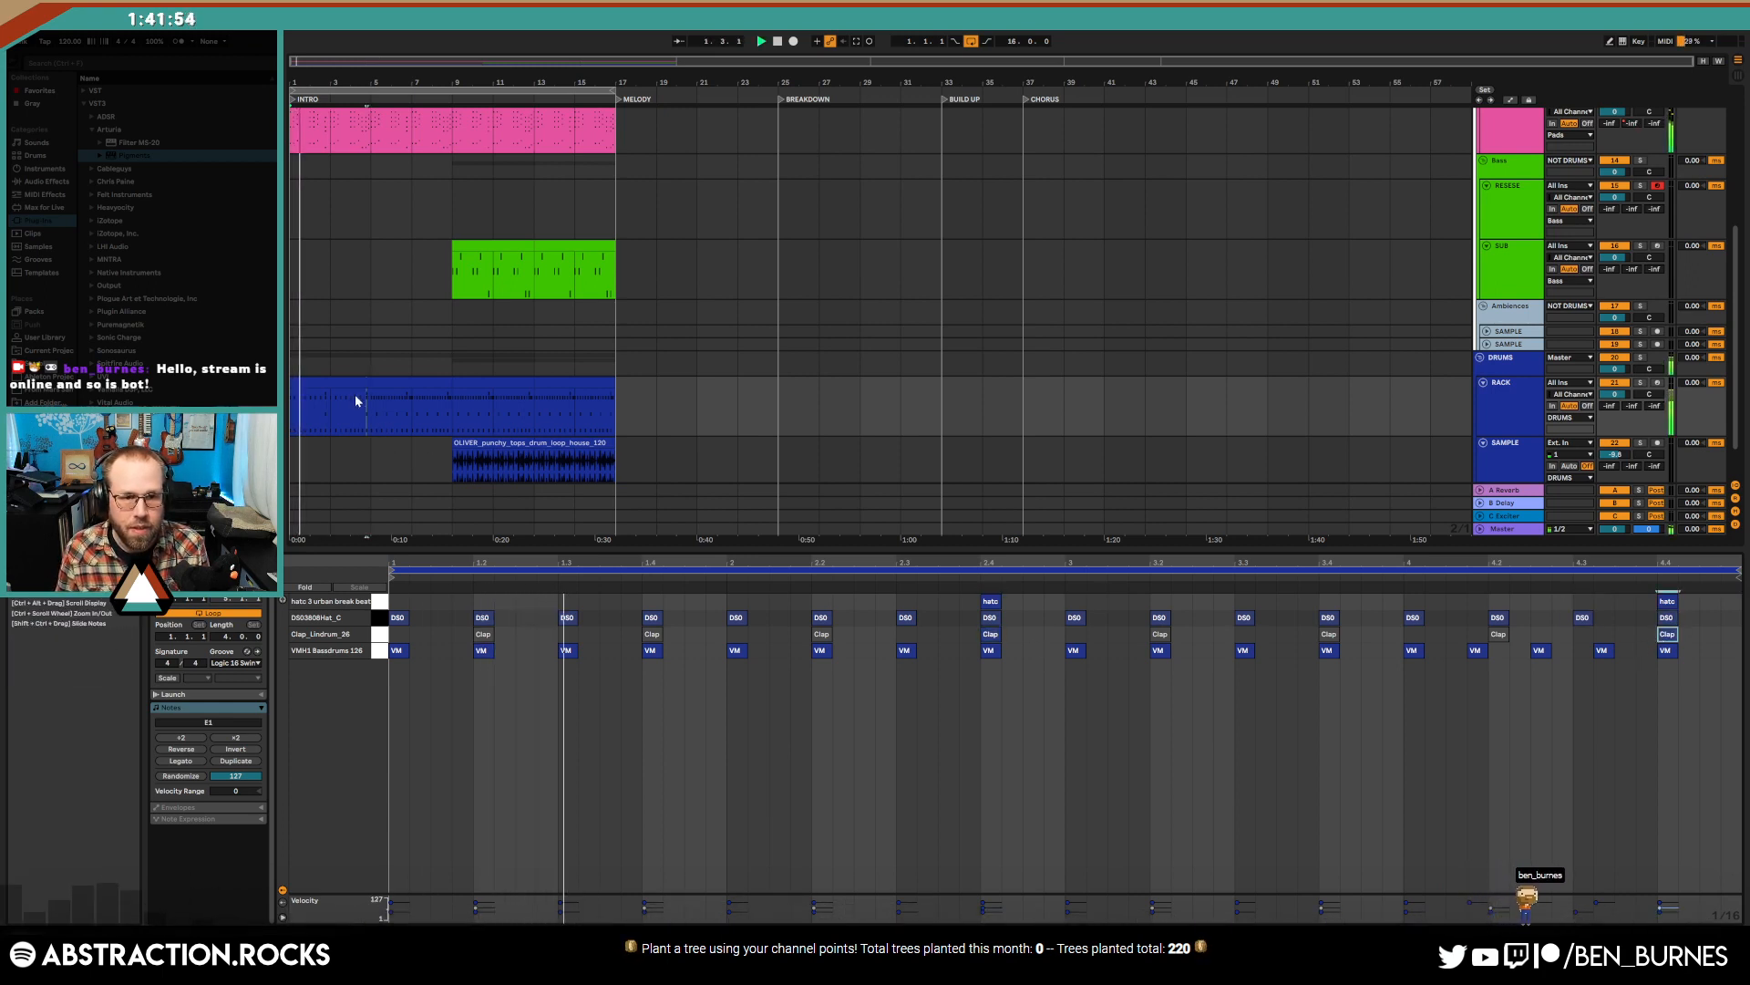
pyautogui.click(366, 619)
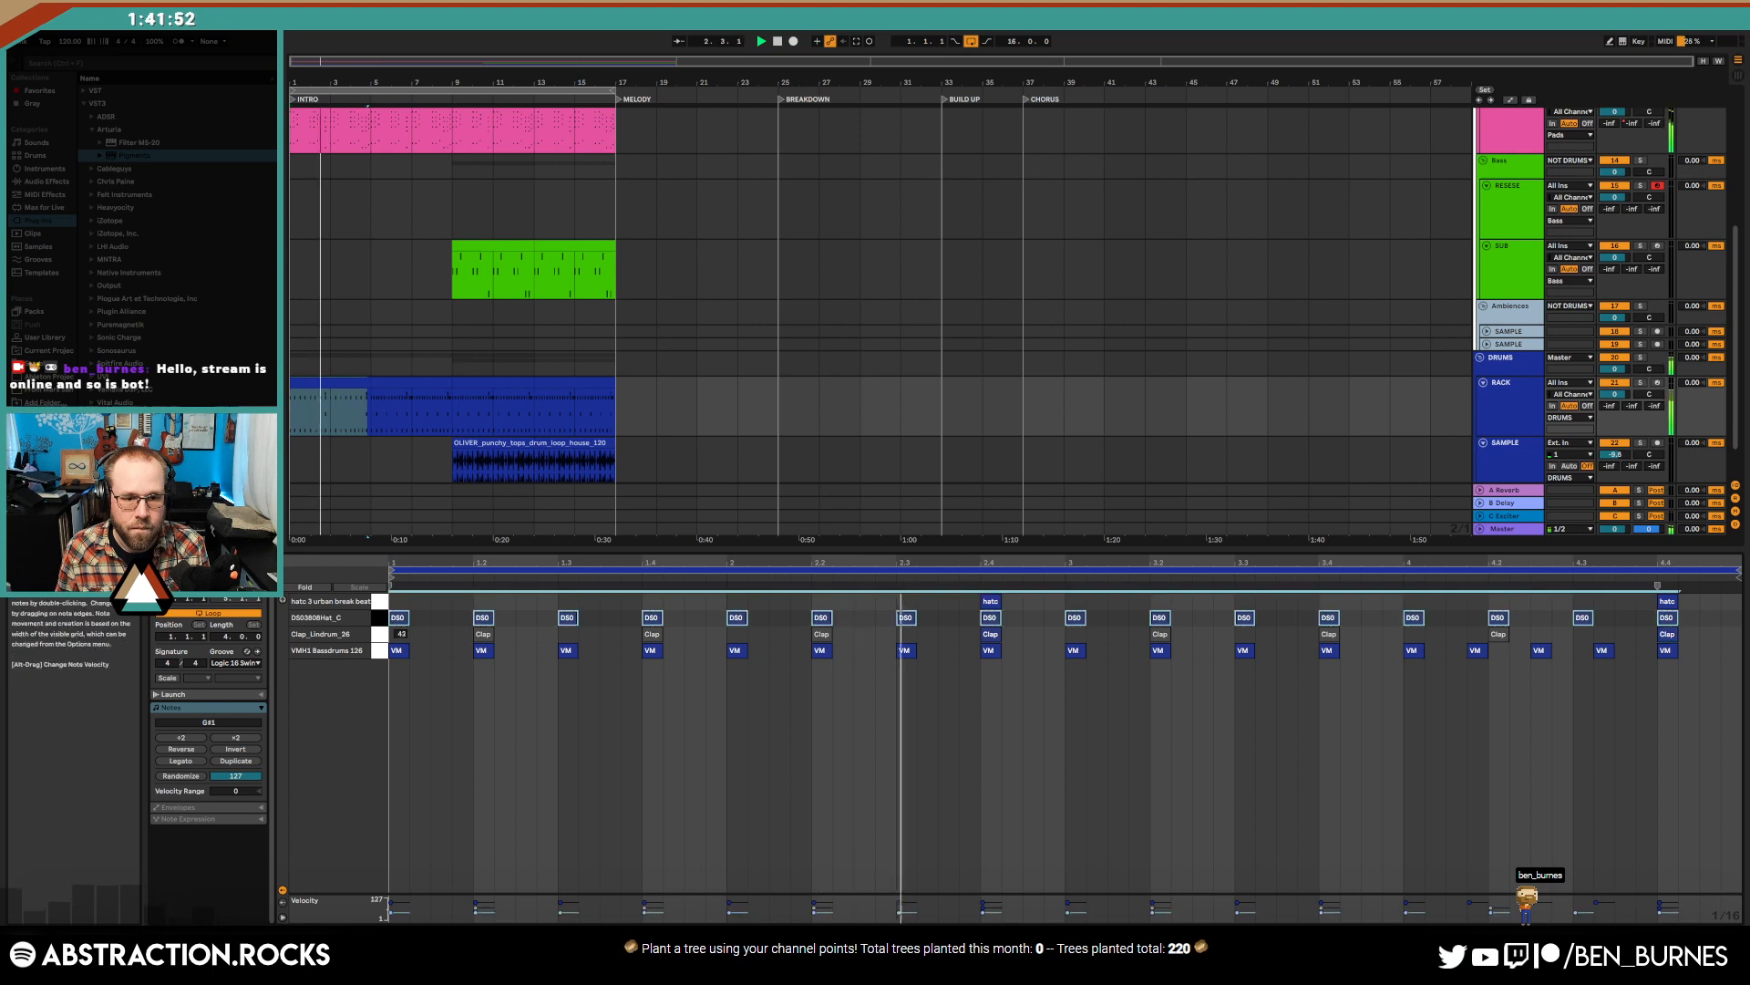
pyautogui.moveTo(398, 618); pyautogui.dragTo(398, 633)
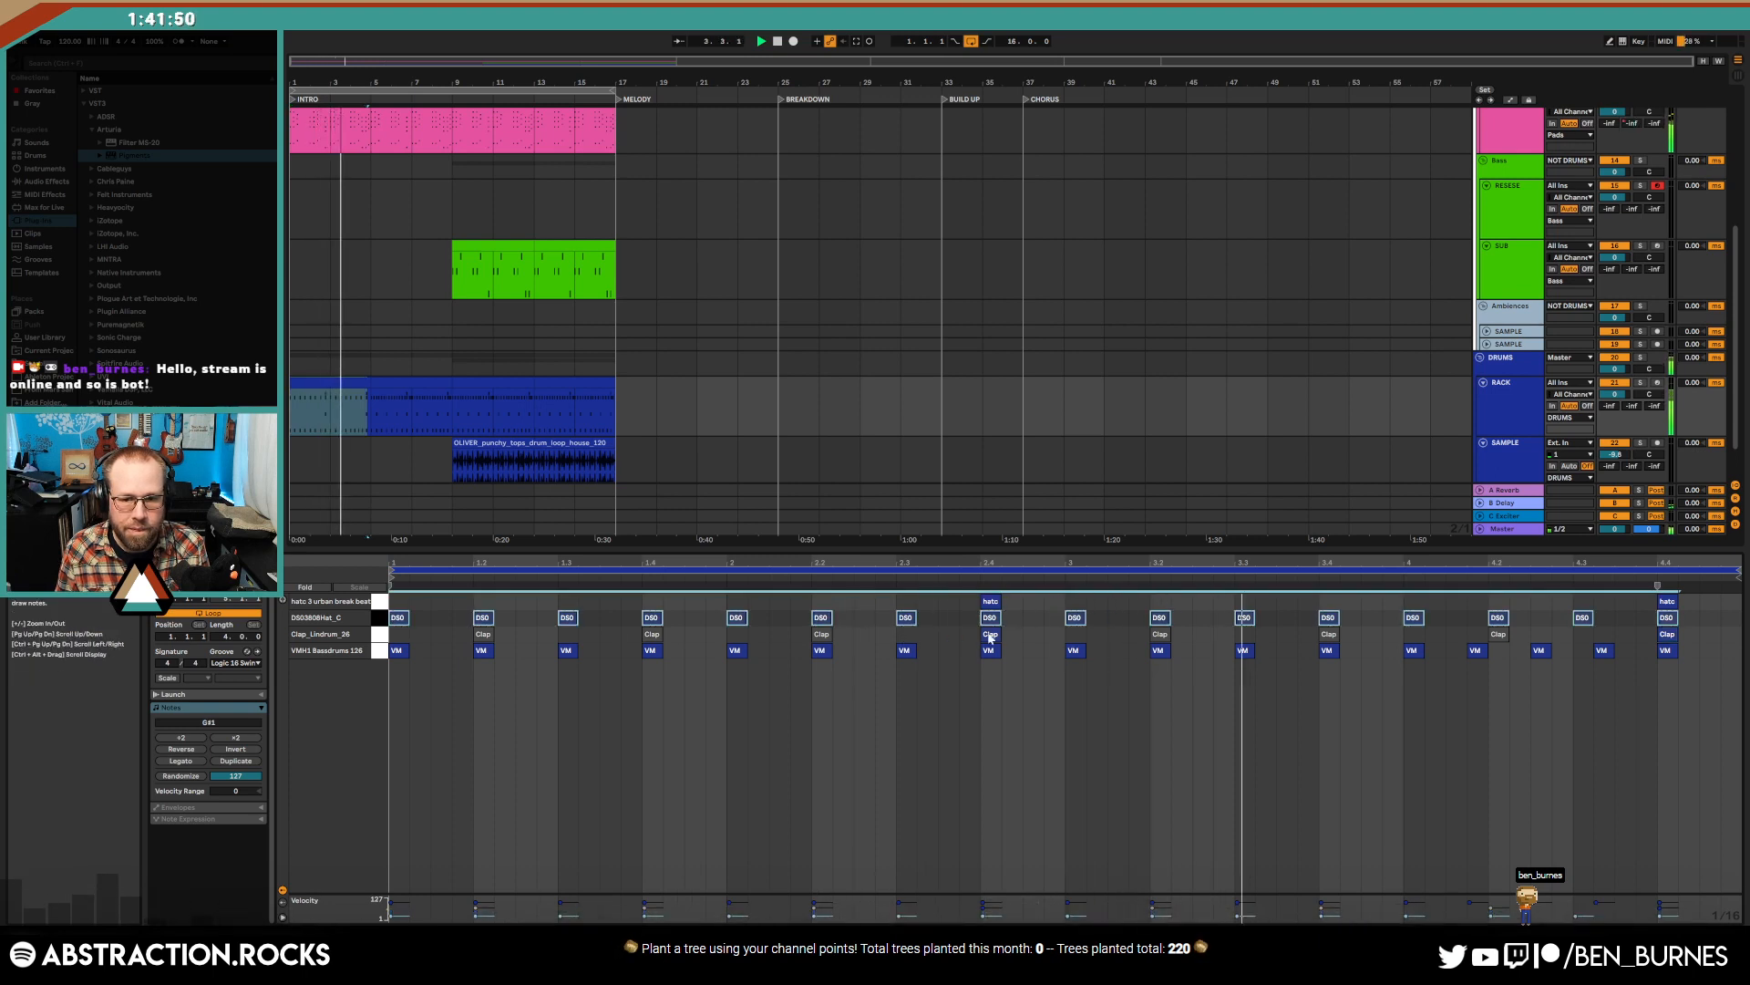
pyautogui.moveTo(966, 637); pyautogui.dragTo(1721, 632)
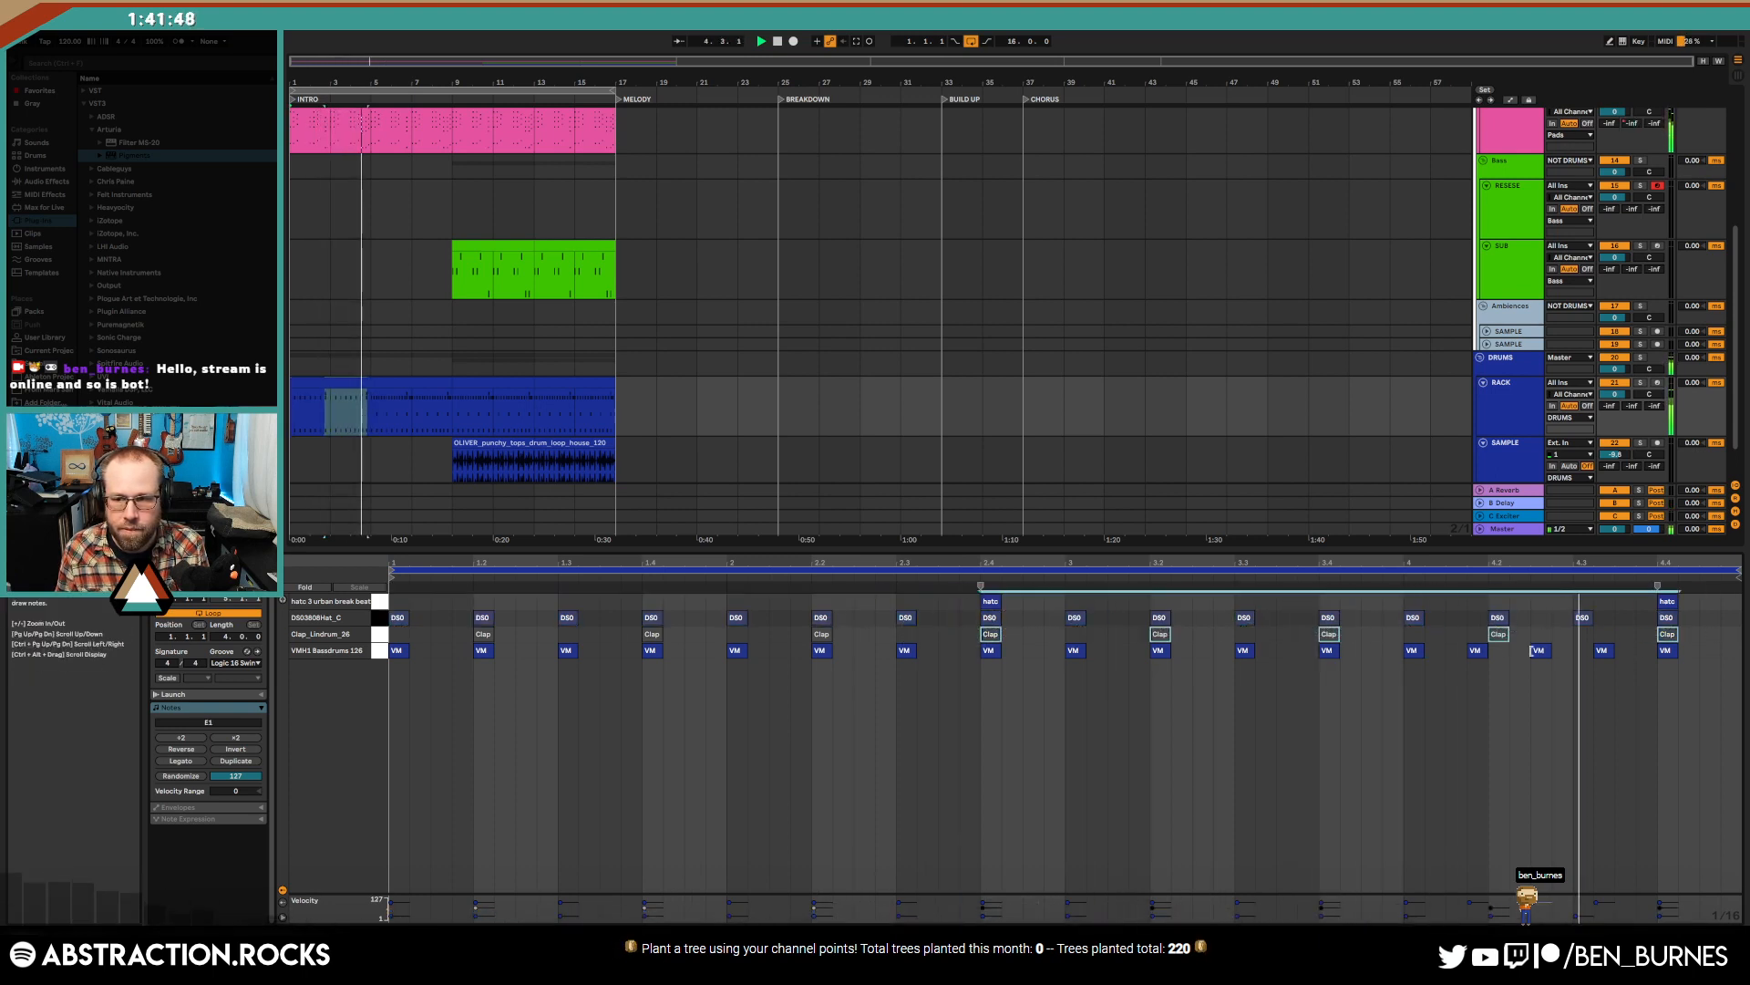
# - Deactivate the clap notes in the second drum rack clip, between bars 5 and 9
pyautogui.click(353, 381)
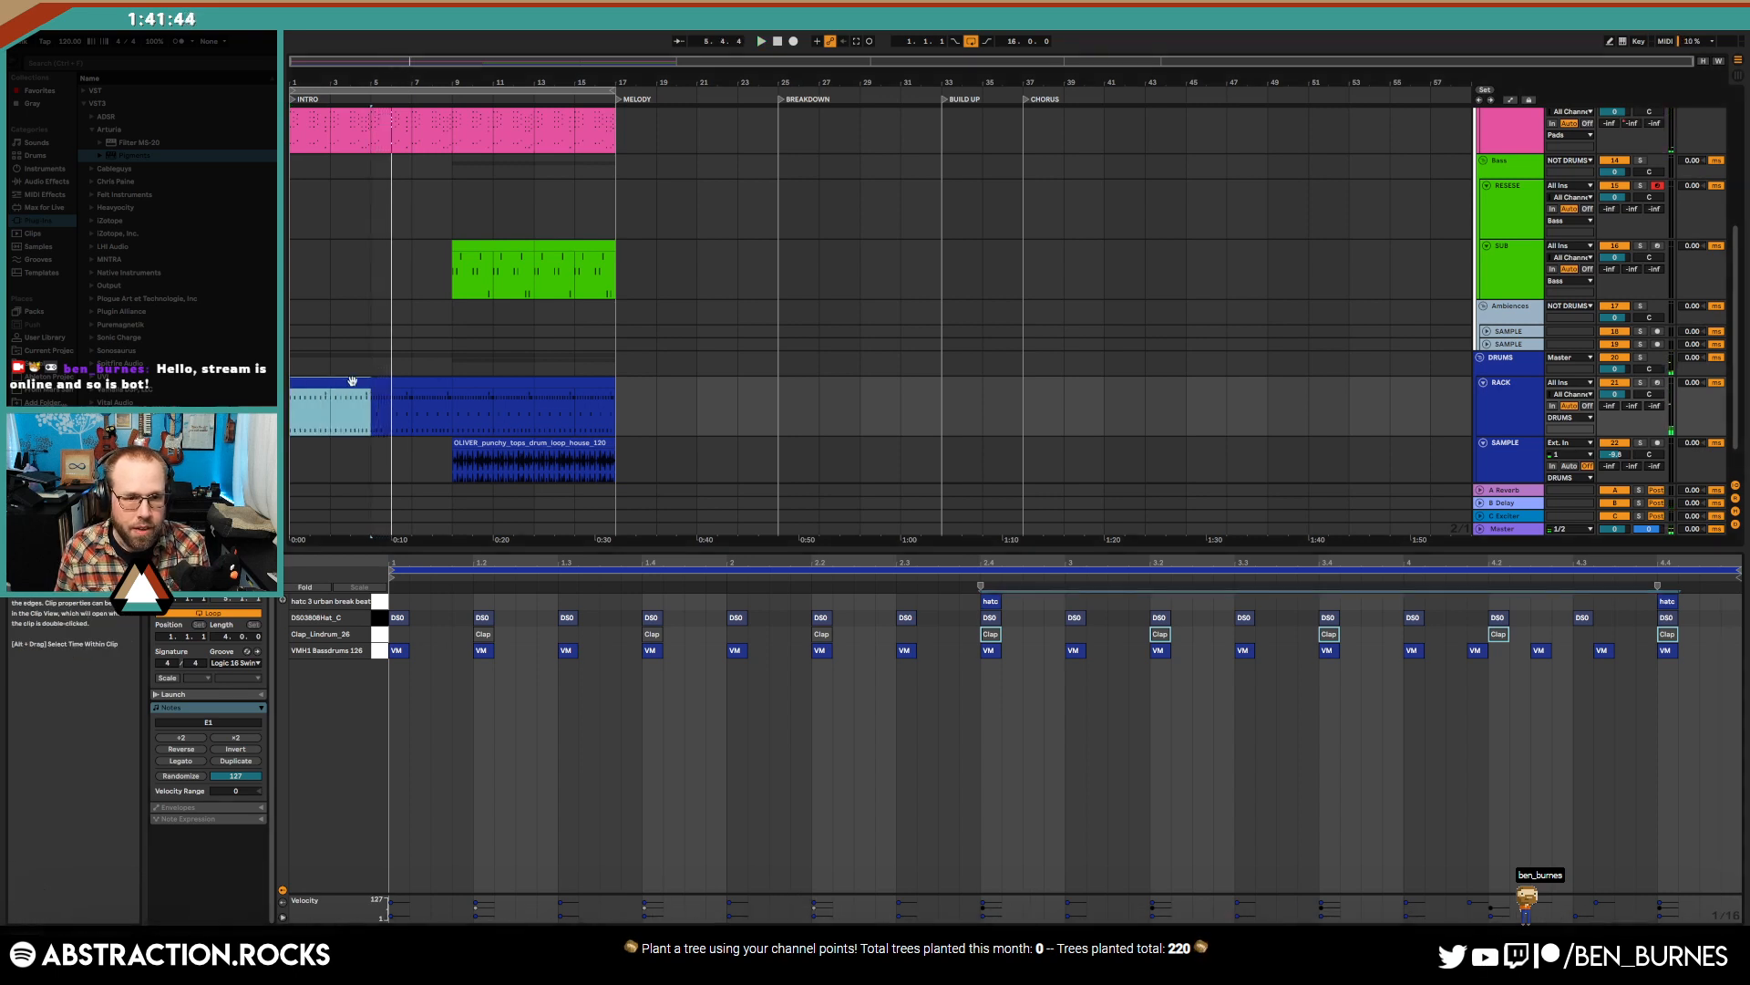
pyautogui.click(381, 383)
pyautogui.click(380, 638)
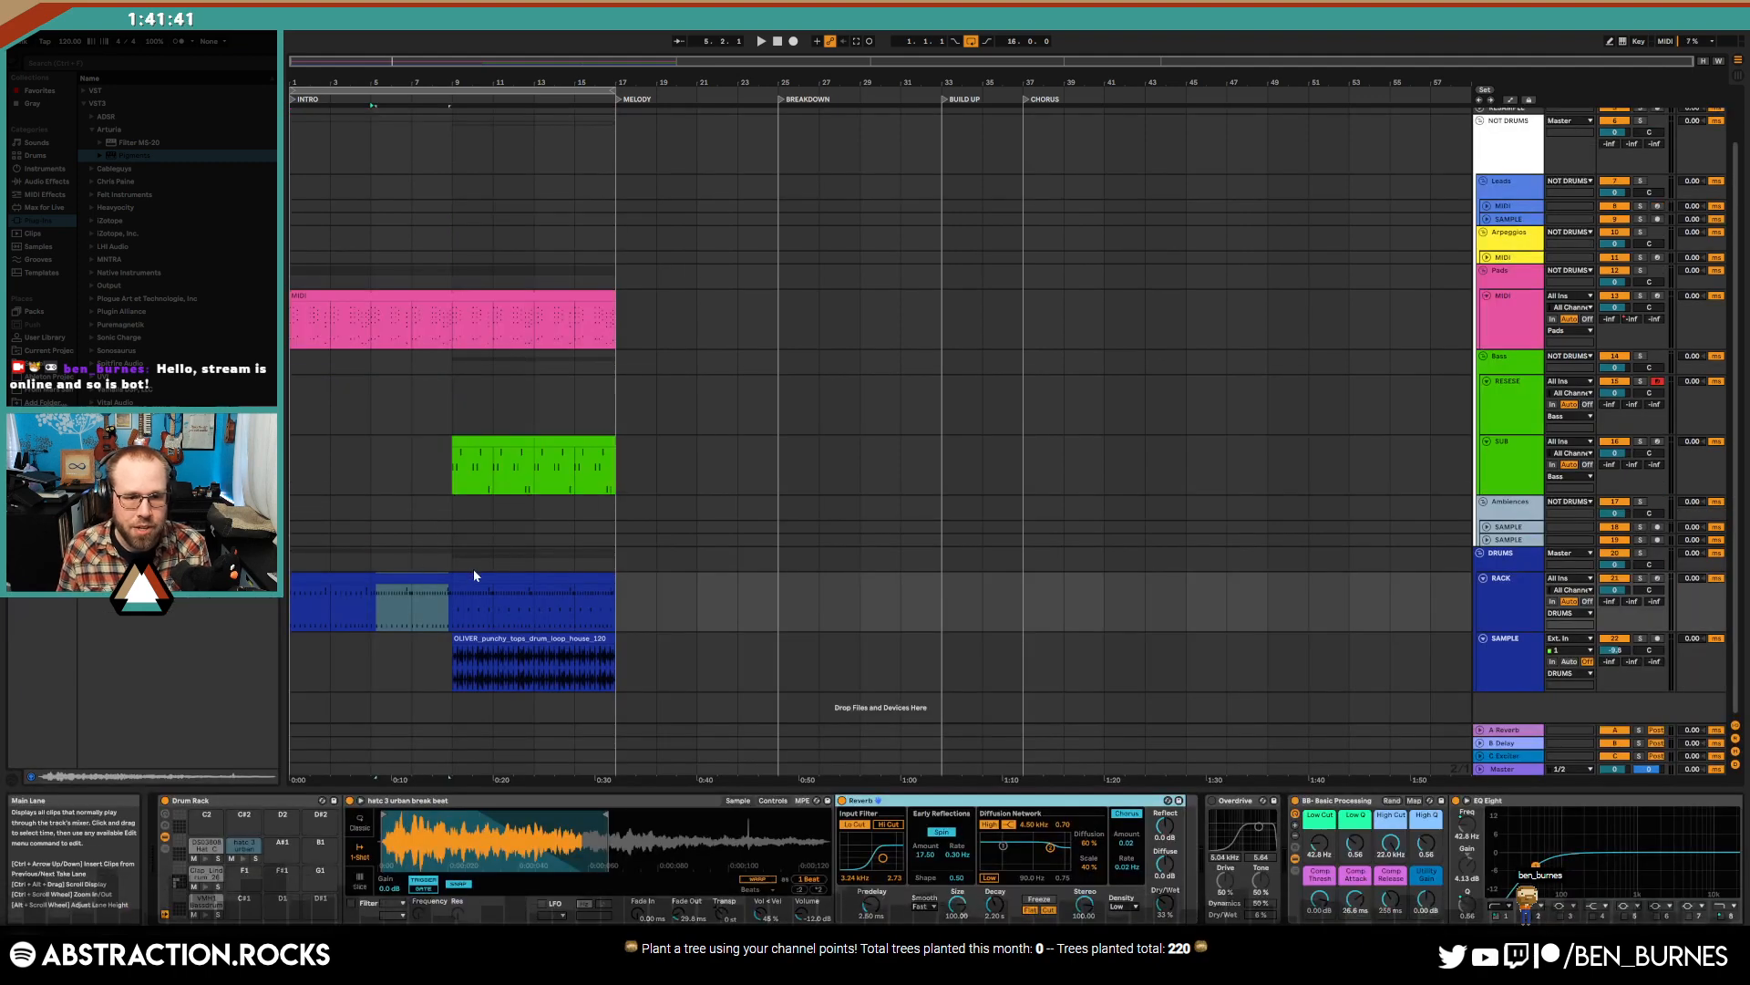
pyautogui.click(474, 570)
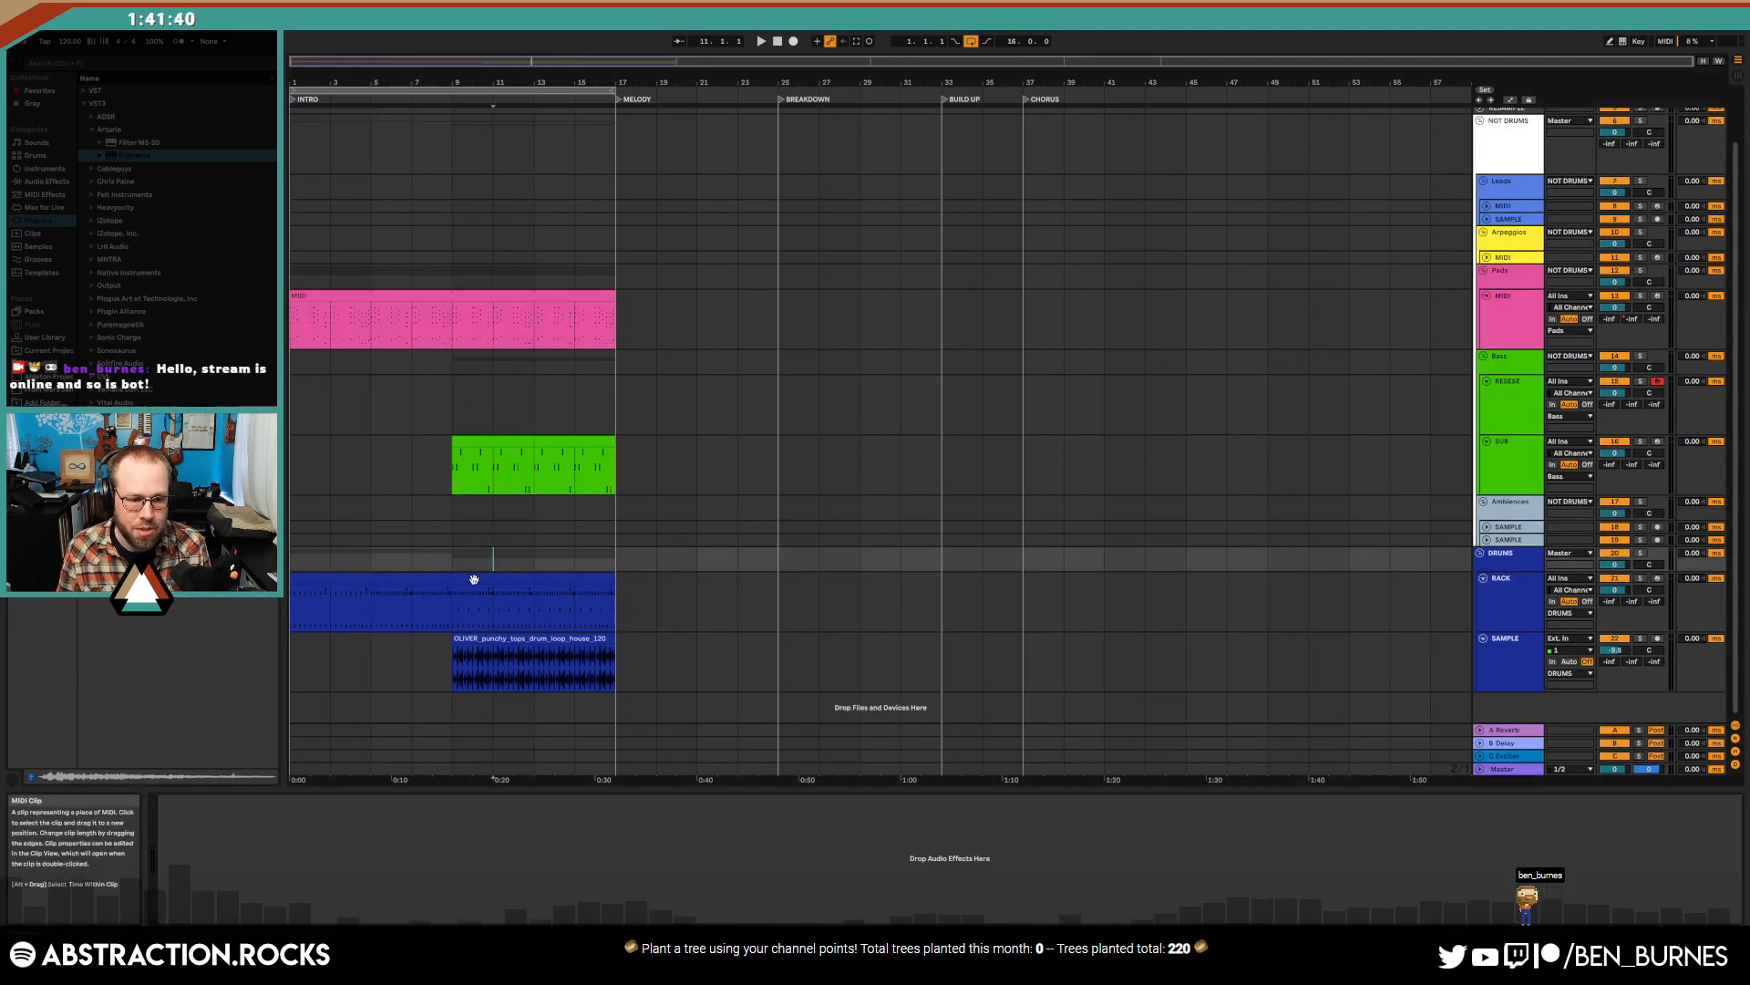
# - Shorten the hi-hat sample in the Drum Rack by moving its end point and adjust its fade-out while playing the intro
pyautogui.click(778, 41)
pyautogui.press('space')
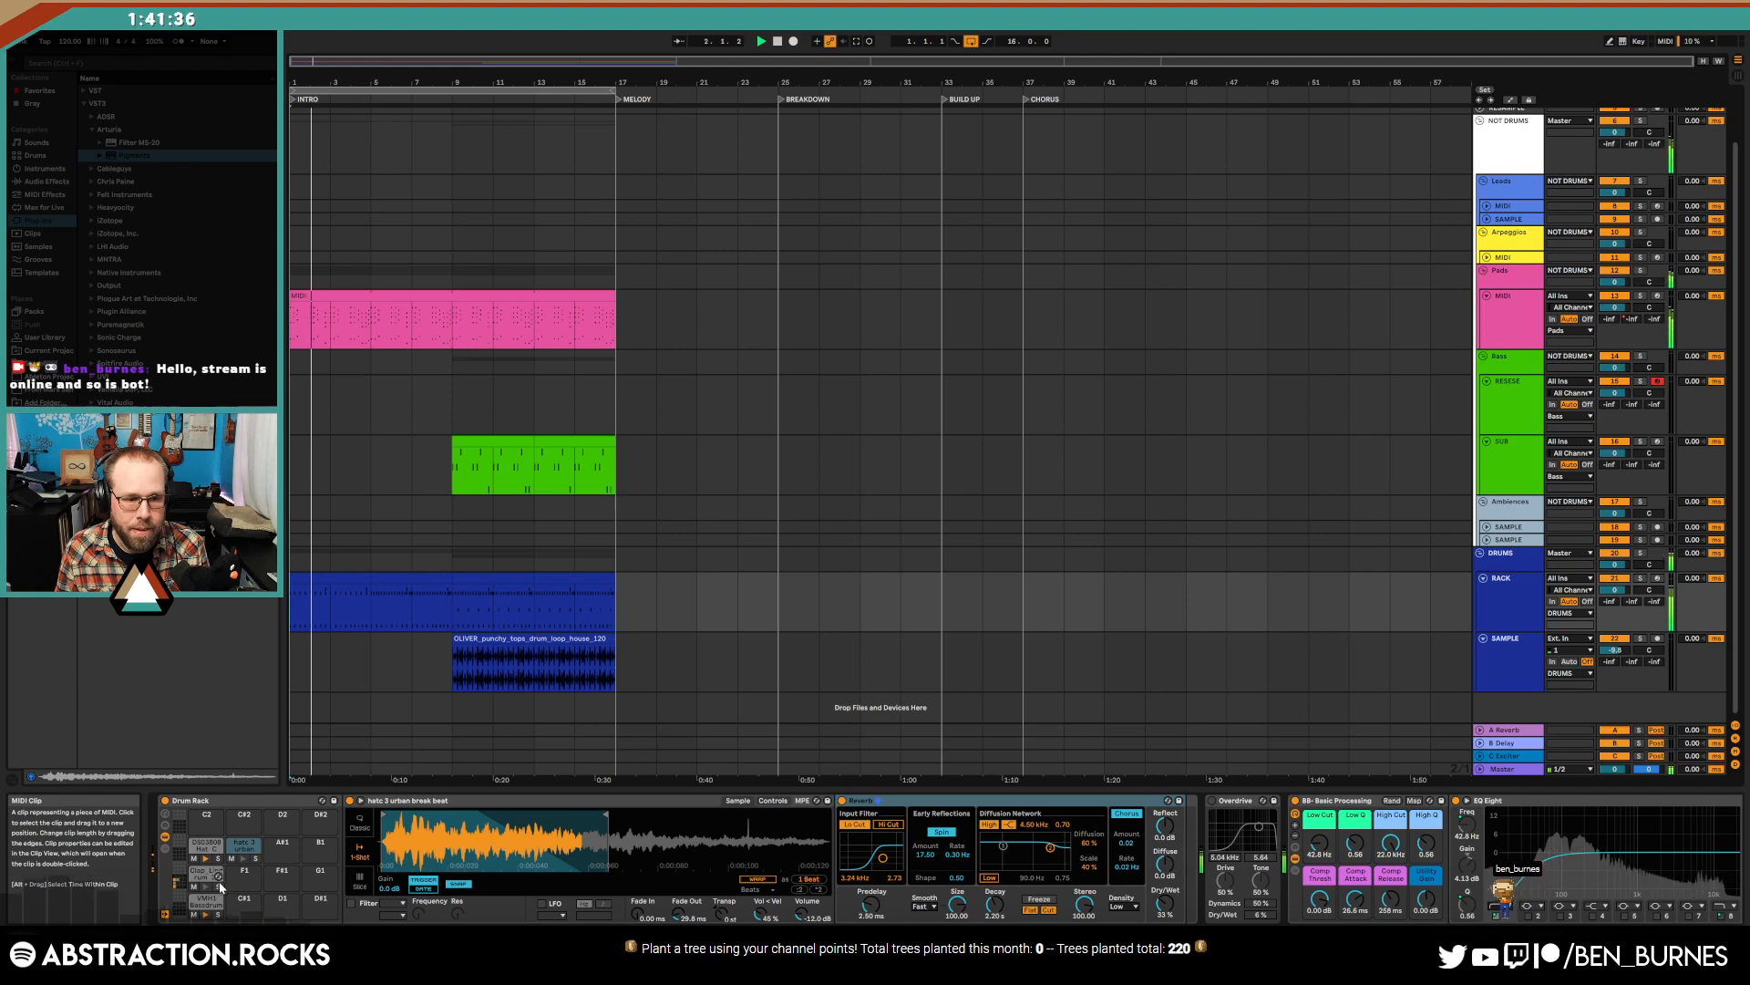
pyautogui.click(206, 846)
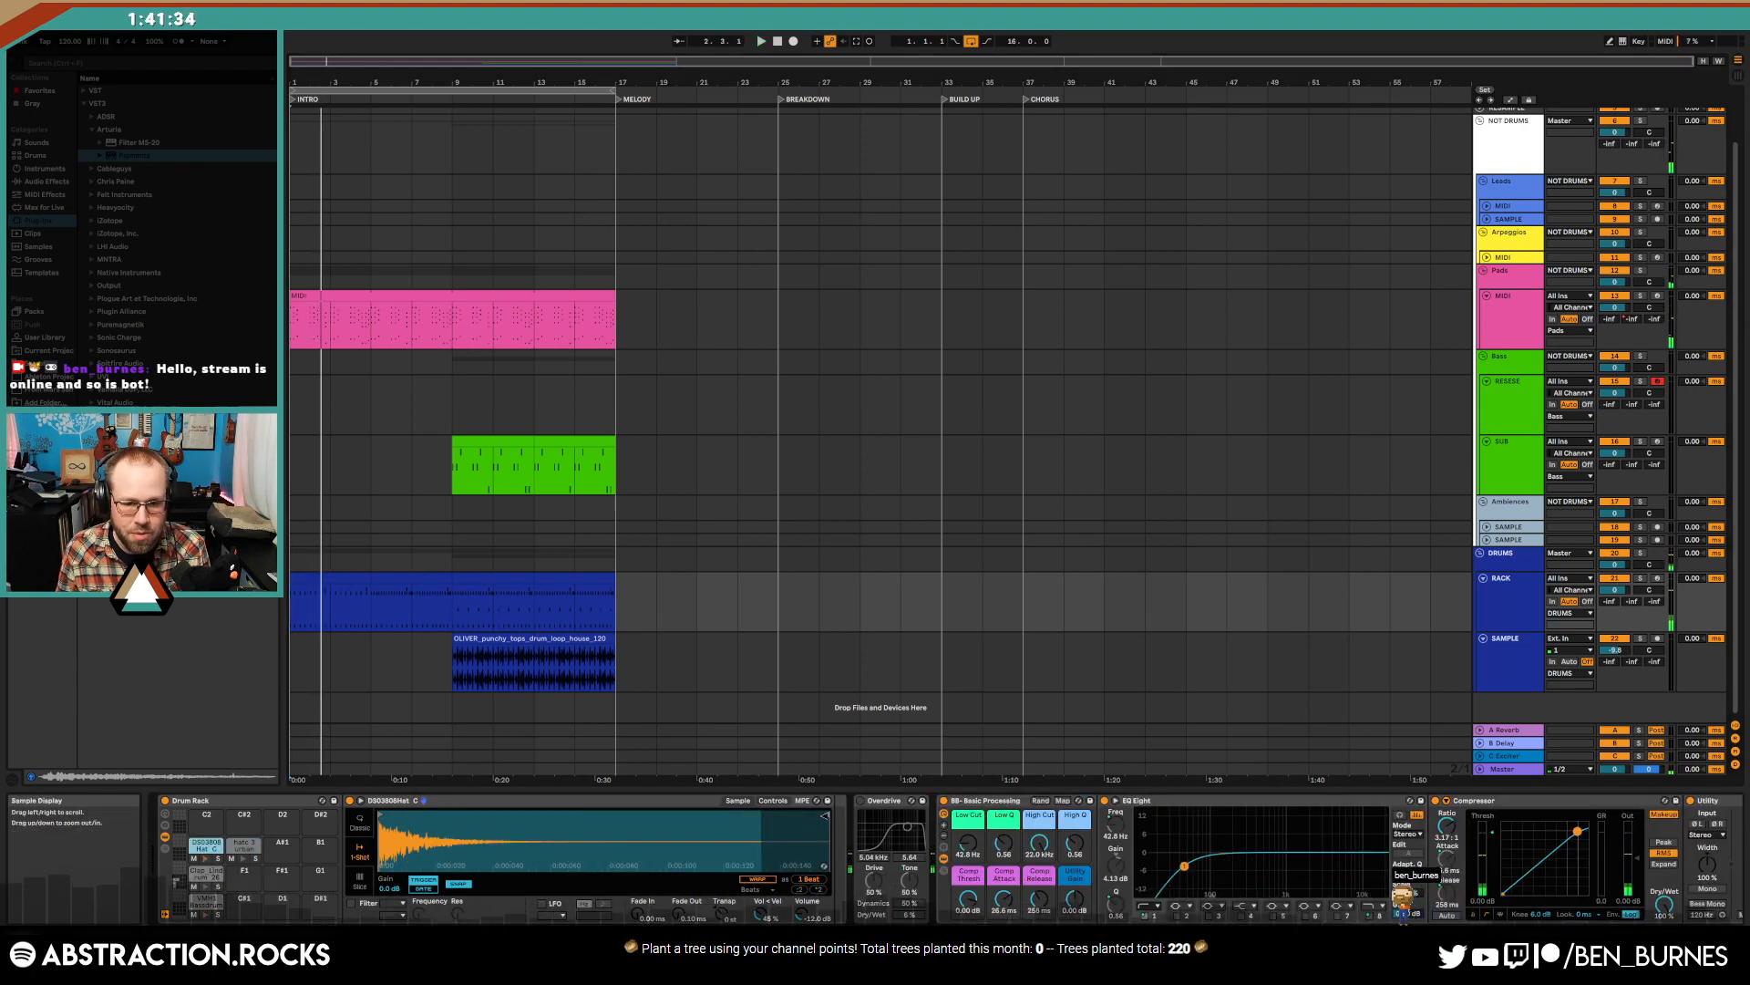
pyautogui.press('space')
pyautogui.moveTo(452, 829); pyautogui.dragTo(485, 831)
pyautogui.moveTo(680, 914); pyautogui.dragTo(688, 902)
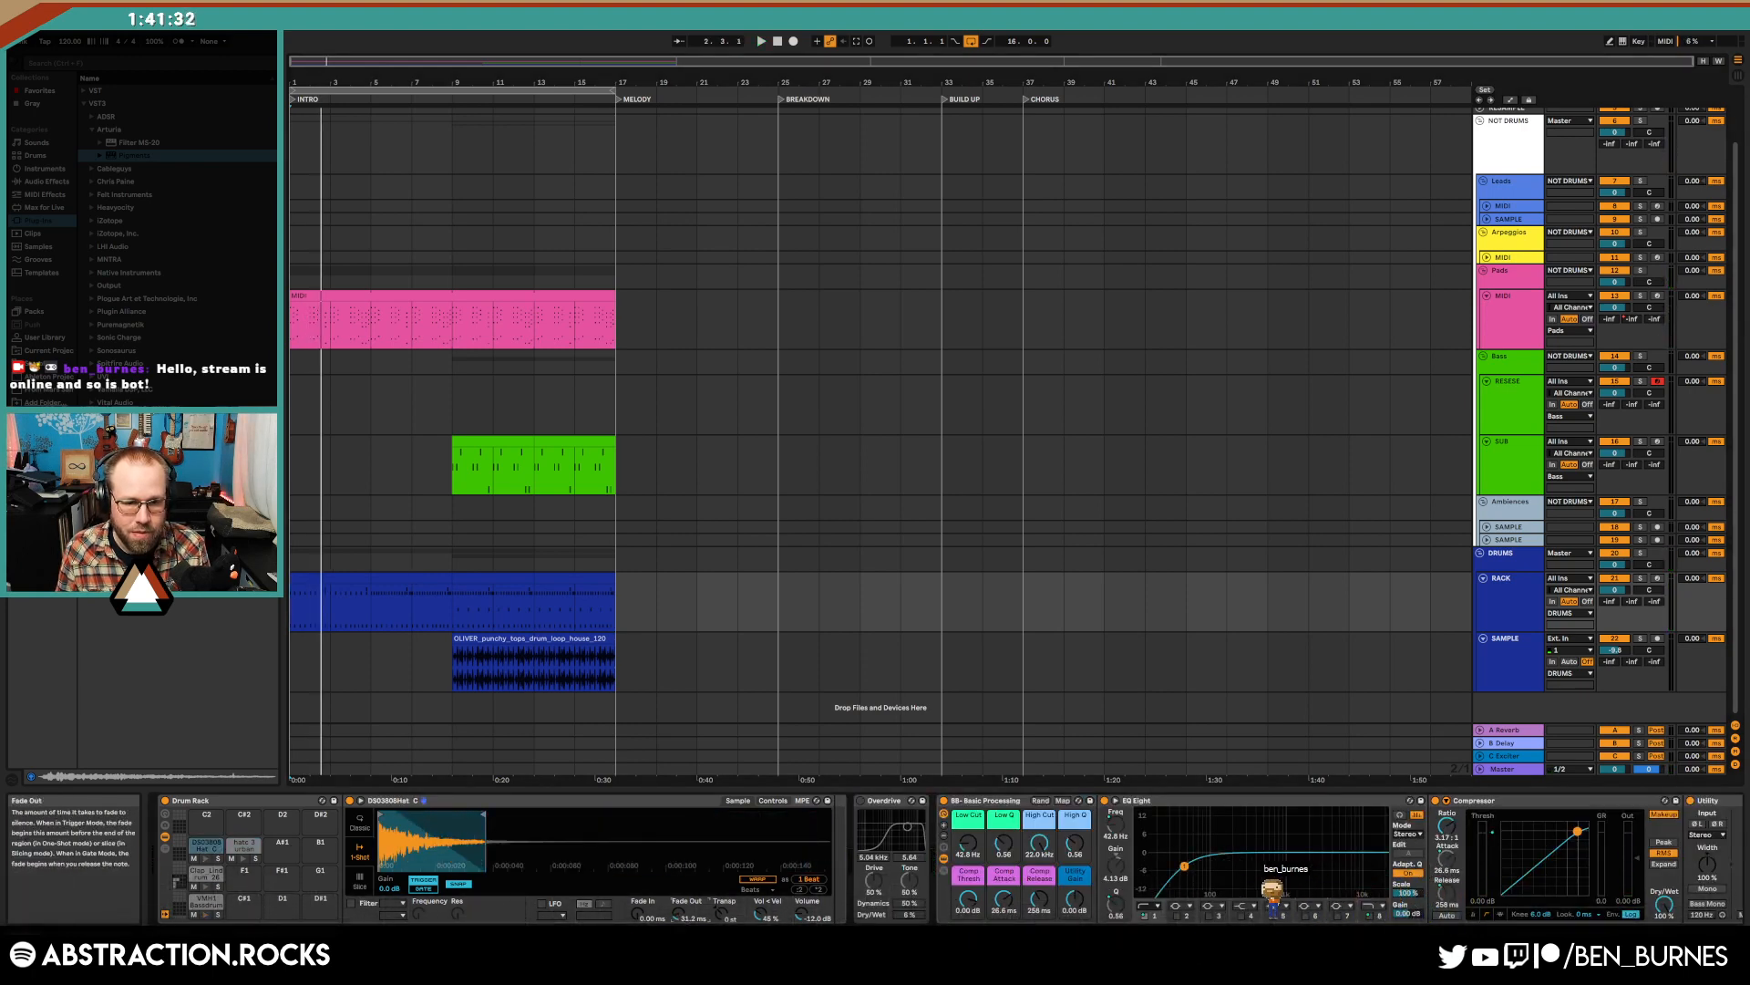
pyautogui.press('space')
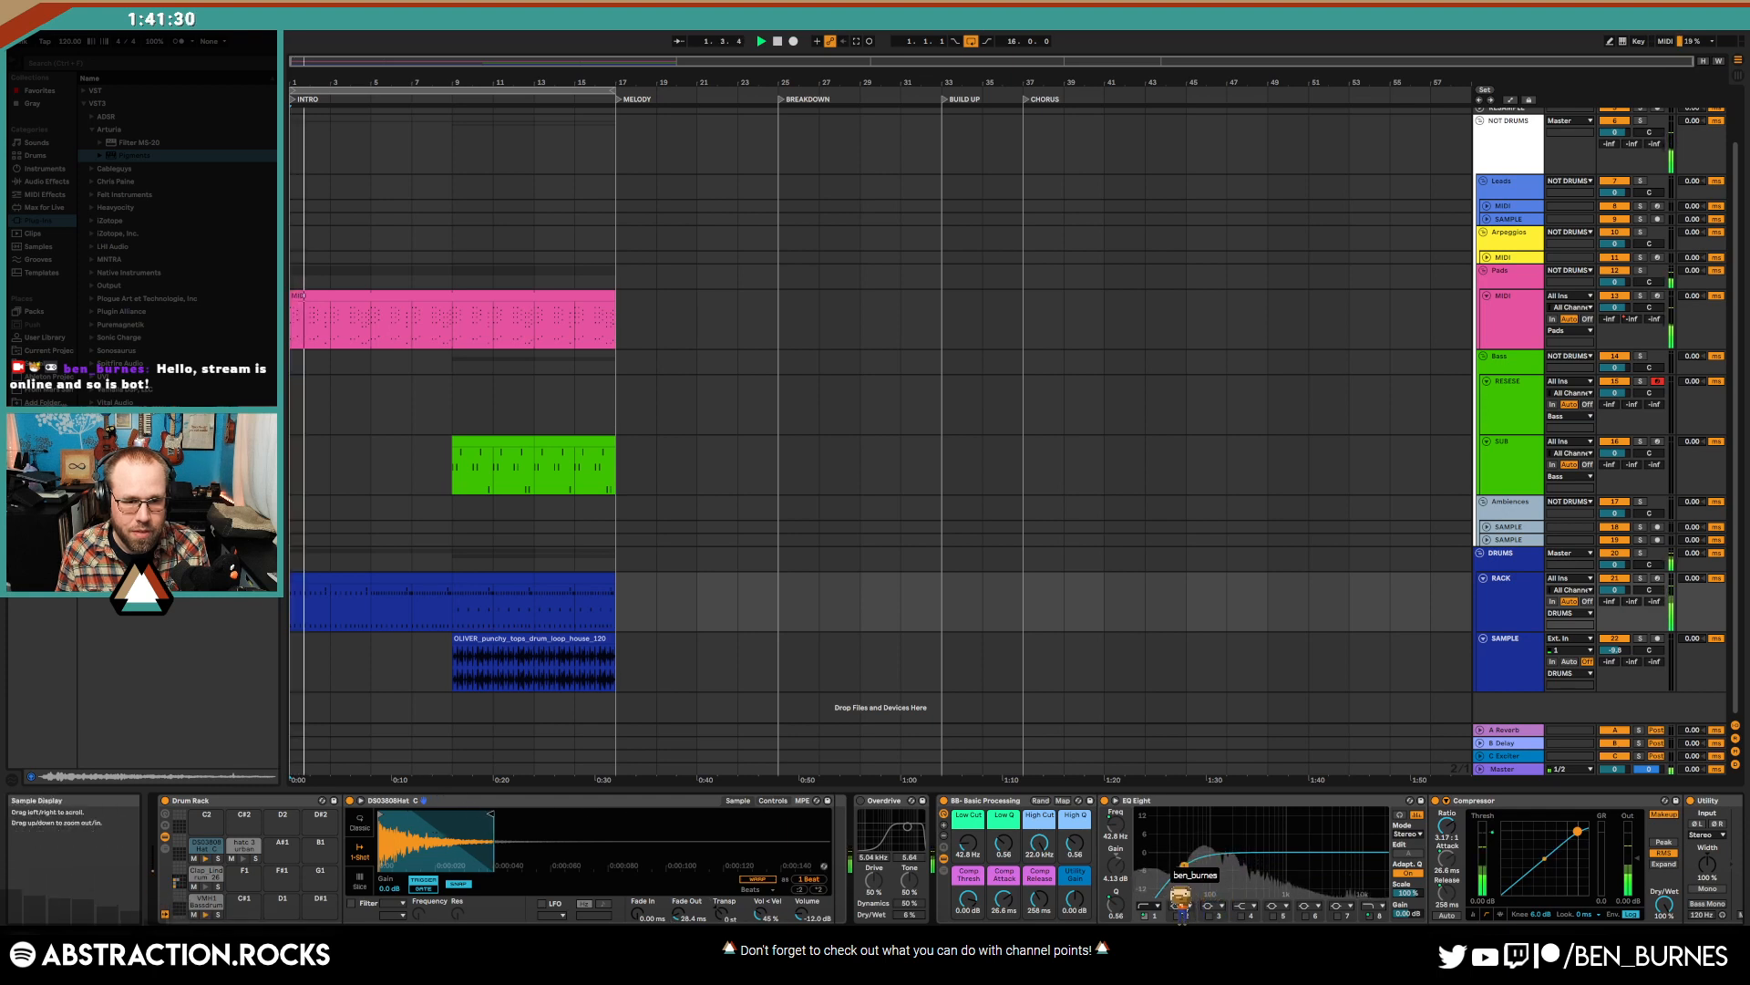
pyautogui.moveTo(483, 815); pyautogui.dragTo(500, 815)
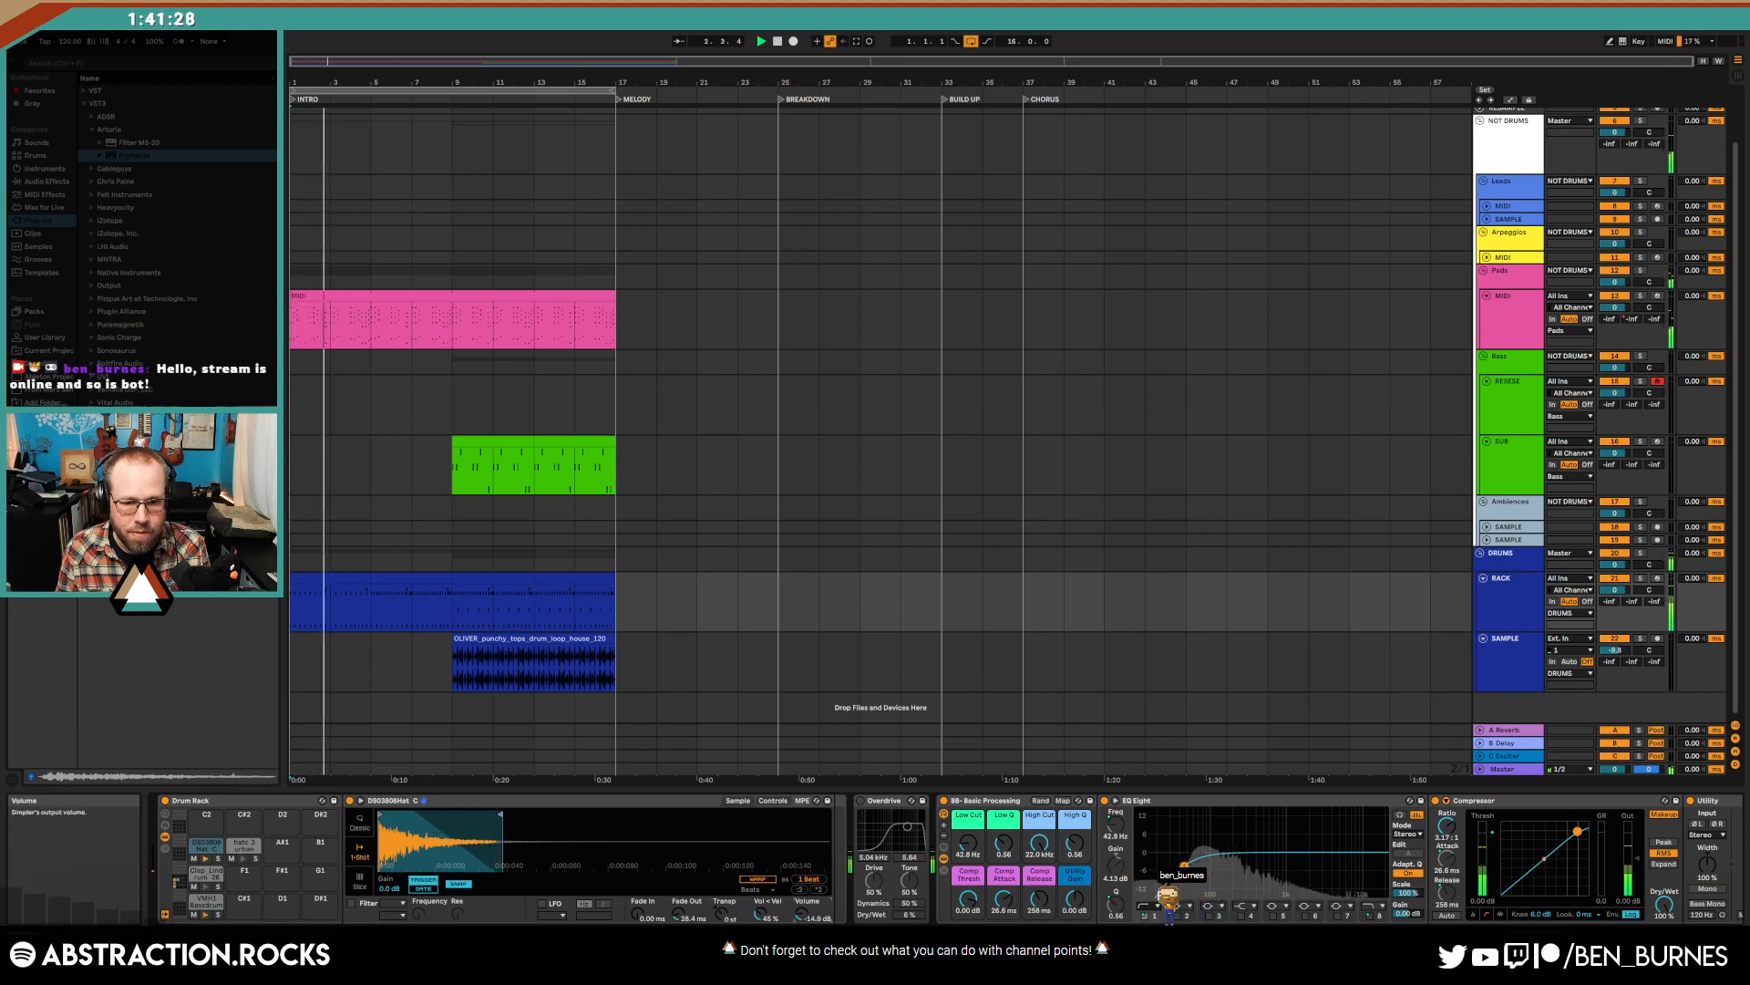
# - Lower the hi-hat sample's volume to -16.0 dB and adjust the fade-in of the hats 3 urban break beat sample in the Drum Rack
pyautogui.moveTo(802, 913); pyautogui.dragTo(802, 926)
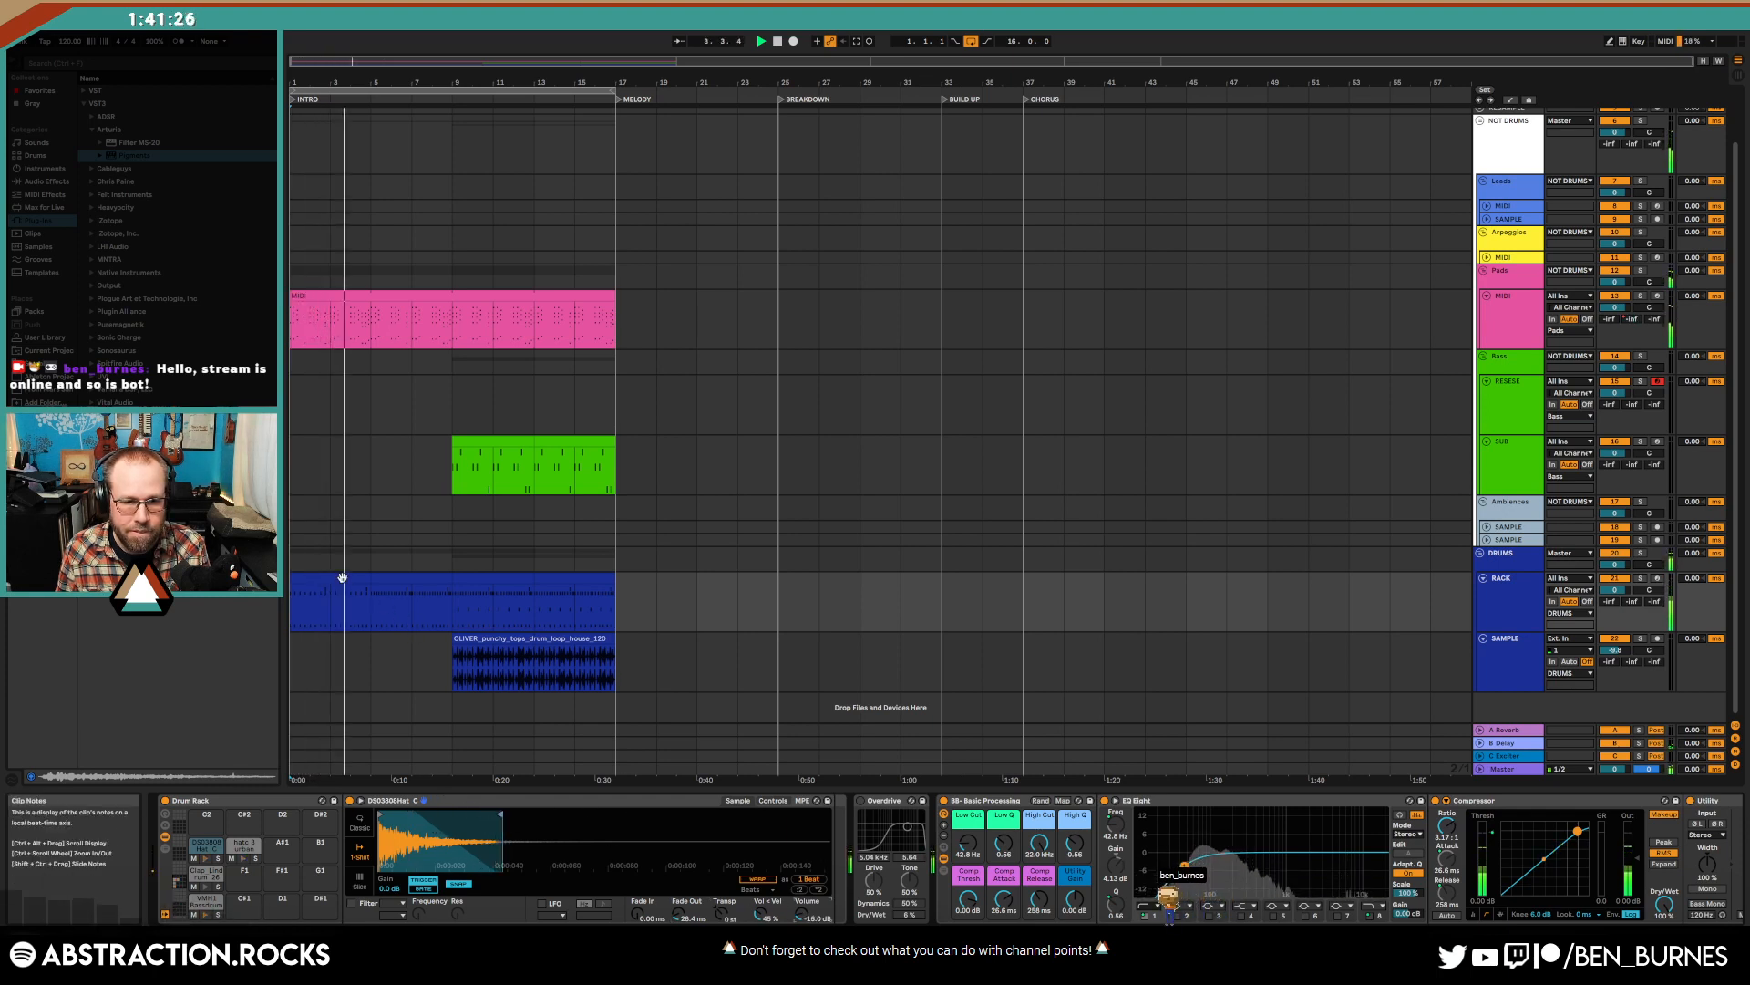
pyautogui.click(244, 844)
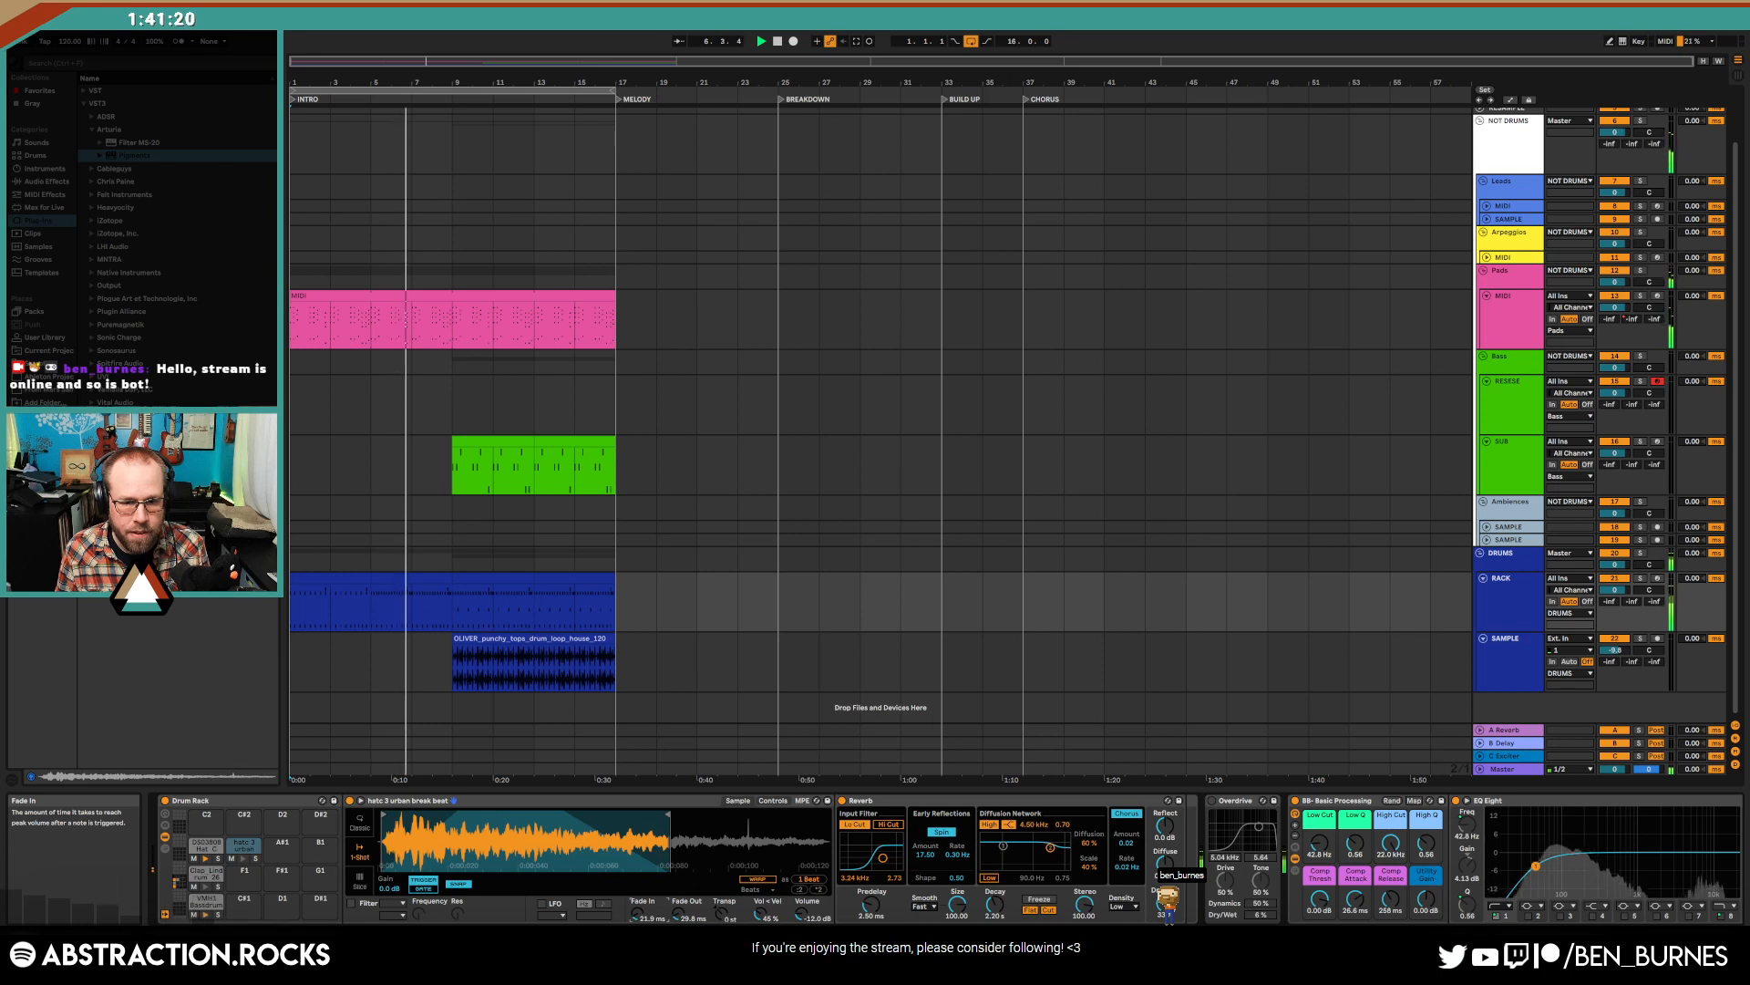
pyautogui.moveTo(642, 918); pyautogui.dragTo(642, 903)
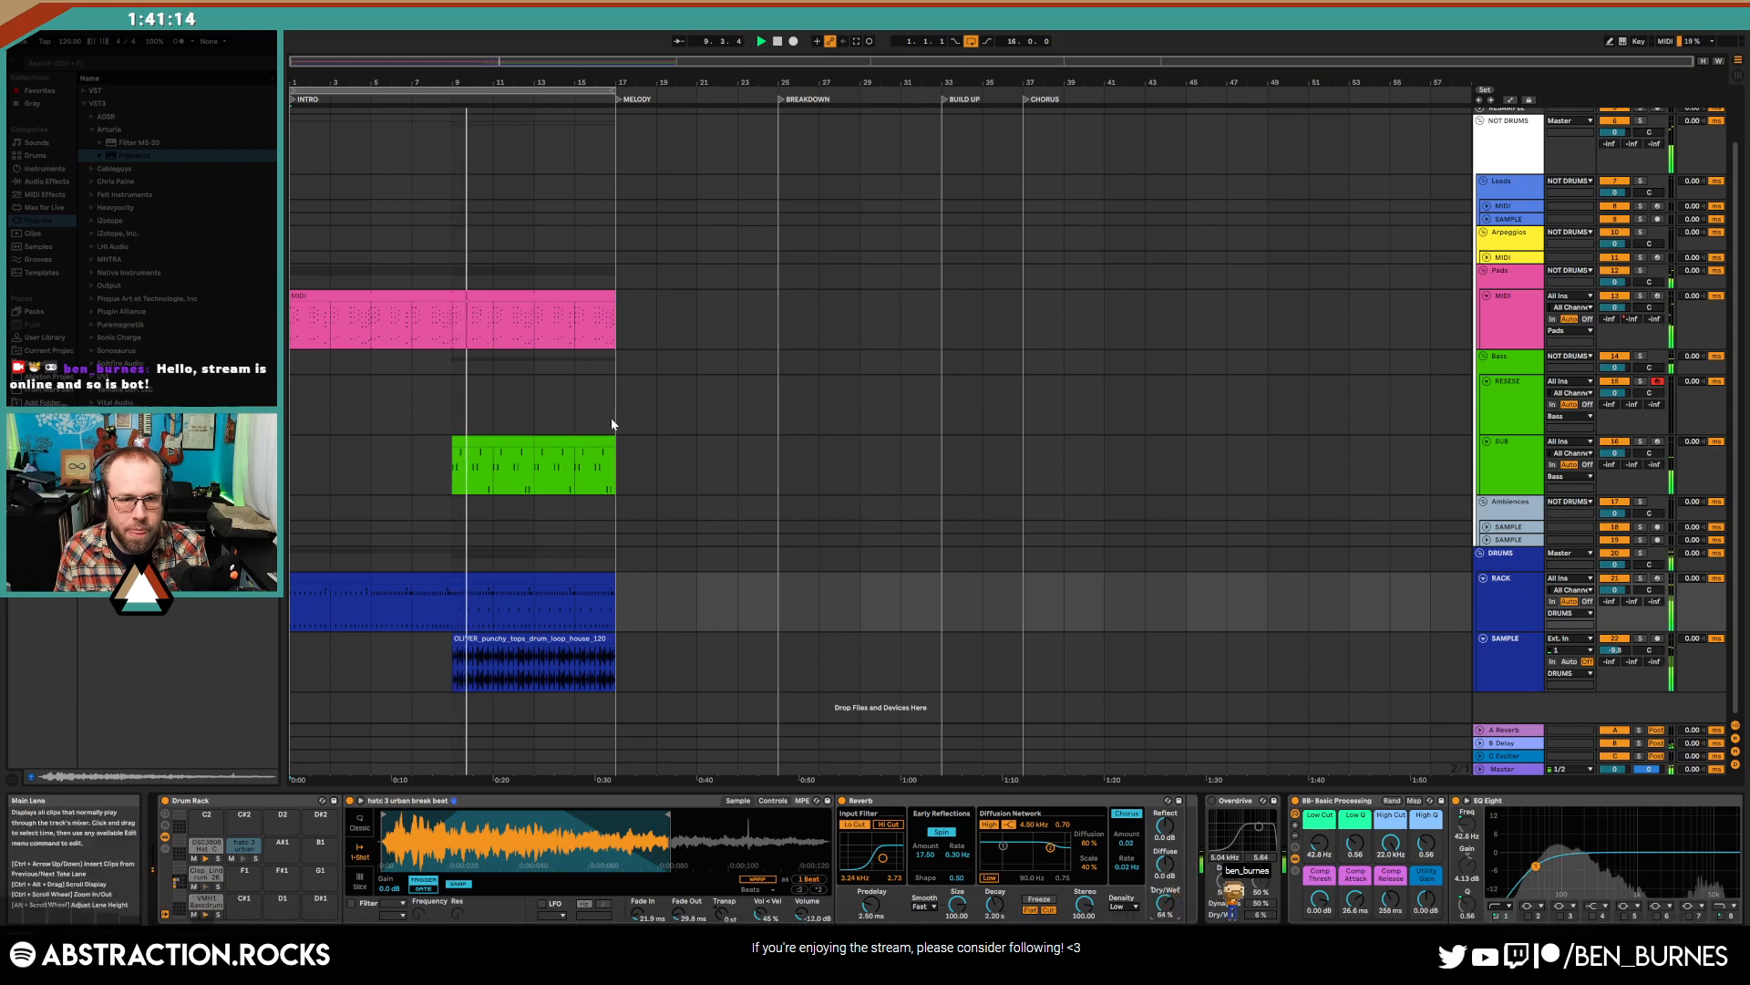
# - Place the bass pattern on the REESE track from bar 17 to 25 and duplicate the SUB clip across the same bars
pyautogui.click(551, 442)
pyautogui.moveTo(551, 442); pyautogui.dragTo(465, 445)
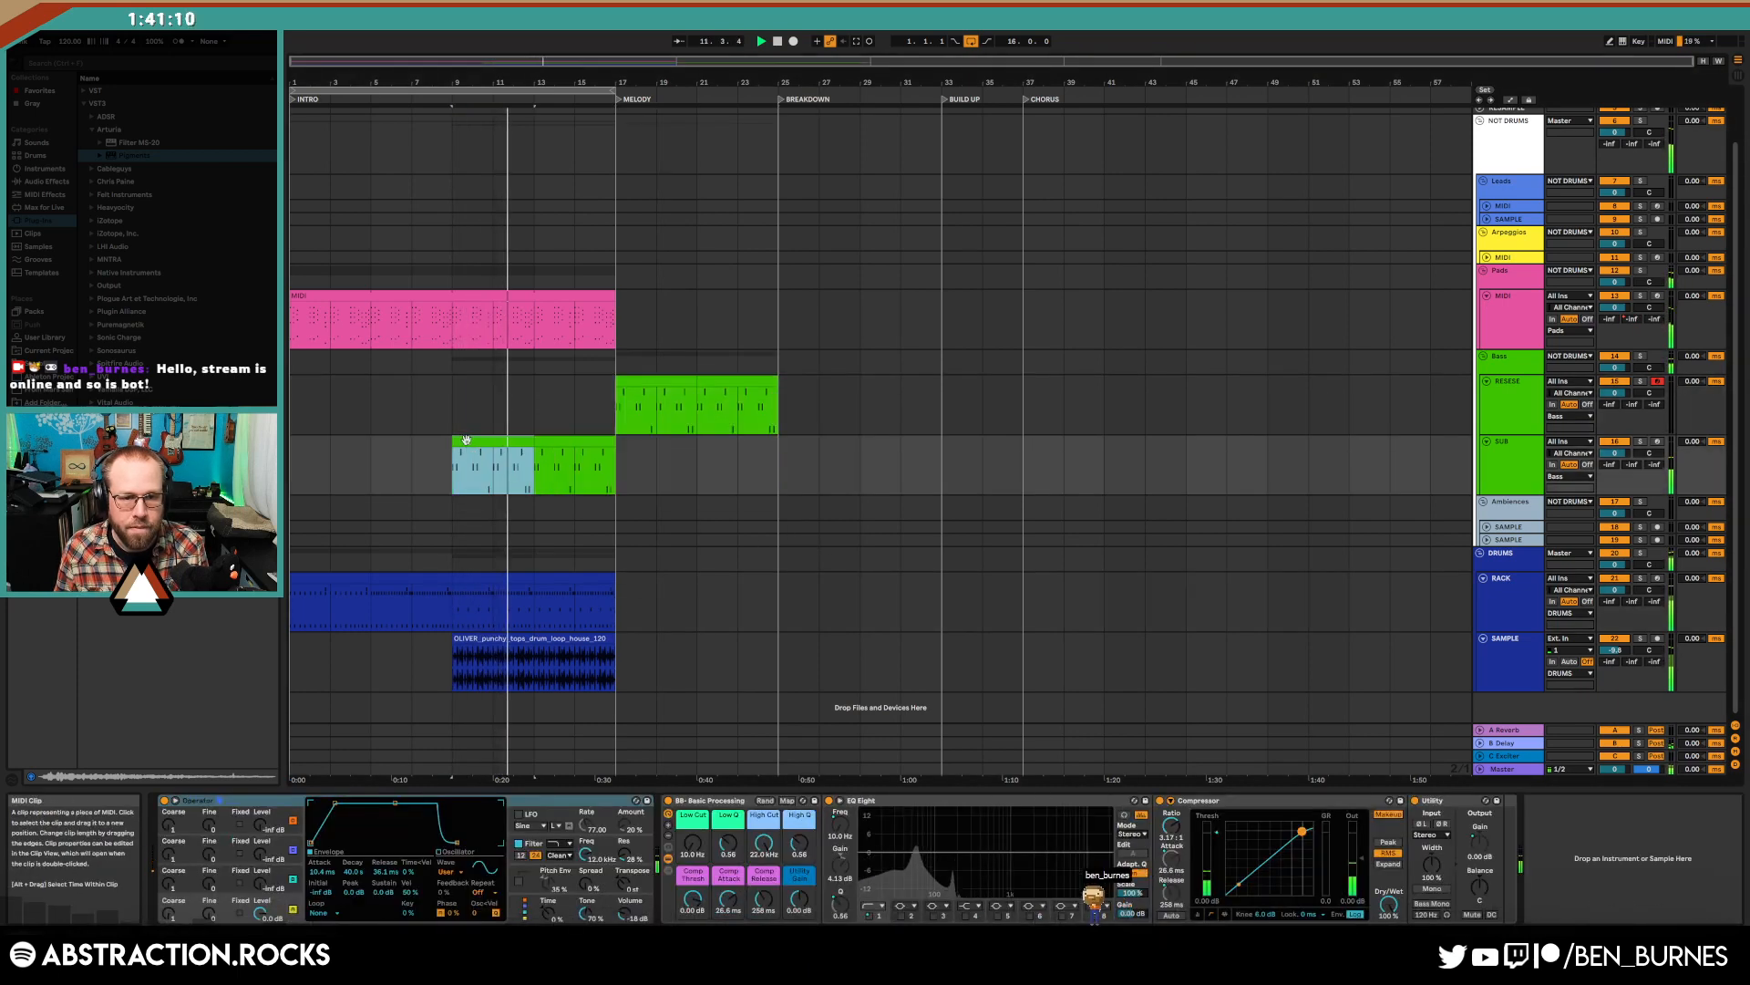
pyautogui.click(559, 443)
pyautogui.hotkey('ctrl', 'd')
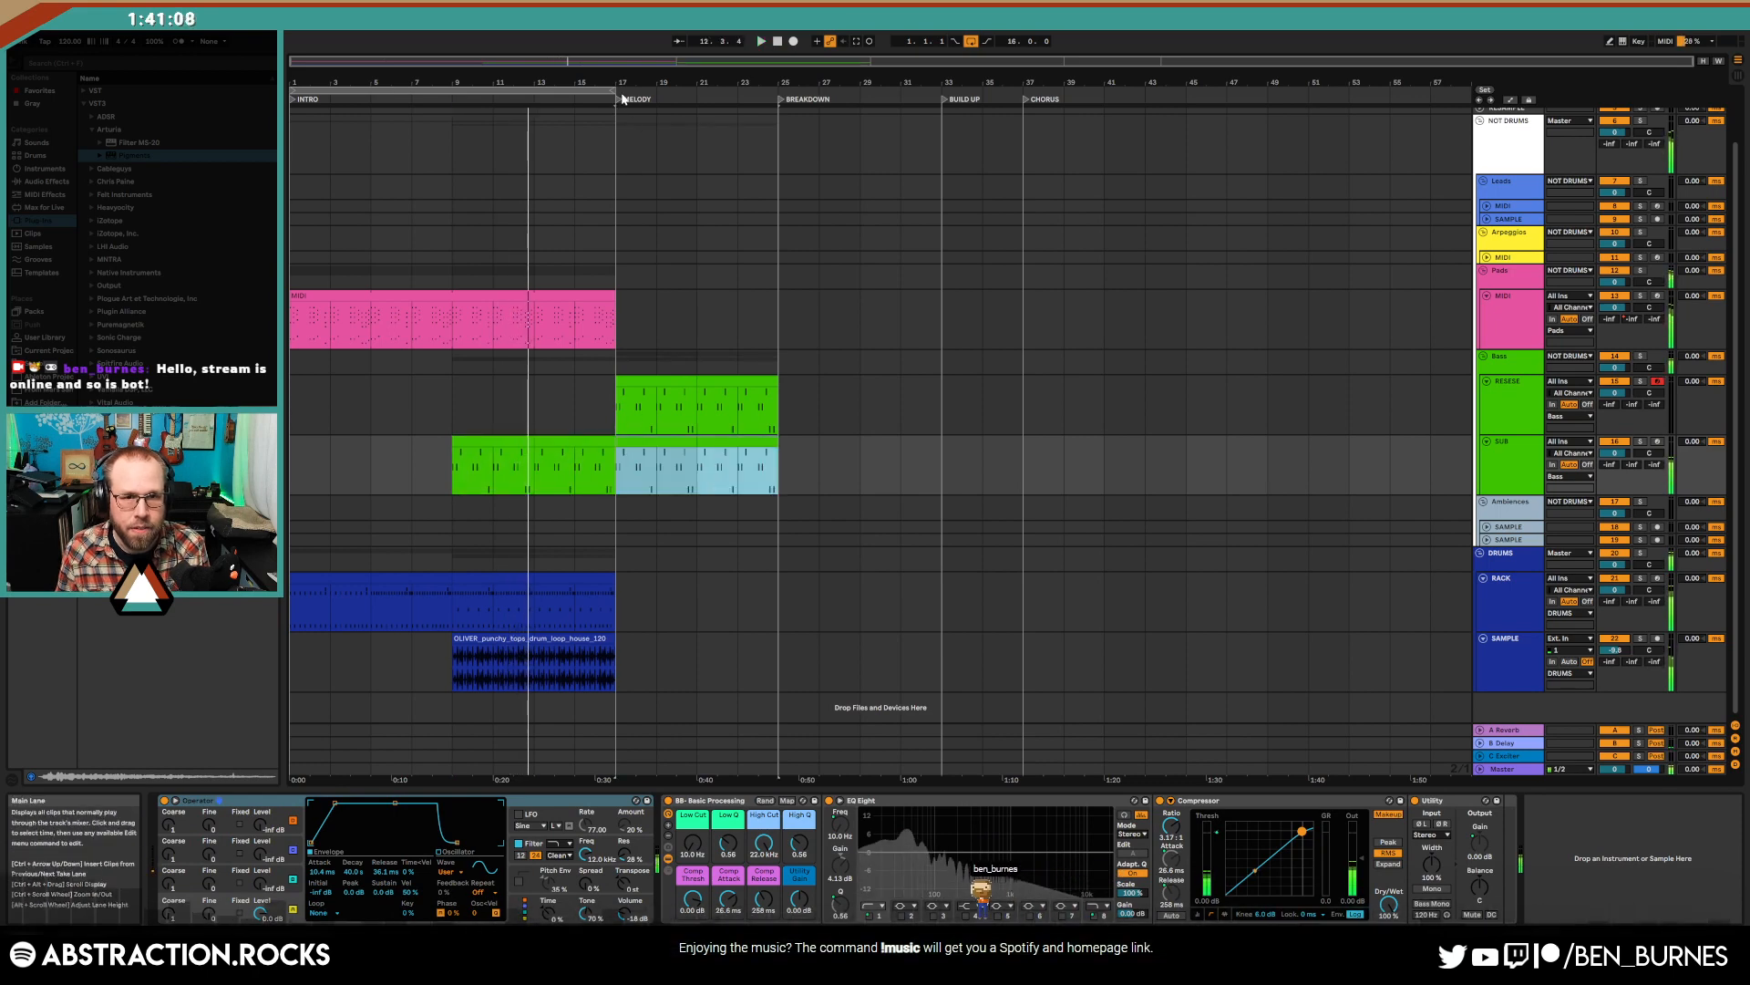
# - Extend the pads MIDI clip through the melody section to bar 25
pyautogui.click(619, 102)
pyautogui.click(512, 293)
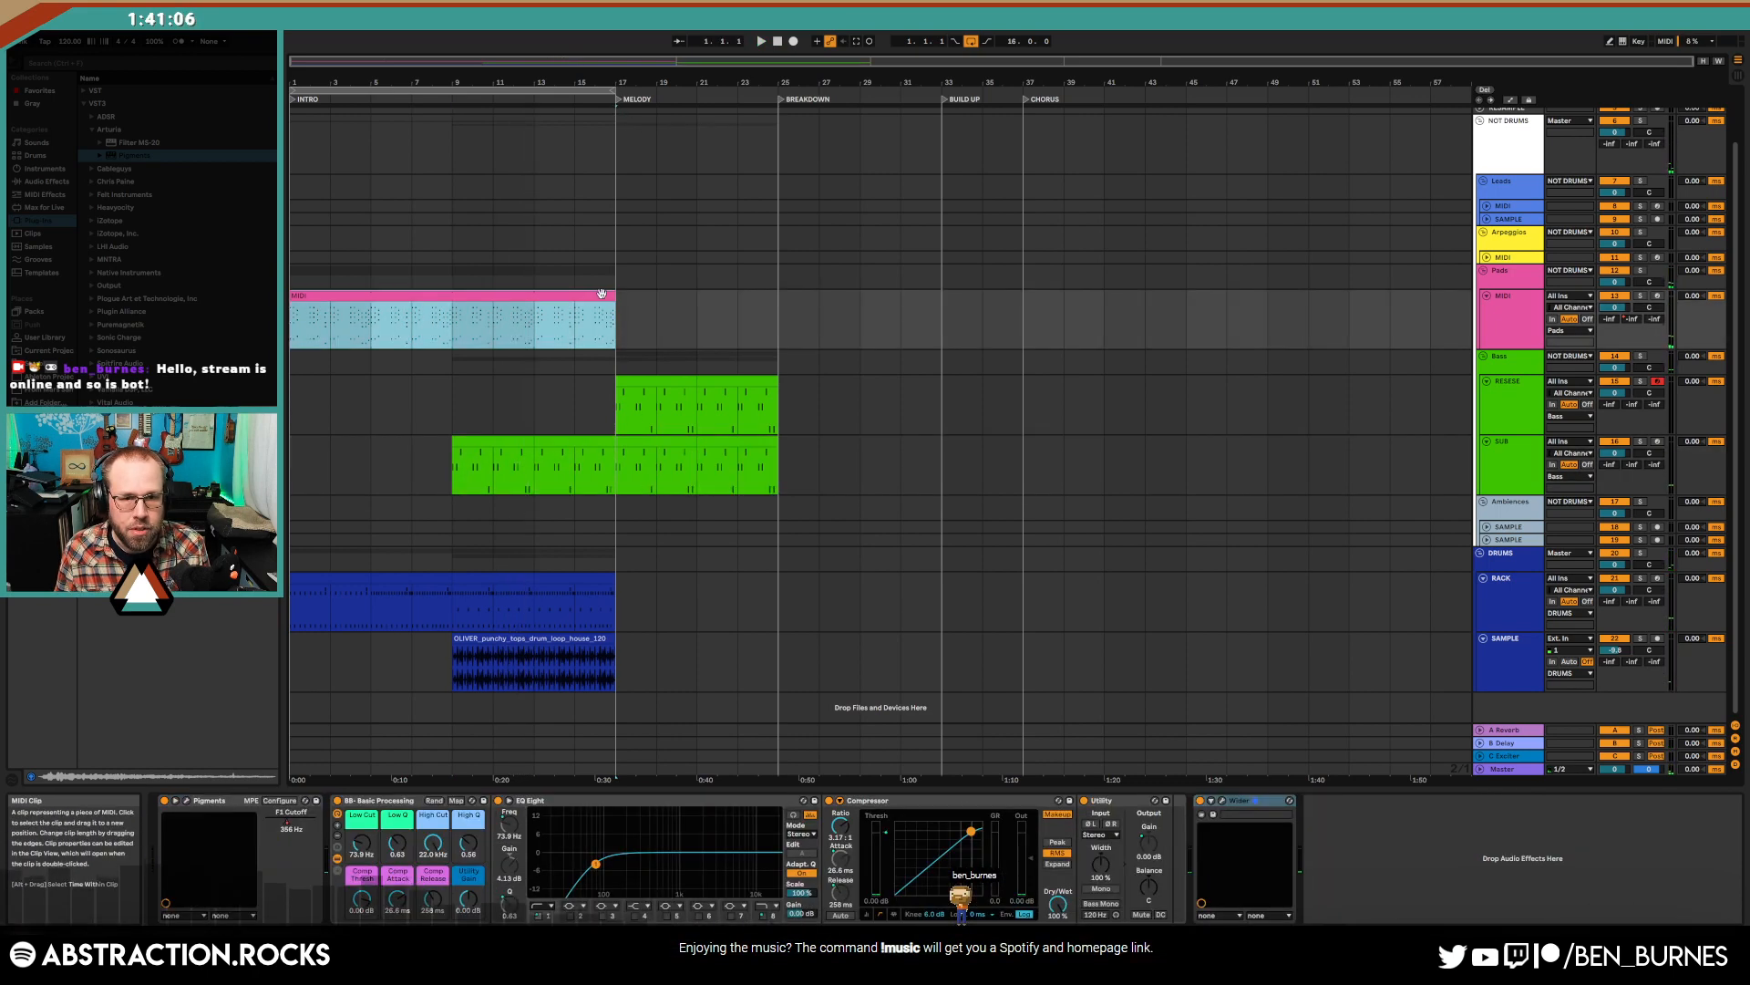
pyautogui.moveTo(609, 295); pyautogui.dragTo(778, 295)
# - Adjust the Pigments F1 Cutoff automation on the pads track around the start of the melody section at bar 17
pyautogui.press('a')
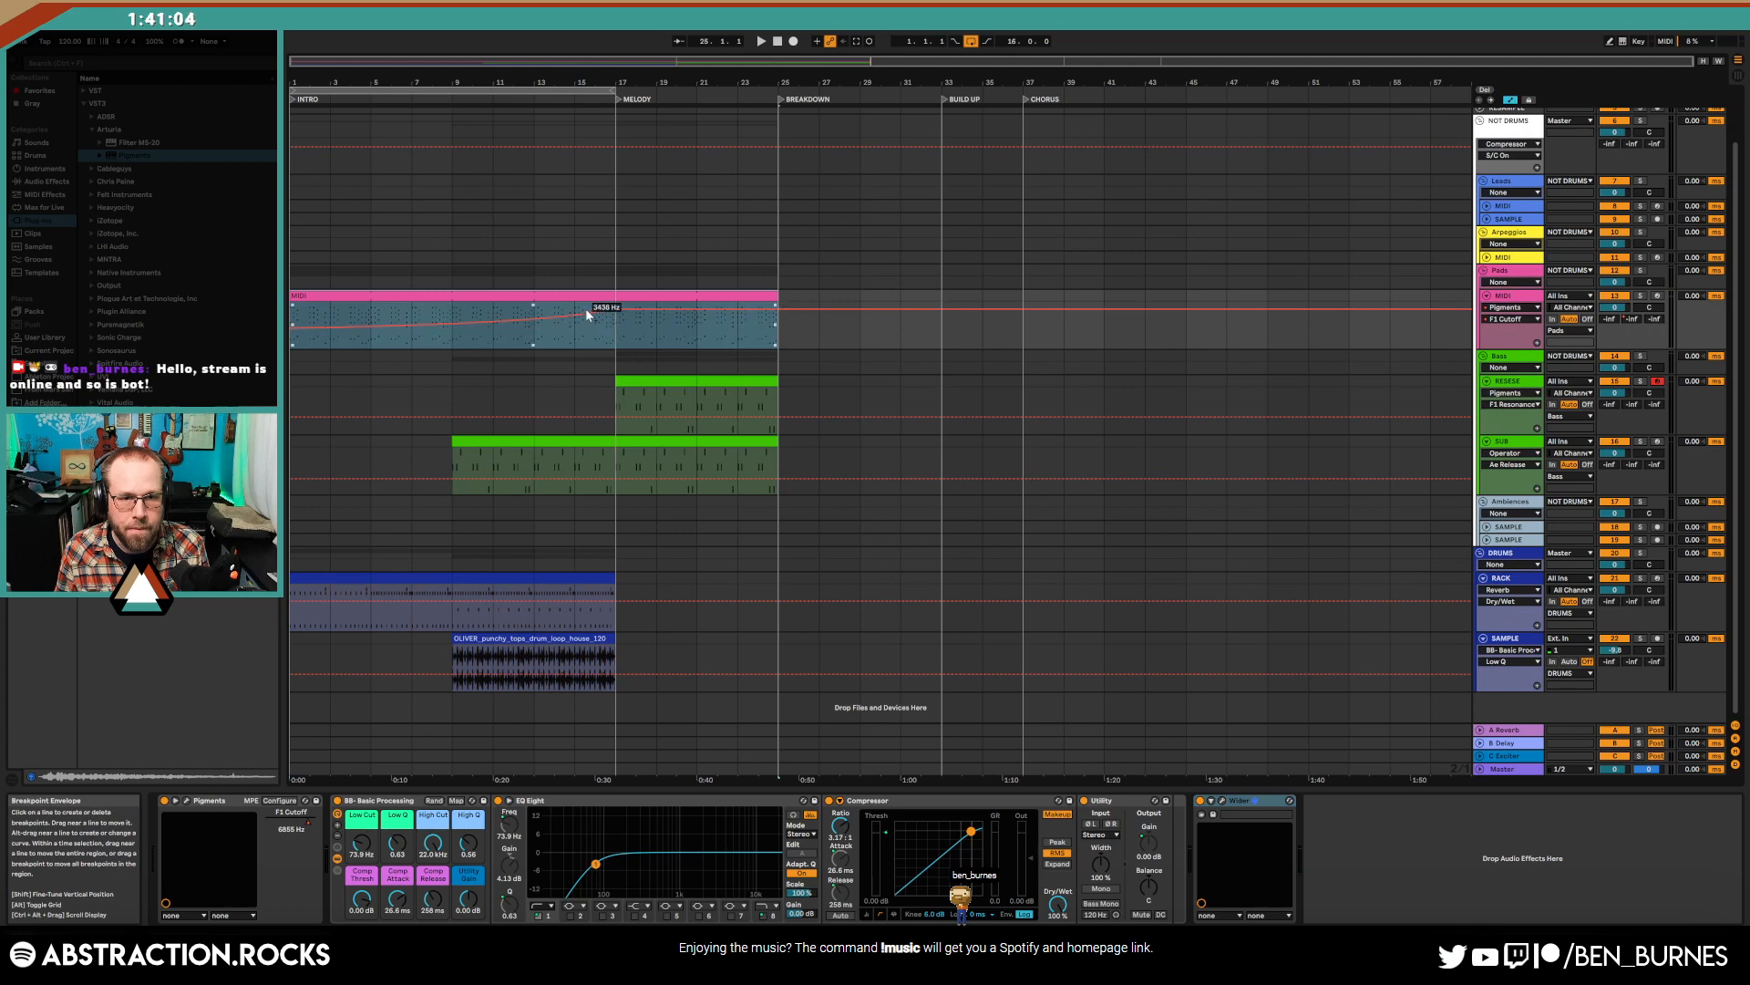
pyautogui.click(575, 345)
pyautogui.moveTo(638, 310); pyautogui.dragTo(629, 317)
pyautogui.click(630, 317)
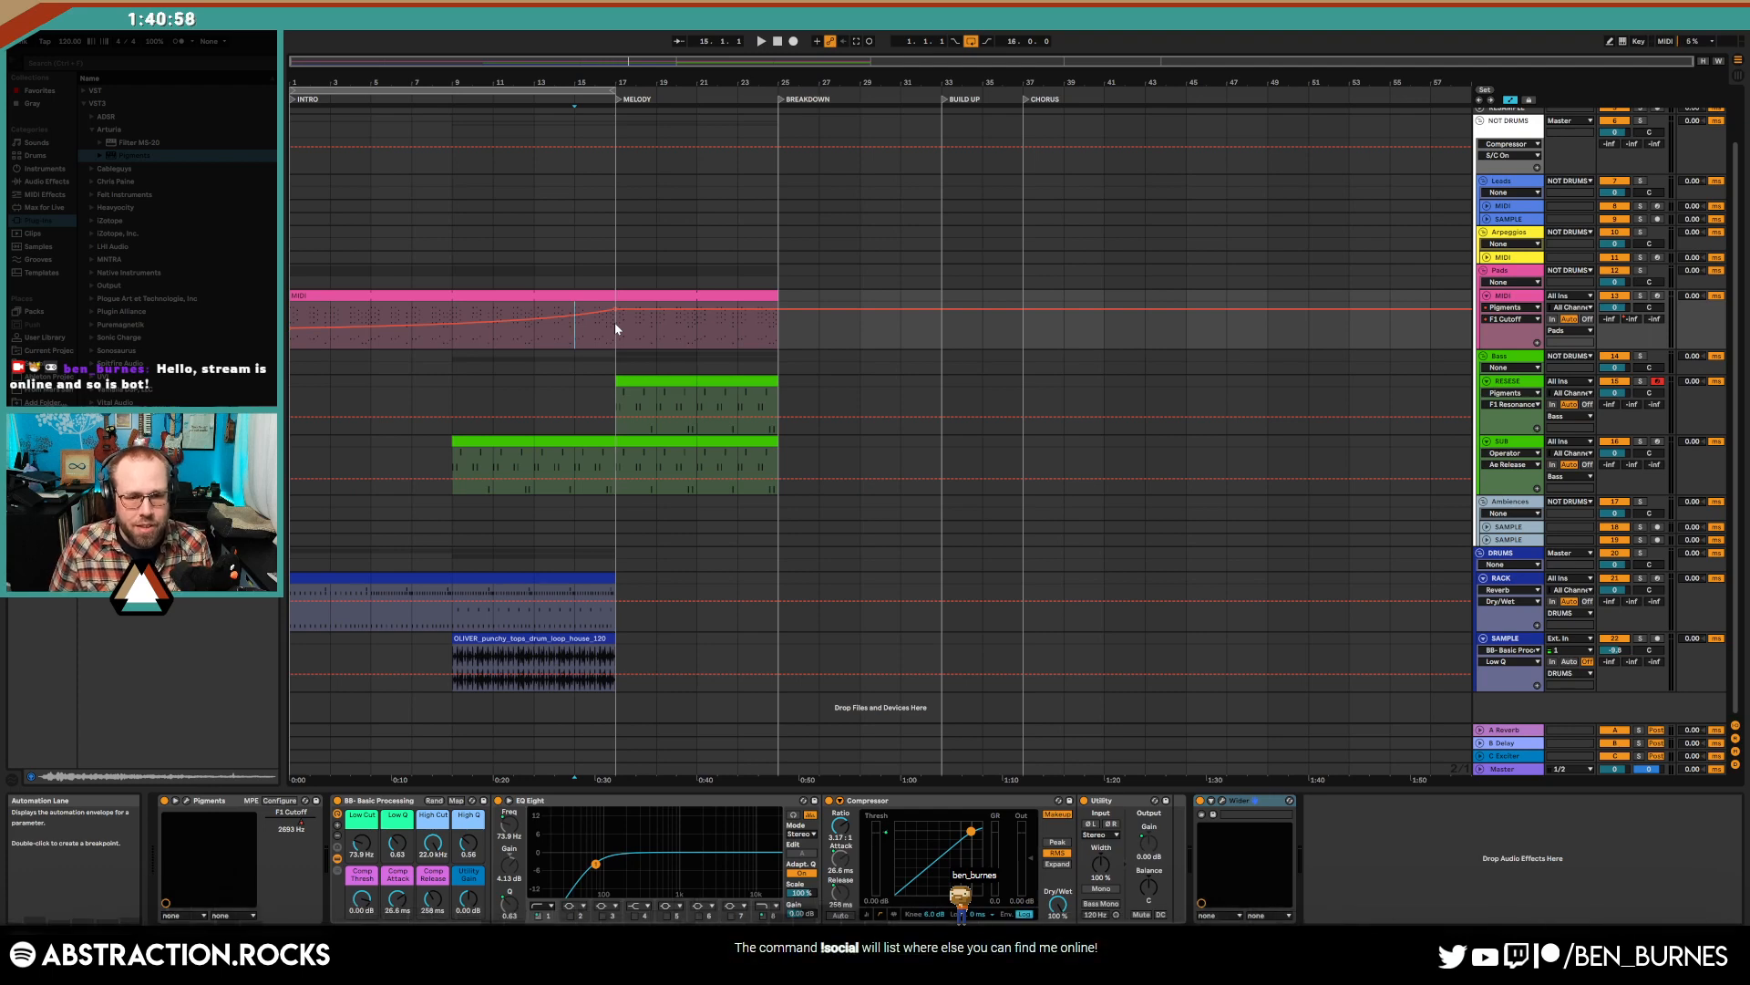
pyautogui.press('a')
# - Duplicate the drum rack pattern from bars 9 to 17 into the melody section and extend the drum loop sample to bar 25
pyautogui.moveTo(455, 596); pyautogui.dragTo(609, 598)
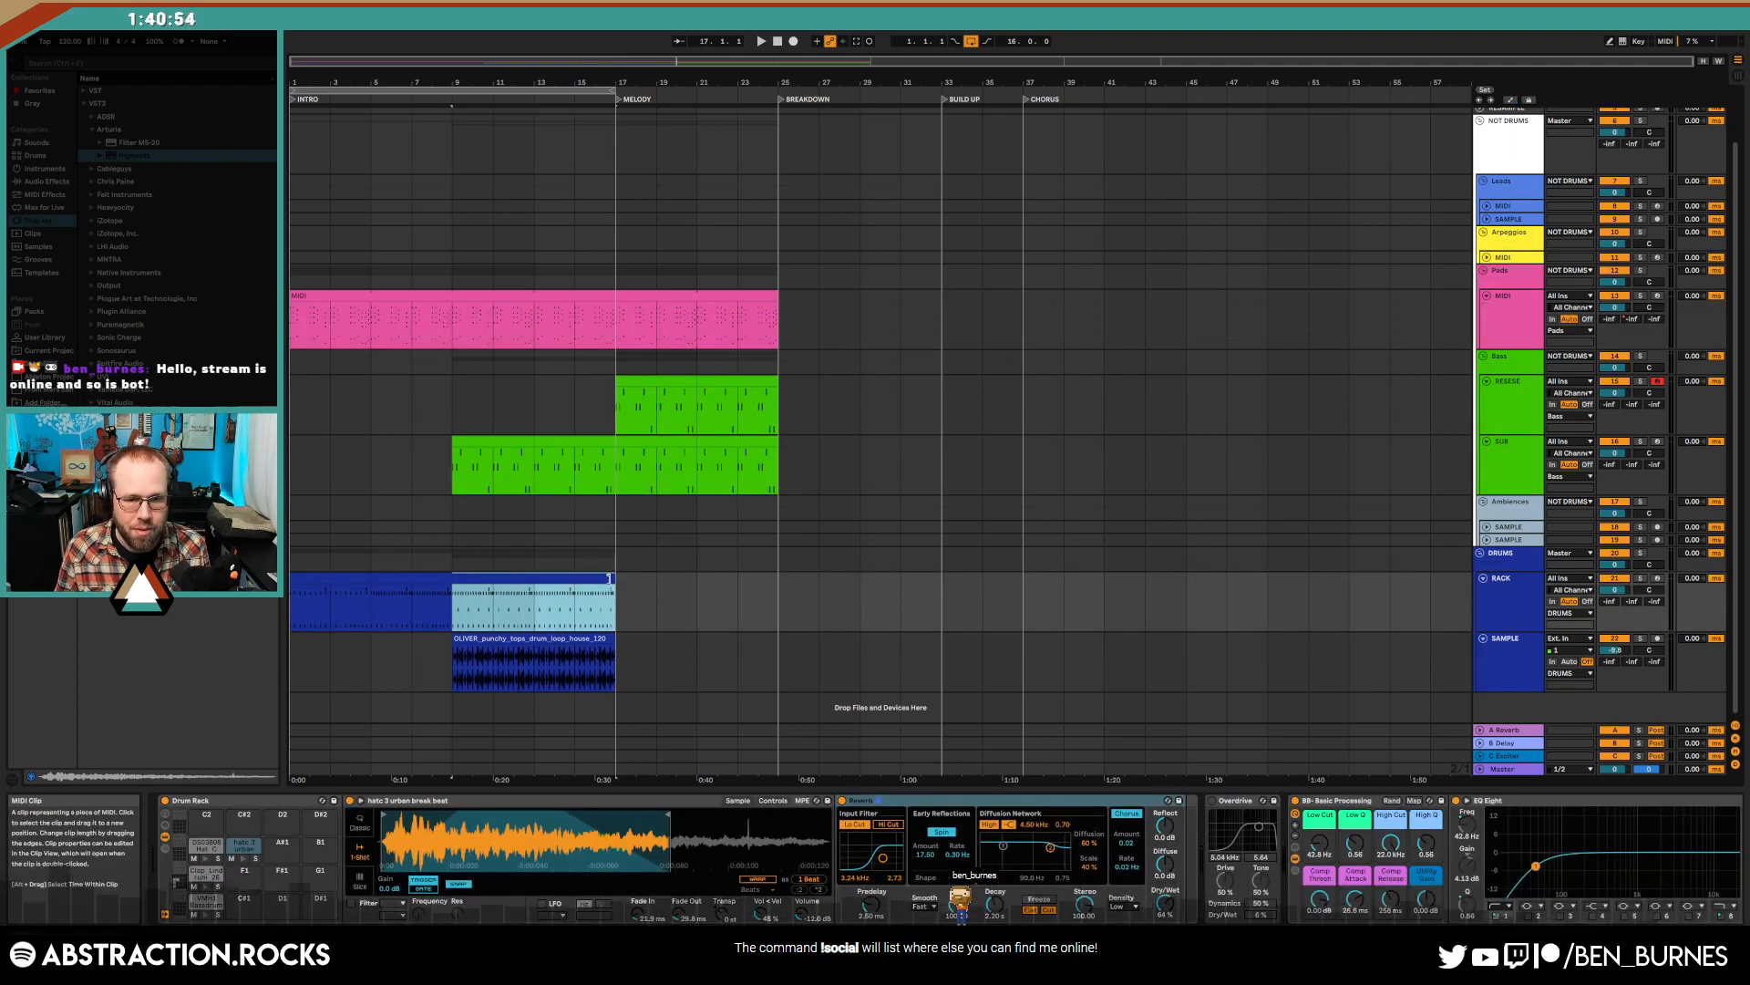
pyautogui.hotkey('ctrl', 'd')
pyautogui.moveTo(615, 641); pyautogui.dragTo(777, 640)
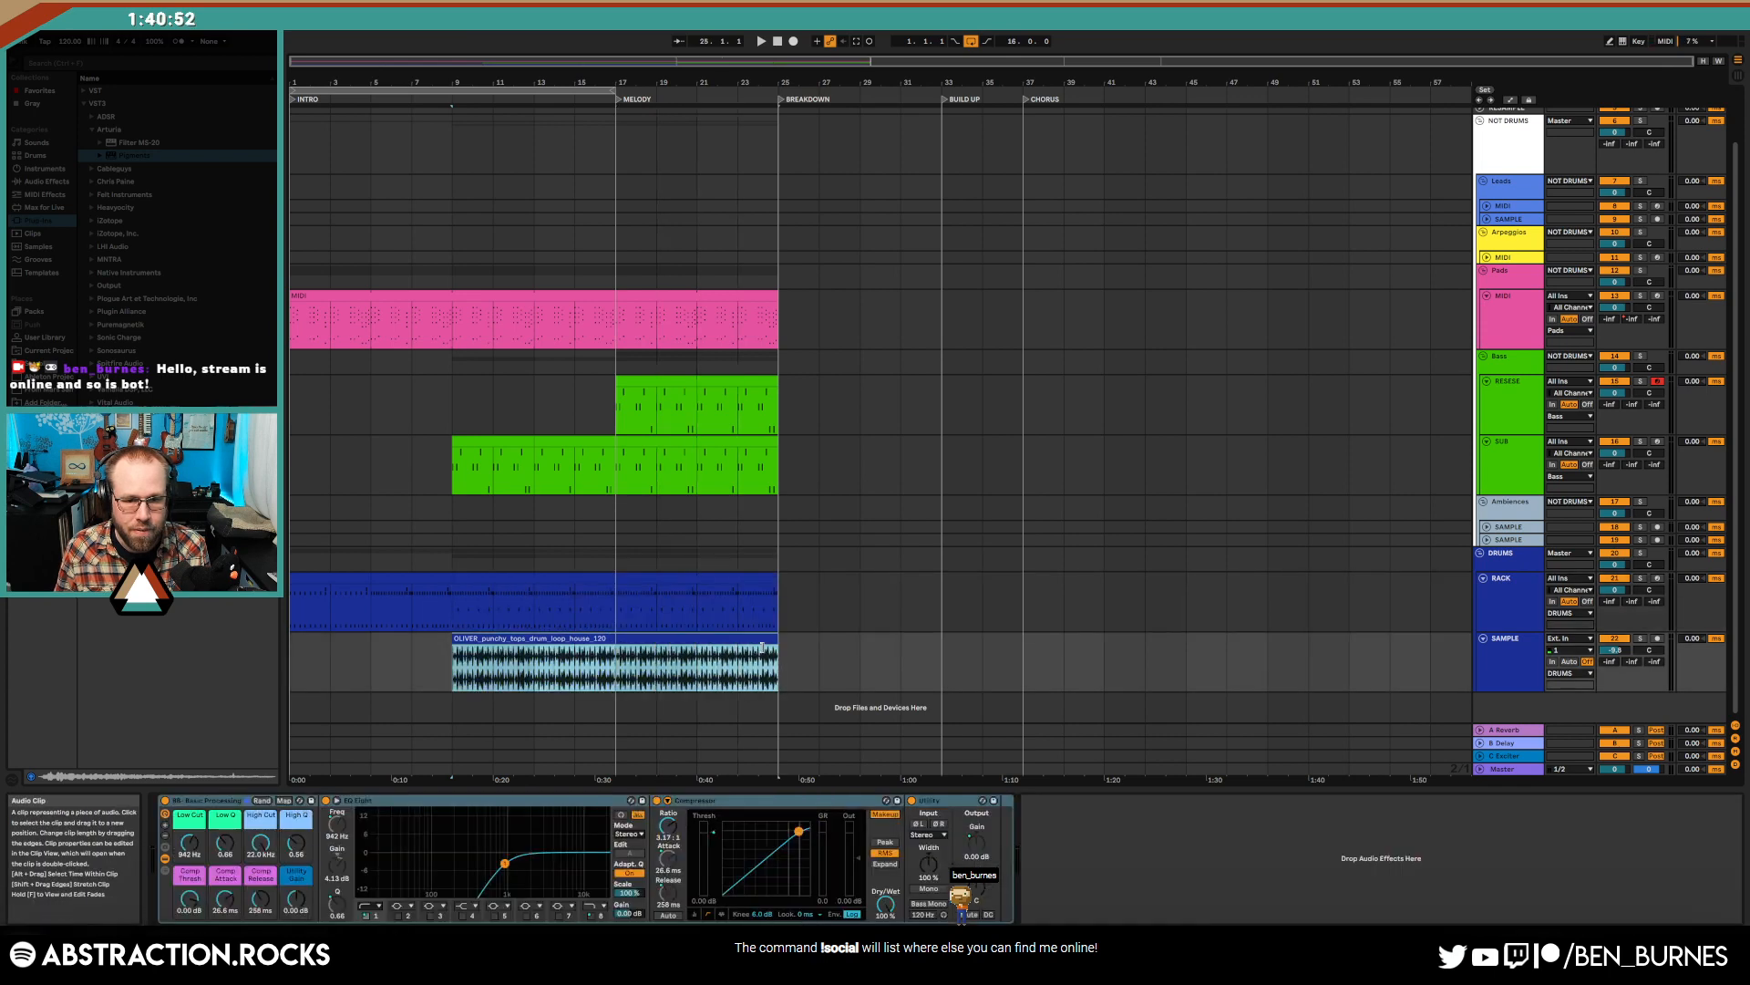
# - Delete the kick notes between beats 4.1 and 4.4 in the intro's drum rack clip and in the clip starting at bar 9
pyautogui.doubleClick(369, 578)
pyautogui.moveTo(1452, 658); pyautogui.dragTo(1666, 662)
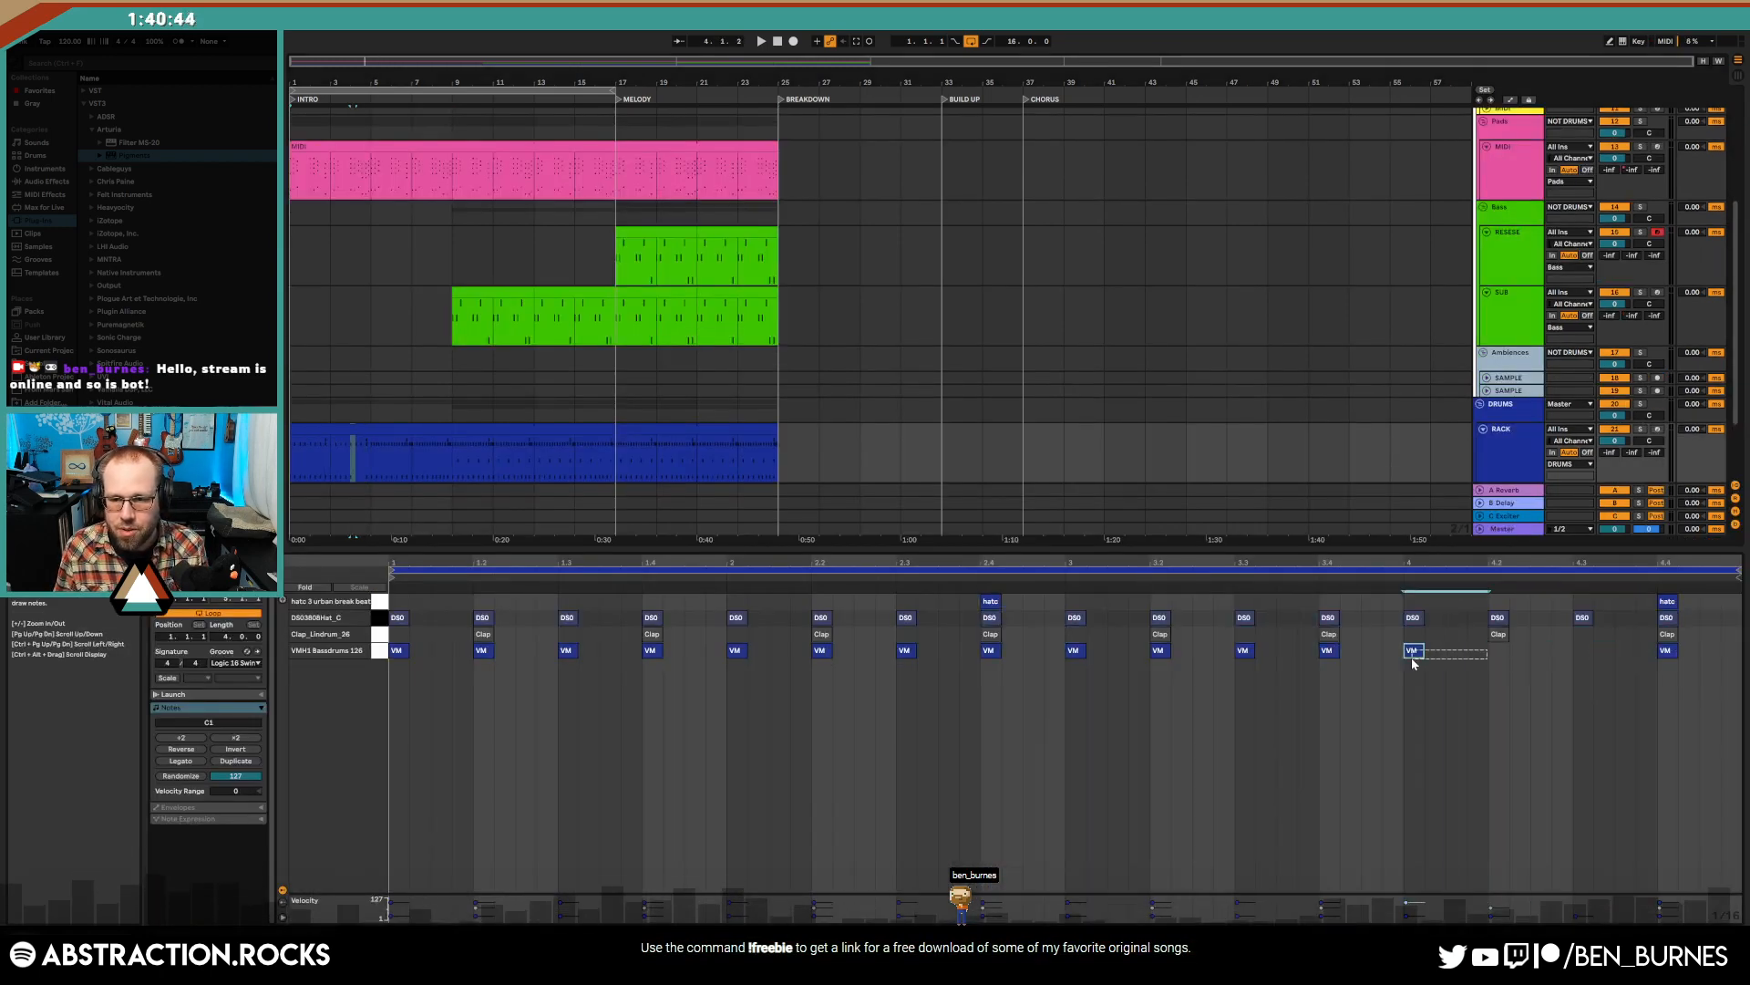
pyautogui.click(473, 448)
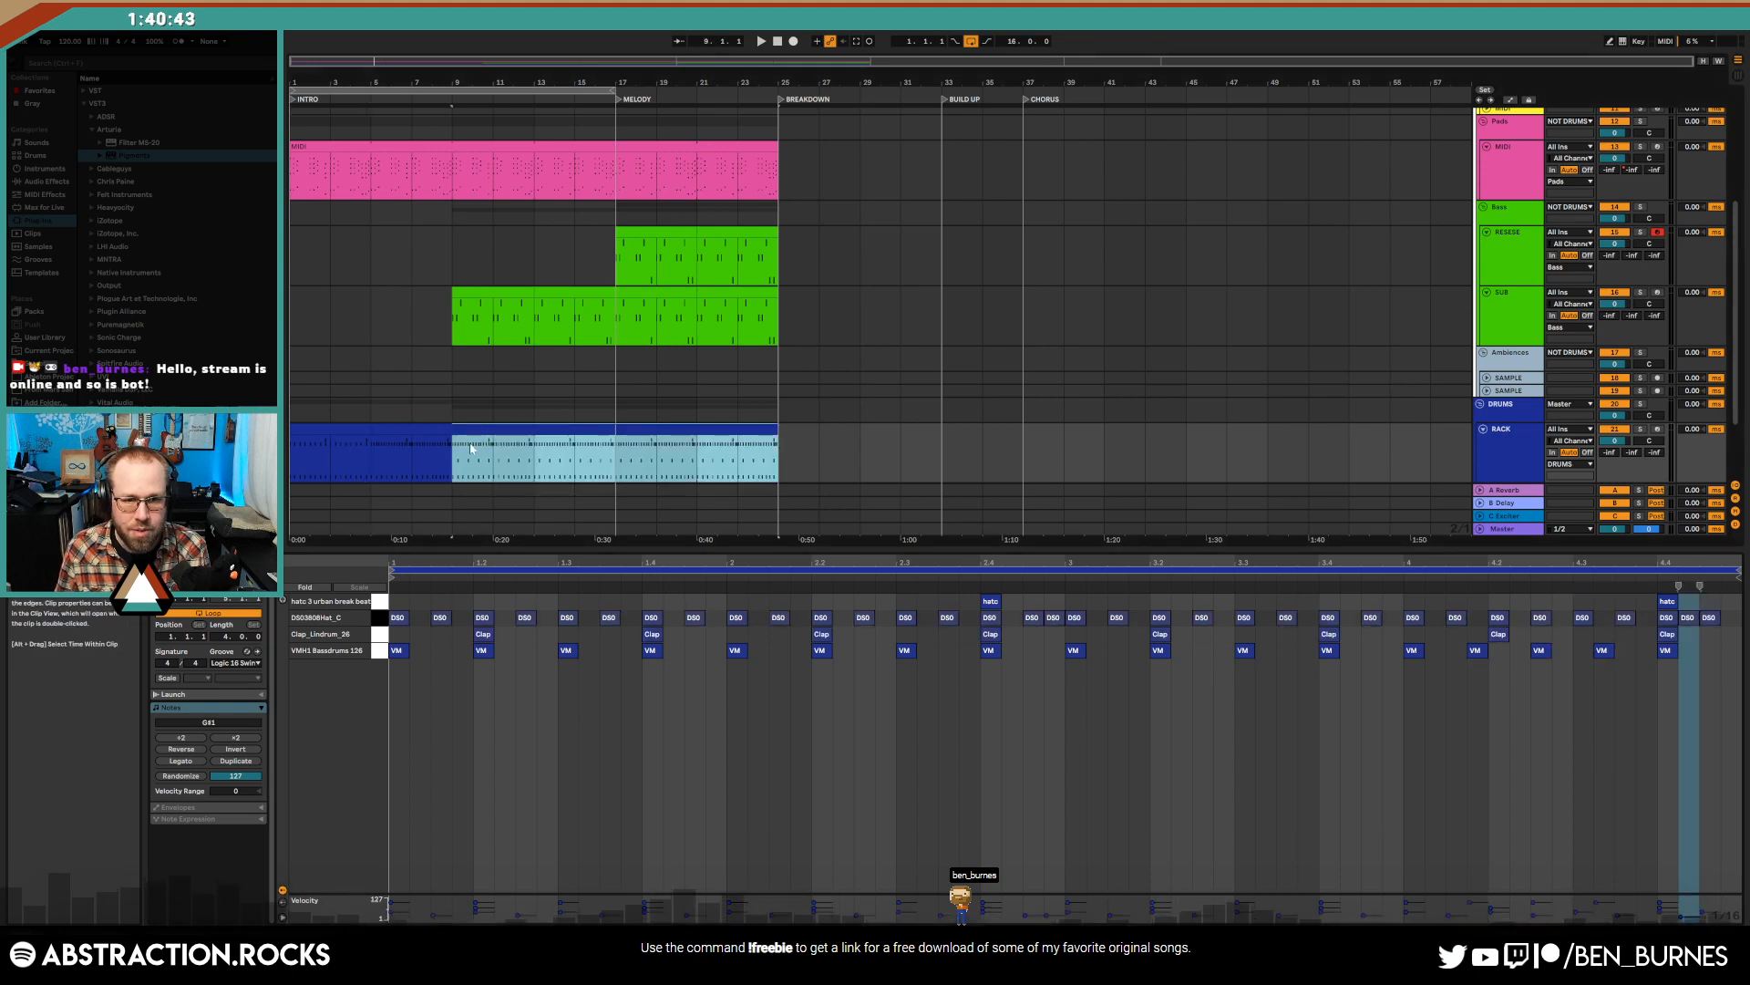
pyautogui.click(1170, 755)
pyautogui.moveTo(545, 458); pyautogui.dragTo(453, 456)
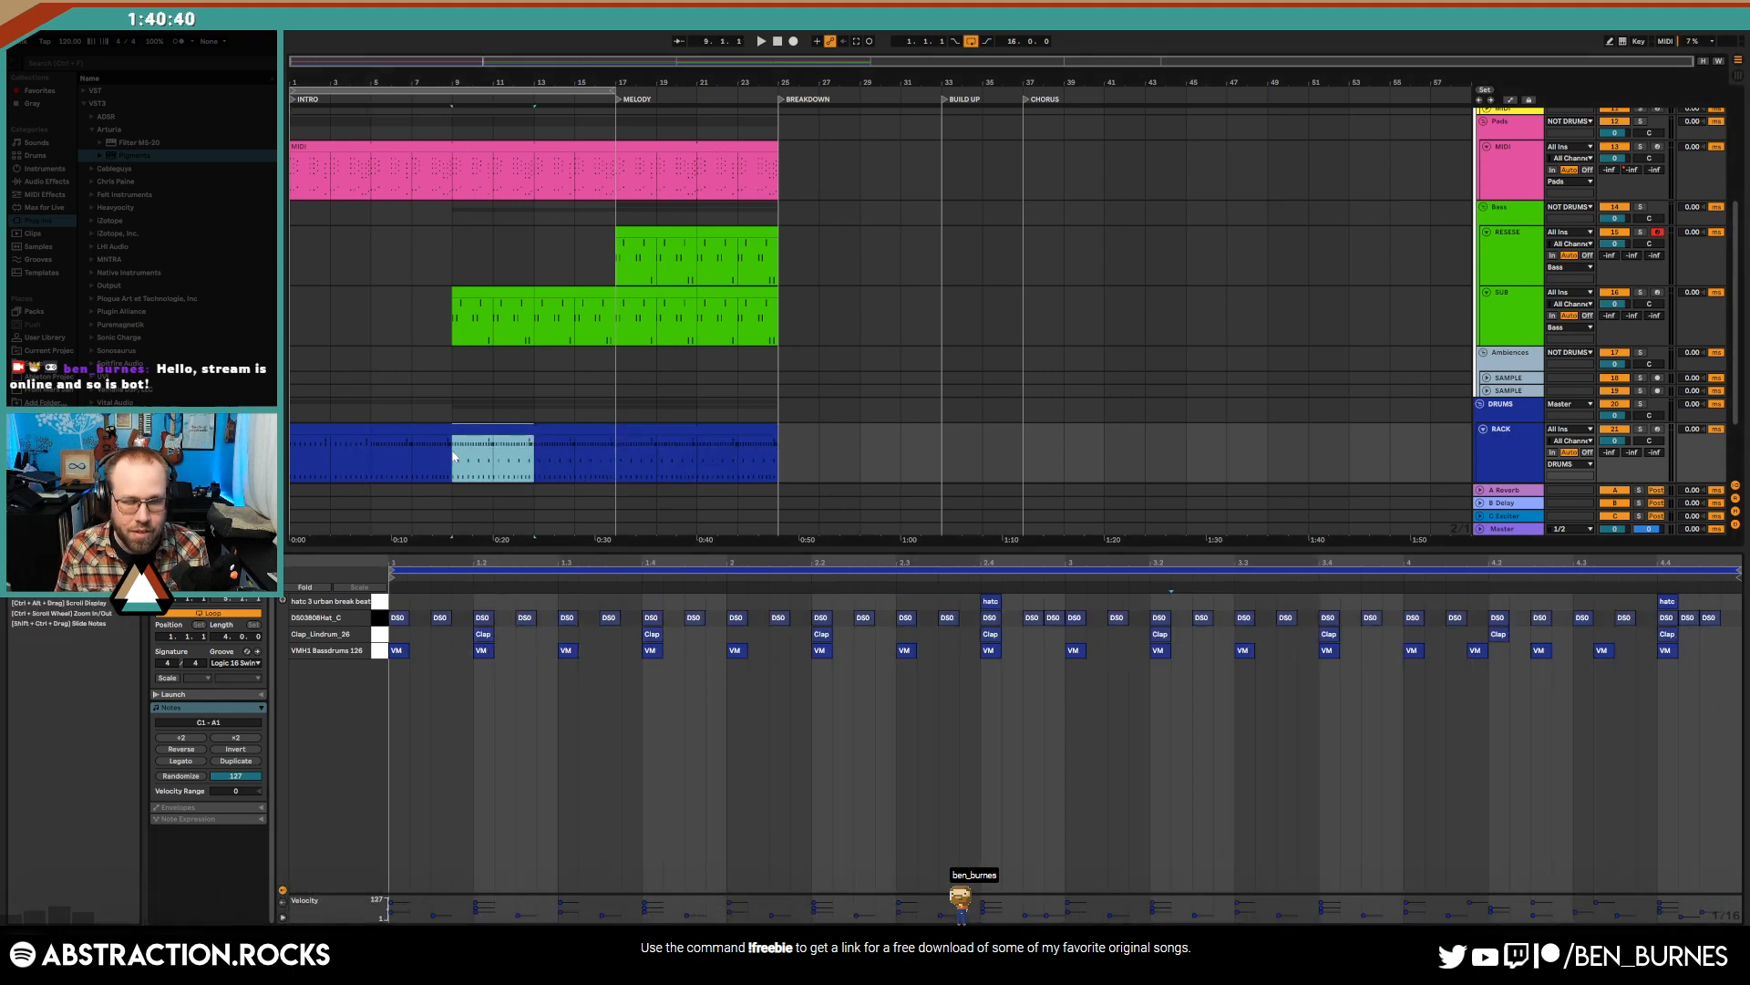
pyautogui.click(1187, 774)
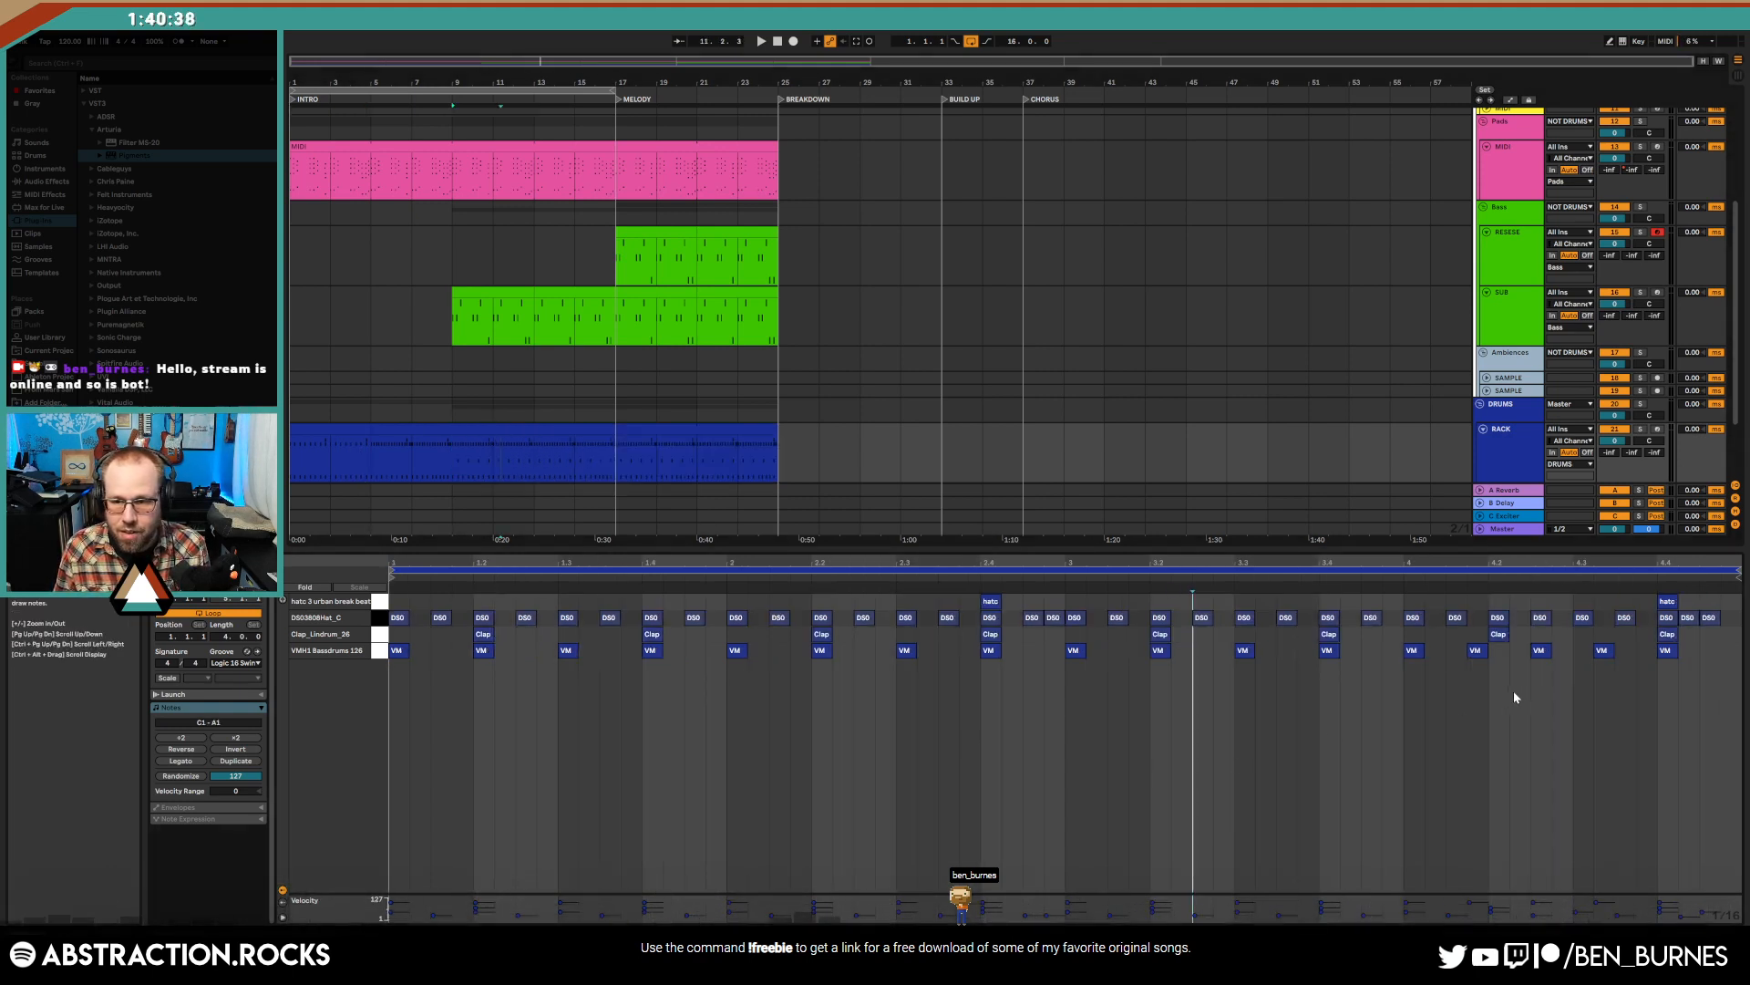
pyautogui.moveTo(1446, 663); pyautogui.dragTo(1617, 658)
pyautogui.press('Delete')
pyautogui.click(1482, 654)
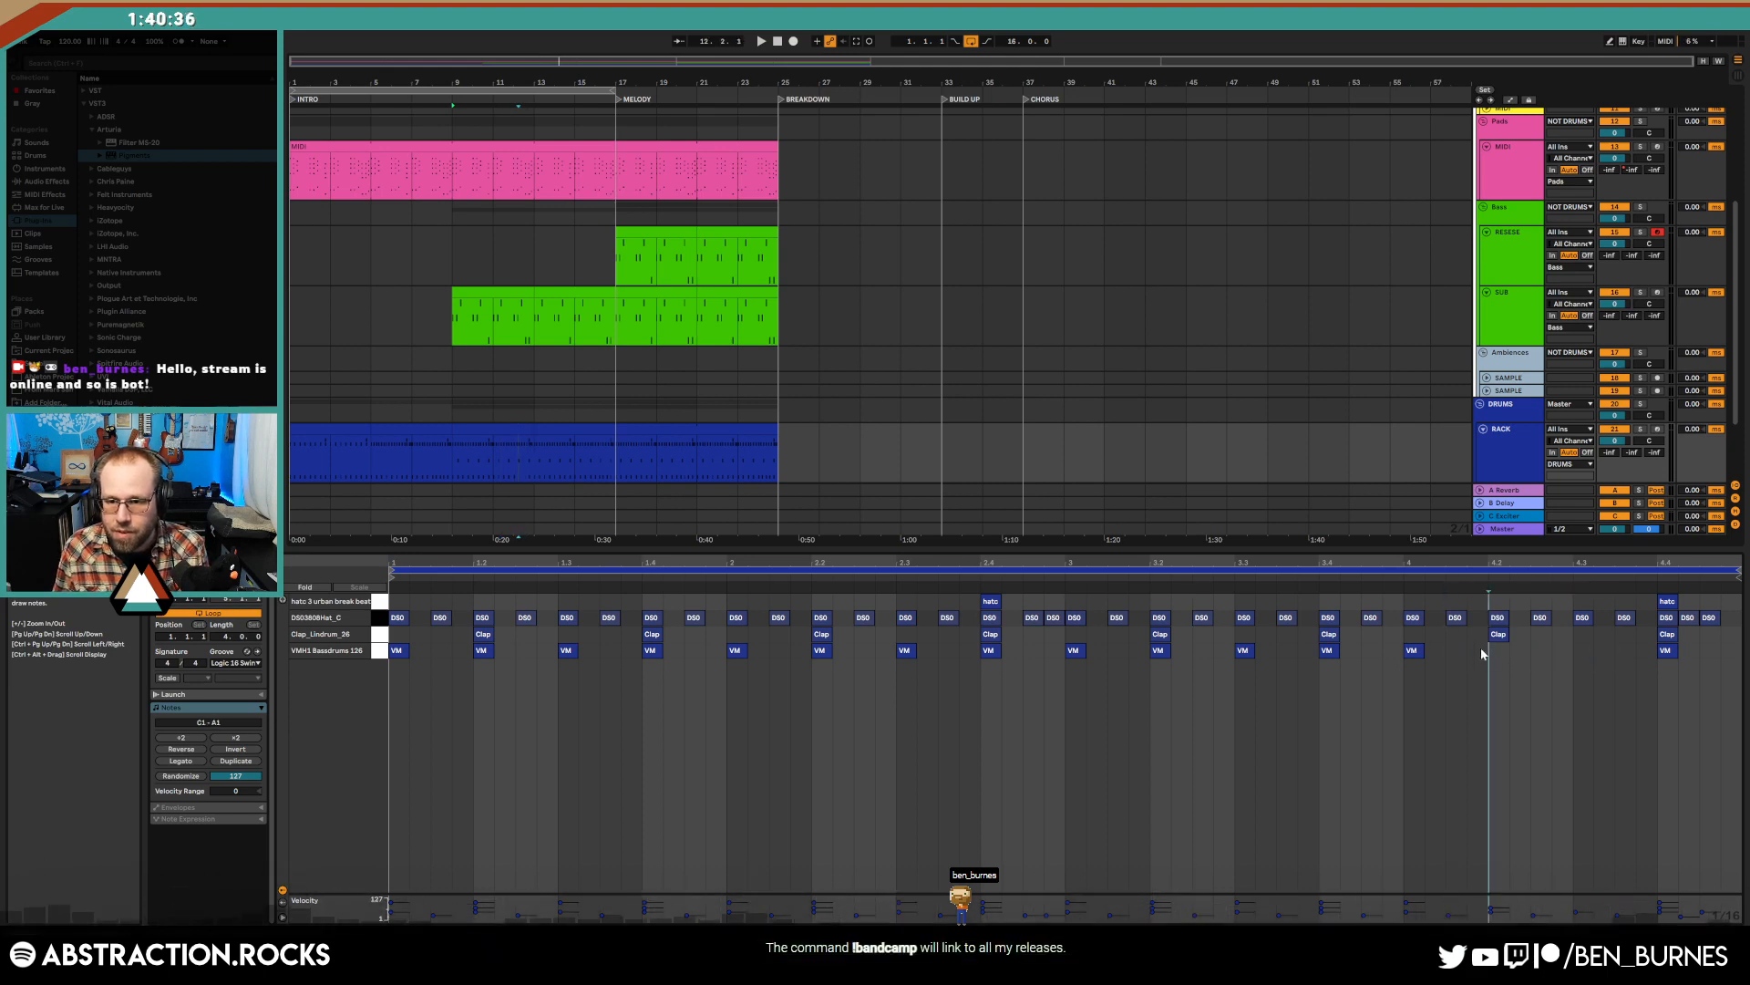
# - Duplicate the four-bar drum rack clip from bar 9 over the following bars and play from bar 17
pyautogui.hotkey('ctrl', 'd')
pyautogui.hotkey('ctrl', 'd')
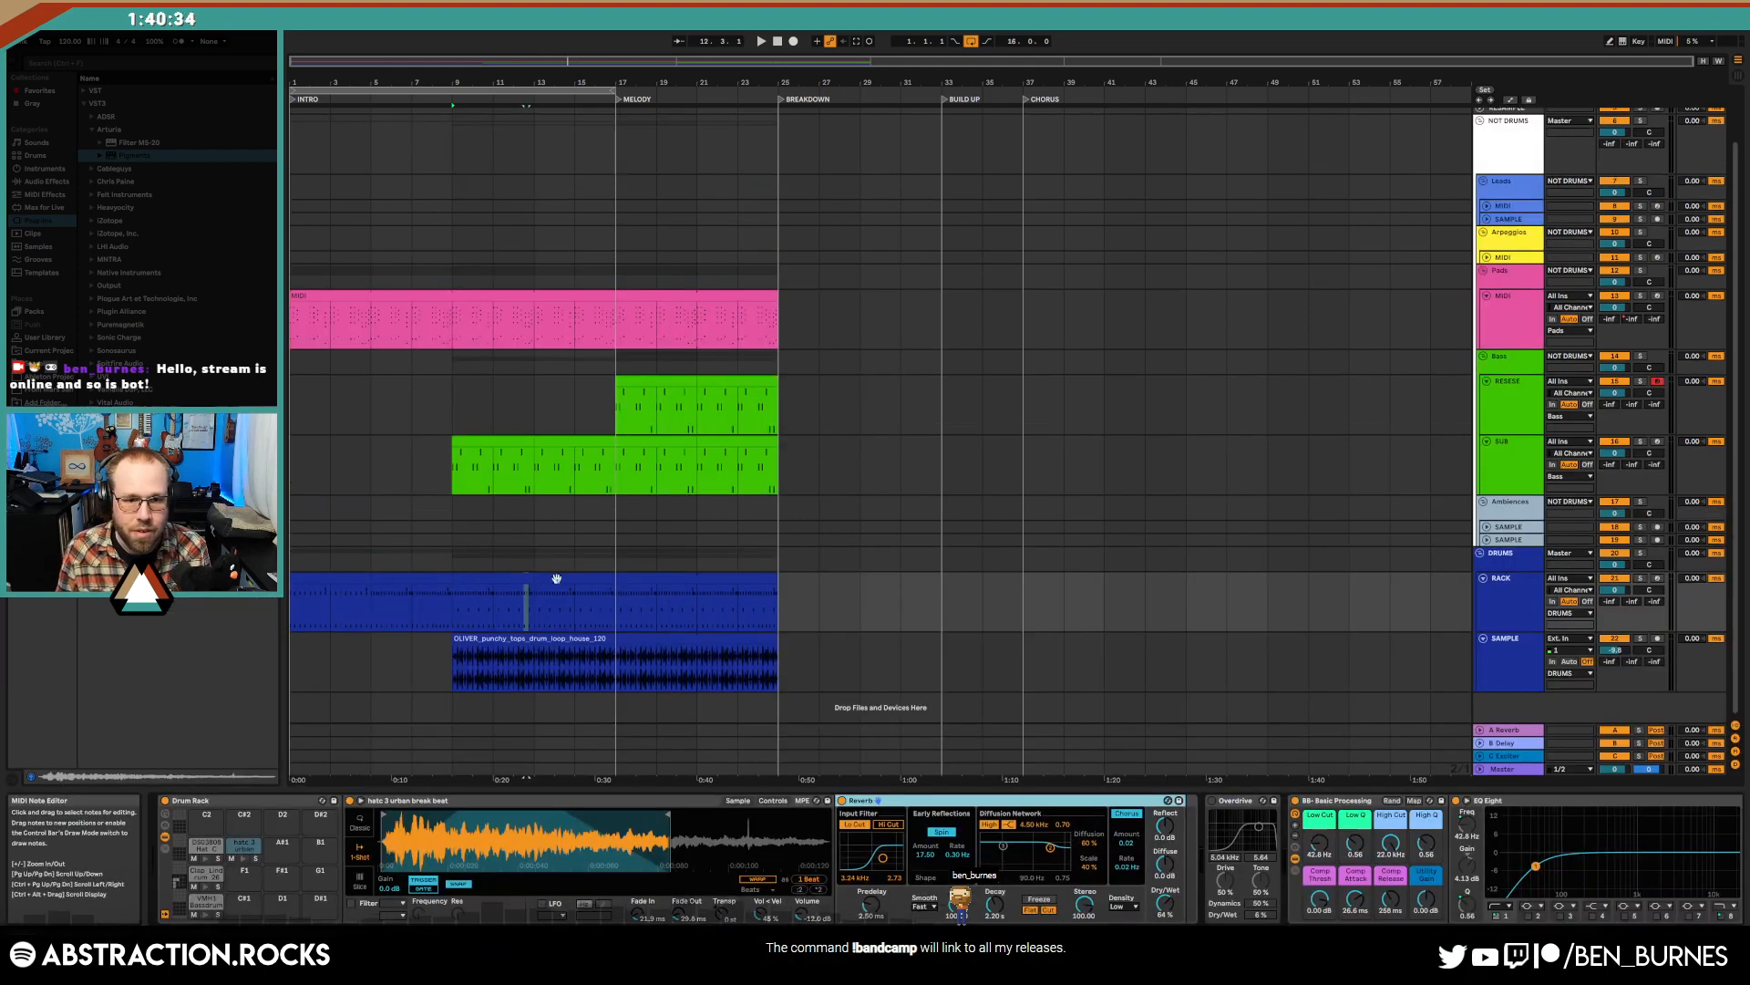
pyautogui.click(582, 581)
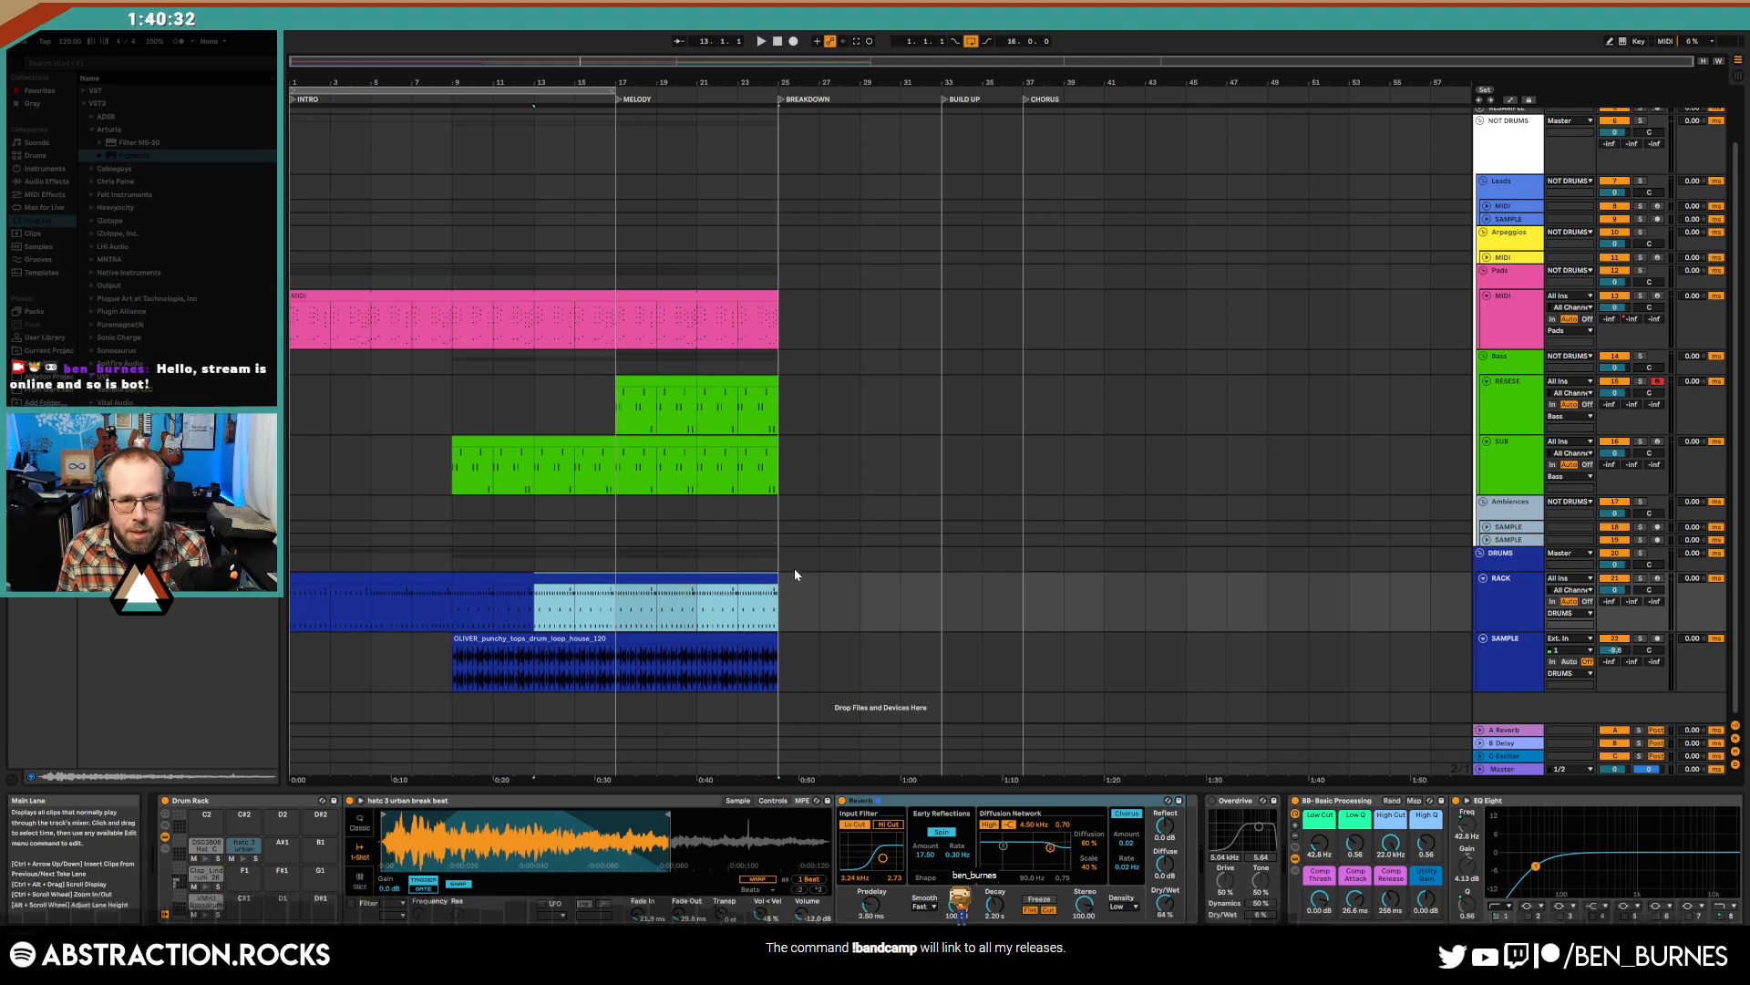
pyautogui.click(615, 607)
pyautogui.press('space')
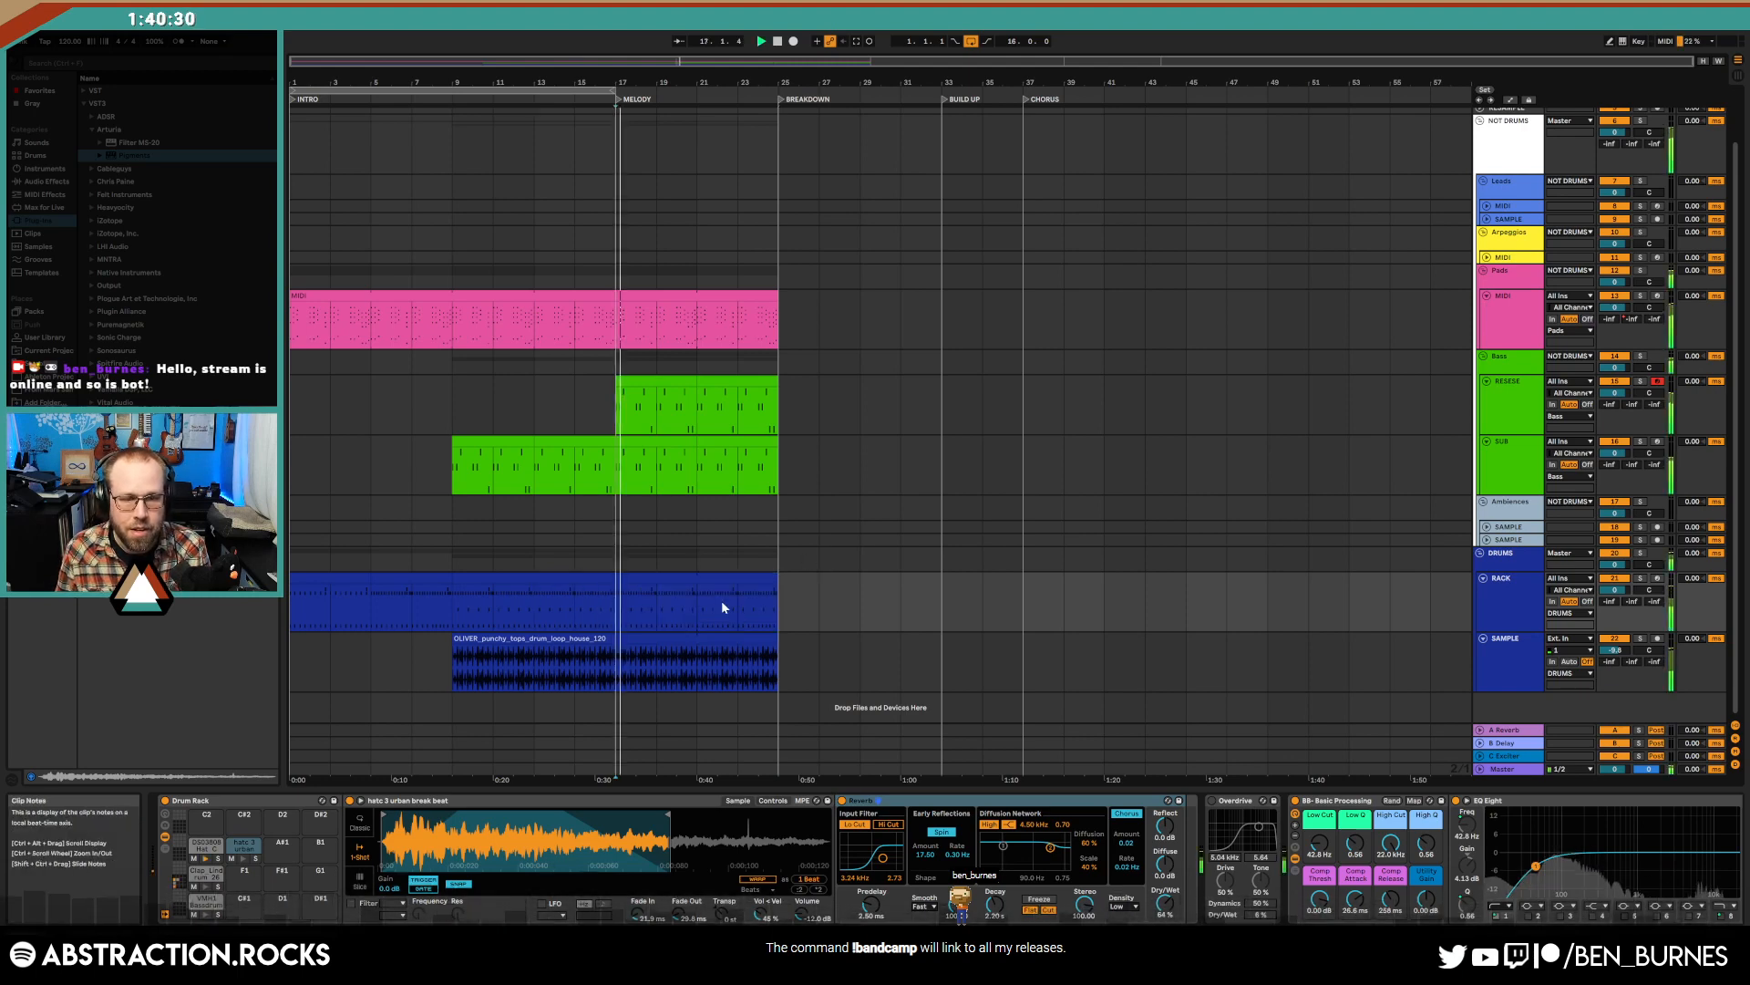
# - Rework the kick, clap and hi-hat notes in the last bar of the Melody section's four-bar drum rack clip into a fill
pyautogui.click(670, 579)
pyautogui.moveTo(619, 597); pyautogui.dragTo(702, 603)
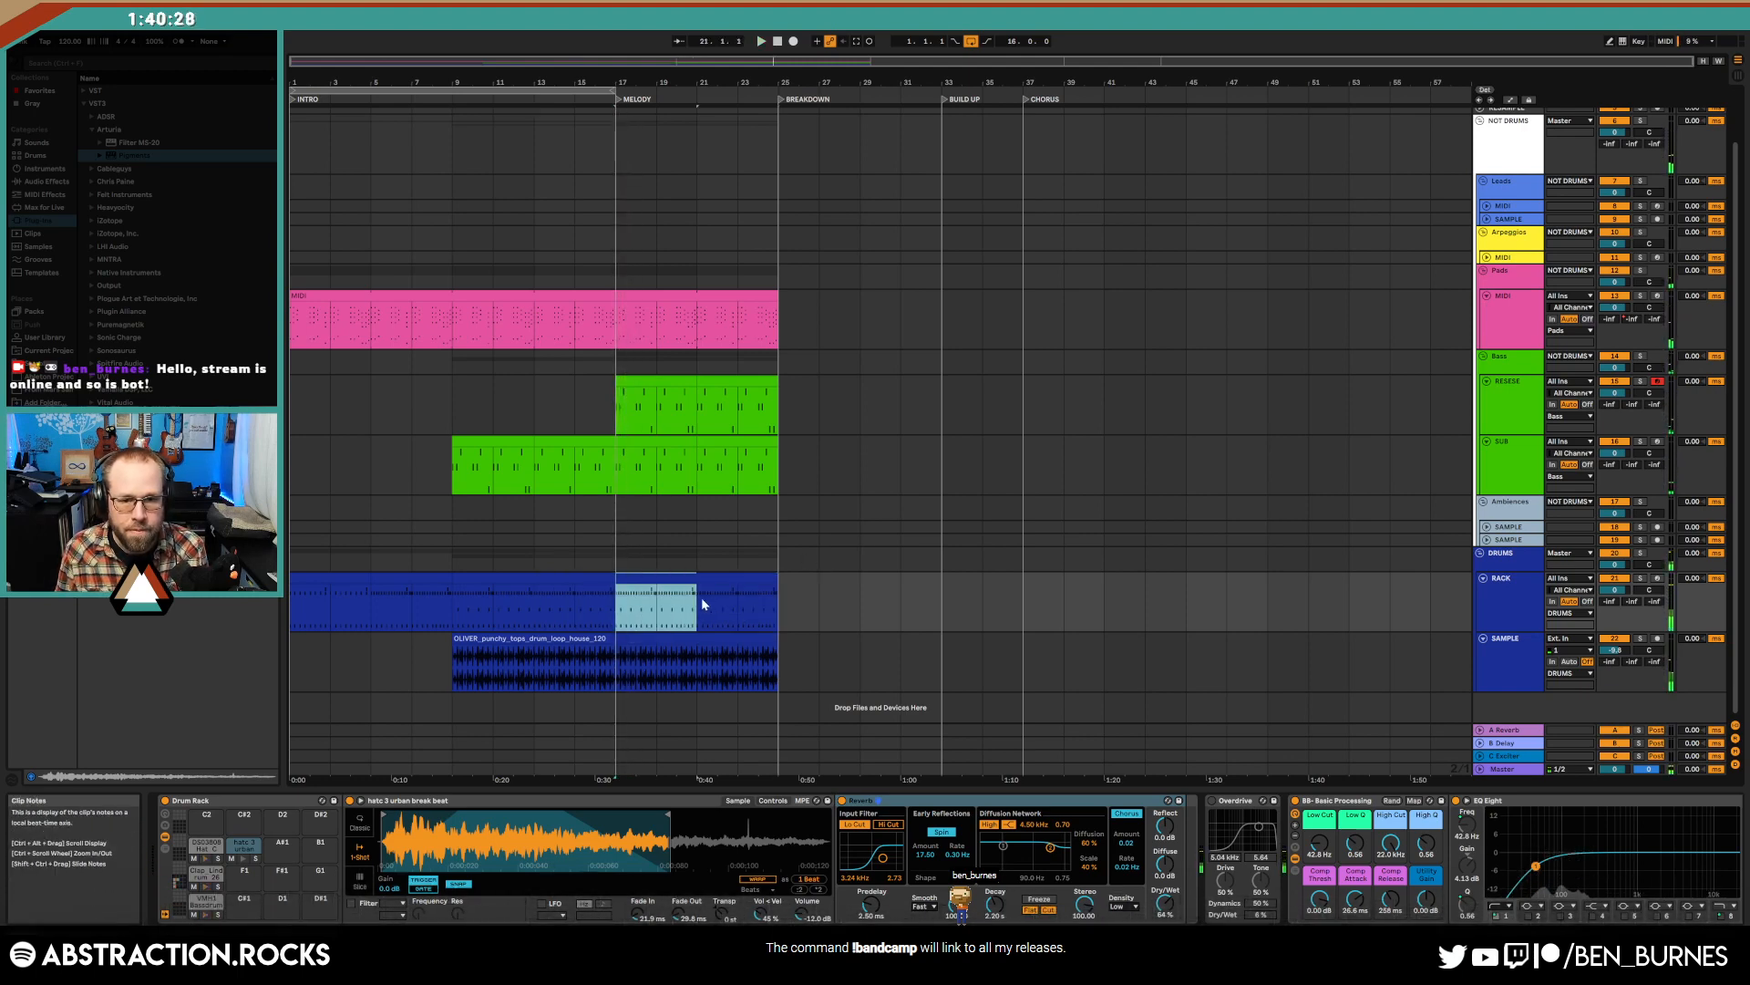
pyautogui.doubleClick(677, 579)
pyautogui.click(1411, 653)
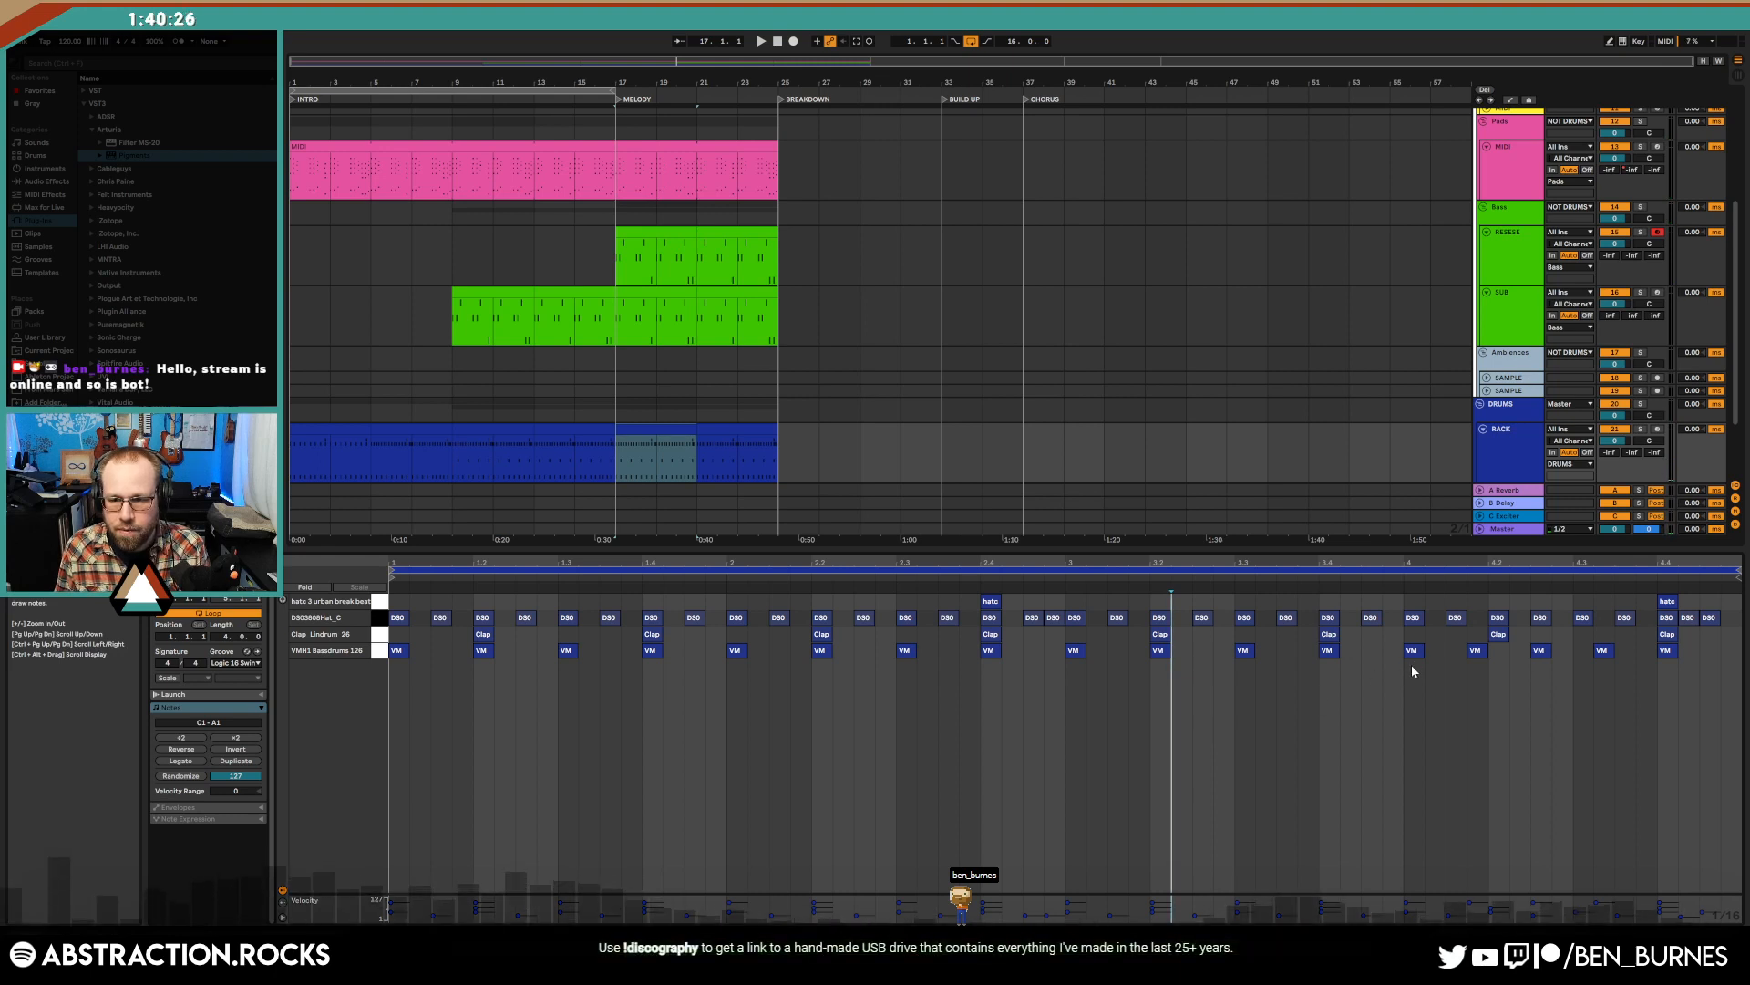
pyautogui.moveTo(1445, 652); pyautogui.dragTo(1609, 658)
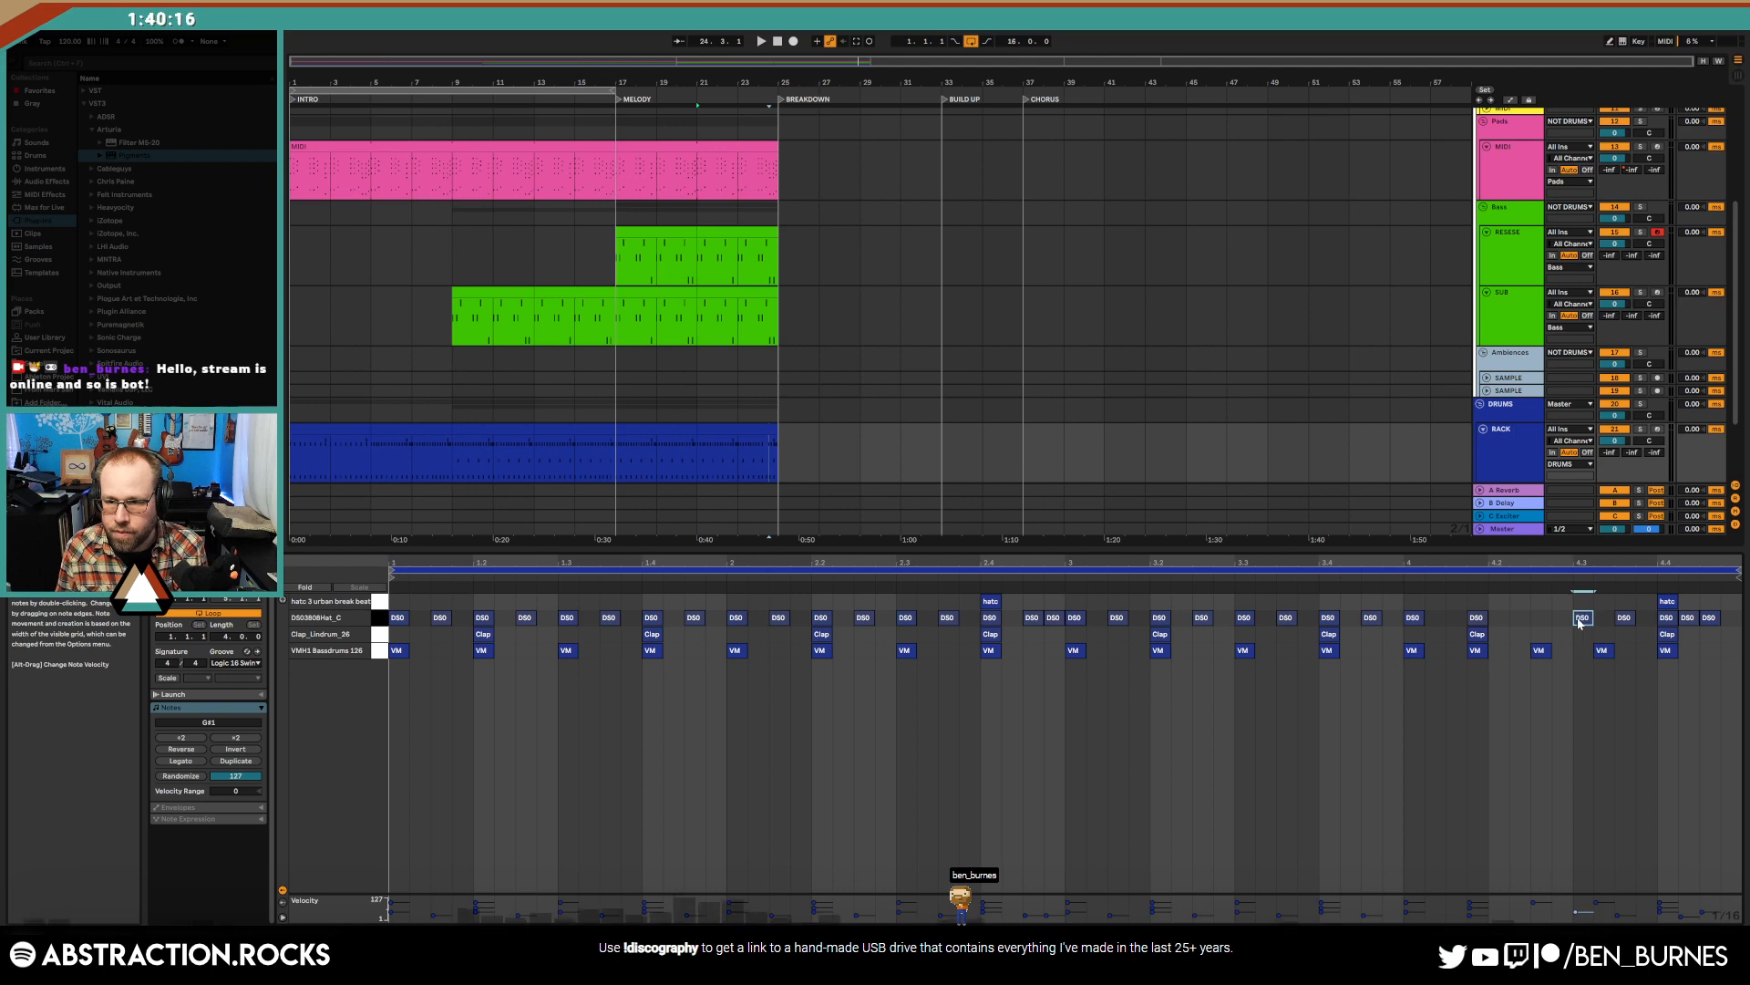
pyautogui.moveTo(1586, 622); pyautogui.dragTo(1605, 622)
pyautogui.doubleClick(1626, 621)
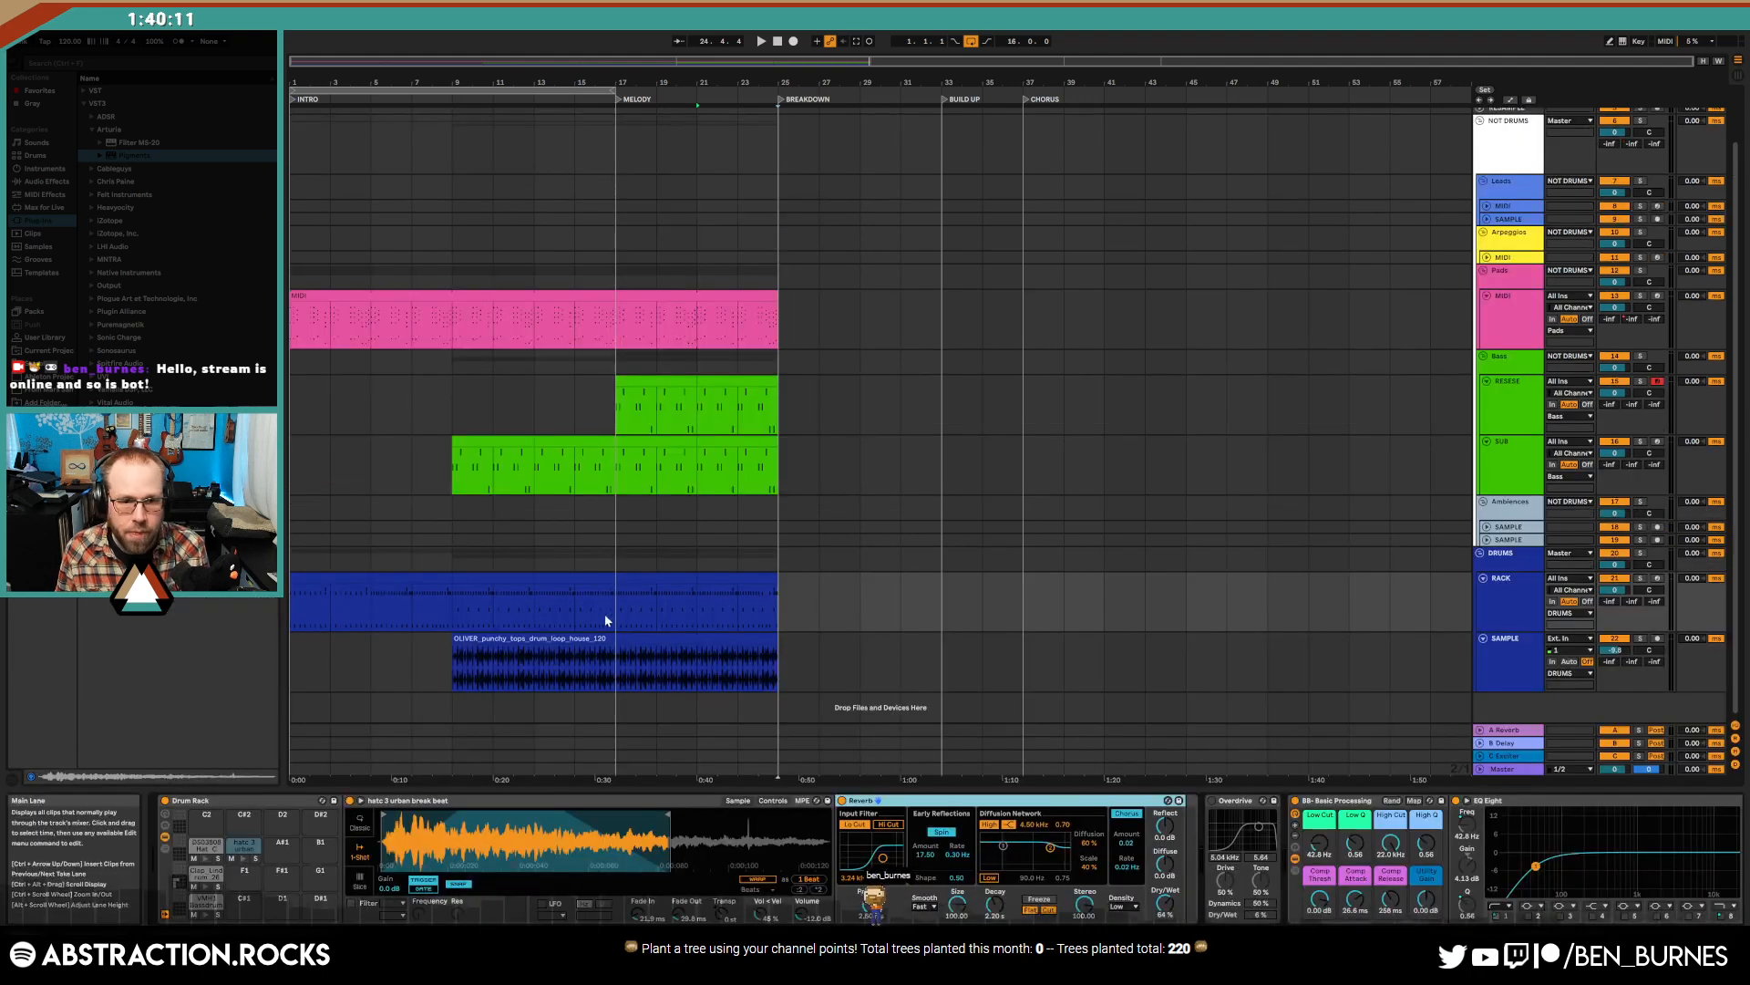
pyautogui.click(737, 602)
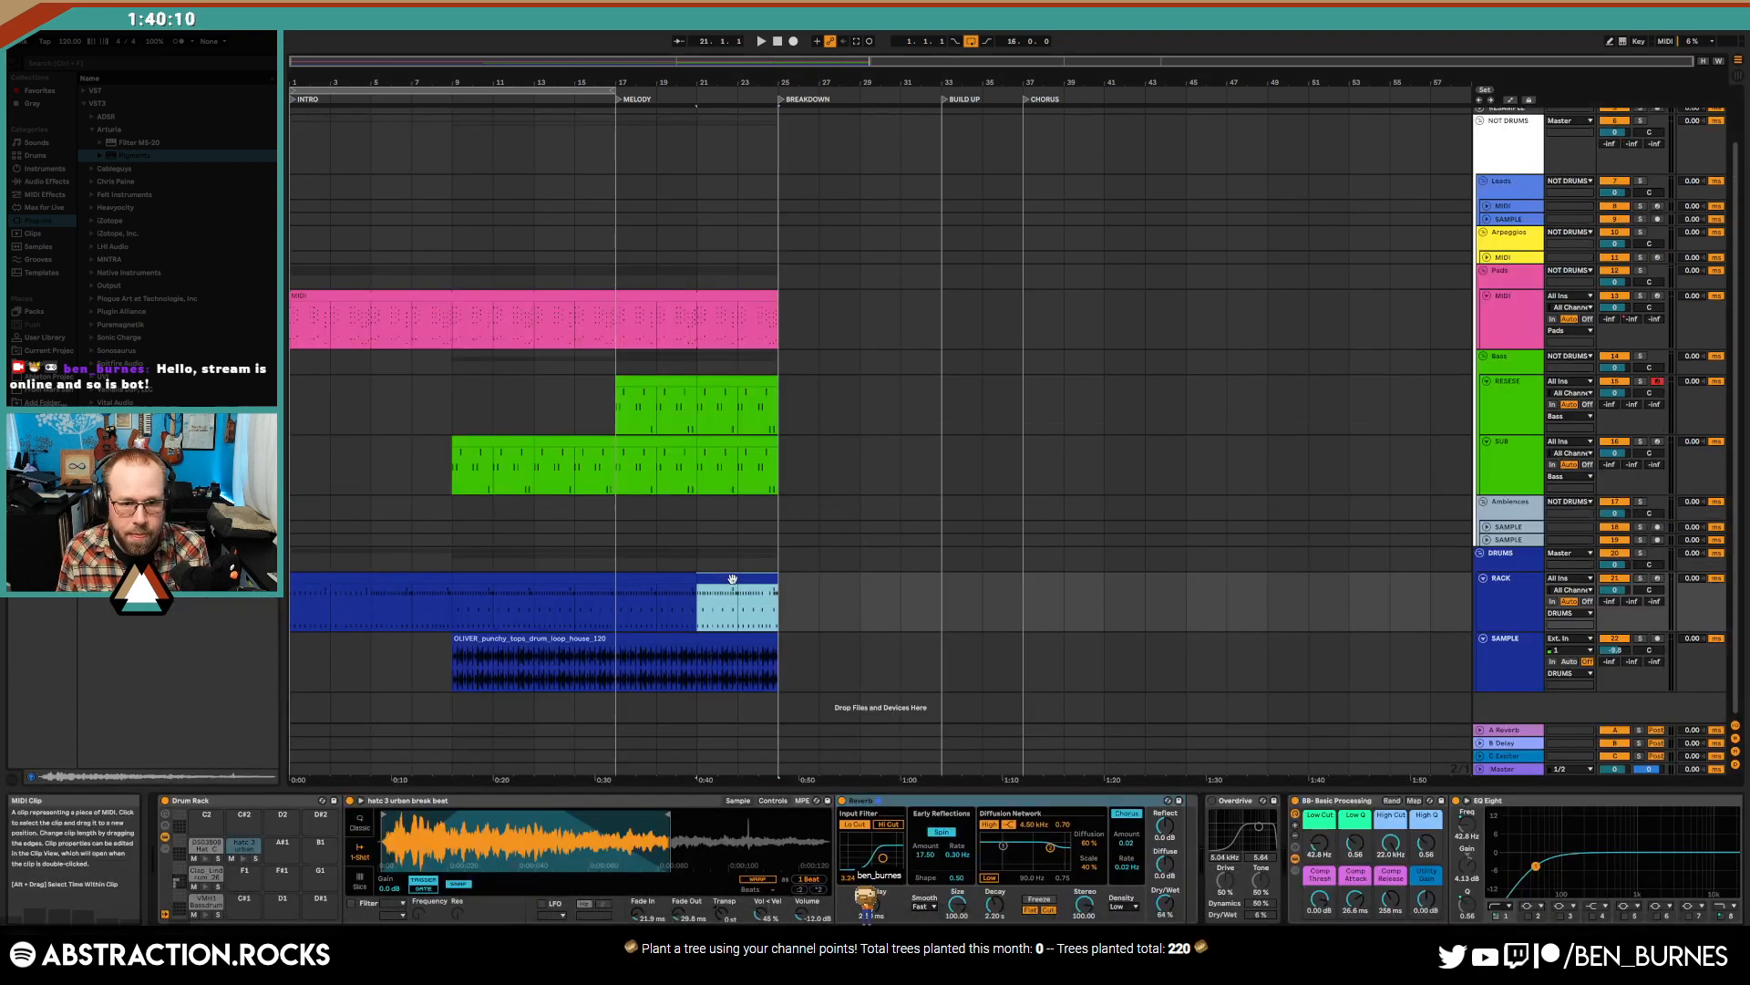
pyautogui.click(654, 602)
pyautogui.click(576, 558)
pyautogui.click(488, 573)
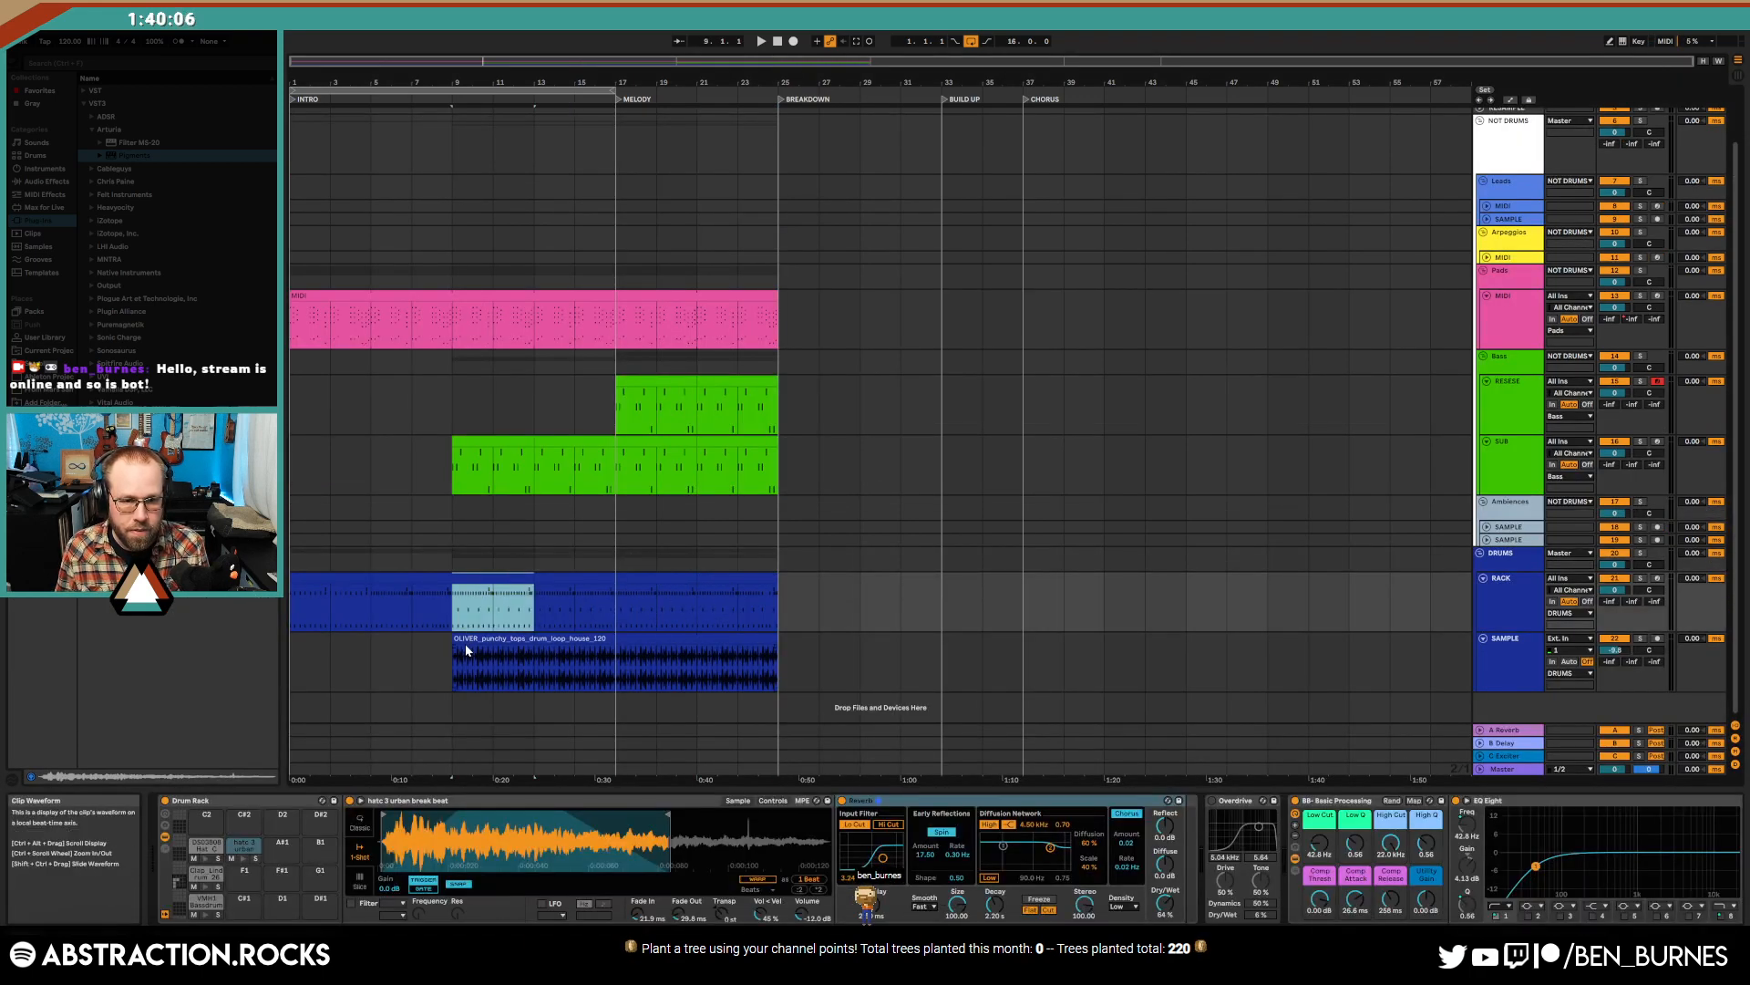
# - Cut the first and third beats of bar 9 out of the OLIVER punchy tops drum loop and play it back
pyautogui.scroll(5, 466, 644)
pyautogui.click(404, 665)
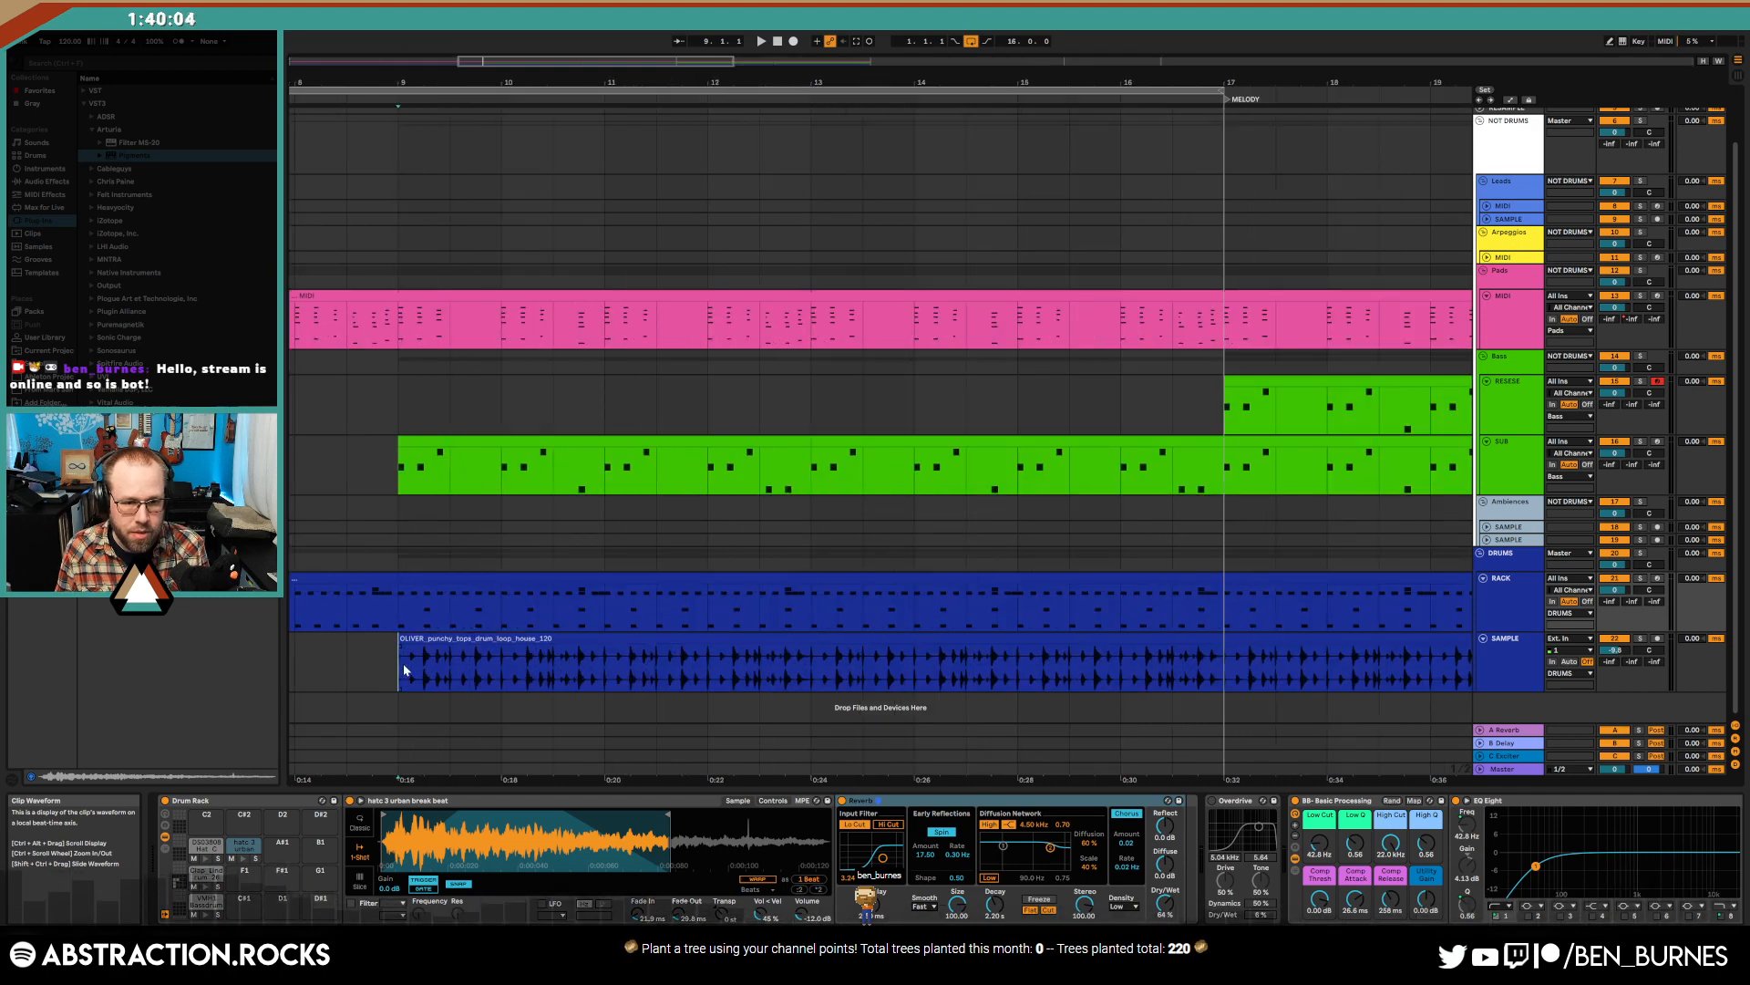
pyautogui.moveTo(418, 673)
pyautogui.mouseDown()
pyautogui.moveTo(403, 674)
pyautogui.moveTo(476, 676)
pyautogui.mouseUp()
pyautogui.press('Delete')
pyautogui.press('Delete')
pyautogui.click(345, 671)
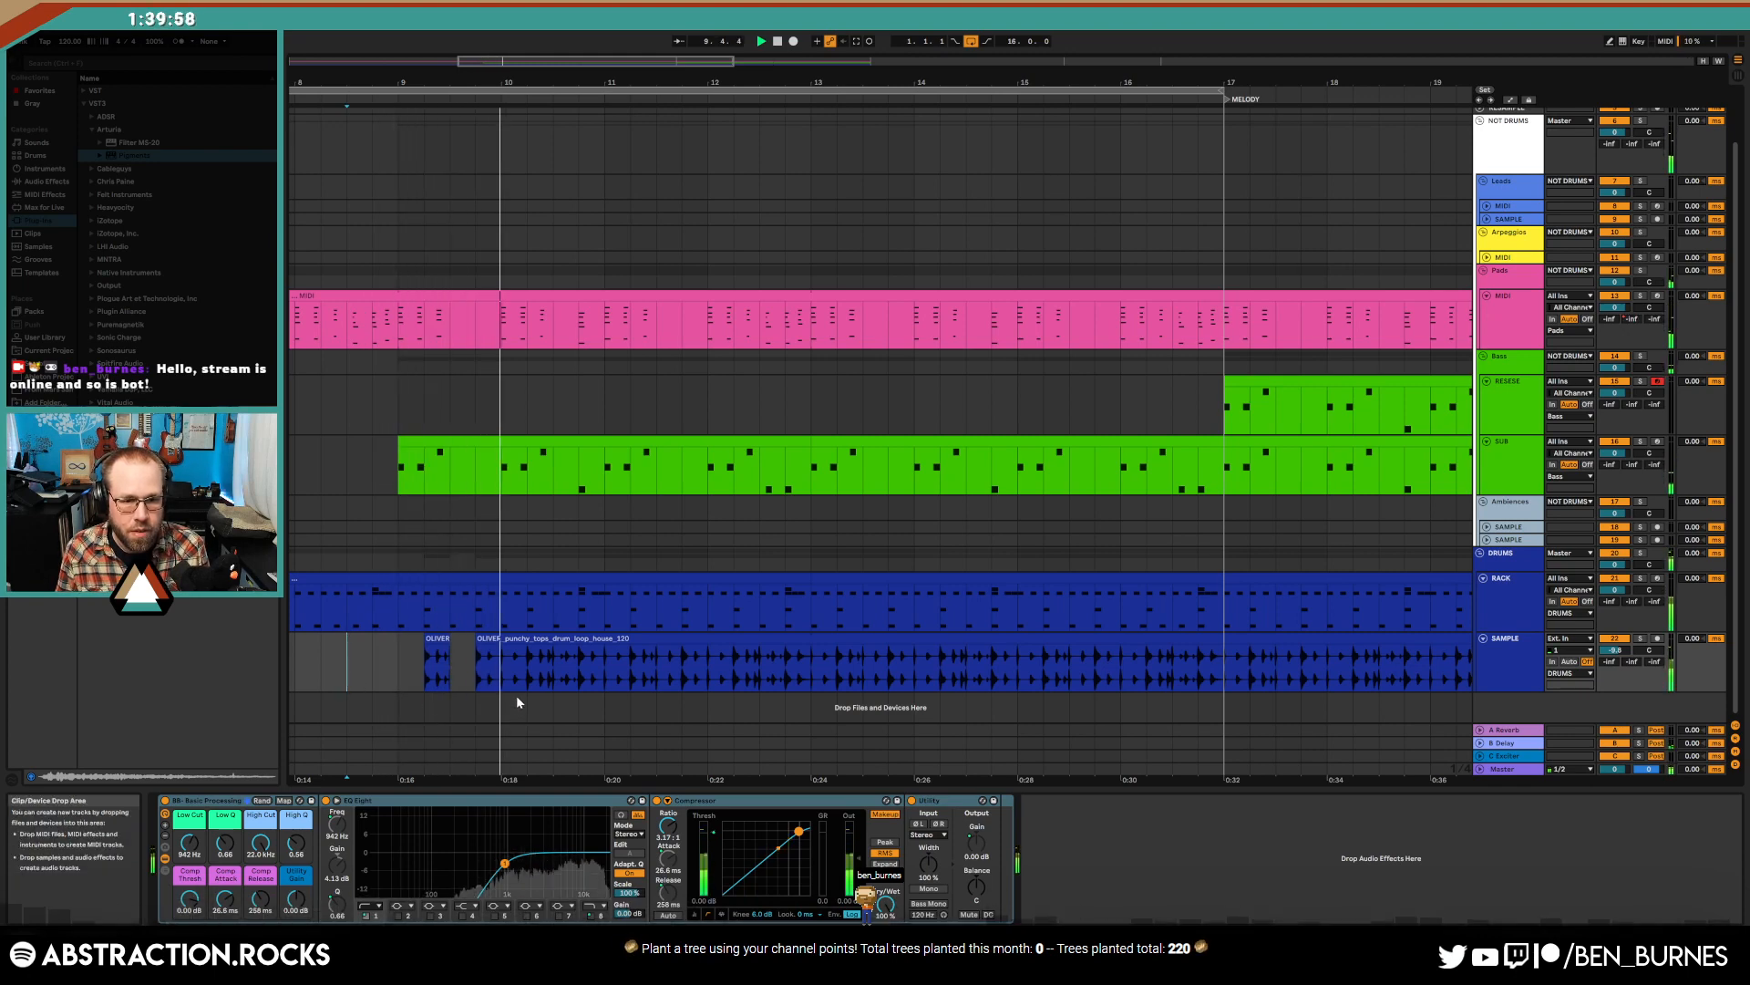
pyautogui.click(509, 671)
pyautogui.press('space')
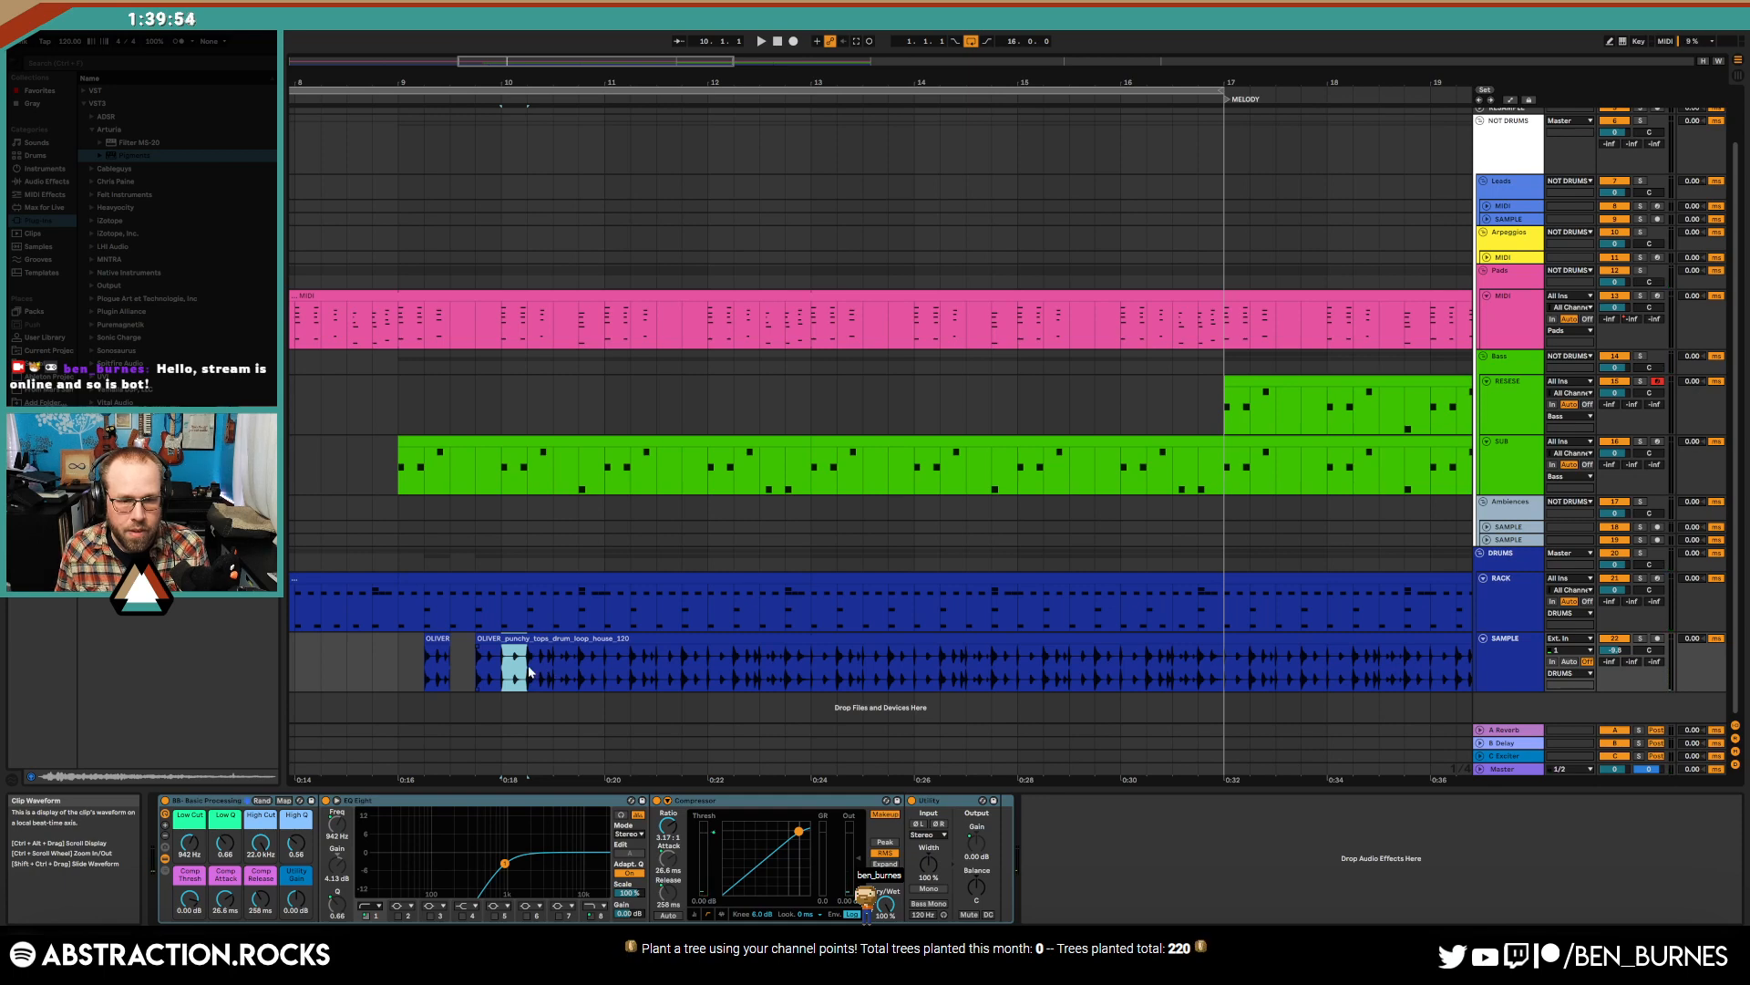
# - Cut a sixteenth at 10.1.3 and the stretch from 10.3.2 to 10.4 out of the OLIVER drum loop
pyautogui.scroll(5, 528, 665)
pyautogui.click(469, 666)
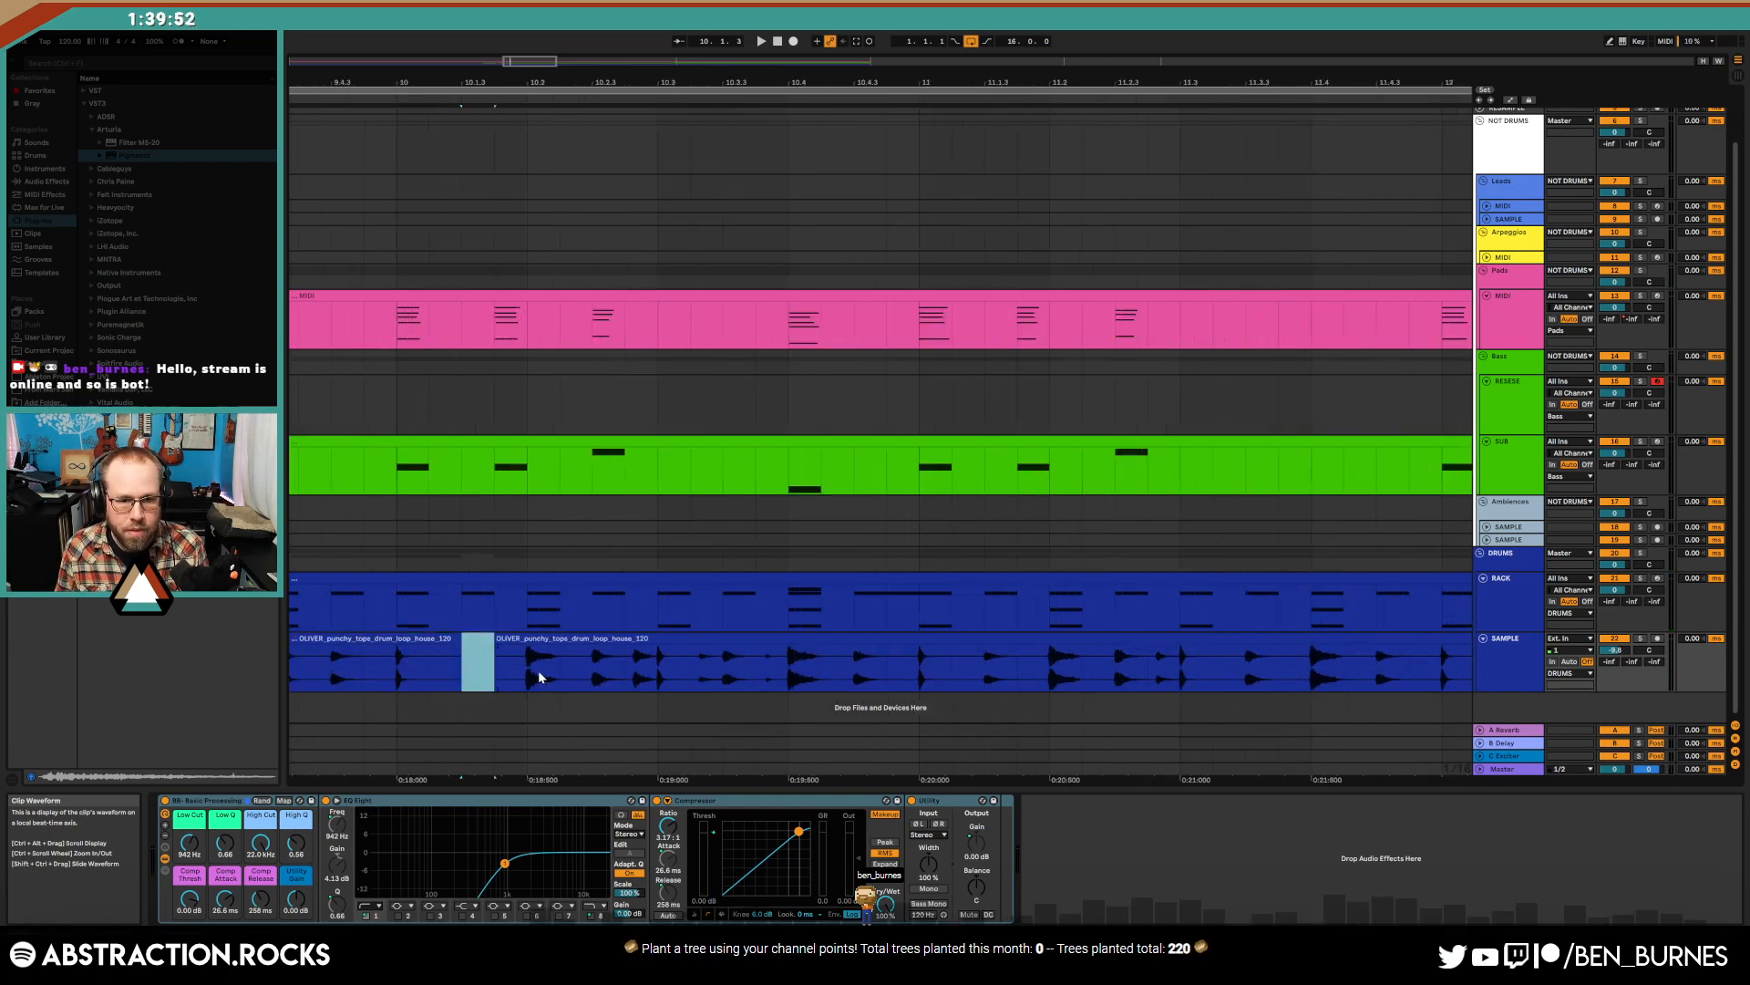
pyautogui.click(691, 672)
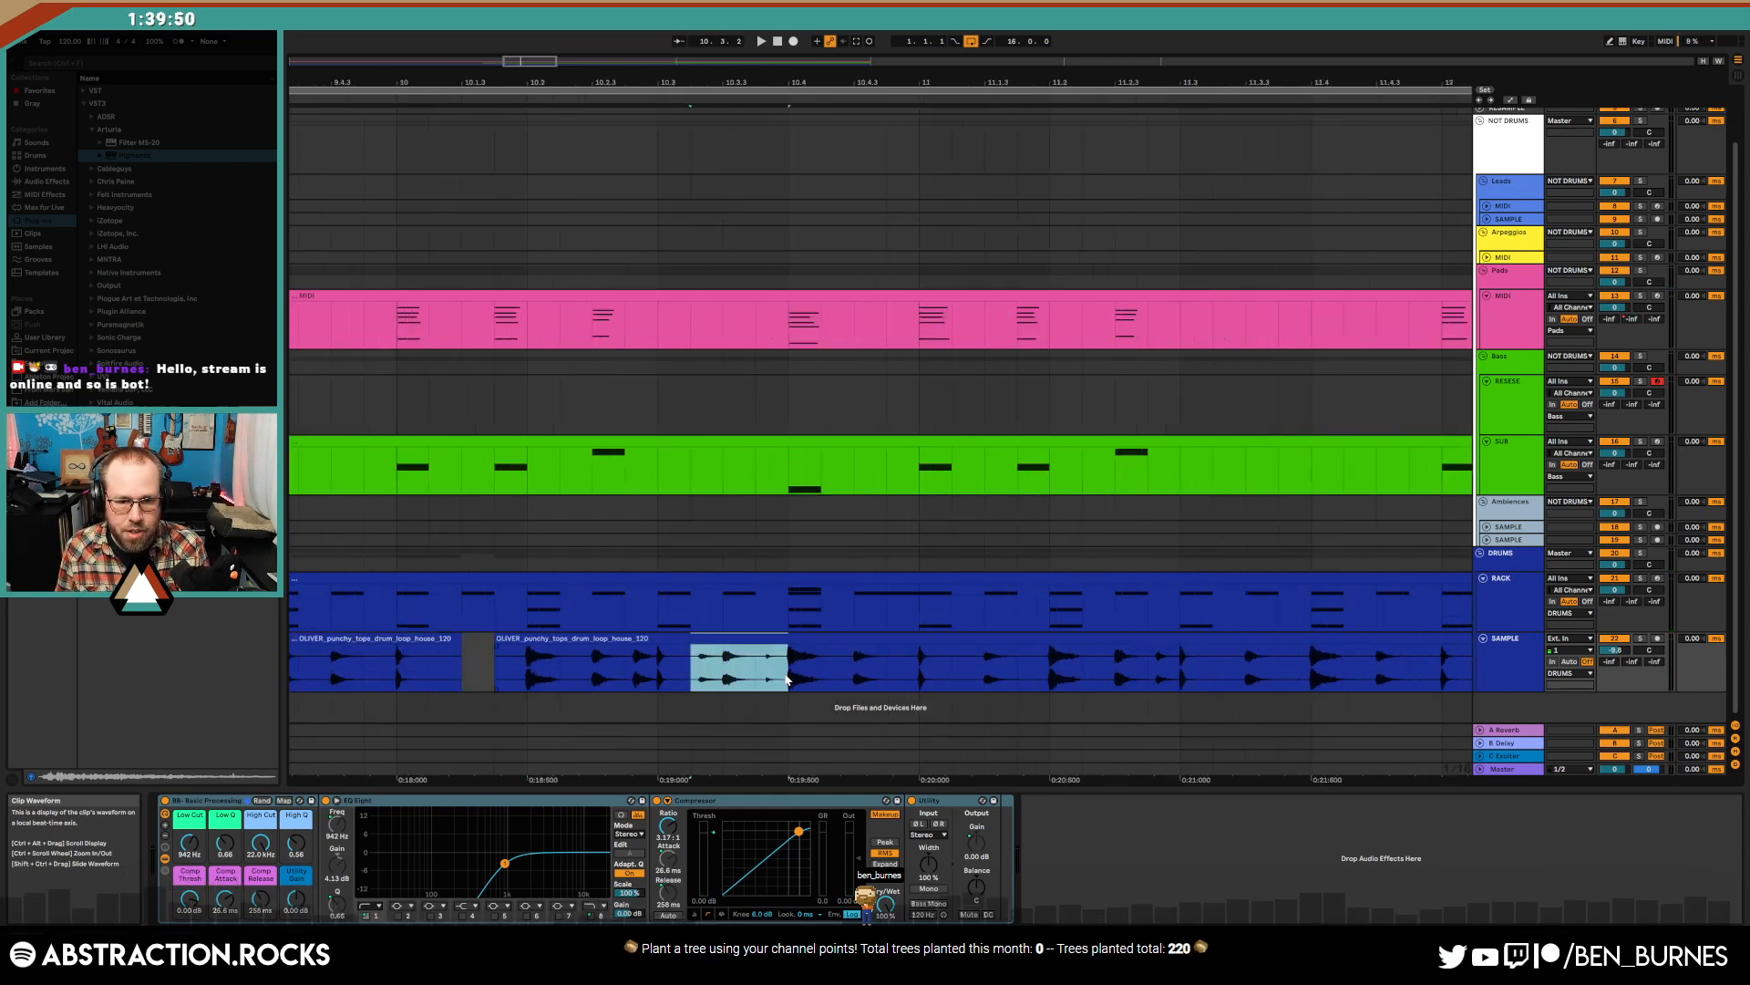
pyautogui.press('Delete')
# - Cut a sixteenth at 11.1.3 and an eighth starting at 11.3.2 out of the OLIVER drum loop
pyautogui.moveTo(1015, 668); pyautogui.dragTo(990, 671)
pyautogui.press('Delete')
pyautogui.moveTo(1139, 670); pyautogui.dragTo(1290, 667)
pyautogui.click(1213, 673)
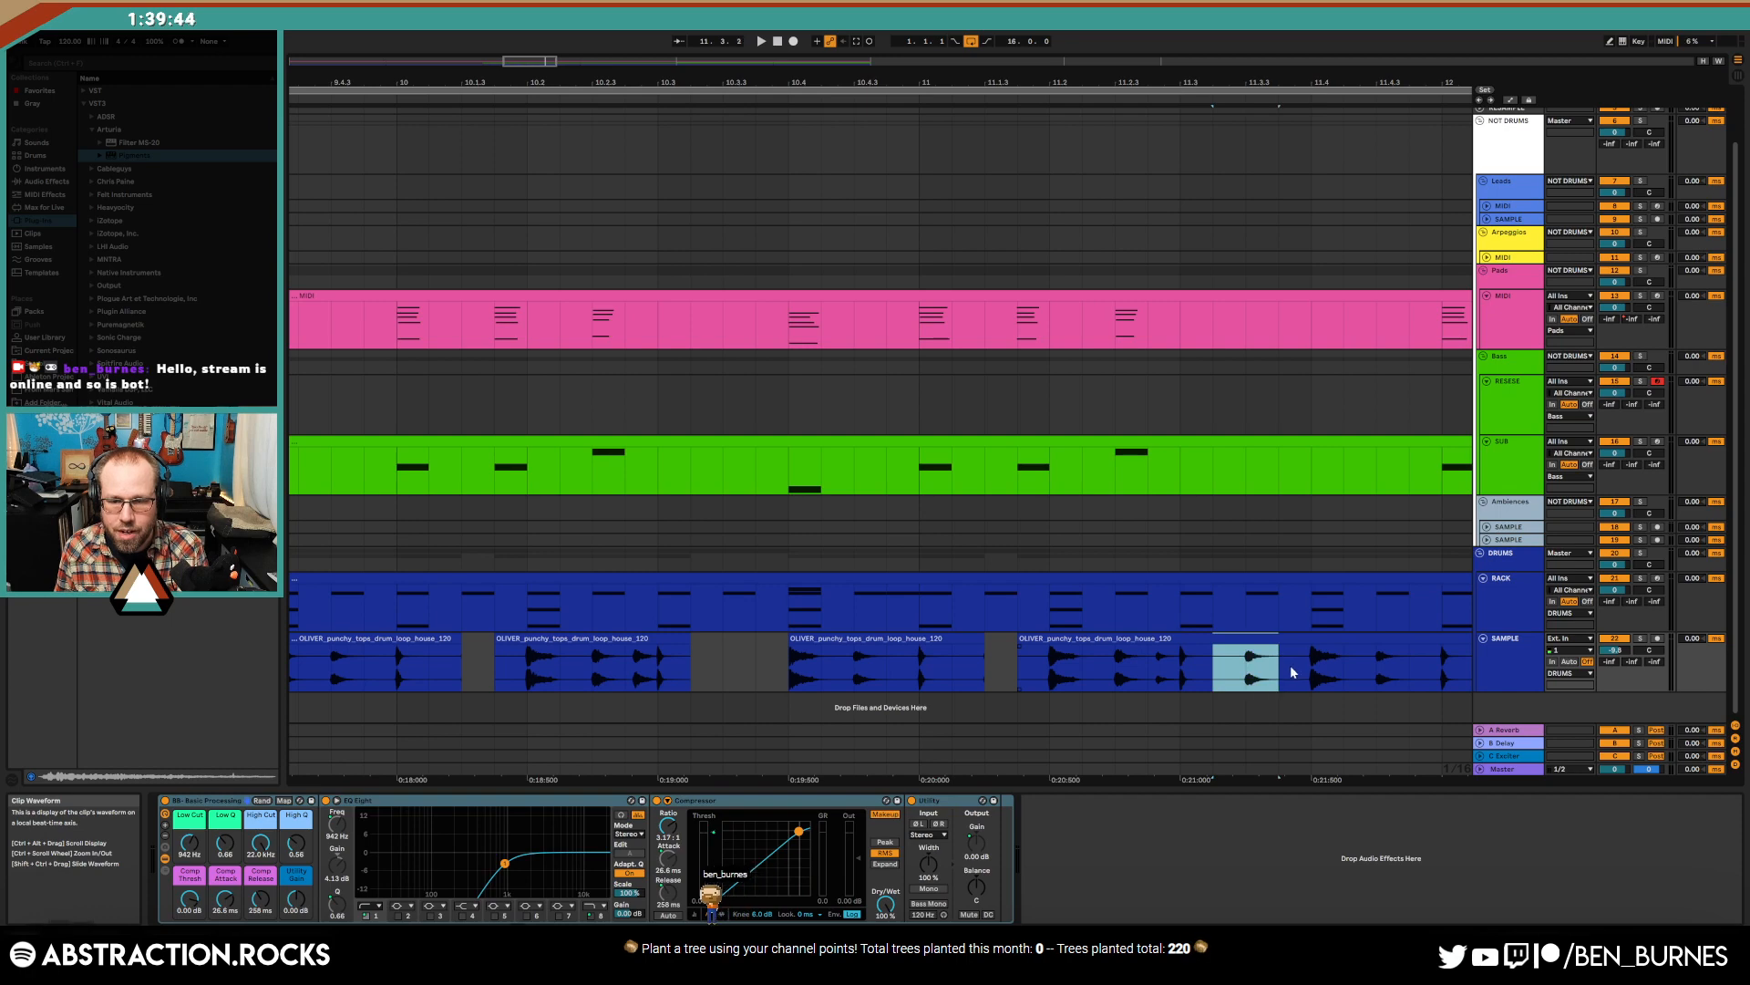
pyautogui.press('Delete')
# - Play from bar 9, extend the bar 10 loop slice to 10.4, and delete the audio from 10.4.3 to 11.1.3
pyautogui.scroll(-2, 692, 640)
pyautogui.click(385, 588)
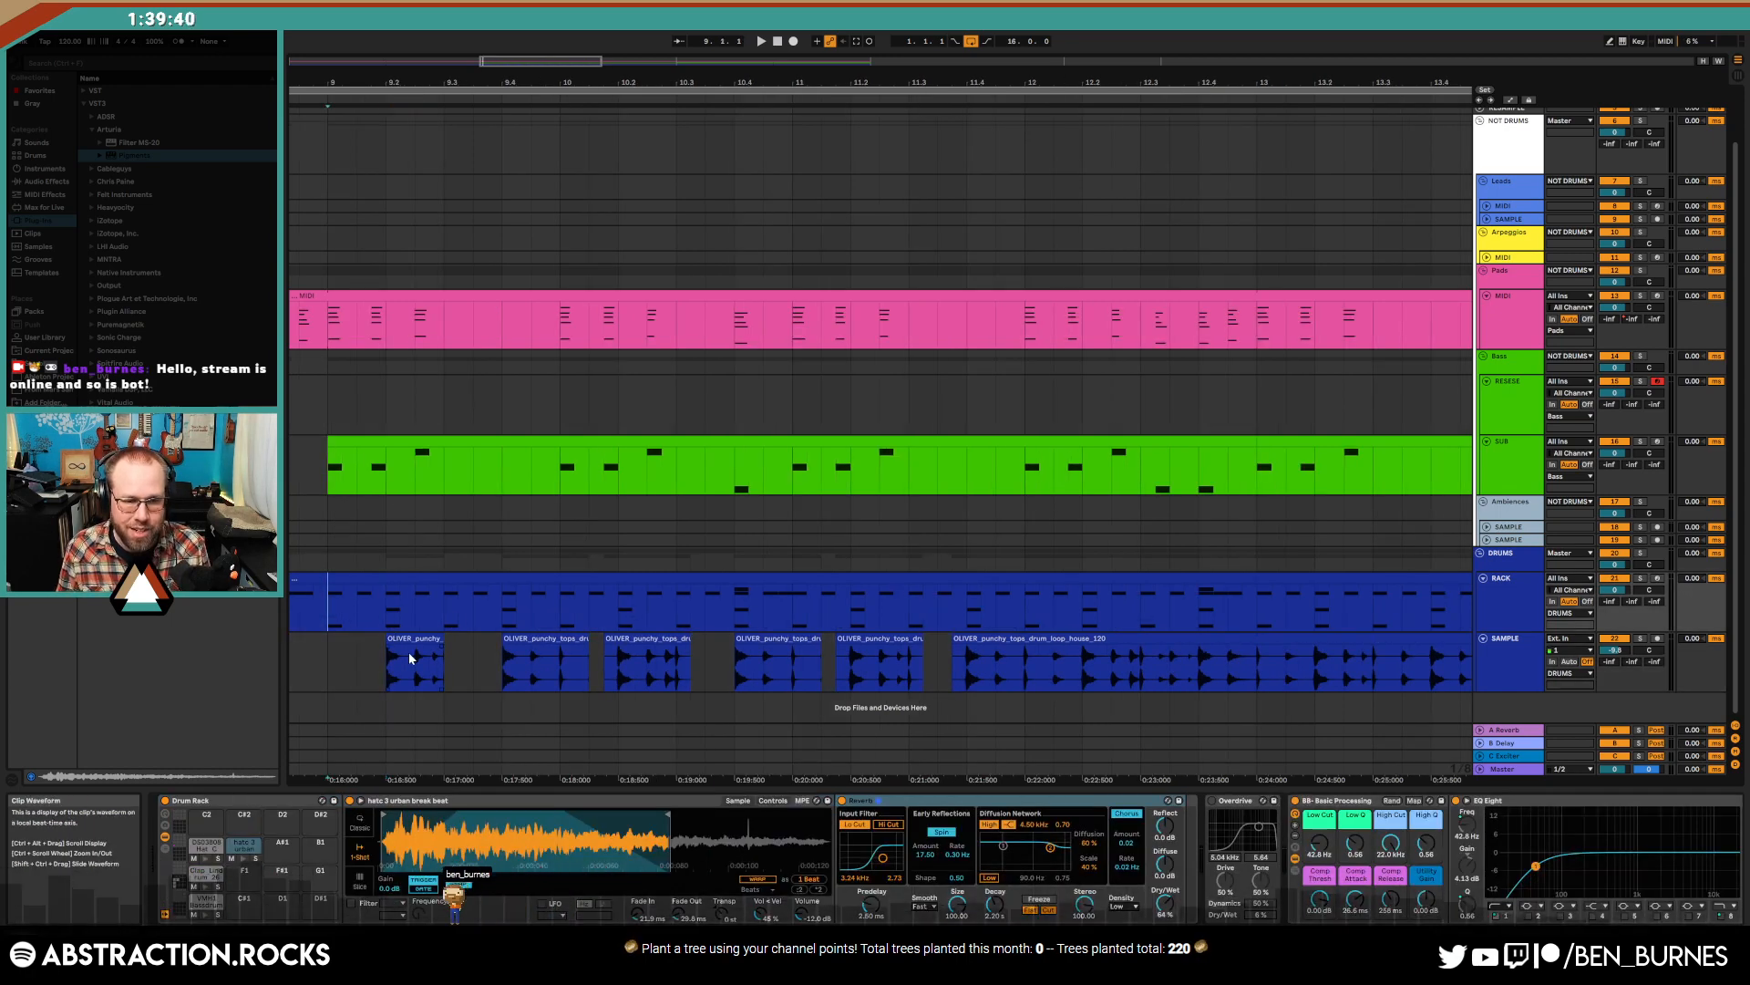
pyautogui.press('space')
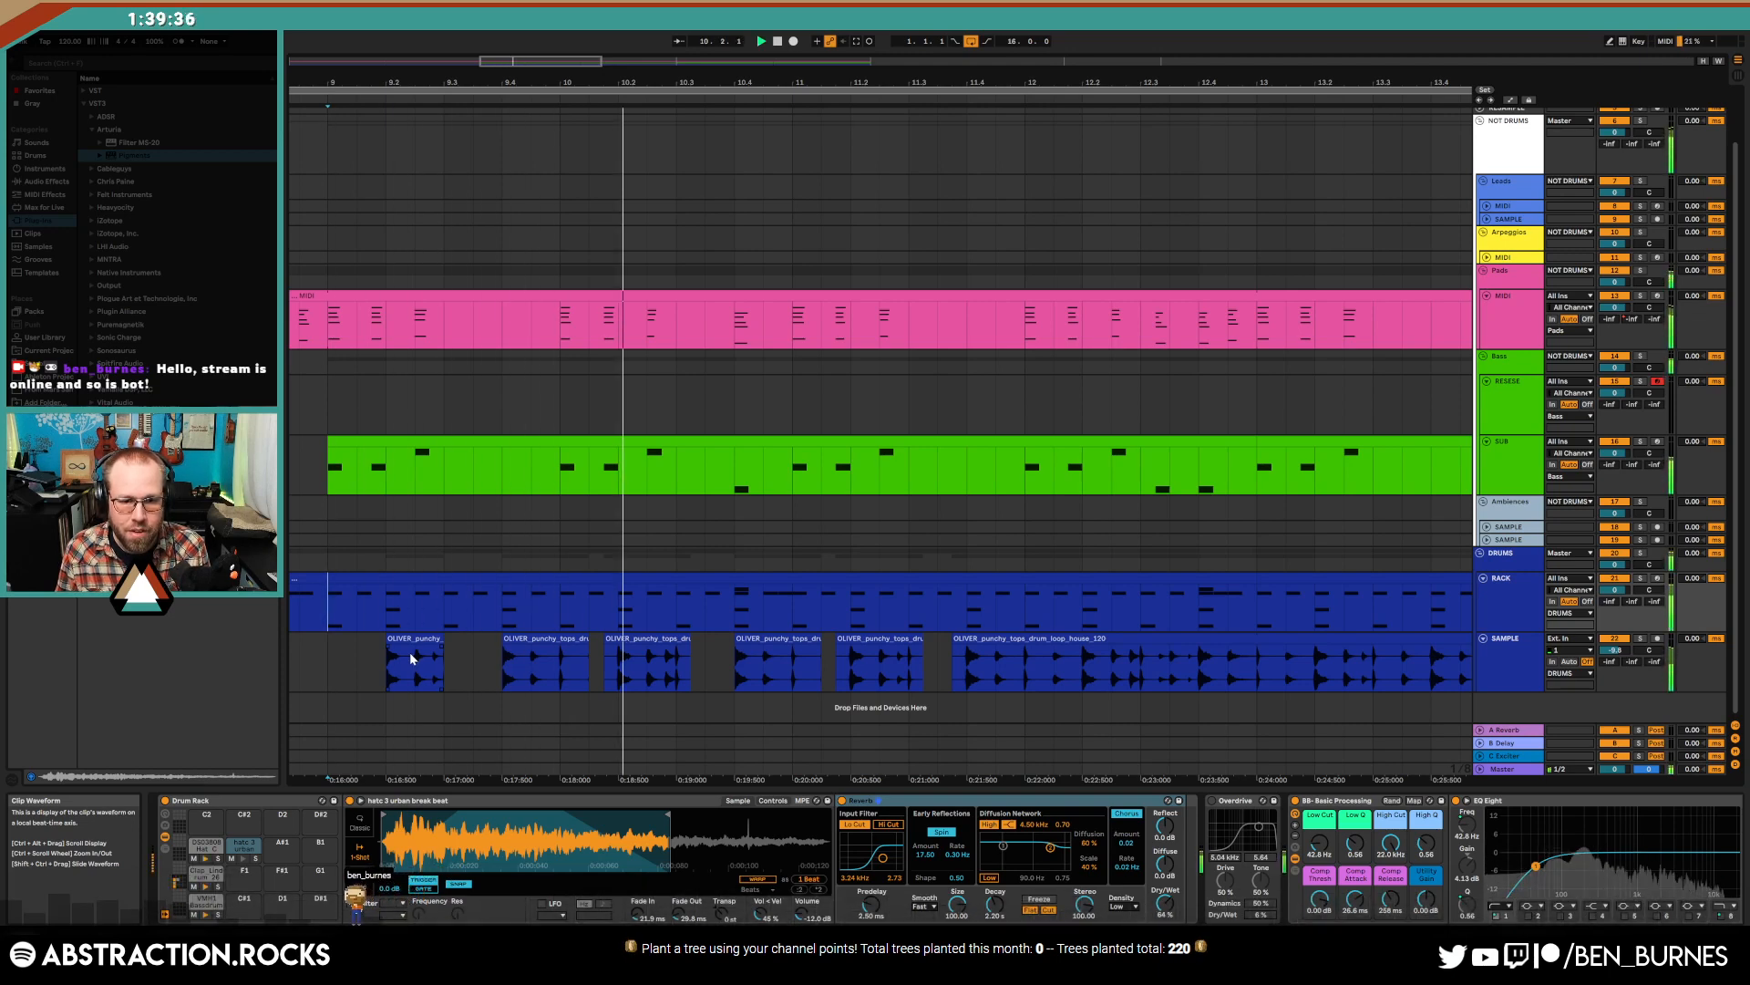
pyautogui.press('space')
pyautogui.click(727, 657)
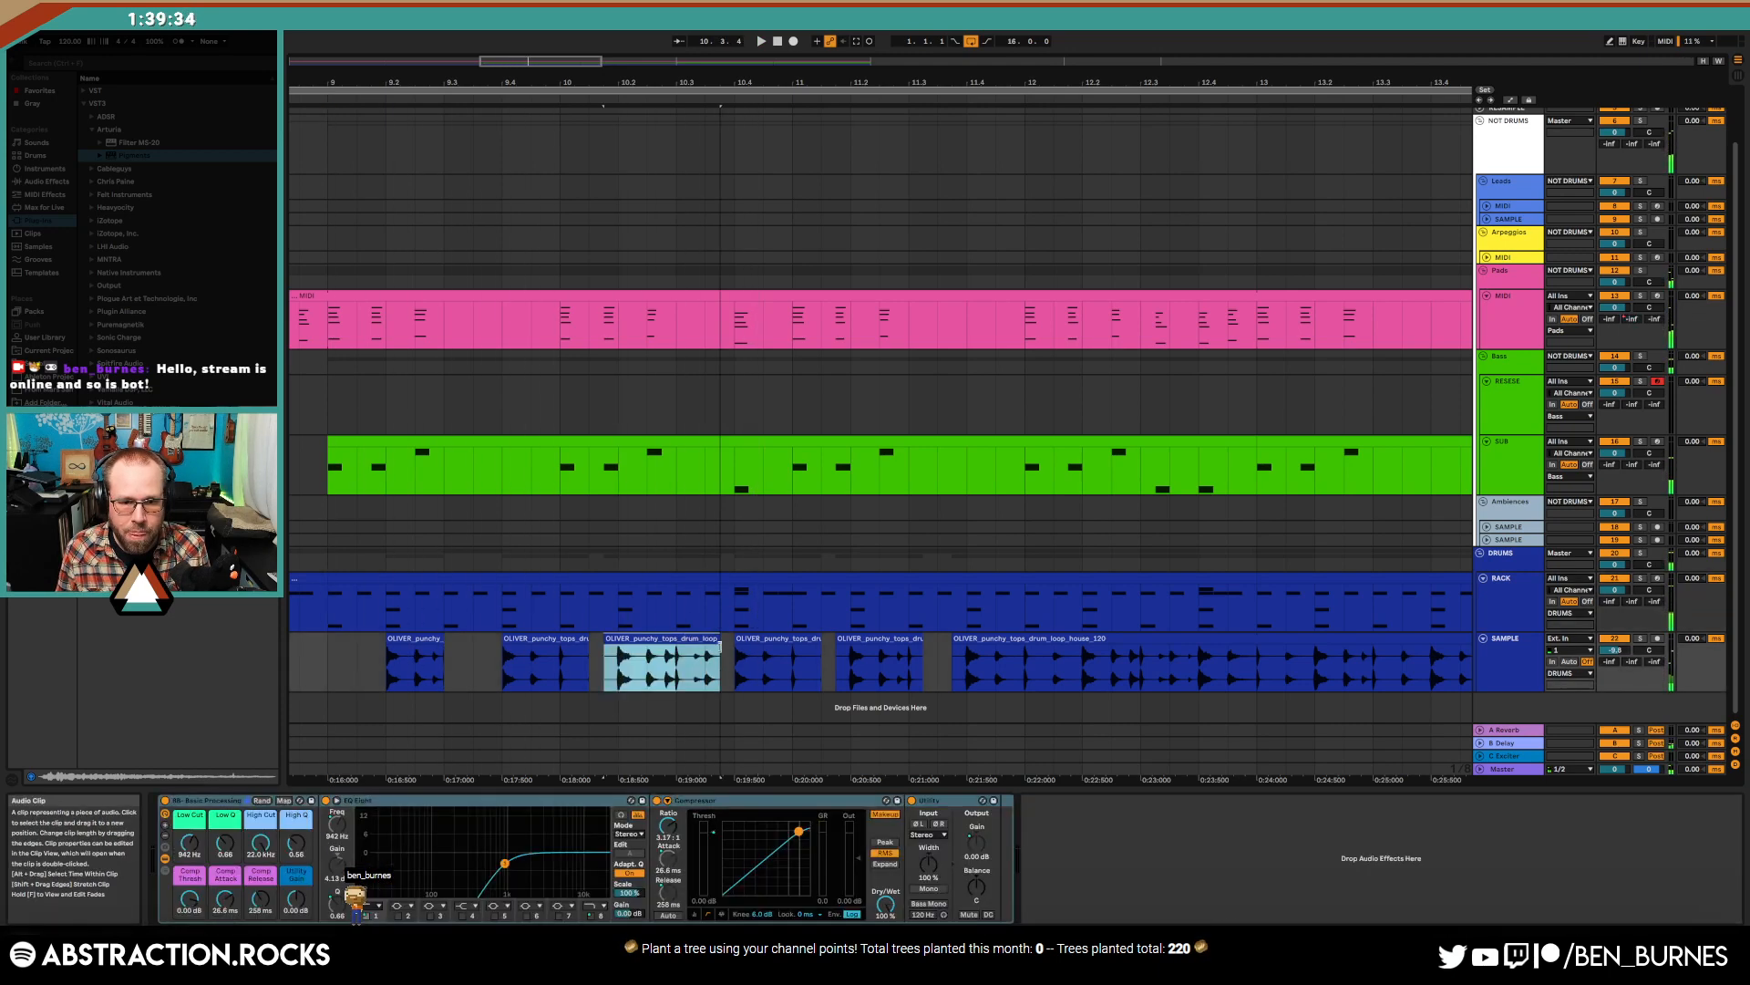
pyautogui.scroll(4, 729, 656)
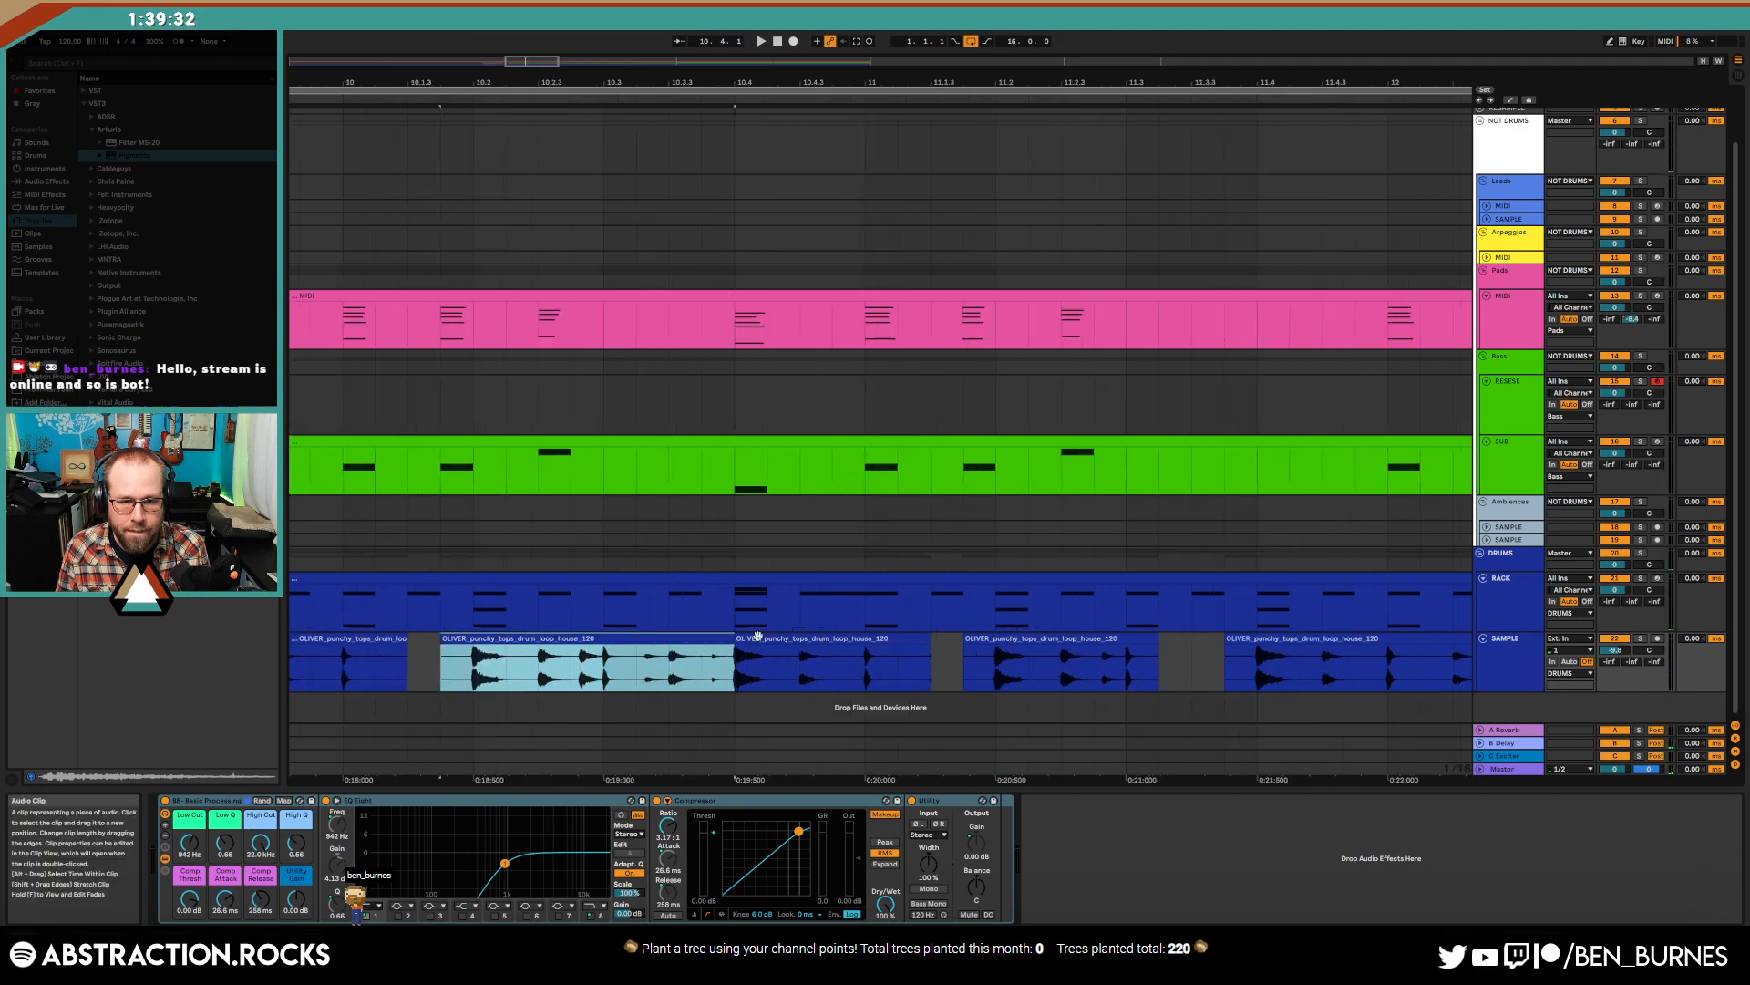
pyautogui.moveTo(801, 664); pyautogui.dragTo(928, 668)
pyautogui.press('Delete')
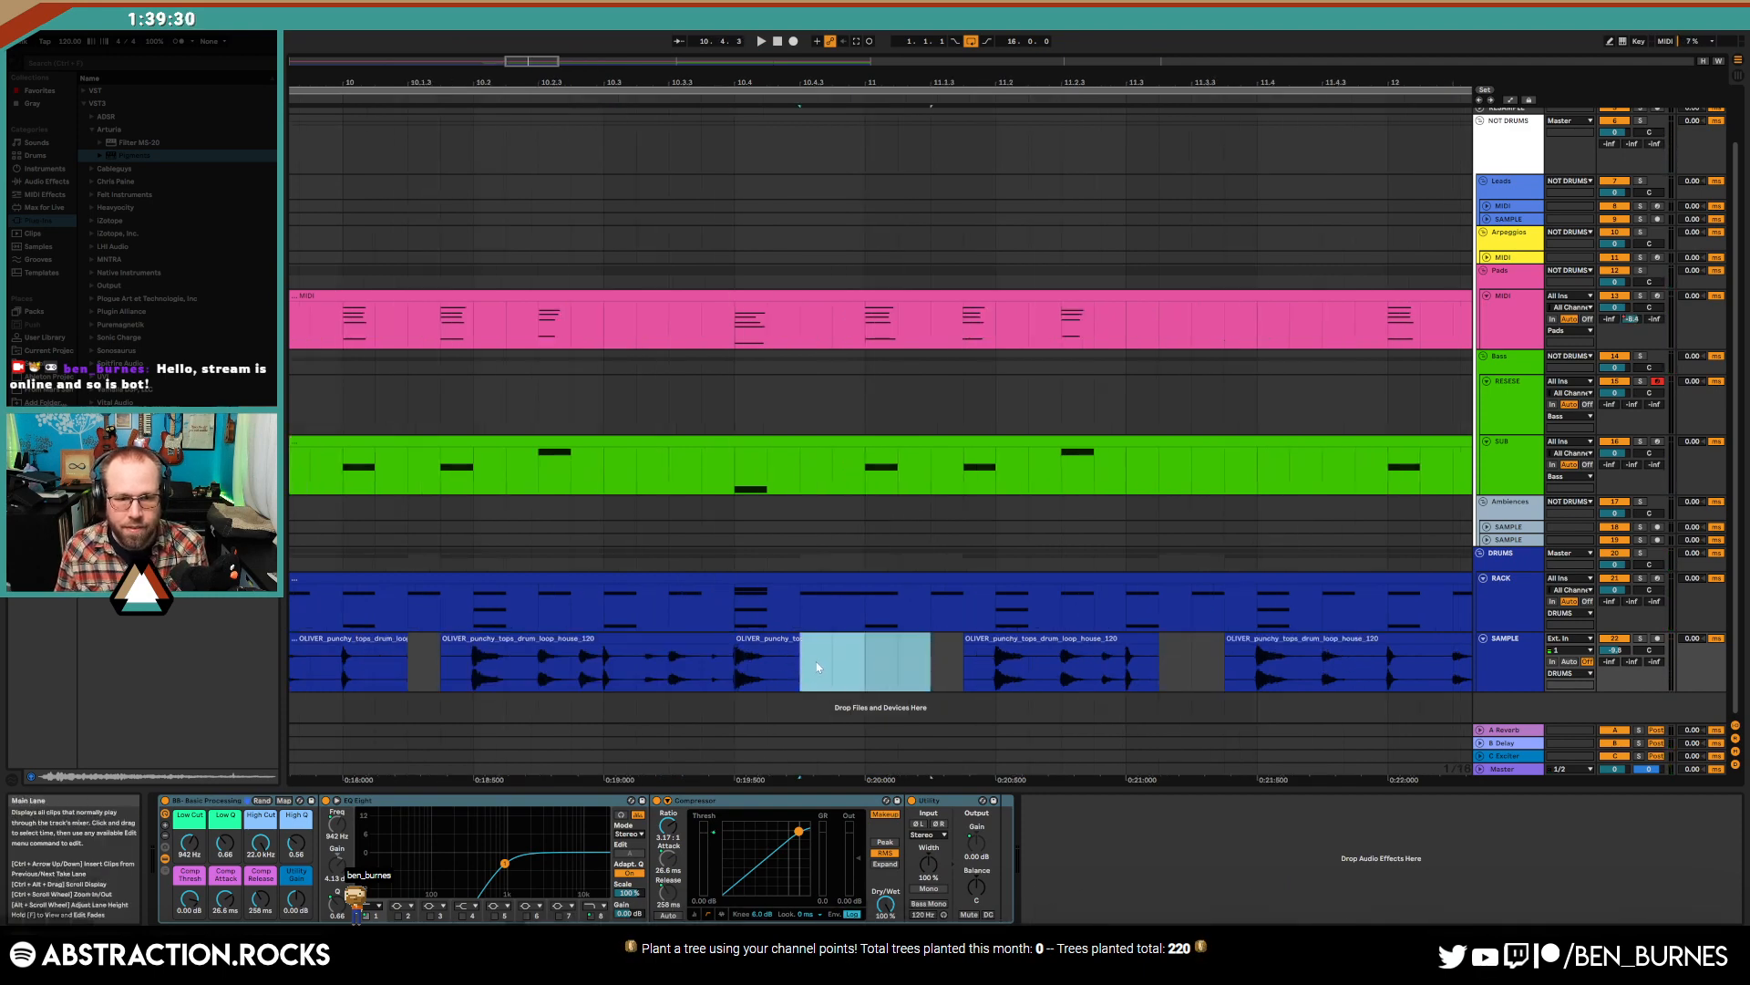
# - Play the chopped loop from bar 9 and delete the OLIVER loop audio between bars 11 and 17
pyautogui.scroll(-5, 818, 667)
pyautogui.click(631, 662)
pyautogui.press('space')
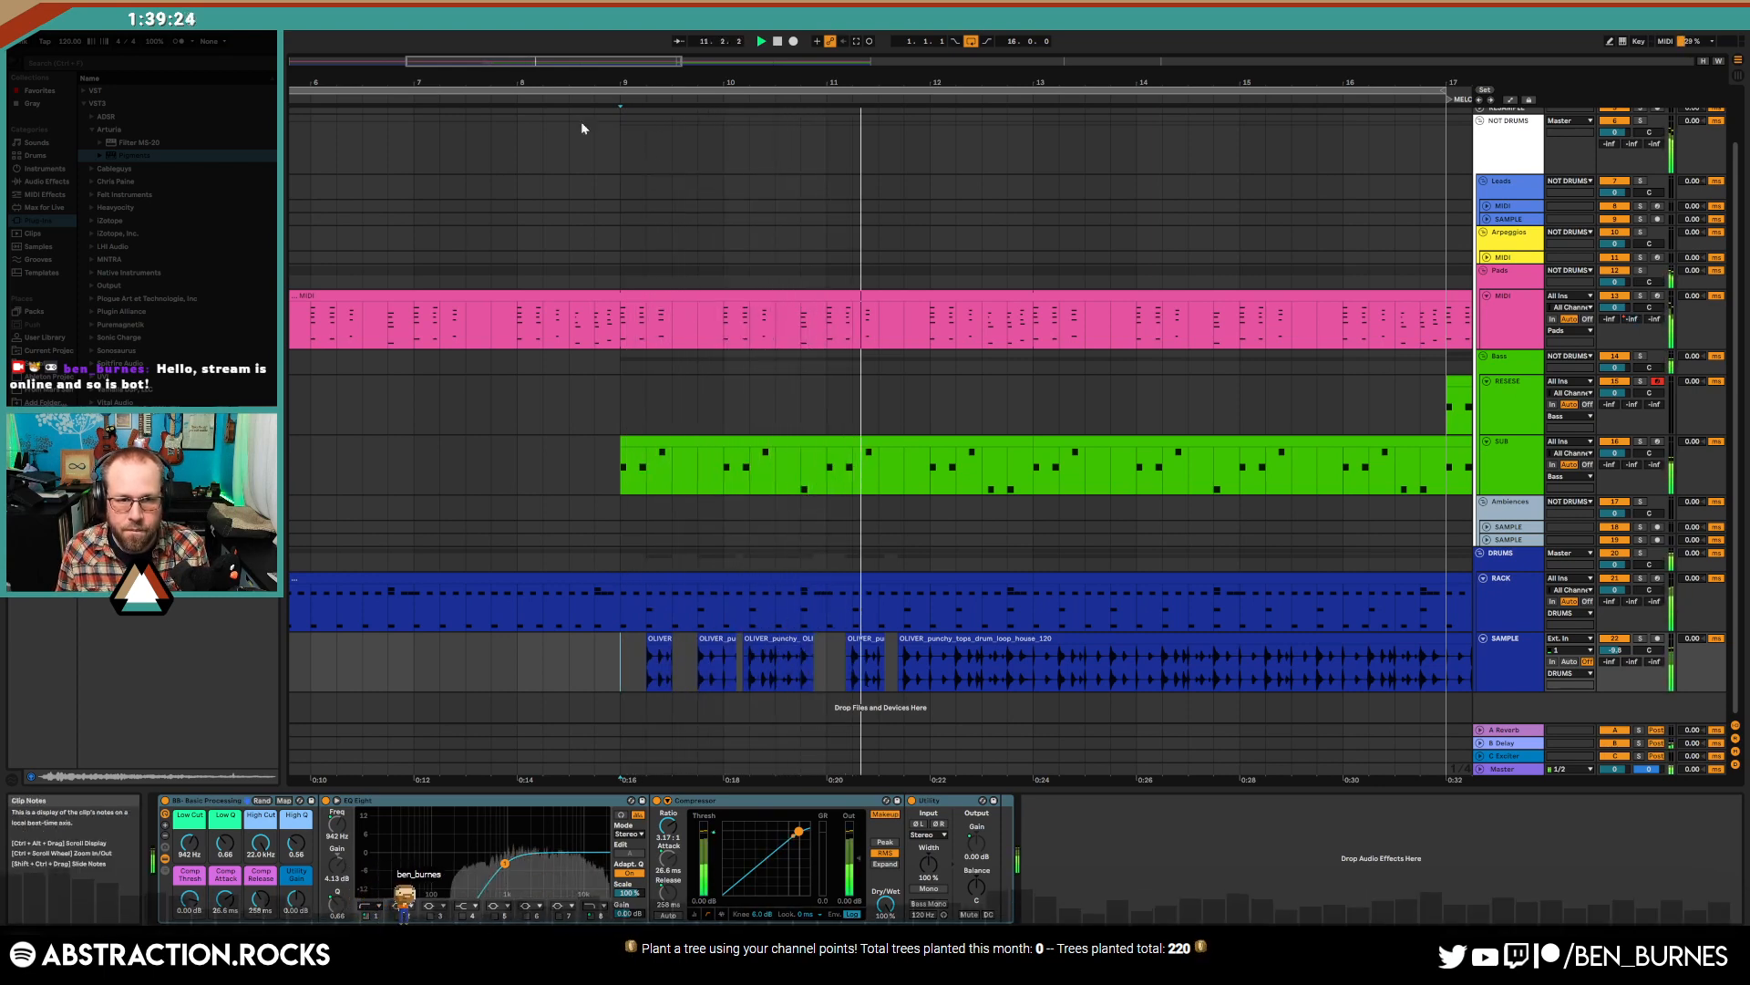
pyautogui.hscroll(3, 584, 583)
pyautogui.press('space')
pyautogui.moveTo(502, 660); pyautogui.dragTo(1119, 664)
pyautogui.press('Delete')
# - Duplicate the chopped two-bar loop pattern from bars 9 and 10 three times to fill up to the MELODY marker
pyautogui.moveTo(500, 667); pyautogui.dragTo(243, 665)
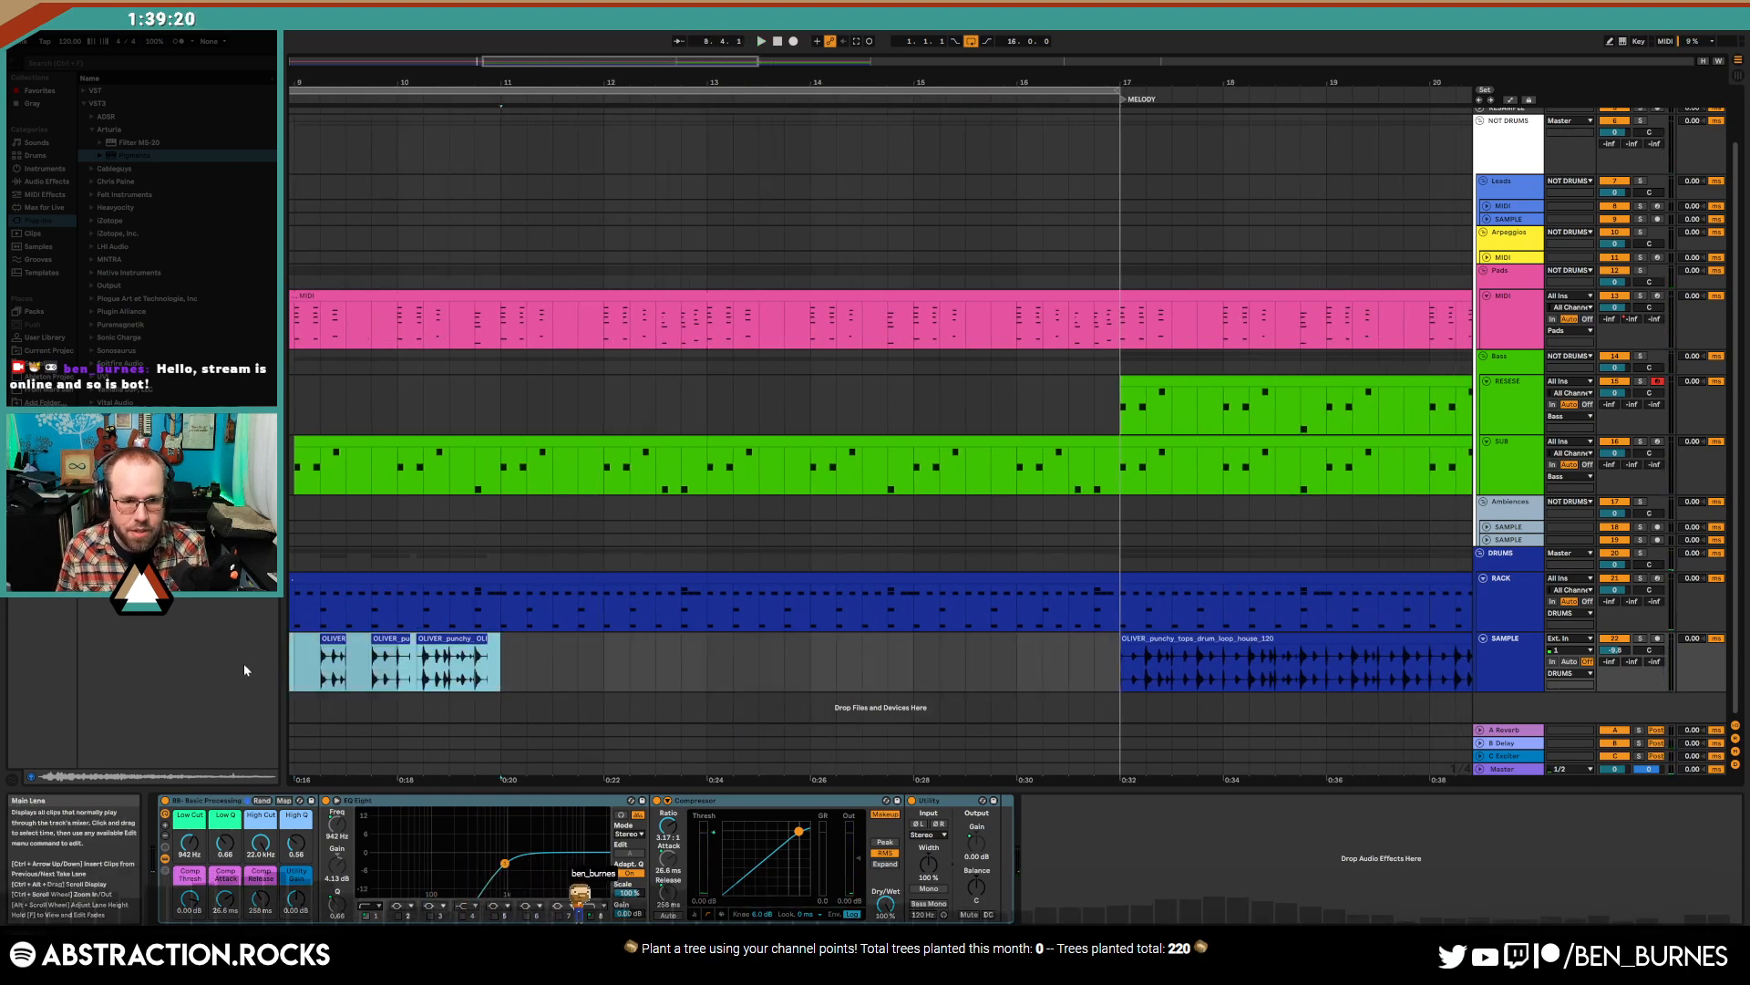
pyautogui.hscroll(-2, 408, 684)
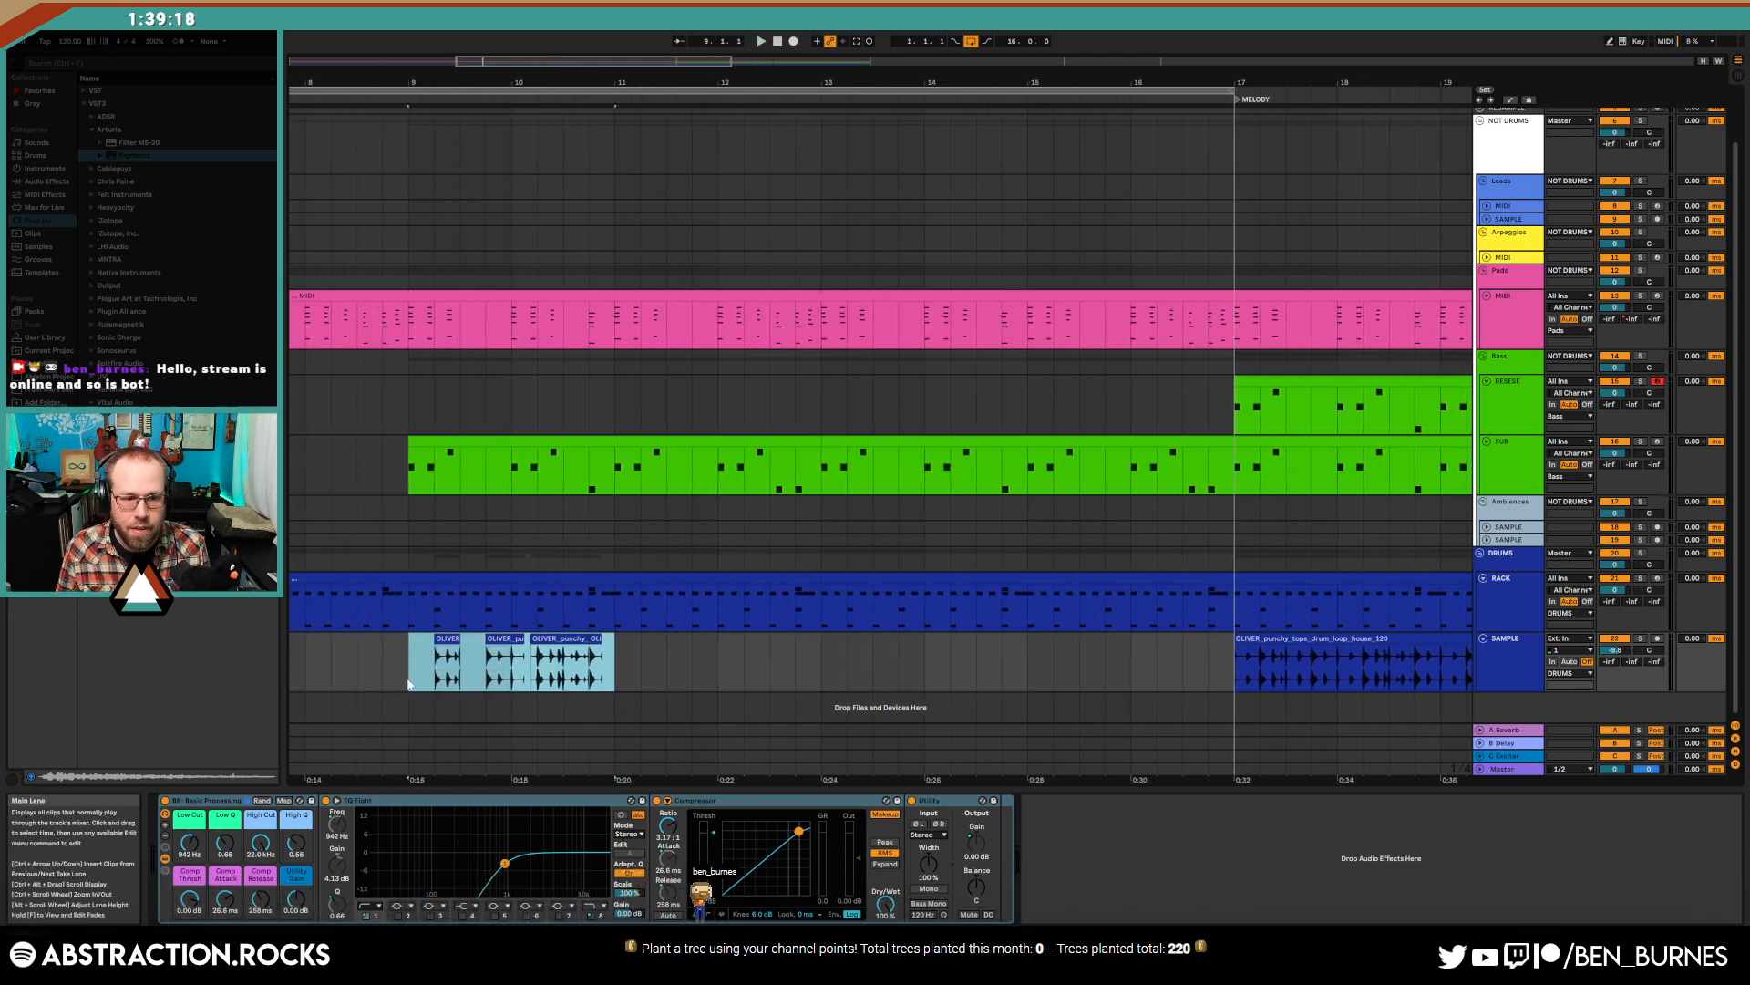
pyautogui.moveTo(410, 664); pyautogui.dragTo(605, 665)
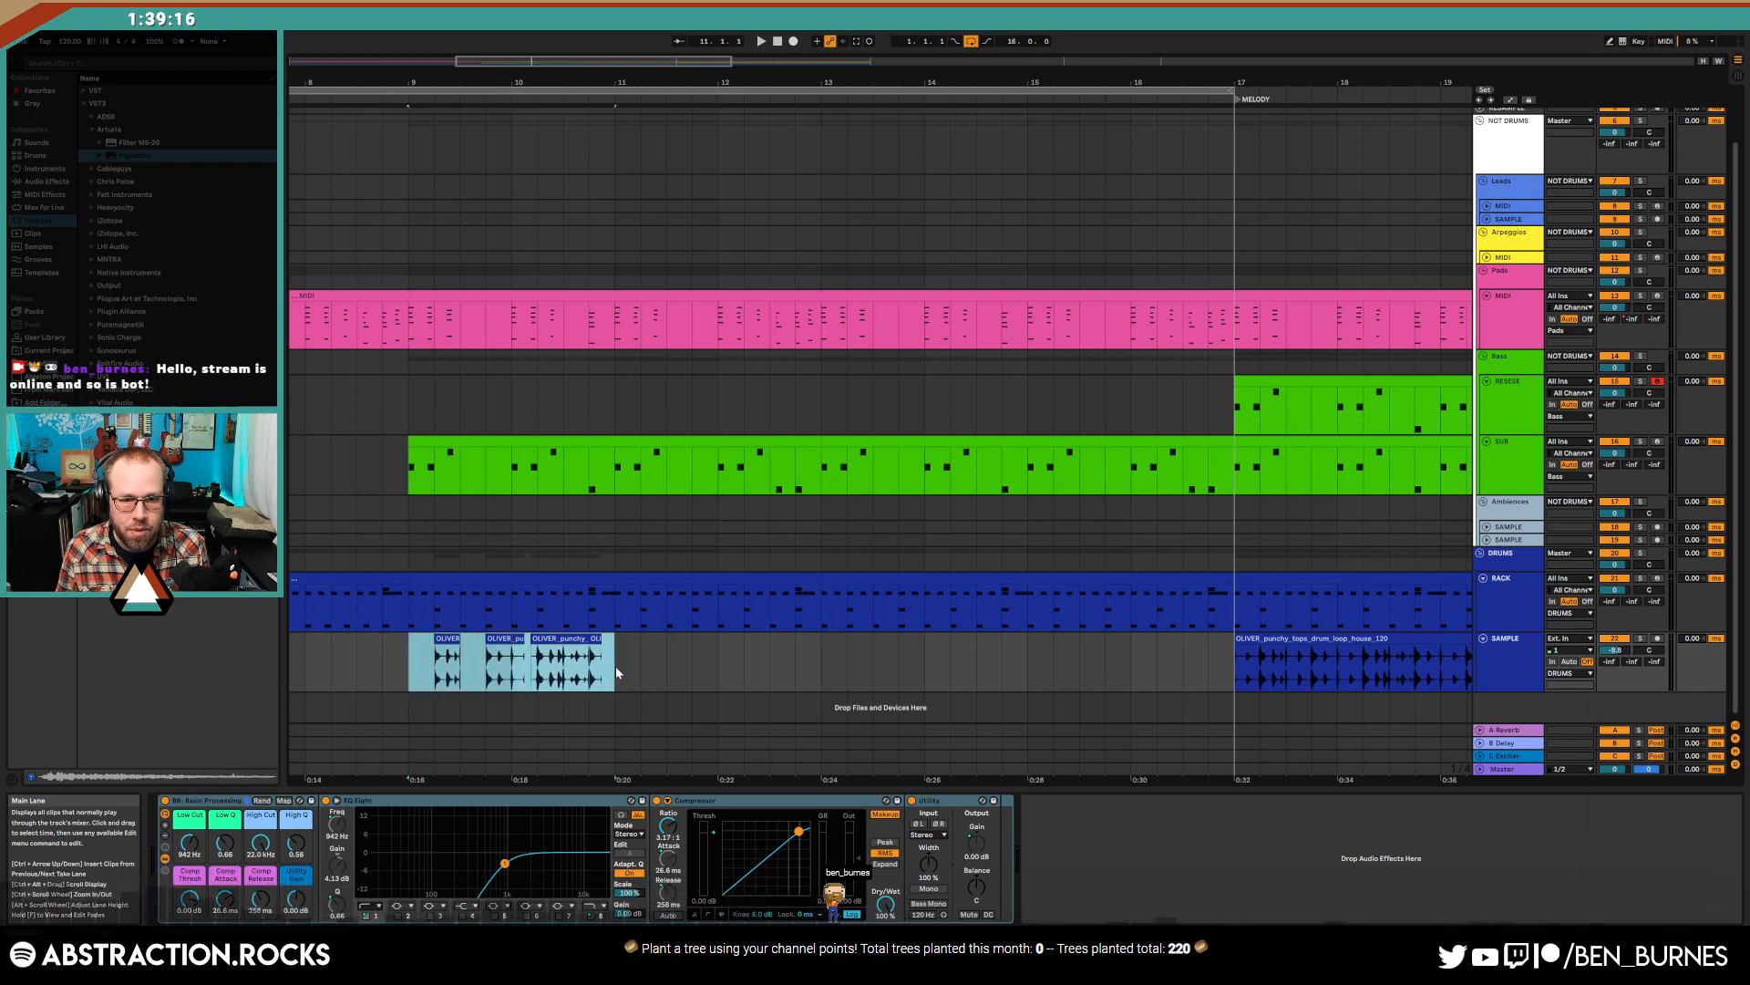
pyautogui.hotkey('ctrl', 'd')
pyautogui.hotkey('ctrl', 'd')
pyautogui.hotkey('ctrl', 'd')
# - Play the repeated loop pattern from bar 11 and split the bar 12 slice at 12.3.4
pyautogui.click(616, 661)
pyautogui.press('space')
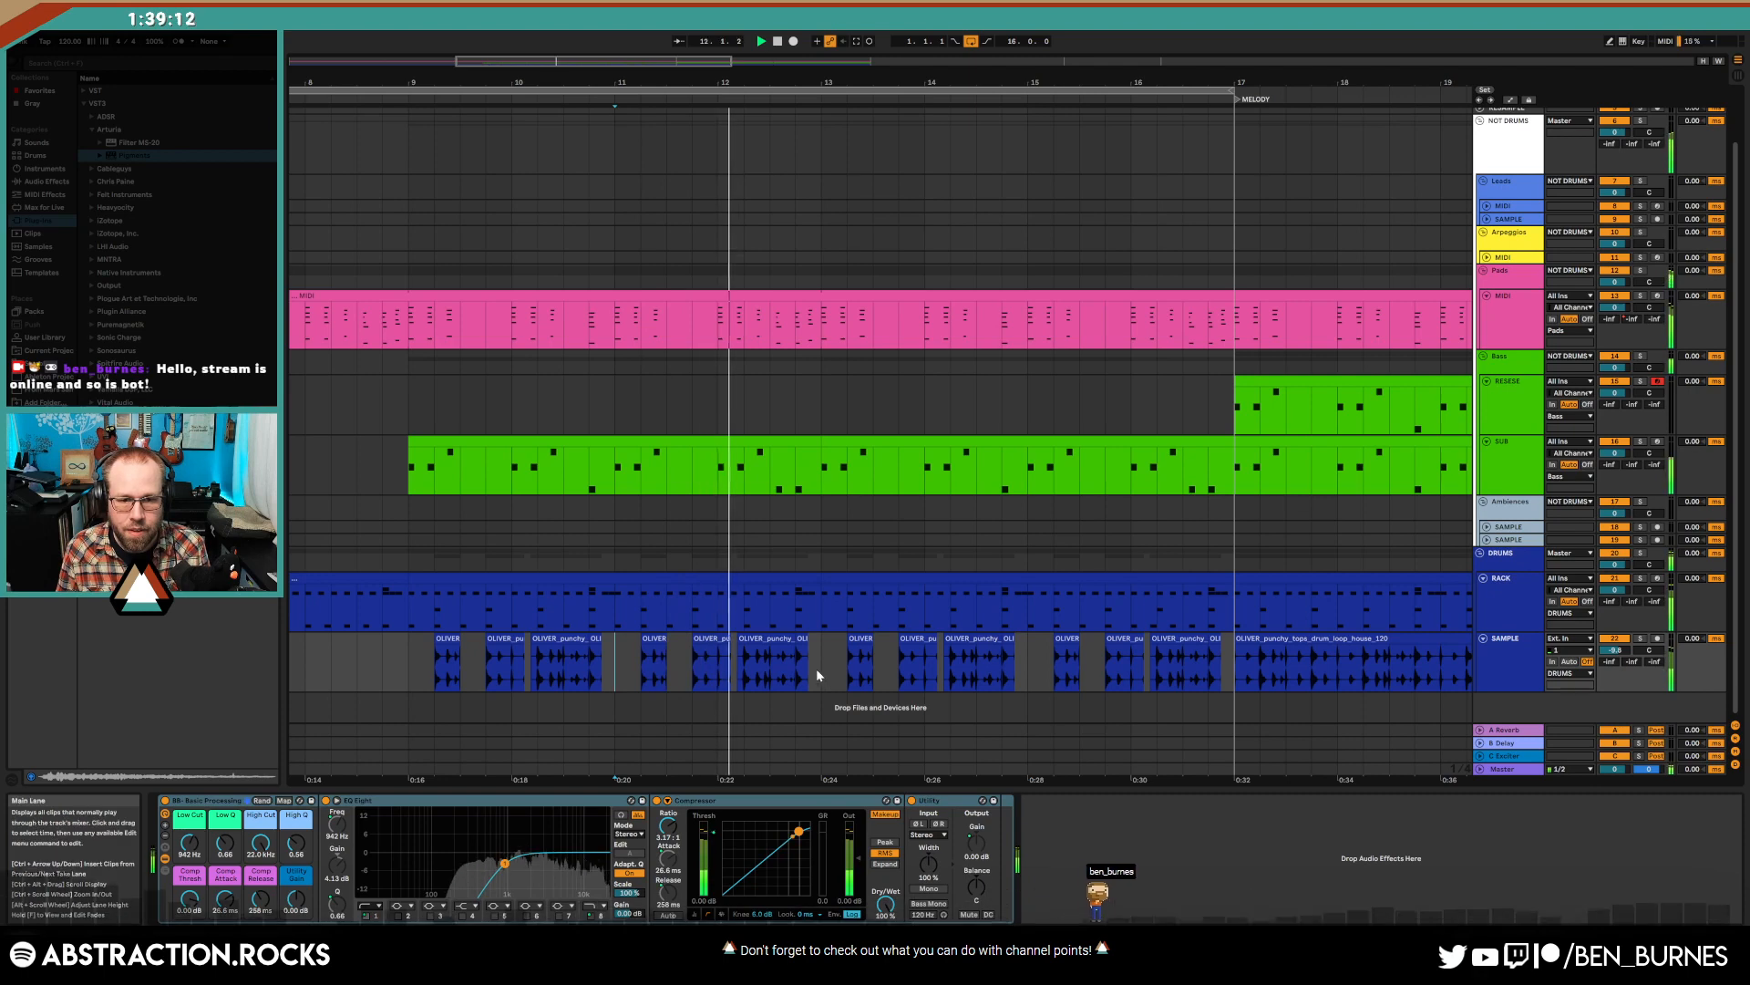
pyautogui.scroll(5, 718, 660)
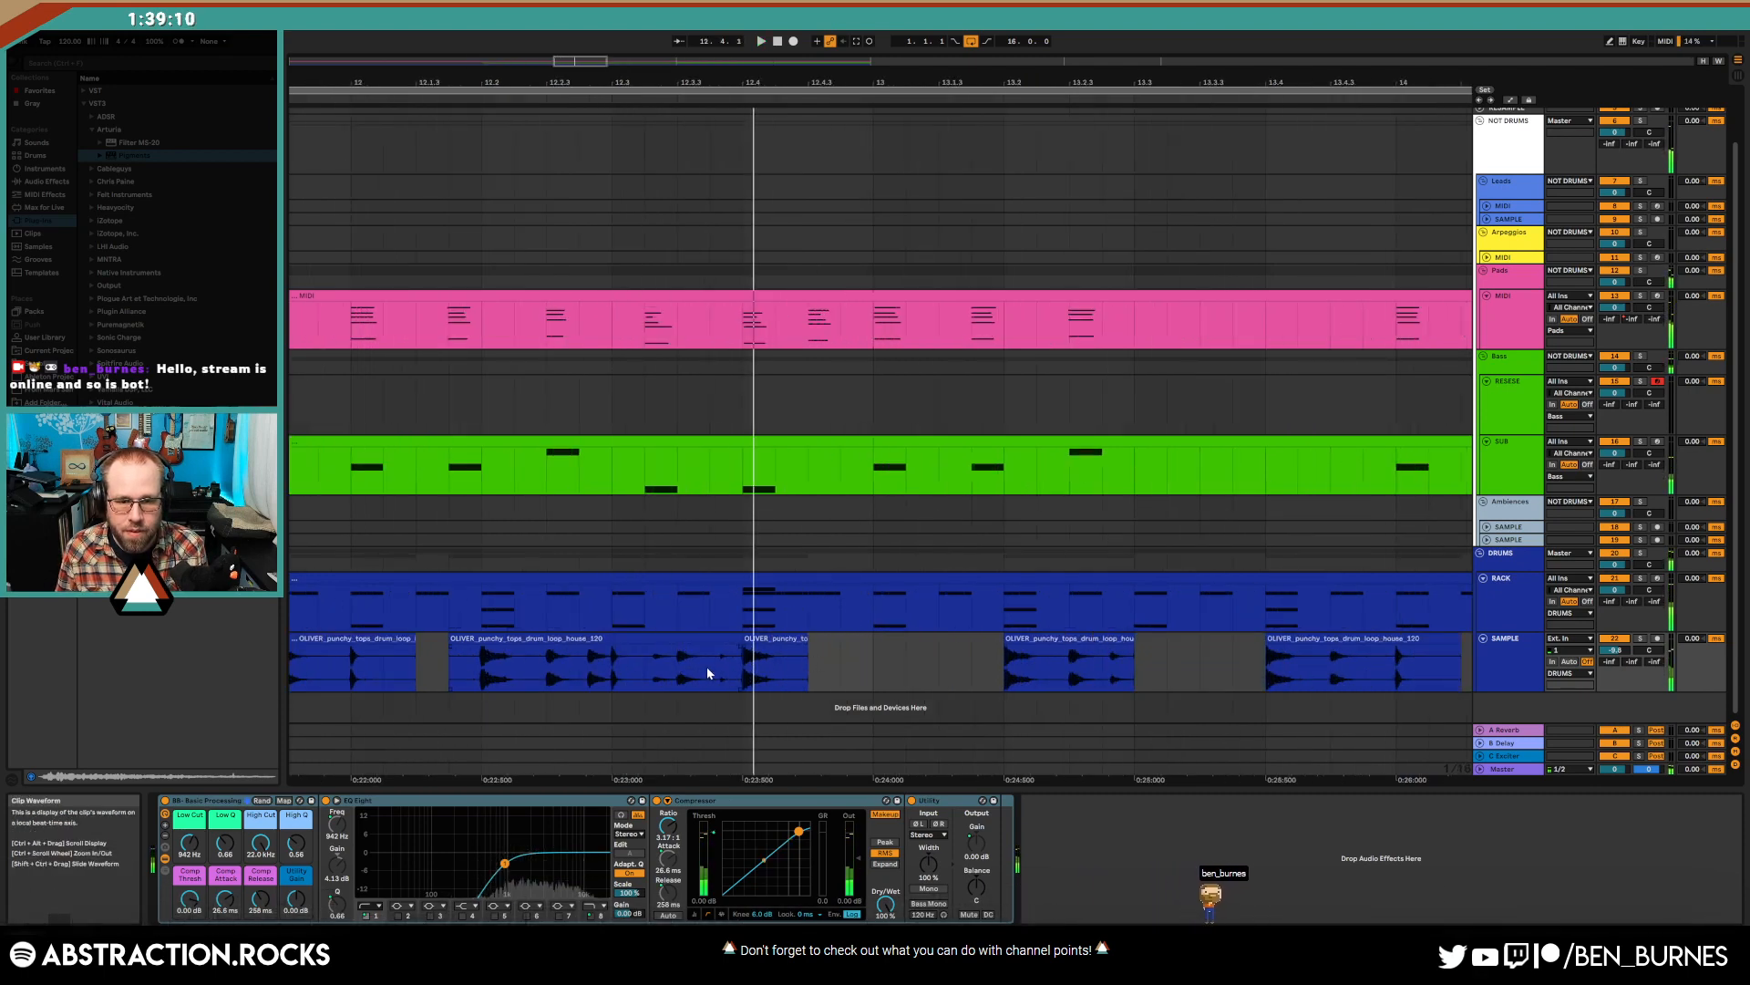
pyautogui.click(651, 673)
pyautogui.press('space')
pyautogui.click(612, 666)
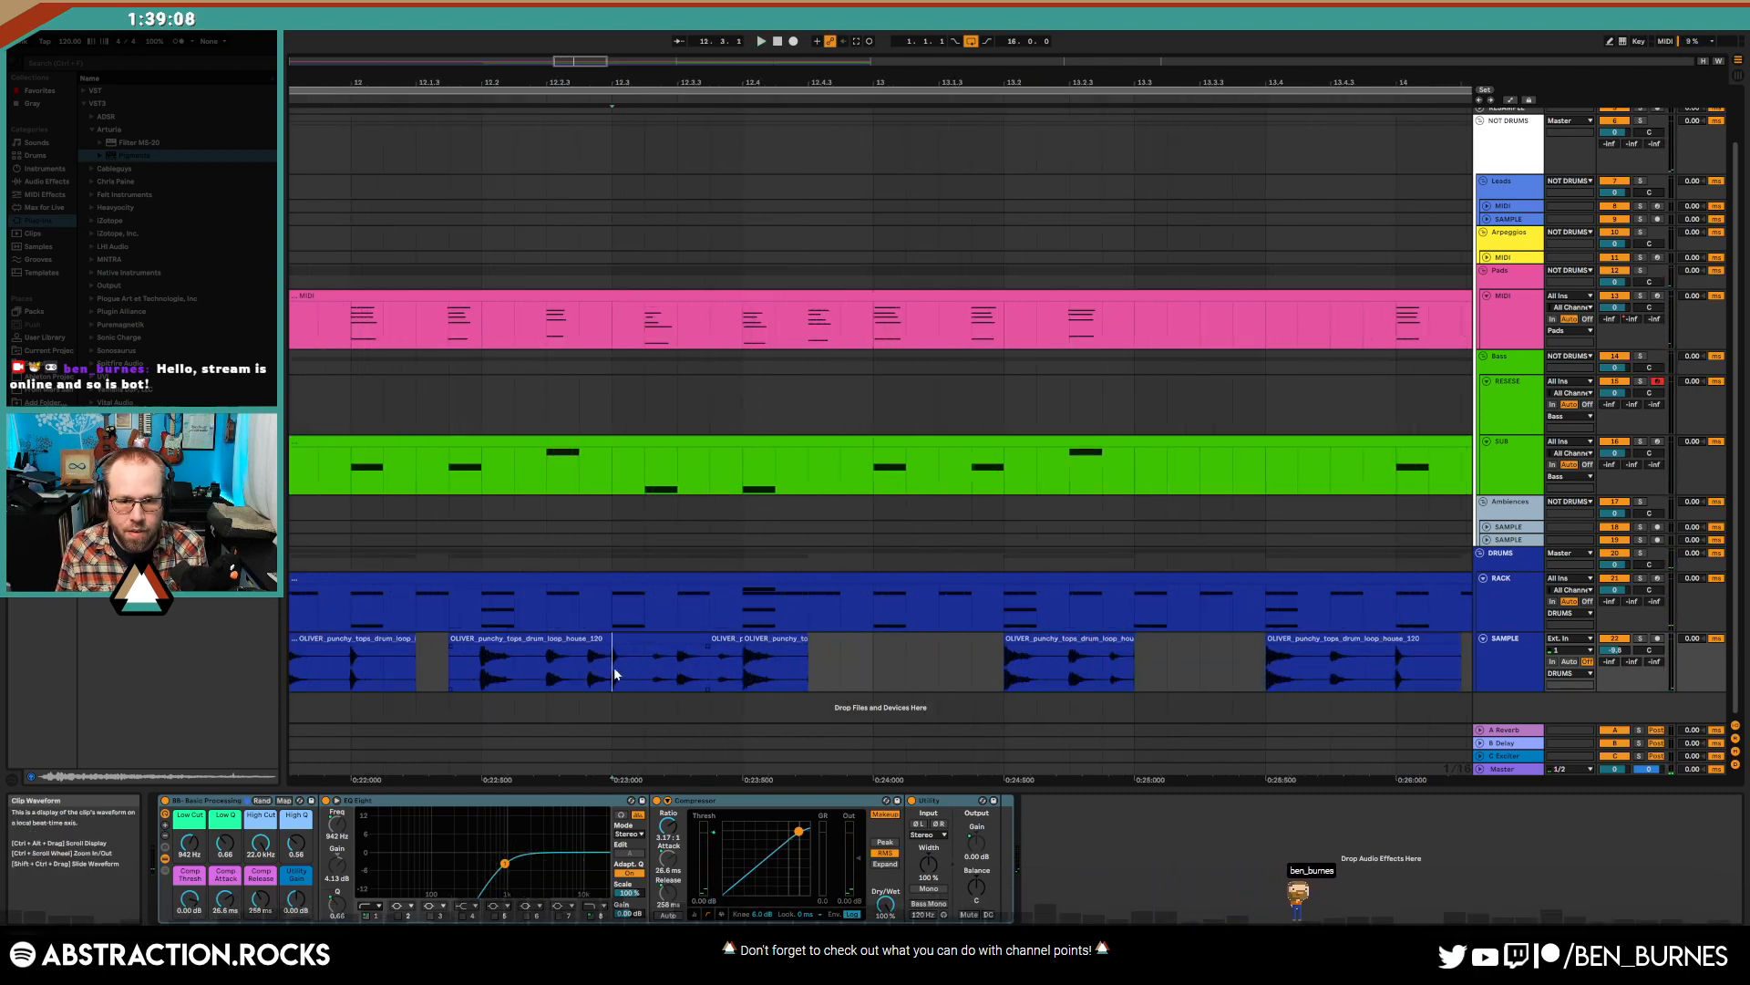
pyautogui.press('space')
pyautogui.press('space')
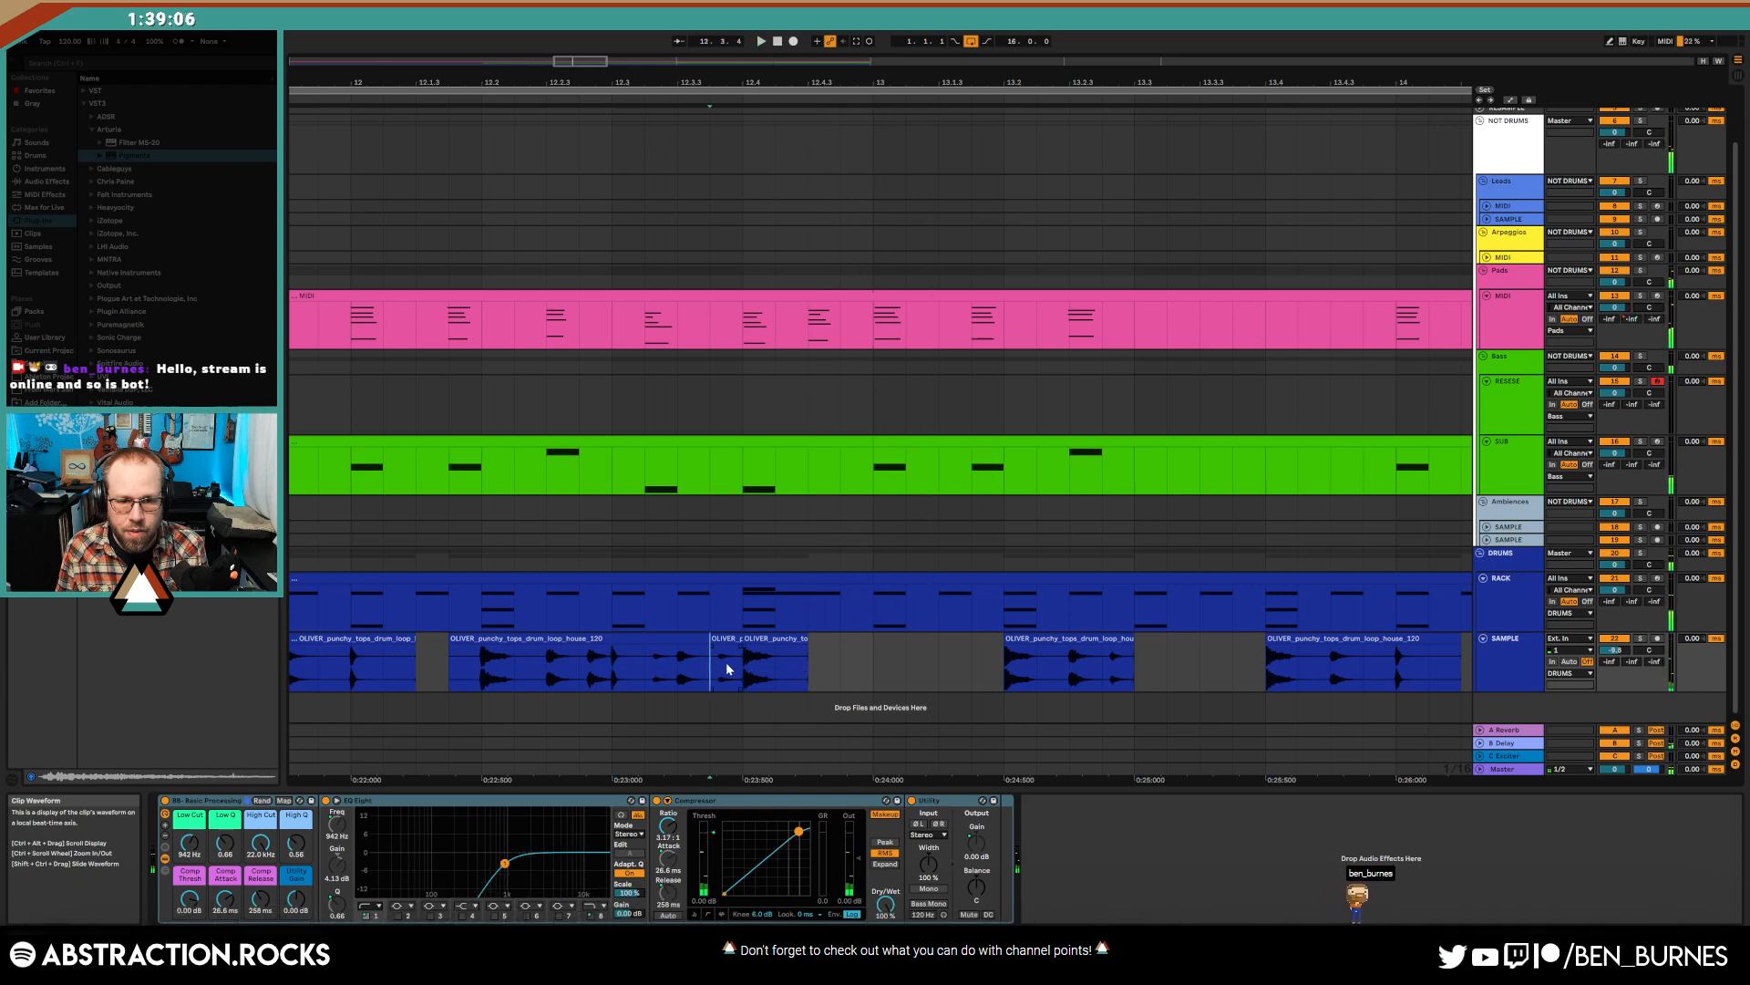
# - Copy the sixteenth-long slice just before 12.4 and paste it at 12.4.4, 13.1.2 and 13.1.4
pyautogui.moveTo(724, 664); pyautogui.dragTo(744, 663)
pyautogui.click(819, 663)
pyautogui.click(842, 663)
pyautogui.hotkey('ctrl', 'v')
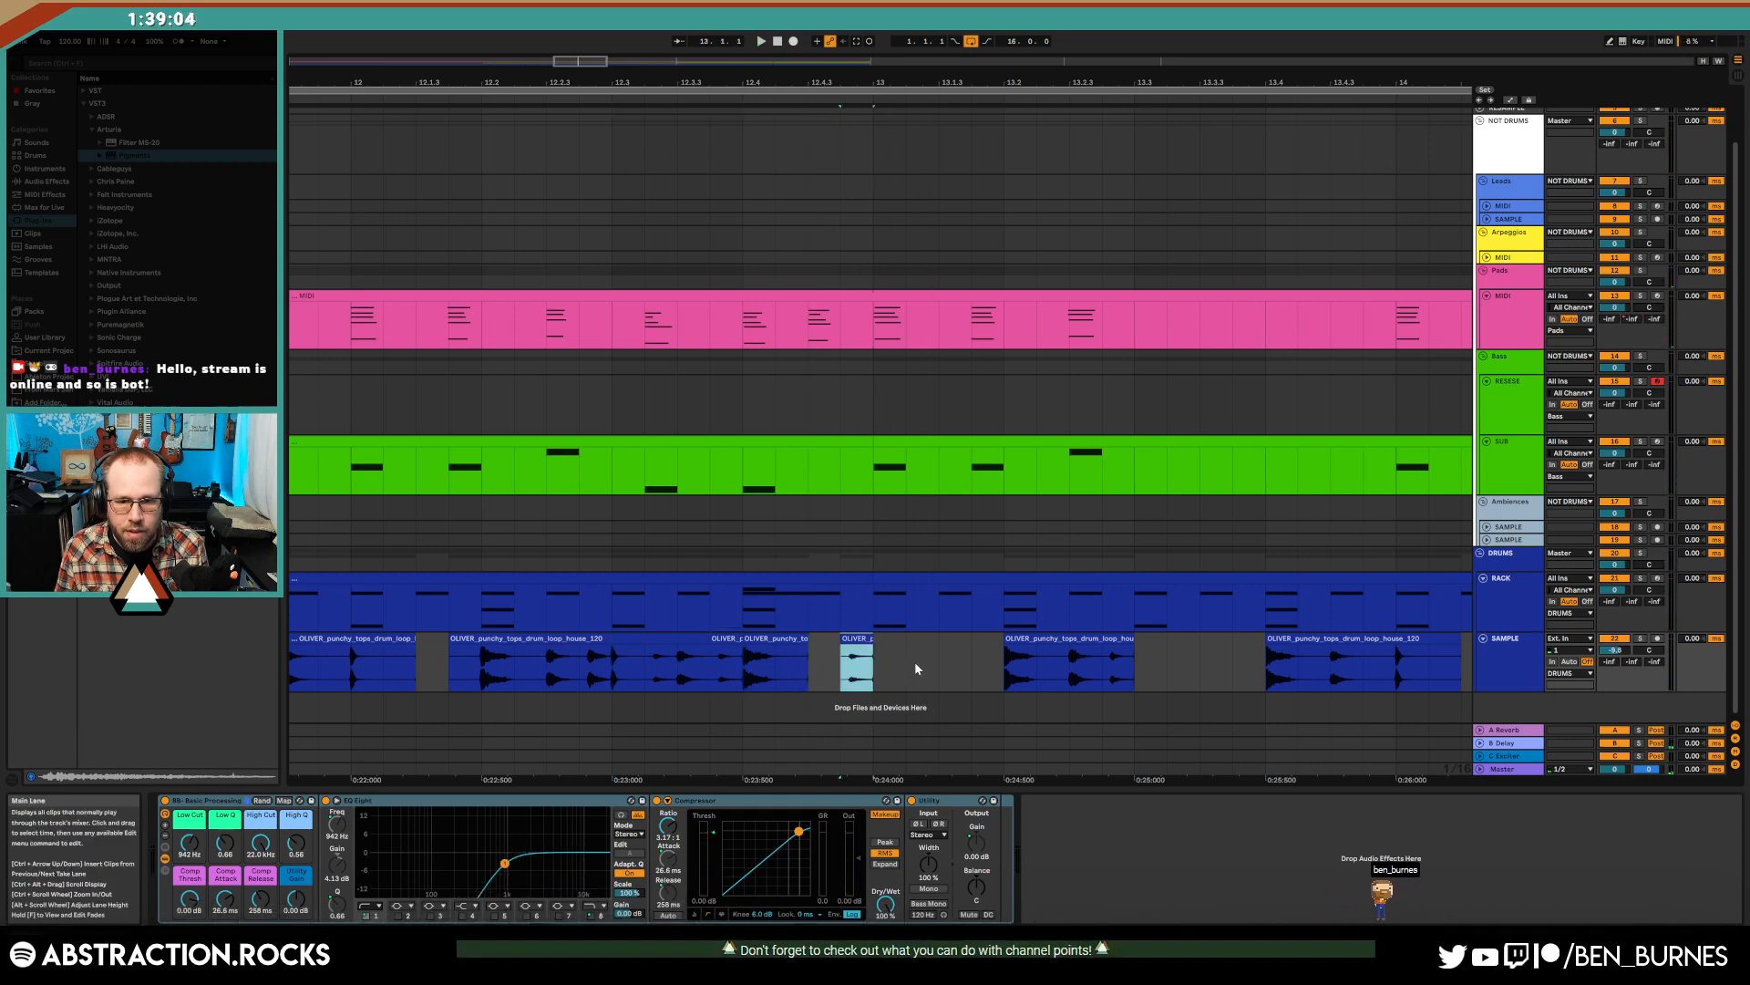
pyautogui.click(909, 664)
pyautogui.hotkey('ctrl', 'v')
pyautogui.click(972, 664)
pyautogui.hotkey('ctrl', 'v')
# - Extend the loop slice starting at 13.2 by a sixteenth to 13.3.2 and play back the pasted hits around it
pyautogui.click(603, 665)
pyautogui.press('space')
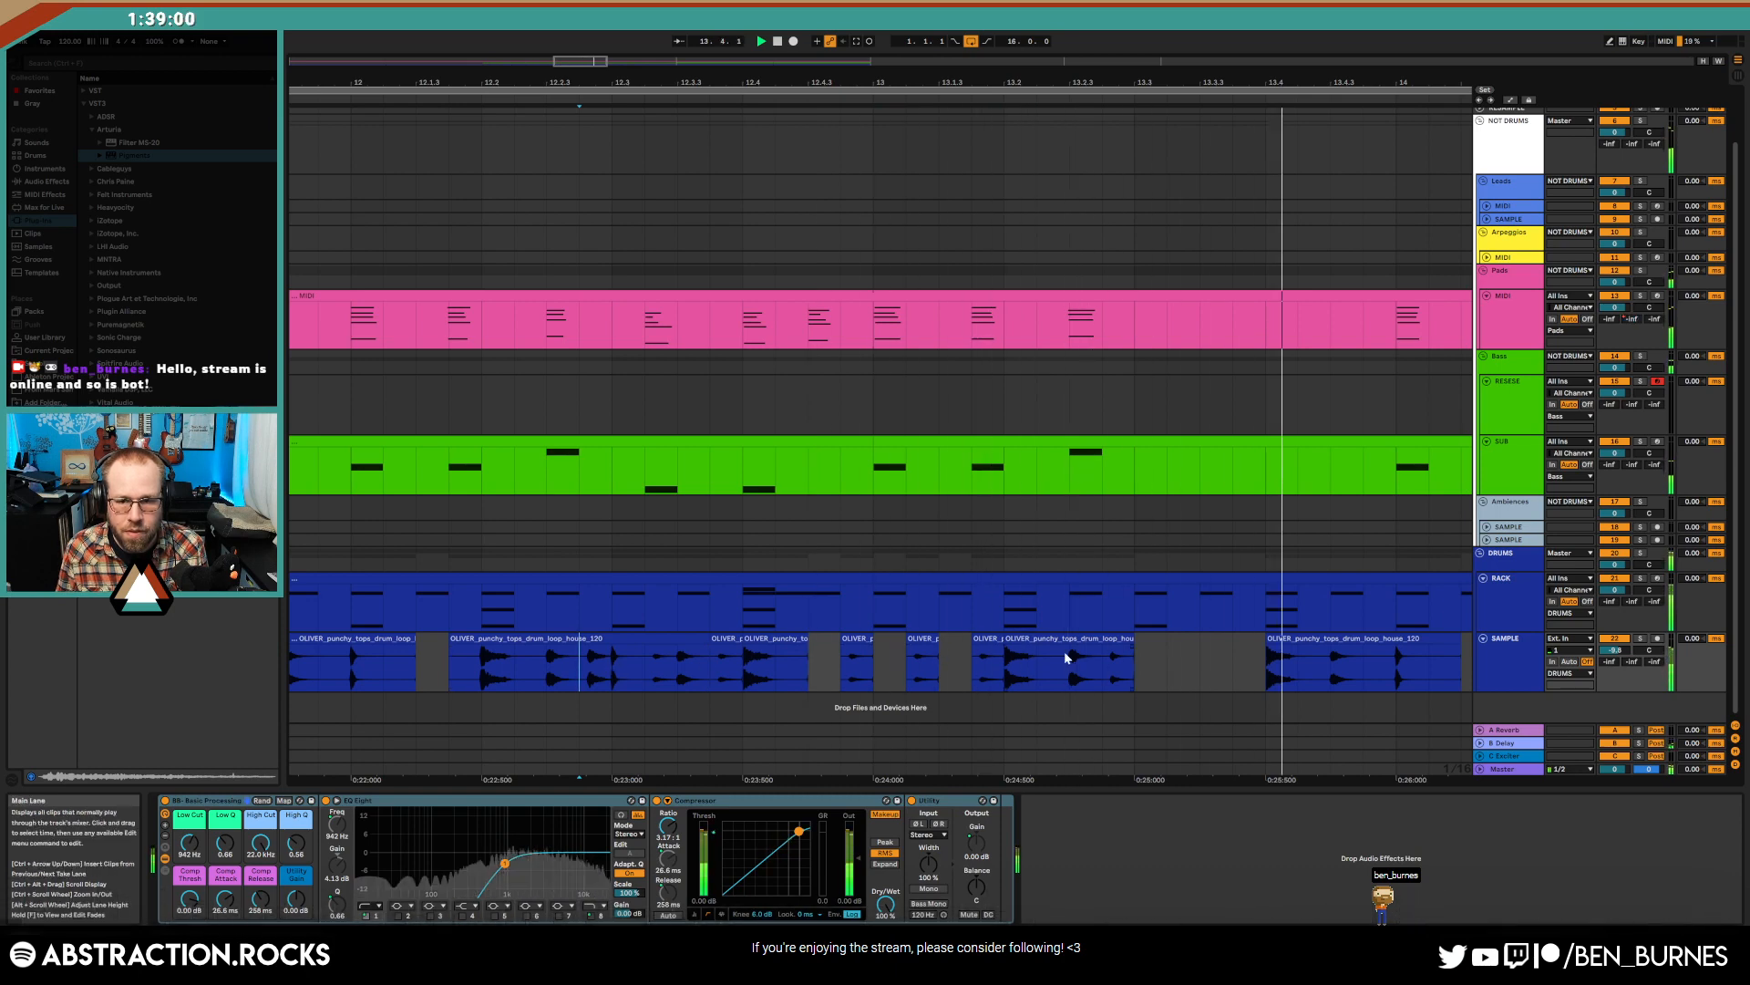
pyautogui.moveTo(1135, 656)
pyautogui.mouseDown()
pyautogui.moveTo(1199, 656)
pyautogui.moveTo(1167, 642)
pyautogui.mouseUp()
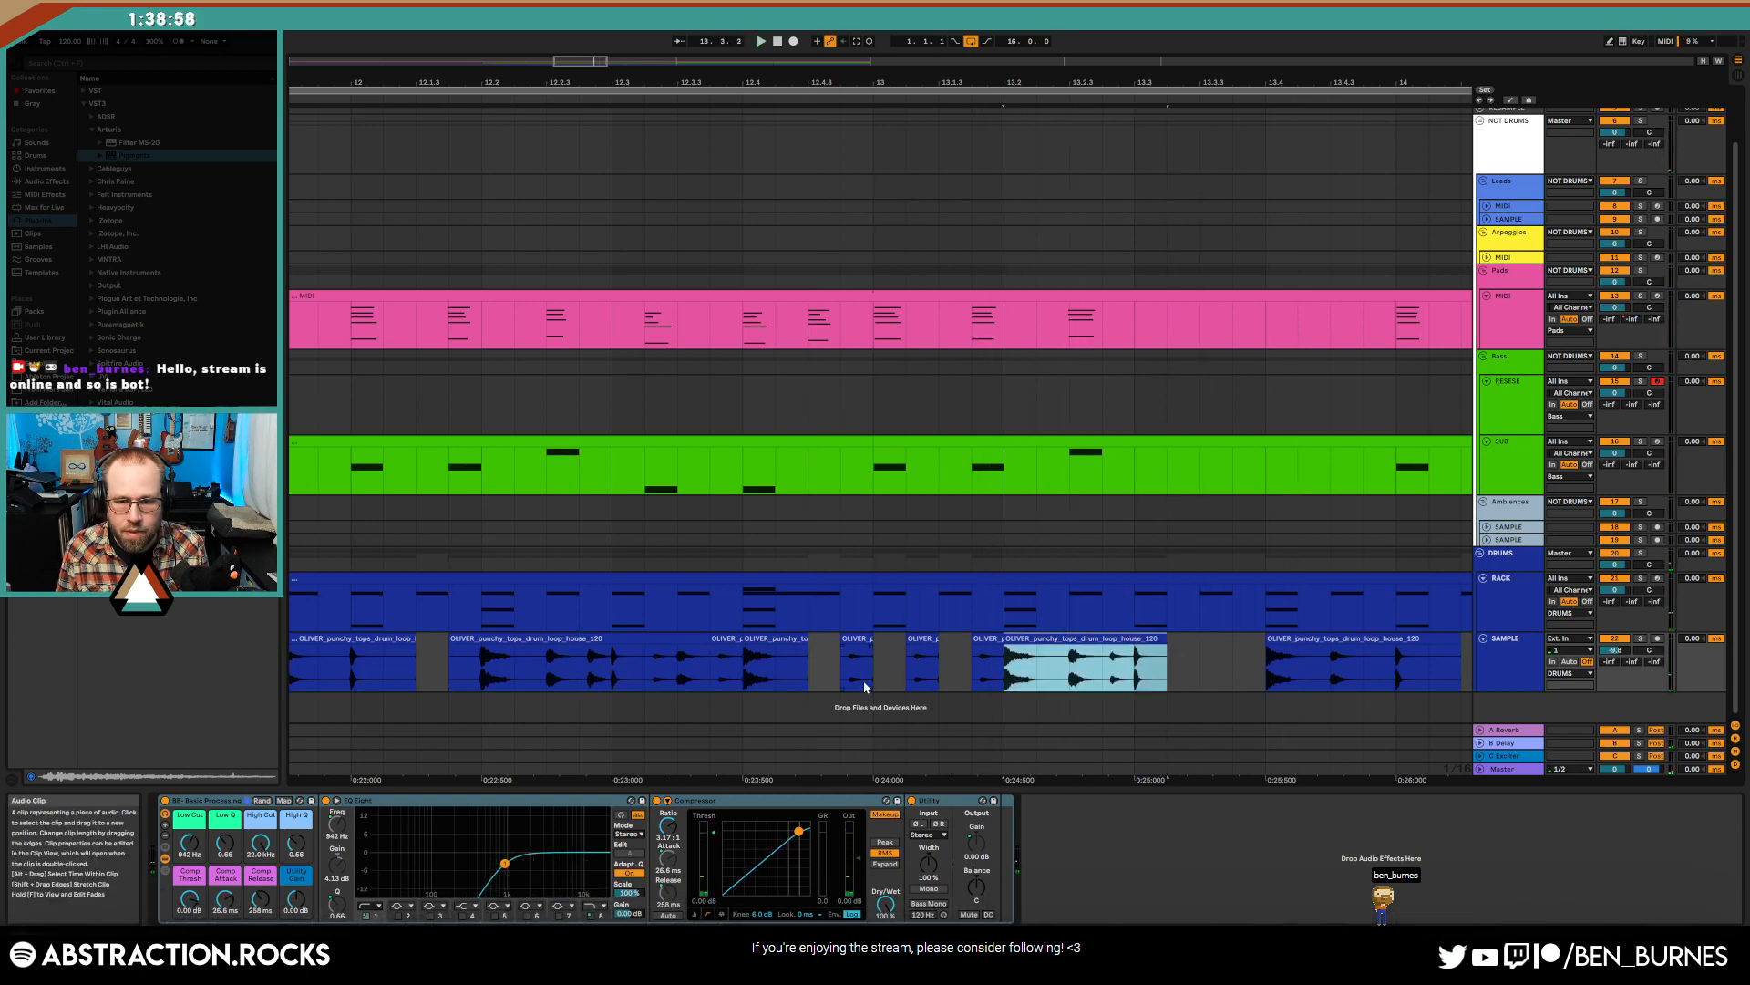
pyautogui.click(868, 686)
pyautogui.press('space')
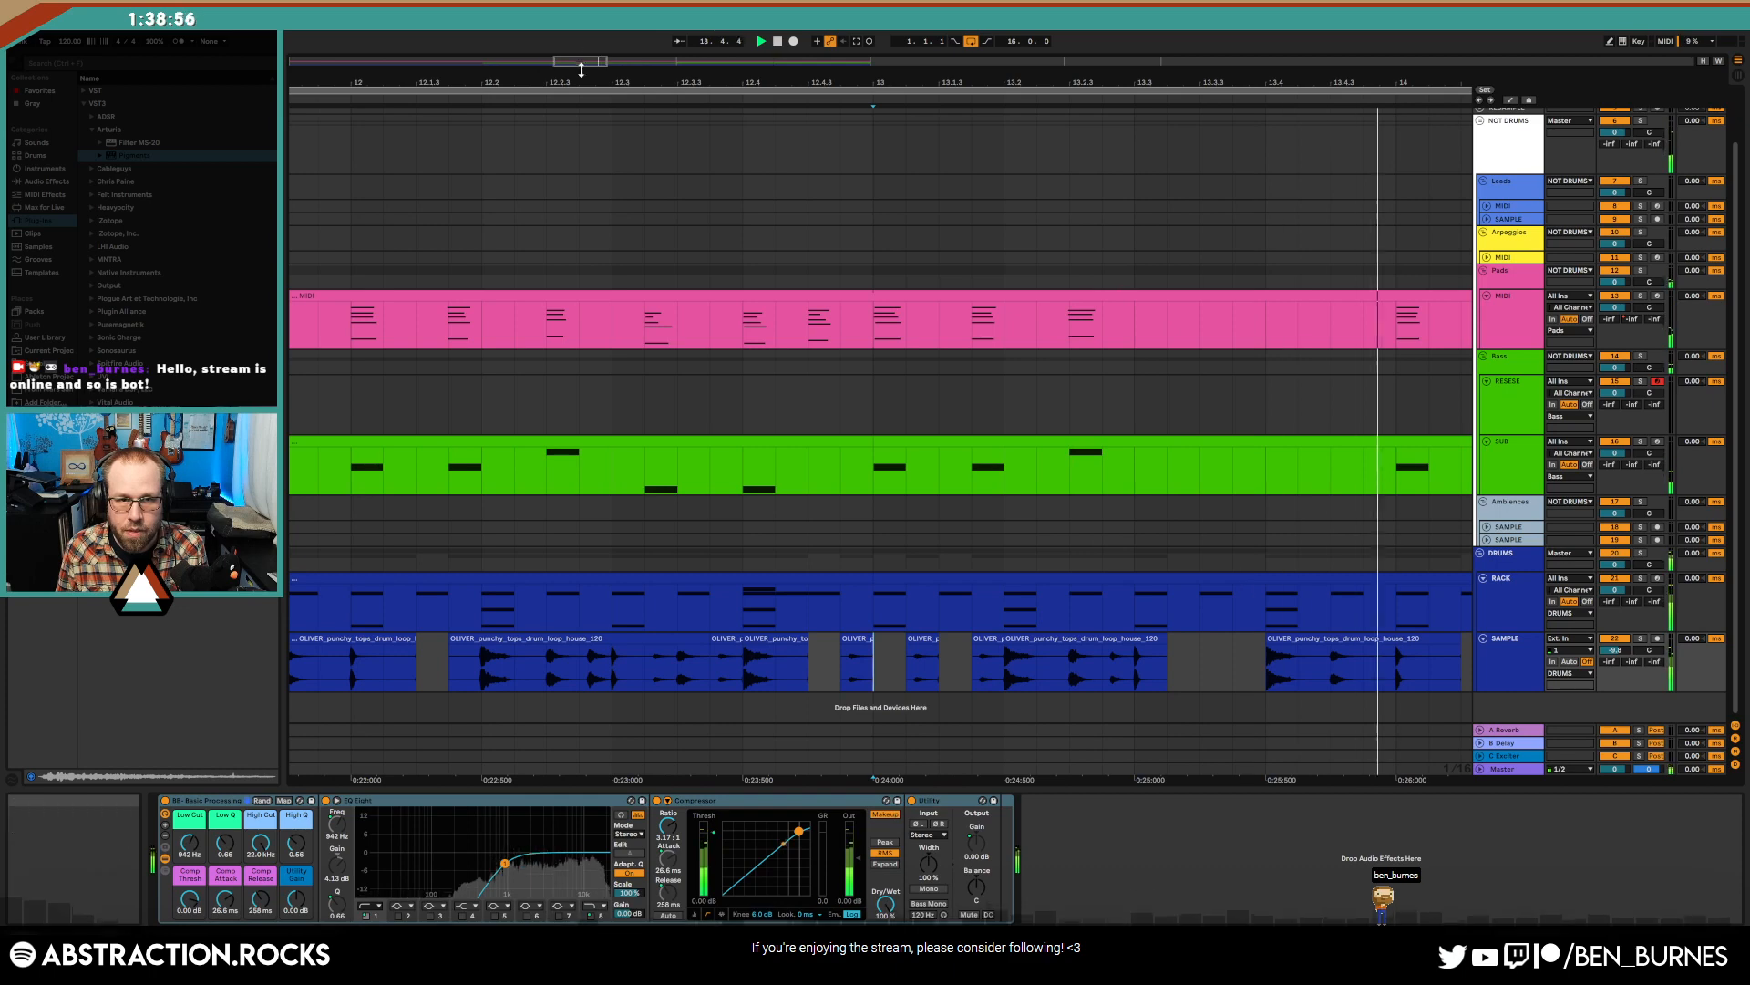
pyautogui.press('space')
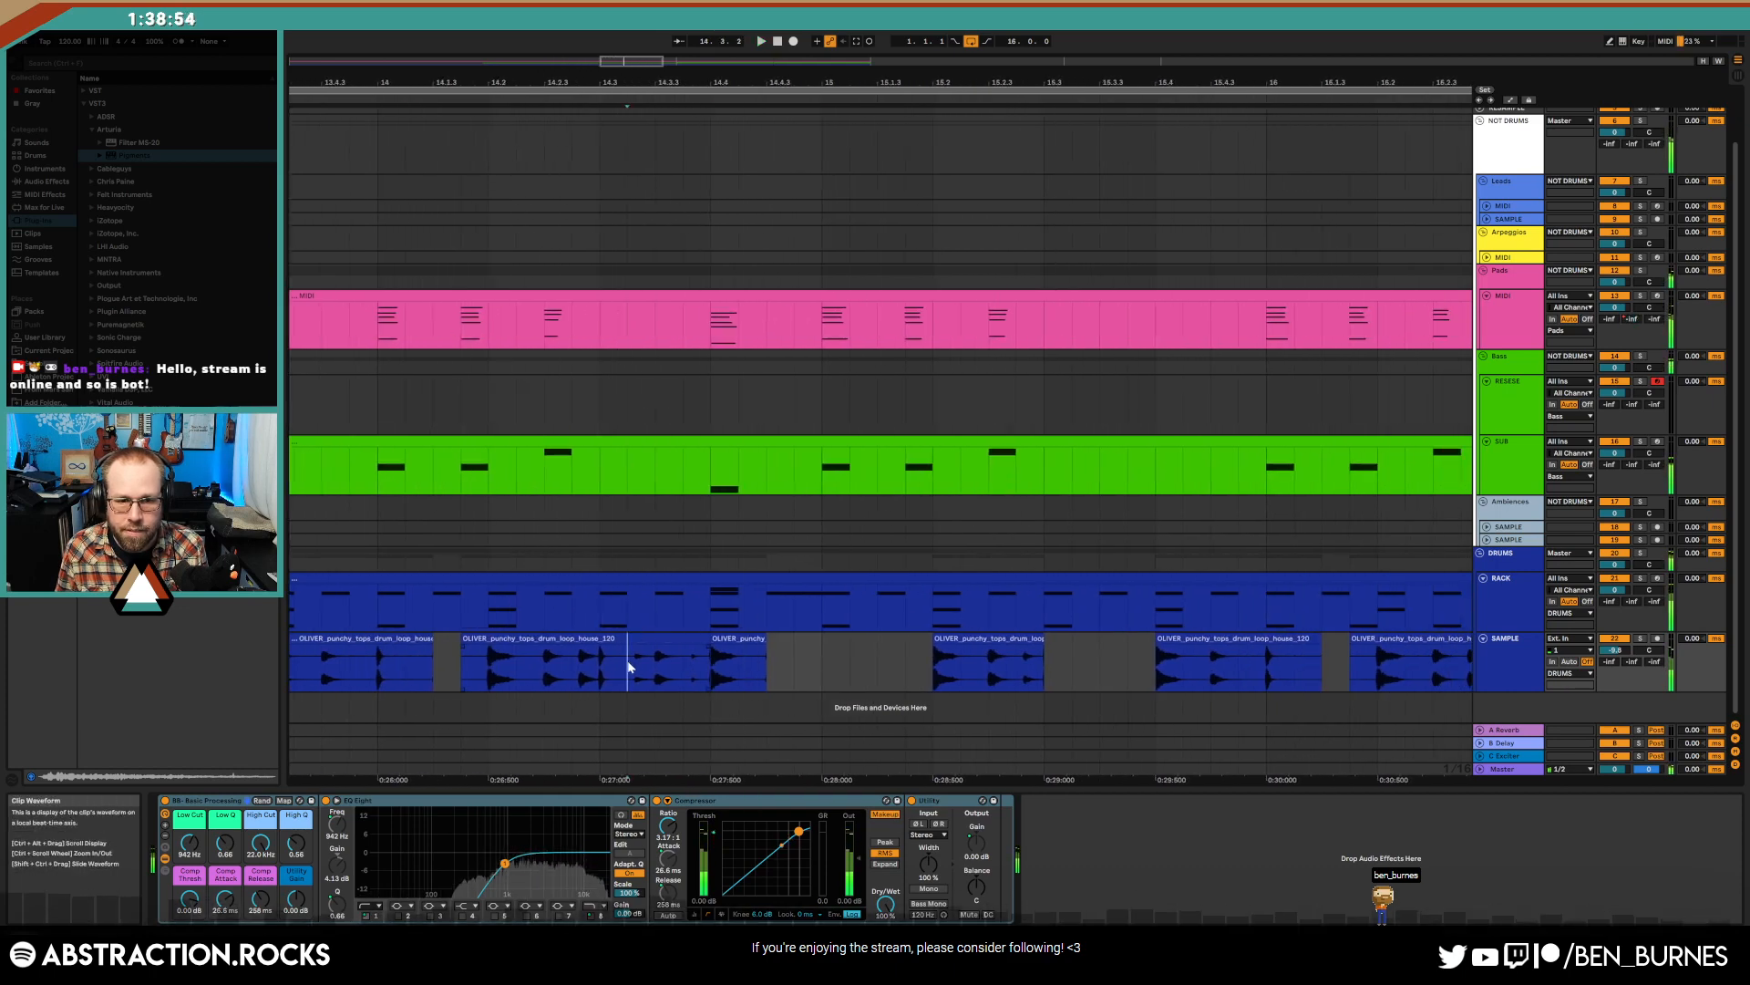
# - Copy the loop audio from 14.3.2 to 14.4, paste it at 14.4.2, and extend the pasted slice to 15.1.2
pyautogui.moveTo(629, 667); pyautogui.dragTo(711, 668)
pyautogui.click(746, 665)
pyautogui.hotkey('ctrl', 'v')
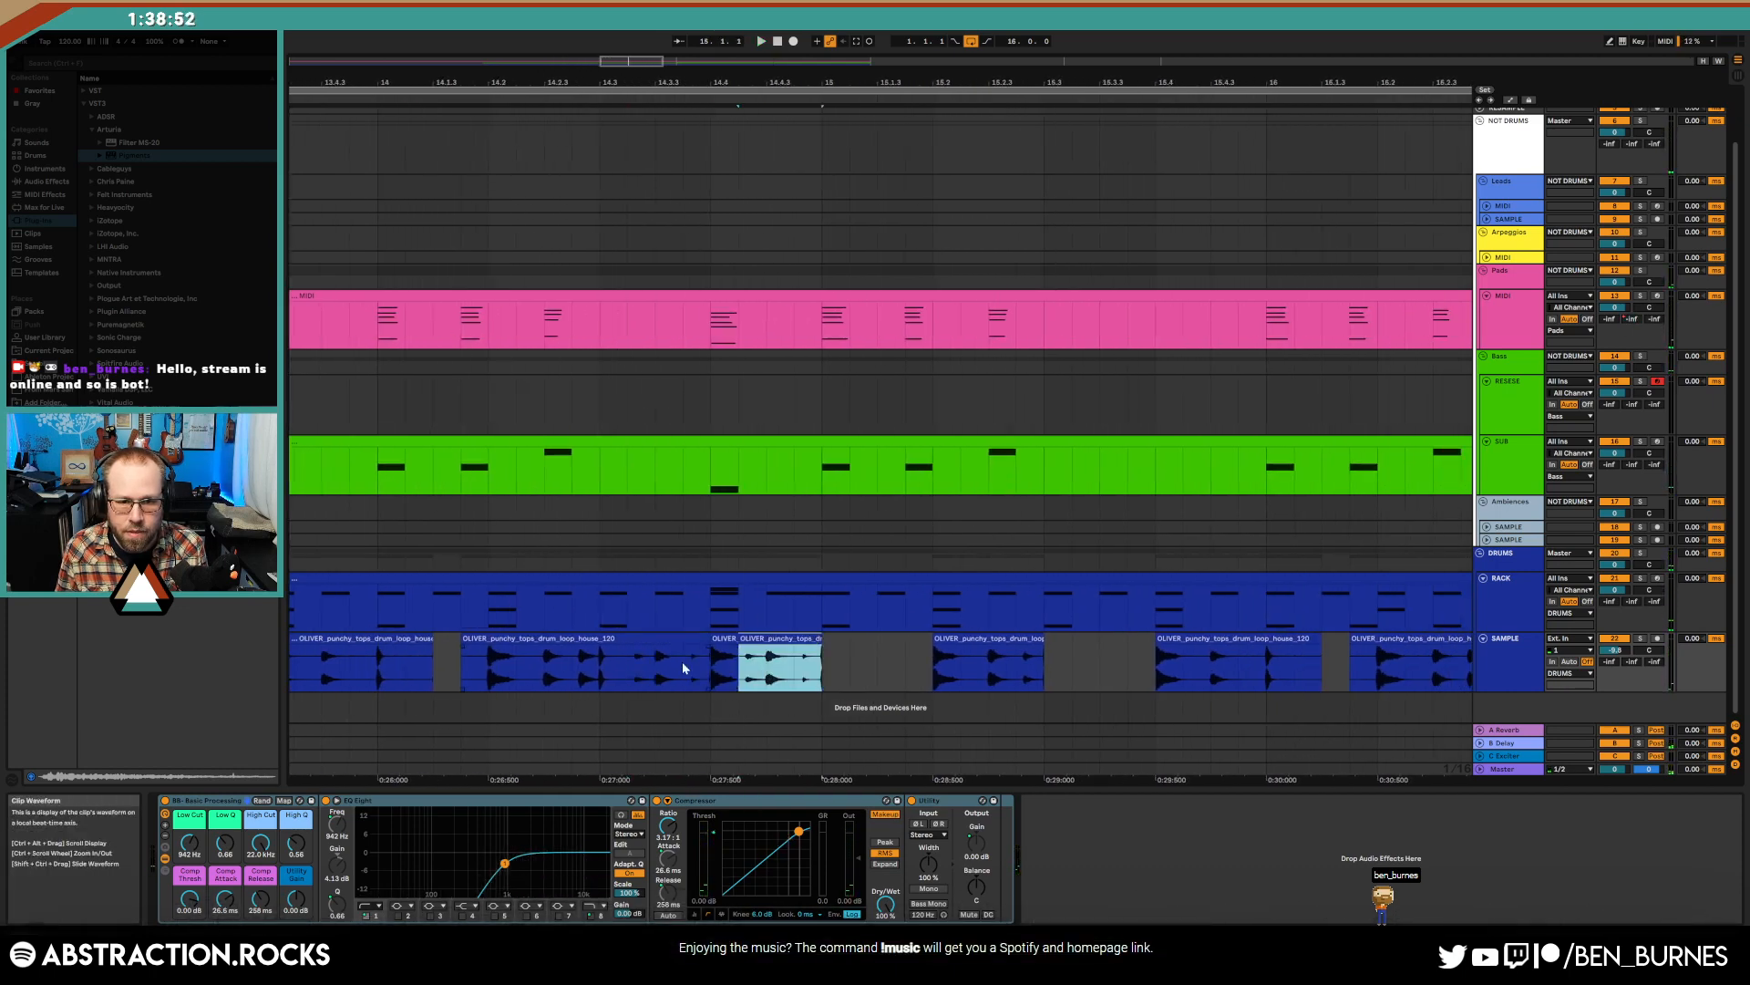
pyautogui.click(683, 666)
pyautogui.press('space')
pyautogui.press('space')
pyautogui.moveTo(823, 642); pyautogui.dragTo(854, 642)
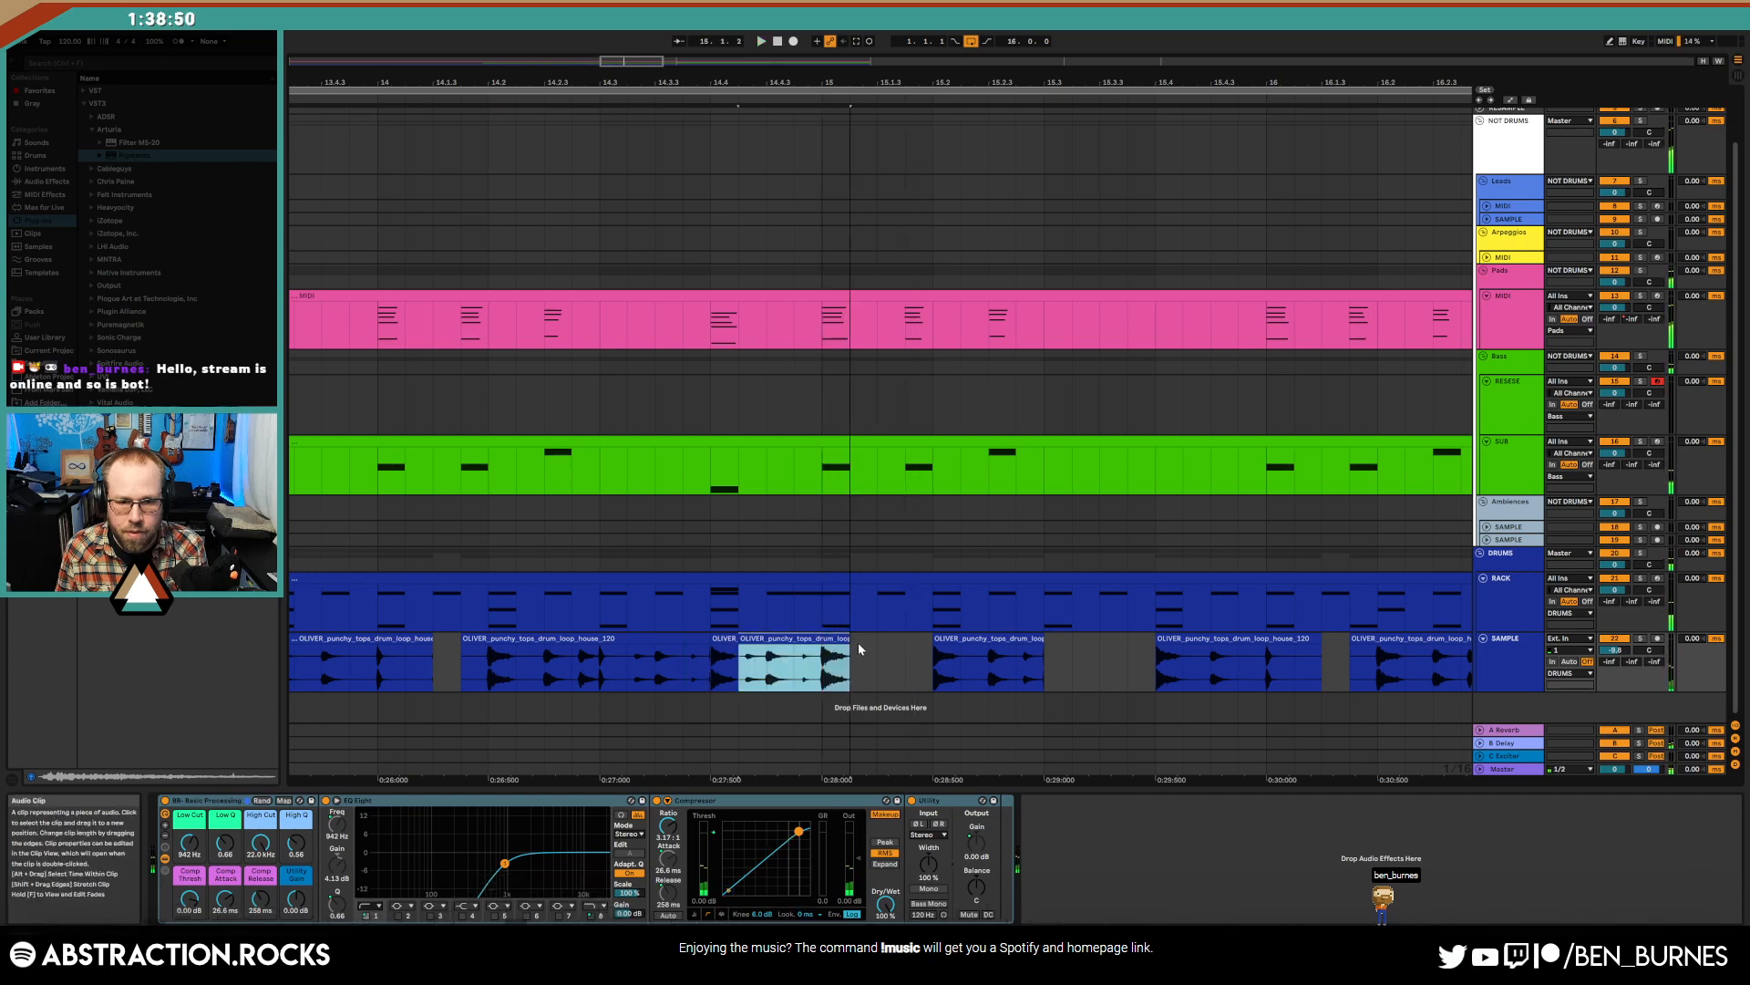
# - Shorten the loop slice pasted at 14.4.2 to end at bar 15 and play the passage back from 14.4
pyautogui.click(745, 669)
pyautogui.press('space')
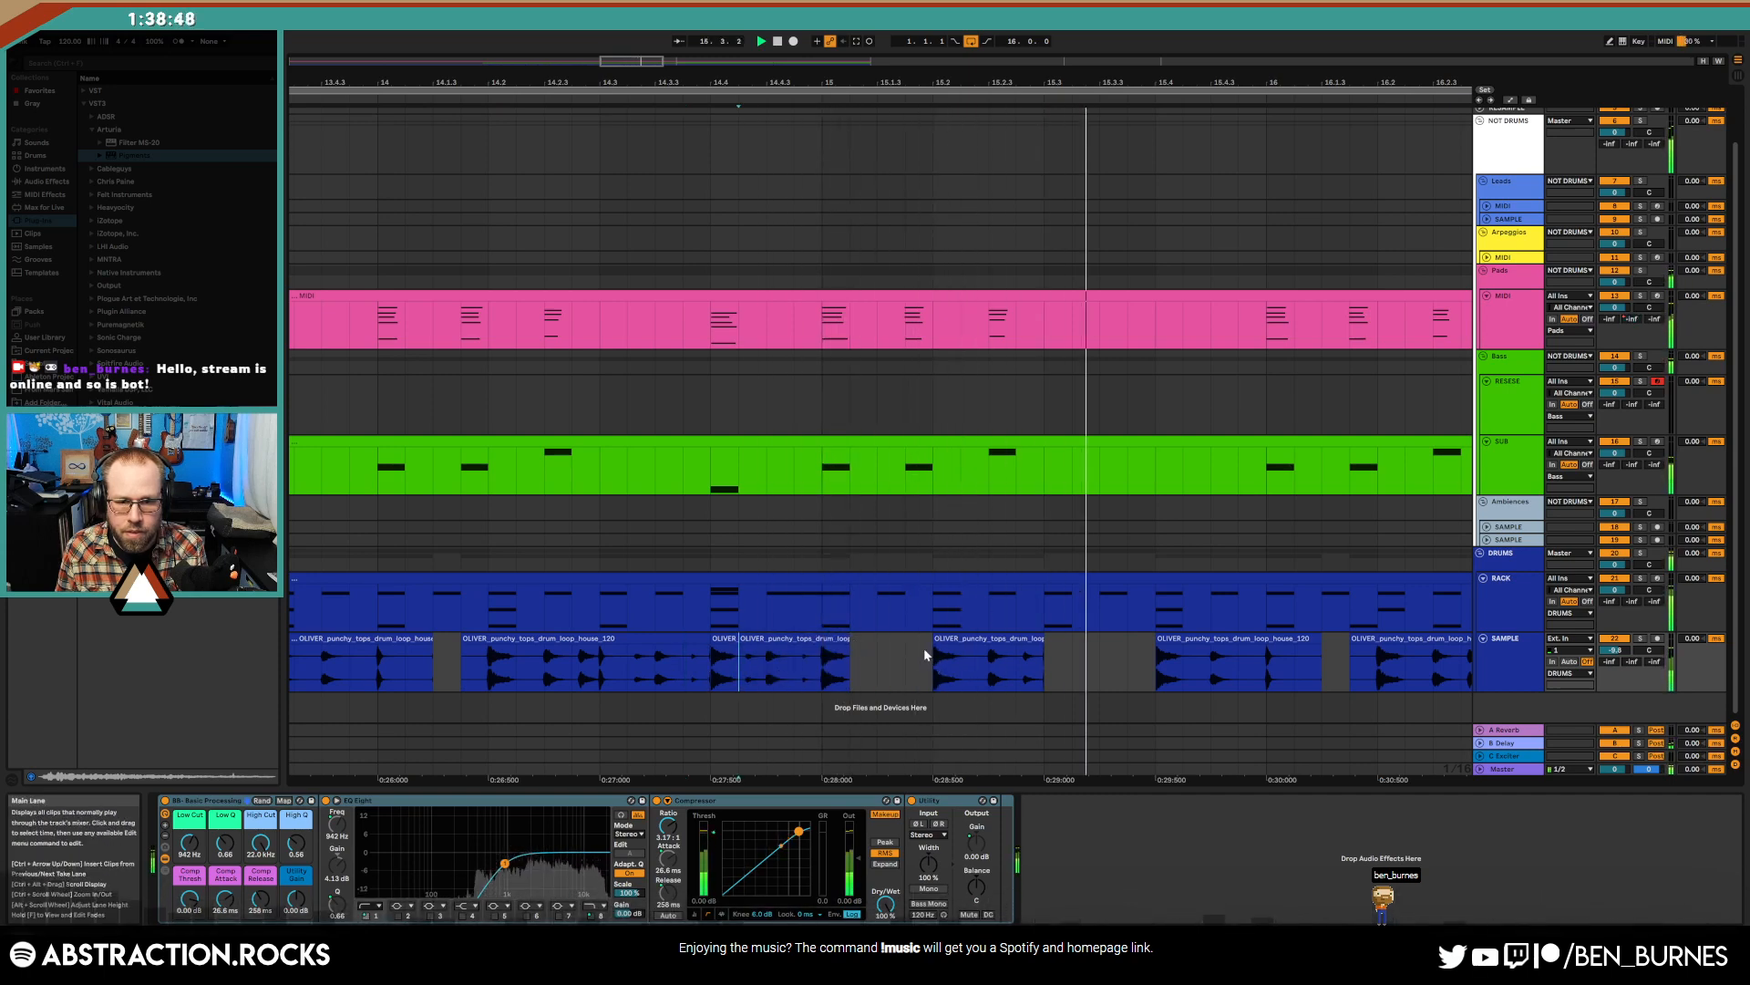
pyautogui.press('space')
pyautogui.moveTo(850, 647); pyautogui.dragTo(822, 647)
pyautogui.click(705, 658)
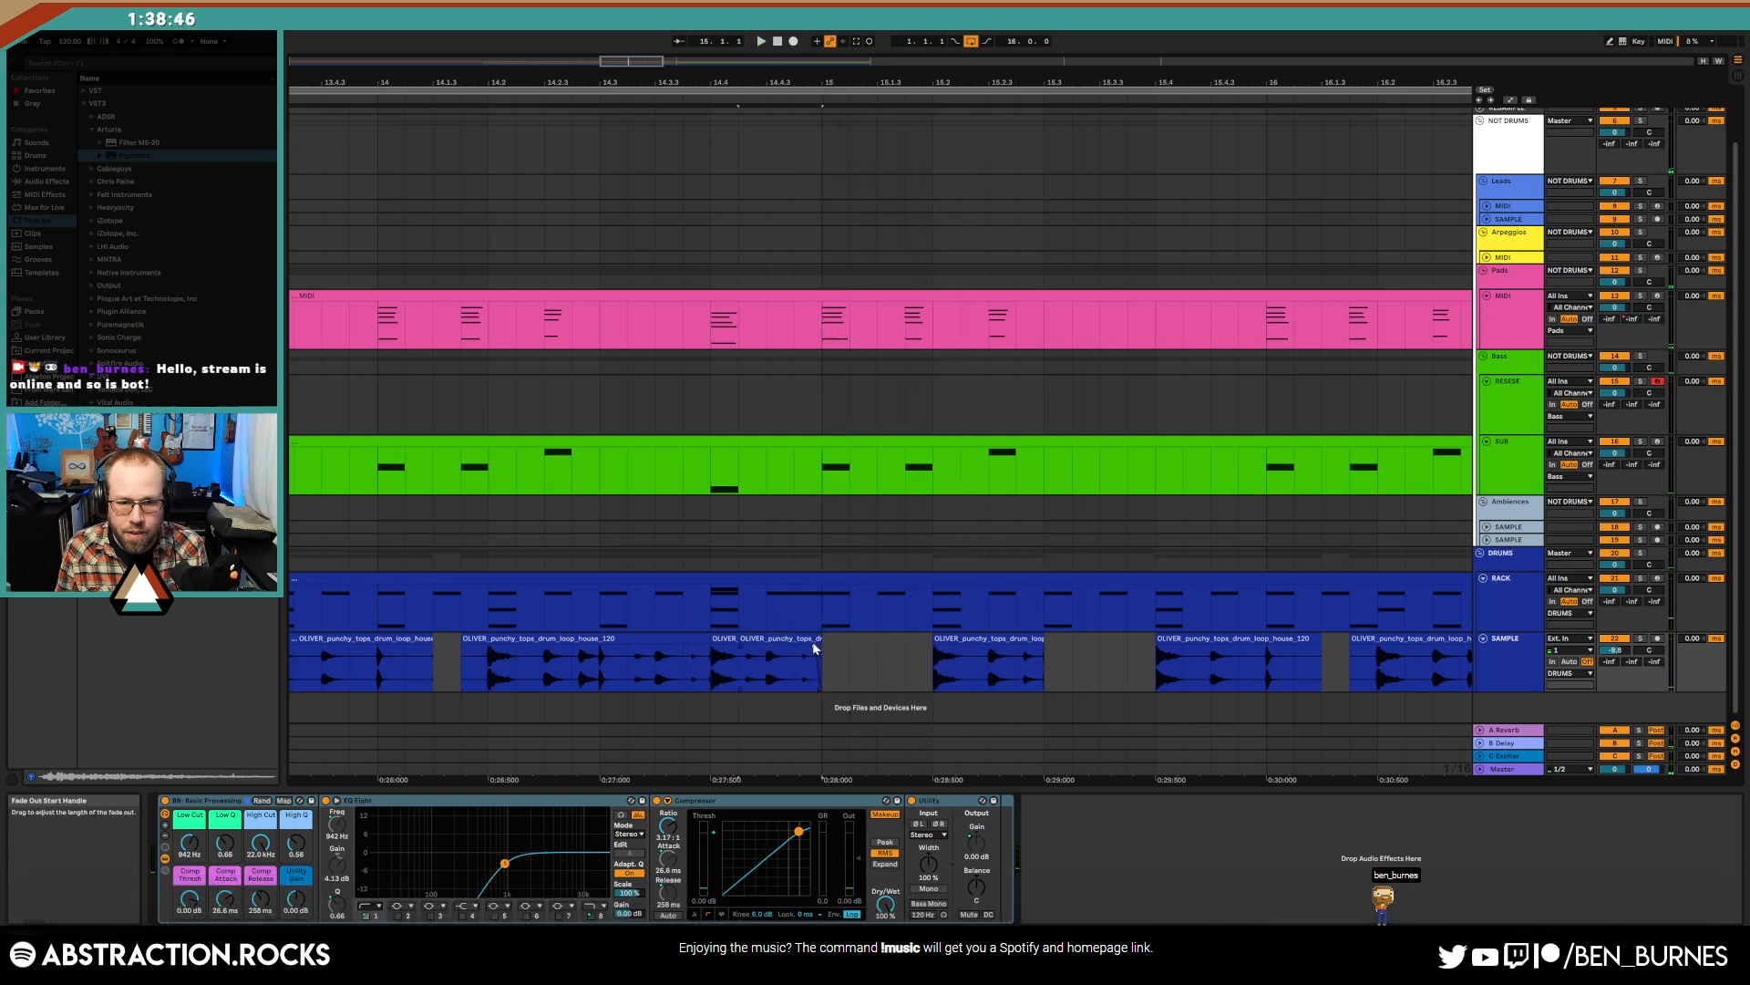
pyautogui.press('space')
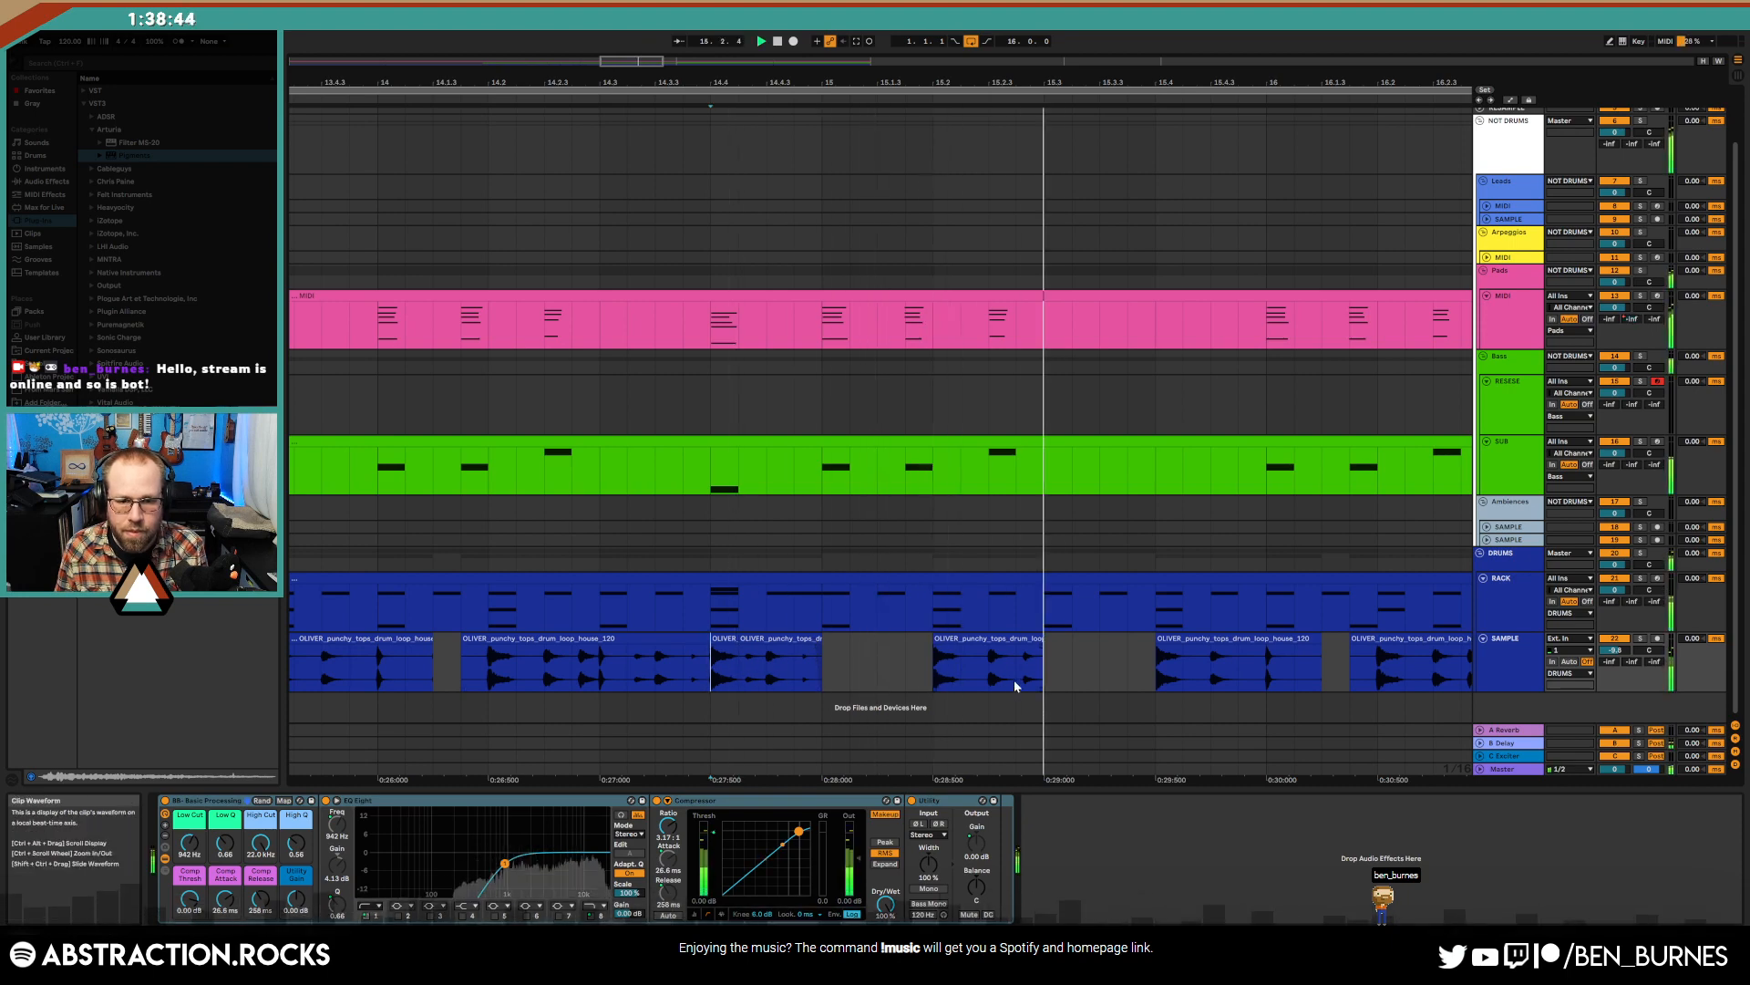
pyautogui.moveTo(1073, 83); pyautogui.dragTo(664, 65)
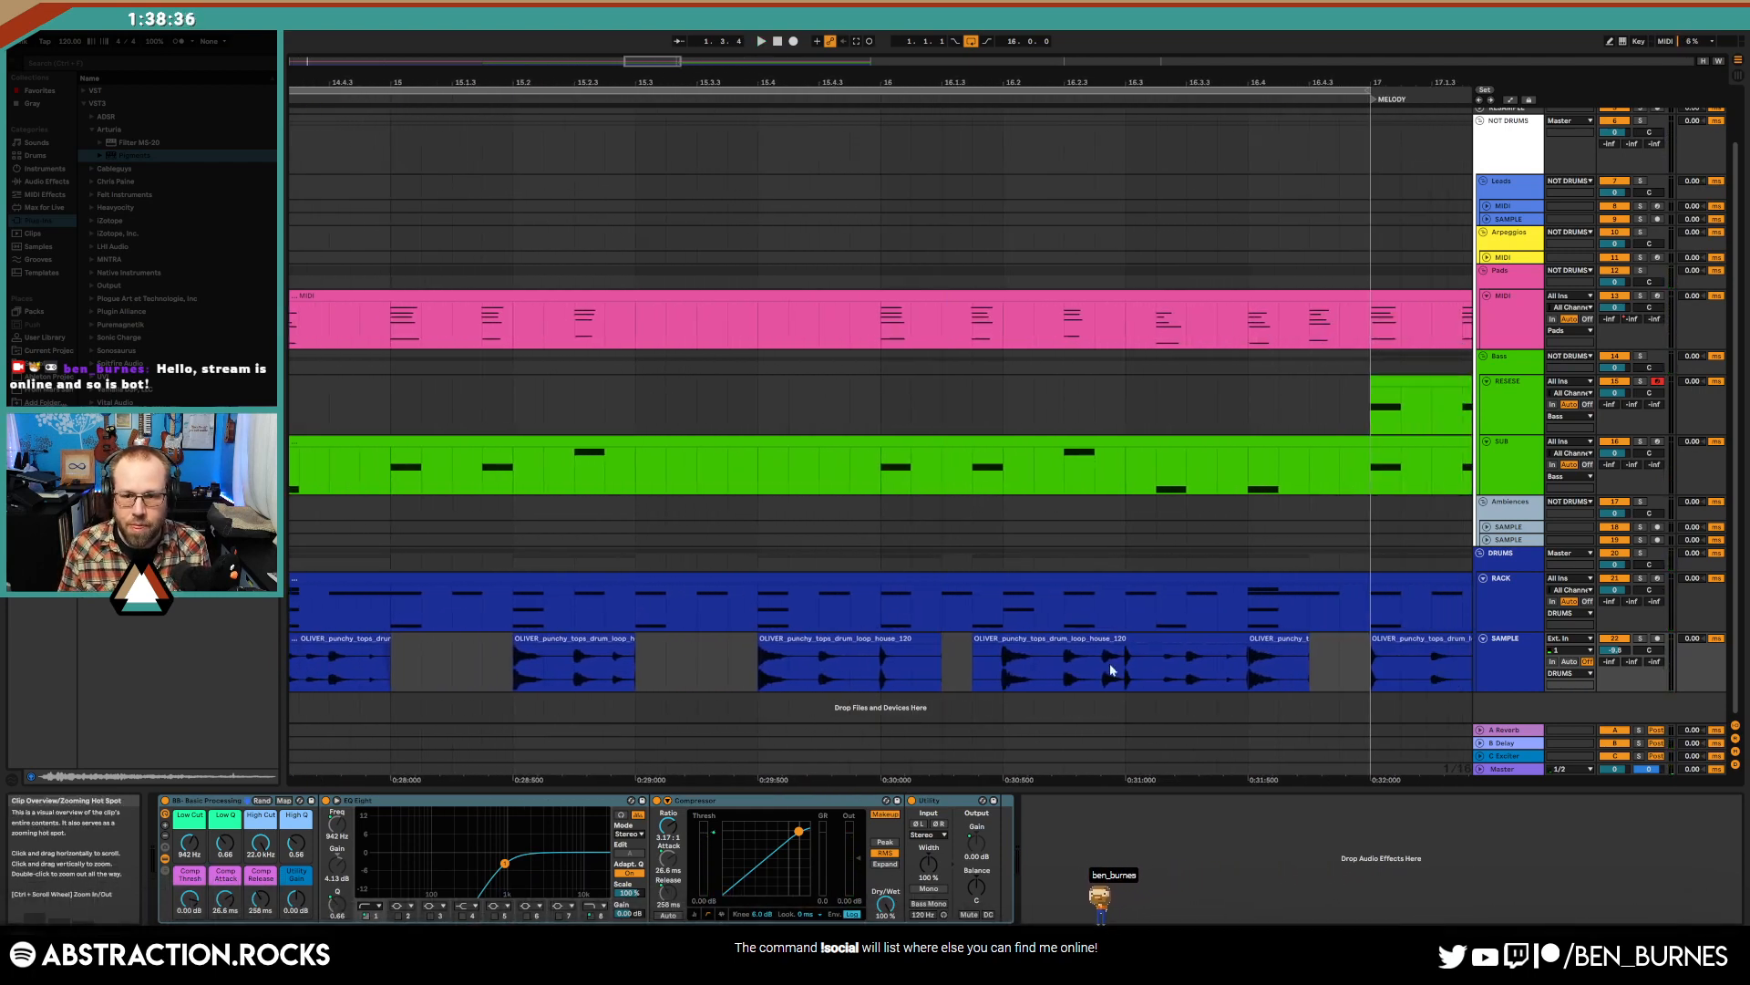
pyautogui.moveTo(1324, 680); pyautogui.dragTo(515, 666)
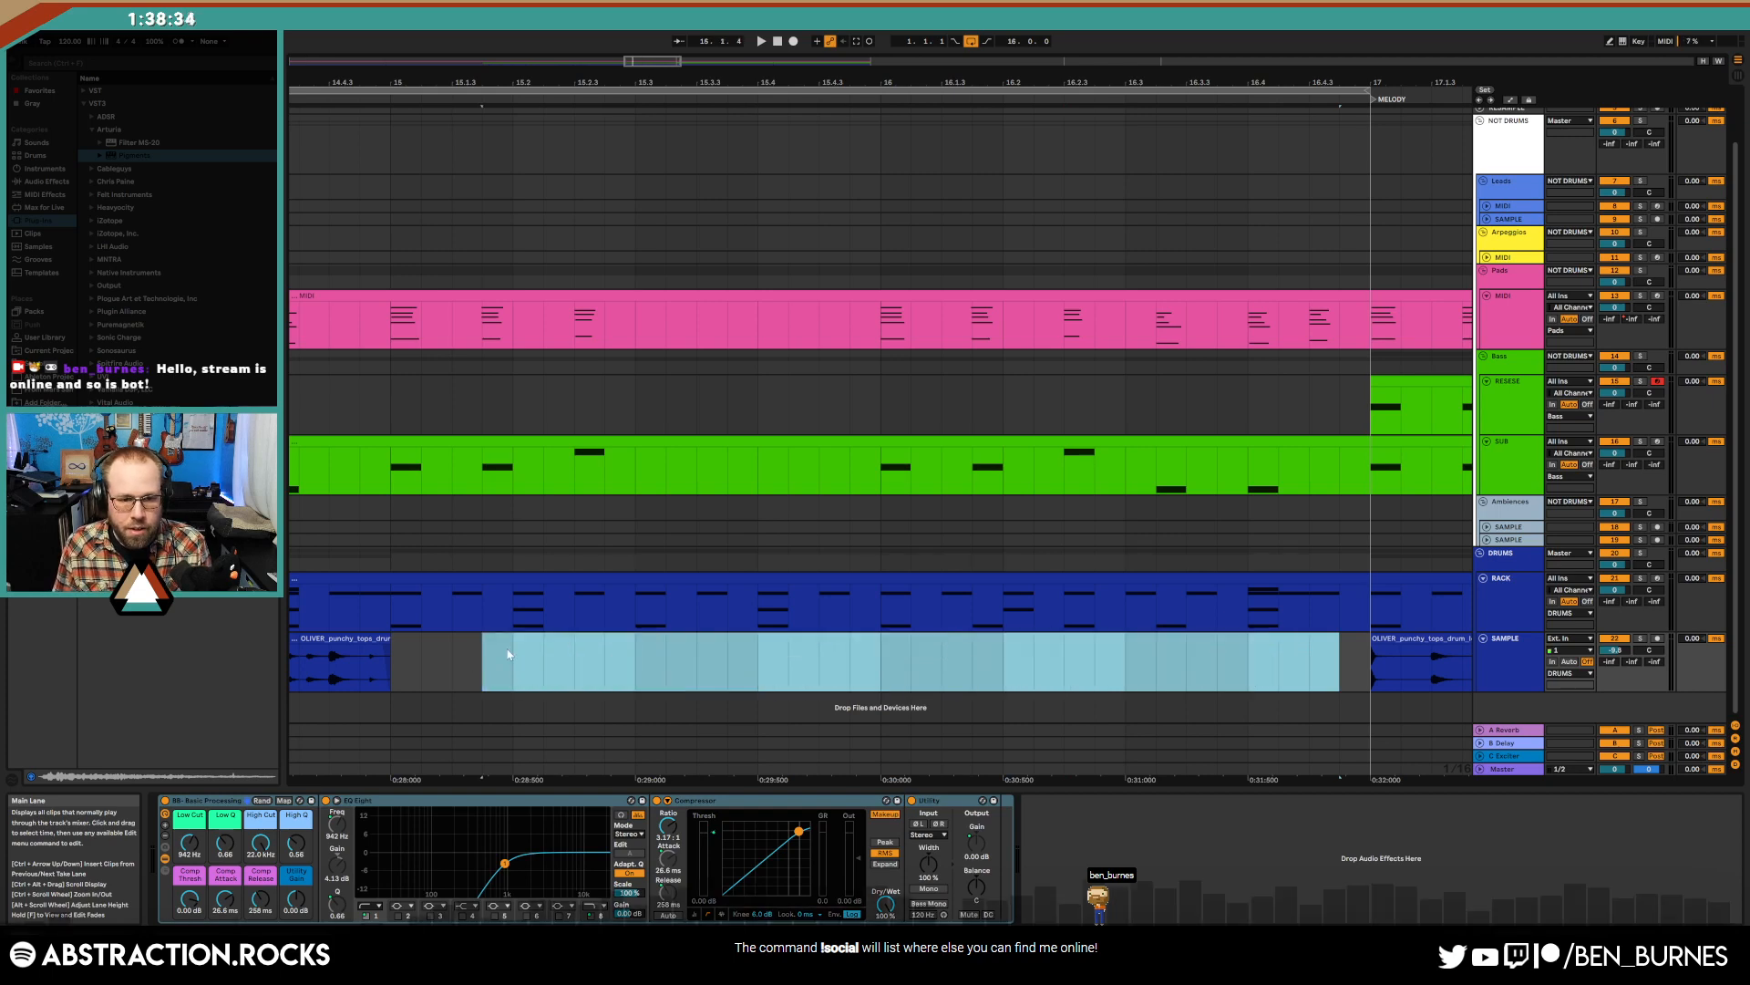
pyautogui.press('Delete')
pyautogui.hotkey('ctrl', 'z')
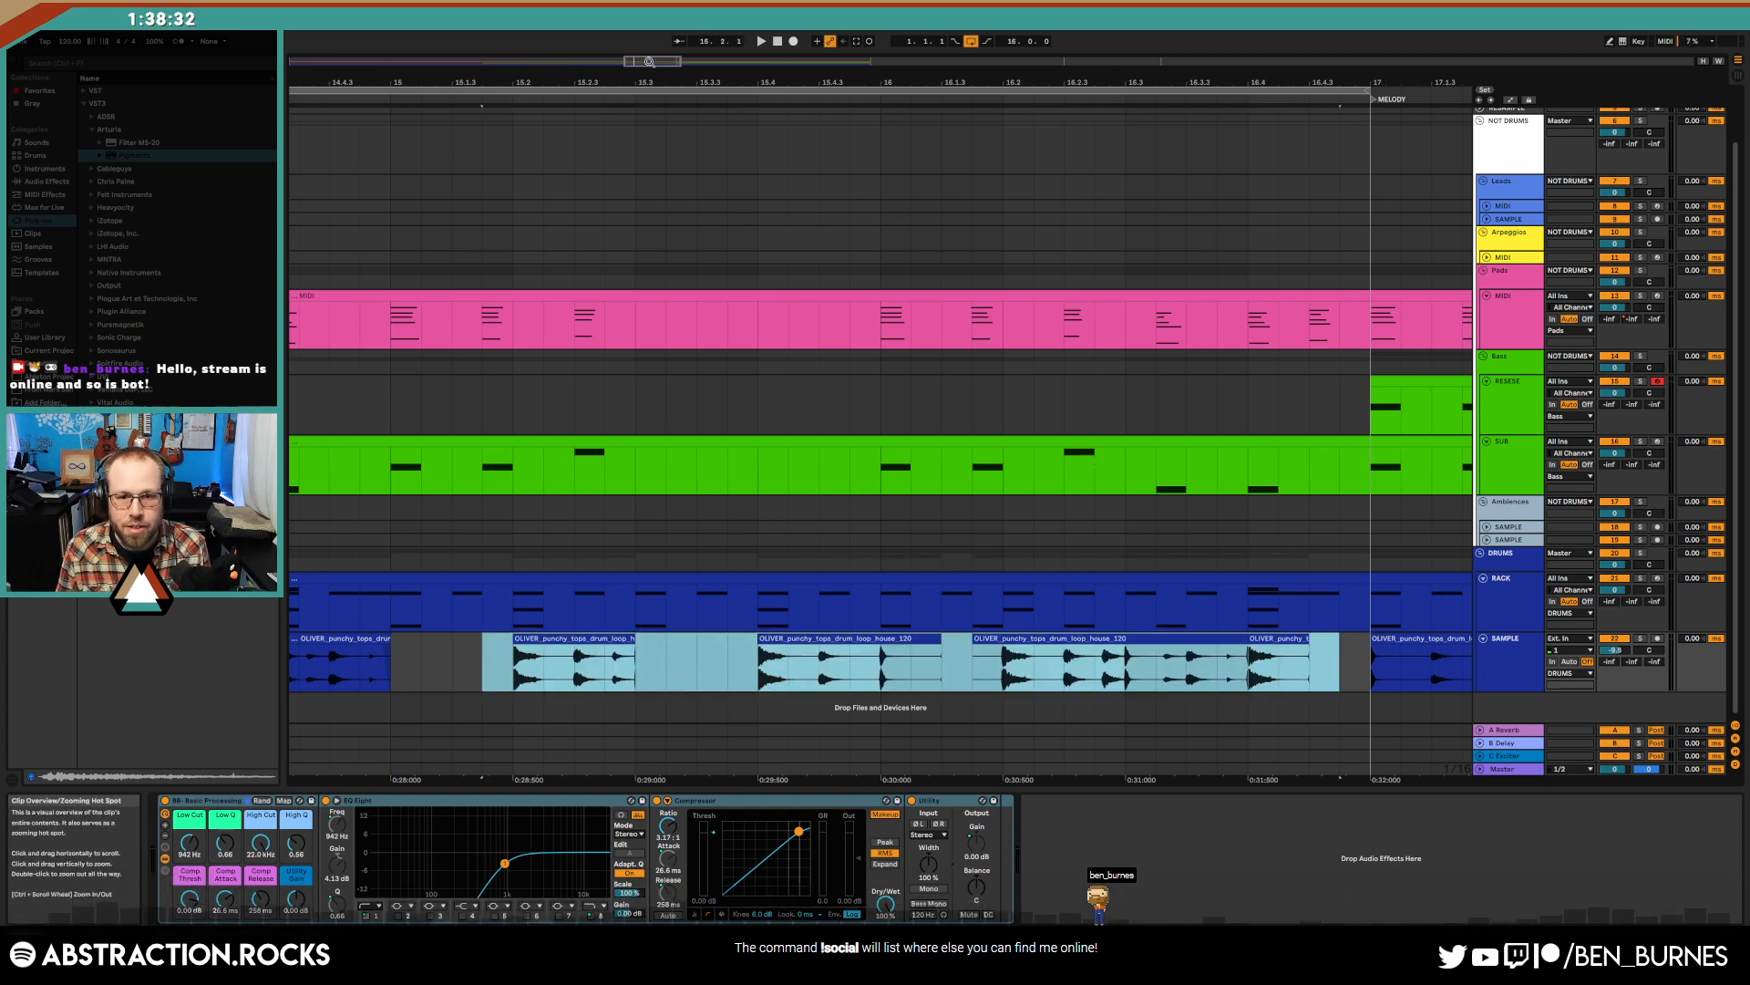
# - Move the sixteenth-long section of the drum loop at 16.2 to the start of bar 16
pyautogui.click(972, 661)
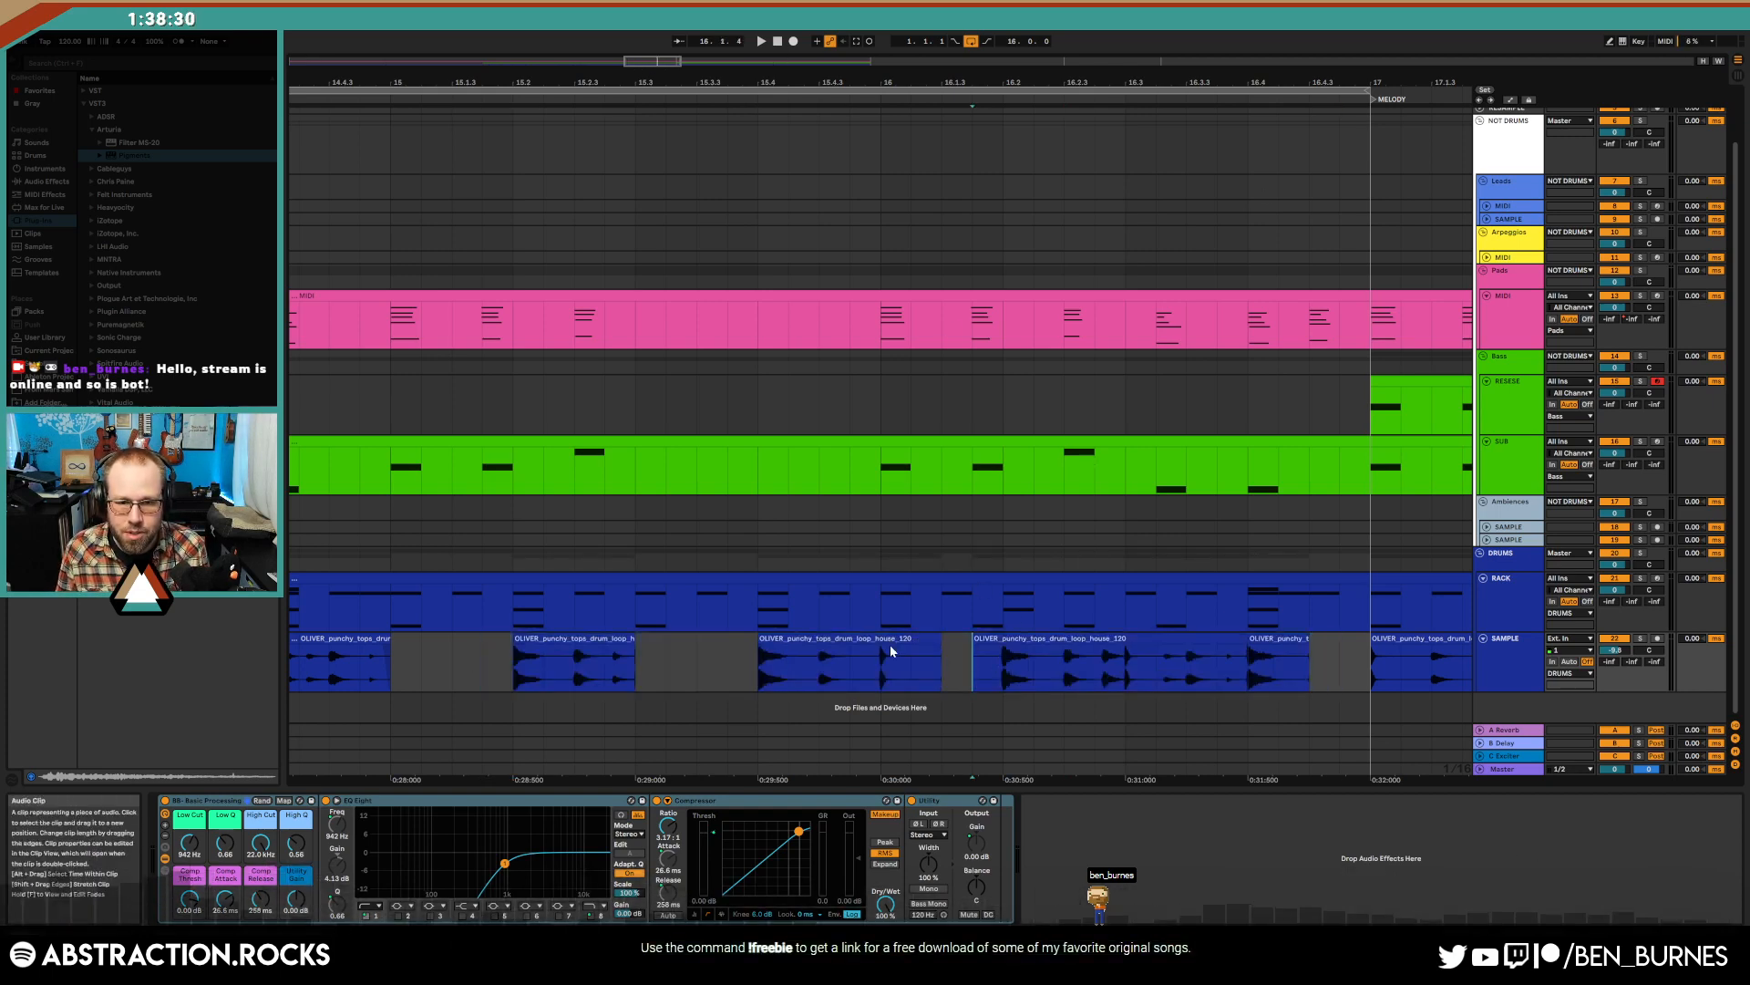
pyautogui.click(1126, 671)
pyautogui.click(1005, 673)
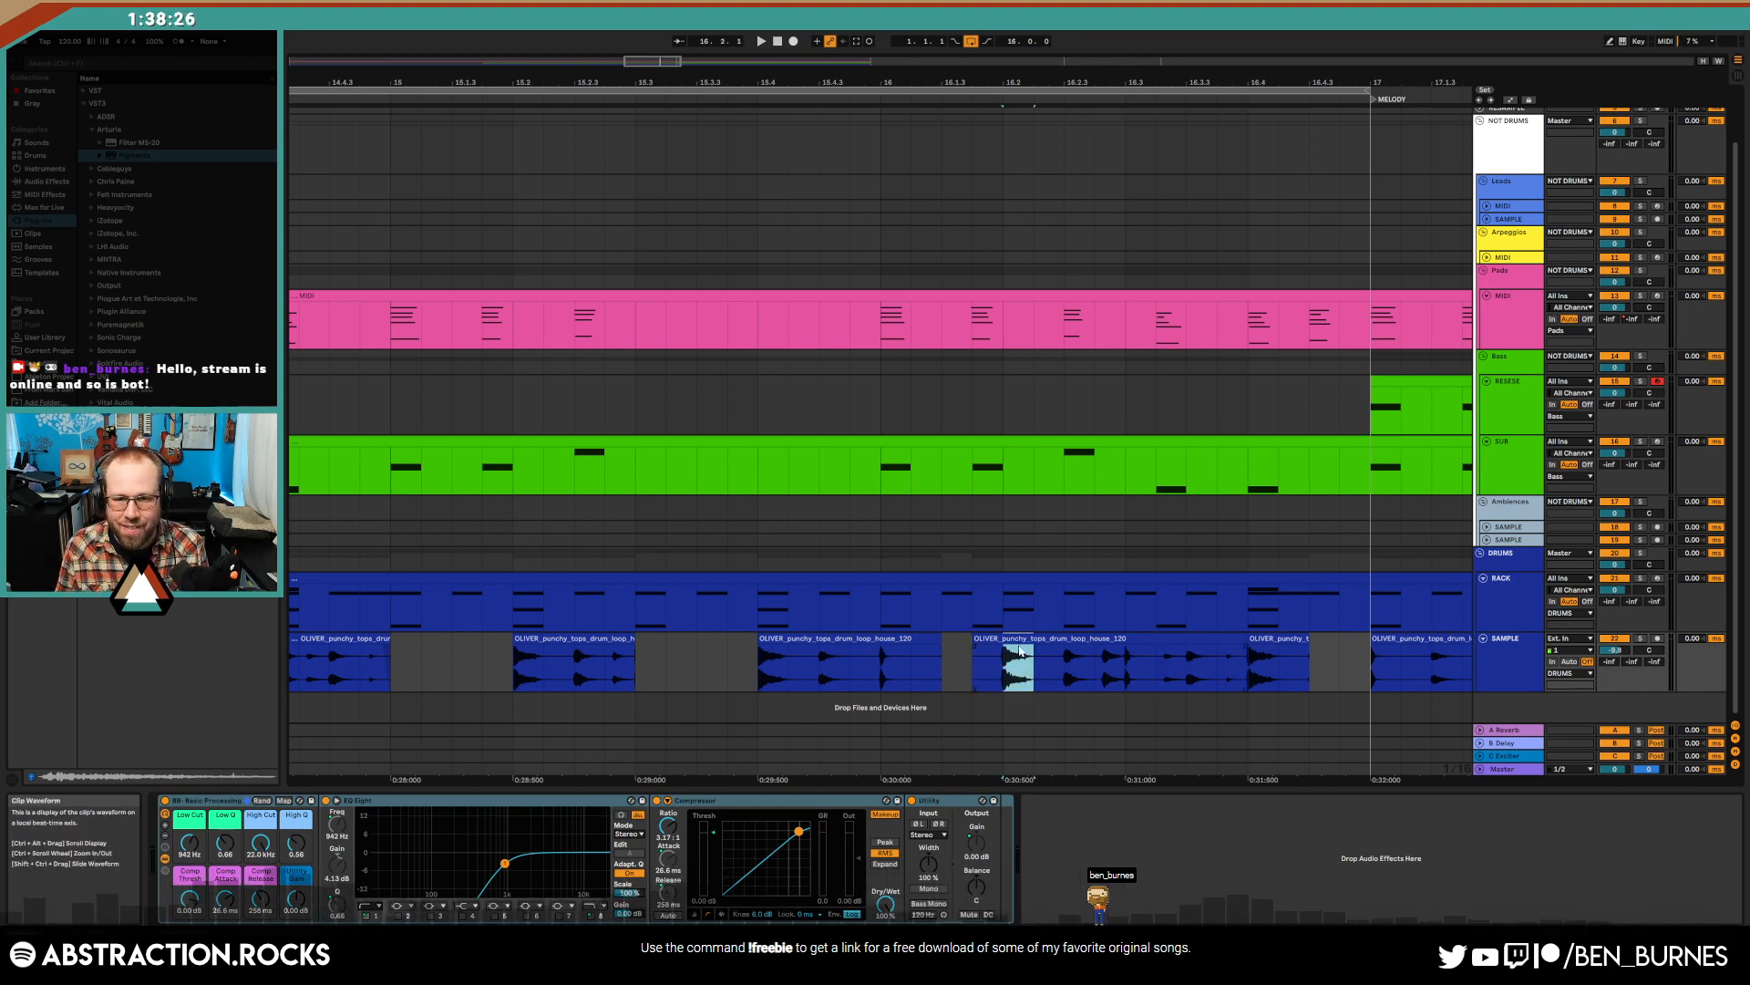
pyautogui.moveTo(1020, 649); pyautogui.dragTo(897, 649)
# - Move the sixteenth-long section of the loop just before 16.3 to 16.1.2
pyautogui.click(1057, 652)
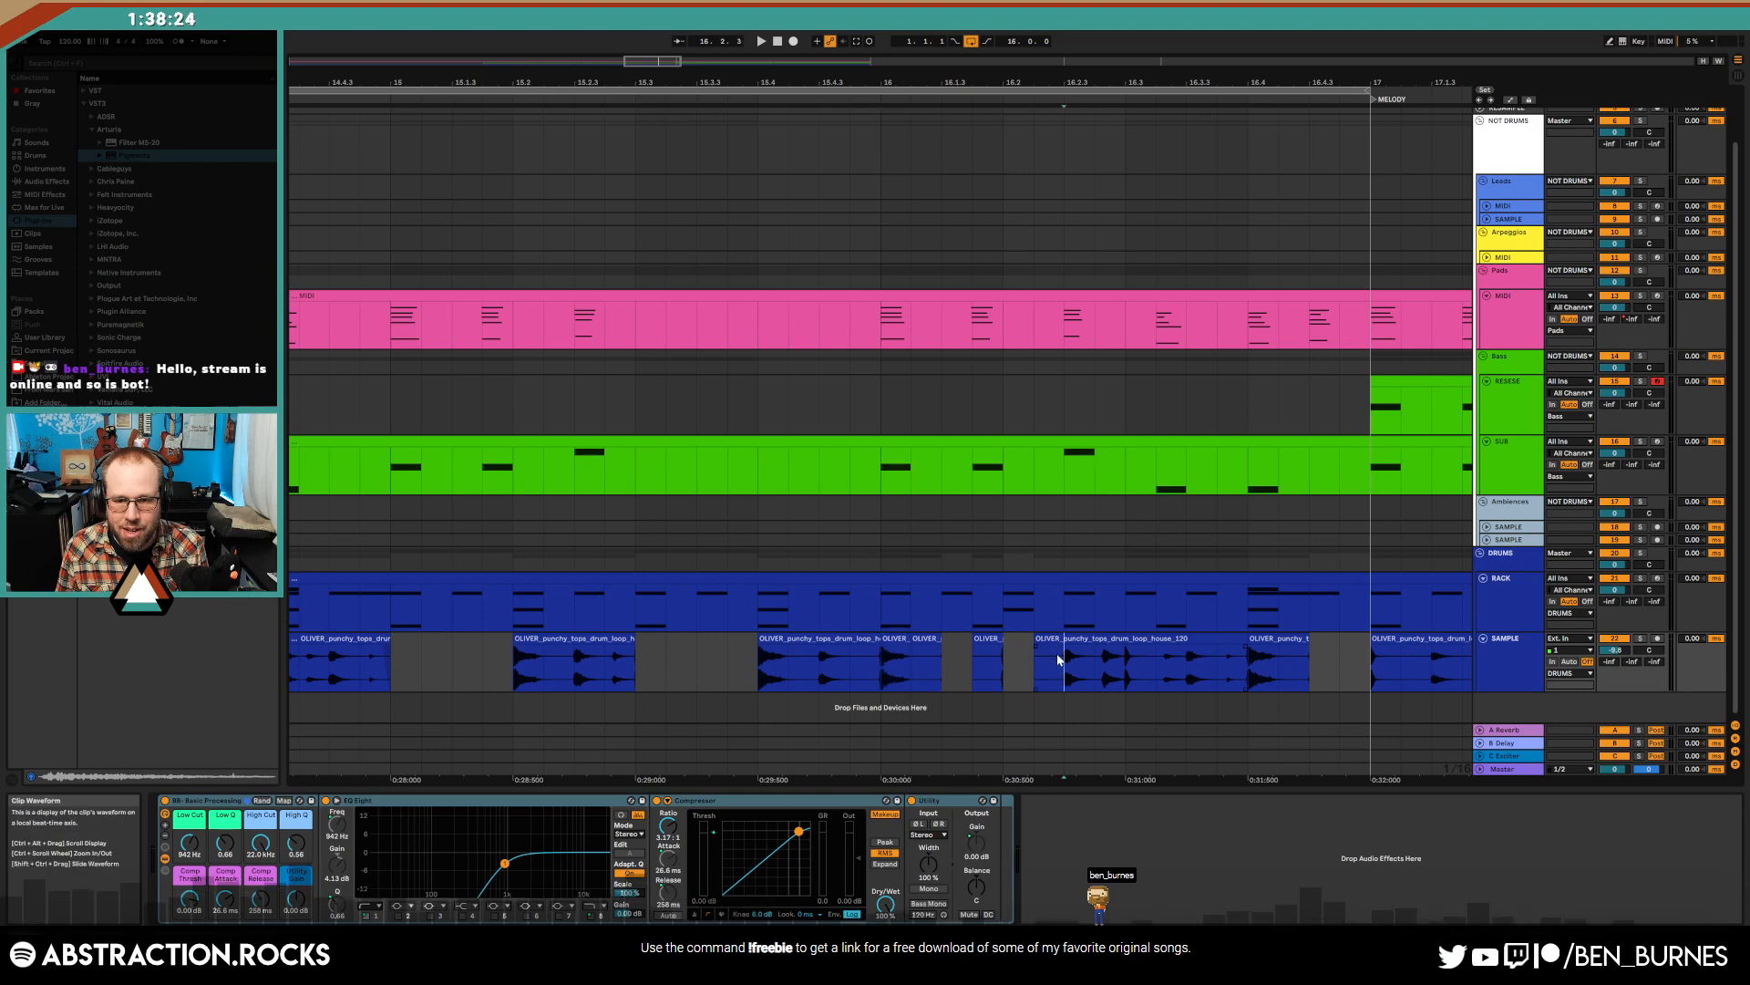
pyautogui.moveTo(1057, 653); pyautogui.dragTo(1120, 665)
pyautogui.click(1102, 640)
pyautogui.press('Delete')
pyautogui.moveTo(912, 657); pyautogui.dragTo(933, 664)
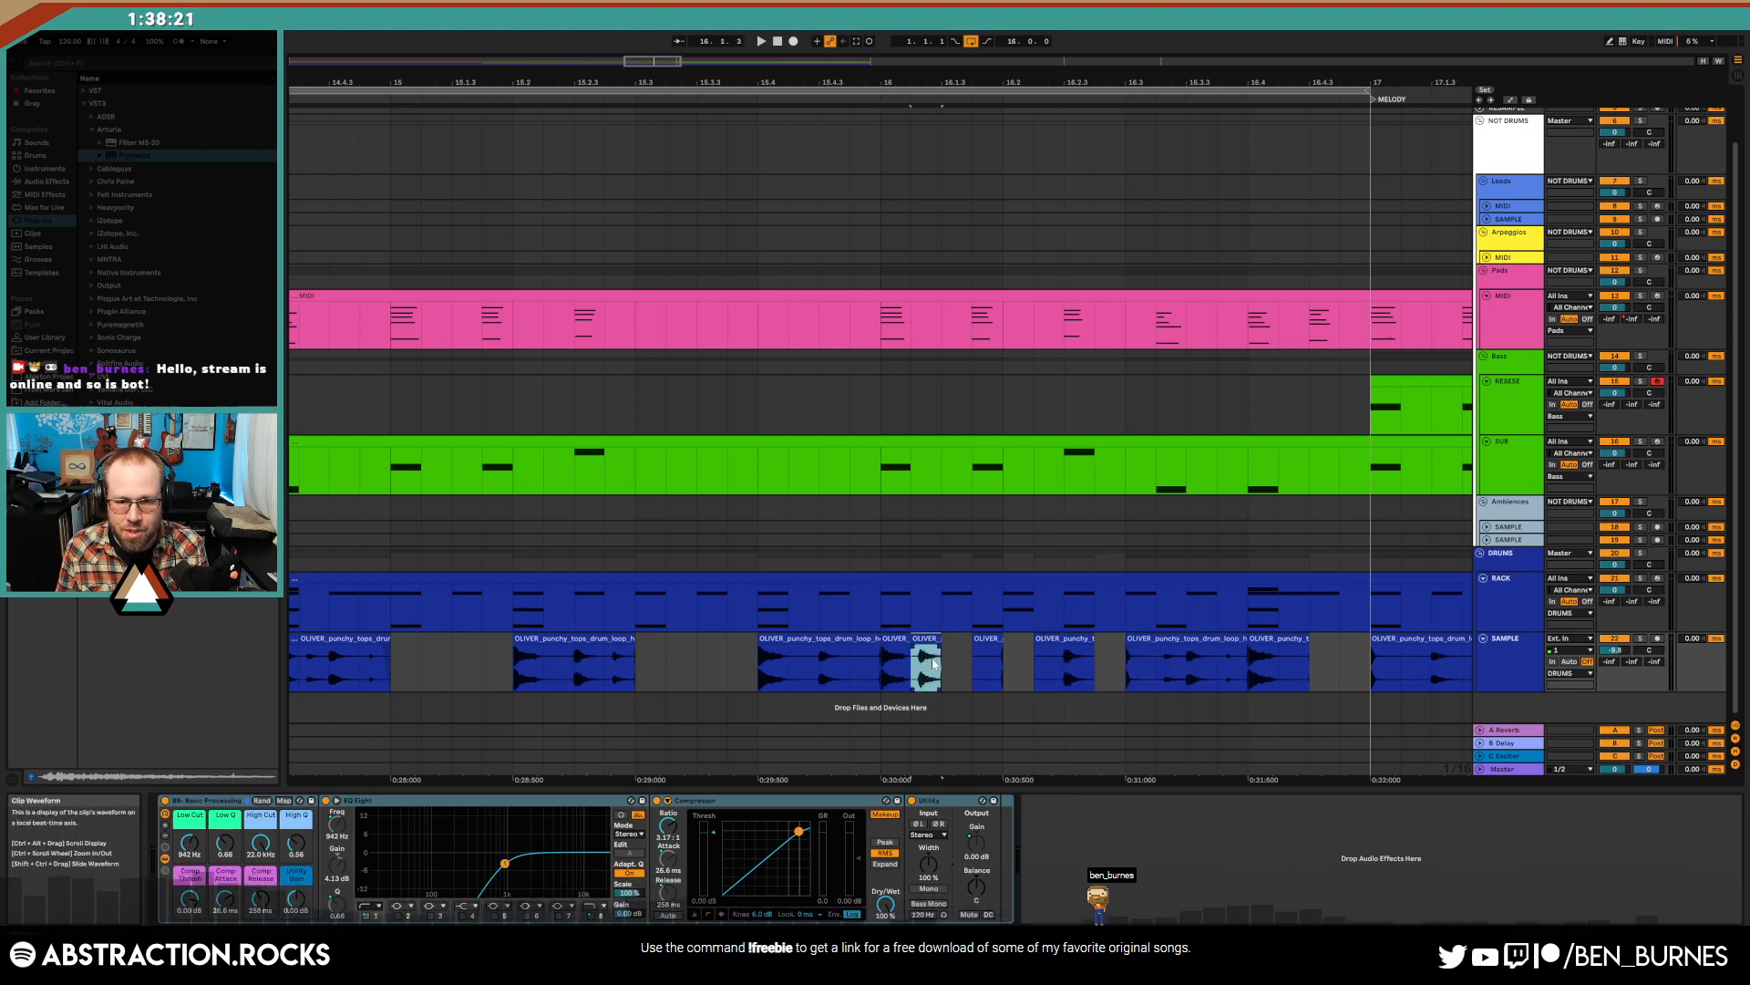
# - Trim the slice starting at 16.2.2 to its last sixteenth and move that hit to 16.1.4
pyautogui.click(1071, 642)
pyautogui.moveTo(1037, 641); pyautogui.dragTo(980, 648)
pyautogui.click(984, 646)
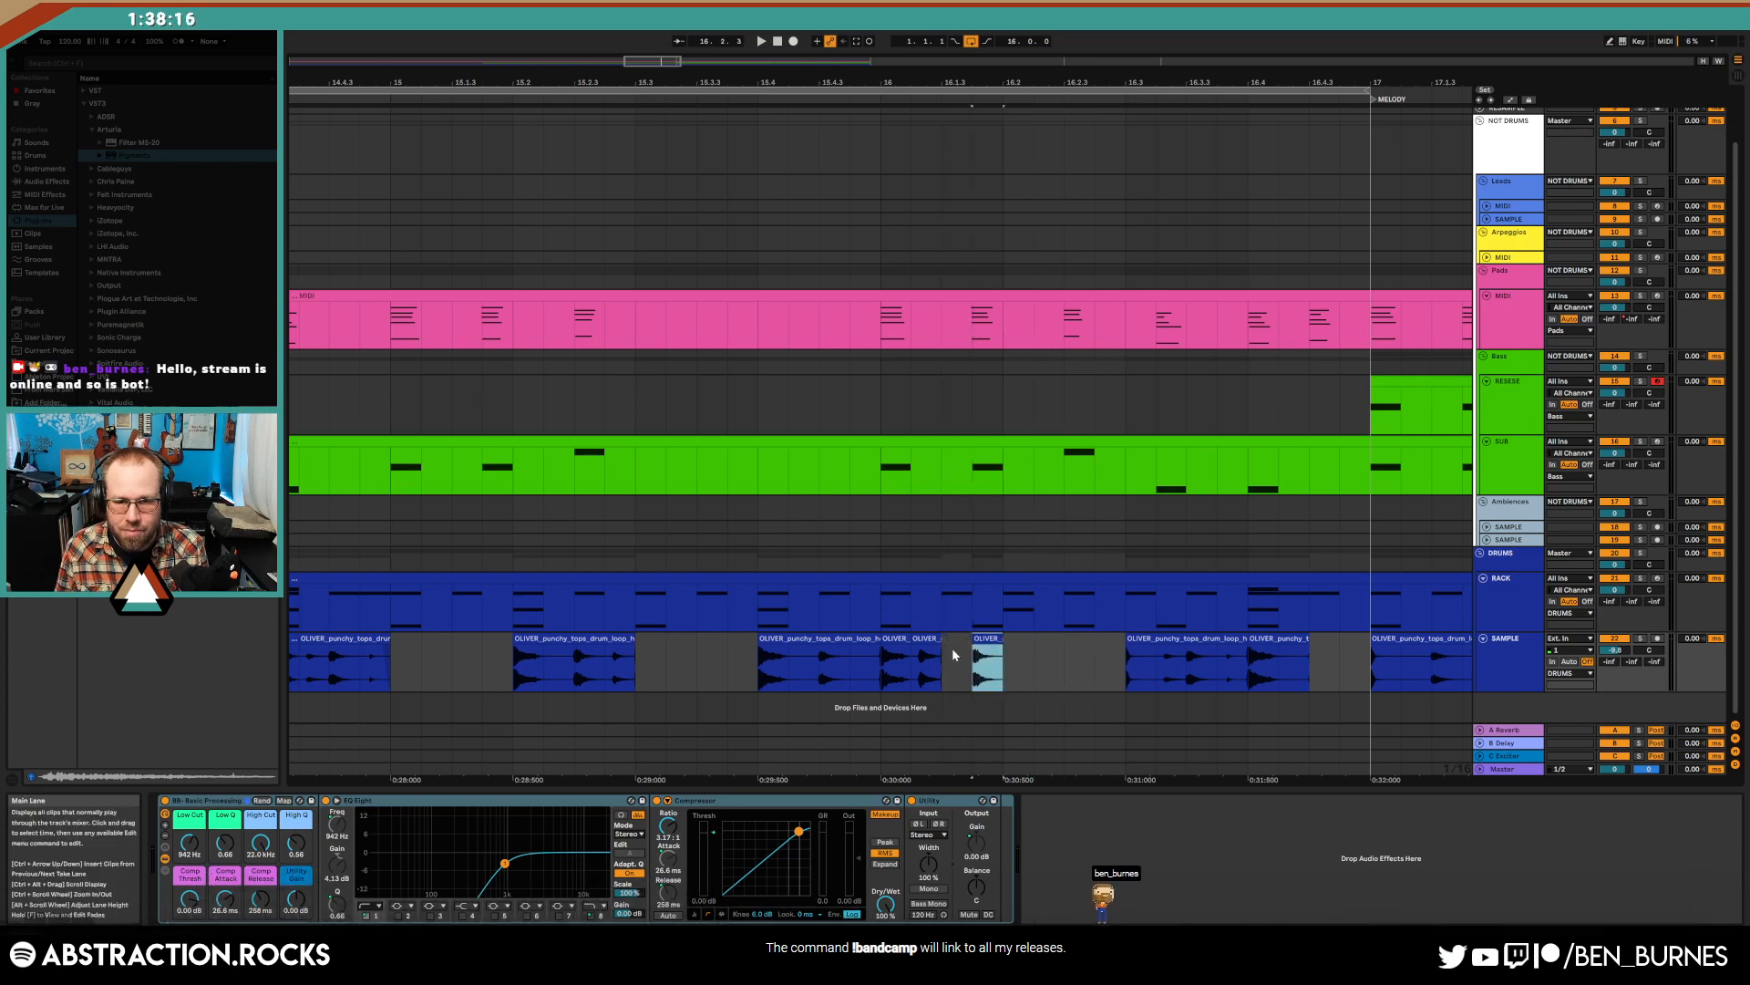
# - Shift the 16.1.4 slice slightly later, extend the 16.1.2 slice into the gap before it, and play back the passage
pyautogui.scroll(3, 983, 649)
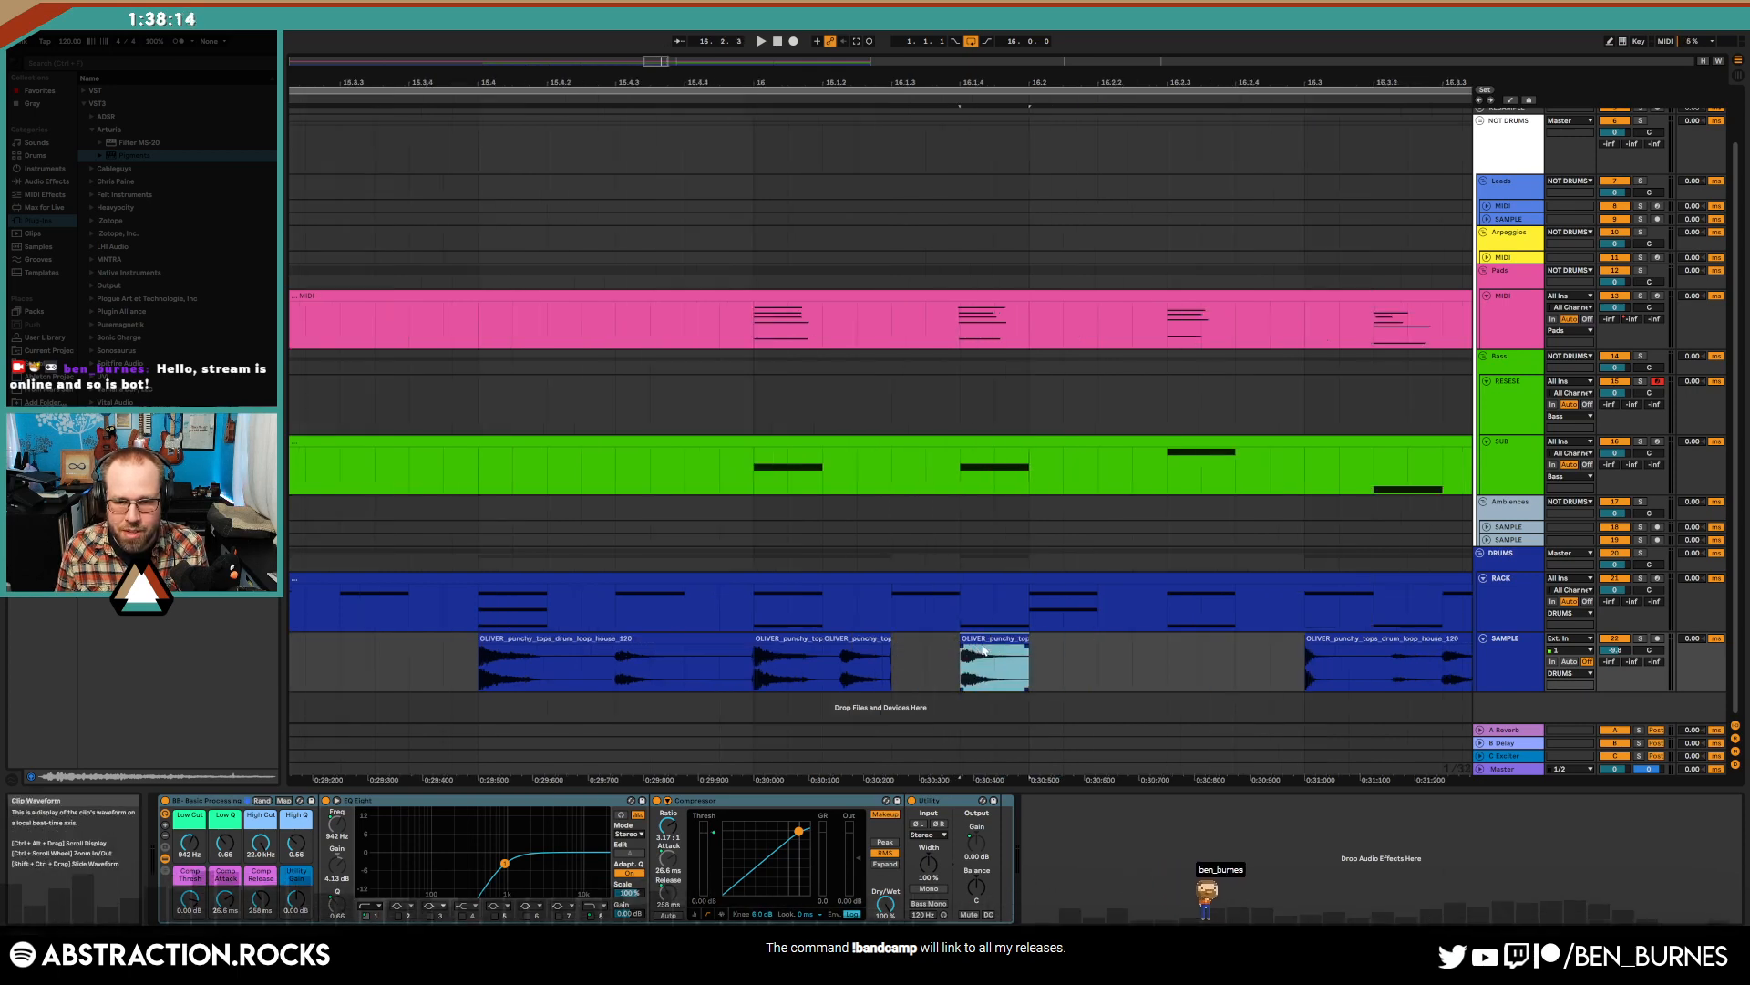
pyautogui.moveTo(990, 648); pyautogui.dragTo(1013, 650)
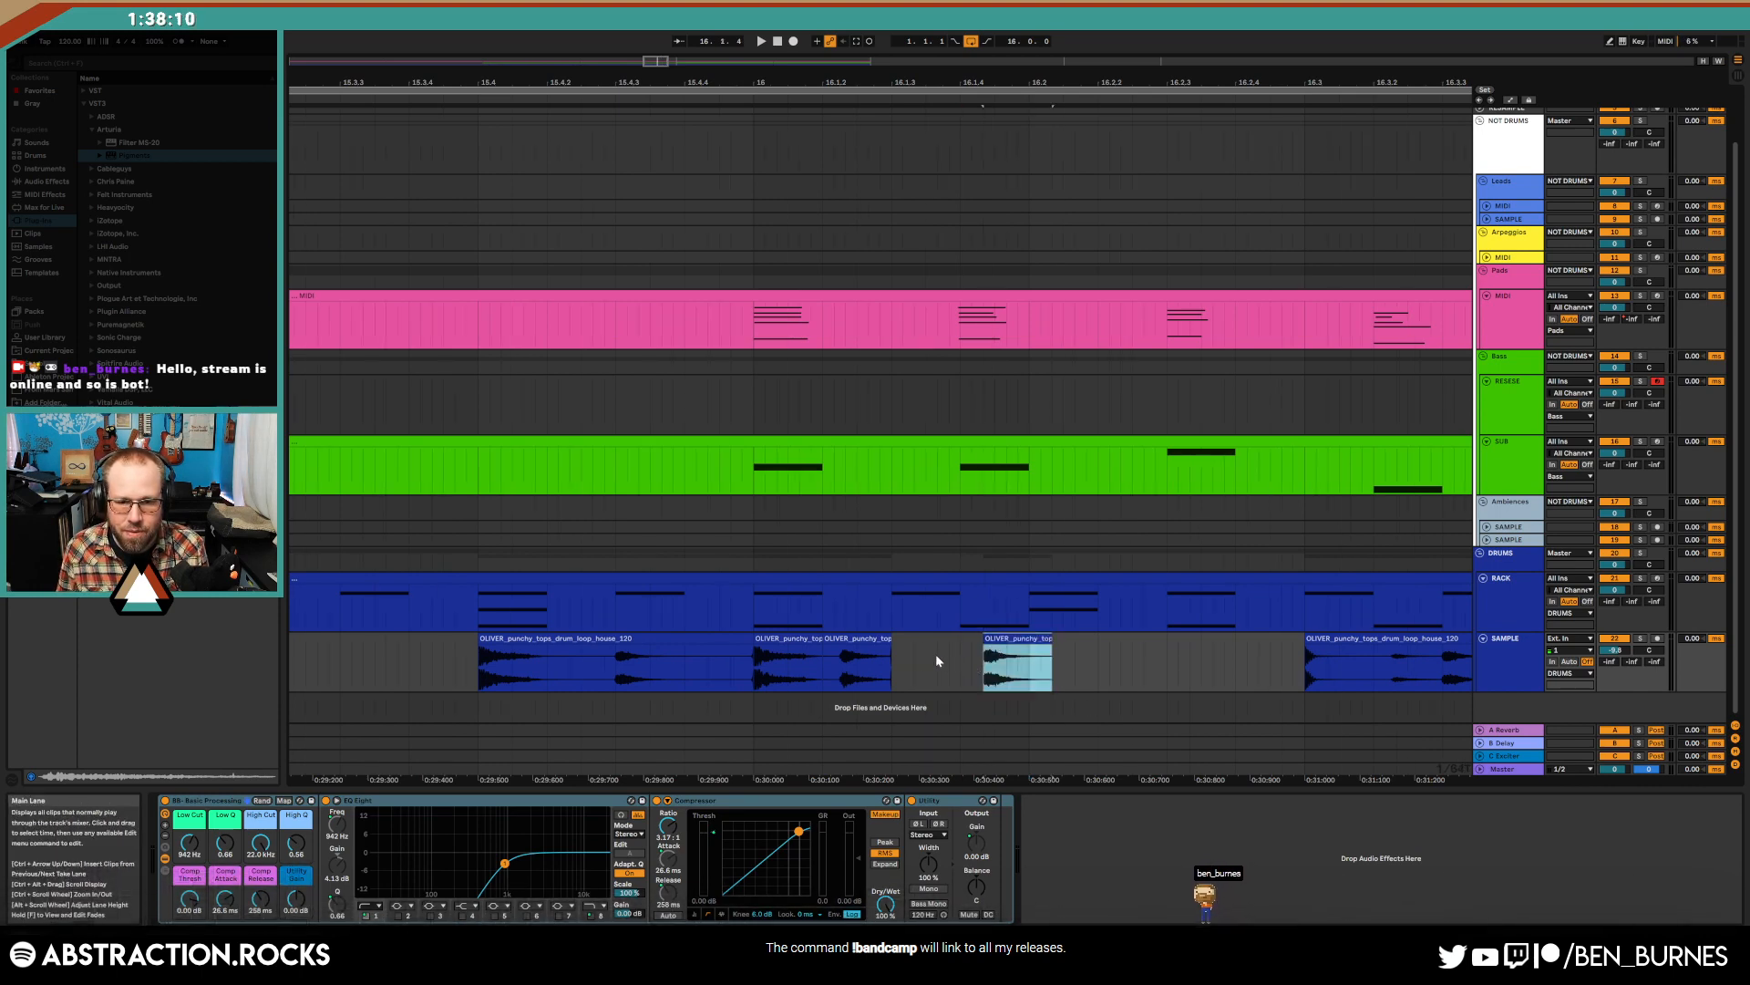
pyautogui.moveTo(890, 641); pyautogui.dragTo(934, 642)
pyautogui.scroll(-2, 950, 653)
pyautogui.click(699, 661)
pyautogui.press('space')
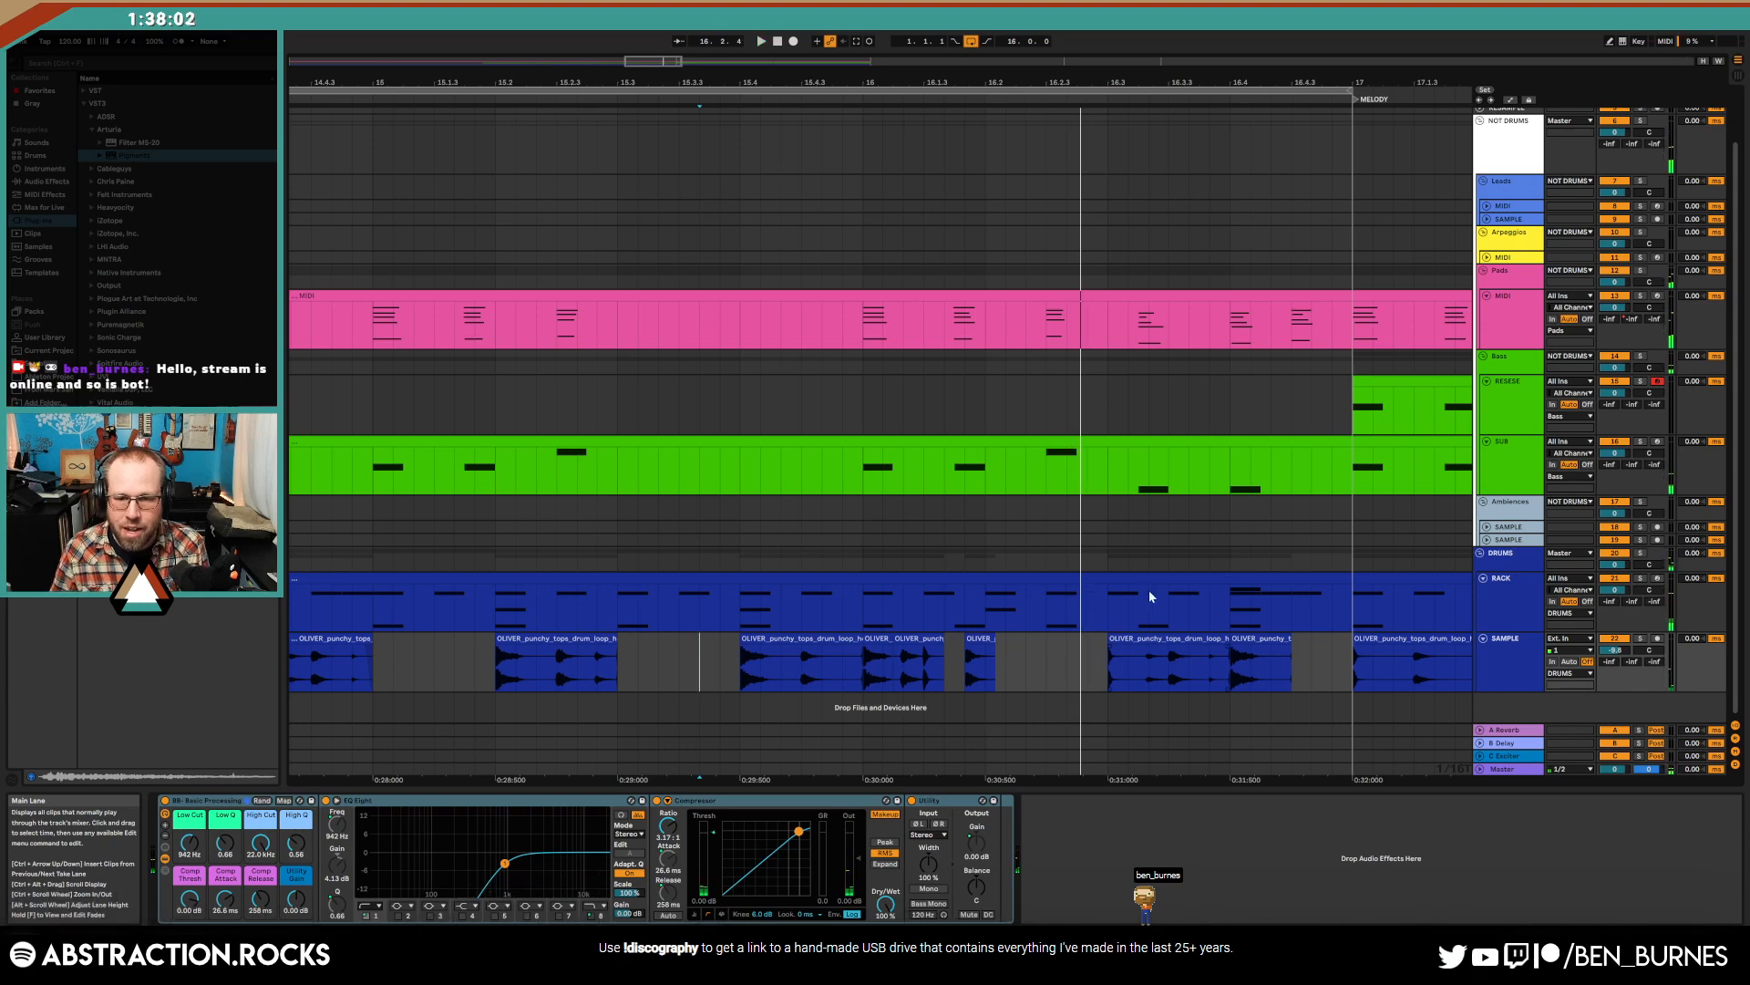
# - Trim the end of the slice after 16.1.4 to 16.2 and paste a short piece of the audio from 16.3.2 there
pyautogui.scroll(2, 1026, 673)
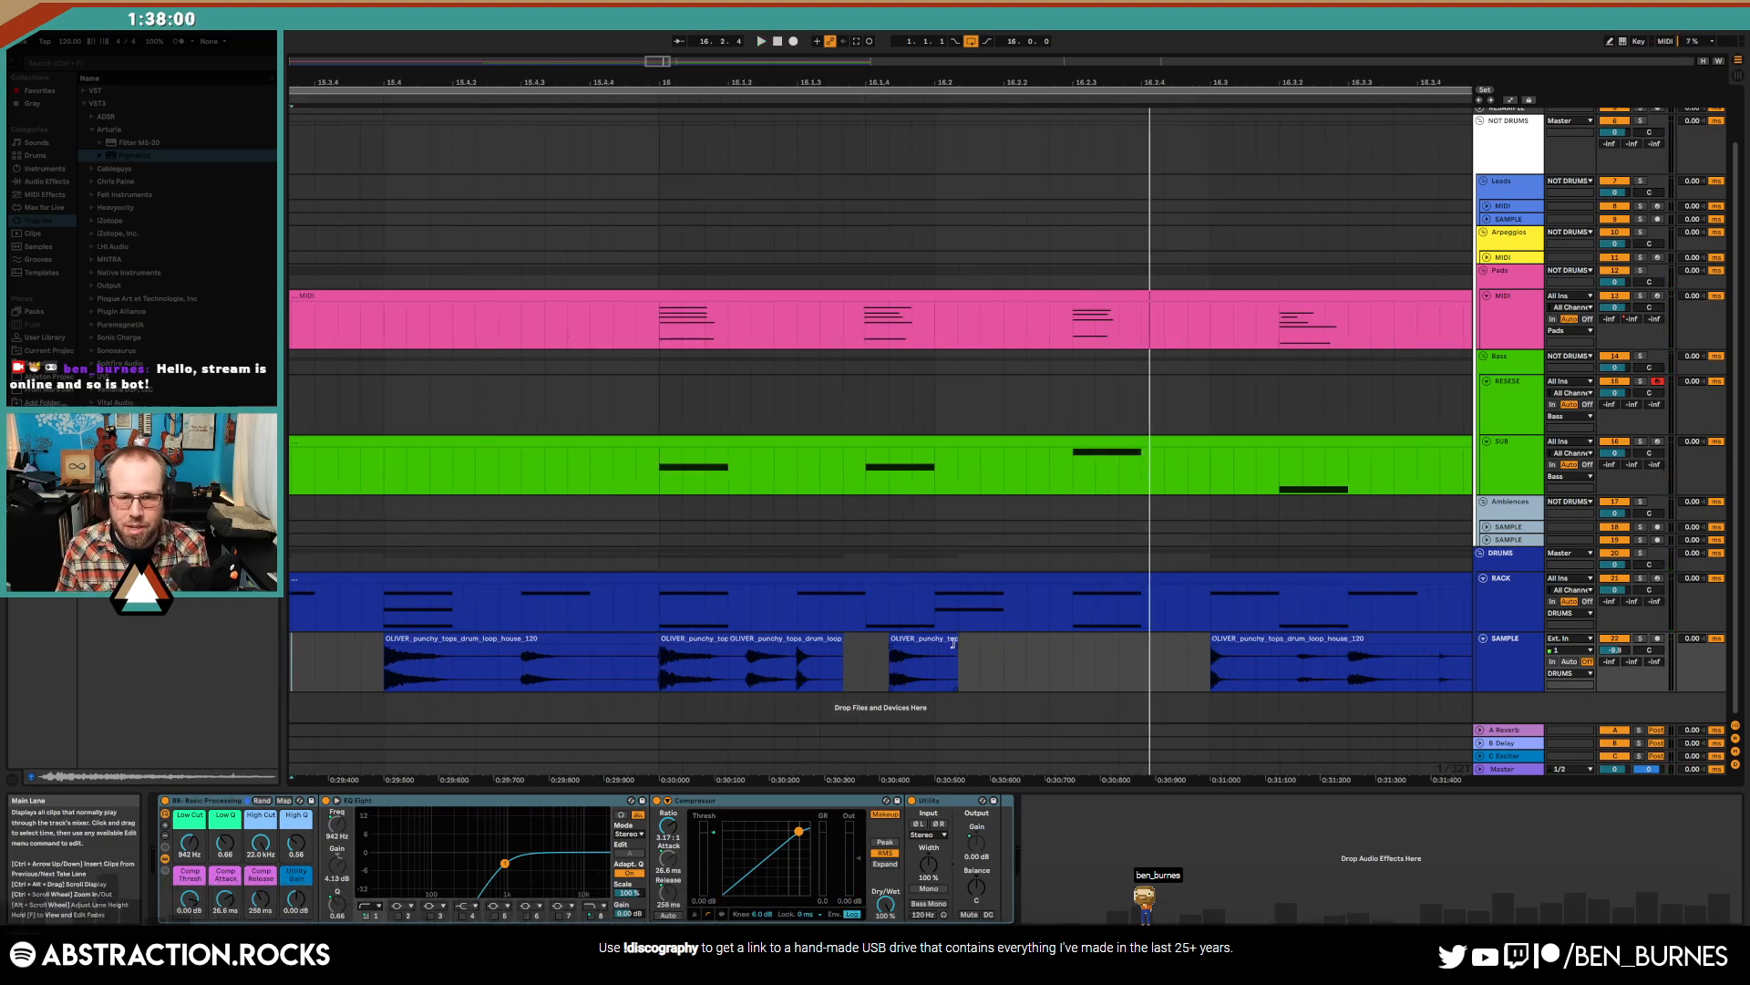
pyautogui.moveTo(953, 641); pyautogui.dragTo(934, 643)
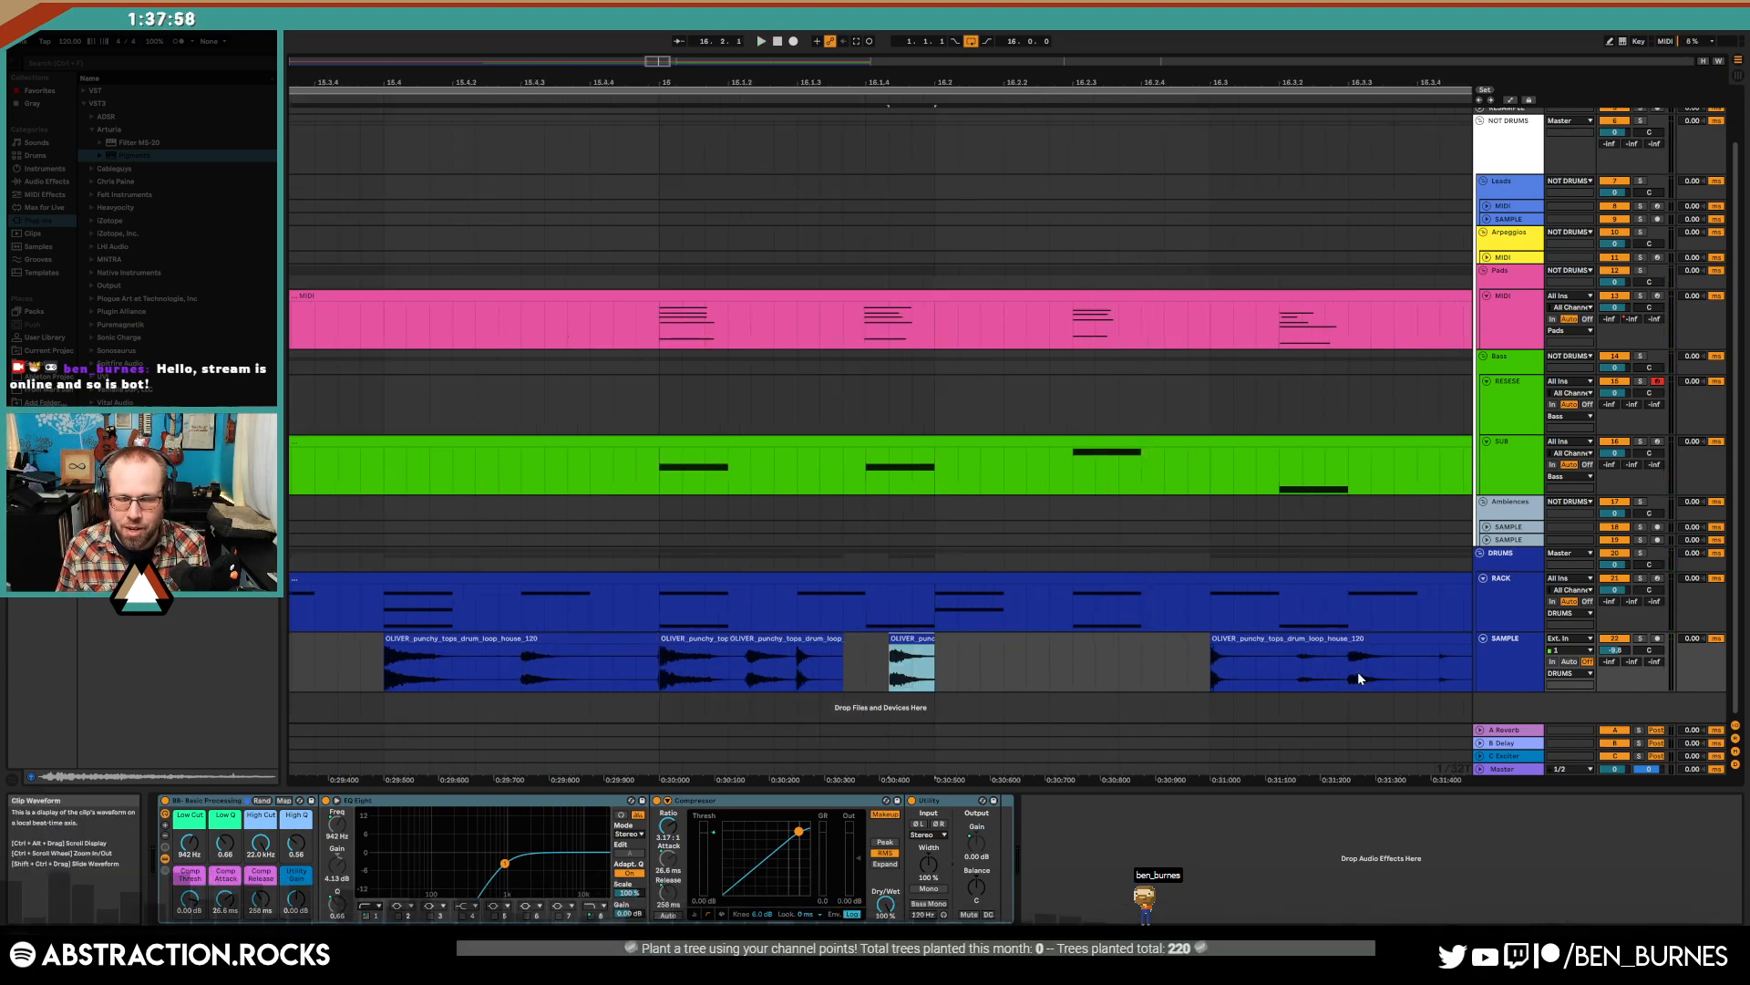
pyautogui.moveTo(1281, 670); pyautogui.dragTo(1326, 670)
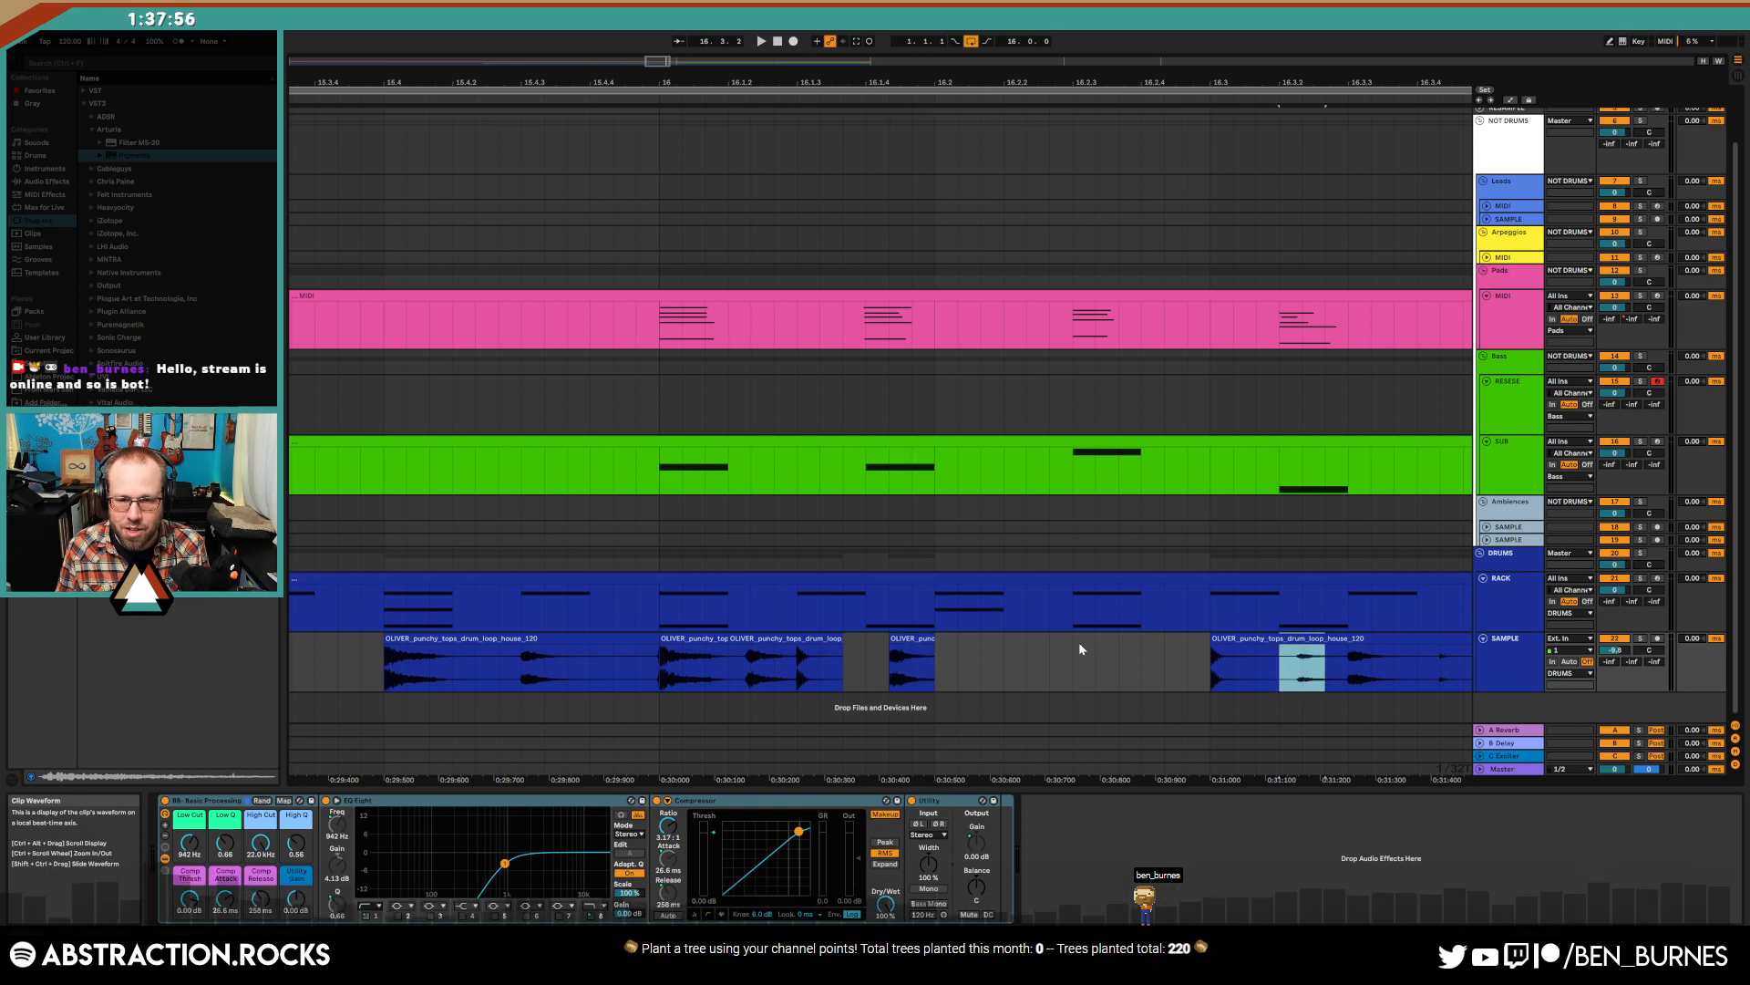
pyautogui.click(940, 655)
# - Move the start marker of the slice pasted at 16.2 to the onset of its hit
pyautogui.doubleClick(956, 638)
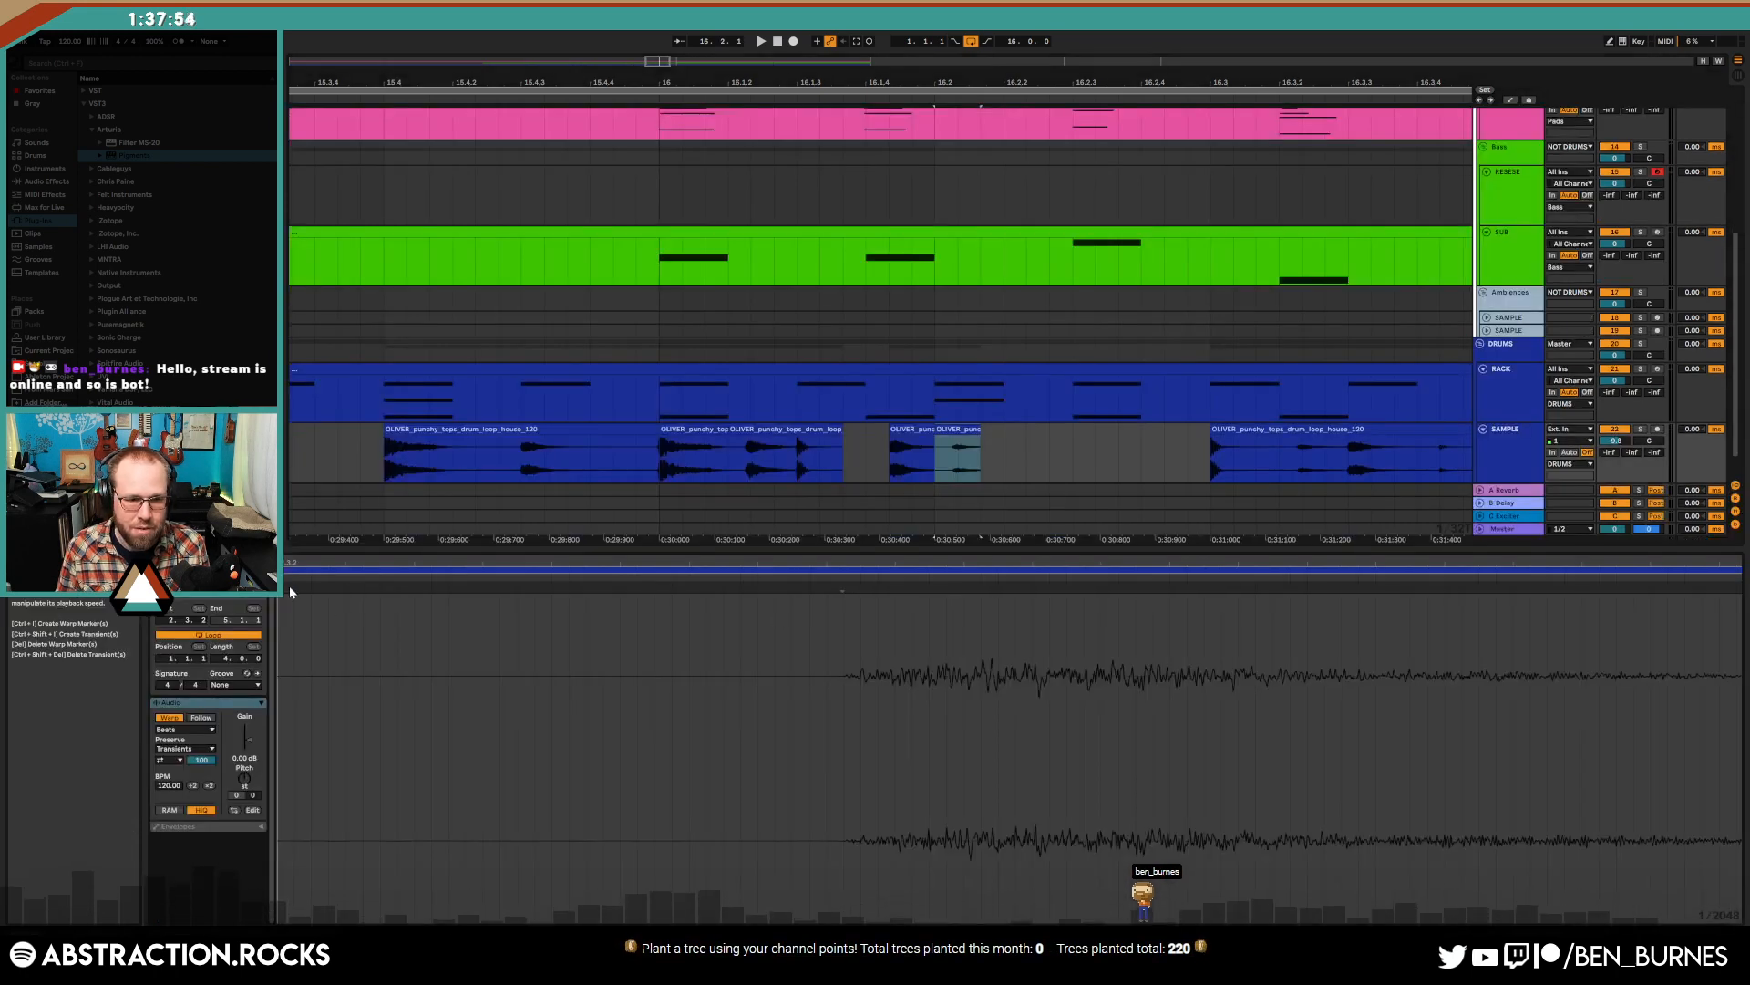
pyautogui.moveTo(284, 590)
pyautogui.mouseDown()
pyautogui.moveTo(899, 589)
pyautogui.moveTo(845, 590)
pyautogui.mouseUp()
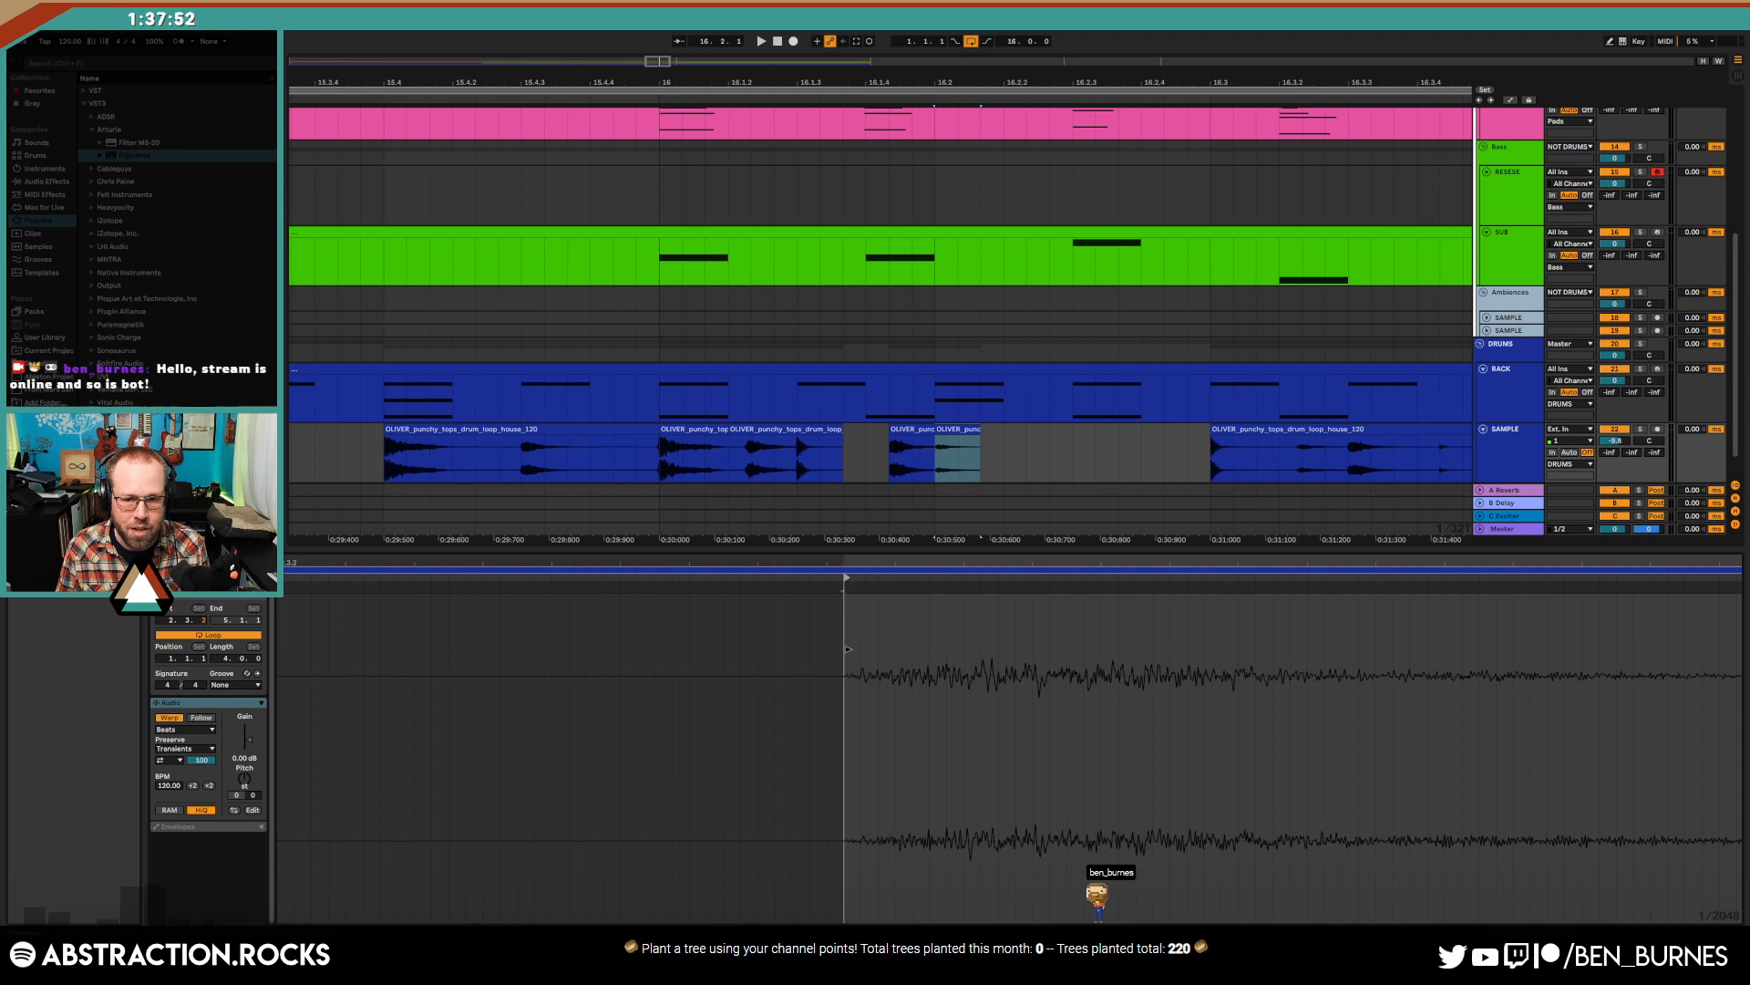
pyautogui.hotkey('shift', 'Tab')
# - Duplicate the 16.2 slice to 16.2.3 and replace the duplicate with the hit copied from 15.4.3
pyautogui.click(951, 641)
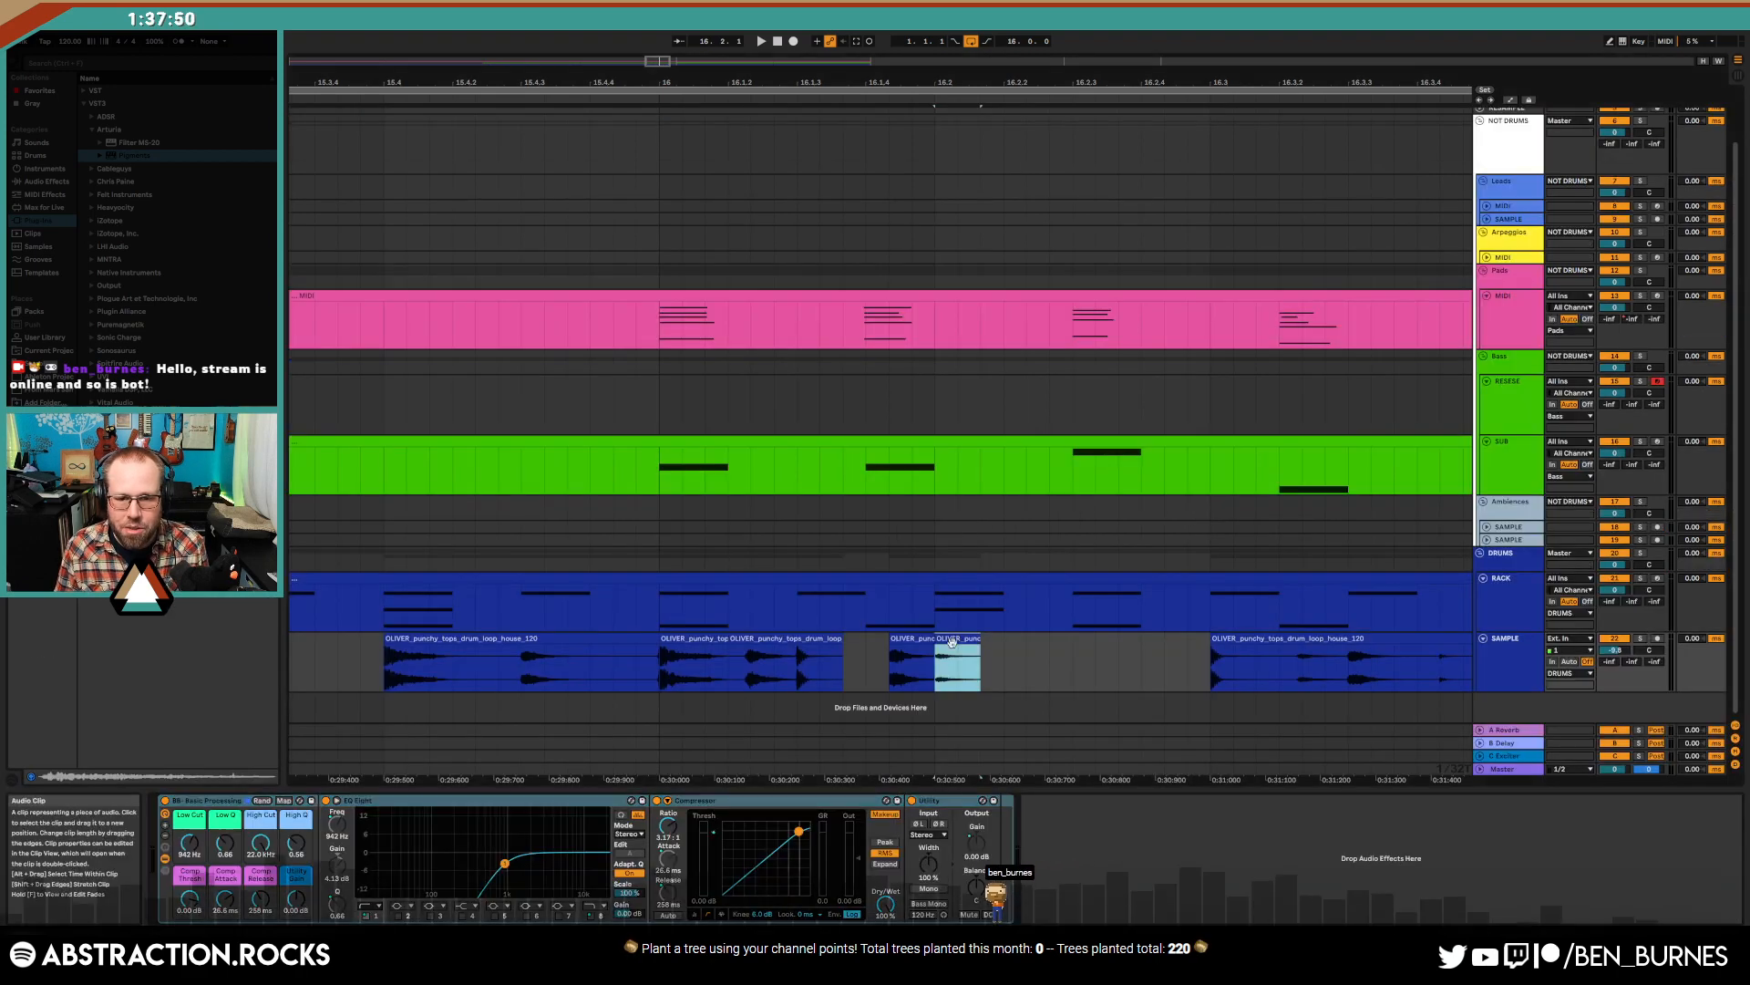
pyautogui.moveTo(948, 641); pyautogui.dragTo(1087, 647)
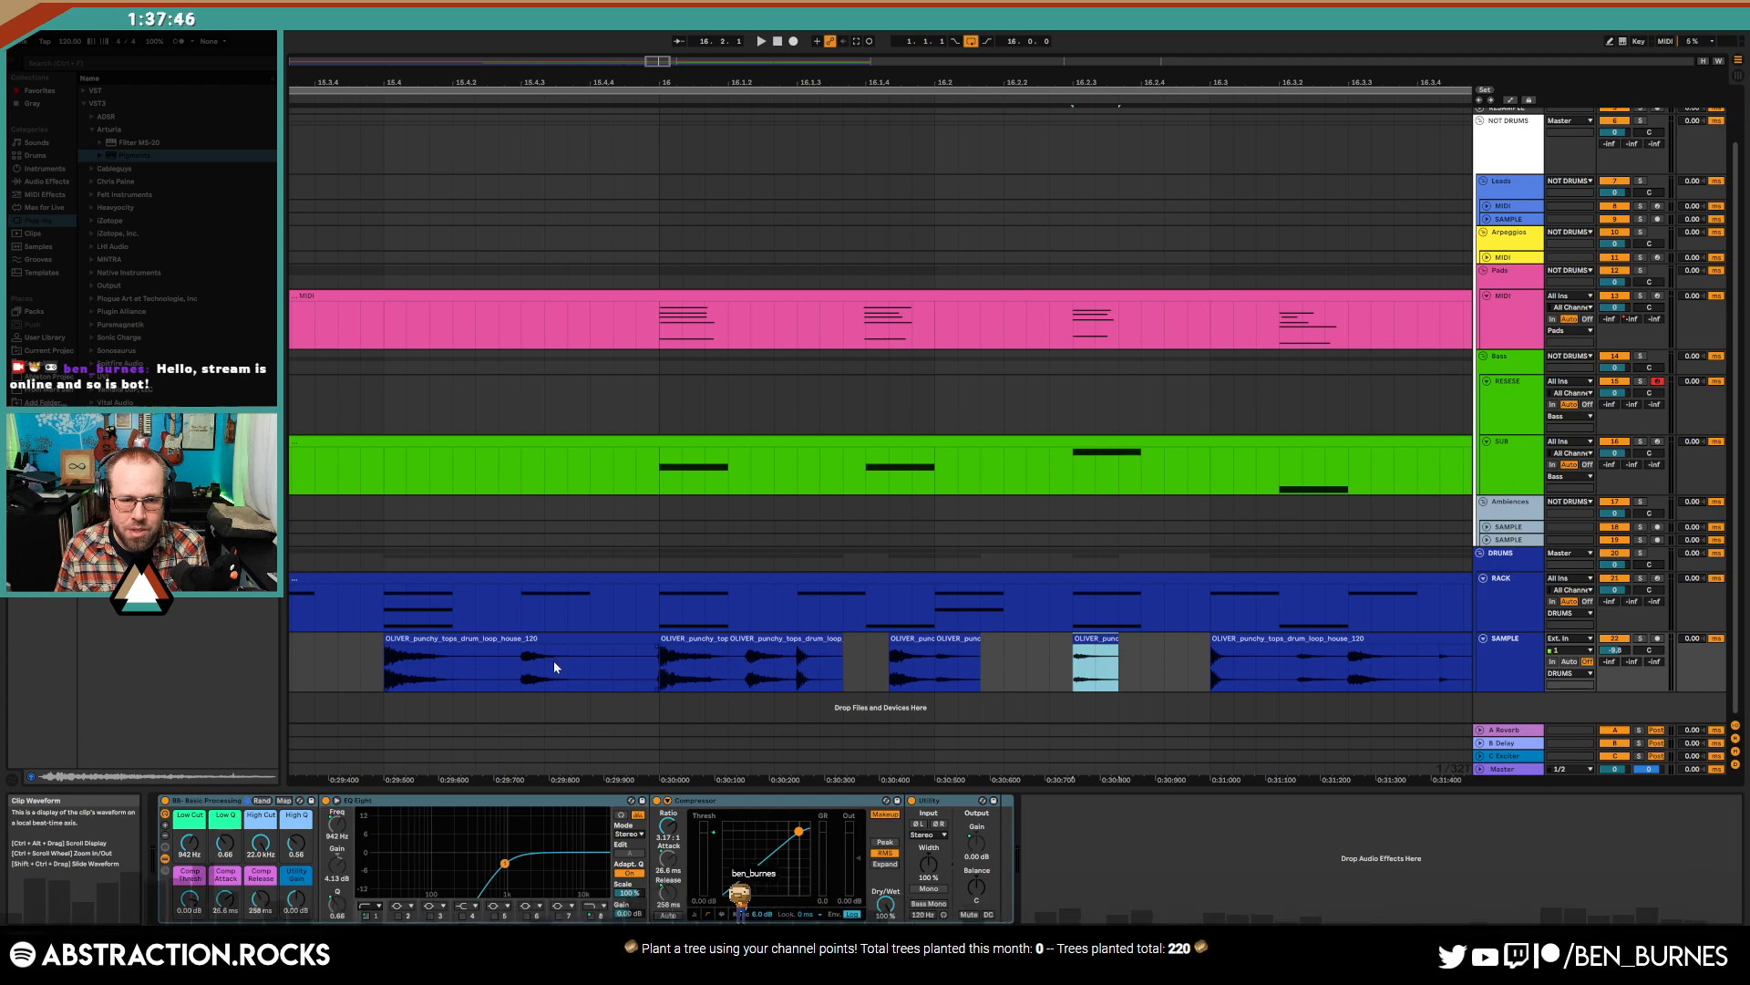
pyautogui.moveTo(554, 666); pyautogui.dragTo(596, 669)
pyautogui.click(1072, 670)
pyautogui.hotkey('ctrl', 'v')
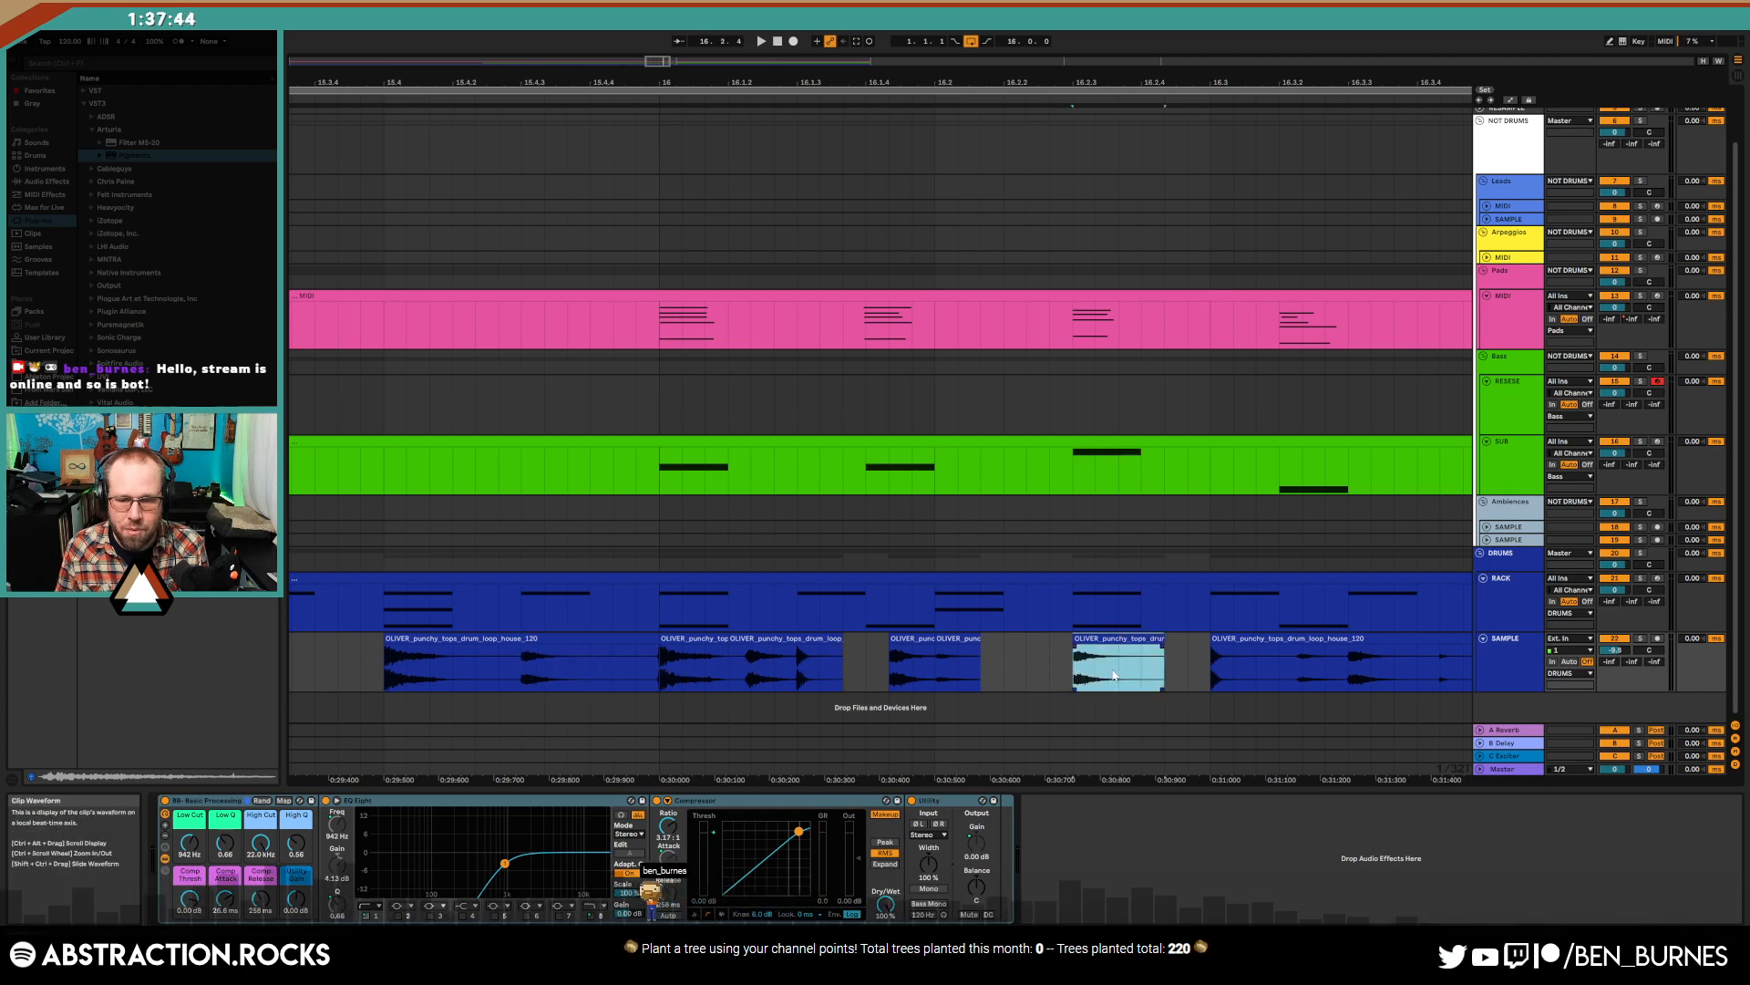
# - Copy the half beat of loop audio from 16.3 to 16.3.3 and clear the first sixteenth at 16.3
pyautogui.scroll(-2, 1037, 653)
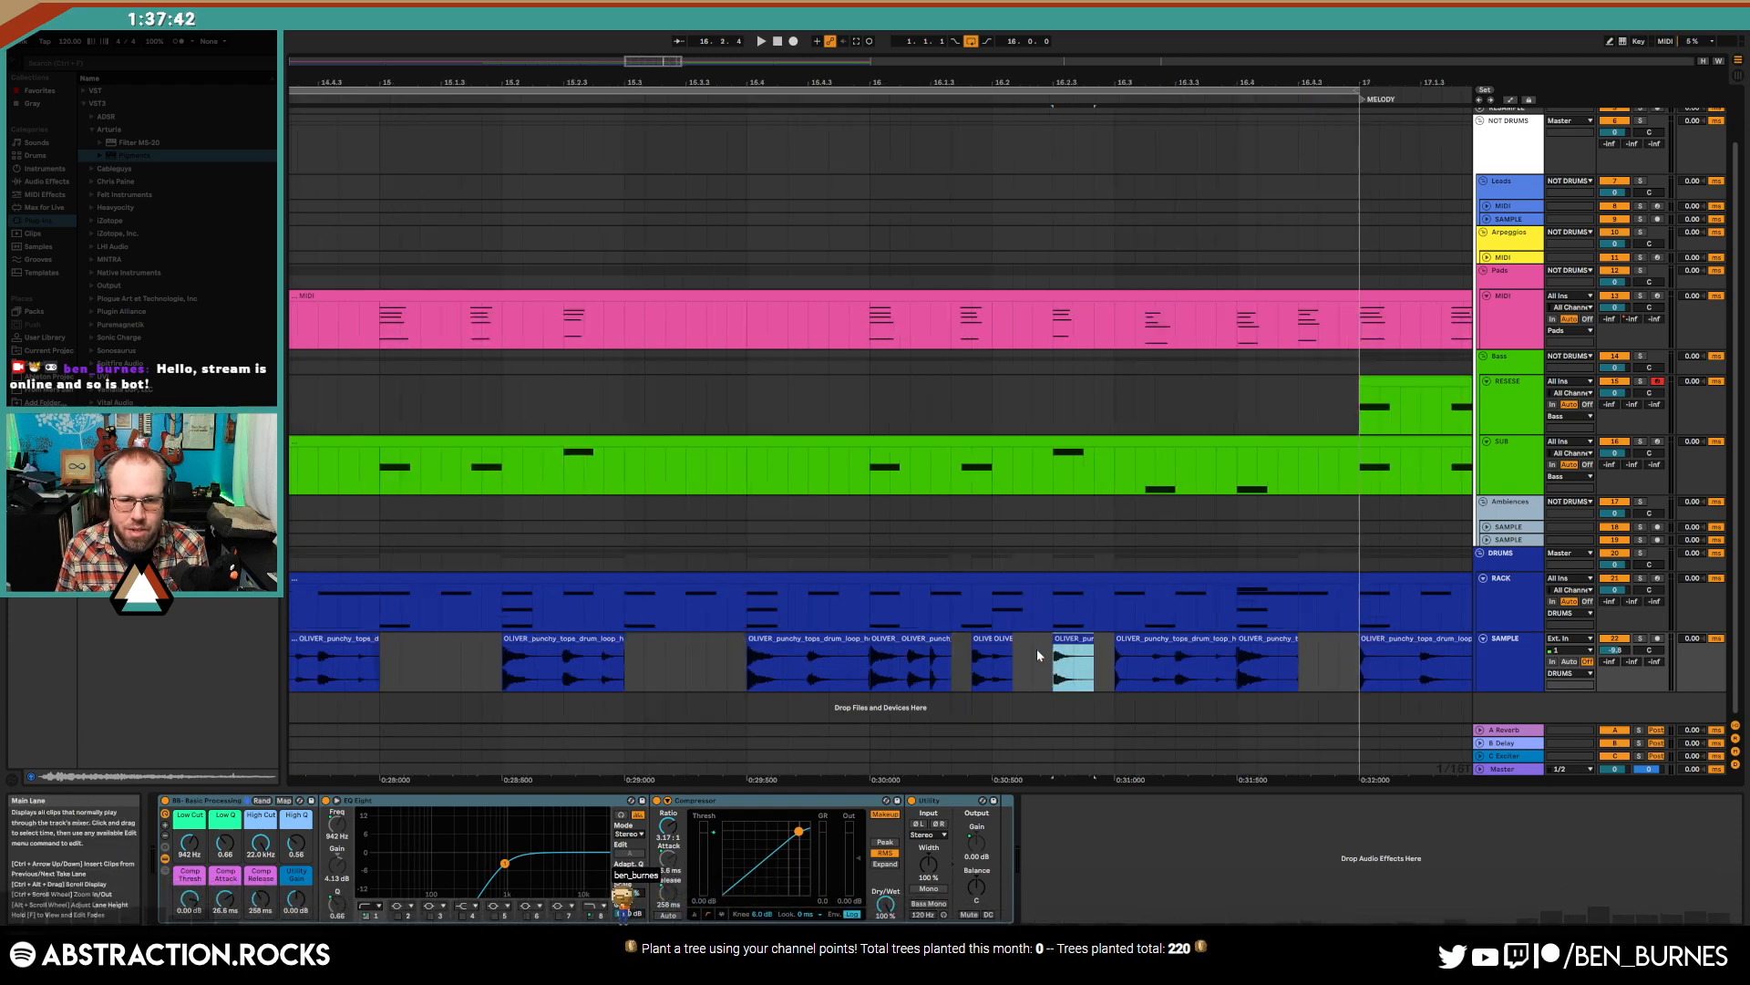
pyautogui.moveTo(630, 63); pyautogui.dragTo(642, 55)
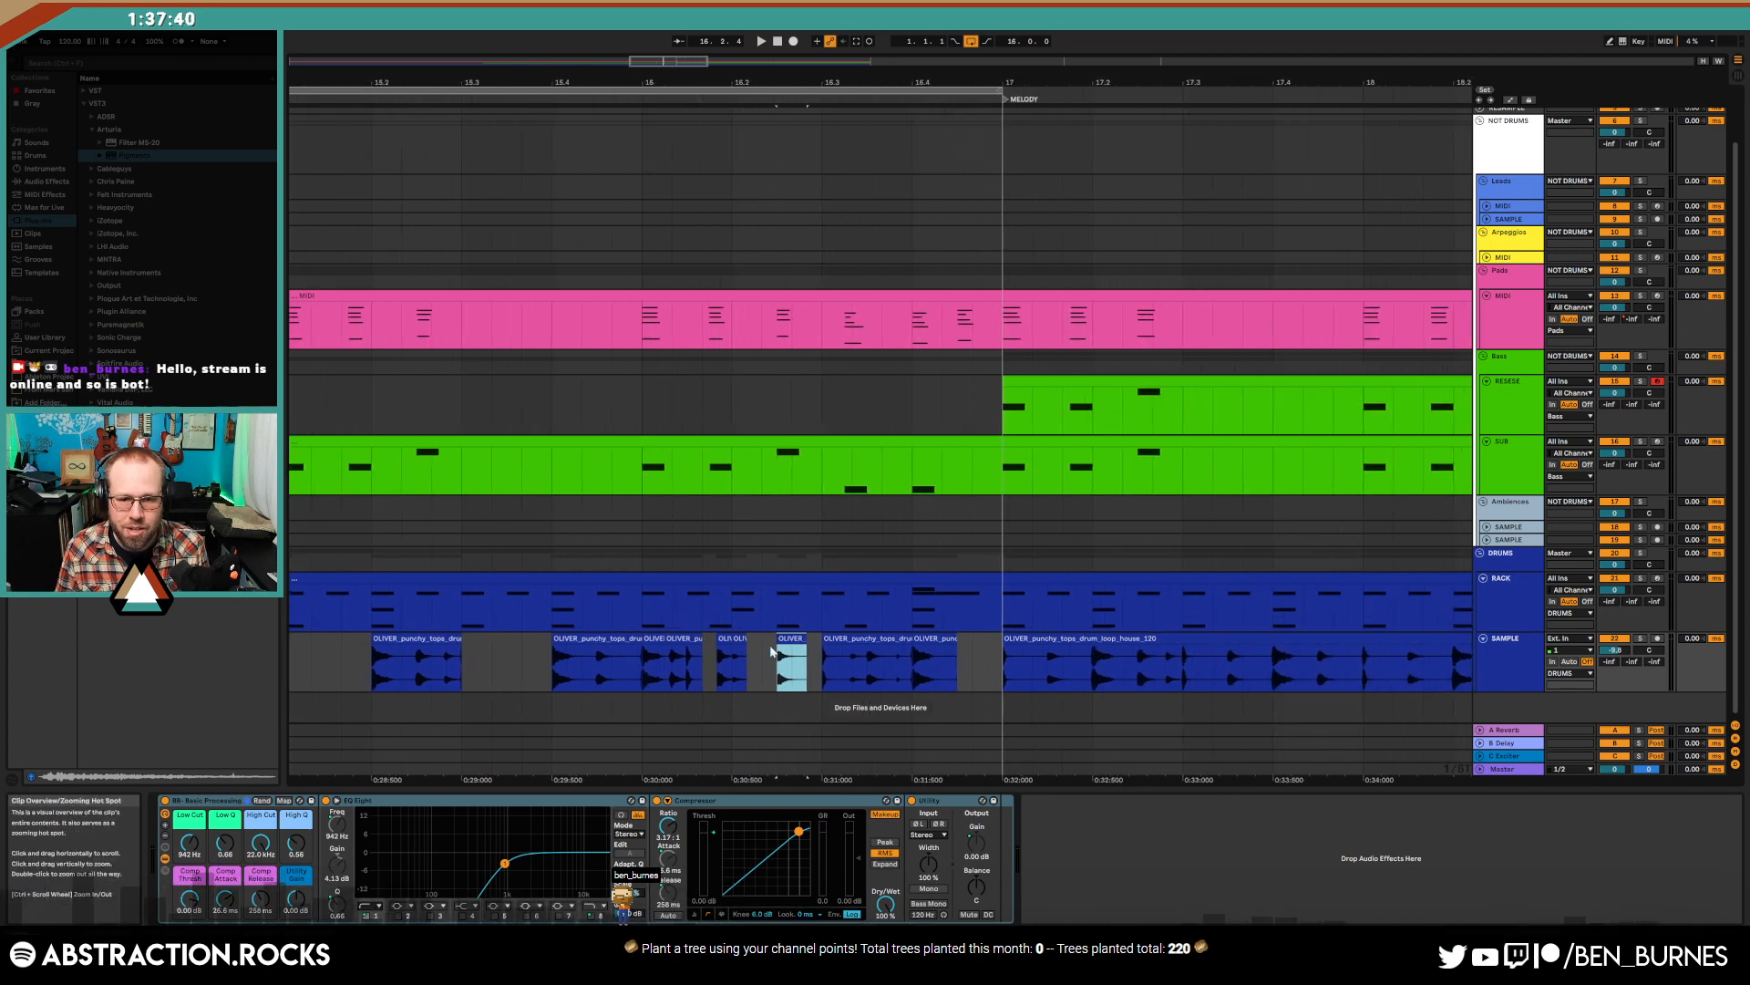
pyautogui.scroll(4, 865, 650)
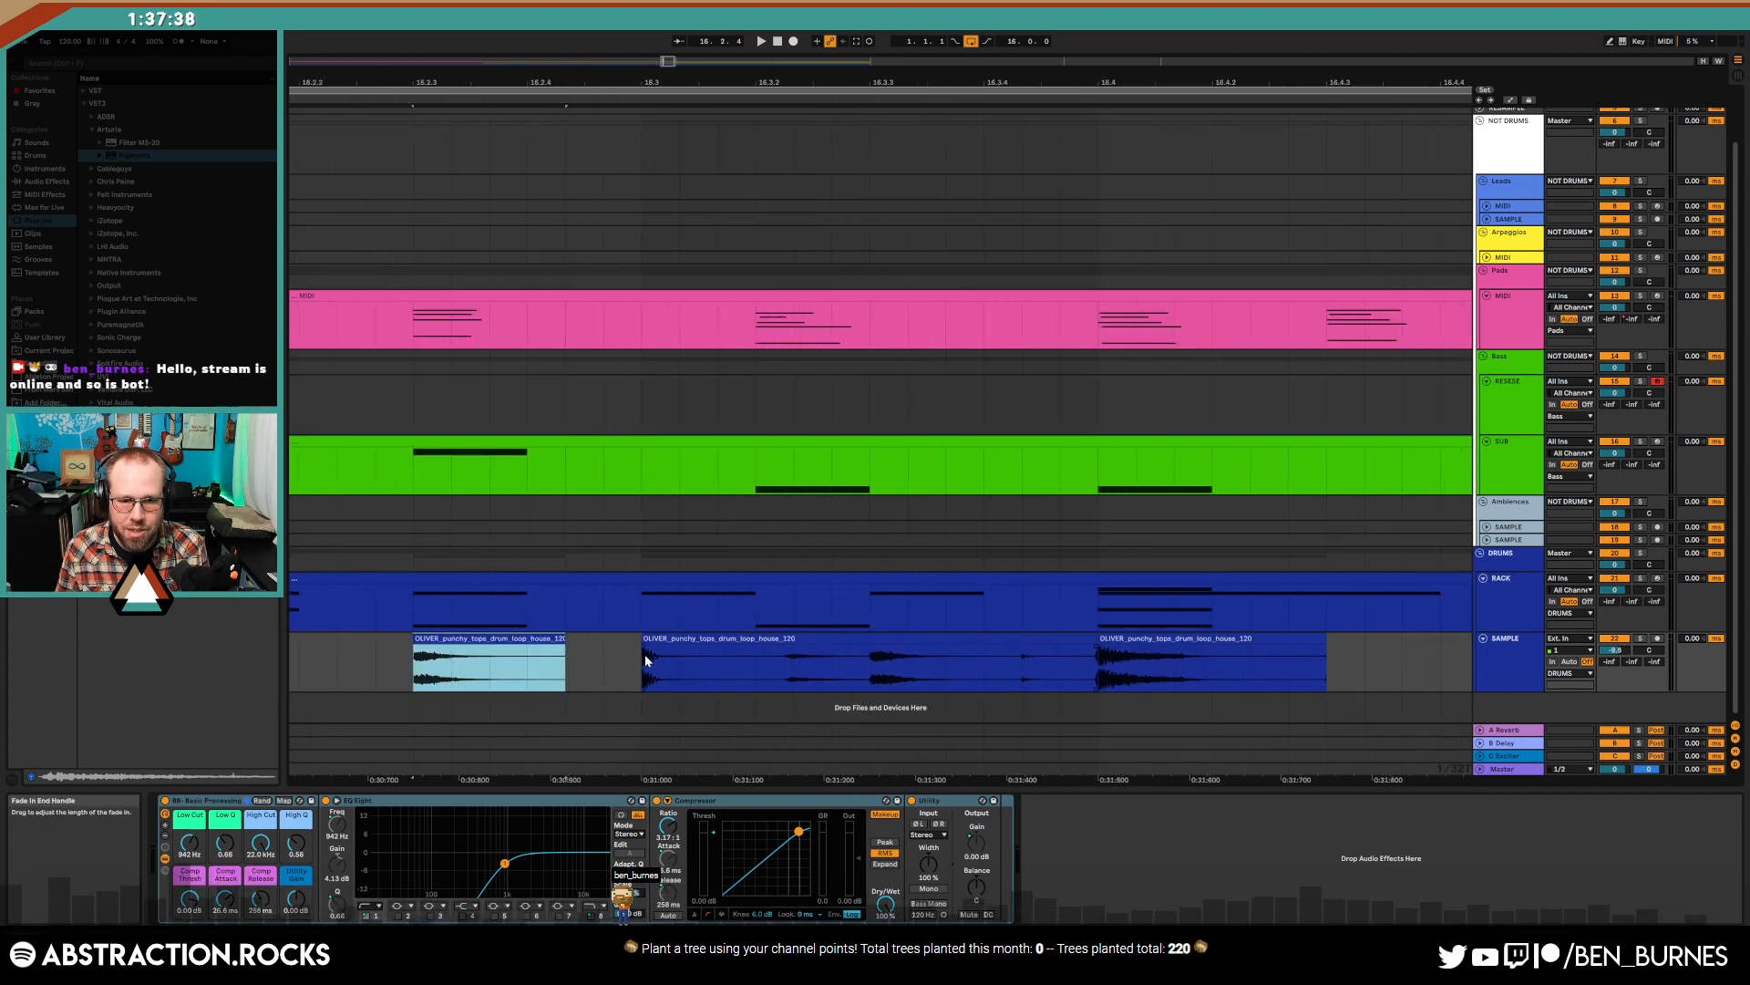
pyautogui.moveTo(643, 654); pyautogui.dragTo(875, 649)
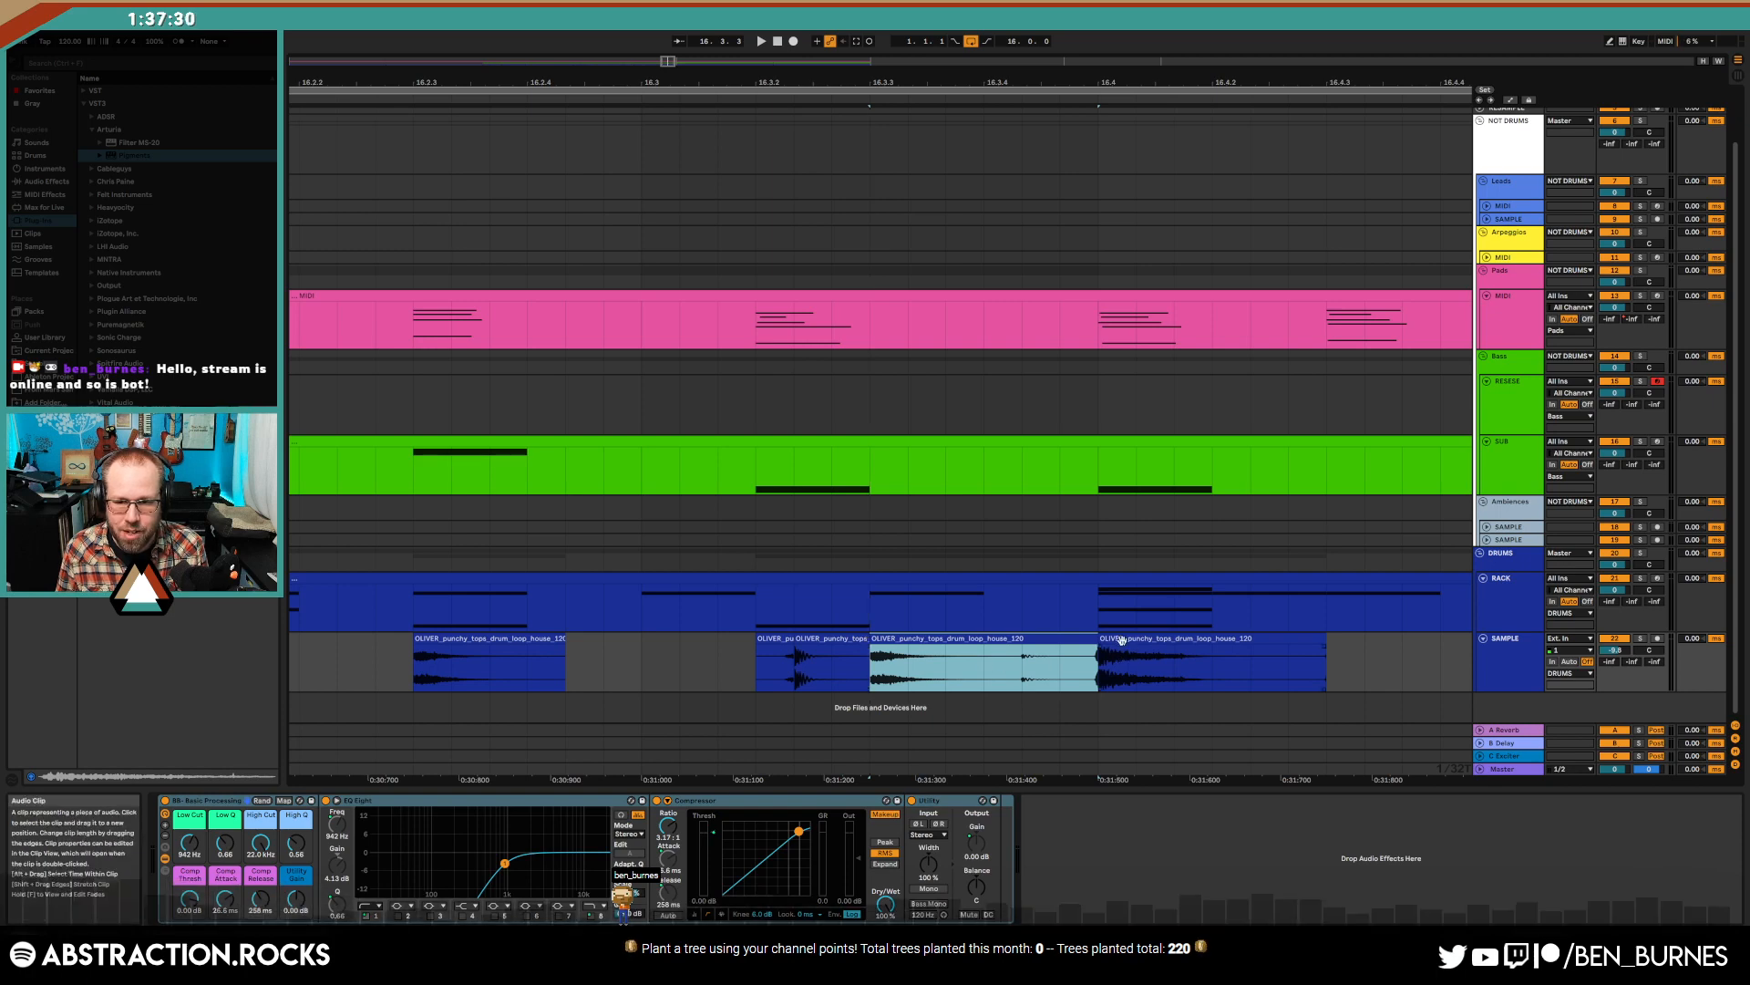
# - Copy an eighth-long section of loop audio from just after 14.4, paste it after 15.3, and move it to 15.3.2
pyautogui.scroll(-10, 1127, 661)
pyautogui.scroll(-5, 854, 685)
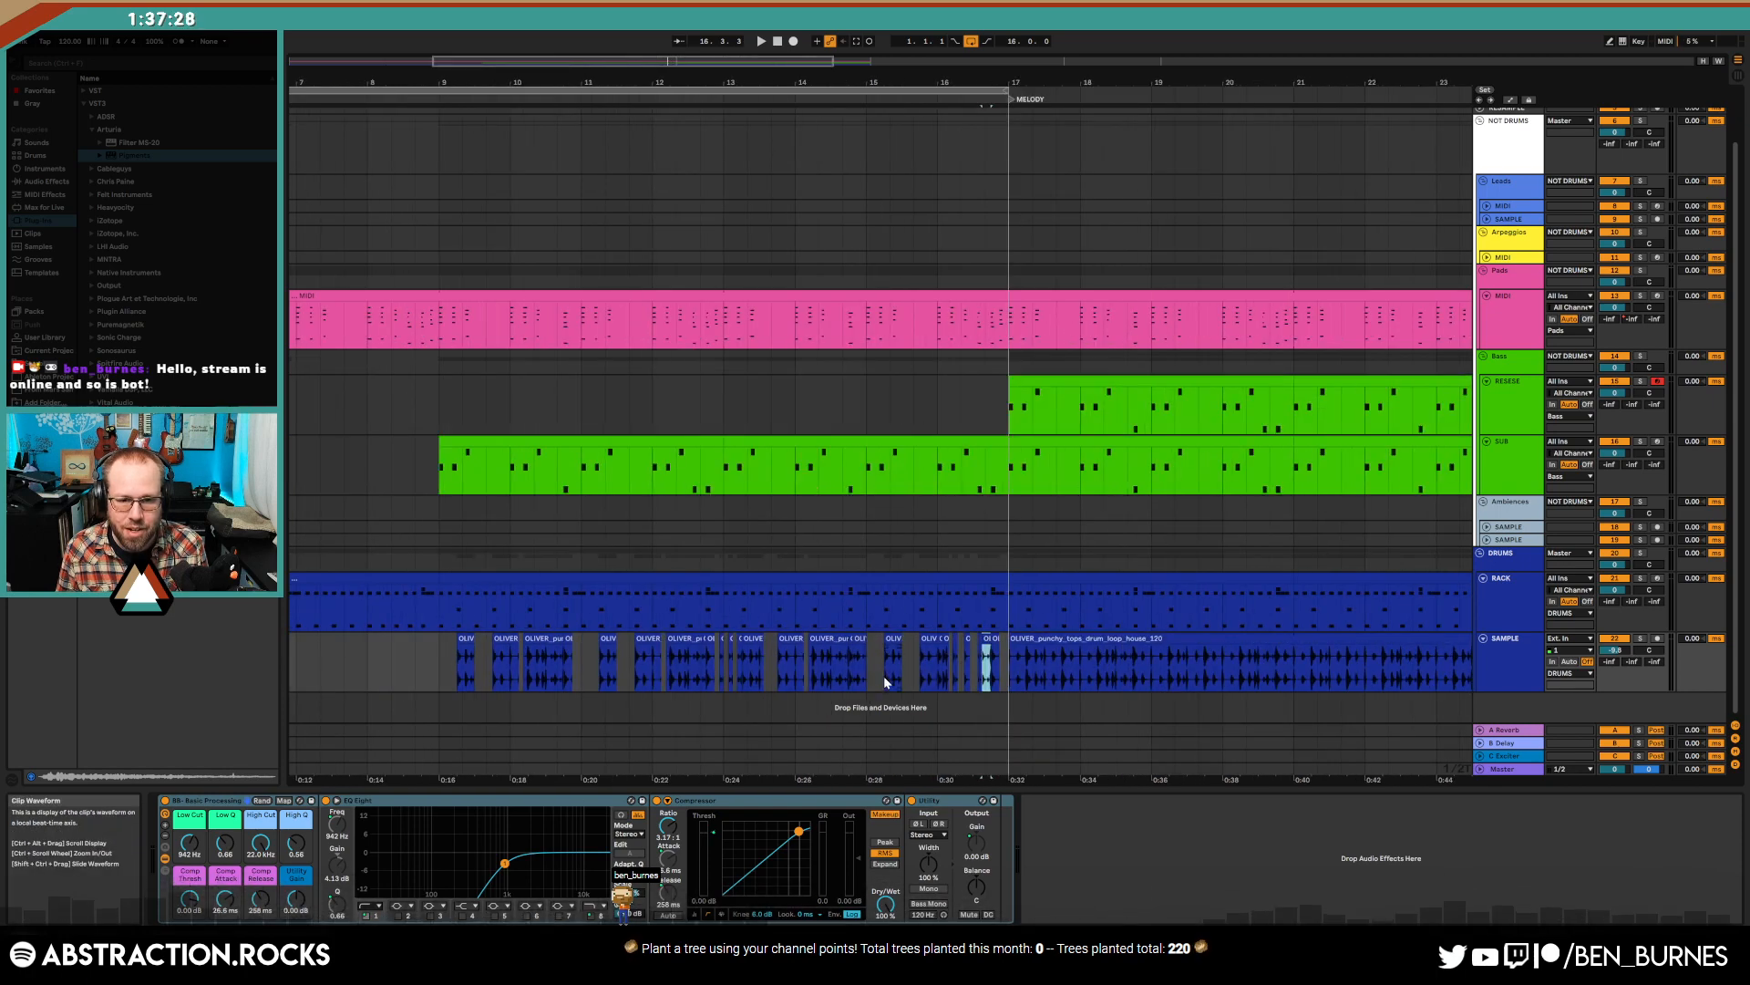
pyautogui.scroll(12, 900, 649)
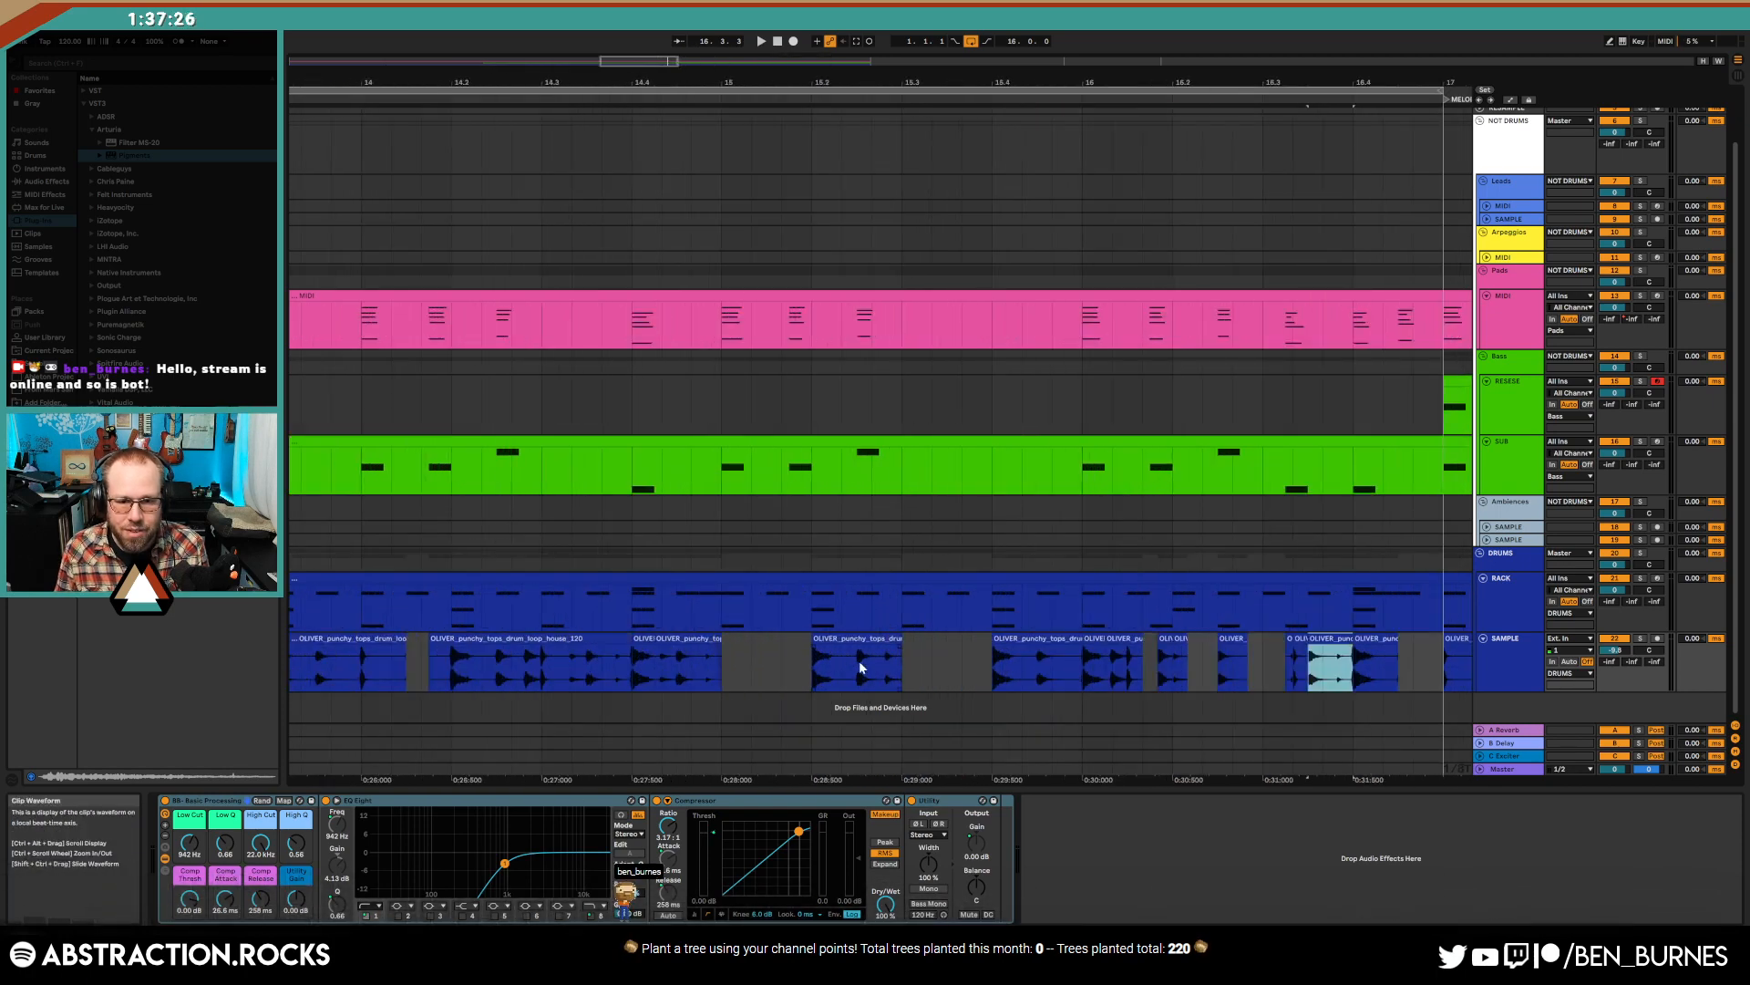
pyautogui.scroll(4, 884, 670)
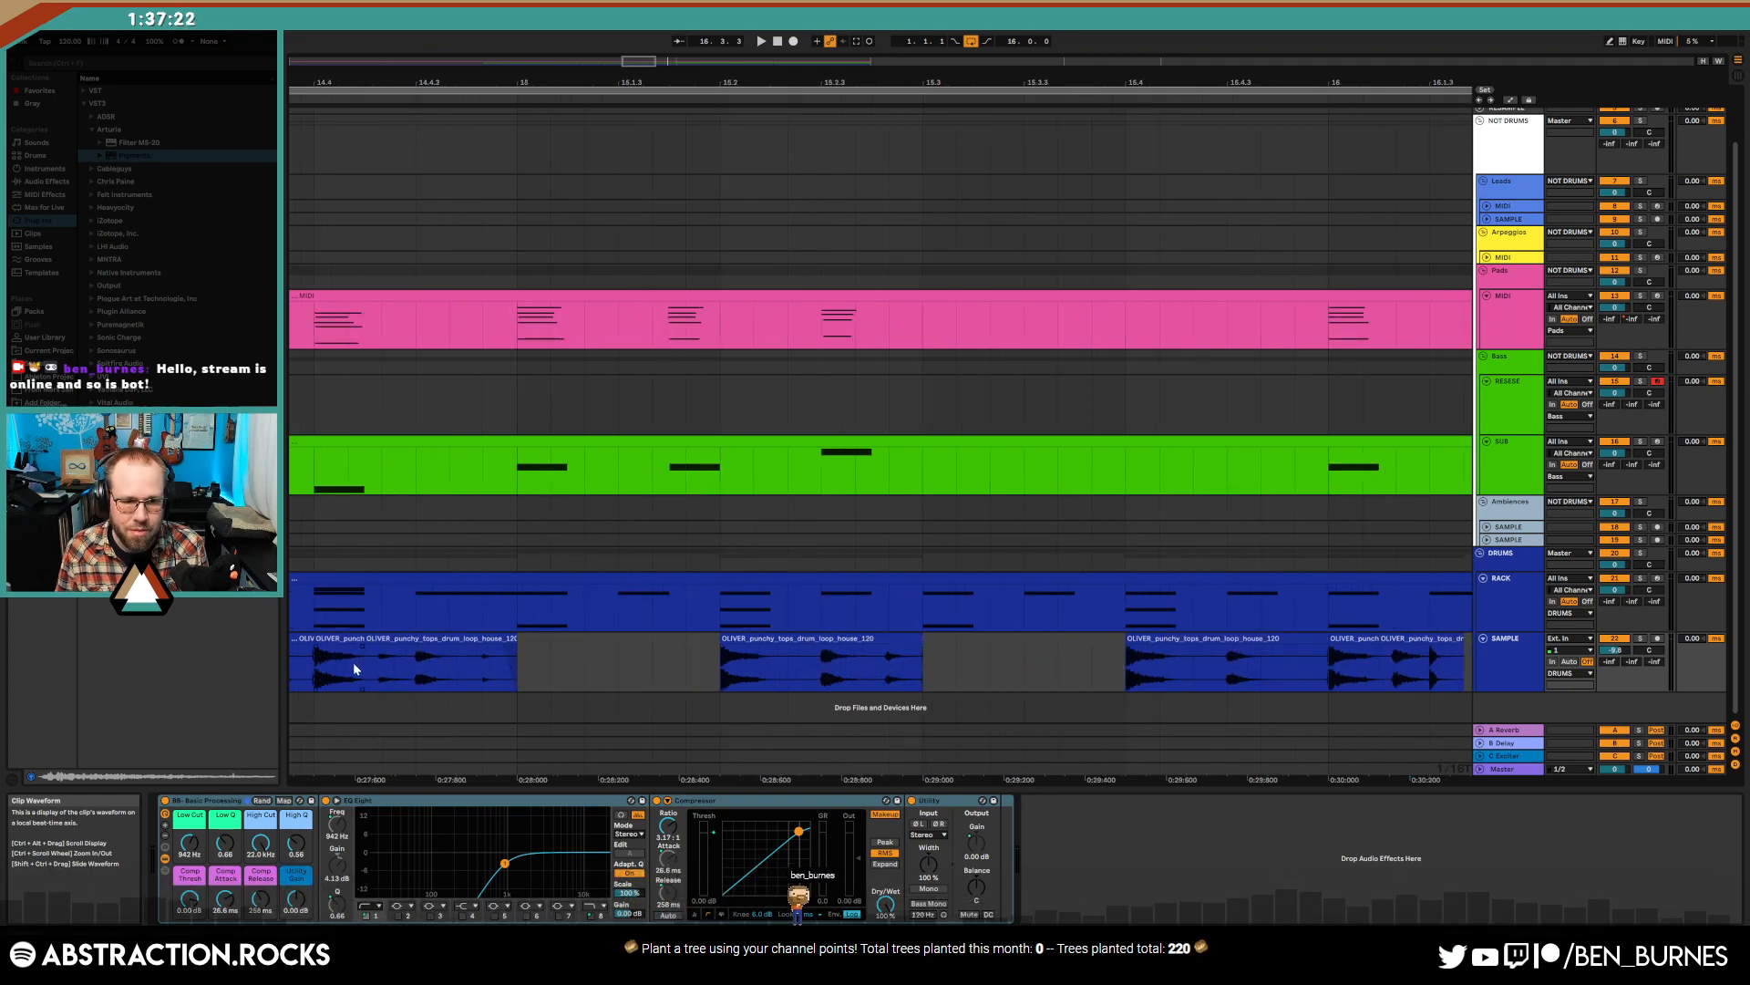
pyautogui.moveTo(351, 662); pyautogui.dragTo(450, 672)
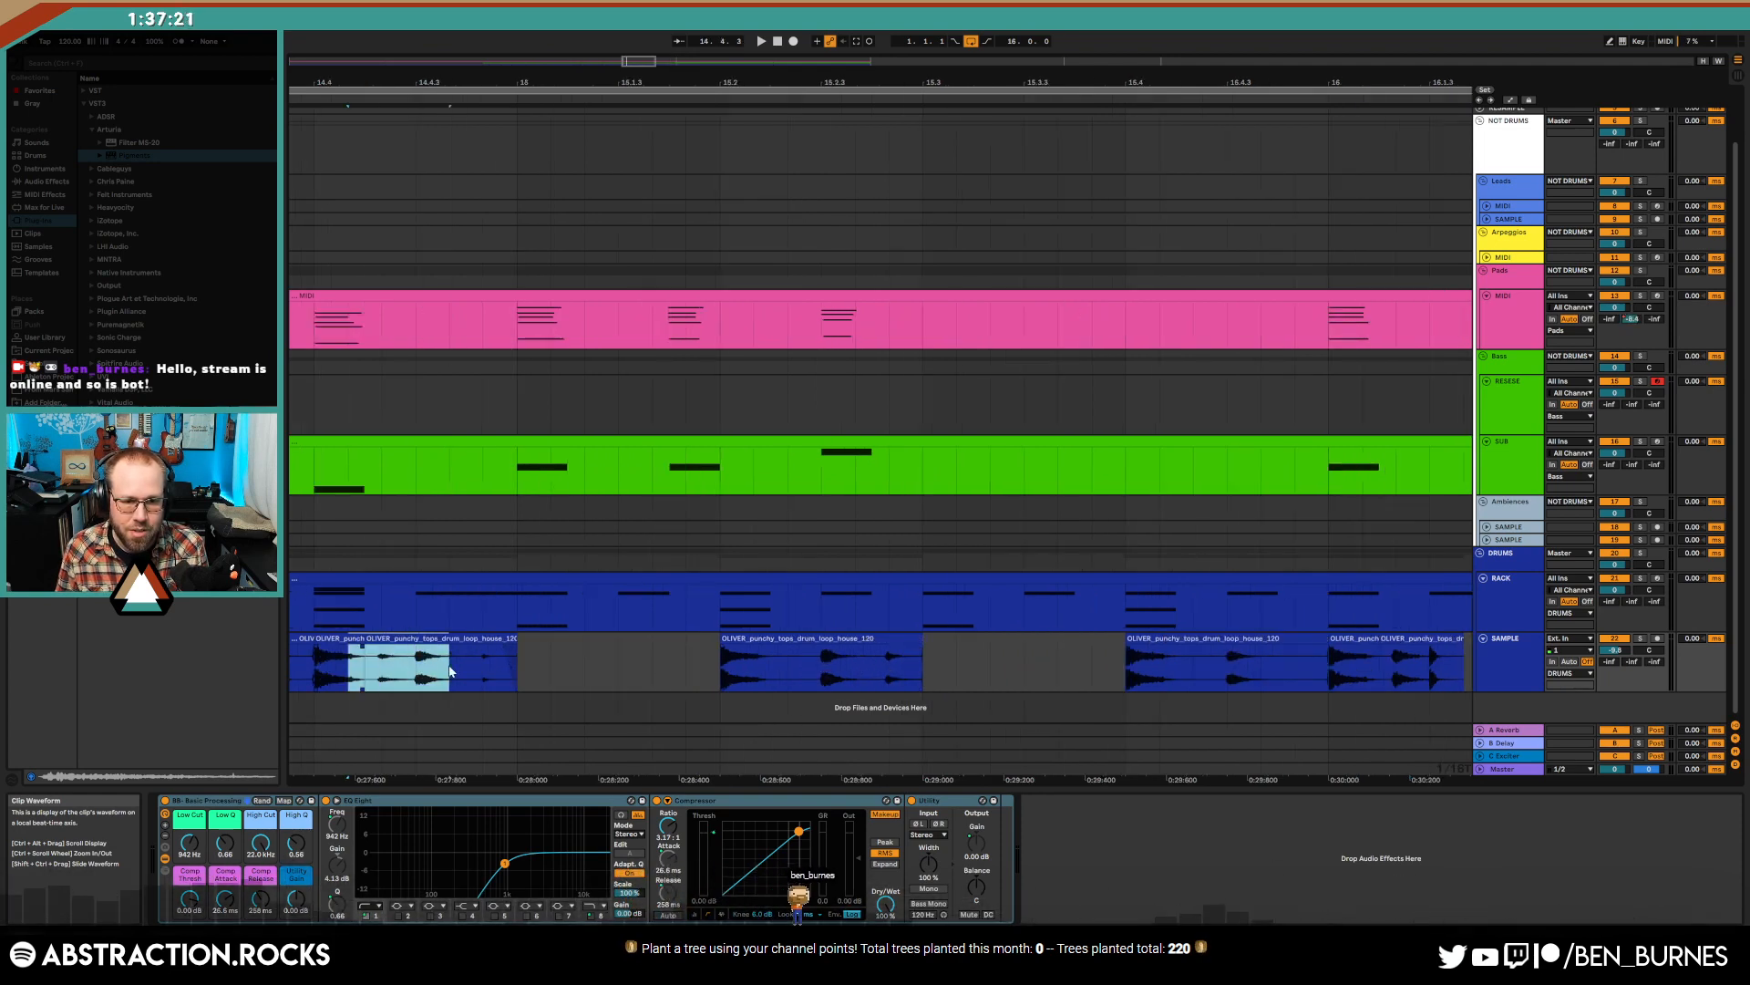
pyautogui.click(959, 668)
pyautogui.hotkey('ctrl', 'v')
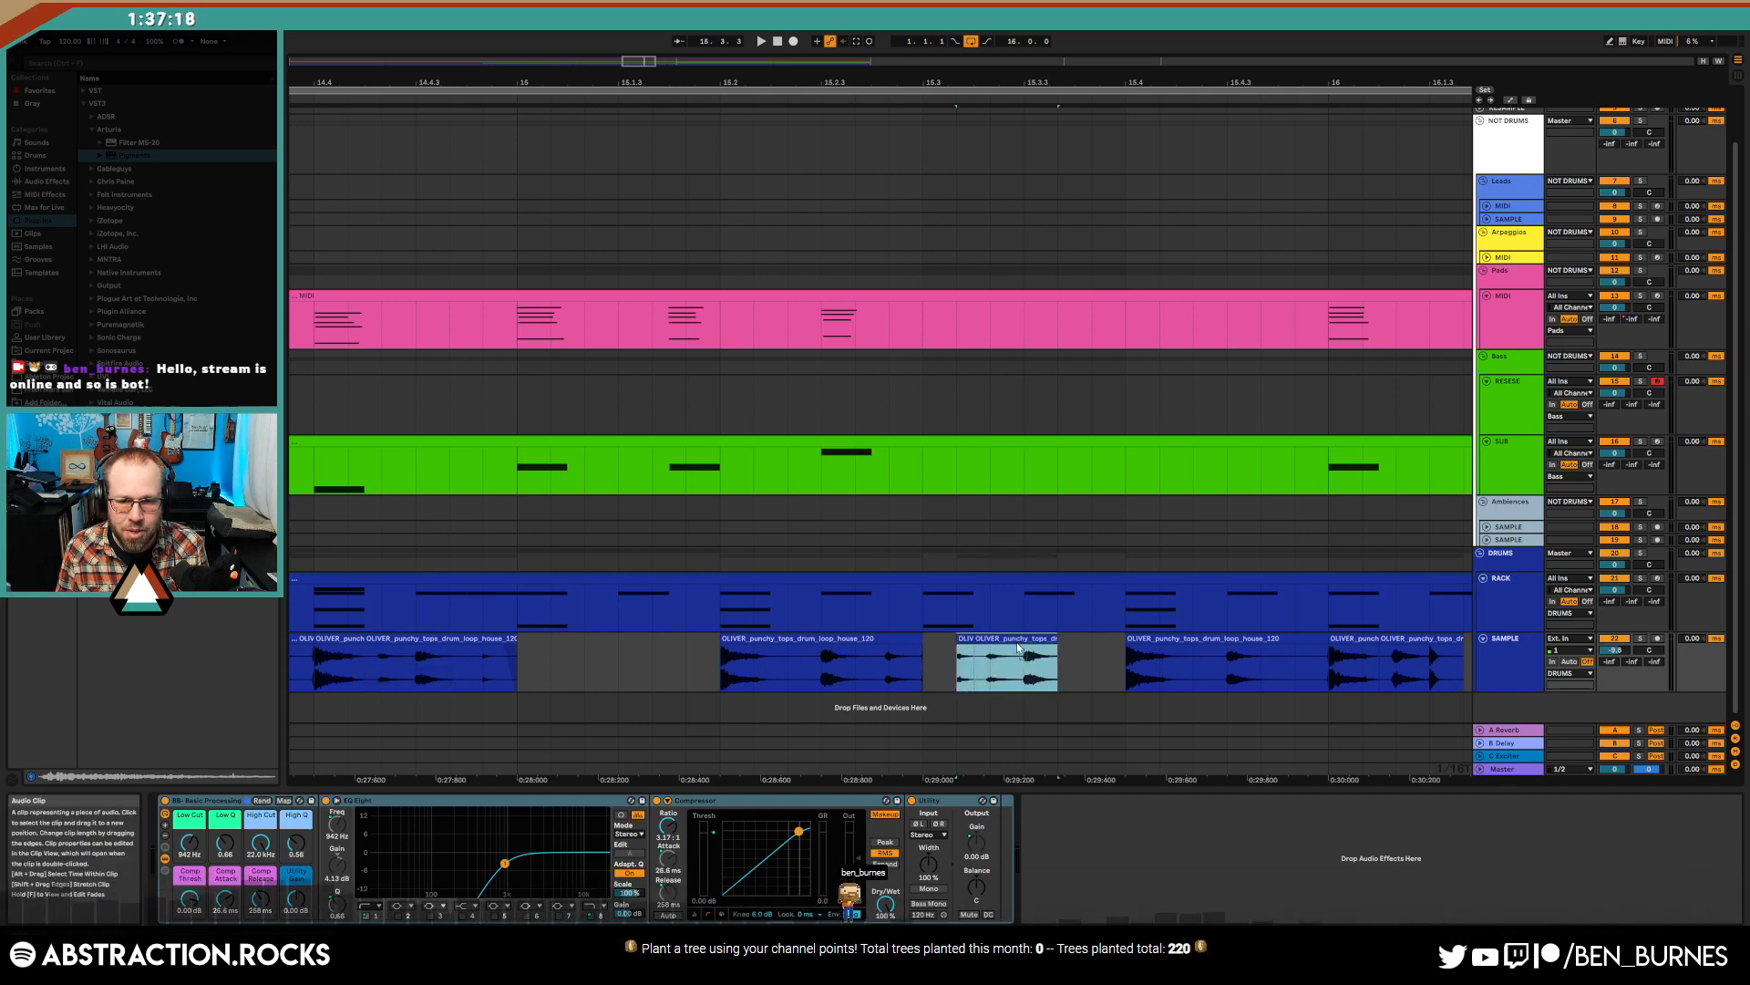
pyautogui.moveTo(1018, 647); pyautogui.dragTo(1060, 655)
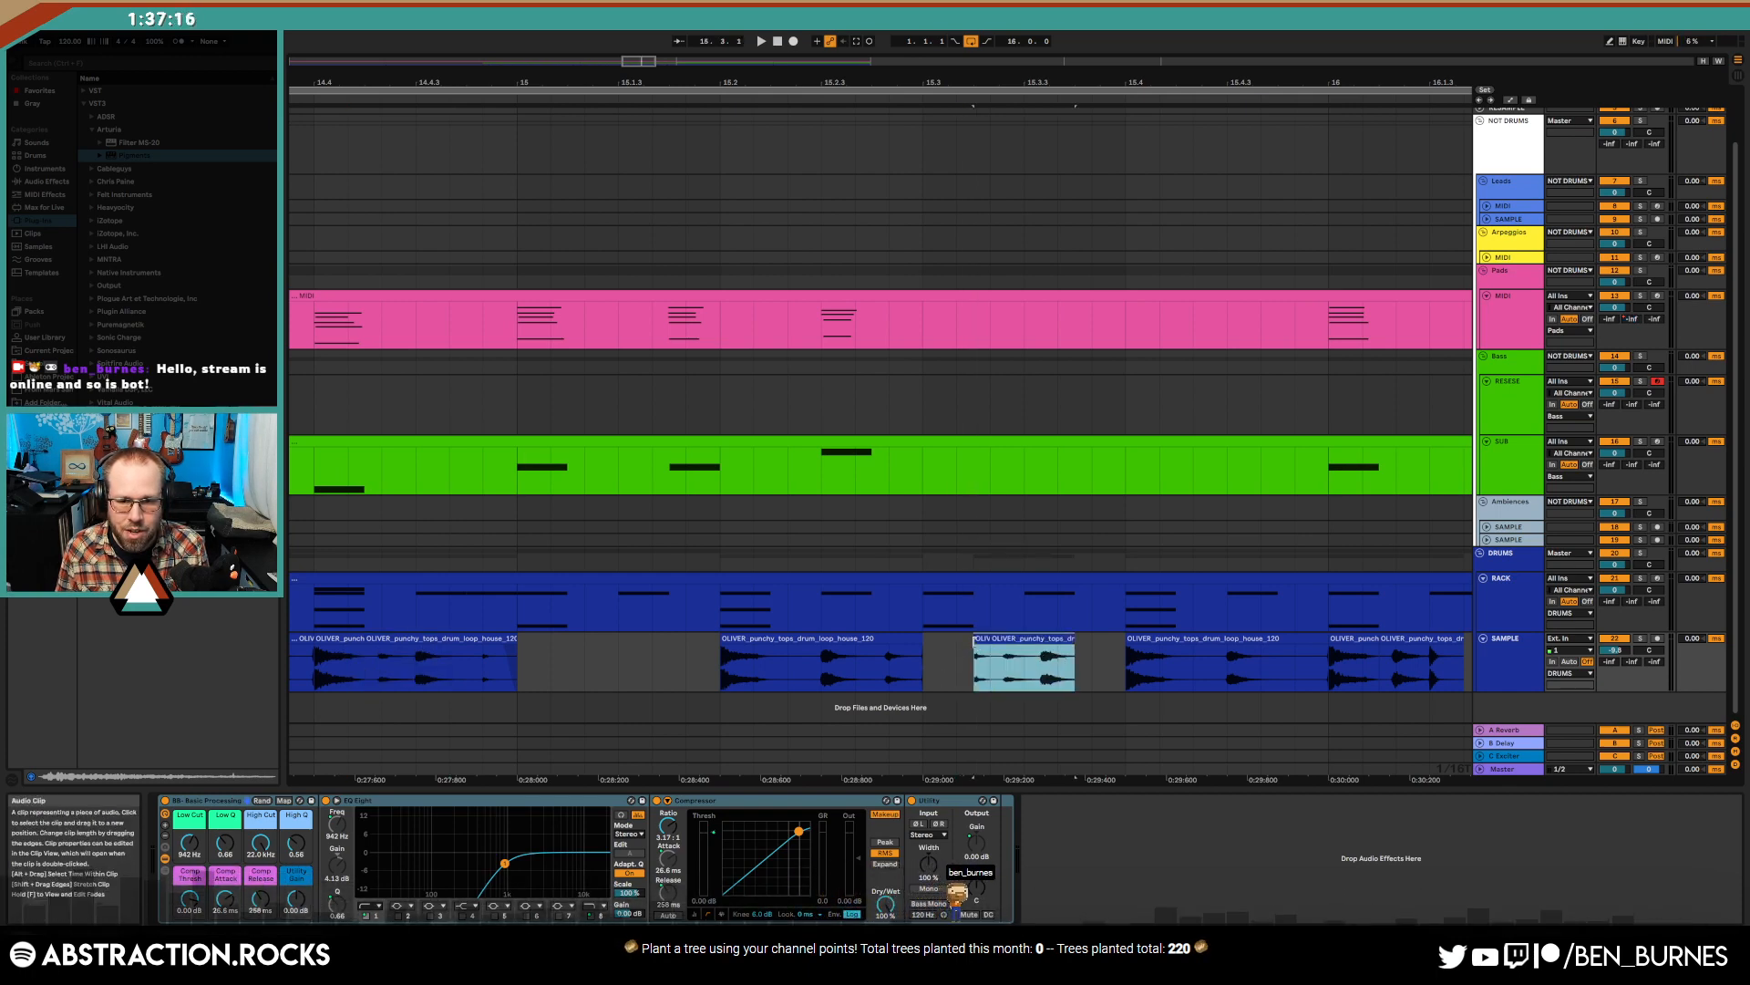
# - Delete the short fragment at 15.3.2 and shorten the remaining slice to a sixteenth
pyautogui.click(981, 643)
pyautogui.click(997, 642)
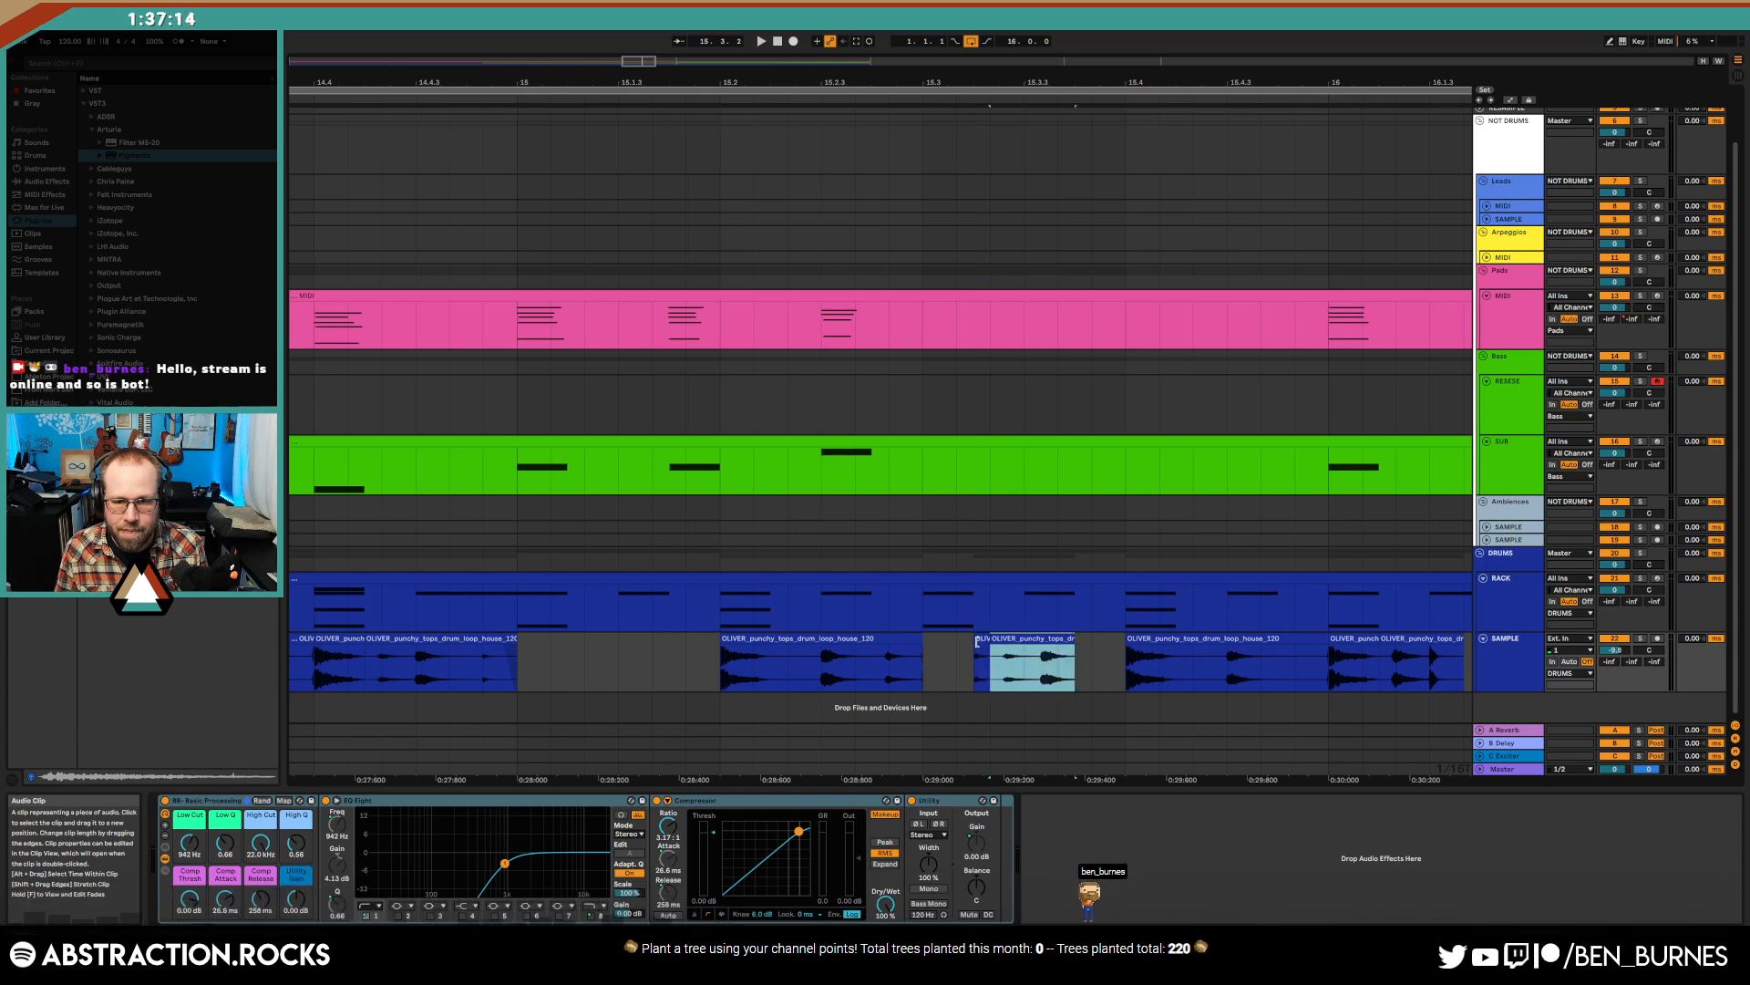
pyautogui.click(989, 653)
pyautogui.click(983, 642)
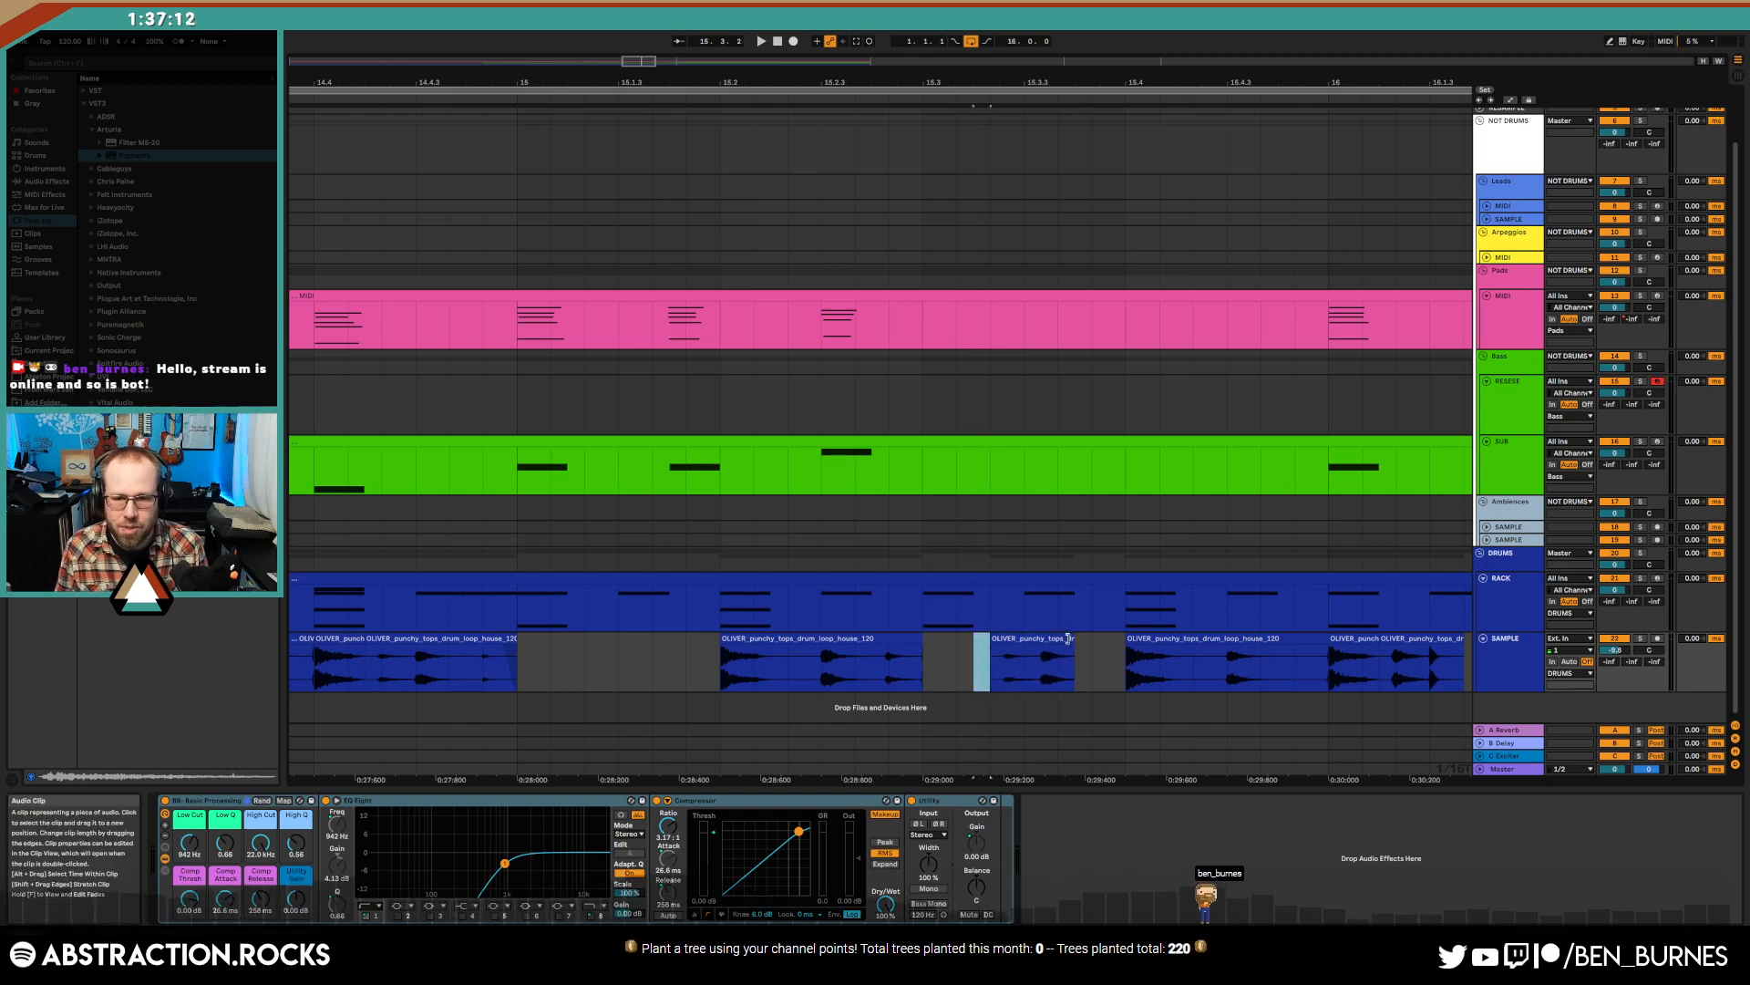
pyautogui.moveTo(1032, 667)
pyautogui.mouseDown()
pyautogui.moveTo(1069, 669)
pyautogui.moveTo(1060, 644)
pyautogui.moveTo(1020, 649)
pyautogui.mouseUp()
pyautogui.scroll(3, 1058, 671)
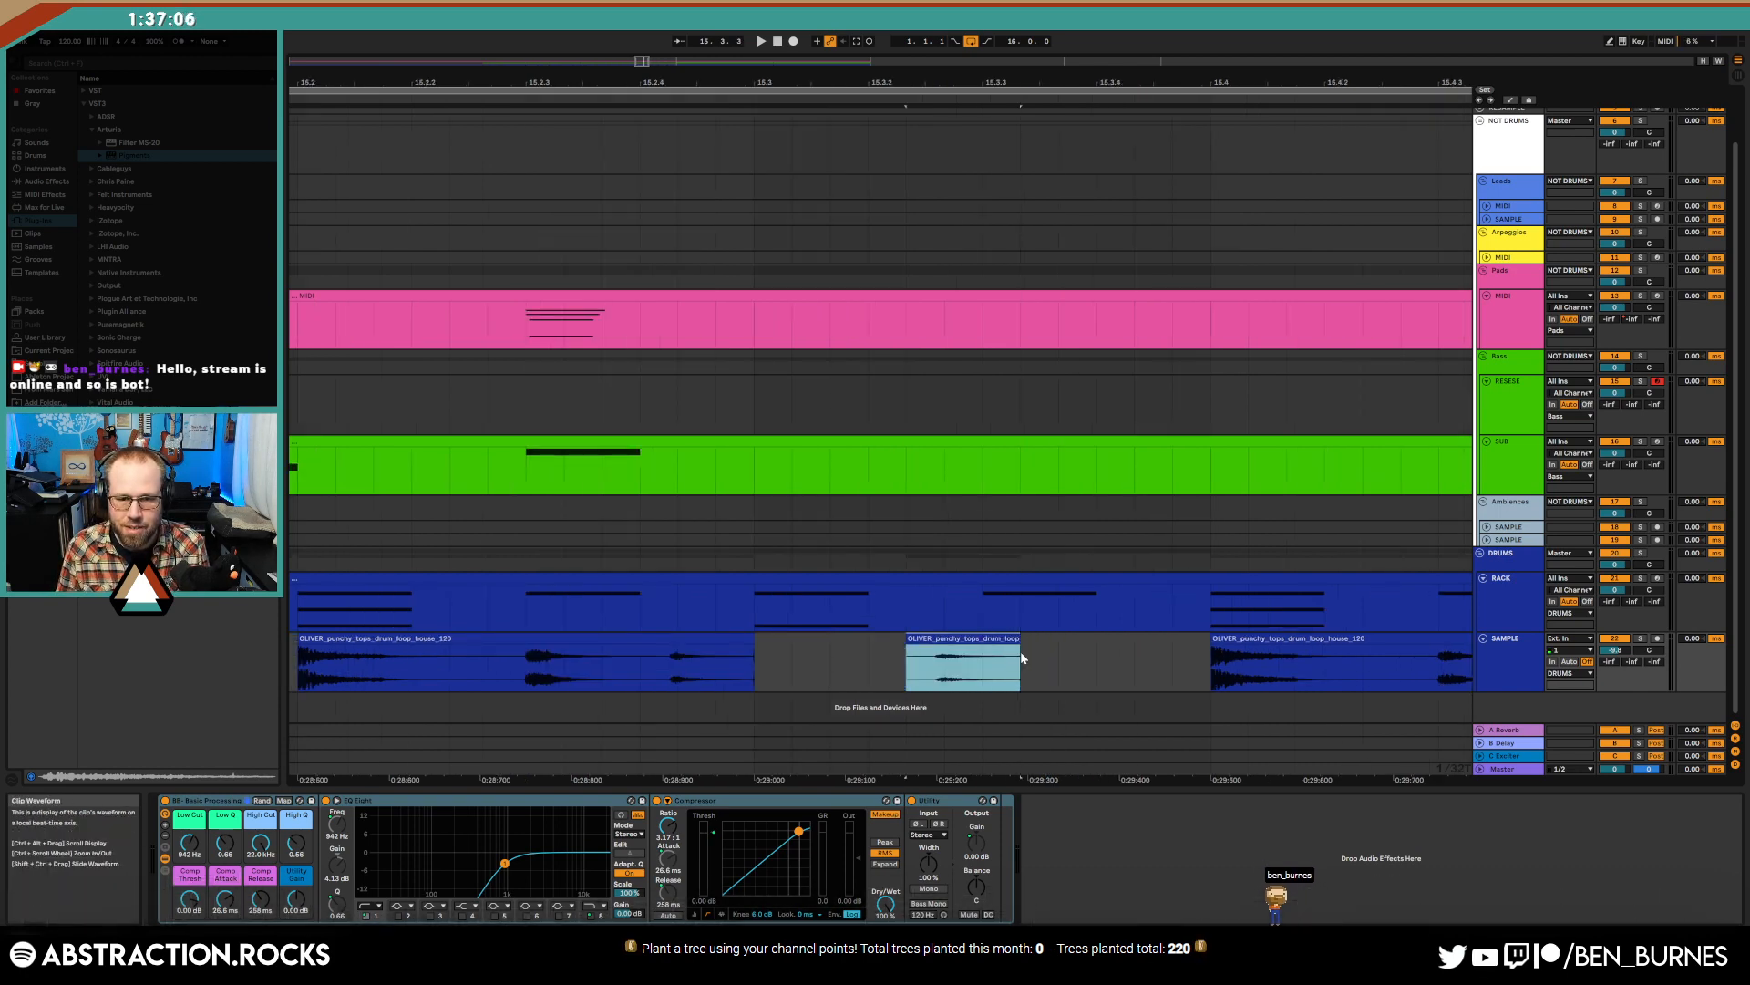
# - Play the arrangement from bar 8 to check the chopped drum loop leading into the melody section
pyautogui.scroll(-10, 1133, 667)
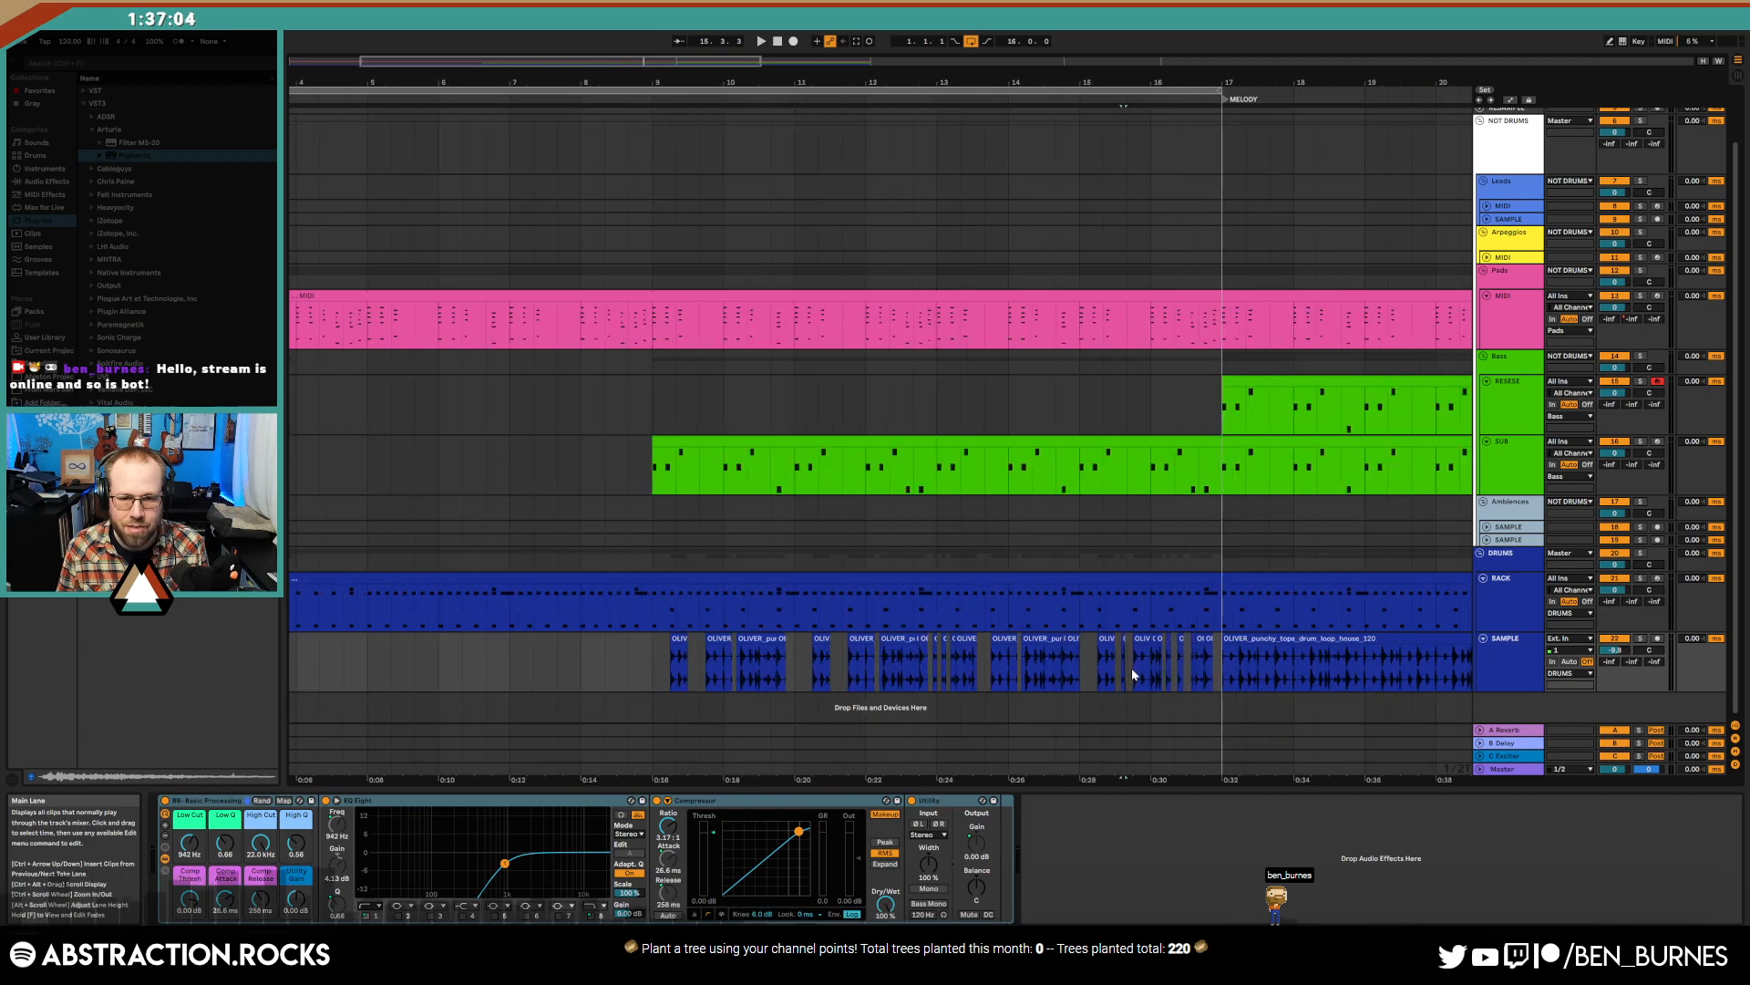
pyautogui.click(556, 658)
pyautogui.press('space')
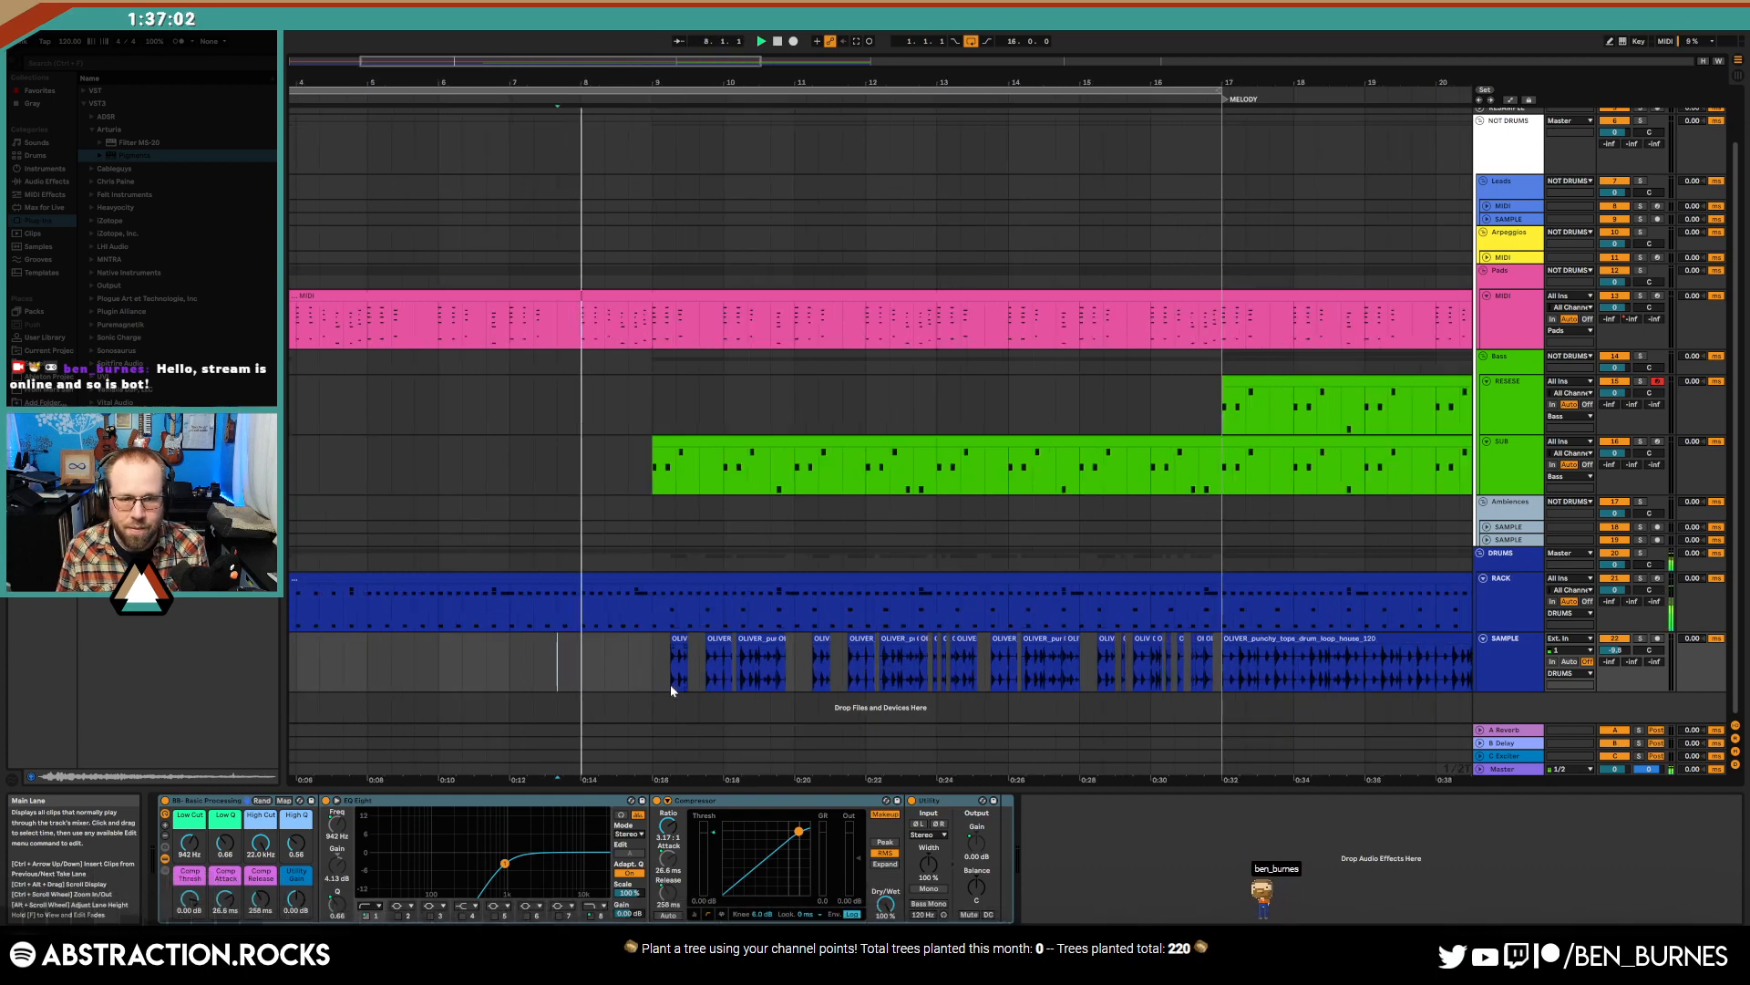
pyautogui.moveTo(709, 61); pyautogui.dragTo(1106, 125)
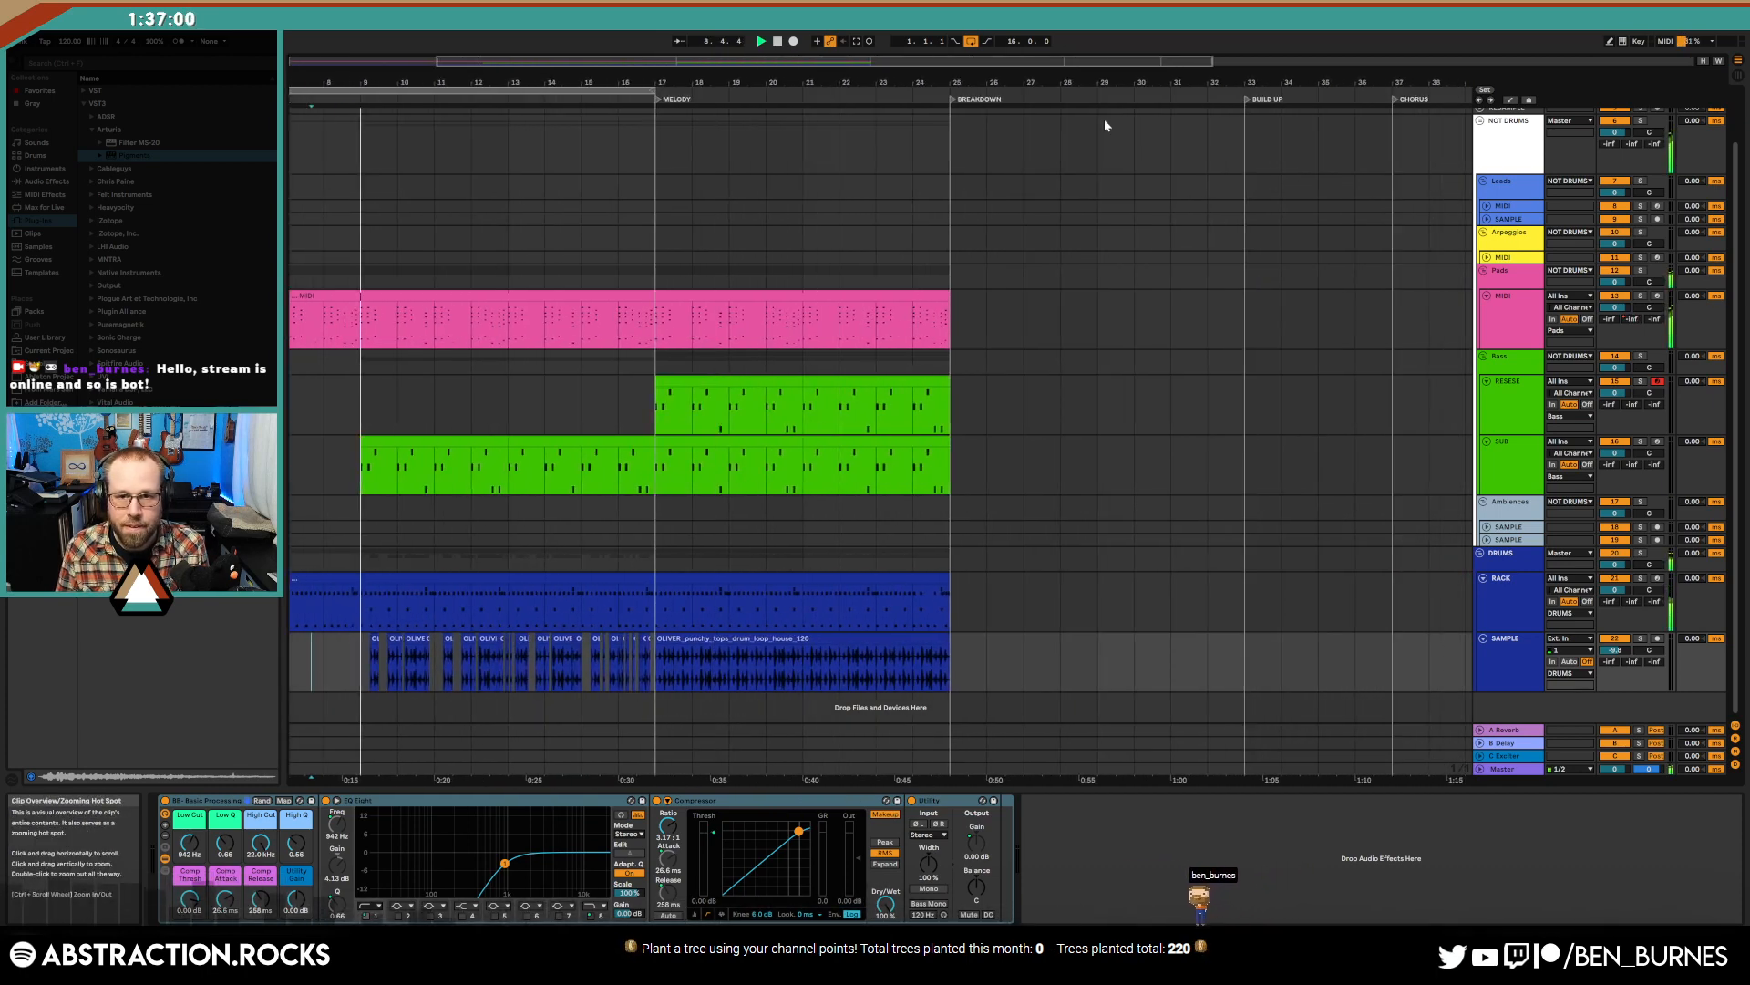
# - Select the pads' MIDI part from bar 17 to bar 25 and set the loop range to it
pyautogui.click(806, 296)
pyautogui.moveTo(657, 319); pyautogui.dragTo(949, 320)
pyautogui.hotkey('ctrl', 'l')
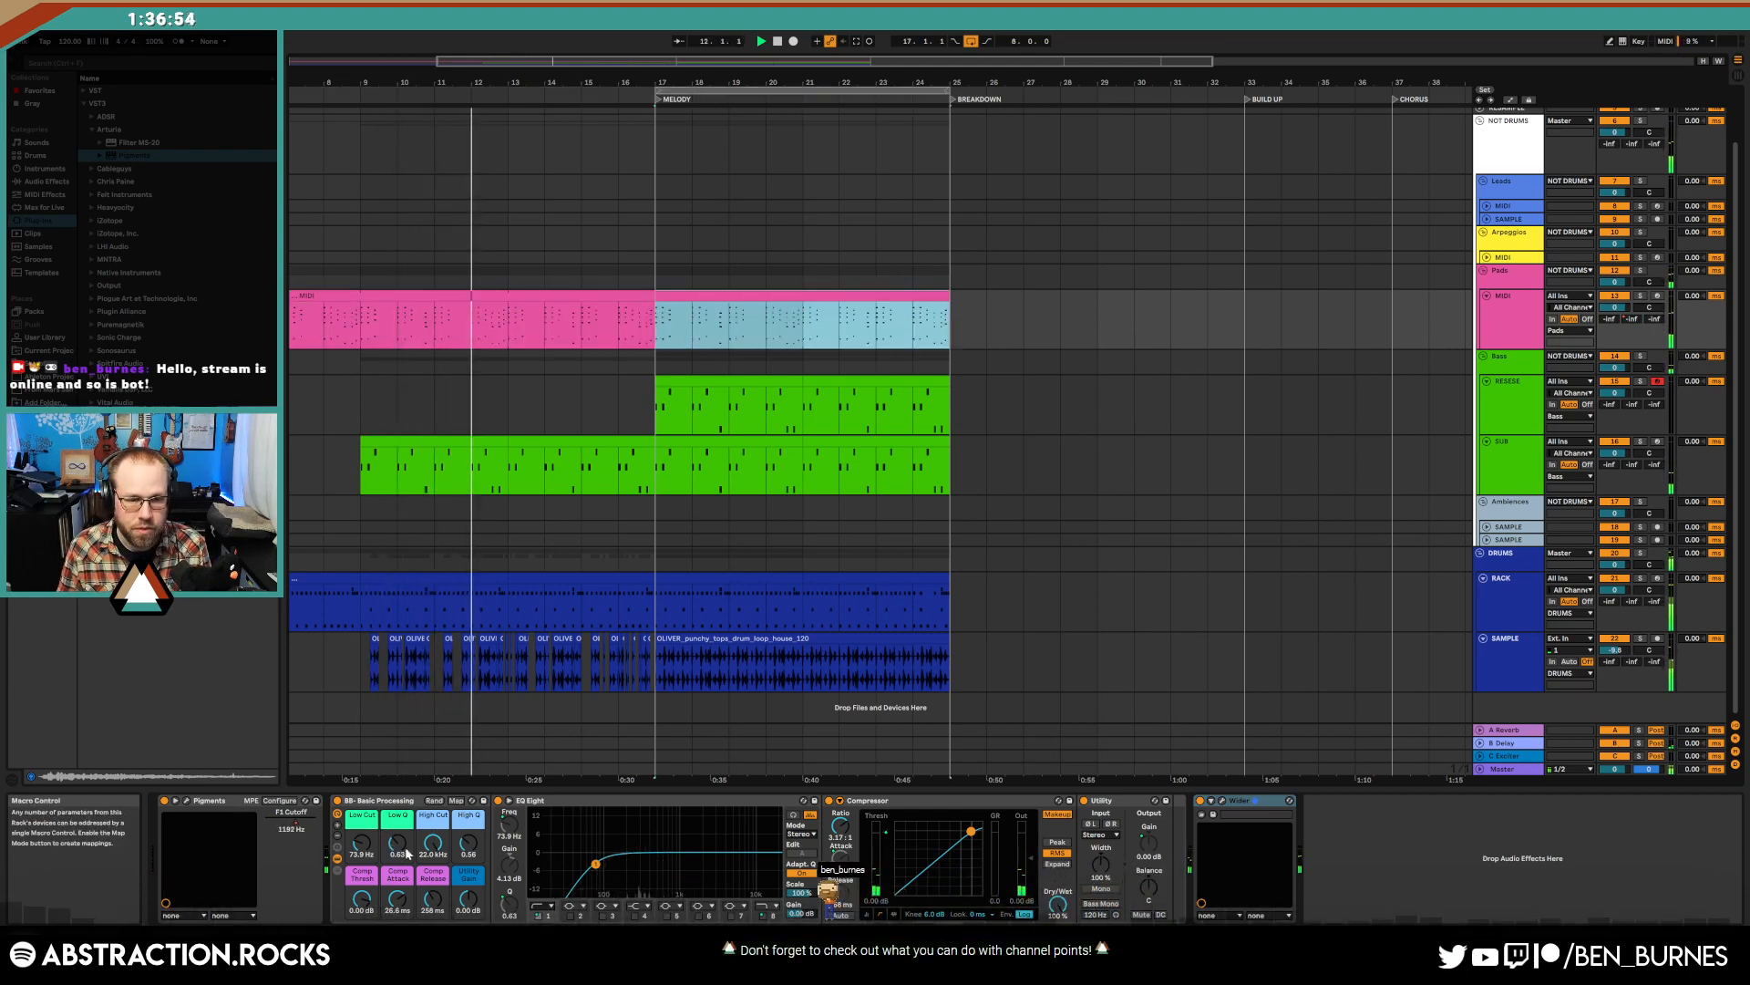
# - Stop playback and show the automation envelopes on the tracks
pyautogui.moveTo(433, 843)
pyautogui.mouseDown()
pyautogui.moveTo(433, 930)
pyautogui.moveTo(433, 834)
pyautogui.mouseUp()
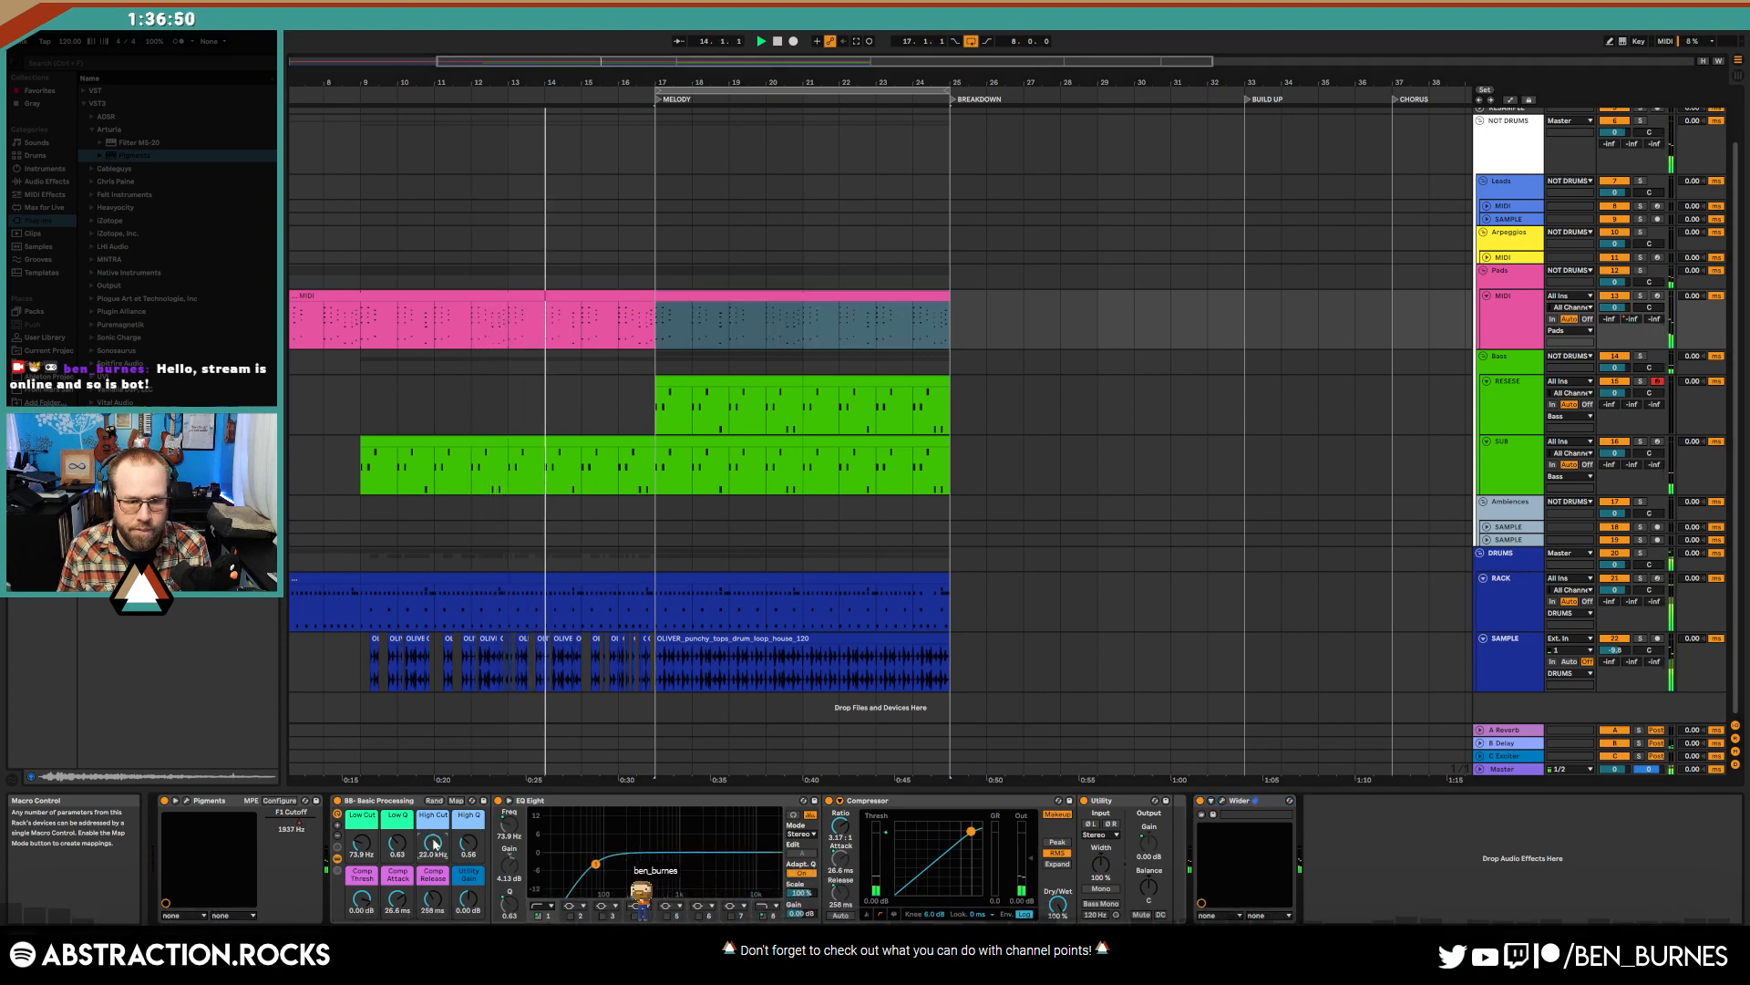
pyautogui.press('space')
pyautogui.press('a')
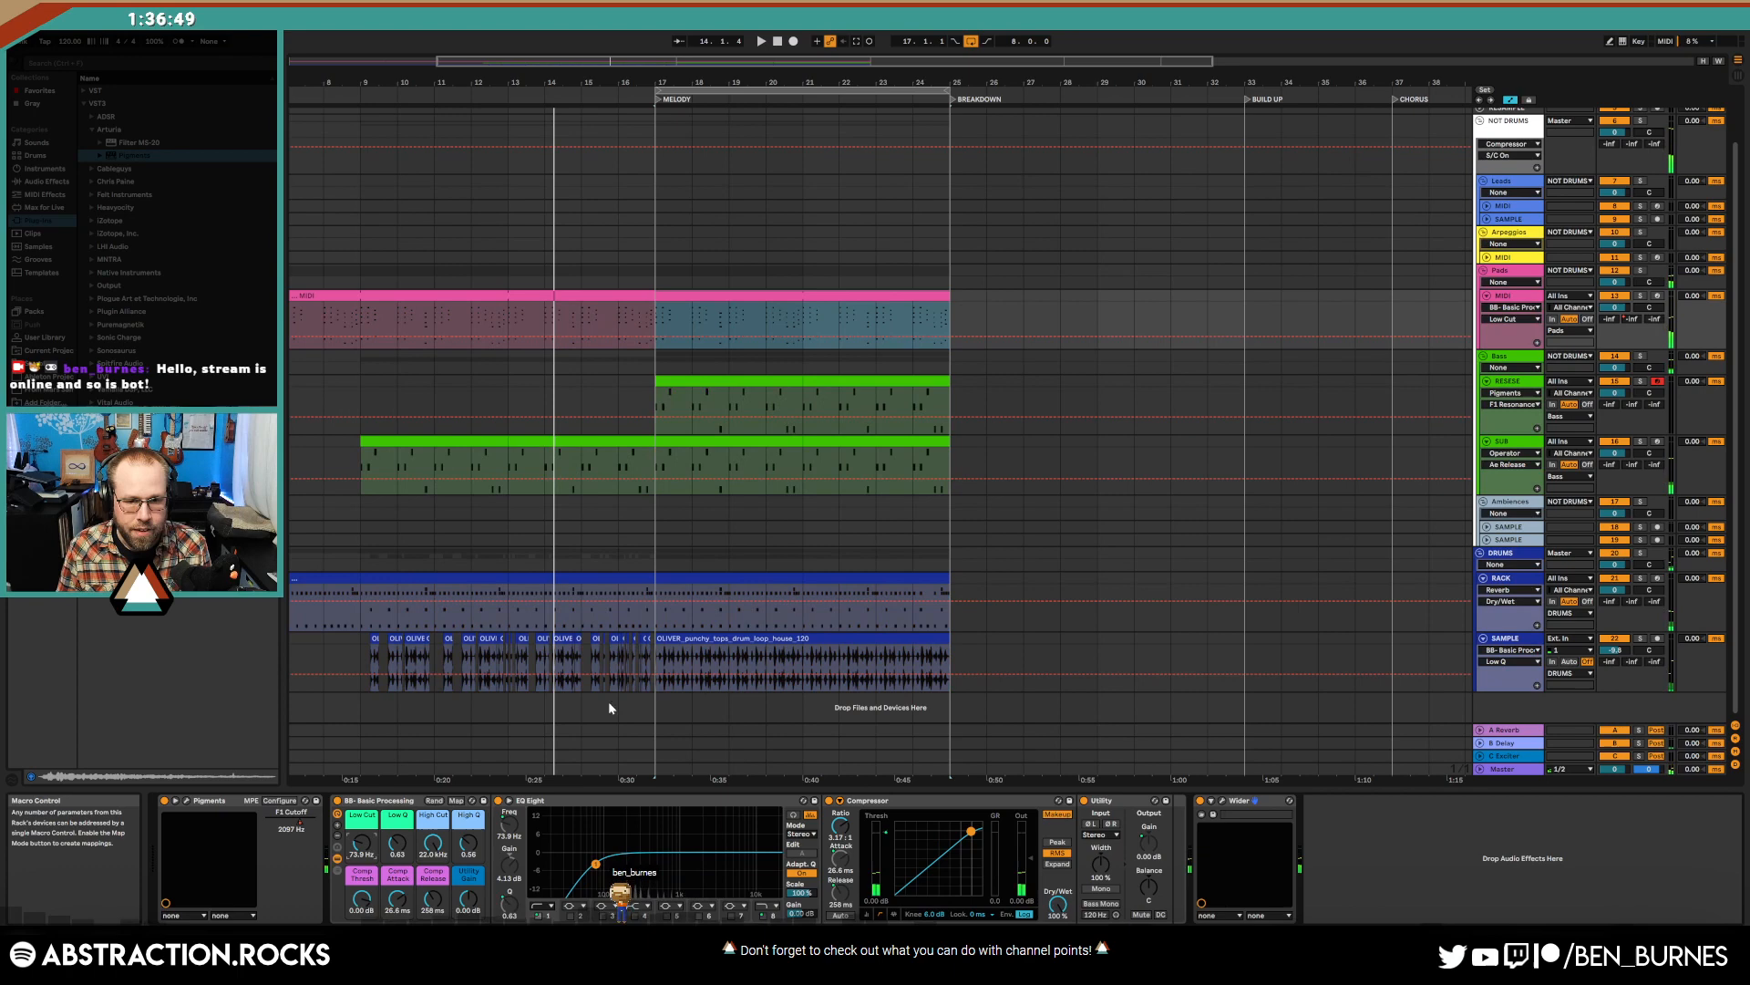
# - Try to automate the drum SAMPLE track's Low Q with a curved descent starting from 5.73 at bar 9
pyautogui.click(653, 674)
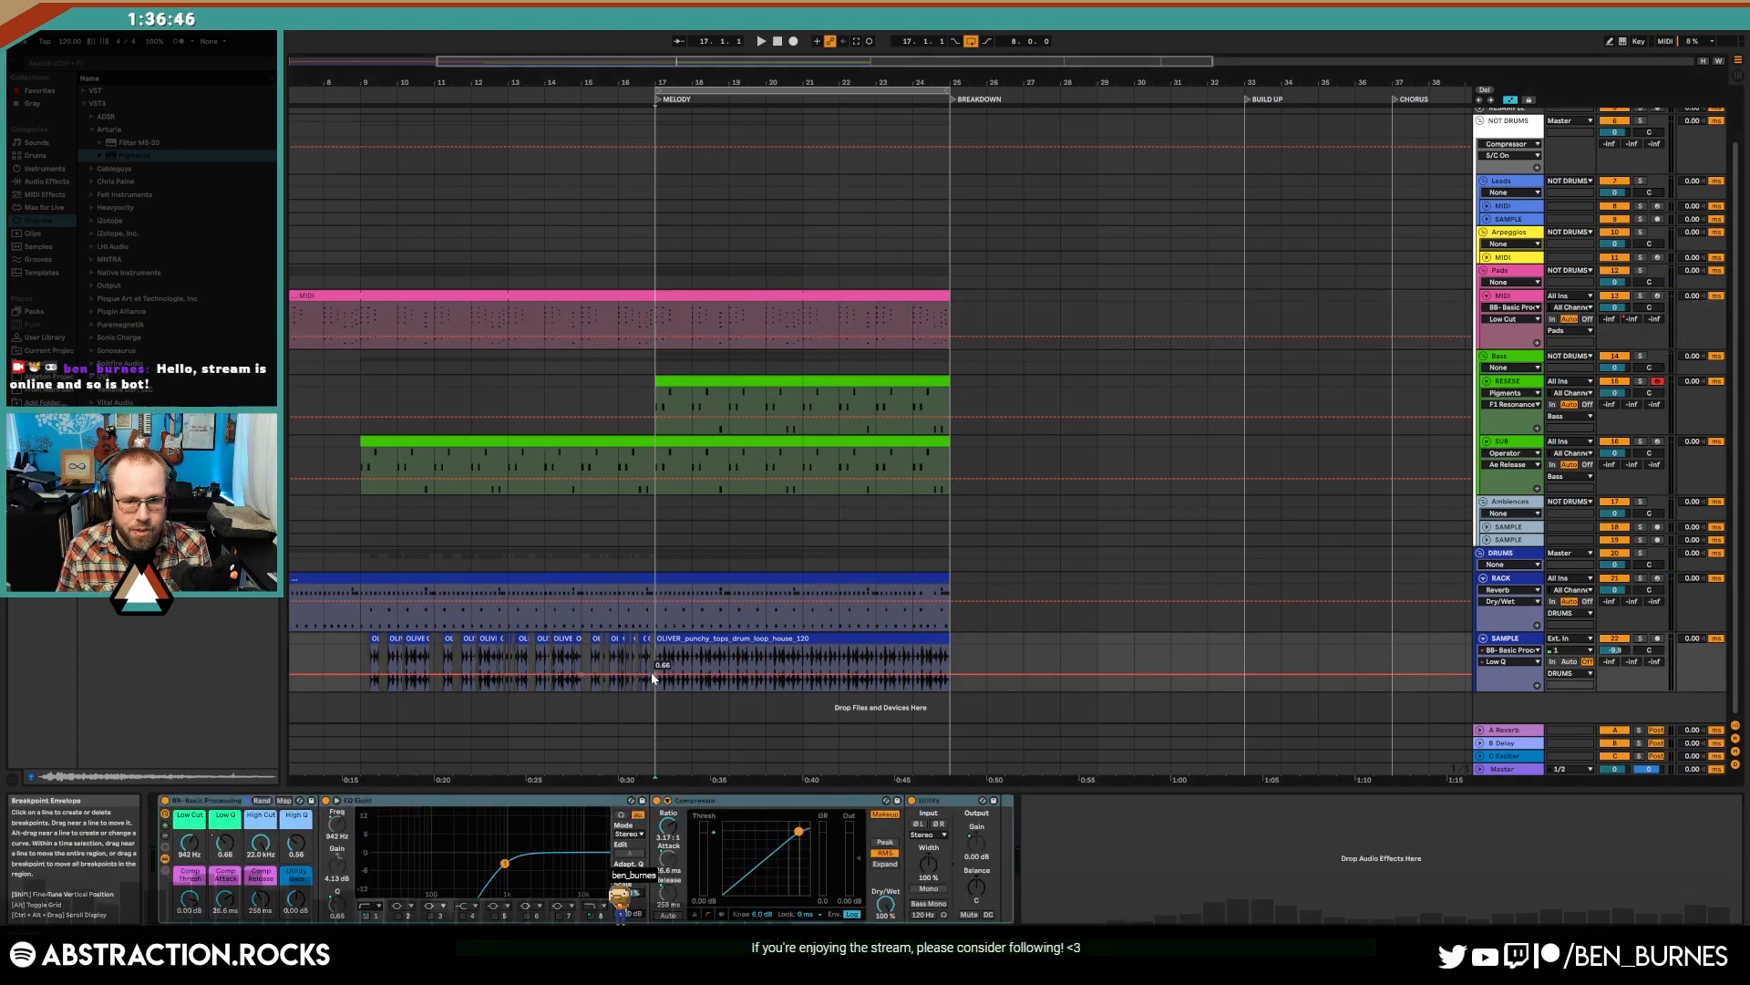
pyautogui.moveTo(357, 674); pyautogui.dragTo(358, 654)
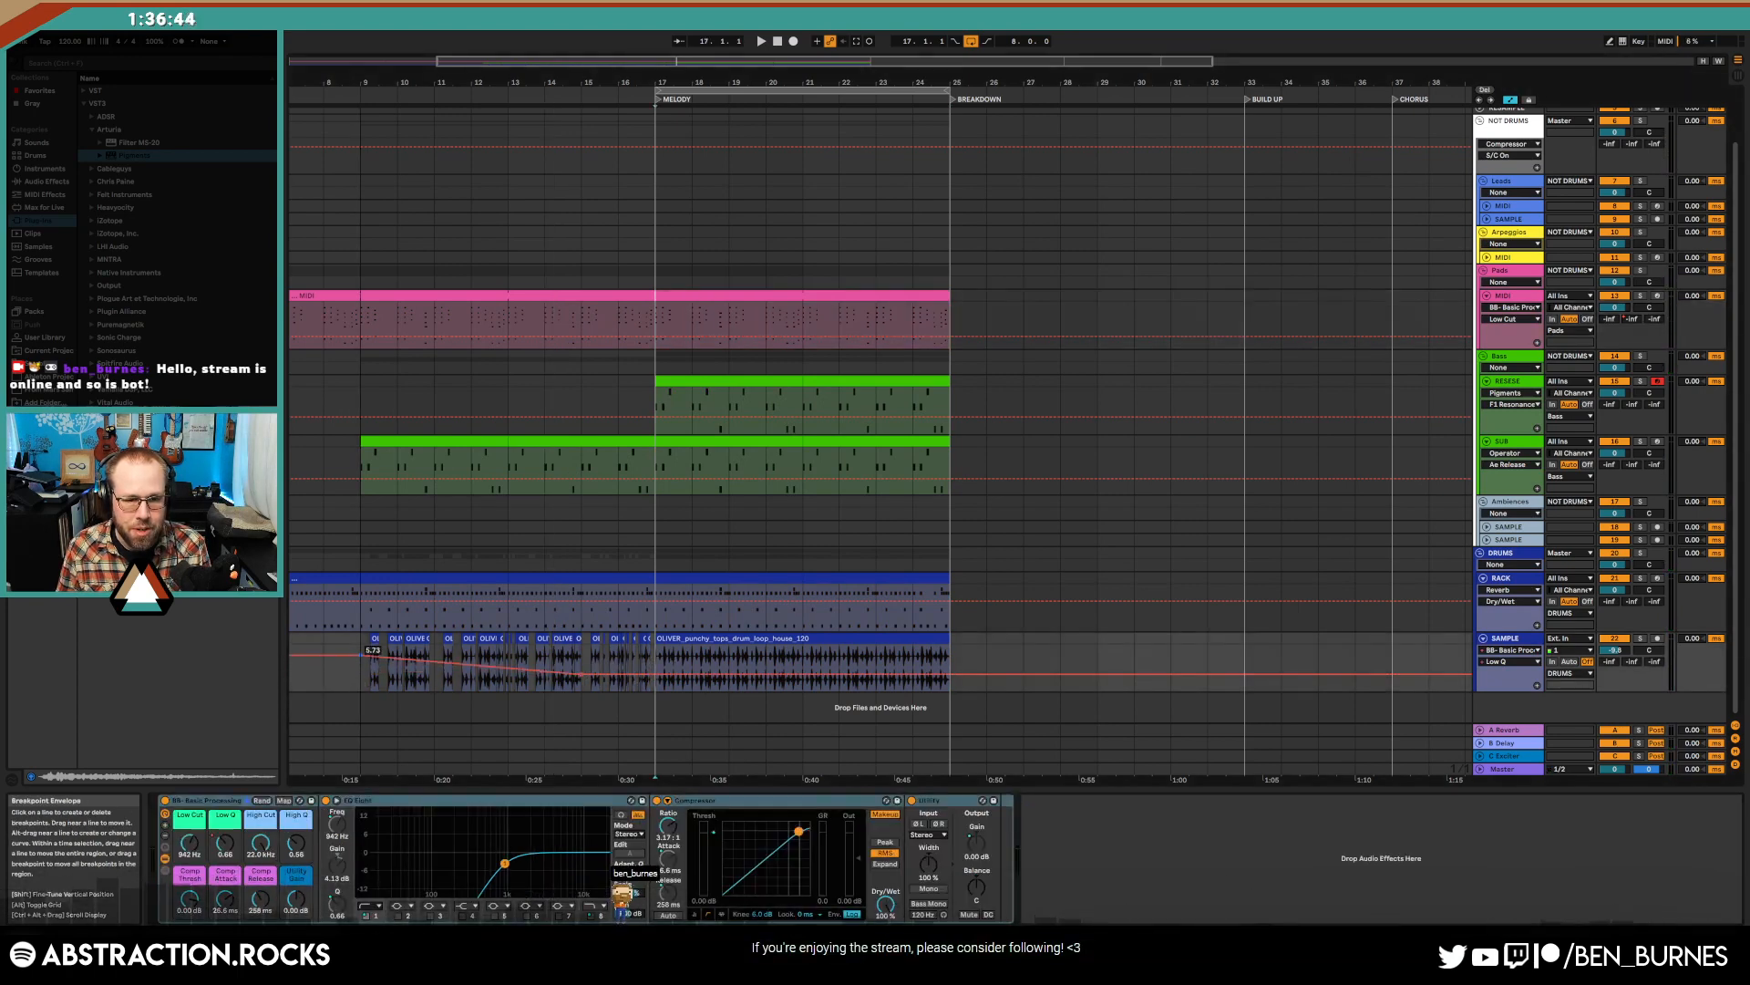
pyautogui.moveTo(474, 664); pyautogui.dragTo(474, 656)
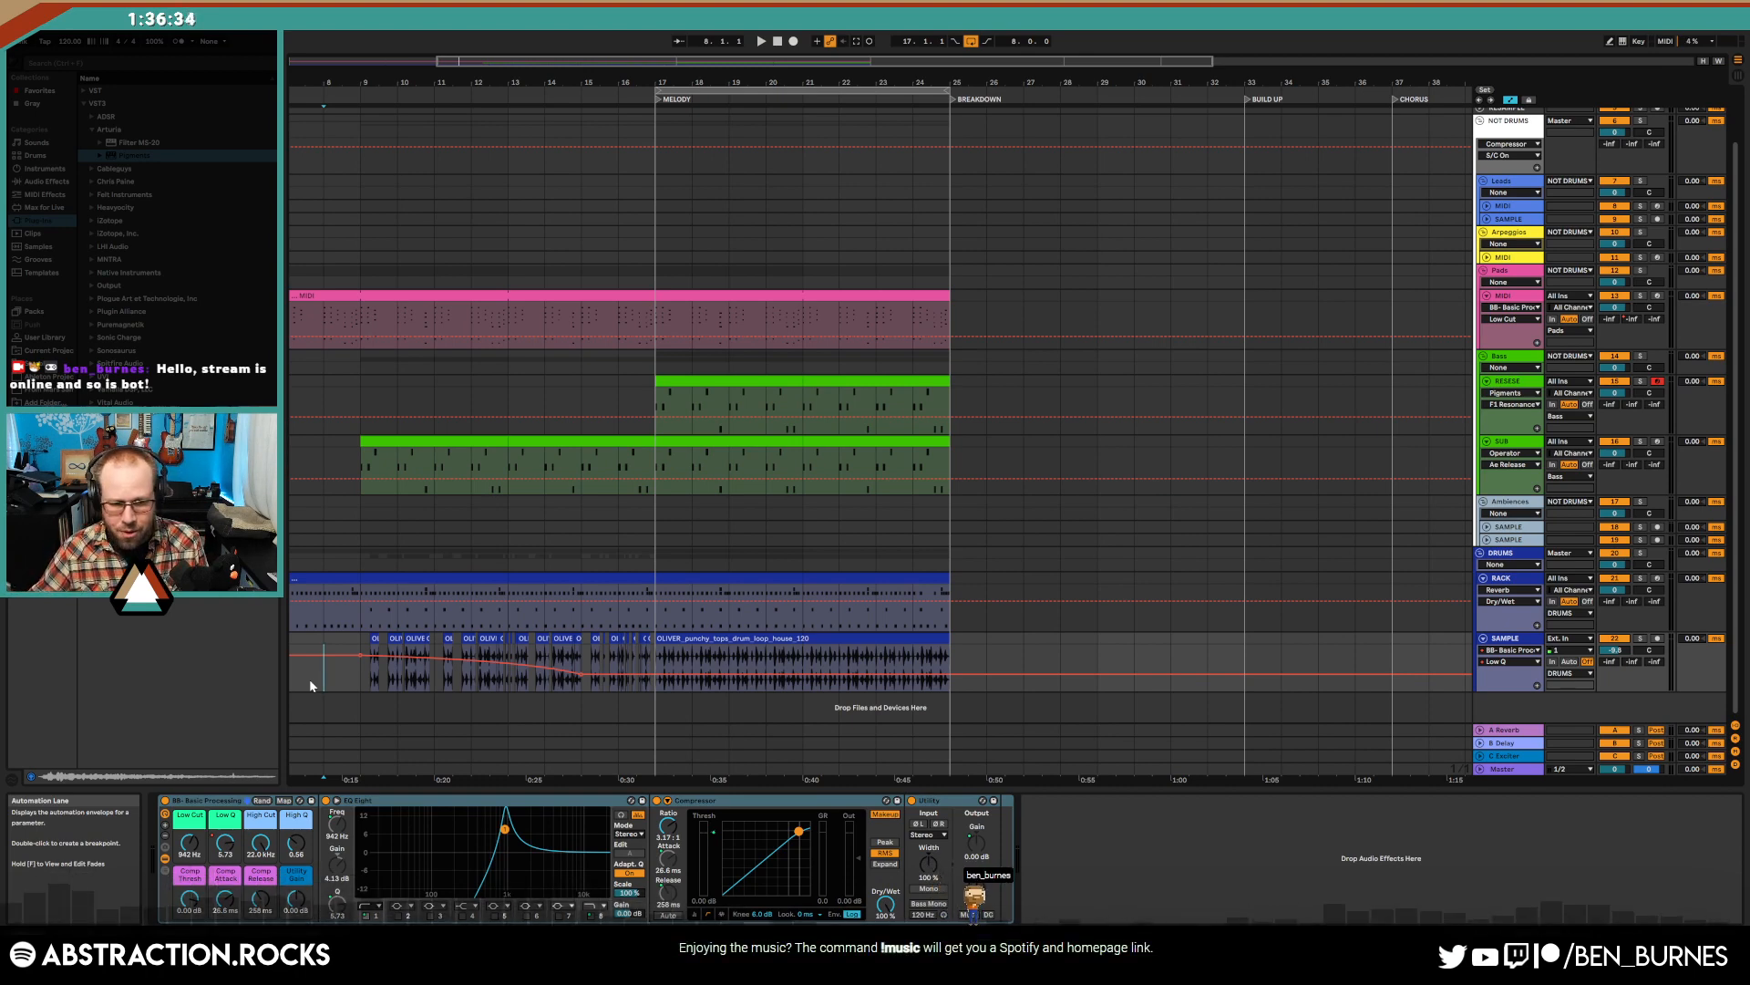
pyautogui.click(360, 655)
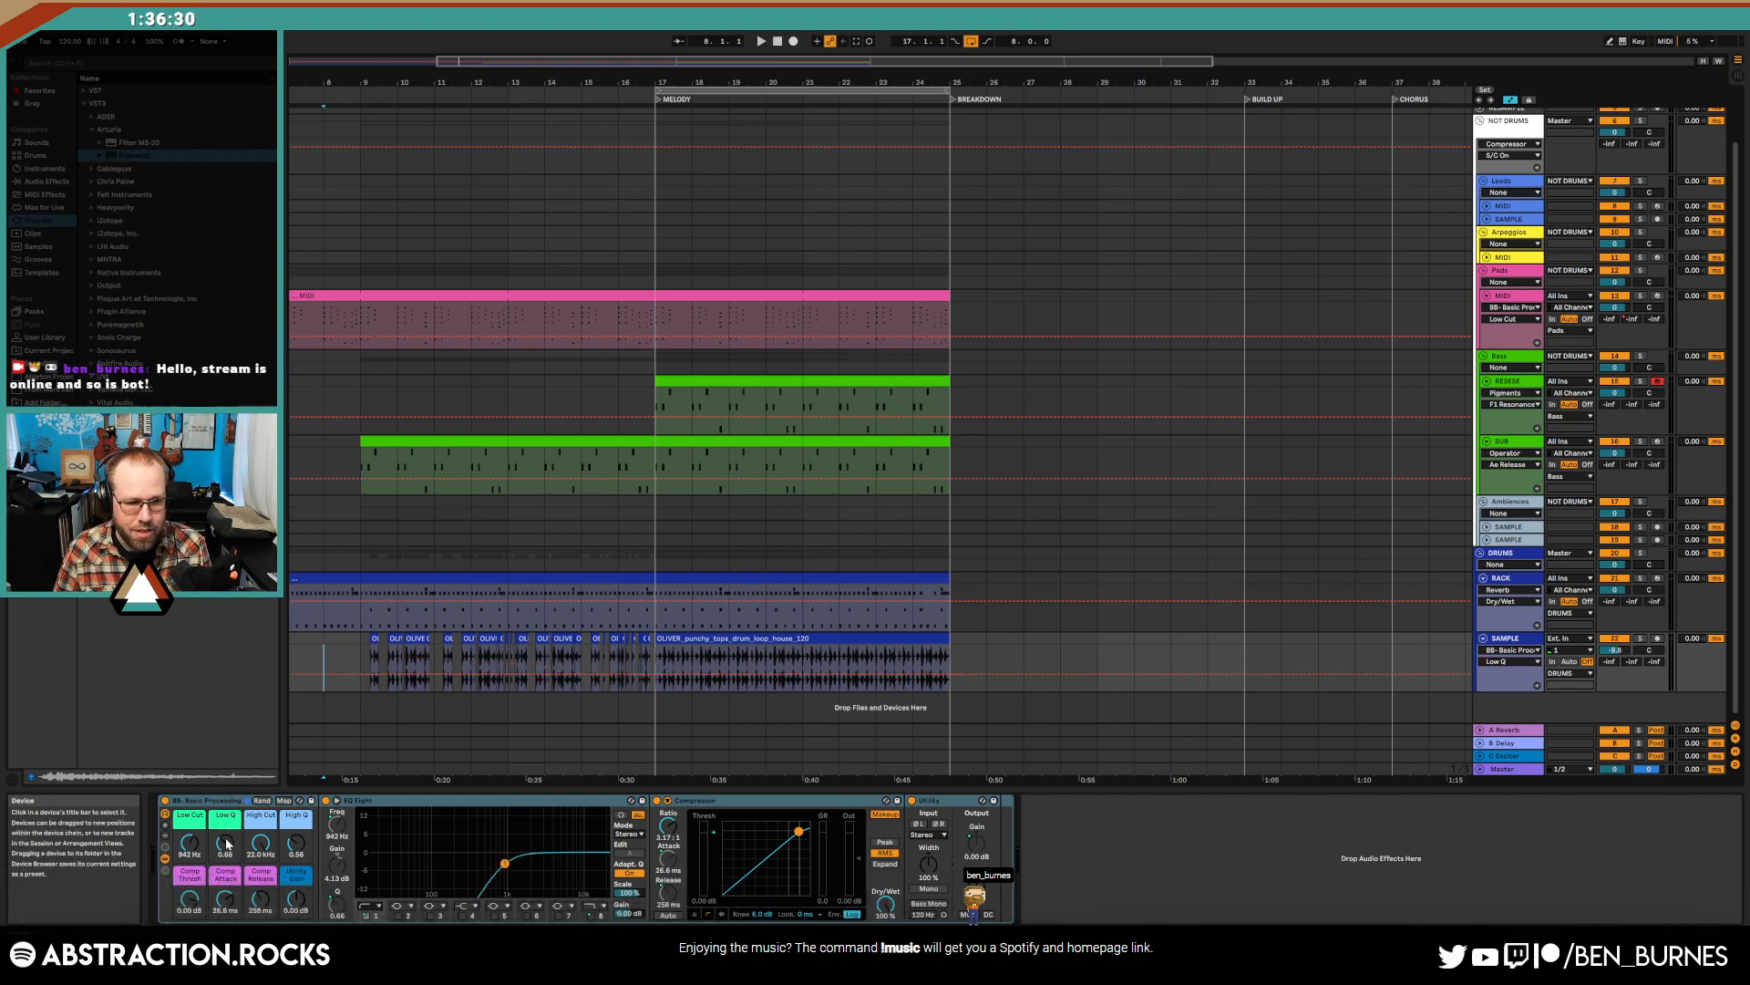
# - Automate the drum SAMPLE track's Low Cut from 2.98 kHz at bar 8 down to 483 Hz at bar 17, and set Low Q to 0.91
pyautogui.click(191, 843)
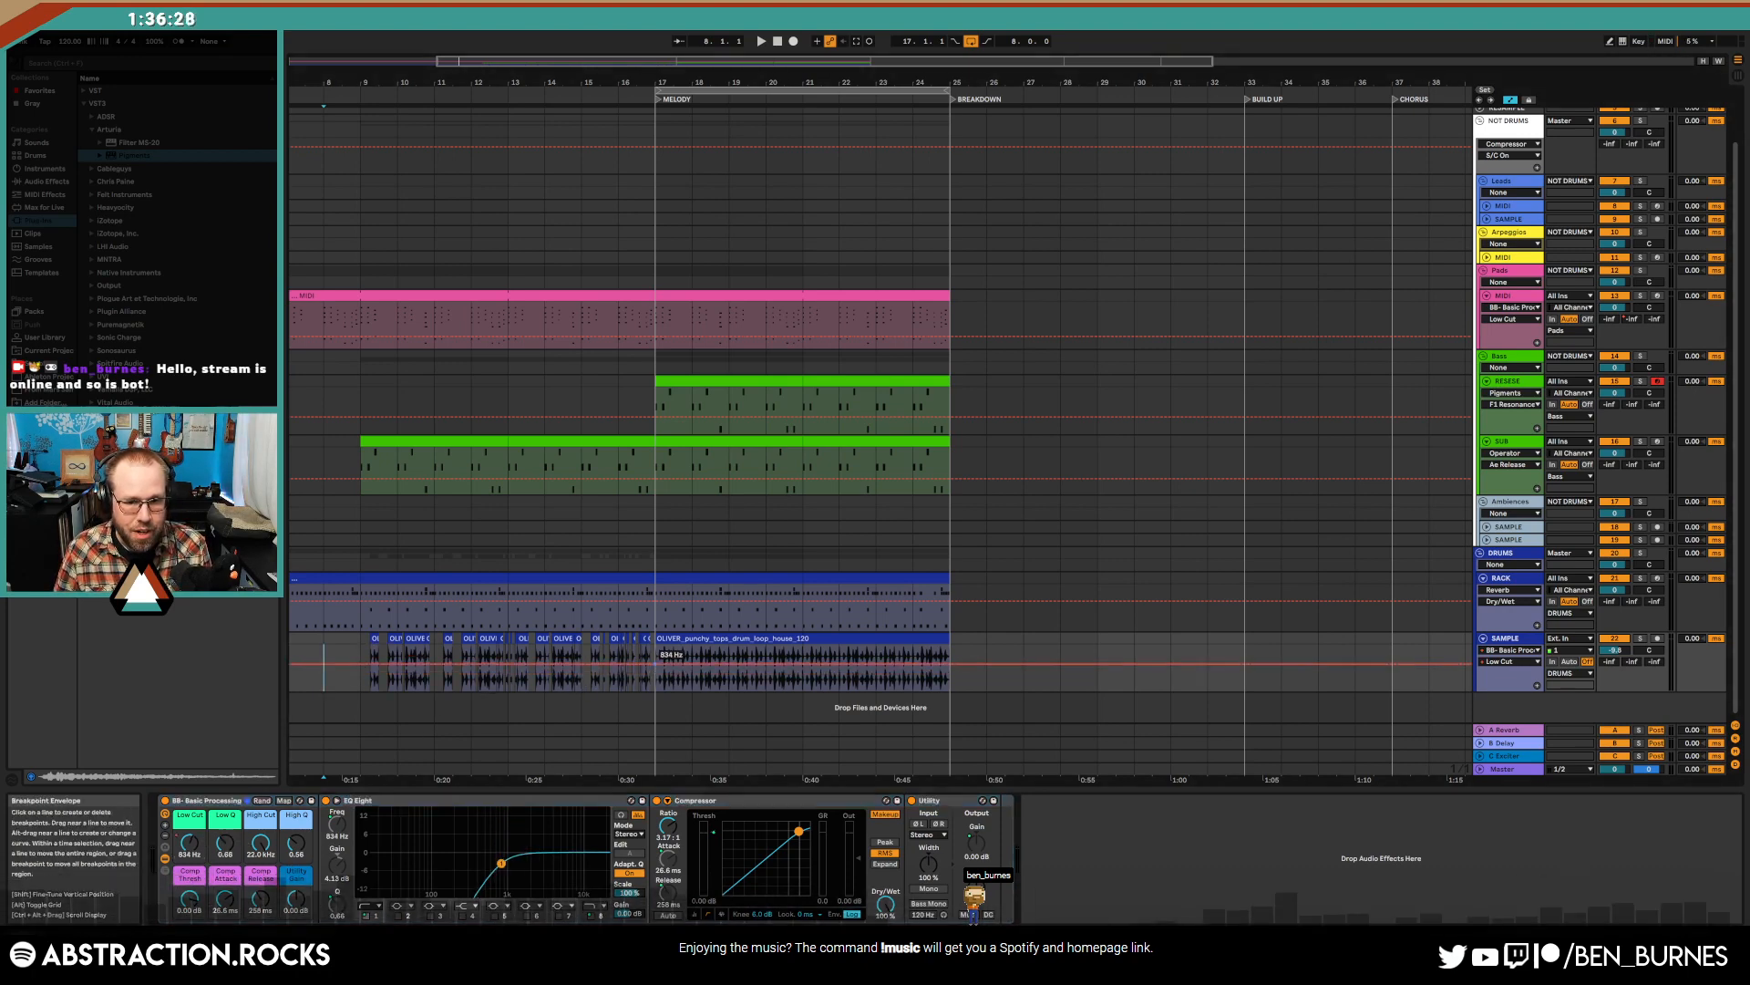
pyautogui.moveTo(654, 664); pyautogui.dragTo(654, 668)
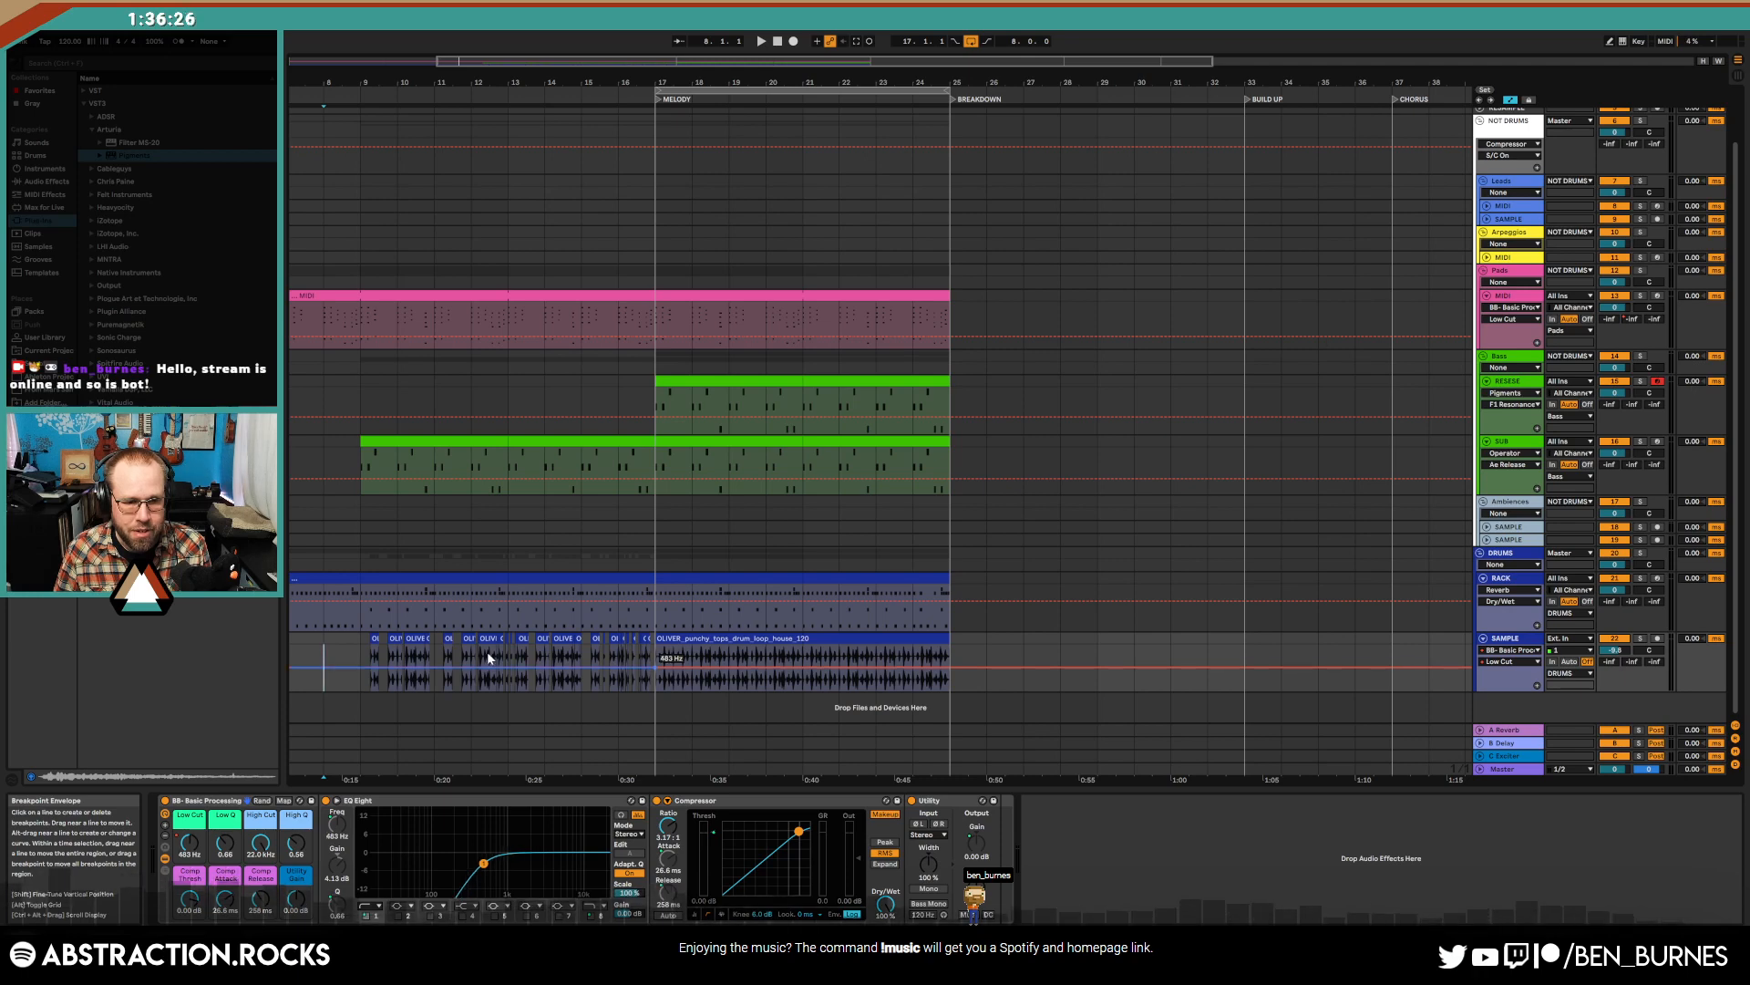
pyautogui.moveTo(321, 668); pyautogui.dragTo(322, 651)
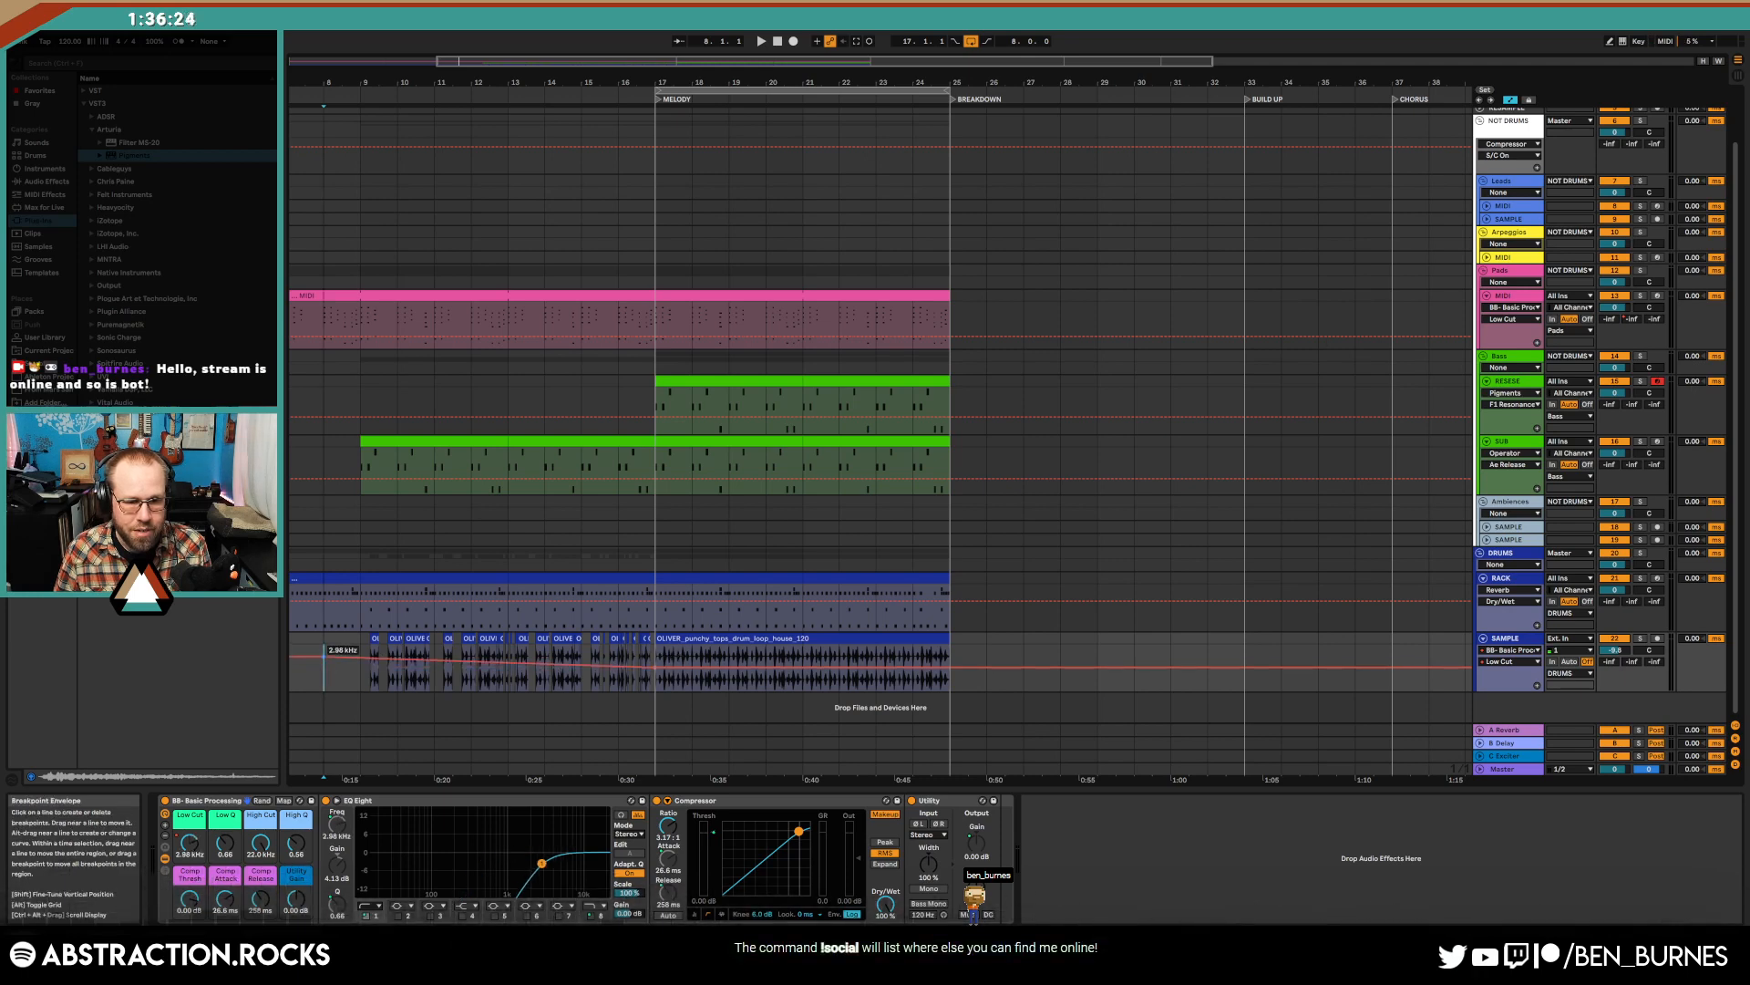
pyautogui.moveTo(225, 845); pyautogui.dragTo(225, 834)
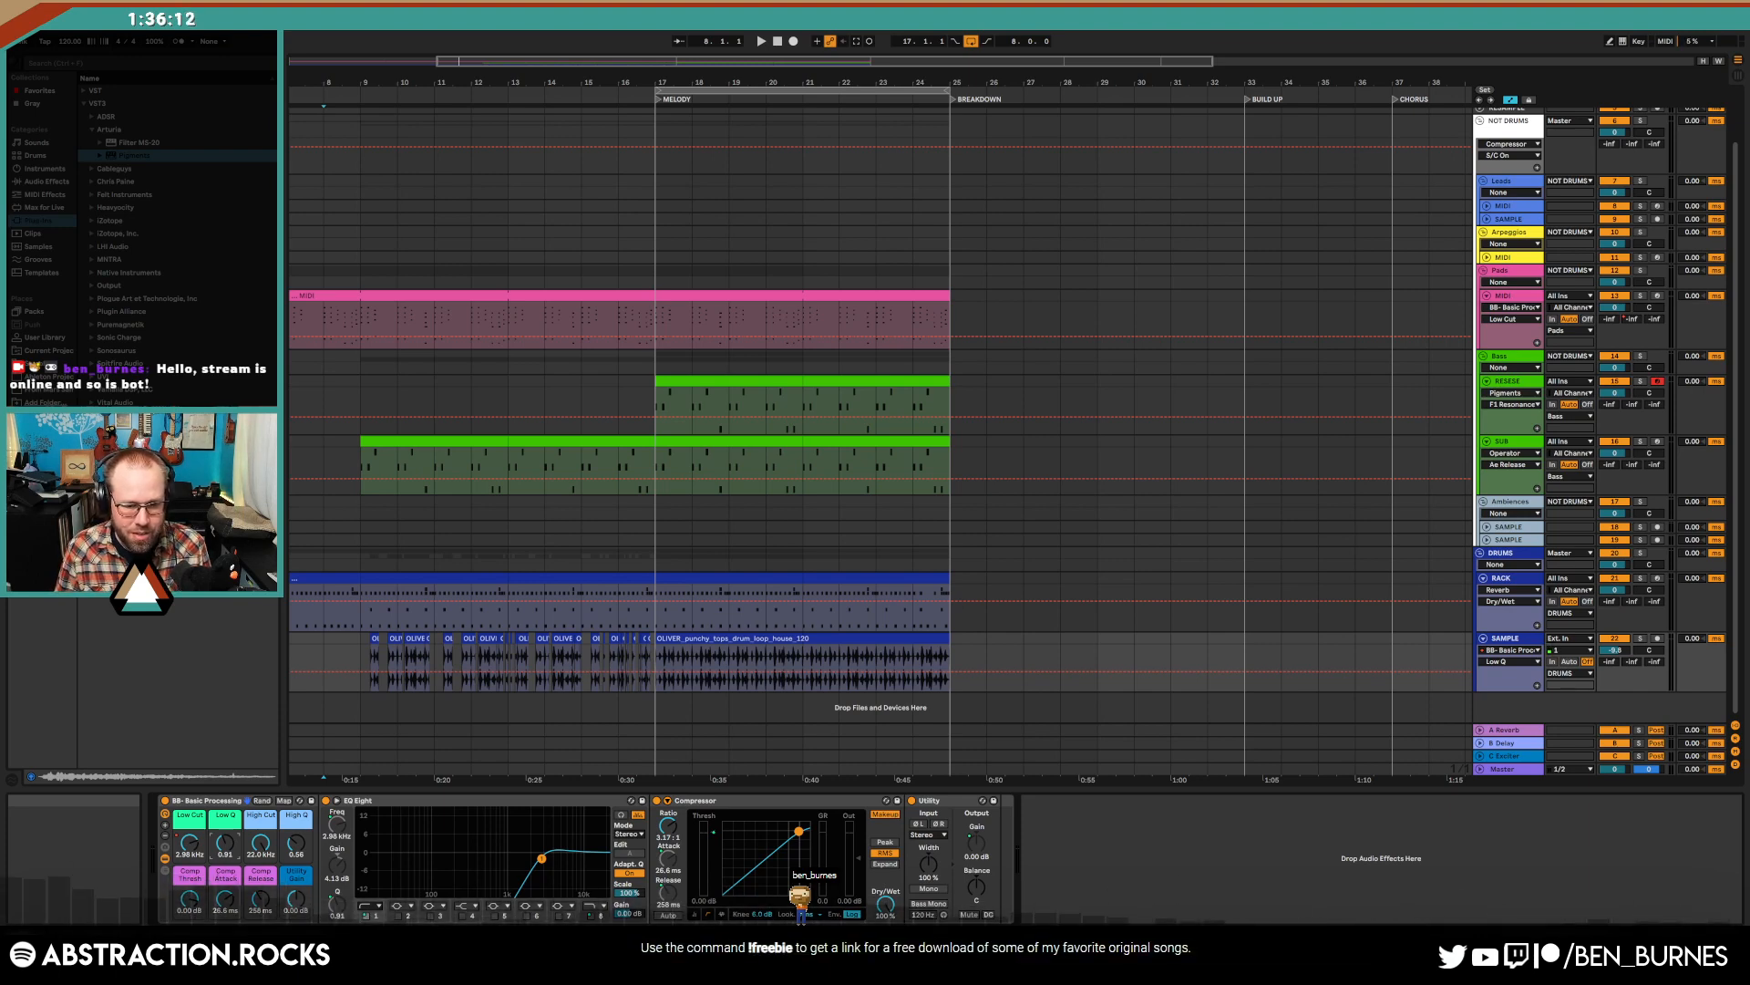
# - While playing, move the start of the Low Cut sweep to 22.0 kHz at bar 9 and set Low Q to 1.21
pyautogui.press('space')
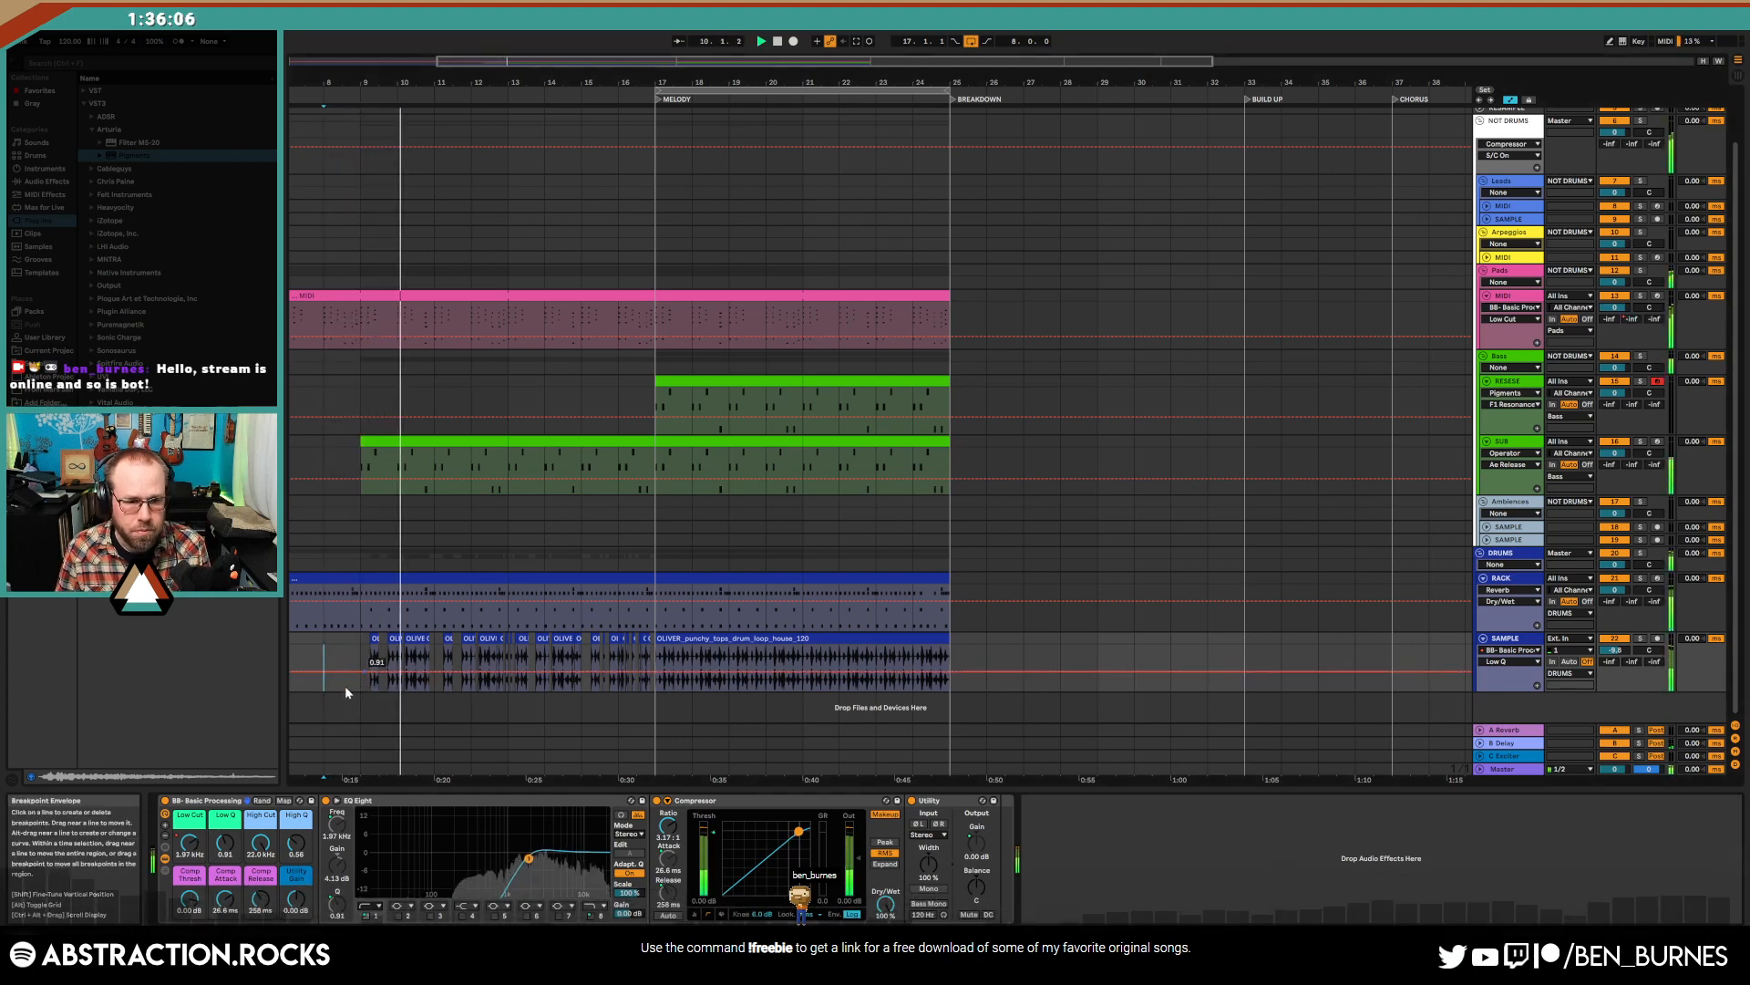
pyautogui.press('a')
pyautogui.press('a')
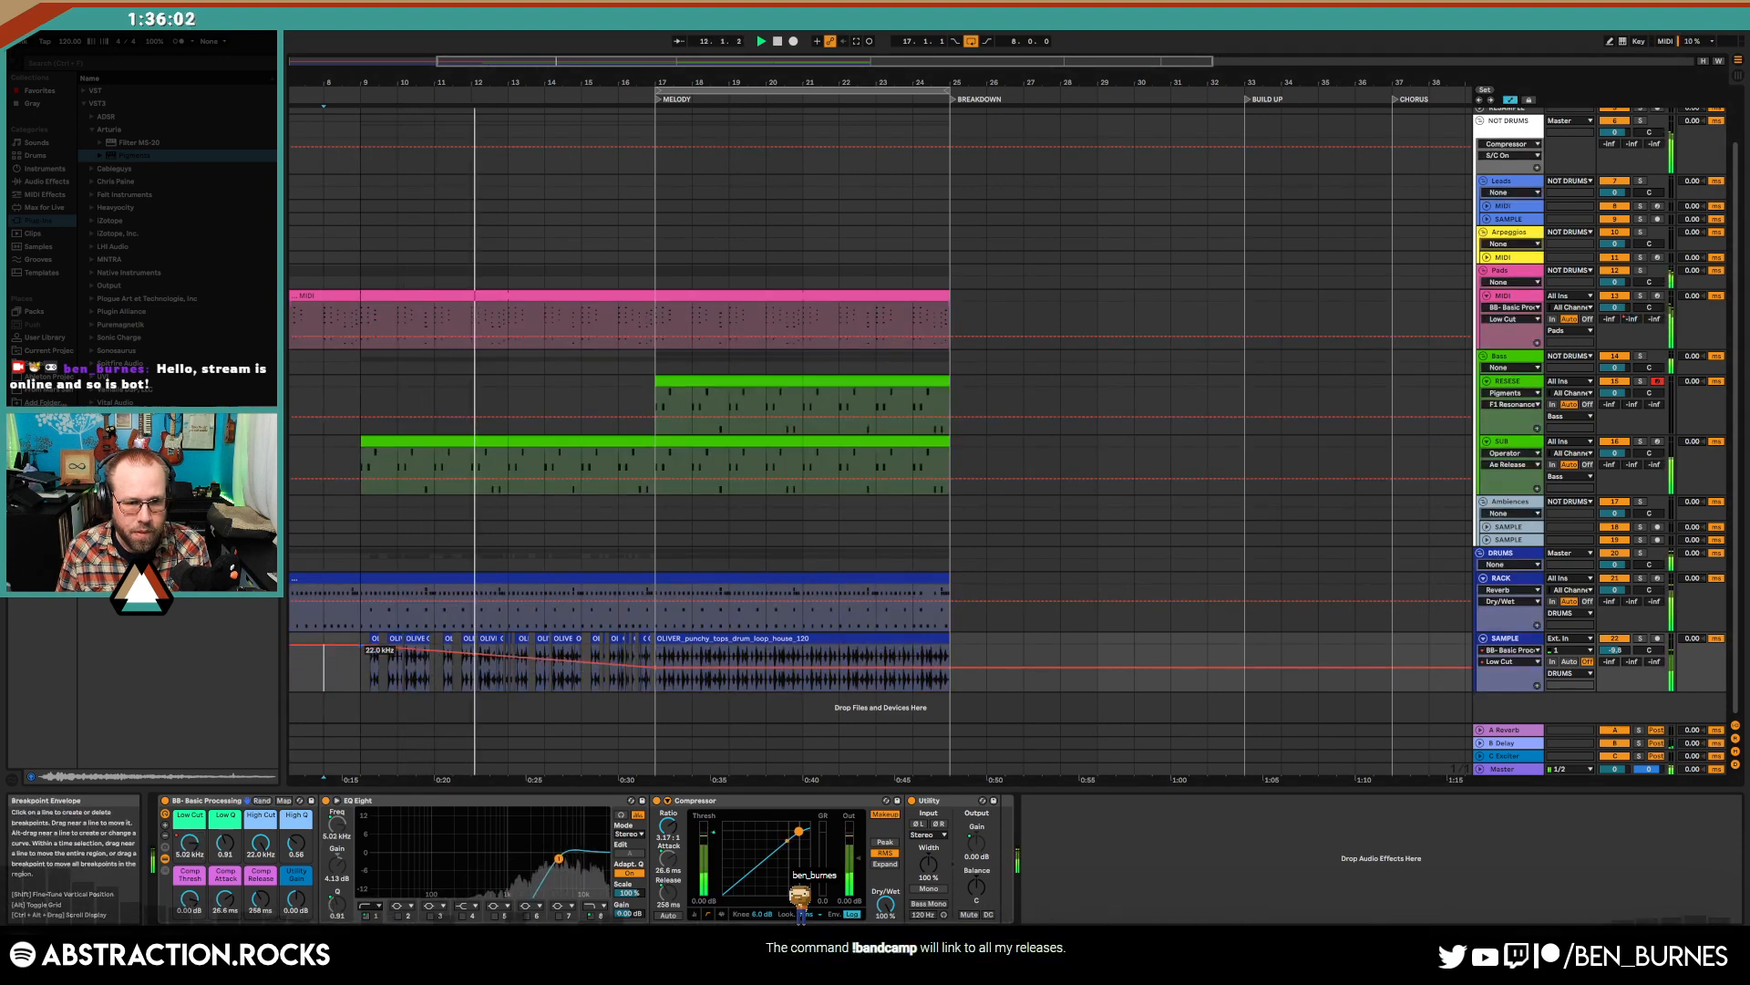
pyautogui.moveTo(325, 648); pyautogui.dragTo(362, 650)
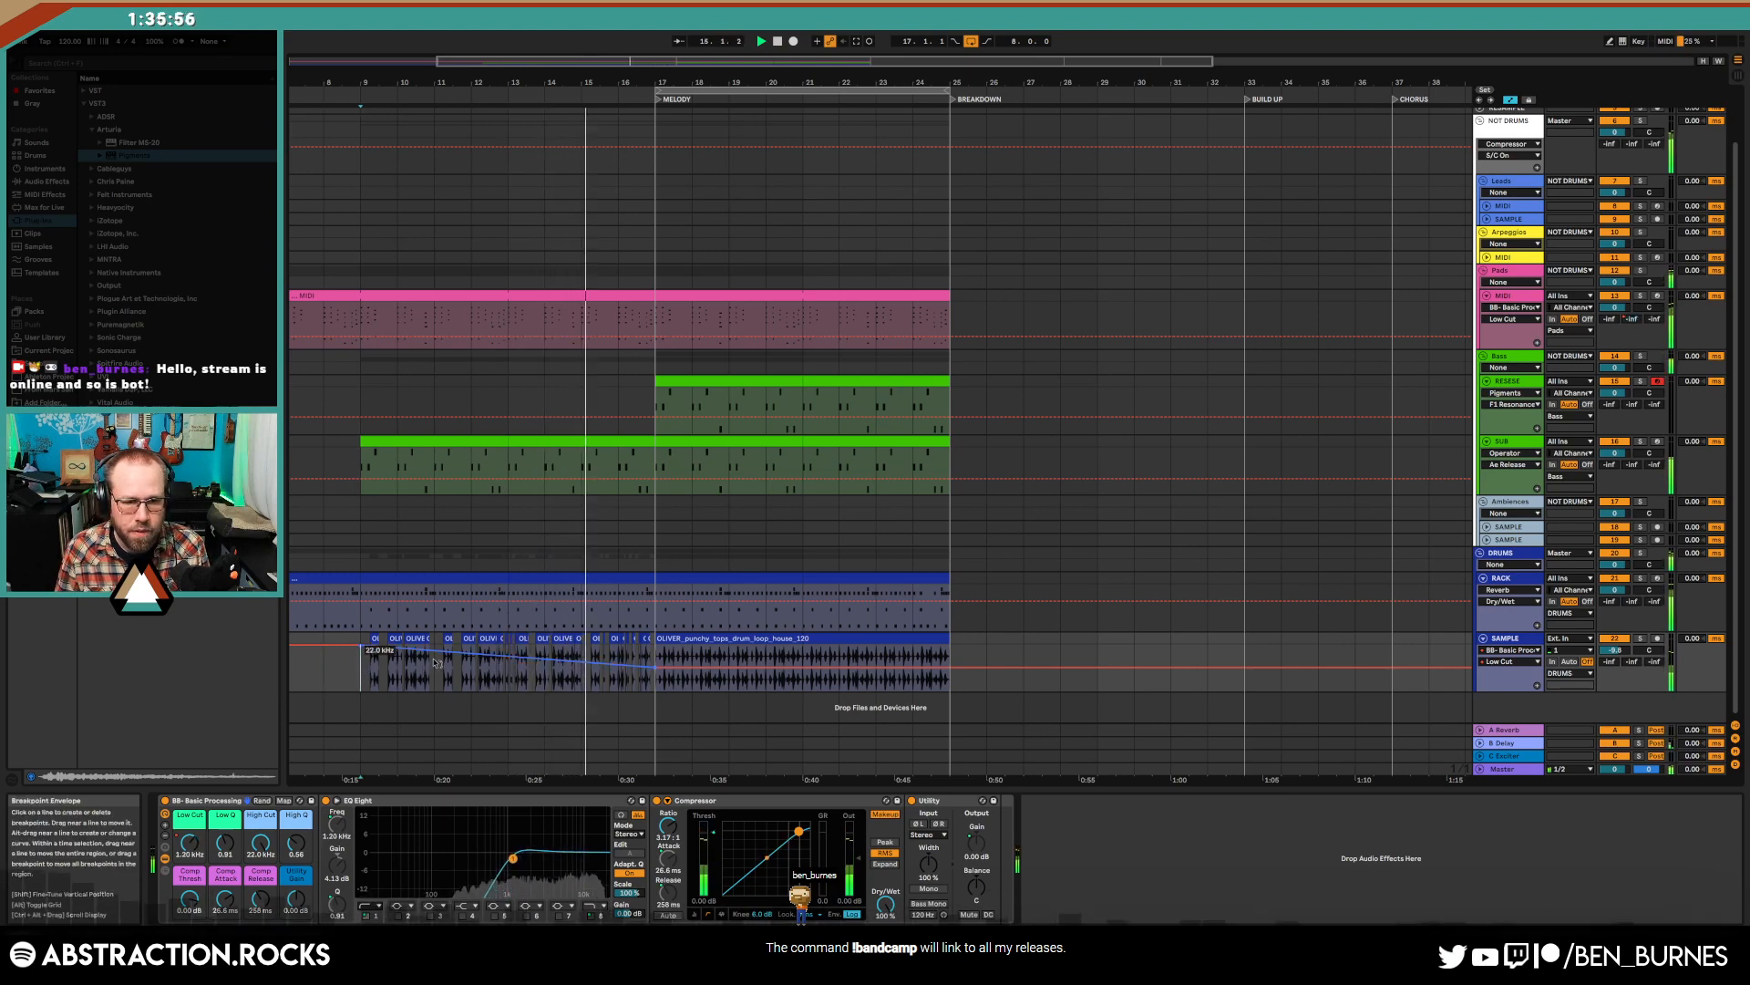
pyautogui.moveTo(225, 842); pyautogui.dragTo(224, 836)
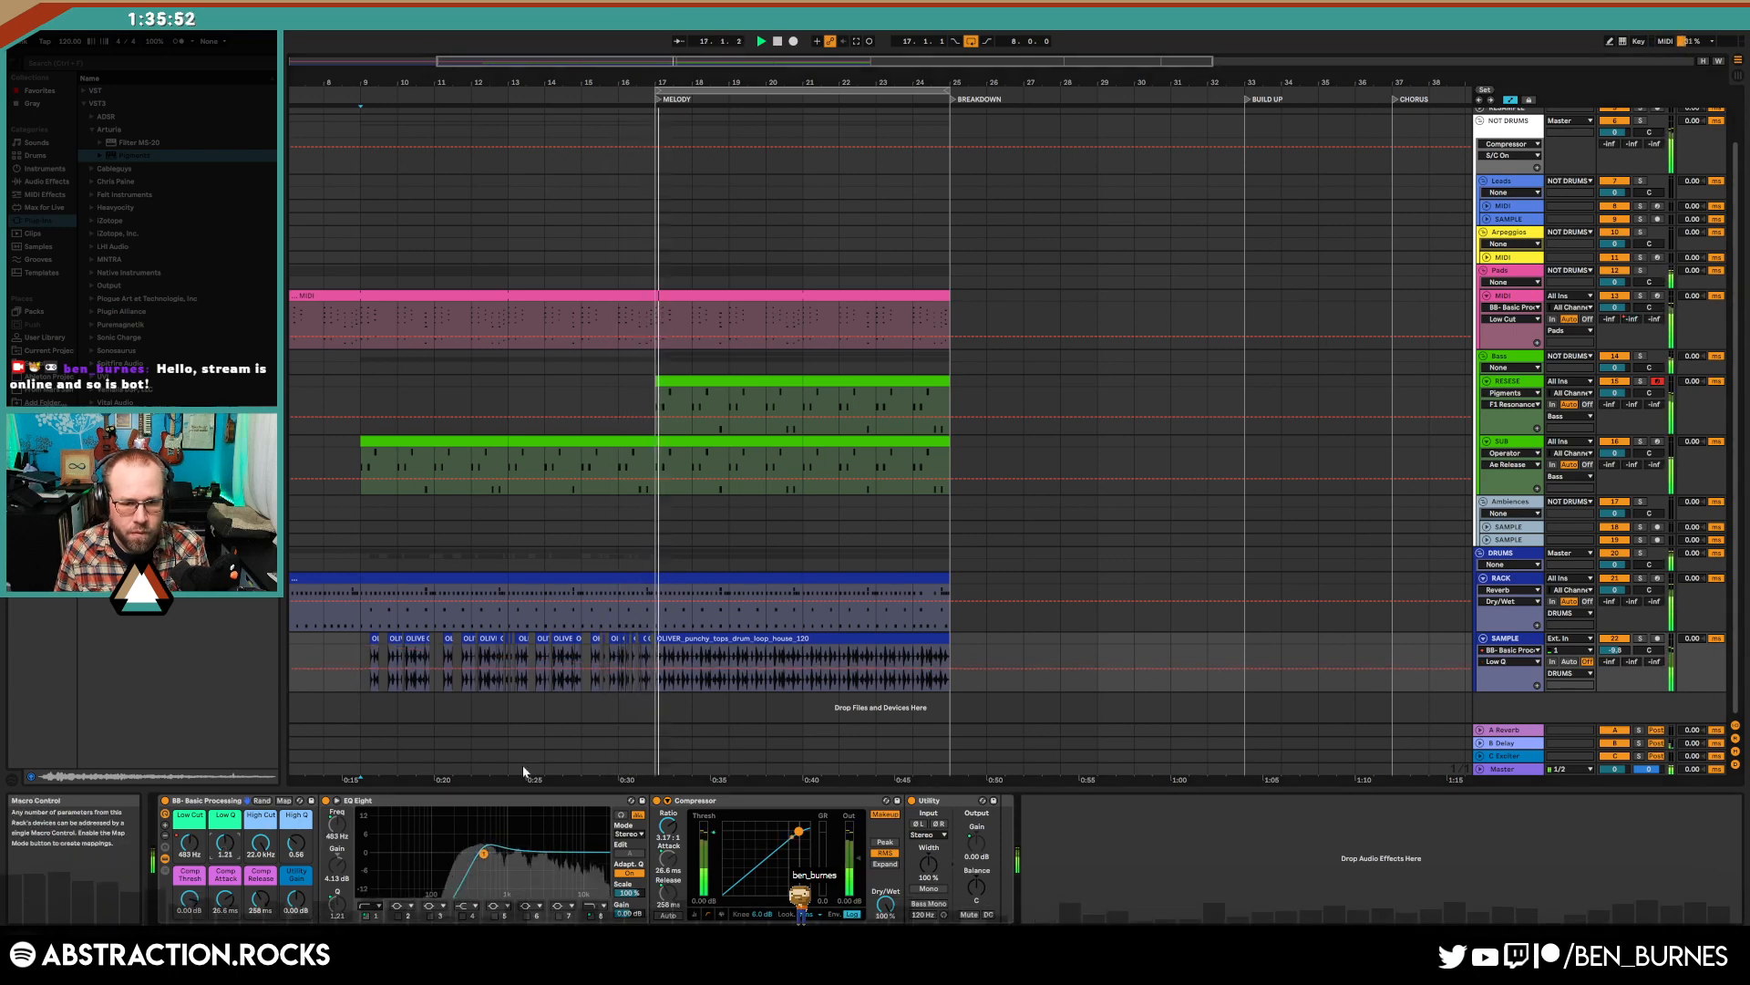
# - Solo the Bass group, play the melody section from bar 17, and lower the SUB track's volume to -3.7 dB
pyautogui.click(693, 386)
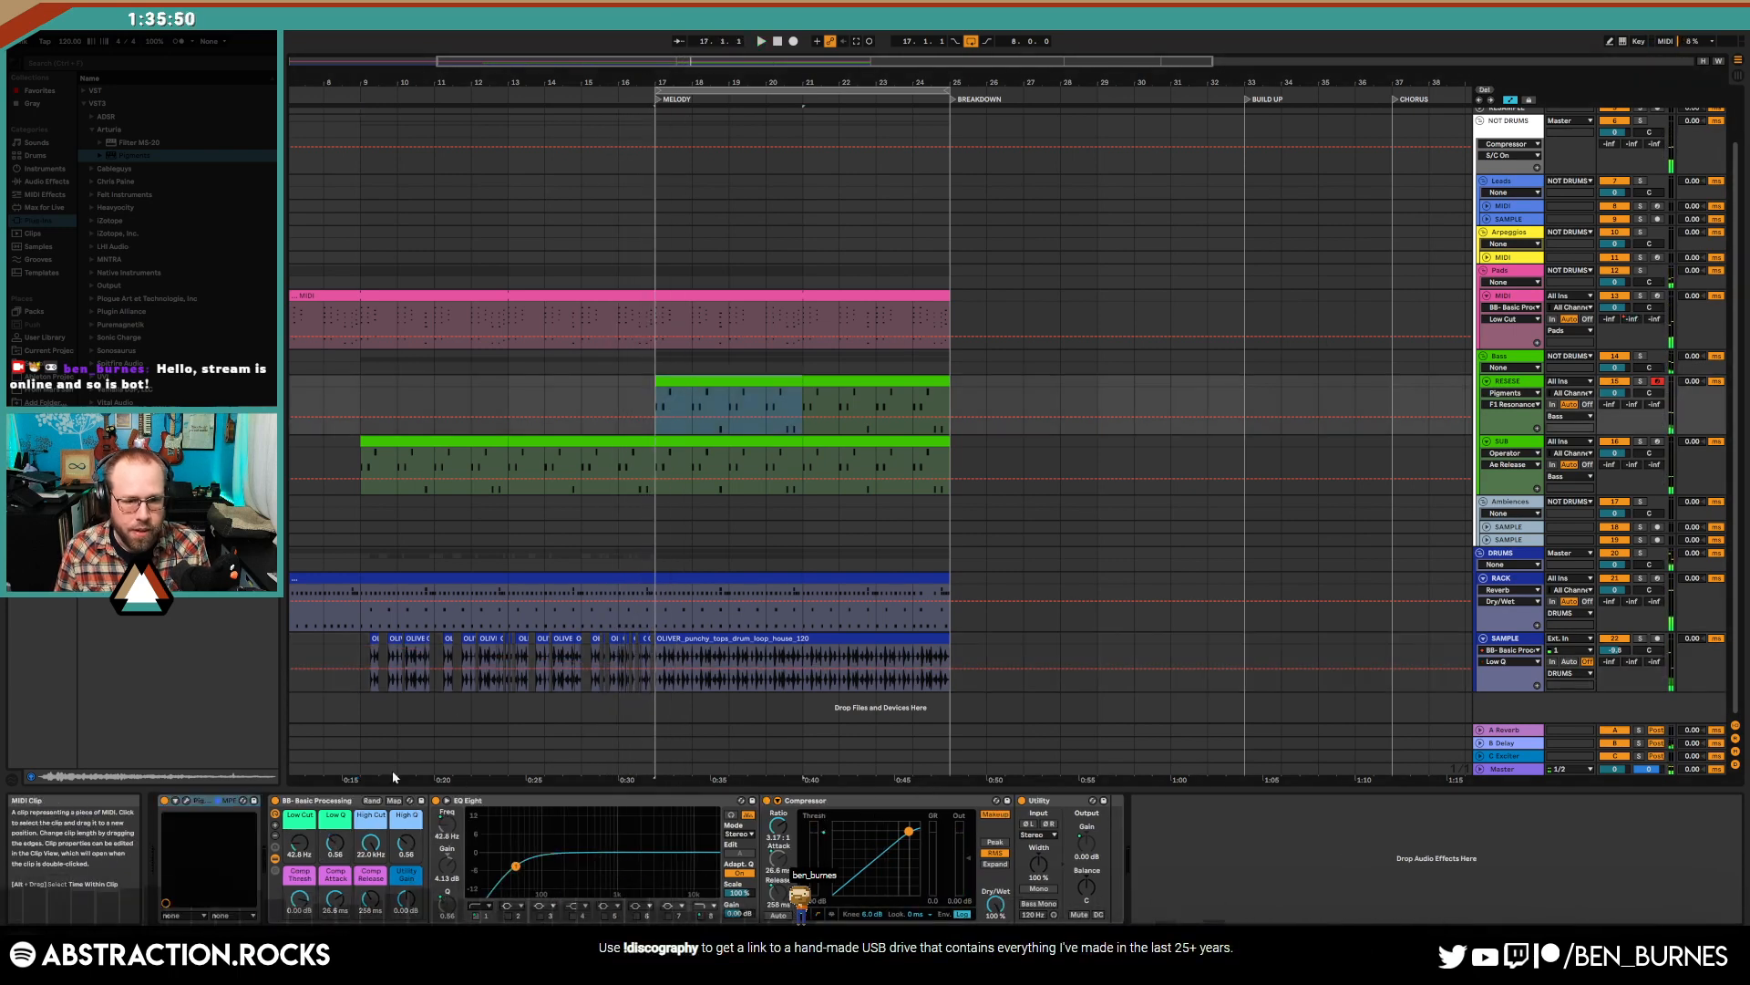
pyautogui.press('space')
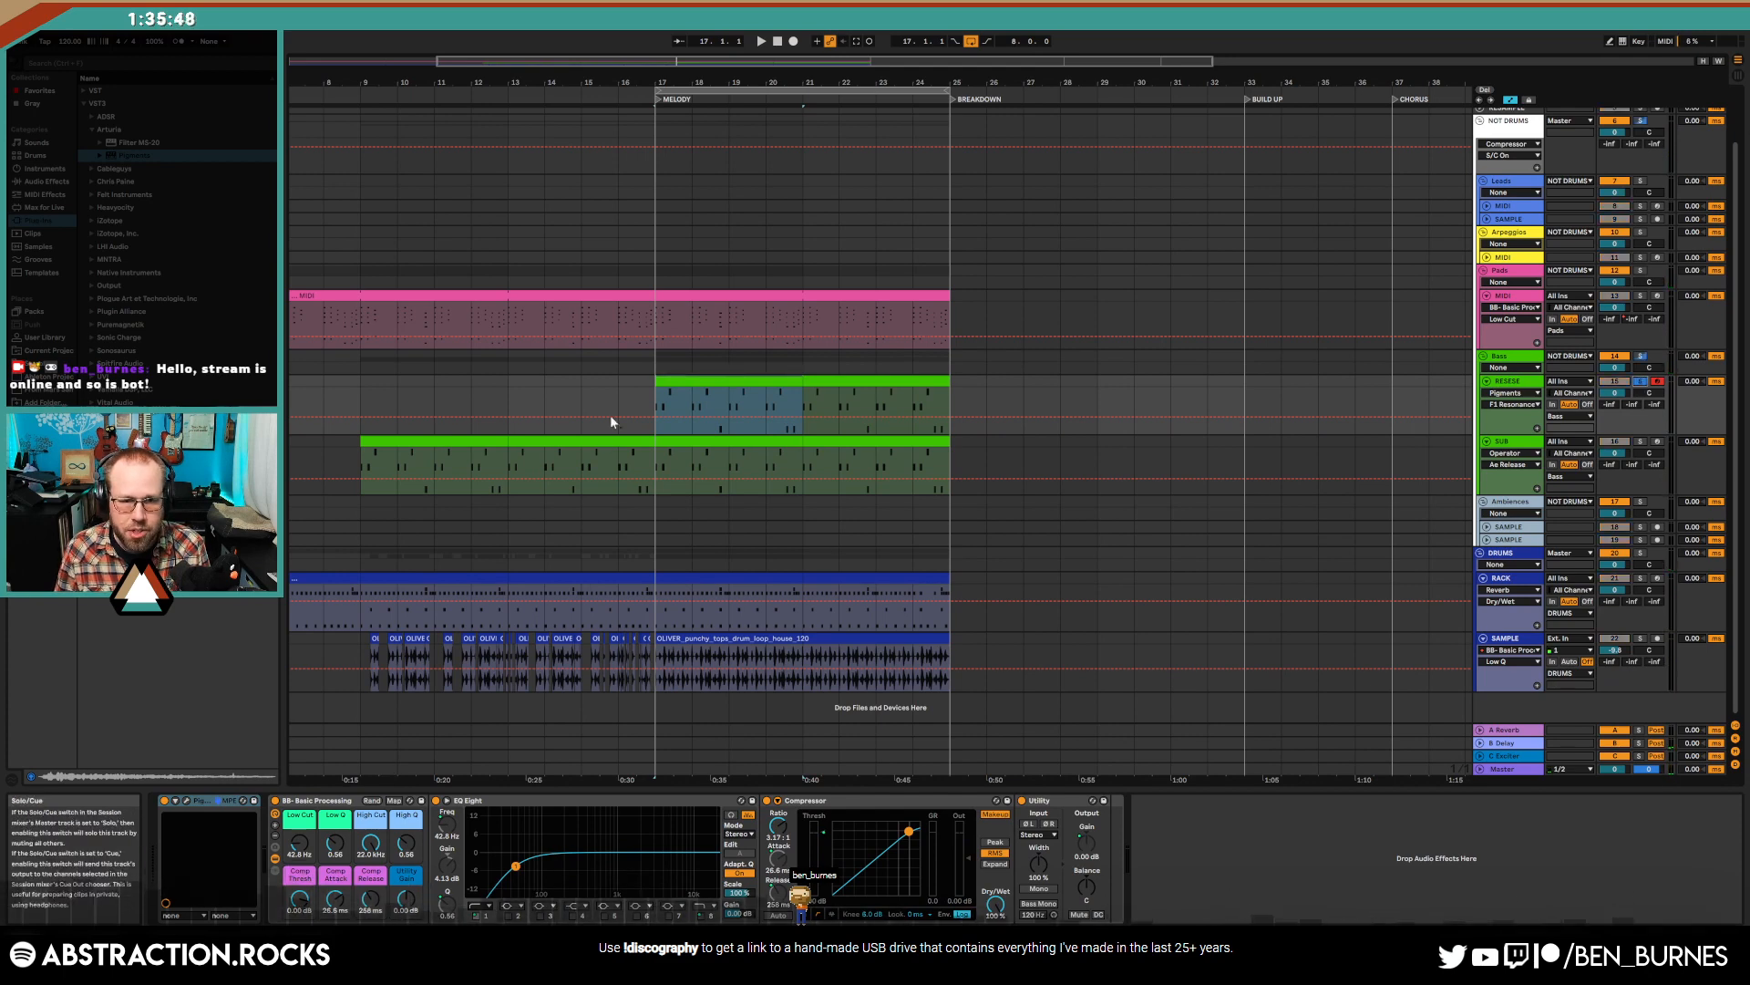
pyautogui.press('space')
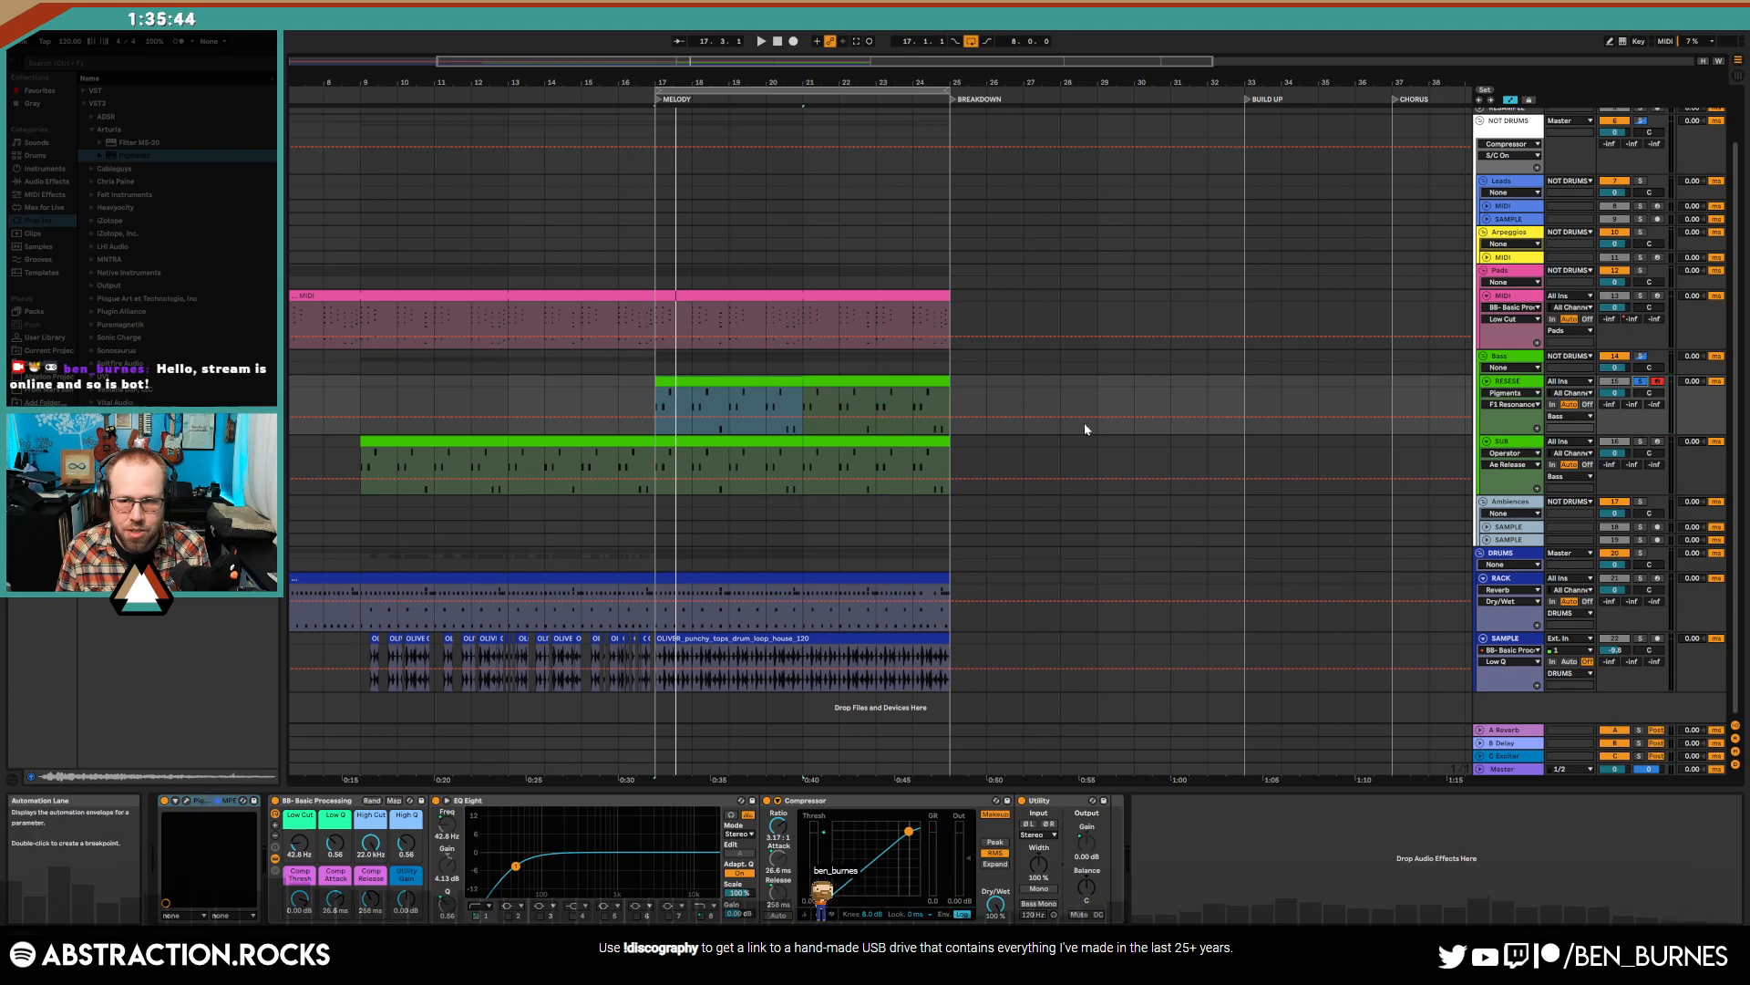
pyautogui.click(1641, 356)
pyautogui.press('space')
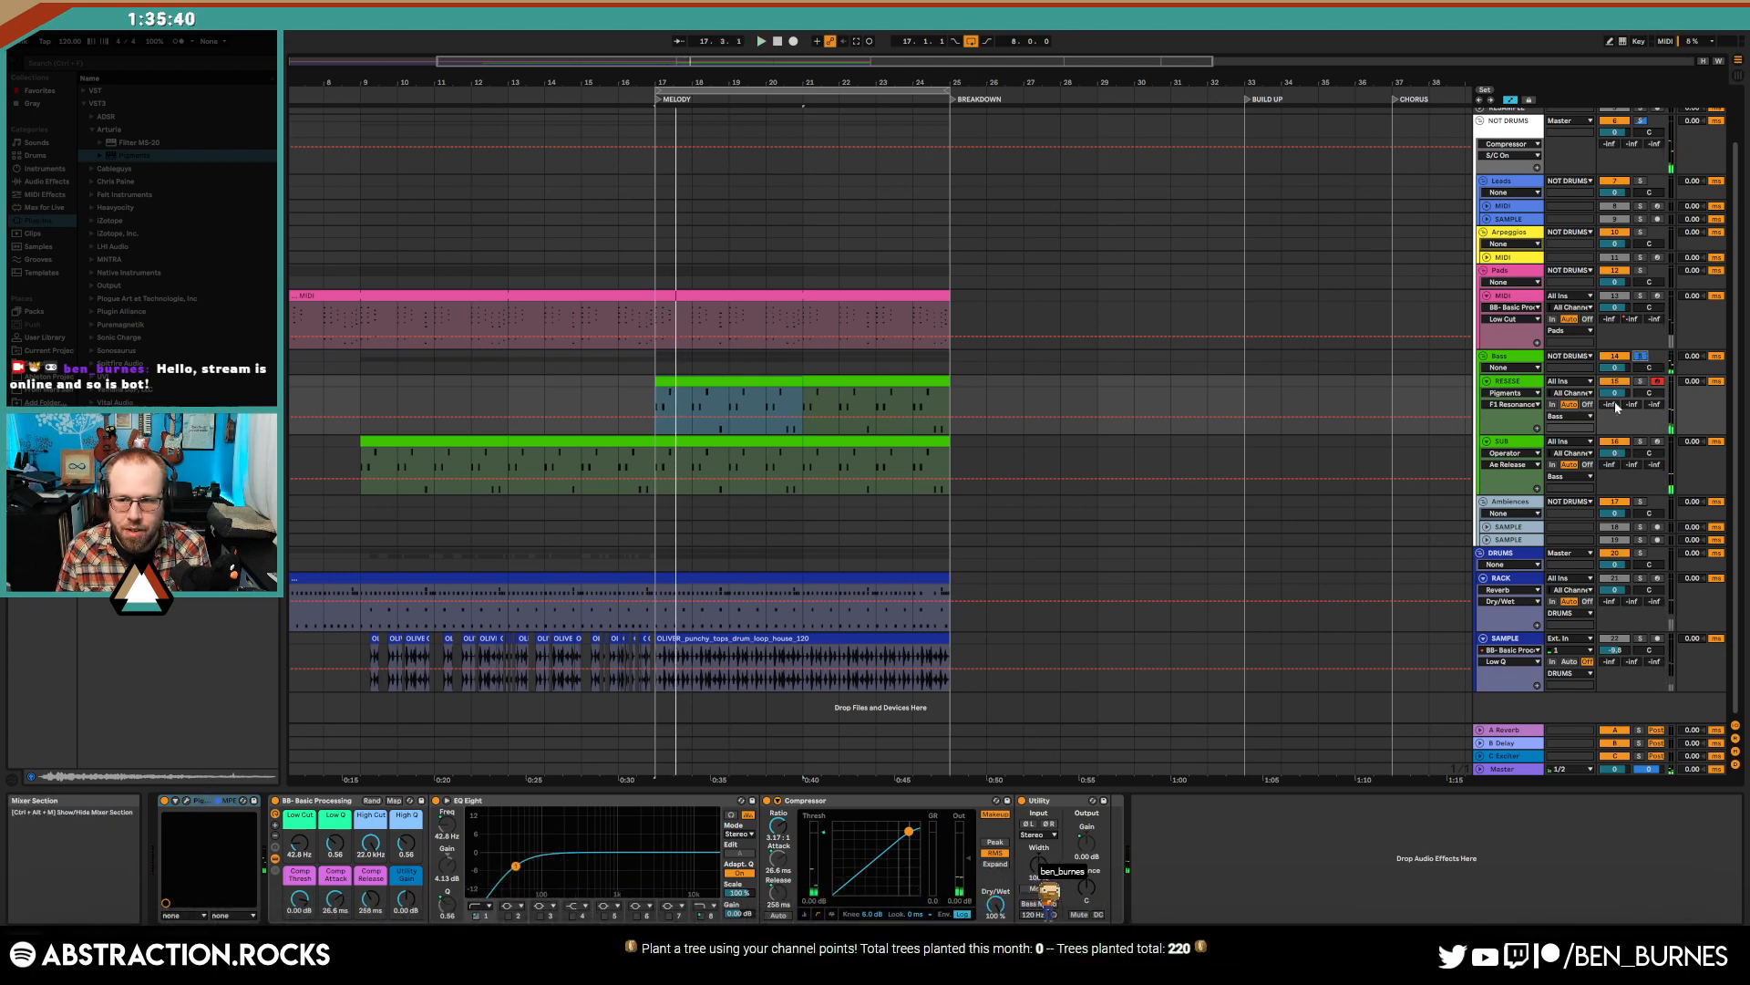
pyautogui.moveTo(1618, 453); pyautogui.dragTo(1618, 465)
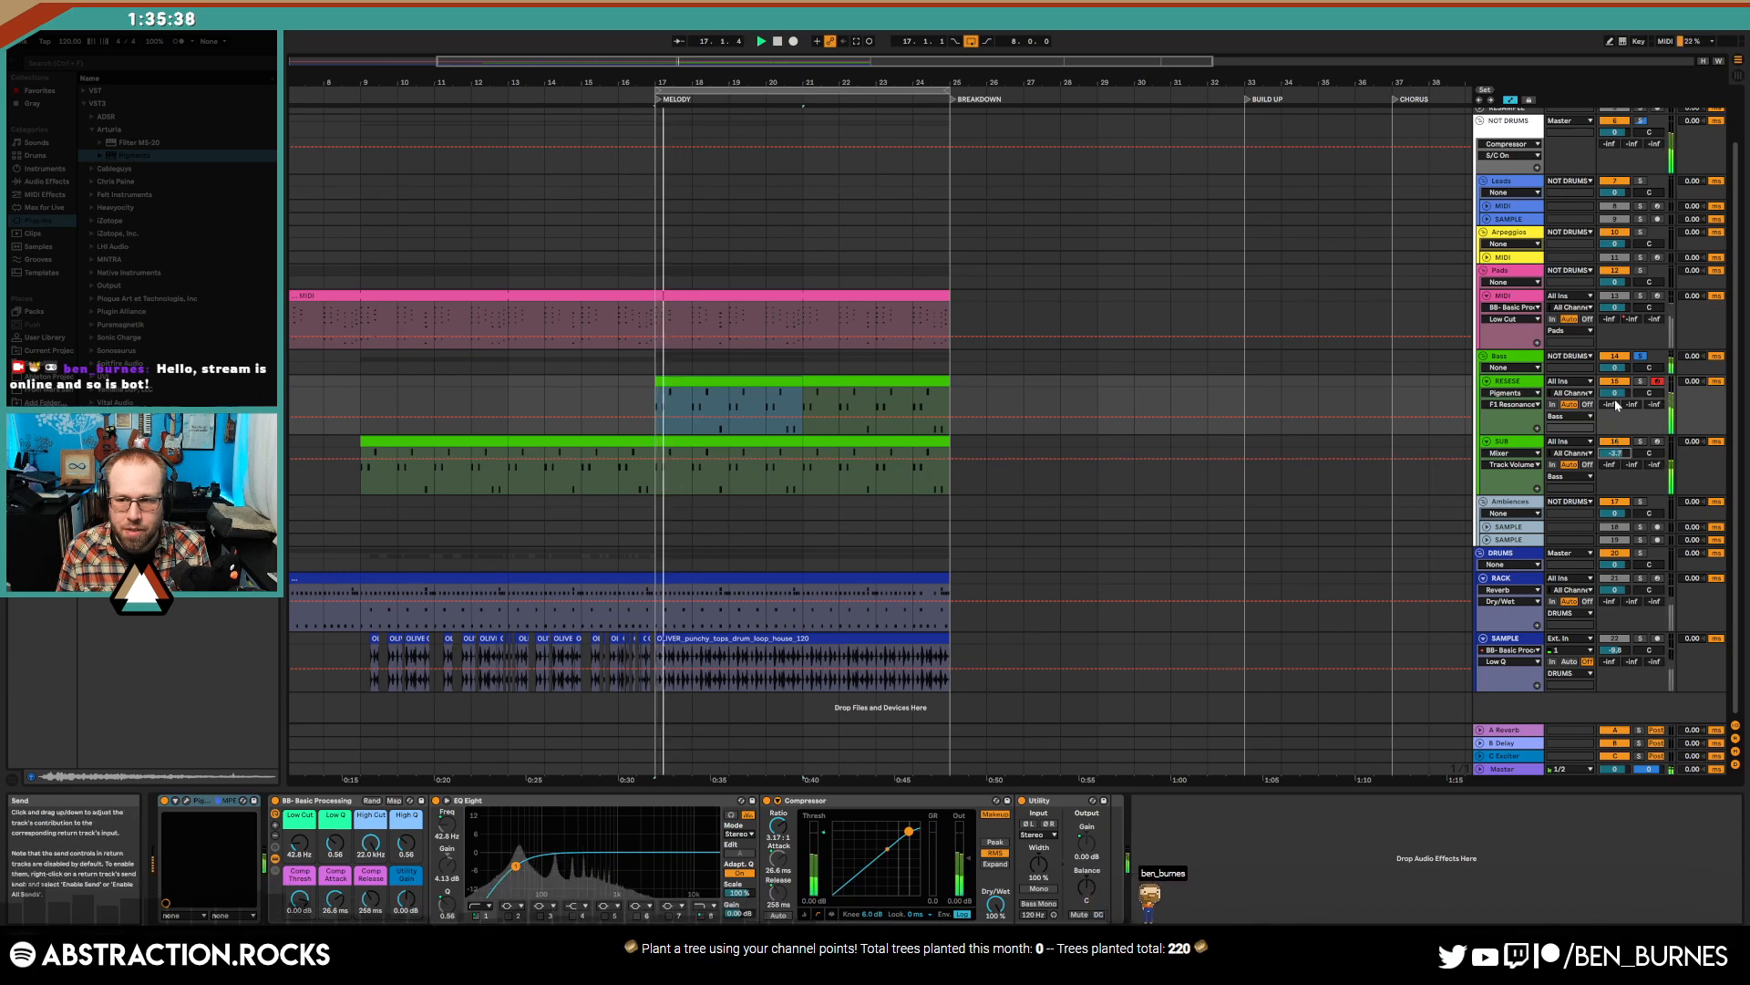
# - Set the REESE track's Low Cut to 135 Hz and adjust its Low Q
pyautogui.click(301, 845)
pyautogui.press('space')
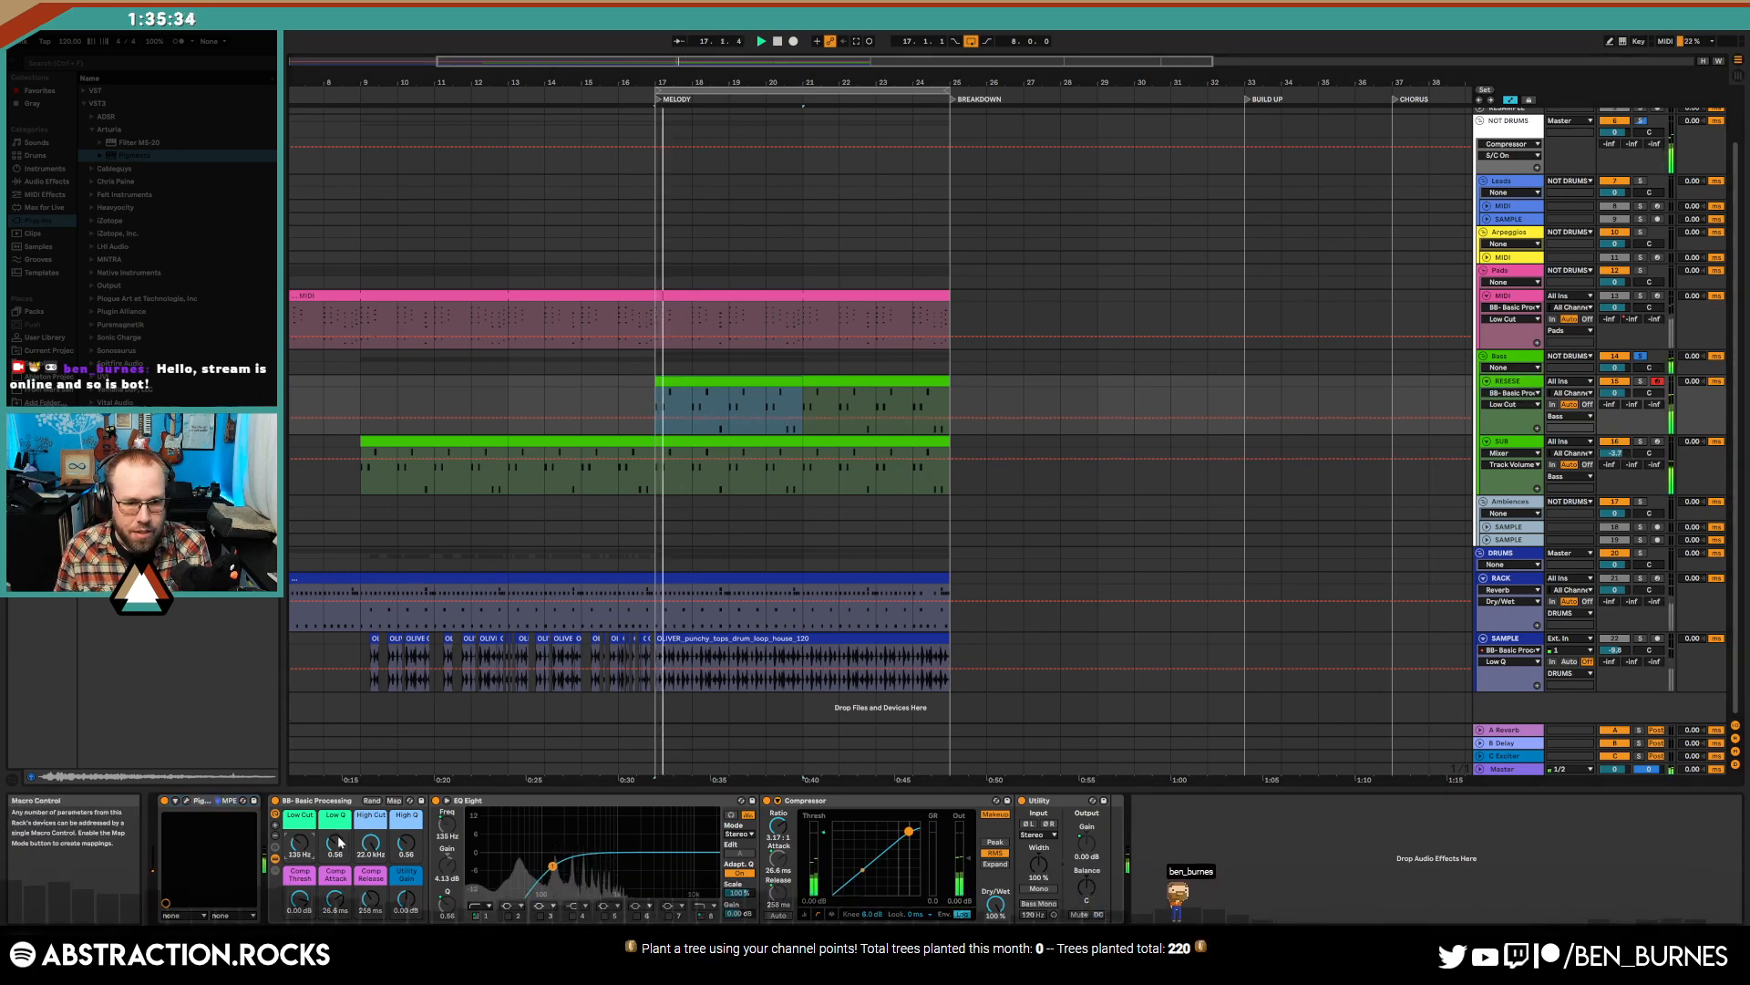
pyautogui.moveTo(335, 845); pyautogui.dragTo(339, 855)
# - Search the browser for "ott" and insert the OTT preset between Pigments and the basic processing rack on the REESE track
pyautogui.press('super+f')
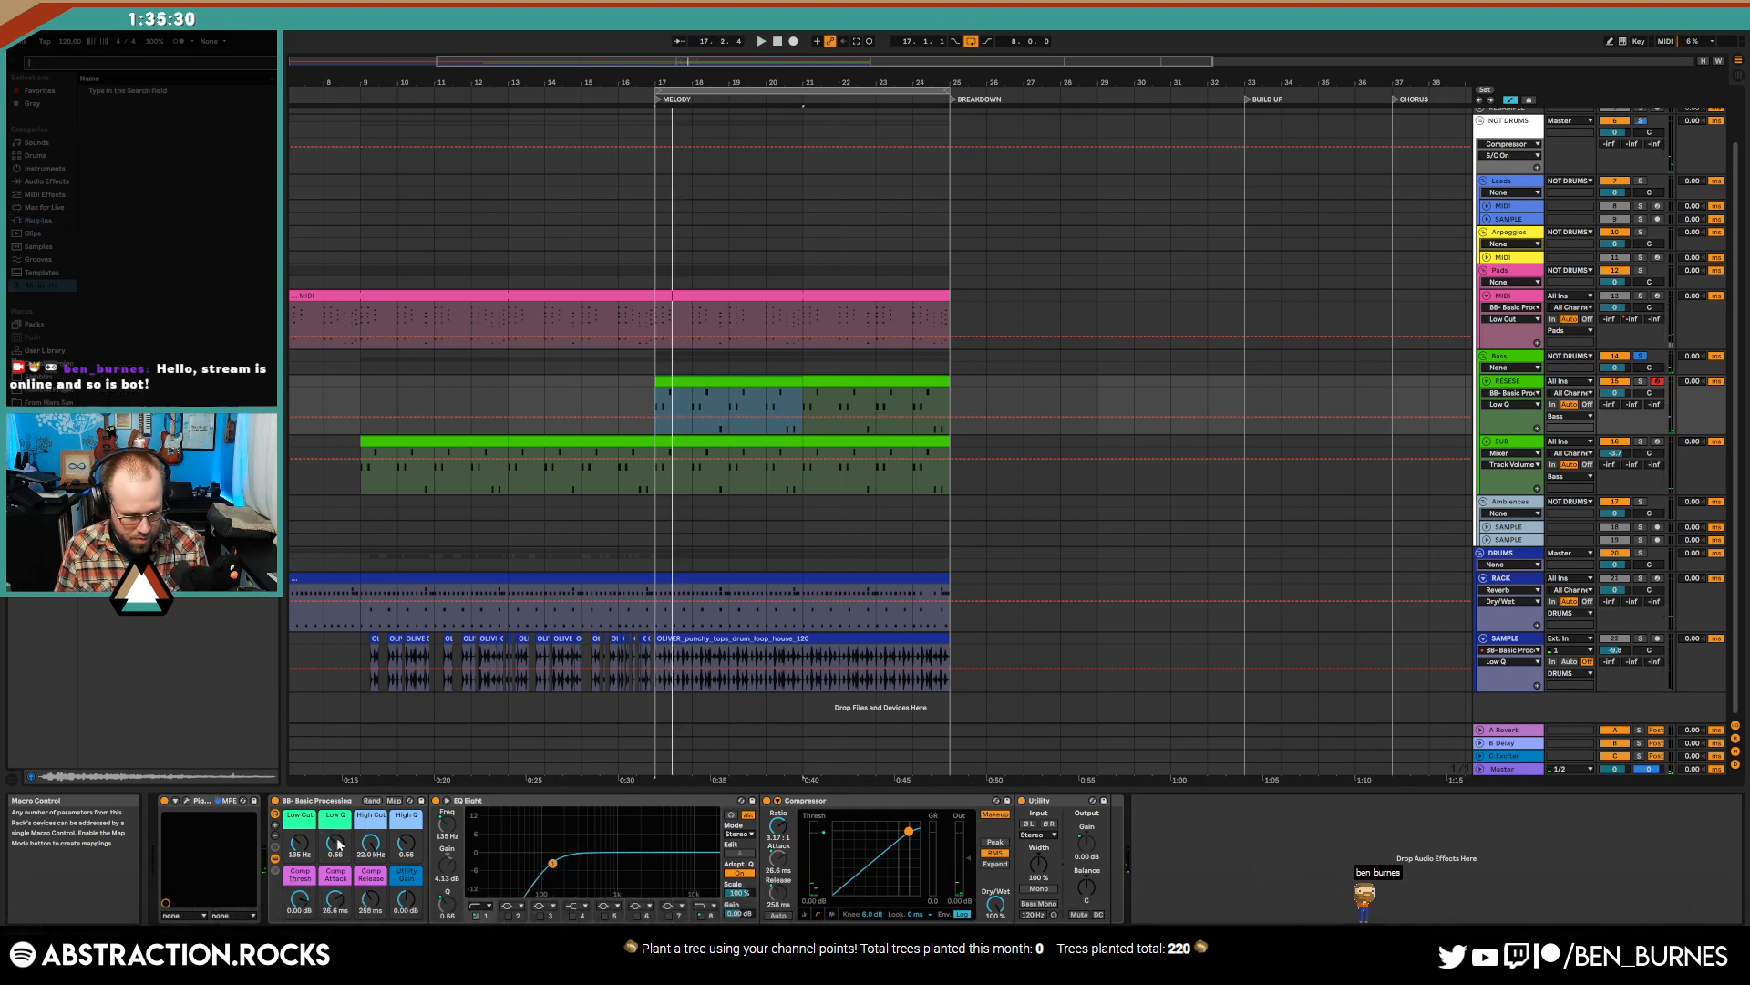
pyautogui.write('ott')
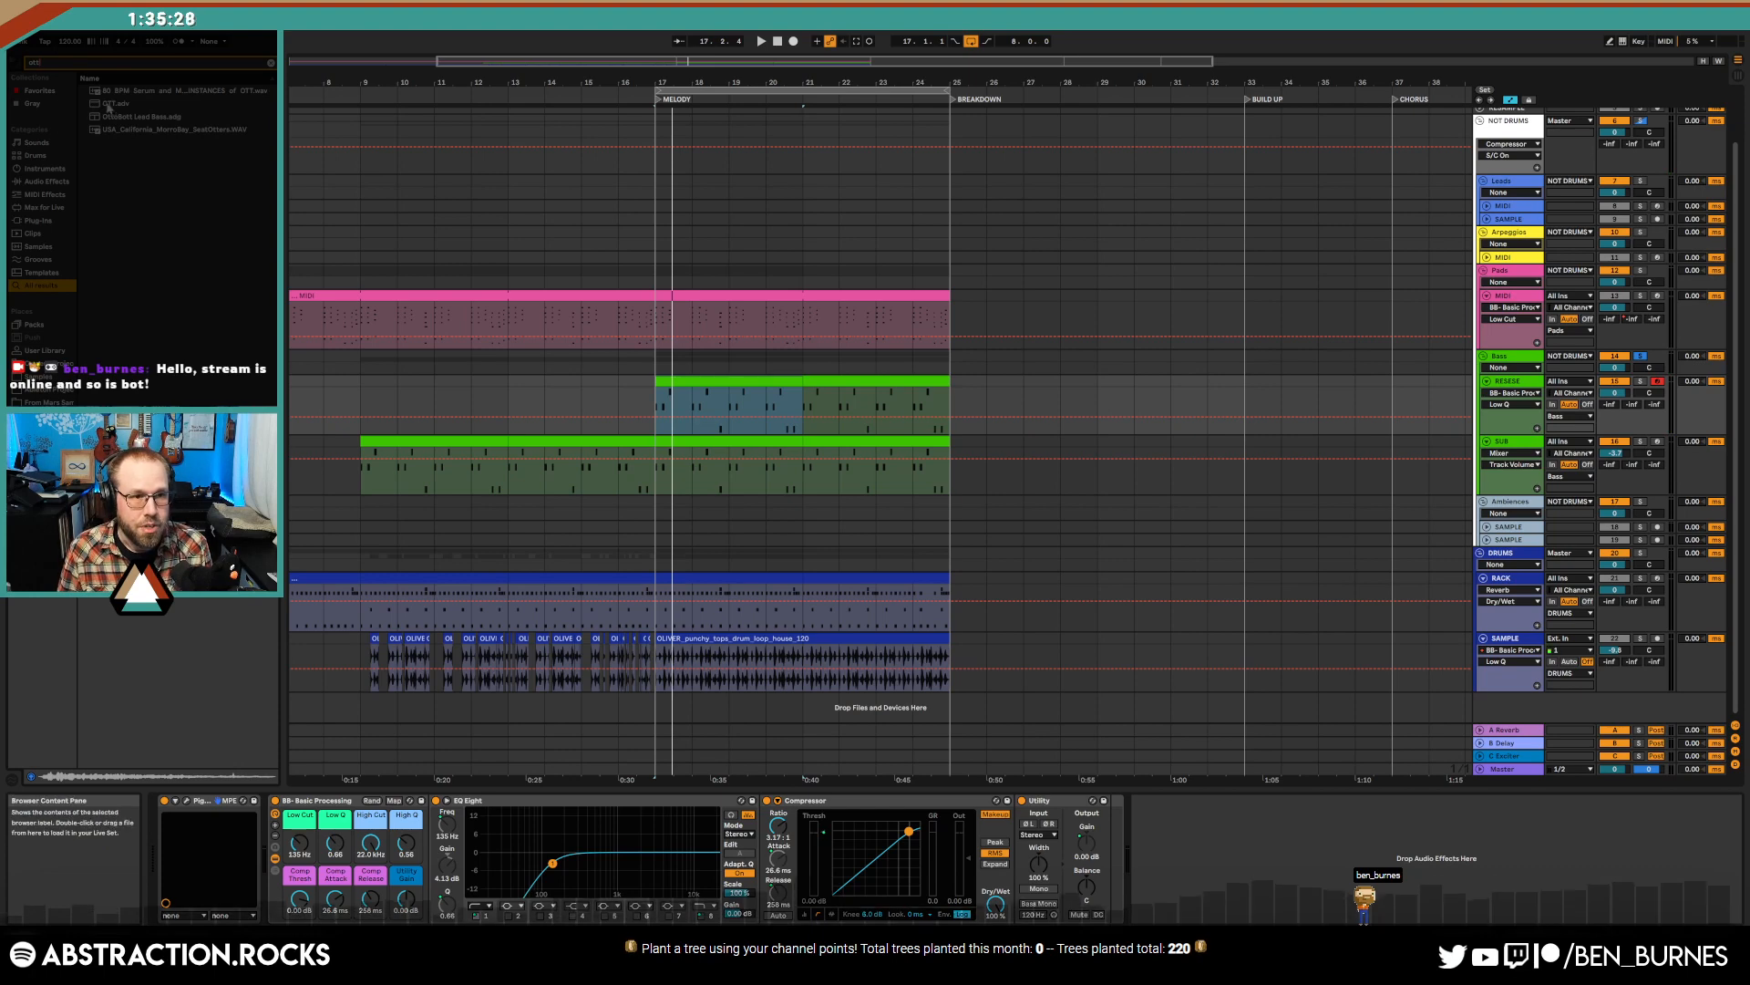
pyautogui.moveTo(116, 104); pyautogui.dragTo(293, 852)
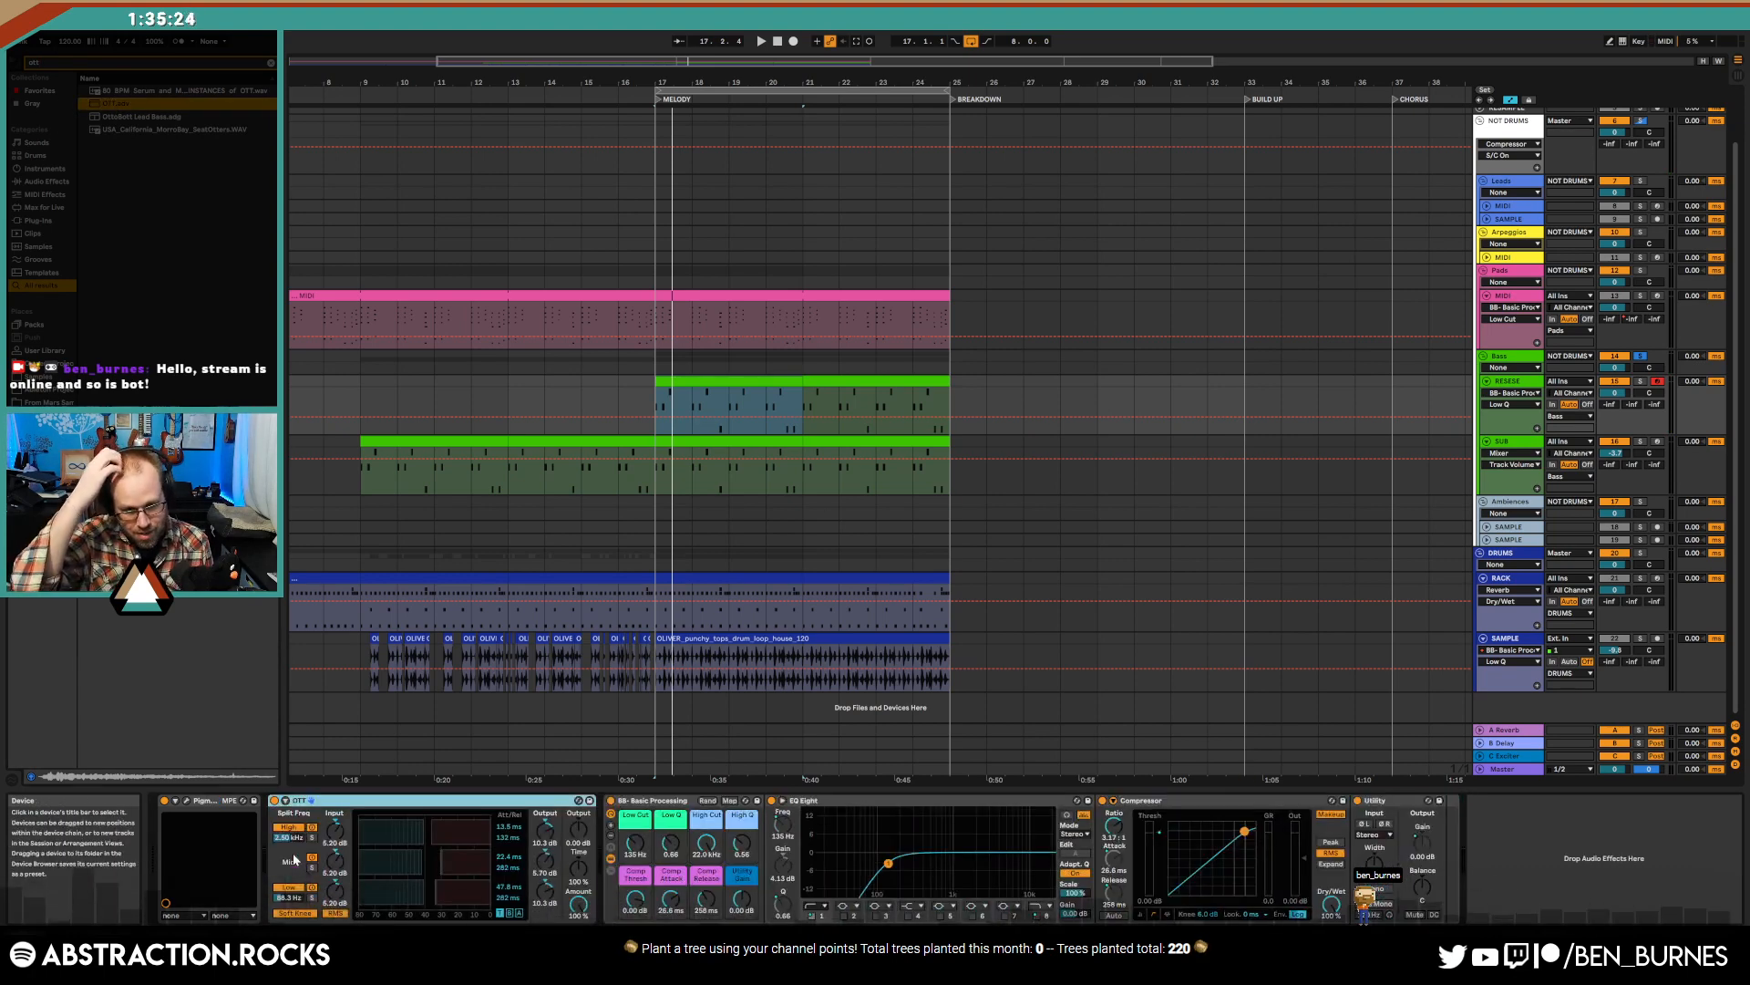
# - Play the melody section with the bass soloed and in the full mix to check the OTT effect
pyautogui.press('space')
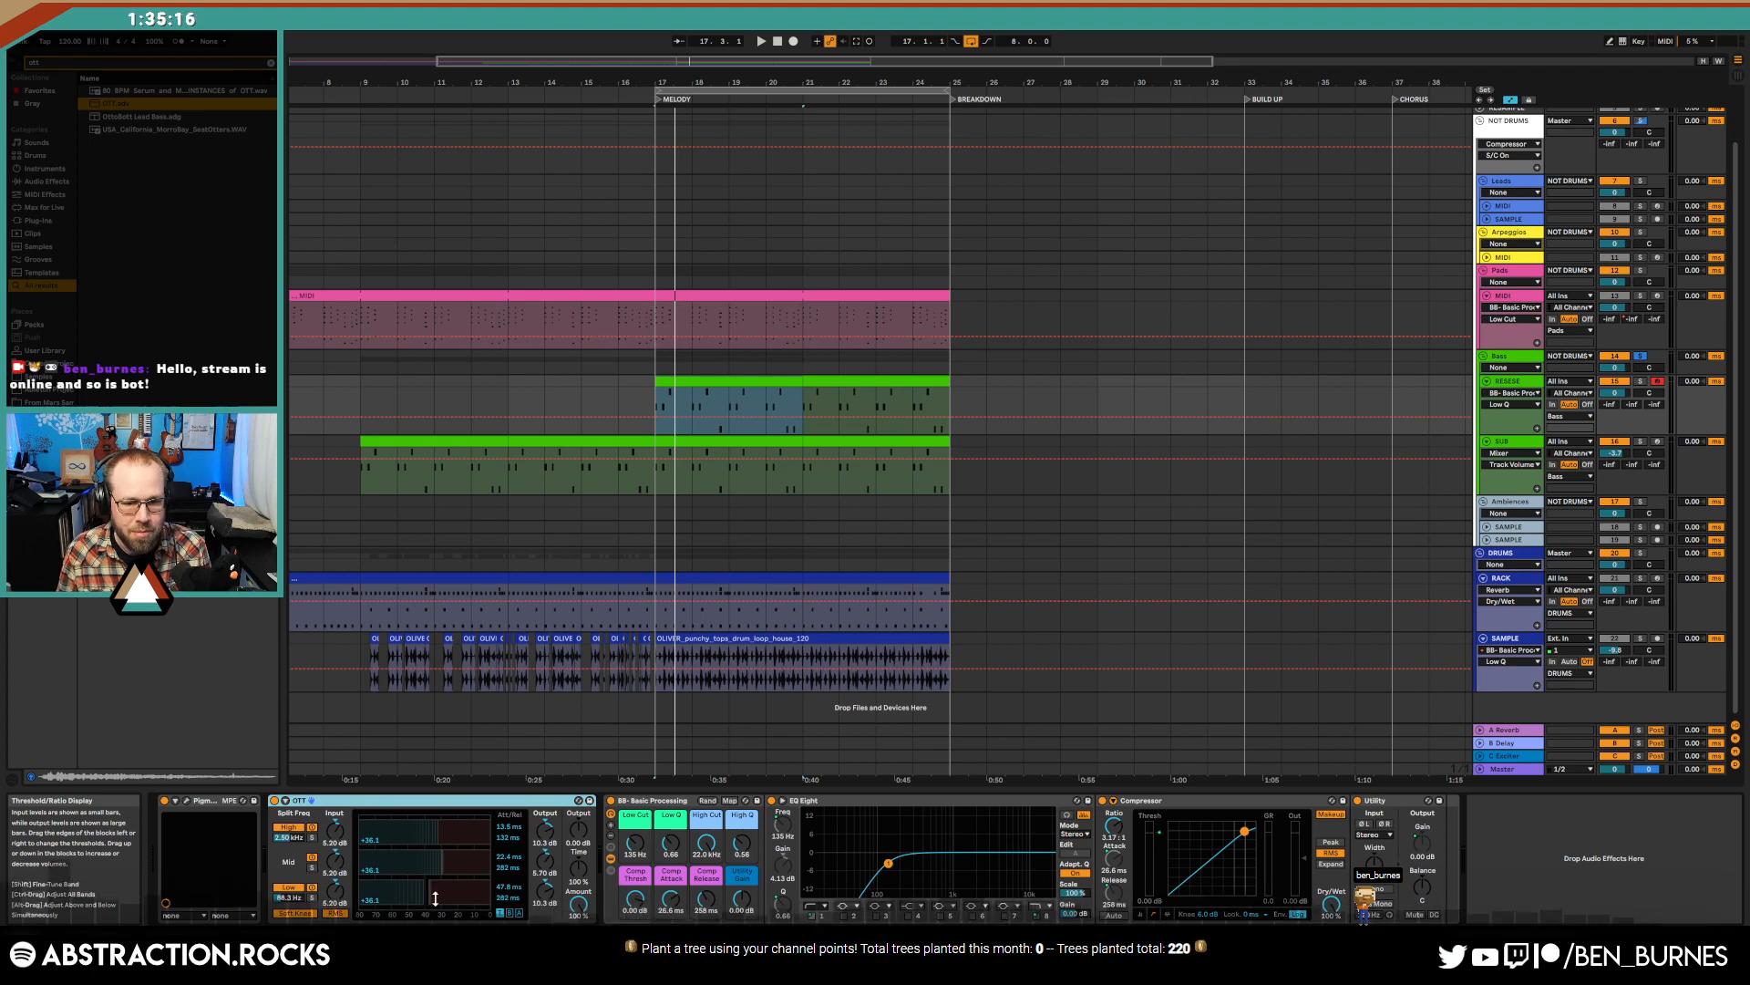
pyautogui.press('space')
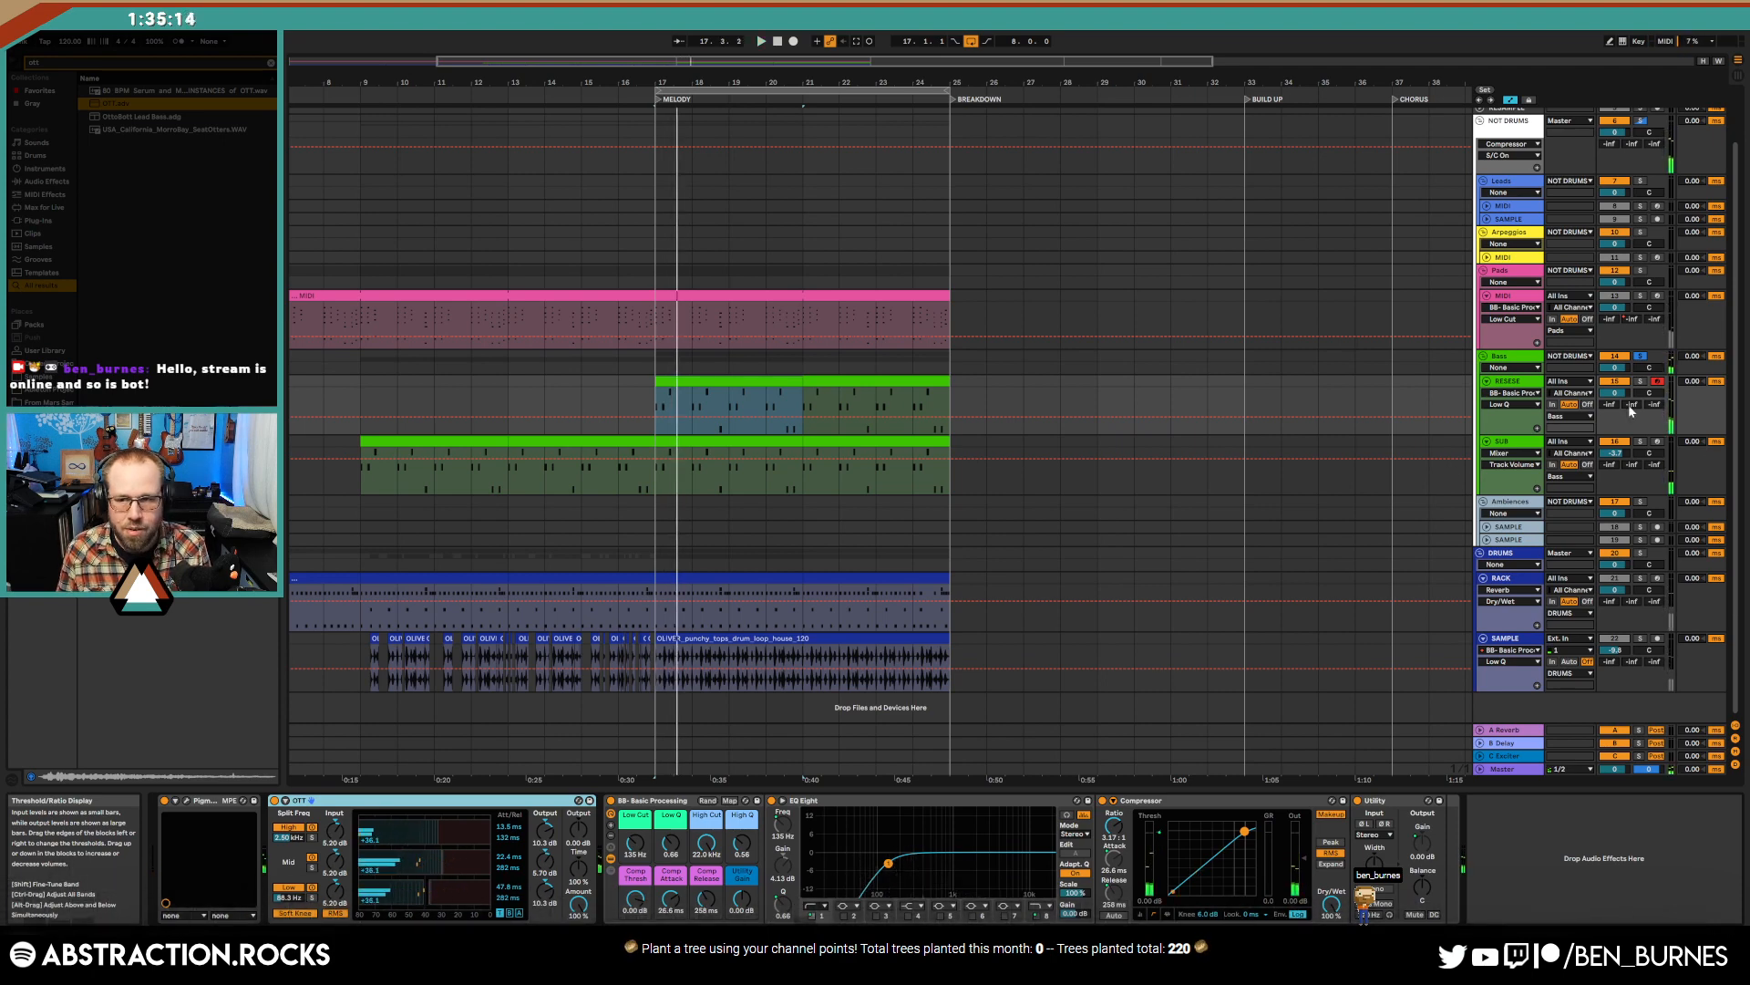
pyautogui.press('space')
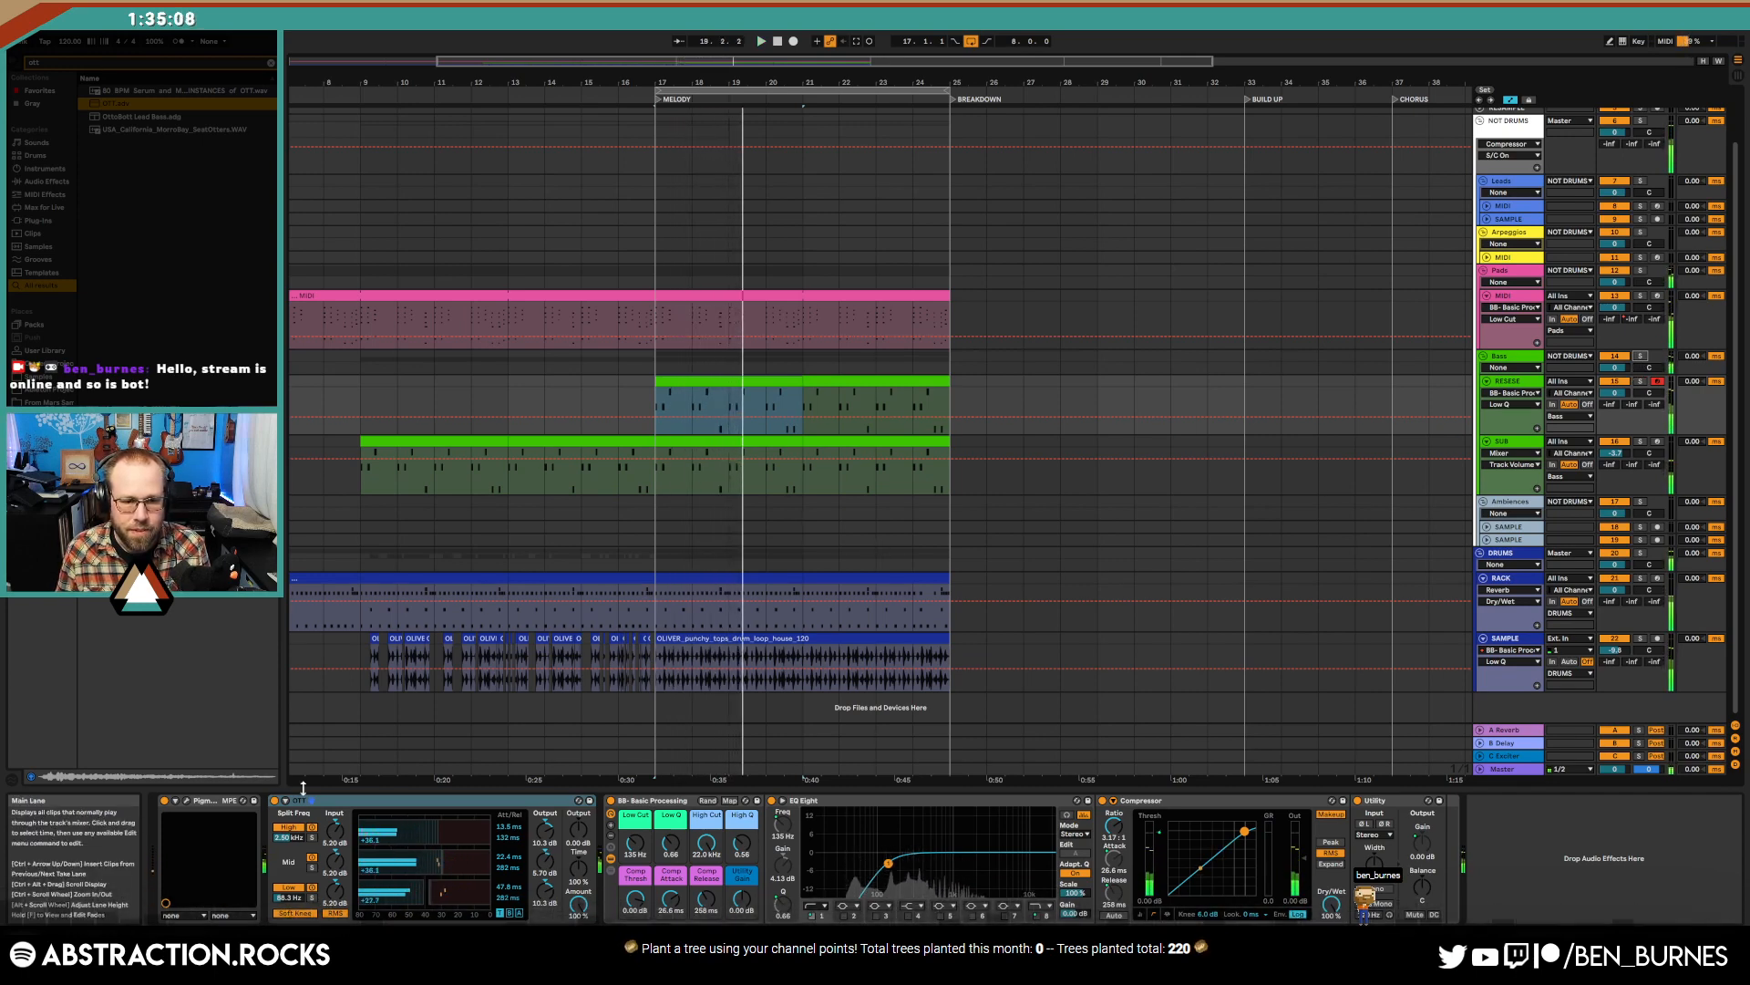
pyautogui.press('space')
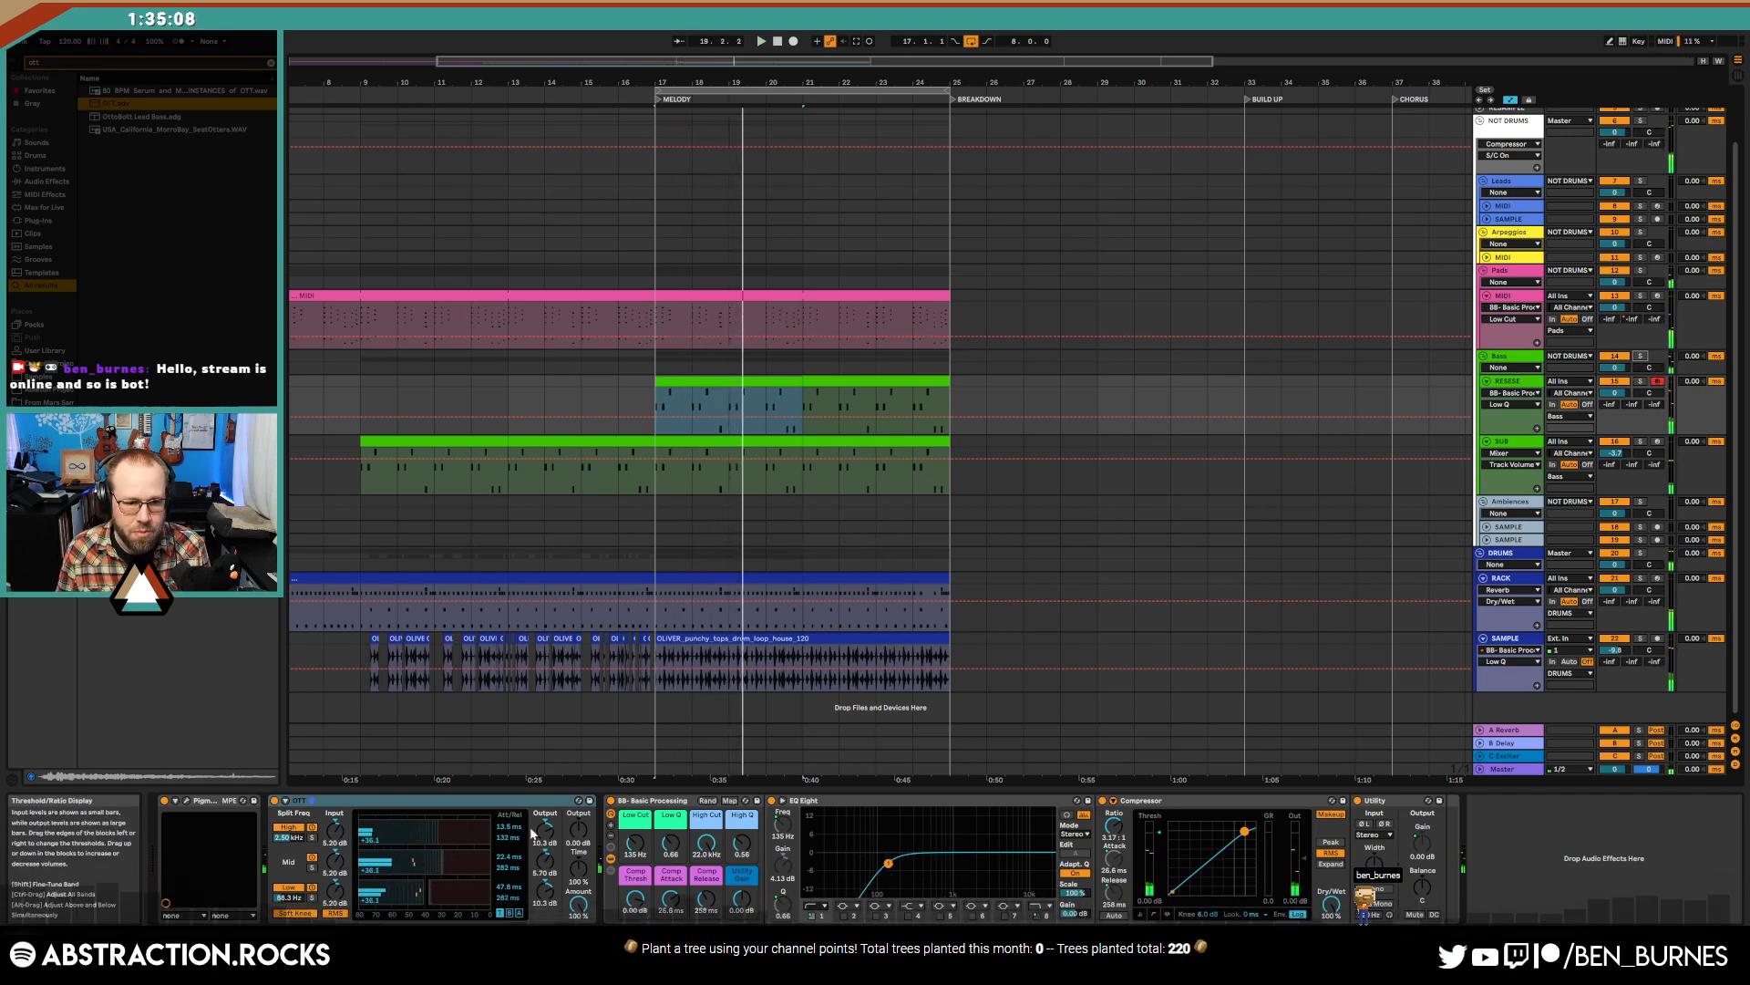
# - Solo the REESE track and audition its part in the melody section
pyautogui.click(1640, 382)
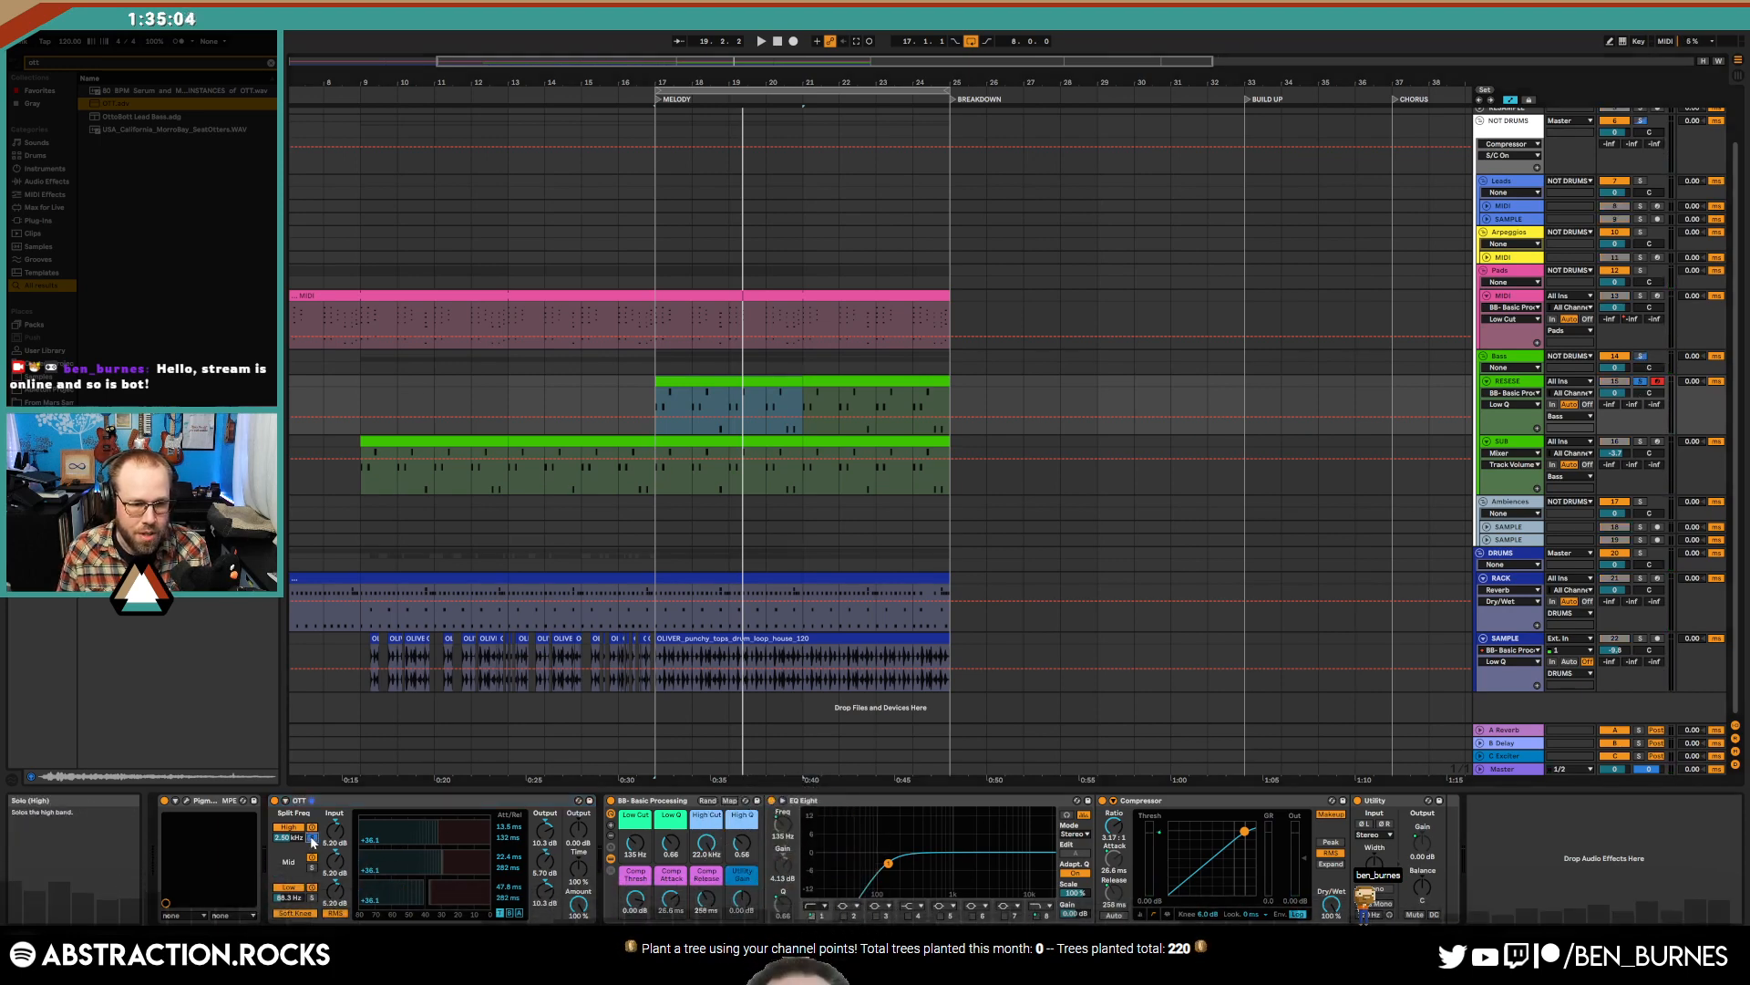
pyautogui.press('space')
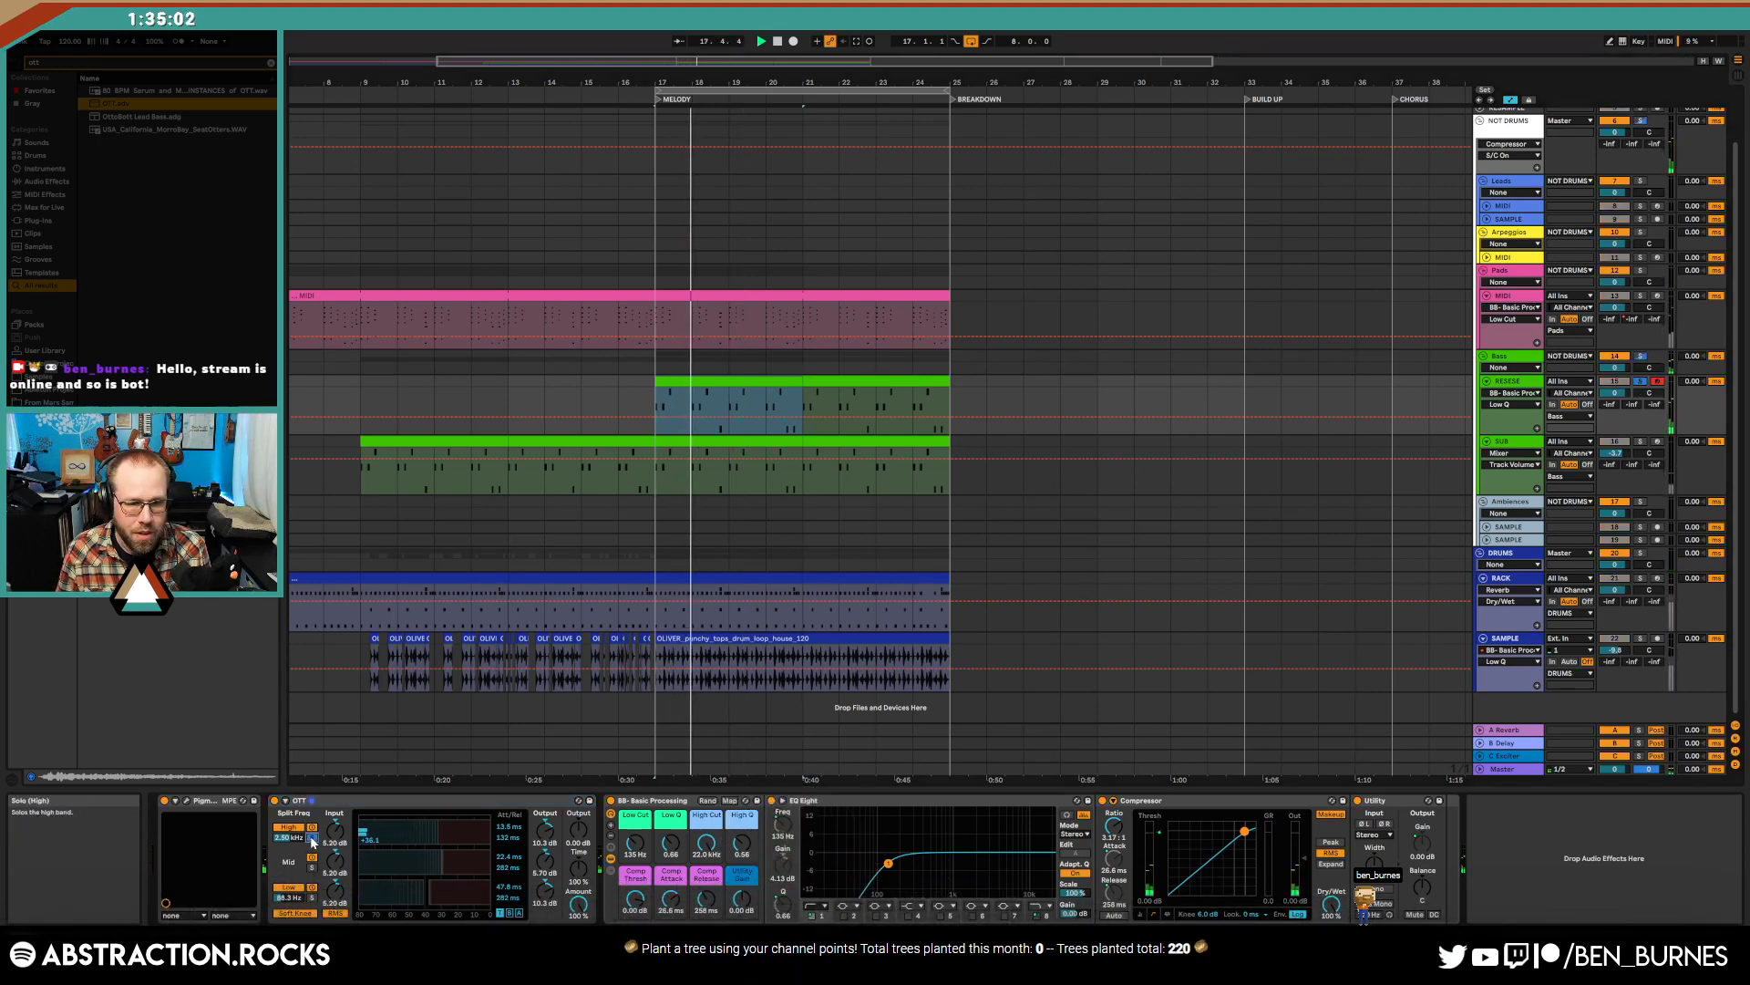
pyautogui.press('space')
# - Adjust the attack and release of the VCA envelope in the REESE track's Pigments synth while checking the bass soloed and in the mix
pyautogui.click(186, 801)
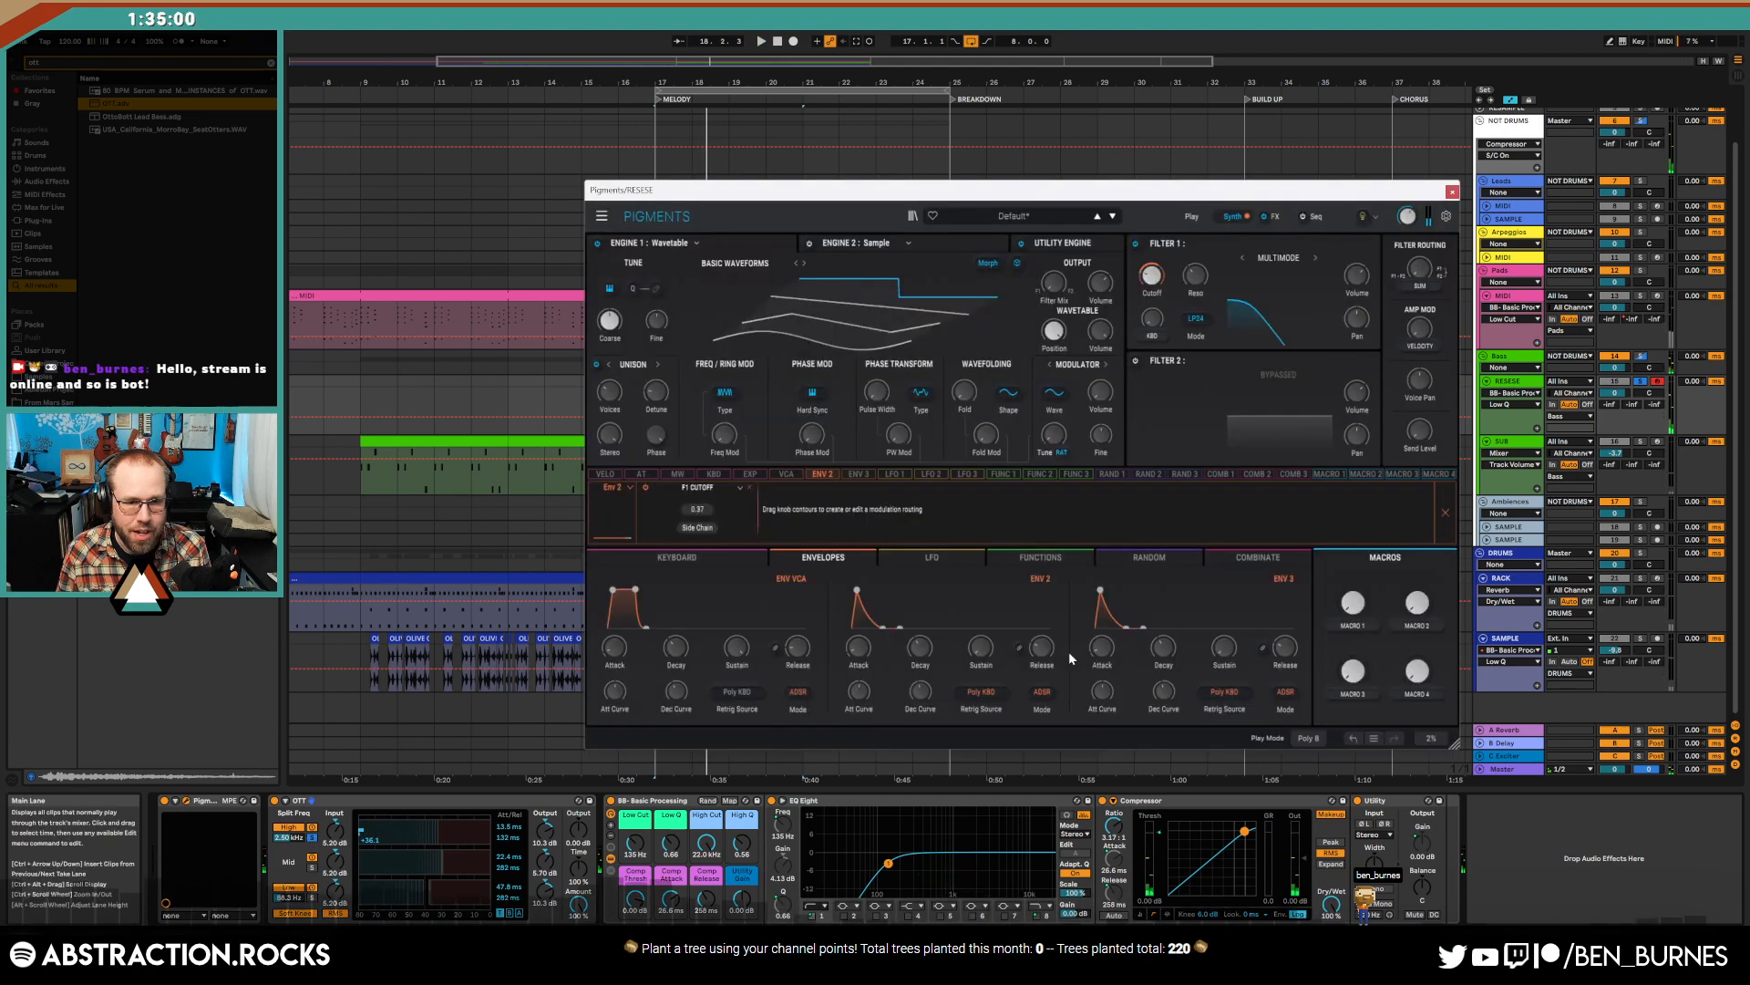
pyautogui.click(616, 593)
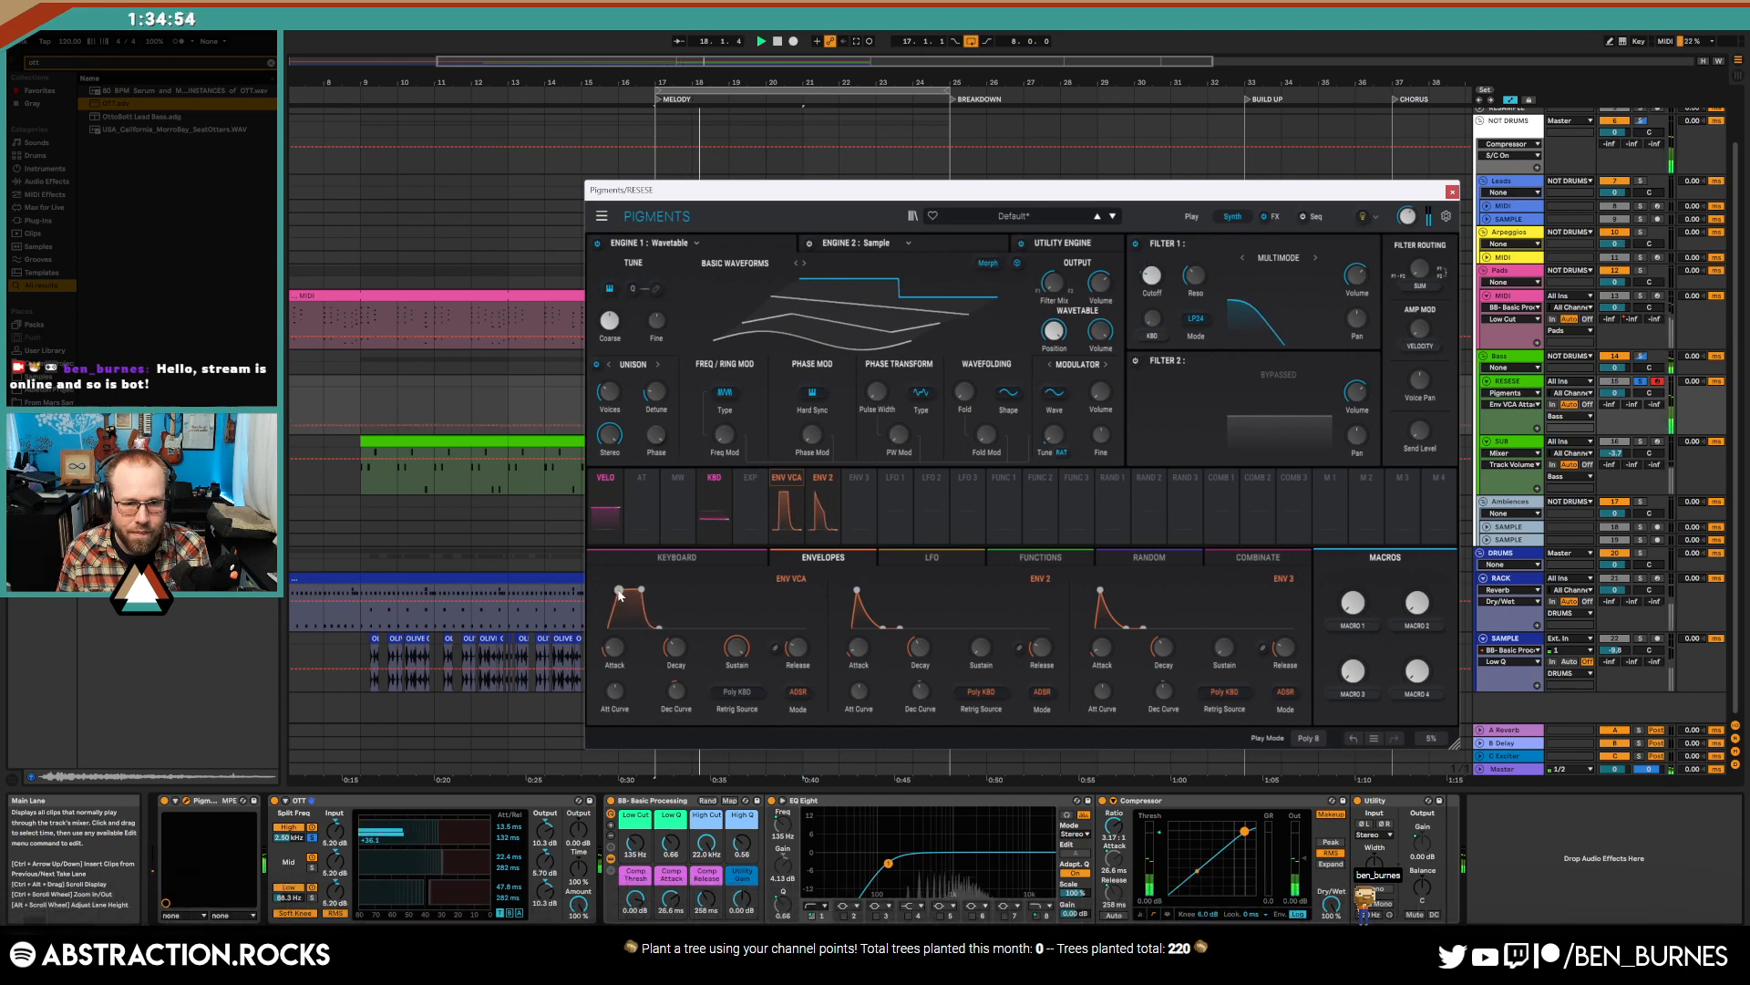
pyautogui.click(1452, 192)
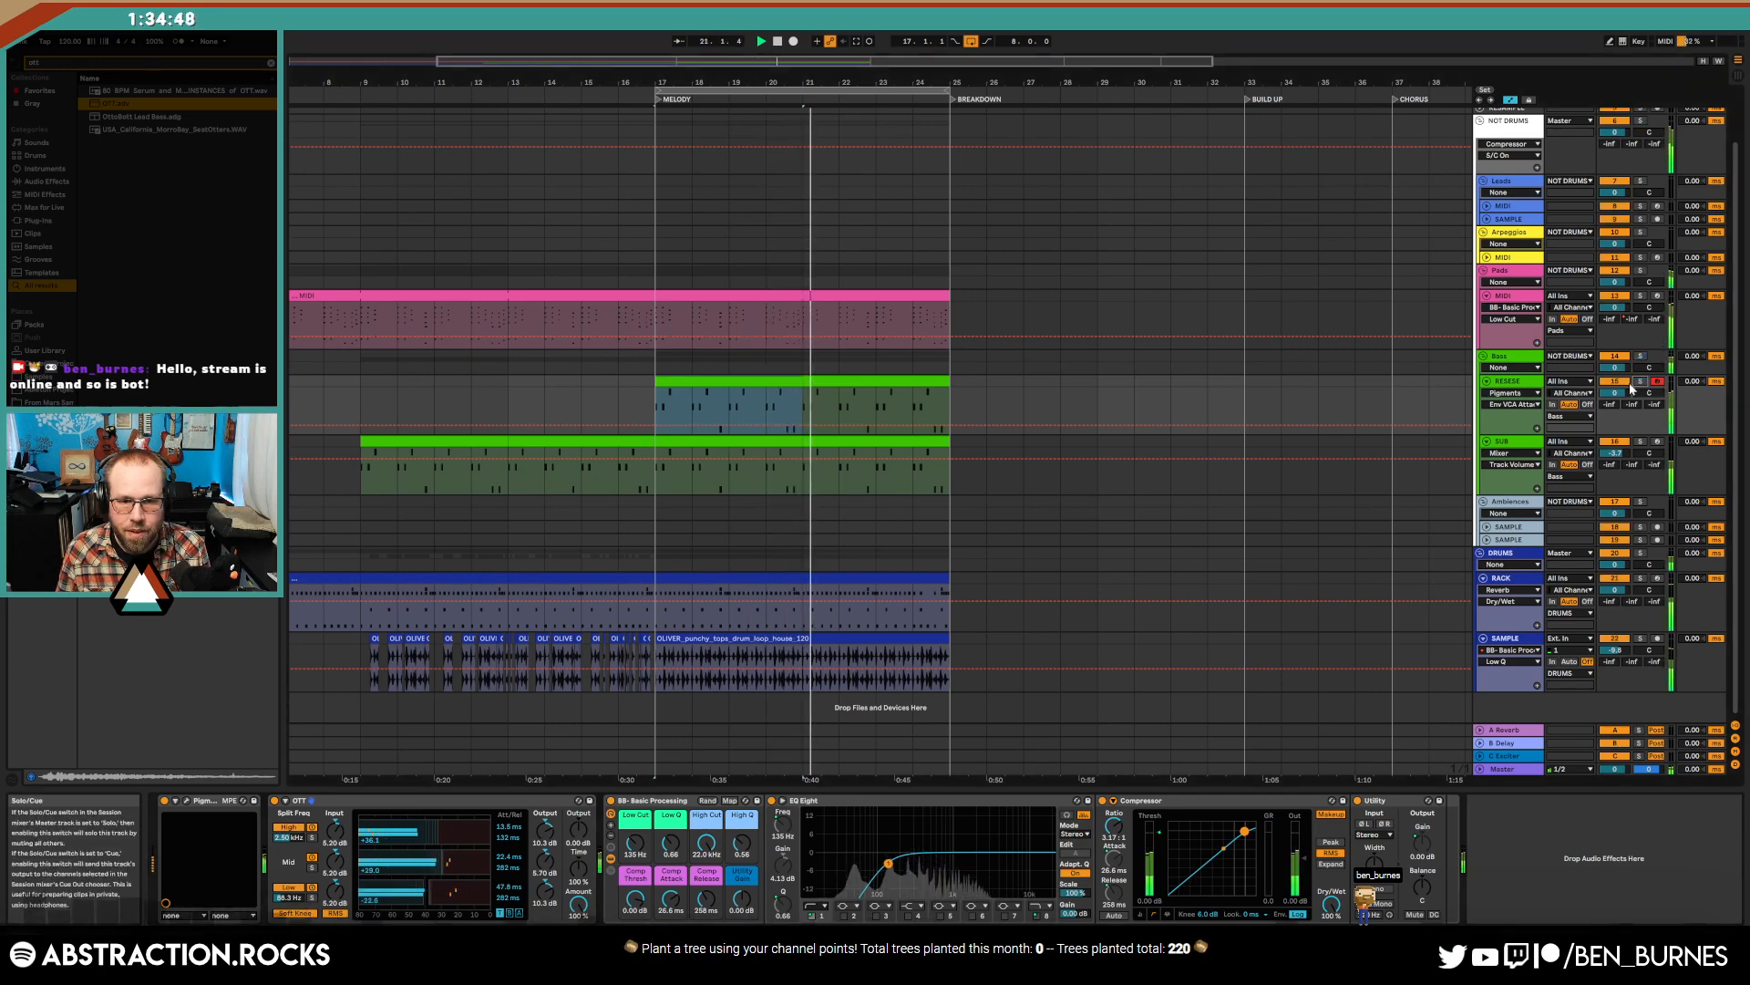
pyautogui.click(186, 800)
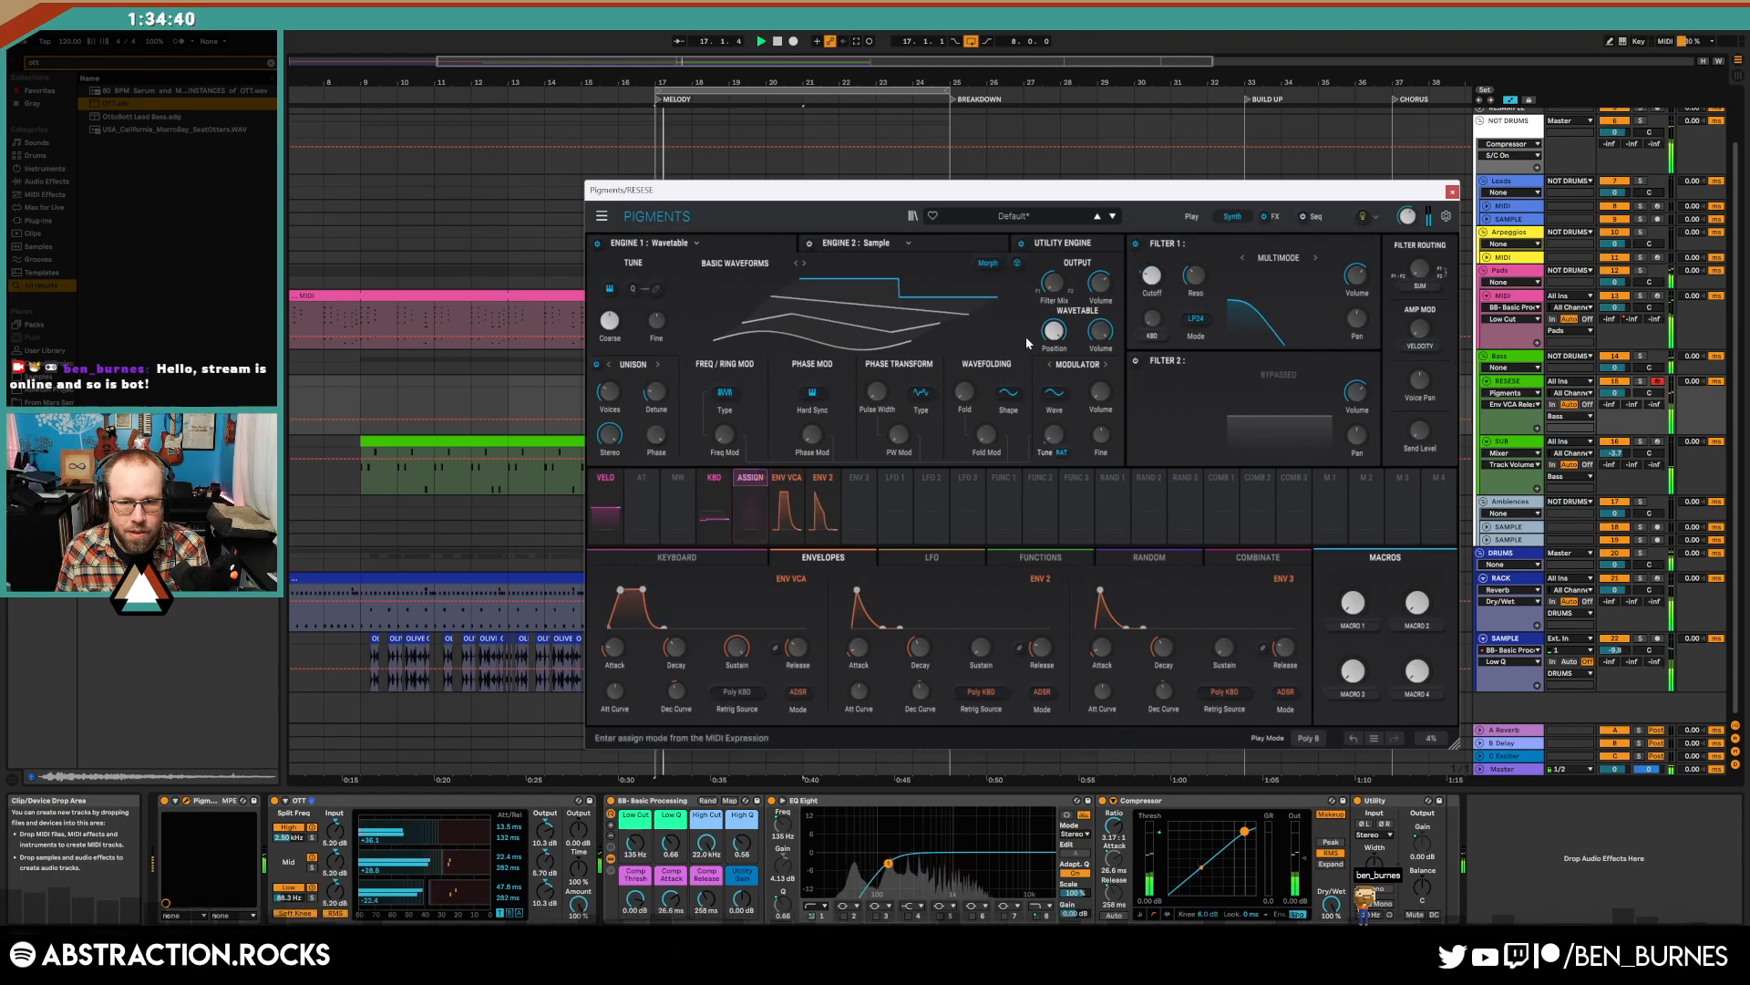
pyautogui.click(1453, 191)
pyautogui.press('space')
# - Clear the browser search and play the arrangement from the intro into the melody section
pyautogui.click(827, 296)
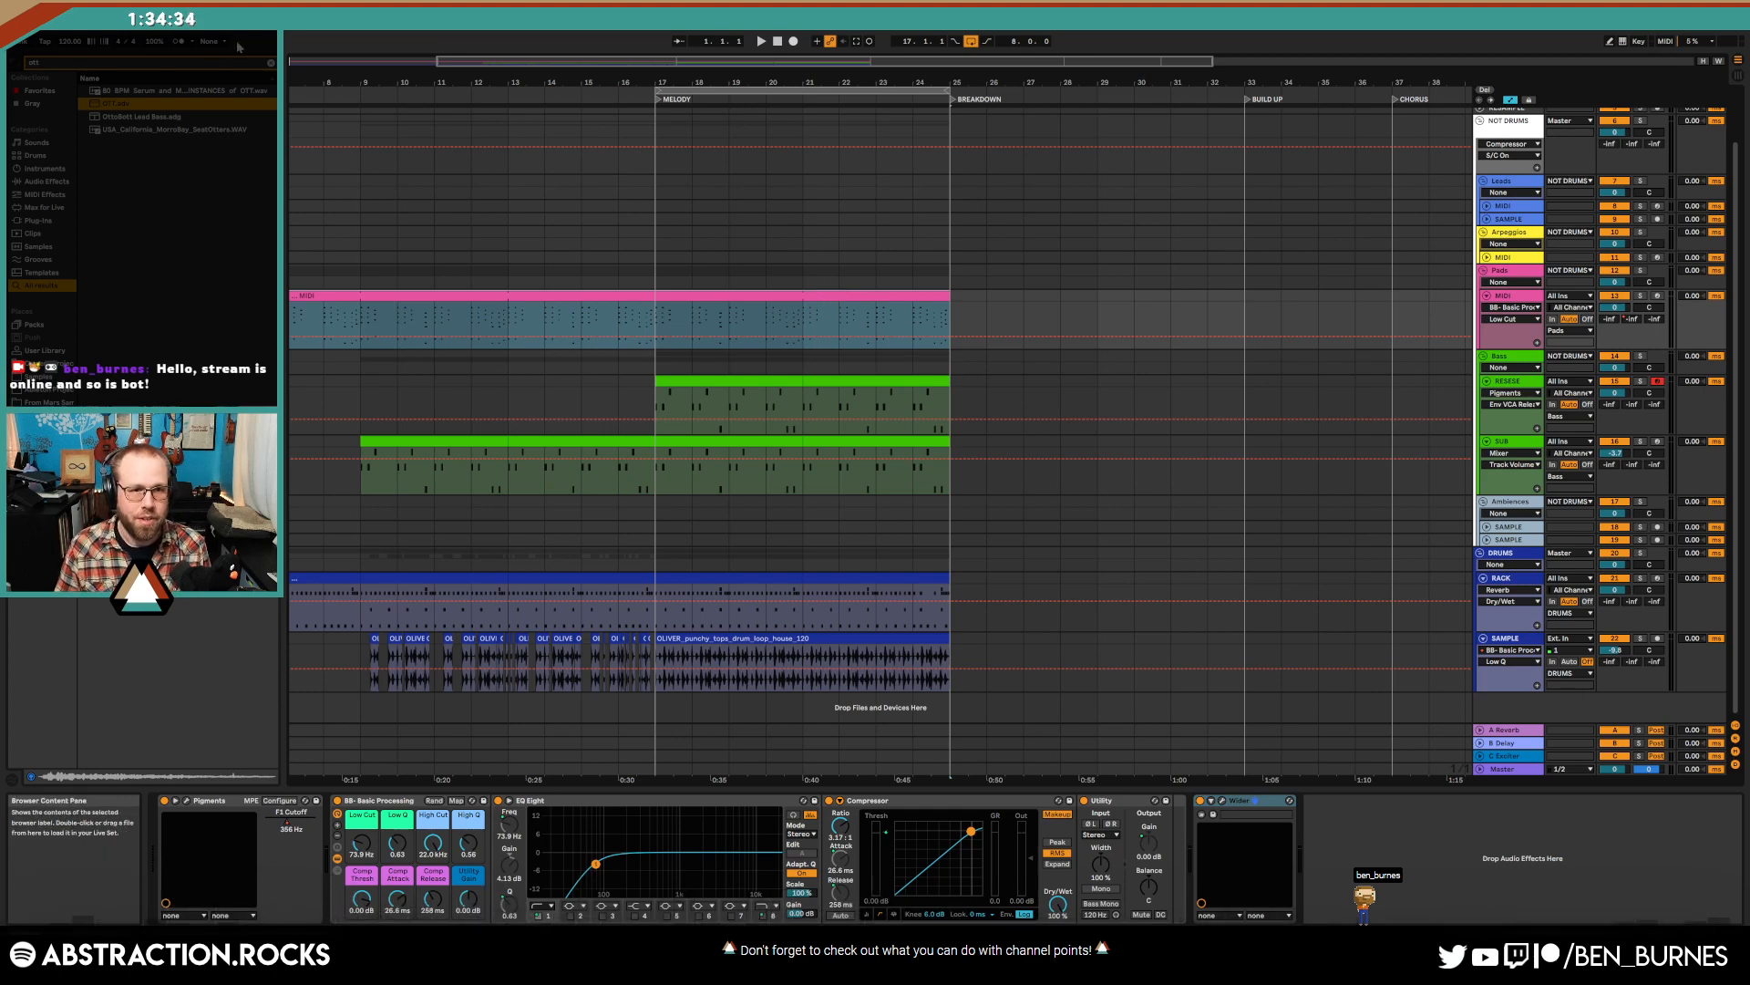
pyautogui.click(271, 65)
pyautogui.hscroll(-5, 768, 163)
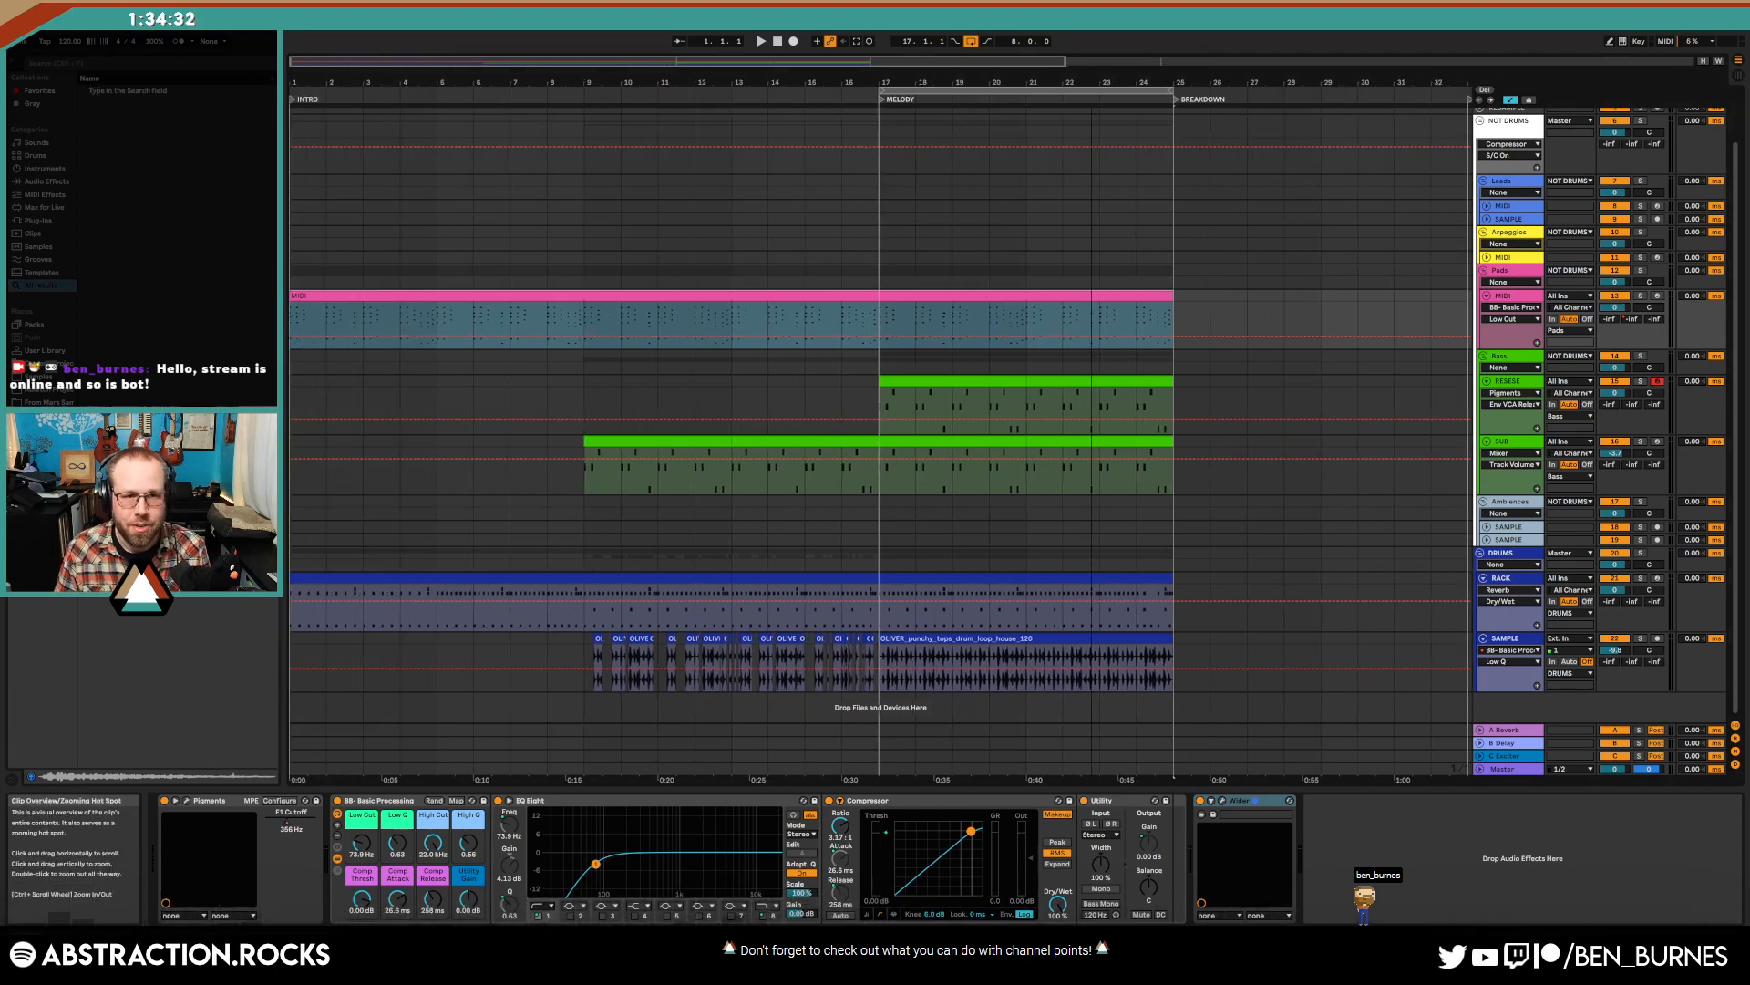
pyautogui.click(761, 41)
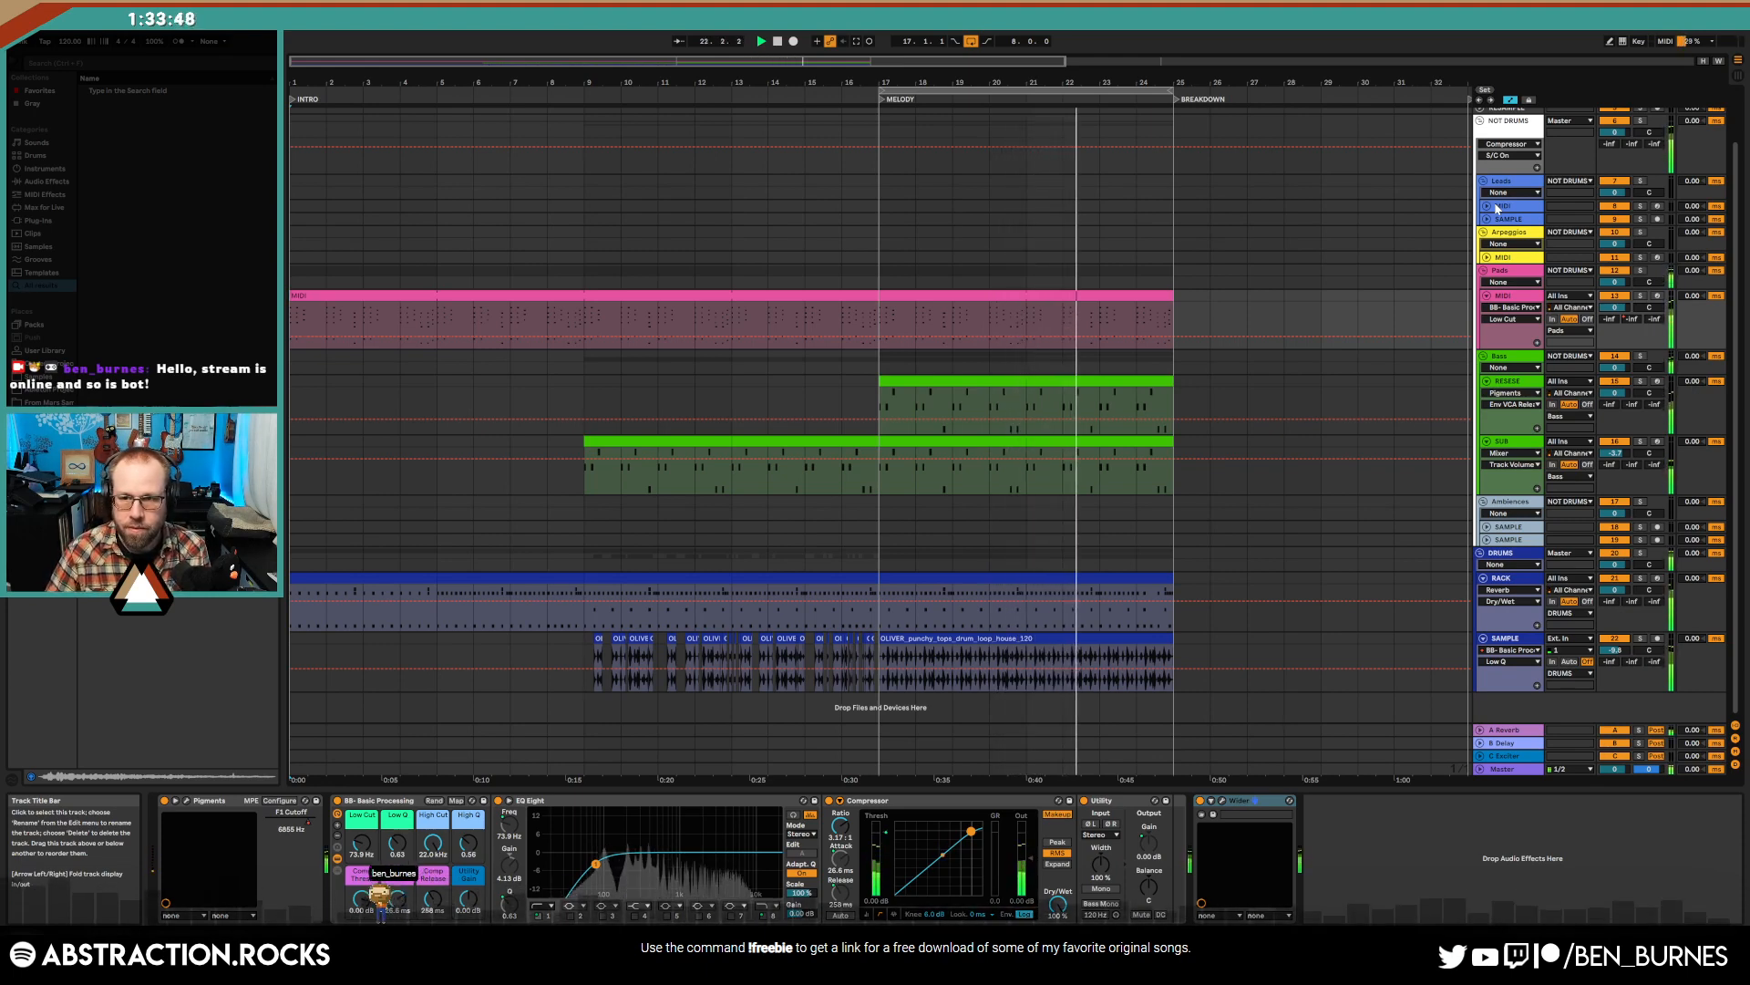
# - Search the browser for "kontakt" and load Kontakt 7 as the instrument on the MIDI track in the Leads group
pyautogui.scroll(3, 1546, 293)
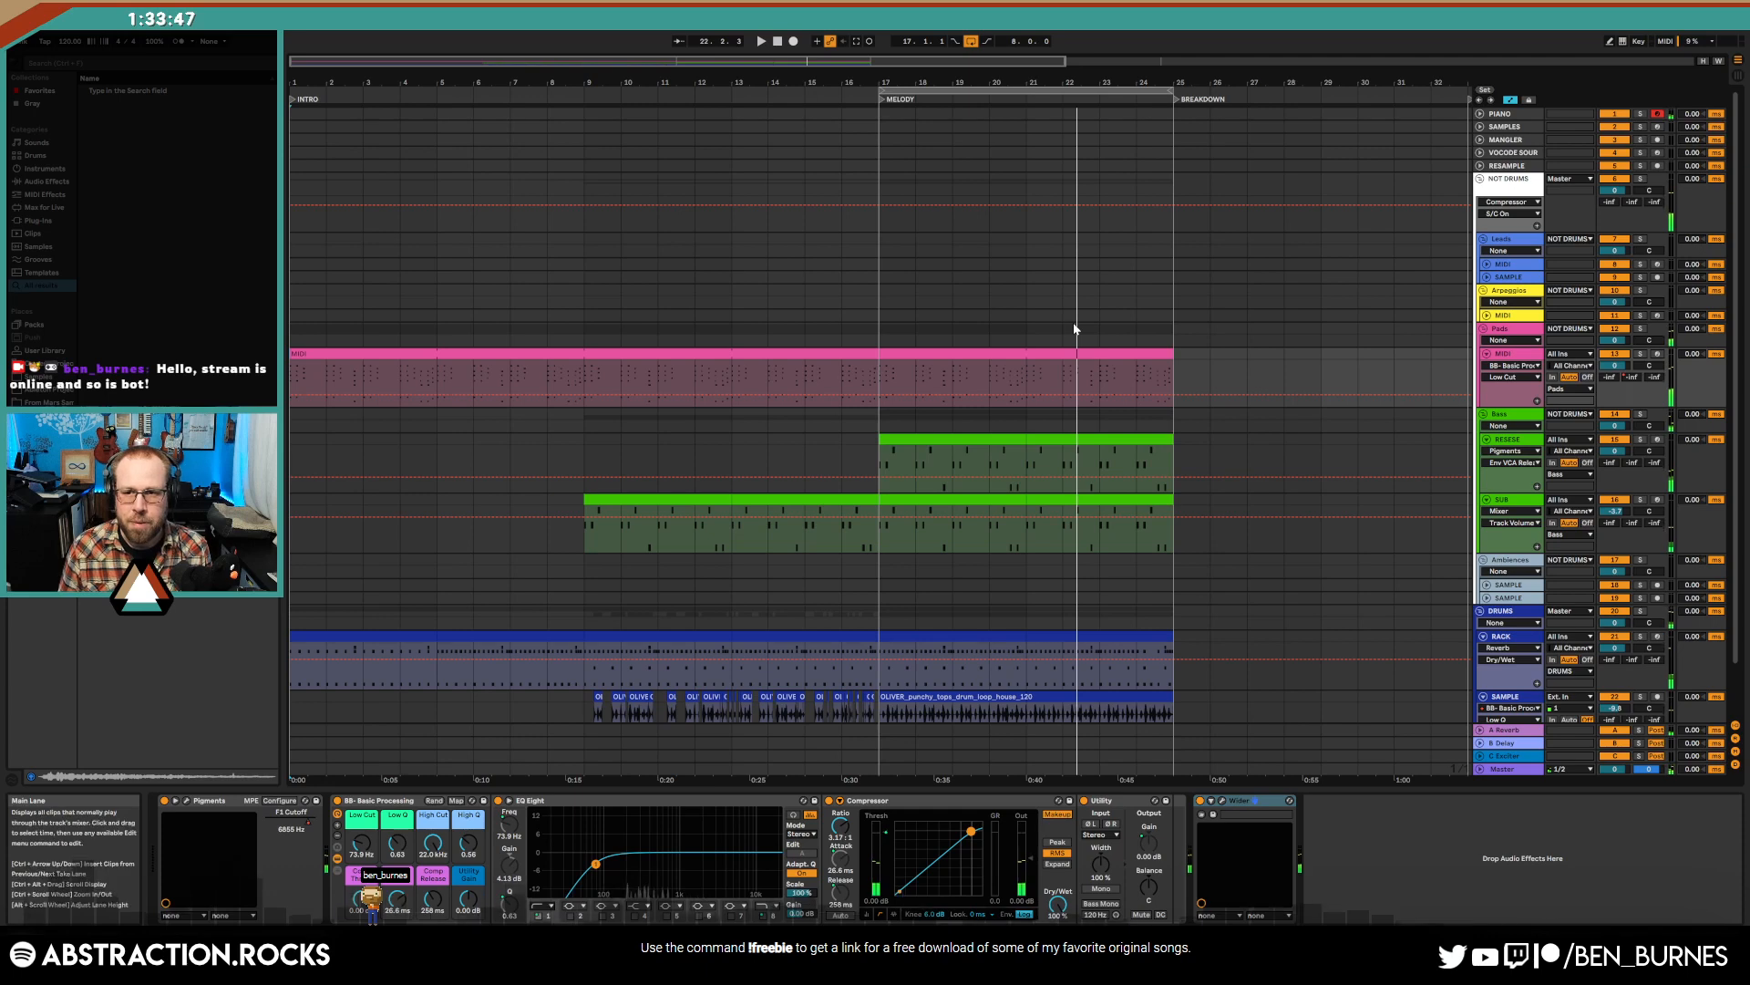
pyautogui.click(1487, 265)
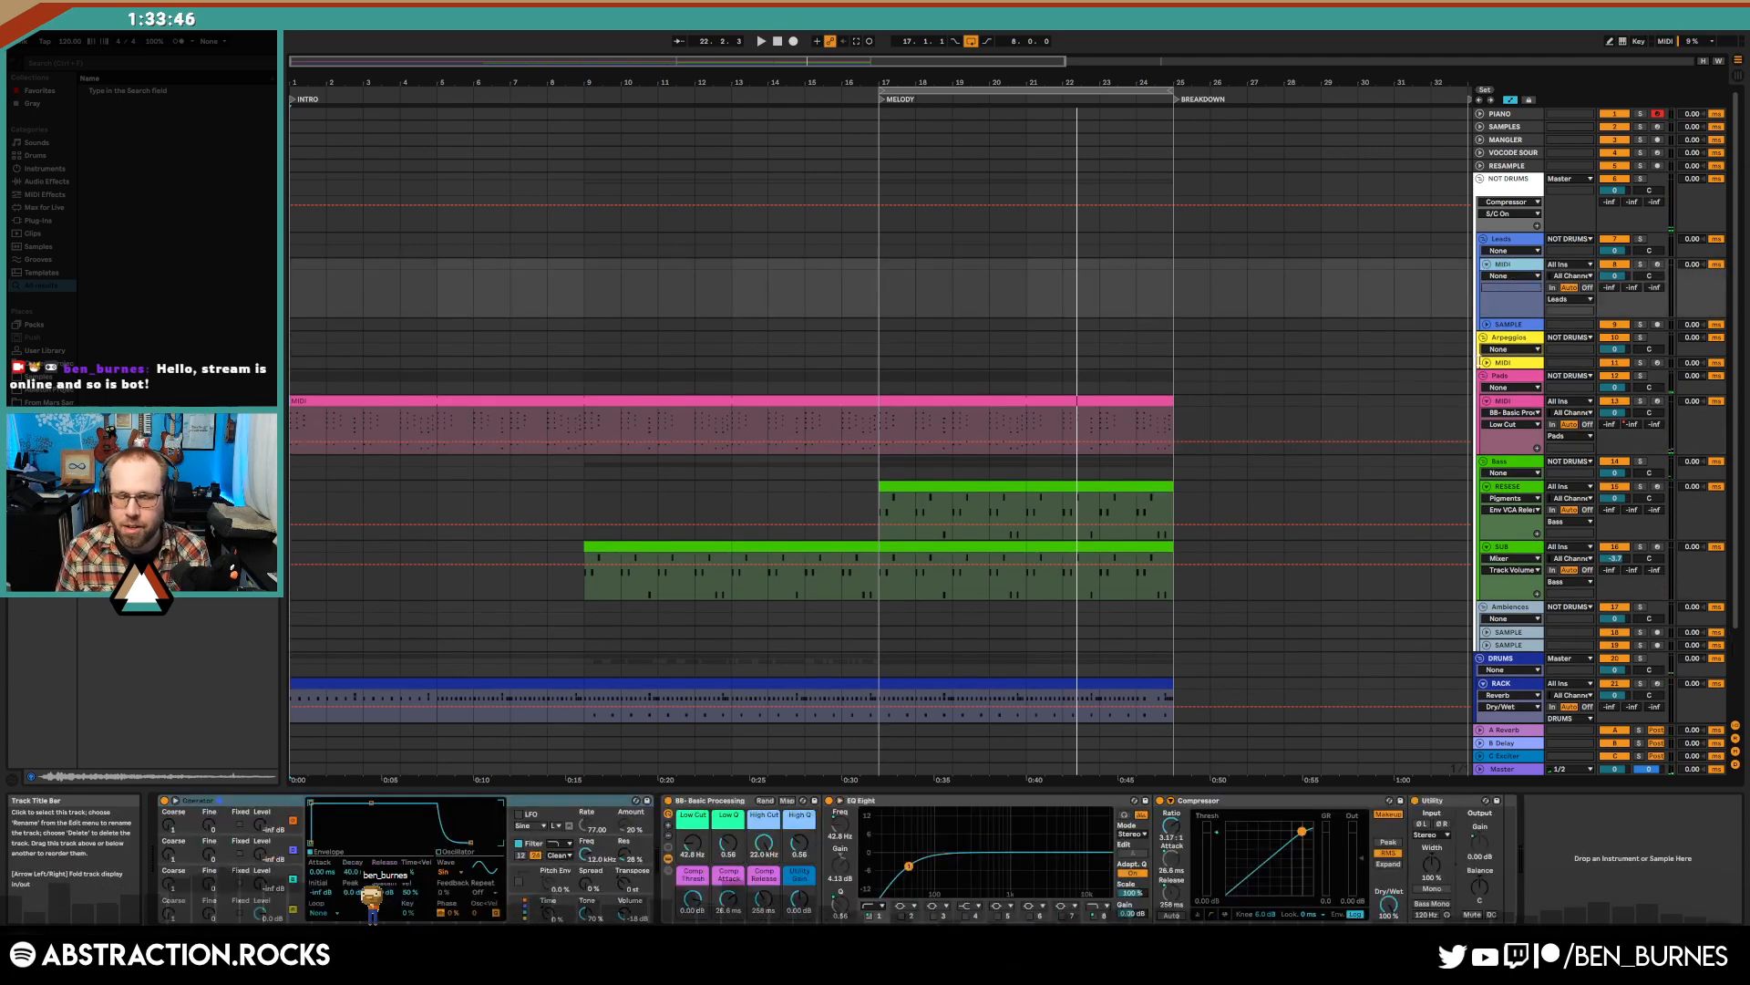
pyautogui.click(129, 61)
pyautogui.write('konta')
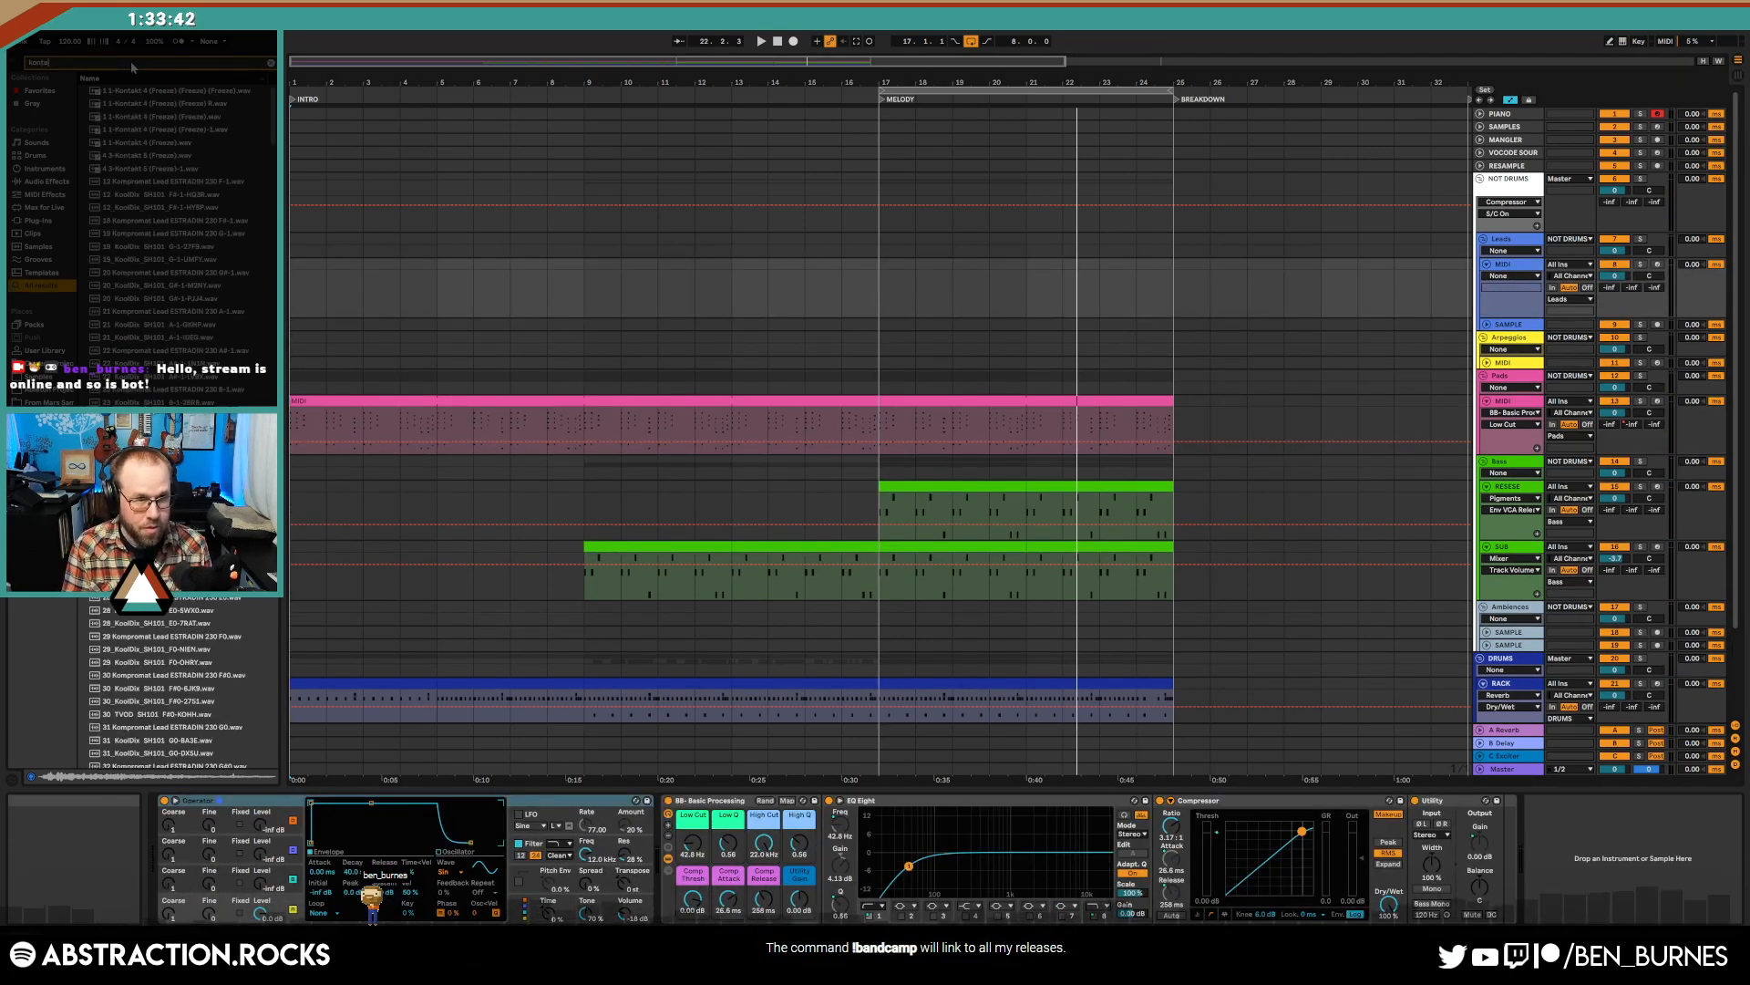
pyautogui.write('kt')
pyautogui.click(107, 680)
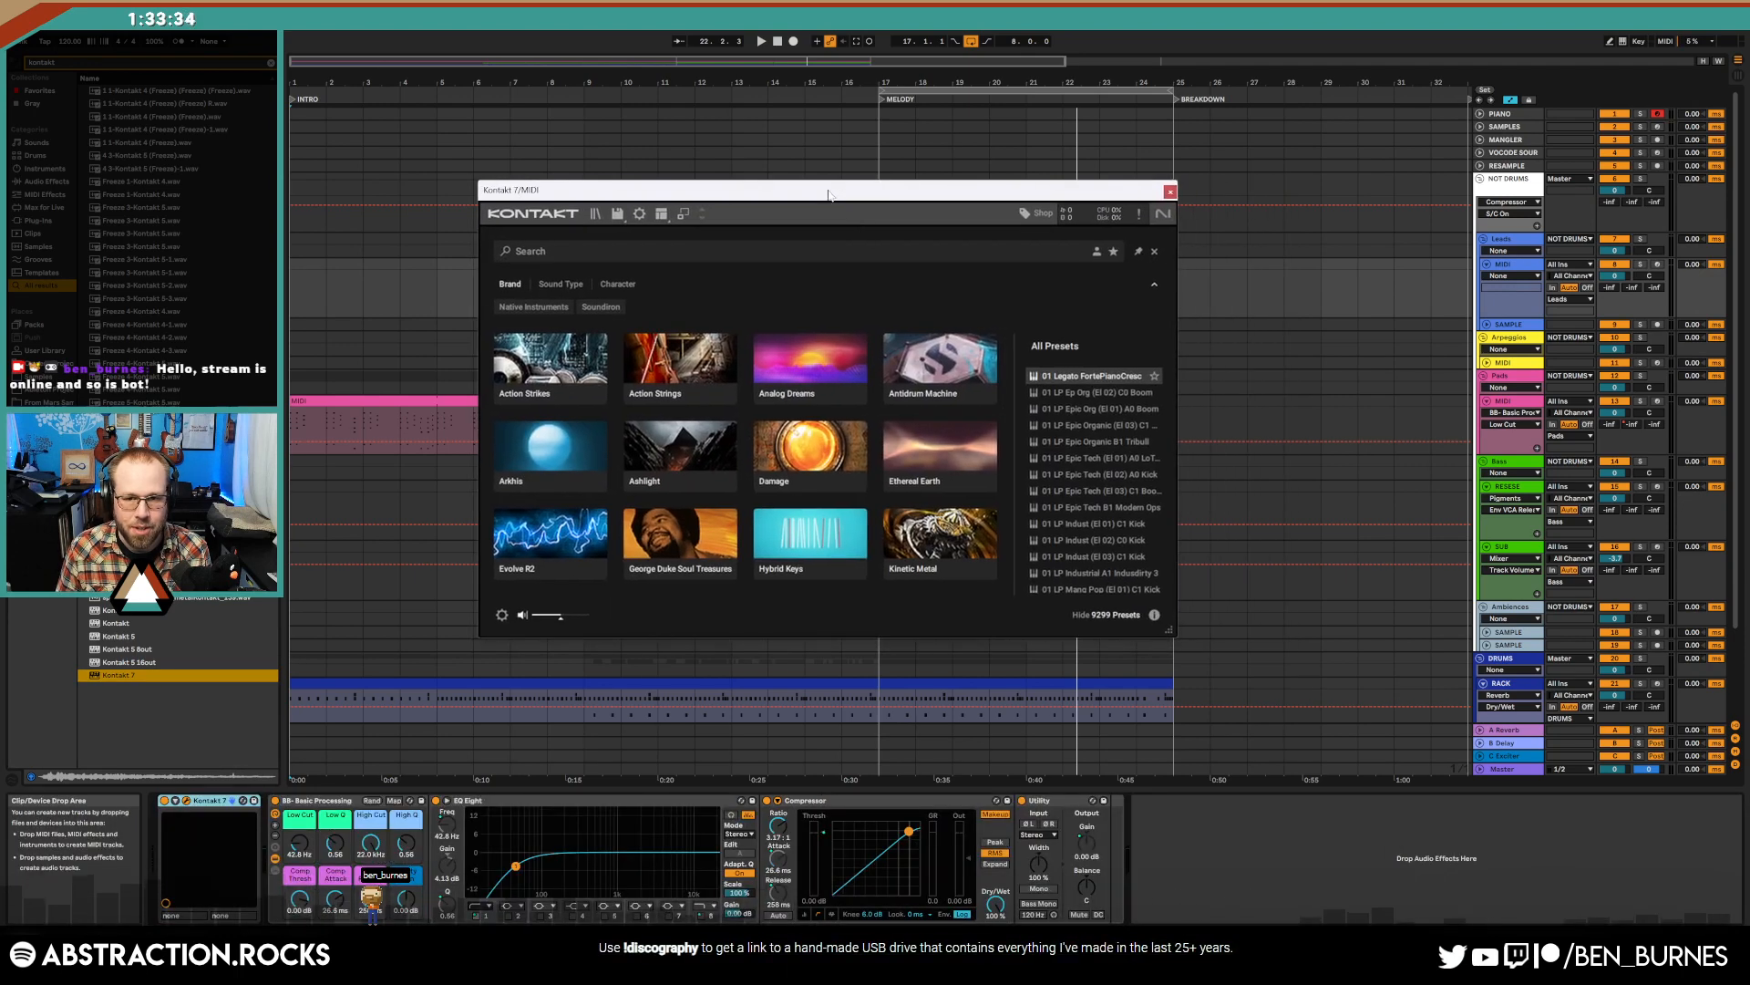
# - Browse the Kontakt instrument library and show only the Lo-Fi Glow presets
pyautogui.scroll(-2, 856, 465)
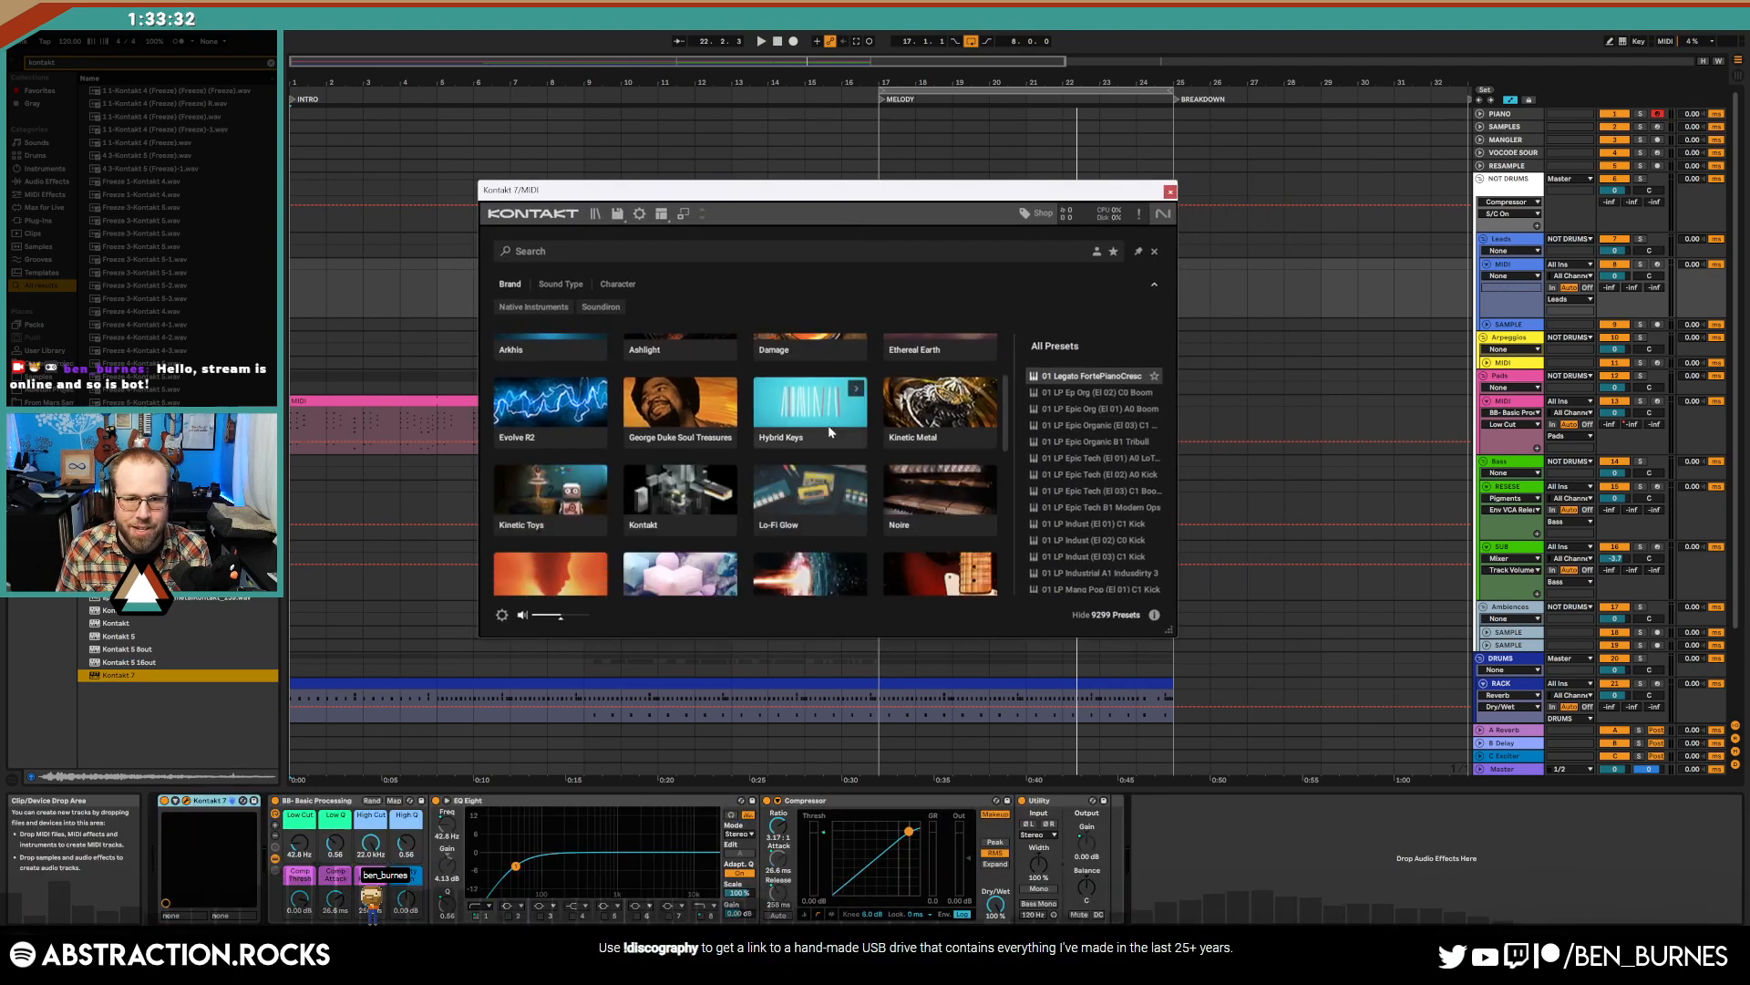
pyautogui.scroll(-10, 854, 463)
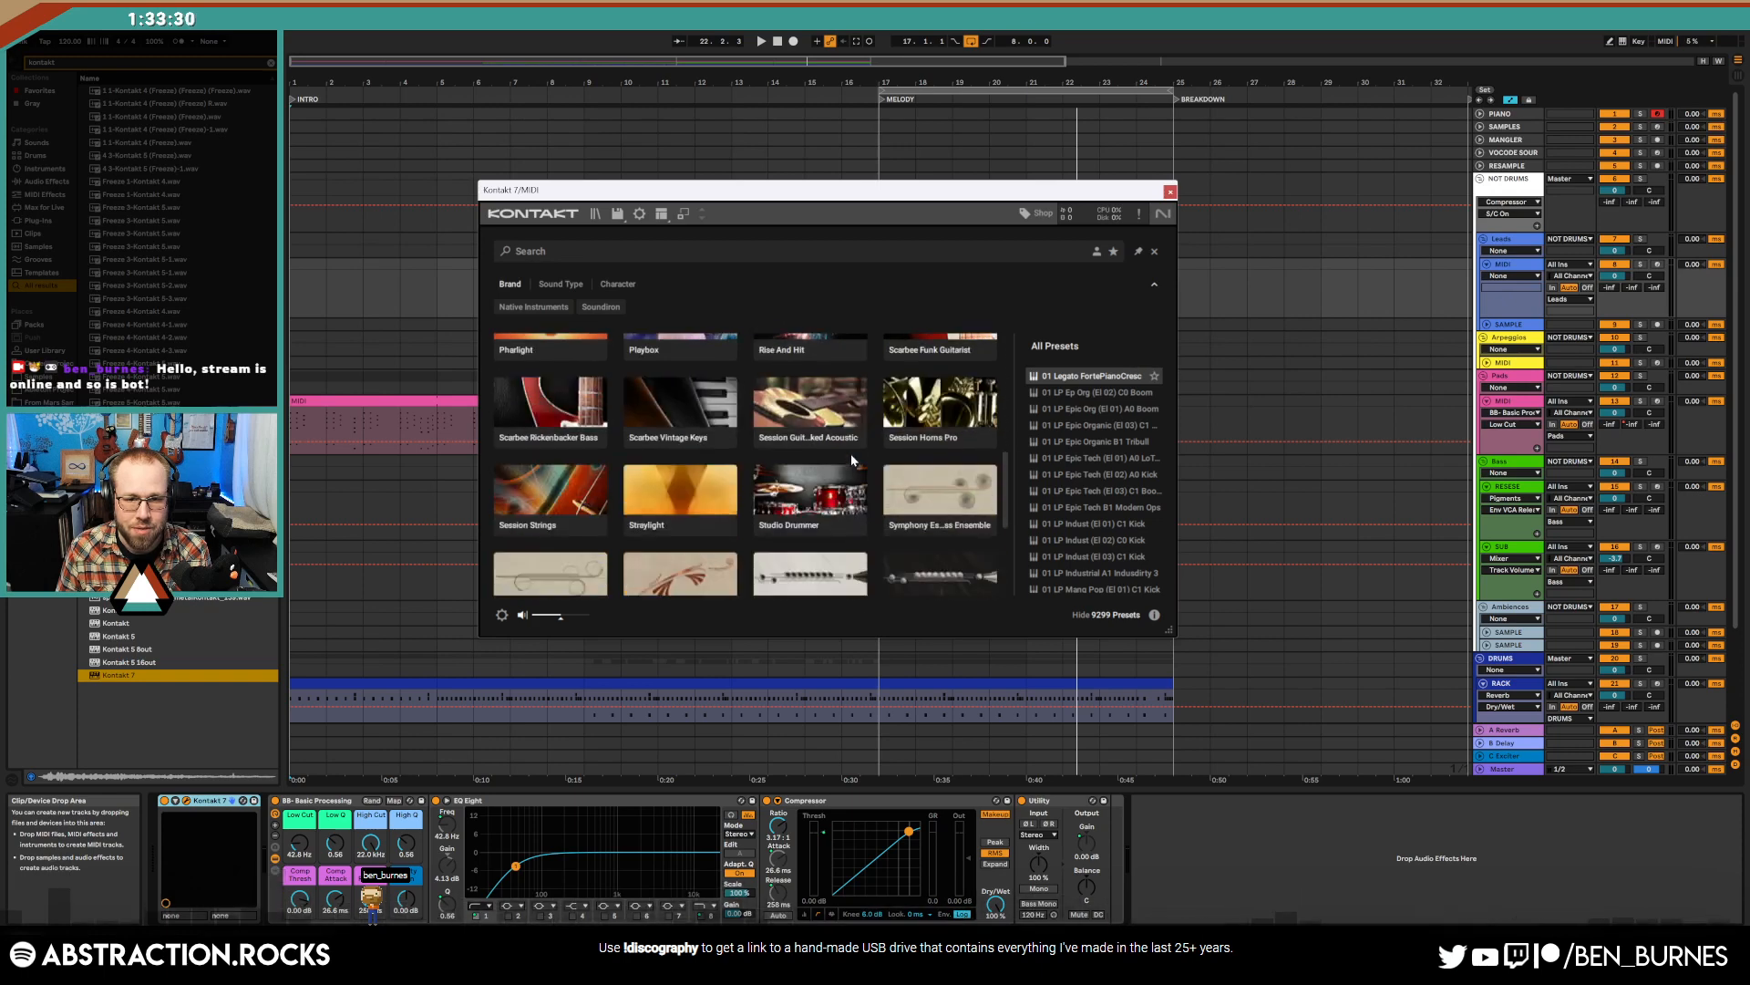
pyautogui.scroll(-3, 851, 452)
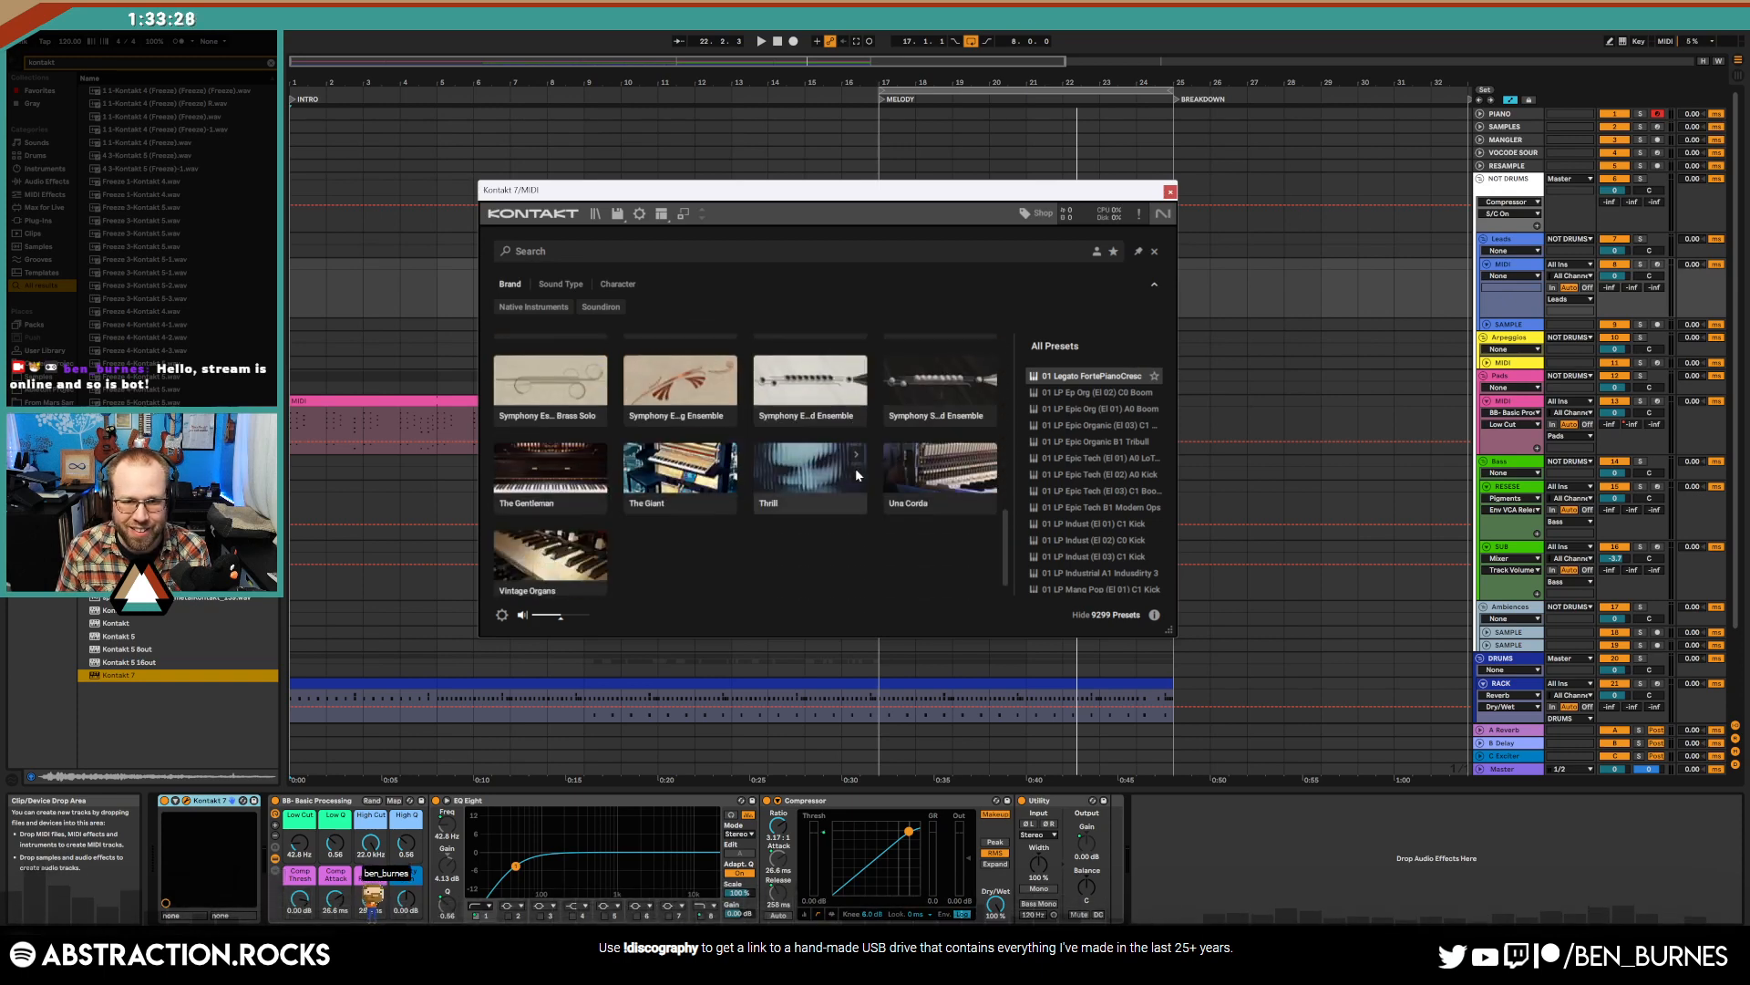
pyautogui.scroll(4, 855, 468)
pyautogui.scroll(3, 857, 476)
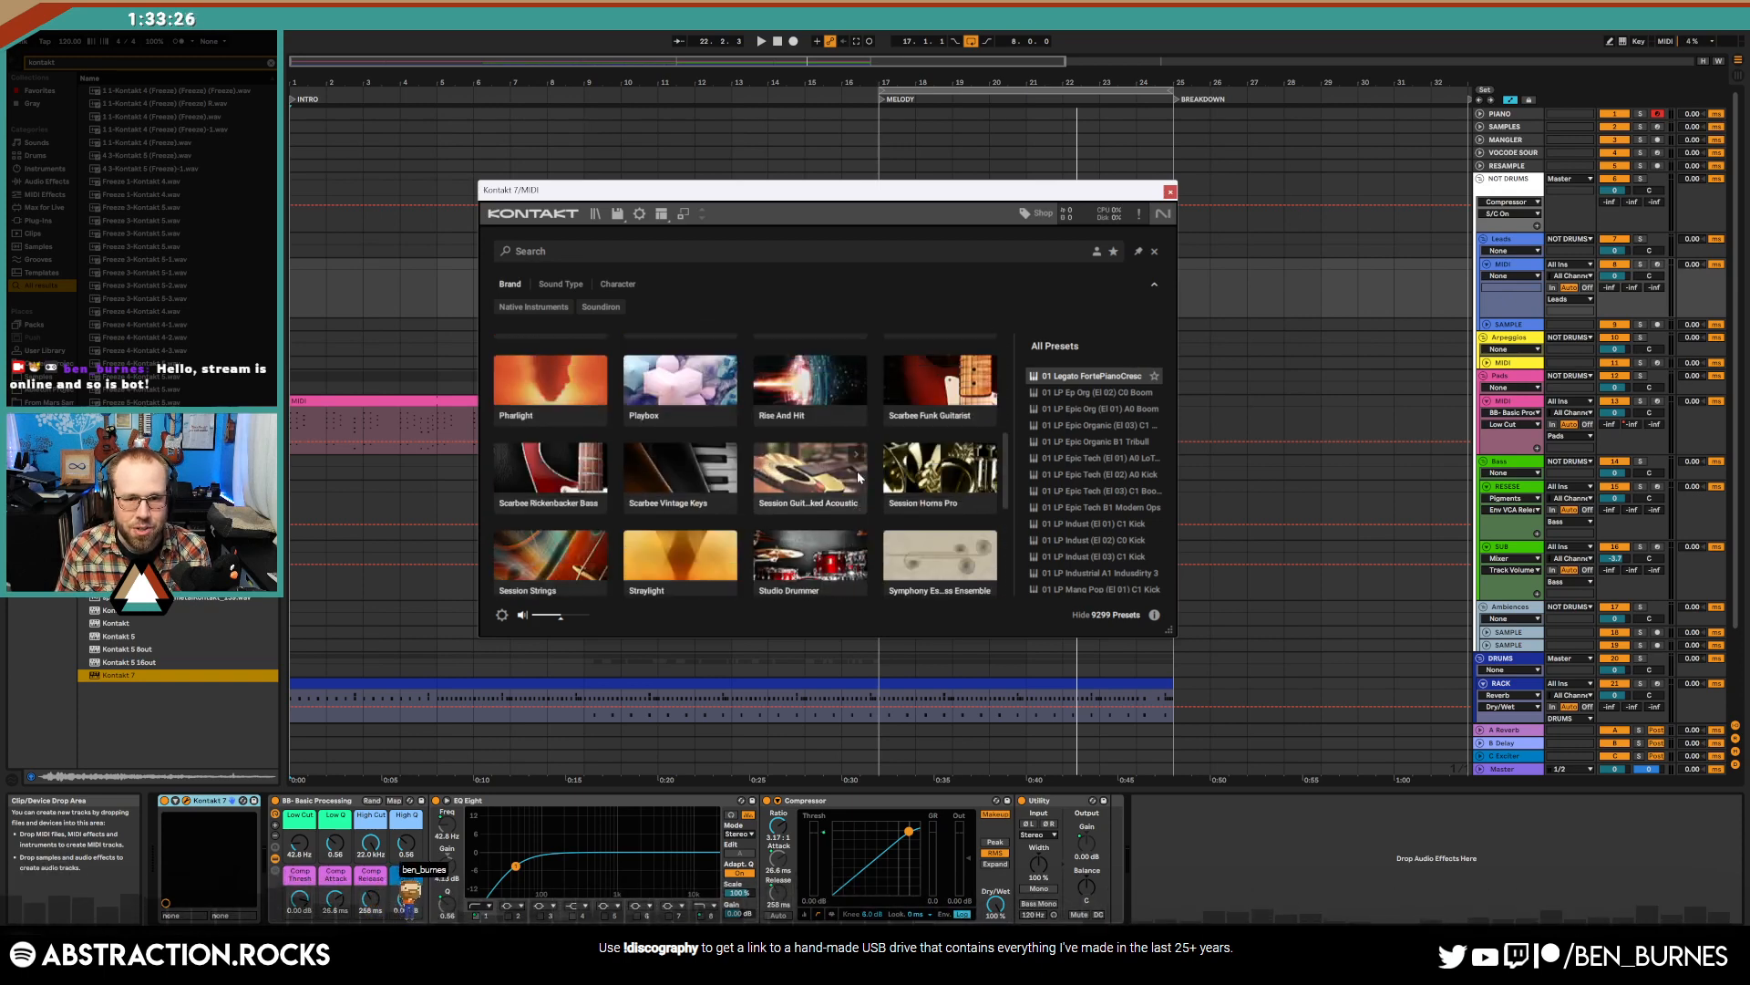
pyautogui.scroll(3, 857, 475)
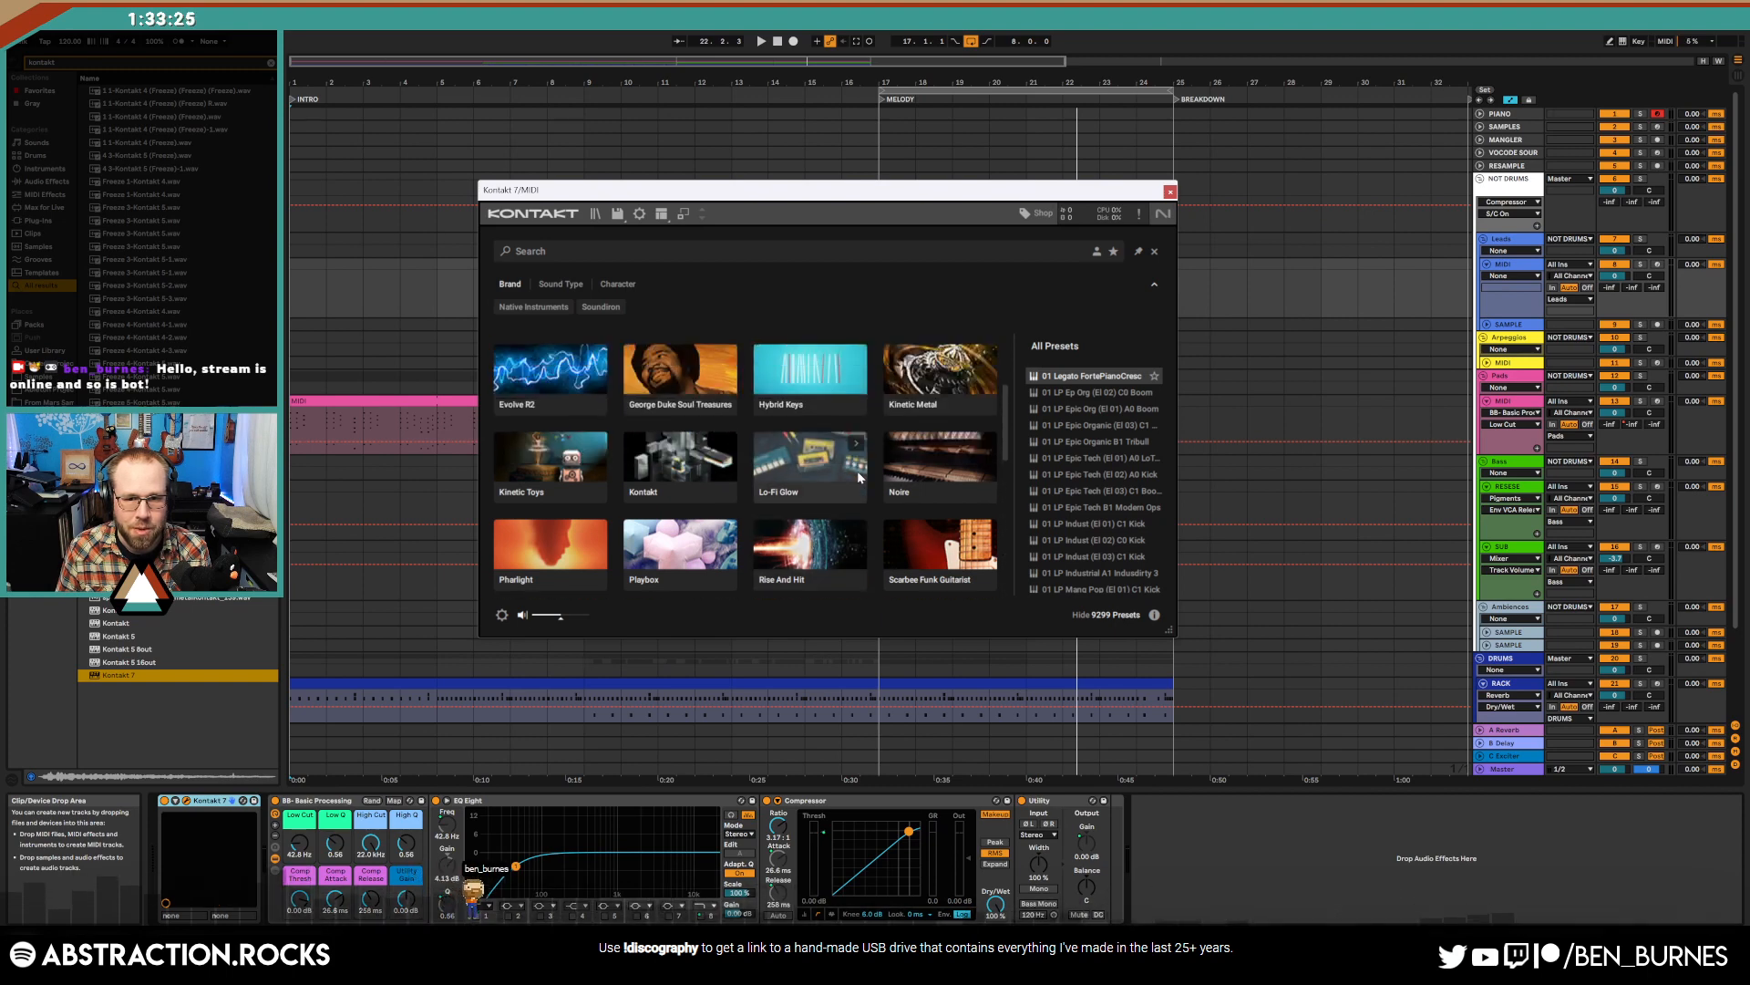
pyautogui.click(784, 467)
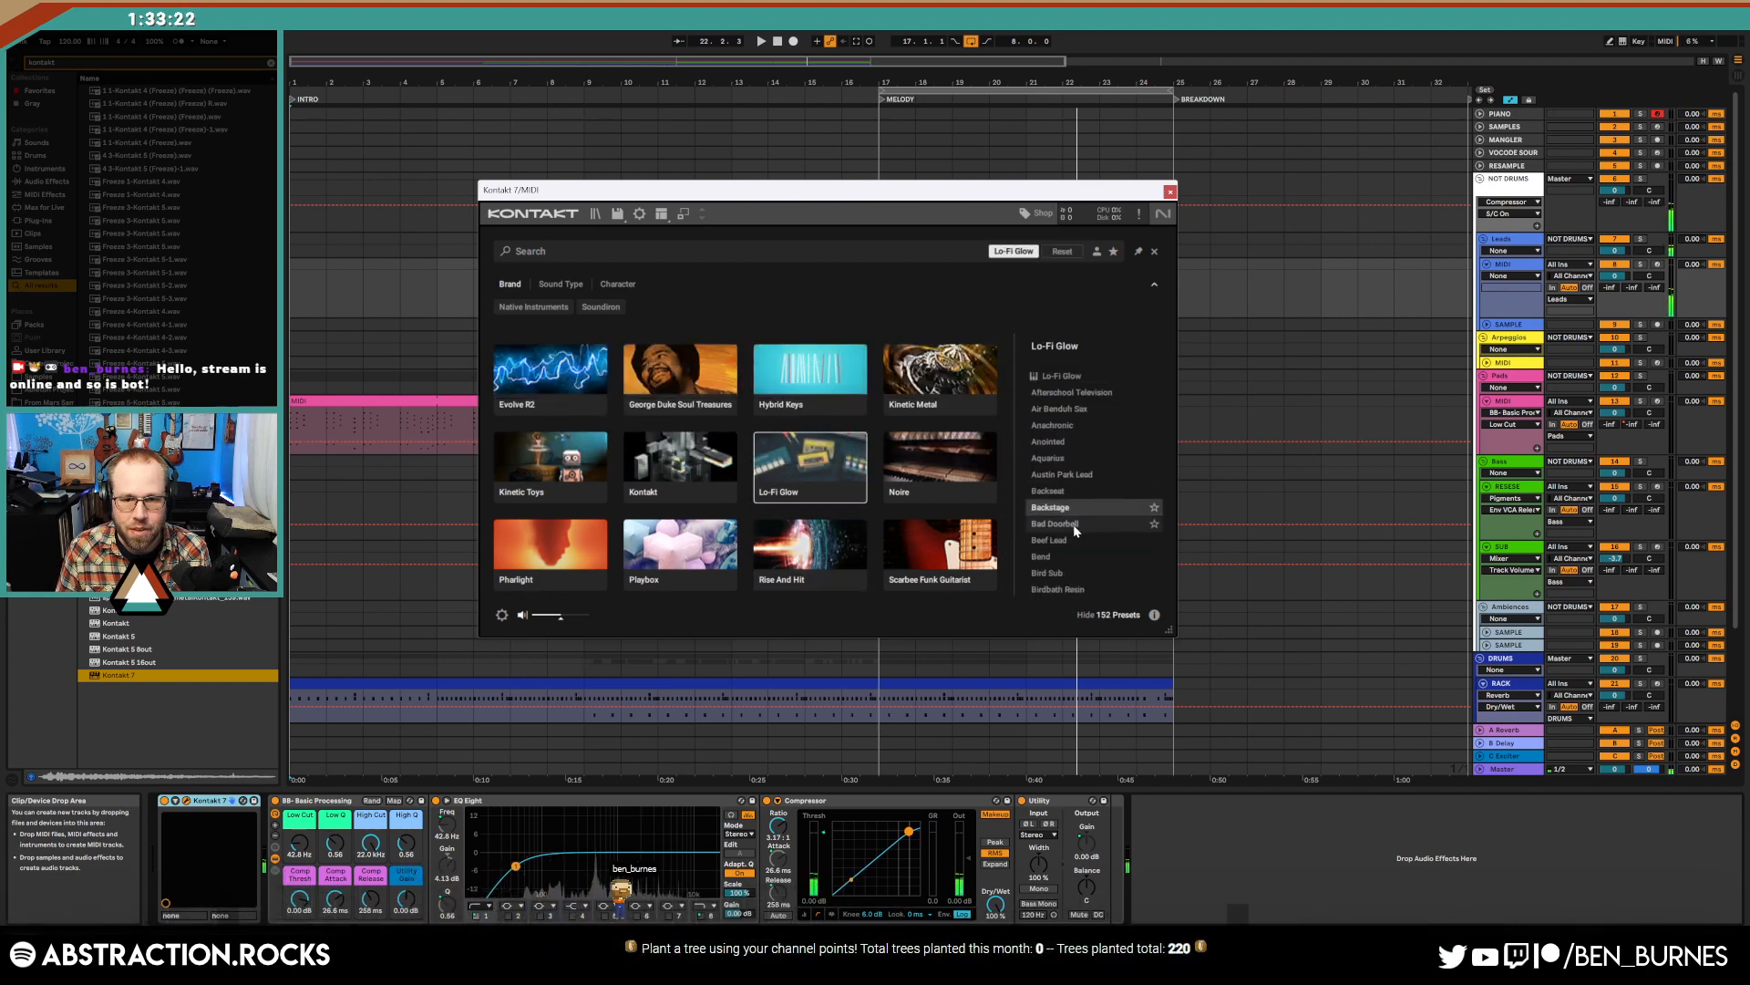
# - Audition the Lo-Fi Glow presets from Backstage down to Eastboro as possible lead sounds
pyautogui.scroll(-5, 1094, 484)
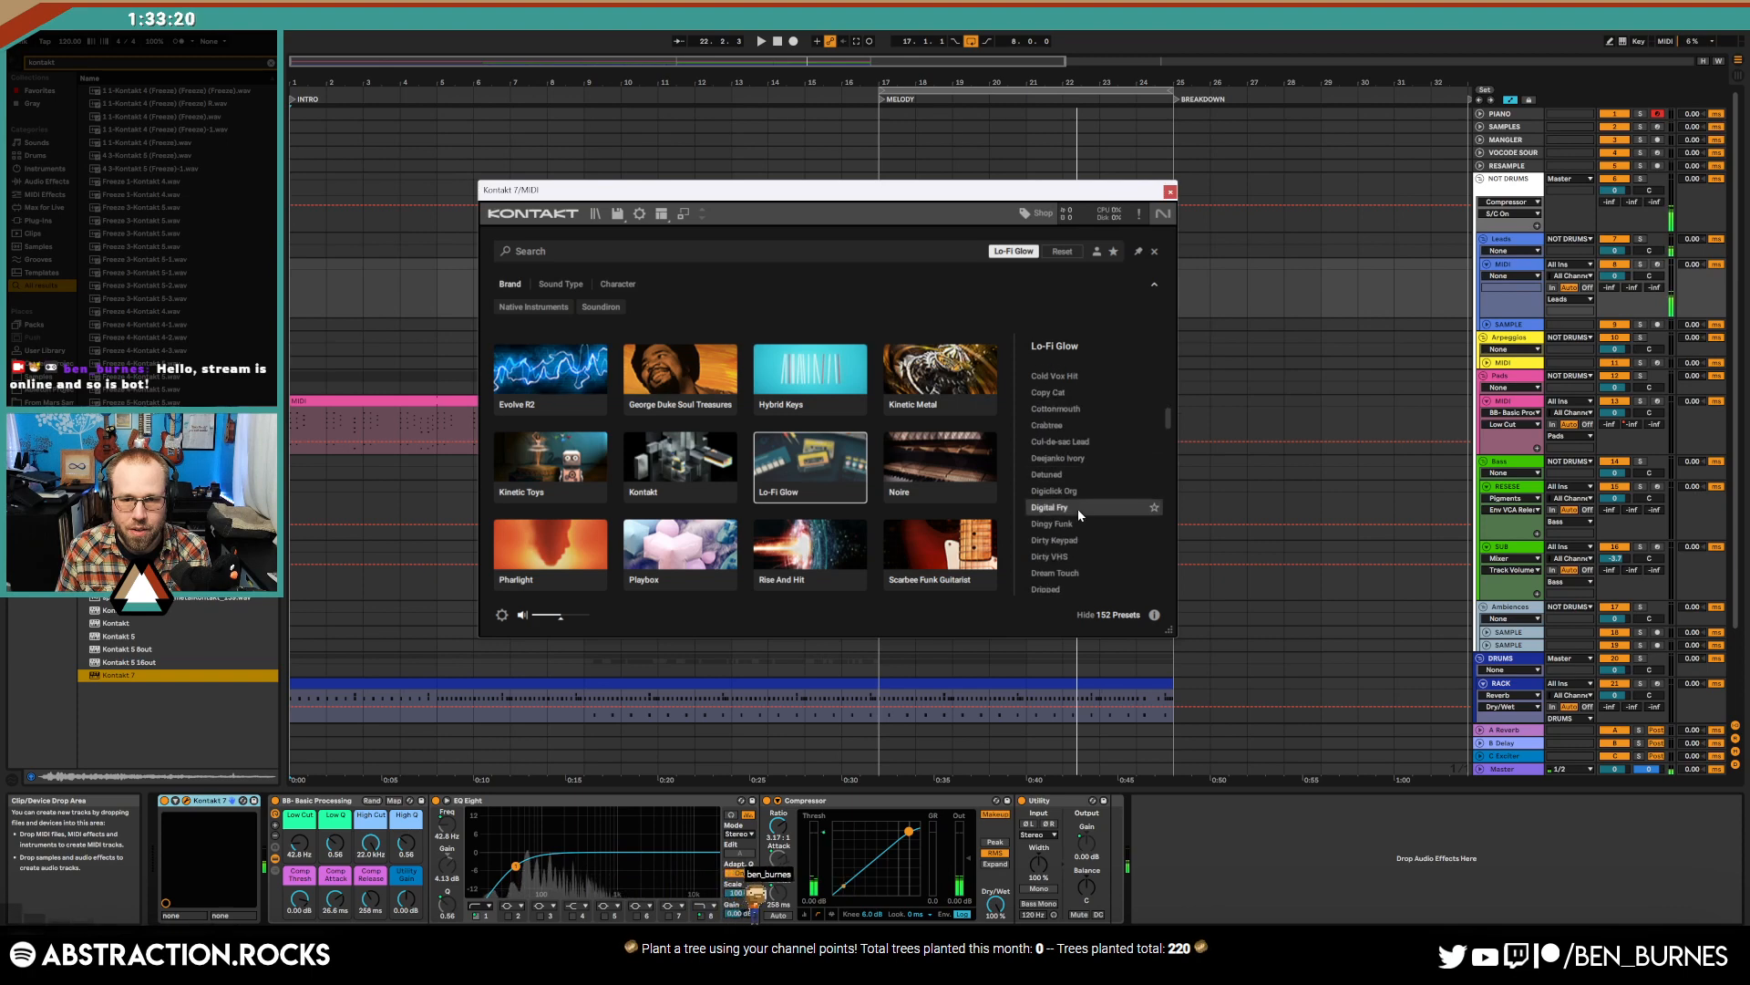
pyautogui.scroll(-4, 1079, 510)
pyautogui.press('Down')
pyautogui.press('Down')
pyautogui.press('Down')
pyautogui.press('Down')
pyautogui.press('Down')
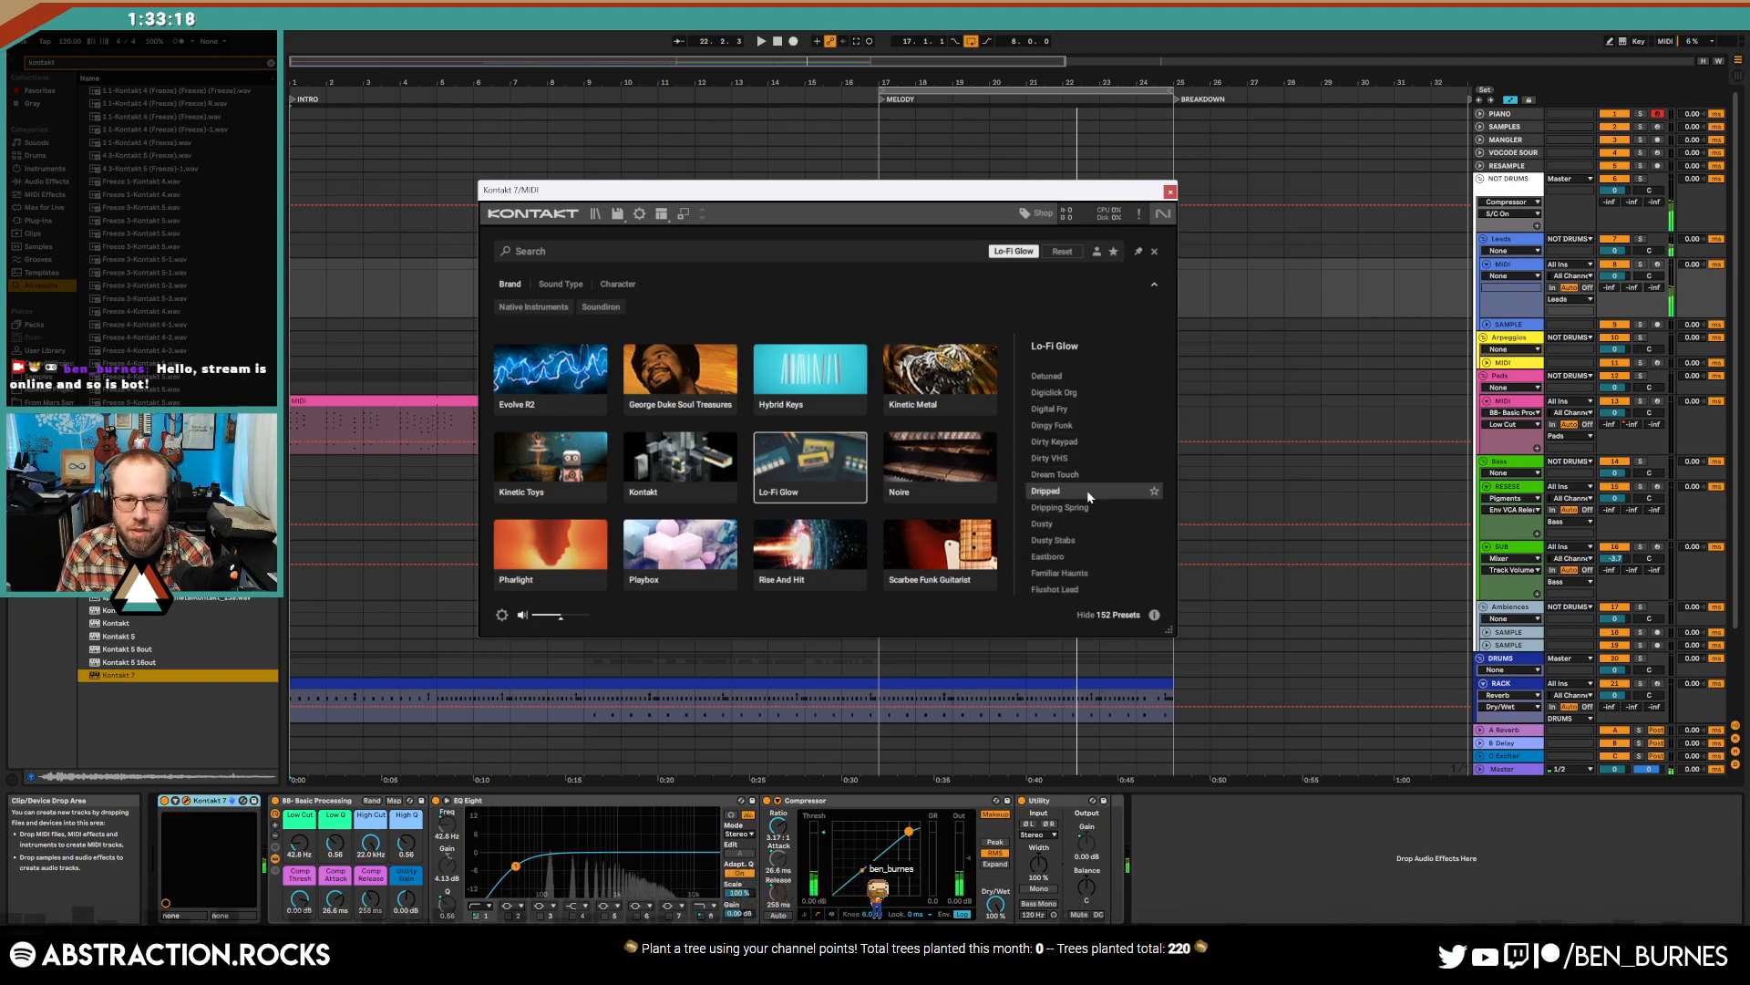
pyautogui.scroll(-1, 1088, 492)
pyautogui.press('Down')
pyautogui.press('Down')
pyautogui.press('Down')
pyautogui.press('Down')
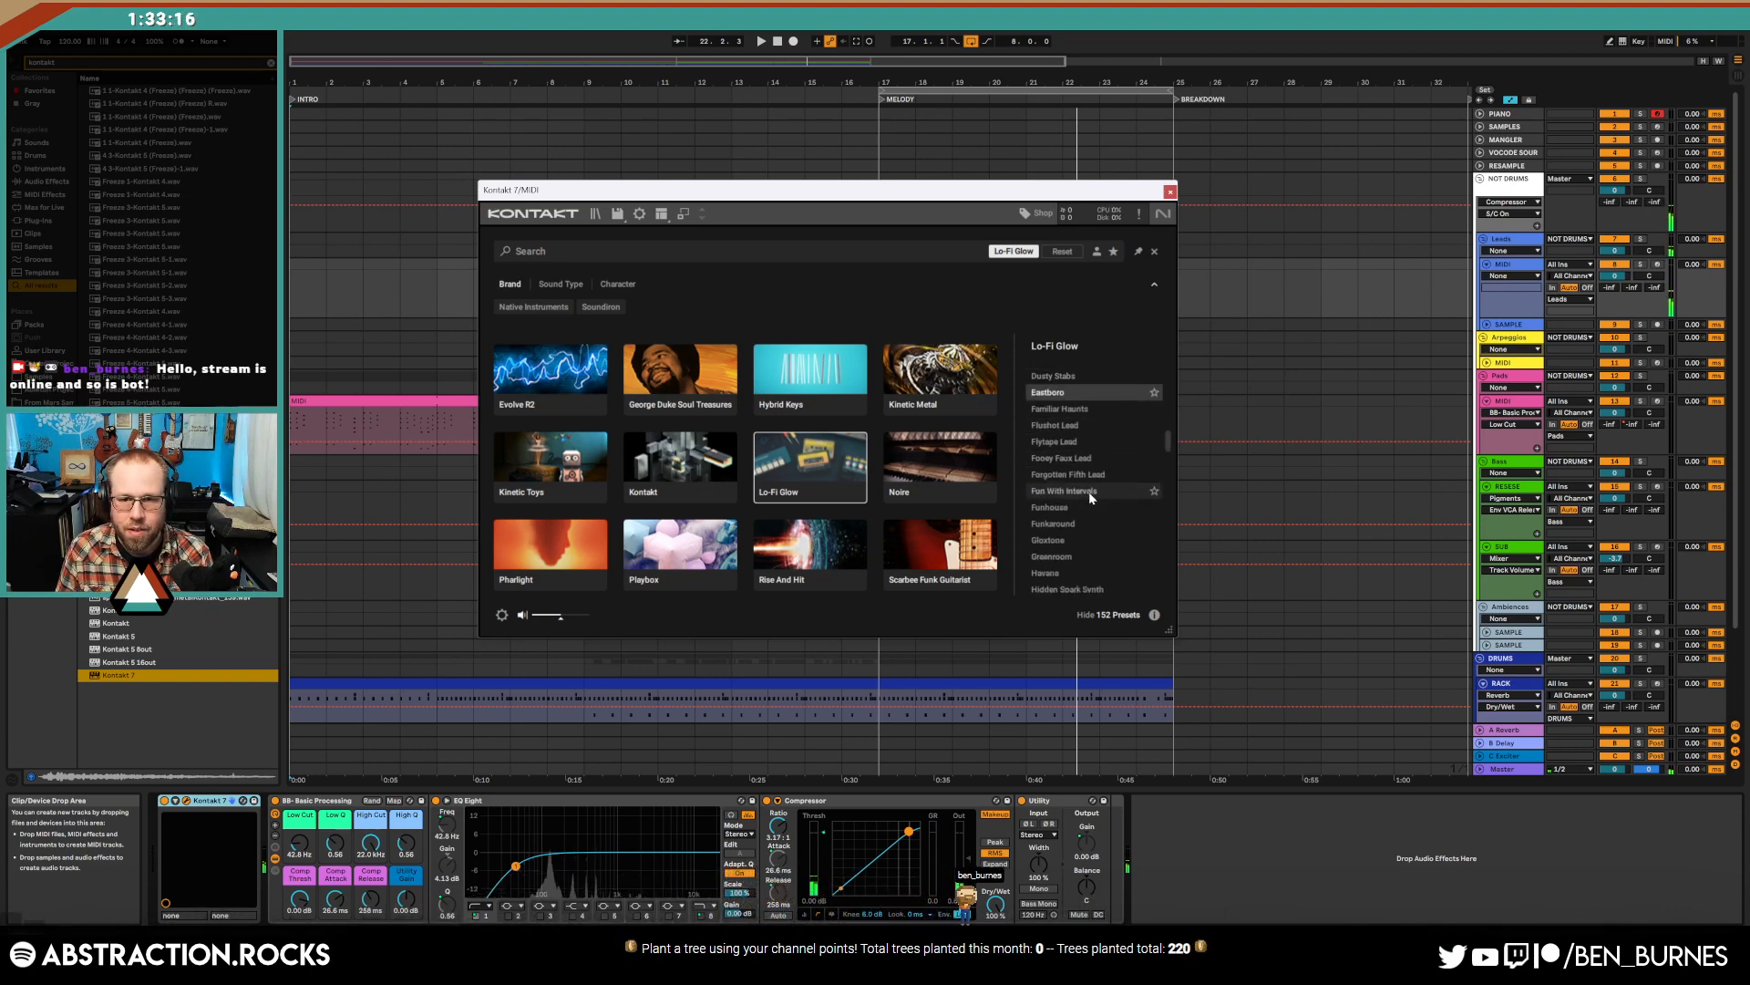
# - Audition the Lo-Fi Glow presets from Familiar Haunts through Jeffson Square Lead
pyautogui.press('Down')
pyautogui.press('Down')
pyautogui.press('Down')
pyautogui.press('Down')
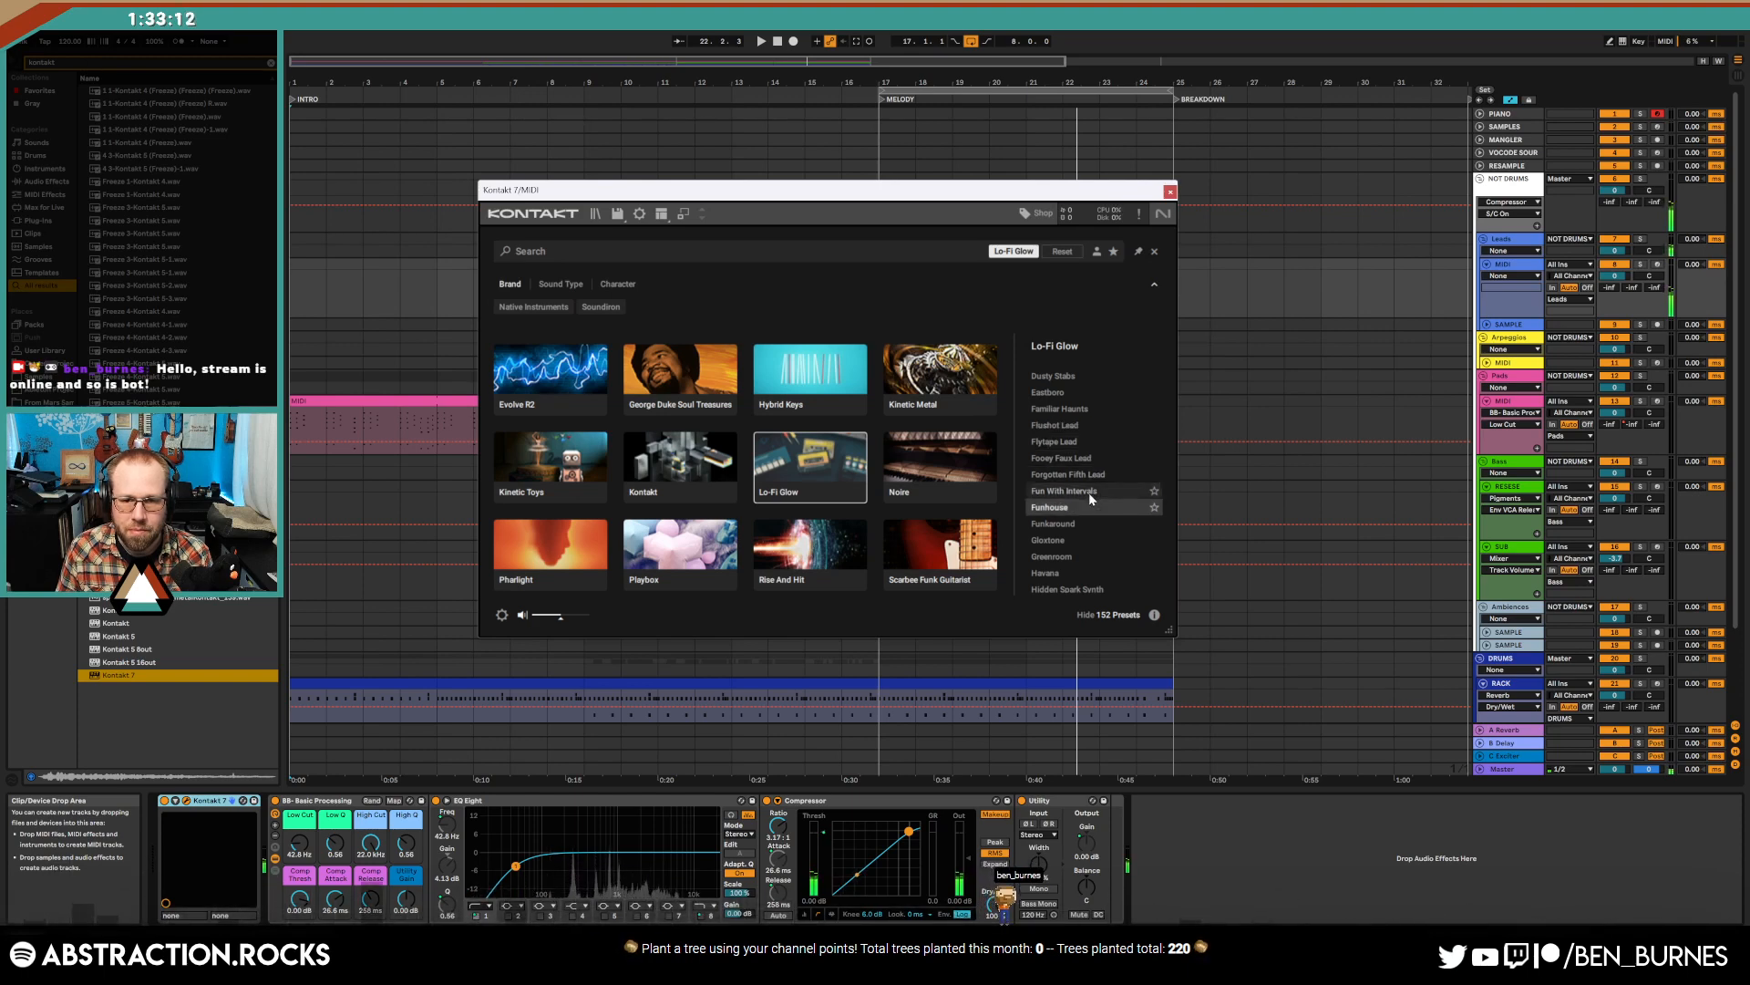
pyautogui.press('Down')
pyautogui.press('Down')
pyautogui.press('Down')
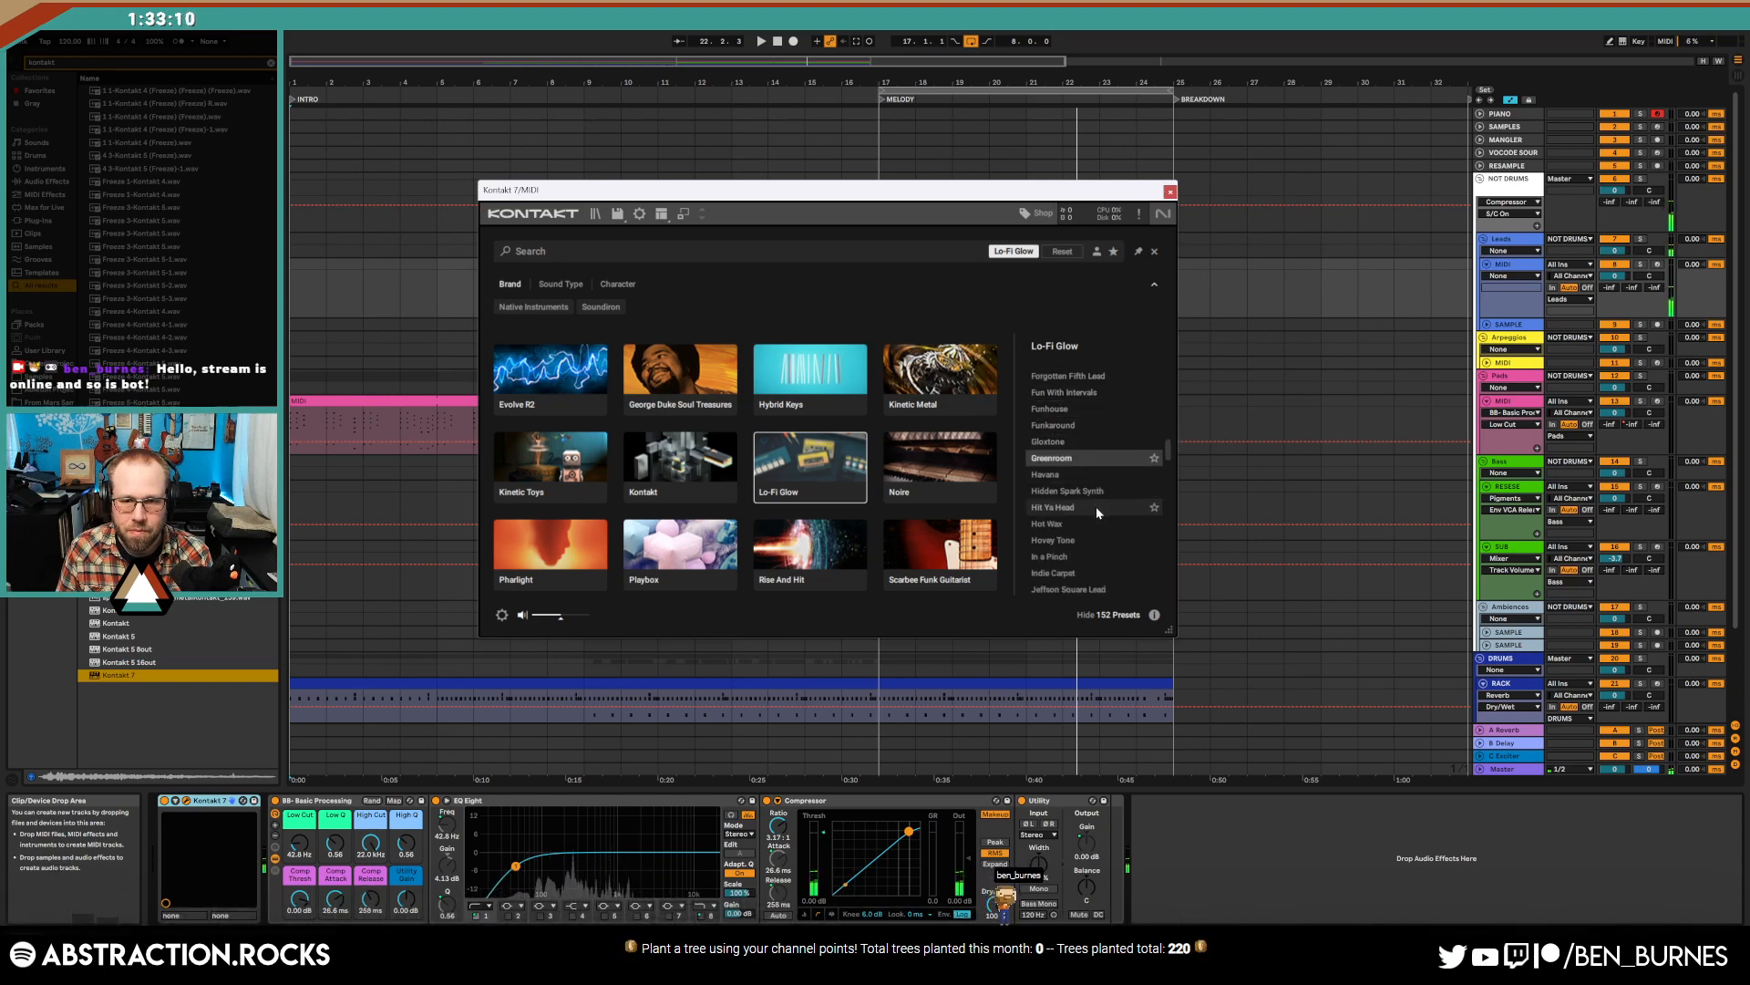
pyautogui.press('Down')
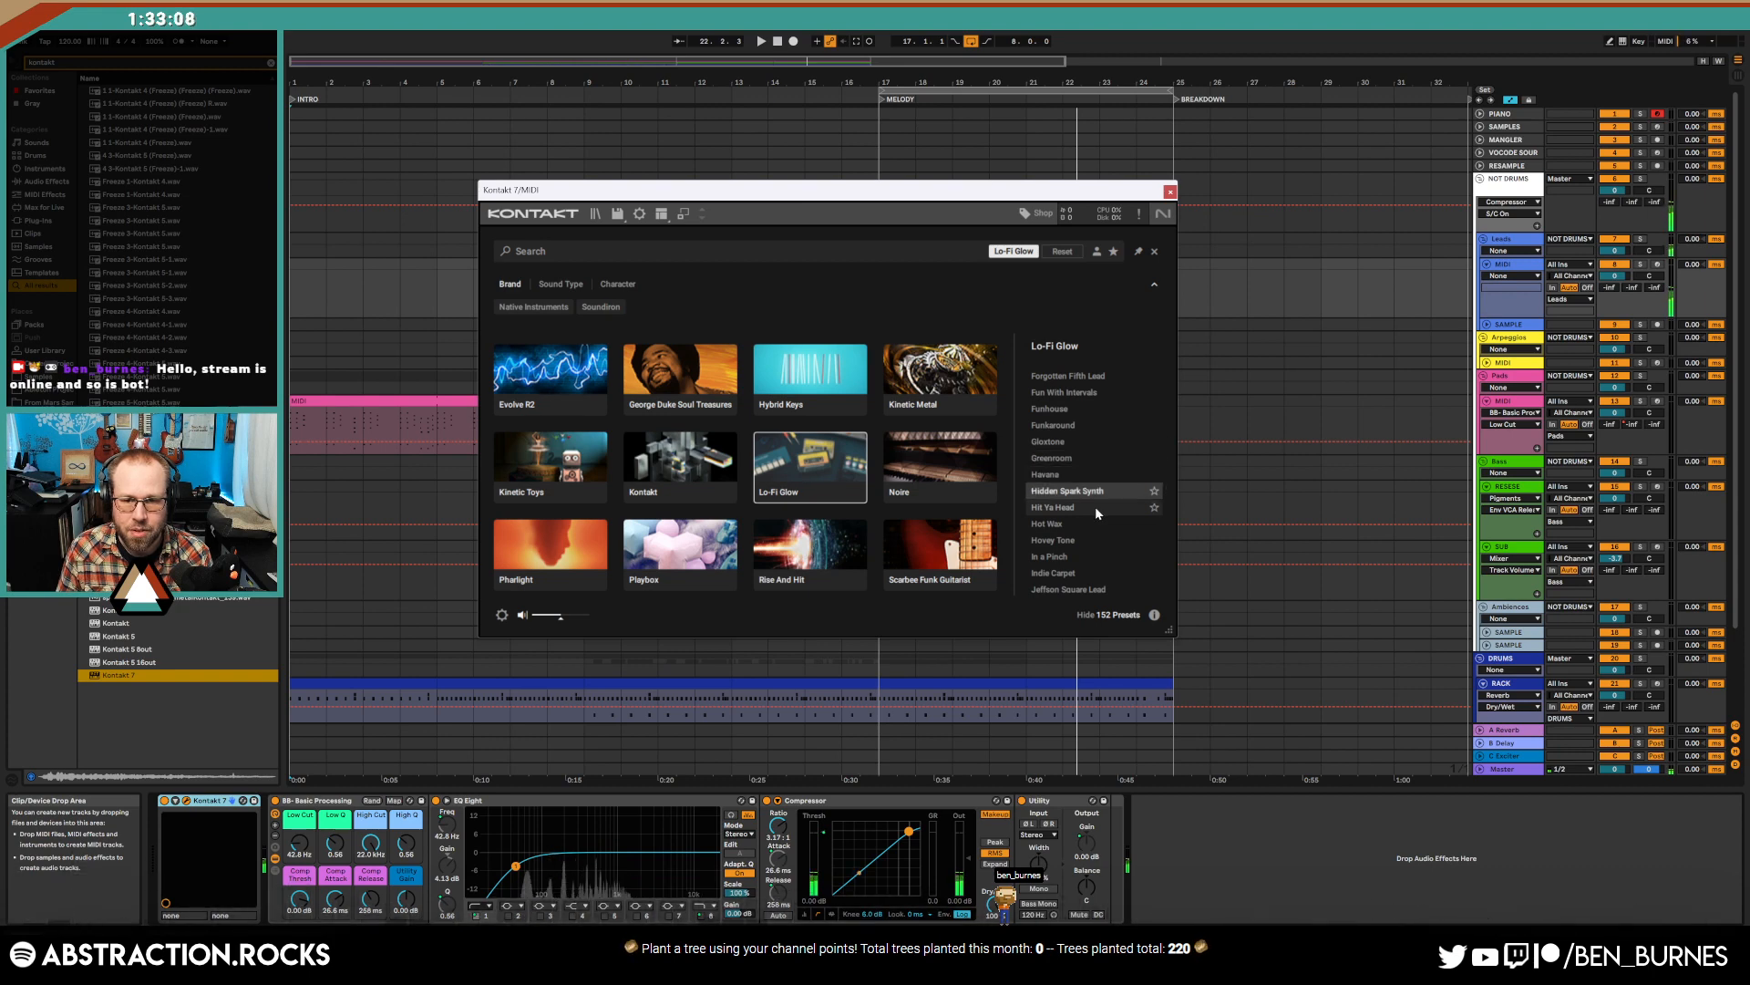
pyautogui.press('Down')
pyautogui.press('Down')
pyautogui.press('Down')
pyautogui.press('Down')
pyautogui.press('Down')
pyautogui.press('Down')
pyautogui.press('Down')
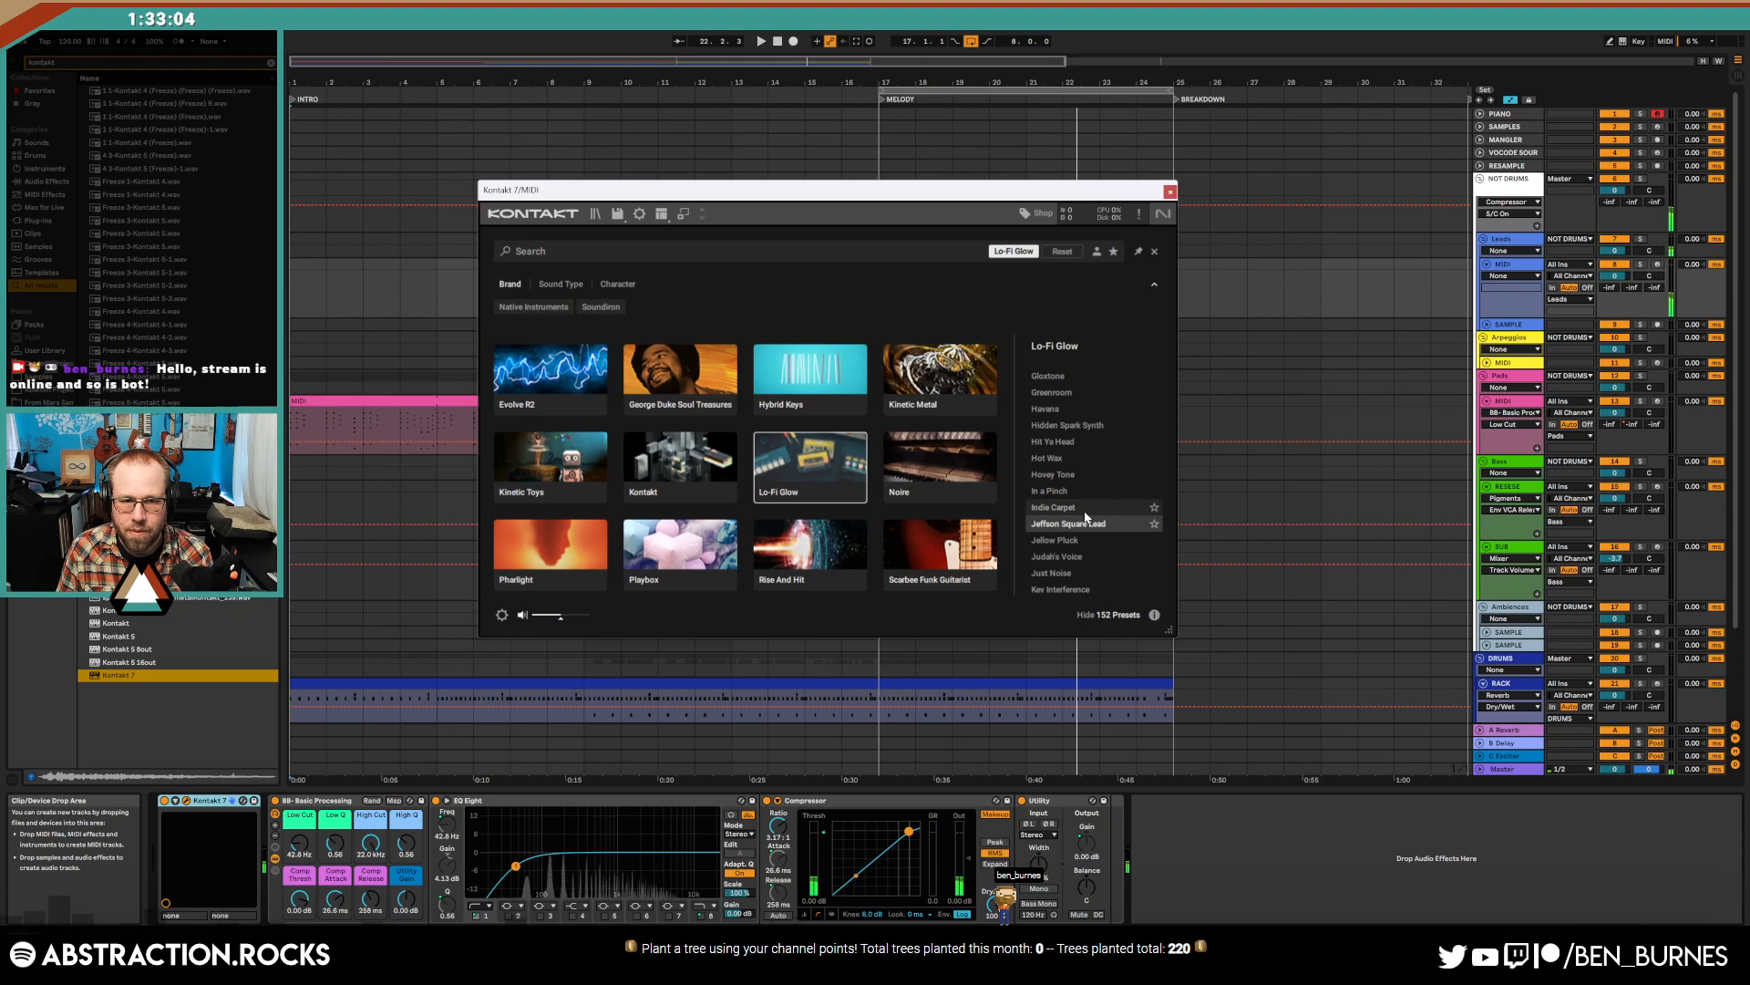
# - Audition the Lo-Fi Glow presets from Jellow Pluck through Lively
pyautogui.scroll(-1, 1084, 517)
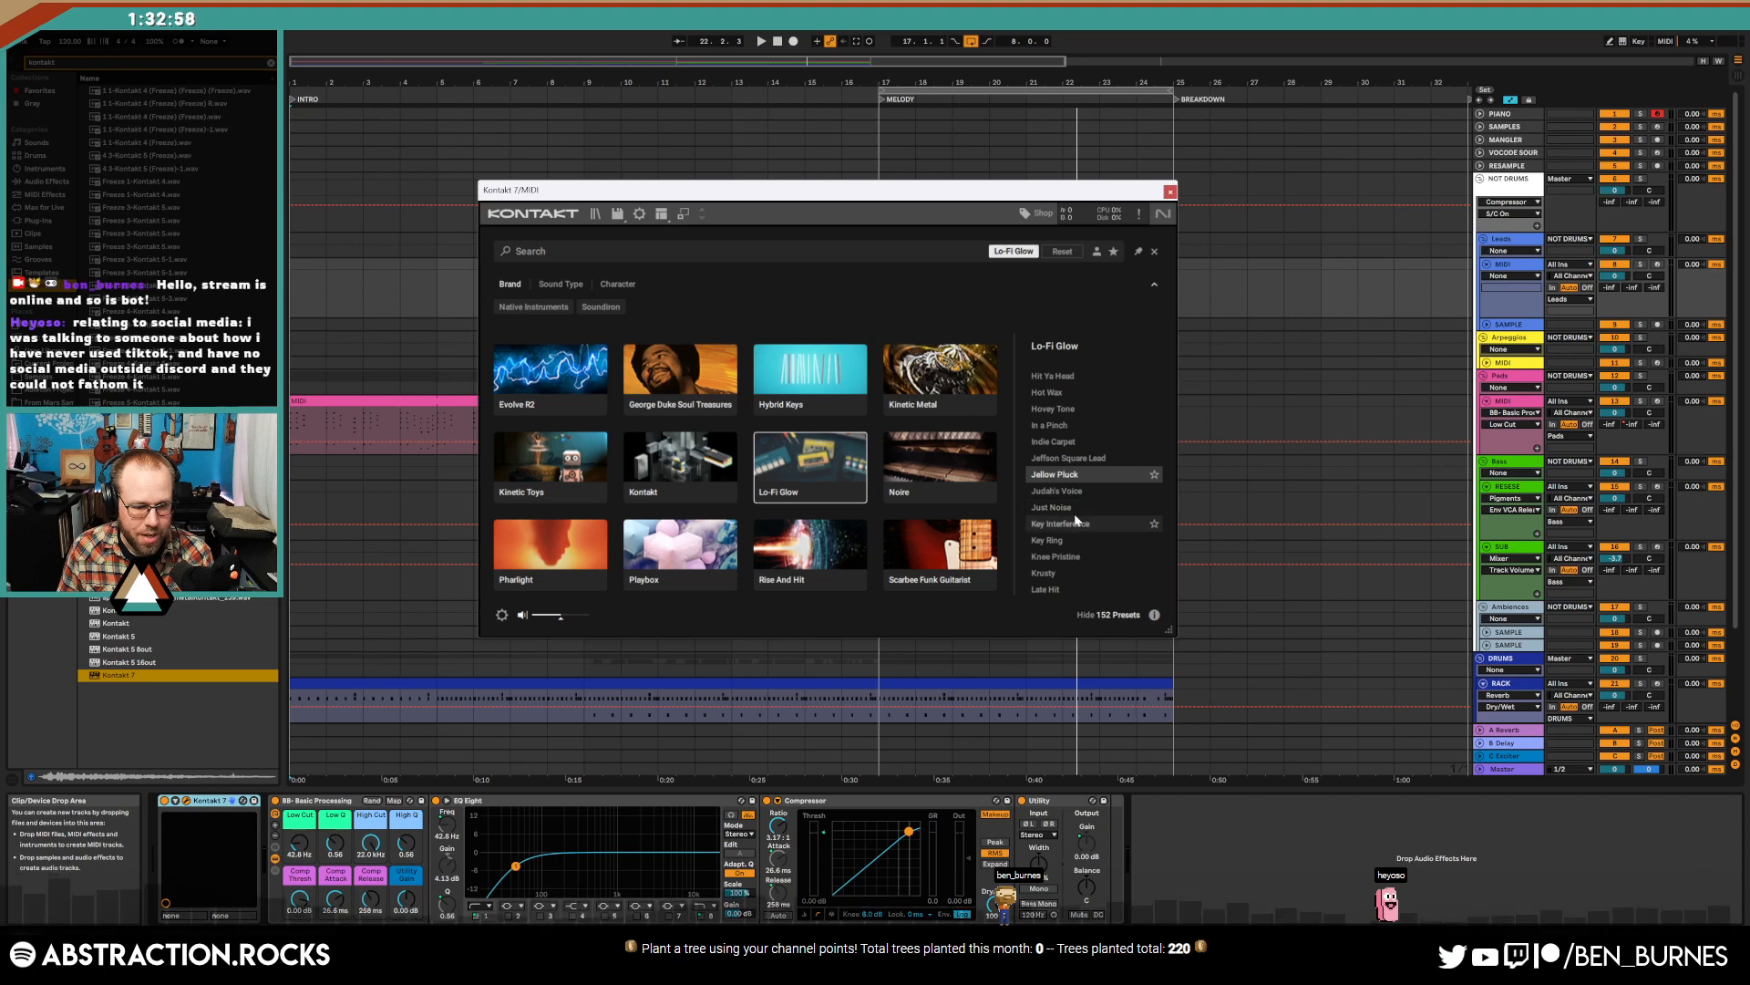
pyautogui.press('Down')
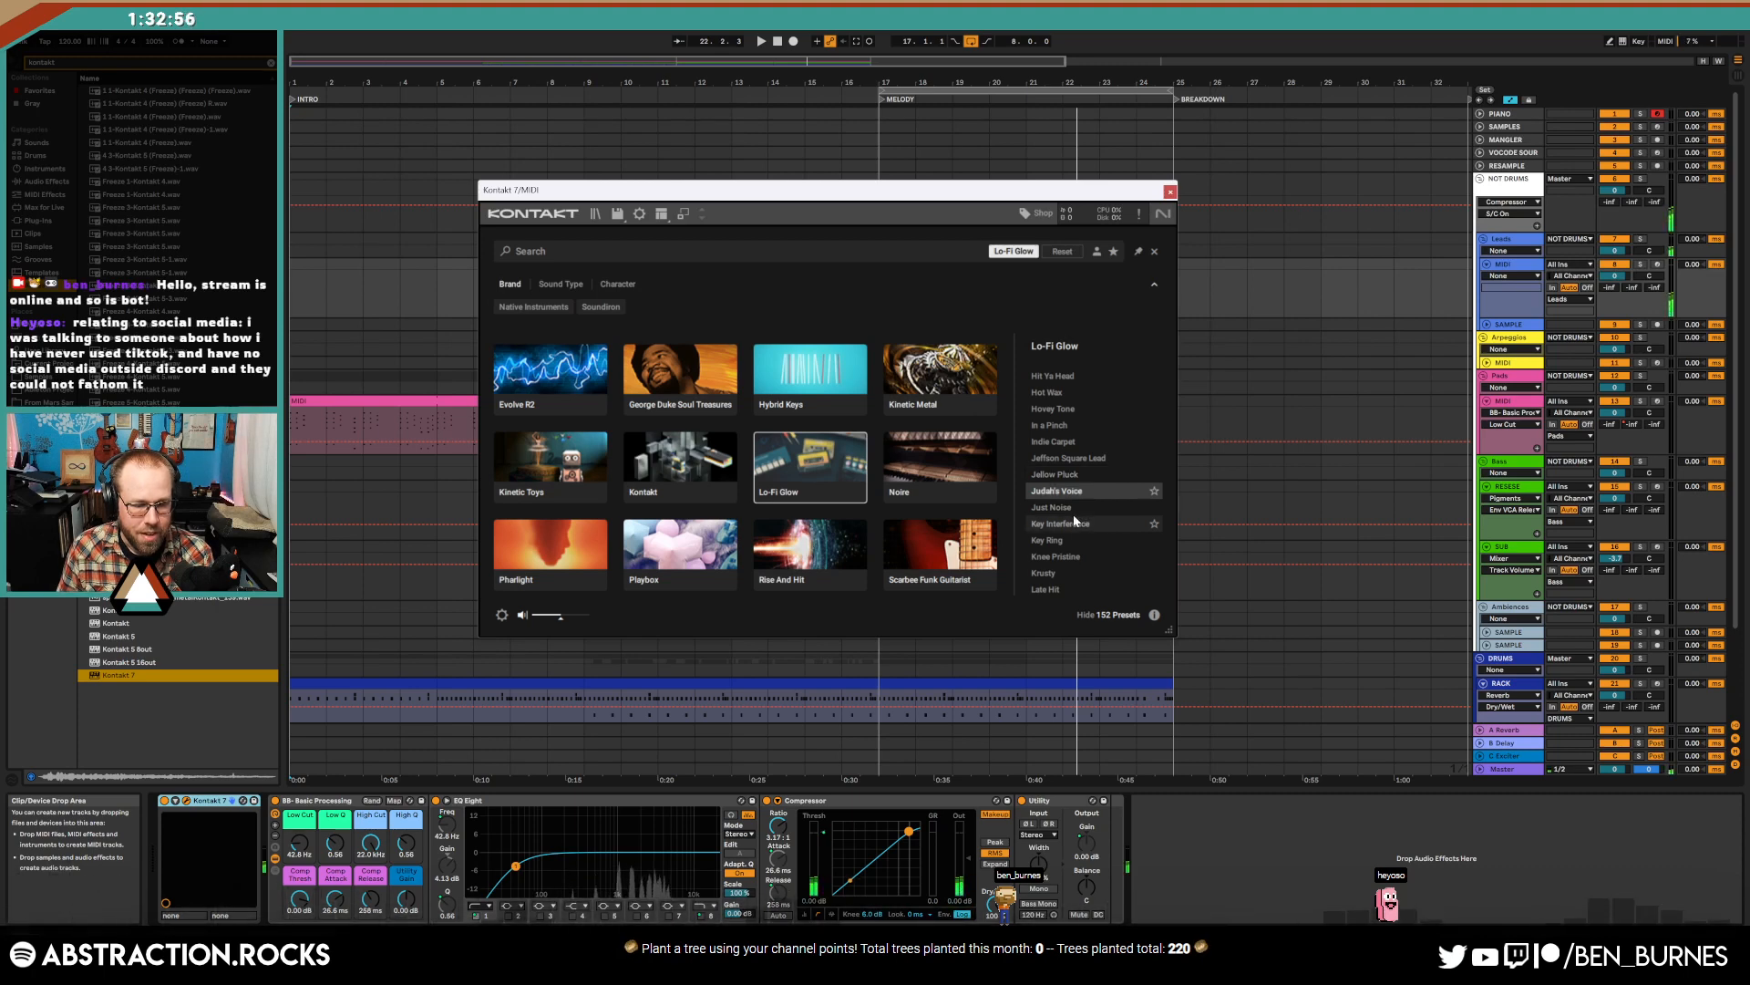
pyautogui.scroll(-1, 1074, 516)
pyautogui.press('Down')
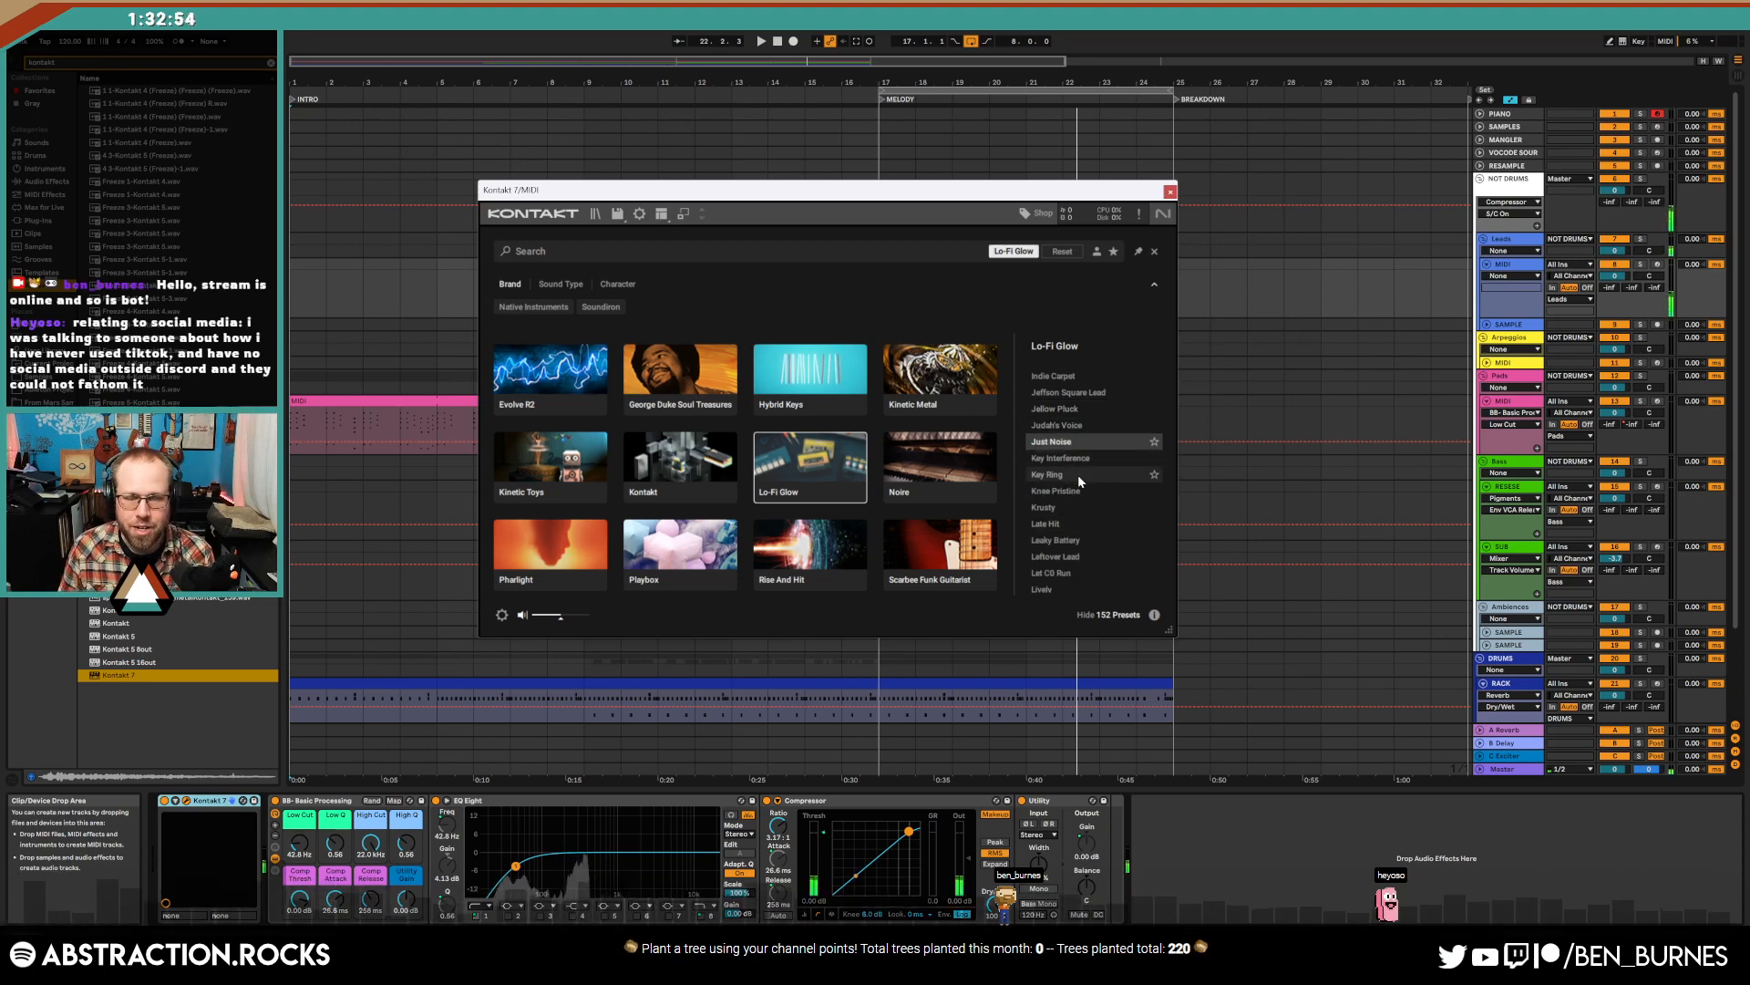
pyautogui.press('Down')
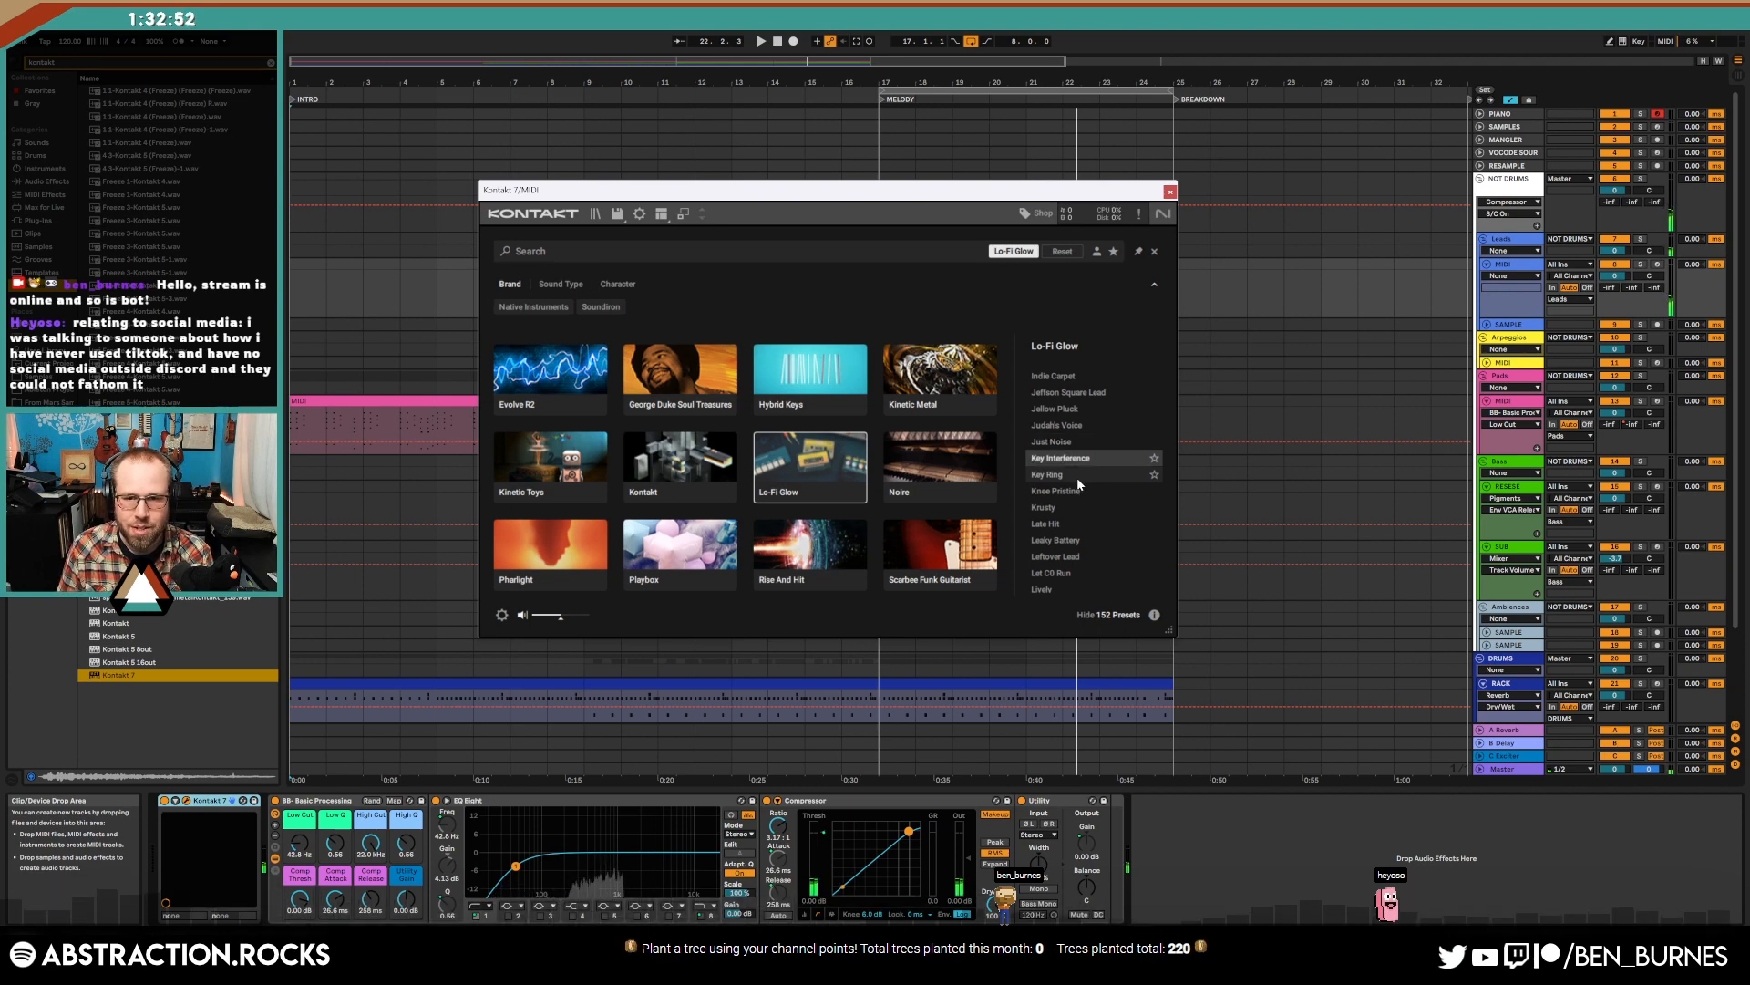
pyautogui.press('Down')
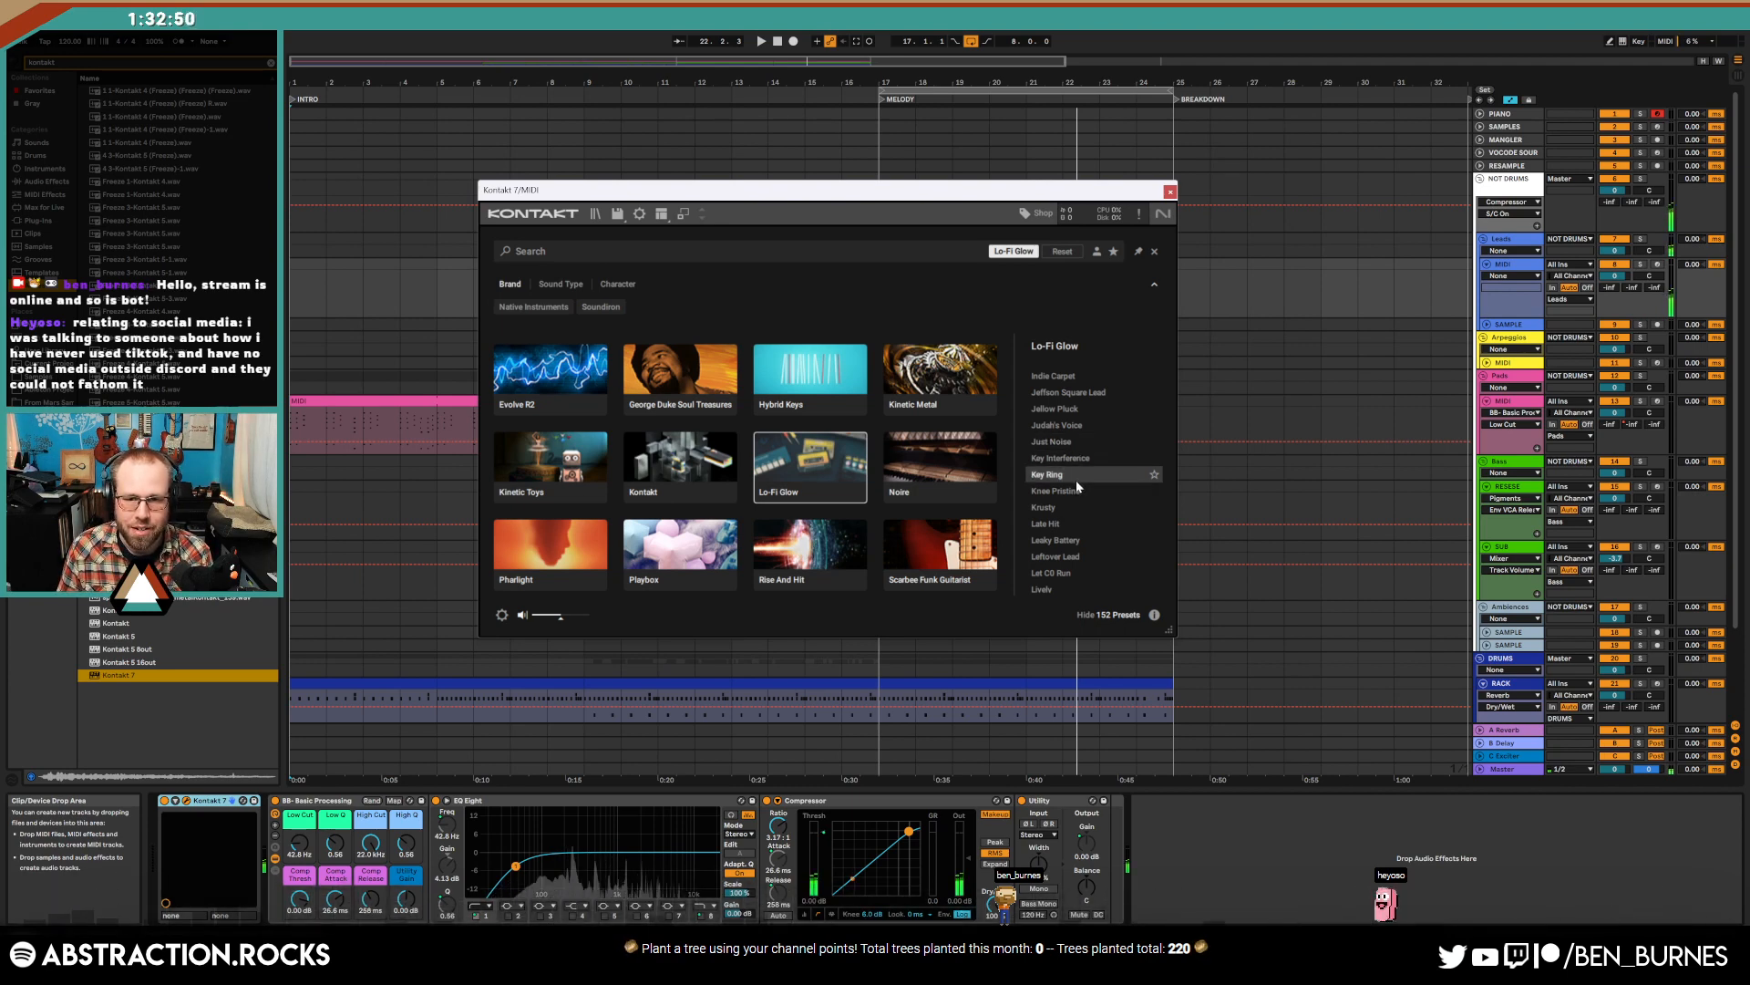
pyautogui.press('Down')
pyautogui.press('Down')
pyautogui.press('Down')
pyautogui.press('Down')
pyautogui.press('Down')
pyautogui.press('Down')
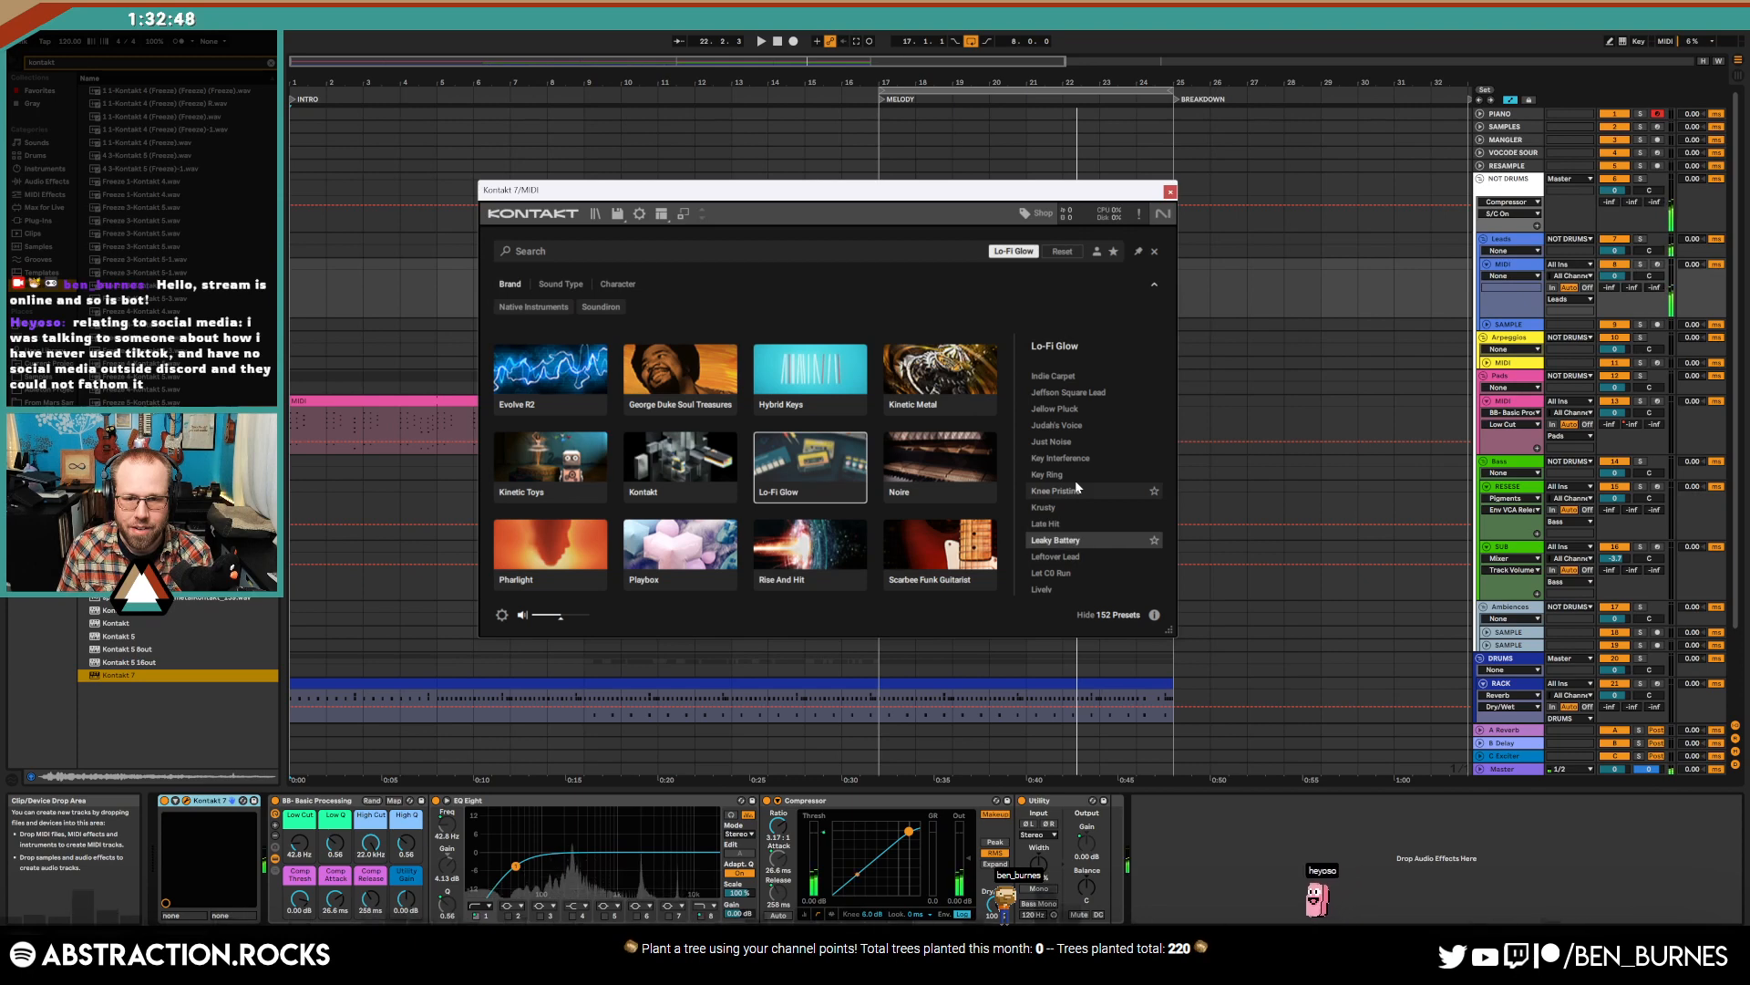
pyautogui.press('Down')
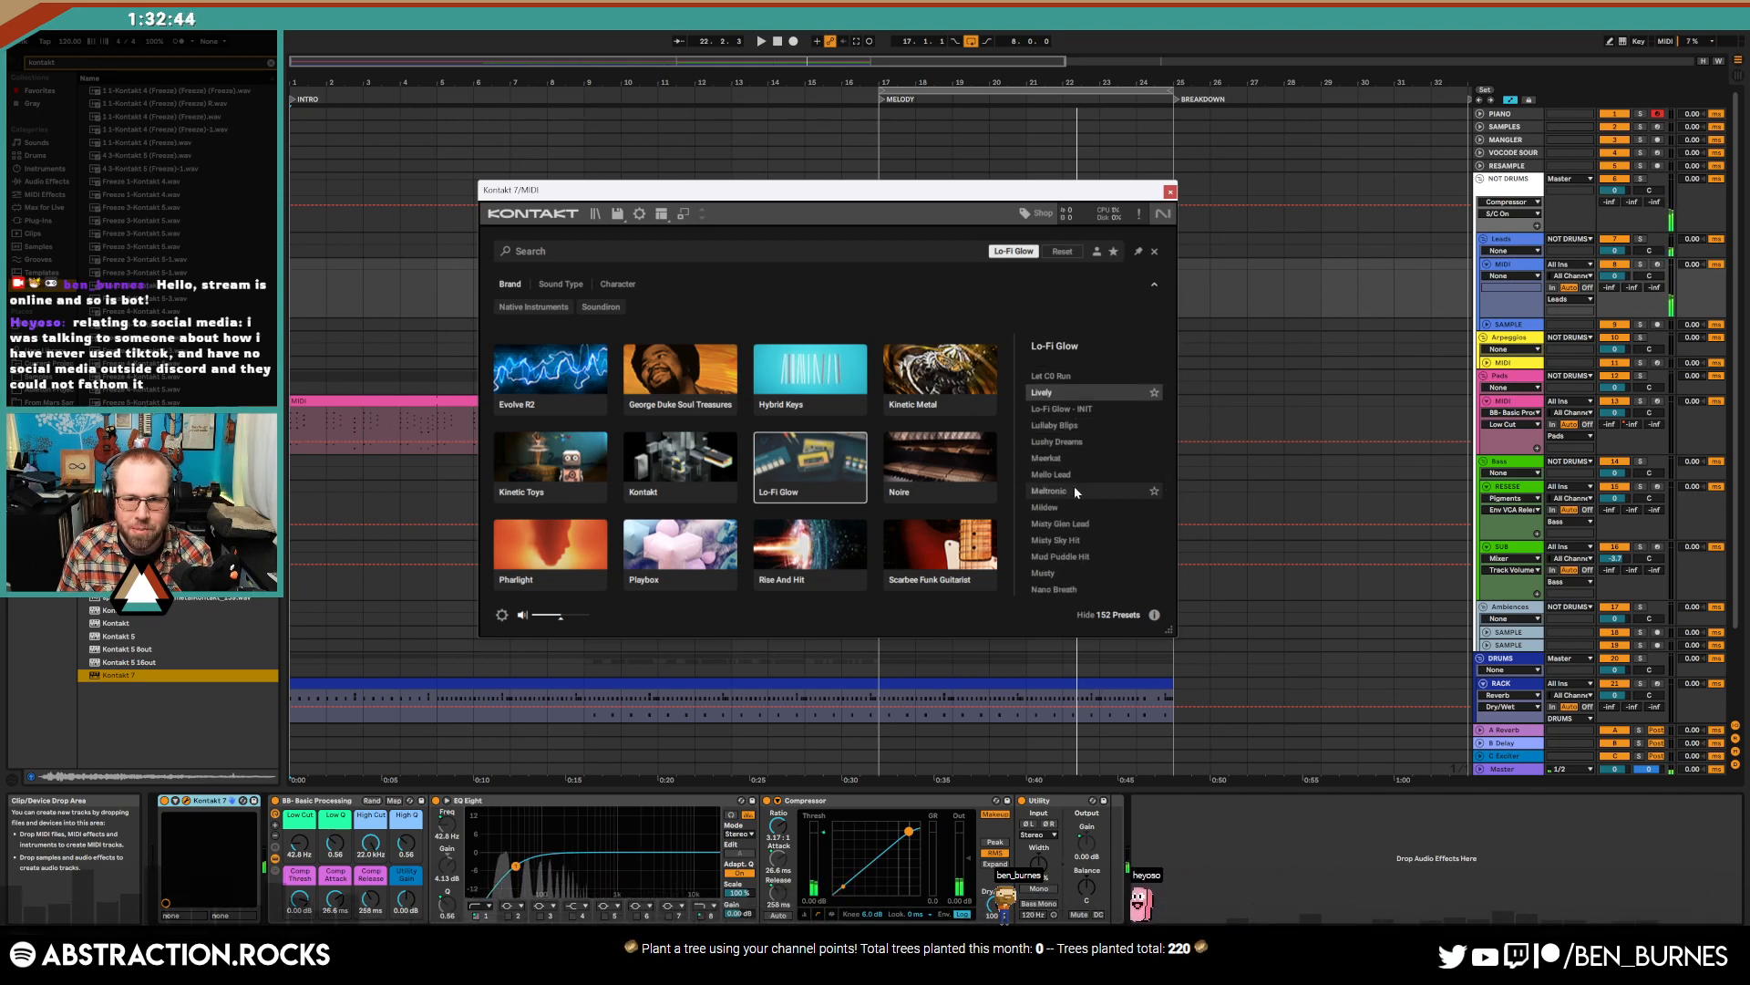
# - Audition the Lo-Fi Glow presets after Lively, including Lushy Dreams, Mello Lead and Musty, down to Neo Classic Bells
pyautogui.press('Down')
pyautogui.press('Down')
pyautogui.press('Down')
pyautogui.press('Down')
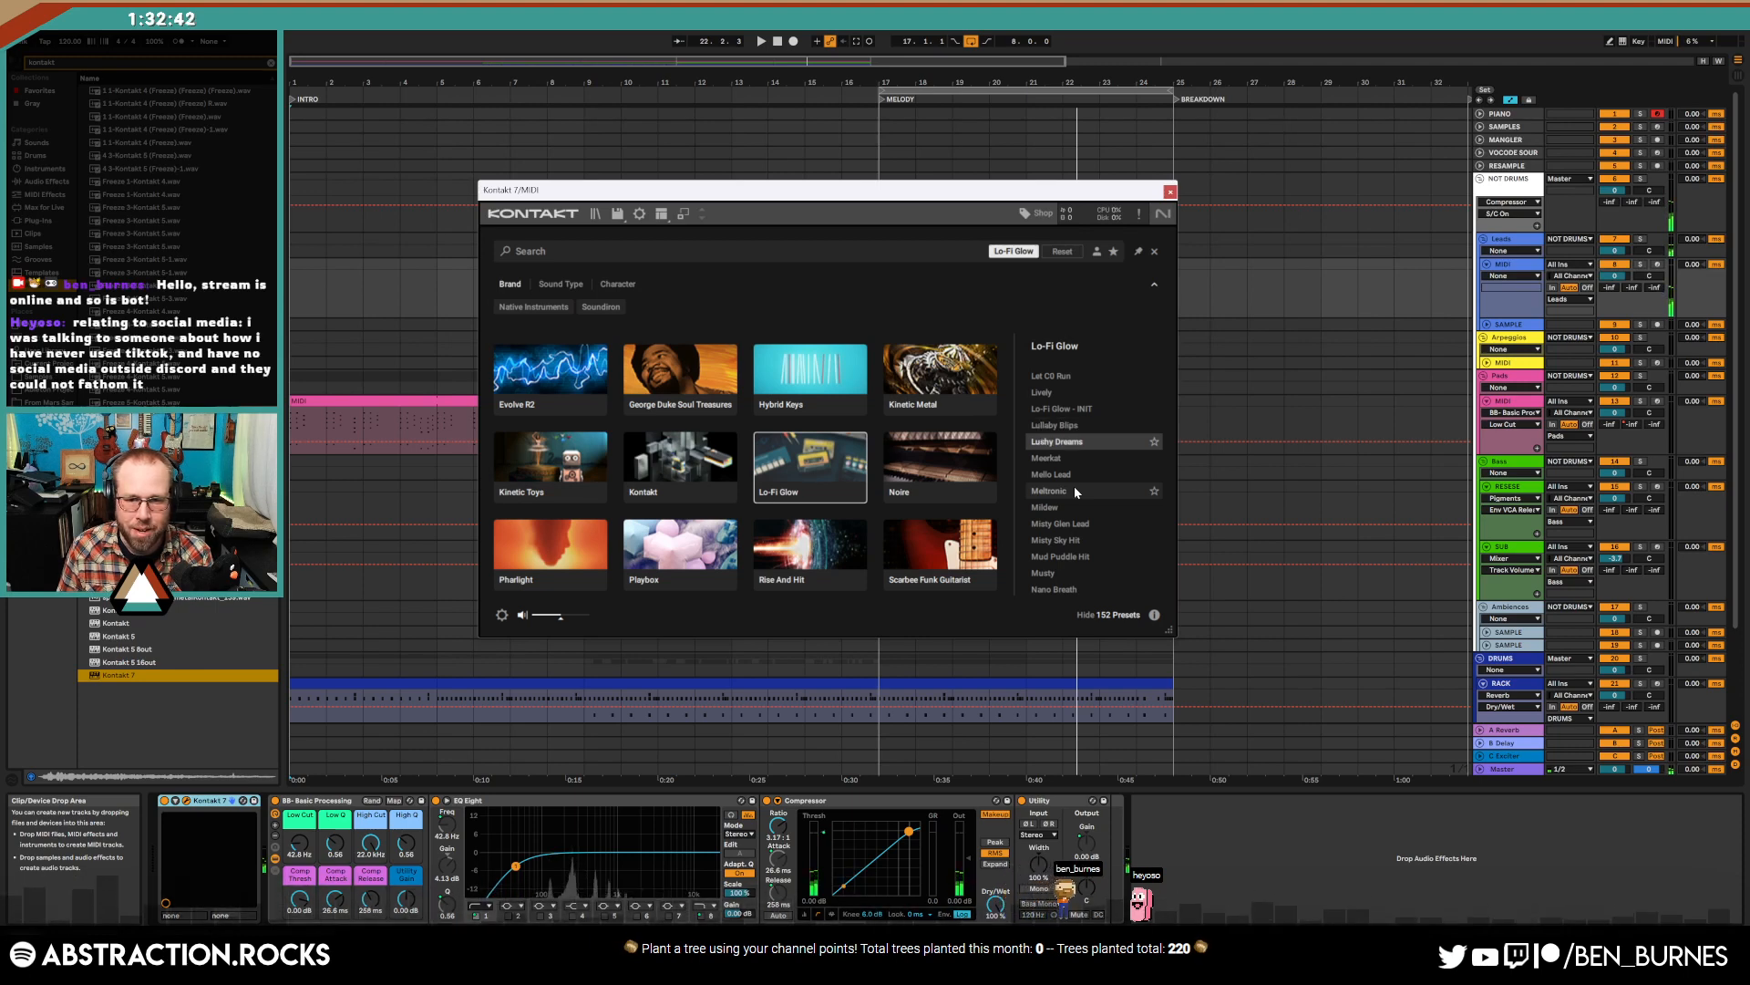
pyautogui.press('Down')
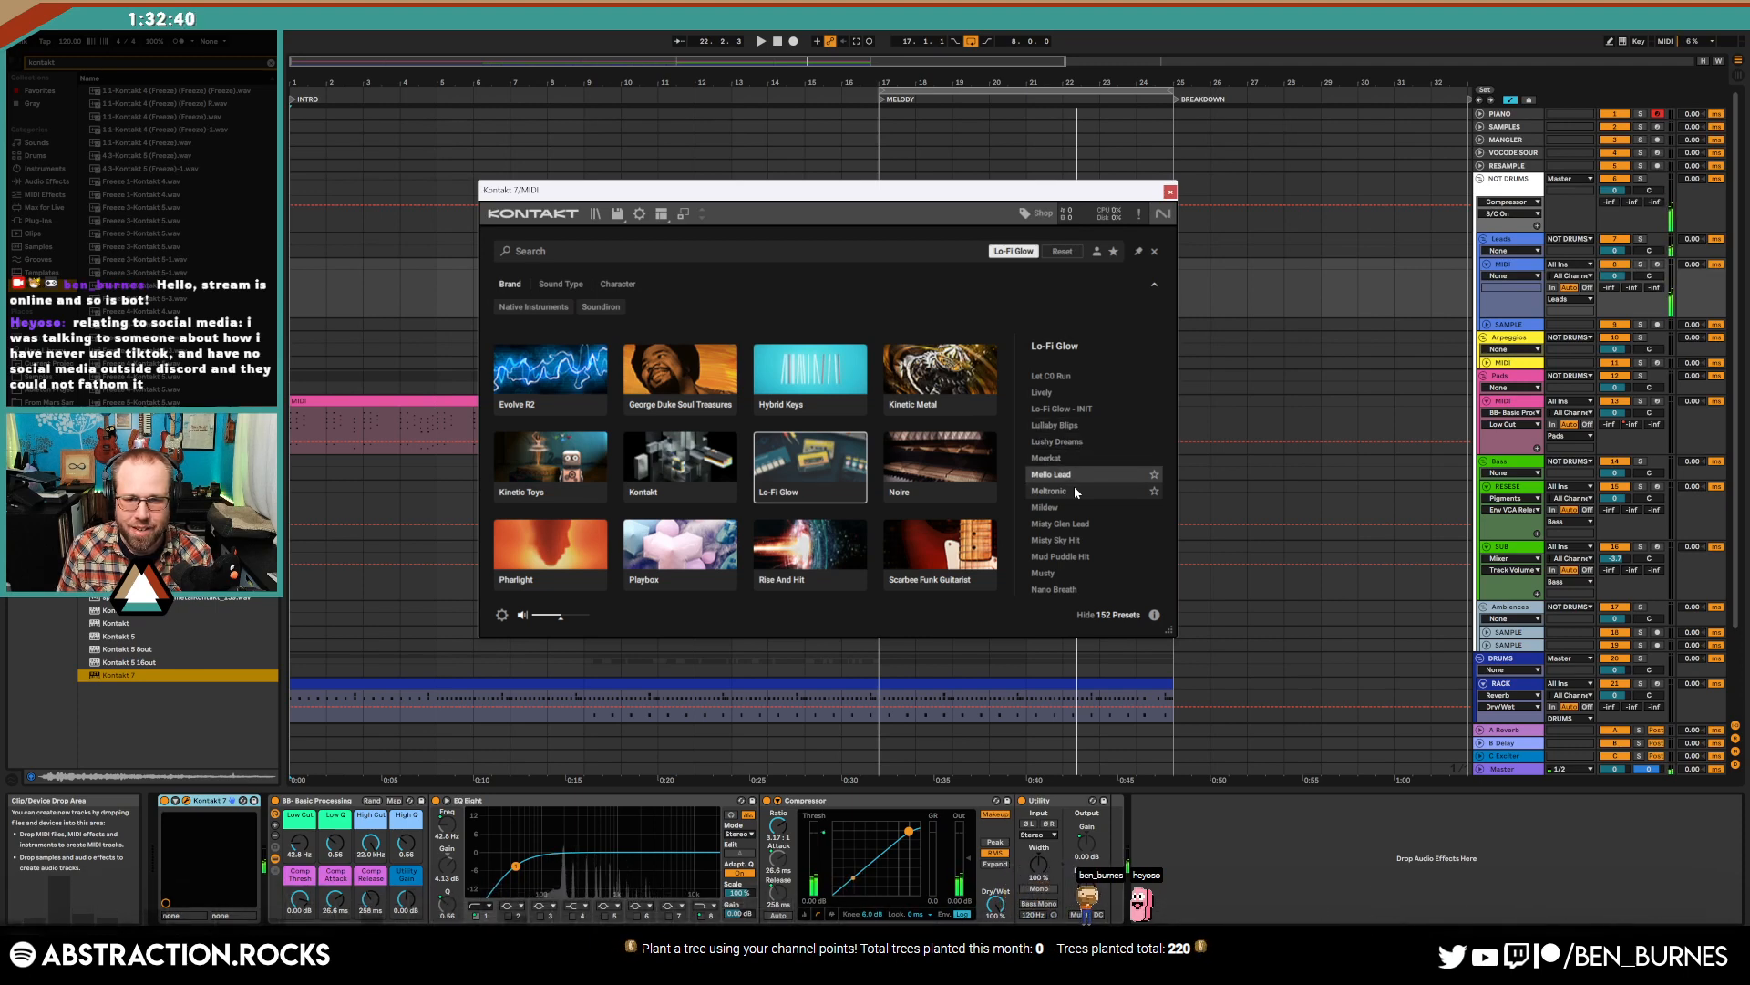
pyautogui.press('Down')
pyautogui.press('Down')
pyautogui.press('Down')
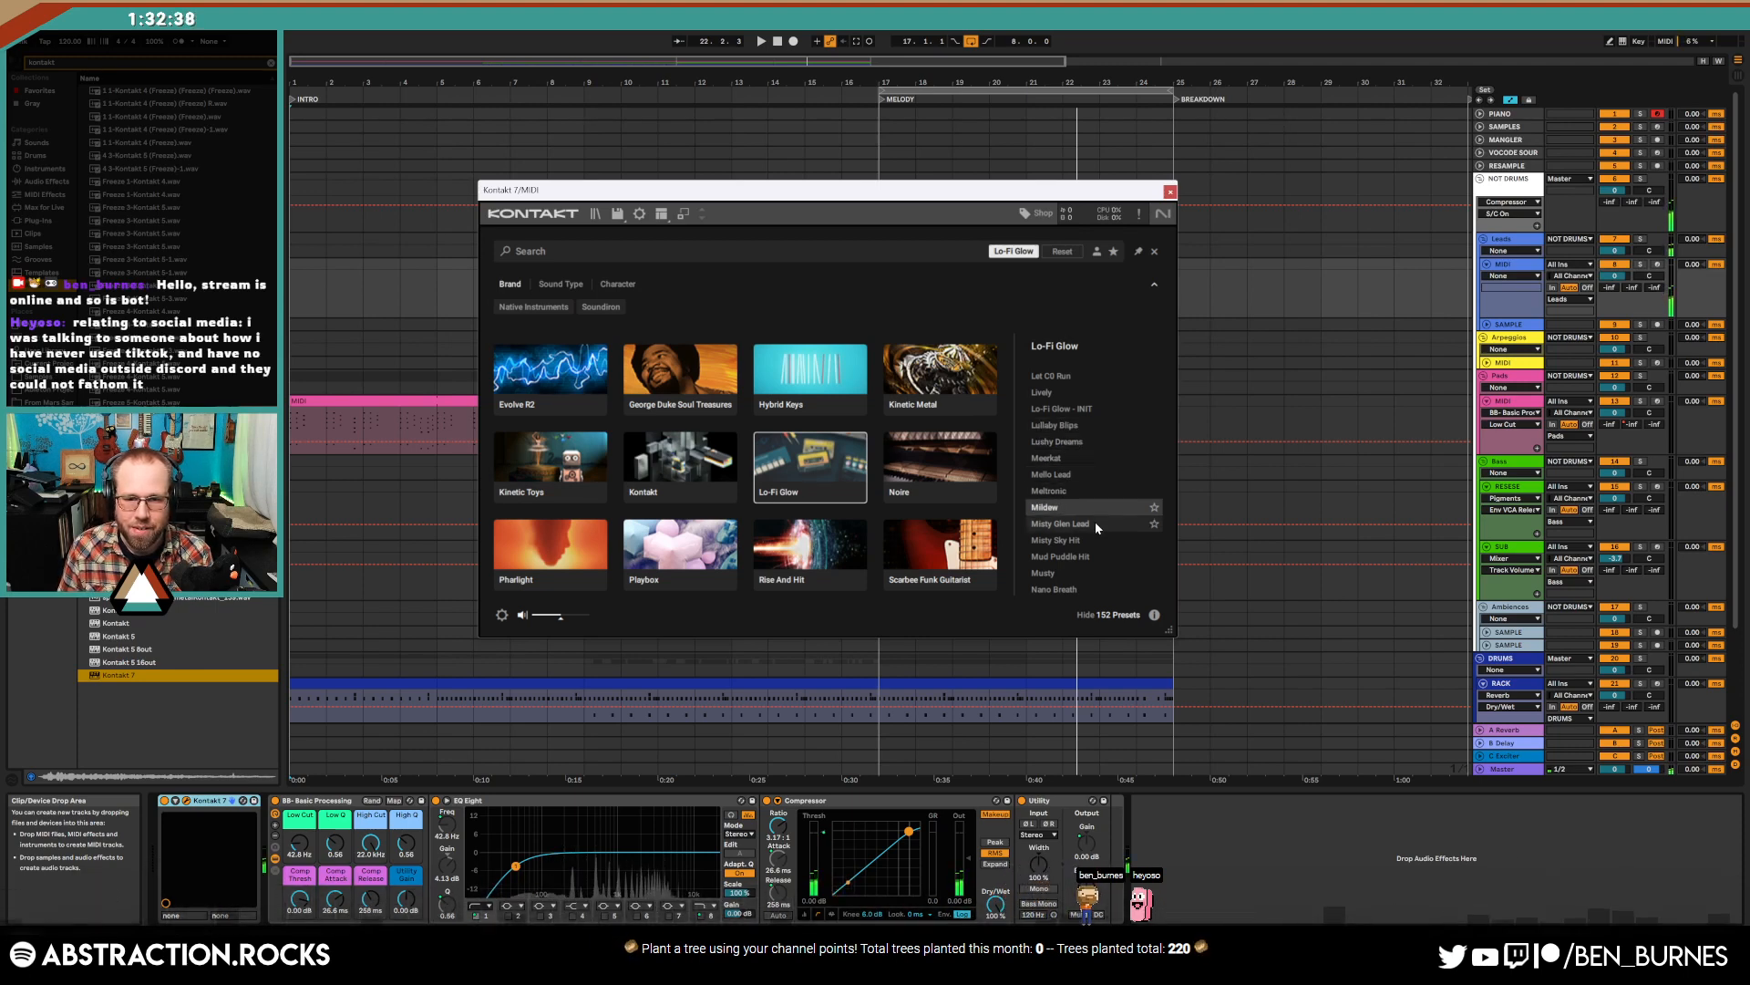
pyautogui.press('Down')
pyautogui.press('Down')
pyautogui.press('Down')
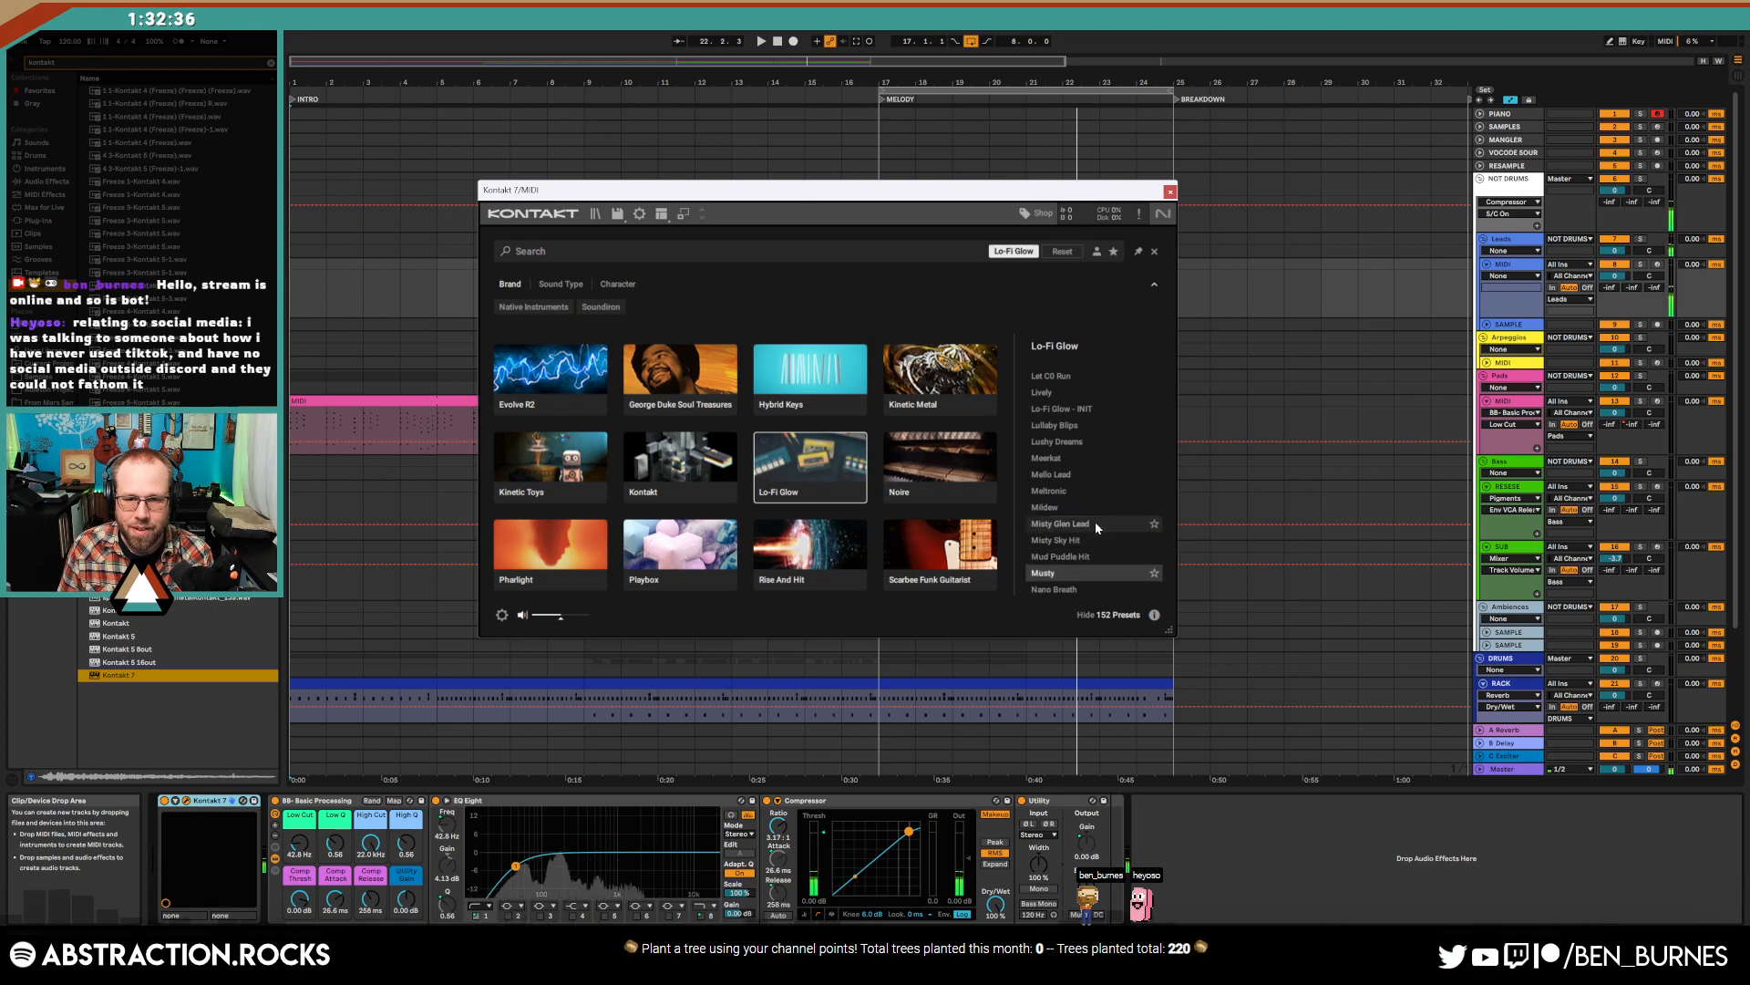
pyautogui.press('Down')
pyautogui.press('Down')
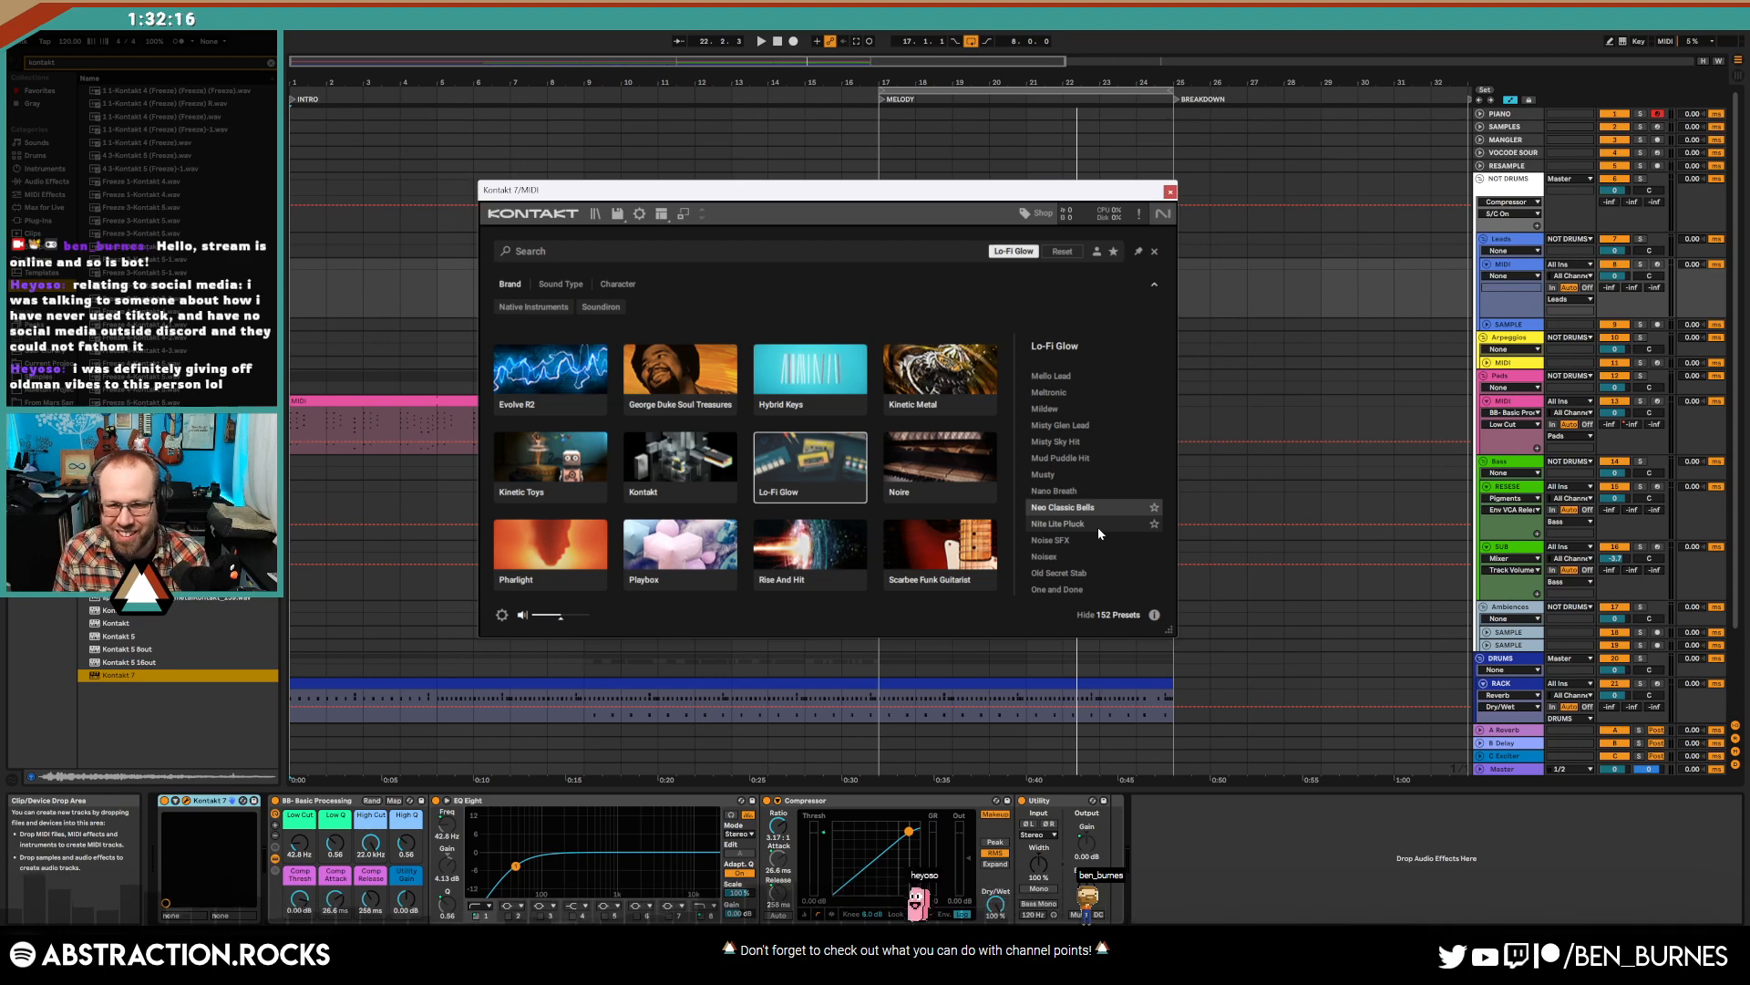
# - Audition the Lo-Fi Glow presets from Nite Lite Pluck through Play Cousin Poly
pyautogui.click(1098, 527)
pyautogui.press('Down')
pyautogui.press('Down')
pyautogui.press('Down')
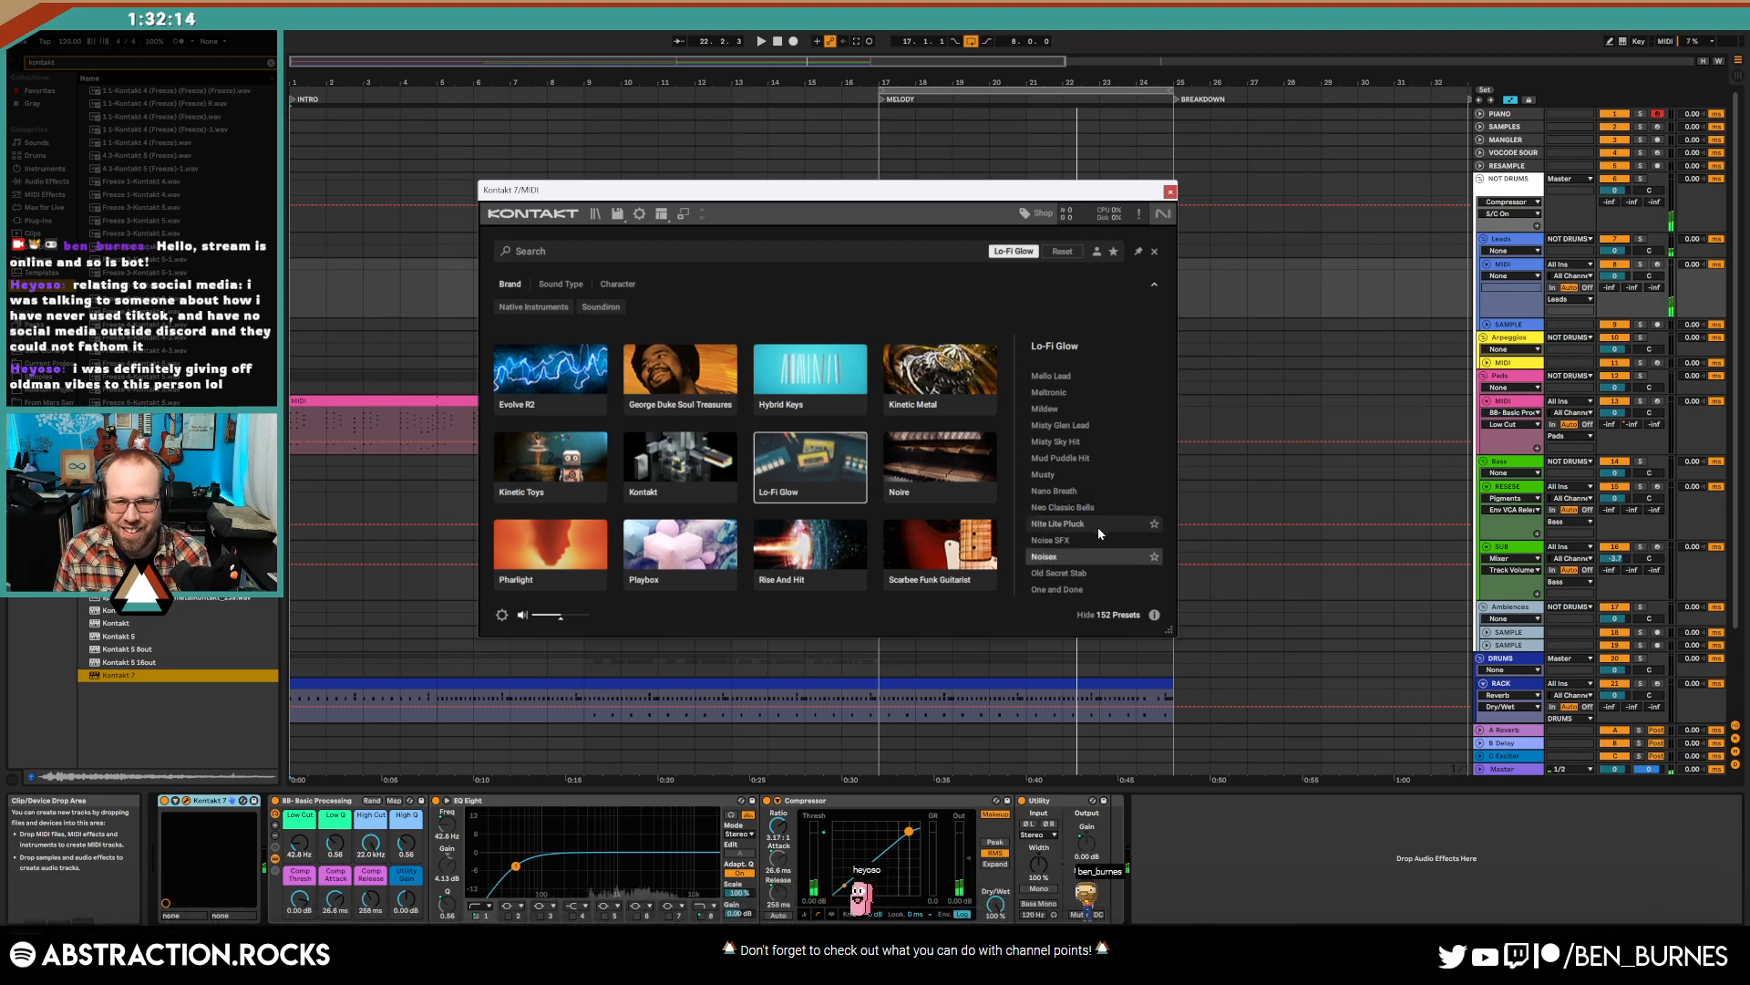
pyautogui.press('Down')
pyautogui.press('Down')
pyautogui.press('Down')
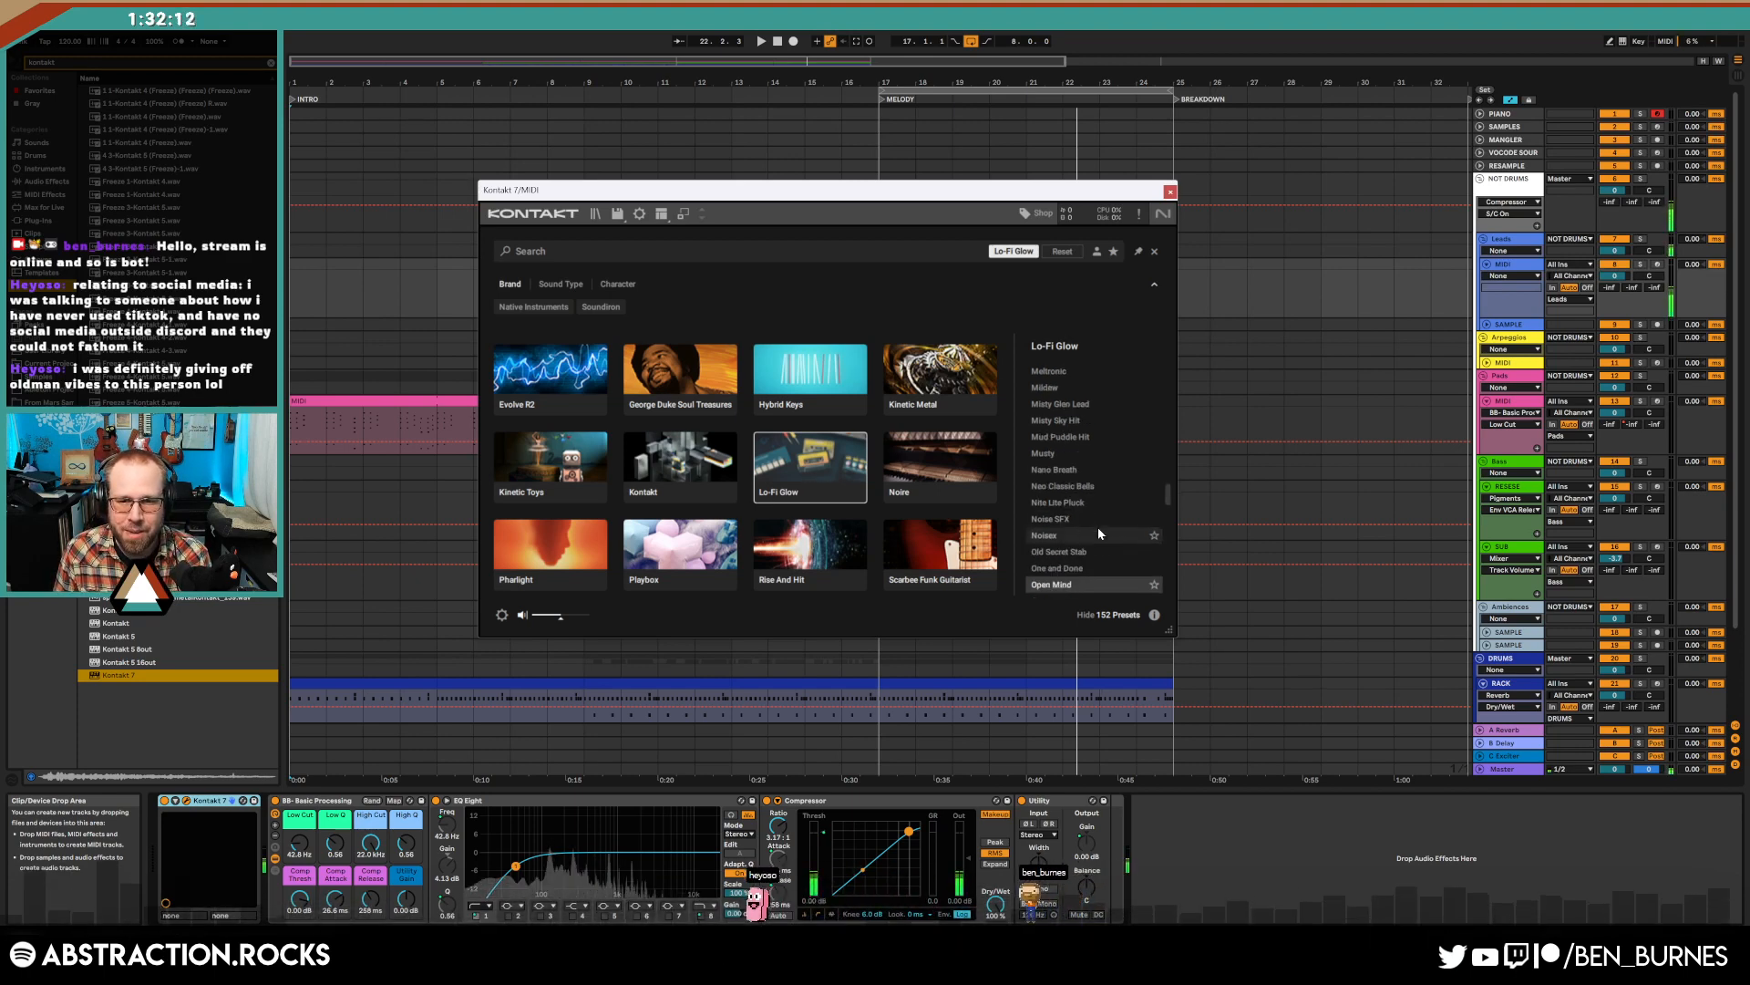
pyautogui.press('Down')
pyautogui.press('Down')
pyautogui.press('Down')
pyautogui.press('Down')
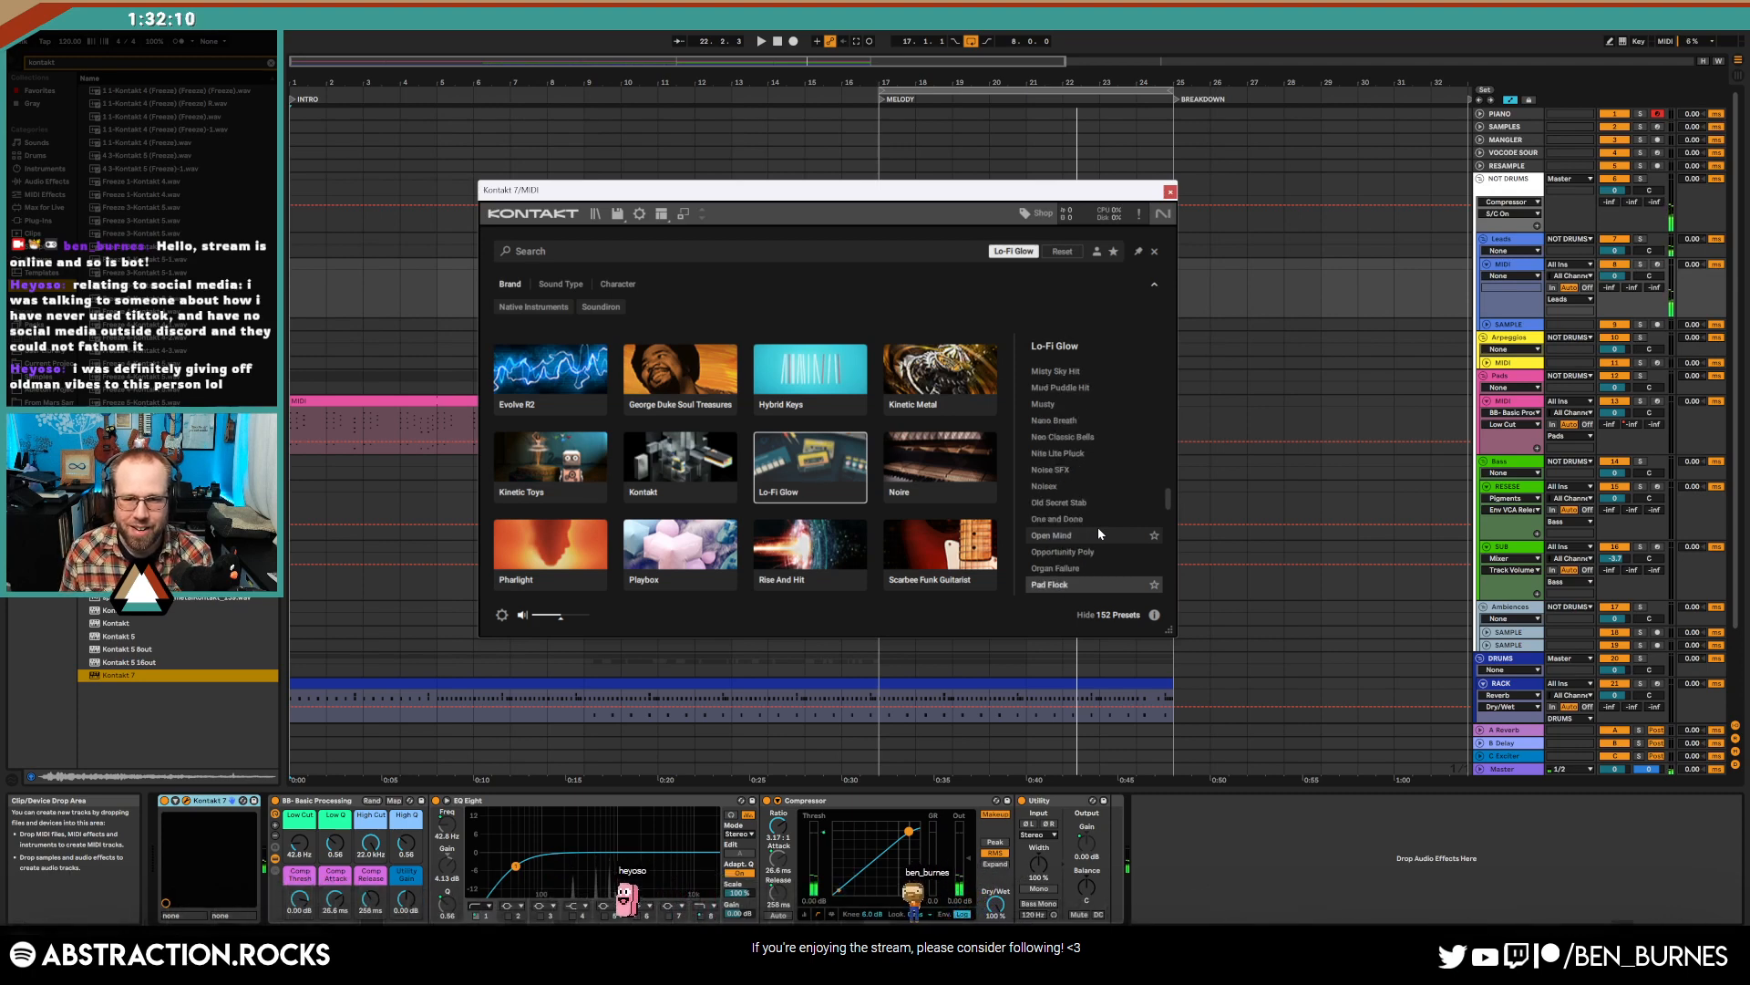
pyautogui.press('Down')
pyautogui.press('Down')
pyautogui.press('Down')
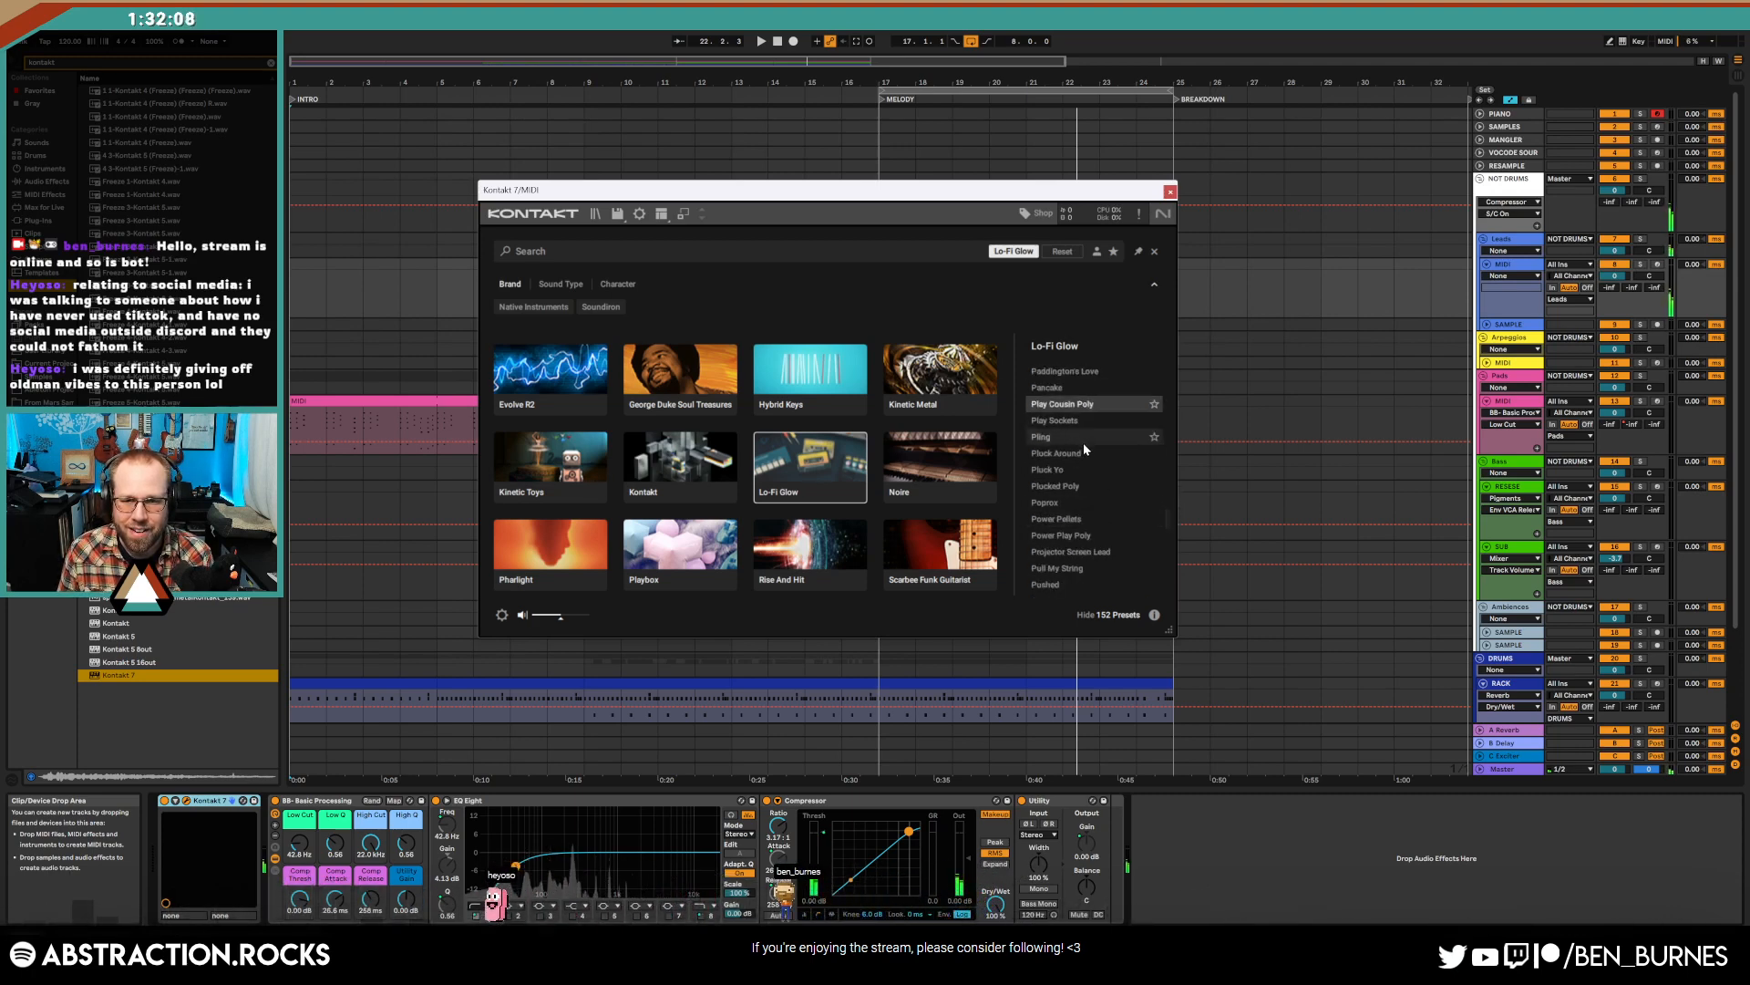
# - Compare the neighbouring pluck presets in Lo-Fi Glow and load Plucked Poly
pyautogui.press('Down')
pyautogui.press('Down')
pyautogui.press('Down')
pyautogui.press('Down')
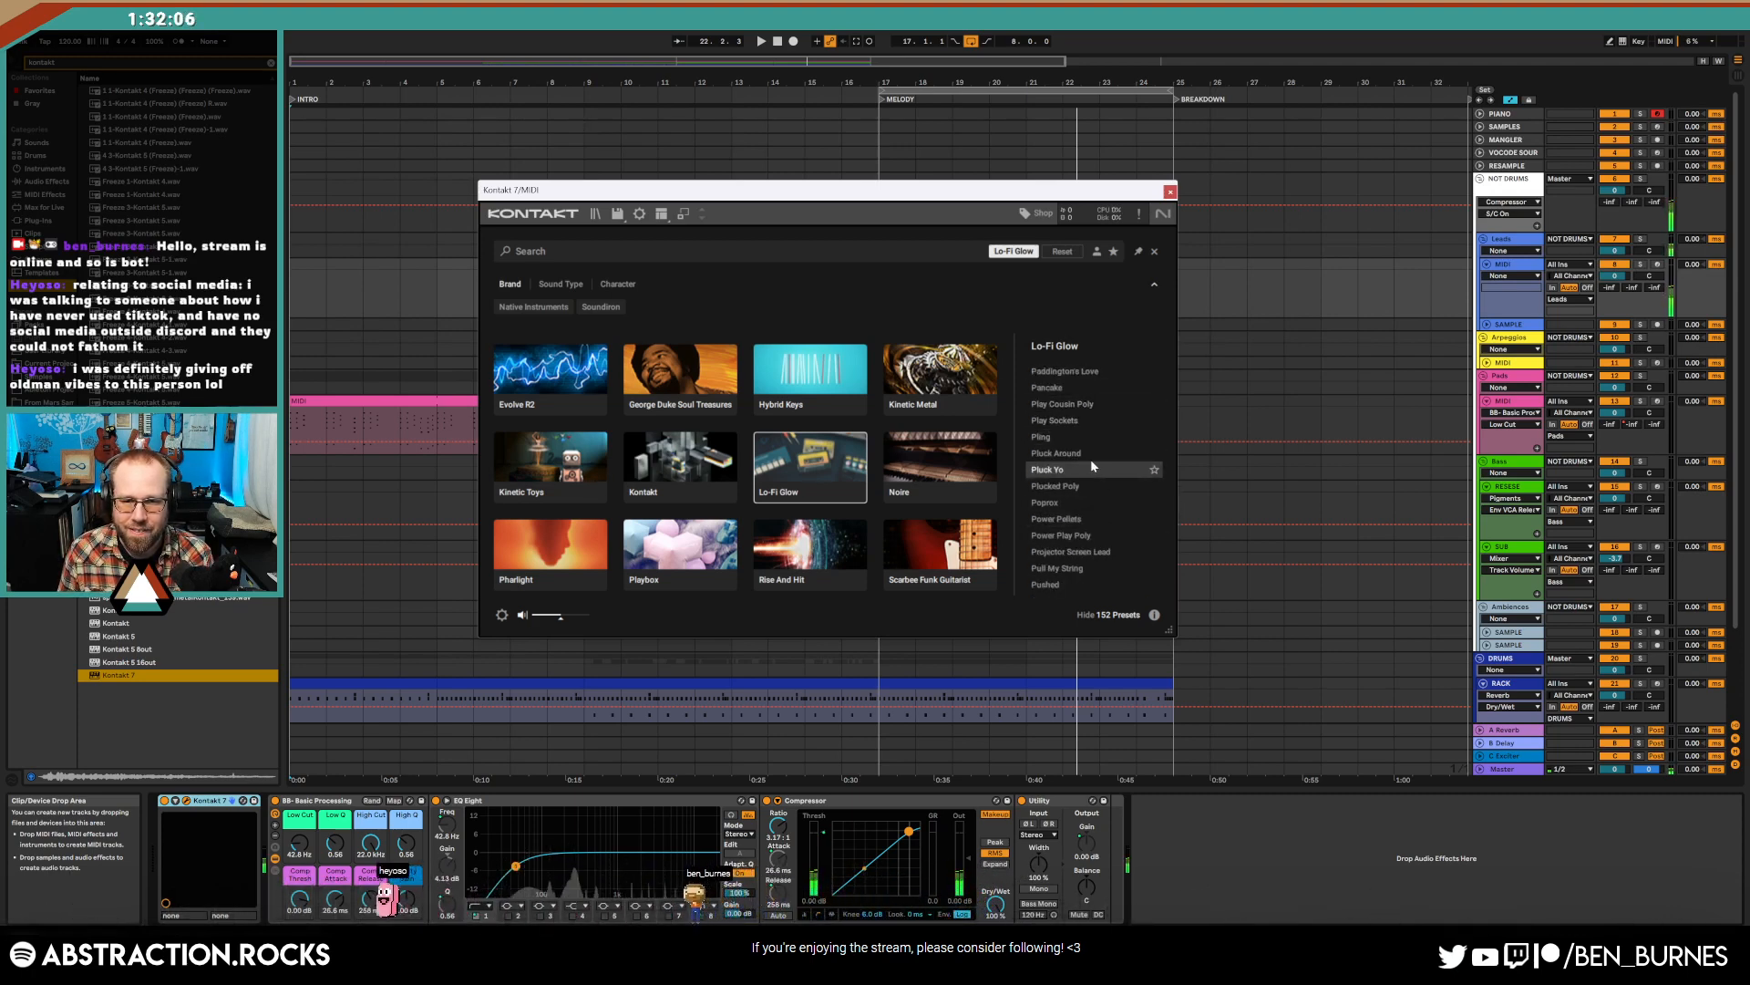
pyautogui.press('Up')
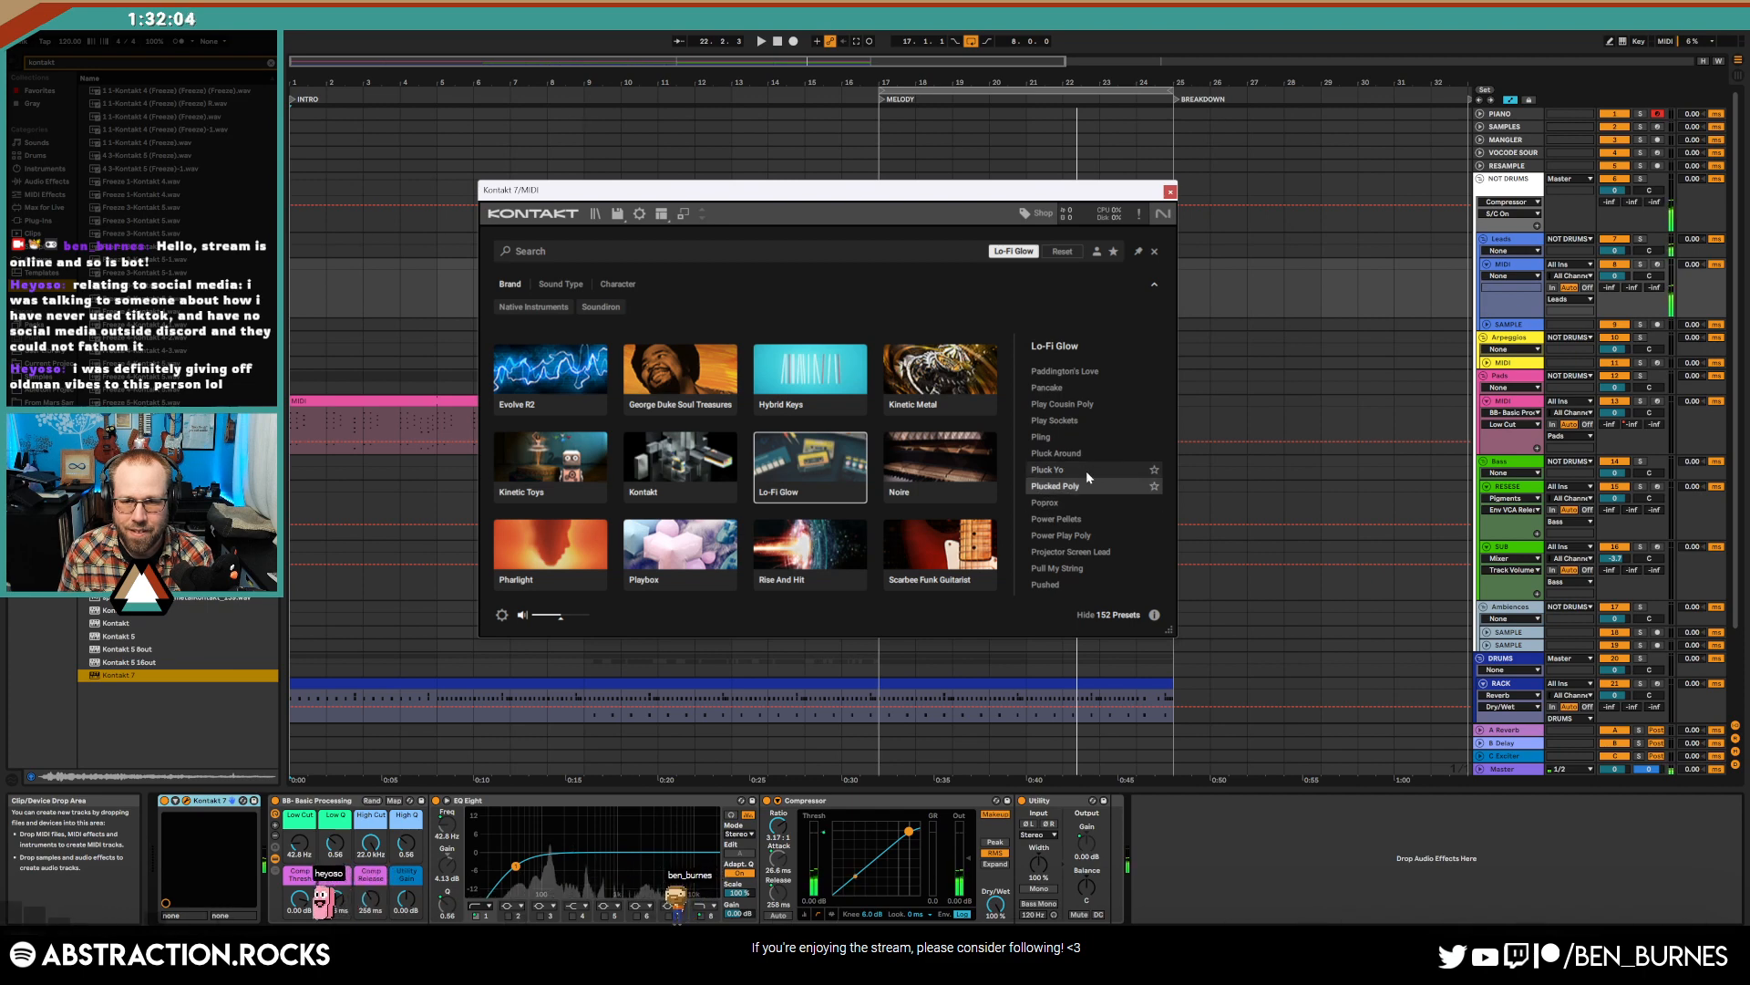
pyautogui.press('Down')
pyautogui.press('Up')
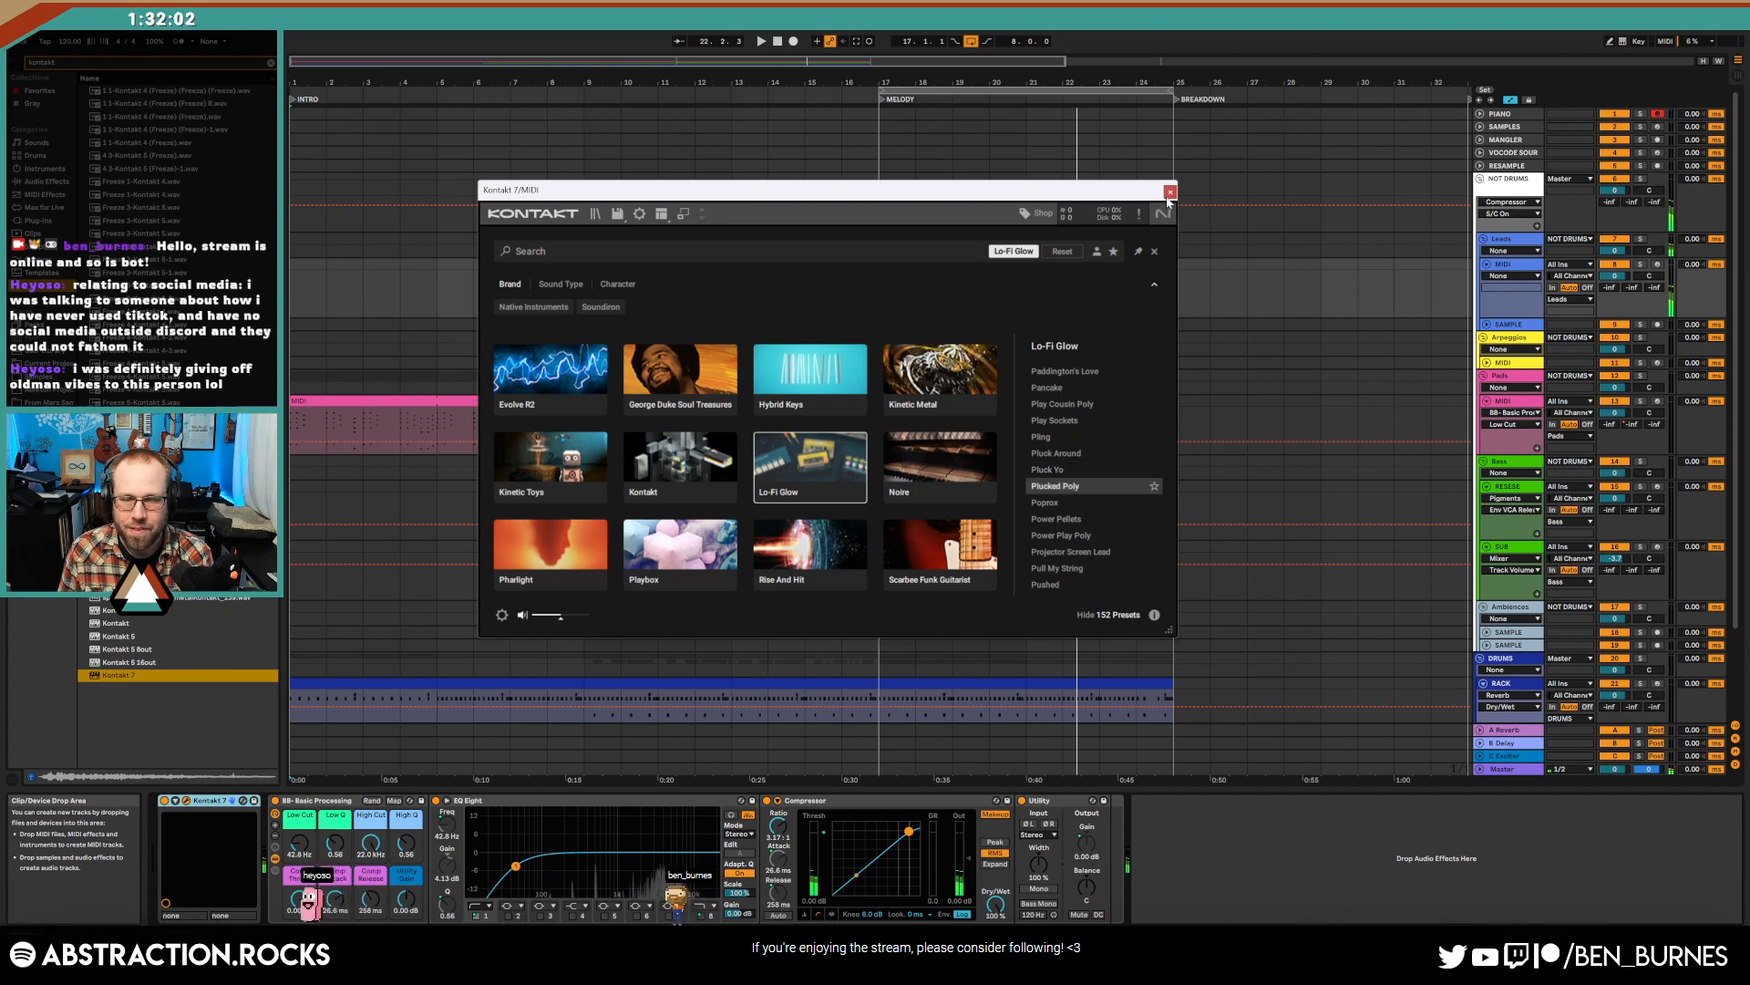
pyautogui.press('Return')
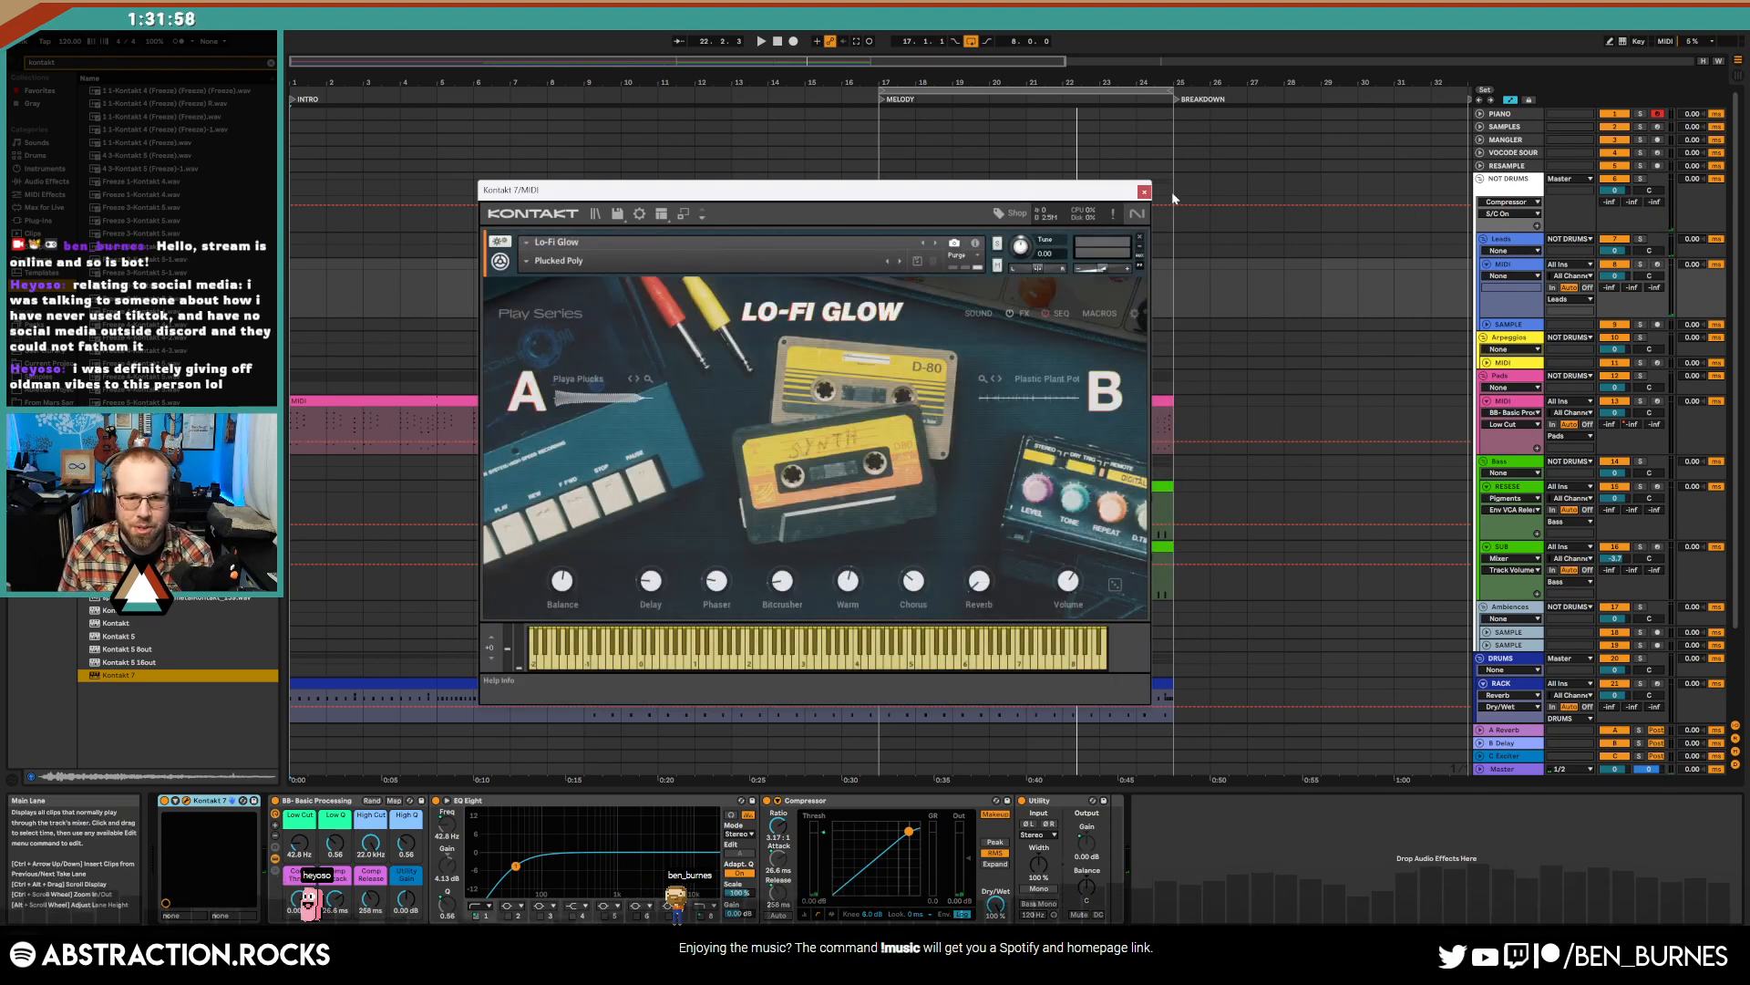
# - Close the Kontakt window, arm the MIDI track in the Leads group for recording and play the arrangement from the intro
pyautogui.click(1144, 191)
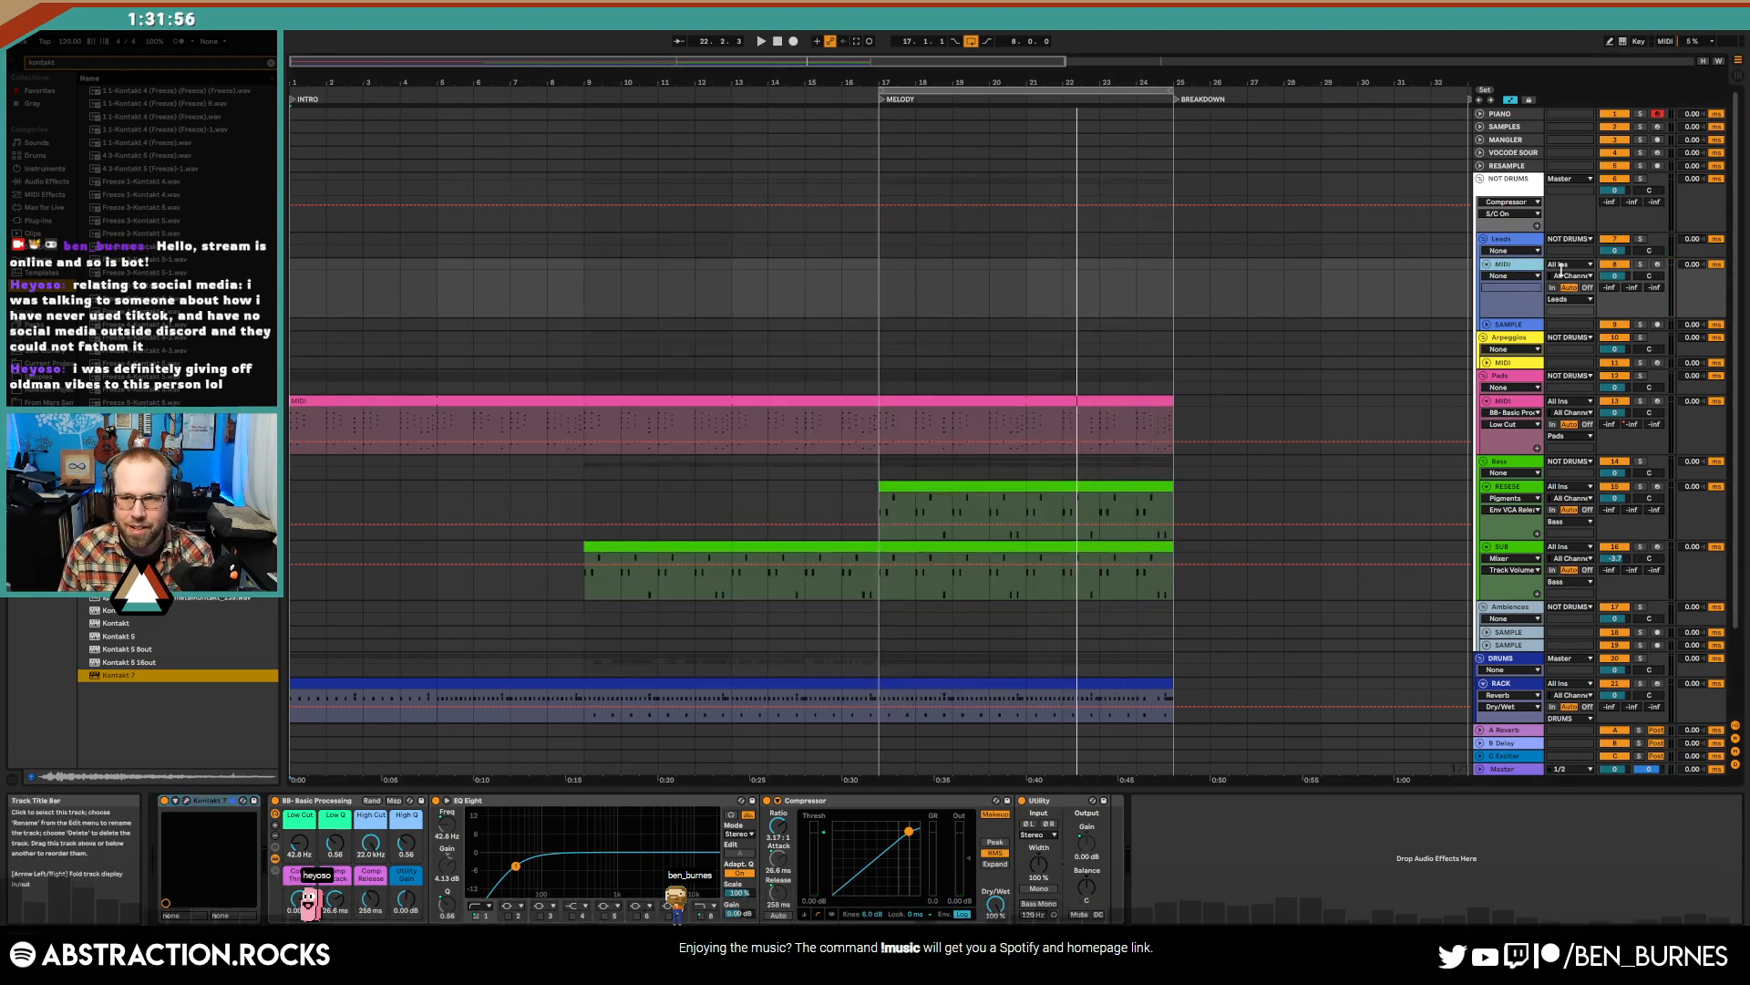
pyautogui.click(1658, 264)
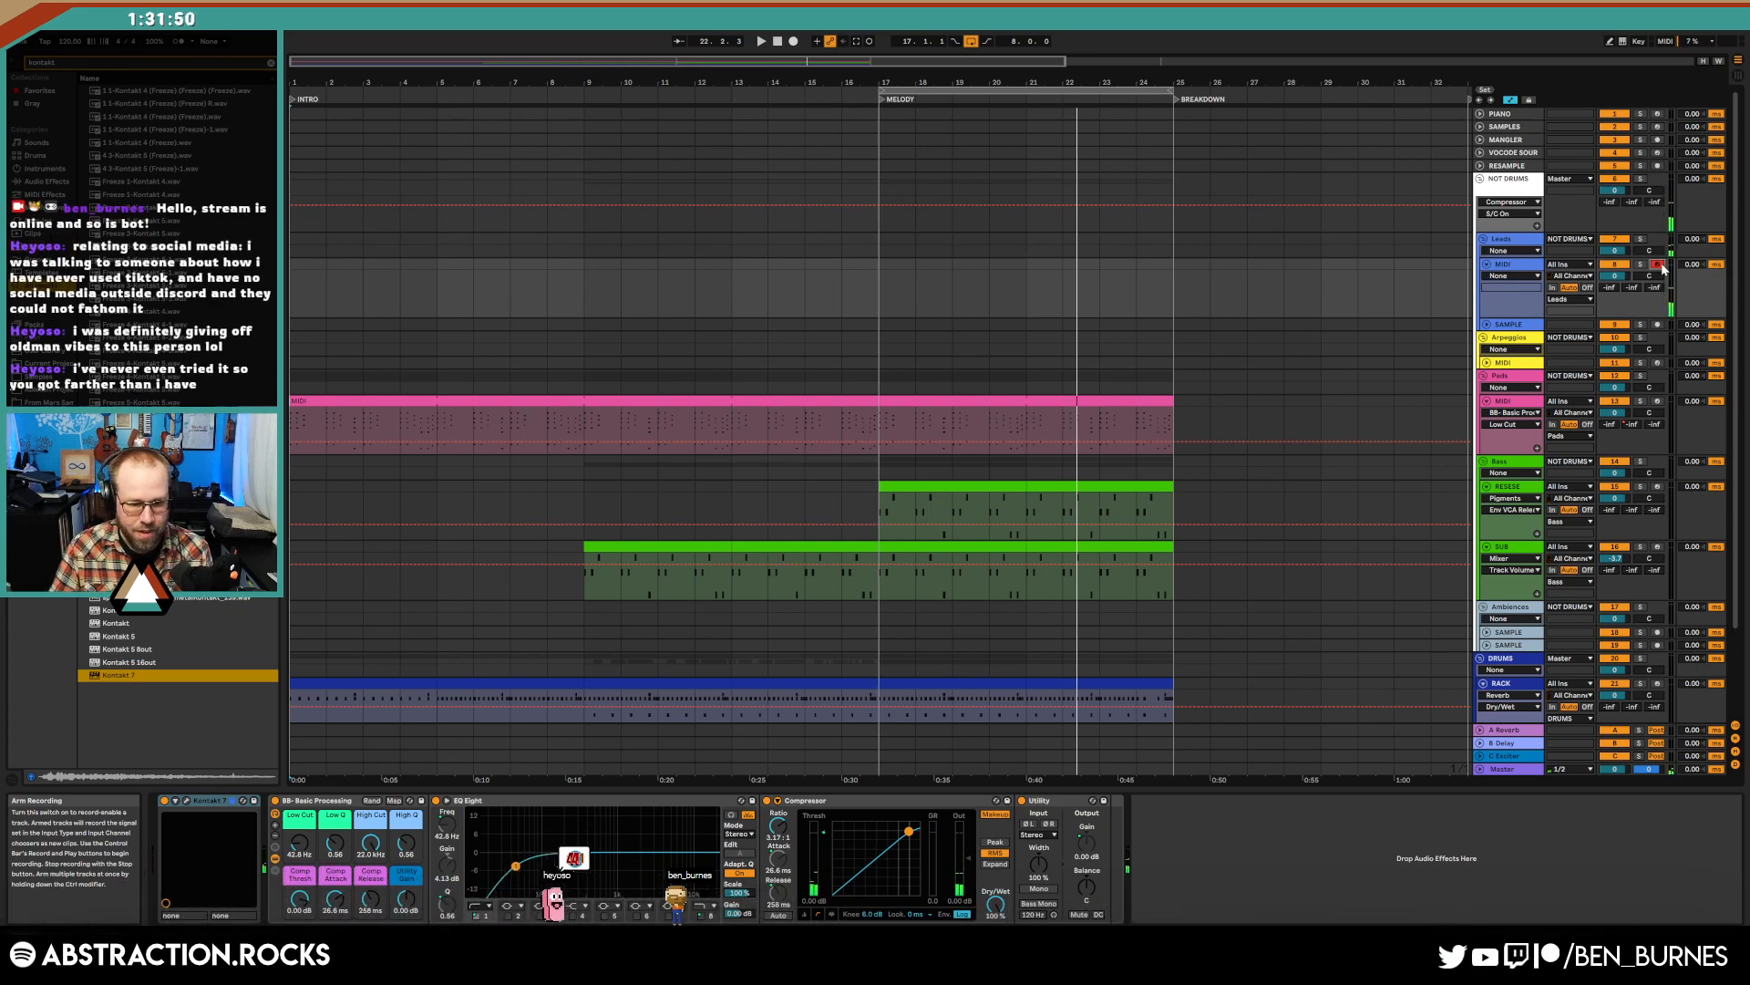
pyautogui.press('space')
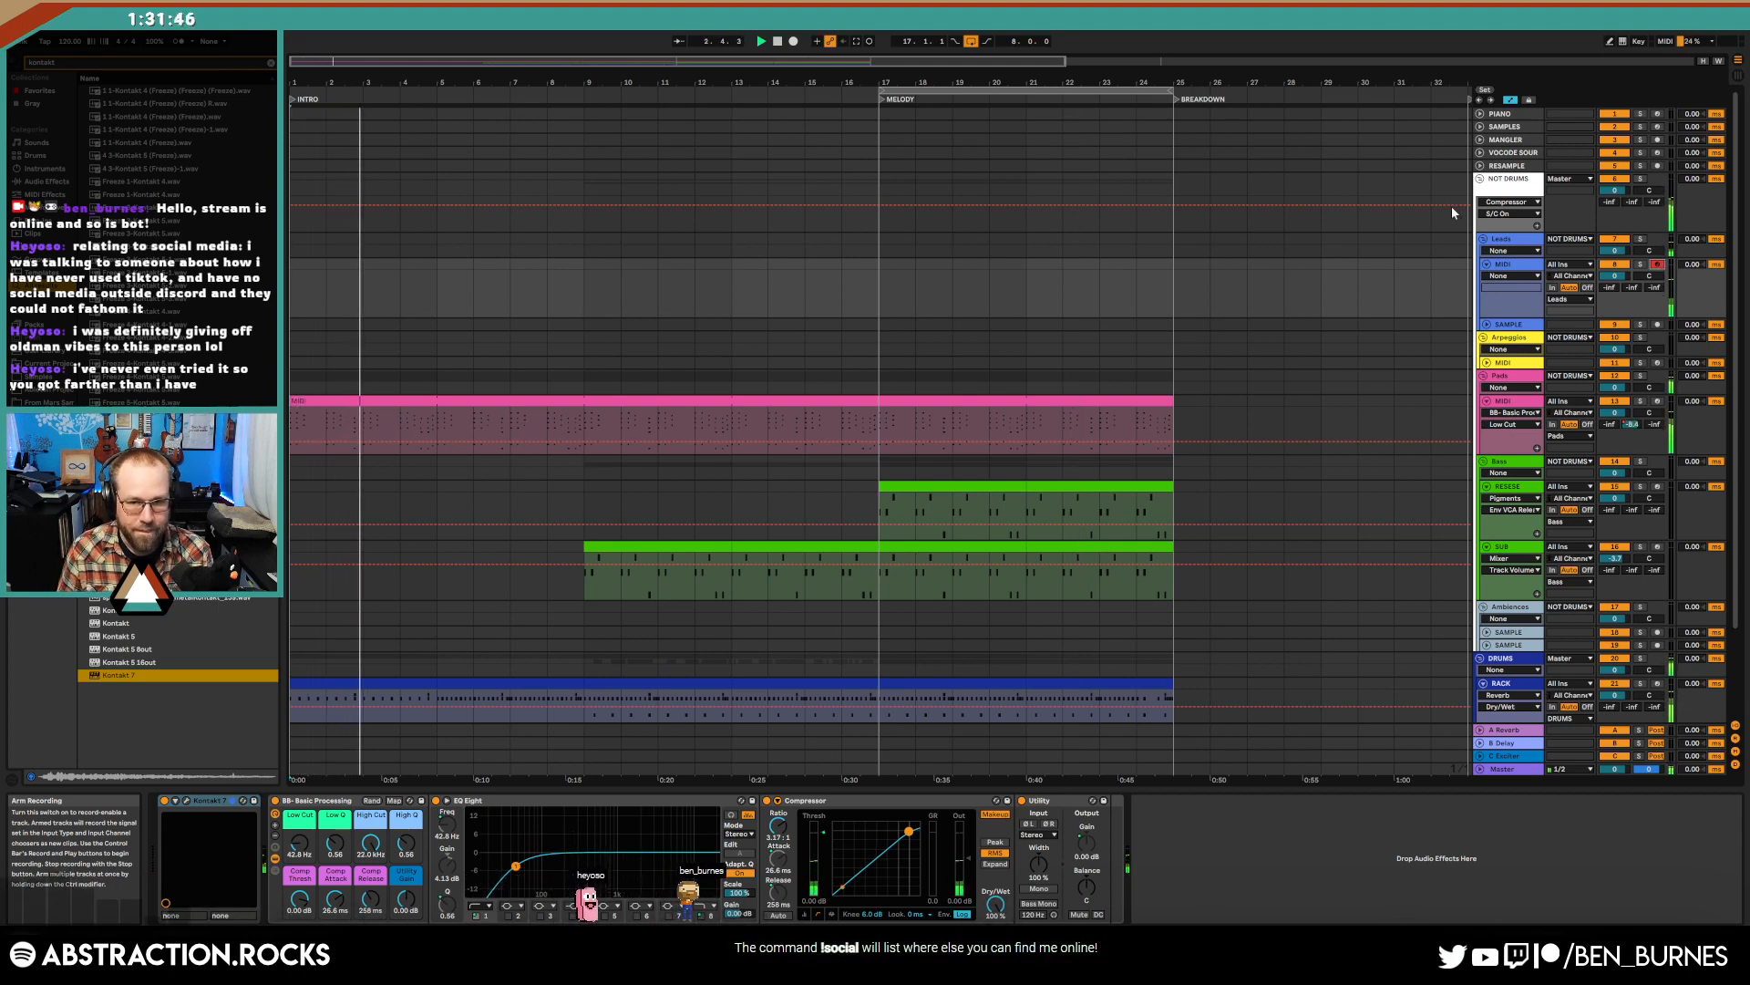
# - Lower the Balance of the Plucked Poly sound slightly in Kontakt, try it over the melody section, and close the plug-in window
pyautogui.click(188, 801)
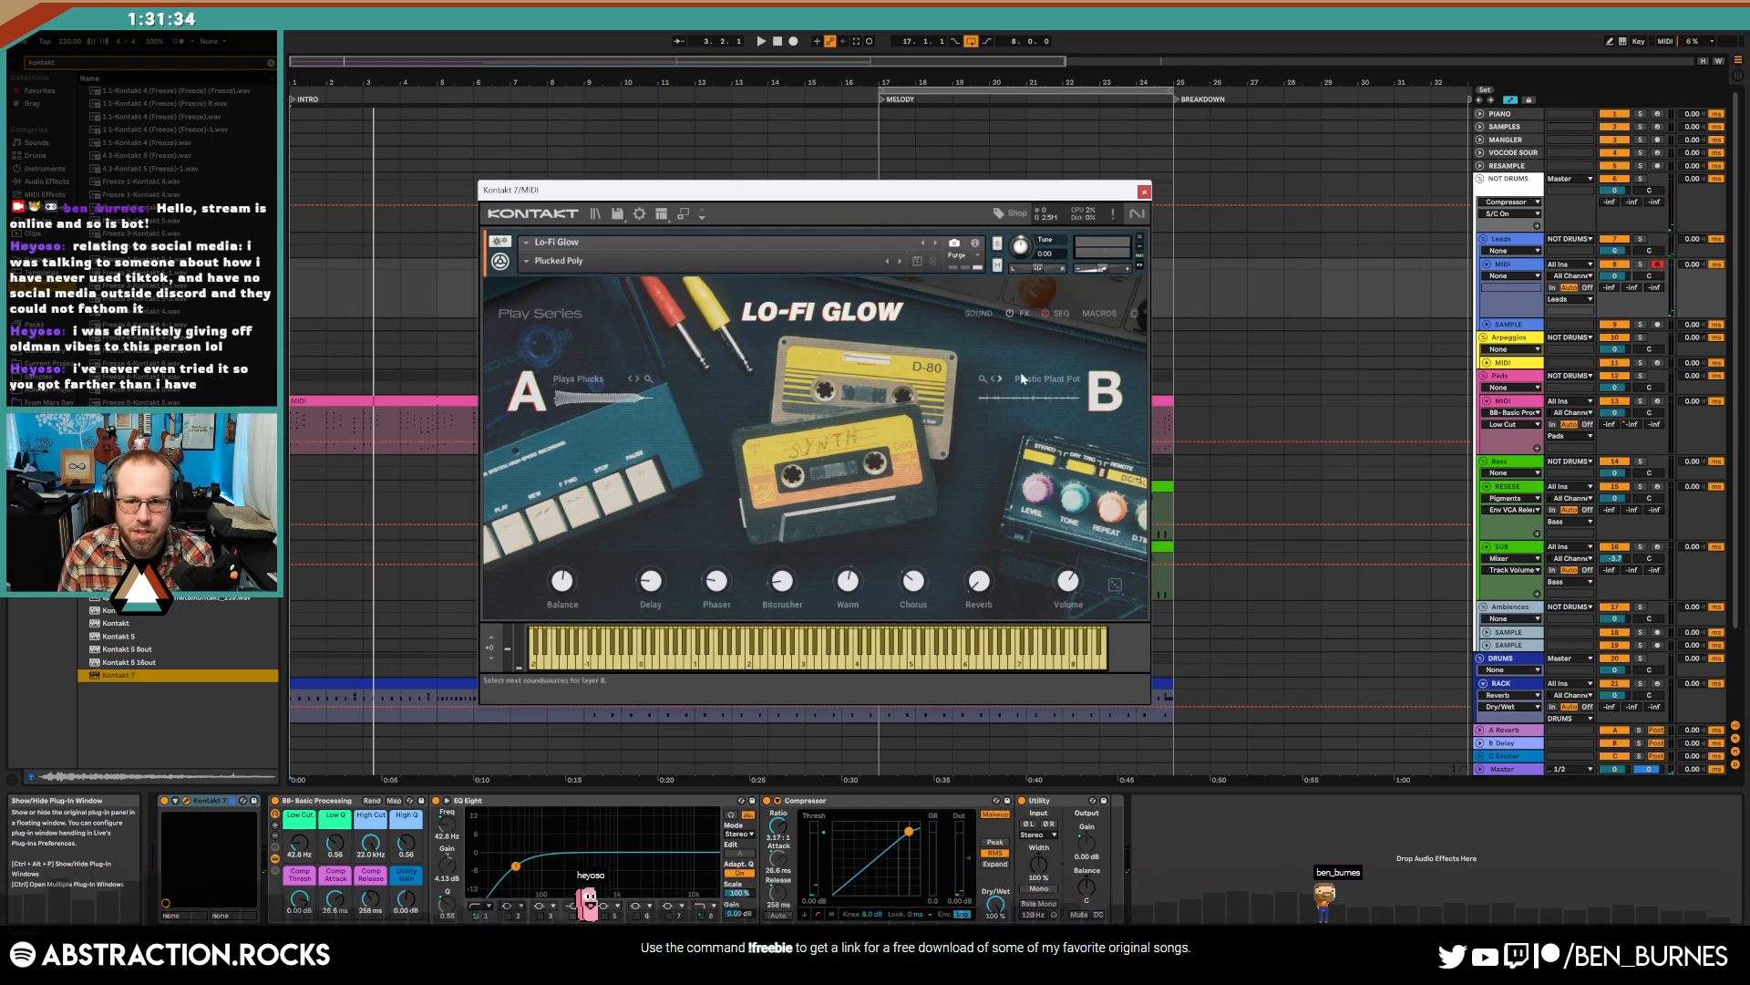
pyautogui.moveTo(567, 584); pyautogui.dragTo(564, 668)
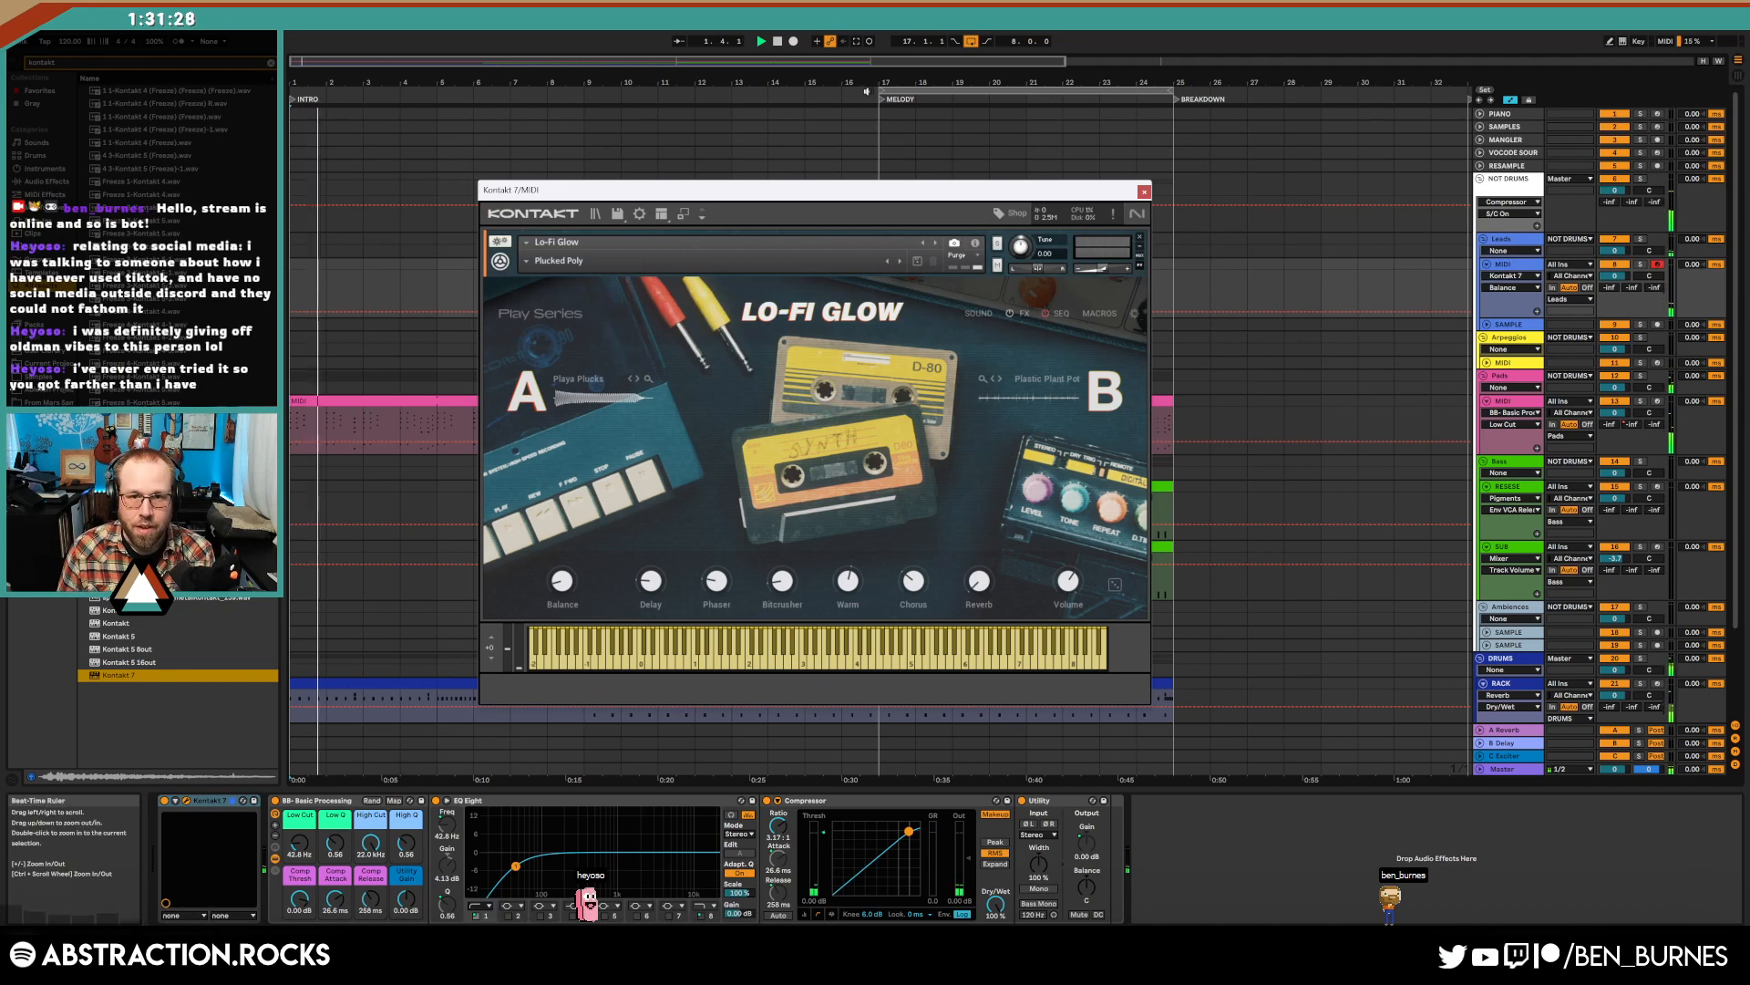
pyautogui.click(865, 97)
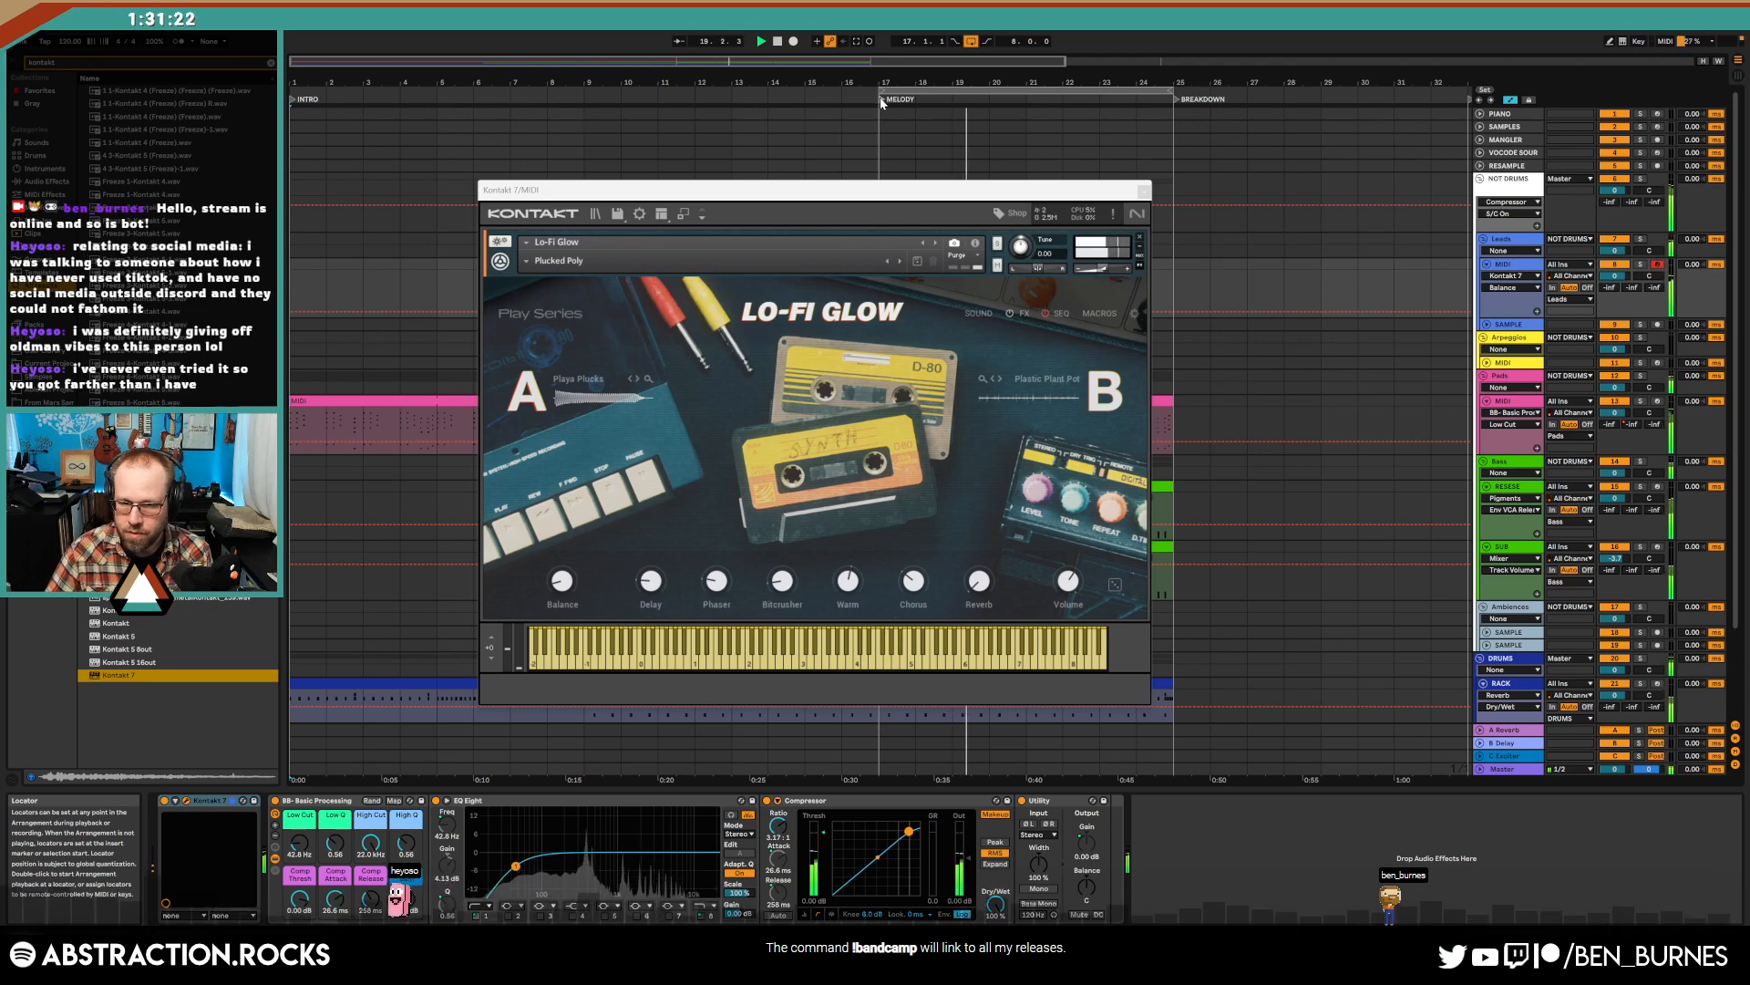
pyautogui.press('space')
pyautogui.click(1144, 190)
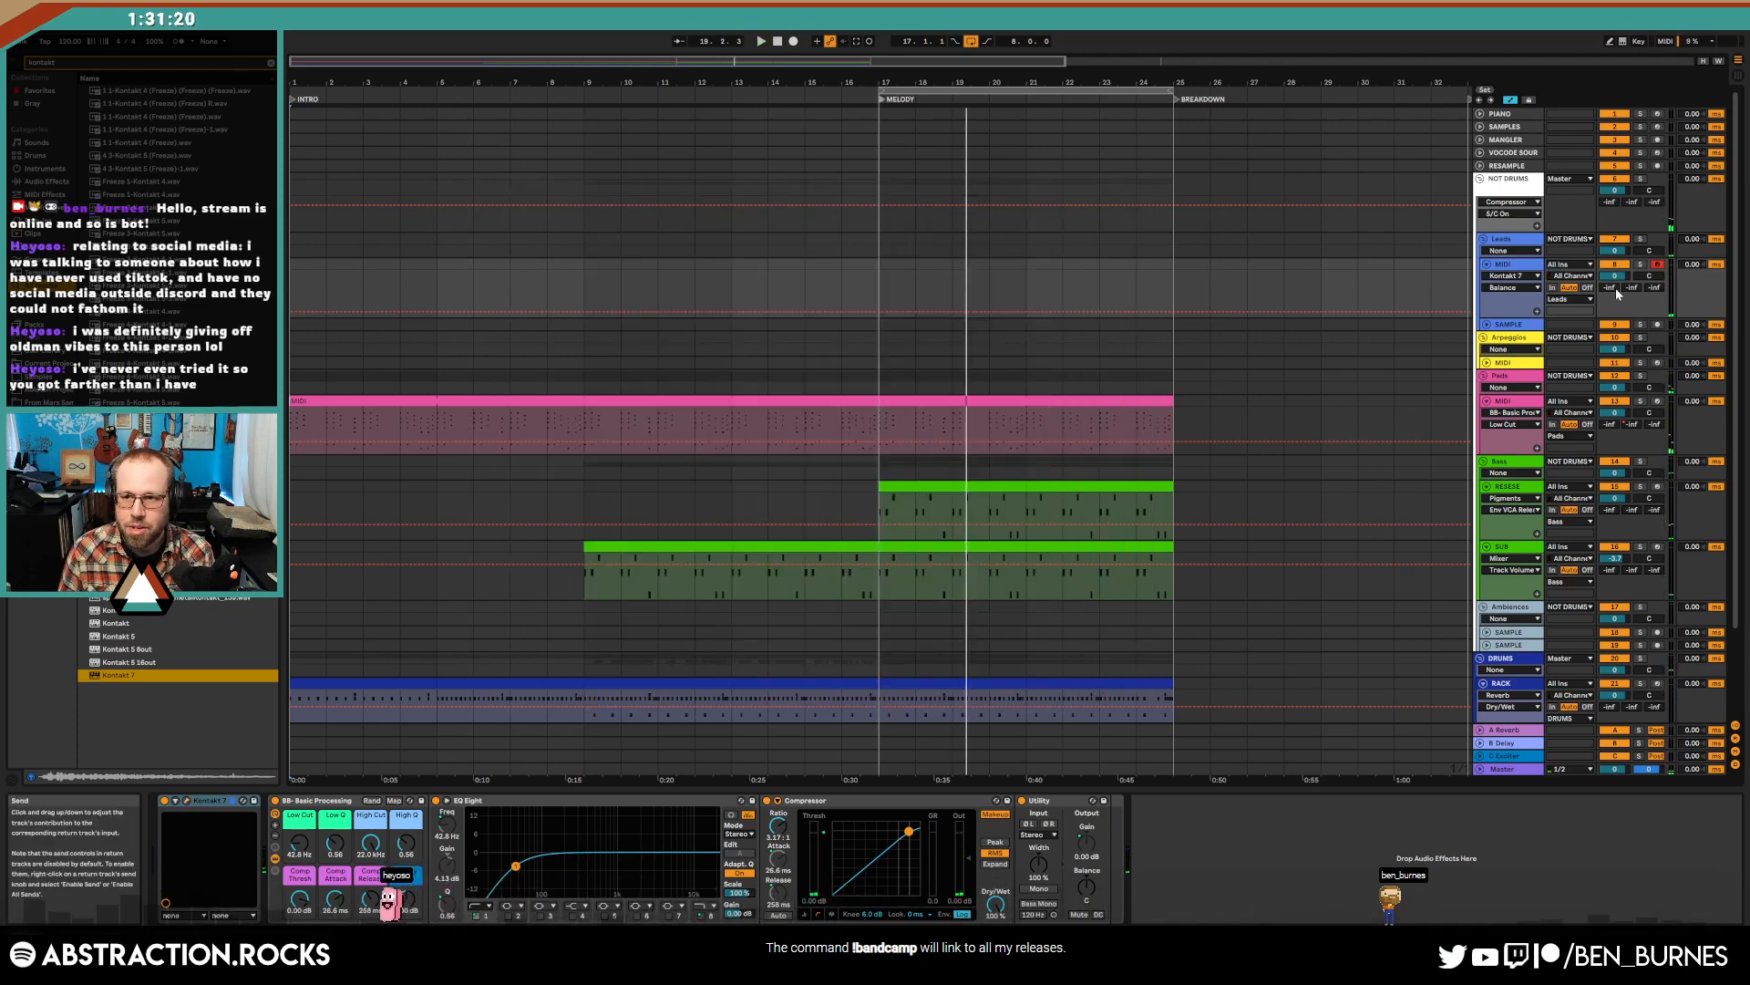
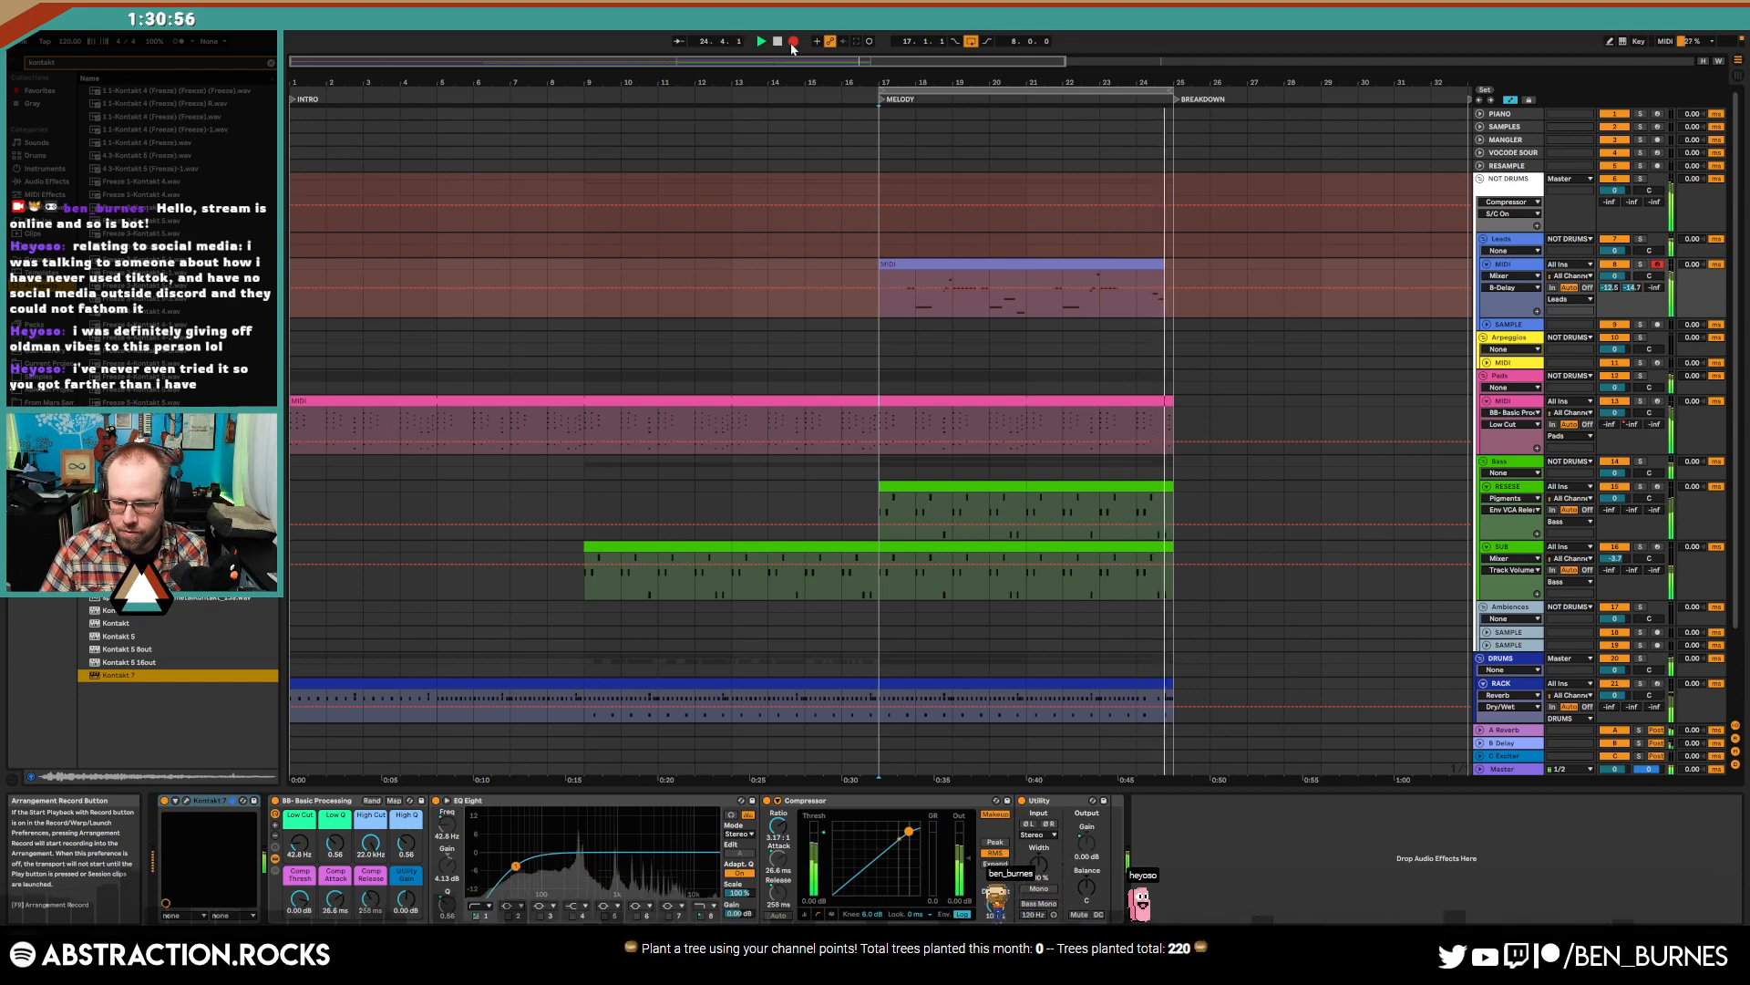
# - Finish recording the lead over the melody section and open the recorded MIDI clip in the note editor
pyautogui.click(793, 43)
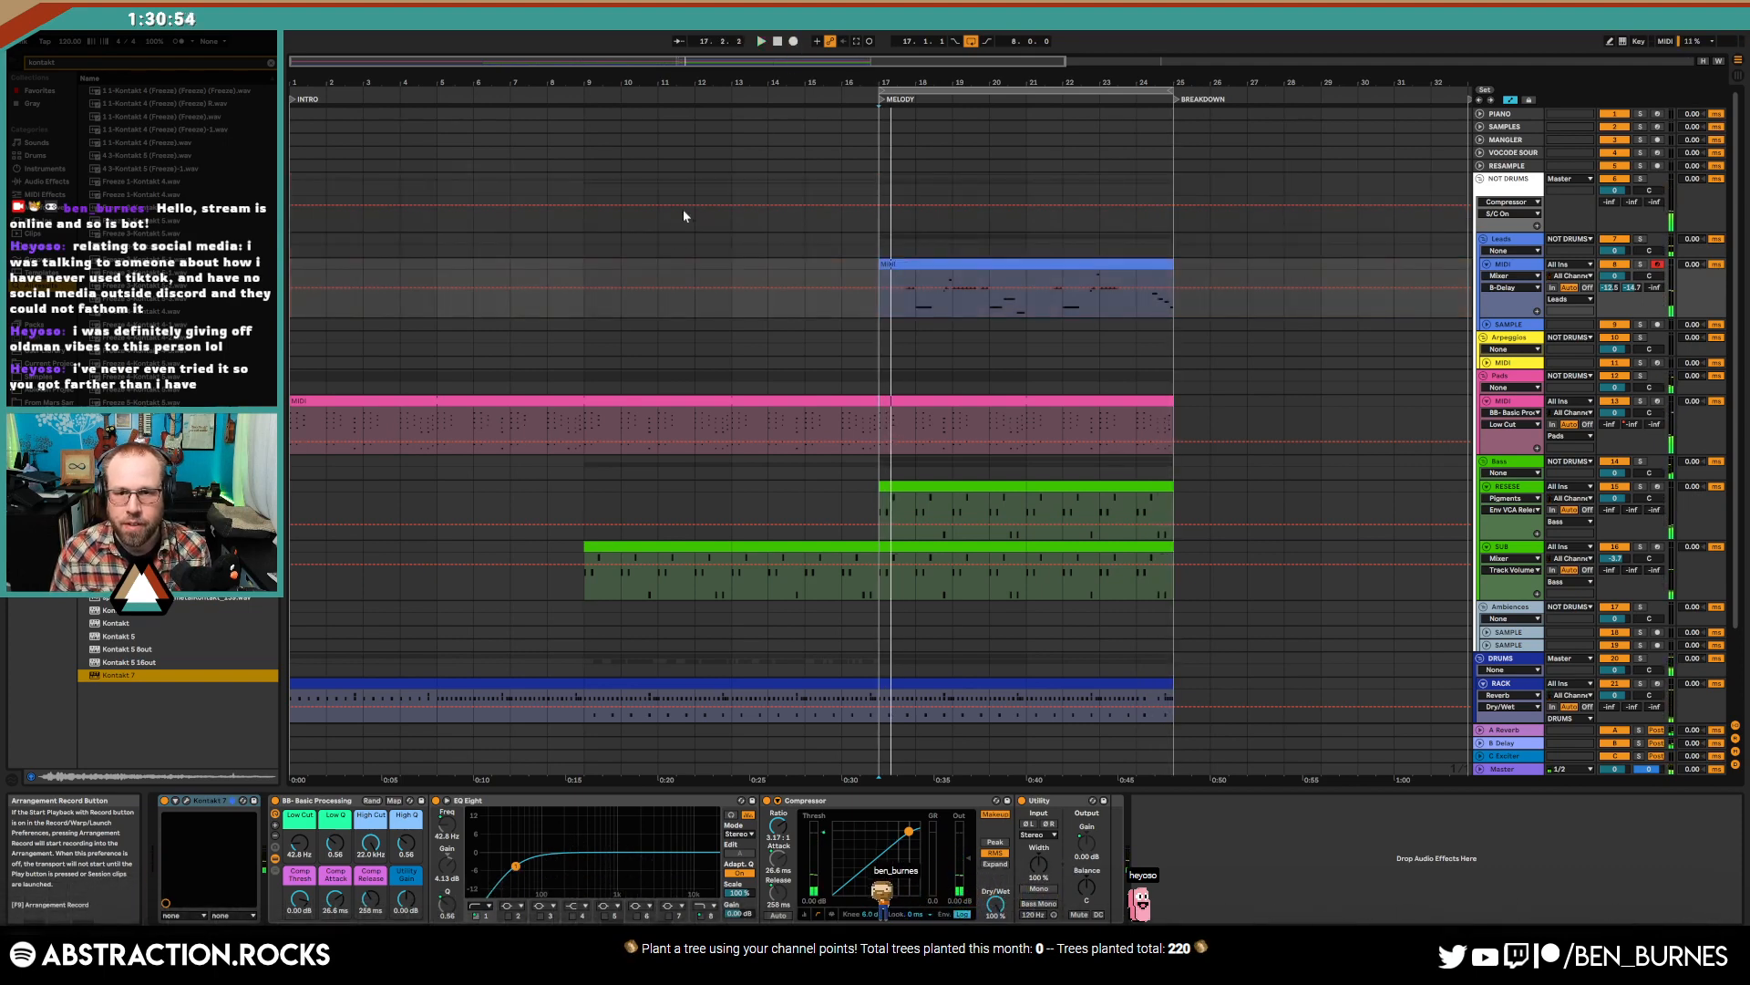
pyautogui.press('space')
pyautogui.doubleClick(918, 264)
pyautogui.click(1568, 711)
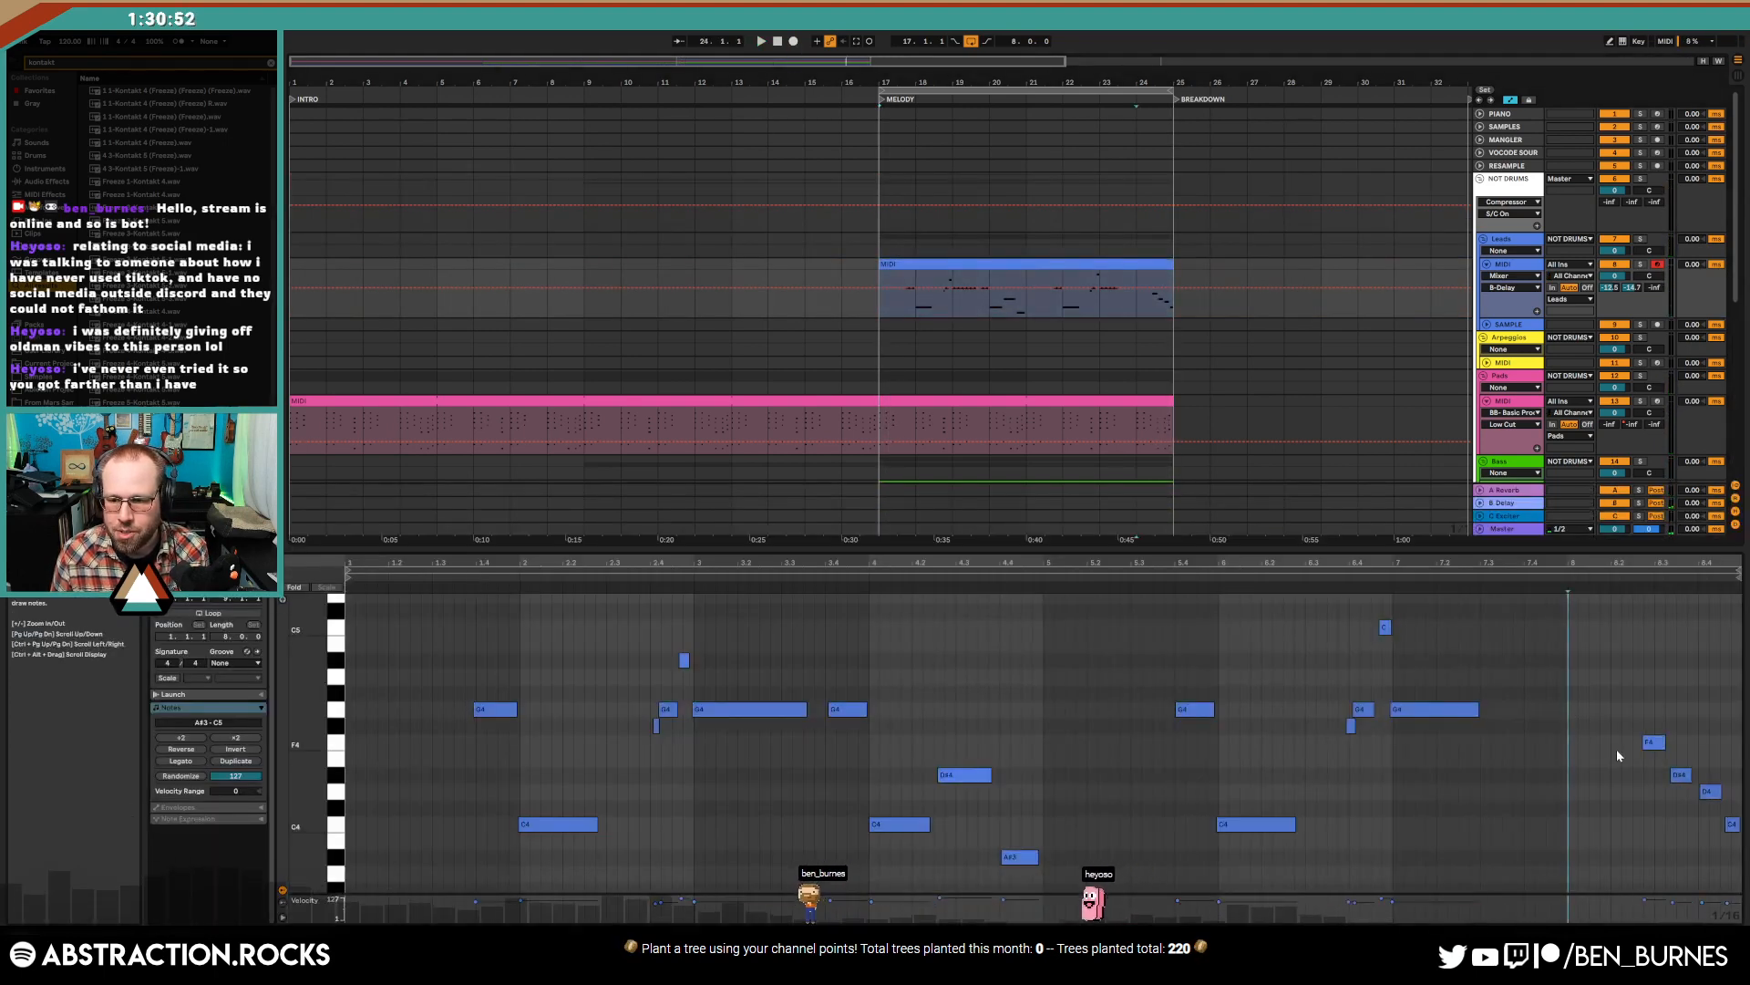
# - Tighten the closing descending run in bar 8 by moving F4, D#4, D4 and C4 slightly earlier and shortening the D4
pyautogui.click(1714, 792)
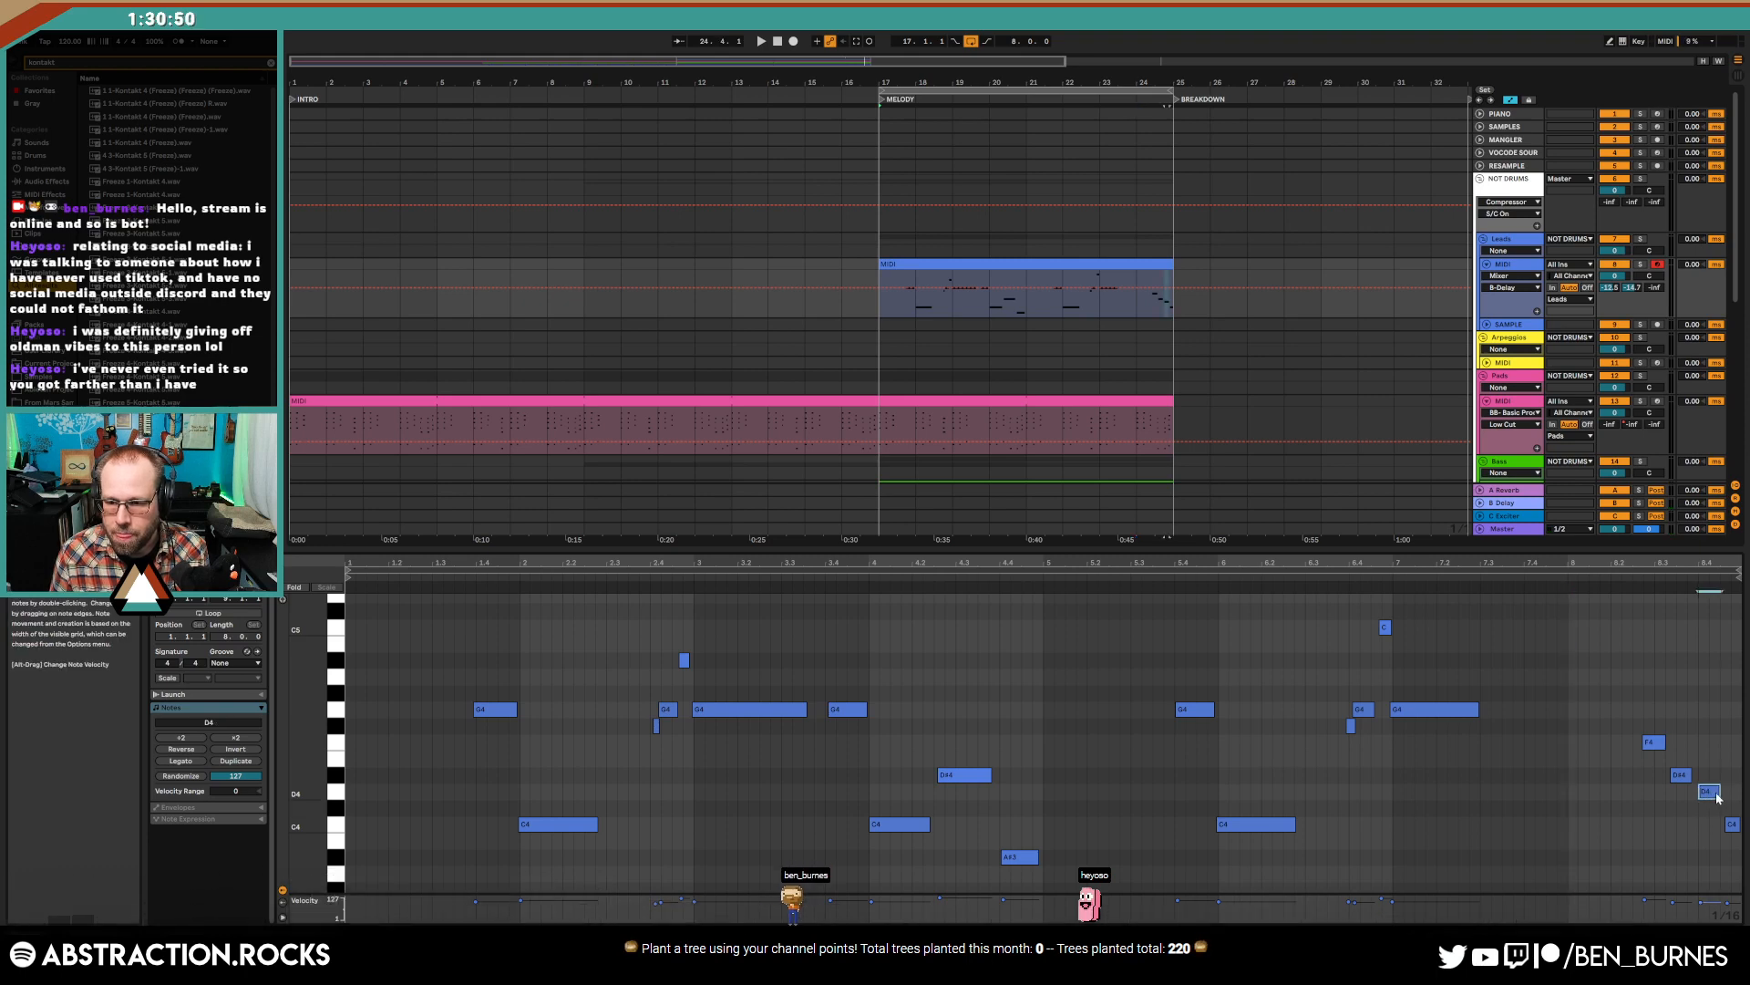
pyautogui.click(1732, 825)
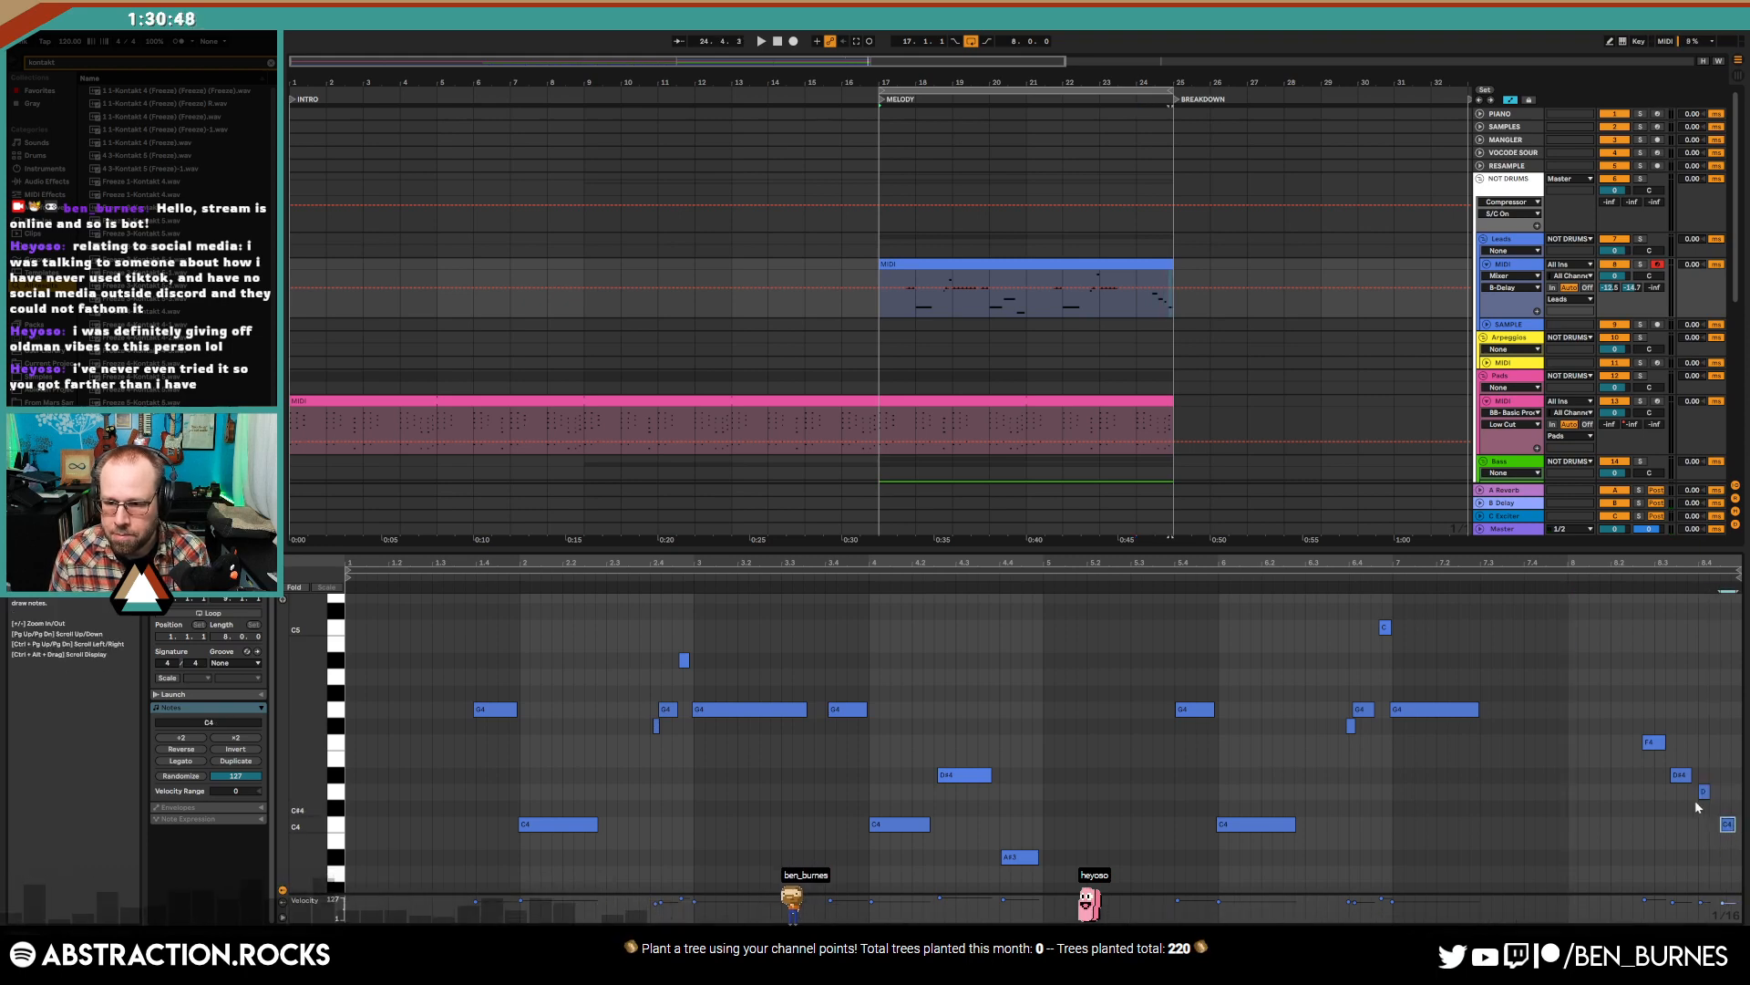
pyautogui.click(1679, 775)
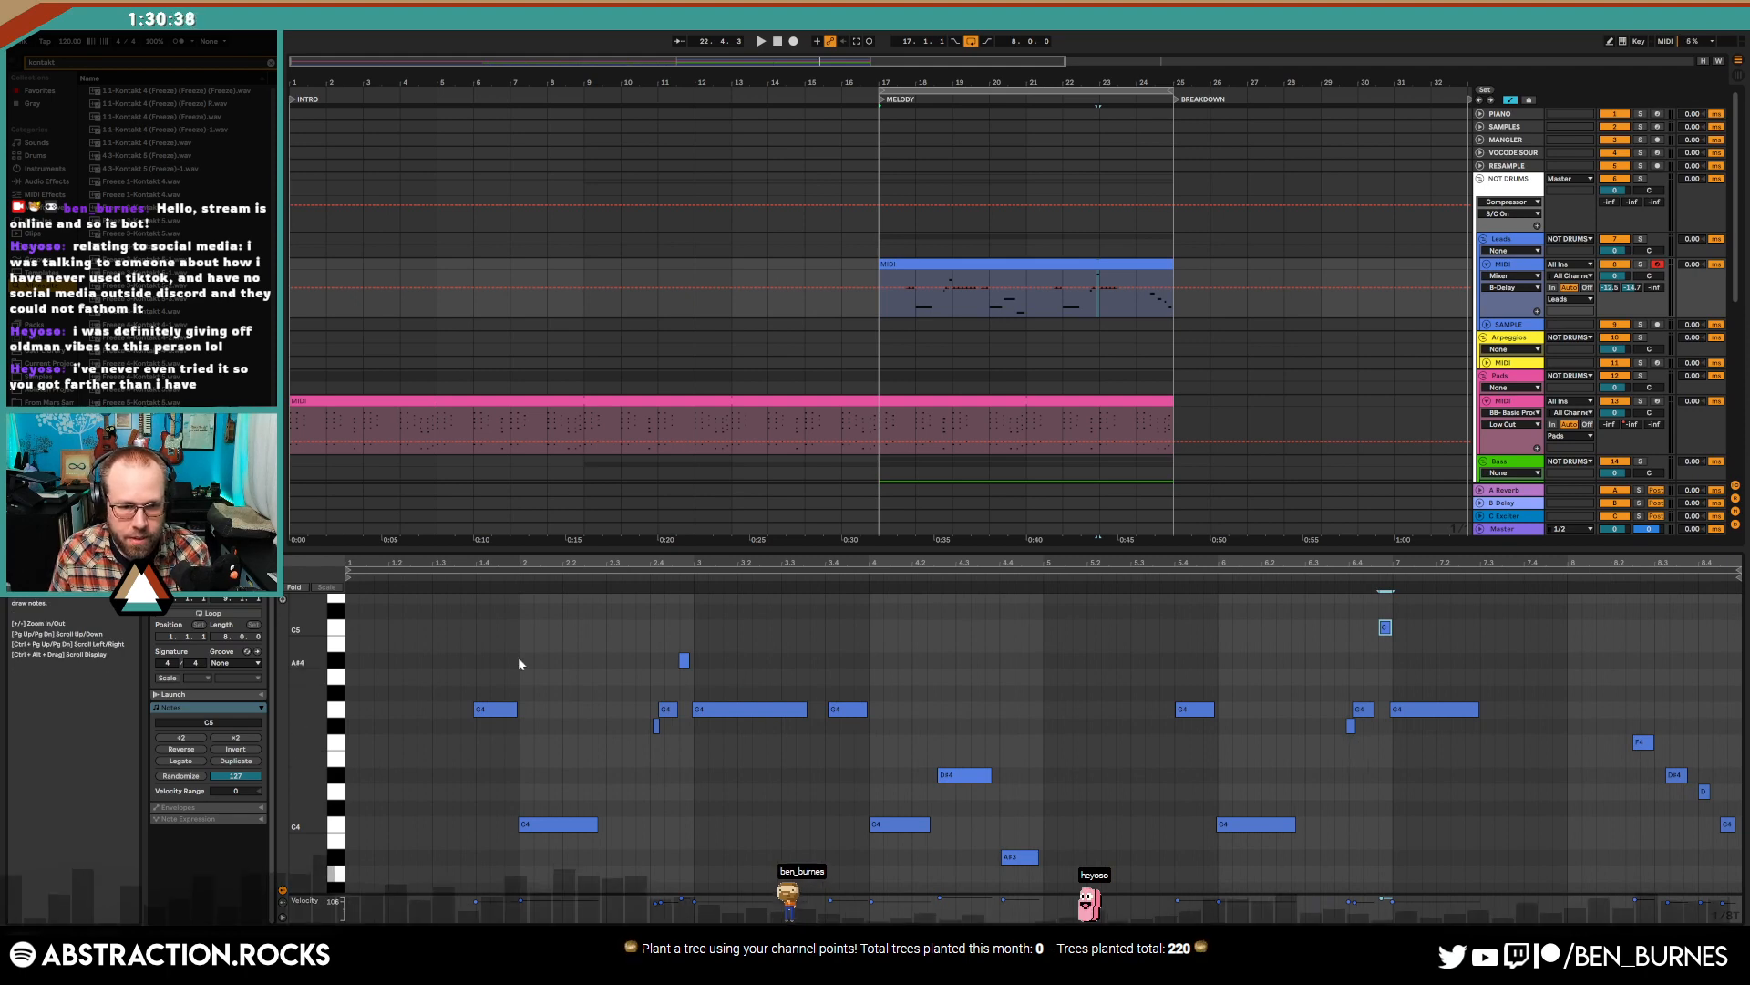
# - Nudge the timing of the G4, F#4, D#4 and A#3 notes in the first four bars of the lead clip
pyautogui.click(502, 710)
pyautogui.click(684, 659)
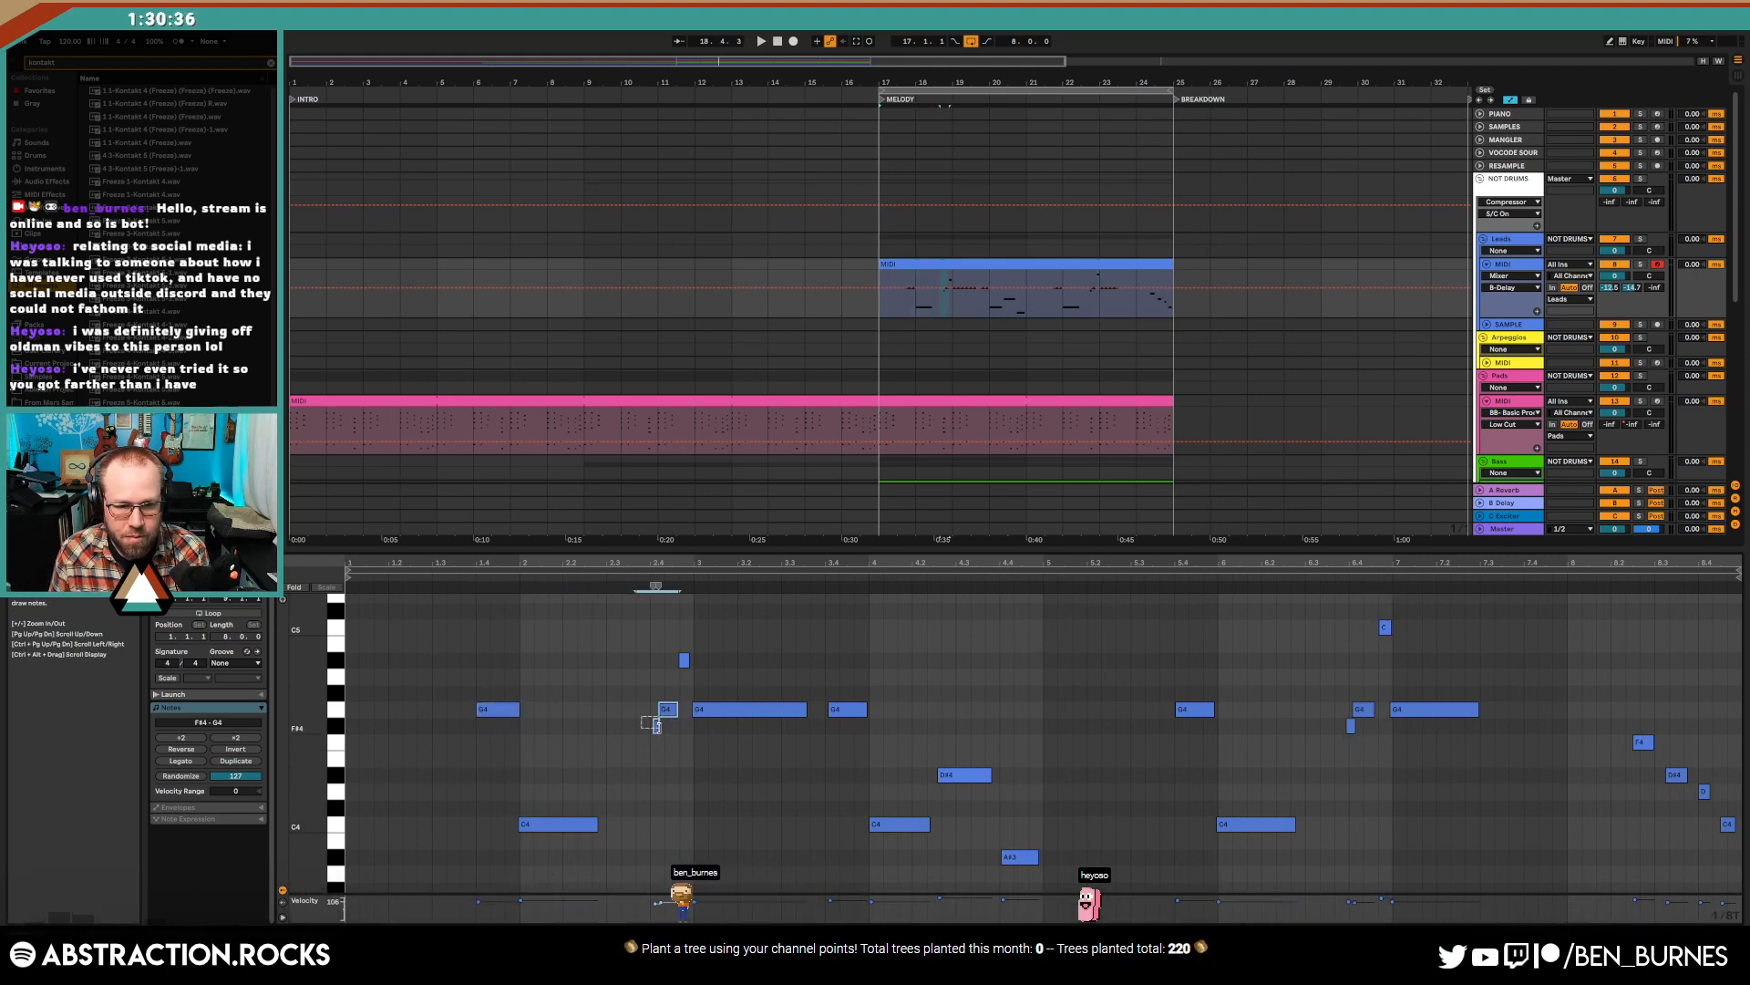
pyautogui.click(724, 712)
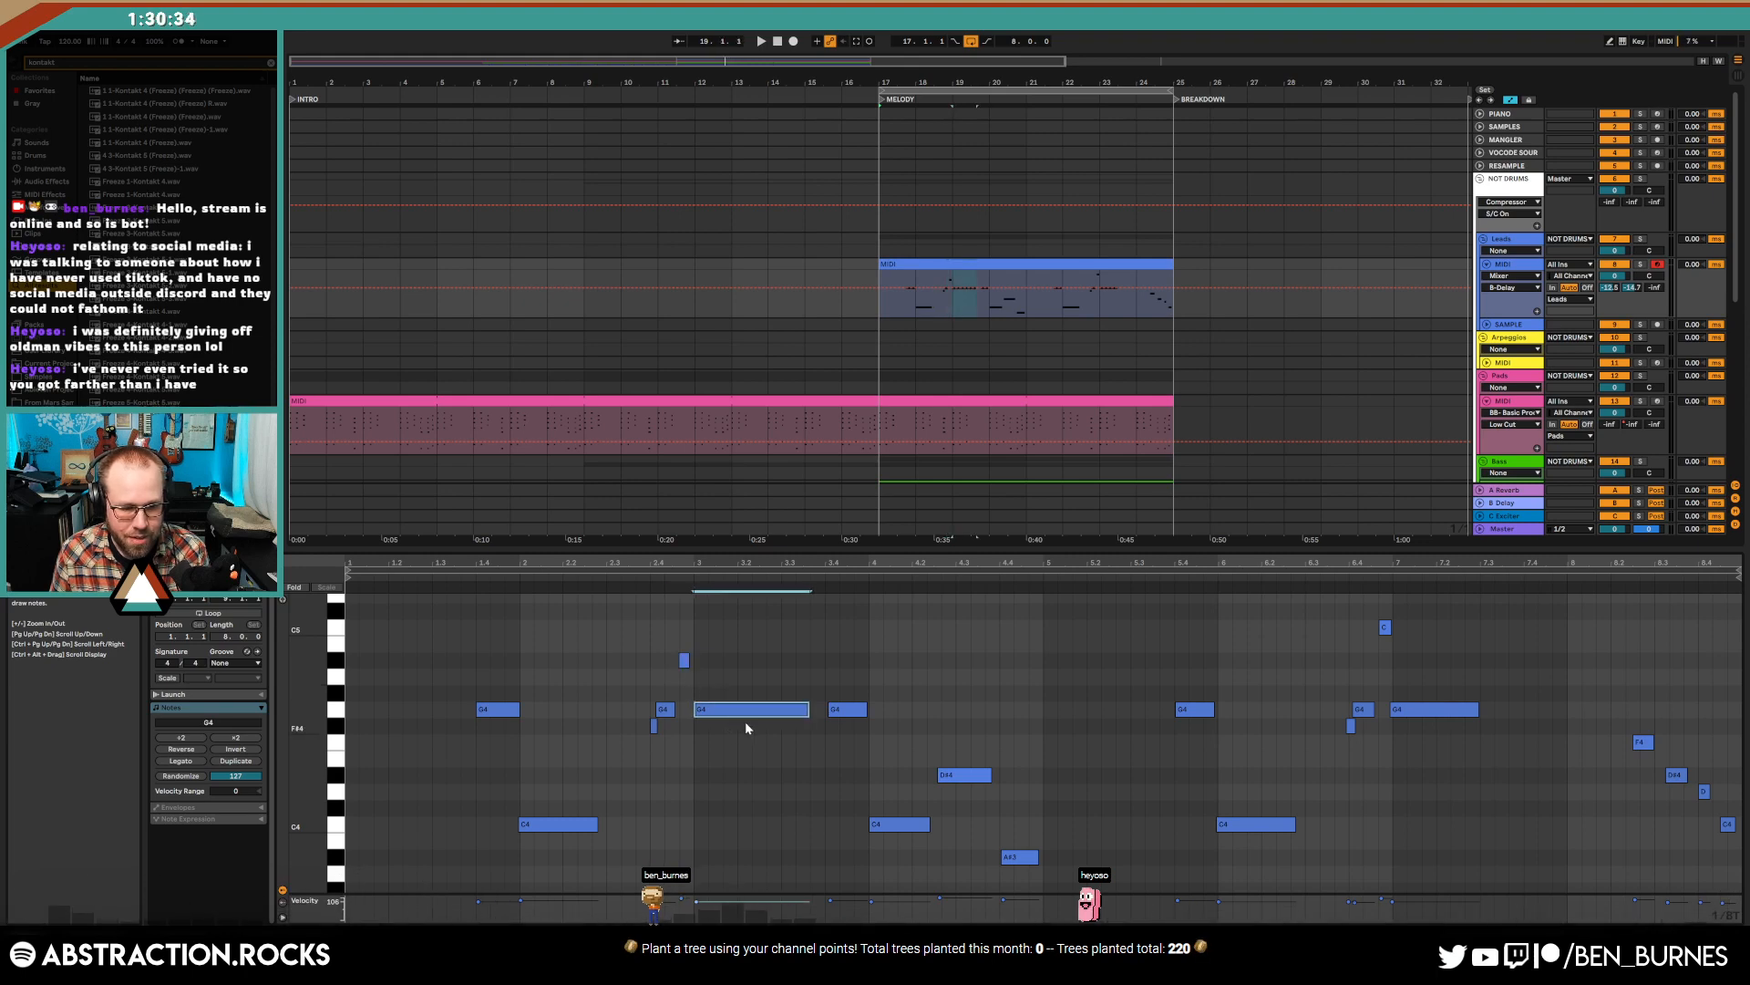
pyautogui.moveTo(842, 715); pyautogui.dragTo(836, 716)
pyautogui.click(895, 801)
pyautogui.click(961, 789)
pyautogui.moveTo(968, 776); pyautogui.dragTo(971, 776)
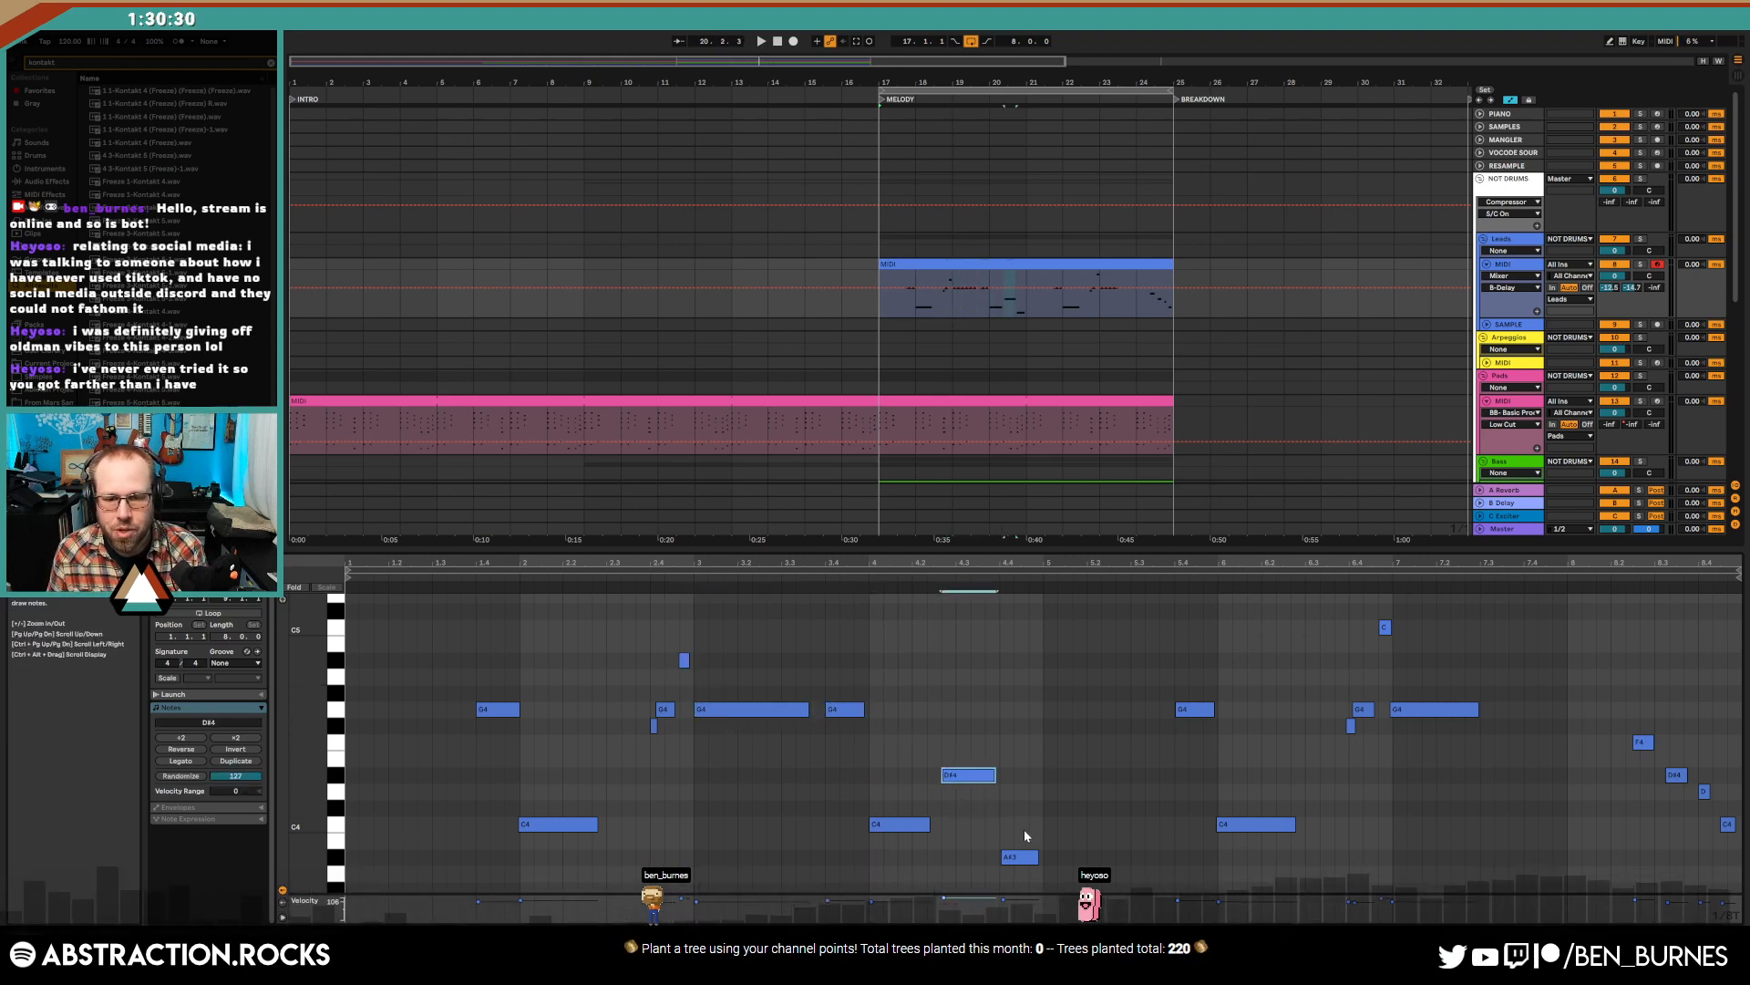
pyautogui.moveTo(1022, 857); pyautogui.dragTo(1020, 856)
# - Move the short F#4 and G4 pair before bar 7 and the D#4 of the closing run slightly later
pyautogui.click(1196, 710)
pyautogui.click(1273, 825)
pyautogui.click(1352, 727)
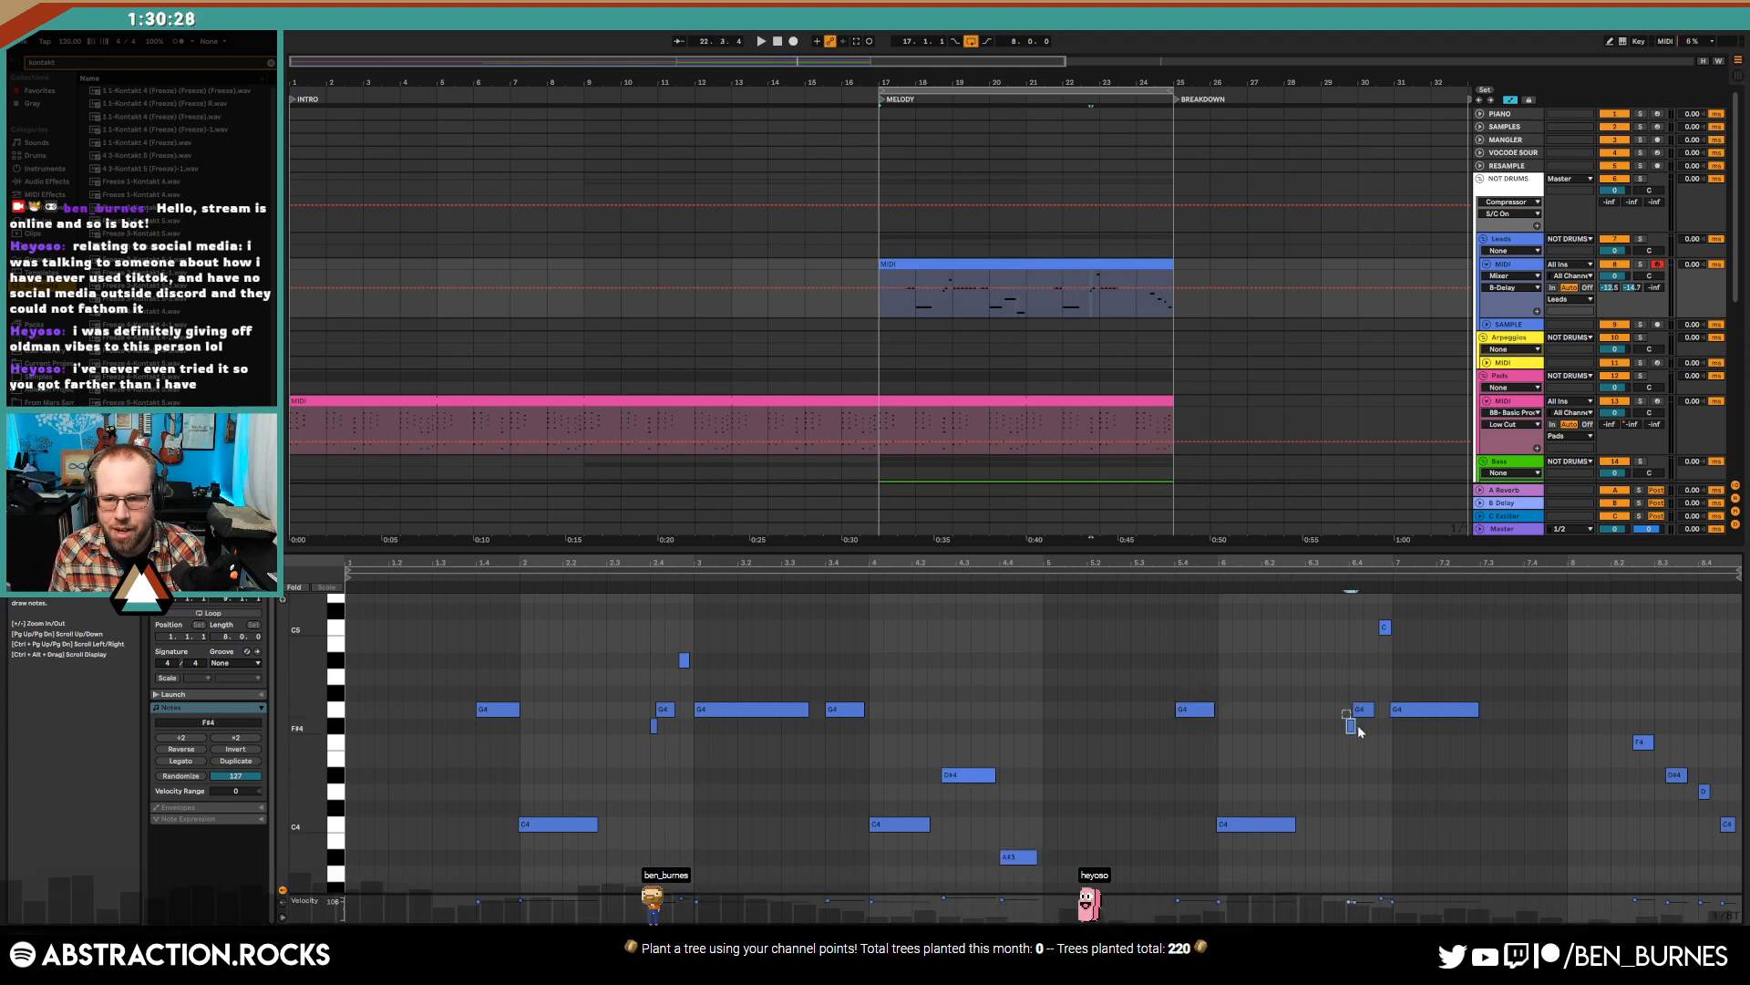
pyautogui.keyDown('shift'); pyautogui.click(1361, 710); pyautogui.keyUp('shift')
pyautogui.moveTo(1361, 711); pyautogui.dragTo(1364, 710)
pyautogui.click(1641, 741)
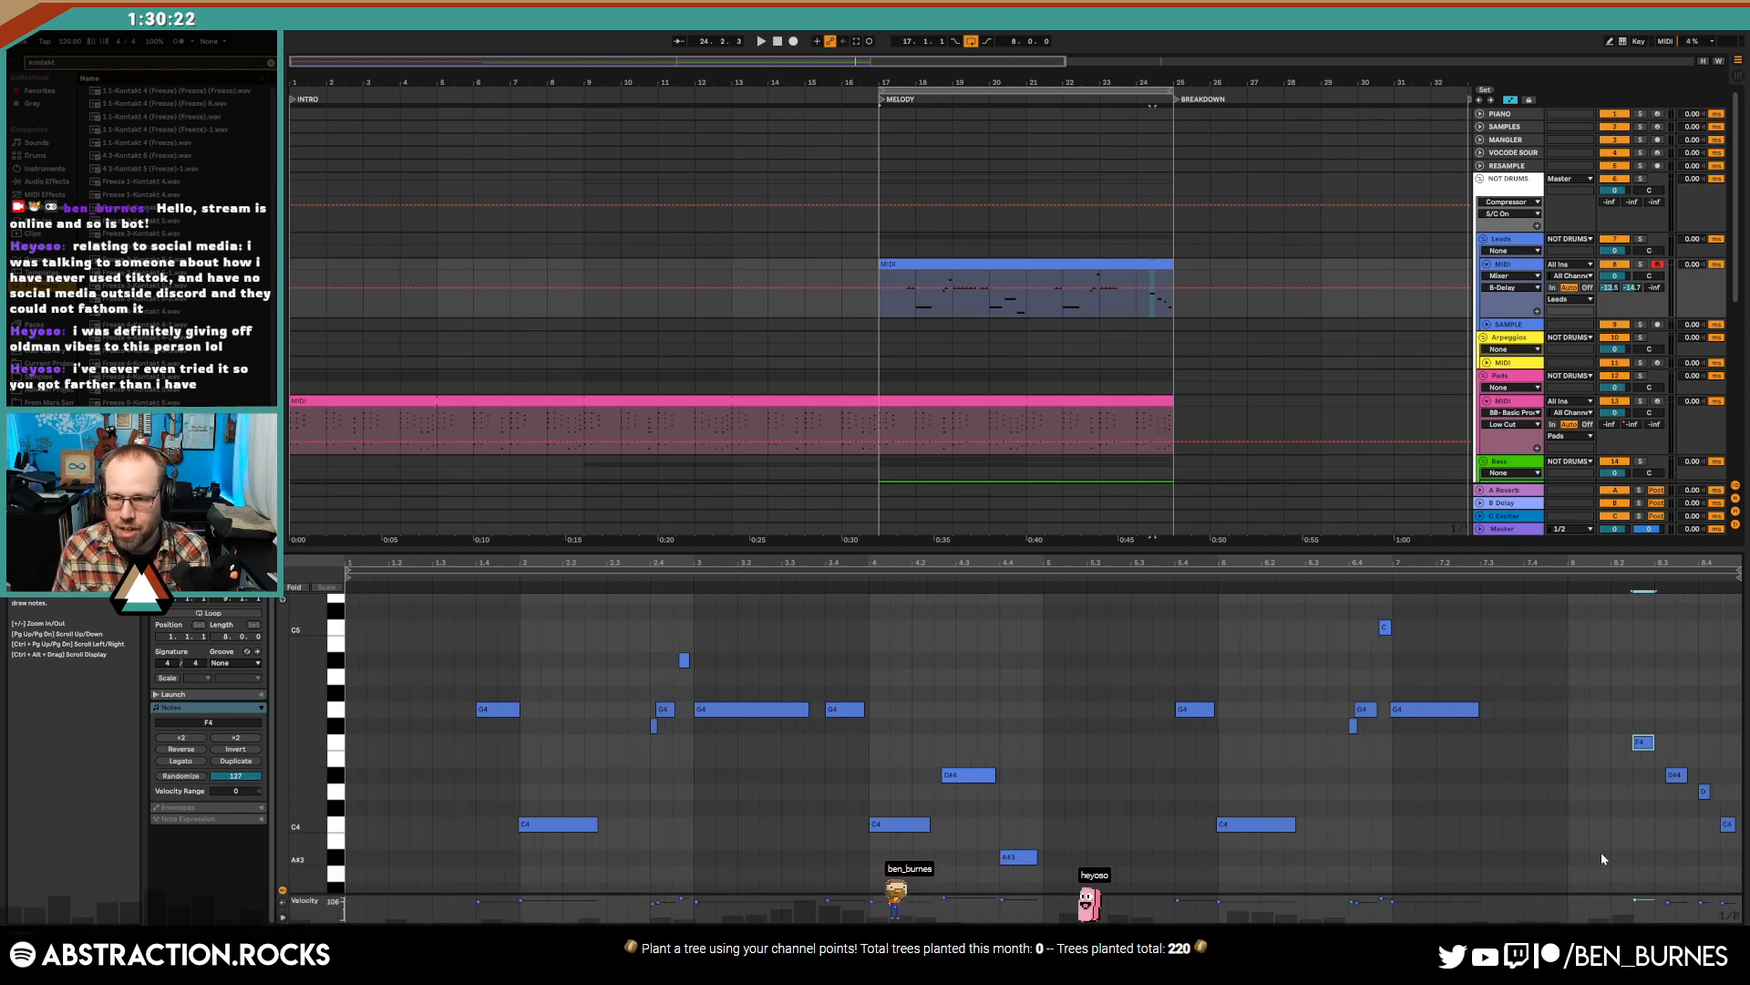
pyautogui.hotkey('ctrl', '3')
pyautogui.hotkey('ctrl', '3')
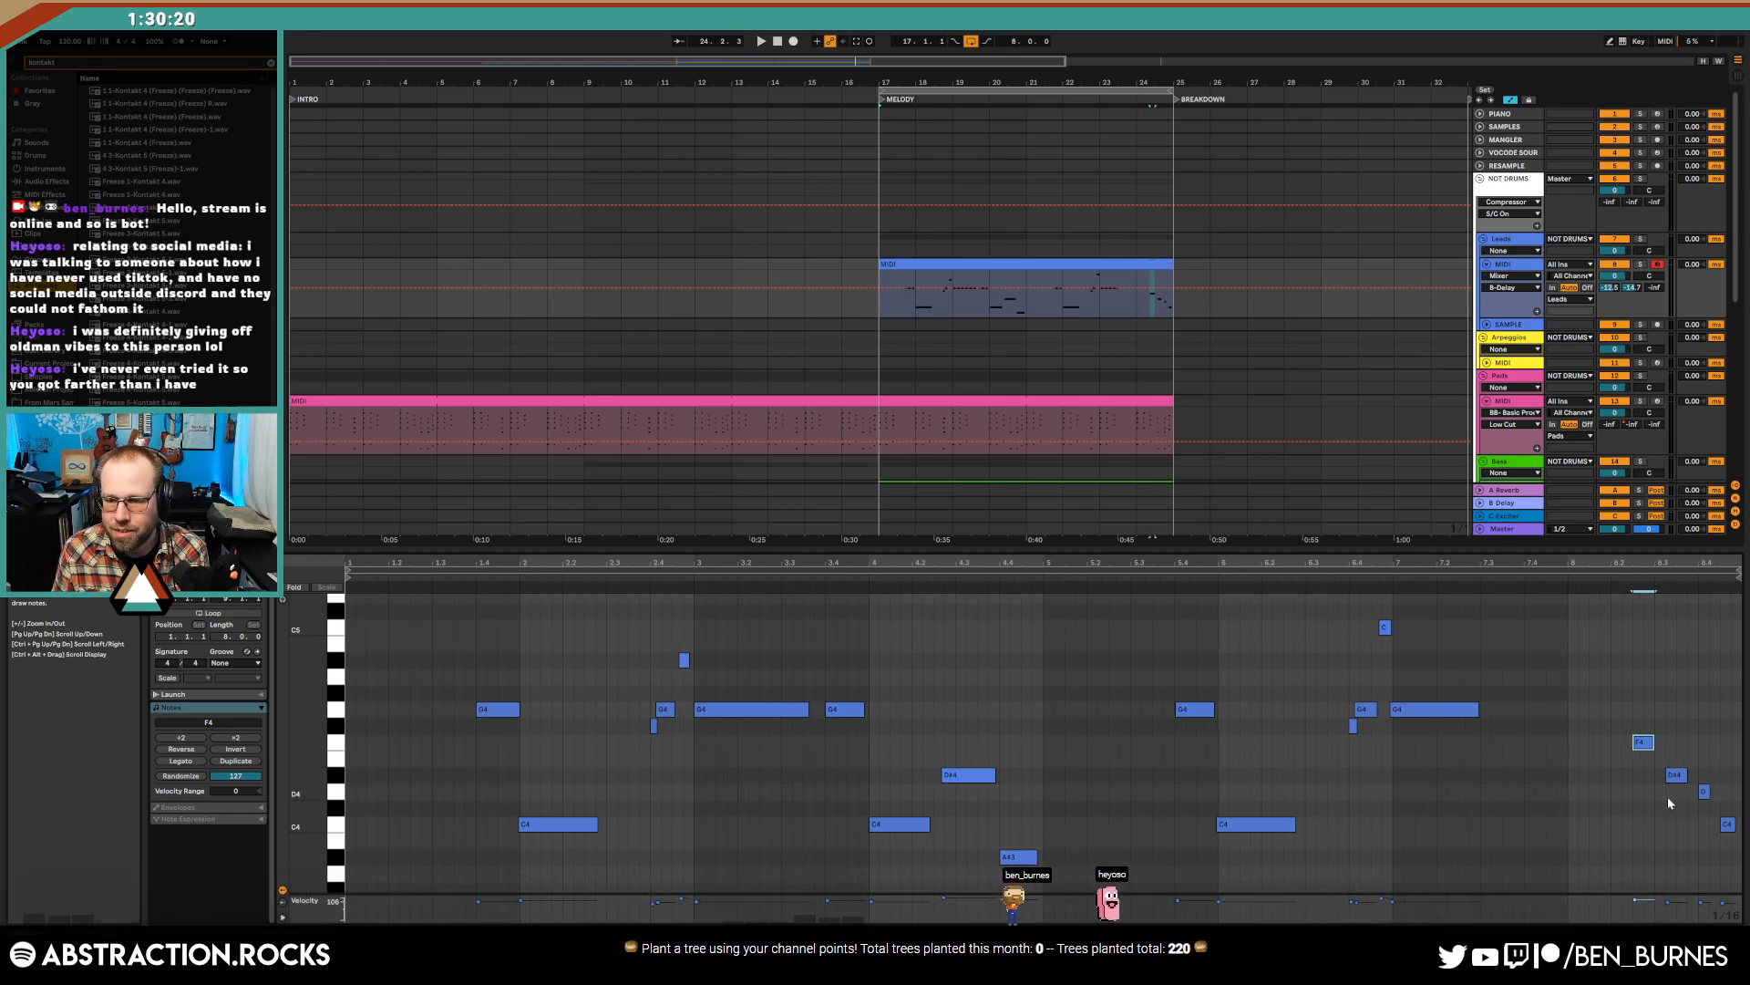
pyautogui.click(1679, 780)
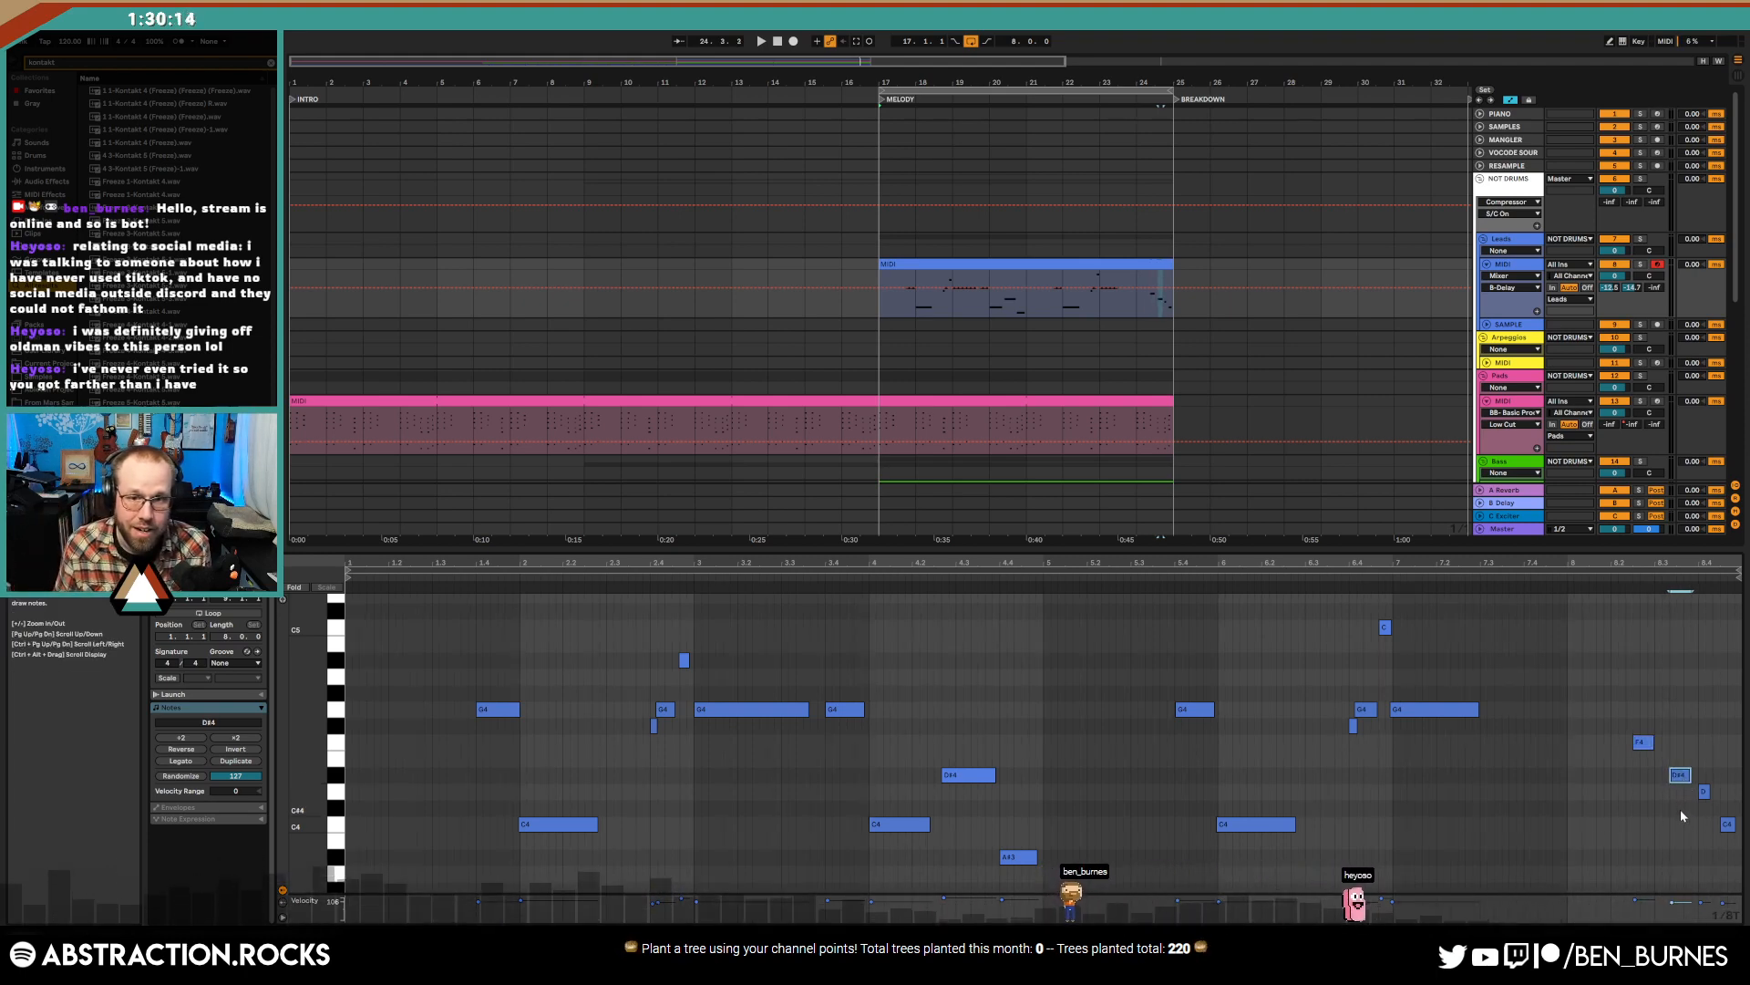
# - Play the melody section, open the Kontakt window to try its effect amounts, and lower the lead's reverb and delay sends to -51.0 and -60.0 dB
pyautogui.press('space')
pyautogui.hotkey('shift', 'Tab')
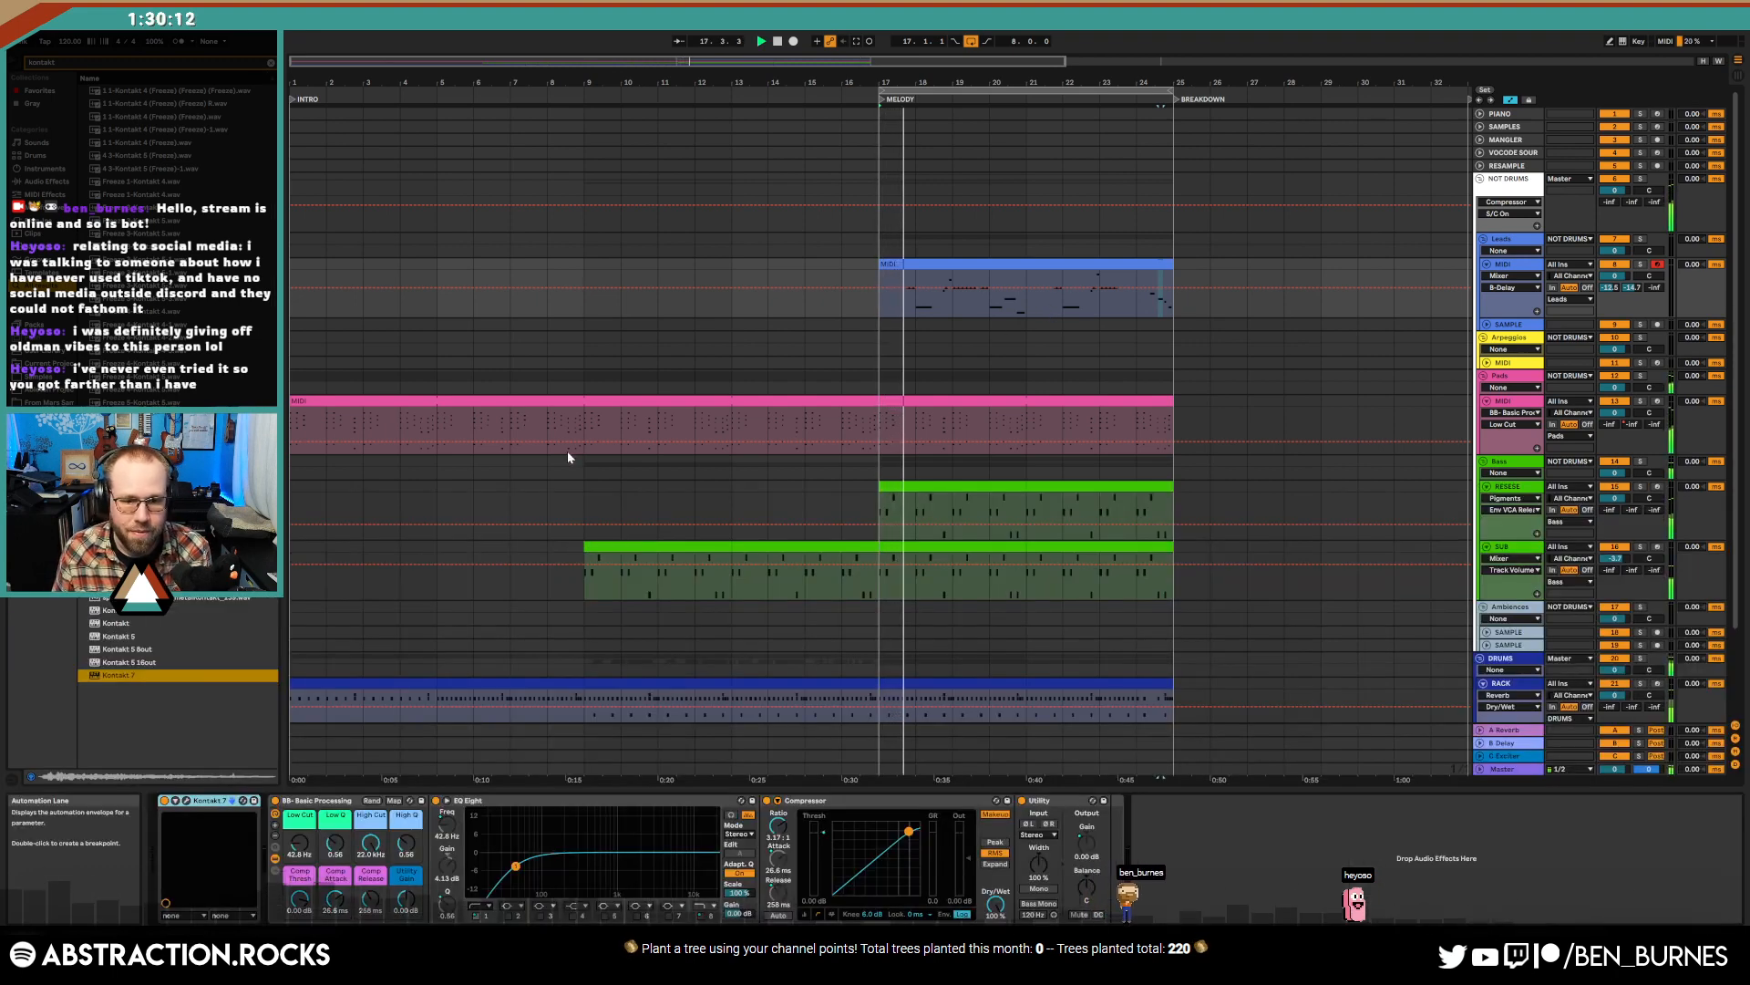
pyautogui.click(187, 800)
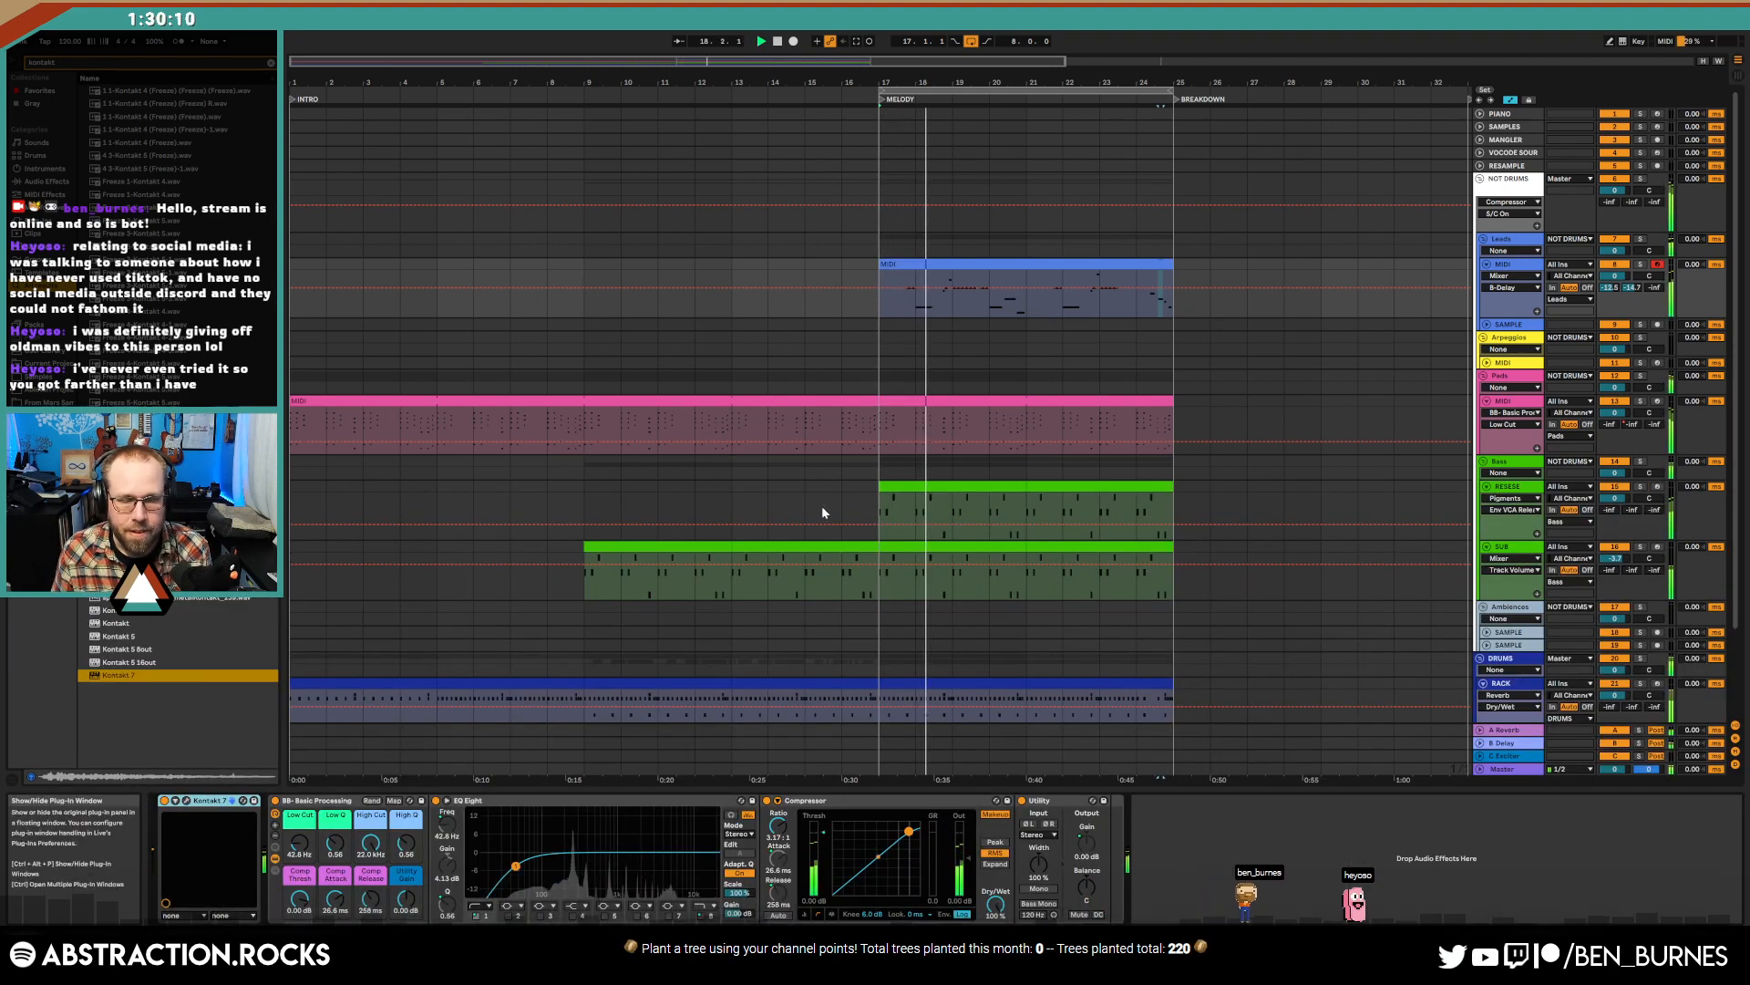
pyautogui.moveTo(848, 188); pyautogui.dragTo(618, 158)
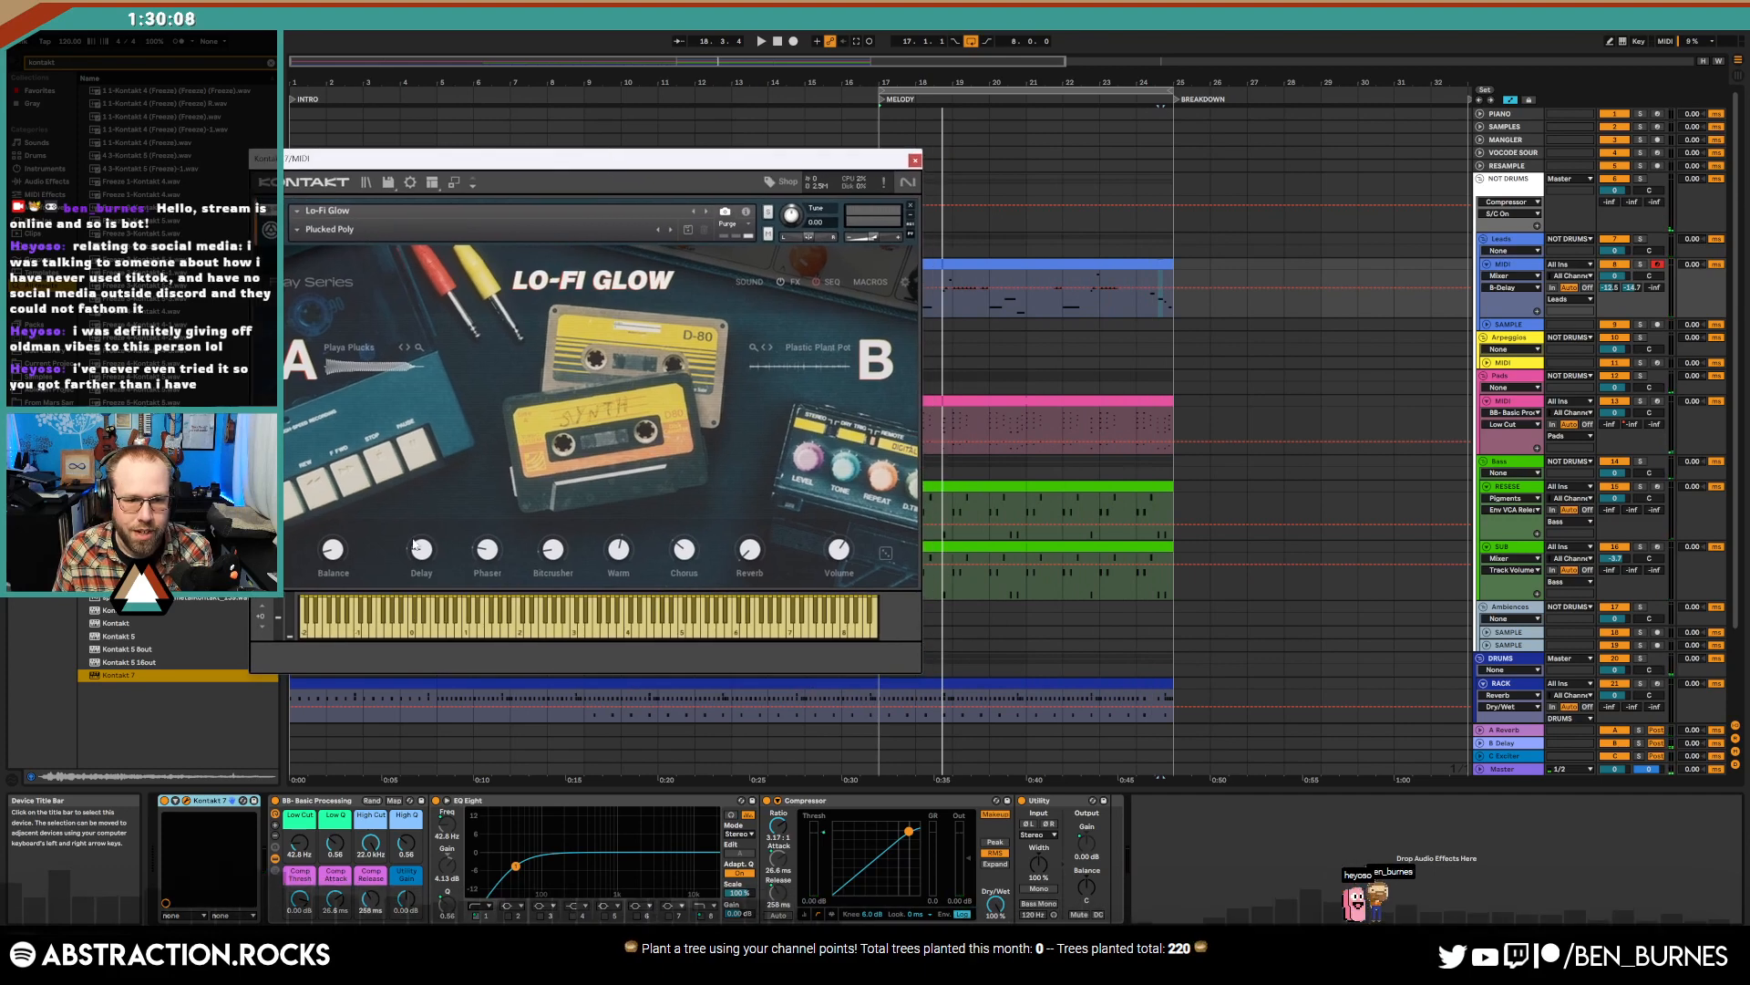
pyautogui.click(422, 548)
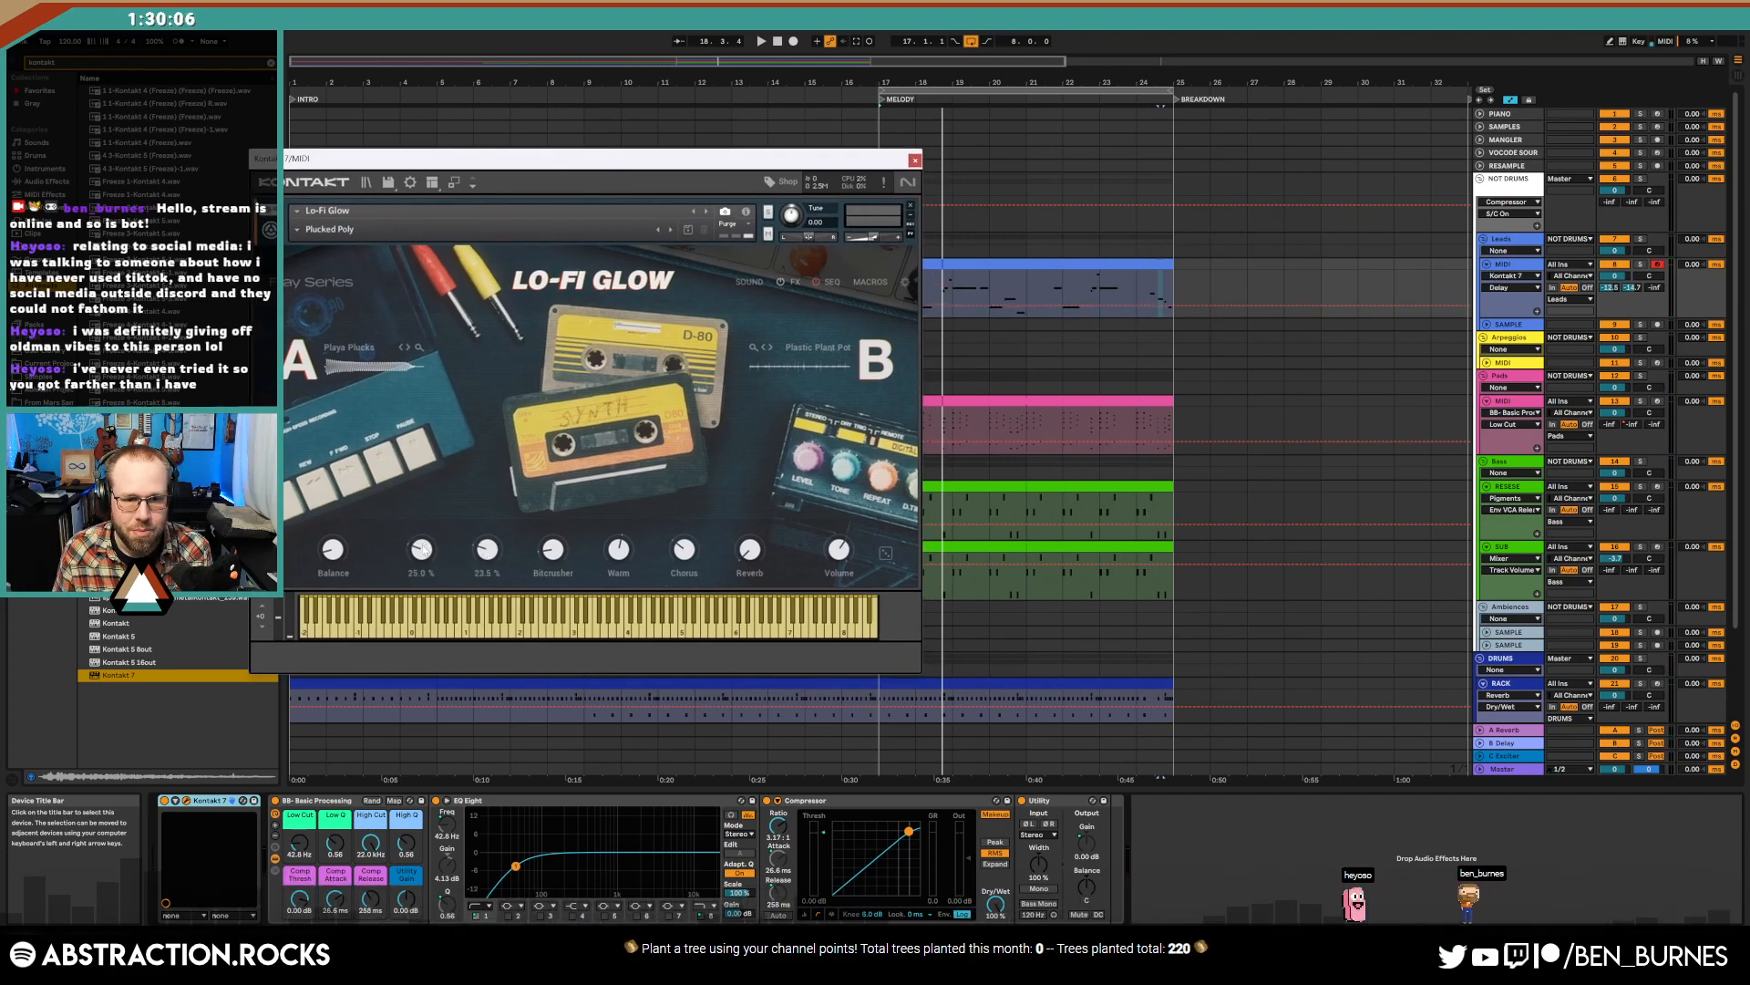
pyautogui.click(547, 544)
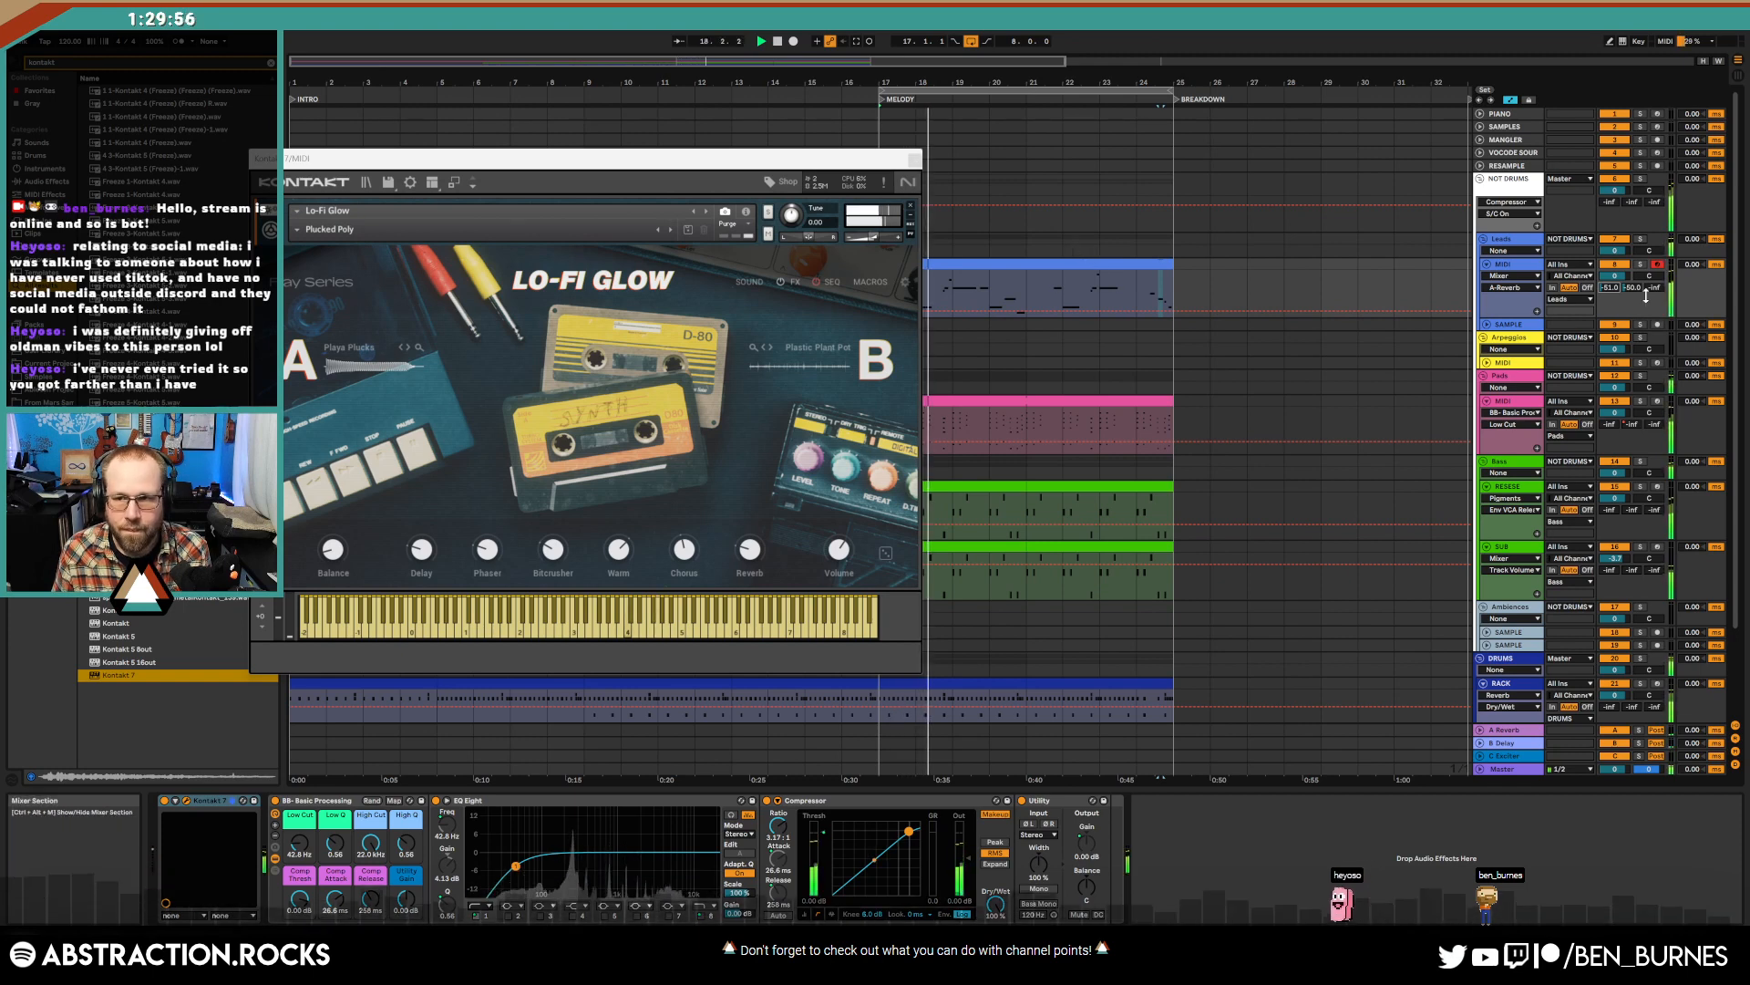
# - Move the D#4 in bar 4 of the lead clip slightly earlier and close the Kontakt window
pyautogui.doubleClick(998, 270)
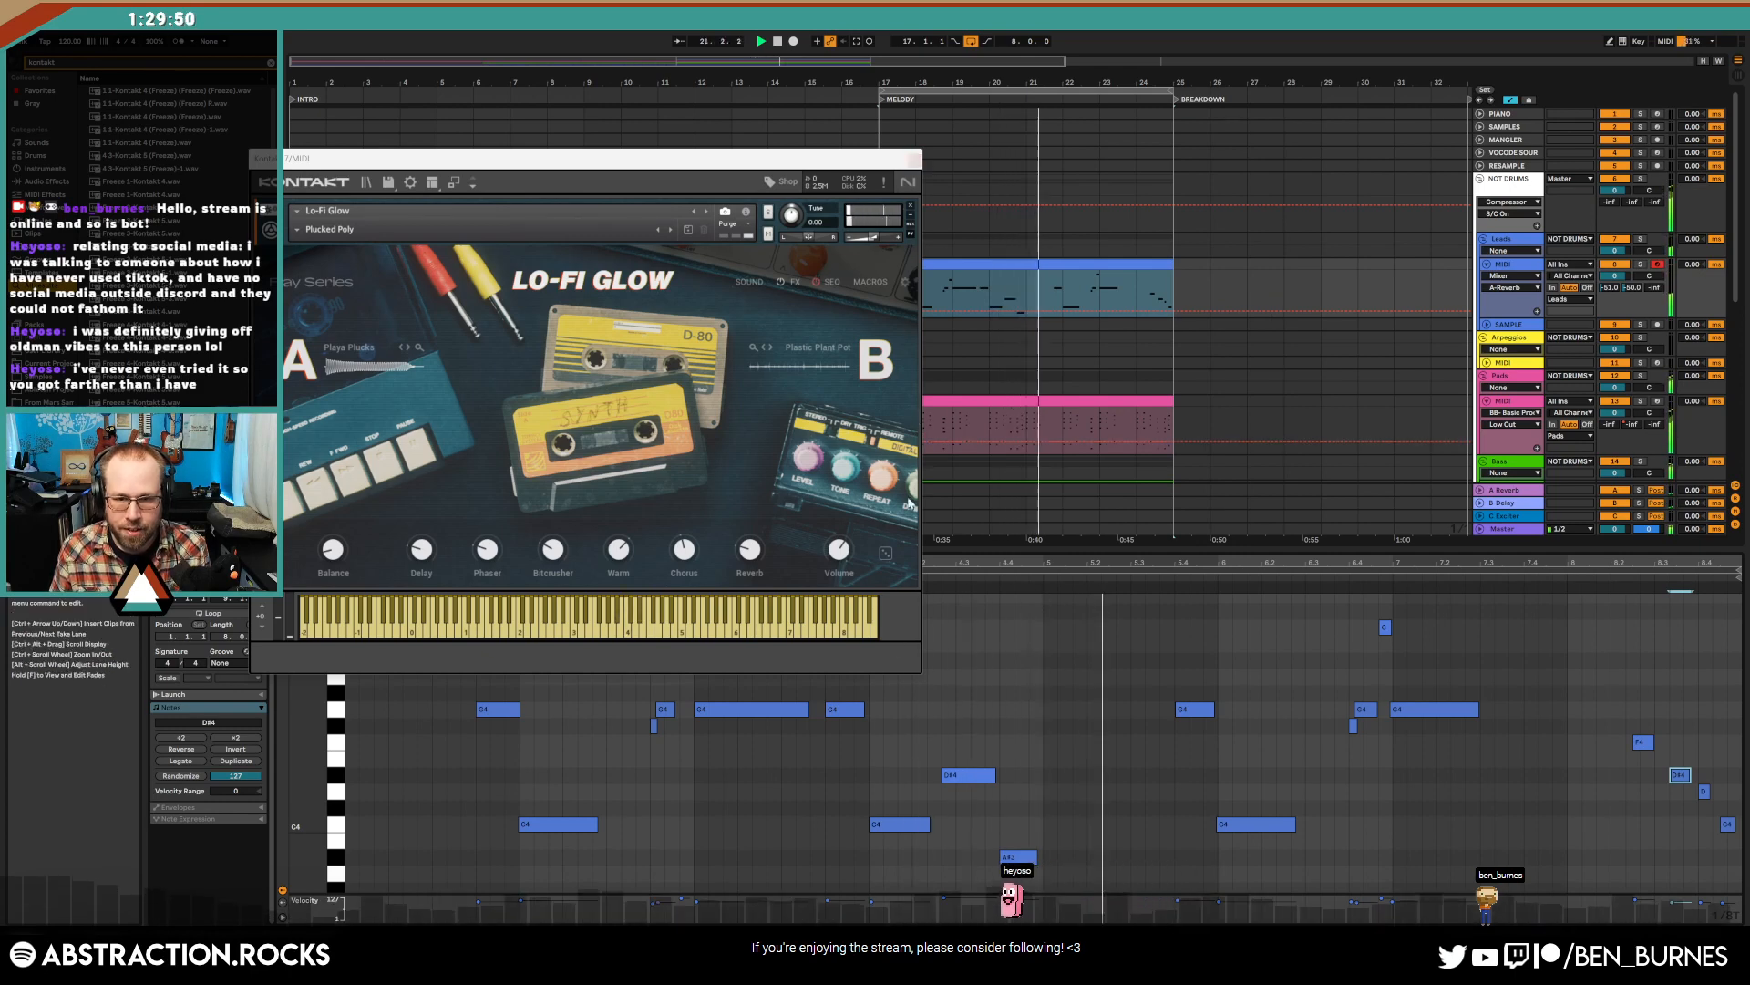
pyautogui.click(983, 756)
pyautogui.moveTo(993, 773); pyautogui.dragTo(985, 773)
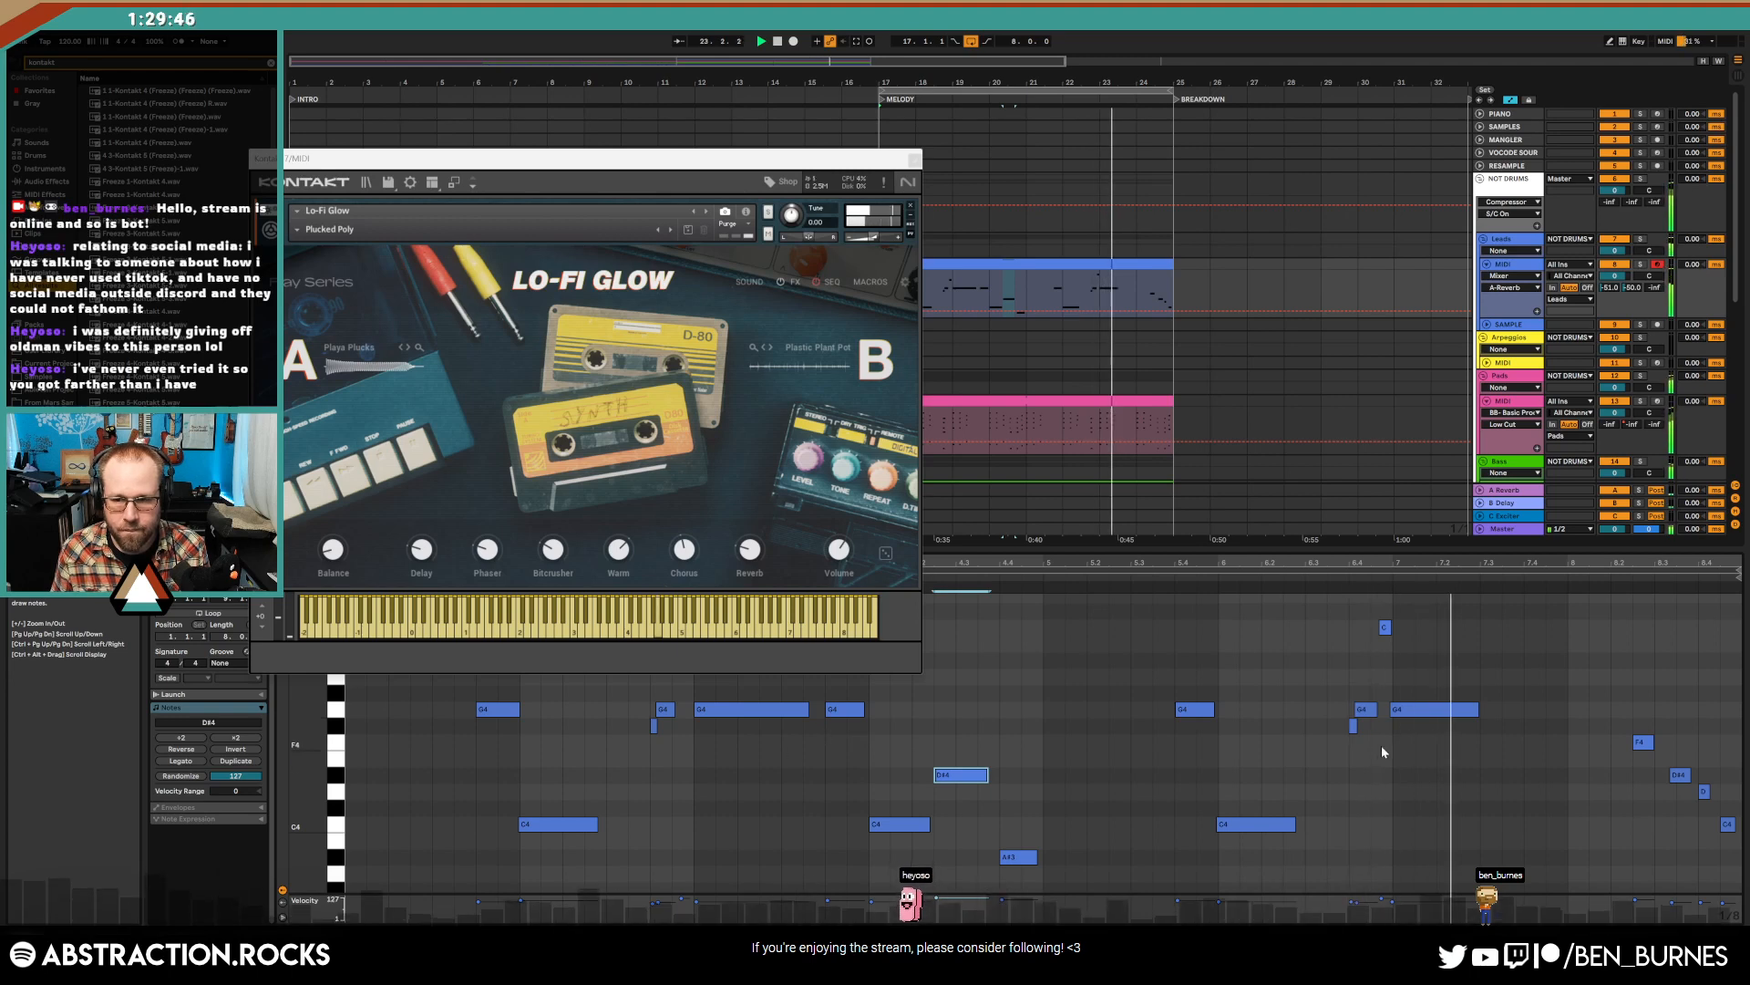
pyautogui.click(915, 161)
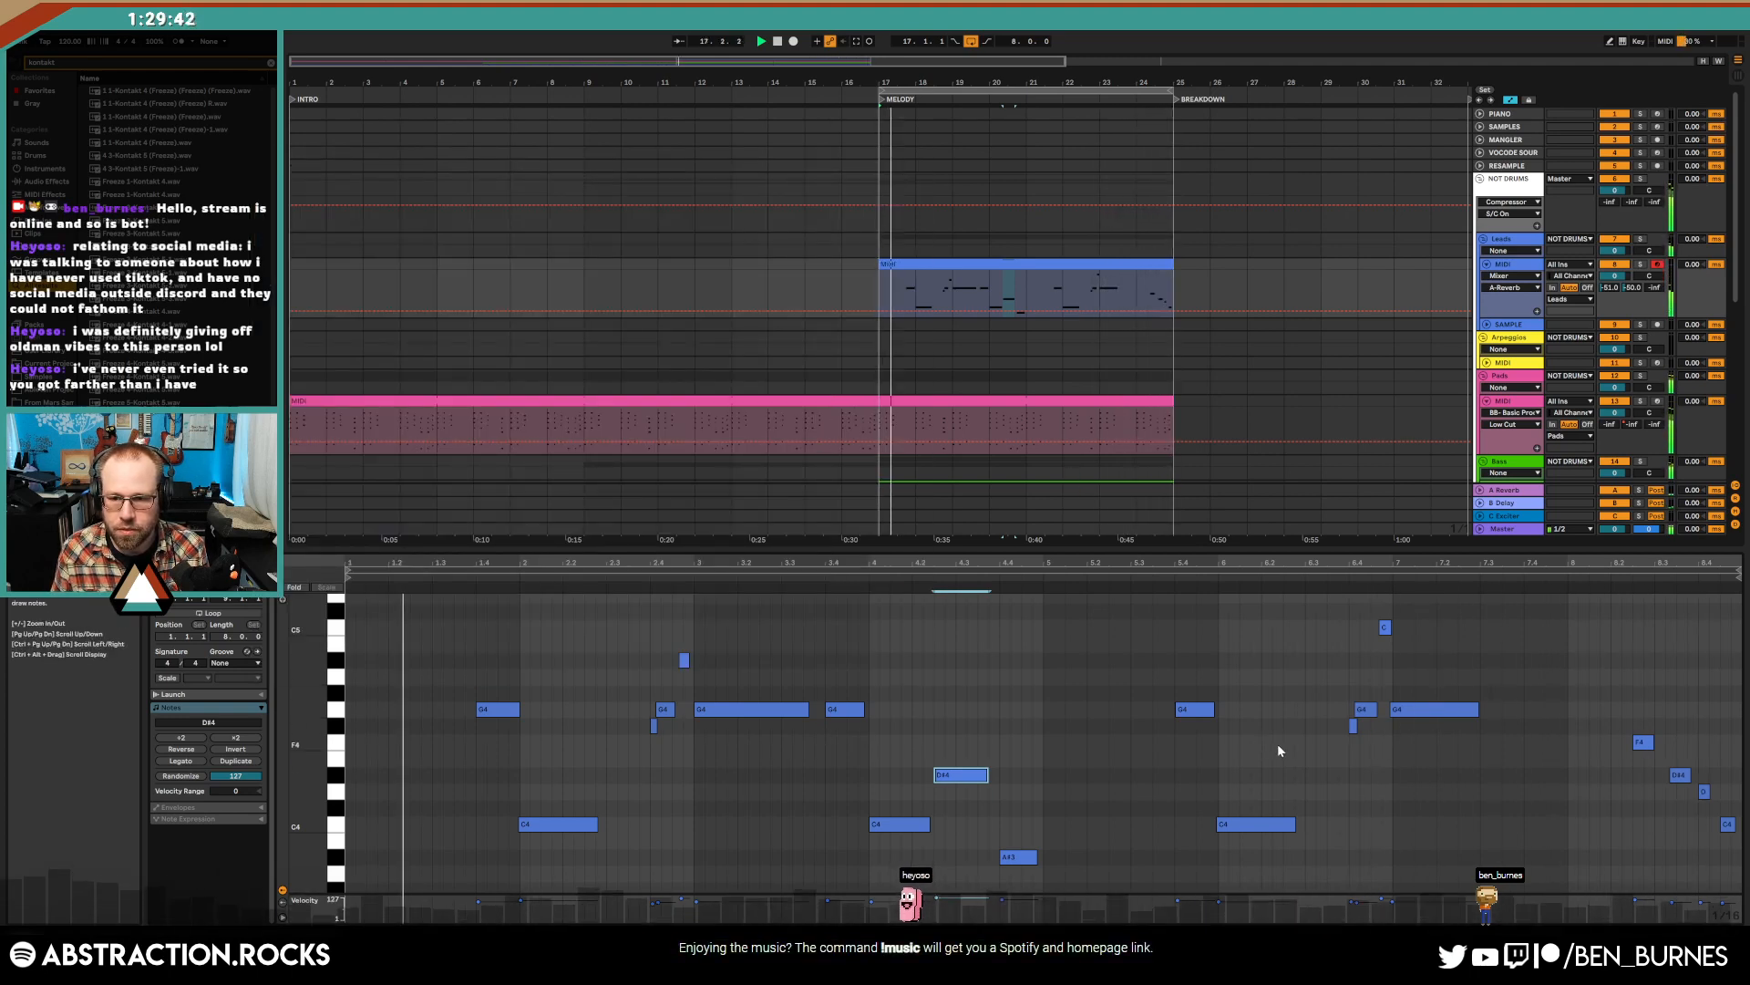
# - Shorten the short G4 notes before bars 3 and 7, and shift the long G4 notes and the C5 slightly earlier
pyautogui.click(684, 661)
pyautogui.scroll(3, 687, 665)
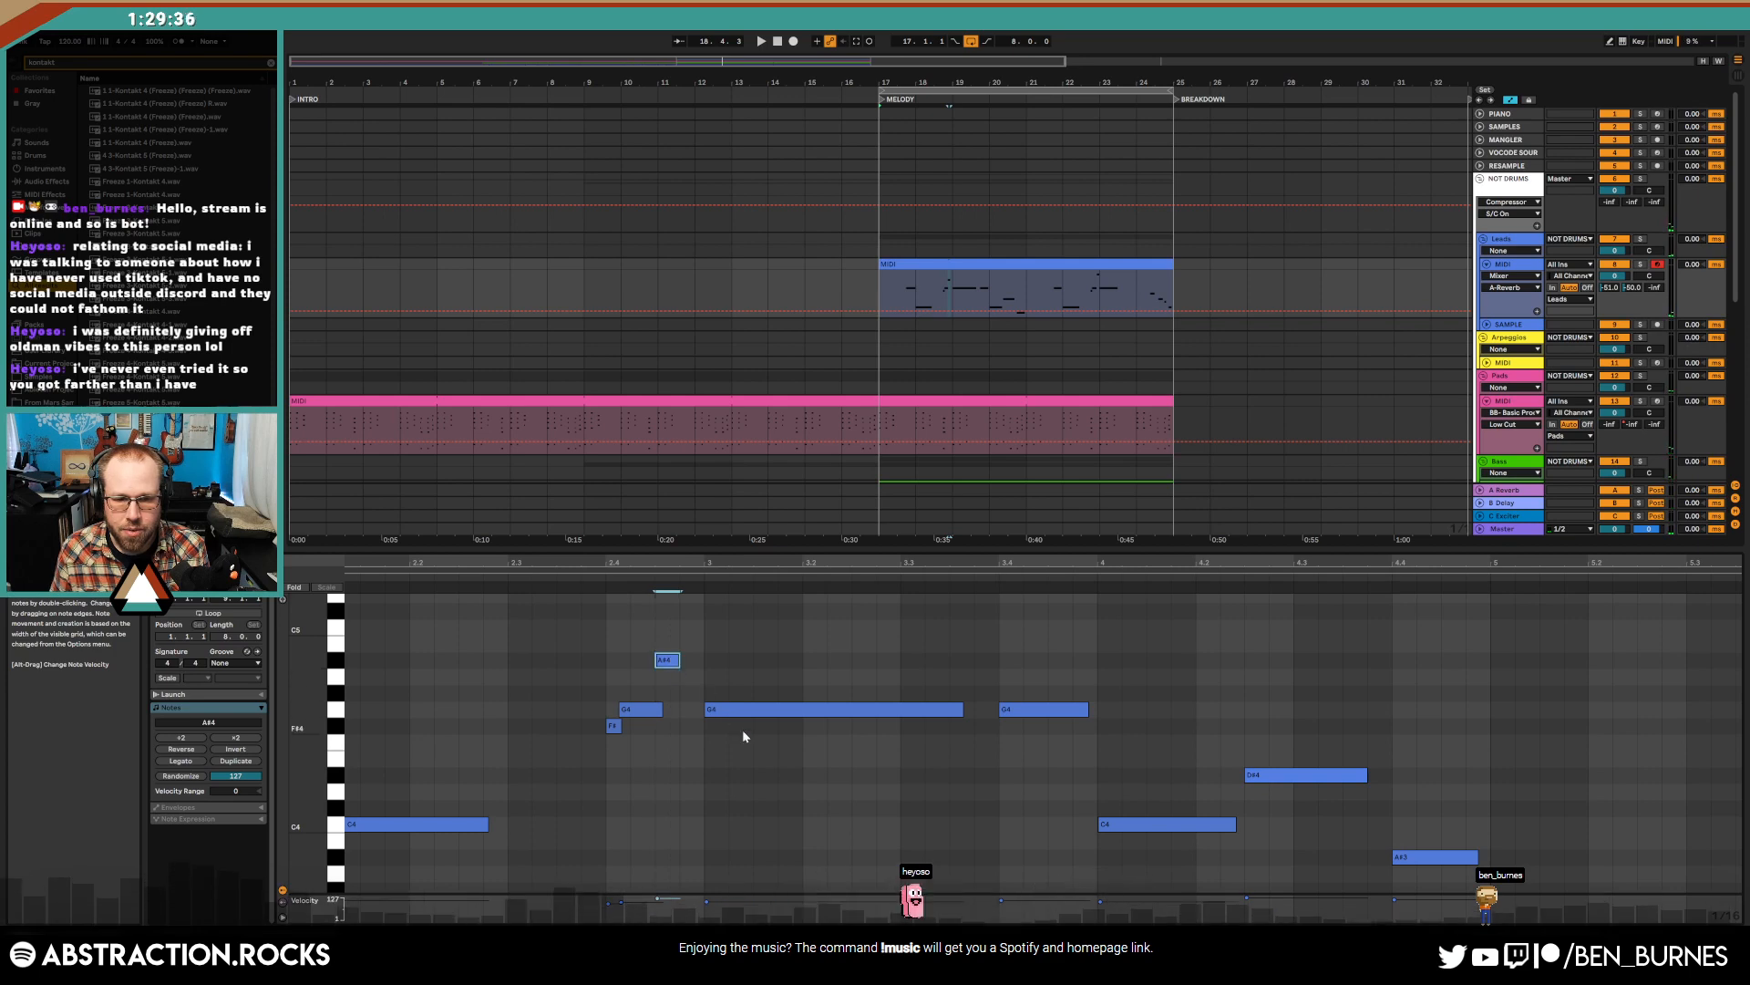
pyautogui.moveTo(732, 710)
pyautogui.mouseDown()
pyautogui.moveTo(664, 712)
pyautogui.moveTo(716, 710)
pyautogui.mouseUp()
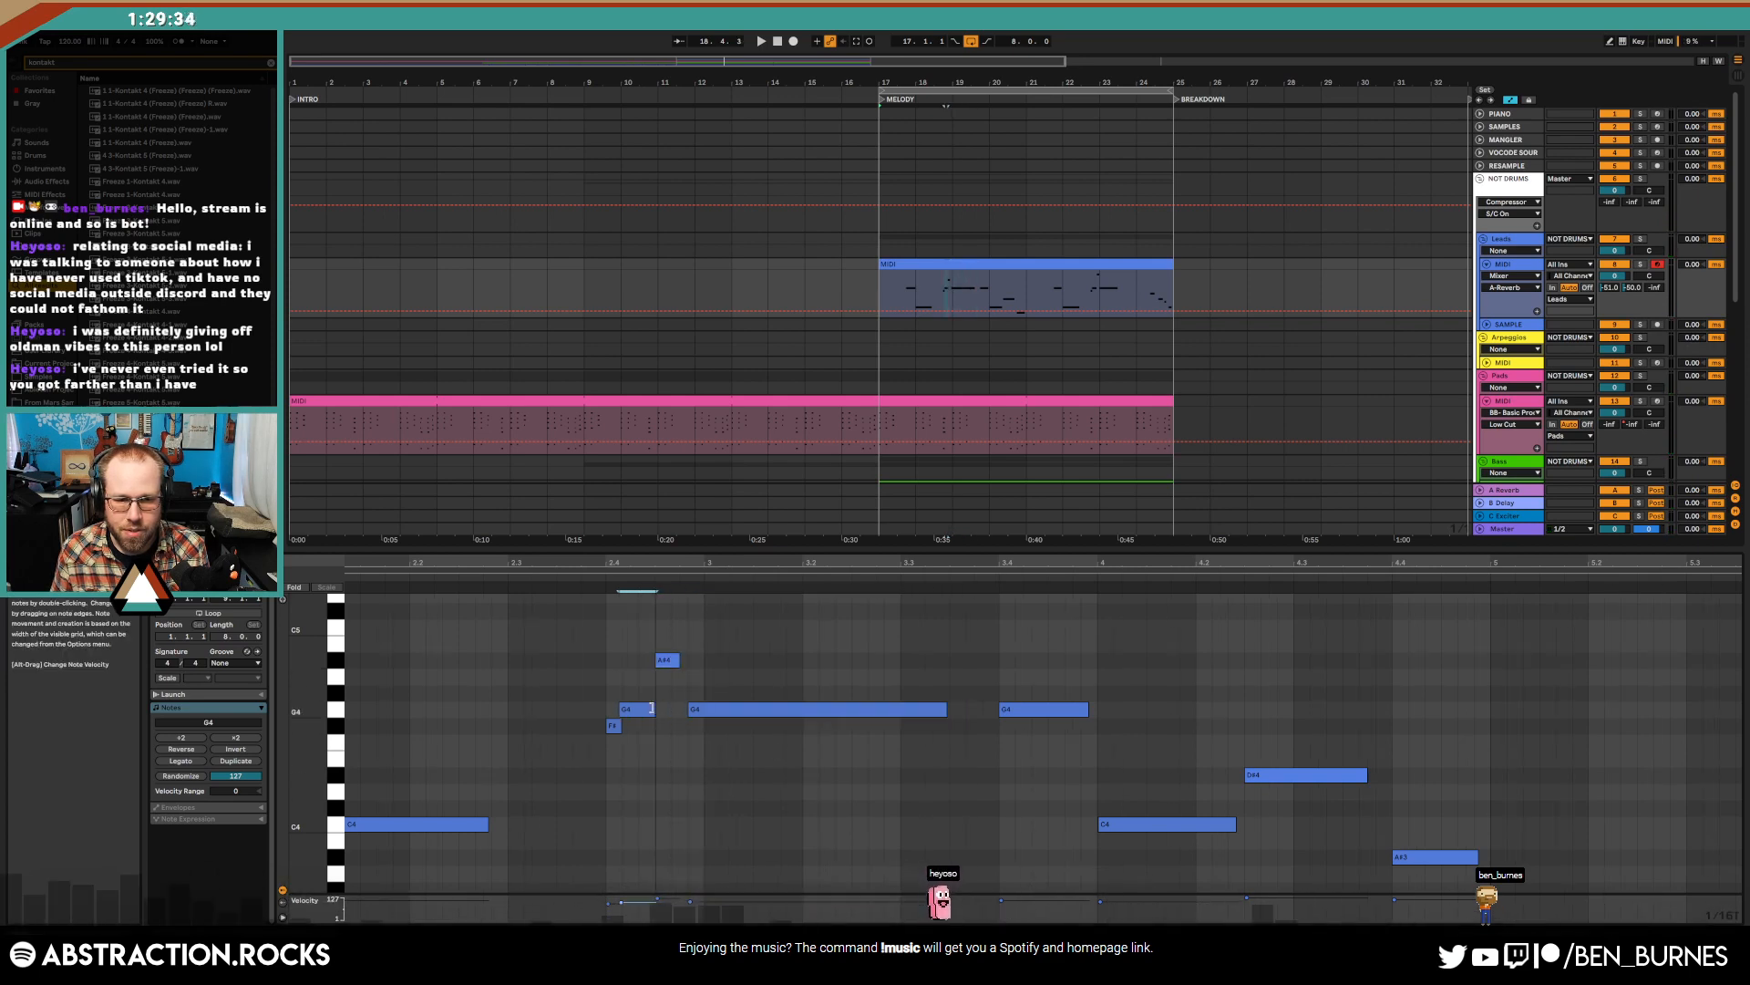
pyautogui.moveTo(1042, 564); pyautogui.dragTo(635, 507)
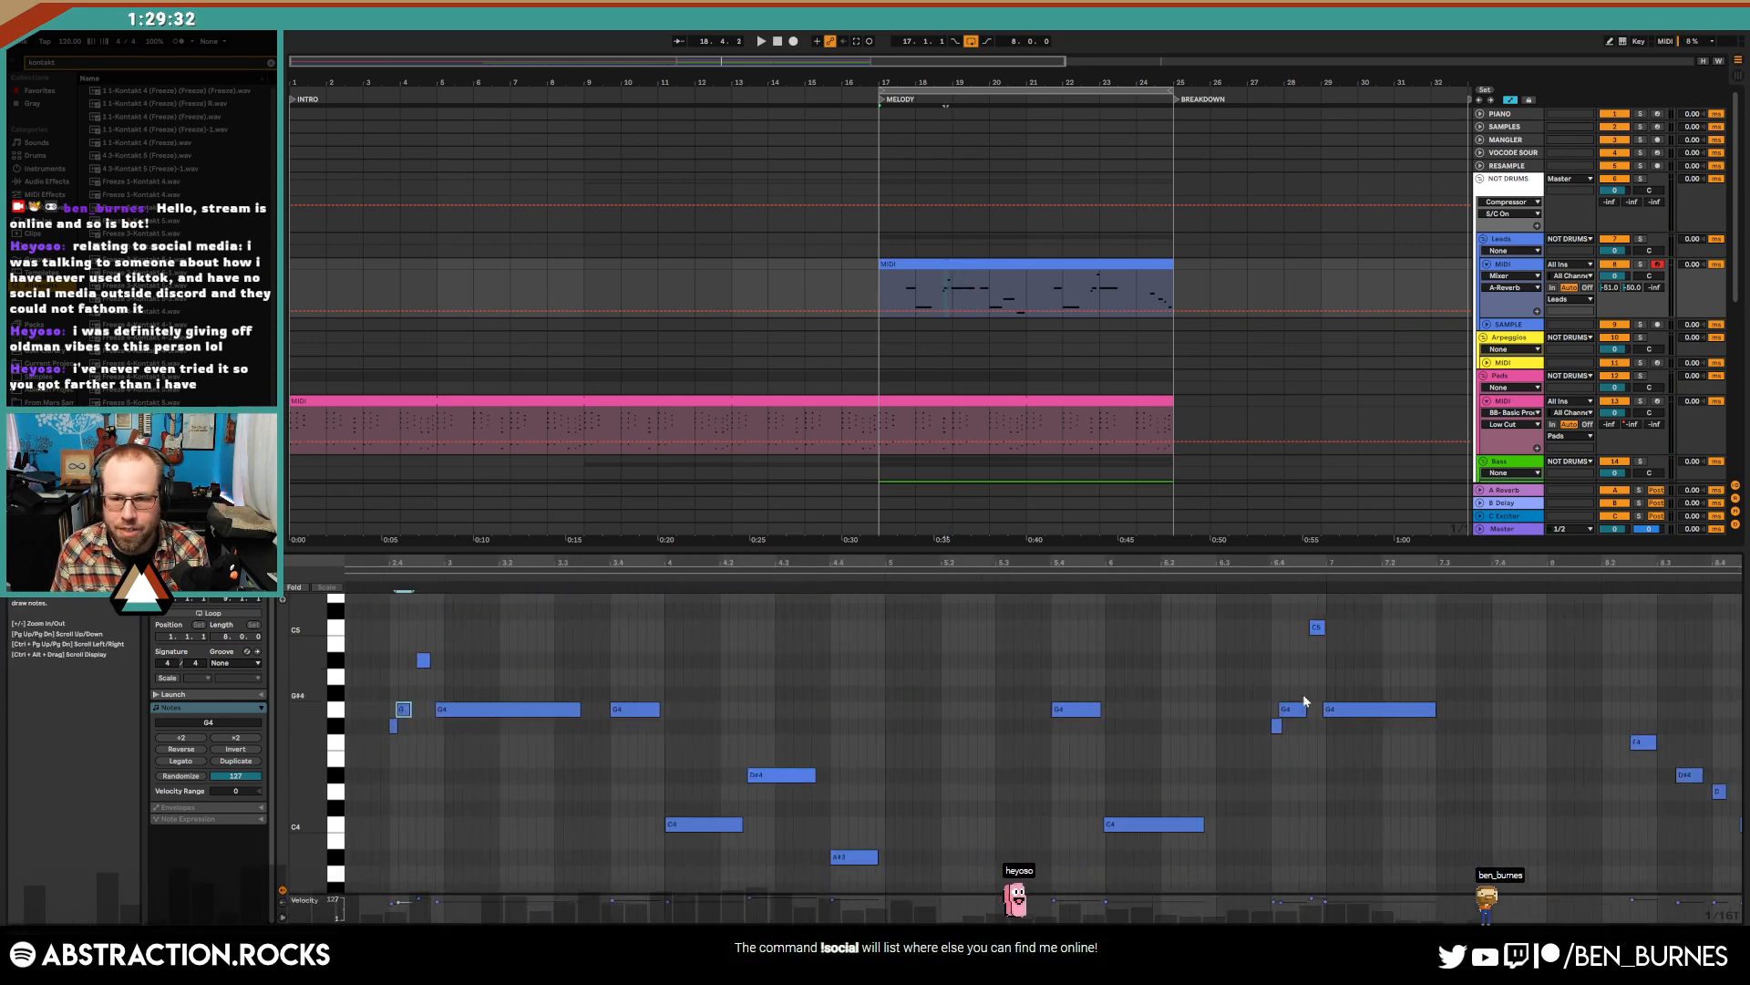
pyautogui.click(1336, 709)
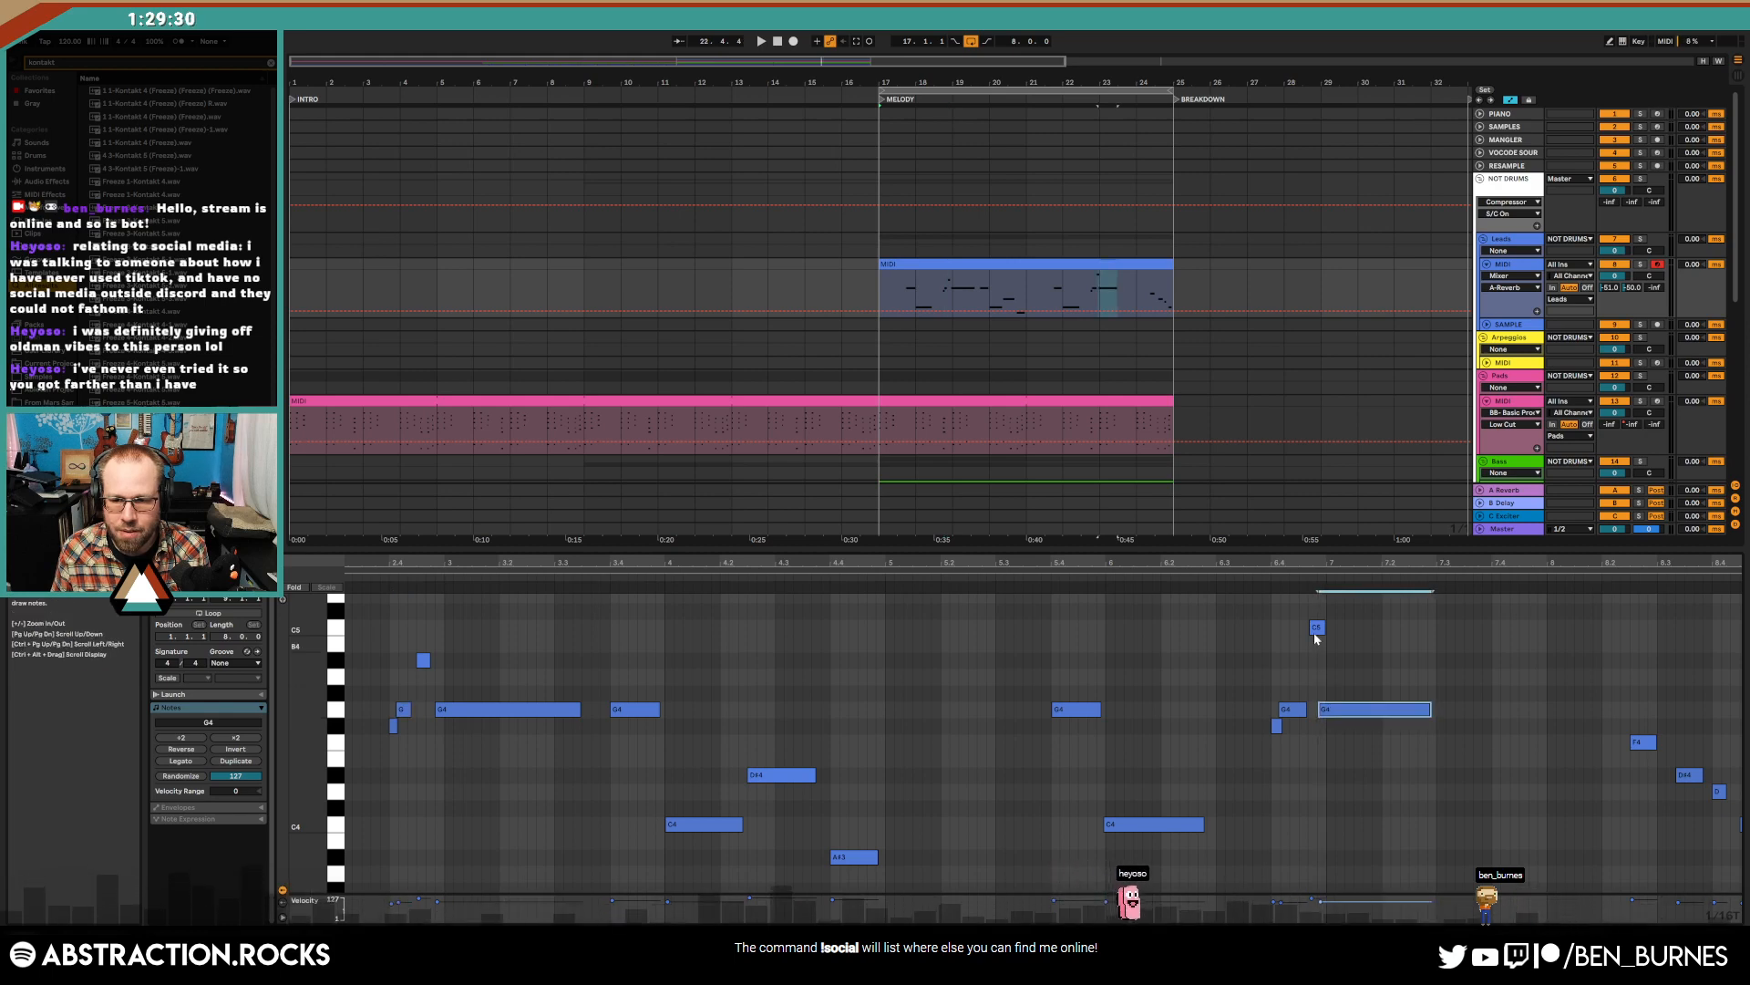
pyautogui.moveTo(1318, 630); pyautogui.dragTo(1309, 630)
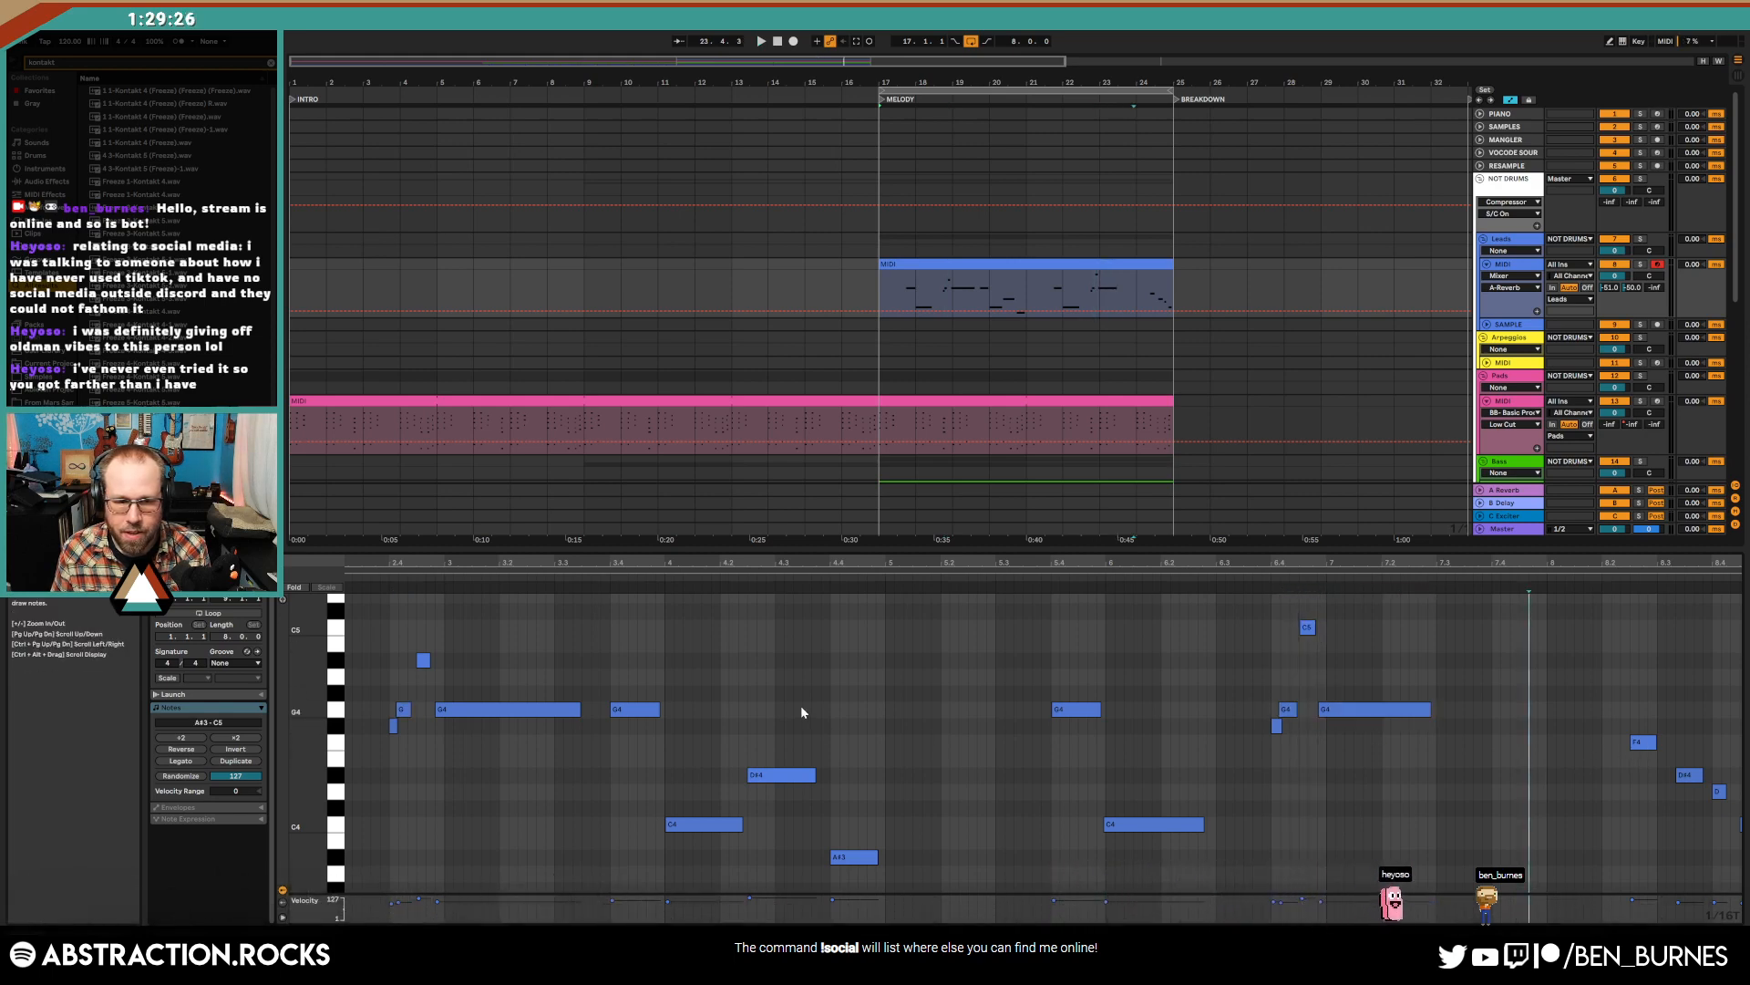
# - Play the melody section to check the timing of the edited lead notes, and return to the device view
pyautogui.press('space')
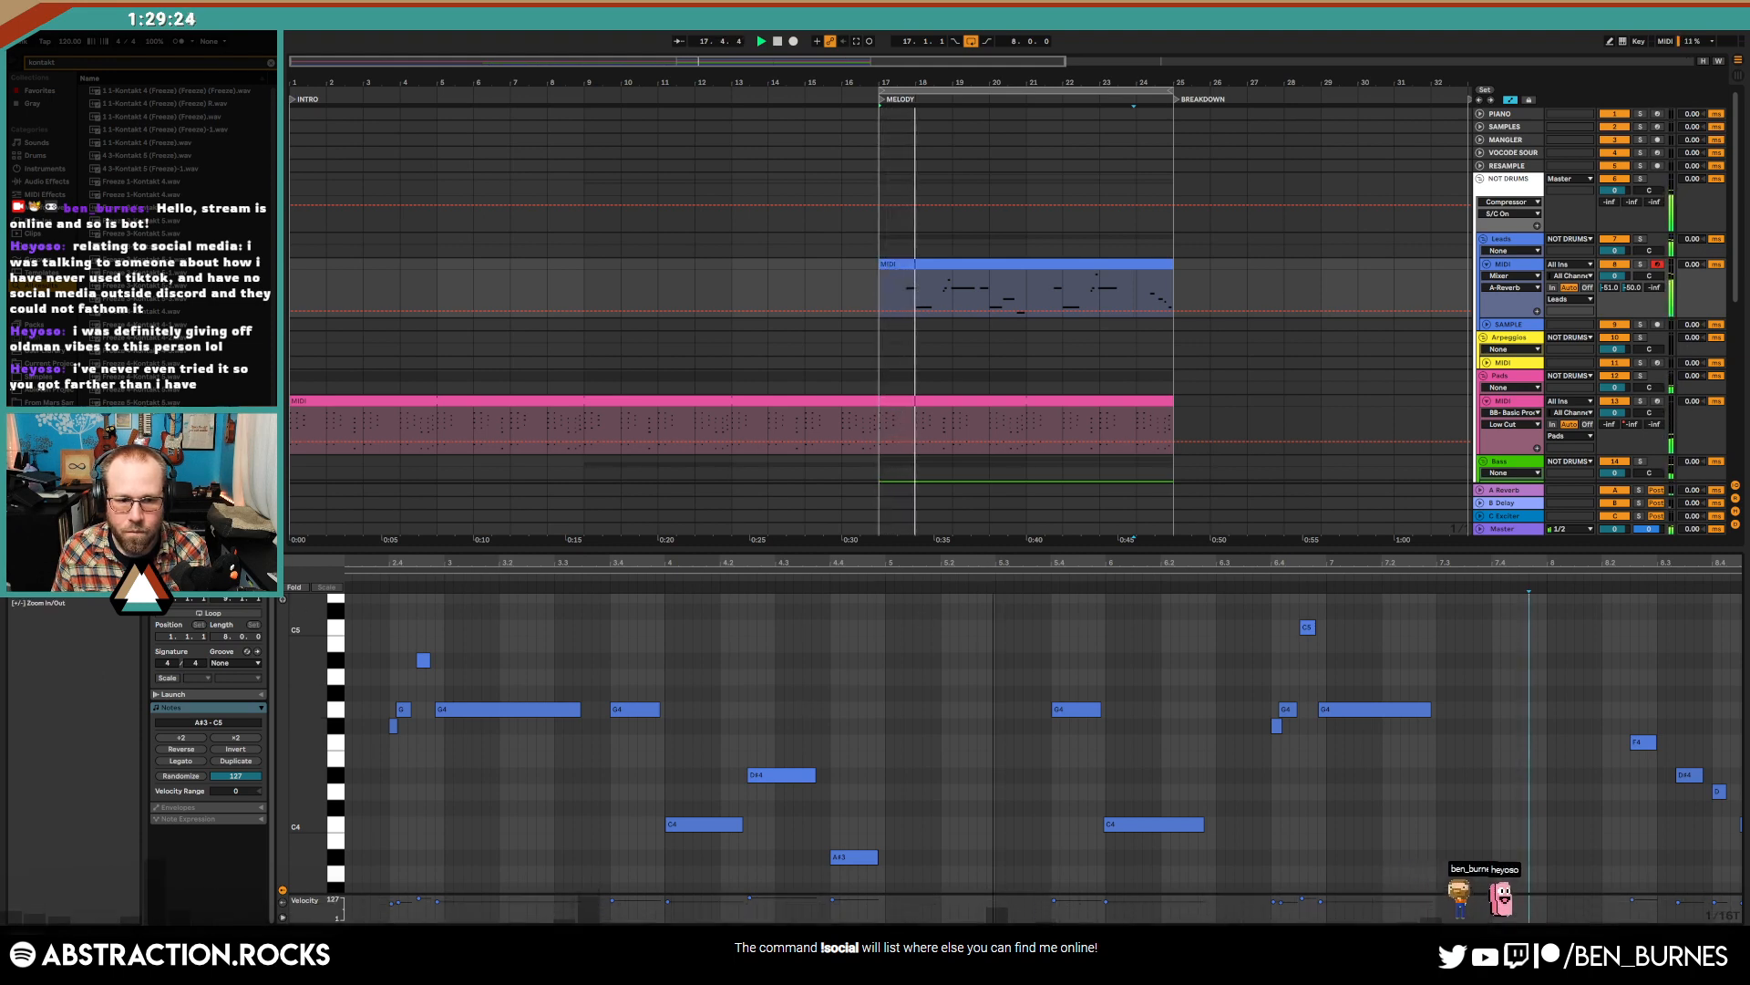
pyautogui.moveTo(993, 560); pyautogui.dragTo(1213, 561)
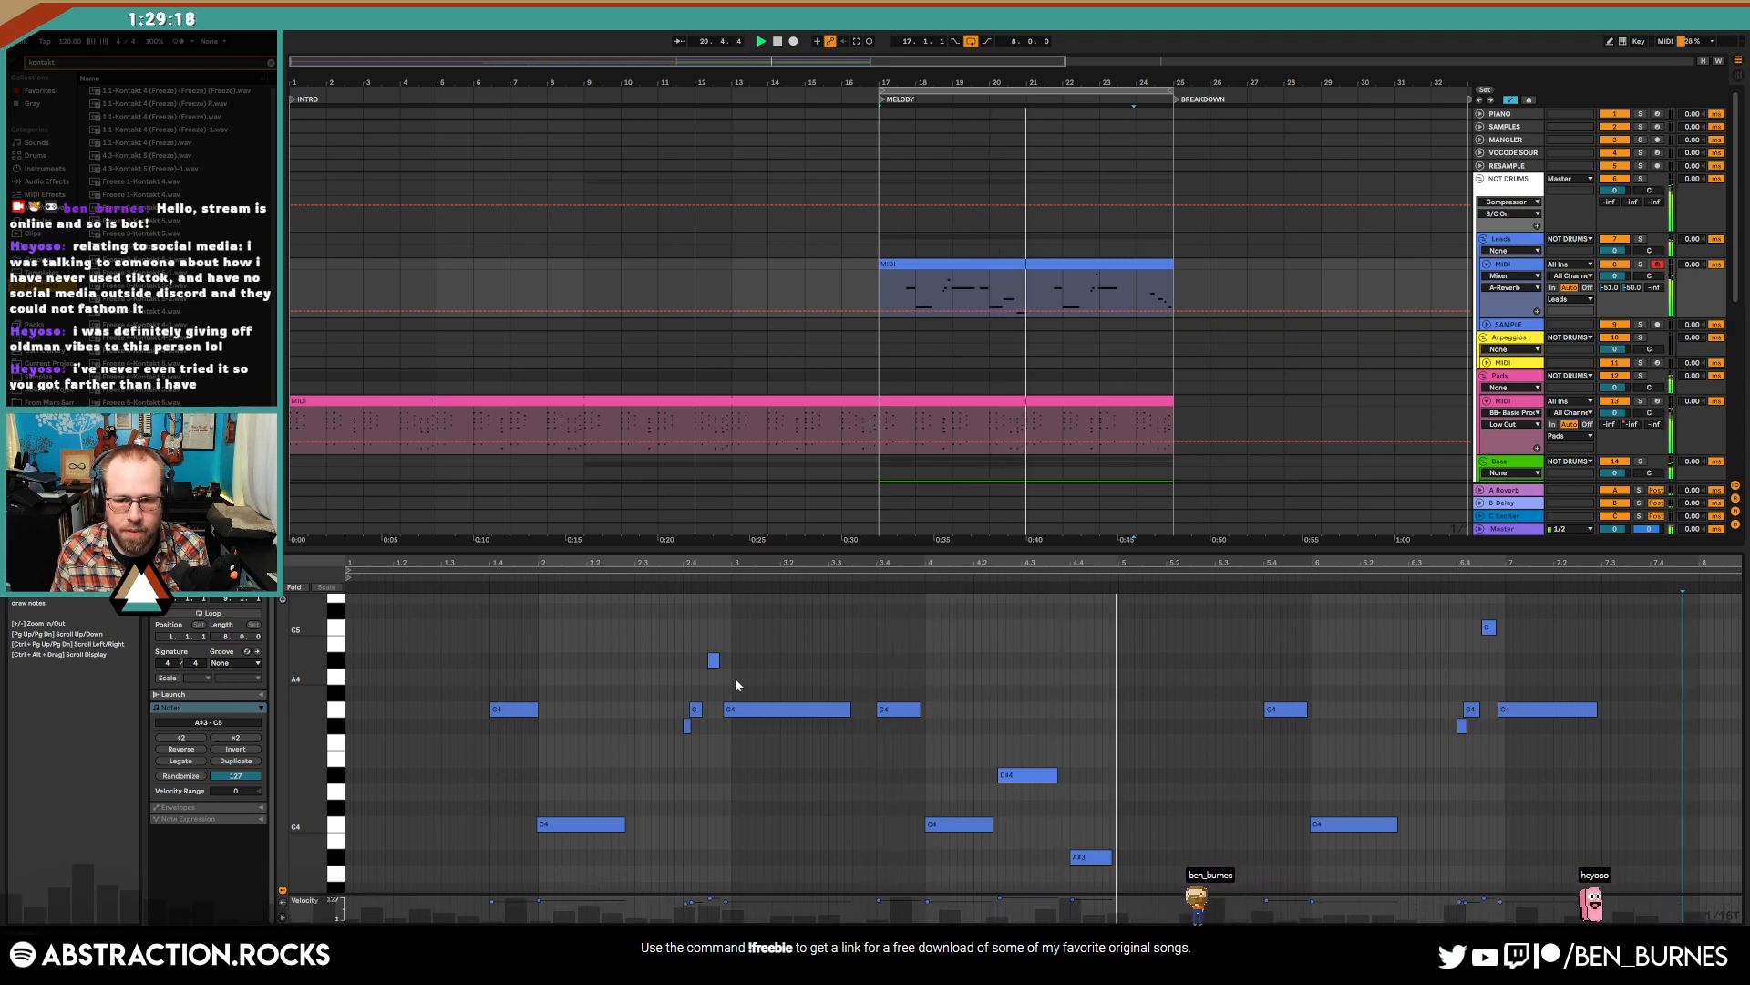
pyautogui.click(1293, 710)
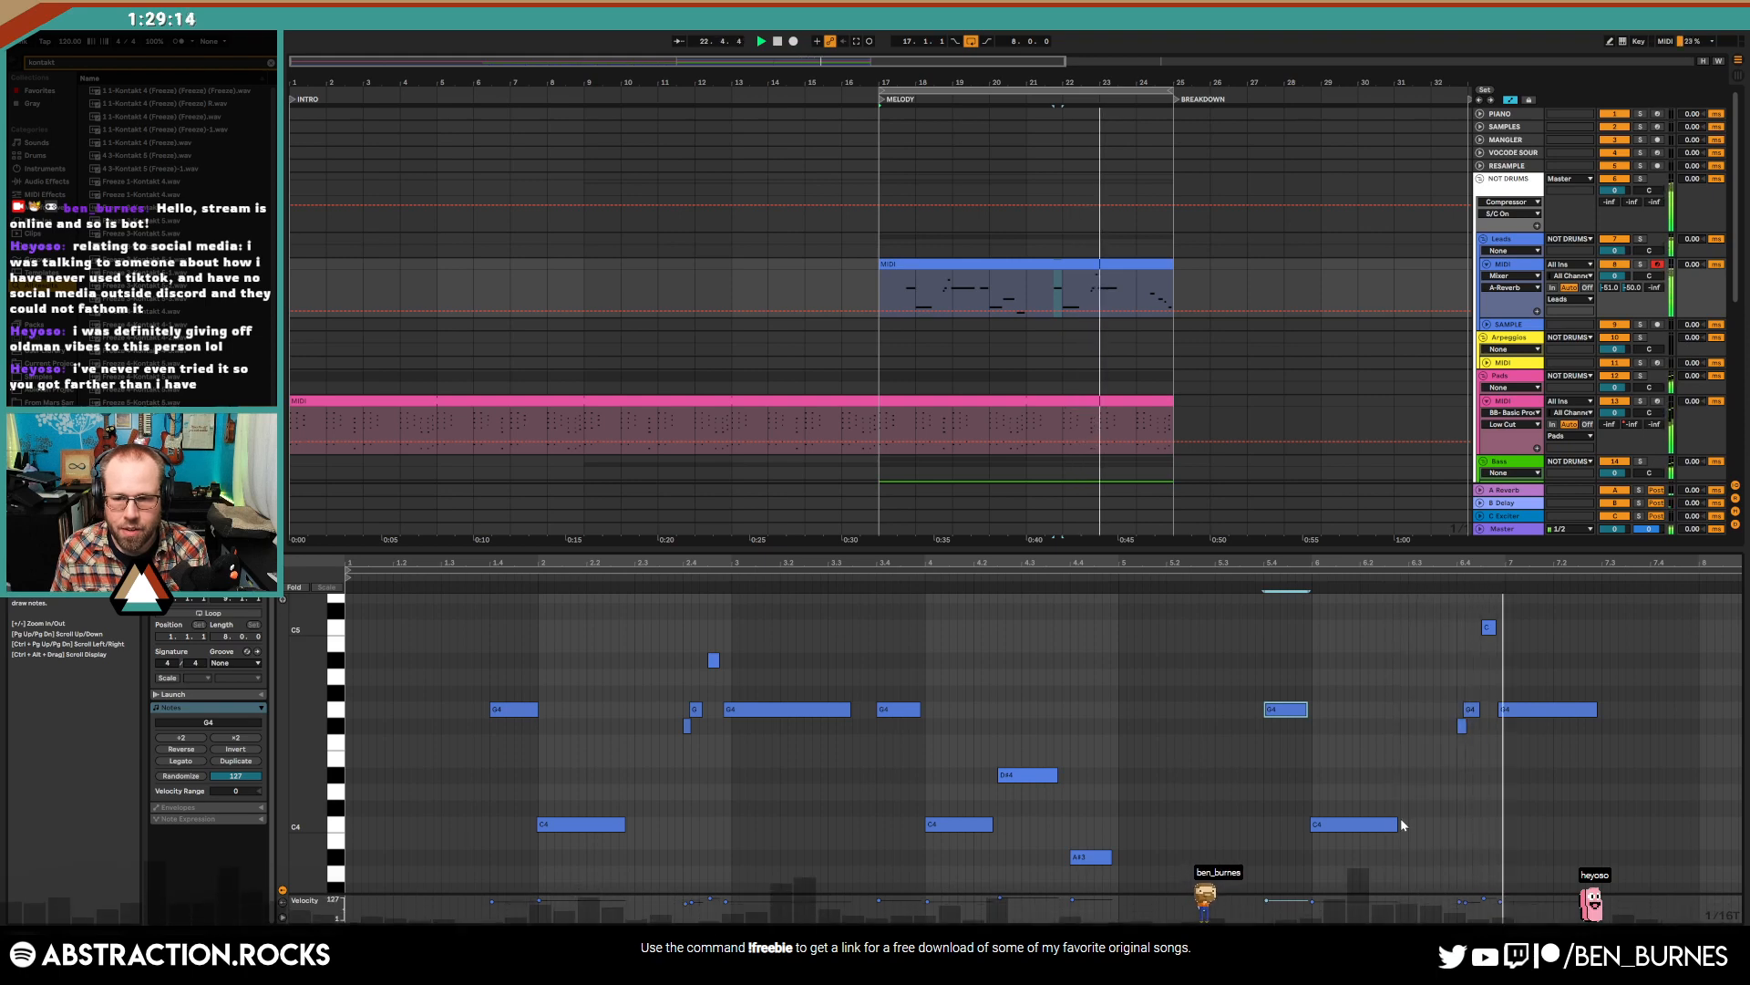
pyautogui.moveTo(1532, 563); pyautogui.dragTo(1402, 558)
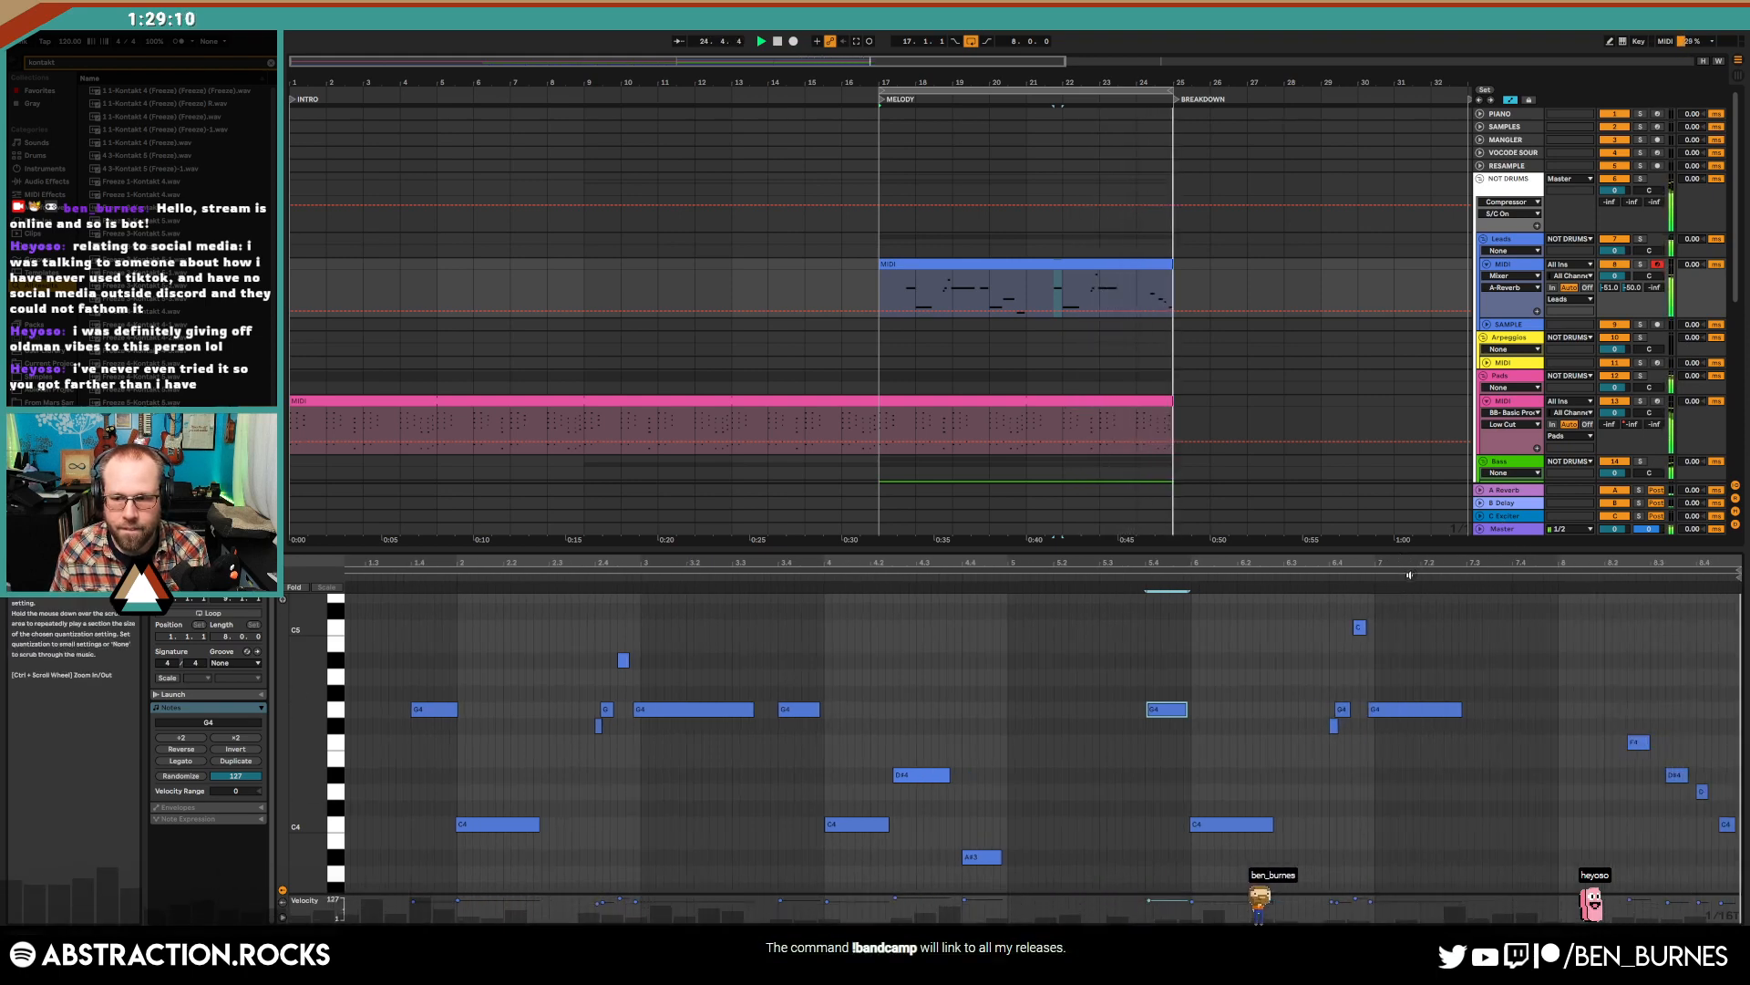
pyautogui.hotkey('shift', 'Tab')
pyautogui.press('space')
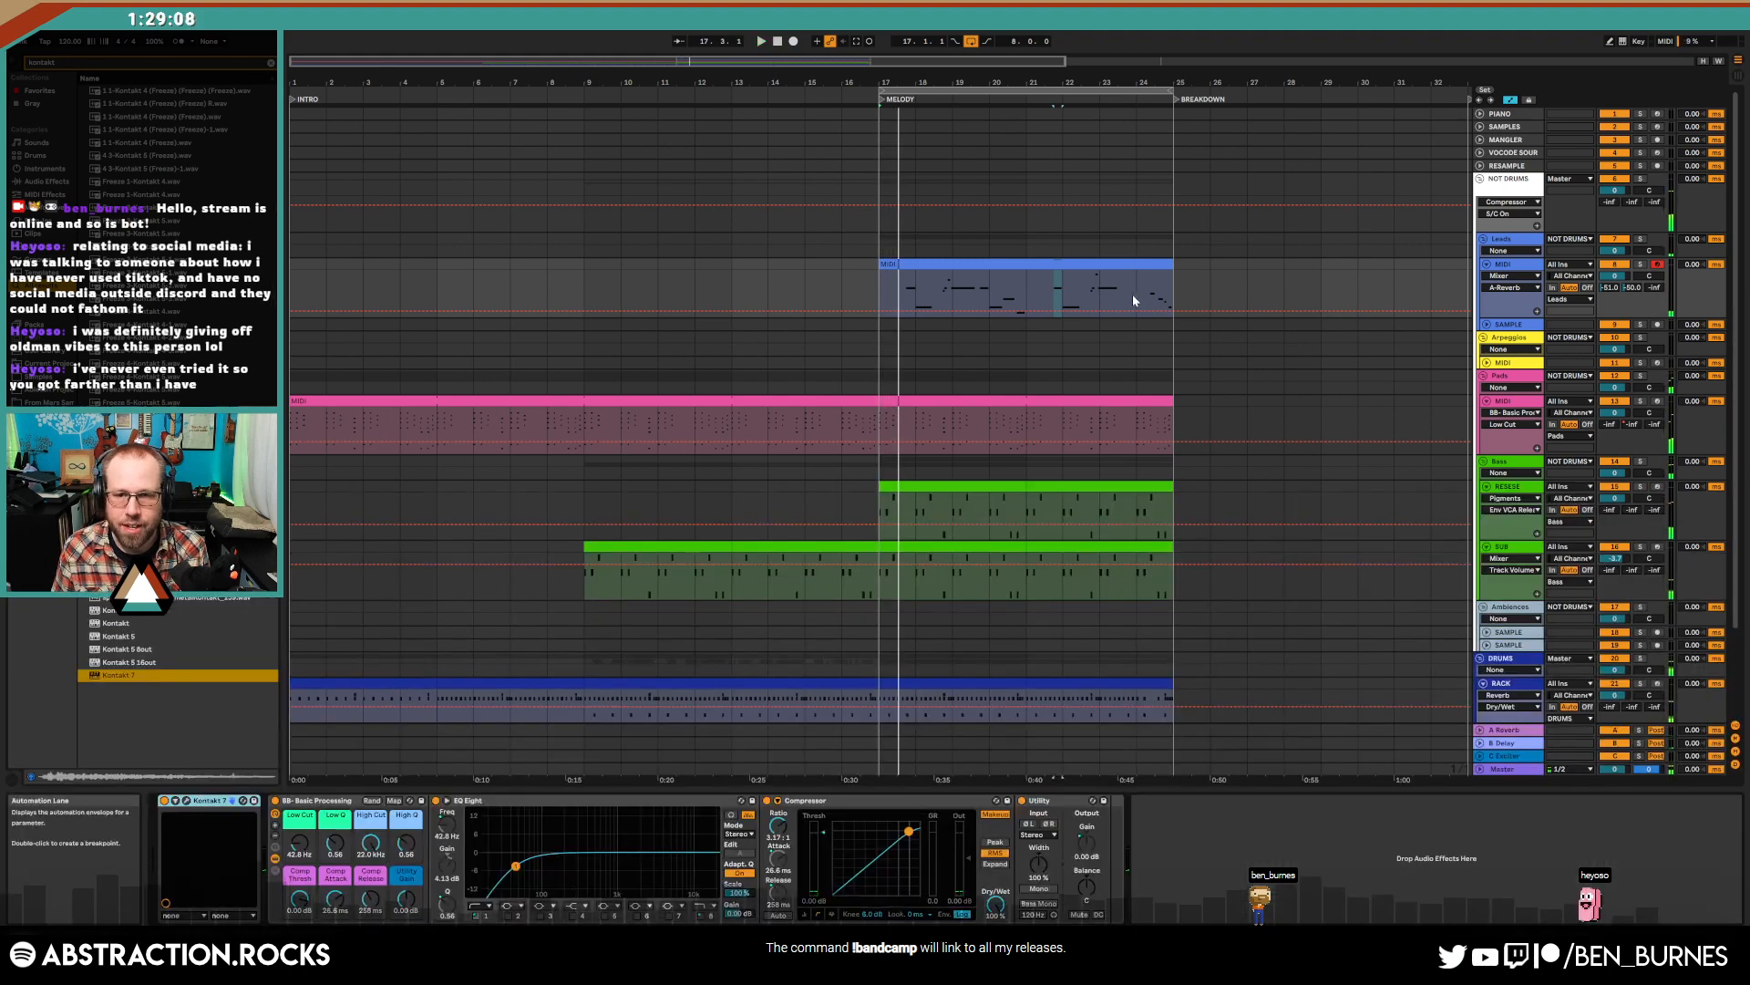
# - Hide the arrangement automation, select the whole lead clip in the melody section and open the track's Kontakt window
pyautogui.moveTo(1134, 298); pyautogui.dragTo(1180, 304)
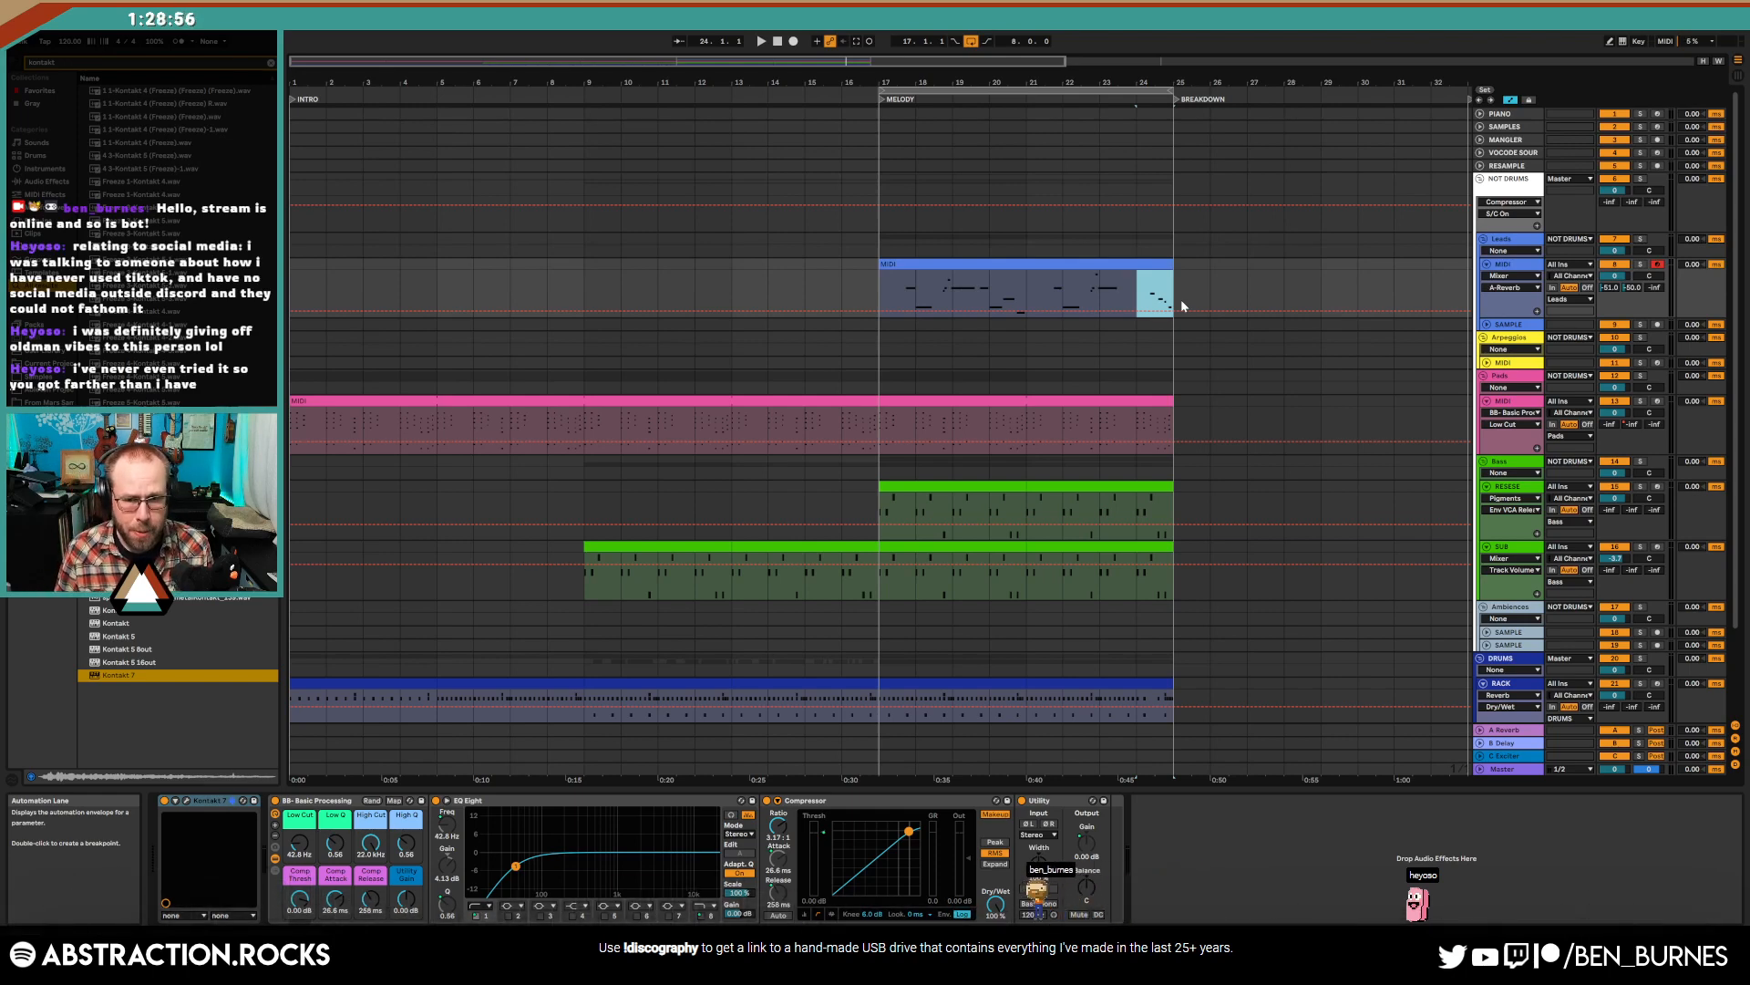
pyautogui.click(881, 278)
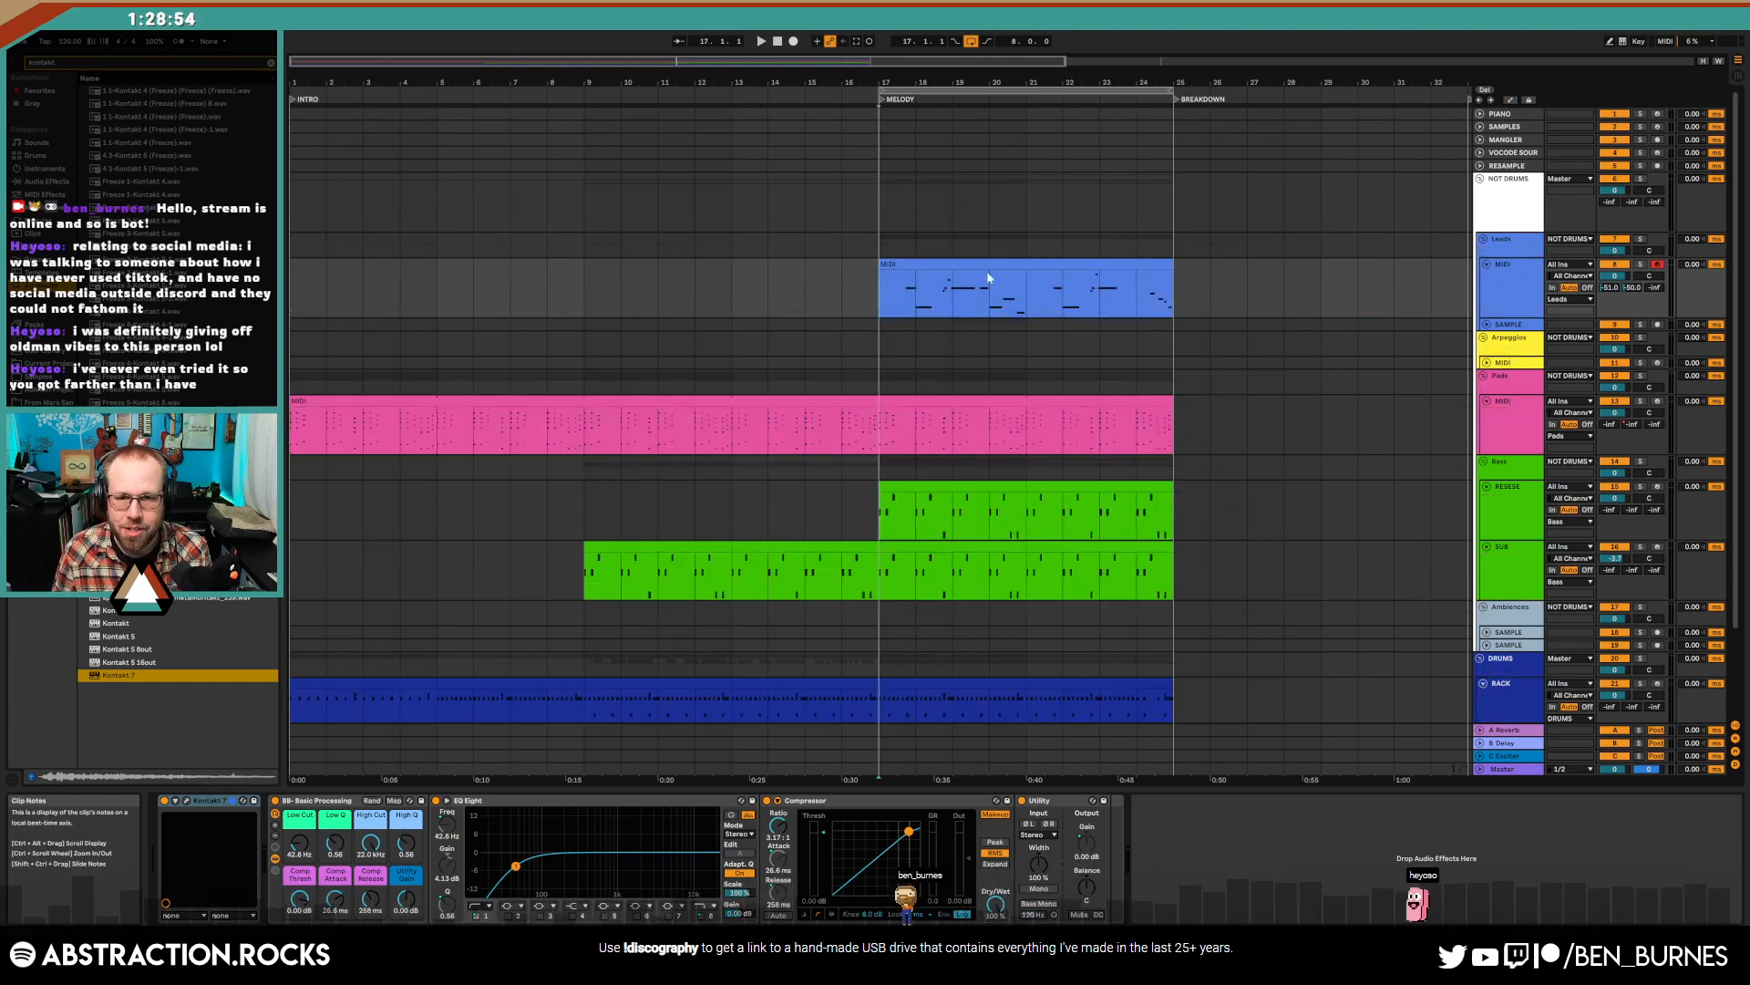
pyautogui.click(1493, 299)
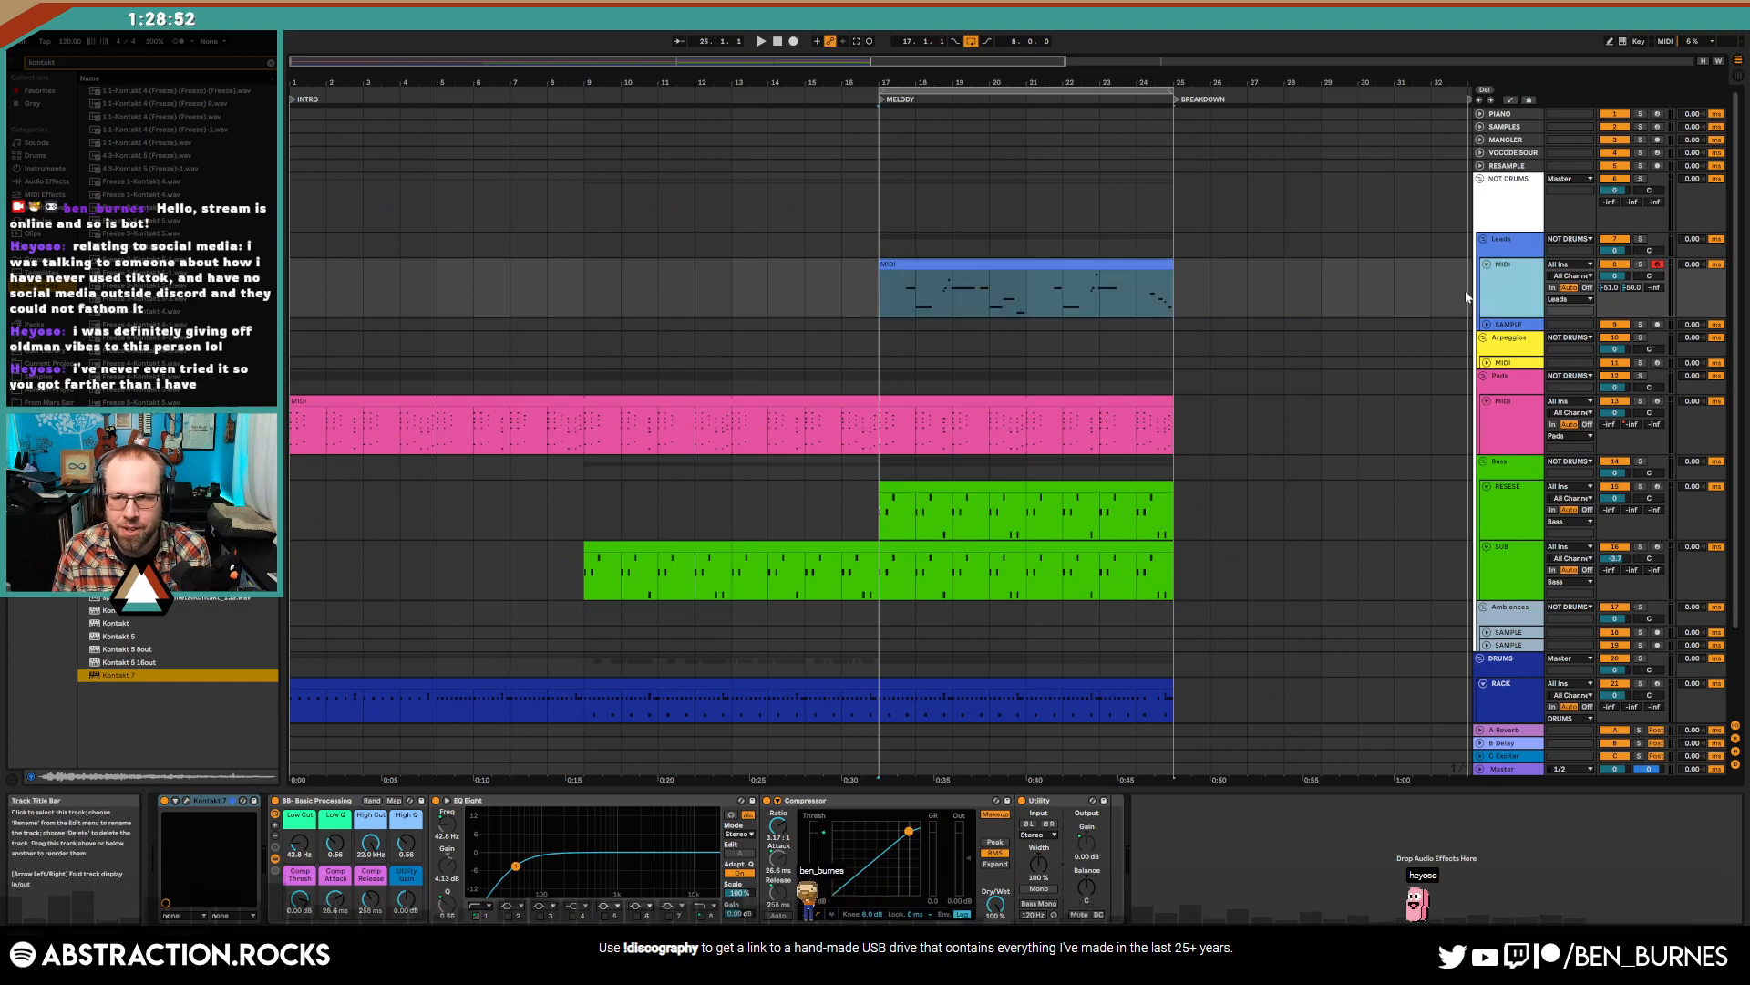
pyautogui.click(1432, 299)
pyautogui.moveTo(1059, 83); pyautogui.dragTo(1059, 155)
pyautogui.click(1138, 265)
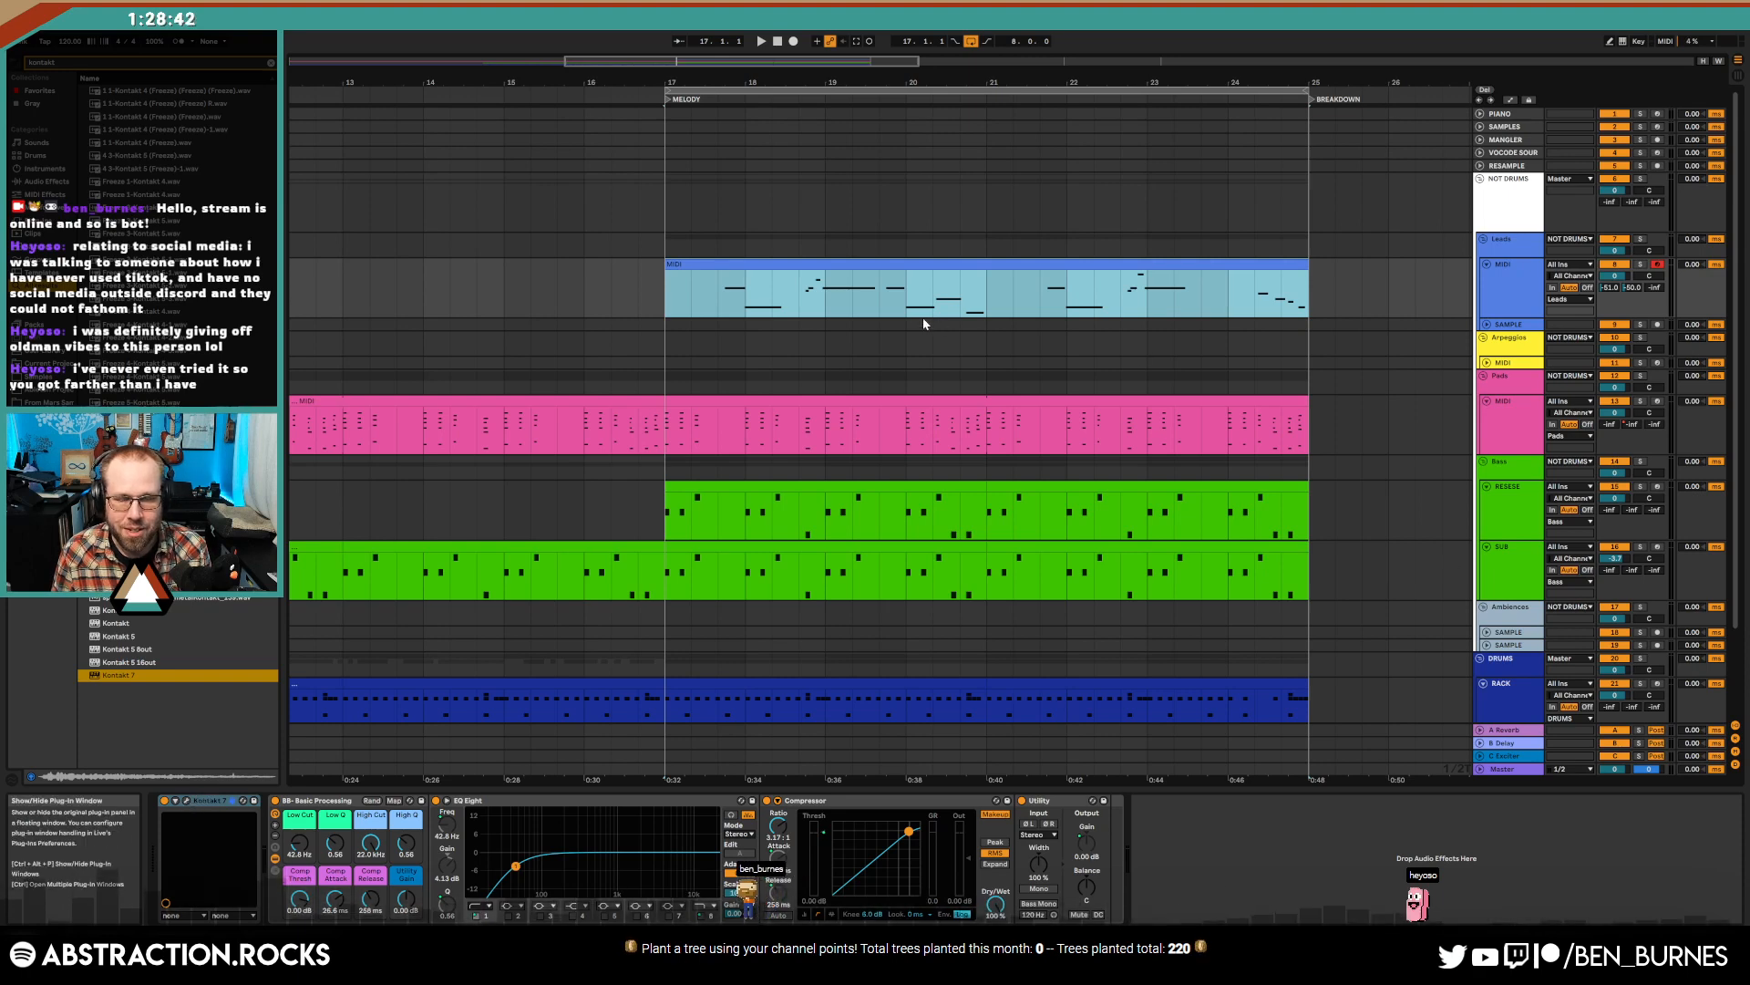
pyautogui.hotkey('ctrl', 'alt', 'p')
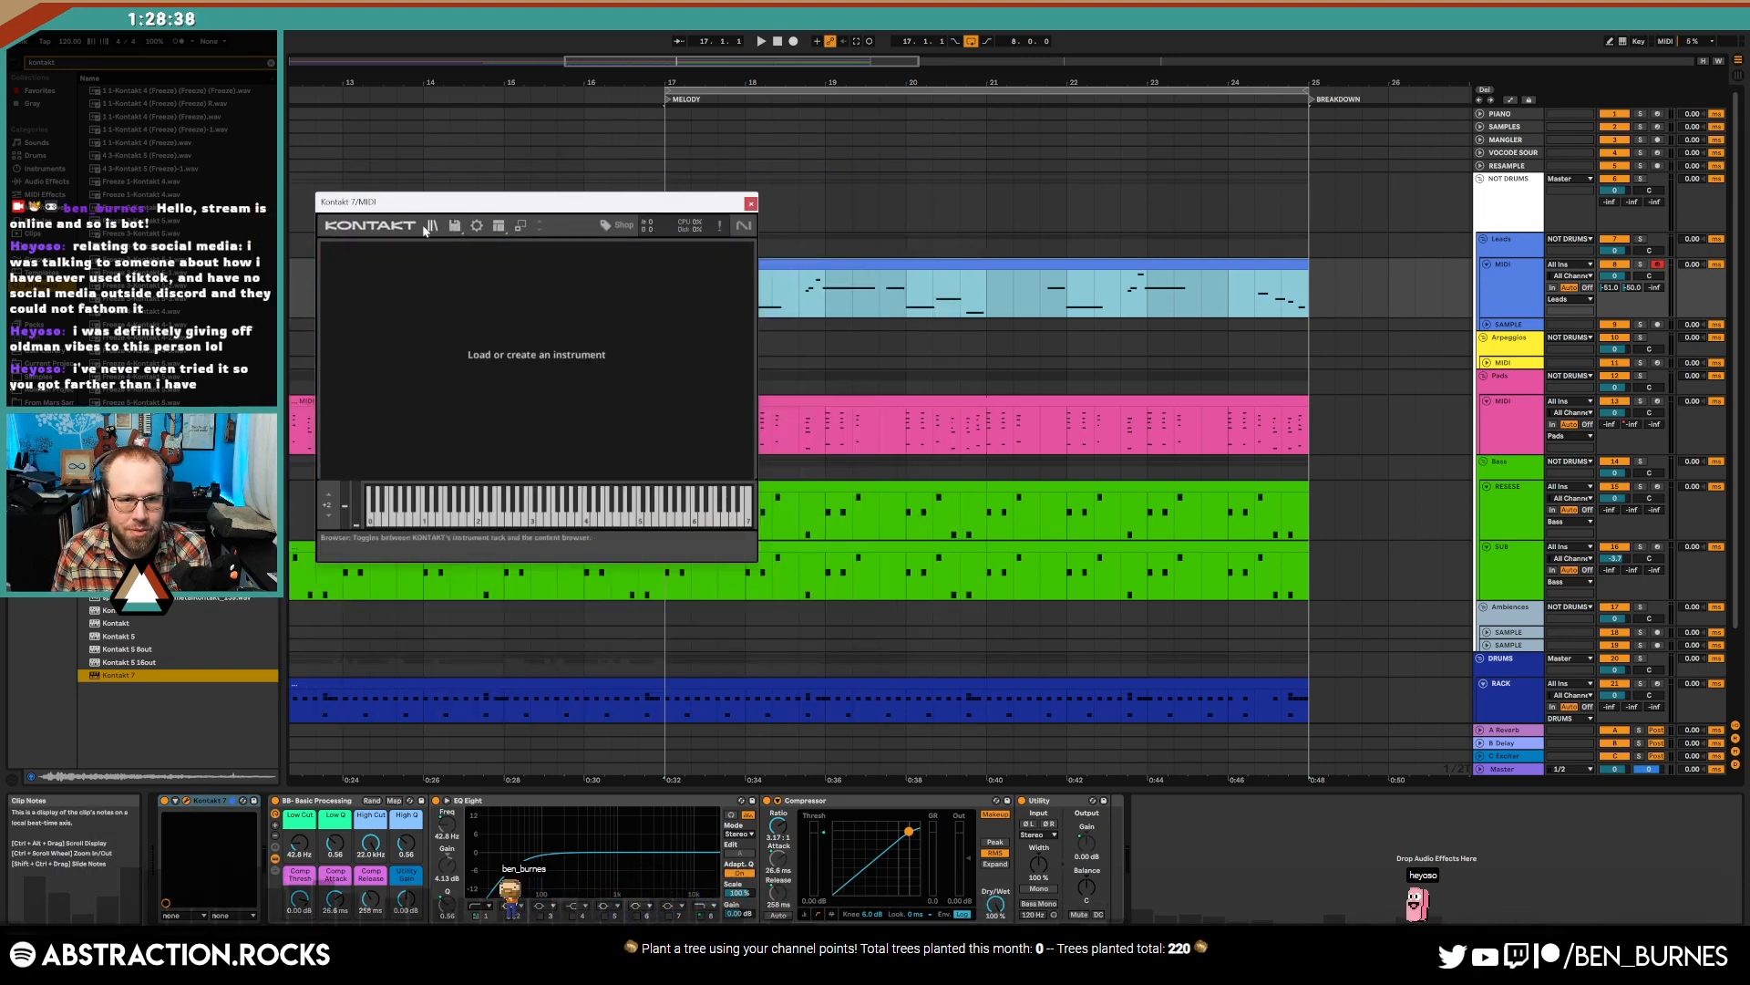
# - Find the Hybrid Keys library in Kontakt's browser and load the Hybrid Keys 2.0 instrument on the lead track
pyautogui.click(427, 226)
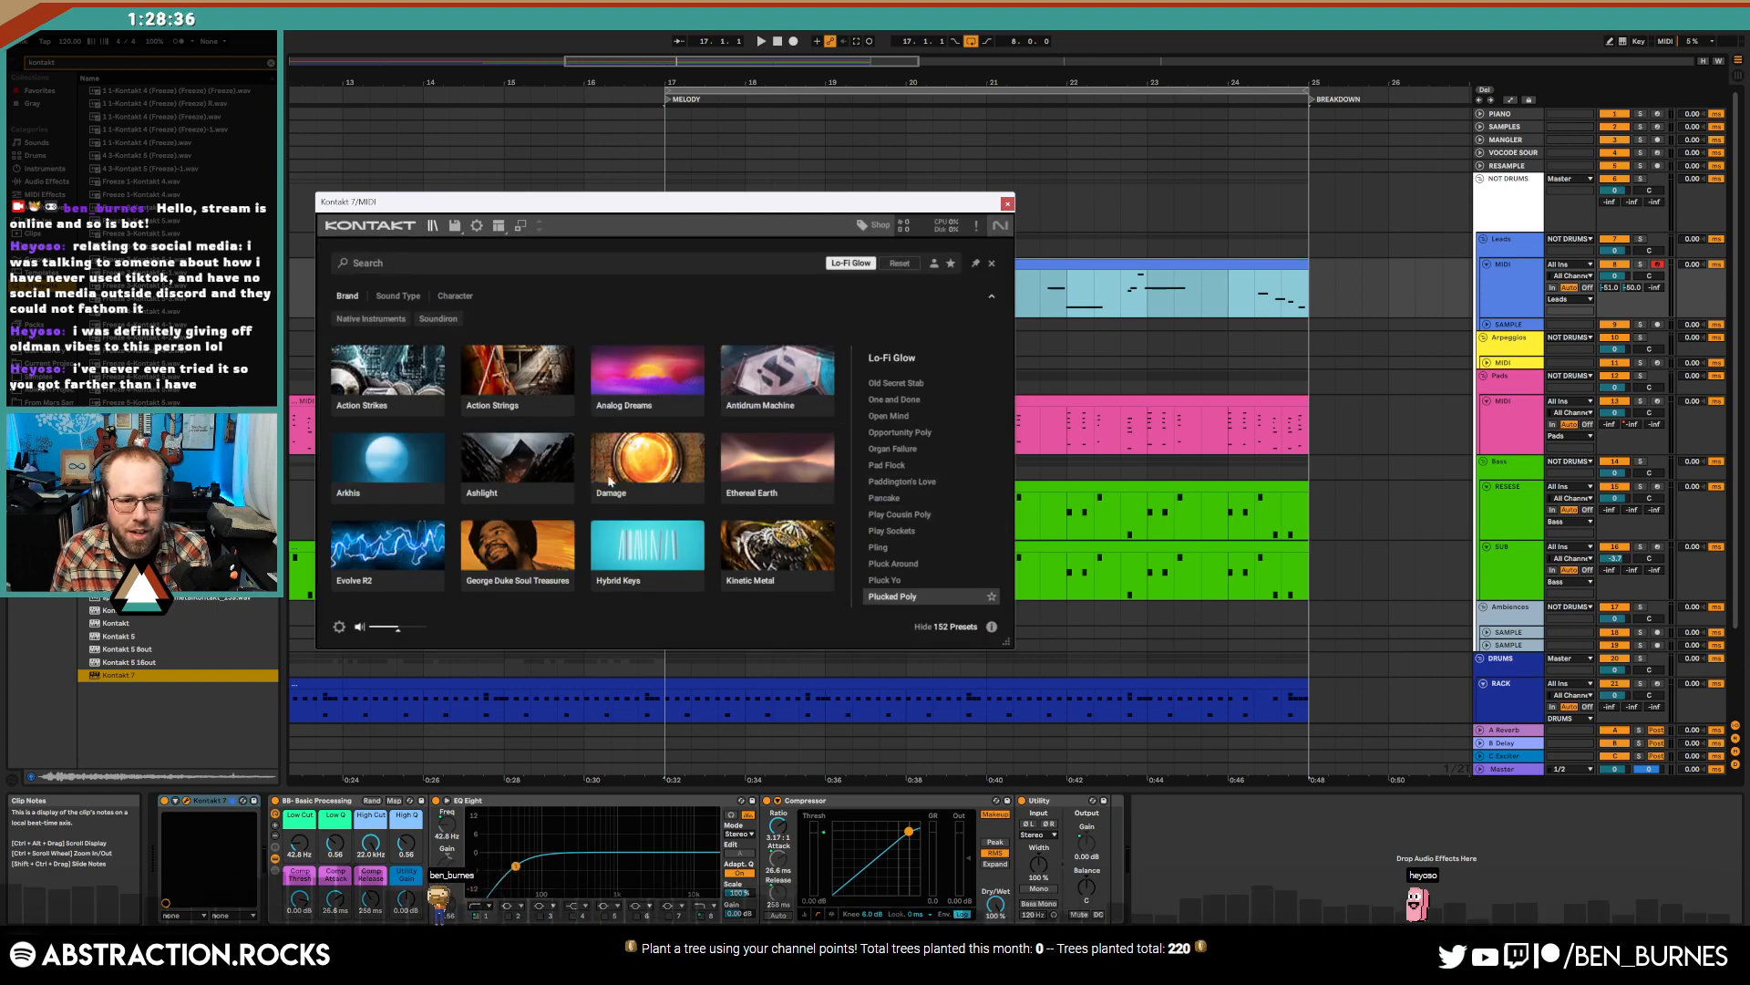
pyautogui.scroll(-2, 656, 475)
pyautogui.click(629, 456)
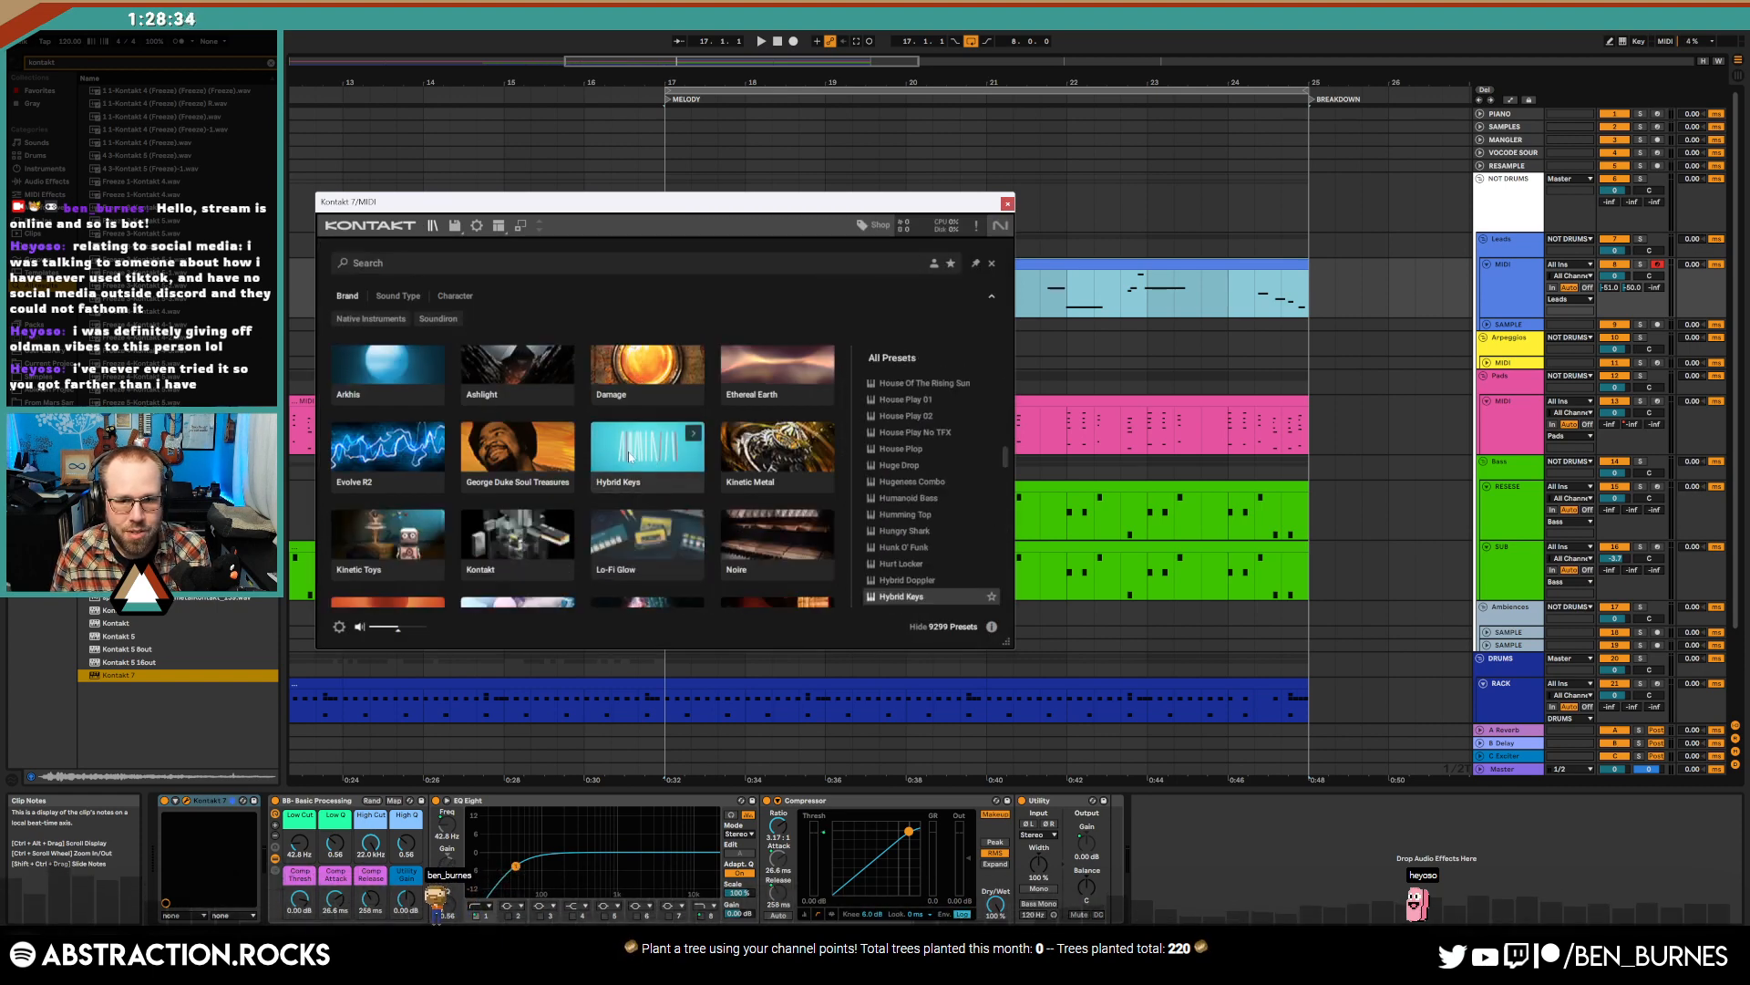
pyautogui.click(629, 456)
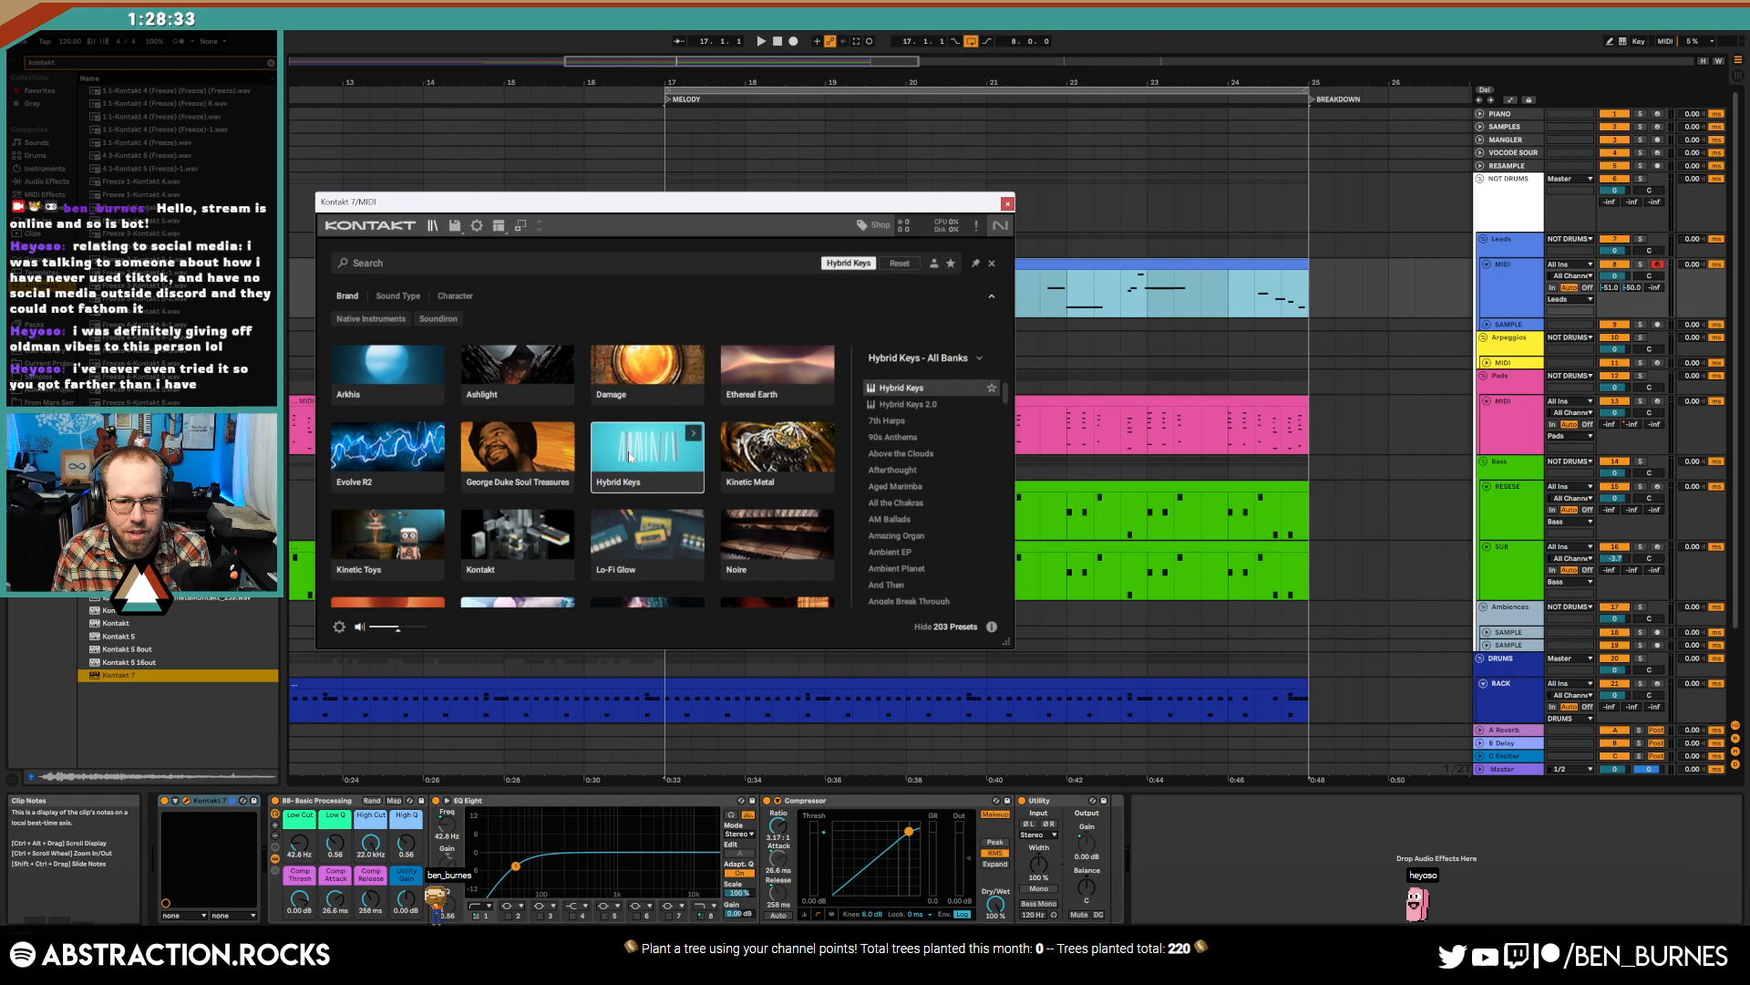
pyautogui.doubleClick(905, 404)
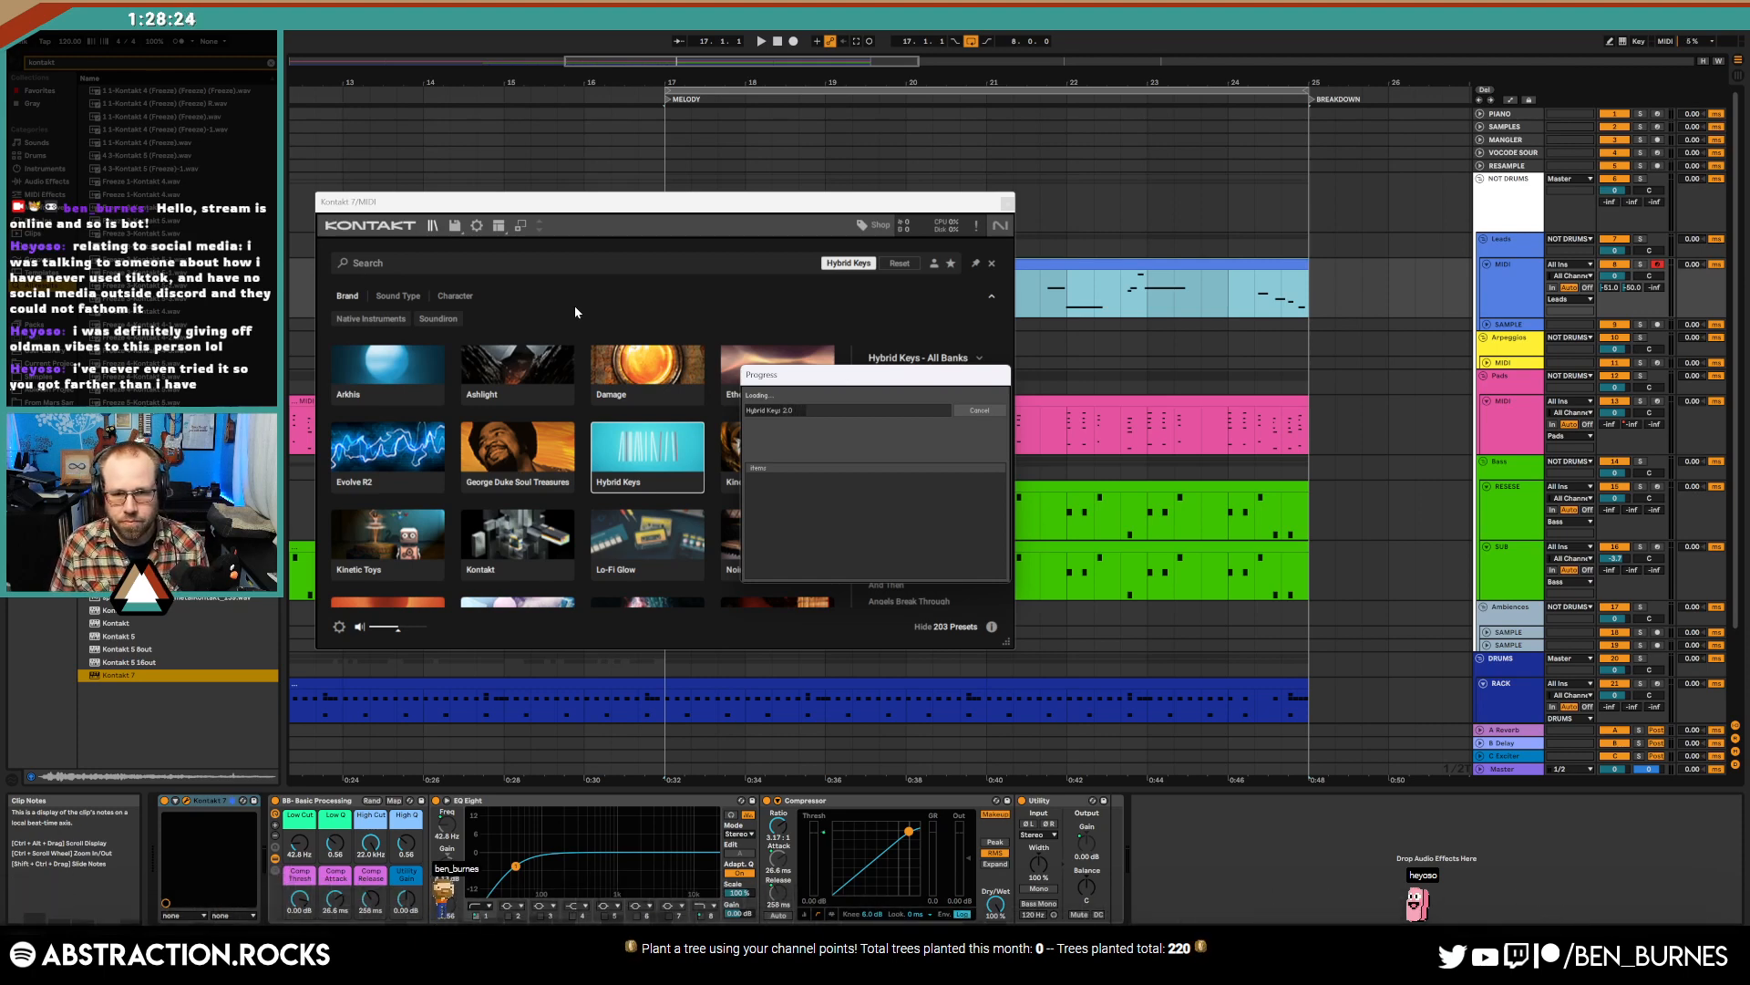
pyautogui.moveTo(810, 381)
pyautogui.mouseDown()
pyautogui.moveTo(713, 505)
pyautogui.moveTo(654, 387)
pyautogui.moveTo(839, 377)
pyautogui.mouseUp()
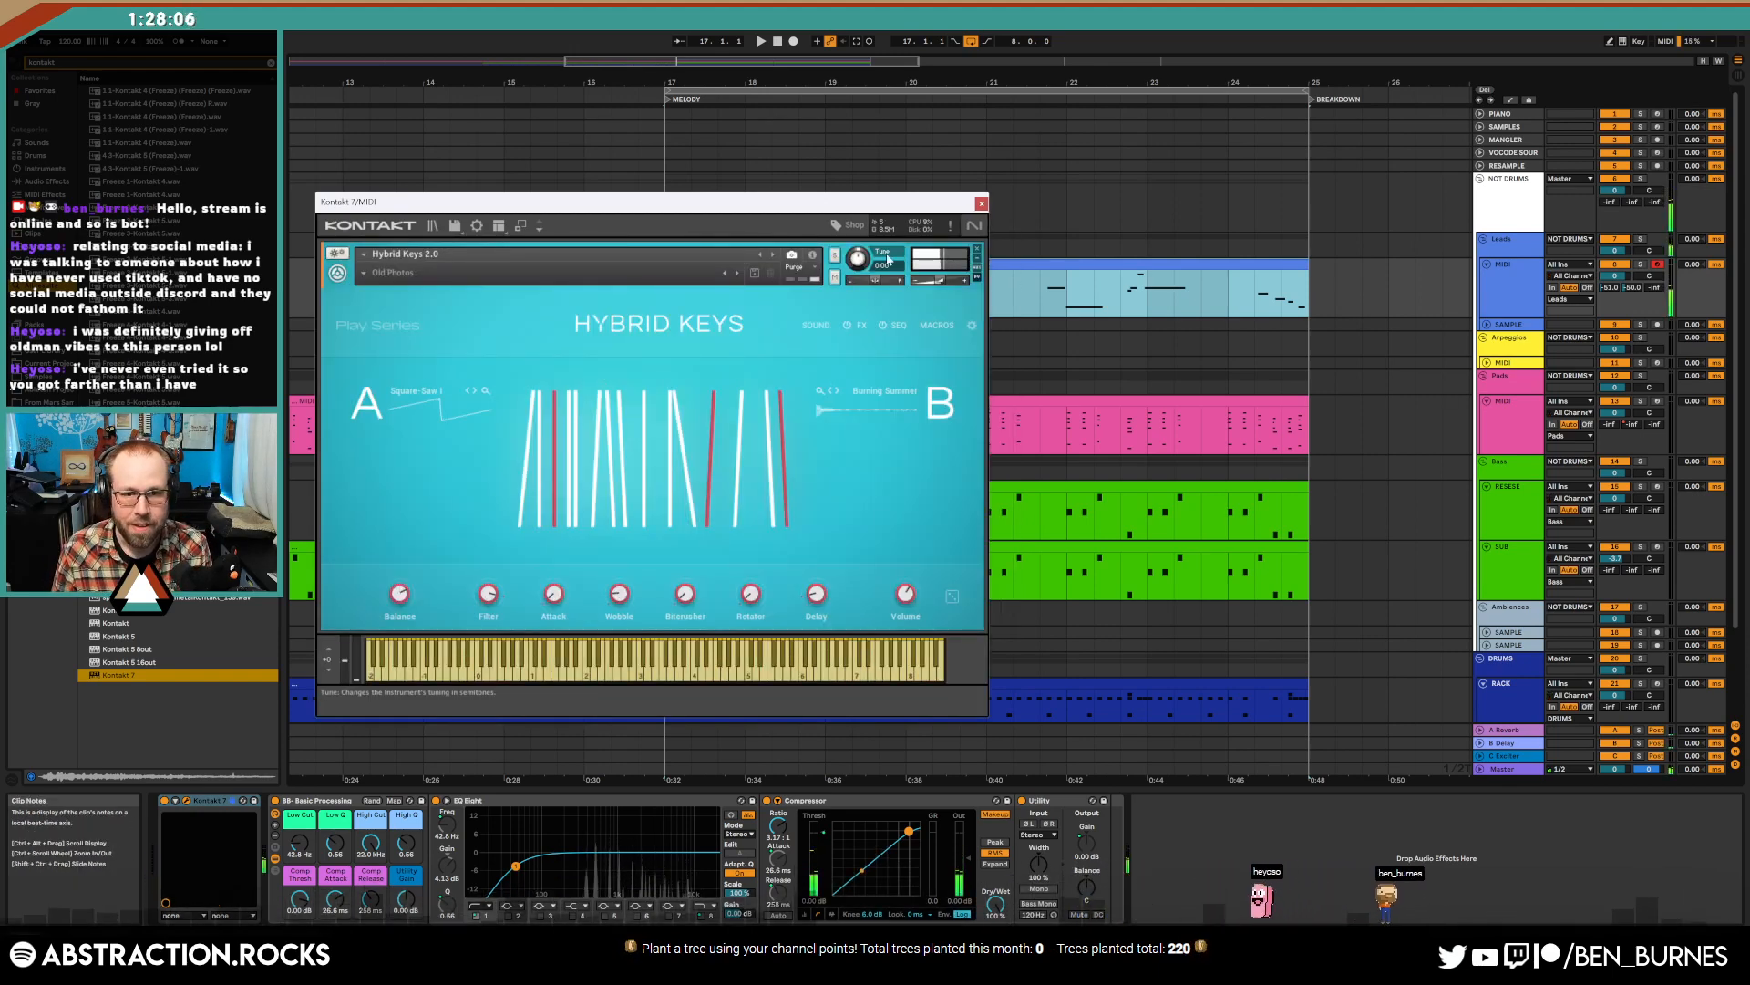
# - Play the melody section with the Hybrid Keys sound, open the lead clip's notes and move the Kontakt window clear of them
pyautogui.moveTo(837, 210); pyautogui.dragTo(918, 364)
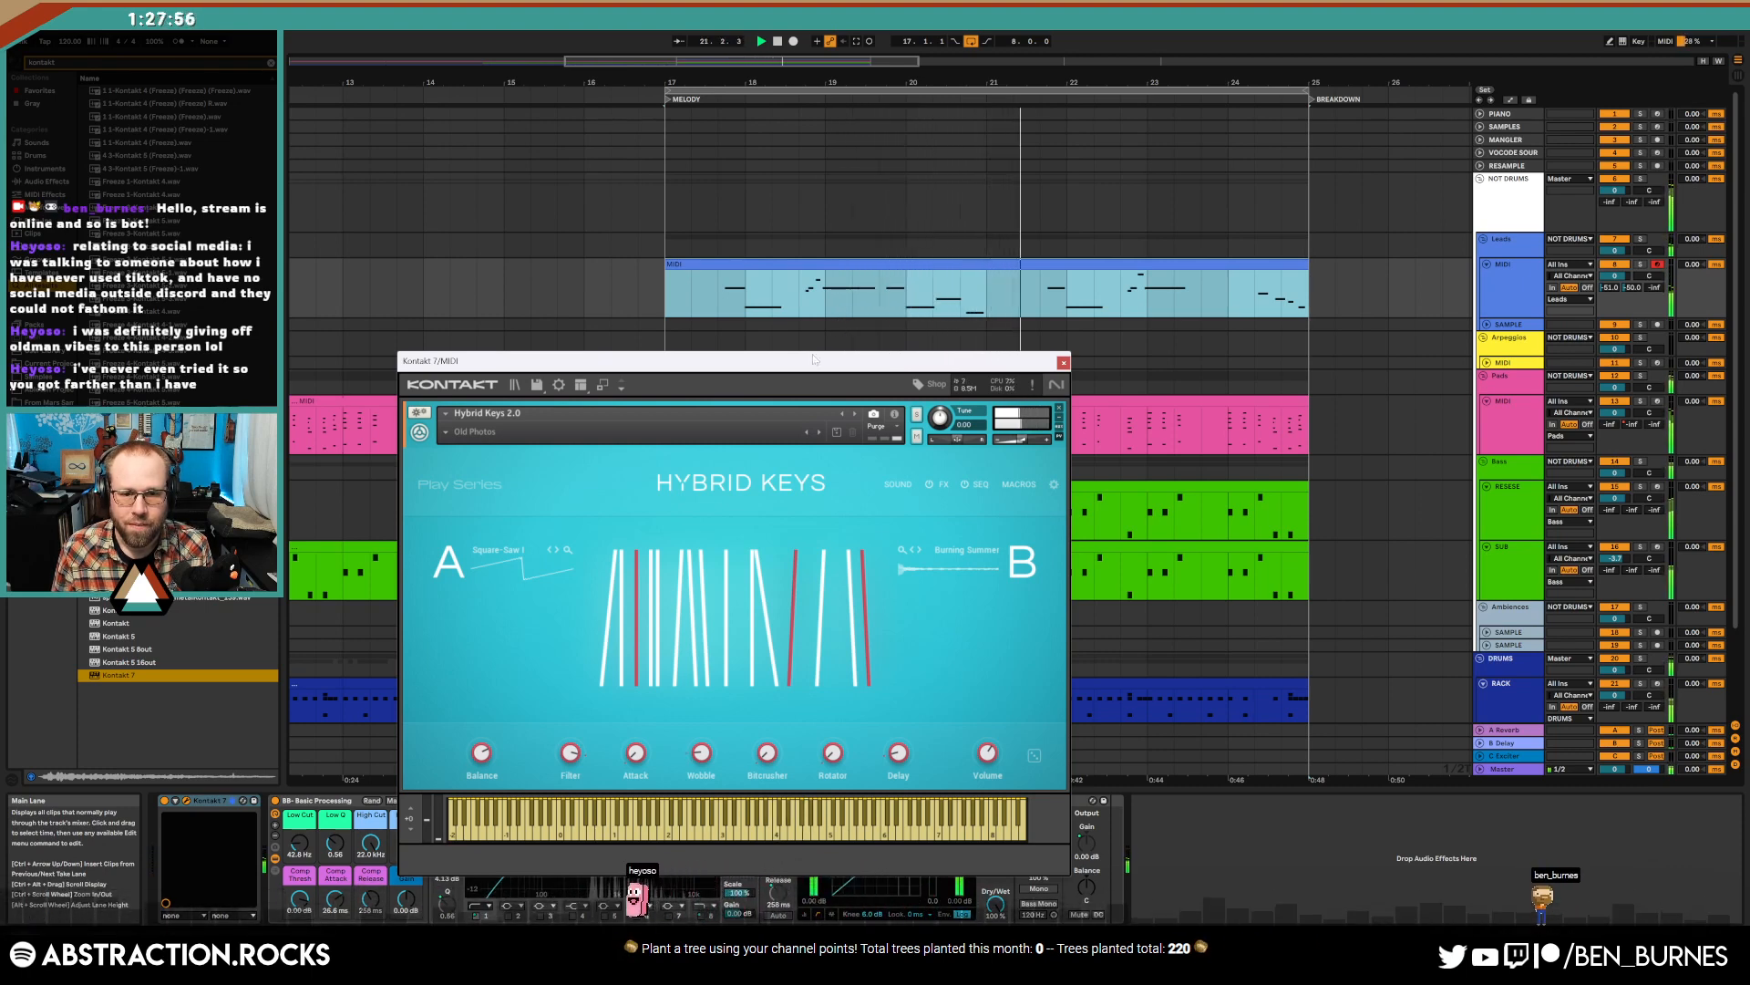
pyautogui.doubleClick(1135, 262)
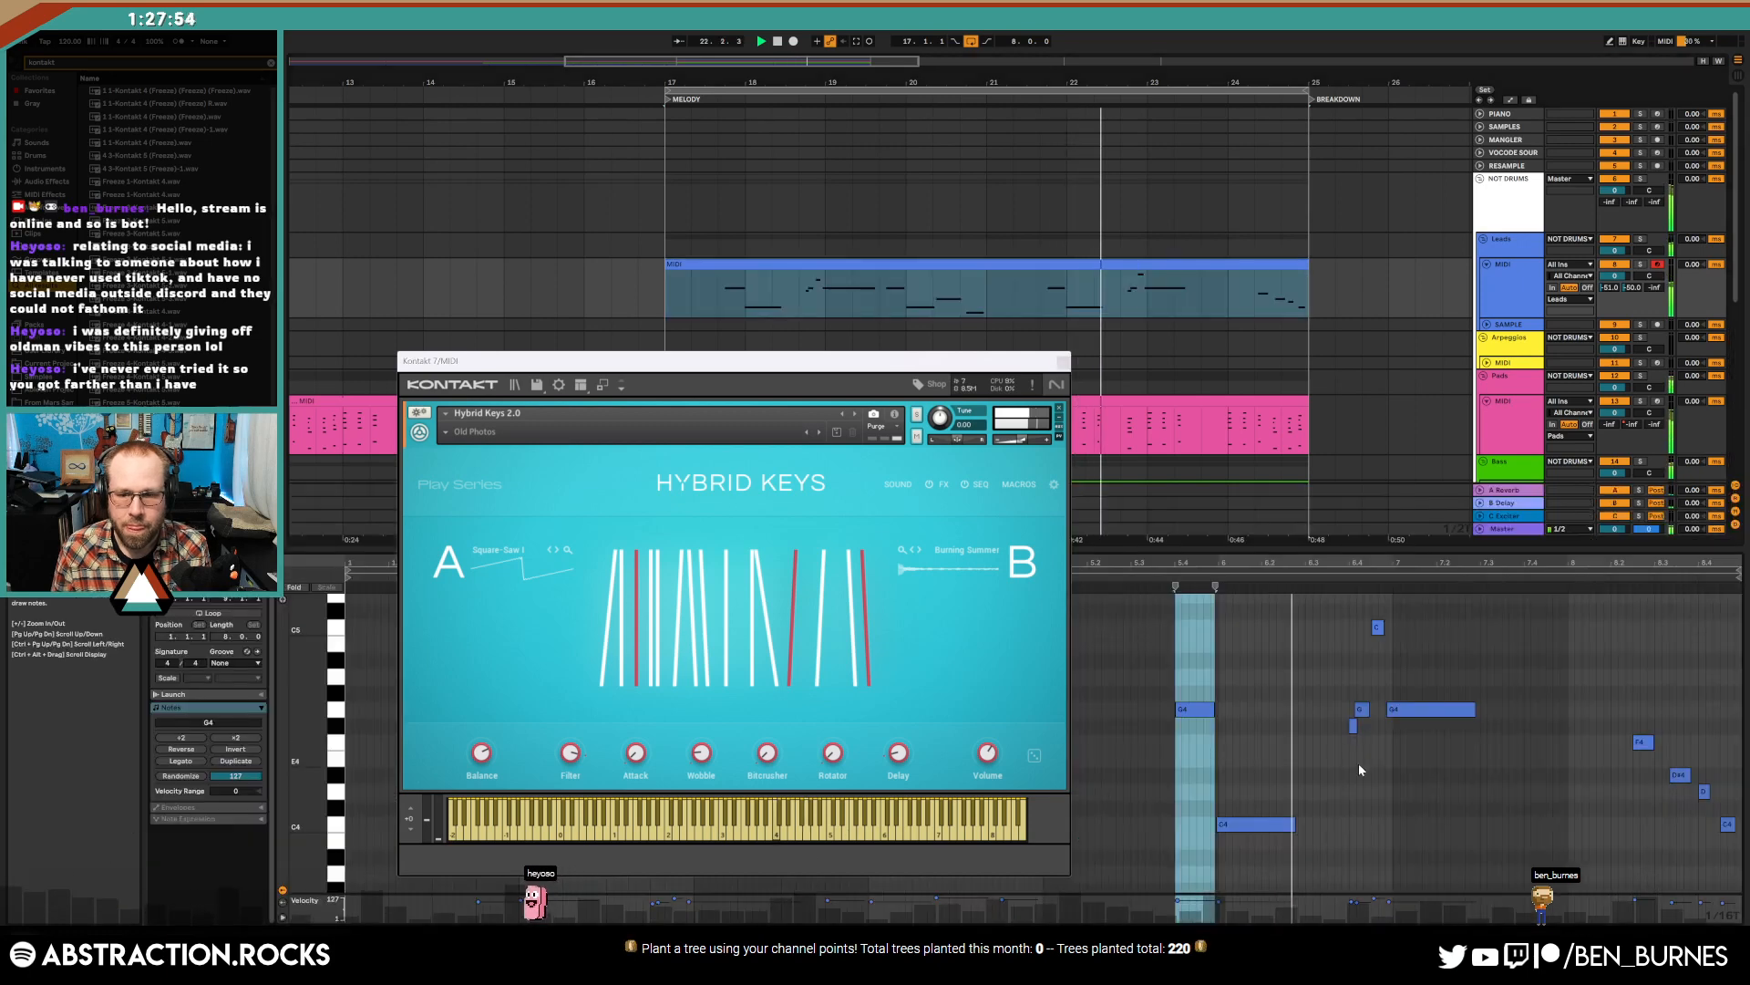
pyautogui.moveTo(986, 367); pyautogui.dragTo(970, 117)
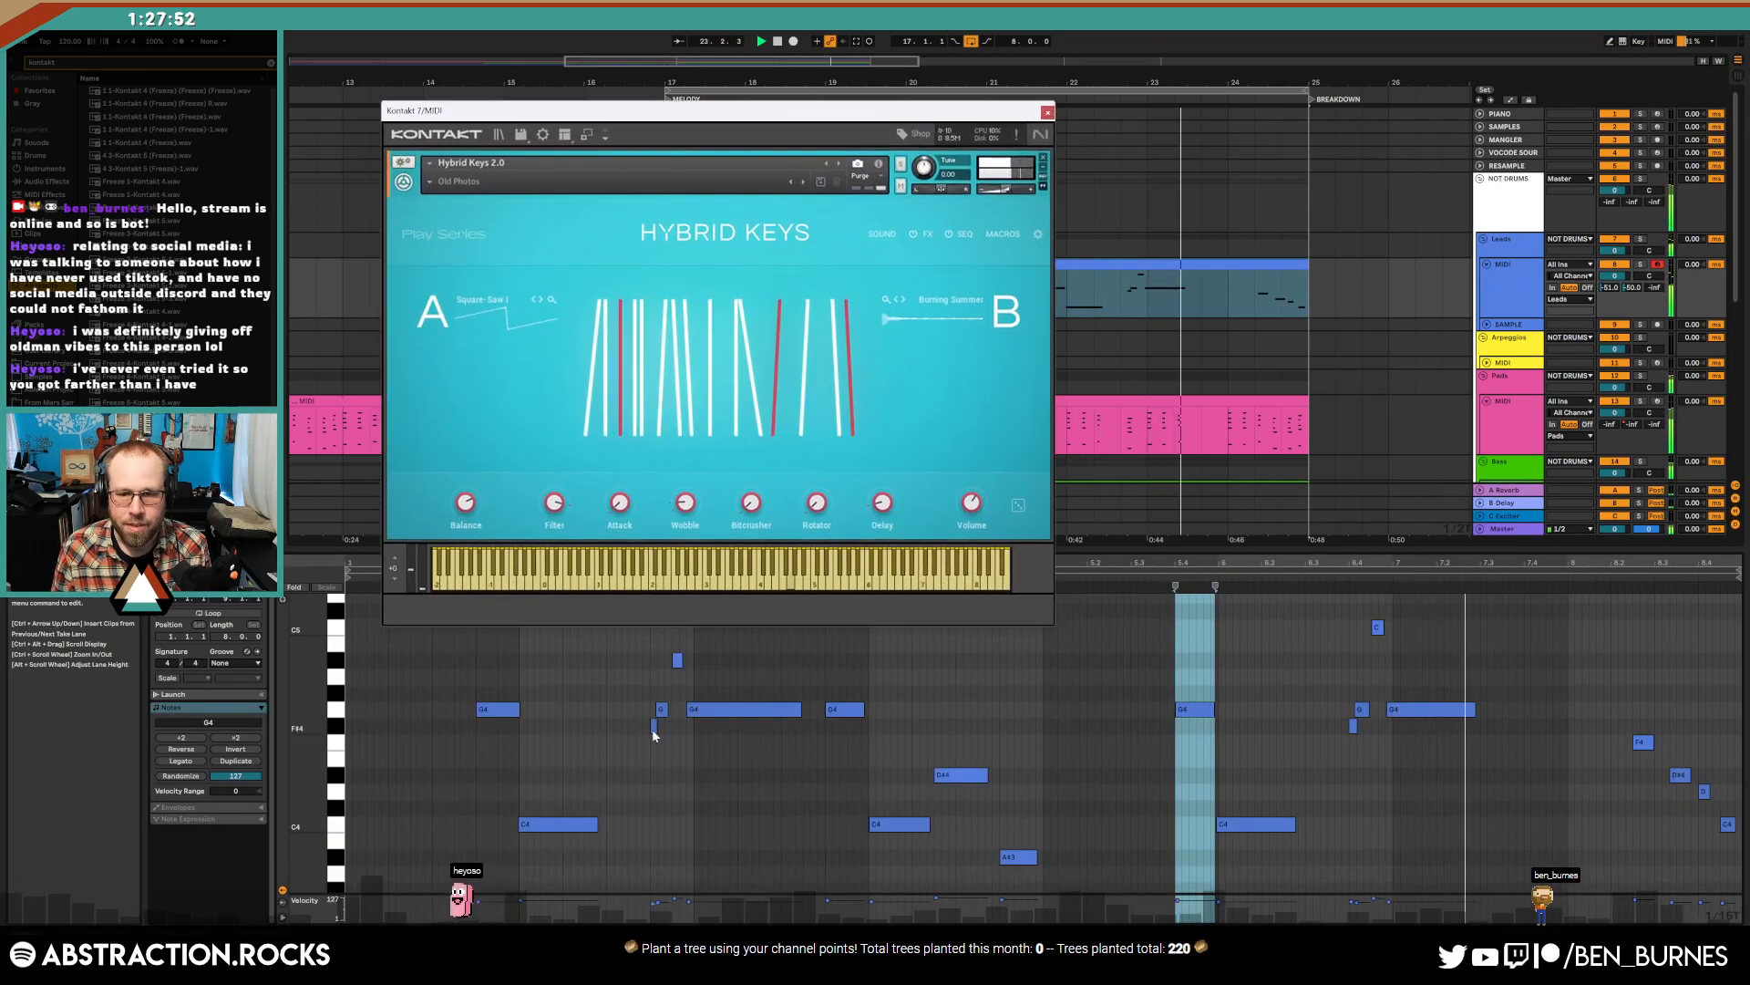
# - Delete the two short F#4 notes before bars 3 and 7 of the lead clip and close the Kontakt window
pyautogui.moveTo(610, 745); pyautogui.dragTo(1354, 730)
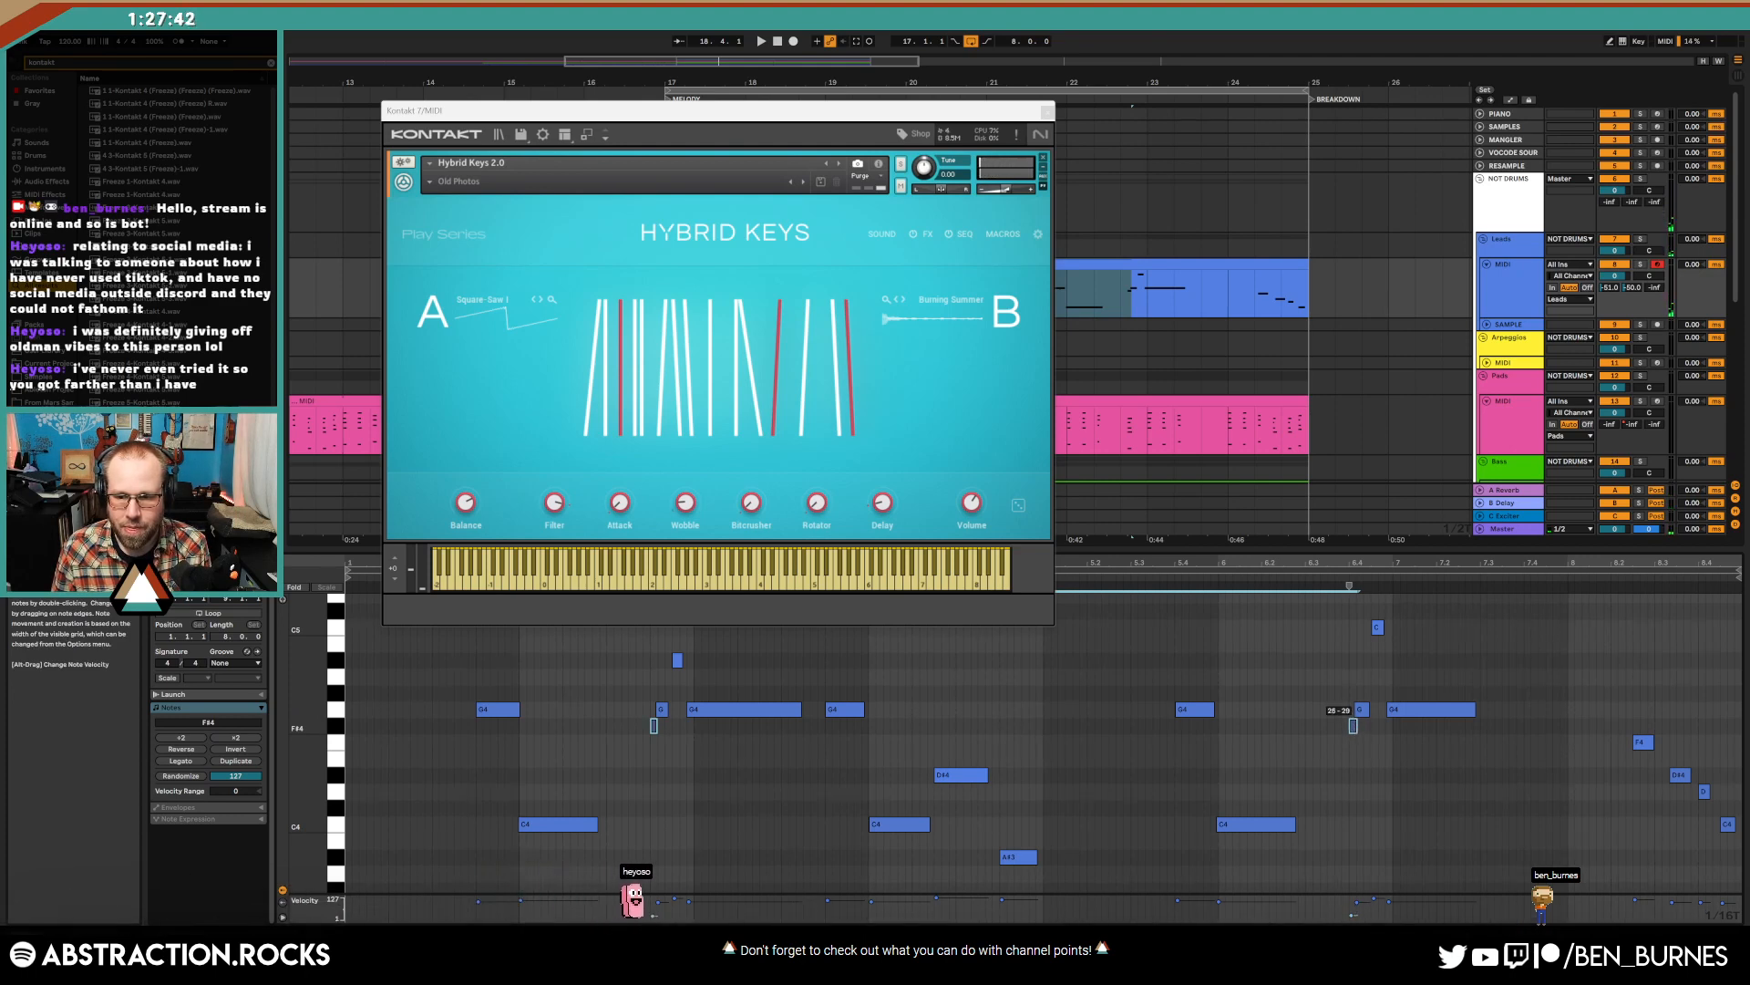
pyautogui.click(1301, 576)
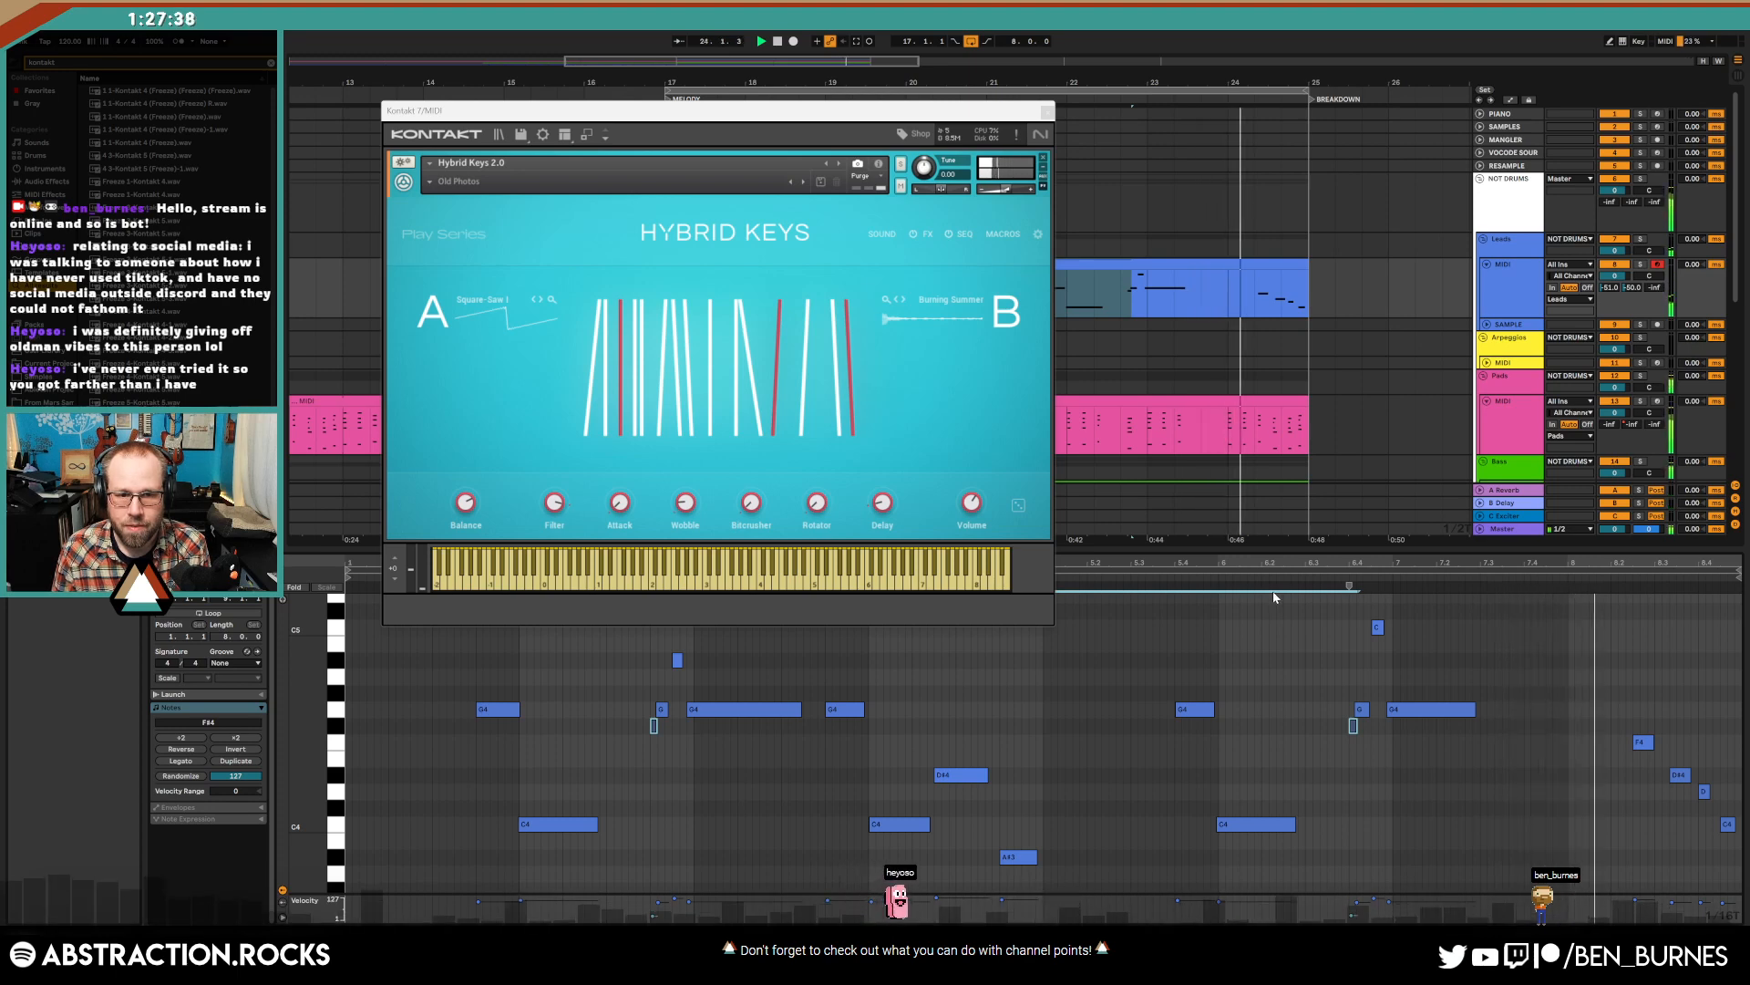
pyautogui.click(1047, 112)
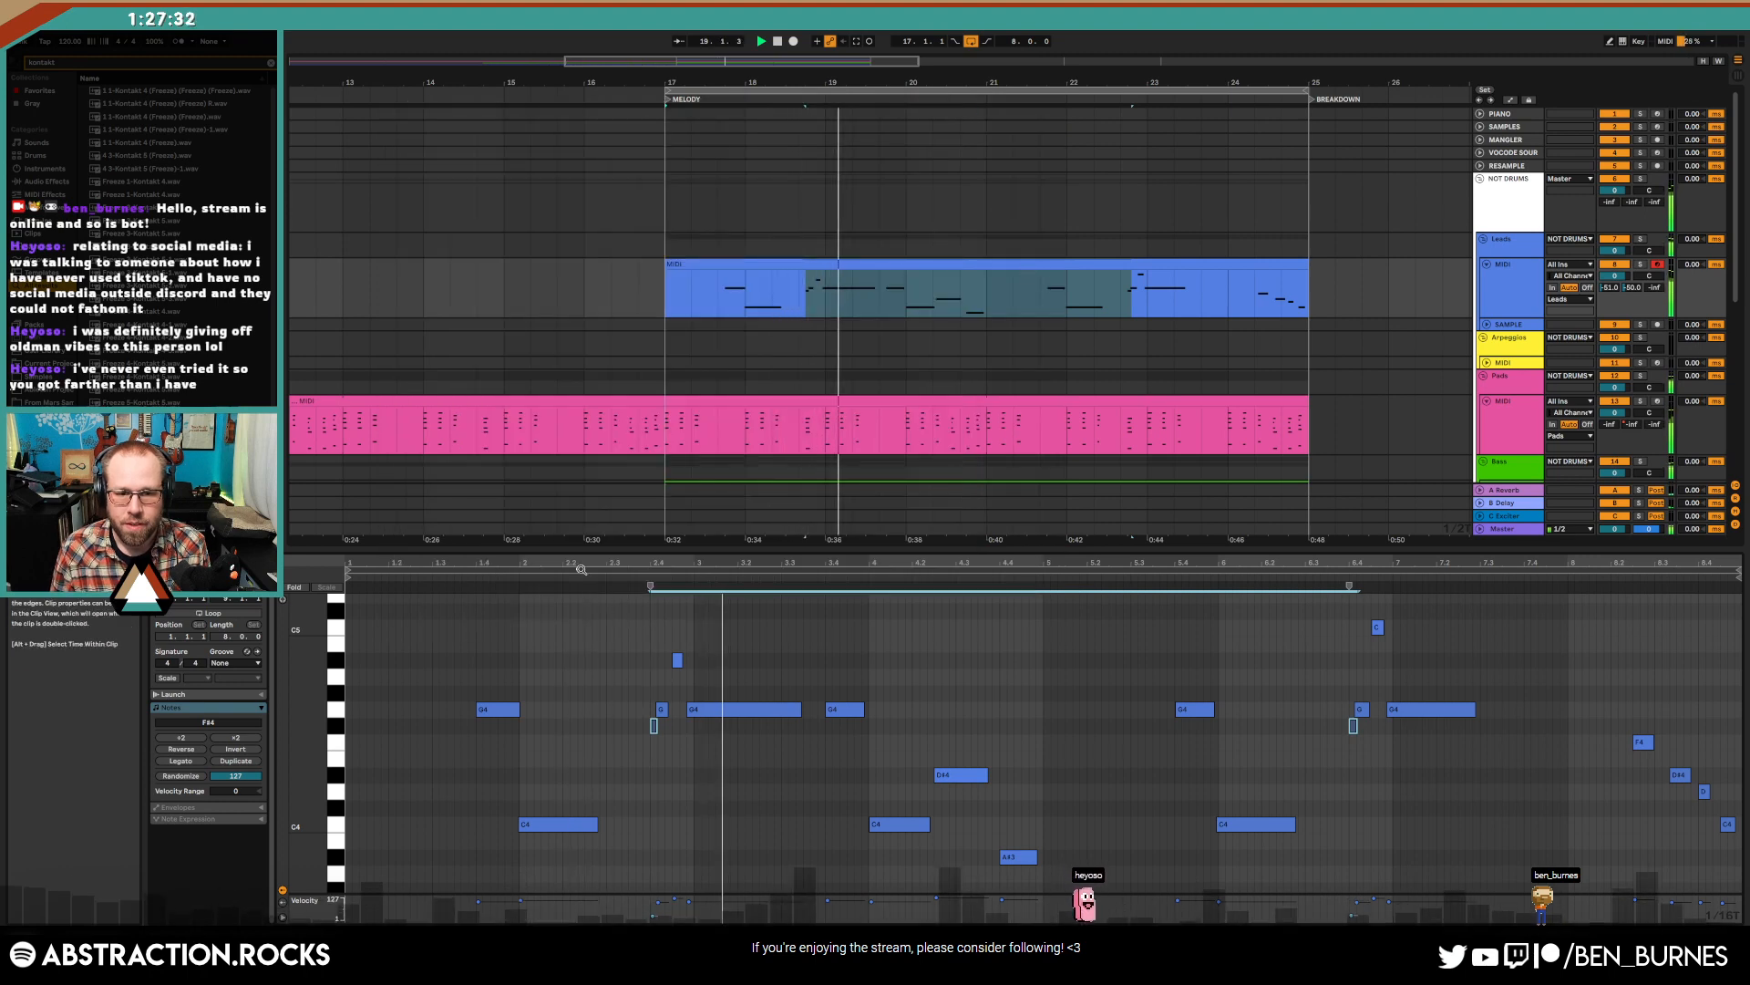
pyautogui.click(609, 725)
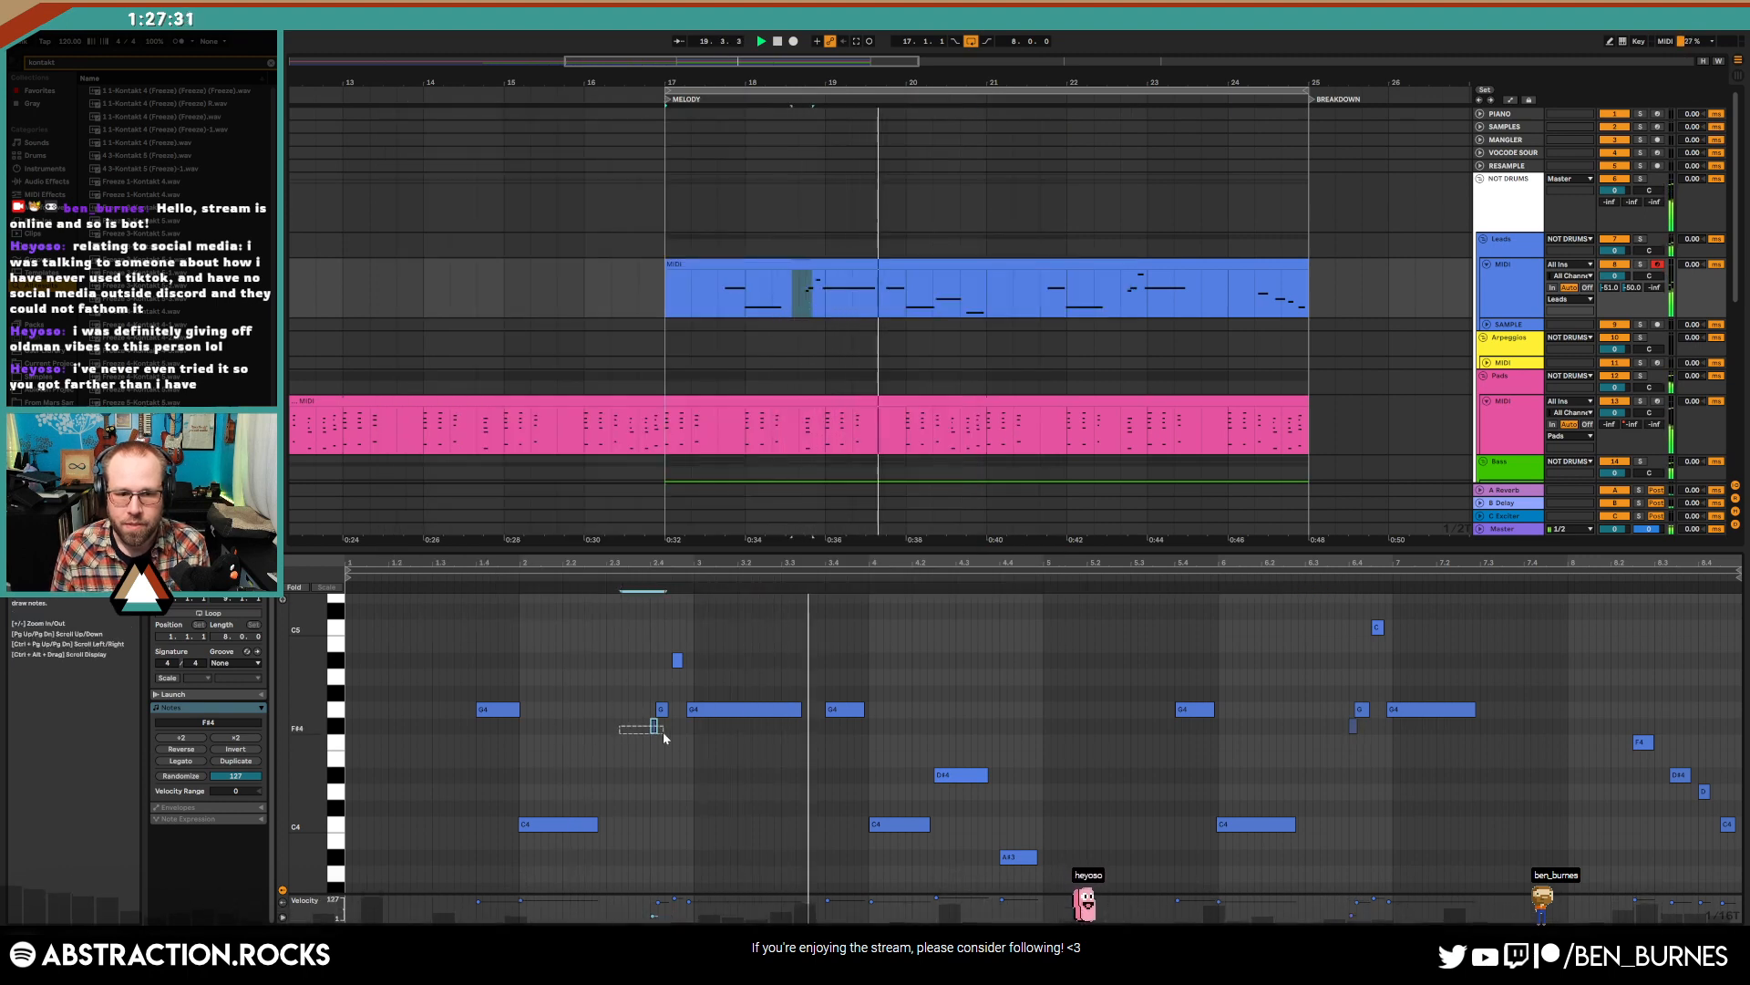
pyautogui.doubleClick(1353, 725)
pyautogui.click(1354, 689)
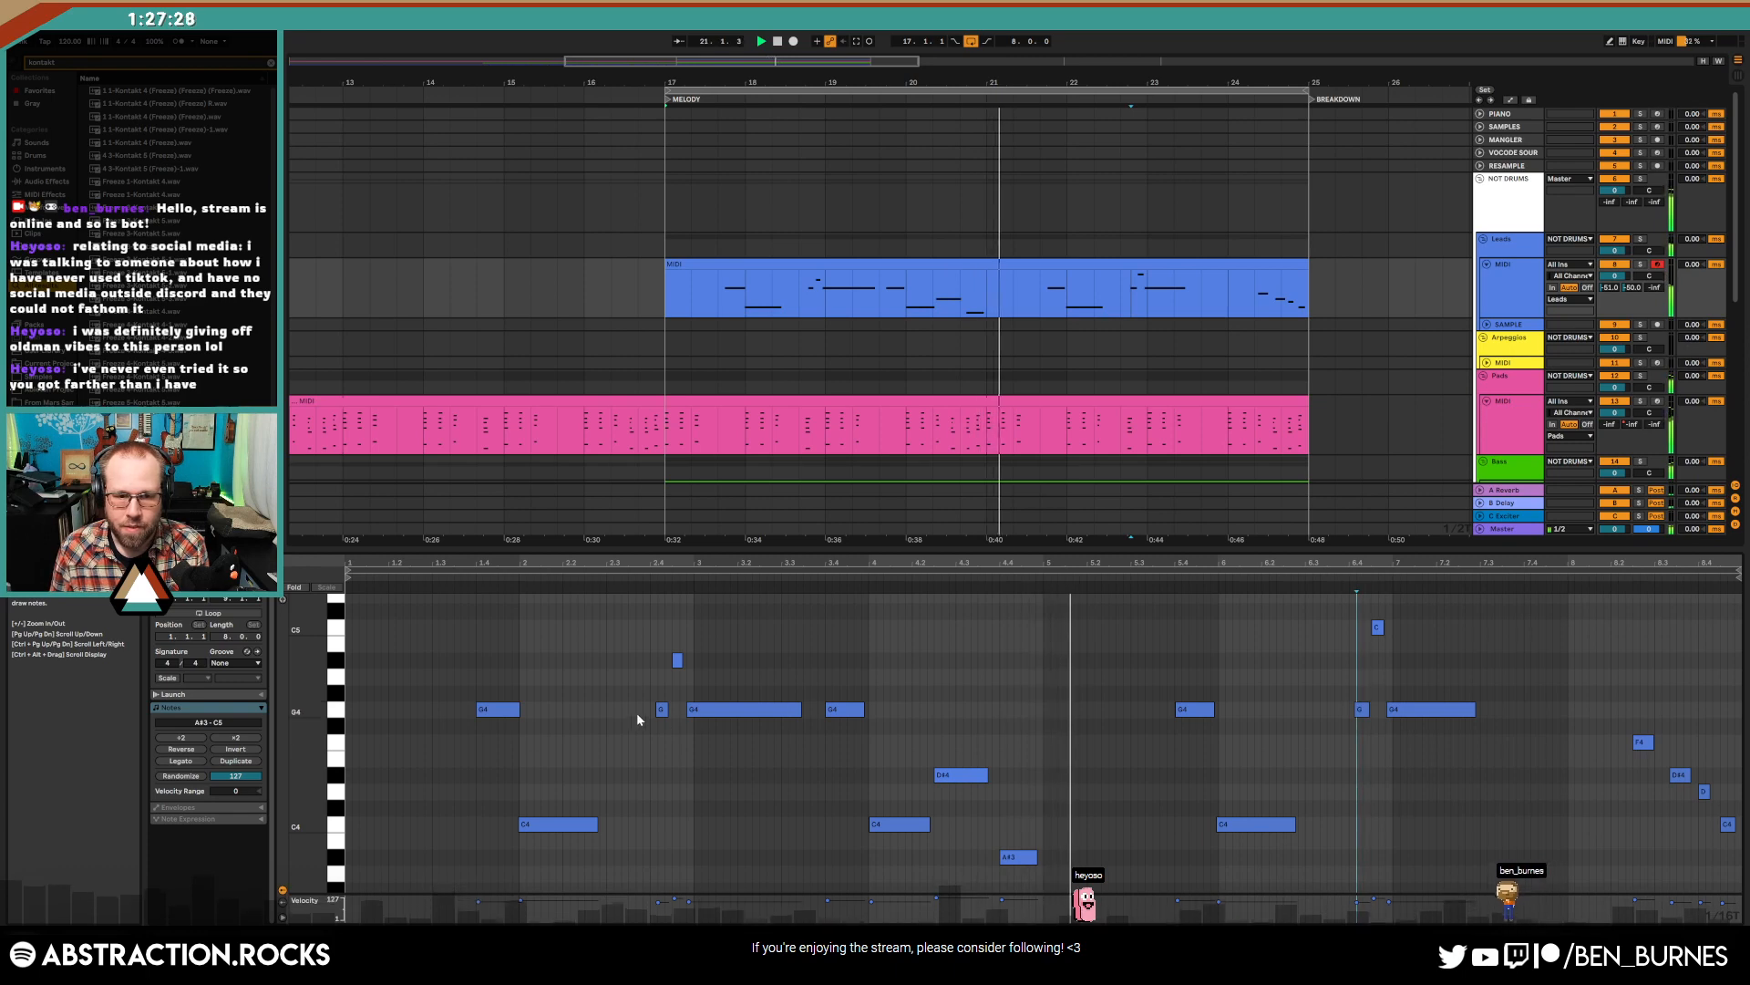
# - Make the short G4 before bar 3 start earlier, on beat 2.4, and play the passage back
pyautogui.scroll(3, 655, 718)
pyautogui.click(692, 713)
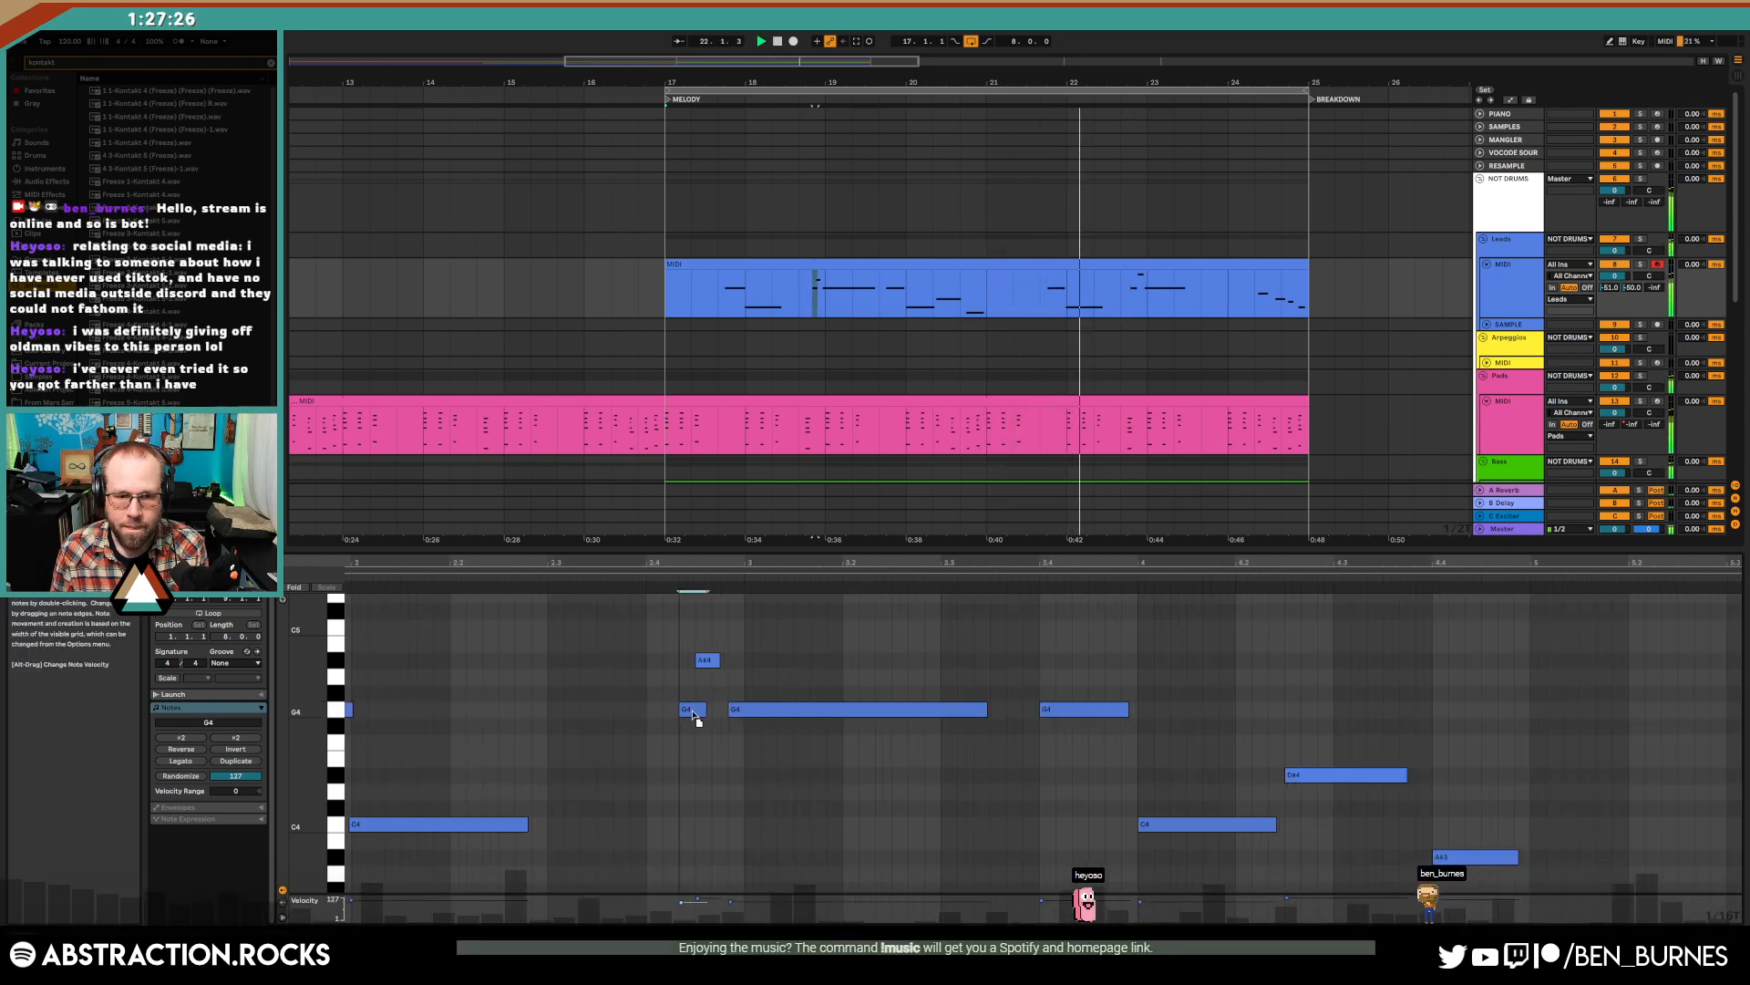
pyautogui.click(568, 578)
pyautogui.press('space')
pyautogui.moveTo(683, 710); pyautogui.dragTo(654, 710)
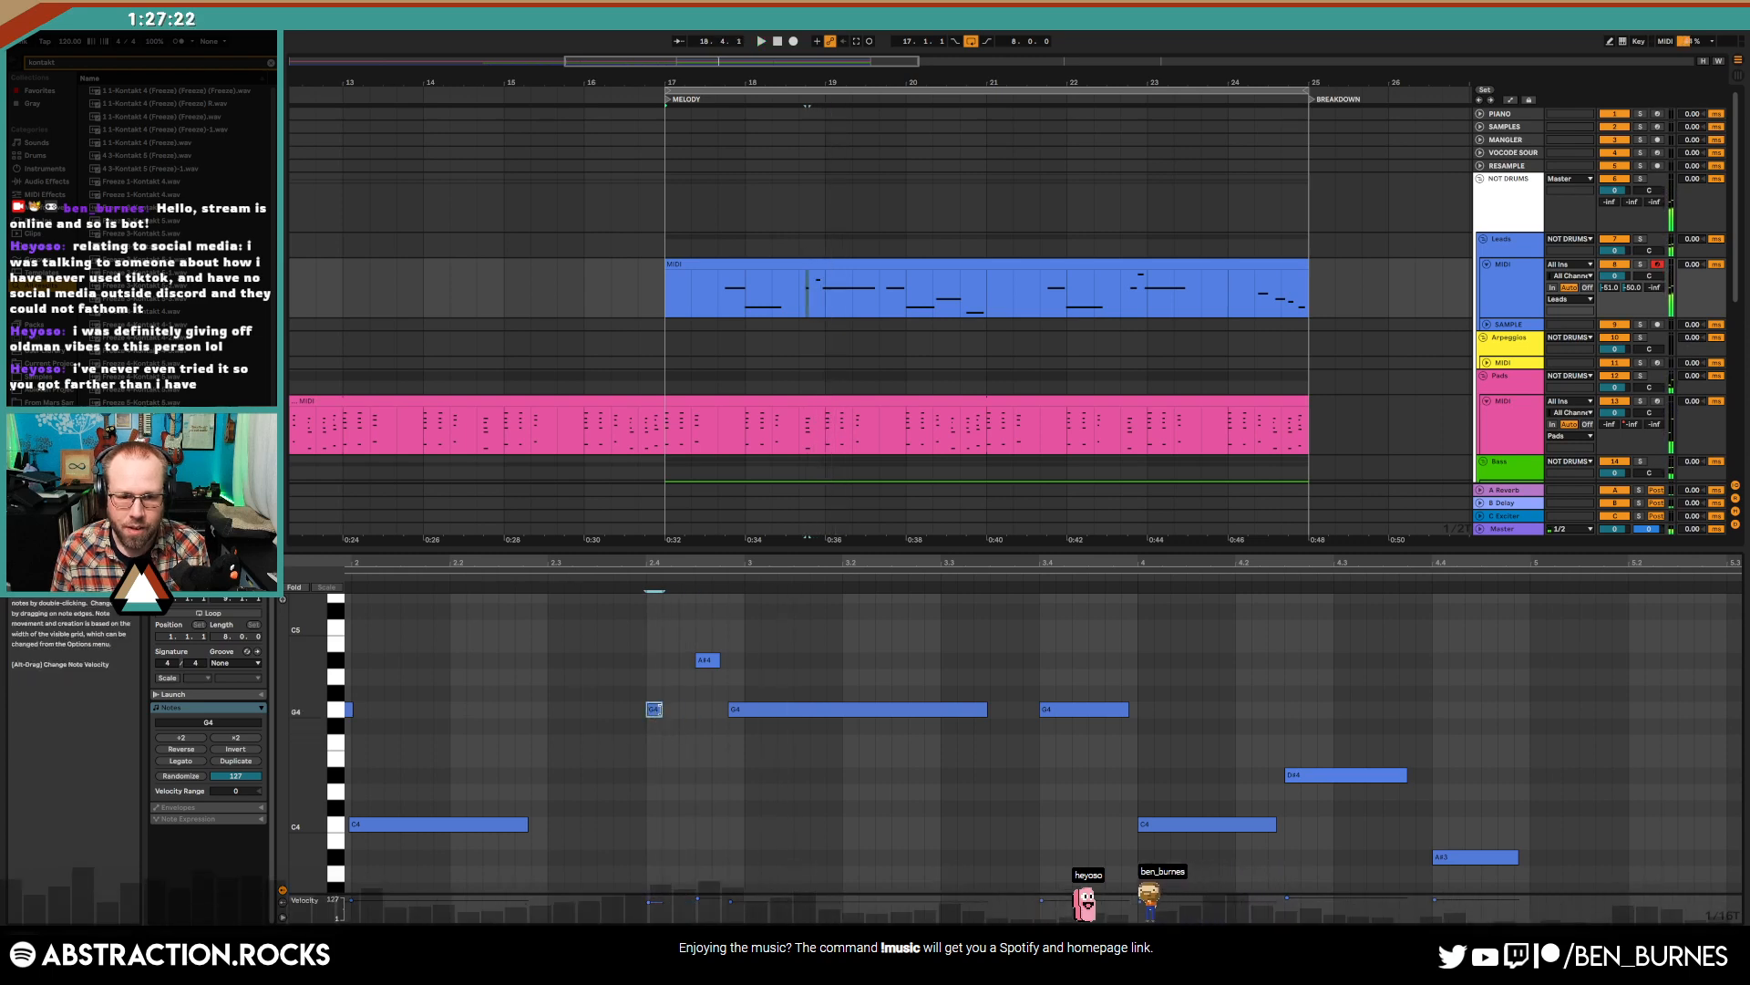
pyautogui.click(485, 580)
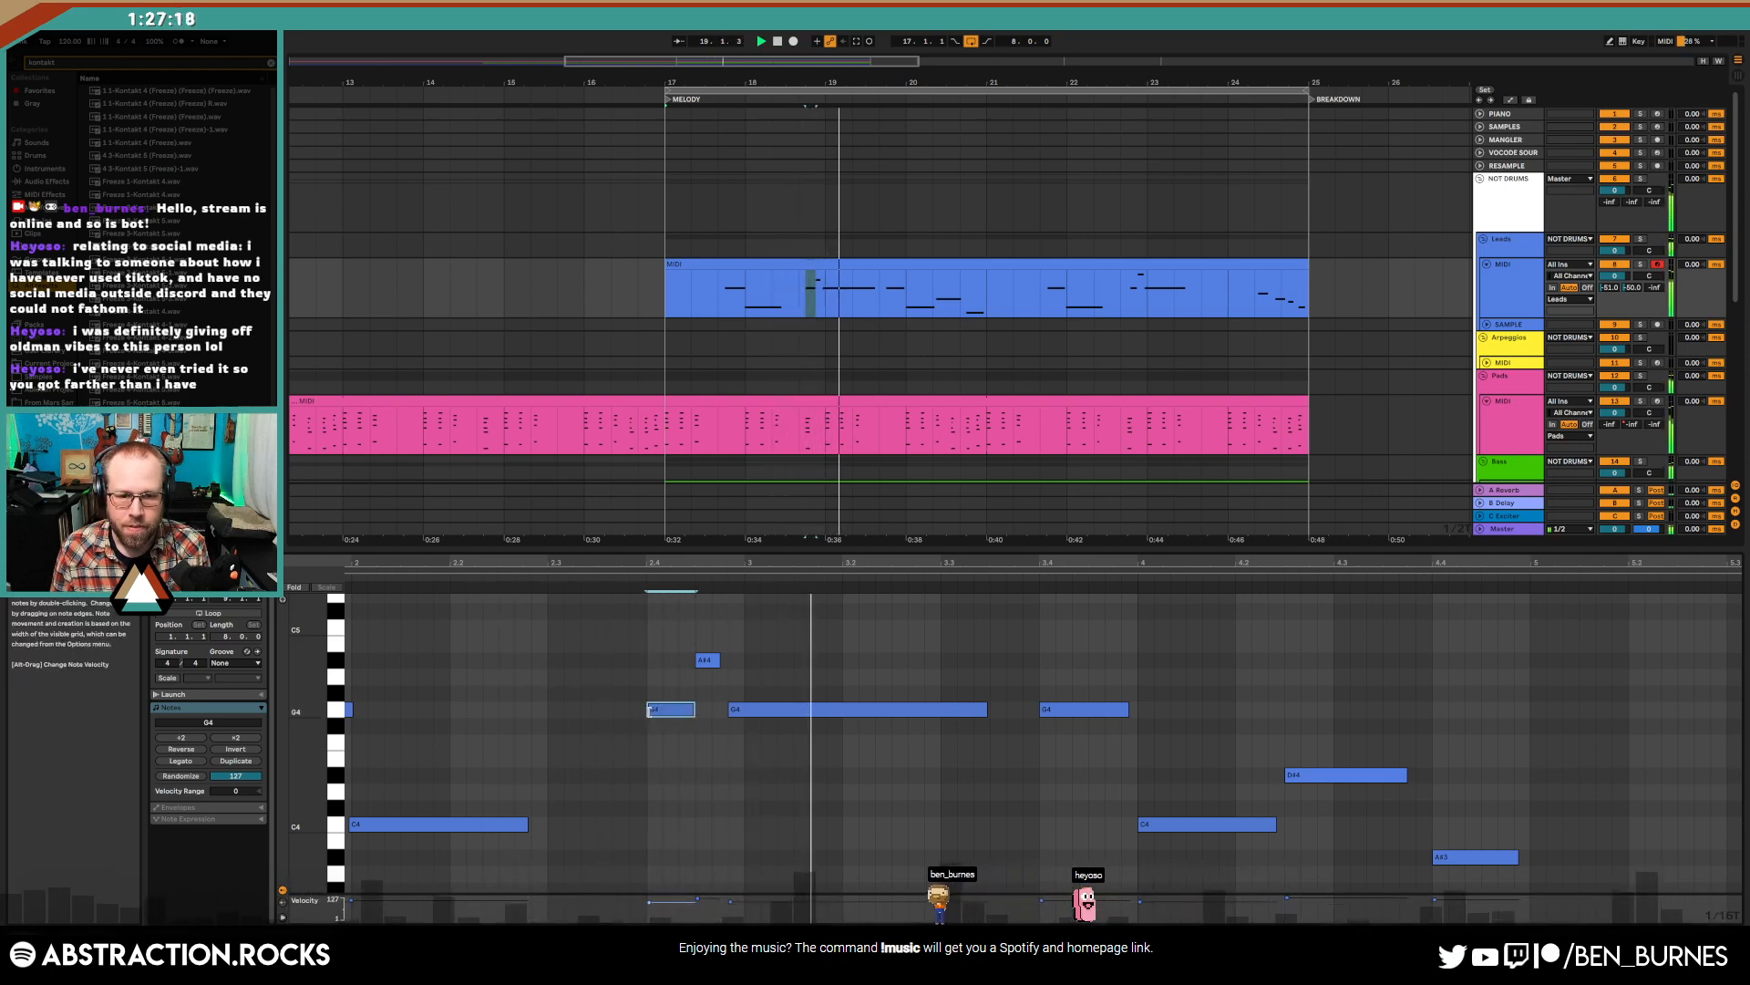
# - Make the short G4 before bar 7 start earlier, on beat 6.4, and return to the device view
pyautogui.moveTo(776, 563); pyautogui.dragTo(620, 564)
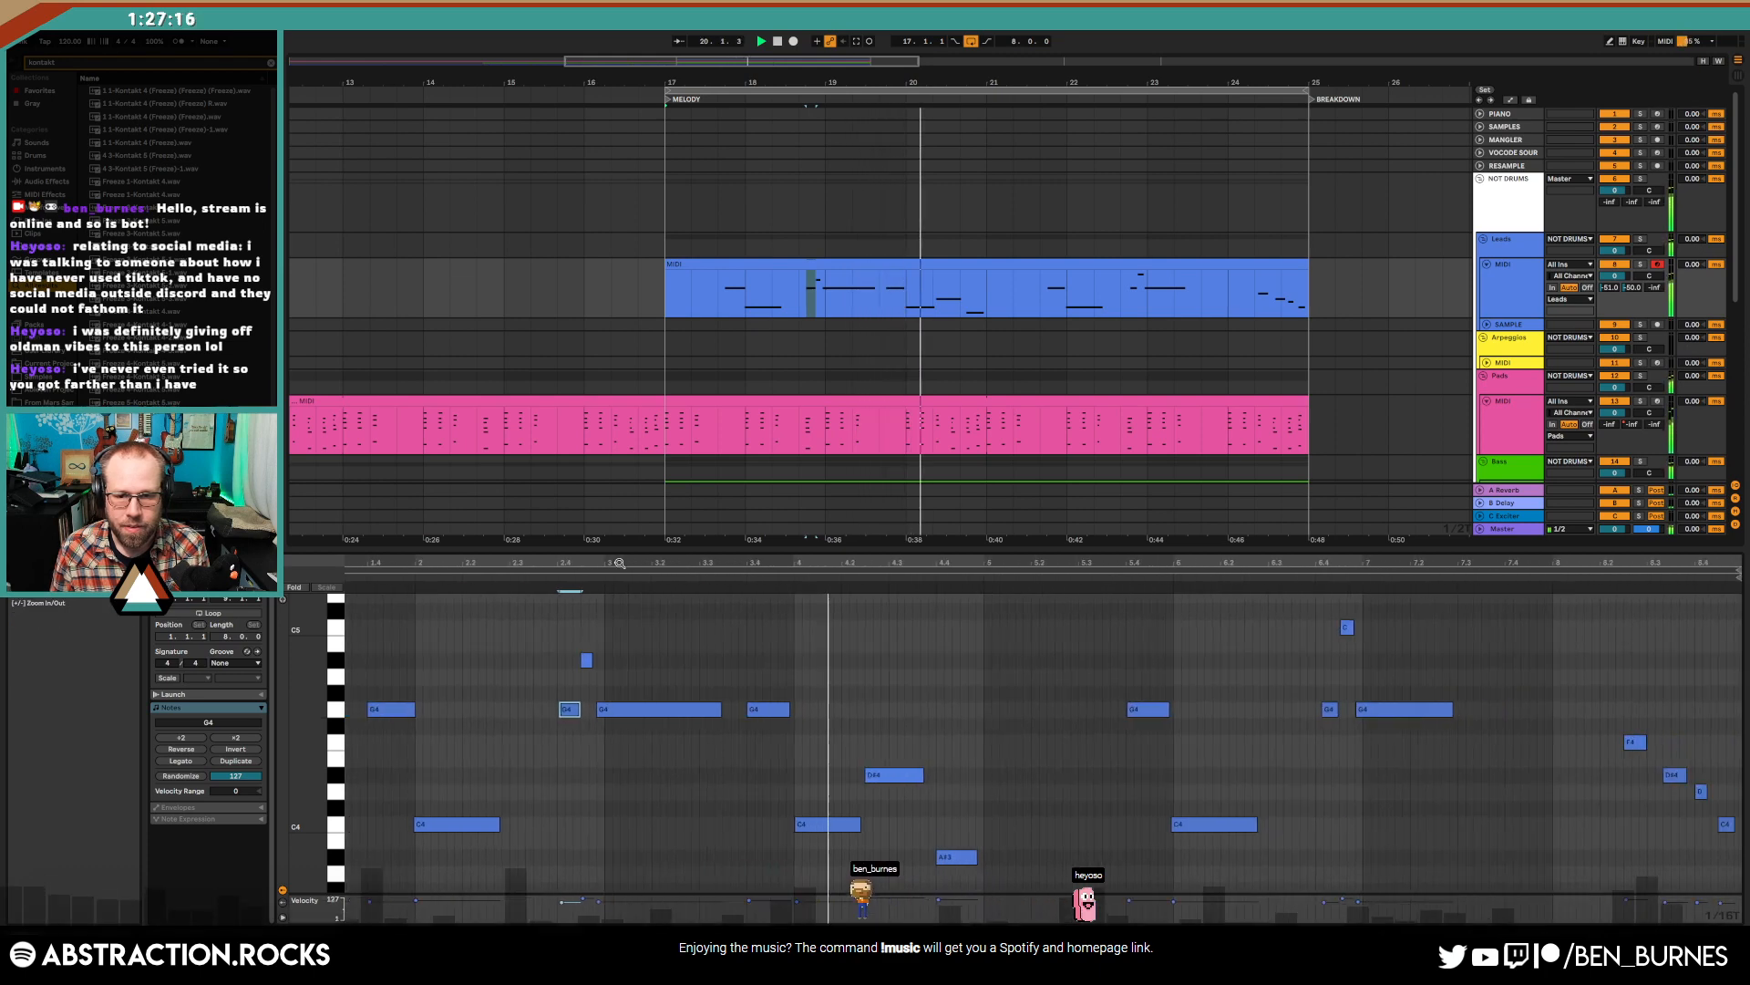
pyautogui.scroll(2, 1328, 720)
pyautogui.click(1295, 710)
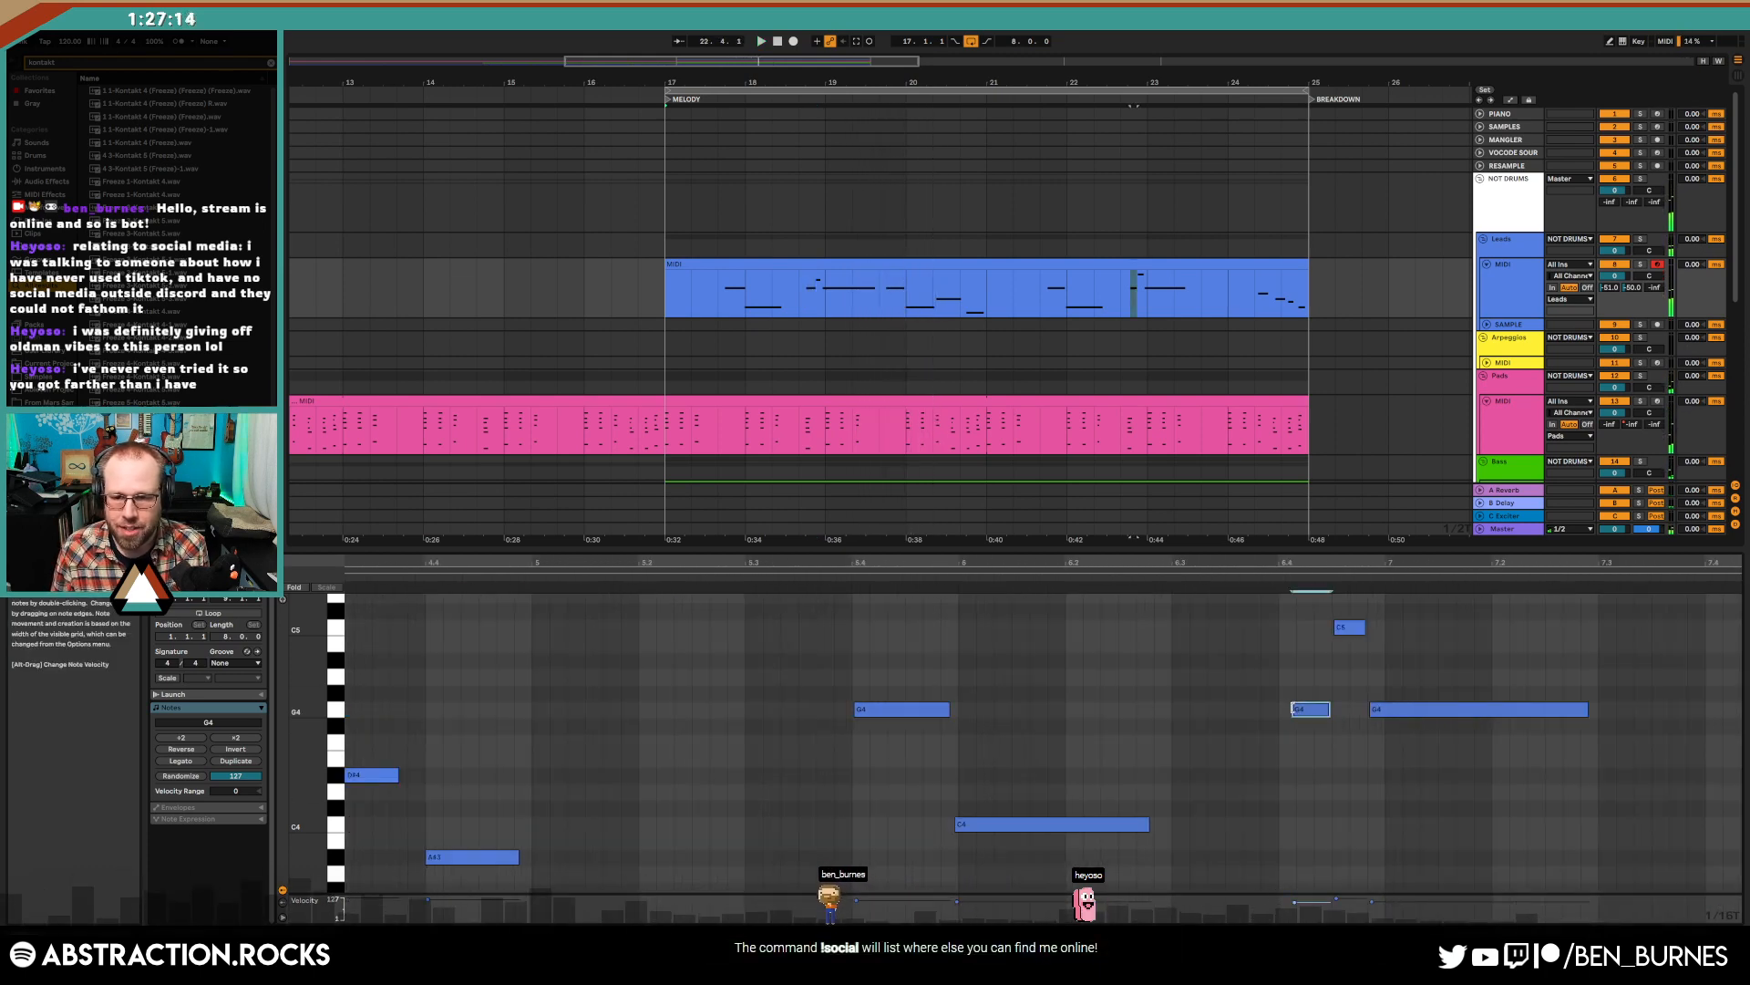
pyautogui.scroll(-2, 1285, 729)
pyautogui.hotkey('shift', 'Tab')
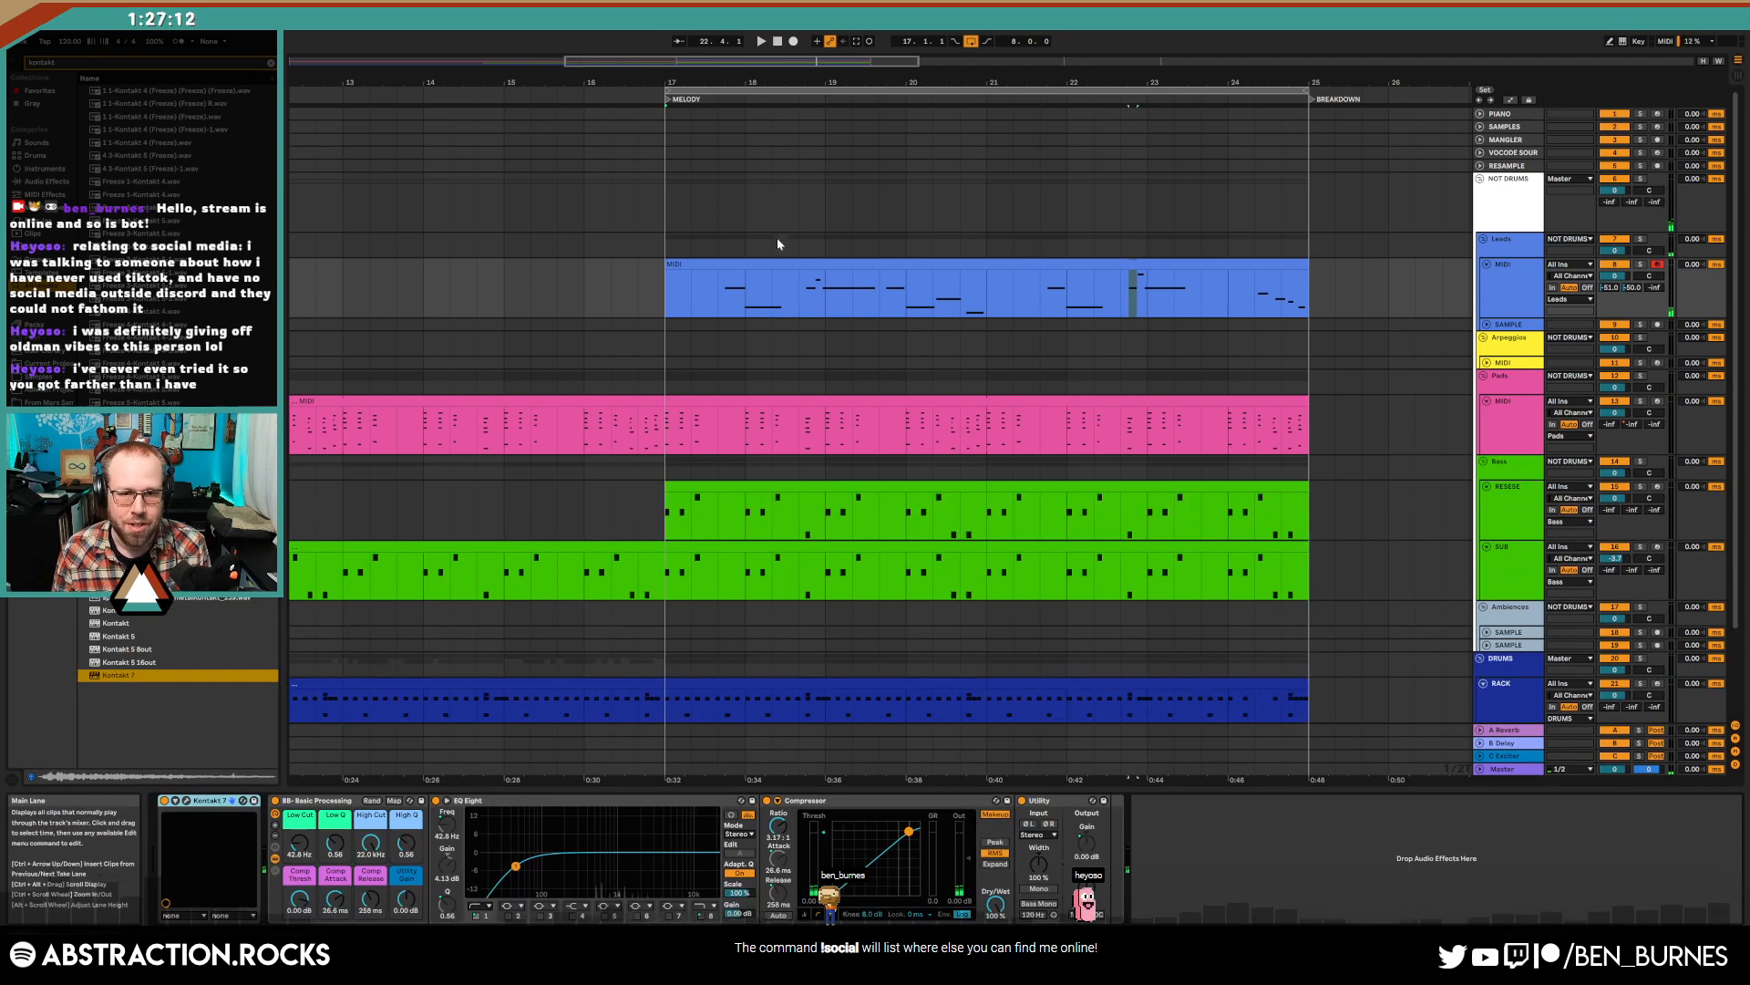
# - Play the track from the beginning into the melody section to hear the edited lead in context with the drums
pyautogui.click(777, 42)
pyautogui.press('space')
pyautogui.moveTo(795, 61); pyautogui.dragTo(795, 41)
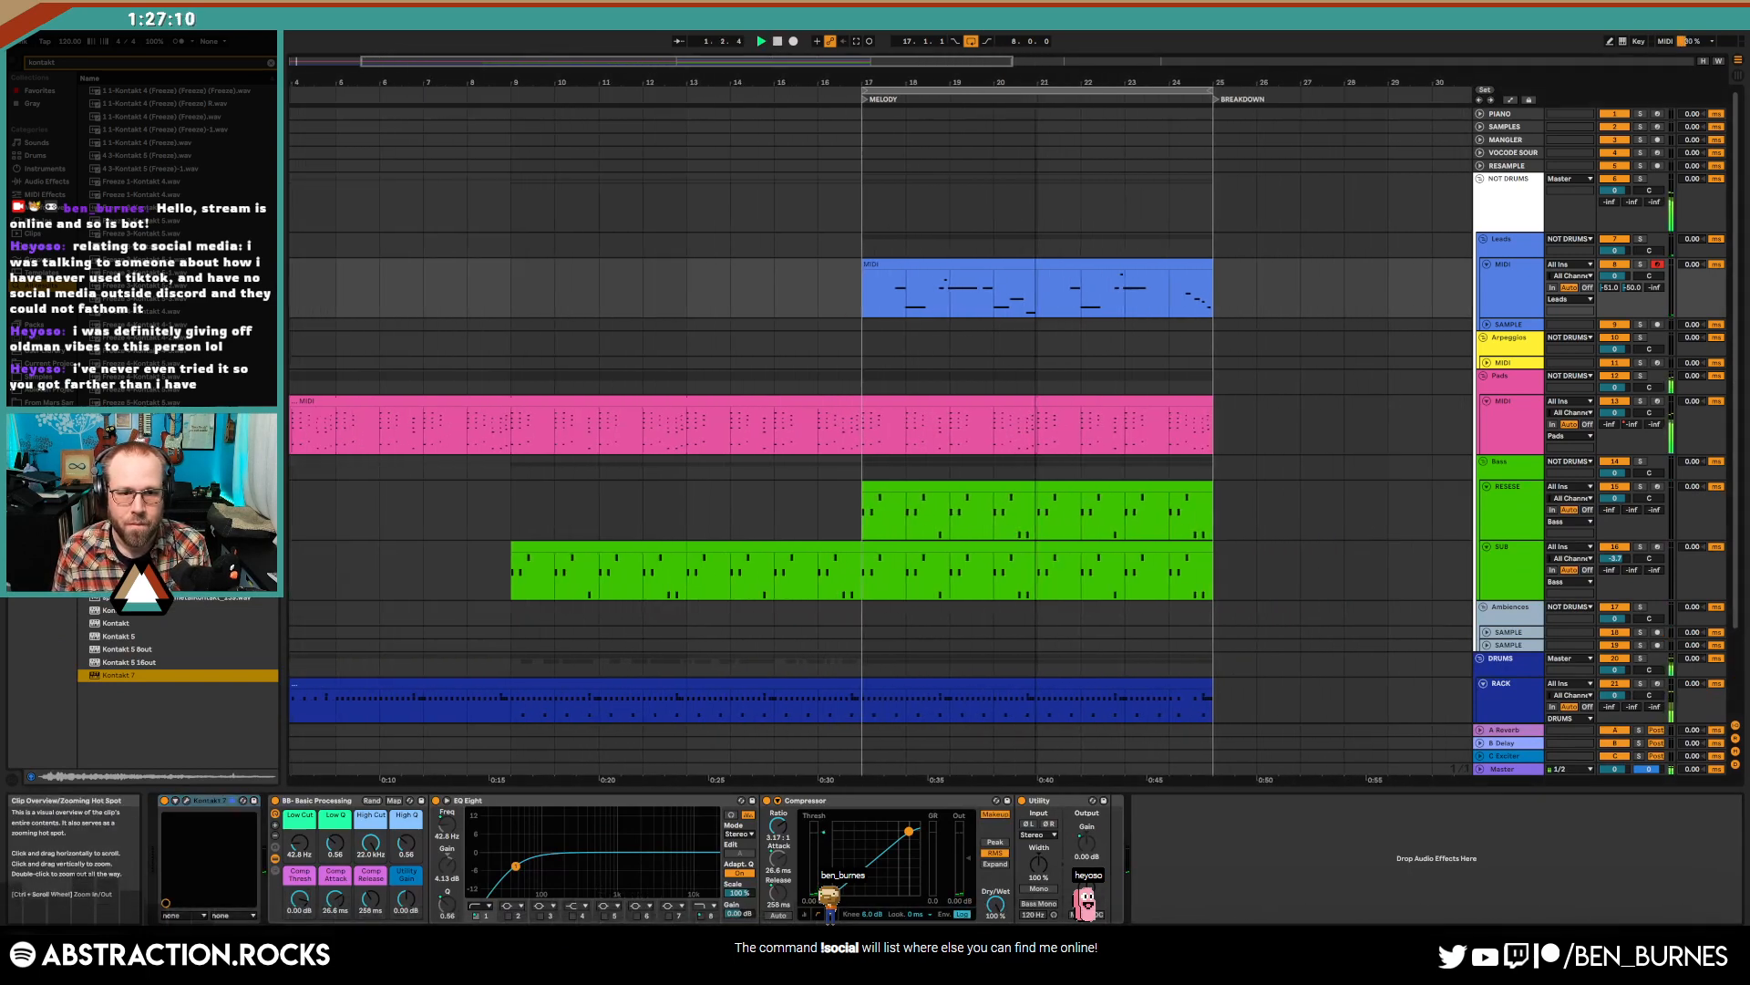
pyautogui.scroll(-3, 793, 501)
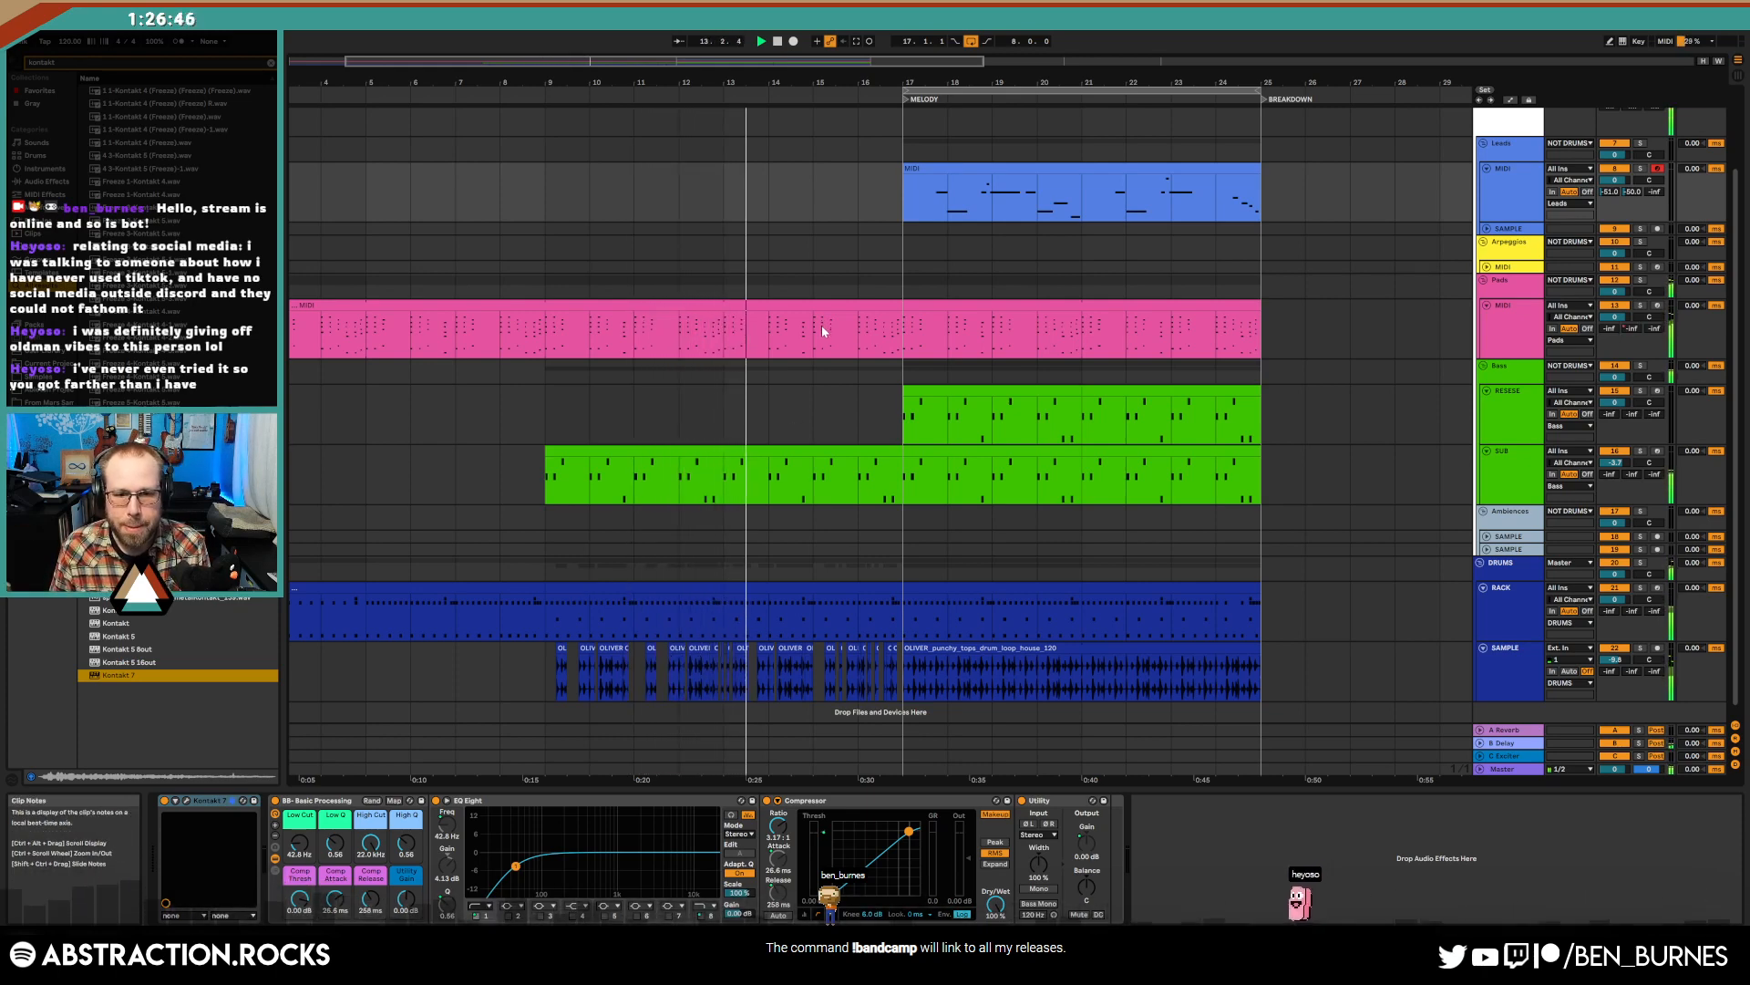
pyautogui.click(922, 589)
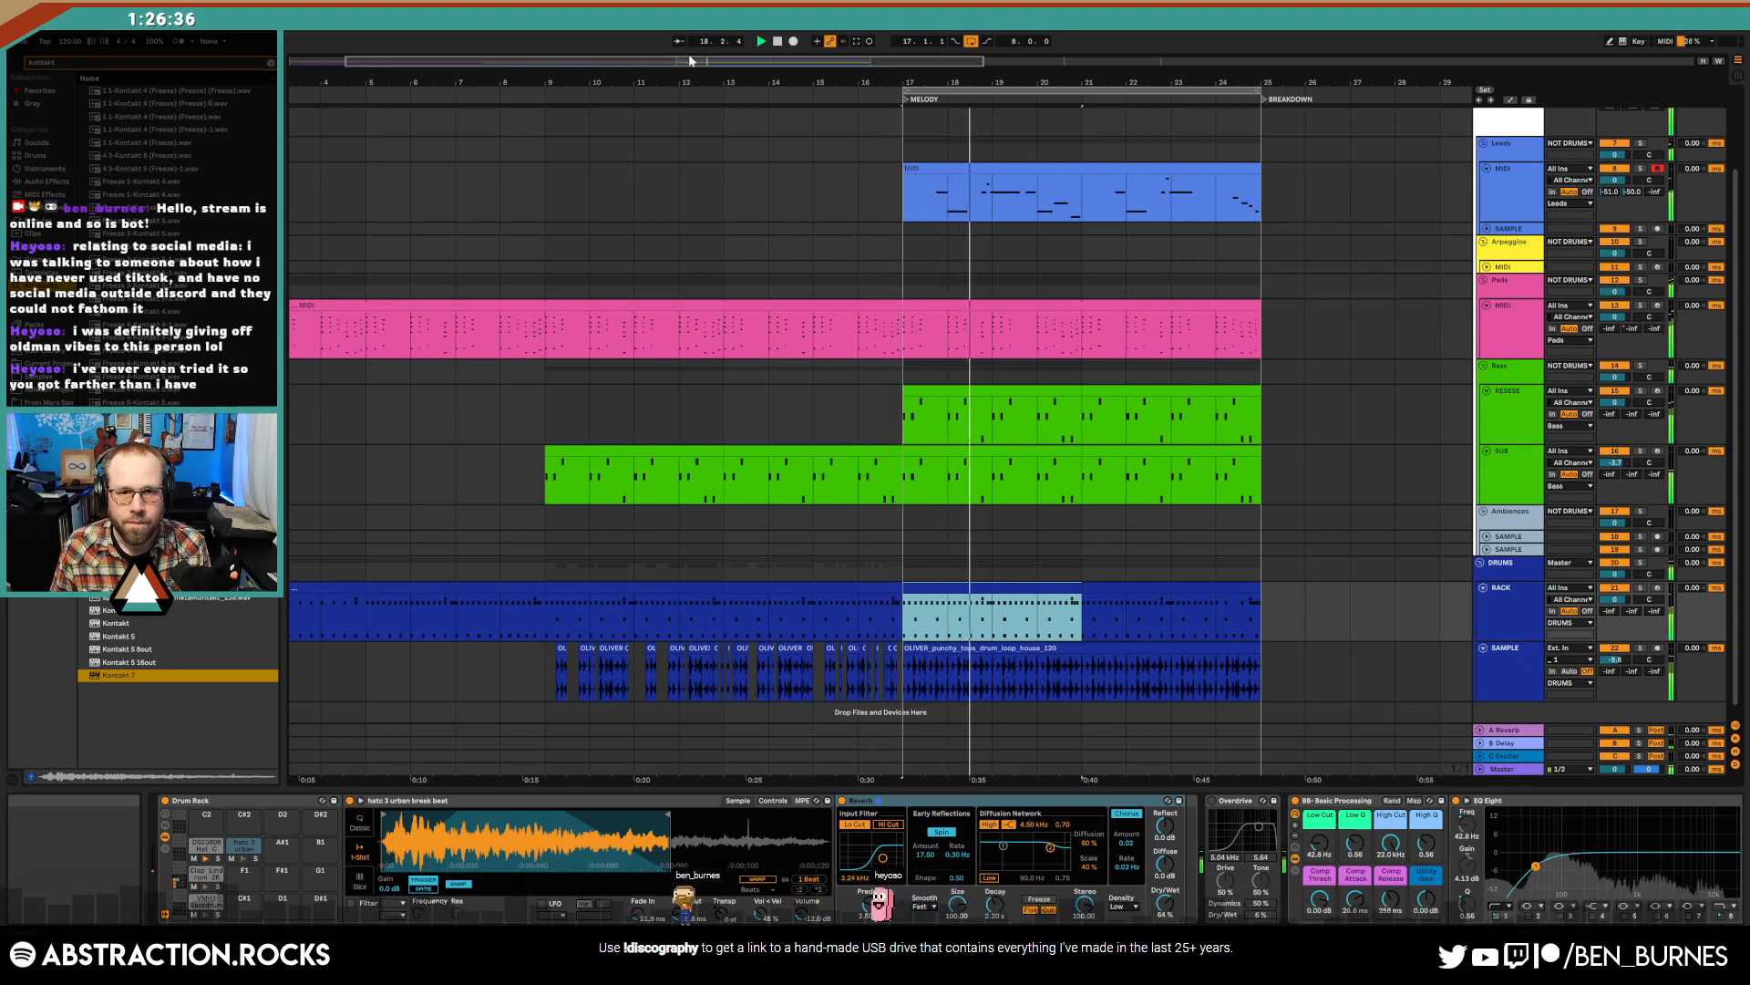
pyautogui.moveTo(690, 61); pyautogui.dragTo(810, 58)
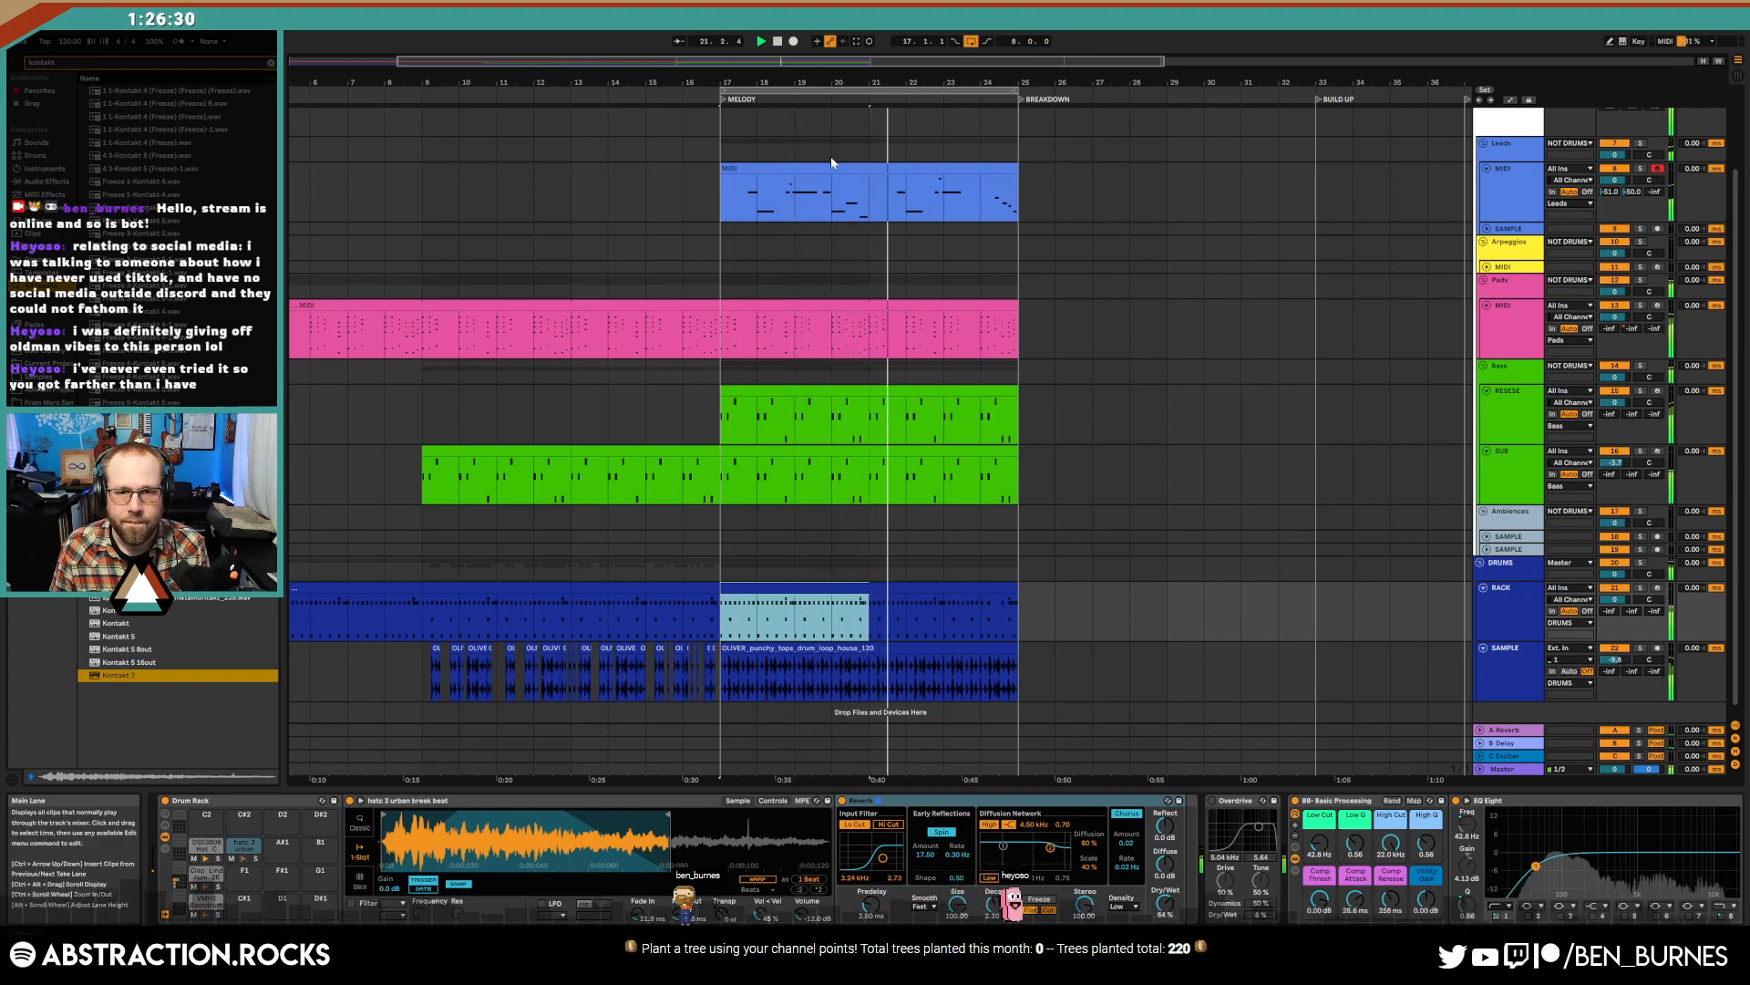
# - Adjust the volume of the SAMPLE track in the DRUMS group and set its Low Q macro to 0.77
pyautogui.click(1508, 682)
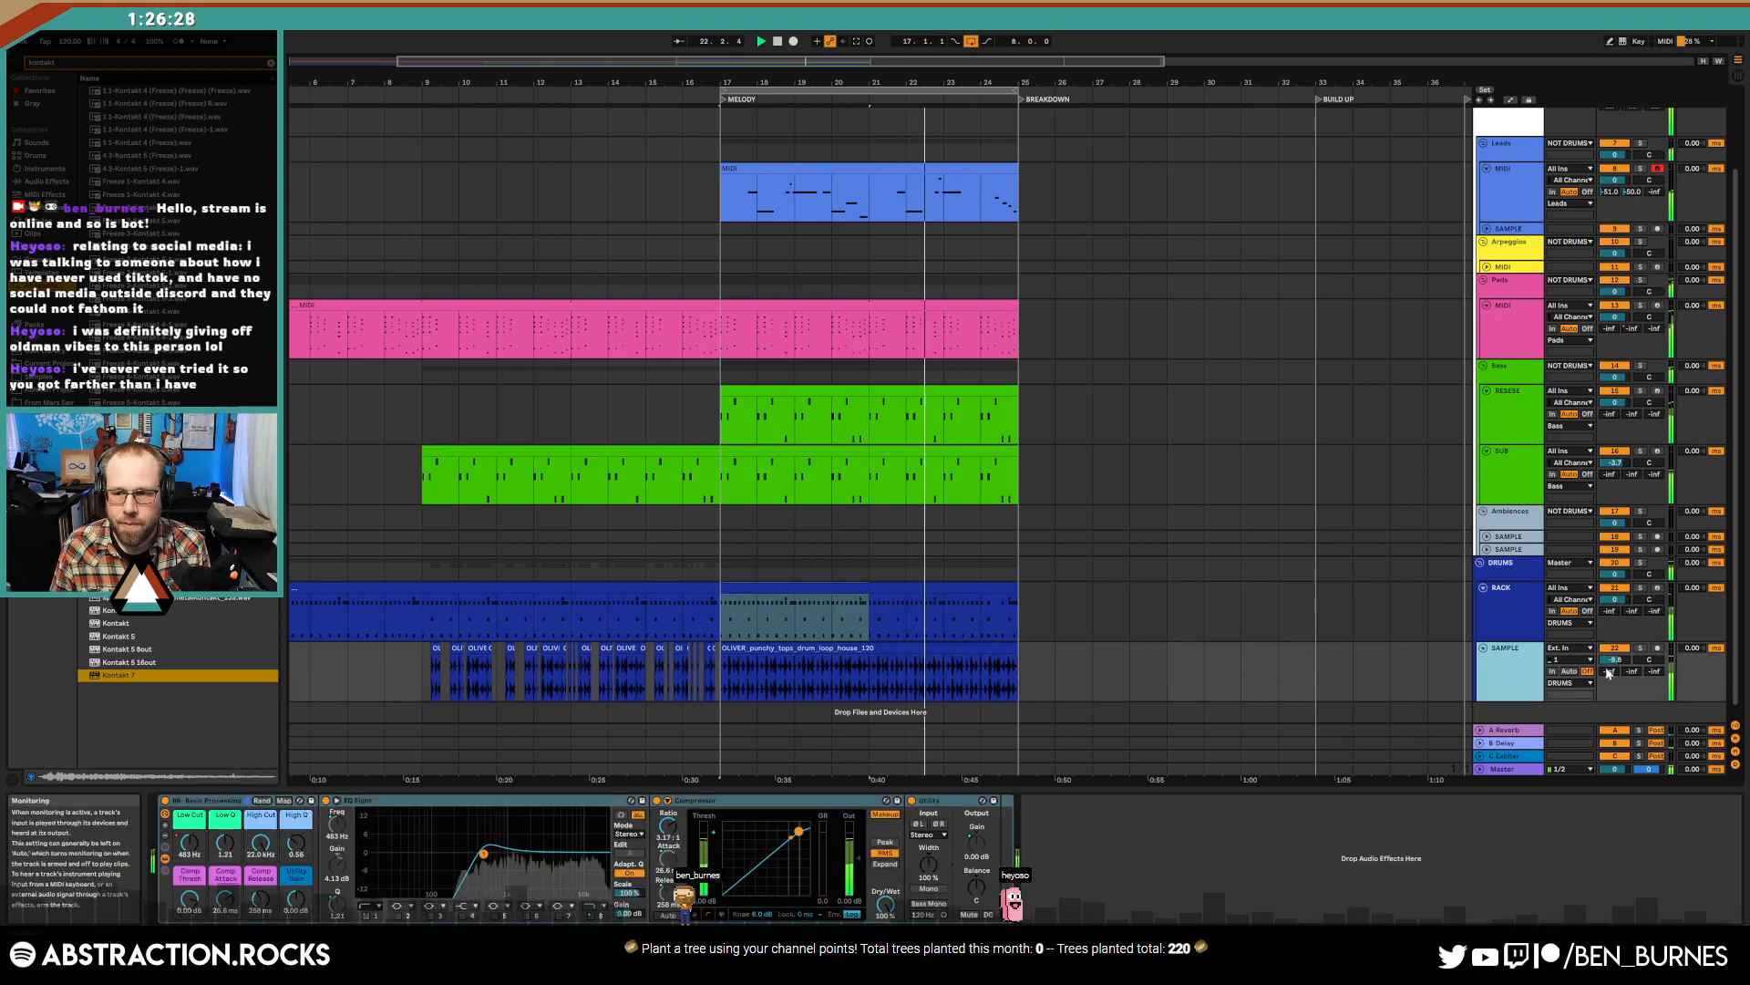
pyautogui.moveTo(1615, 659); pyautogui.dragTo(1614, 654)
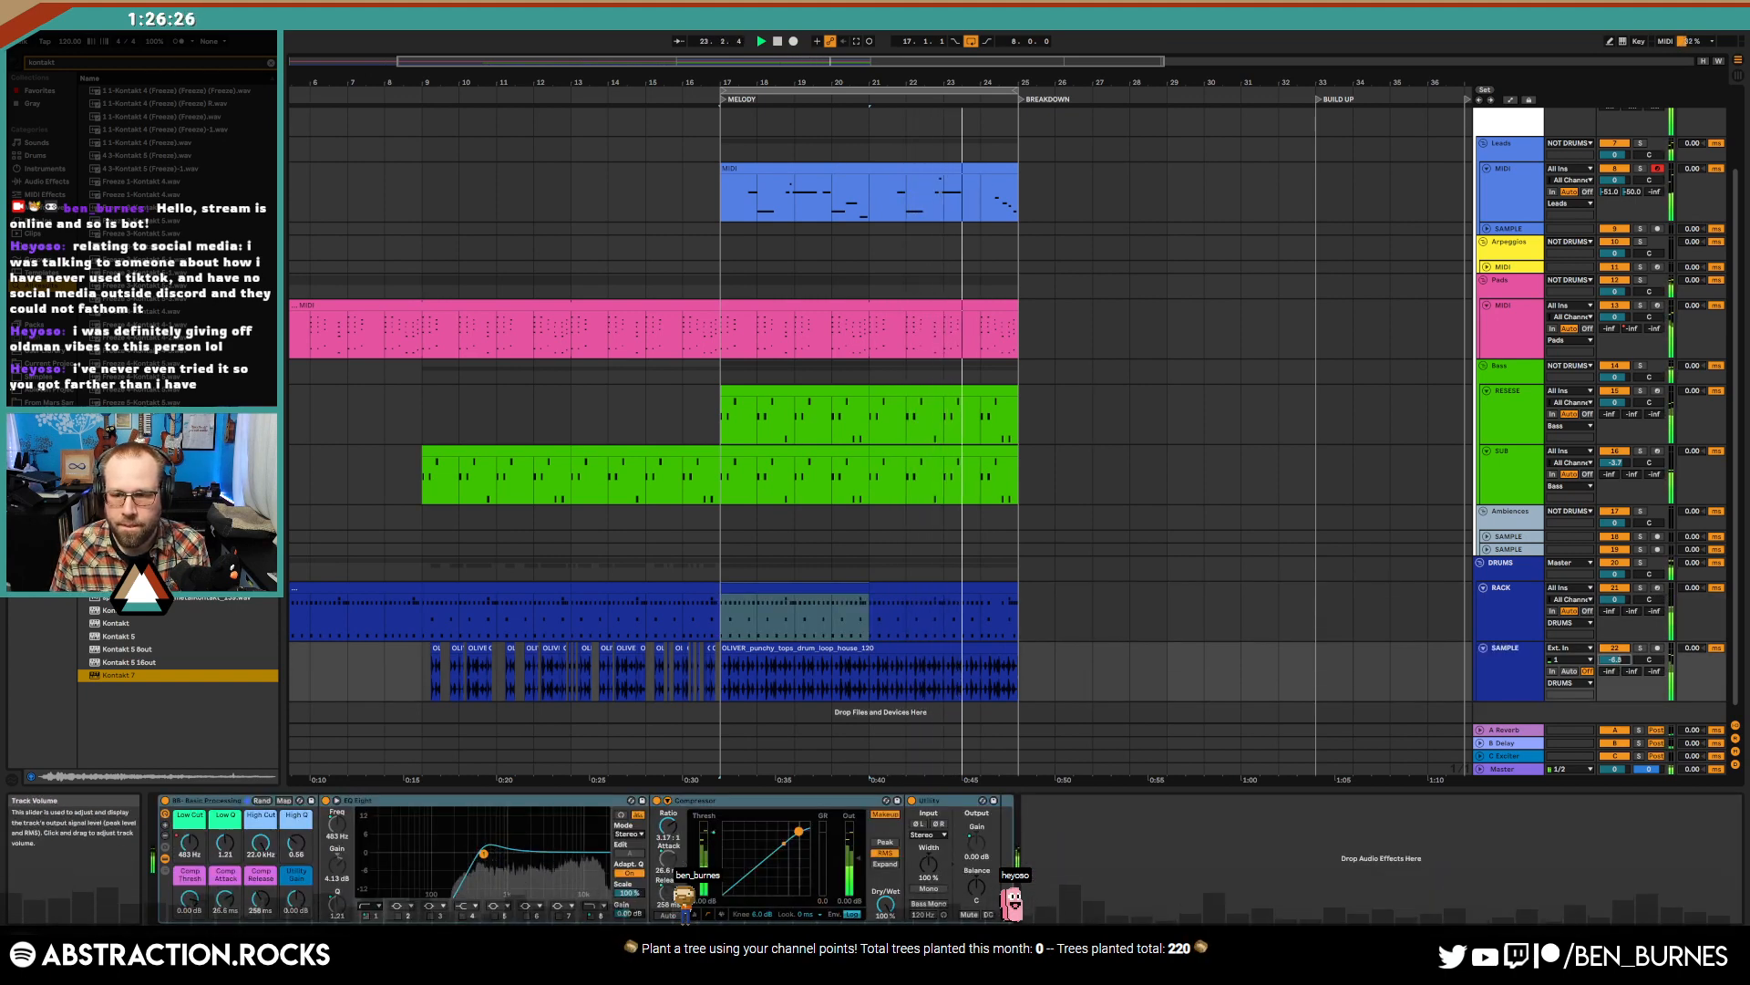
pyautogui.click(1509, 679)
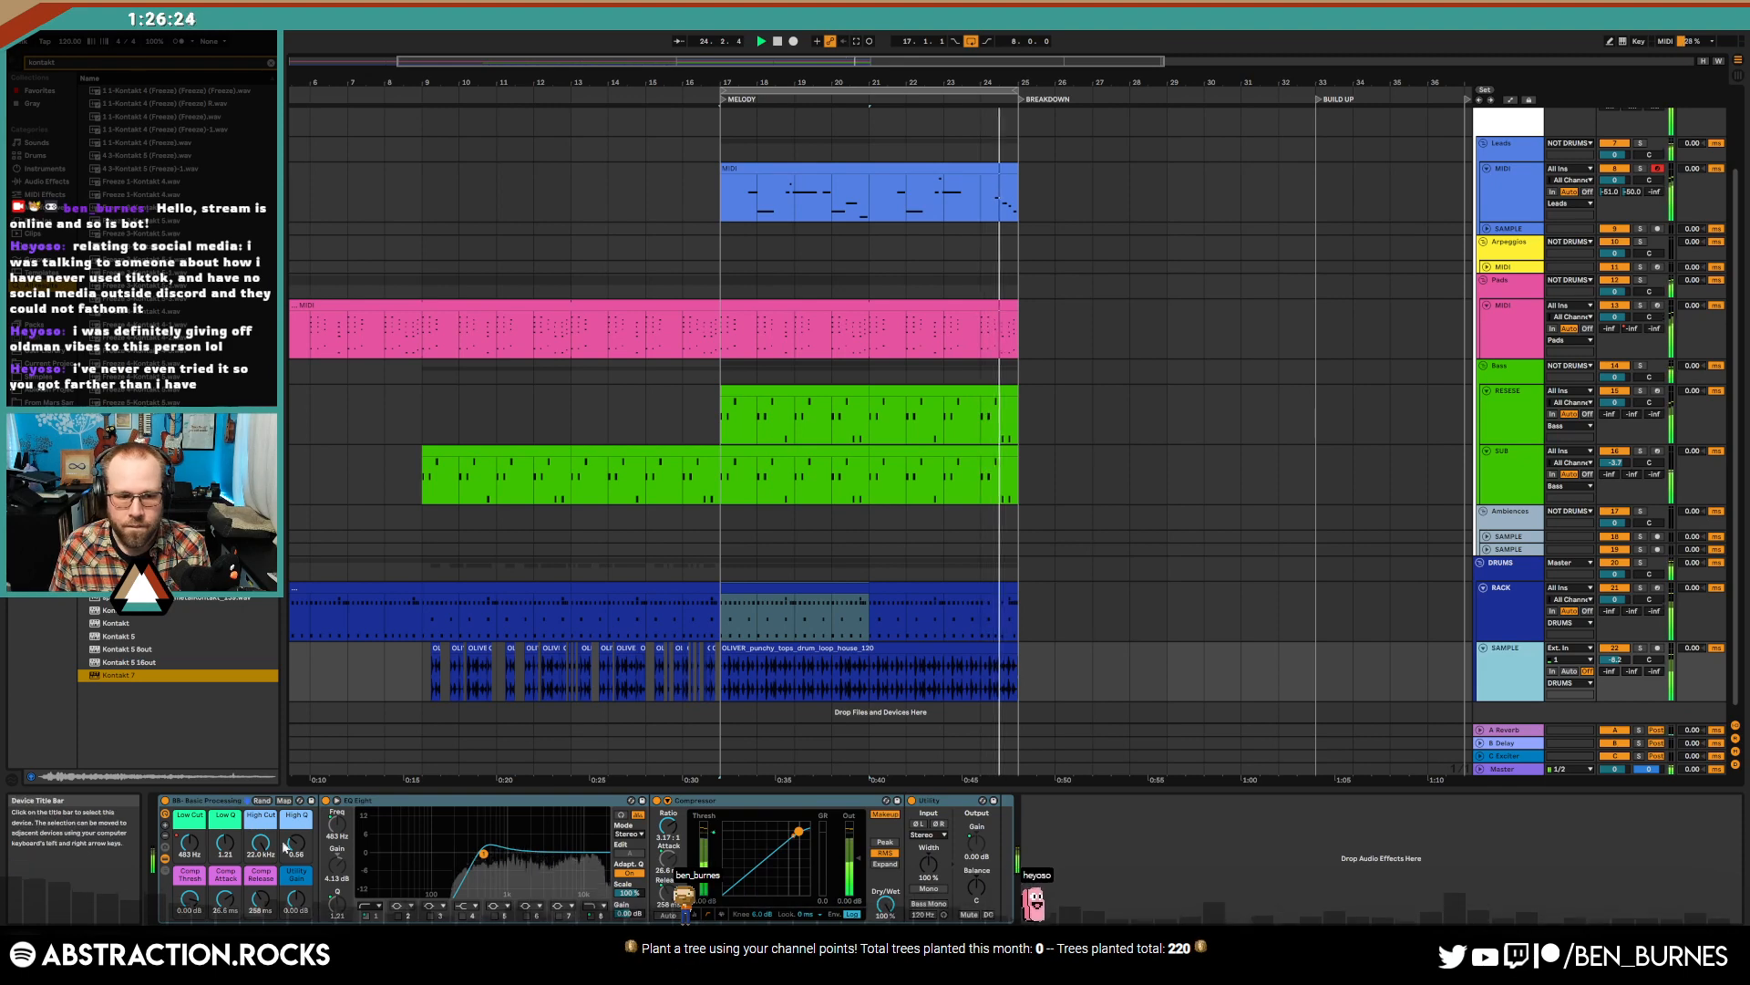
pyautogui.moveTo(225, 842); pyautogui.dragTo(225, 857)
# - Show the automation, lower the SAMPLE track's Low Cut to 248 Hz in the melody section and reduce the track's volume to about -7 dB
pyautogui.press('a')
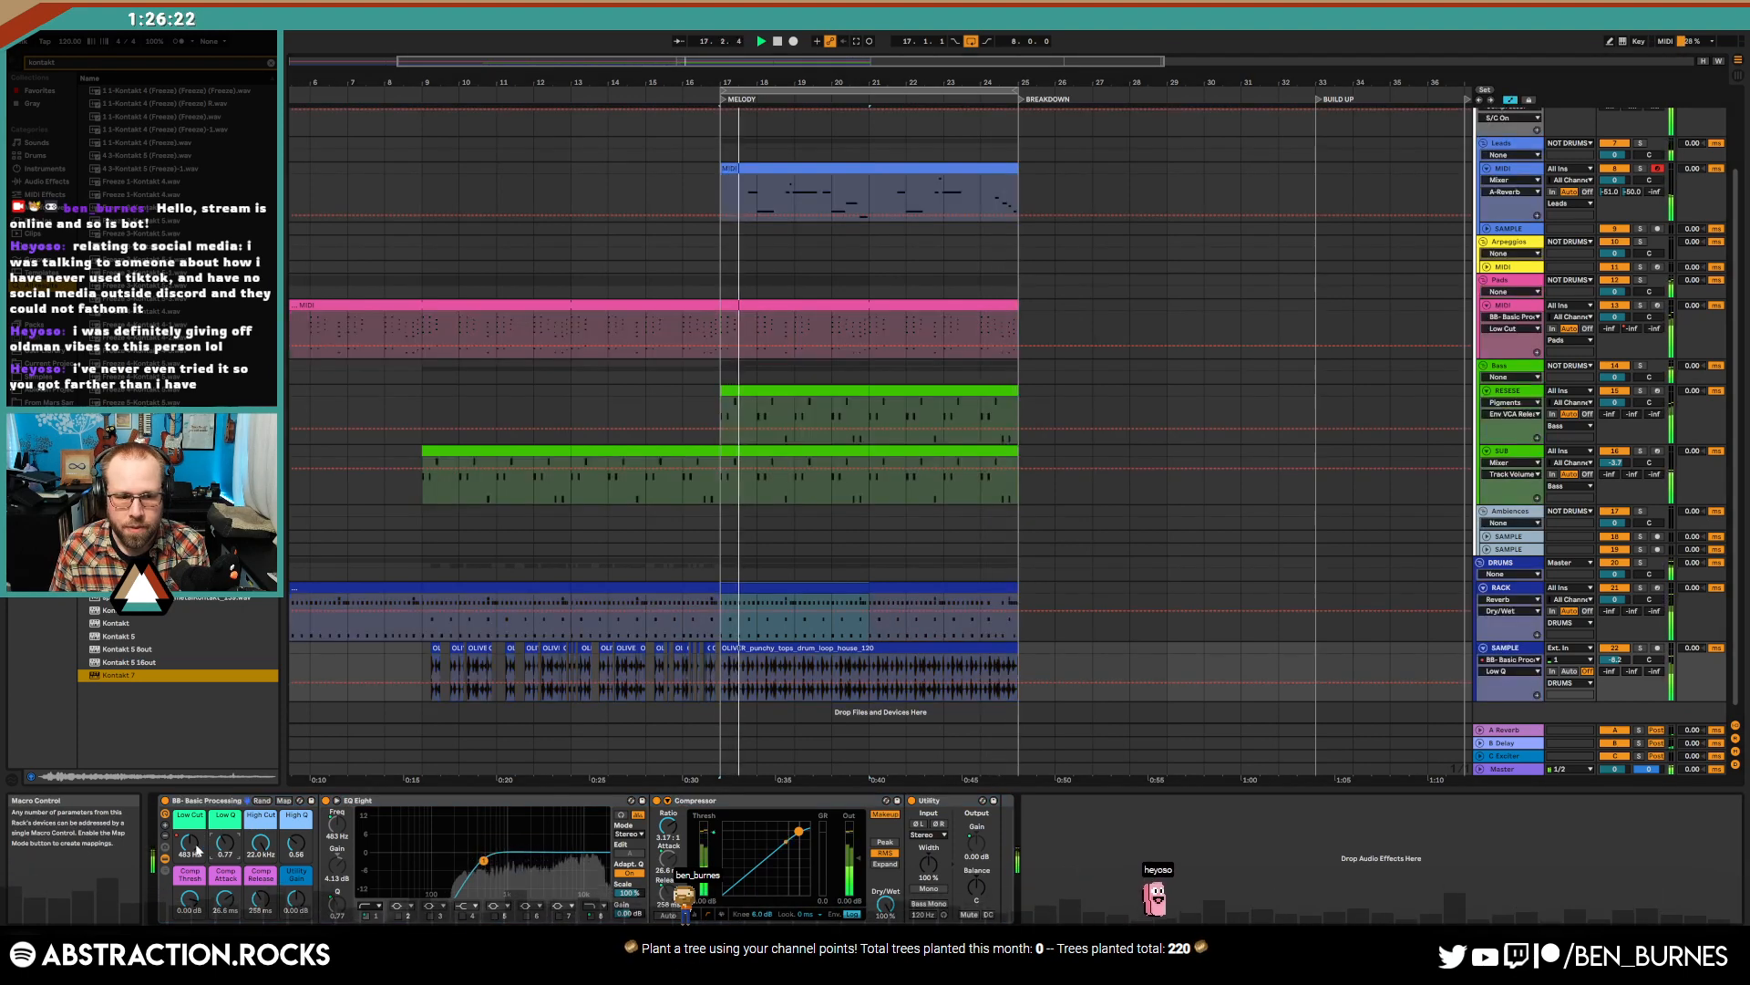
pyautogui.moveTo(791, 675); pyautogui.dragTo(791, 682)
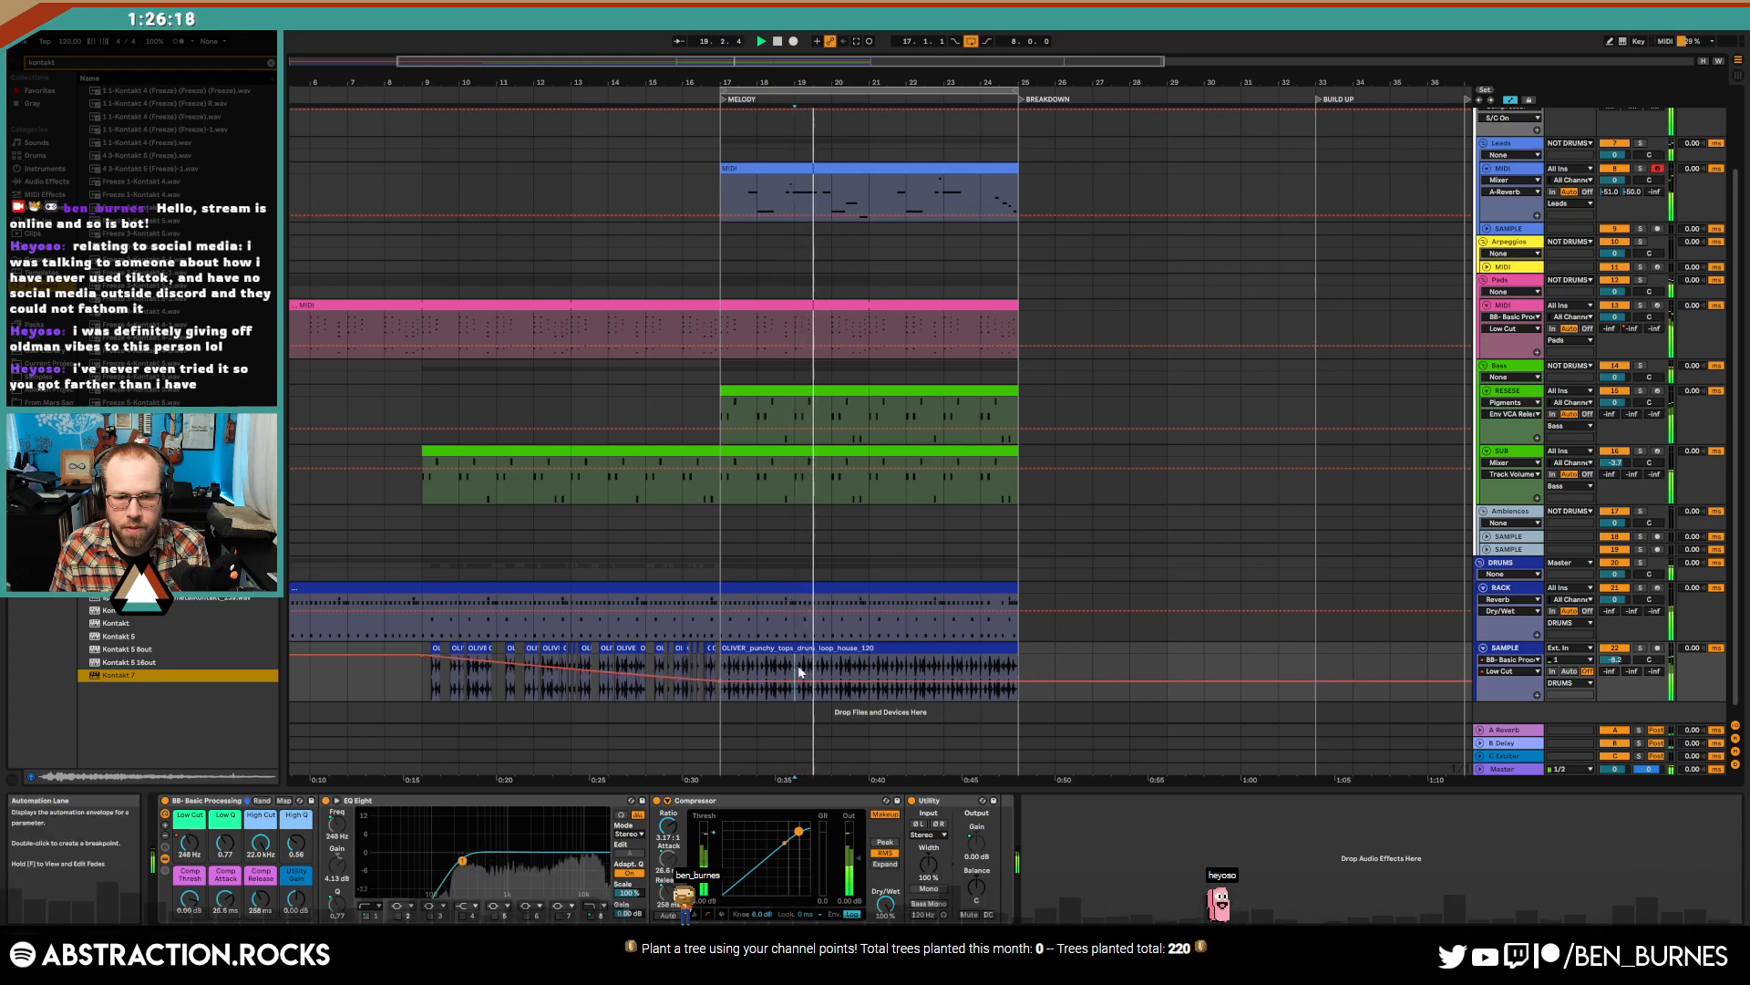
pyautogui.moveTo(1614, 659); pyautogui.dragTo(1614, 664)
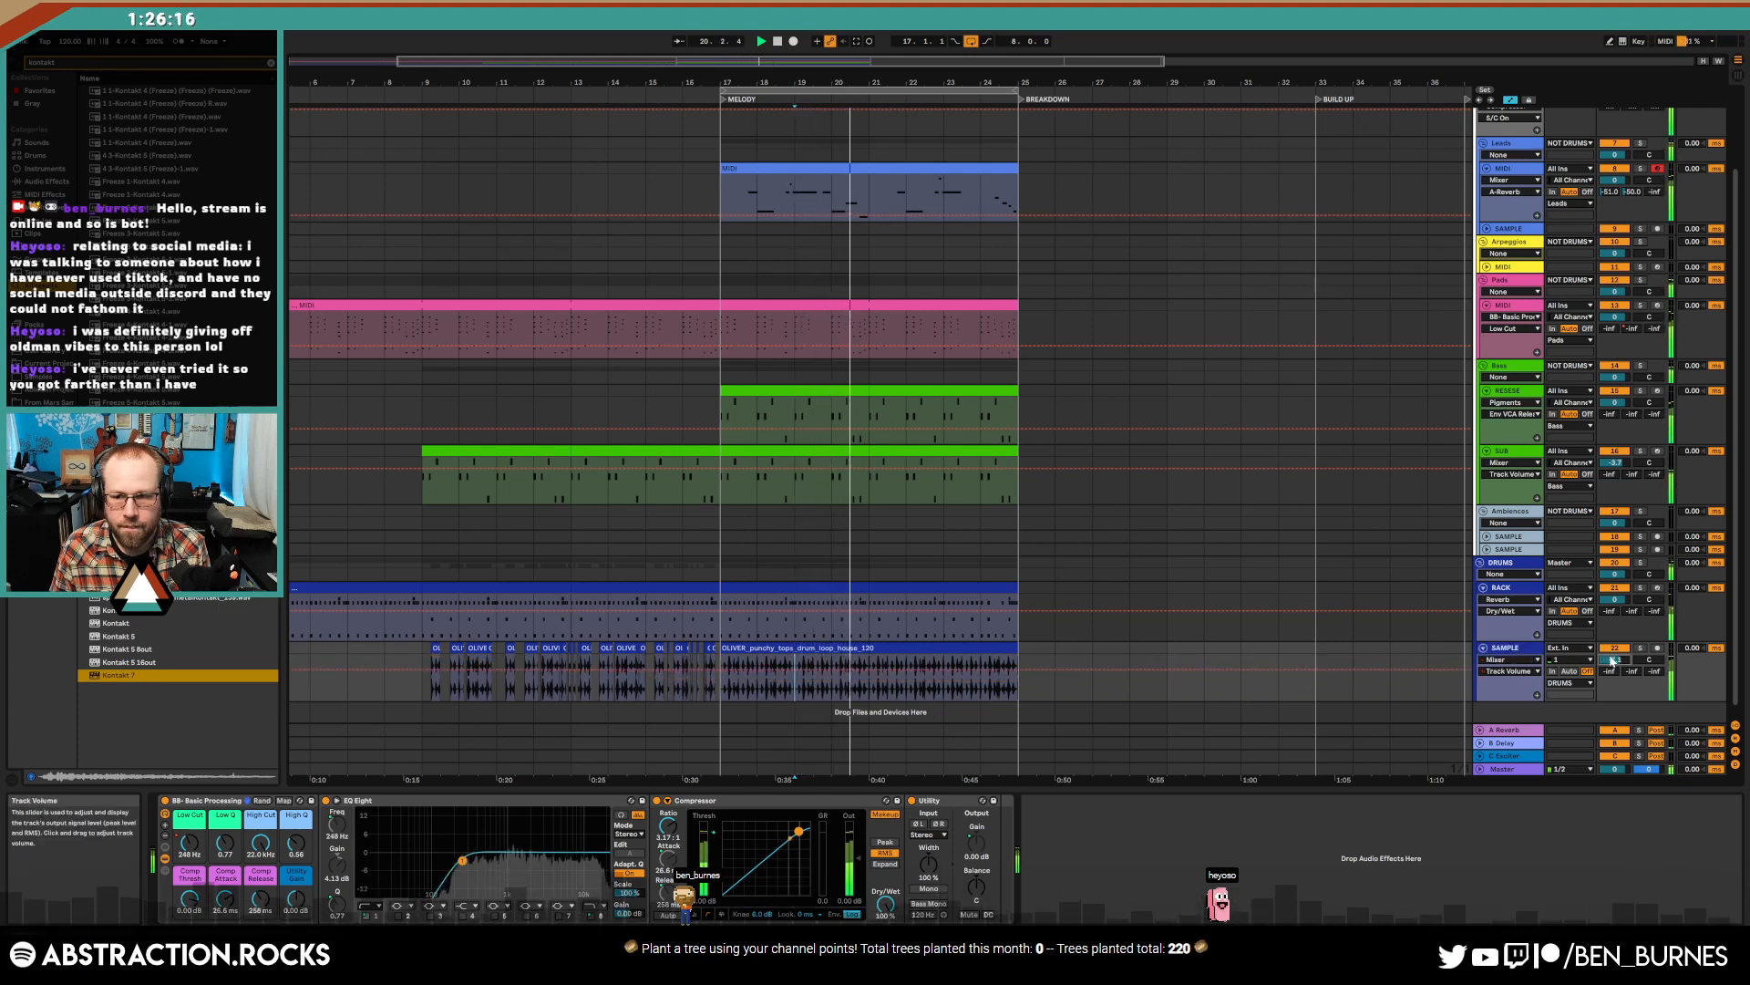
# - Open the drum RACK clip in the second half of the melody section and toggle the RACK track's solo during playback
pyautogui.click(1522, 588)
pyautogui.press('space')
pyautogui.doubleClick(881, 585)
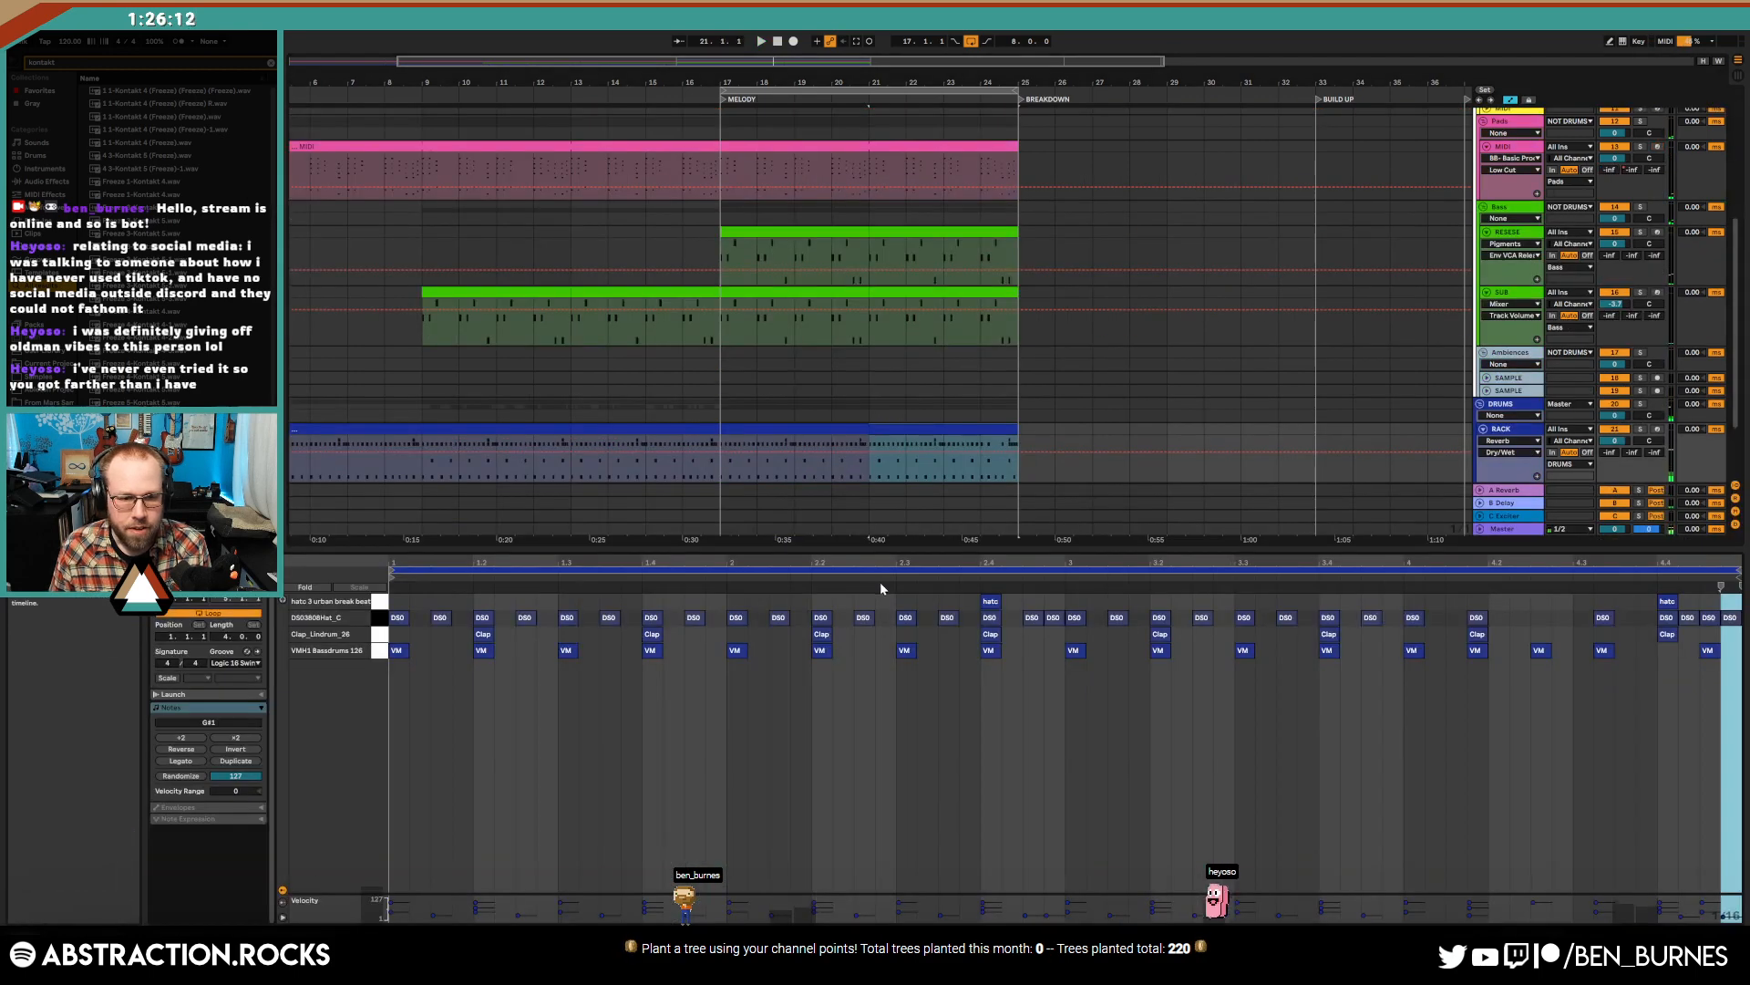
pyautogui.press('space')
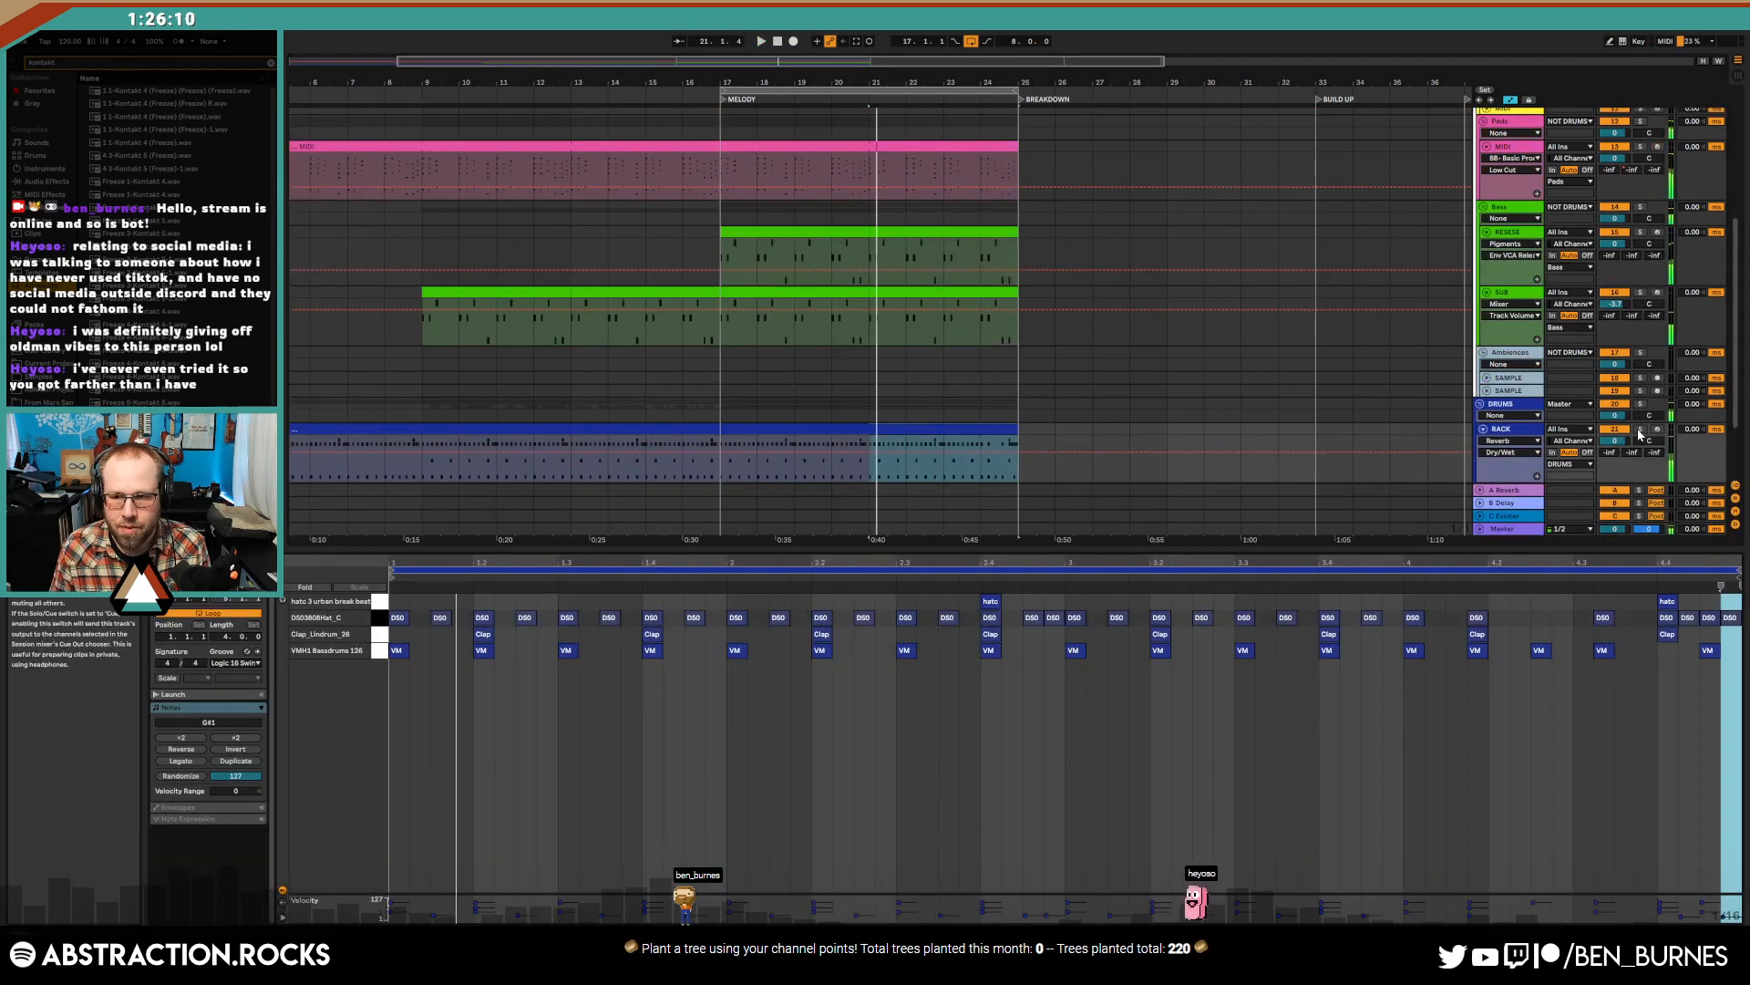
pyautogui.click(1639, 429)
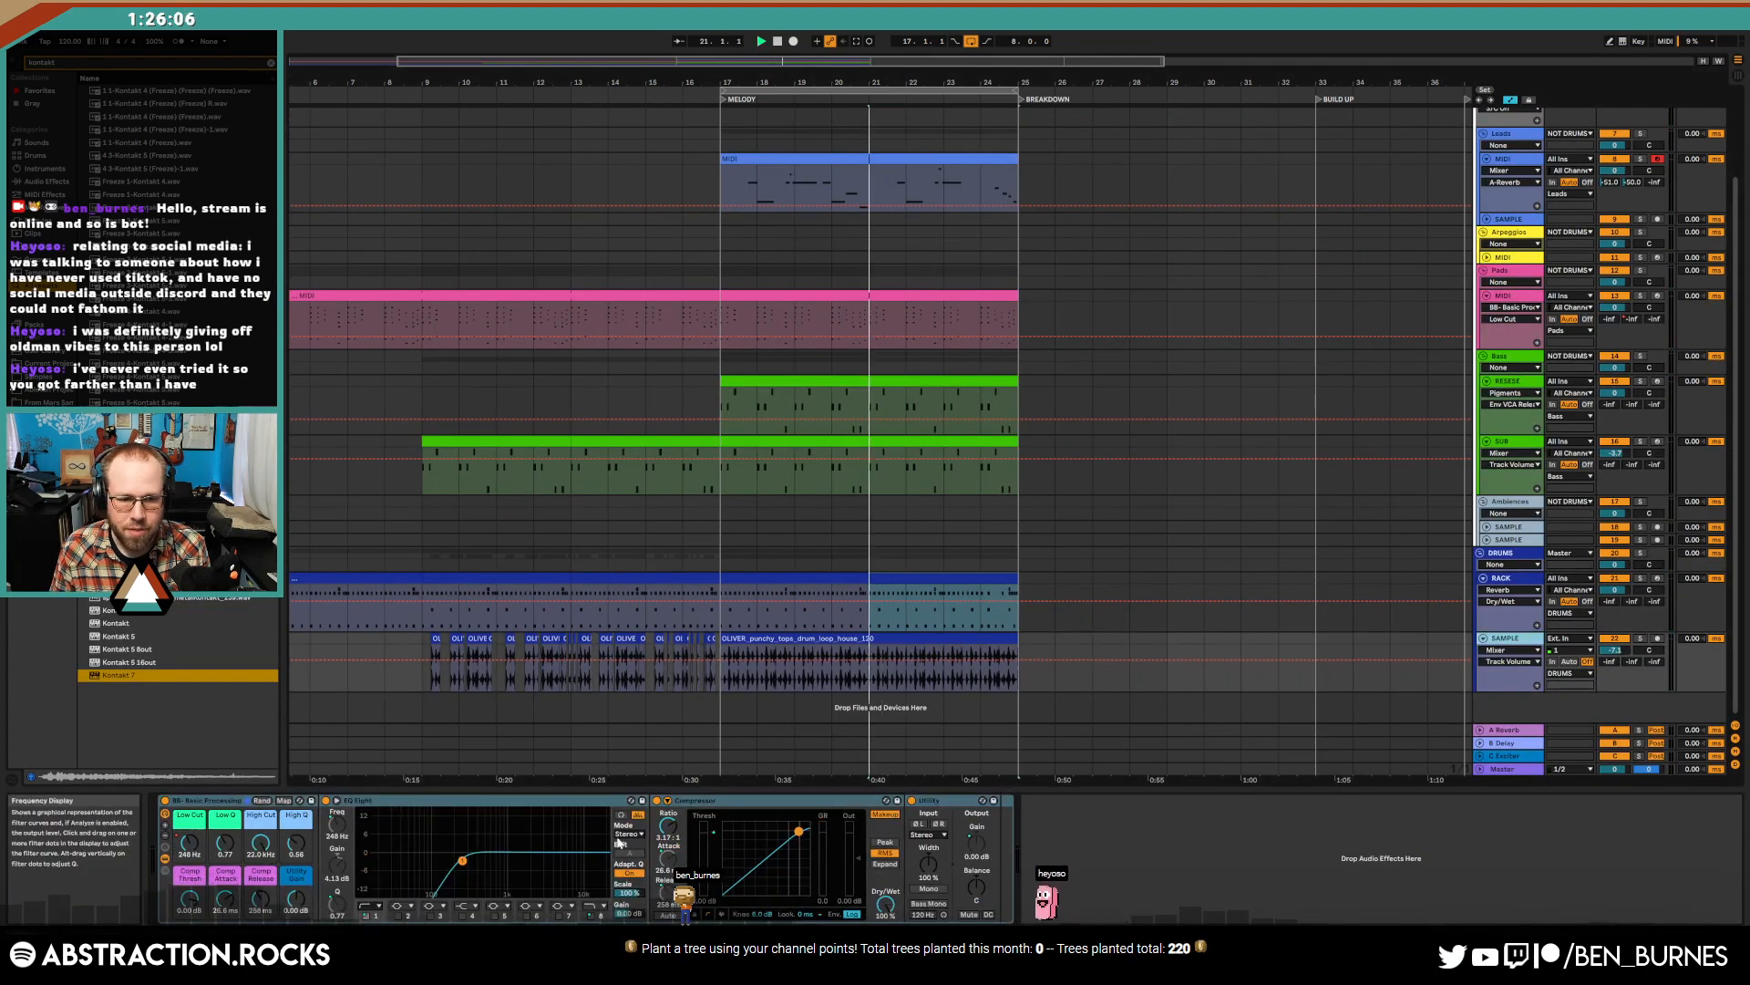
# - Enable another band in the SAMPLE track's EQ Eight, use it to cut the highs around 6 kHz, and play the result
pyautogui.click(495, 915)
pyautogui.moveTo(433, 853); pyautogui.dragTo(573, 876)
pyautogui.press('space')
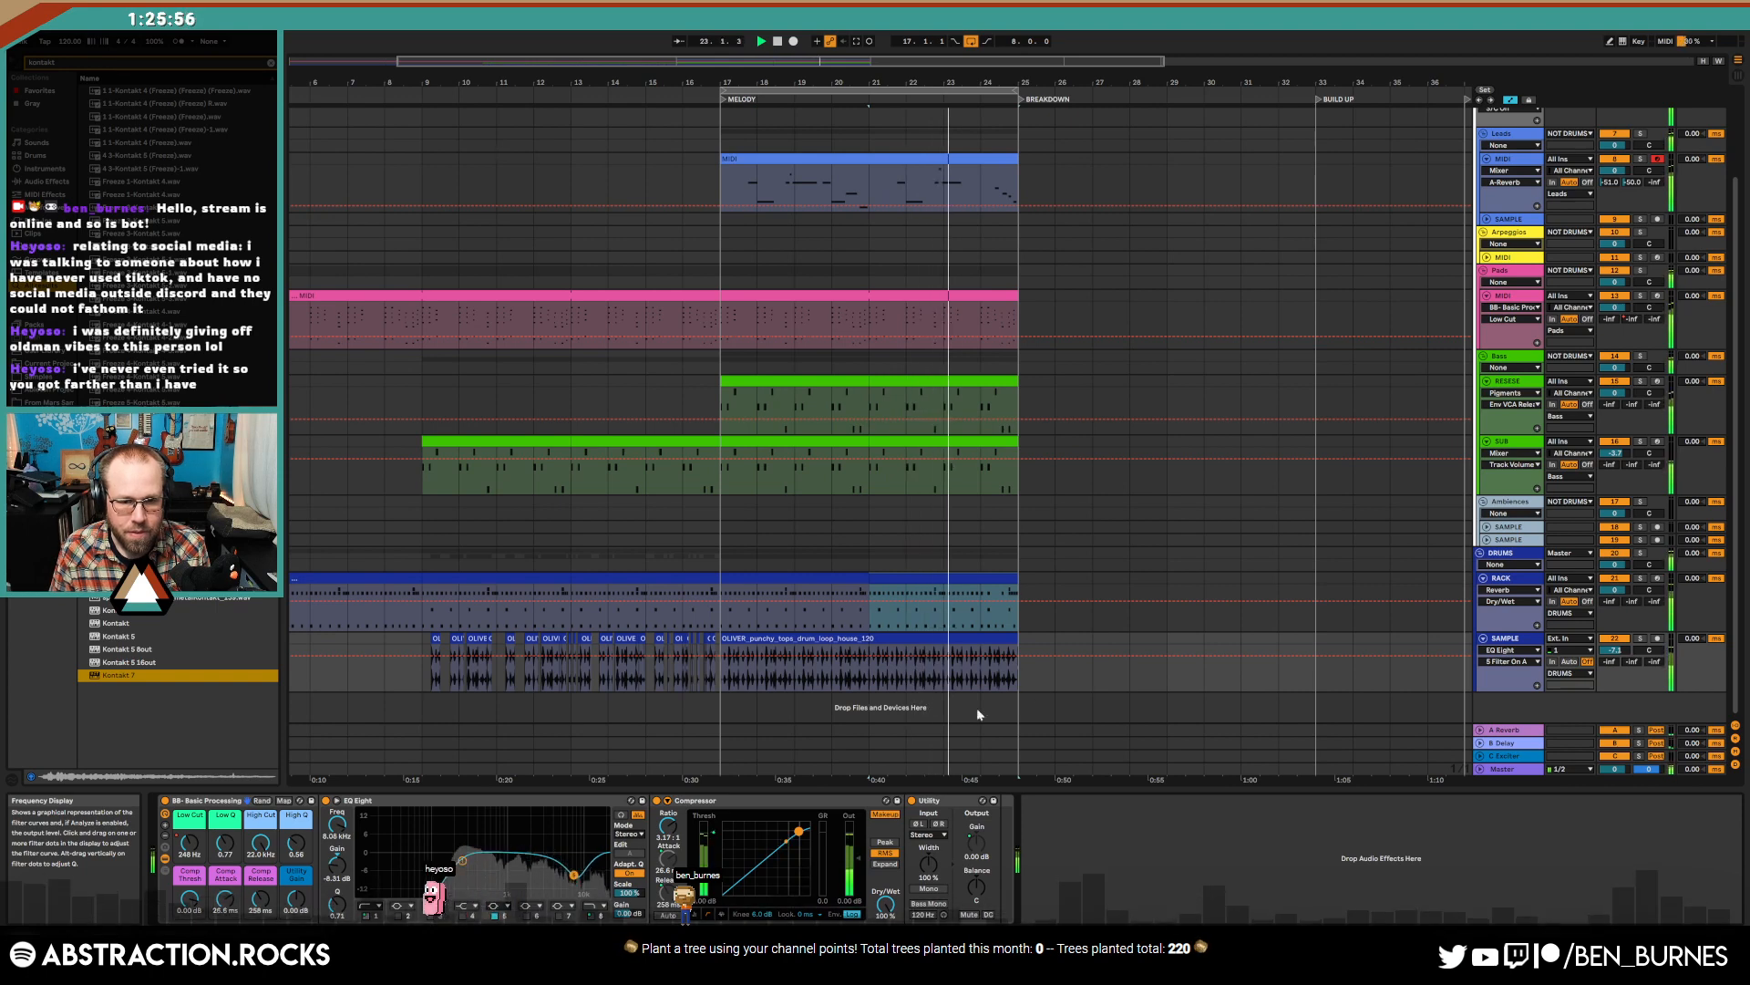
# - Stop playback and move the Overdrive device from the RACK track to the DRUMS group, toggling it there
pyautogui.click(1072, 626)
pyautogui.press('space')
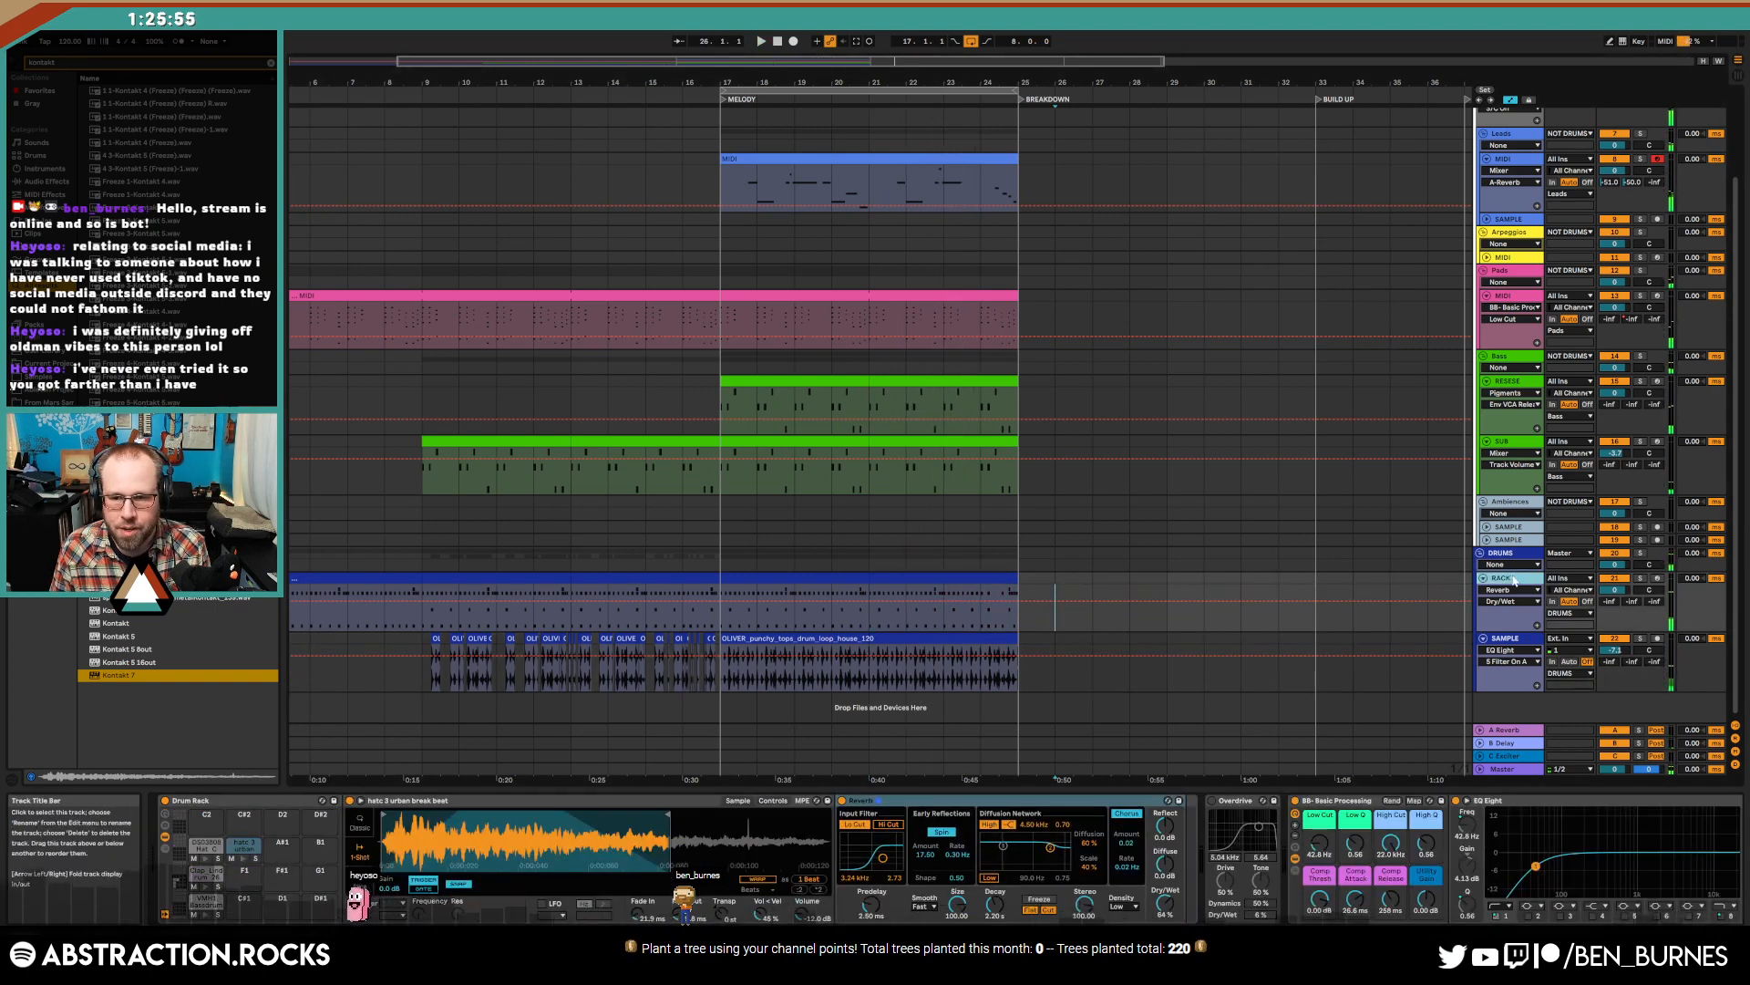
pyautogui.click(1233, 801)
pyautogui.click(1518, 554)
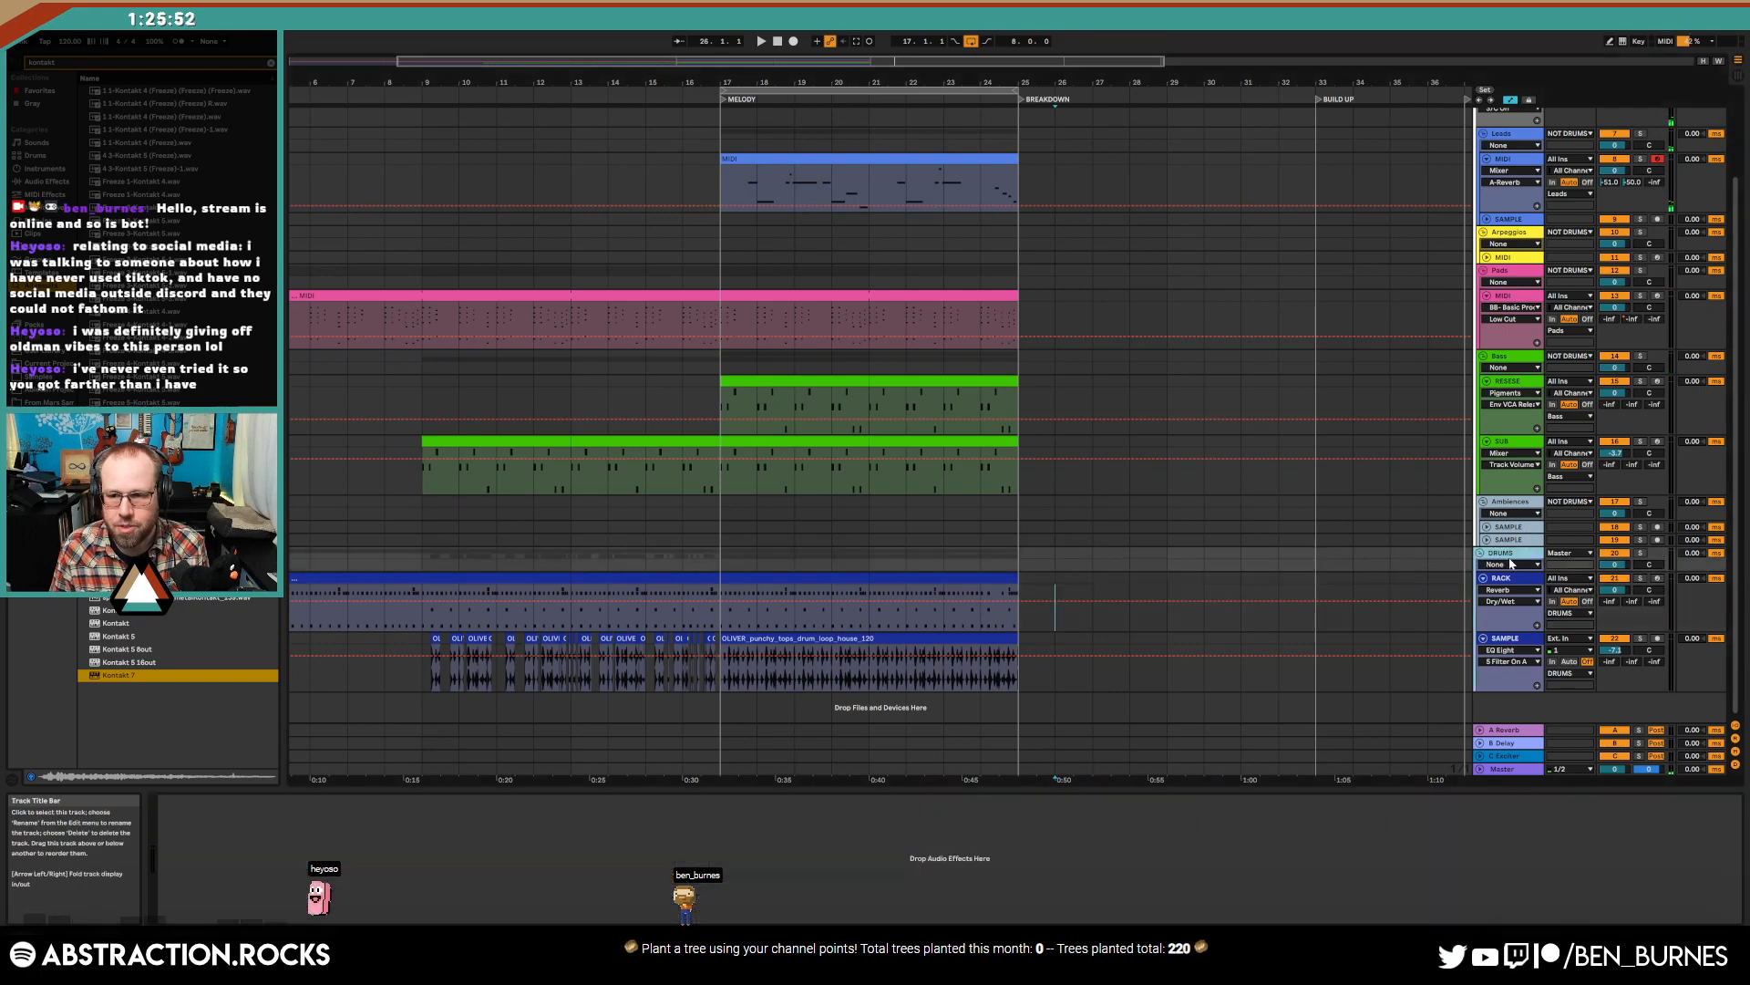
pyautogui.click(165, 800)
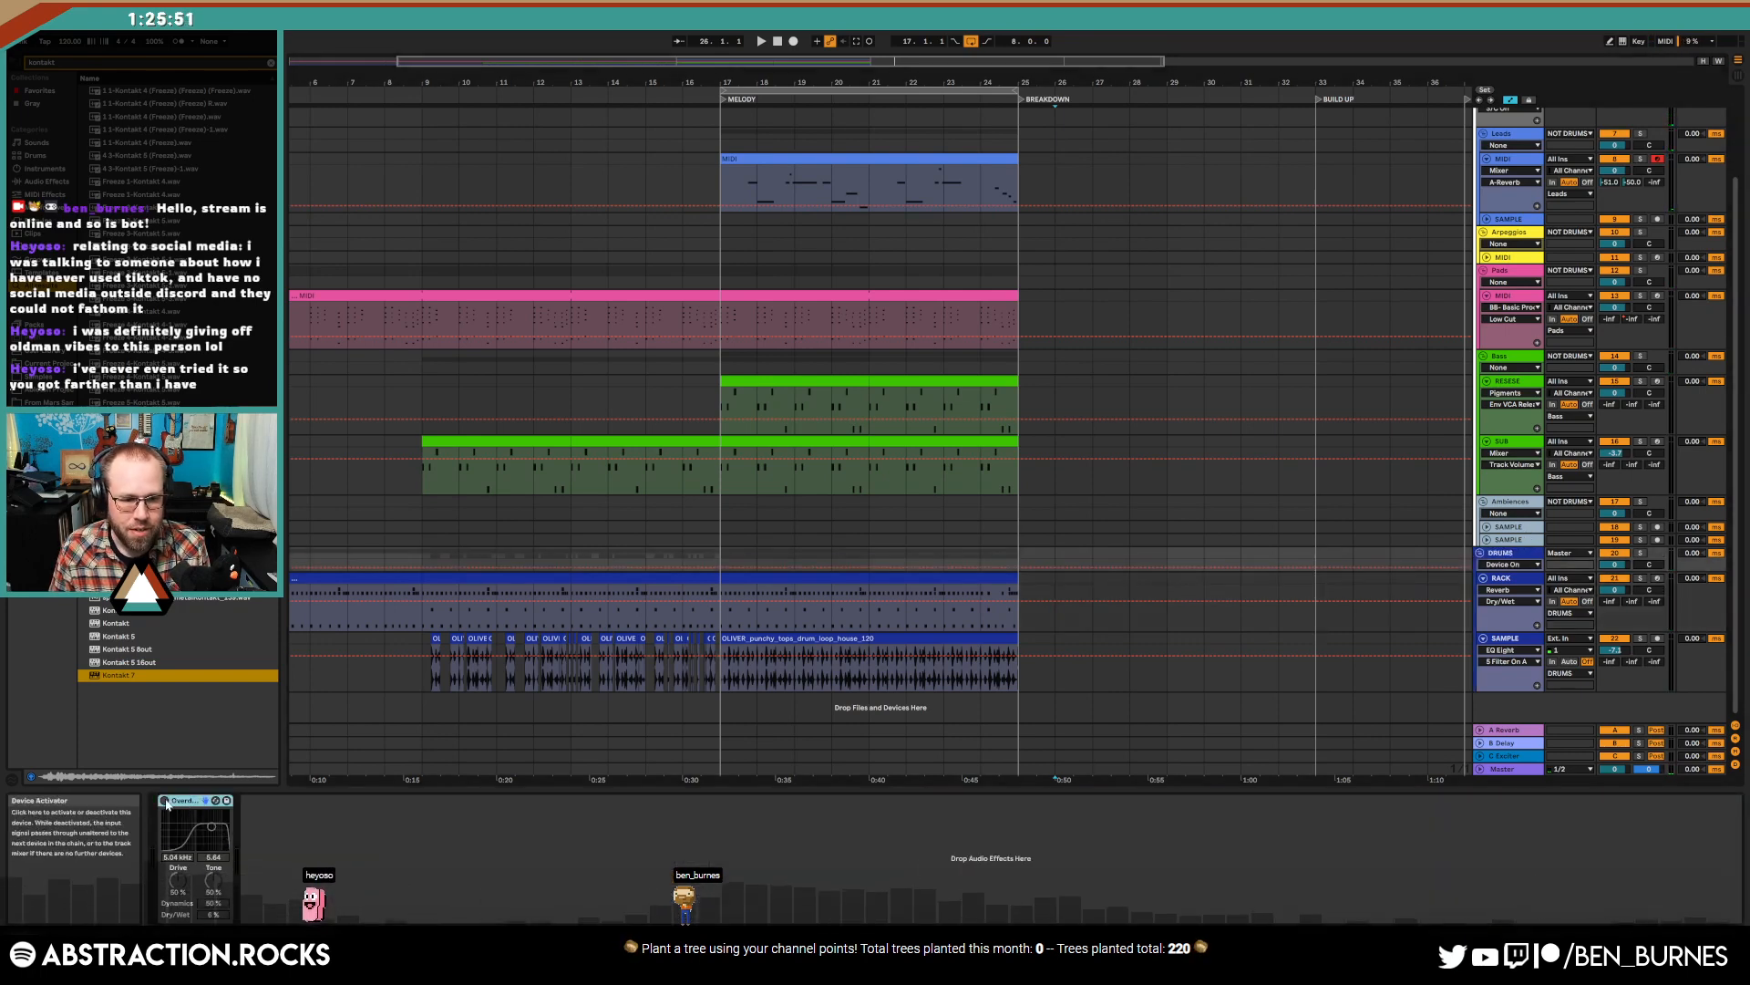
# - Play the melody section and toggle the DRUMS group's Overdrive to compare the drums with and without it
pyautogui.click(727, 574)
pyautogui.press('space')
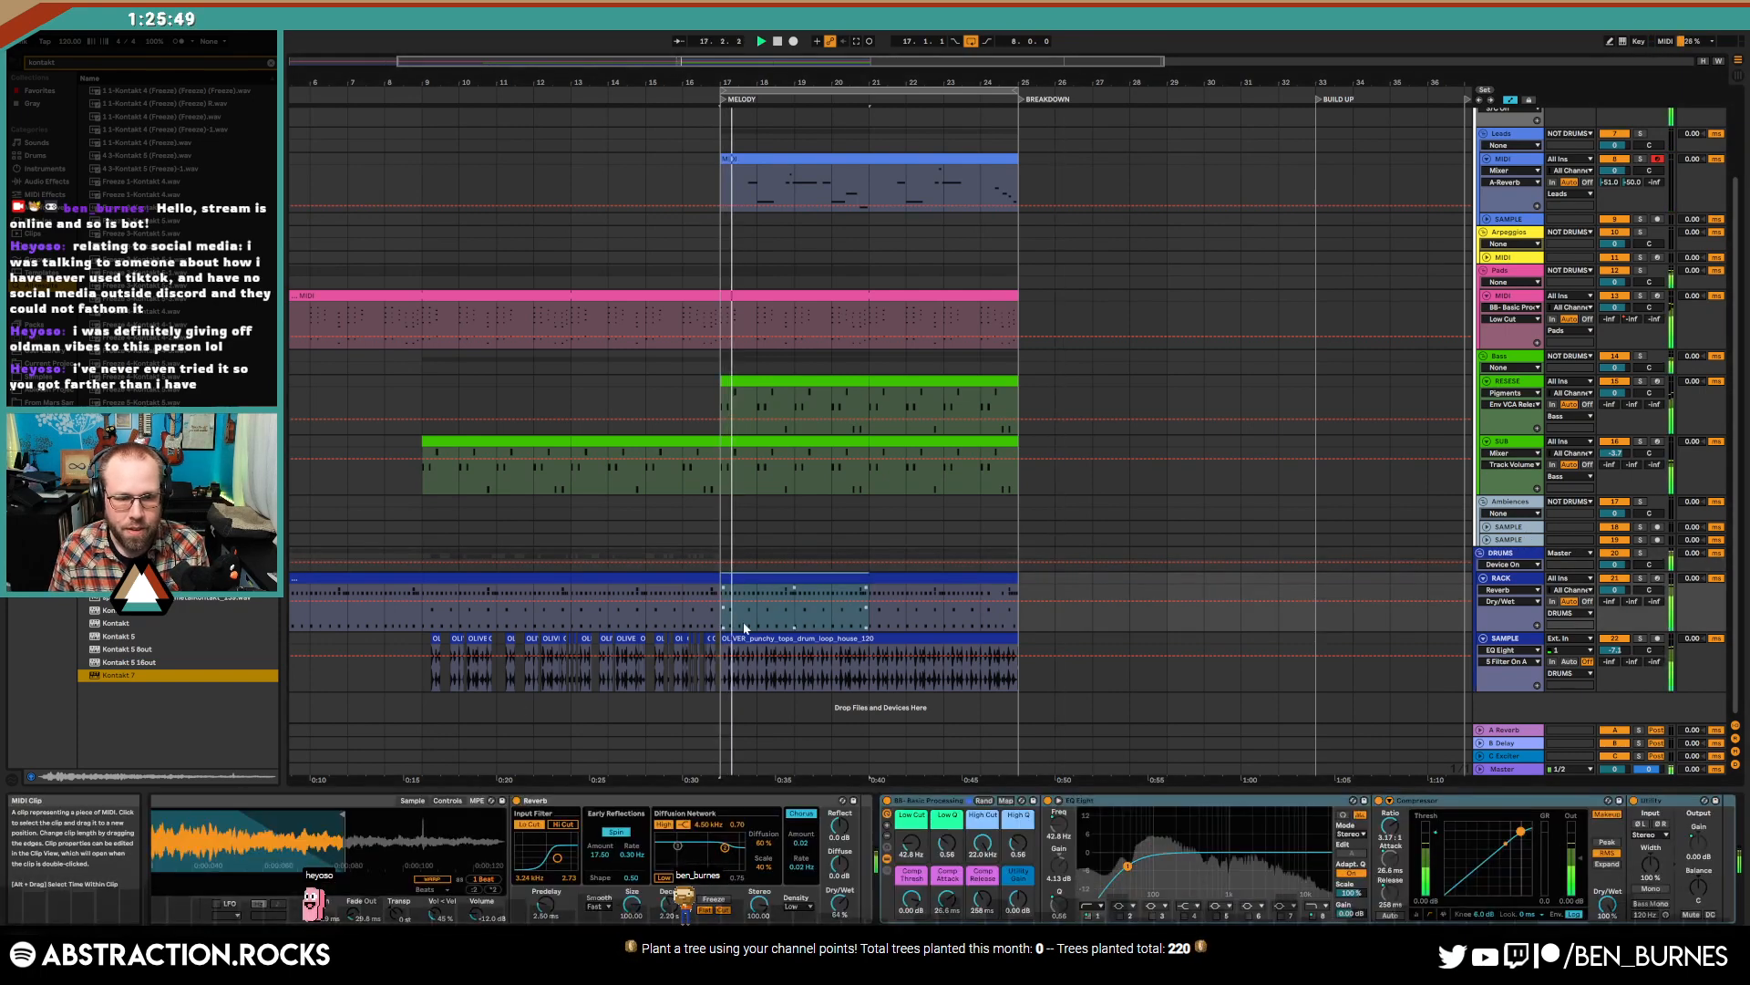
pyautogui.click(1503, 554)
pyautogui.click(1502, 555)
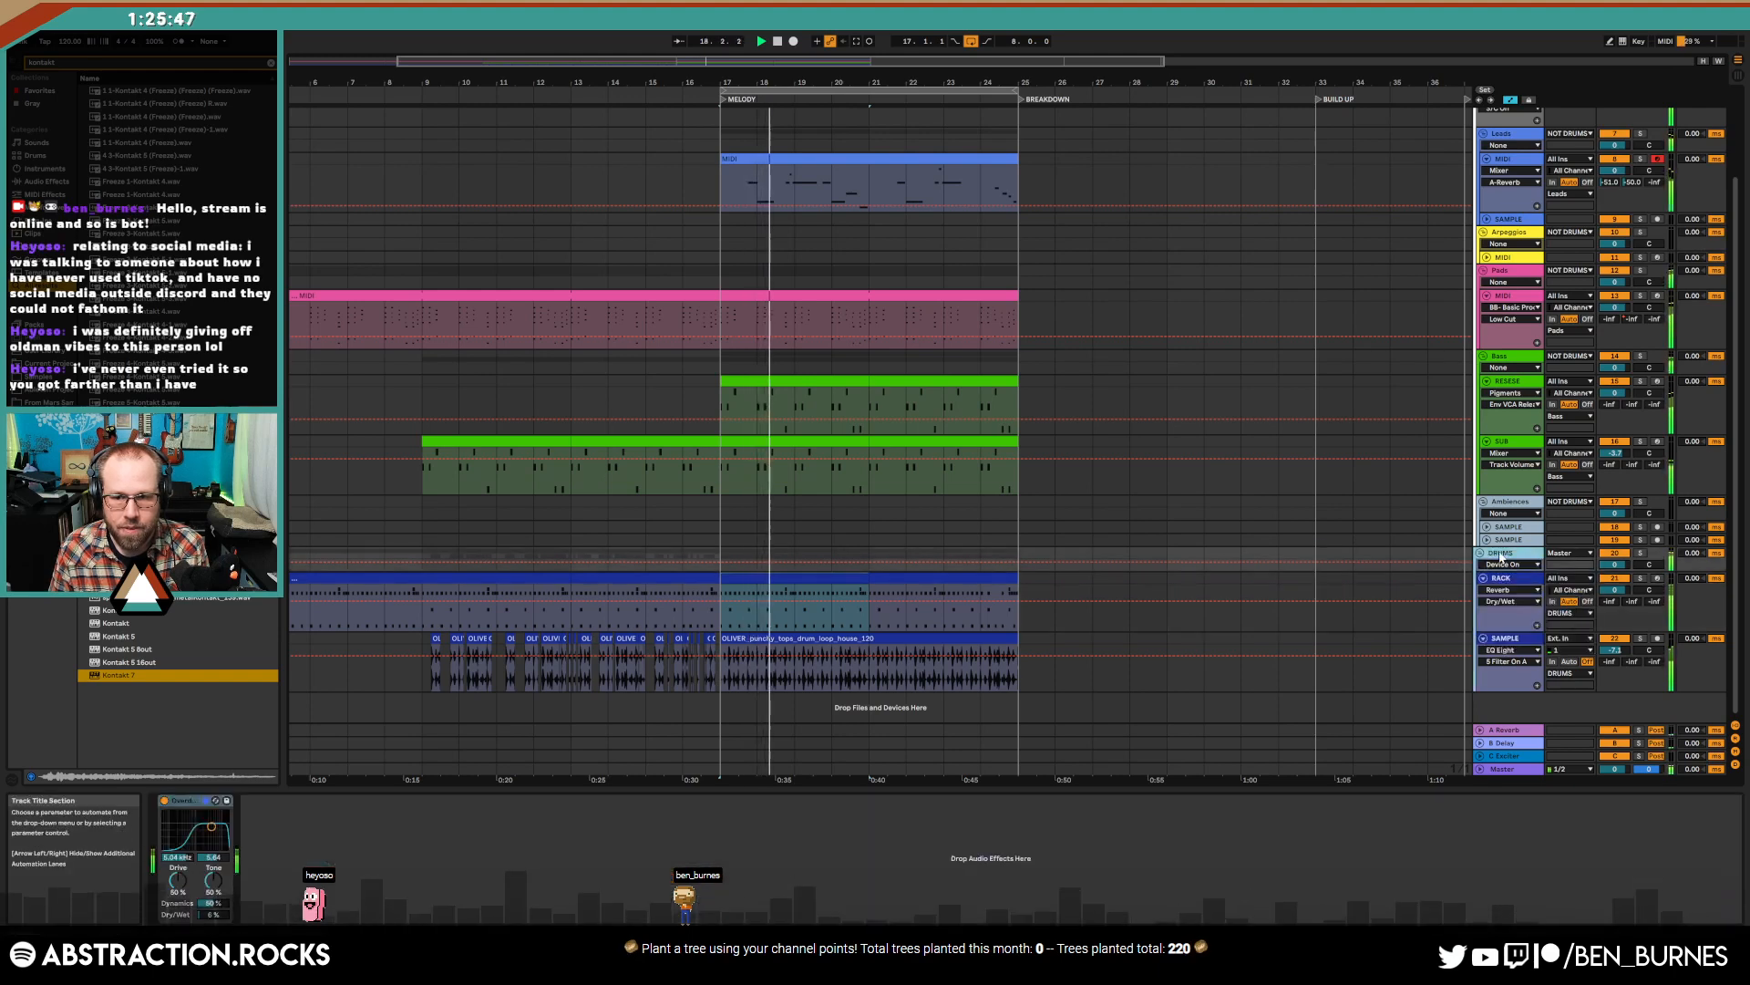
pyautogui.click(165, 800)
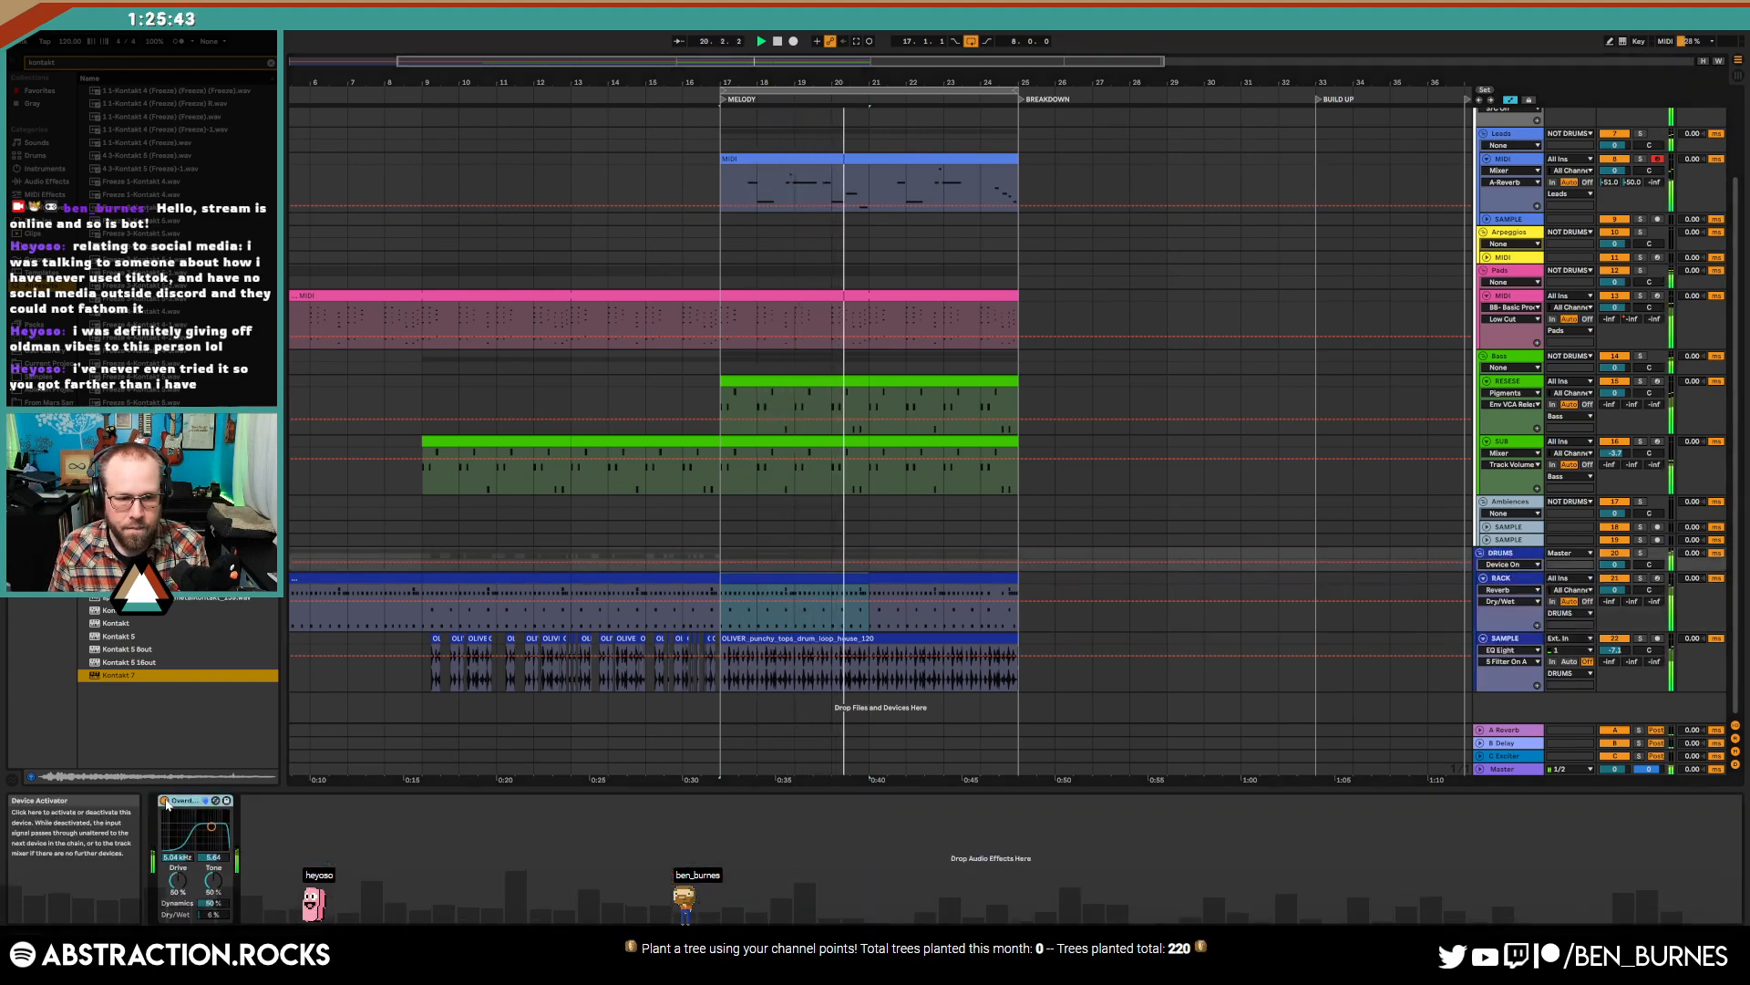
pyautogui.click(1507, 578)
pyautogui.click(1358, 552)
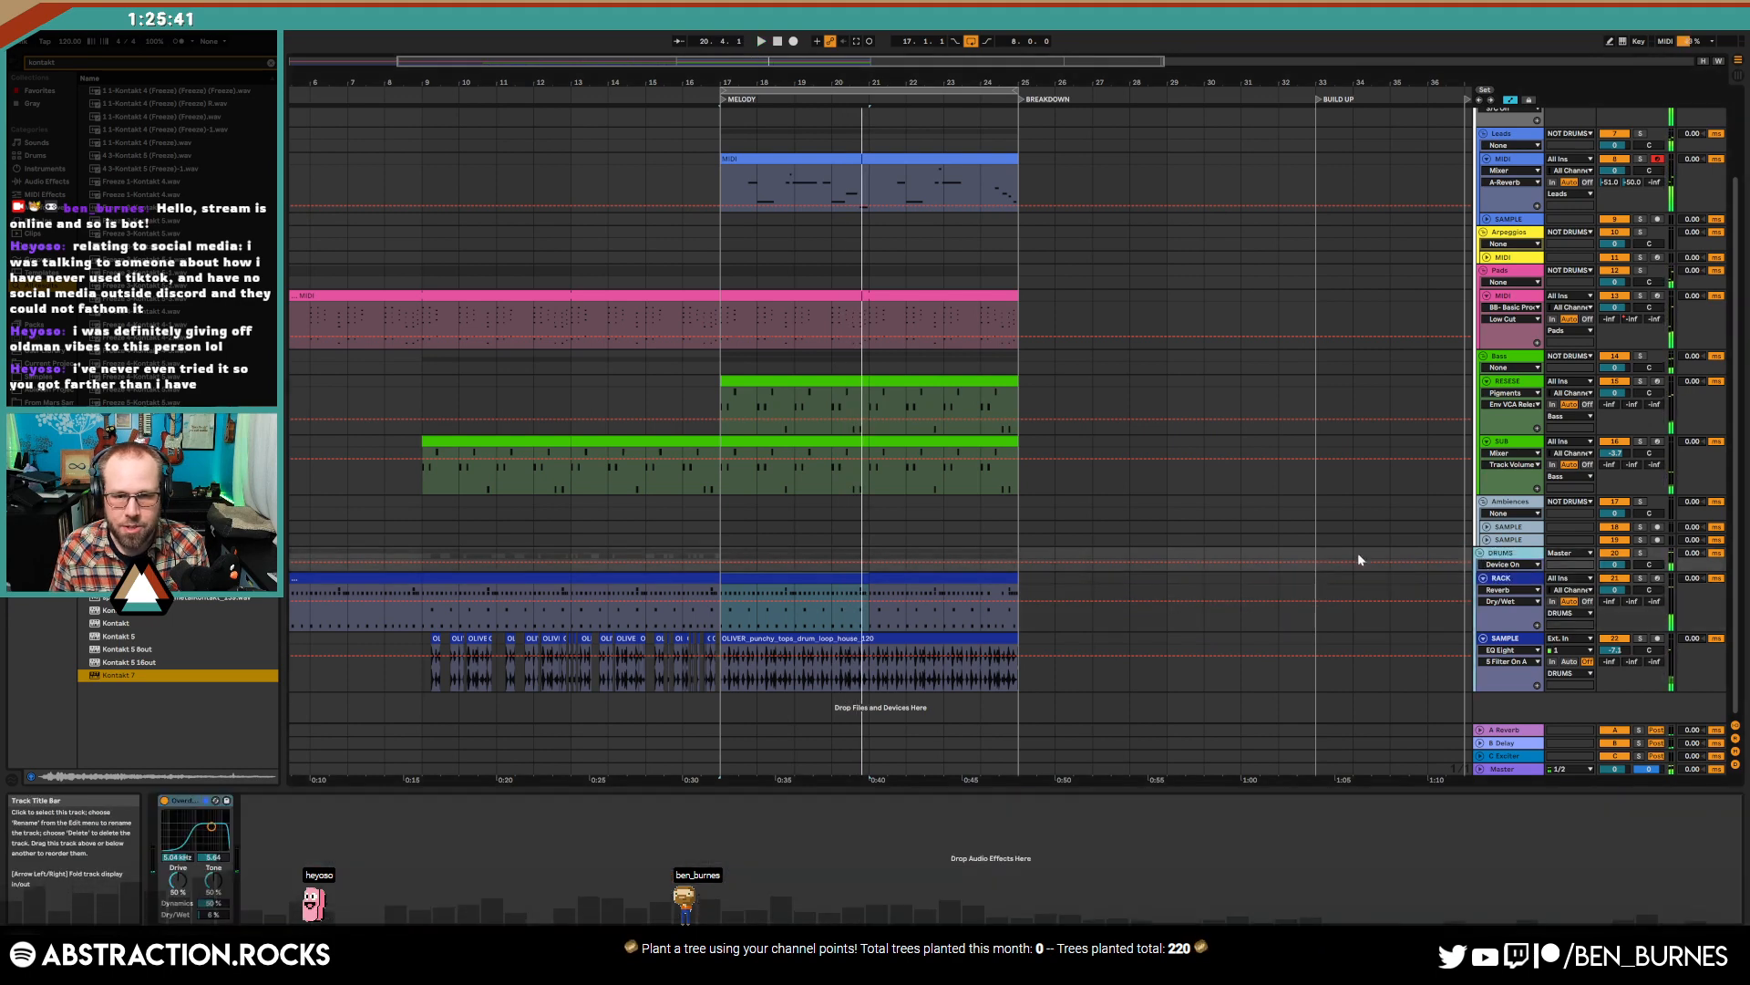
# - Expand the first SAMPLE track in the Ambiences group and set the playback position to the start of the melody section
pyautogui.scroll(-3, 1019, 530)
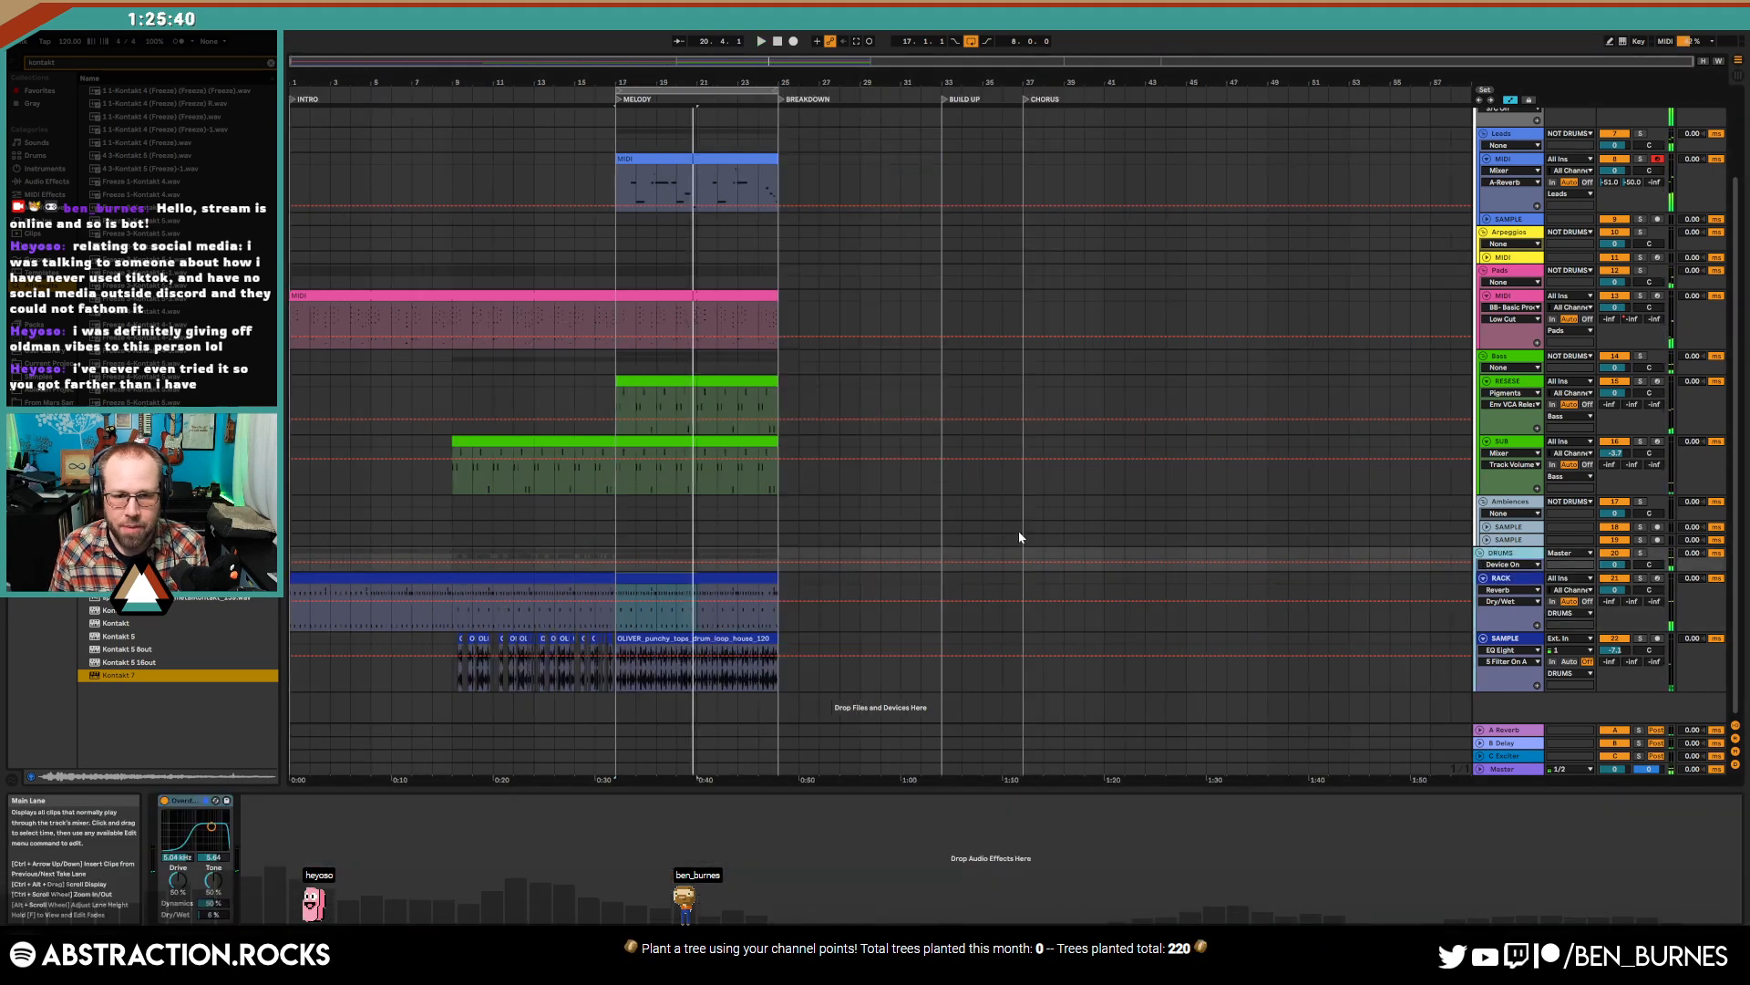
pyautogui.click(1487, 527)
pyautogui.scroll(2, 631, 538)
pyautogui.hotkey('shift', 'Tab')
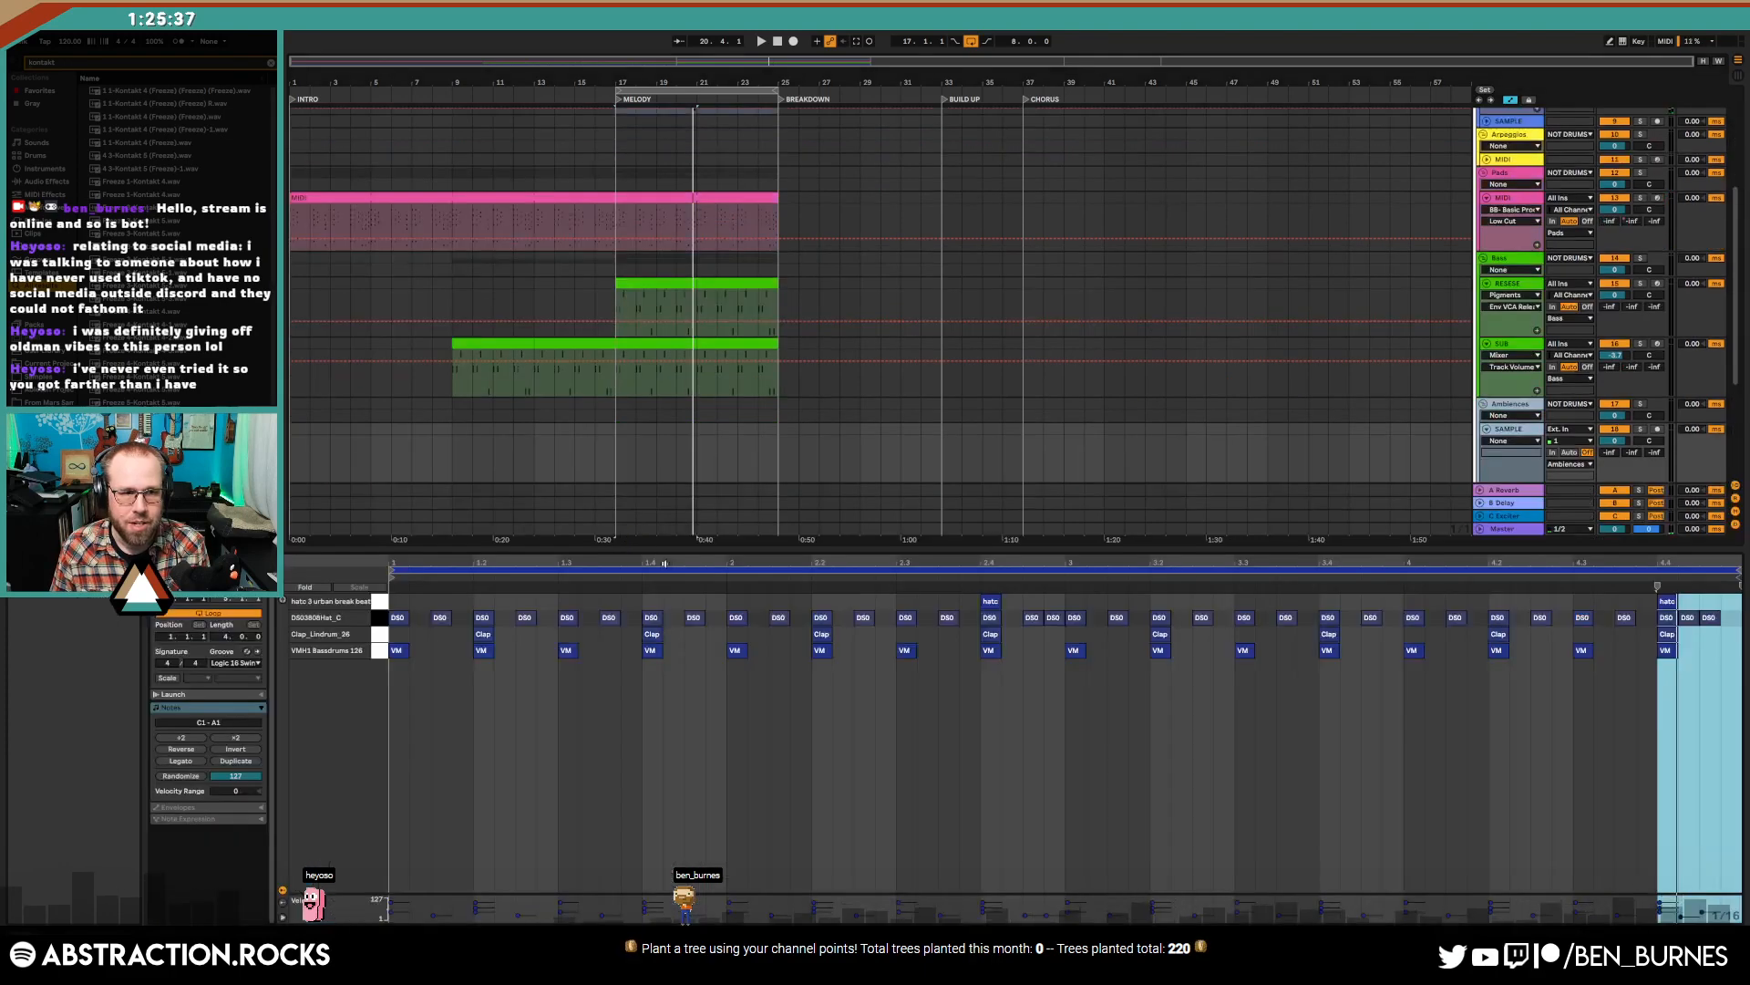
pyautogui.hotkey('shift', 'Tab')
pyautogui.click(636, 531)
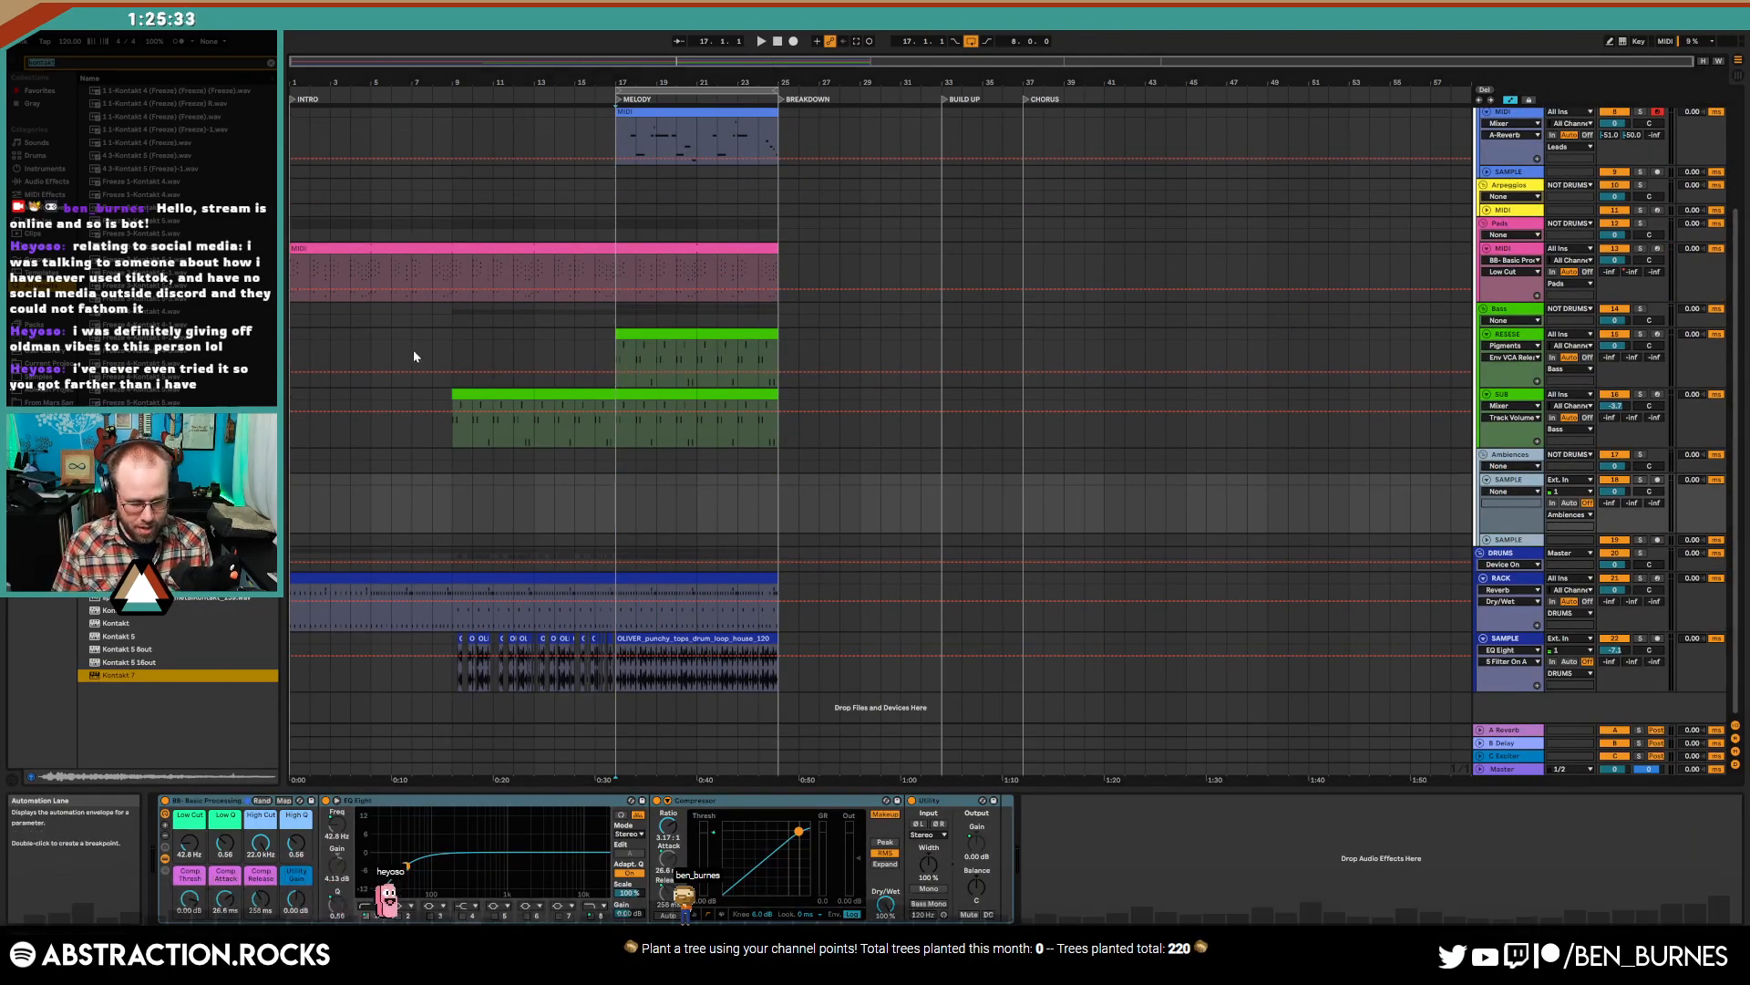
# - Search the browser for "downlift", look through the VFX1 Downlifter samples, and clear the search
pyautogui.write('downlift')
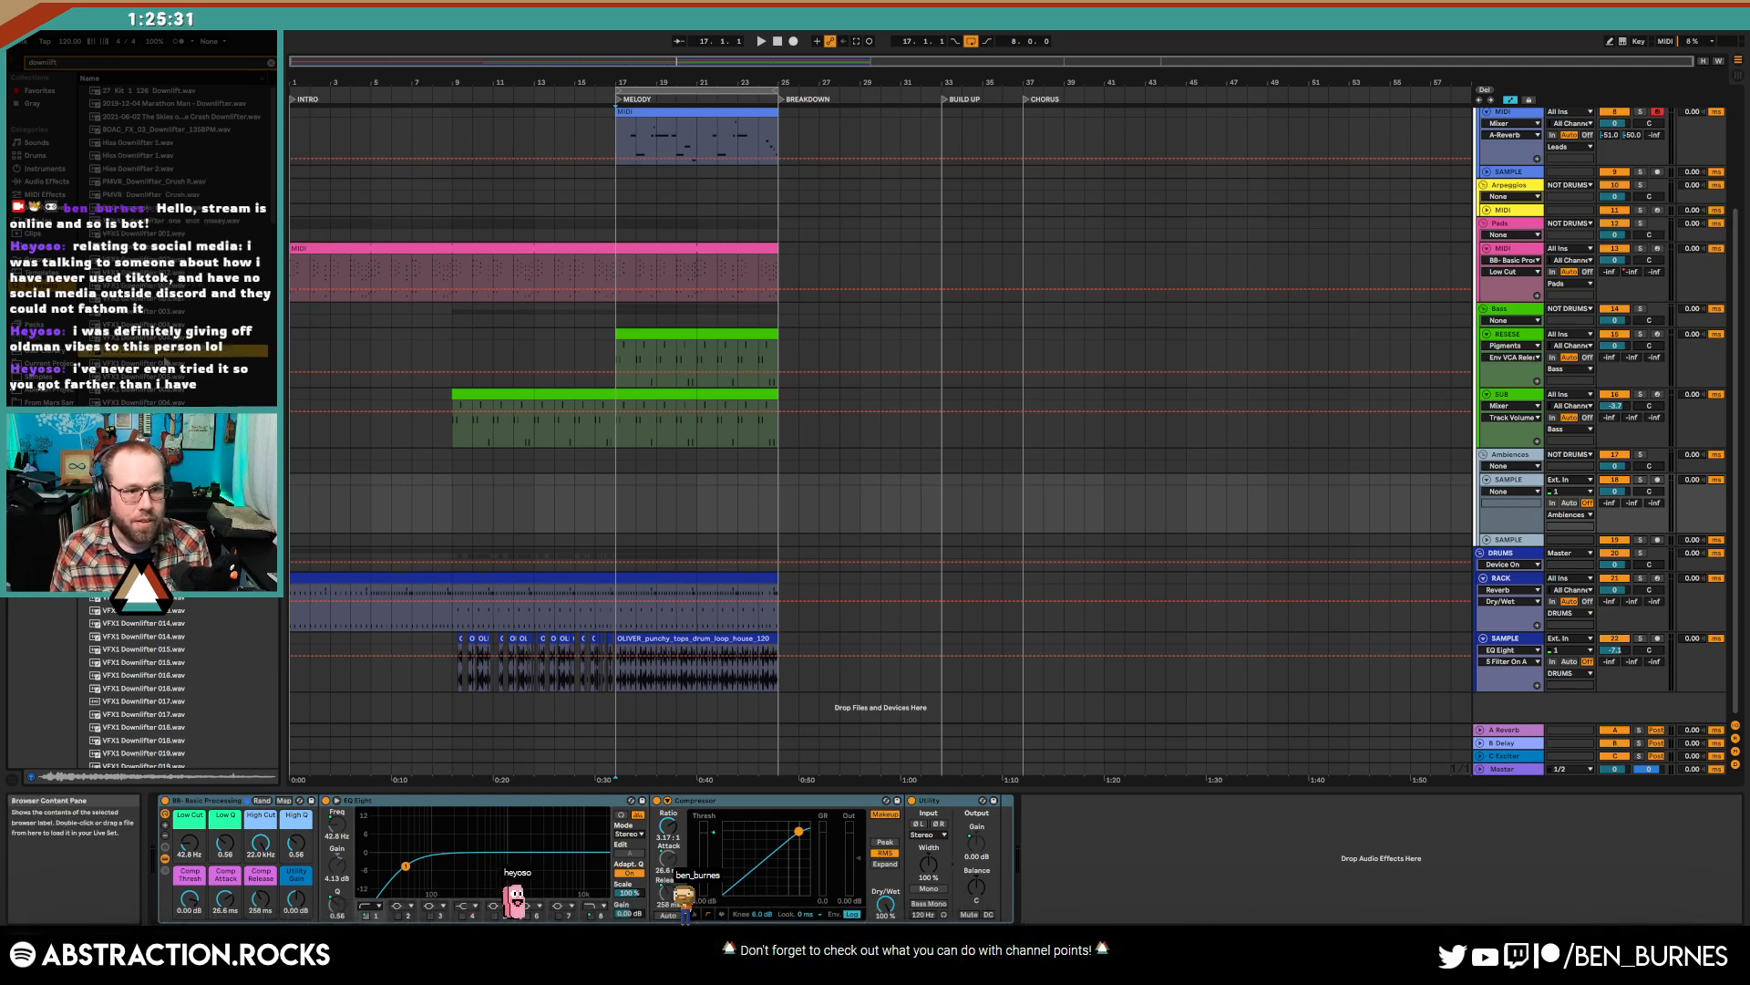
pyautogui.scroll(-5, 256, 311)
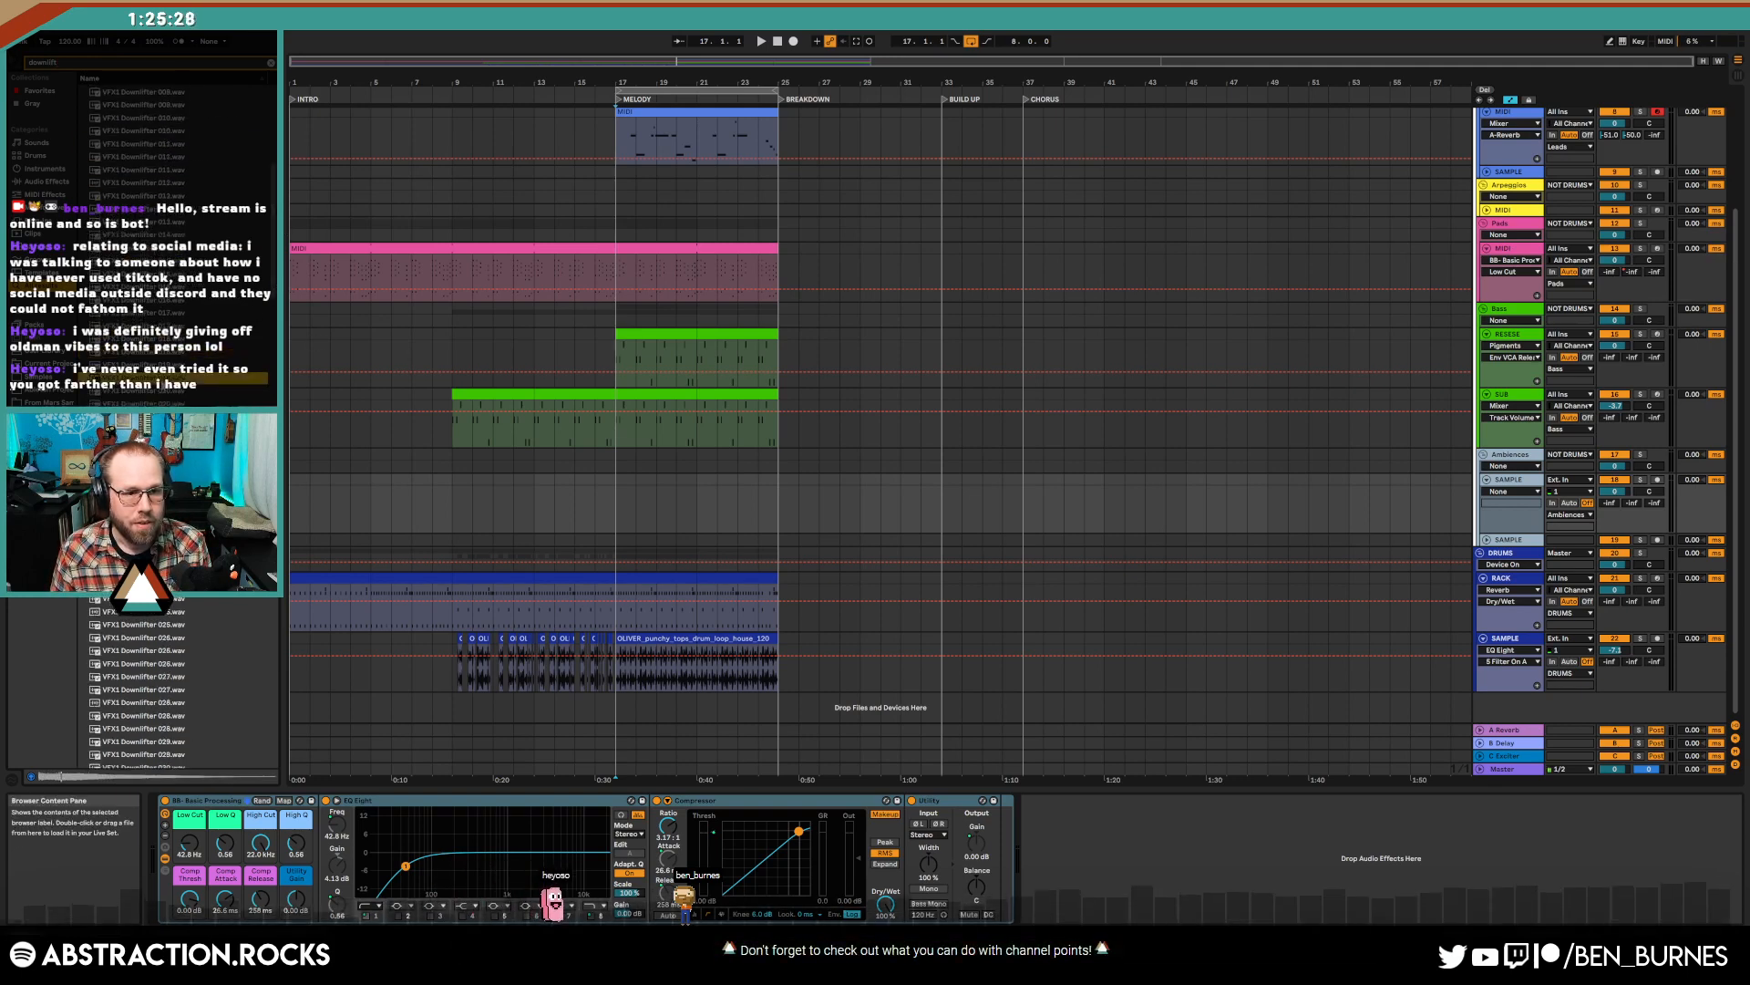
pyautogui.scroll(-5, 282, 275)
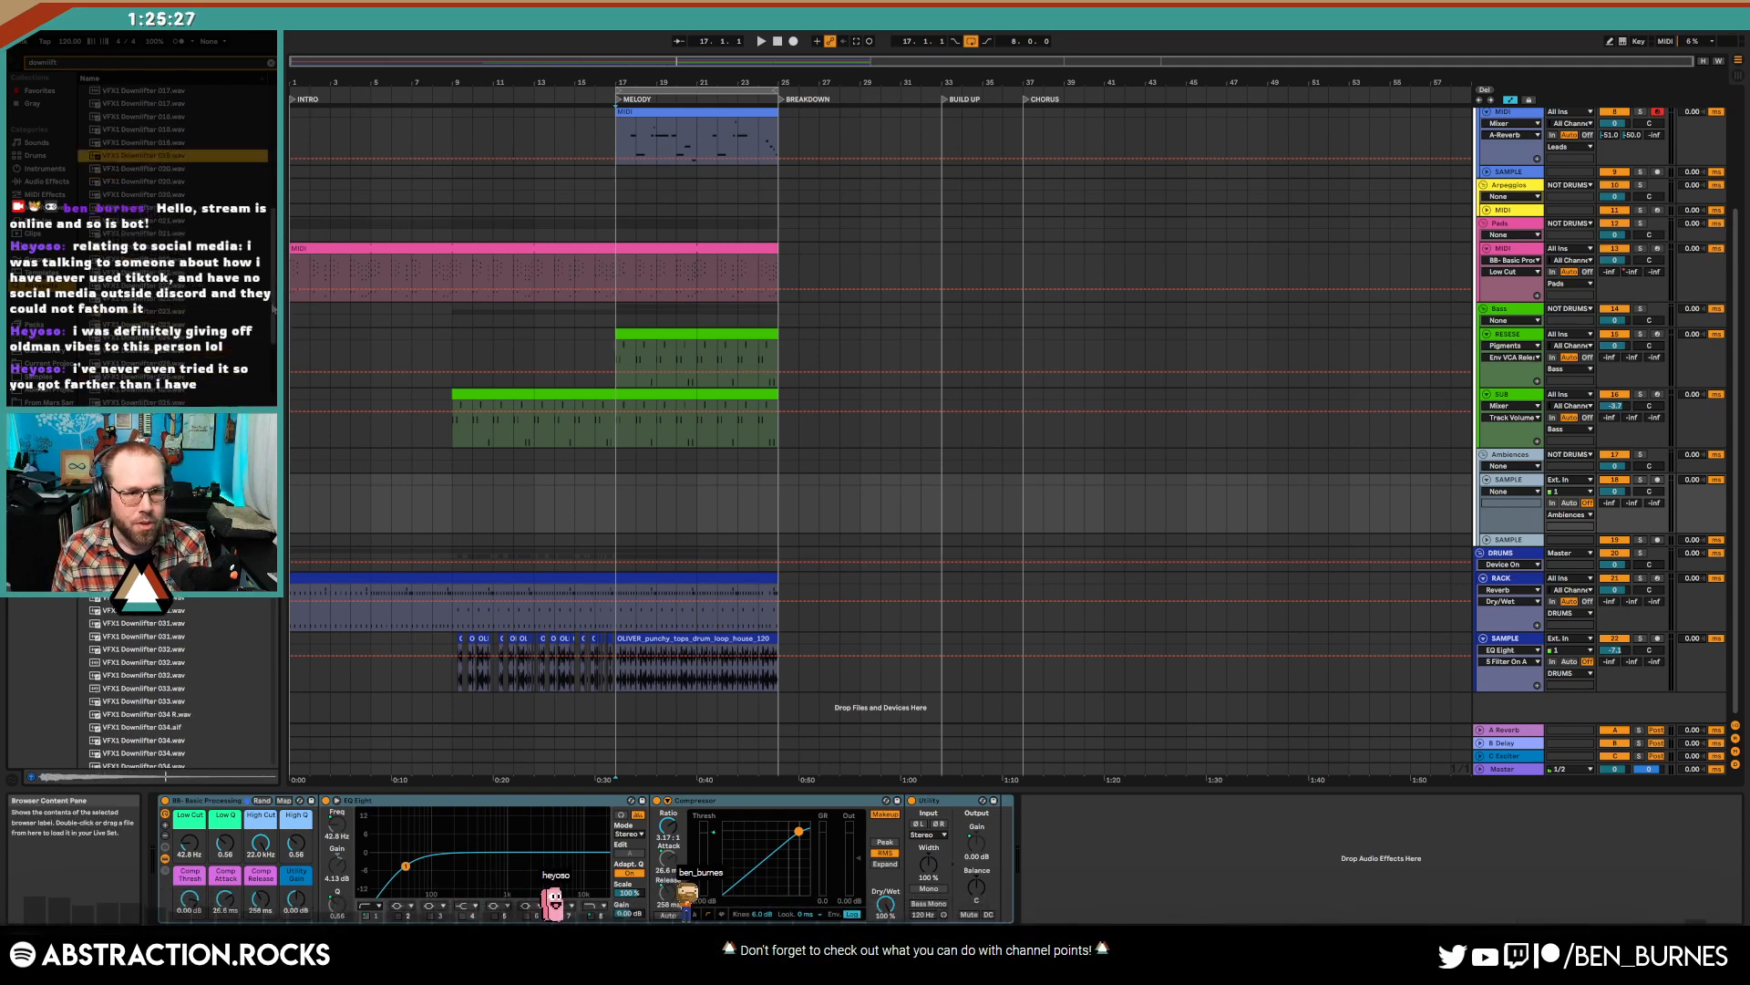
pyautogui.moveTo(274, 309); pyautogui.dragTo(287, 63)
pyautogui.click(271, 63)
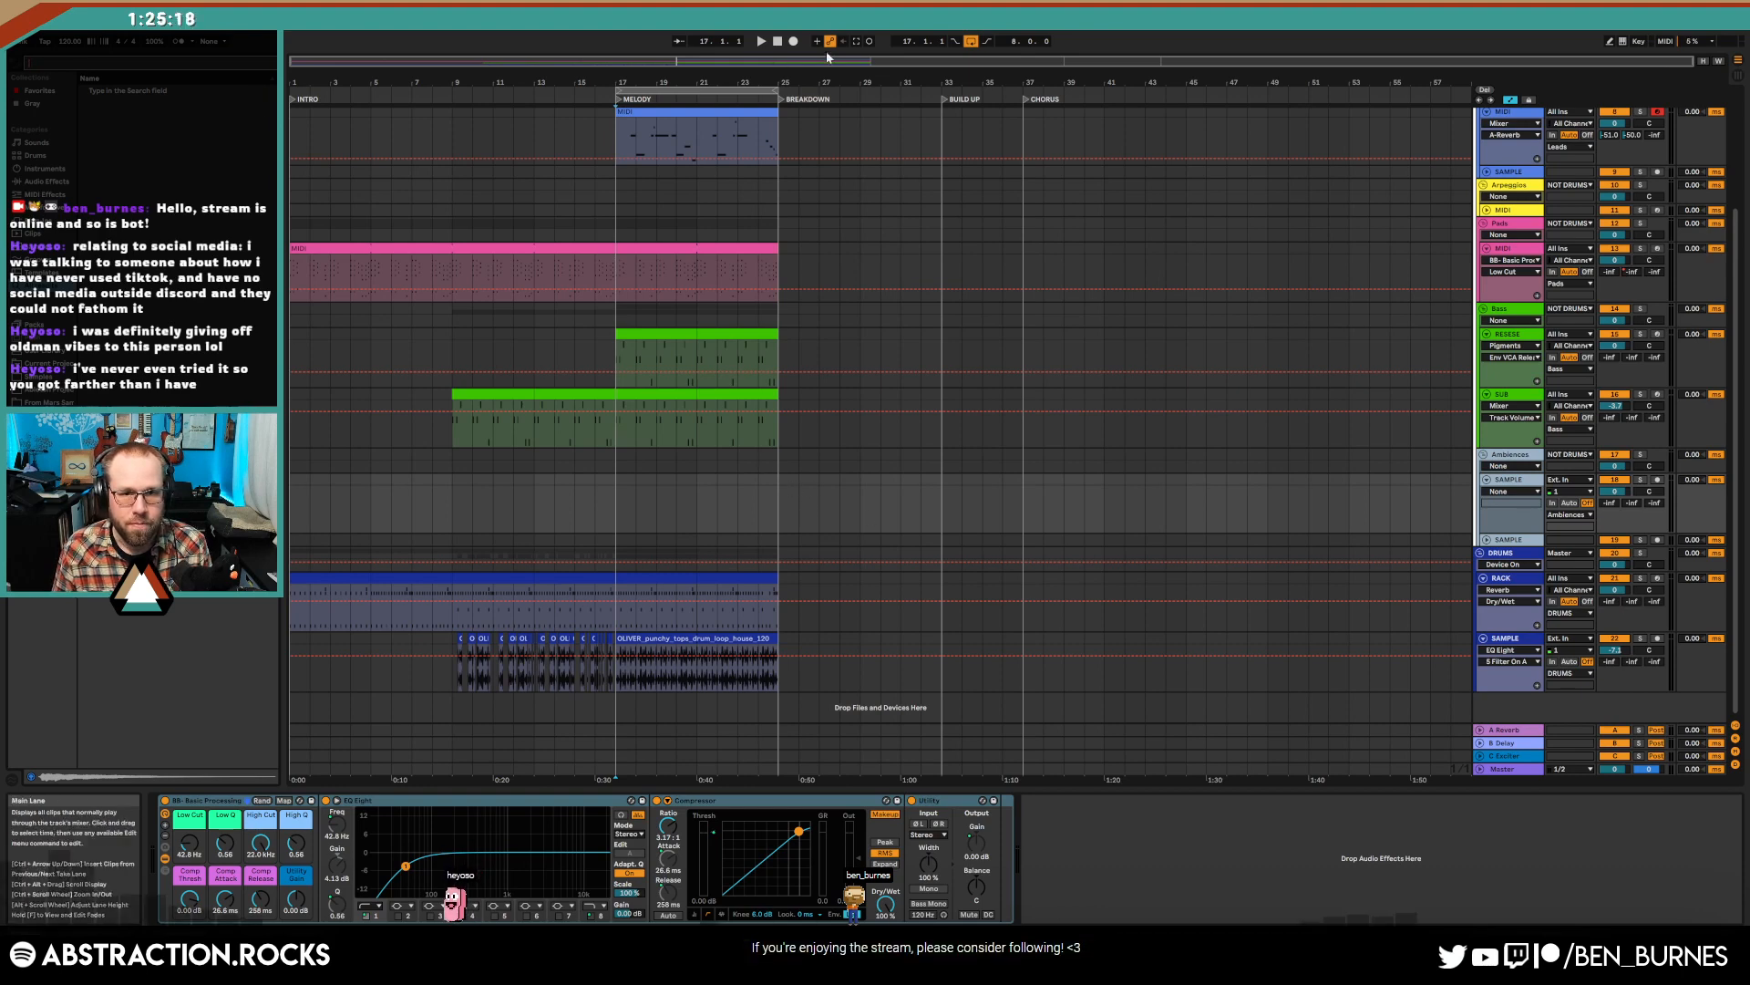
# - Play the track from the intro and lower the volume of the closed hat sample in the RACK drum rack to about -18 dB
pyautogui.press('space')
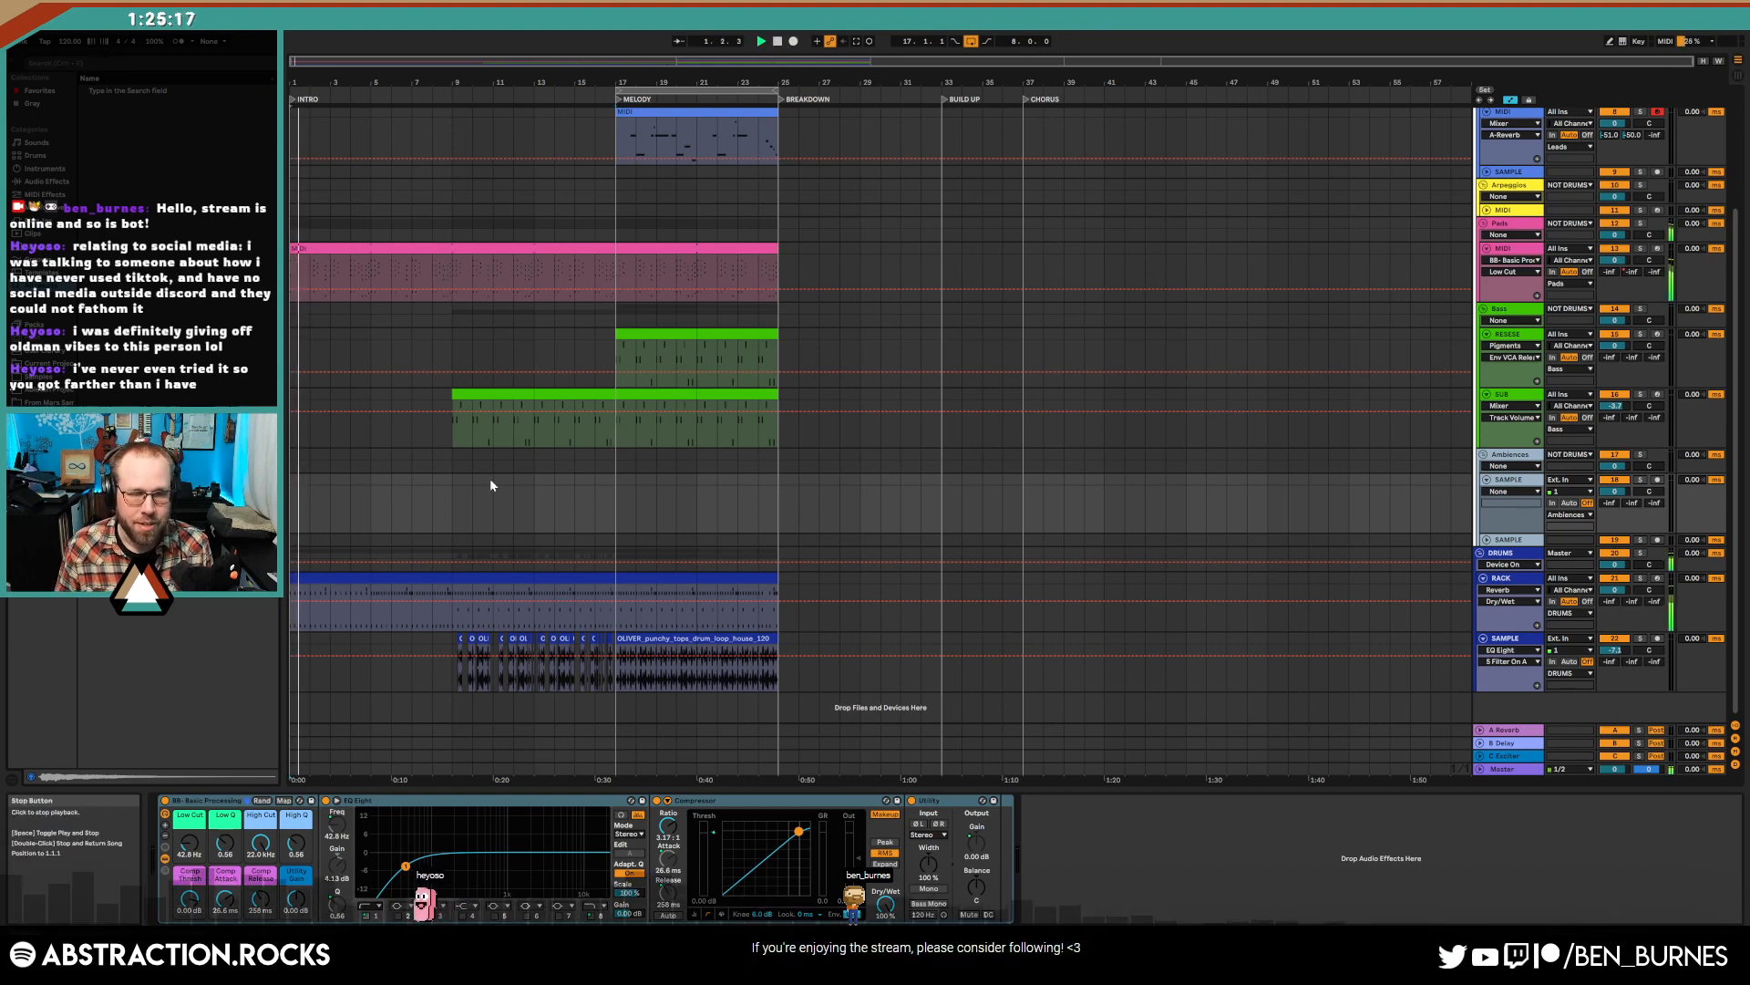
pyautogui.moveTo(310, 62); pyautogui.dragTo(310, 71)
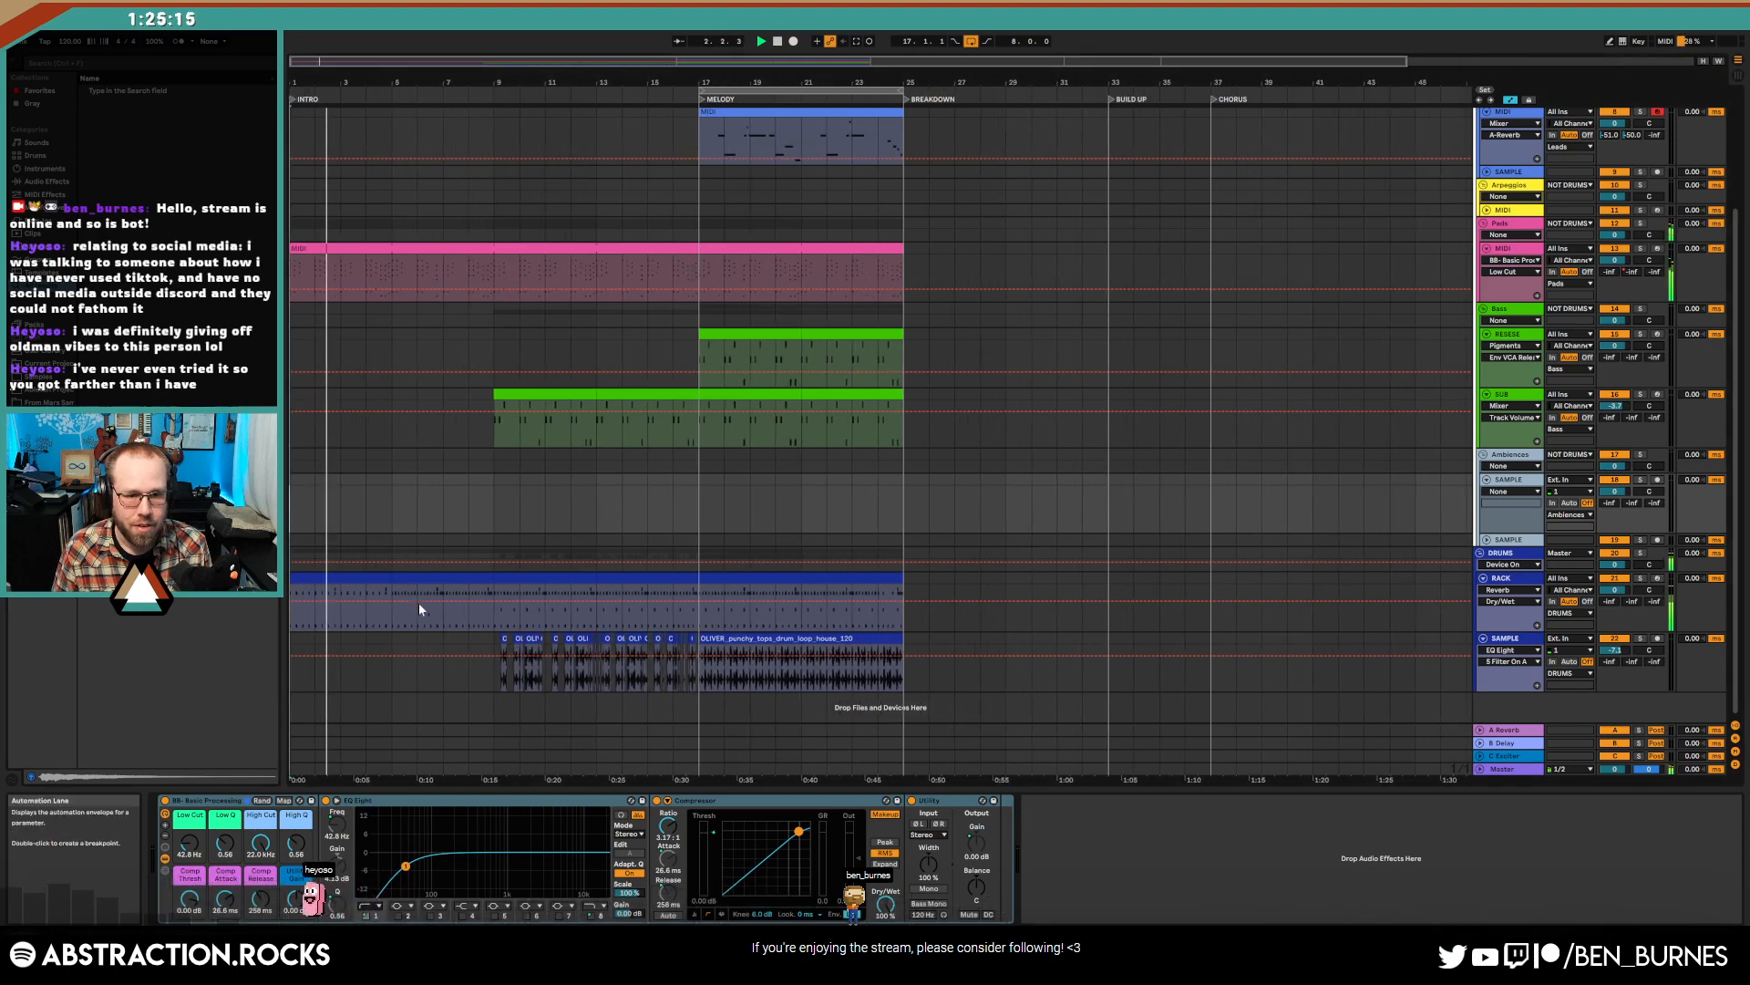
pyautogui.click(387, 578)
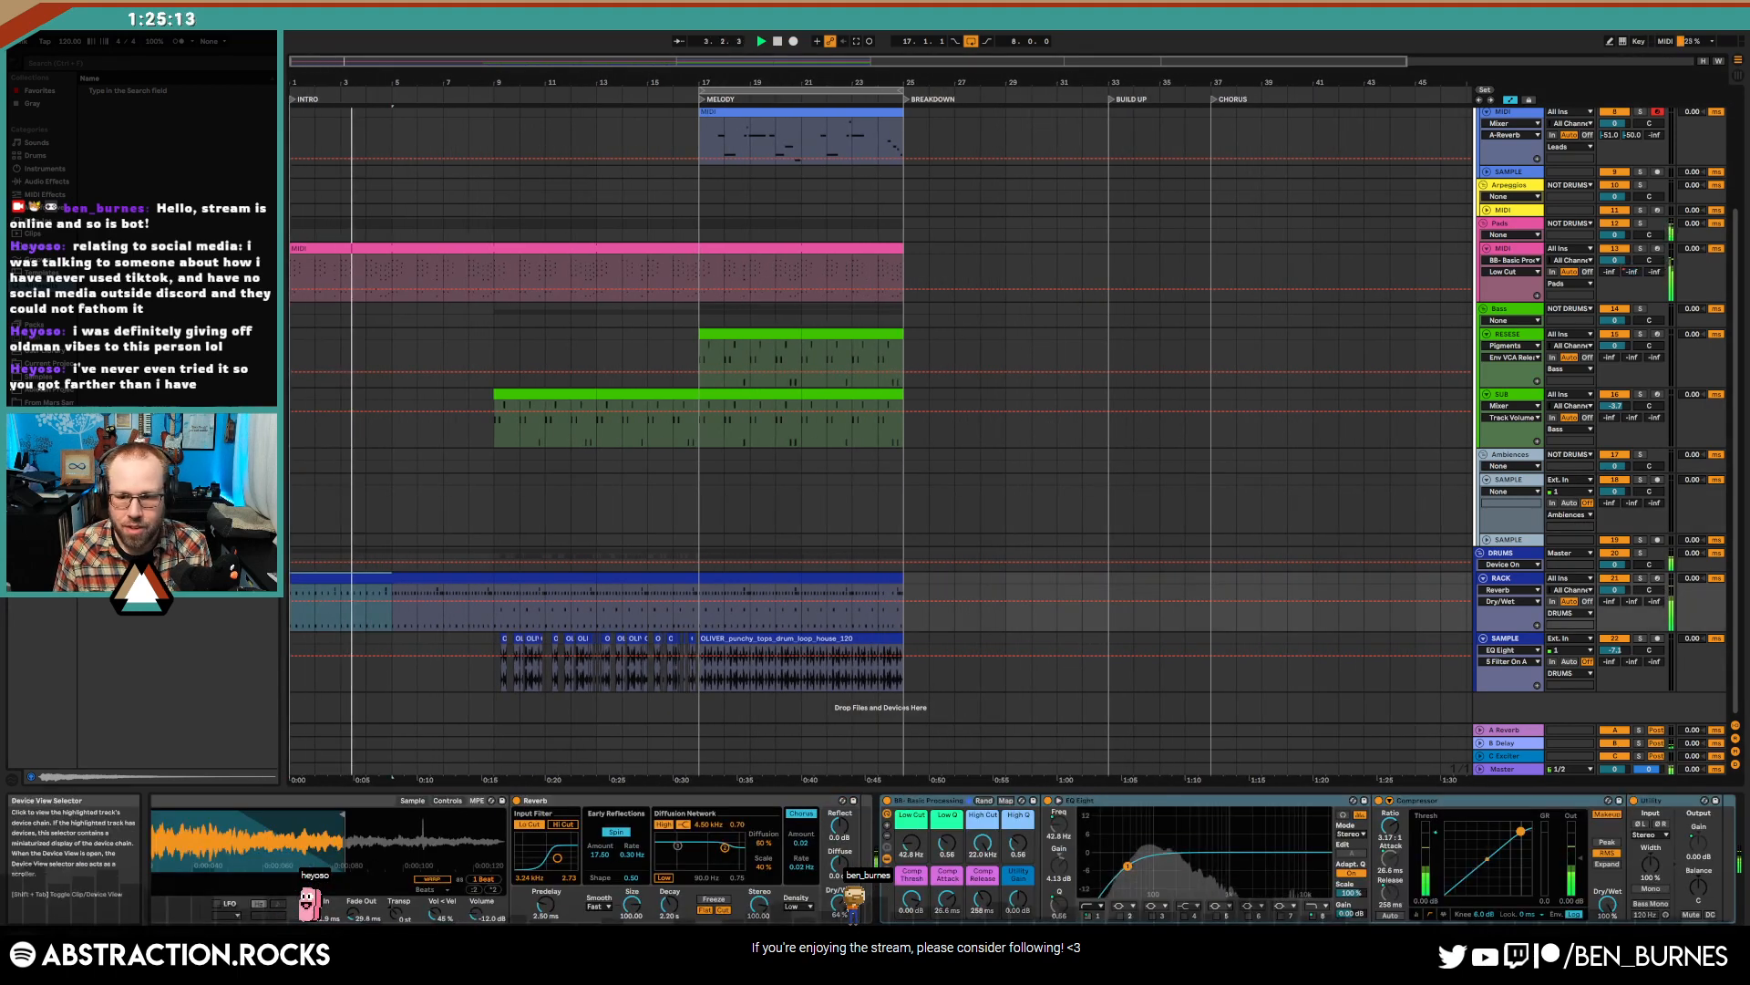
pyautogui.moveTo(1605, 939); pyautogui.dragTo(1577, 939)
pyautogui.click(206, 845)
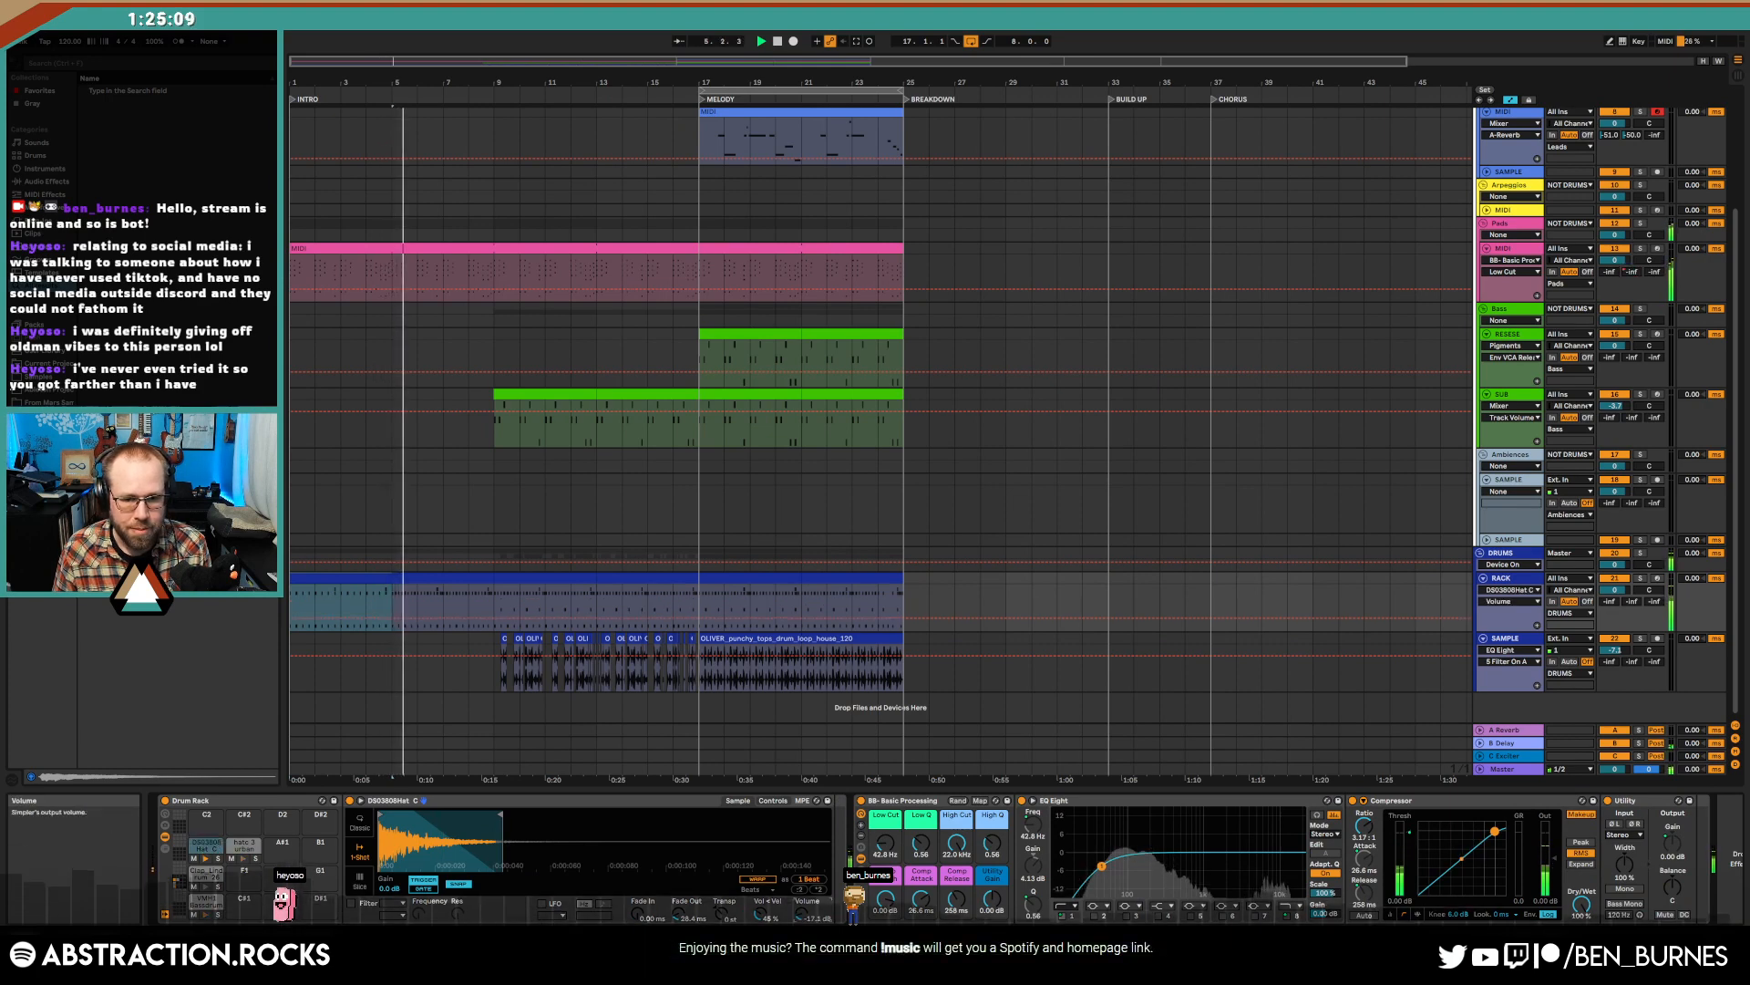
pyautogui.moveTo(807, 913); pyautogui.dragTo(807, 923)
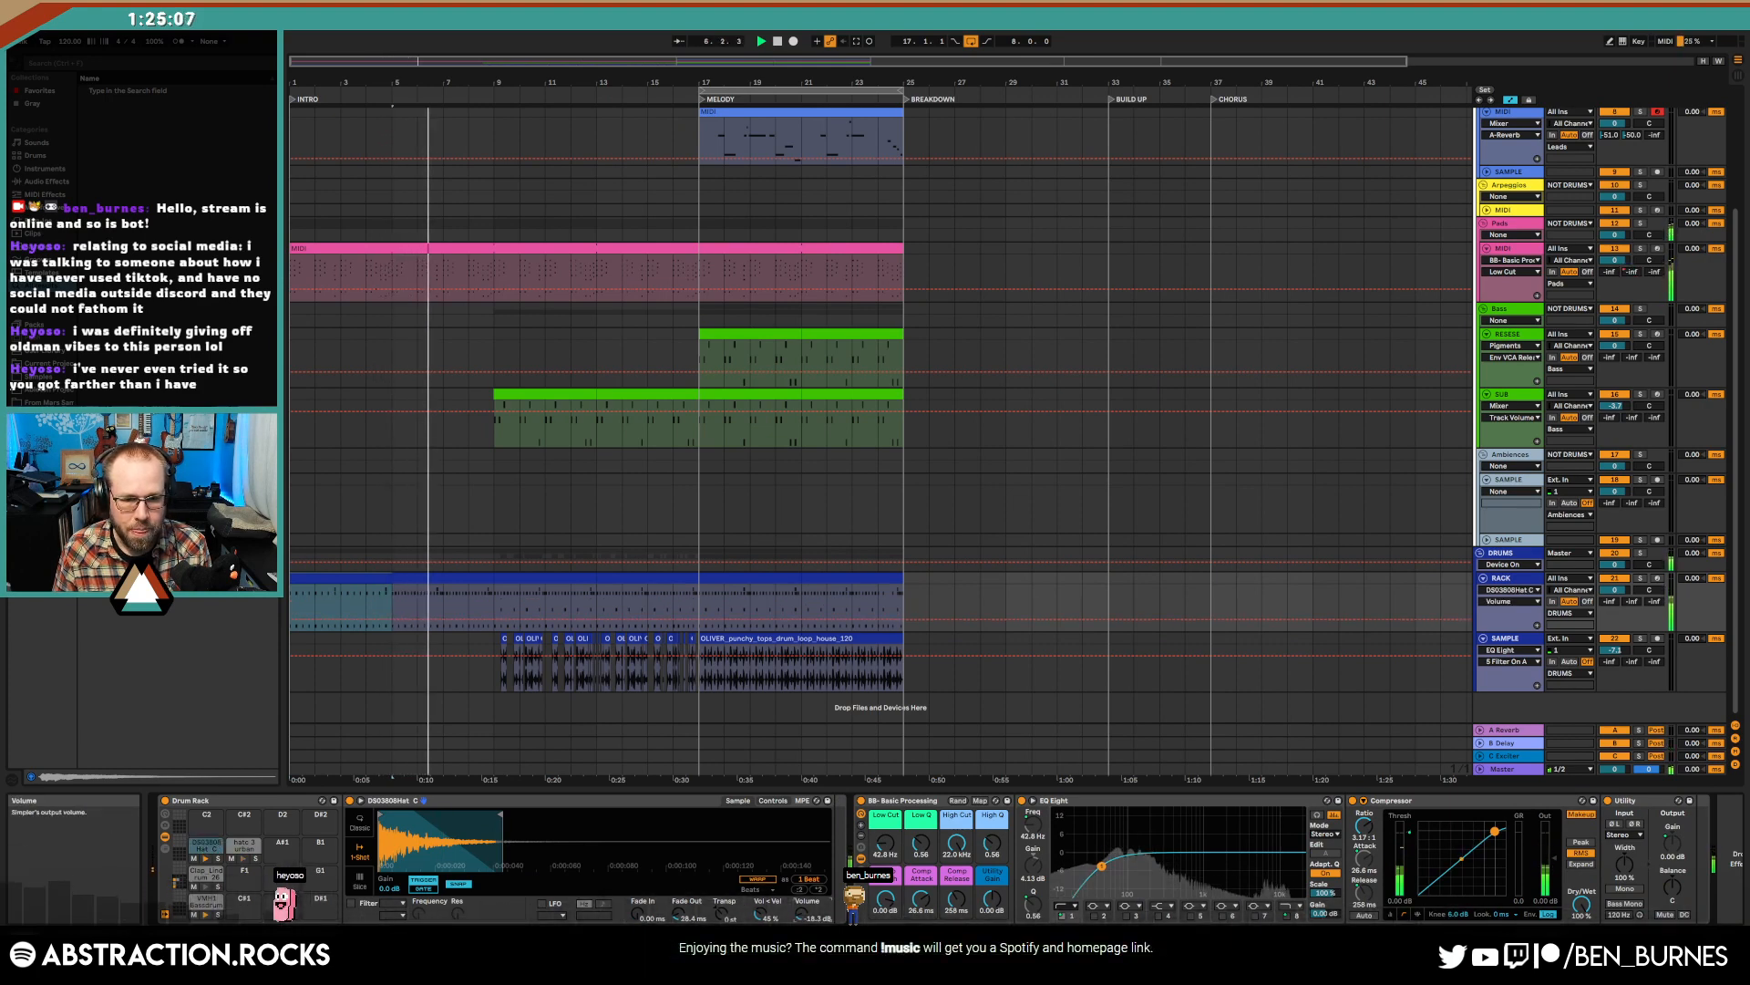
# - Duplicate RACK's first four bars to bar 5, hide the automation, and shift the four hat notes in the copy's last bar an eighth note later
pyautogui.hotkey('ctrl', 'd')
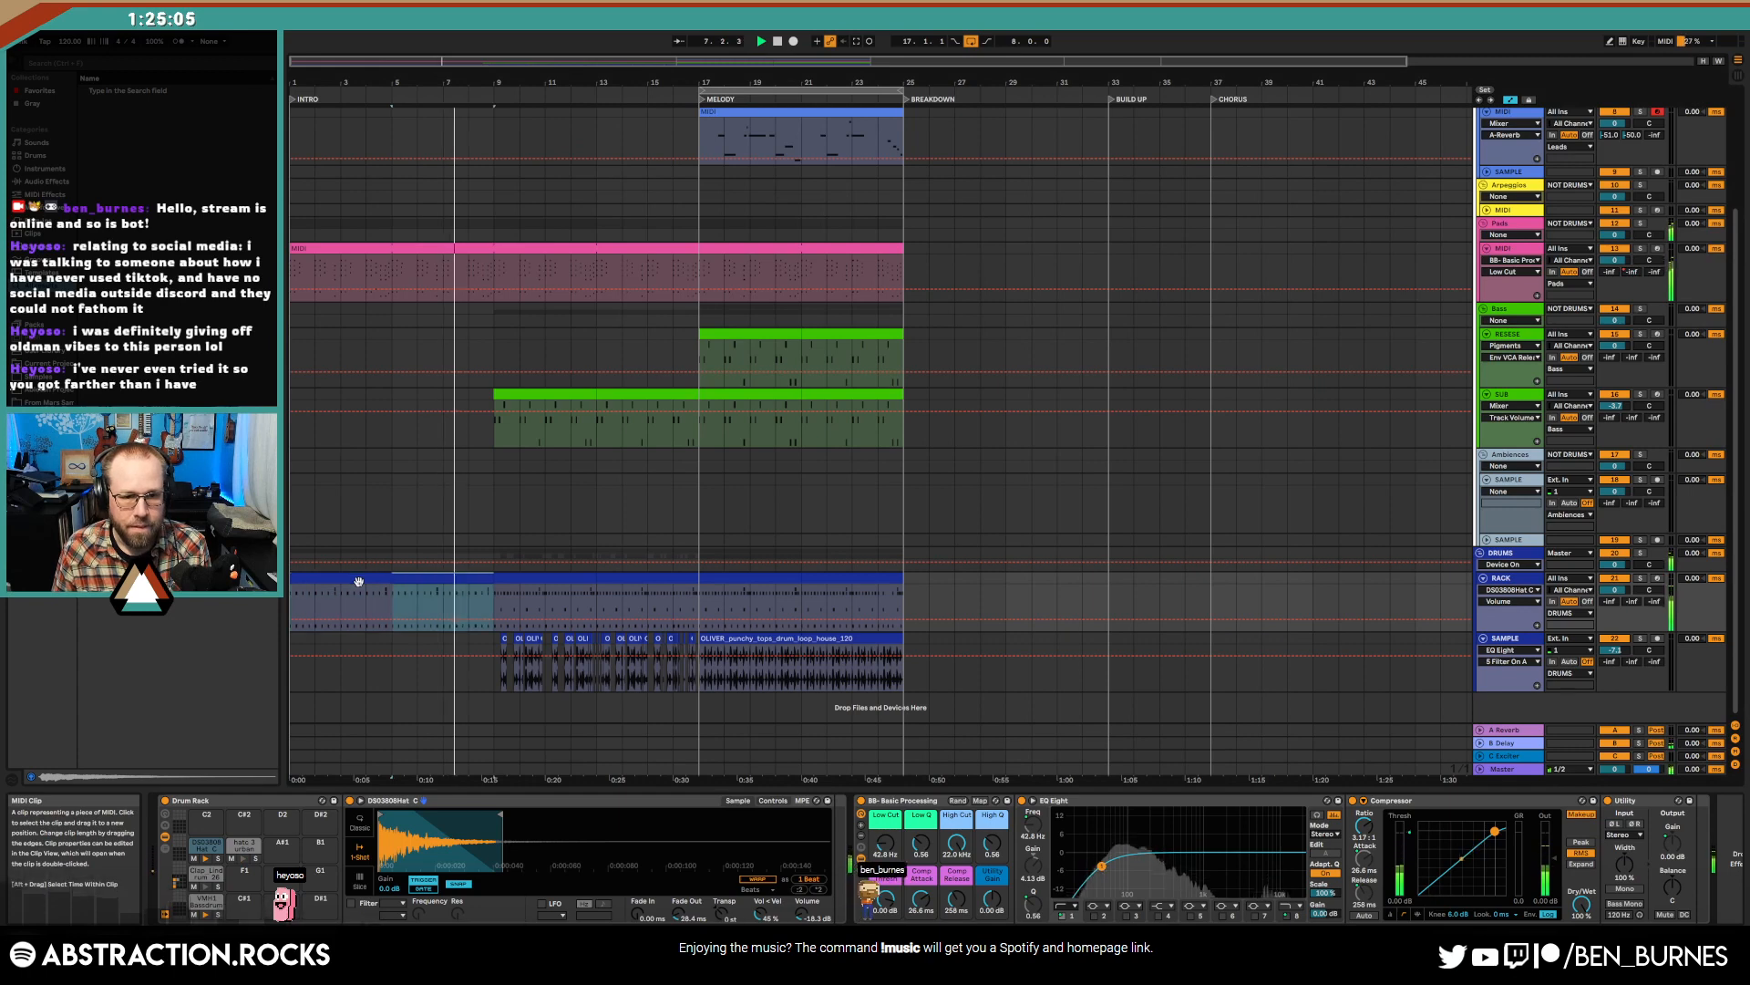
pyautogui.press('a')
pyautogui.doubleClick(366, 584)
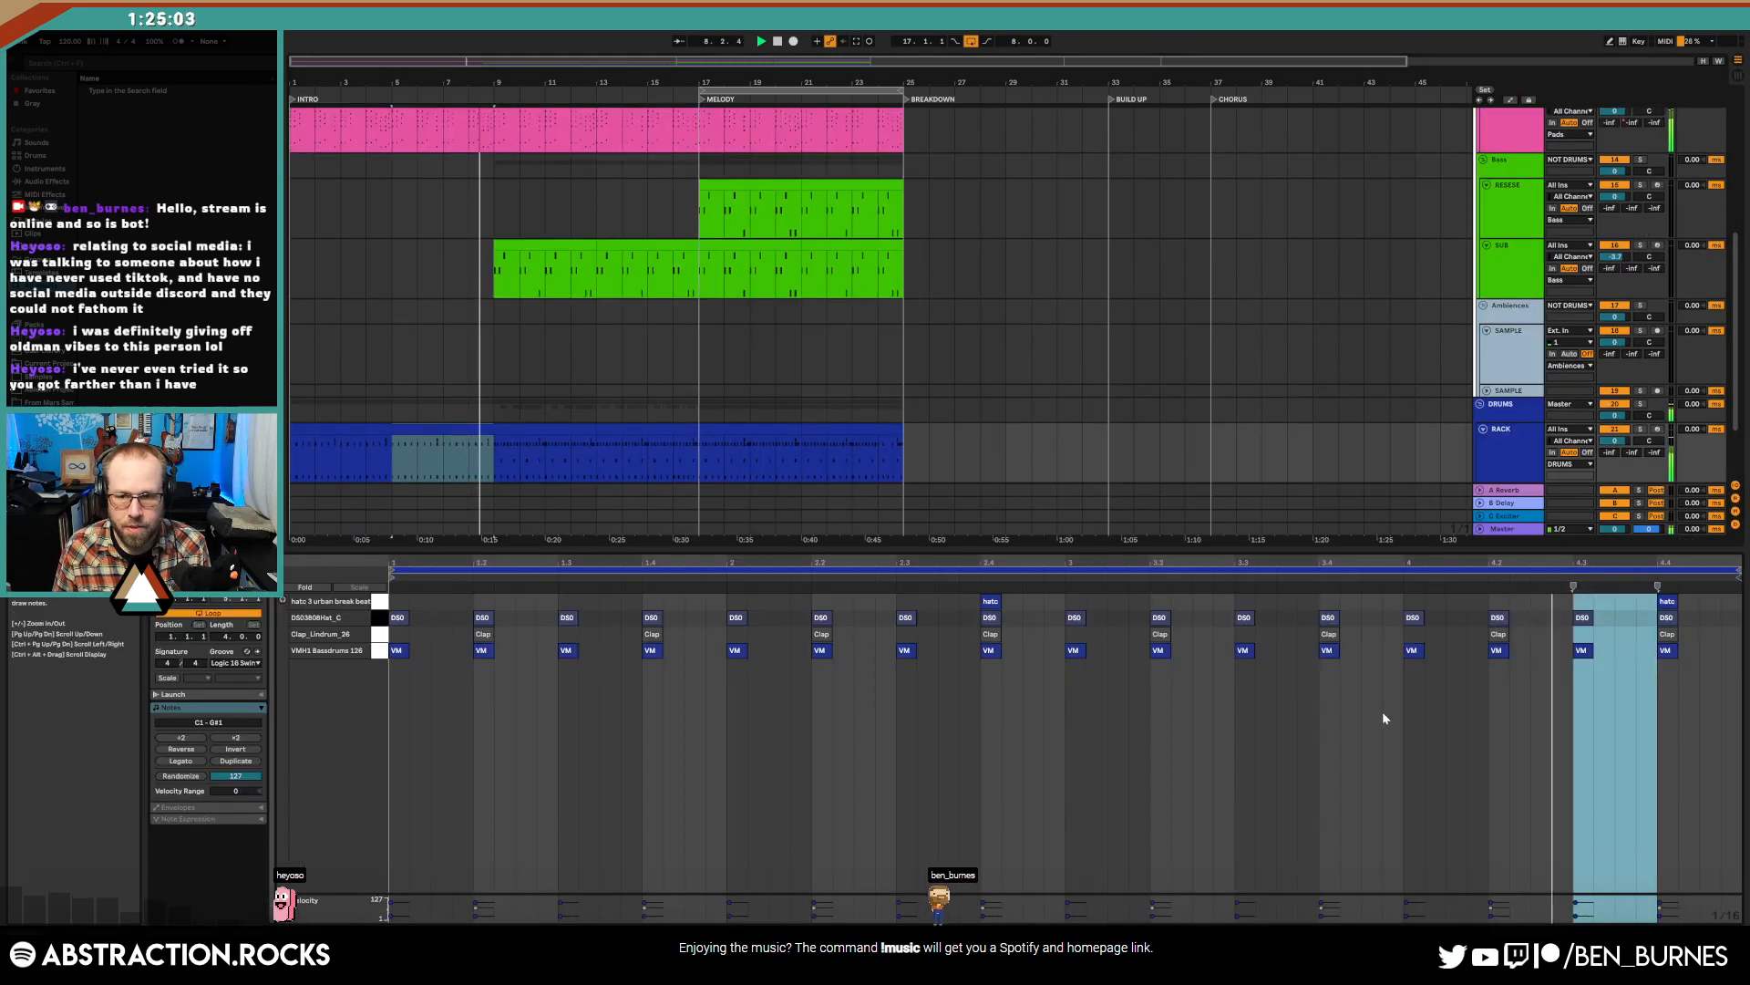
pyautogui.moveTo(1402, 614); pyautogui.dragTo(1670, 623)
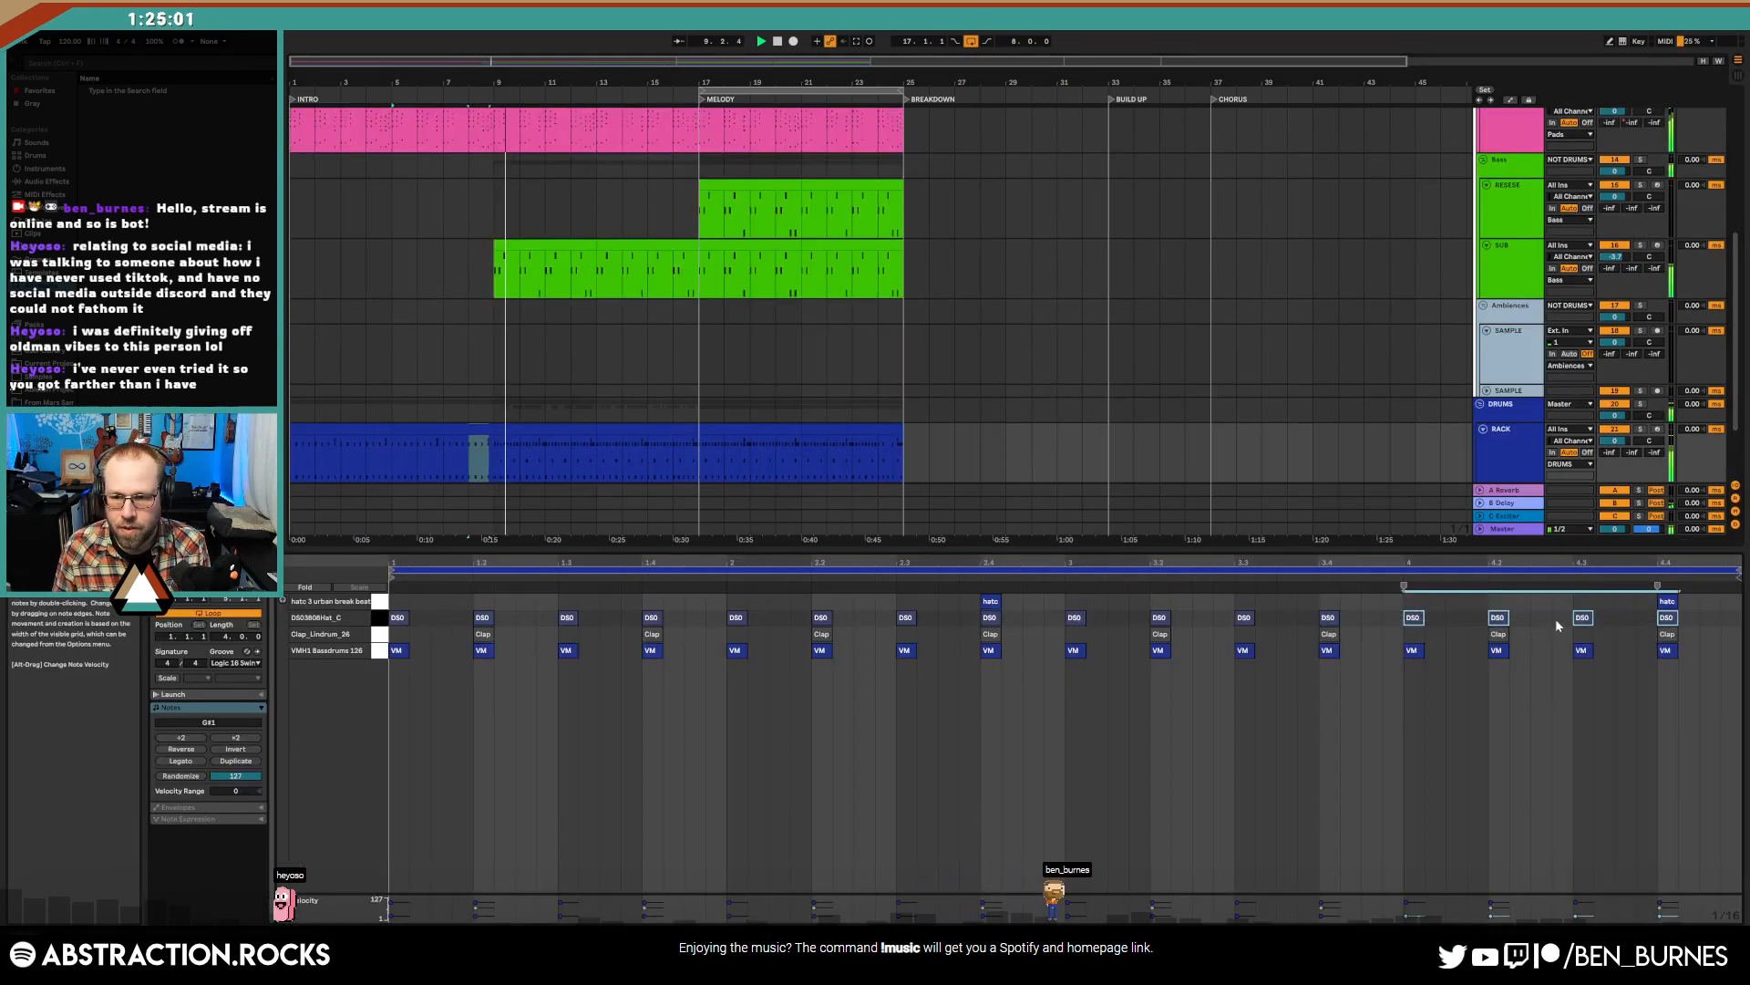
pyautogui.moveTo(1413, 618); pyautogui.dragTo(1451, 624)
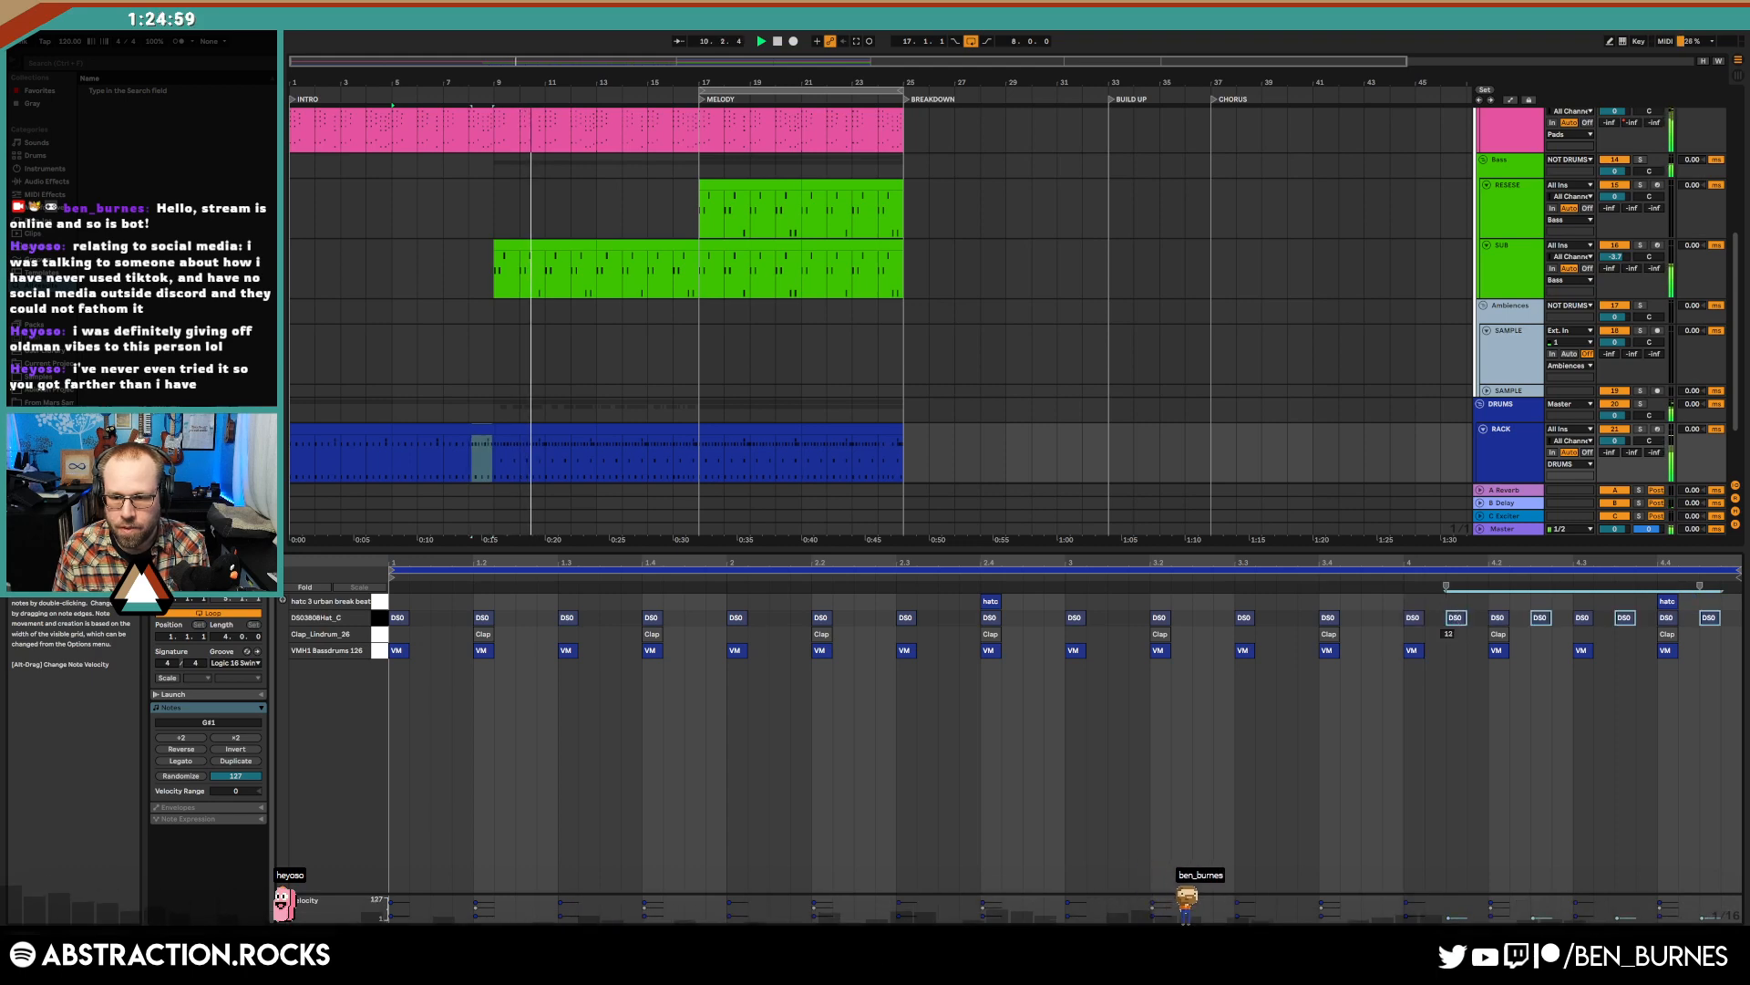
pyautogui.hotkey('shift', 'Tab')
pyautogui.click(542, 577)
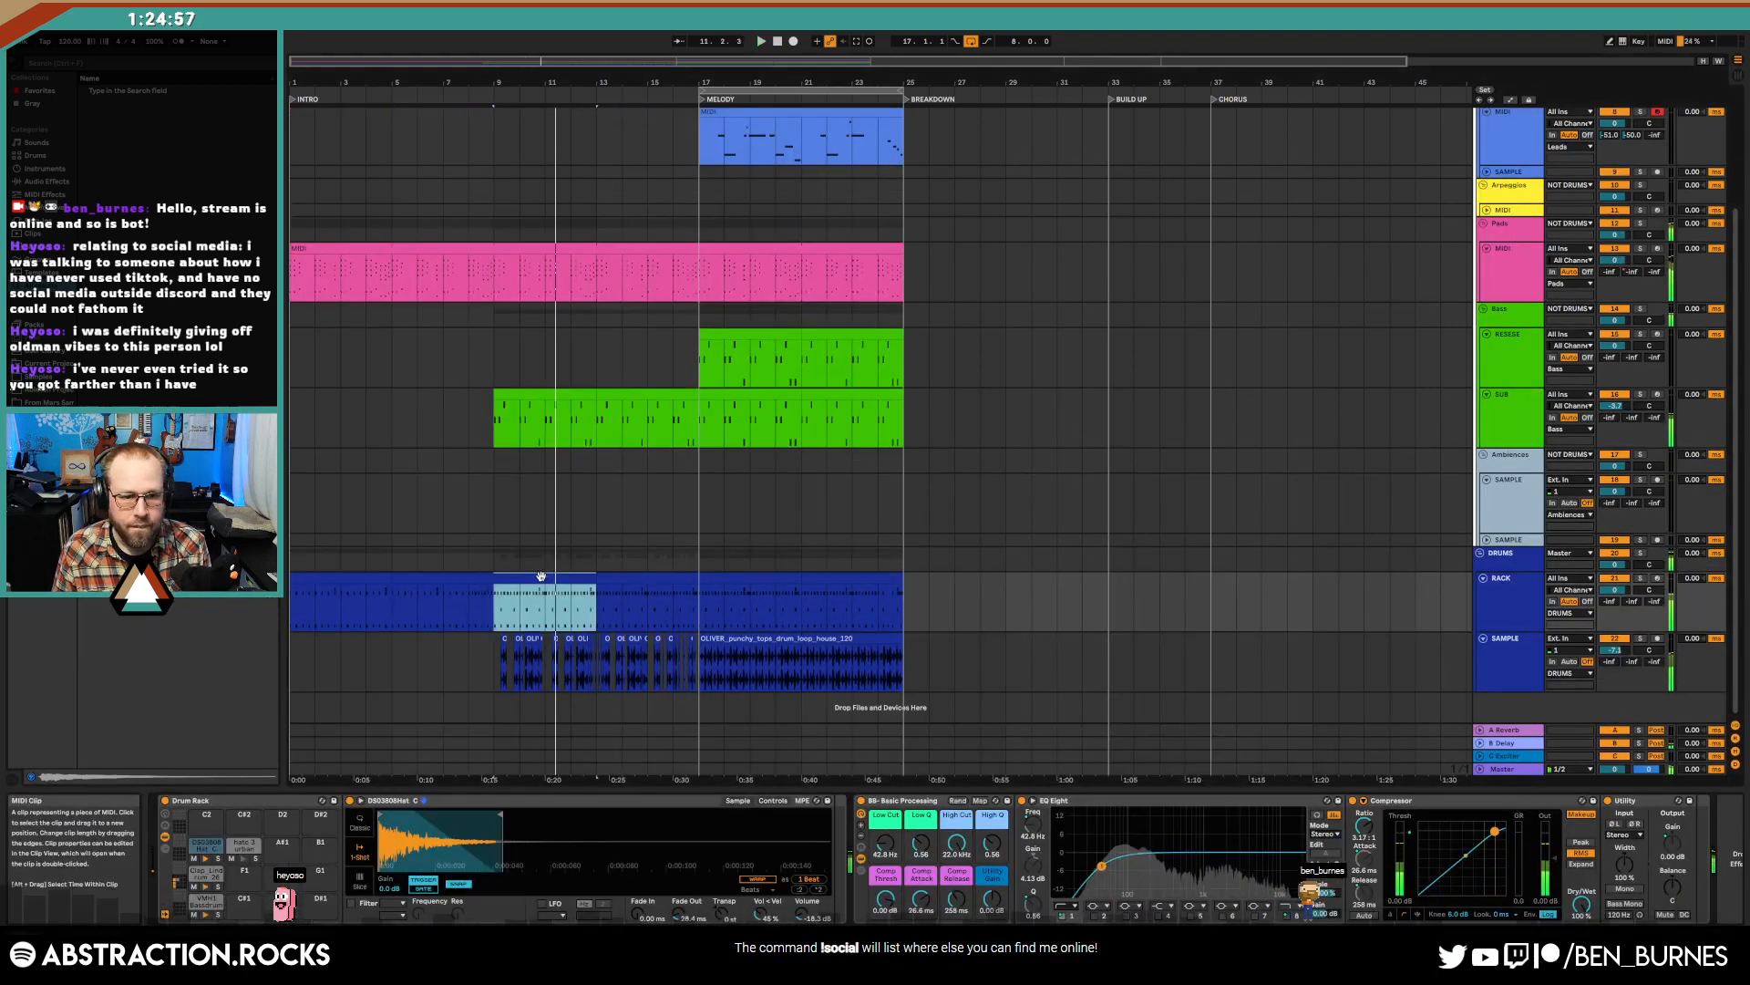
# - Search the user folder in the browser for "clap" and look through the clap samples, auditioning some of them
pyautogui.click(36, 376)
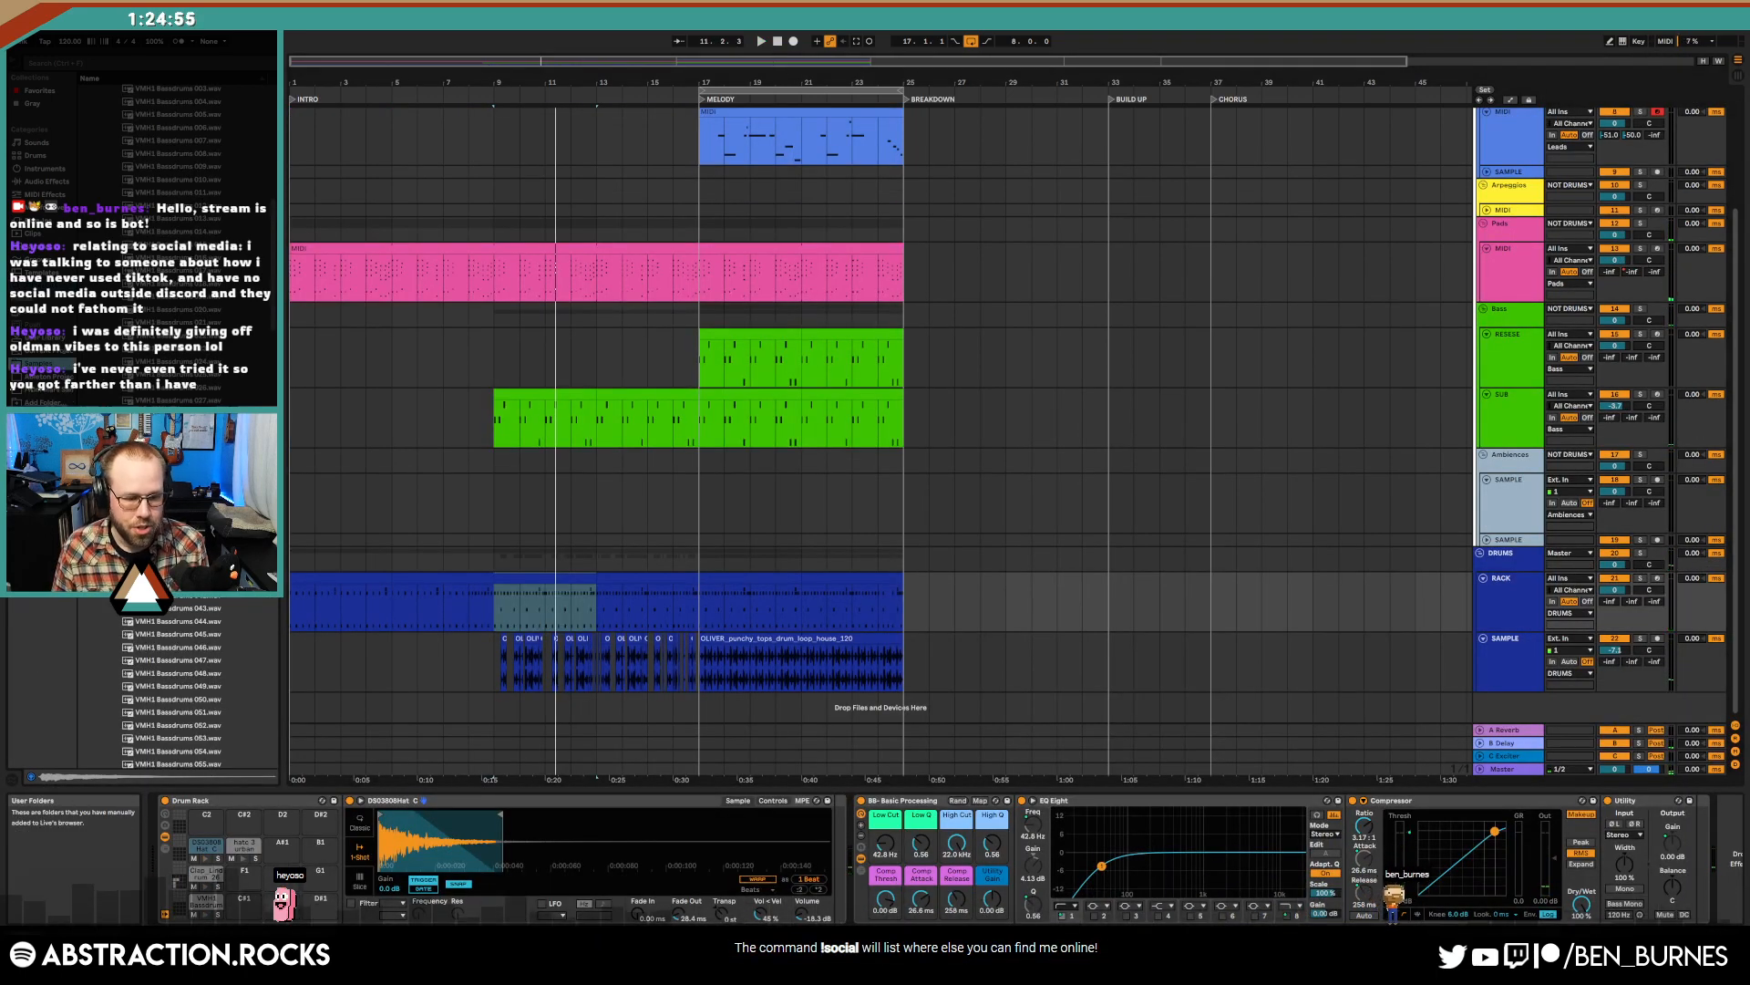
pyautogui.hotkey('ctrl', 'f')
pyautogui.write('clap')
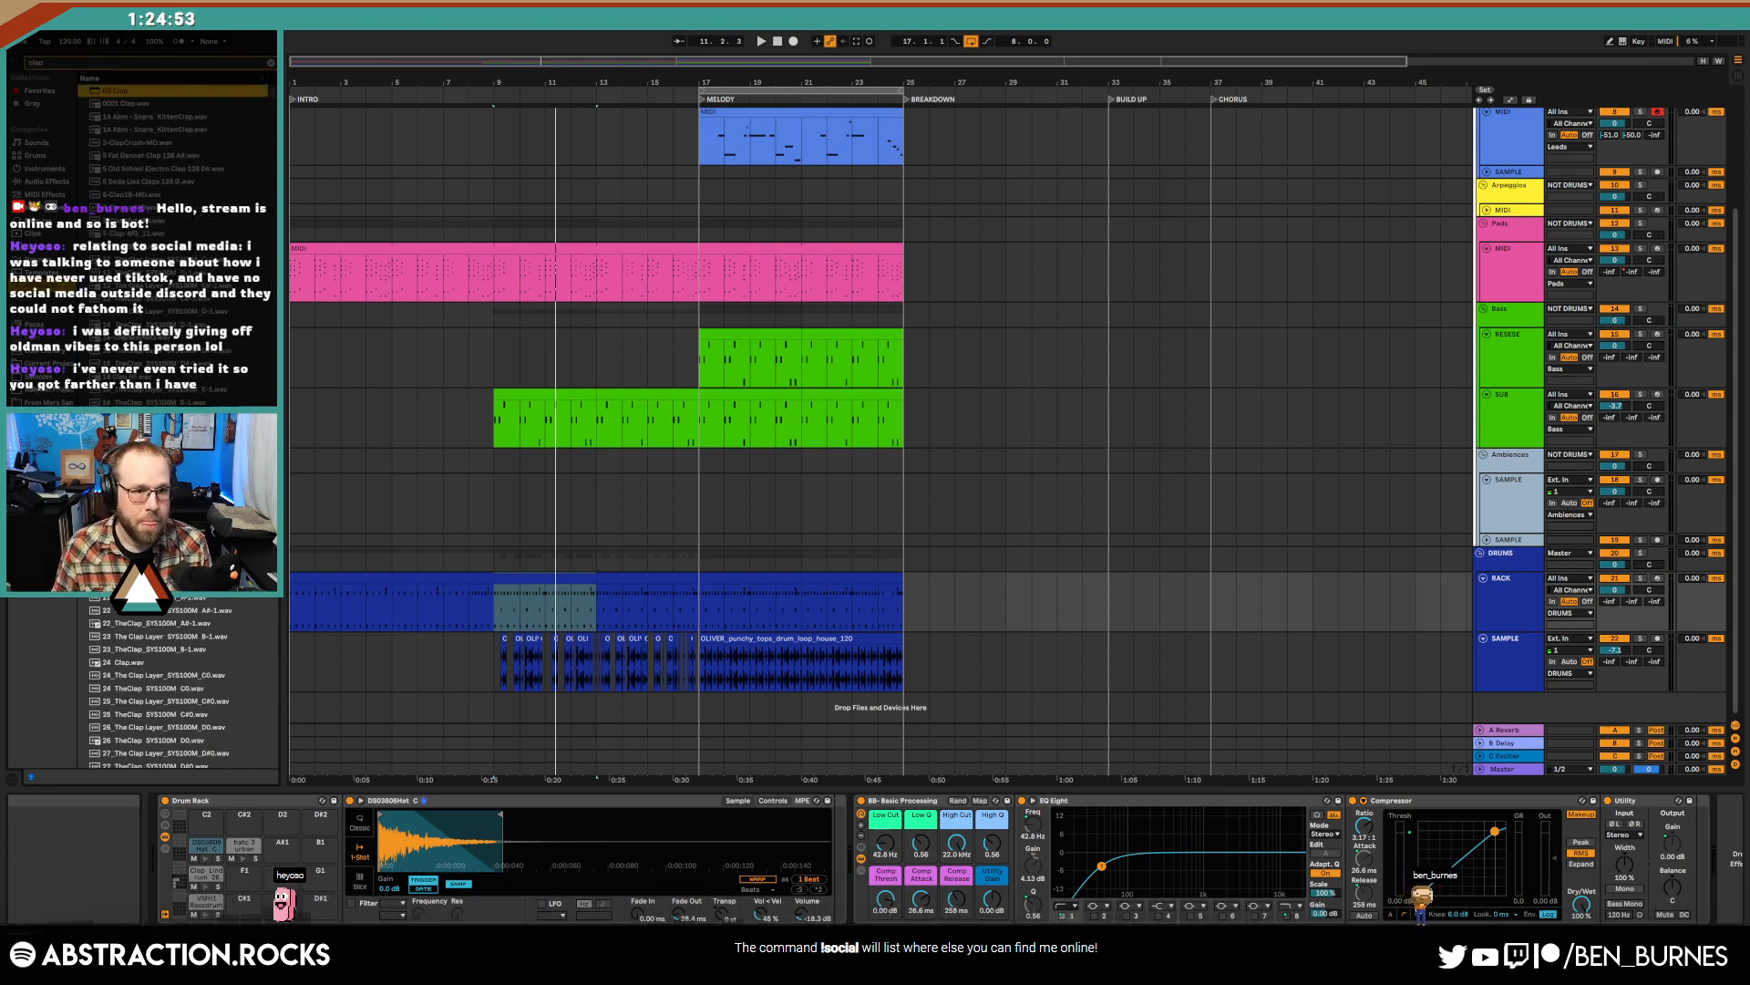
pyautogui.click(219, 376)
pyautogui.scroll(-10, 182, 684)
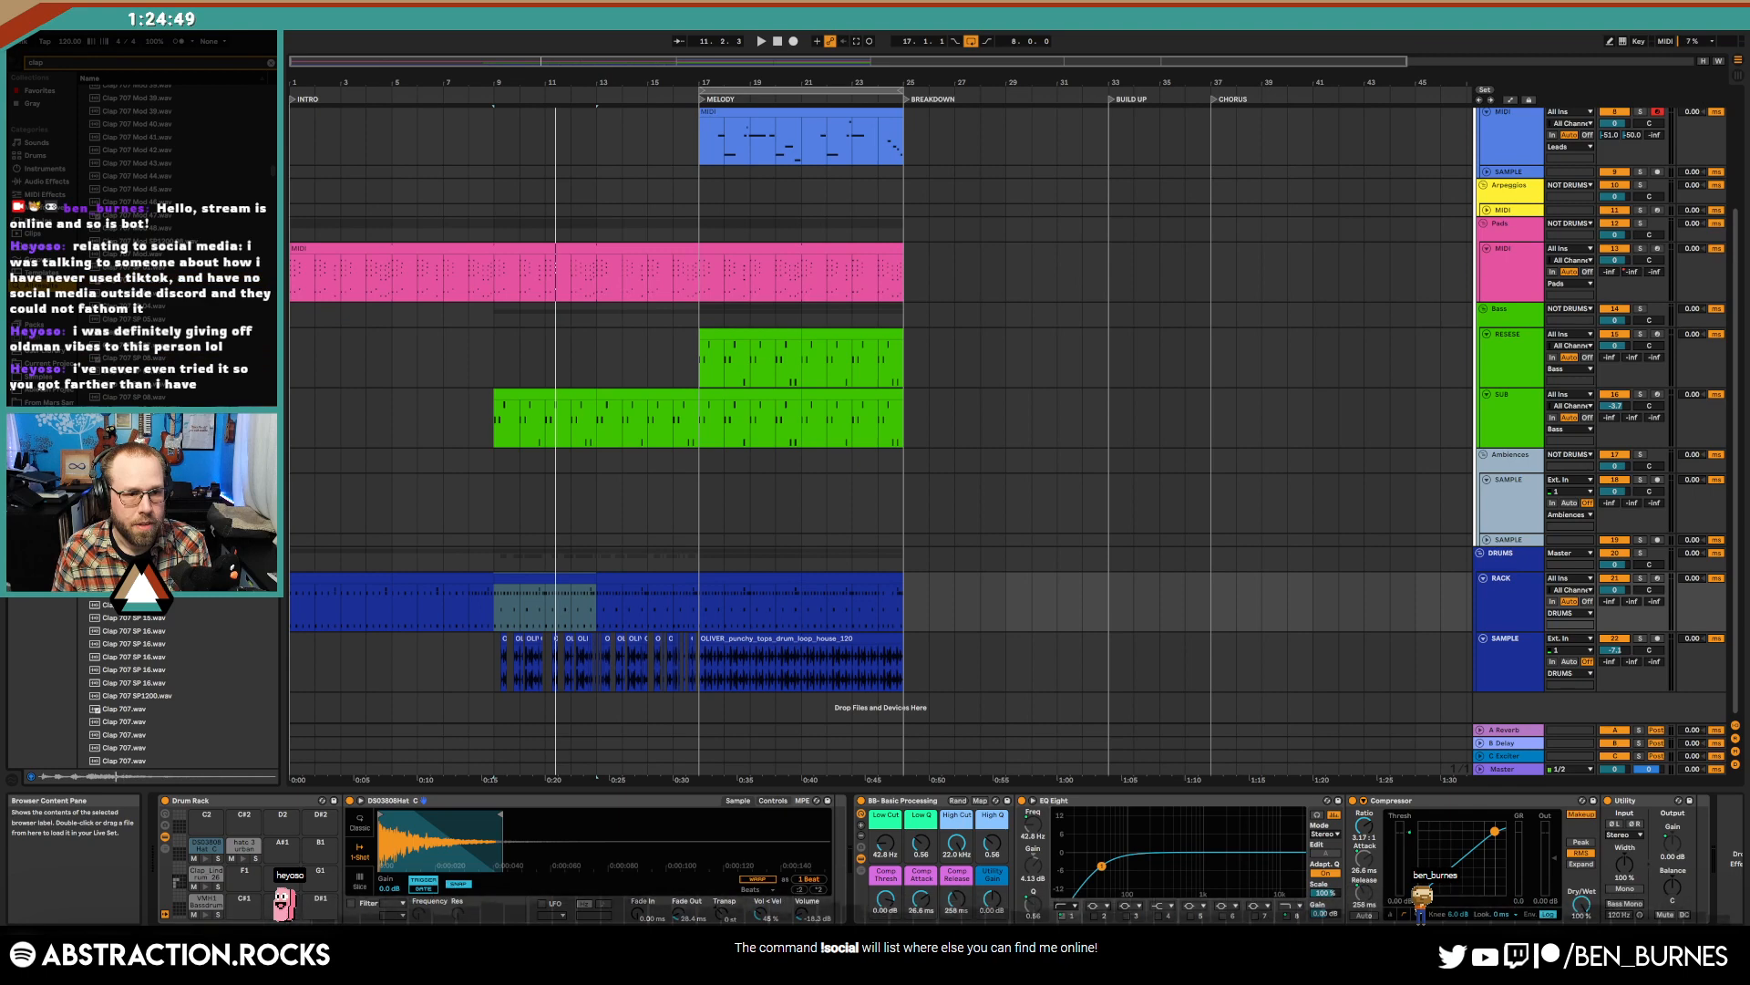
pyautogui.scroll(-10, 96, 709)
pyautogui.click(195, 380)
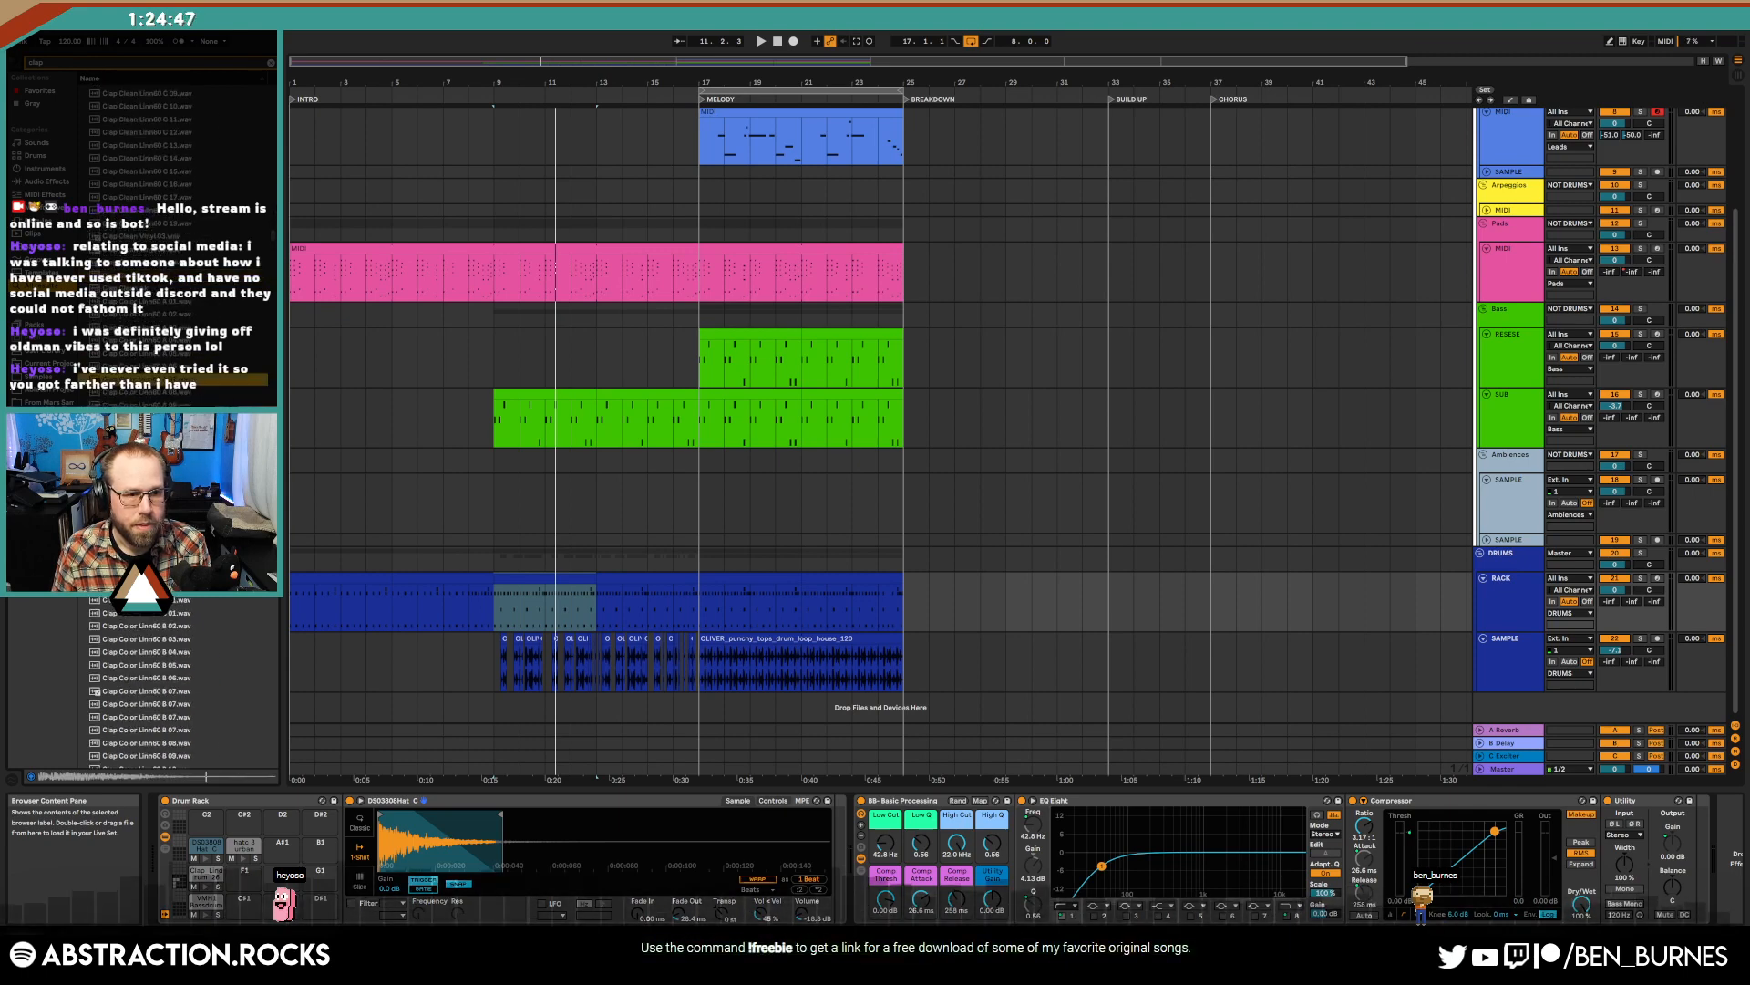
pyautogui.scroll(-10, 96, 691)
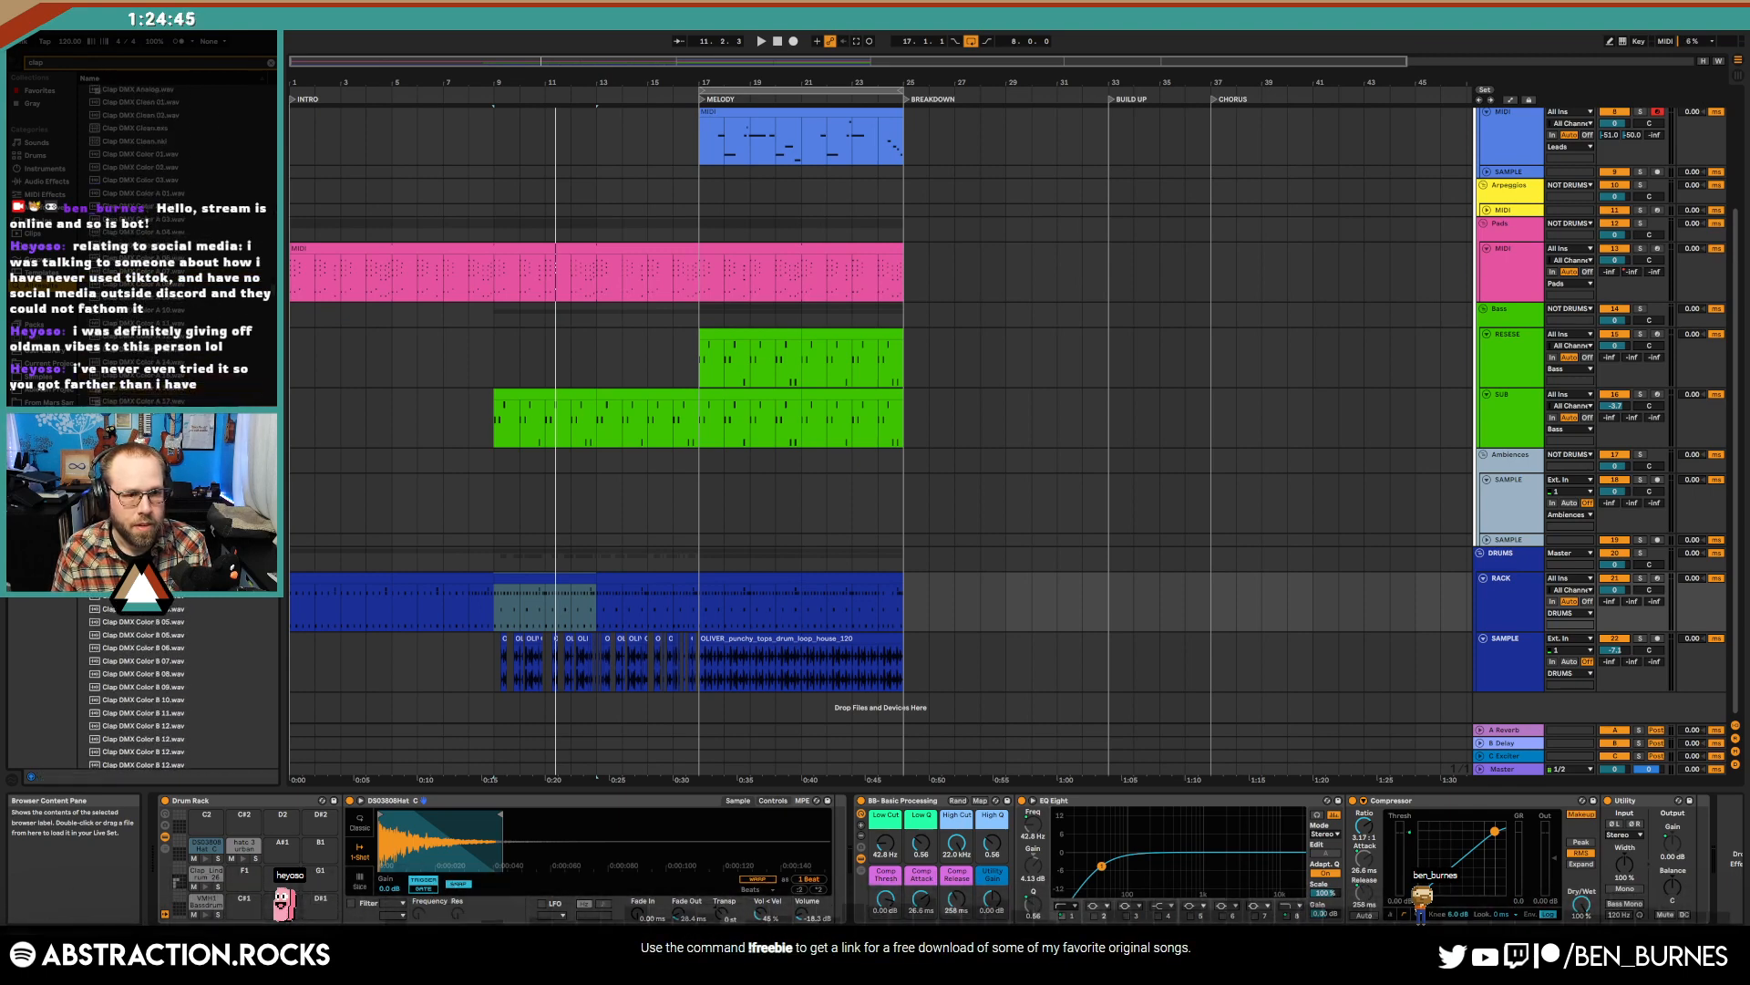
pyautogui.scroll(-10, 173, 683)
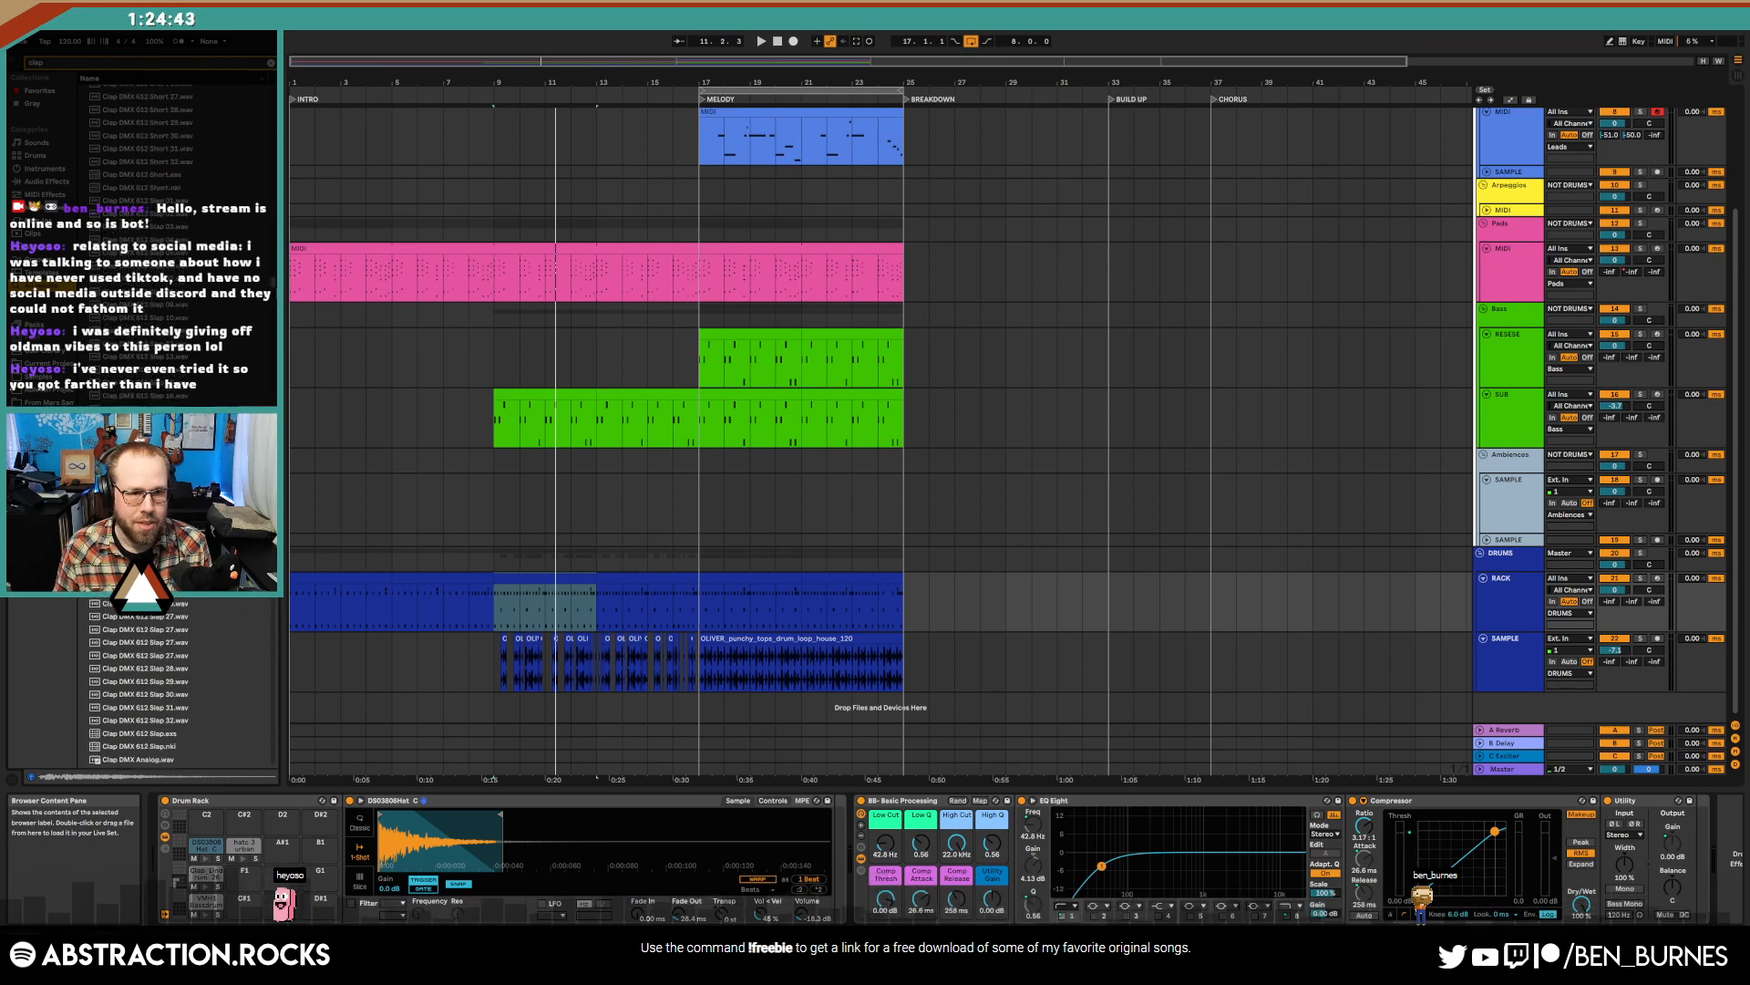
pyautogui.scroll(-10, 218, 316)
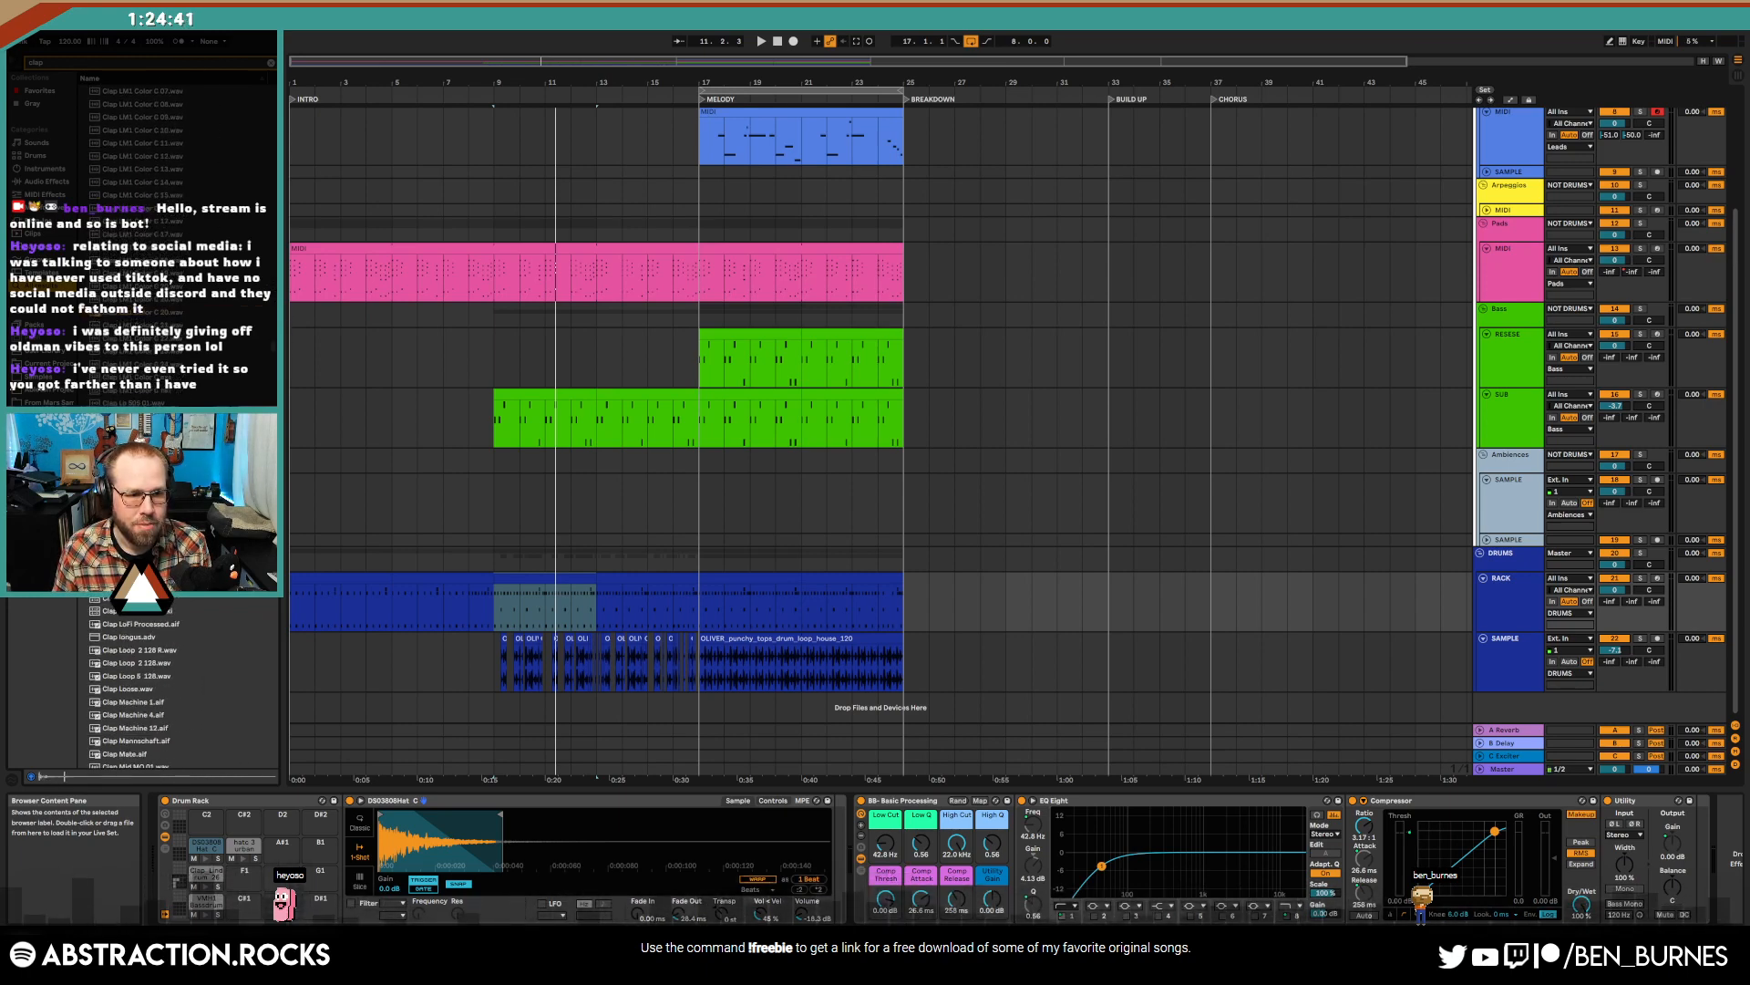
pyautogui.scroll(-15, 270, 349)
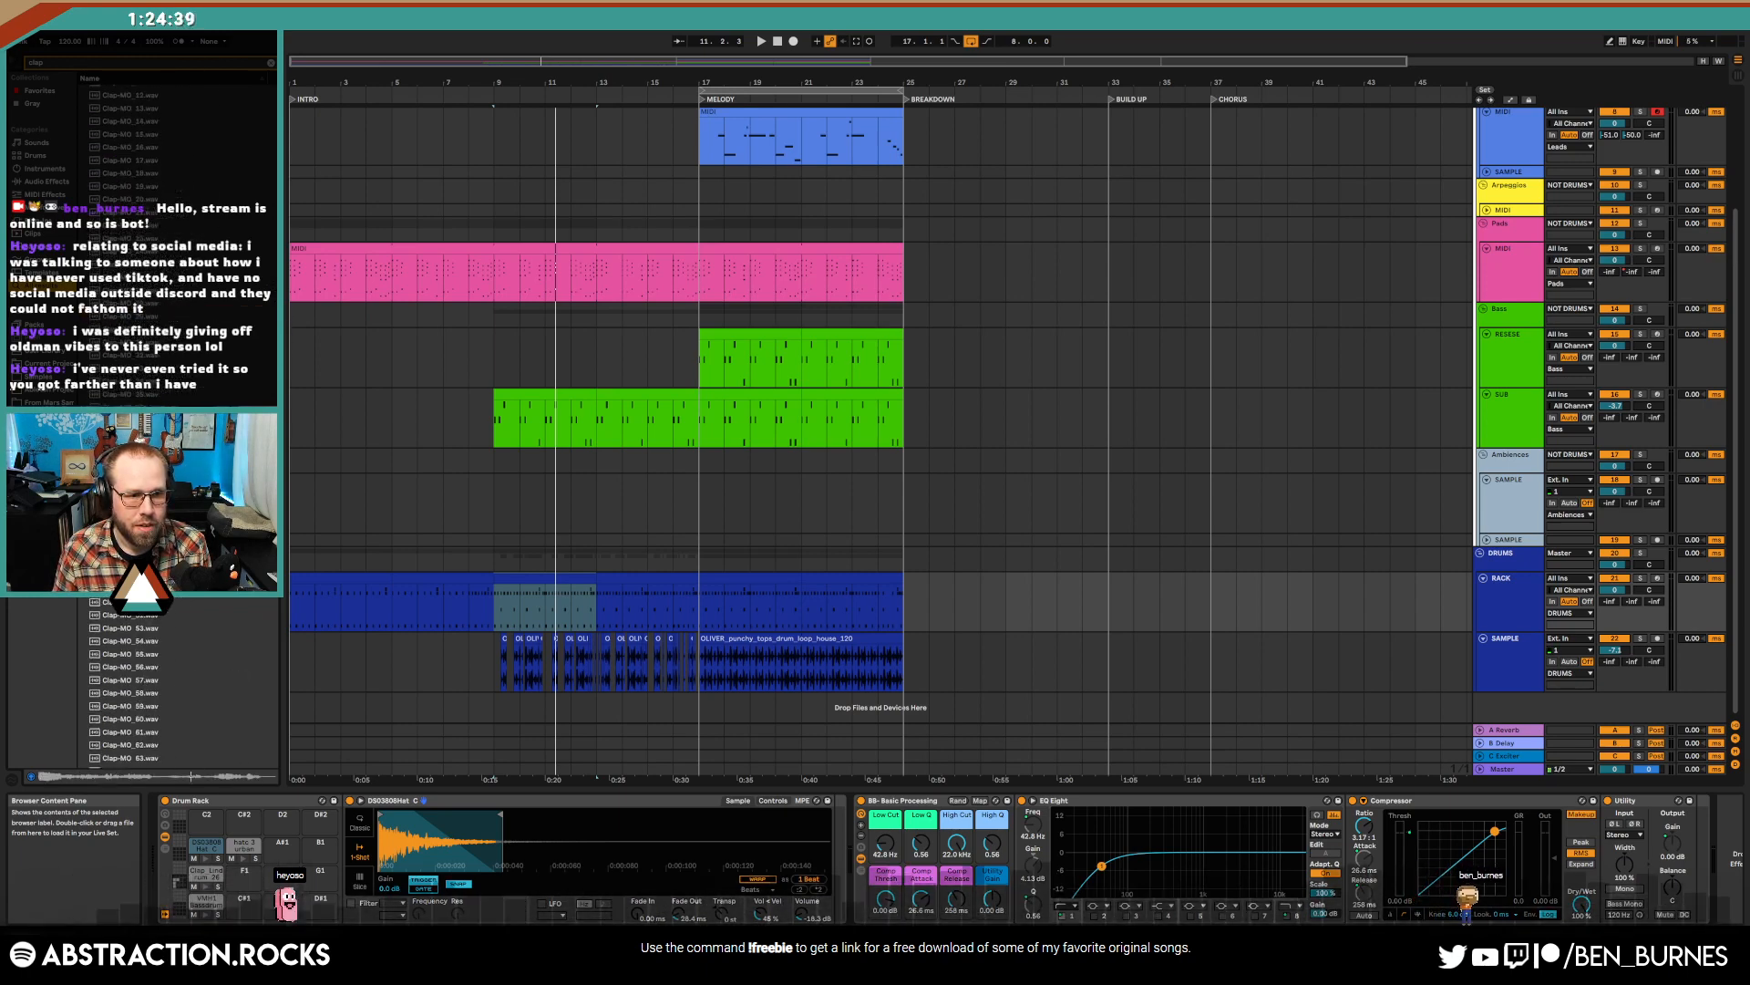
# - Open the ADSR Sample Manager on the SAMPLES track, remove the drum and loop search tags, and search for "clap"
pyautogui.scroll(5, 993, 410)
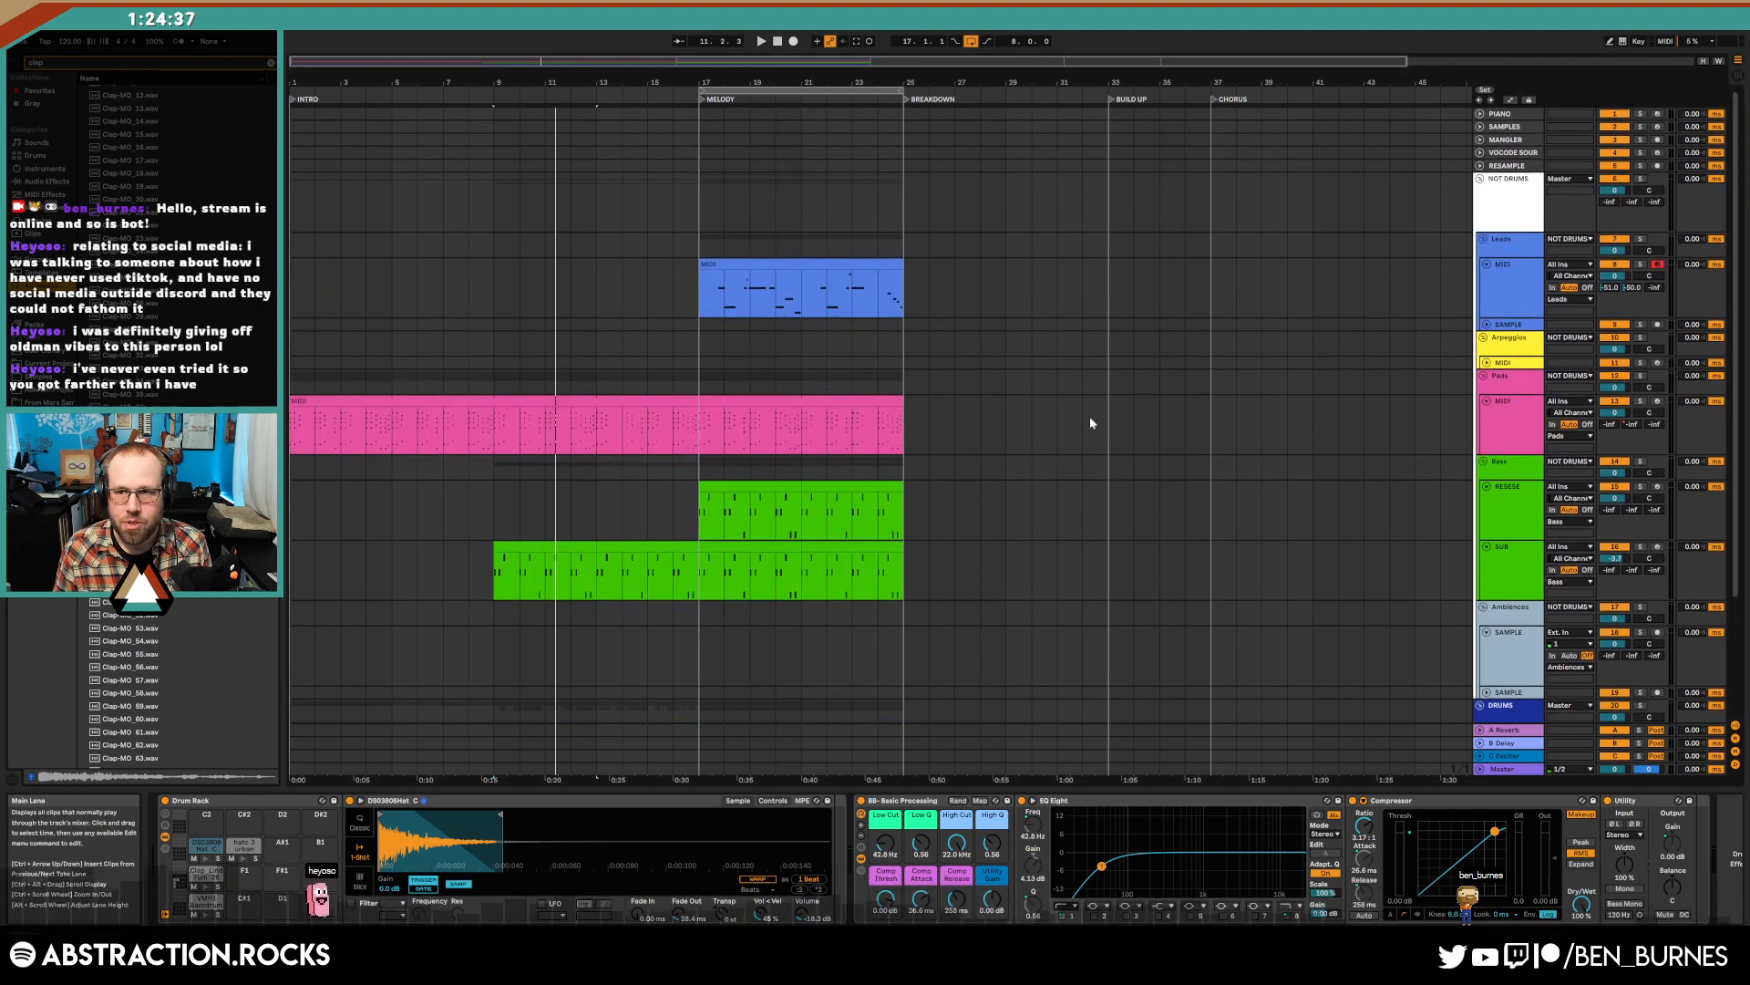
pyautogui.click(1528, 129)
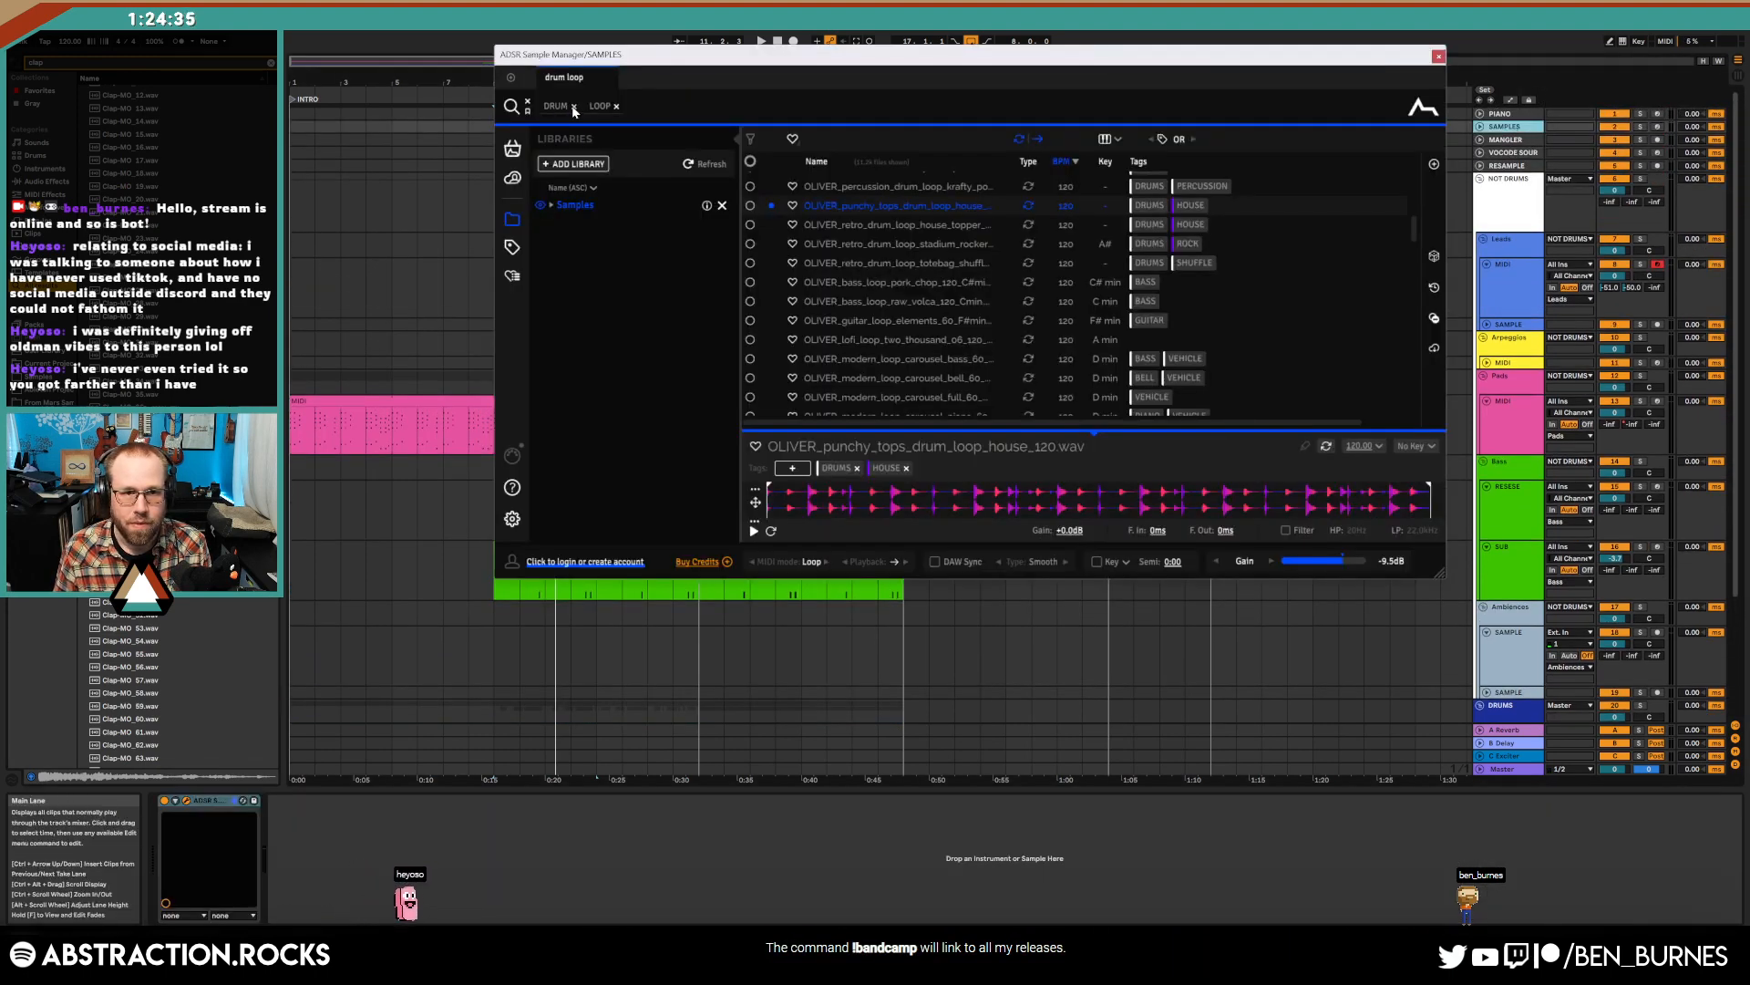
pyautogui.click(574, 107)
pyautogui.click(570, 107)
pyautogui.write('clap')
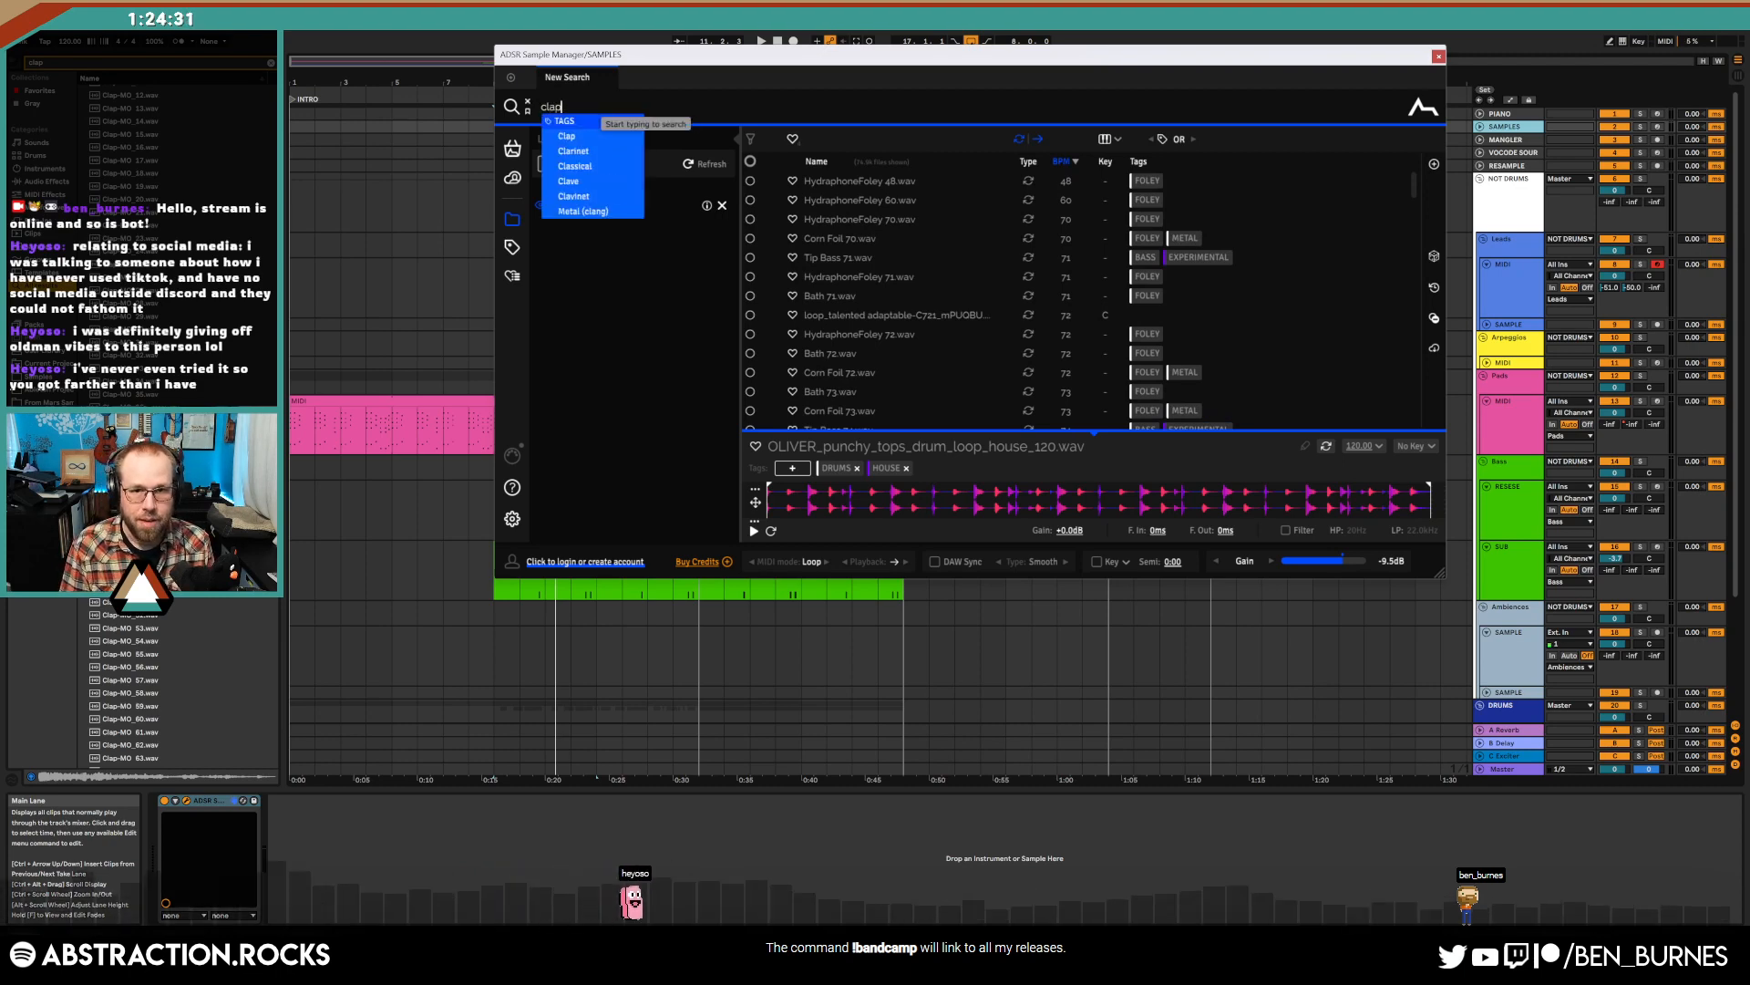
pyautogui.press('BackSpace')
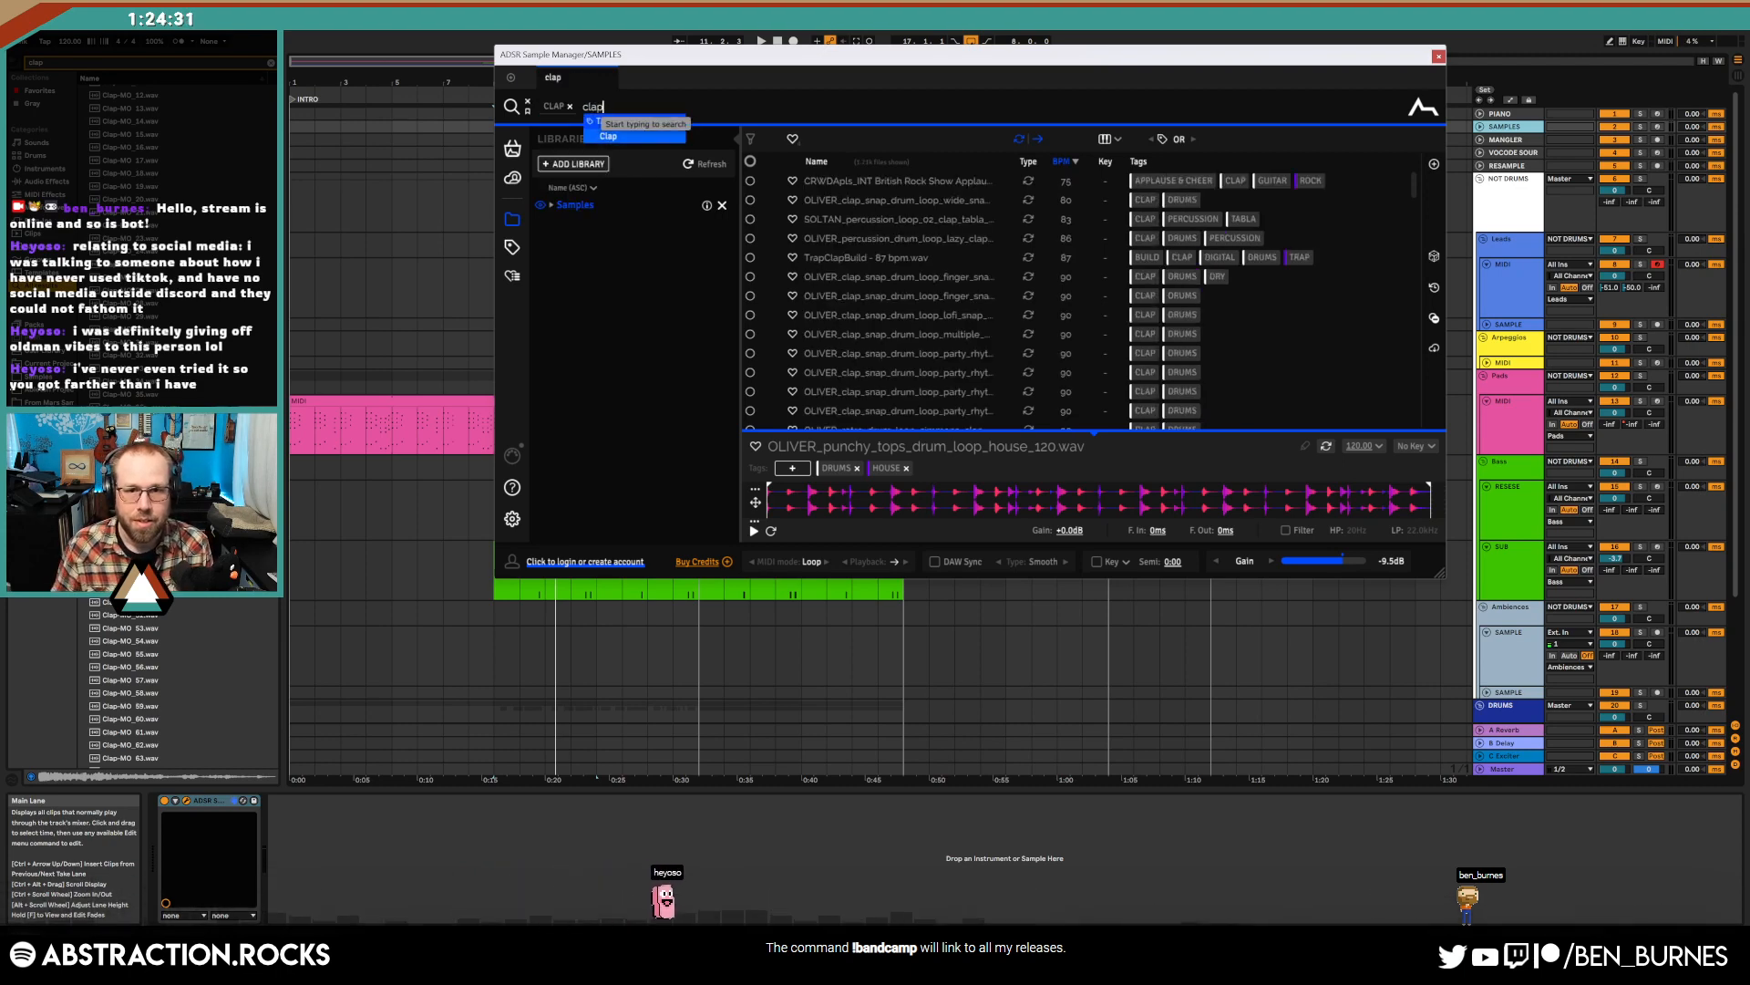
# - Audition a series of random samples from the whole sample library
pyautogui.click(853, 219)
pyautogui.click(1434, 258)
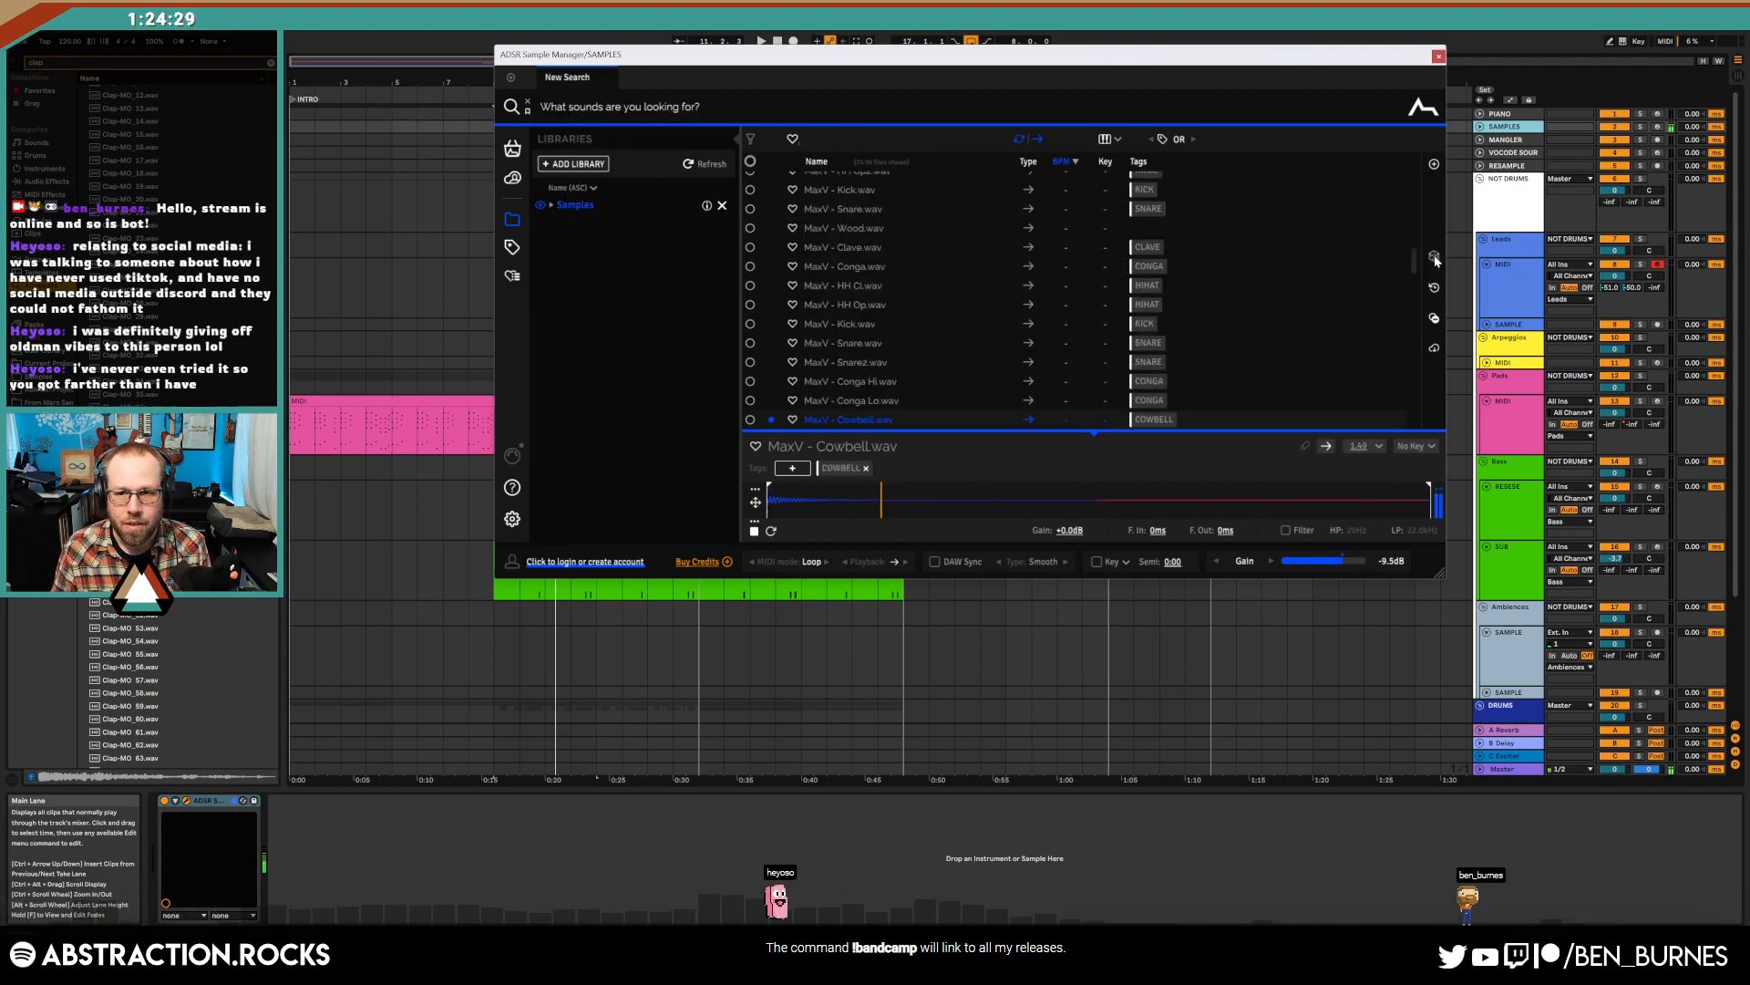
pyautogui.click(1434, 259)
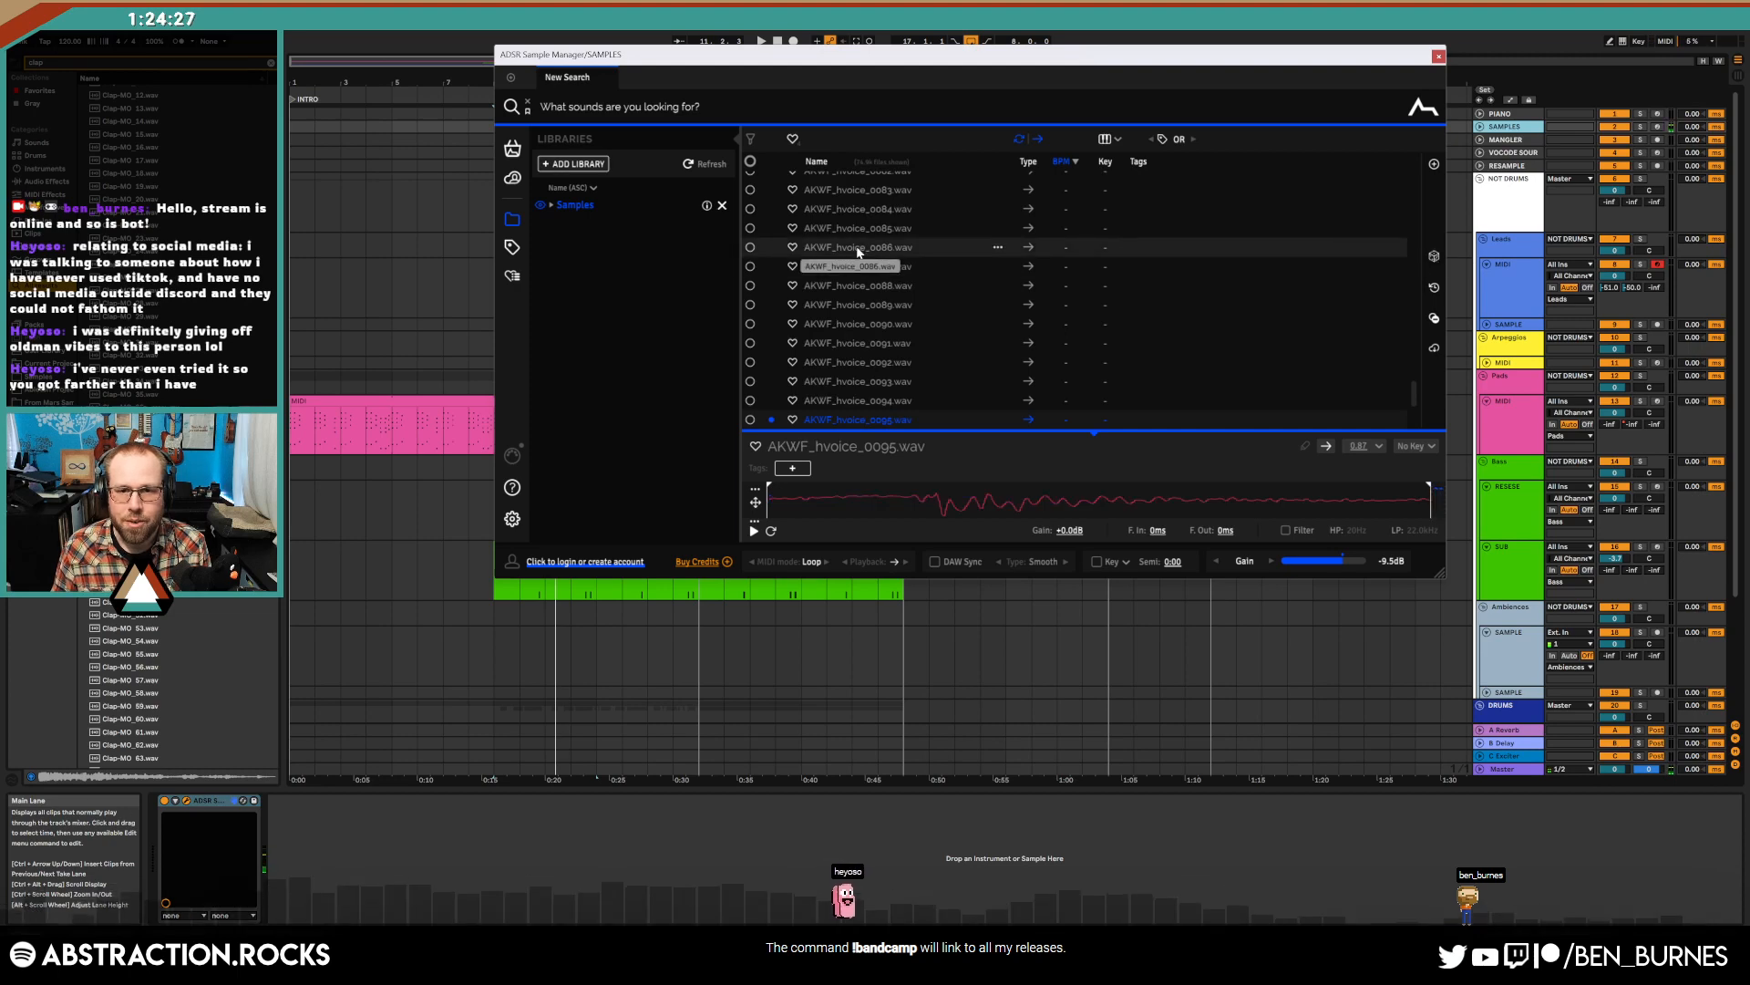
pyautogui.click(1434, 259)
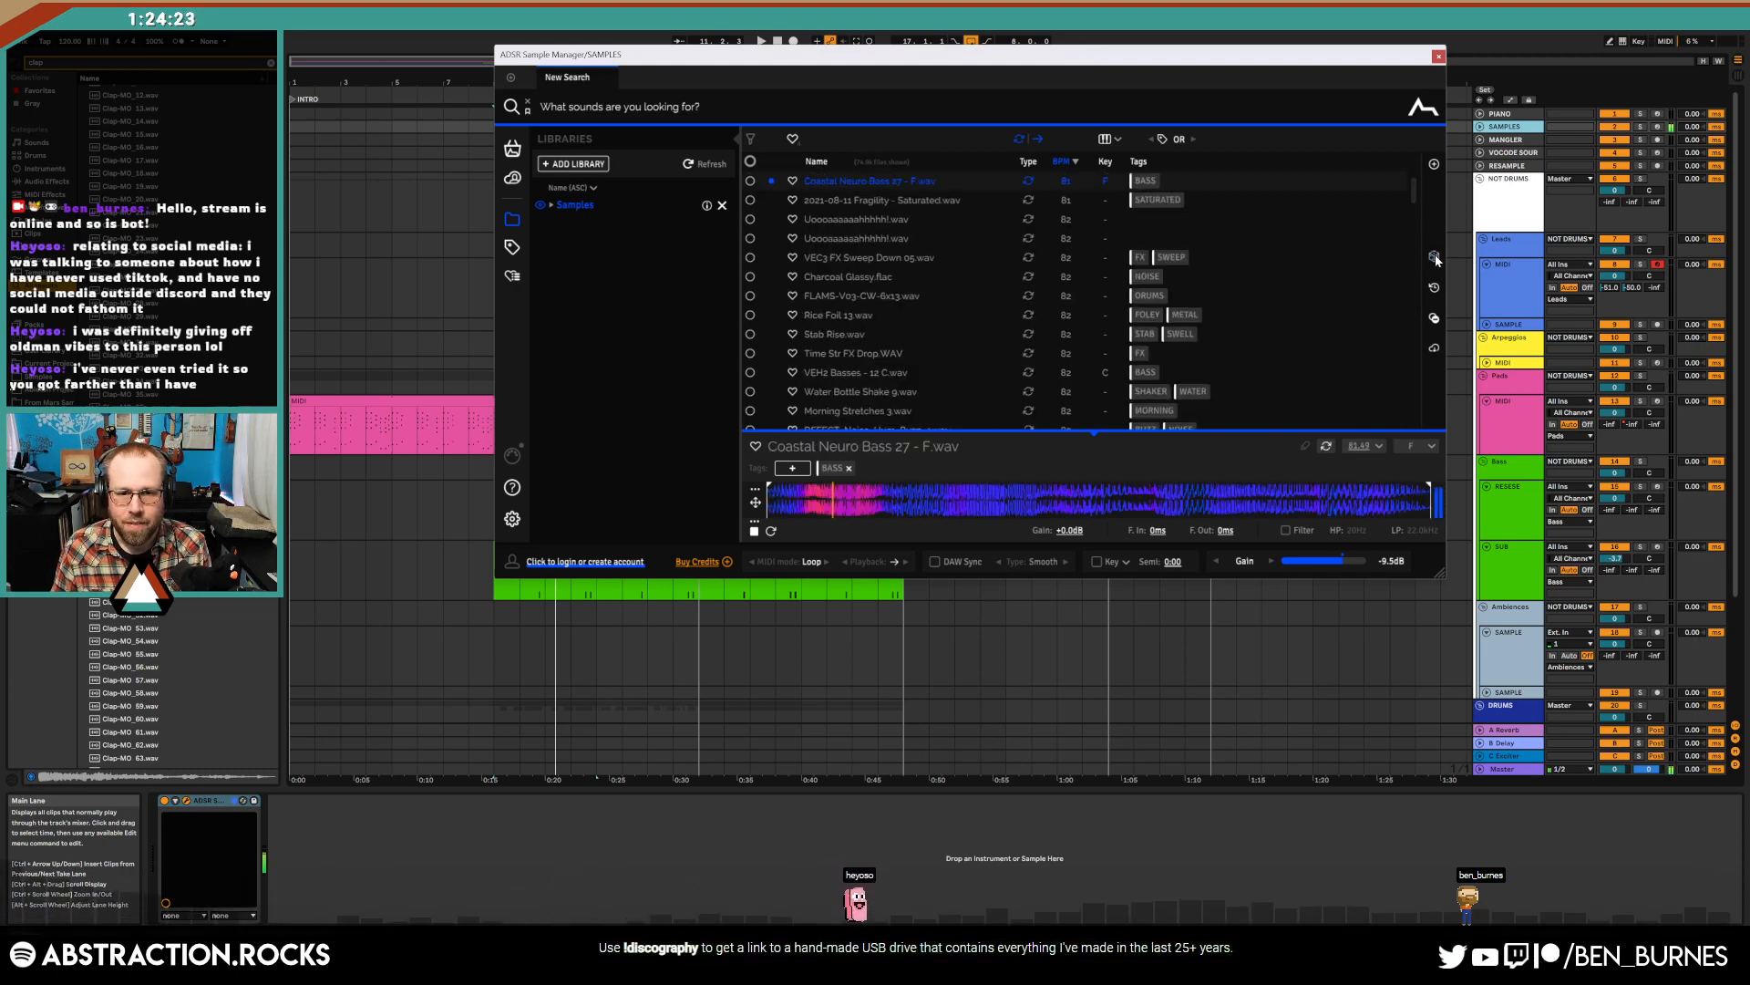
pyautogui.click(1436, 259)
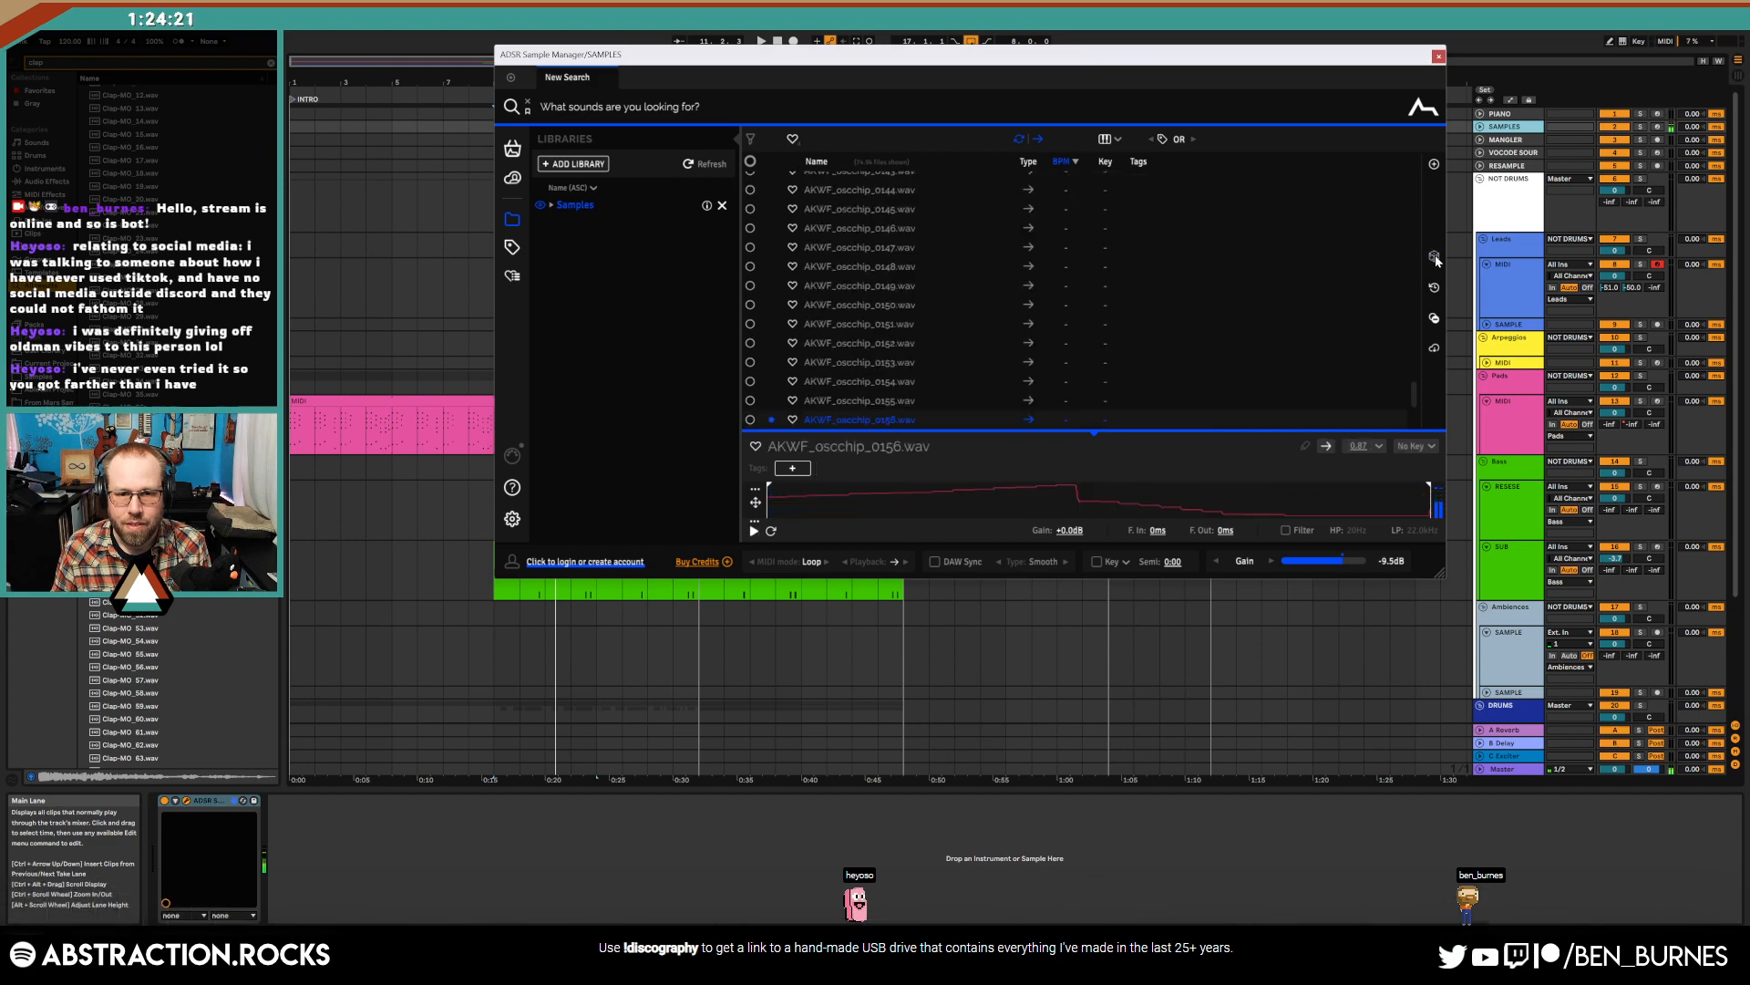
pyautogui.click(1436, 260)
pyautogui.click(1436, 260)
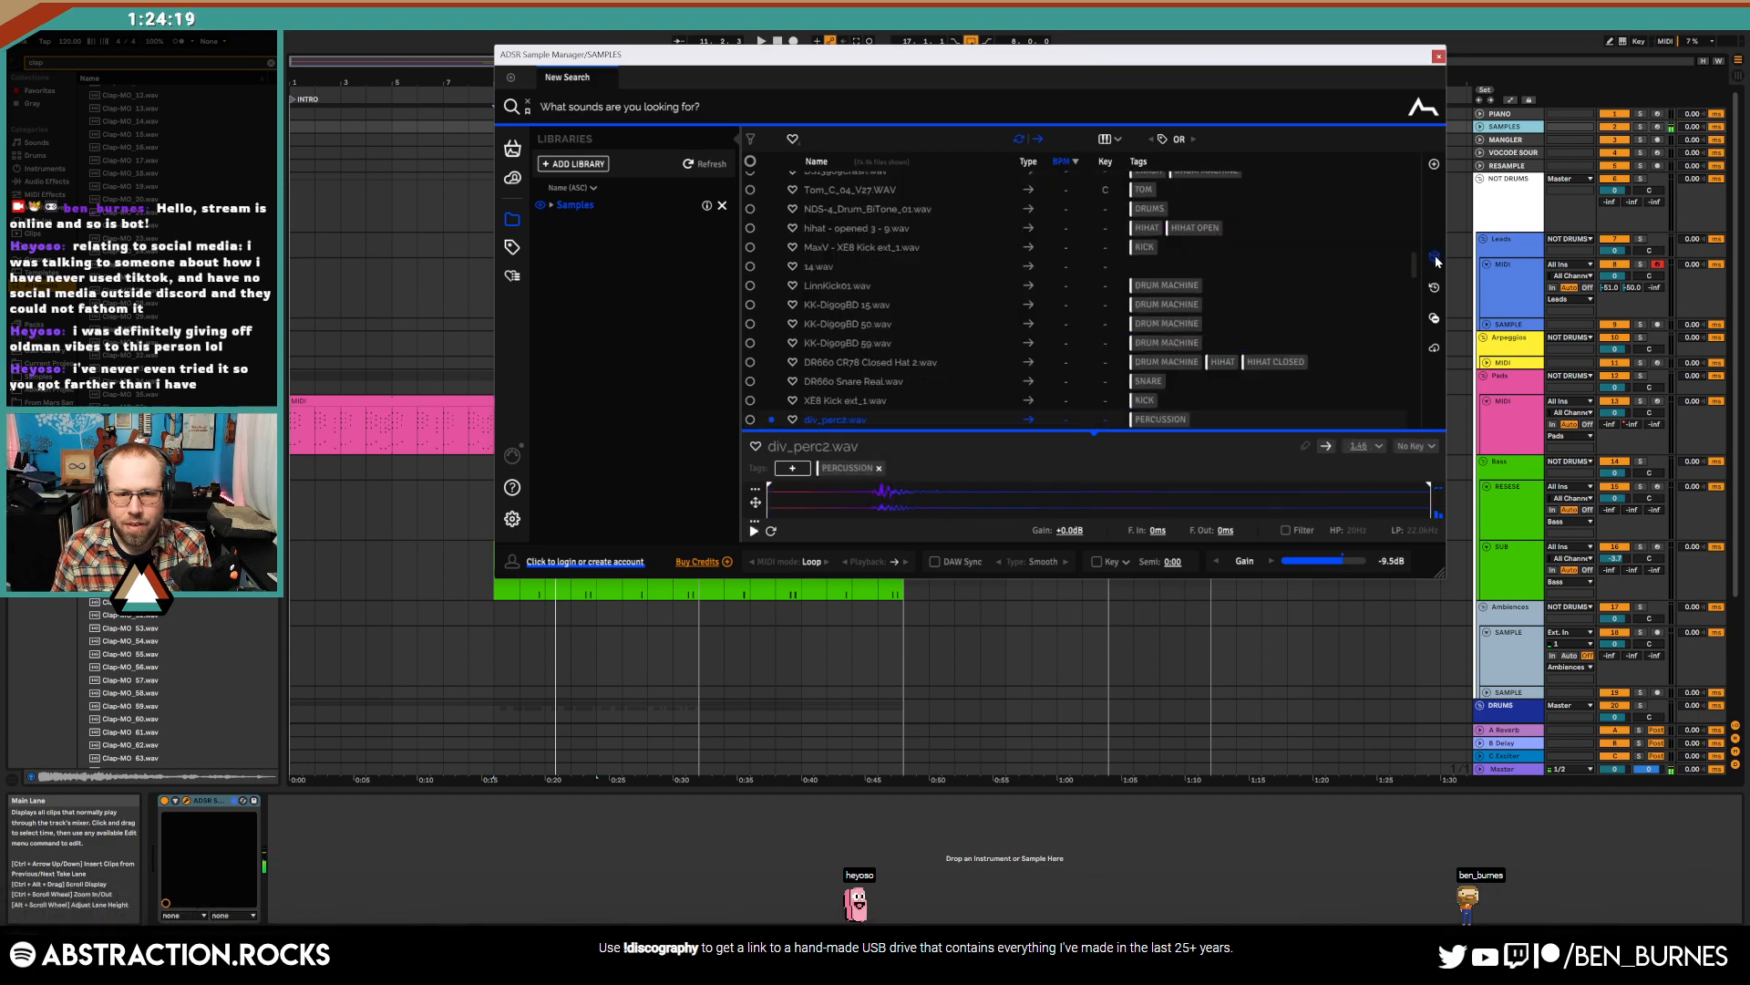
pyautogui.click(1436, 259)
pyautogui.click(1436, 260)
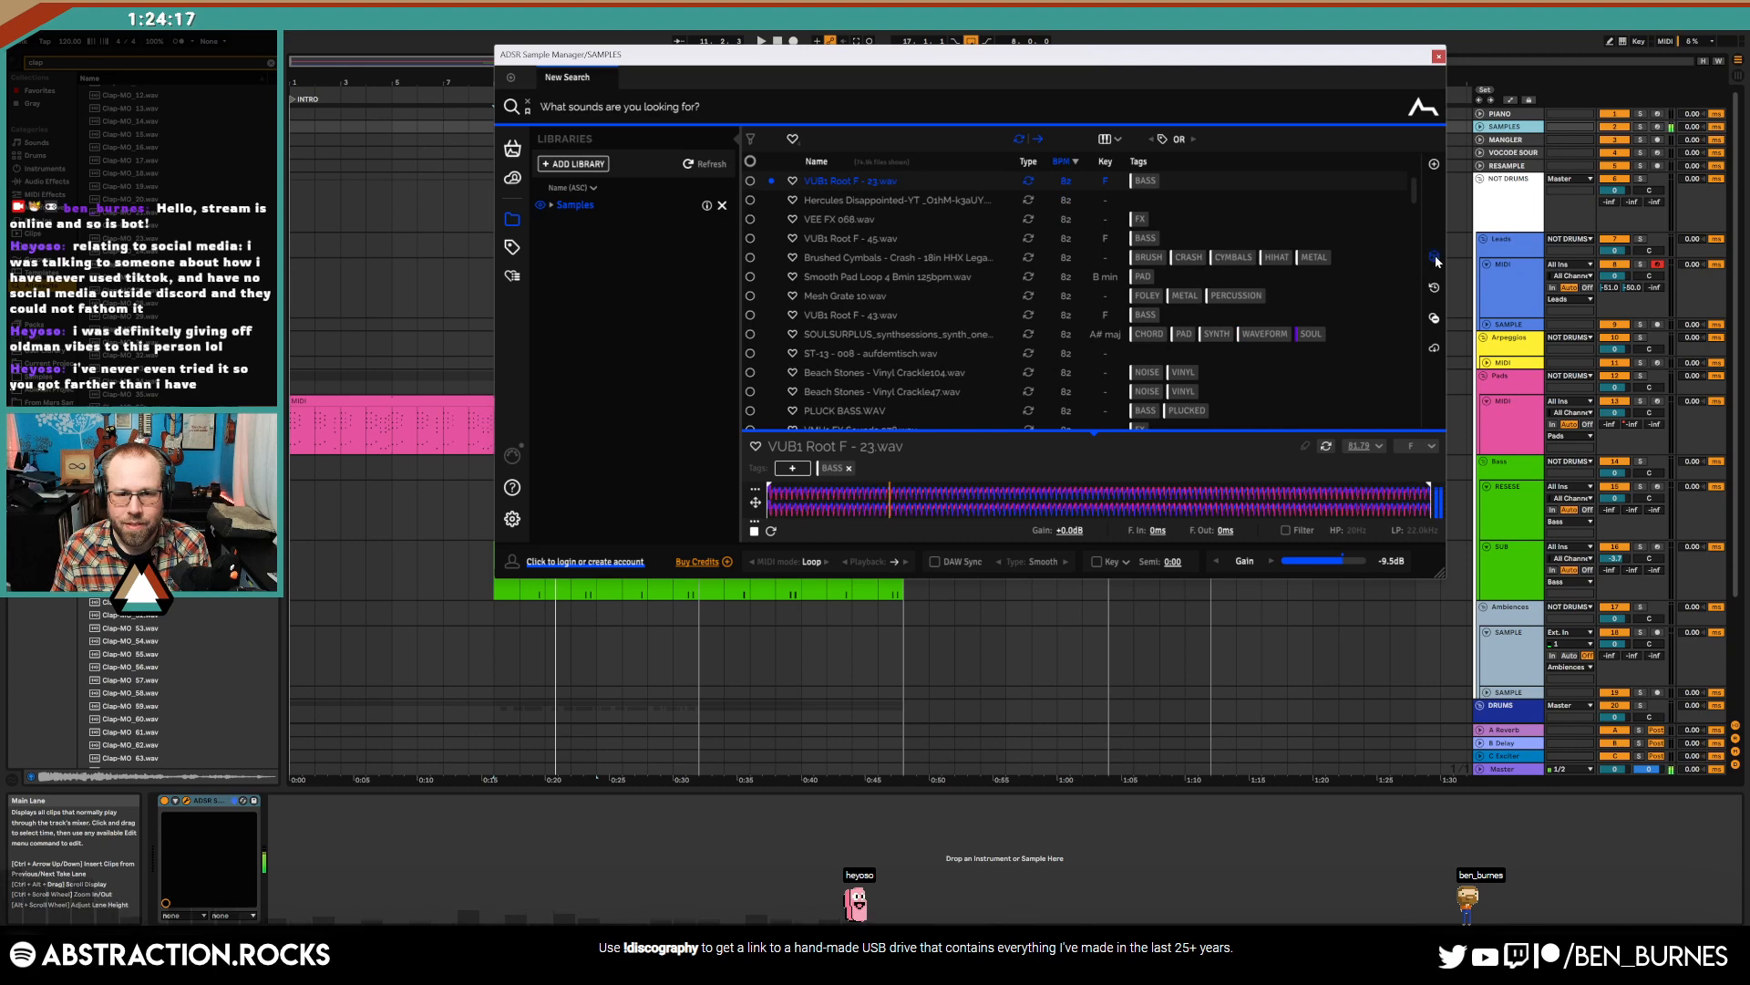
pyautogui.click(1436, 260)
pyautogui.click(1436, 260)
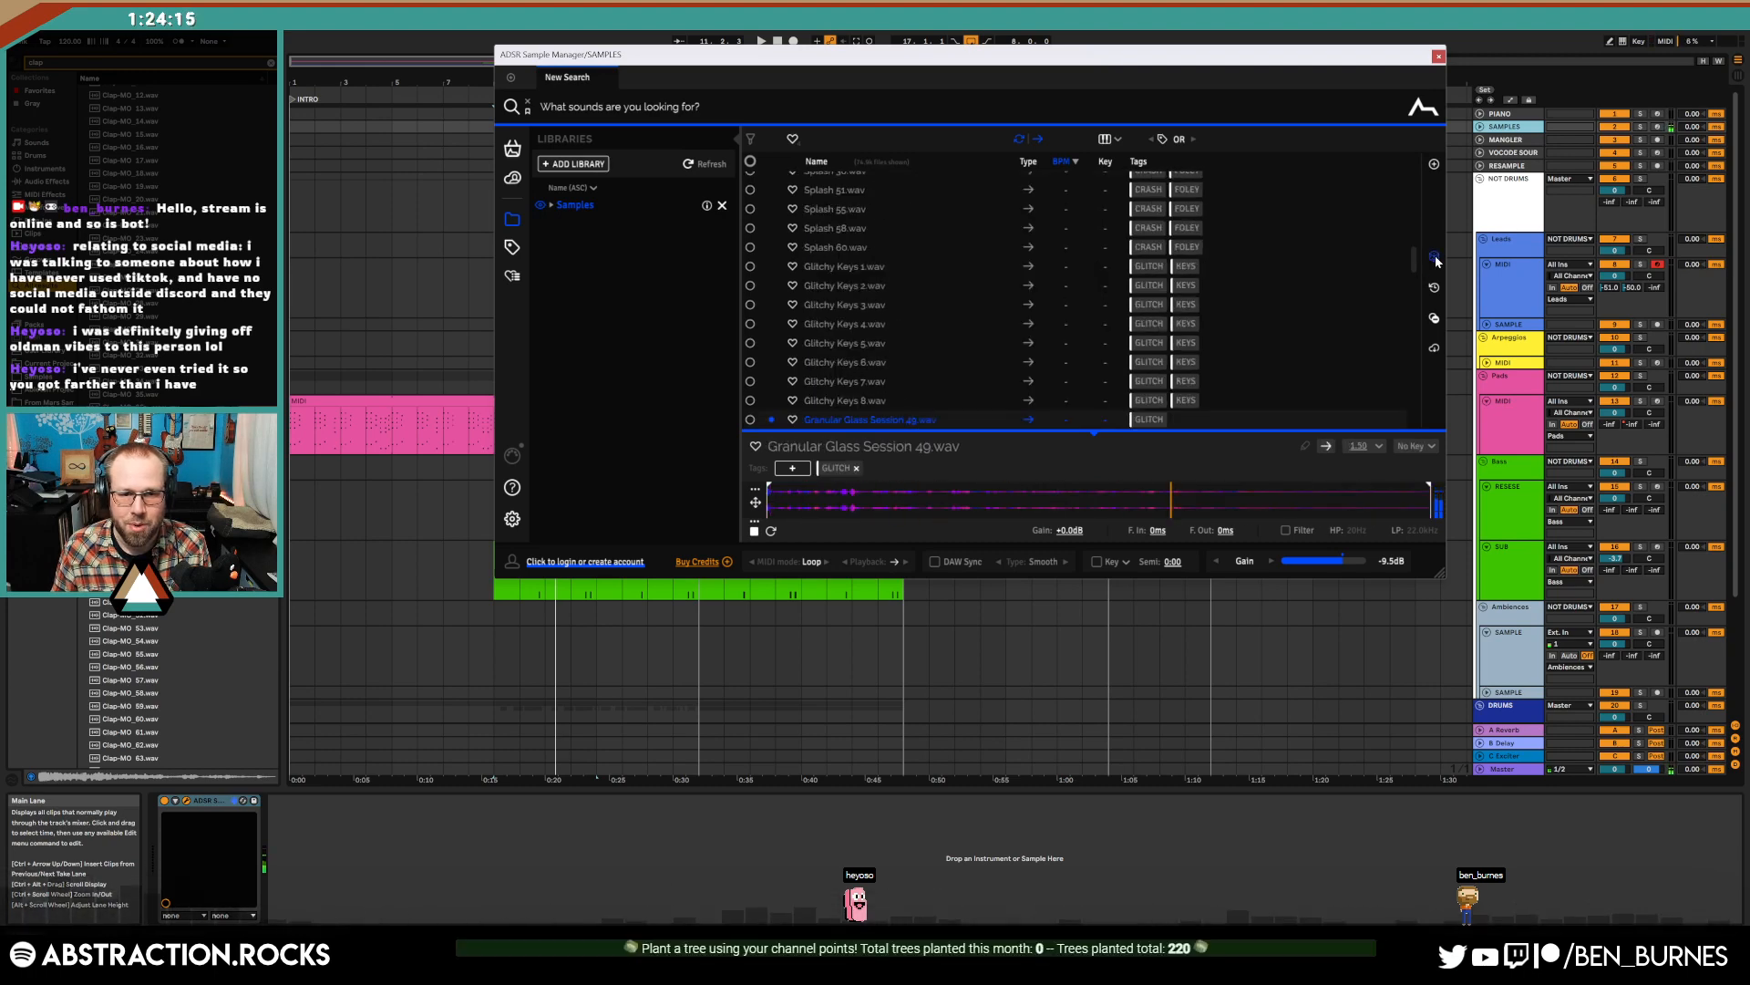
pyautogui.click(1436, 260)
pyautogui.click(1436, 259)
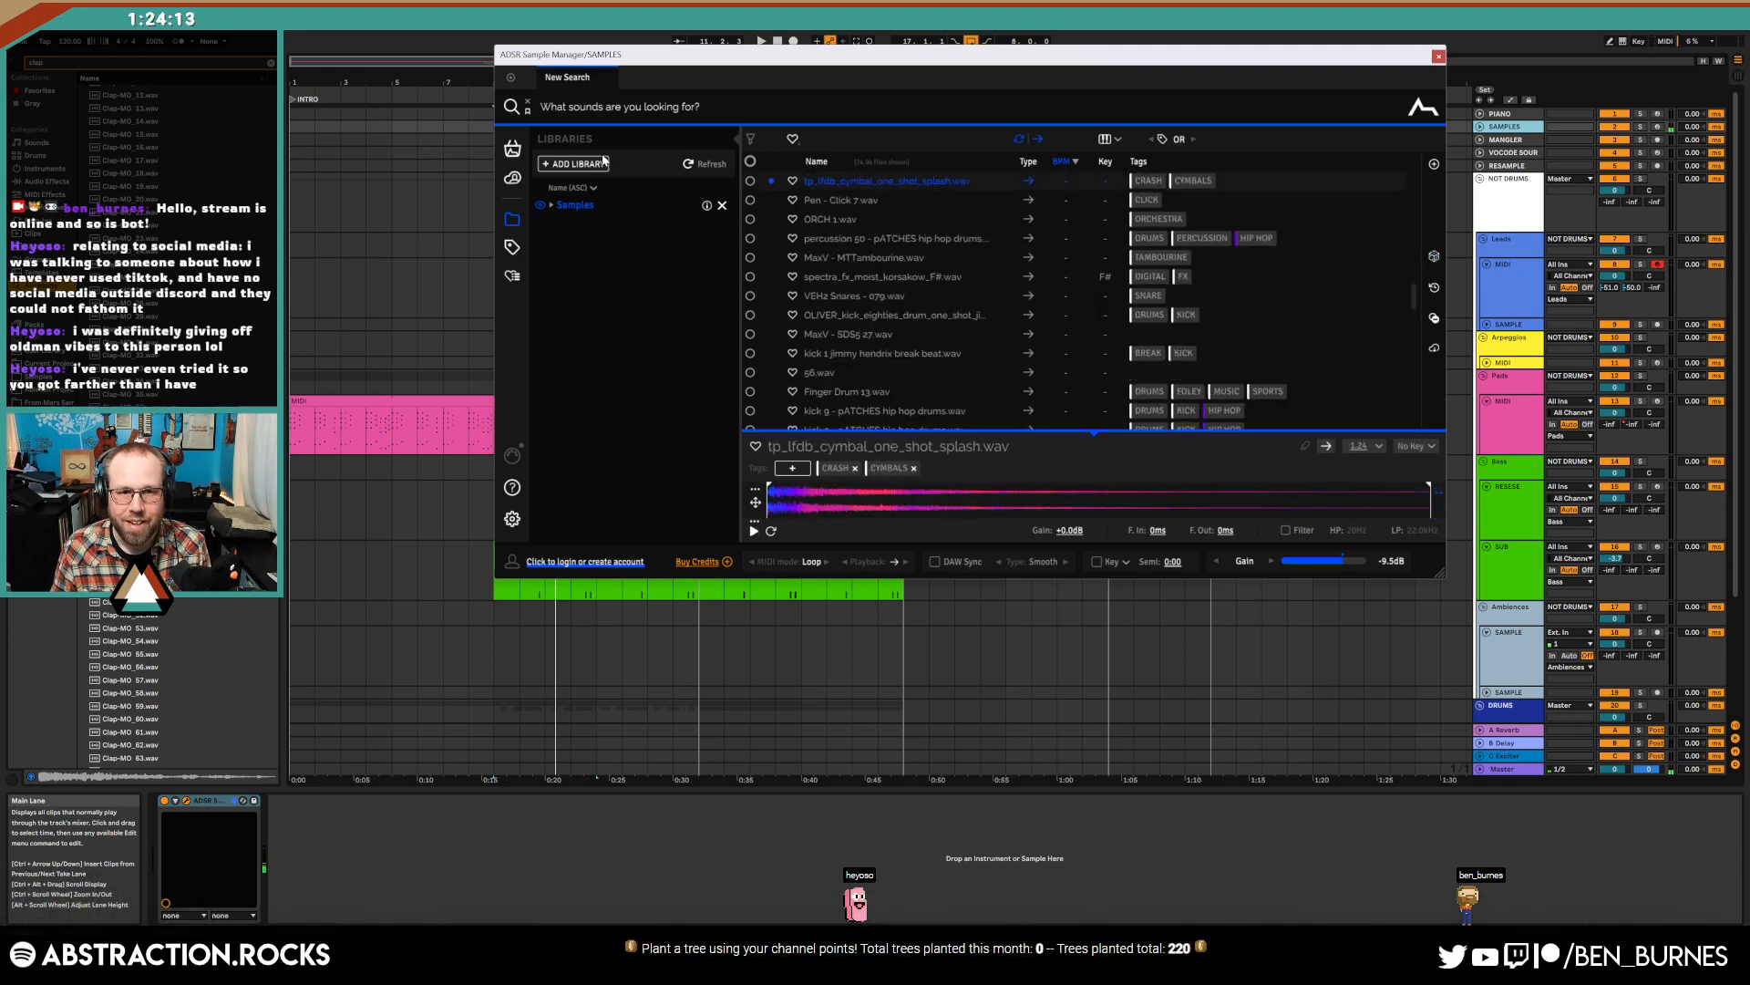
# - Search the sample library for "clap" and audition random claps, picking VEH2 Claps - 168.wav
pyautogui.click(605, 108)
pyautogui.write('clap')
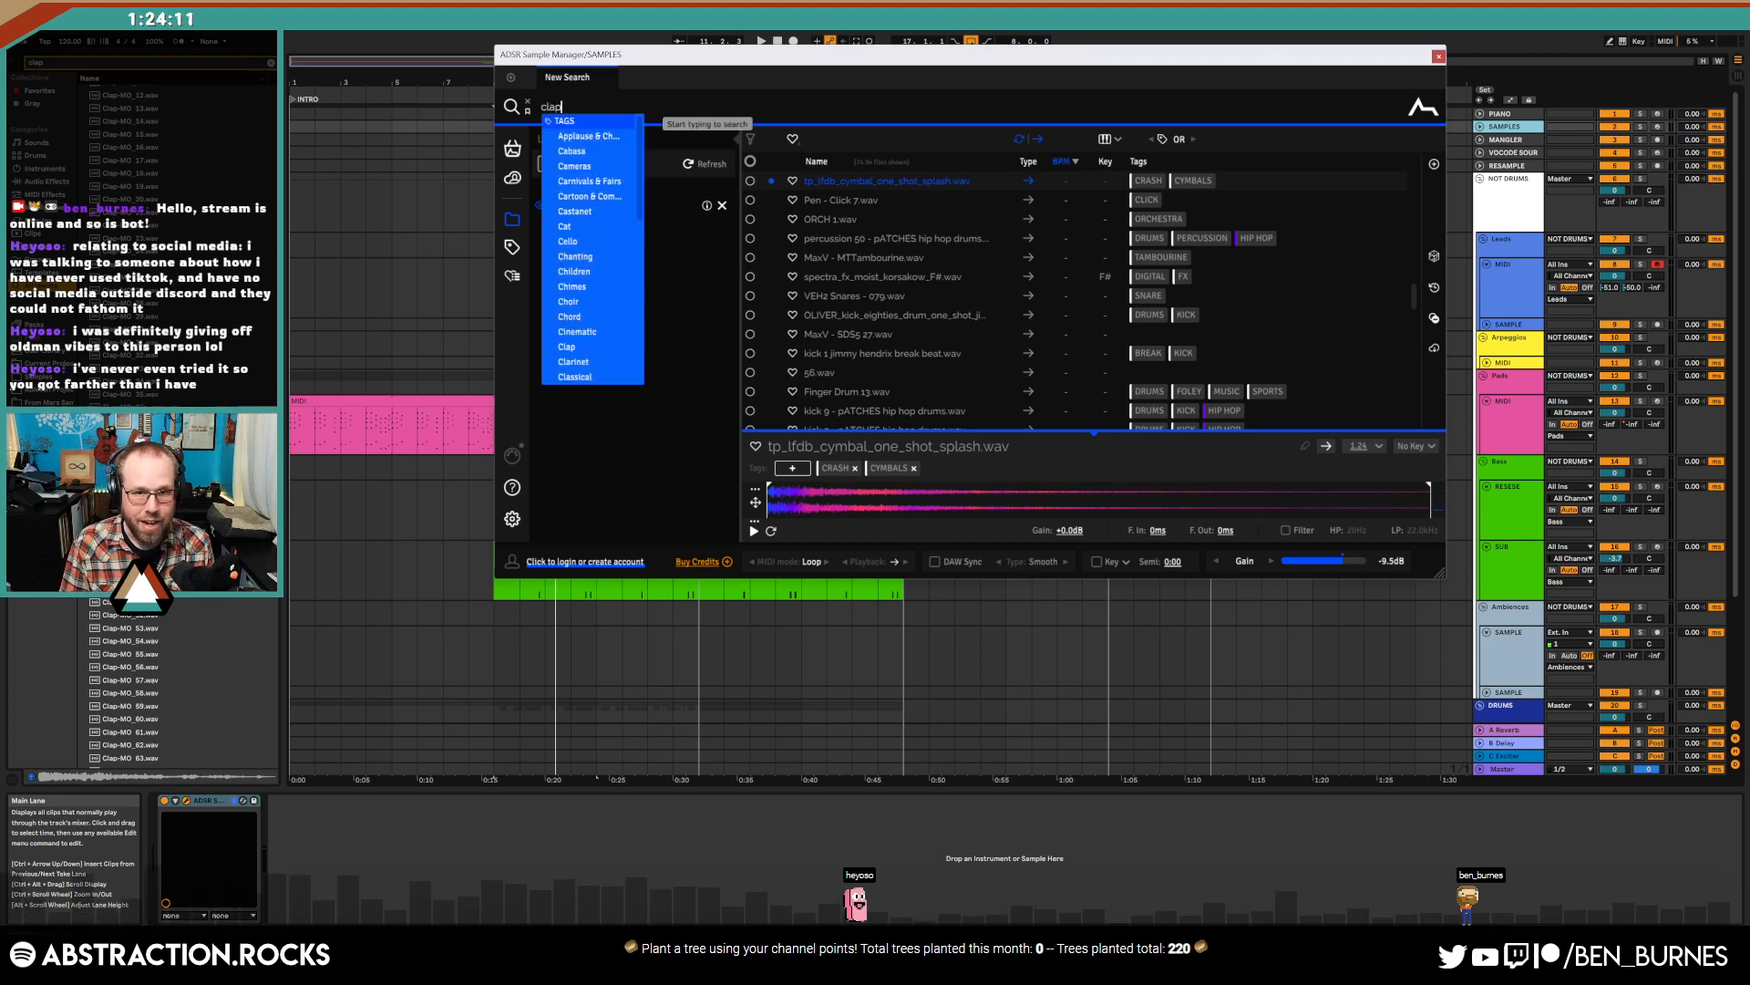
pyautogui.press('Return')
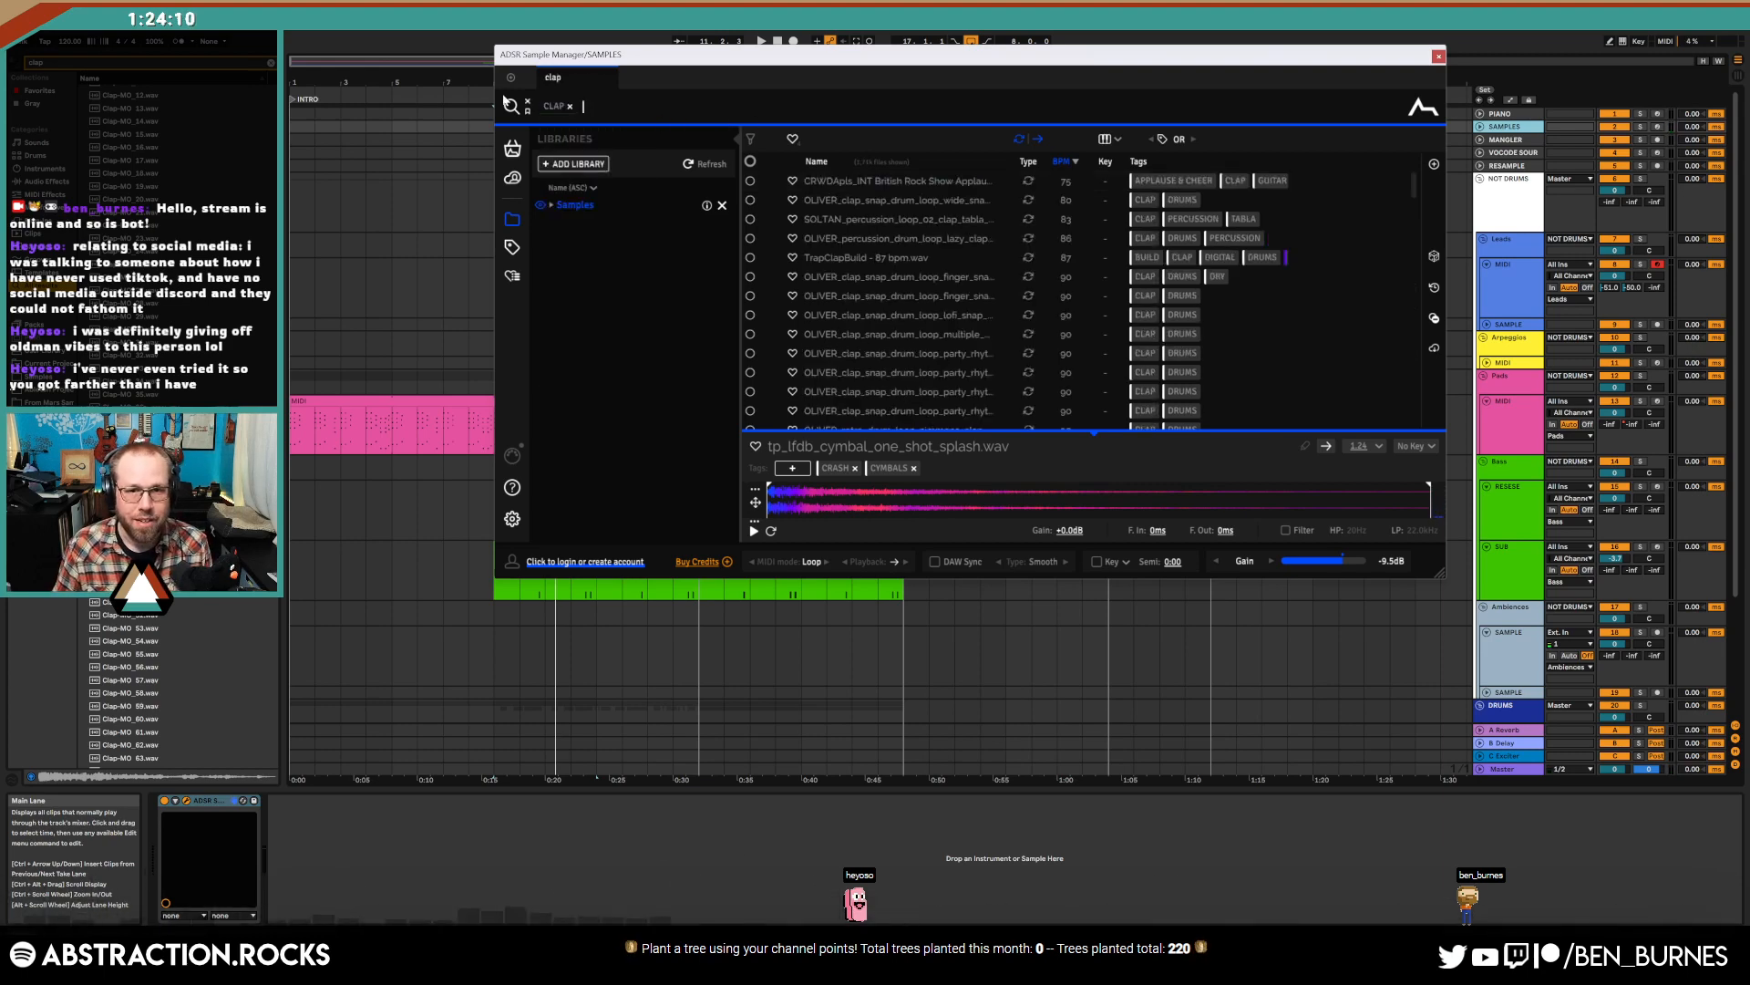
pyautogui.click(1436, 261)
pyautogui.click(1436, 260)
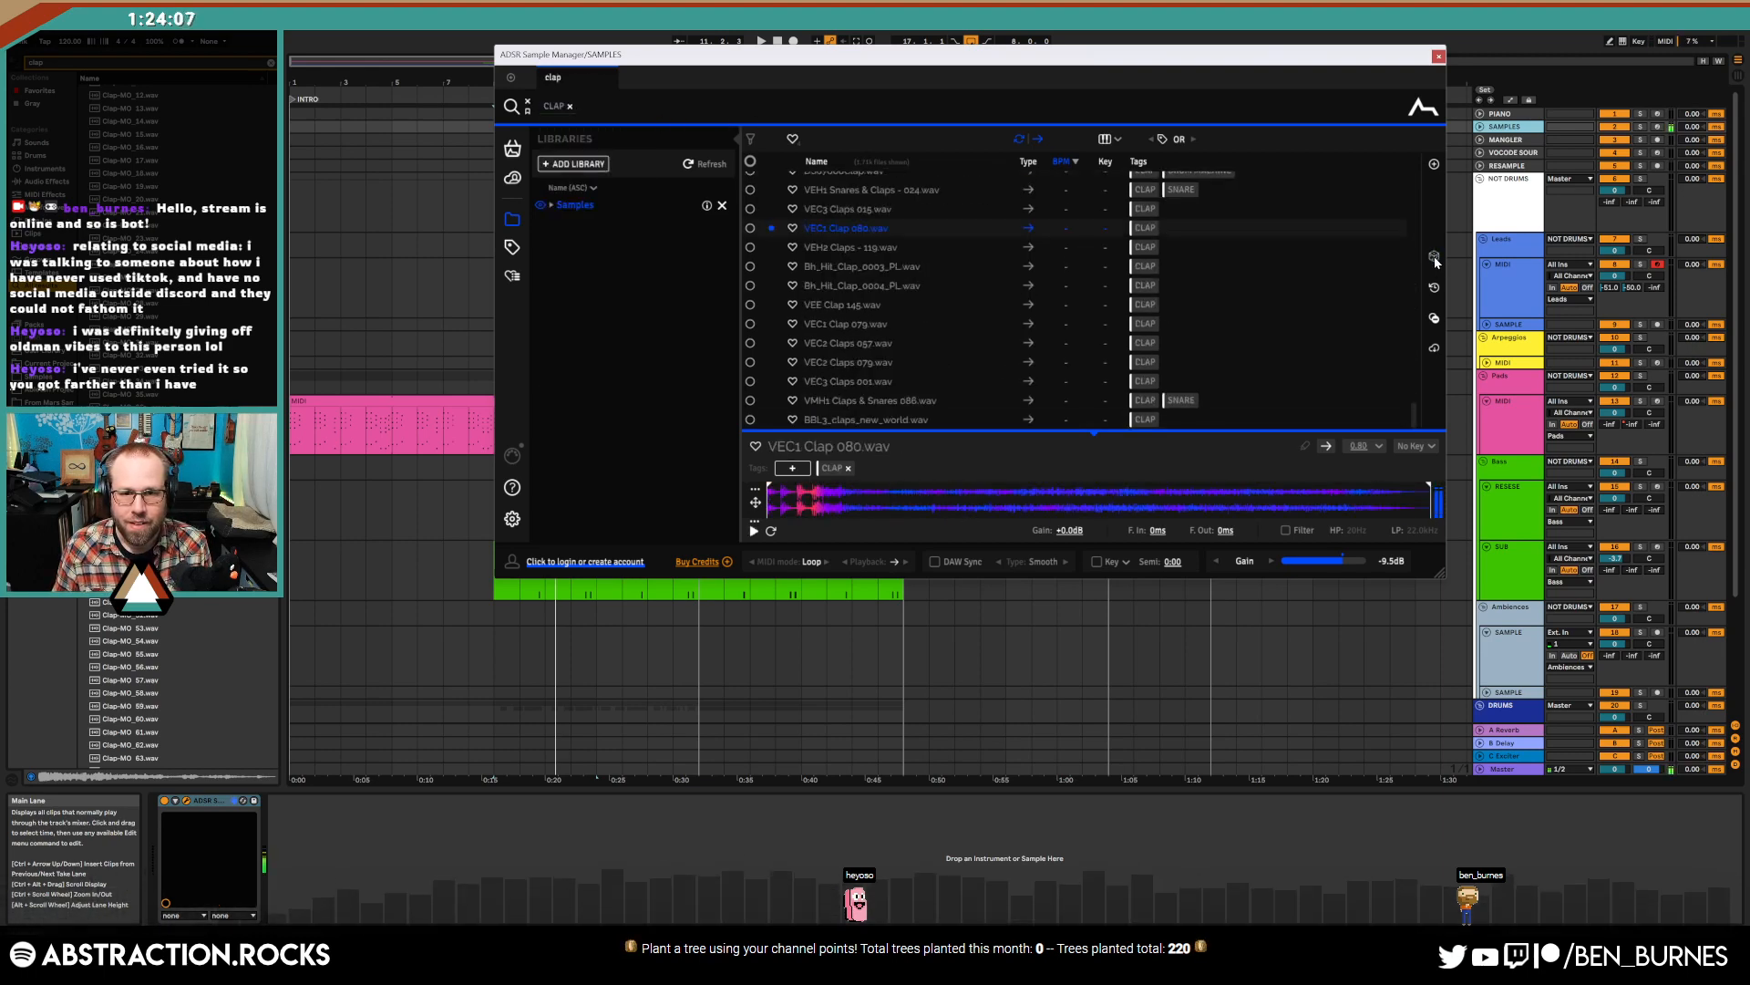
pyautogui.click(1436, 261)
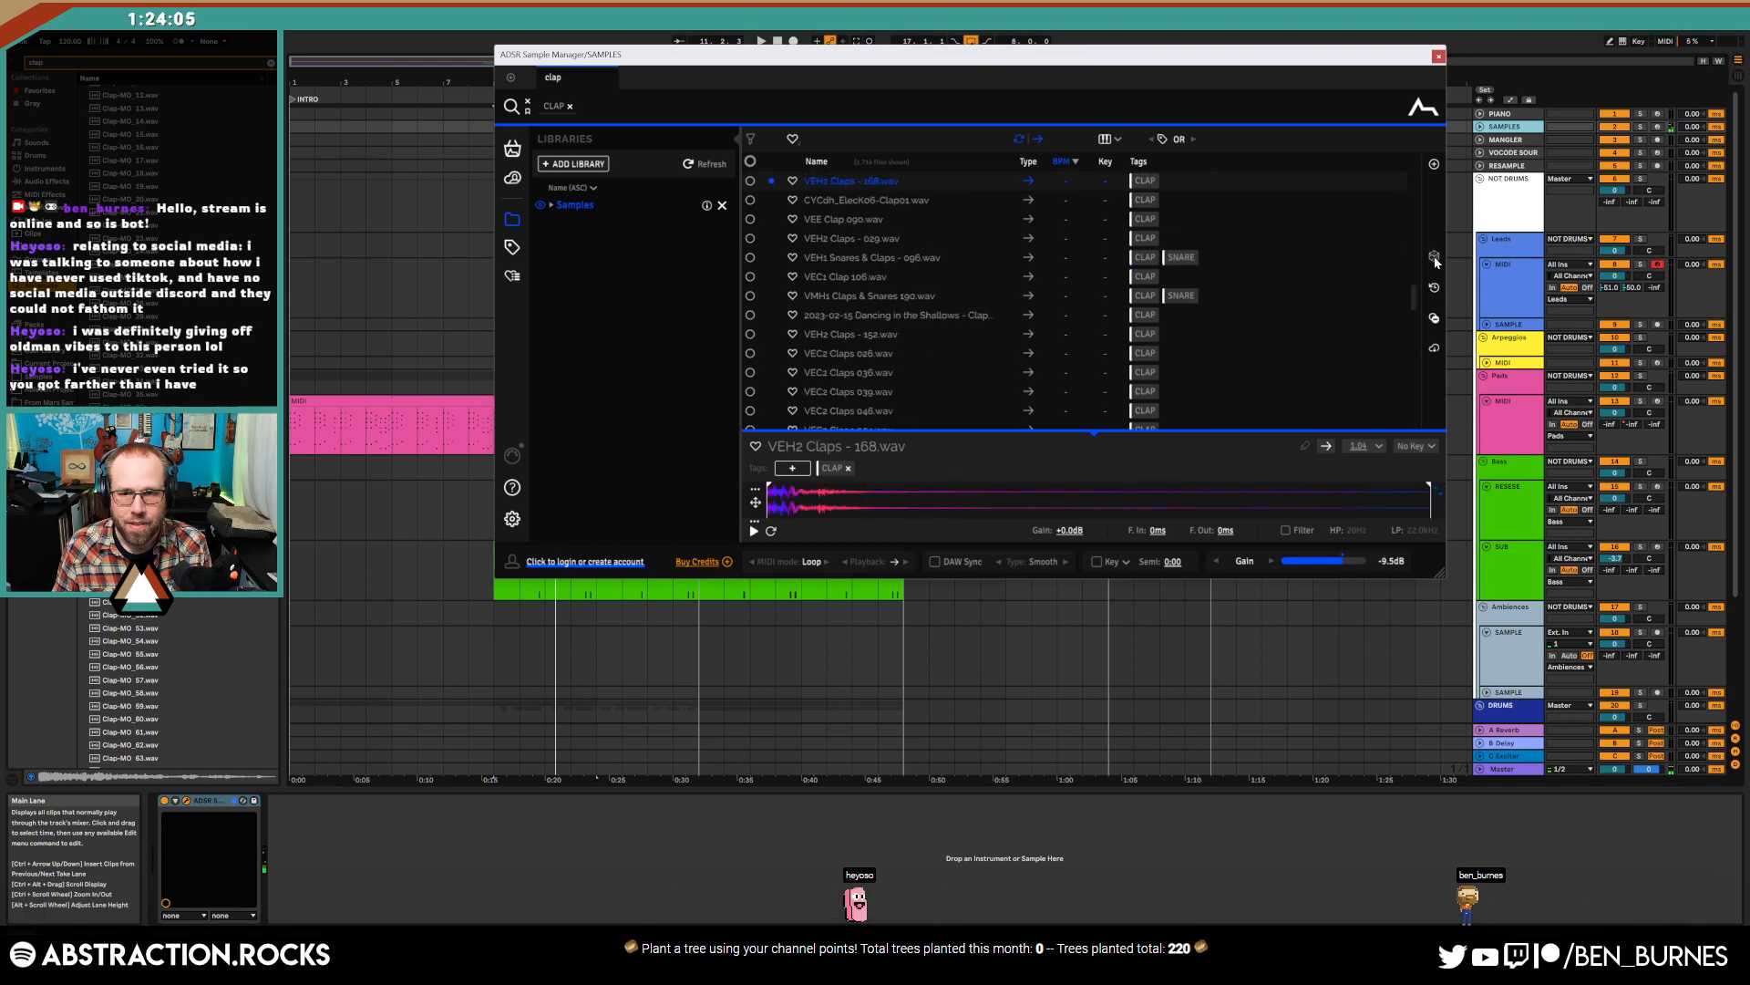
# - Load VEH2 Claps - 168.wav onto the pad below the closed hat in RACK's drum rack
pyautogui.moveTo(1176, 53); pyautogui.dragTo(1022, 83)
pyautogui.scroll(-3, 1460, 462)
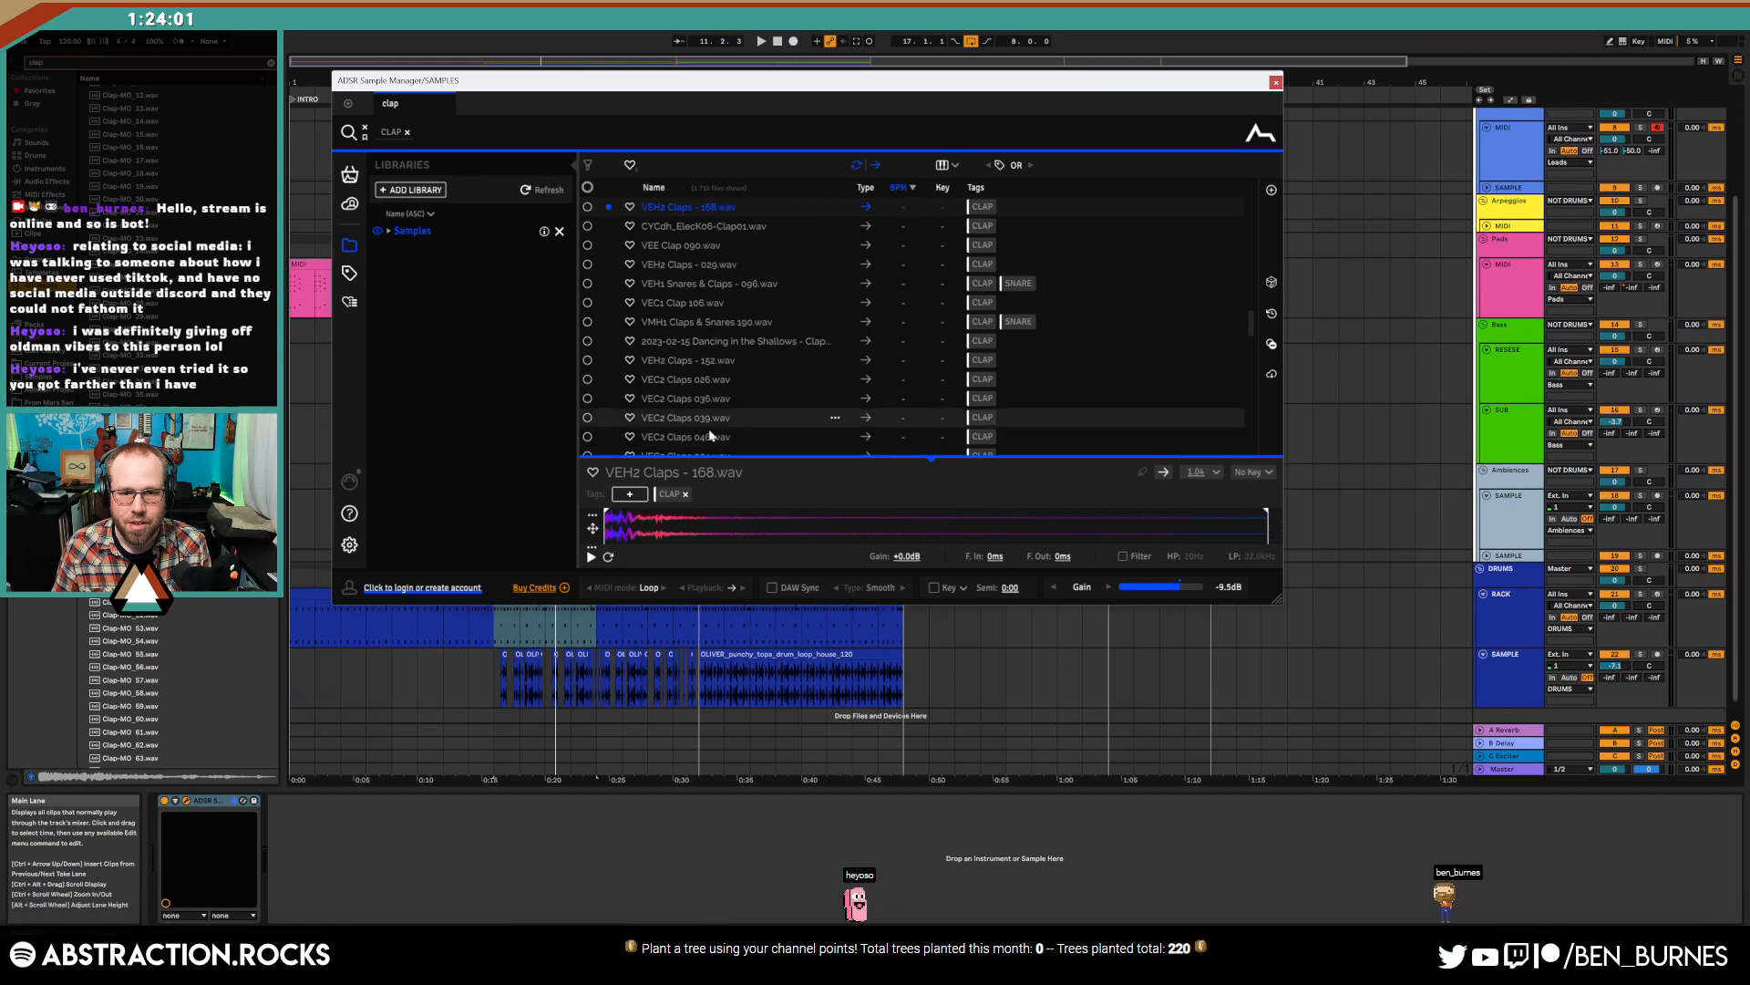
pyautogui.hscroll(4, 1515, 621)
pyautogui.click(1513, 620)
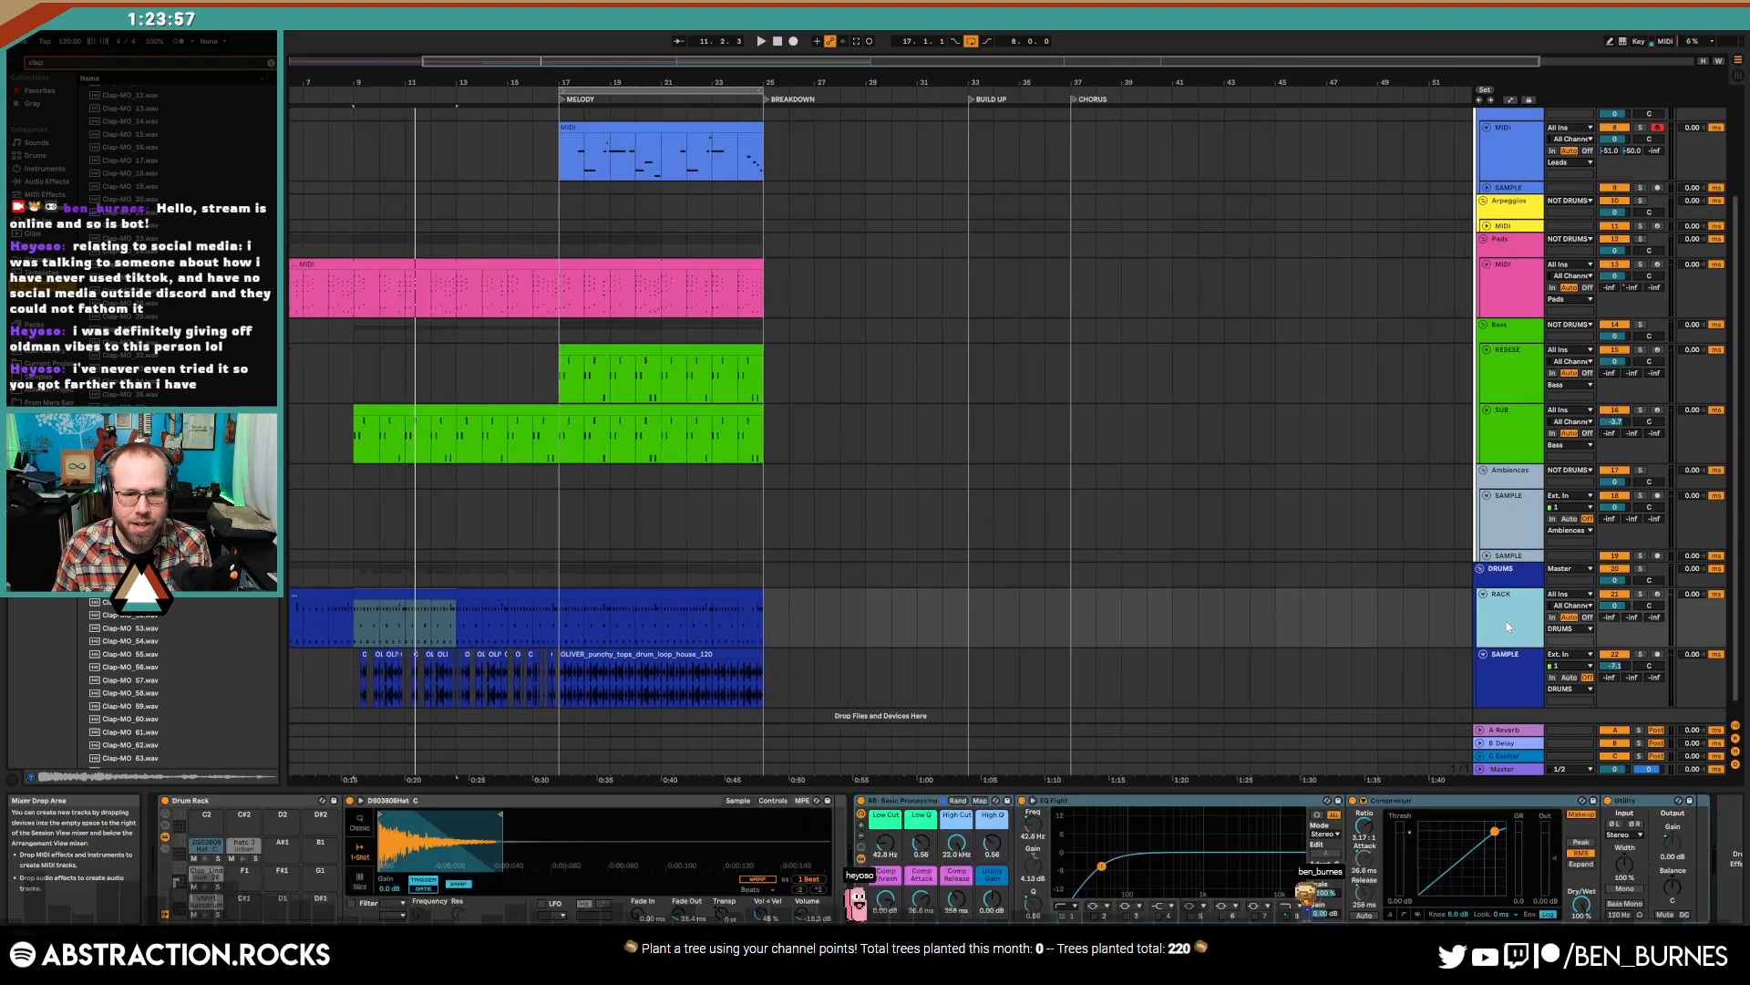
pyautogui.hscroll(2, 1506, 621)
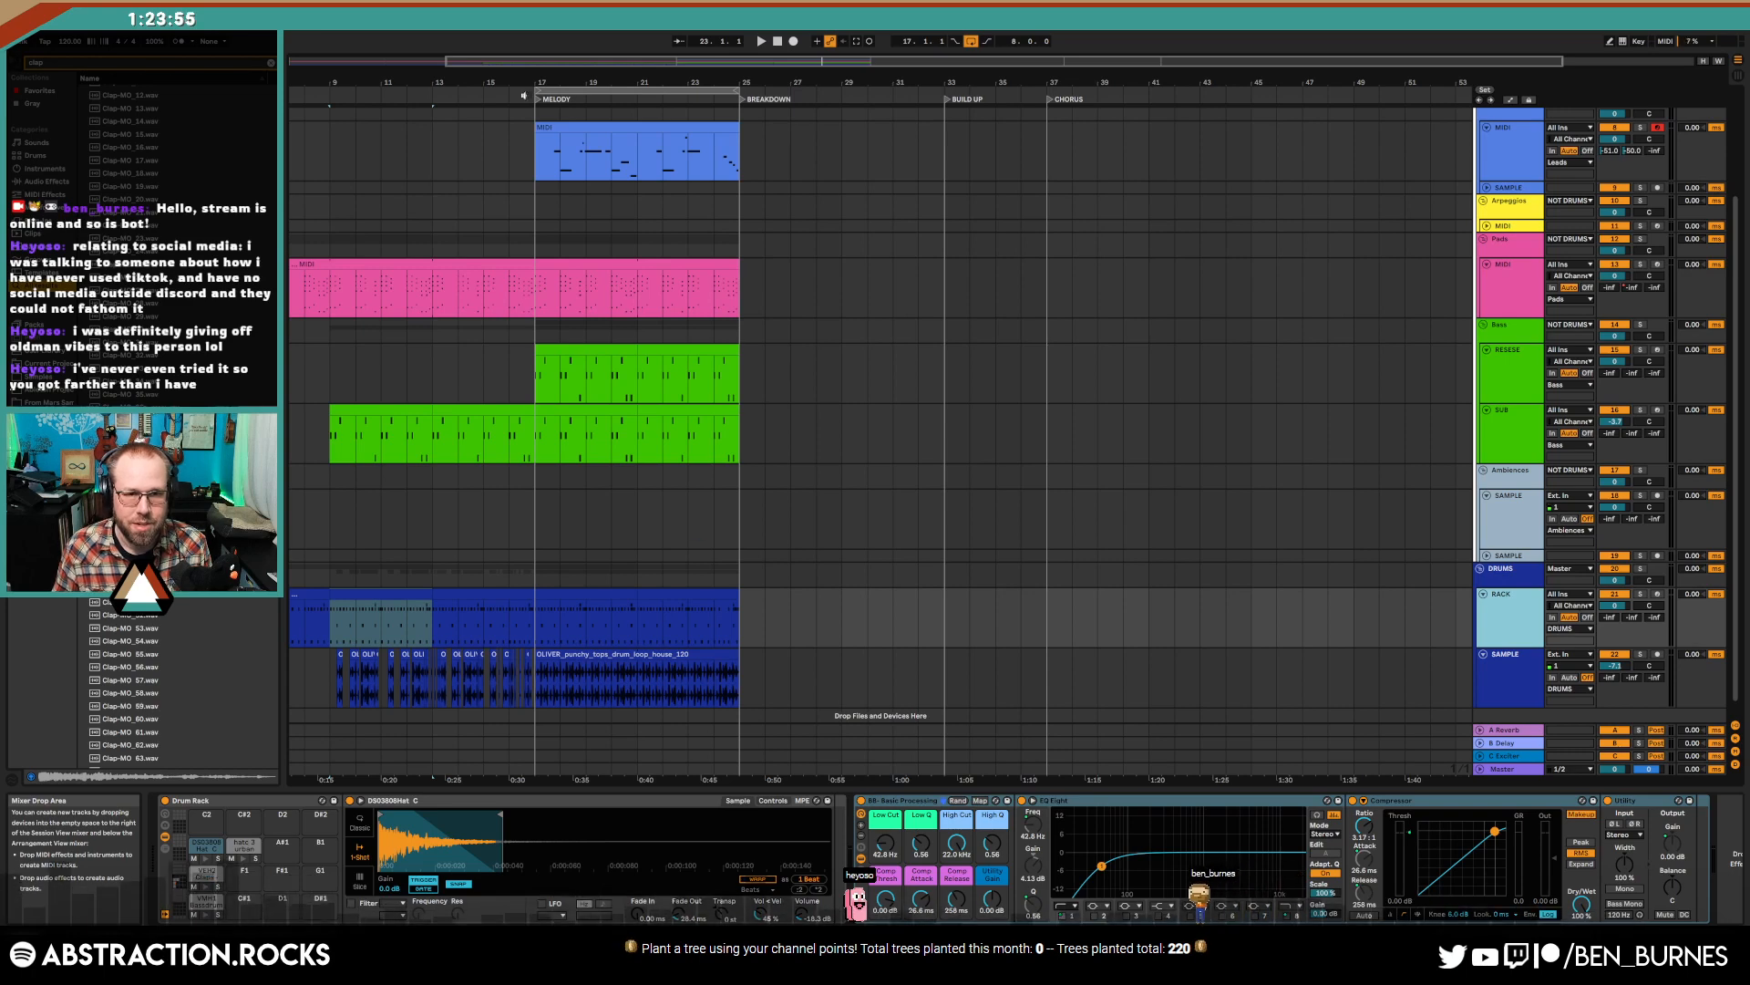
pyautogui.hscroll(-6, 506, 549)
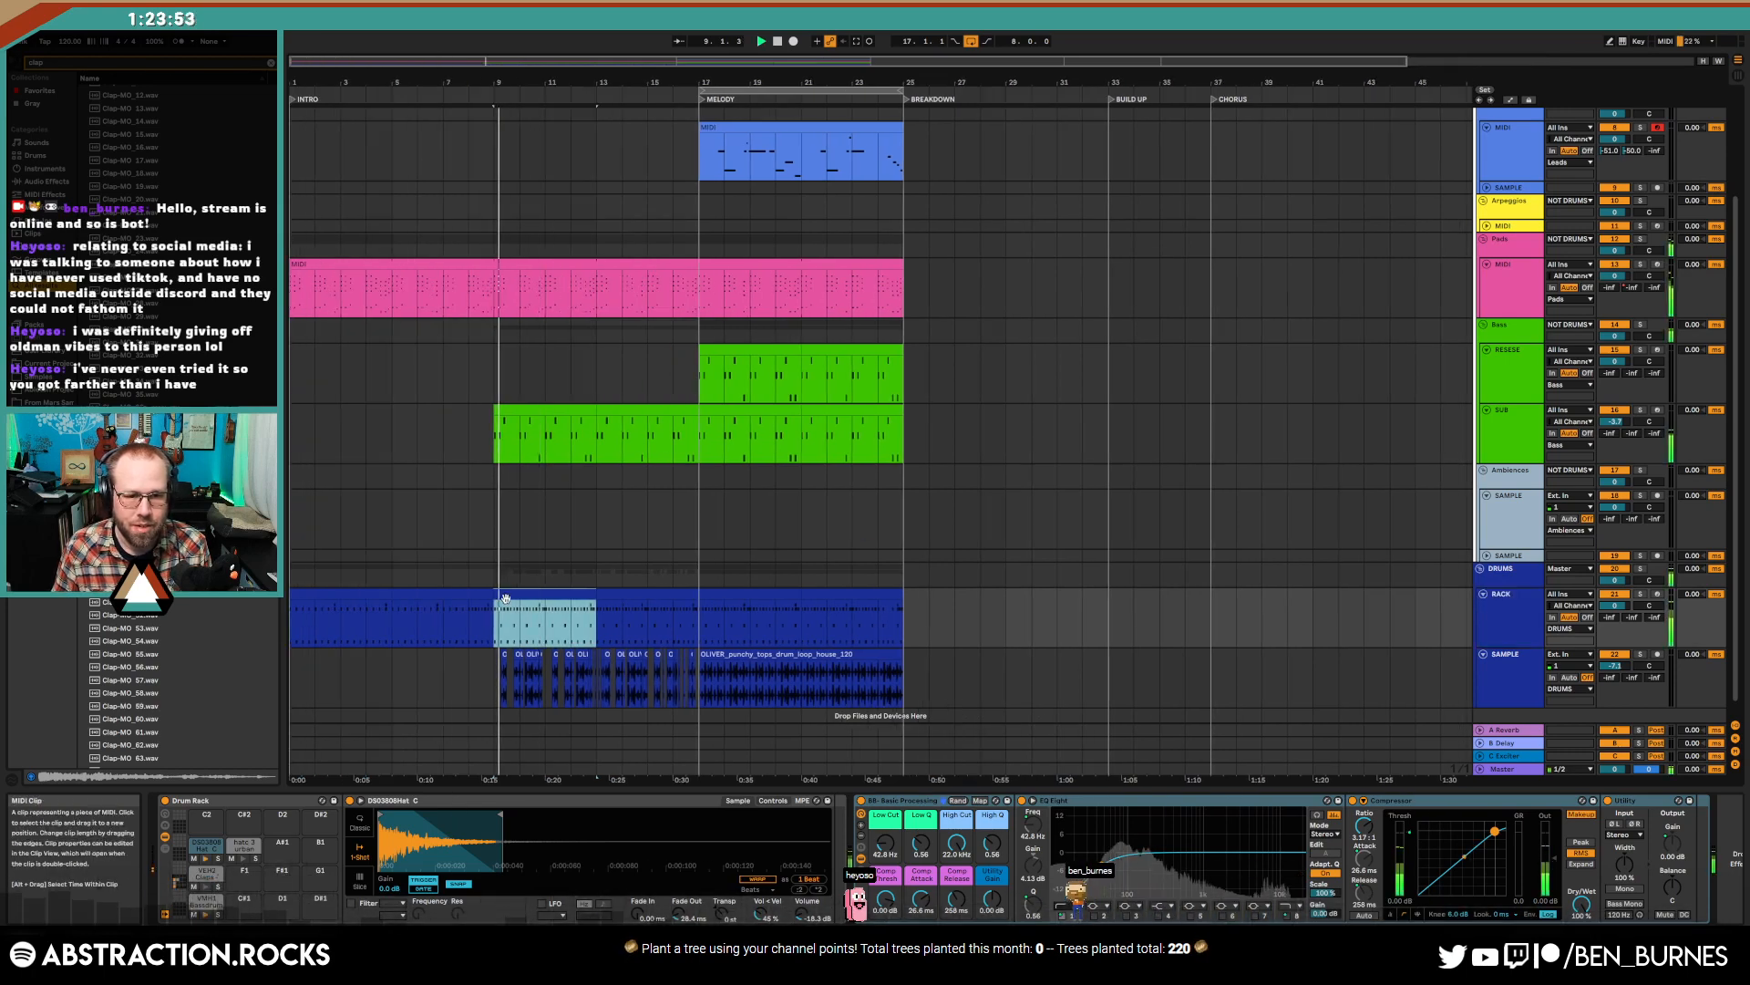
pyautogui.click(207, 874)
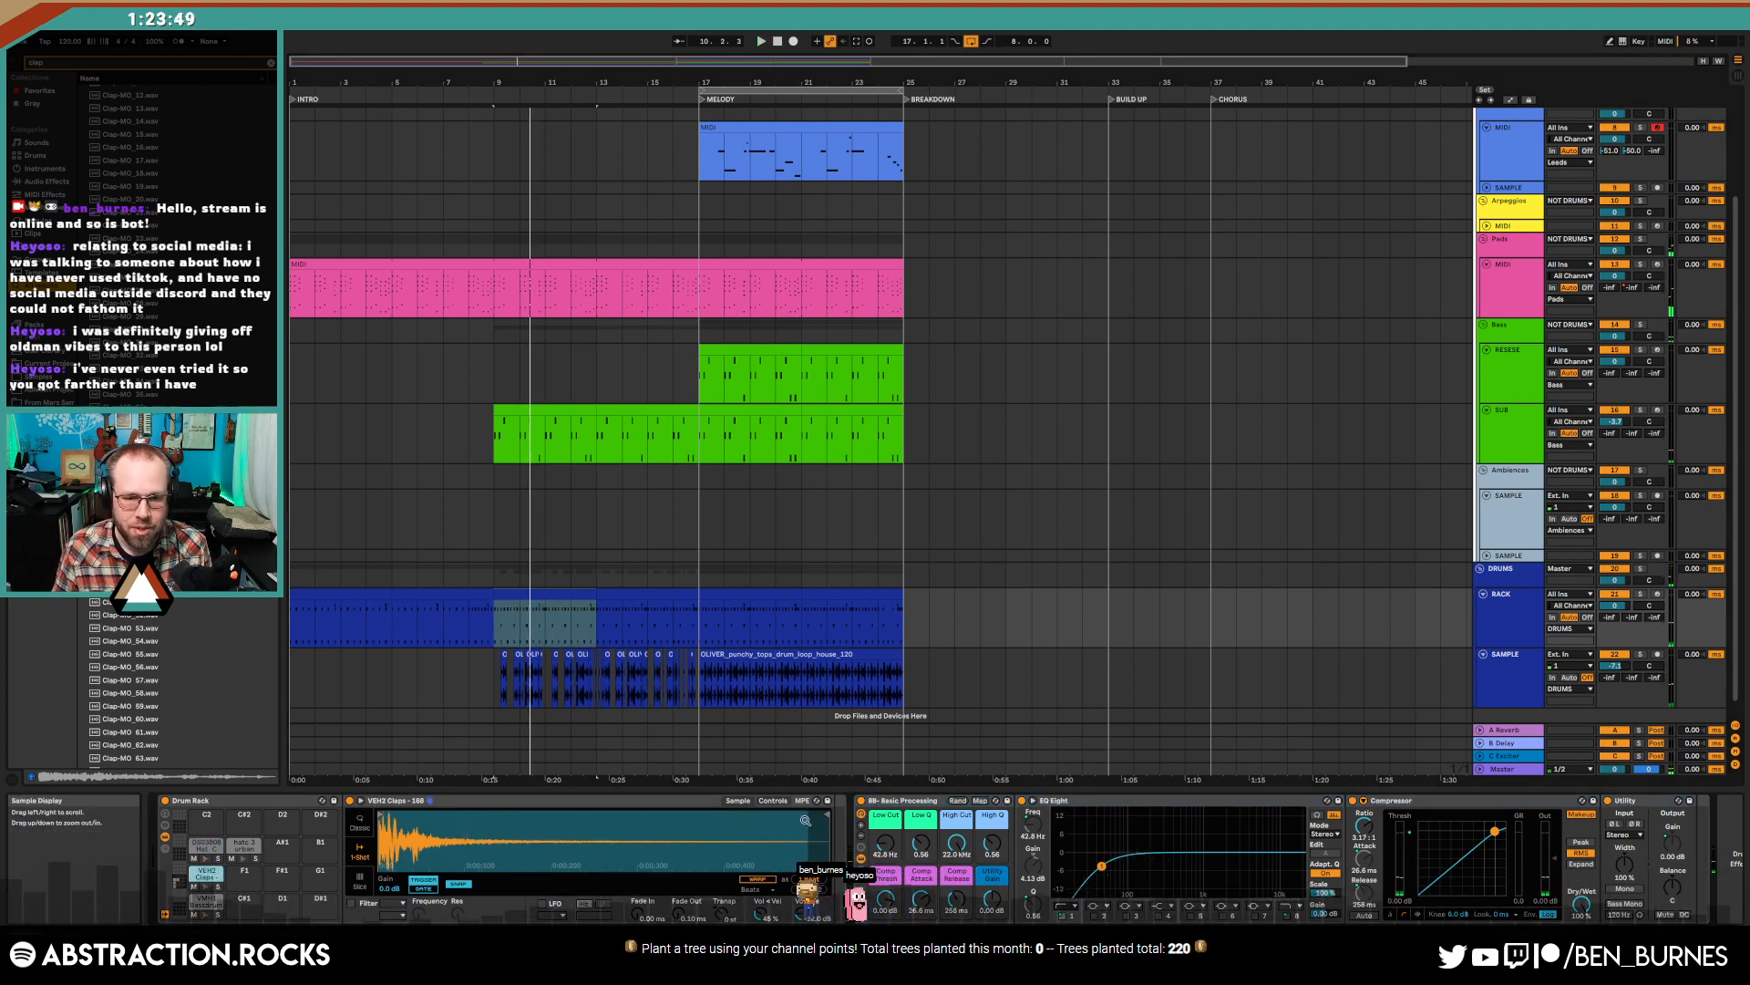
# - Trim the end of the VEH2 Claps sample to a short hit and set its fade-out to about 47 ms during playback
pyautogui.moveTo(825, 815); pyautogui.dragTo(426, 807)
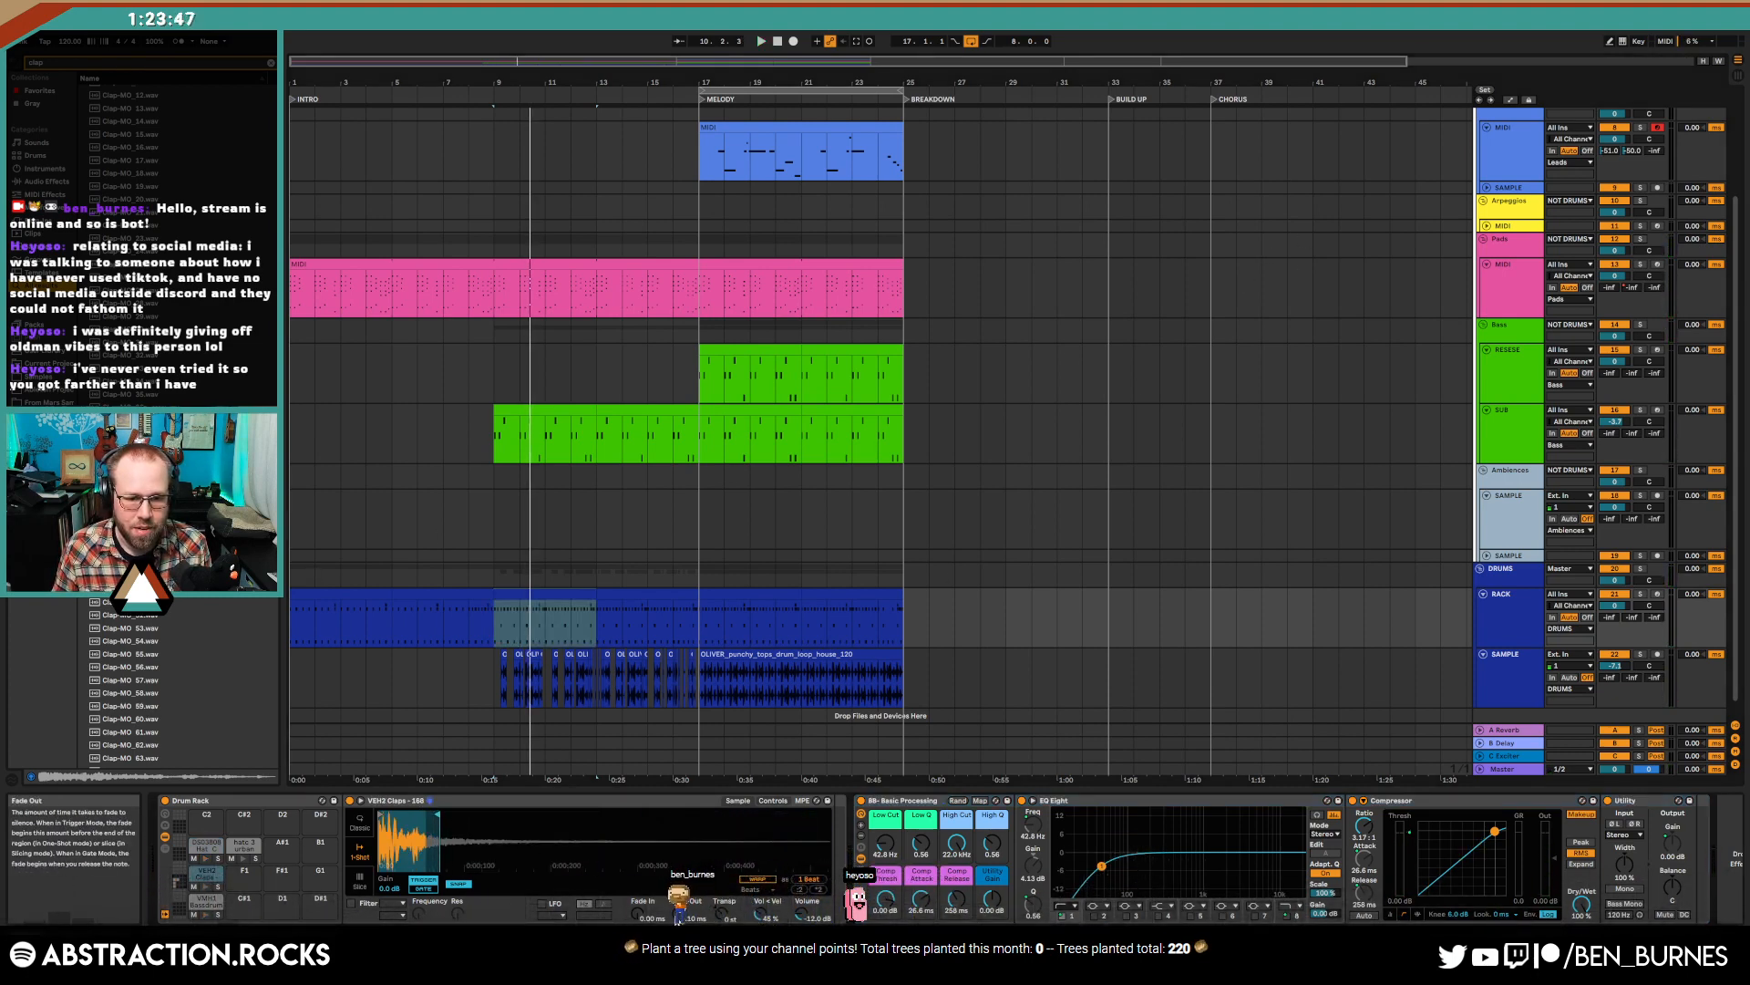
pyautogui.press('space')
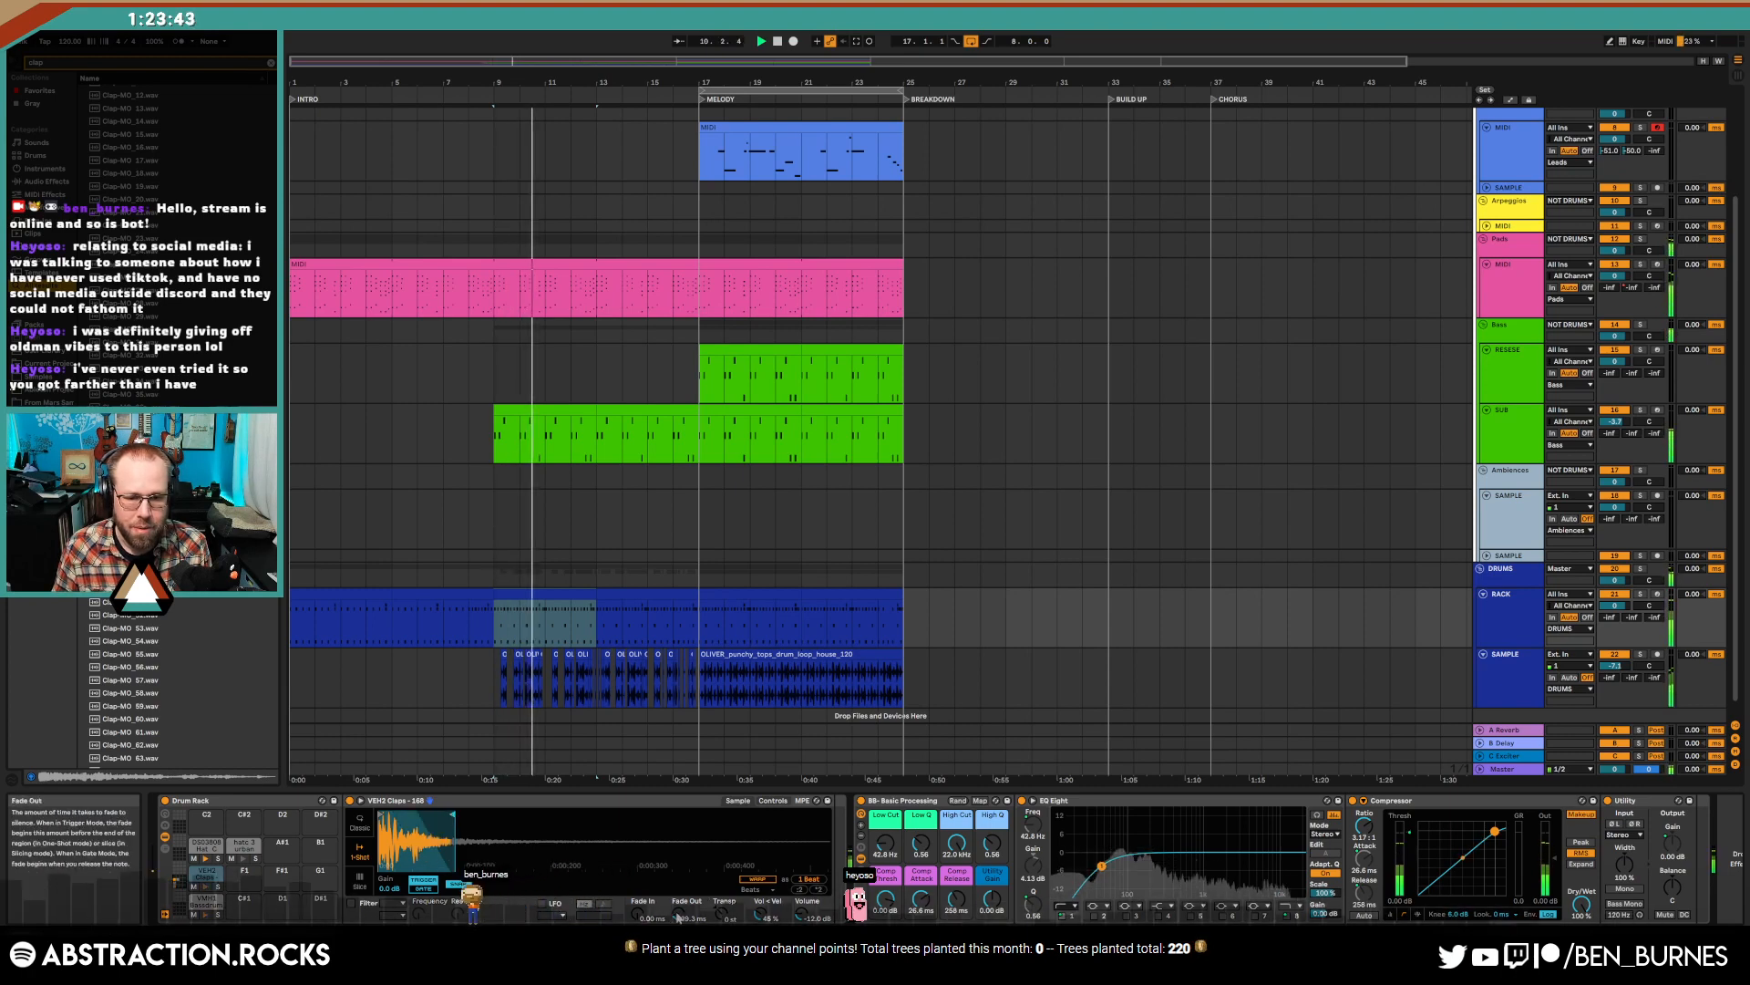
pyautogui.moveTo(689, 913); pyautogui.dragTo(690, 905)
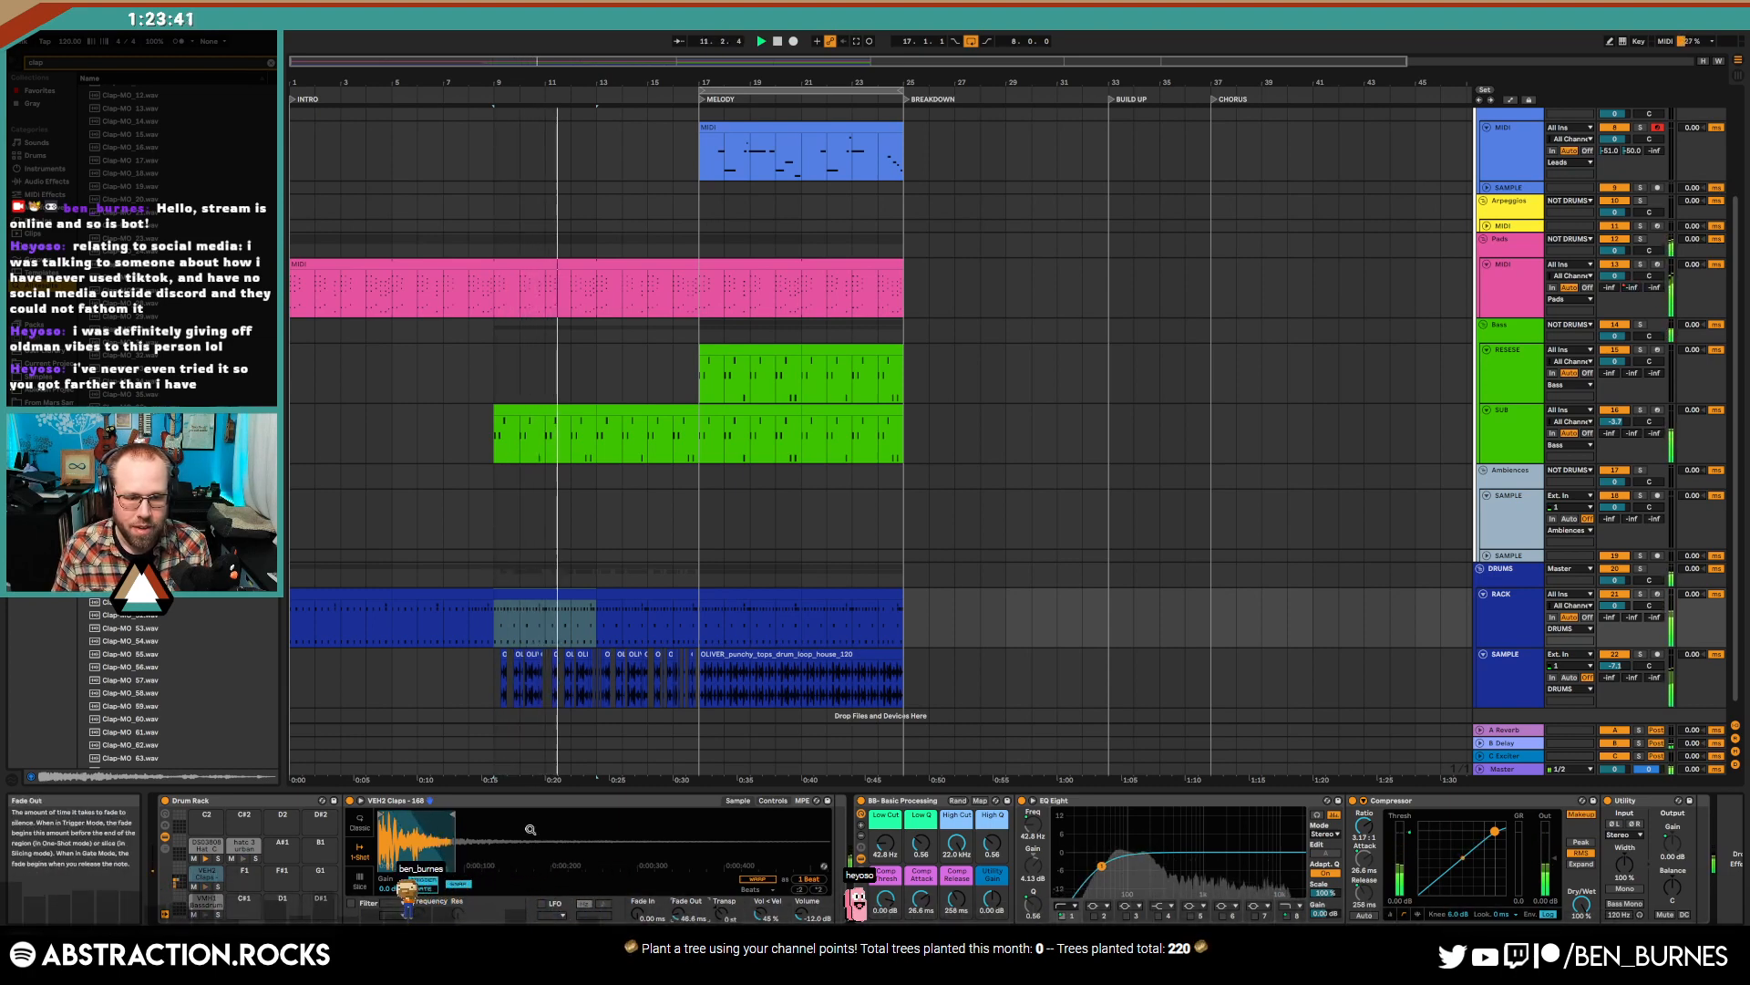
pyautogui.moveTo(451, 815); pyautogui.dragTo(446, 815)
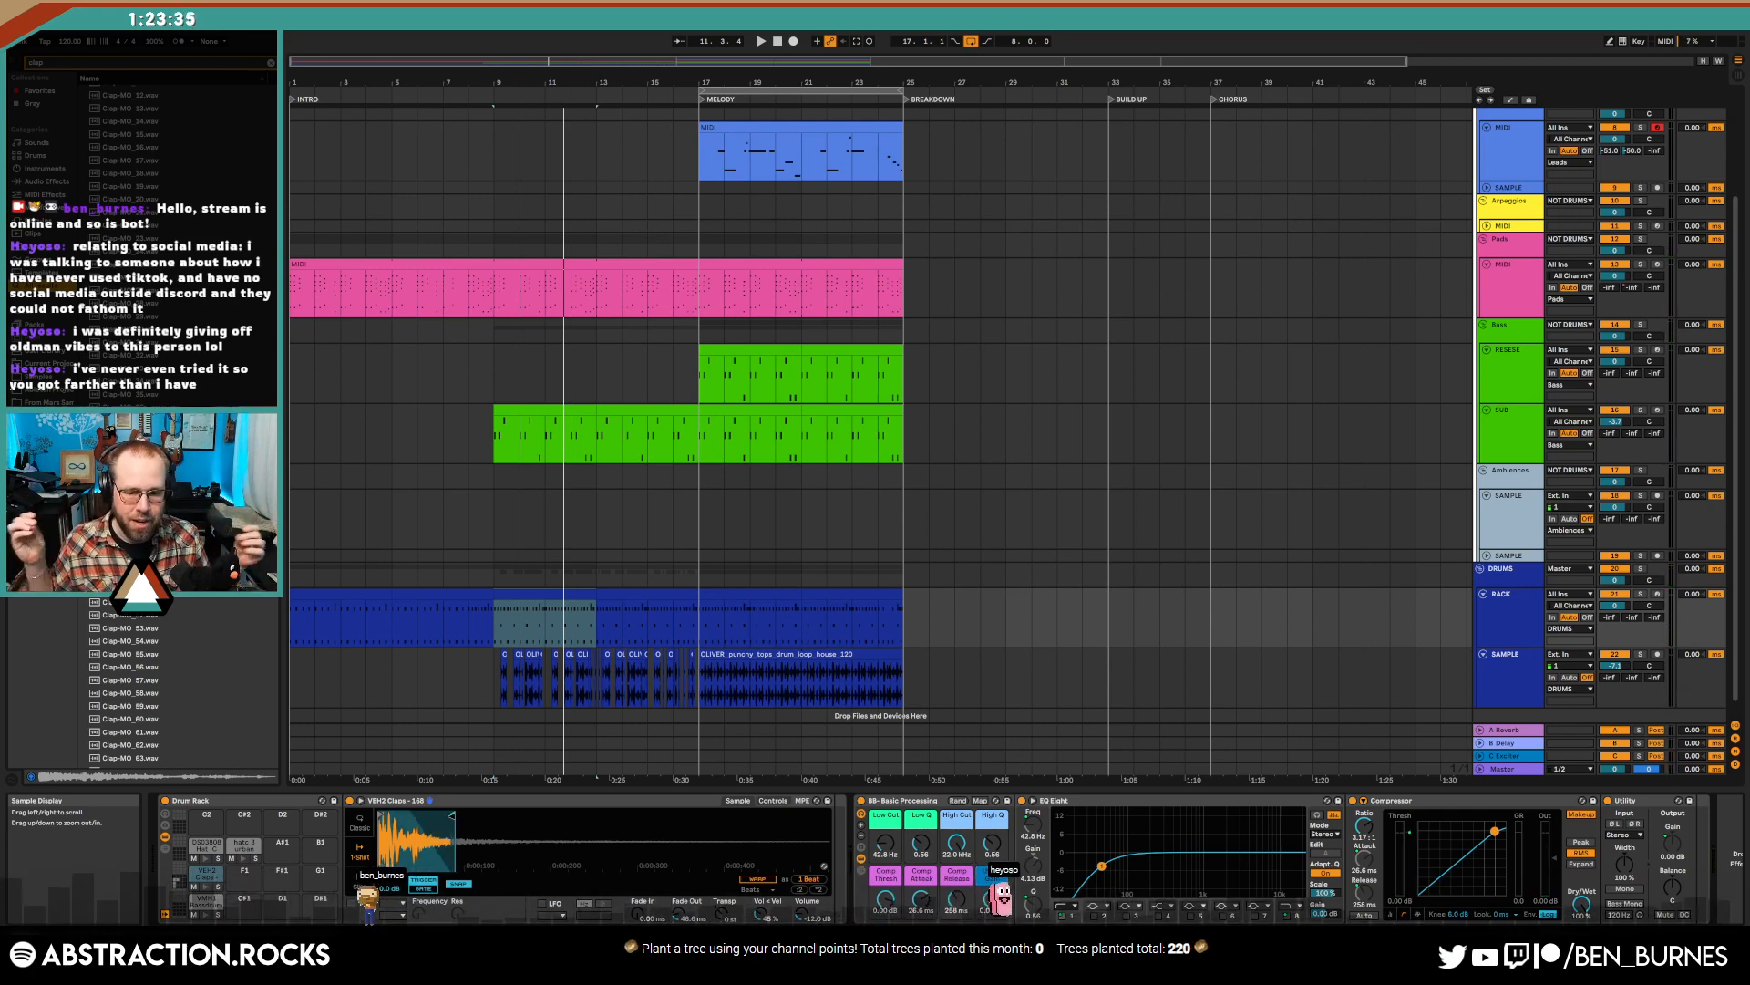
# - Play from around bar 6, trim the clap sample's end tighter with a shorter fade-out, and set its fade-in to about 4.8 ms
pyautogui.click(419, 616)
pyautogui.press('space')
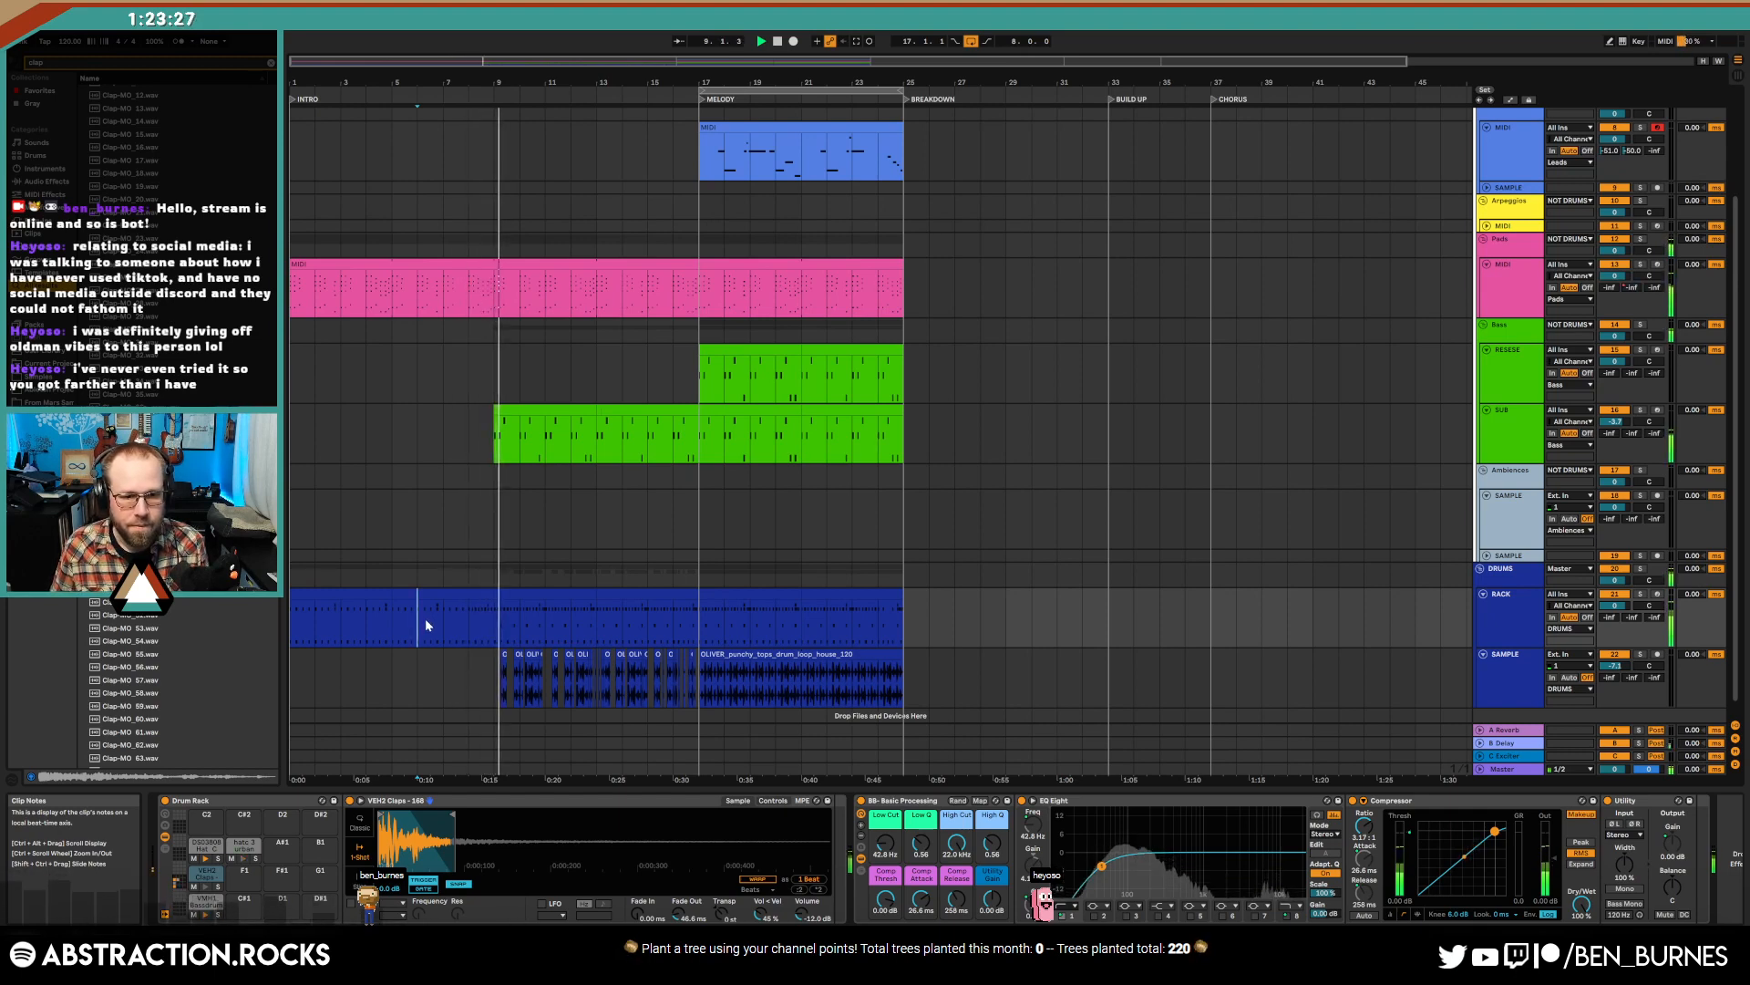
pyautogui.moveTo(453, 818); pyautogui.dragTo(453, 859)
pyautogui.moveTo(767, 812); pyautogui.dragTo(649, 819)
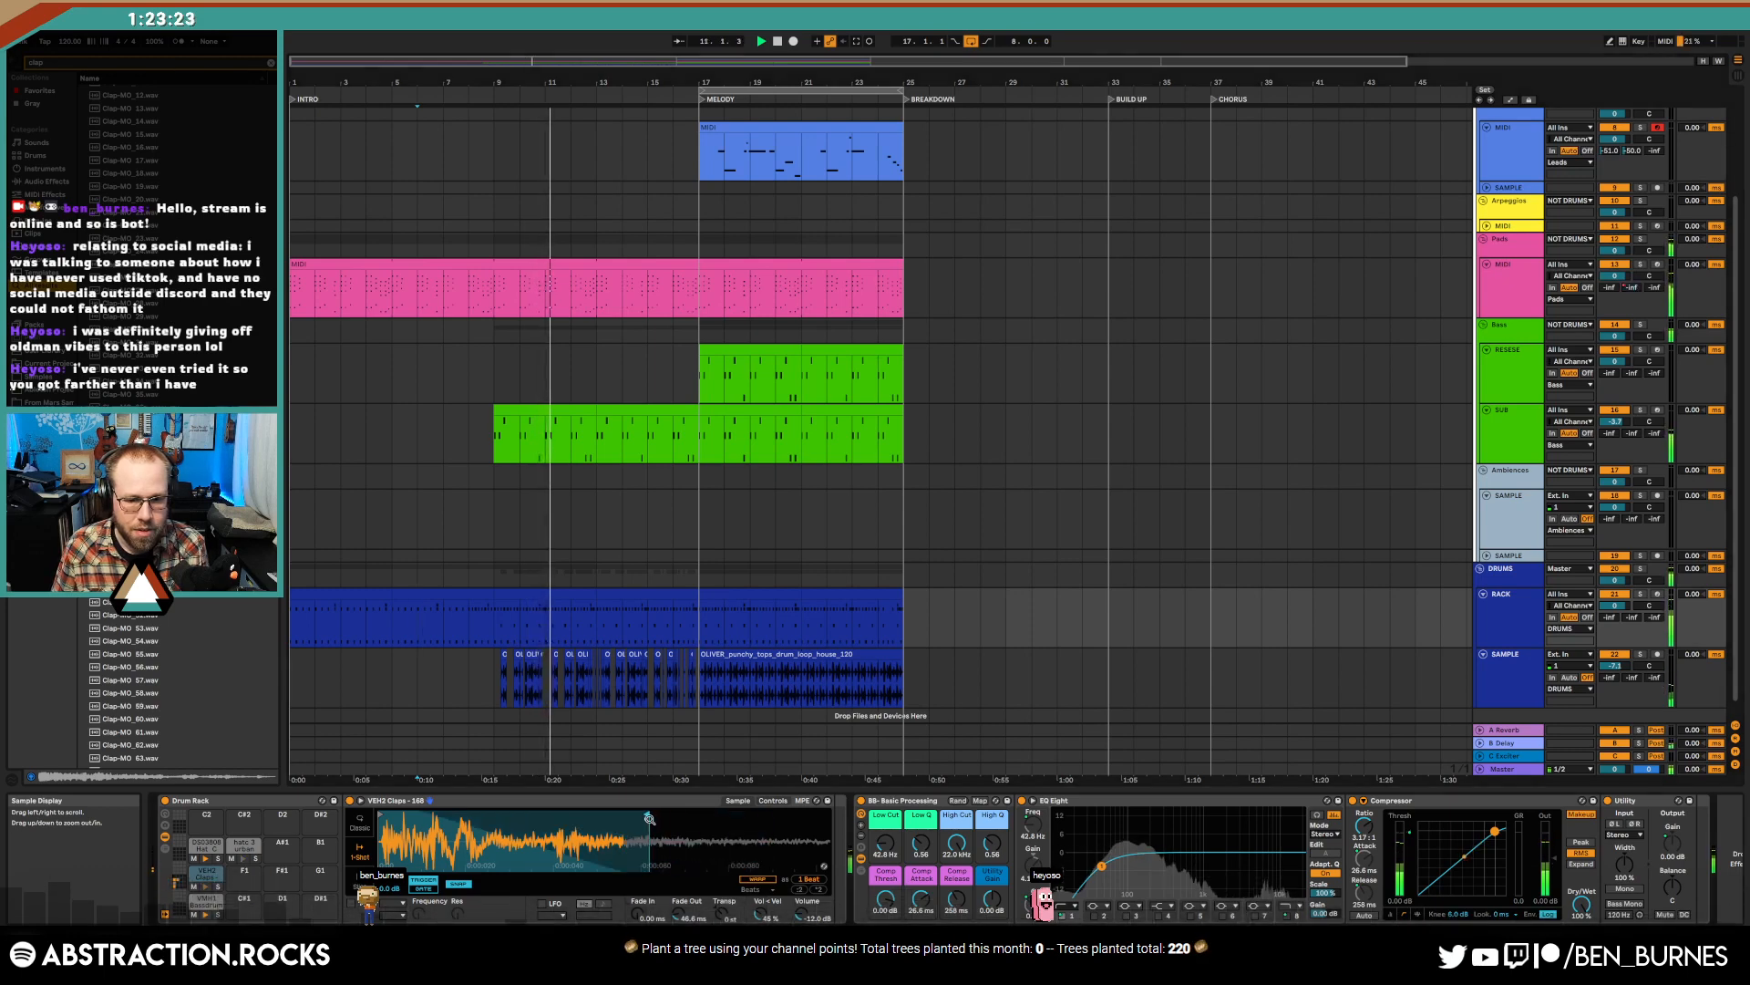
pyautogui.moveTo(680, 910); pyautogui.dragTo(680, 921)
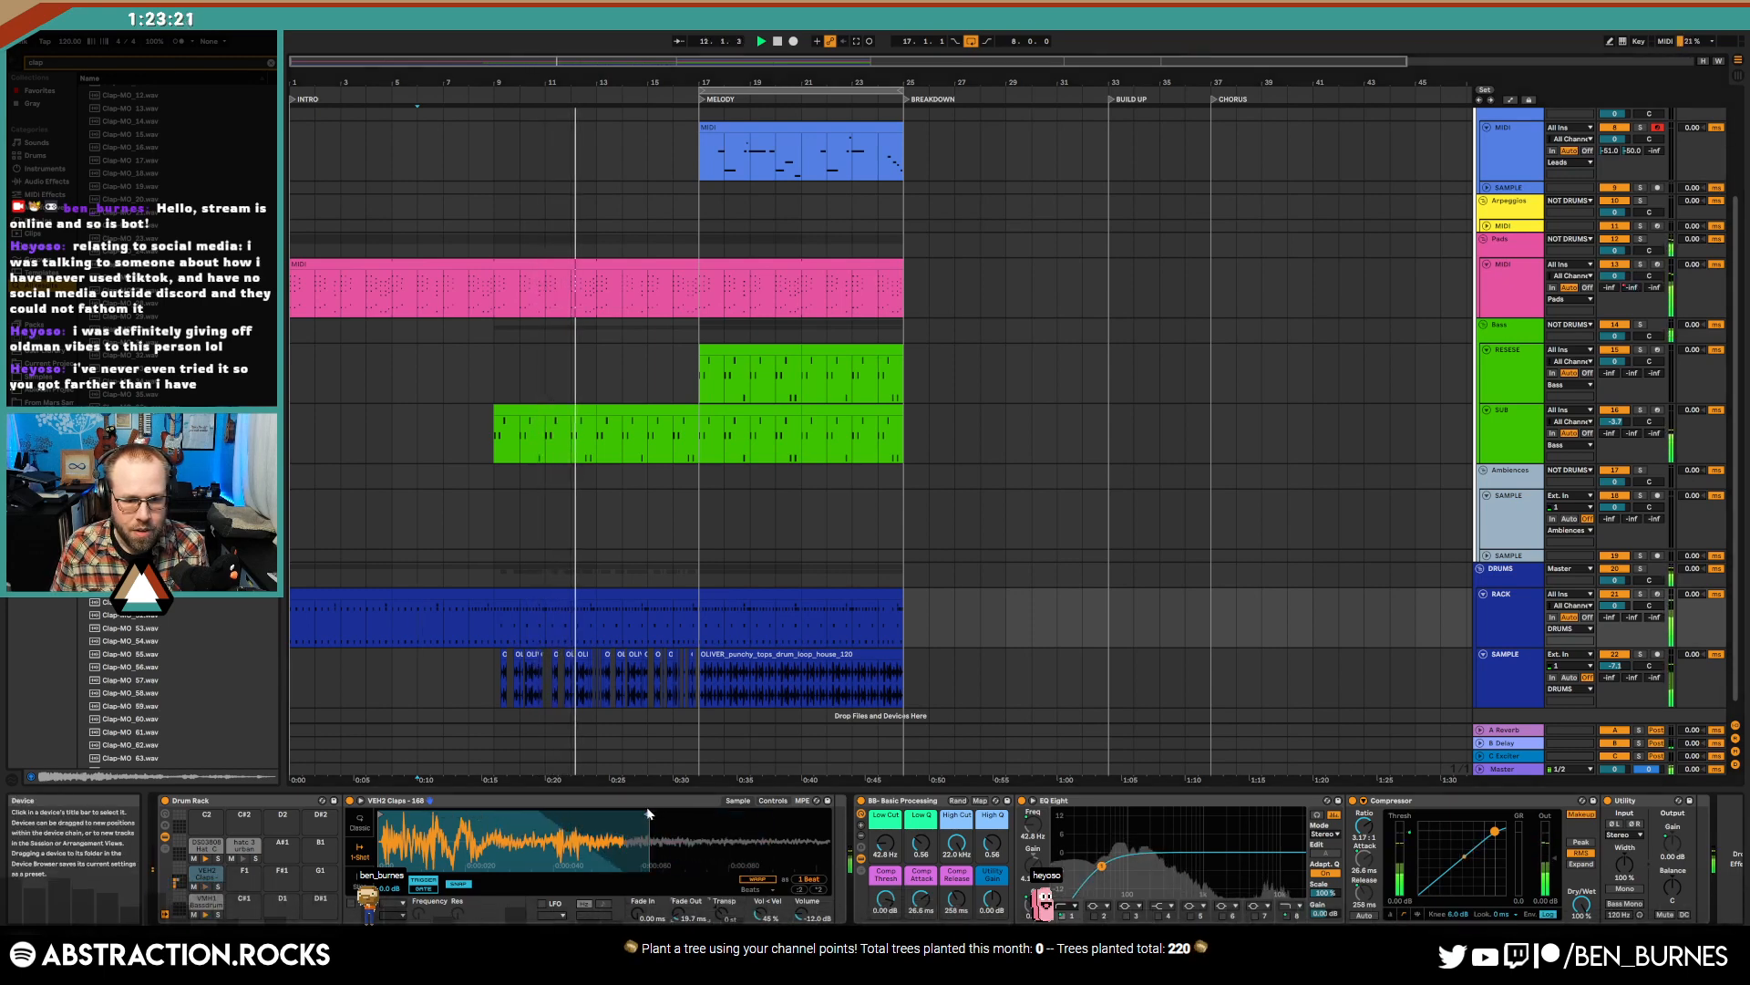
pyautogui.moveTo(648, 814); pyautogui.dragTo(615, 814)
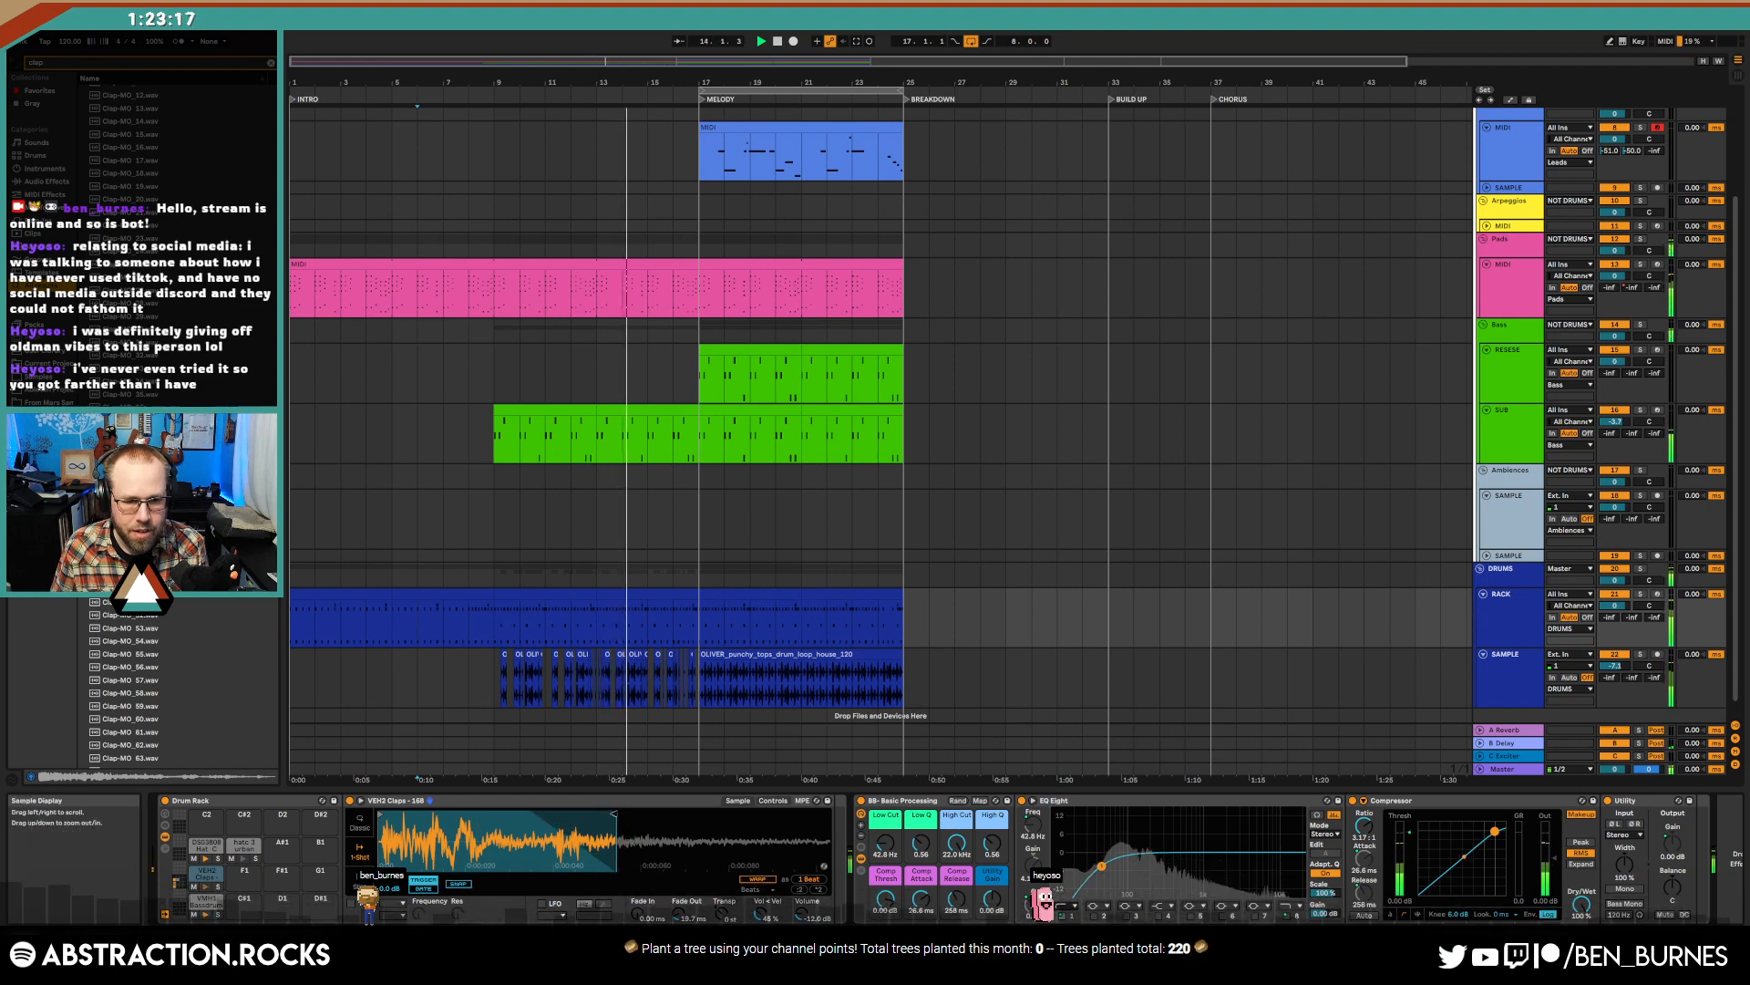
pyautogui.moveTo(637, 912); pyautogui.dragTo(636, 887)
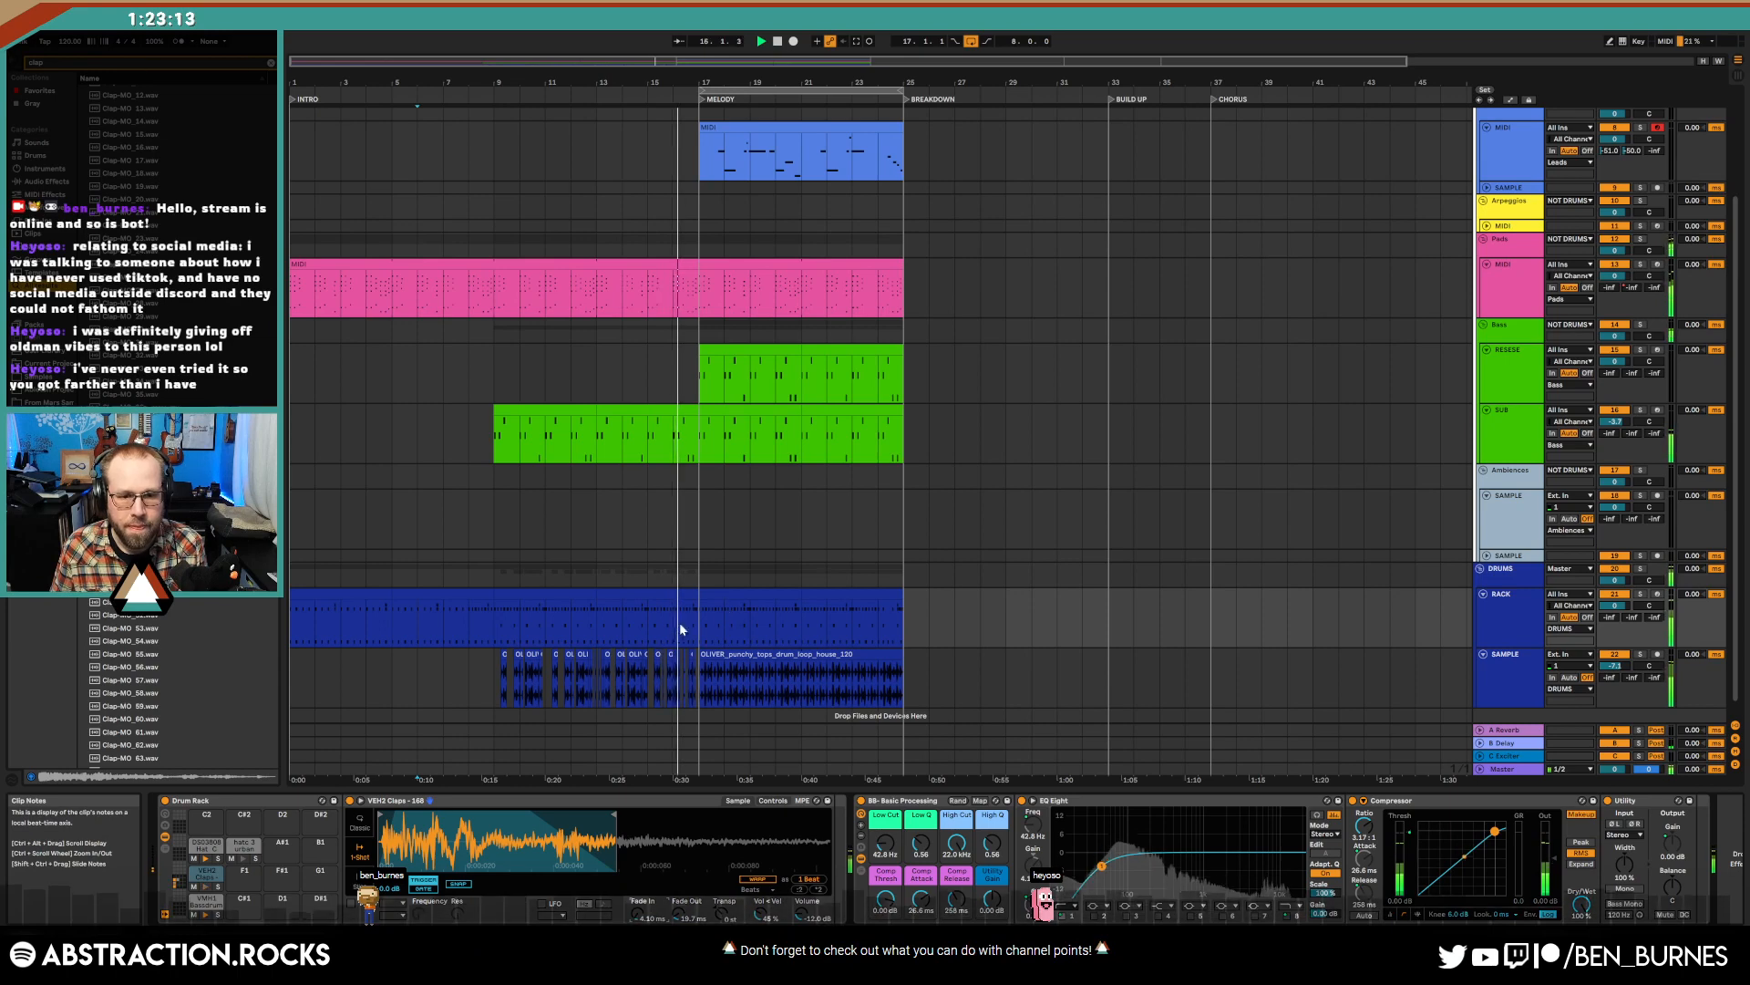
# - Duplicate REESE's four-bar clip at bar 17 to bar 21 and open the first clip's notes for editing
pyautogui.scroll(5, 699, 651)
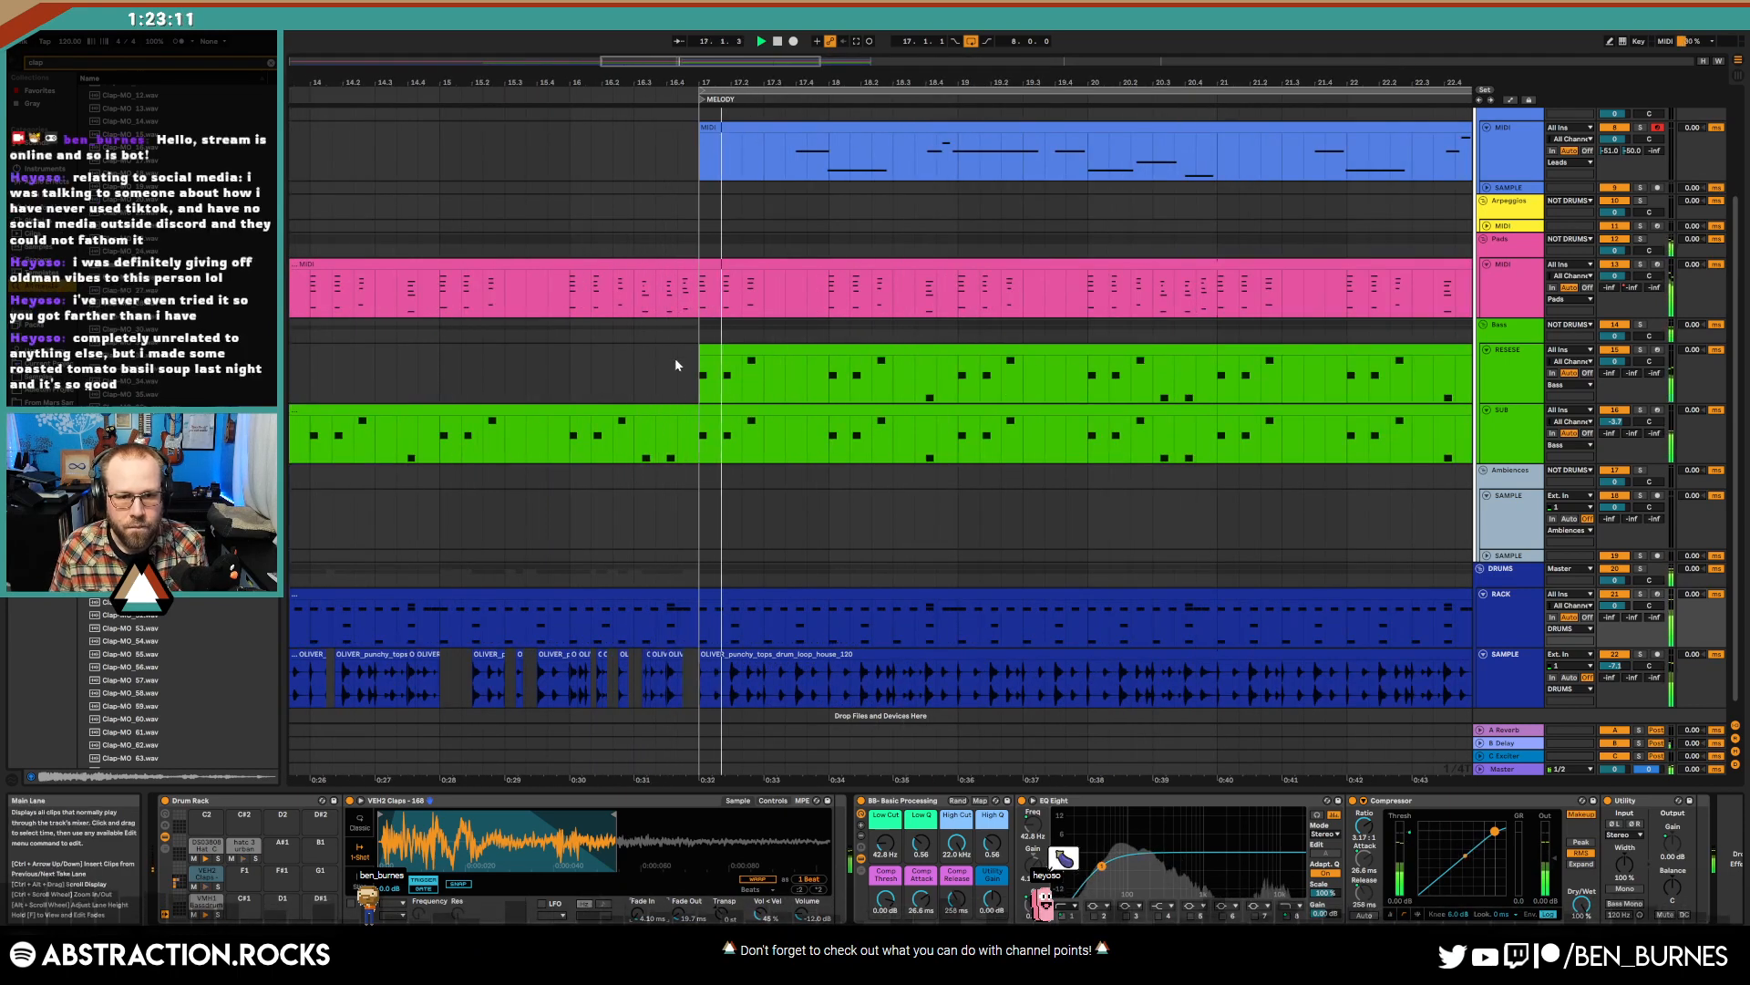
pyautogui.scroll(-5, 893, 344)
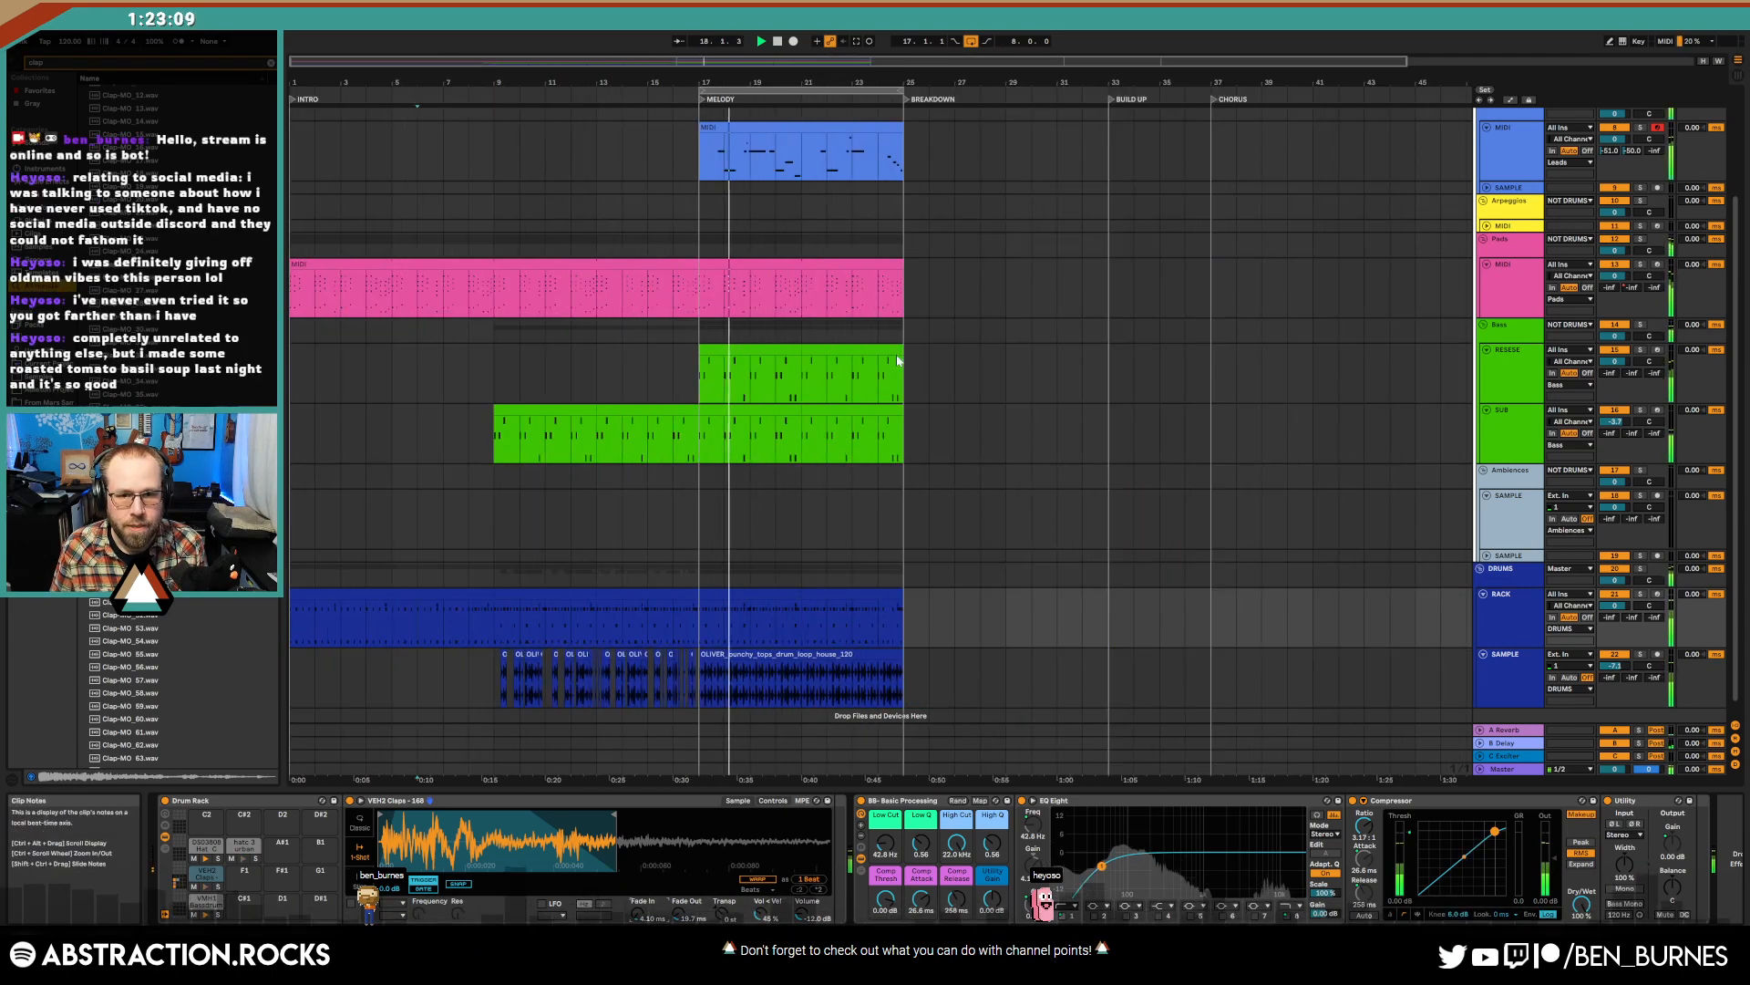
pyautogui.scroll(1, 821, 356)
pyautogui.click(758, 403)
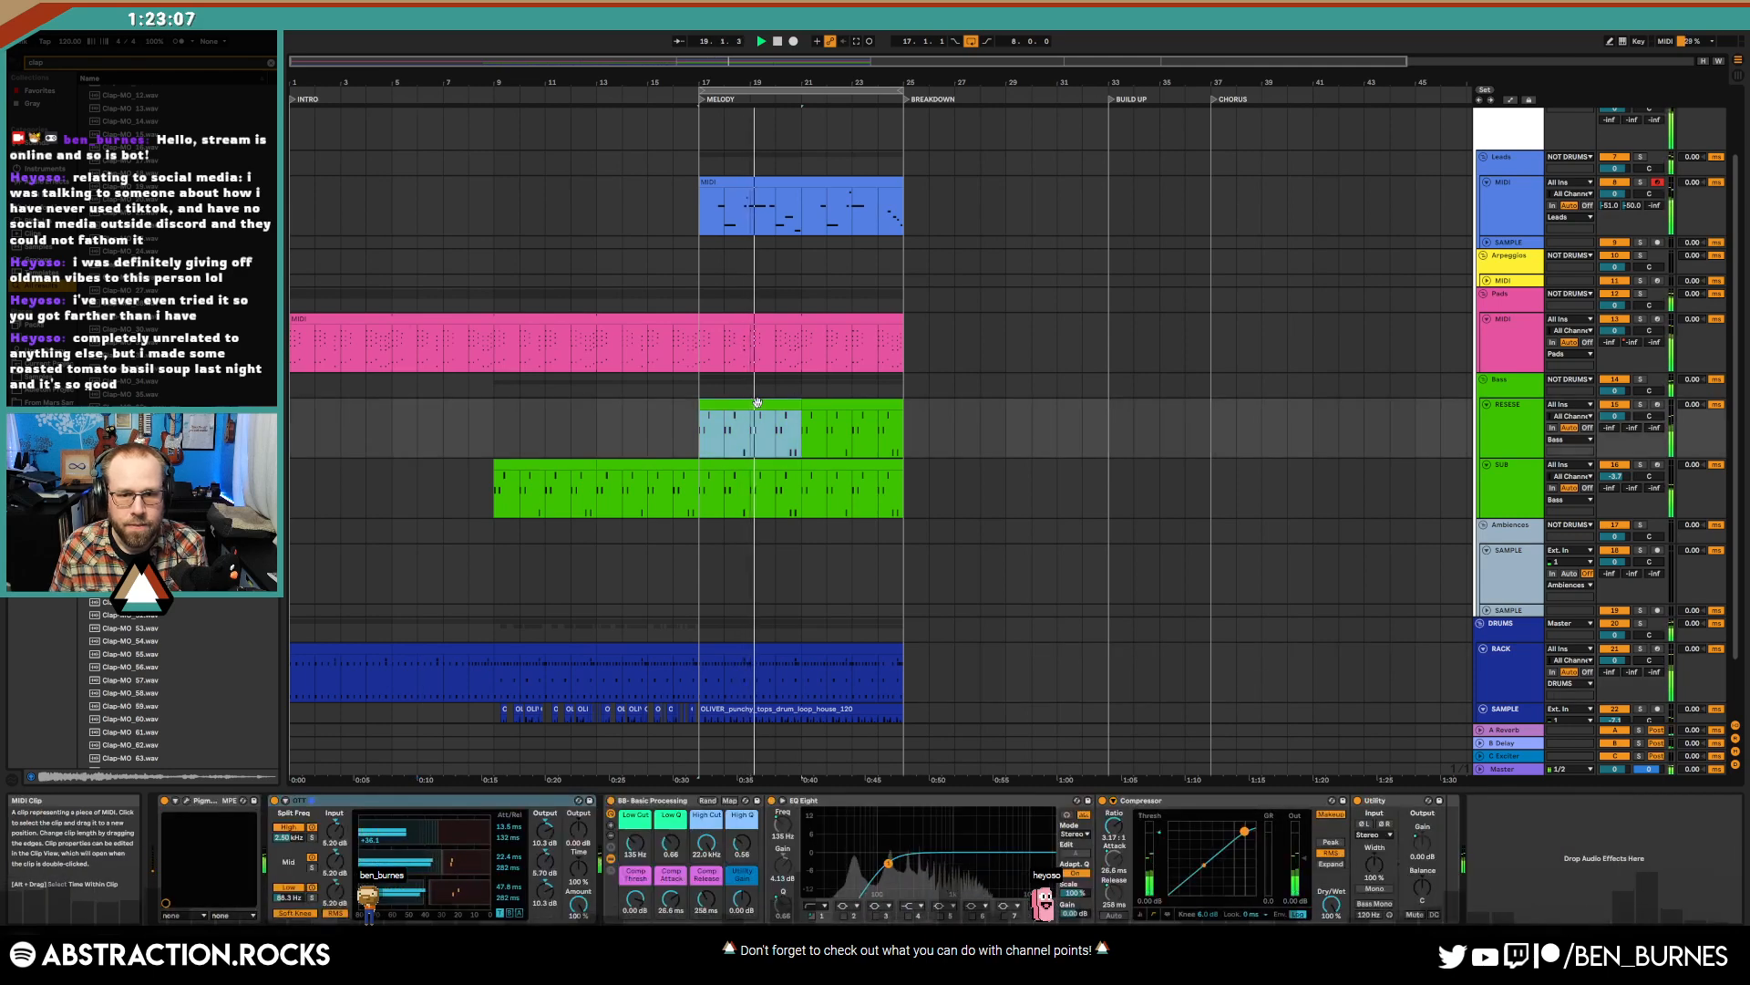
pyautogui.hotkey('ctrl', 'd')
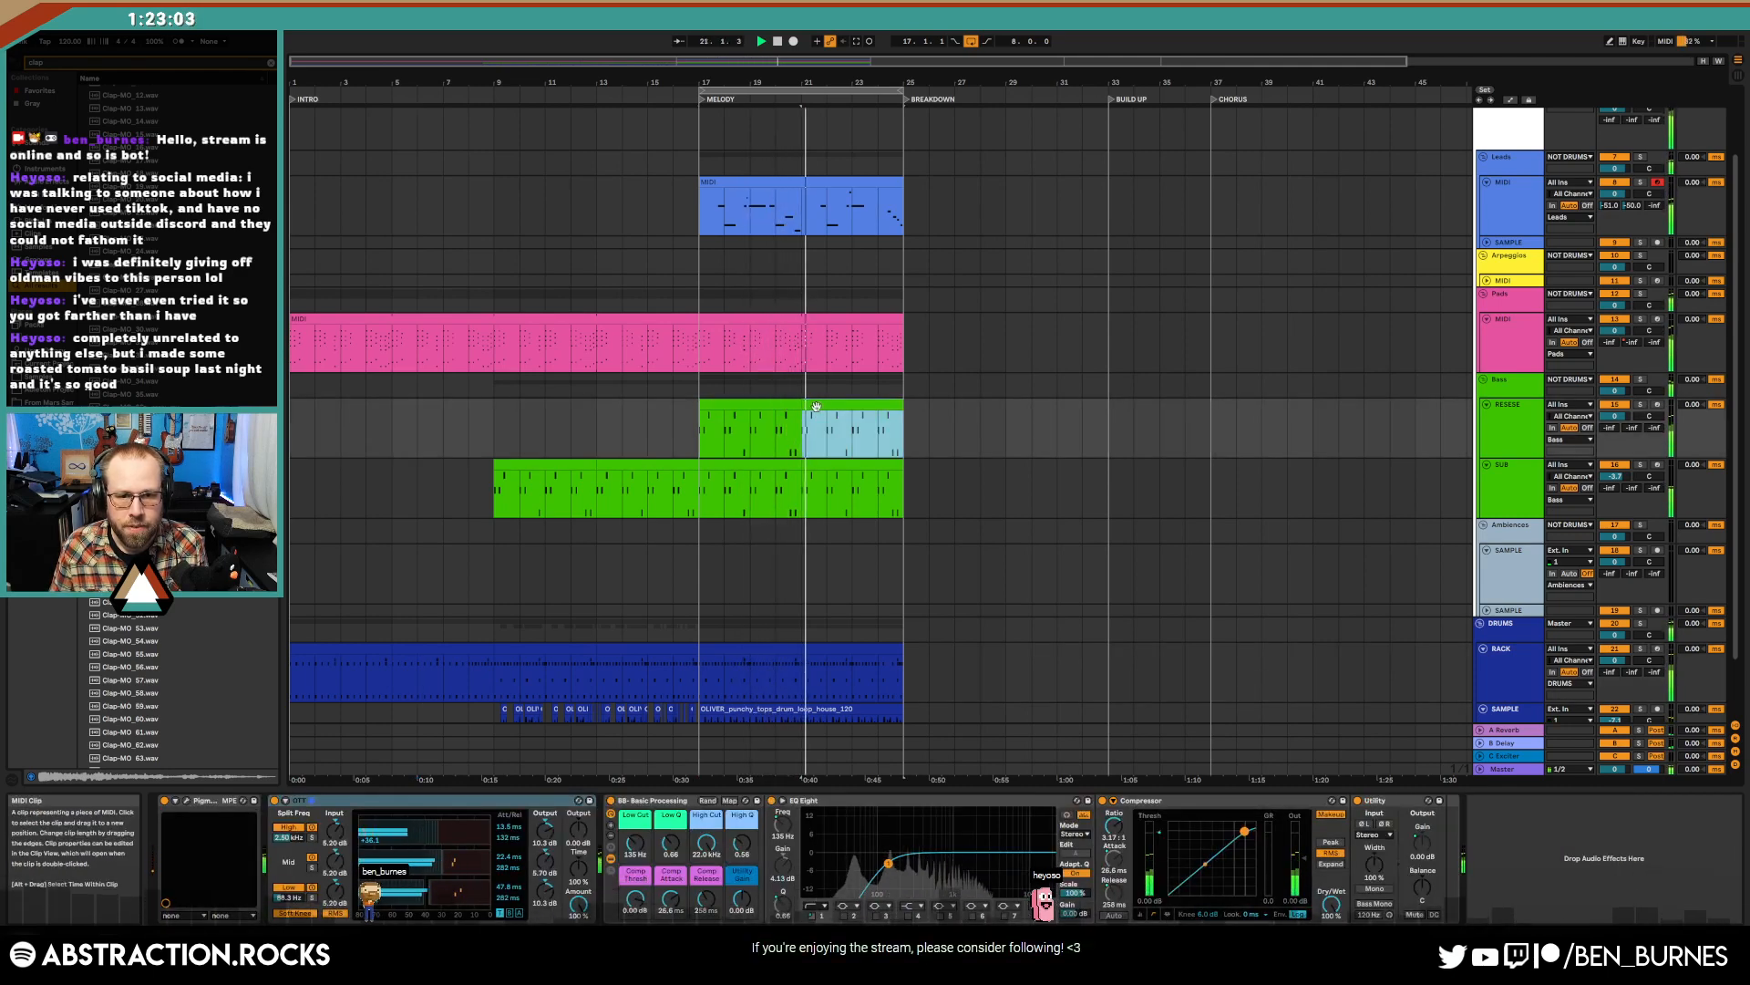
pyautogui.doubleClick(790, 407)
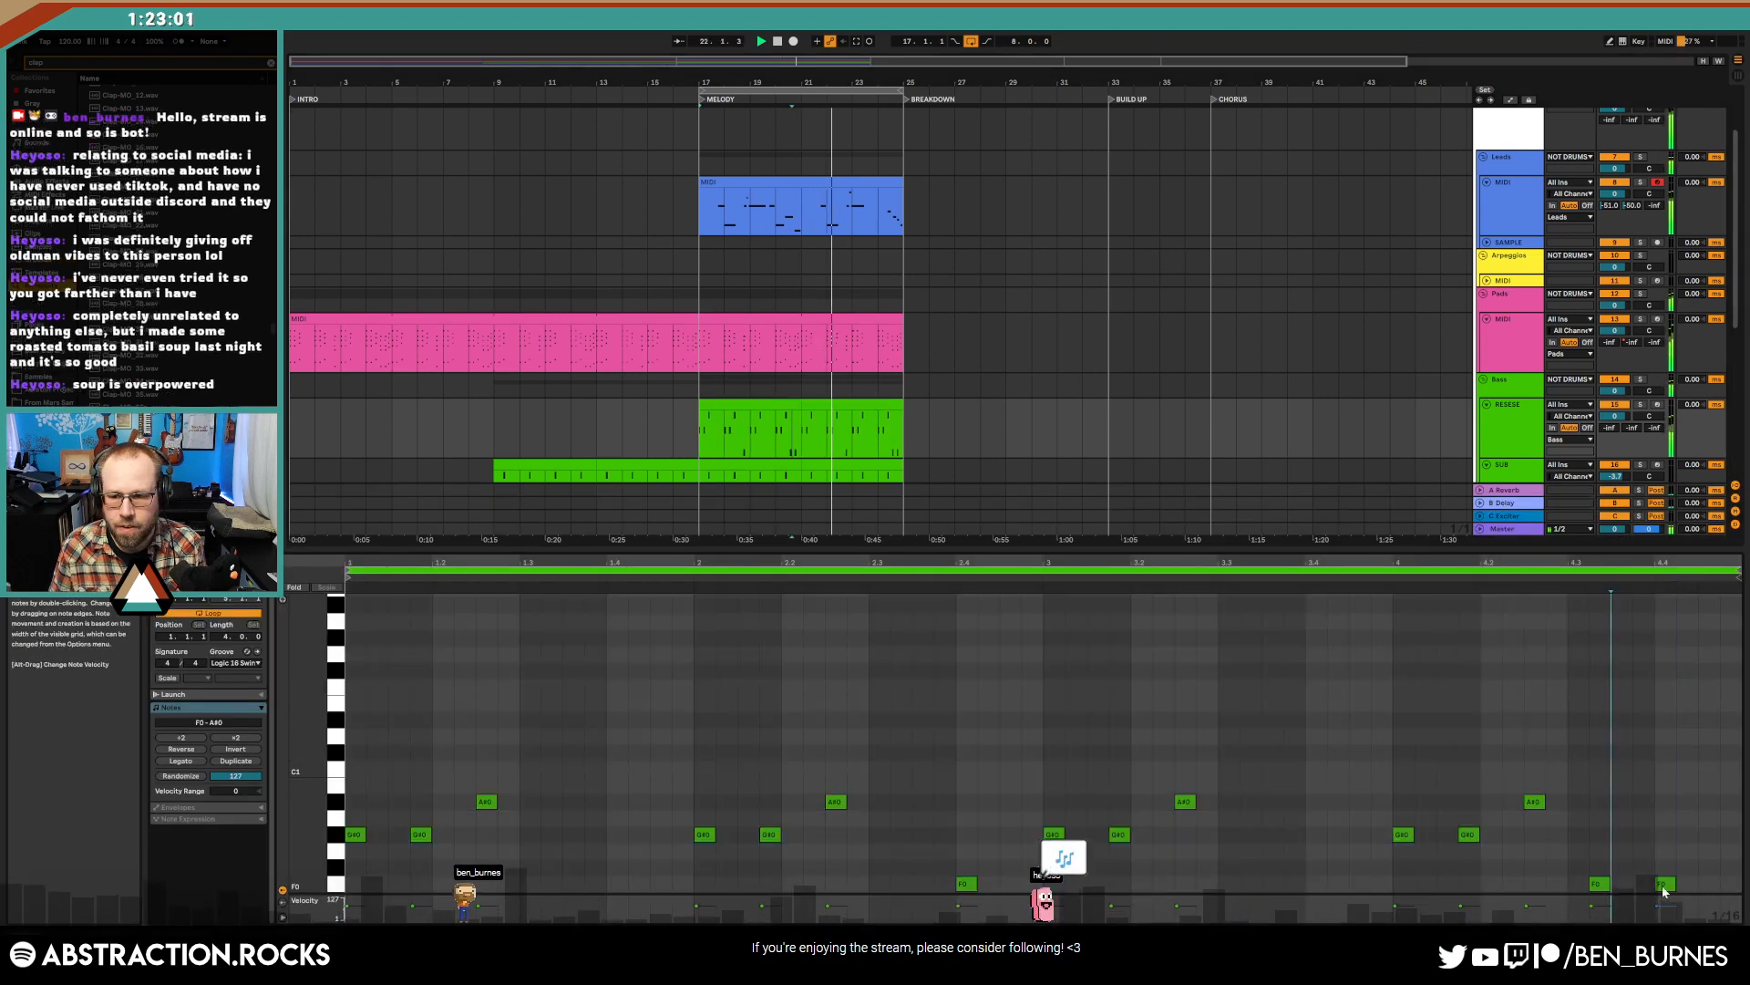
# - Add an F1 note after the last low note of REESE's first four-bar clip and play the transition back
pyautogui.click(1665, 883)
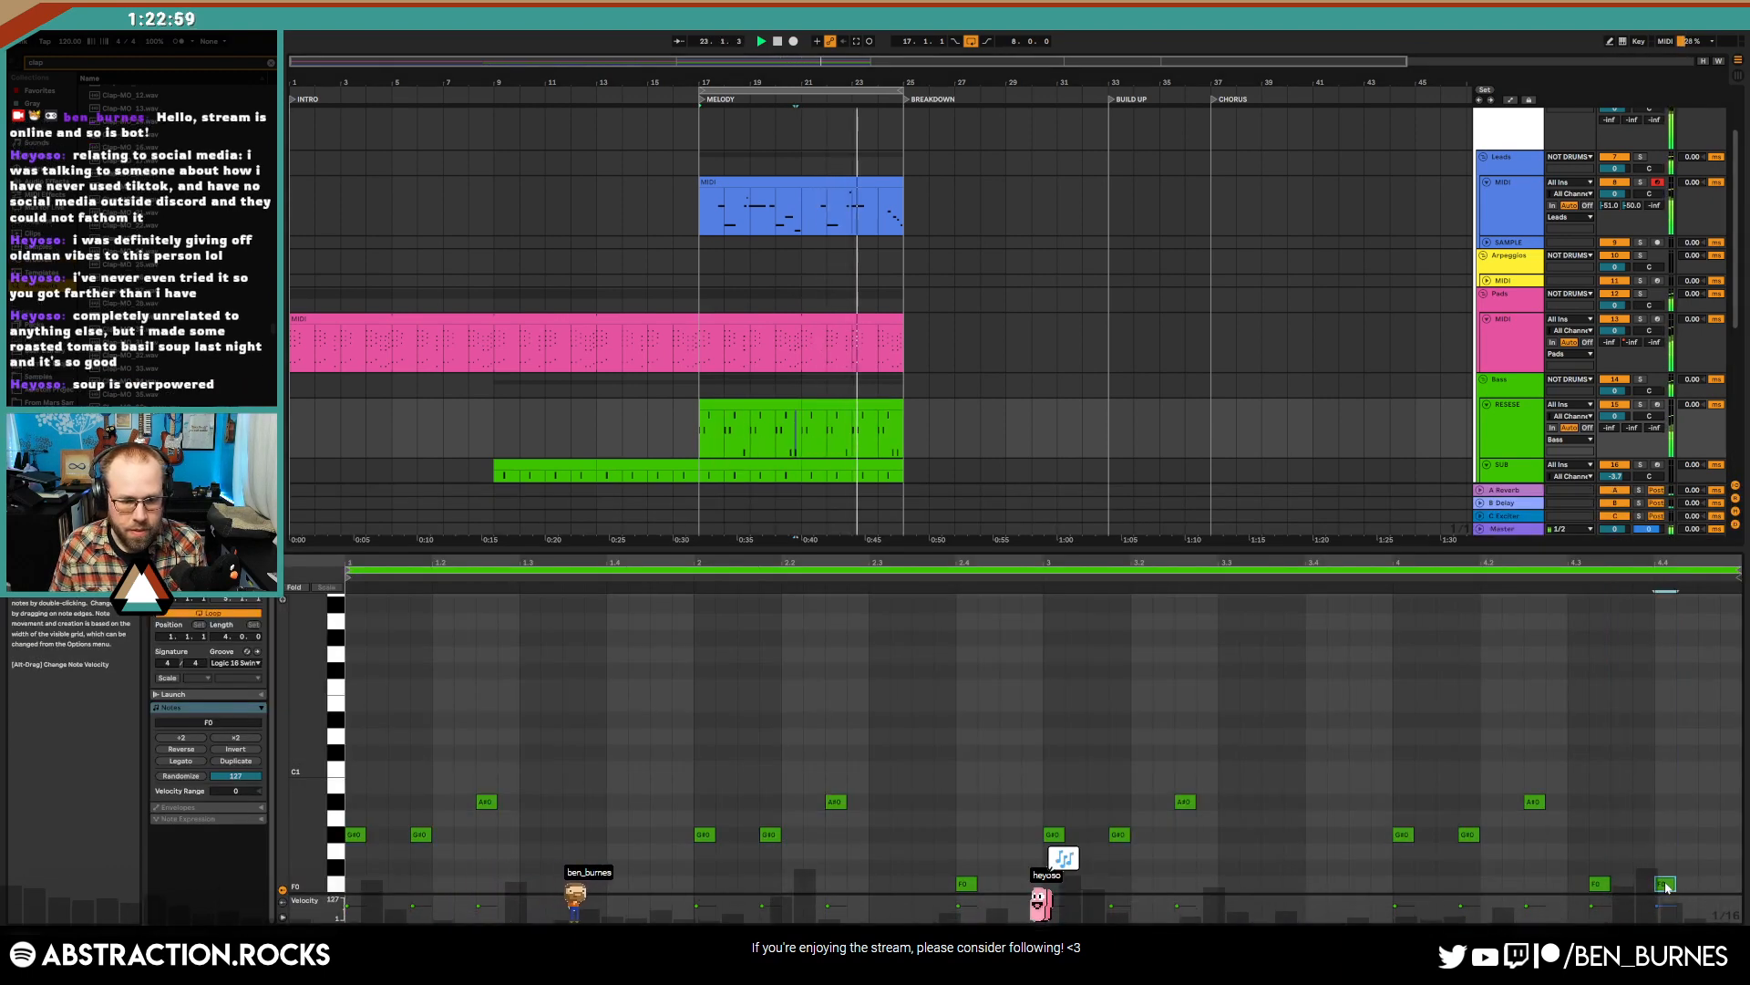
pyautogui.doubleClick(1710, 688)
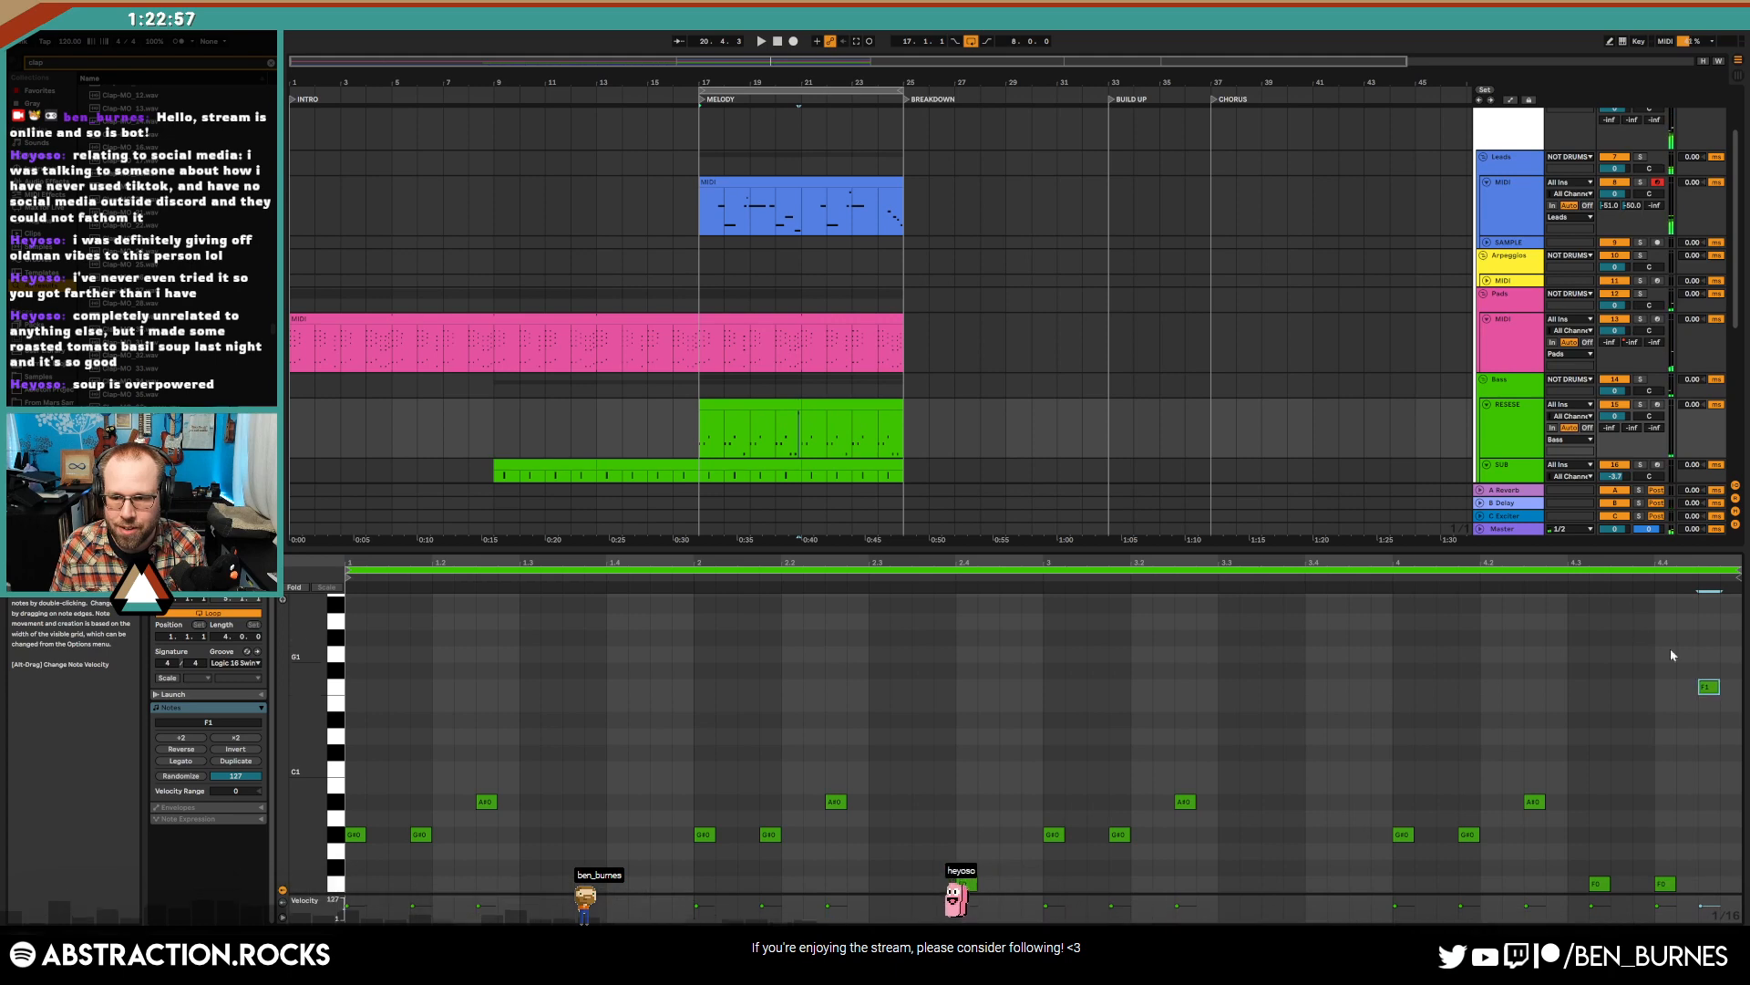
pyautogui.press('space')
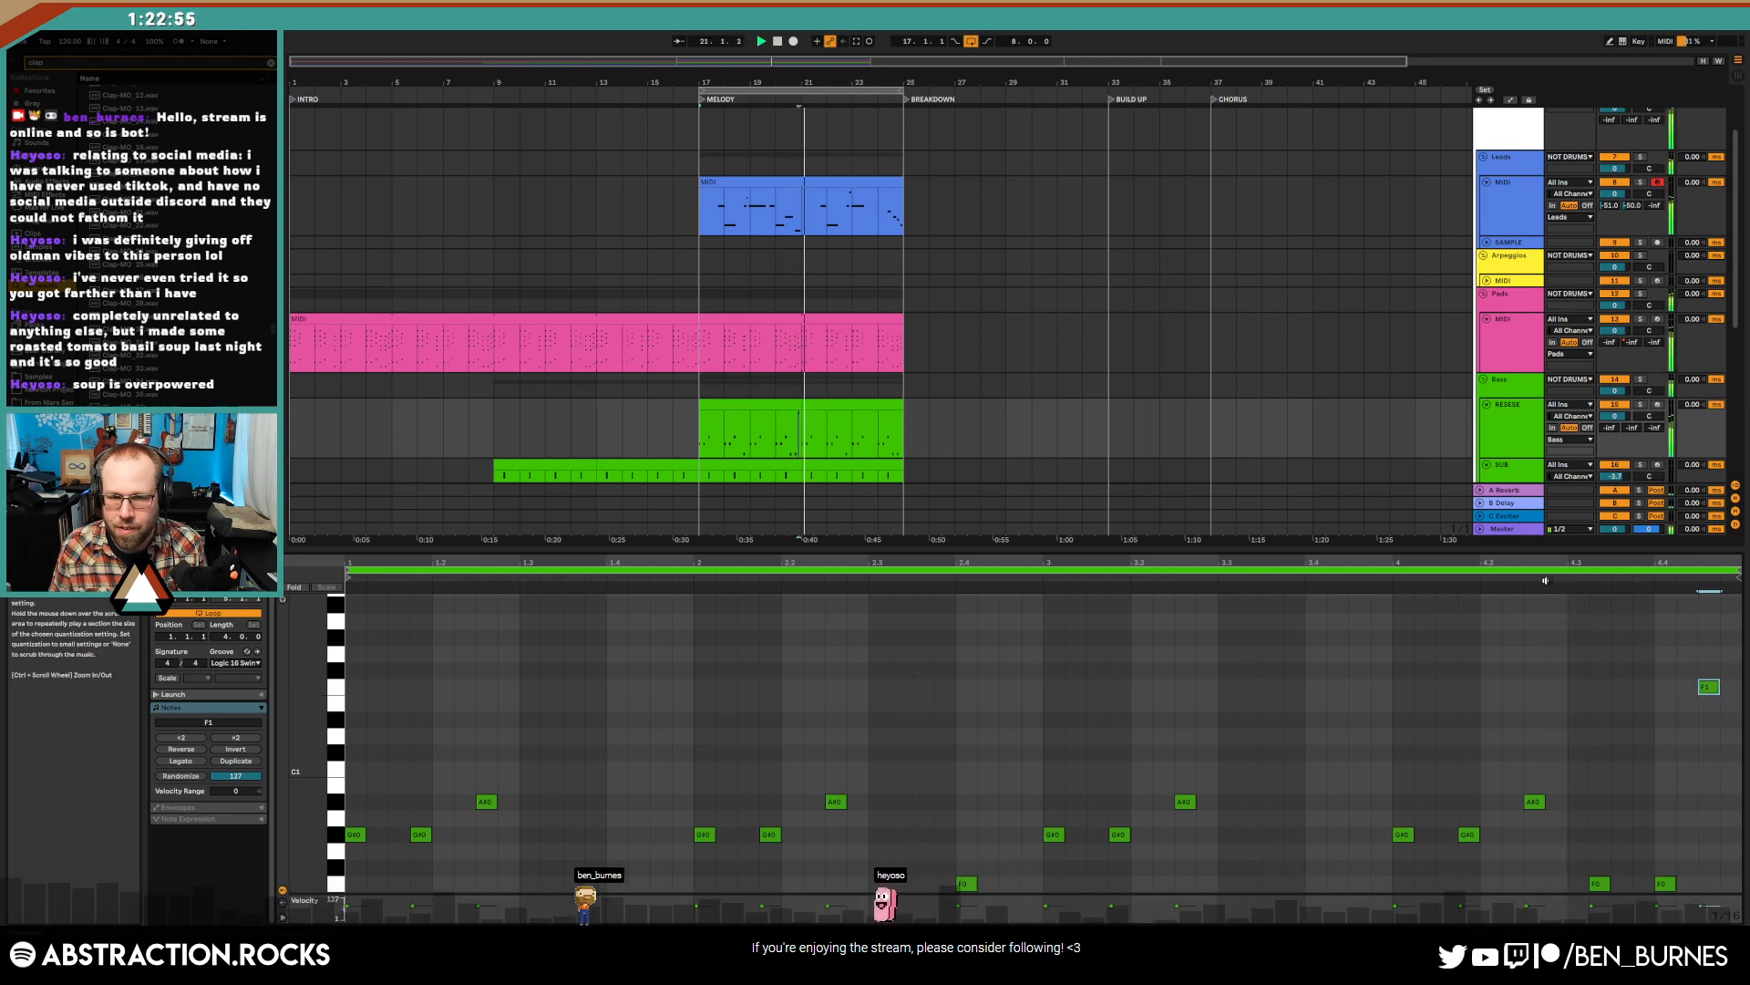
pyautogui.press('space')
# - Try a descending run of G1, F1, D1 and C1 notes leading into bar 2 of REESE's second clip
pyautogui.click(808, 406)
pyautogui.click(609, 656)
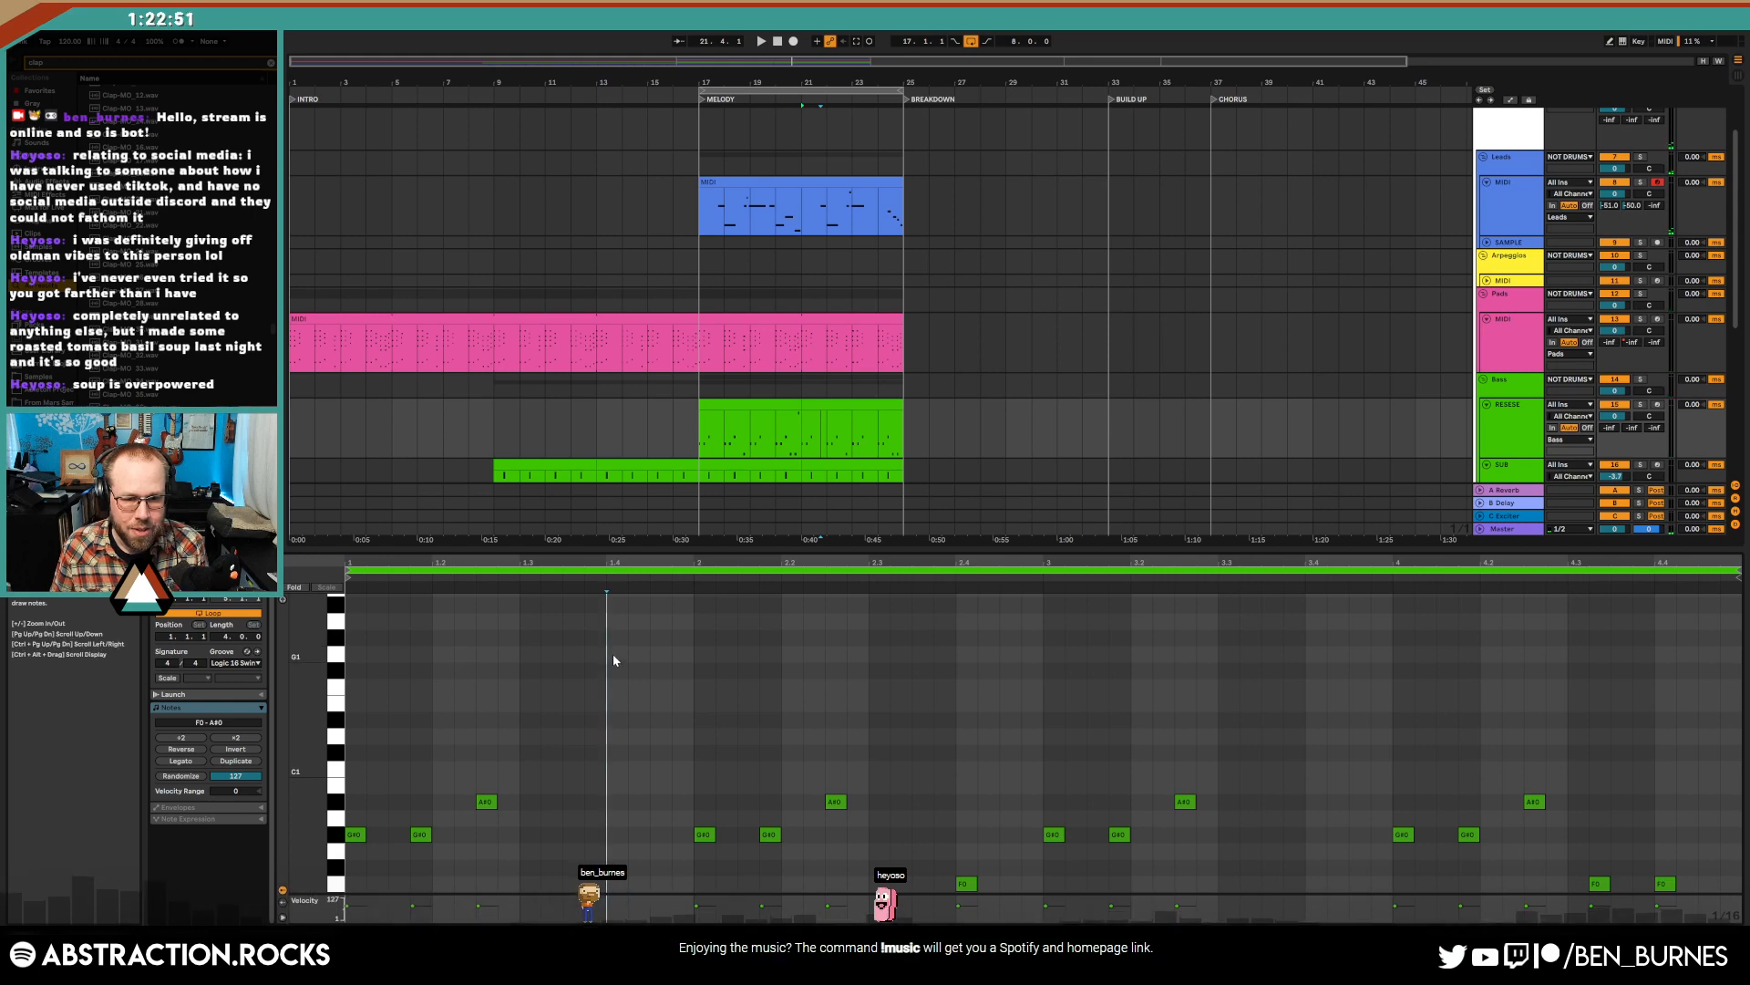
pyautogui.doubleClick(613, 653)
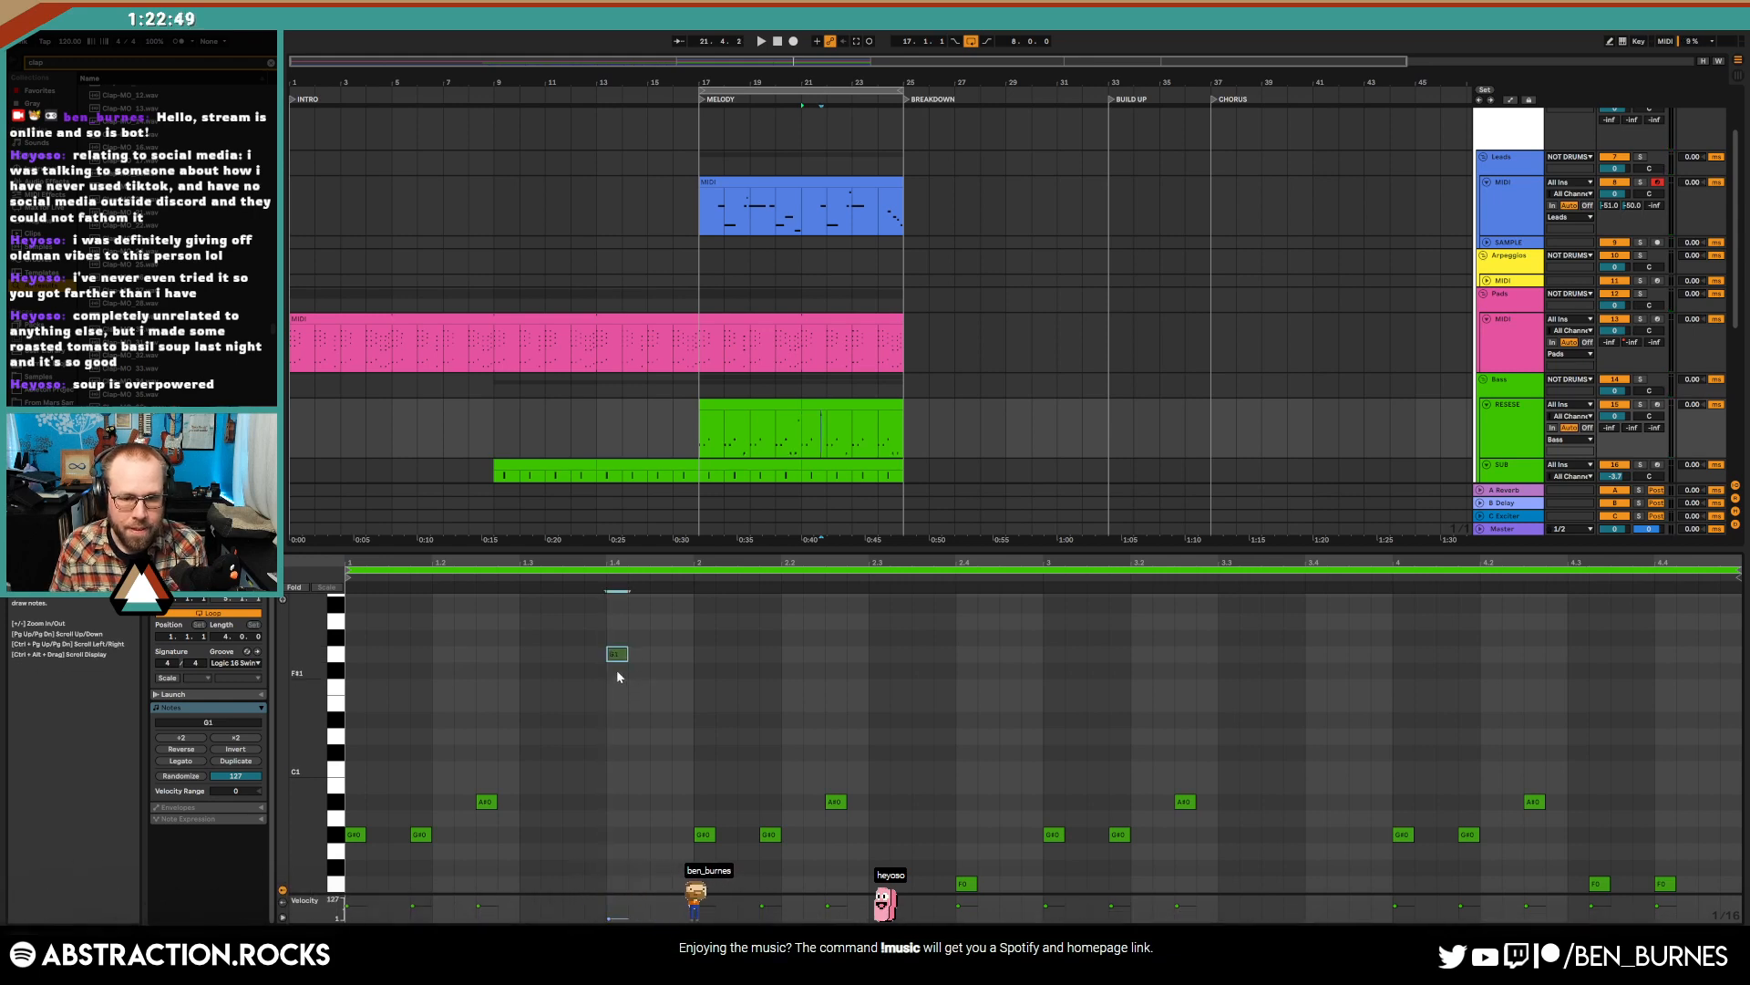
pyautogui.moveTo(616, 654); pyautogui.dragTo(617, 653)
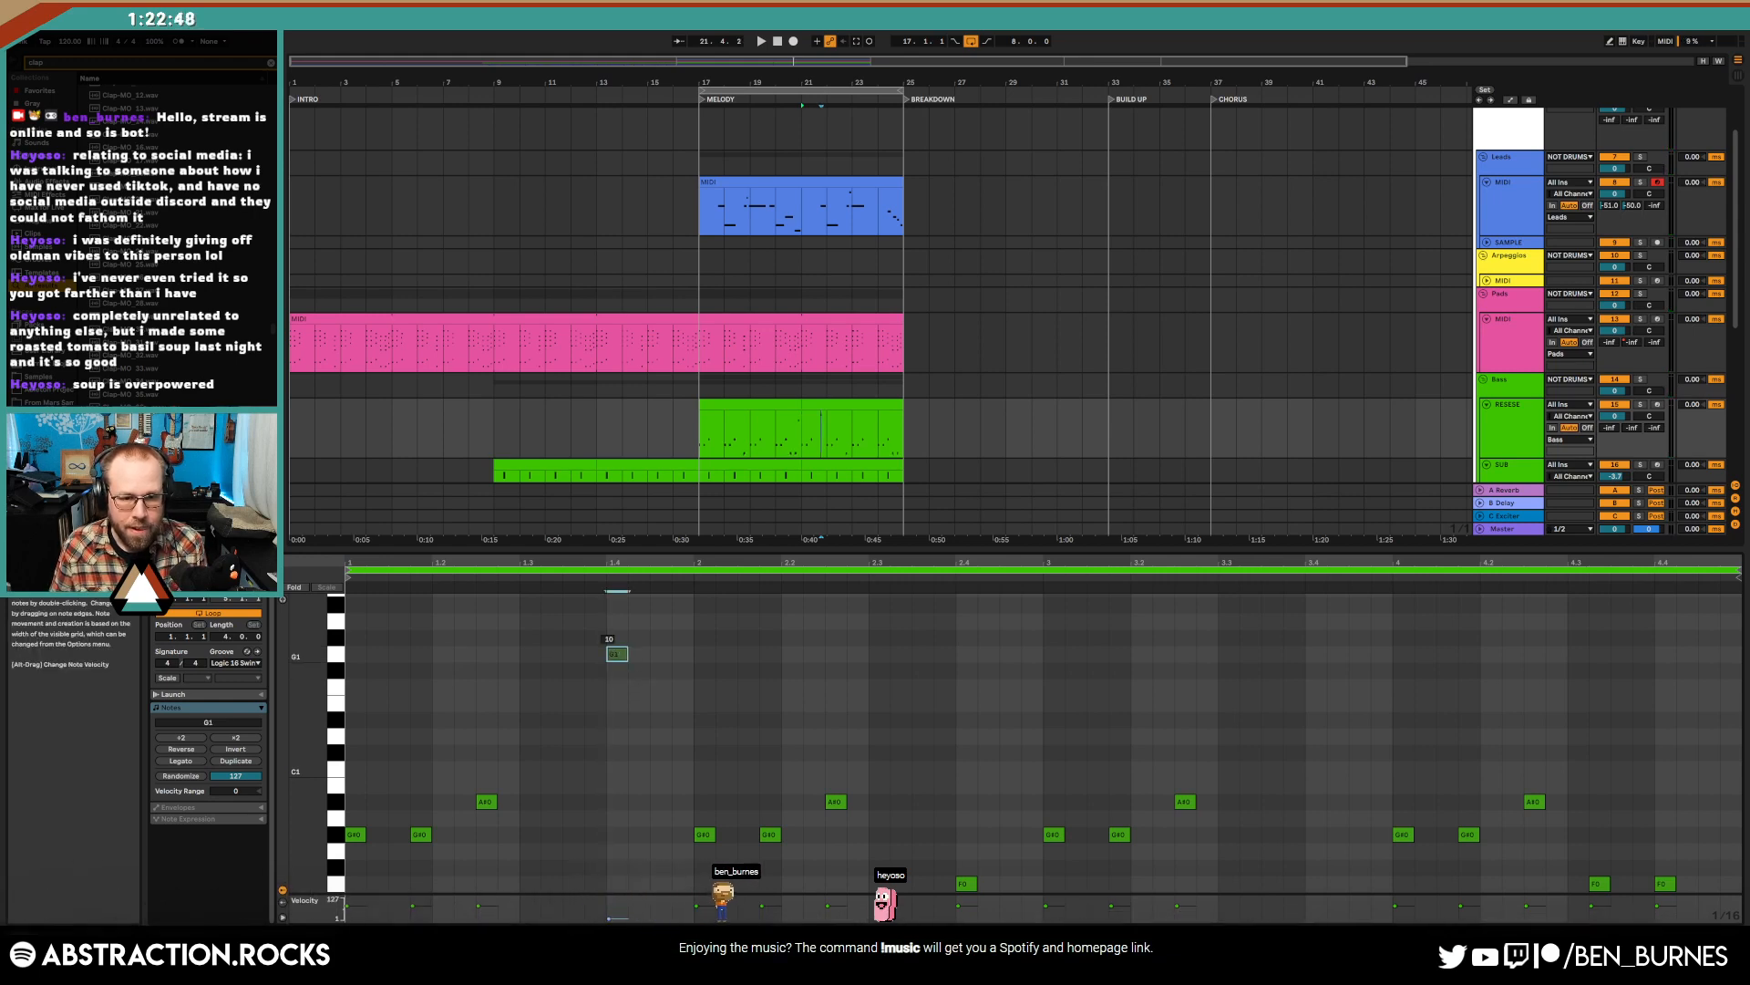
pyautogui.doubleClick(638, 687)
pyautogui.doubleClick(660, 735)
pyautogui.doubleClick(681, 770)
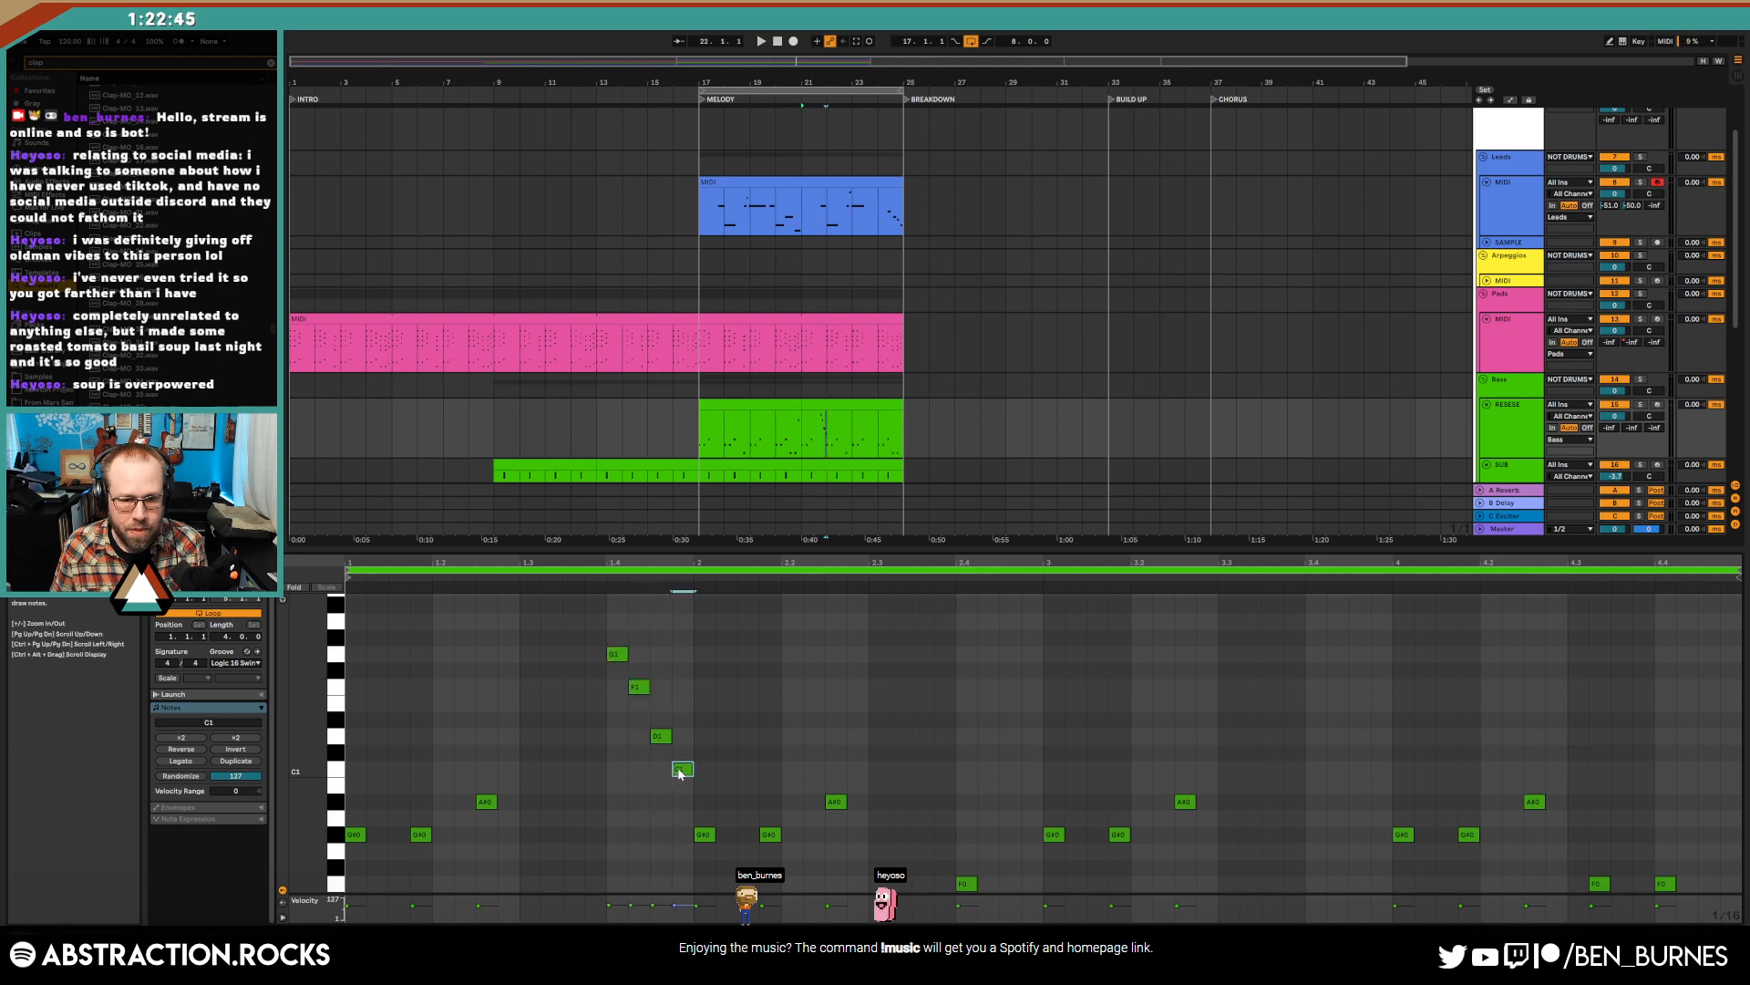
pyautogui.press('space')
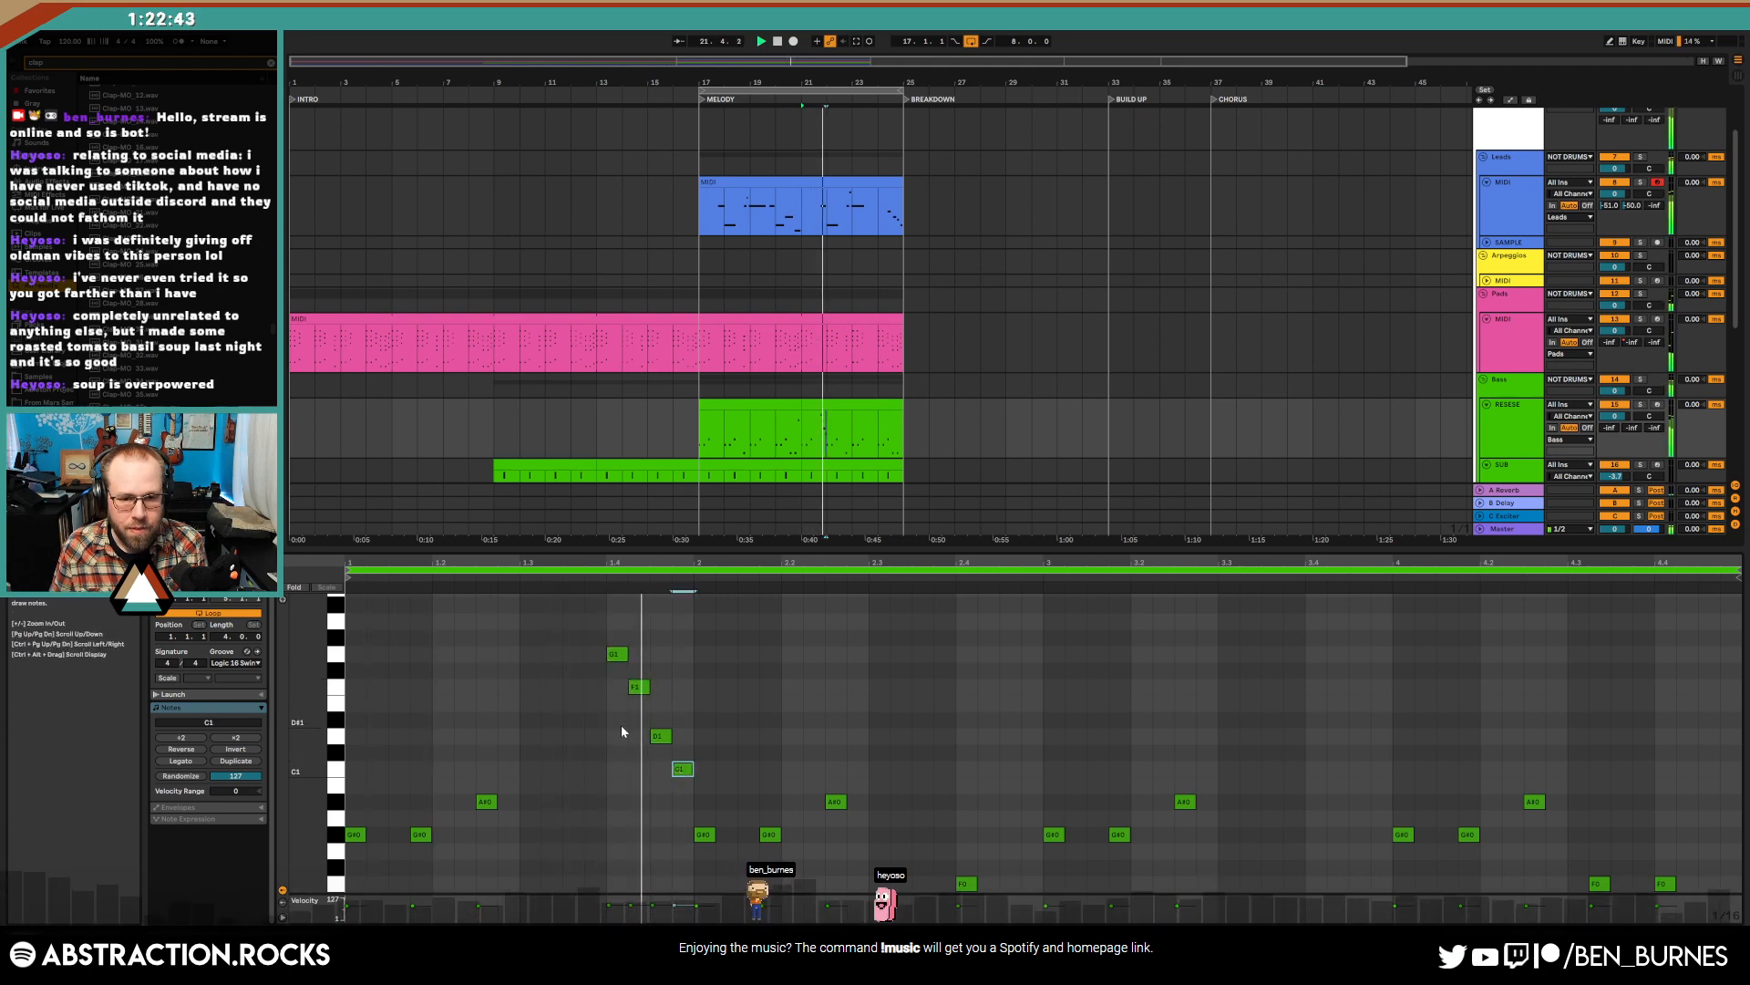
pyautogui.press('space')
pyautogui.moveTo(616, 621); pyautogui.dragTo(681, 788)
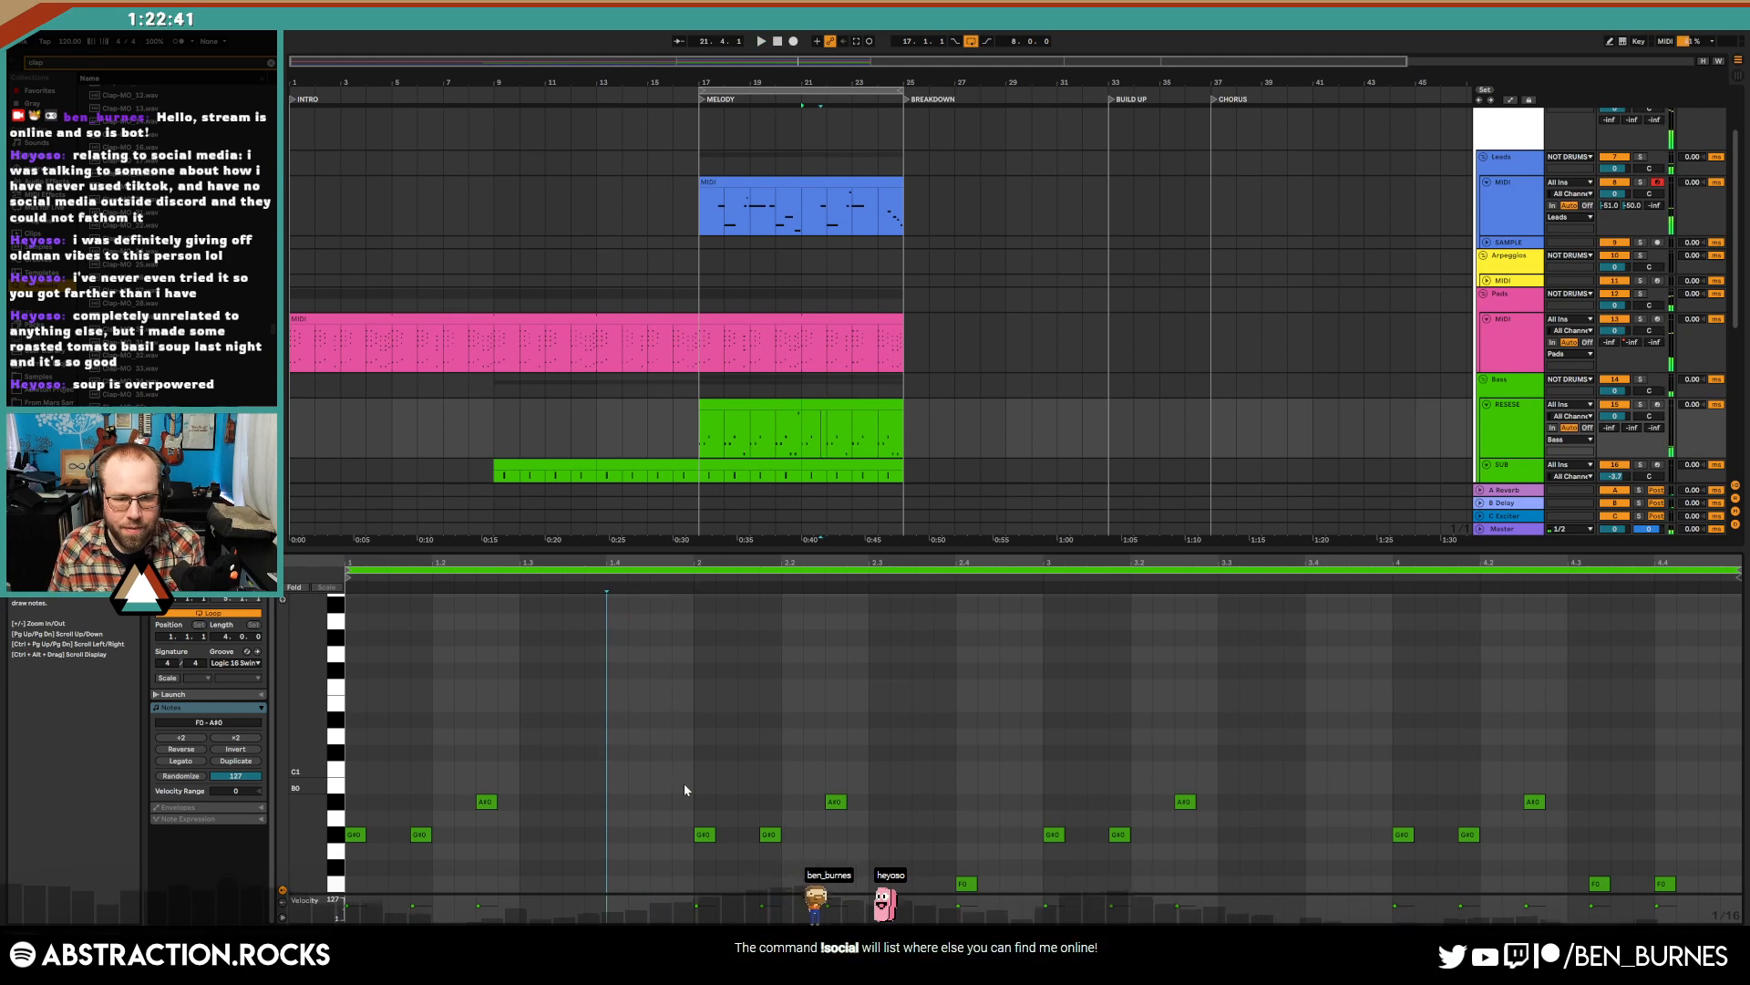
# - Duplicate REESE's edited first four-bar clip over the clip at bar 21 and return to bar 17
pyautogui.click(789, 402)
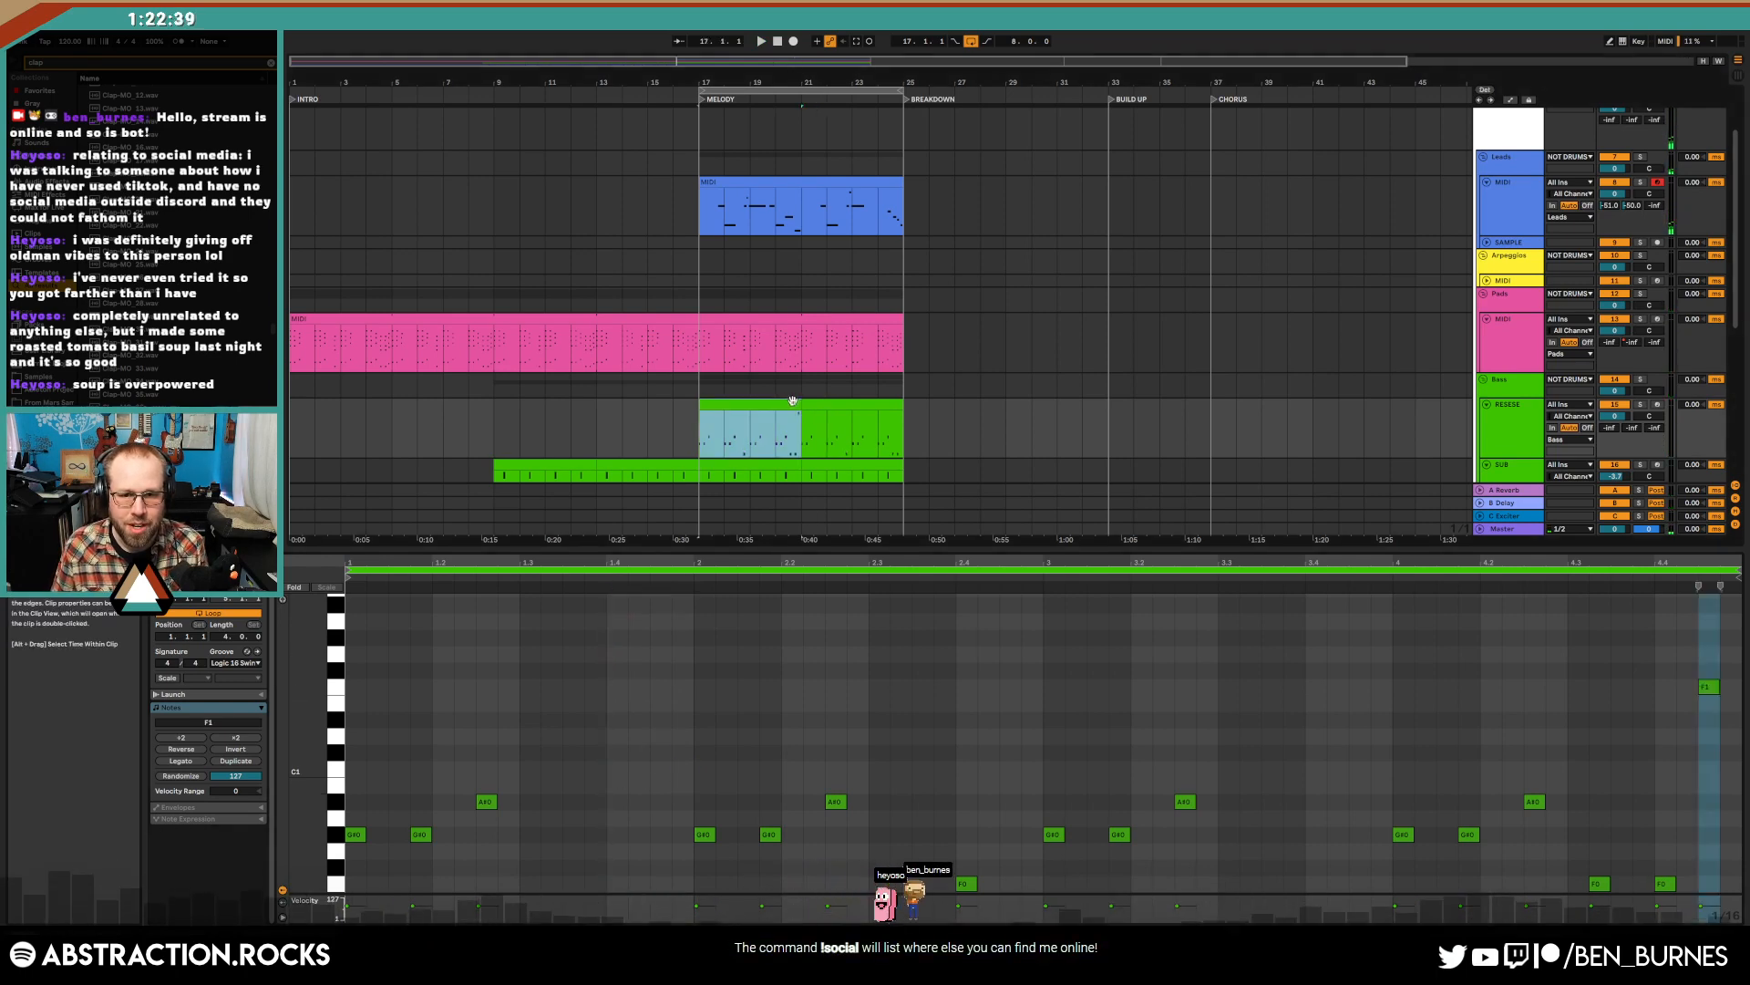
pyautogui.hotkey('ctrl', 'd')
pyautogui.hotkey('shift', 'Tab')
pyautogui.click(701, 445)
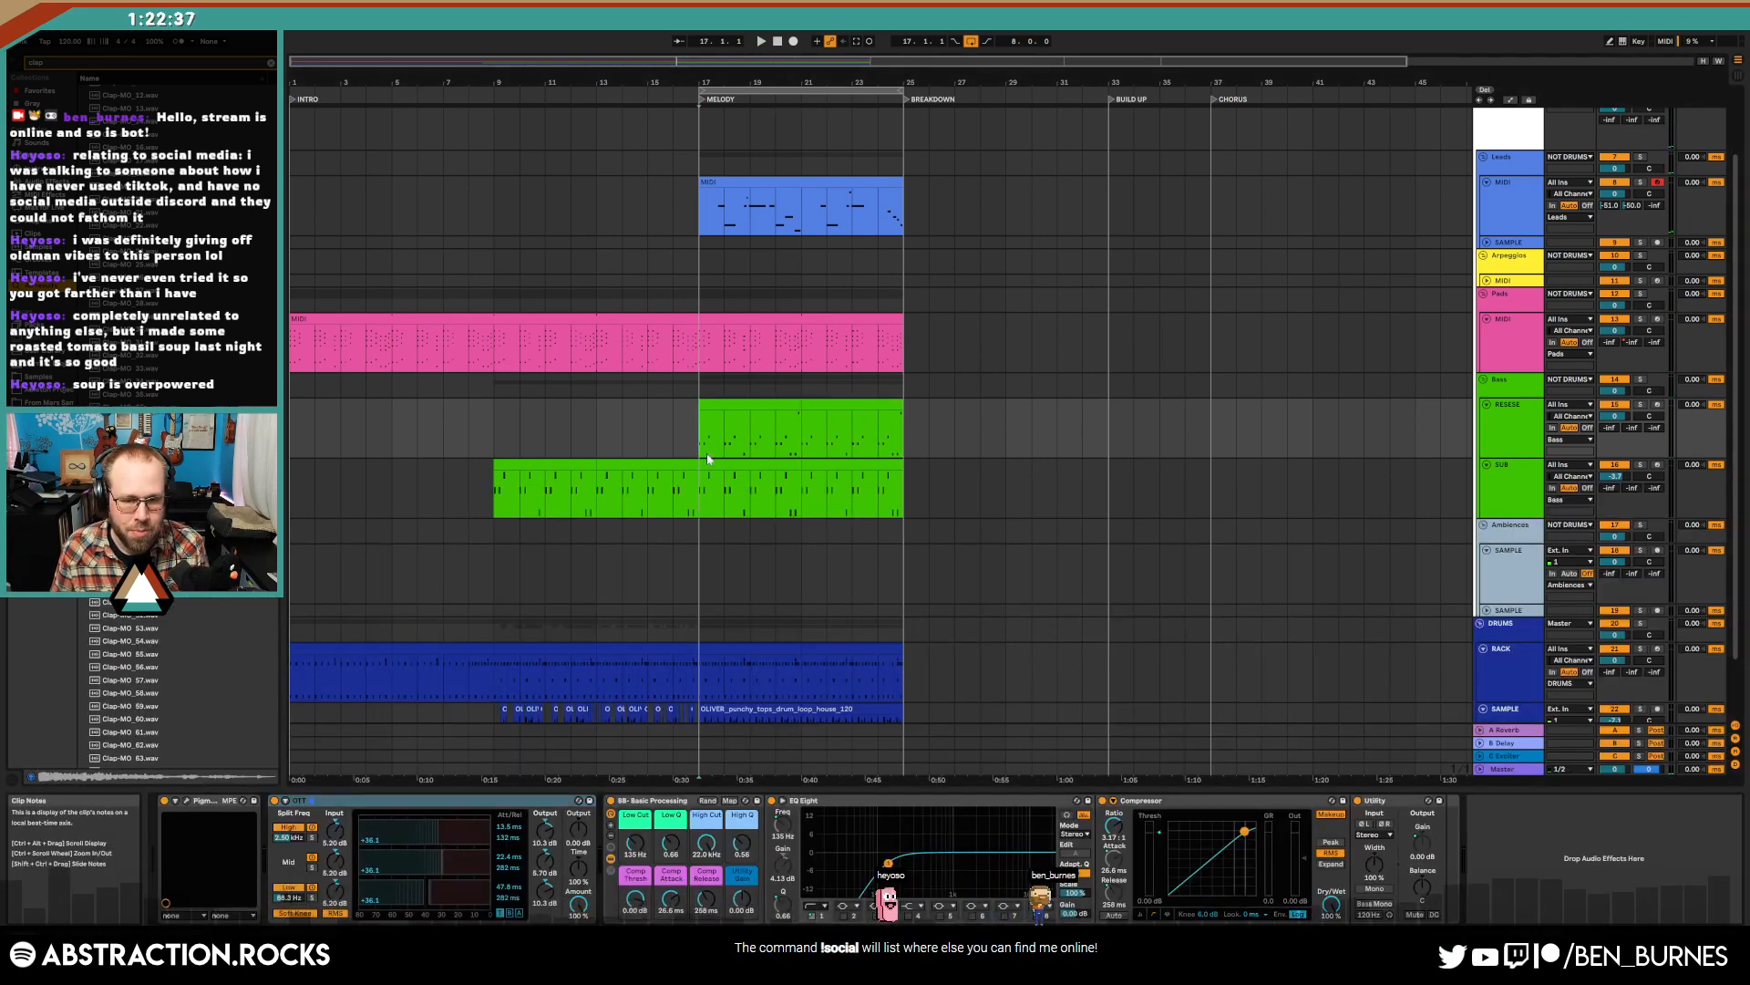
# - Listen to the melody section, duplicate its eight bars of time across all tracks, and play it from the start
pyautogui.press('space')
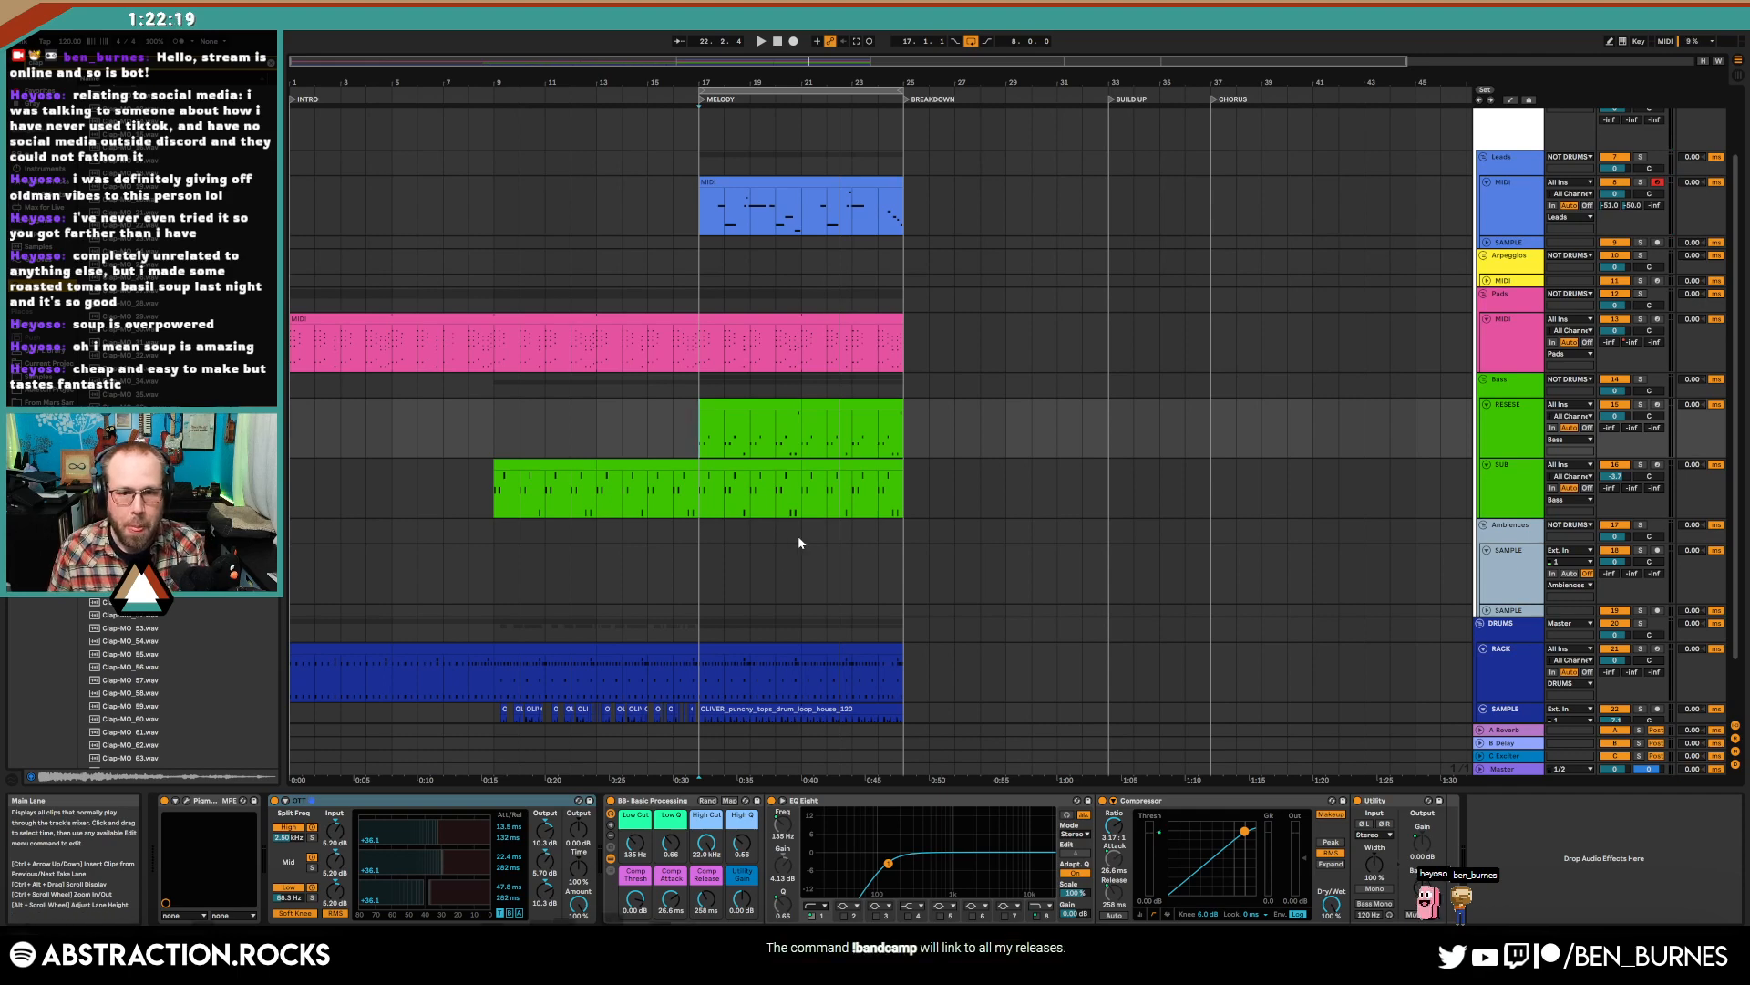
pyautogui.hotkey('ctrl', 'd')
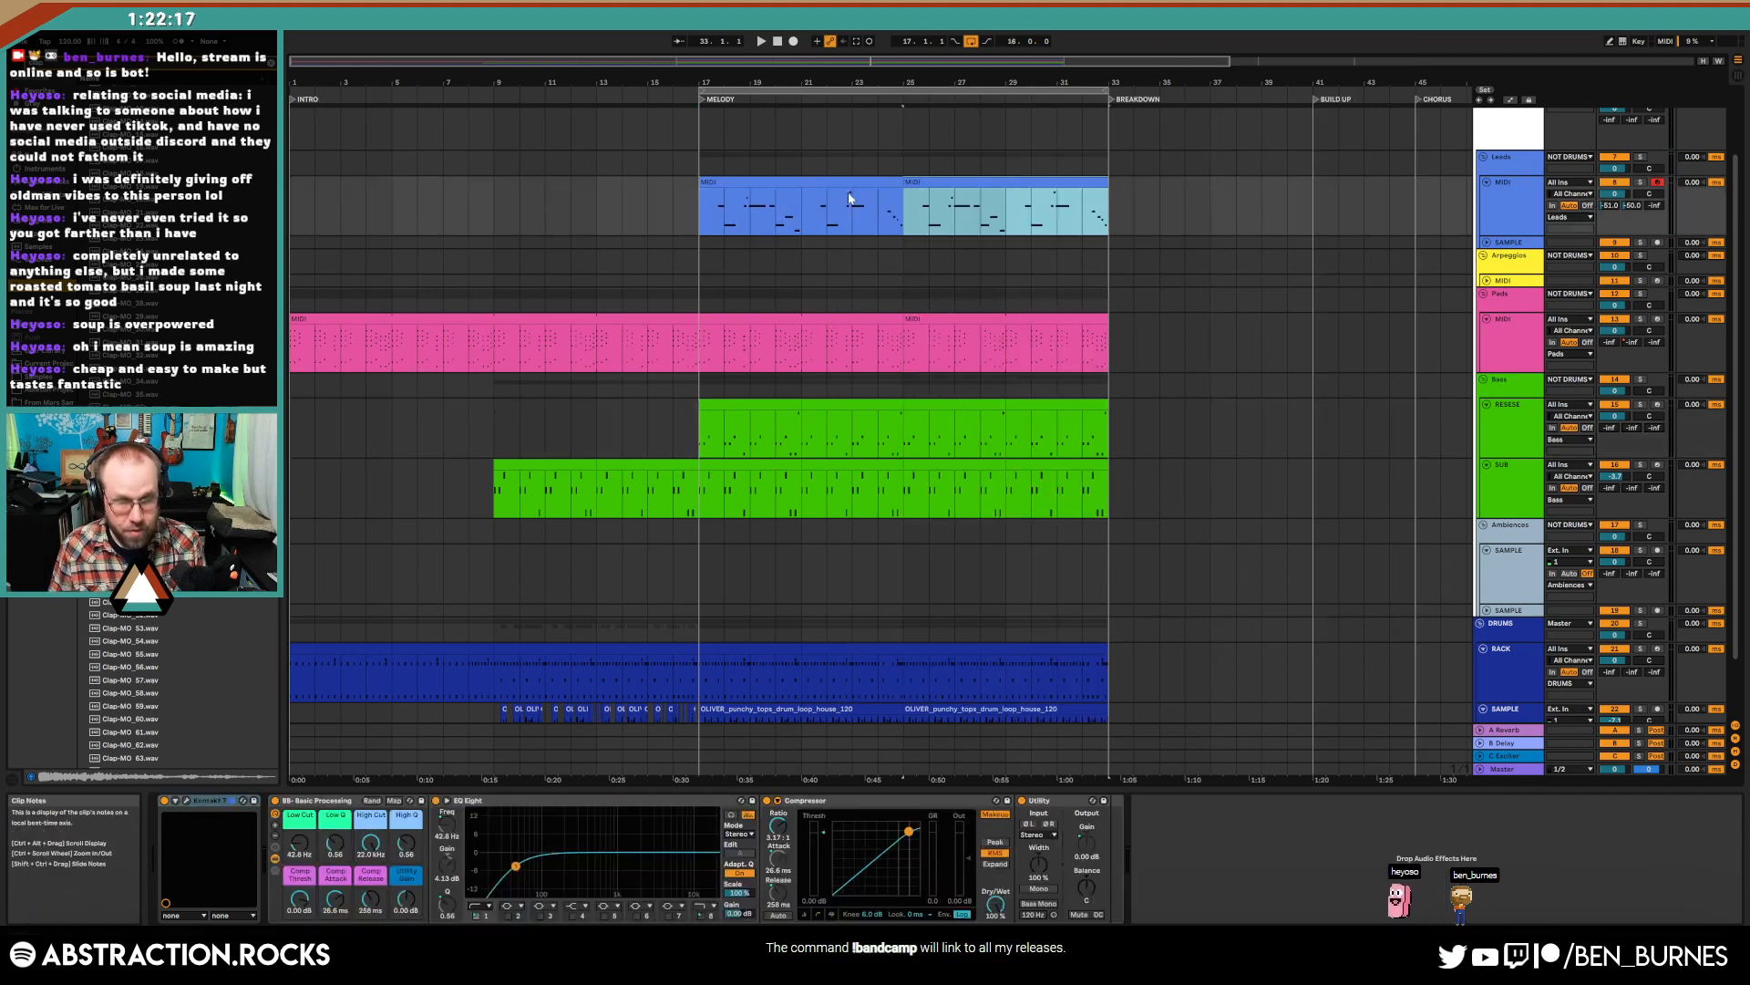
pyautogui.click(676, 99)
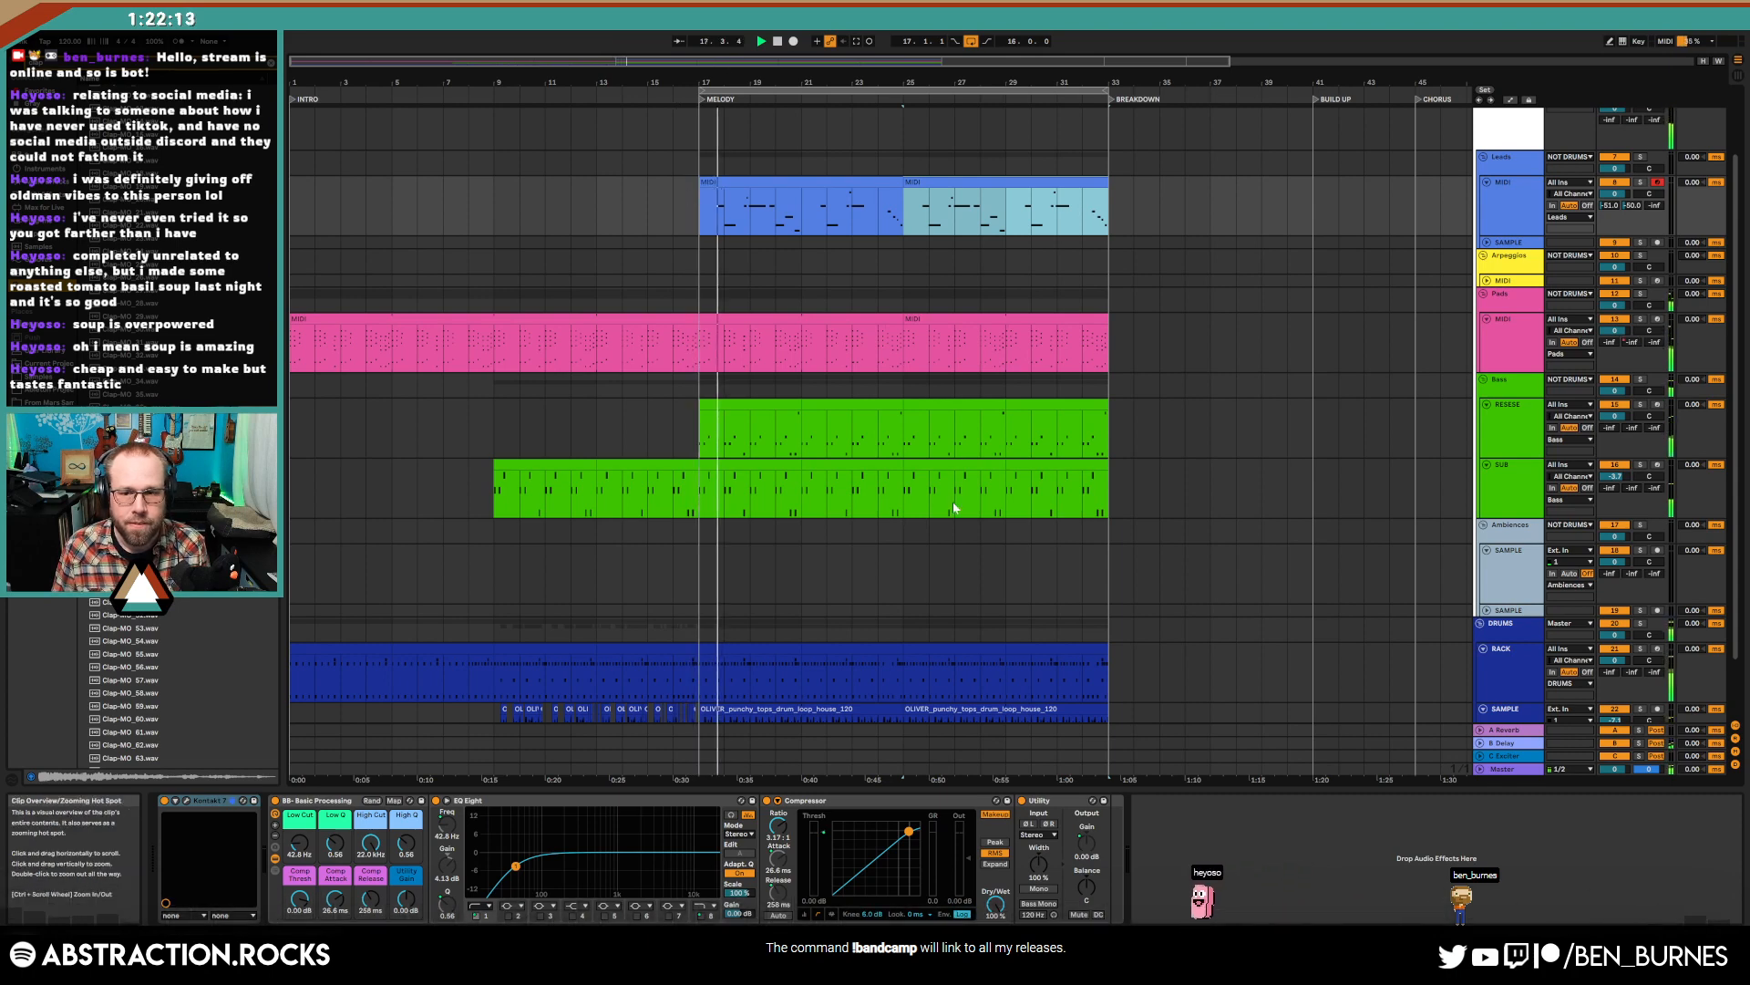
# - Delete the half bar before bar 21 from the OLIVER_punchy_tops_drum_loop_house_120 clip on the drum SAMPLE track
pyautogui.scroll(-2, 1504, 639)
pyautogui.click(1501, 660)
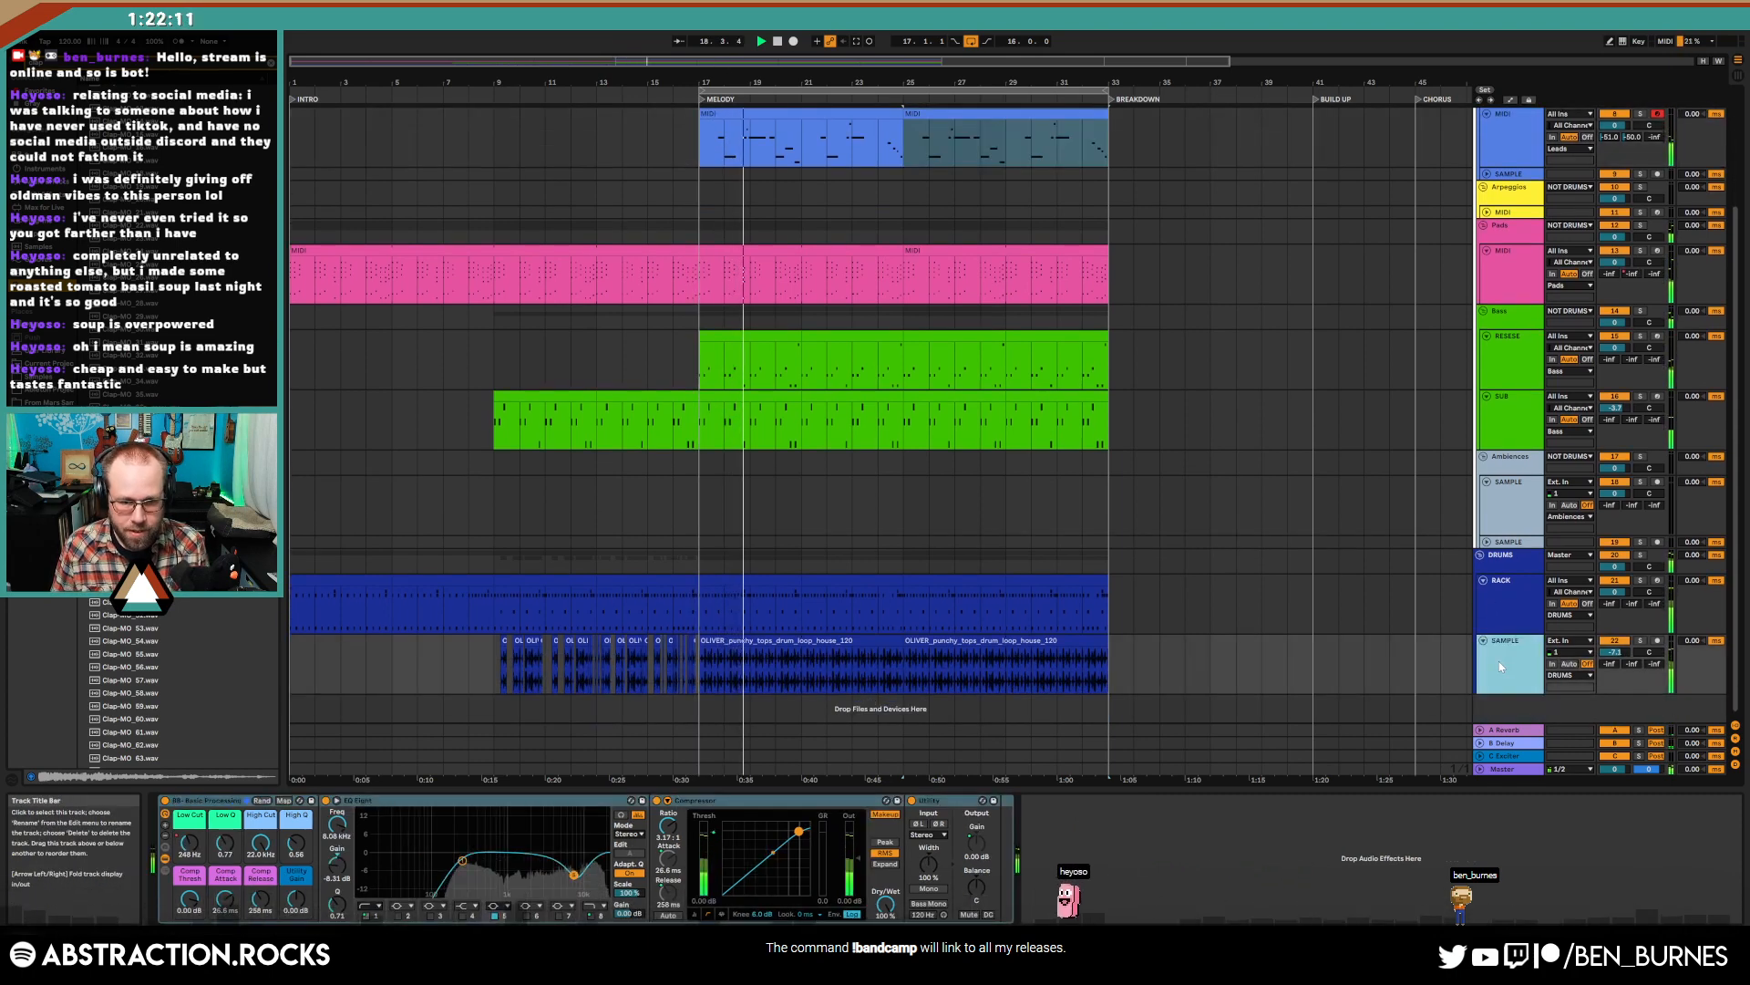
pyautogui.scroll(5, 792, 673)
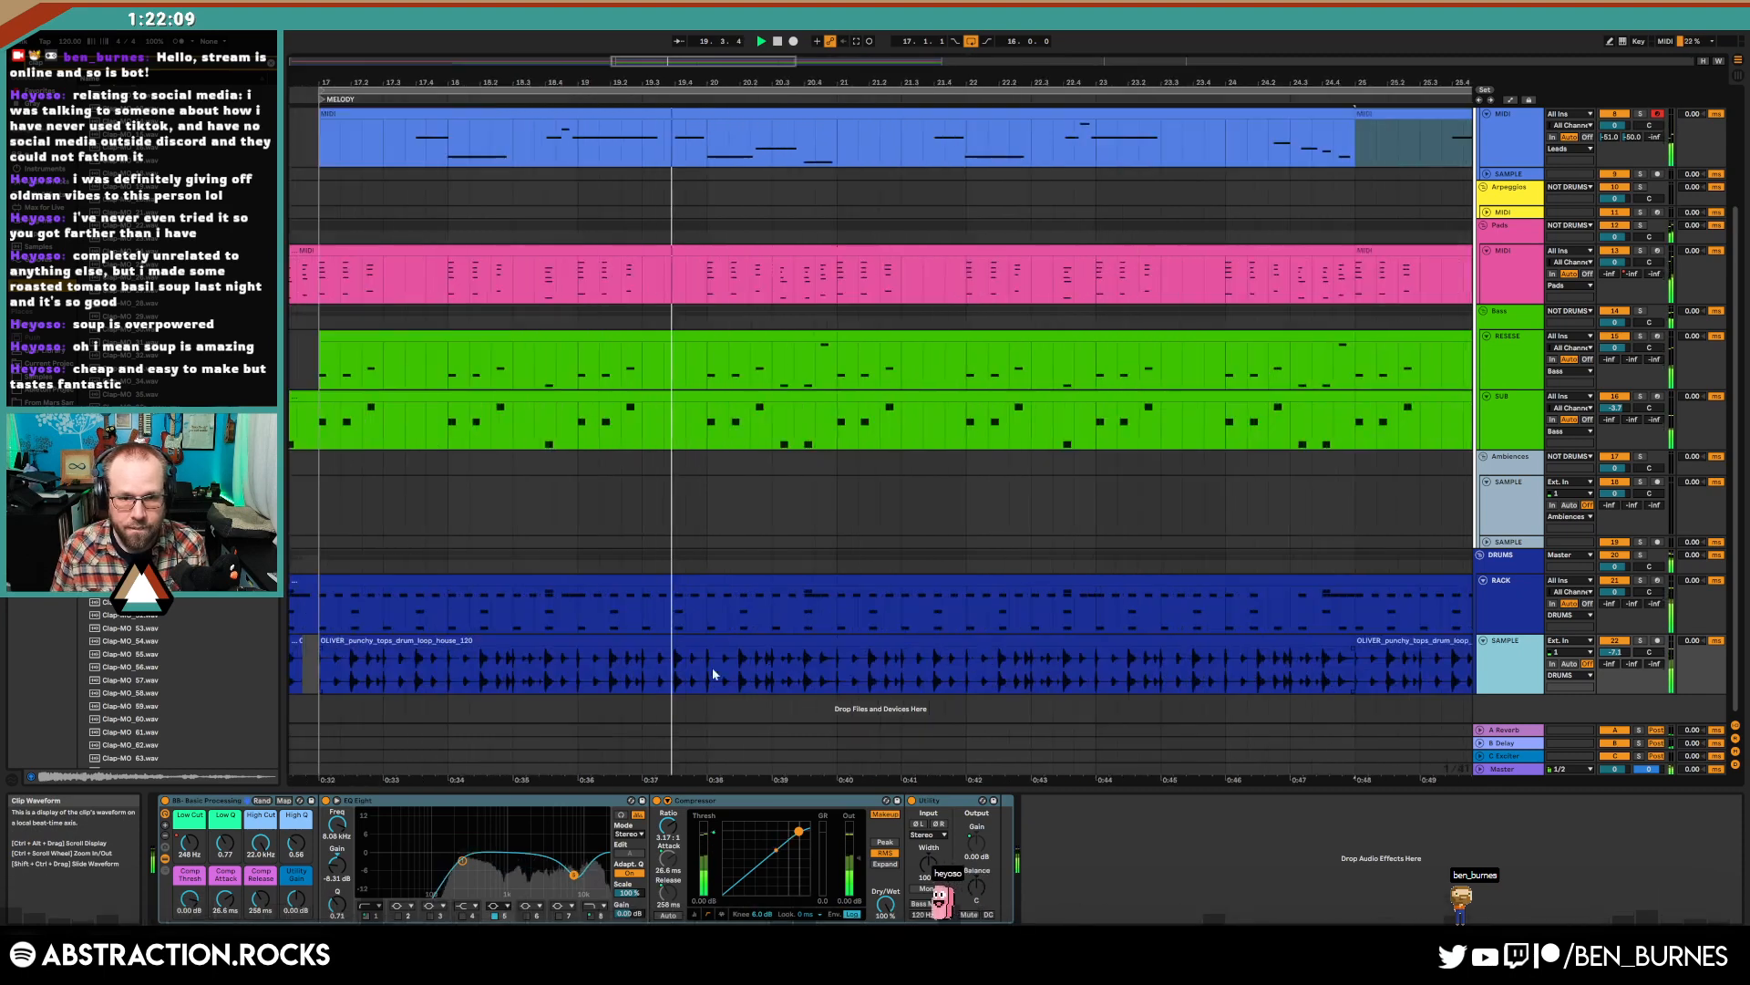
pyautogui.moveTo(705, 672); pyautogui.dragTo(837, 669)
pyautogui.click(794, 670)
pyautogui.press('space')
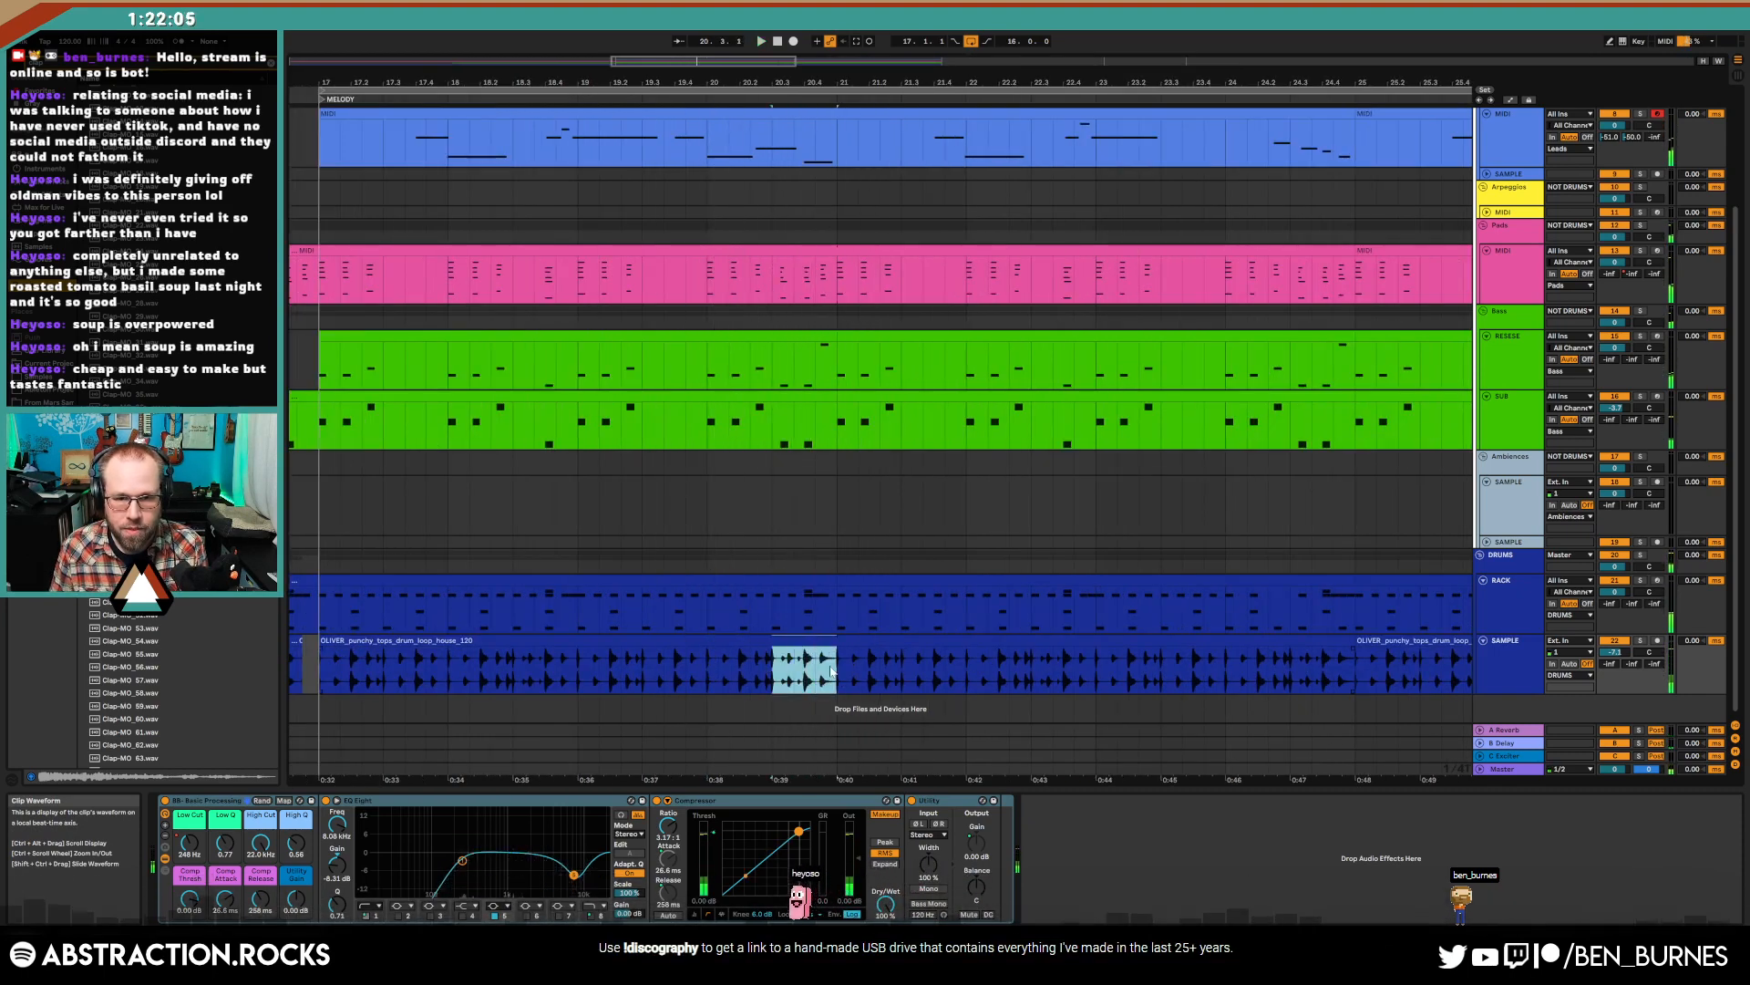
pyautogui.press('Delete')
# - Set the final note of REESE's first four-bar clip to G1, auditioning other pitches during playback
pyautogui.doubleClick(820, 347)
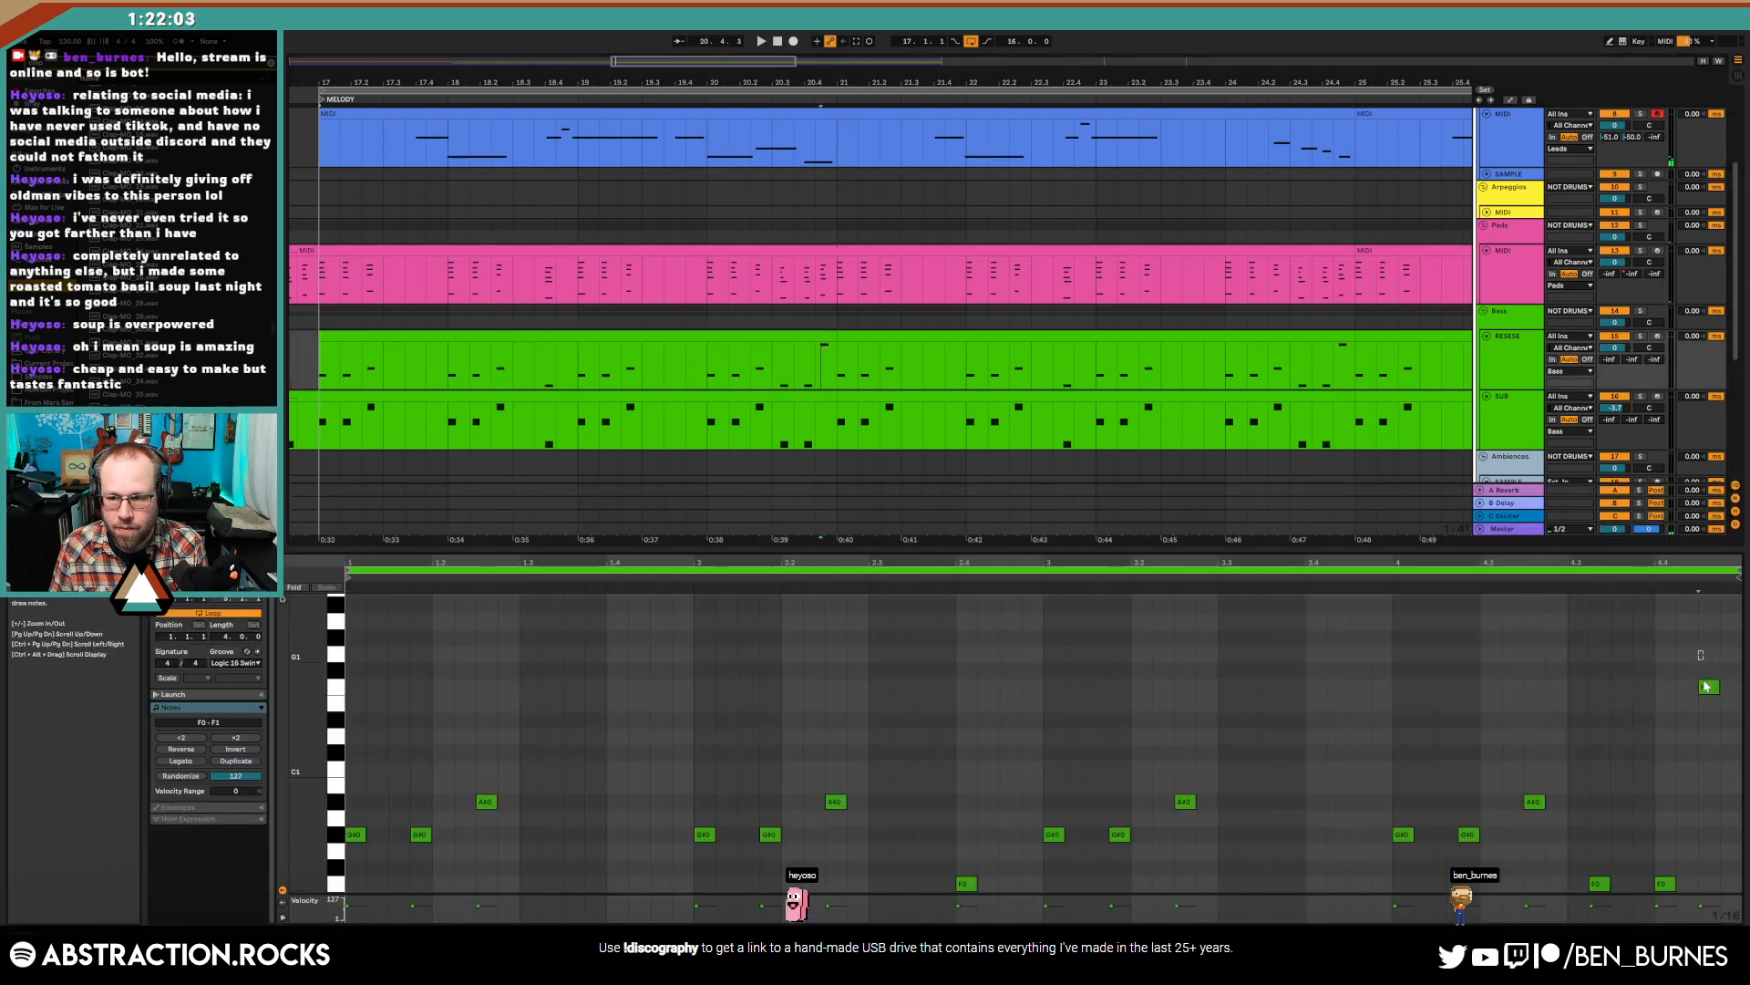
pyautogui.press('Up')
pyautogui.press('Up')
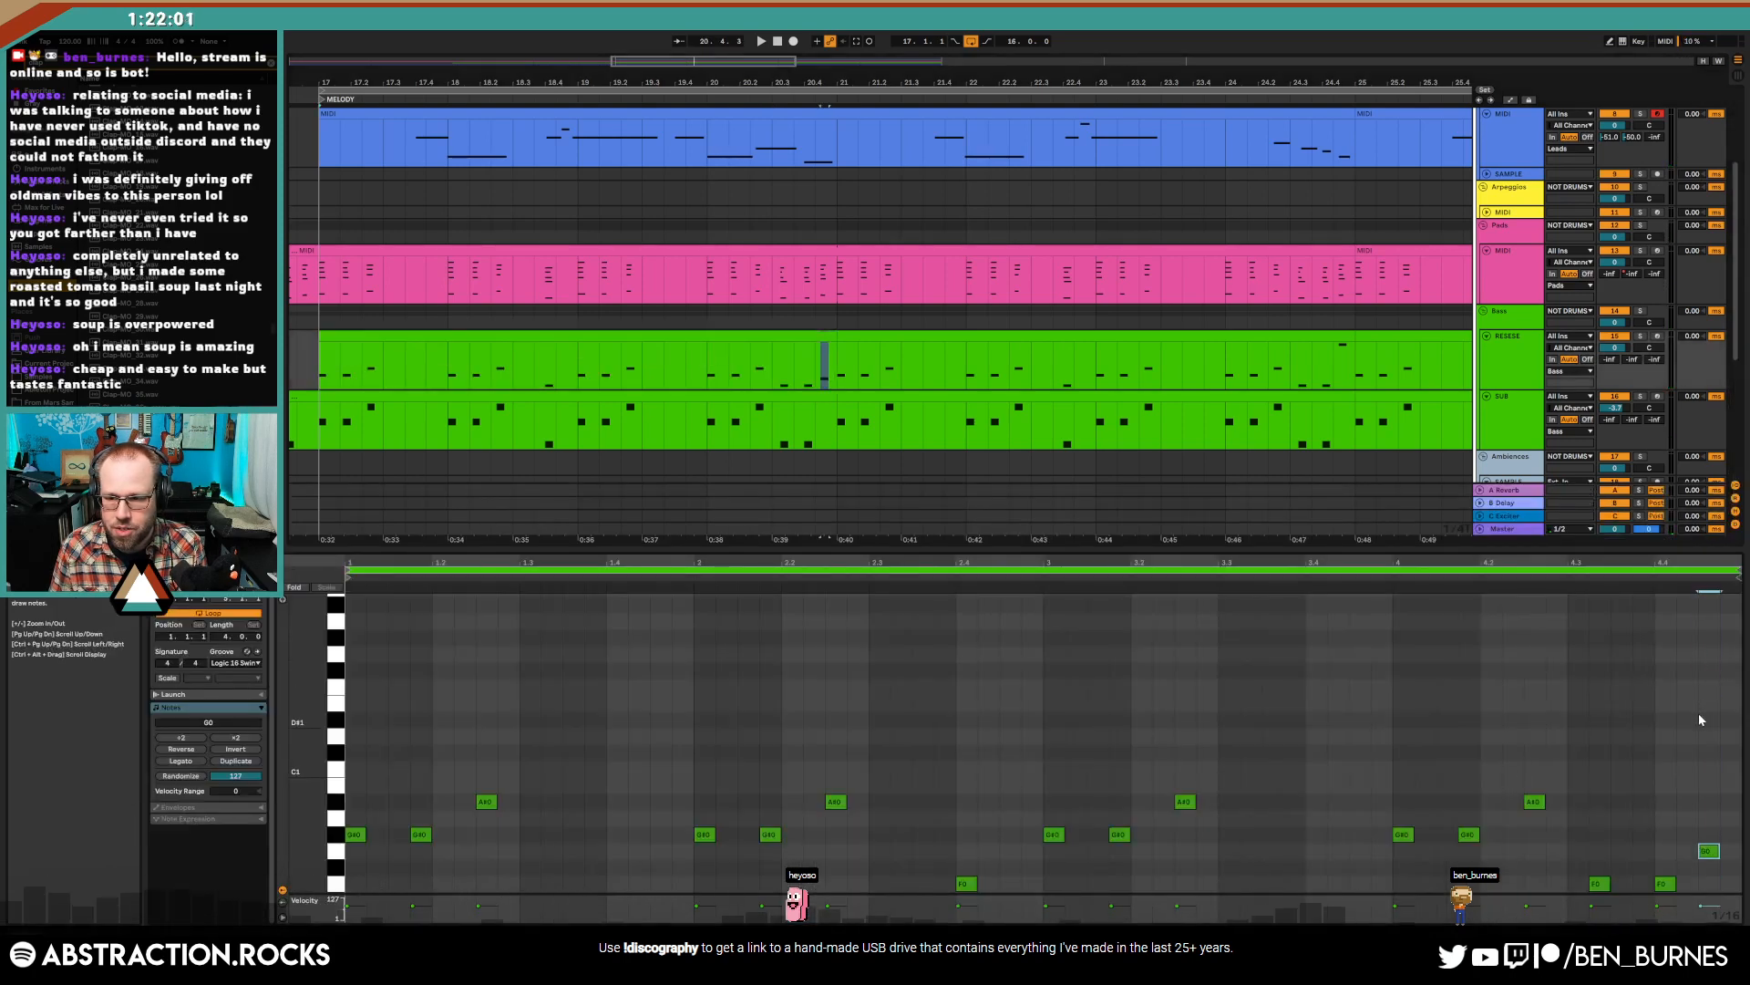
pyautogui.press('Up')
pyautogui.press('Up')
pyautogui.press('Up')
pyautogui.press('Up')
pyautogui.press('Up')
pyautogui.press('Up')
pyautogui.press('Up')
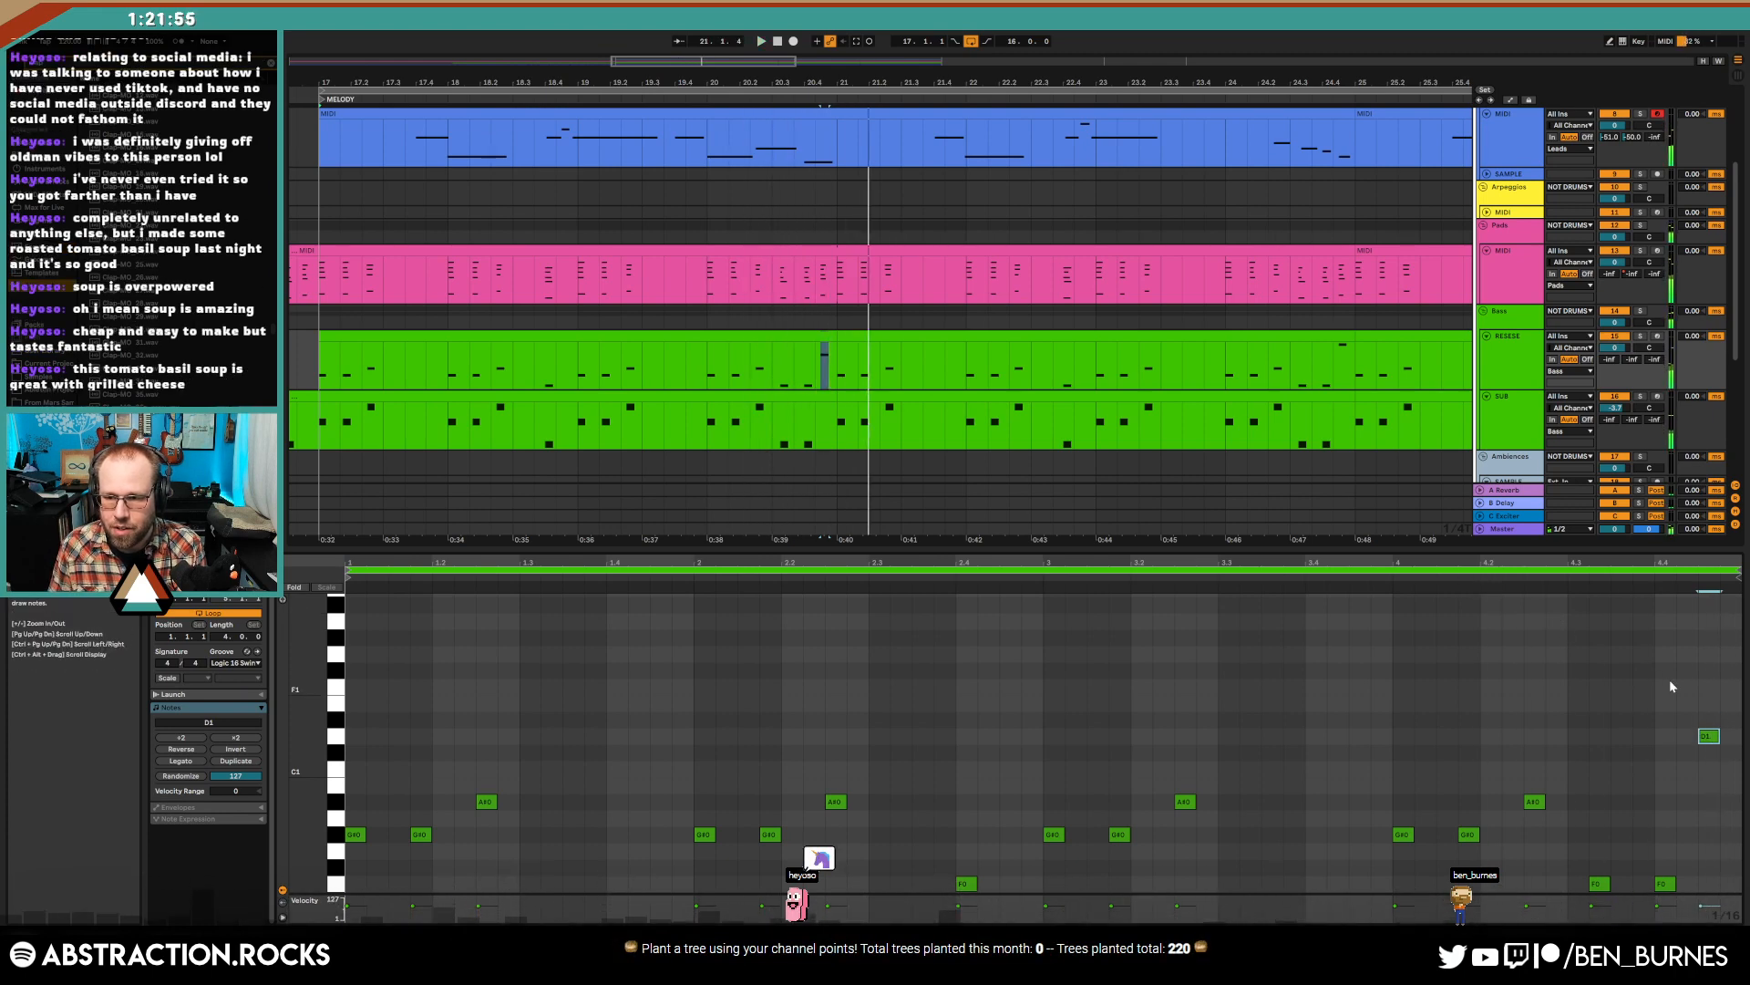
pyautogui.click(1478, 581)
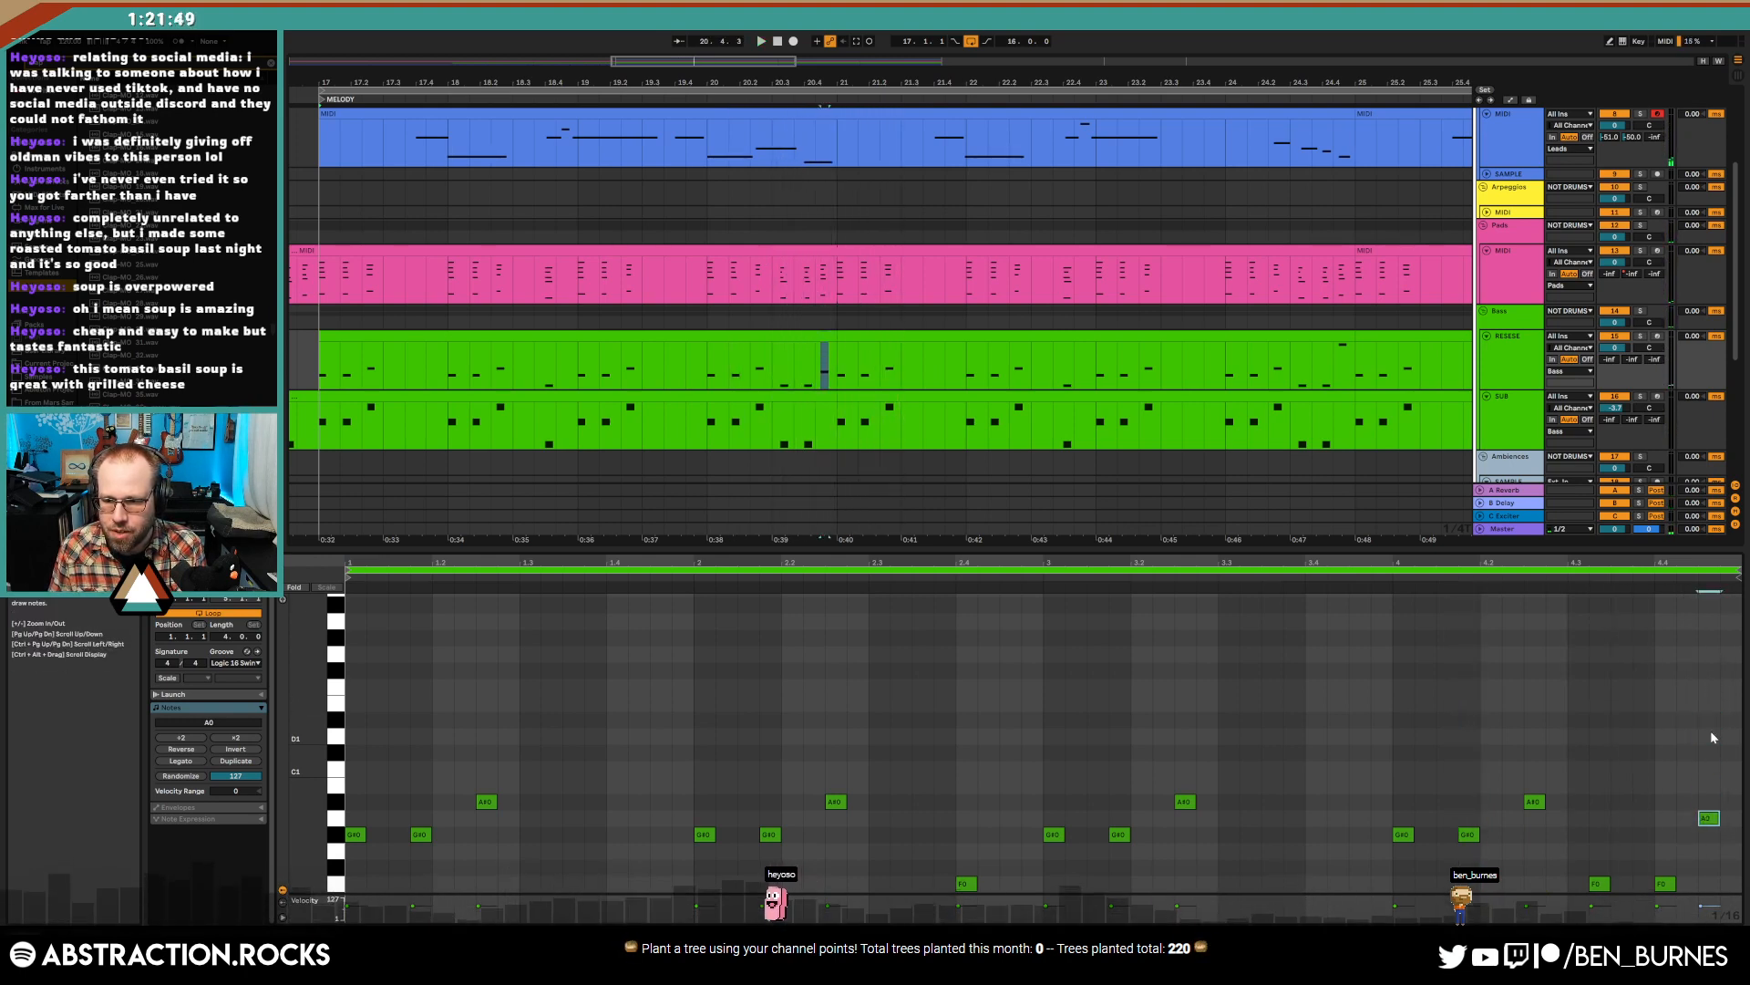
pyautogui.press('Down')
pyautogui.press('Down')
pyautogui.hotkey('shift', 'Up')
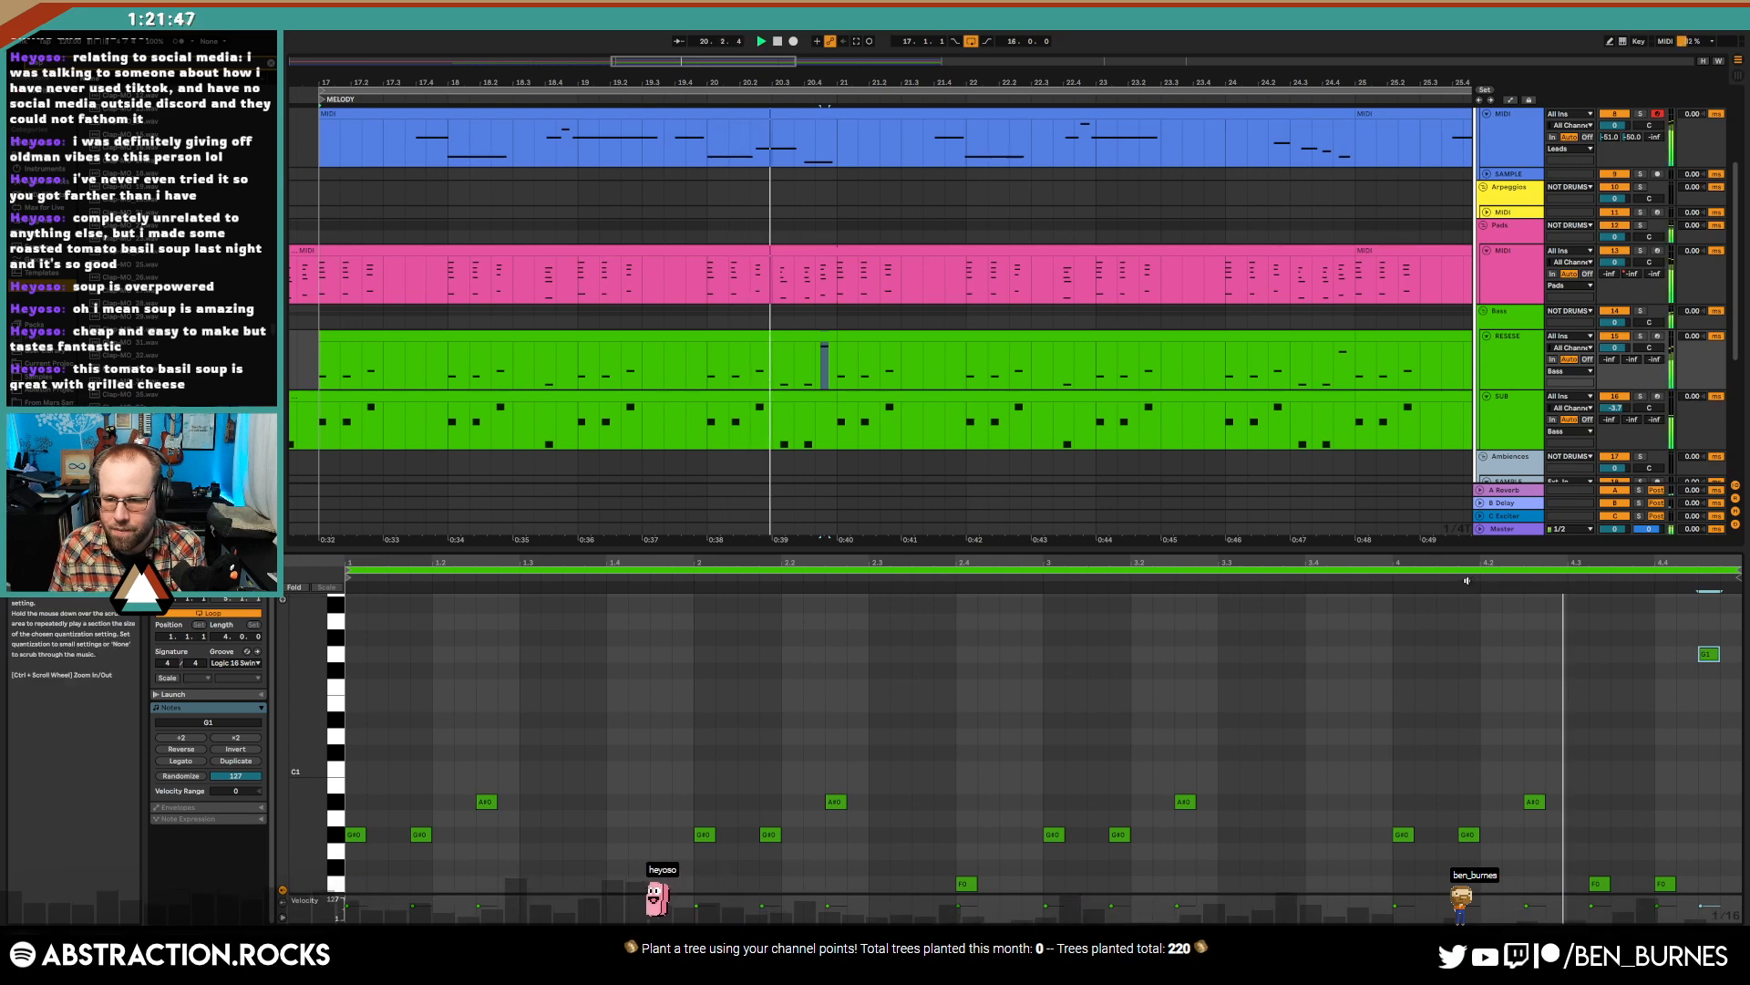
# - Duplicate REESE's first four-bar clip three times to fill the melody section up to bar 33, and return to bar 17
pyautogui.click(802, 335)
pyautogui.keyDown('ctrl'); pyautogui.scroll(-3, 821, 381); pyautogui.keyUp('ctrl')
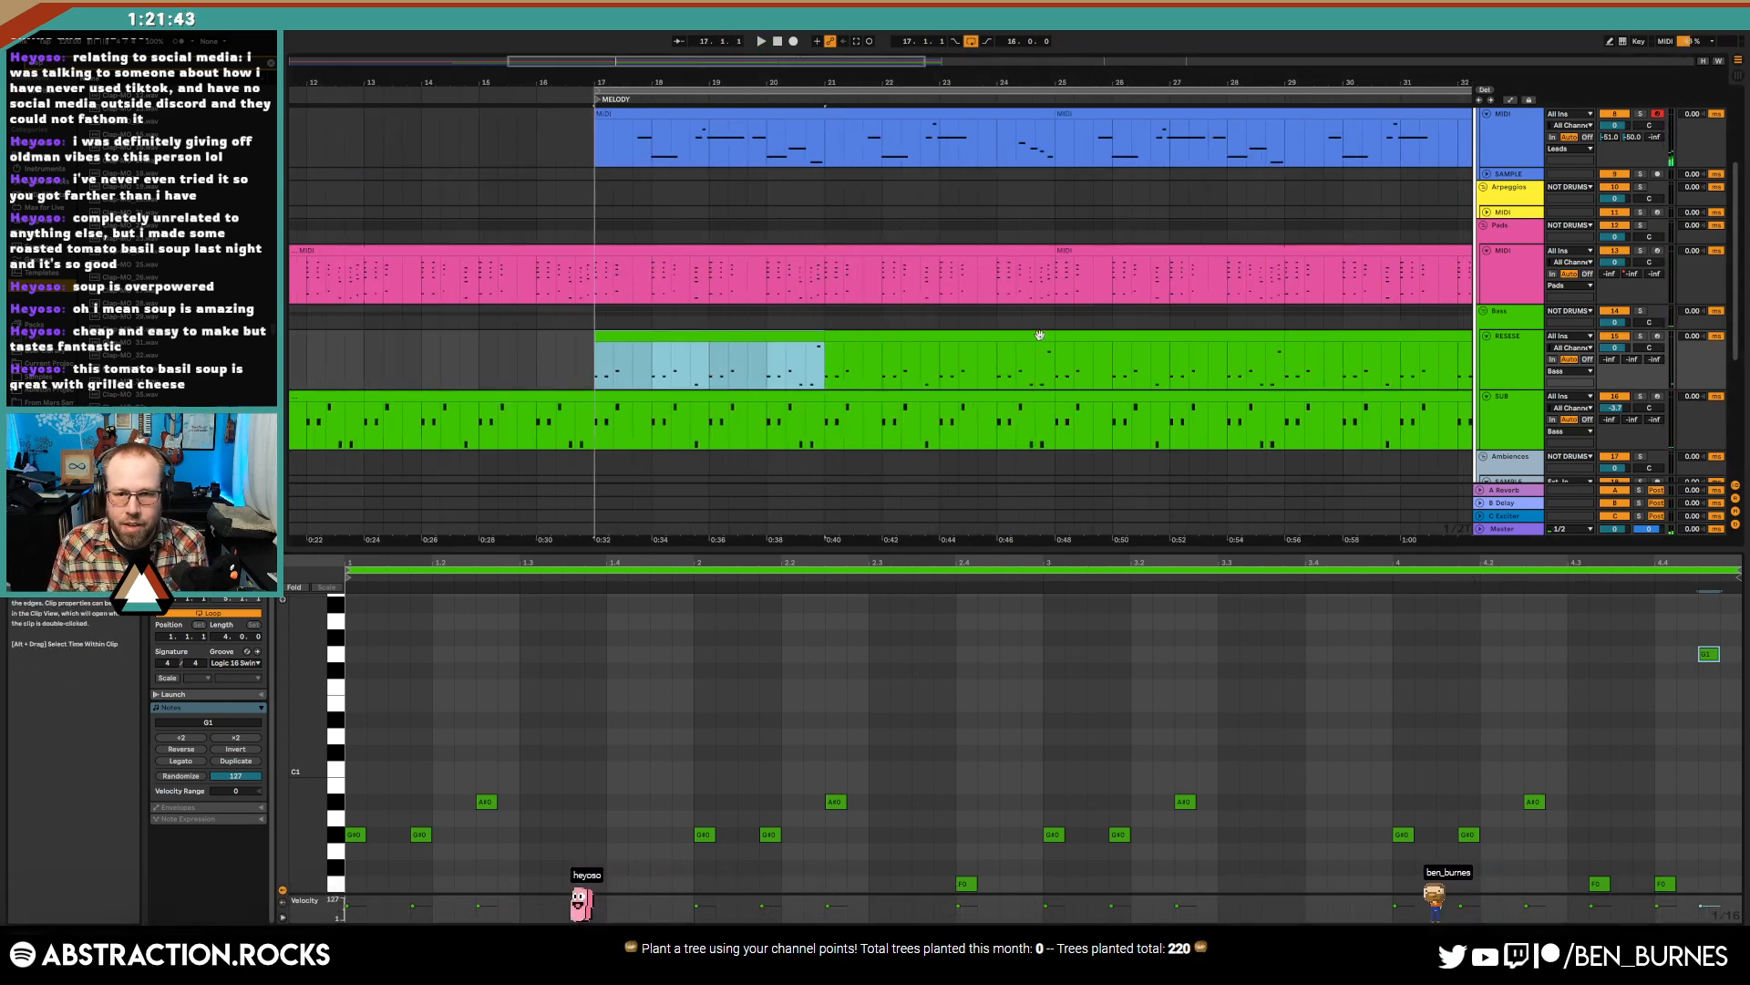
pyautogui.press('Right')
pyautogui.press('Right')
pyautogui.press('Right')
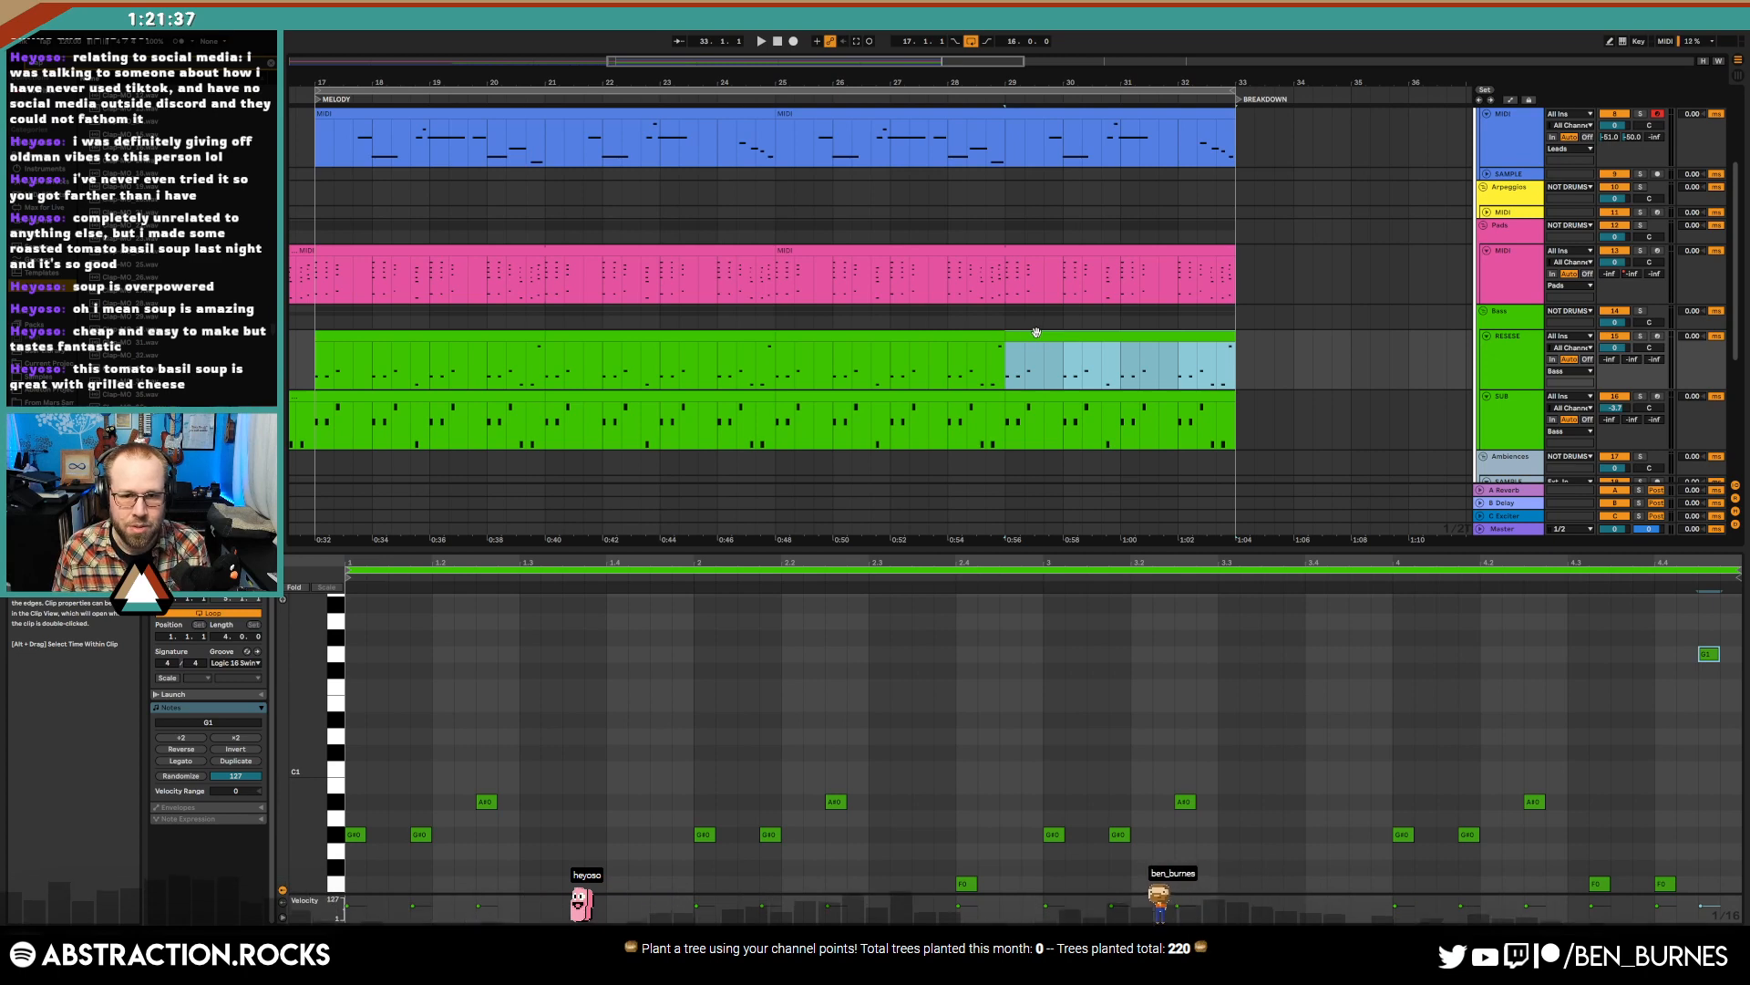
pyautogui.hotkey('shift', 'Tab')
pyautogui.click(306, 352)
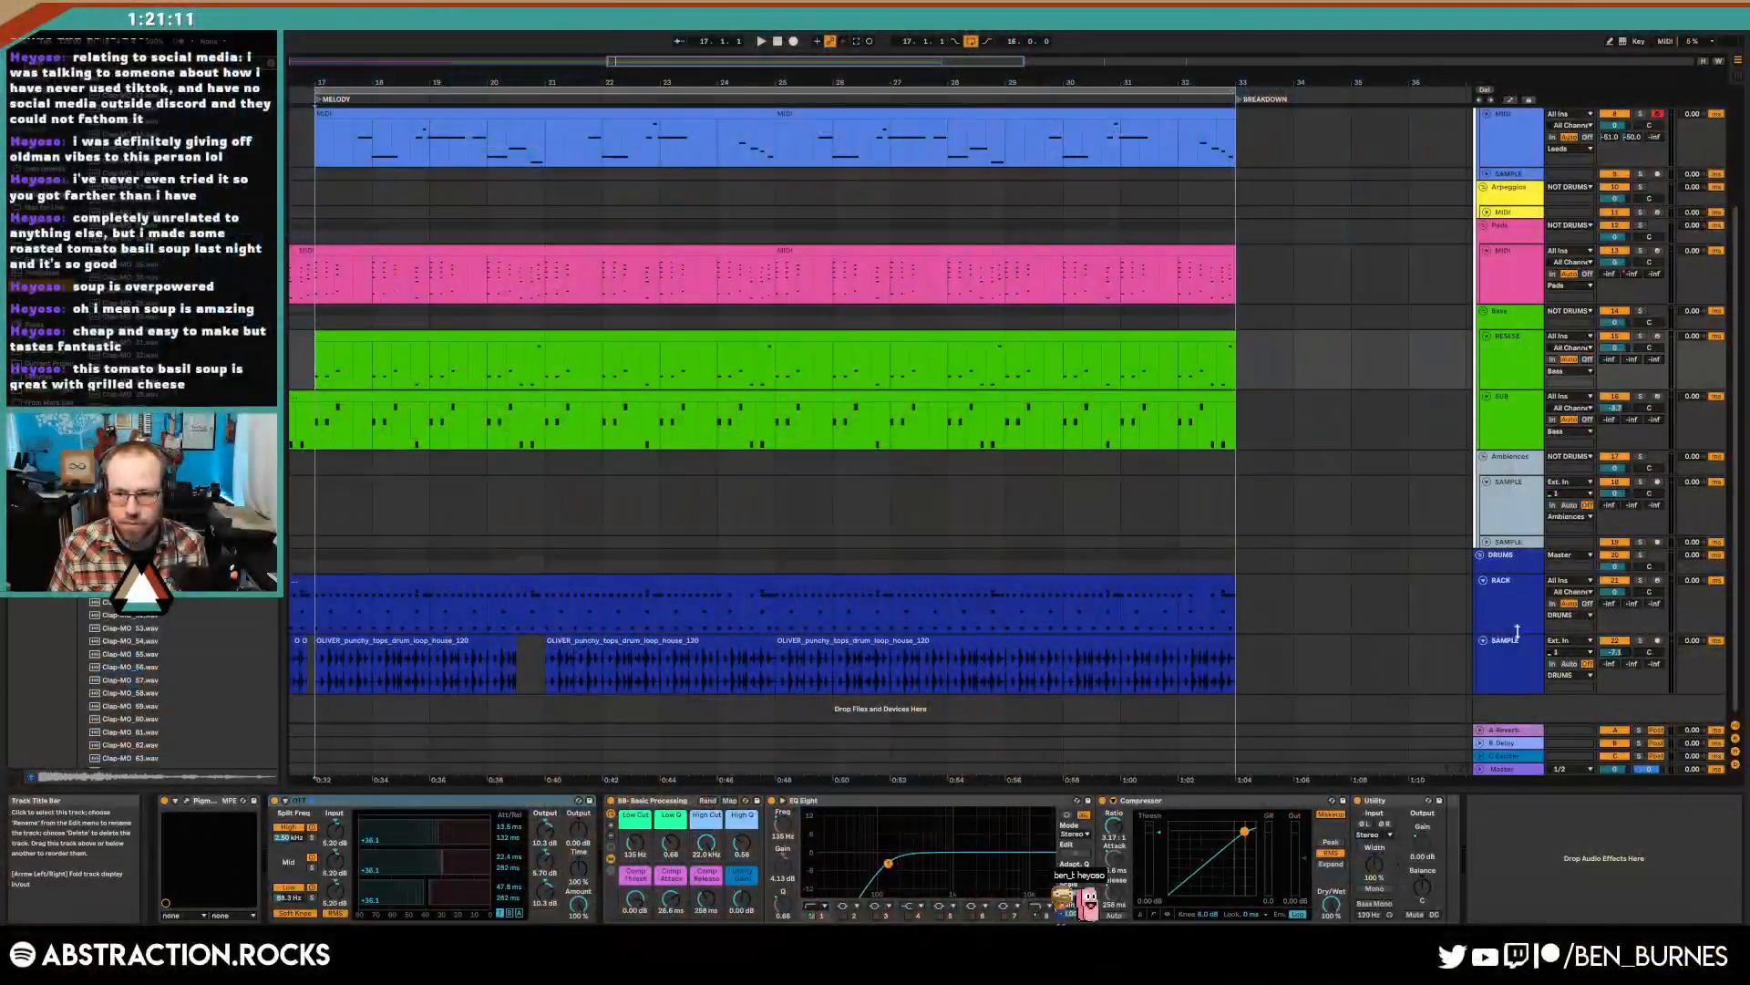
# - Insert an audio track below the drum loop's SAMPLE track, arm it, and record a take from bar 17 to about bar 23
pyautogui.hotkey('ctrl', 't')
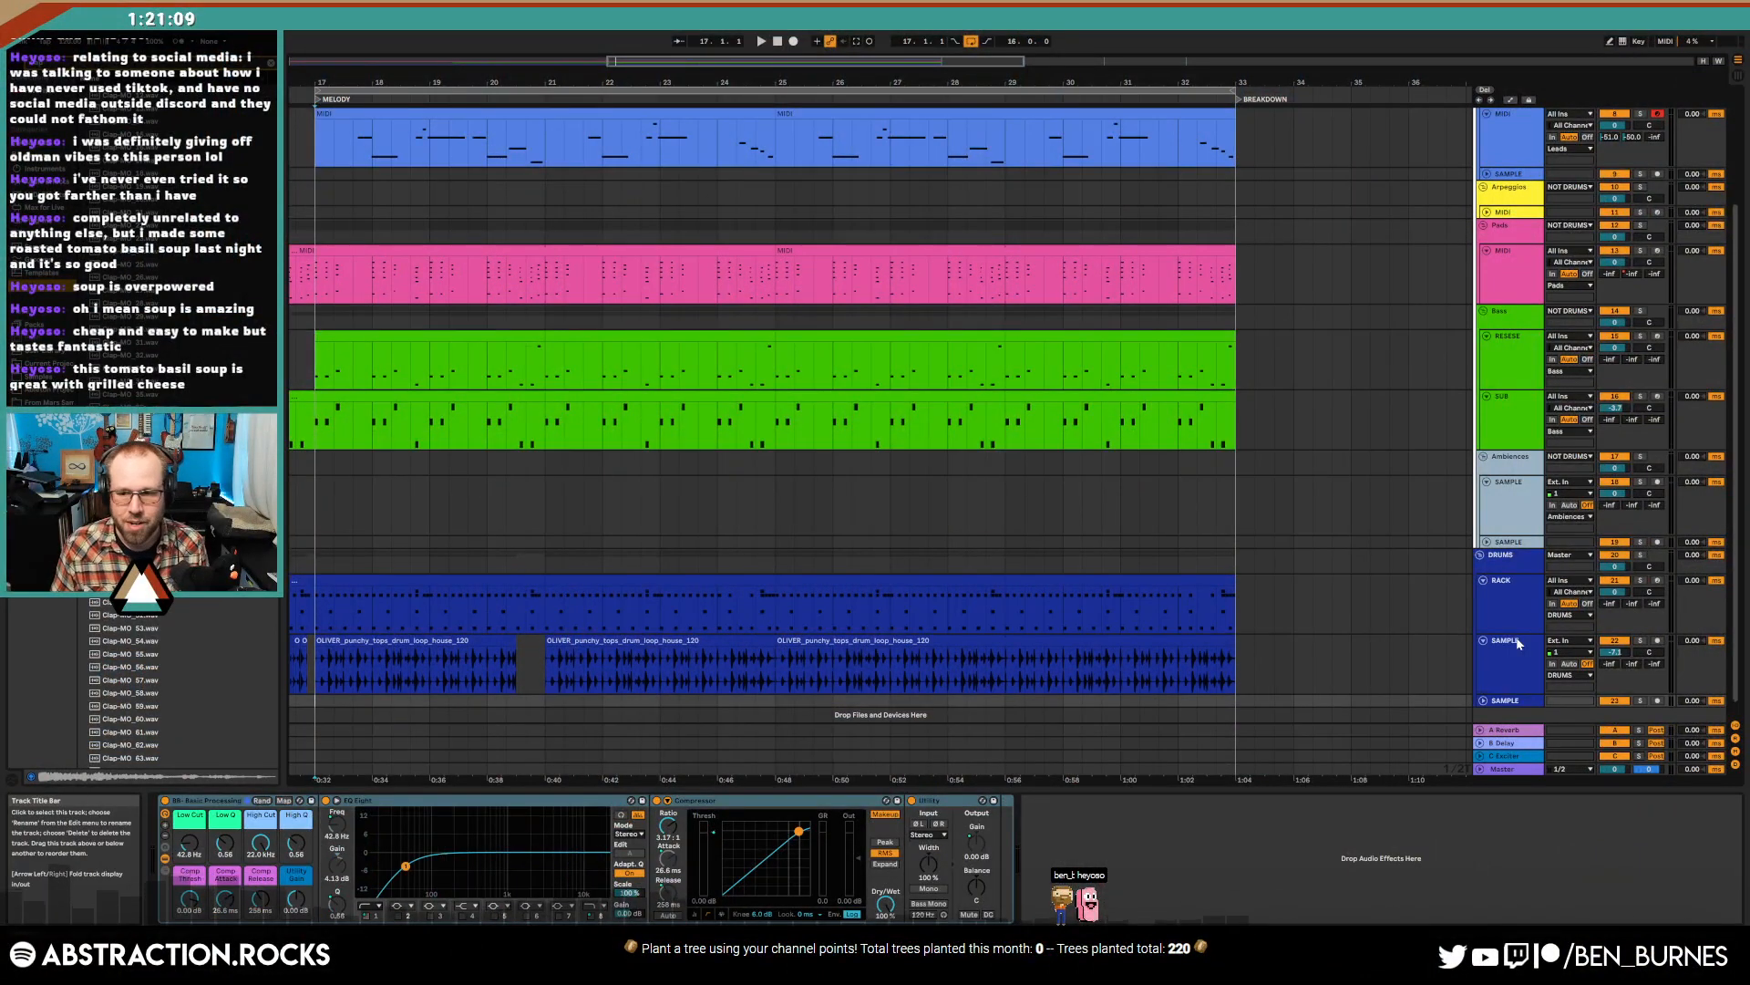
pyautogui.click(1484, 700)
pyautogui.click(1659, 674)
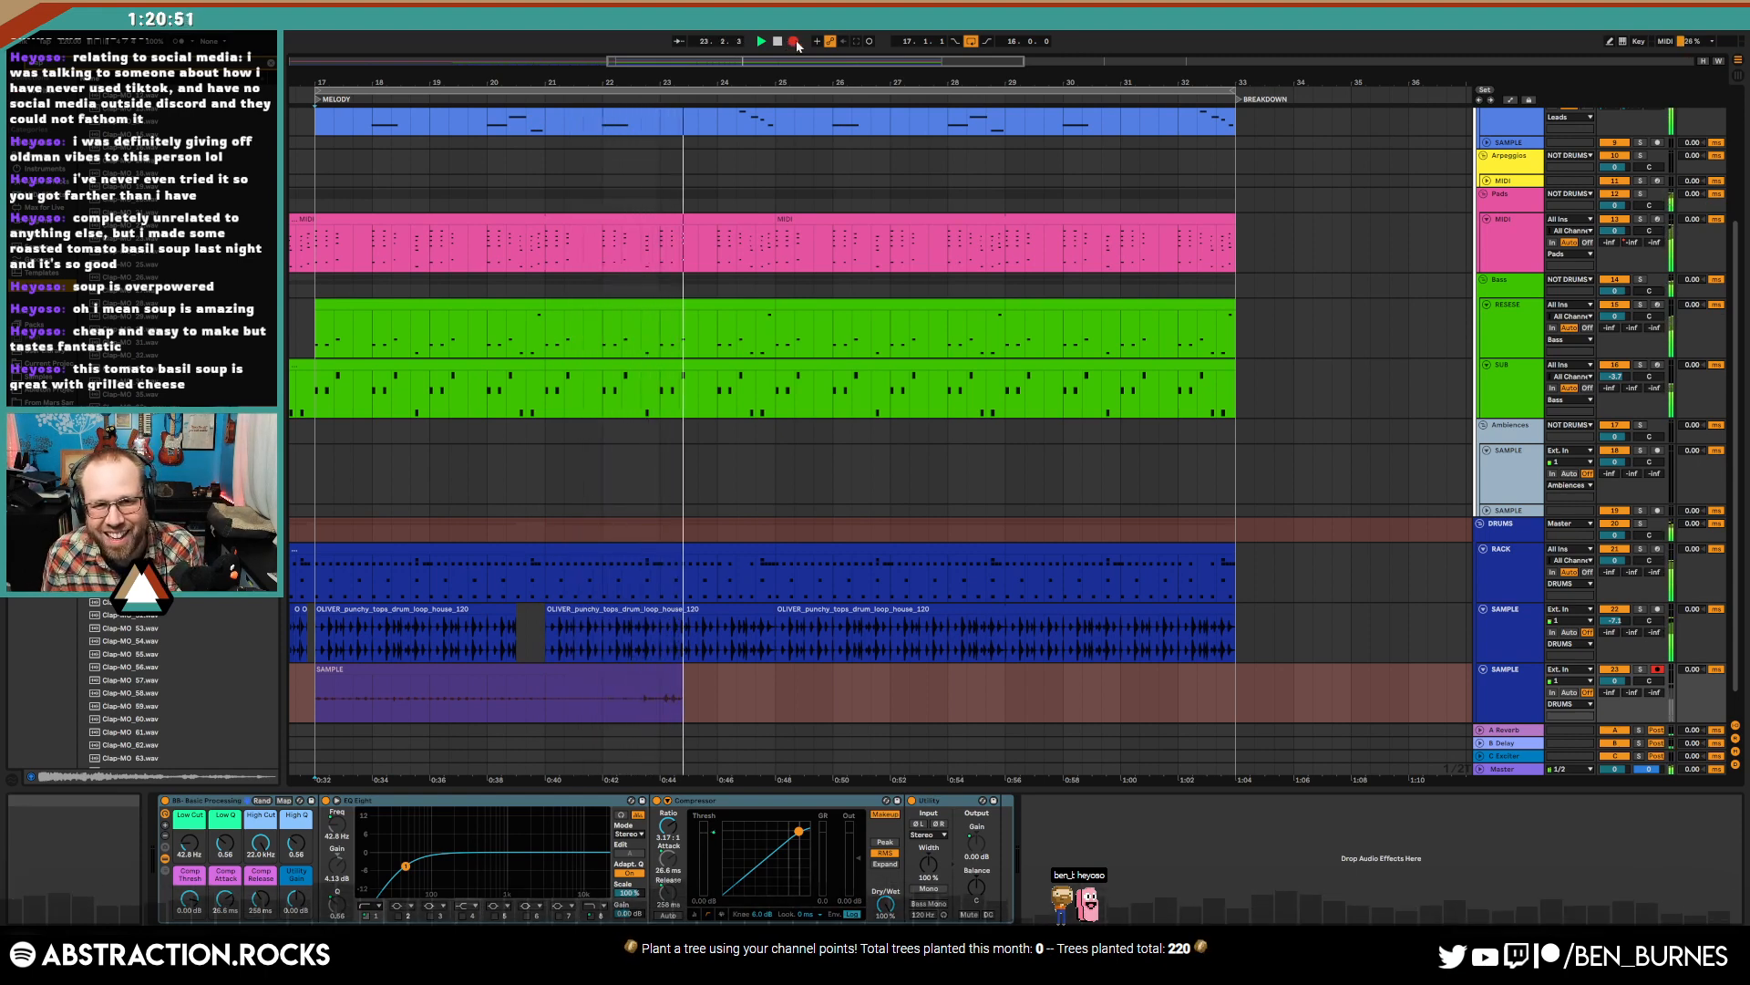
pyautogui.click(795, 42)
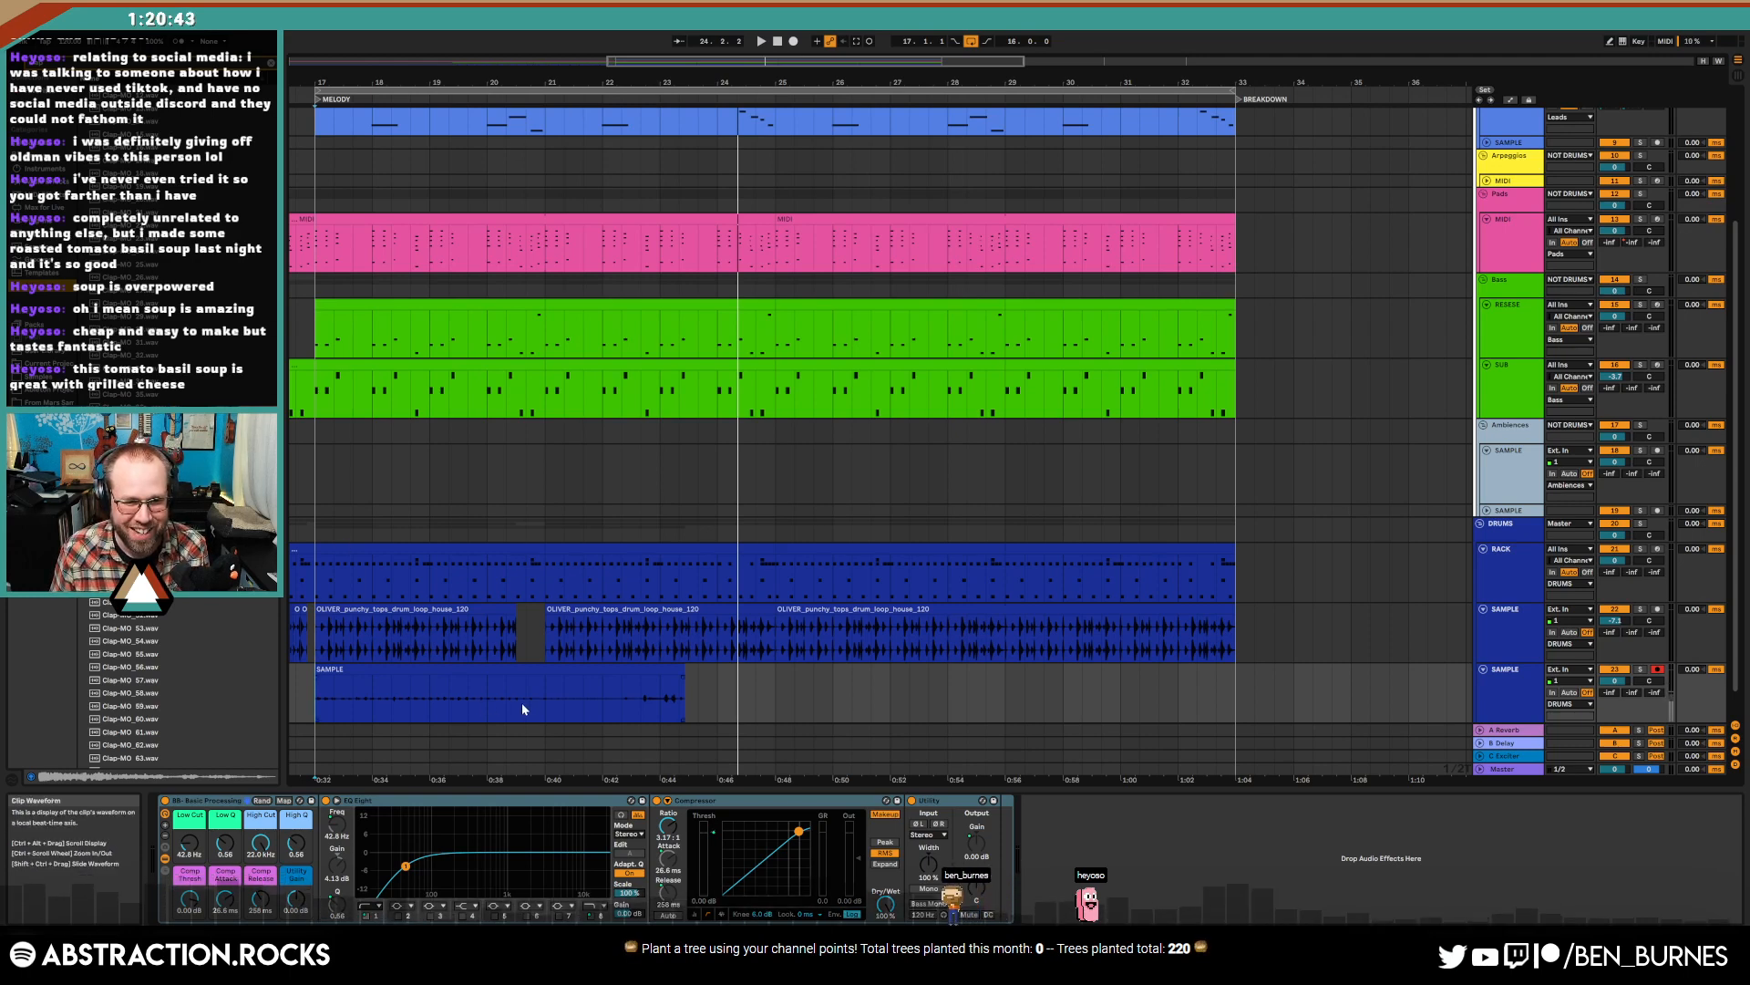
# - Trim the recorded SAMPLE clip to bars 18 through 20 by deleting its first bar and everything from bar 21
pyautogui.moveTo(548, 693); pyautogui.dragTo(699, 694)
pyautogui.press('Delete')
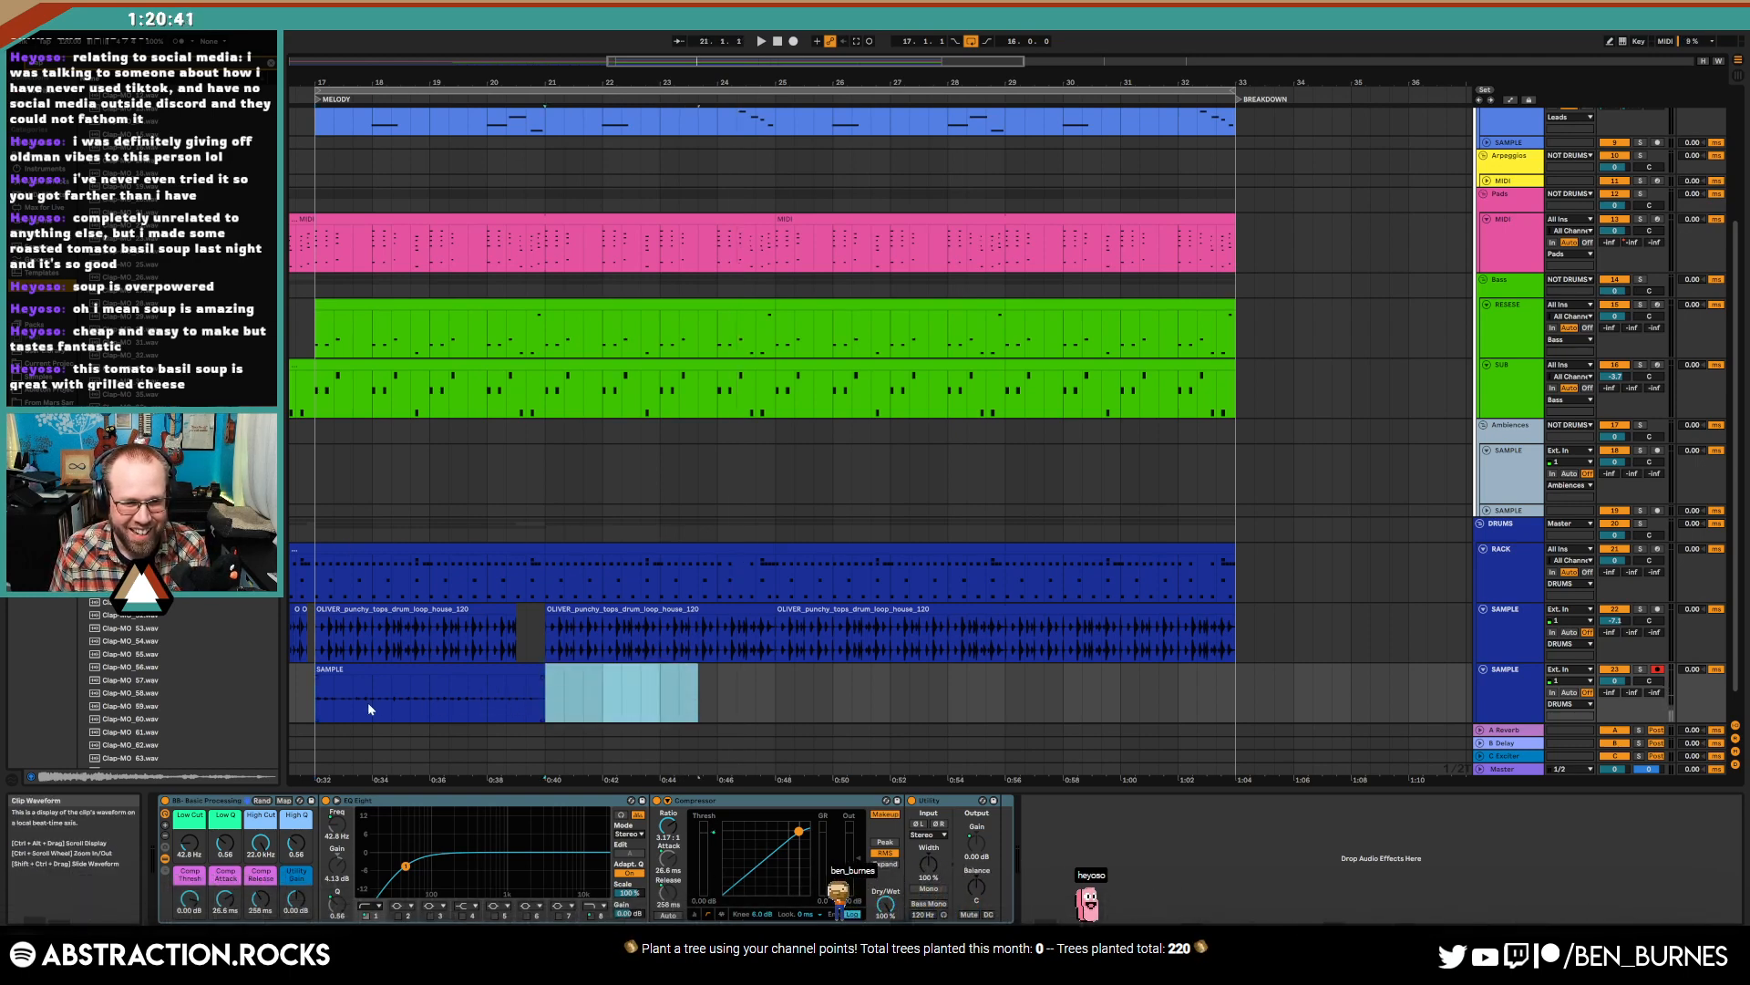
pyautogui.moveTo(368, 709); pyautogui.dragTo(319, 709)
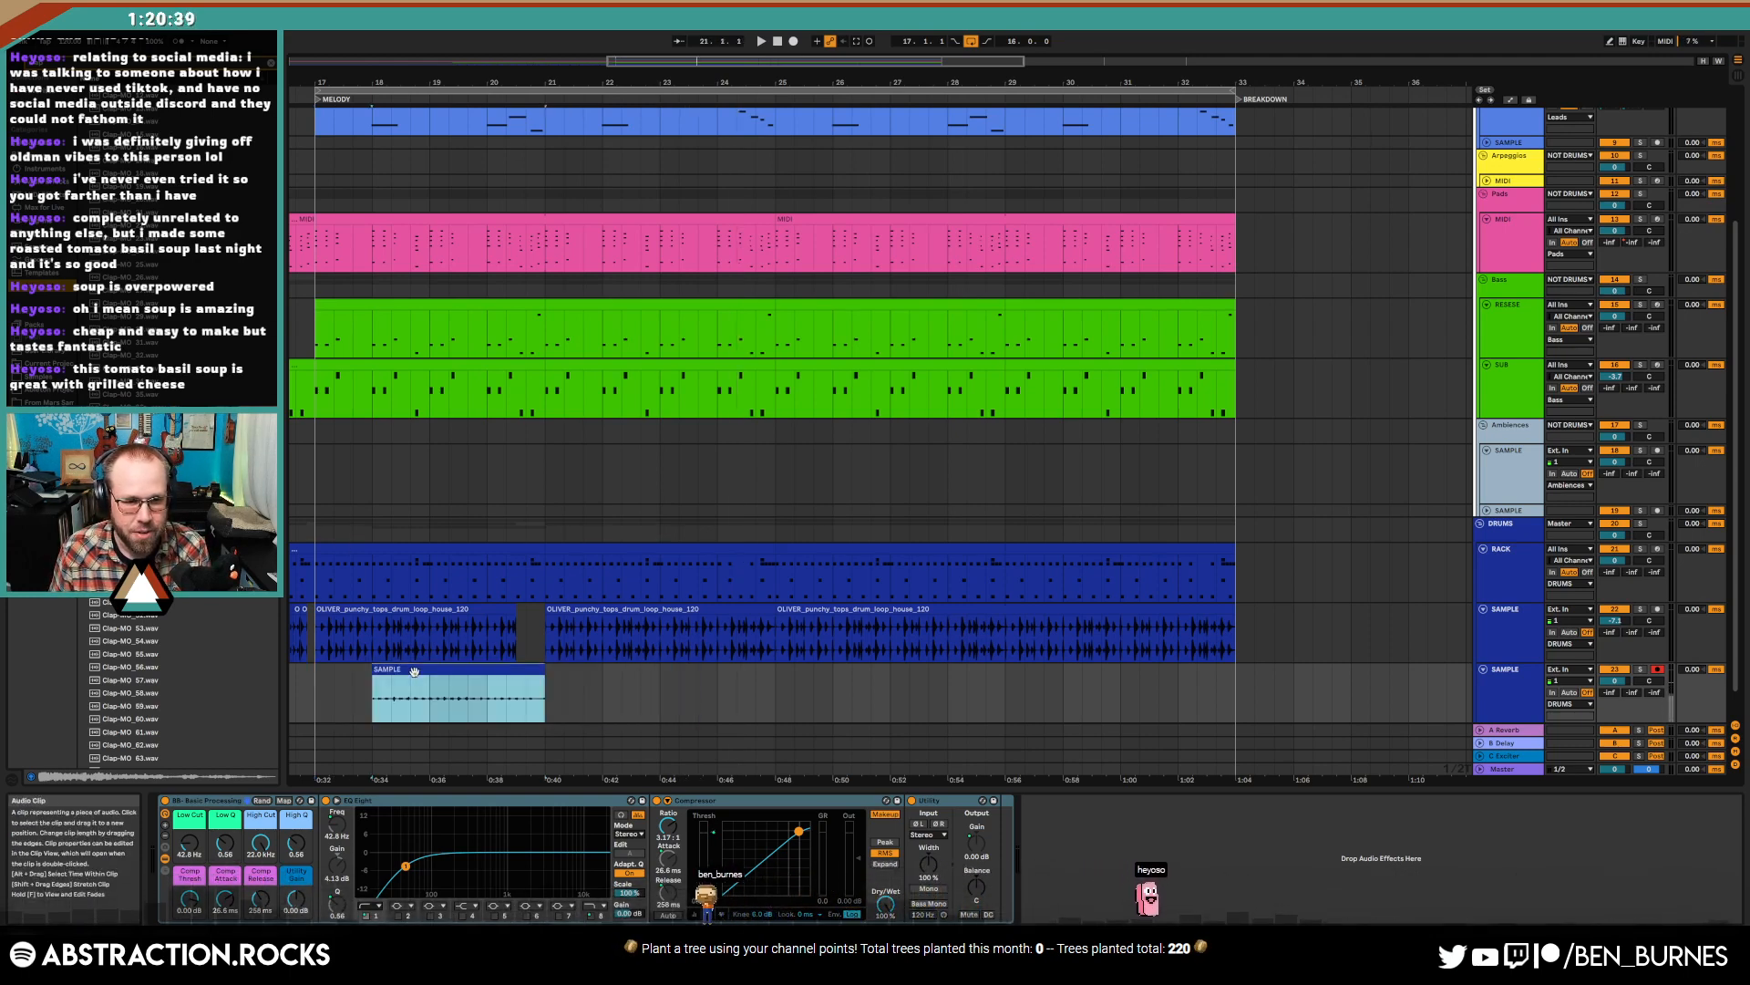
# - Open the trimmed recording, quantize its whole waveform to the grid, and play it back
pyautogui.doubleClick(431, 672)
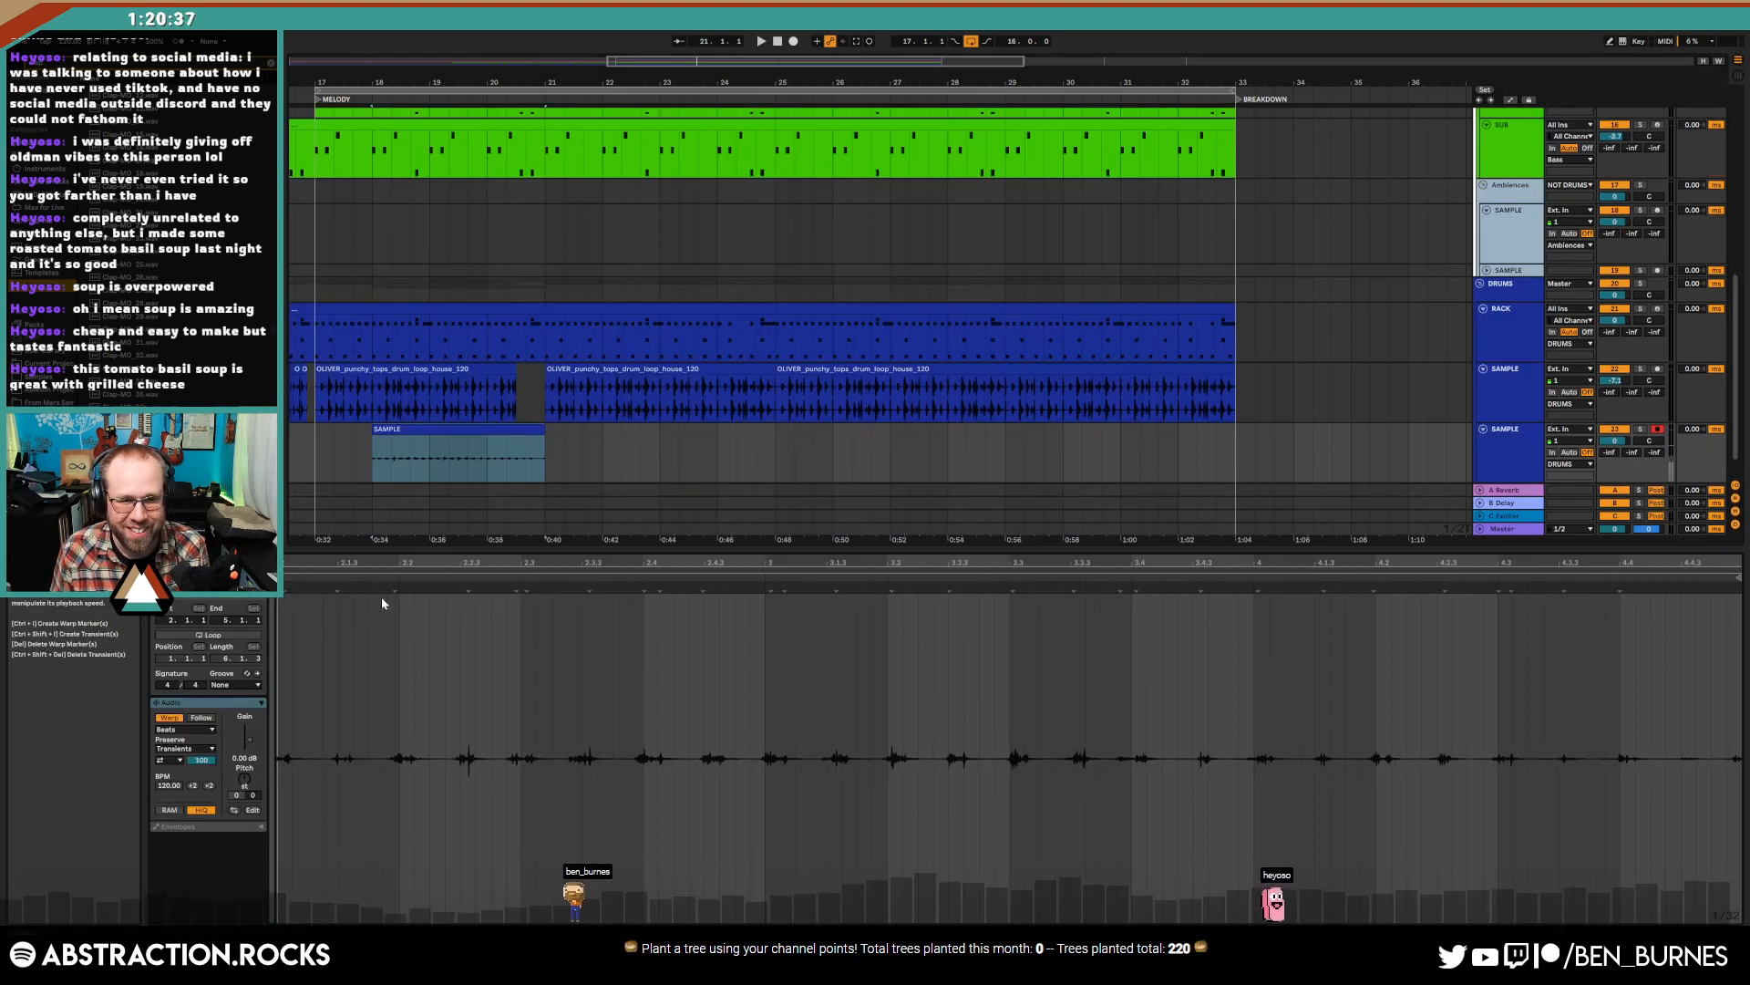
pyautogui.click(370, 648)
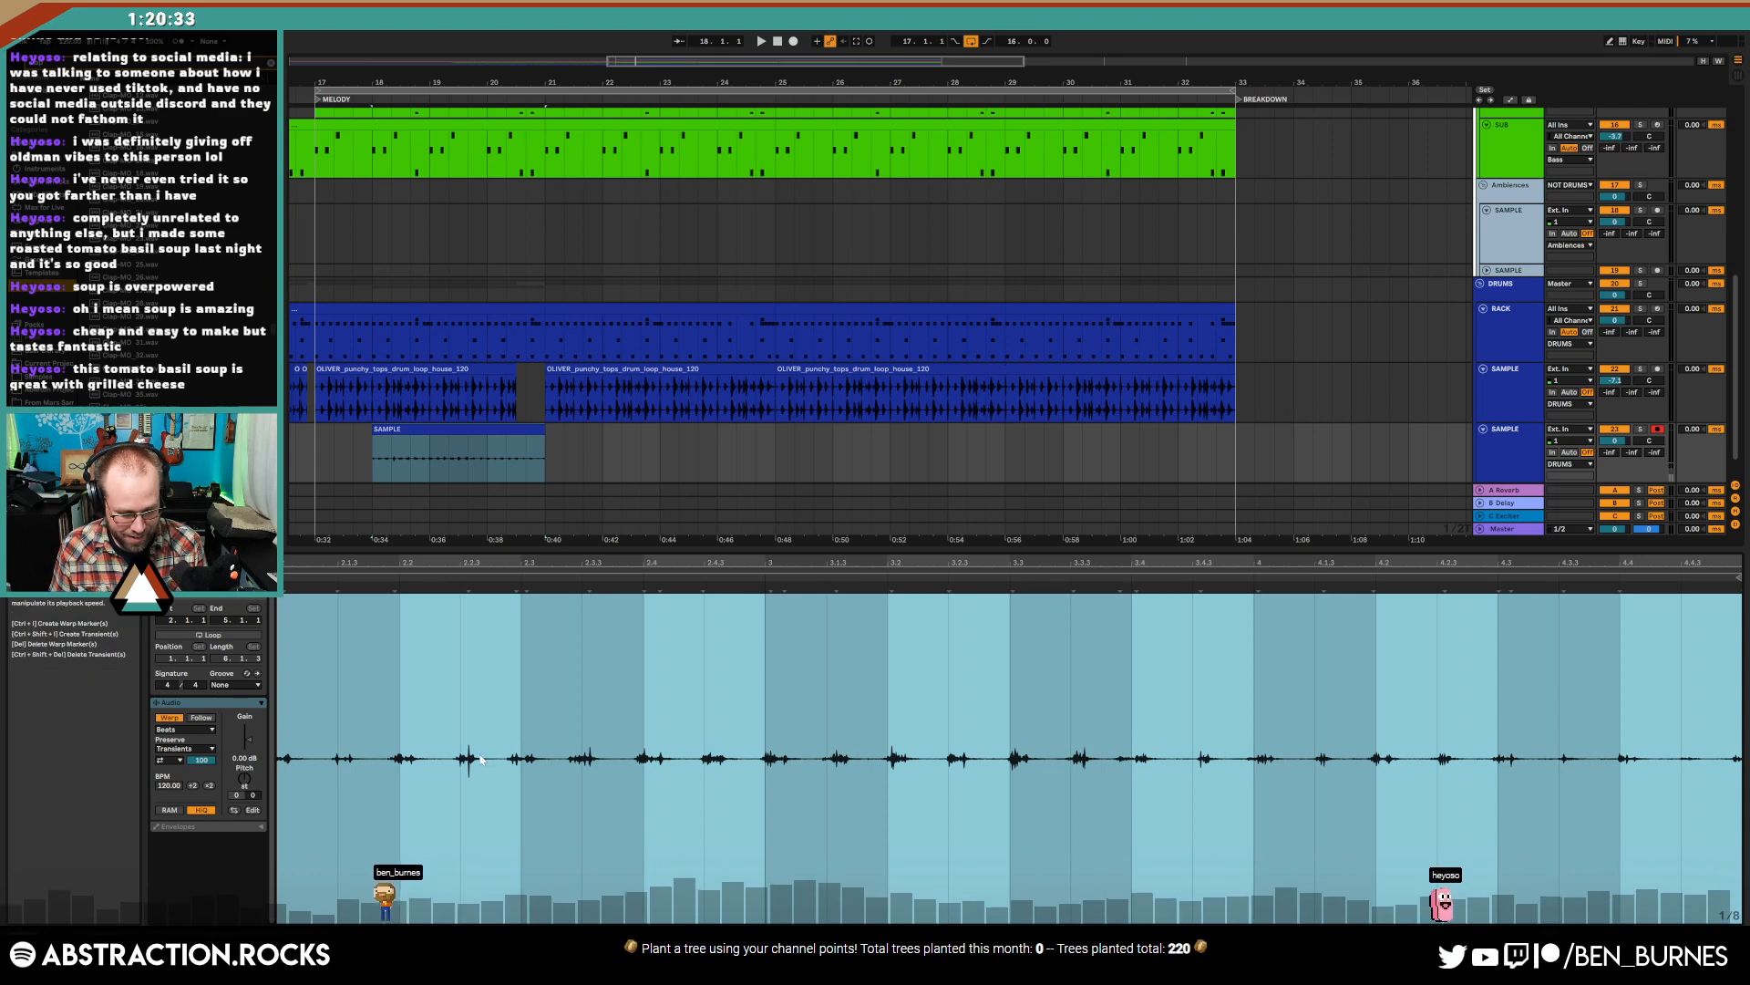
pyautogui.press('space')
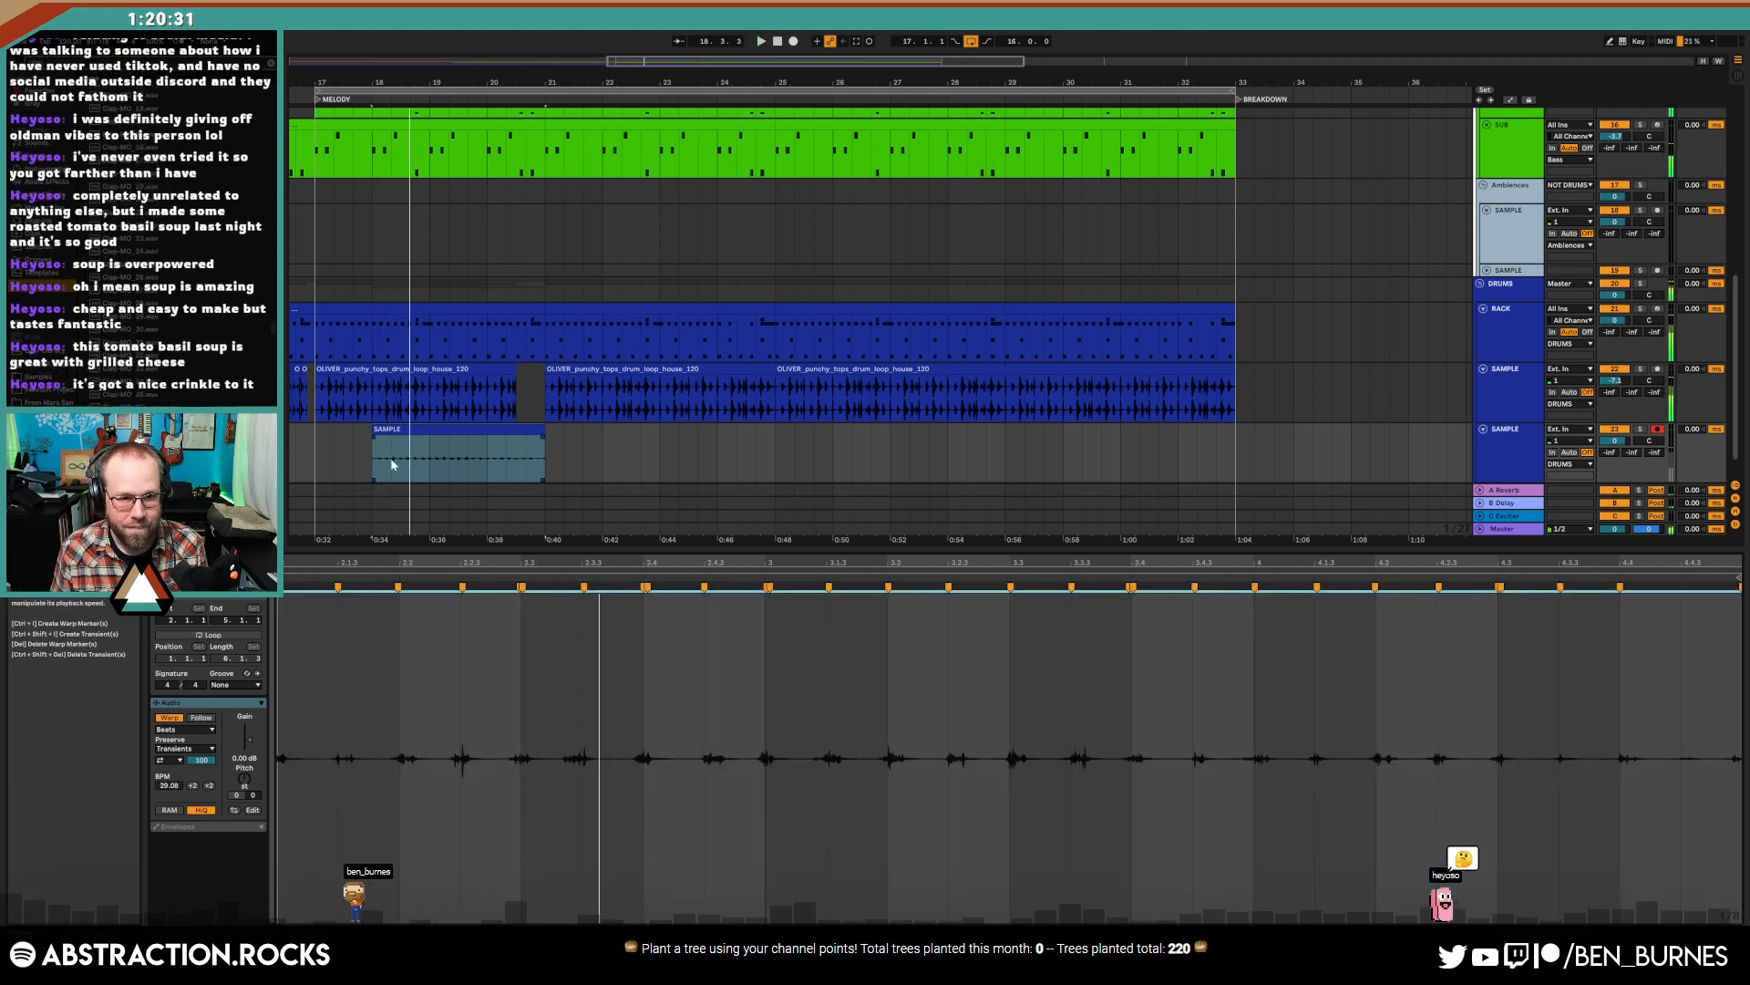
# - Move the quantized recording to start at bar 17, close its clip view, and select its track
pyautogui.moveTo(432, 429); pyautogui.dragTo(377, 430)
pyautogui.press('space')
pyautogui.hotkey('shift', 'Tab')
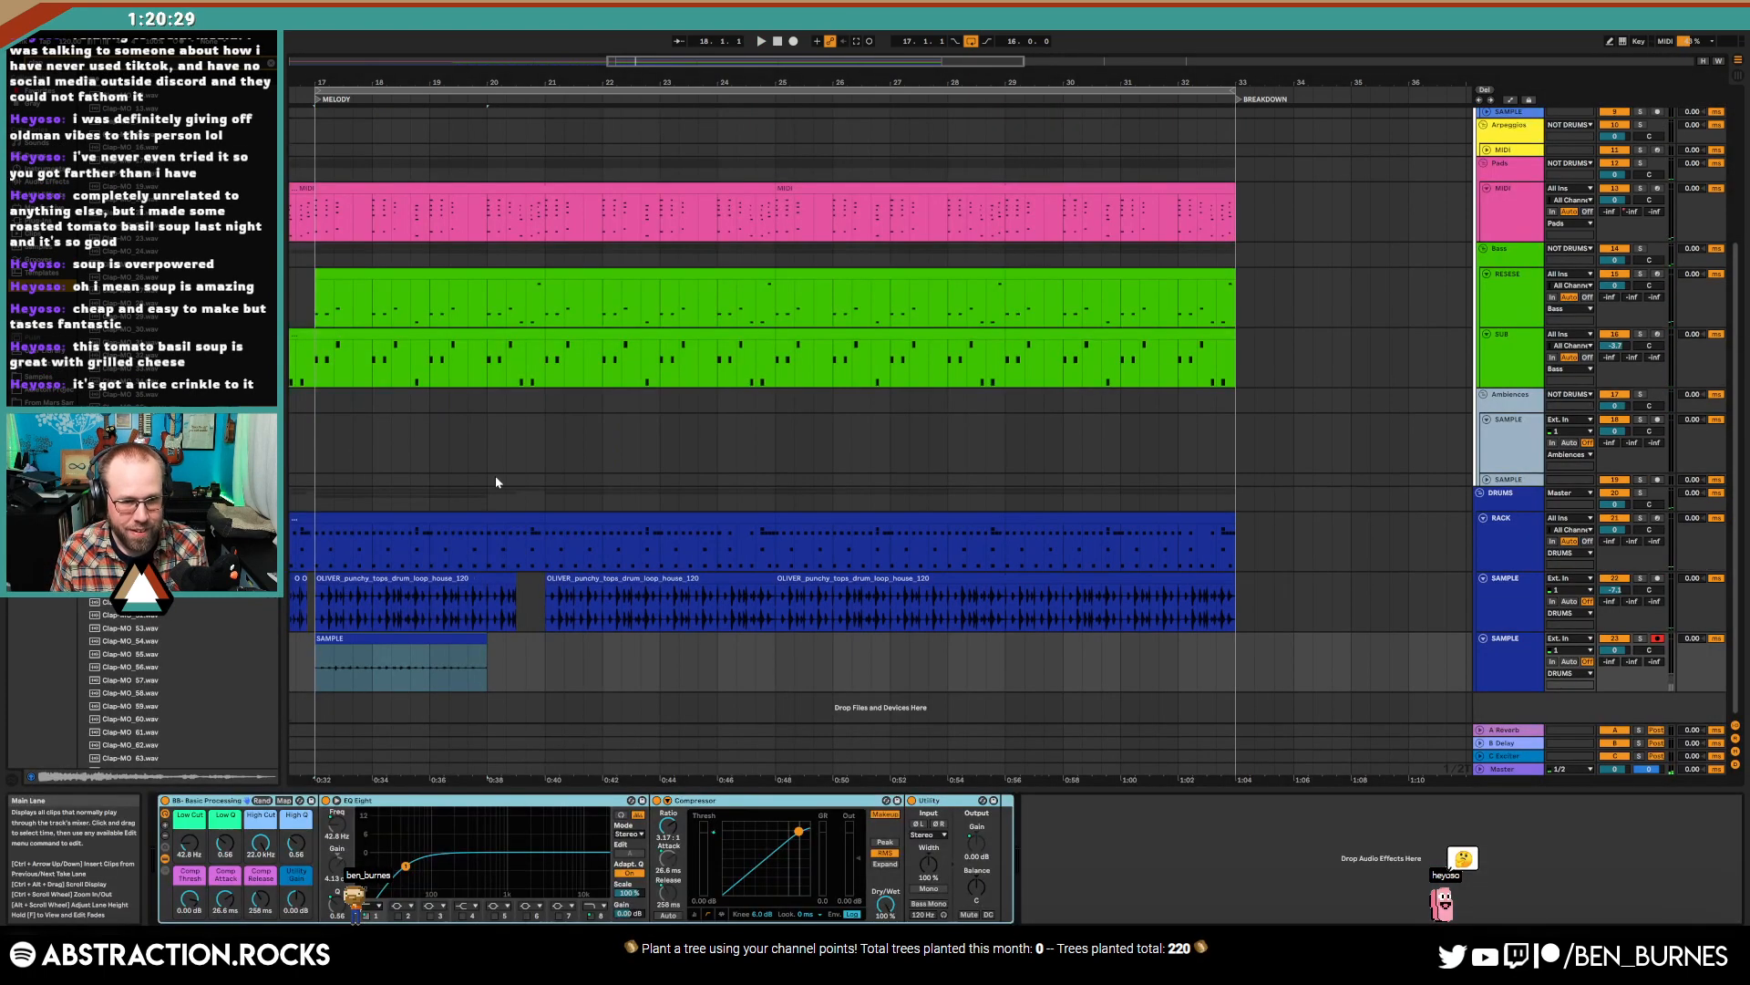
pyautogui.click(1520, 667)
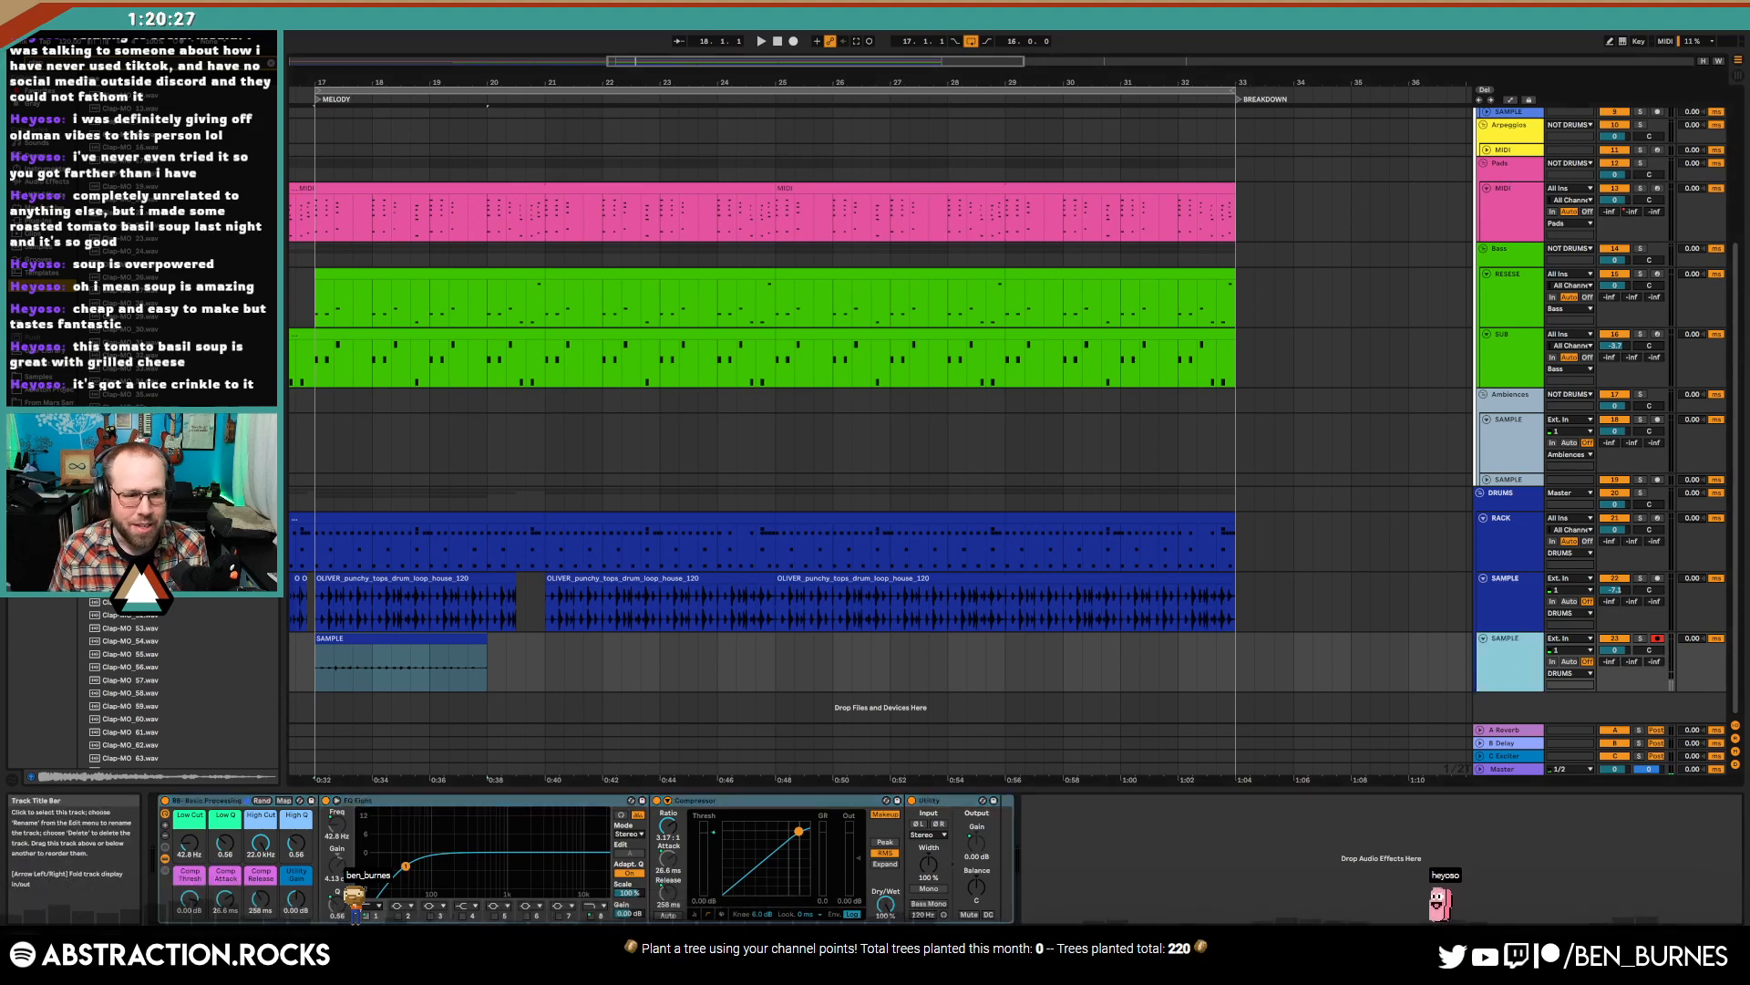
# - Set the Low Cut of the recording track's Basic Processing rack to 1.00 kHz and start playback
pyautogui.moveTo(189, 843); pyautogui.dragTo(224, 849)
pyautogui.press('space')
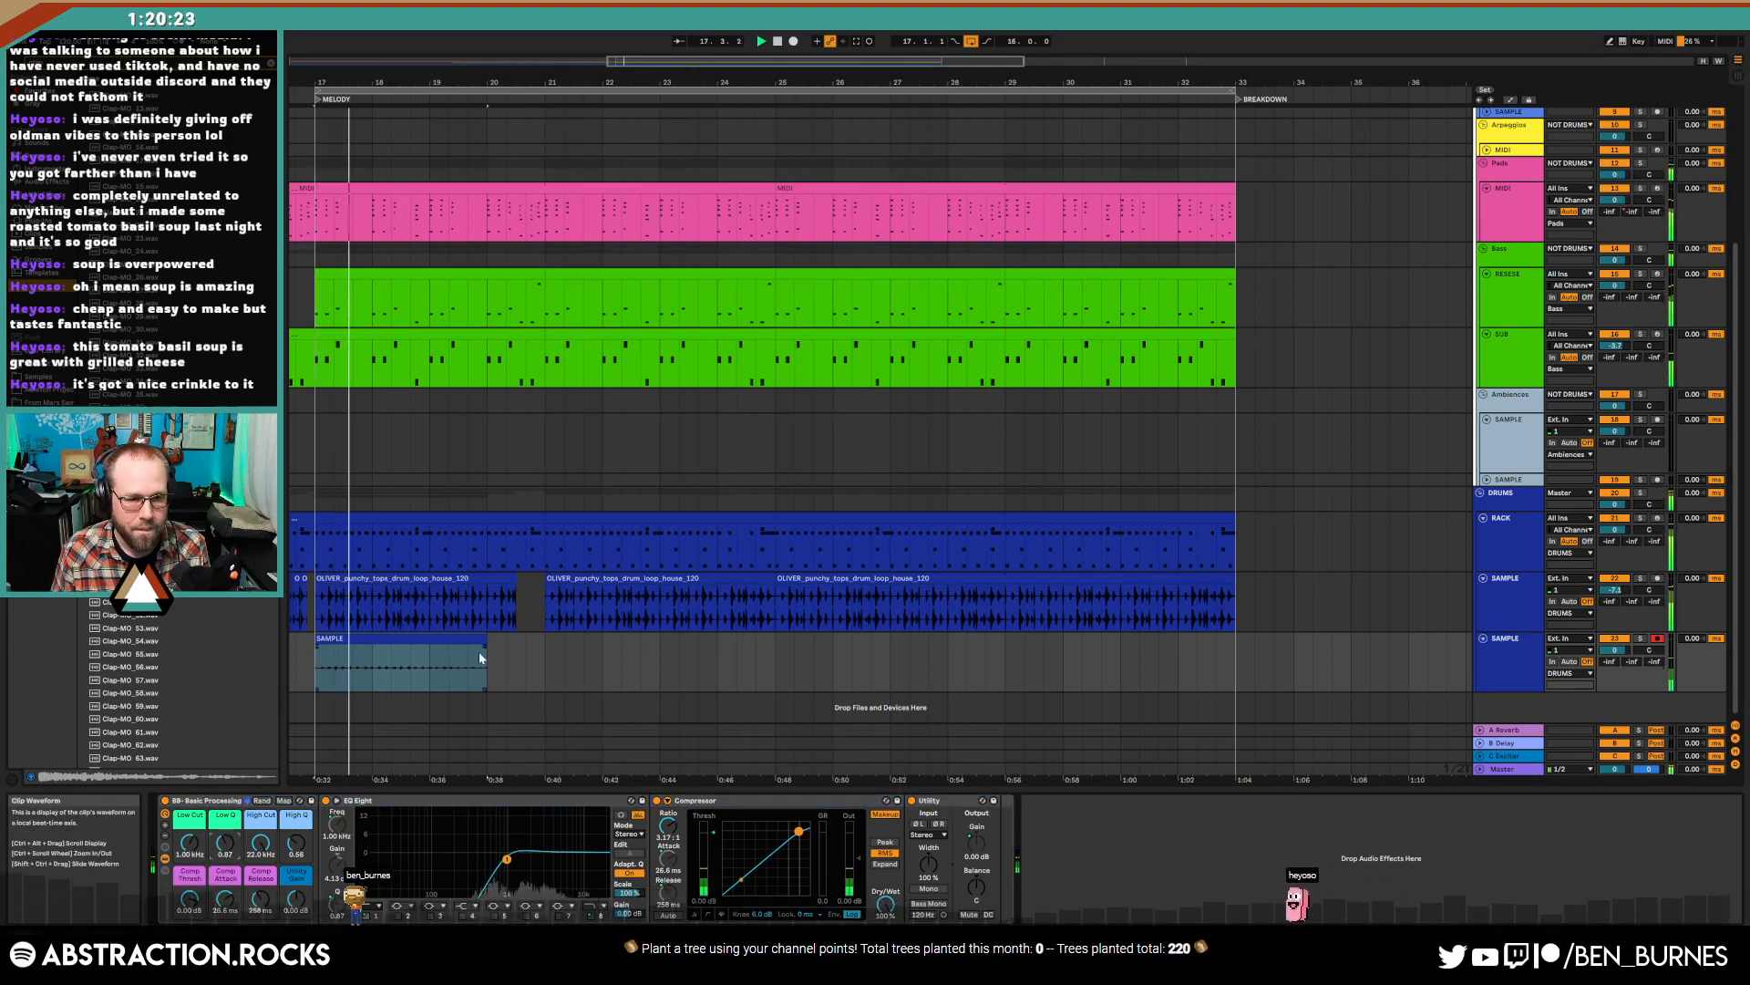
# - Open the recorded clip, remove two warp markers around the middle of its waveform, and audition its track soloed
pyautogui.moveTo(484, 640)
pyautogui.mouseDown()
pyautogui.moveTo(432, 641)
pyautogui.moveTo(483, 641)
pyautogui.mouseUp()
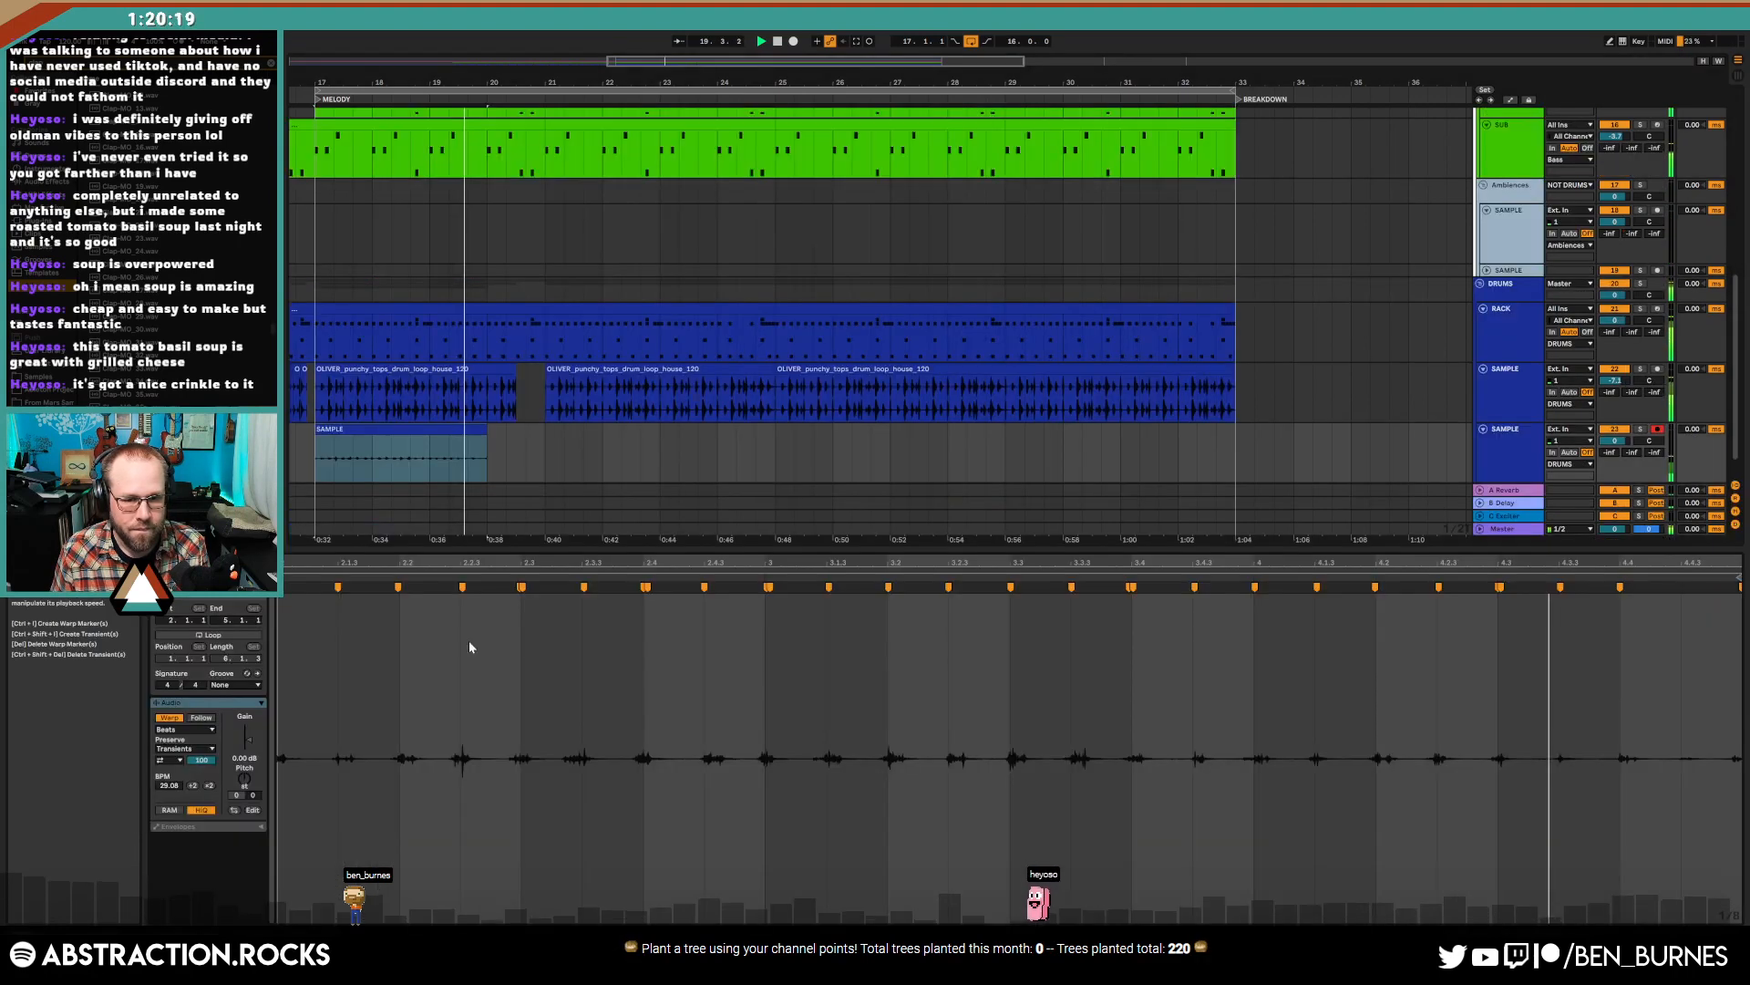
pyautogui.doubleClick(470, 645)
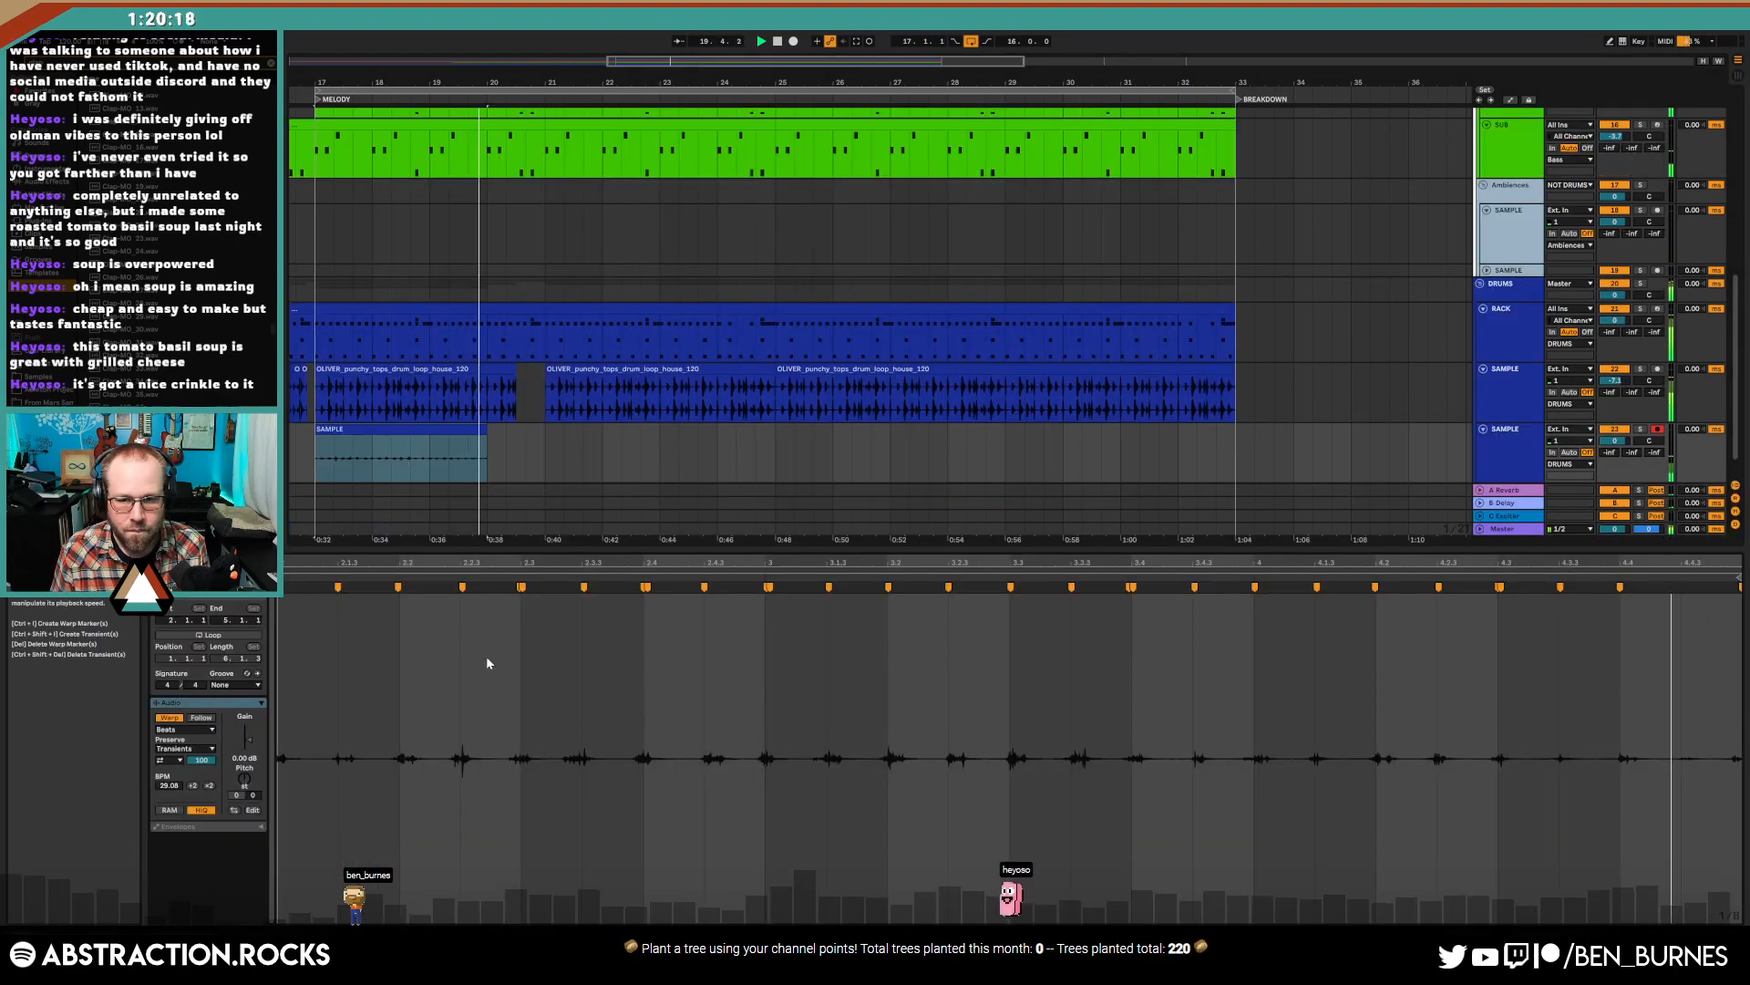
pyautogui.click(1128, 586)
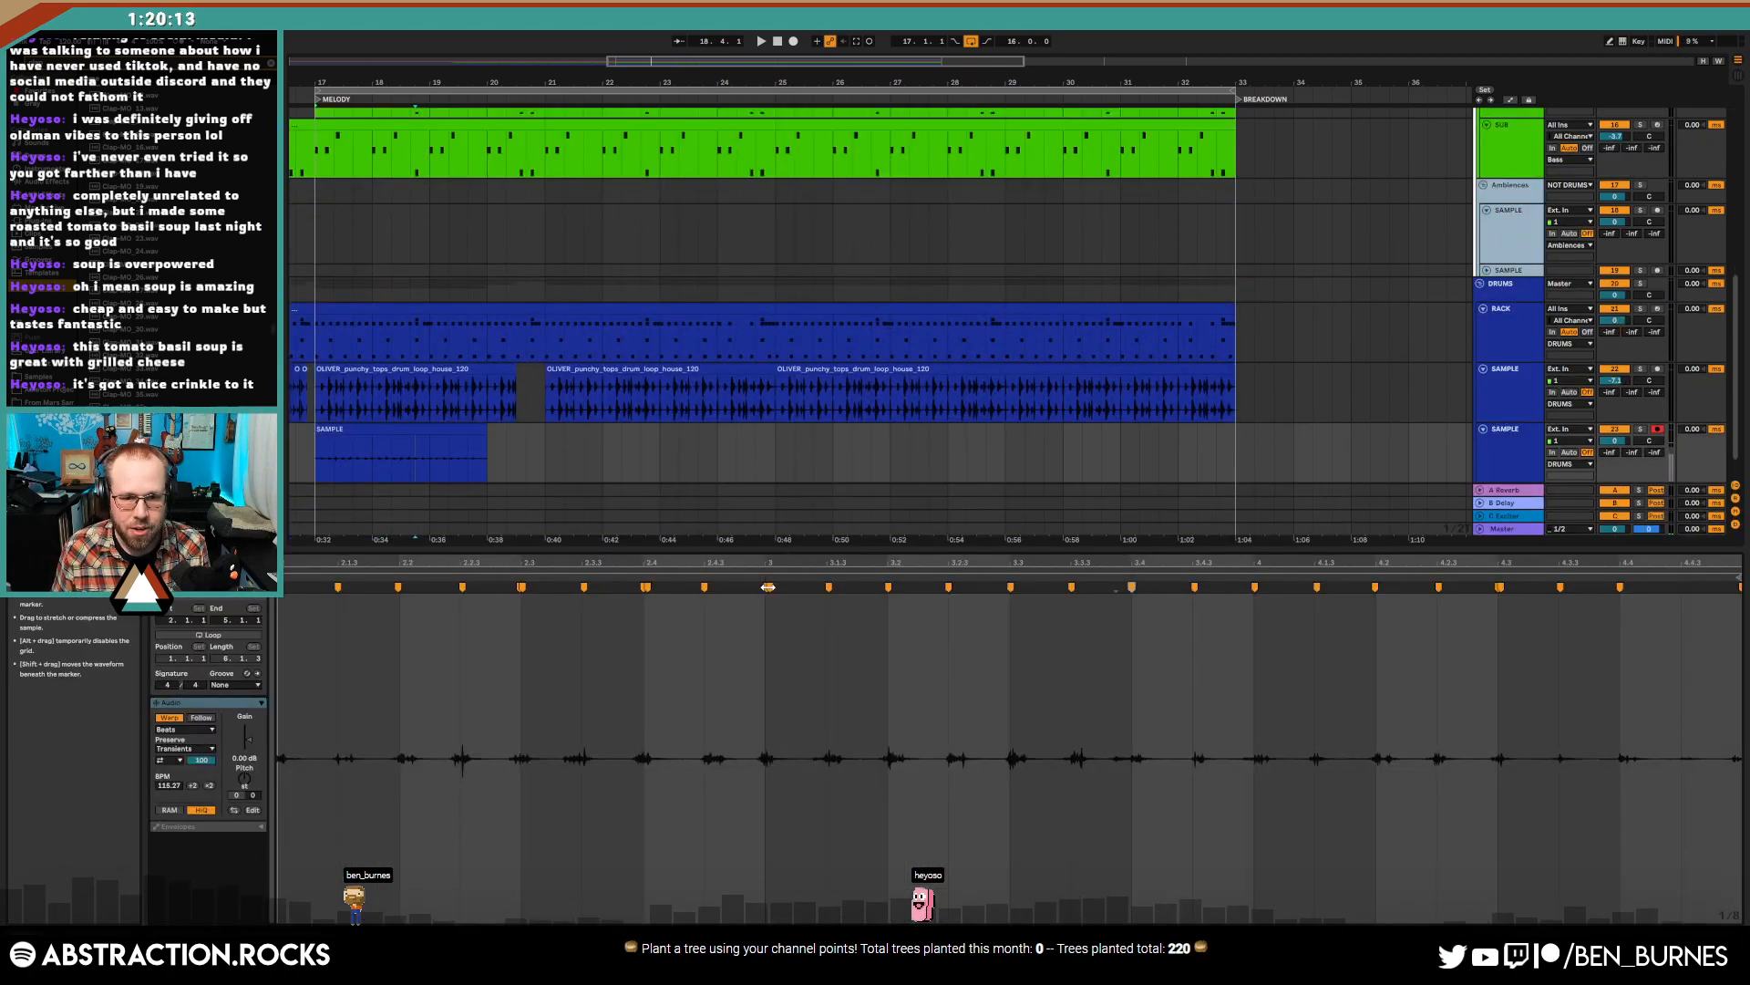
pyautogui.click(772, 588)
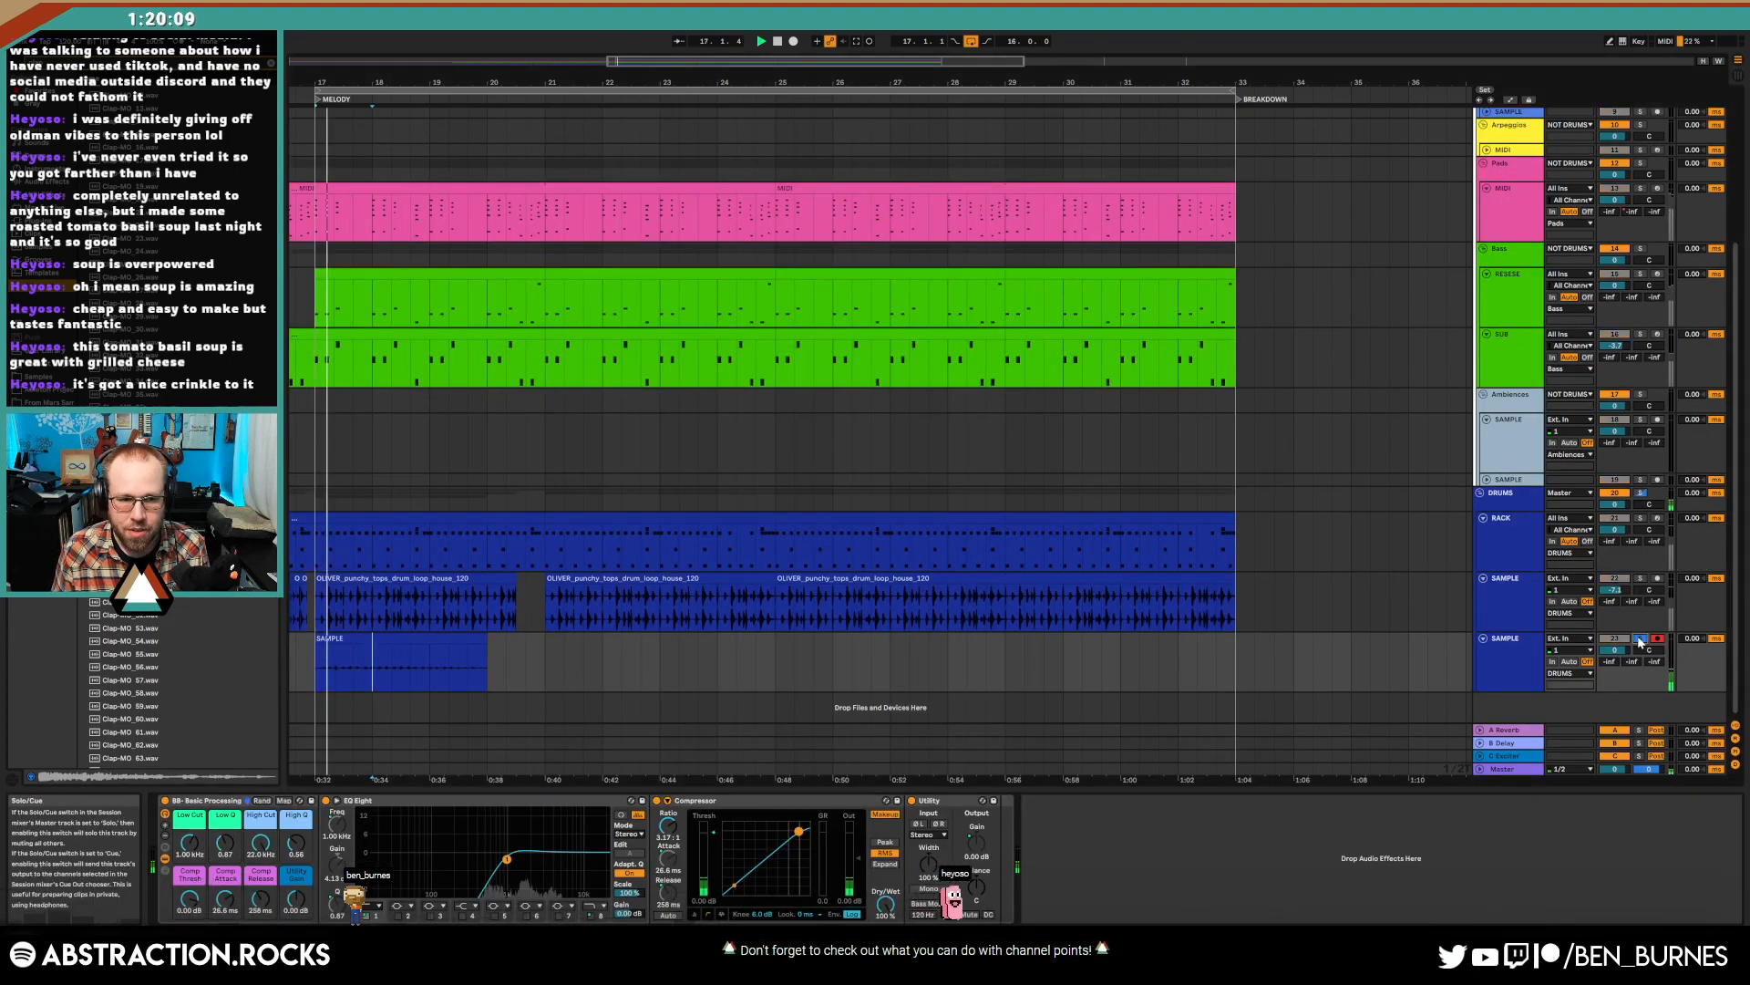
pyautogui.press('space')
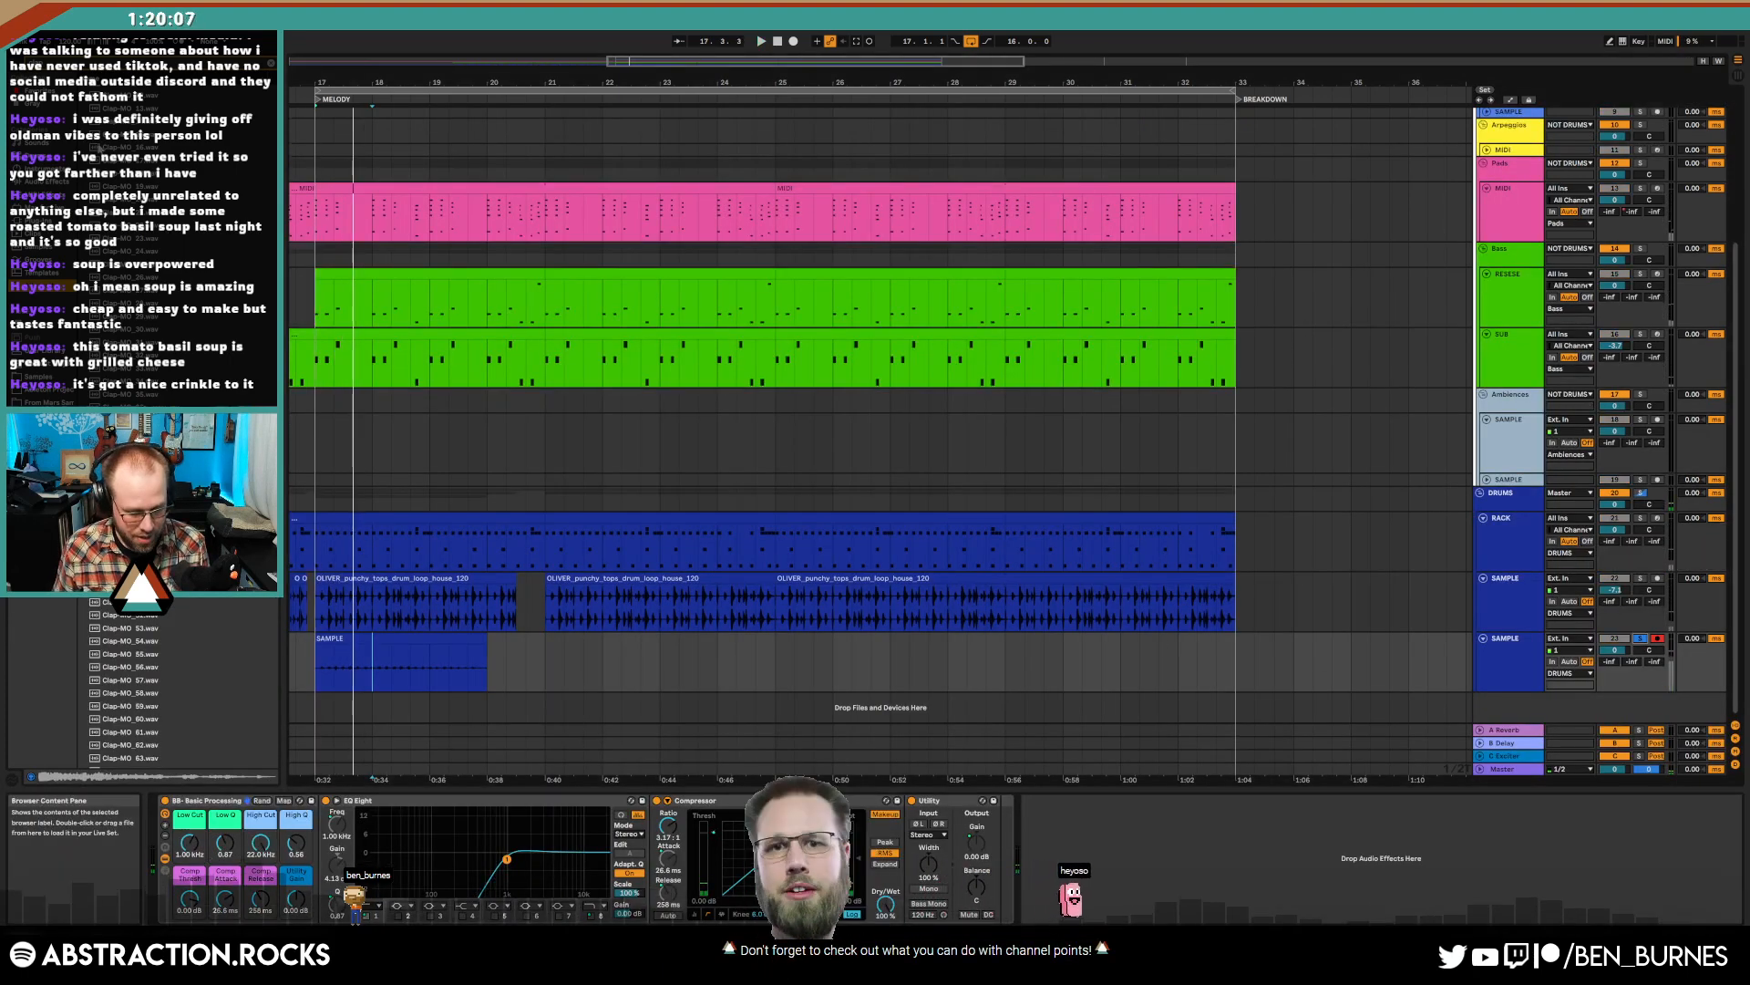
# - Insert another audio track below the recording track and search the browser for "ott"
pyautogui.hotkey('ctrl', 't')
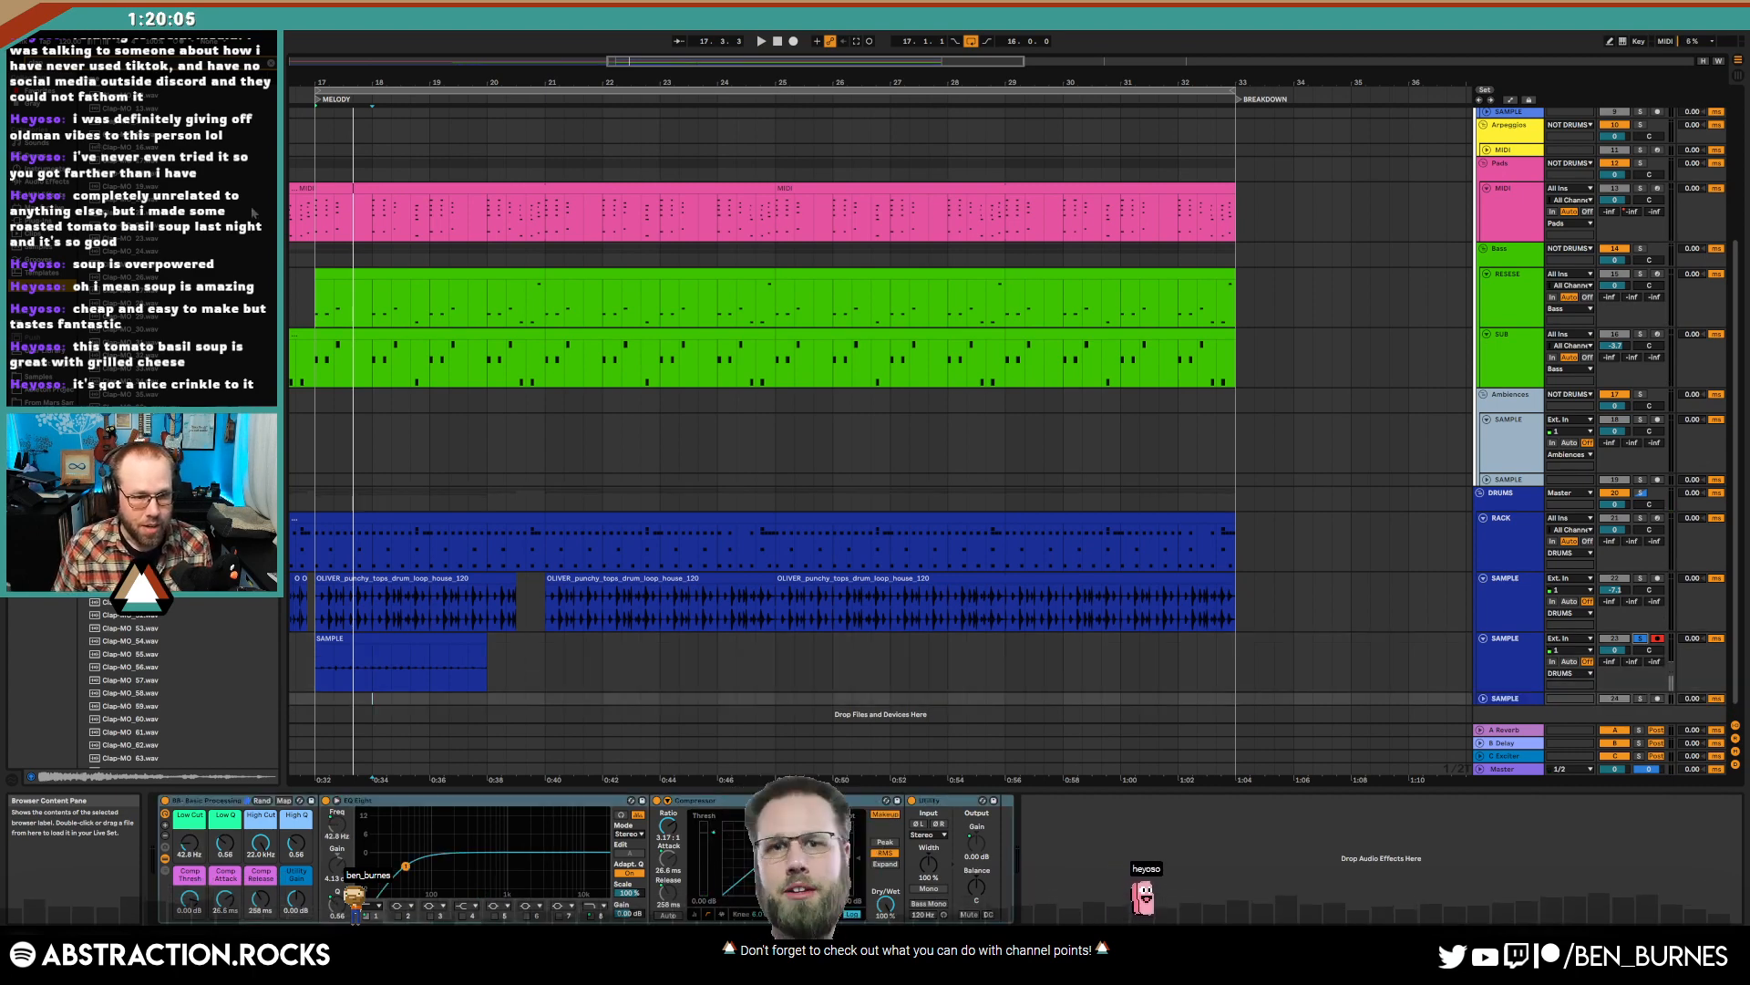
pyautogui.click(500, 489)
pyautogui.hotkey('ctrl', 'f')
pyautogui.write('ott')
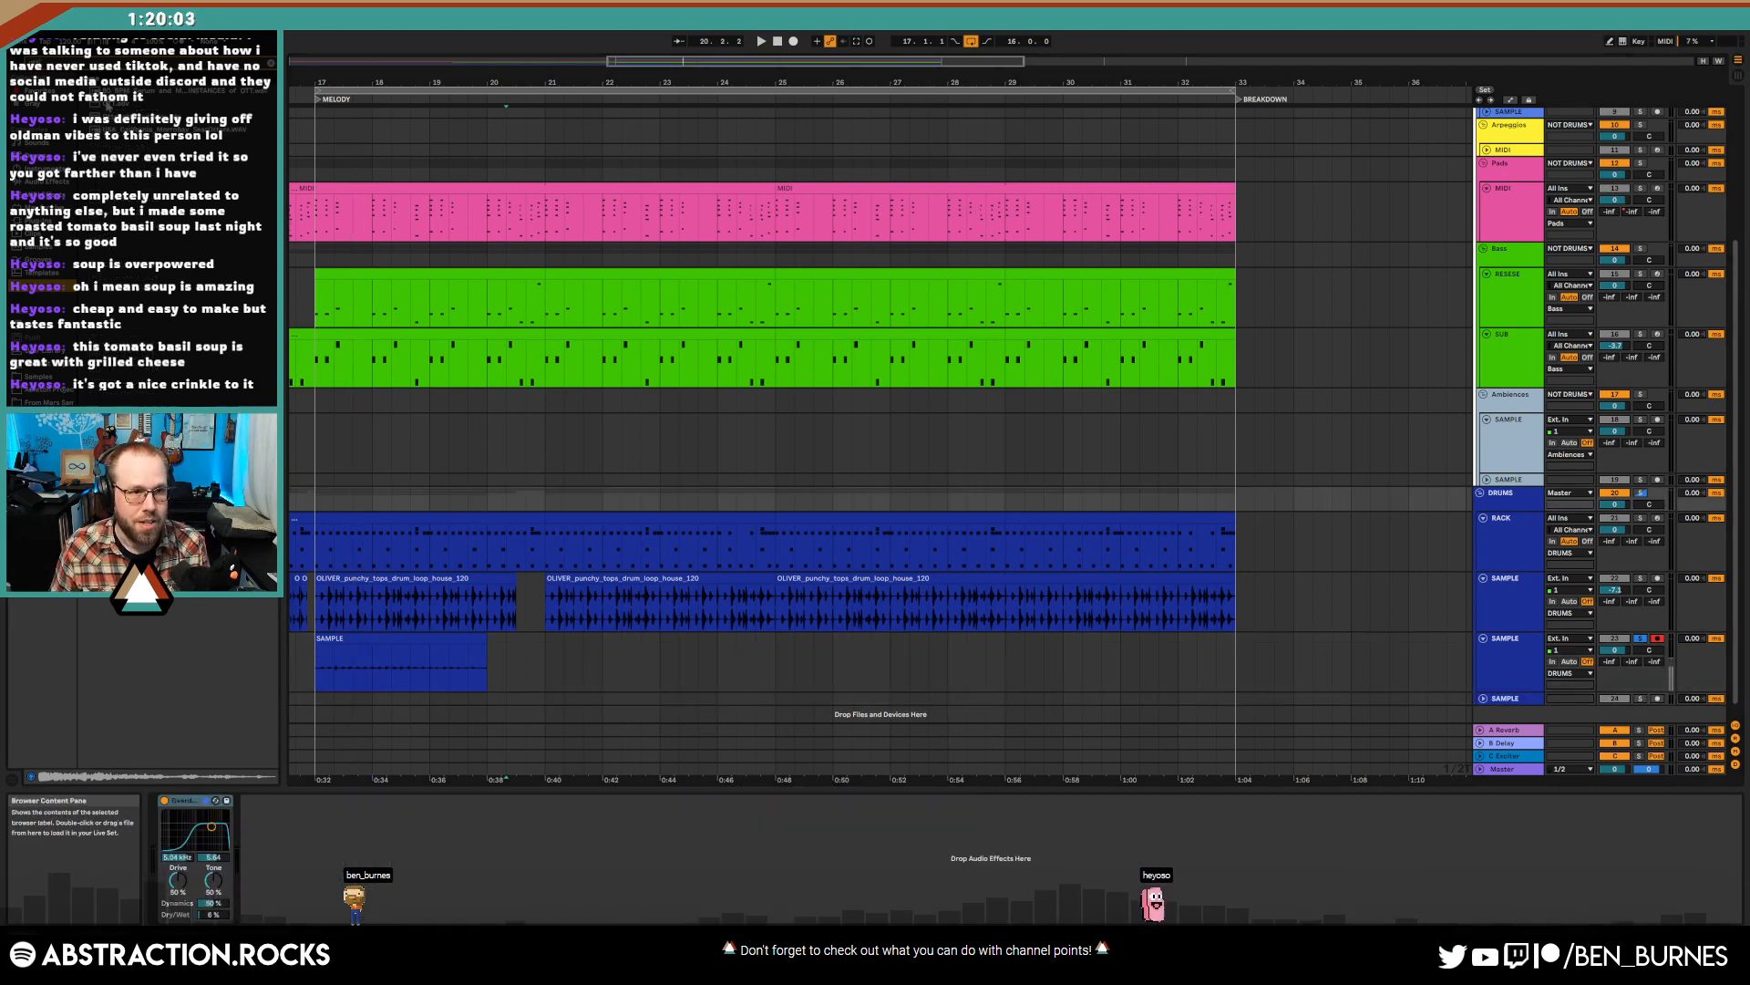
# - Place OTT first in the recording track's device chain and play back the soloed clip
pyautogui.moveTo(106, 105); pyautogui.dragTo(292, 750)
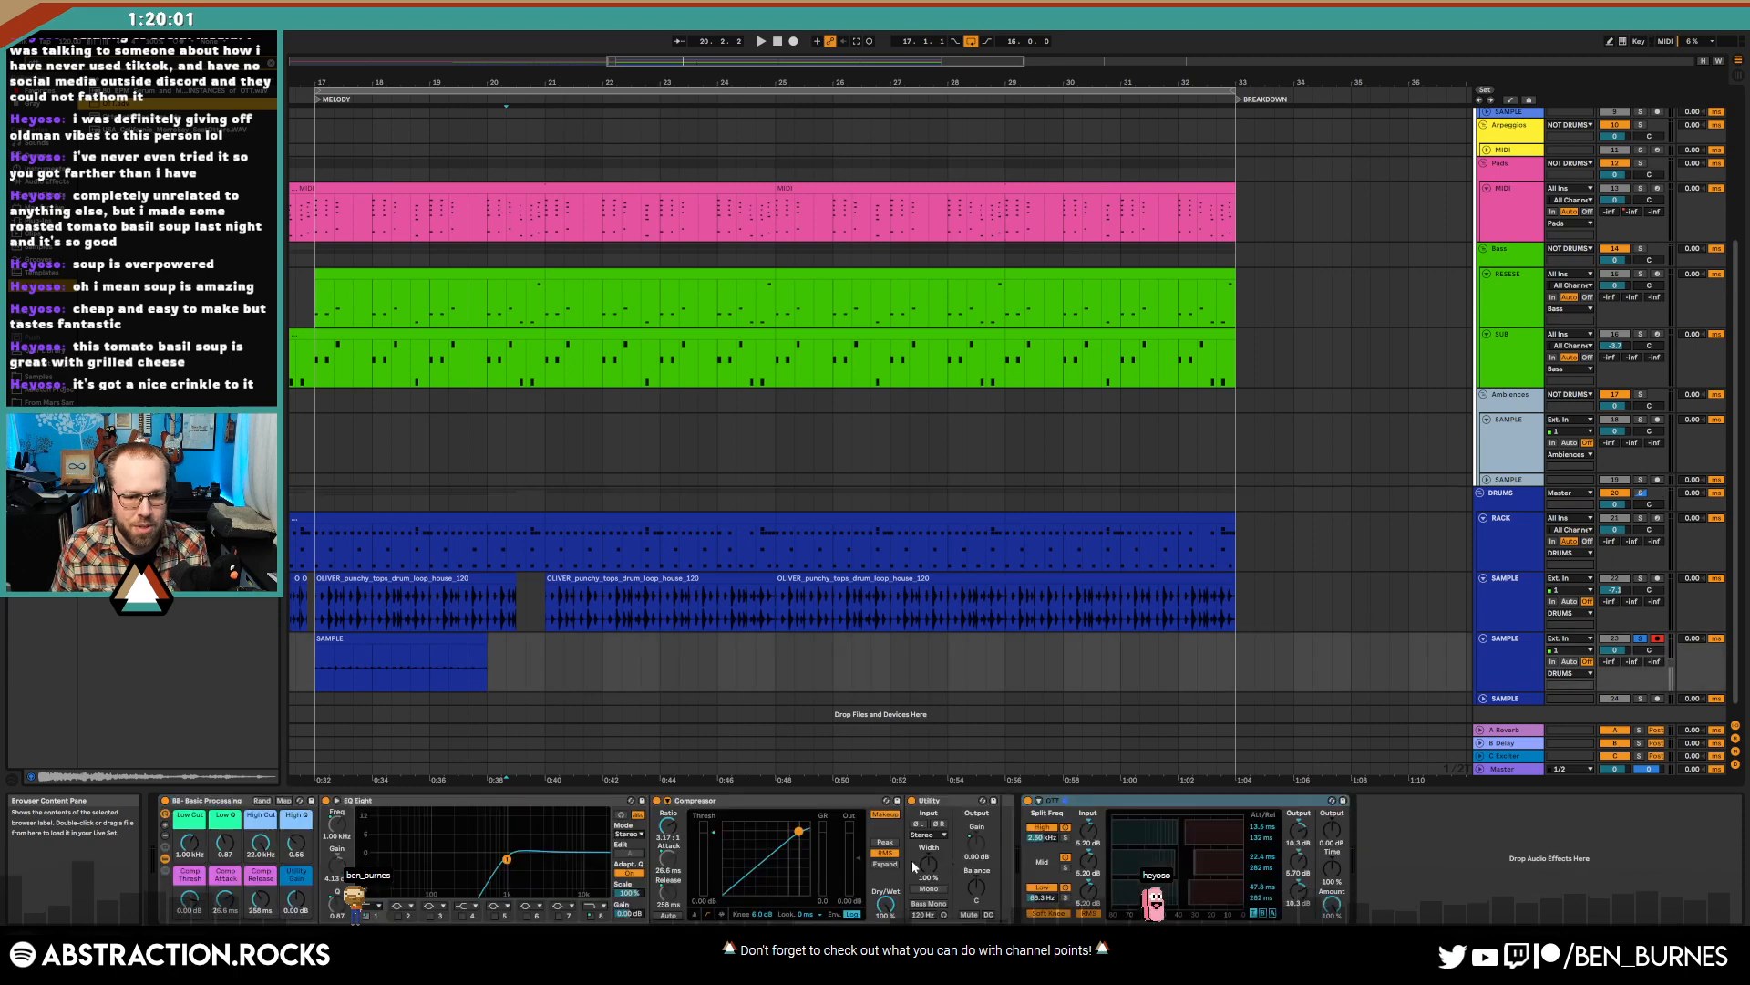
pyautogui.moveTo(1121, 800); pyautogui.dragTo(182, 809)
pyautogui.press('space')
pyautogui.click(339, 642)
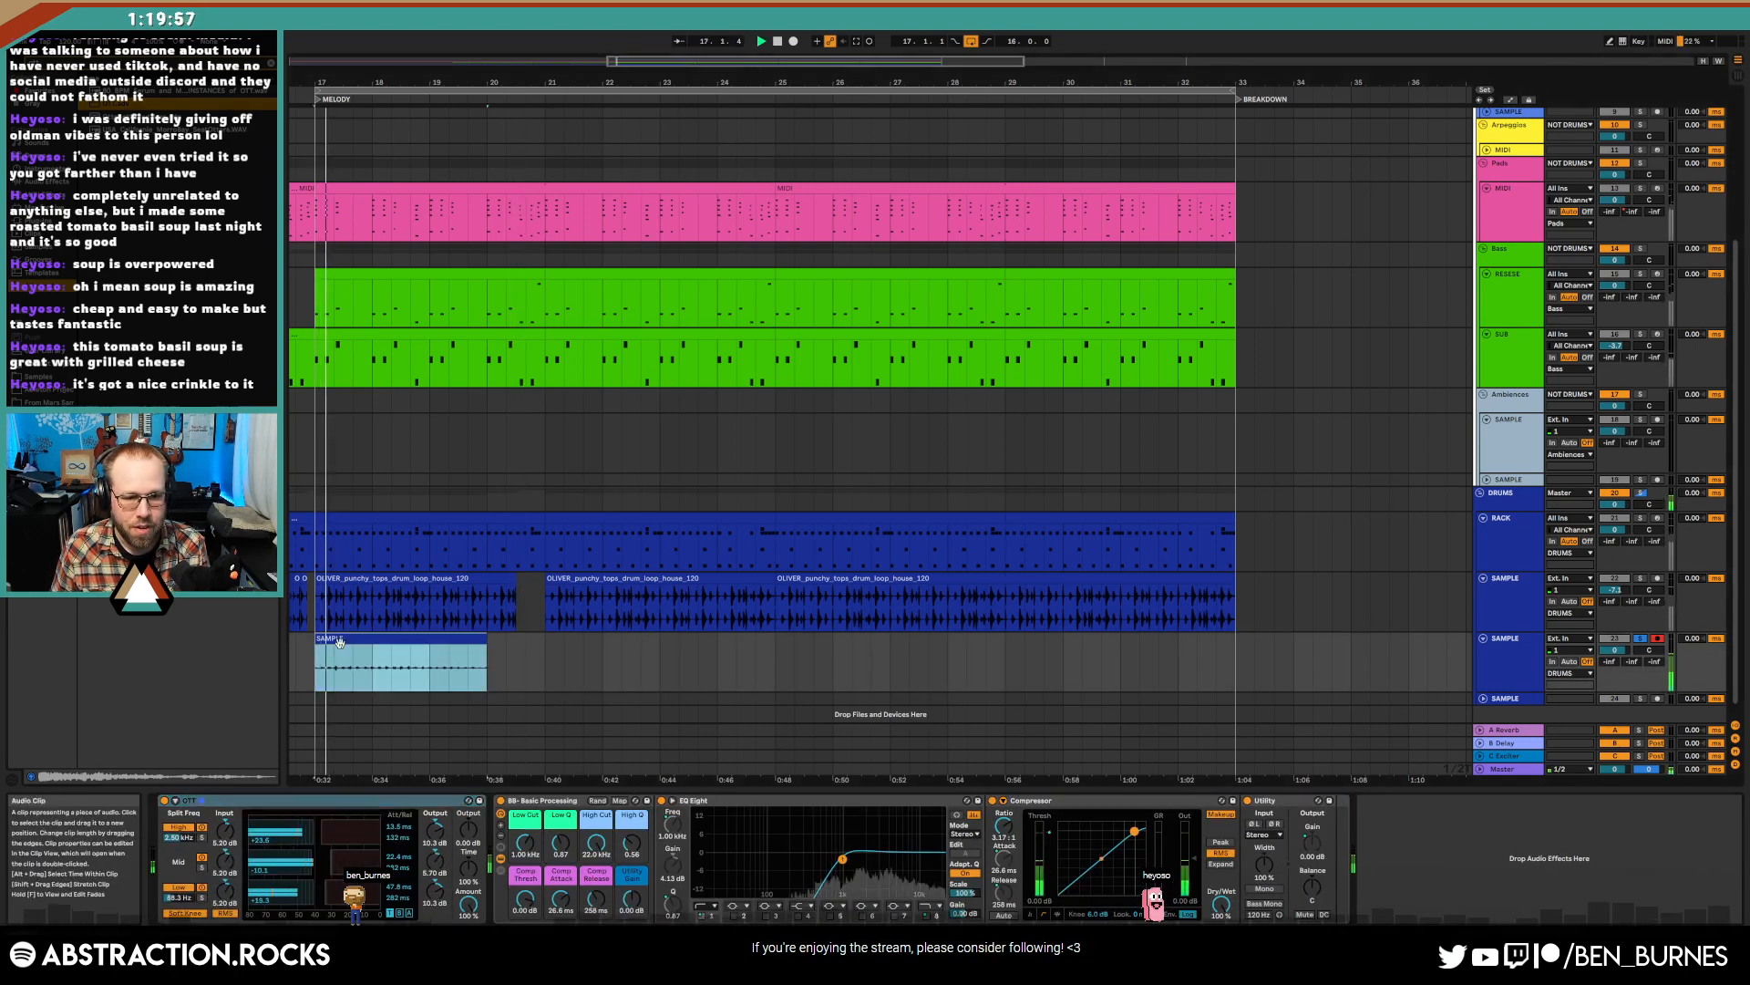
pyautogui.press('space')
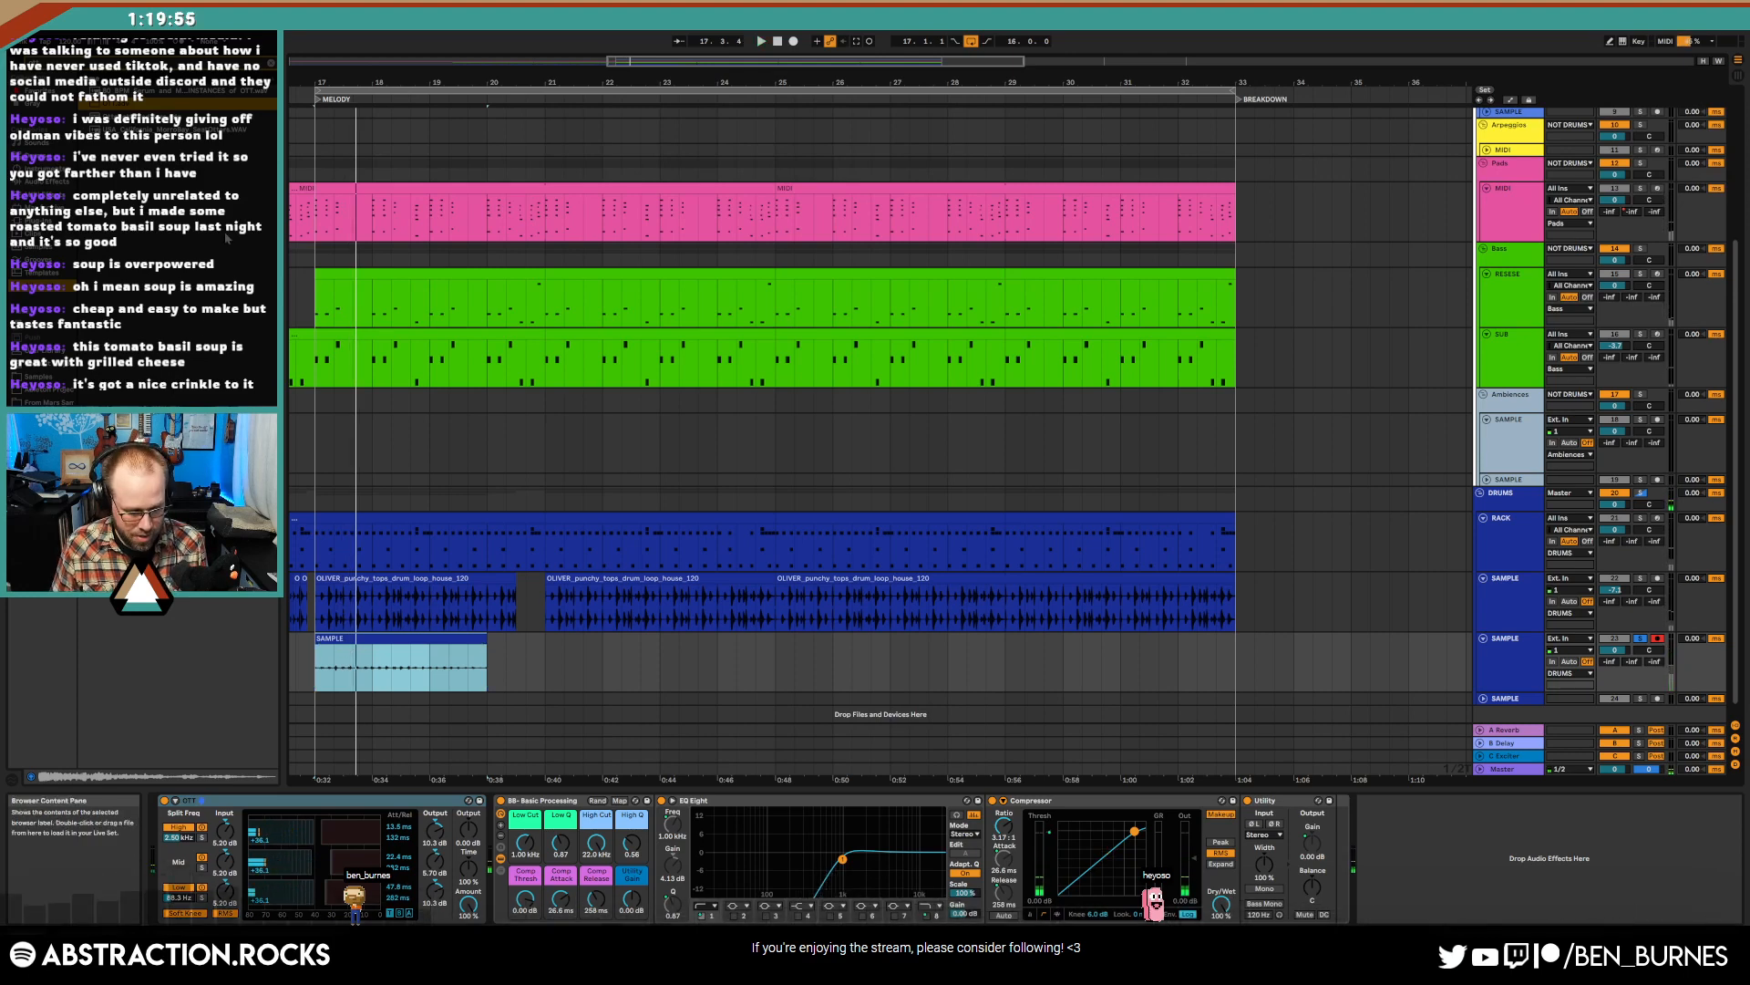
pyautogui.click(228, 239)
pyautogui.hotkey('ctrl', 'f')
pyautogui.write('auto pan')
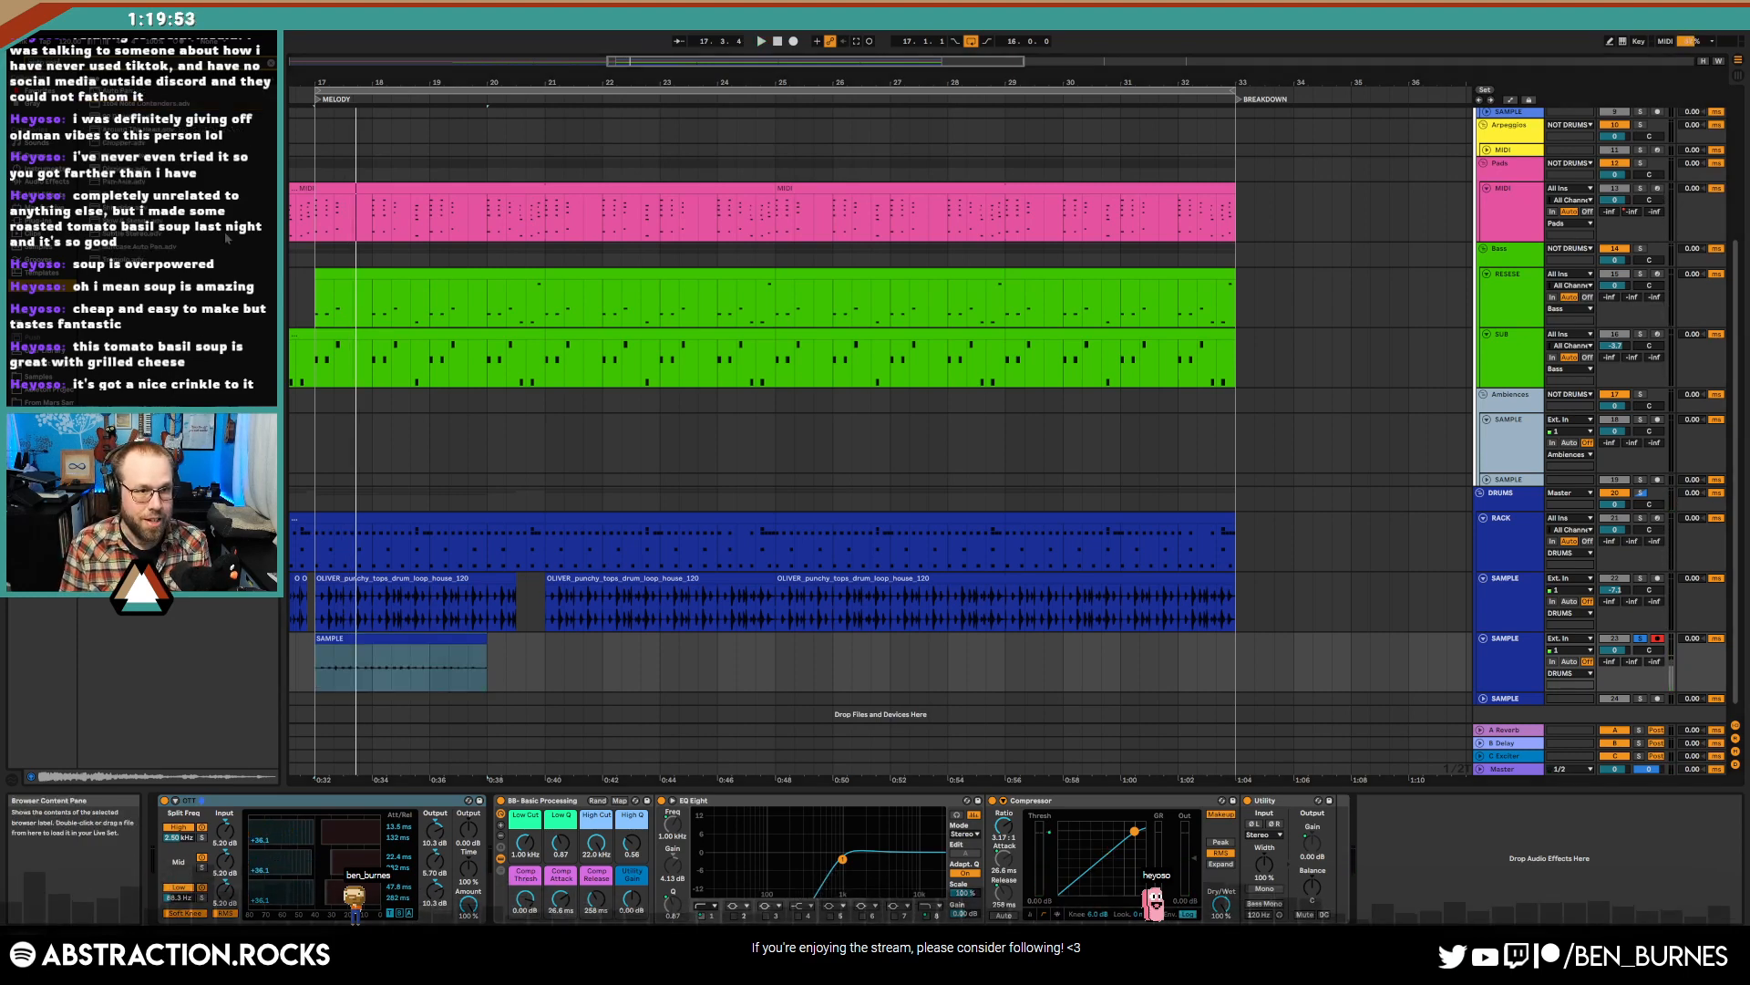
pyautogui.moveTo(447, 790); pyautogui.dragTo(542, 813)
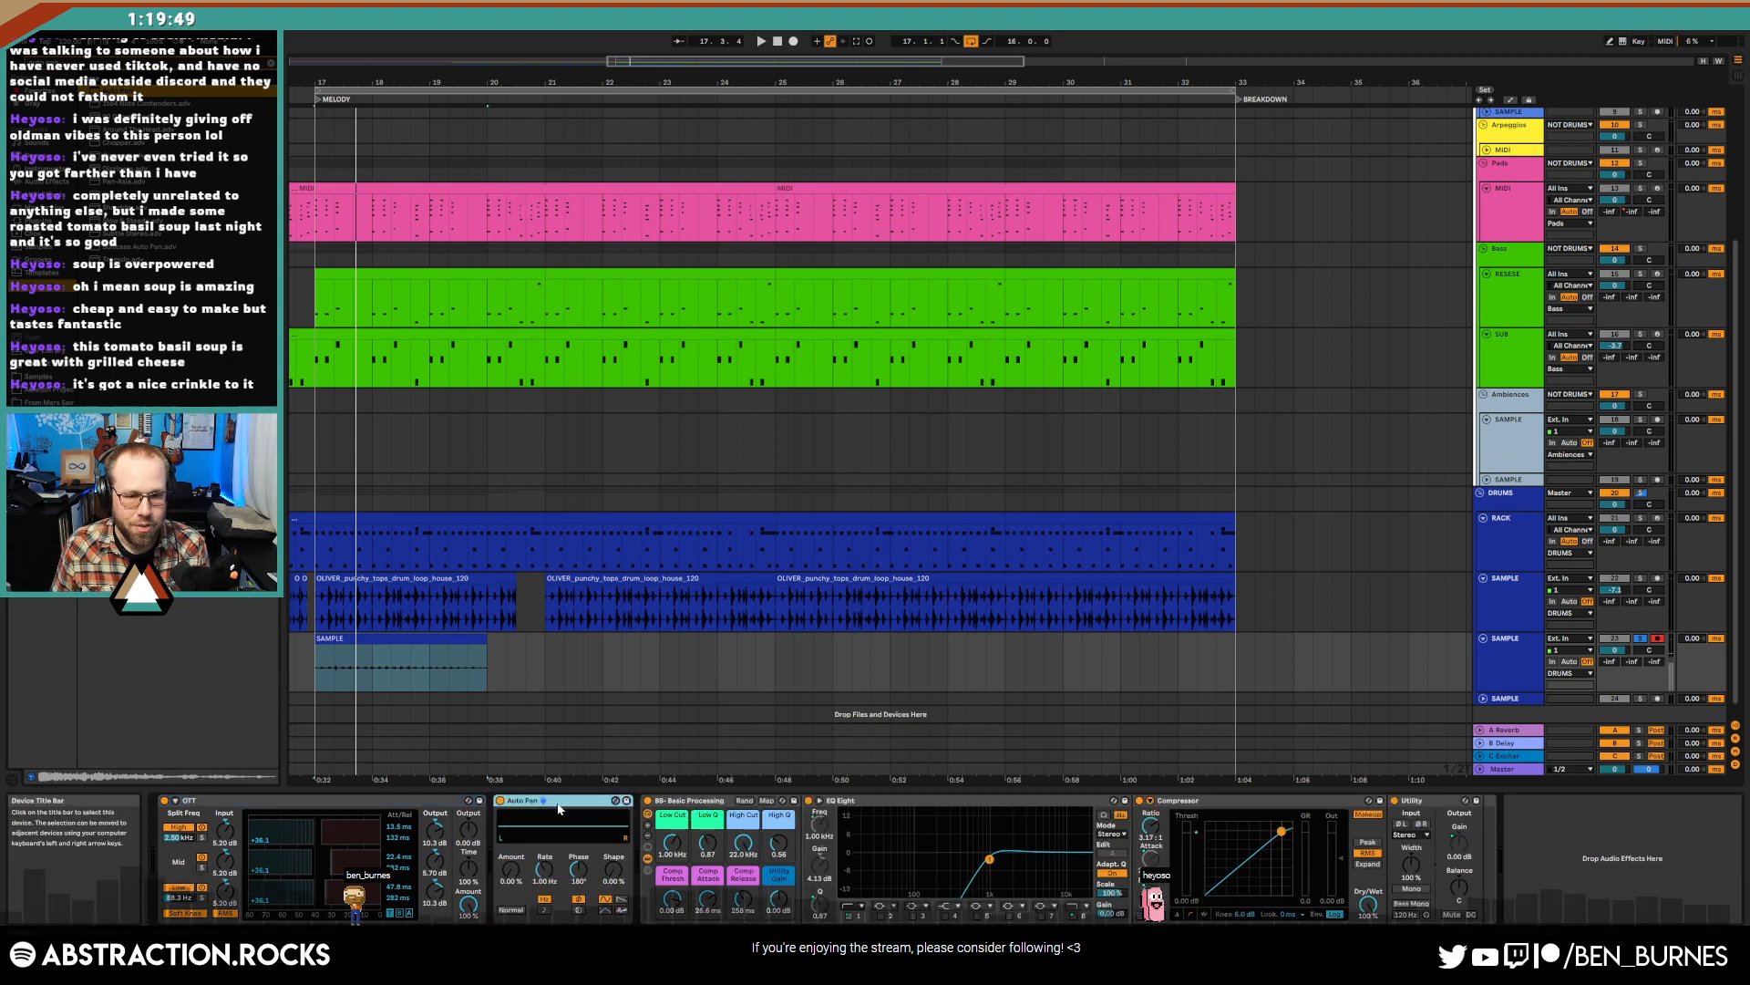
pyautogui.press('Delete')
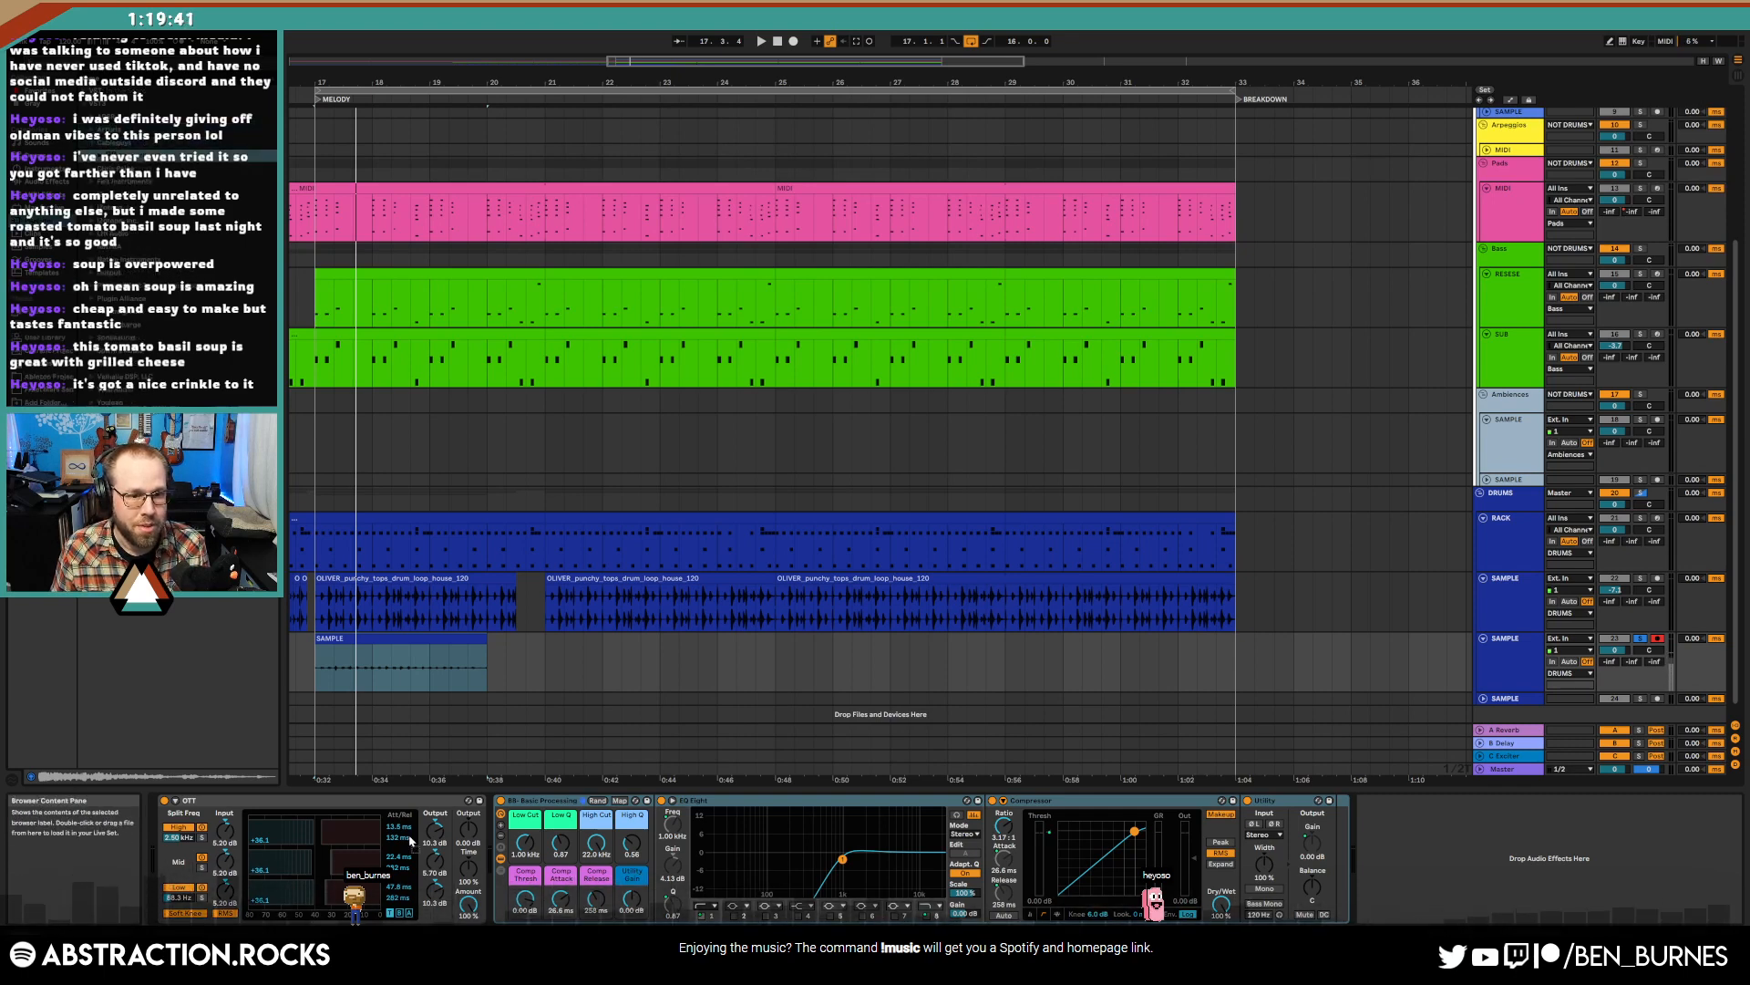
# - Insert ShaperBox 3 directly after OTT on the recording track and add its Volume shaper
pyautogui.moveTo(409, 840); pyautogui.dragTo(495, 848)
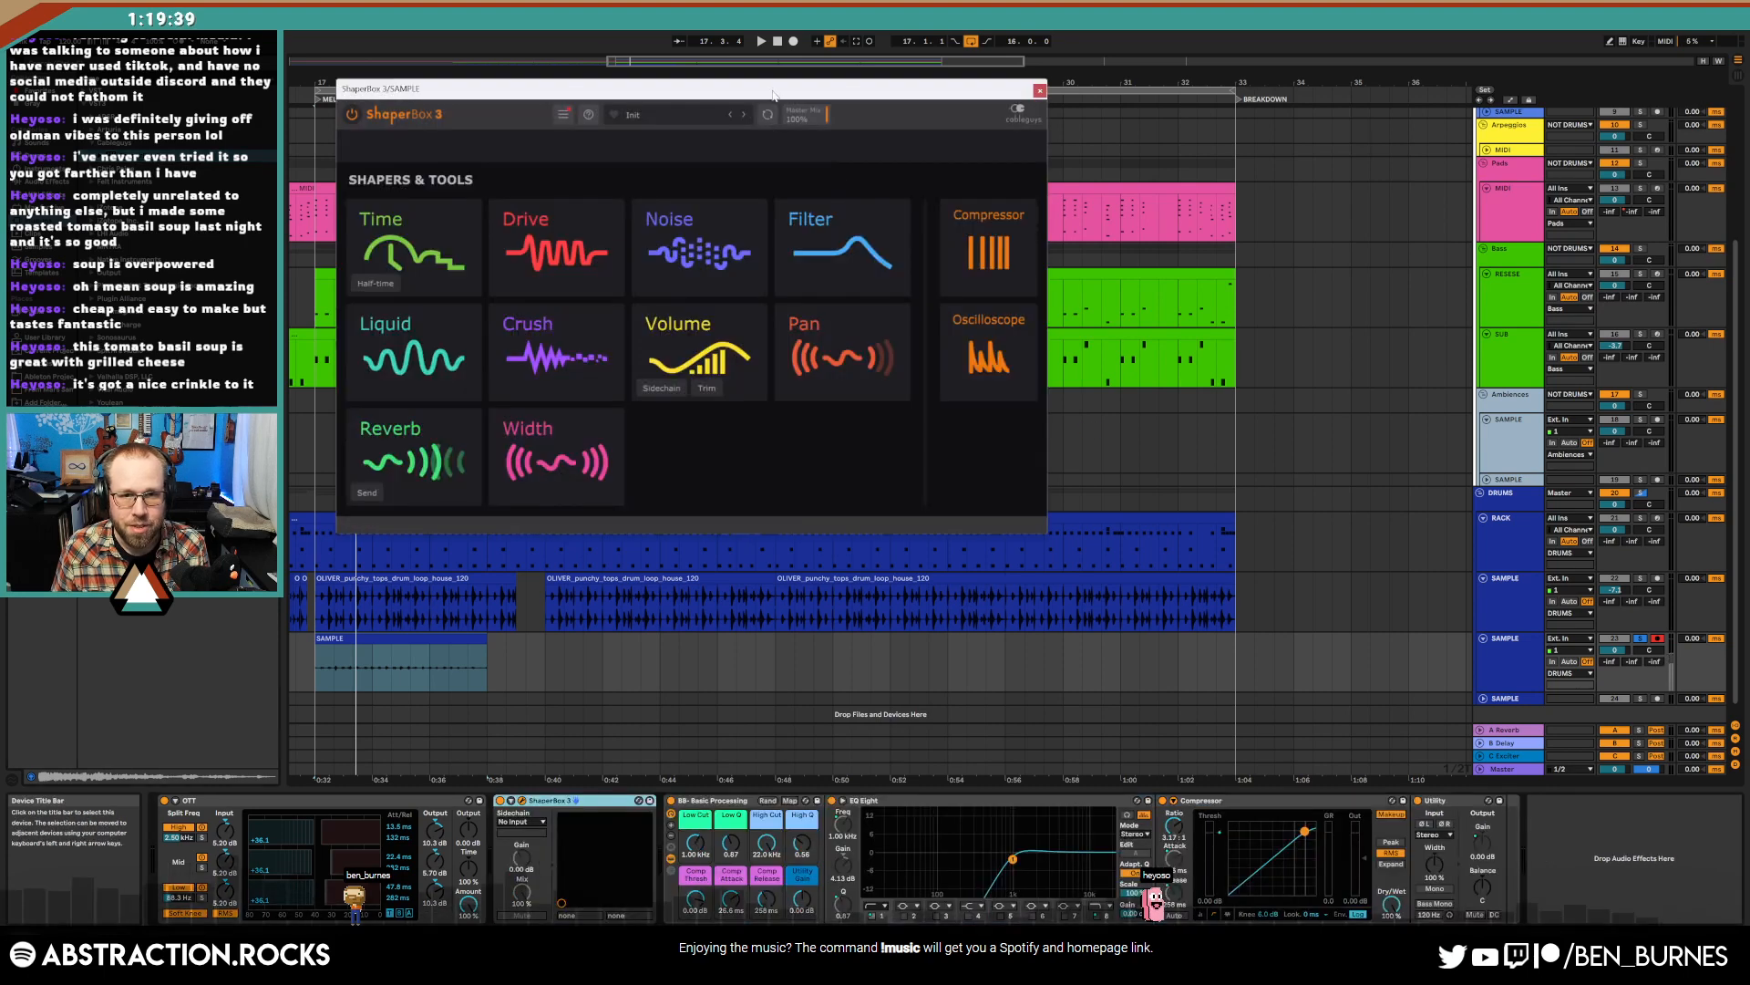
pyautogui.click(839, 575)
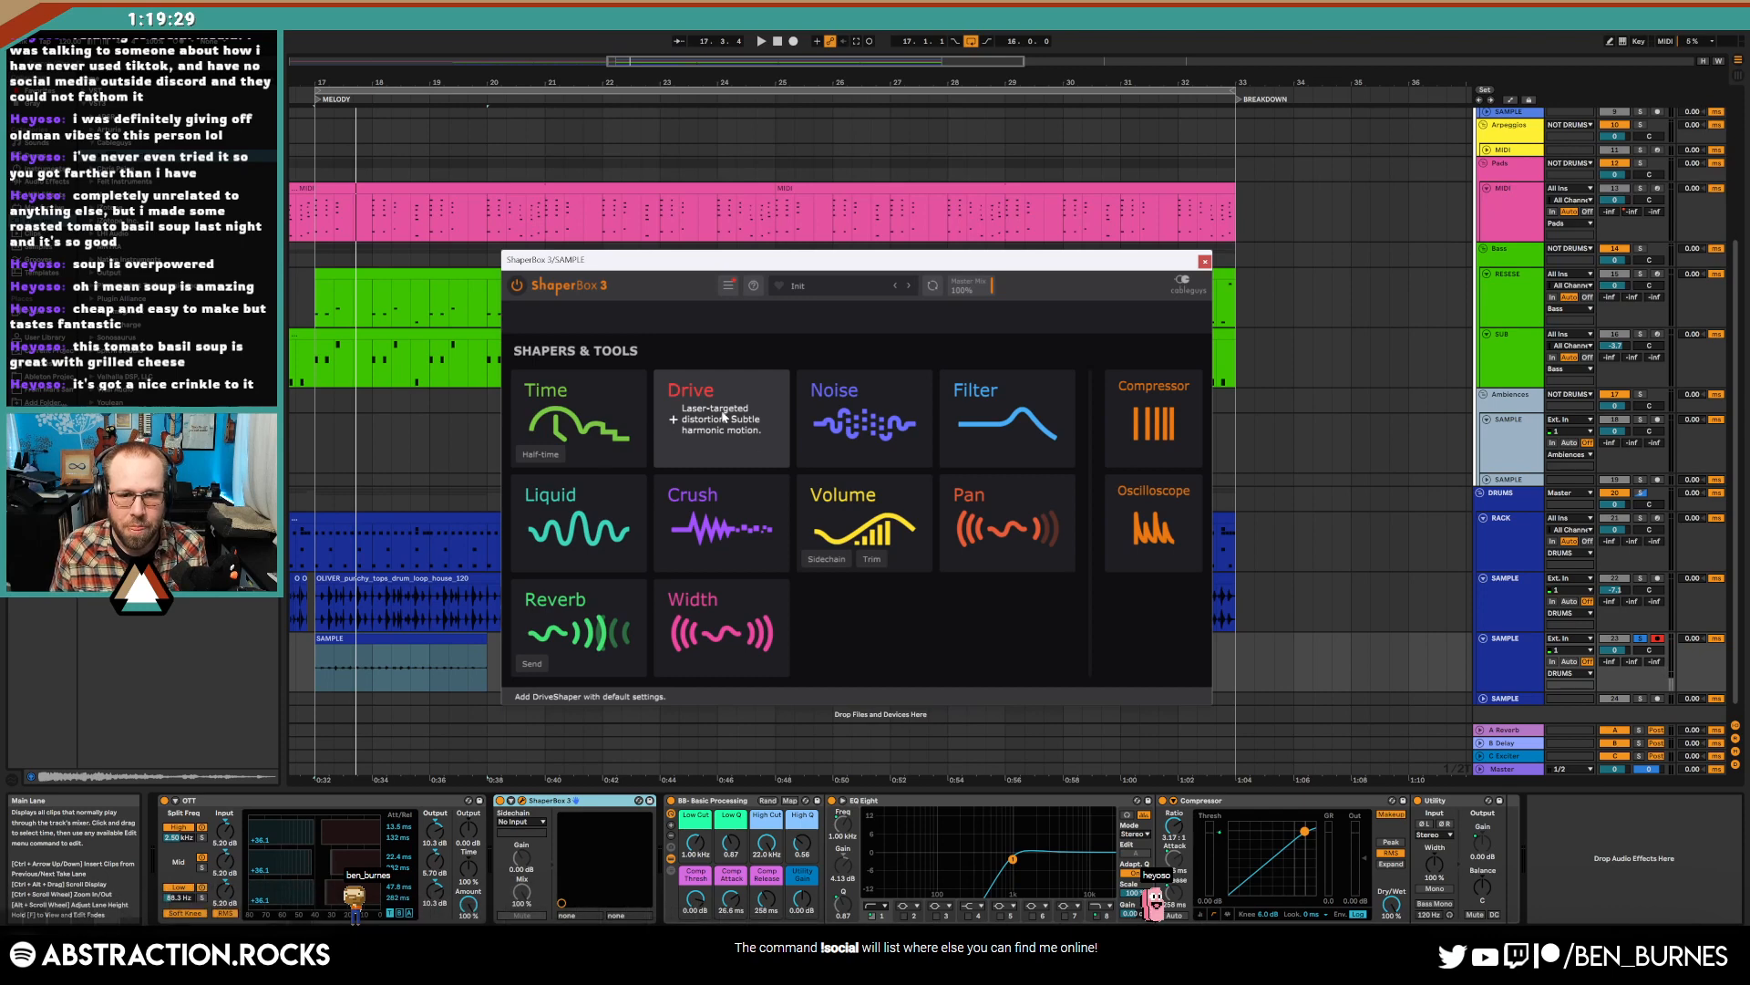
pyautogui.click(877, 512)
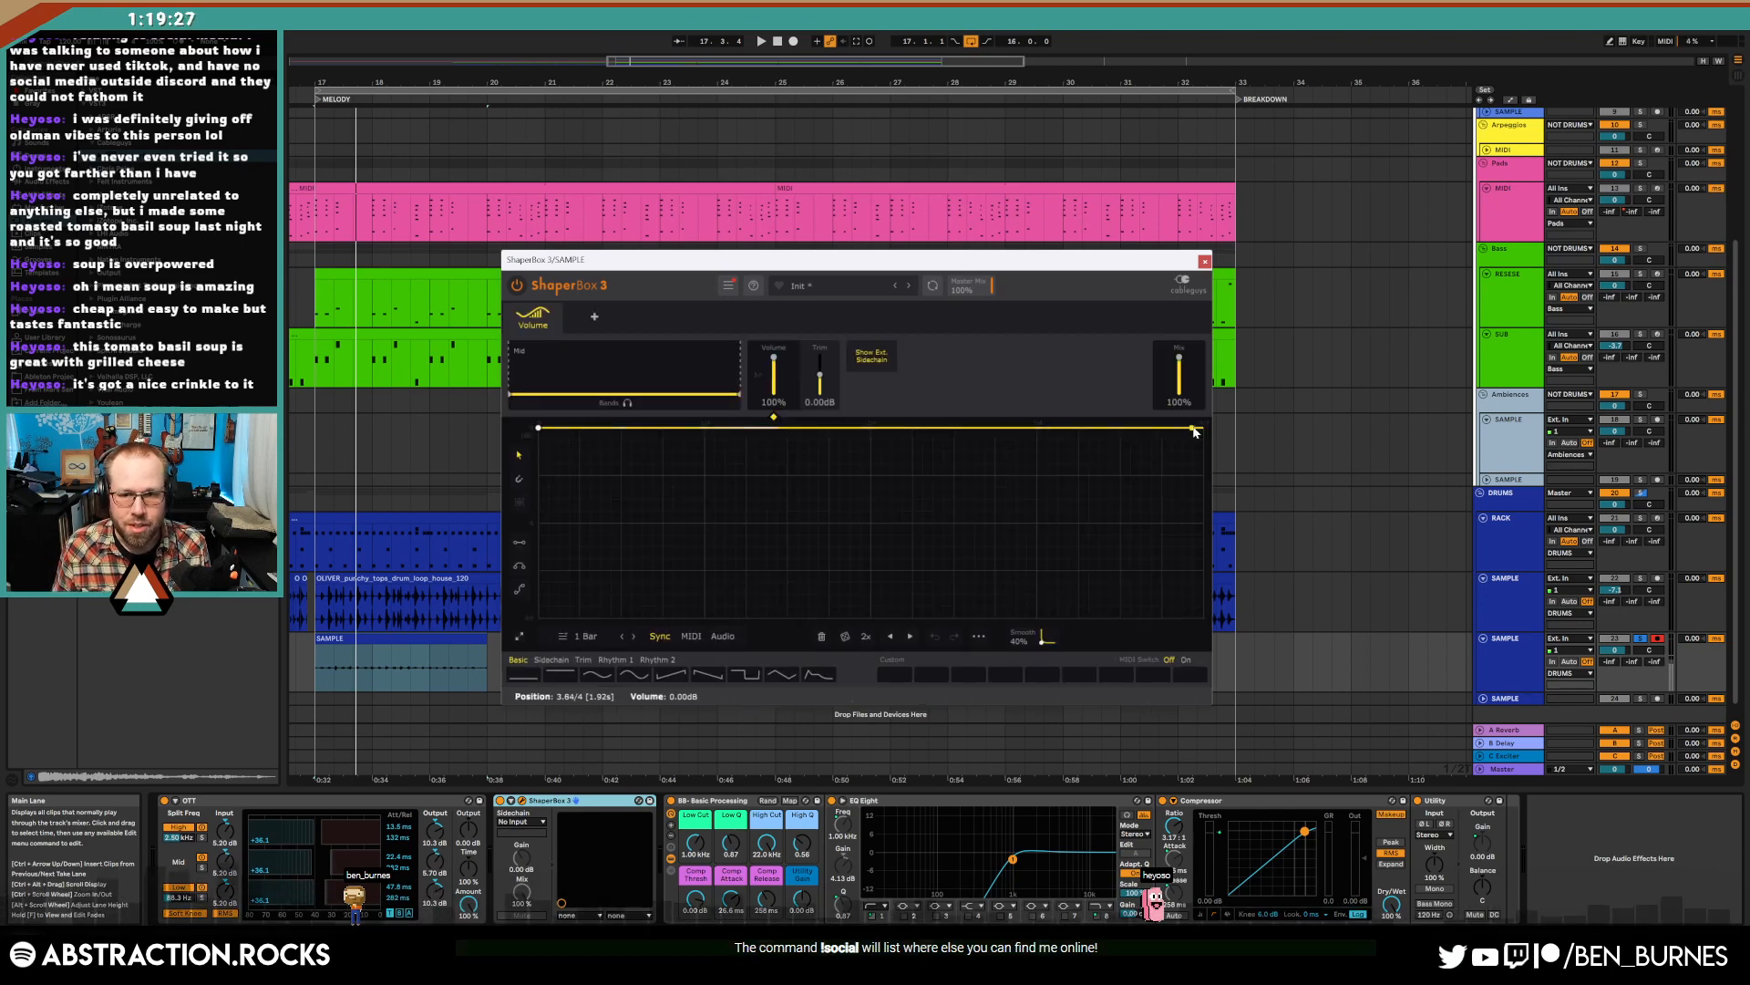
# - Apply the falling ramp volume shape with a 1/4 length, and unsolo the recording track during playback
pyautogui.click(708, 675)
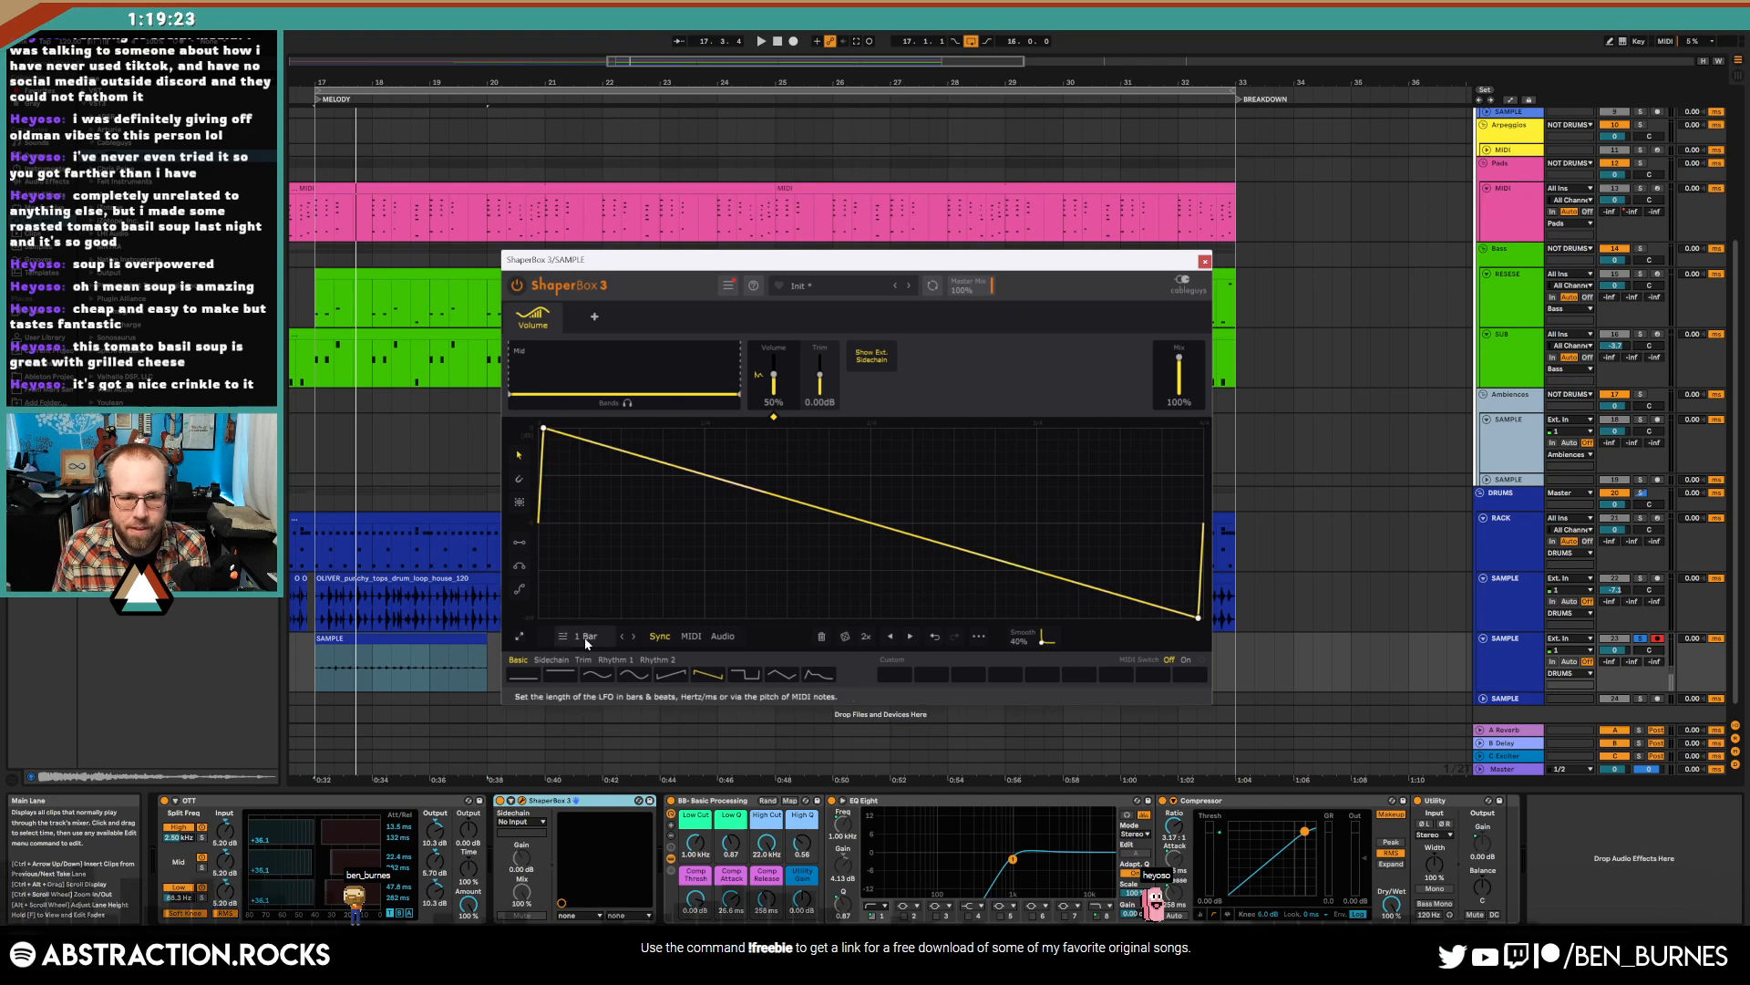
pyautogui.click(632, 637)
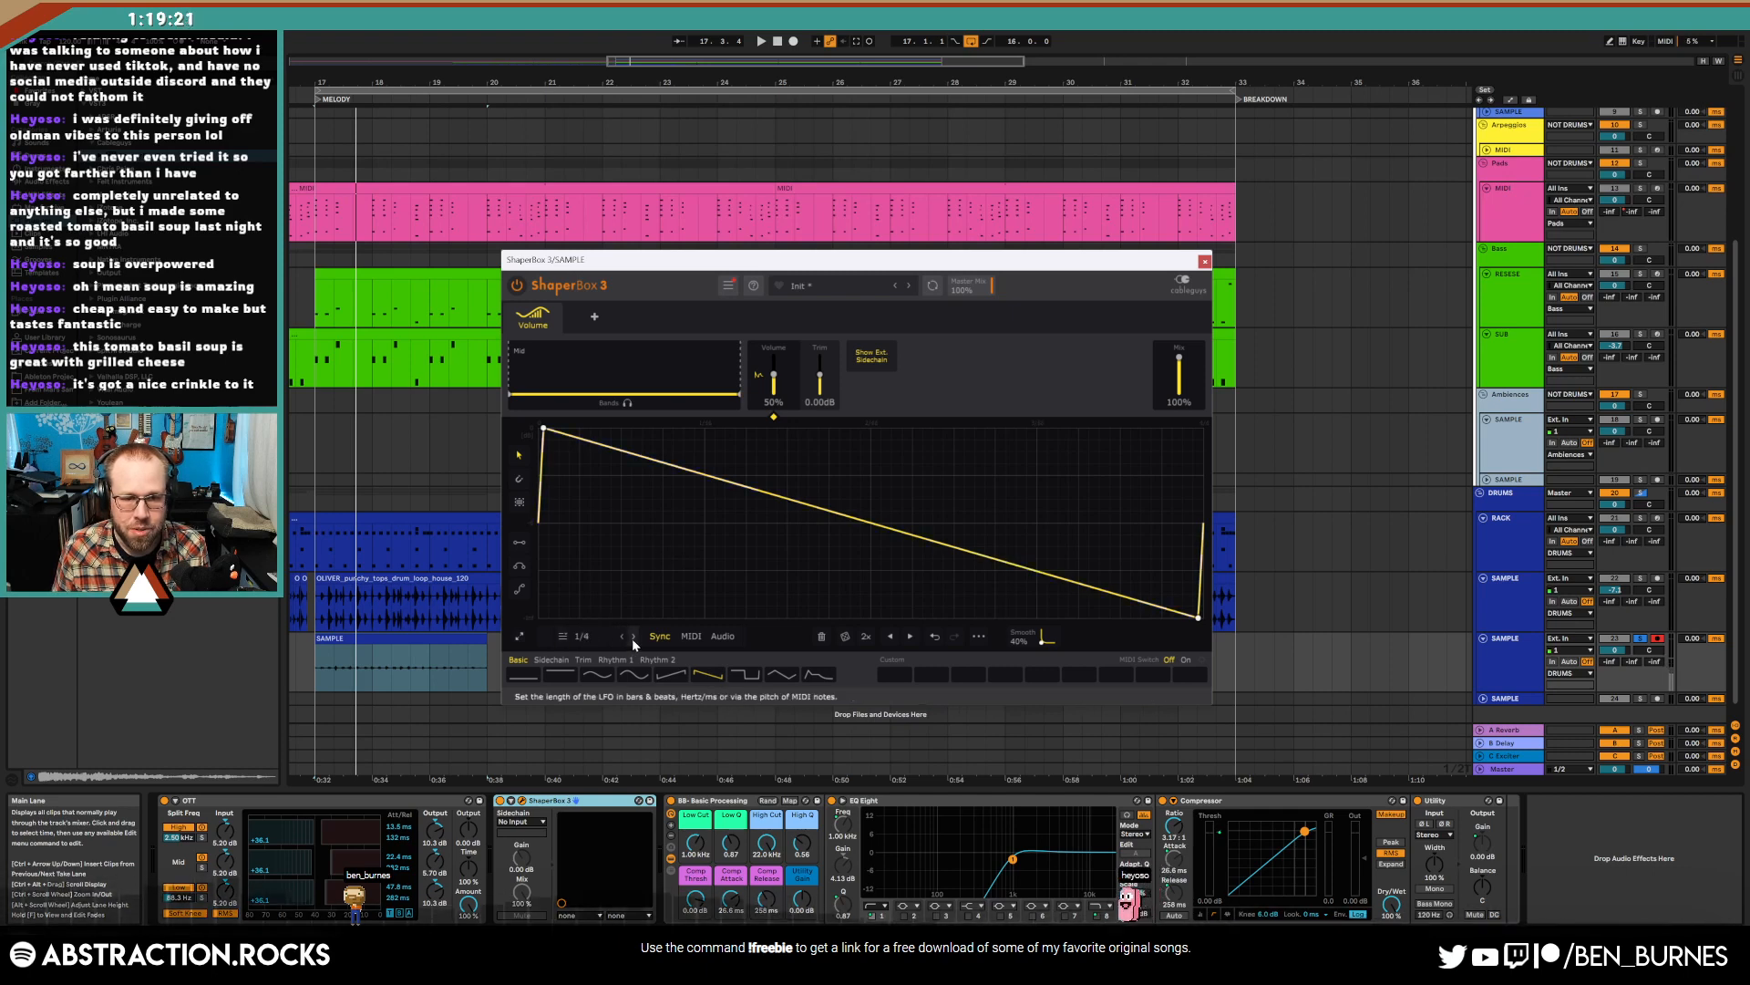
pyautogui.press('space')
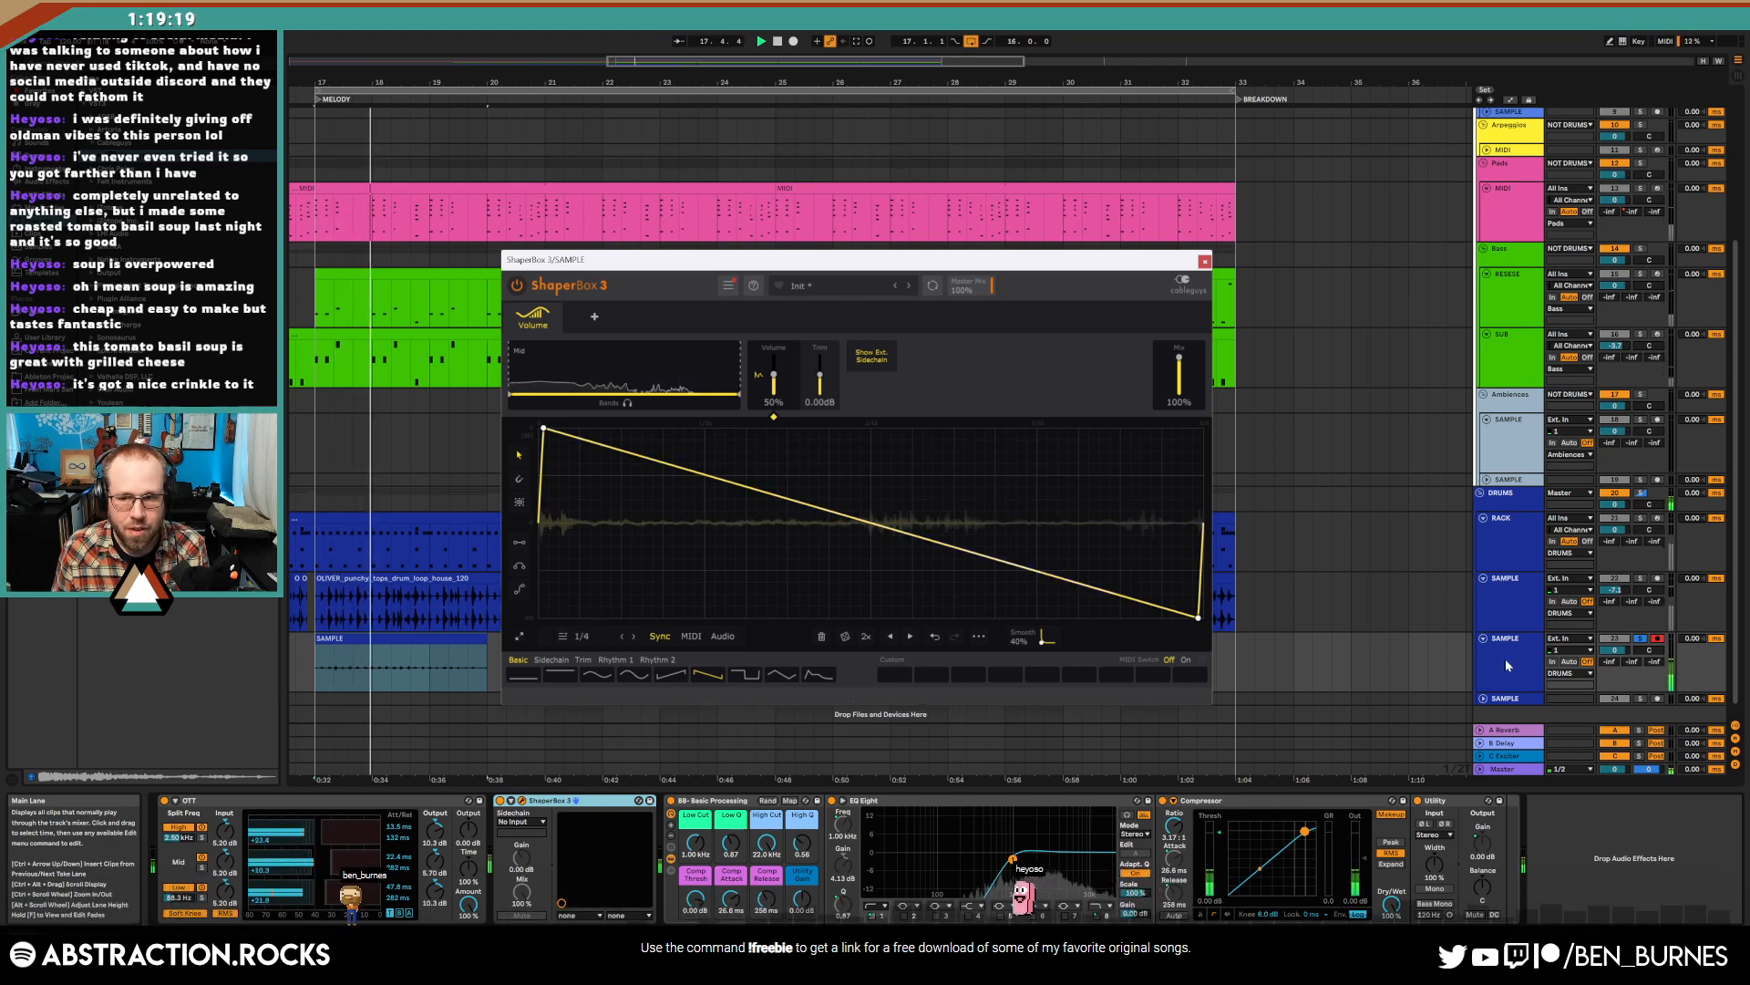
pyautogui.click(1641, 639)
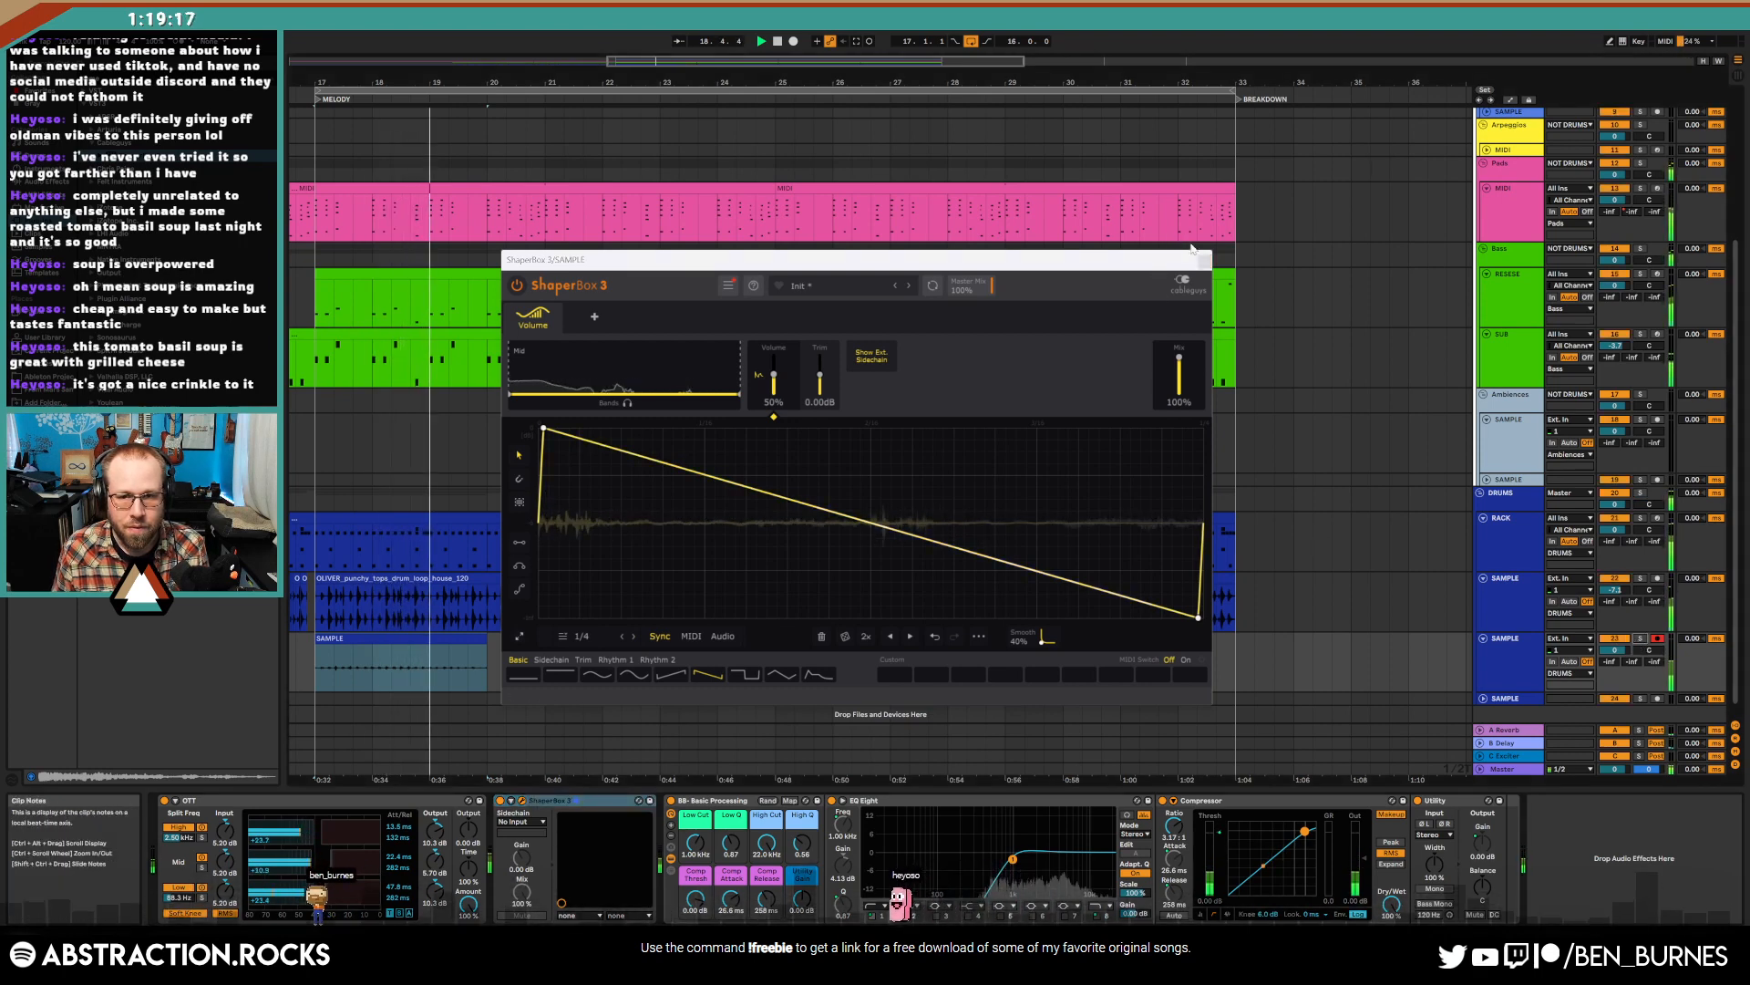
pyautogui.moveTo(969, 260); pyautogui.dragTo(1187, 189)
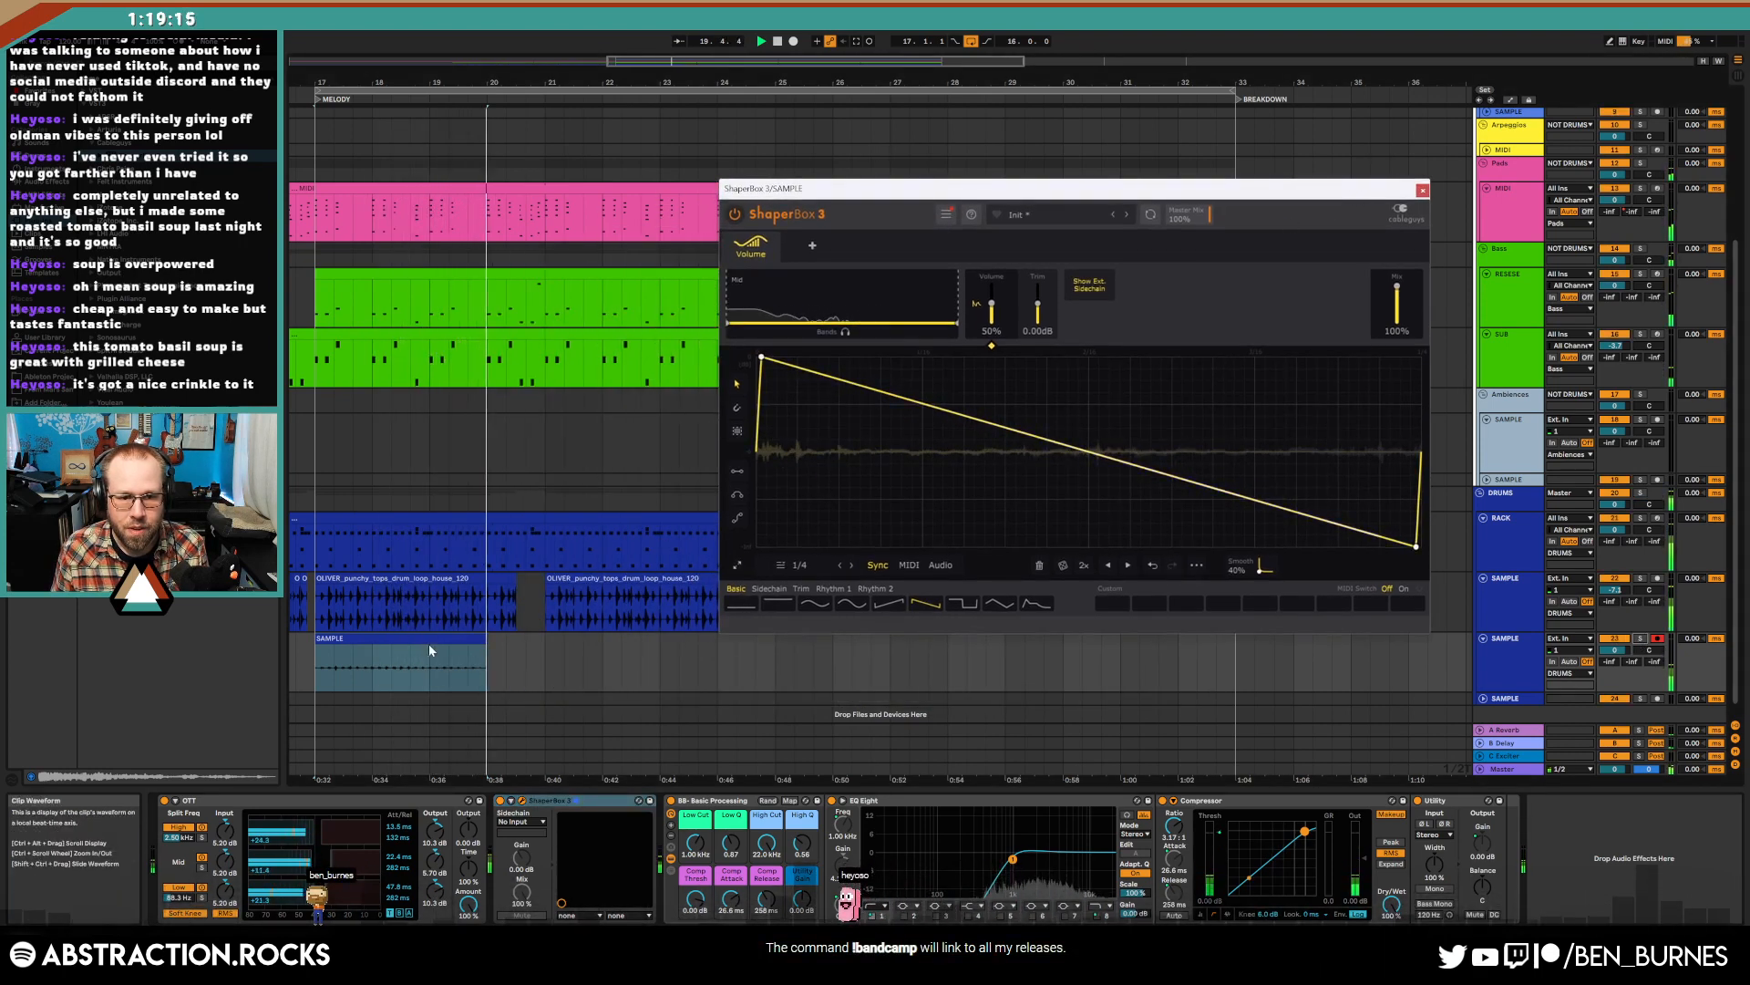
# - Loop the full waveform of the recorded clip, extend the clip to bar 33, and play it back
pyautogui.click(472, 642)
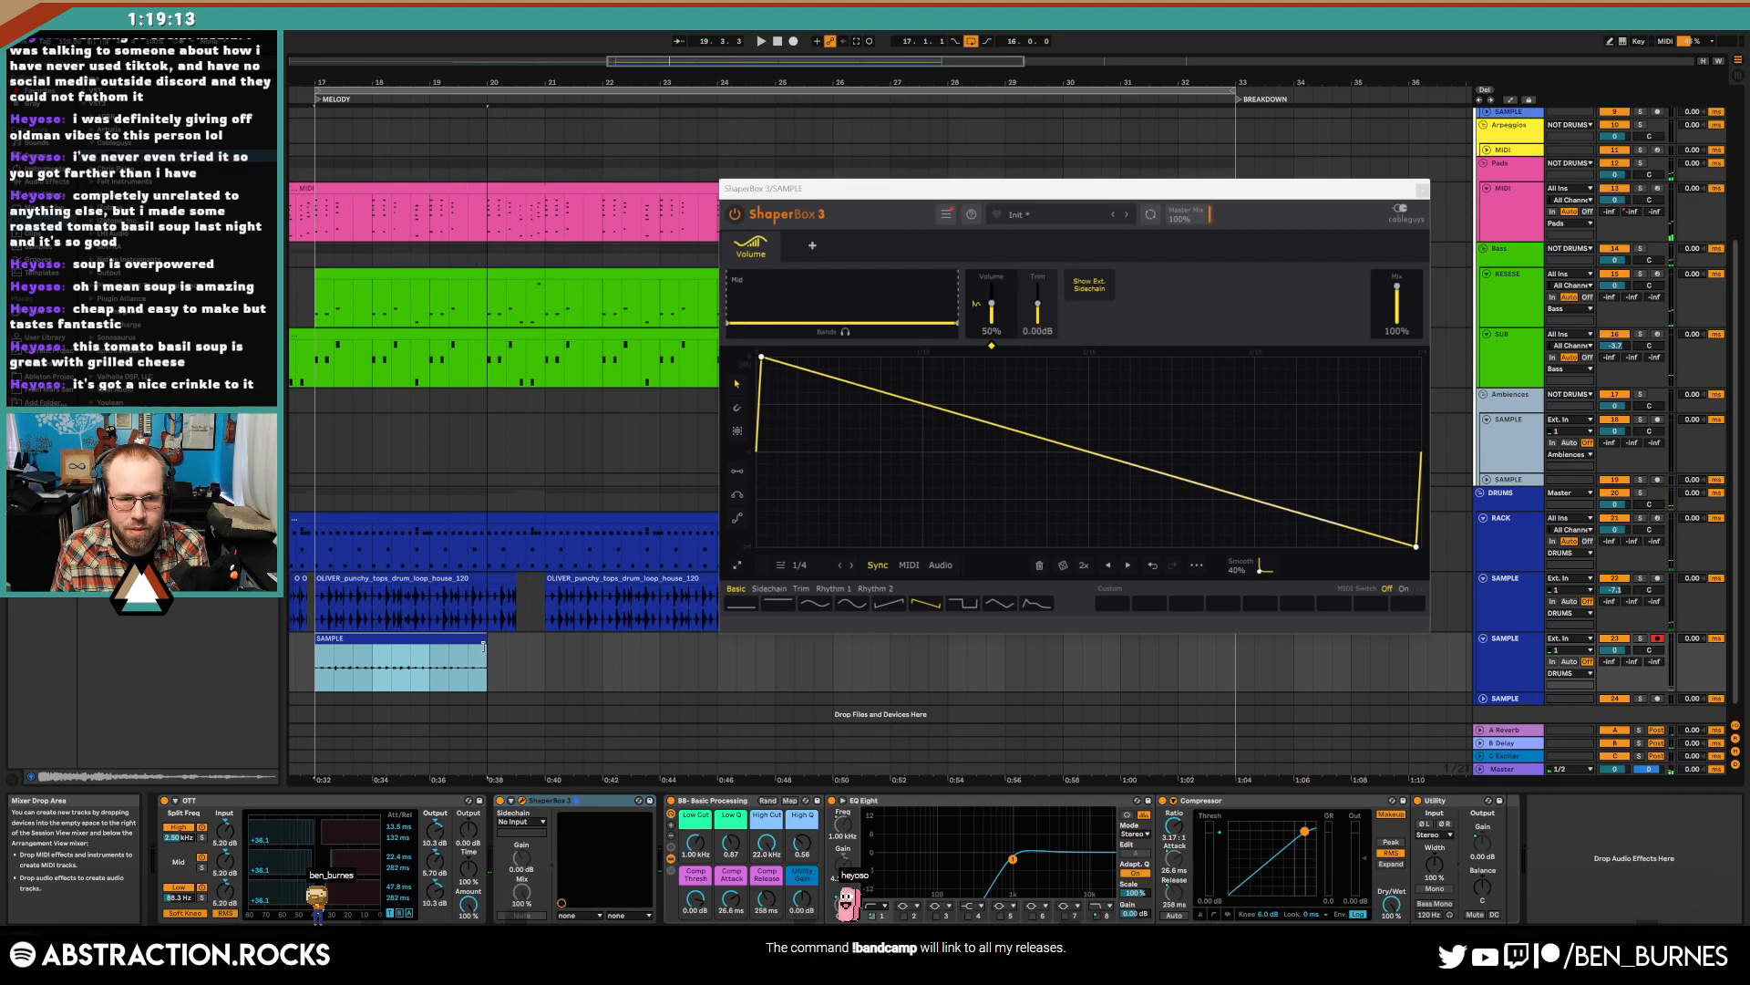
pyautogui.doubleClick(483, 646)
pyautogui.moveTo(282, 620); pyautogui.dragTo(1724, 728)
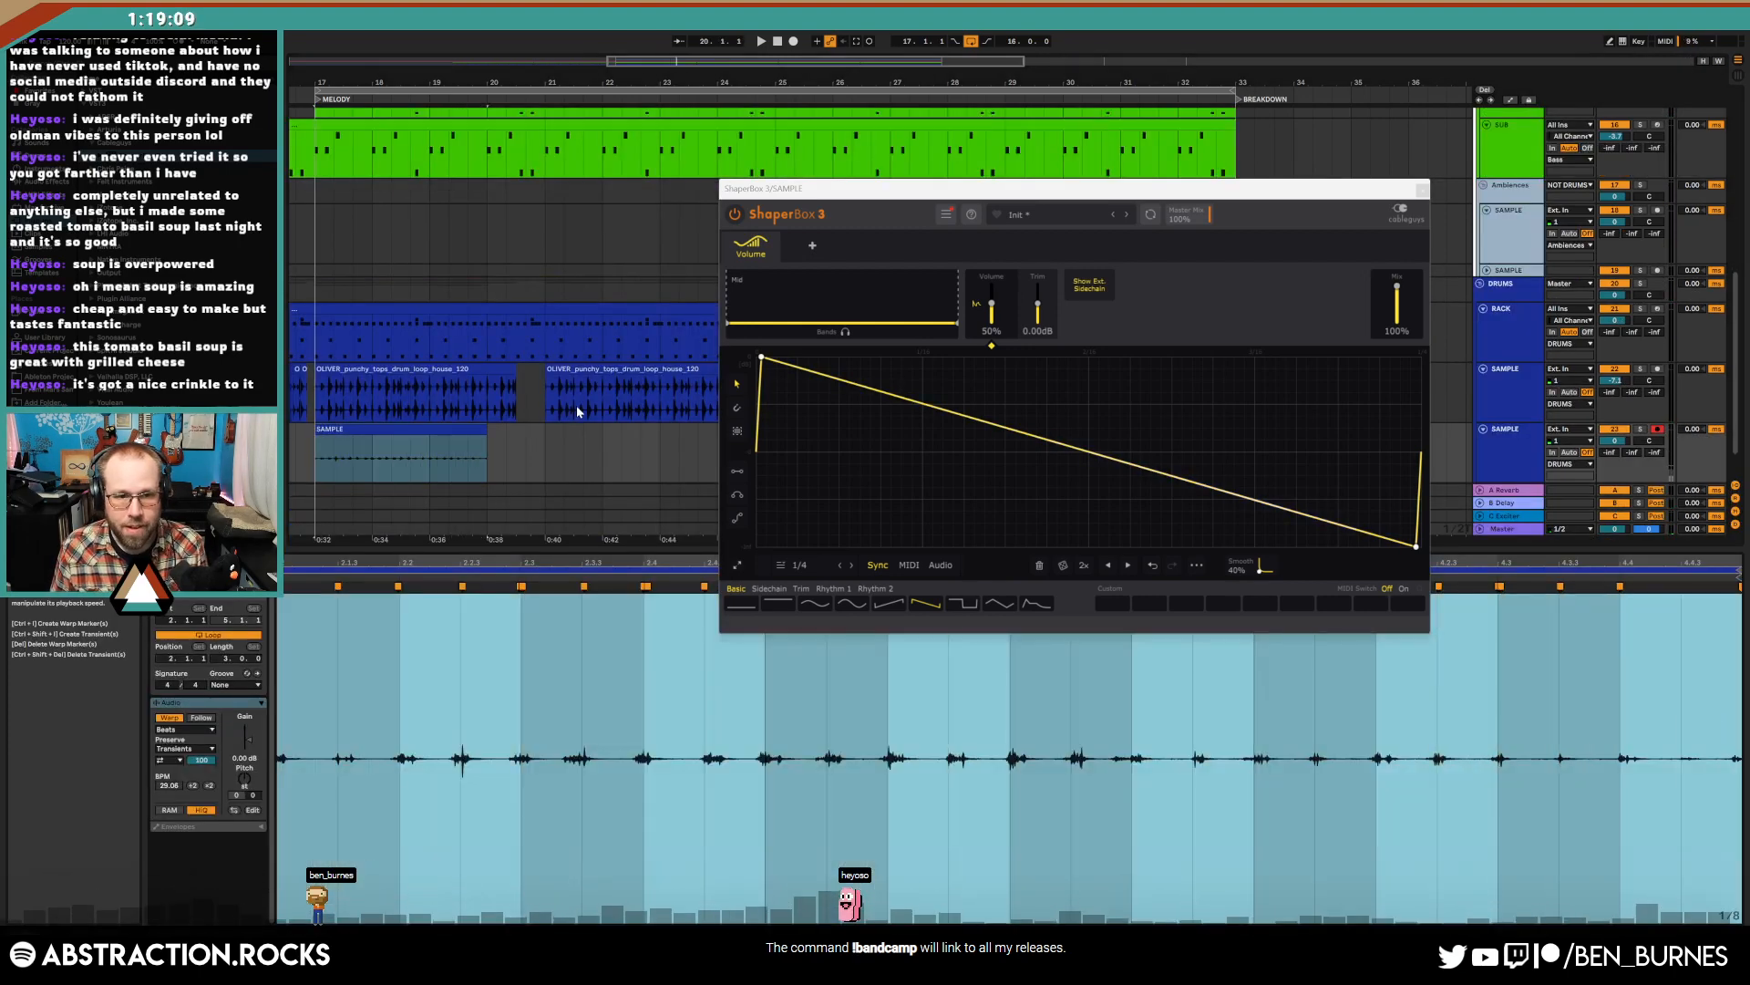
pyautogui.moveTo(480, 431); pyautogui.dragTo(1176, 432)
pyautogui.click(1422, 188)
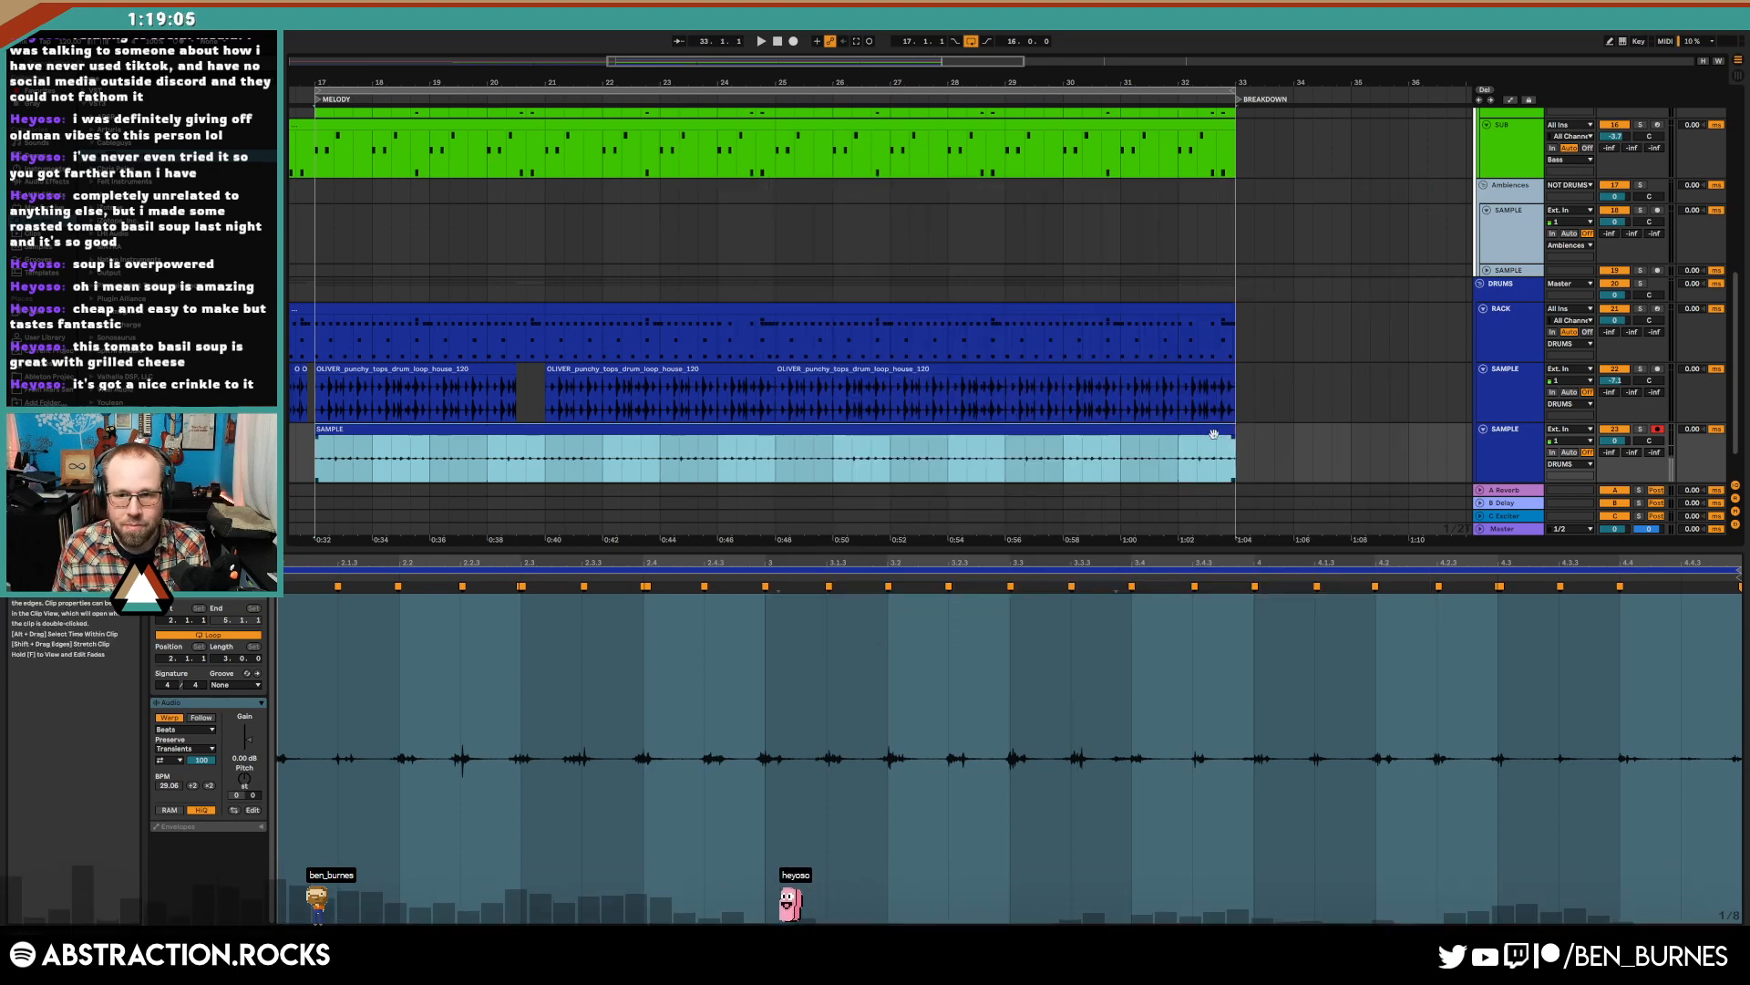
pyautogui.press('space')
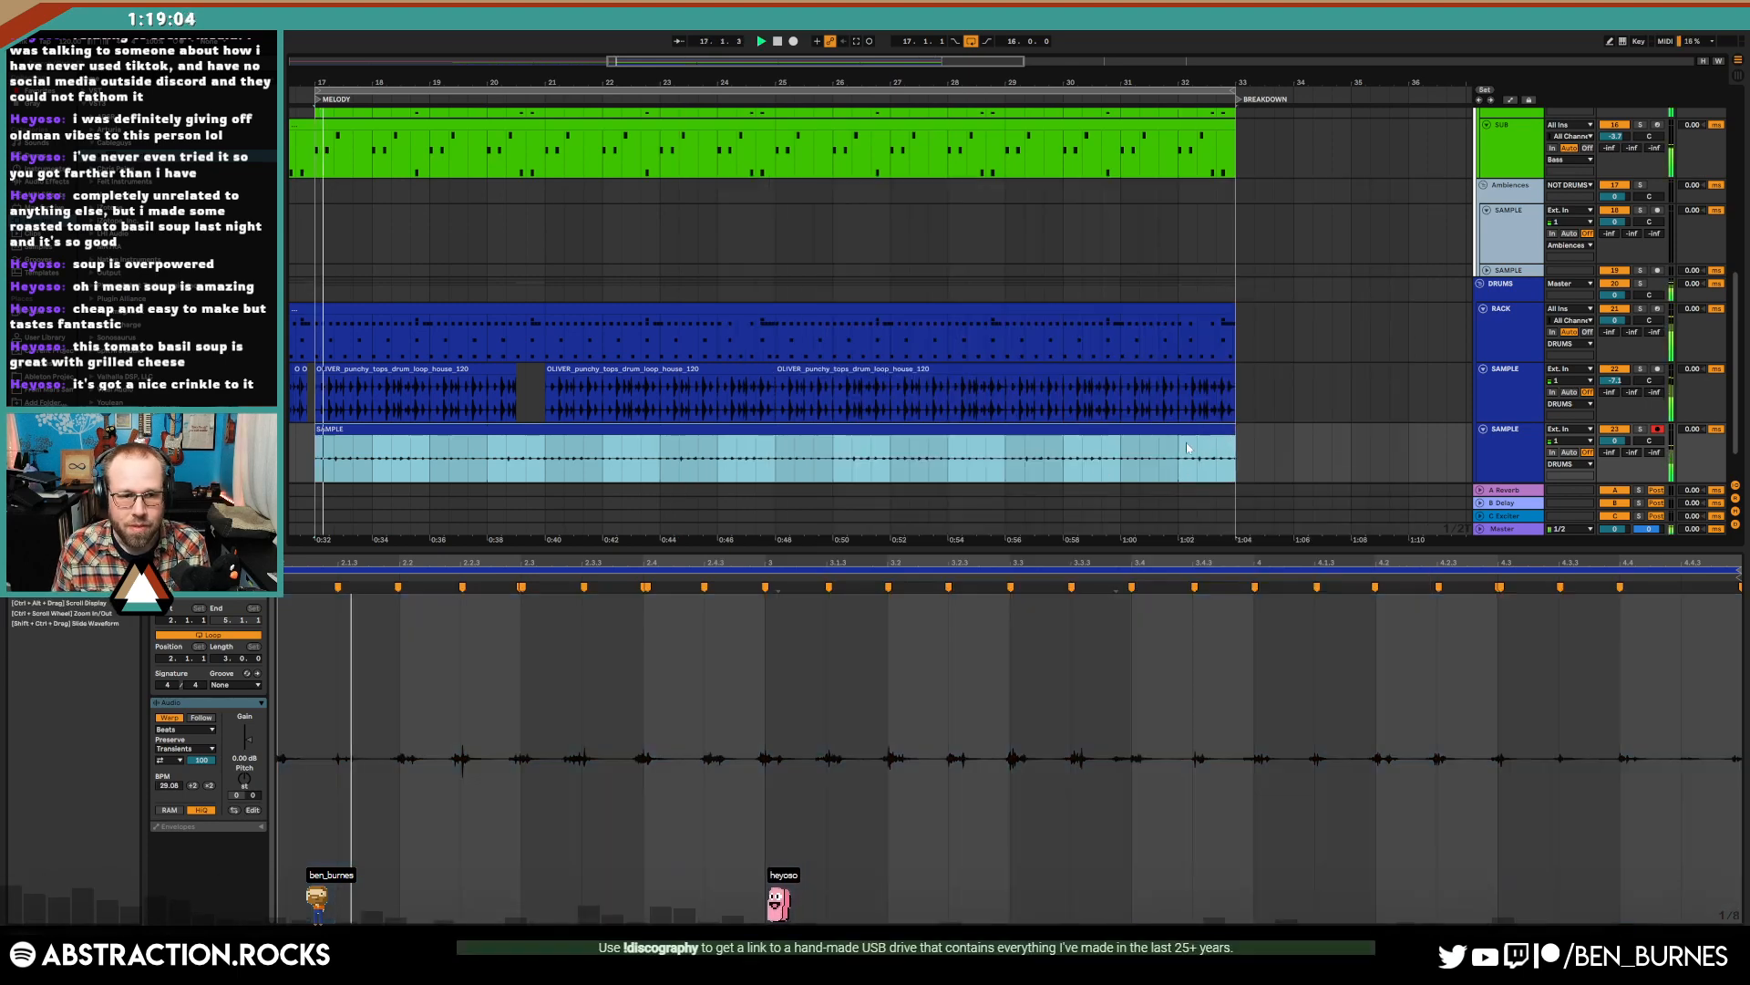
# - Reopen ShaperBox 3, bend the falling volume ramp into a downward-sagging curve, and set the shape's length to 1/8
pyautogui.click(1529, 444)
pyautogui.click(522, 800)
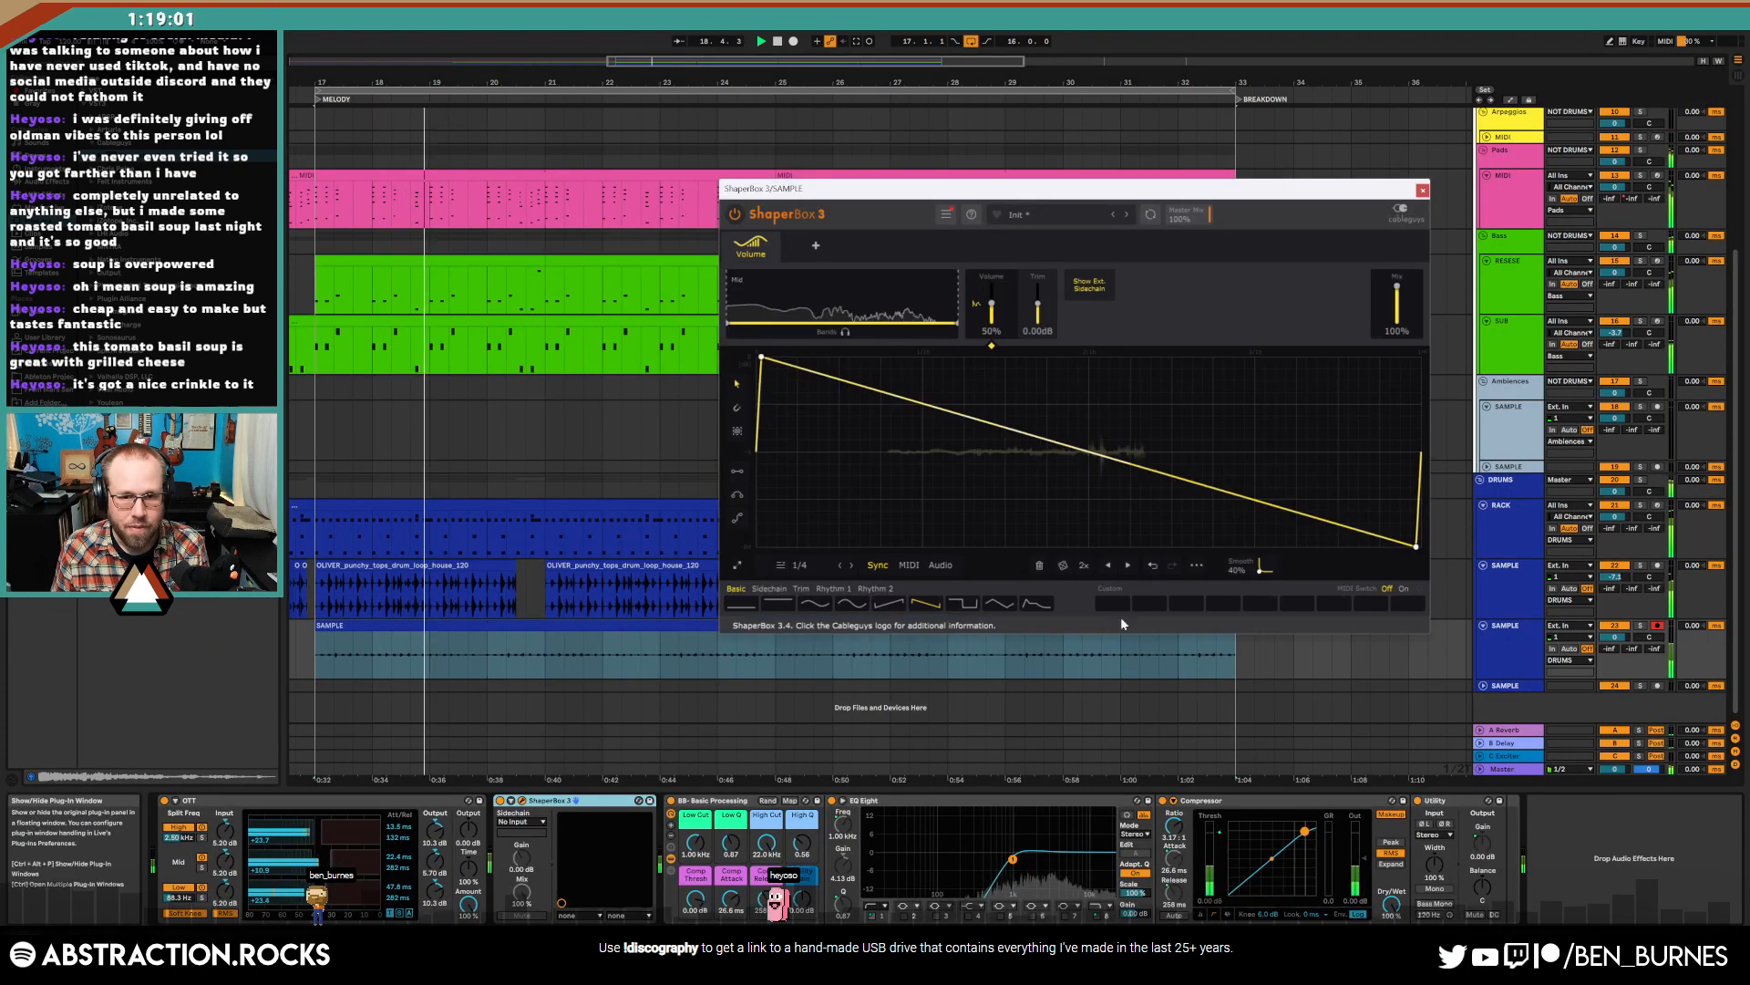
pyautogui.moveTo(1085, 451); pyautogui.dragTo(1034, 542)
pyautogui.click(841, 565)
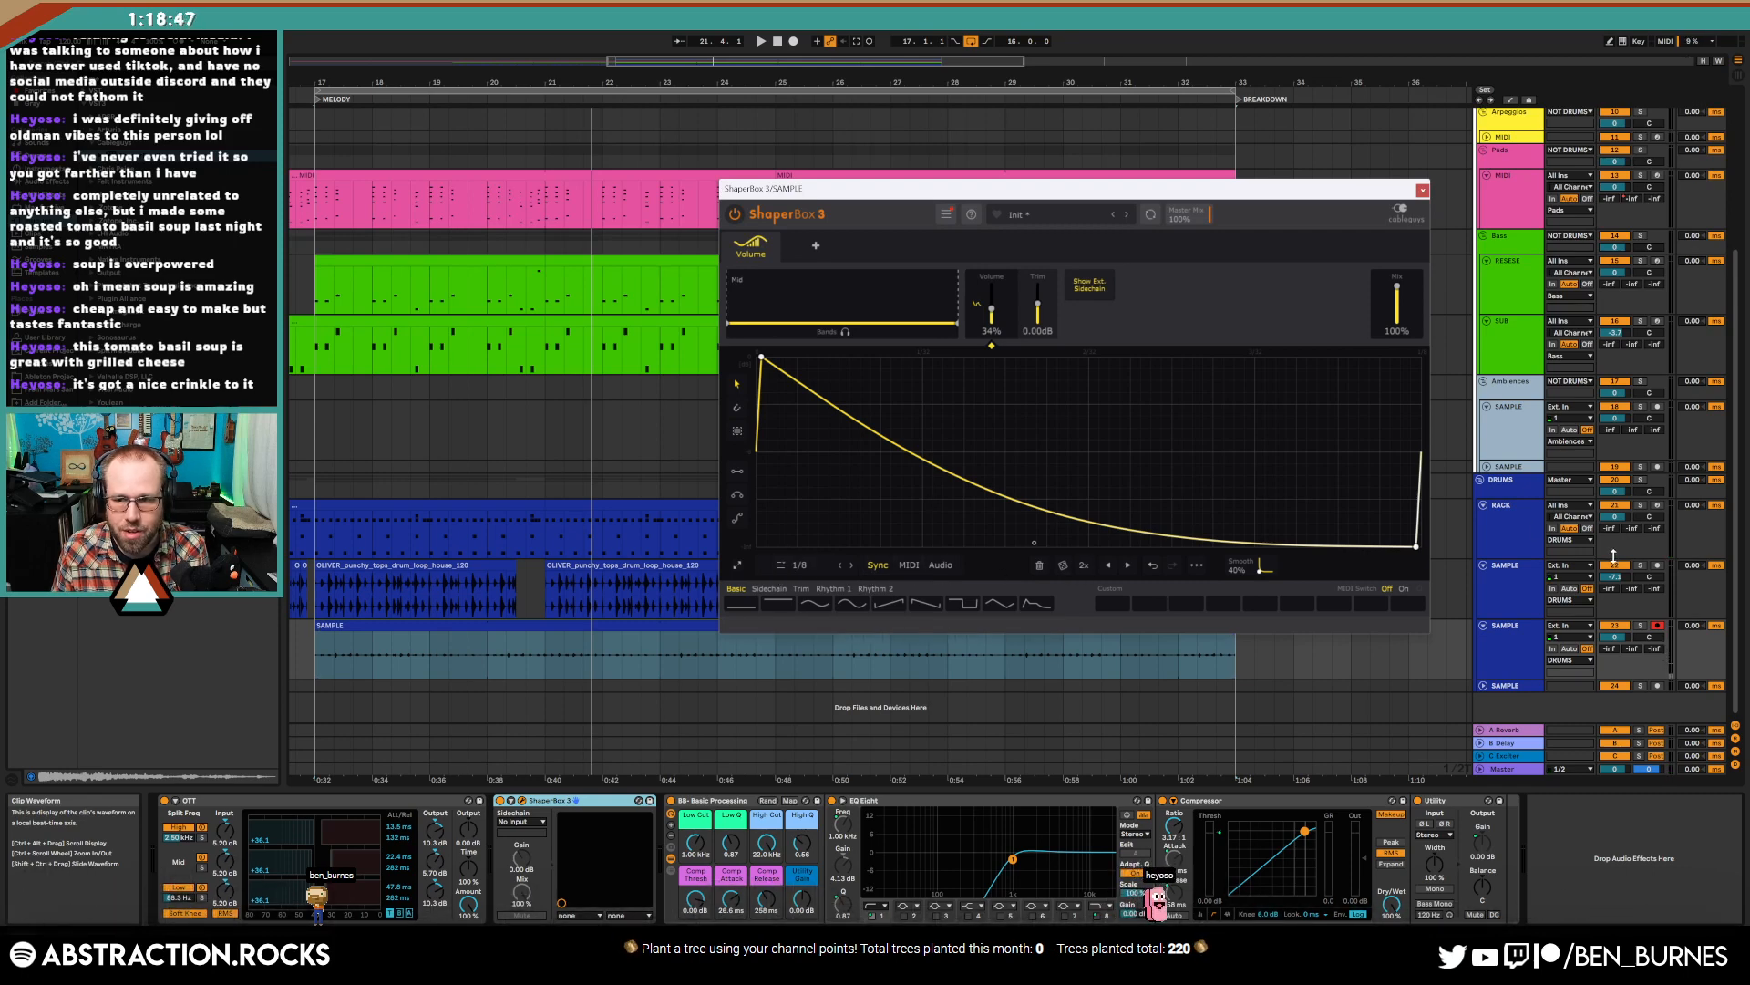
pyautogui.press('space')
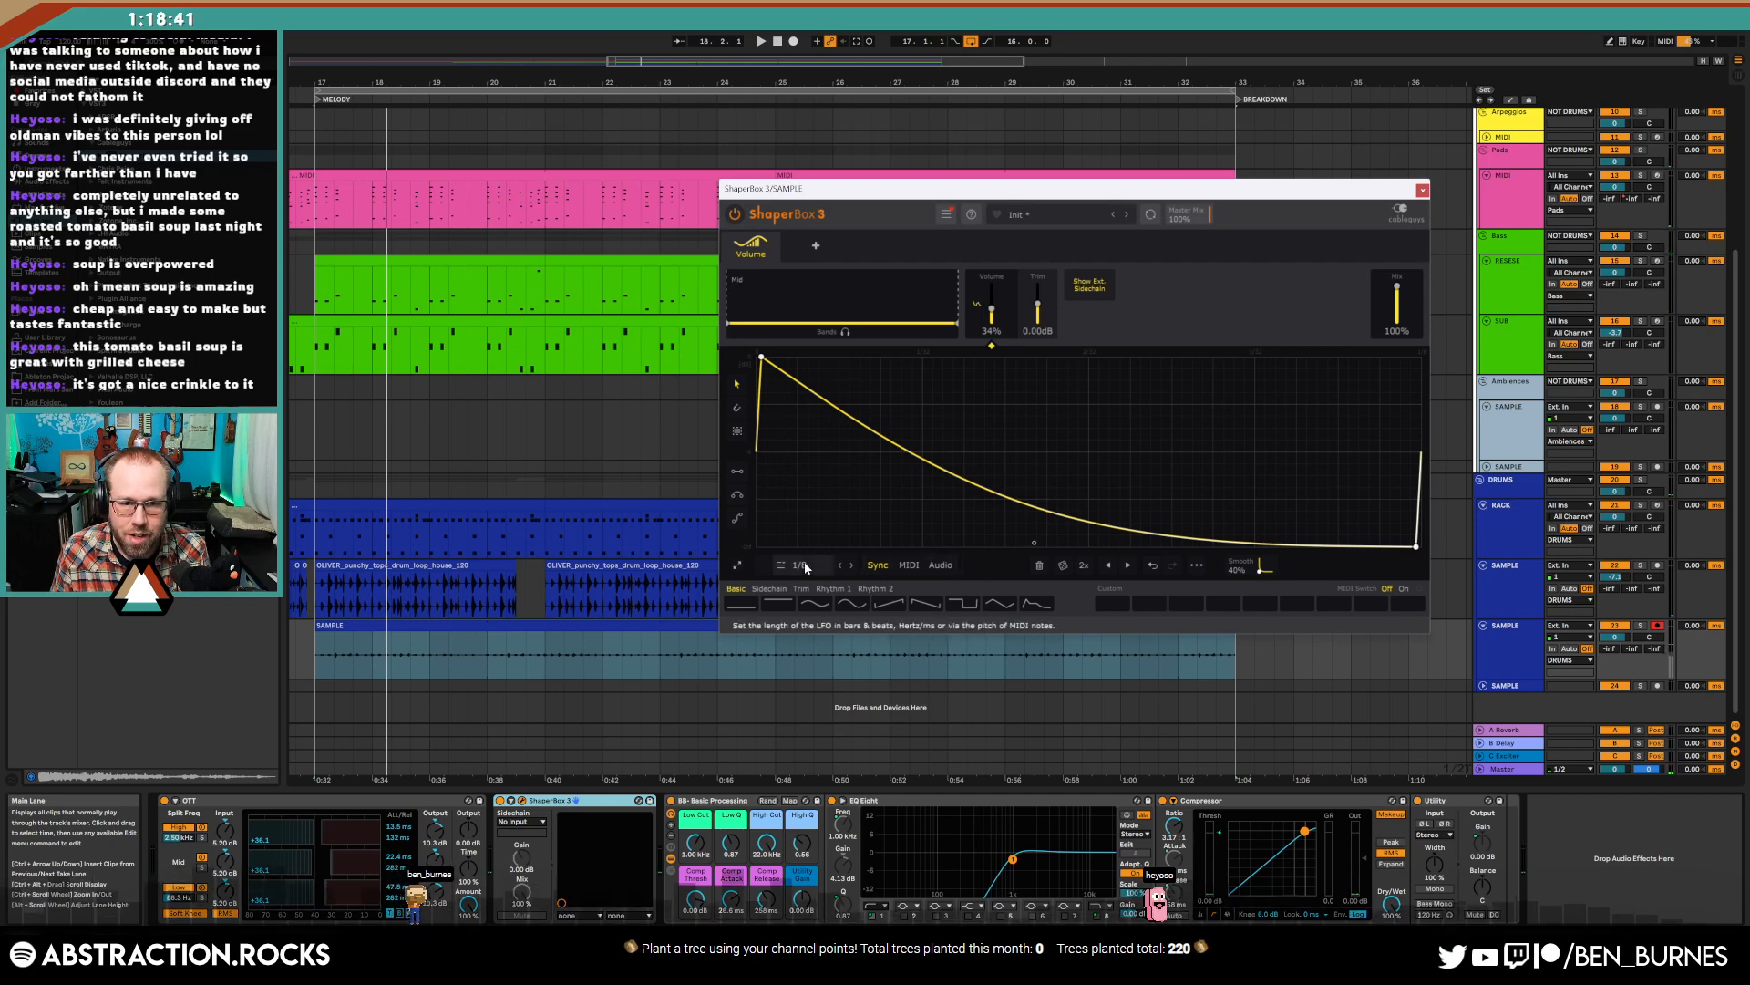
# - Set the volume shape's length to 1/4 and add a second full-volume peak just past the middle, with a steep rise from silence
pyautogui.click(782, 565)
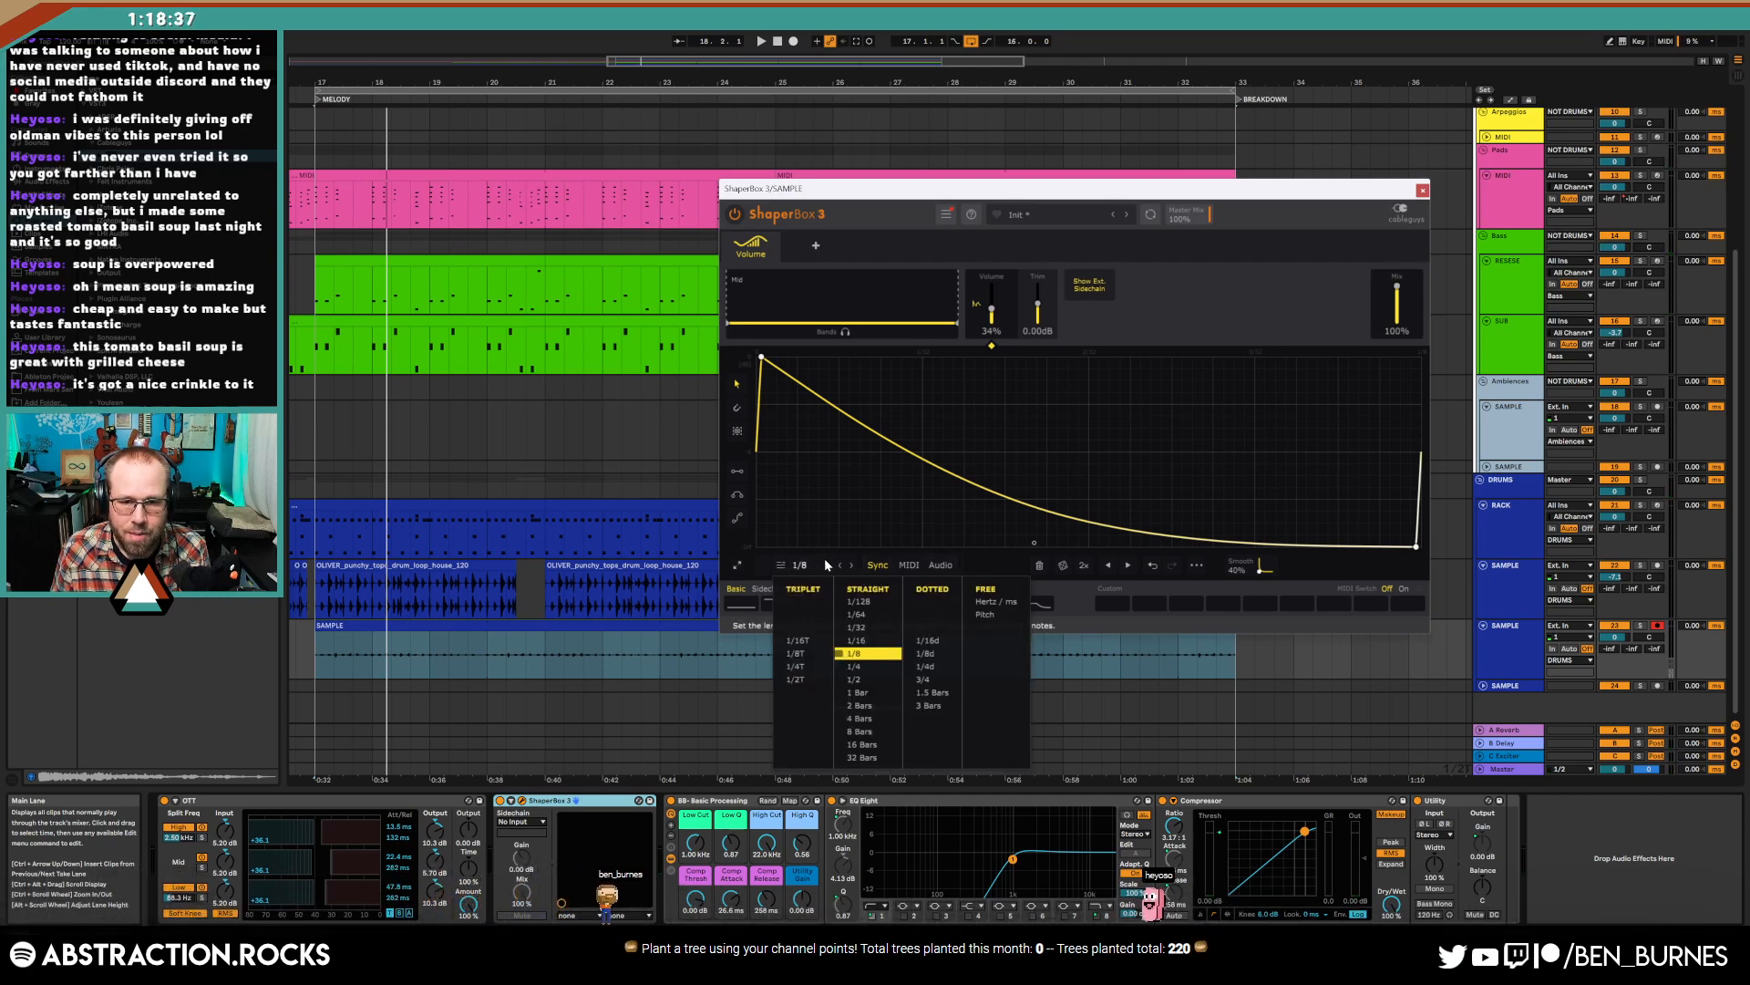
pyautogui.click(855, 667)
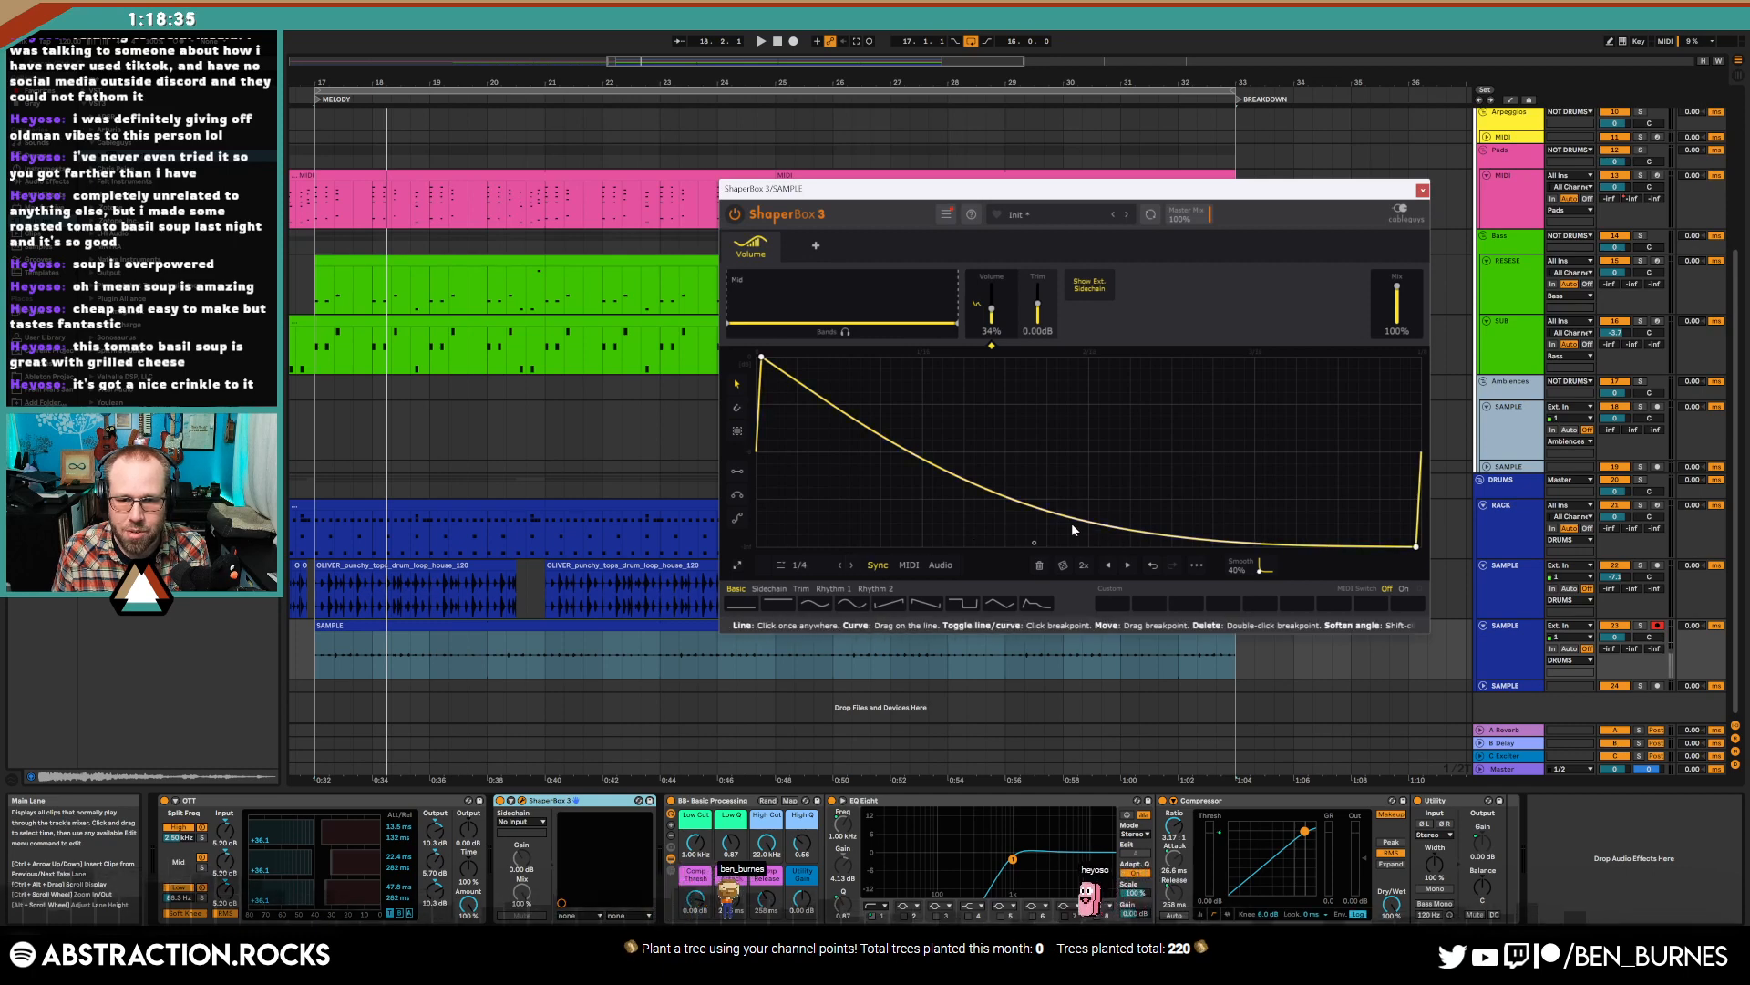
pyautogui.moveTo(1100, 523); pyautogui.dragTo(1143, 357)
pyautogui.rightClick(1147, 488)
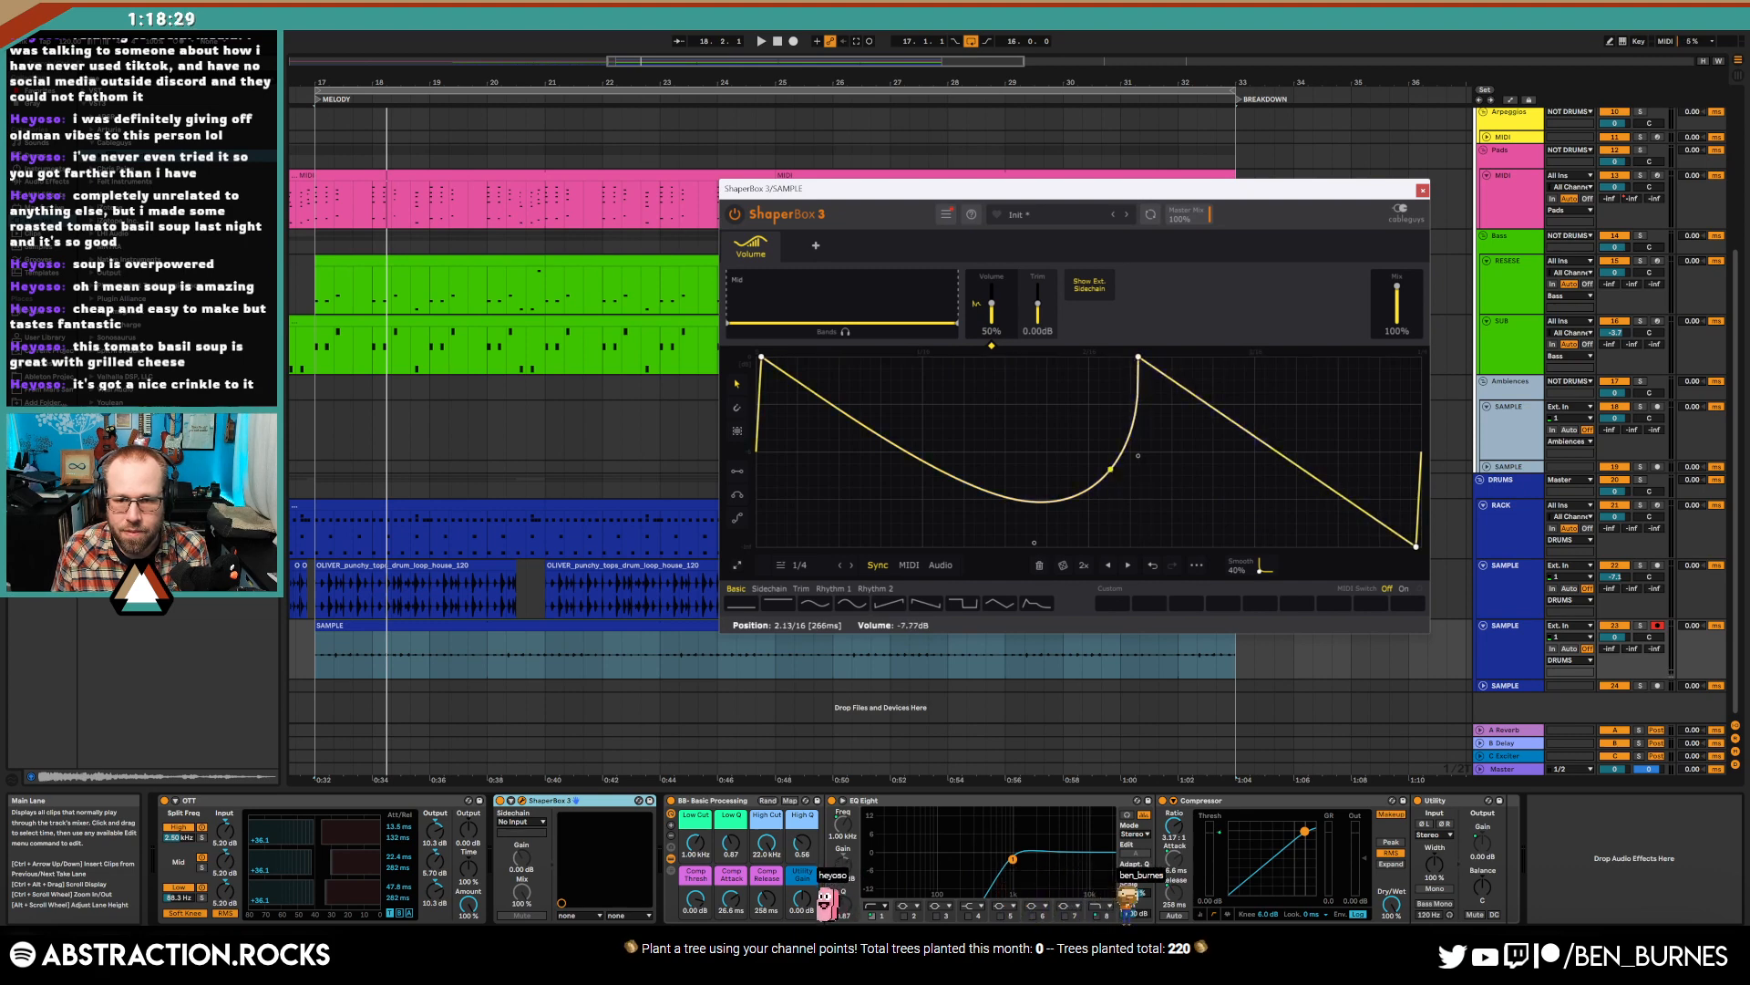
pyautogui.moveTo(1110, 469); pyautogui.dragTo(1112, 546)
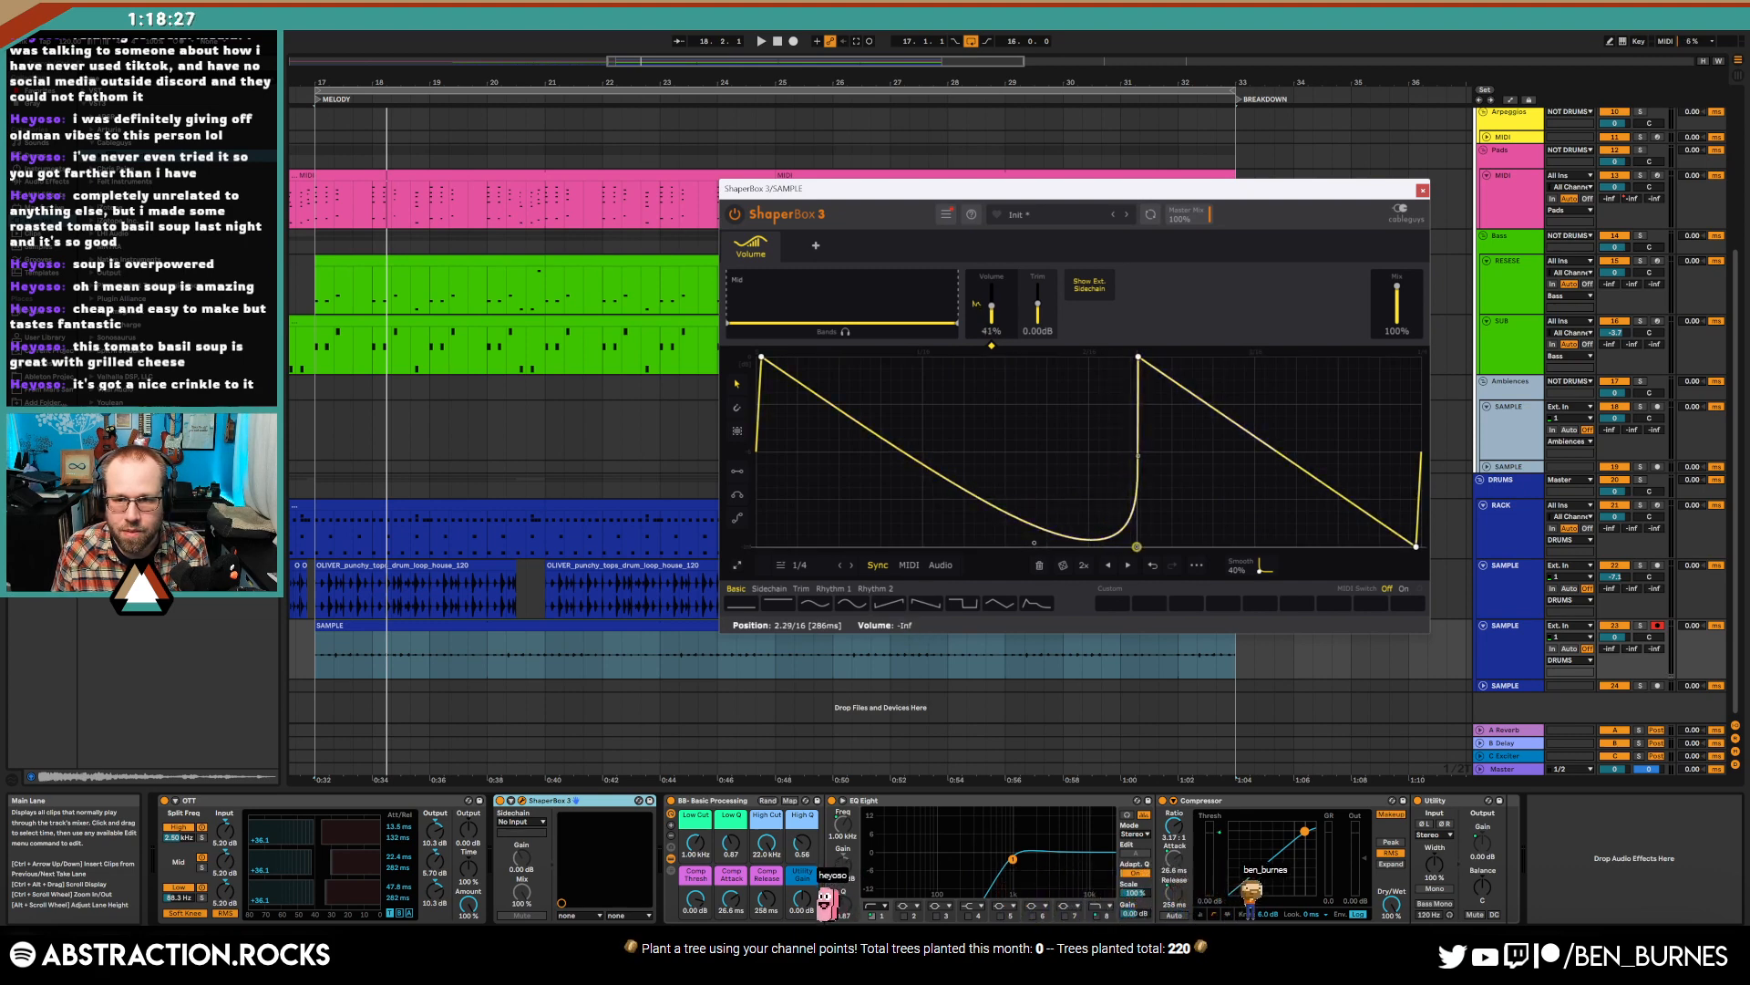
pyautogui.moveTo(1140, 357); pyautogui.dragTo(1152, 356)
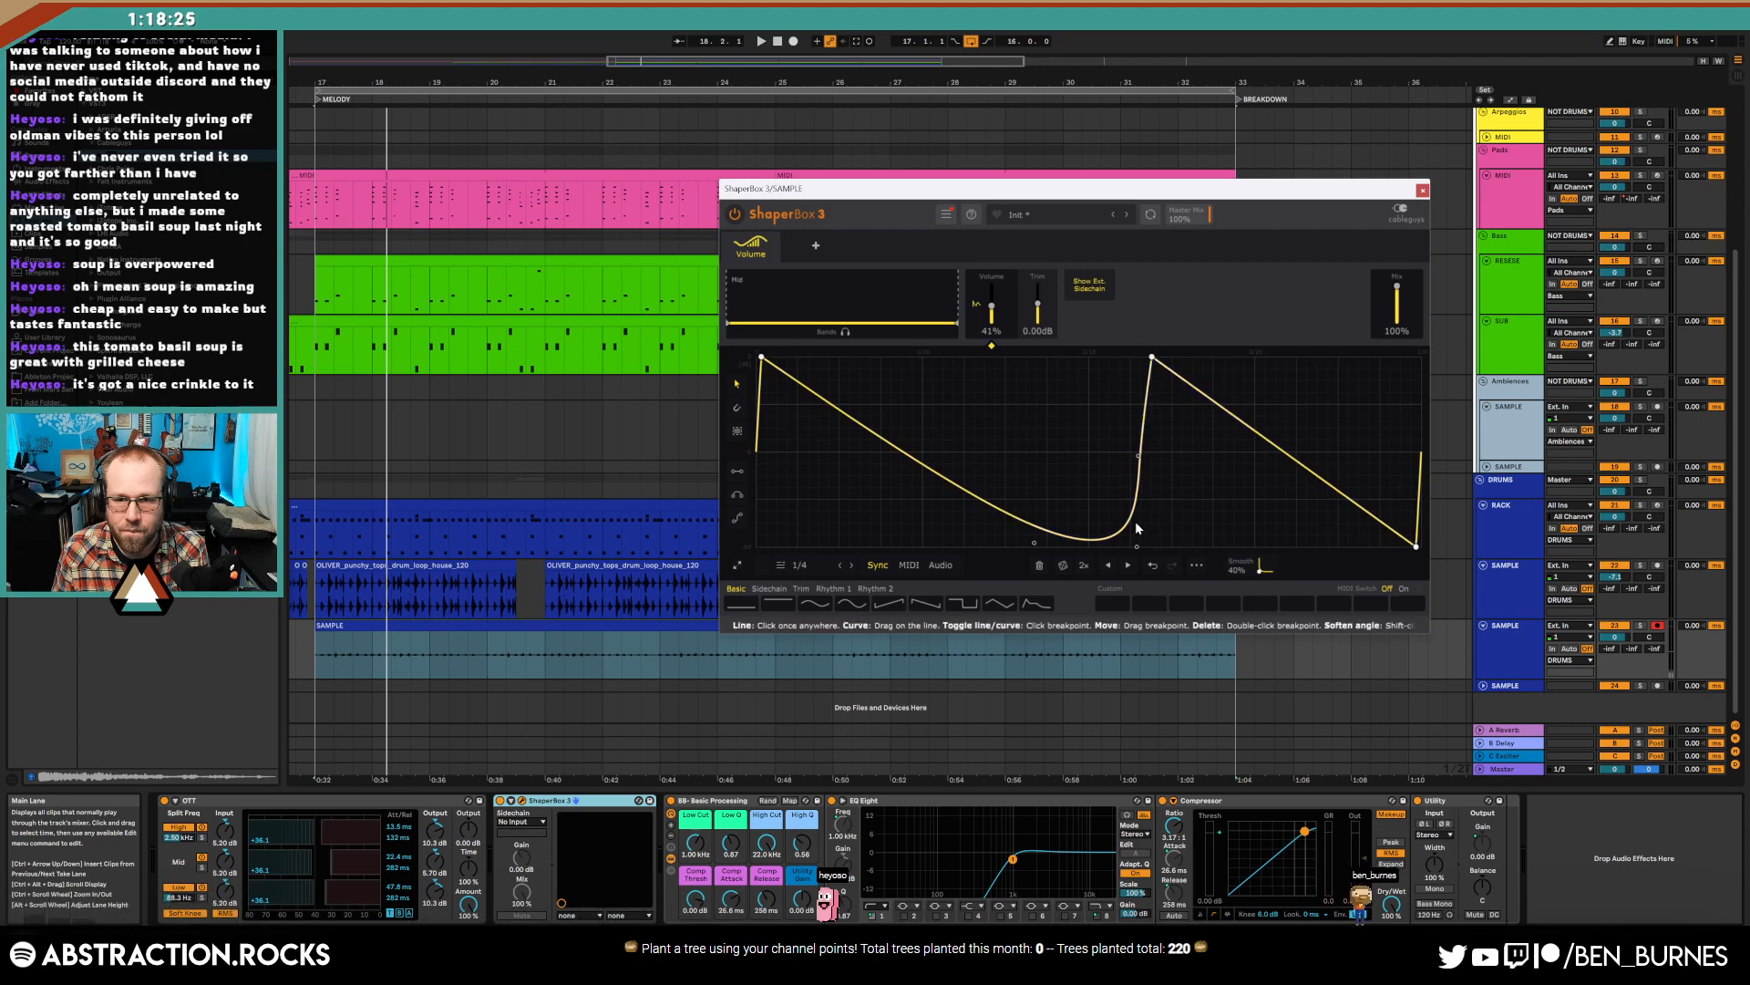
# - Shift the second peak of the ShaperBox volume curve slightly later while listening to the loop
pyautogui.press('space')
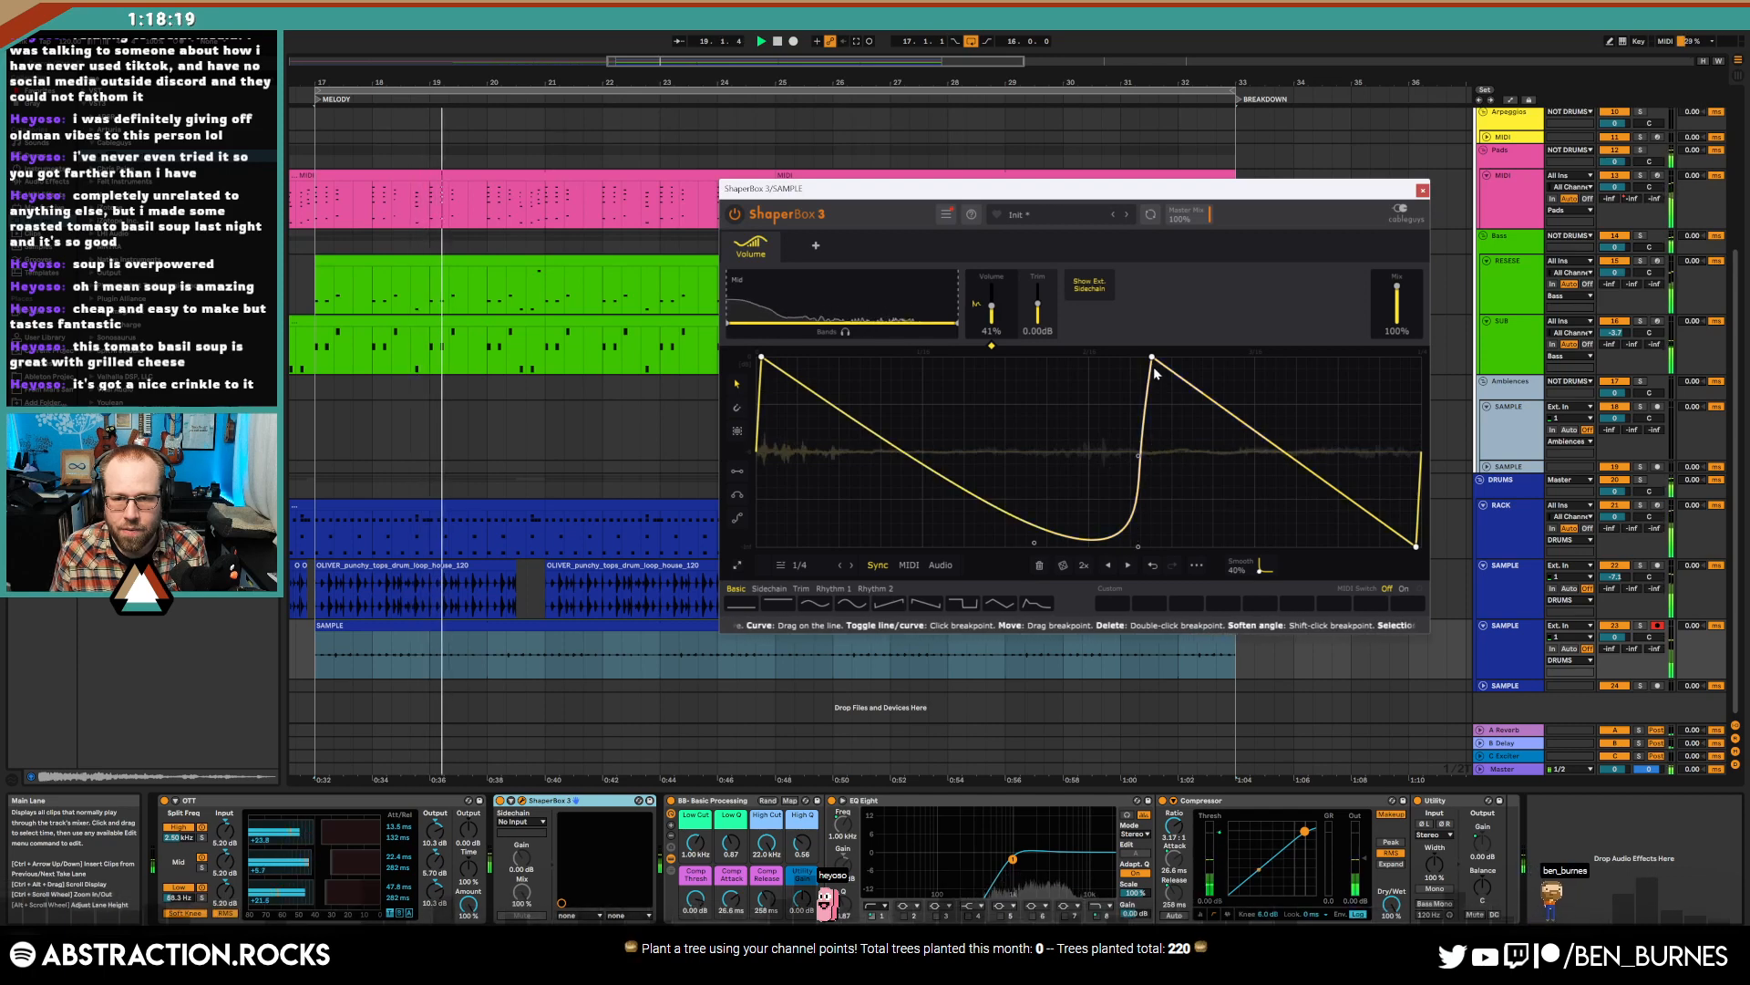
pyautogui.moveTo(1153, 358); pyautogui.dragTo(1148, 357)
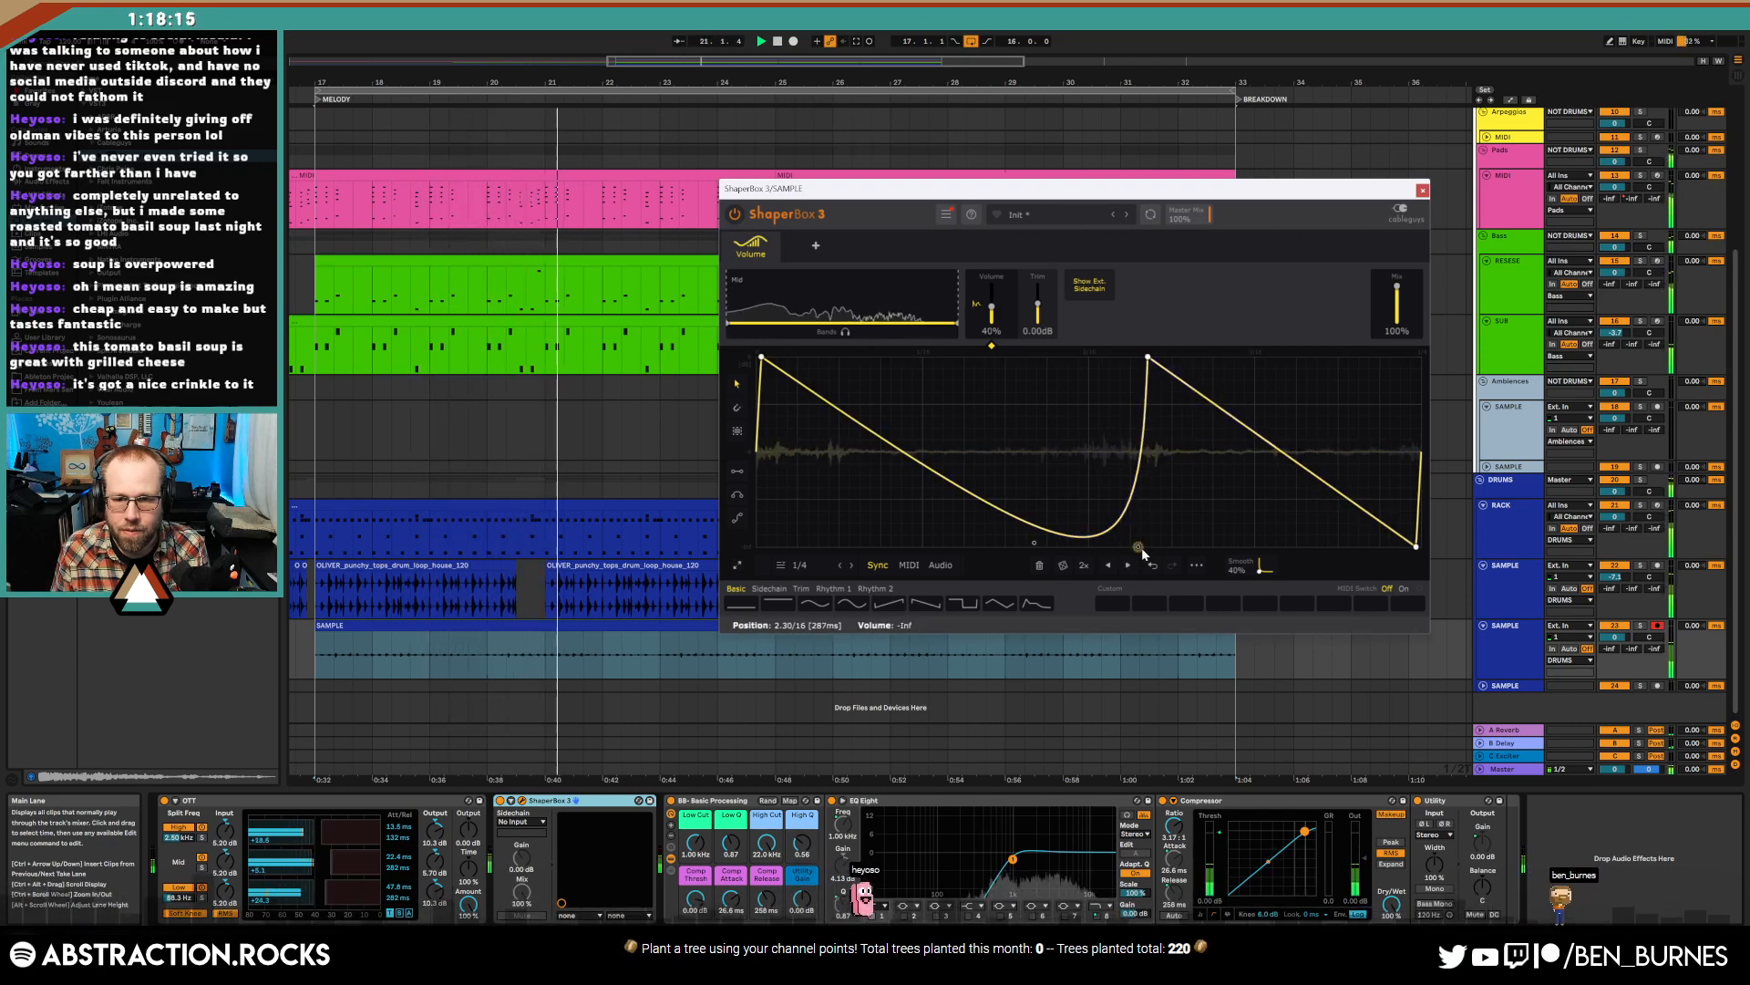
pyautogui.moveTo(1148, 361); pyautogui.dragTo(1156, 357)
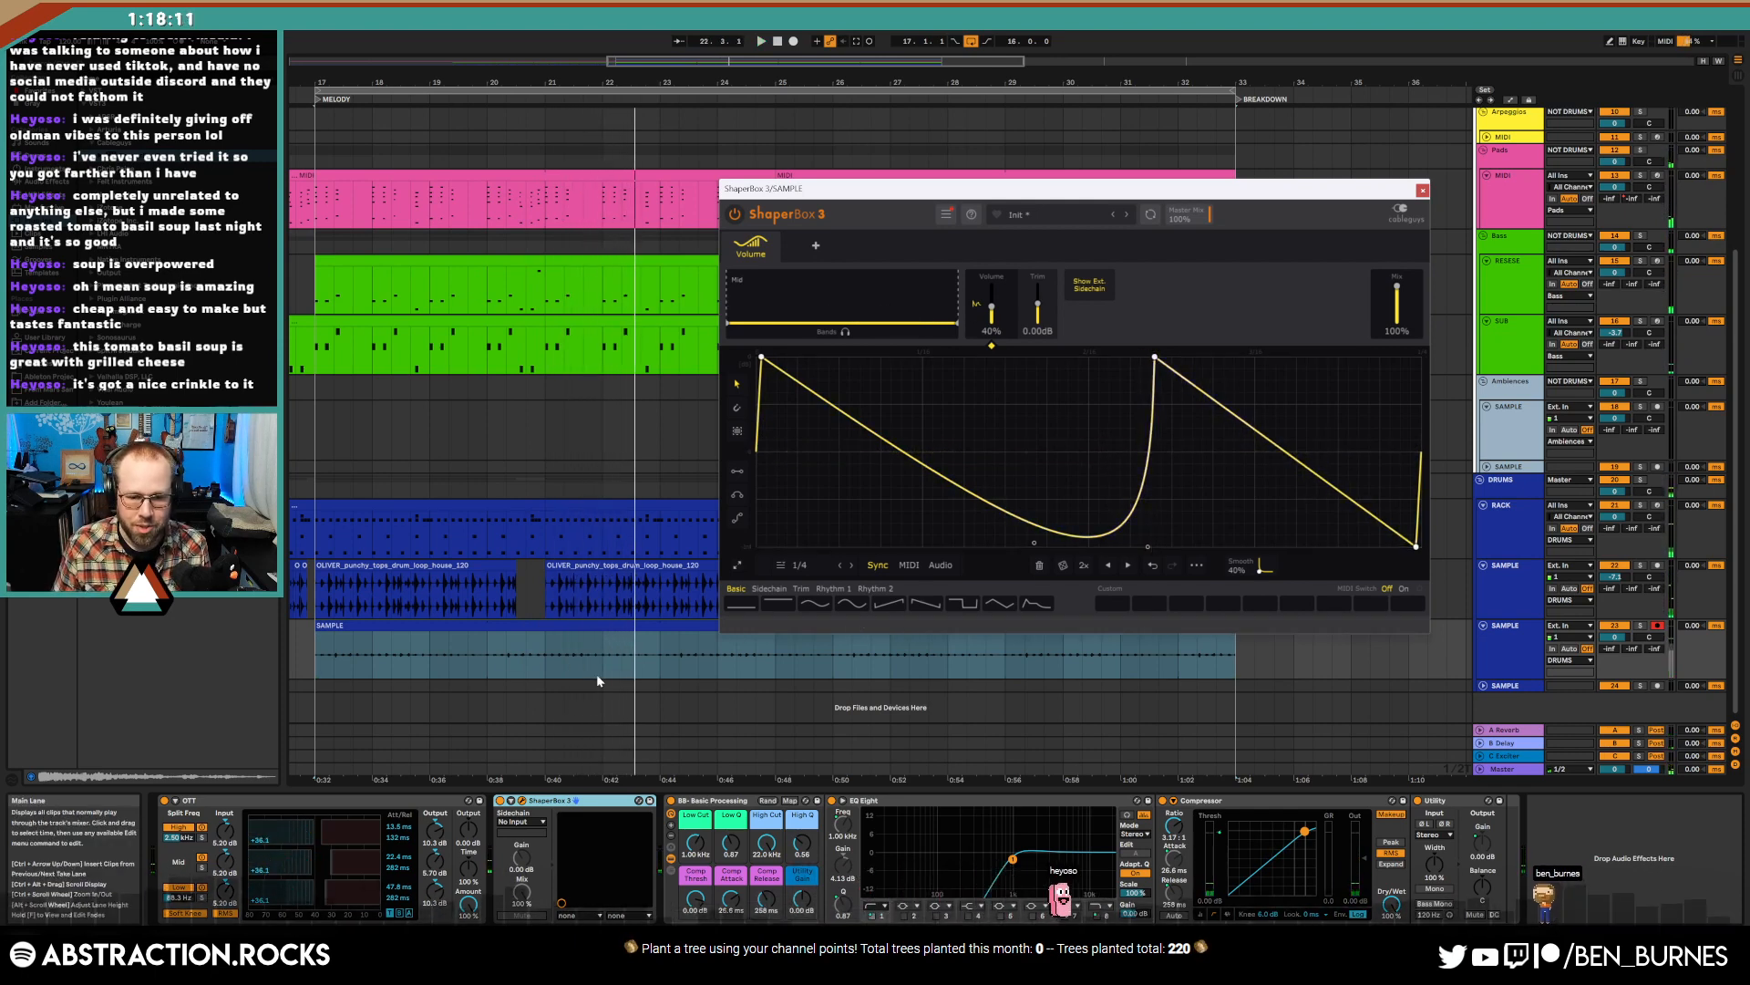
# - Audition the bottom drum SAMPLE track in solo and lower the Low Cut frequency in its Basic Processing rack
pyautogui.click(1637, 627)
pyautogui.press('space')
pyautogui.click(1637, 628)
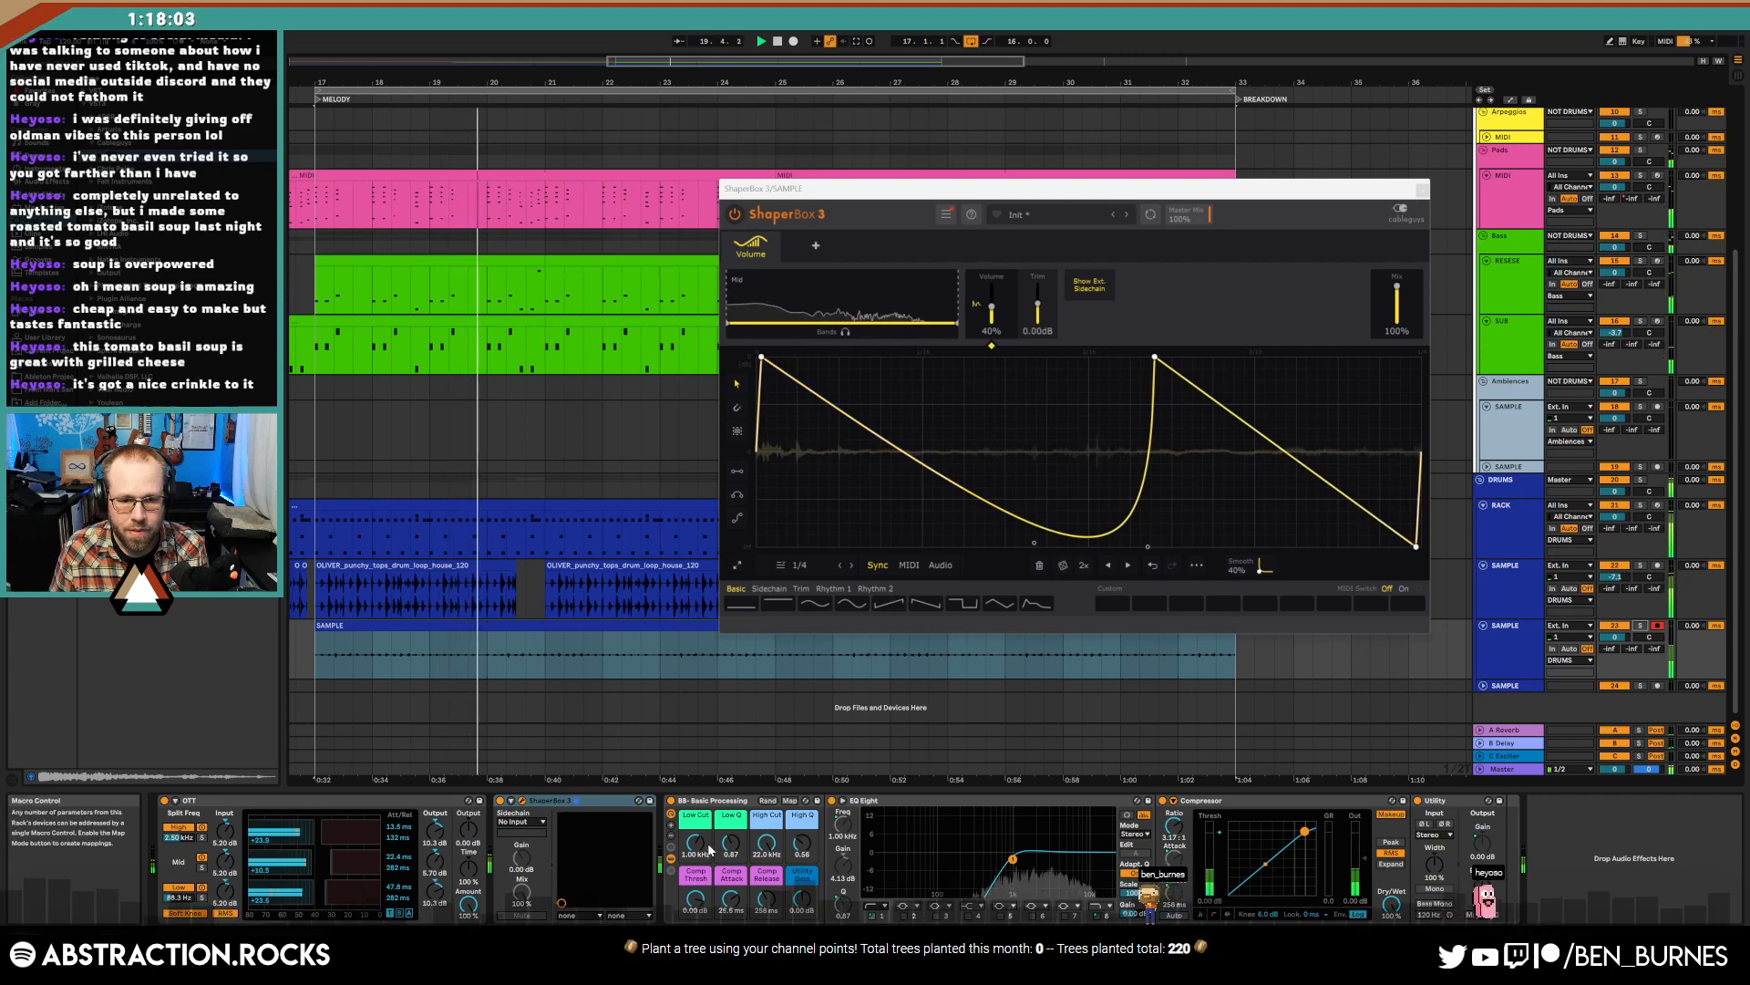
pyautogui.moveTo(695, 843); pyautogui.dragTo(695, 882)
pyautogui.press('space')
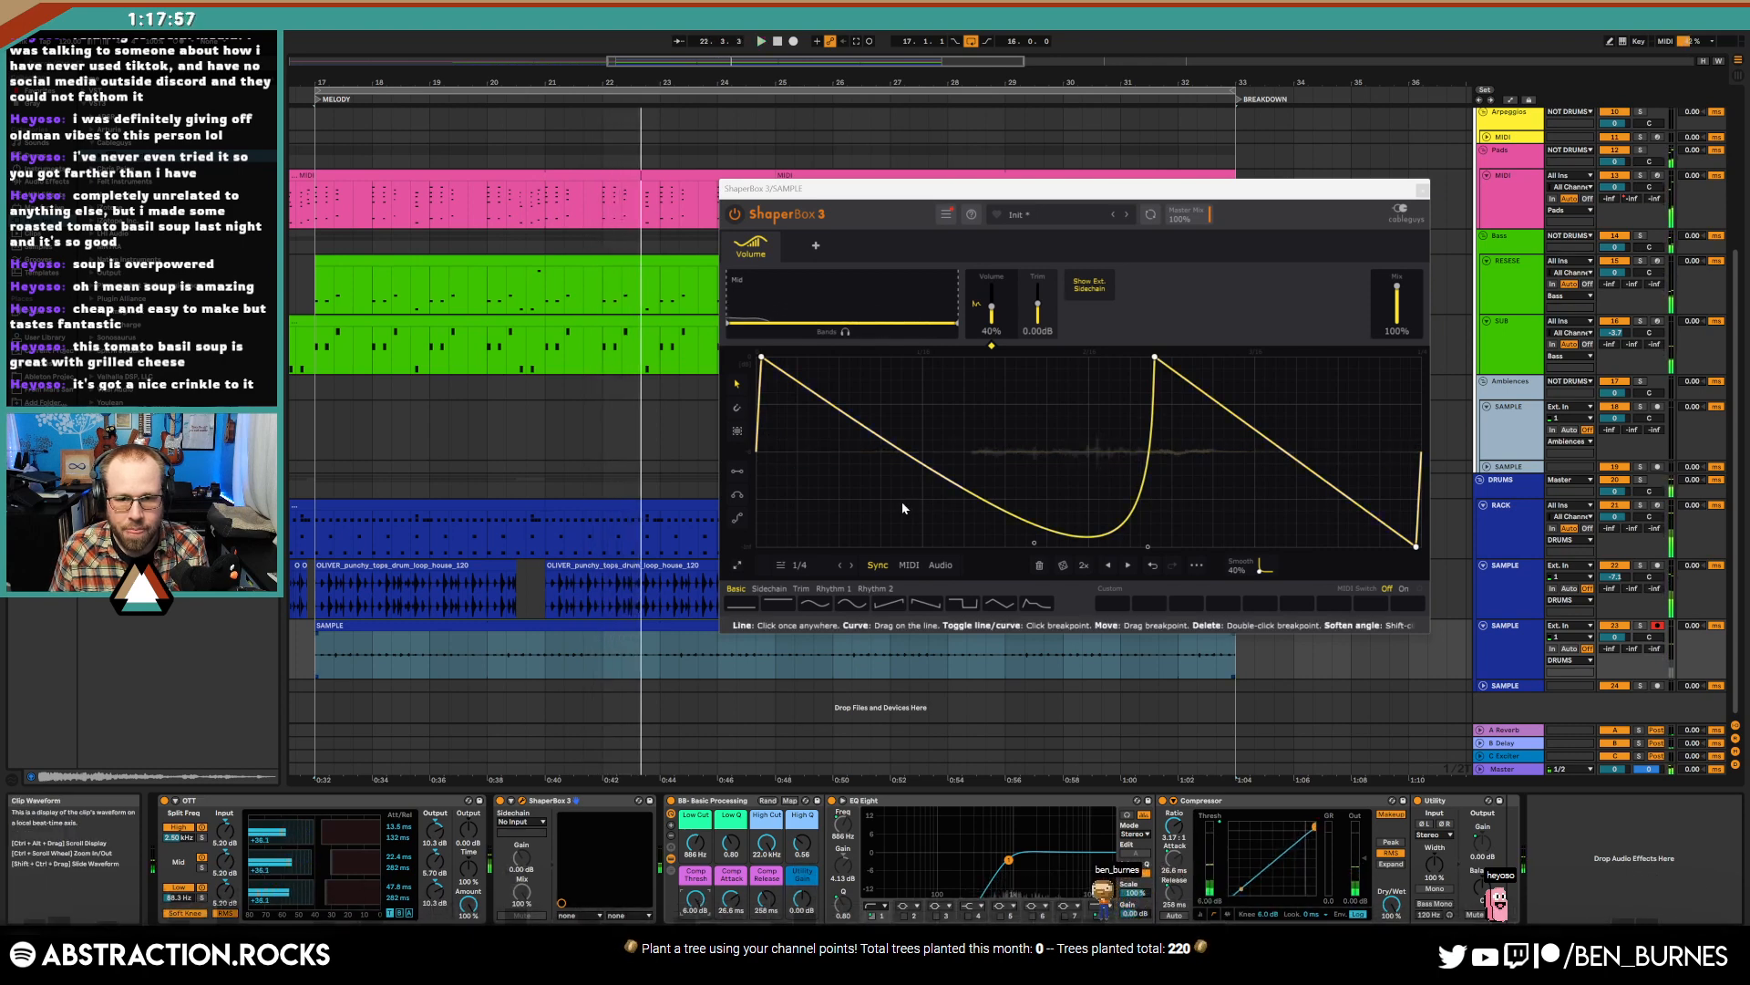
# - Bend both falling segments of the ShaperBox volume curve into steep concave curves and play the result
pyautogui.moveTo(907, 456); pyautogui.dragTo(882, 535)
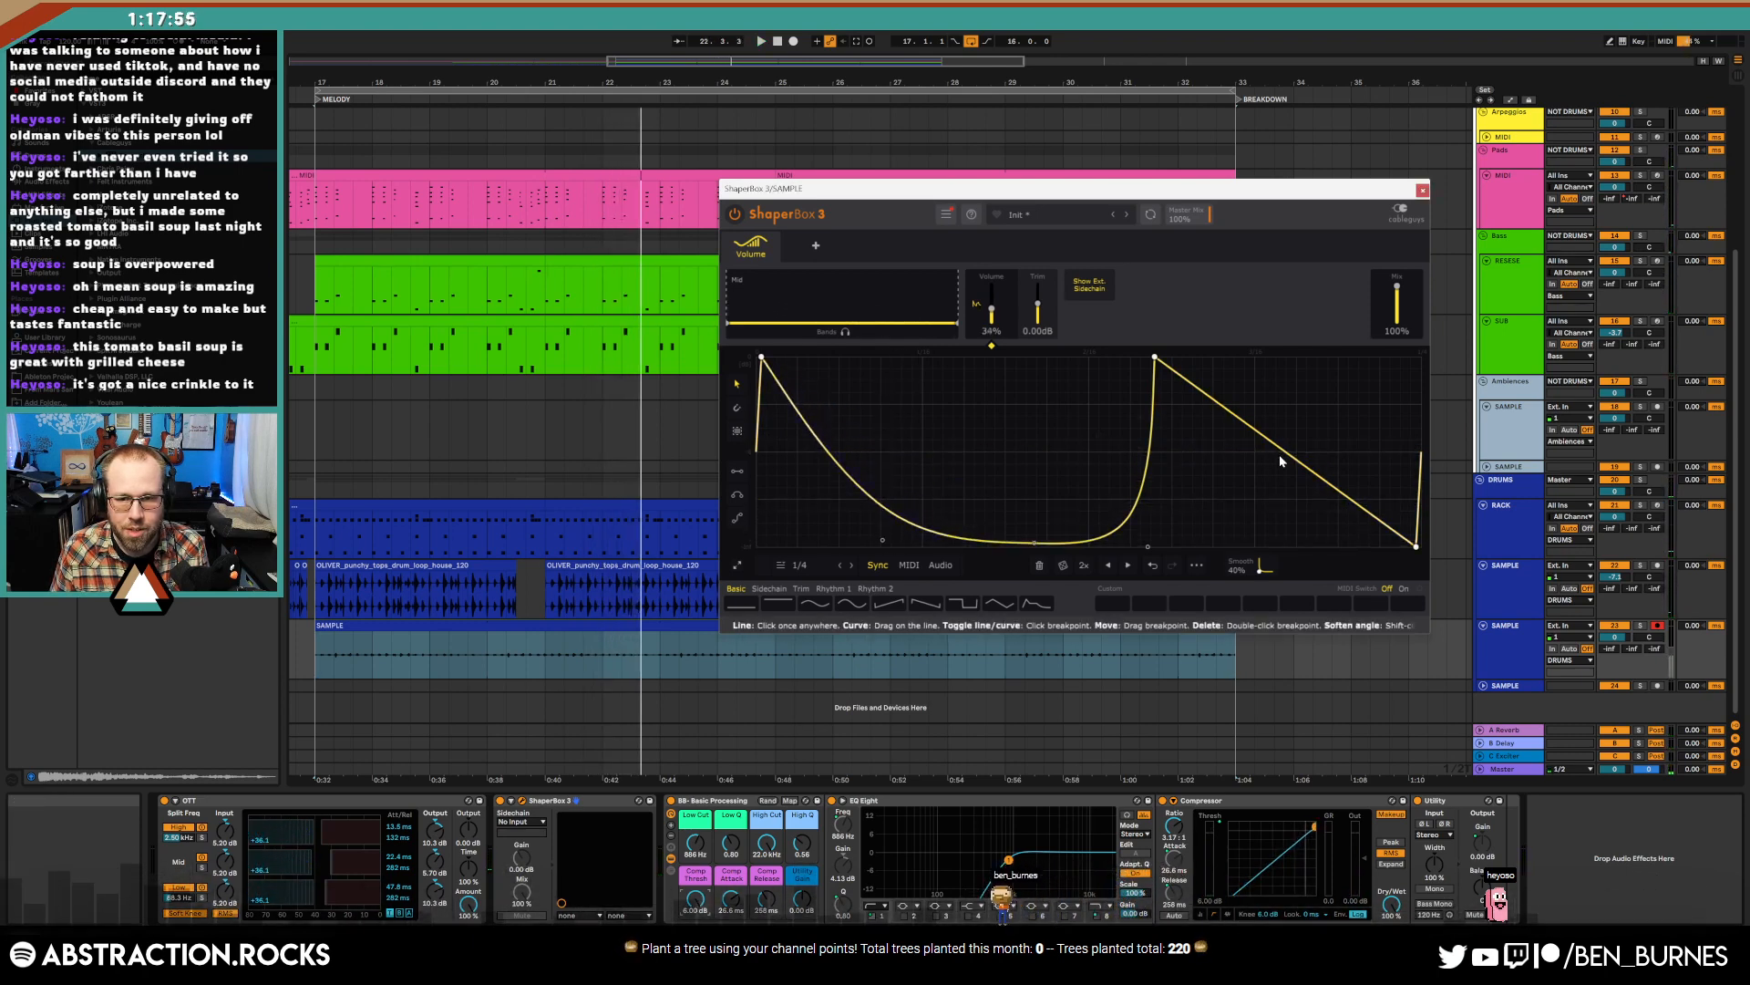
pyautogui.moveTo(1280, 453); pyautogui.dragTo(1247, 545)
pyautogui.moveTo(1042, 550); pyautogui.dragTo(1034, 548)
pyautogui.press('space')
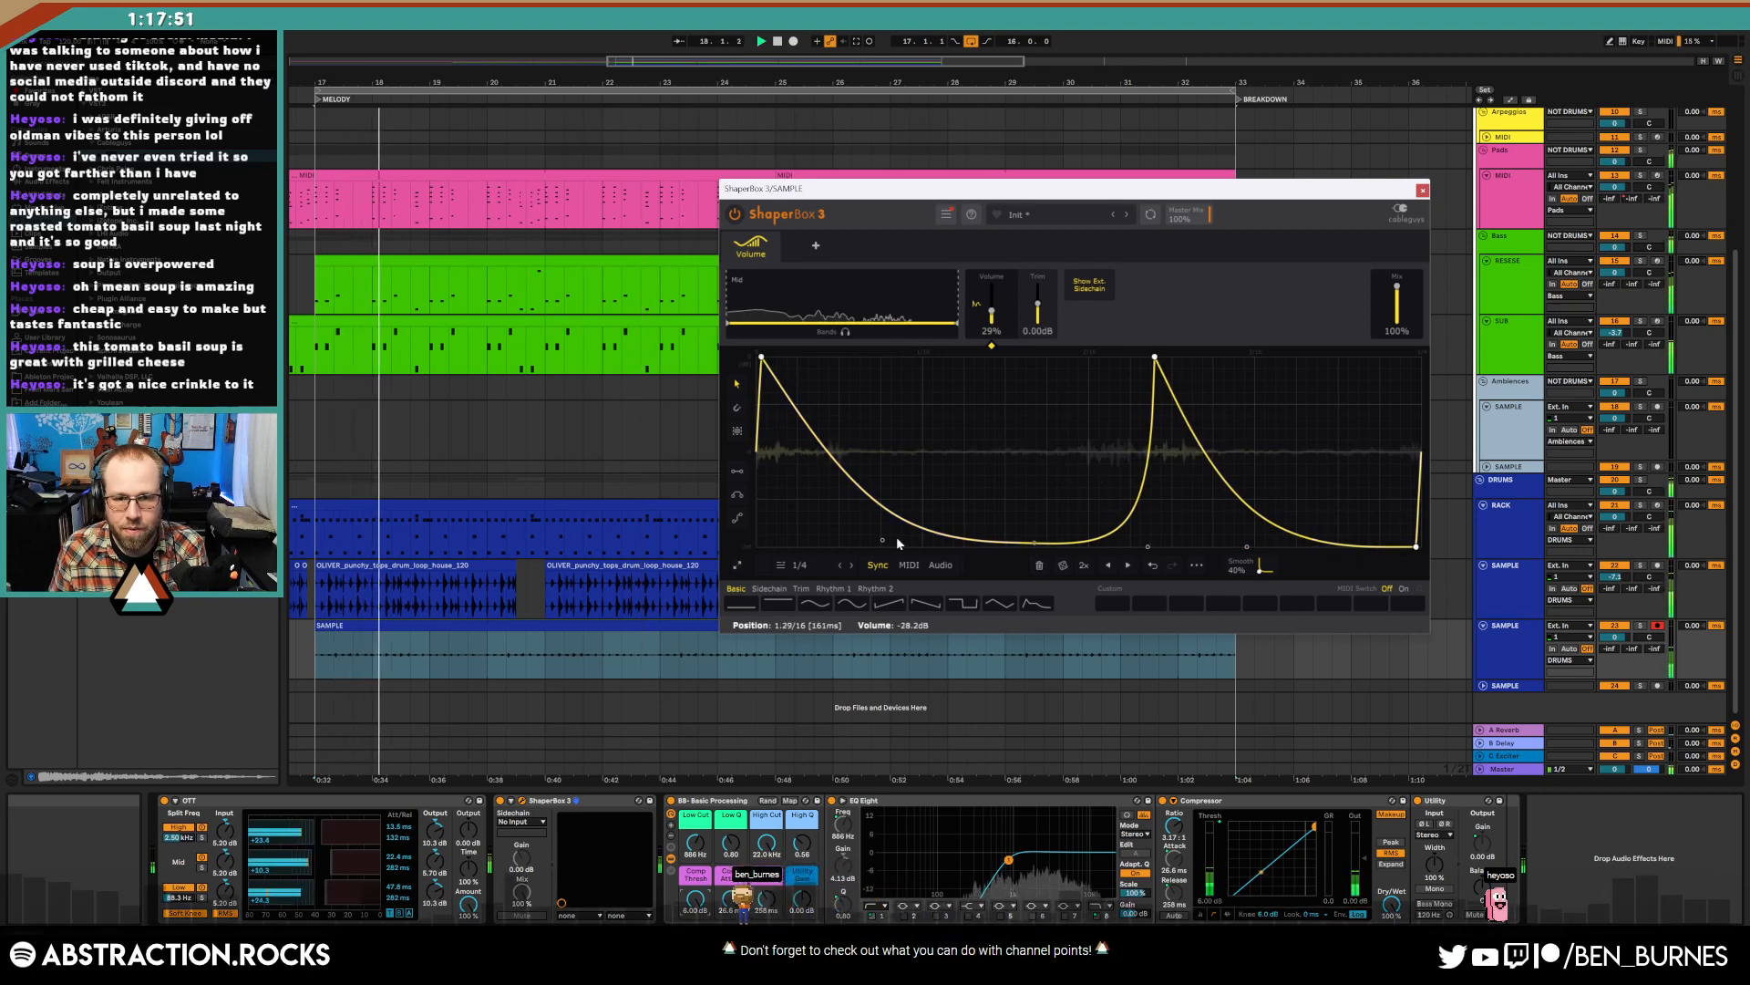
# - Ease the bend of both falling curve segments slightly upward by ear and close the ShaperBox window
pyautogui.moveTo(883, 541); pyautogui.dragTo(887, 527)
pyautogui.moveTo(1245, 548); pyautogui.dragTo(1247, 534)
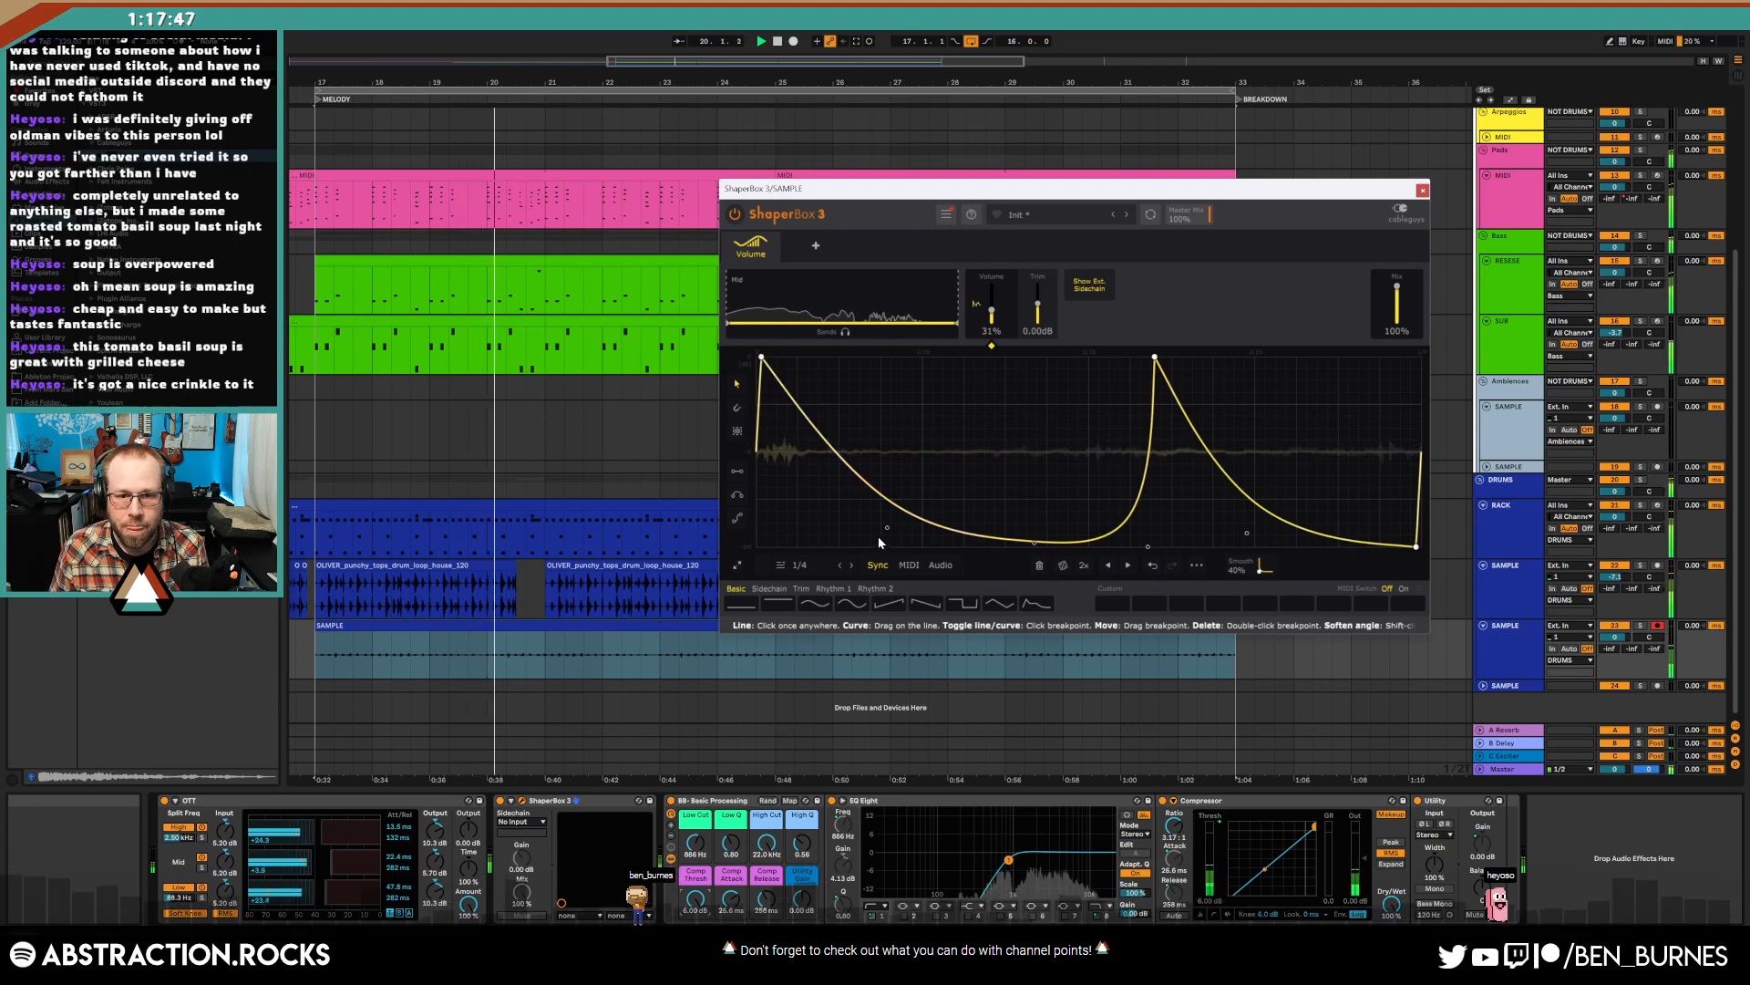
pyautogui.moveTo(887, 527); pyautogui.dragTo(893, 521)
pyautogui.moveTo(1246, 533); pyautogui.dragTo(1245, 529)
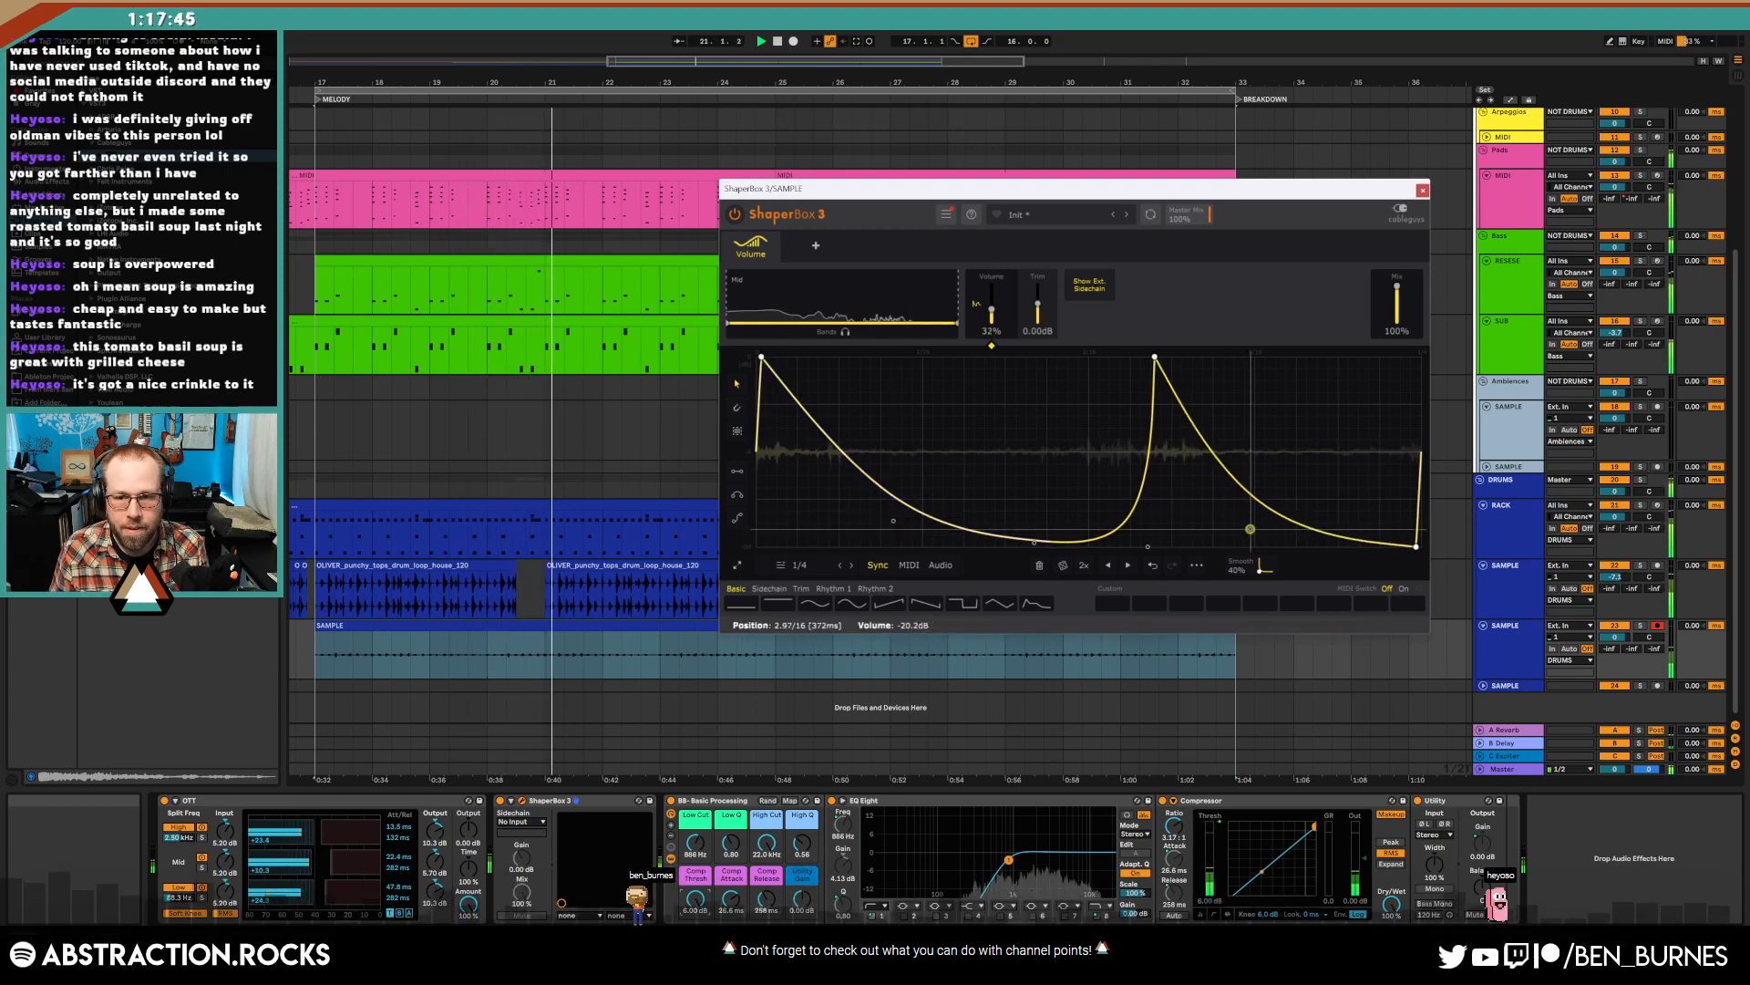
pyautogui.click(1422, 190)
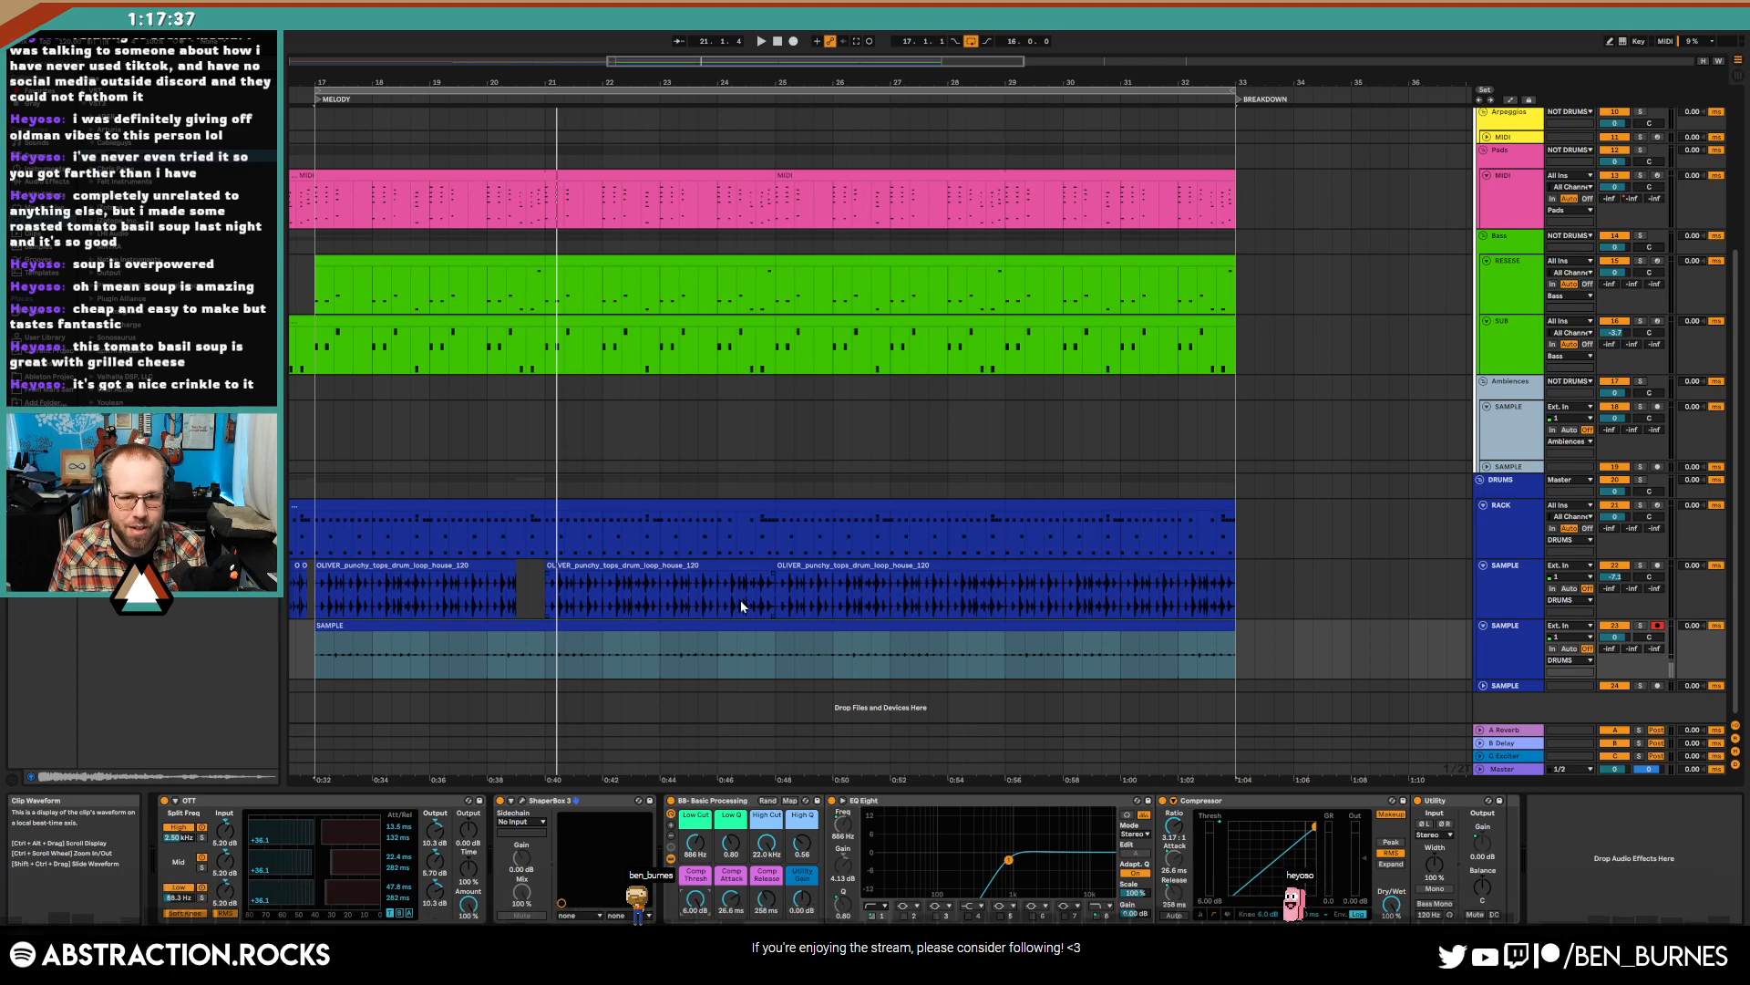
# - Shorten the end of the second drum loop clip and copy a single drum hit into the gap at 24.4
pyautogui.moveTo(767, 567); pyautogui.dragTo(758, 566)
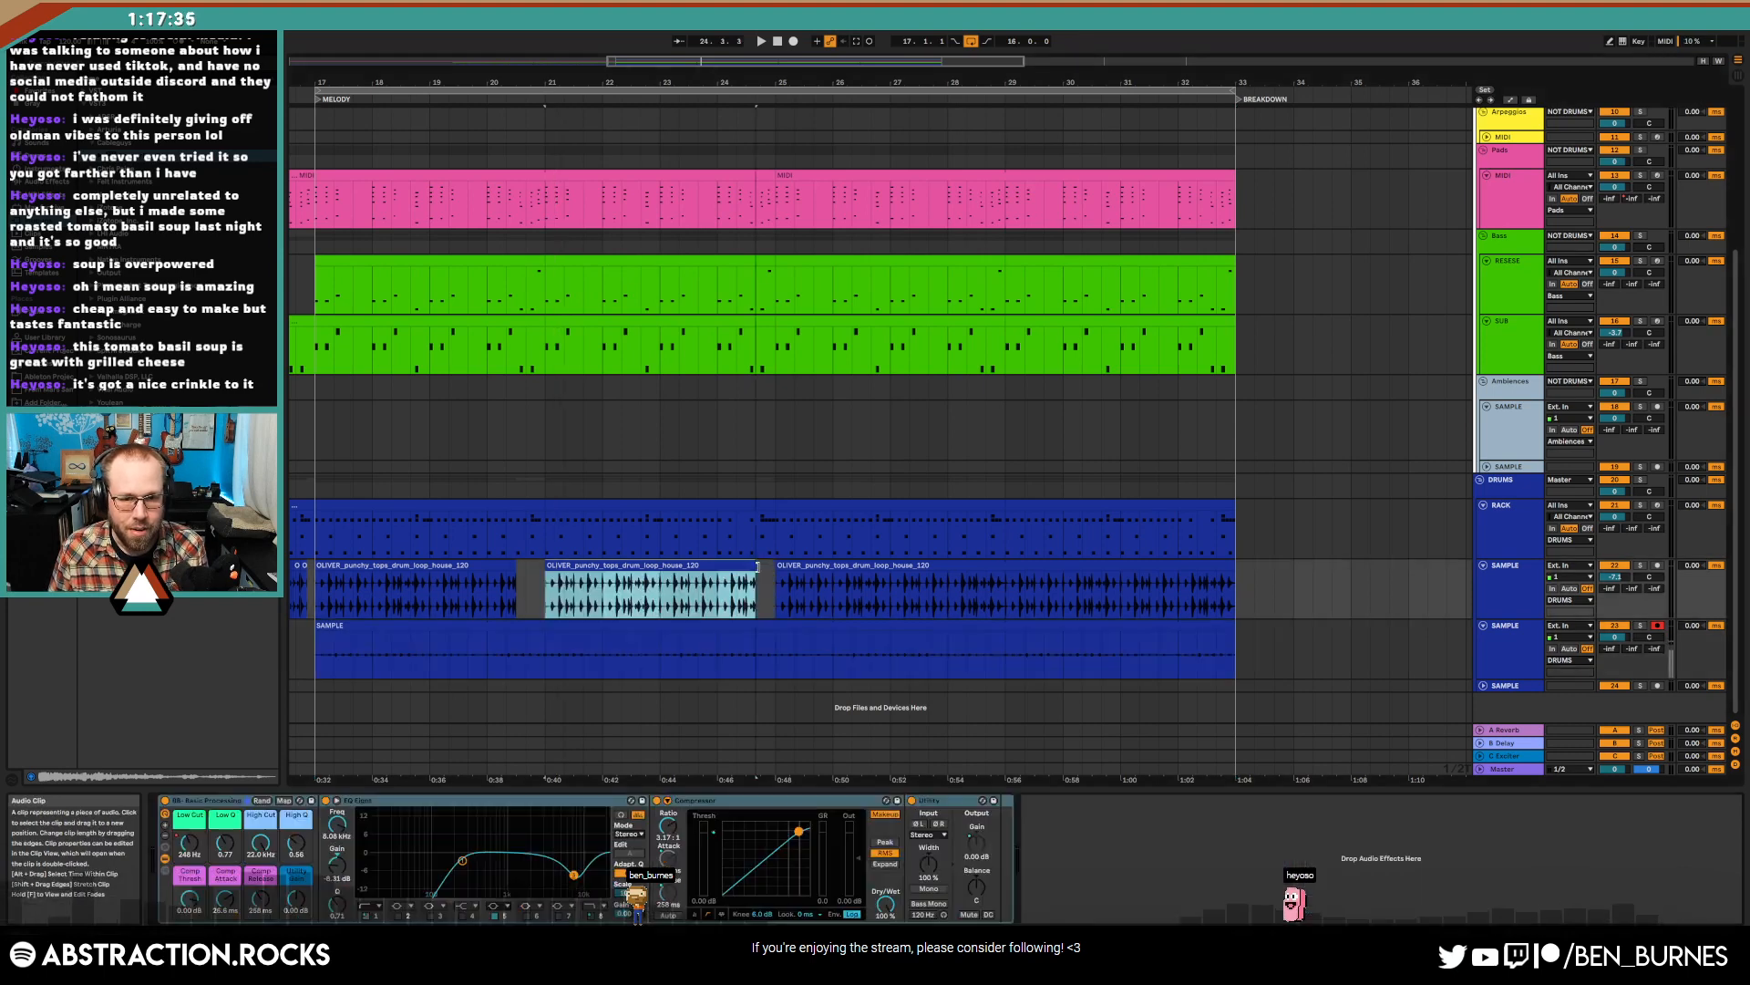
pyautogui.keyDown('ctrl'); pyautogui.scroll(4, 749, 572); pyautogui.keyUp('ctrl')
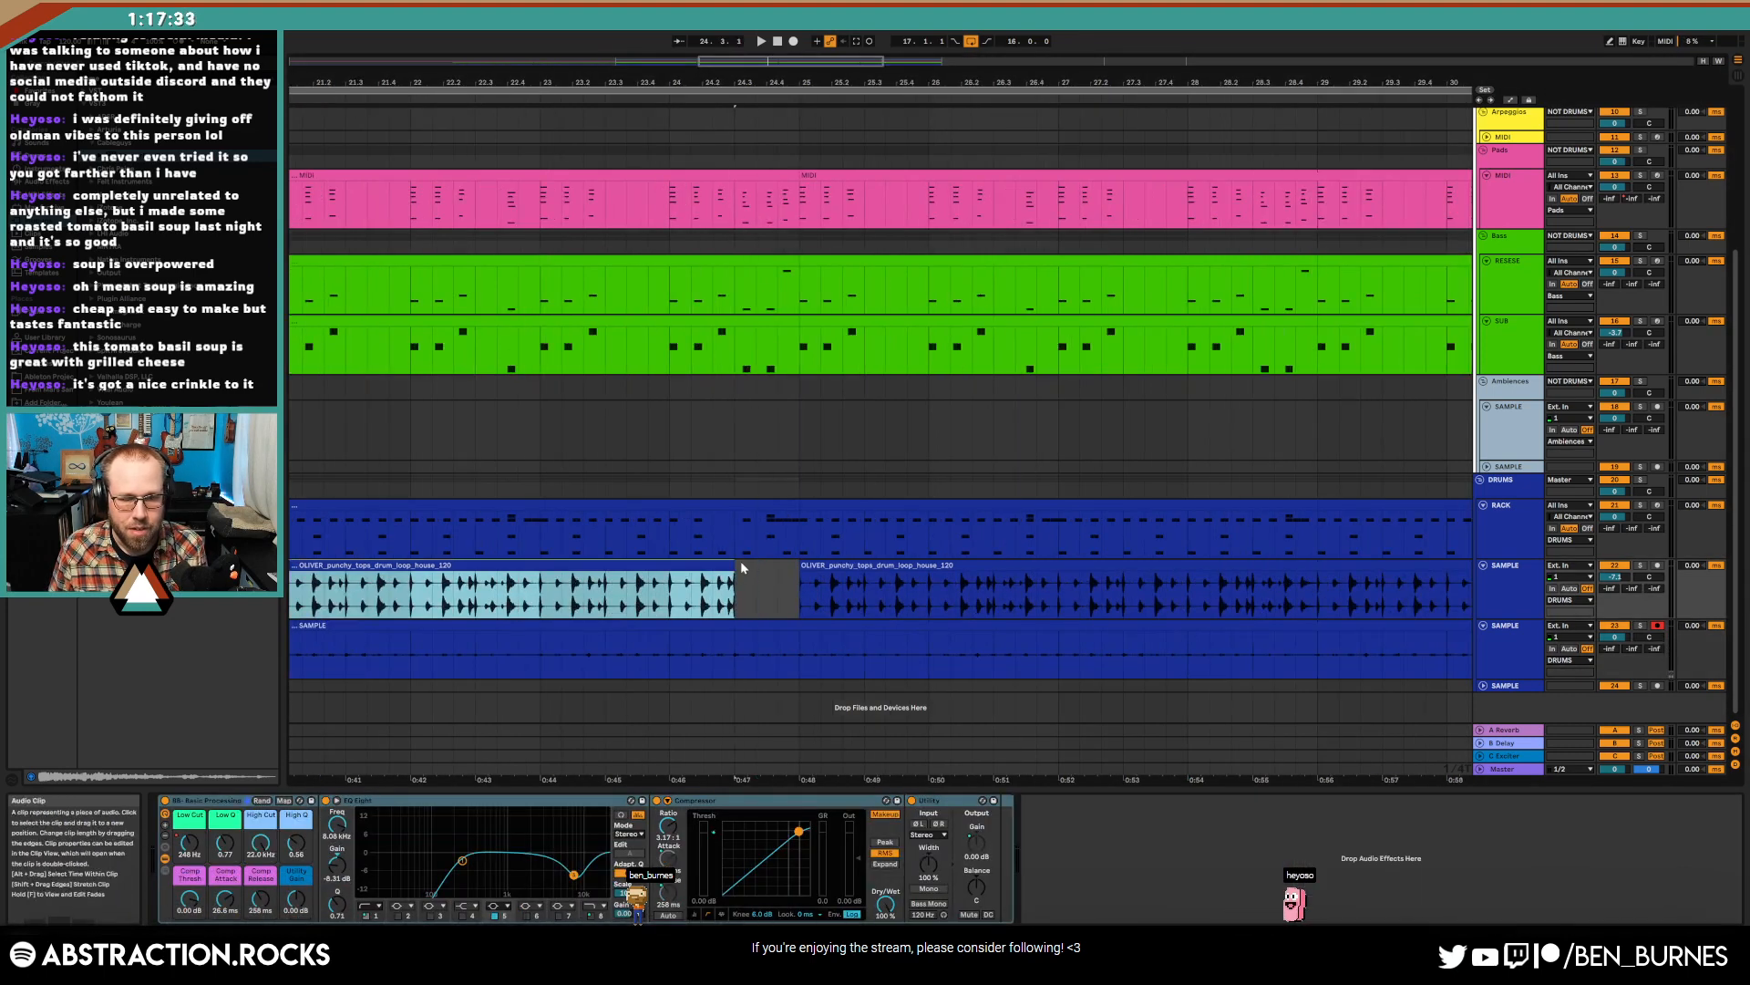
pyautogui.keyDown('ctrl'); pyautogui.scroll(4, 694, 604); pyautogui.keyUp('ctrl')
pyautogui.moveTo(643, 592); pyautogui.dragTo(666, 592)
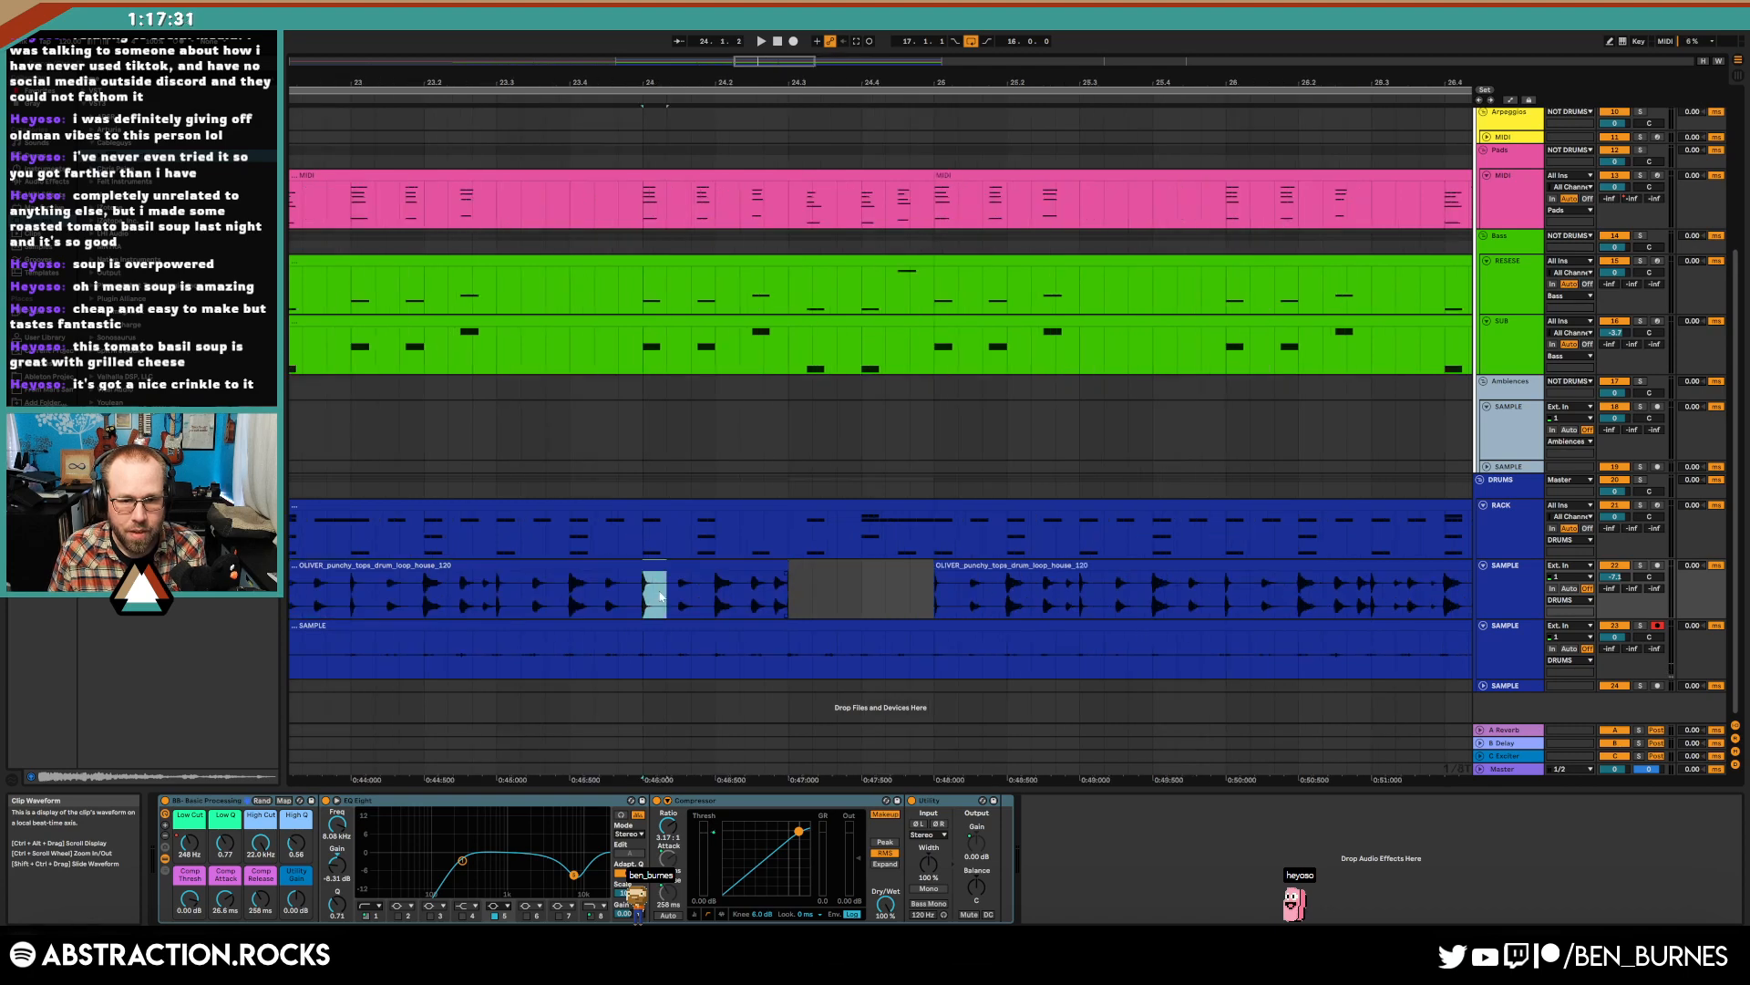
pyautogui.keyDown('ctrl'); pyautogui.scroll(3, 868, 590); pyautogui.keyUp('ctrl')
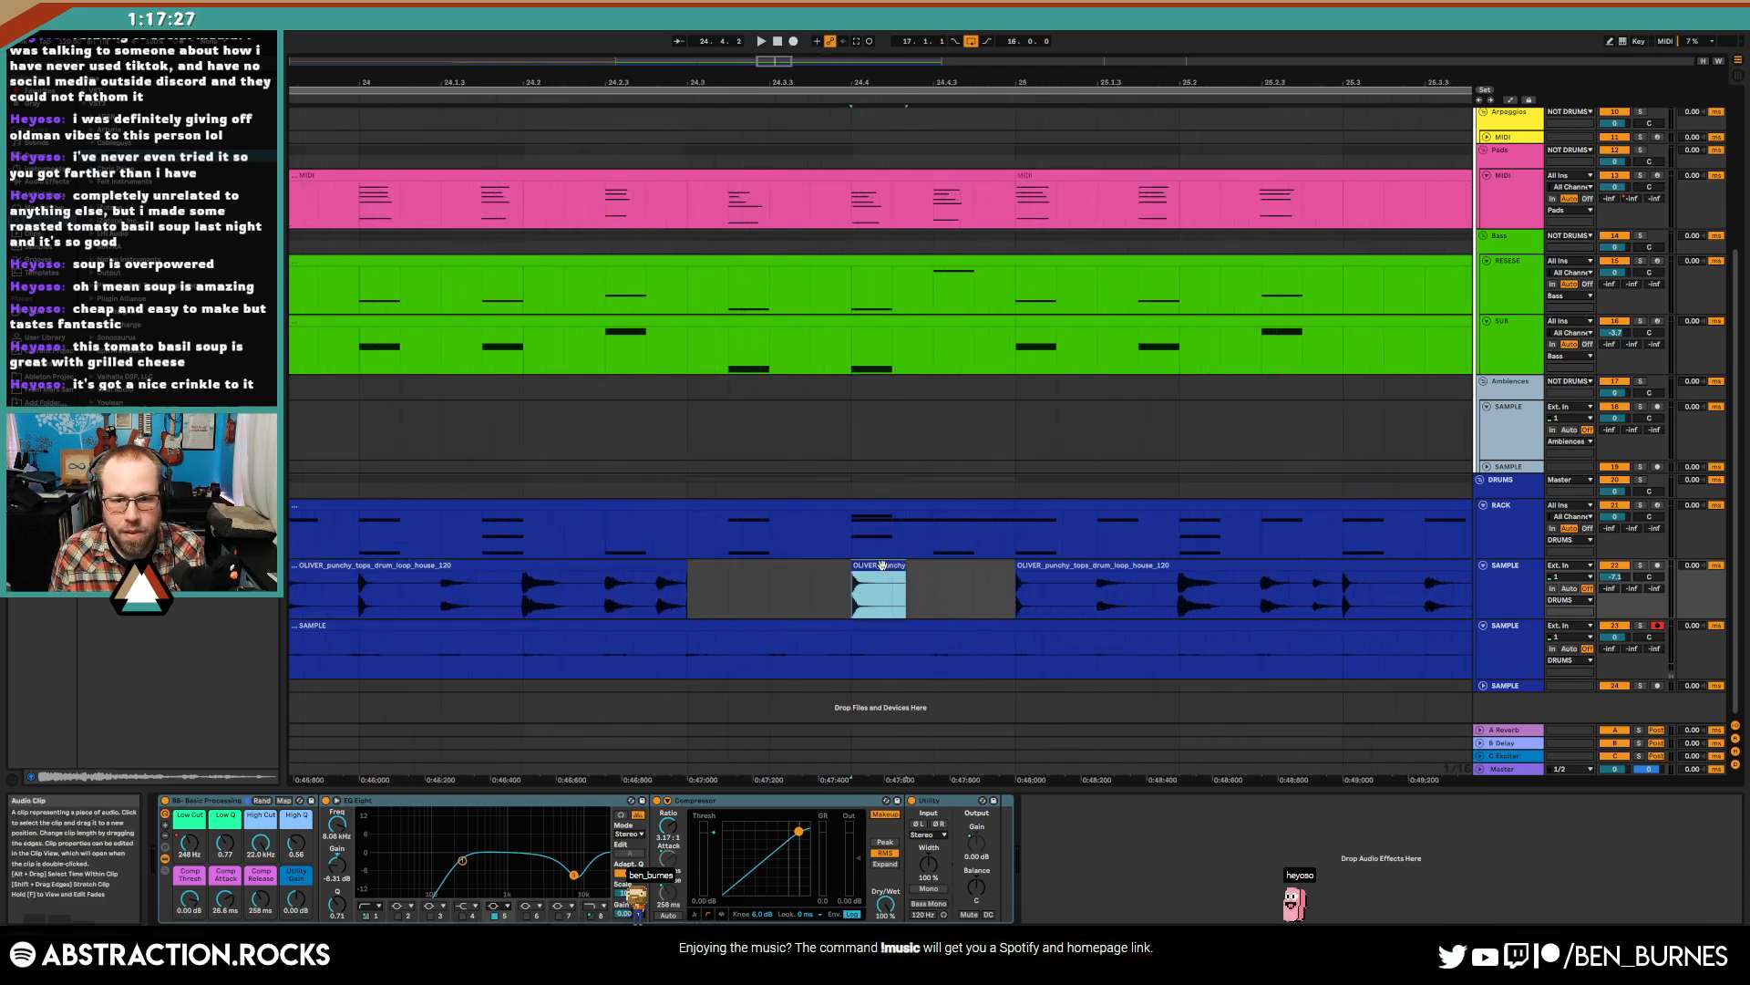
# - Trim the copied drum hit and duplicate it into evenly spaced repeats up to bar 25, and play the fill
pyautogui.moveTo(886, 567)
pyautogui.mouseDown()
pyautogui.moveTo(929, 571)
pyautogui.moveTo(855, 595)
pyautogui.mouseUp()
pyautogui.hotkey('ctrl', 'd')
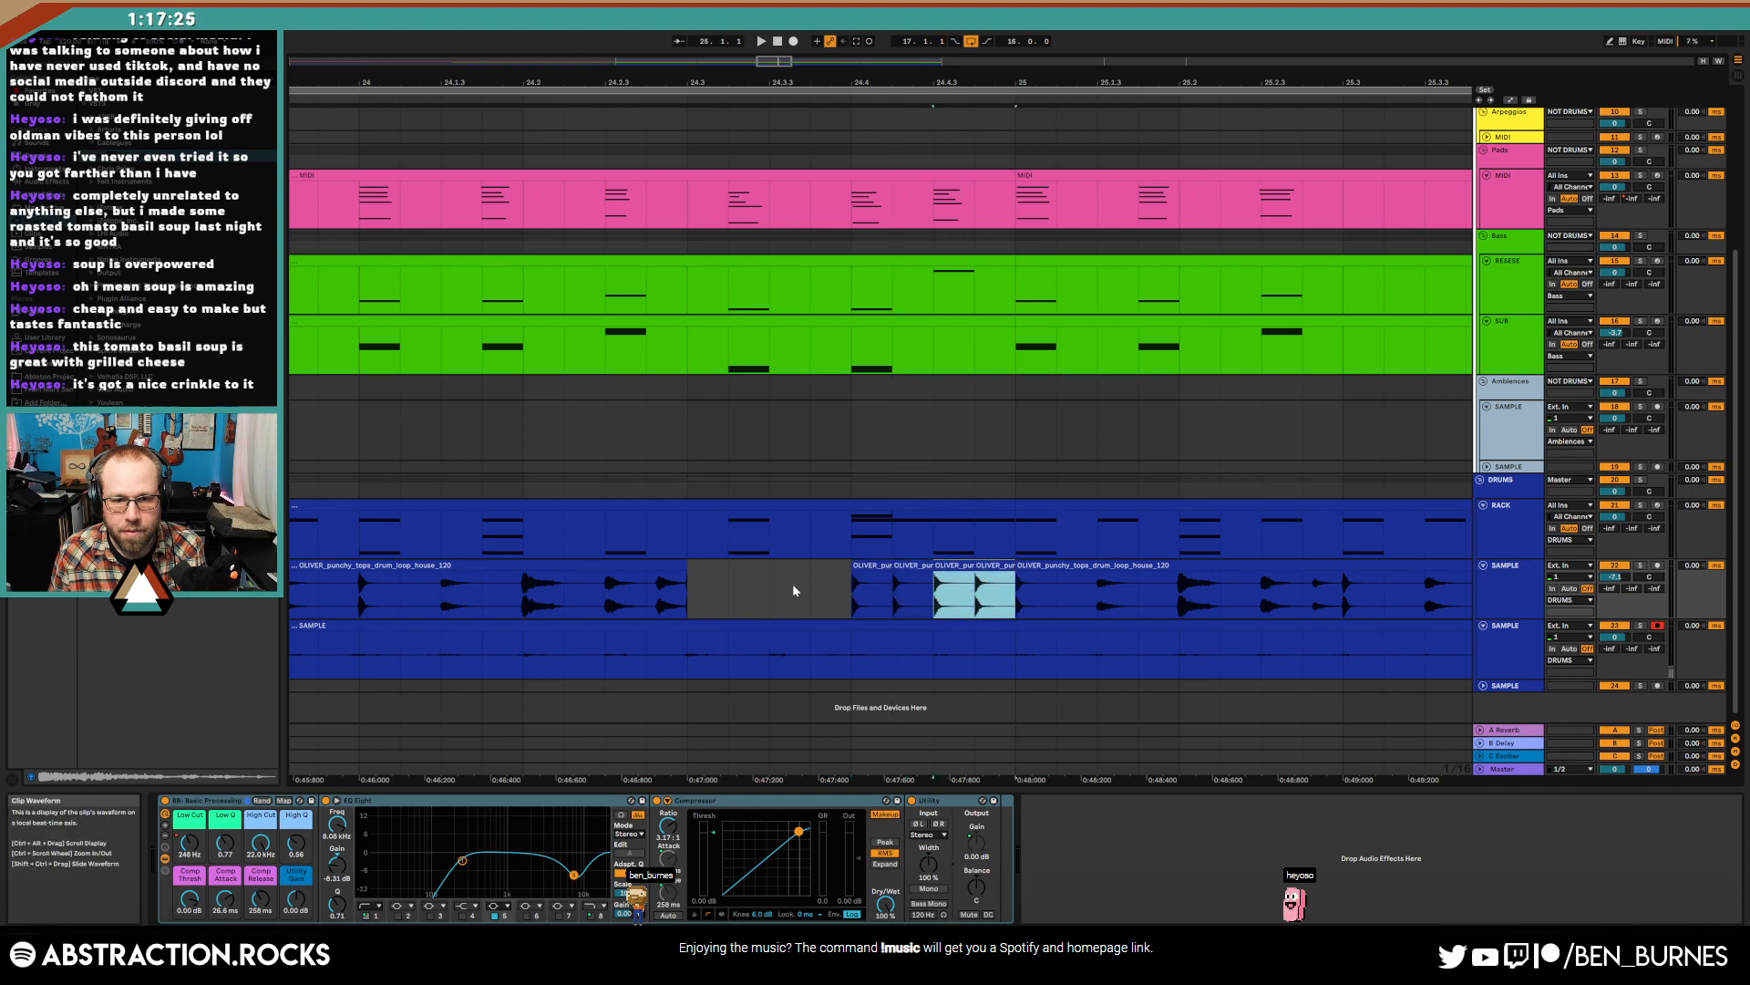
pyautogui.click(786, 590)
pyautogui.press('space')
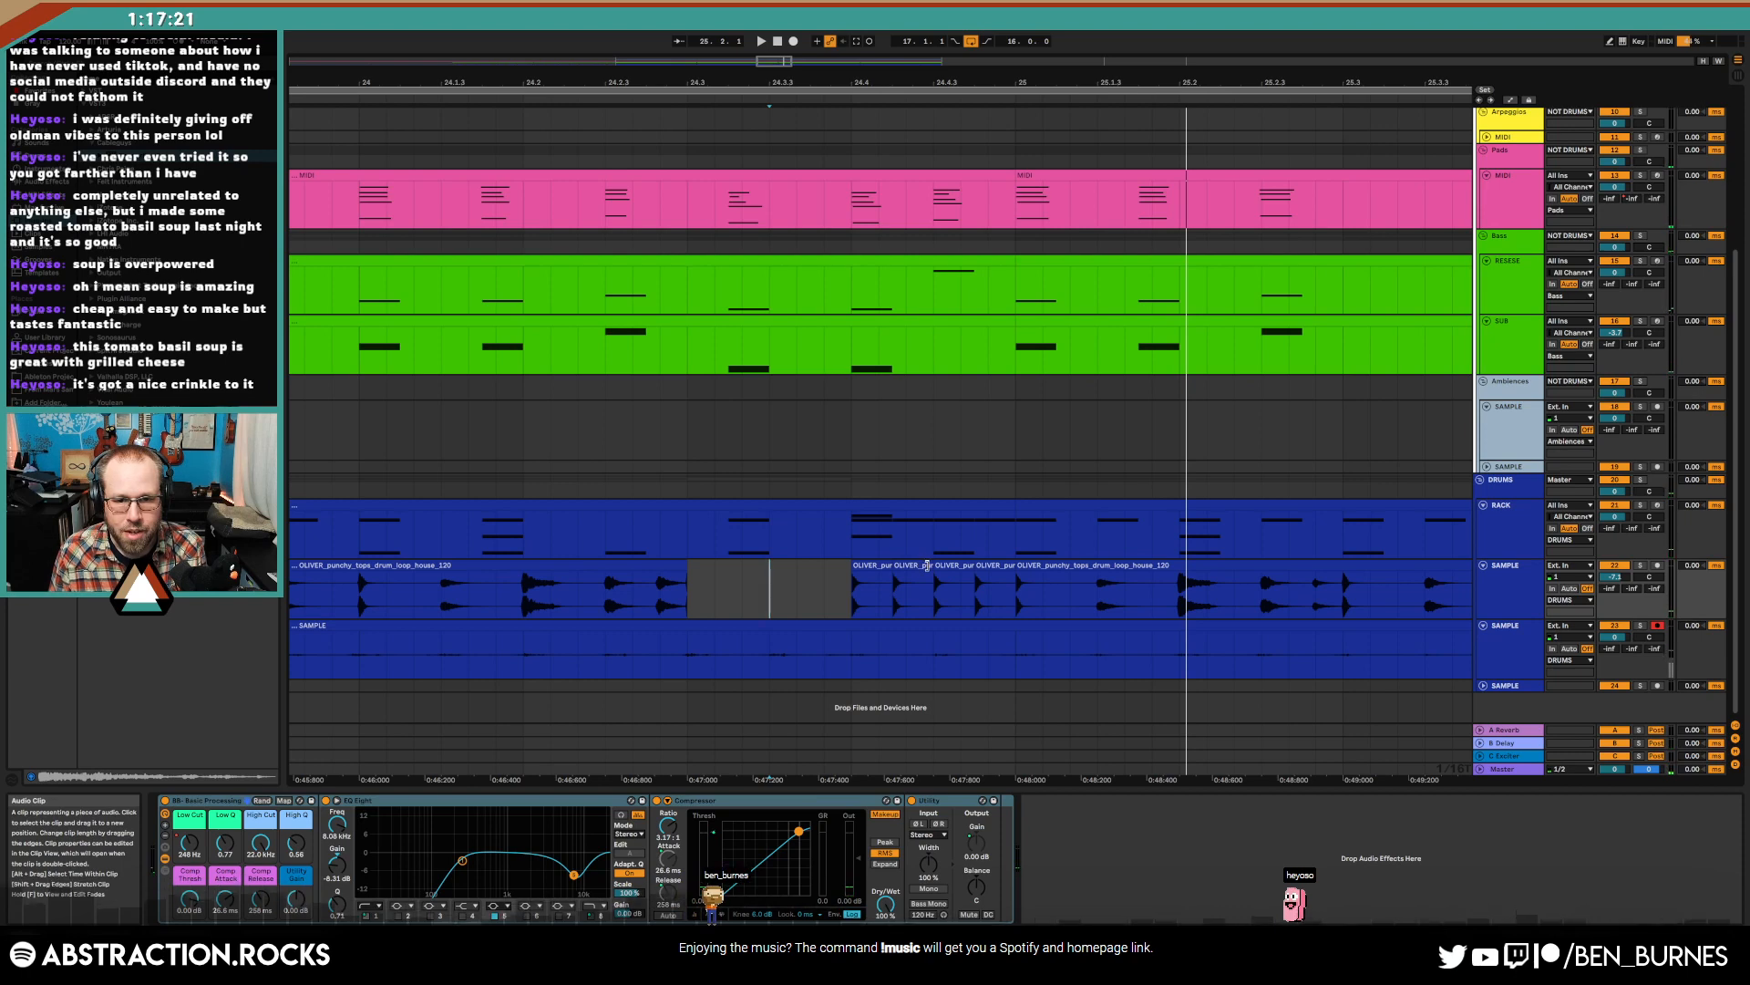
# - Trim the second hit of the fill to start later, duplicate that two-hit pattern up to bar 25, and audition it
pyautogui.scroll(2, 929, 565)
pyautogui.moveTo(930, 565)
pyautogui.mouseDown()
pyautogui.moveTo(883, 568)
pyautogui.moveTo(919, 565)
pyautogui.mouseUp()
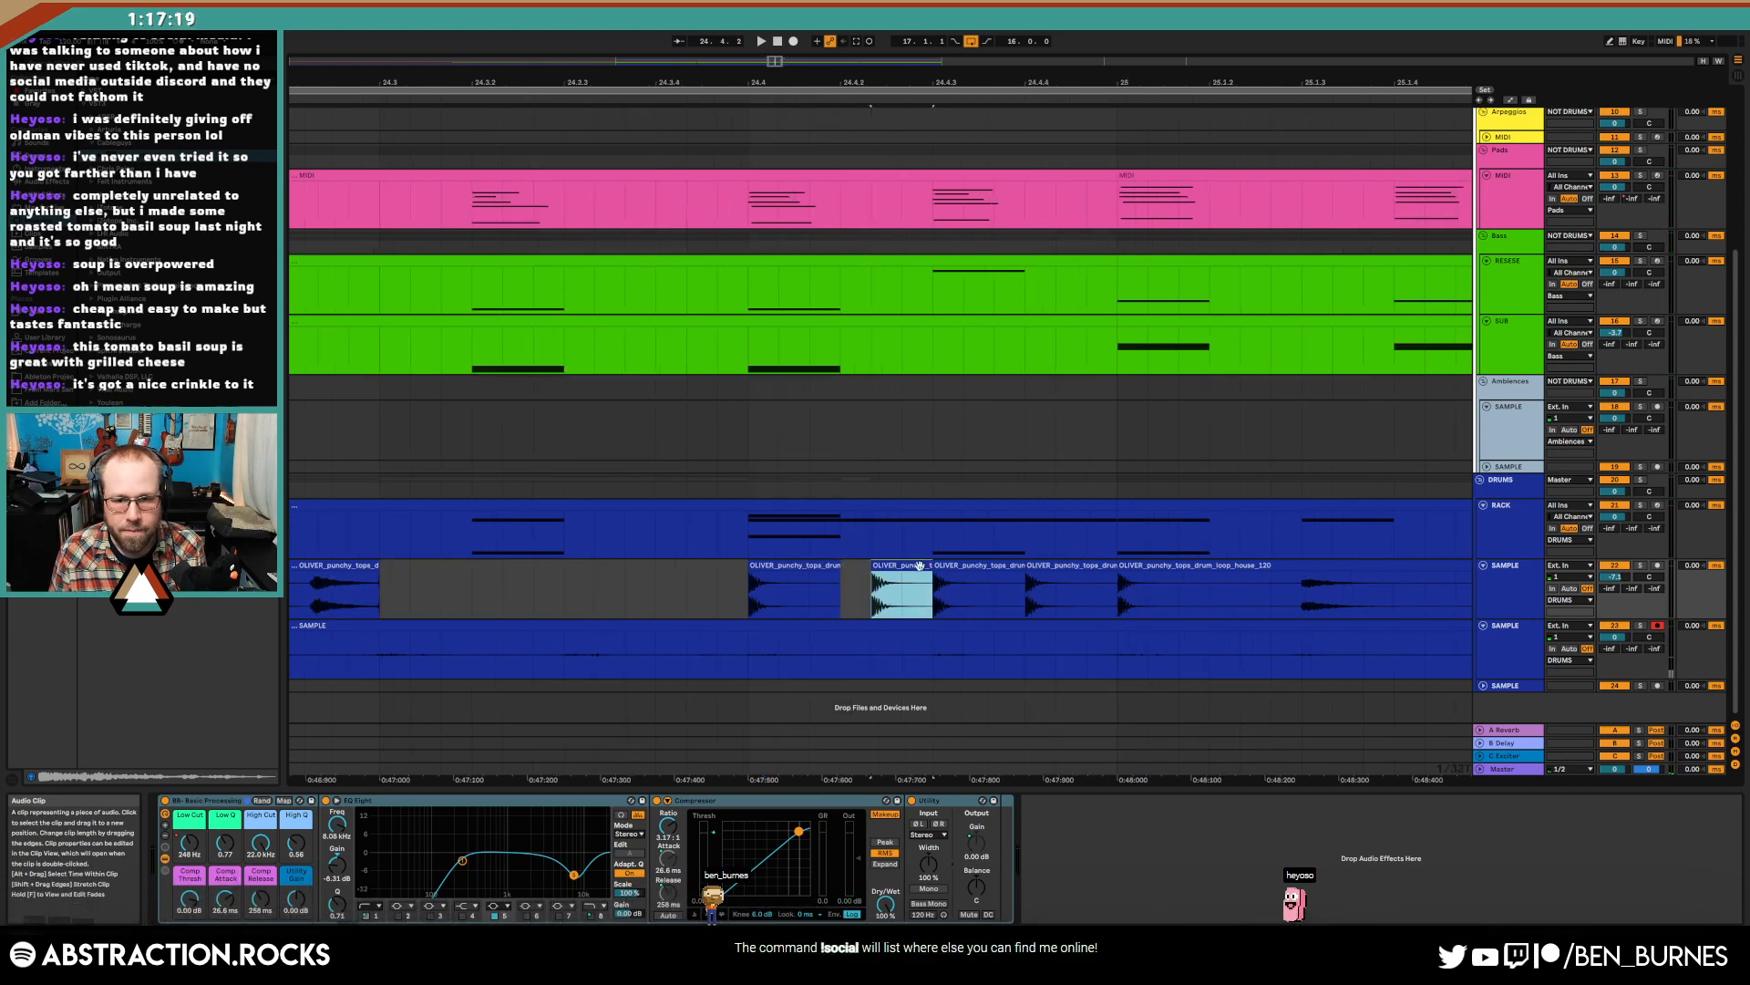
pyautogui.moveTo(763, 597); pyautogui.dragTo(732, 592)
pyautogui.hotkey('ctrl', 'd')
pyautogui.scroll(-3, 624, 595)
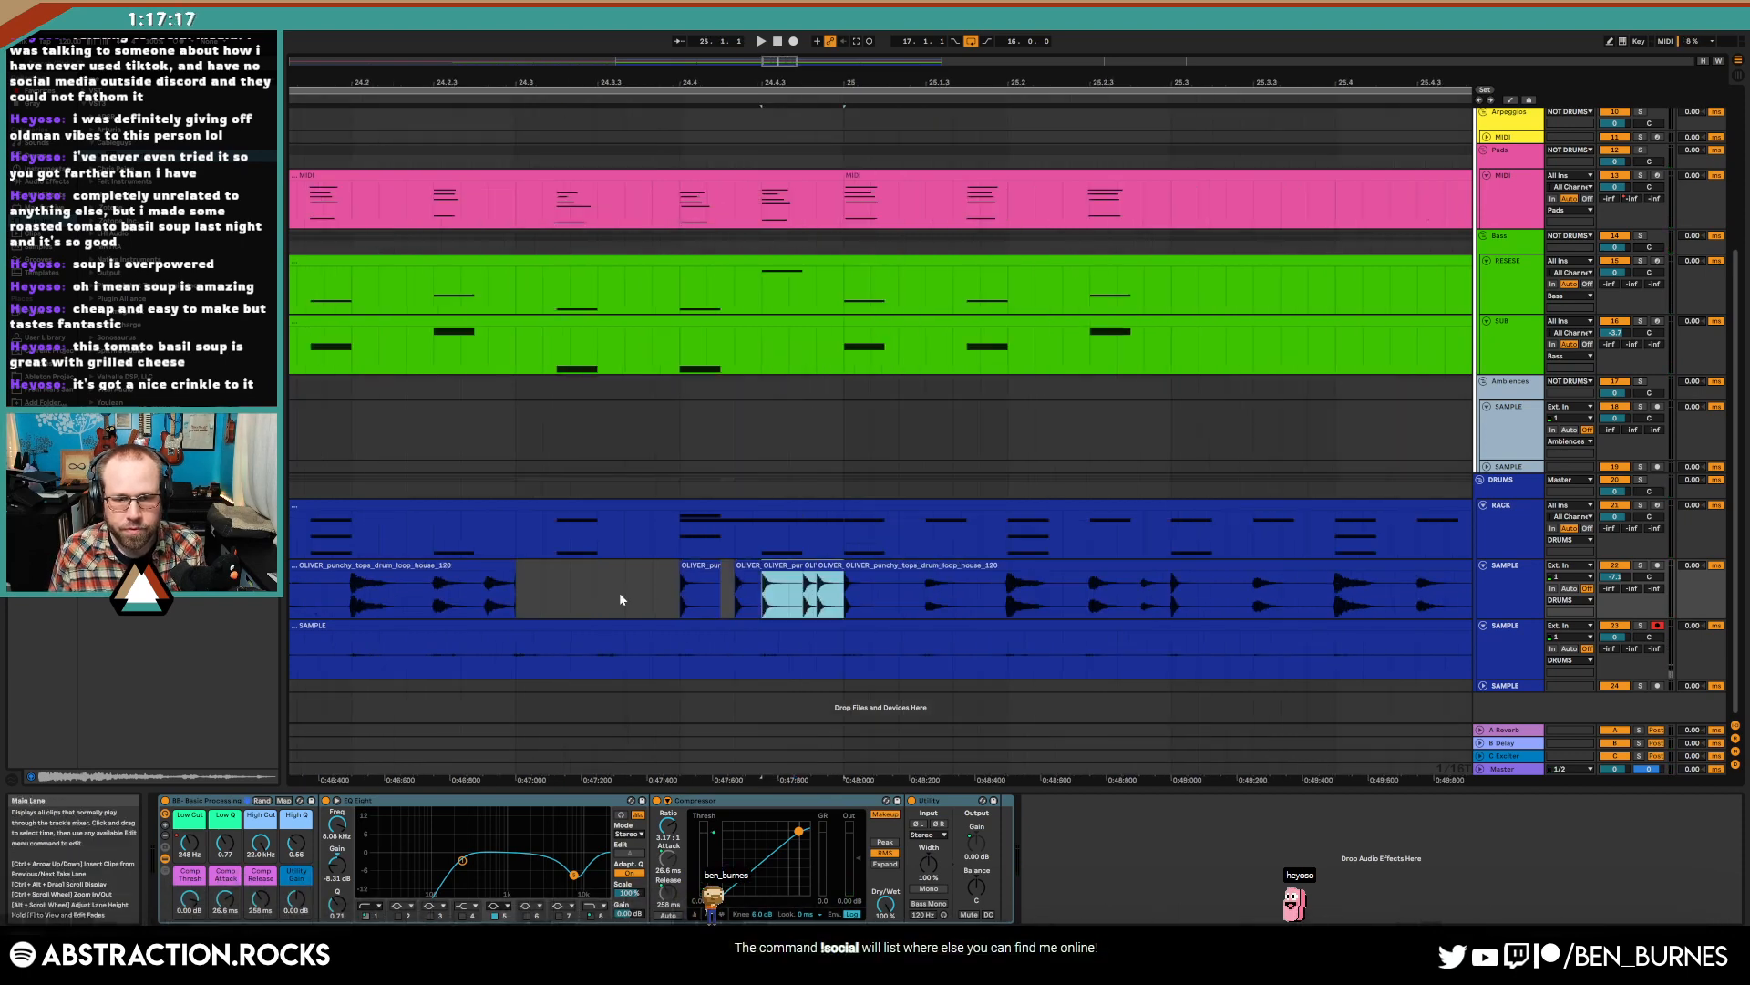
pyautogui.click(461, 600)
pyautogui.press('space')
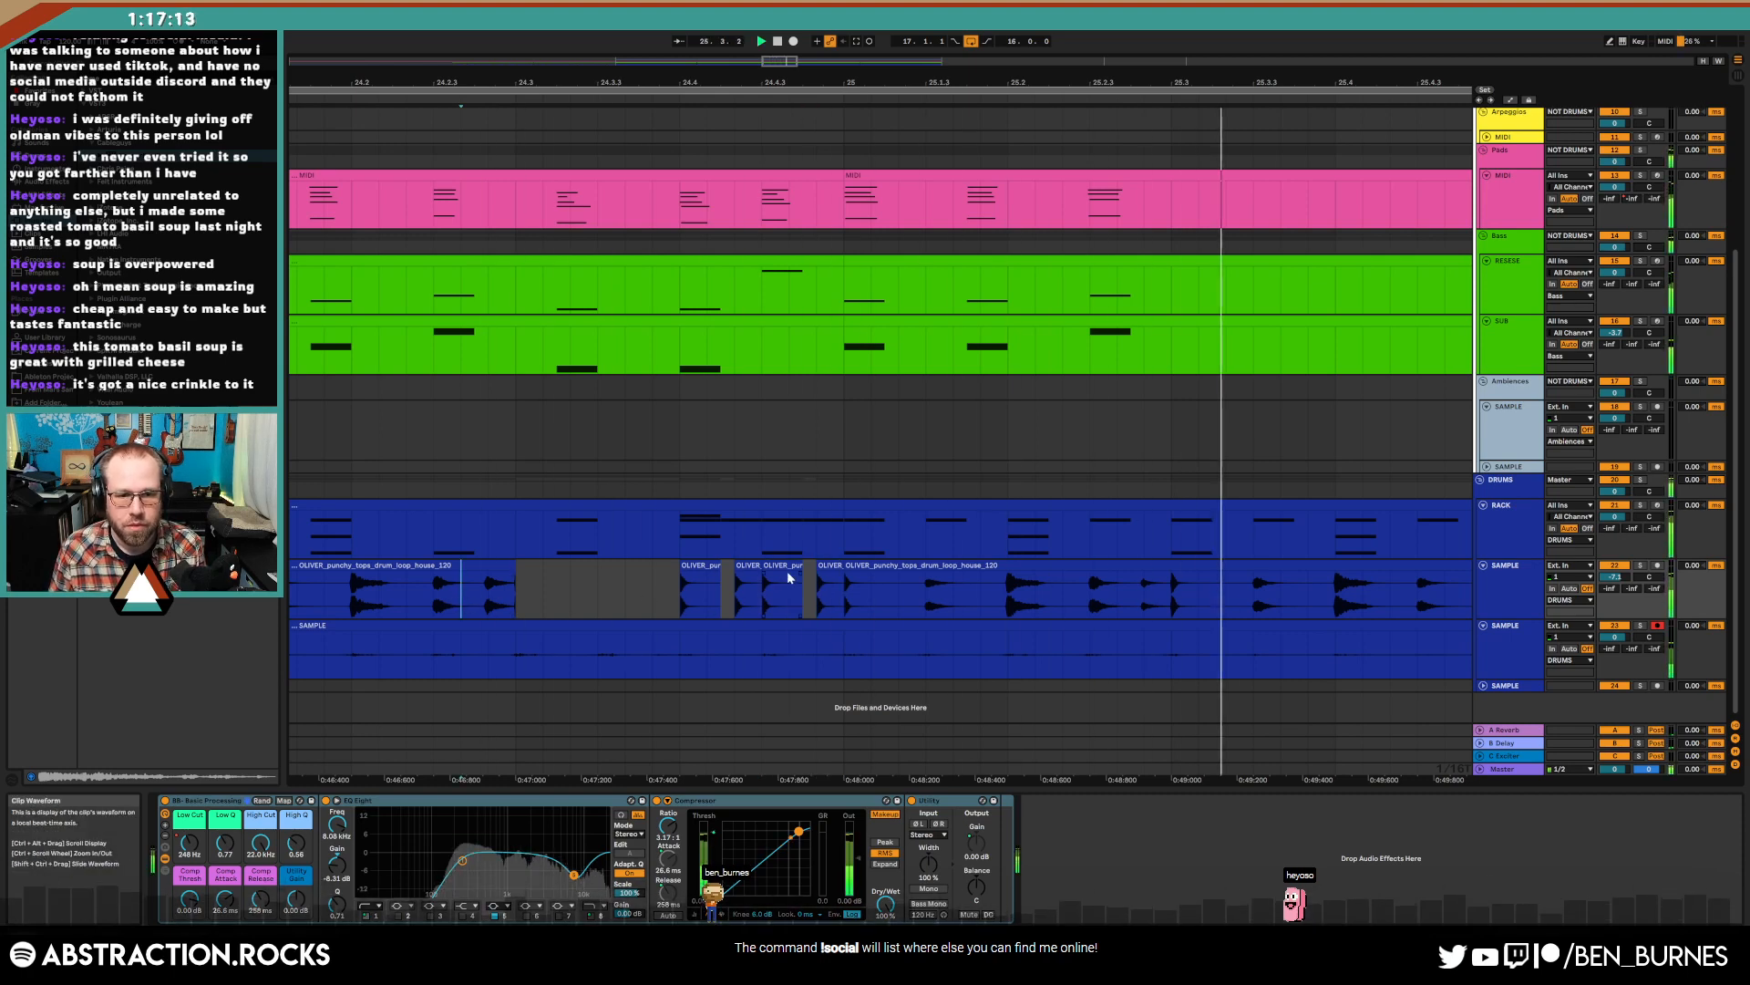
# - Delete the drum loop clip from bar 25 to 33 and replace it with a duplicate of the edited bars 17 to 25
pyautogui.scroll(-4, 789, 571)
pyautogui.scroll(-3, 808, 588)
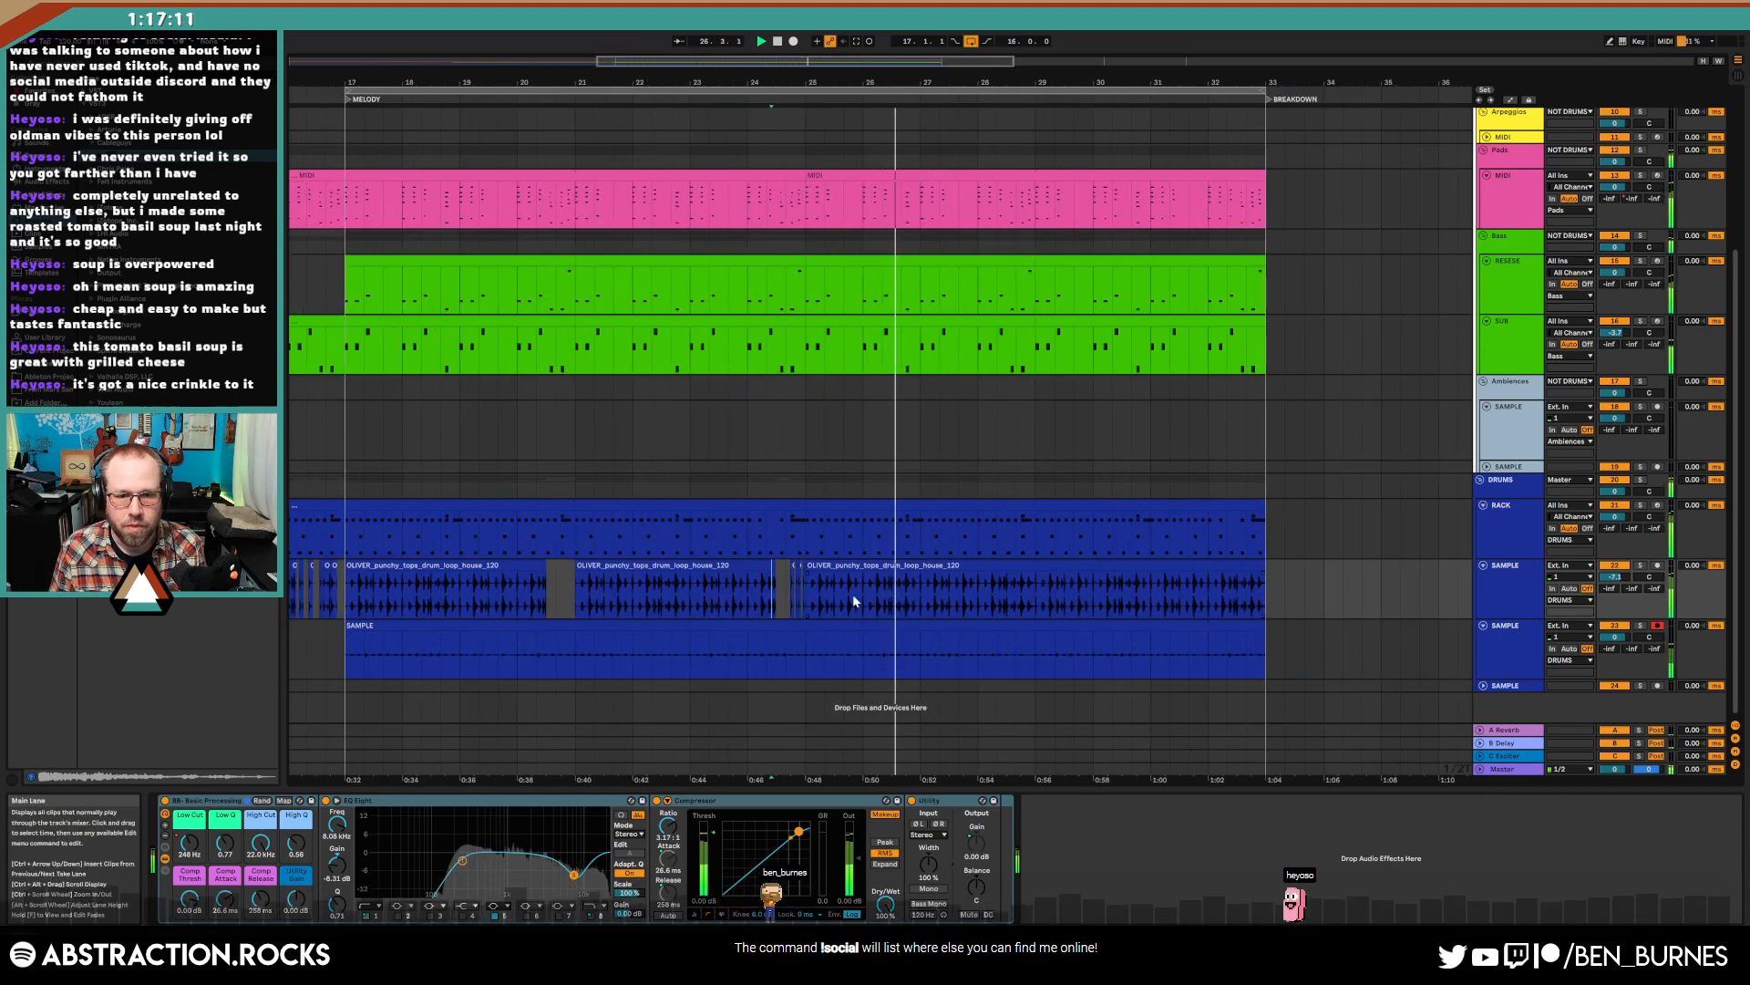
pyautogui.press('space')
pyautogui.click(1044, 591)
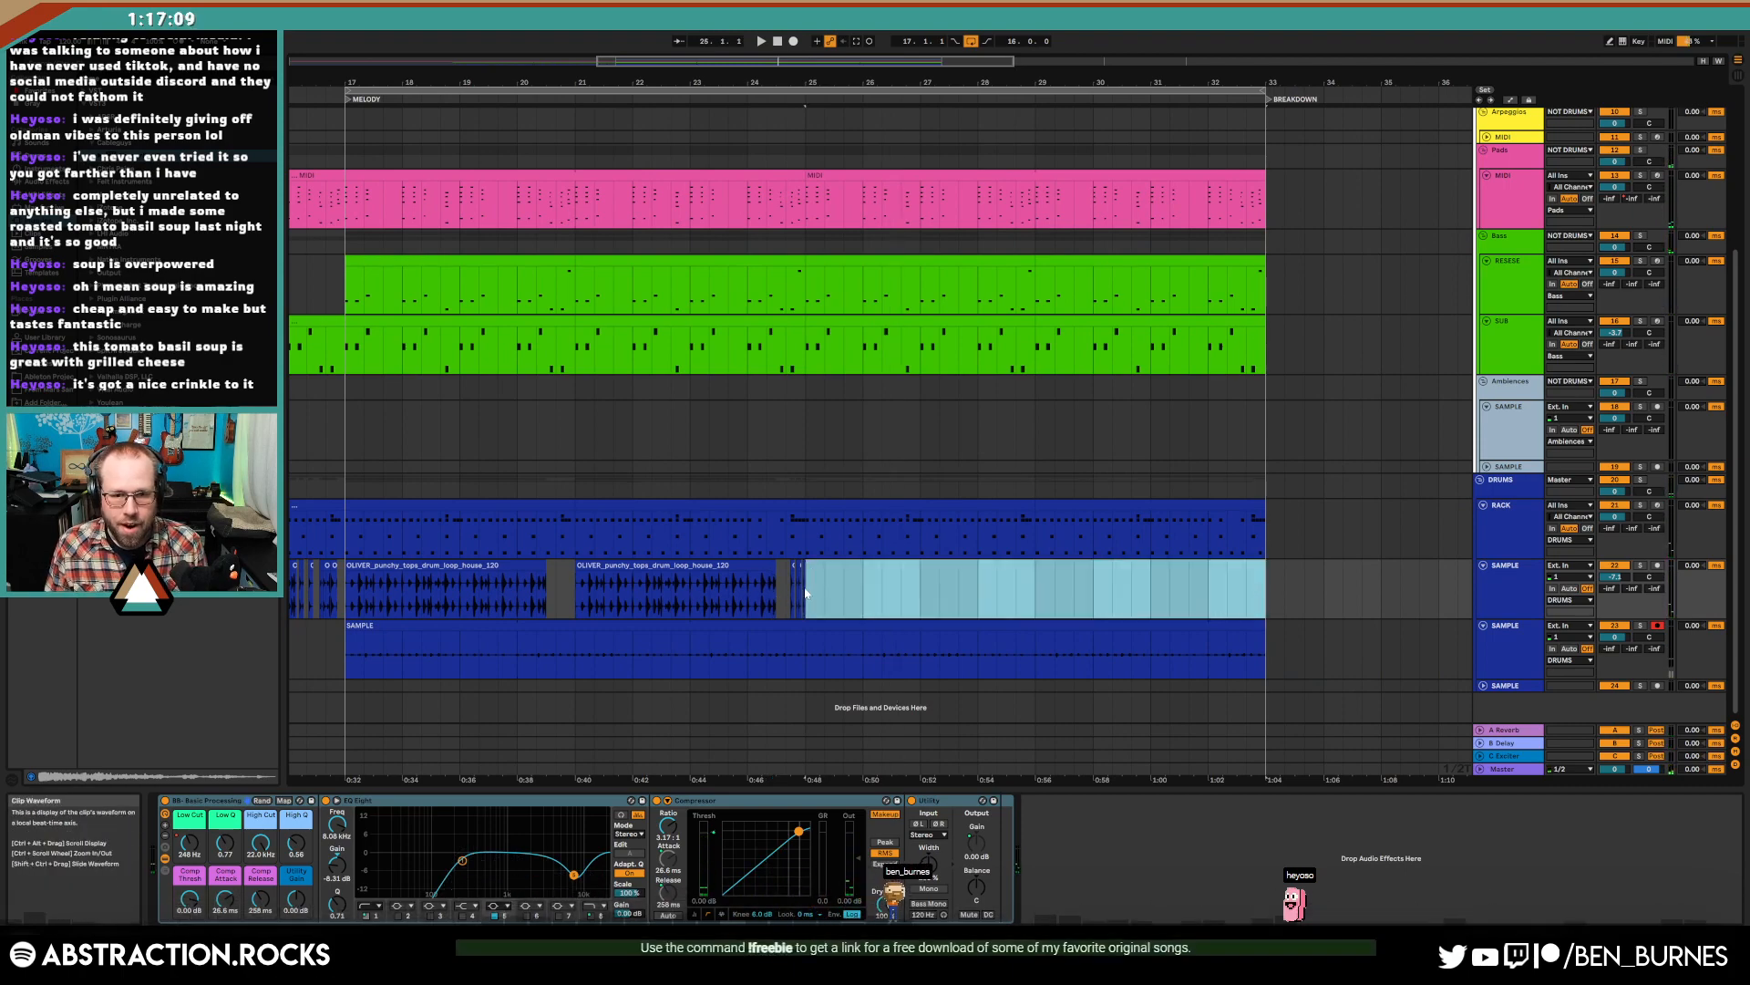
pyautogui.press('Delete')
pyautogui.moveTo(806, 591); pyautogui.dragTo(518, 588)
pyautogui.hotkey('ctrl', 'd')
pyautogui.scroll(5, 945, 582)
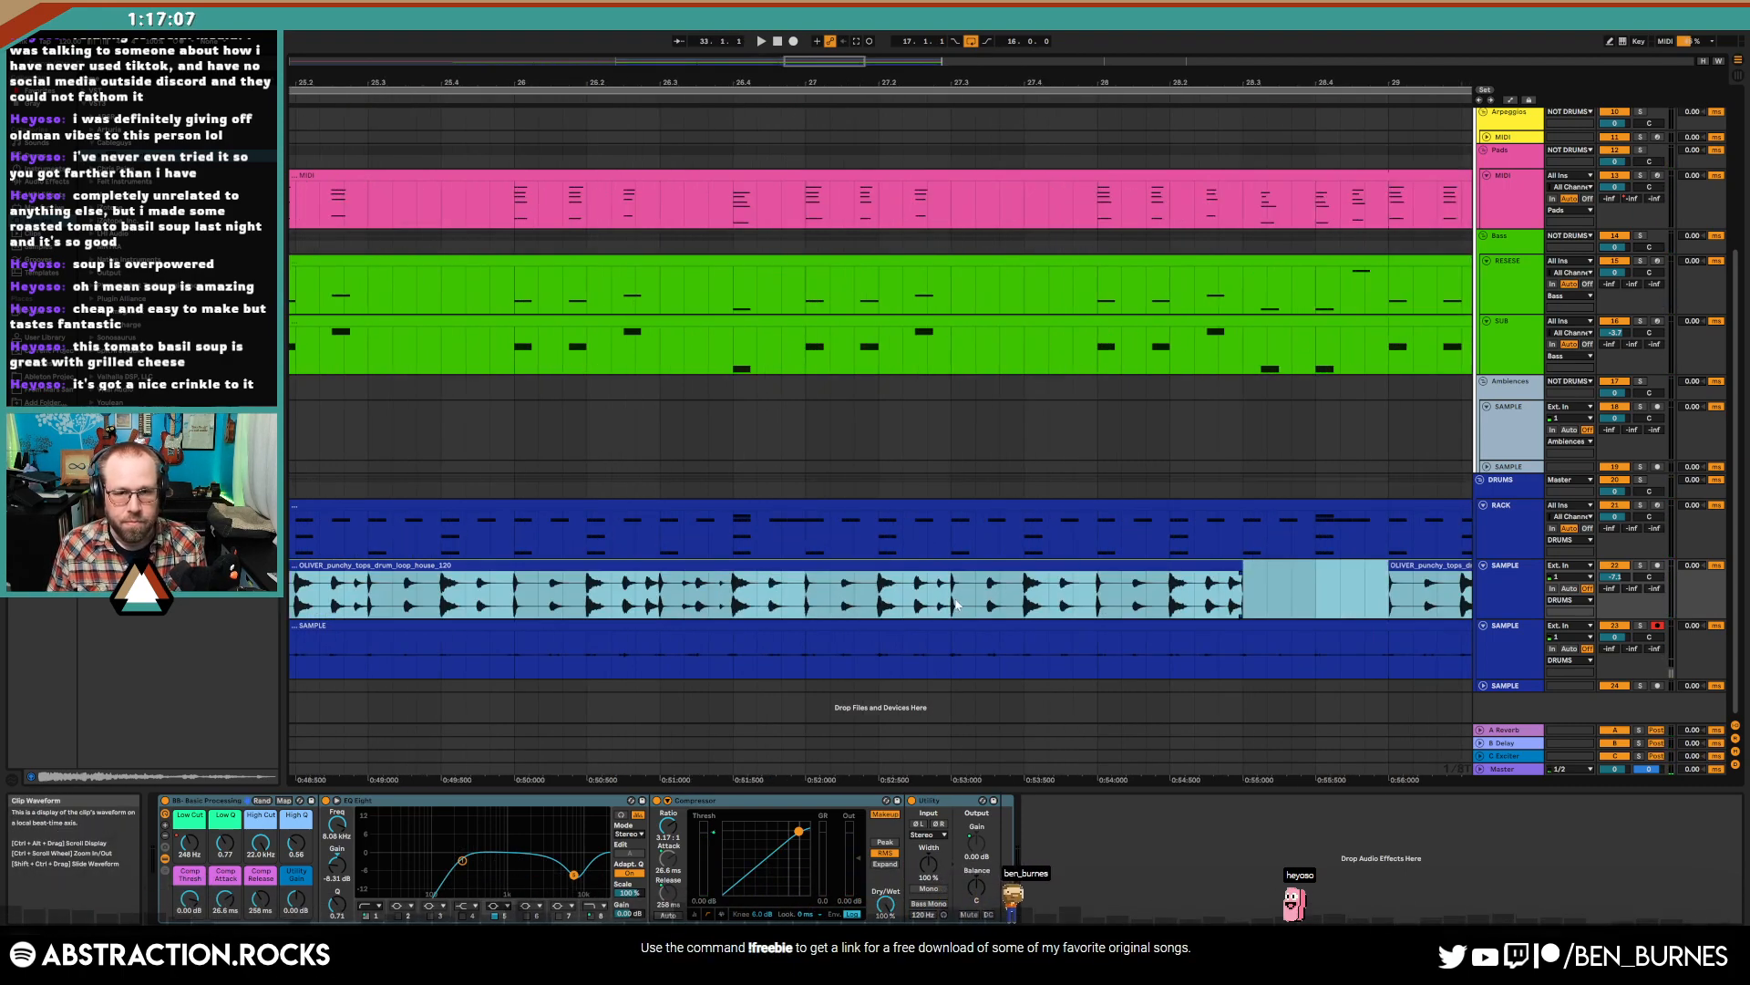
# - Open the second MIDI clip on the Leads track for note editing and play it from just before its bar 3
pyautogui.scroll(-8, 949, 576)
pyautogui.hotkey('shift', 'Tab')
pyautogui.hotkey('shift', 'Tab')
pyautogui.scroll(5, 825, 538)
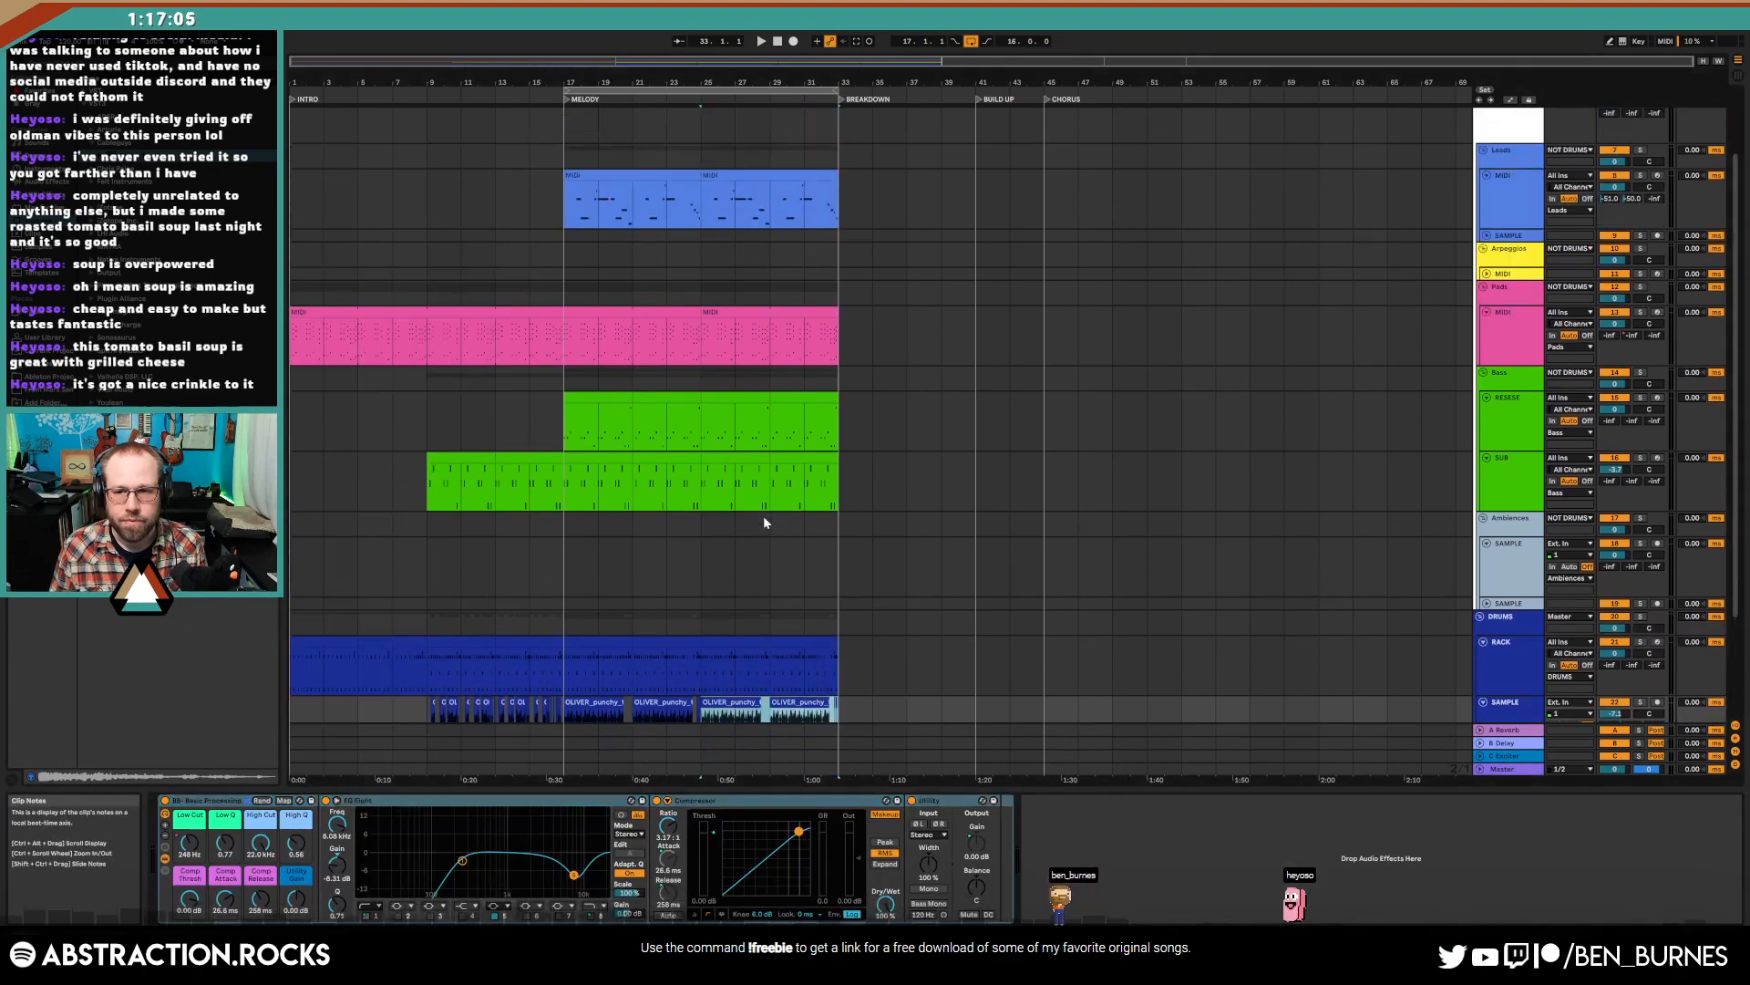
pyautogui.doubleClick(734, 263)
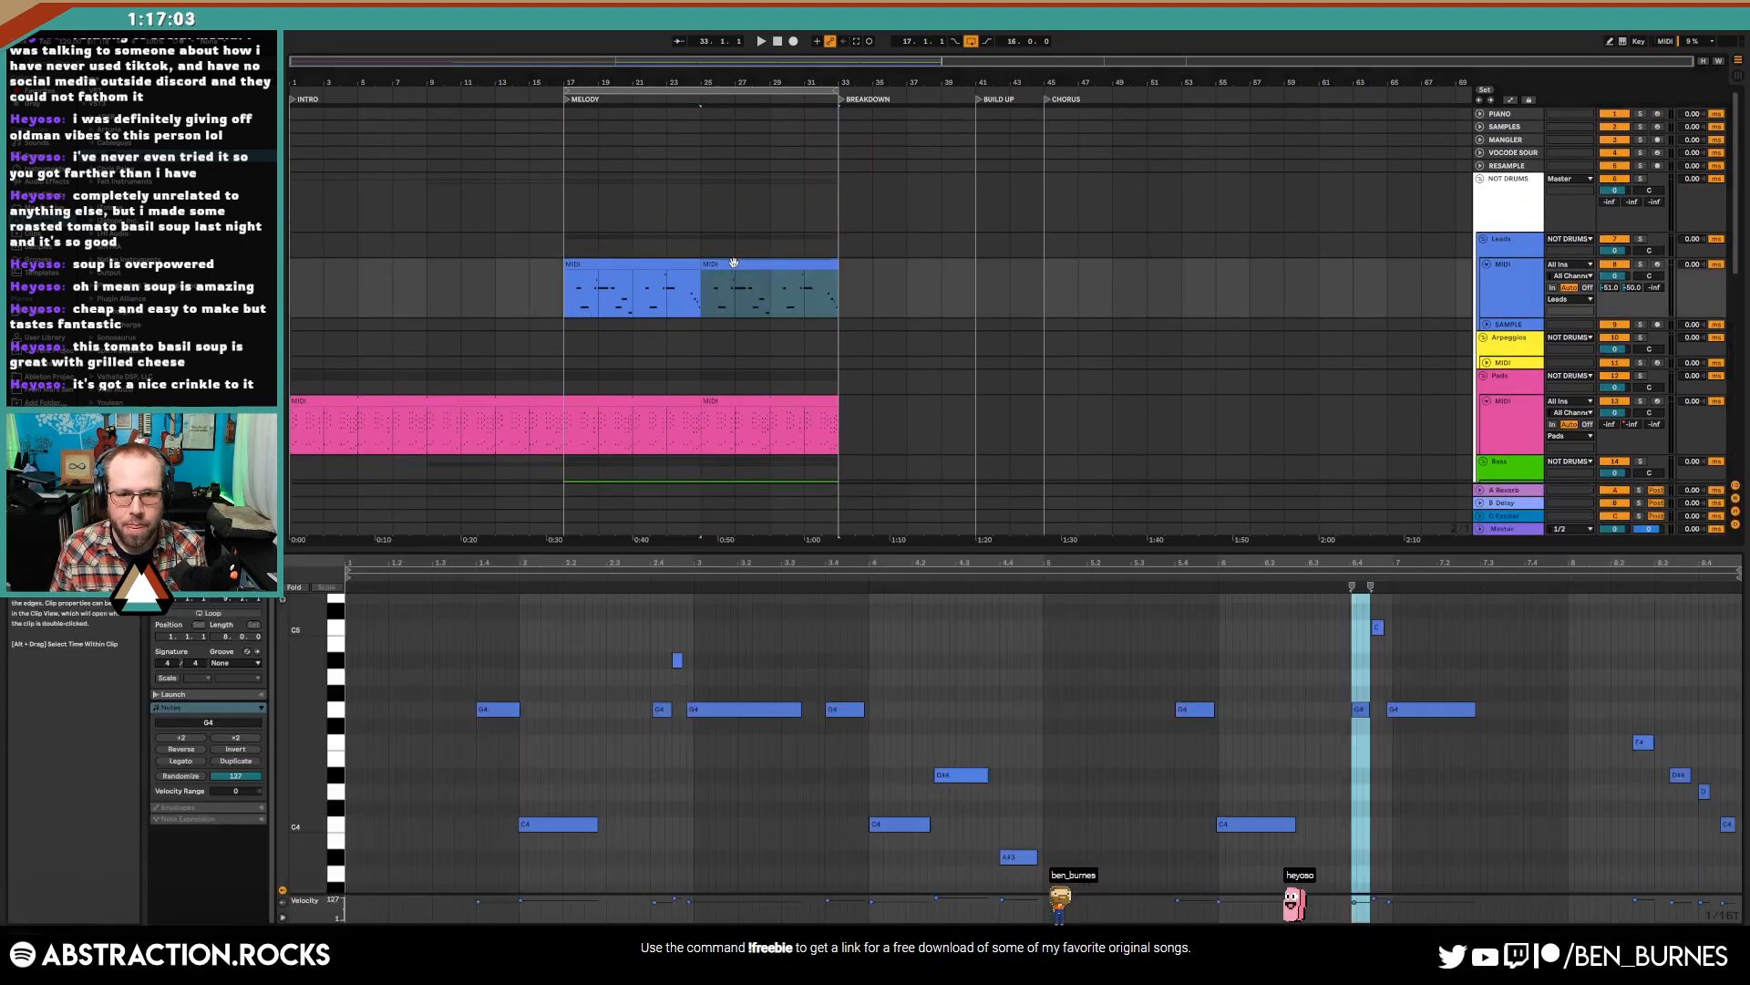
pyautogui.click(636, 812)
pyautogui.press('space')
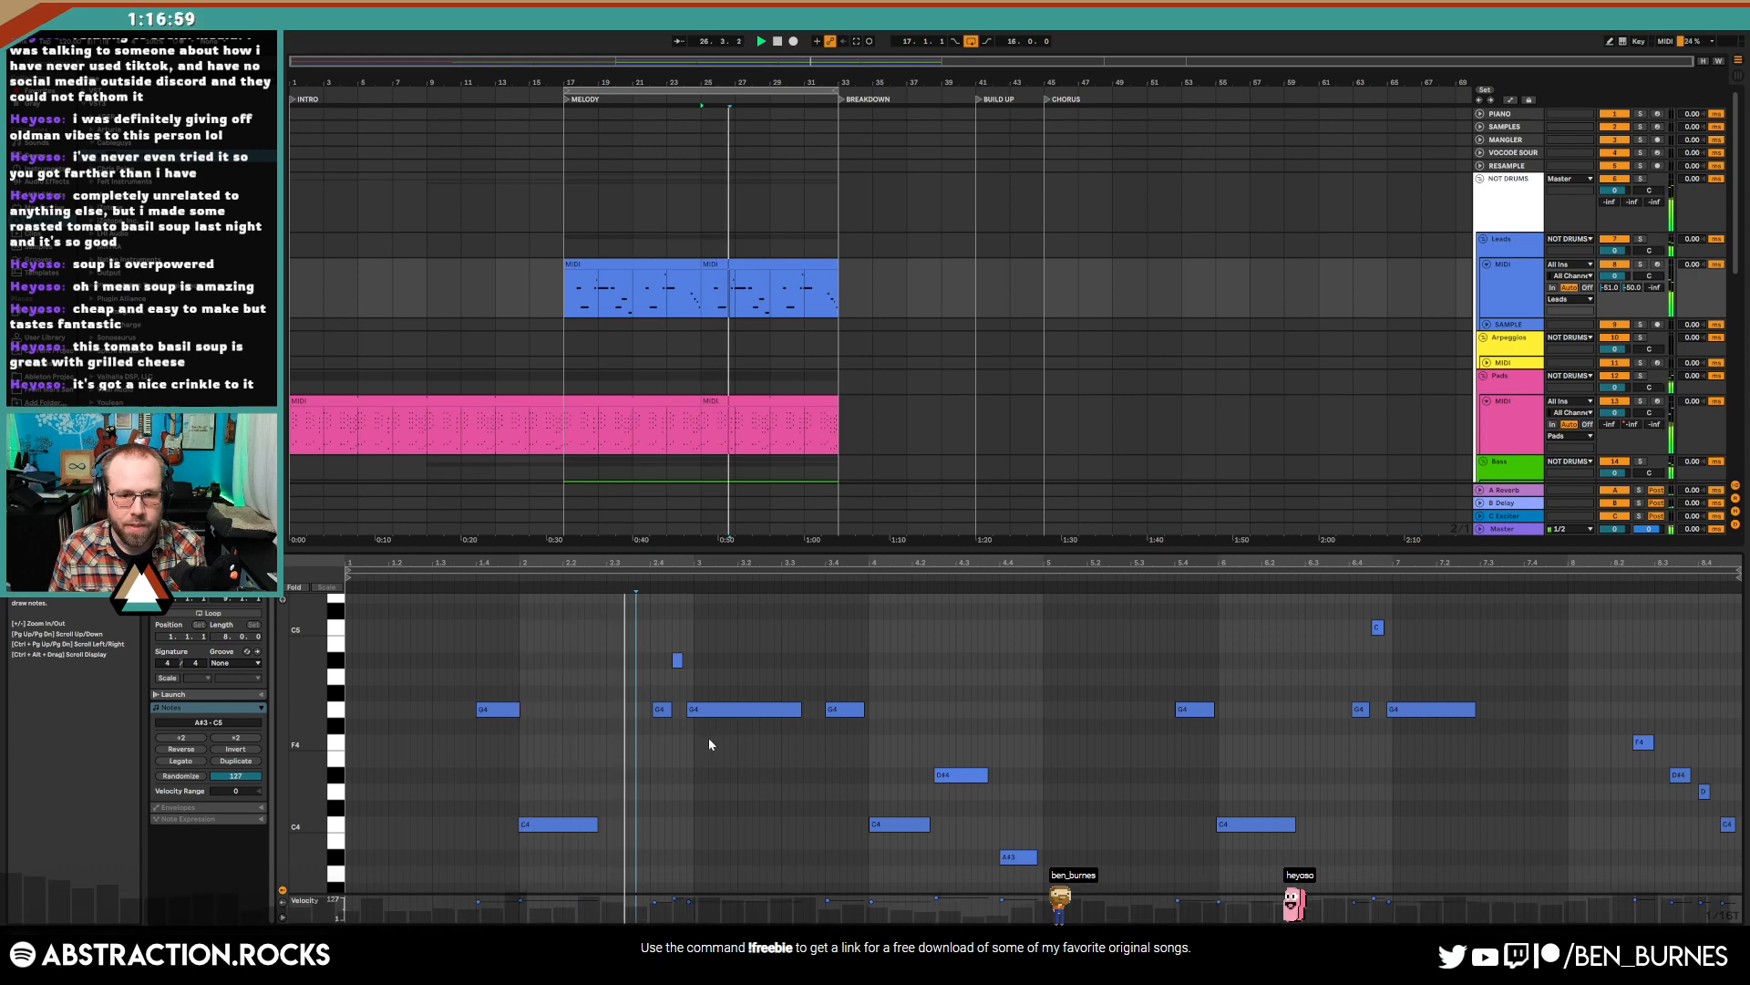
# - Raise the long G4 note at the start of the lead clip's bar 3 to C5
pyautogui.click(717, 710)
pyautogui.press('Up')
pyautogui.press('Up')
pyautogui.press('Up')
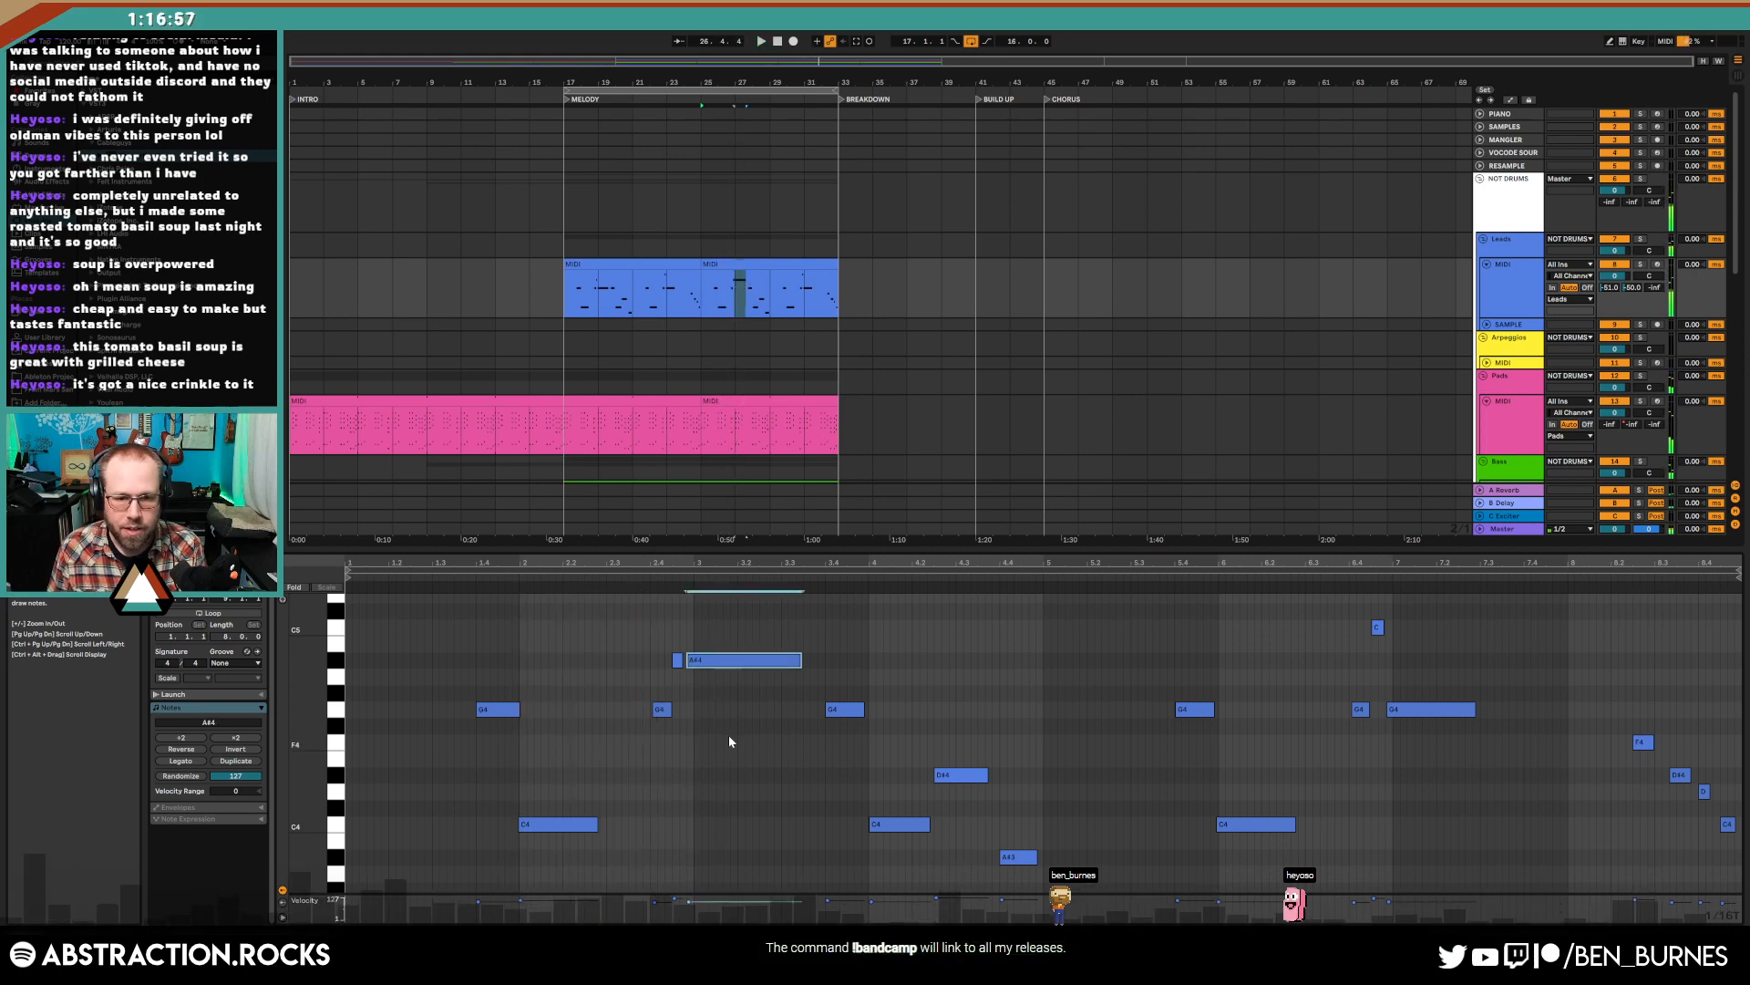
pyautogui.press('Up')
pyautogui.press('Up')
# - Raise the short G4 note at the end of bar 3 to A#4
pyautogui.click(844, 708)
pyautogui.press('Up')
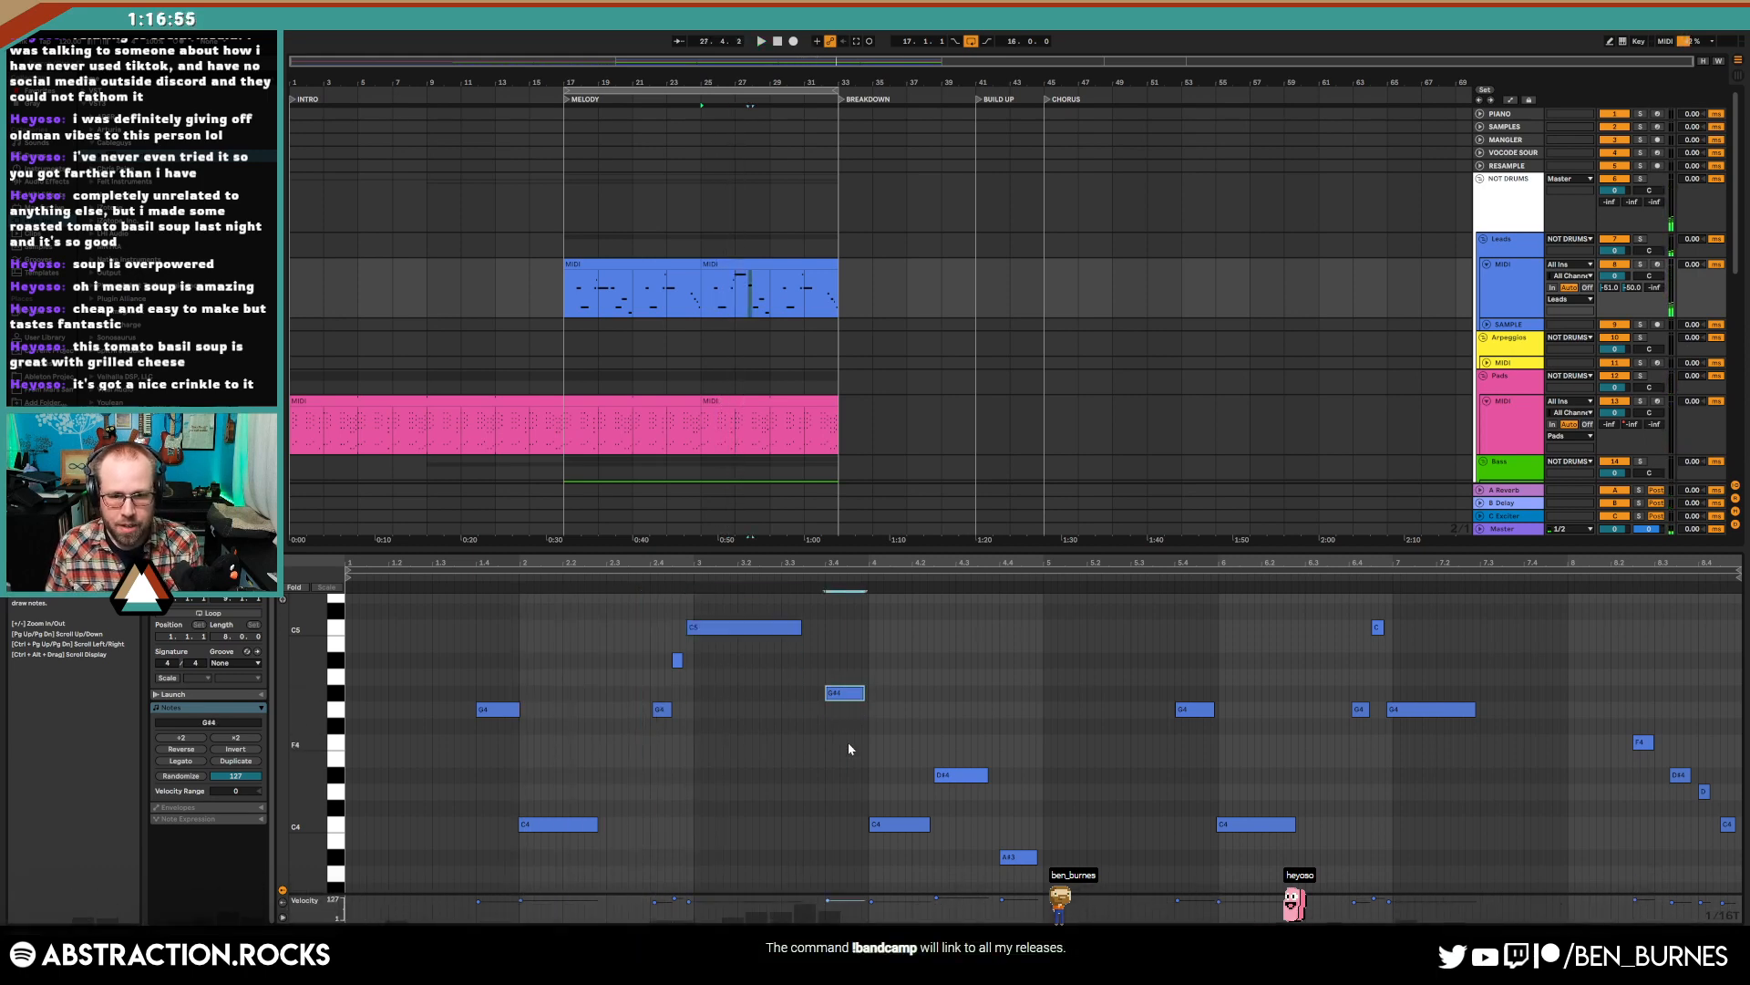
pyautogui.press('Up')
pyautogui.press('Up')
# - Transpose the C4 note at the start of bar 4 up to G4 and listen to the phrase
pyautogui.click(877, 824)
pyautogui.hotkey('shift', 'Up')
pyautogui.press('Down')
pyautogui.press('Down')
pyautogui.press('Down')
pyautogui.press('Down')
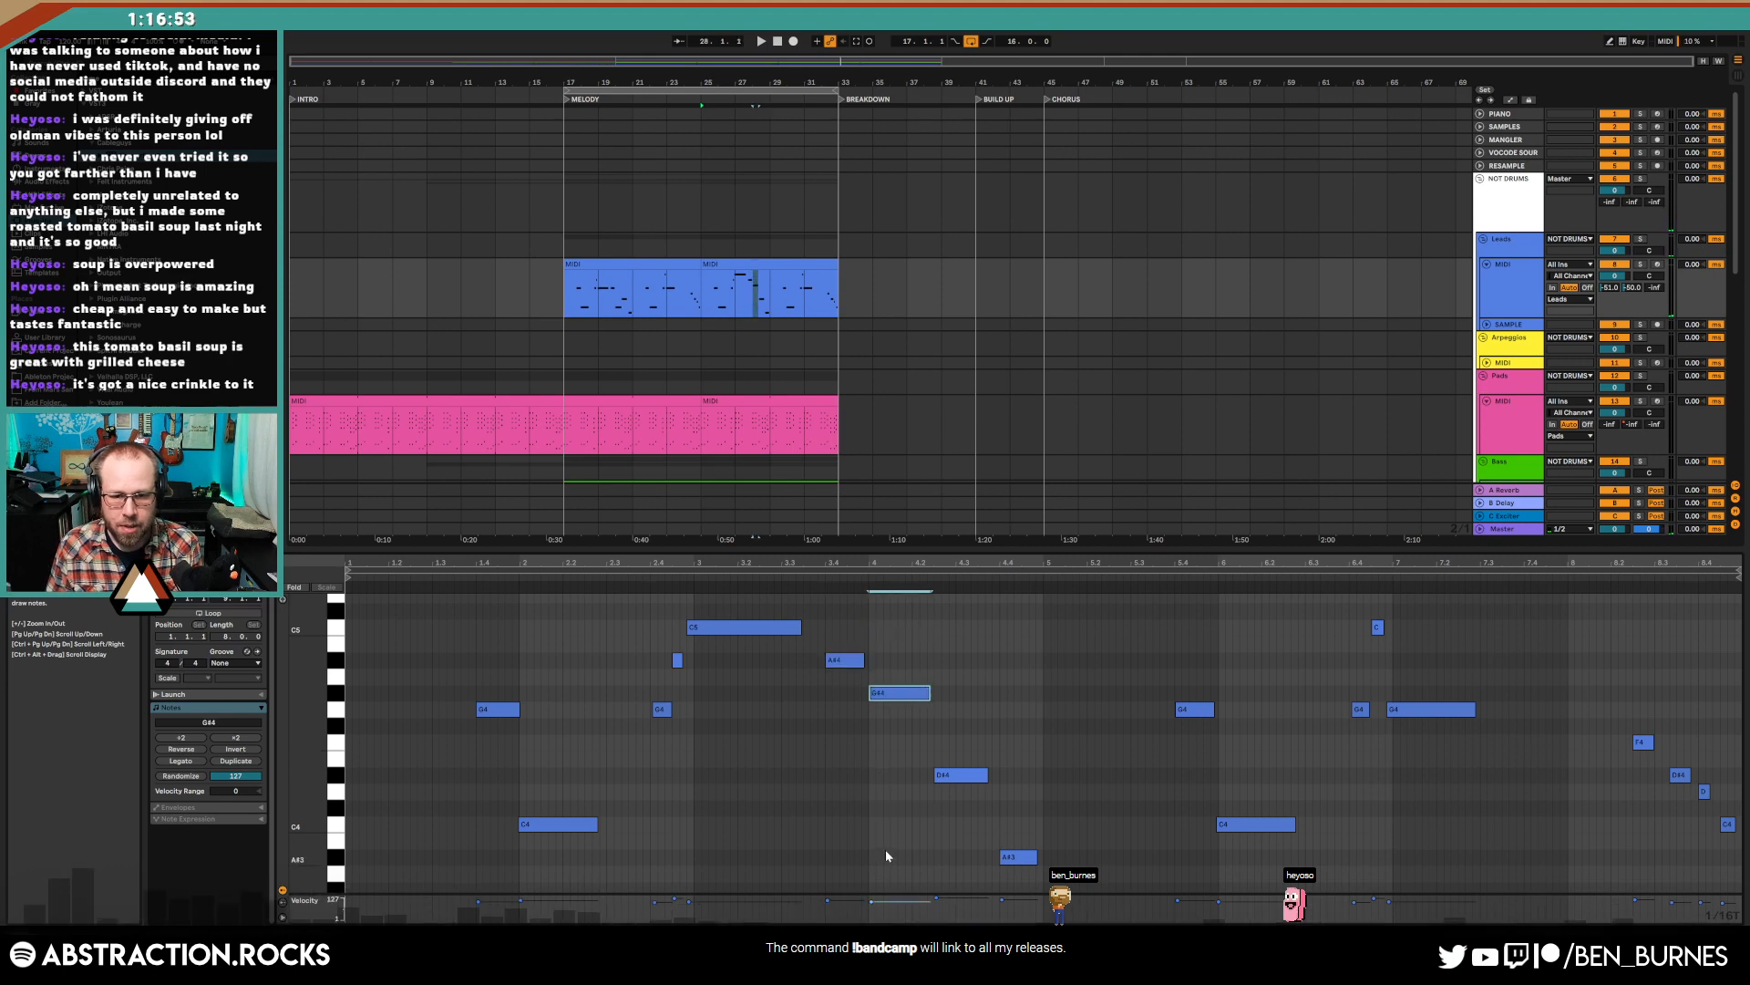
pyautogui.press('Down')
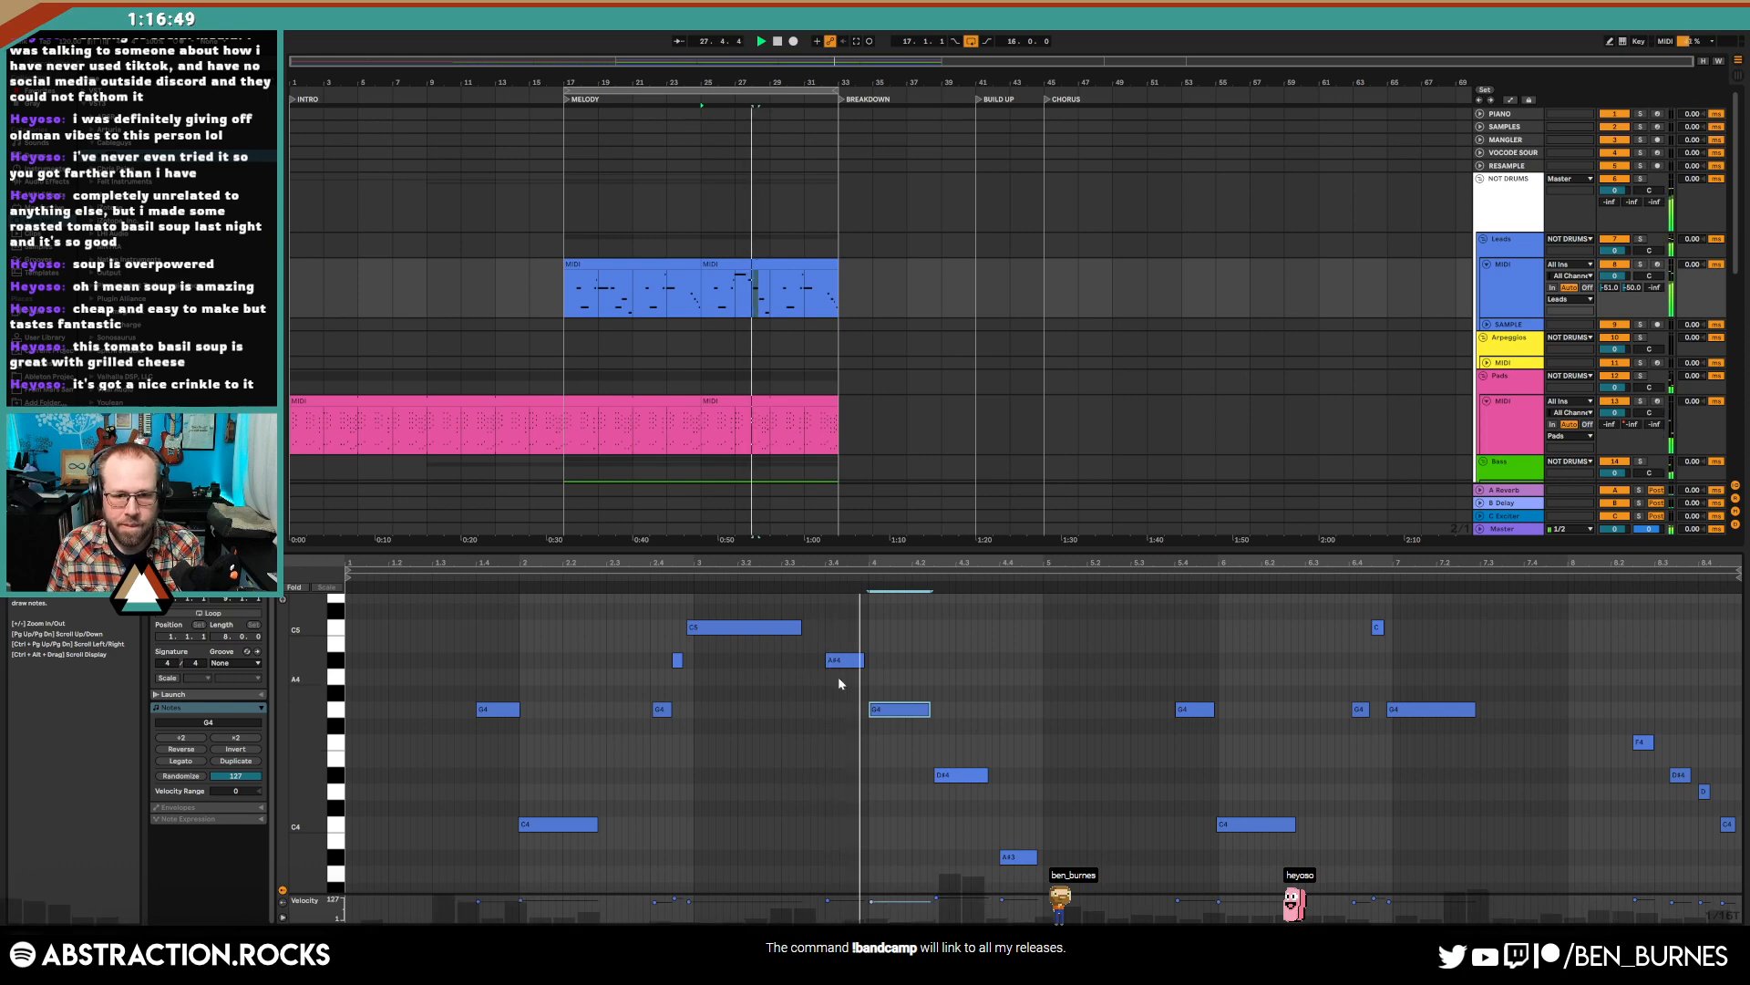
# - Change the last two notes of bar 4 to D4 and shorten the first of them
pyautogui.click(968, 777)
pyautogui.press('Down')
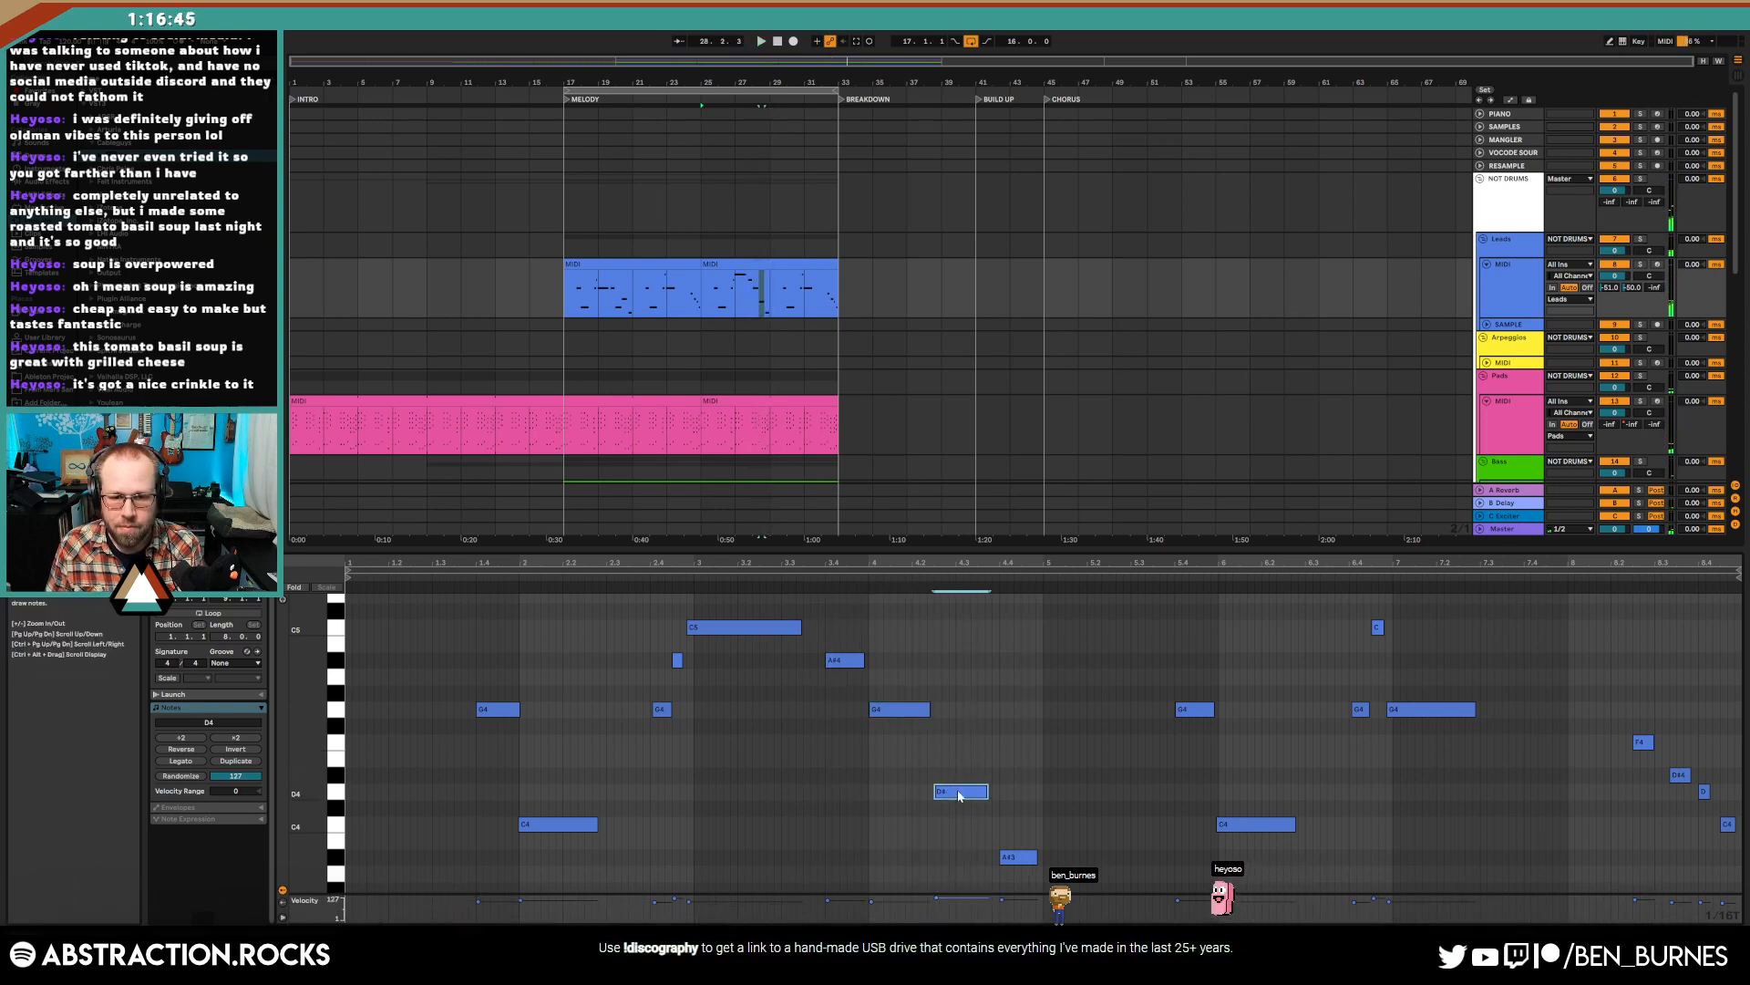
pyautogui.press('Up')
pyautogui.press('Up')
pyautogui.press('Up')
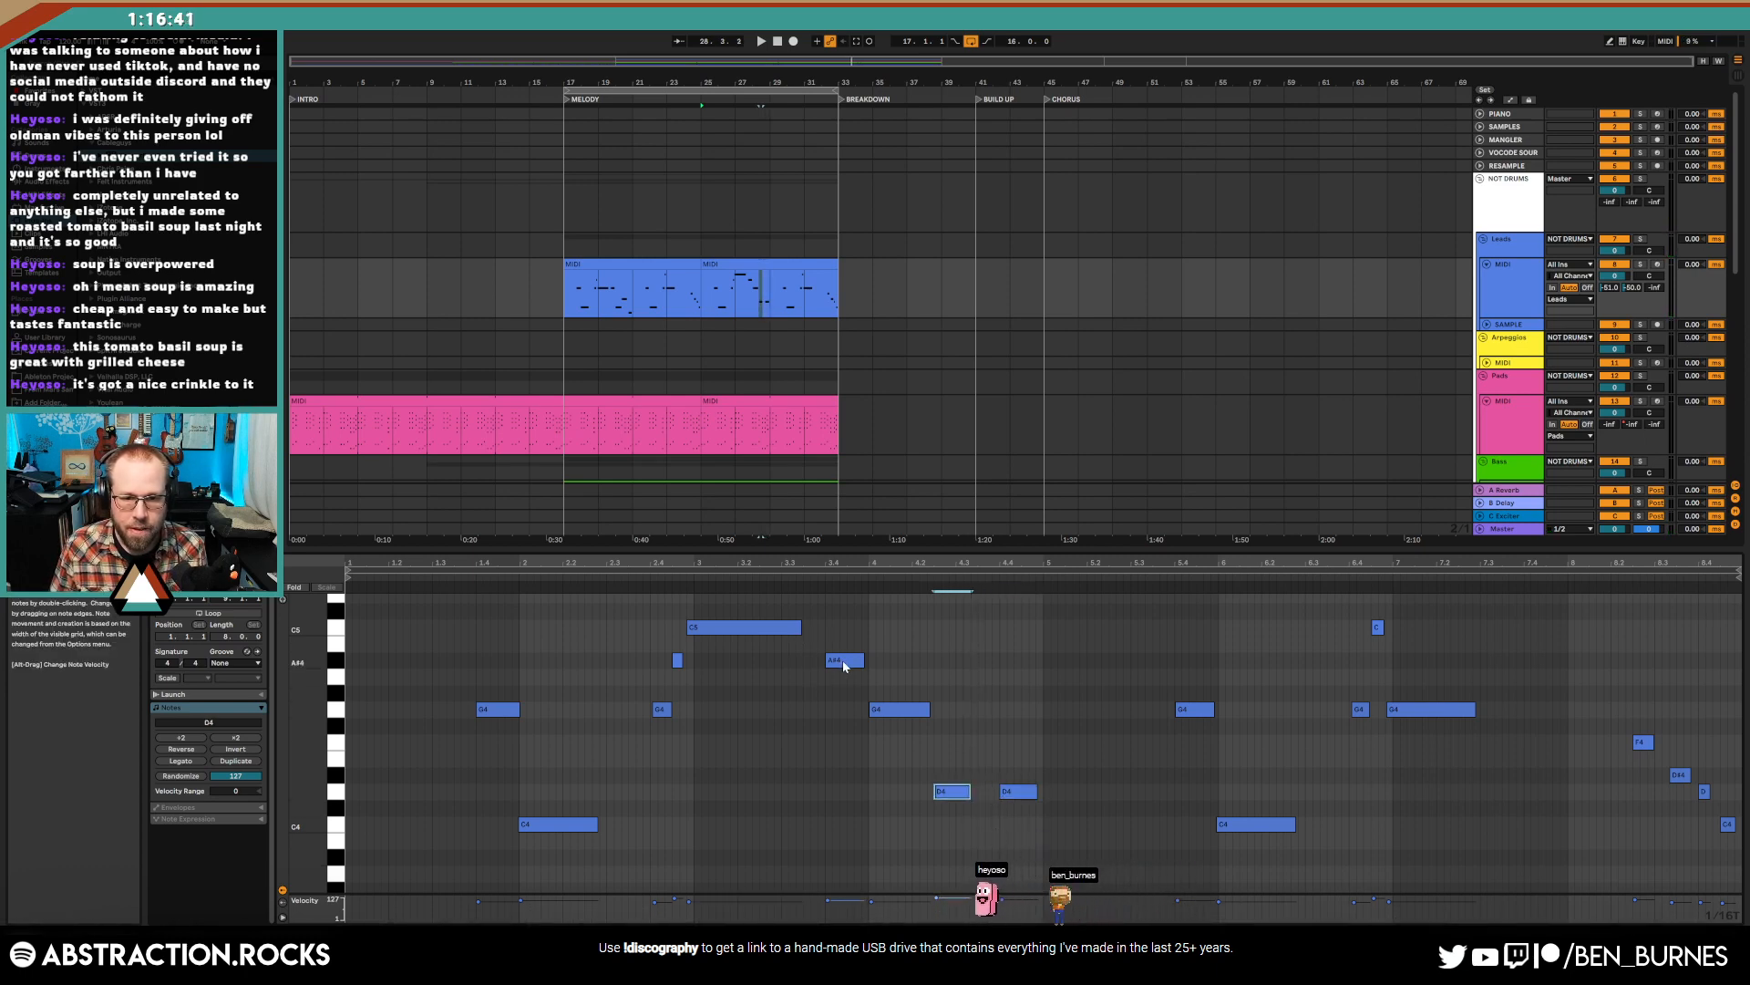
# - Move the A#4 note earlier so it directly follows the long C5 note, and play the phrase
pyautogui.moveTo(843, 666); pyautogui.dragTo(828, 672)
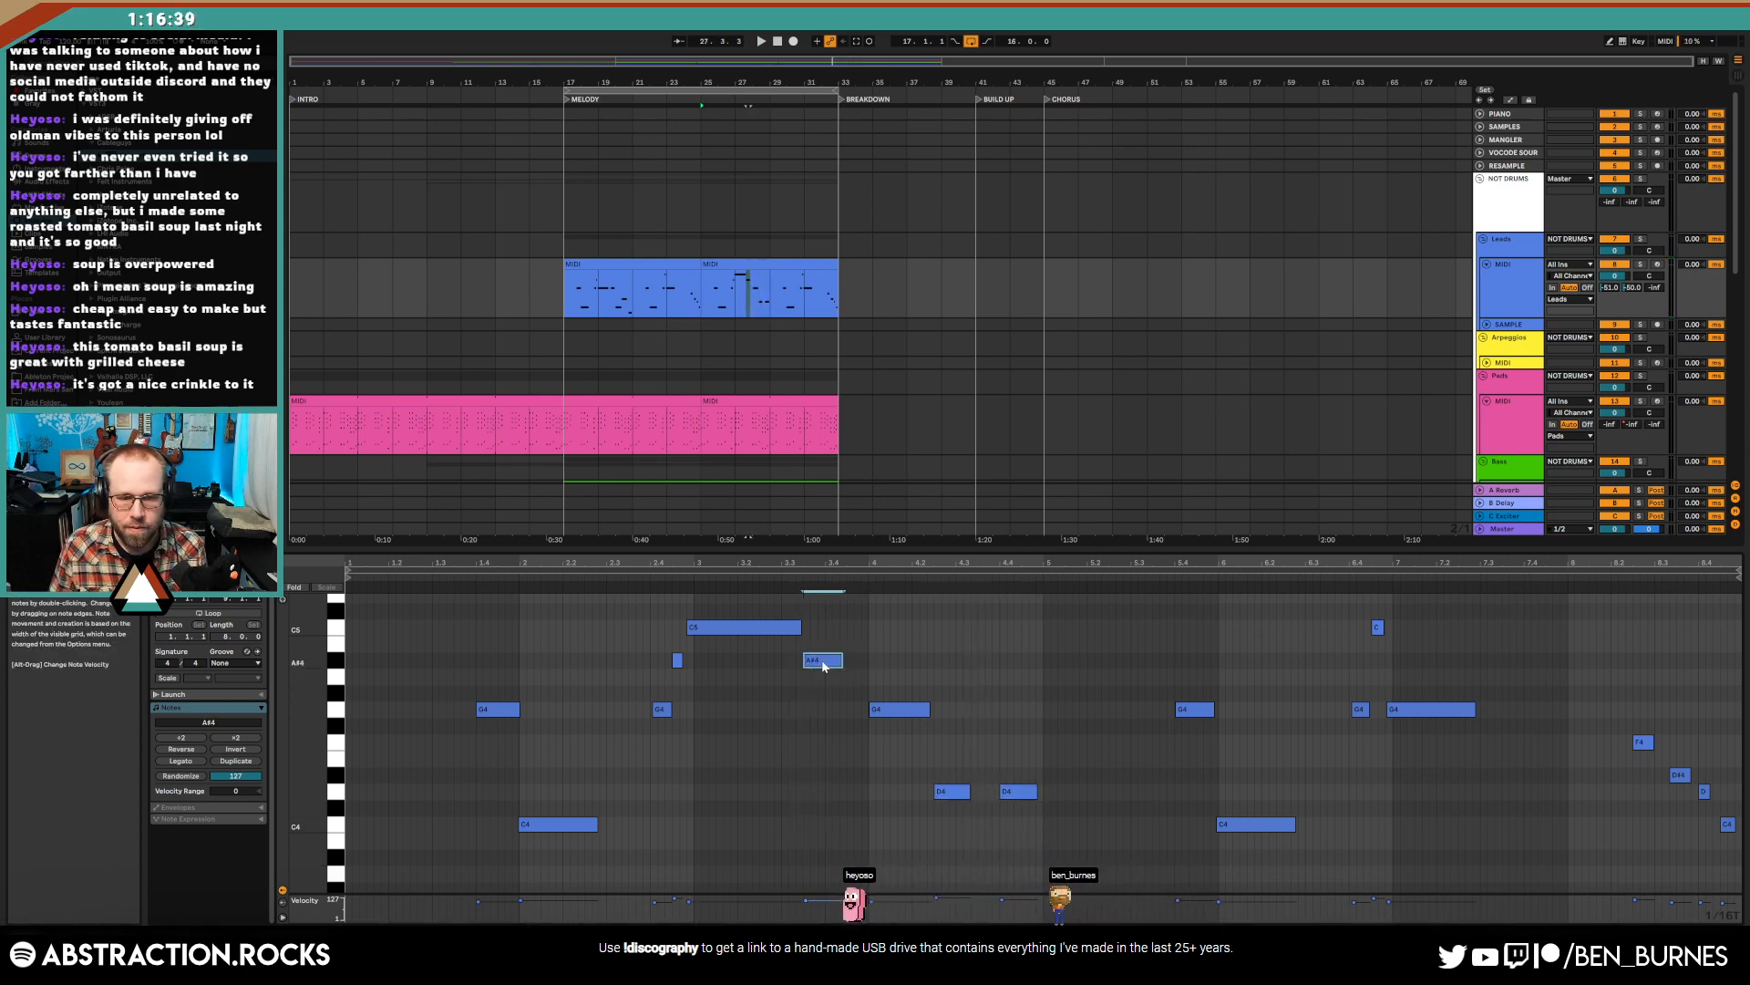
pyautogui.press('space')
pyautogui.click(979, 704)
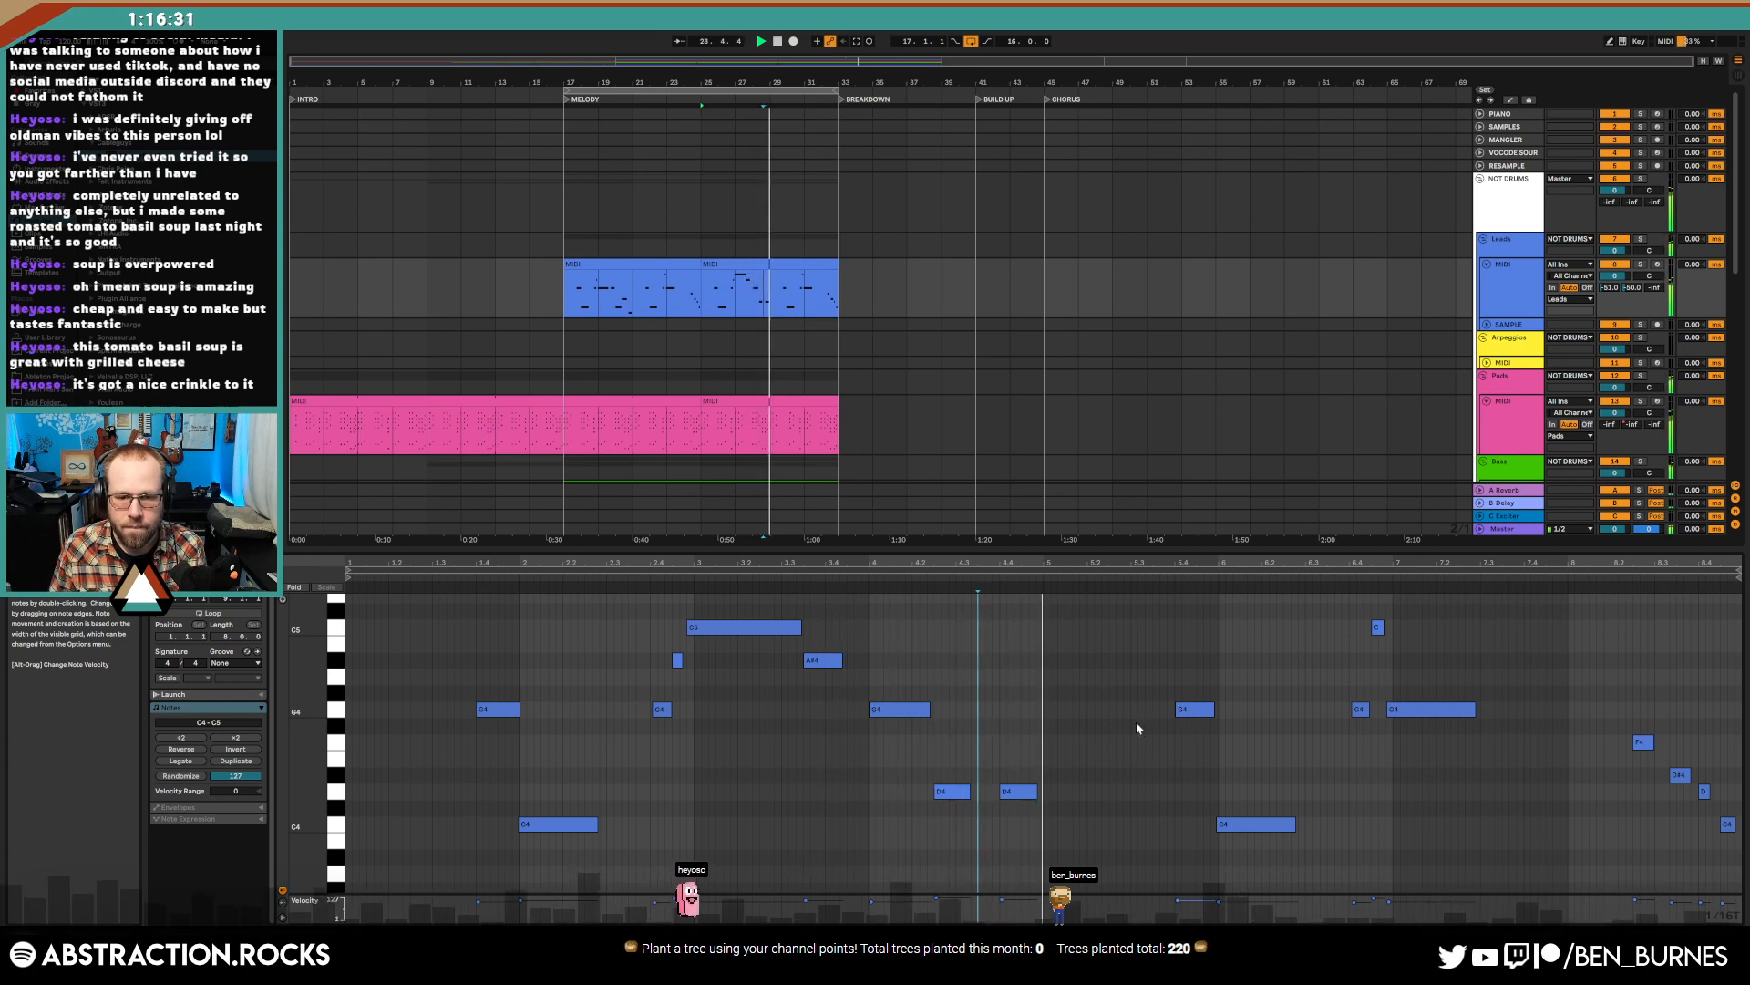
# - Lower the last note of bar 4 to C4
pyautogui.click(1020, 756)
pyautogui.press('space')
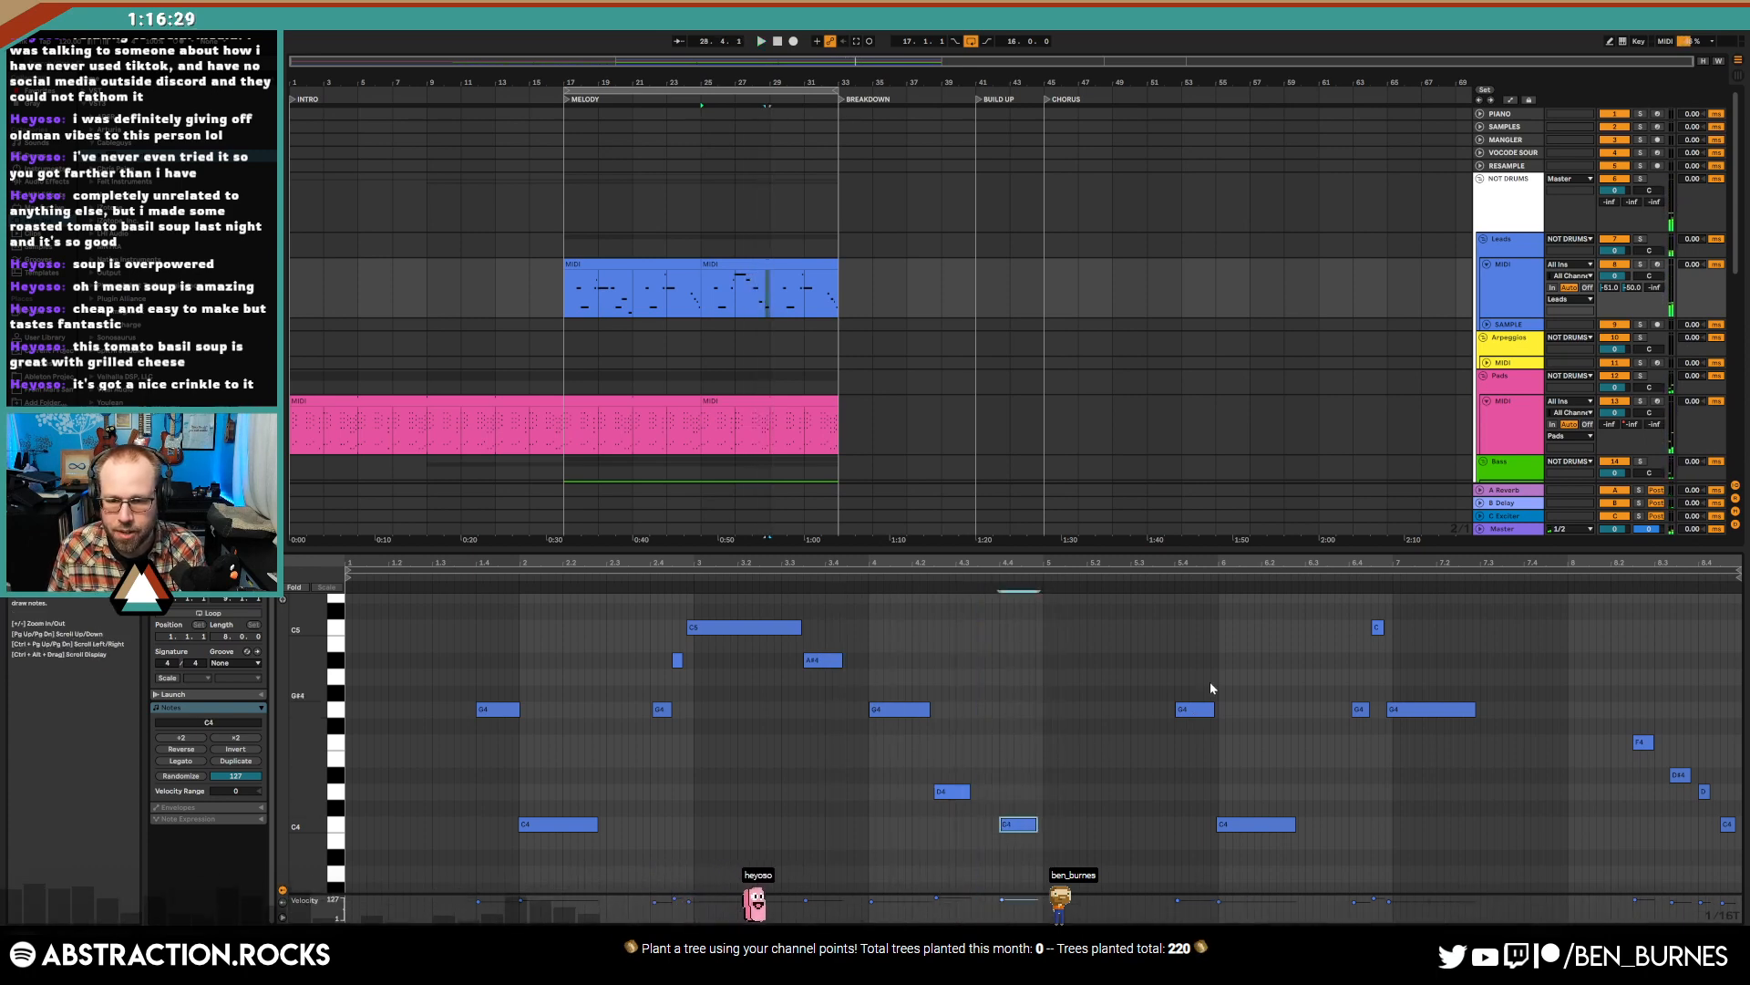
# - Raise the G4 note just before bar 6 in the lead clip to A#4 and review the notes that follow
pyautogui.click(1206, 710)
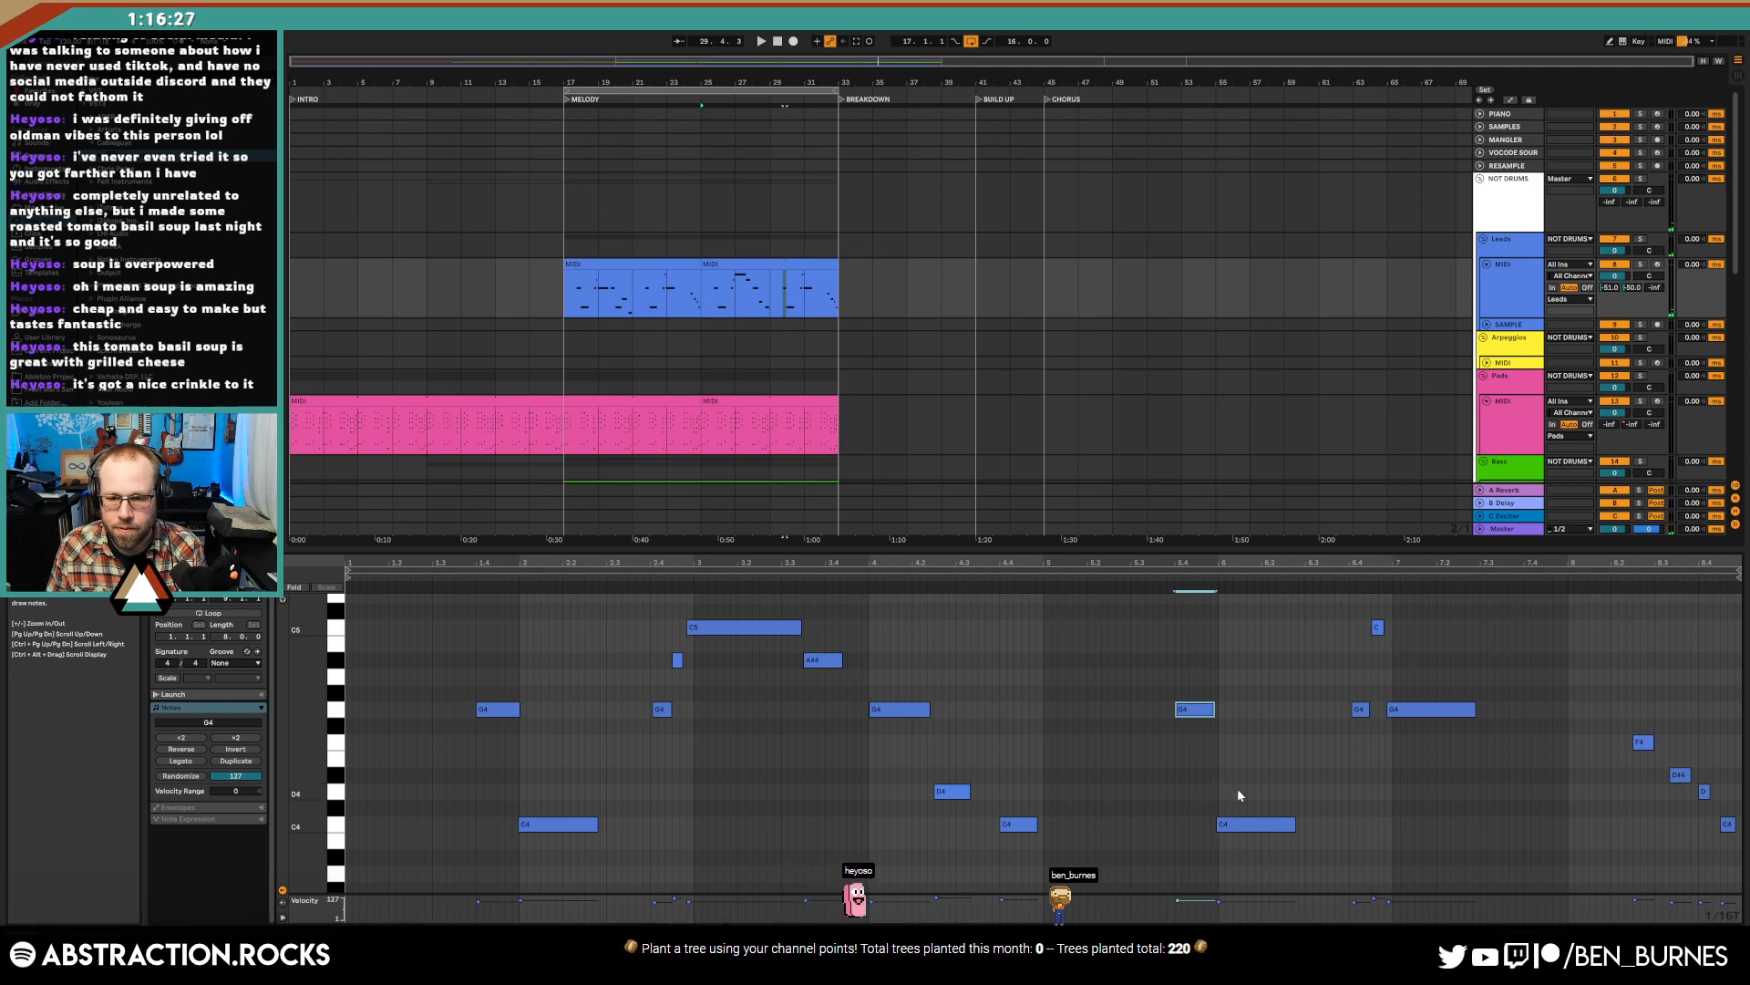
pyautogui.press('Up')
pyautogui.press('Up')
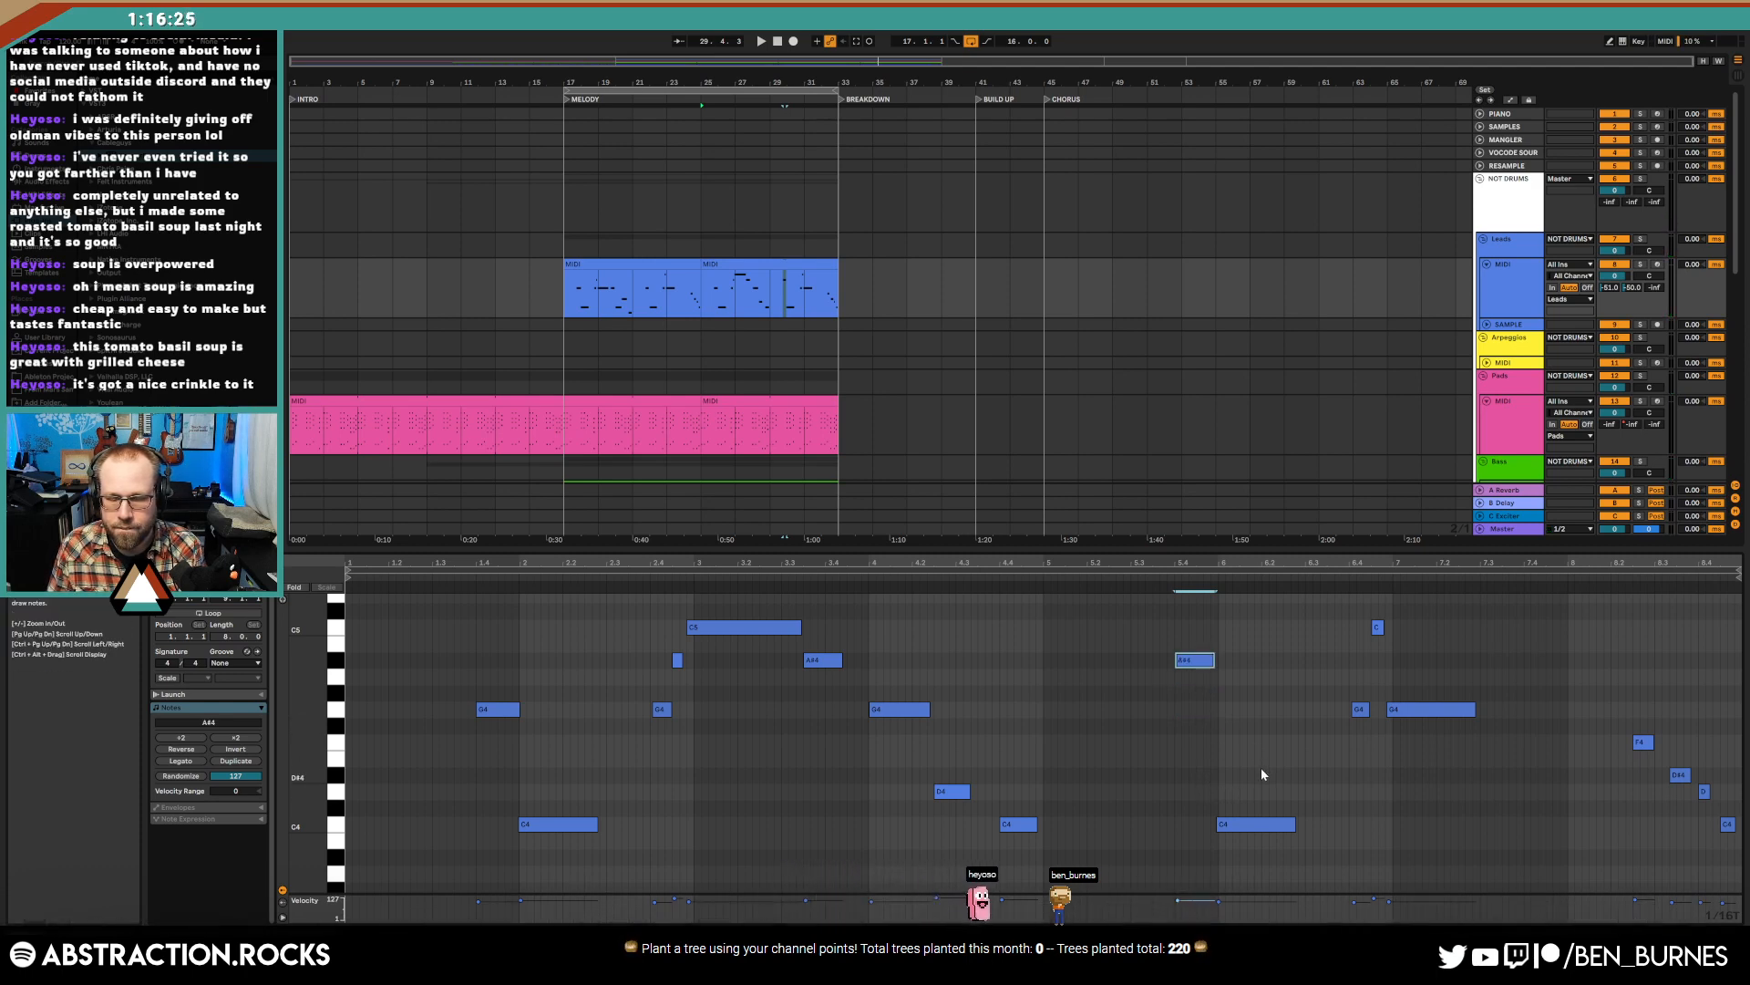
pyautogui.click(1391, 709)
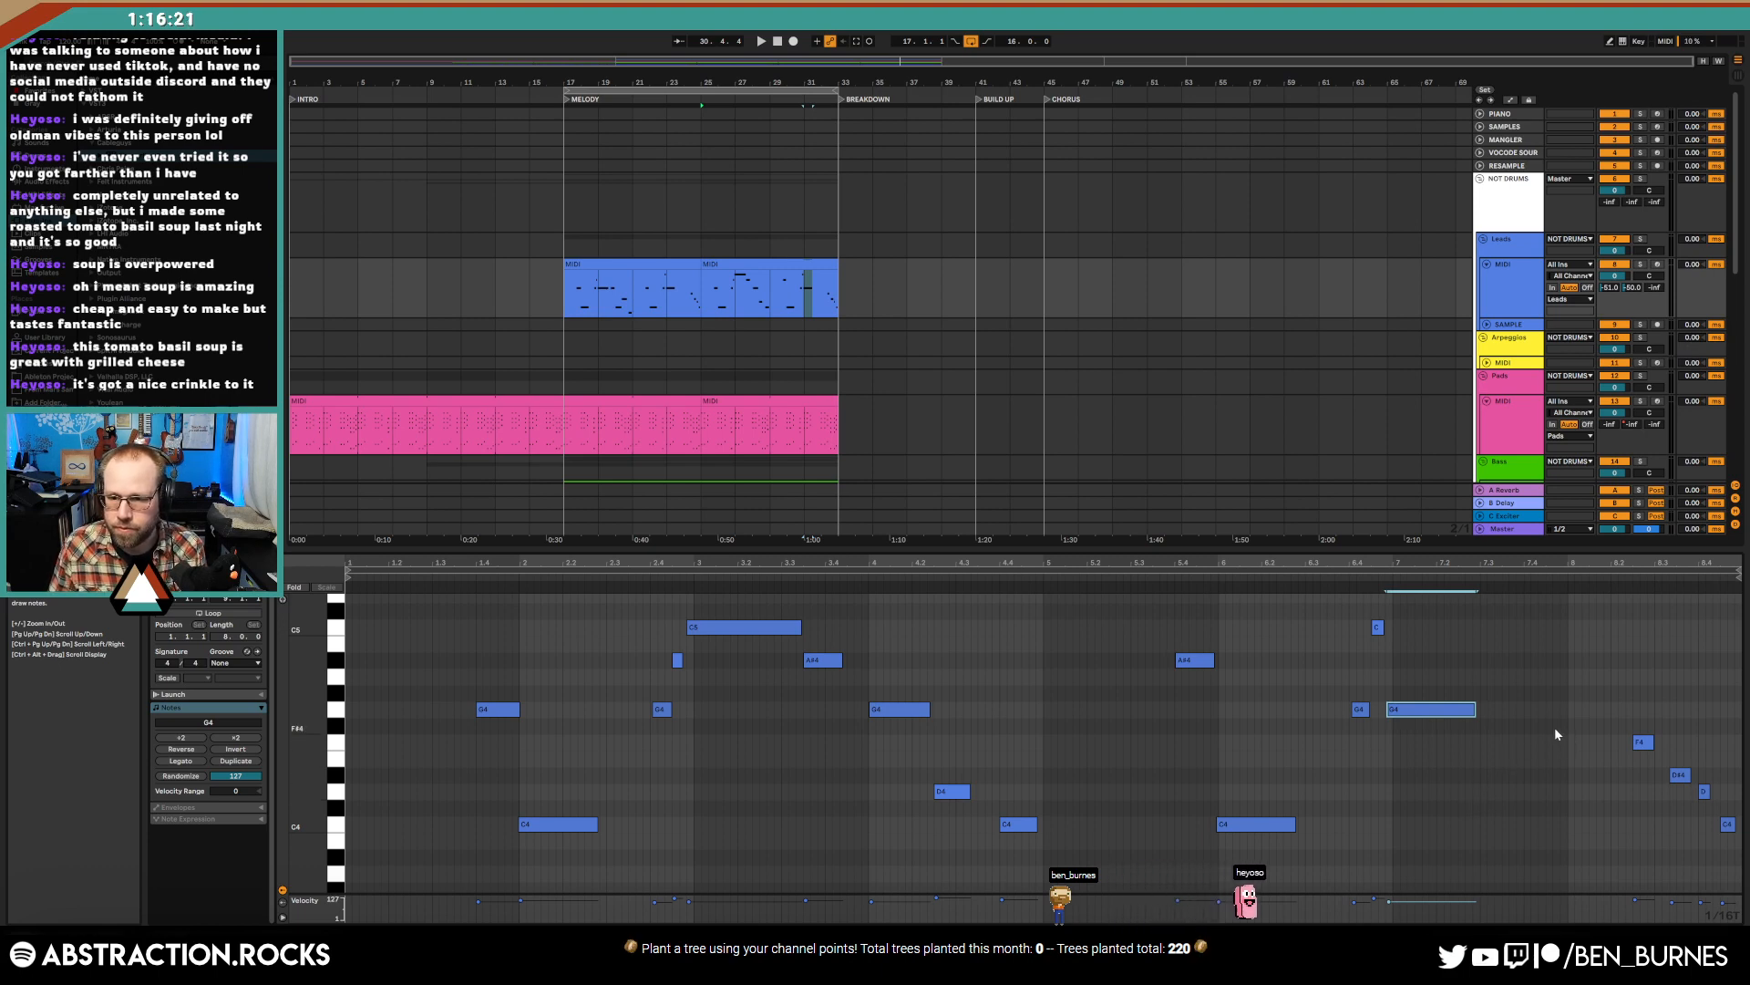
# - Add a G#4 note at the start of bar 8 and a G4 note between it and the descending F4
pyautogui.click(1614, 694)
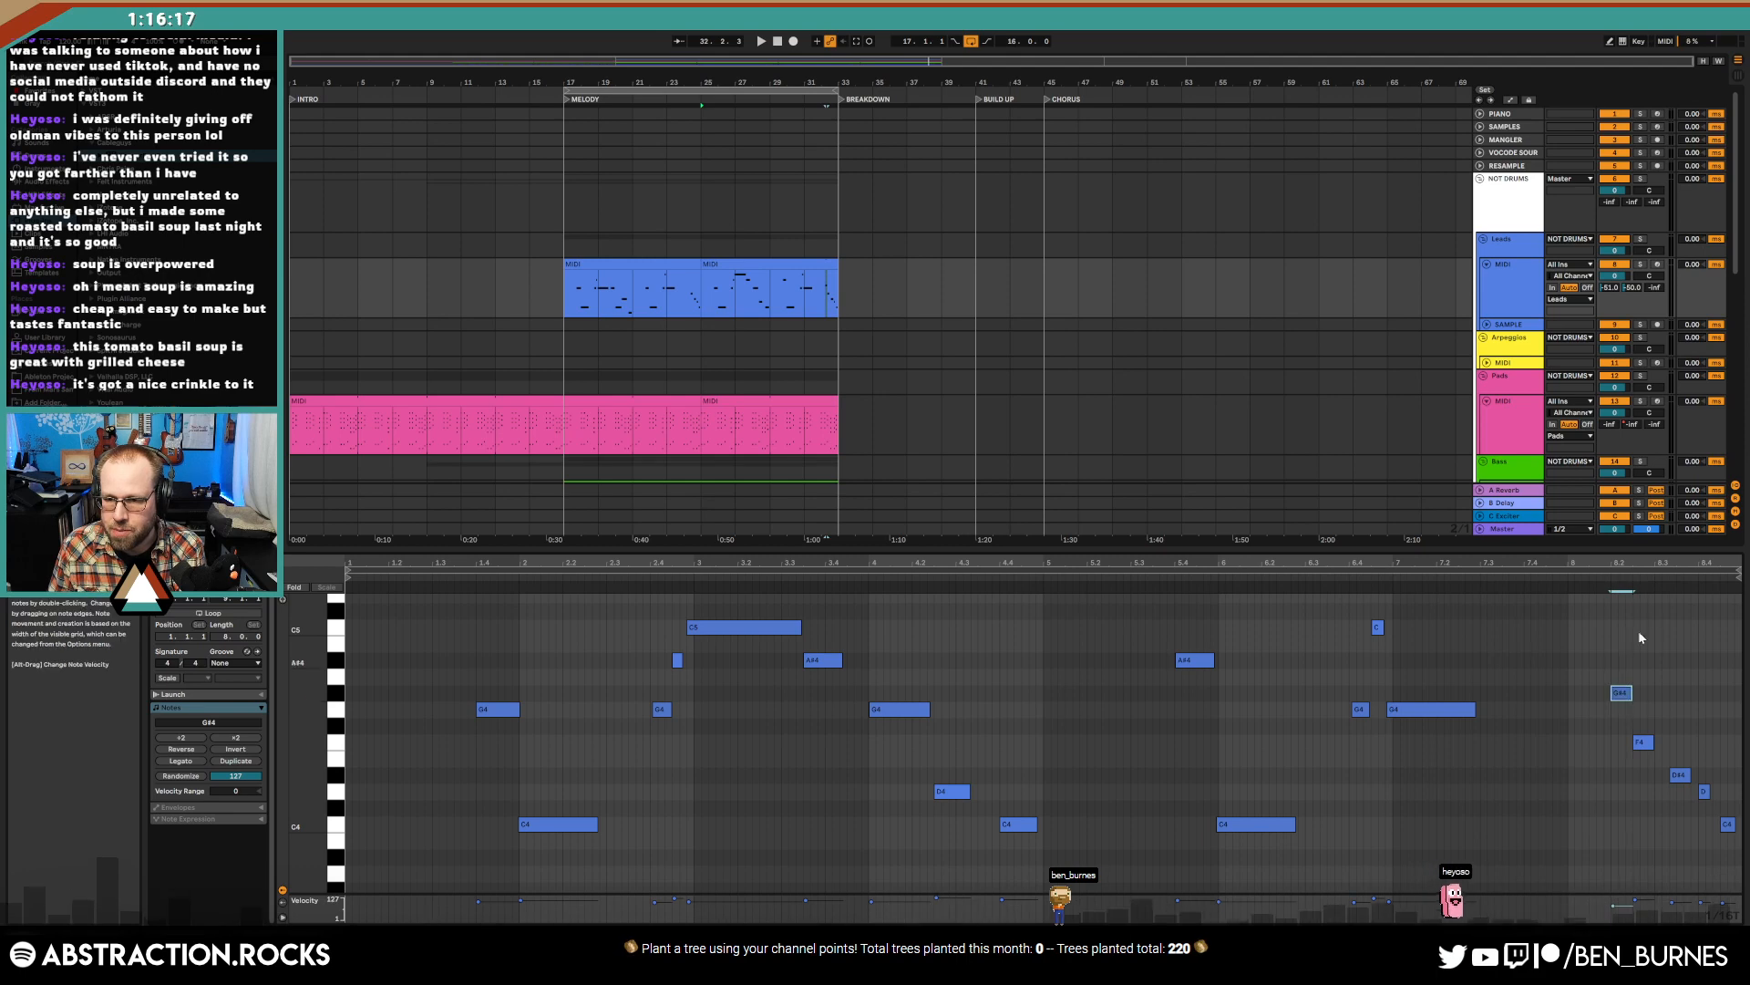
pyautogui.moveTo(1618, 564); pyautogui.dragTo(1459, 593)
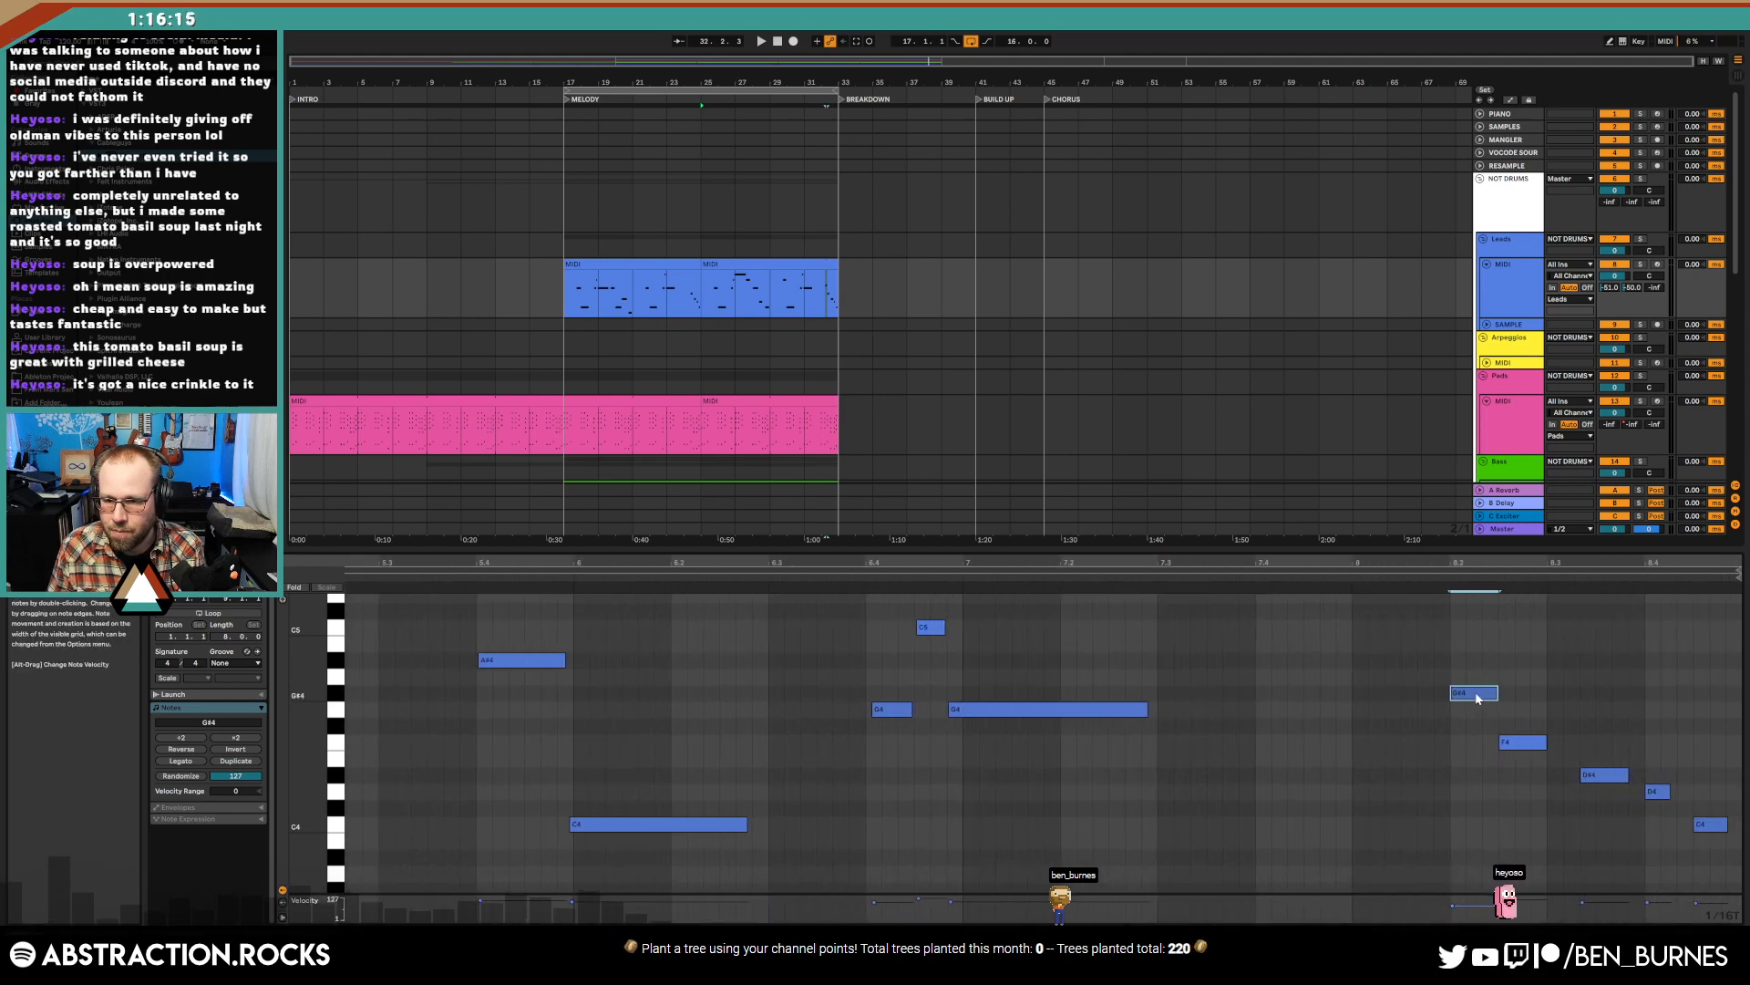
pyautogui.moveTo(1471, 694); pyautogui.dragTo(1436, 695)
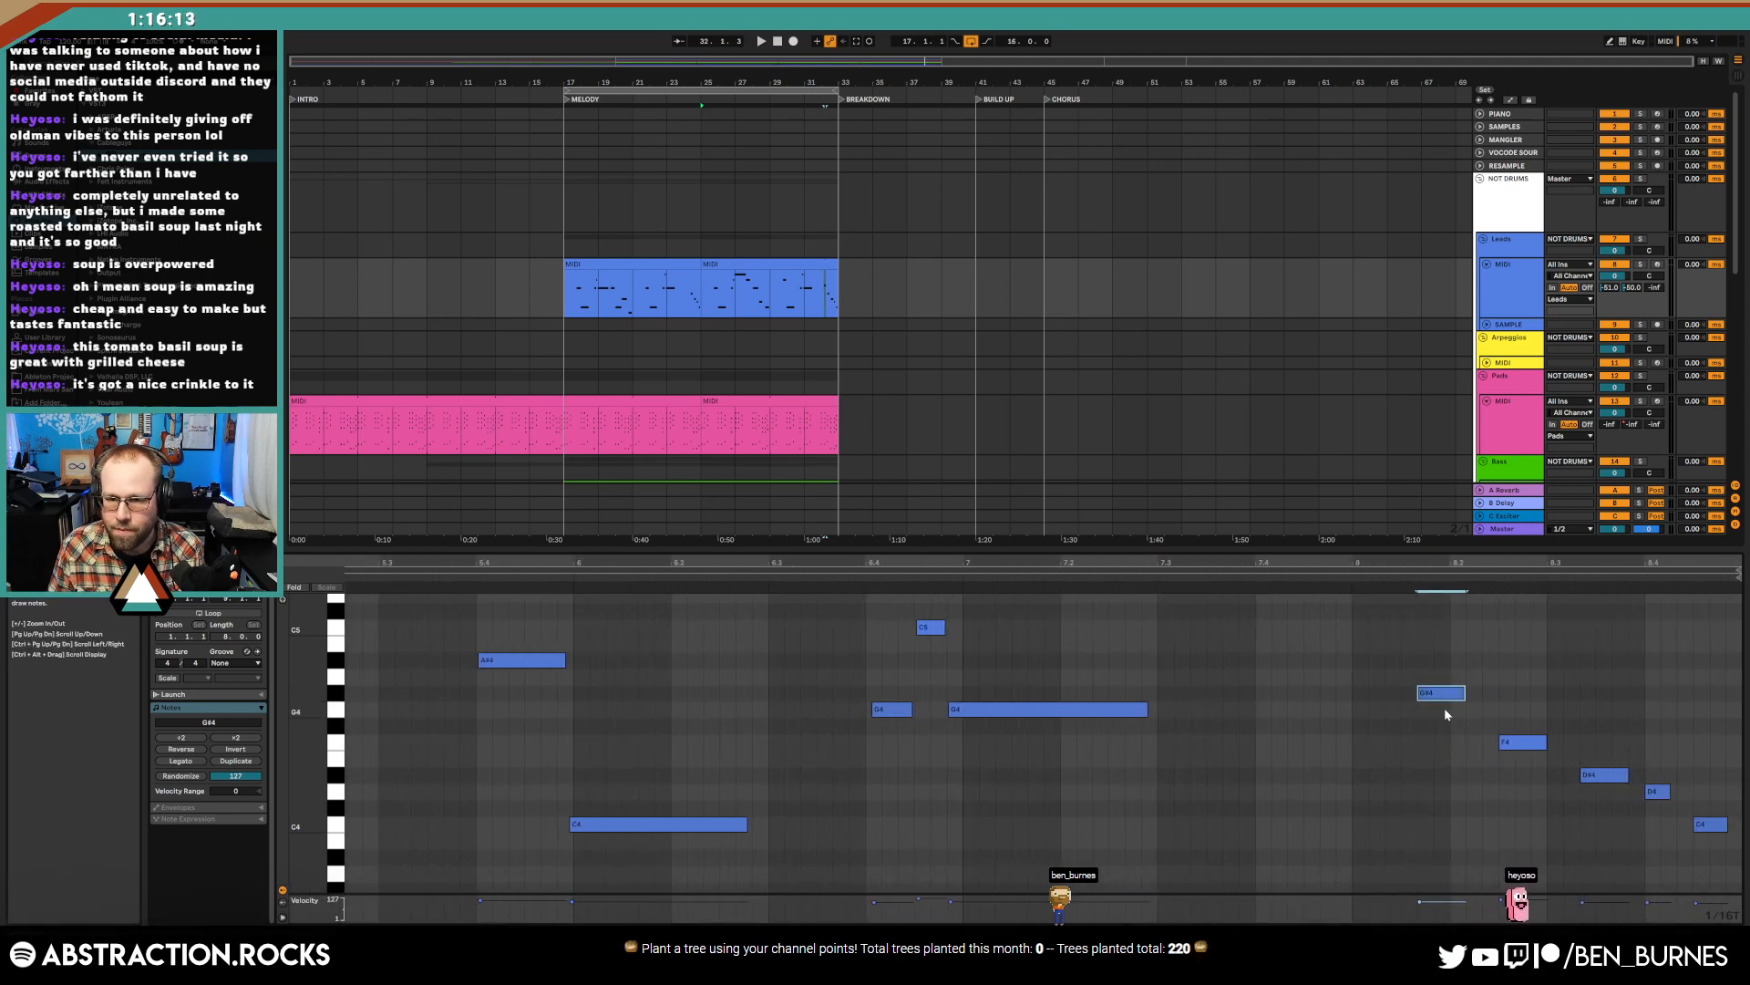
pyautogui.scroll(-2, 1444, 708)
pyautogui.scroll(2, 1609, 700)
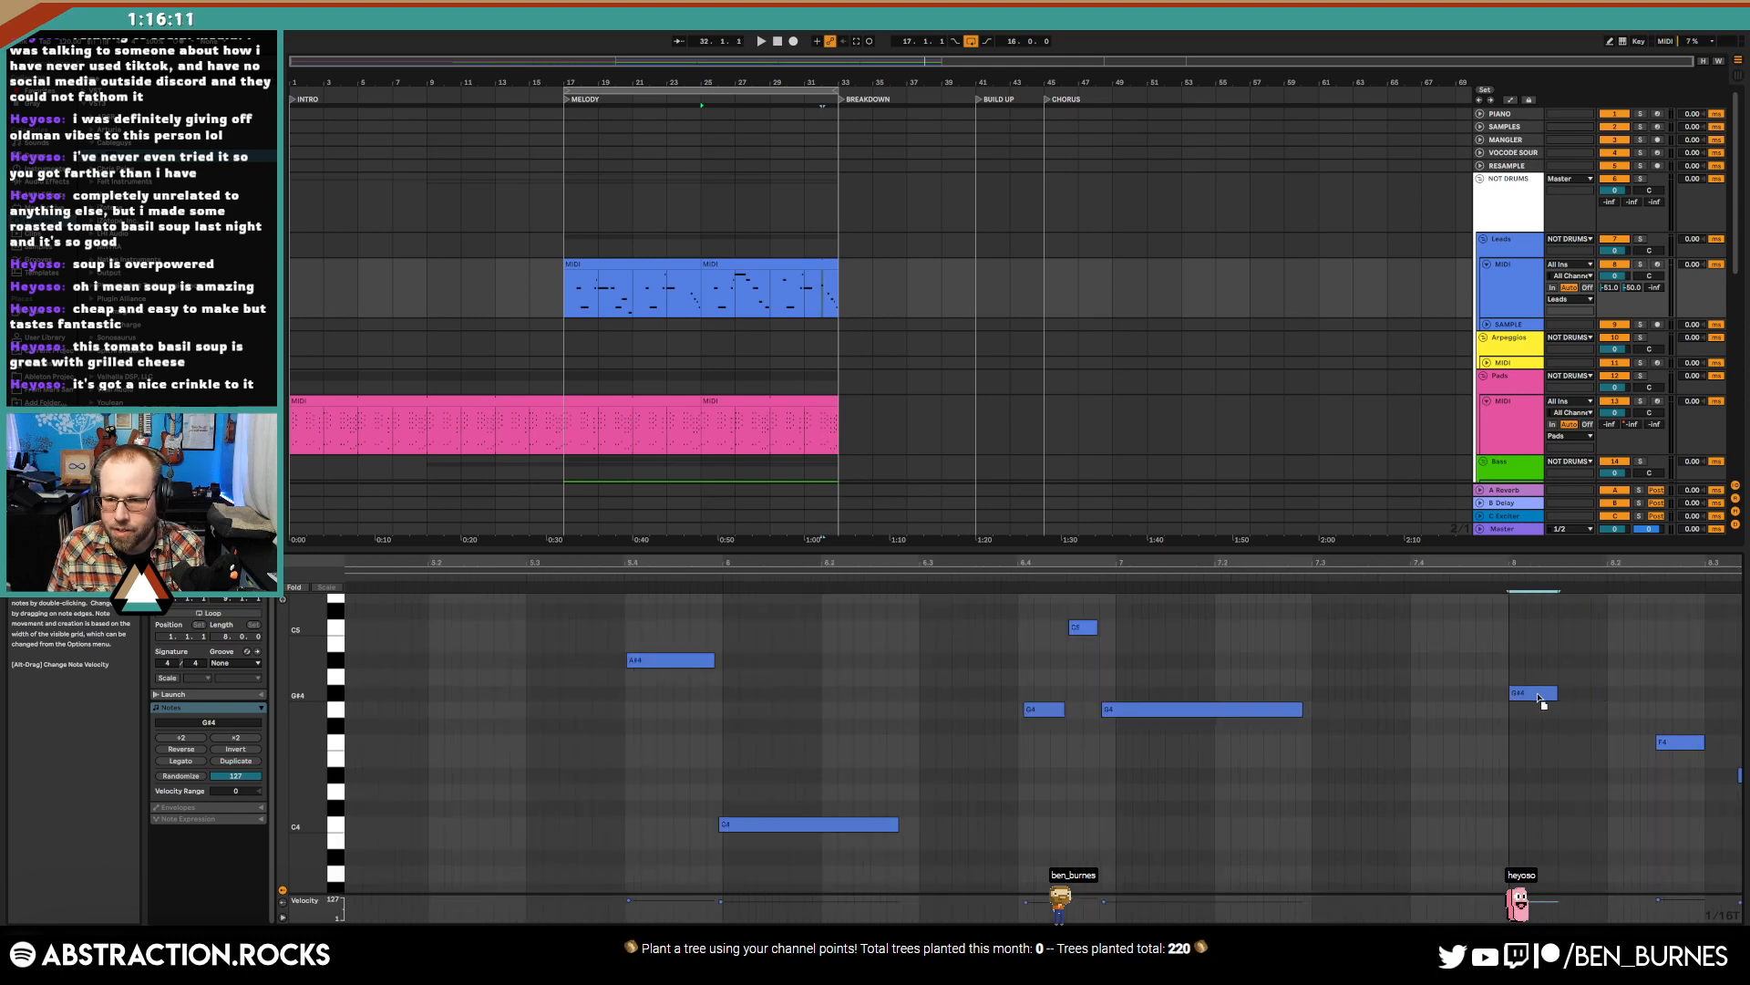
pyautogui.moveTo(1634, 710)
pyautogui.mouseDown()
pyautogui.moveTo(1604, 710)
pyautogui.moveTo(1623, 714)
pyautogui.mouseUp()
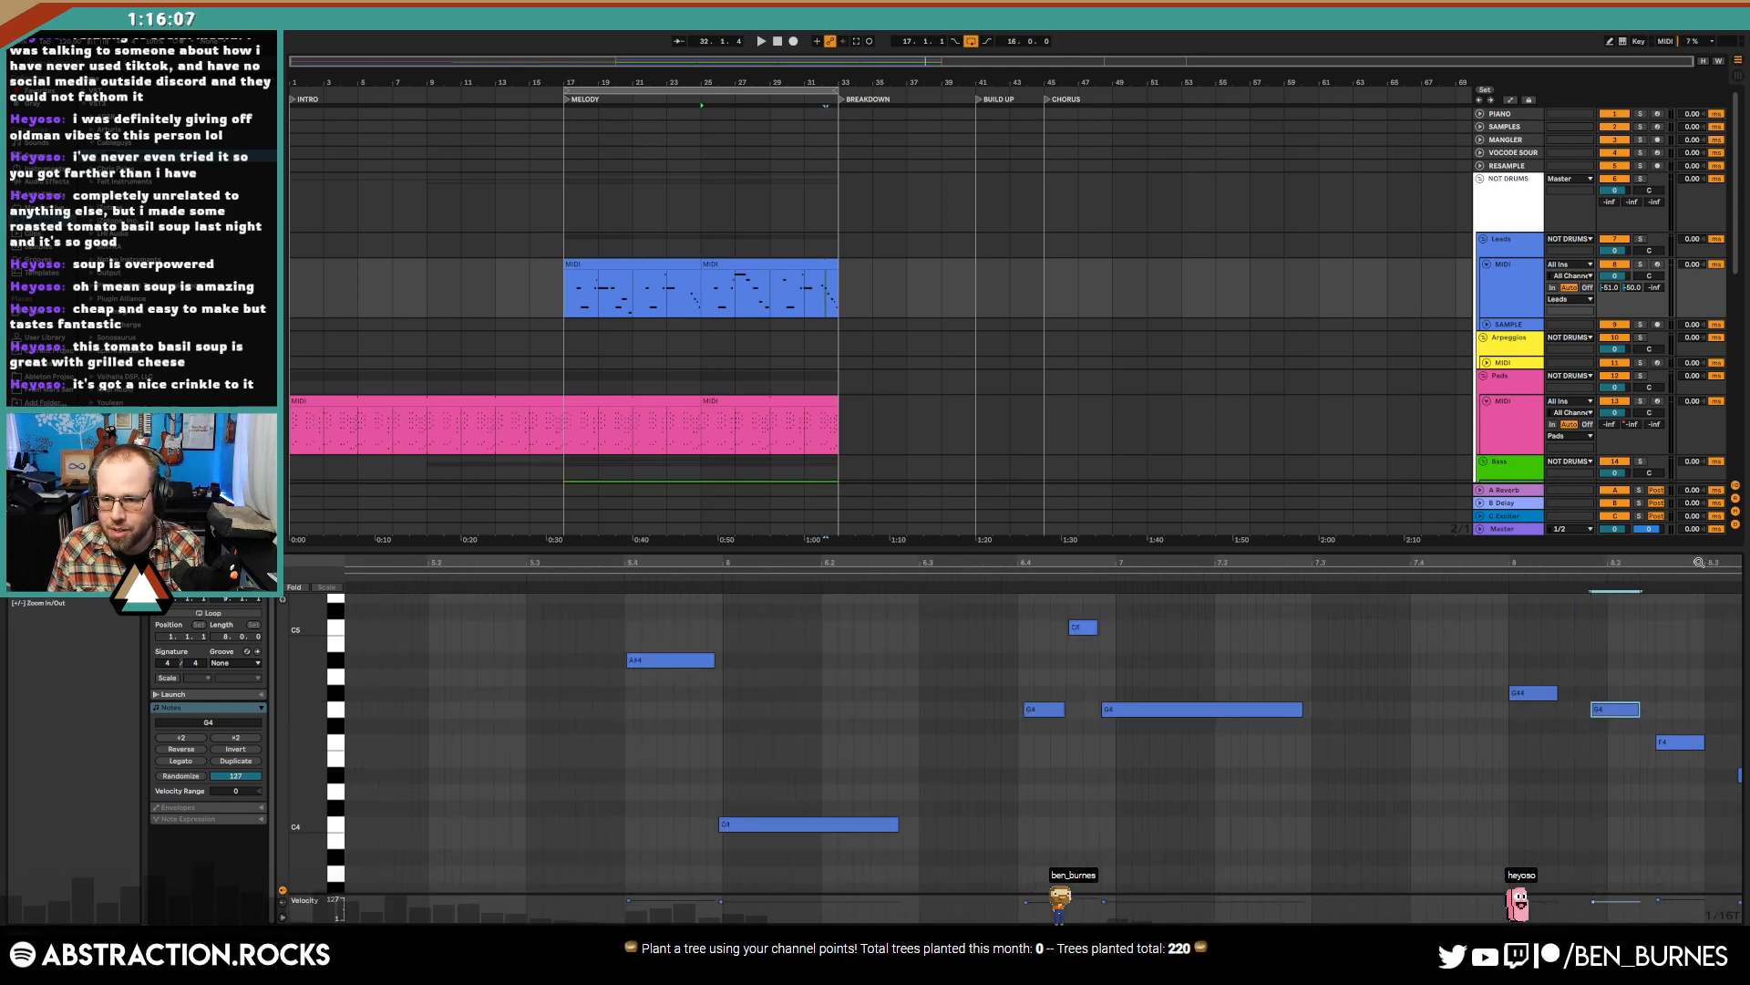
pyautogui.moveTo(1699, 563); pyautogui.dragTo(1541, 562)
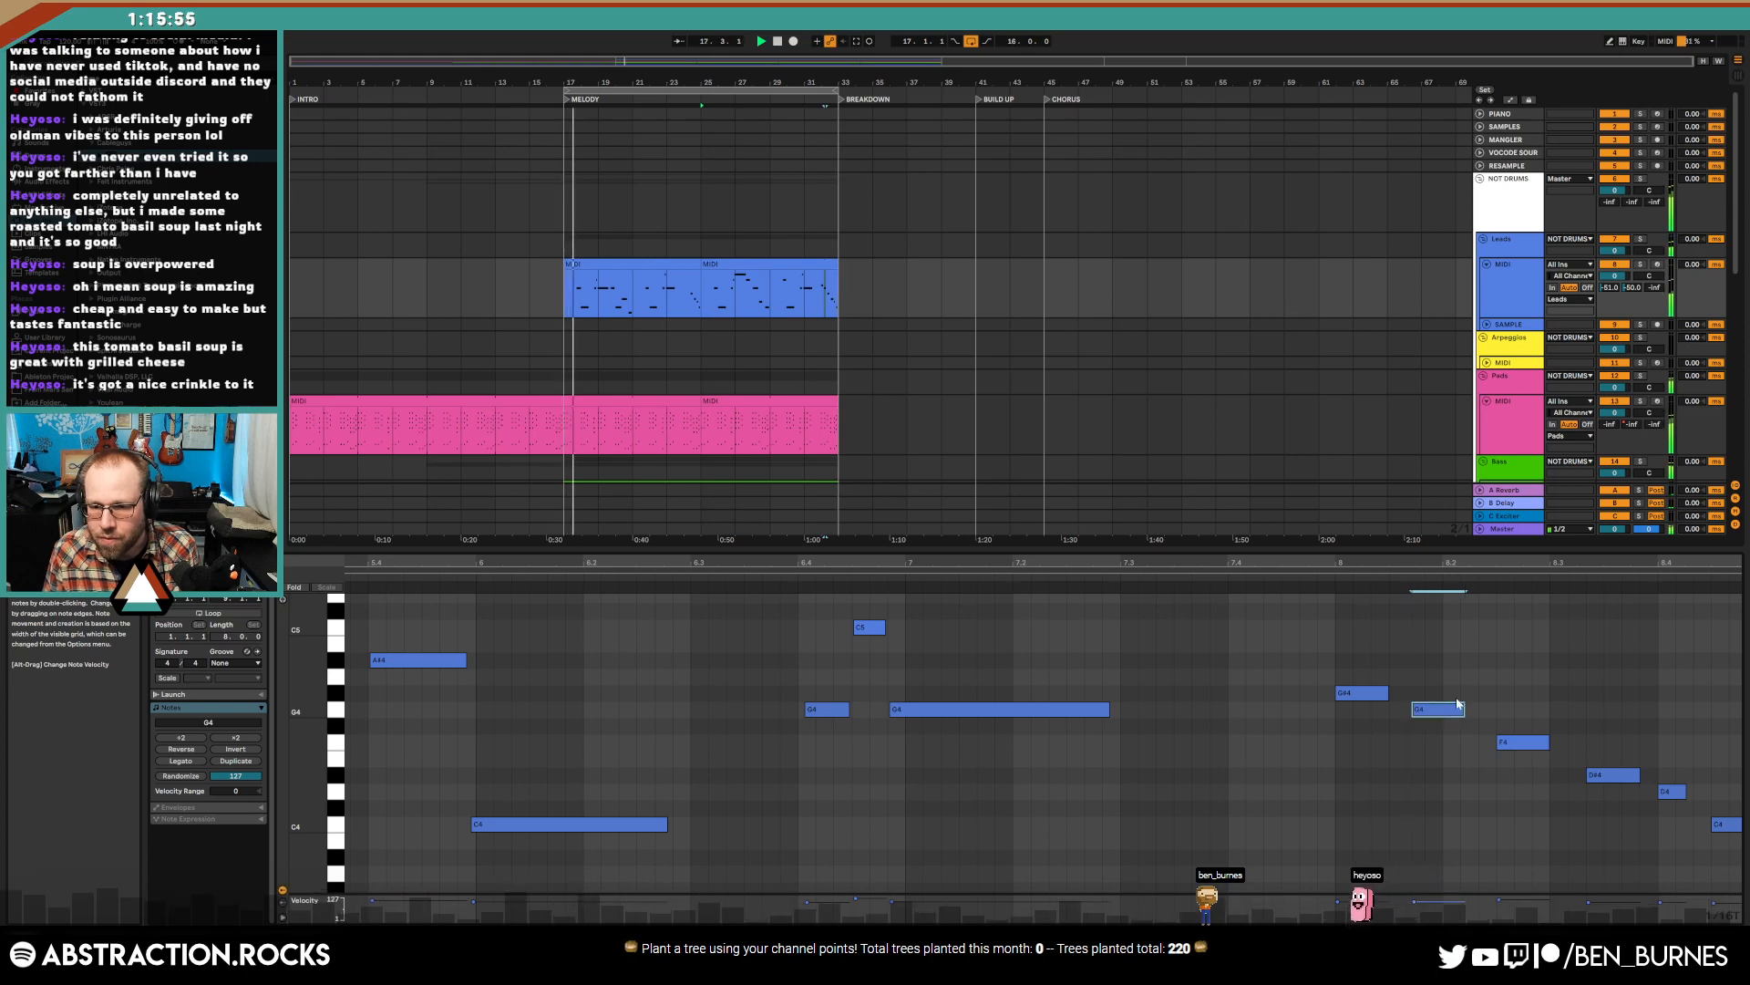
# - Audition the lead melody, then stop playback and switch from the note editor to the lead's device chain
pyautogui.press('space')
pyautogui.scroll(-4, 1467, 663)
pyautogui.hotkey('shift', 'Tab')
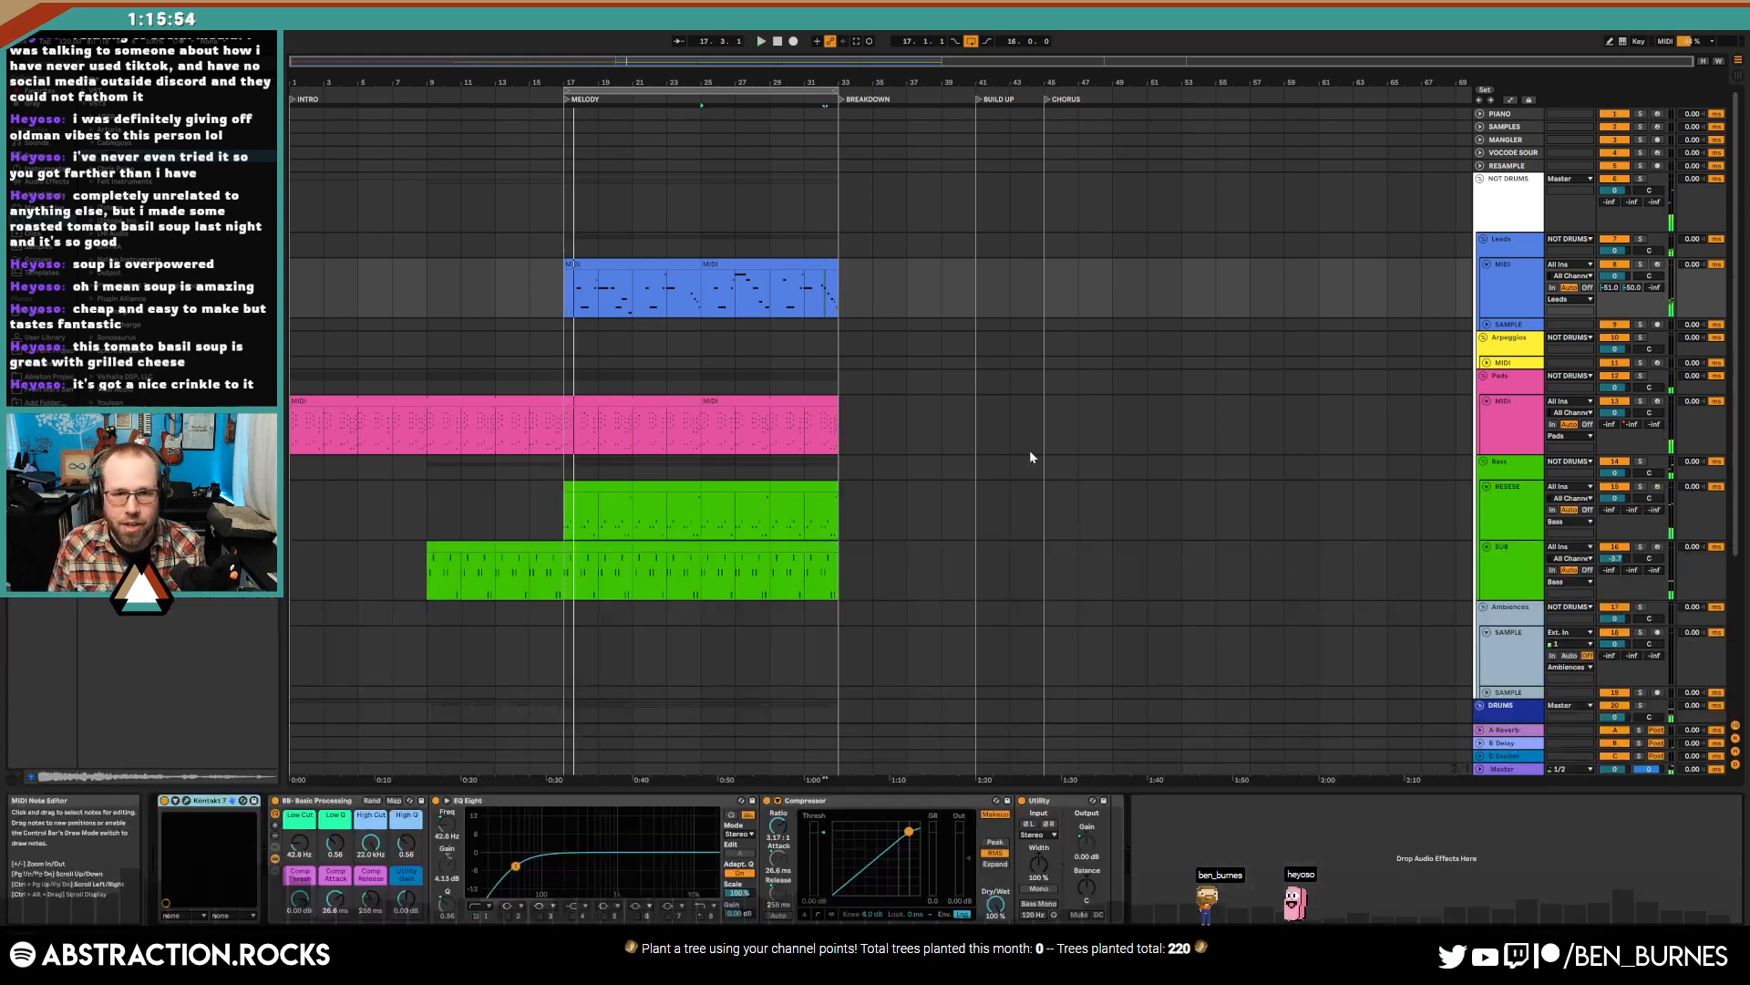
pyautogui.click(778, 42)
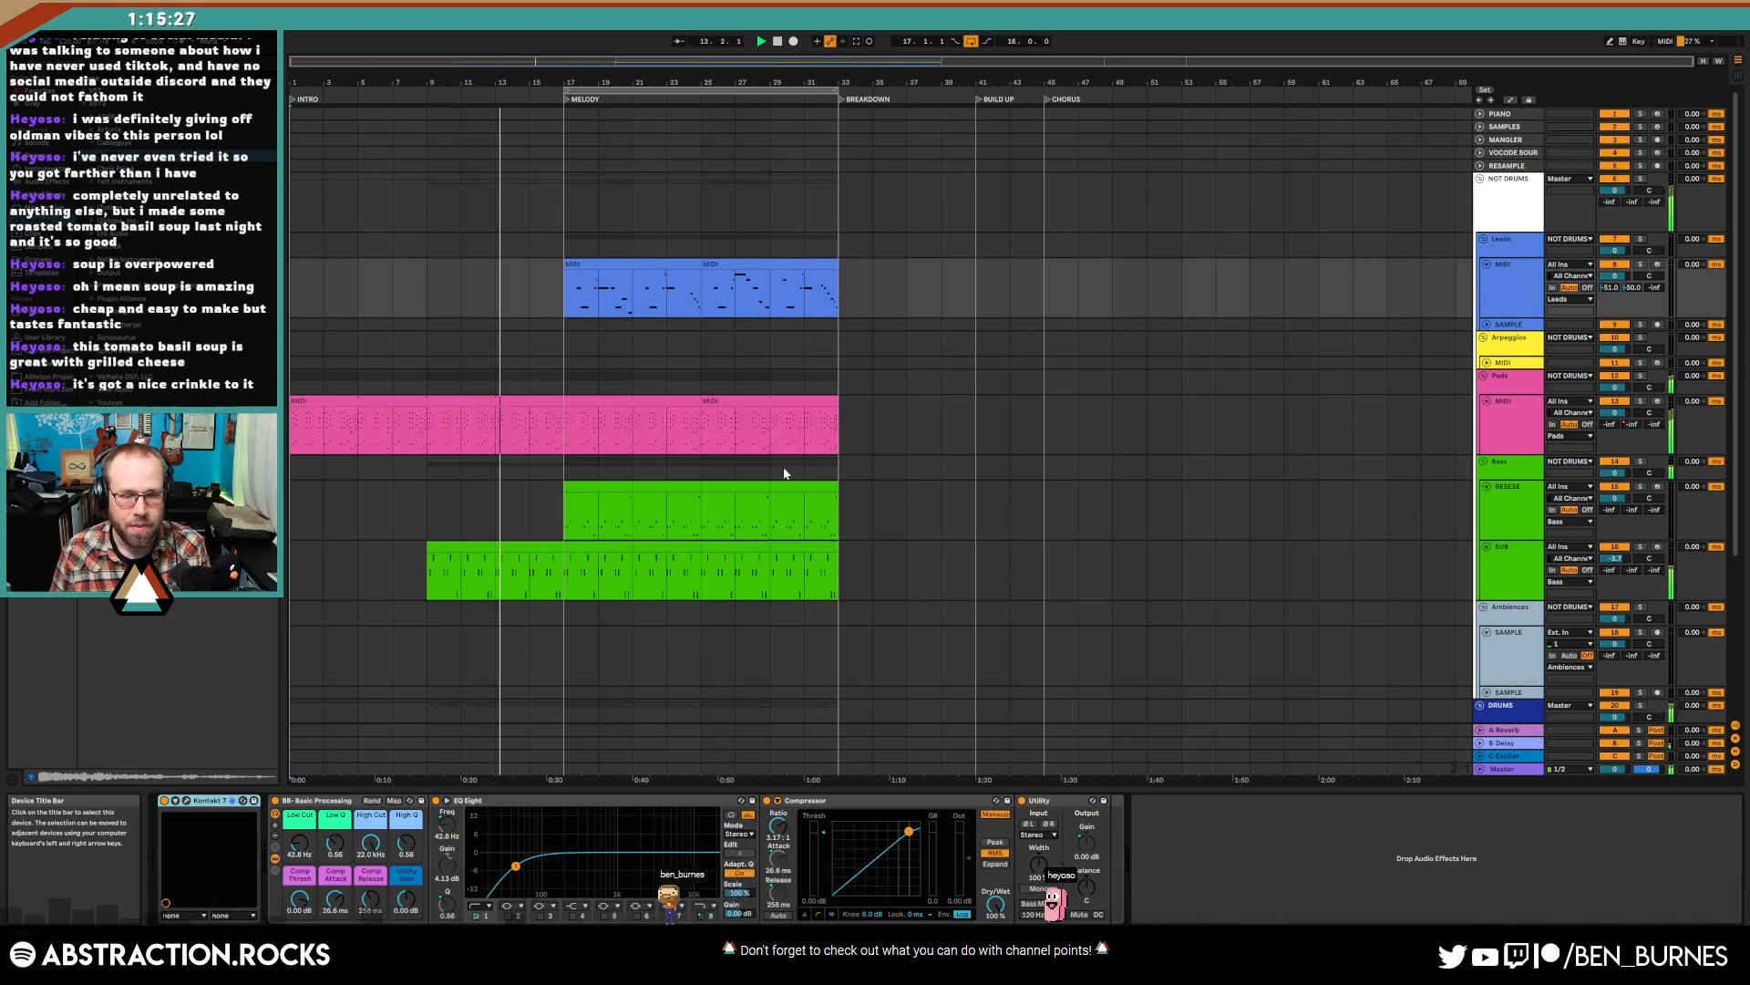
# - Show the automation lanes and inspect the Pads track's B-Delay send automation from bar 1 to bar 17
pyautogui.click(837, 426)
pyautogui.hotkey('shift', 'Tab')
pyautogui.hotkey('shift', 'Tab')
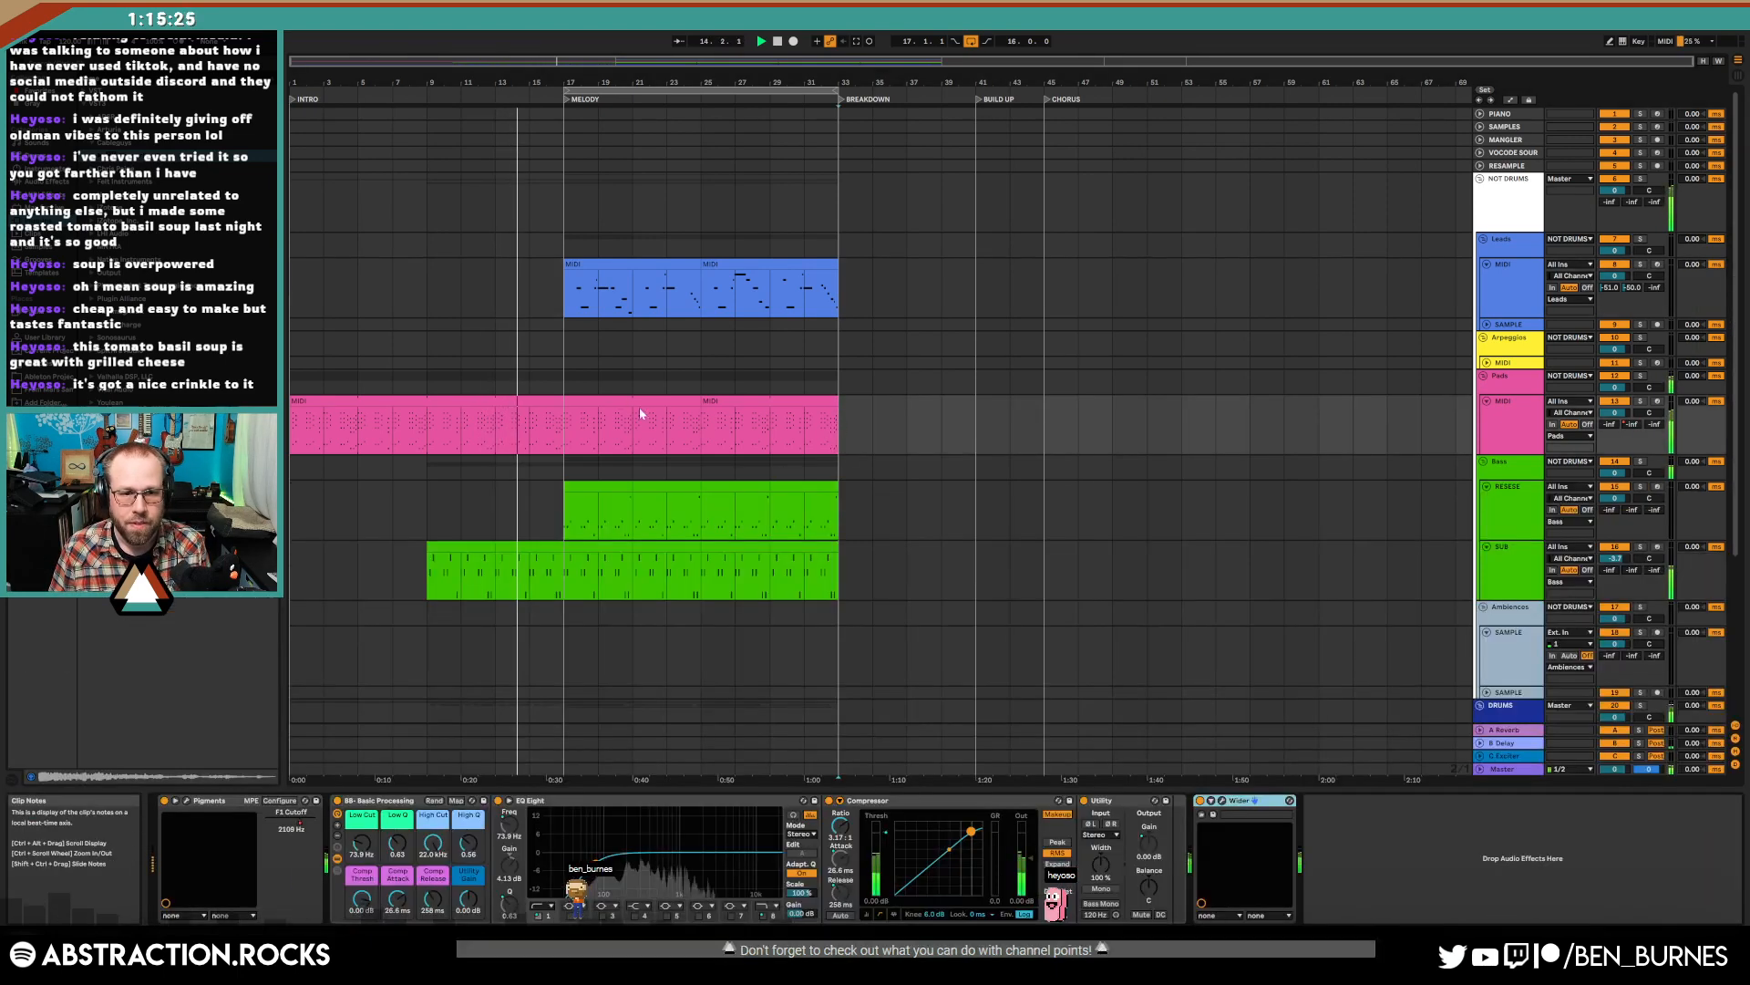
pyautogui.click(537, 402)
pyautogui.press('a')
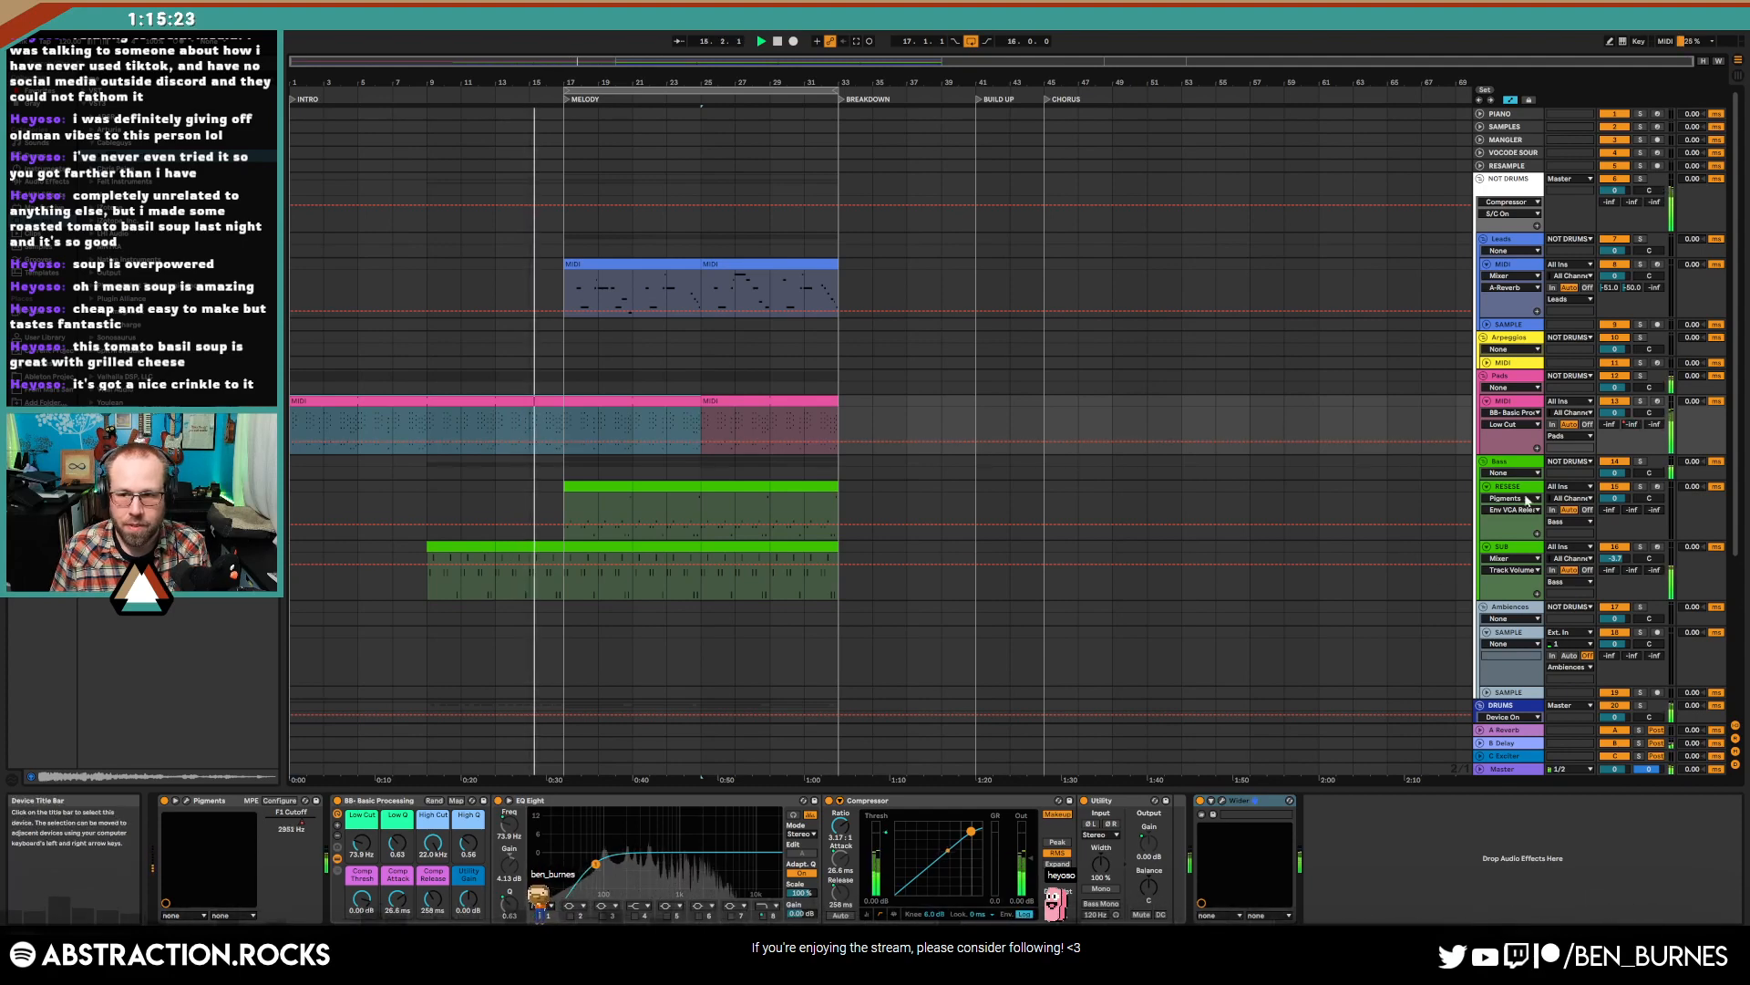
pyautogui.click(1631, 425)
pyautogui.moveTo(293, 428); pyautogui.dragTo(564, 445)
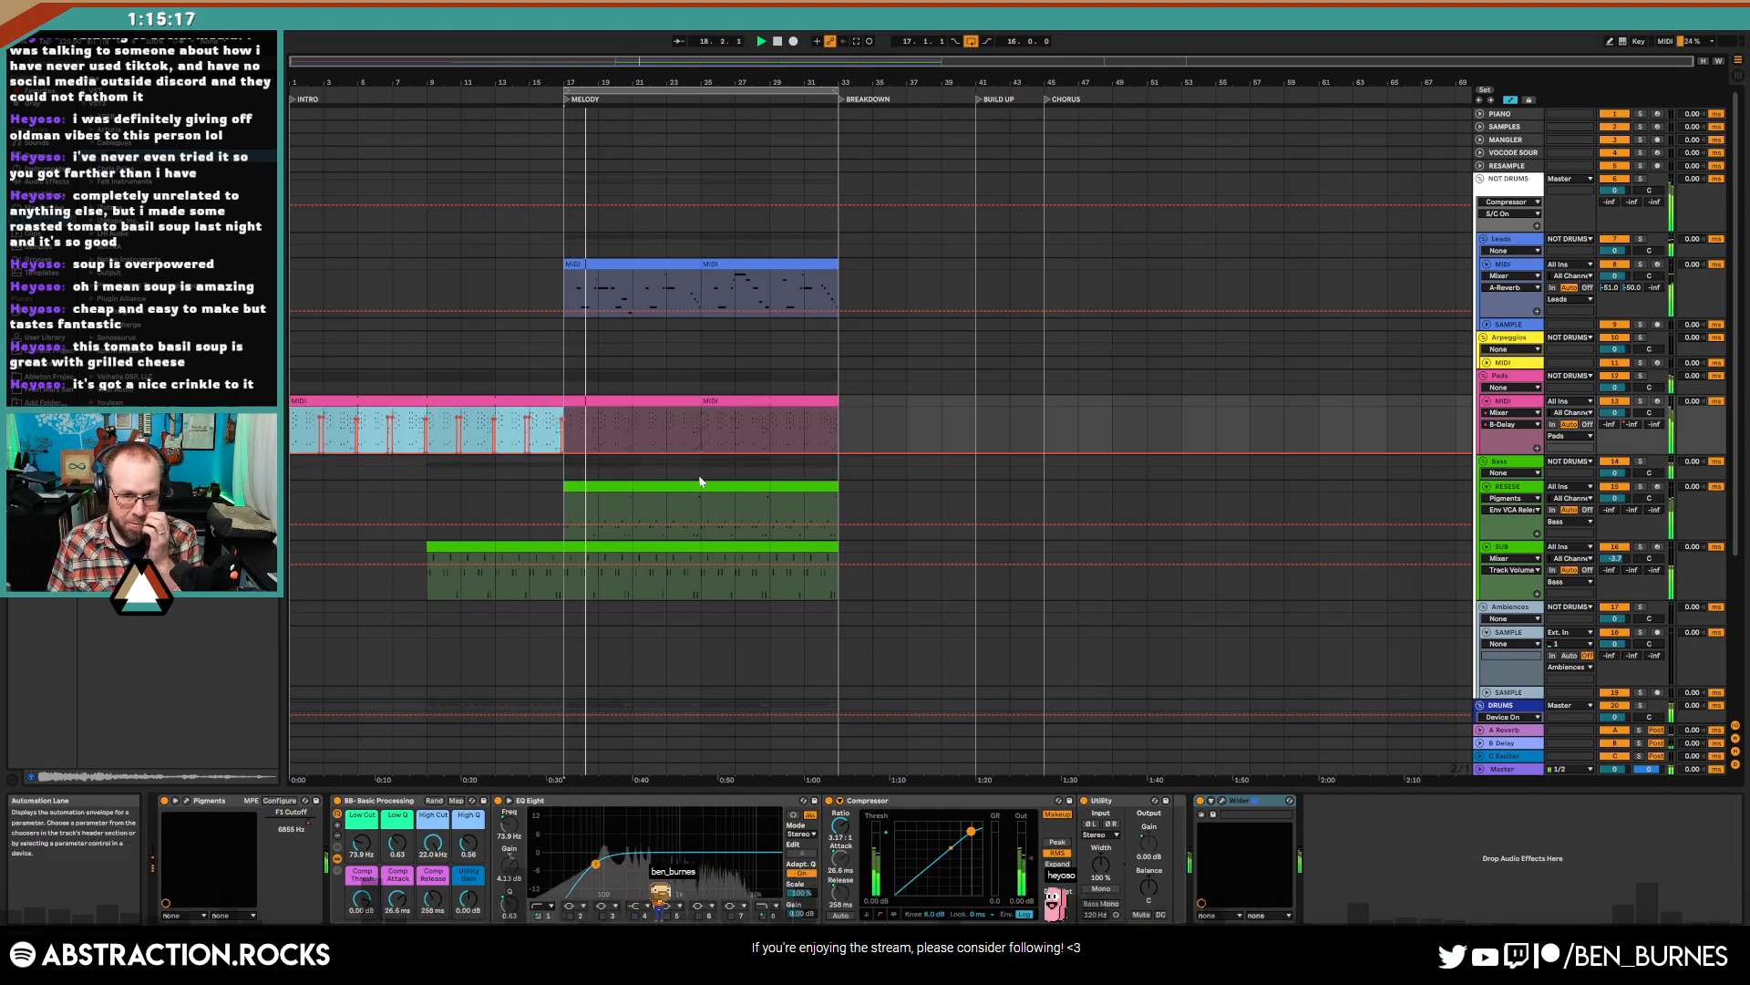
pyautogui.click(601, 438)
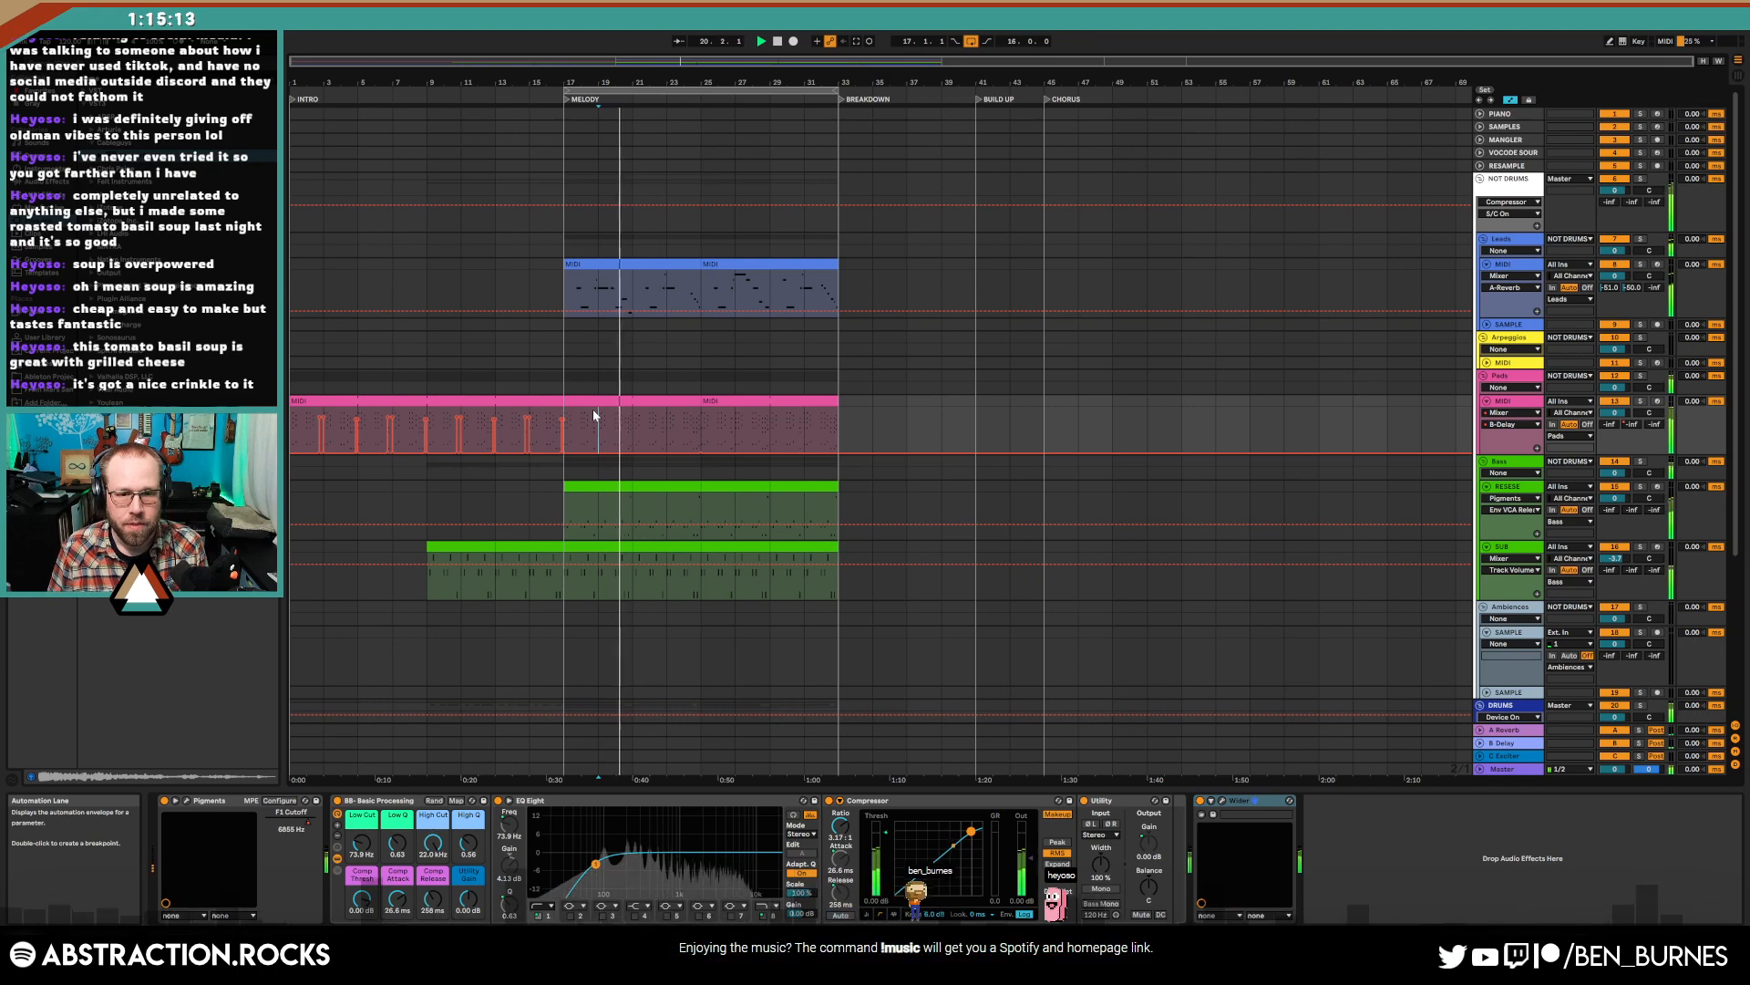
pyautogui.hotkey('shift', 'Tab')
pyautogui.hotkey('shift', 'Tab')
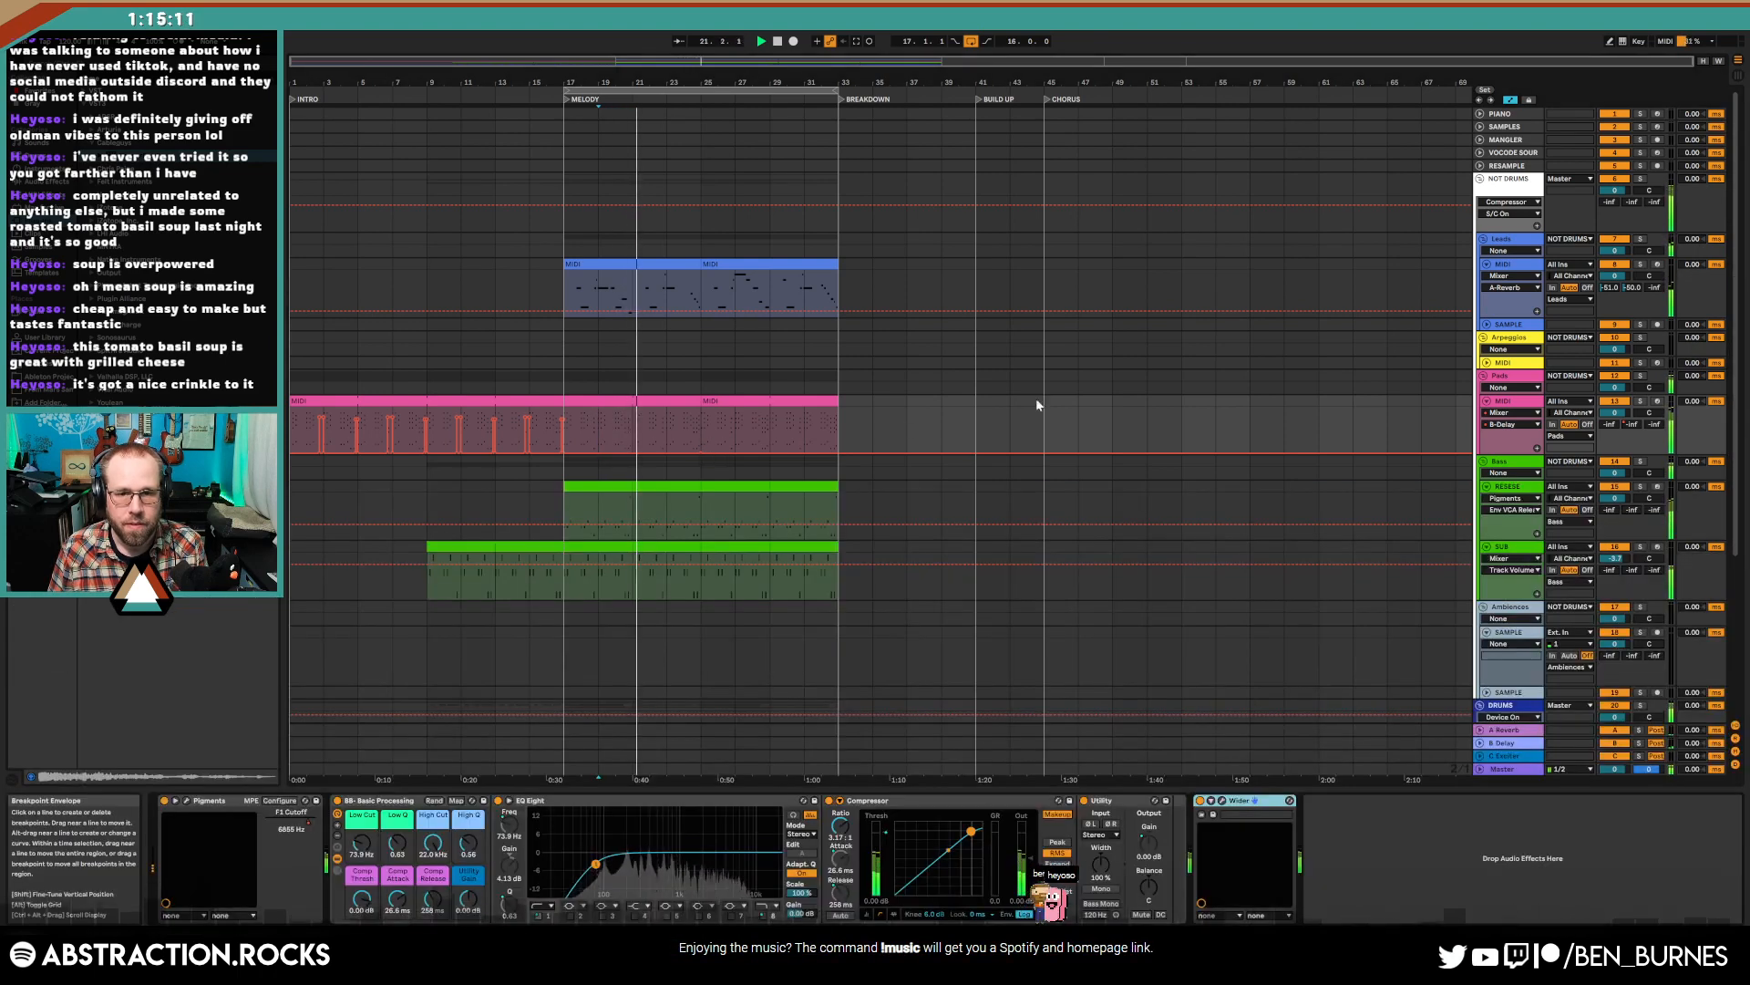
# - Set the lead's low cut to 264 Hz and reduce its highs with EQ Eight band 4 by about 6 dB
pyautogui.click(1590, 278)
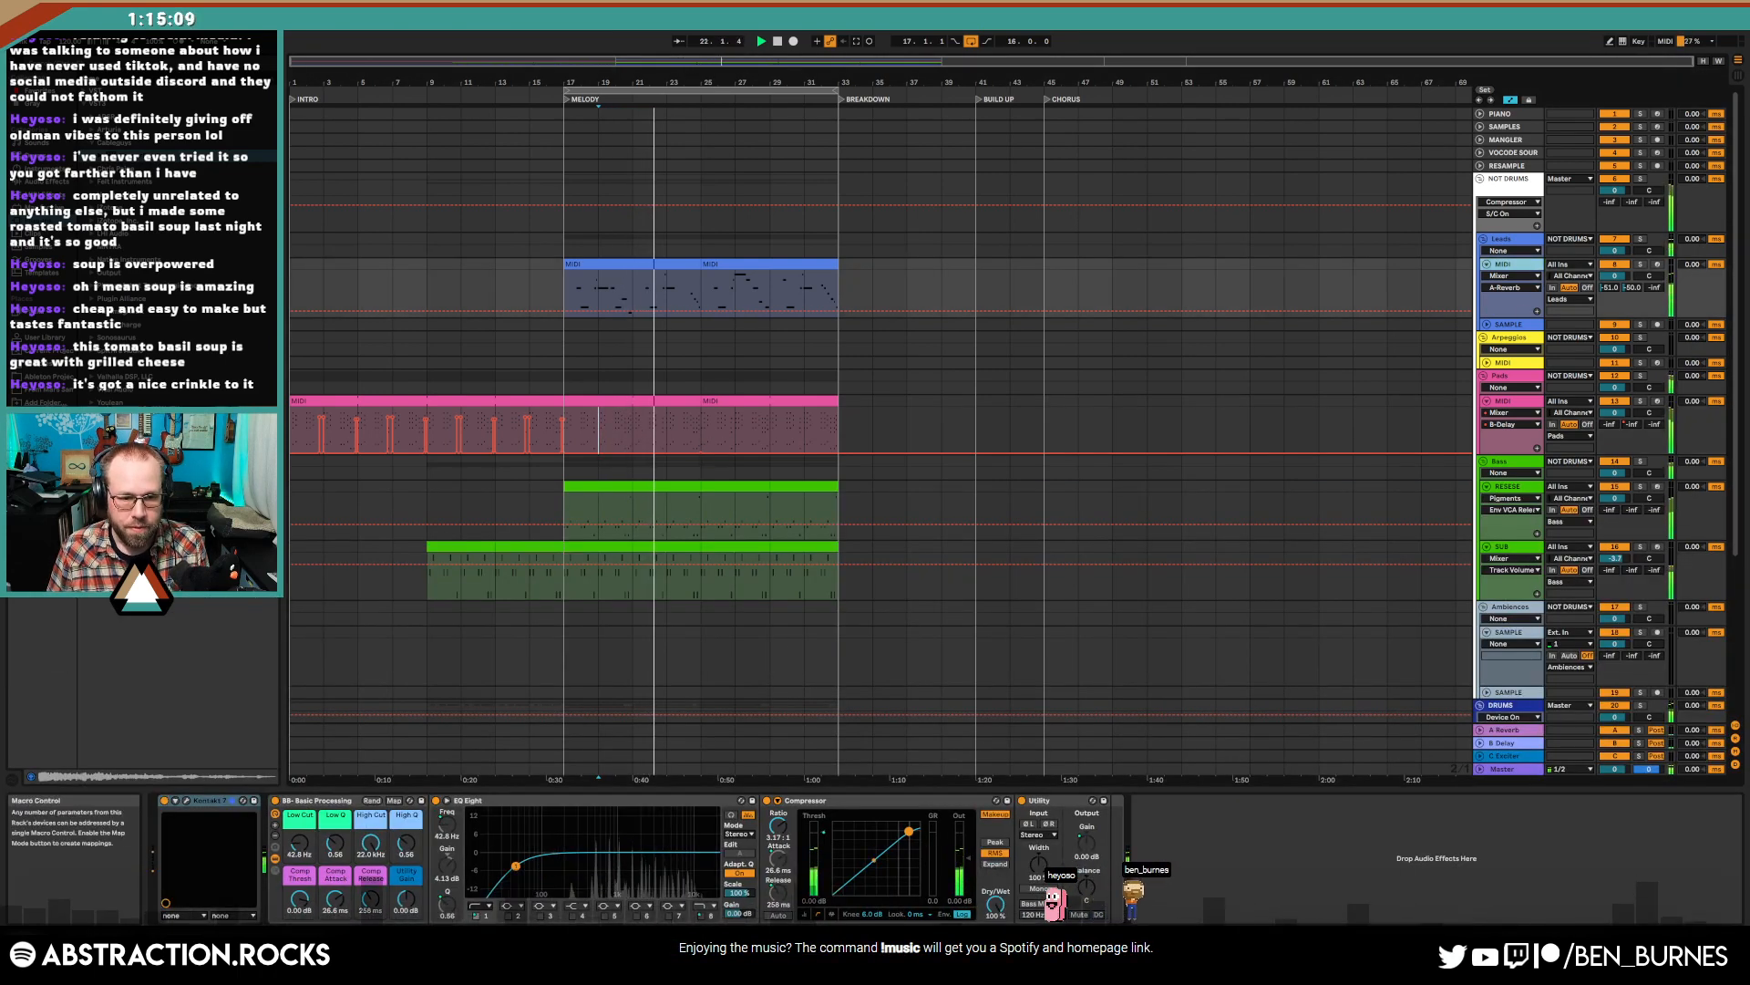
pyautogui.moveTo(299, 843)
pyautogui.mouseDown()
pyautogui.moveTo(299, 816)
pyautogui.moveTo(335, 841)
pyautogui.moveTo(305, 840)
pyautogui.mouseUp()
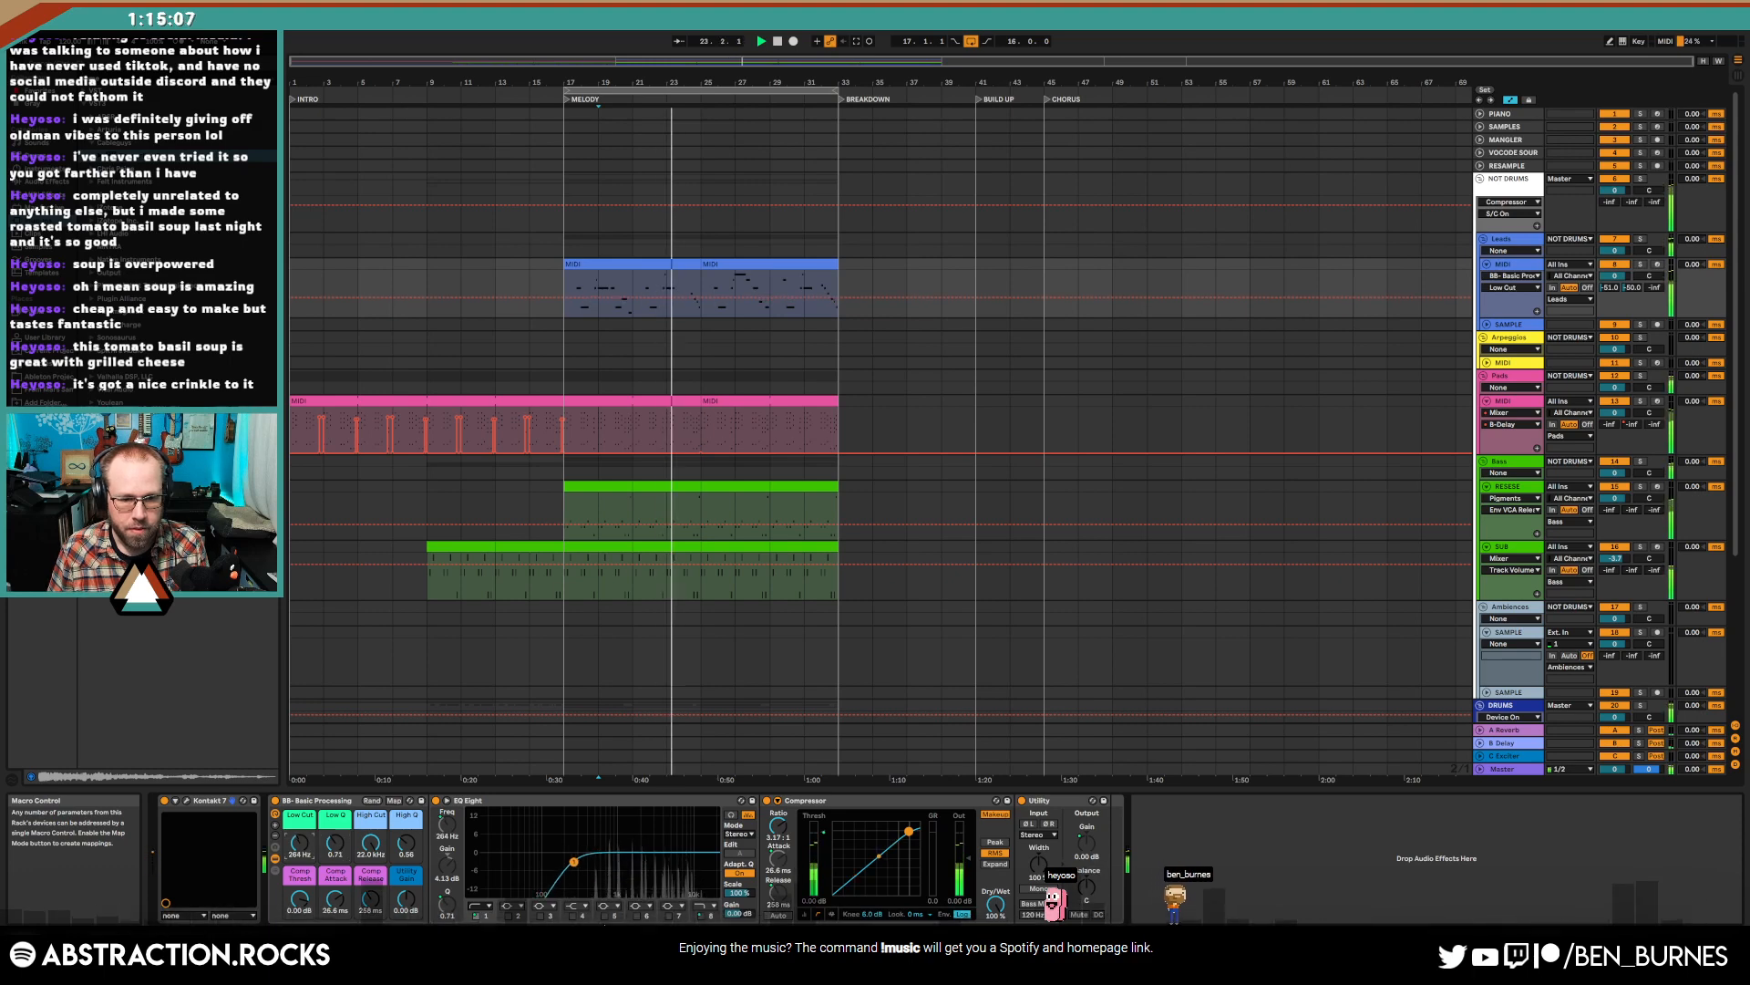
pyautogui.click(574, 916)
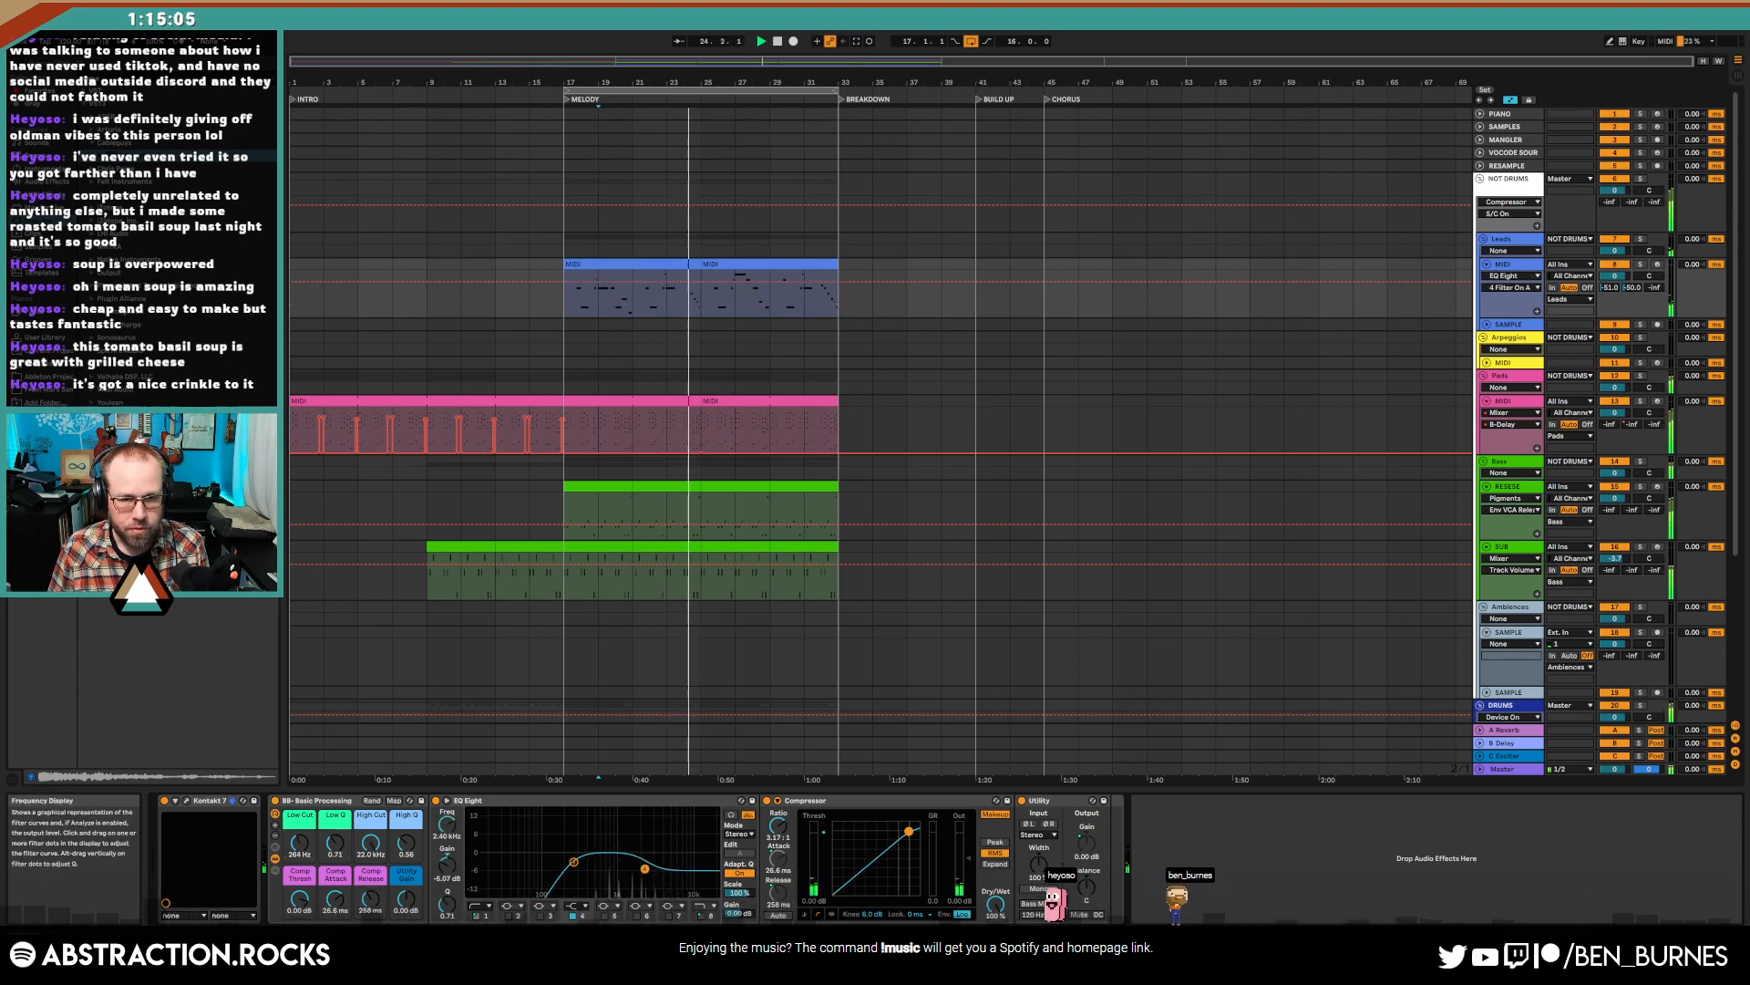
pyautogui.moveTo(645, 869); pyautogui.dragTo(655, 867)
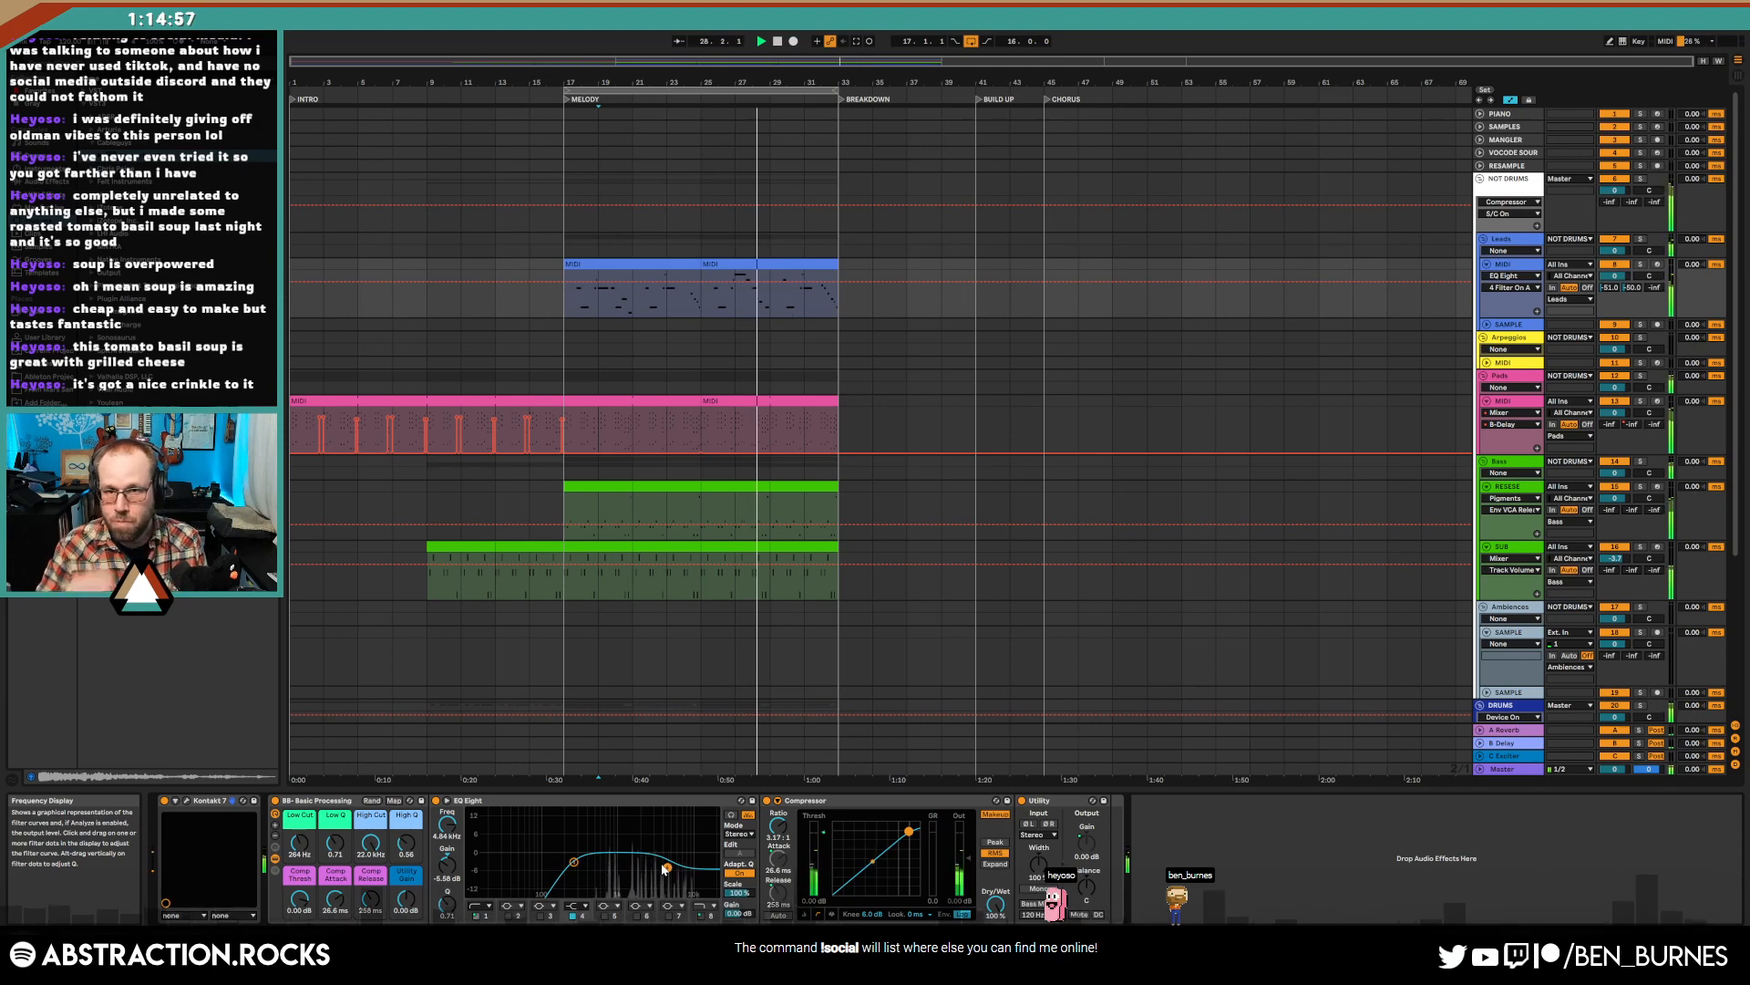
# - Move the CHORUS locator to bar 49
pyautogui.moveTo(1056, 99); pyautogui.dragTo(1124, 99)
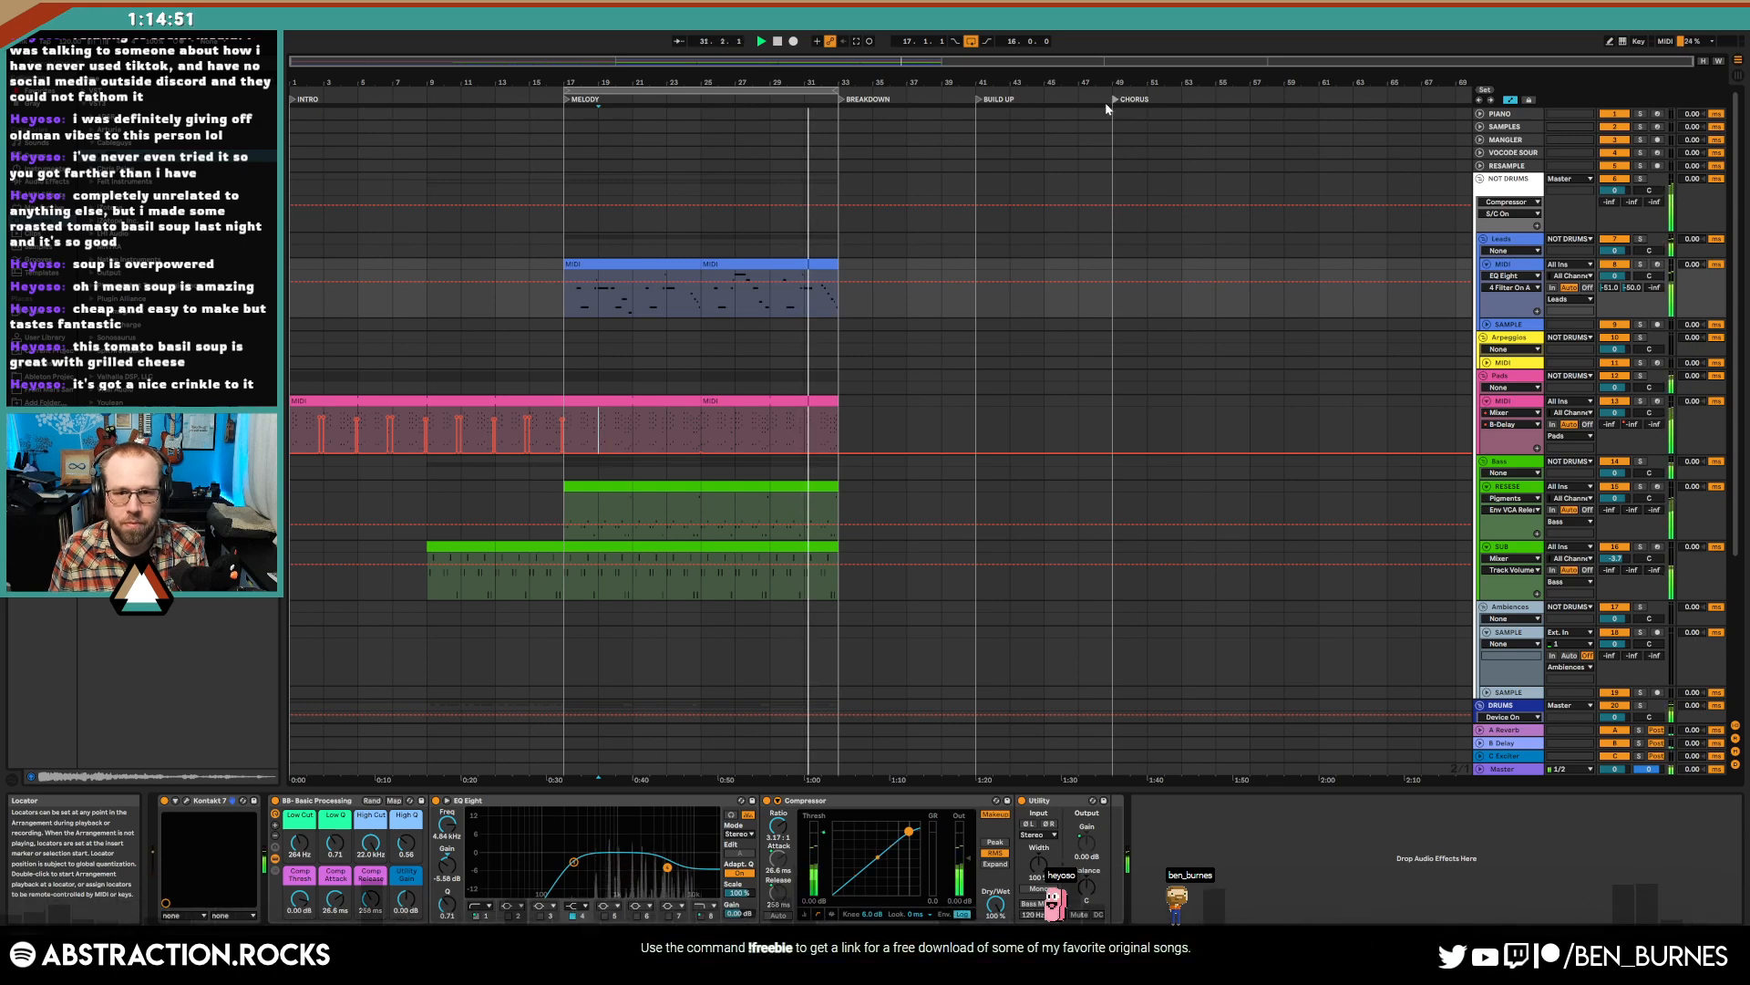
# - Open the second lead clip and add a G4 pickup note just before the G#4 of bar 8
pyautogui.doubleClick(825, 263)
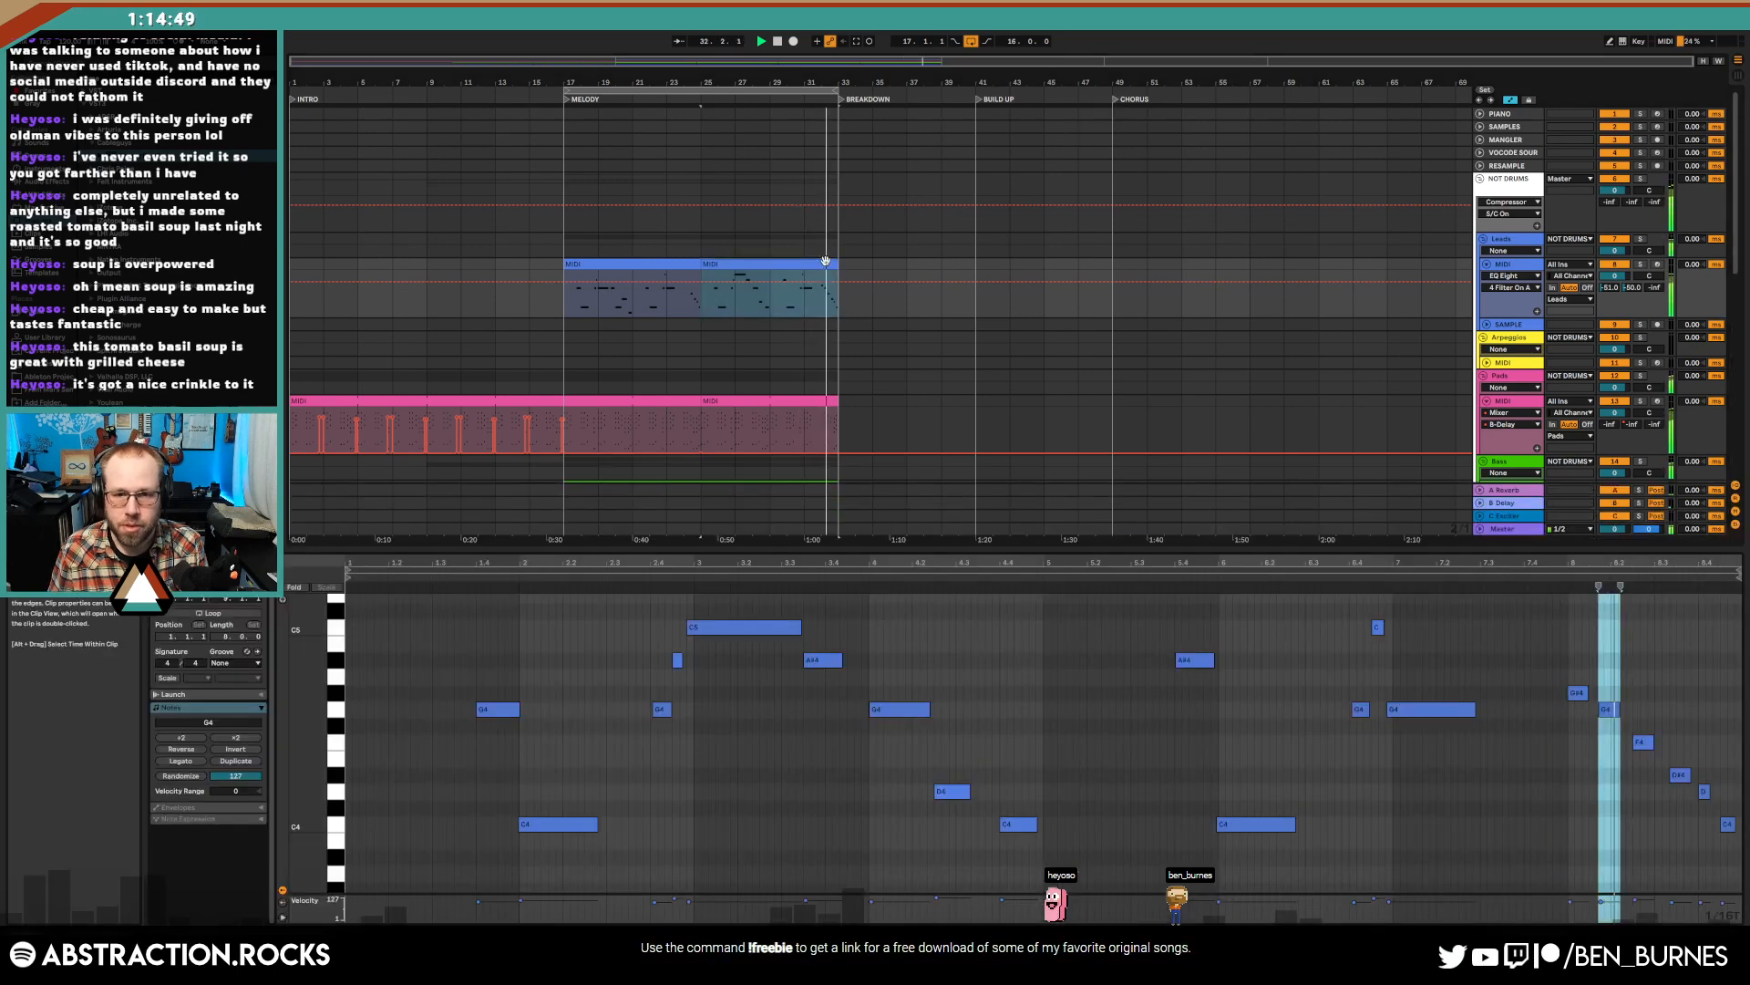
pyautogui.click(1550, 711)
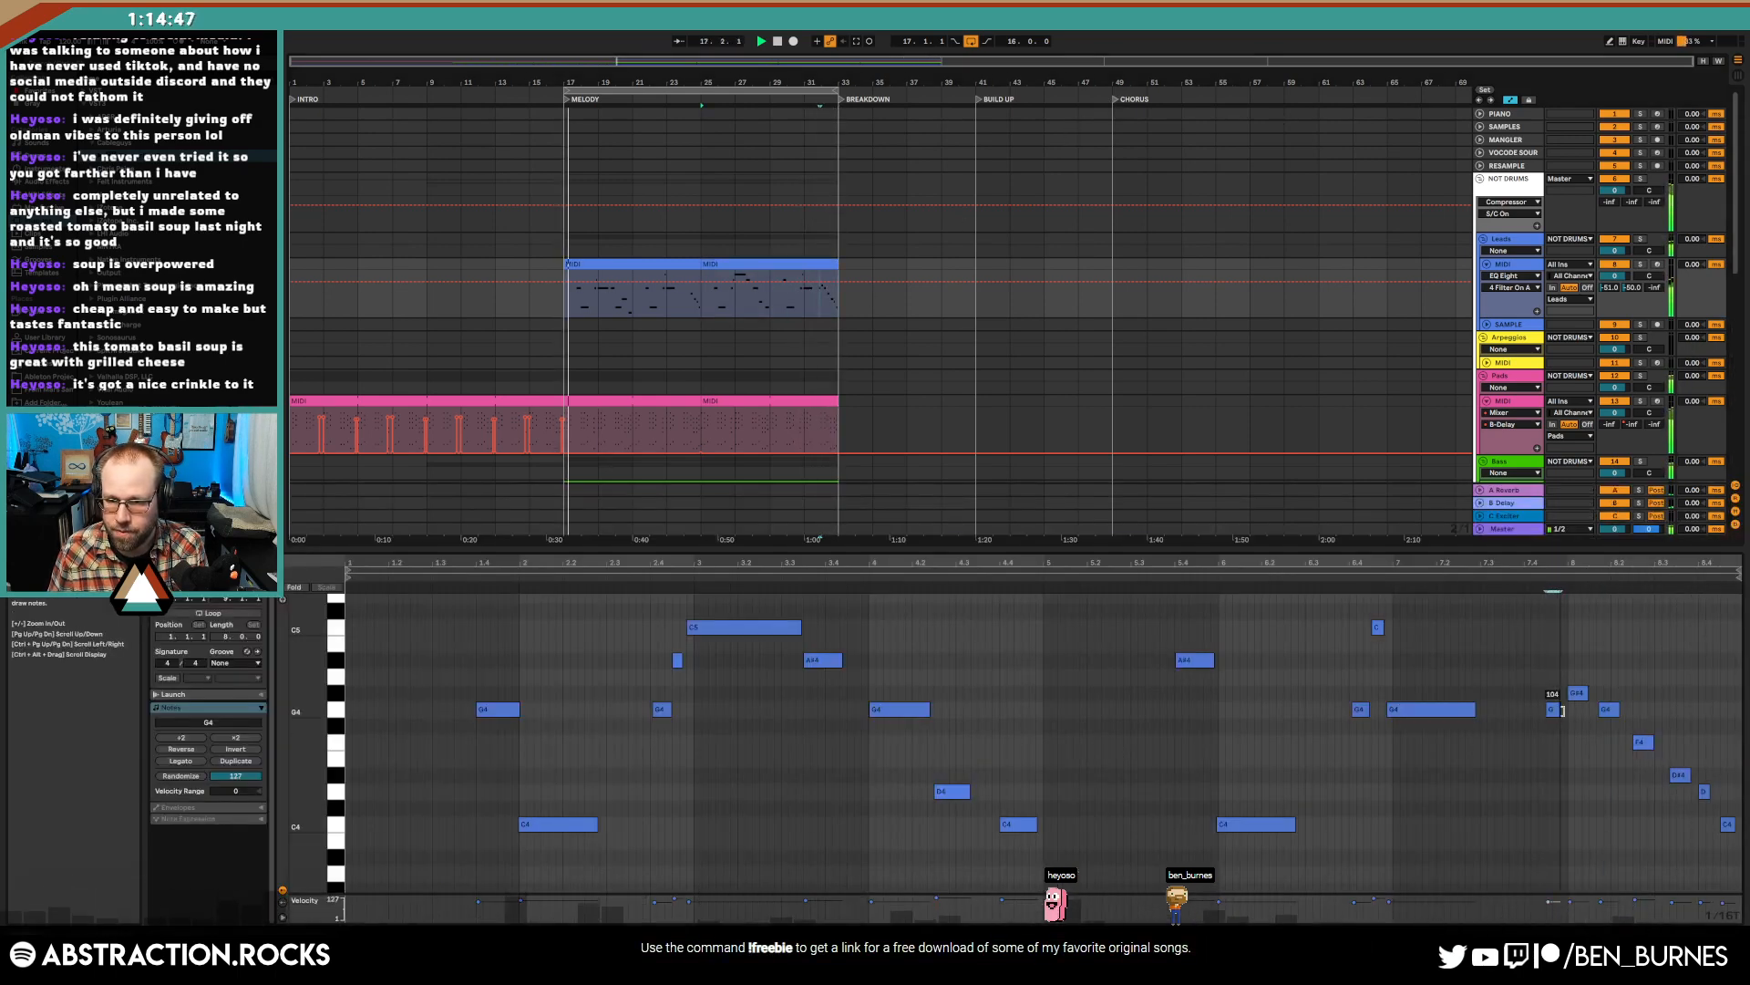
pyautogui.scroll(2, 1571, 716)
pyautogui.moveTo(1547, 714); pyautogui.dragTo(1561, 714)
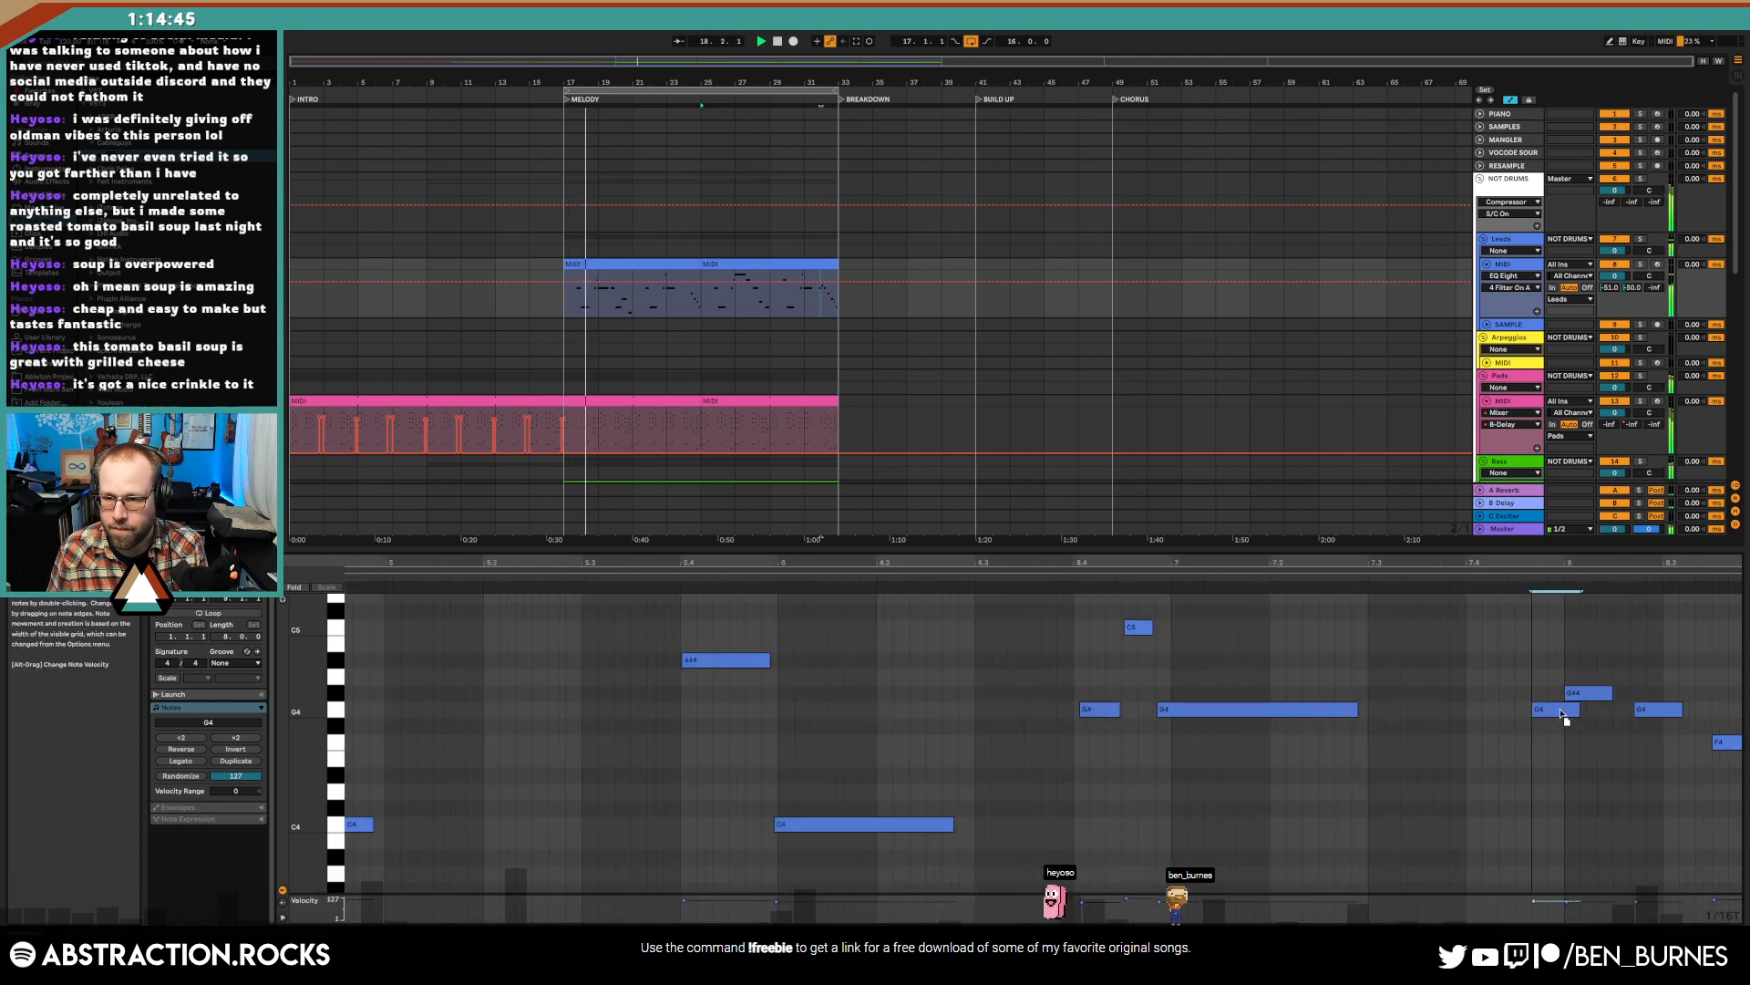
# - Adjust the G4 pickup note to start earlier and end exactly at bar 8, playing the phrase to check its timing
pyautogui.click(1404, 638)
pyautogui.press('space')
pyautogui.press('space')
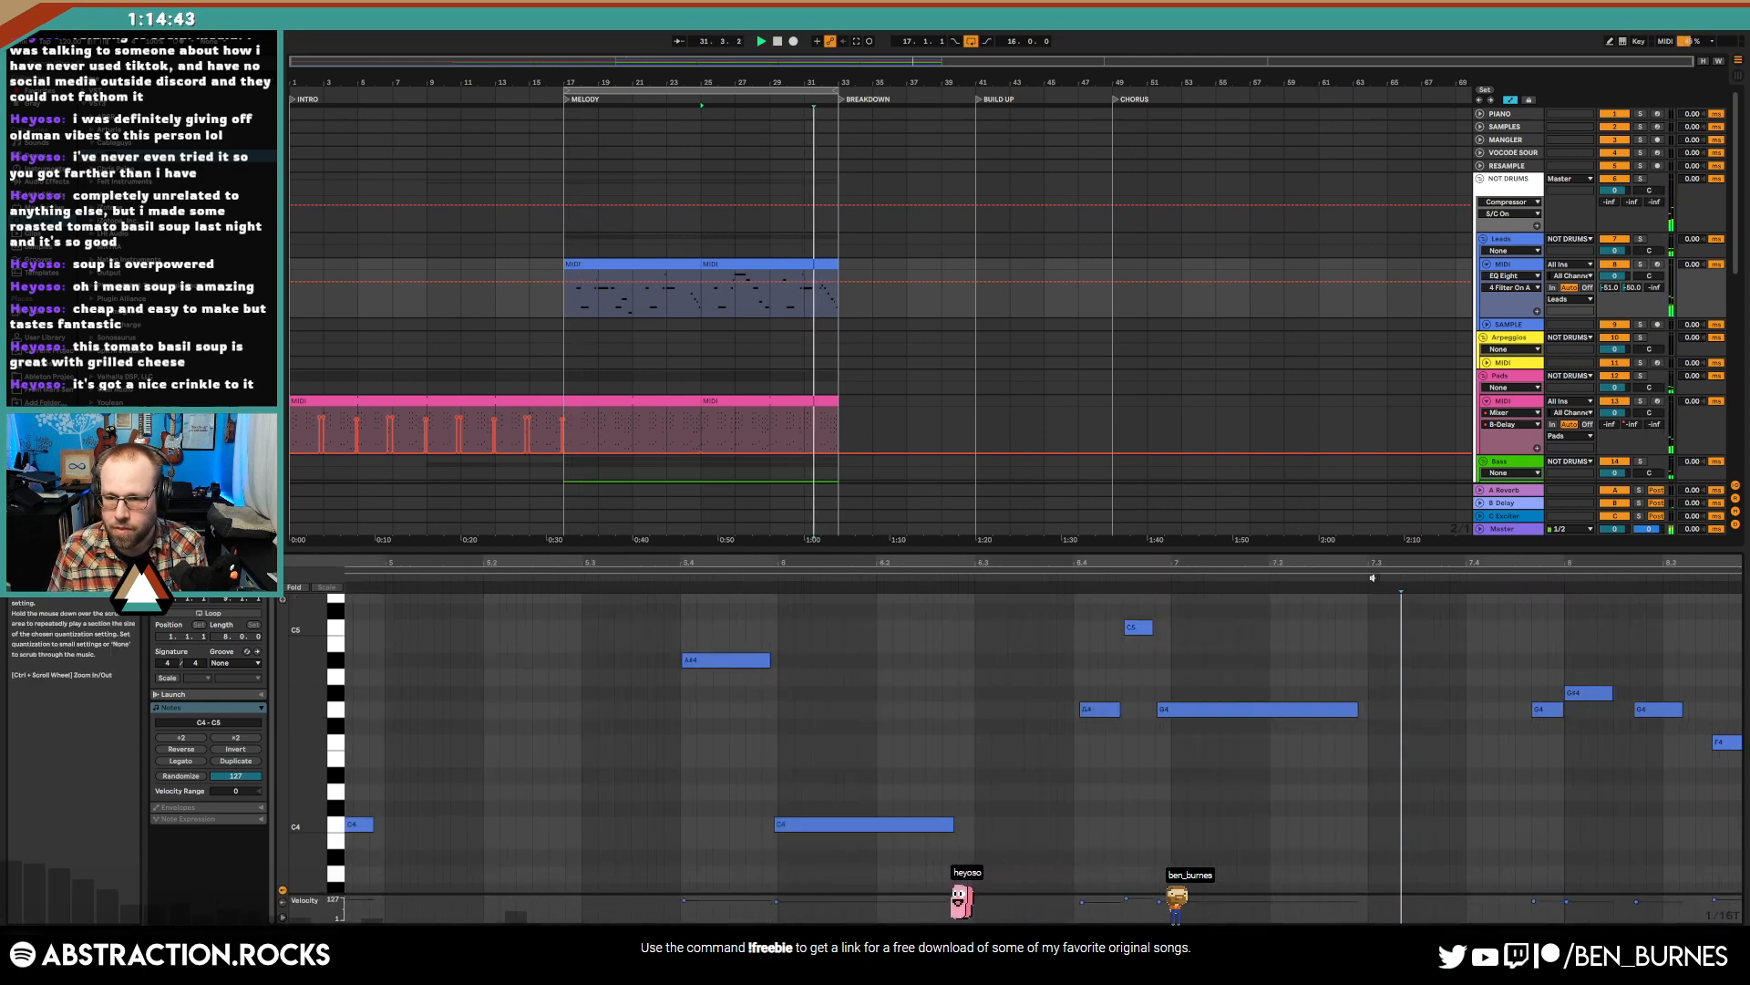
pyautogui.click(1549, 710)
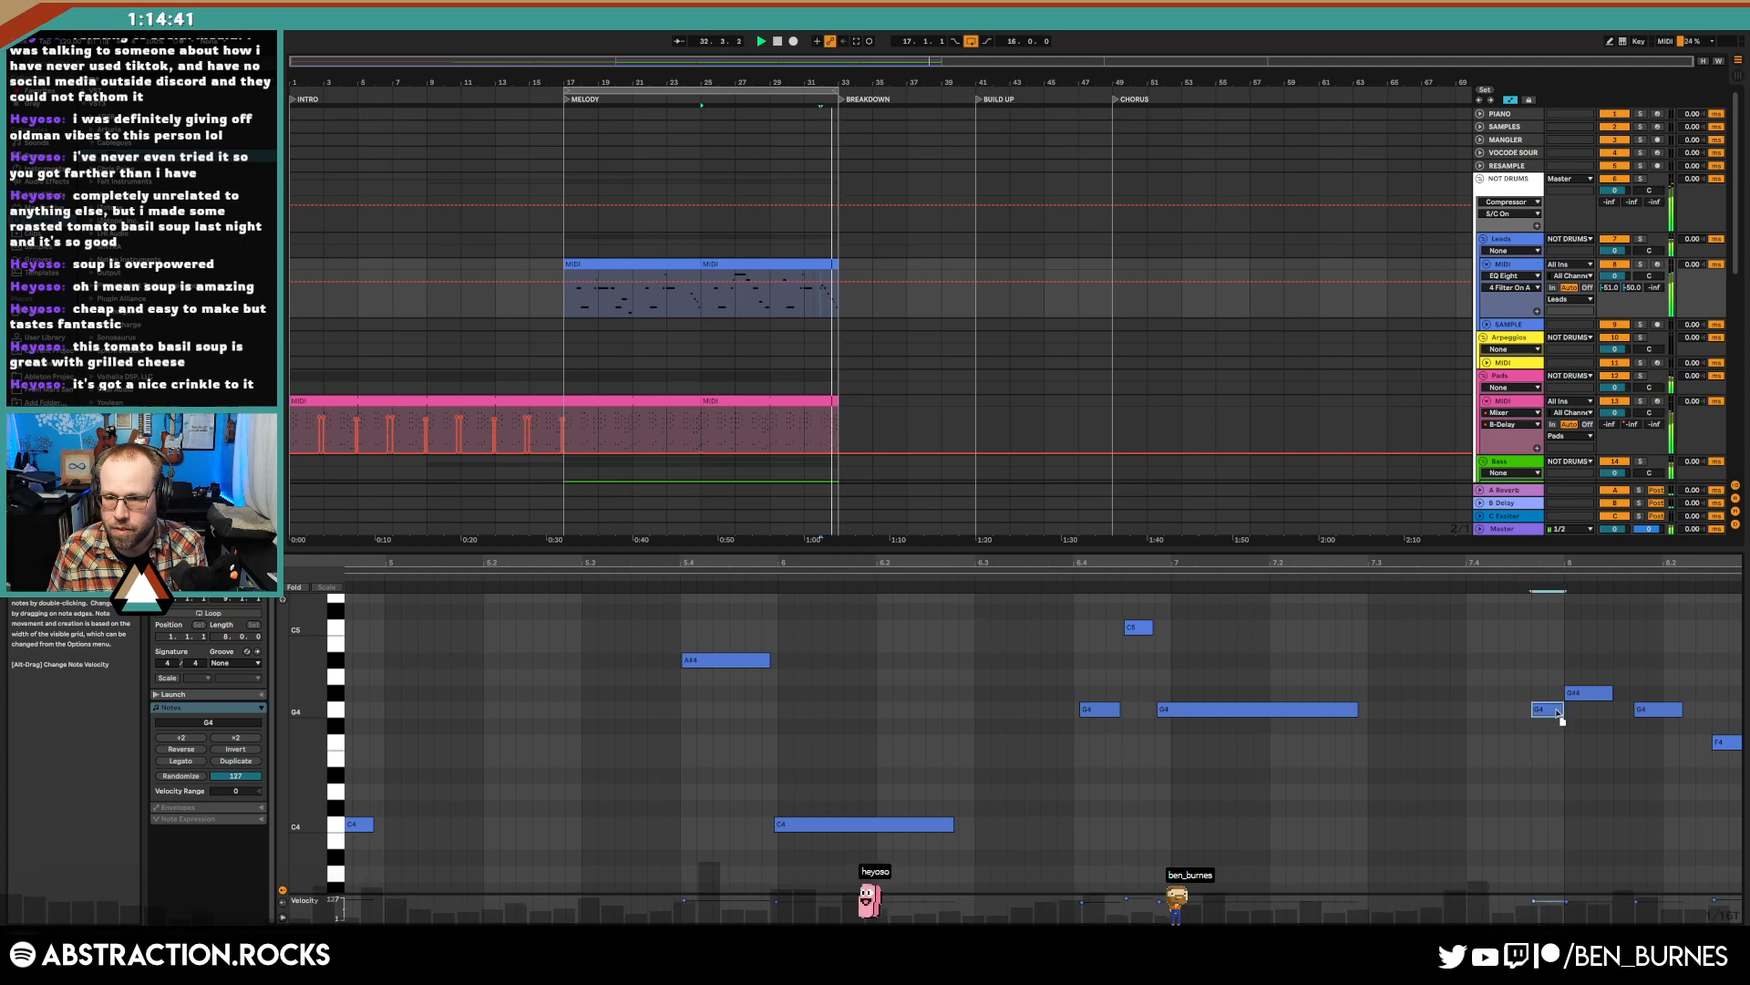
pyautogui.moveTo(1545, 709); pyautogui.dragTo(1561, 713)
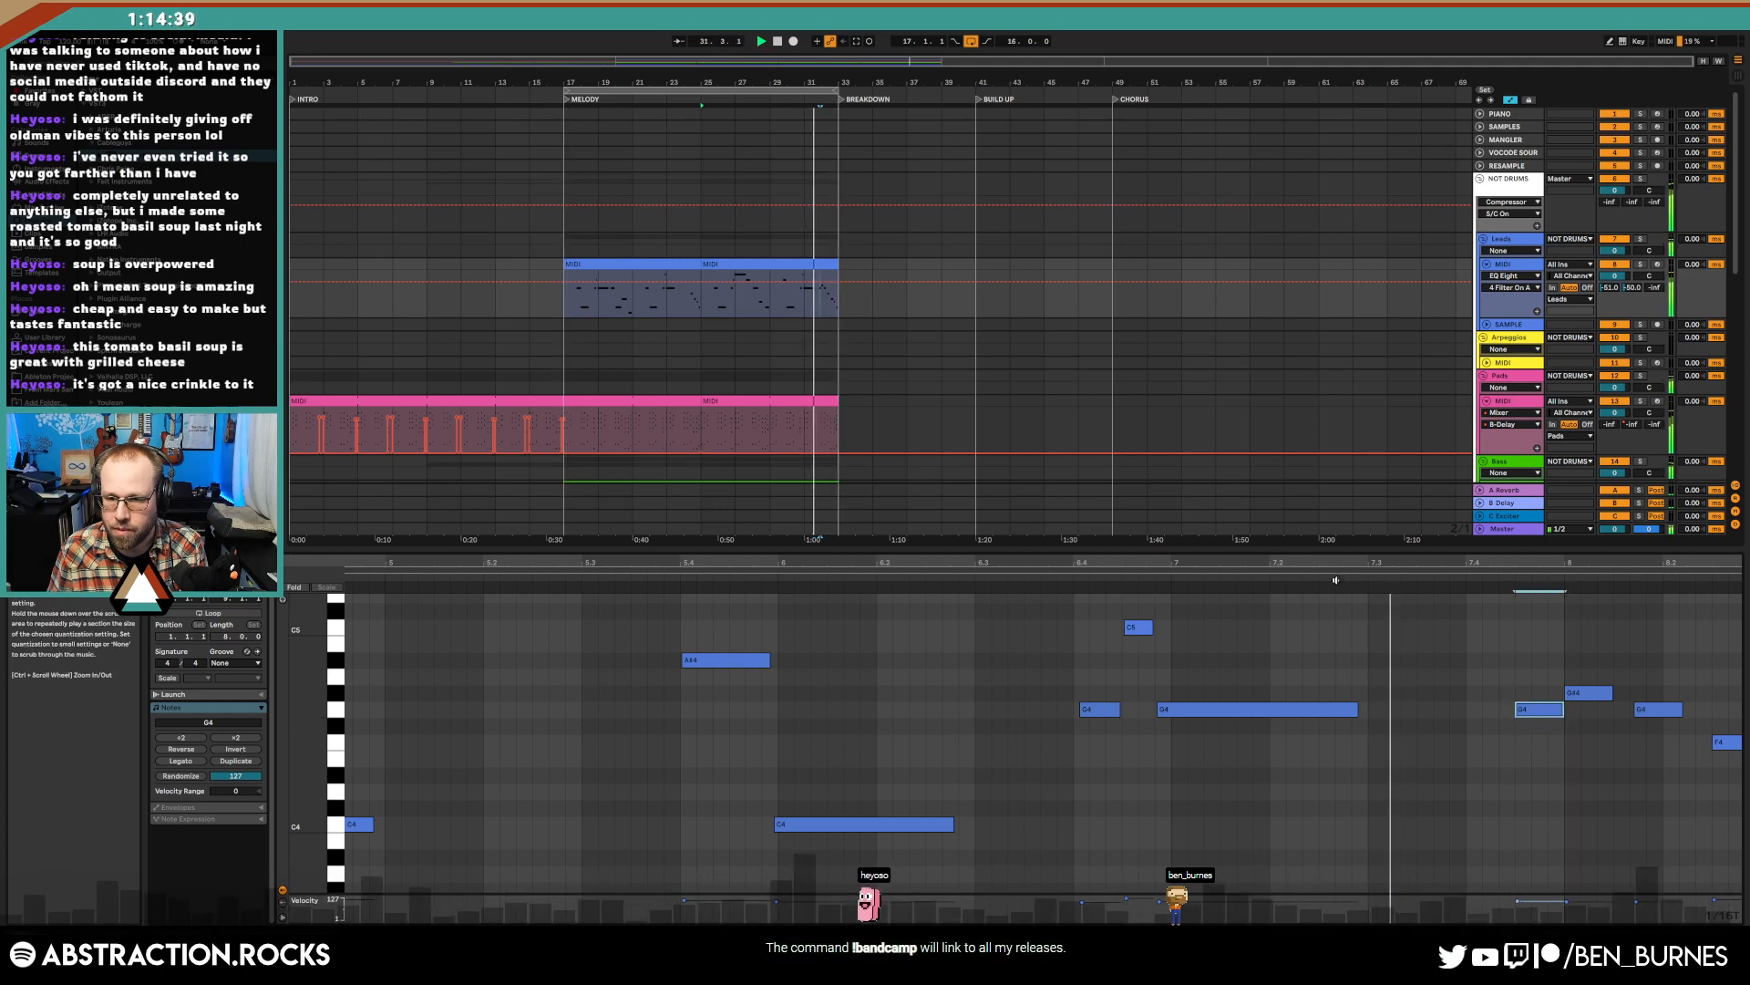
pyautogui.moveTo(1585, 563); pyautogui.dragTo(1585, 515)
pyautogui.hotkey('shift', 'Tab')
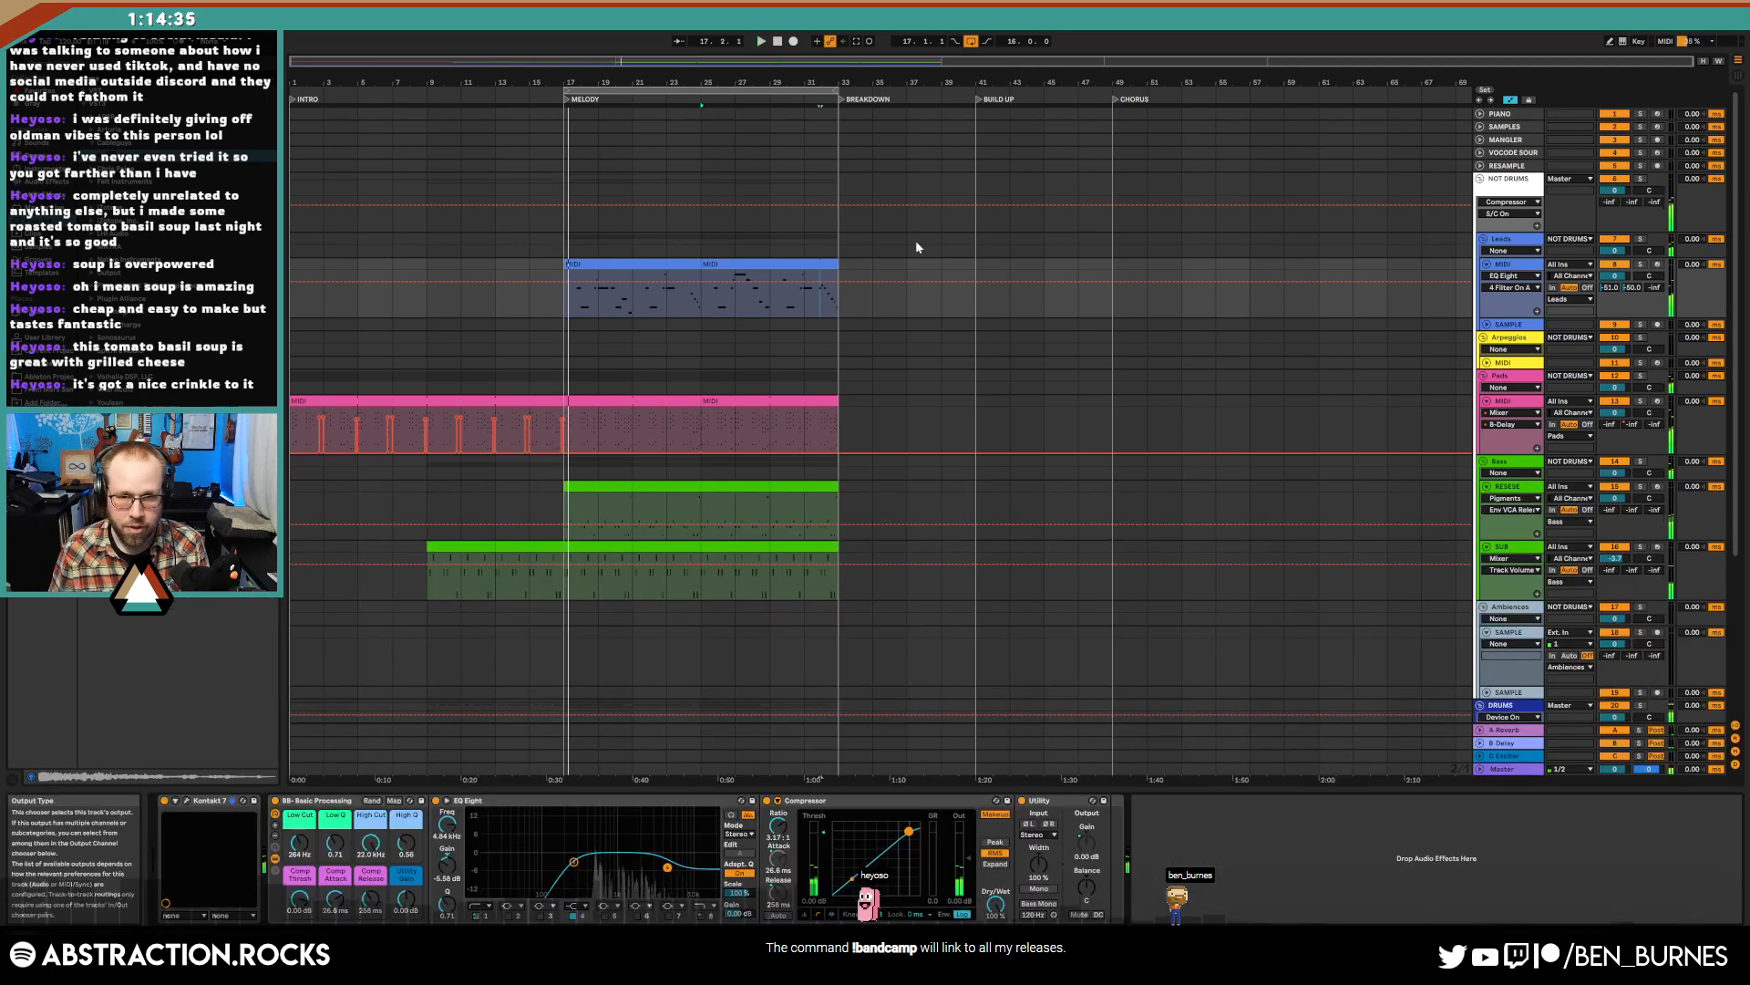
# - Review the arrangement's tracks, highlight the SUB bass part from bar 9 to bar 33, and hide the automation lanes
pyautogui.click(782, 264)
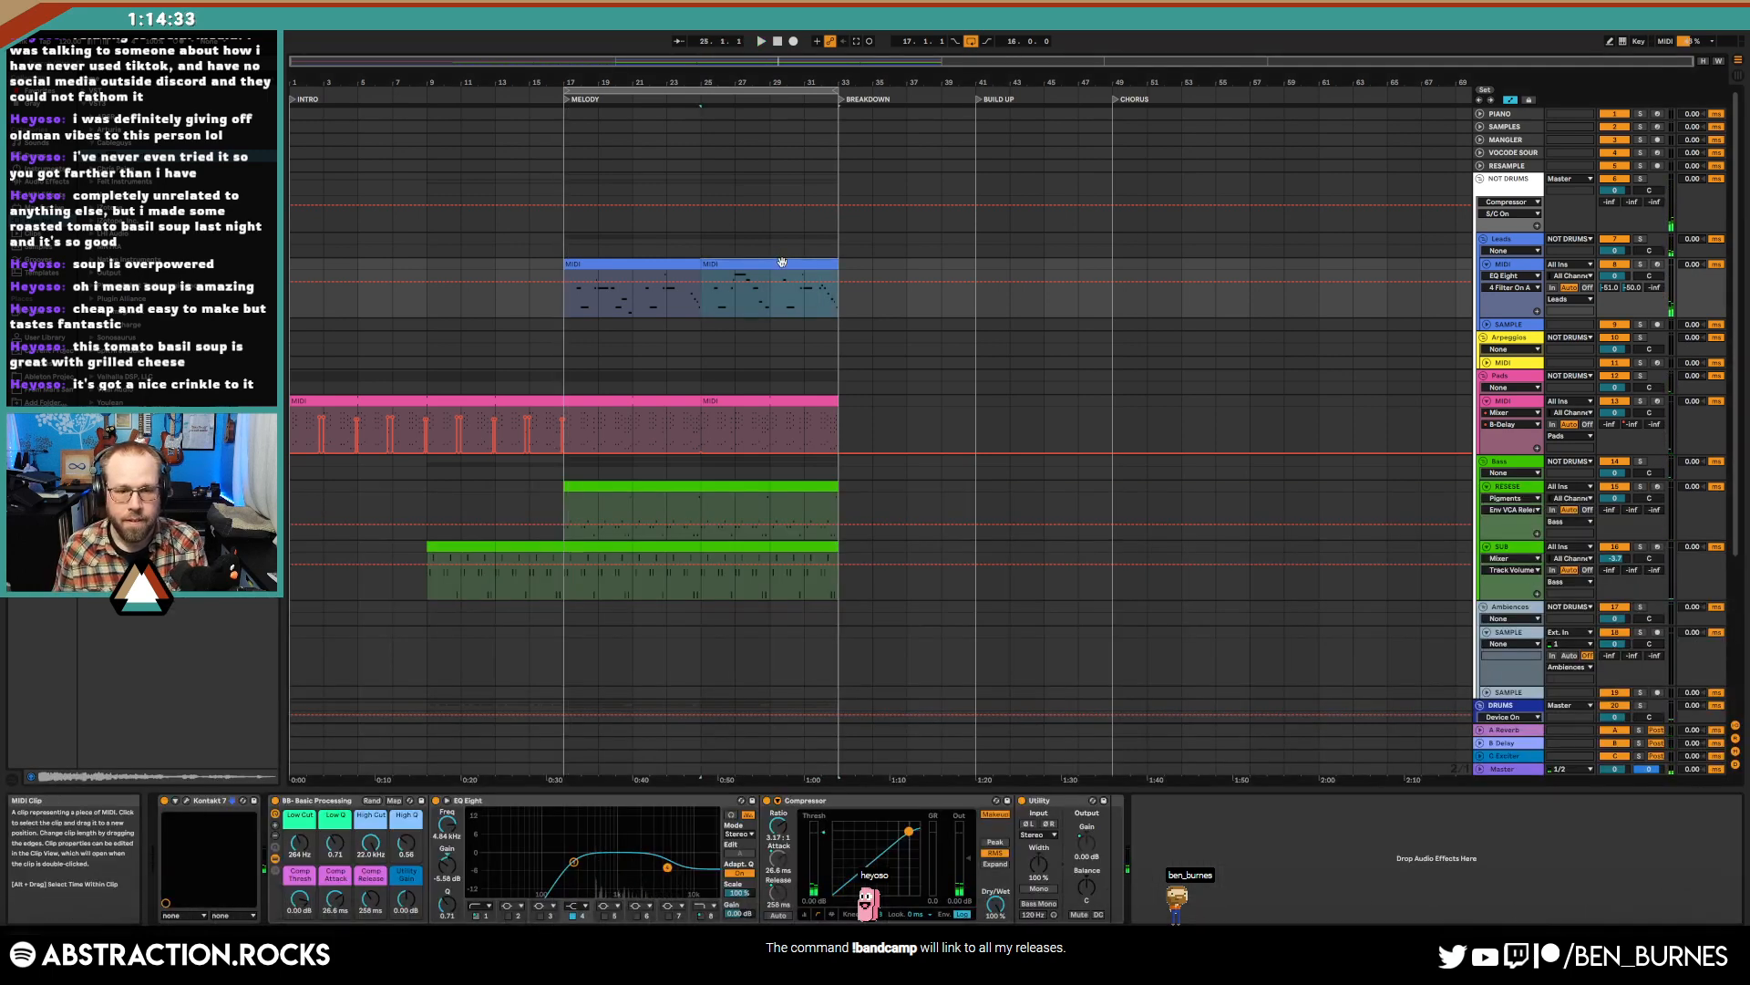
pyautogui.scroll(-5, 889, 379)
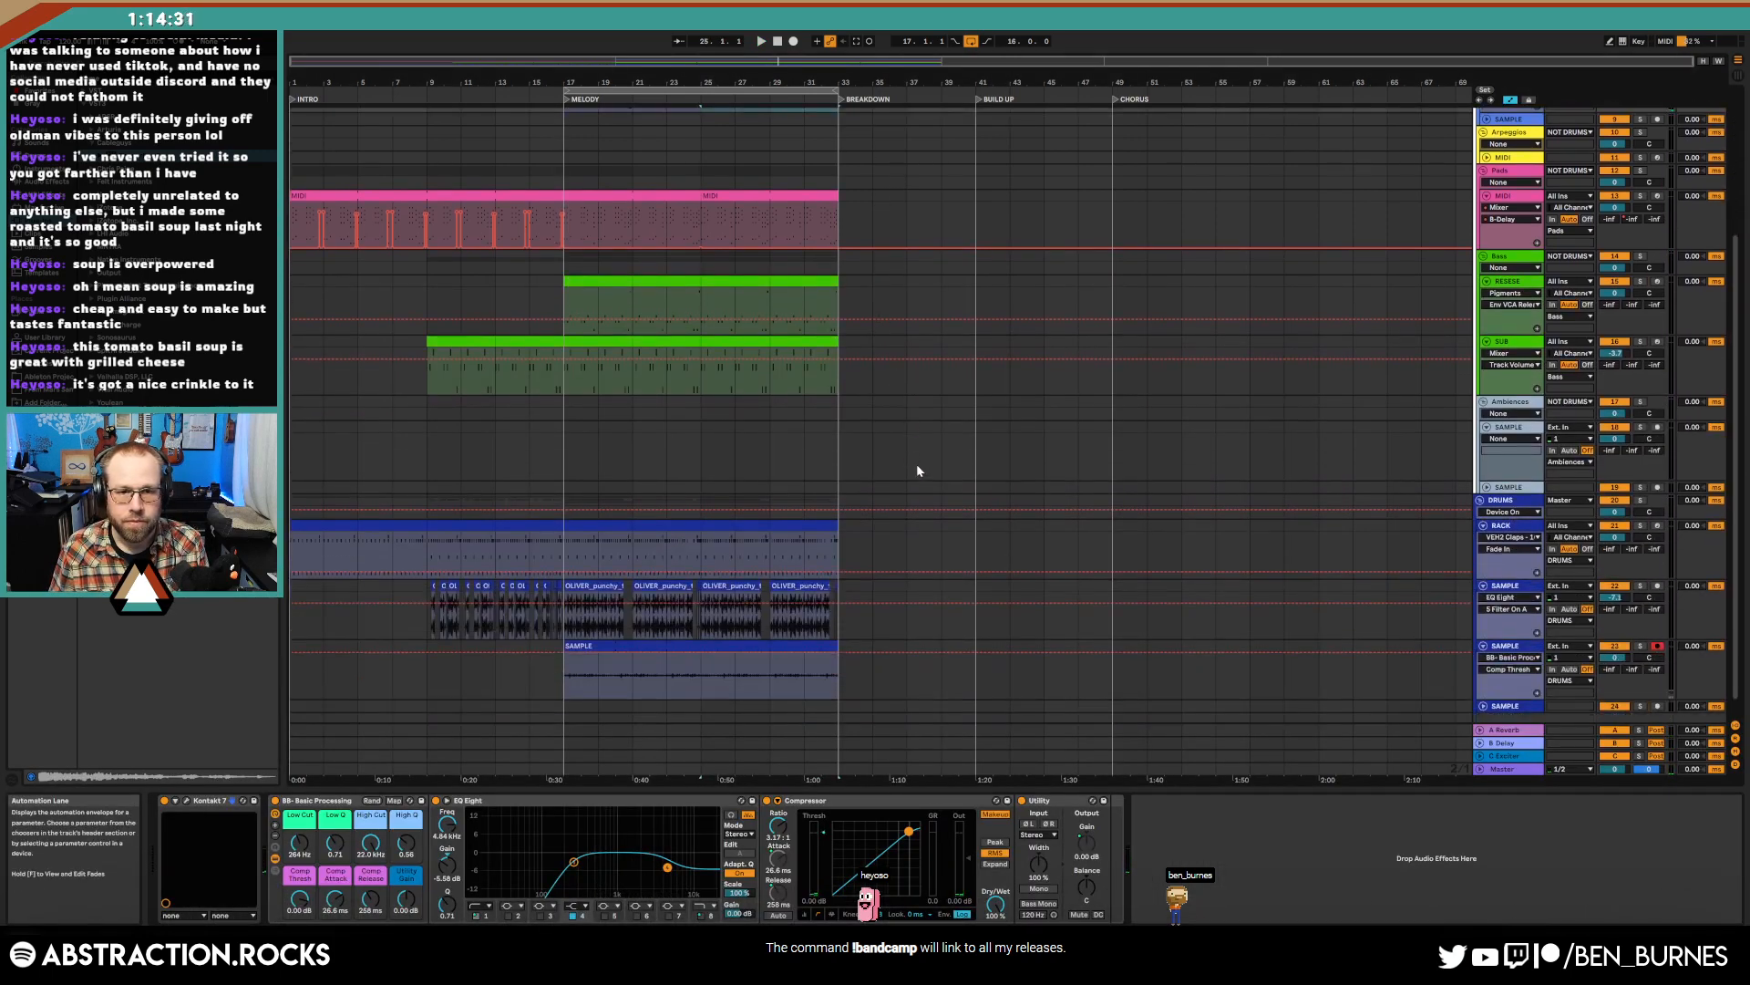
pyautogui.click(620, 343)
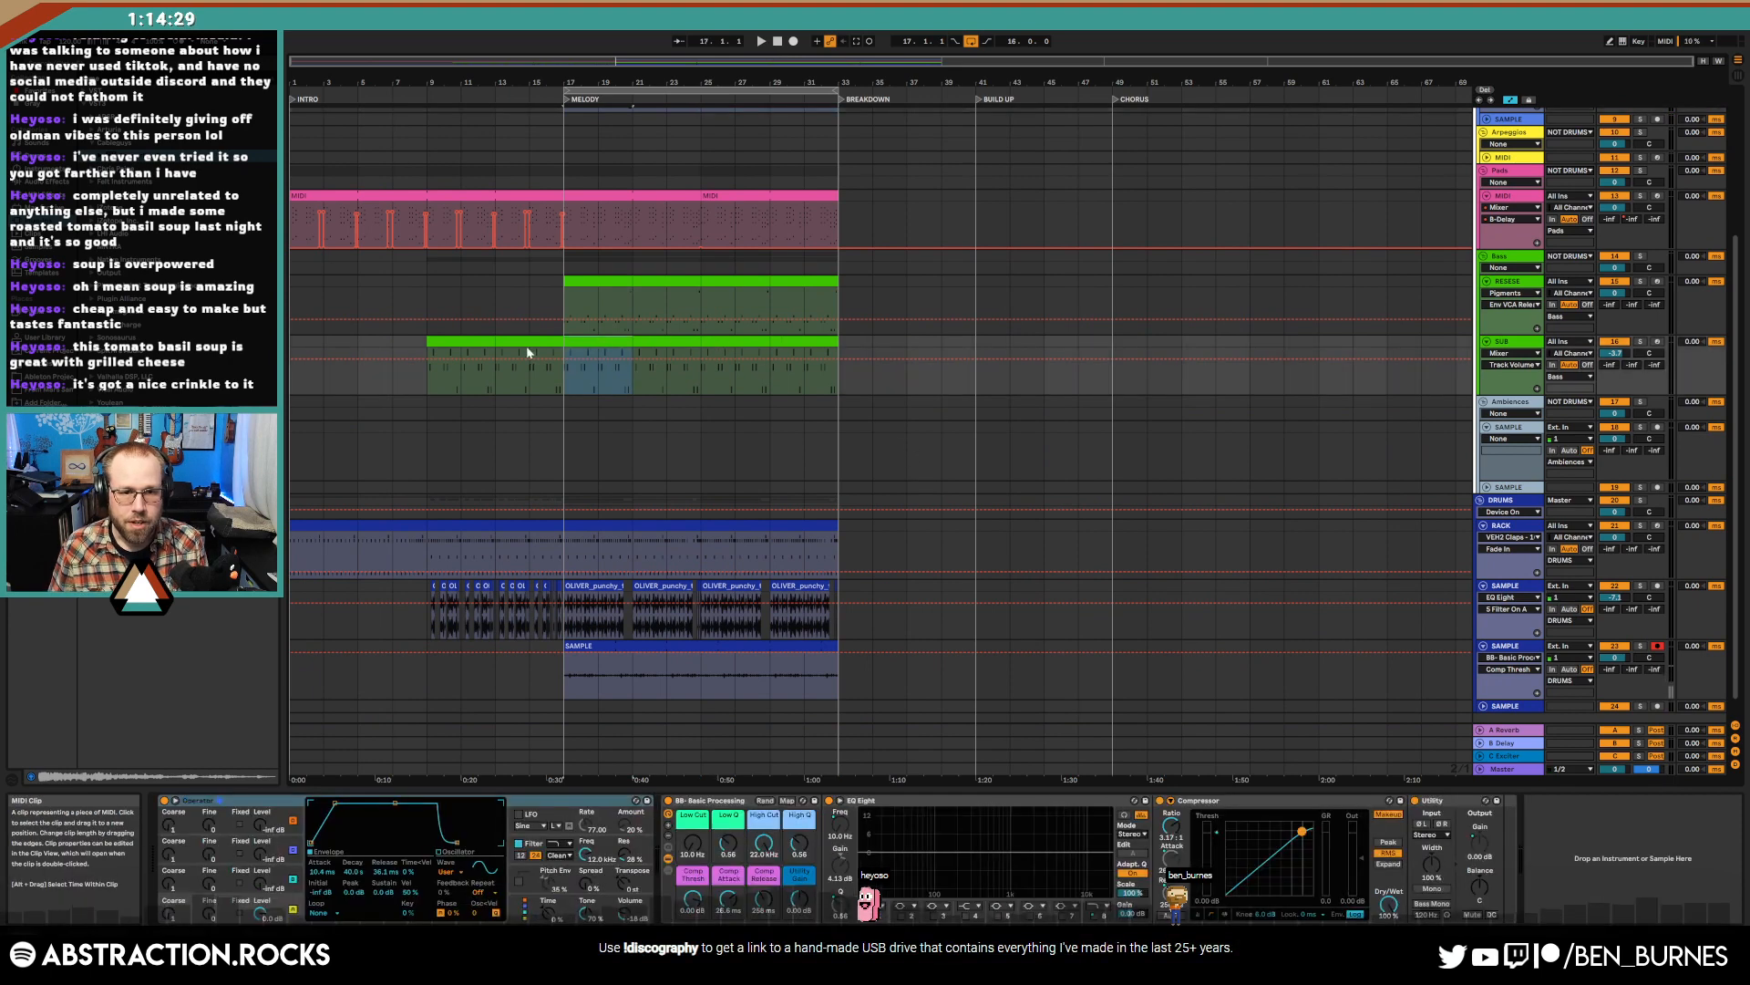
pyautogui.moveTo(429, 356); pyautogui.dragTo(785, 355)
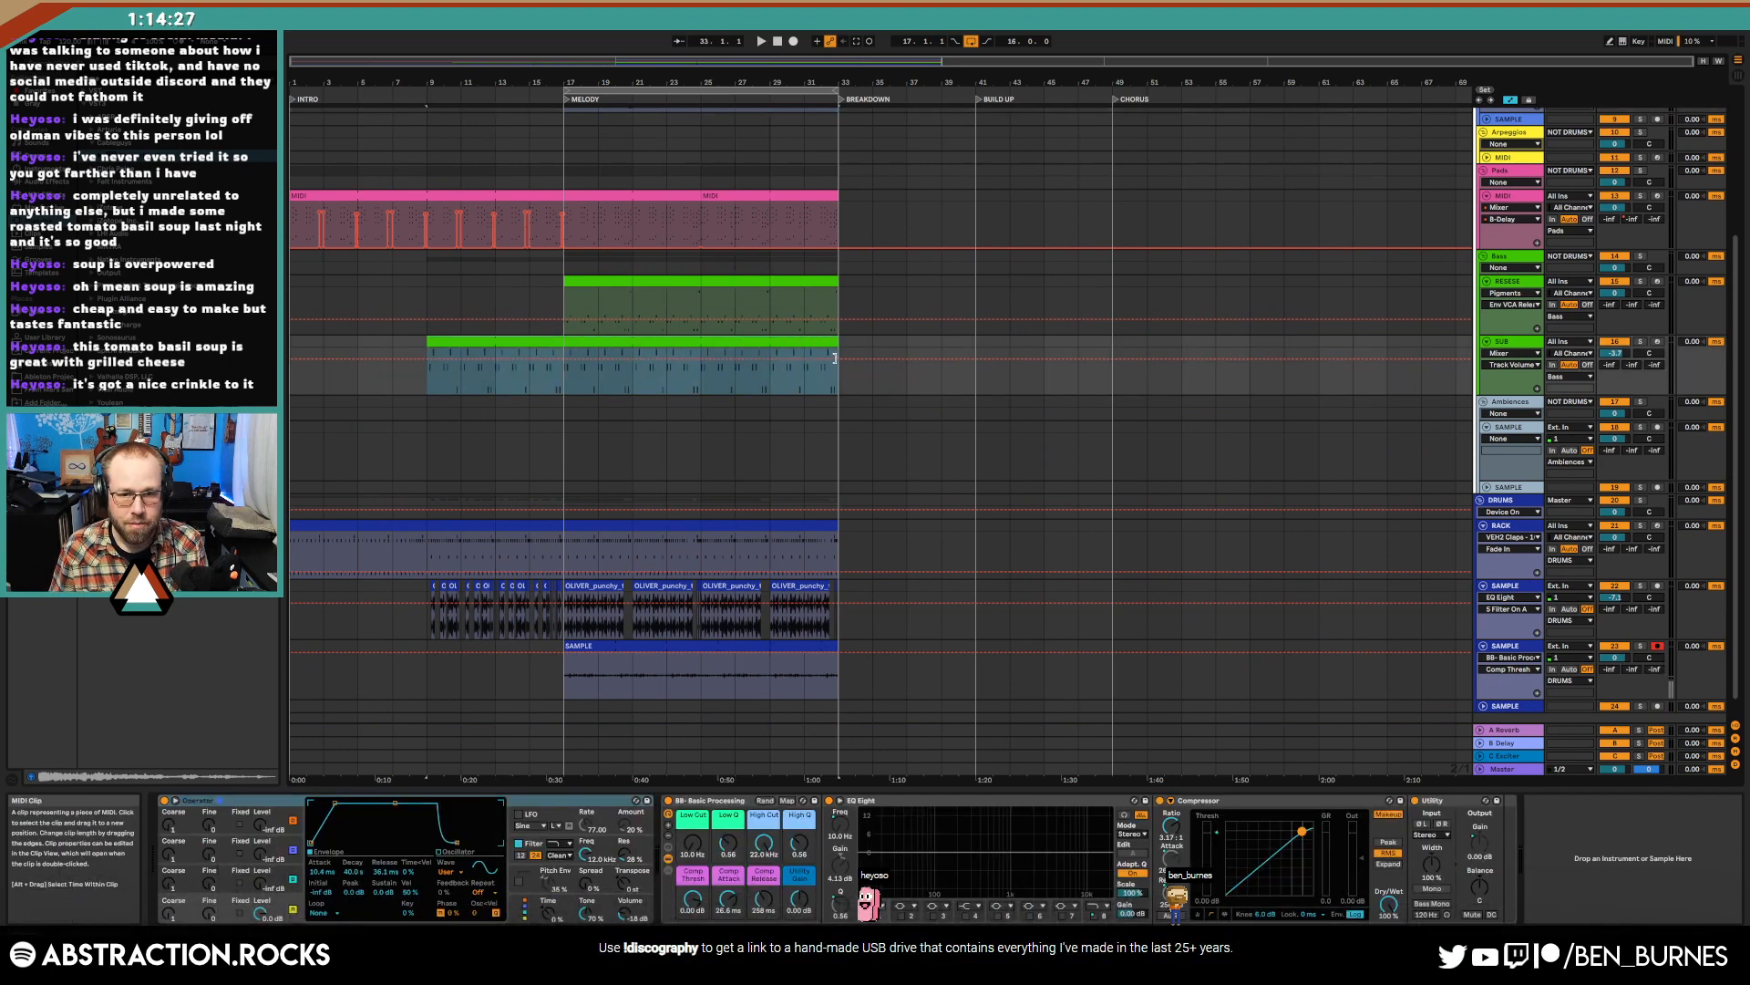
pyautogui.scroll(4, 846, 425)
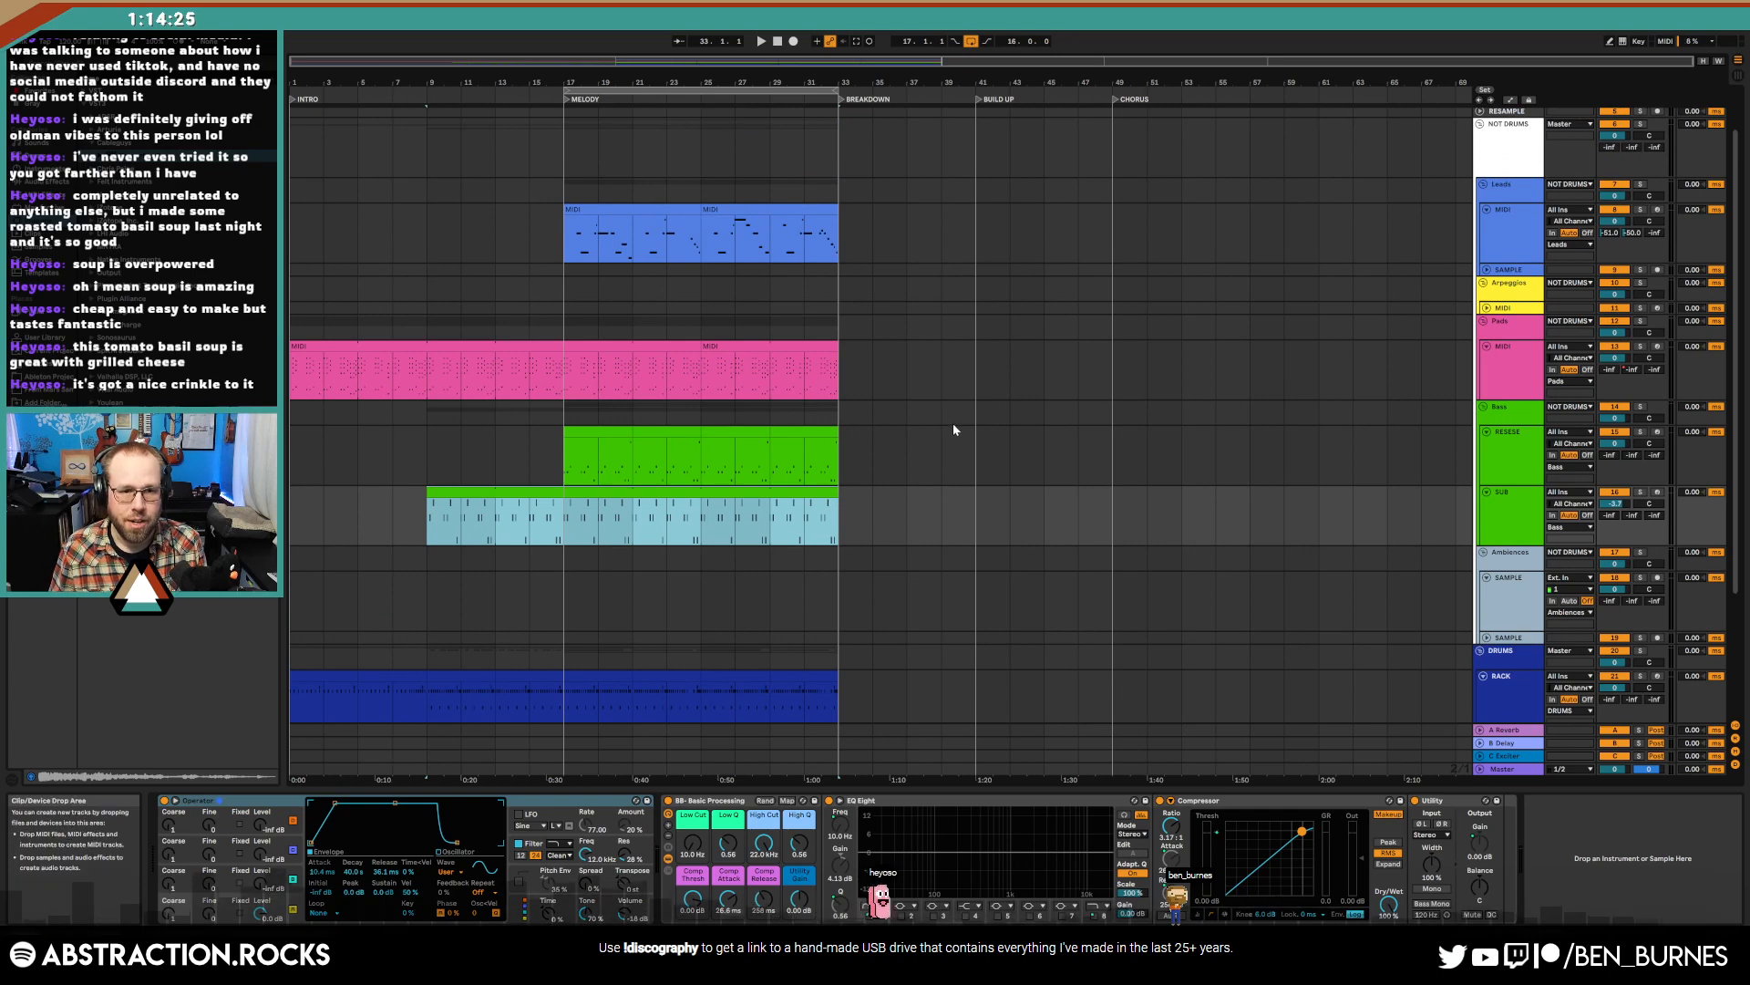
# - Rename the MELODY locator at bar 17 to CHORUS
pyautogui.click(475, 374)
pyautogui.moveTo(571, 264); pyautogui.dragTo(836, 256)
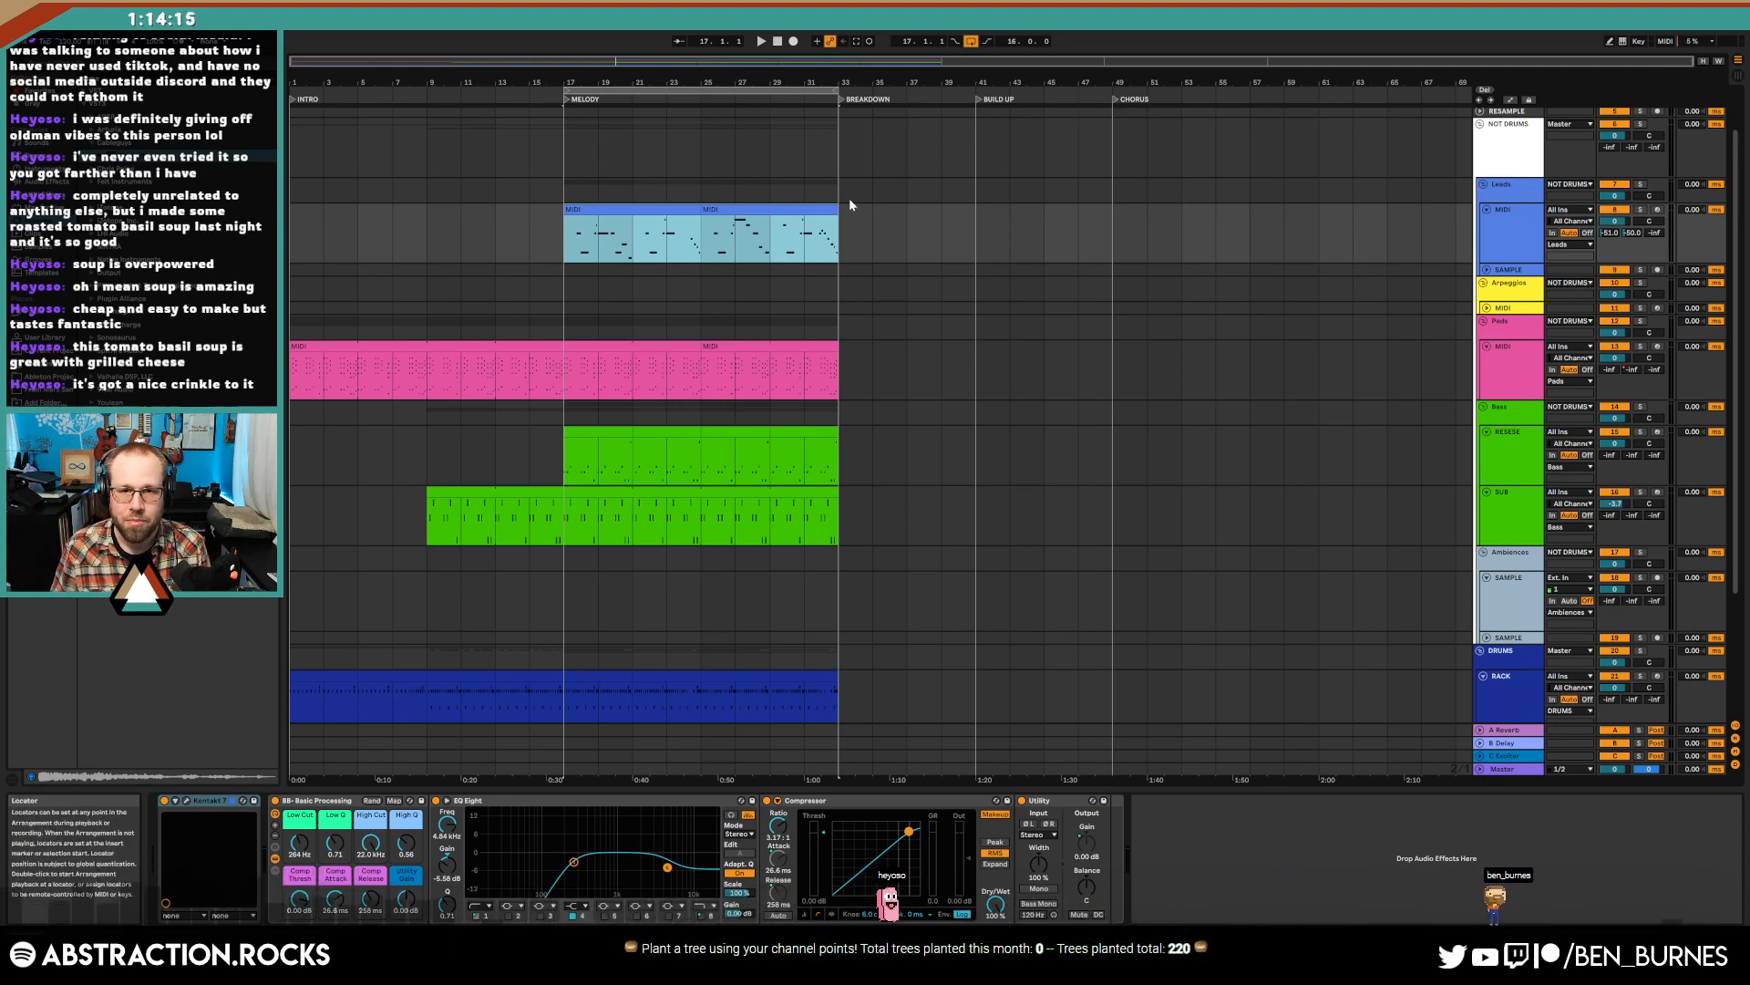
pyautogui.rightClick(567, 100)
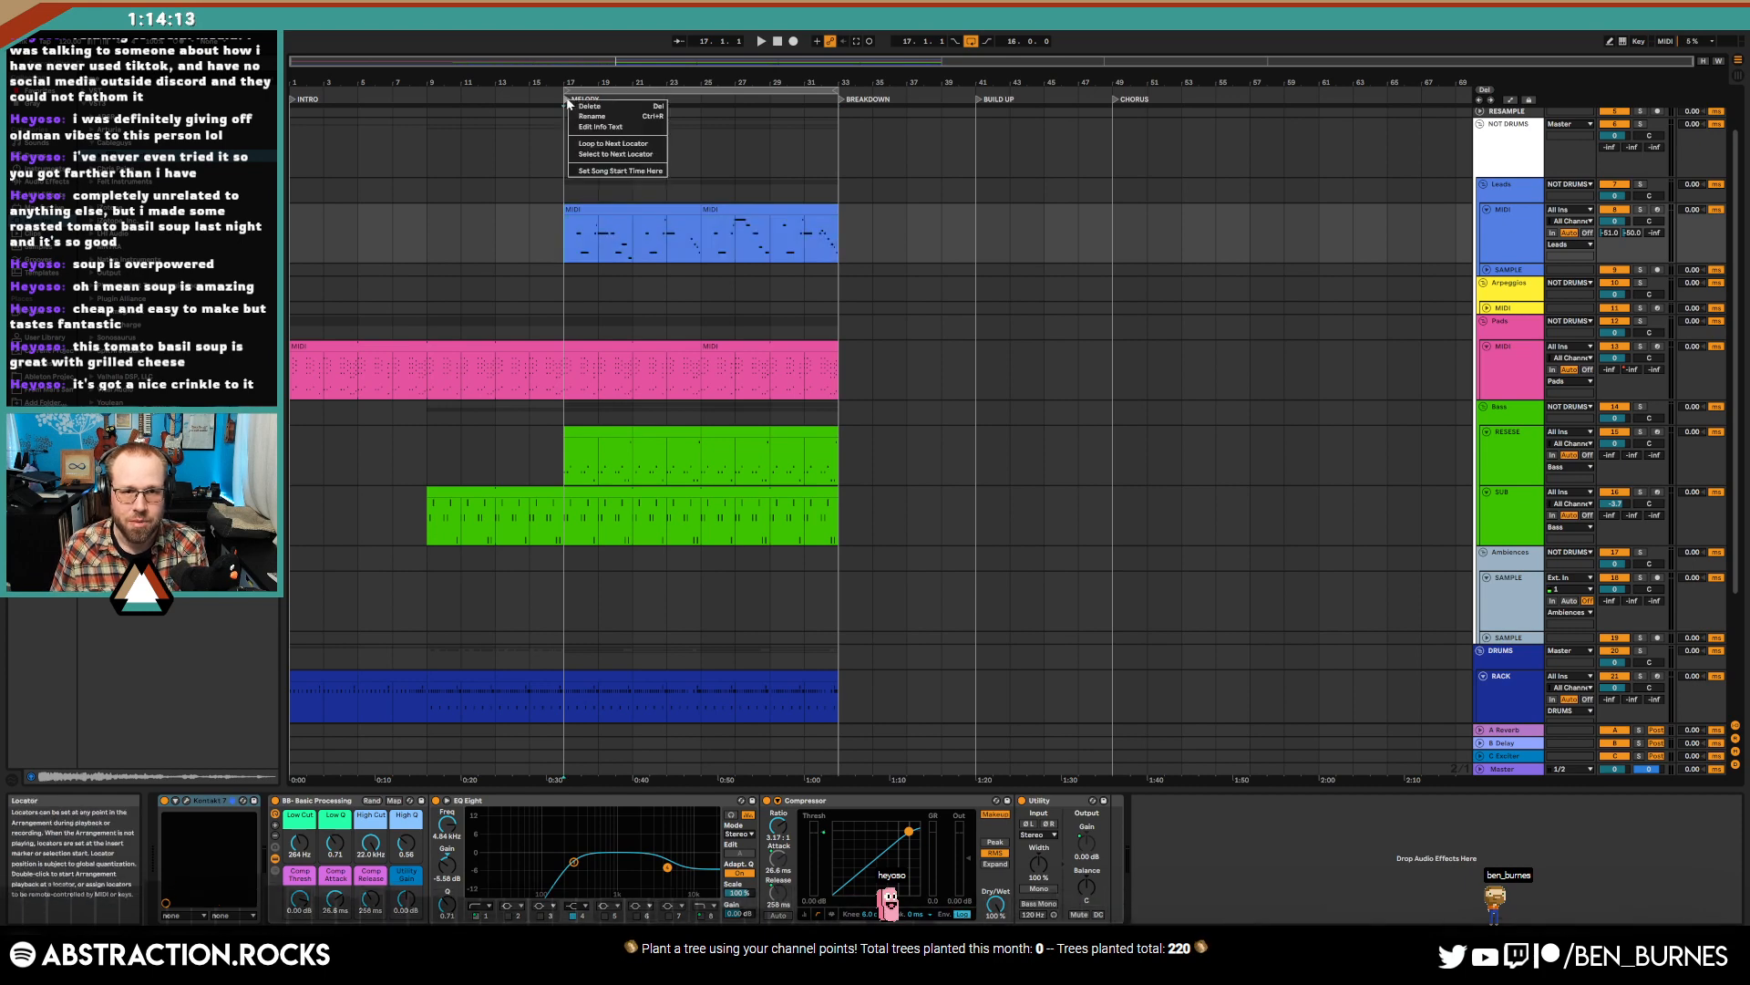
pyautogui.click(601, 126)
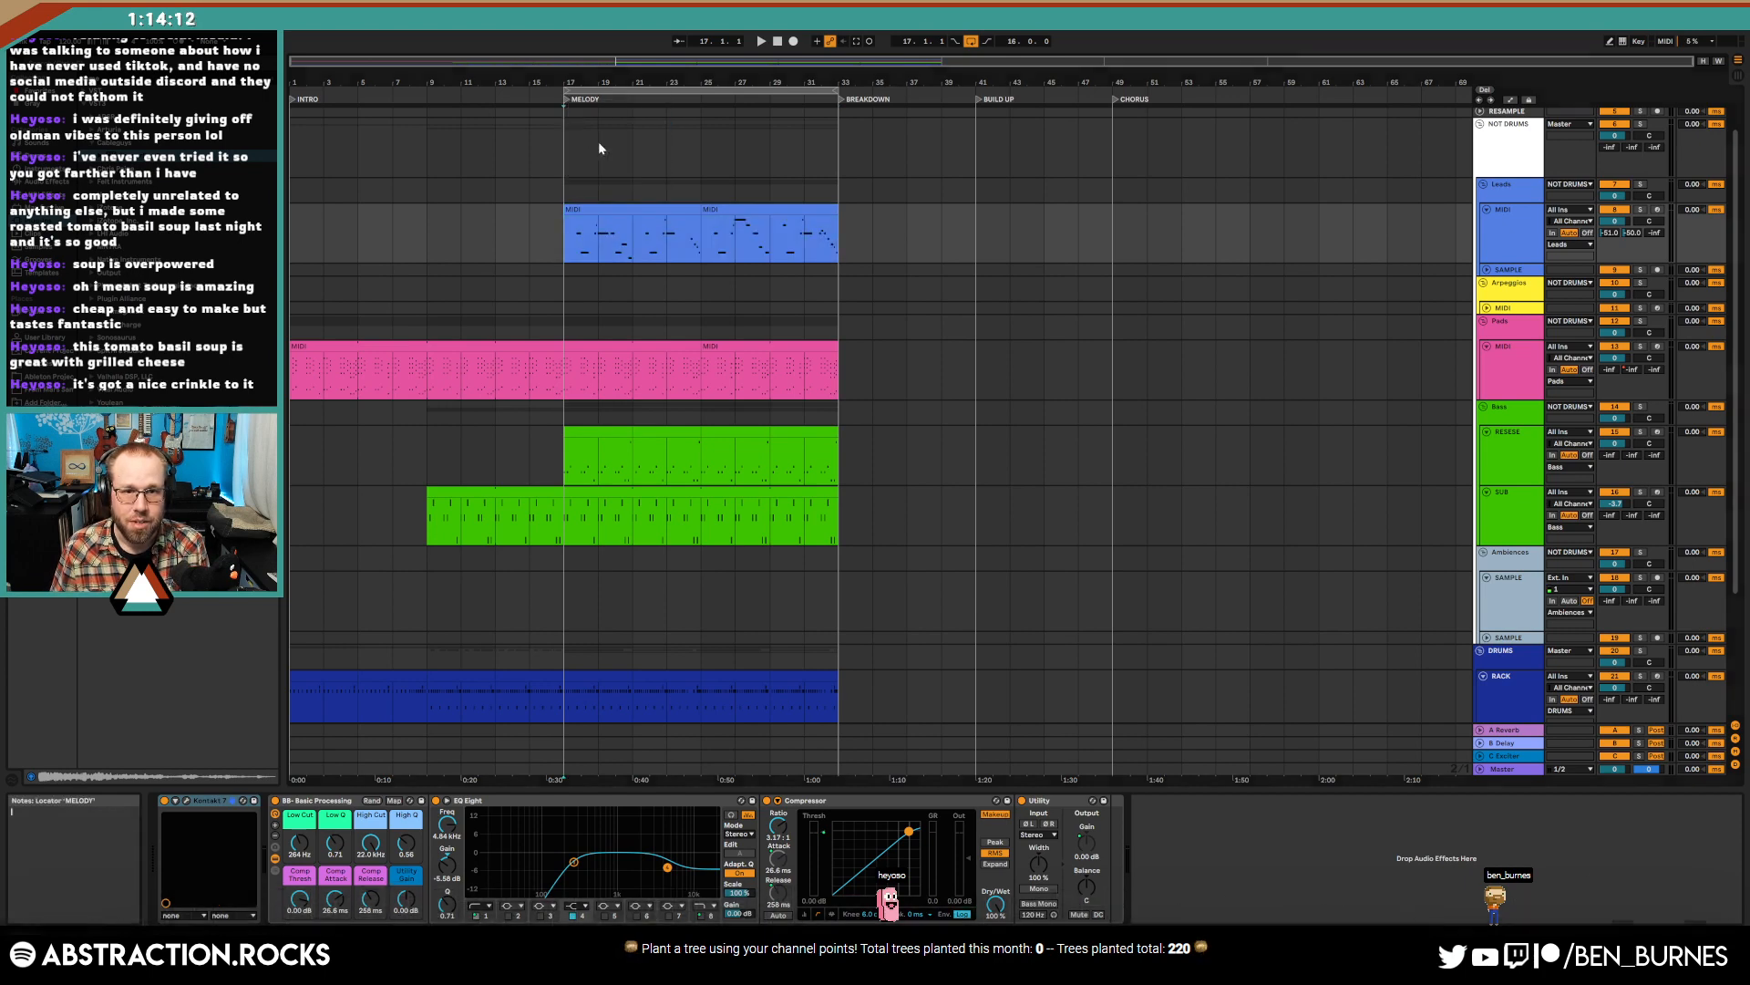
pyautogui.click(572, 101)
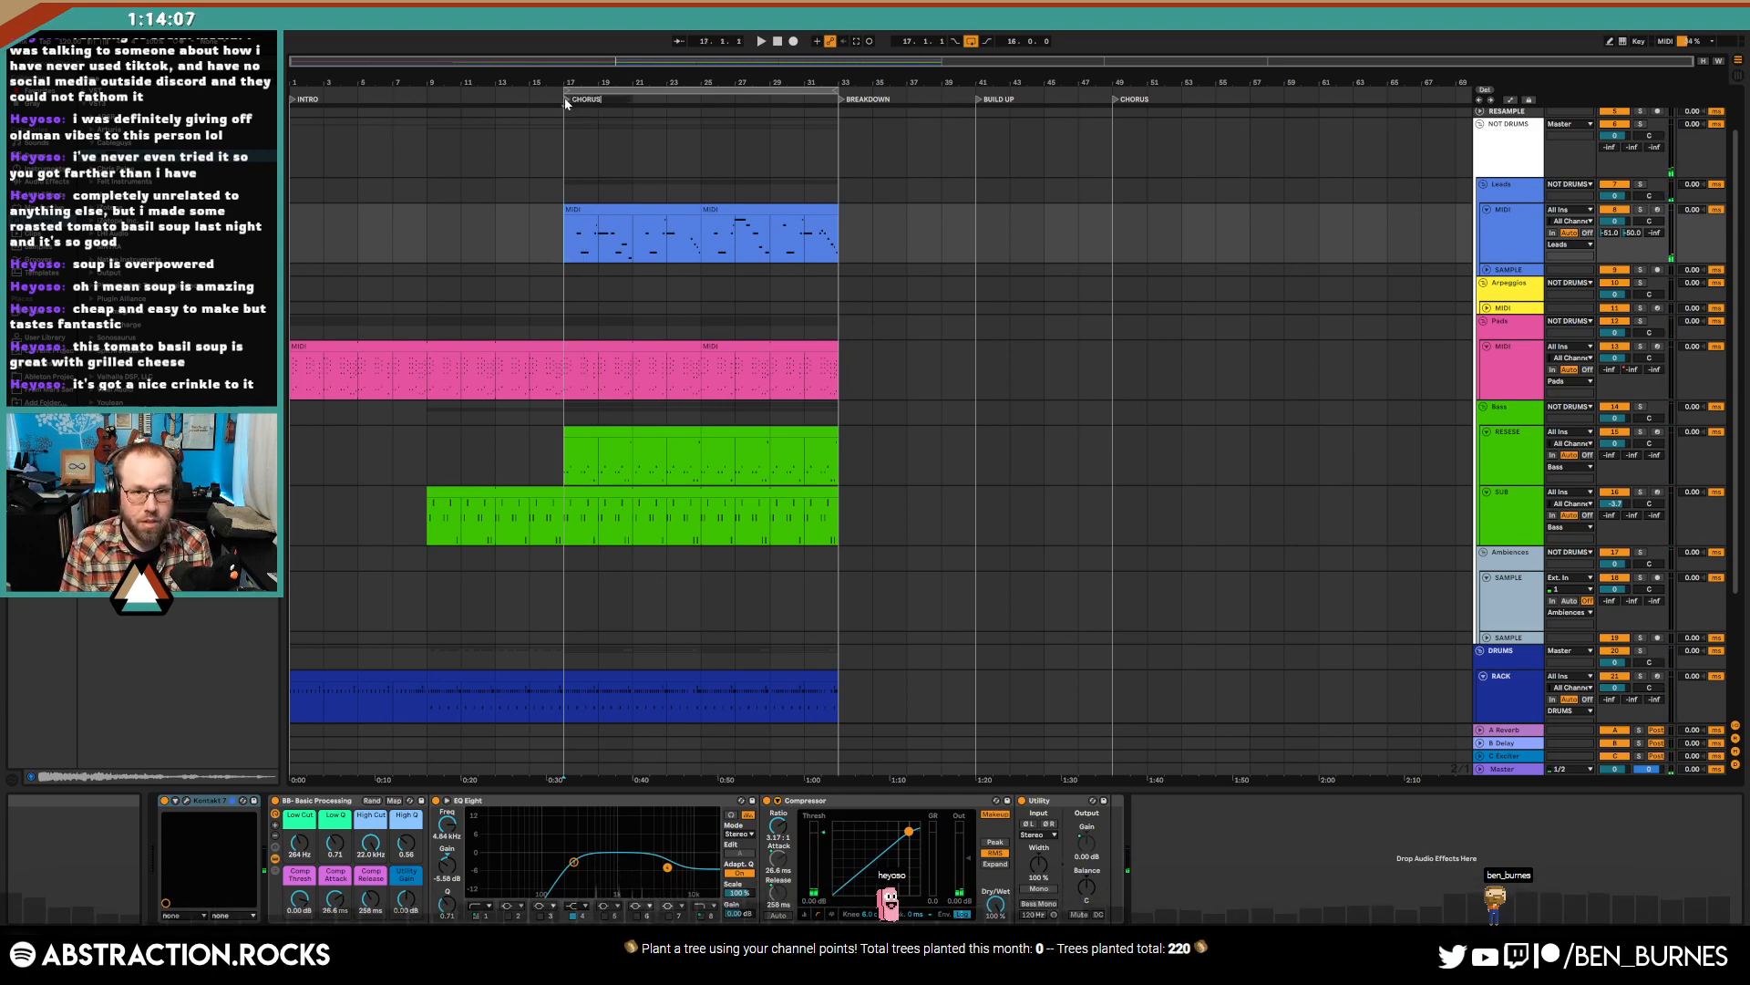
pyautogui.click(624, 213)
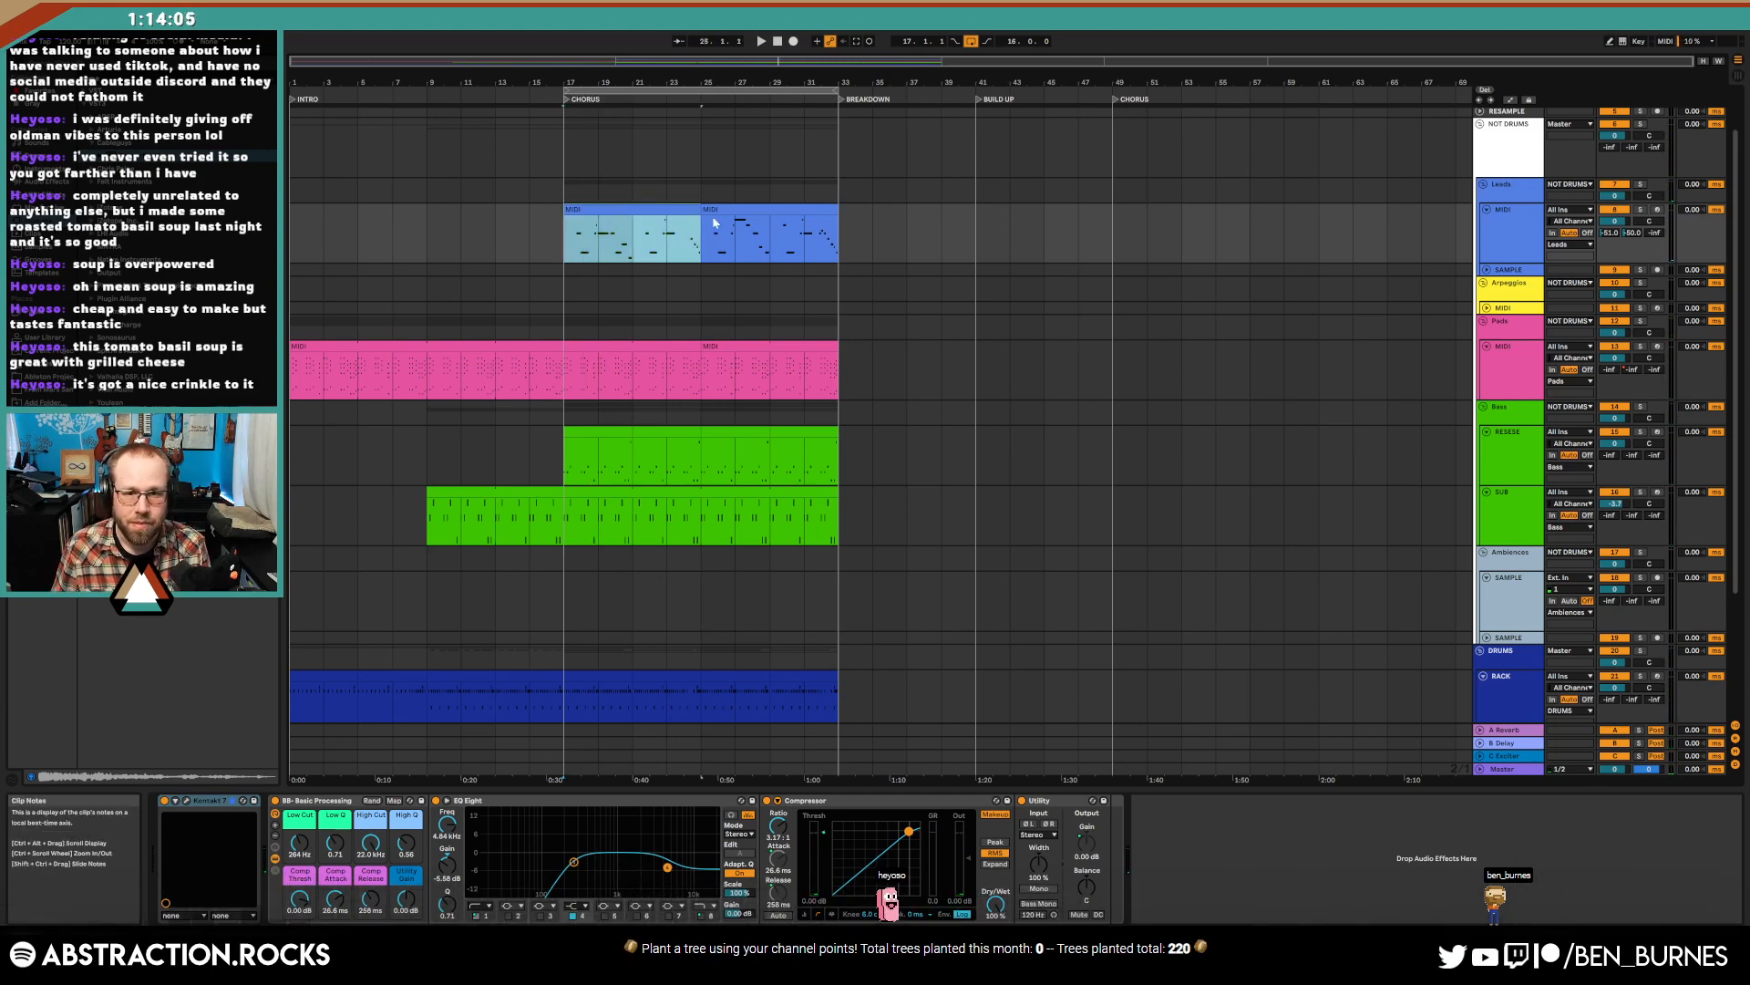
# - Copy all tracks' material from bar 17 to bar 33 and paste it at the CHORUS locator on bar 49
pyautogui.moveTo(840, 241); pyautogui.dragTo(556, 893)
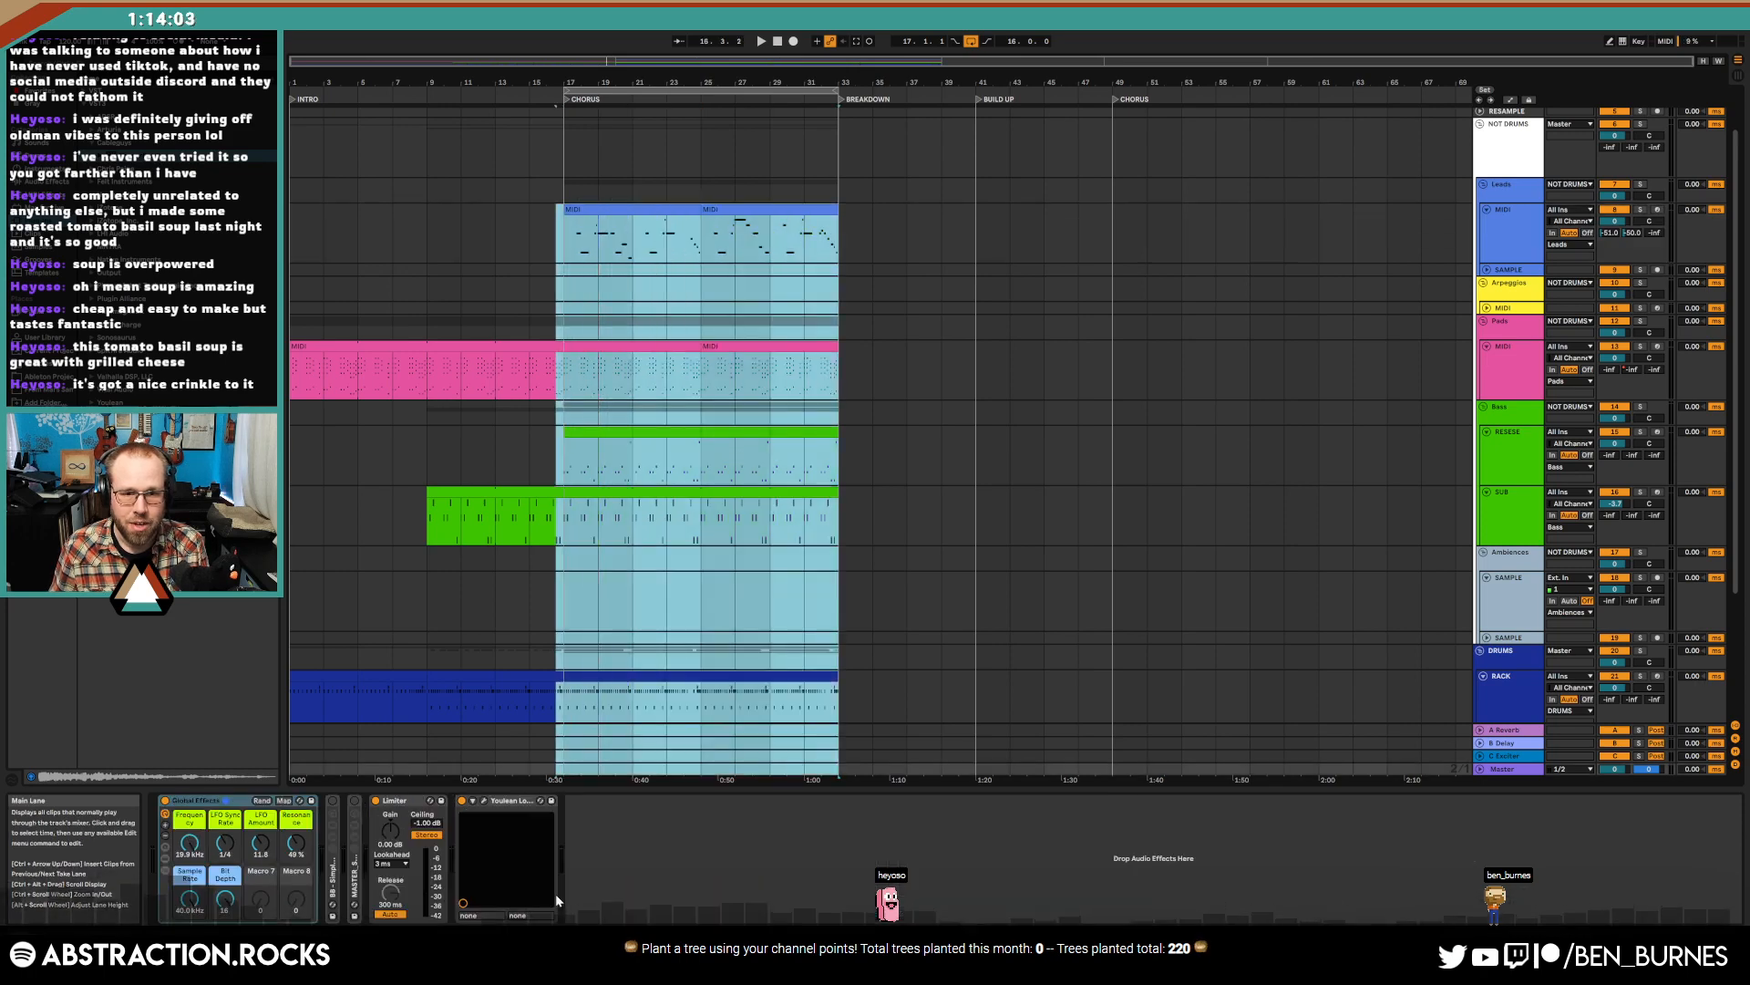
pyautogui.moveTo(563, 250); pyautogui.dragTo(840, 775)
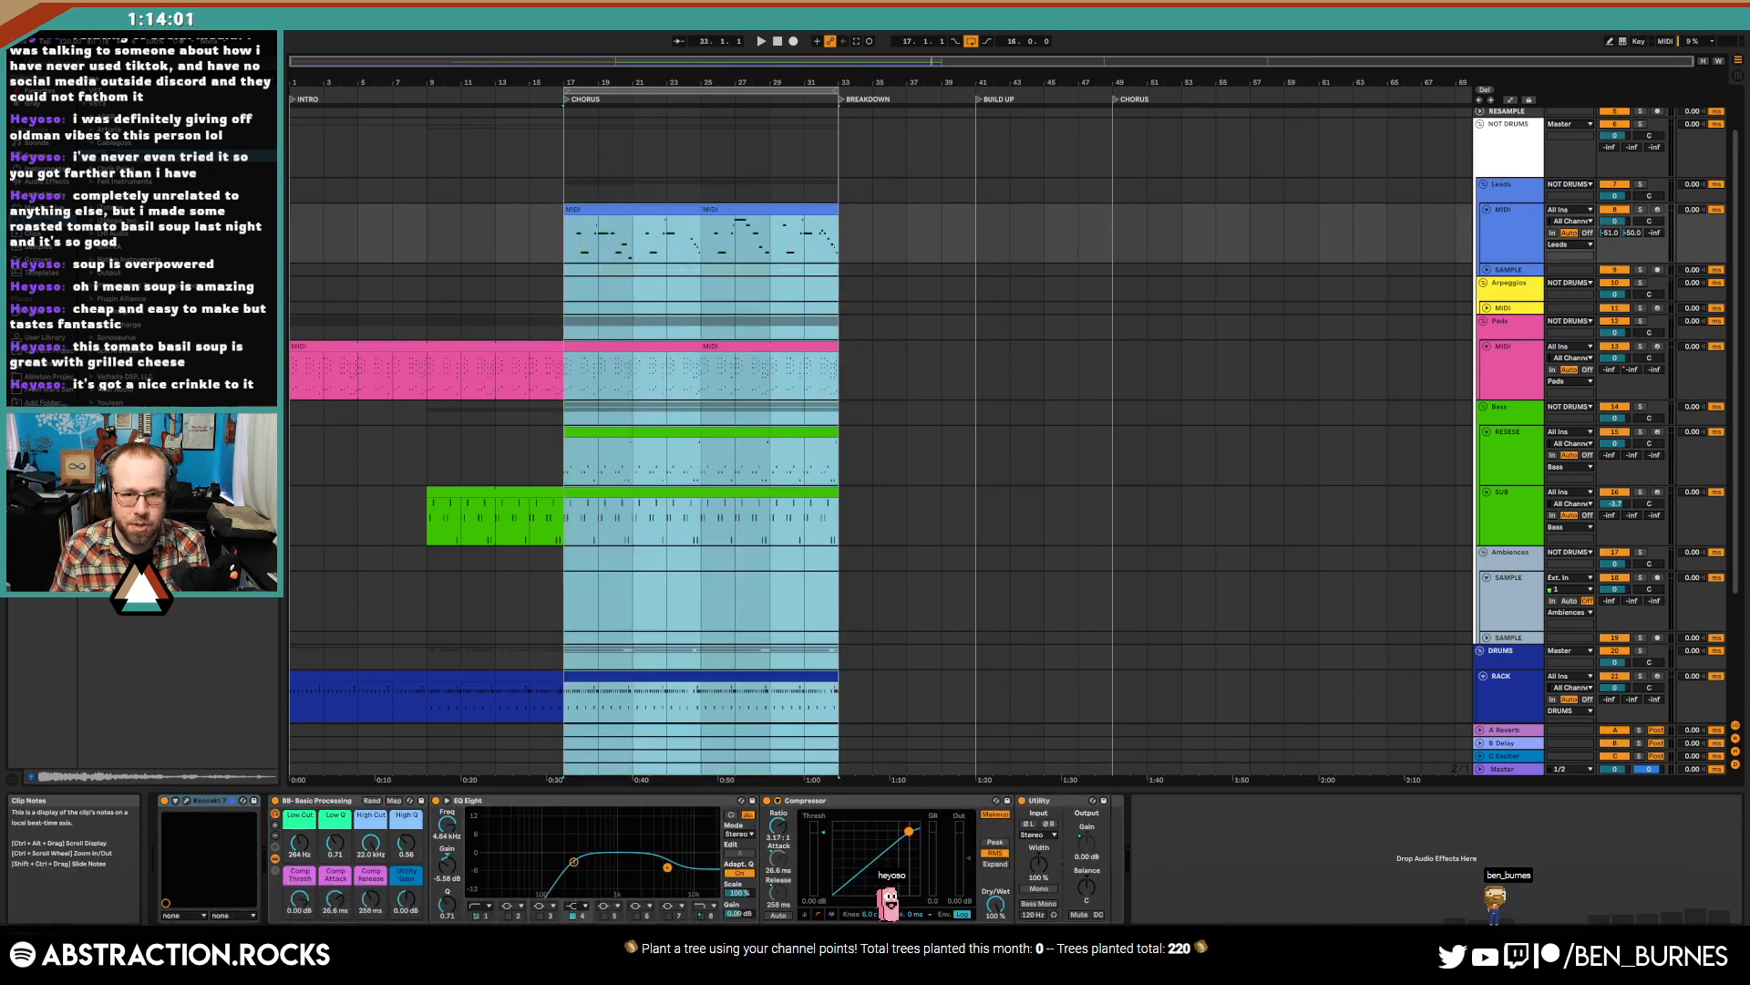
pyautogui.click(1118, 248)
pyautogui.hotkey('ctrl', 'v')
pyautogui.scroll(-3, 1080, 530)
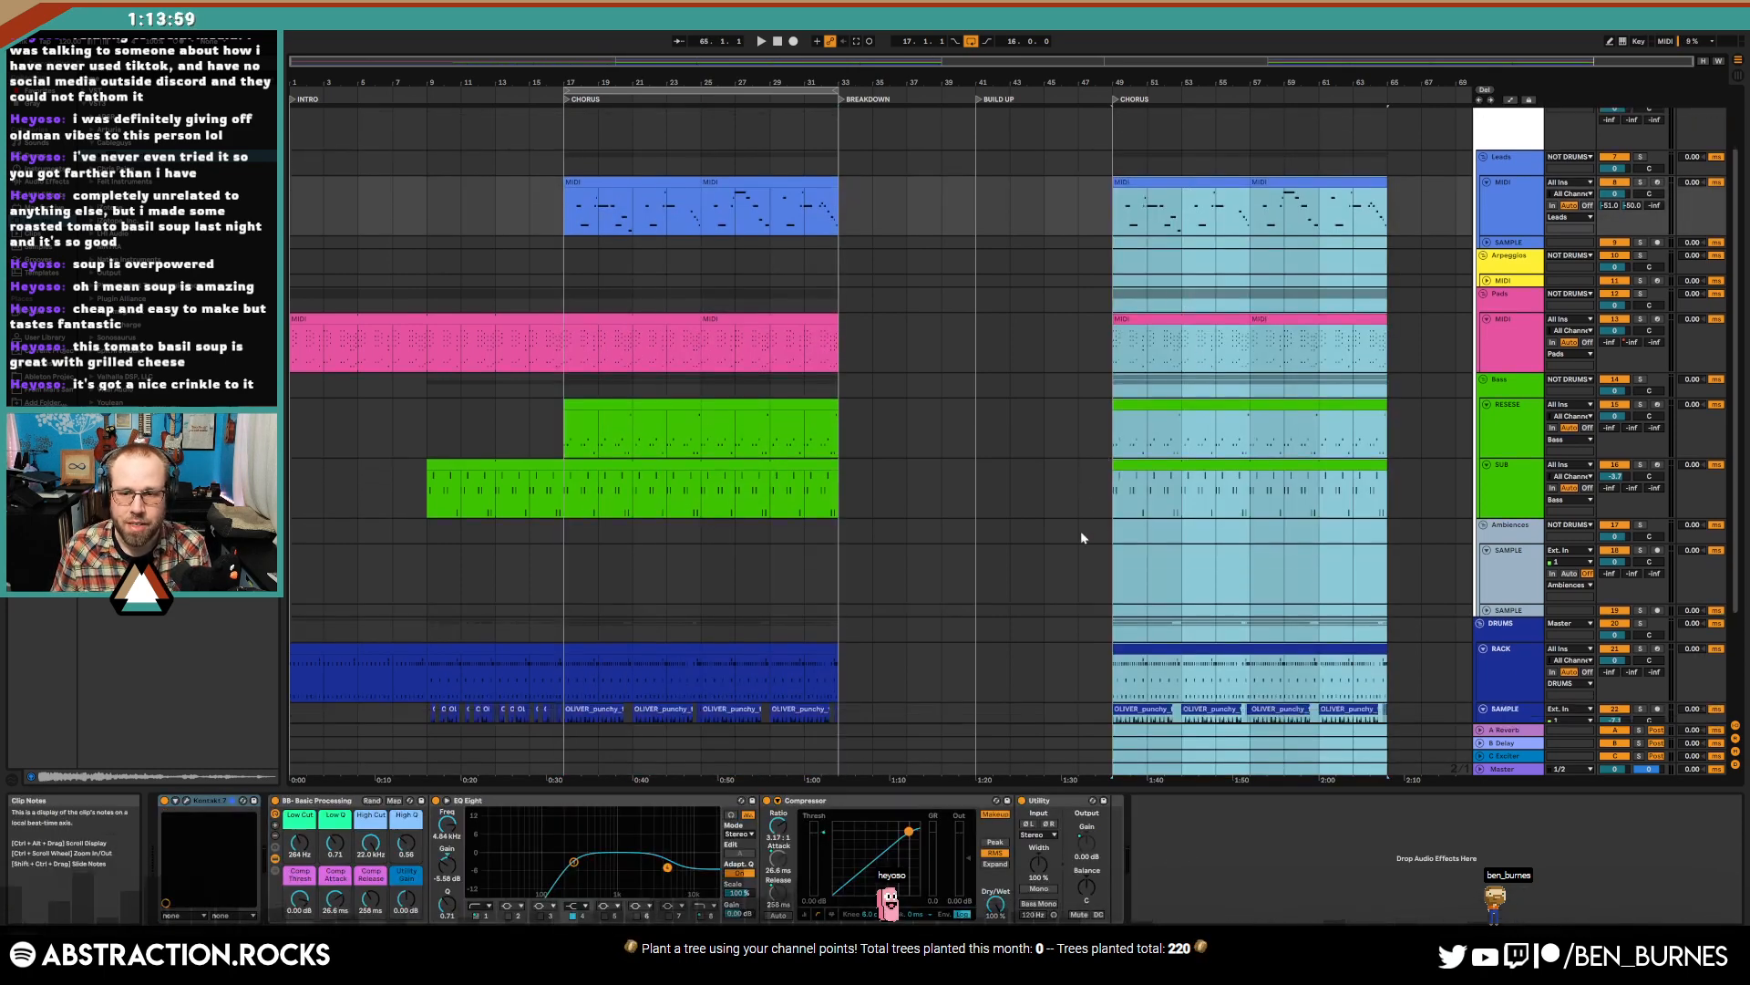
# - Browse the VMH1 Bassdrums samples and the surrounding sample folders
pyautogui.click(1142, 583)
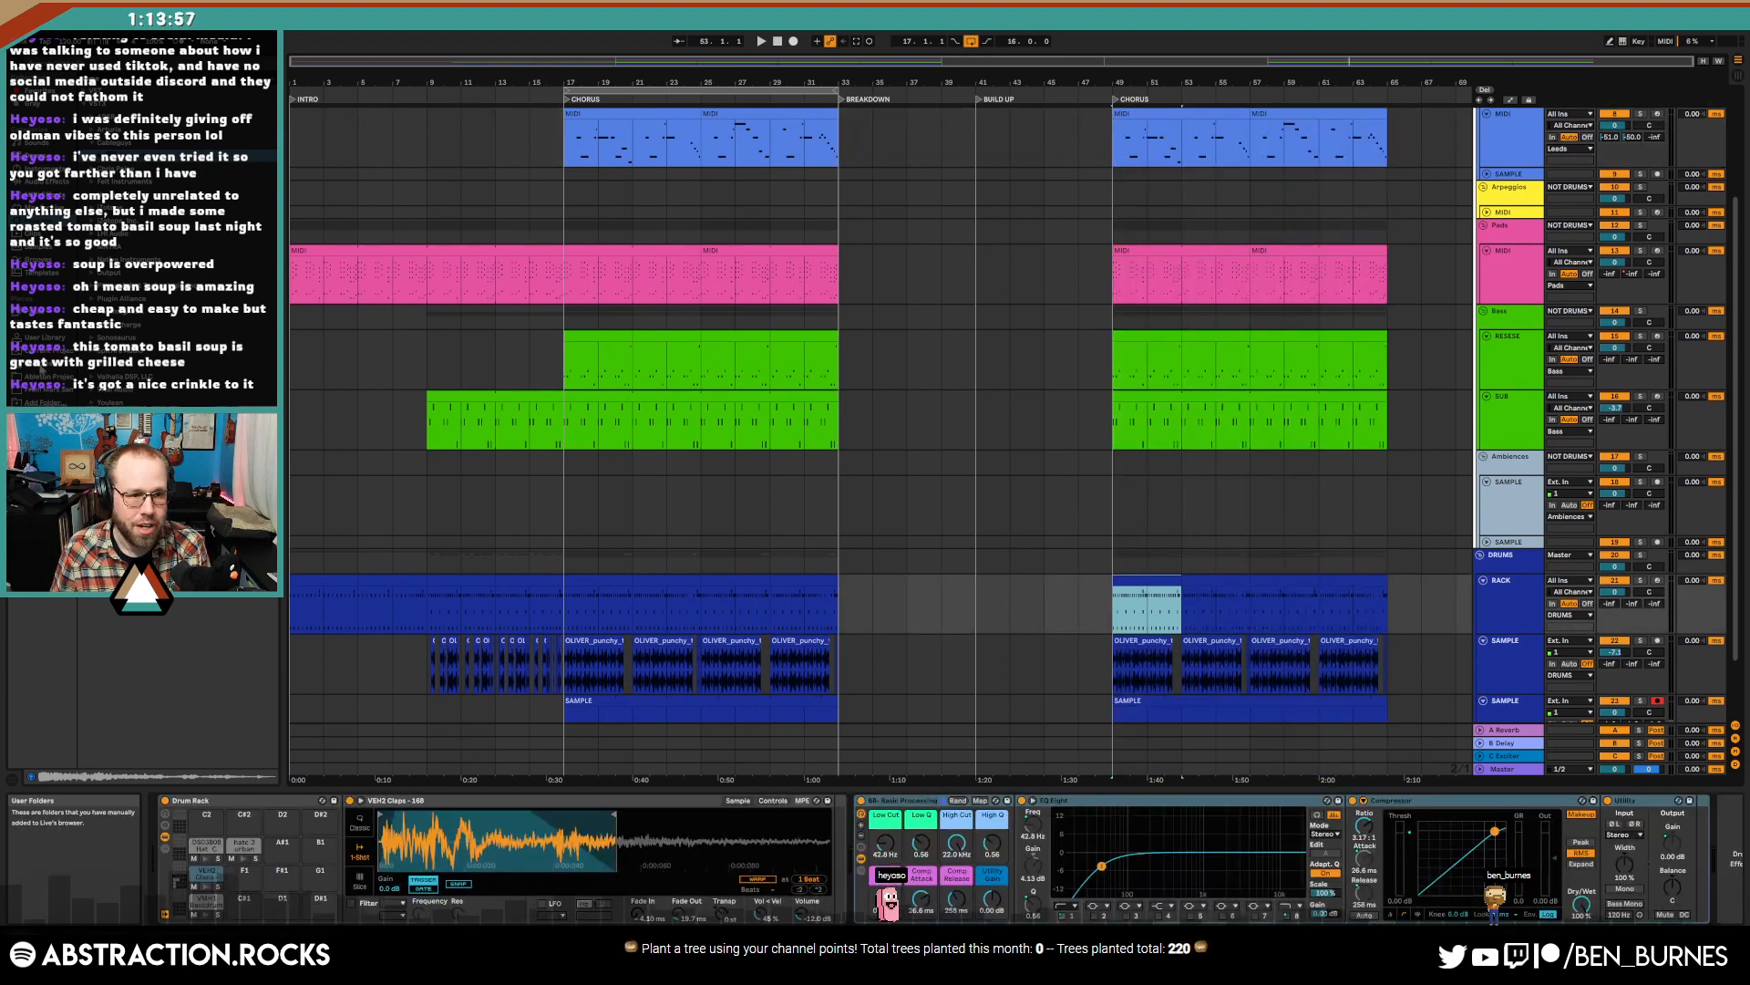
pyautogui.click(44, 364)
pyautogui.scroll(-15, 267, 394)
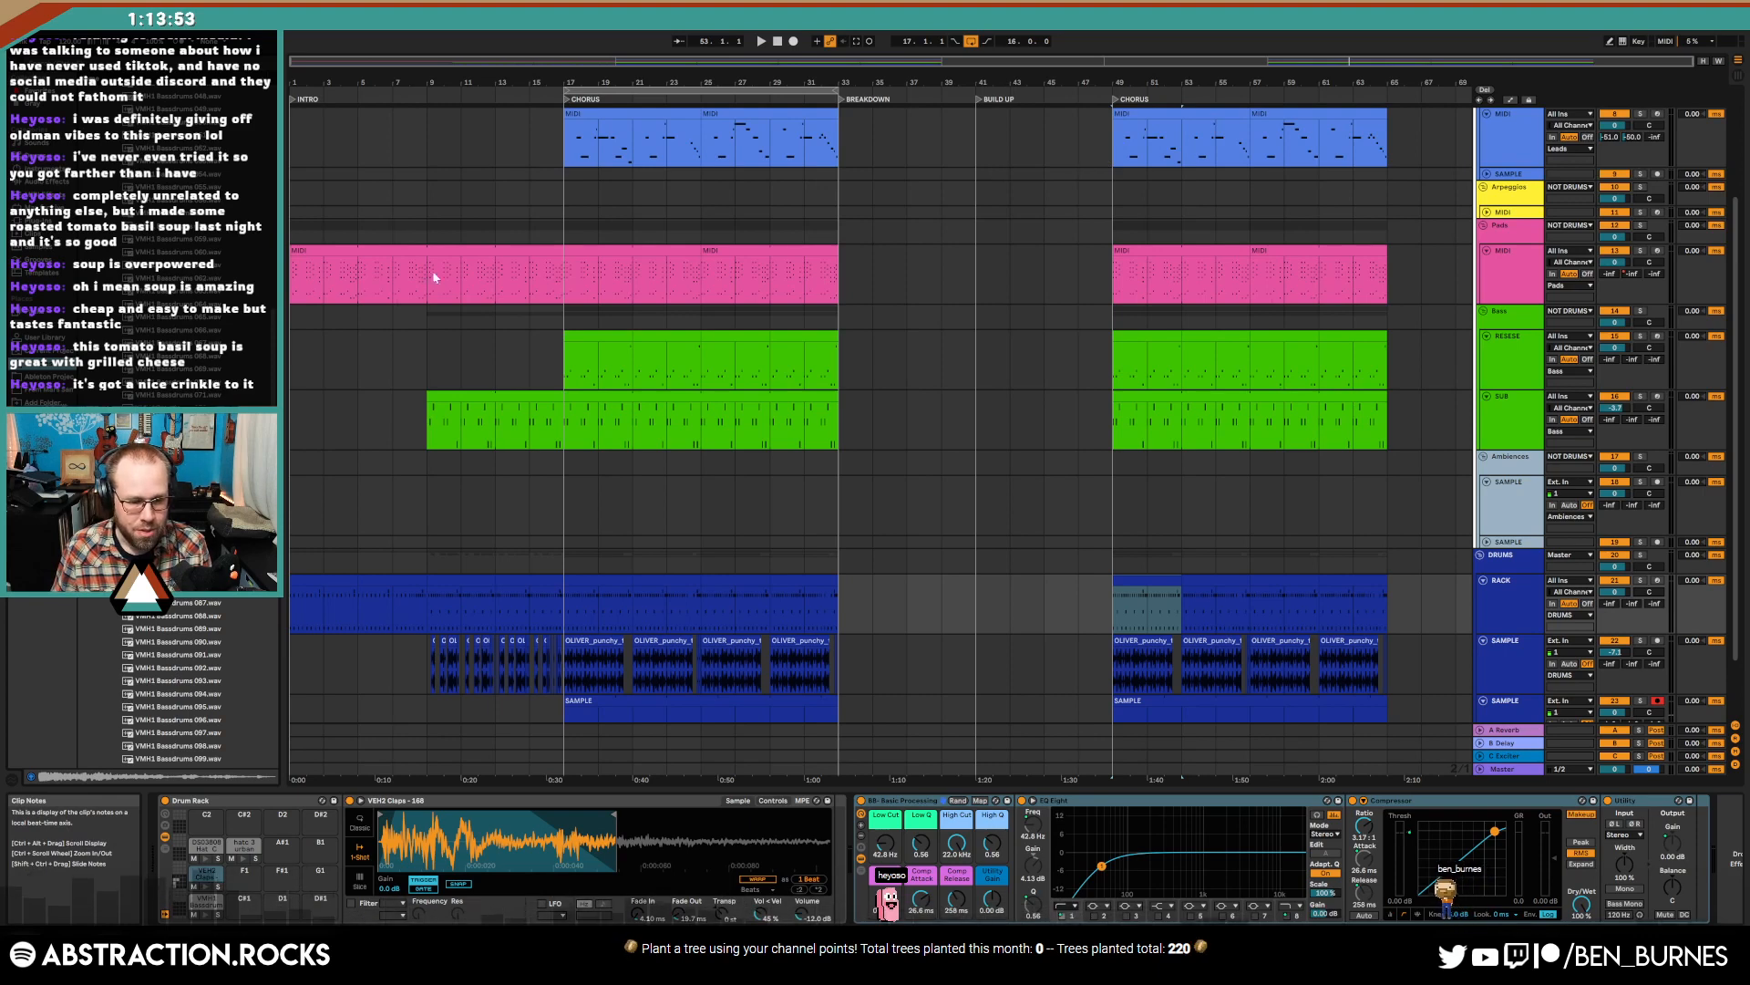
pyautogui.scroll(20, 182, 684)
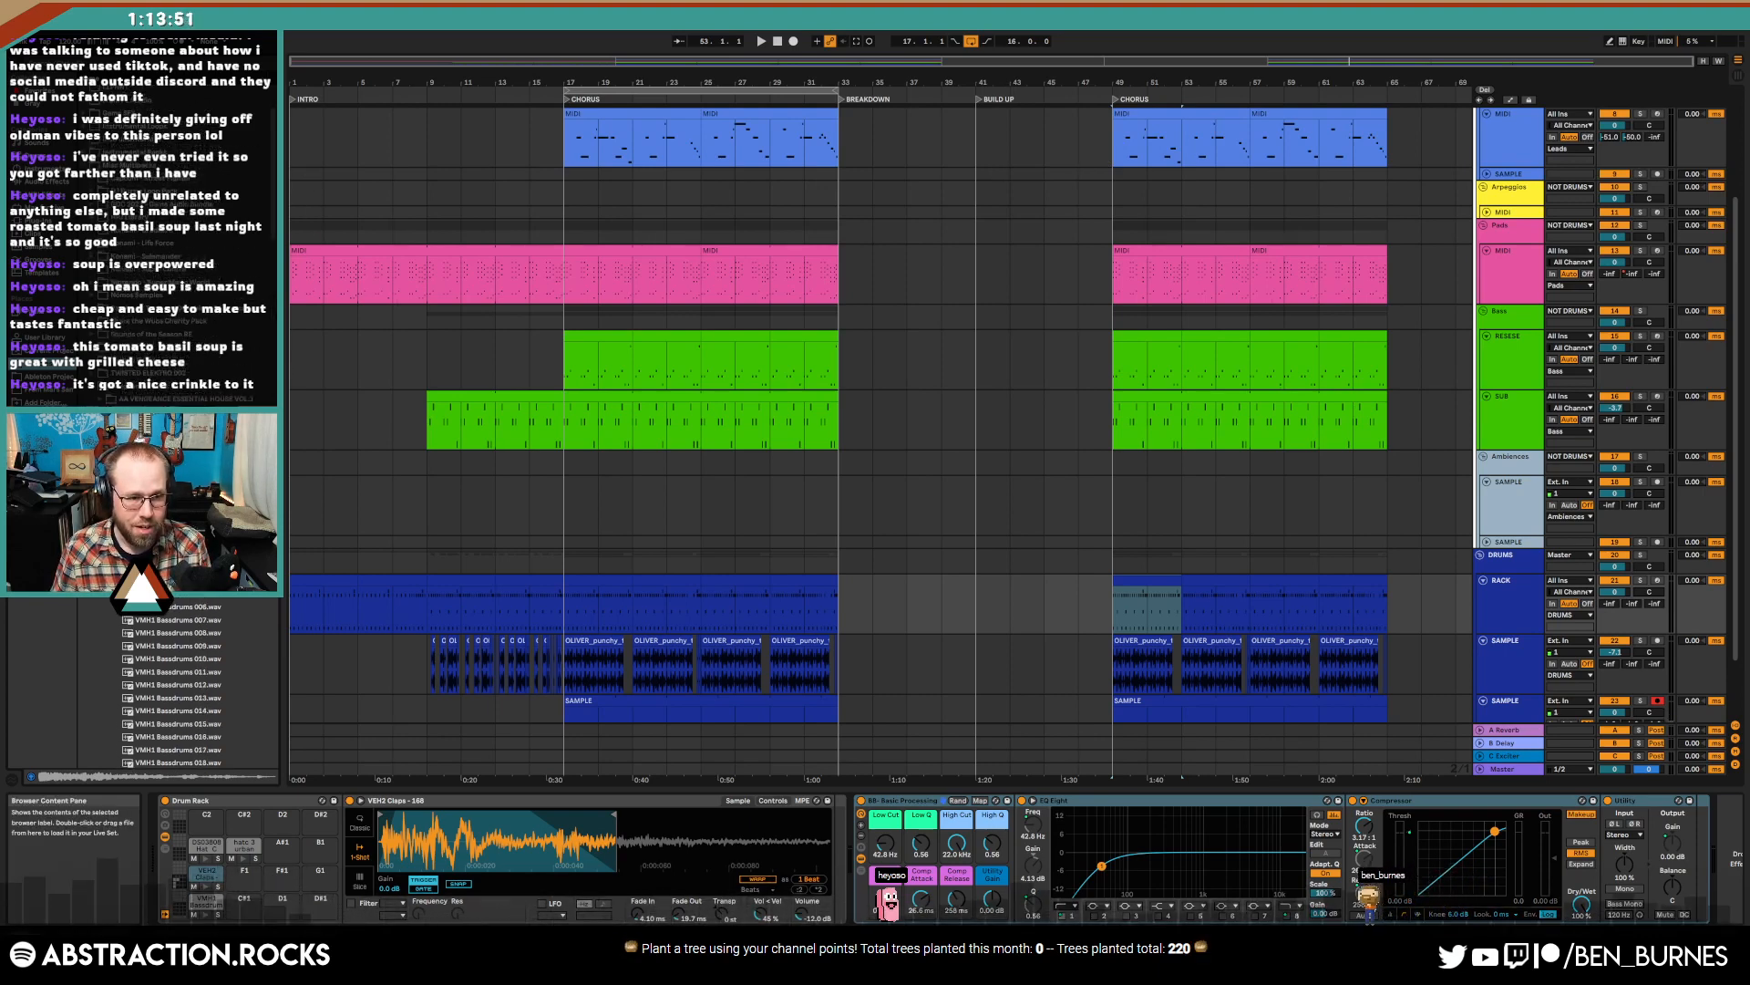
pyautogui.scroll(10, 174, 684)
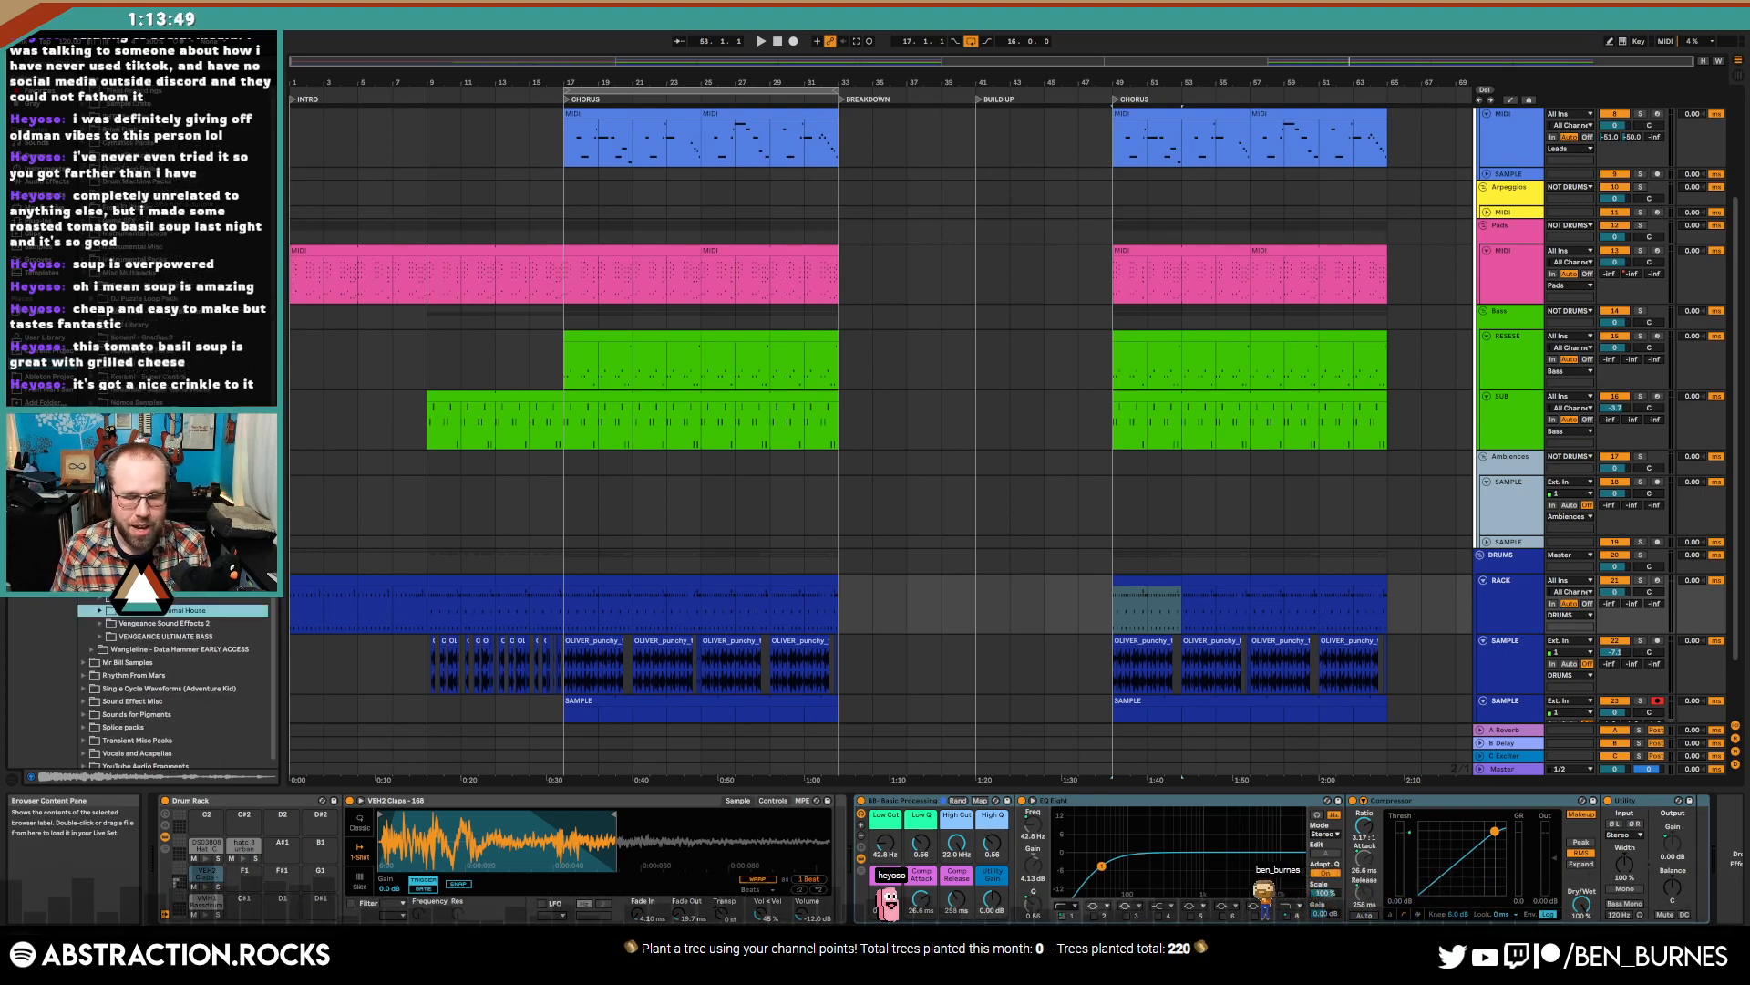
# - Add a locator at bar 65, where the second chorus ends, and name it B SECTION?
pyautogui.moveTo(840, 136); pyautogui.dragTo(1109, 162)
pyautogui.rightClick(1393, 96)
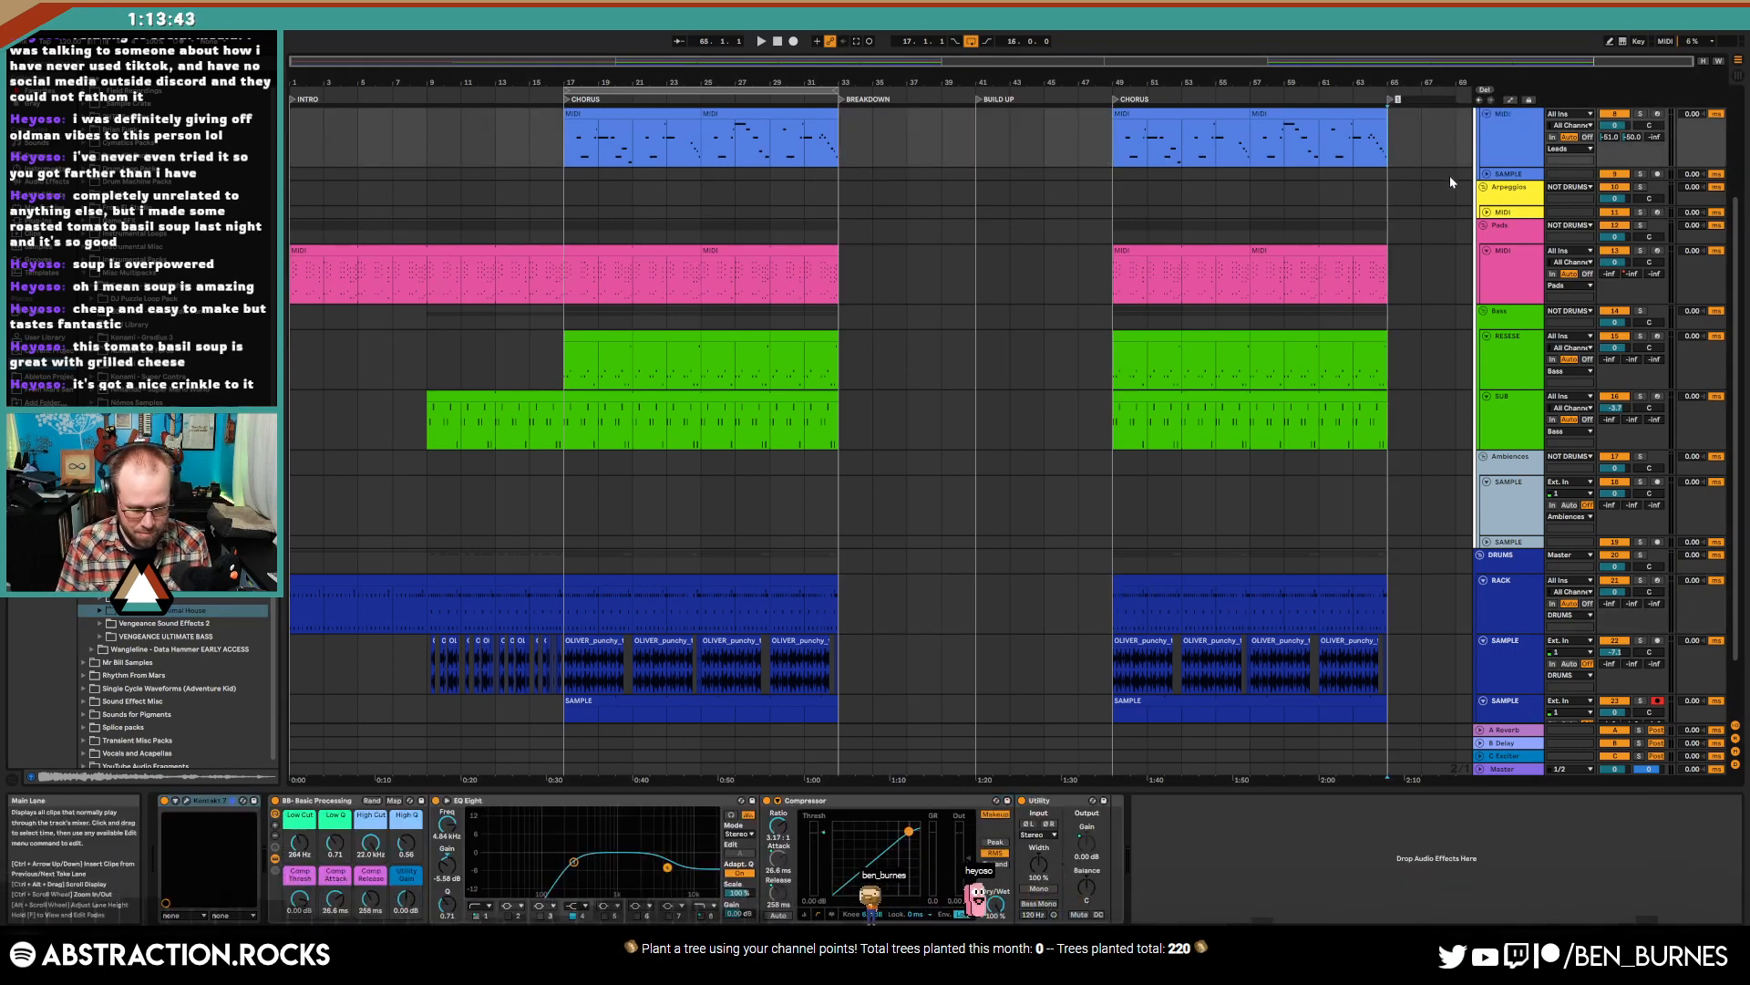
pyautogui.write('B SEction')
pyautogui.press('BackSpace')
pyautogui.press('BackSpace')
pyautogui.press('BackSpace')
pyautogui.press('BackSpace')
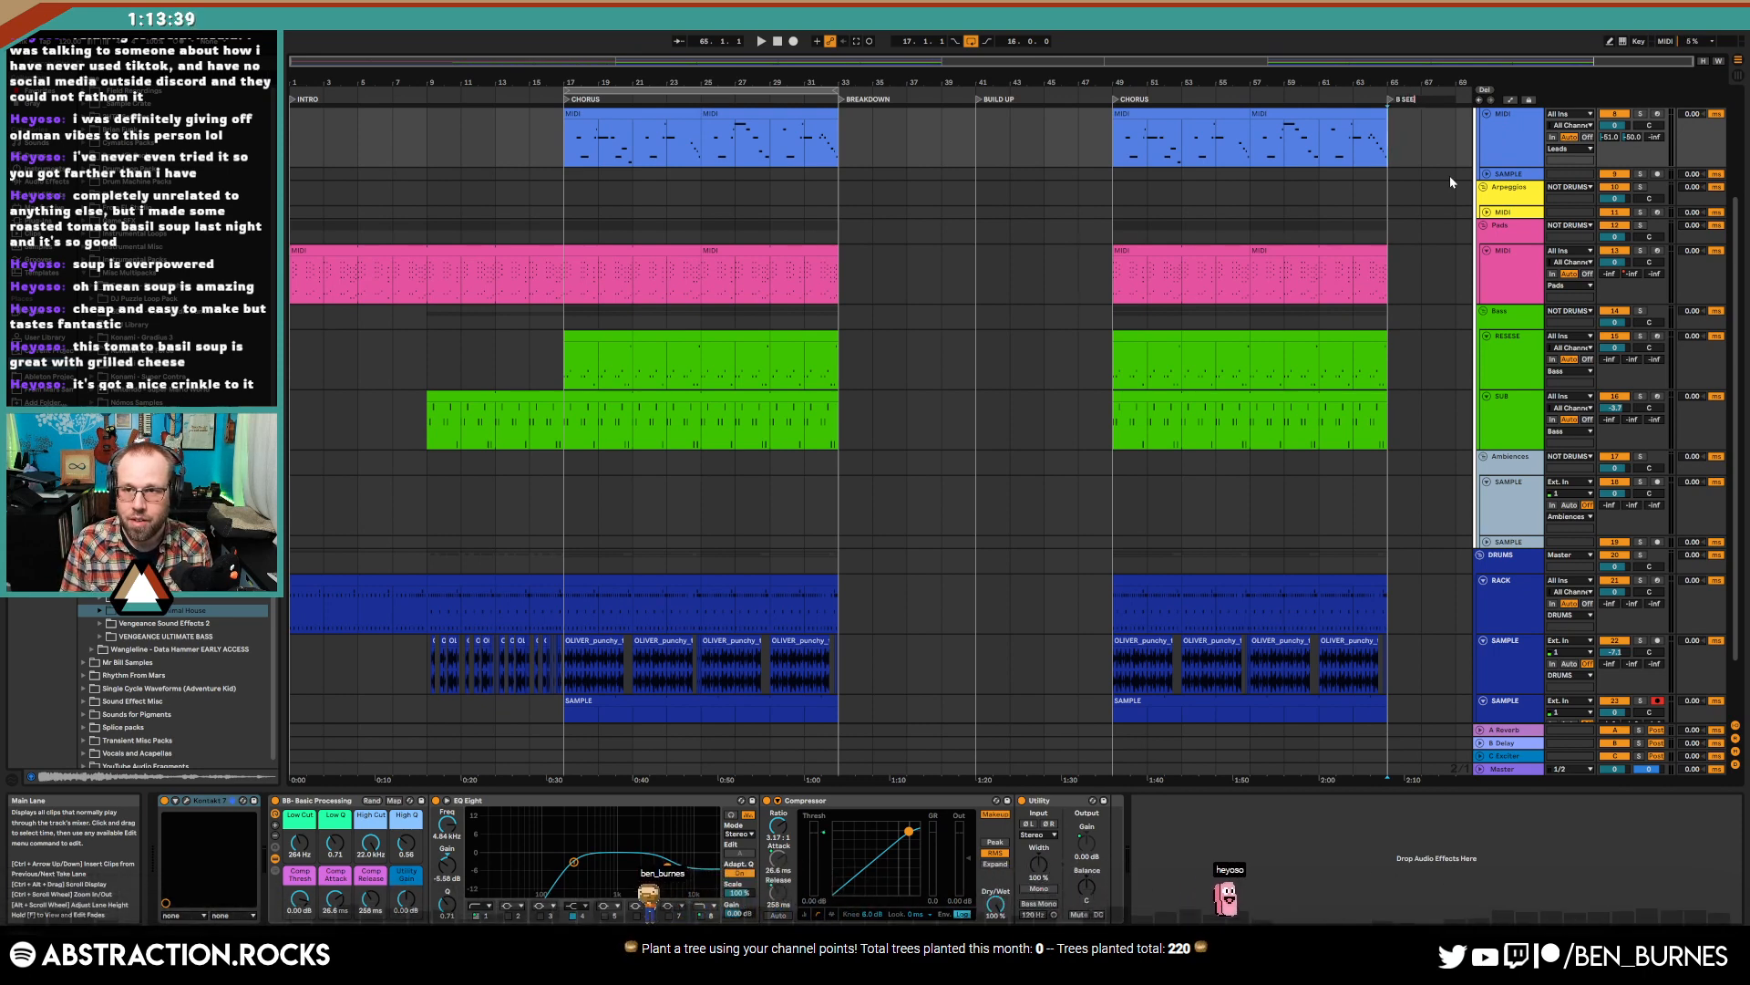
pyautogui.write('TION?')
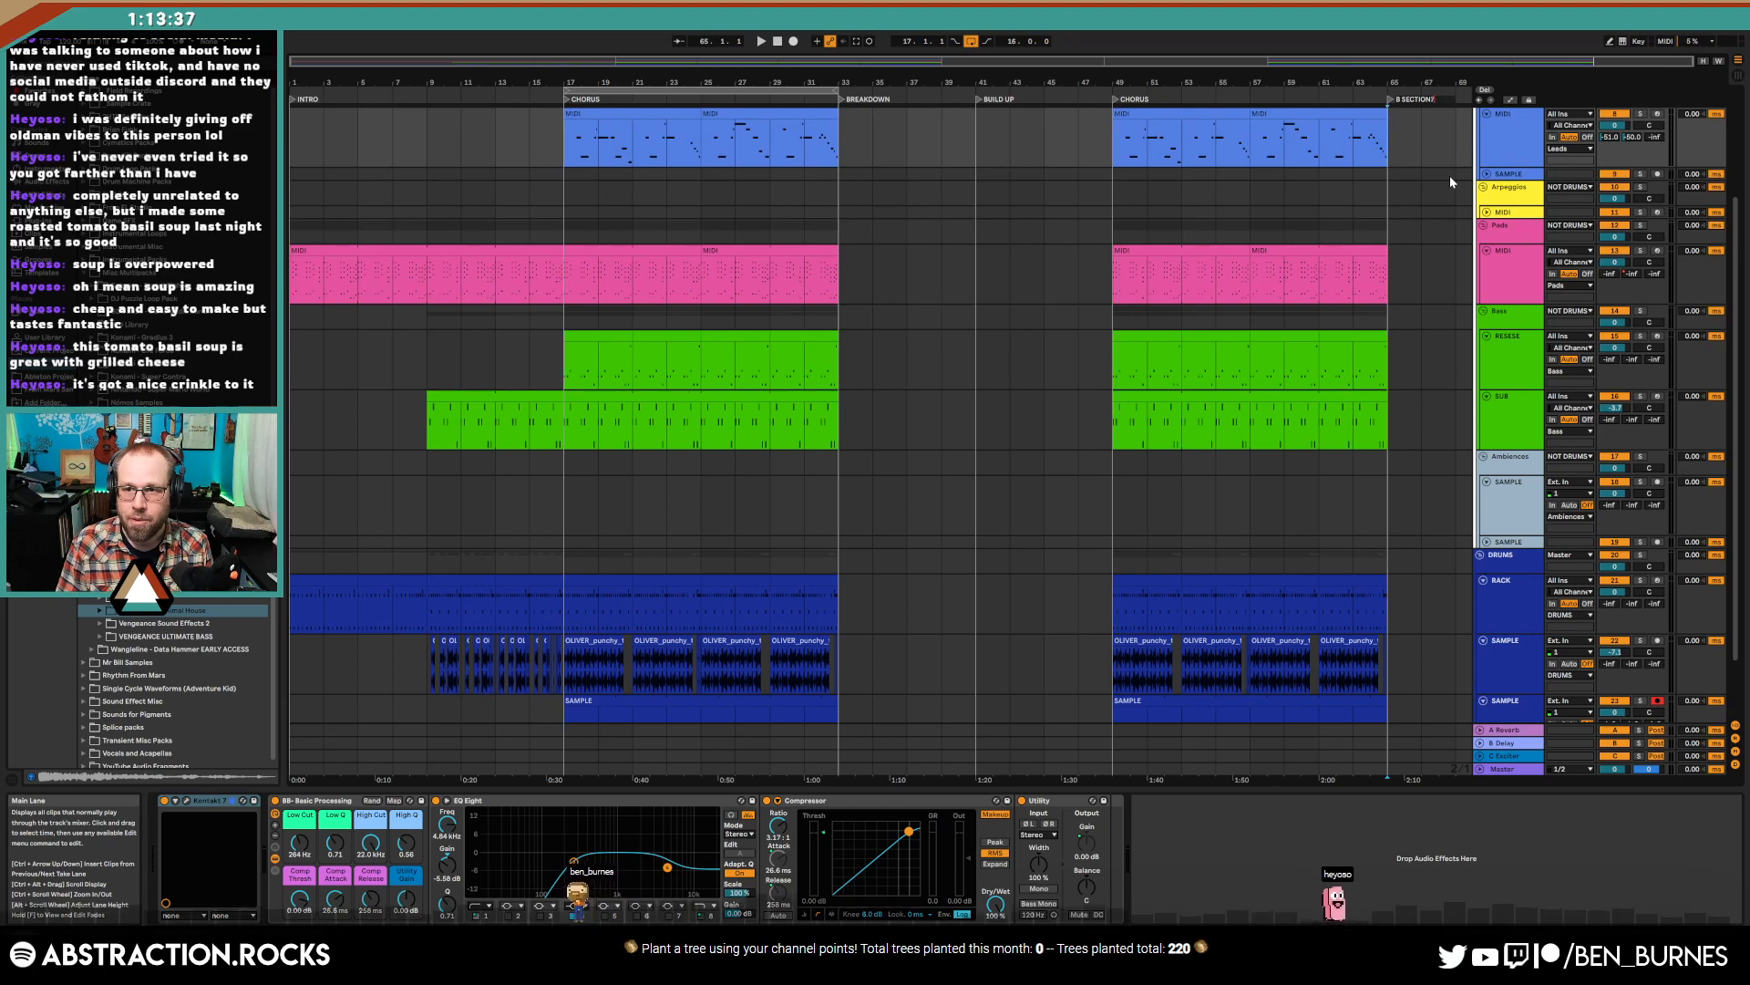
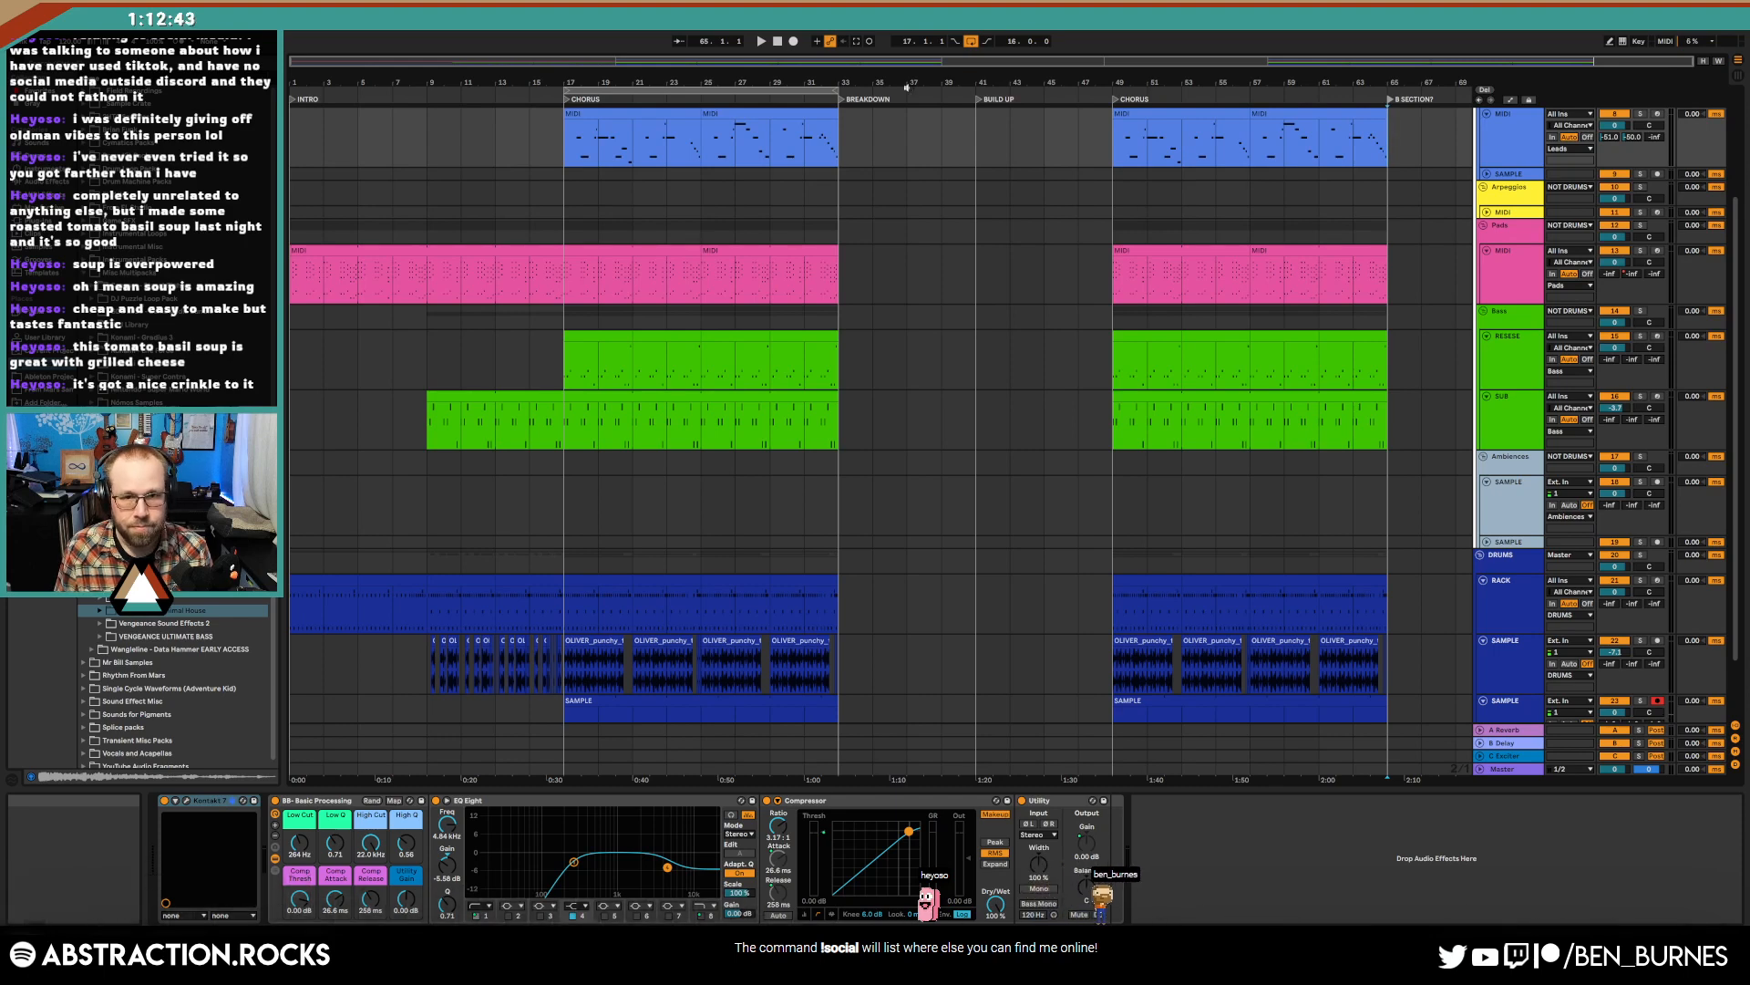
# - Play the arrangement from the start and, while choosing the 2 Hour Tracks 2024 save folder, rename its existing project folder to 2024-01-03 Project 56 Project
pyautogui.click(777, 43)
pyautogui.press('space')
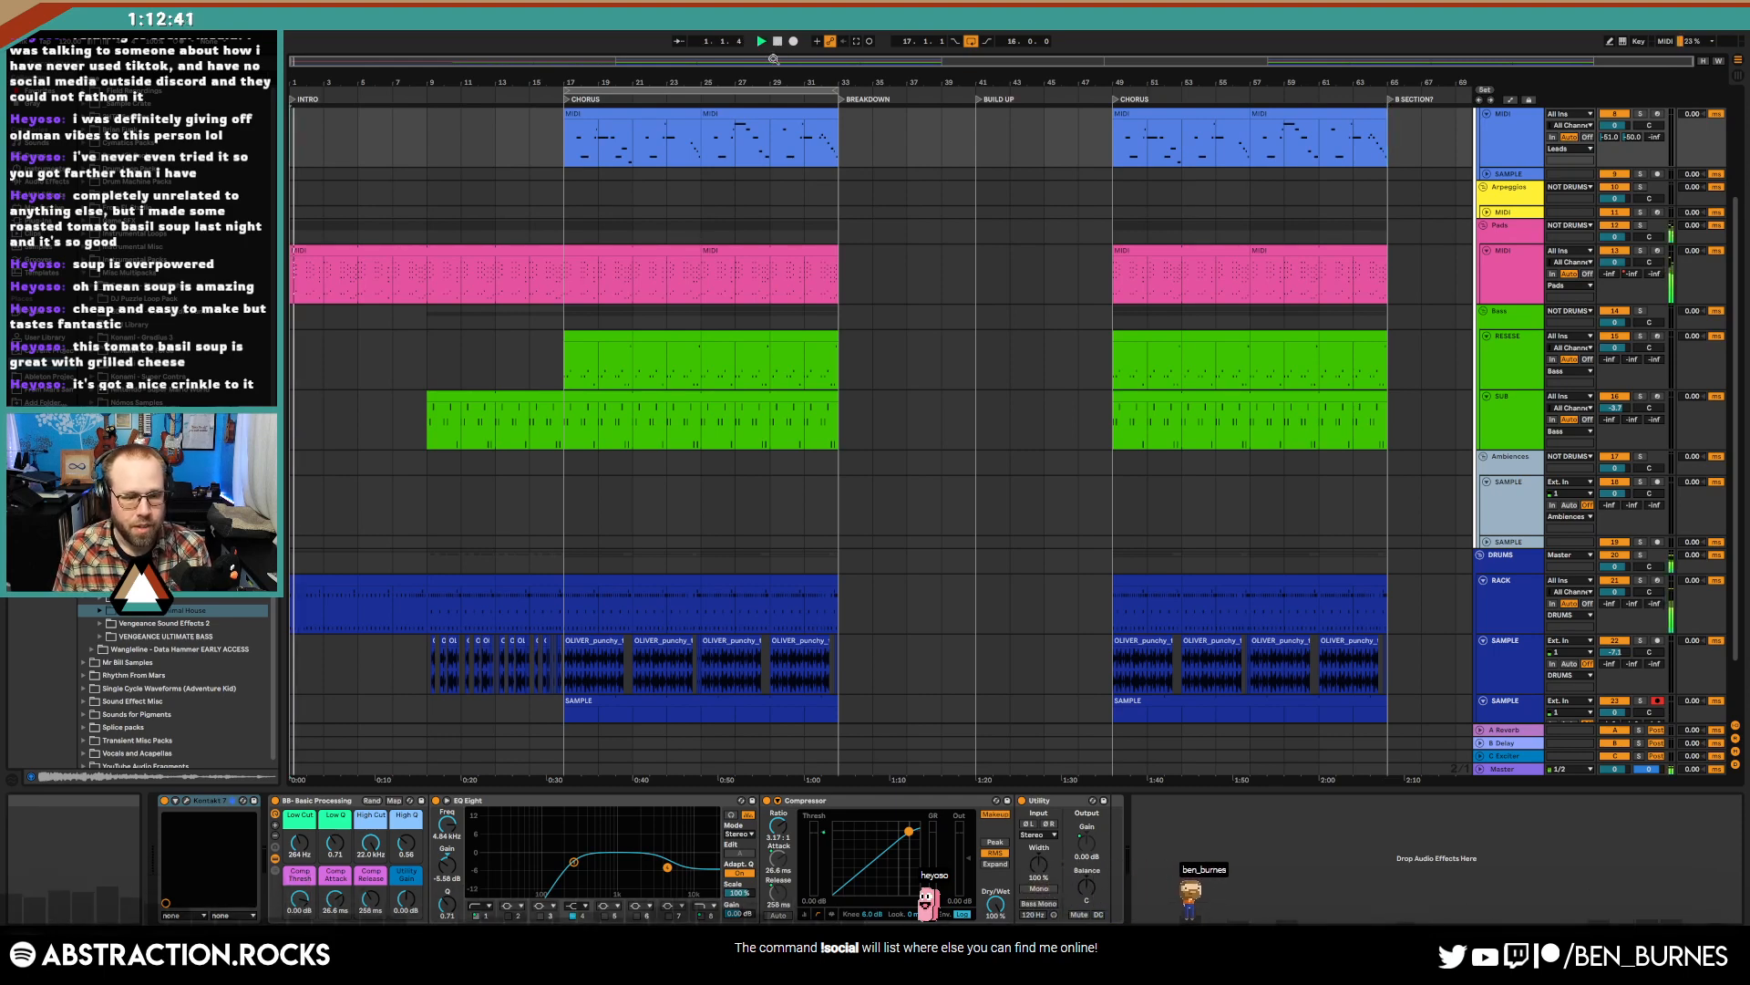
pyautogui.hotkey('ctrl', 'shift', 's')
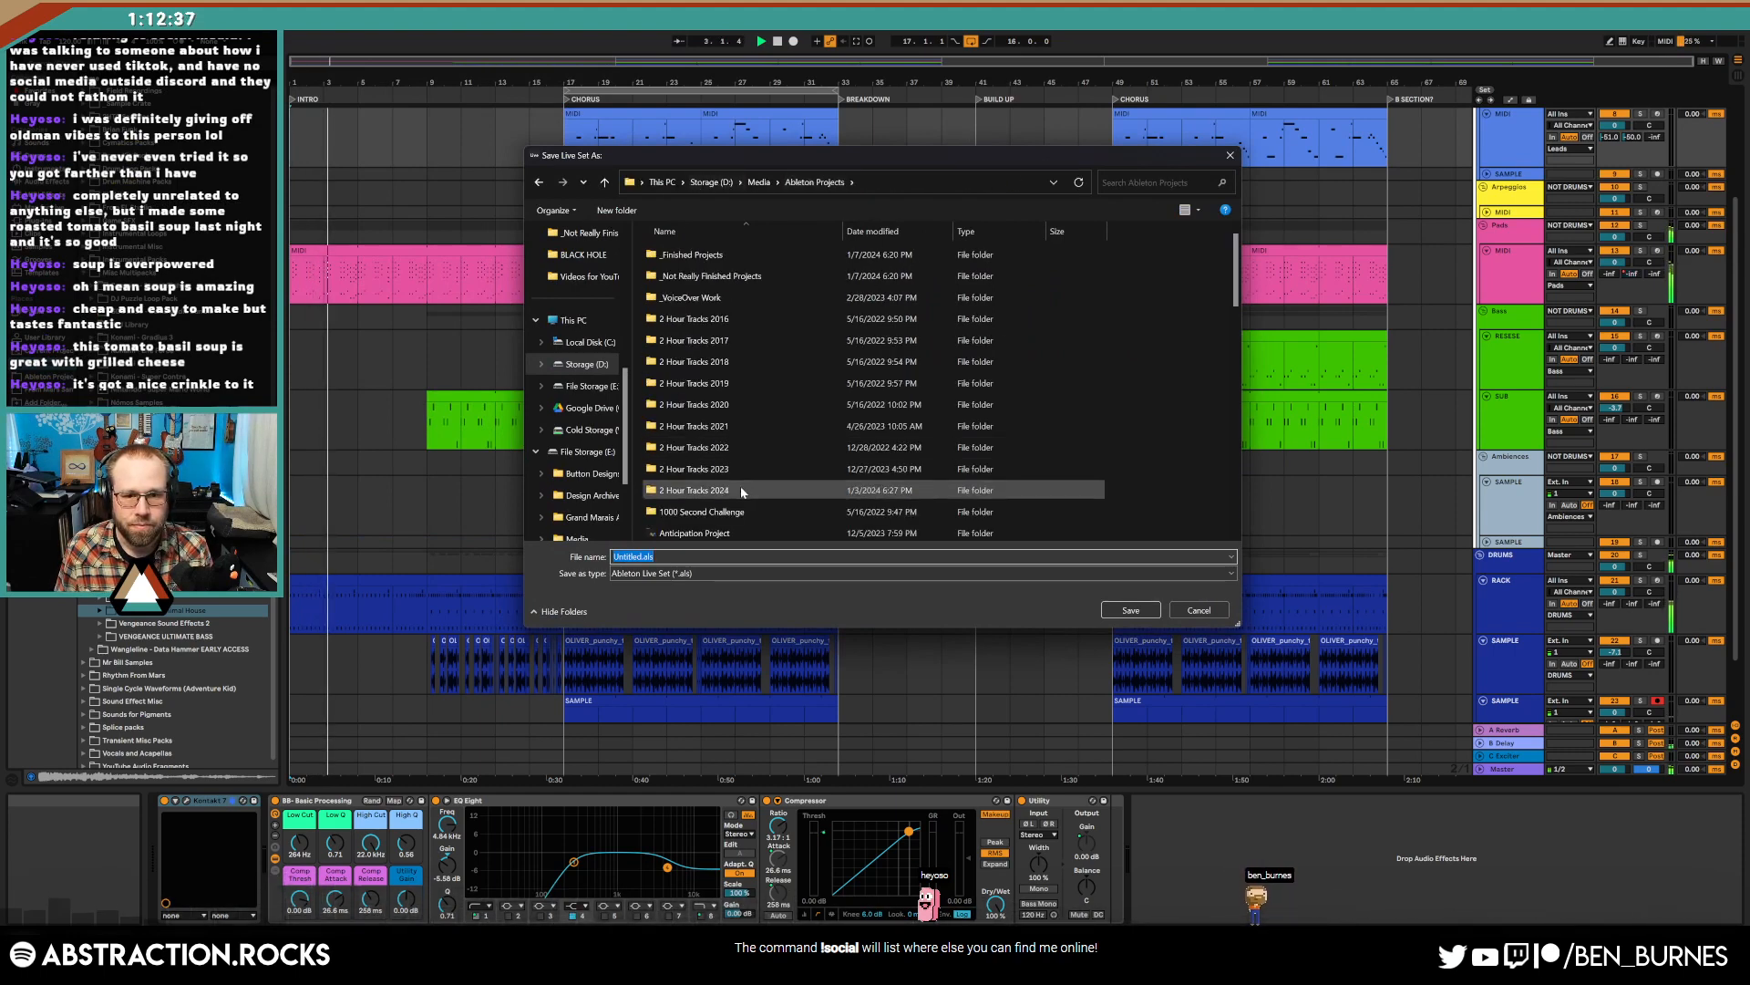
pyautogui.doubleClick(693, 490)
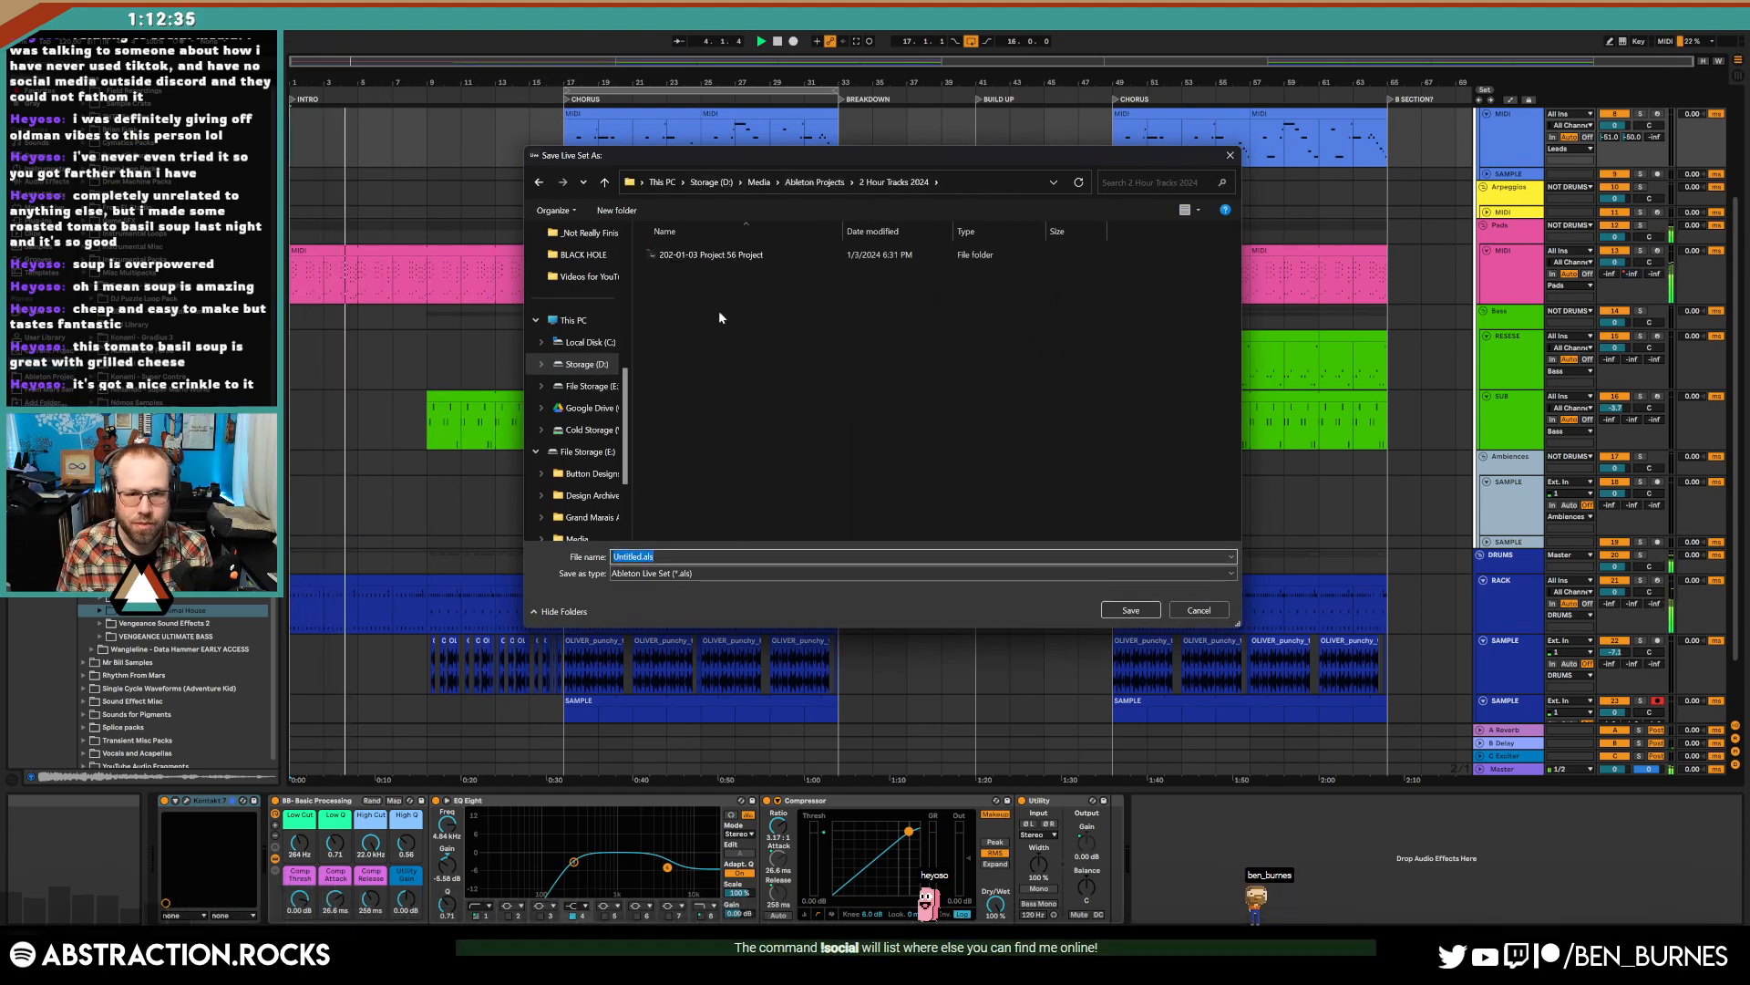
pyautogui.click(680, 256)
pyautogui.press('F2')
pyautogui.click(675, 255)
pyautogui.write('4')
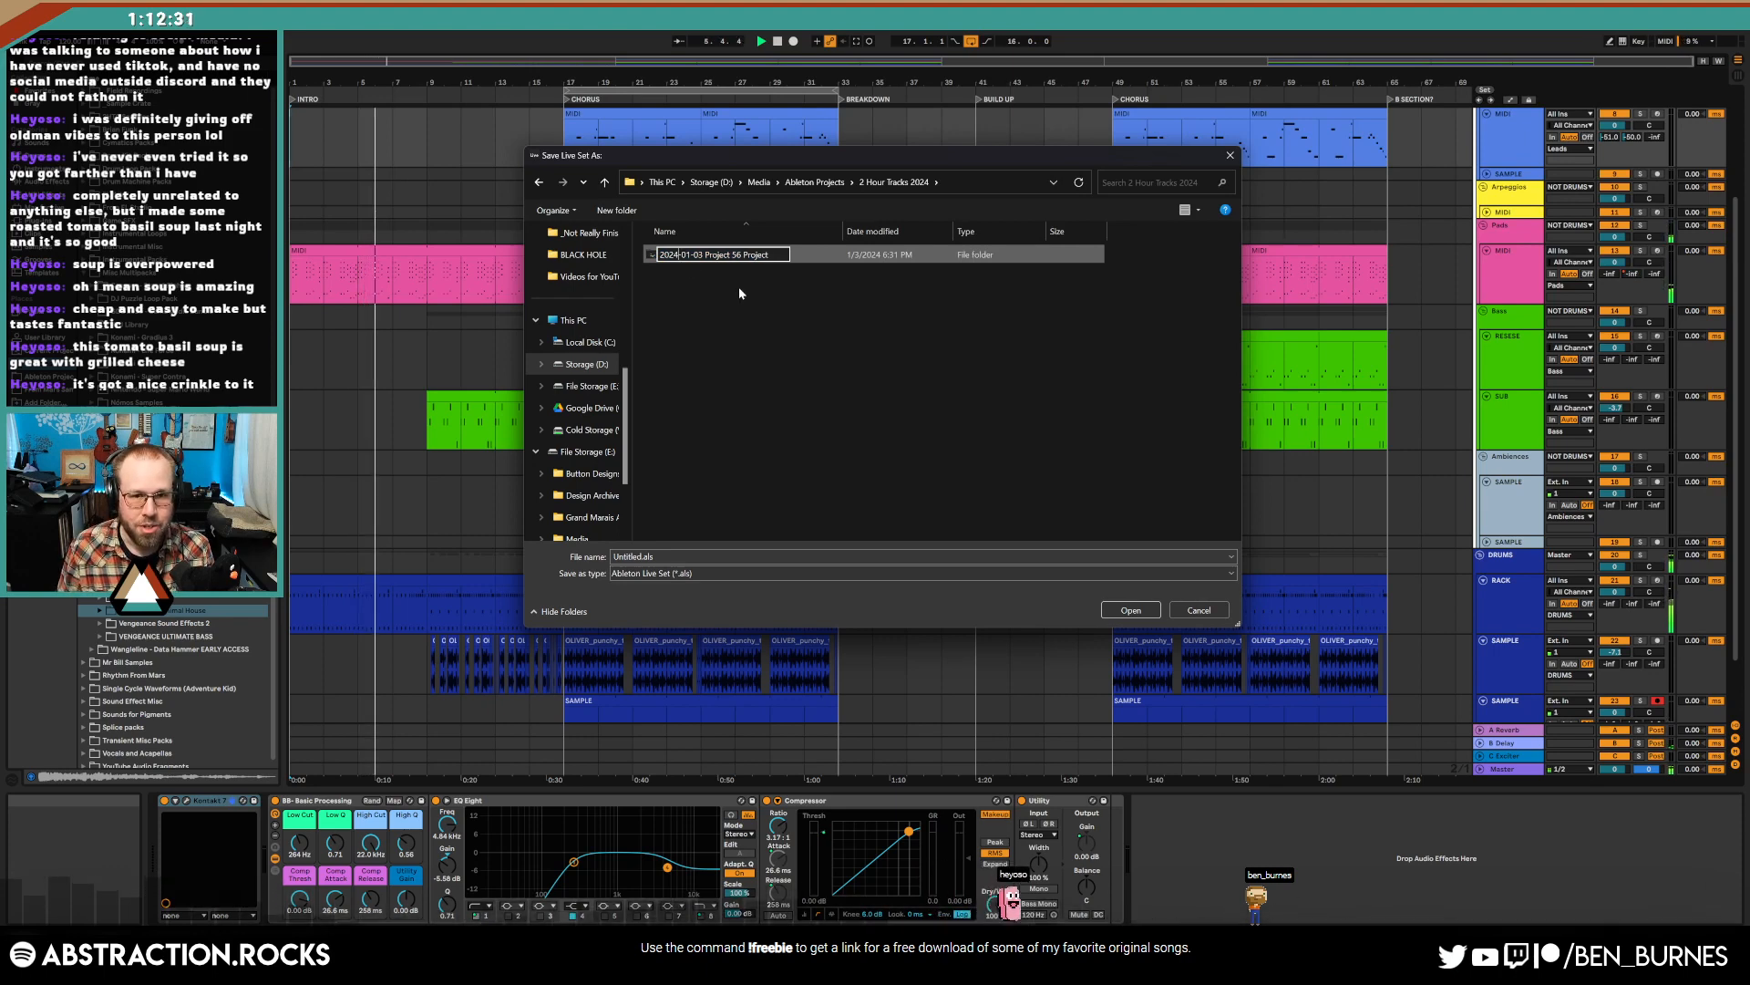
pyautogui.press('Return')
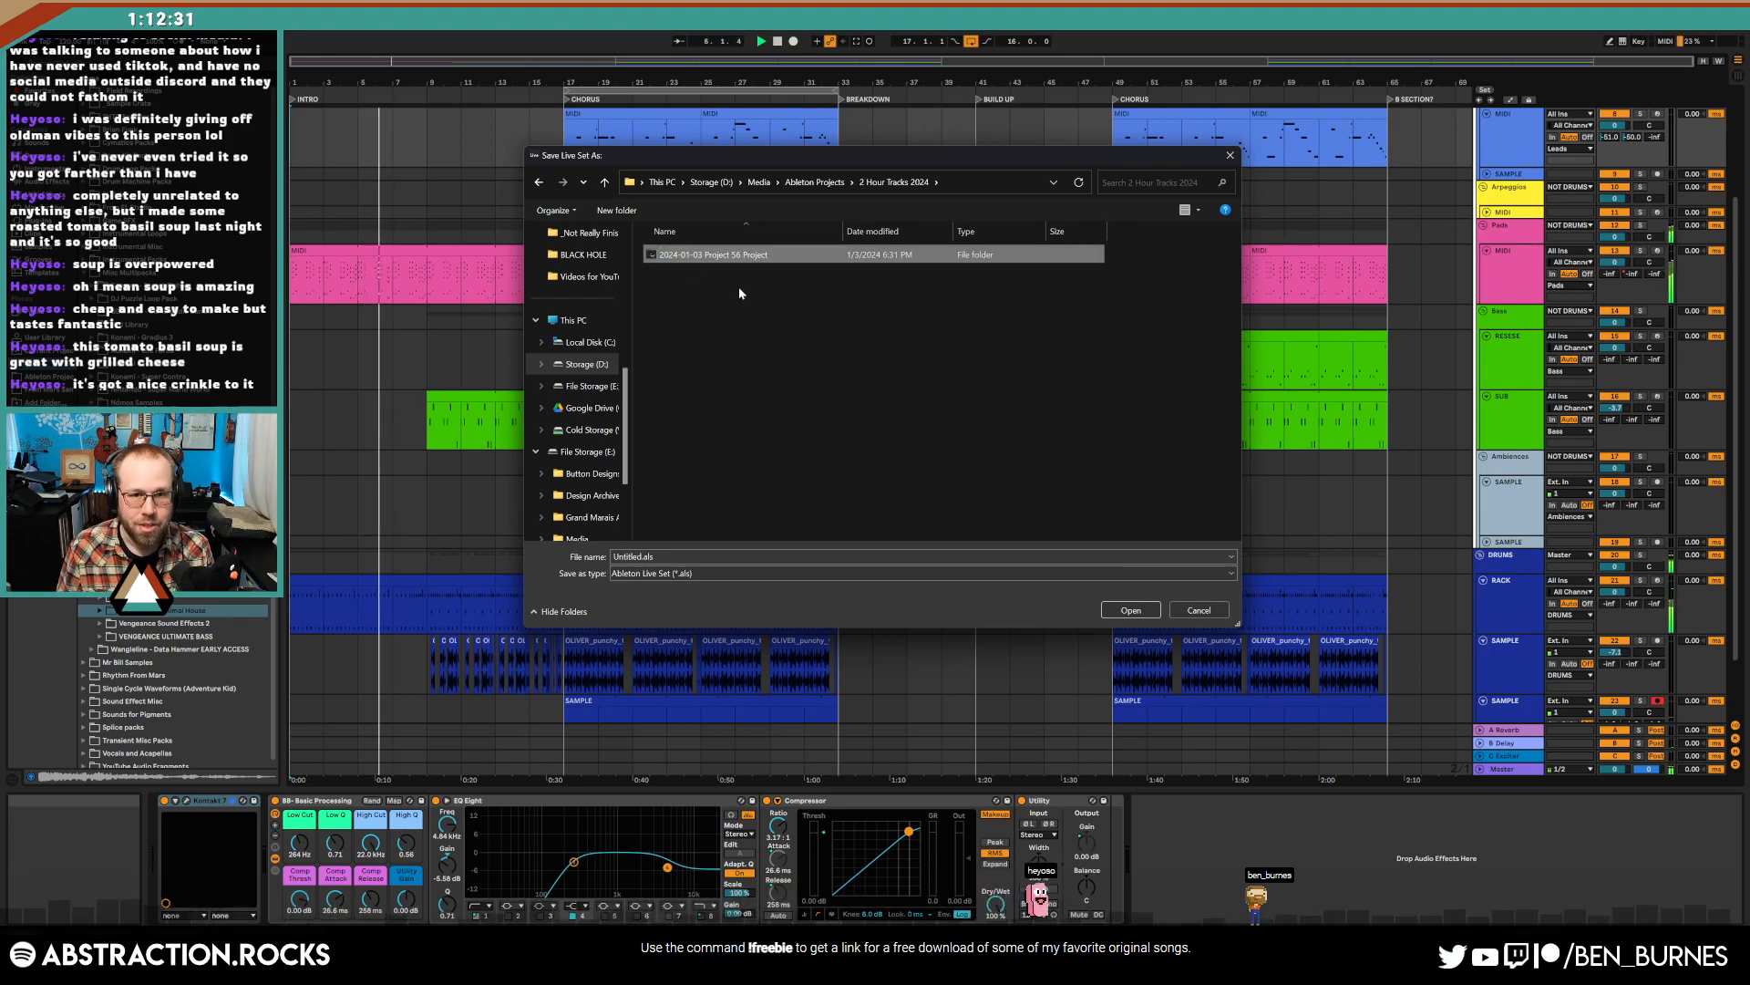
# - Save the Live Set in the 2 Hour Tracks 2024 folder as 2024-01-09 Emulsified
pyautogui.click(726, 556)
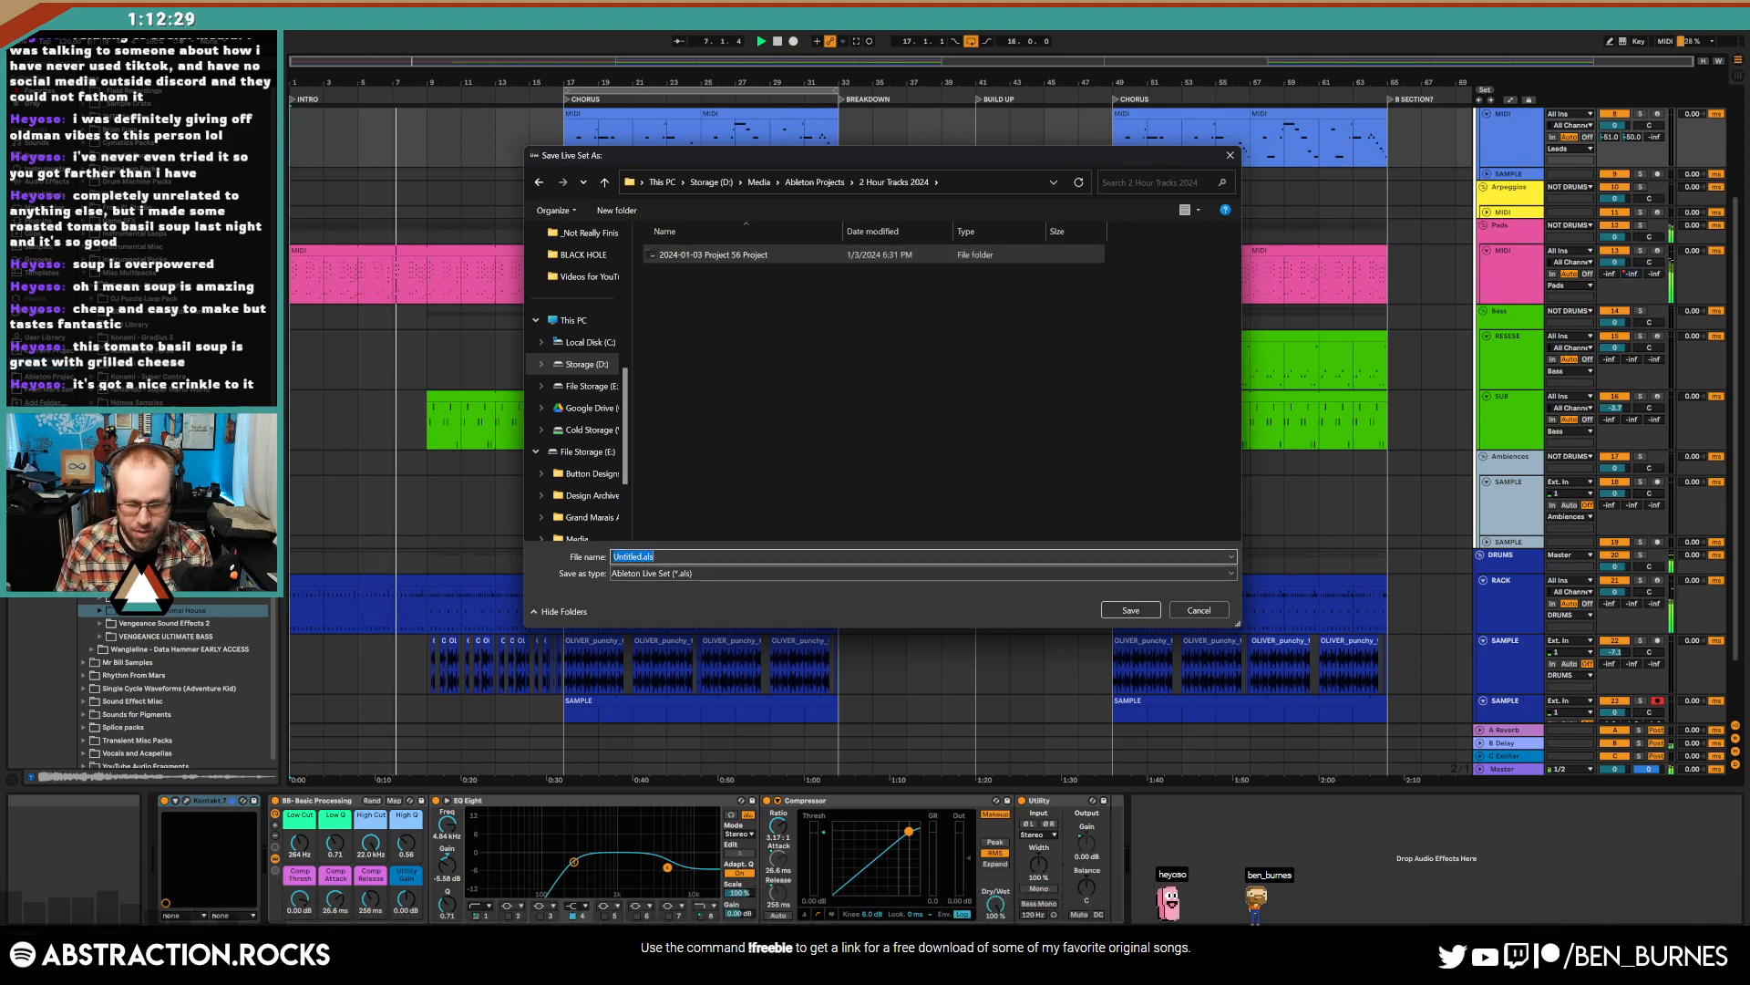
pyautogui.write('2024-')
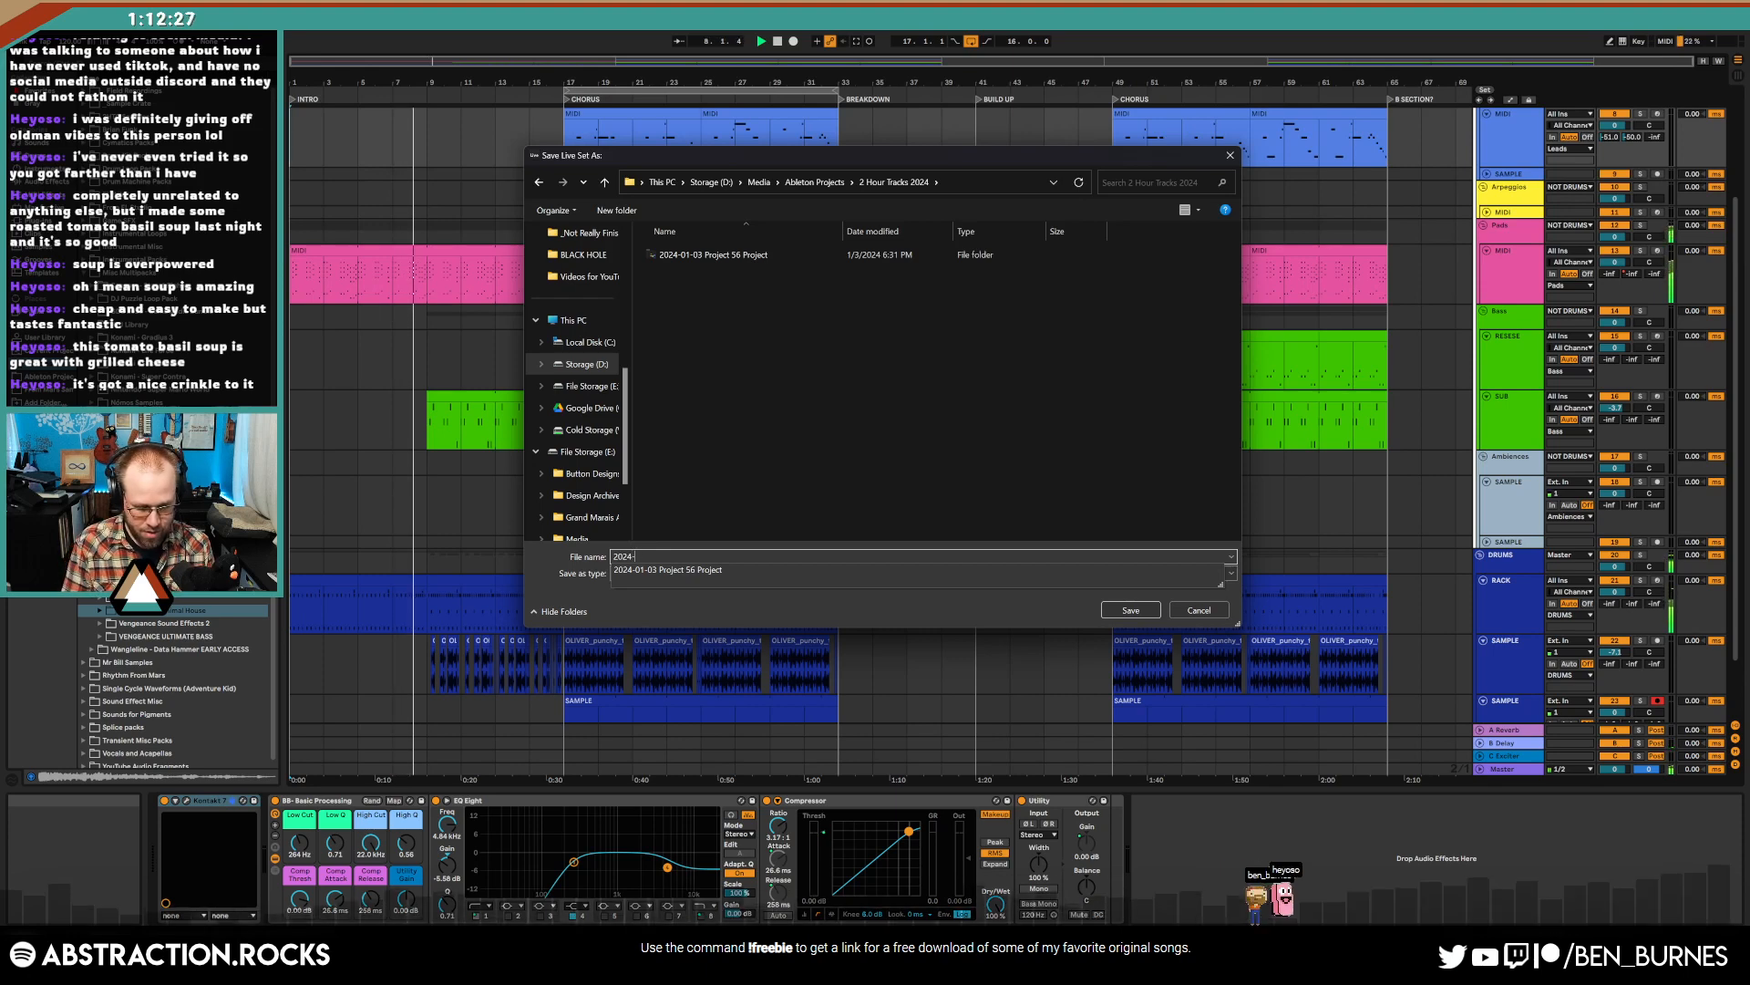
pyautogui.write('01-09 Em')
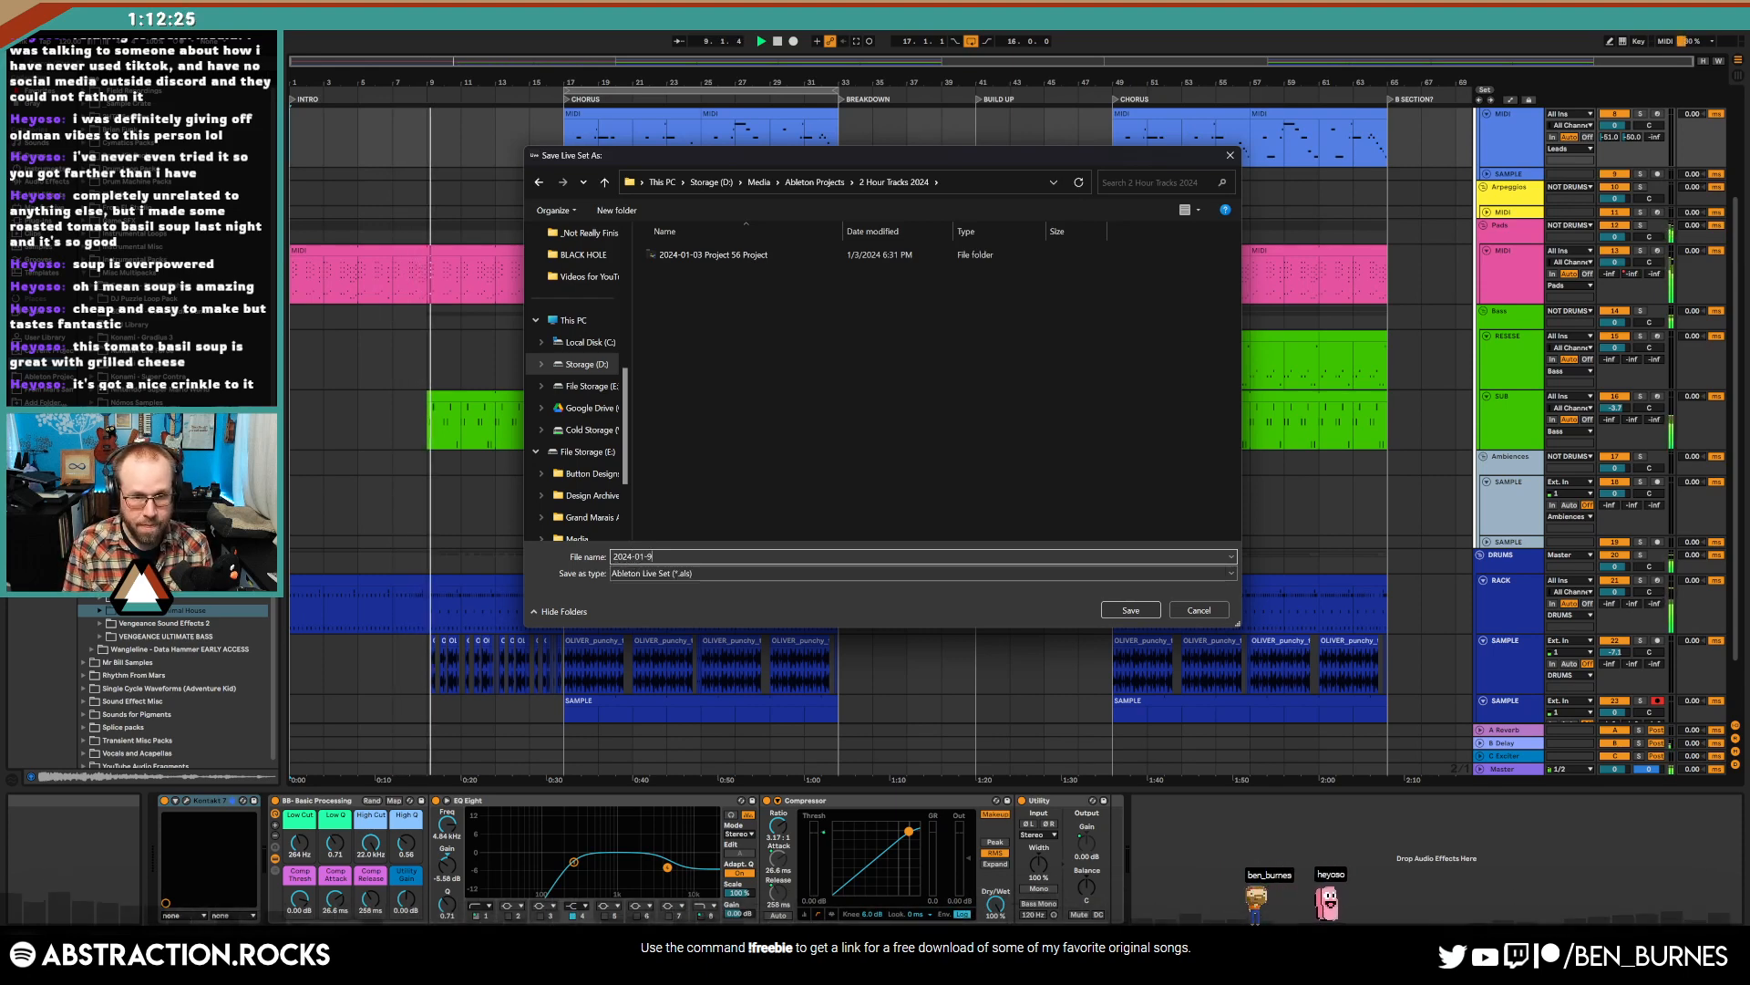
pyautogui.write('ulsified')
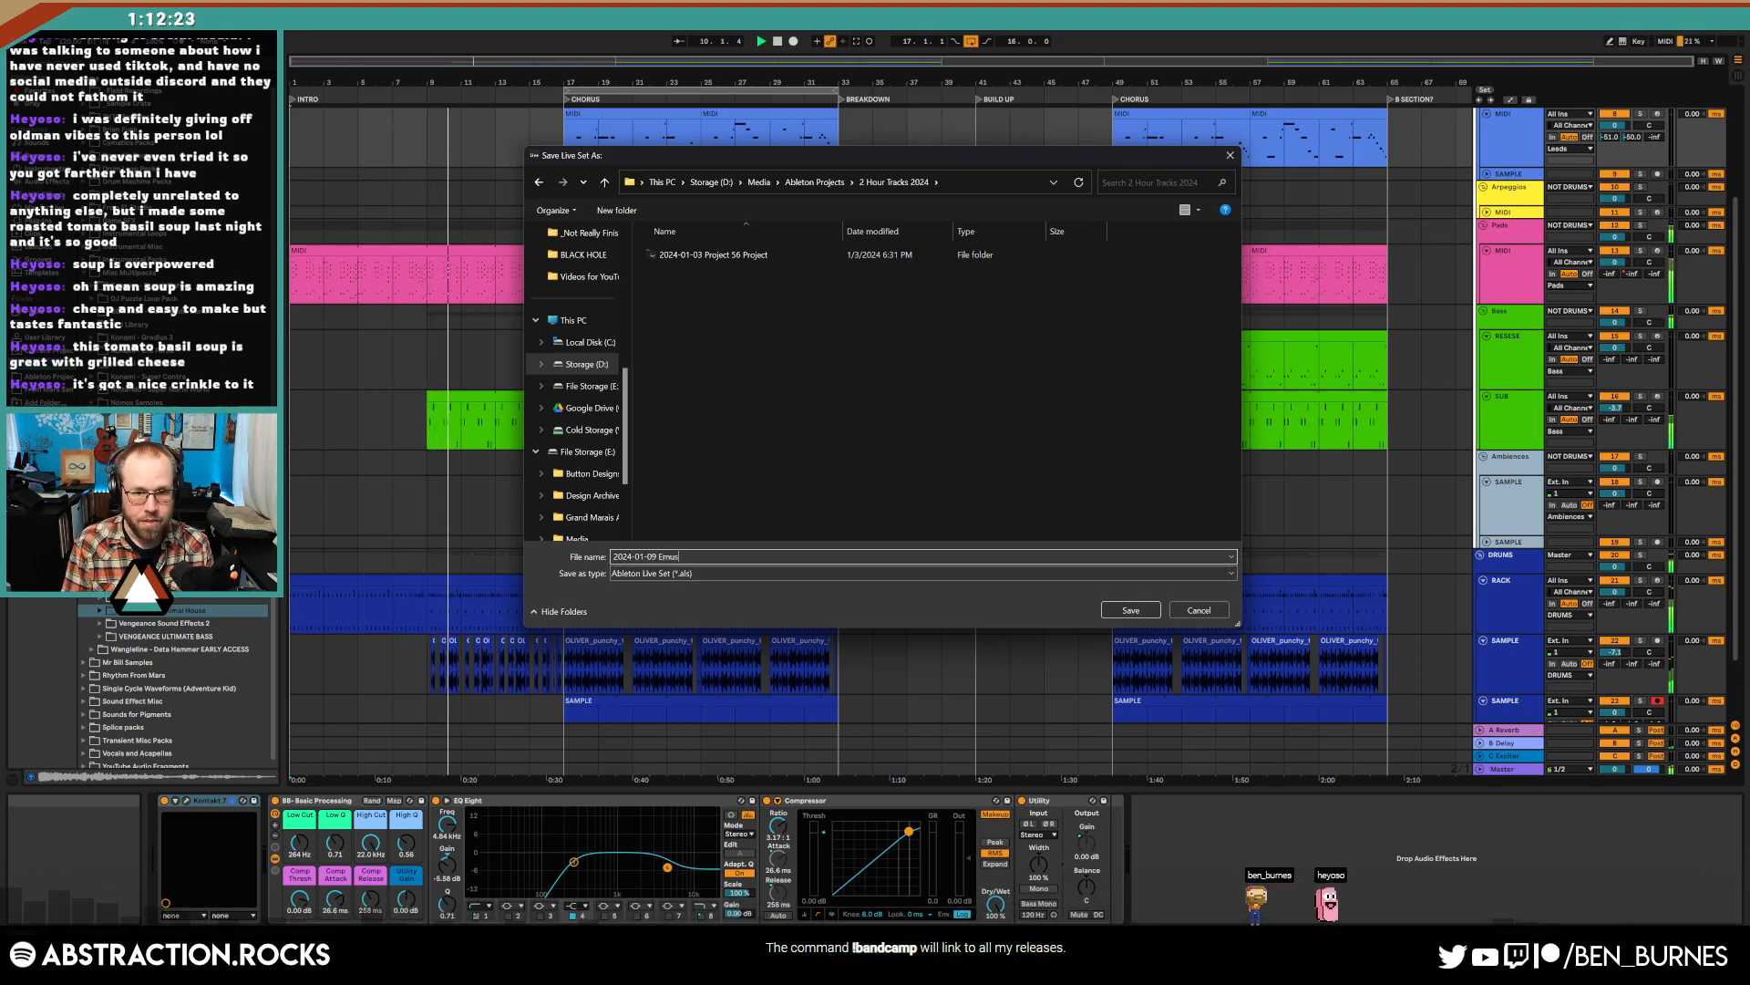
pyautogui.hotkey('ctrl', 'shift', 'Left')
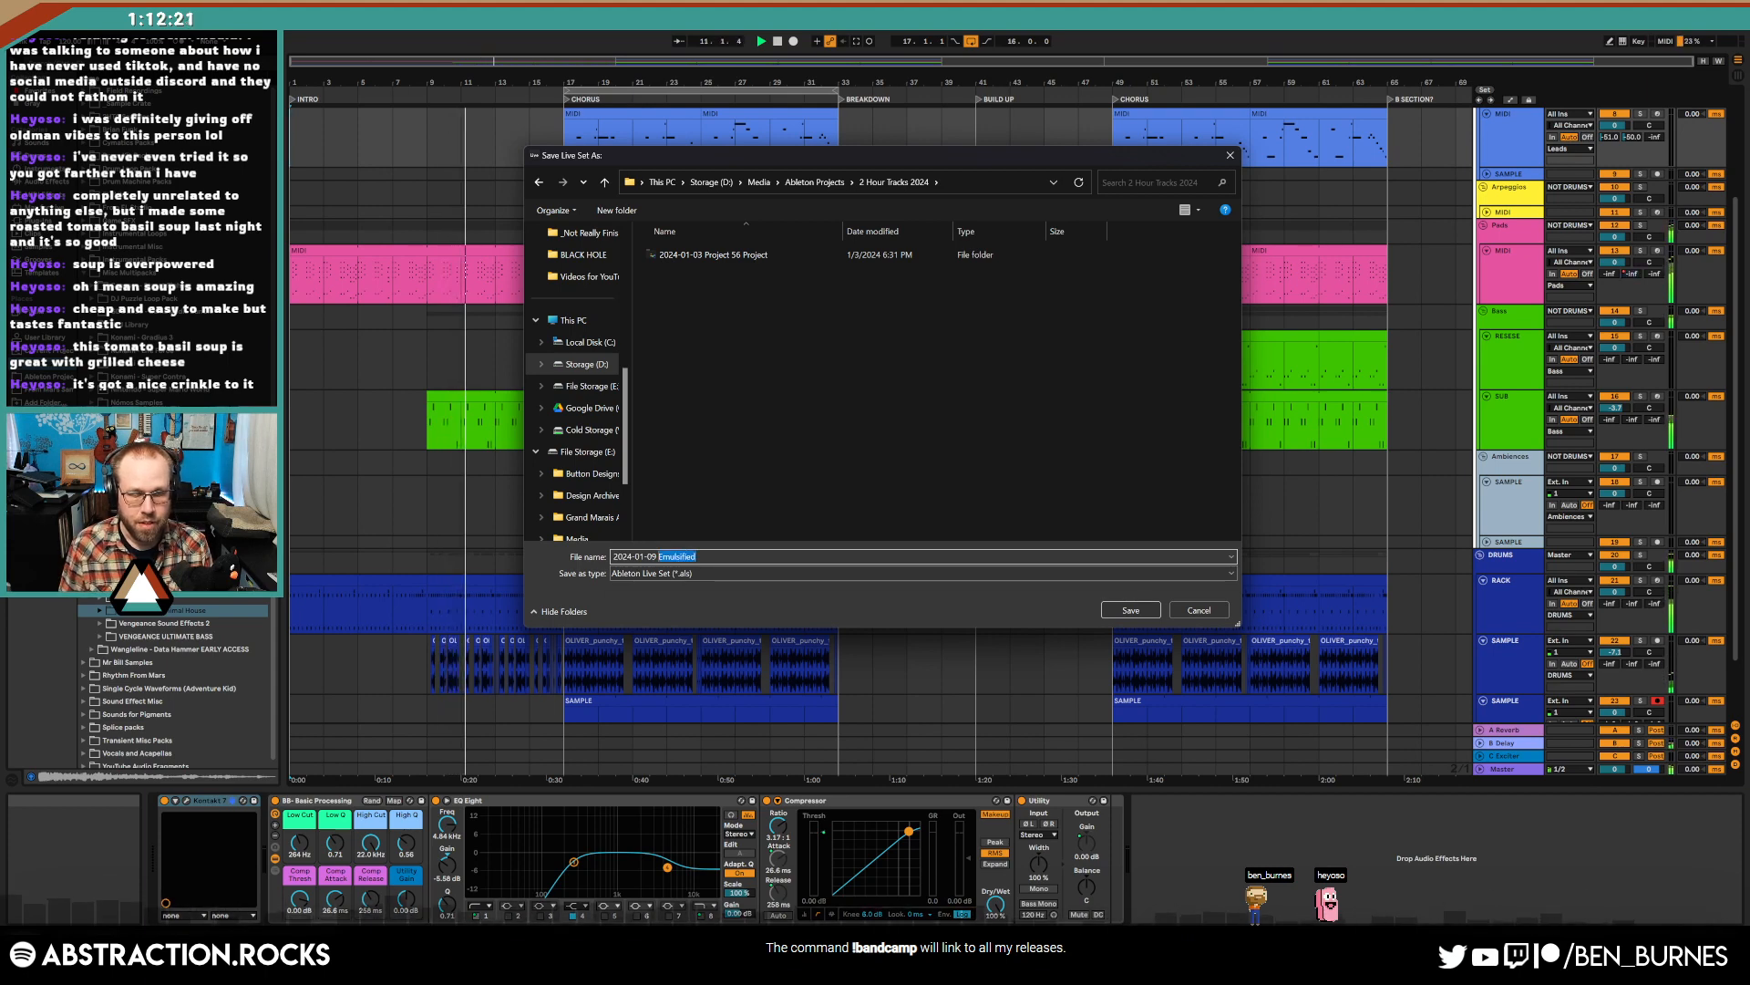
pyautogui.hotkey('alt', 'Tab')
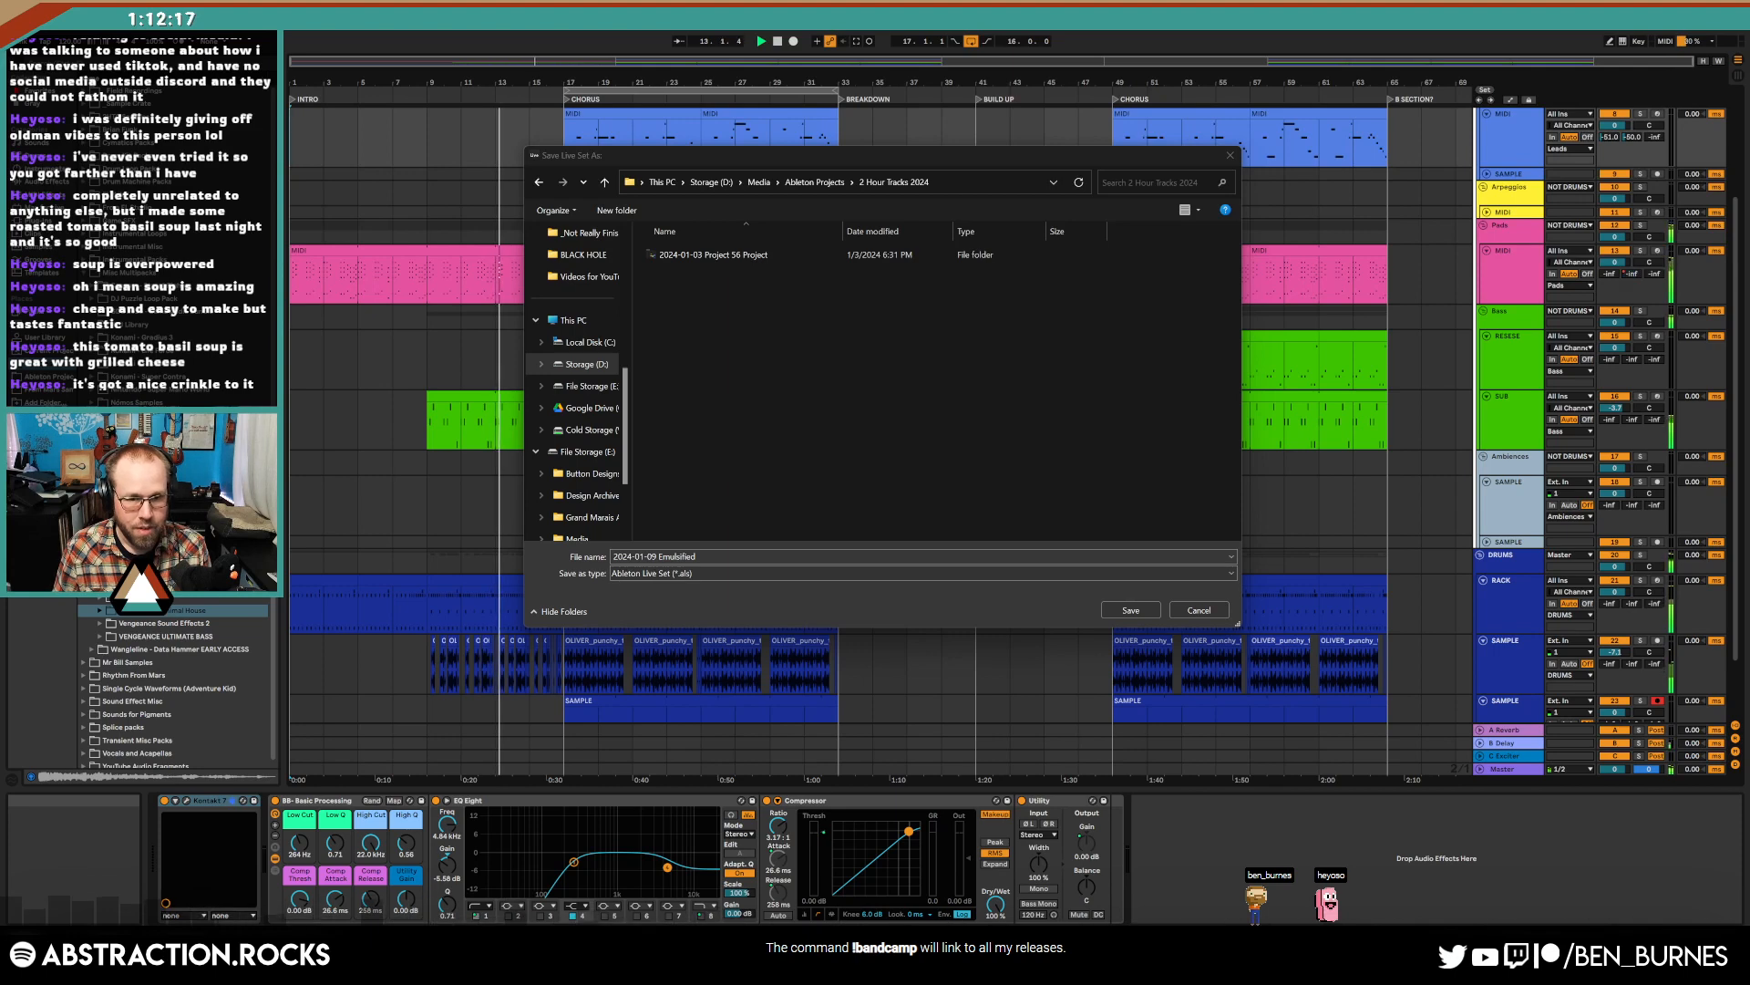
pyautogui.hotkey('alt', 'Tab')
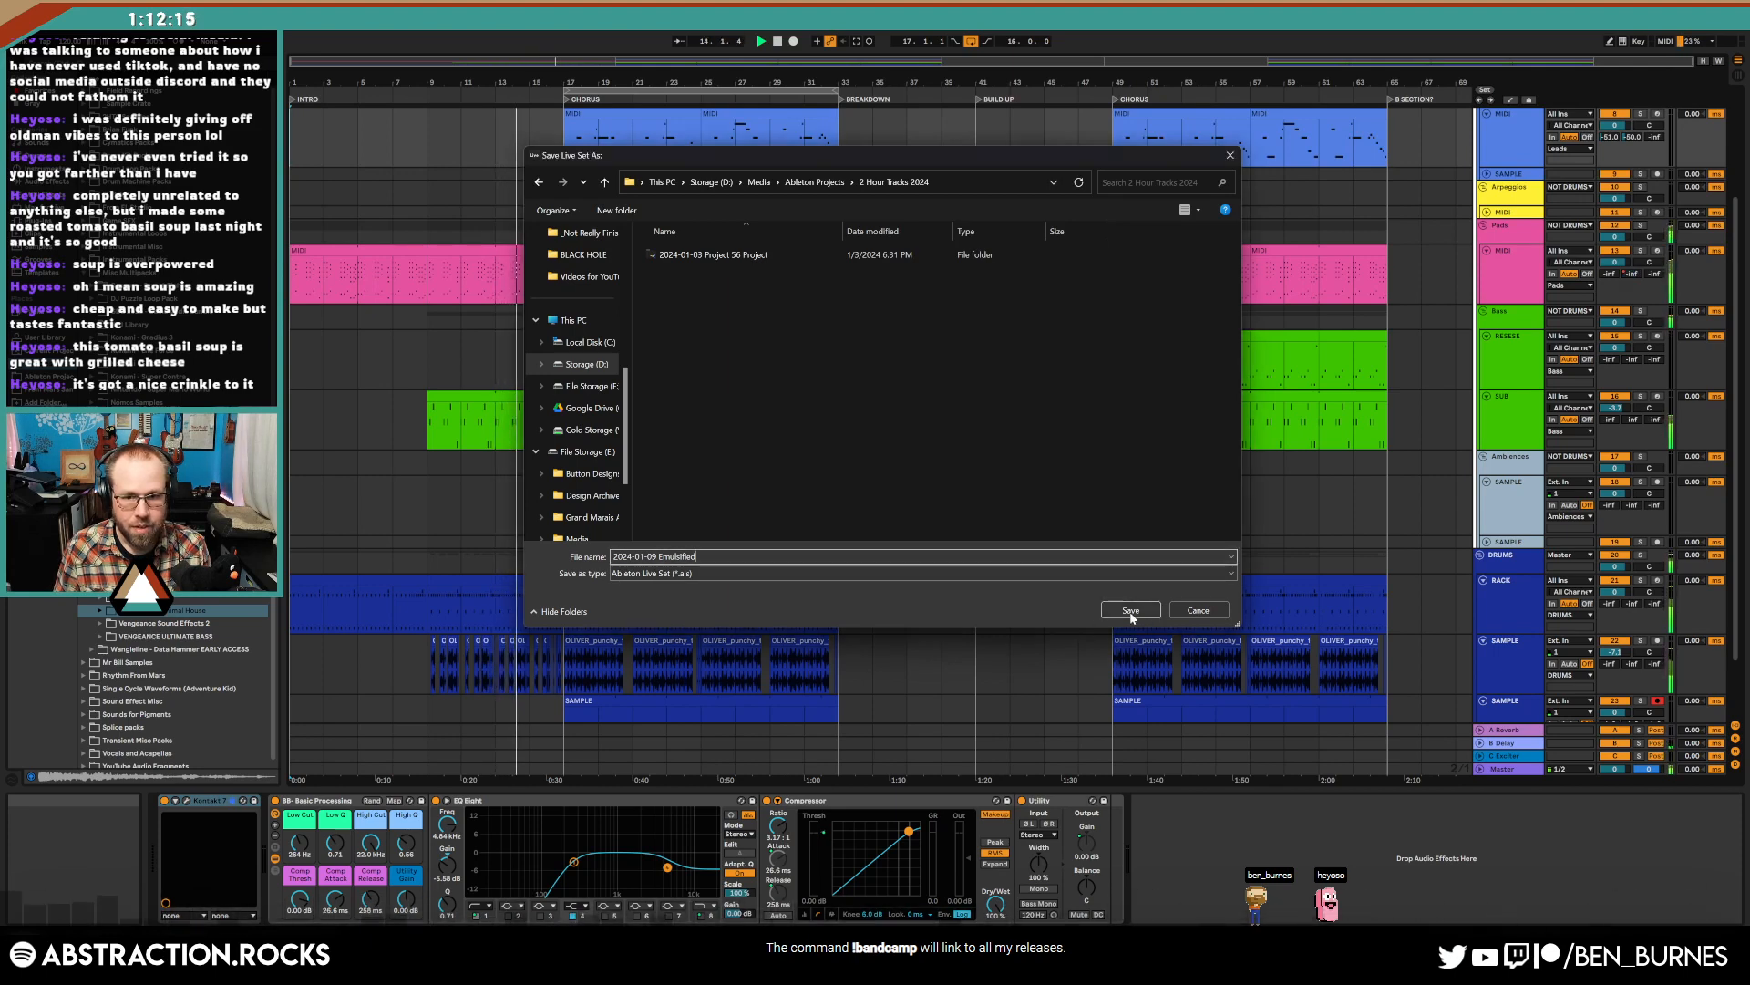
pyautogui.click(1130, 610)
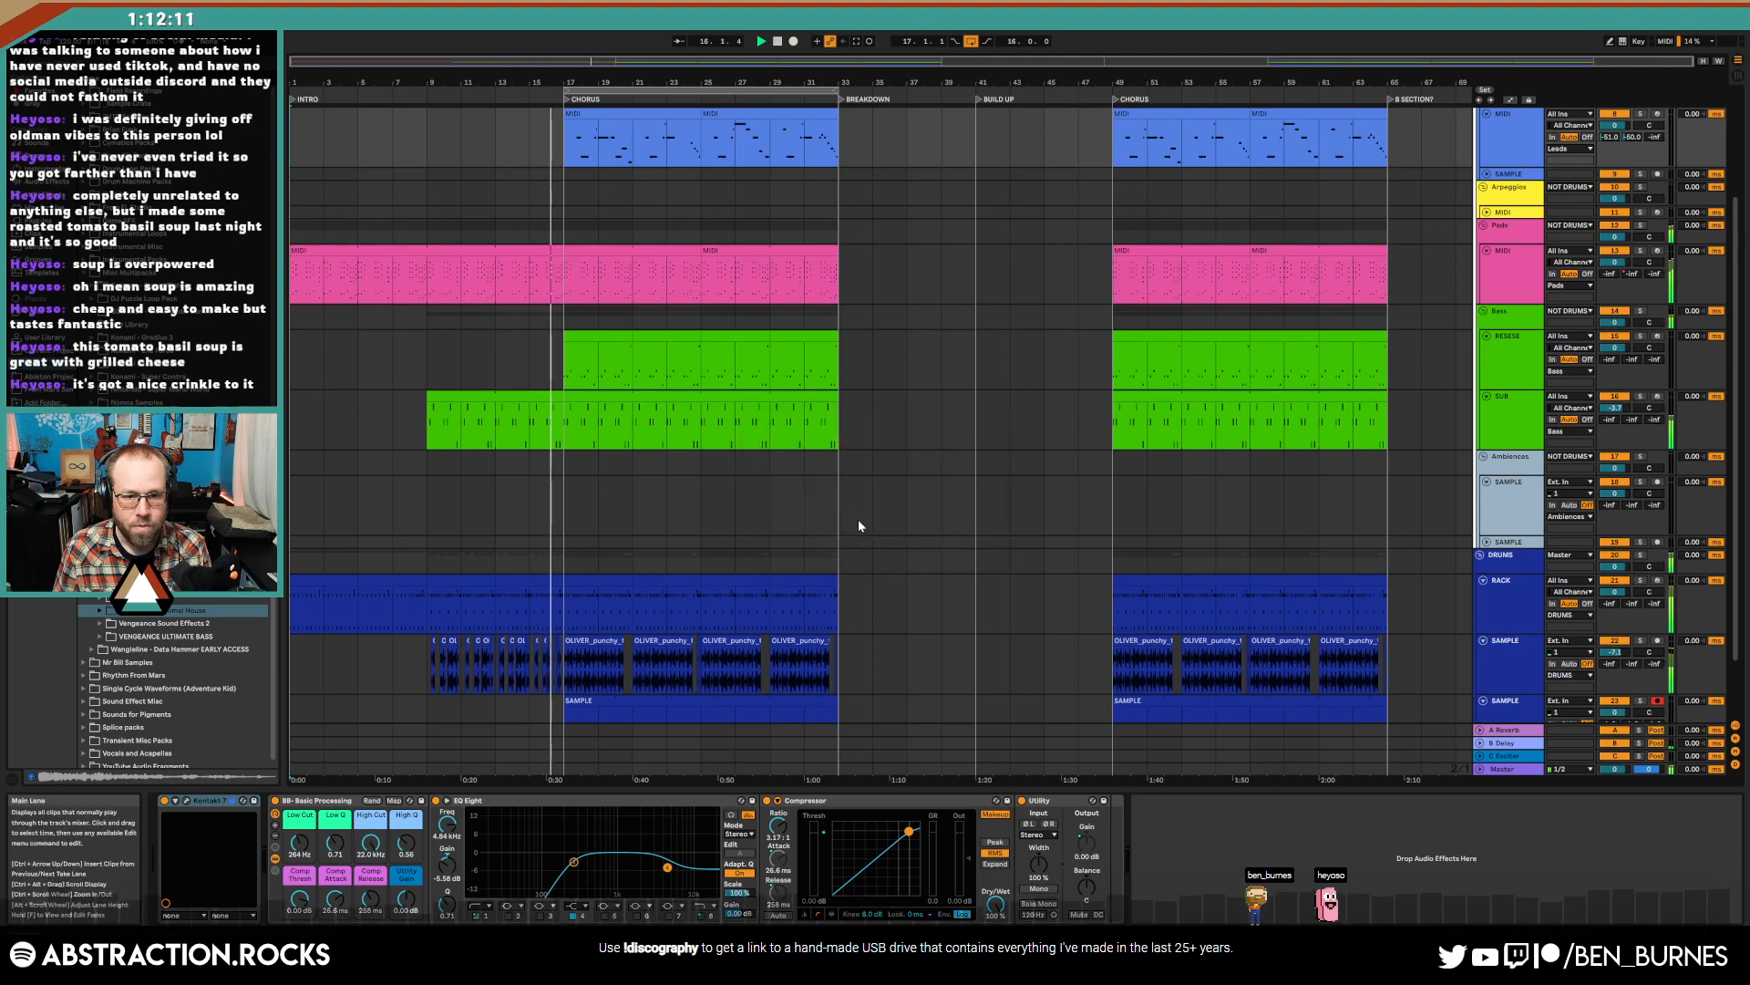
# - Insert Transient Master at the start of the OLIVER_punchy sample track's device chain and lower its sustain
pyautogui.click(1369, 669)
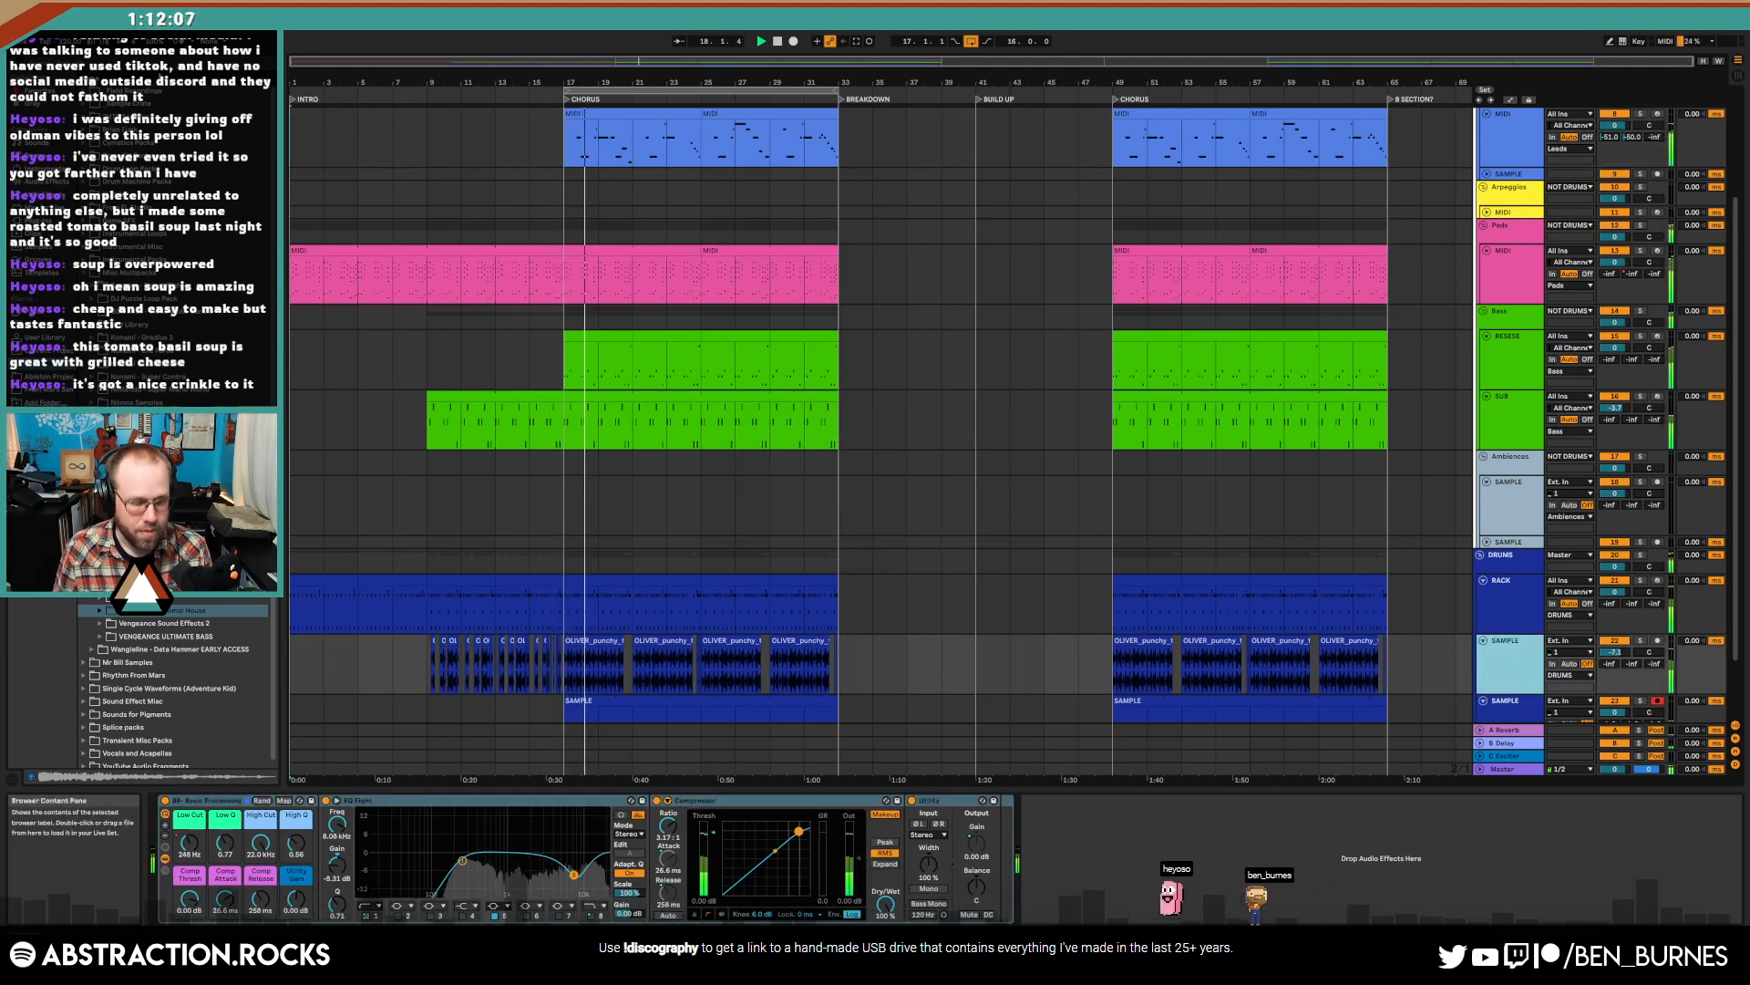
pyautogui.hotkey('ctrl', 'f')
pyautogui.write('transient')
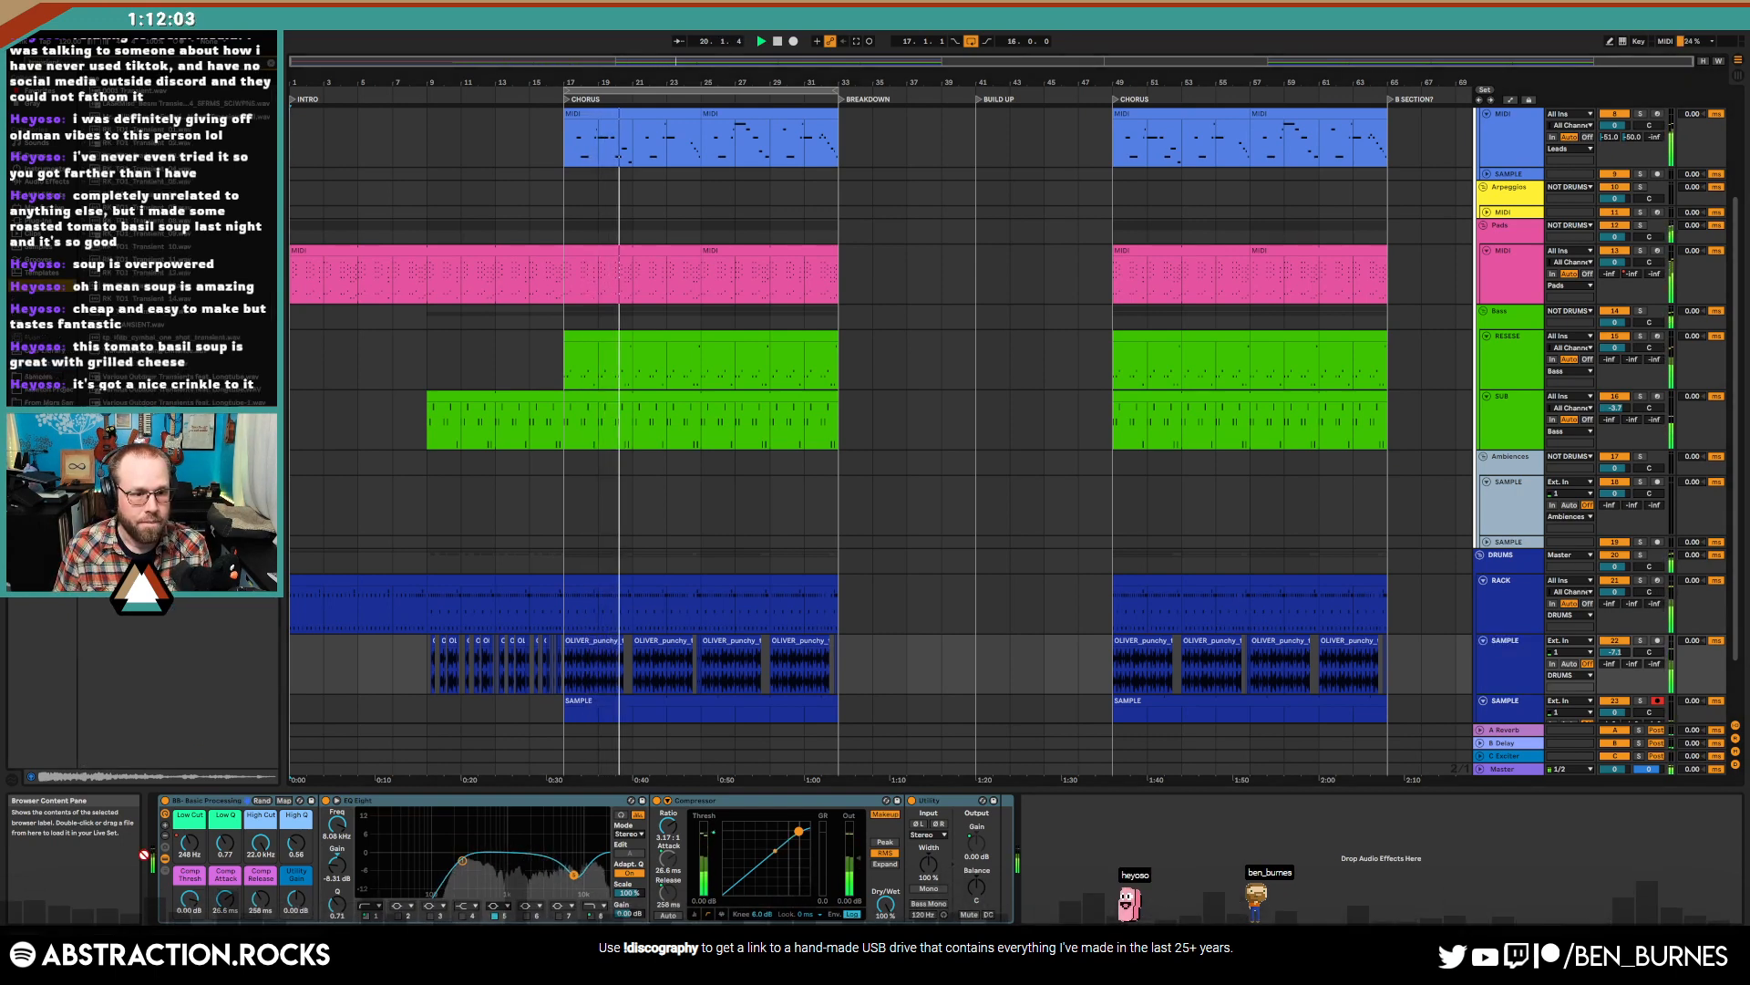
pyautogui.moveTo(143, 855); pyautogui.dragTo(159, 857)
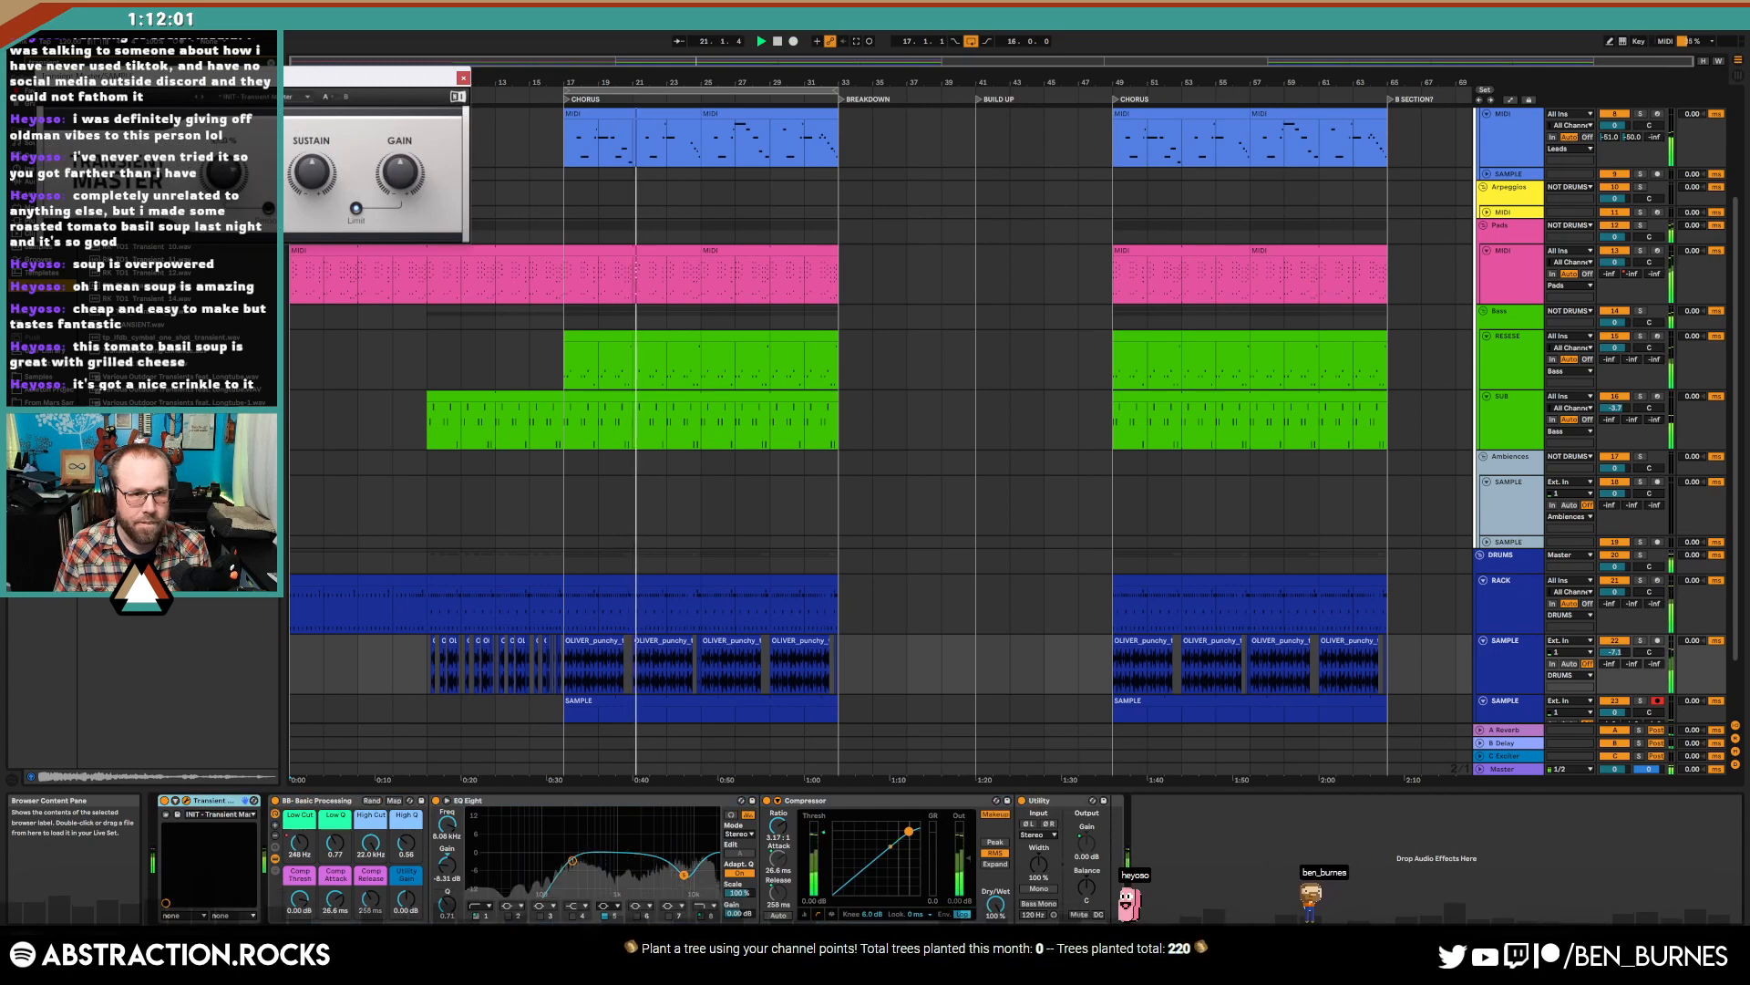
pyautogui.moveTo(311, 172); pyautogui.dragTo(312, 197)
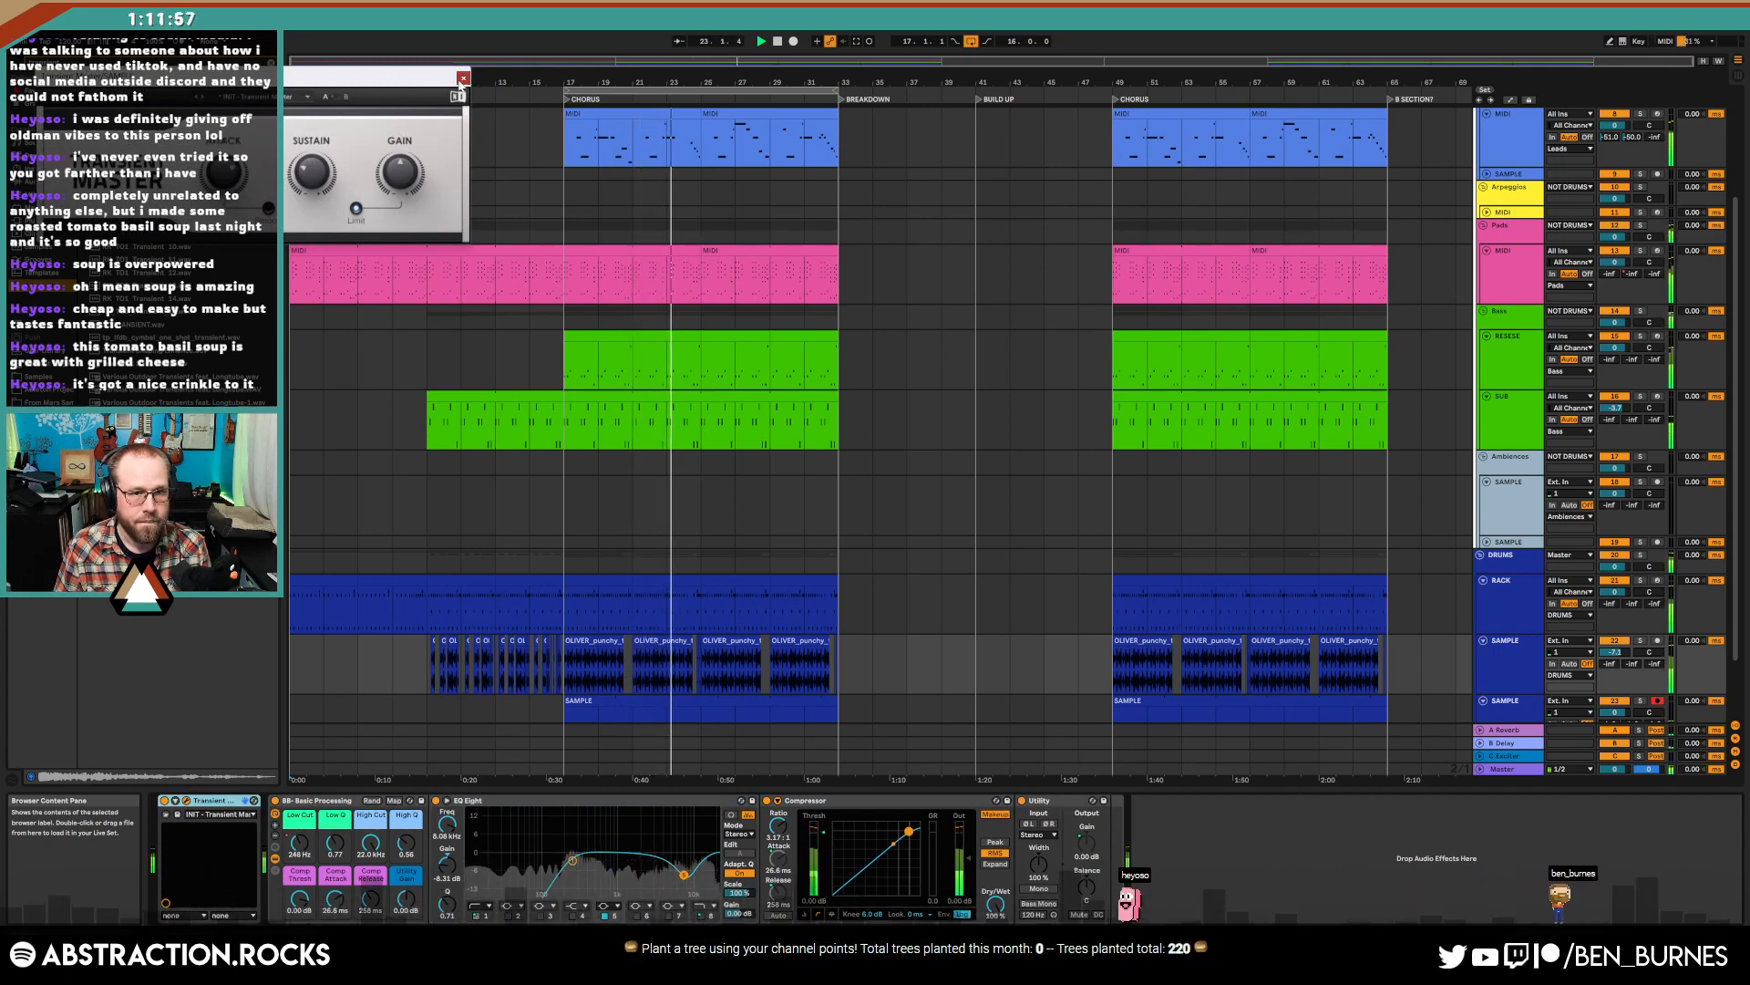
pyautogui.click(463, 79)
# - Paste the Transient Master onto the next drum SAMPLE track and place it between ShaperBox 3 and the BB-Basic Processing rack
pyautogui.scroll(-2, 765, 588)
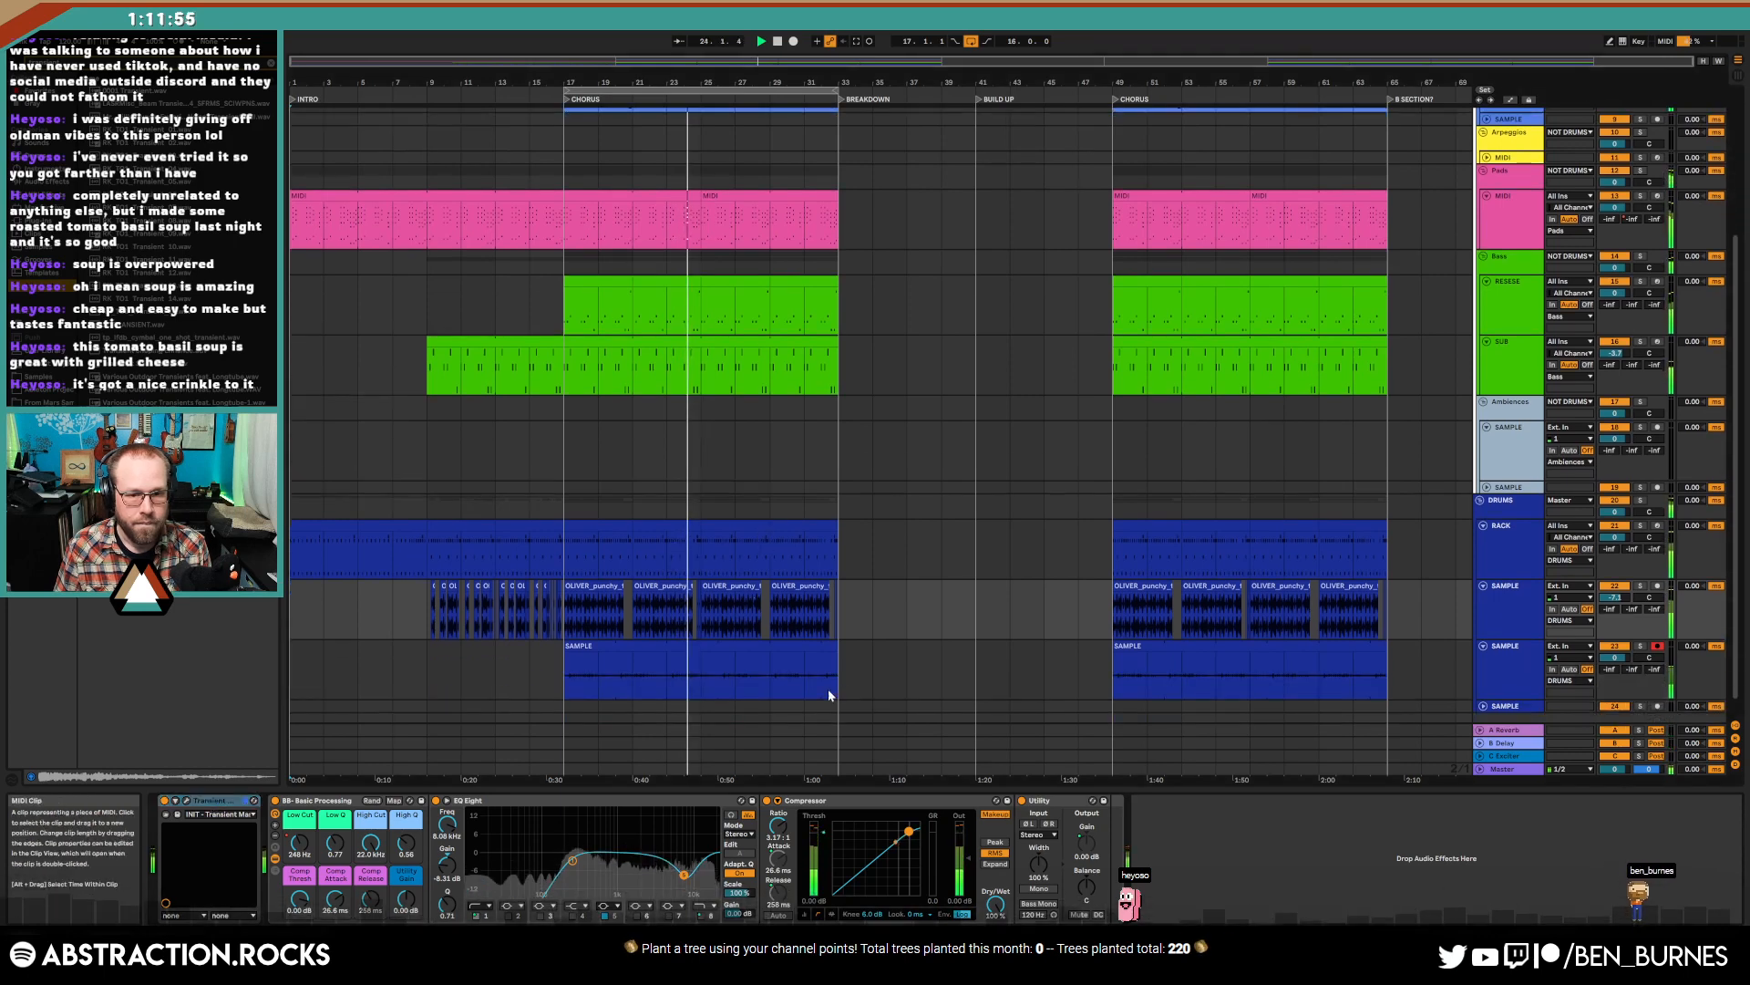
pyautogui.click(848, 690)
pyautogui.click(1597, 844)
pyautogui.hotkey('ctrl', 'v')
pyautogui.moveTo(1579, 802); pyautogui.dragTo(695, 809)
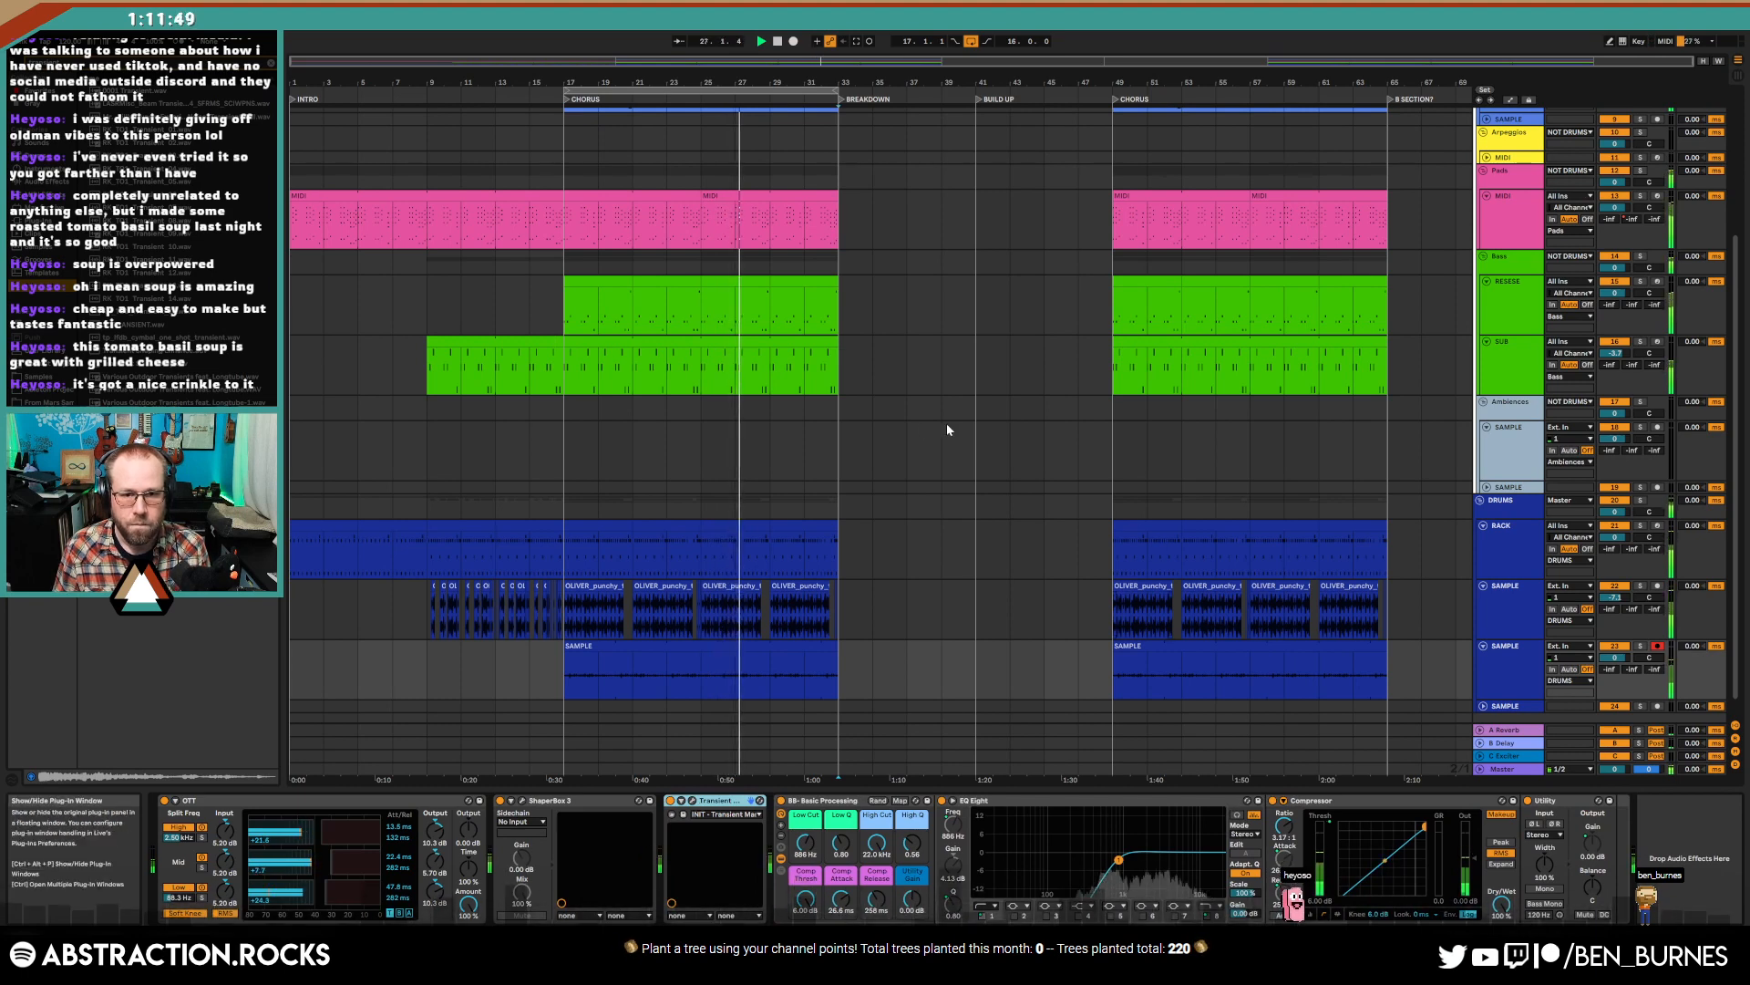
# - Copy the drum RACK clip at bars 9 to 13 to the start of the breakdown at bar 33
pyautogui.scroll(5, 896, 468)
pyautogui.scroll(-6, 904, 488)
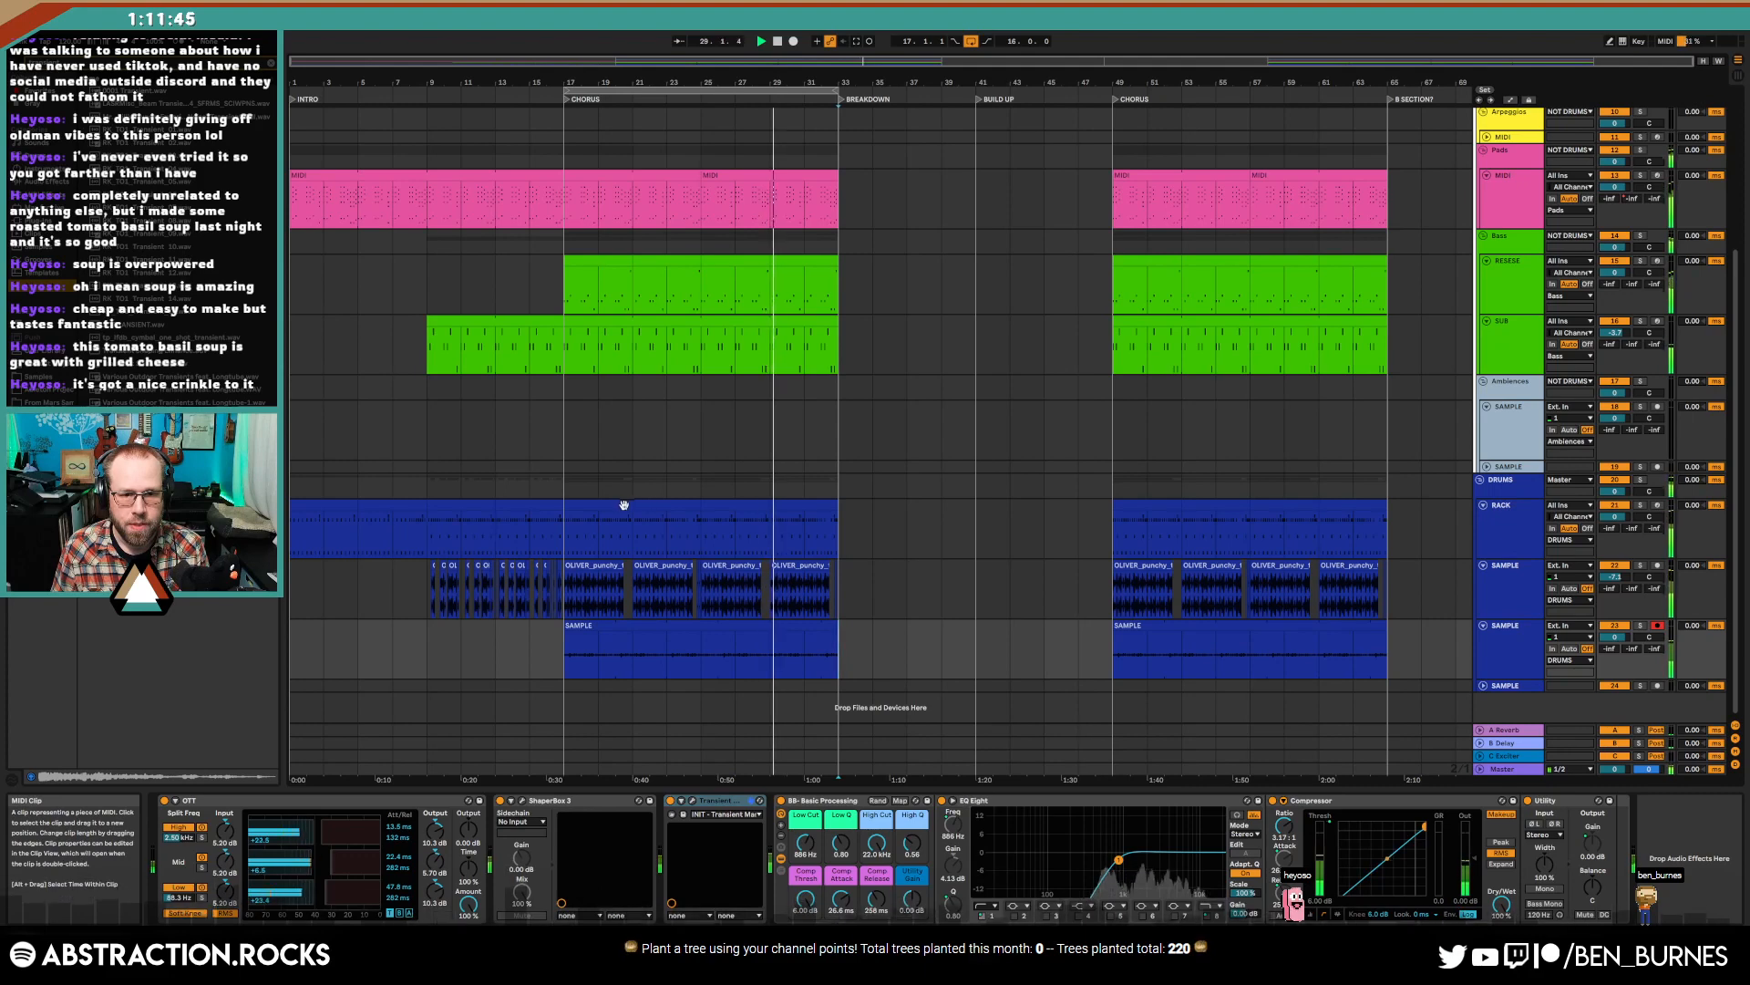
pyautogui.click(400, 505)
pyautogui.click(439, 504)
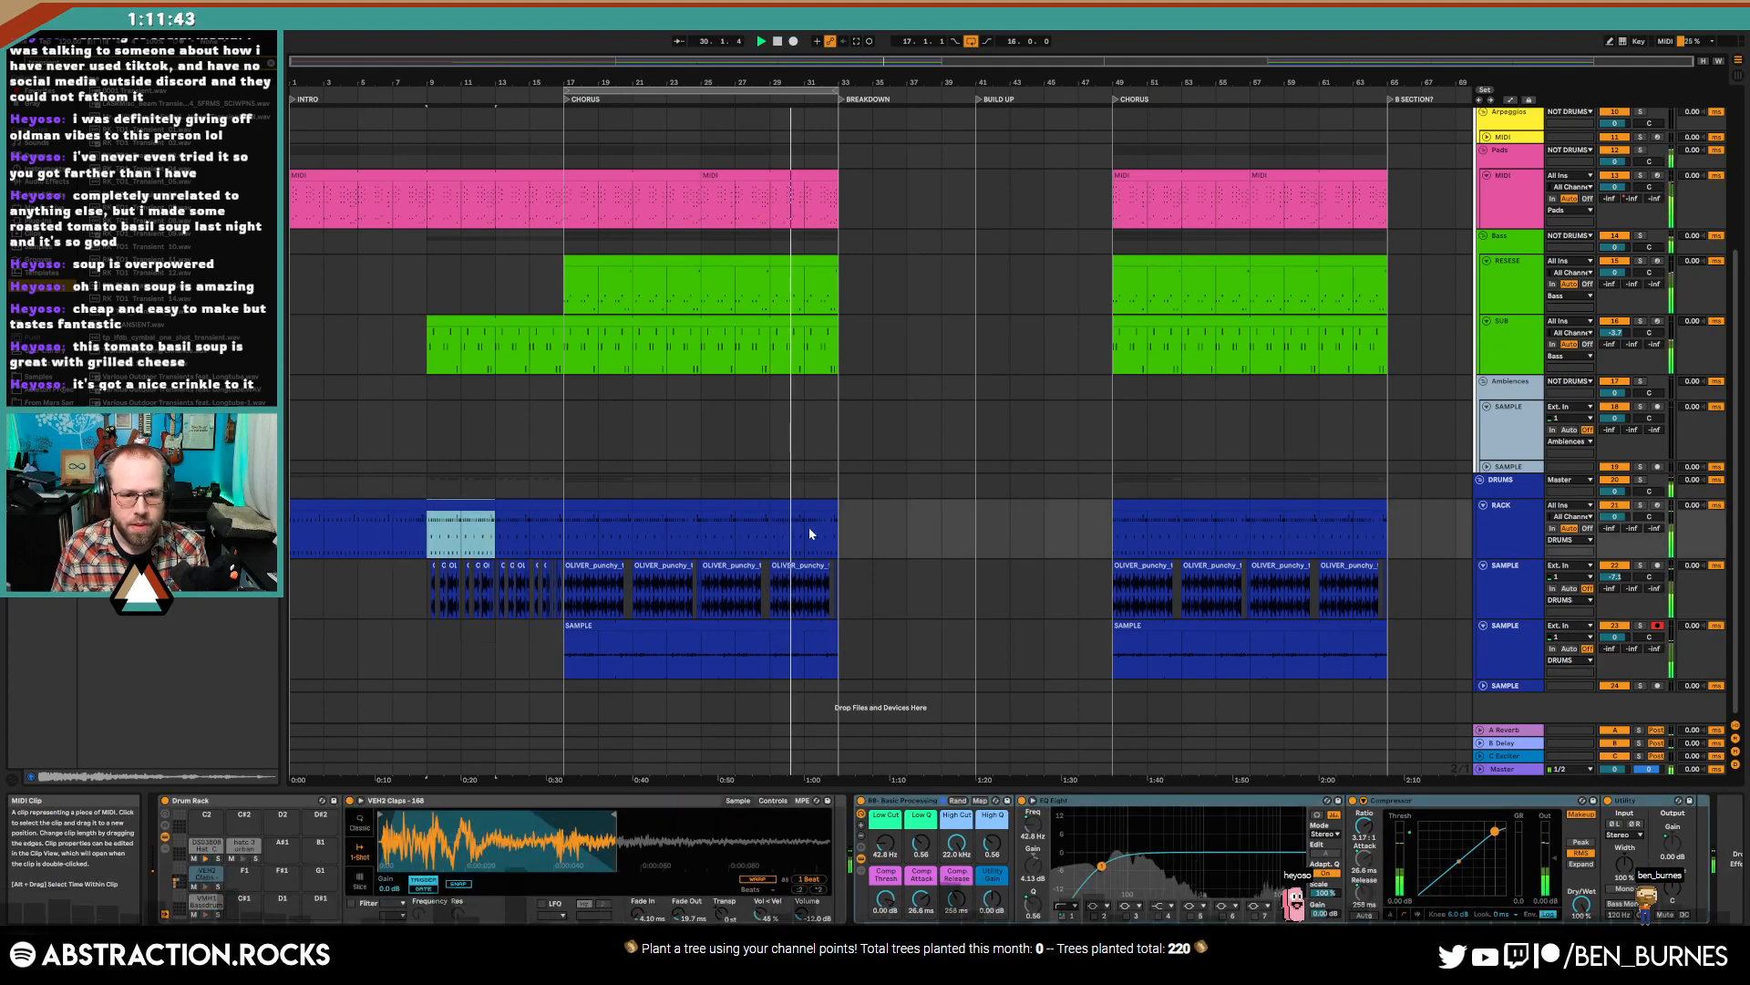
pyautogui.click(845, 531)
pyautogui.moveTo(844, 531); pyautogui.dragTo(907, 518)
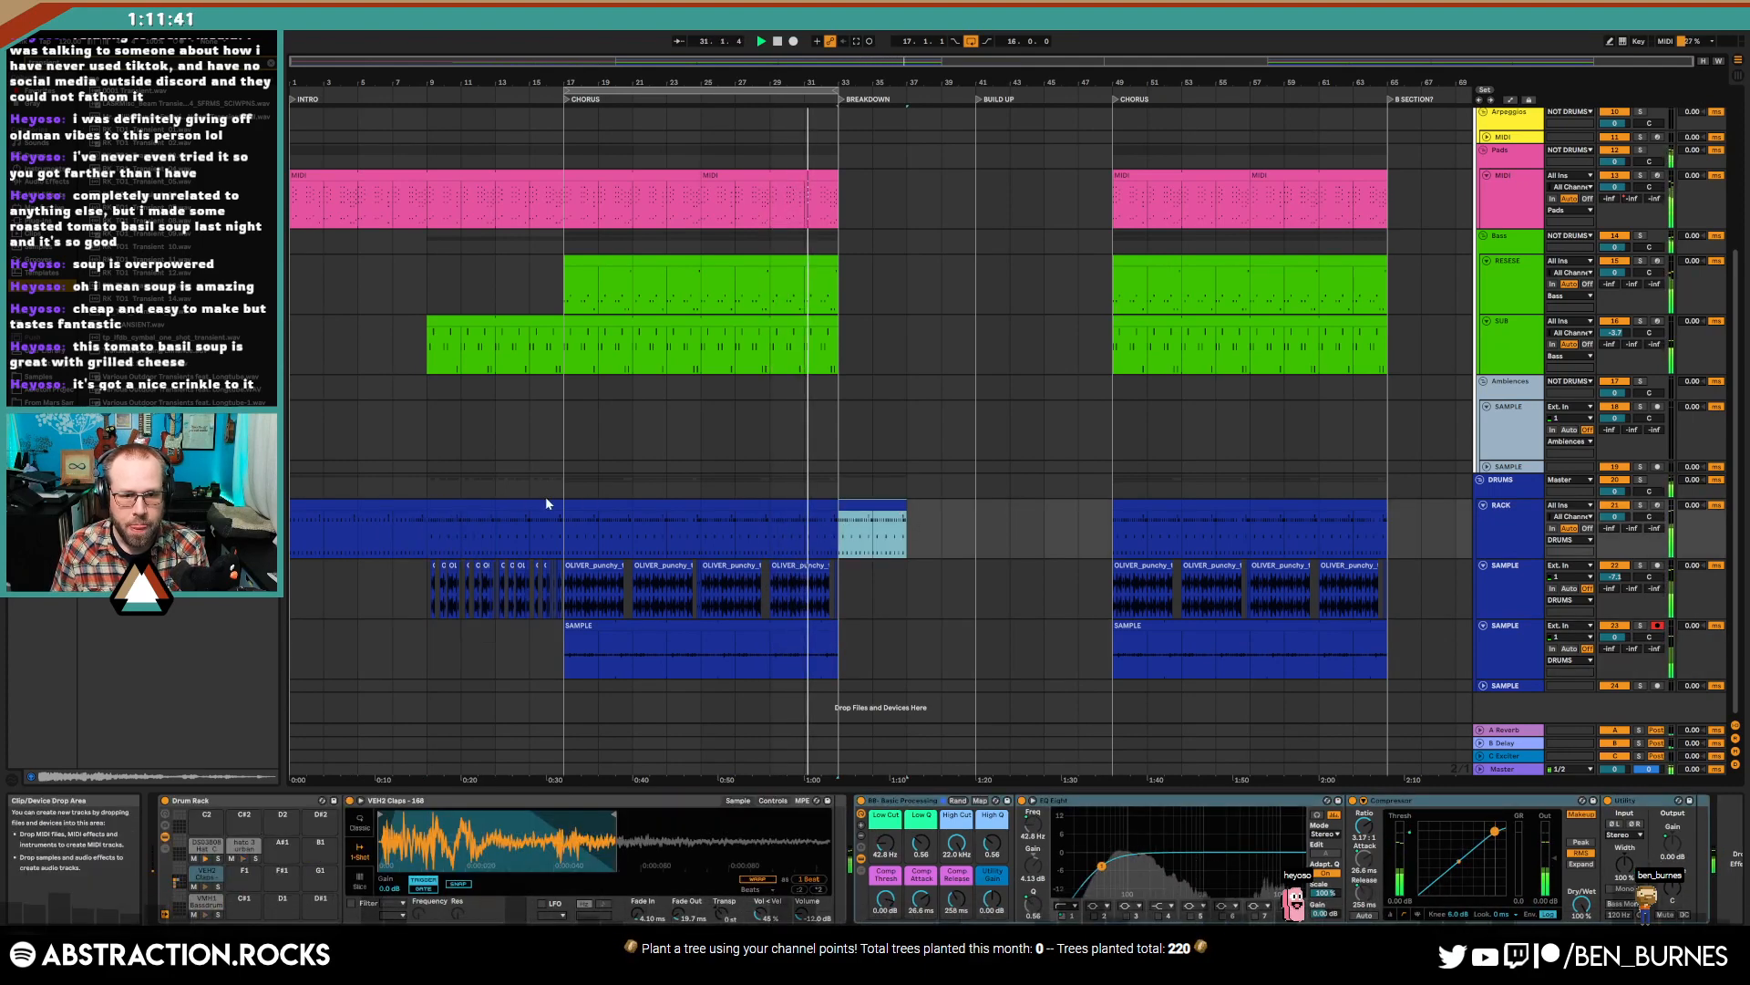
# - Copy the RACK clip at bars 13 to 17 to bar 37, then loop the eight-bar breakdown at bars 33 to 41
pyautogui.click(488, 505)
pyautogui.click(524, 506)
pyautogui.hotkey('ctrl', 'c')
pyautogui.click(902, 524)
pyautogui.hotkey('ctrl', 'v')
pyautogui.click(885, 506)
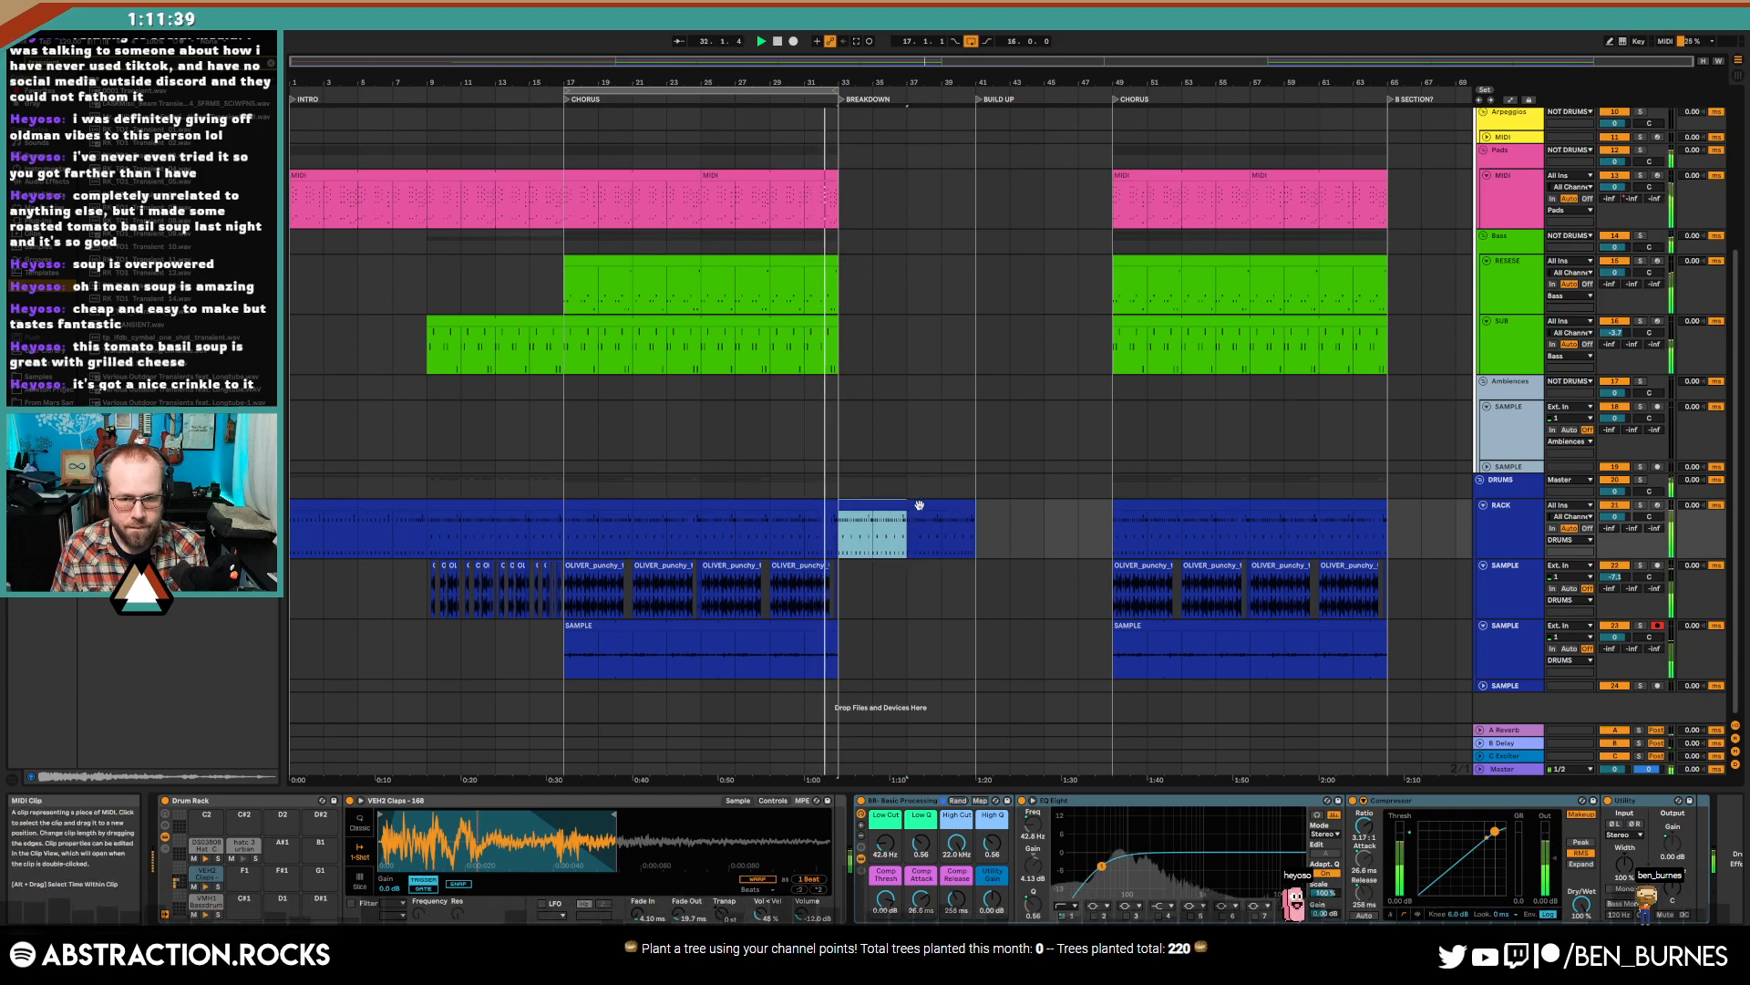
pyautogui.keyDown('shift'); pyautogui.click(919, 506); pyautogui.keyUp('shift')
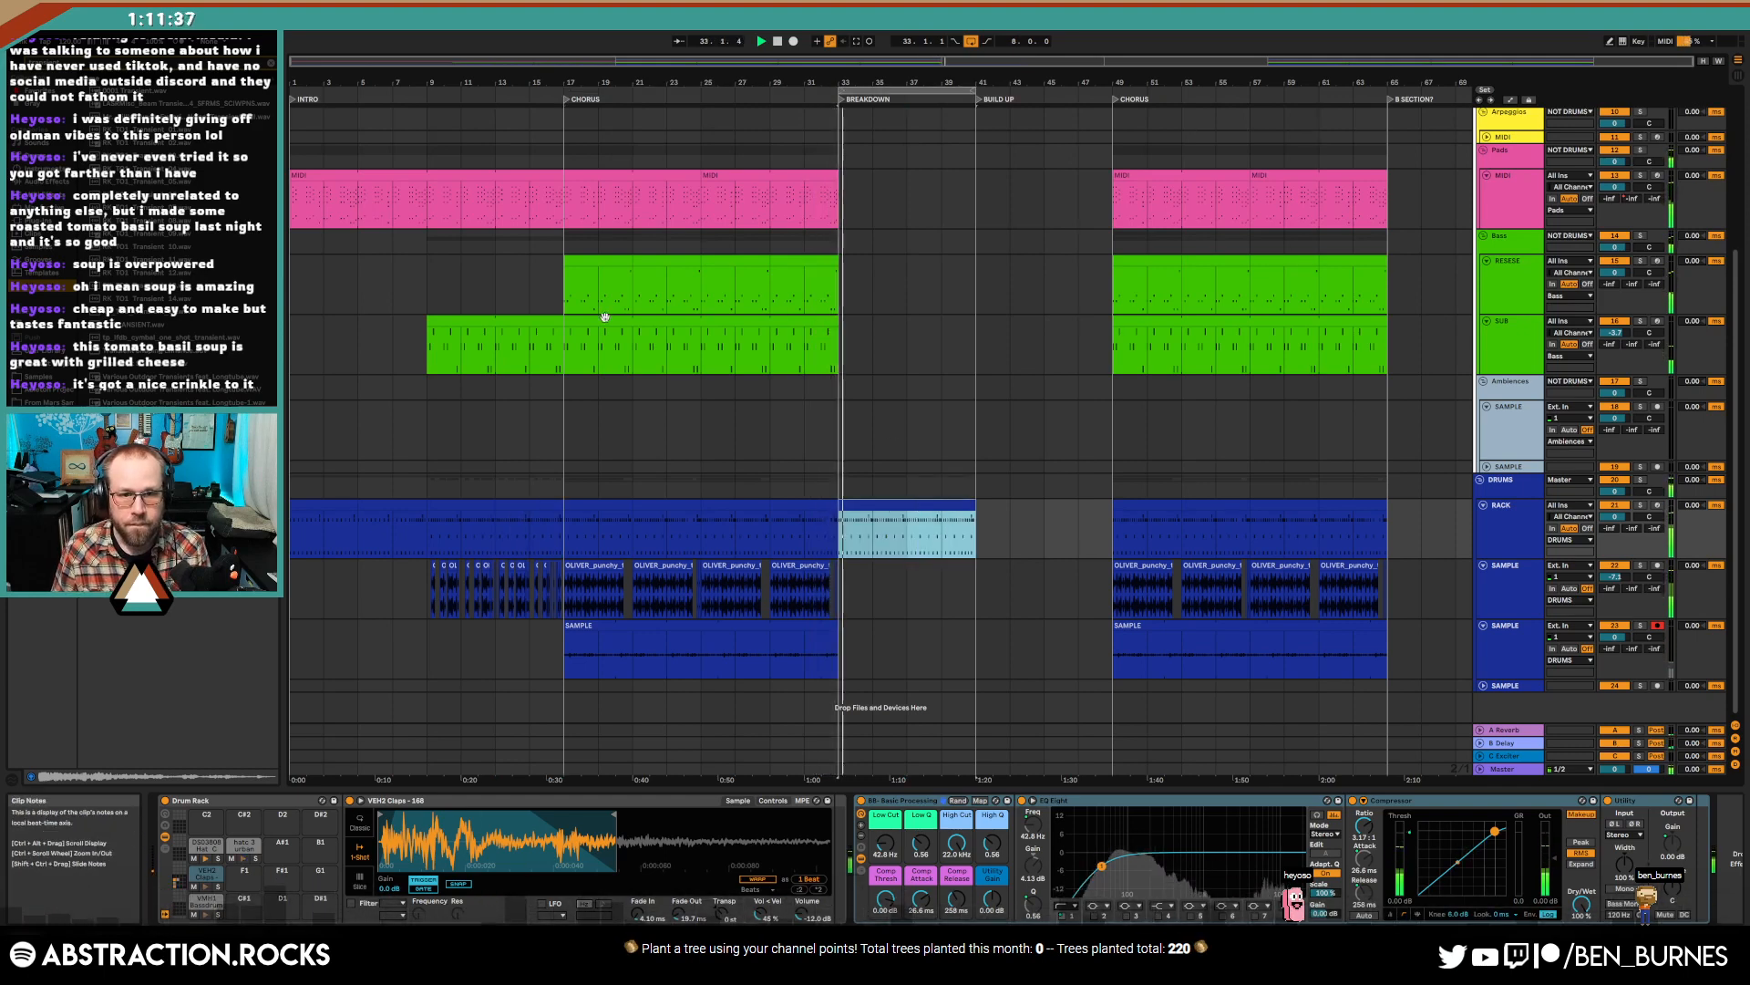
# - Extend the SUB bass clip through the breakdown to bar 41 and inspect its notes
pyautogui.moveTo(836, 322); pyautogui.dragTo(960, 334)
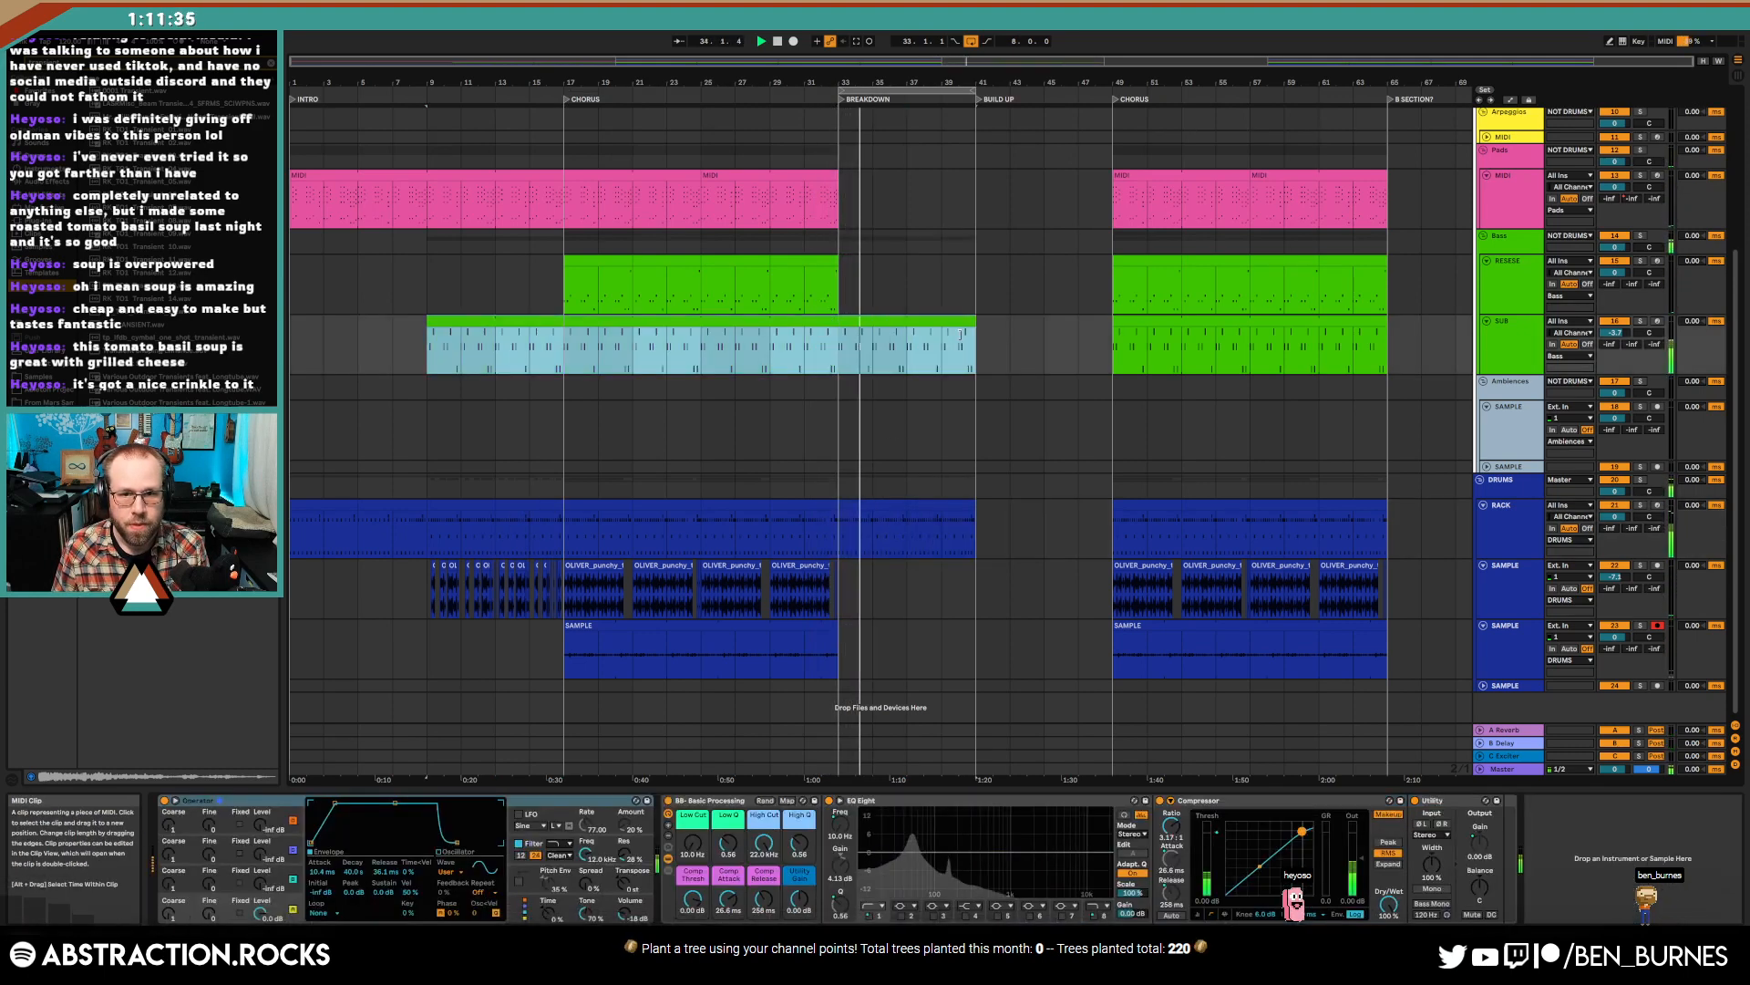
pyautogui.scroll(3, 875, 383)
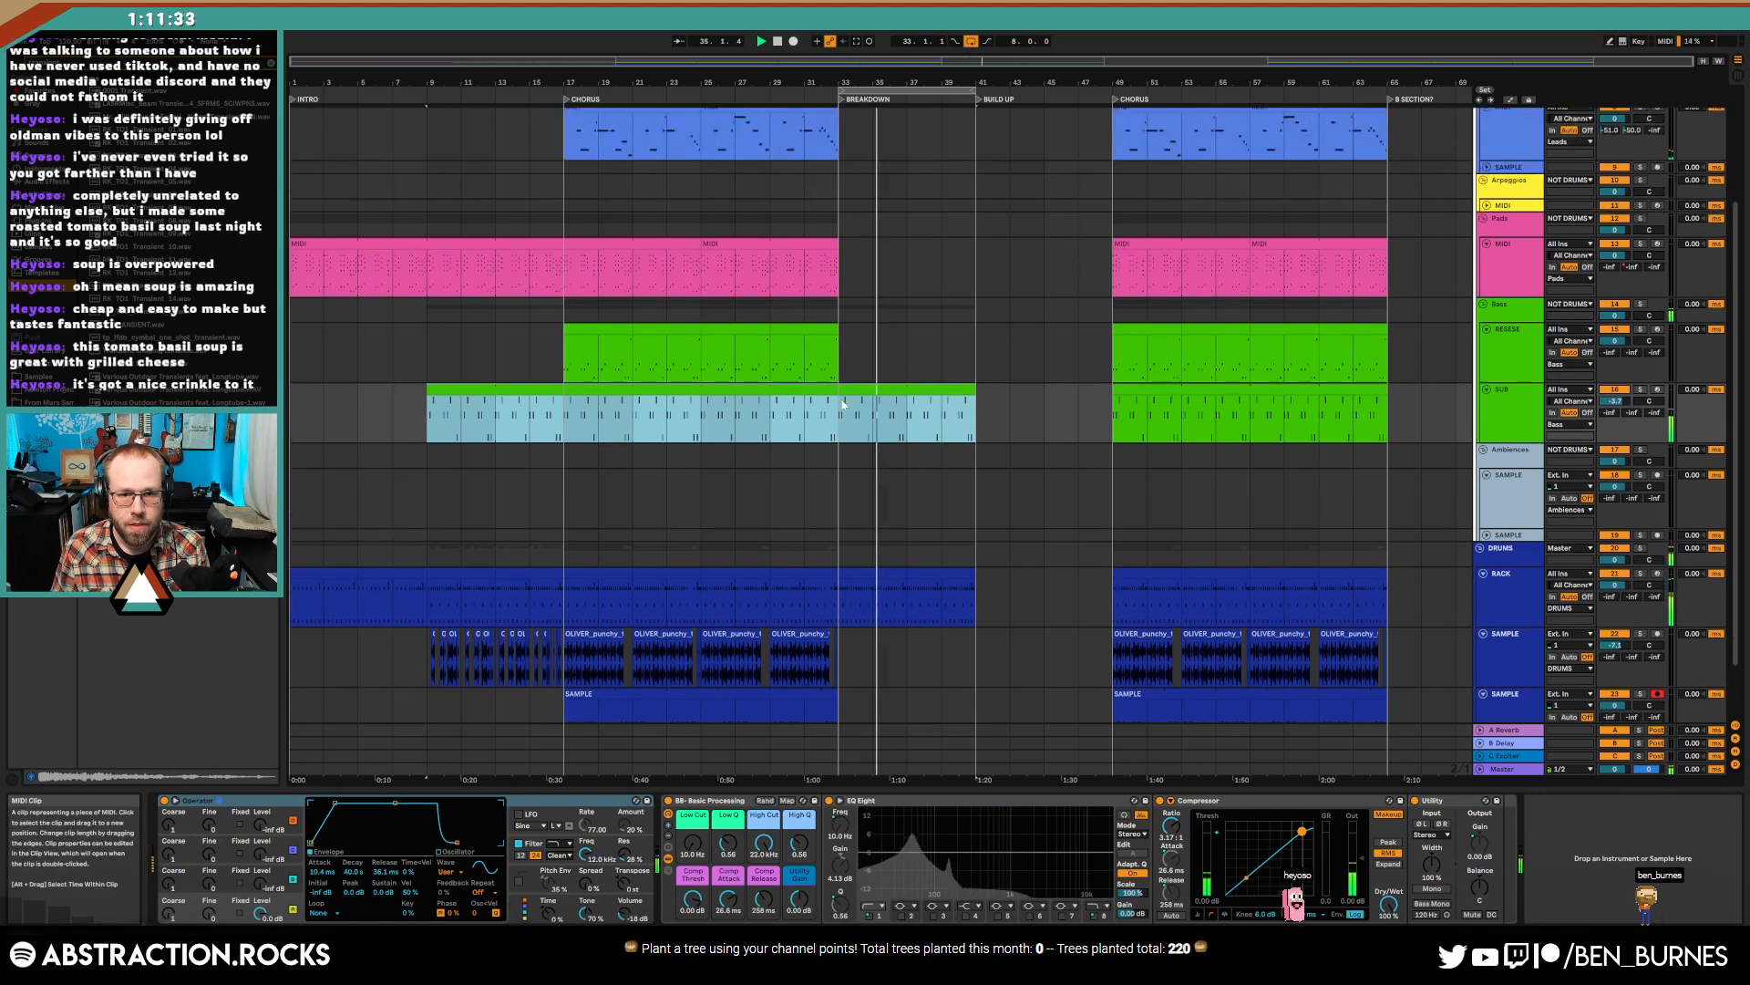
pyautogui.click(843, 403)
pyautogui.doubleClick(900, 387)
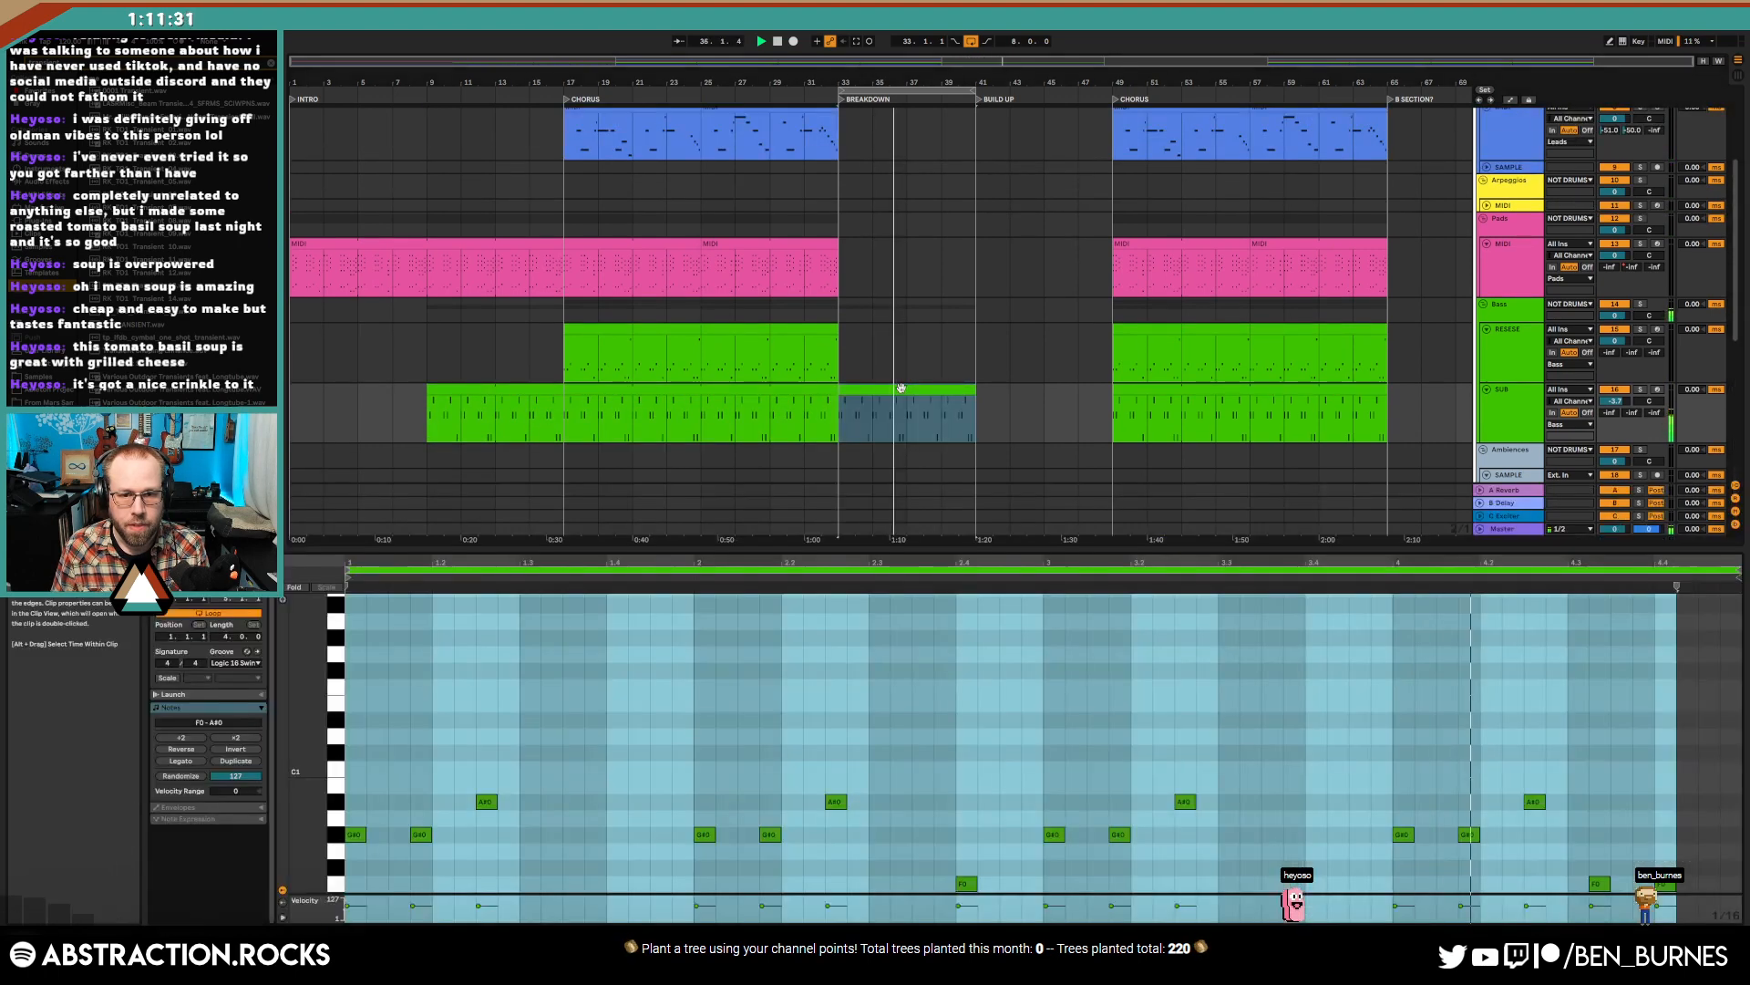
pyautogui.hotkey('shift', 'Tab')
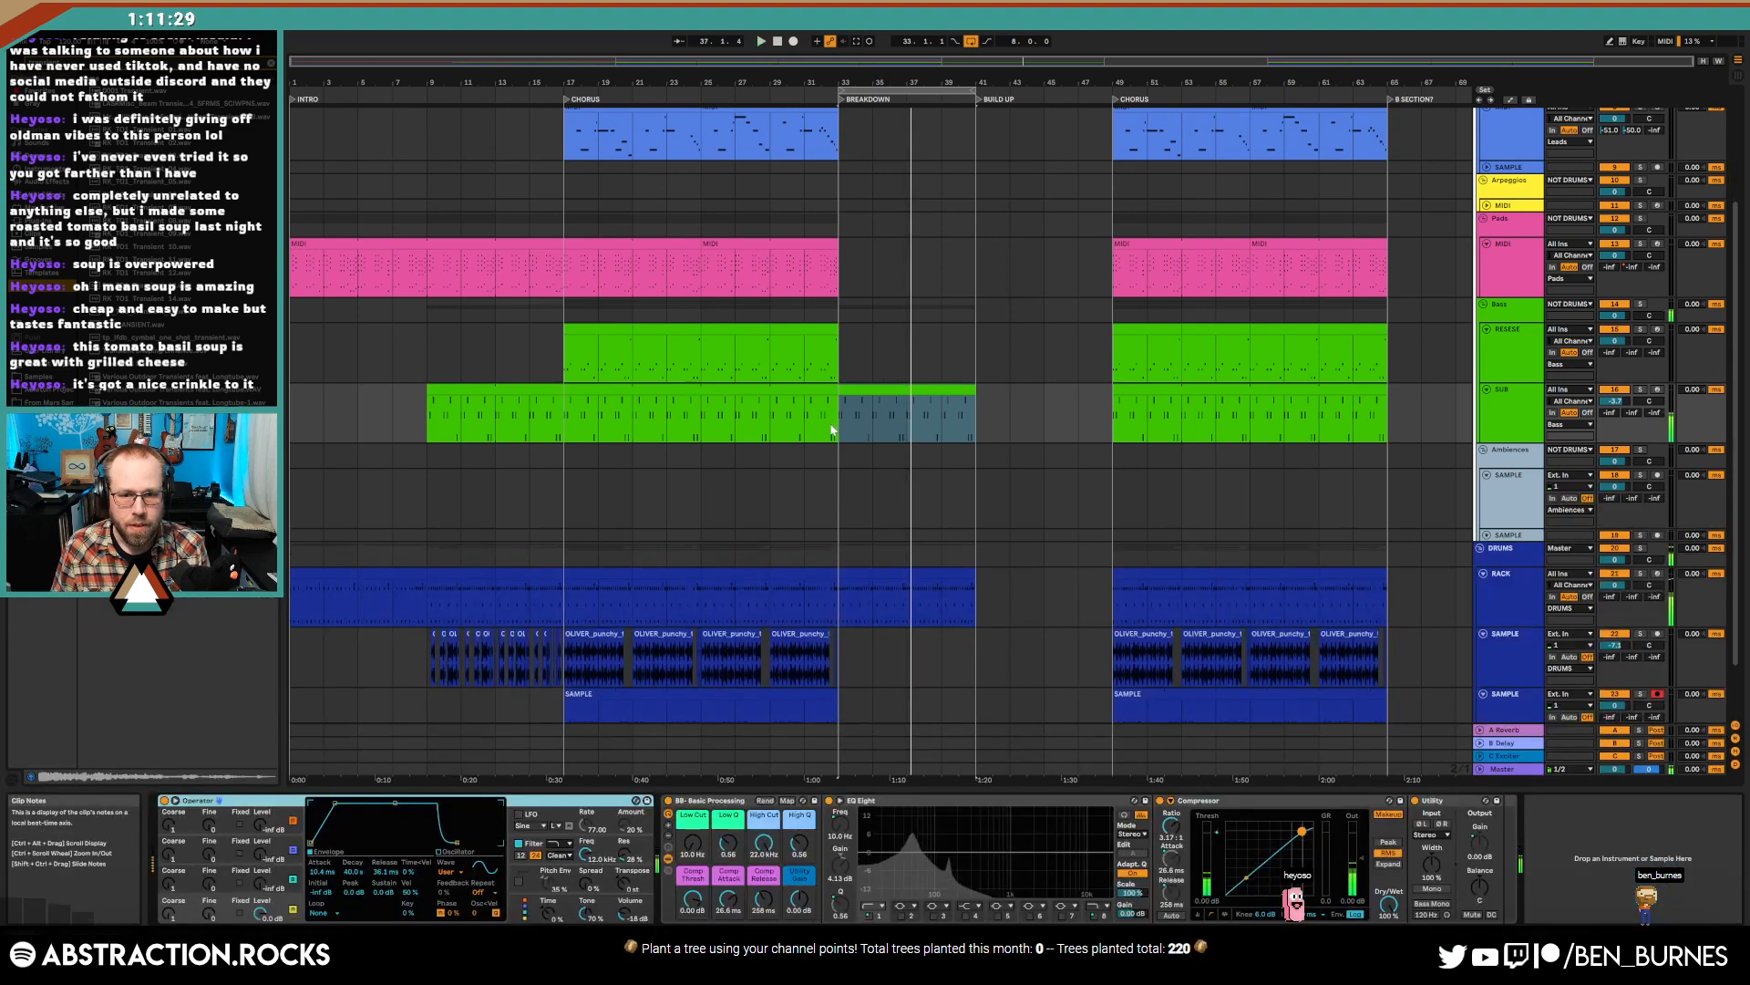
# - Audition the SUB part, review its notes once more and play the arrangement from around bar 9
pyautogui.click(1639, 391)
pyautogui.press('space')
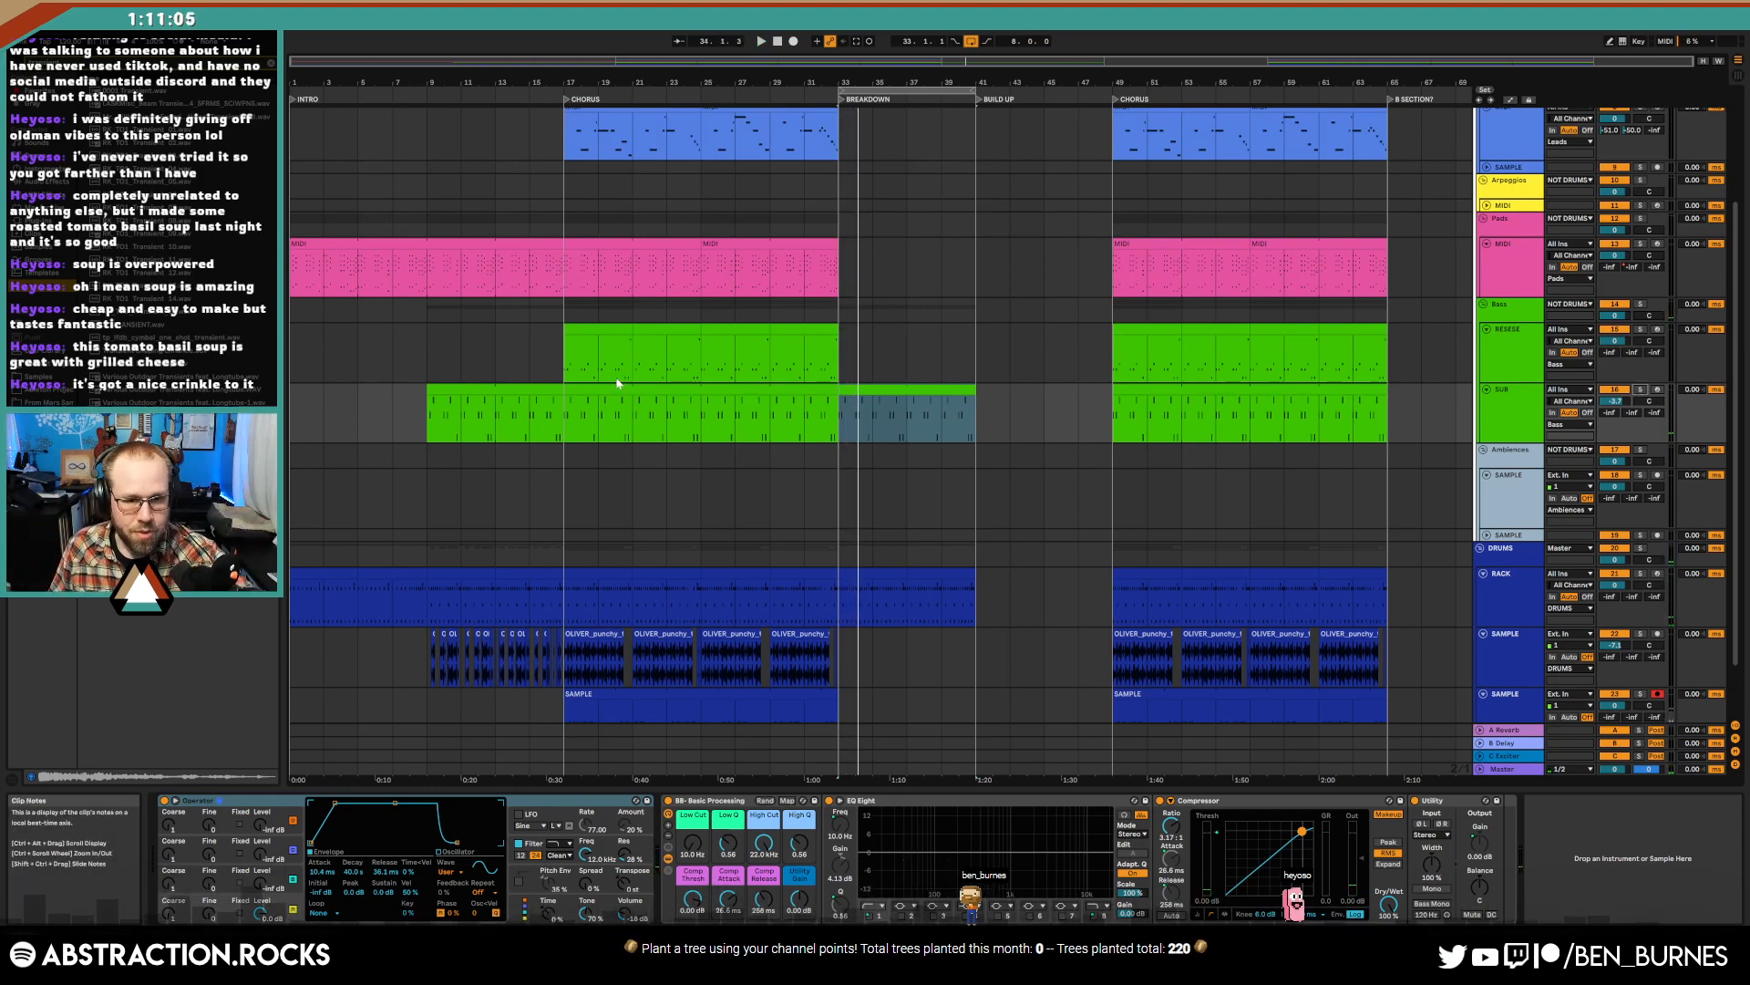
pyautogui.press('space')
pyautogui.click(674, 392)
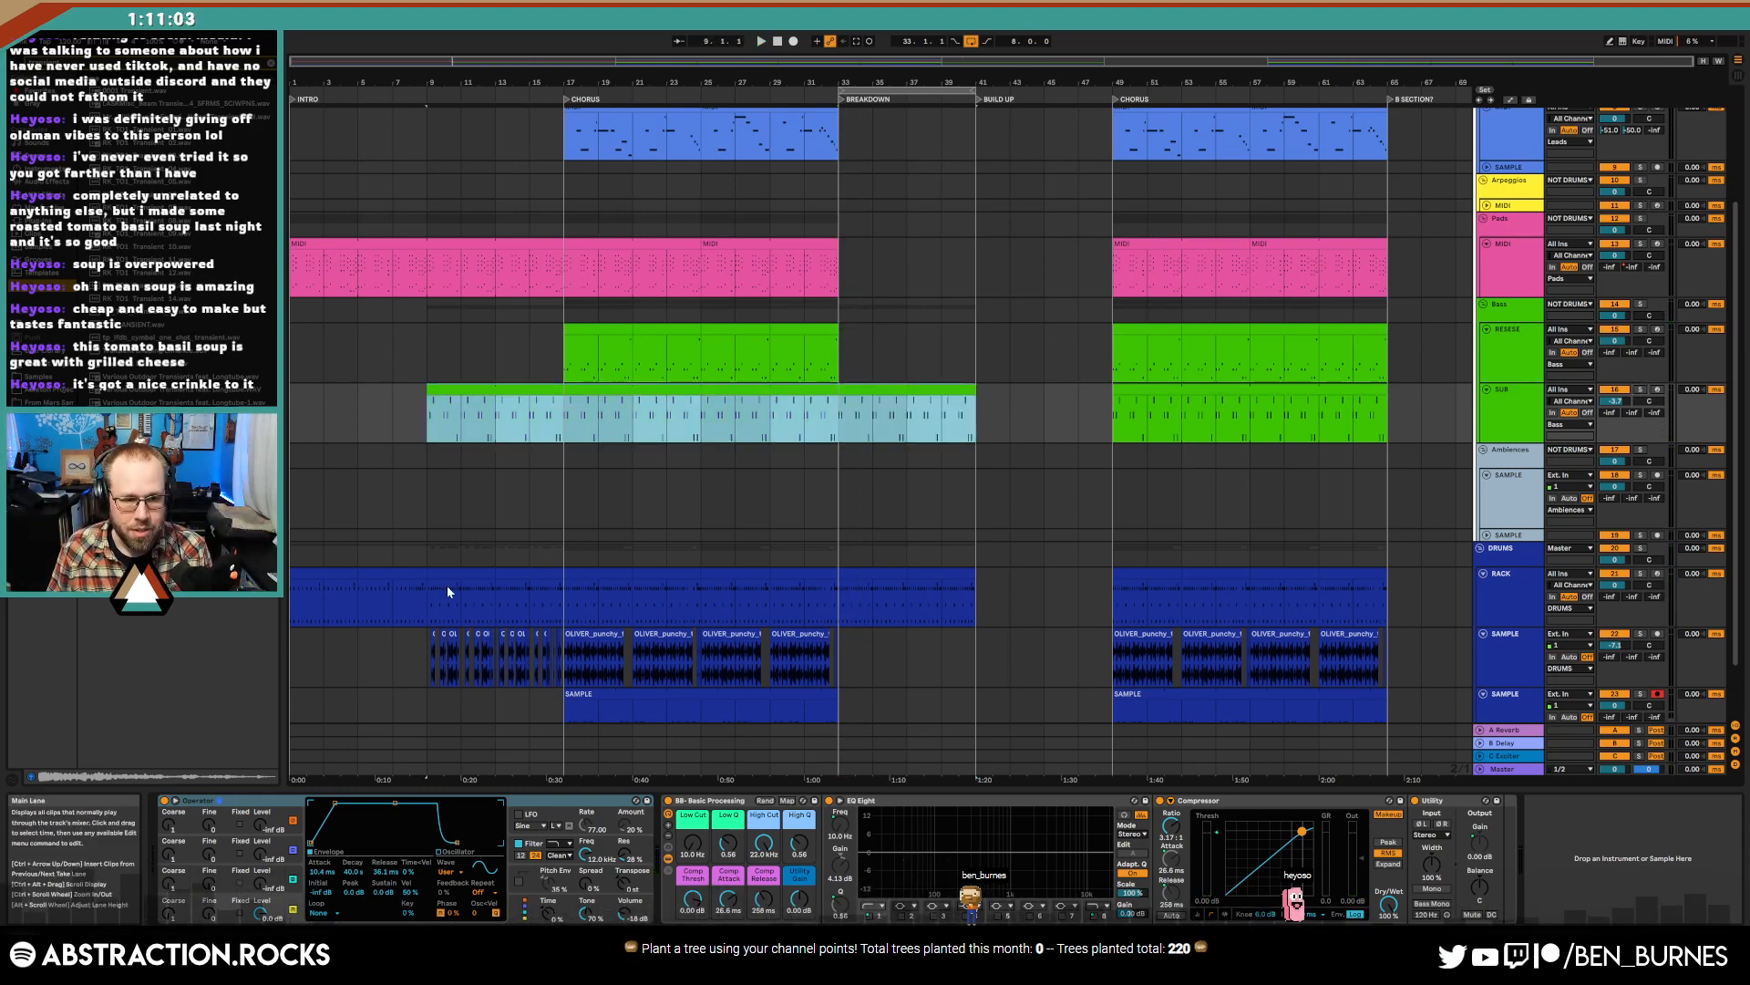
pyautogui.doubleClick(561, 416)
pyautogui.click(605, 681)
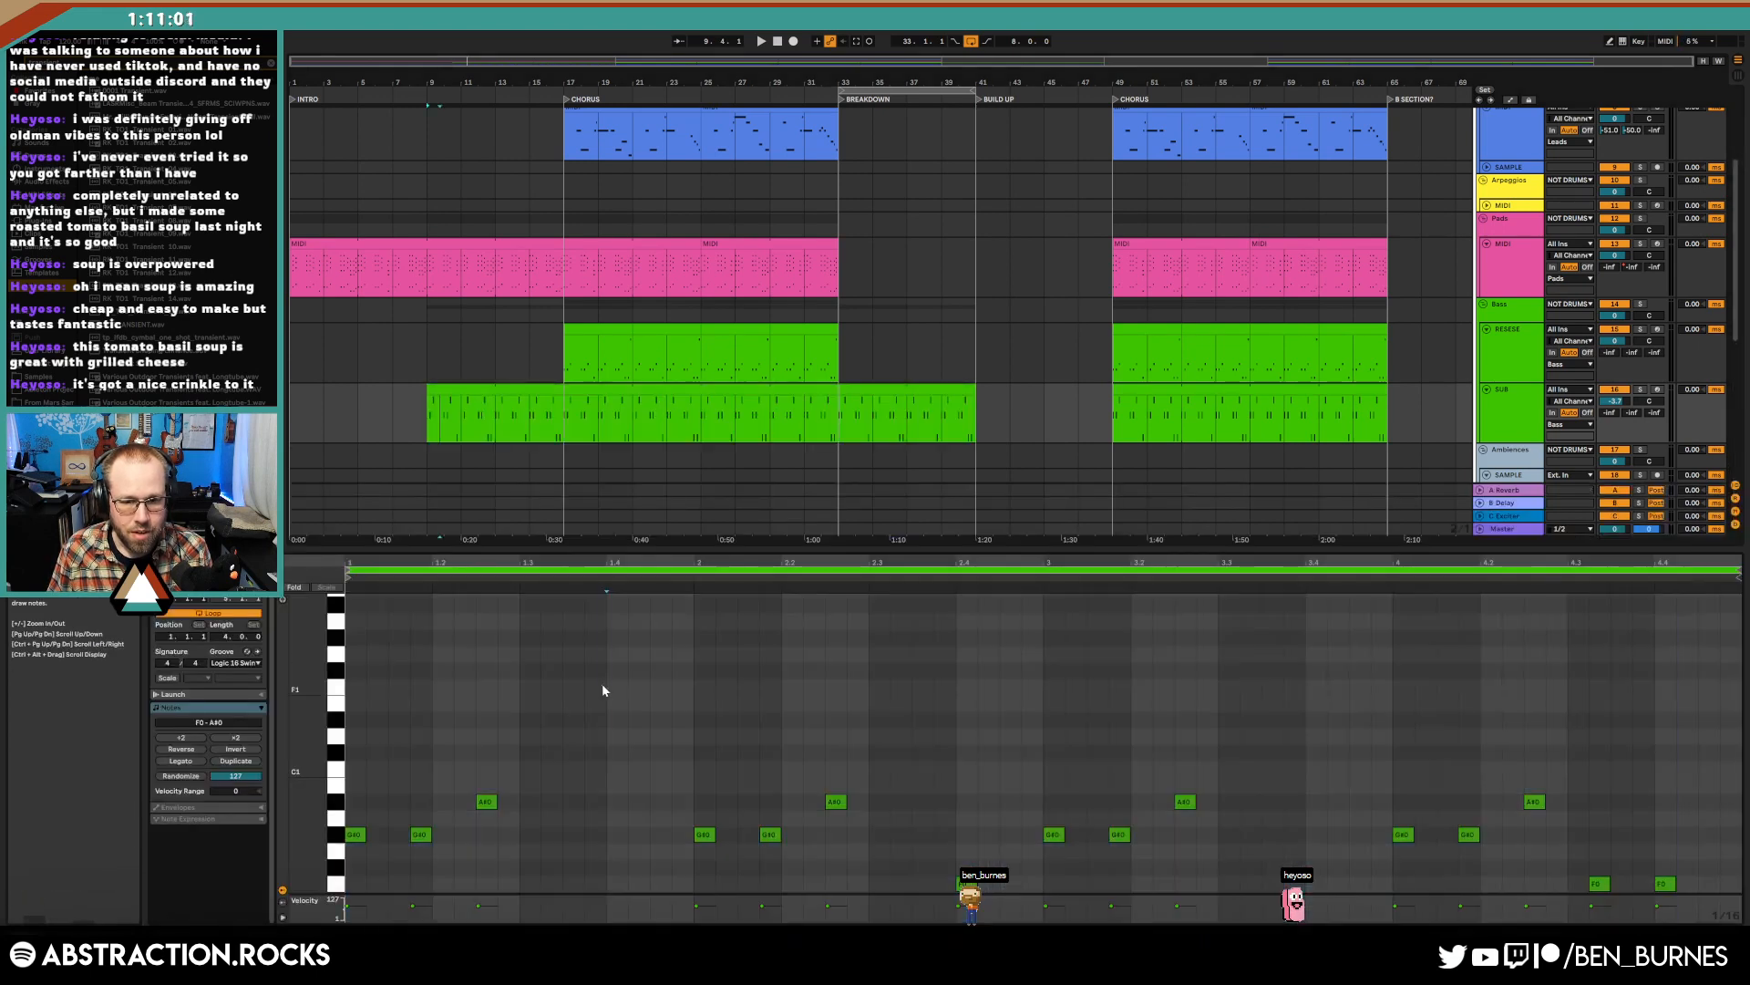
pyautogui.hotkey('shift', 'Tab')
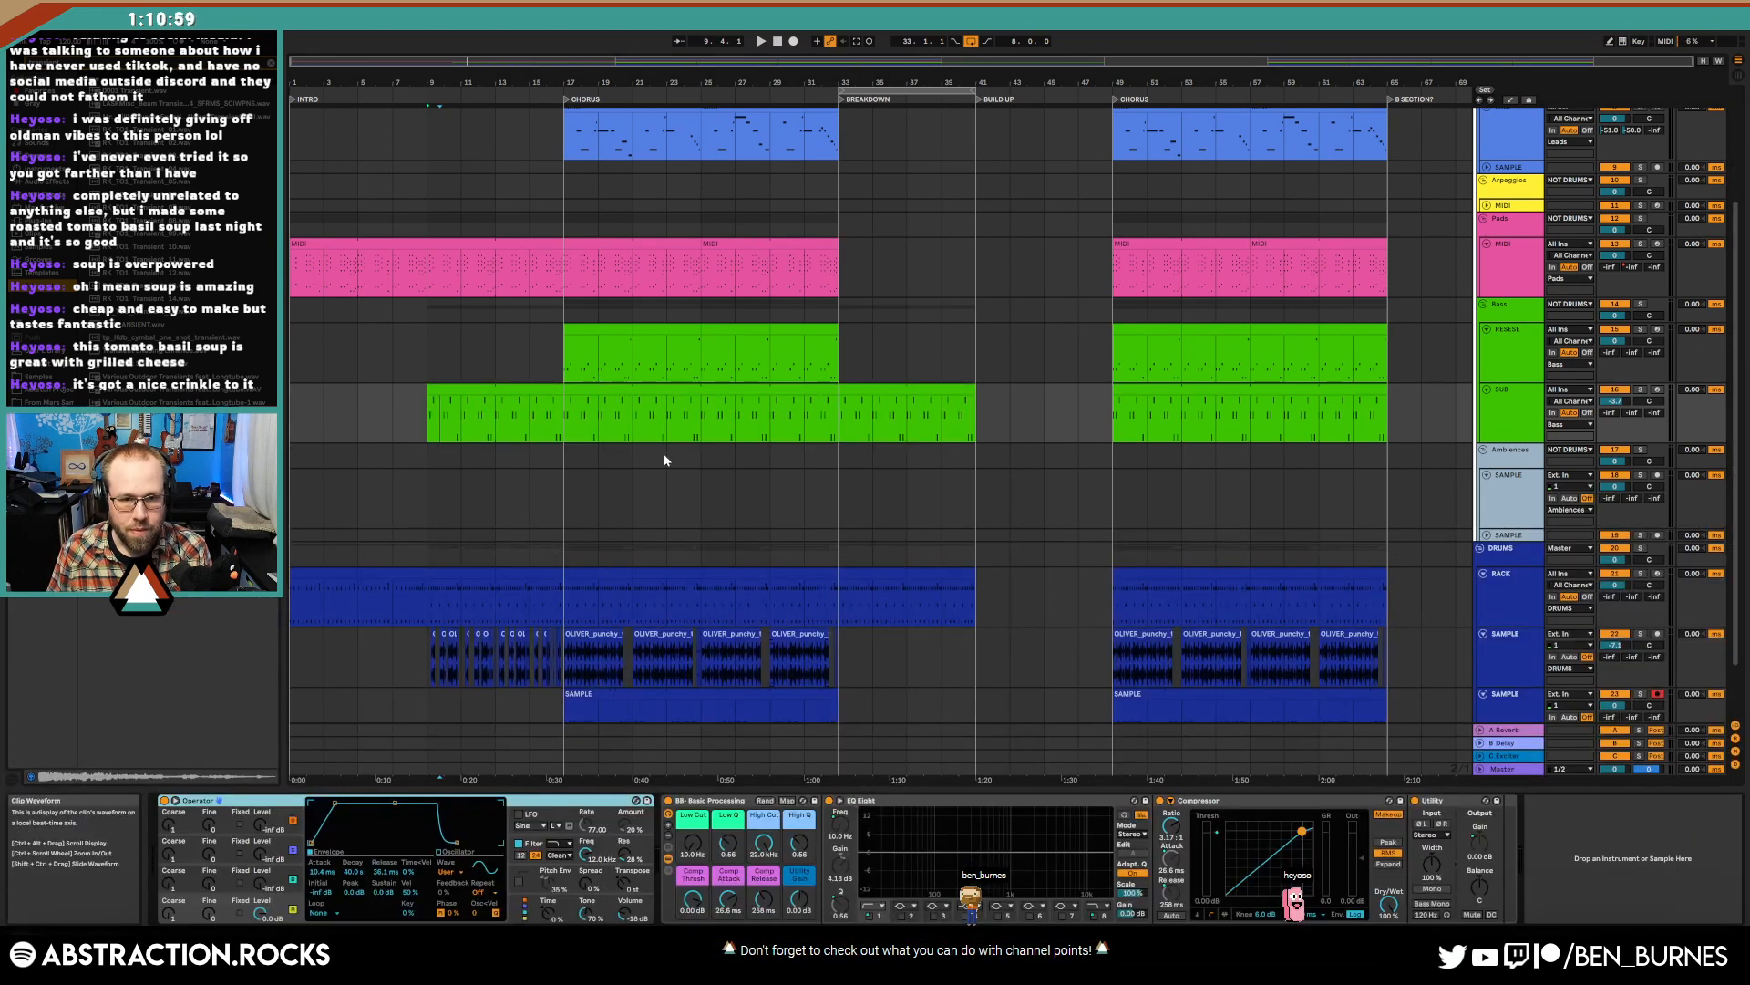
pyautogui.press('space')
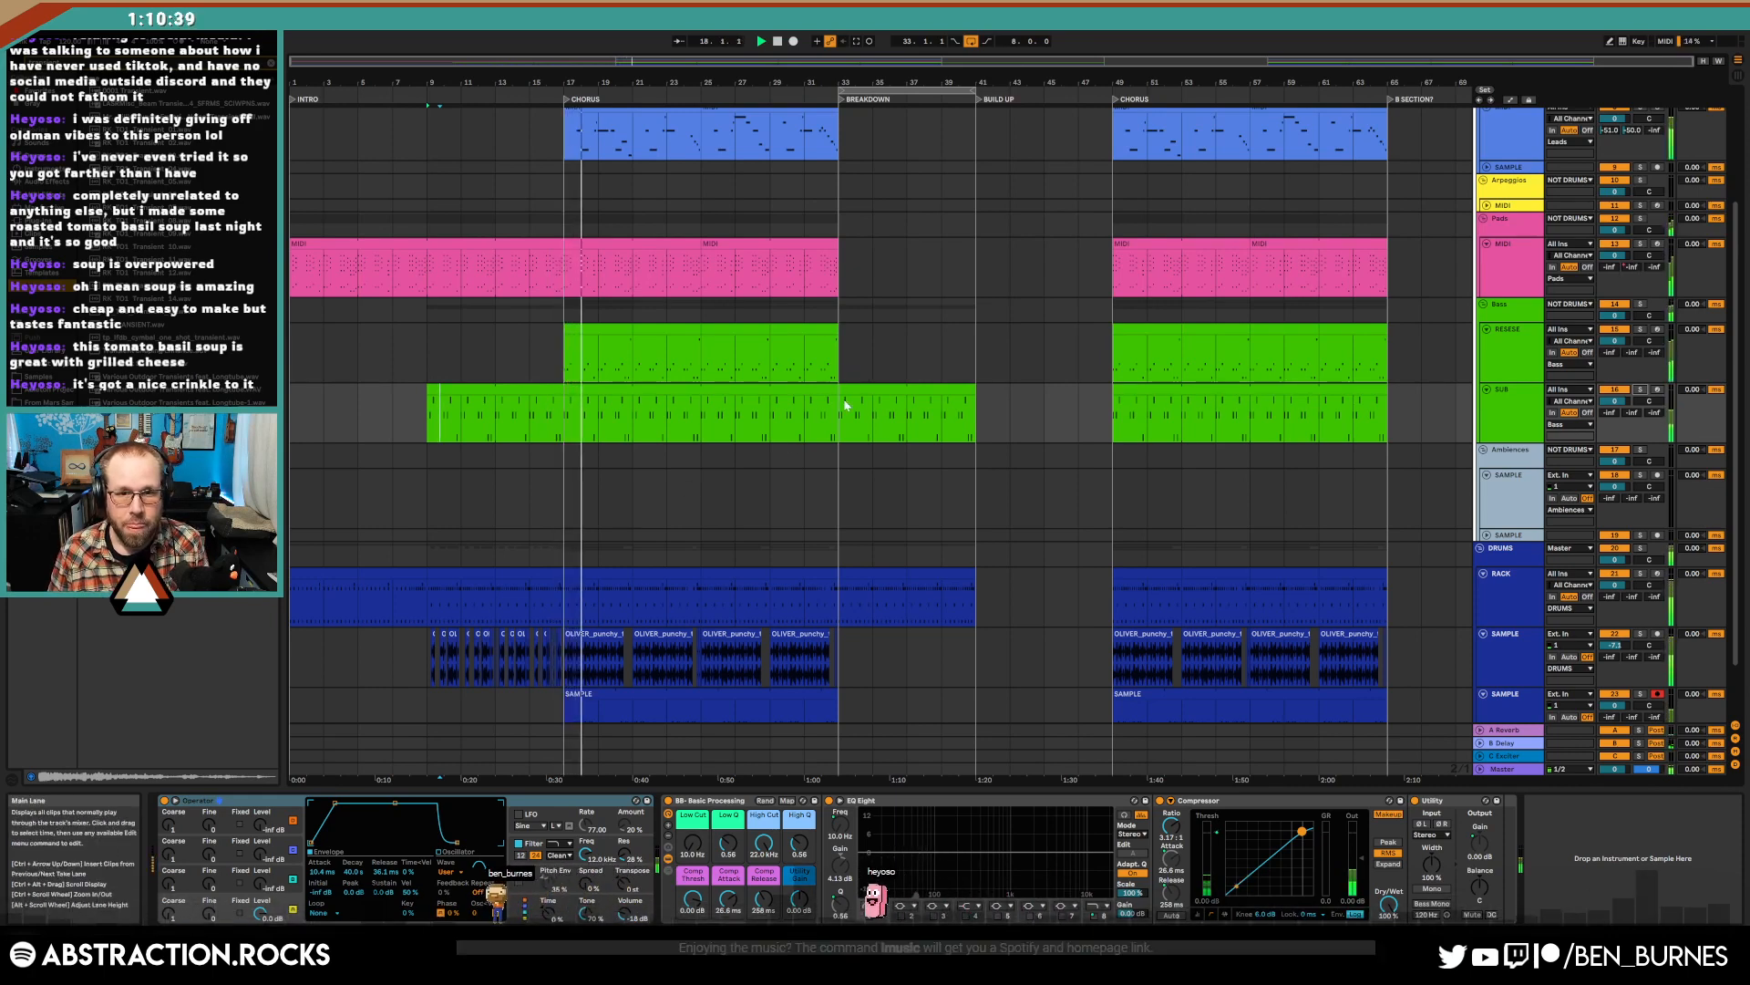
# - Extend the intro pad MIDI clip over its neighbour to bar 33 and the second chorus pad clip over its neighbour to bar 65
pyautogui.scroll(4, 775, 447)
pyautogui.click(632, 401)
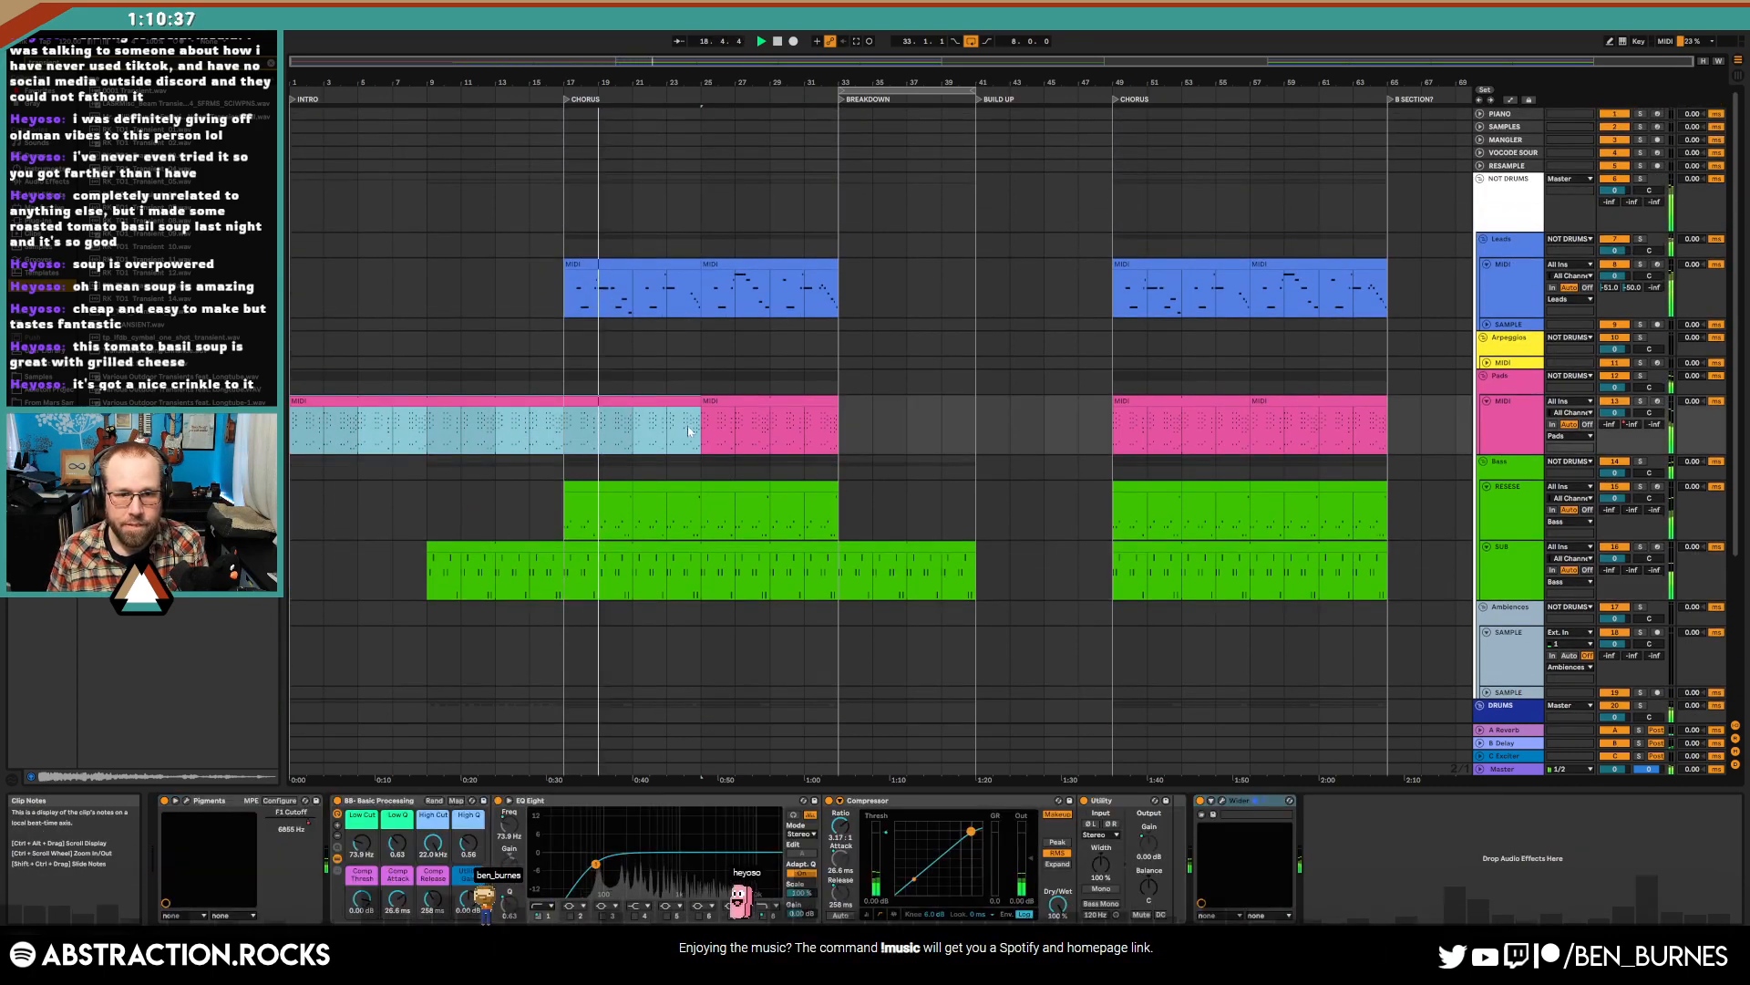
pyautogui.moveTo(737, 403); pyautogui.dragTo(840, 405)
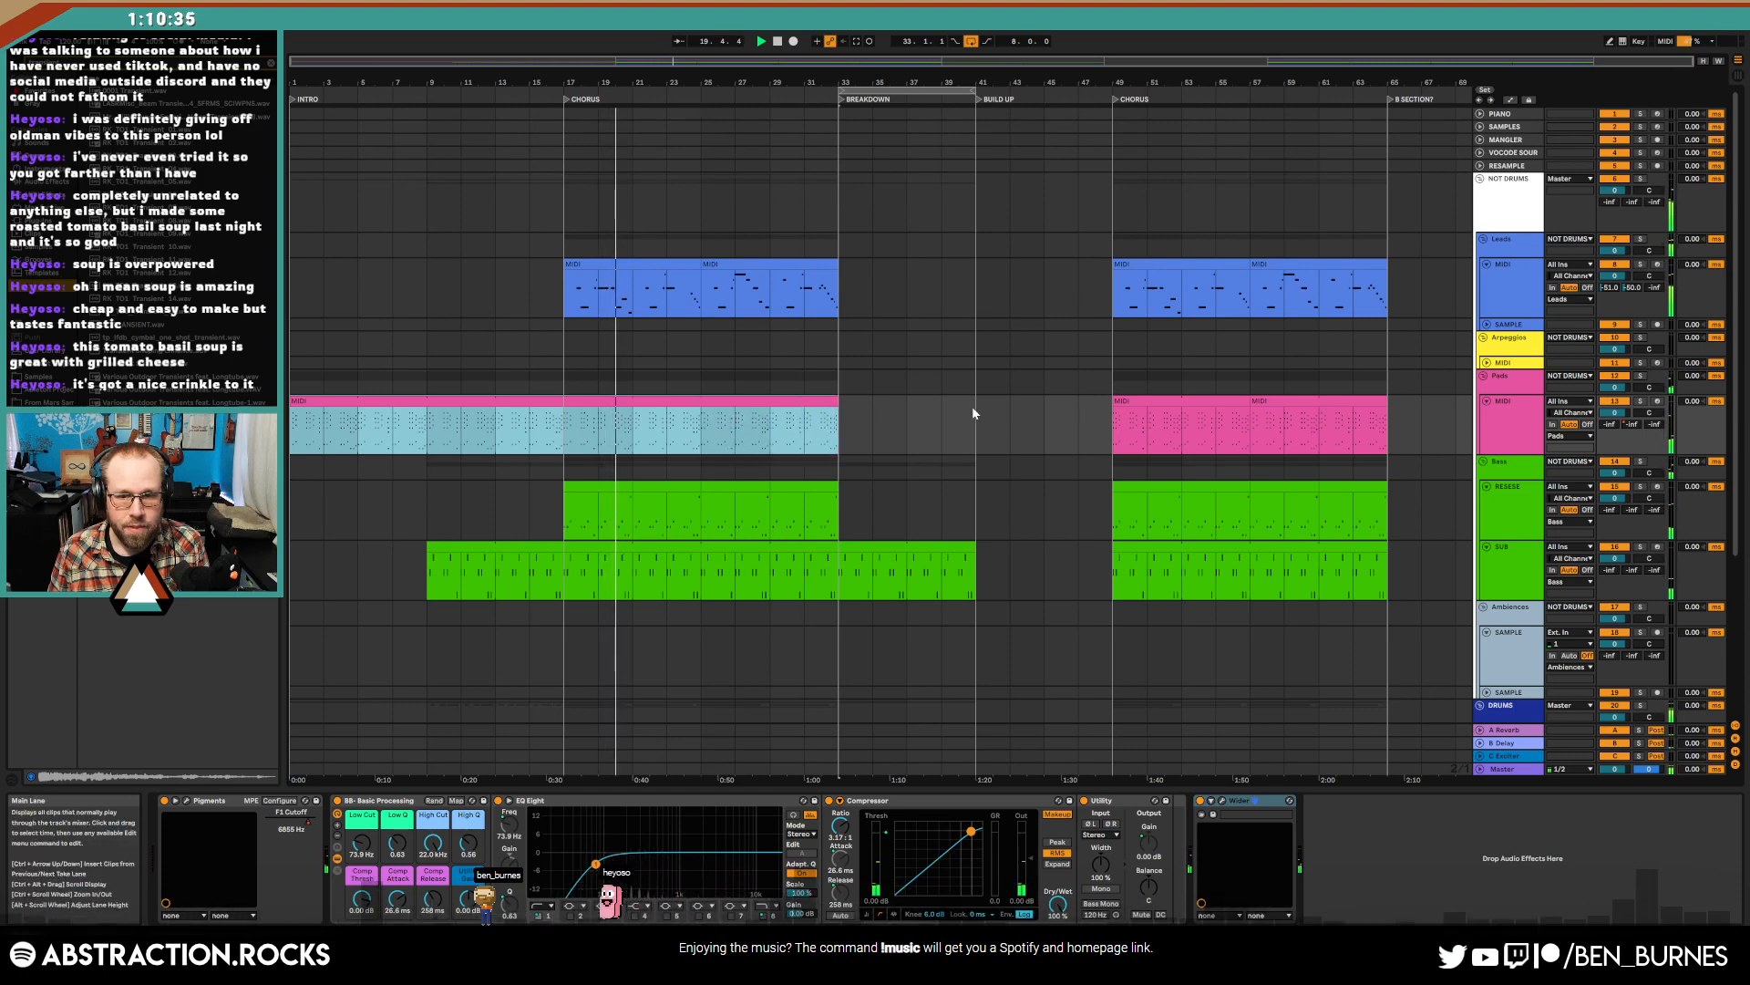
pyautogui.moveTo(1248, 402); pyautogui.dragTo(1328, 413)
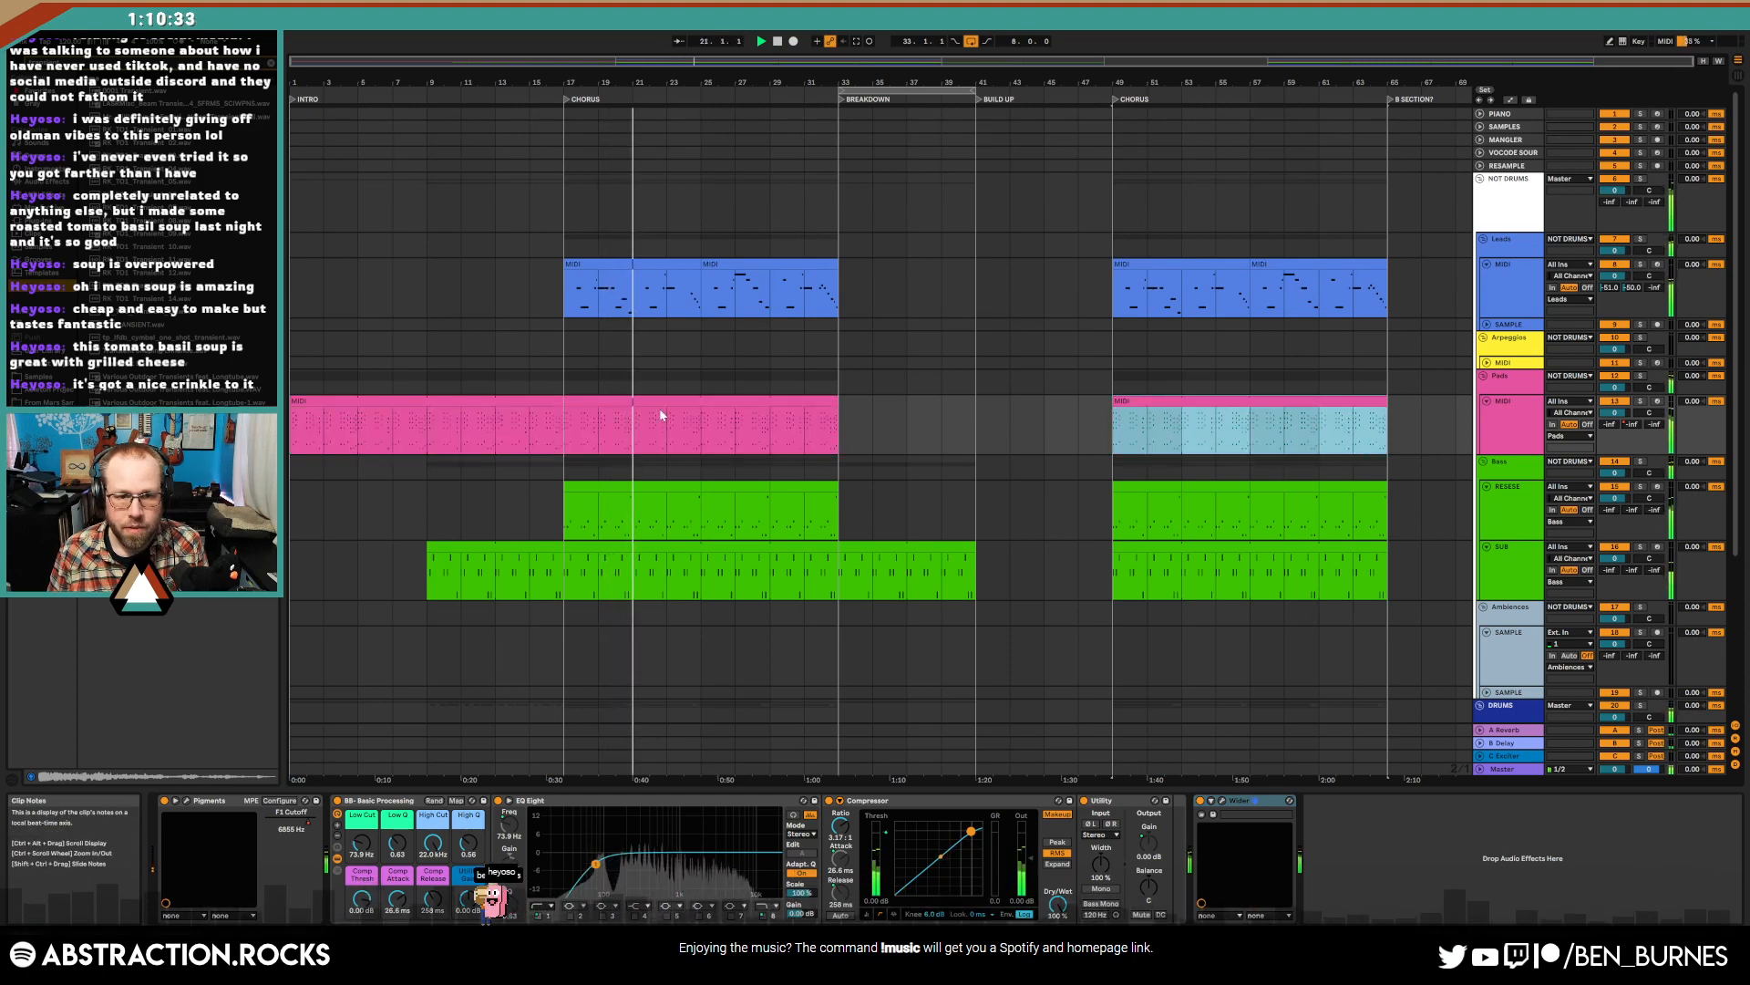
# - Duplicate bars 25 to 33 of the pad part into the breakdown and open the copied clip's notes
pyautogui.moveTo(702, 424); pyautogui.dragTo(838, 436)
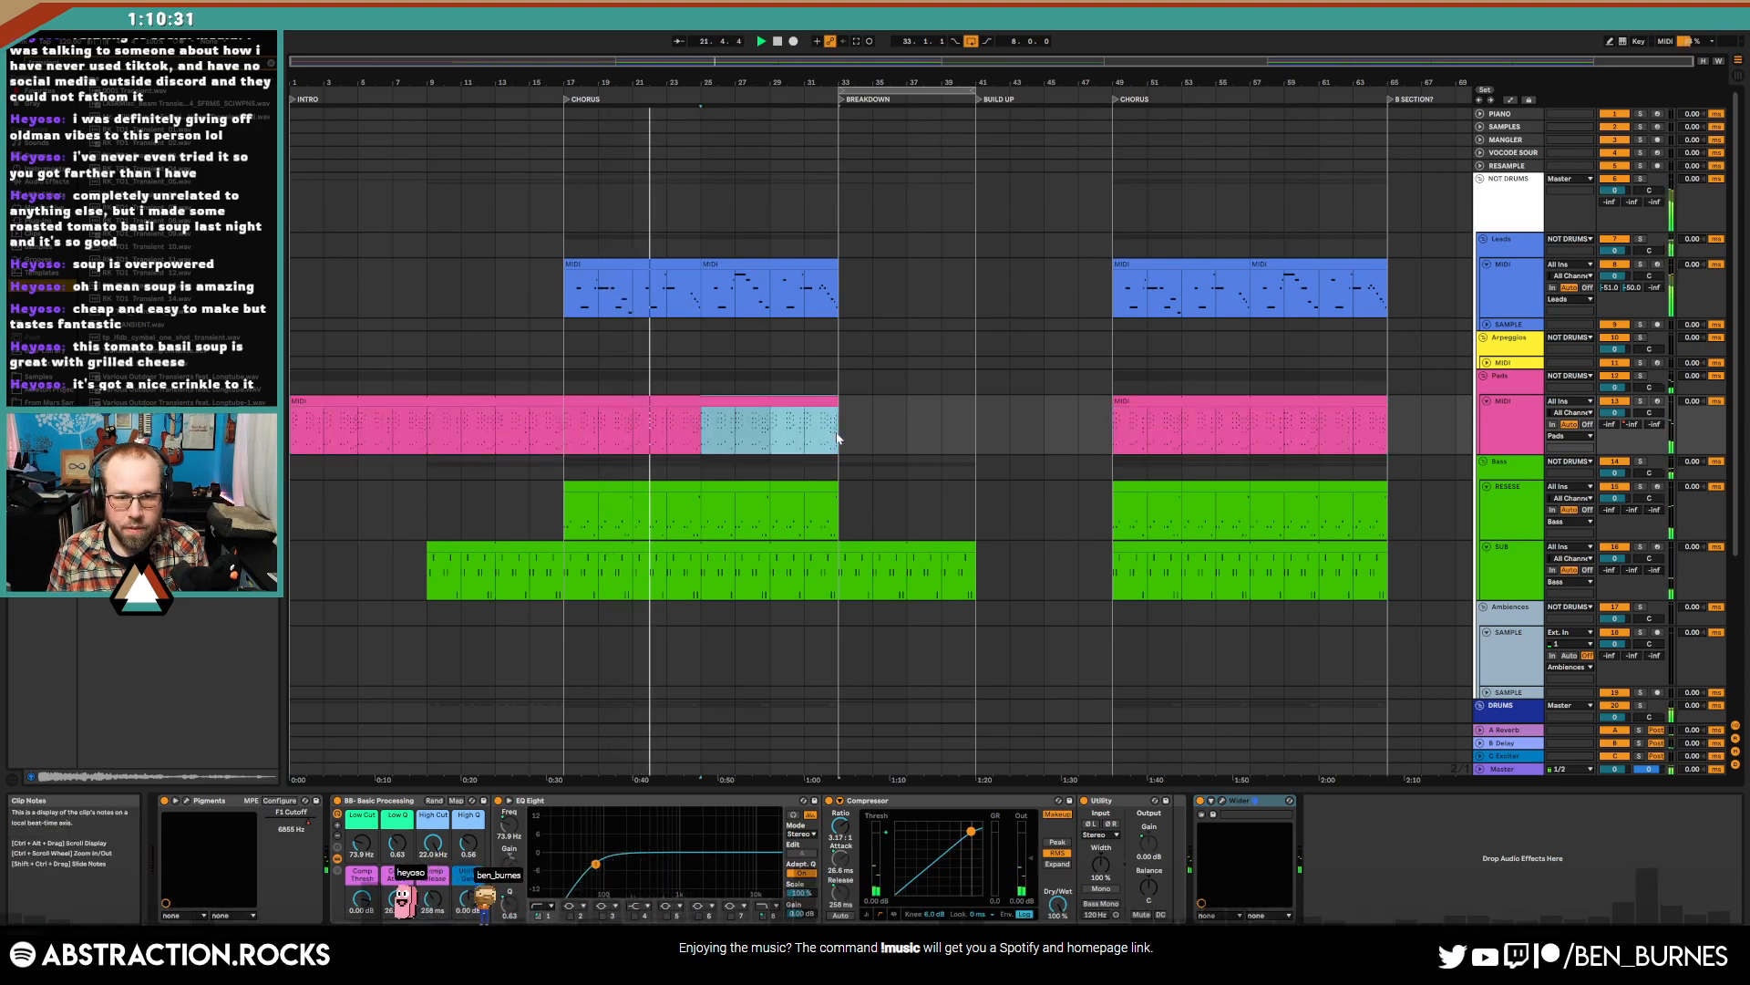
pyautogui.hotkey('ctrl', 'd')
pyautogui.hotkey('shift', 'Tab')
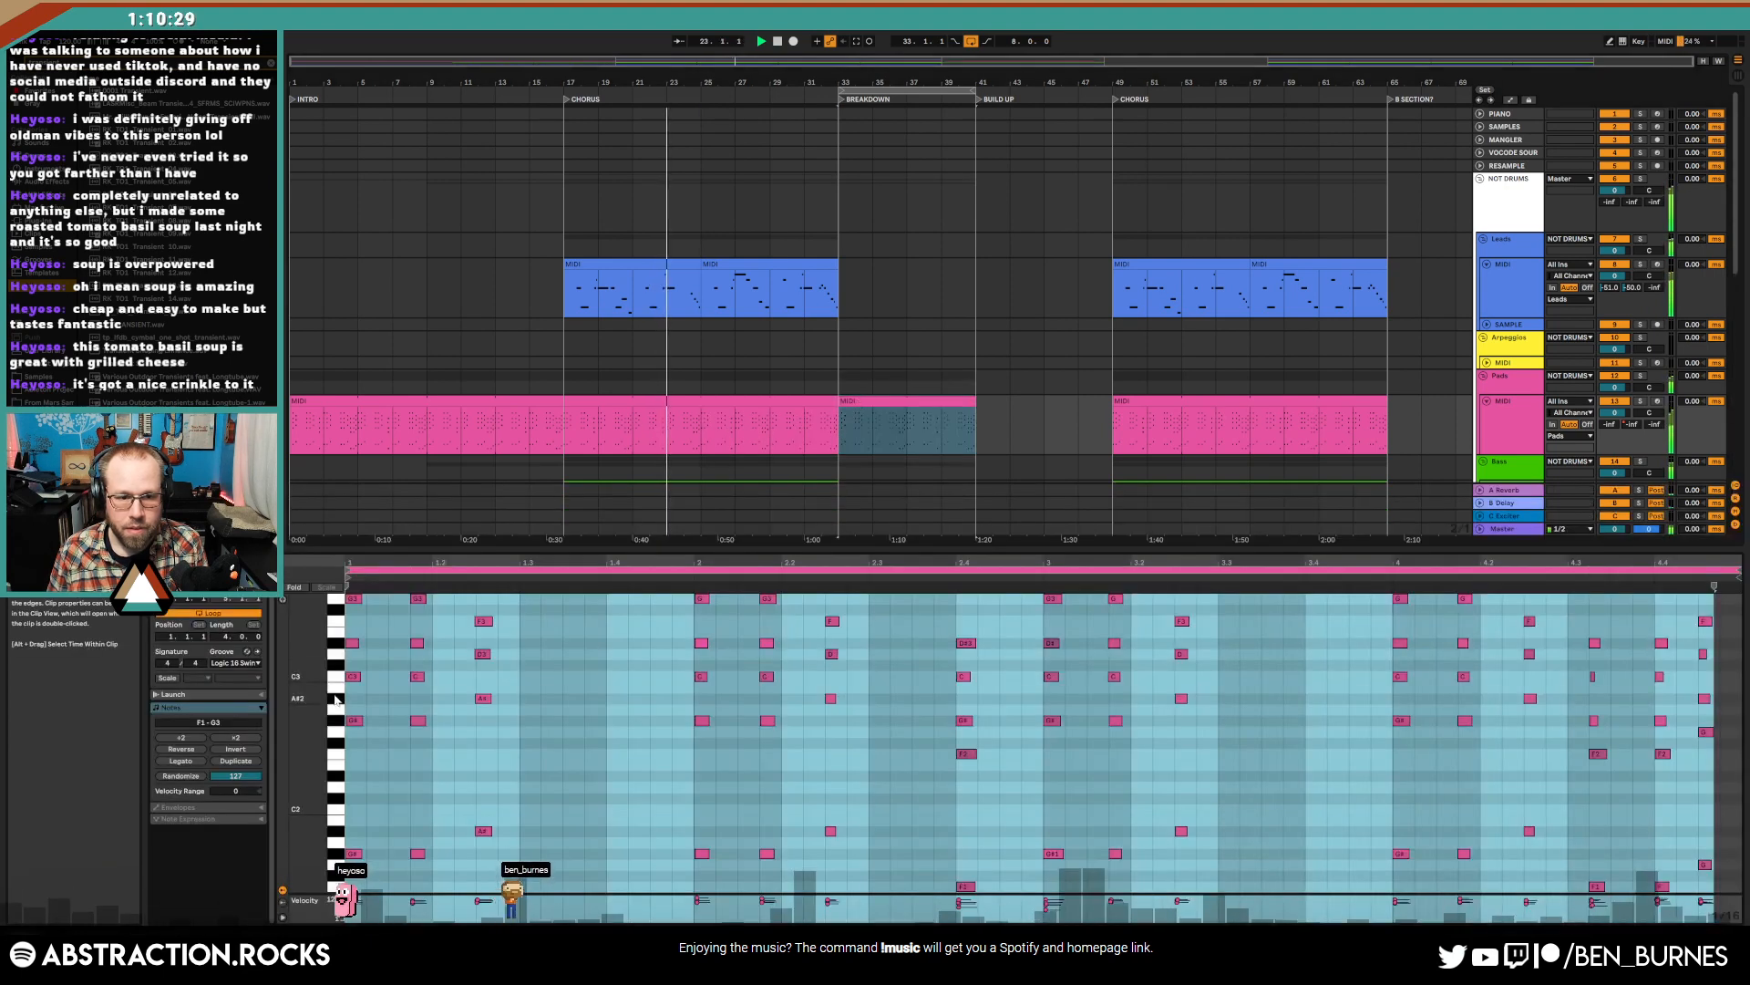
# - Transpose the highest note of every chord in the breakdown pad clip down one octave
pyautogui.doubleClick(324, 702)
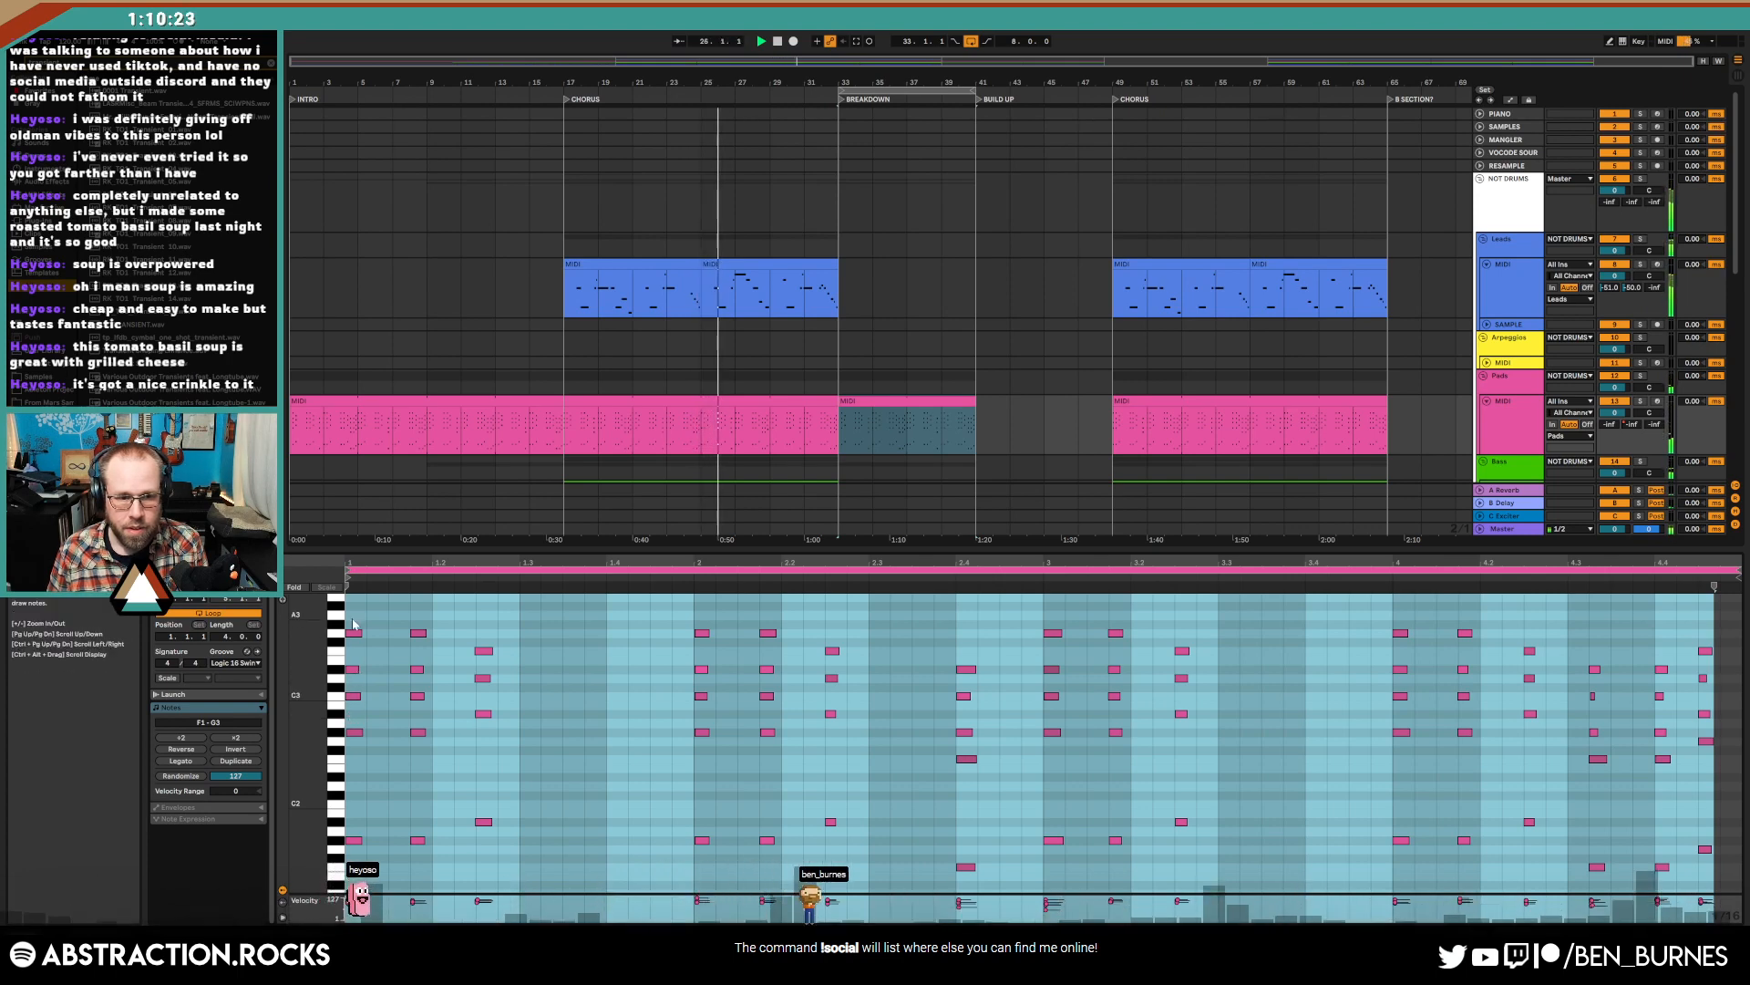
pyautogui.moveTo(354, 624); pyautogui.dragTo(1618, 660)
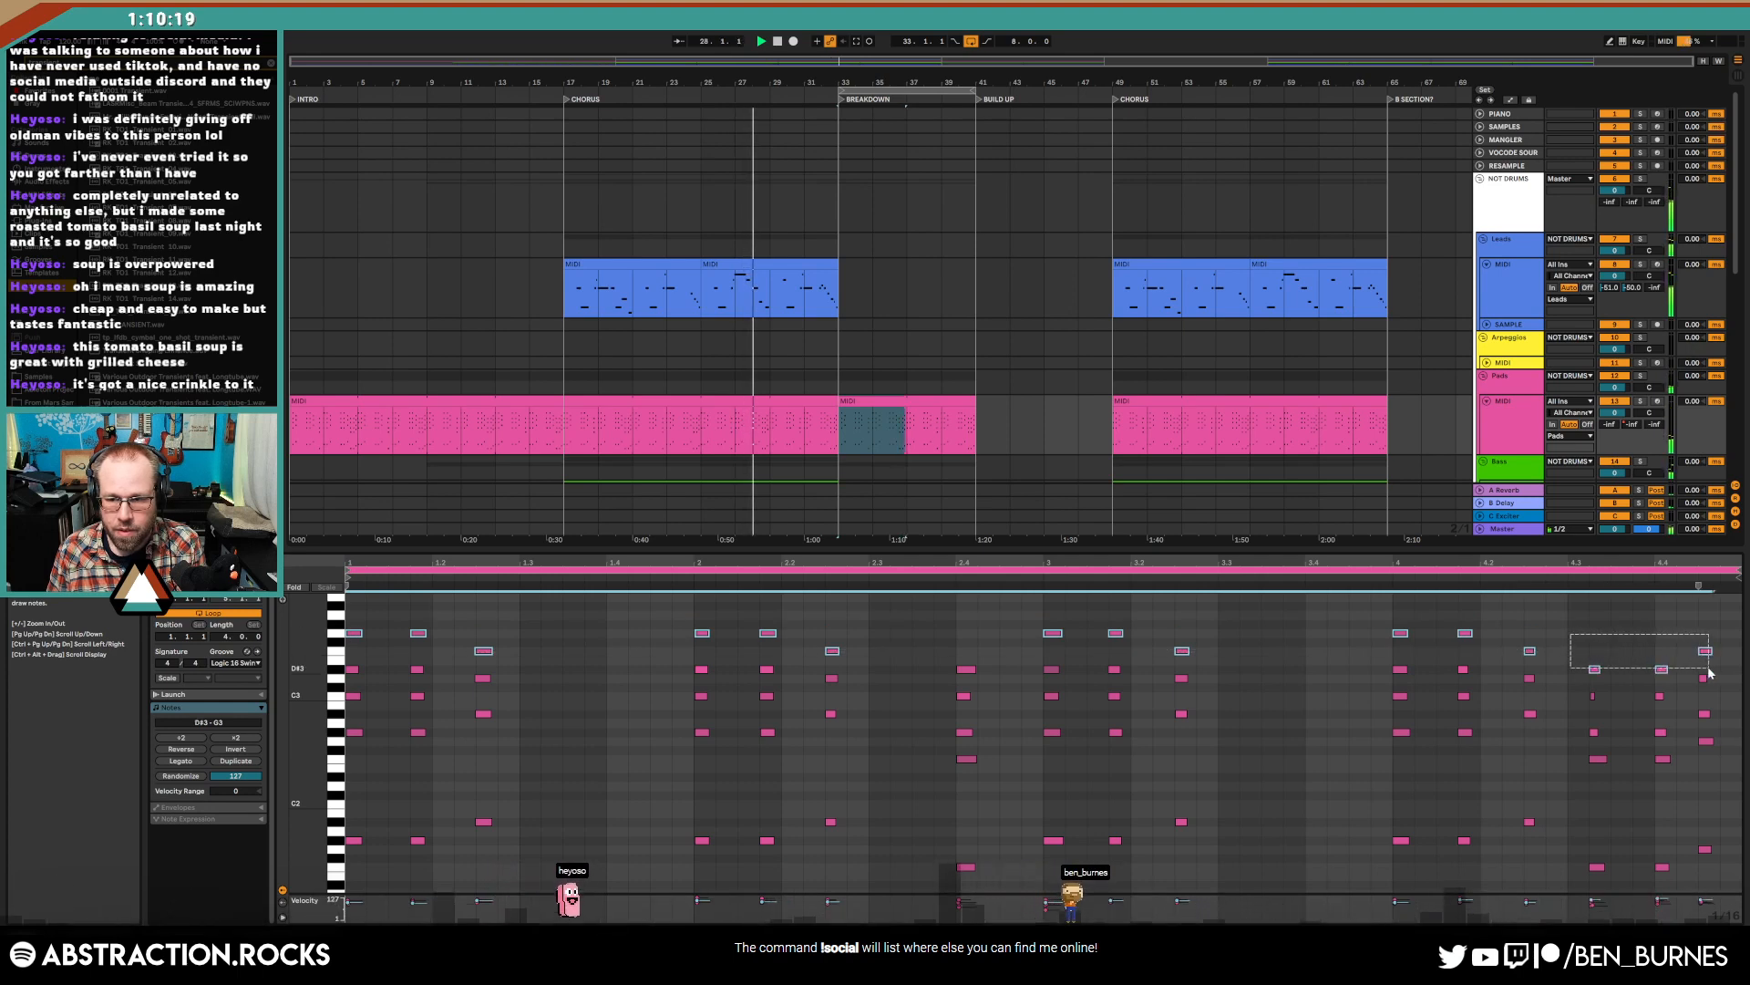
pyautogui.hotkey('shift', 'Down')
# - Delete all breakdown pad notes above G#2 to thin out the chords, then close the note editor
pyautogui.moveTo(522, 649); pyautogui.dragTo(342, 727)
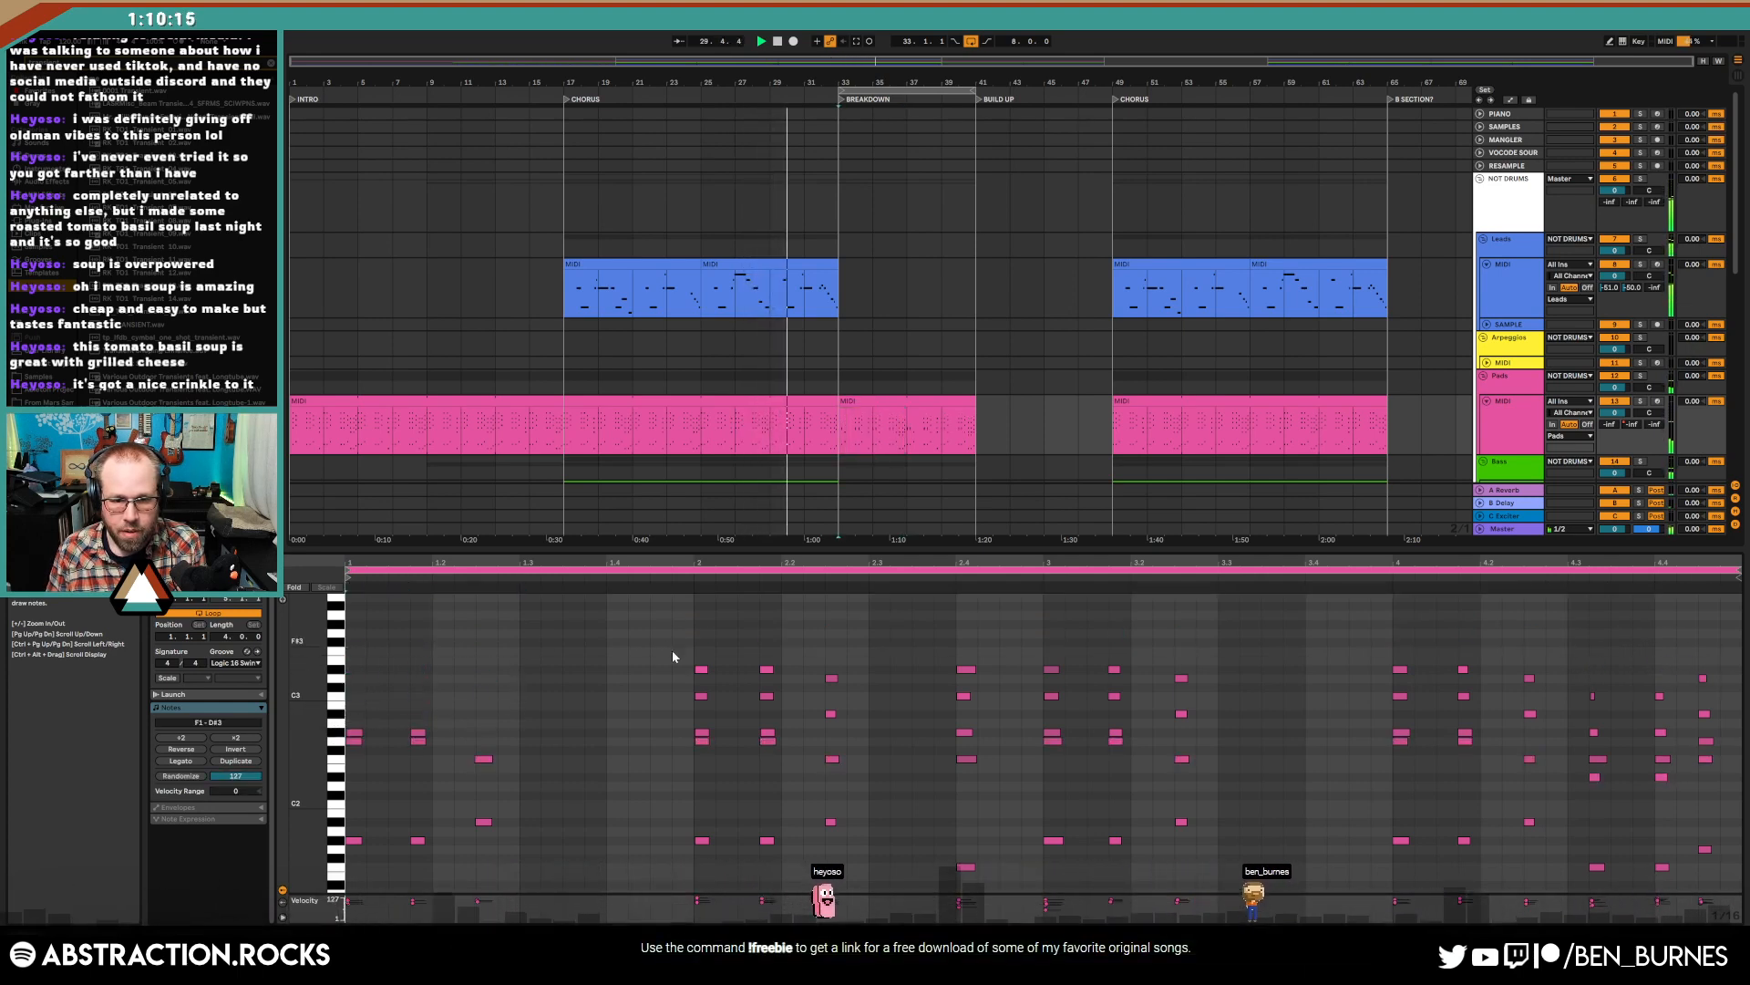
pyautogui.moveTo(664, 648)
pyautogui.mouseDown()
pyautogui.moveTo(1131, 717)
pyautogui.moveTo(1735, 717)
pyautogui.mouseUp()
pyautogui.press('Delete')
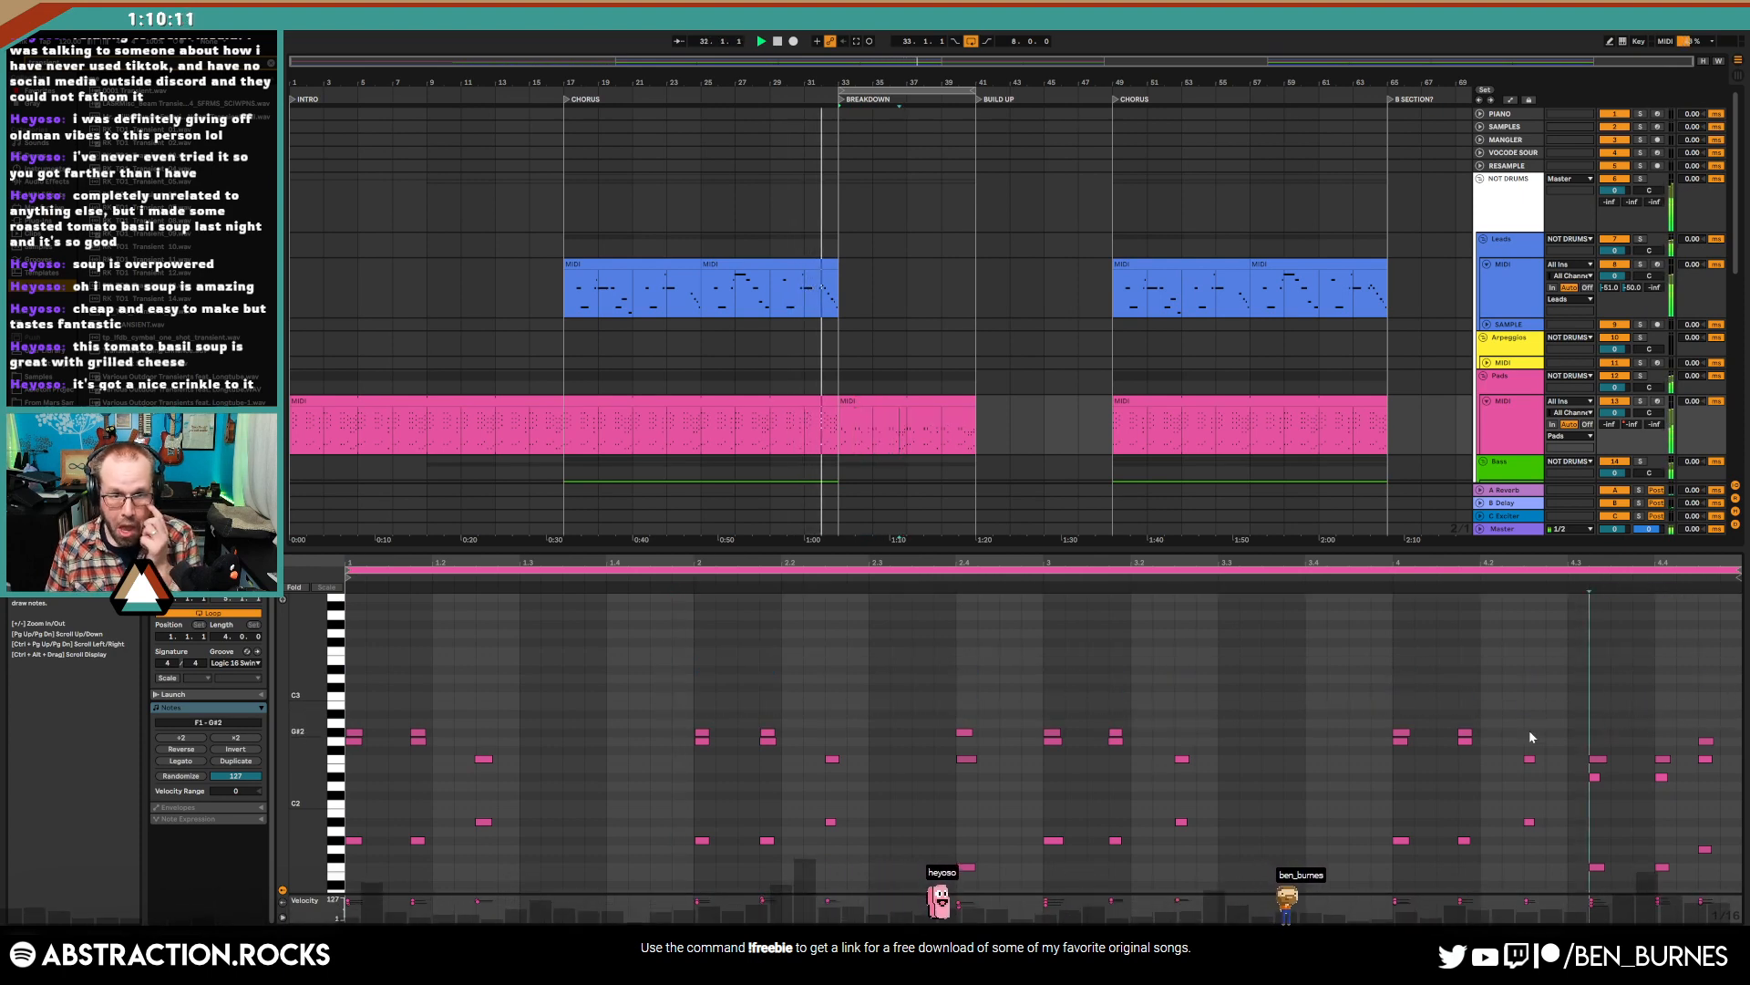
pyautogui.hotkey('shift', 'Tab')
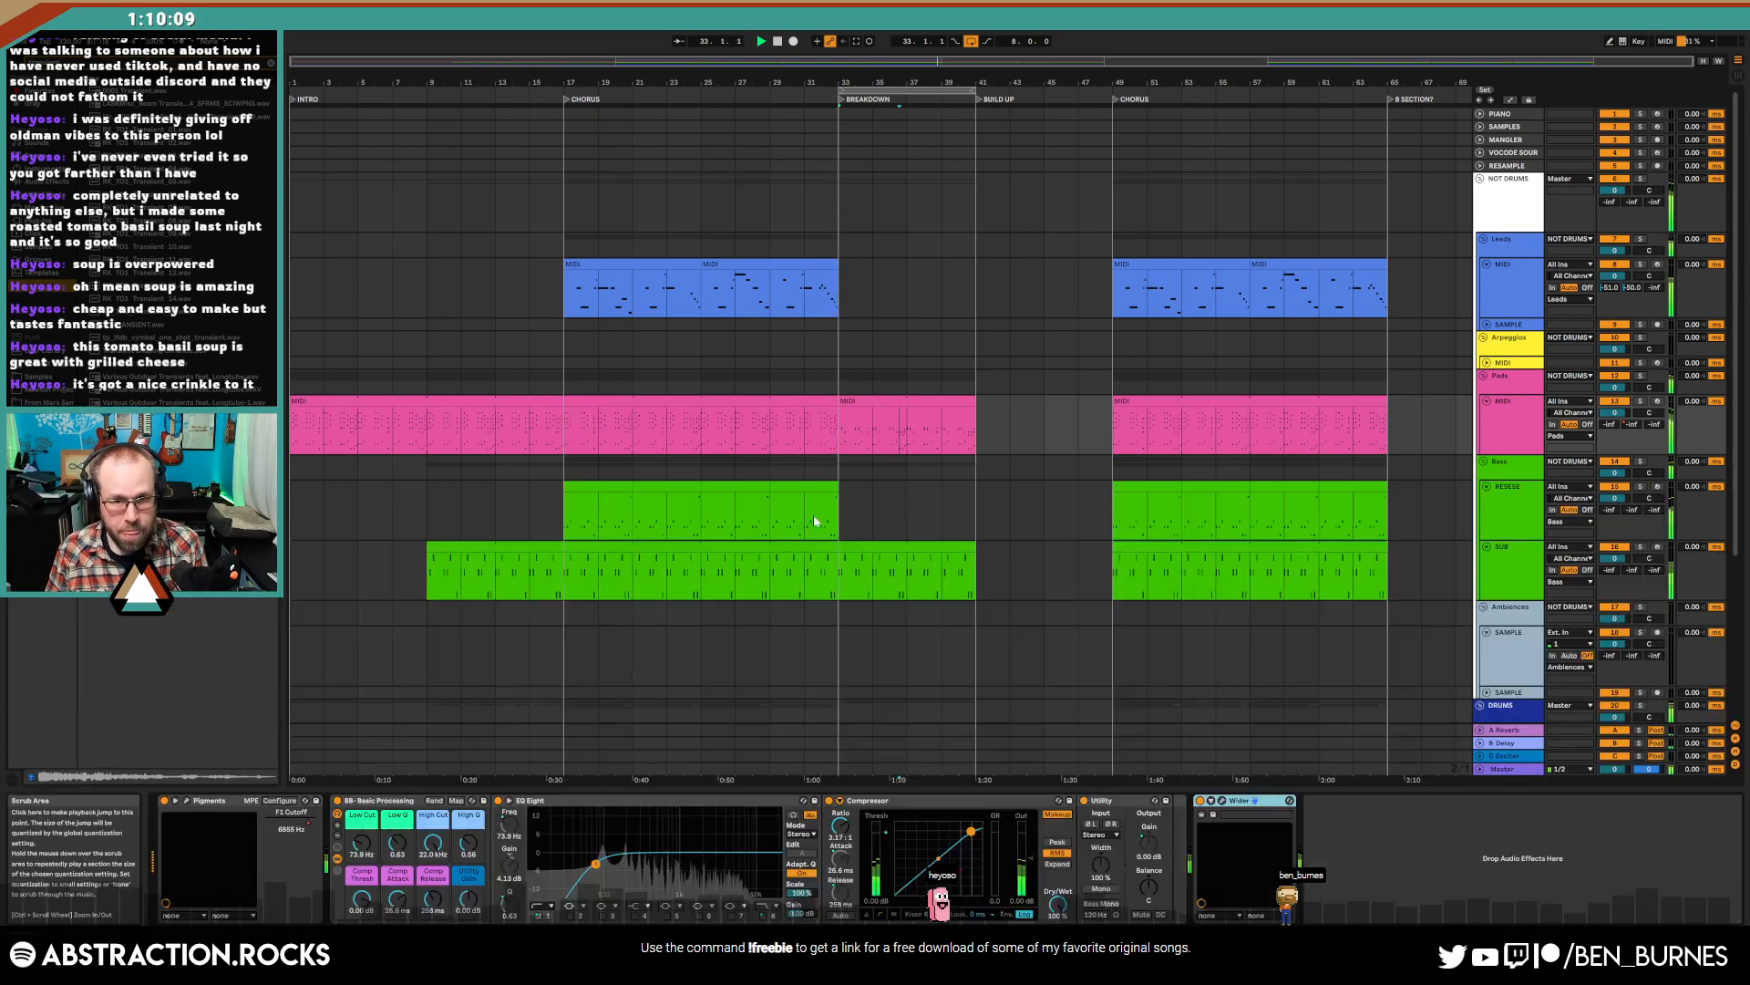
# - Stop playback and remove the G#2 notes from the breakdown pad clip
pyautogui.doubleClick(881, 414)
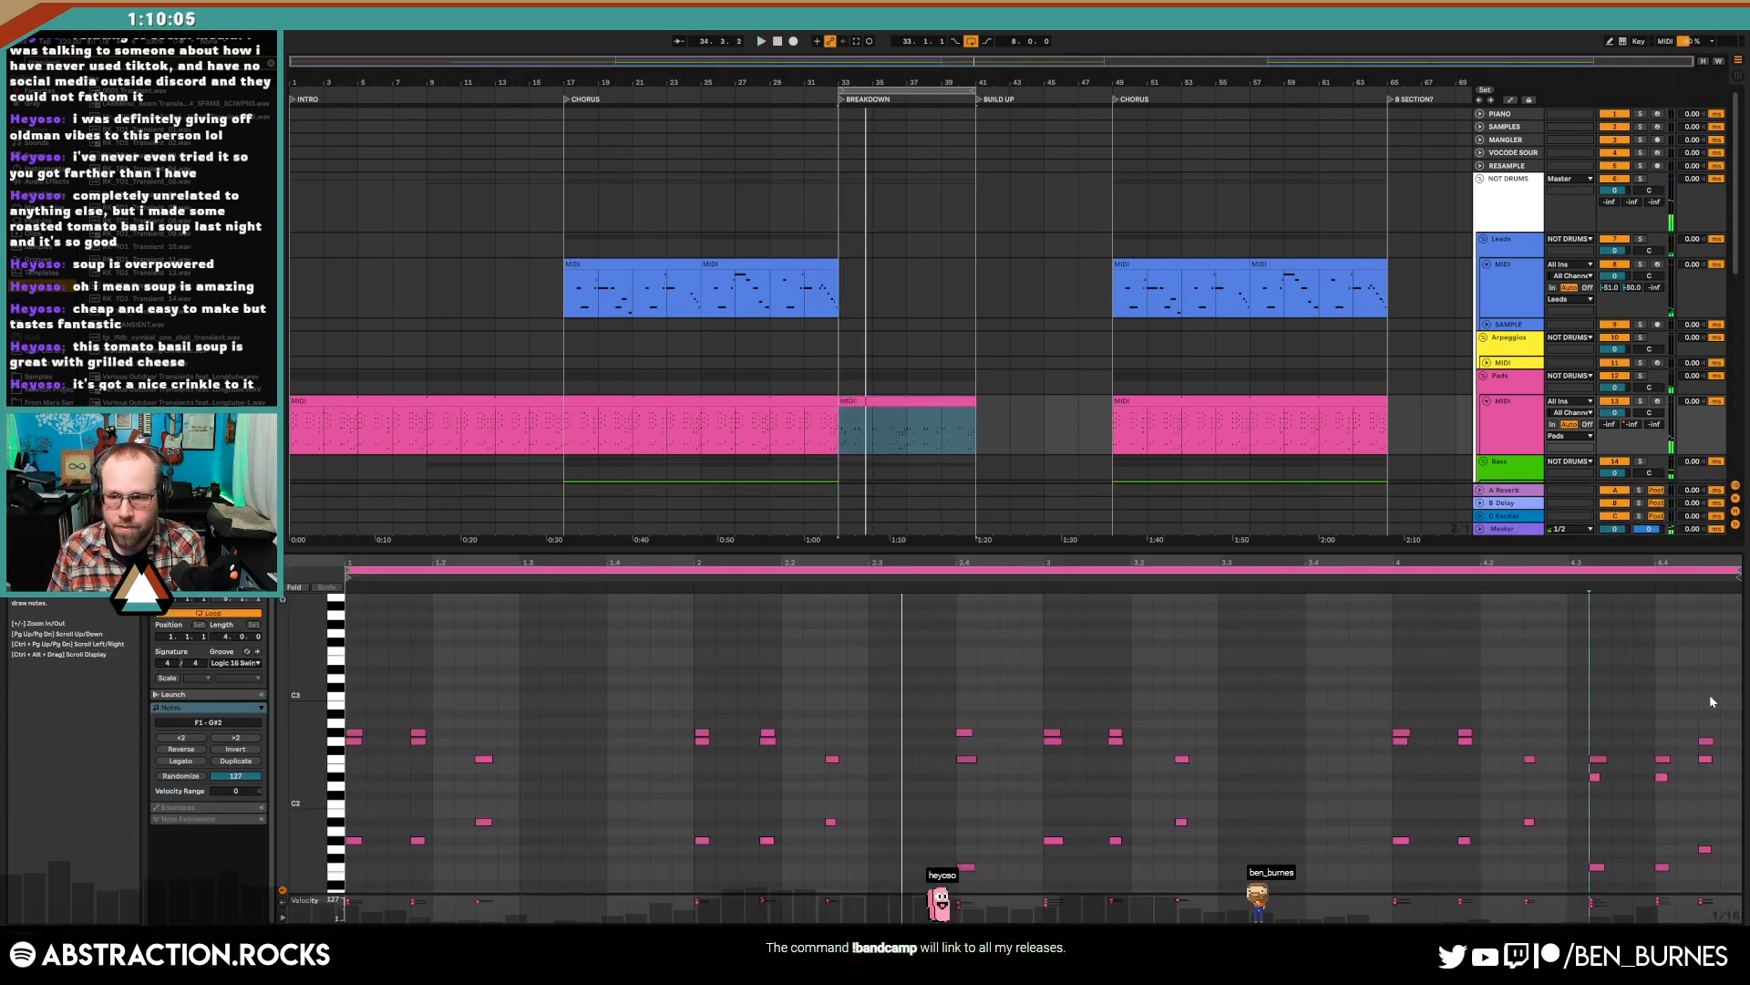
pyautogui.press('space')
pyautogui.moveTo(1711, 696); pyautogui.dragTo(159, 732)
pyautogui.press('Delete')
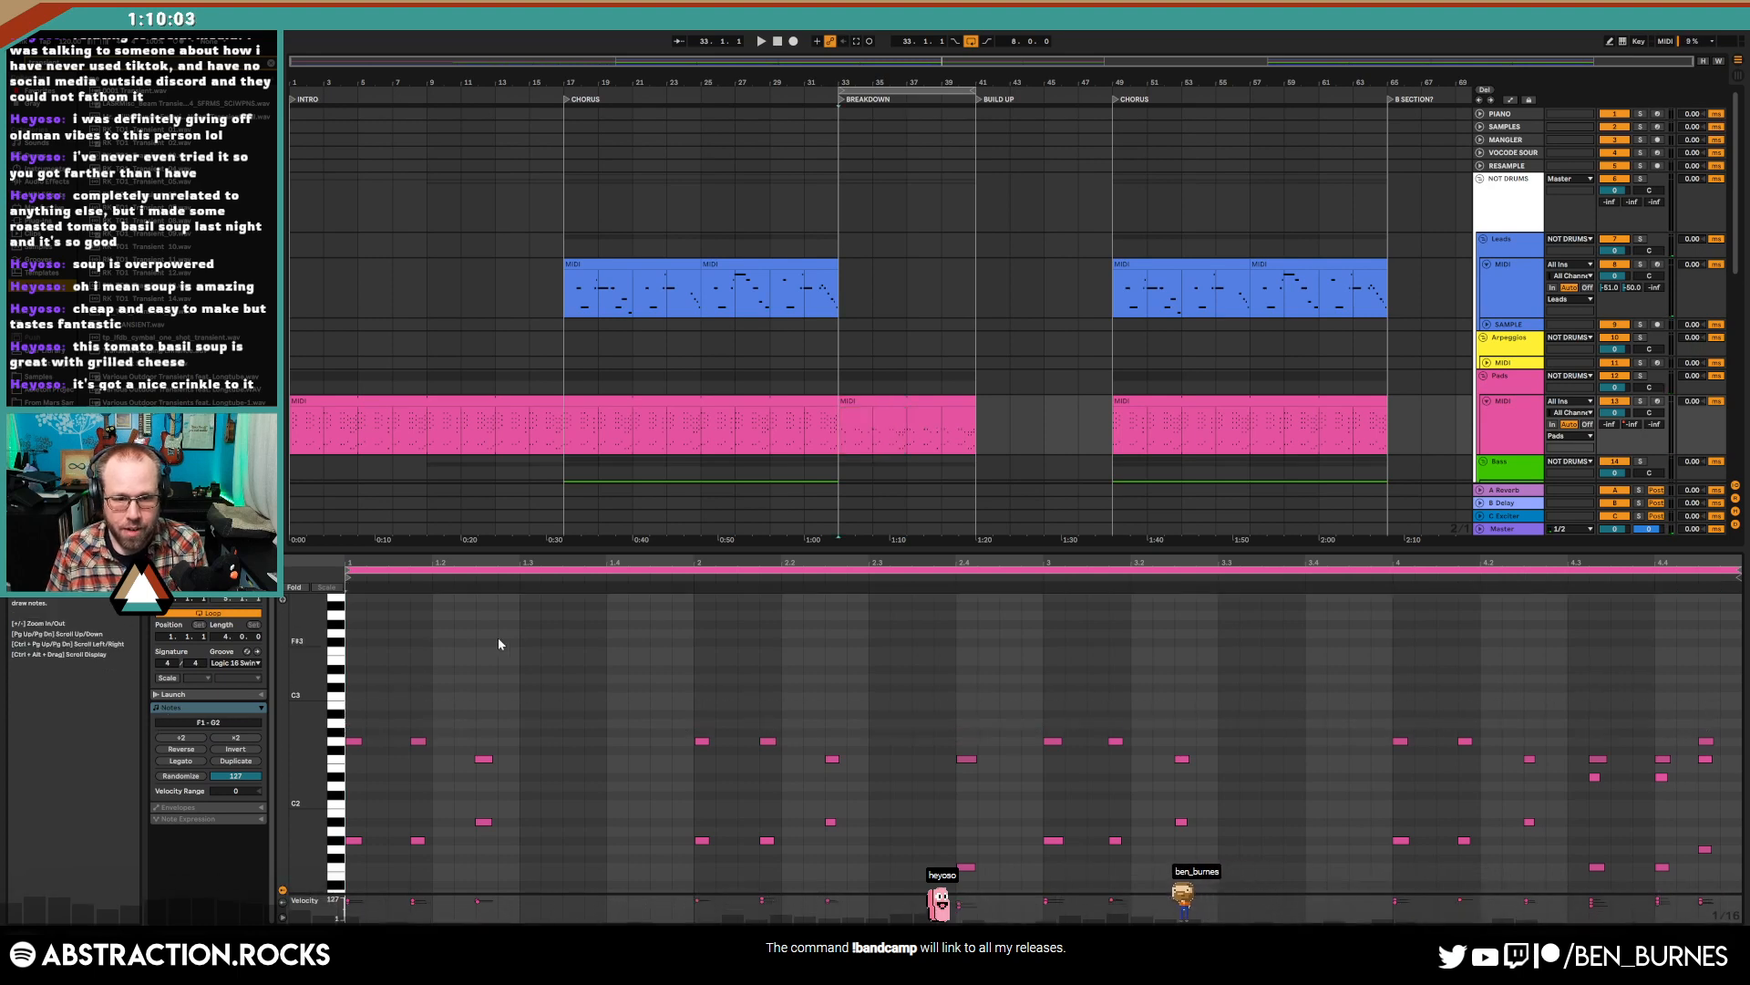
pyautogui.hotkey('shift', 'Tab')
# - Delete the upper notes of the two chords near beat 4.3 in the breakdown pad clip and audition the result
pyautogui.doubleClick(913, 396)
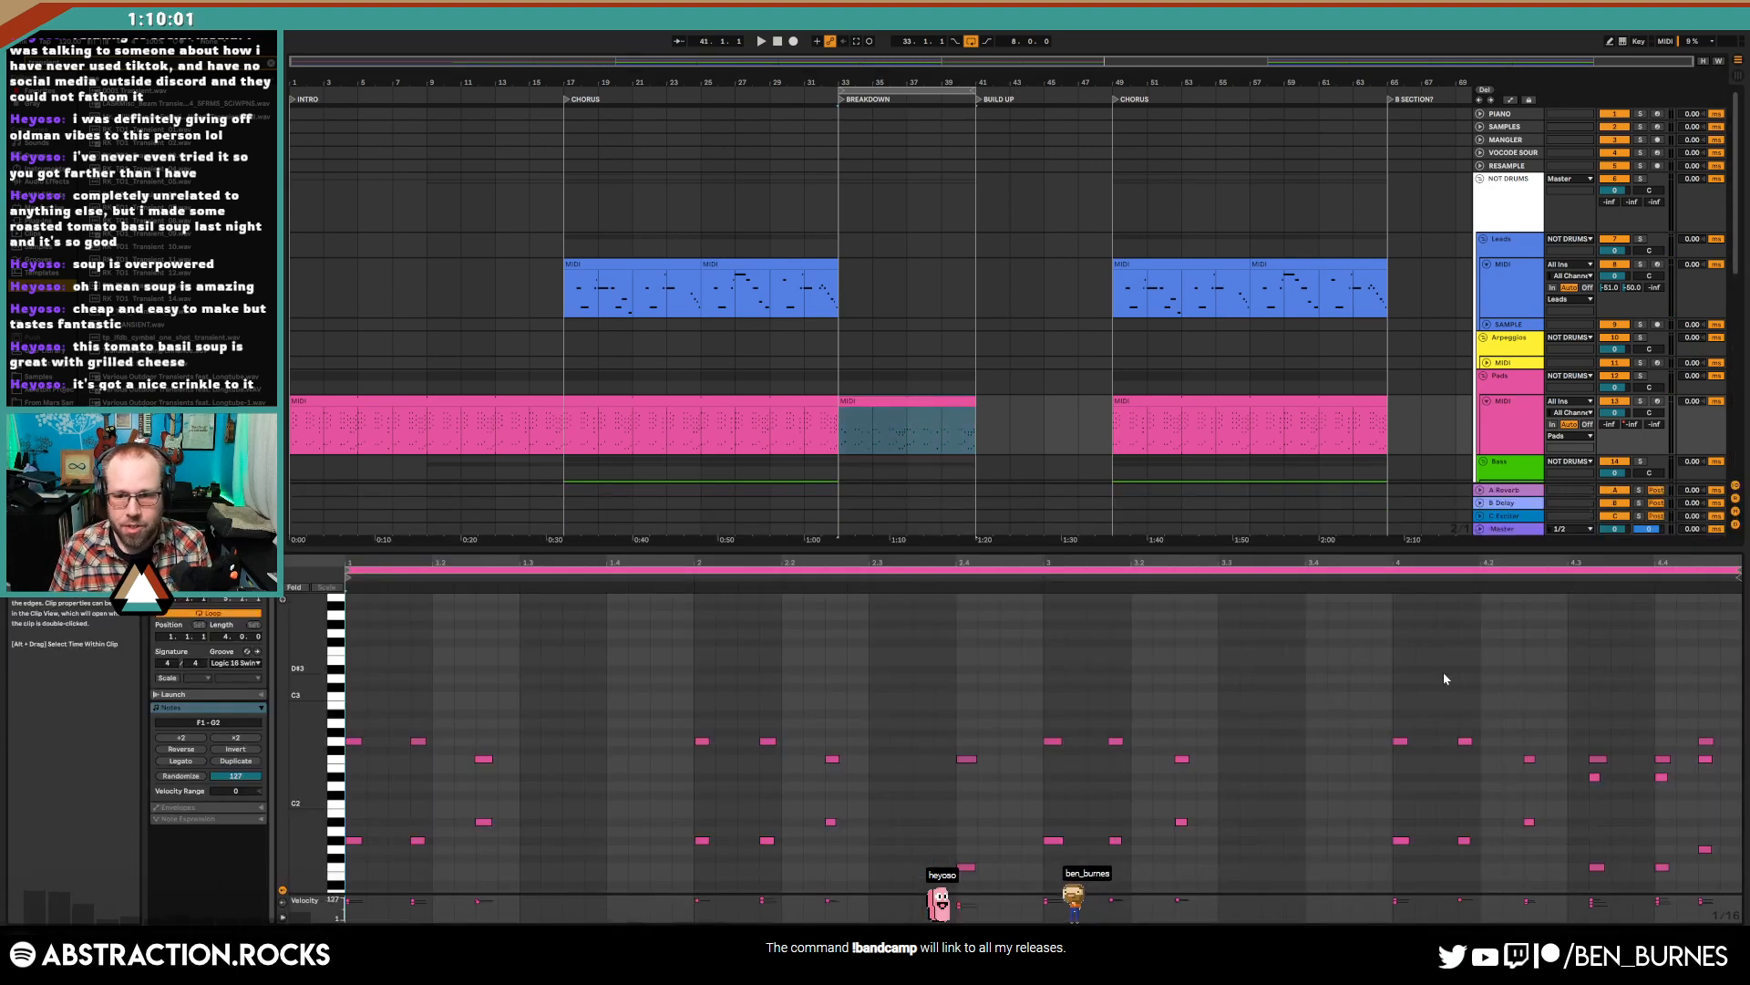
pyautogui.moveTo(1568, 735); pyautogui.dragTo(1662, 770)
pyautogui.press('Delete')
pyautogui.click(1571, 711)
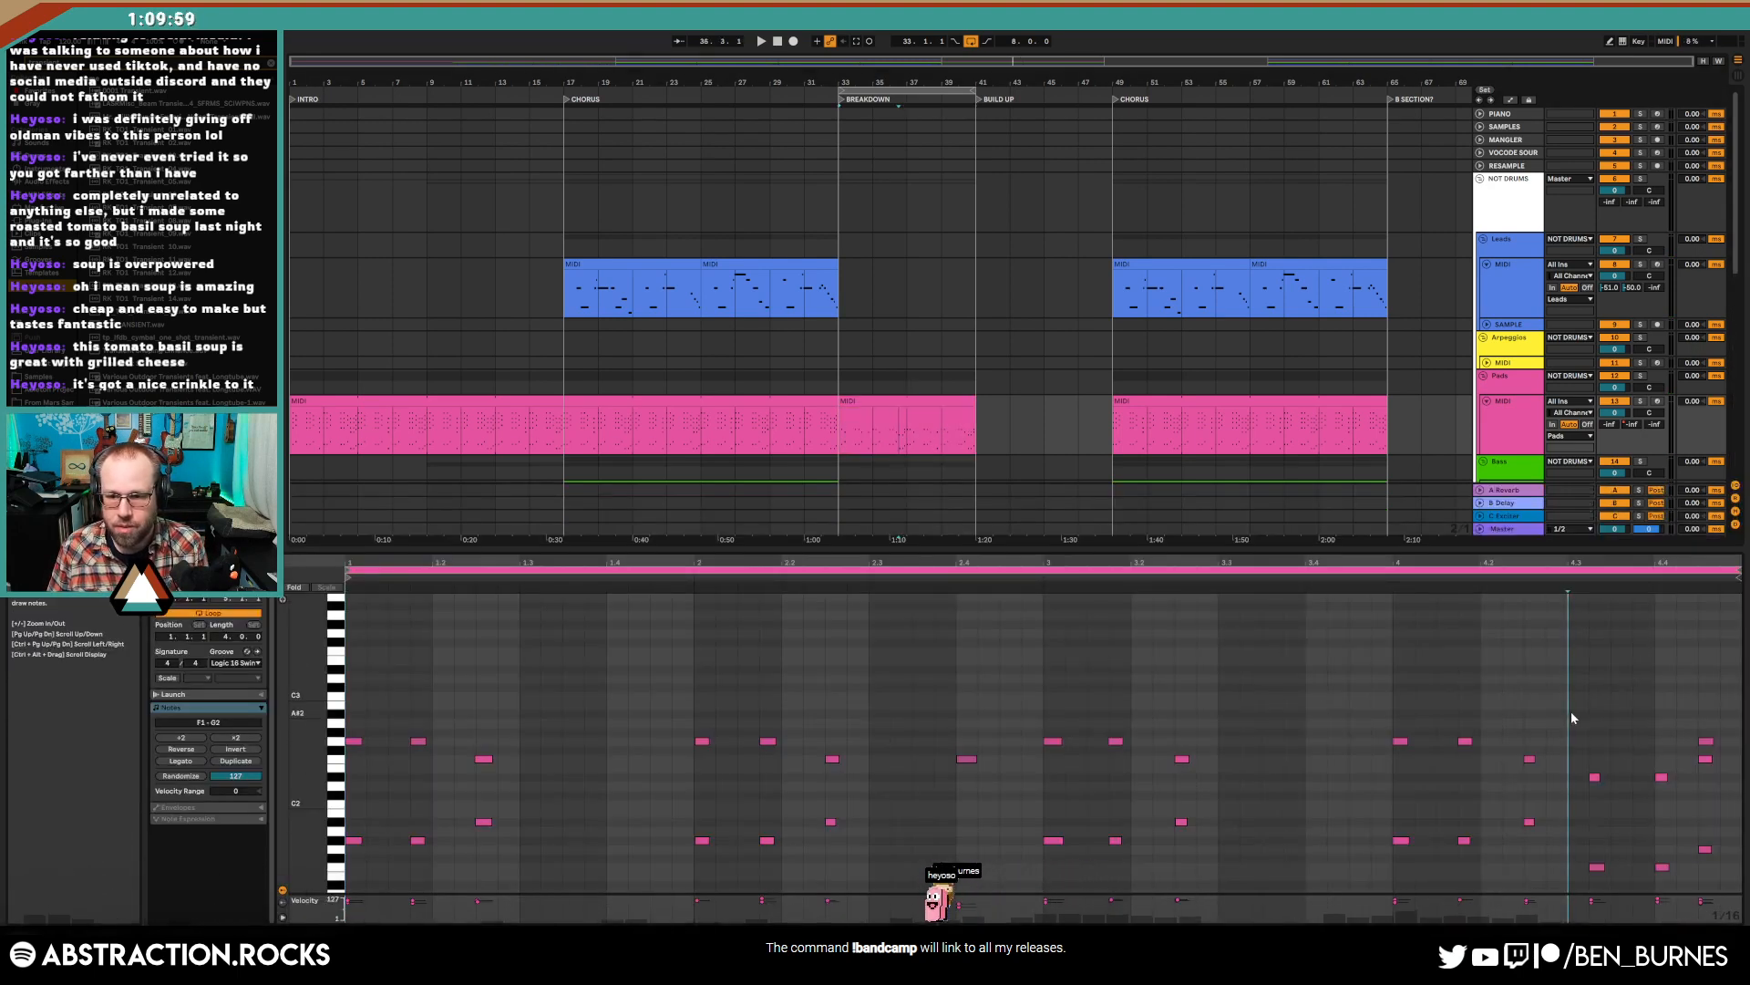
pyautogui.hotkey('shift', 'Tab')
pyautogui.press('space')
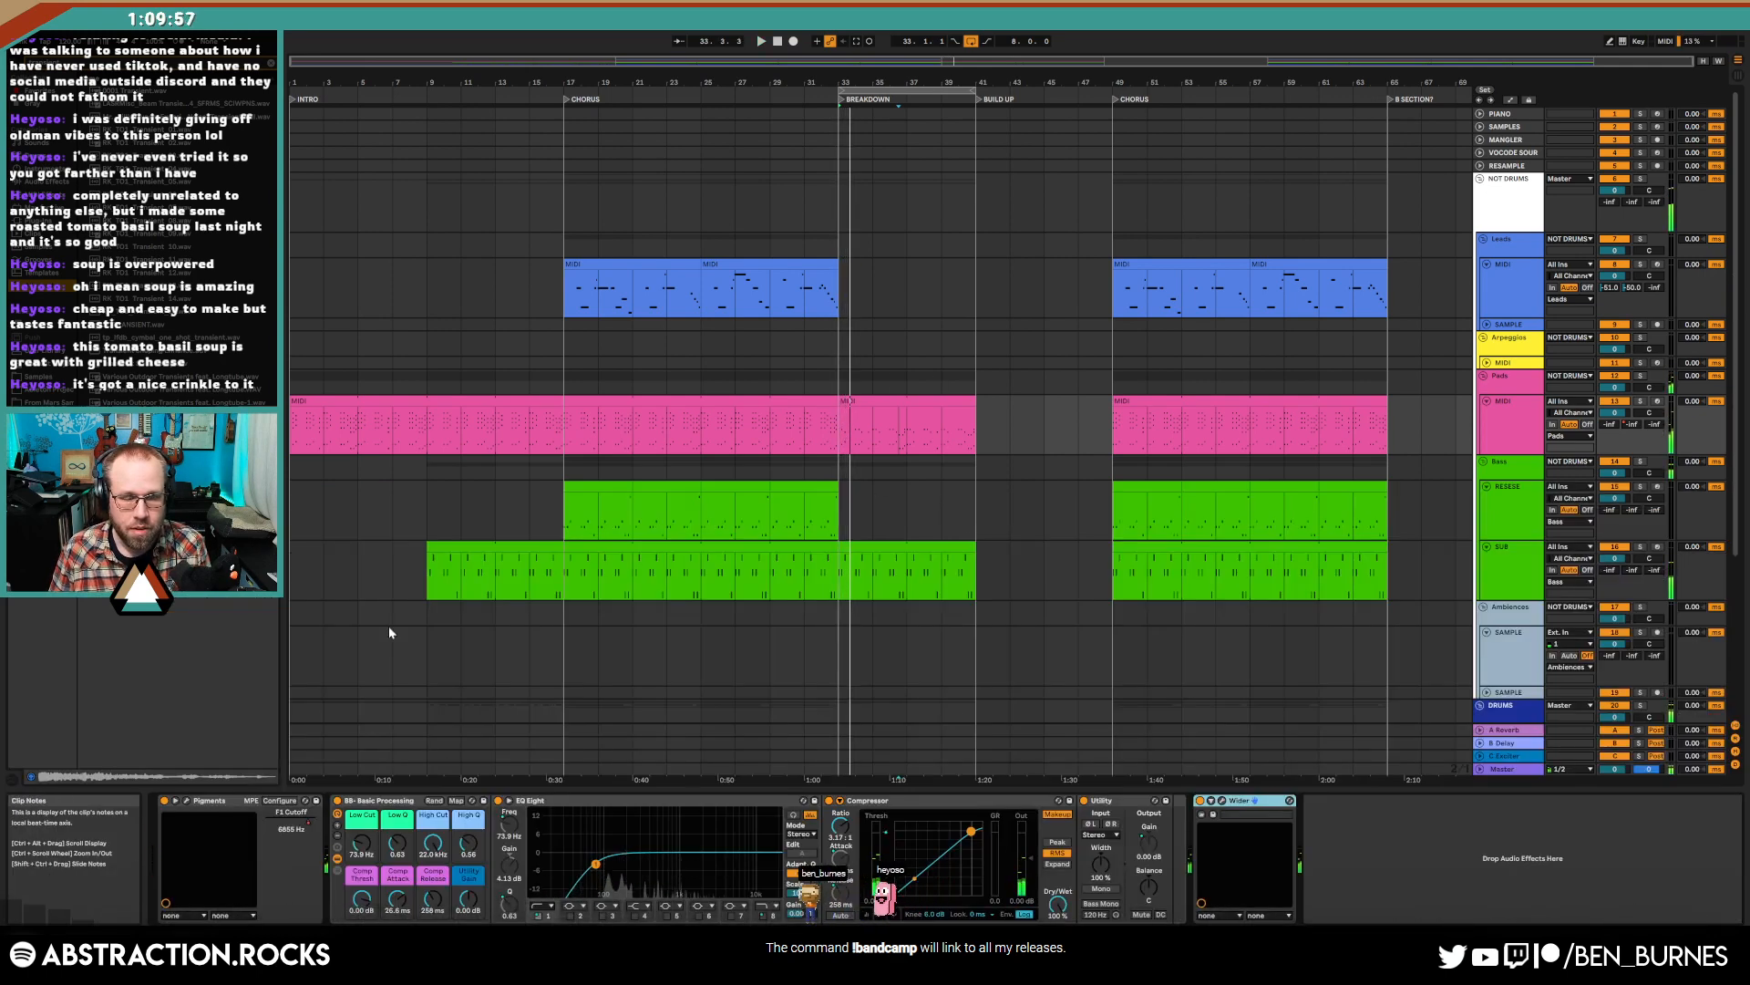
# - Automate the pad's Pigments F1 Cutoff to curve down from bar 32 to the breakdown, then rise until the second chorus
pyautogui.press('a')
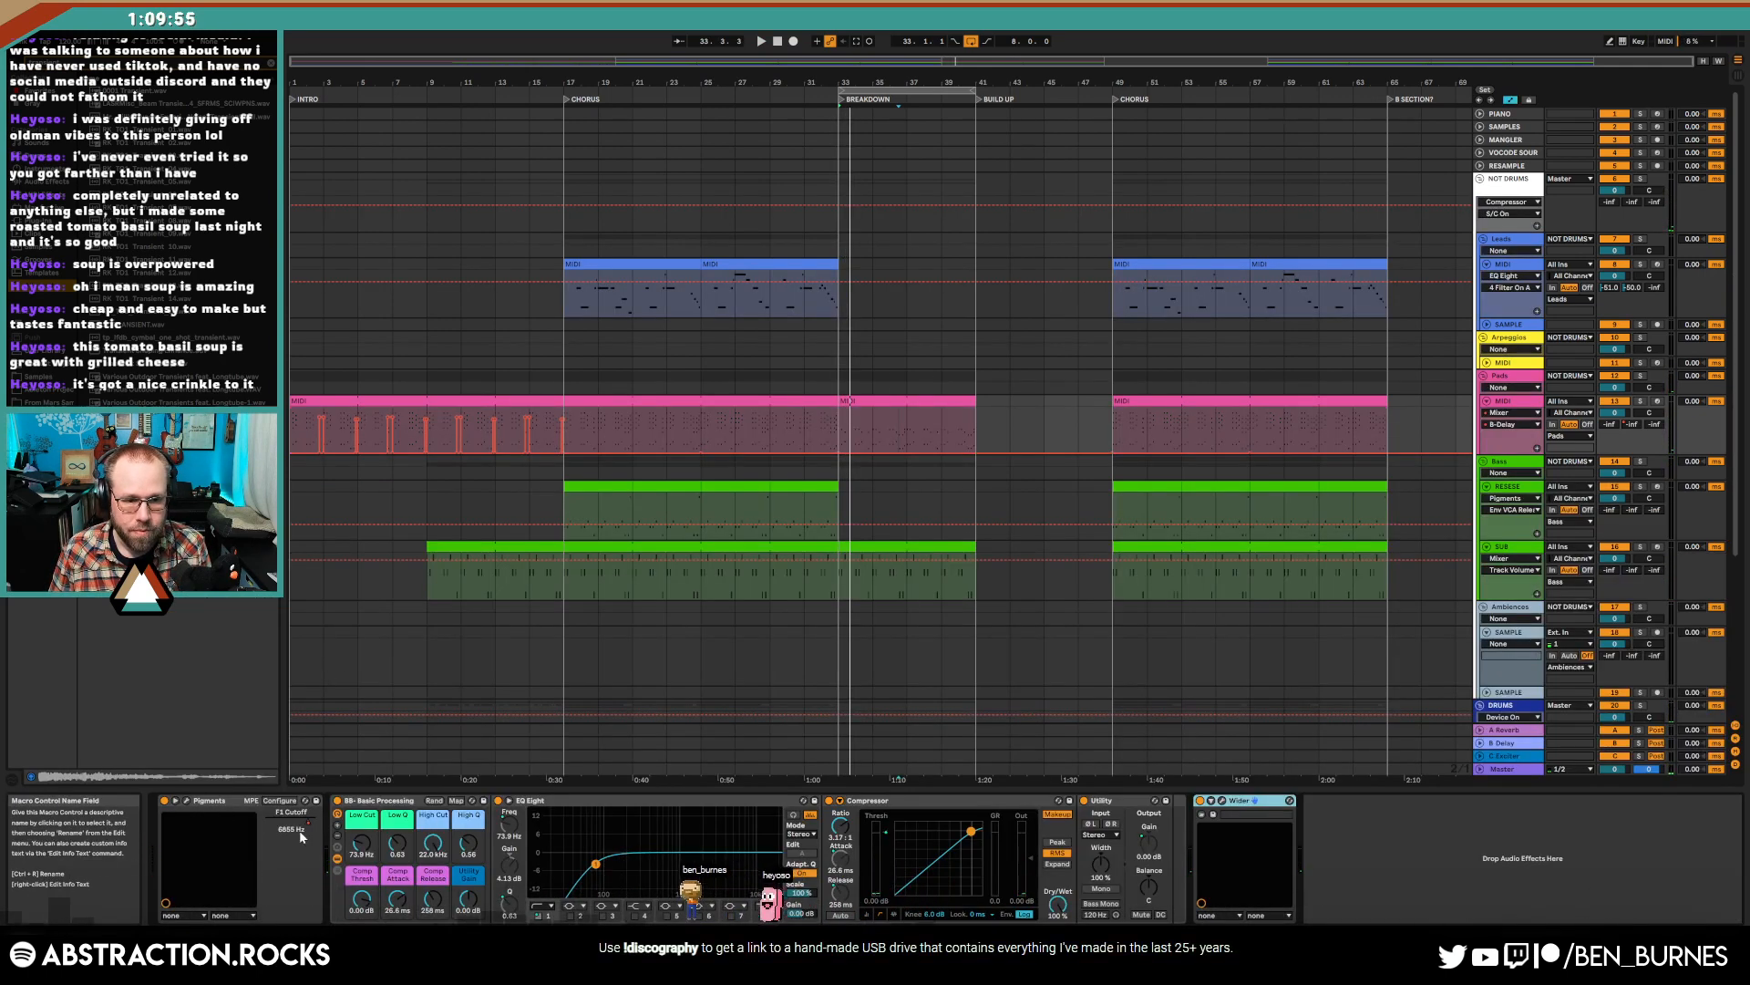
pyautogui.click(310, 827)
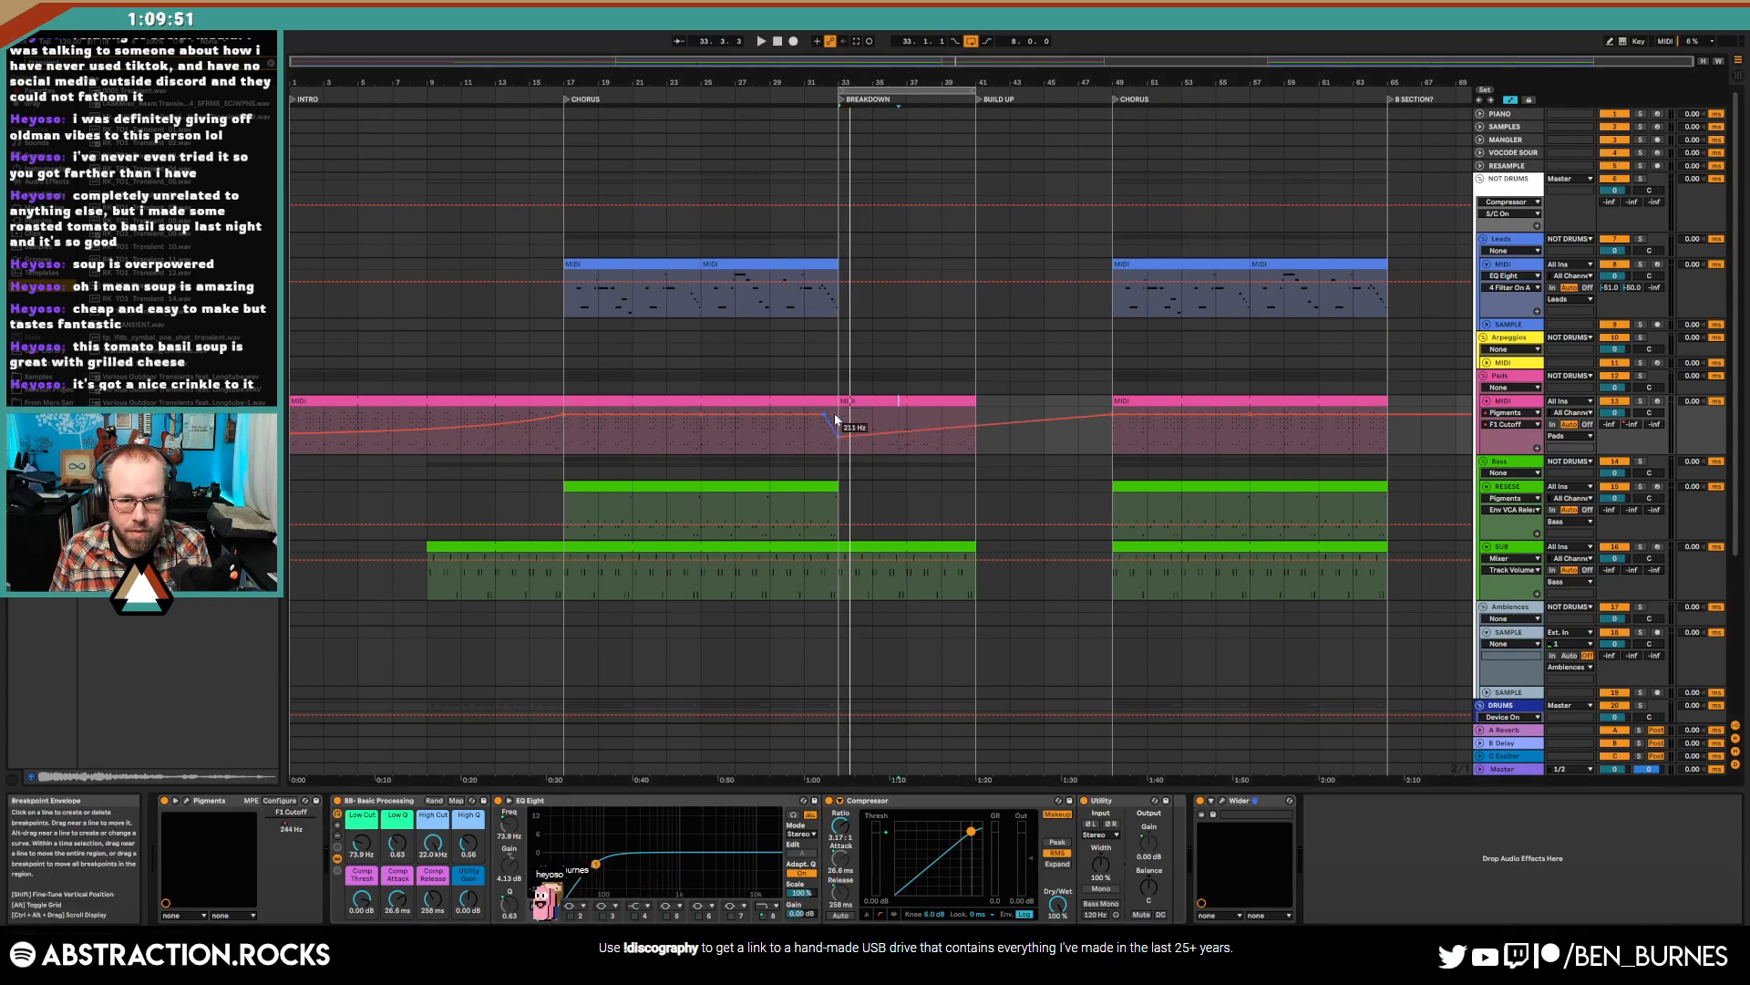
pyautogui.scroll(3, 813, 414)
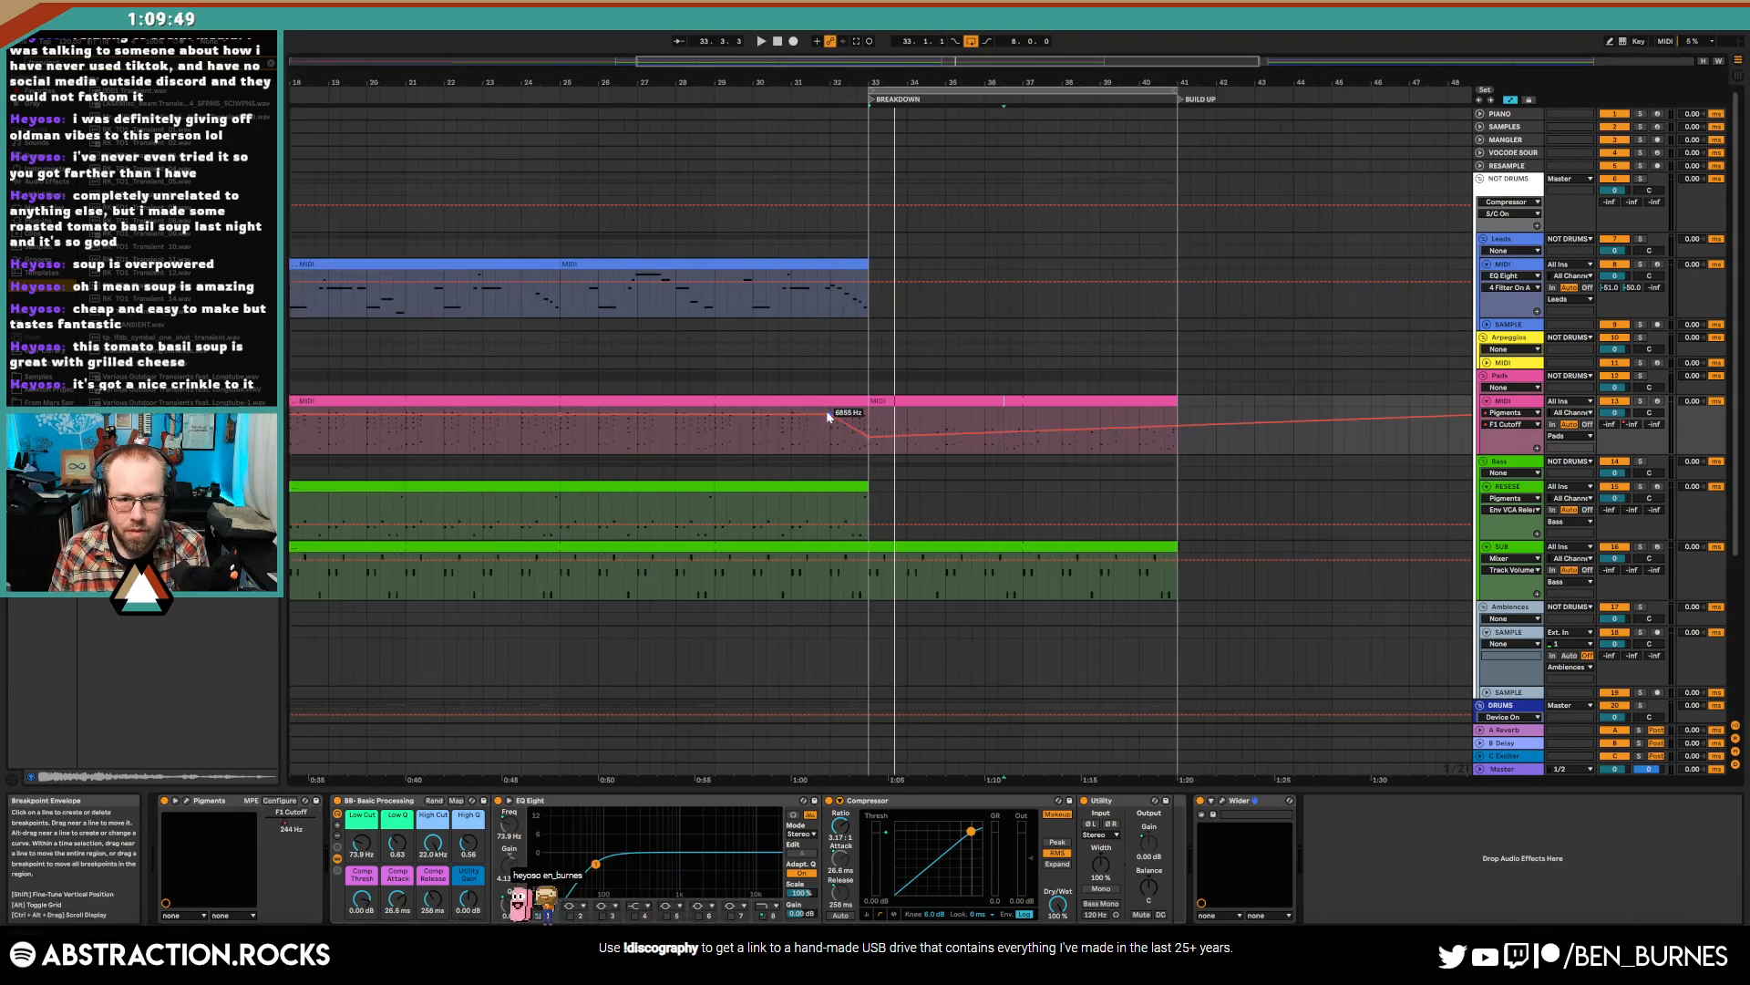
pyautogui.scroll(-5, 828, 492)
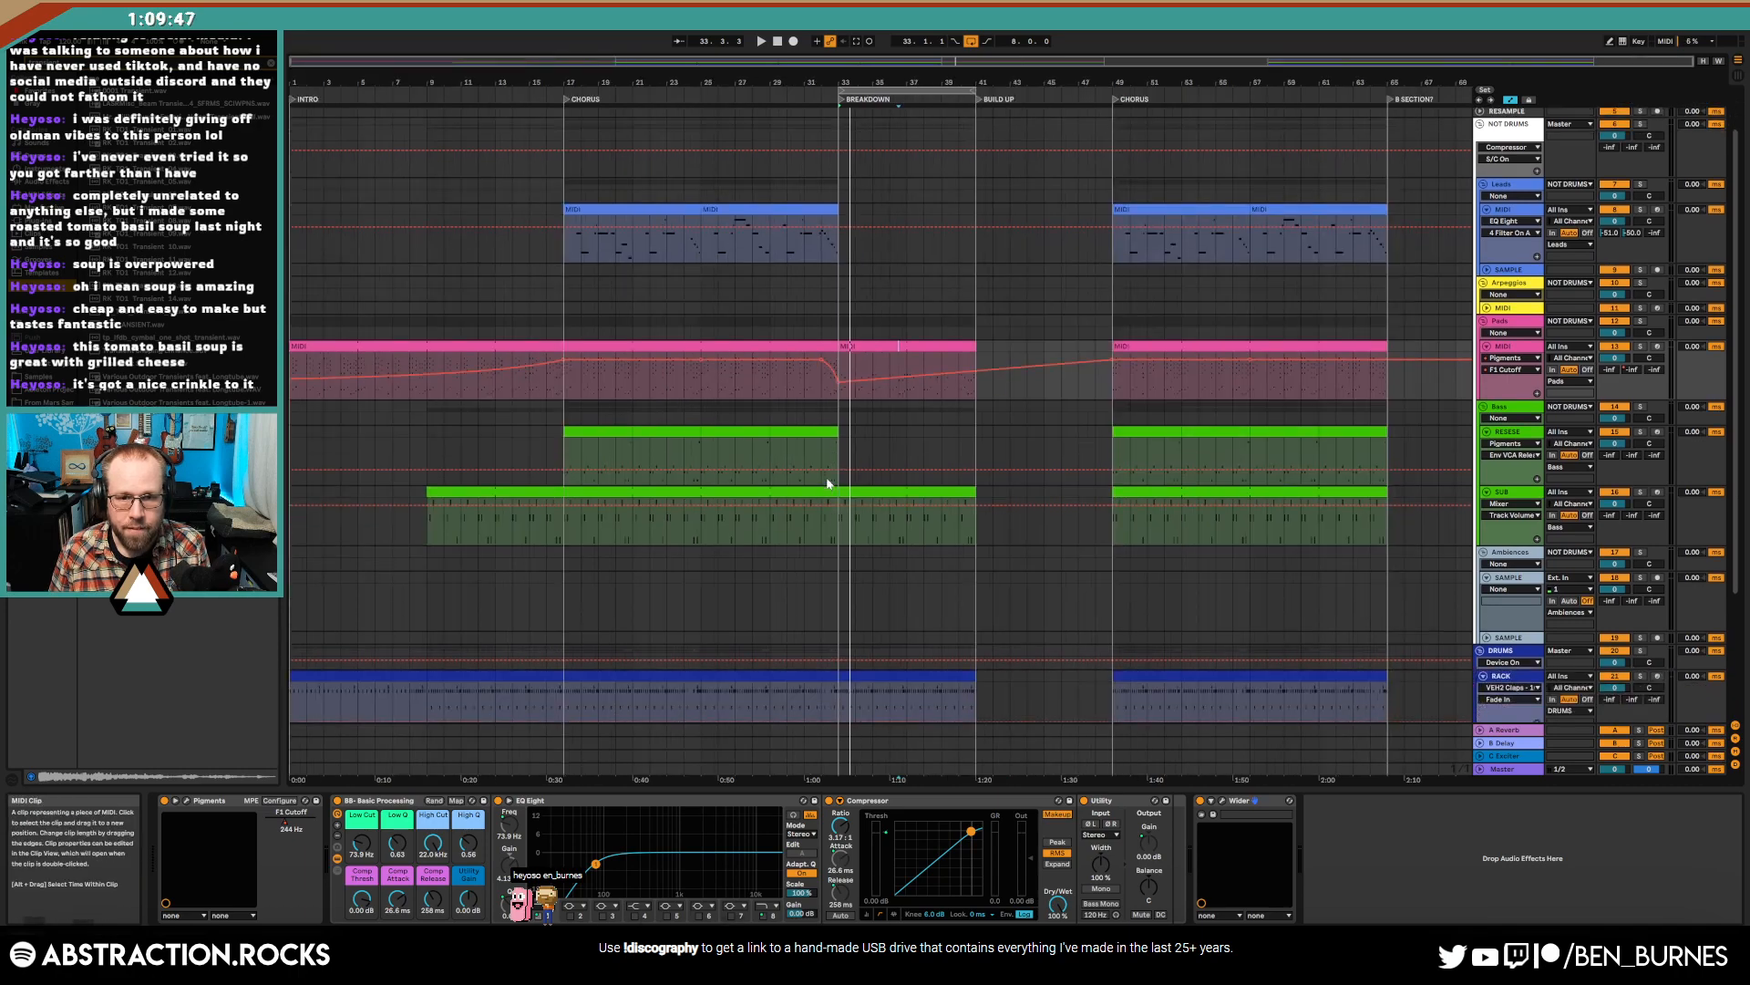
# - Trim the reese bass clip to end at bar 32, one bar before the breakdown
pyautogui.scroll(4, 828, 484)
pyautogui.click(898, 432)
pyautogui.moveTo(898, 431); pyautogui.dragTo(821, 431)
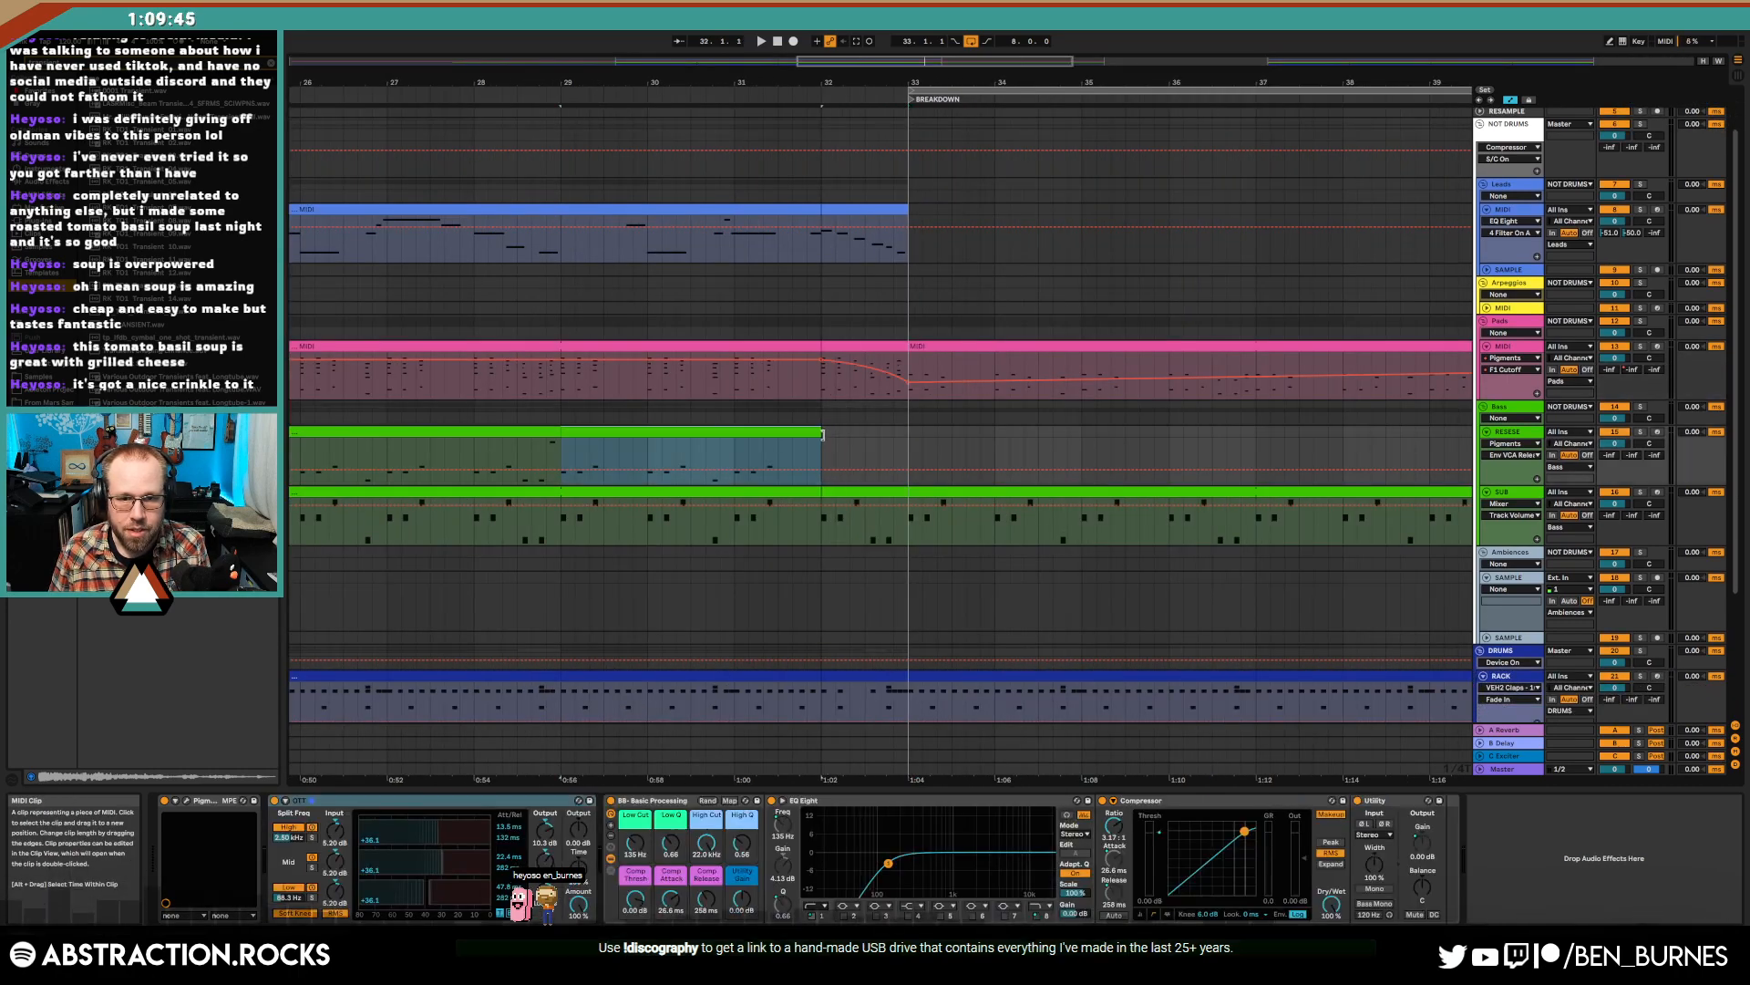
# - Hide the automation lanes and clear bar 32 of the sub bass, just before the breakdown
pyautogui.press('a')
pyautogui.moveTo(903, 526); pyautogui.dragTo(820, 526)
pyautogui.scroll(-2, 819, 556)
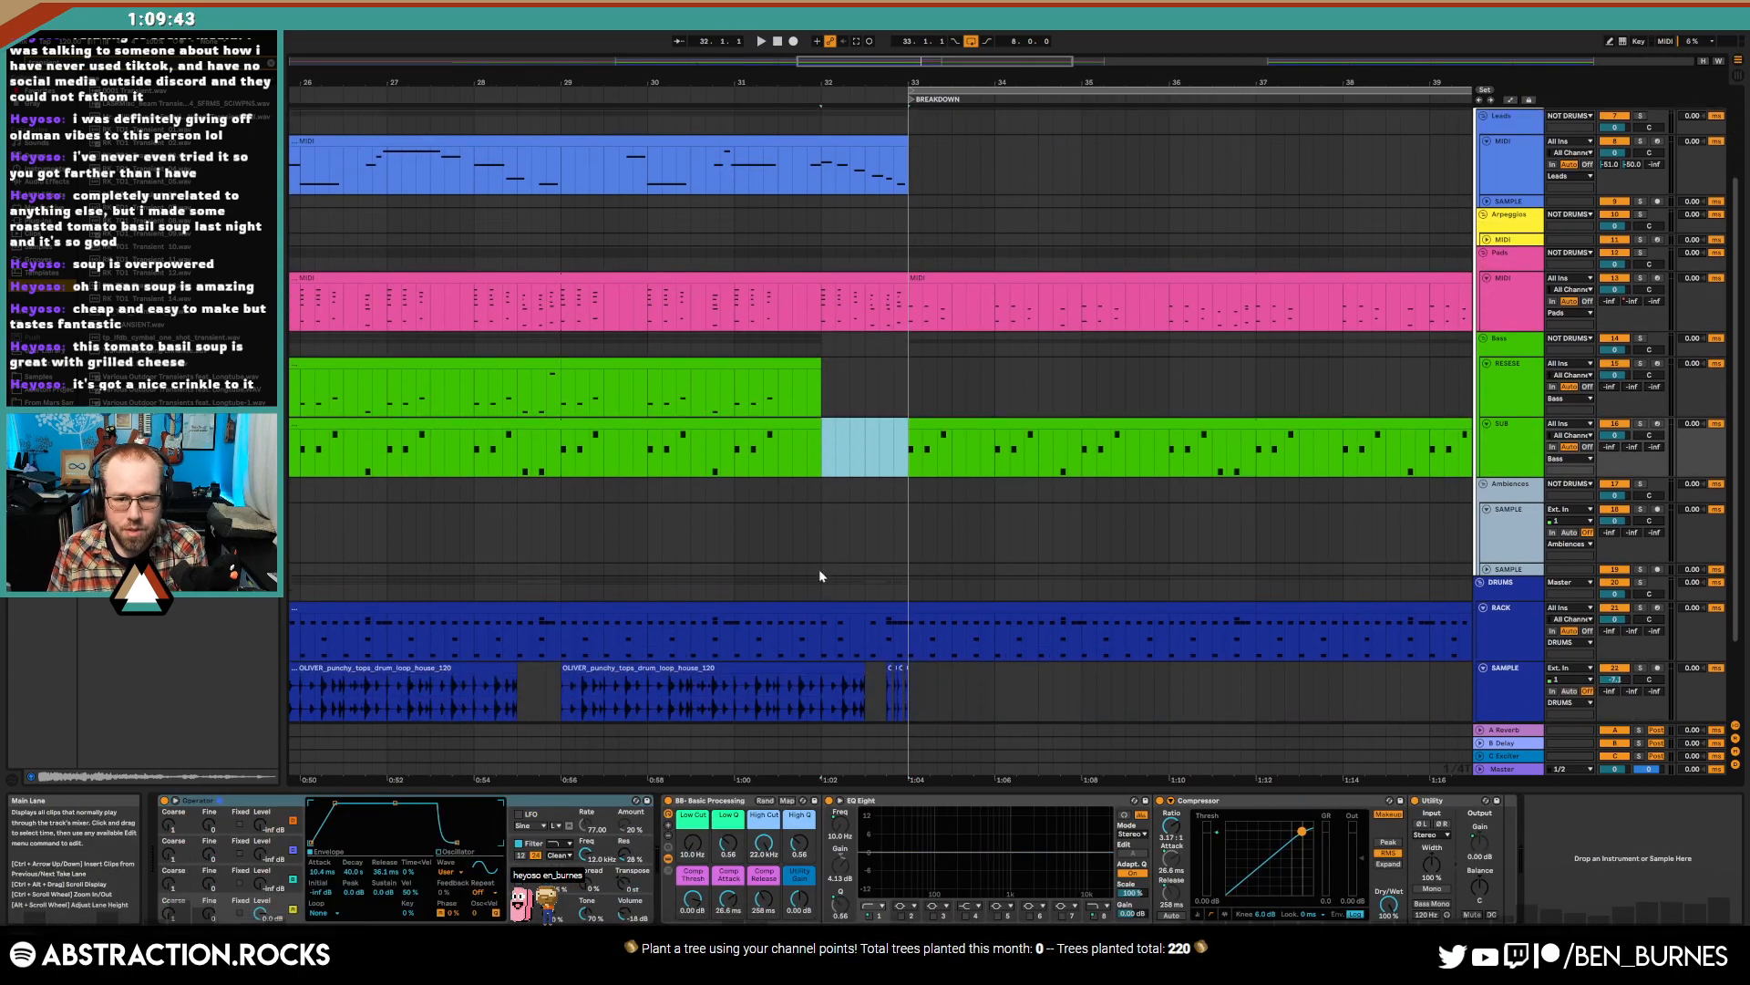
pyautogui.press('Delete')
# - Strip the hat and clap notes from bar 32 of the drum rack, leaving only the bass drum
pyautogui.moveTo(901, 641); pyautogui.dragTo(908, 642)
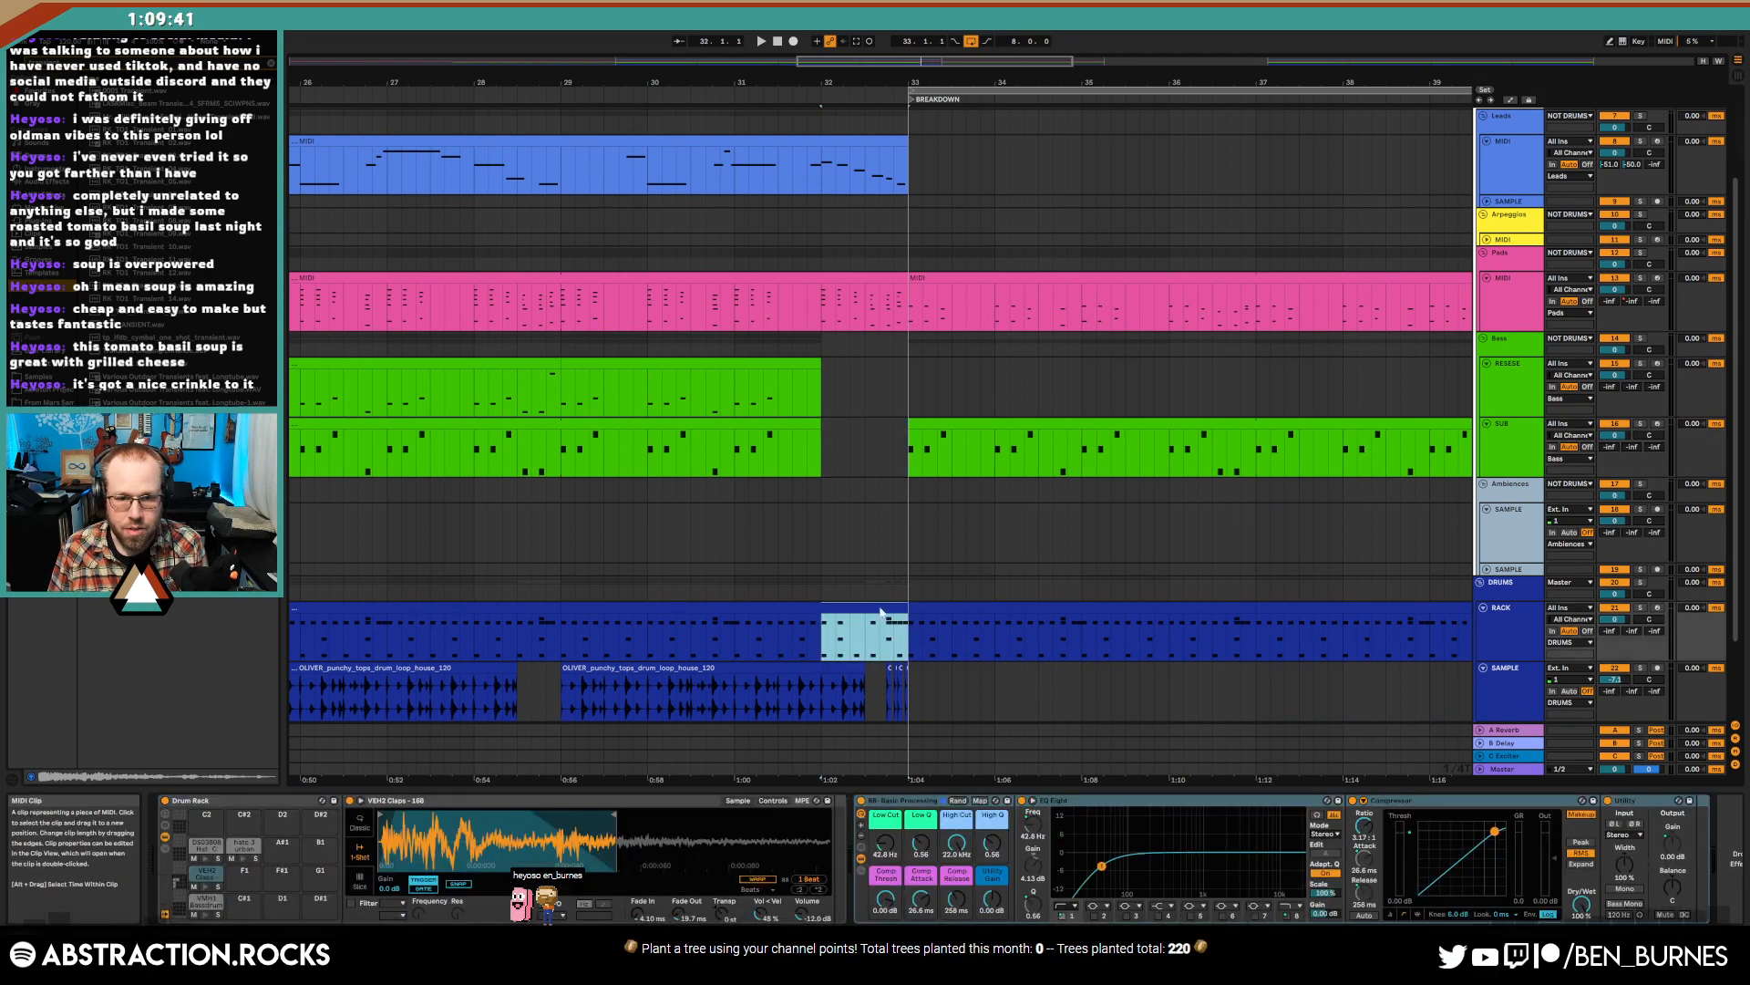
pyautogui.hotkey('shift', 'Tab')
pyautogui.moveTo(422, 595); pyautogui.dragTo(1731, 641)
pyautogui.press('Delete')
# - Delete bar 32 of the drum loop and the sample track below it so both end before the breakdown
pyautogui.scroll(-3, 887, 395)
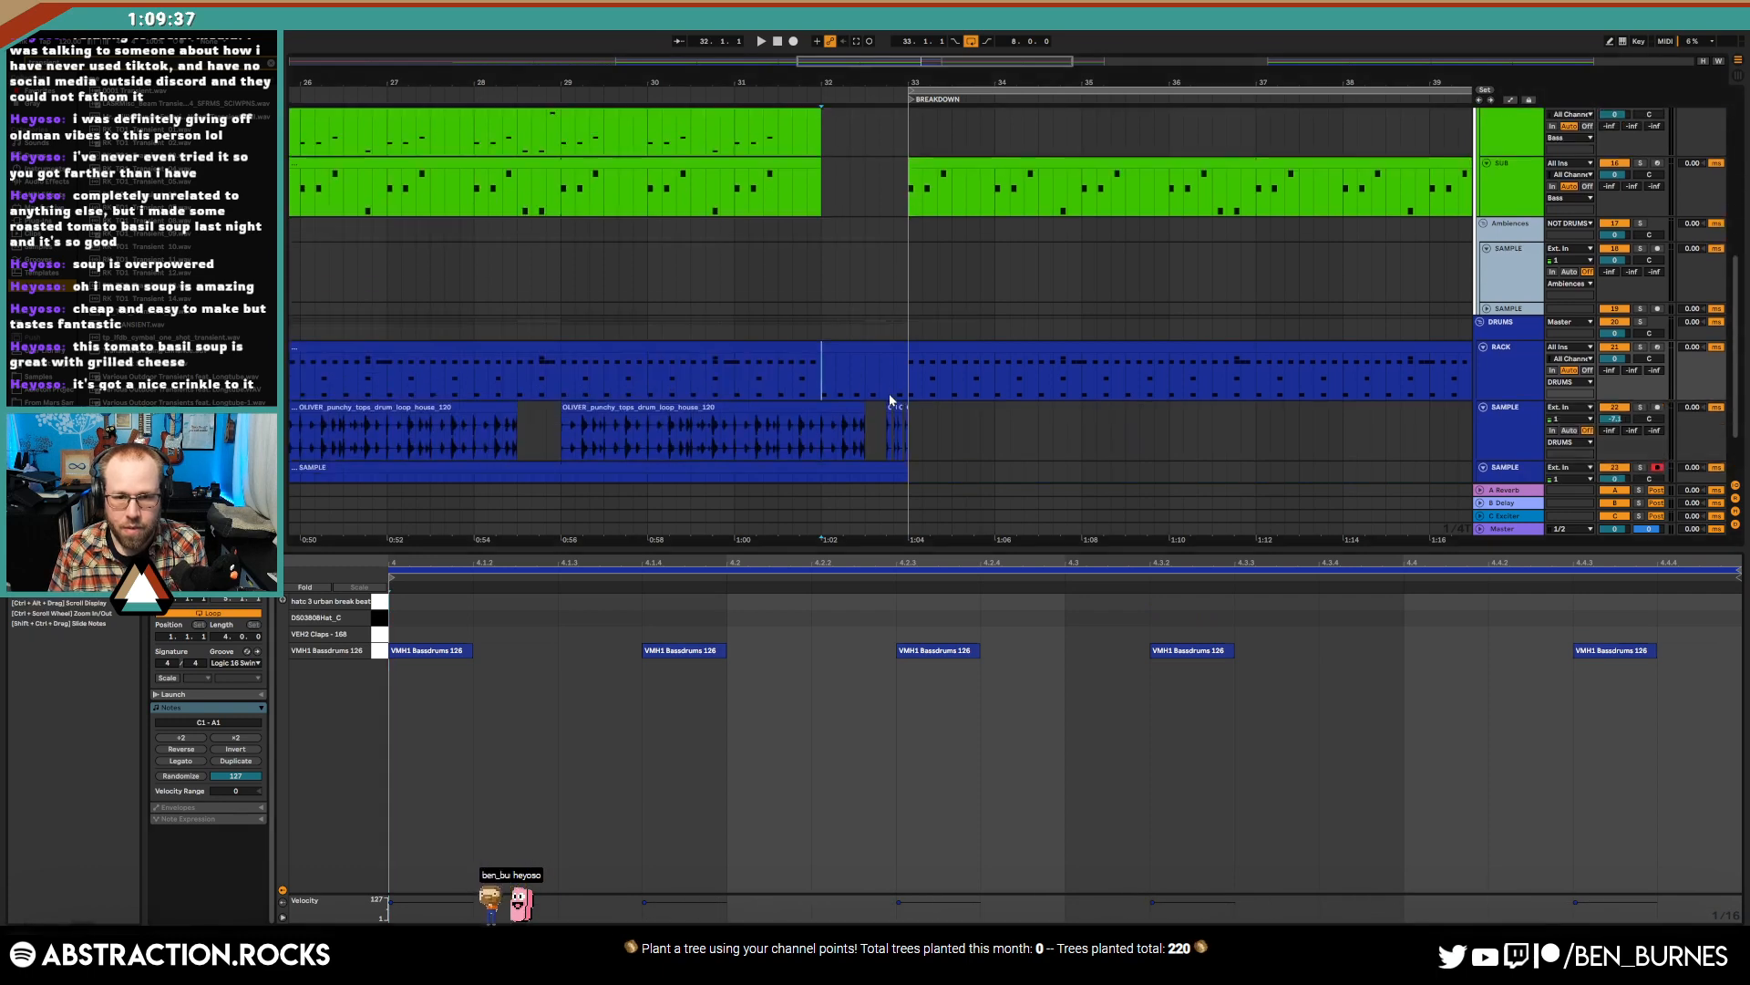
pyautogui.moveTo(910, 402)
pyautogui.mouseDown()
pyautogui.moveTo(842, 394)
pyautogui.moveTo(828, 435)
pyautogui.mouseUp()
pyautogui.press('Delete')
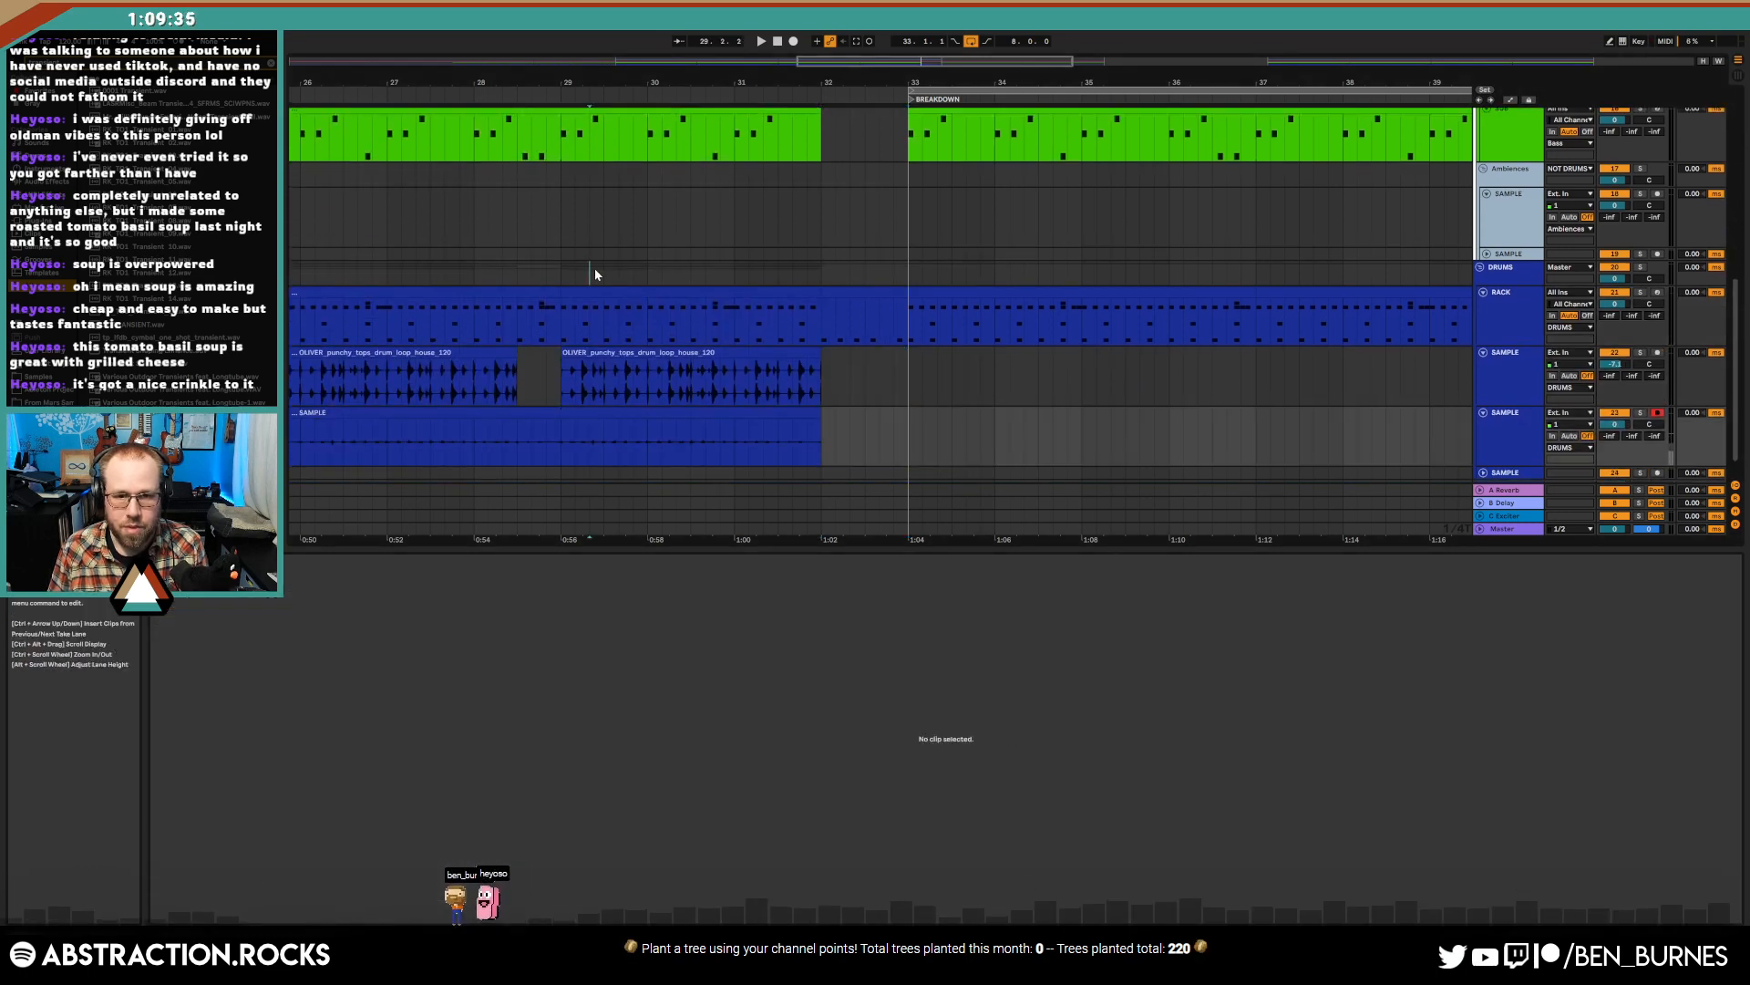
# - Audition the transition into the breakdown from around bar 29 and examine the pad's cutoff automation
pyautogui.click(595, 269)
pyautogui.press('space')
pyautogui.scroll(-3, 915, 308)
pyautogui.scroll(5, 939, 329)
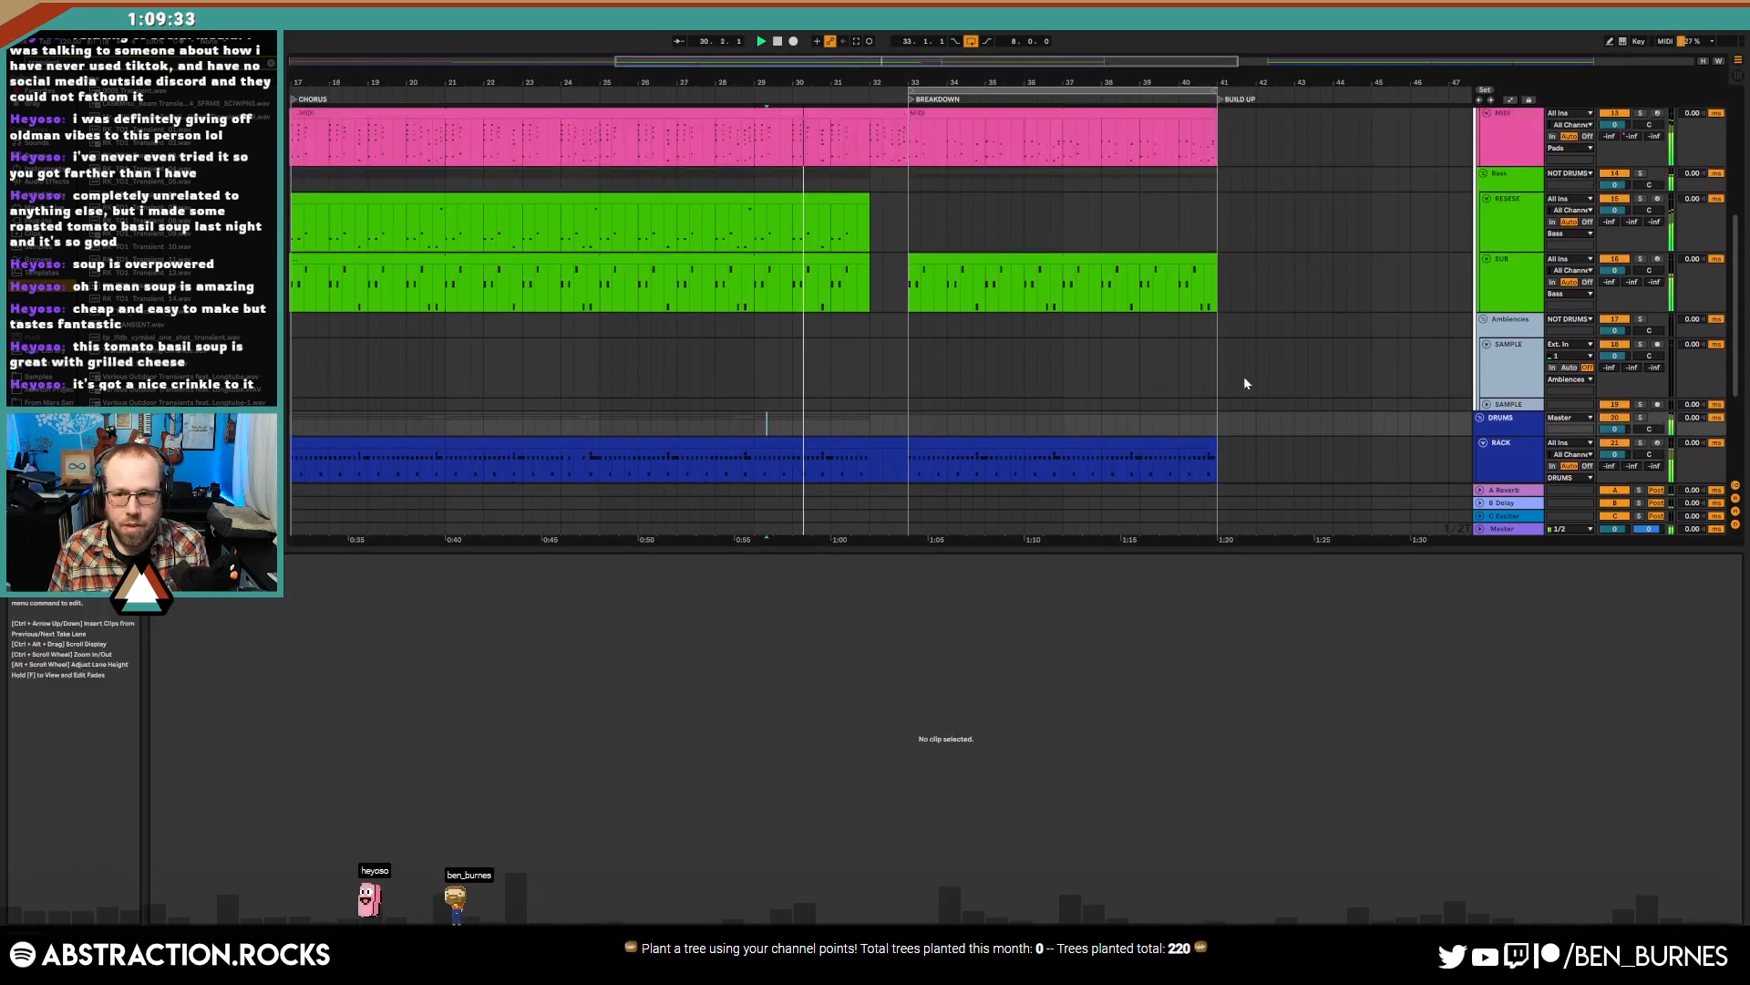
pyautogui.scroll(2, 1212, 381)
pyautogui.press('a')
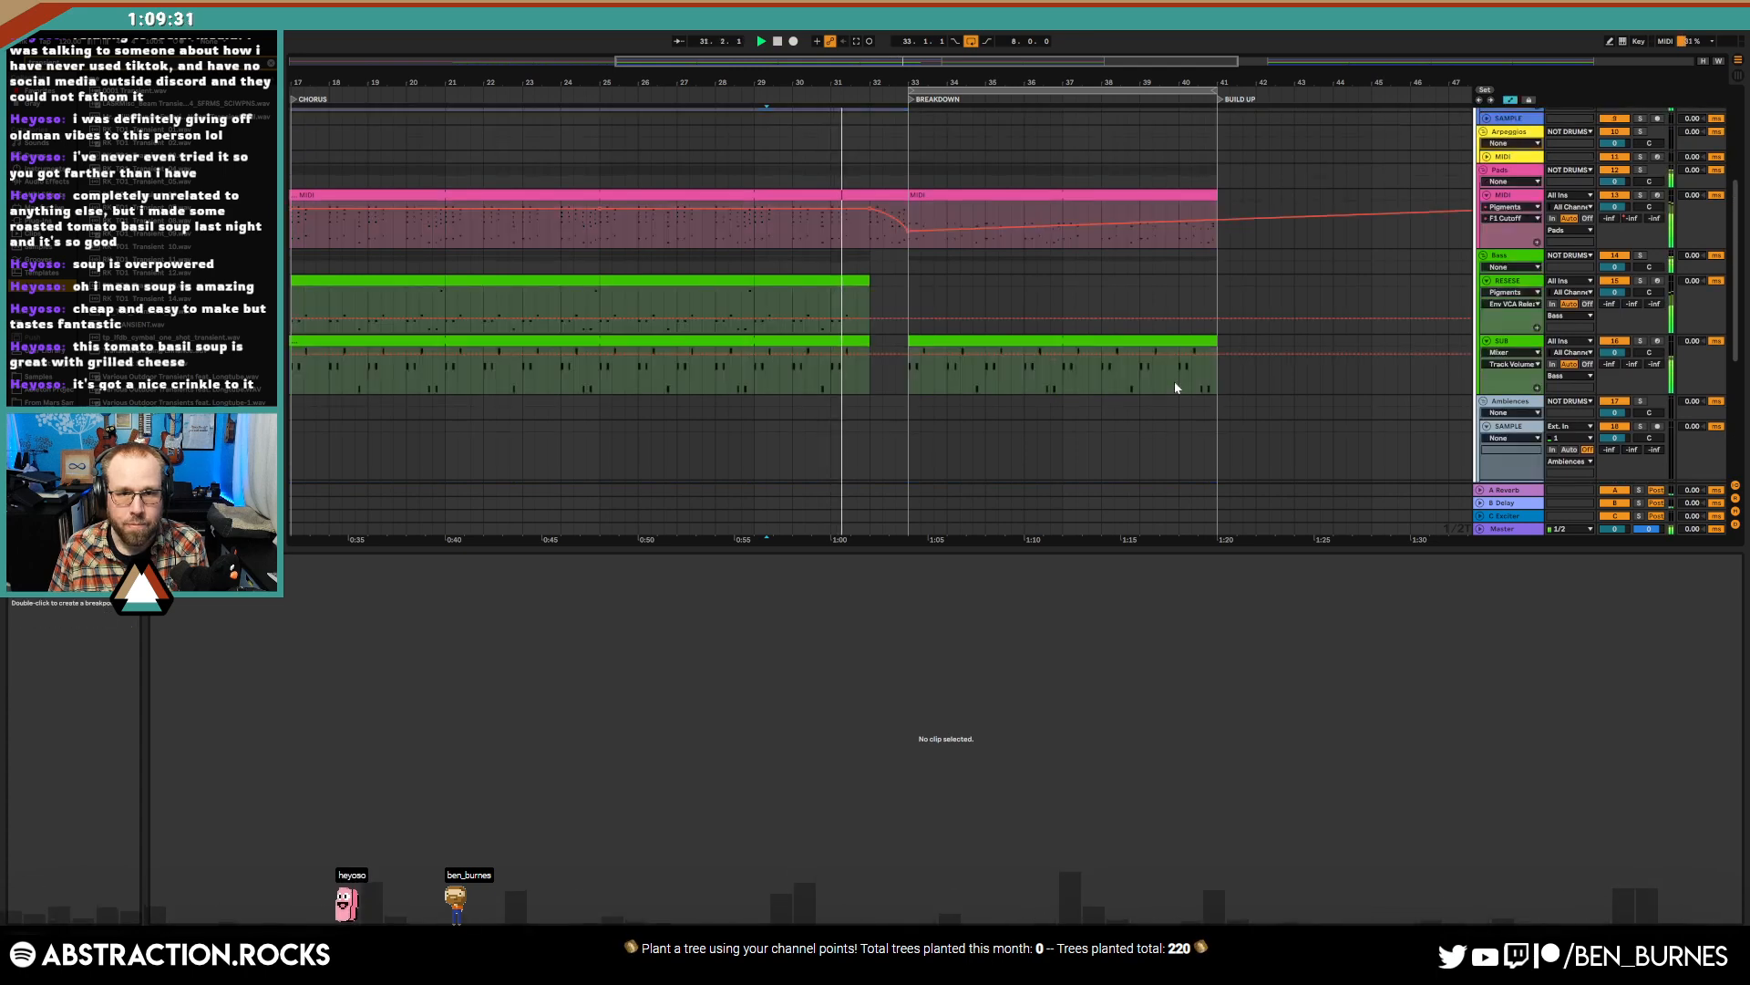
pyautogui.scroll(-2, 1176, 386)
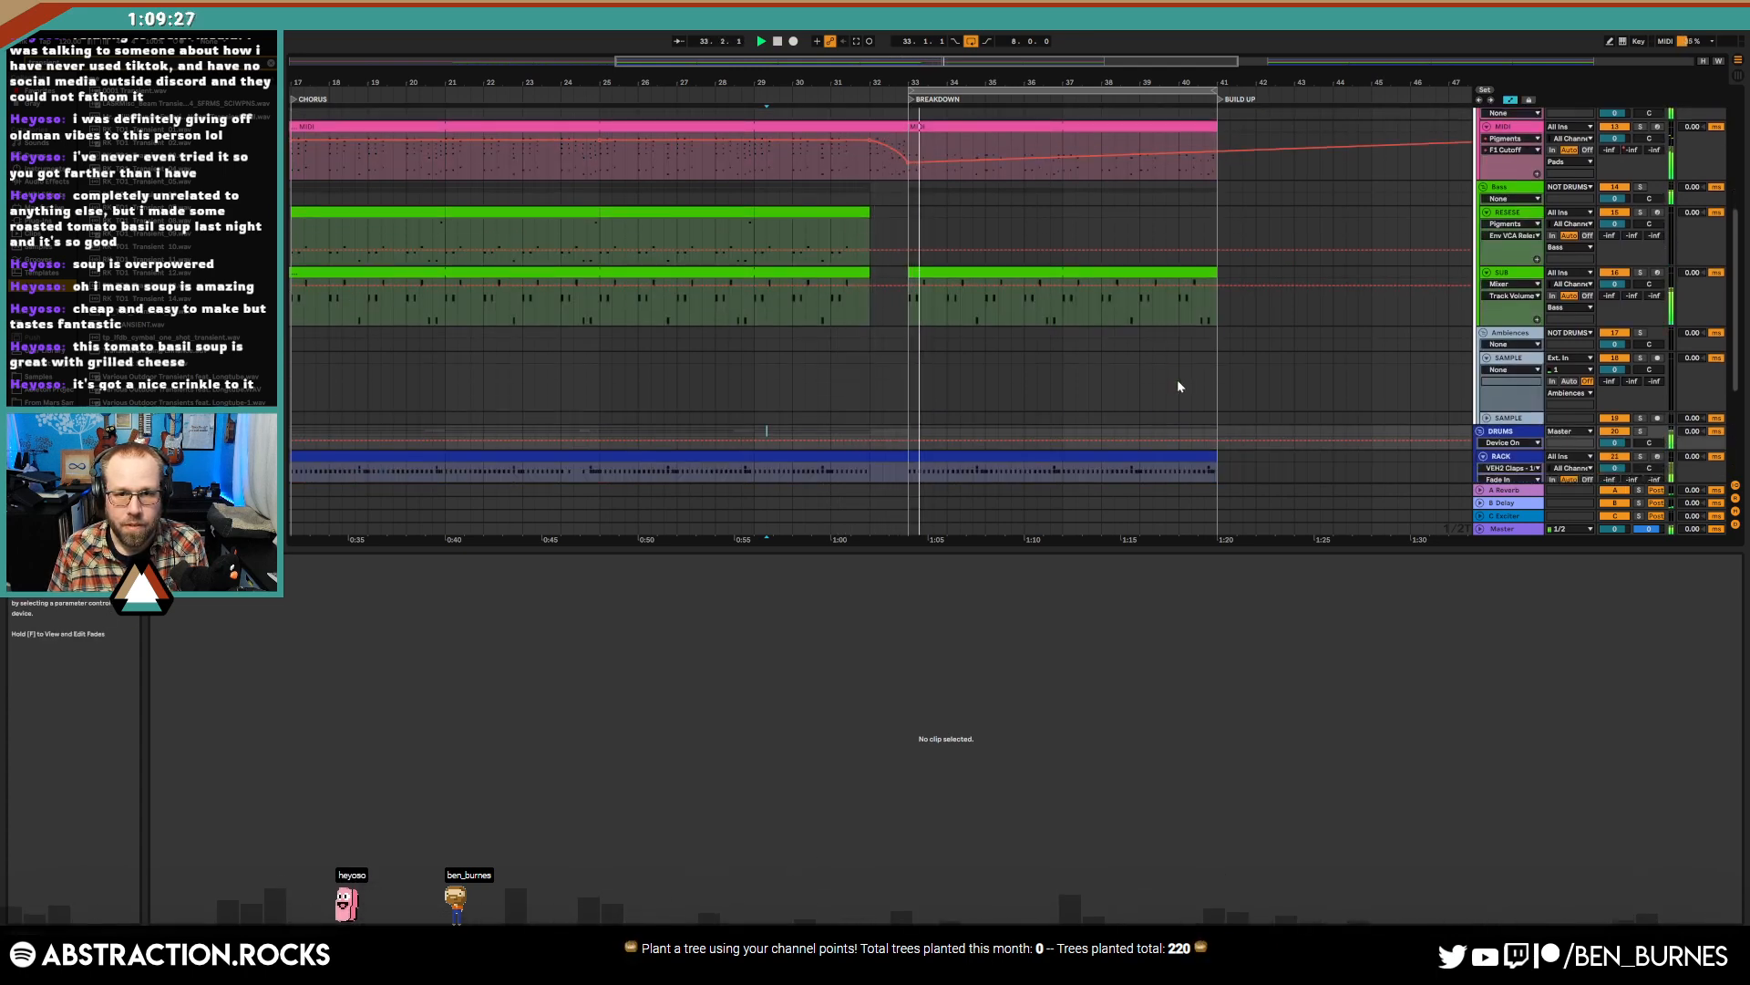
pyautogui.scroll(3, 1237, 374)
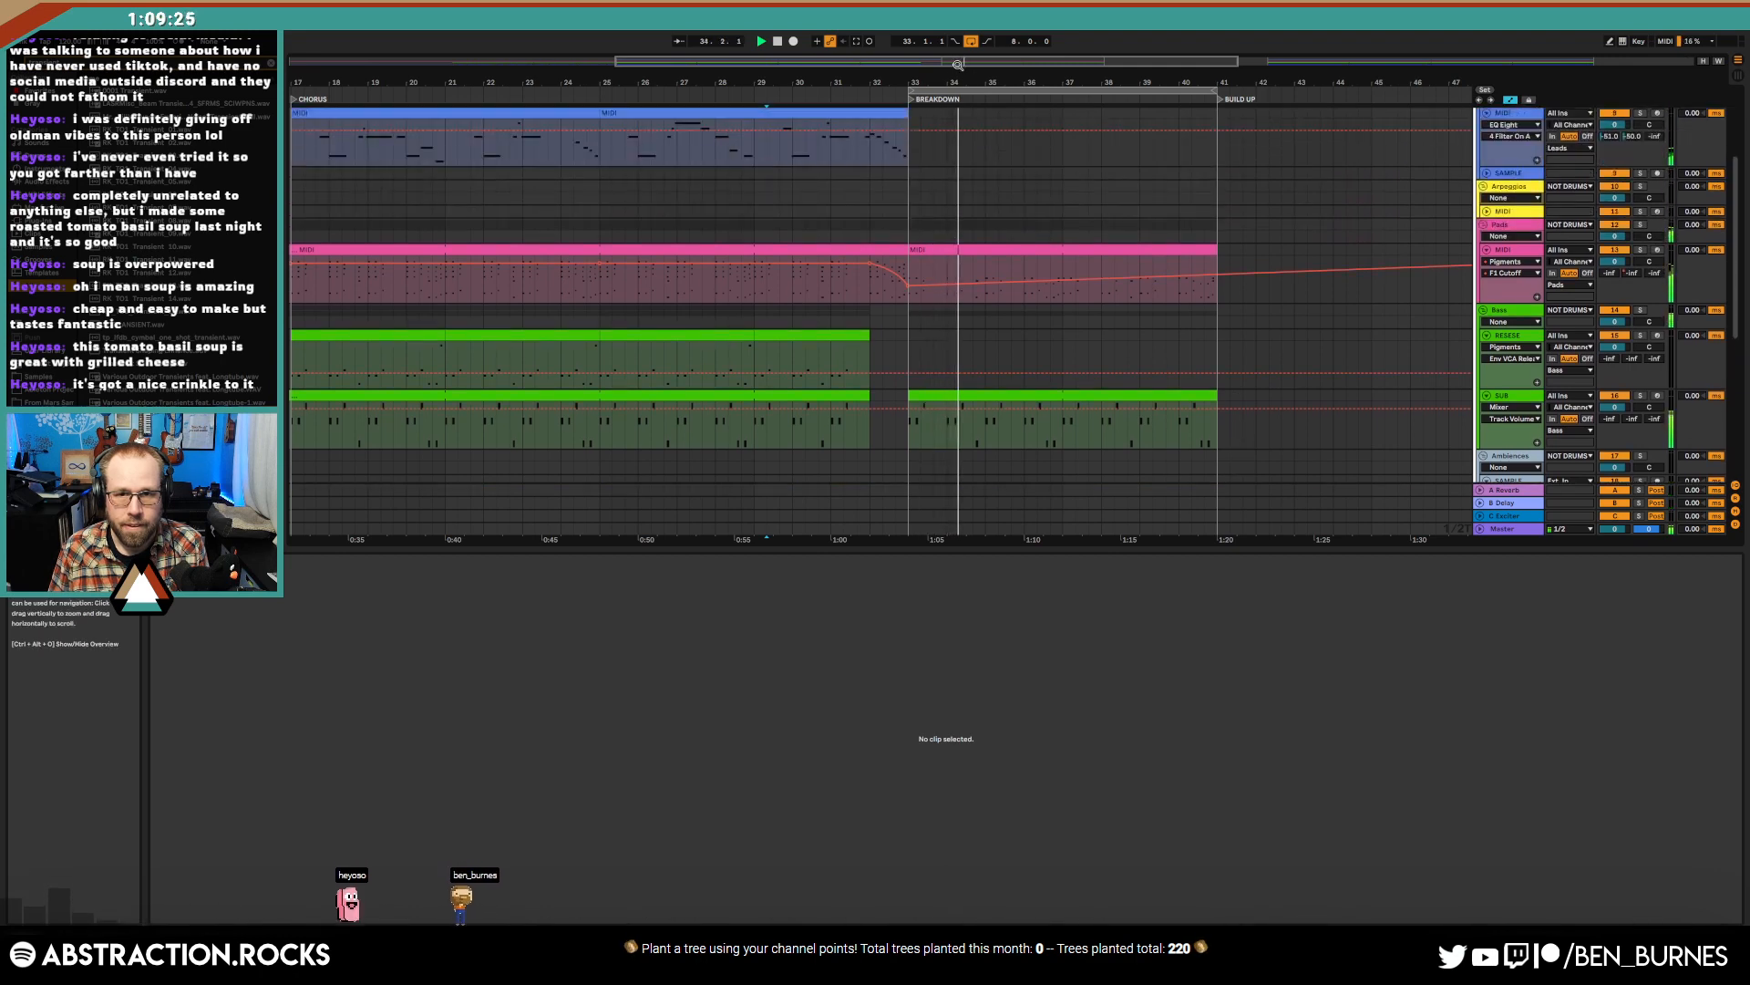
# - Hold the pad's Pigments F1 Cutoff at about 223 Hz through the breakdown by placing a breakpoint at the build-up's start
pyautogui.moveTo(957, 65); pyautogui.dragTo(1084, 65)
pyautogui.moveTo(971, 283); pyautogui.dragTo(971, 294)
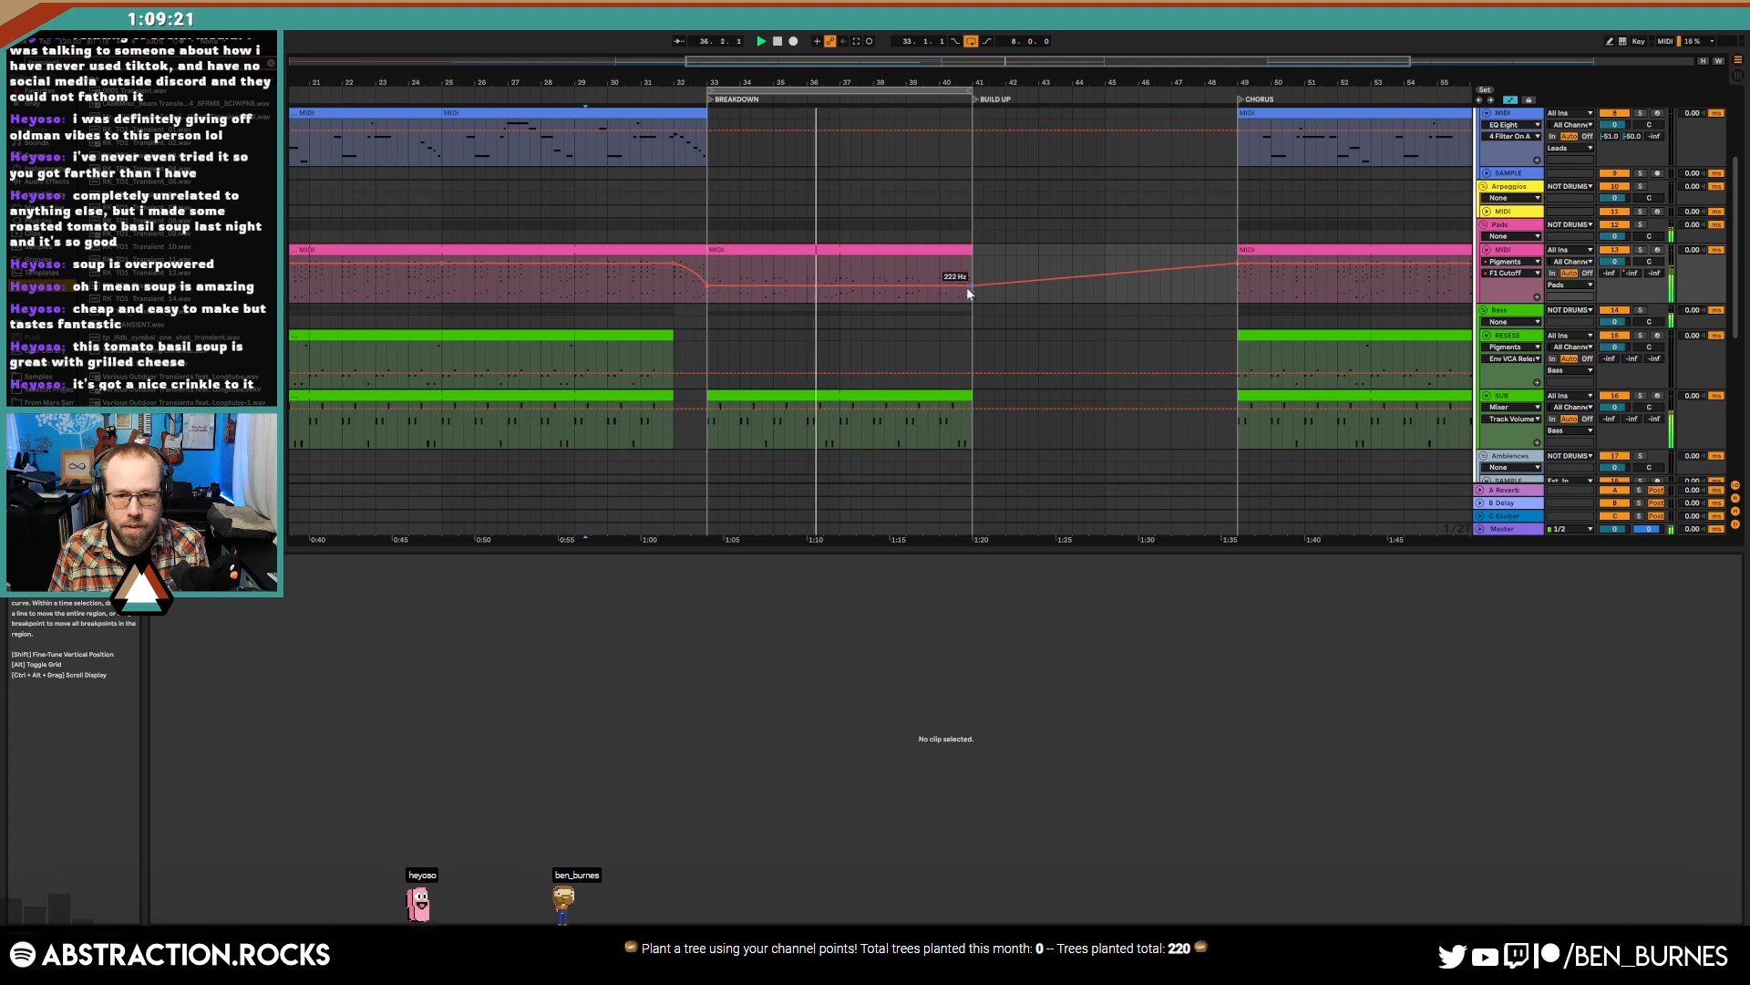
pyautogui.click(840, 250)
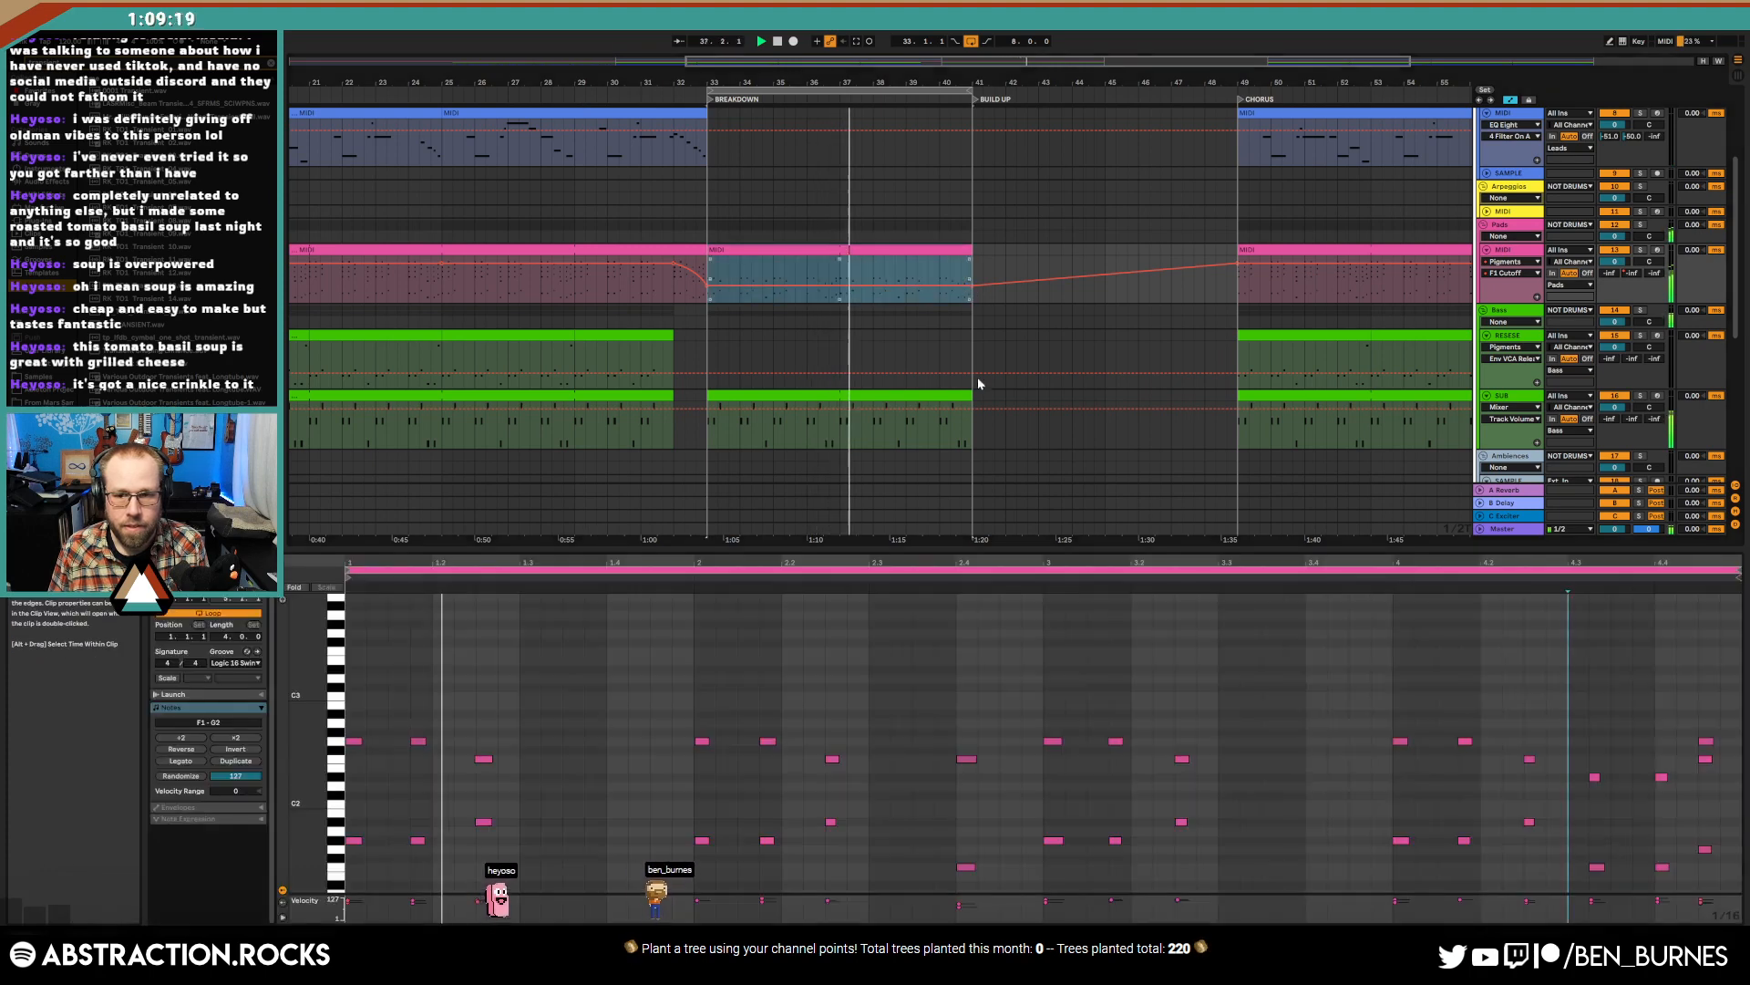
pyautogui.moveTo(1637, 729); pyautogui.dragTo(1712, 742)
pyautogui.click(800, 274)
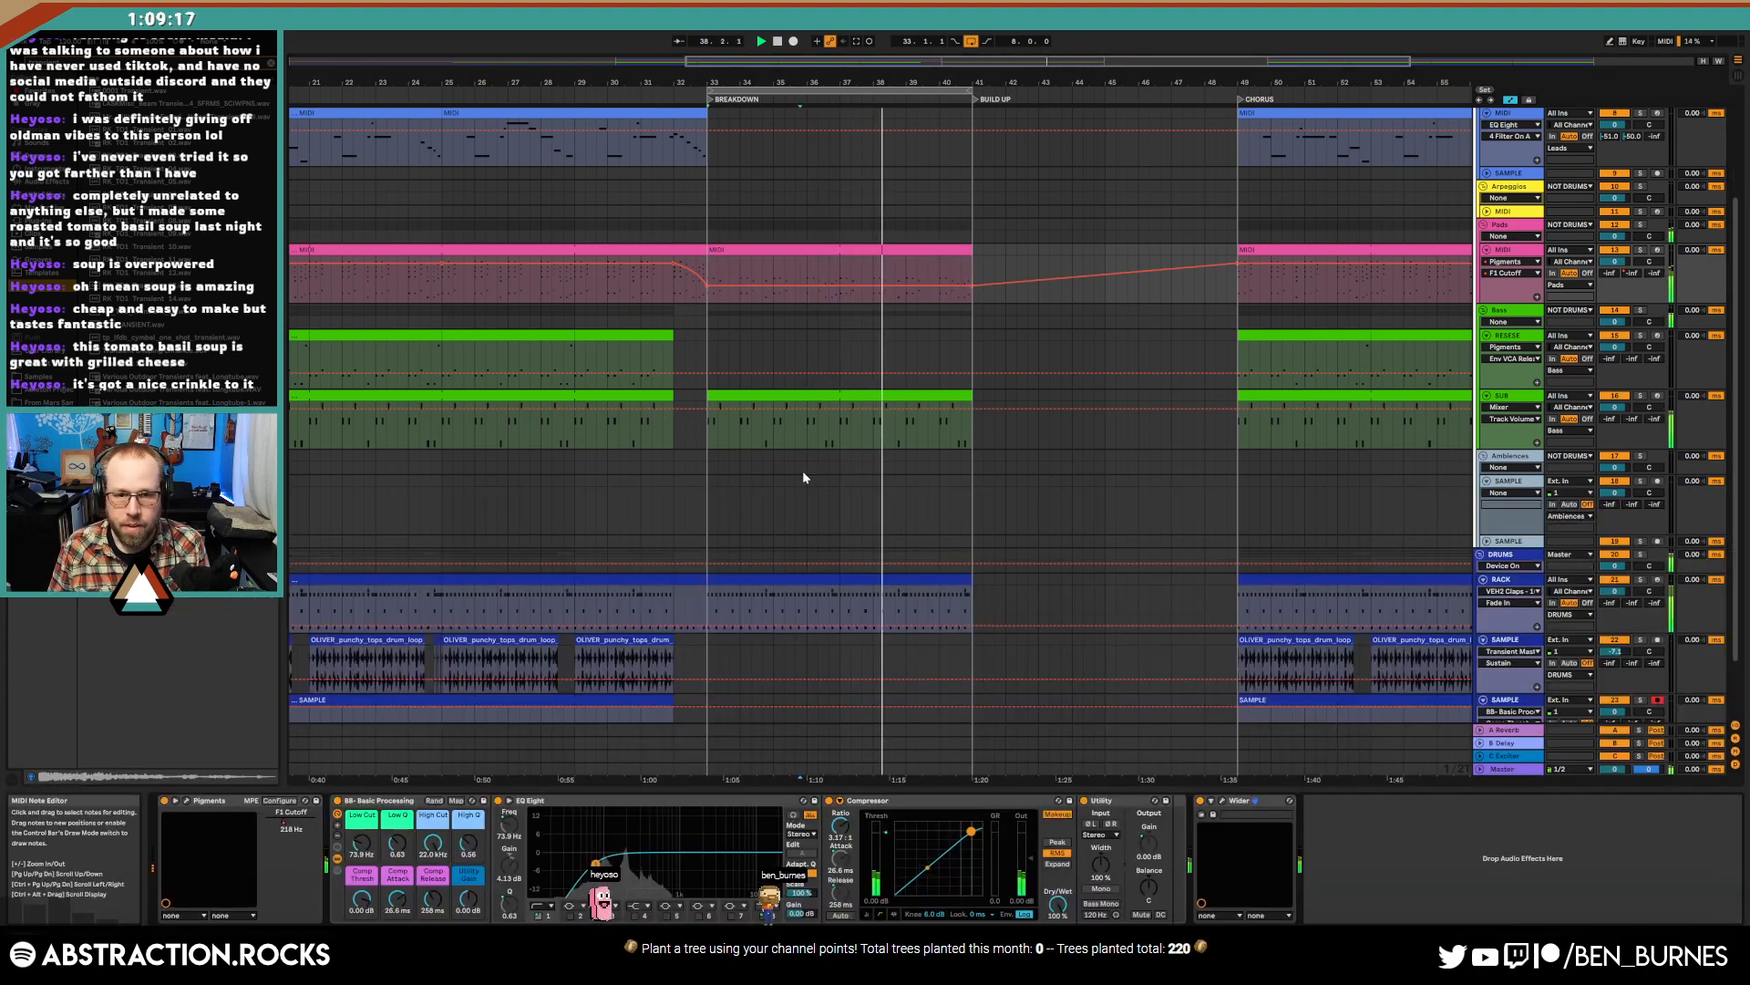
# - Stop playback and remove all VEH3 Claps notes from the breakdown's drum rack clip
pyautogui.scroll(-2, 844, 511)
pyautogui.press('space')
pyautogui.click(882, 526)
pyautogui.doubleClick(877, 512)
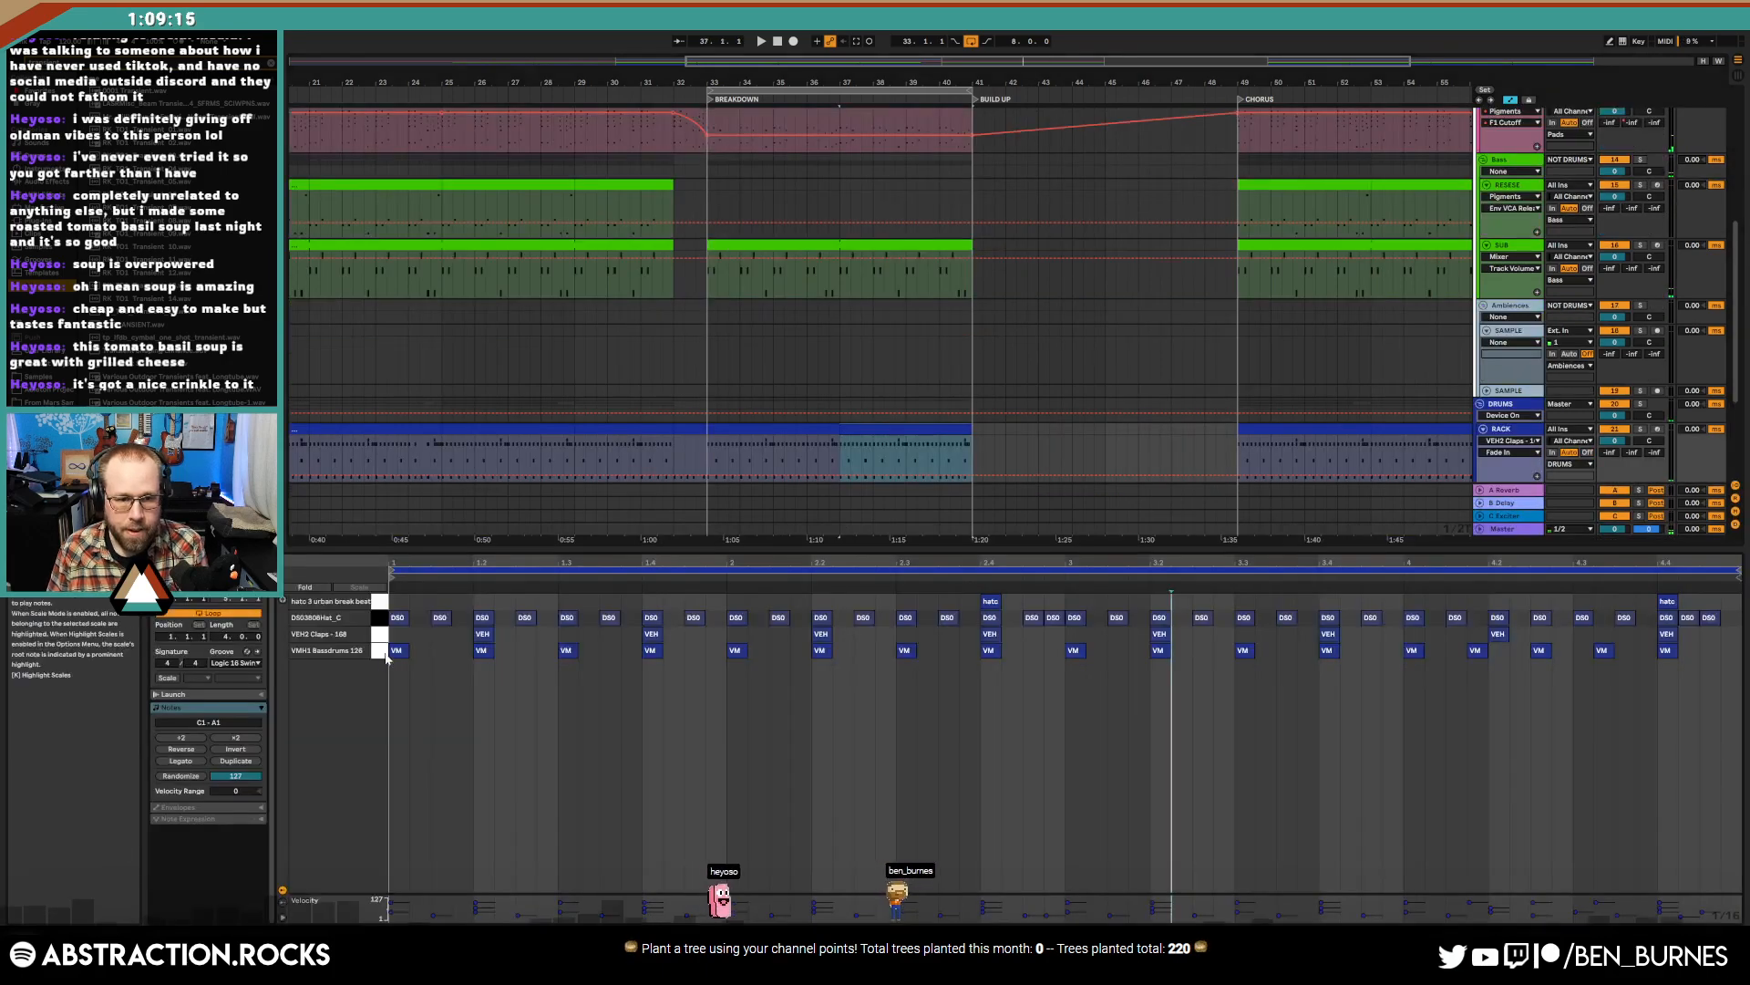
pyautogui.click(380, 636)
pyautogui.press('Delete')
pyautogui.doubleClick(525, 615)
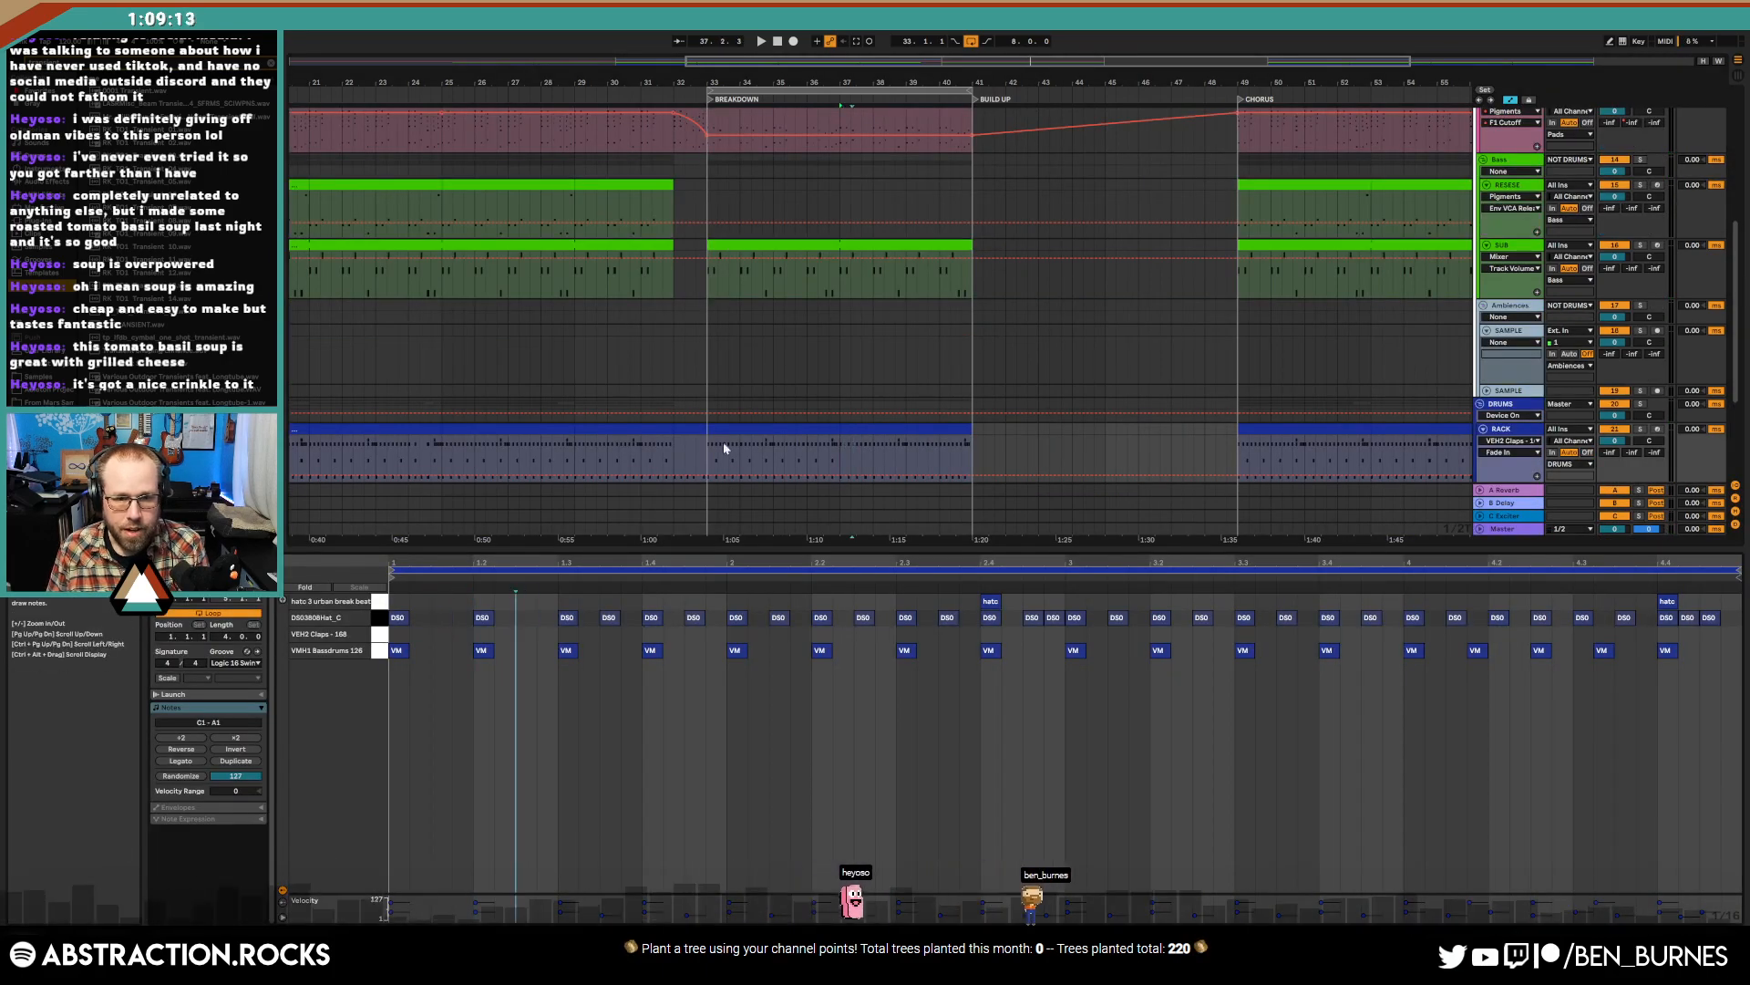
# - Check the intro's drum clip for its clap notes and briefly audition the breakdown's drum clip
pyautogui.scroll(-3, 720, 447)
pyautogui.click(375, 443)
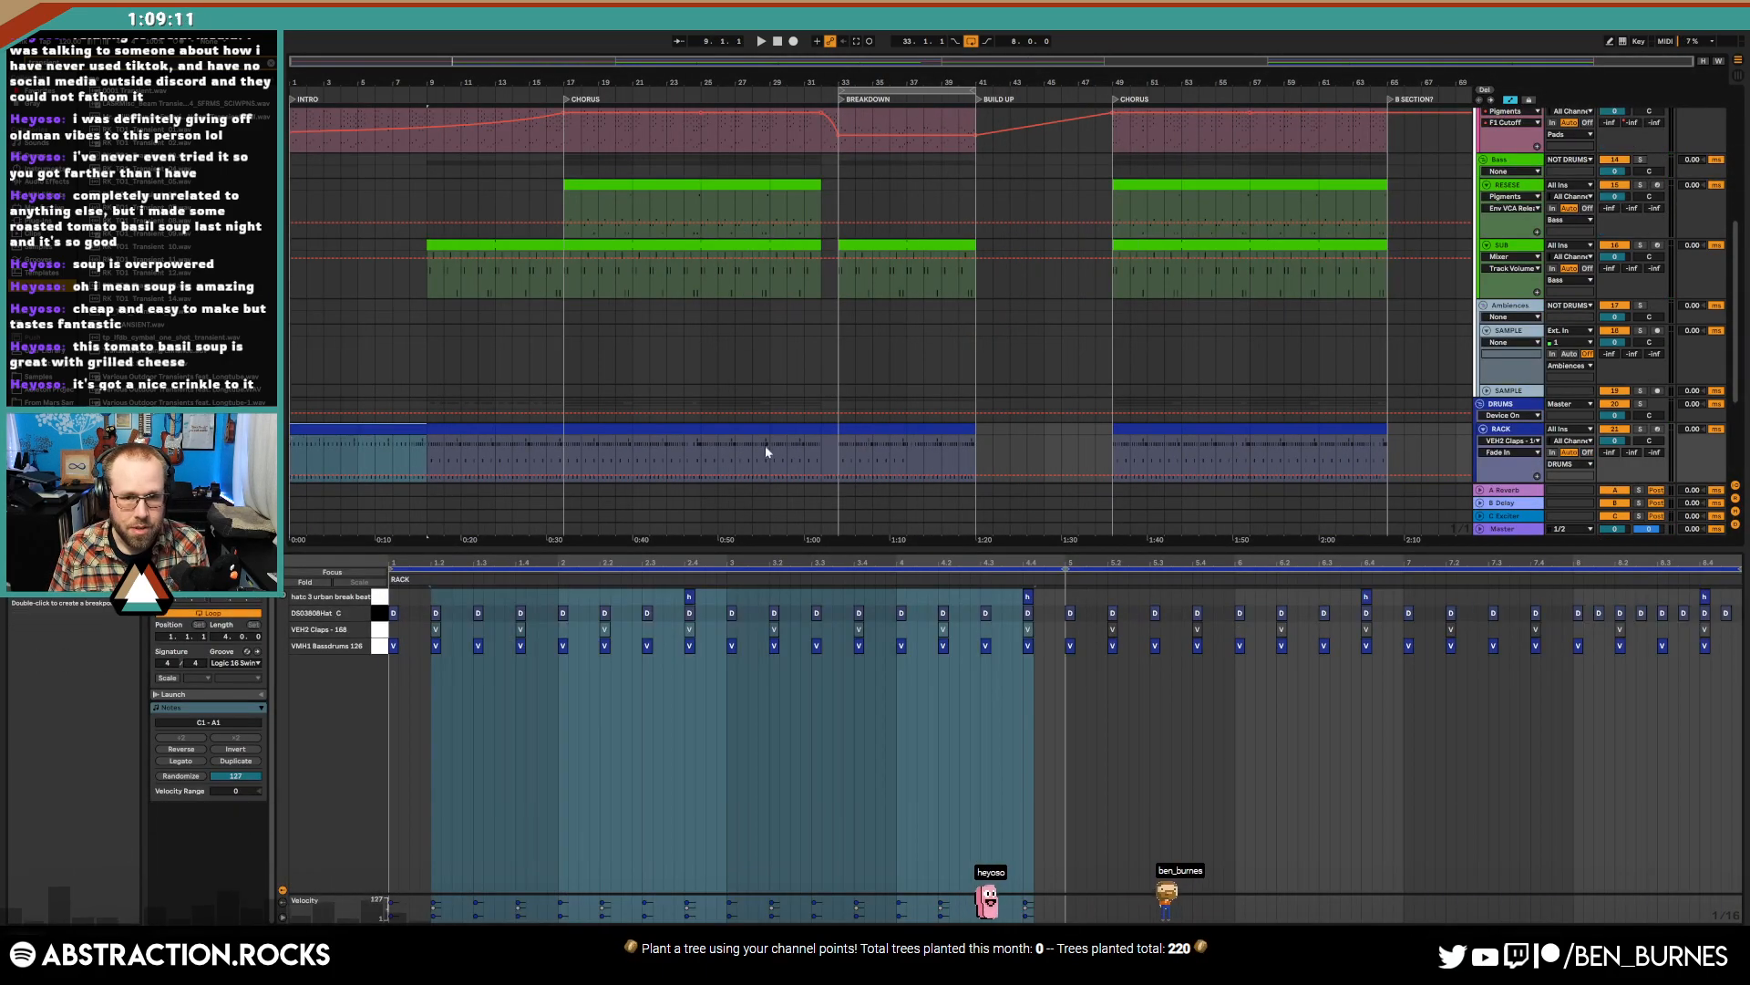
pyautogui.click(874, 433)
pyautogui.hotkey('shift', 'Tab')
pyautogui.press('space')
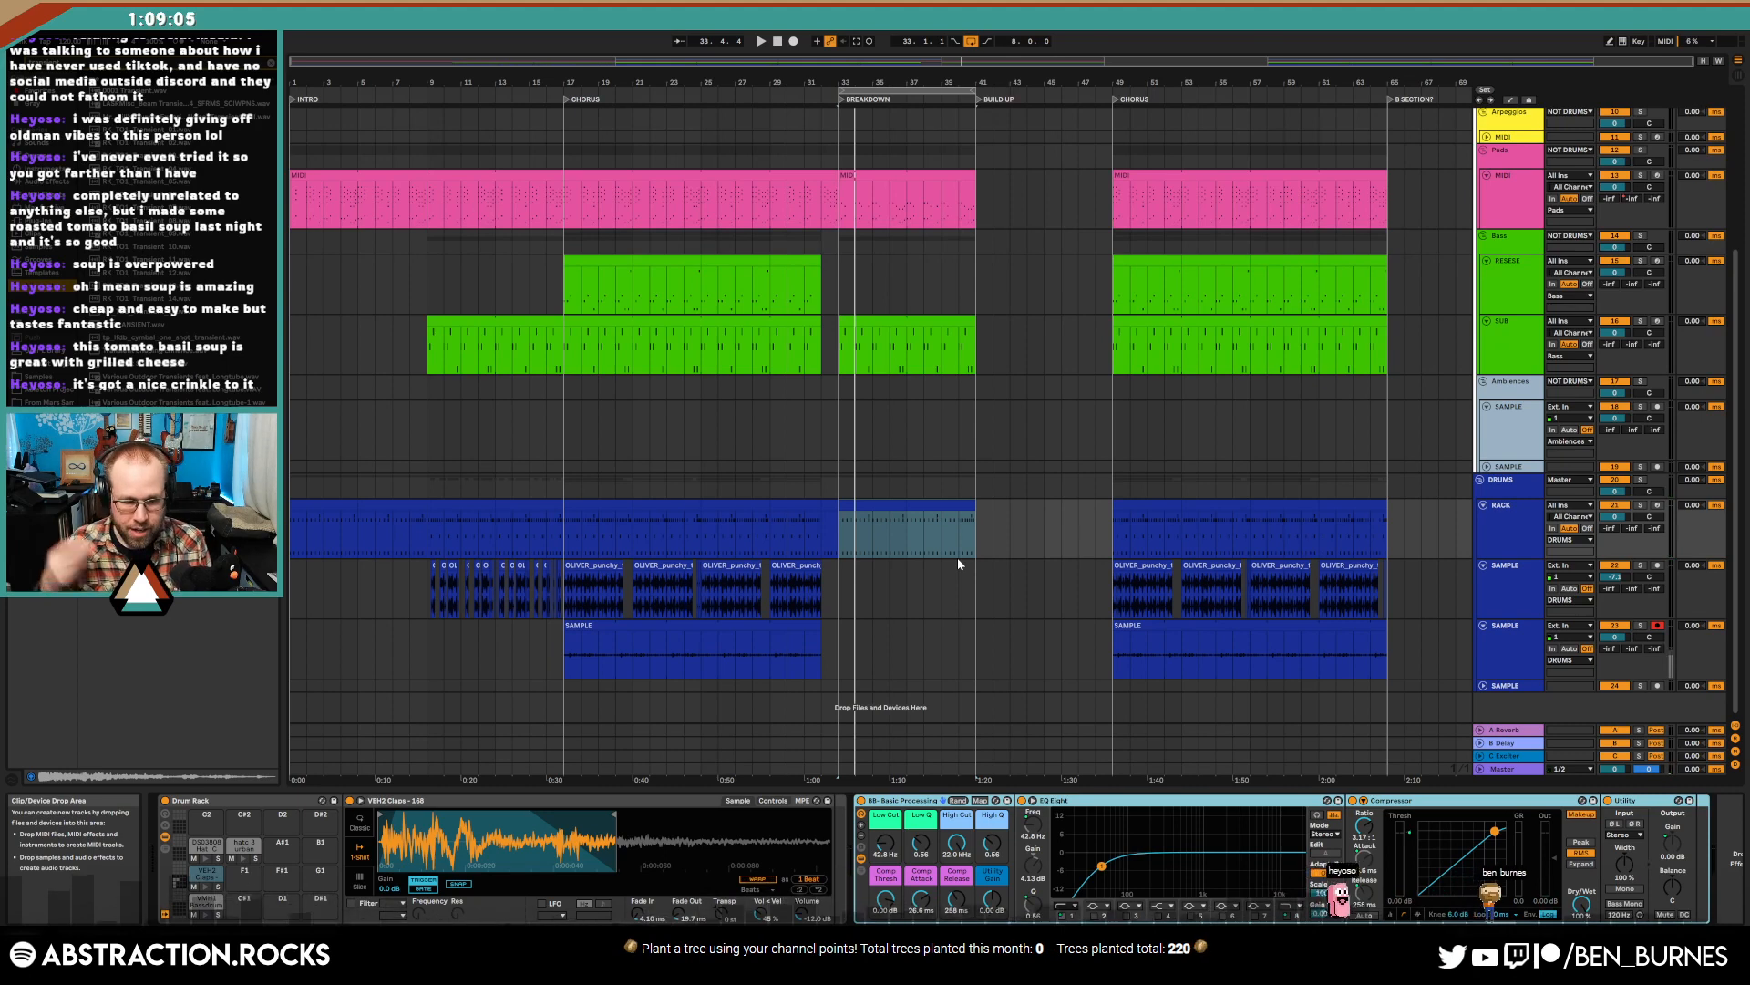
# - Search the browser for "downlift" and place the VFX1 Downlifter 034-1 sample on the Ambiences sample track at the breakdown's start
pyautogui.click(1520, 441)
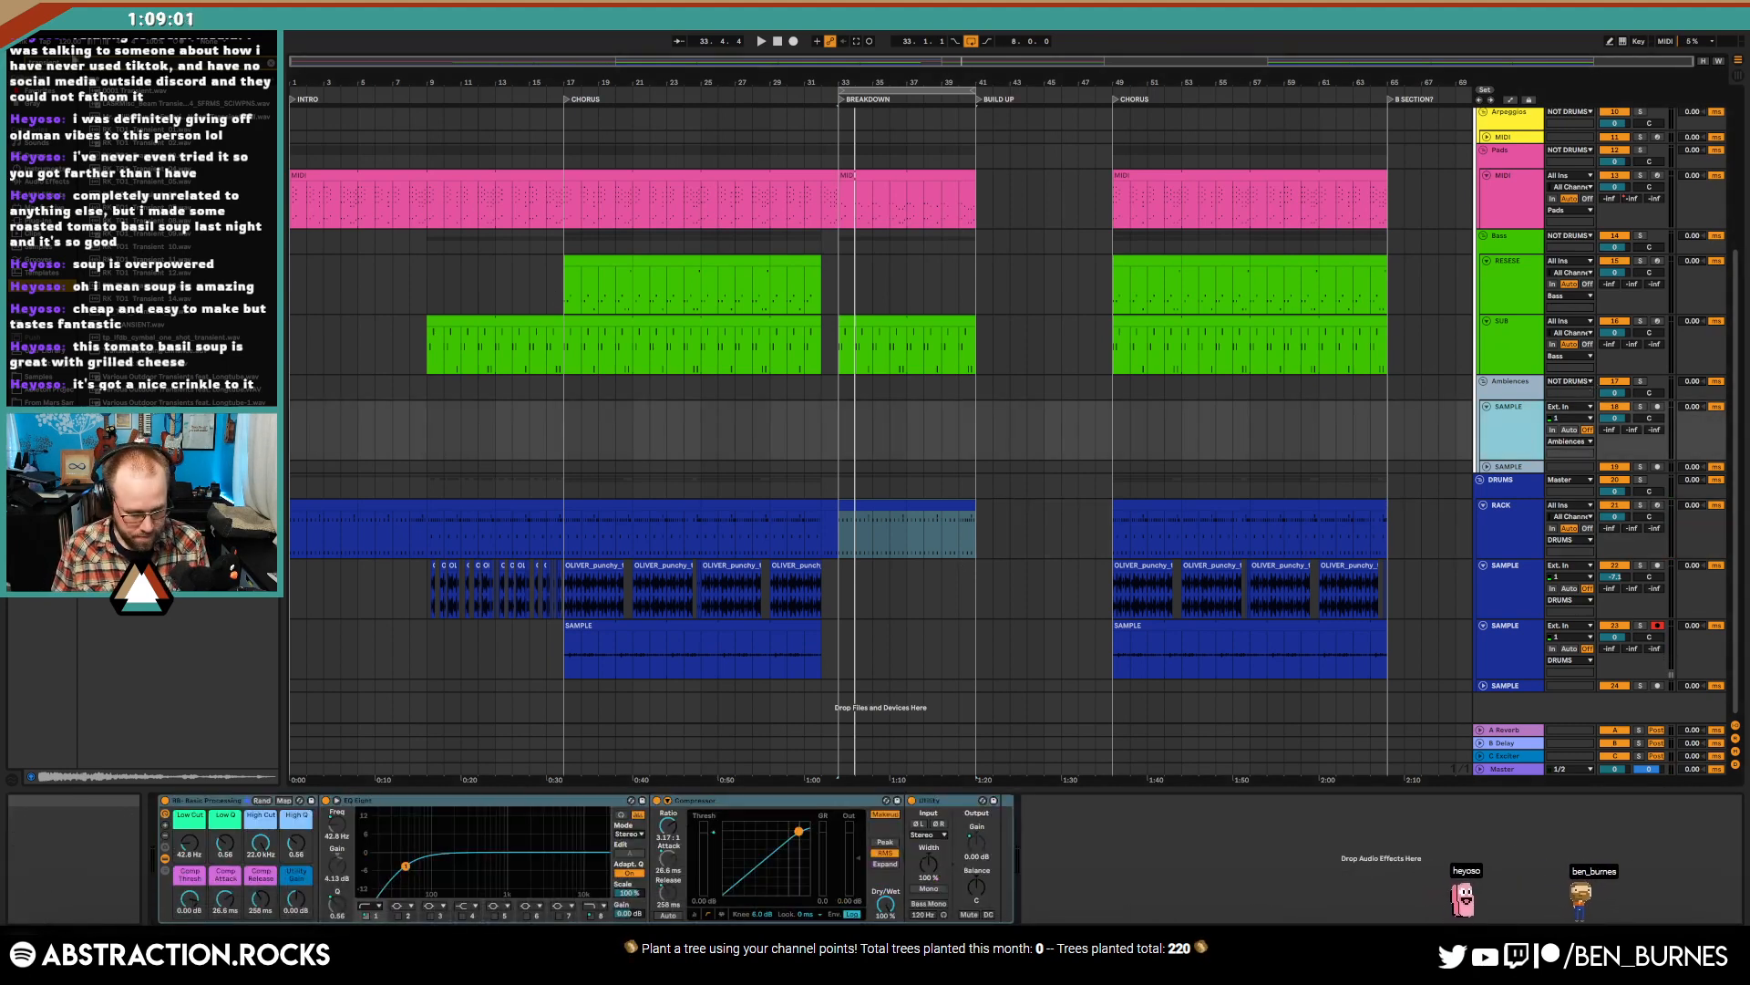
pyautogui.write('downlift')
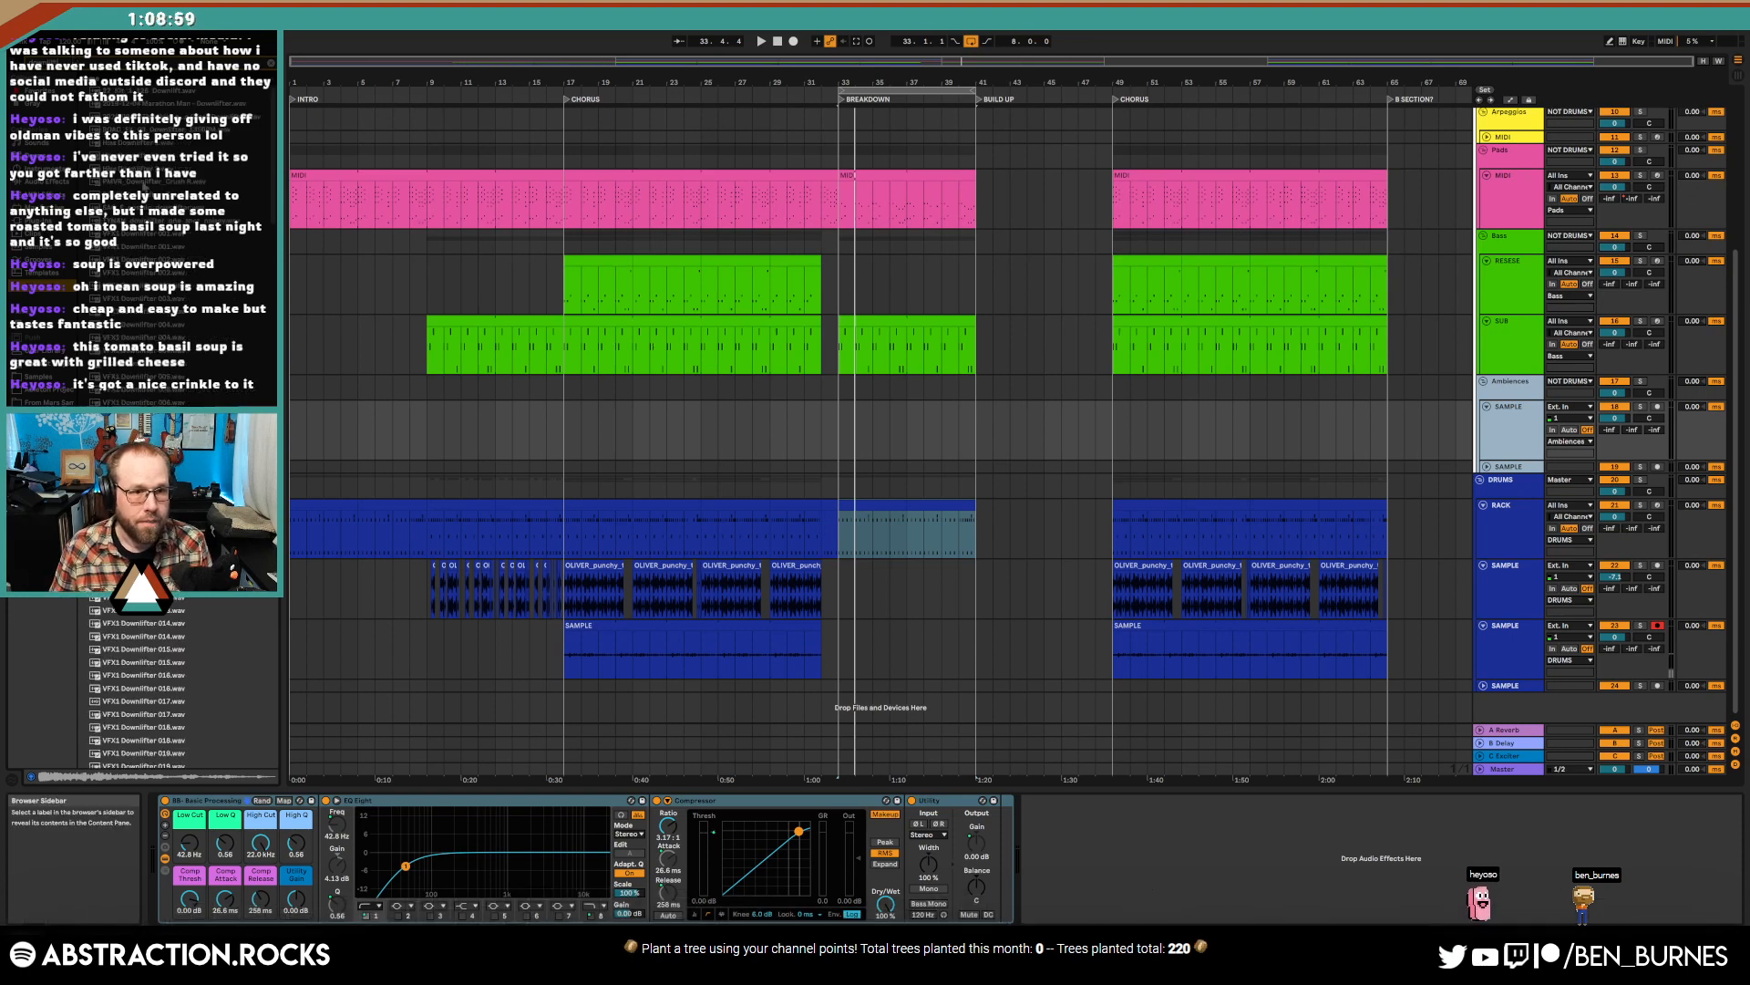
pyautogui.scroll(-10, 267, 142)
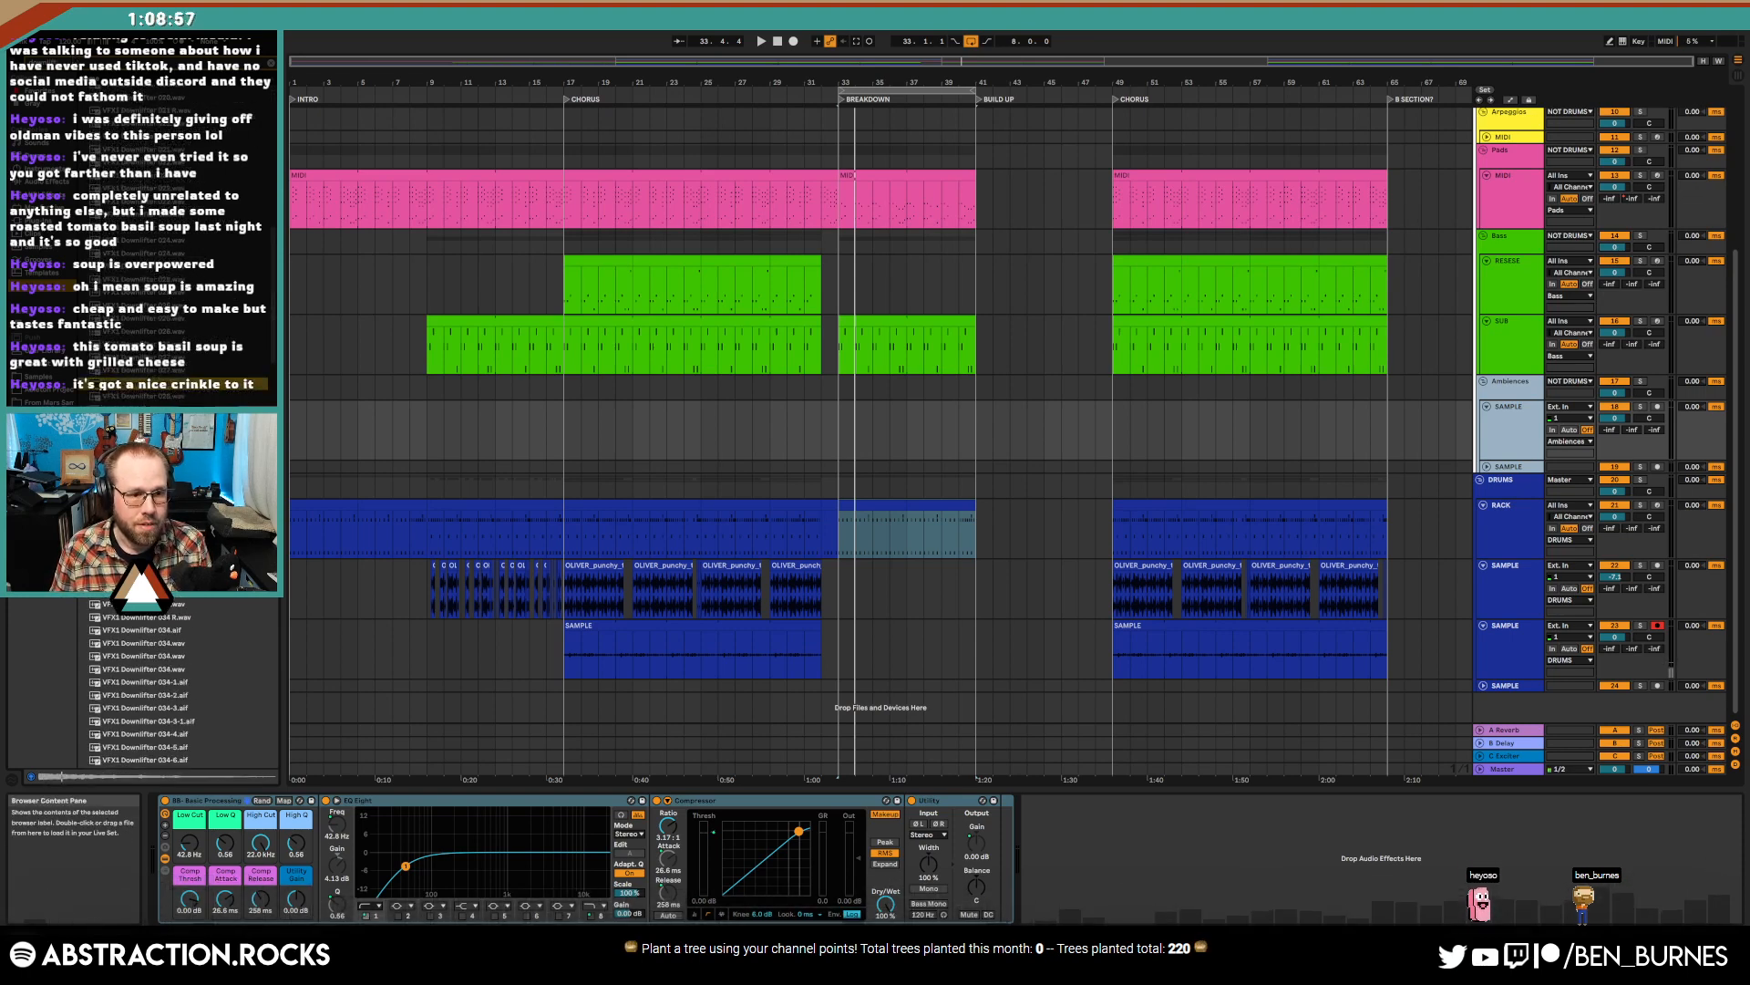
pyautogui.scroll(-5, 141, 693)
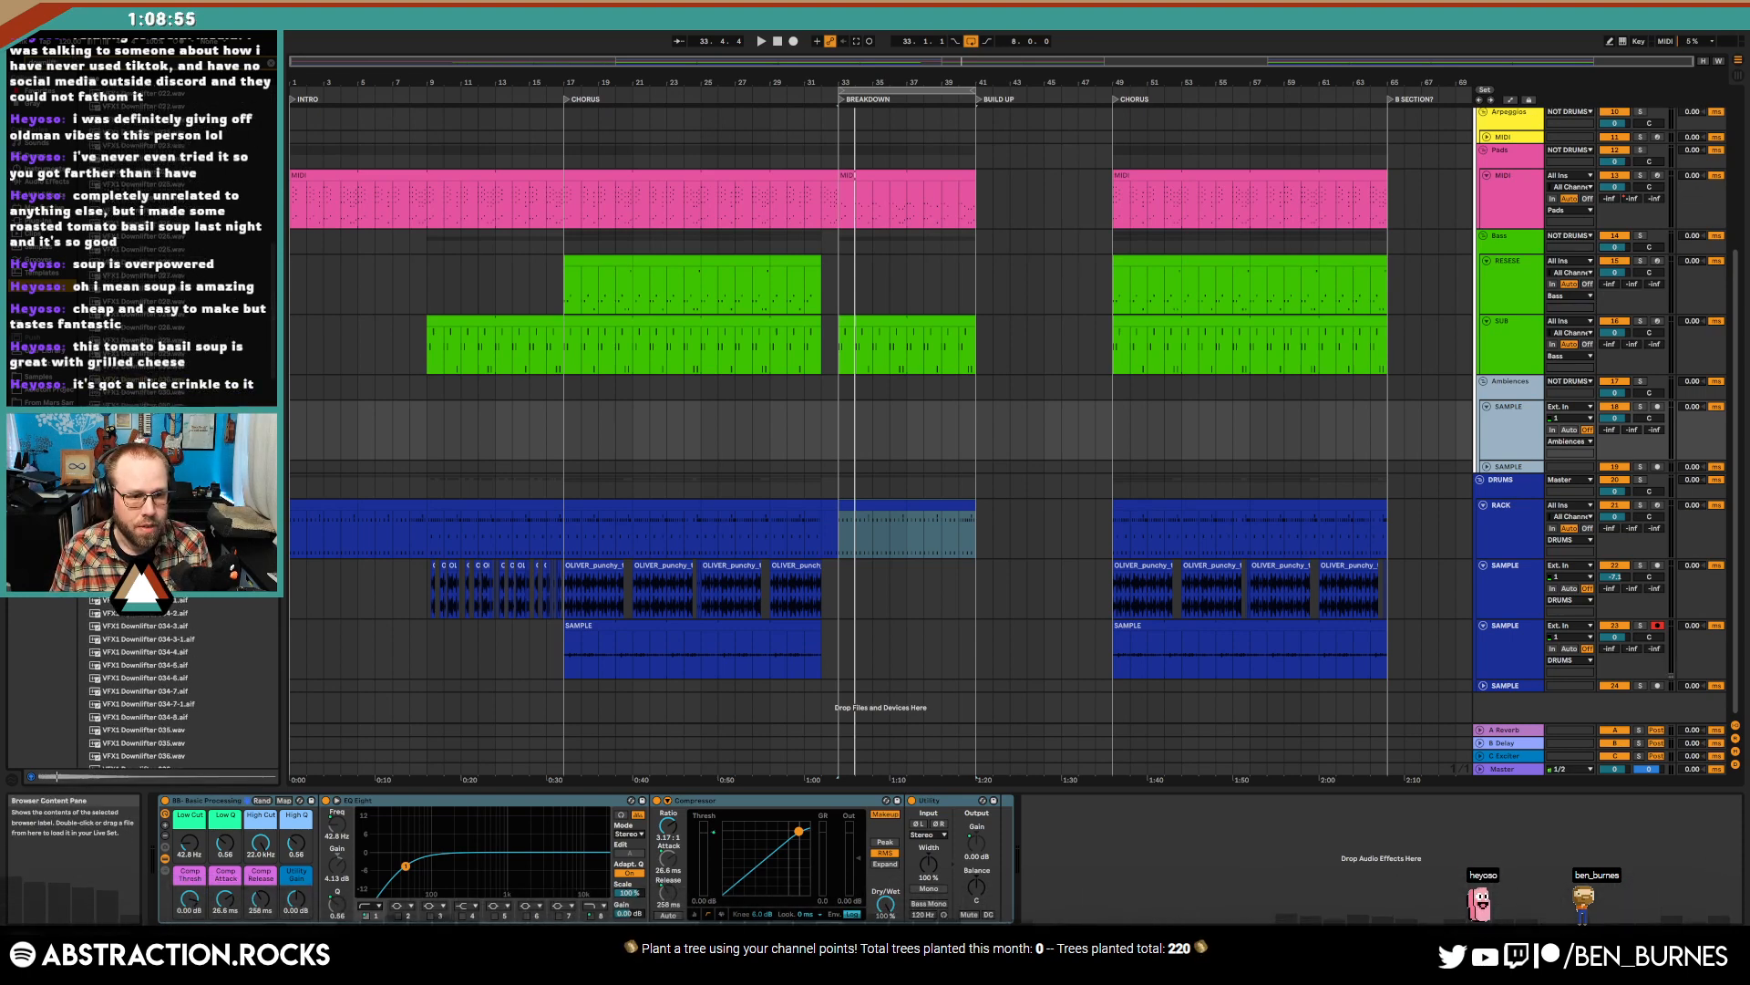
pyautogui.moveTo(141, 530); pyautogui.dragTo(841, 430)
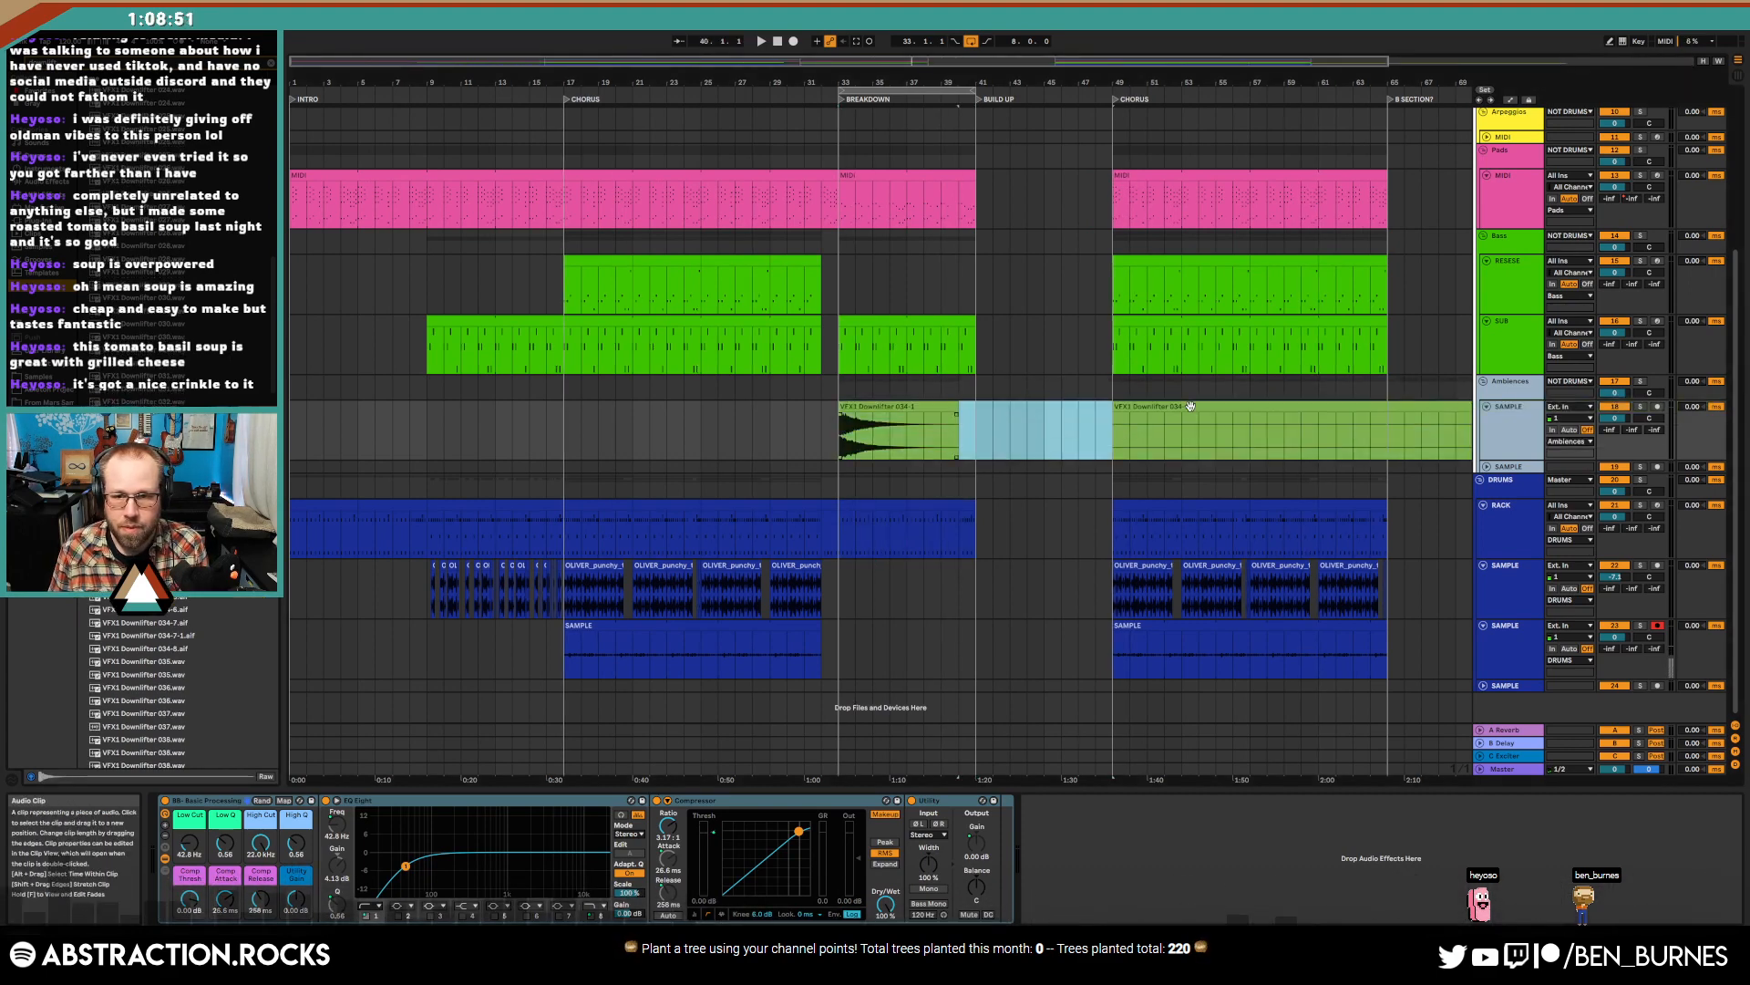
# - Trim the downlifter to the breakdown's end, add a long fade-out, and set its track's Low Cut to 15.3 kHz and Low Q to 1.49
pyautogui.moveTo(973, 421); pyautogui.dragTo(849, 428)
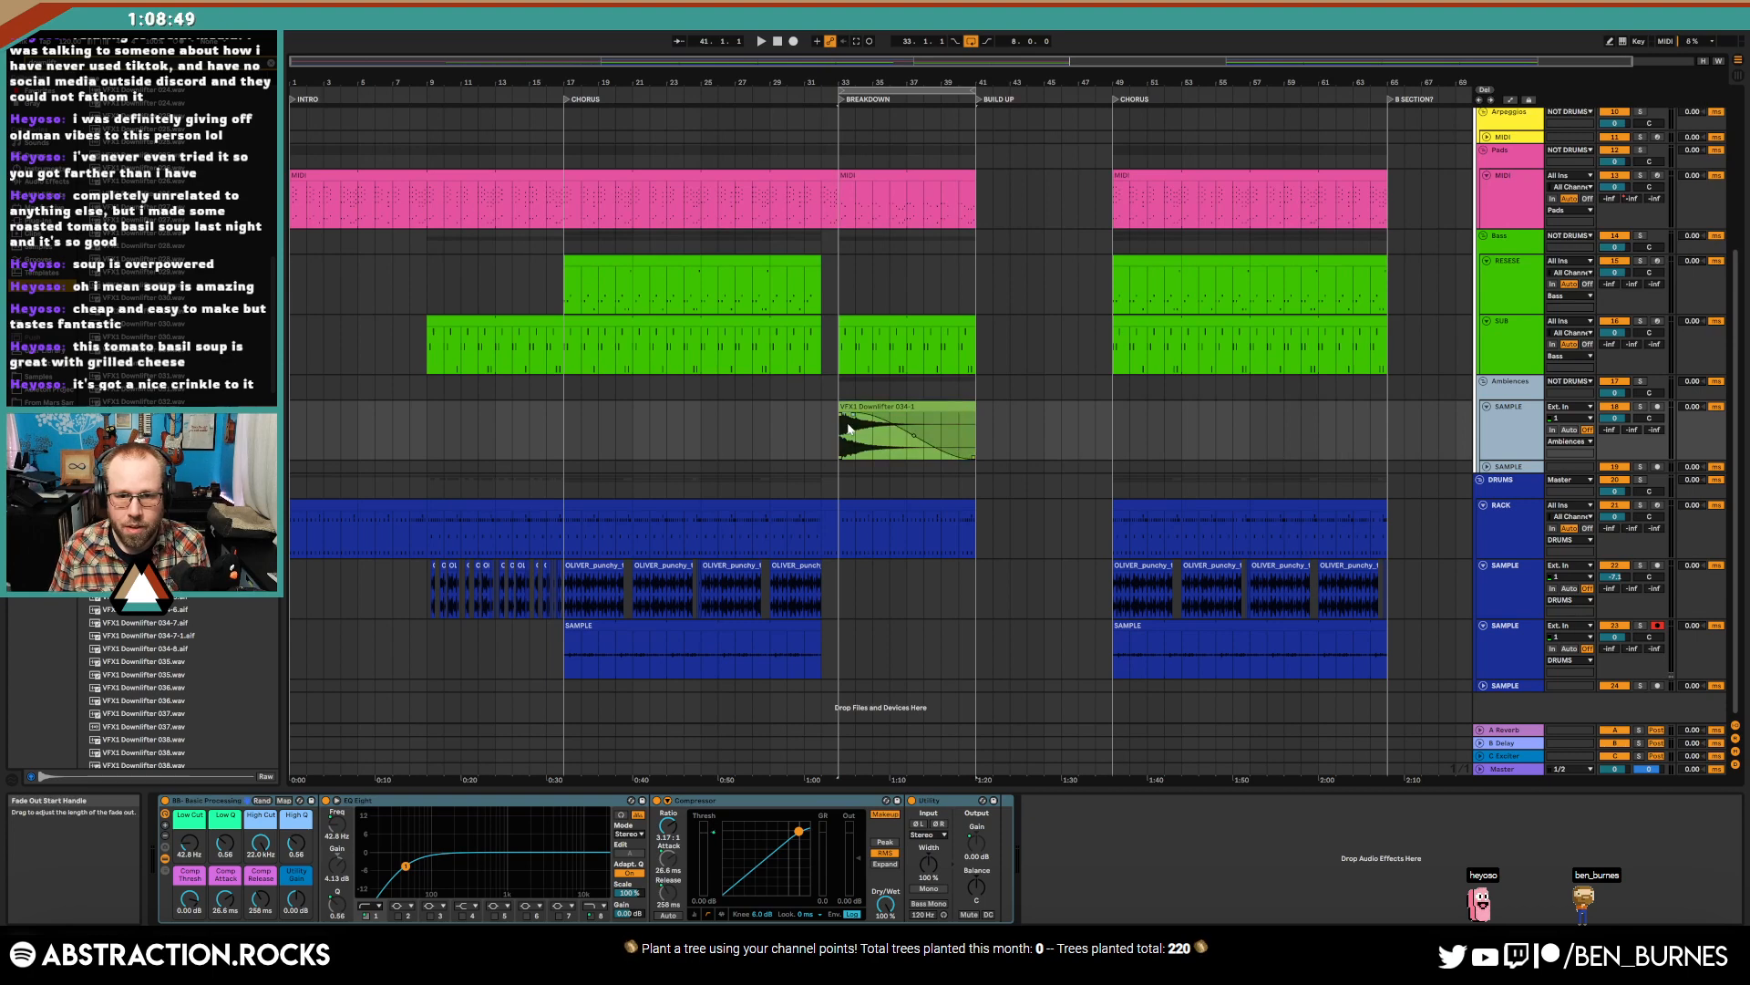
pyautogui.click(908, 411)
pyautogui.click(221, 841)
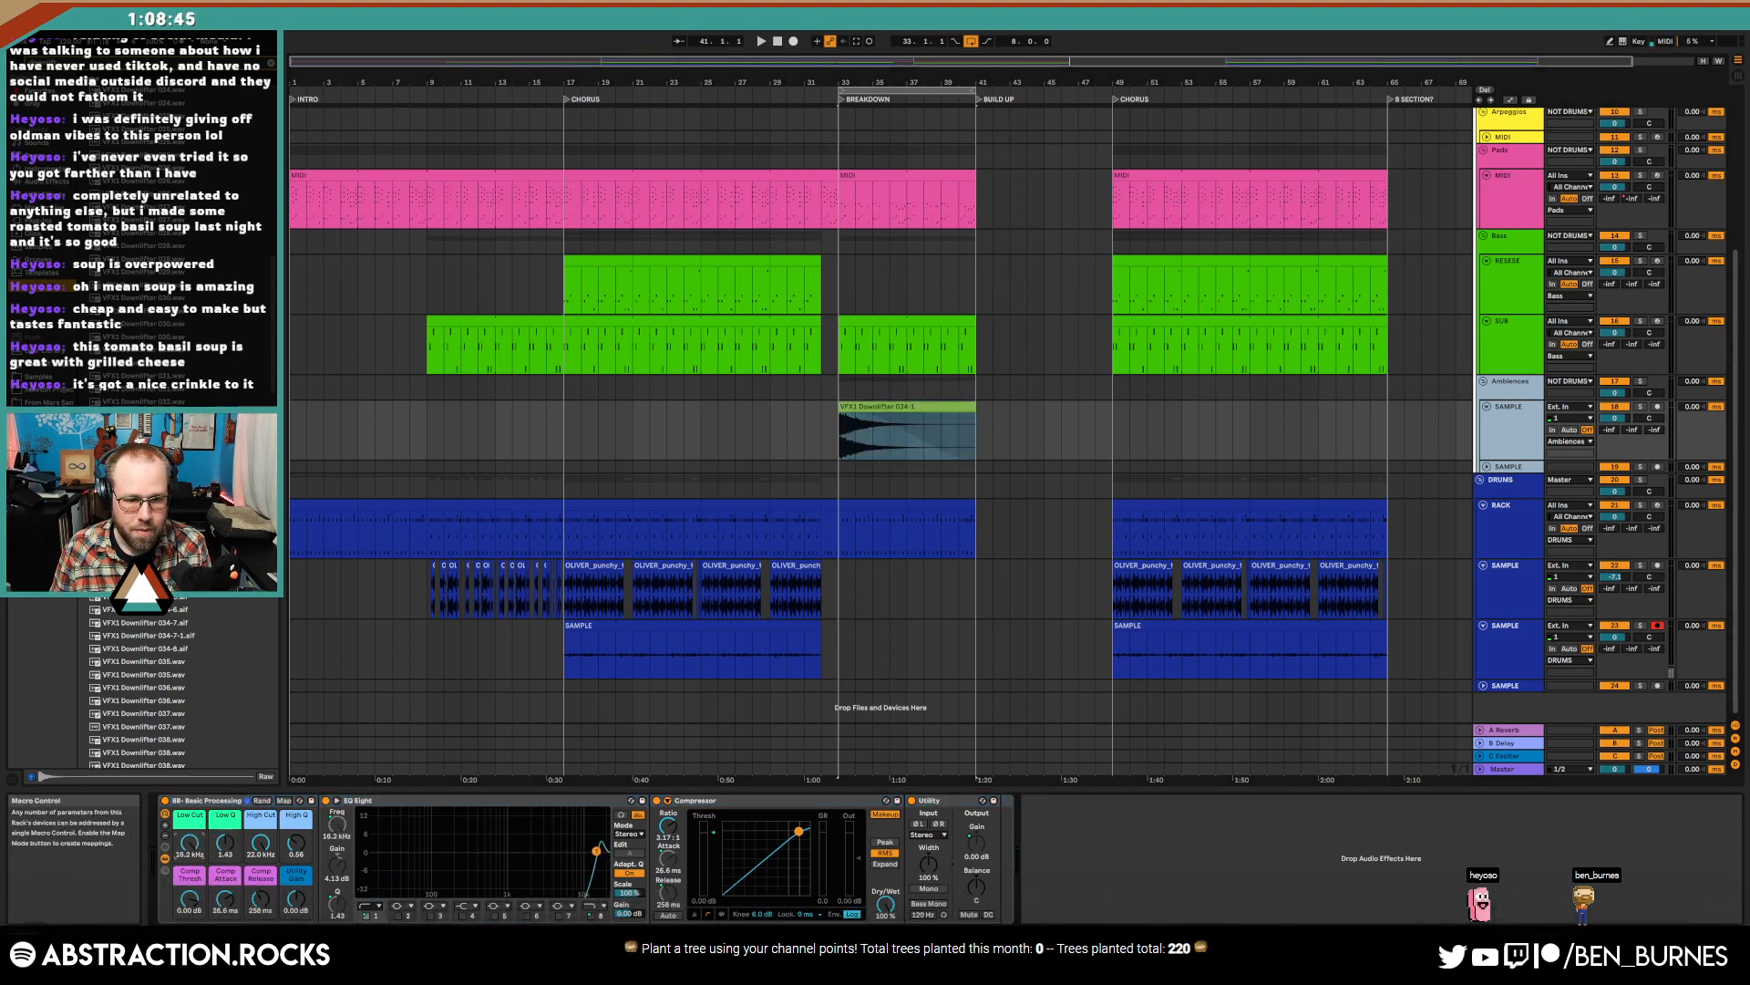
pyautogui.moveTo(225, 844); pyautogui.dragTo(225, 841)
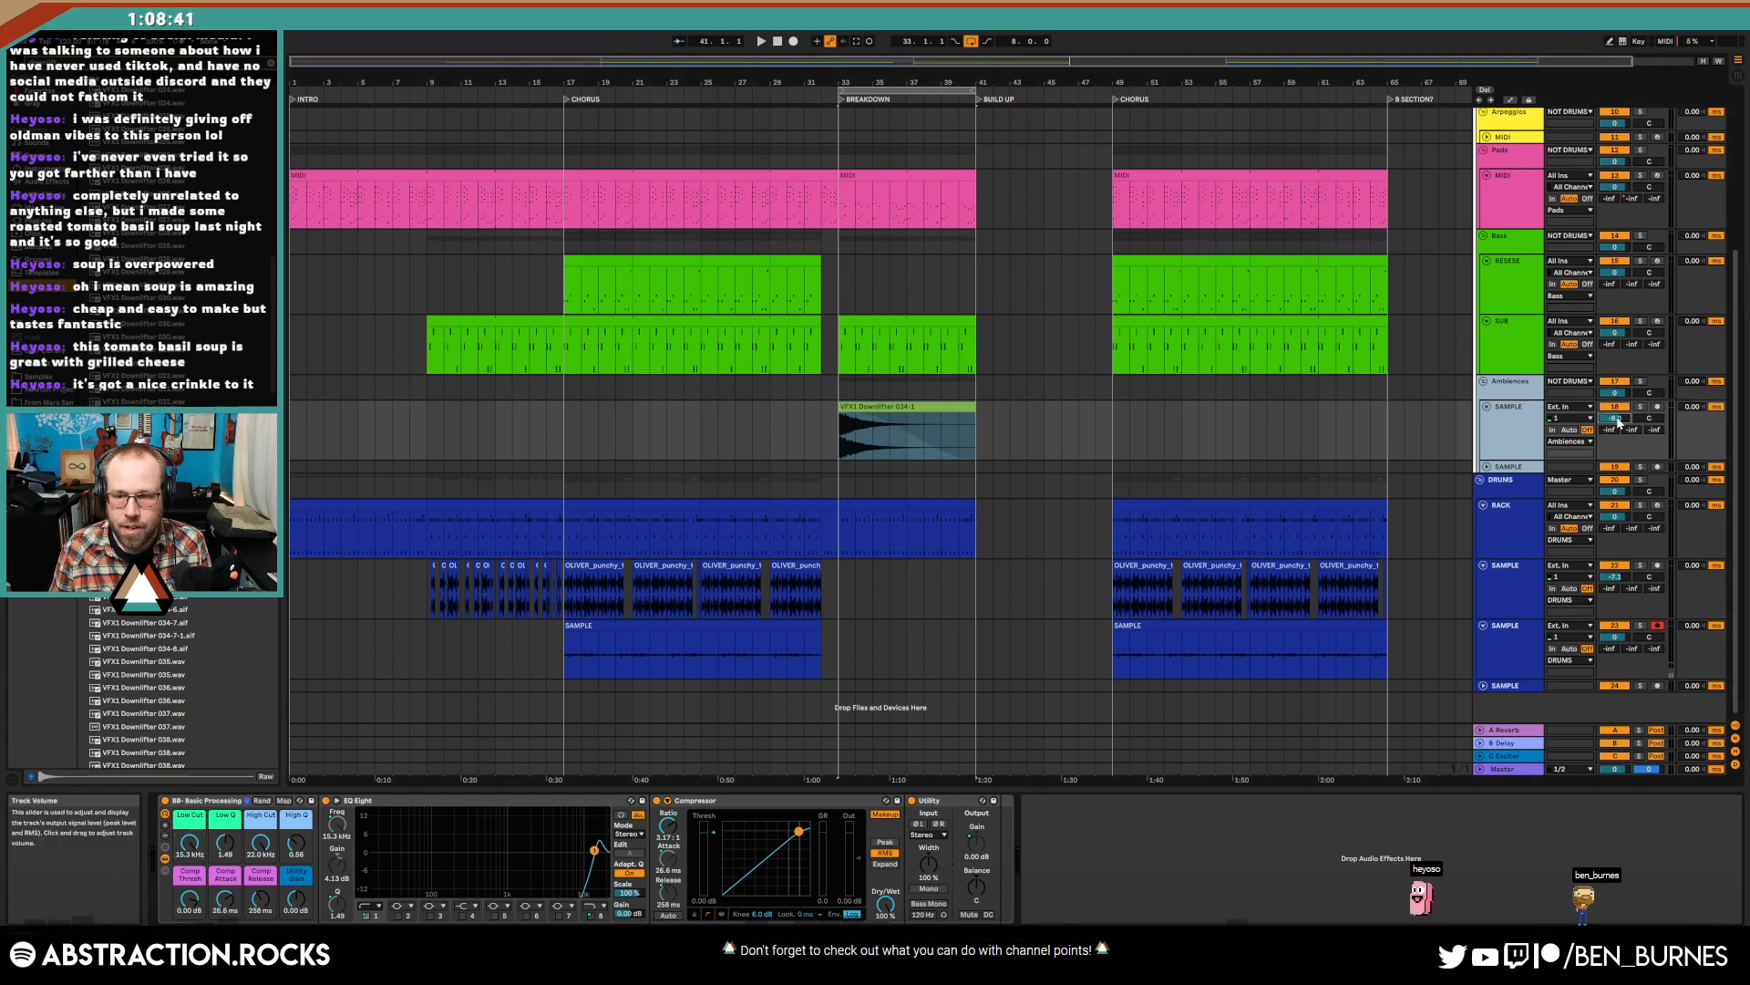
# - Lower the downlifter track's volume and apply the track's color to its clip
pyautogui.rightClick(1501, 431)
pyautogui.click(1554, 708)
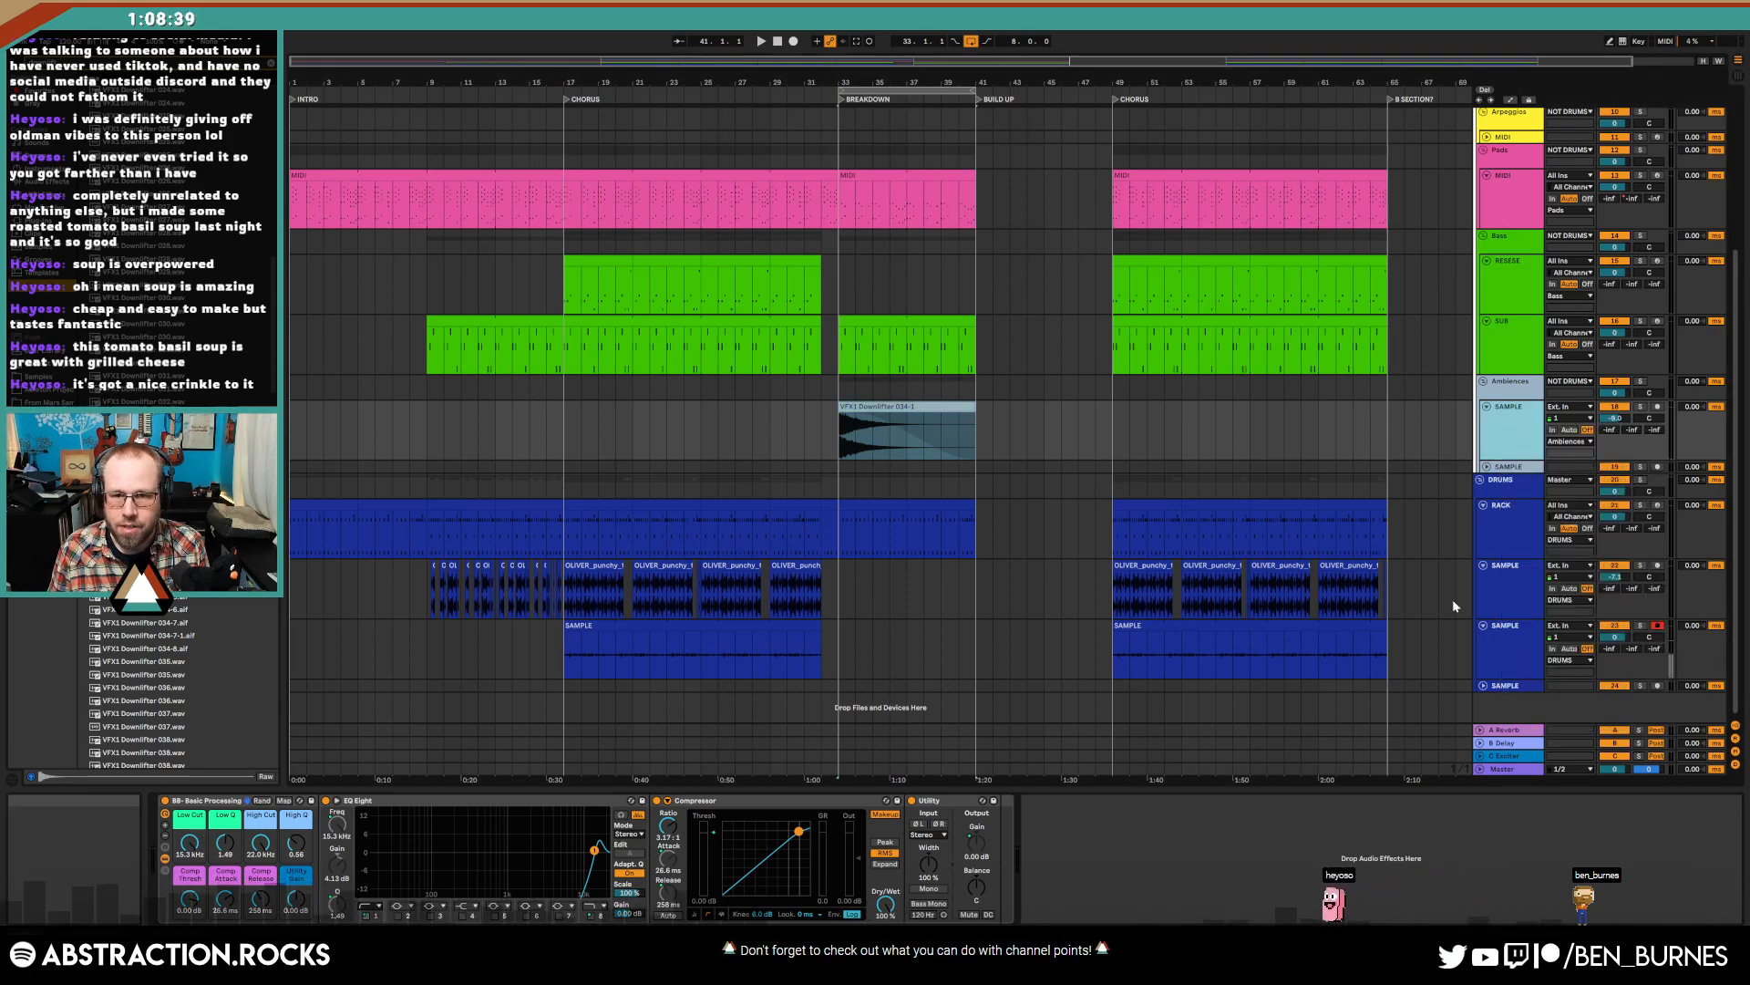
pyautogui.click(943, 409)
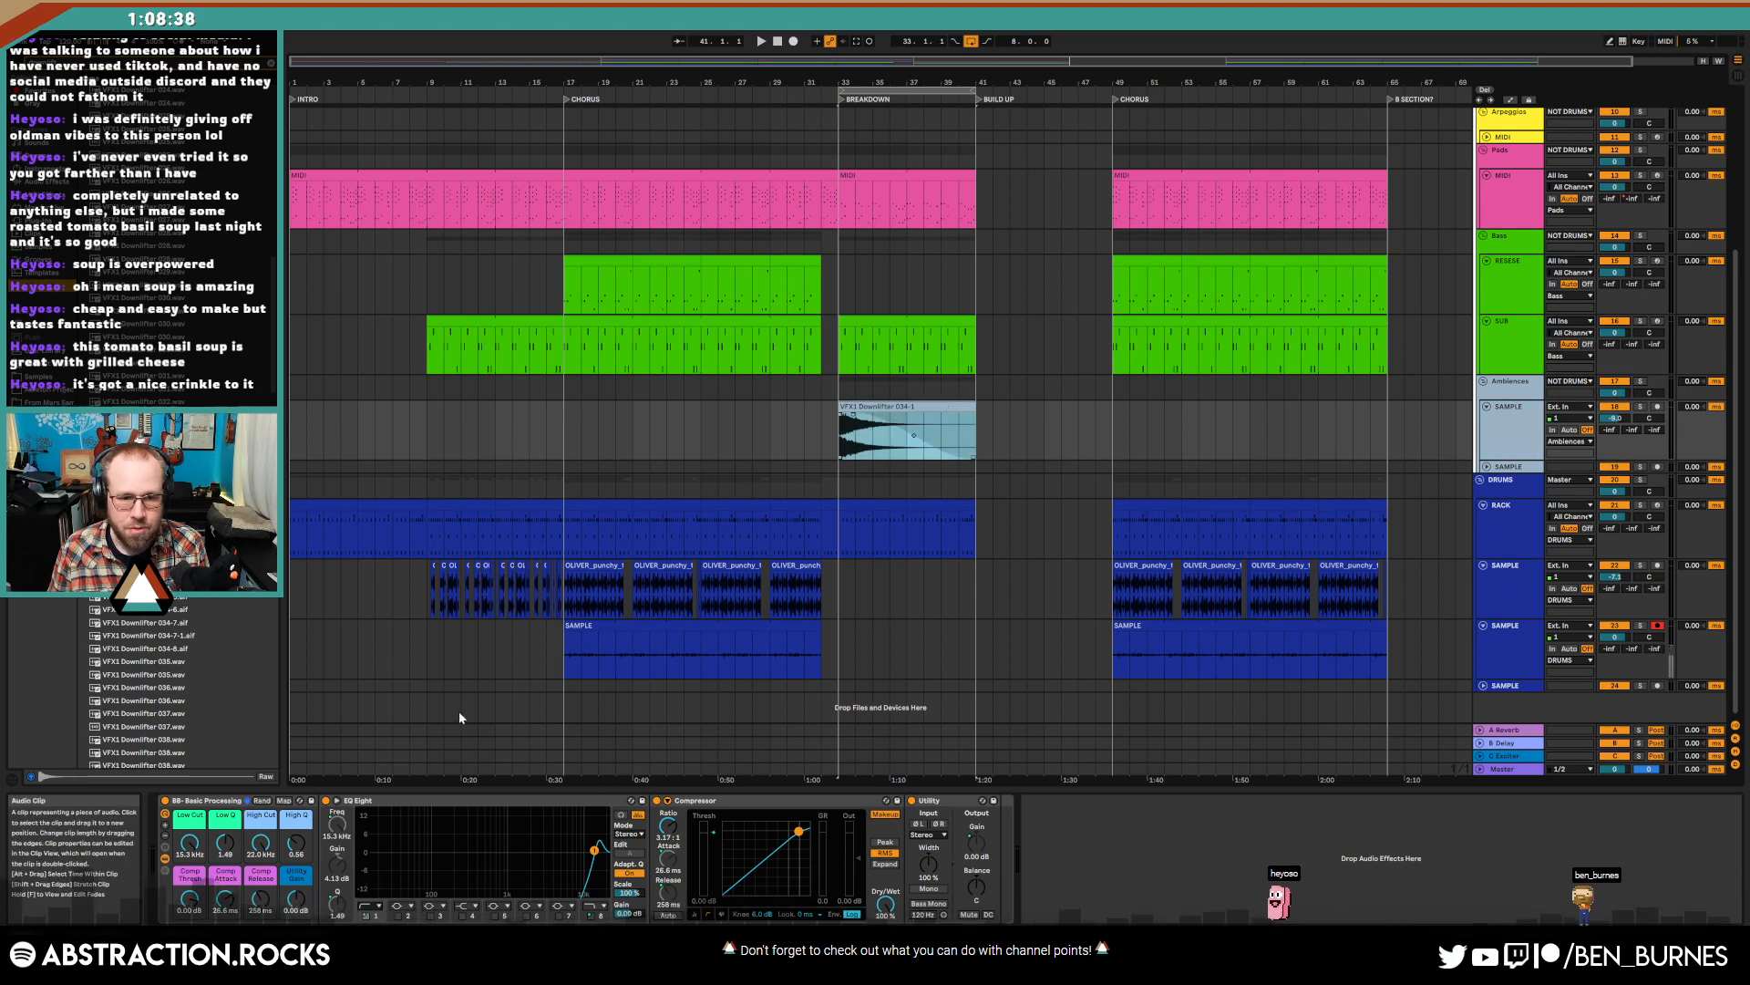
# - Automate the downlifter track's Low Cut to fall from 15.3 kHz at bar 33 to 10 Hz at bar 38
pyautogui.click(185, 848)
pyautogui.press('a')
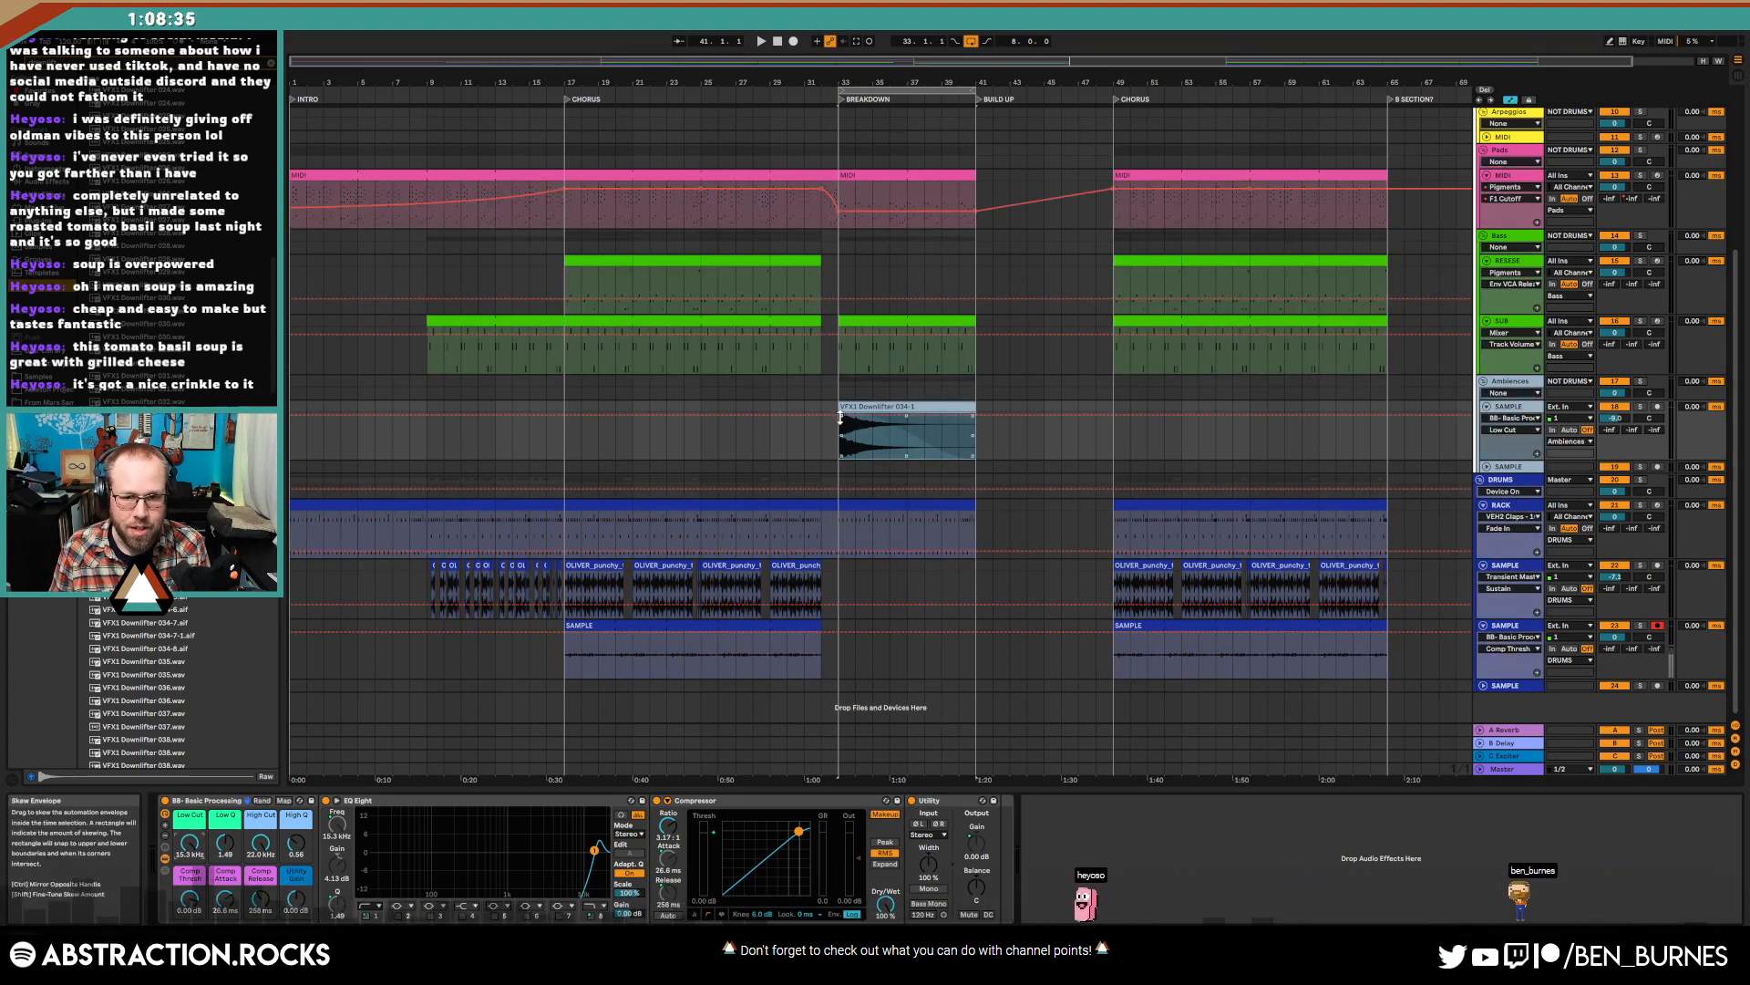
pyautogui.click(839, 415)
pyautogui.moveTo(873, 415); pyautogui.dragTo(925, 458)
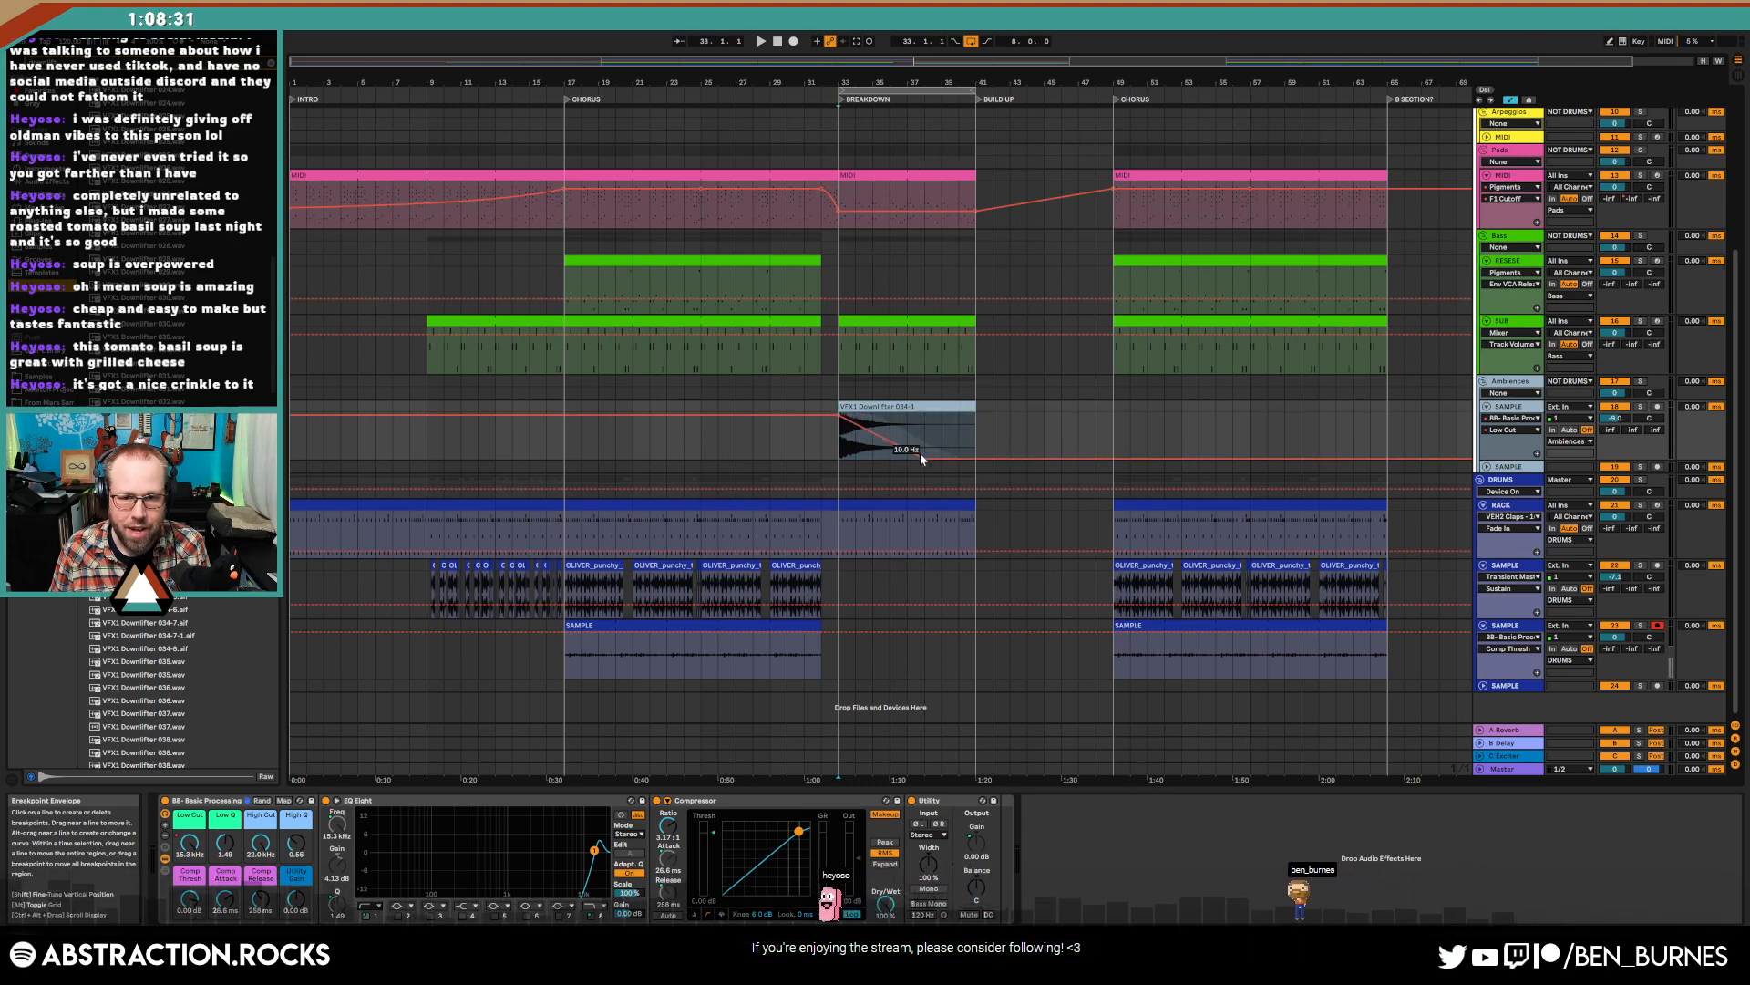
# - Lower the downlifter track's volume to about -10.3 dB and audition the transition into the breakdown
pyautogui.moveTo(1632, 430); pyautogui.dragTo(1615, 421)
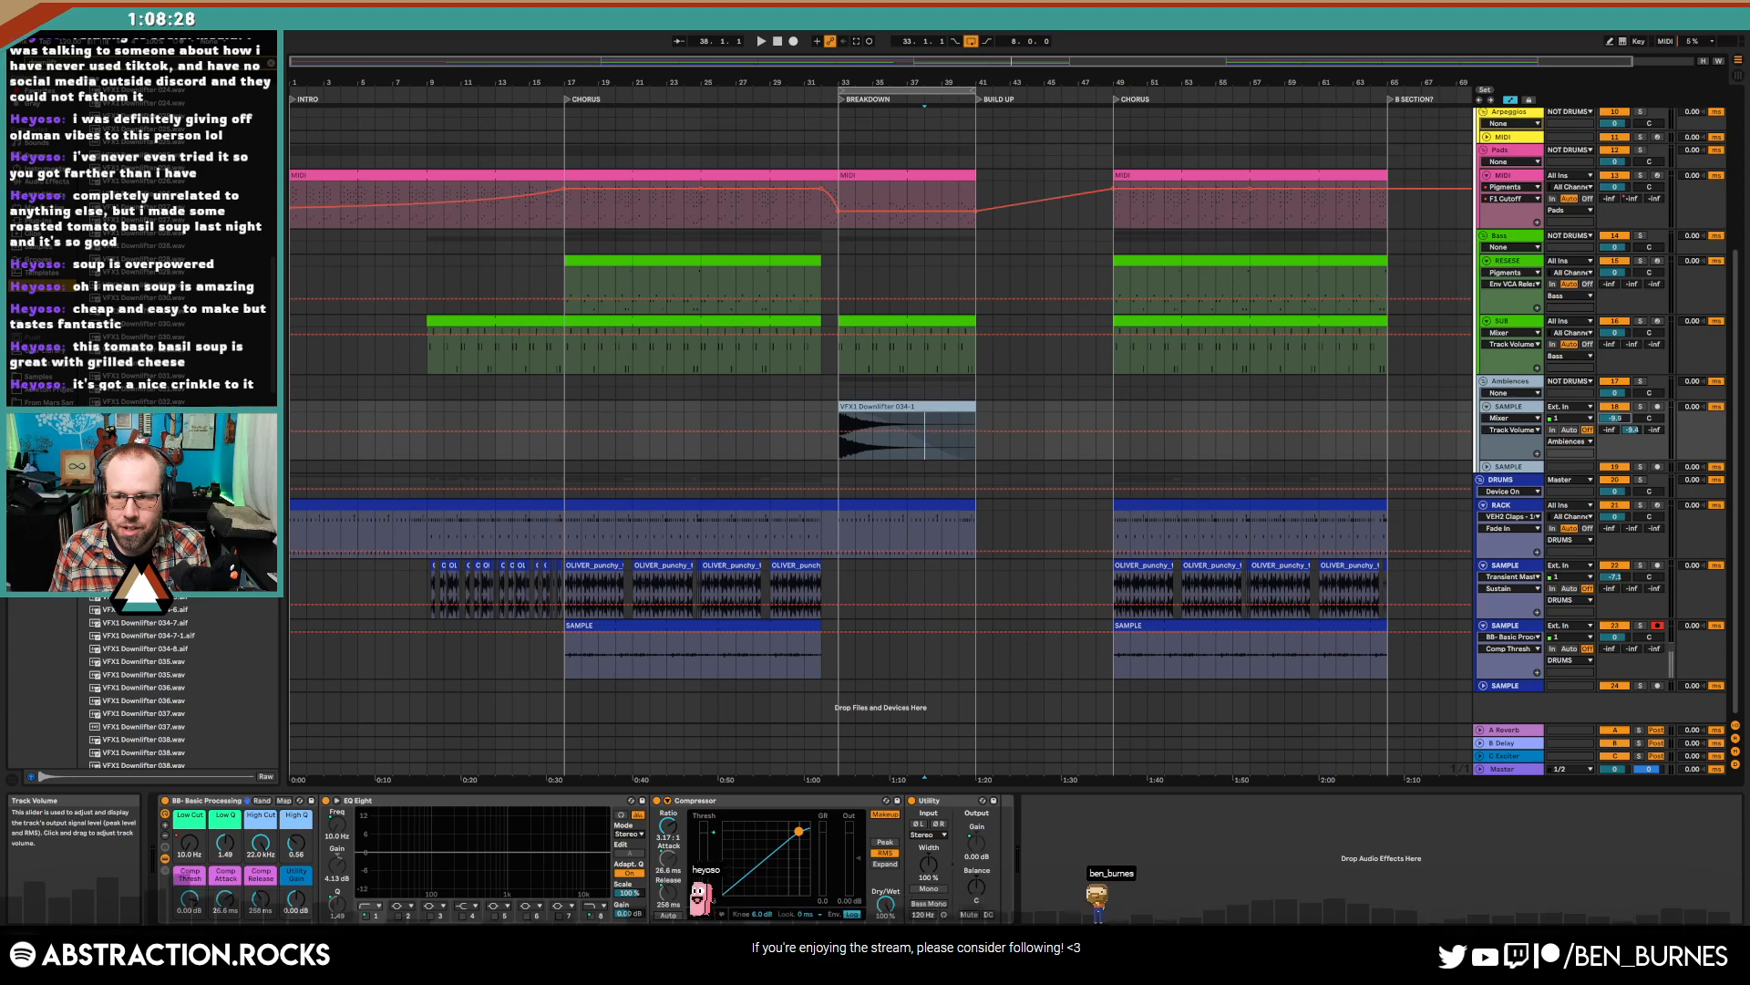
pyautogui.click(832, 447)
pyautogui.press('space')
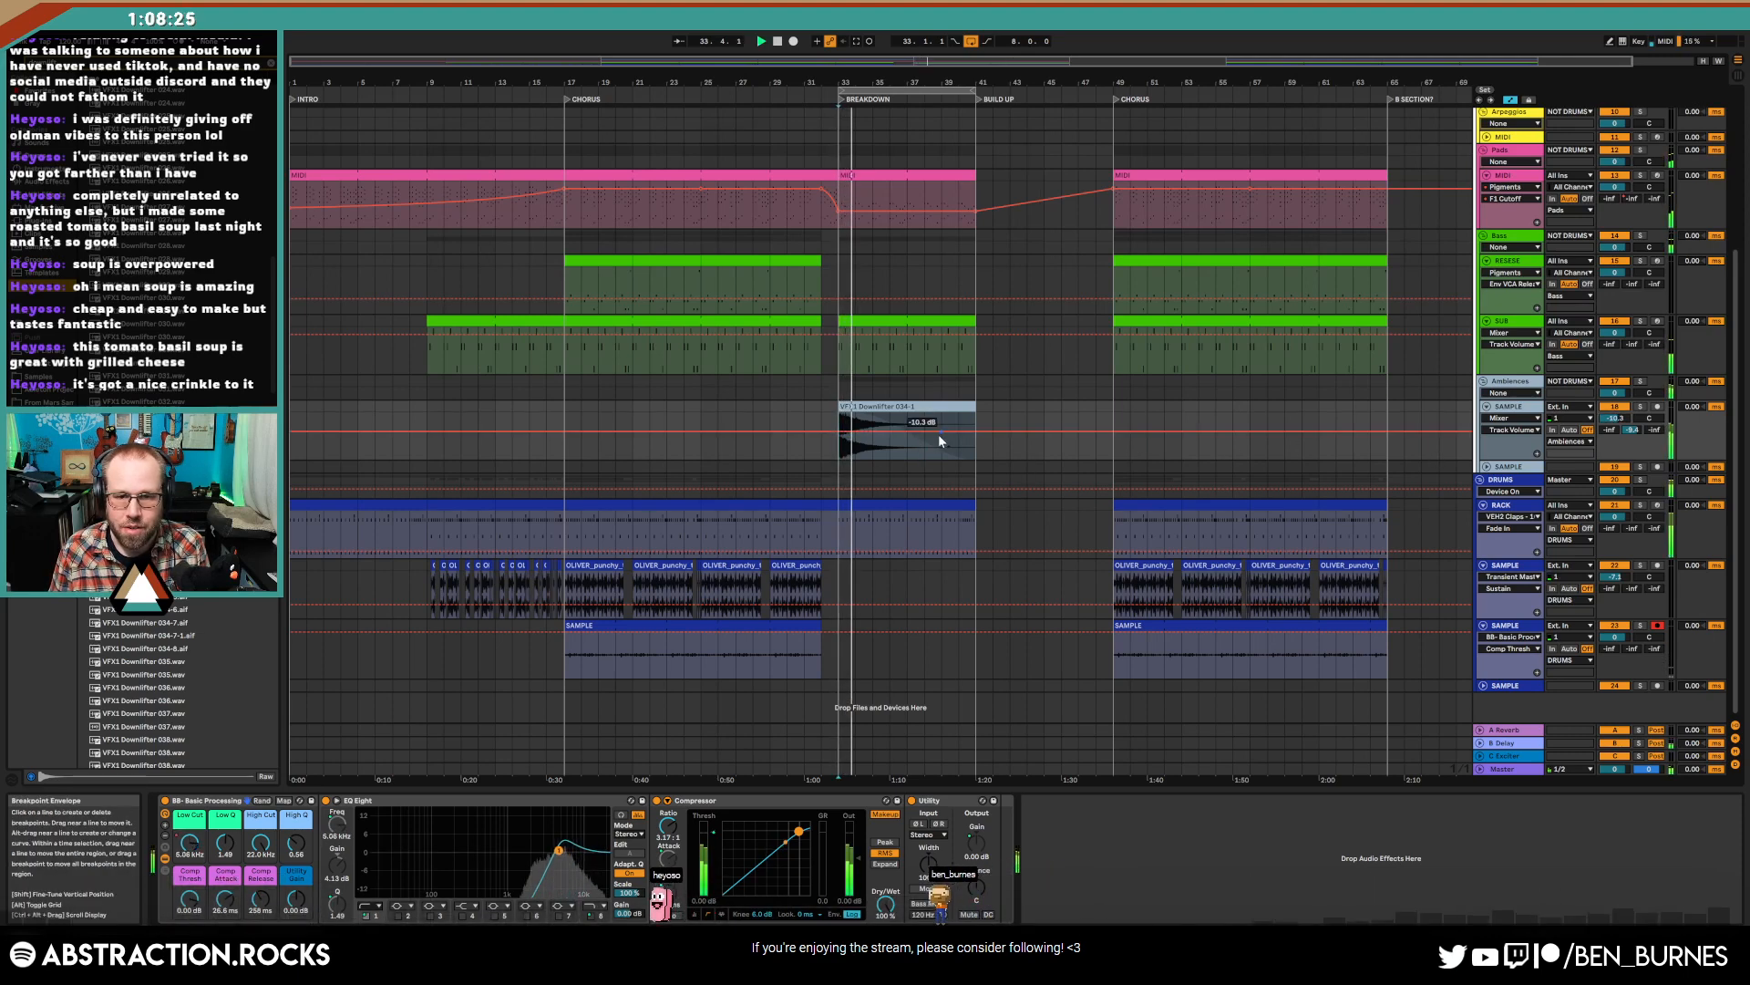
pyautogui.press('a')
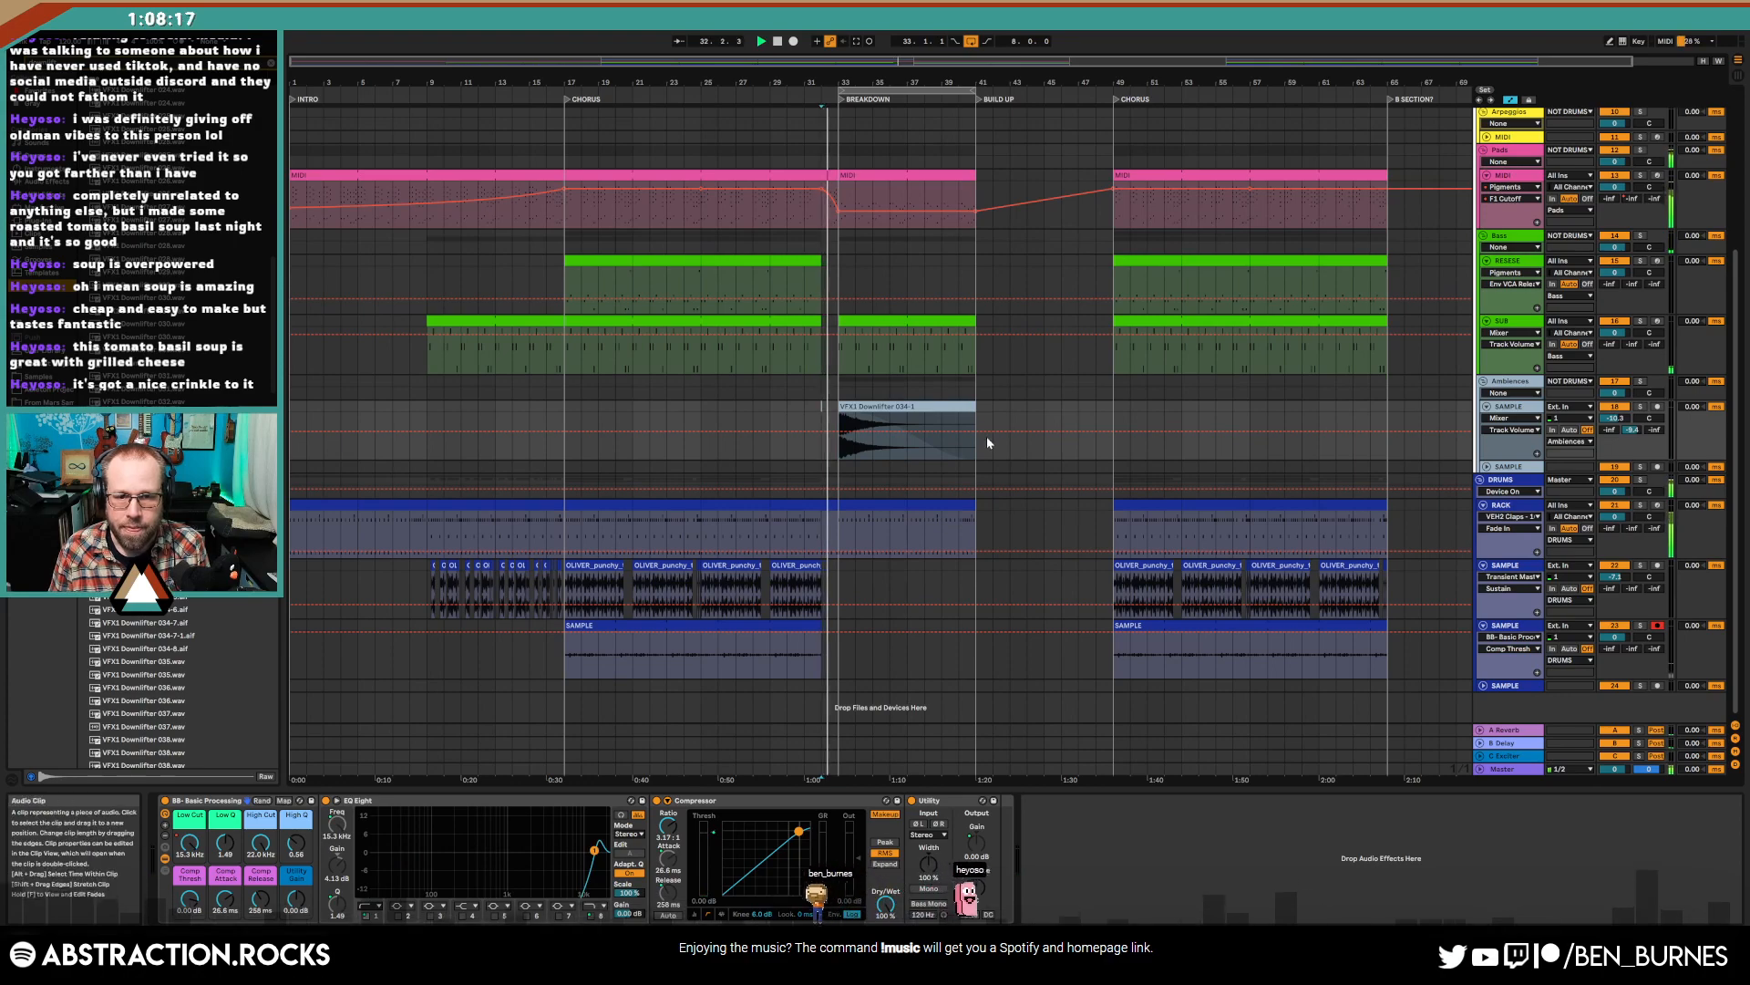
pyautogui.scroll(3, 883, 424)
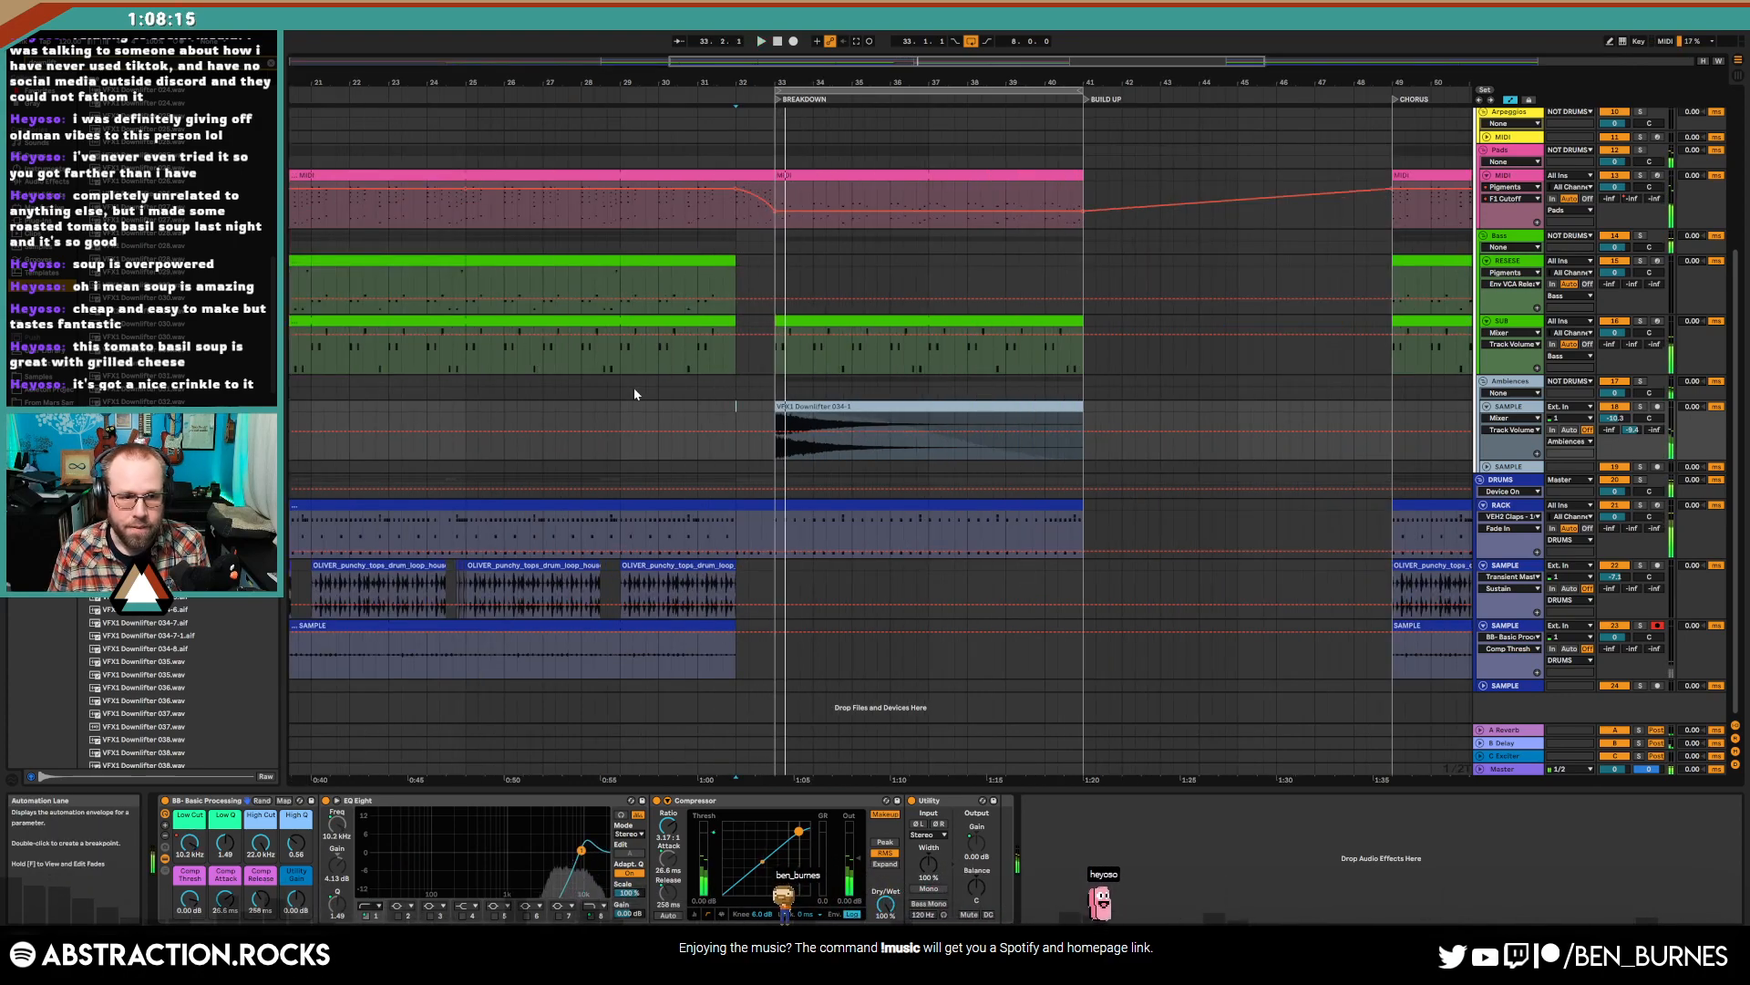
pyautogui.press('space')
# - Add another SAMPLE track to the Ambiences group below the downlifter track
pyautogui.scroll(-3, 793, 406)
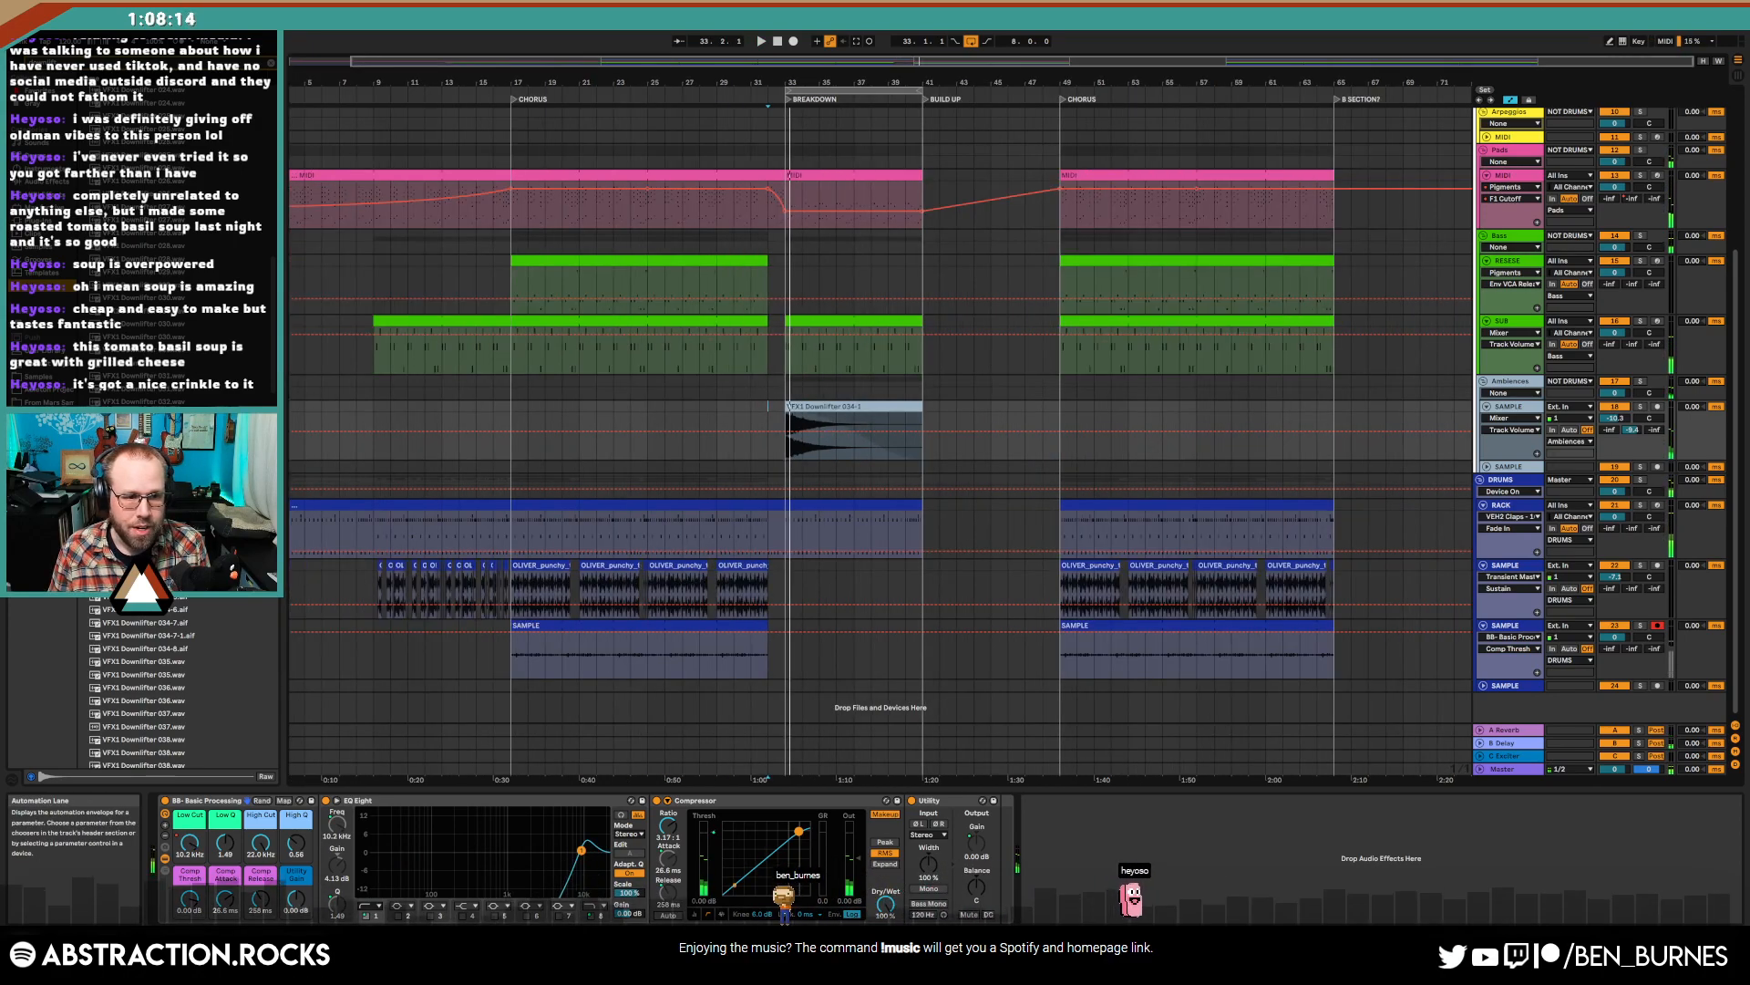
pyautogui.click(1504, 407)
pyautogui.hotkey('ctrl', 't')
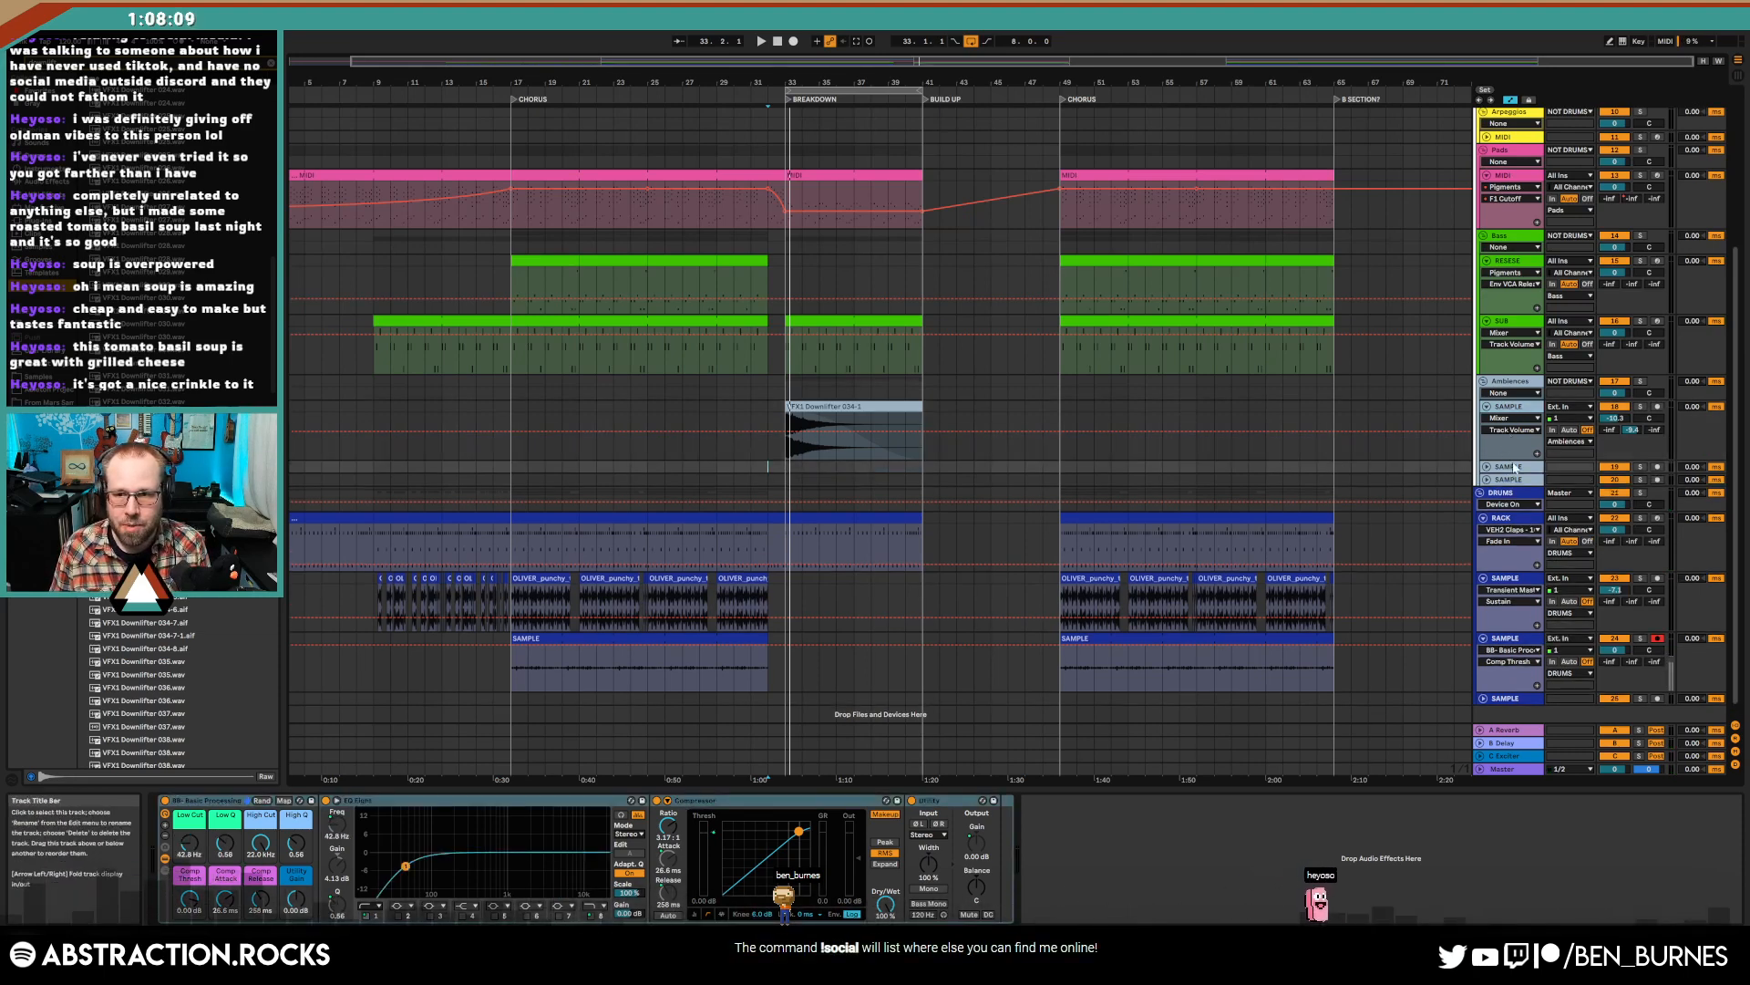
# - Search the browser for "crash" and place the BG f Crash #1 sample at bar 33 on the new Ambiences track
pyautogui.press('a')
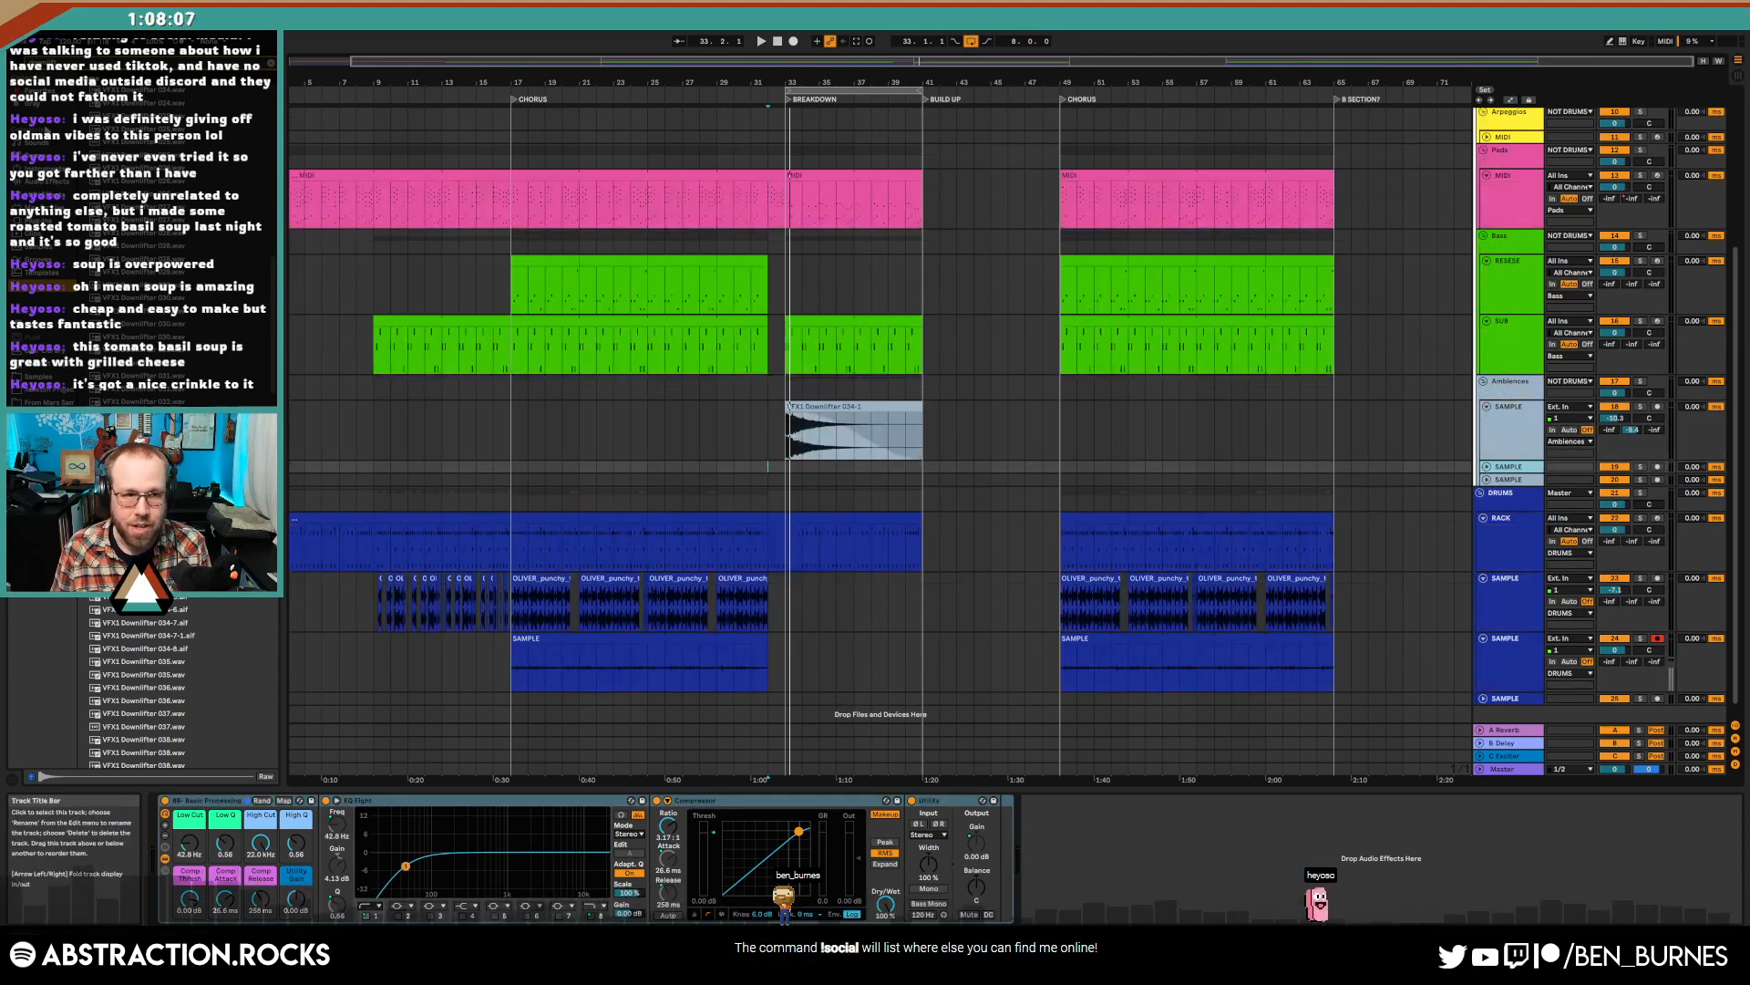
pyautogui.hotkey('ctrl', 'f')
pyautogui.write('crash')
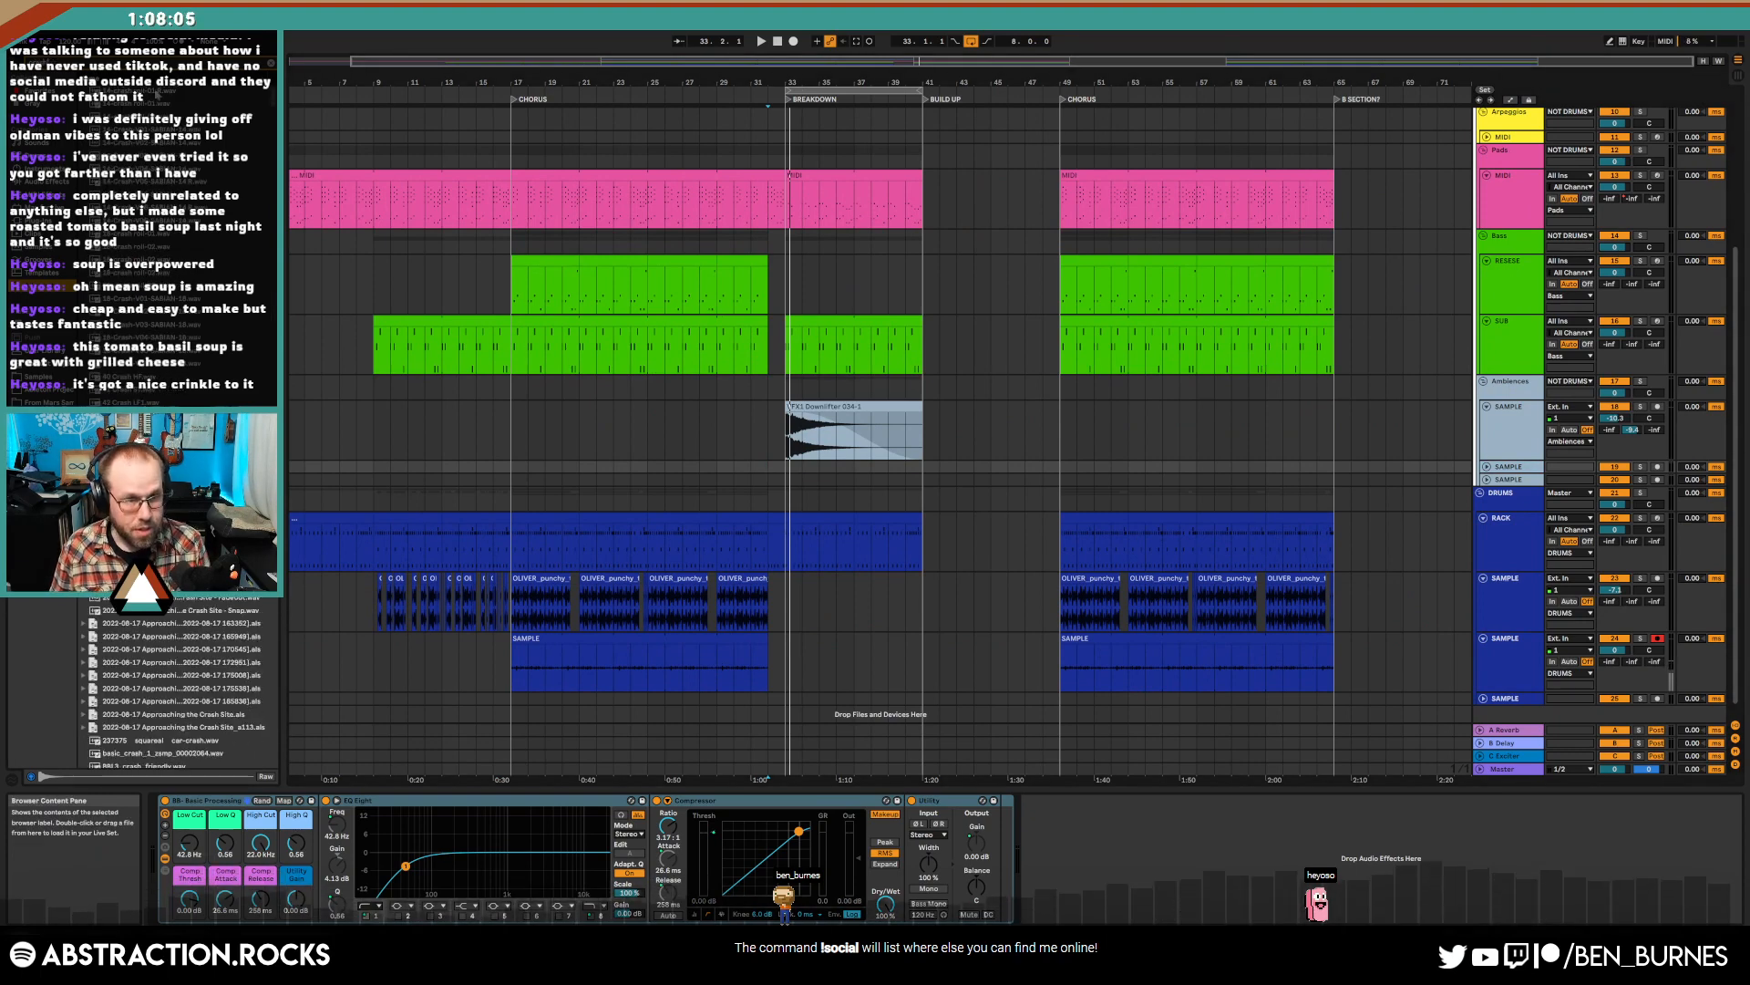
pyautogui.scroll(-4, 177, 411)
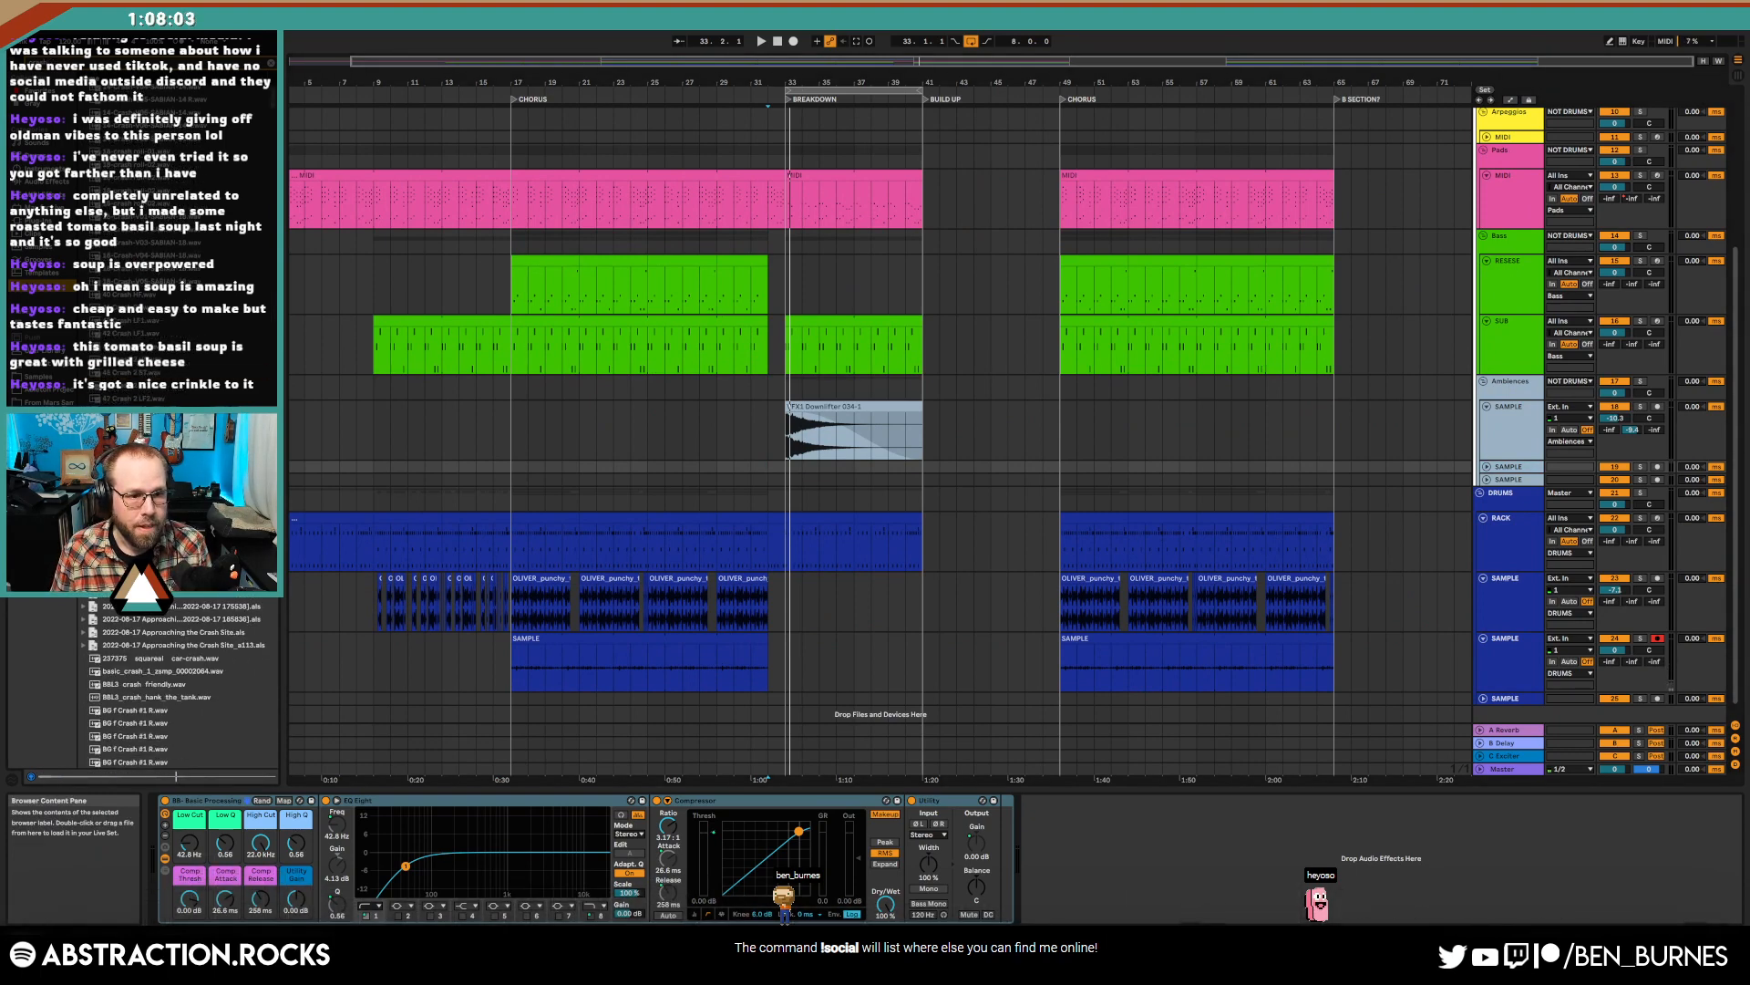
pyautogui.scroll(-6, 187, 643)
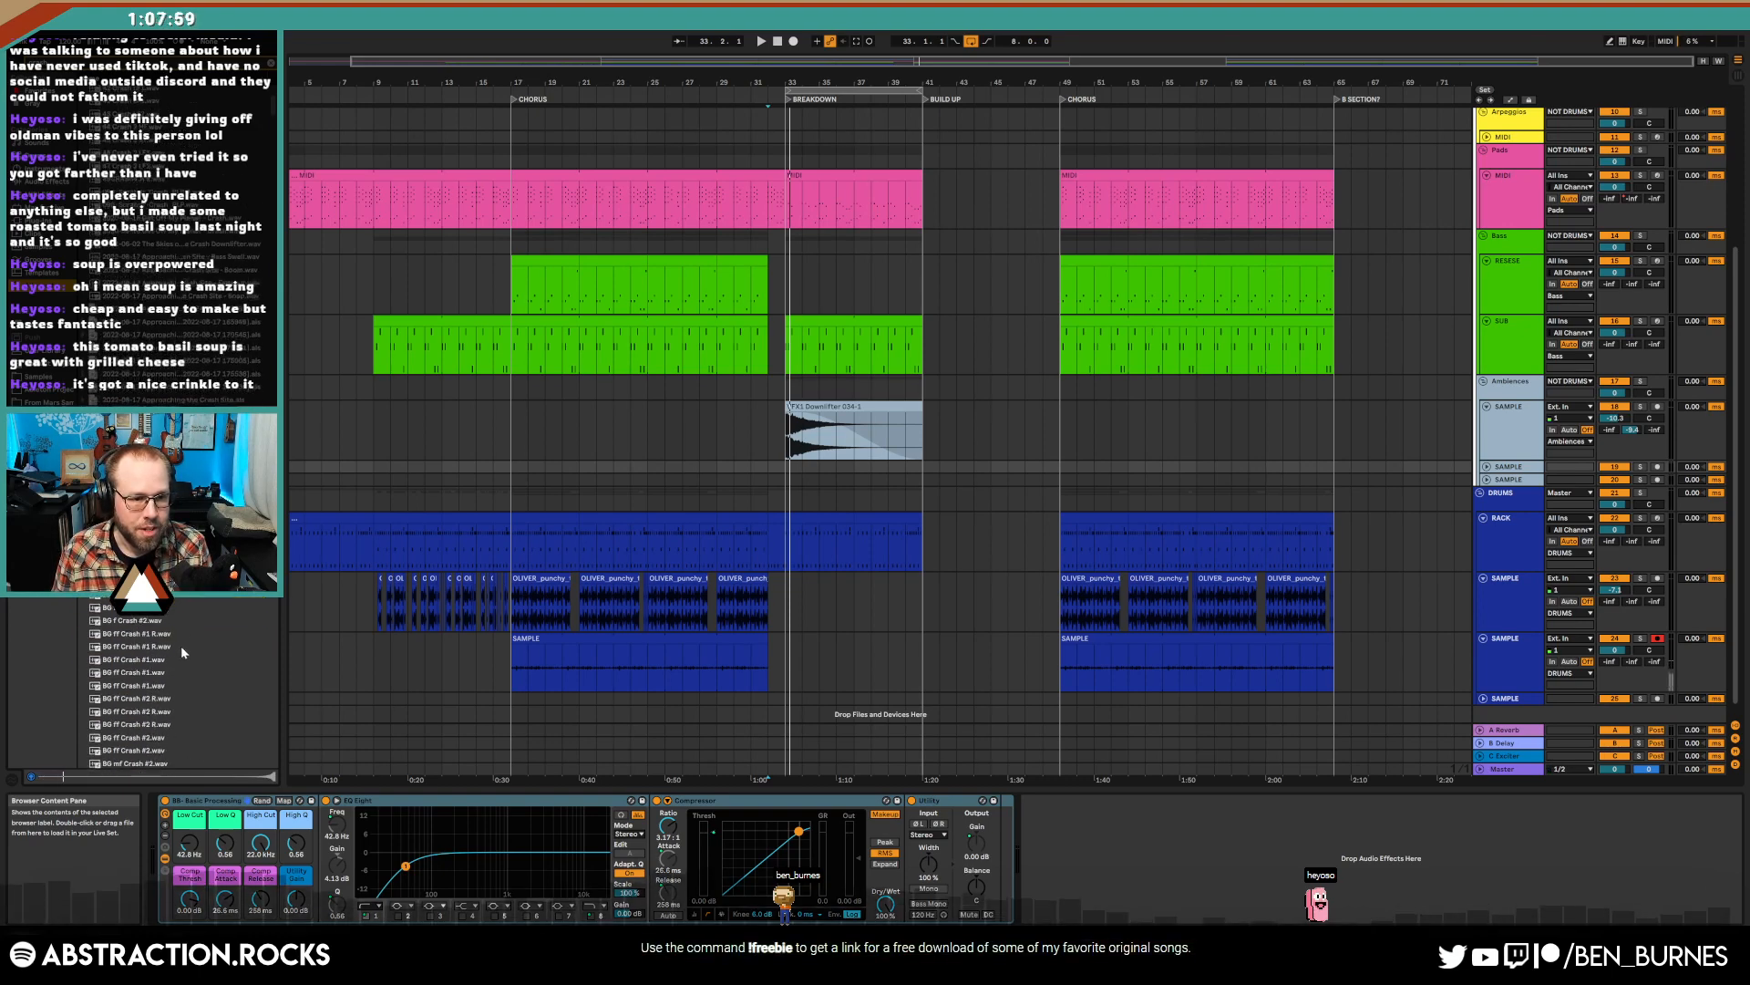
pyautogui.scroll(-6, 180, 645)
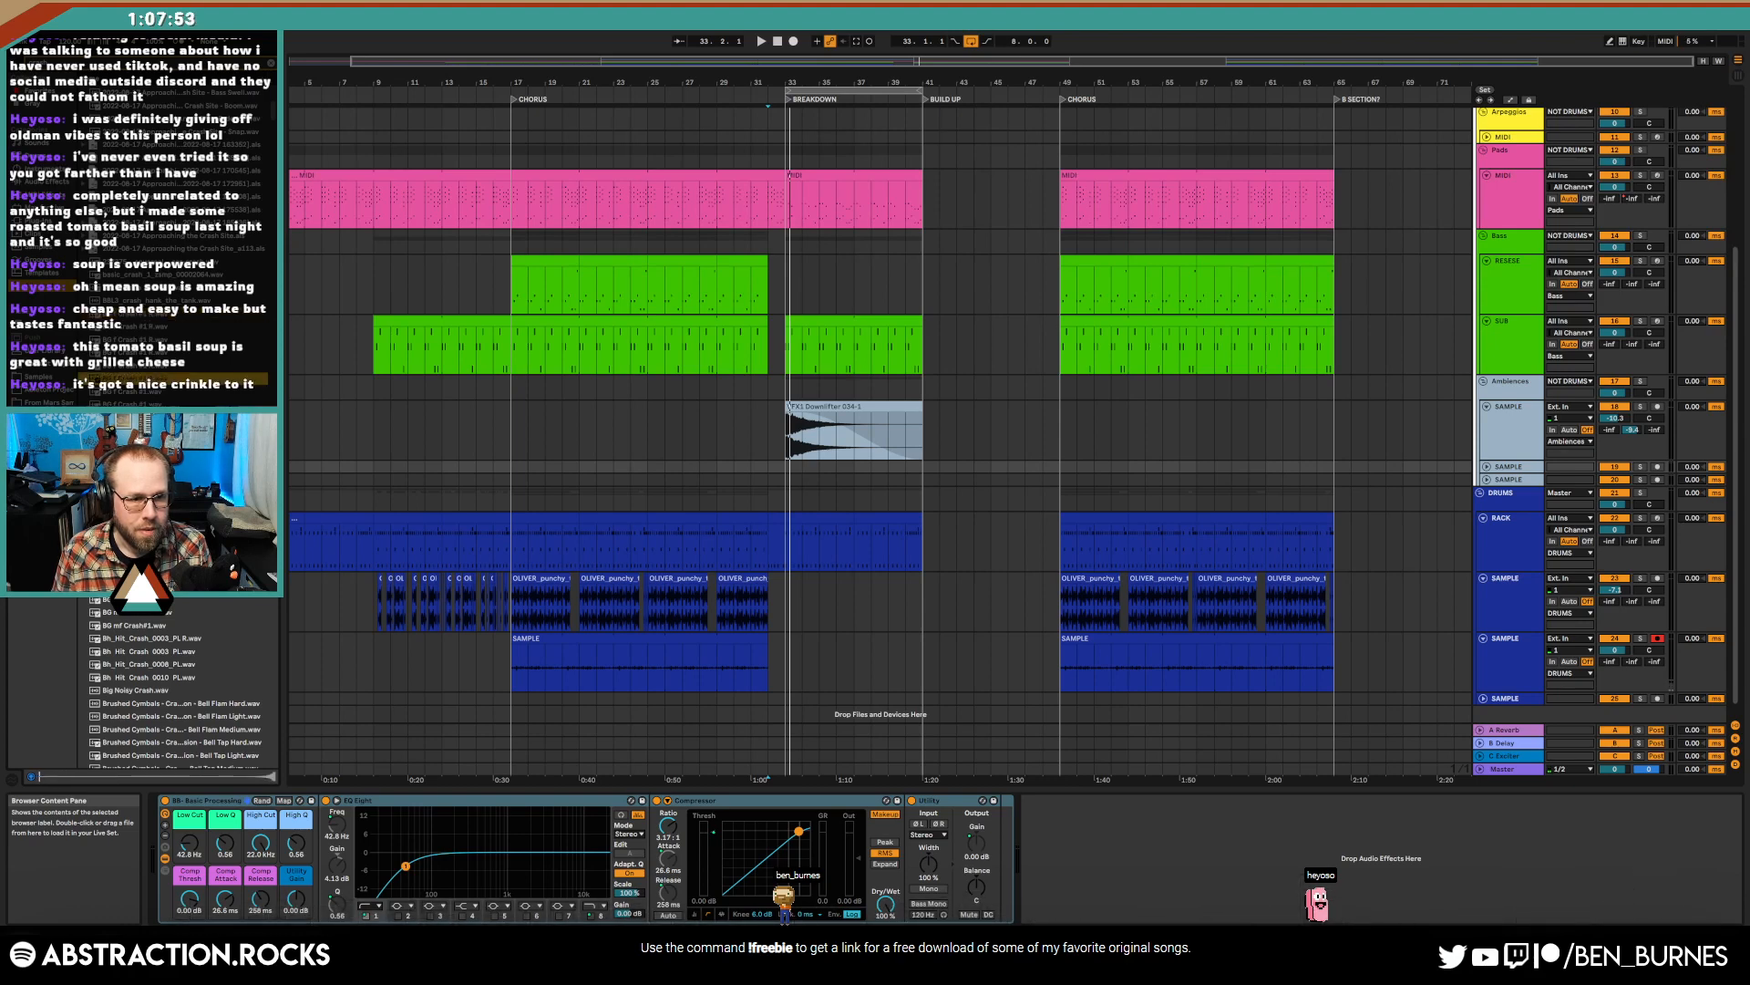
pyautogui.moveTo(118, 393); pyautogui.dragTo(802, 467)
pyautogui.click(1487, 466)
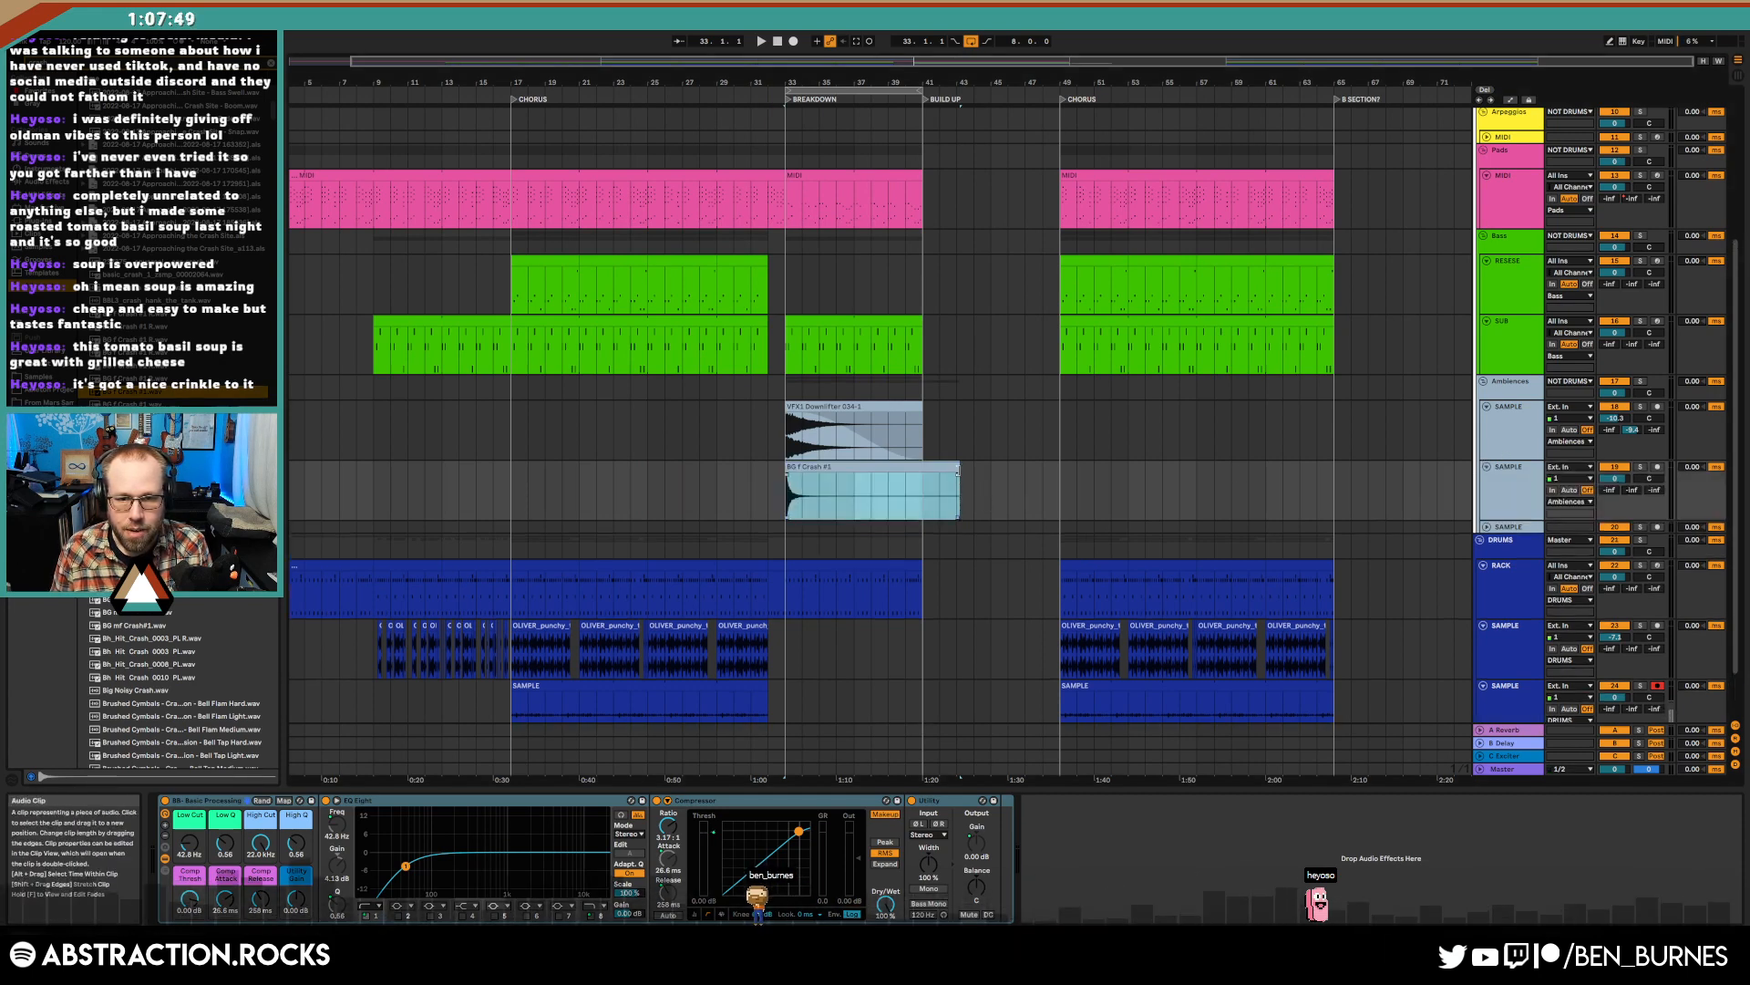
# - Trim the crash clip to end at bar 41 and raise its track's Low Cut to about 739 Hz
pyautogui.moveTo(960, 483); pyautogui.dragTo(924, 473)
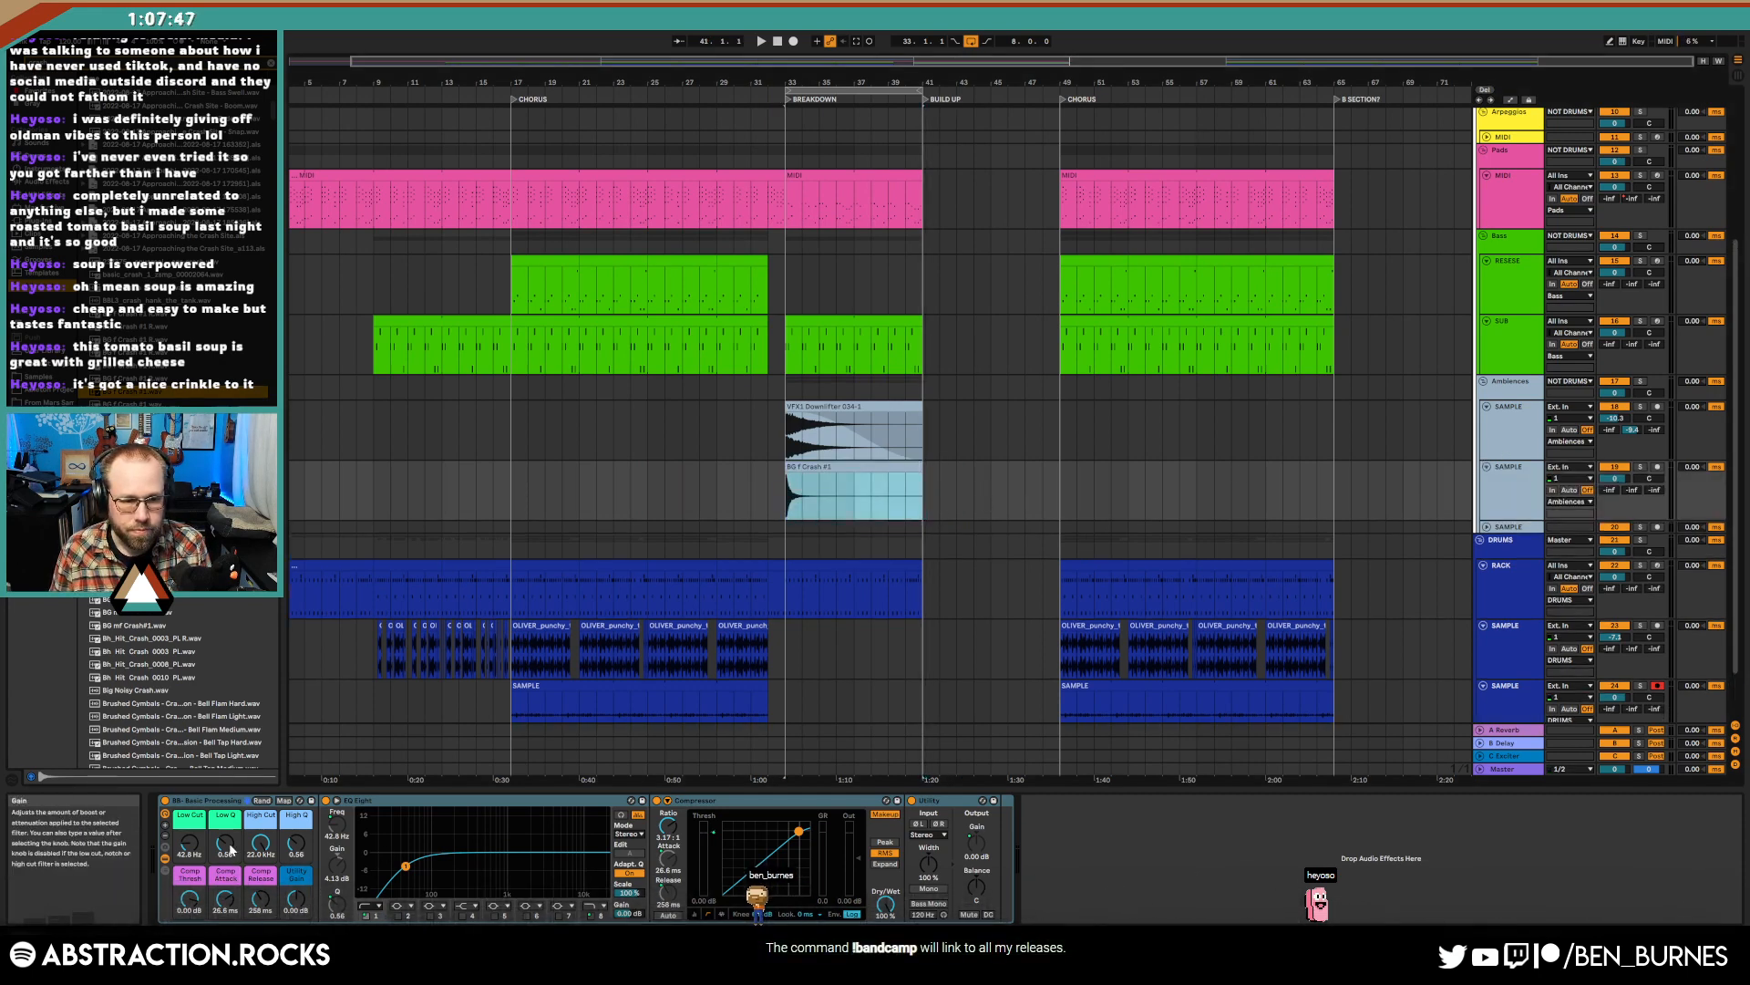
pyautogui.moveTo(189, 844); pyautogui.dragTo(189, 825)
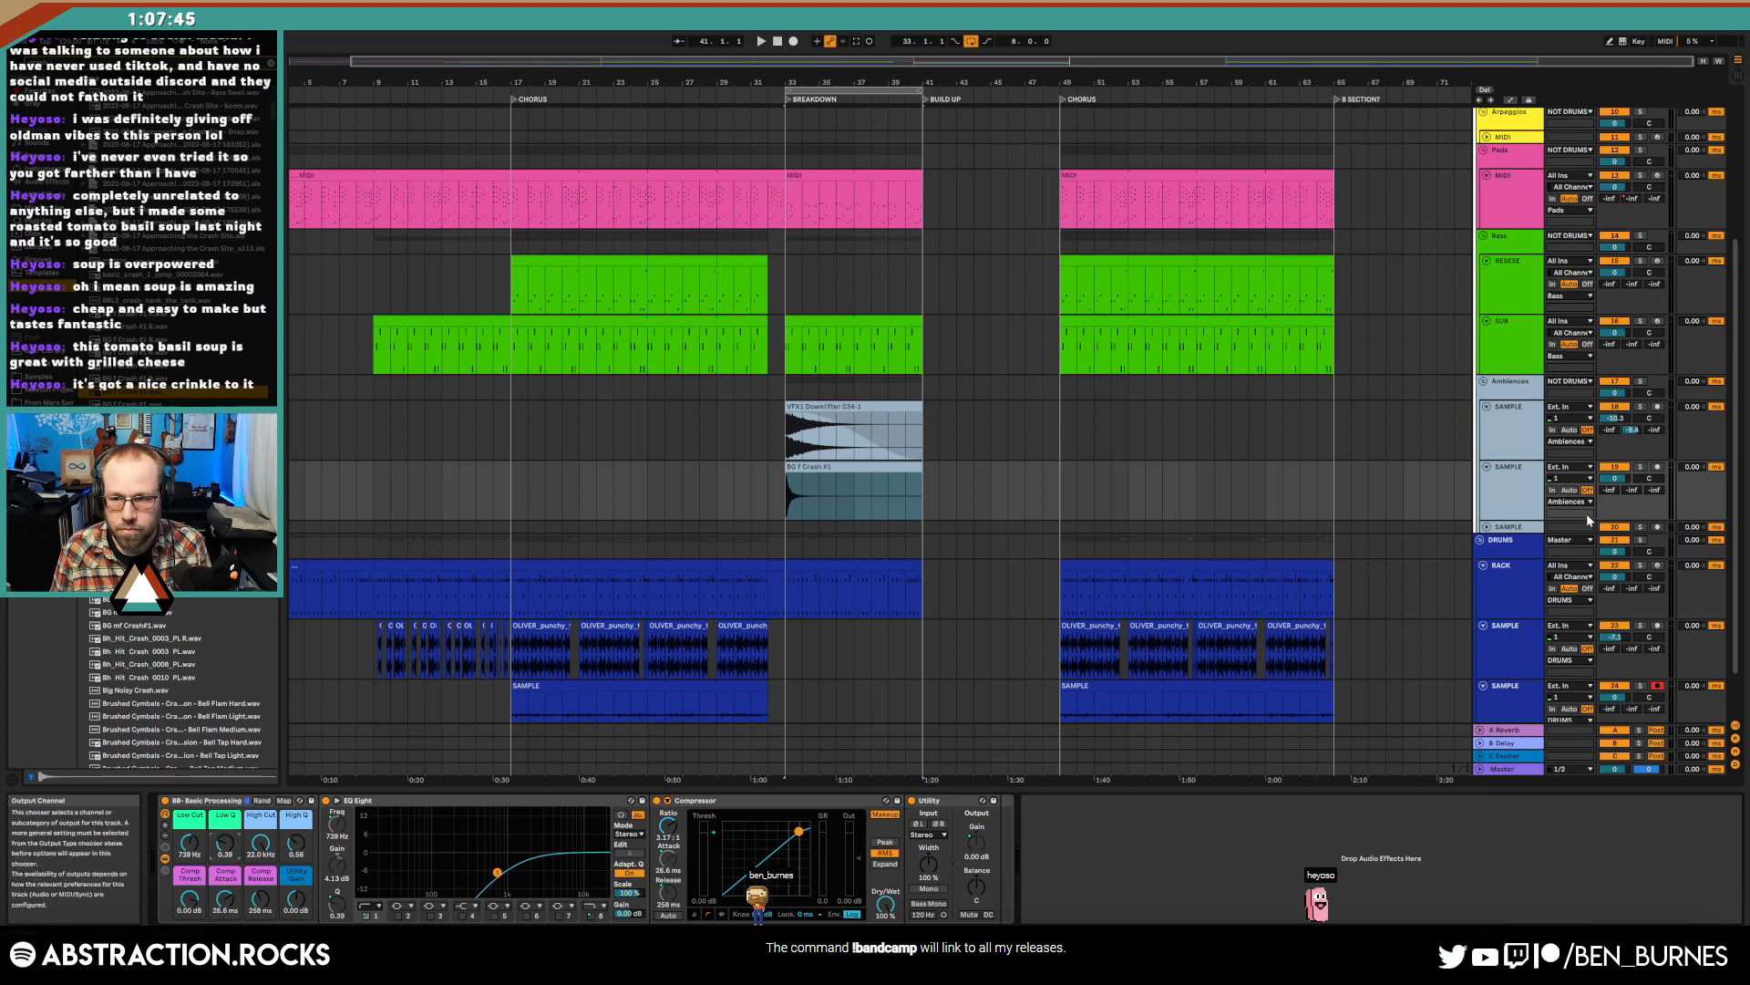
# - Bend the downlifter track's falling Low Cut automation from bar 33 into a curve
pyautogui.click(843, 405)
pyautogui.press('a')
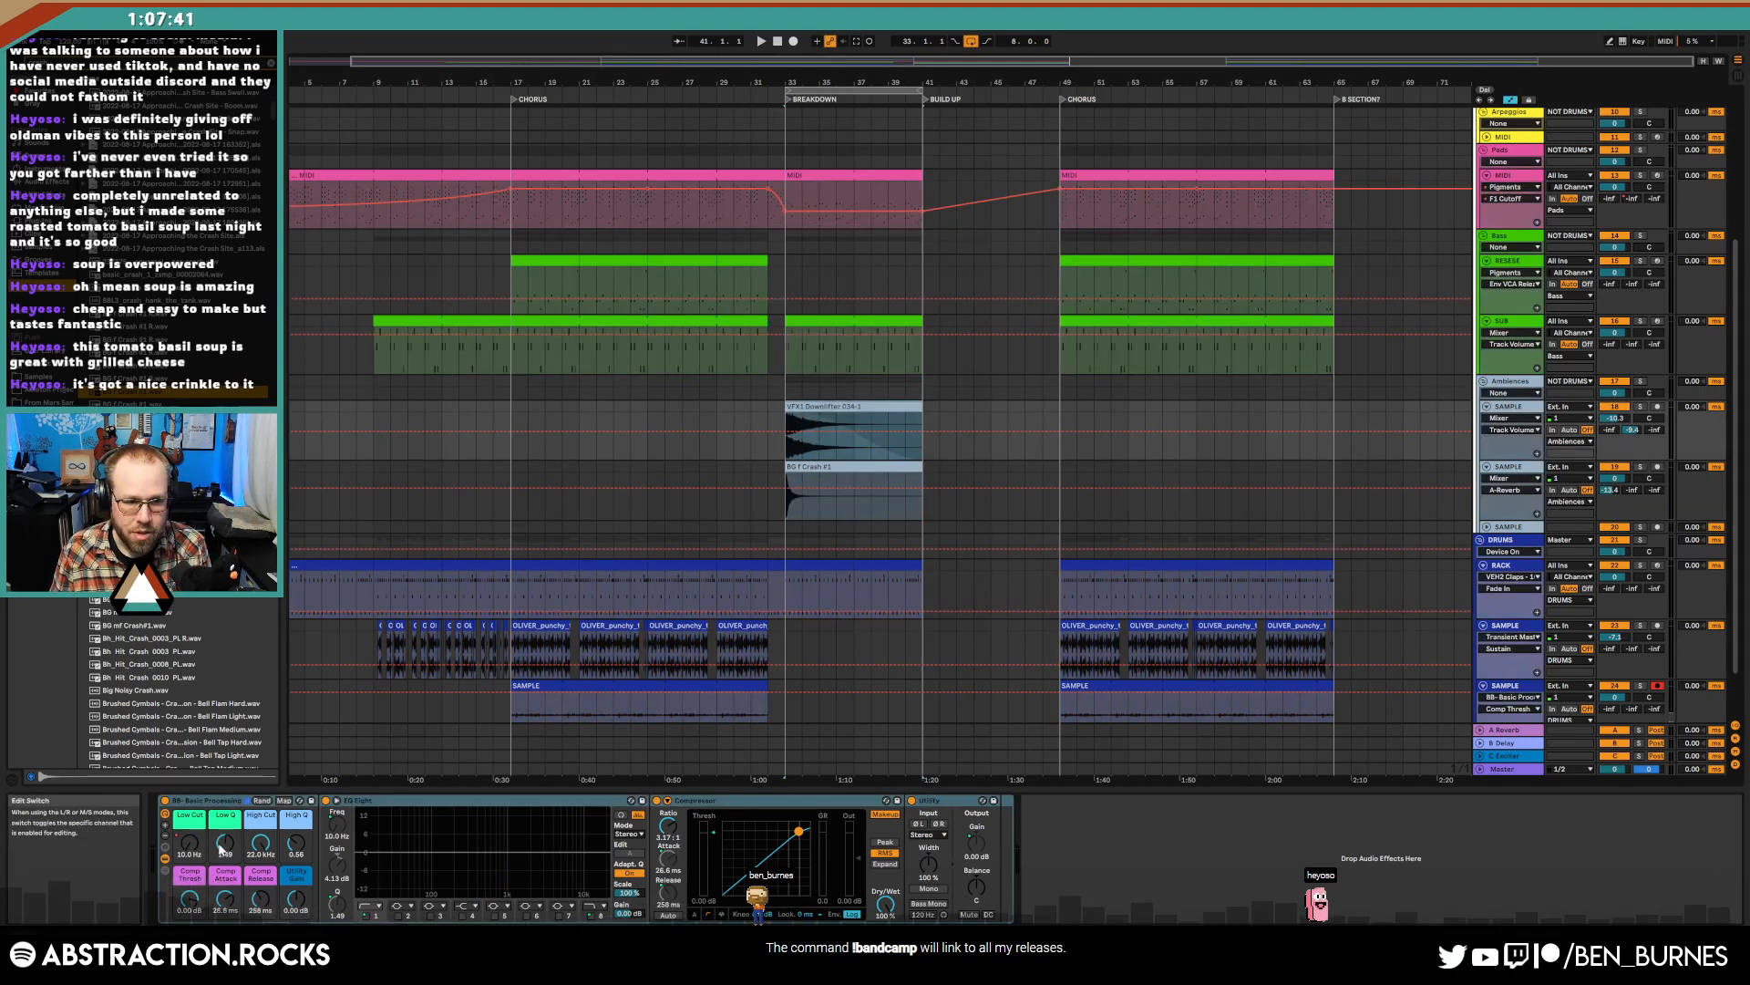
pyautogui.click(189, 845)
pyautogui.click(870, 437)
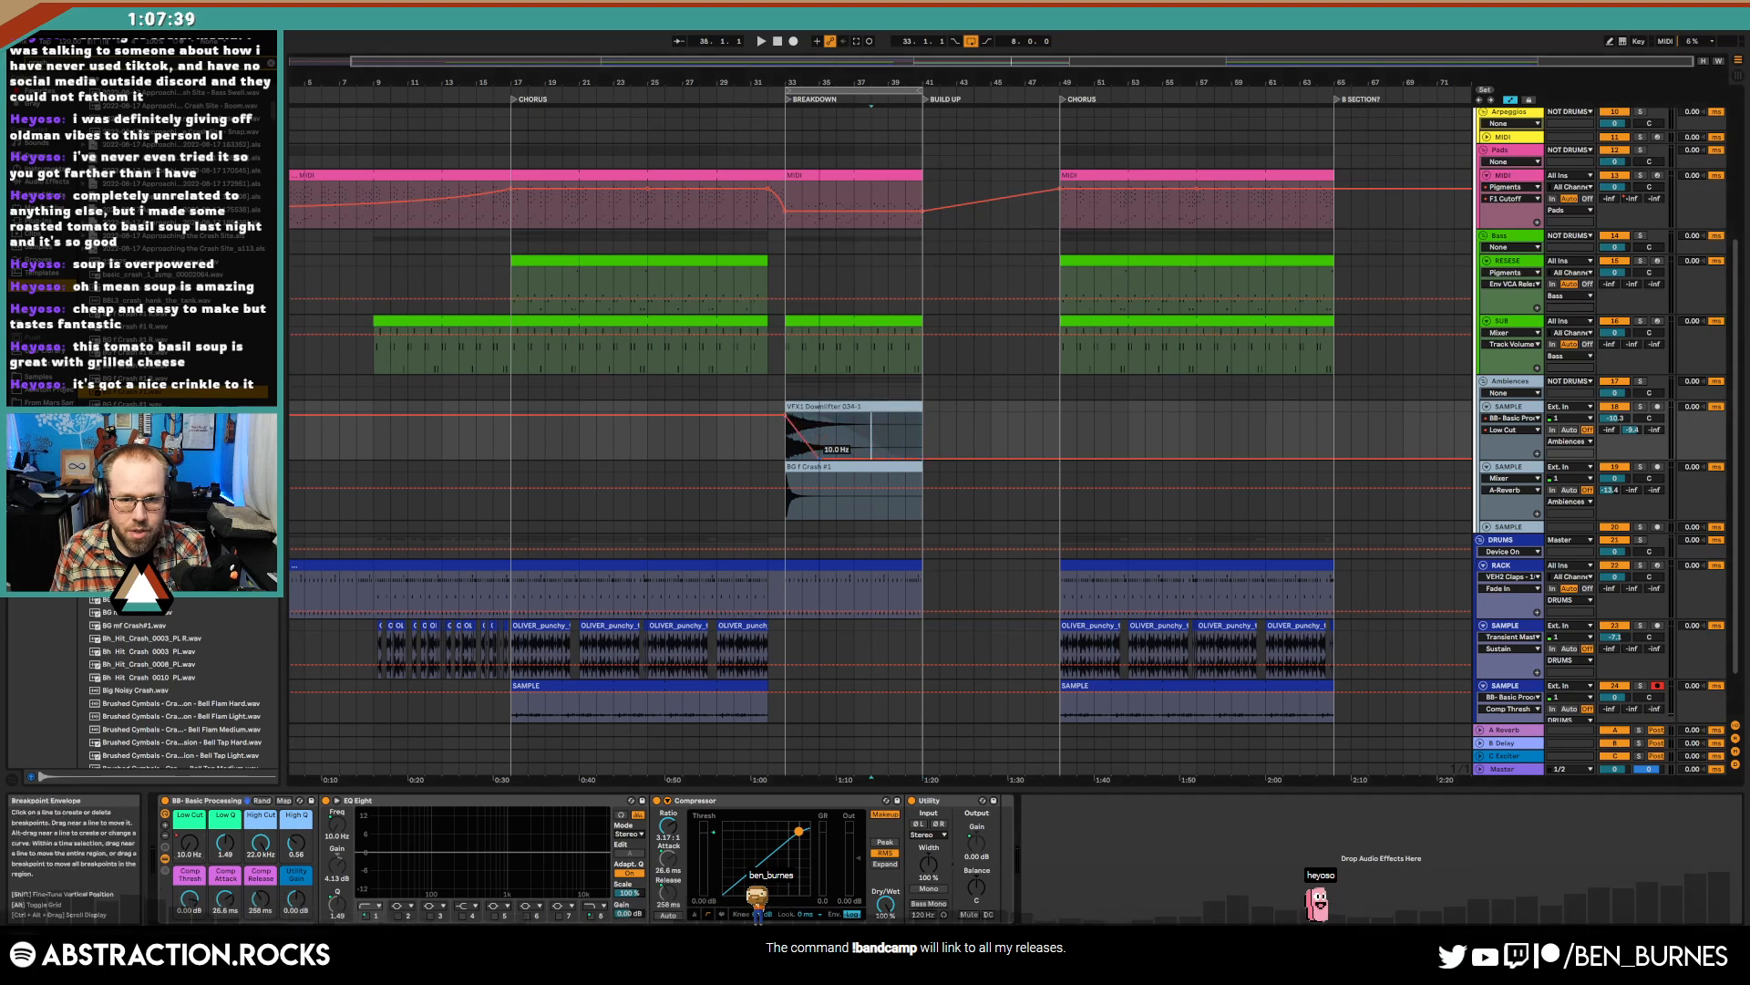
pyautogui.moveTo(820, 457)
pyautogui.mouseDown()
pyautogui.moveTo(839, 458)
pyautogui.moveTo(807, 445)
pyautogui.mouseUp()
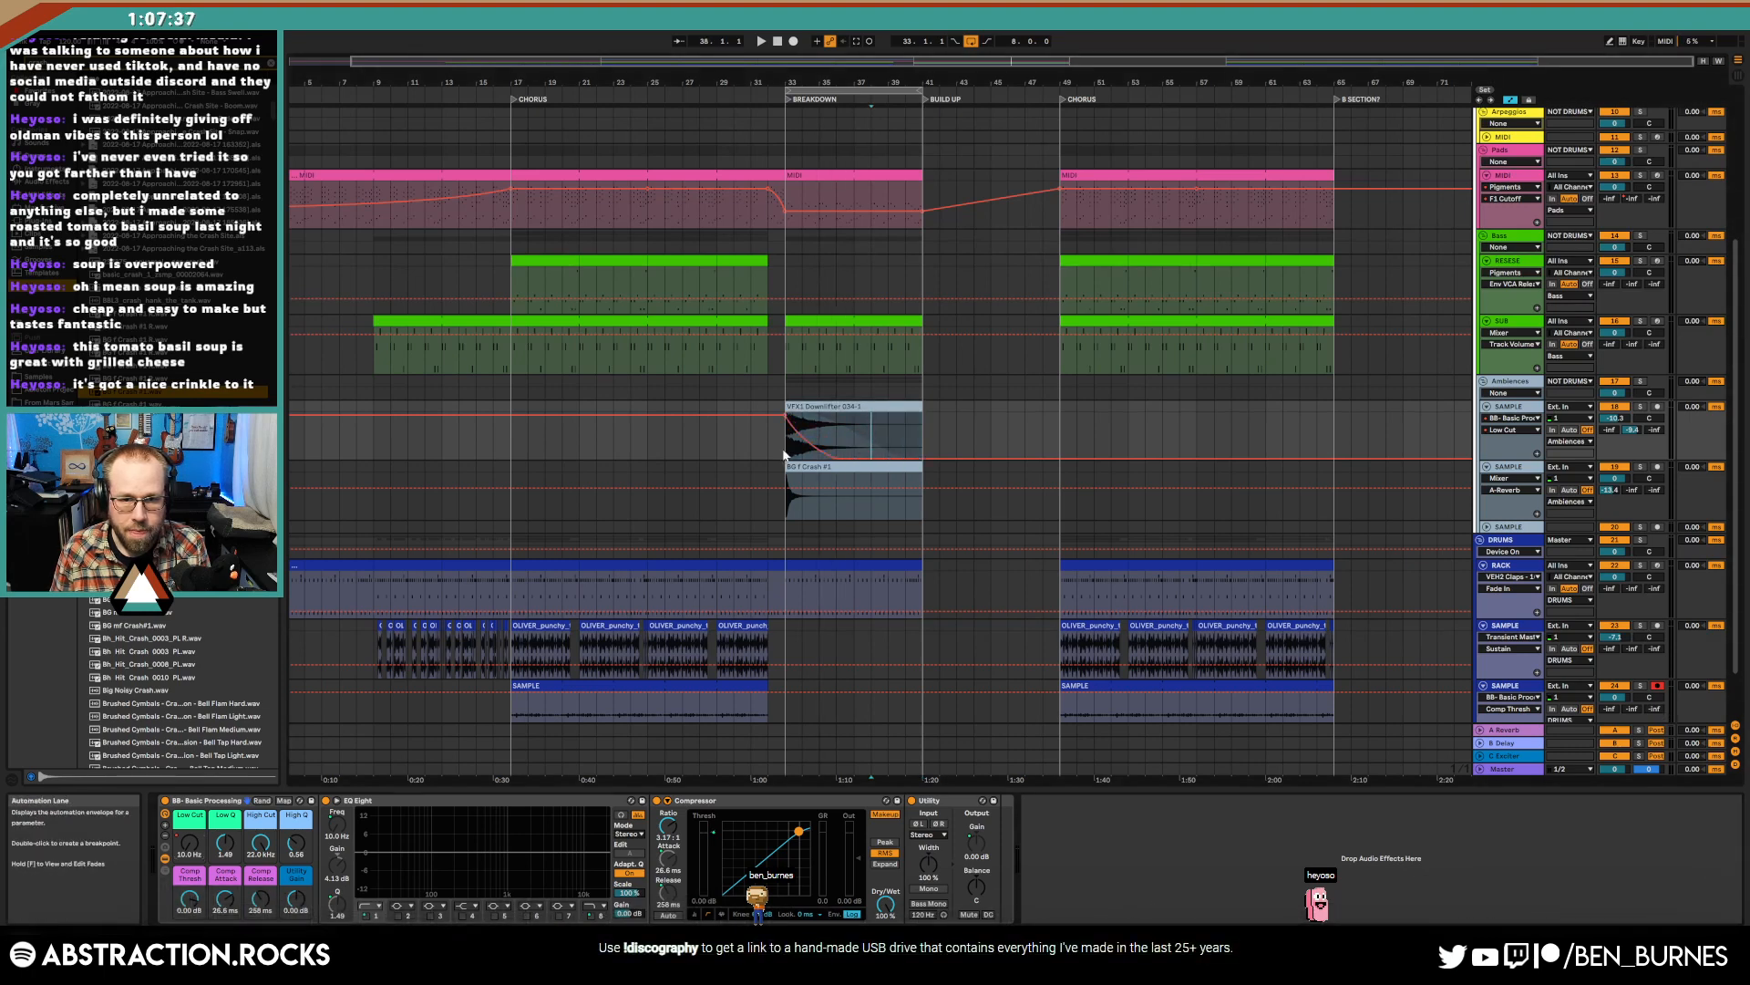
# - Lower the crash track's volume and raise its reverb send while auditioning the start of the breakdown
pyautogui.moveTo(1621, 484); pyautogui.dragTo(1616, 488)
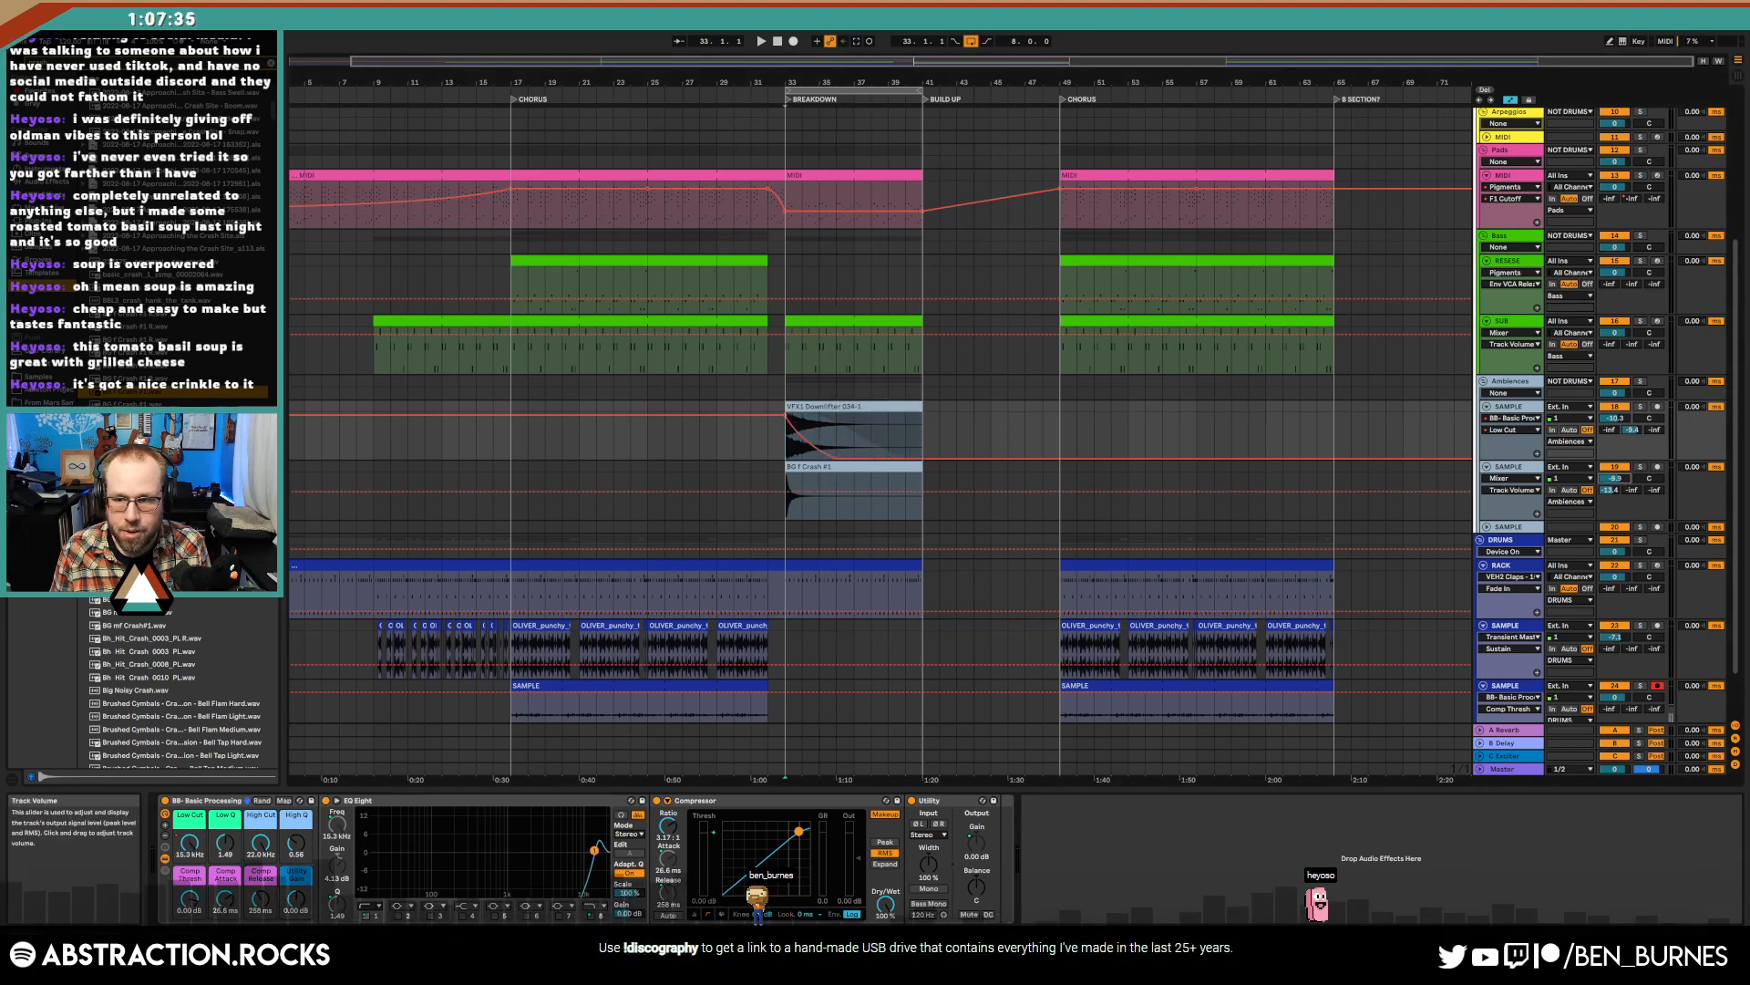
pyautogui.press('space')
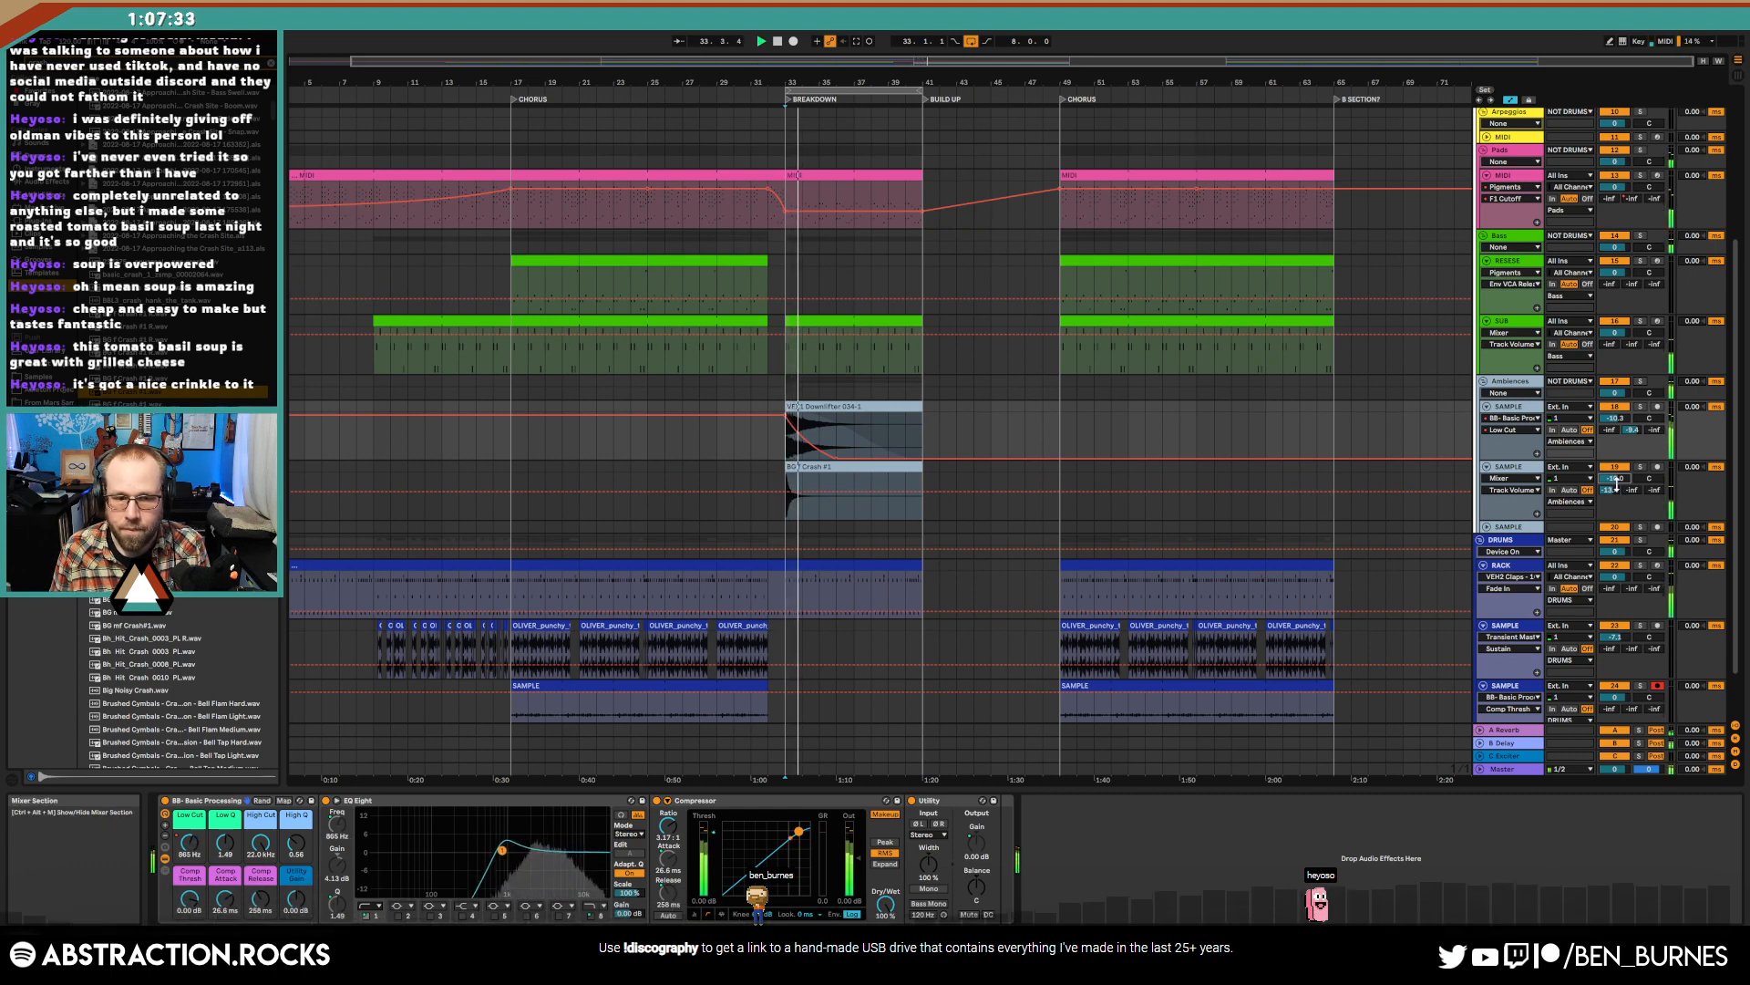
pyautogui.moveTo(1612, 498); pyautogui.dragTo(1612, 490)
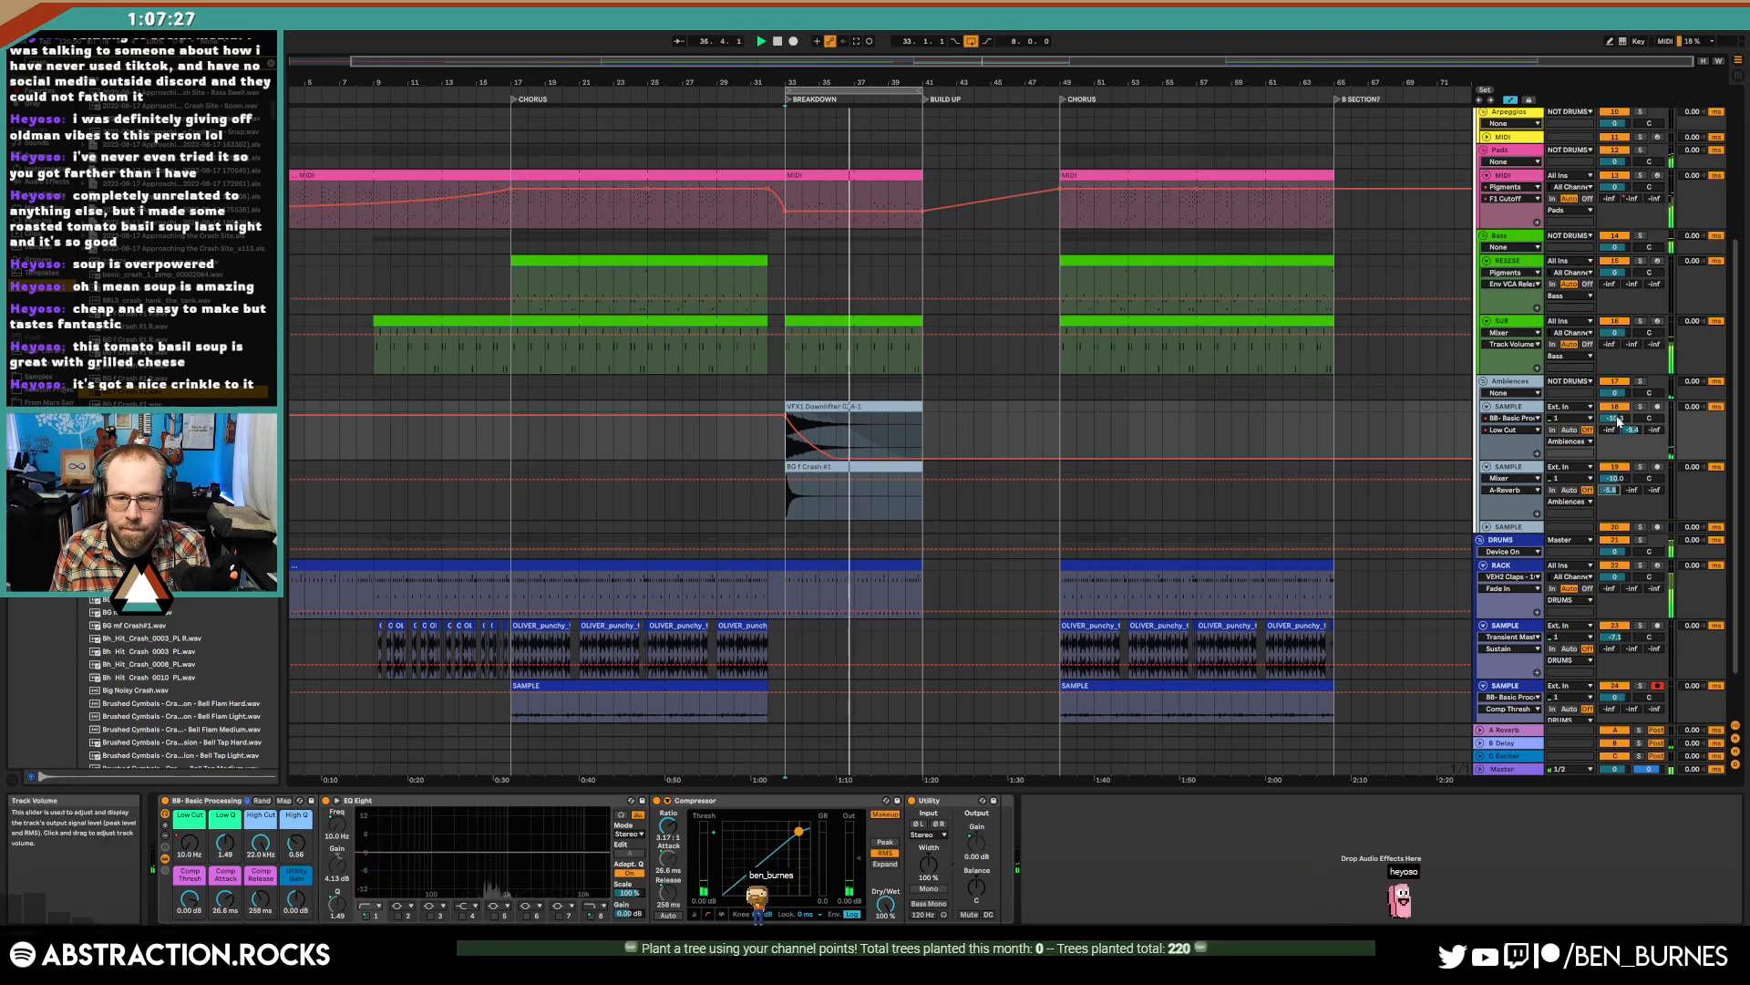
# - Shorten the downlifter clip to end at bar 38 and play the transition into the breakdown
pyautogui.moveTo(915, 406); pyautogui.dragTo(868, 406)
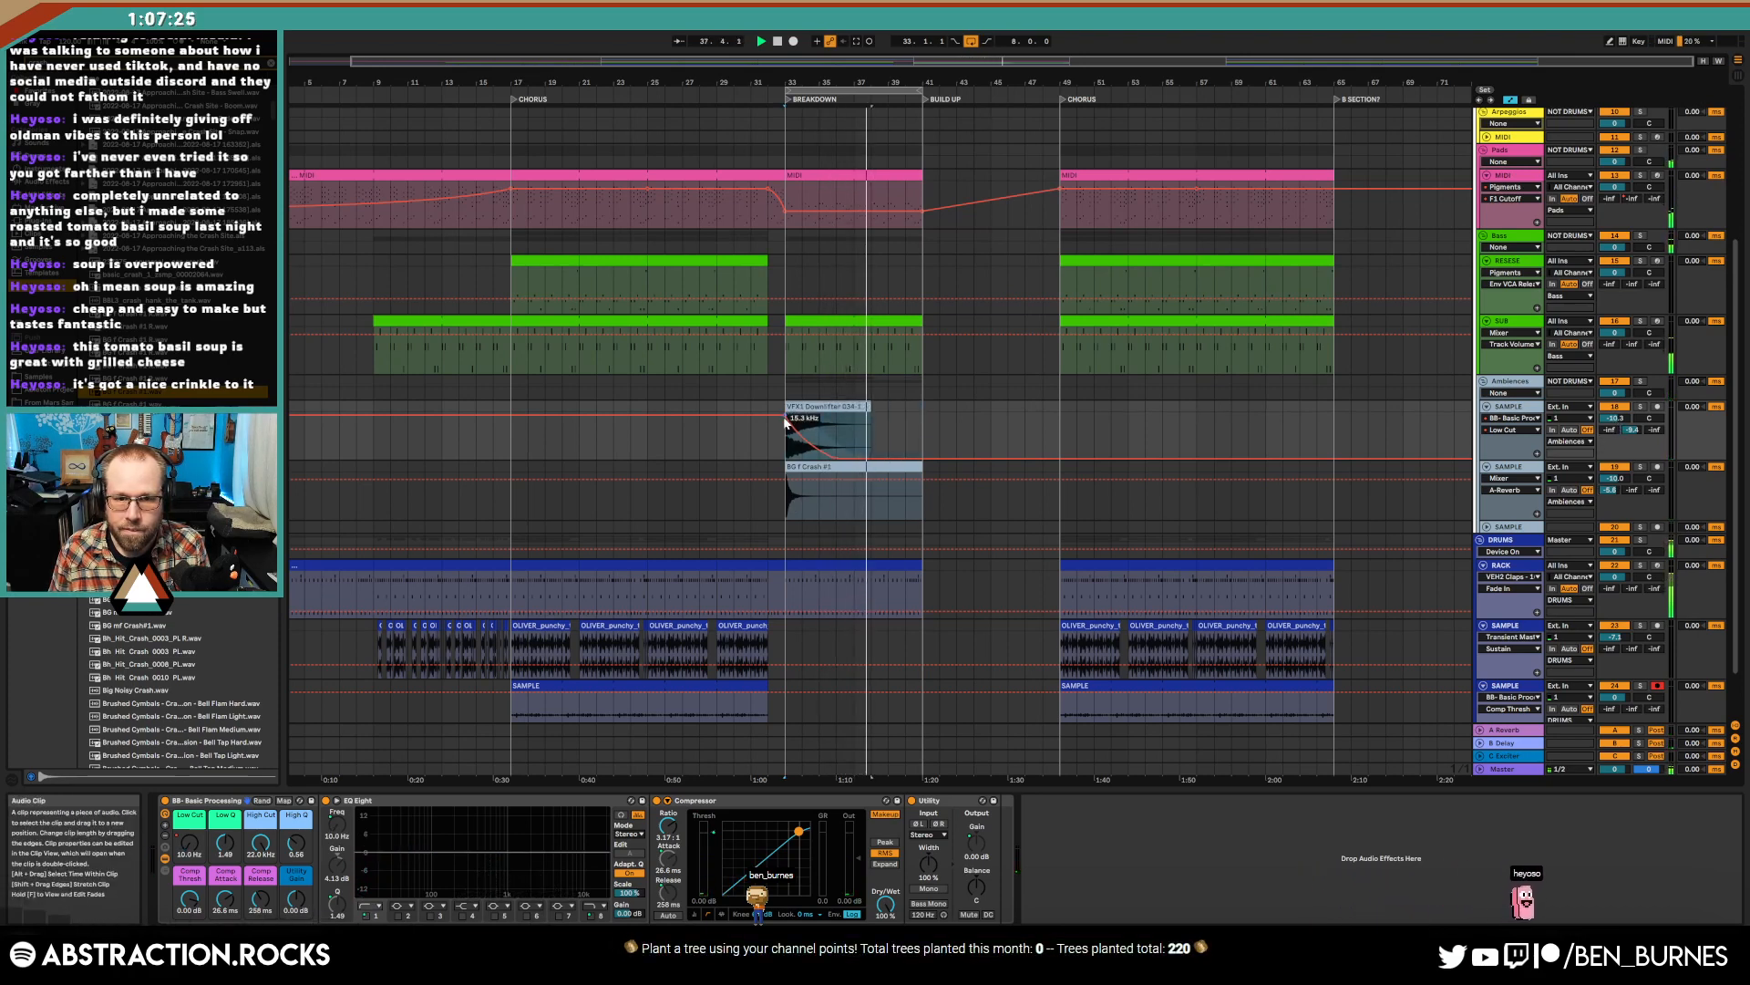
pyautogui.press('a')
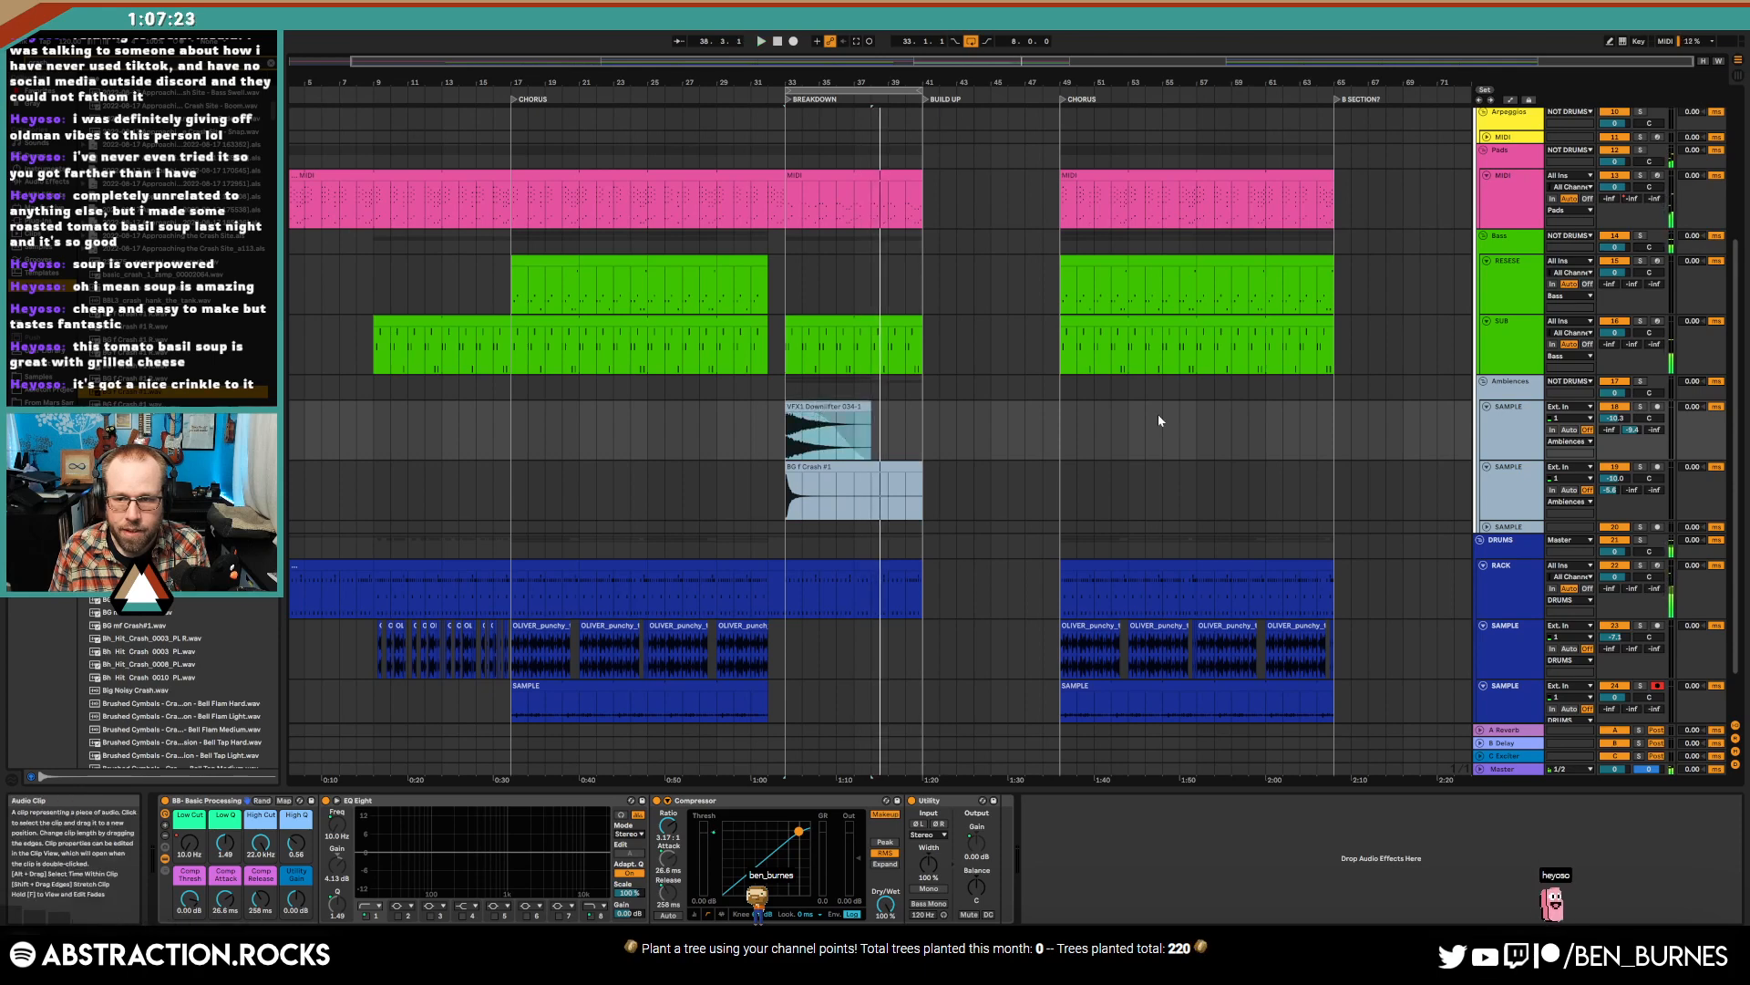
pyautogui.click(729, 100)
pyautogui.scroll(3, 871, 476)
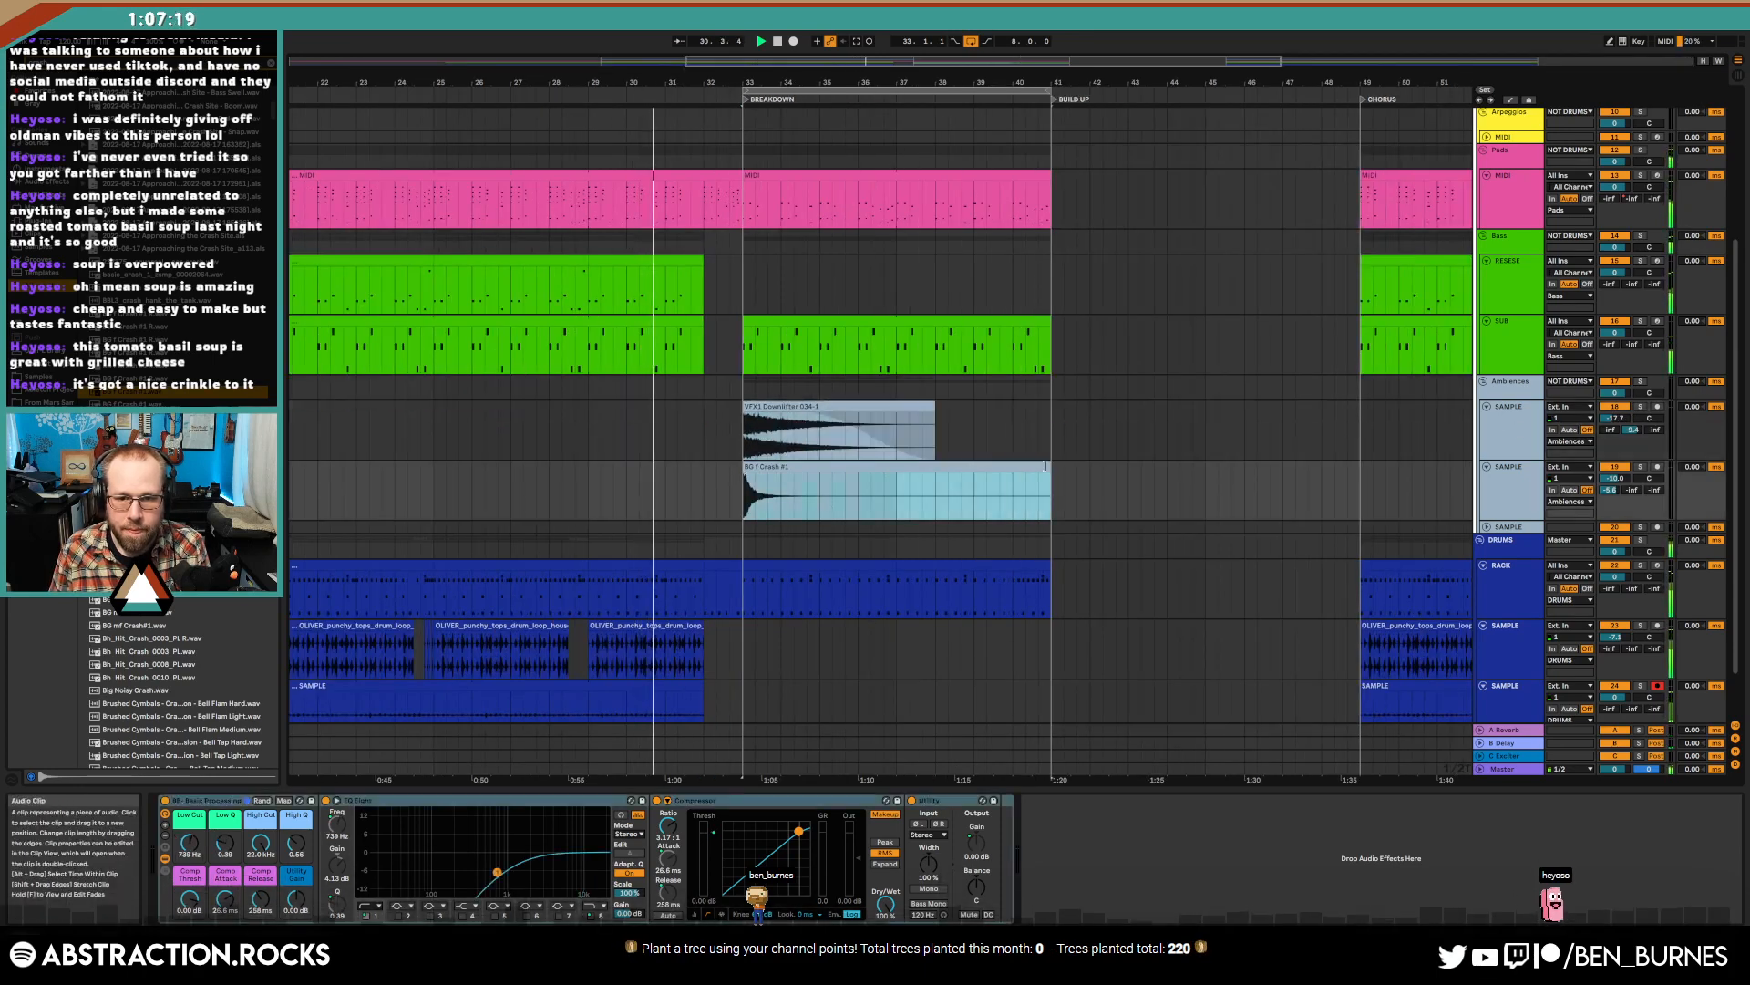
# - Shorten the crash clip to end at bar 36 and place a reversed copy in front of it from bar 30 to 33
pyautogui.moveTo(1050, 476); pyautogui.dragTo(649, 480)
pyautogui.hotkey('ctrl', 'd')
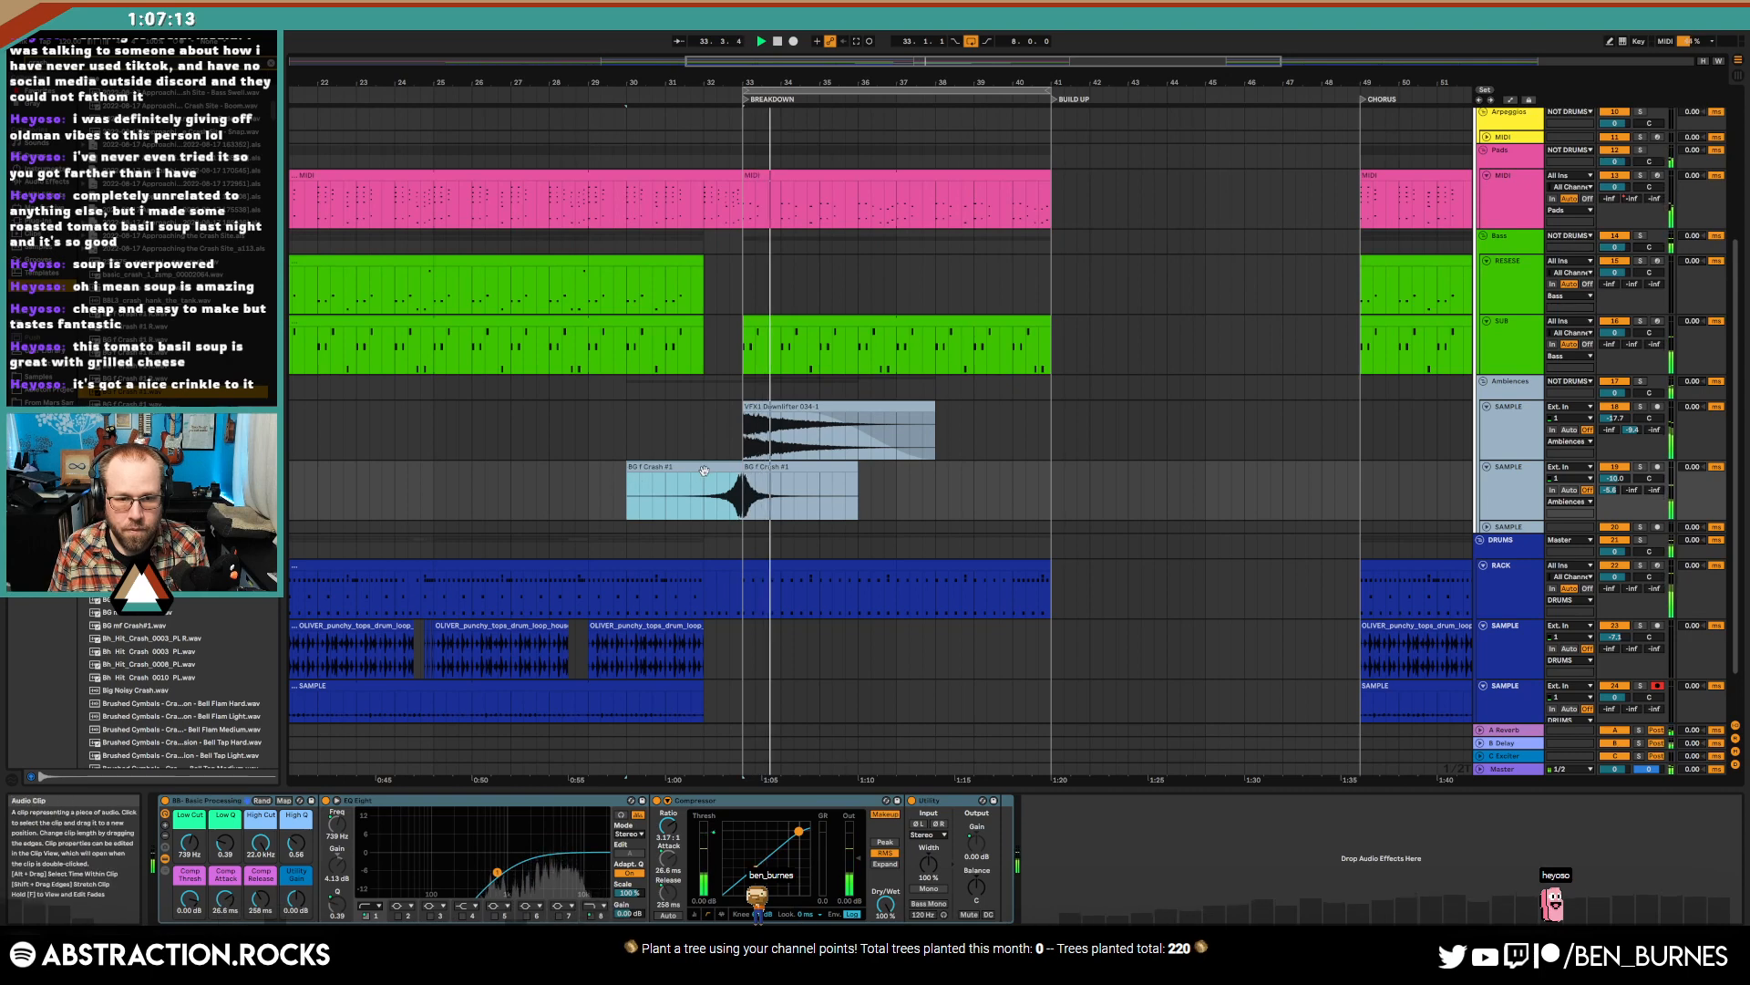
pyautogui.scroll(8, 716, 479)
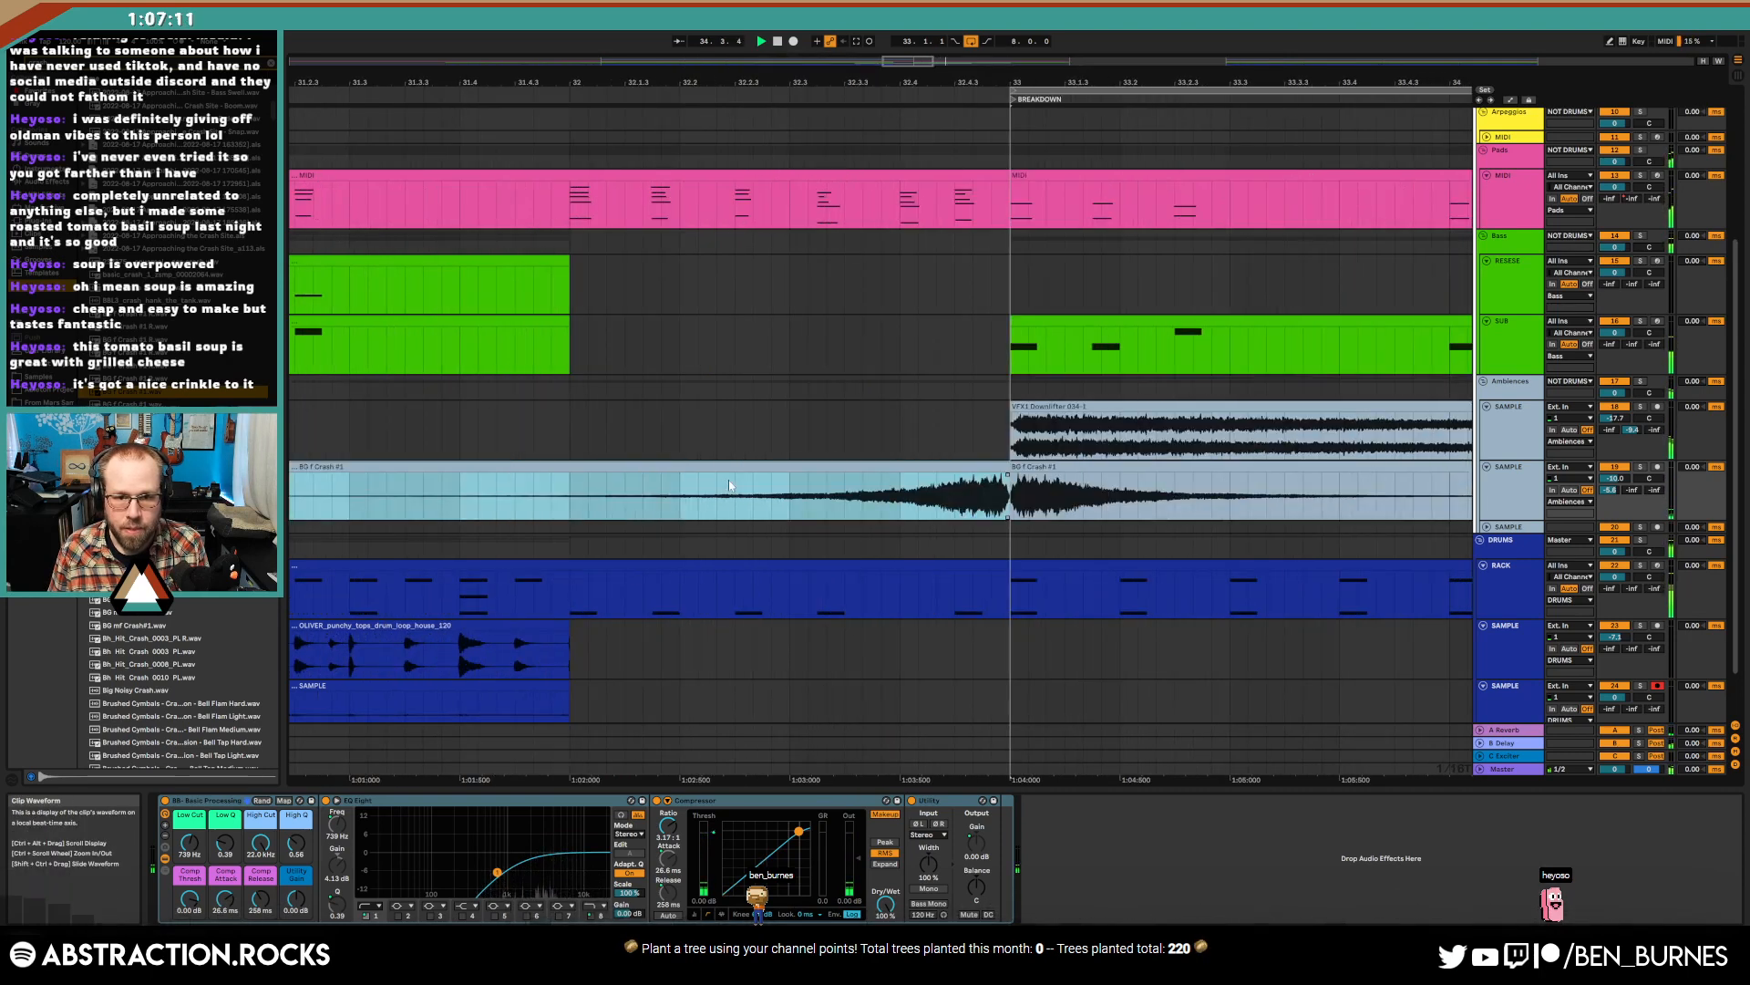
pyautogui.scroll(-4, 677, 483)
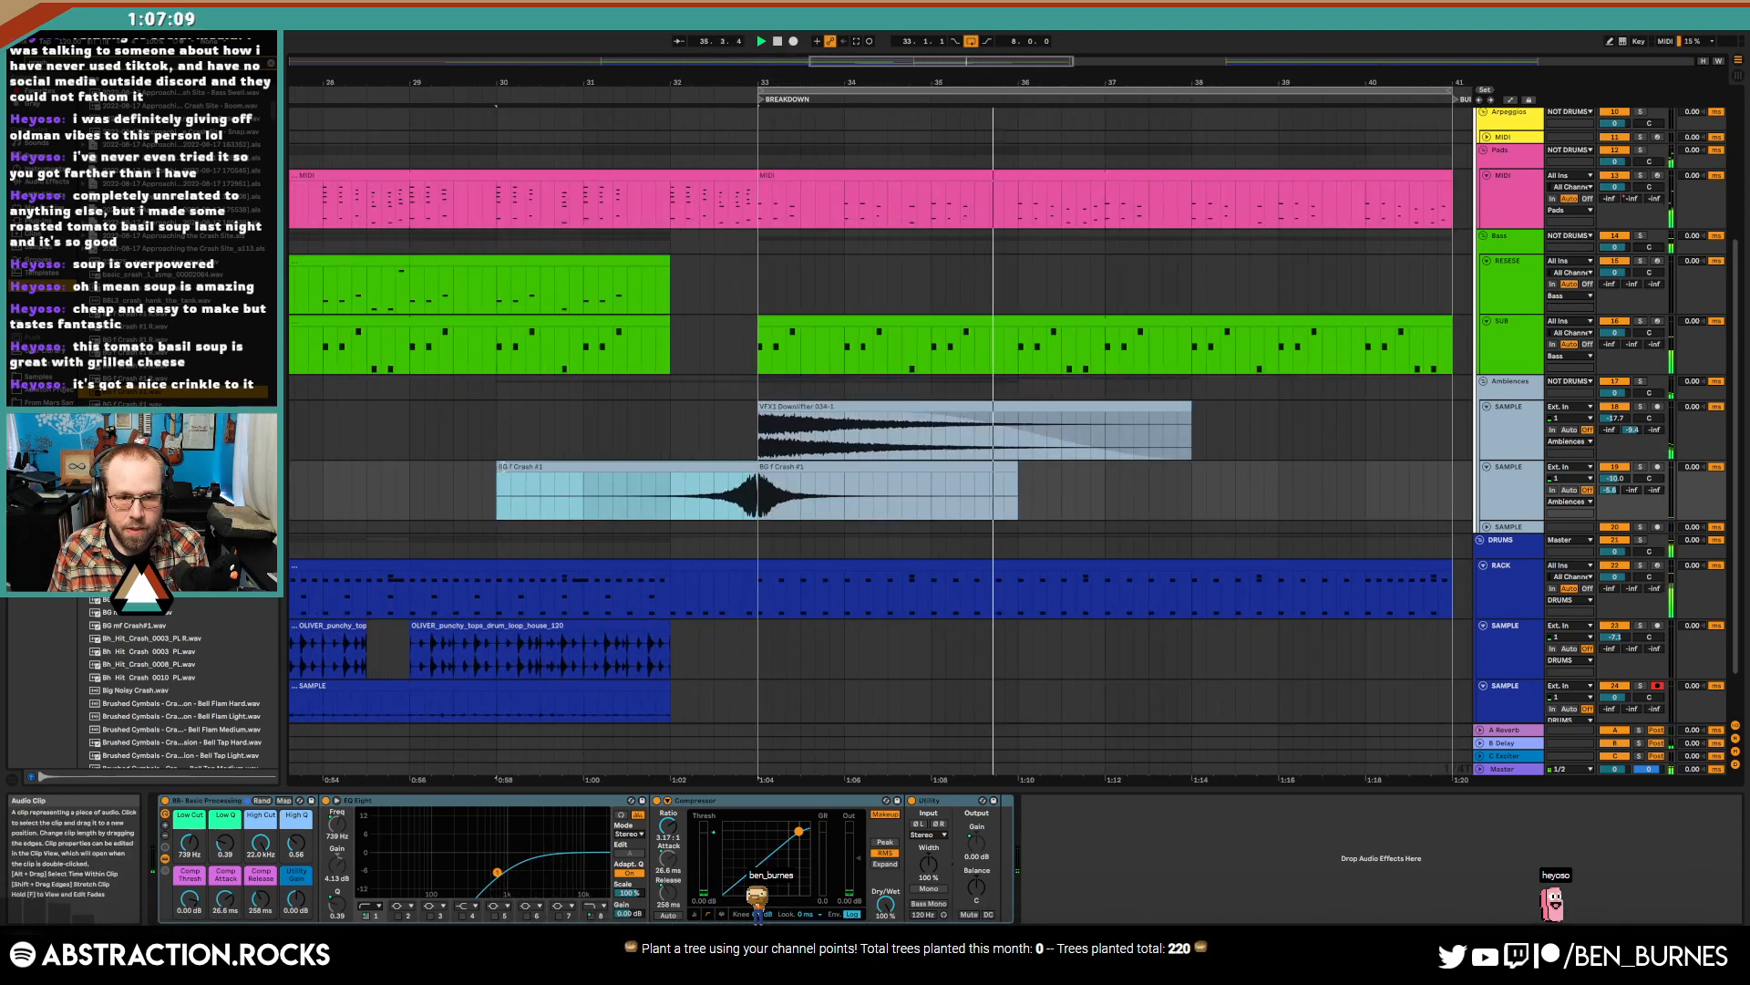
# - Trim the reversed crash to start at bar 31 with a curved fade-in, and audition it
pyautogui.moveTo(497, 474); pyautogui.dragTo(735, 475)
pyautogui.scroll(-3, 1069, 531)
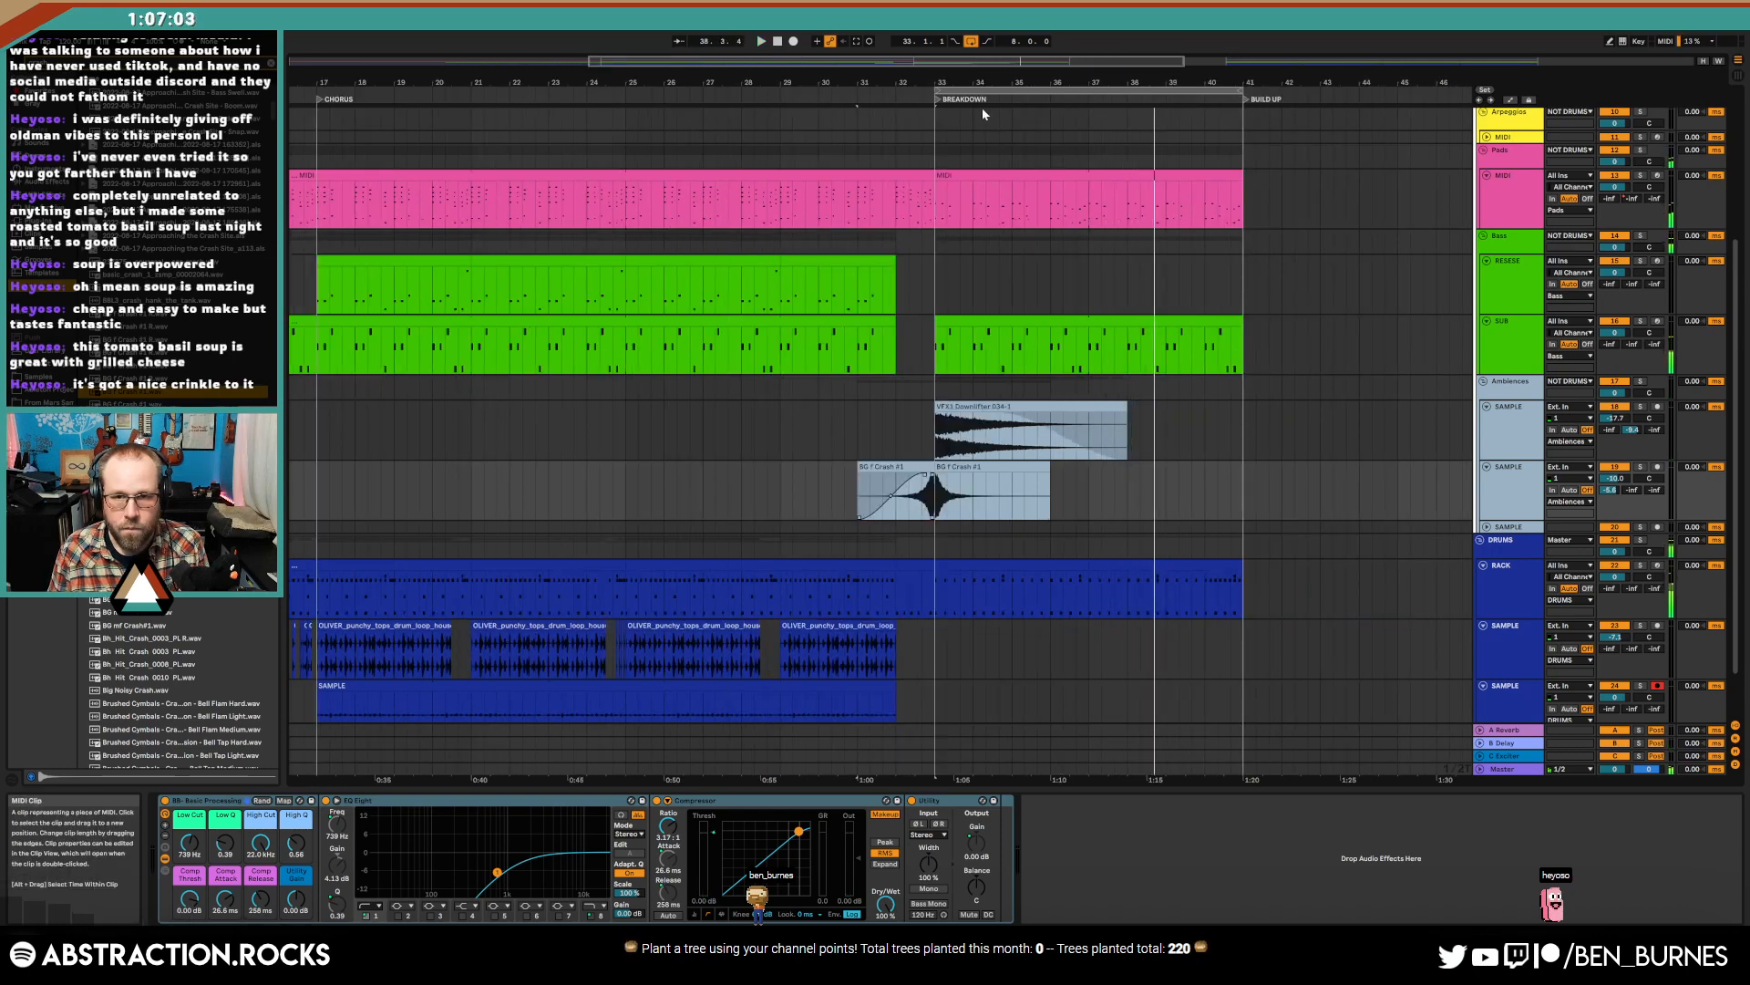
pyautogui.moveTo(907, 61); pyautogui.dragTo(1057, 61)
pyautogui.press('space')
# - Join the RACK drum clips from bar 33 to 41 and select the VMH1 Bassdrums kick notes for auditioning
pyautogui.click(856, 567)
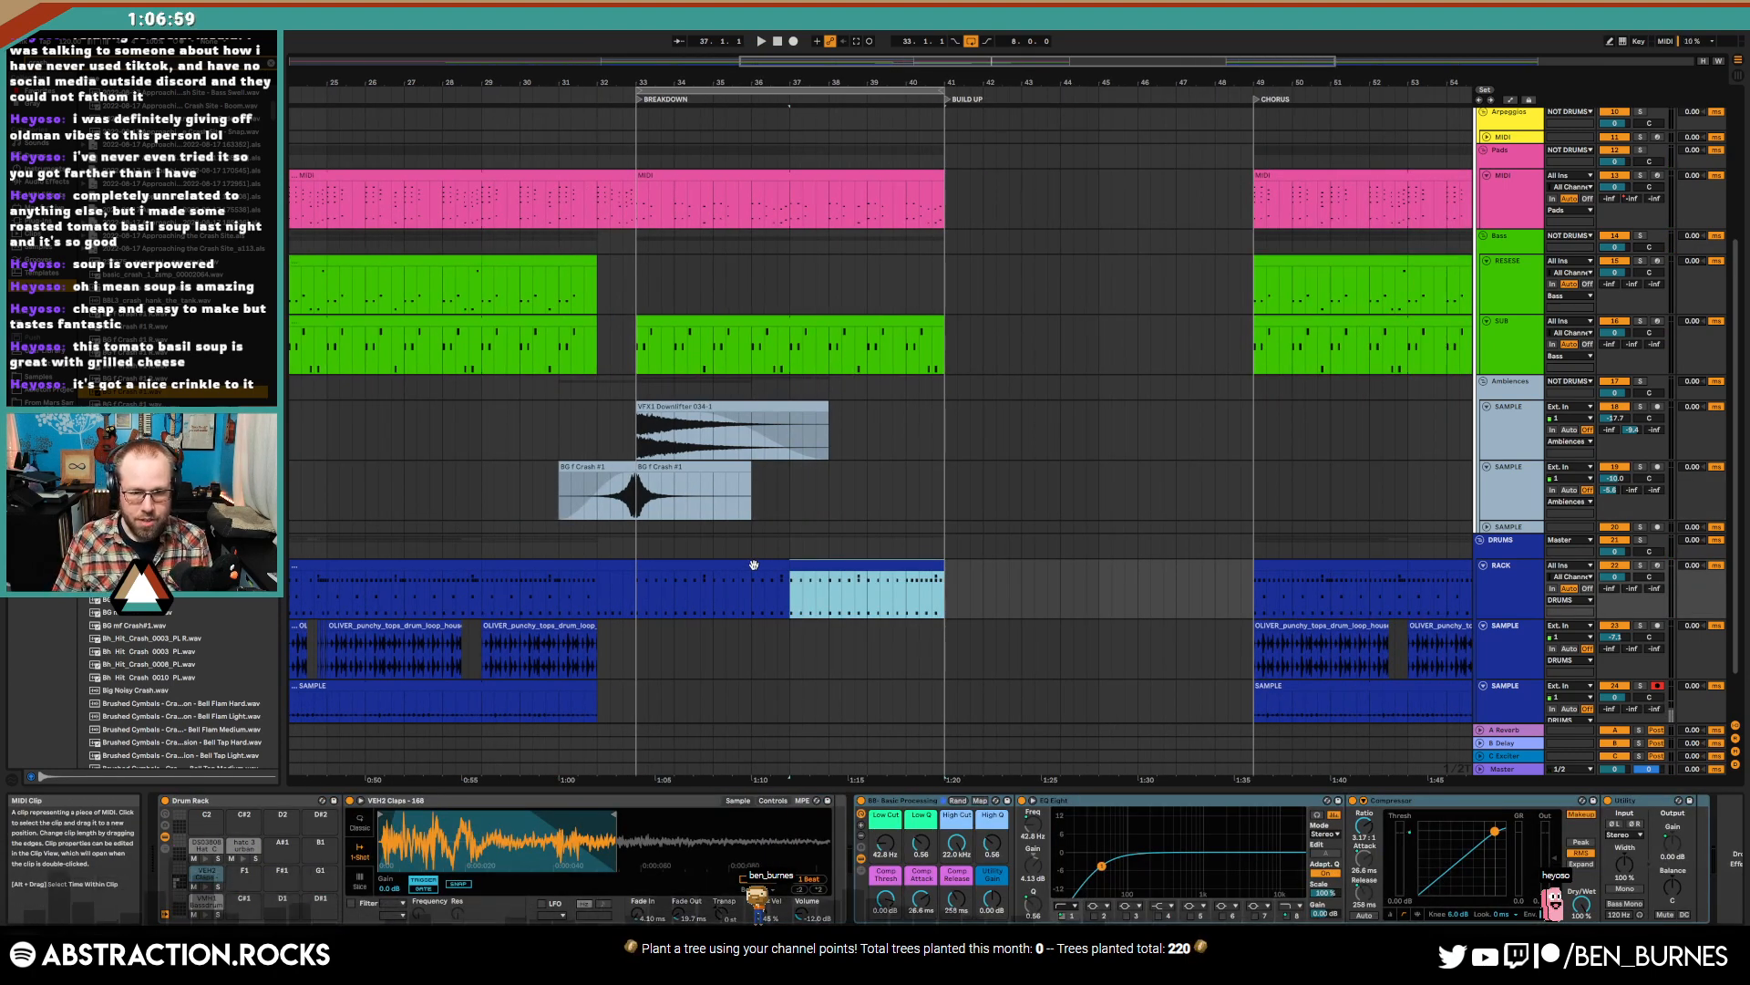
pyautogui.keyDown('shift'); pyautogui.click(754, 567); pyautogui.keyUp('shift')
pyautogui.doubleClick(754, 565)
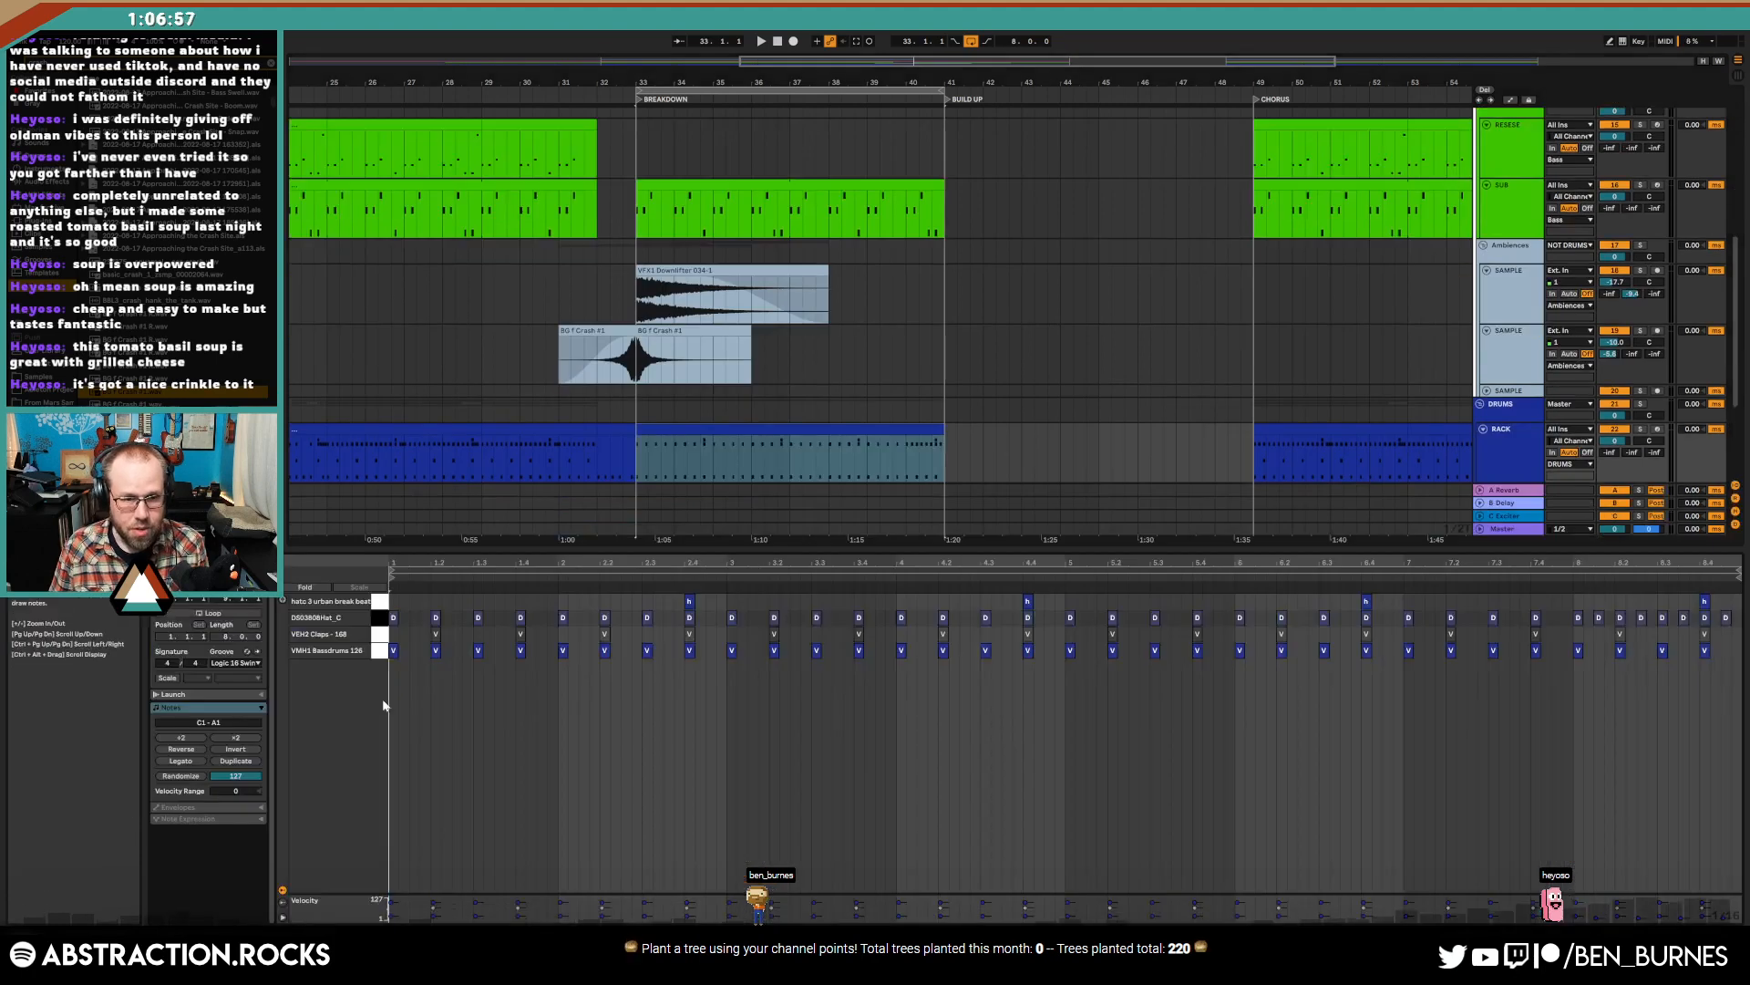
pyautogui.press('space')
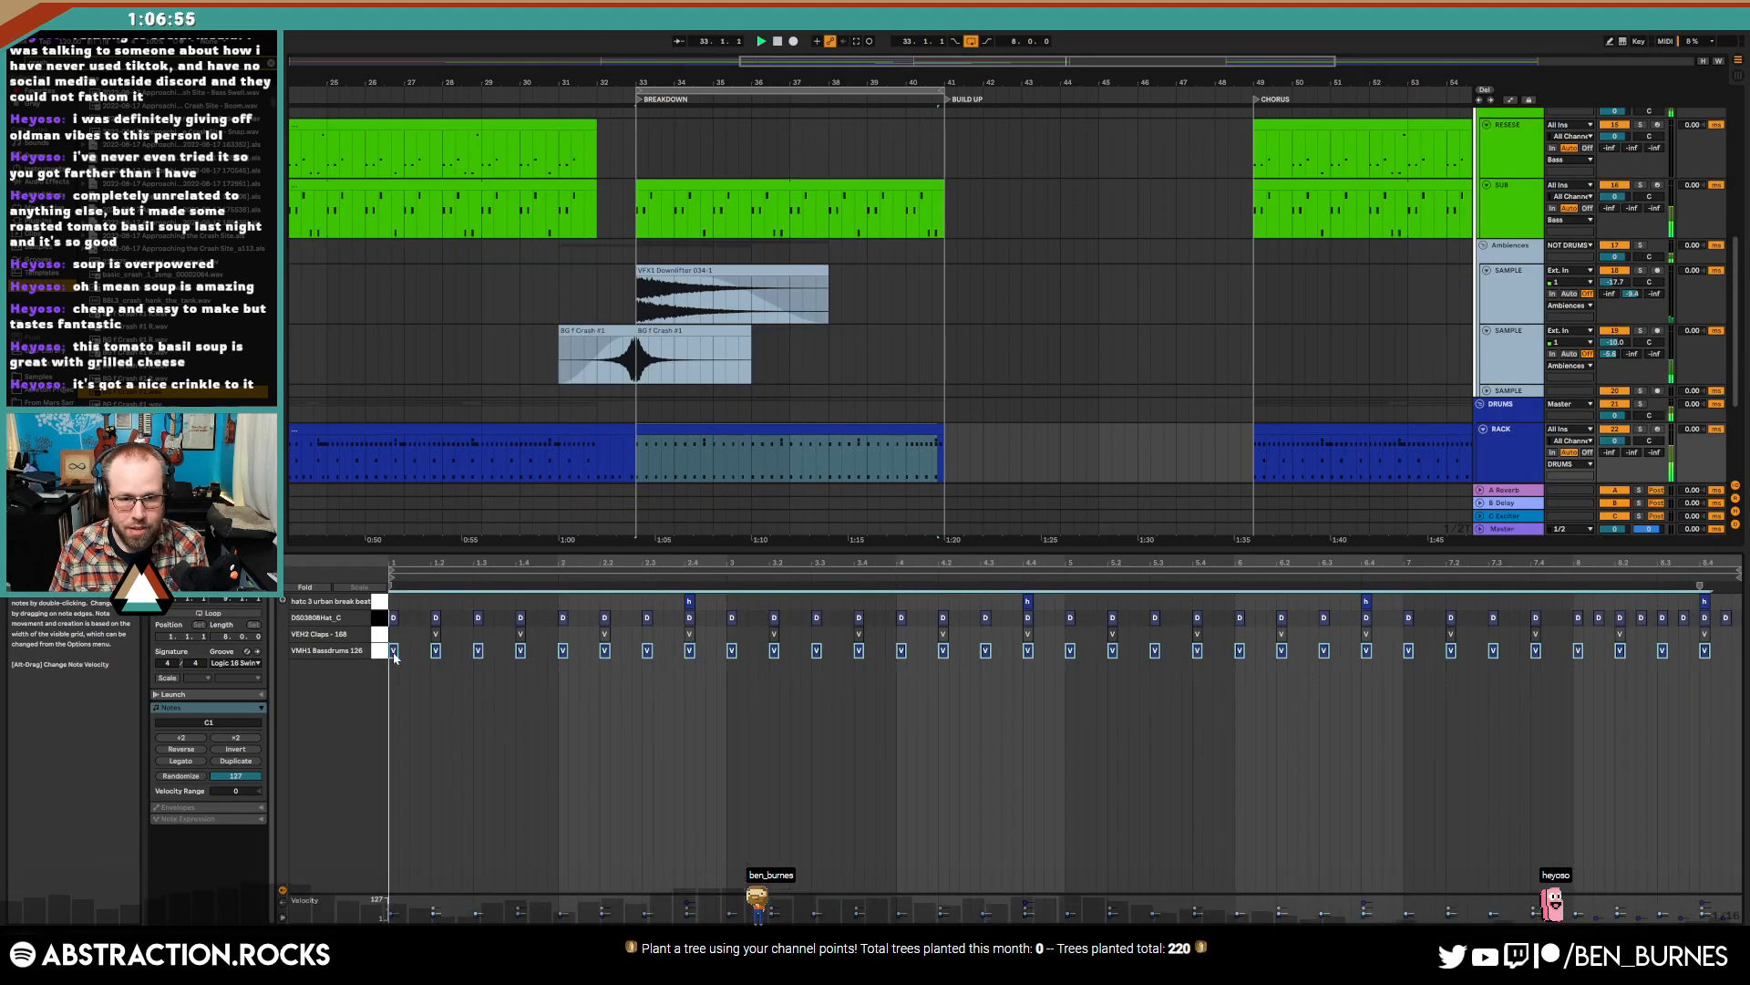
pyautogui.press('space')
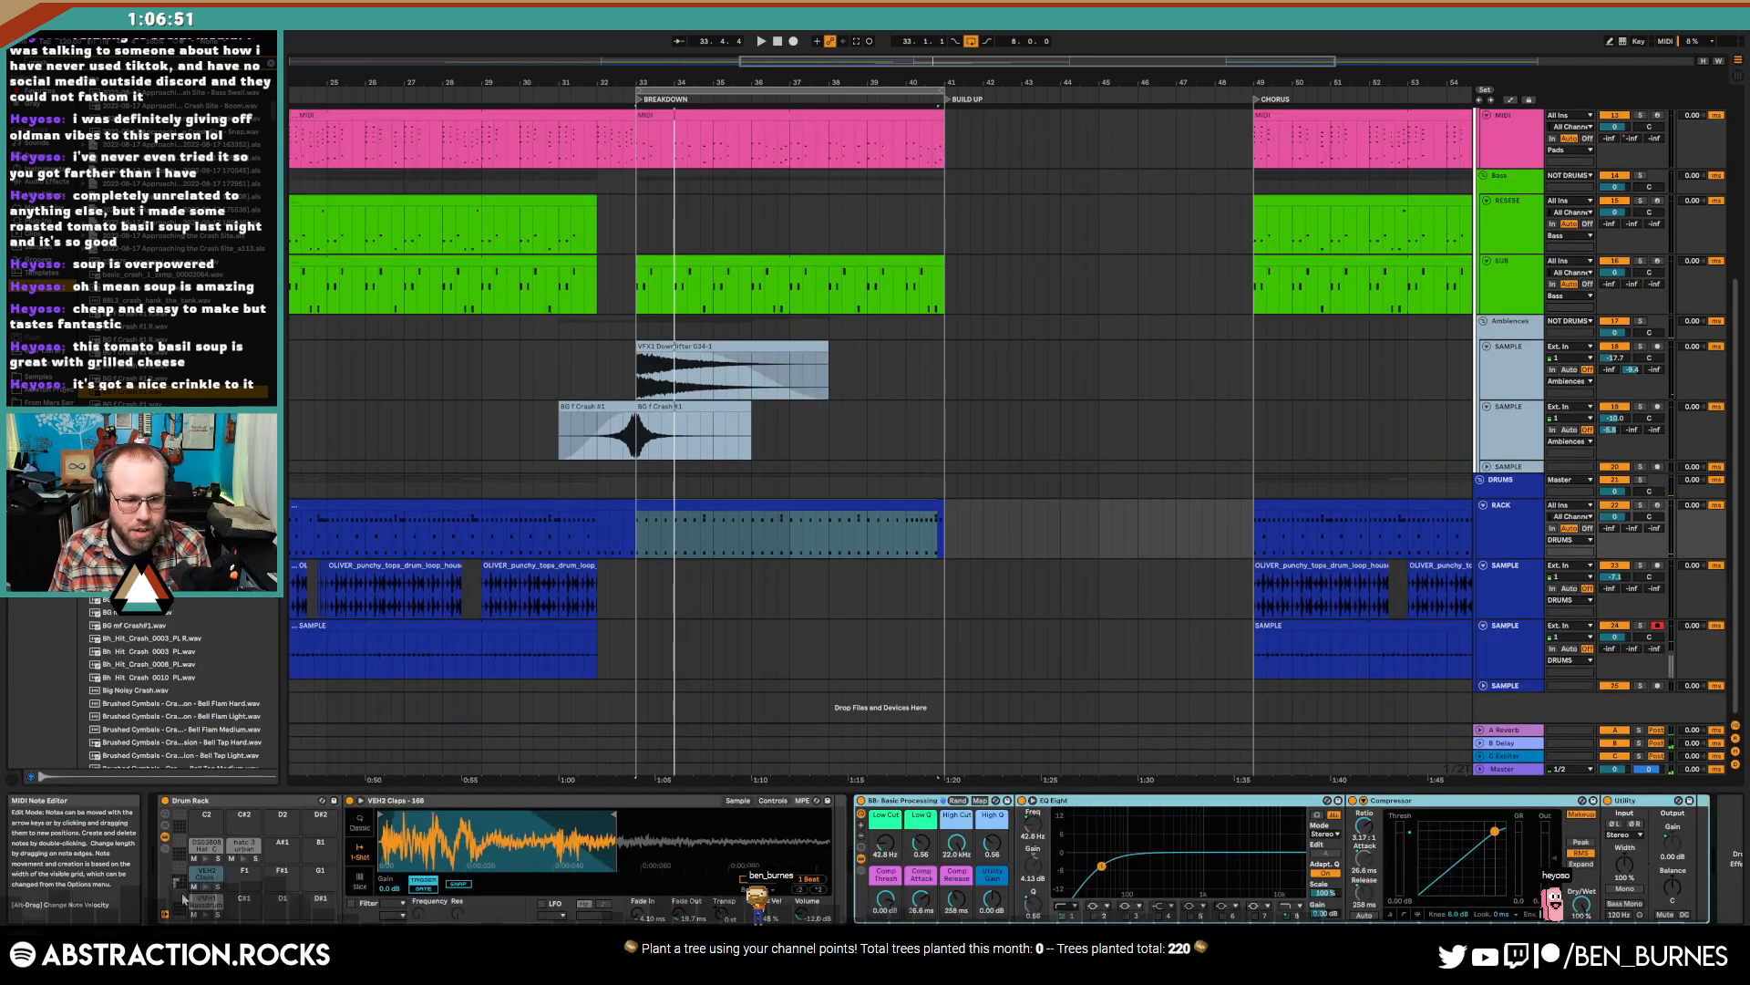
# - Automate the kick's Filter Freq to drop at bar 33, and paste the chorus automation at bar 49 to restore it
pyautogui.press('a')
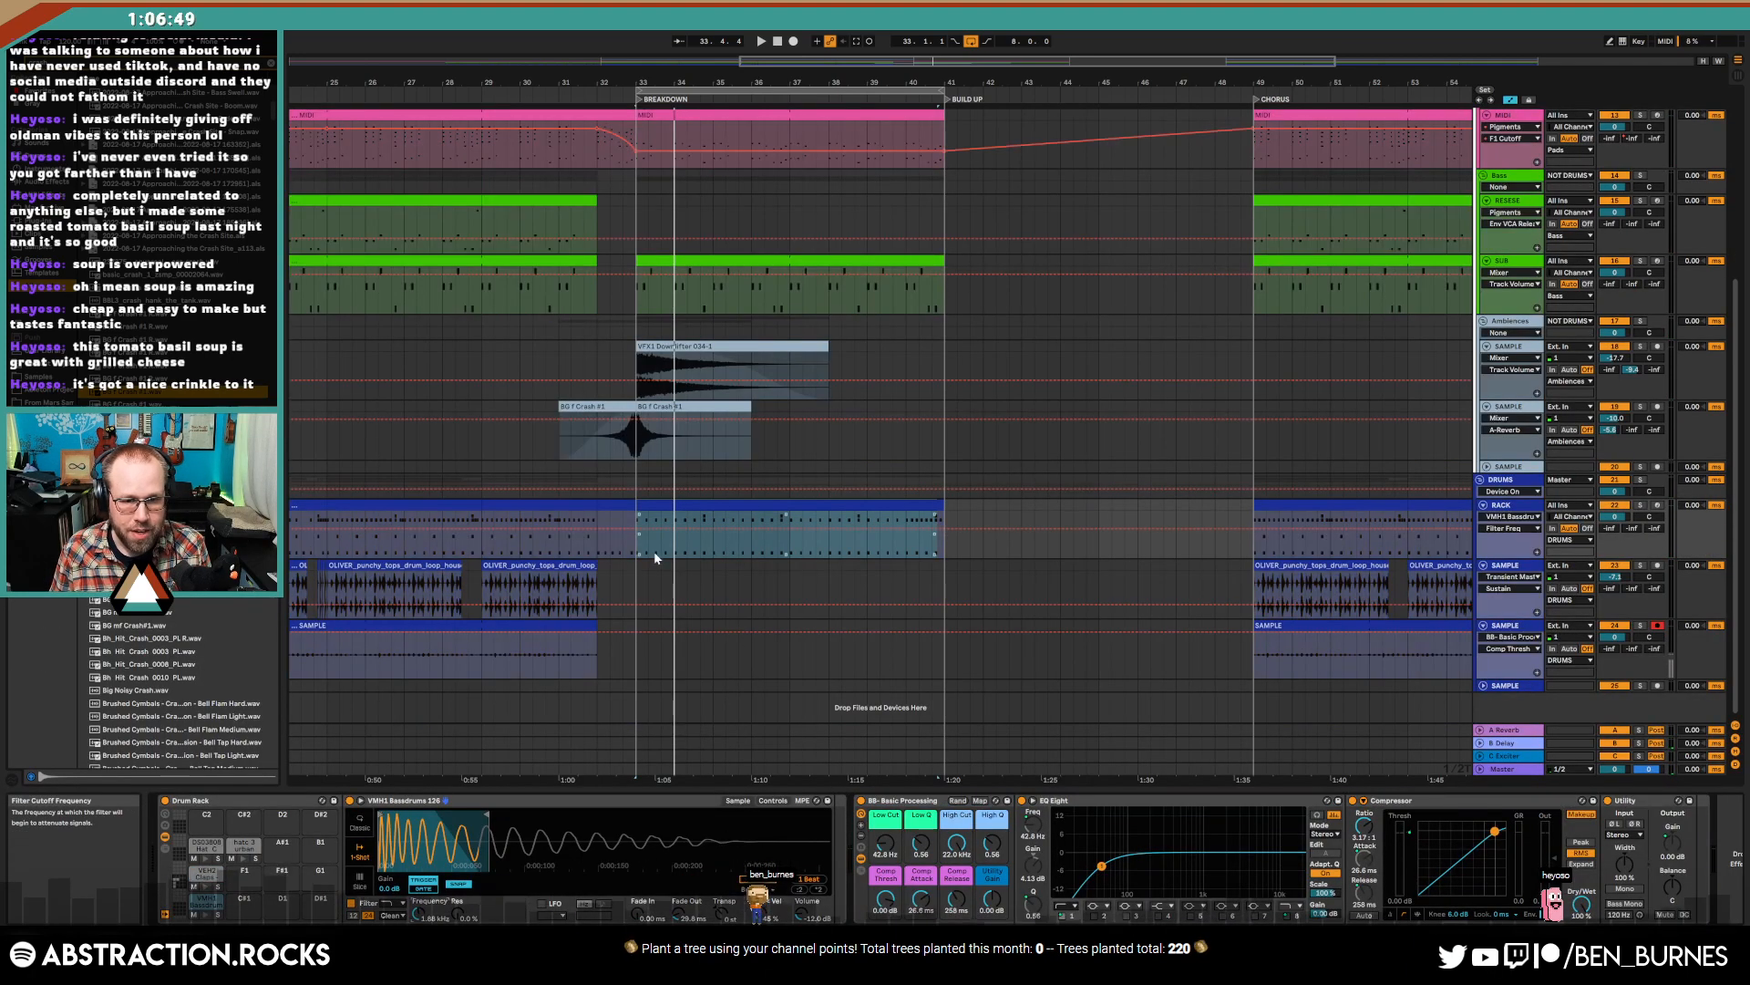
pyautogui.click(637, 532)
pyautogui.moveTo(642, 538); pyautogui.dragTo(637, 537)
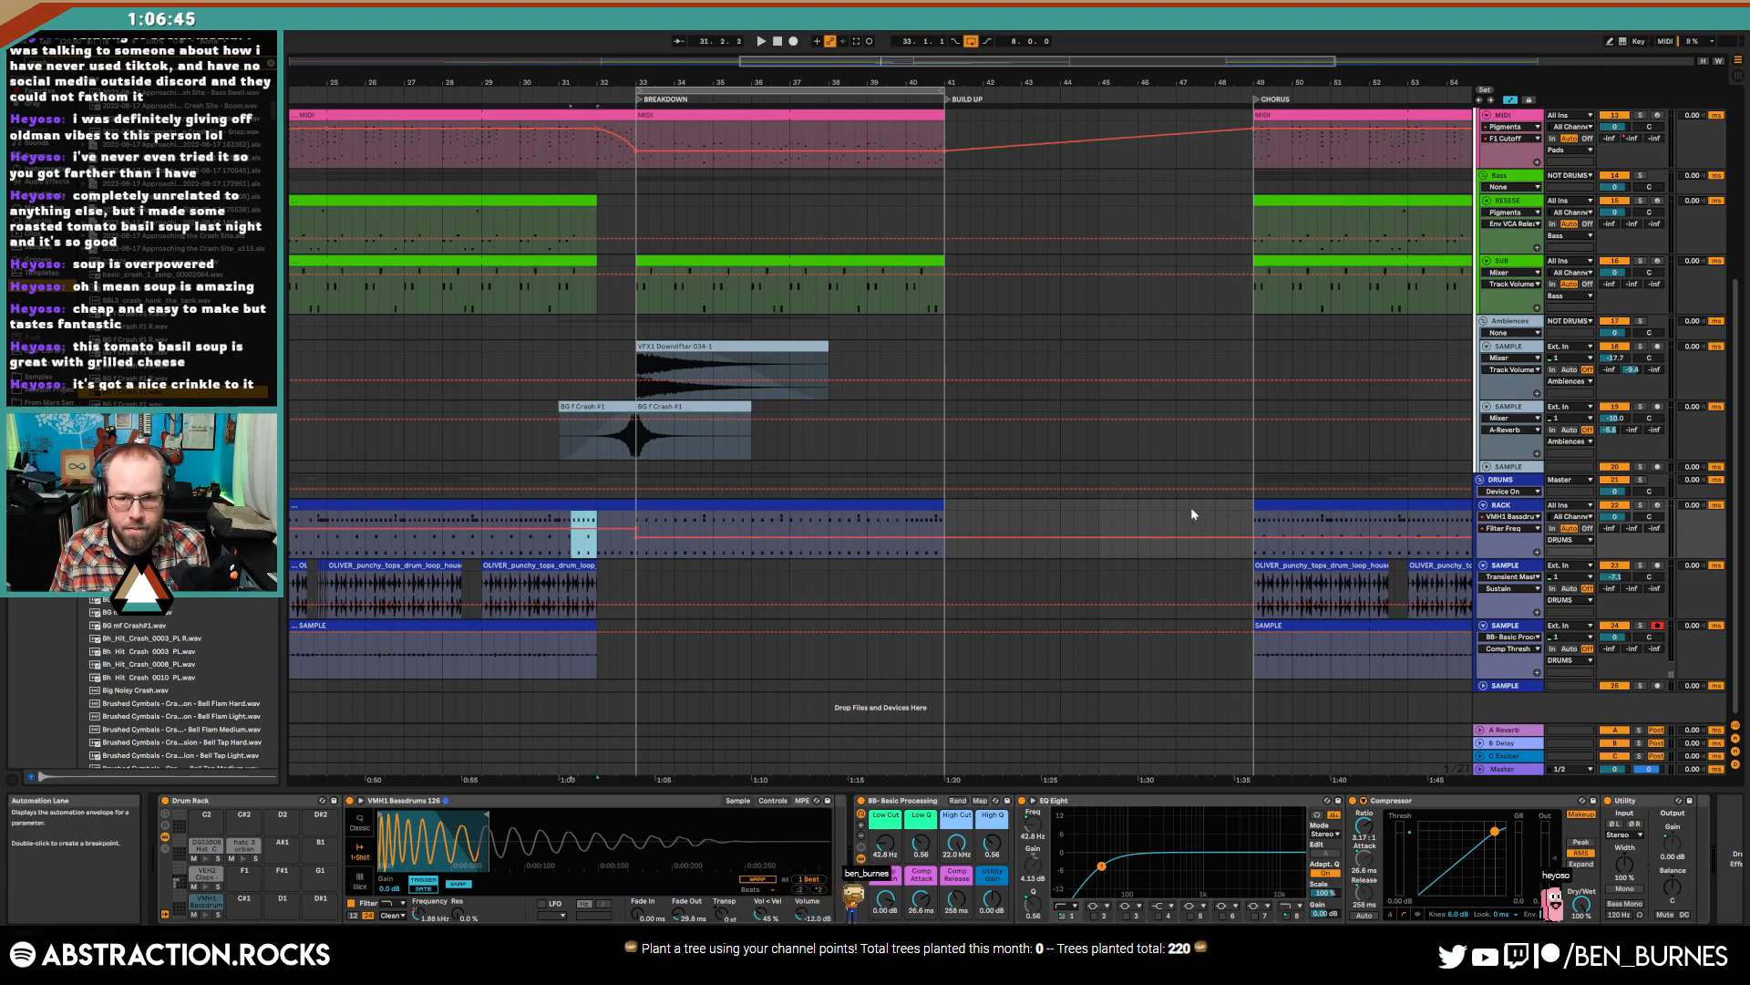
pyautogui.click(1252, 522)
pyautogui.hotkey('ctrl', 'v')
pyautogui.click(1212, 516)
pyautogui.click(1279, 537)
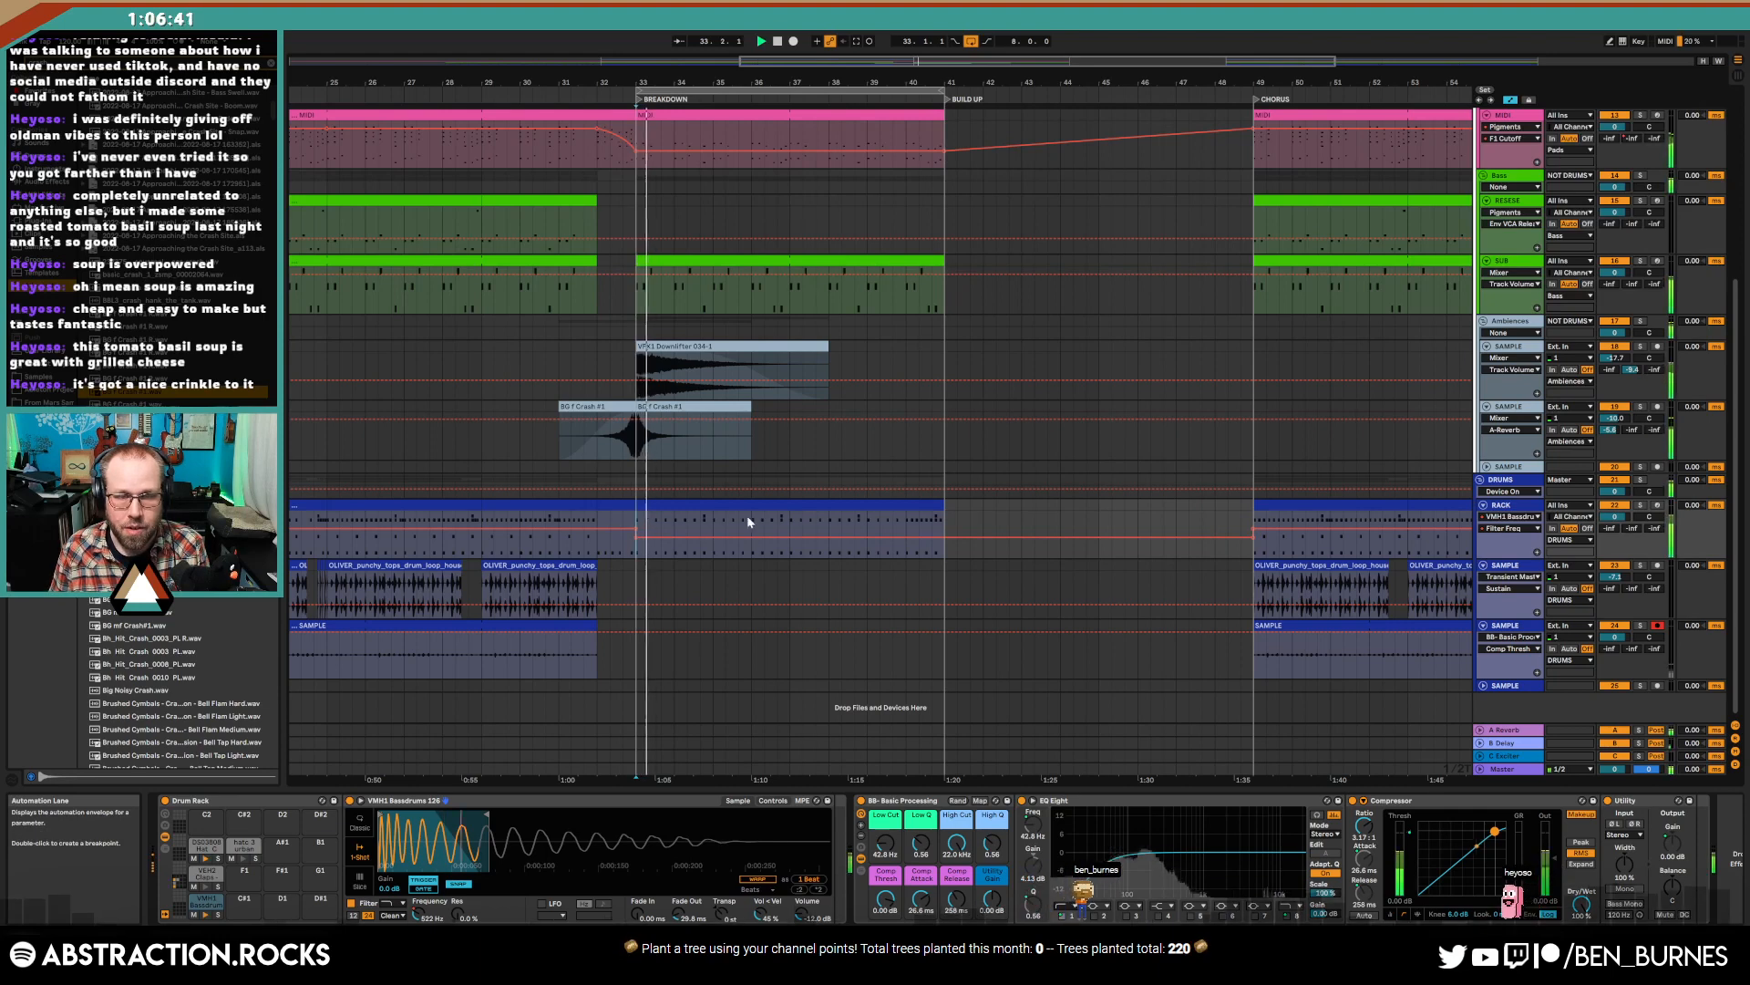
# - Lower the kick's Filter Freq automation further through the breakdown during playback
pyautogui.moveTo(764, 531); pyautogui.dragTo(764, 535)
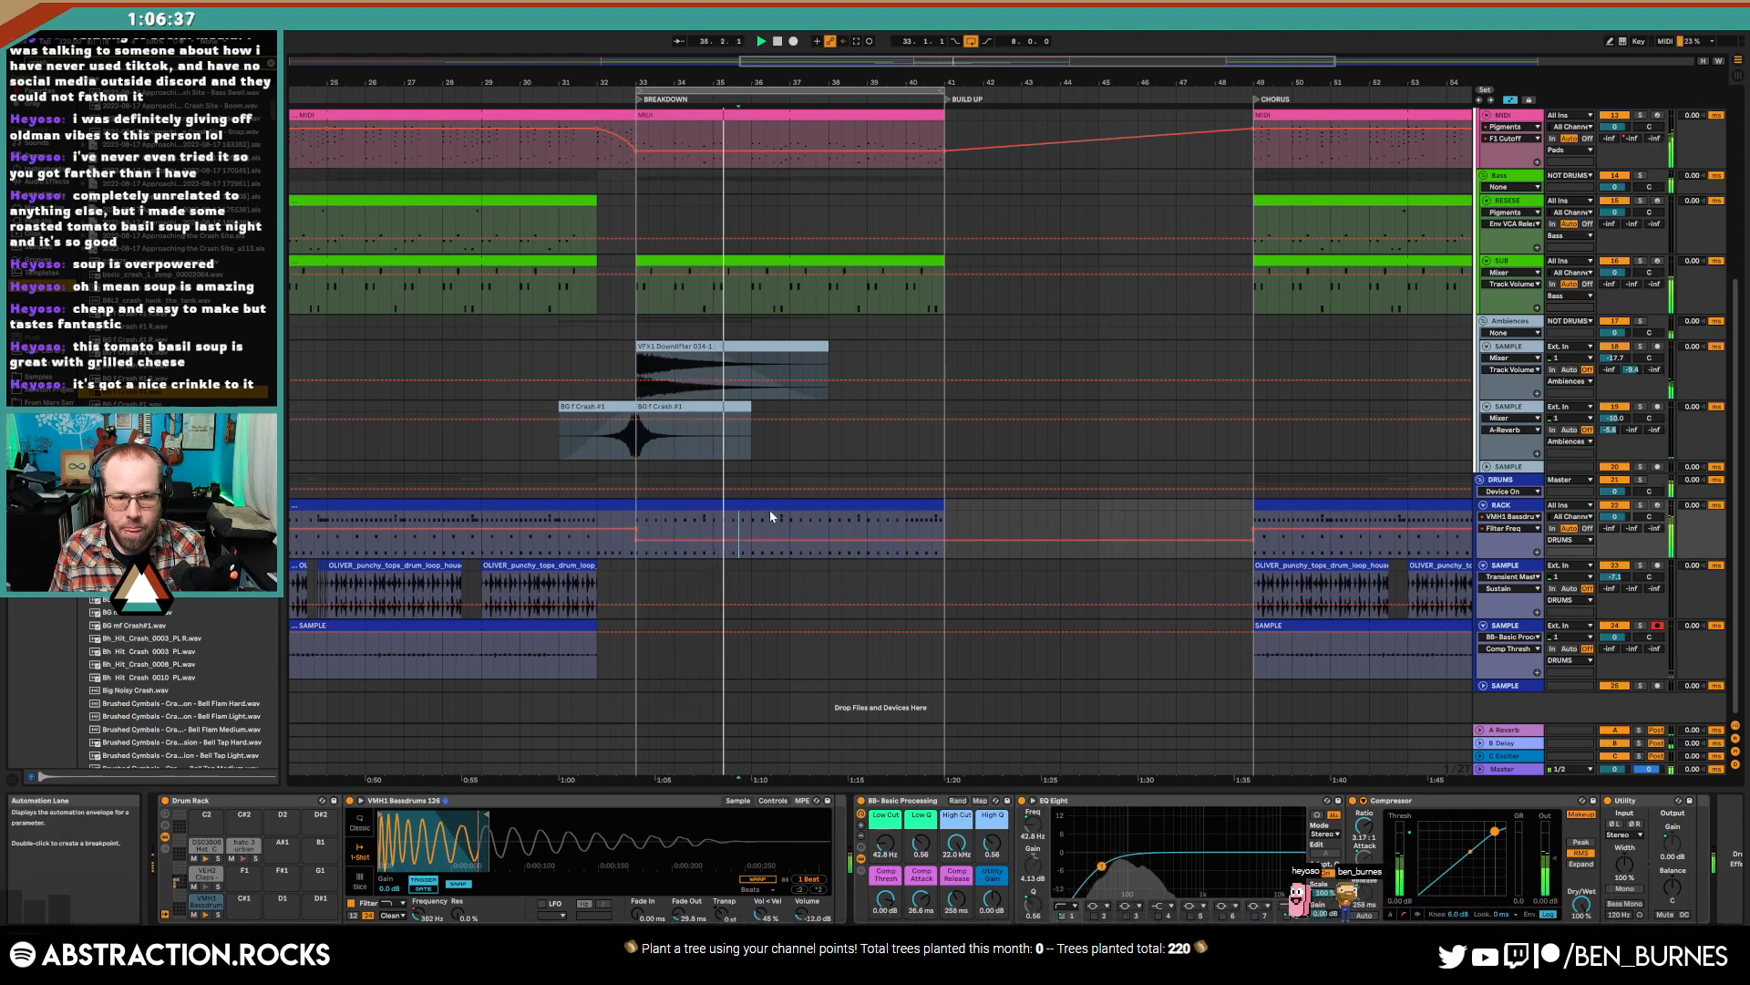
pyautogui.press('a')
pyautogui.scroll(4, 873, 535)
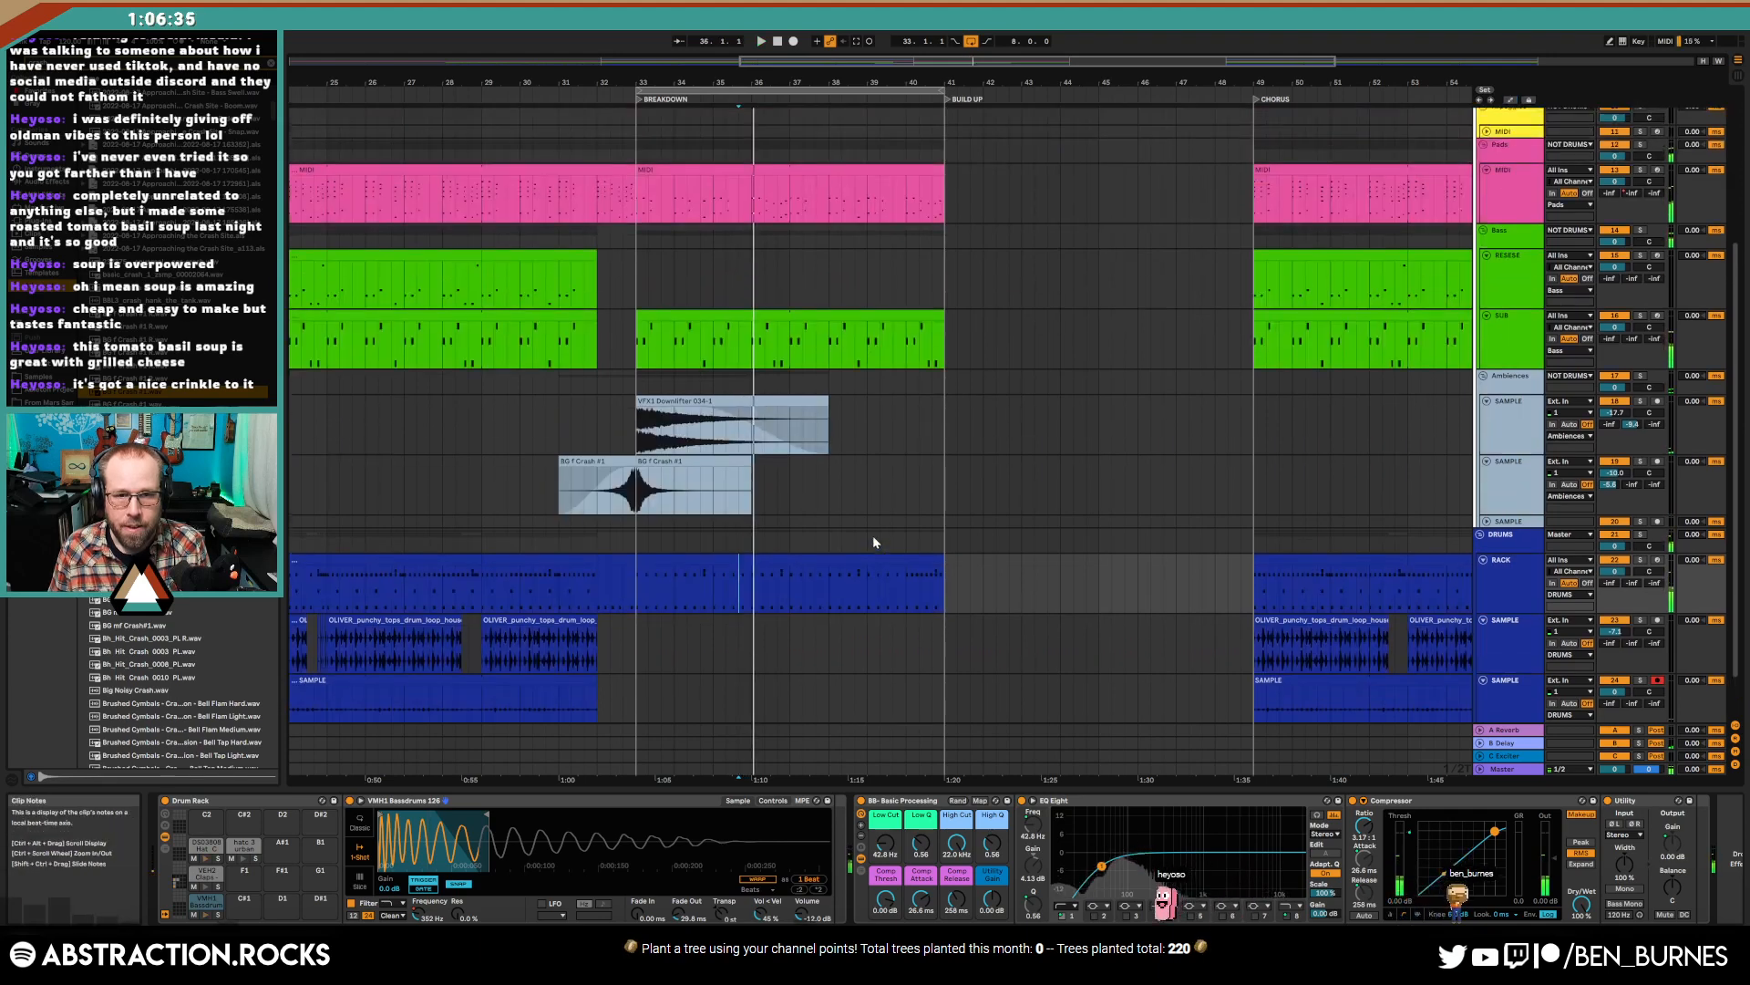
# - Arm the Arpeggios MIDI track, reshape its Operator envelope into a short pluck, and try it over the breakdown
pyautogui.click(1513, 200)
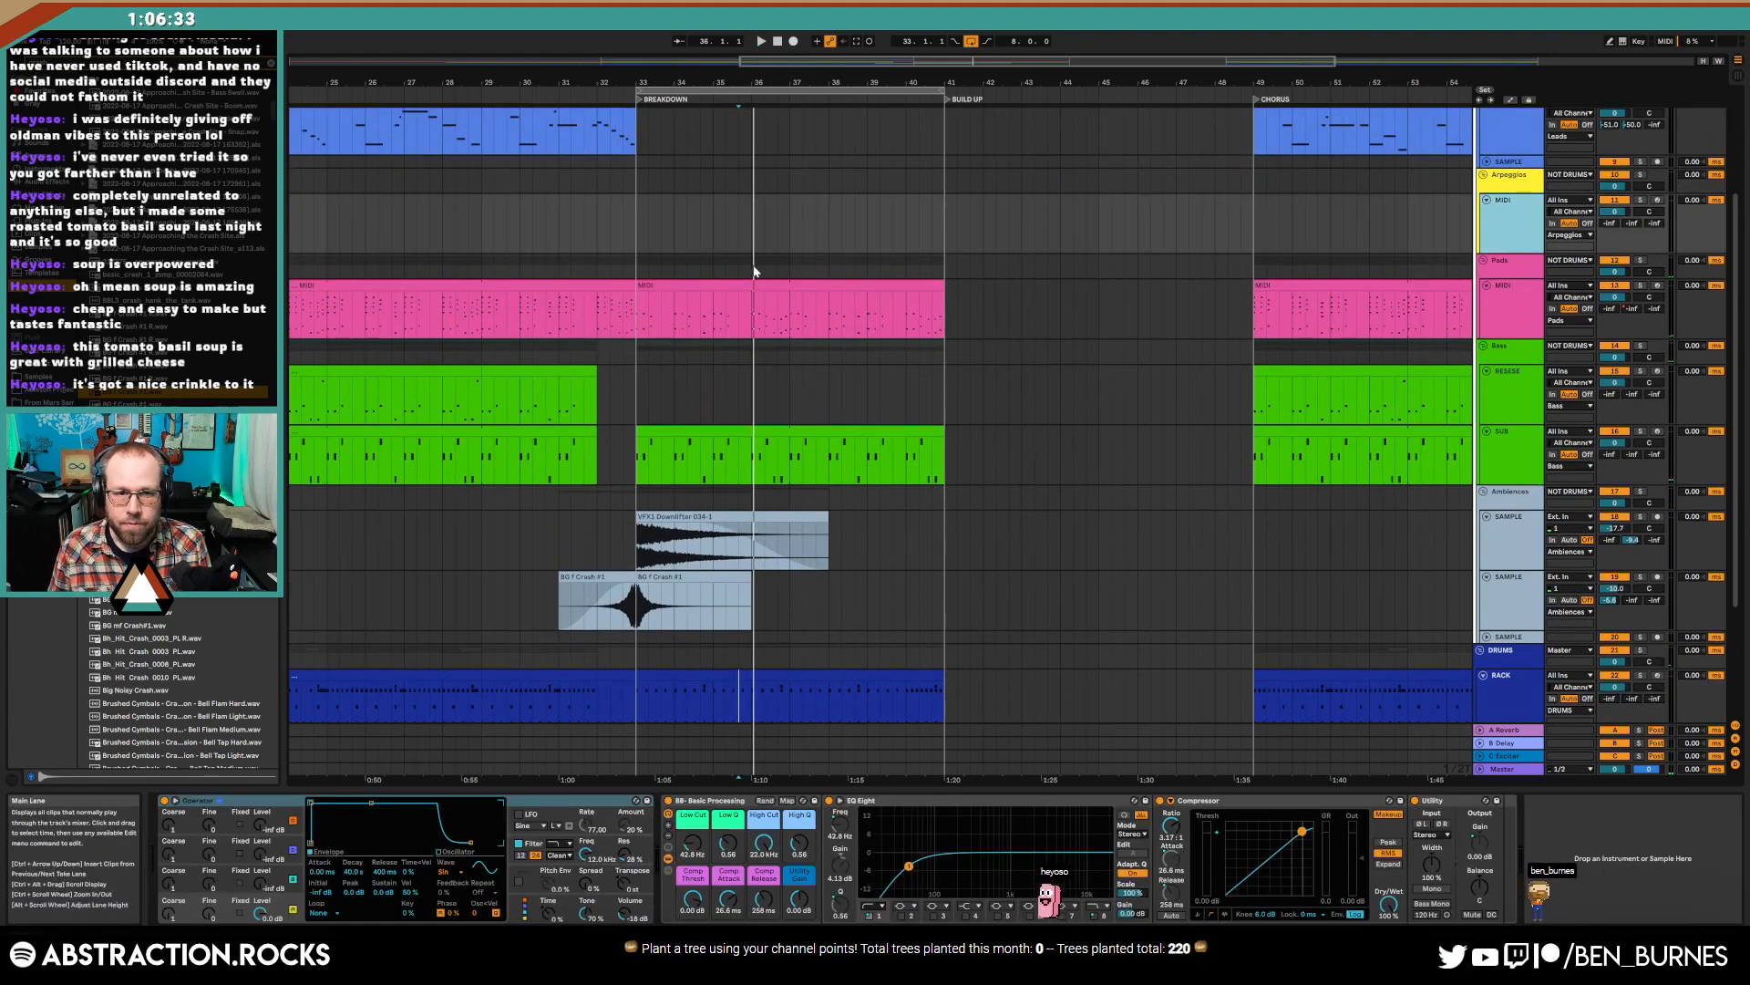
pyautogui.press('space')
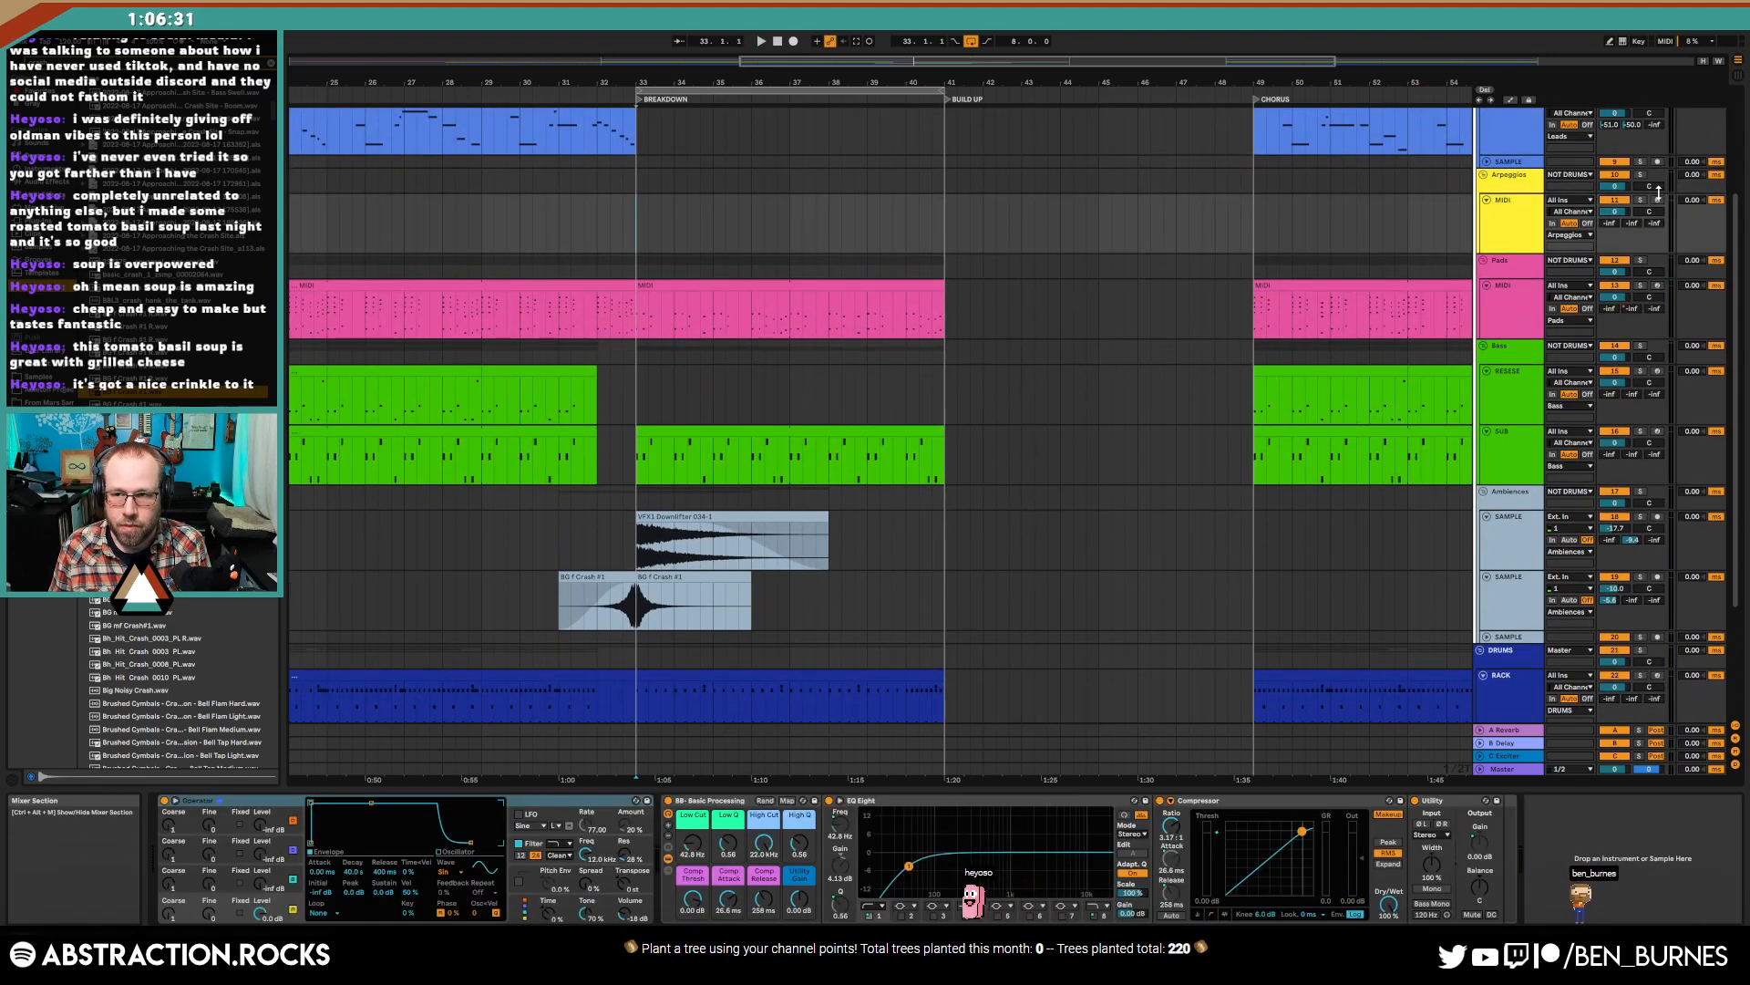
pyautogui.click(1657, 200)
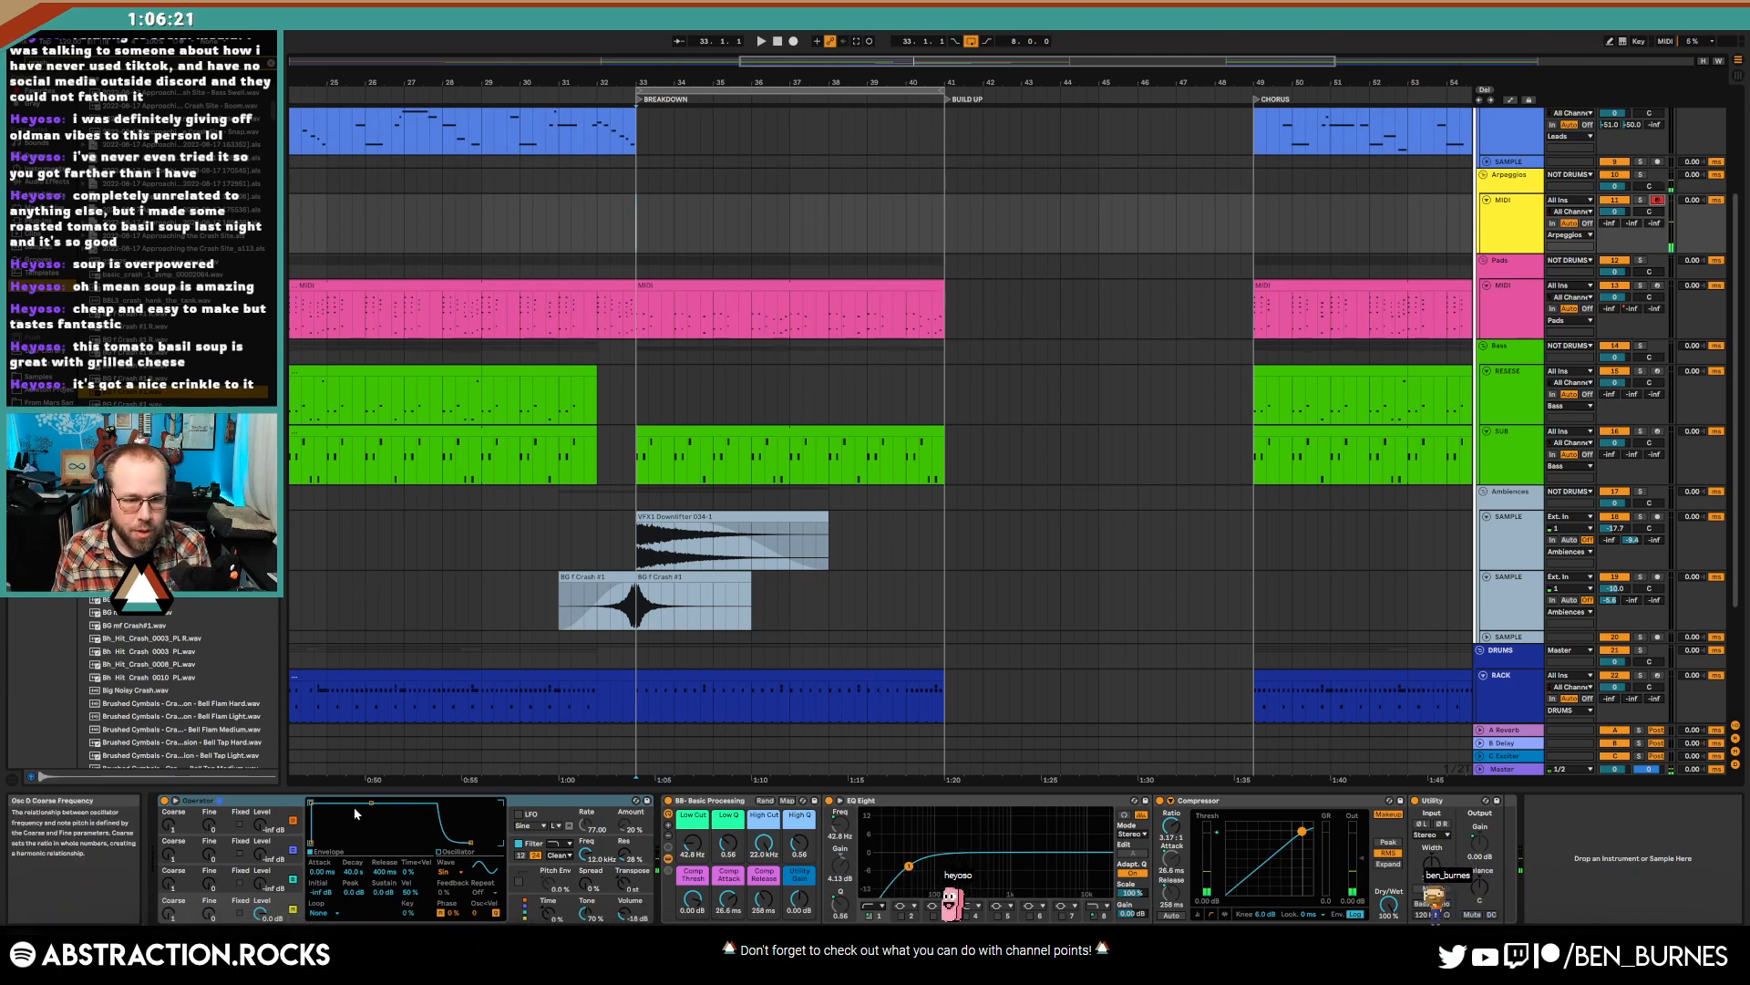
pyautogui.moveTo(371, 803); pyautogui.dragTo(352, 843)
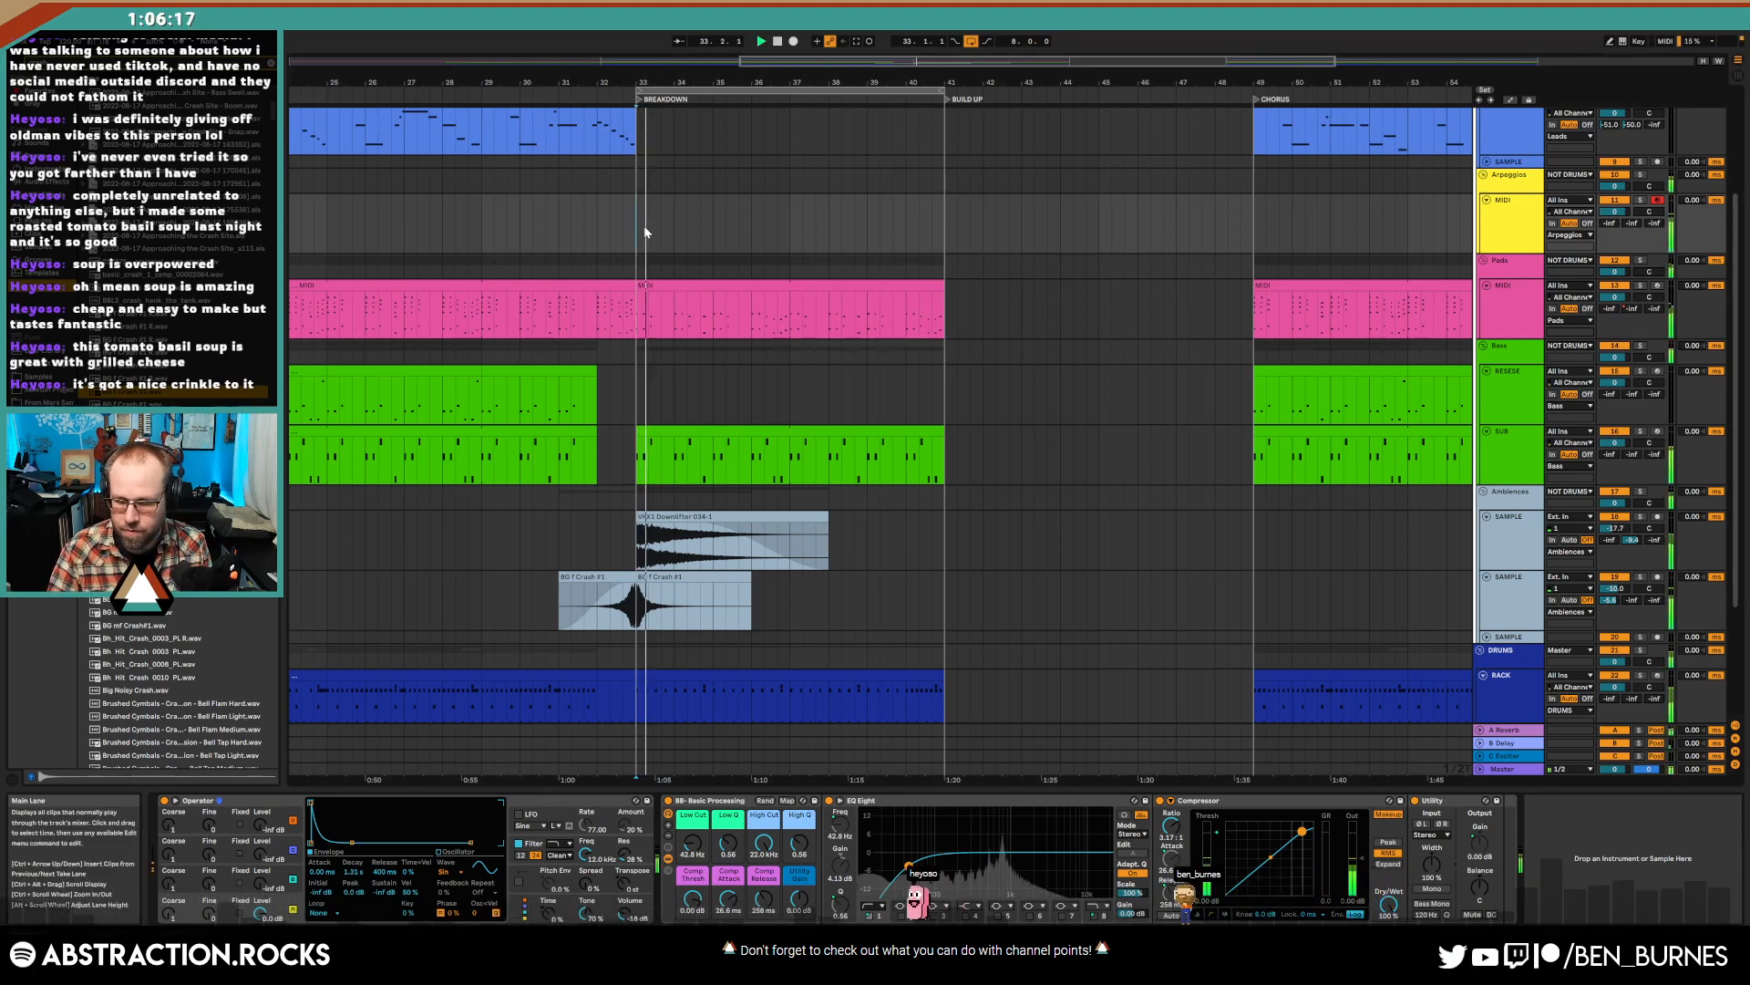
pyautogui.press('space')
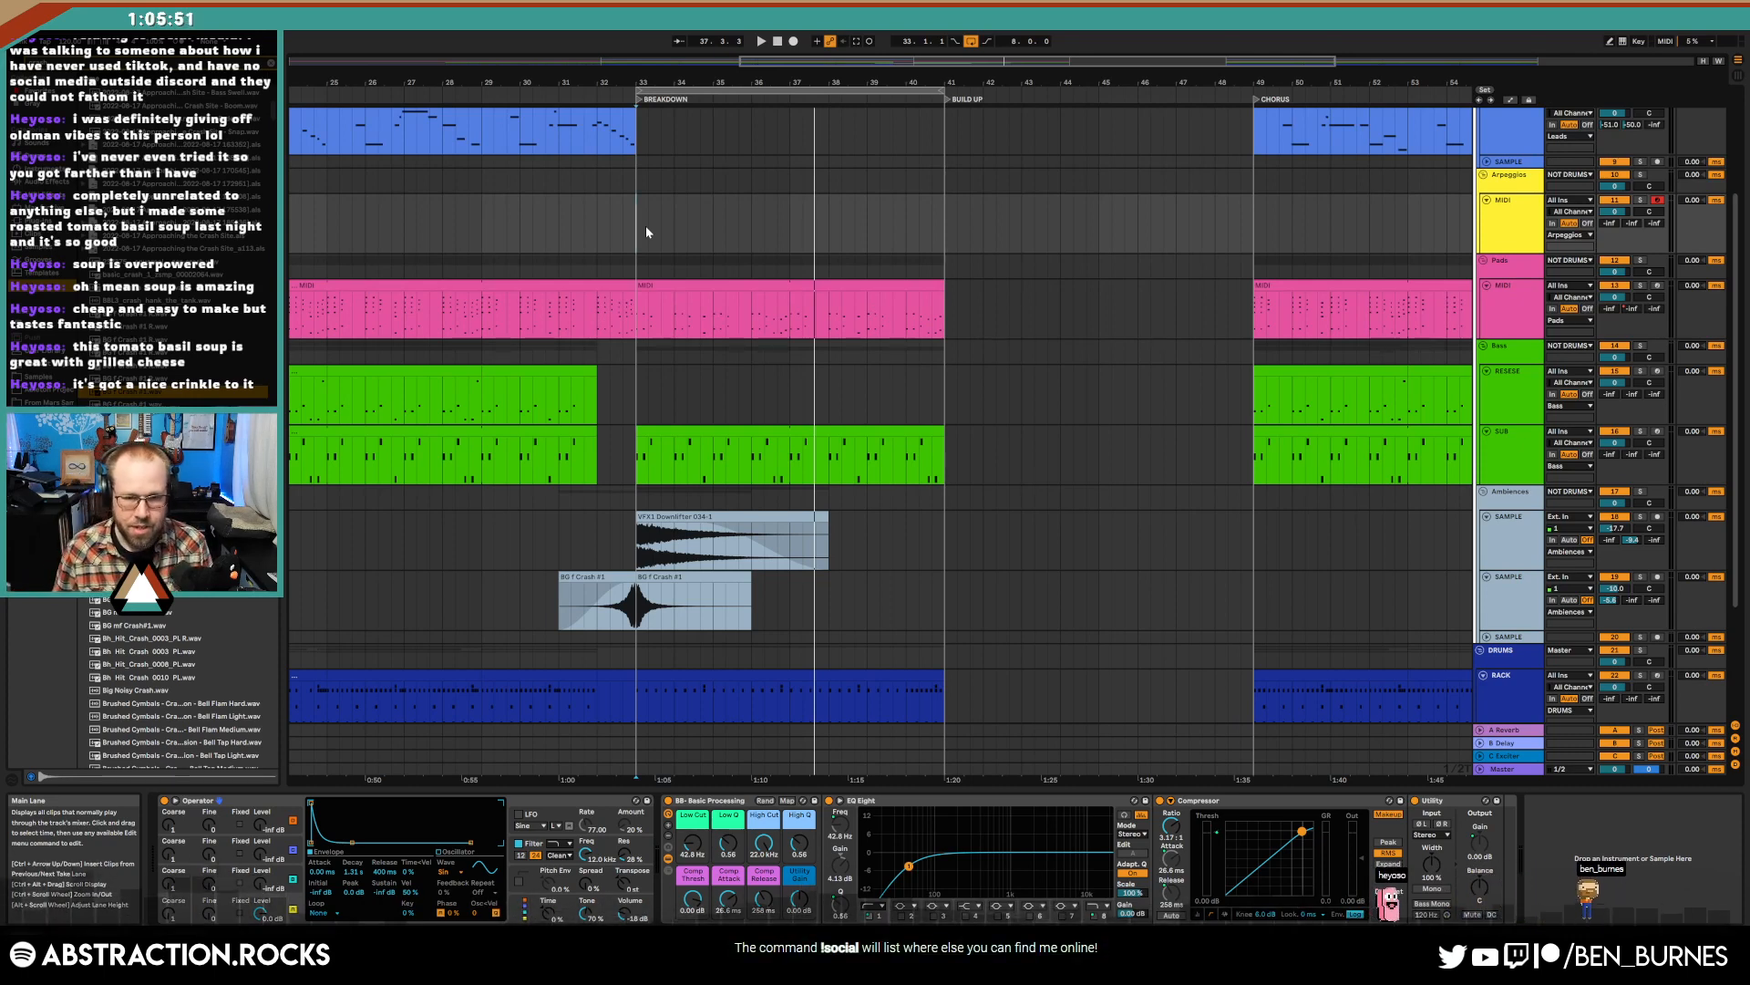
# - Examine the full arrangement, comparing the two choruses with the breakdown and the empty build-up on the Arpeggios track
pyautogui.doubleClick(899, 61)
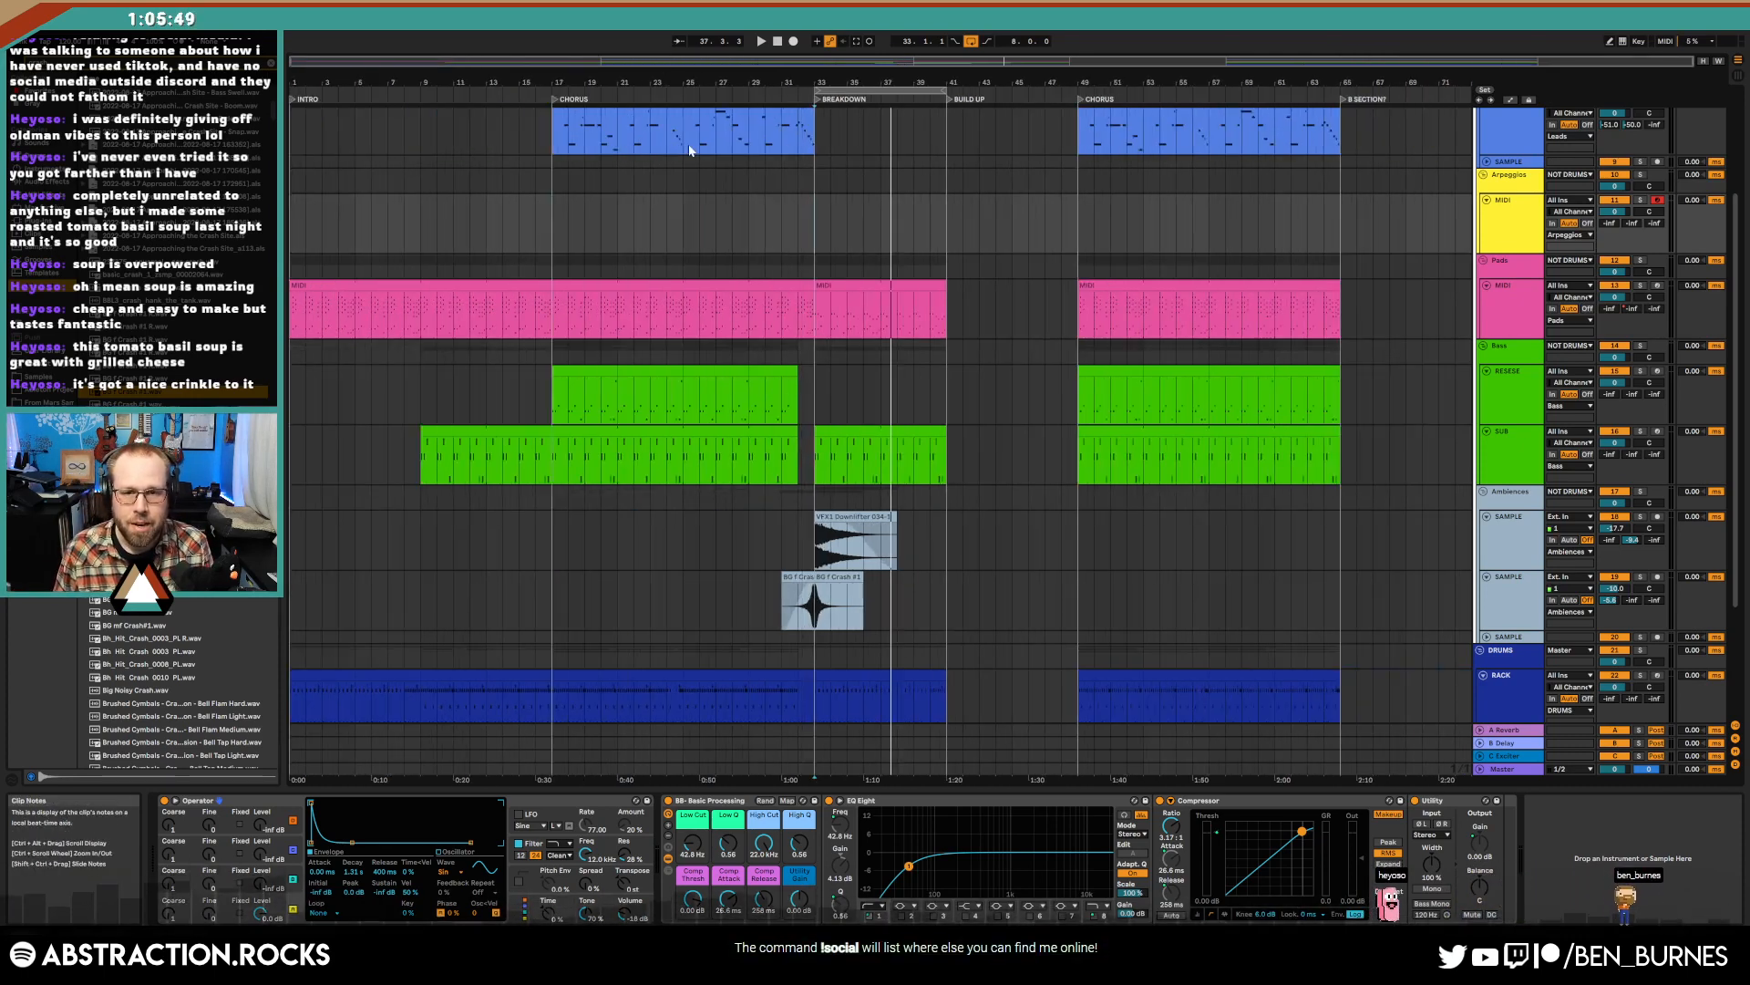
pyautogui.moveTo(818, 230); pyautogui.dragTo(922, 234)
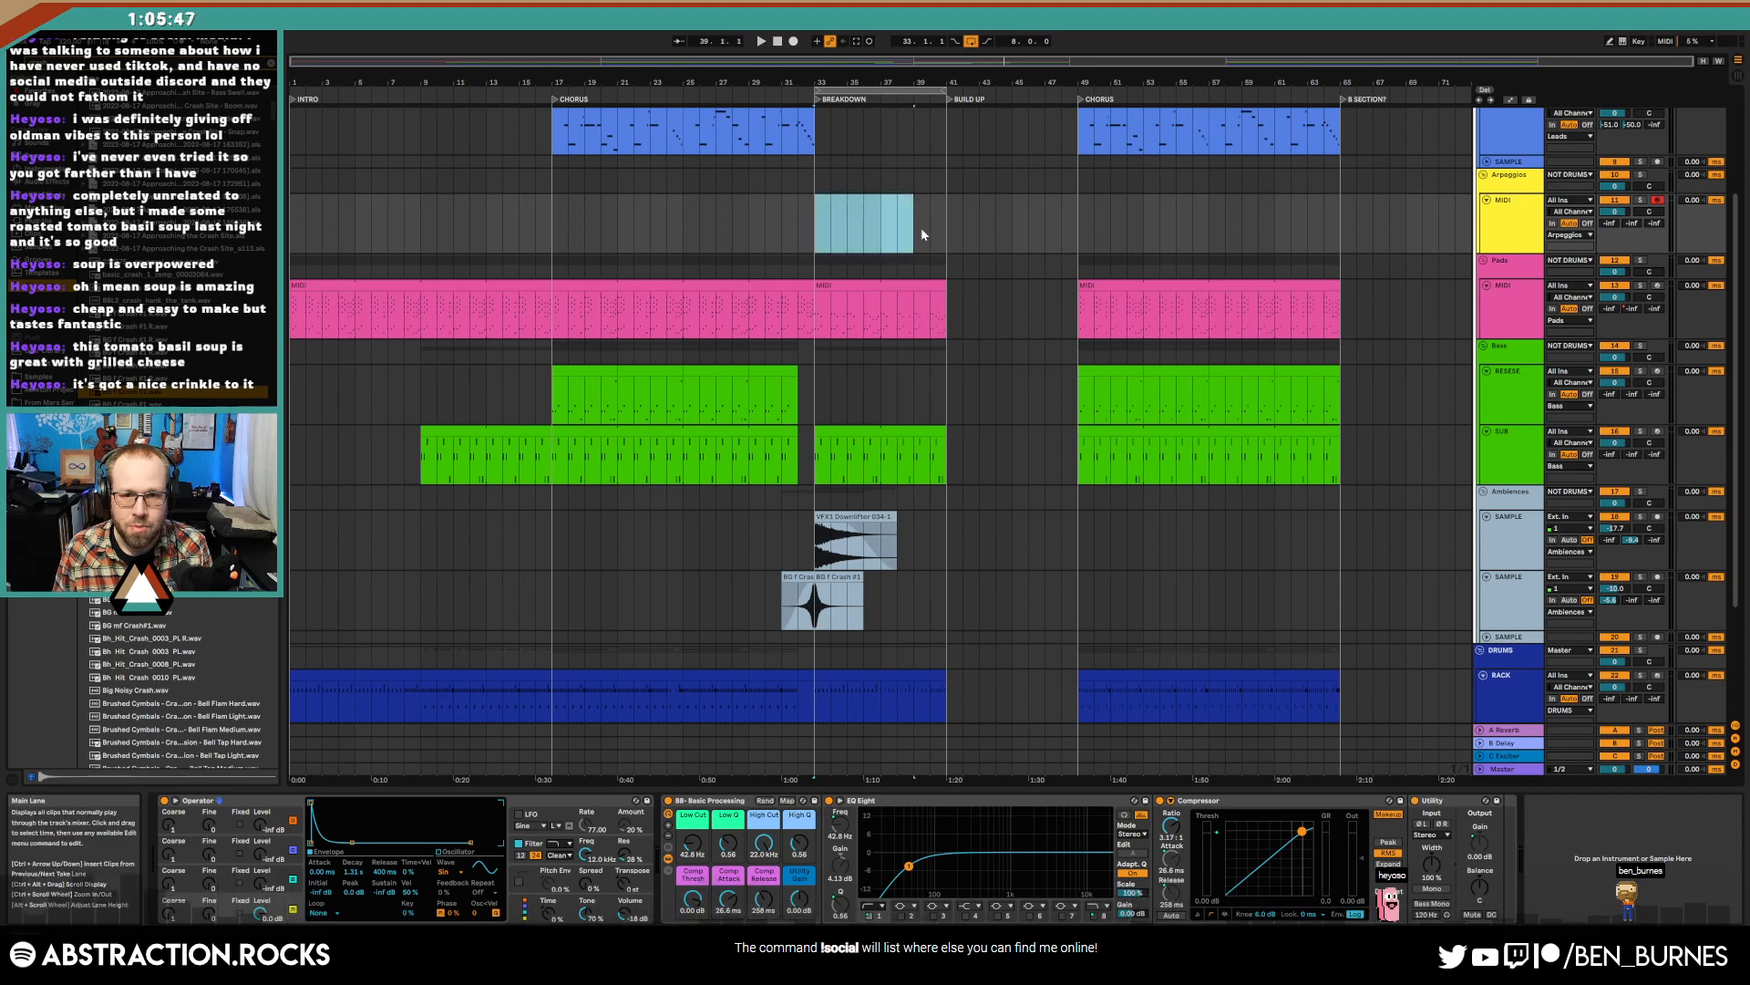
pyautogui.moveTo(823, 325); pyautogui.dragTo(919, 321)
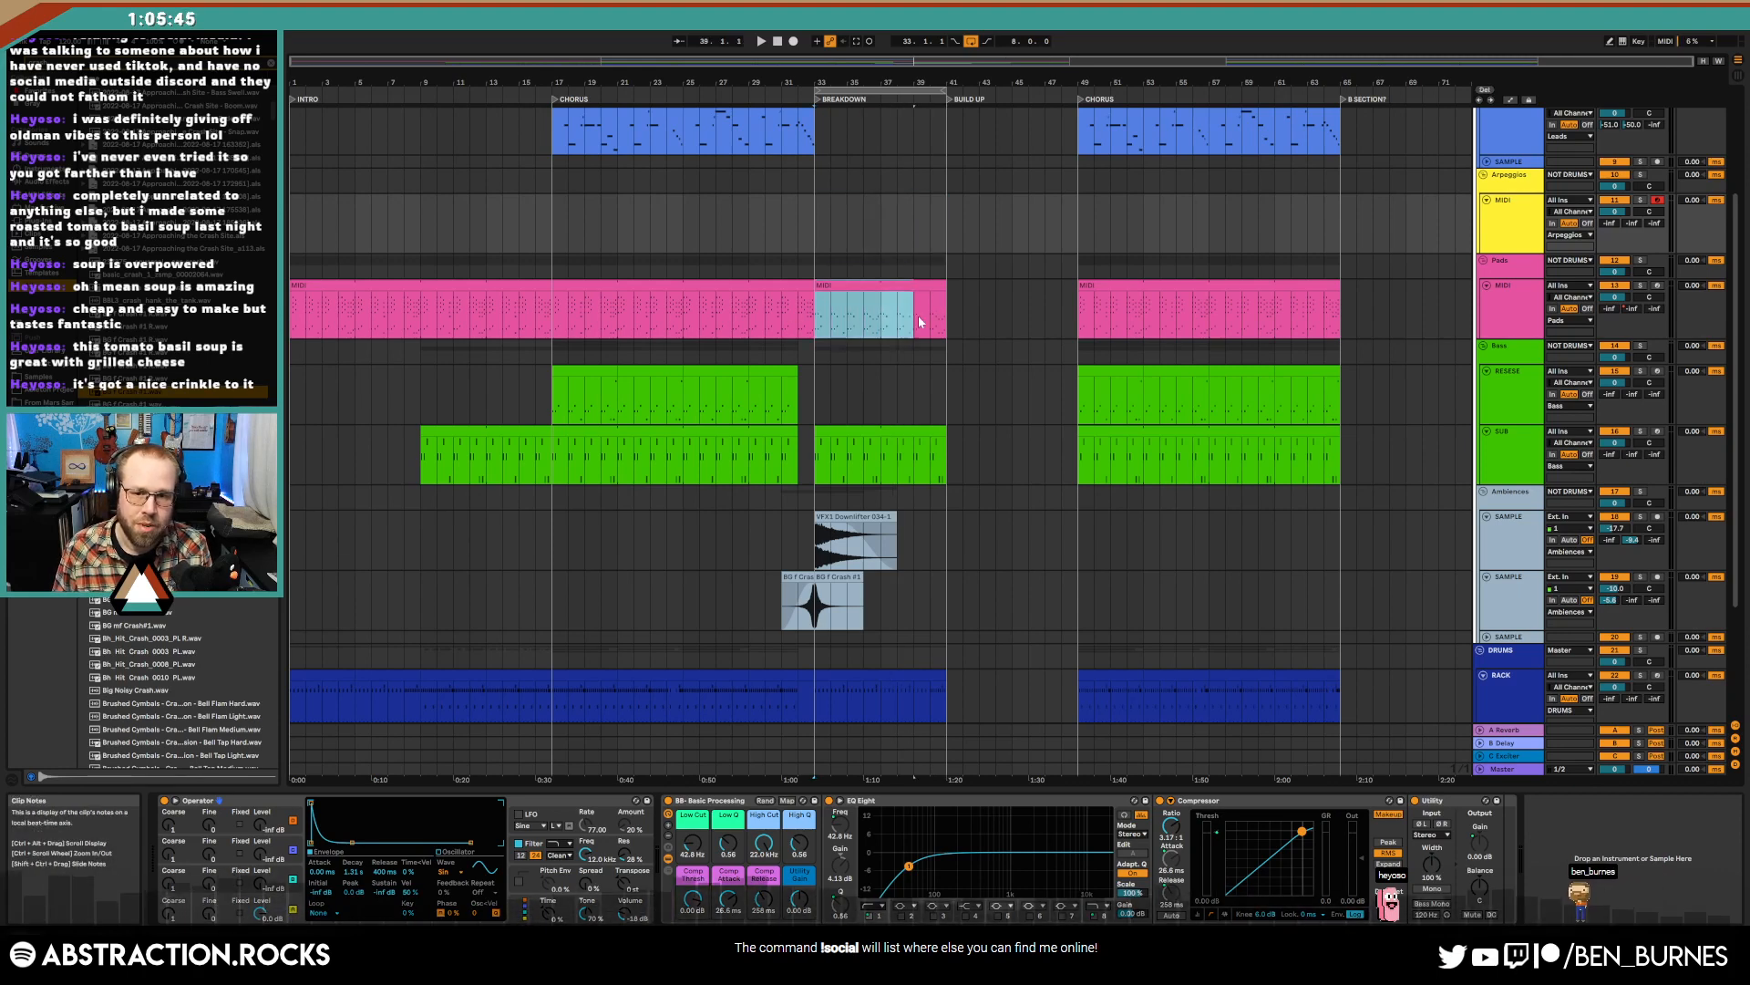
pyautogui.click(949, 213)
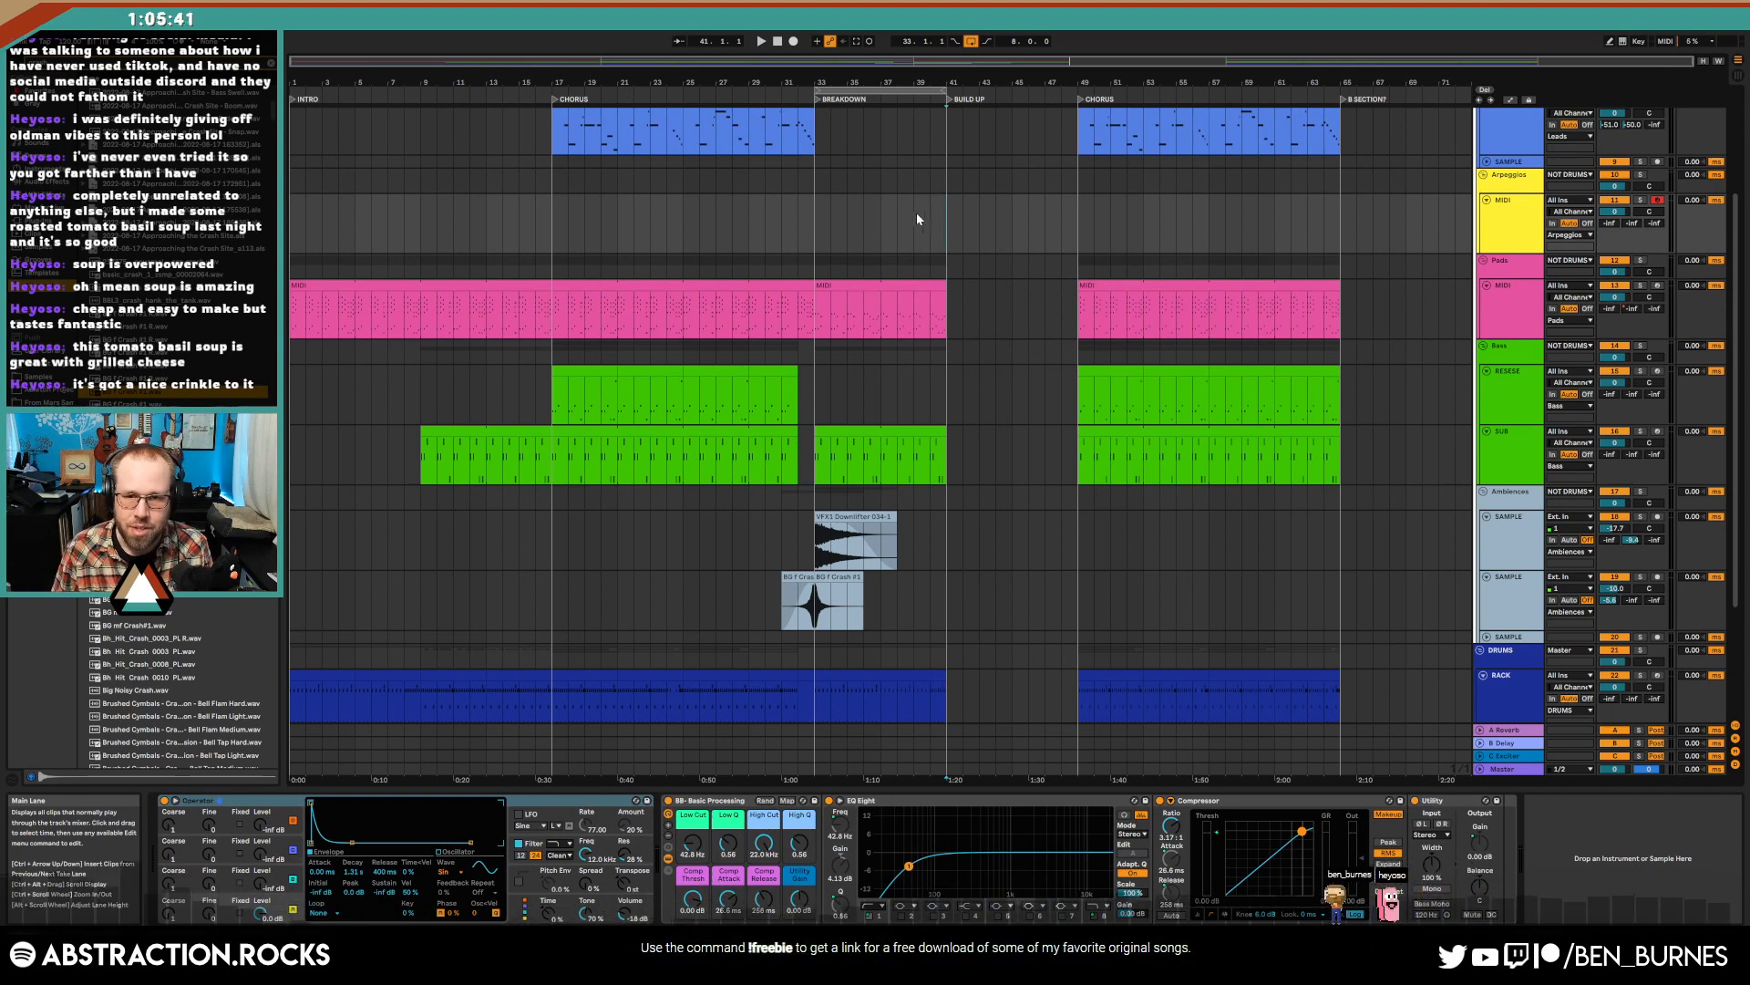
pyautogui.keyDown('shift'); pyautogui.click(1083, 234); pyautogui.keyUp('shift')
pyautogui.moveTo(1079, 143); pyautogui.dragTo(1340, 635)
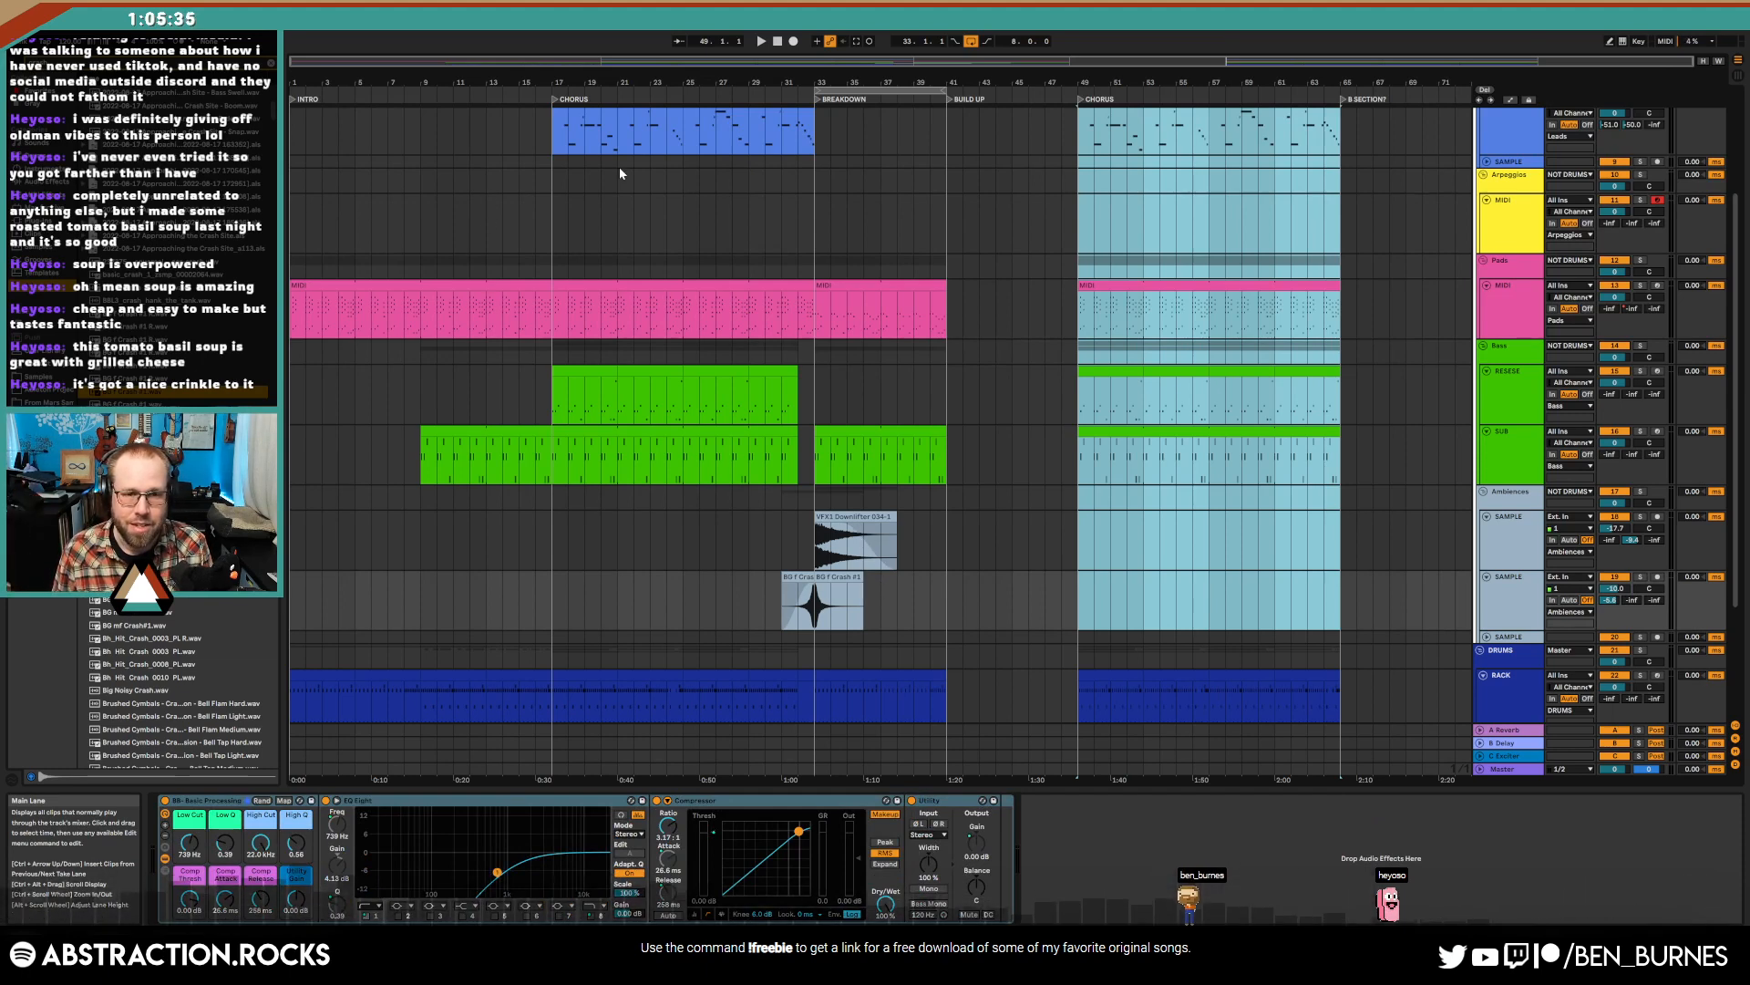
pyautogui.moveTo(545, 143); pyautogui.dragTo(821, 485)
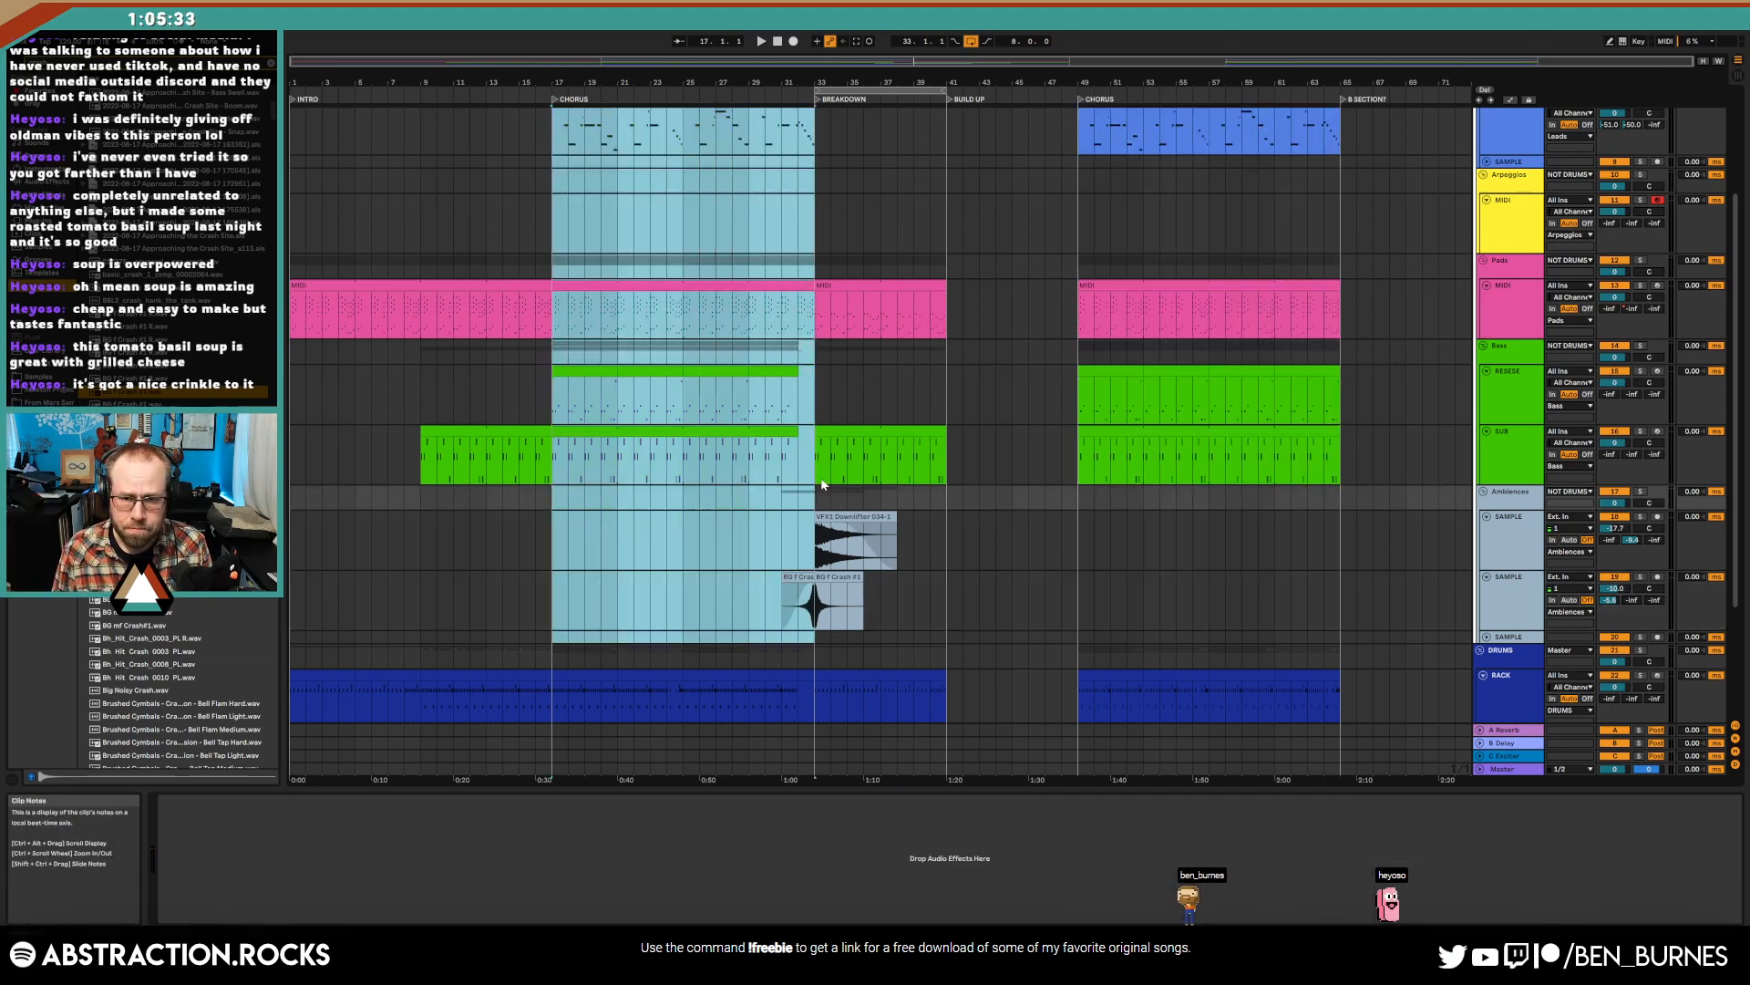
pyautogui.click(1076, 228)
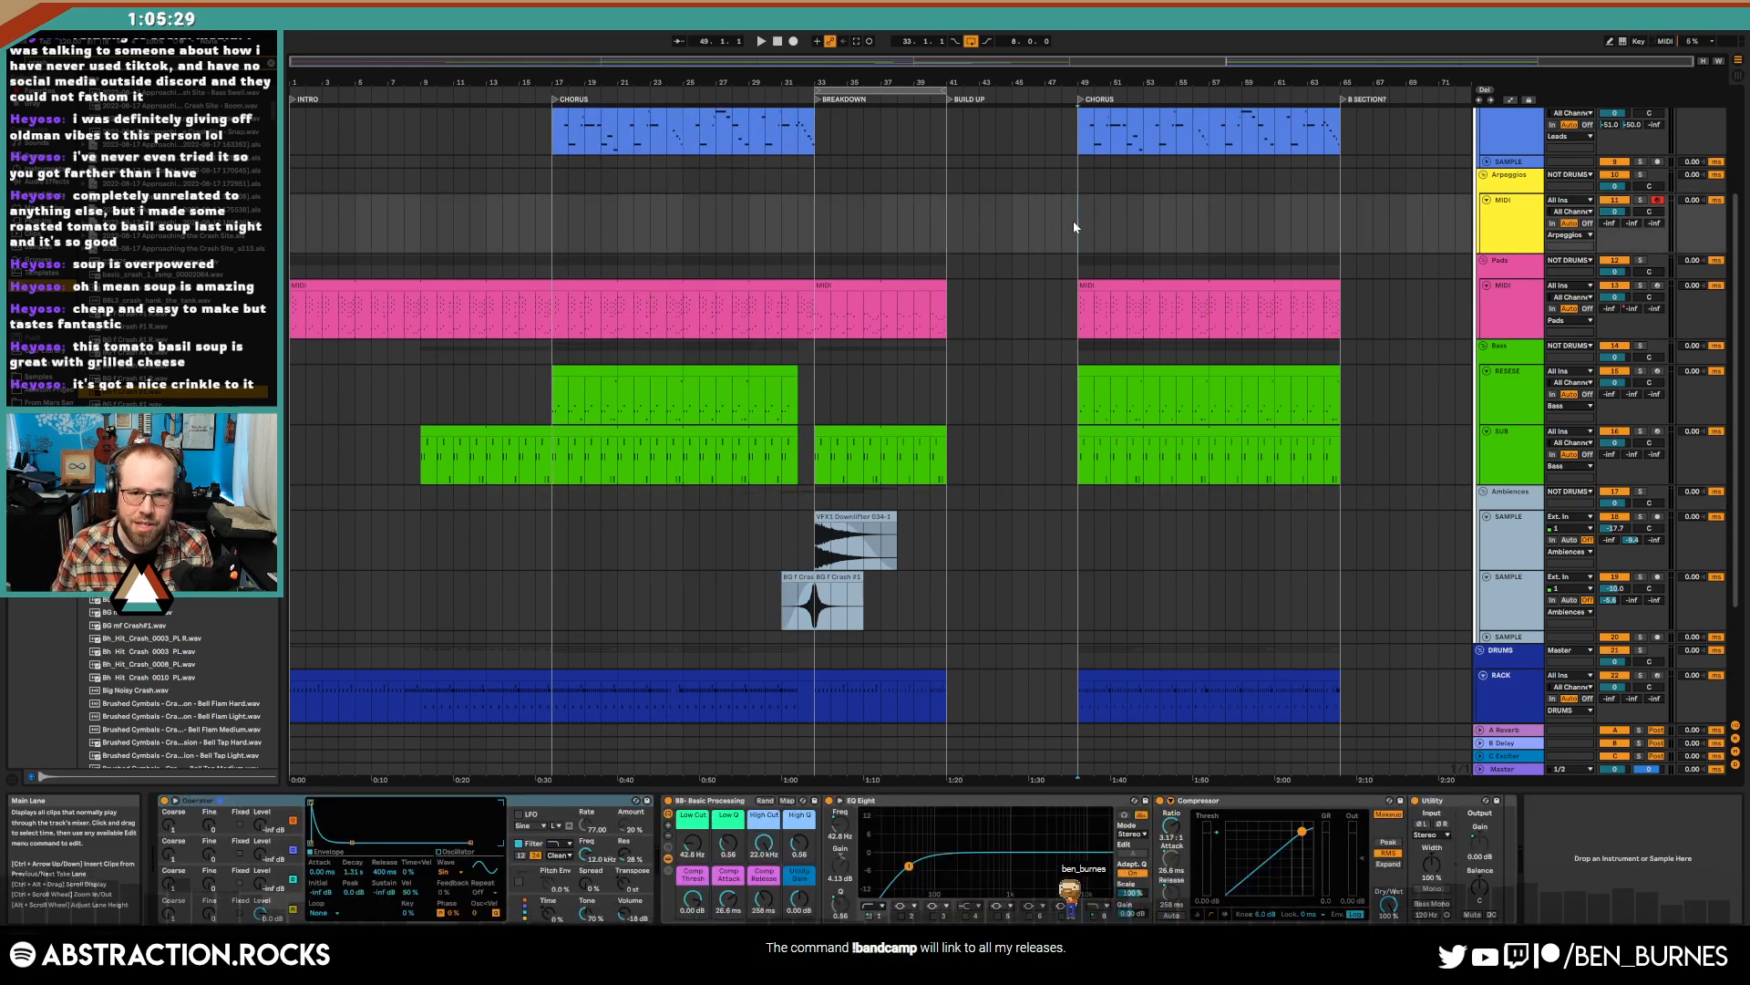
pyautogui.moveTo(955, 226); pyautogui.dragTo(1055, 229)
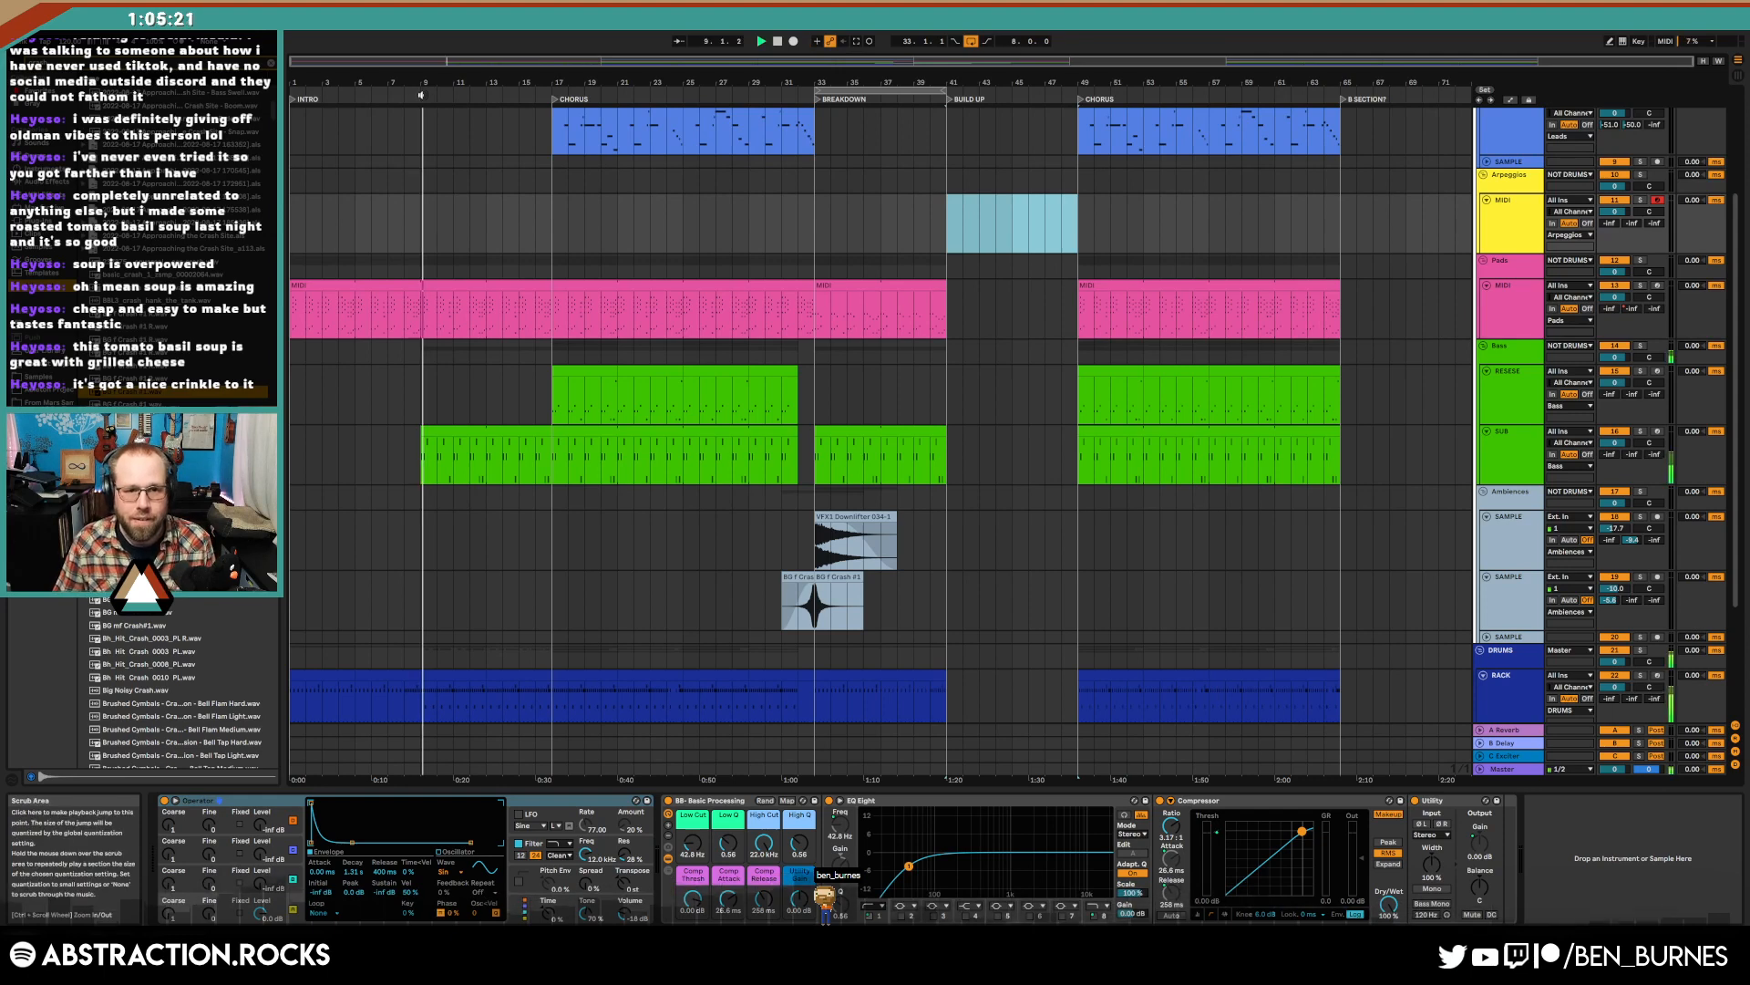
# - Play the song from the first chorus and expand the empty third SAMPLE track in the Ambiences group
pyautogui.click(551, 103)
pyautogui.scroll(-3, 1276, 547)
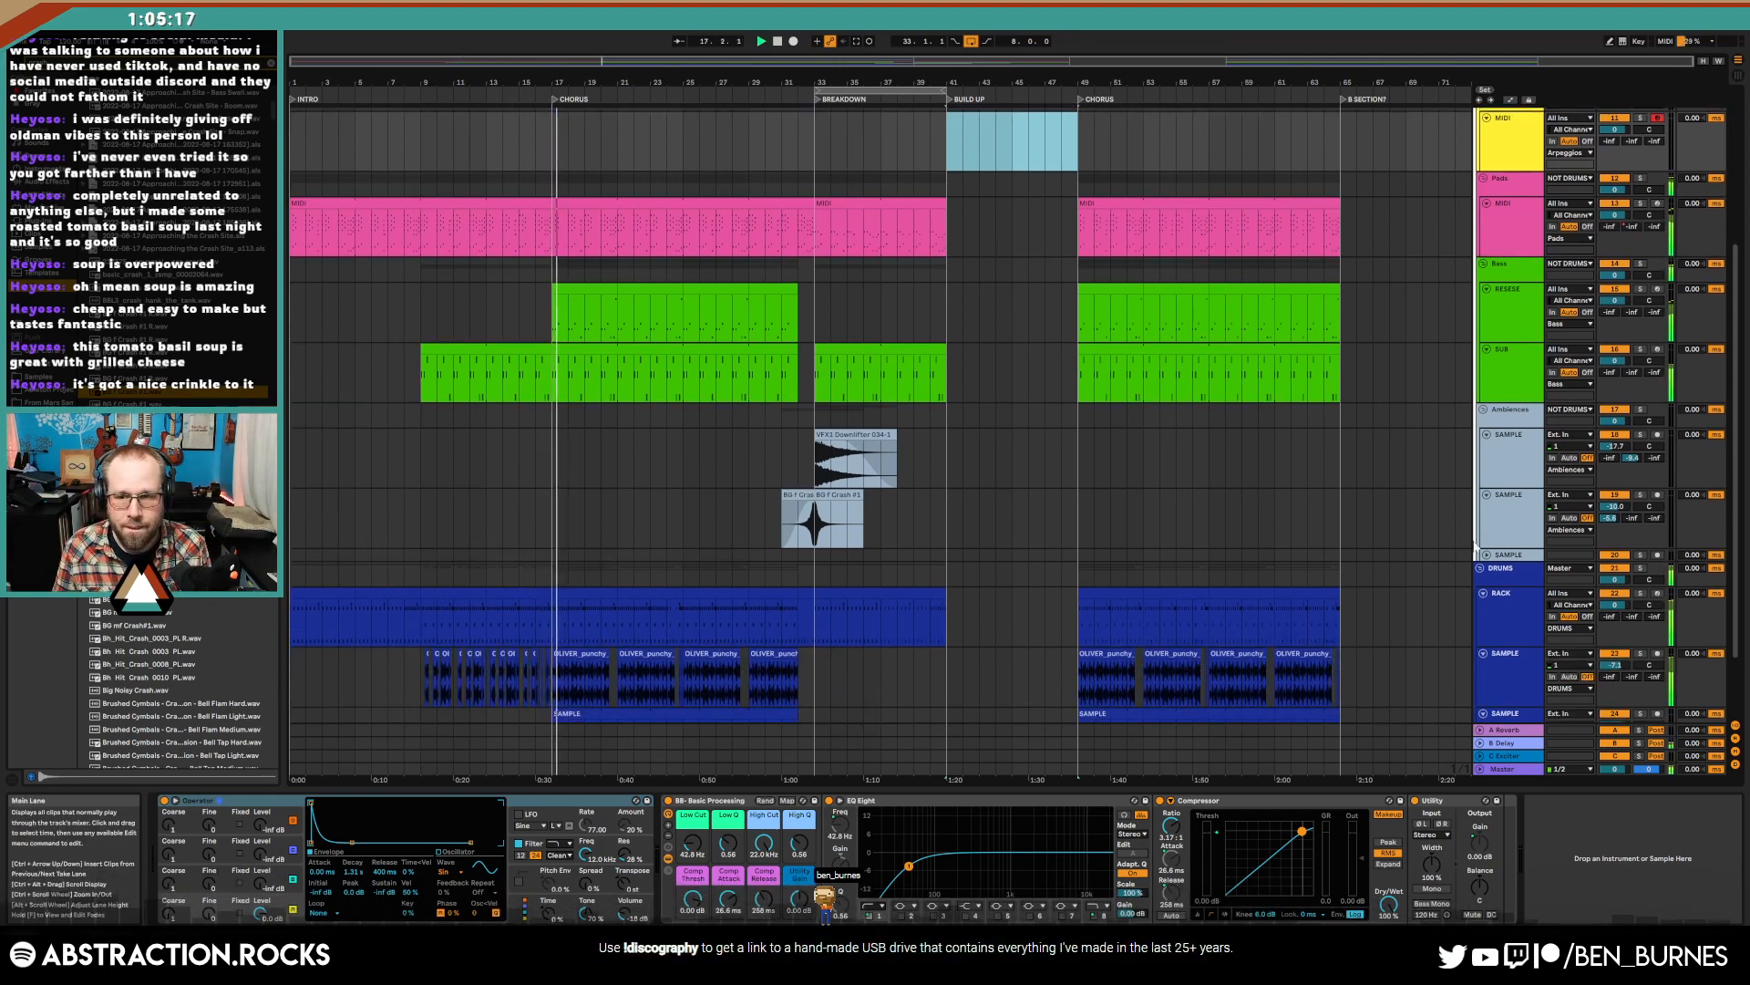
pyautogui.click(1487, 555)
# - Search the browser for "filter" and insert an Auto Filter ahead of the other effects on the downlifter's track
pyautogui.click(855, 435)
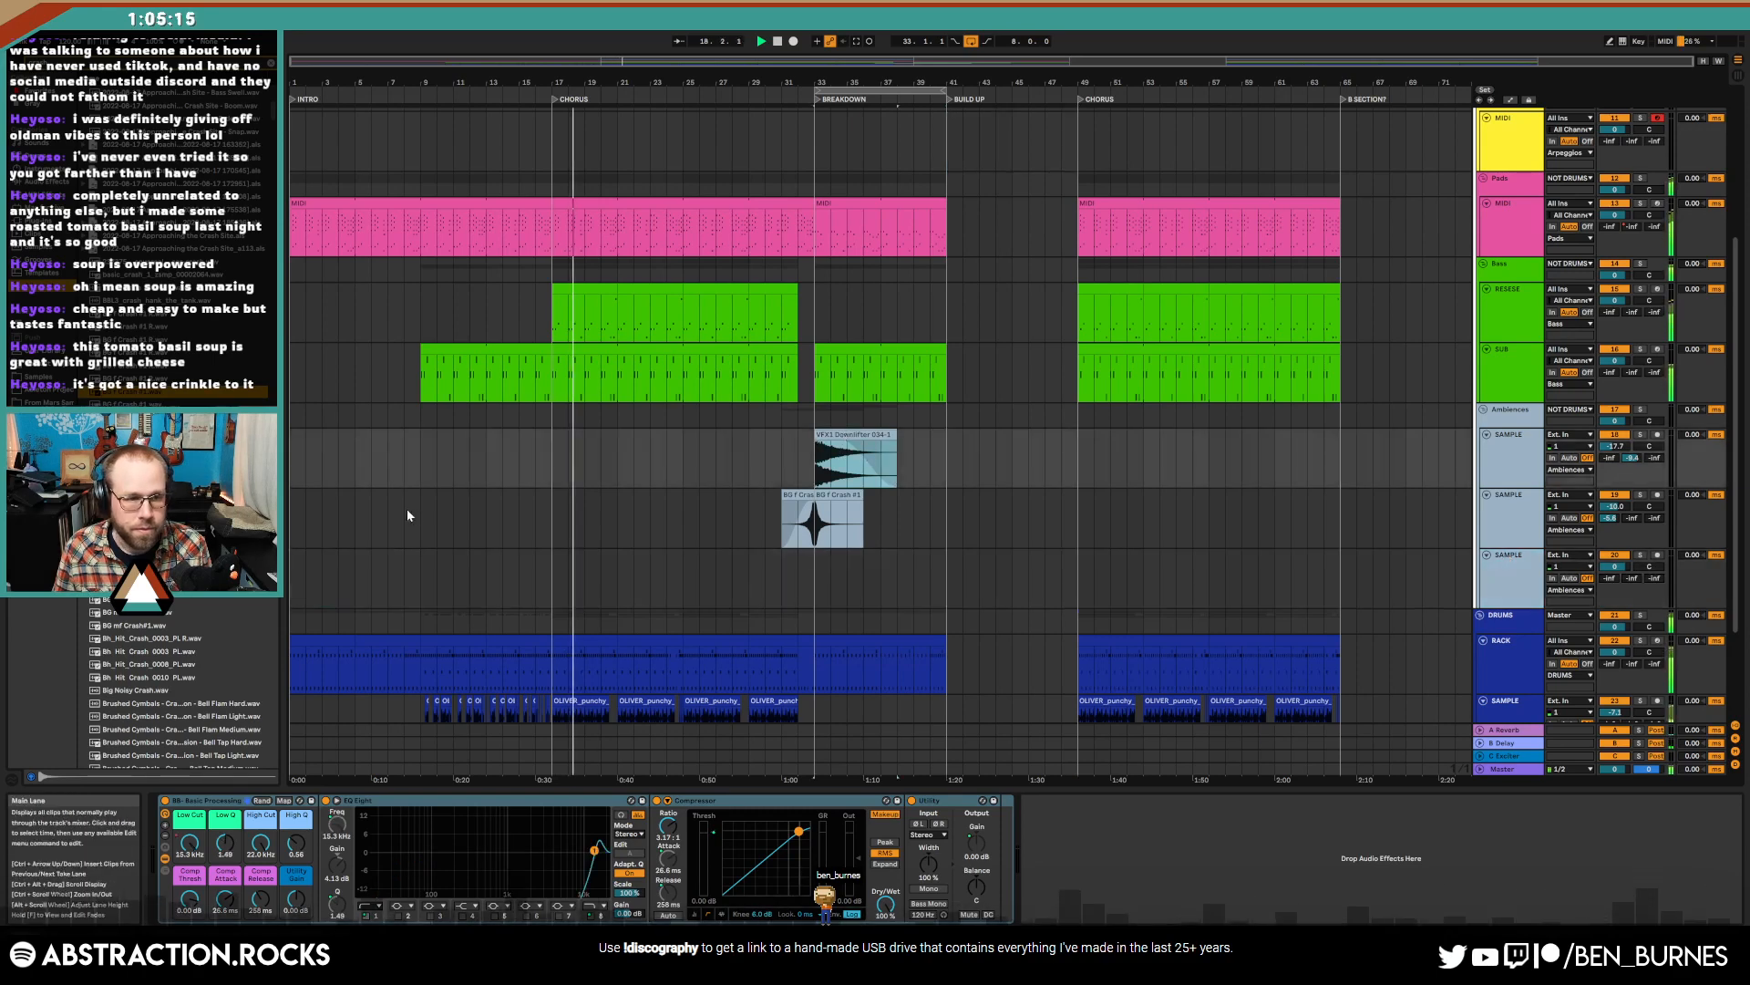
pyautogui.hotkey('ctrl', 'f')
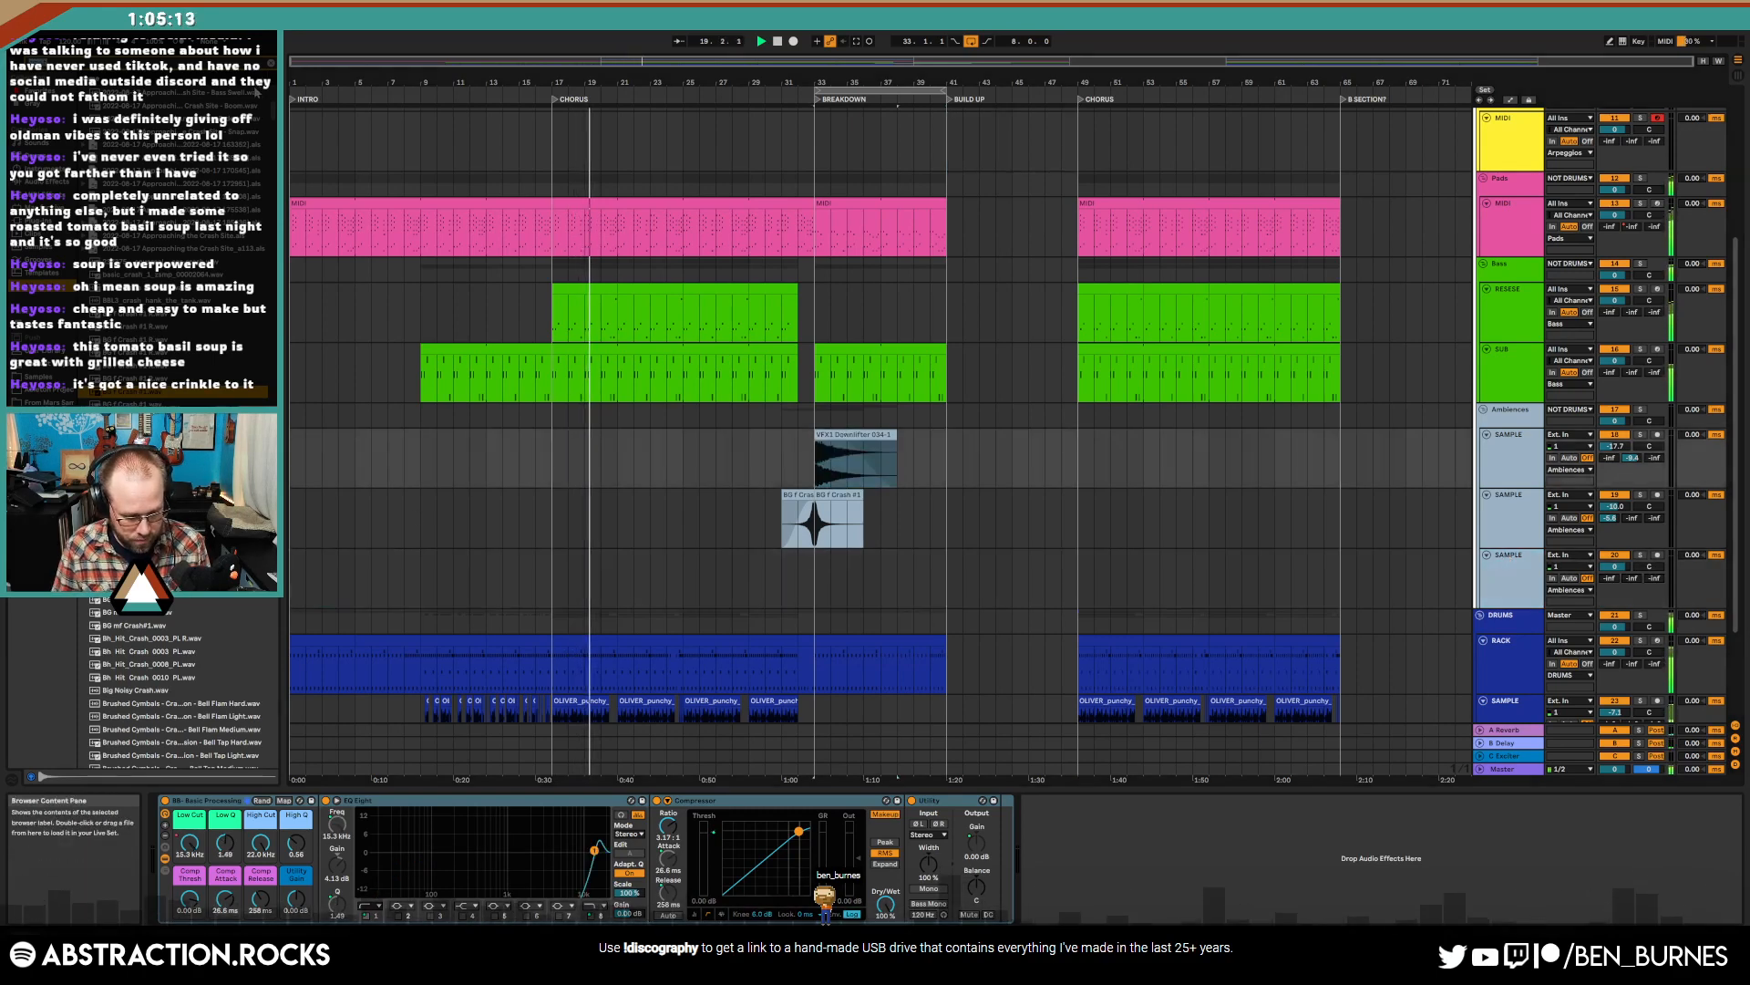
pyautogui.write('filter')
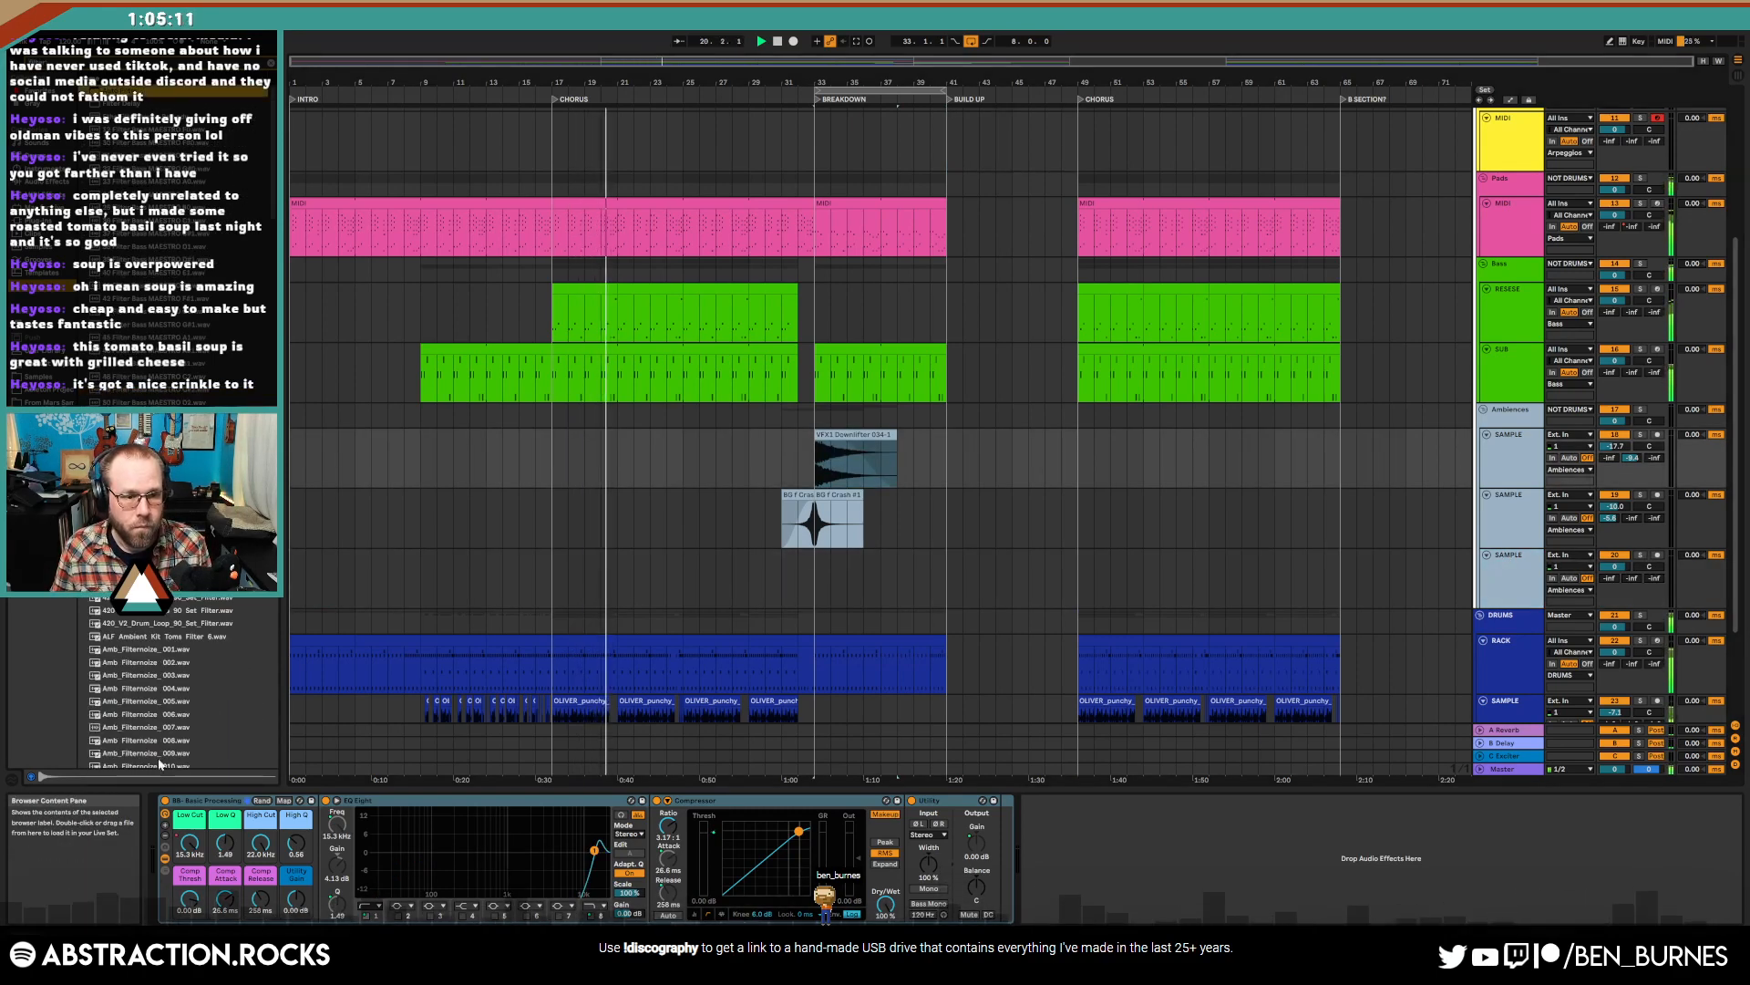
pyautogui.scroll(-5, 176, 241)
pyautogui.scroll(4, 176, 242)
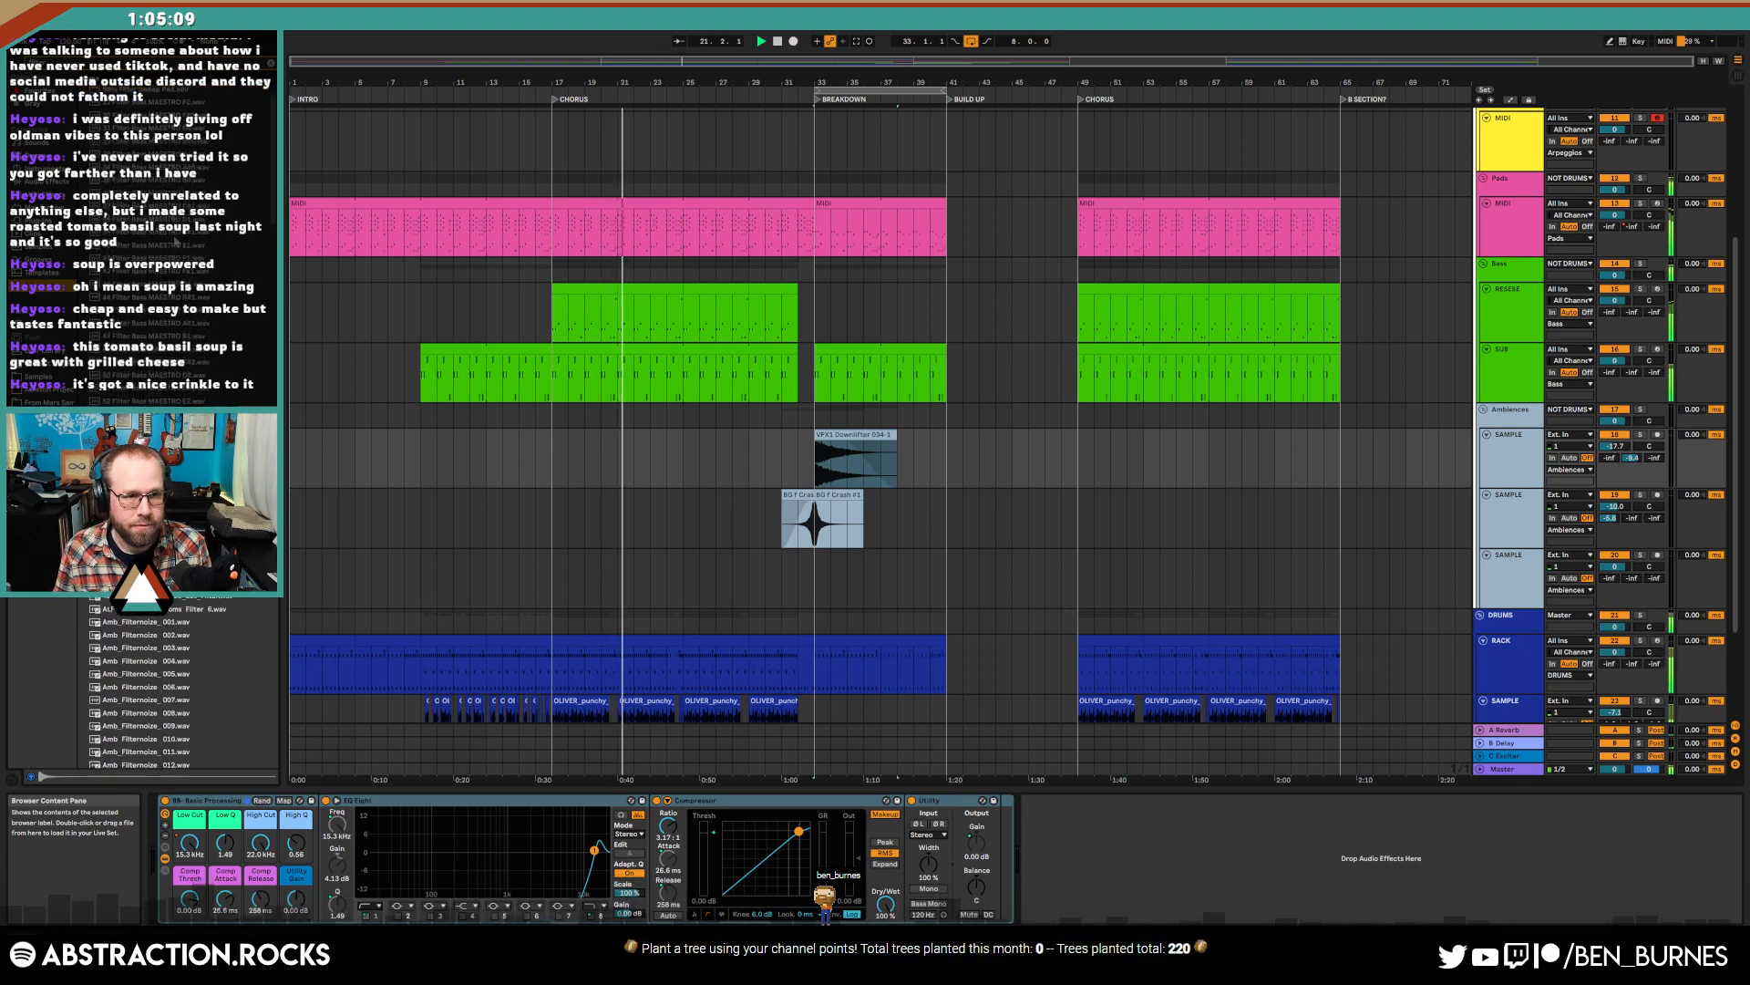
pyautogui.scroll(1, 176, 241)
pyautogui.moveTo(164, 91); pyautogui.dragTo(238, 899)
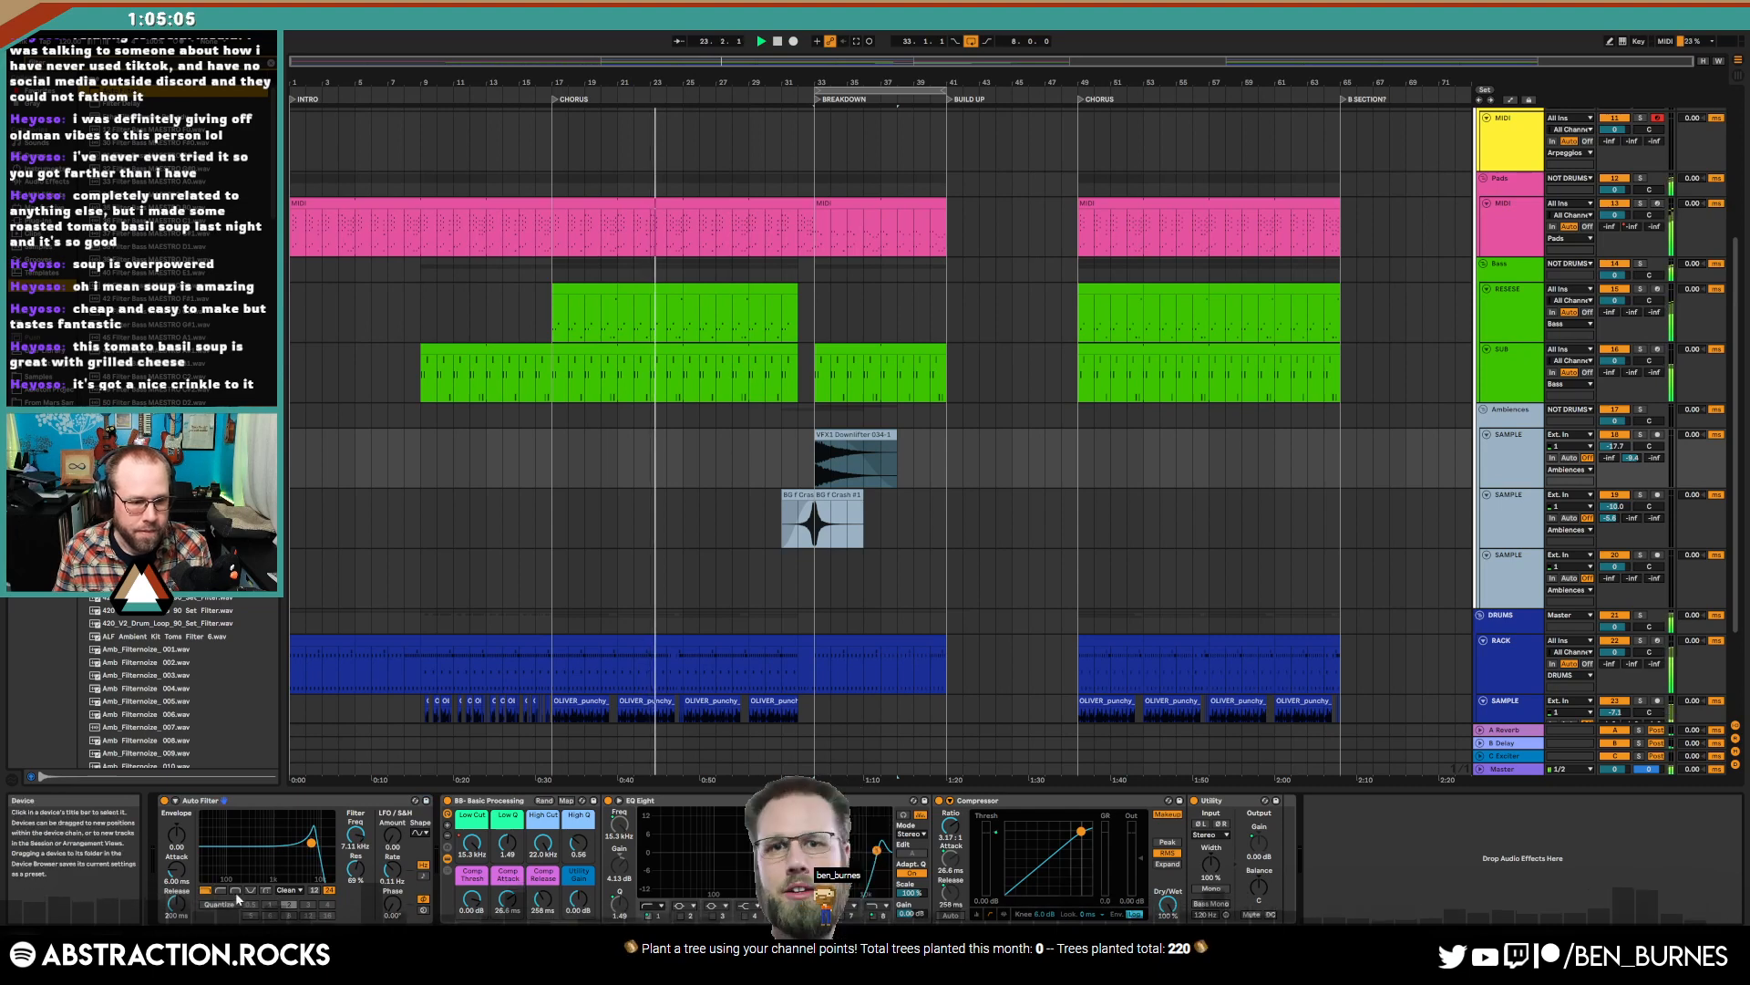
# - Adjust the Auto Filter's LFO amount and rate, and set its cutoff frequency to 6.24 kHz during playback
pyautogui.moveTo(392, 836)
pyautogui.mouseDown()
pyautogui.moveTo(392, 820)
pyautogui.moveTo(392, 857)
pyautogui.mouseUp()
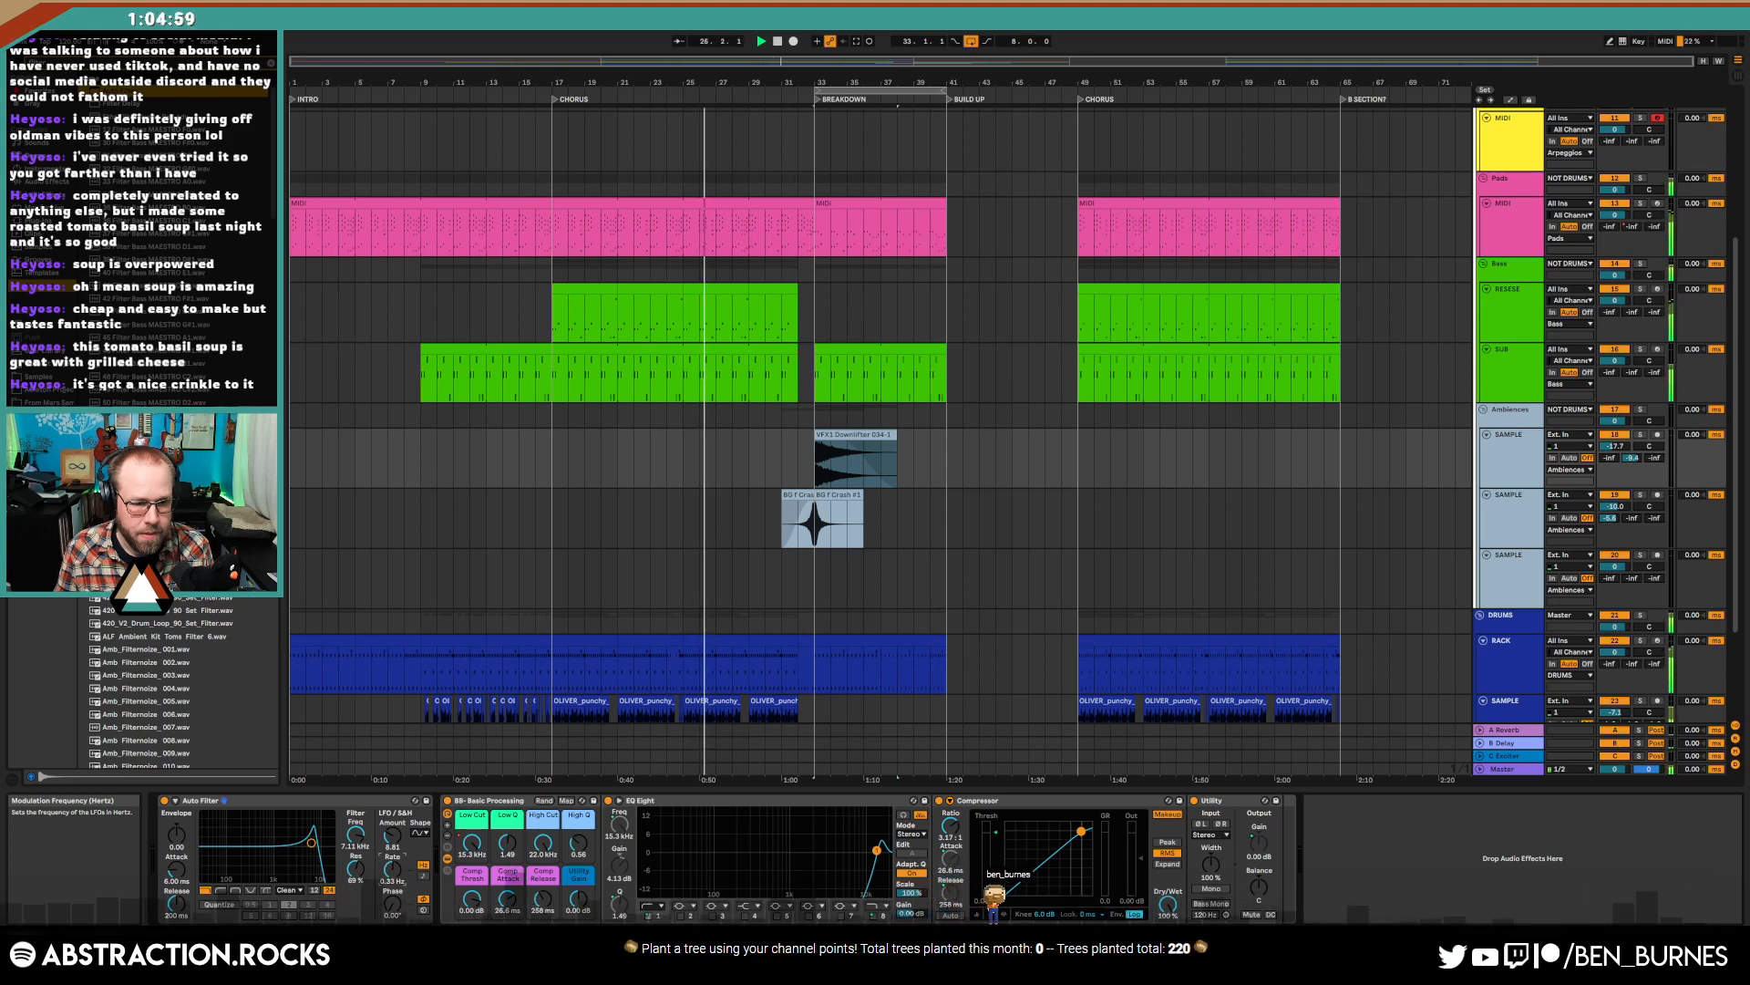
pyautogui.moveTo(392, 869); pyautogui.dragTo(393, 844)
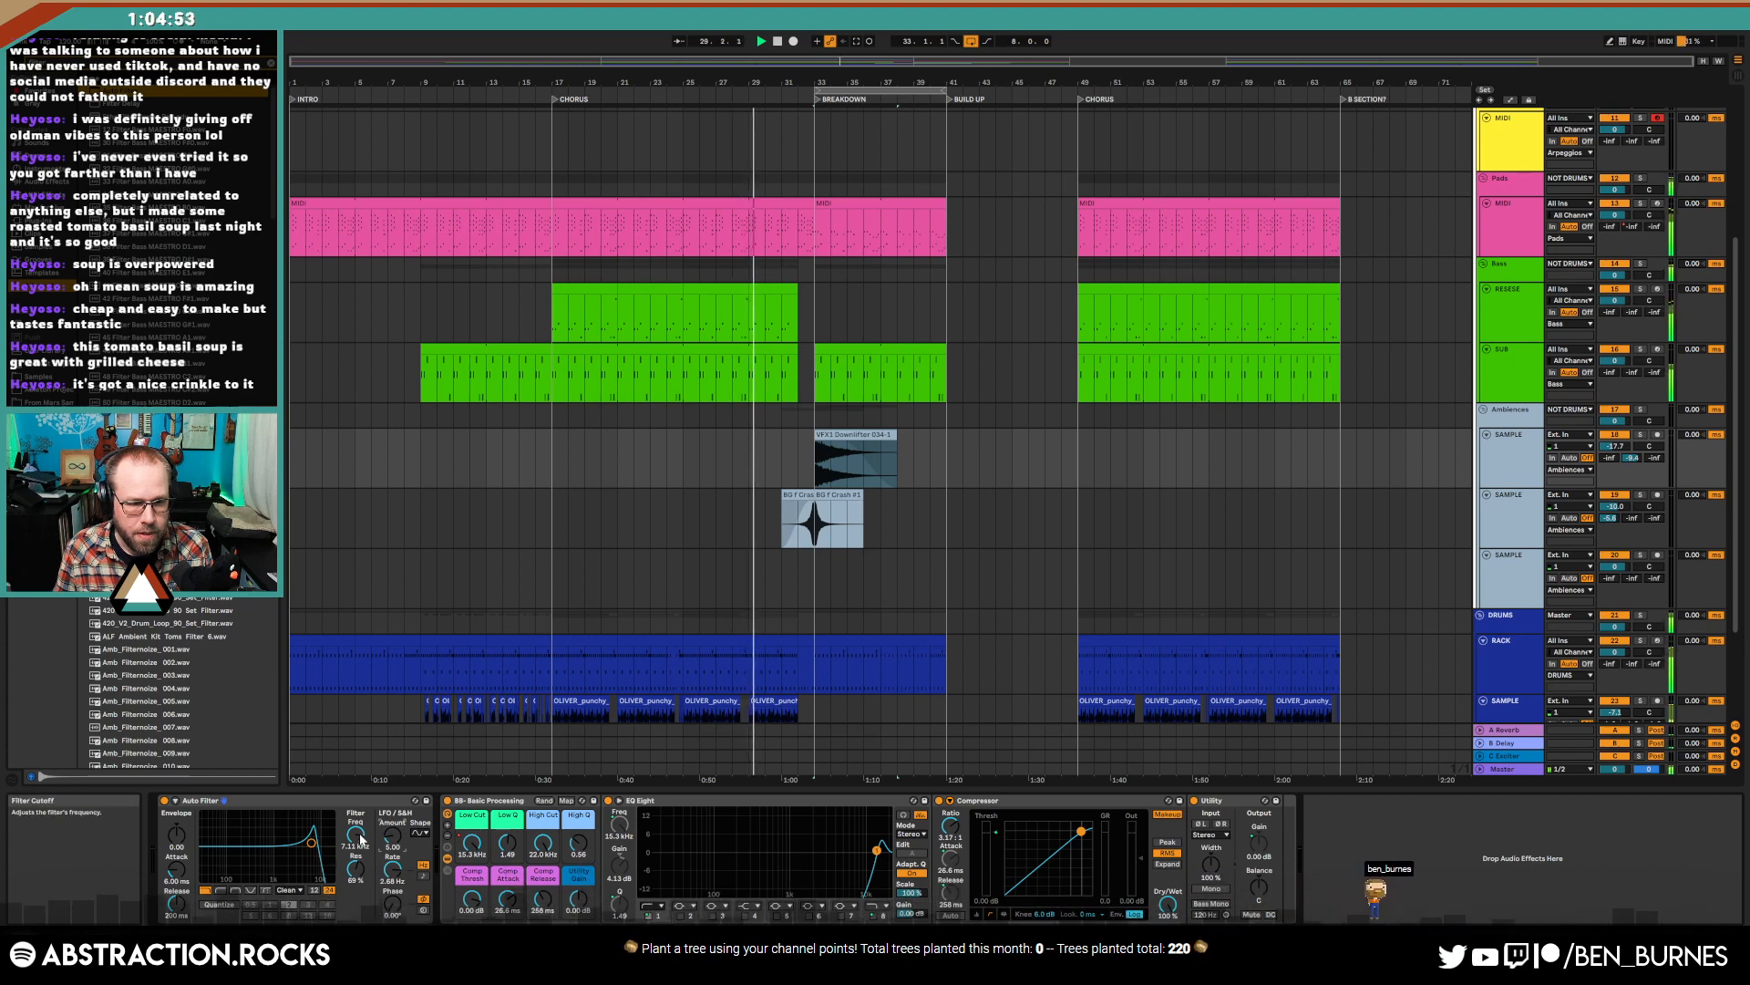
pyautogui.moveTo(360, 839); pyautogui.dragTo(360, 843)
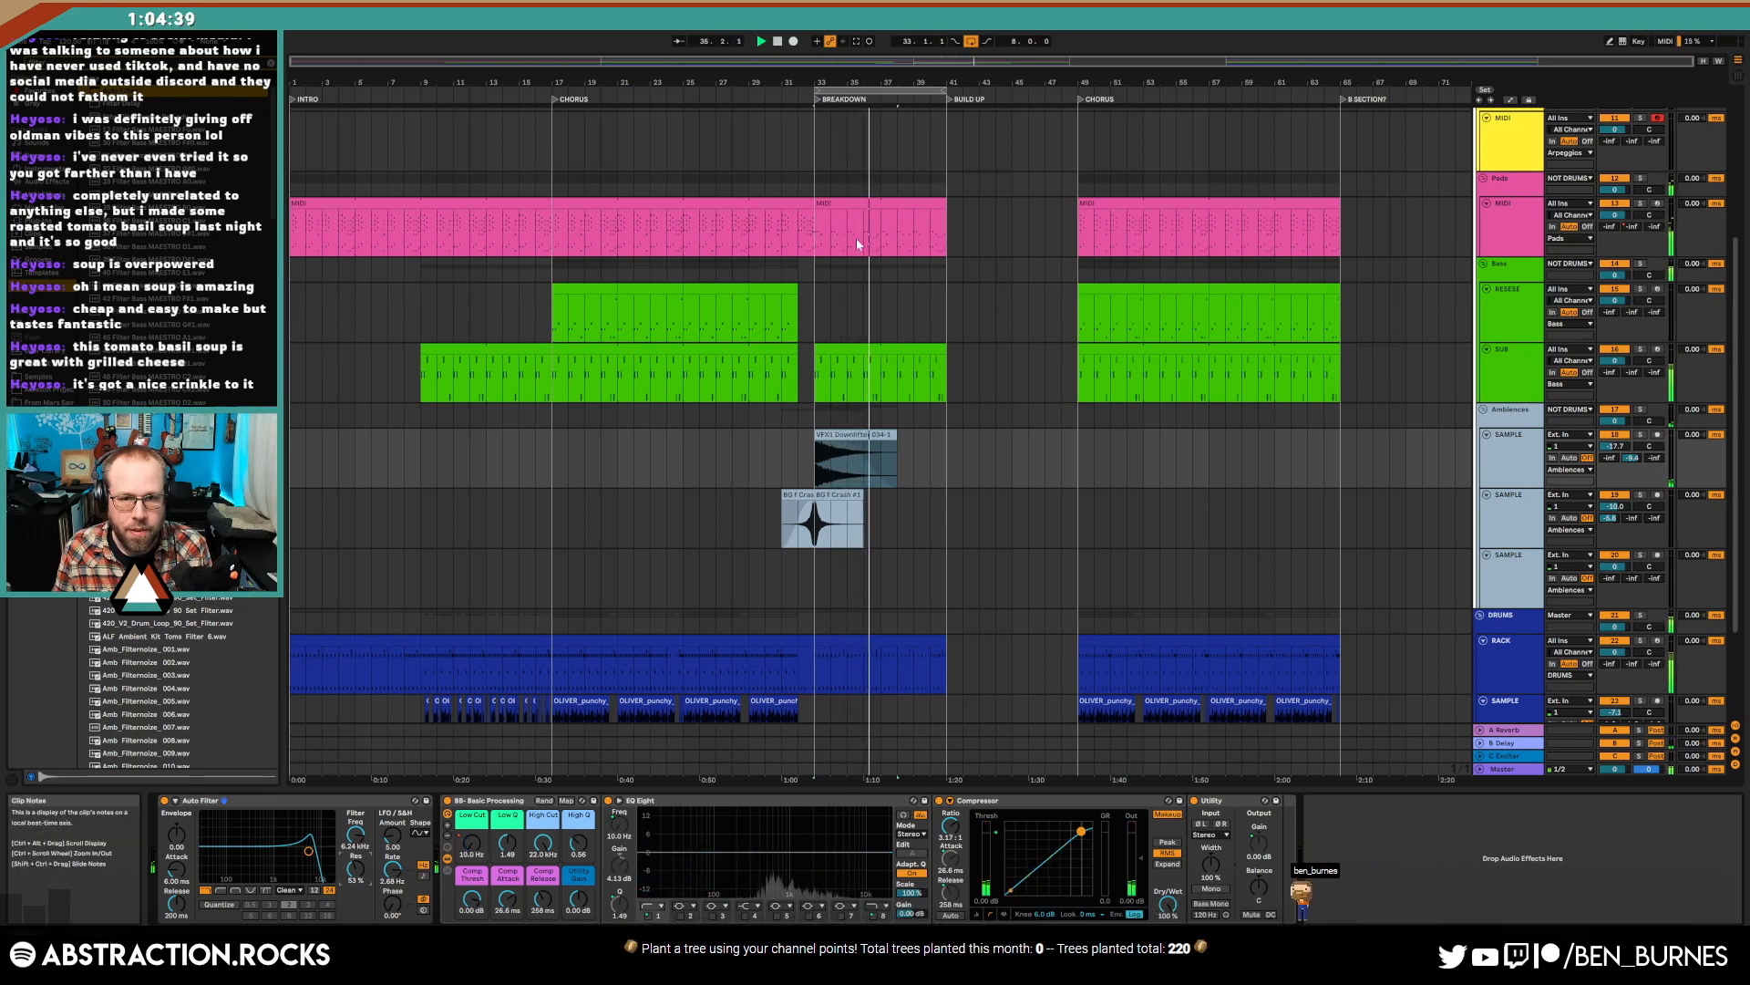
# - Stop playback, open the ADSR Sample Manager on the SAMPLES track and replace its clap search with "drum"
pyautogui.scroll(3, 870, 288)
pyautogui.scroll(3, 870, 288)
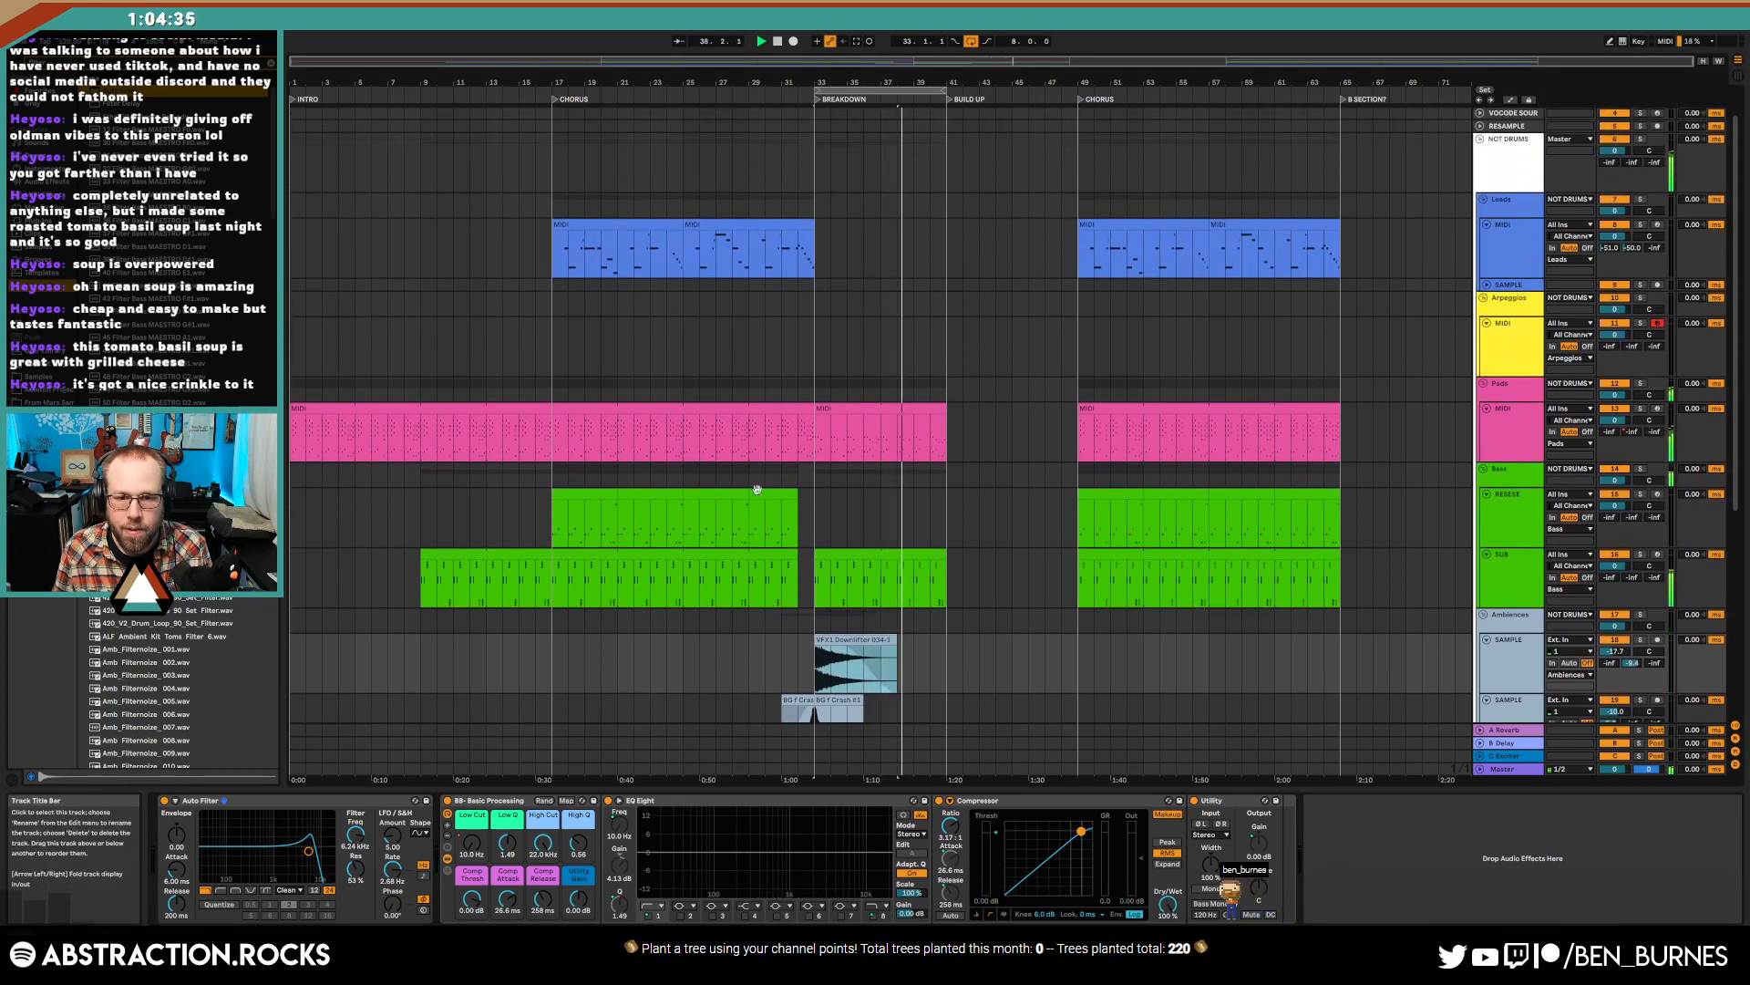
pyautogui.scroll(-2, 842, 489)
pyautogui.scroll(-6, 842, 490)
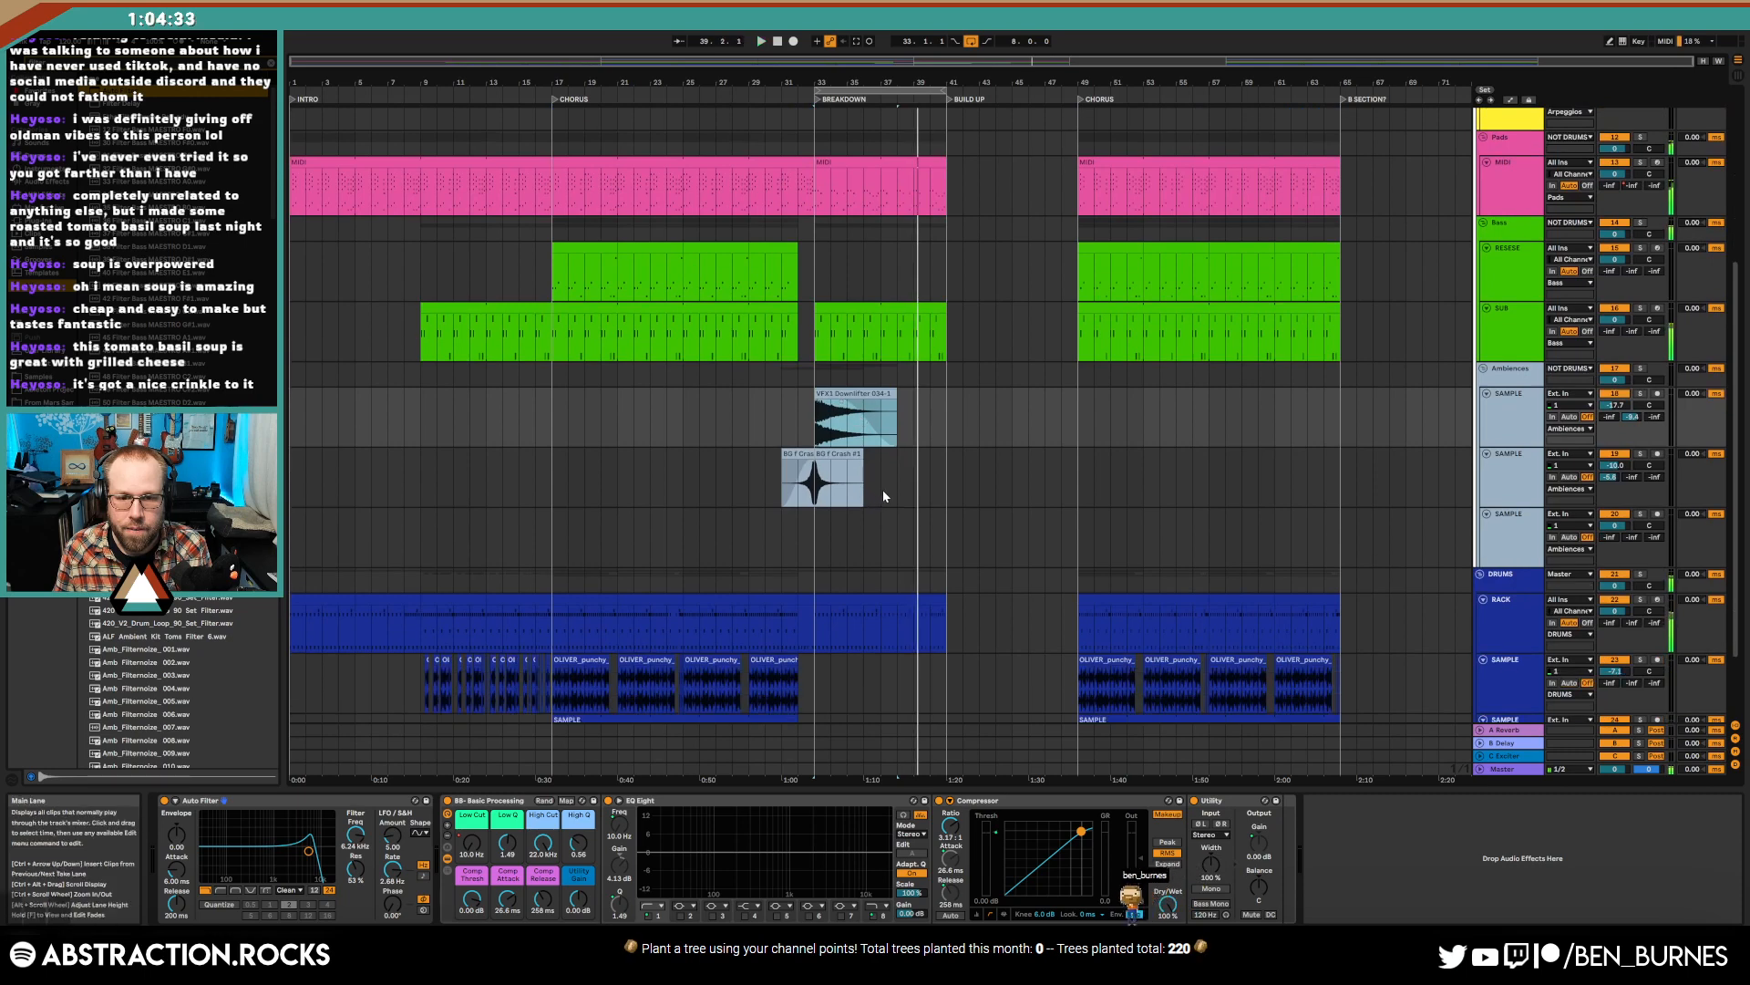
pyautogui.click(903, 531)
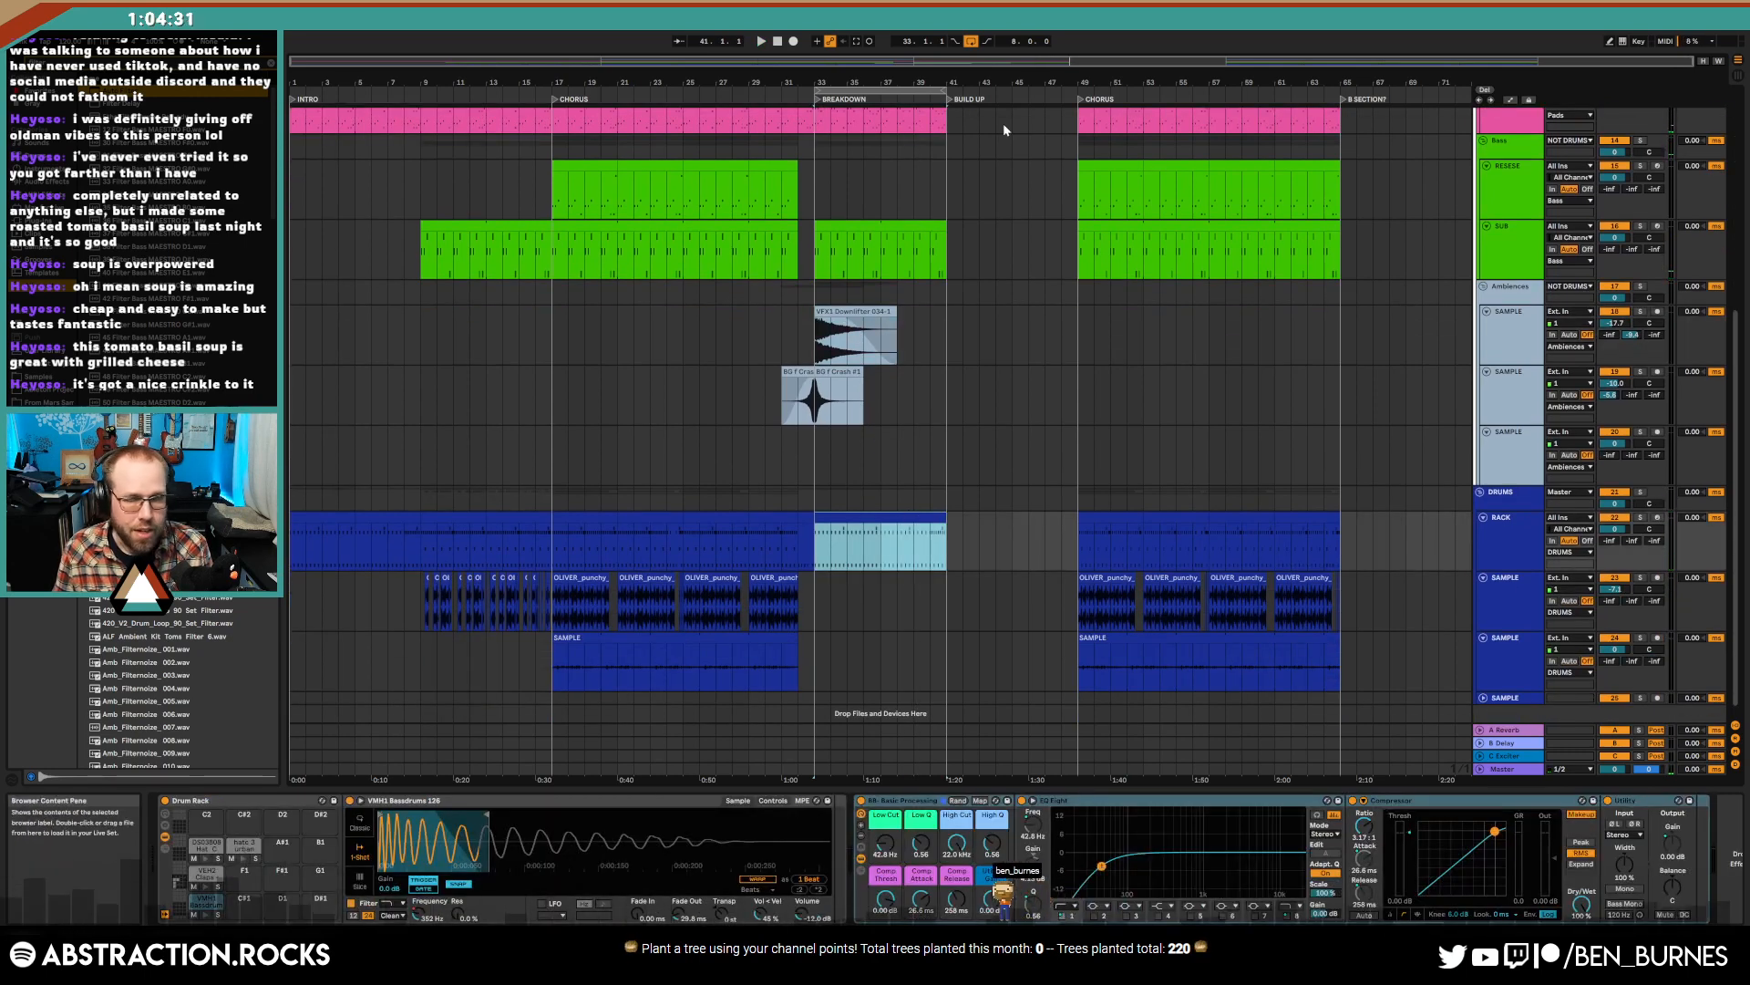
pyautogui.scroll(2, 1355, 337)
pyautogui.scroll(7, 1355, 337)
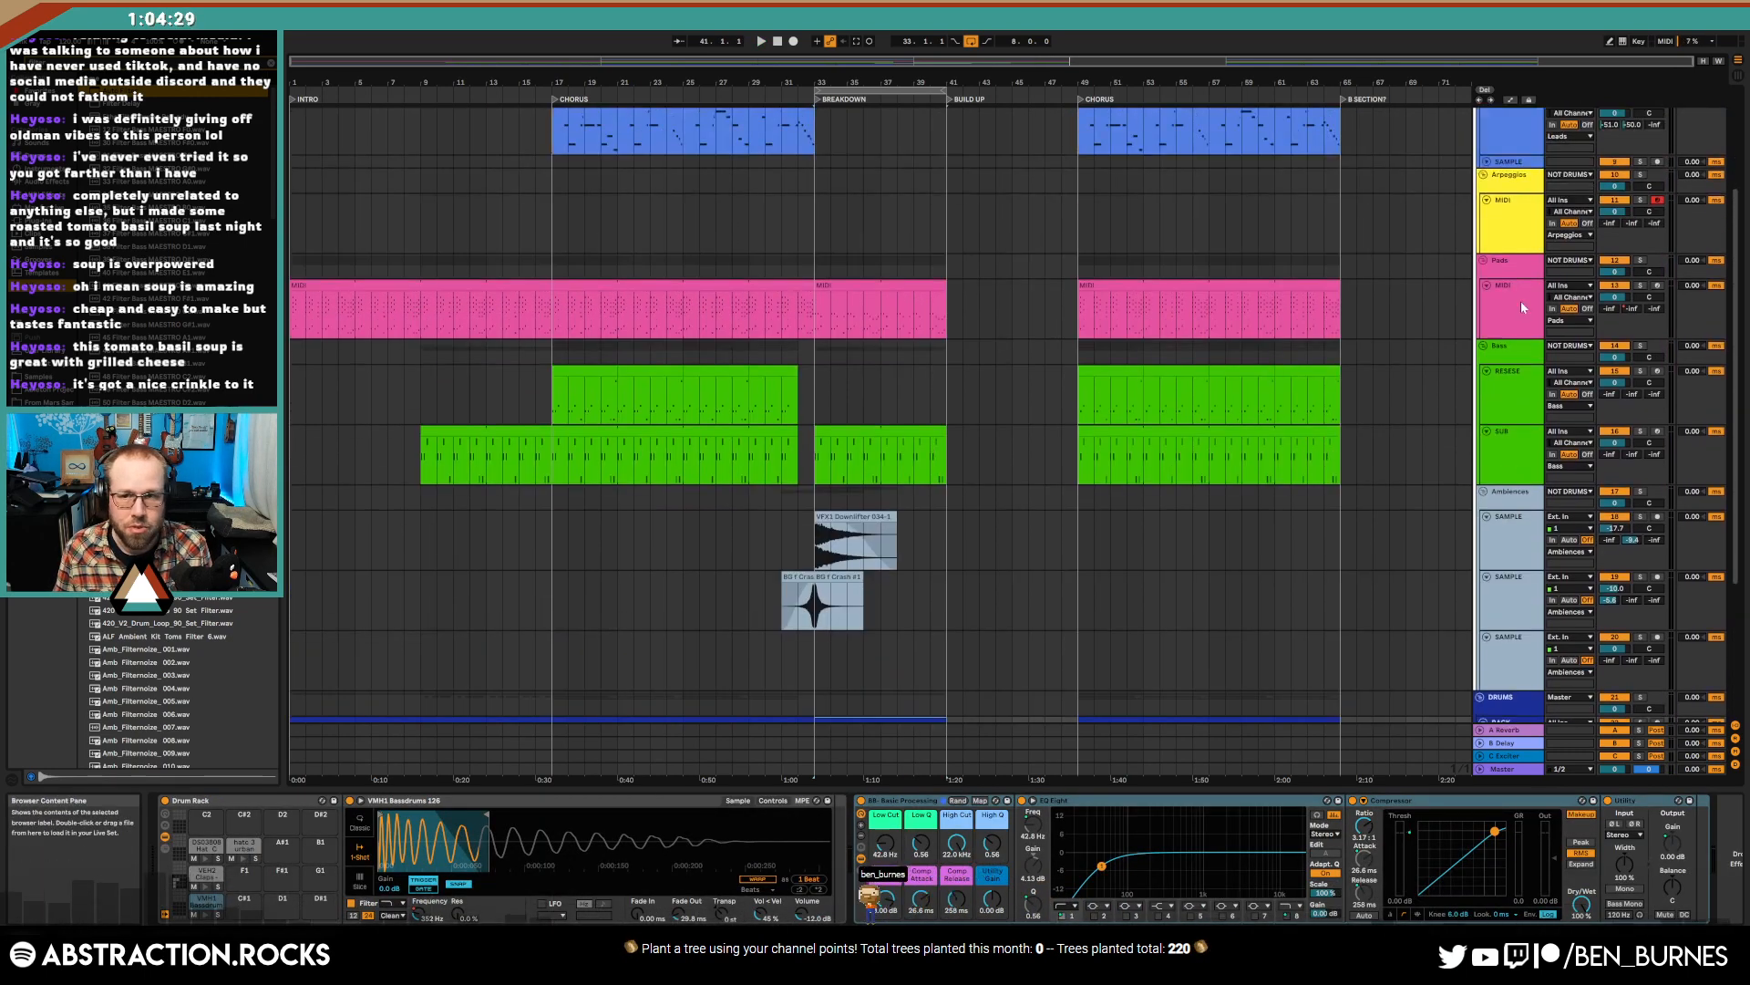
pyautogui.scroll(1, 1403, 354)
pyautogui.click(1504, 126)
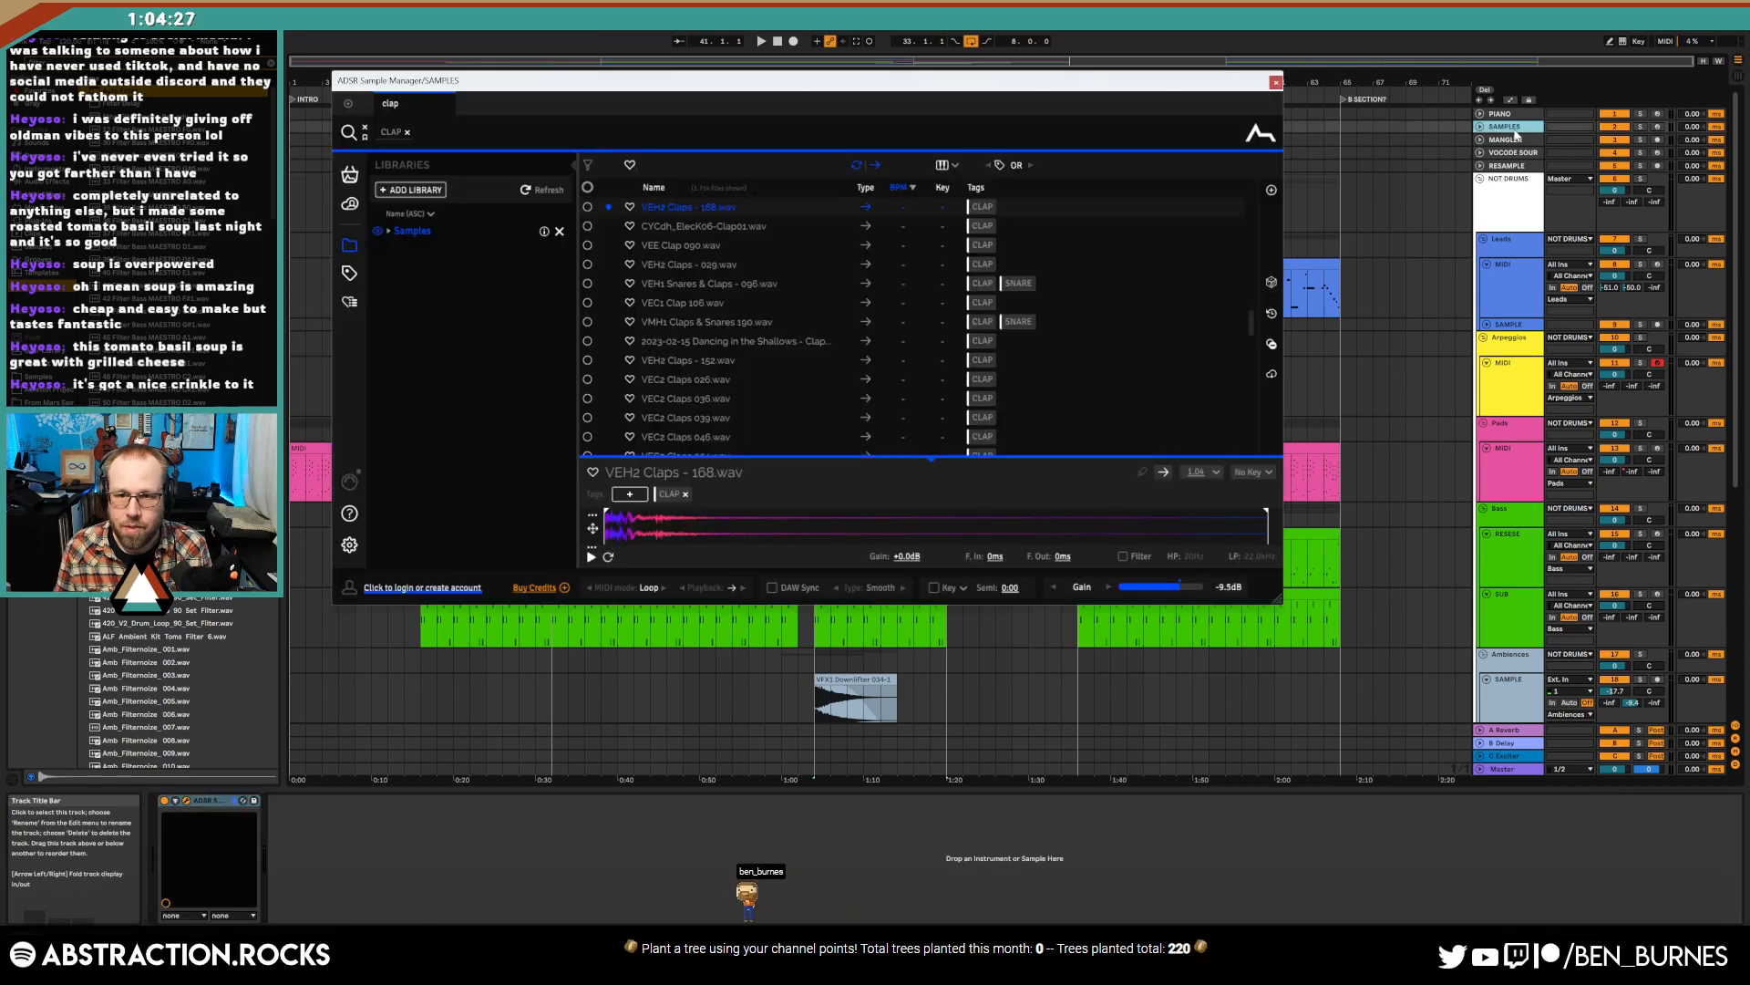
pyautogui.click(407, 133)
pyautogui.write('drum')
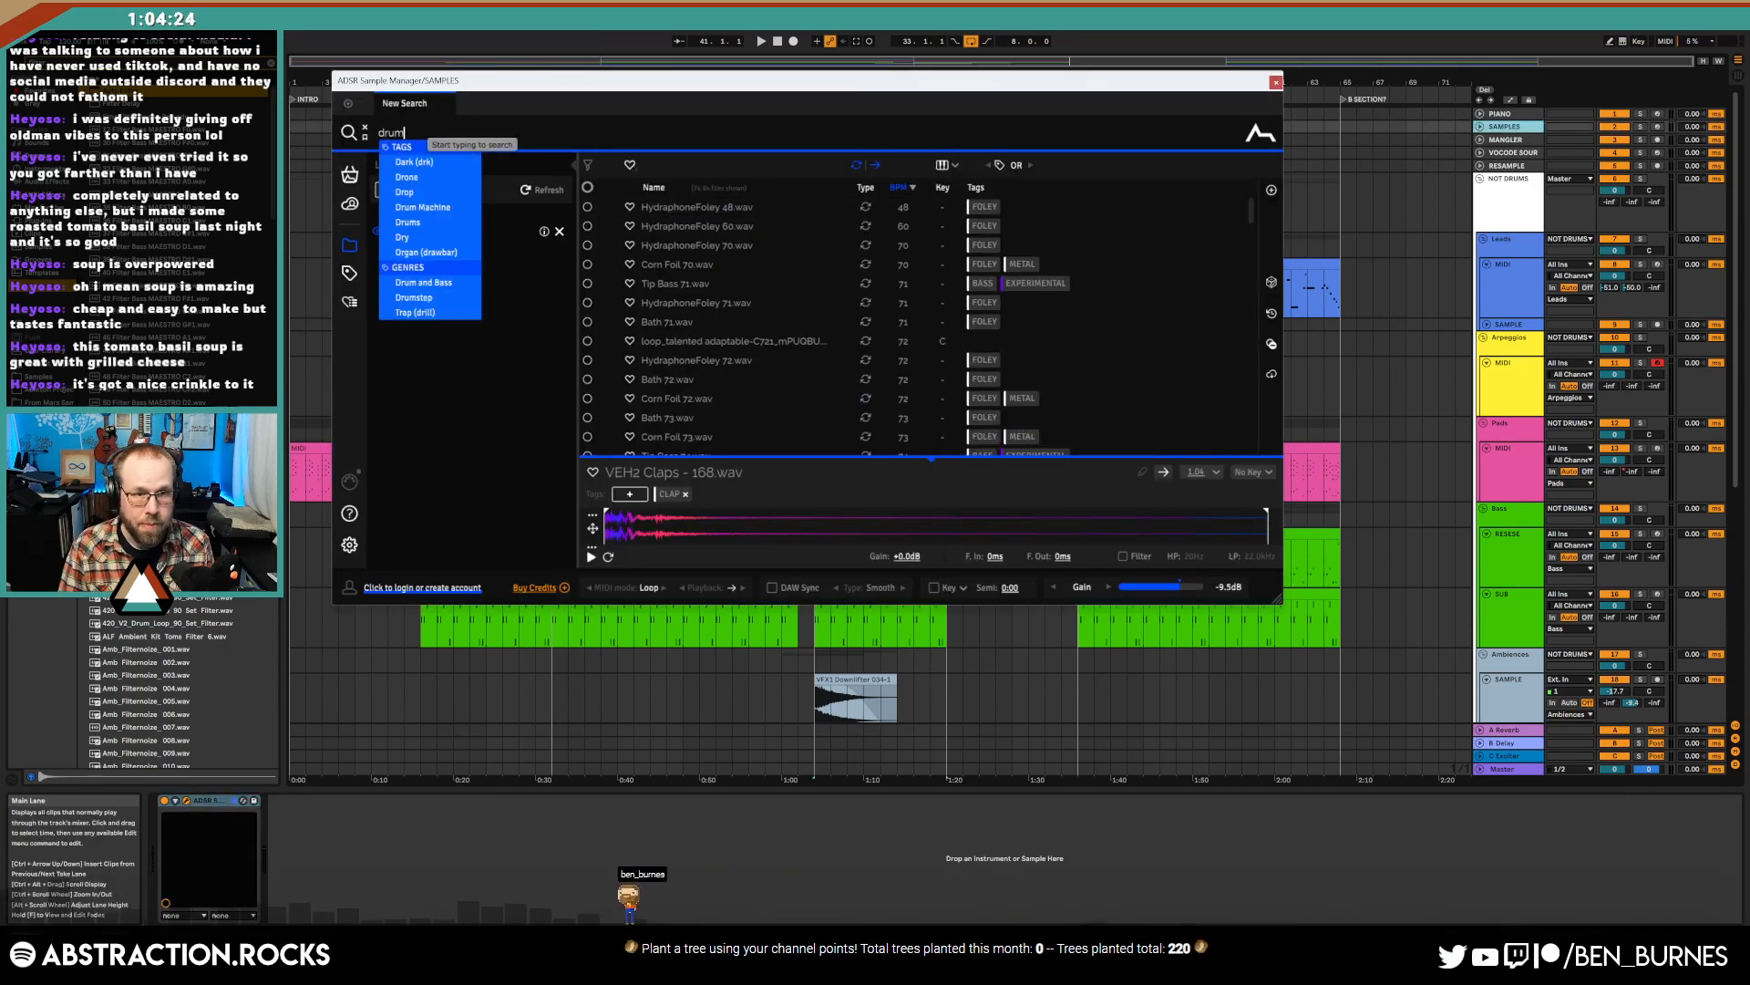
pyautogui.press('Return')
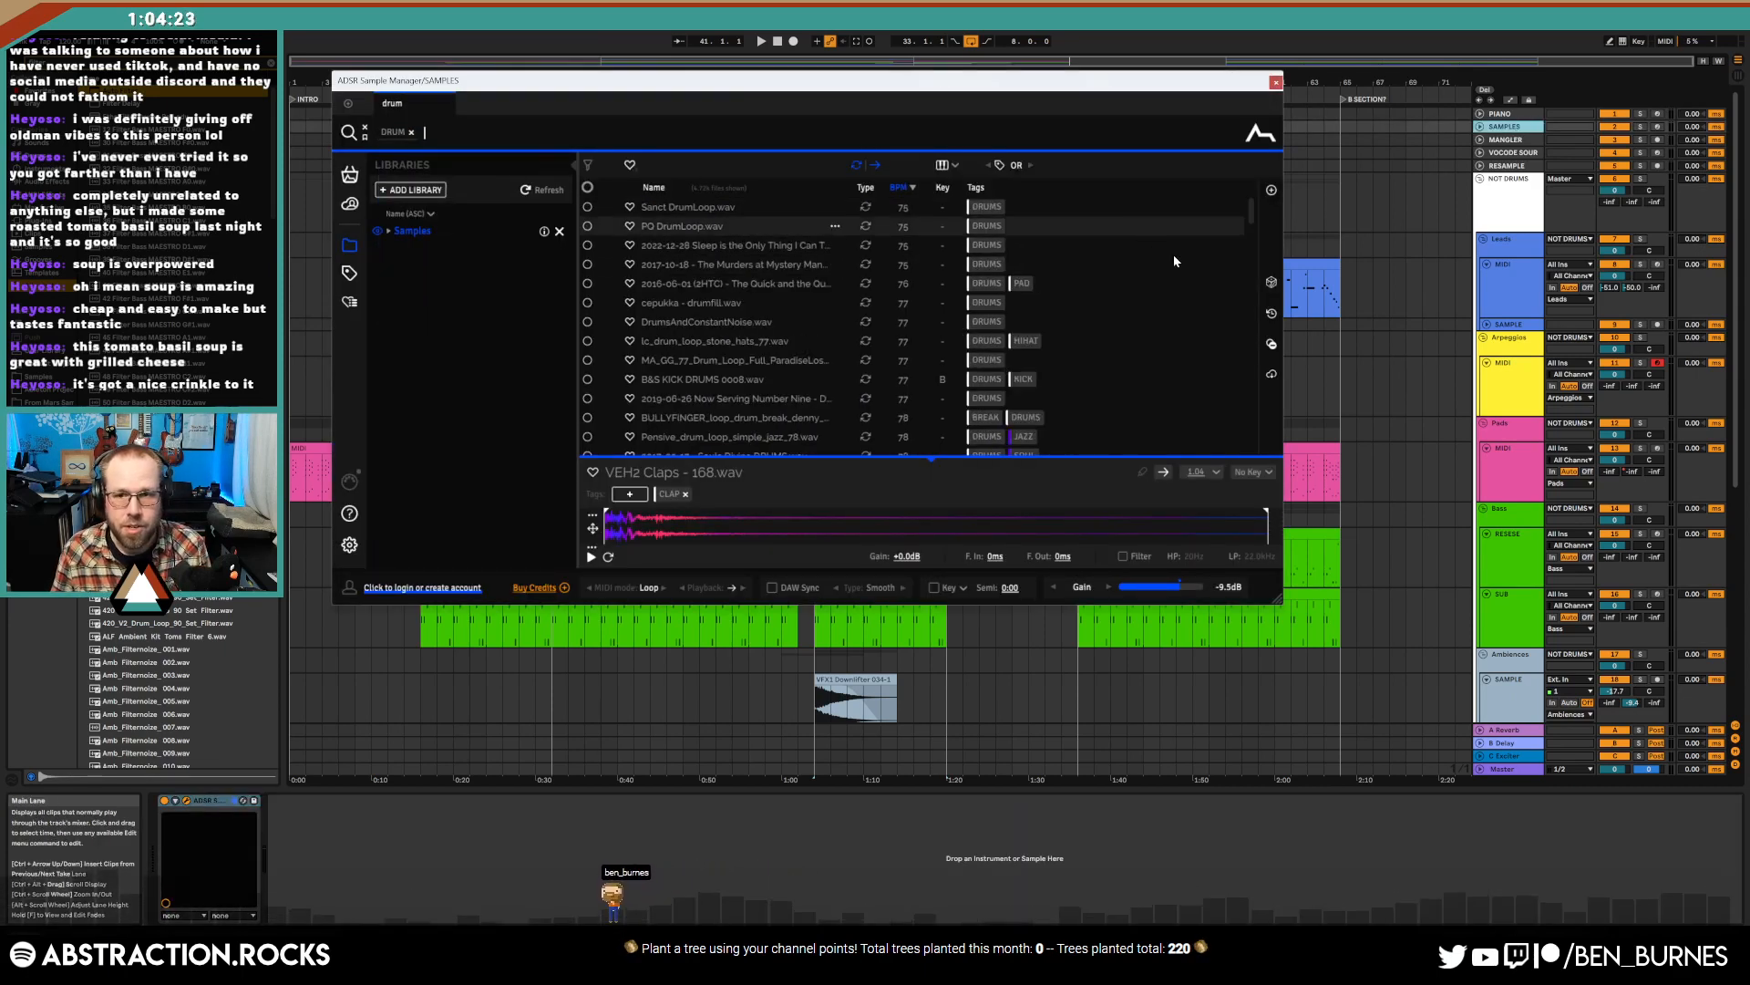
# - Audition random drum samples from the search results, ending on "hat 72 - pATCHES hip hop drums.wav"
pyautogui.click(1272, 284)
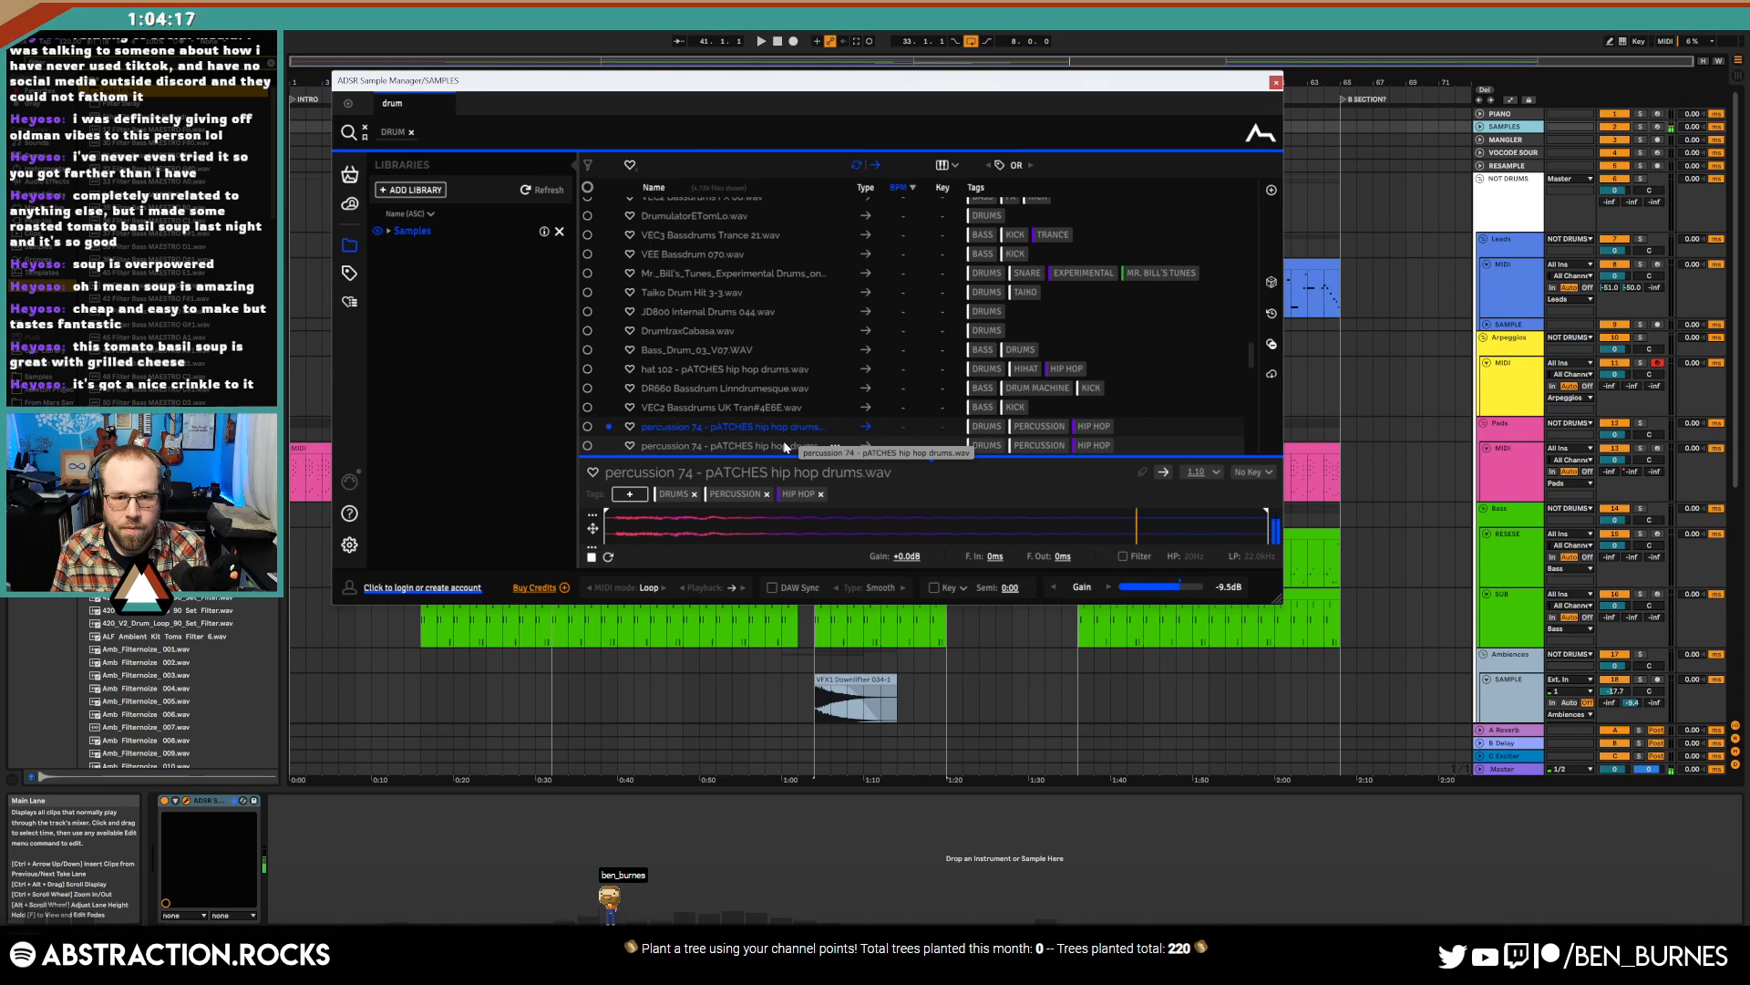
pyautogui.press('Down')
pyautogui.press('Down')
pyautogui.press('Down')
pyautogui.press('Down')
pyautogui.press('Down')
pyautogui.press('Down')
pyautogui.press('Down')
pyautogui.press('Down')
pyautogui.press('Down')
pyautogui.press('Down')
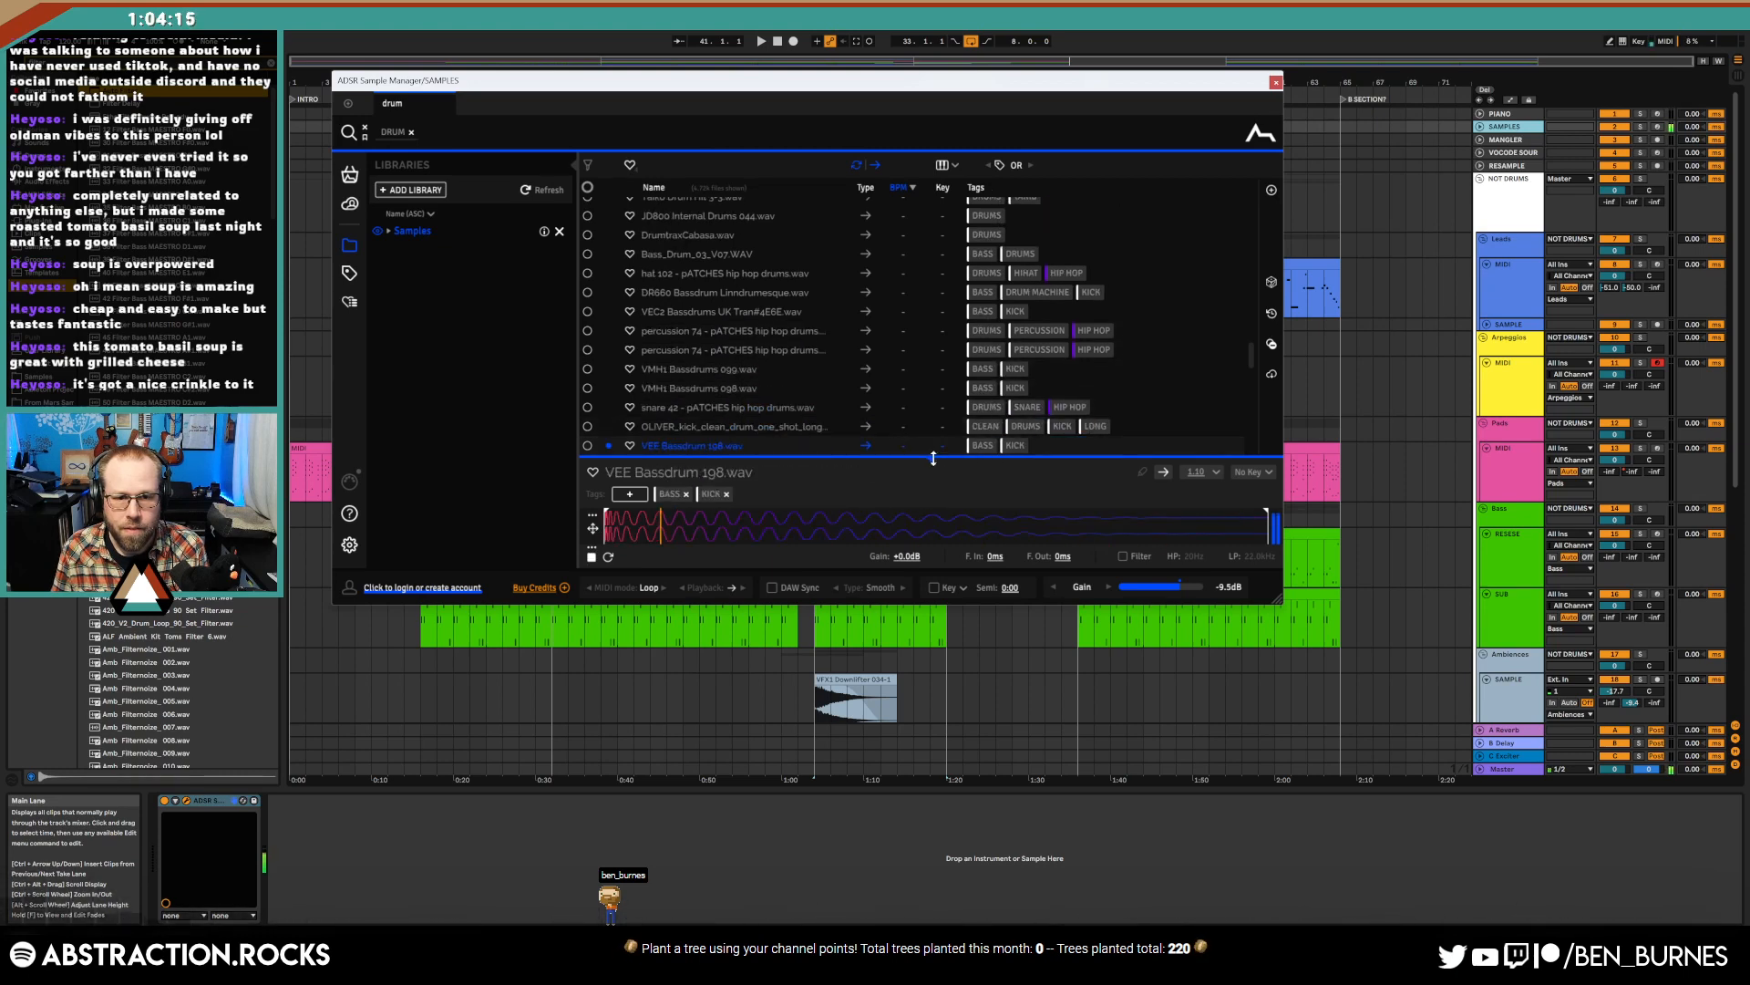
pyautogui.press('Down')
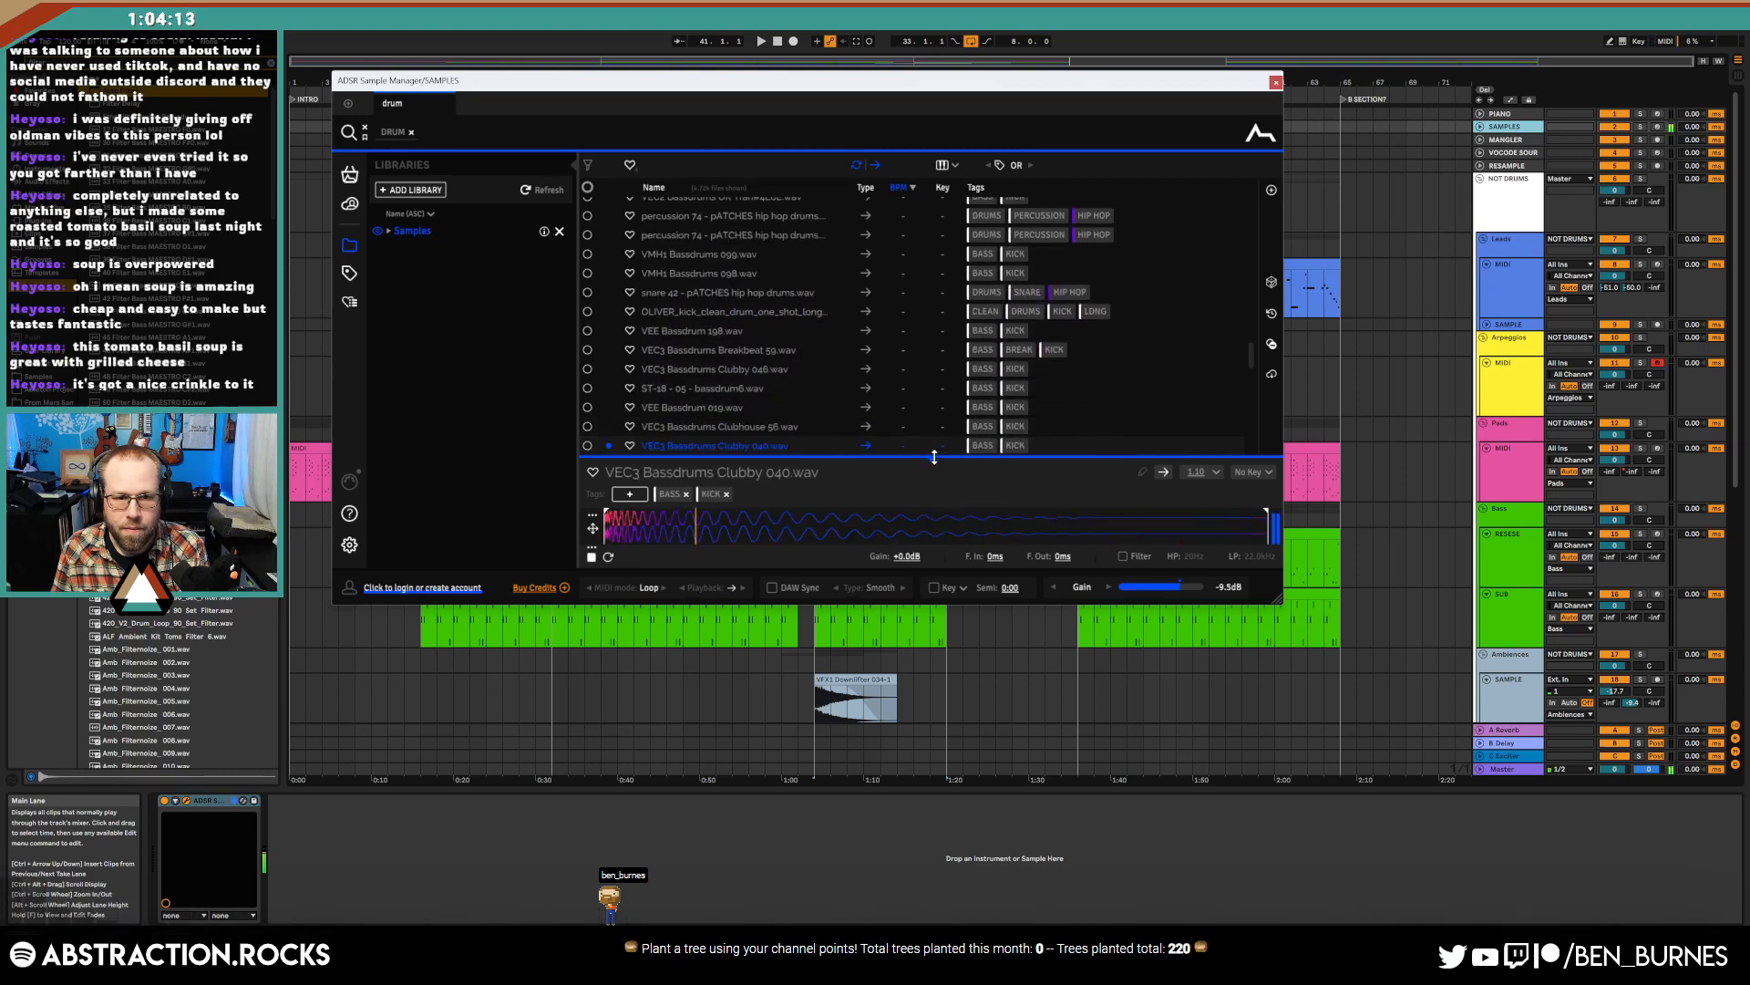
pyautogui.click(1273, 284)
pyautogui.press('Down')
pyautogui.press('Down')
pyautogui.press('Down')
pyautogui.press('Down')
pyautogui.press('Down')
pyautogui.press('Down')
pyautogui.press('Down')
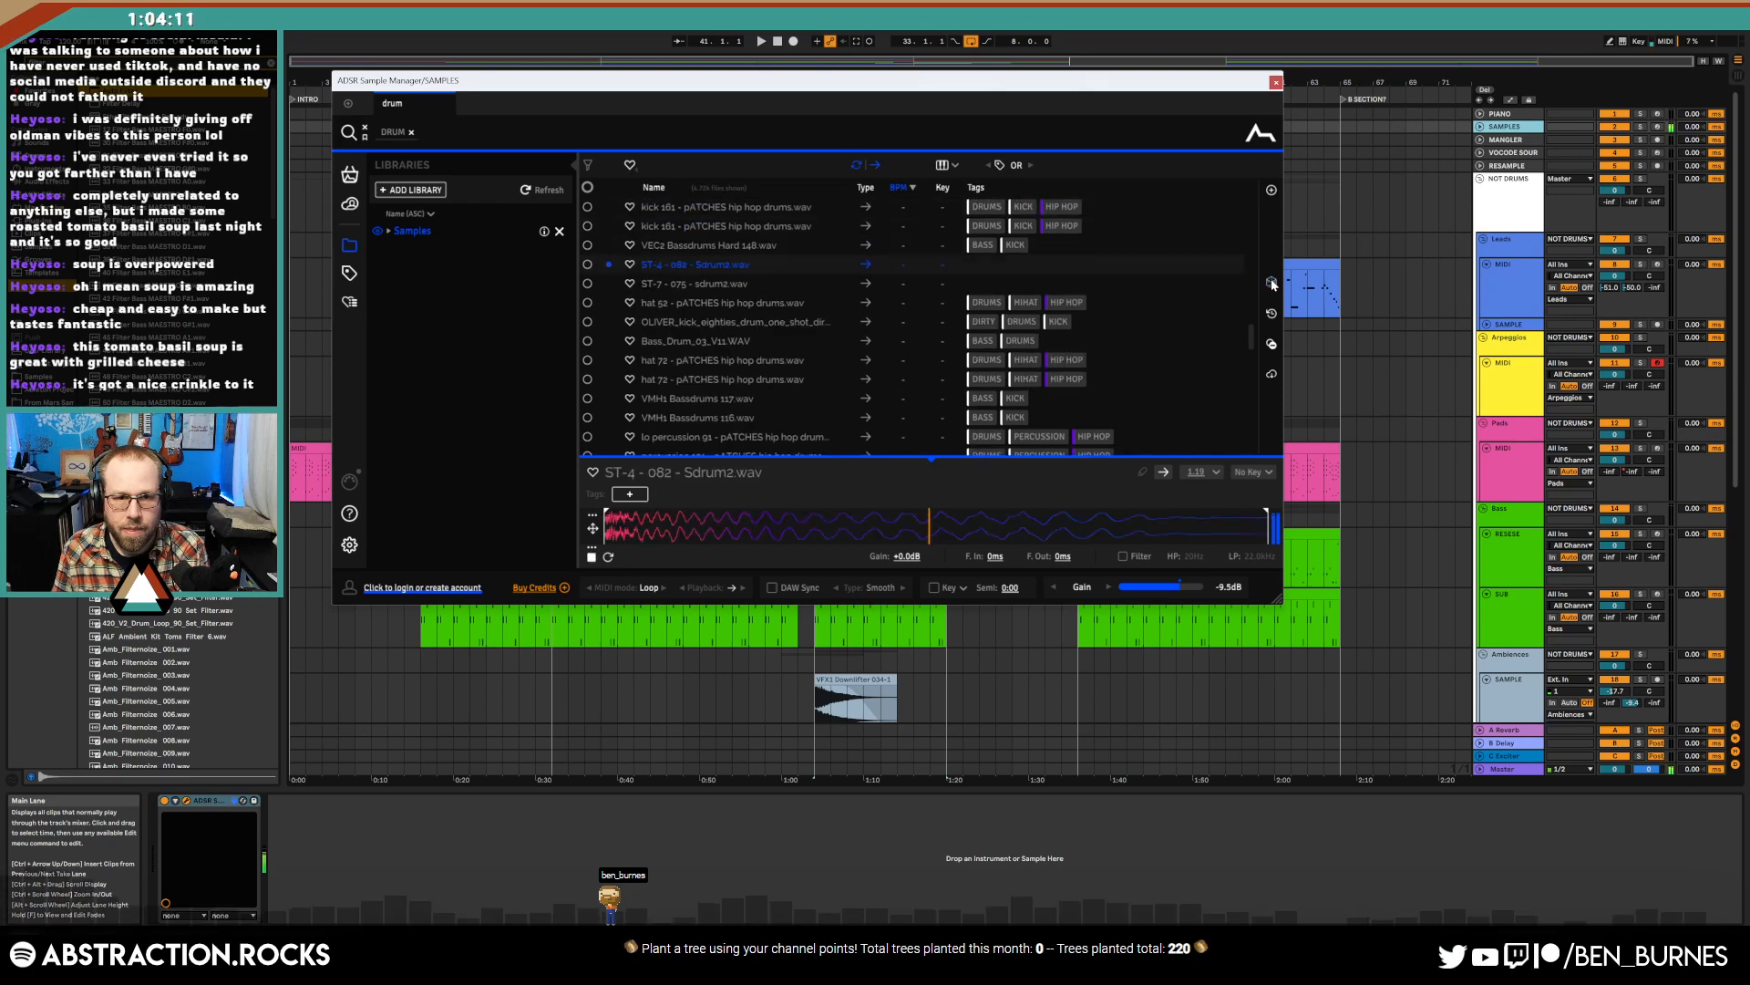
pyautogui.press('Down')
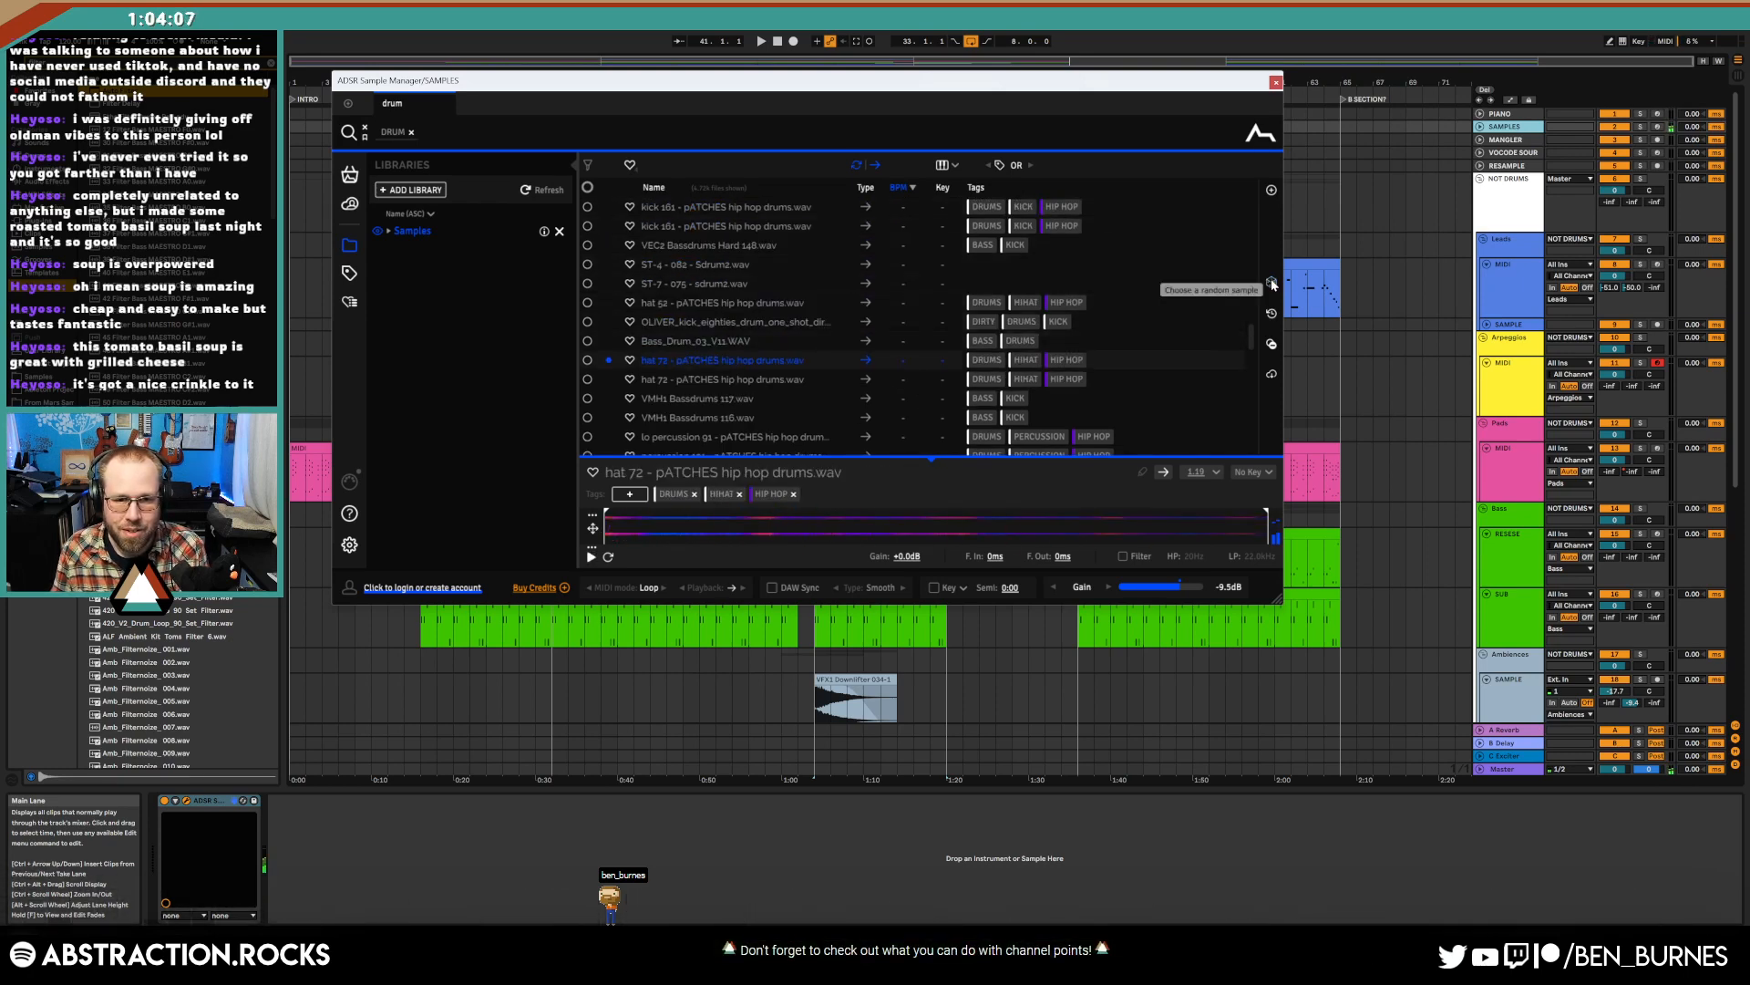
# - Add "hat 72 - pATCHES hip hop drums.wav" to the Drum Rack on the RACK track
pyautogui.moveTo(1105, 89); pyautogui.dragTo(897, 114)
pyautogui.scroll(-5, 1315, 540)
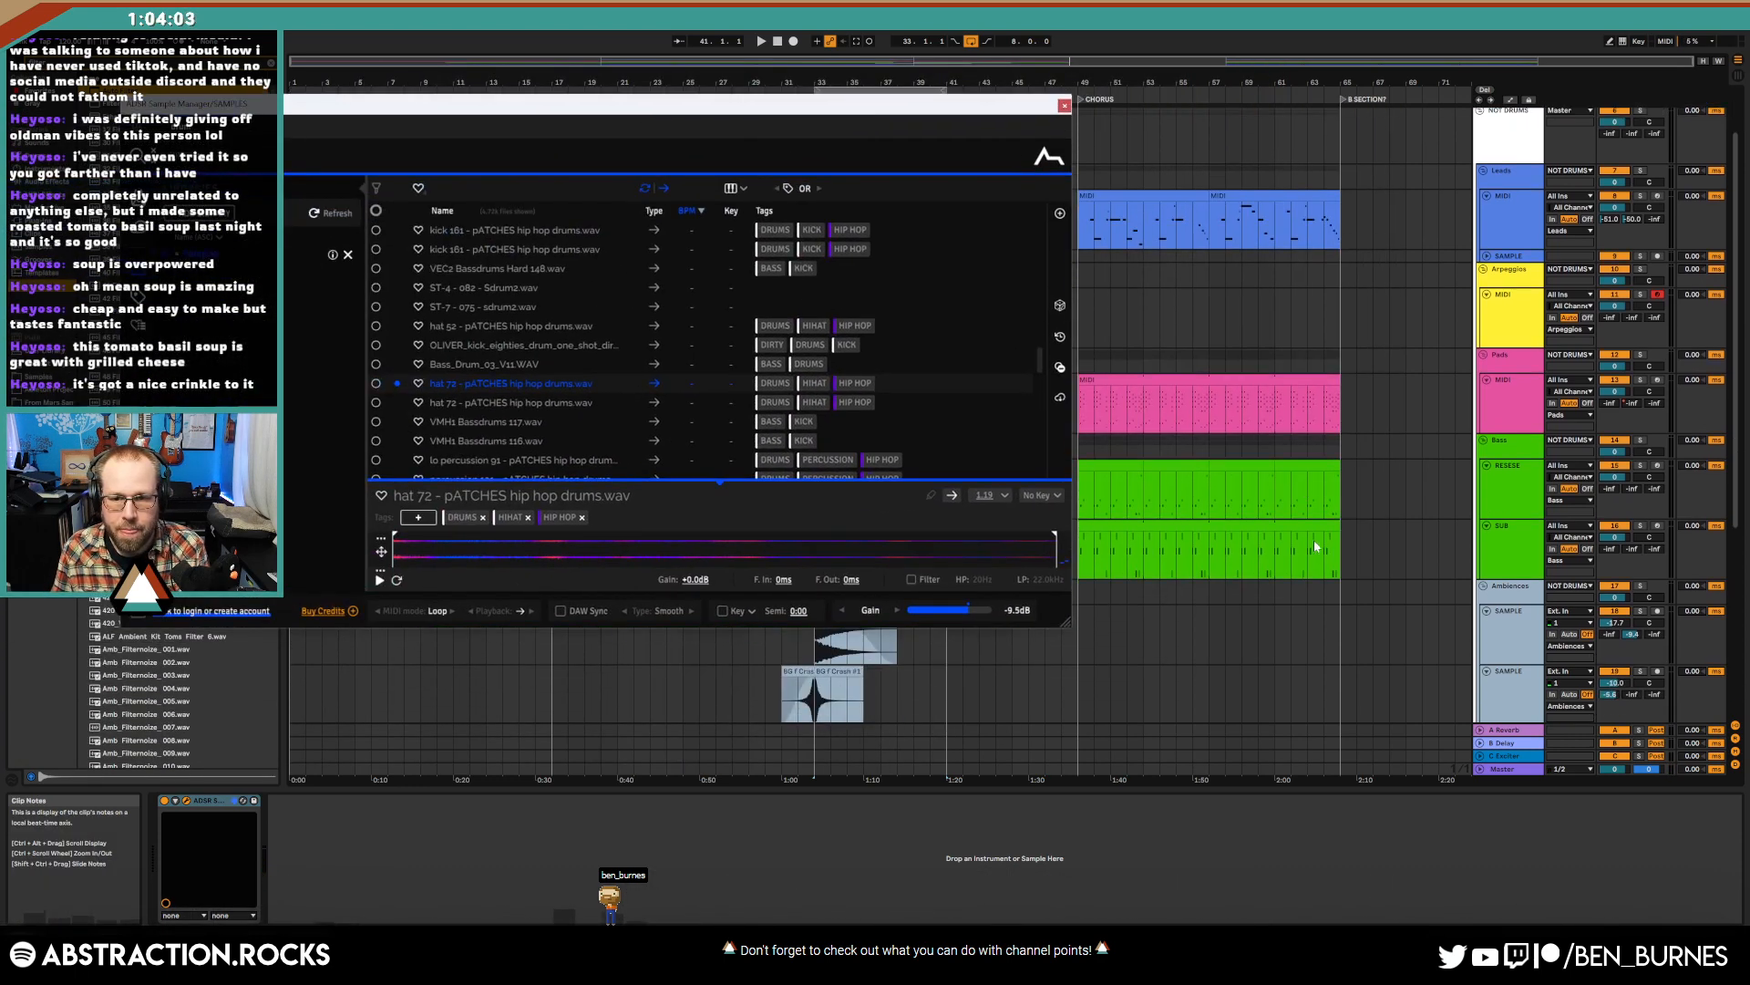
pyautogui.moveTo(448, 383); pyautogui.dragTo(1504, 663)
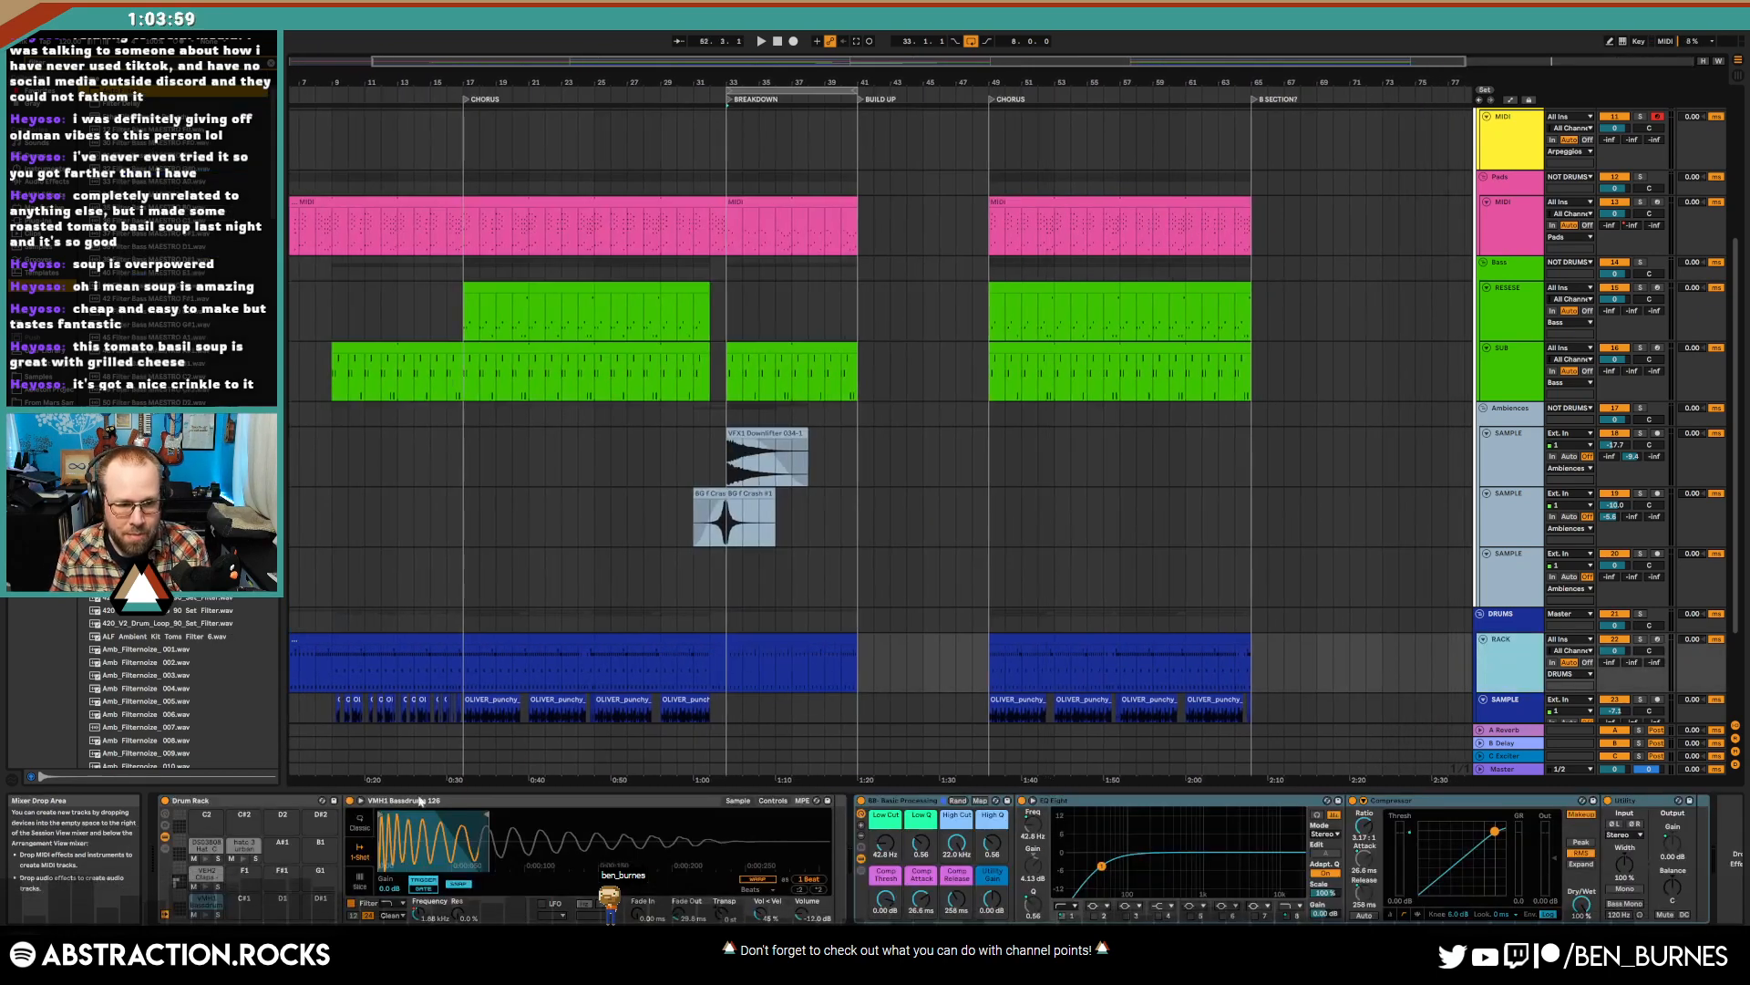
# - Move the breakdown clip's D003808Hat_C notes onto the hat 72 sample, and shorten that sample by pulling its end point earlier
pyautogui.doubleClick(749, 644)
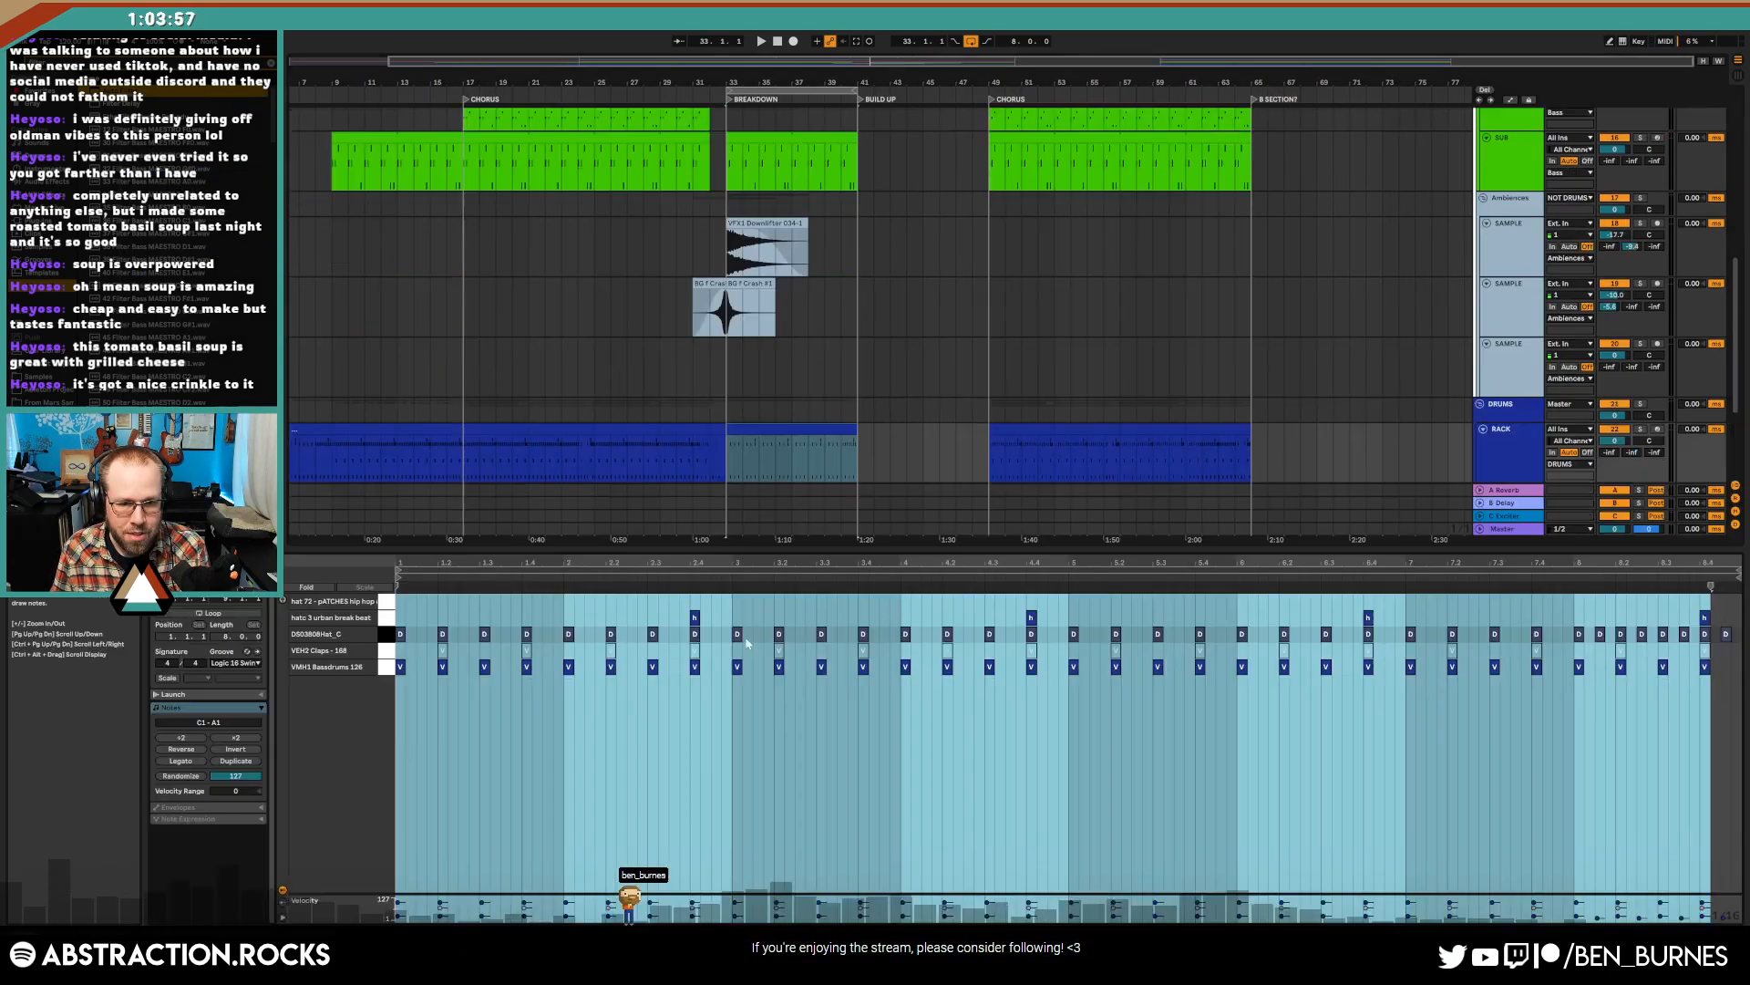
pyautogui.click(384, 637)
pyautogui.press('Up')
pyautogui.press('Up')
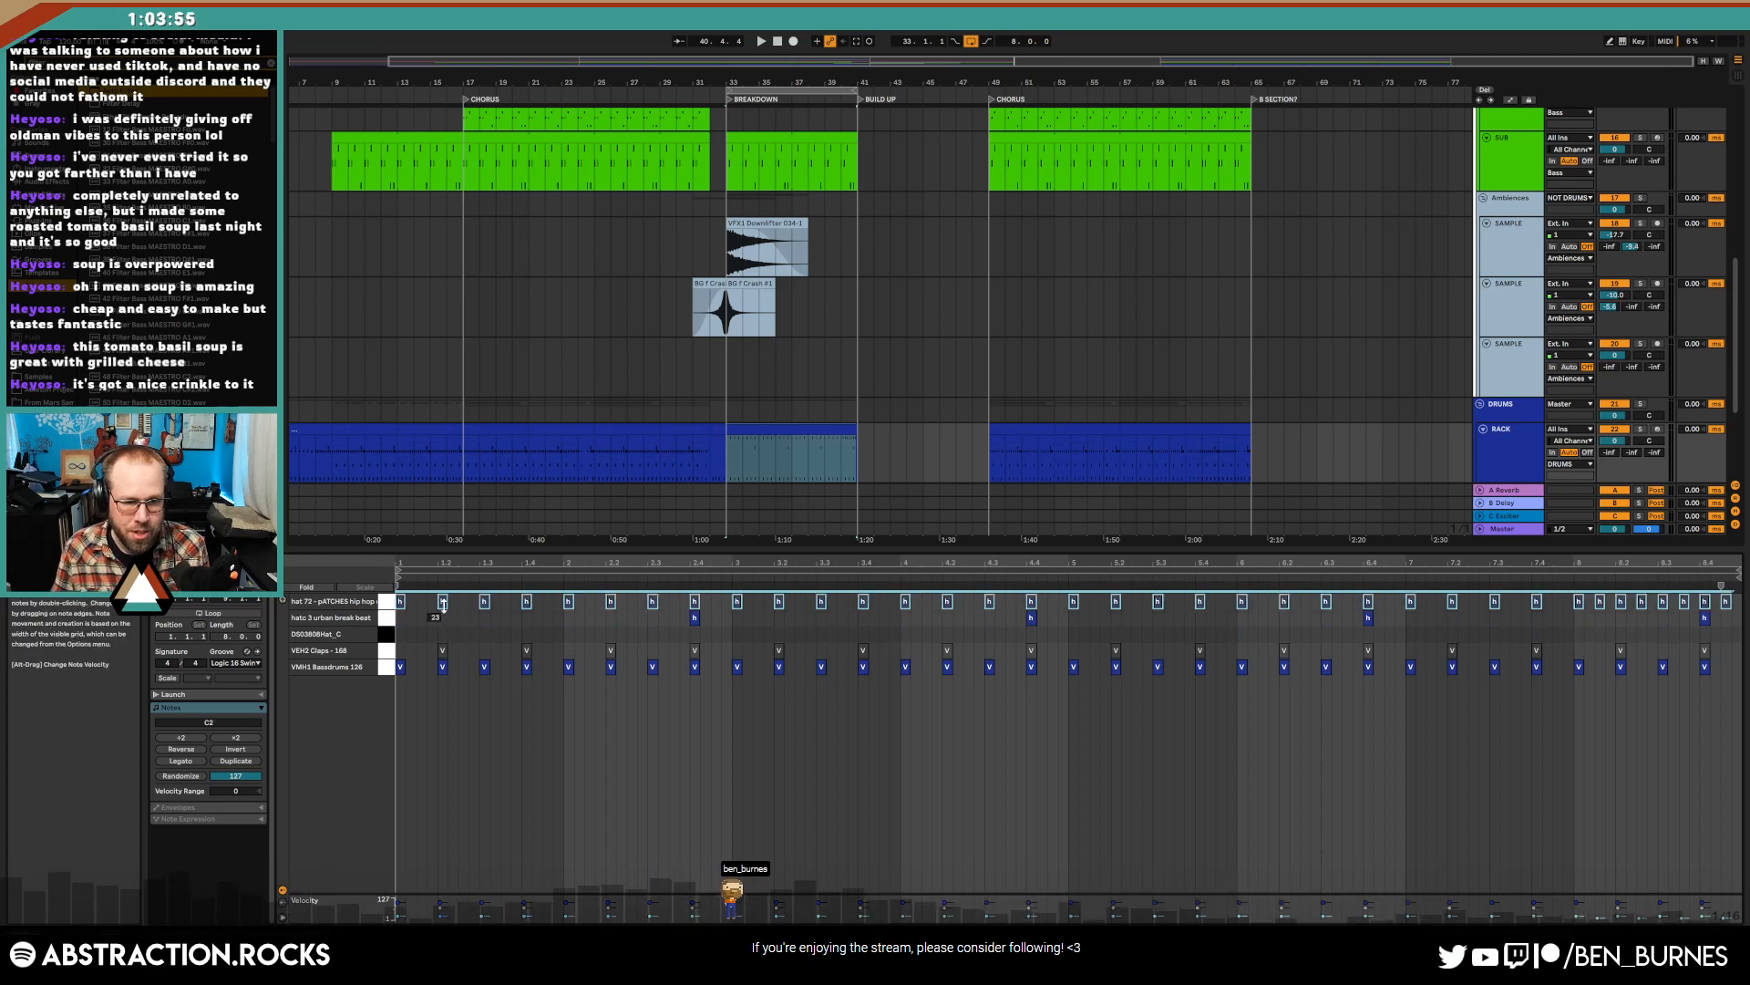
pyautogui.hotkey('shift', 'Tab')
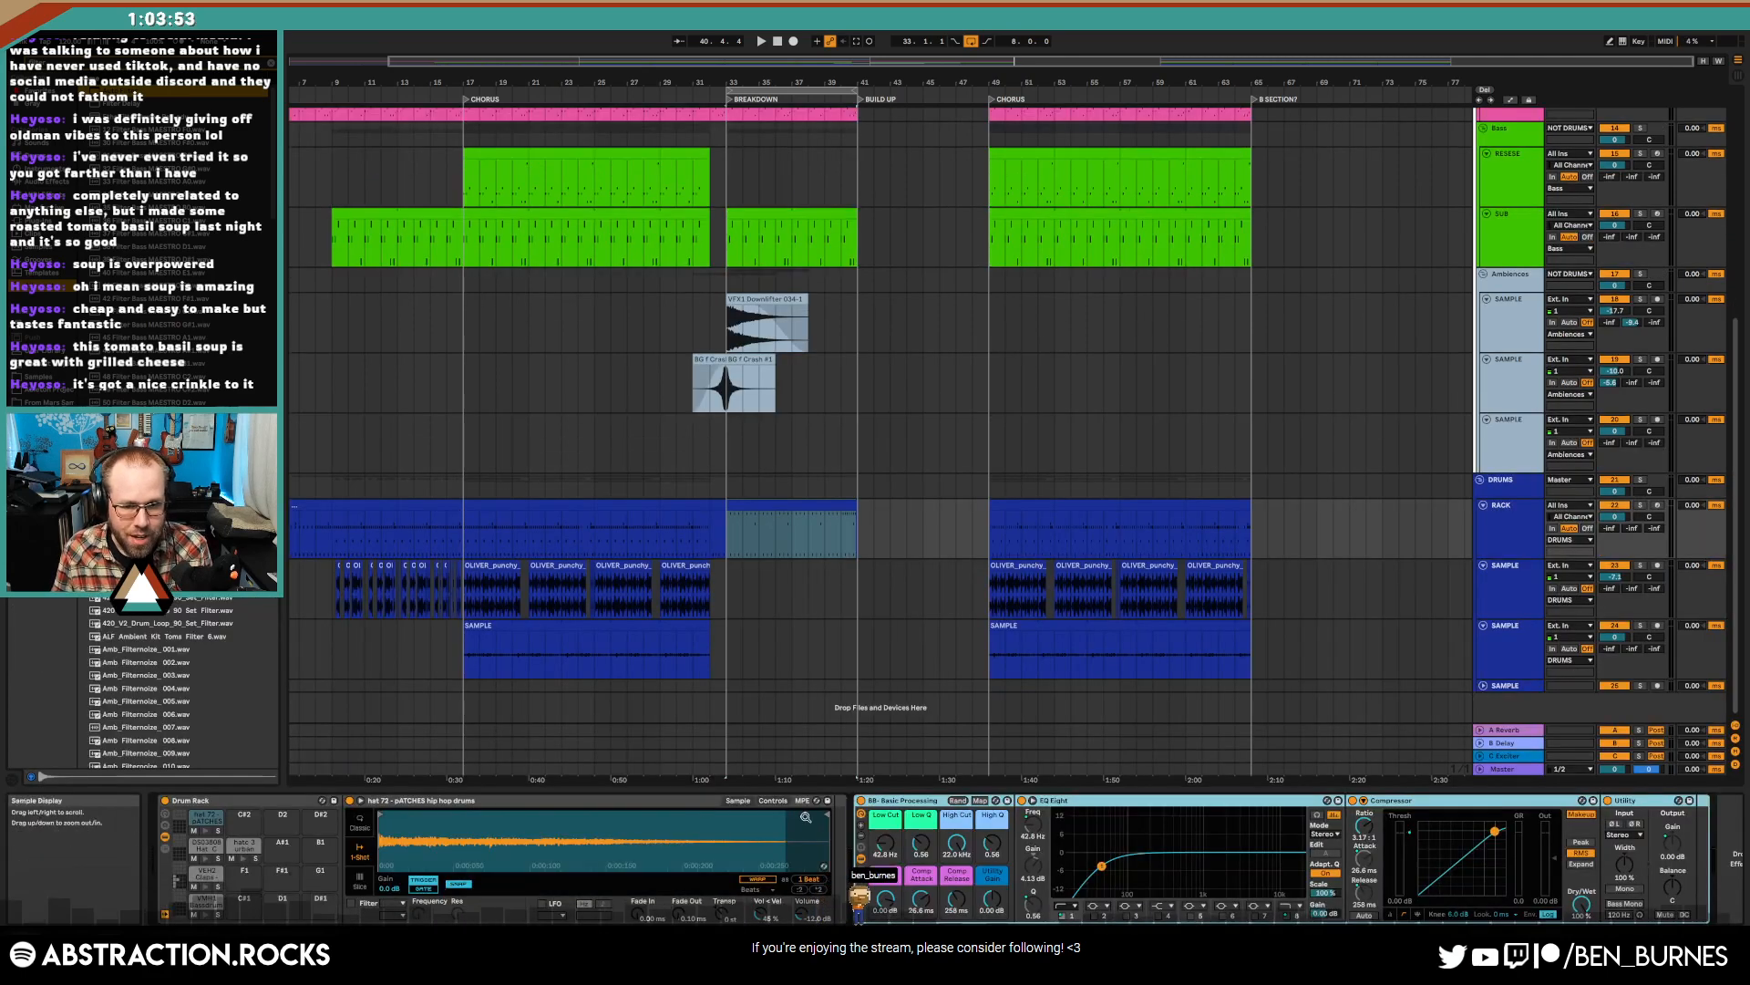
pyautogui.moveTo(826, 816); pyautogui.dragTo(590, 813)
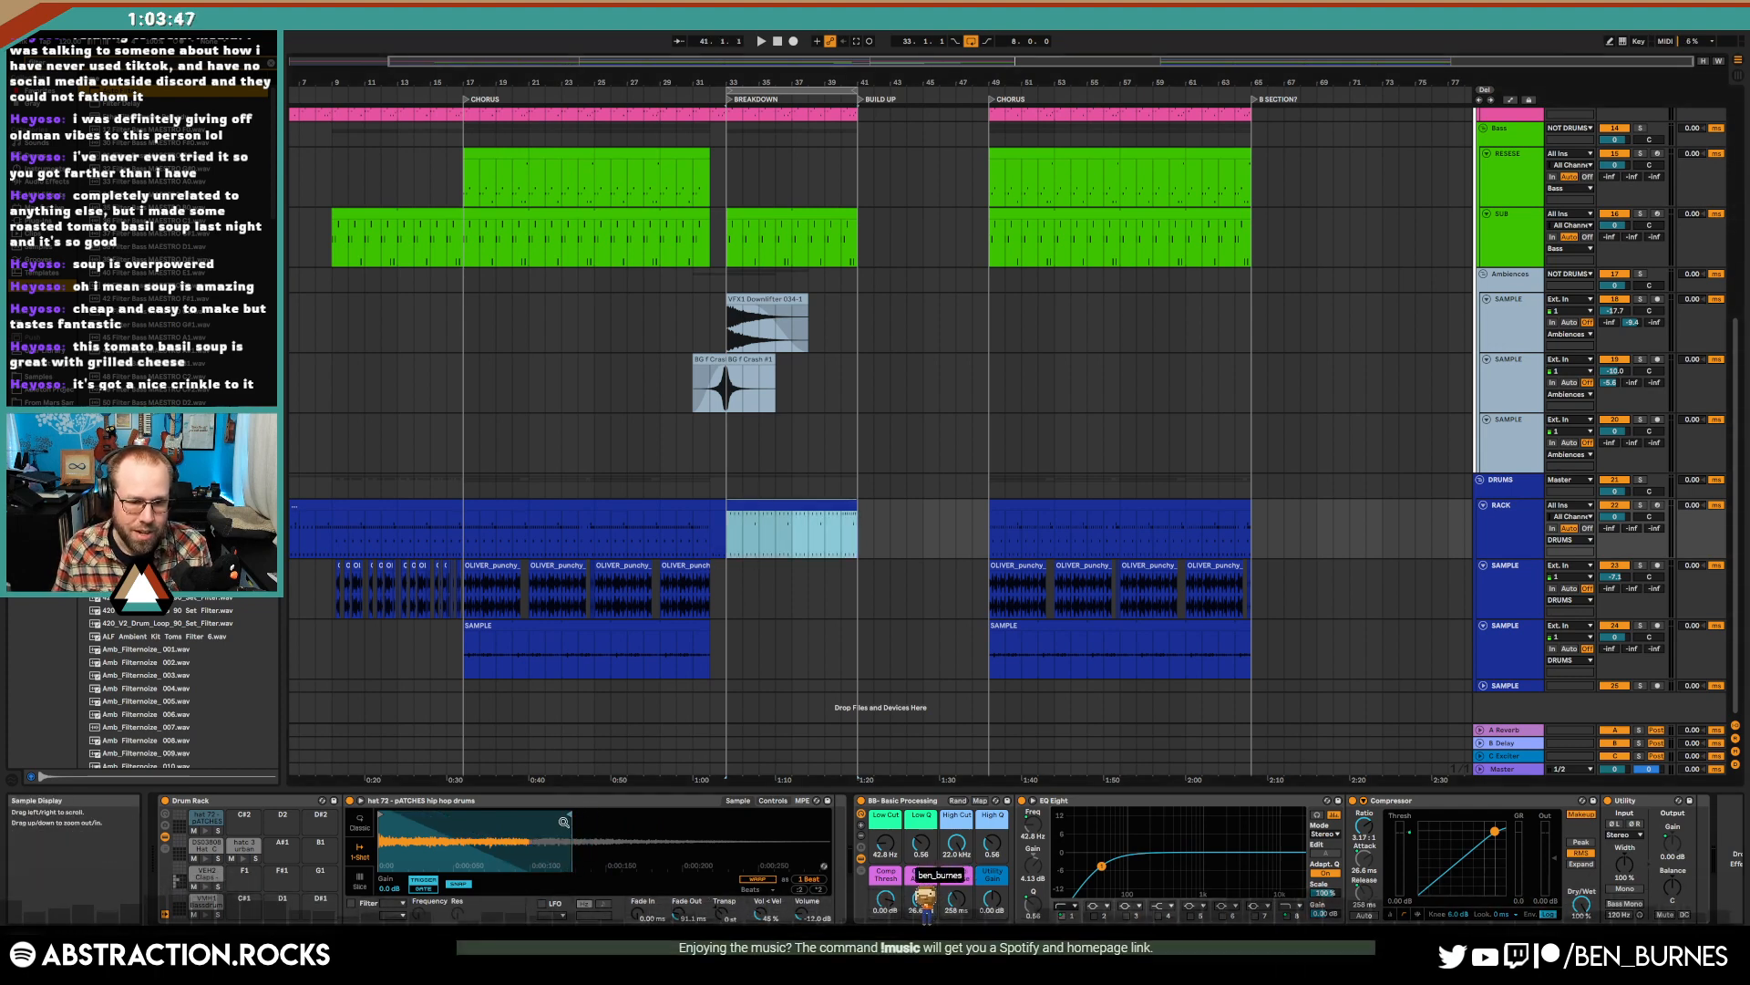
# - Move the hat 72 sample's end point slightly later and play the transition into the breakdown to check the hats
pyautogui.moveTo(570, 815); pyautogui.dragTo(592, 814)
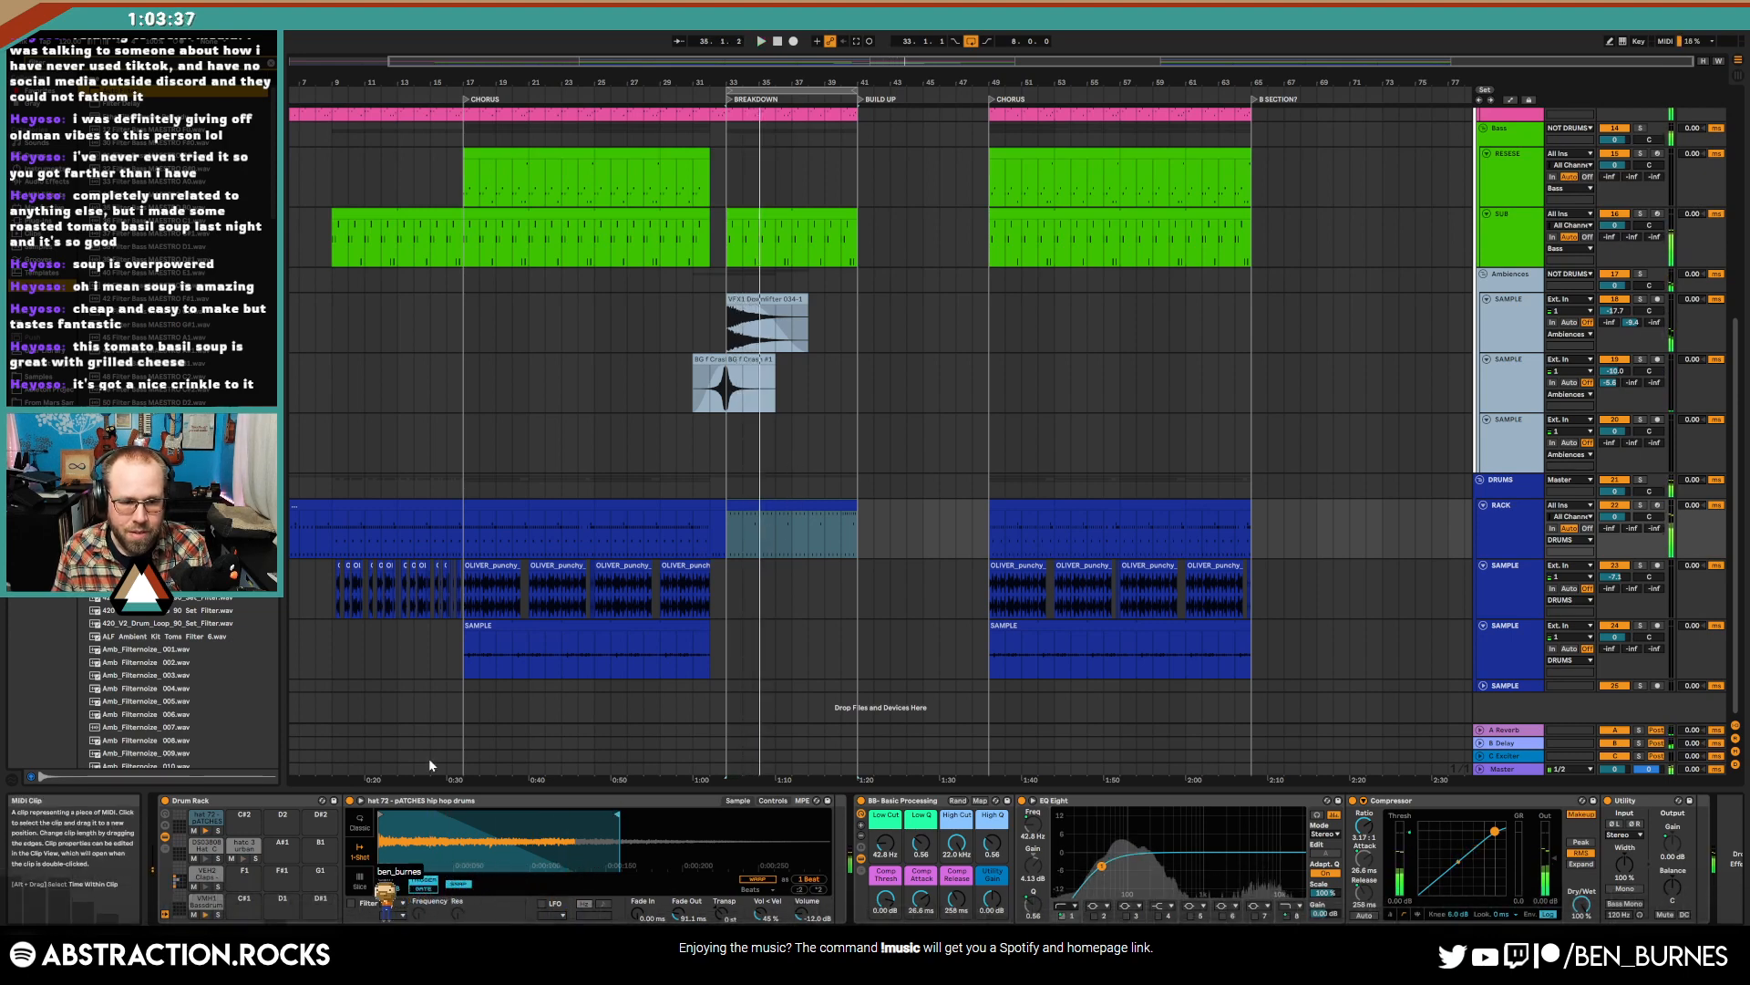
pyautogui.click(244, 844)
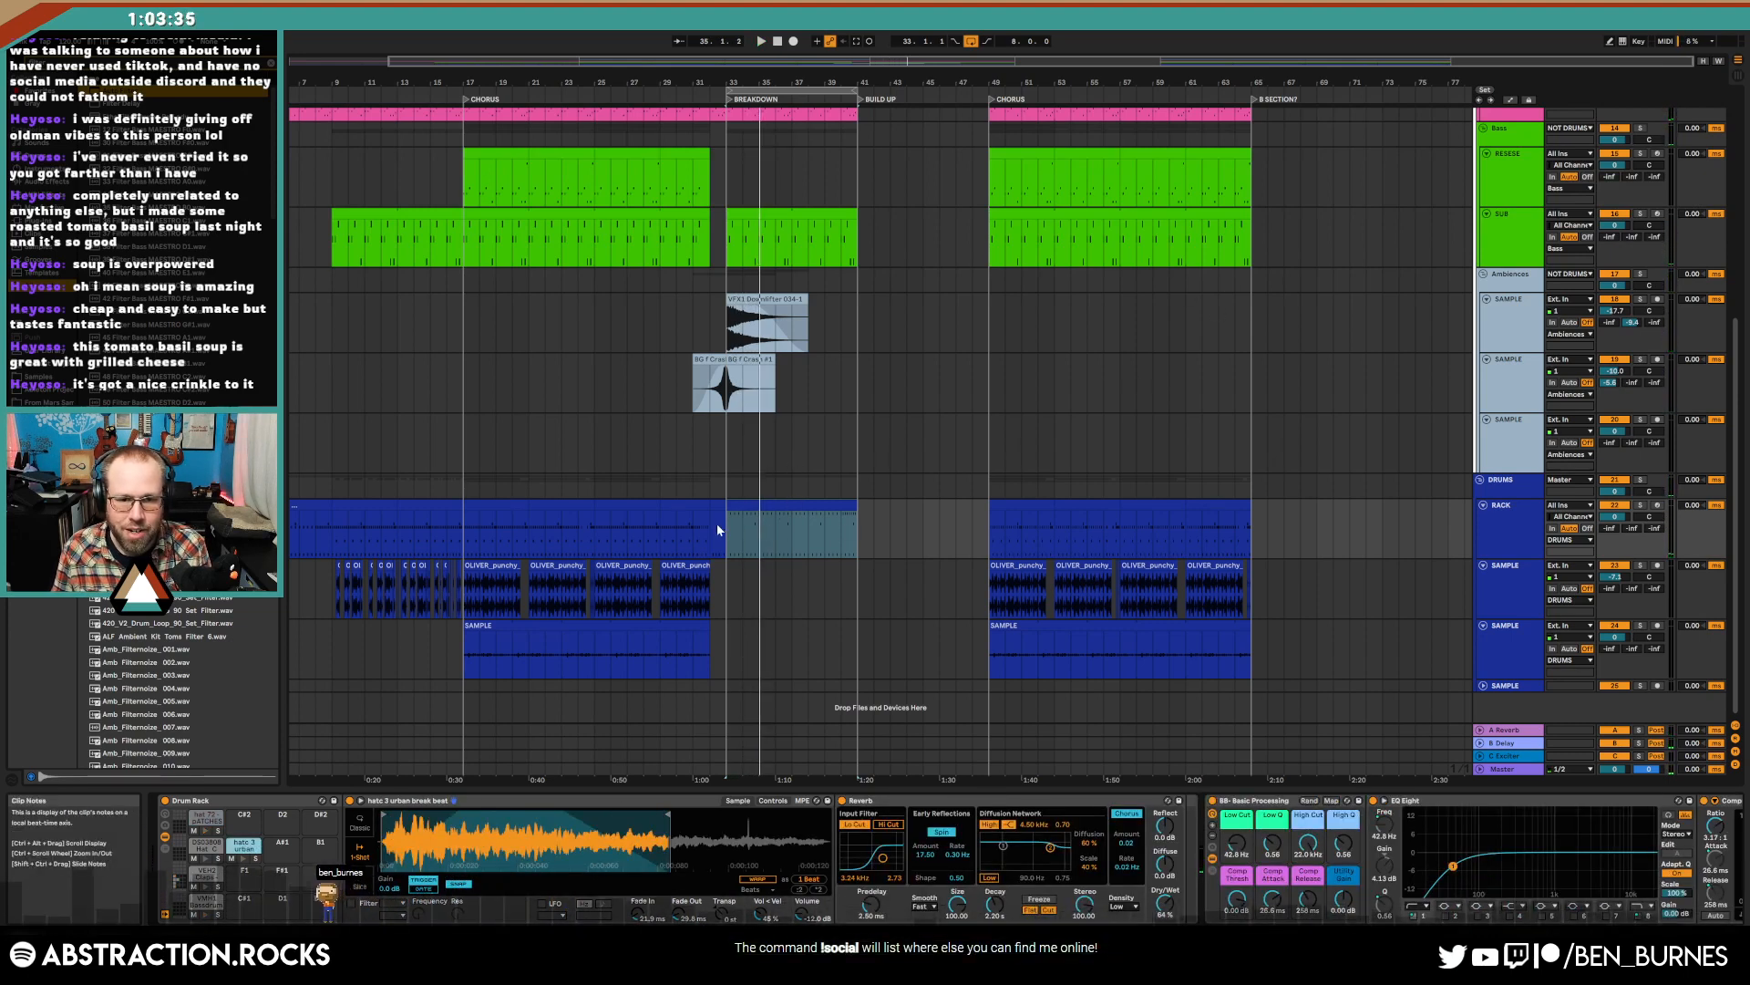
pyautogui.click(688, 525)
pyautogui.press('space')
pyautogui.click(814, 505)
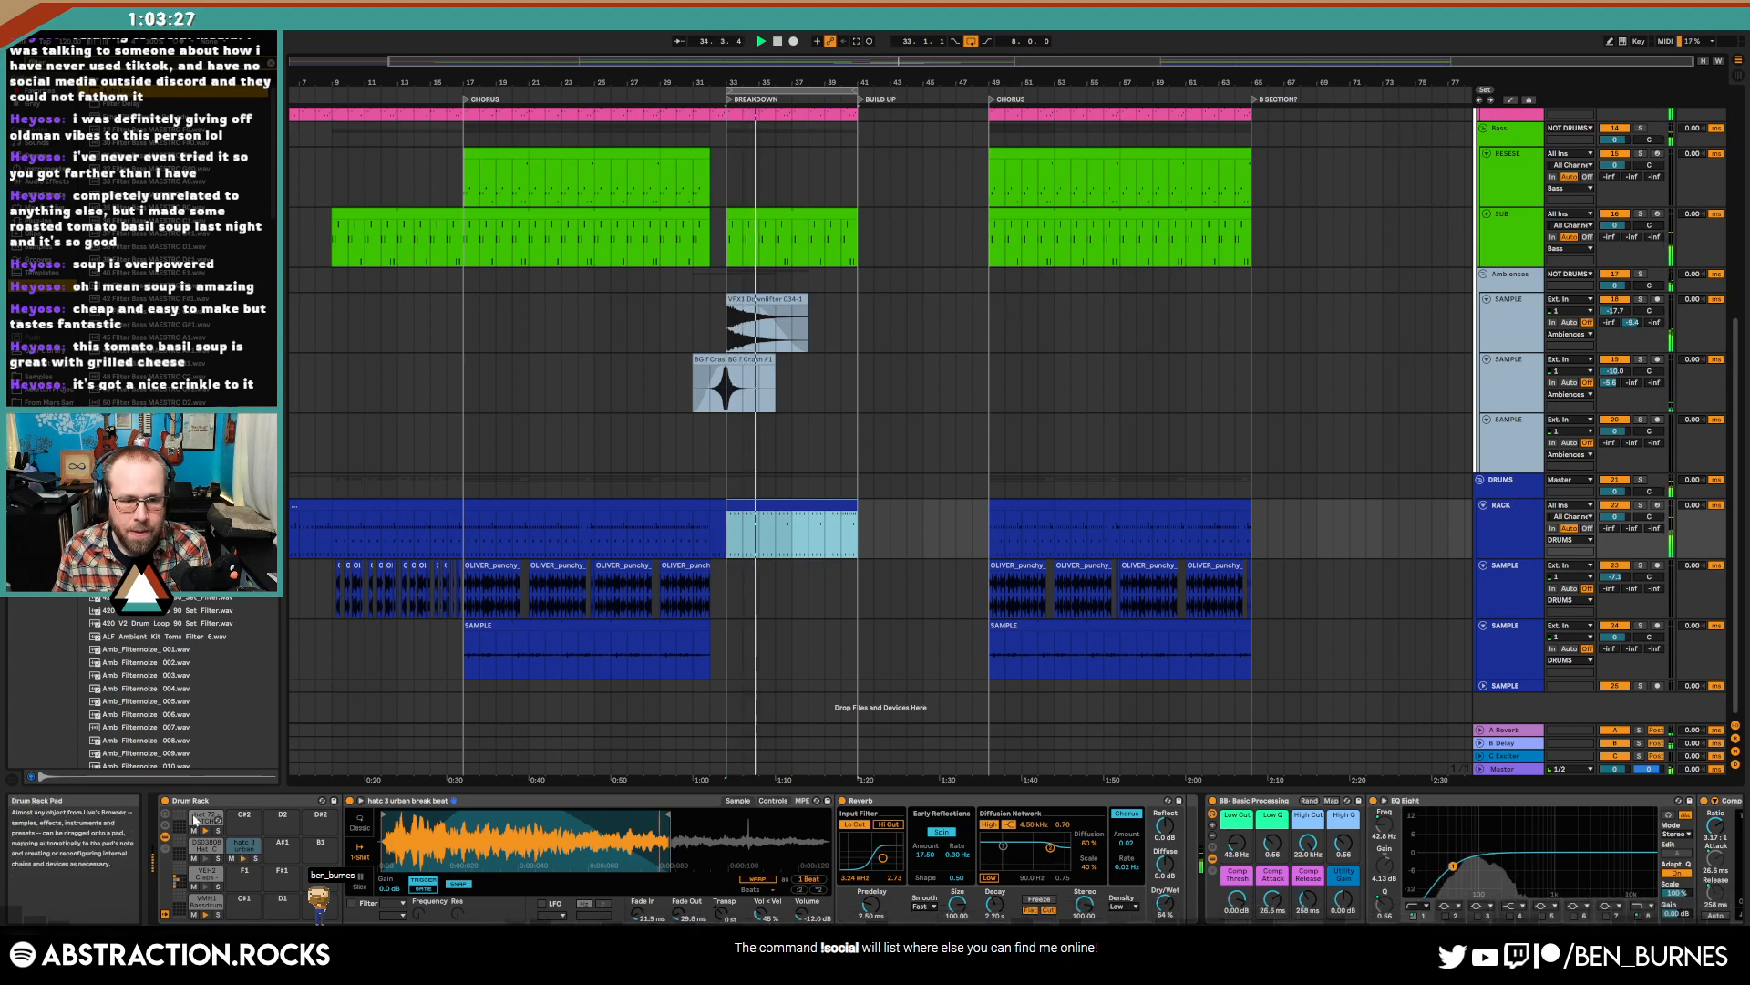
# - Search the browser for "chorus", add Chorus-Ensemble after the hat 72 sampler, and adjust its rate, amount, feedback, dry/wet and warmth
pyautogui.write('chorus')
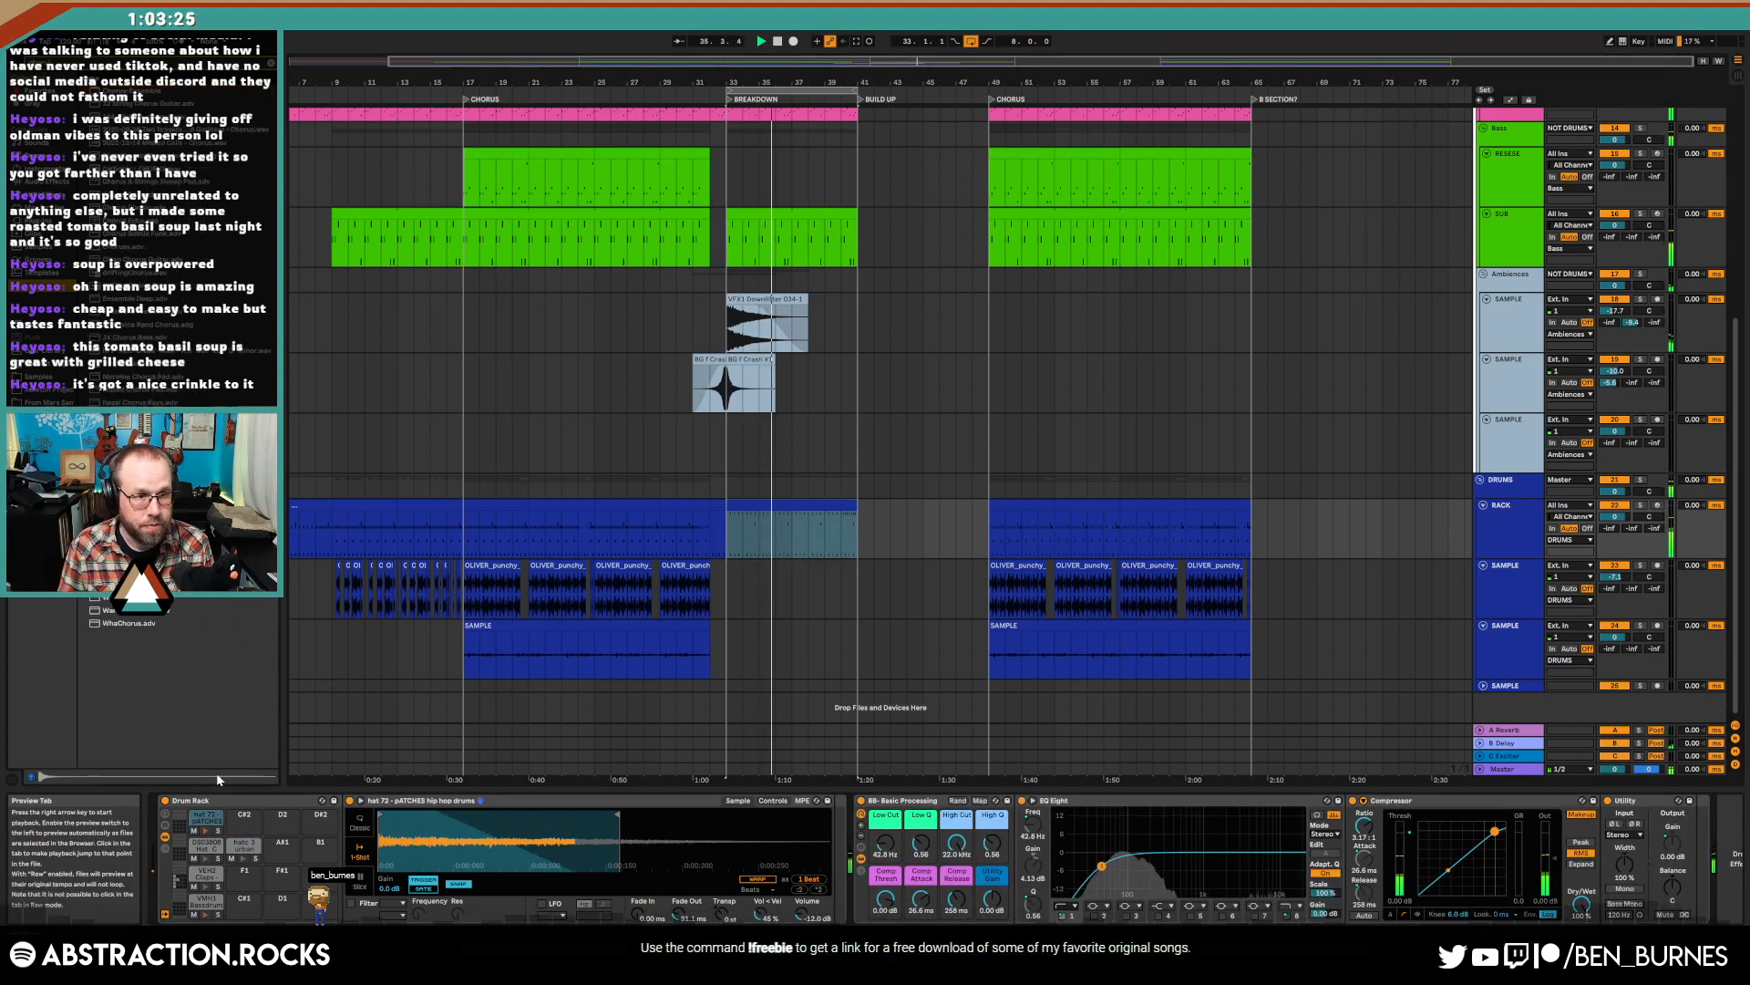
pyautogui.moveTo(146, 91); pyautogui.dragTo(855, 880)
pyautogui.moveTo(857, 906); pyautogui.dragTo(927, 832)
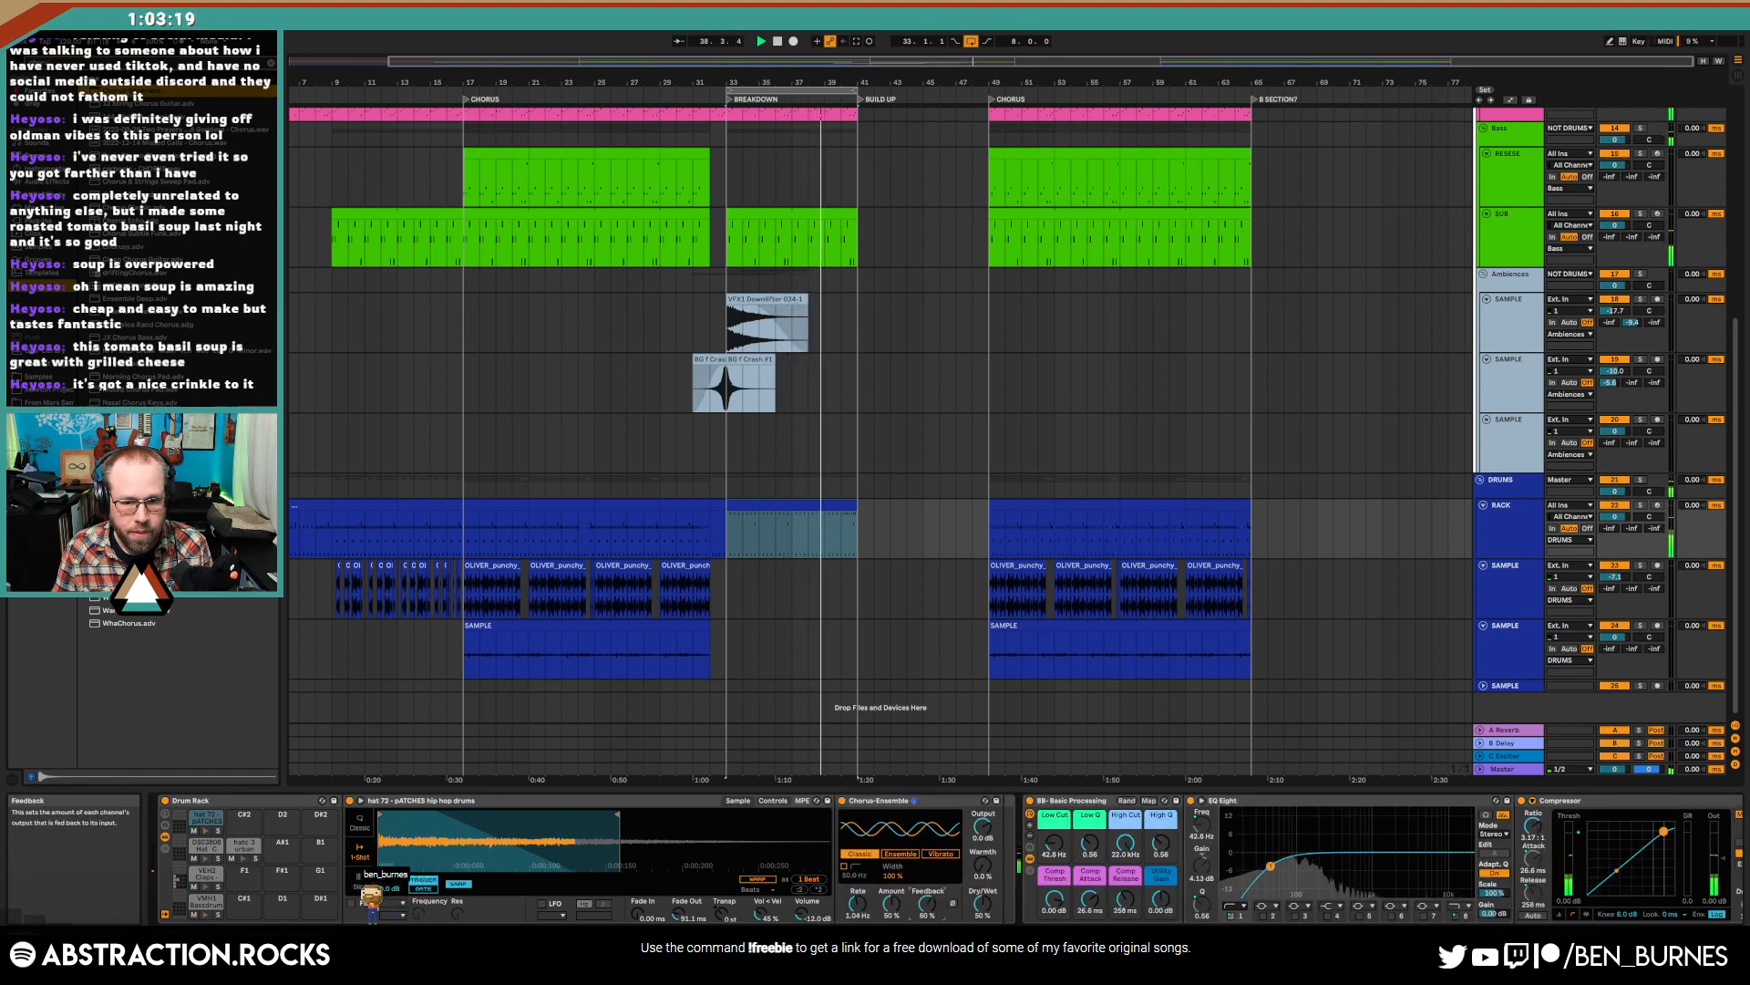
pyautogui.moveTo(892, 905); pyautogui.dragTo(984, 921)
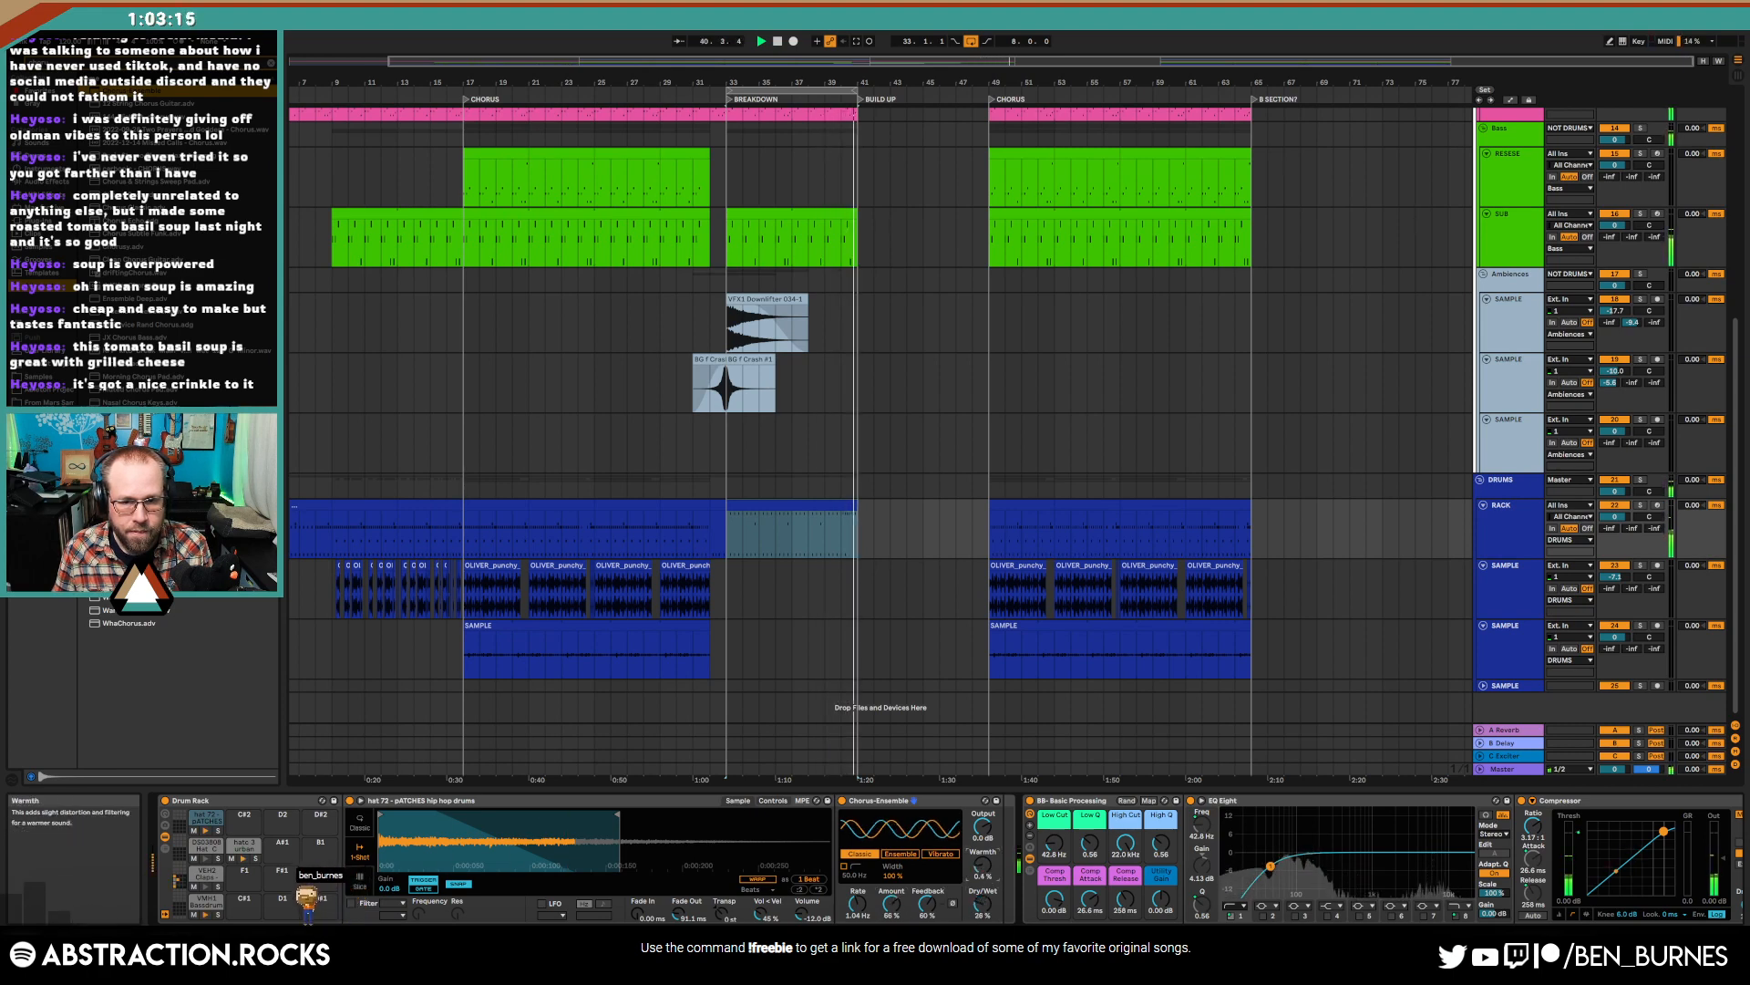
pyautogui.moveTo(985, 875); pyautogui.dragTo(986, 868)
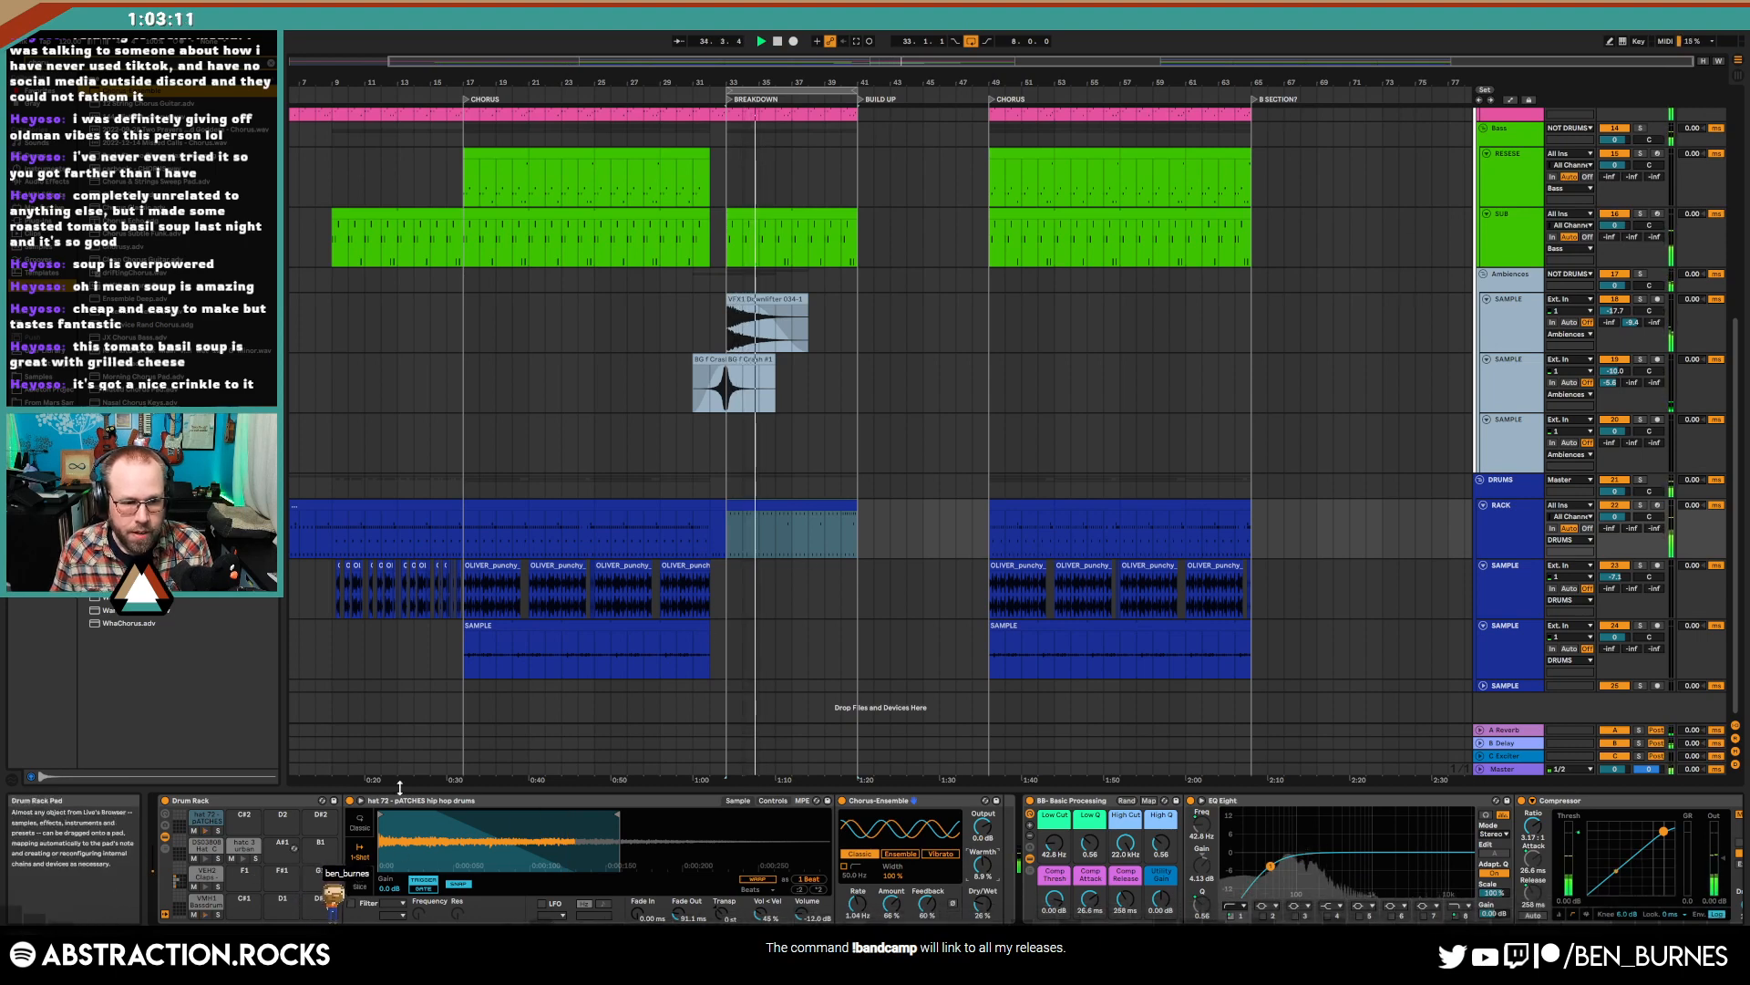
# - Copy all hat 72 notes in the breakdown drum clip onto the D003808Hat_C row so both hats play together
pyautogui.doubleClick(808, 504)
pyautogui.click(384, 605)
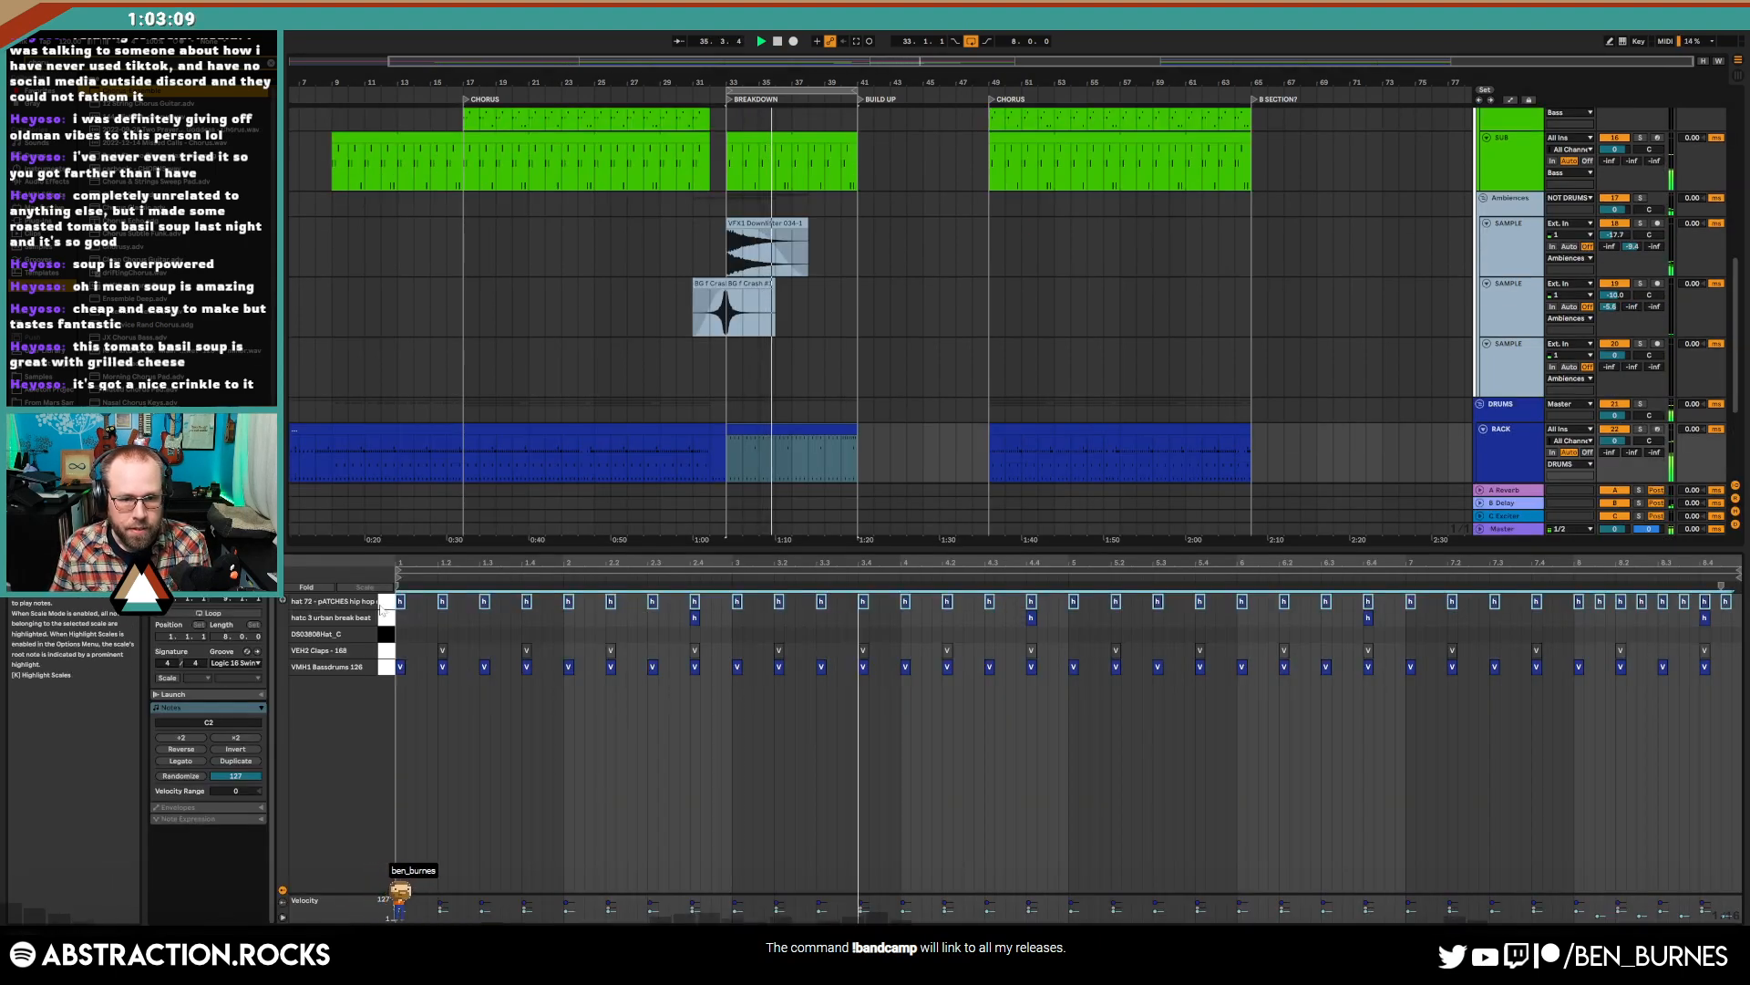
pyautogui.moveTo(528, 604); pyautogui.dragTo(535, 637)
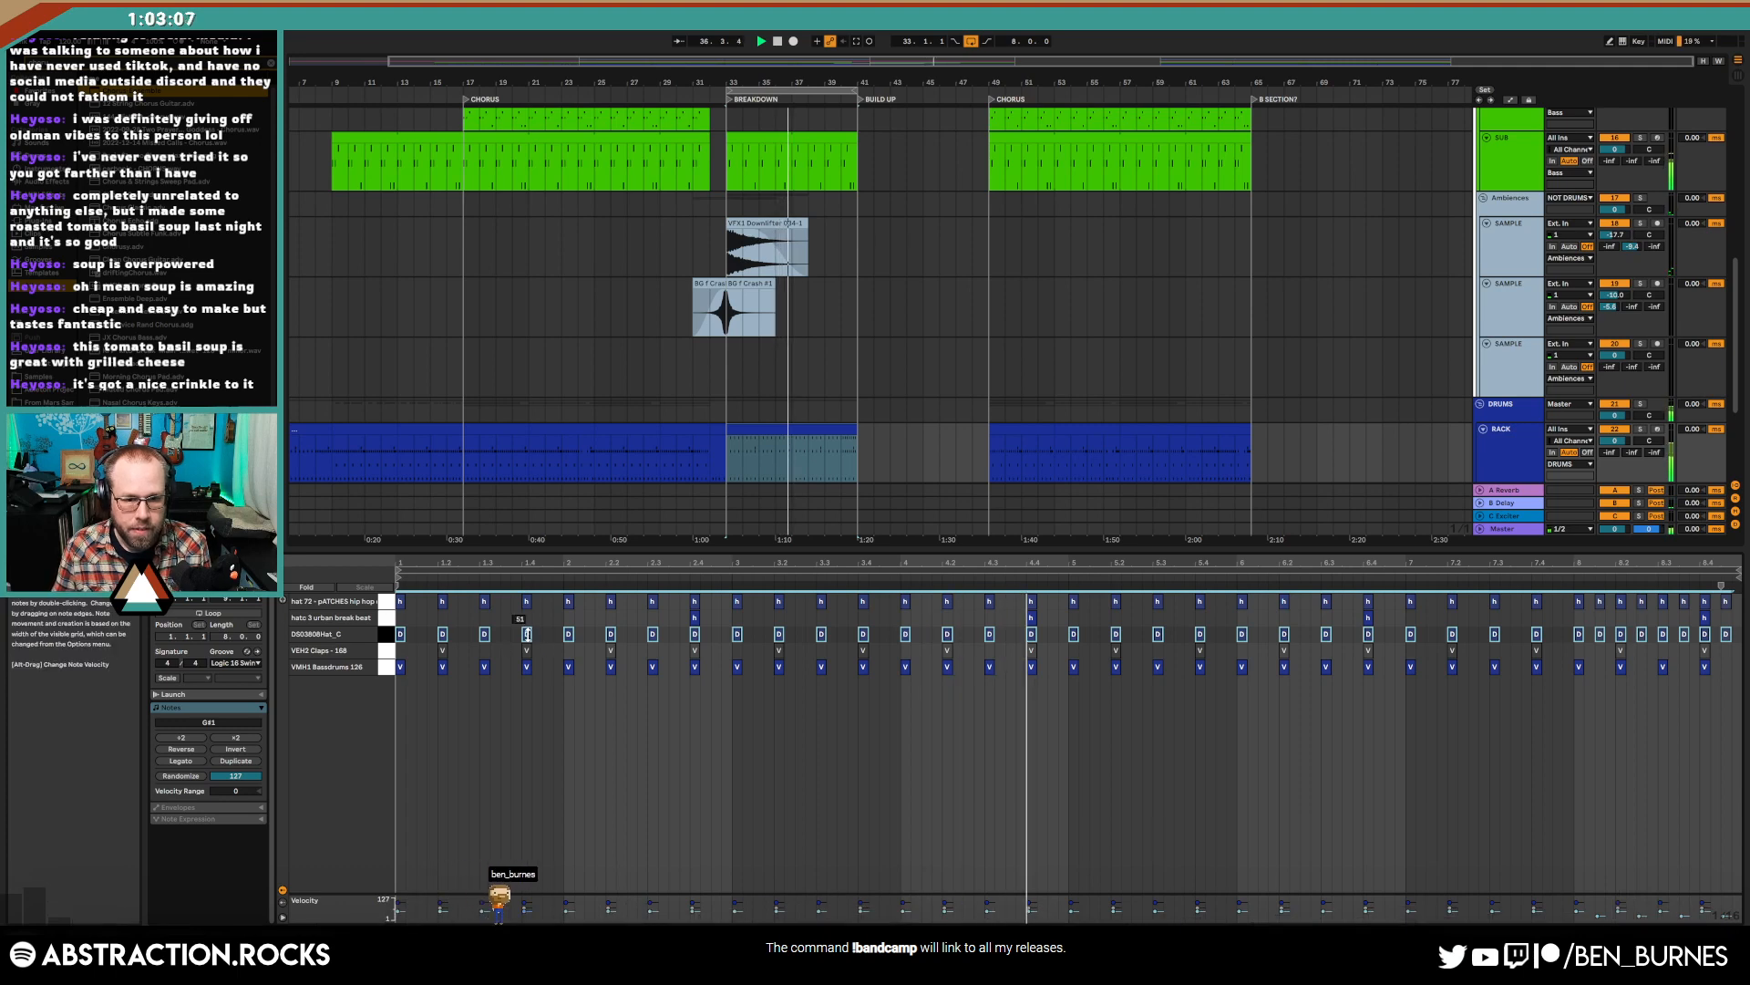
pyautogui.hotkey('shift', 'Tab')
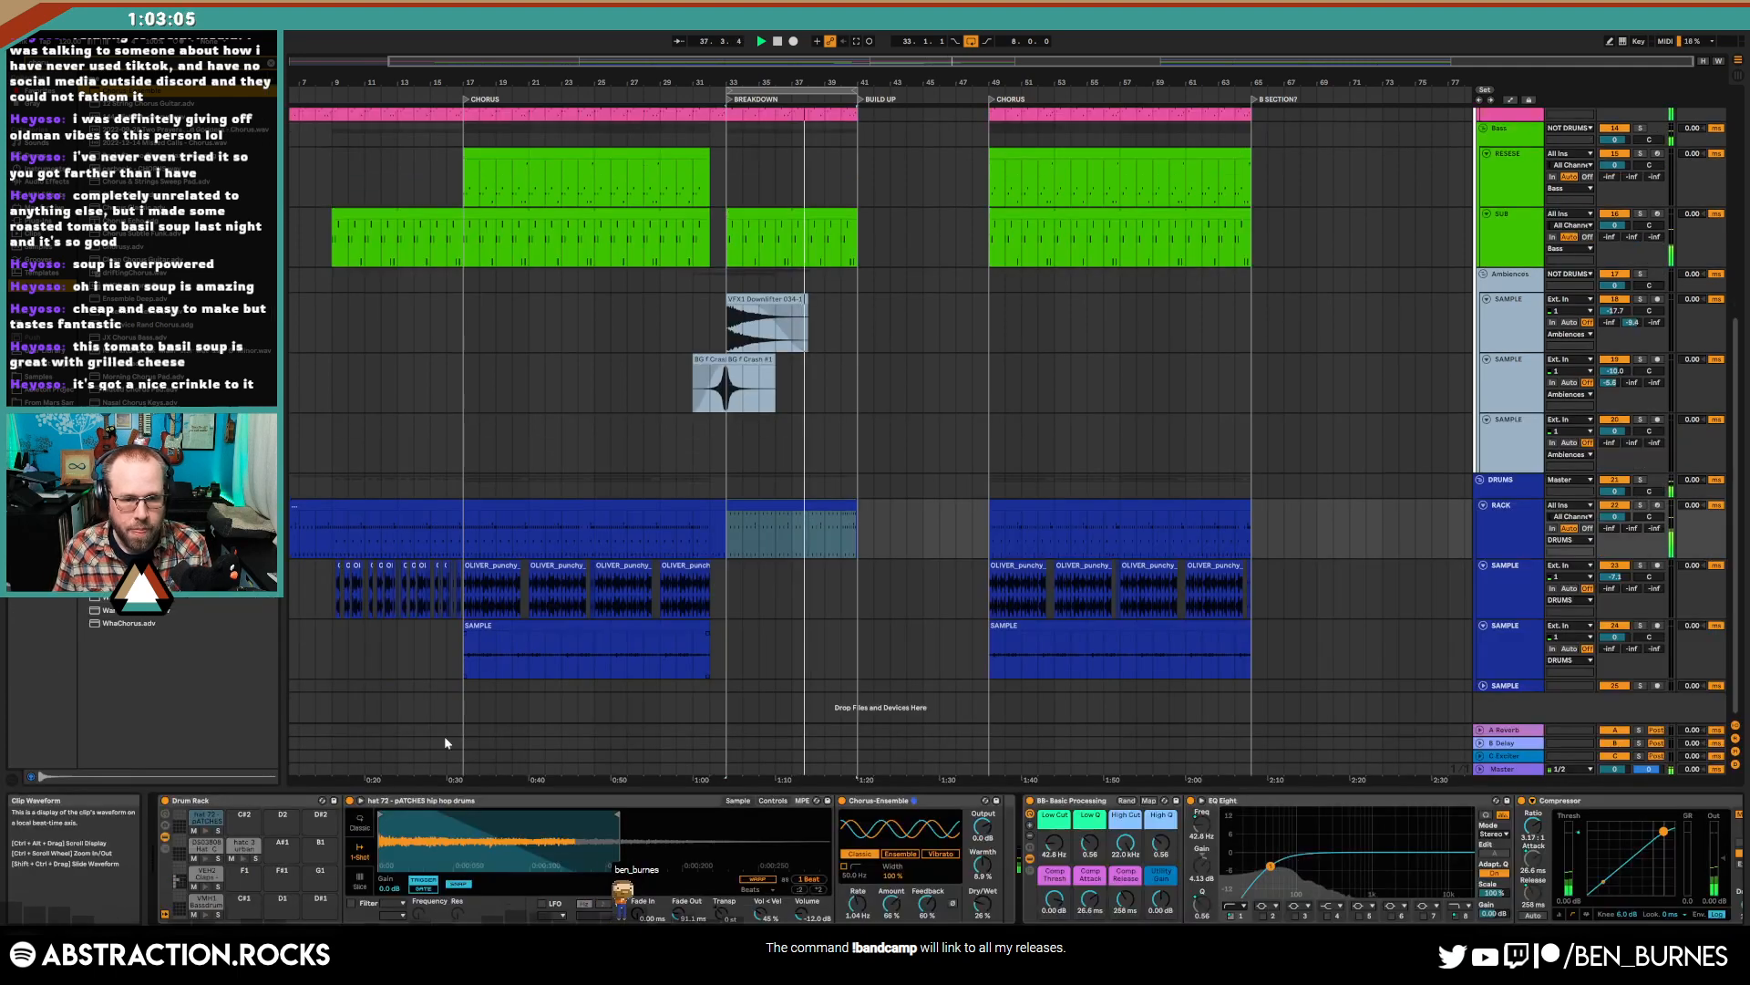
# - Raise the hat 72 Chorus-Ensemble's rate to 3.12 Hz and its amount to 81 %, auditioning the hat in the breakdown
pyautogui.click(207, 833)
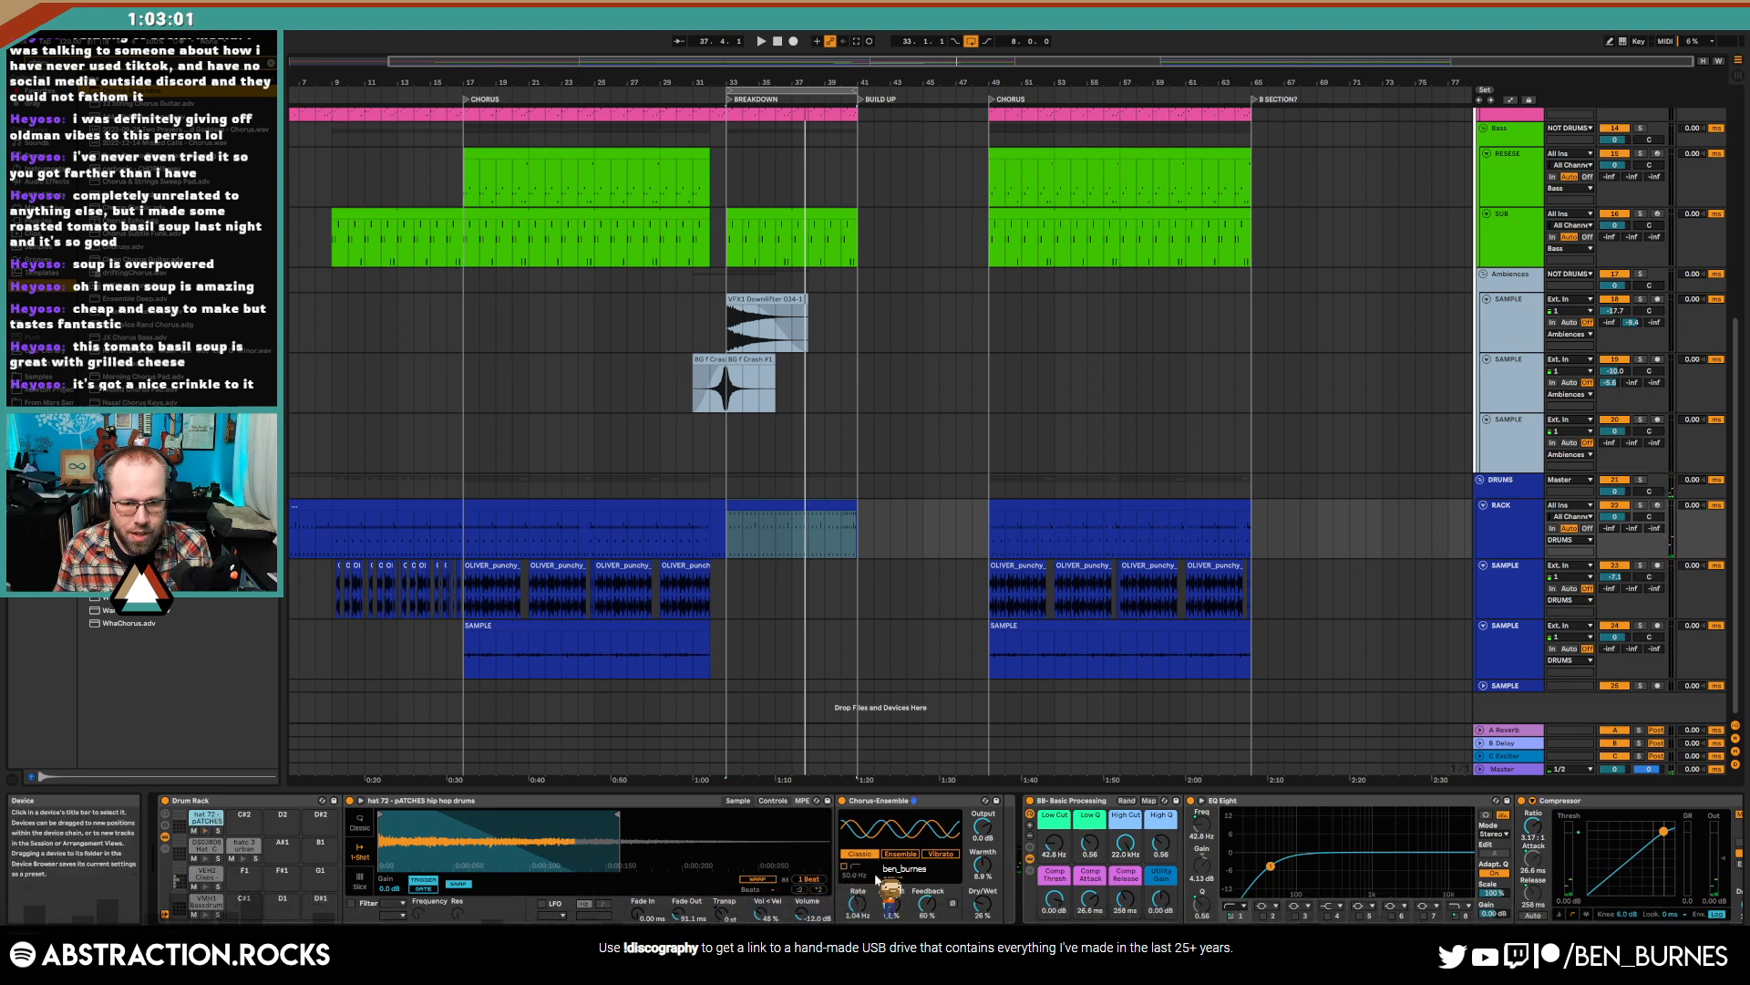
pyautogui.moveTo(857, 903); pyautogui.dragTo(857, 871)
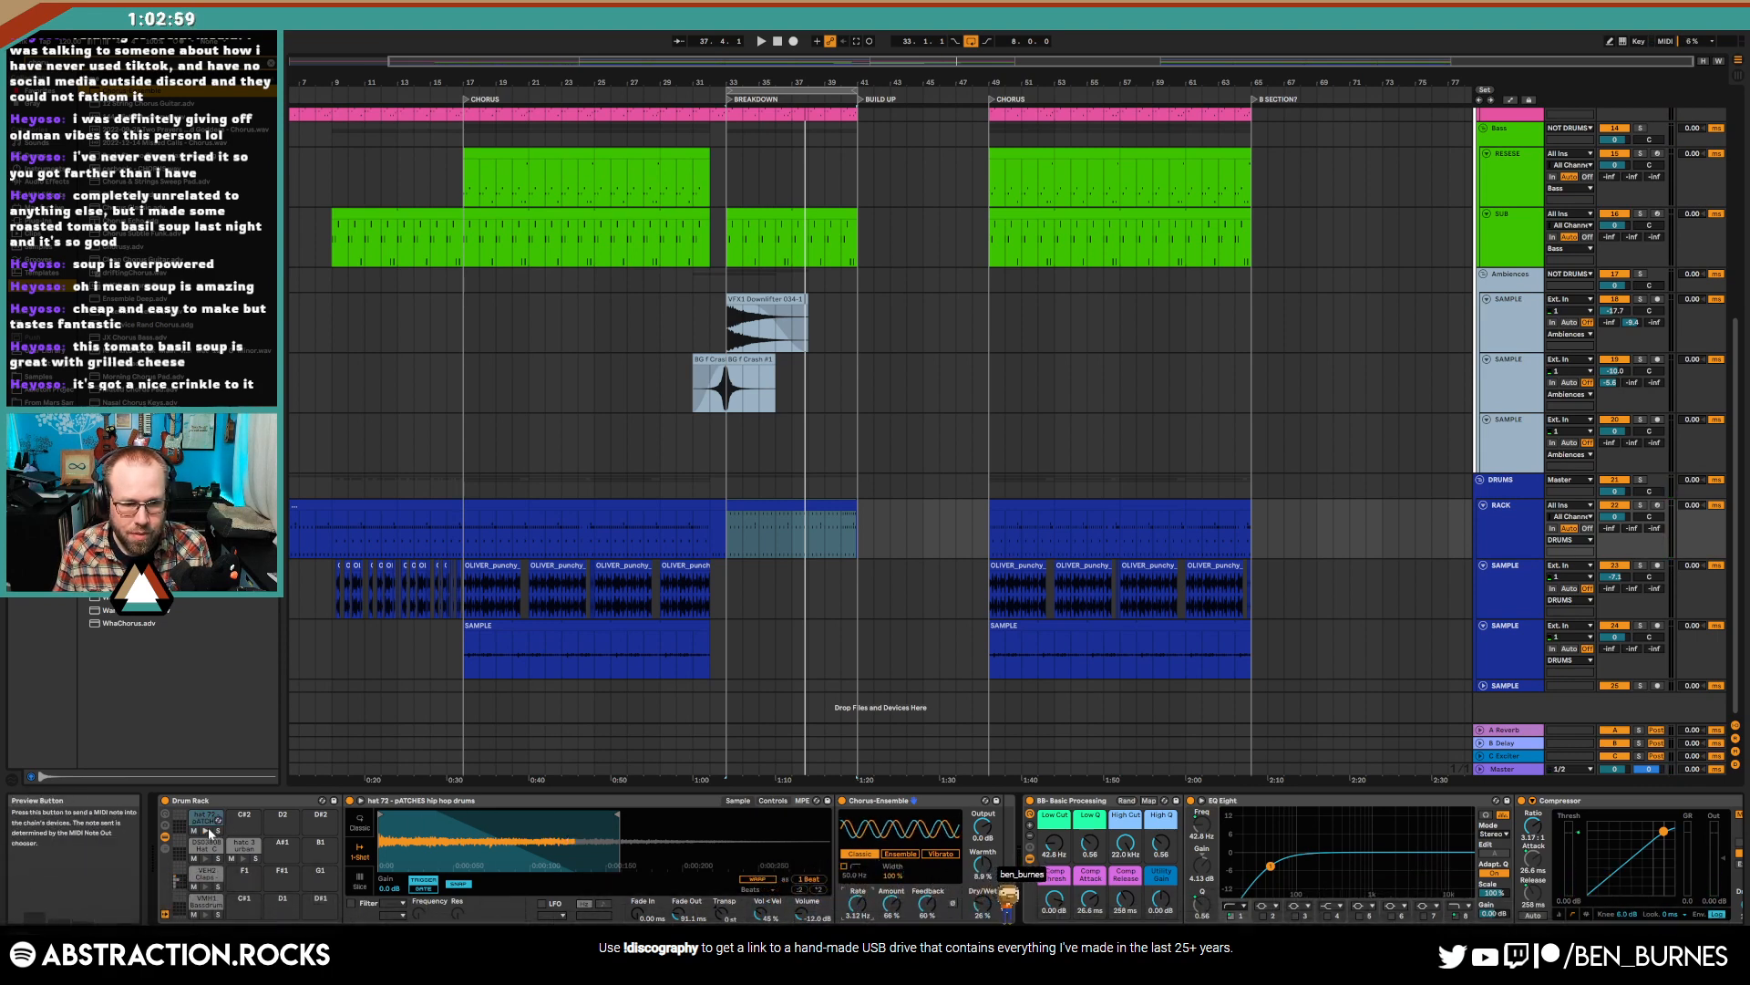
pyautogui.moveTo(892, 902); pyautogui.dragTo(892, 901)
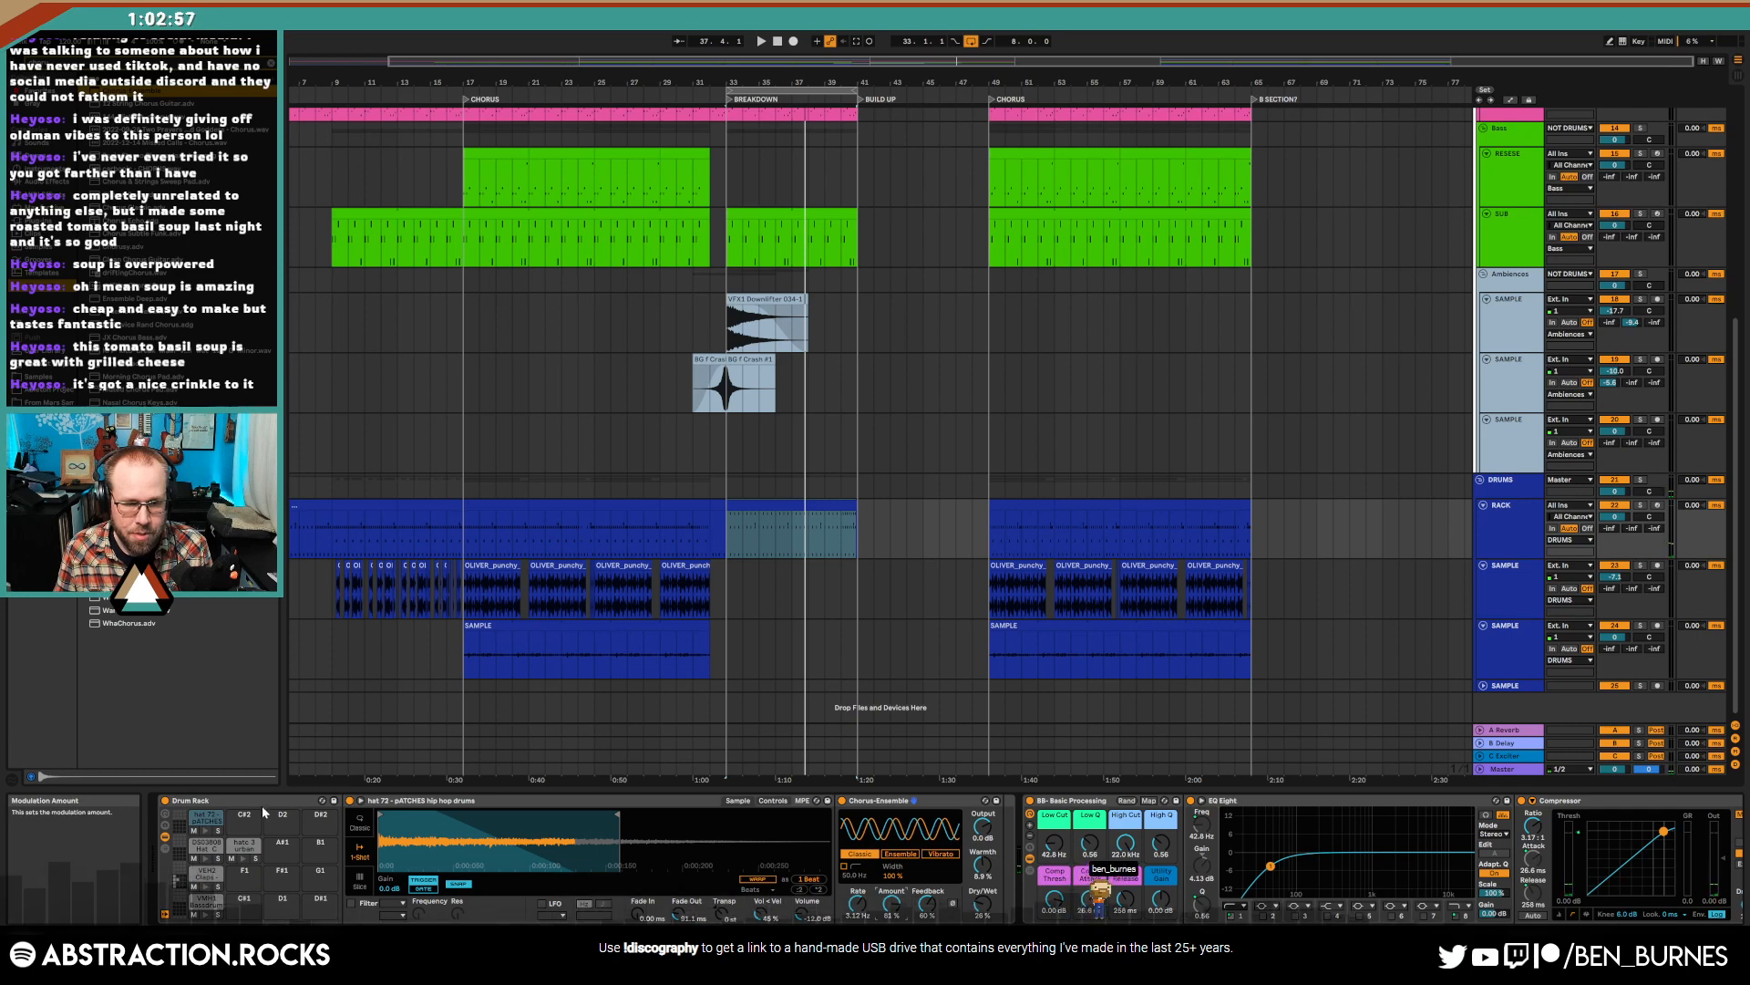
pyautogui.click(205, 832)
pyautogui.press('space')
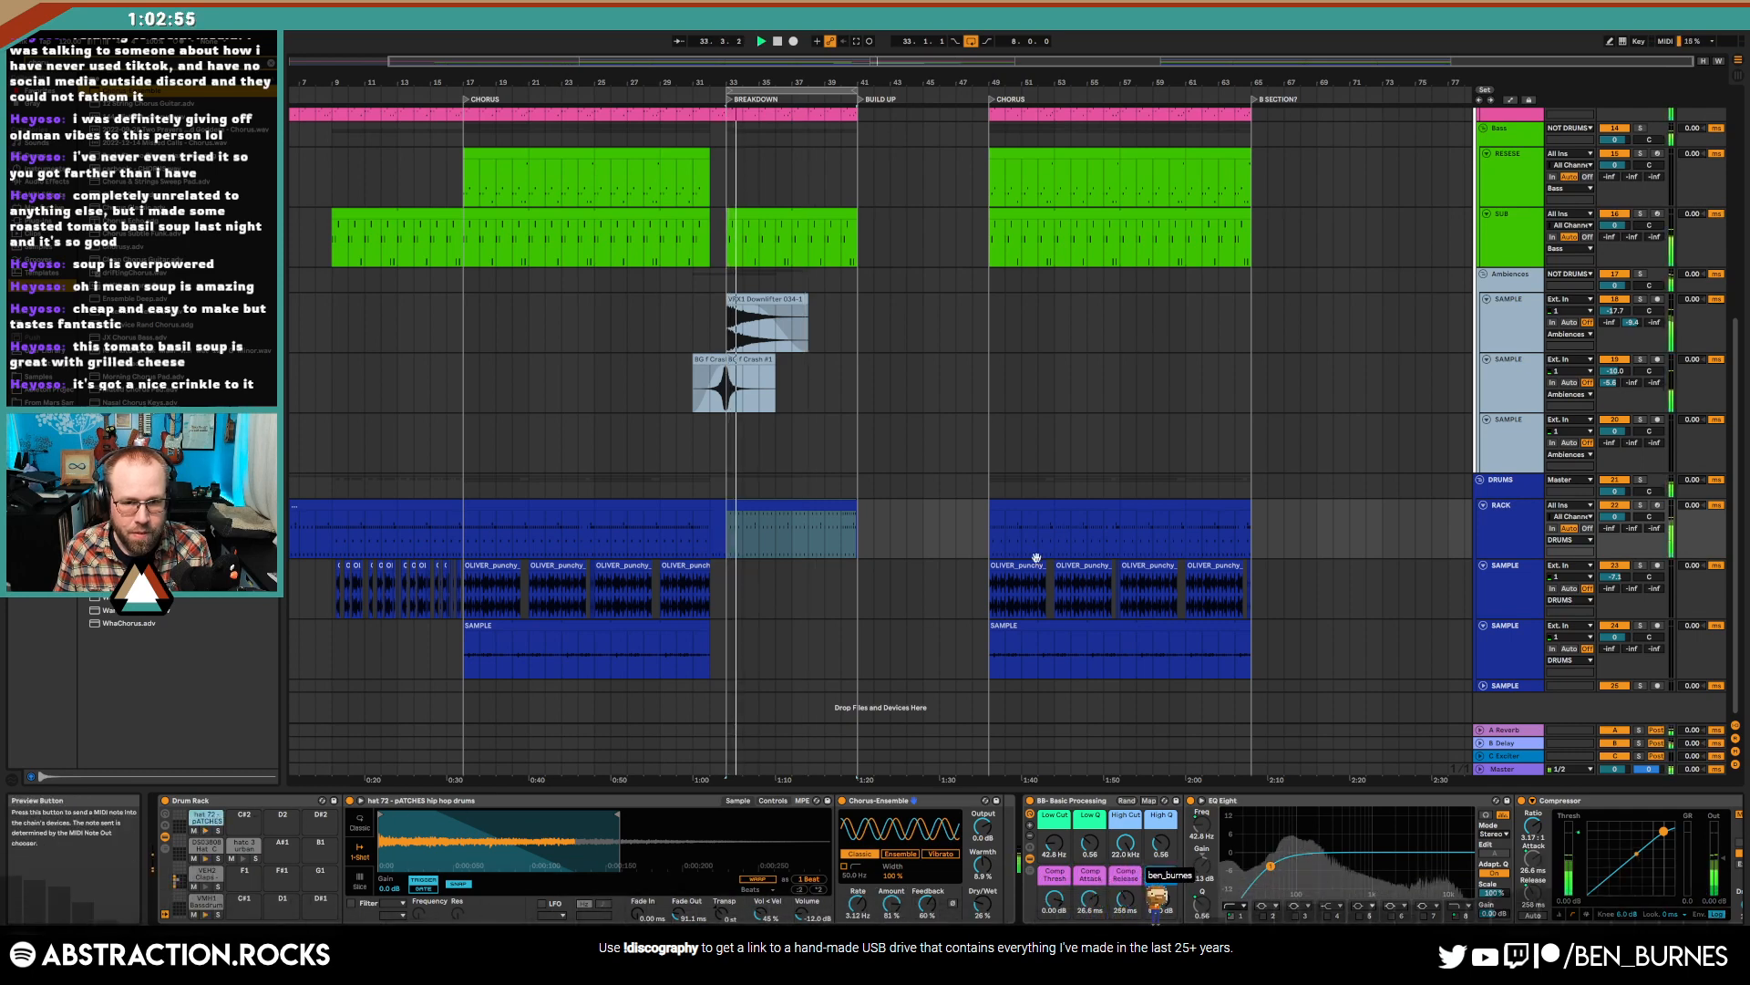
# - Stop playback, insert a new MIDI track in the Ambiences group and delete the group's empty SAMPLE track
pyautogui.scroll(2, 848, 585)
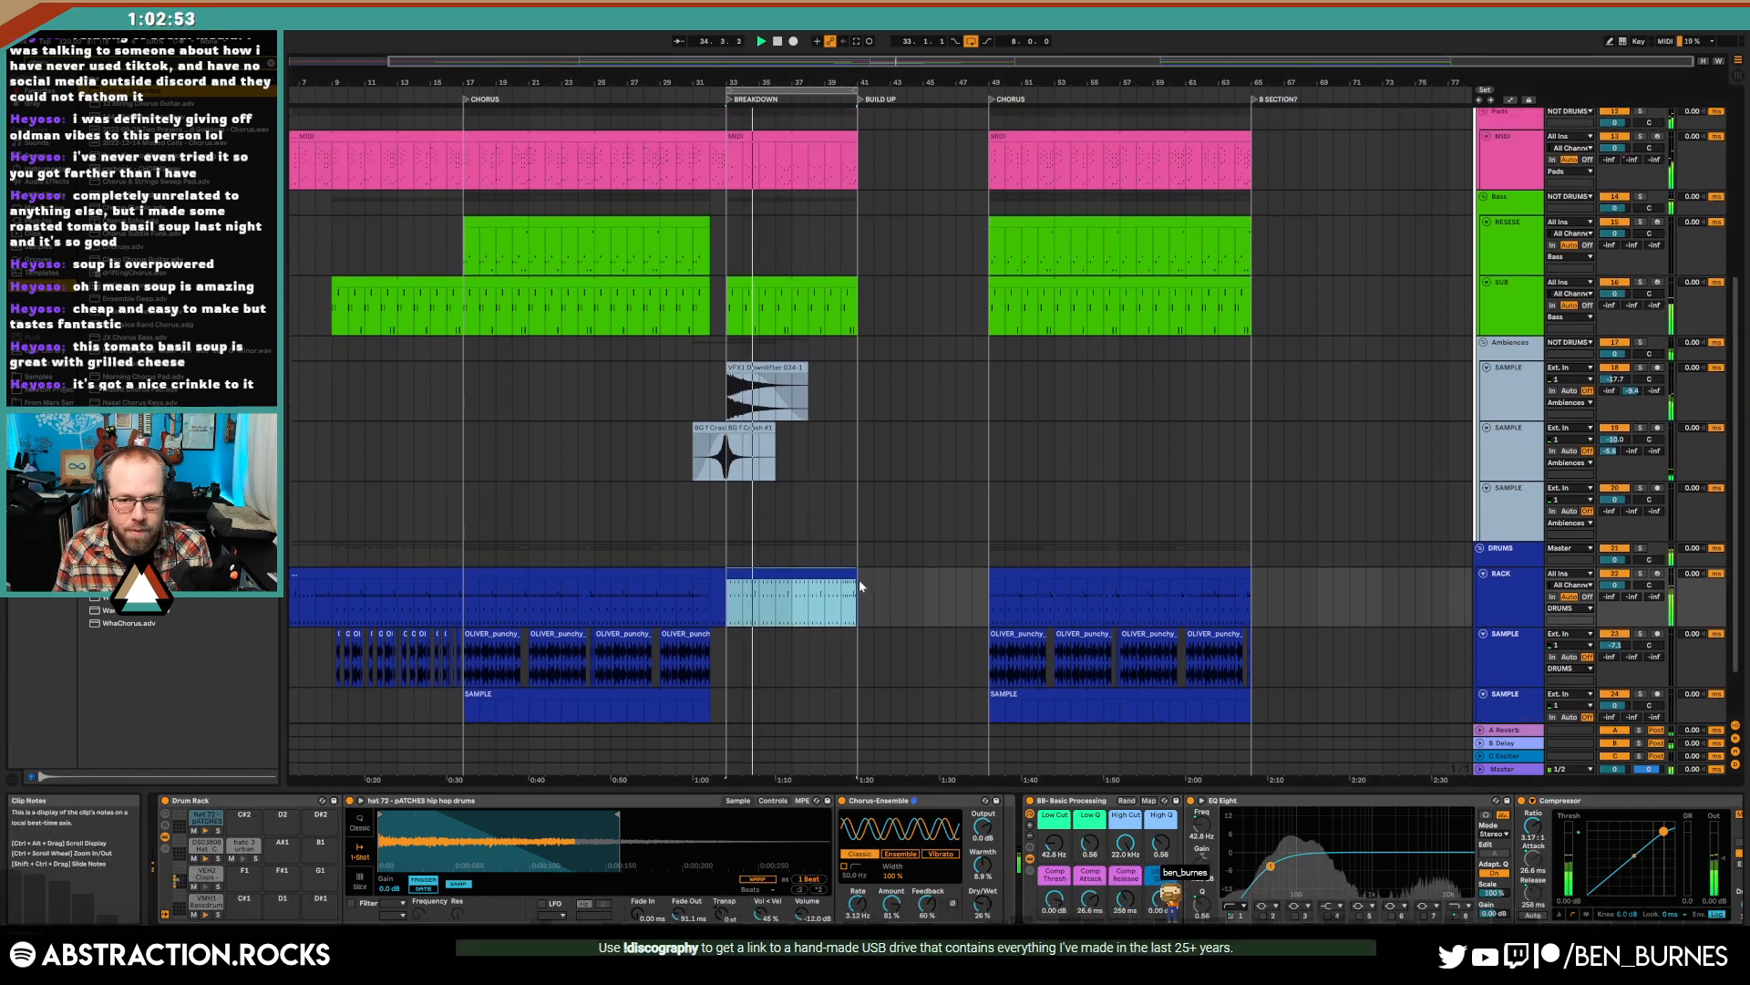
pyautogui.click(1496, 518)
pyautogui.click(734, 508)
pyautogui.press('space')
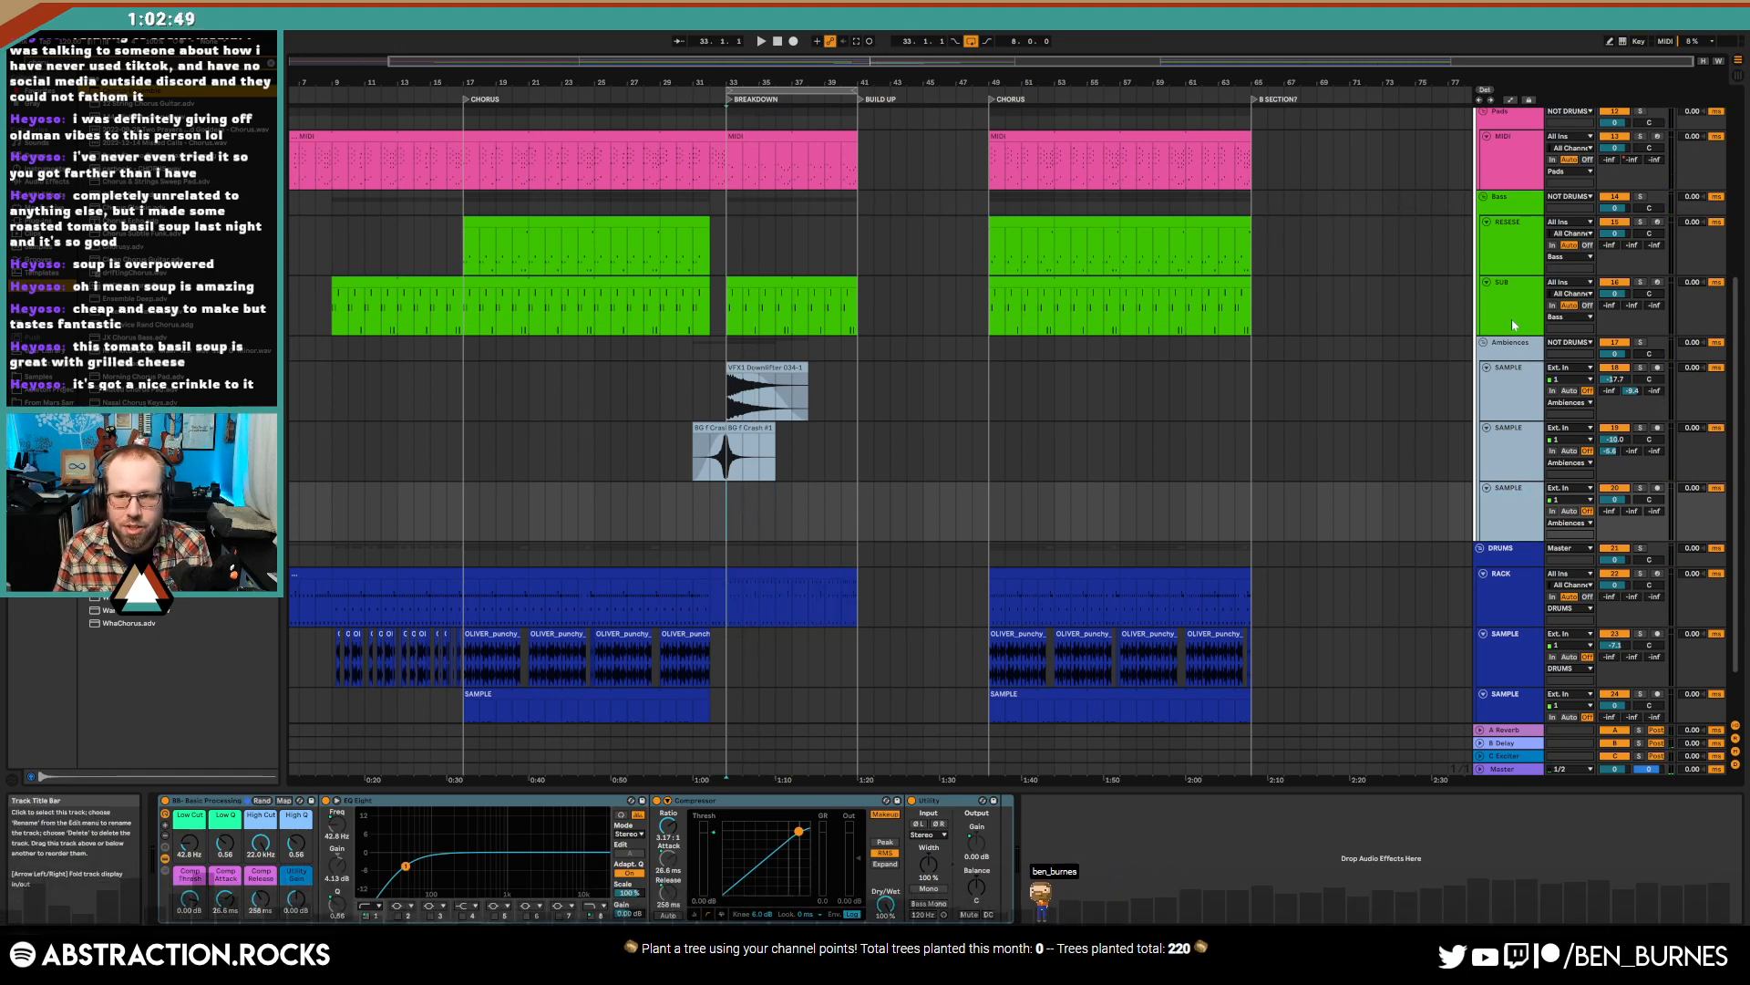
pyautogui.click(1496, 497)
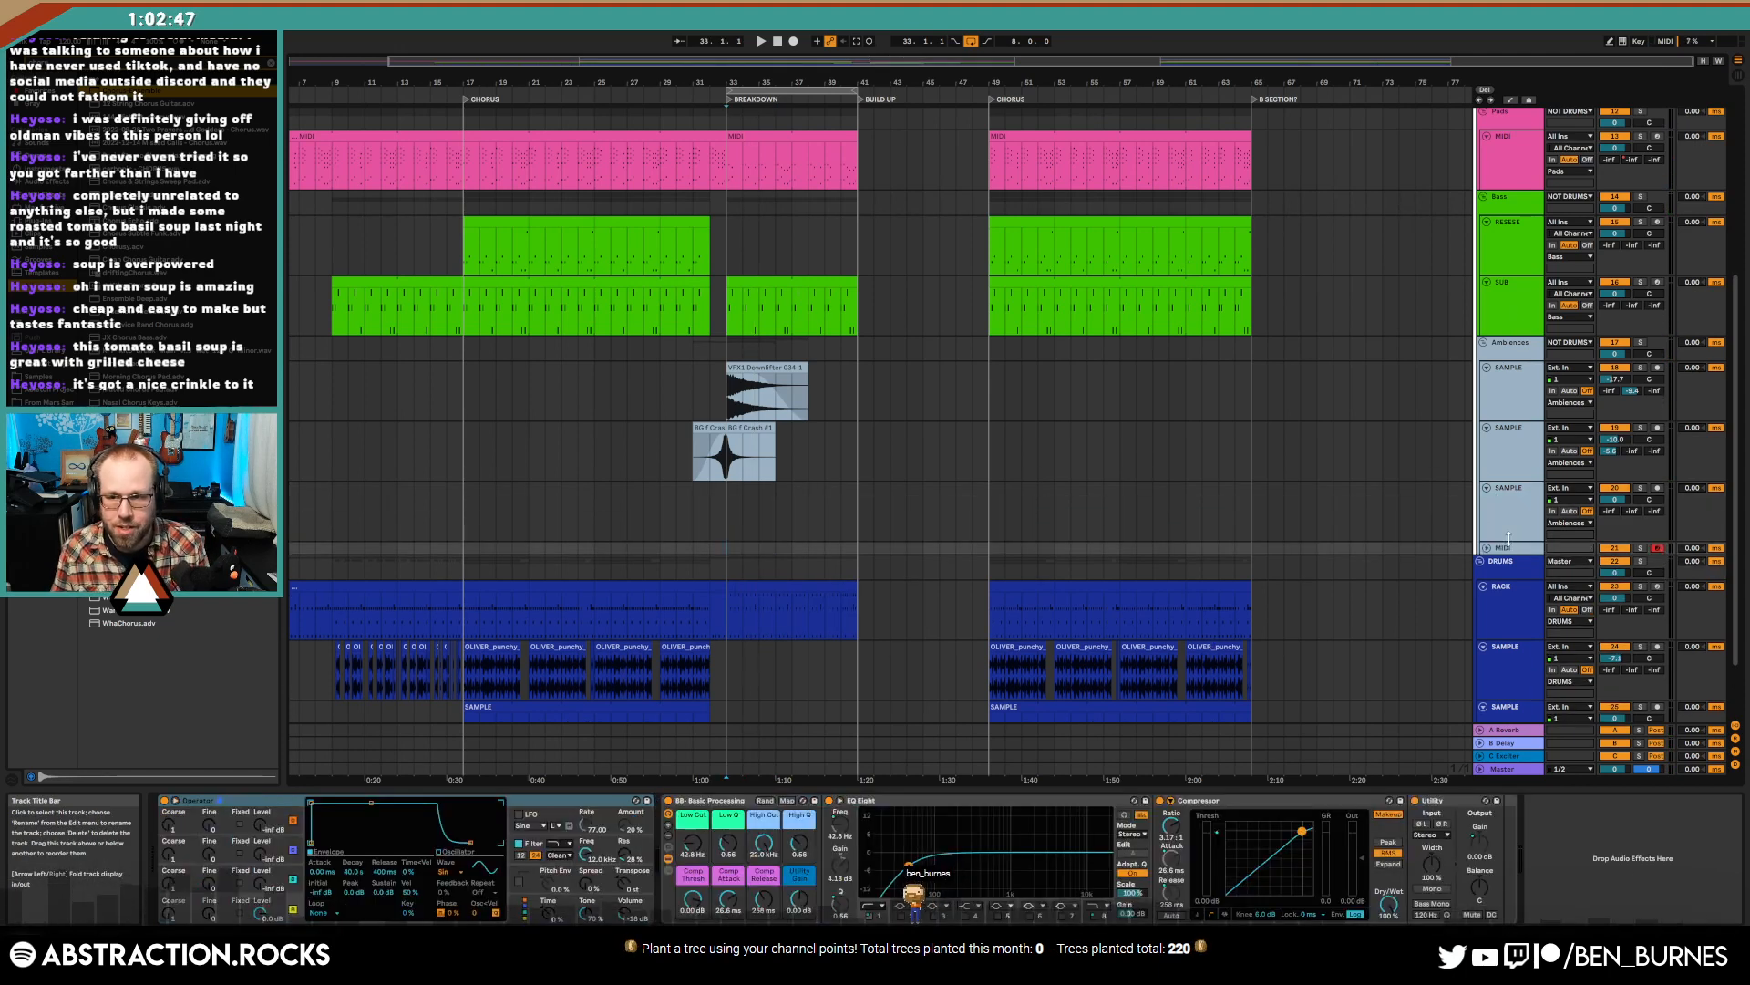
pyautogui.hotkey('ctrl', 'shift', 't')
pyautogui.click(1514, 536)
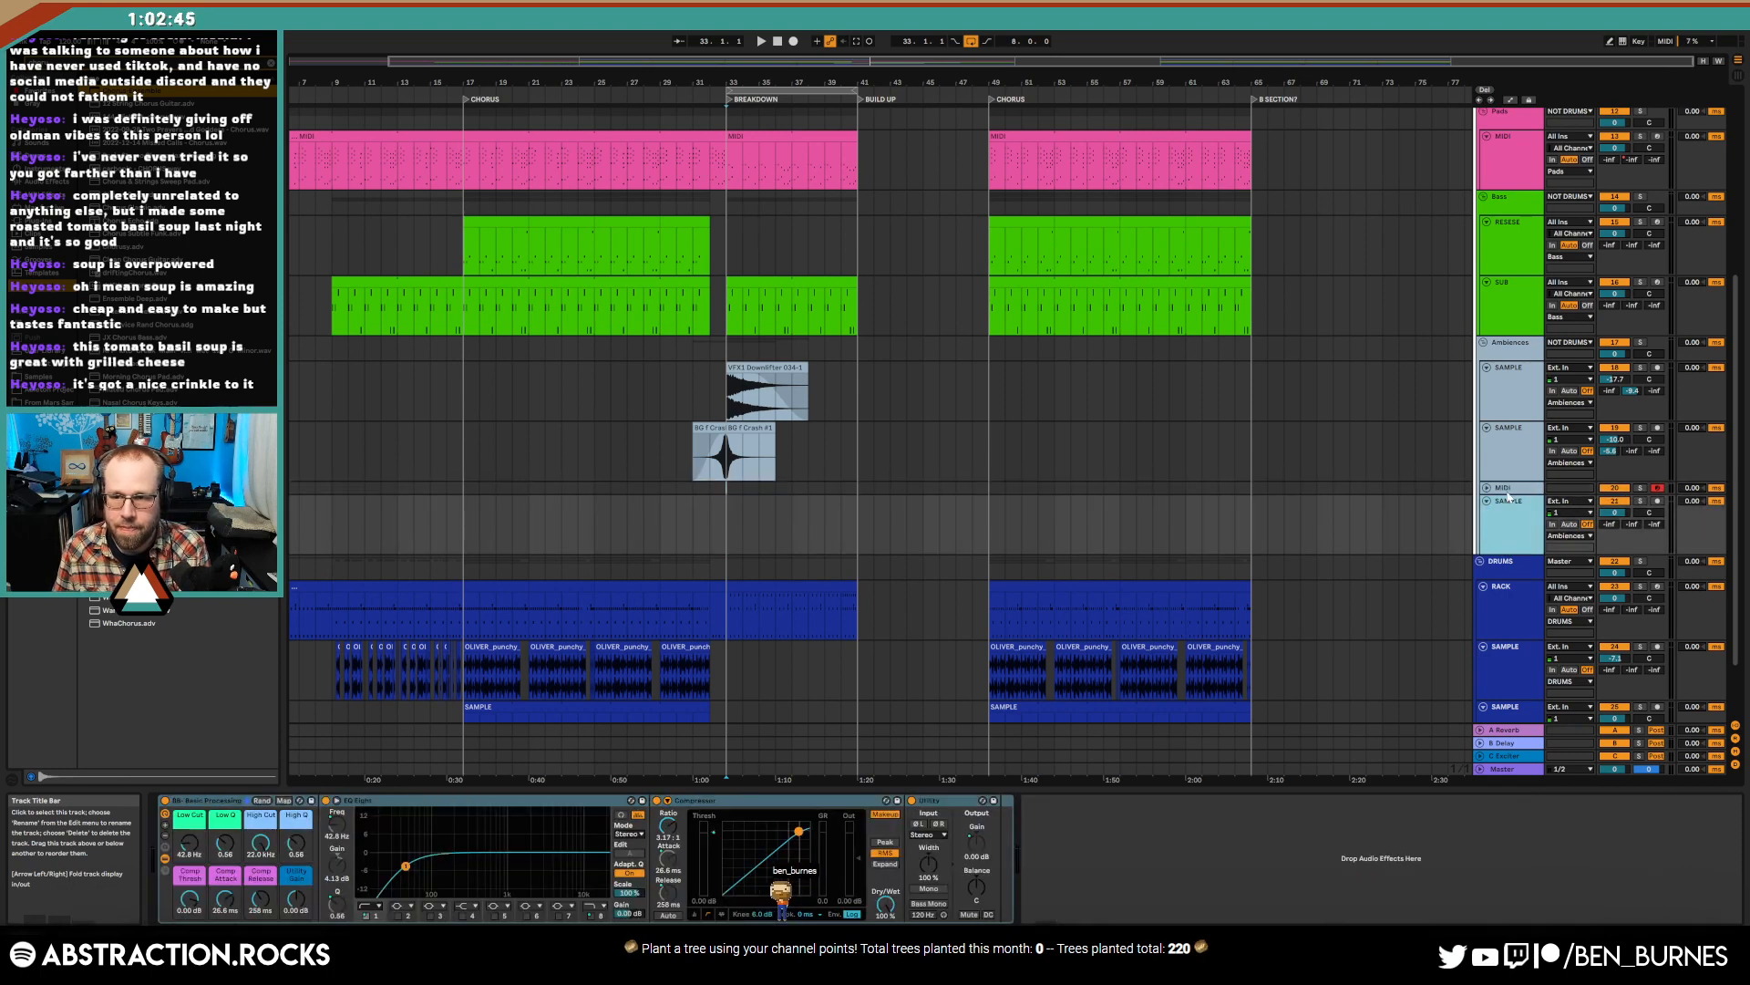
pyautogui.press('Delete')
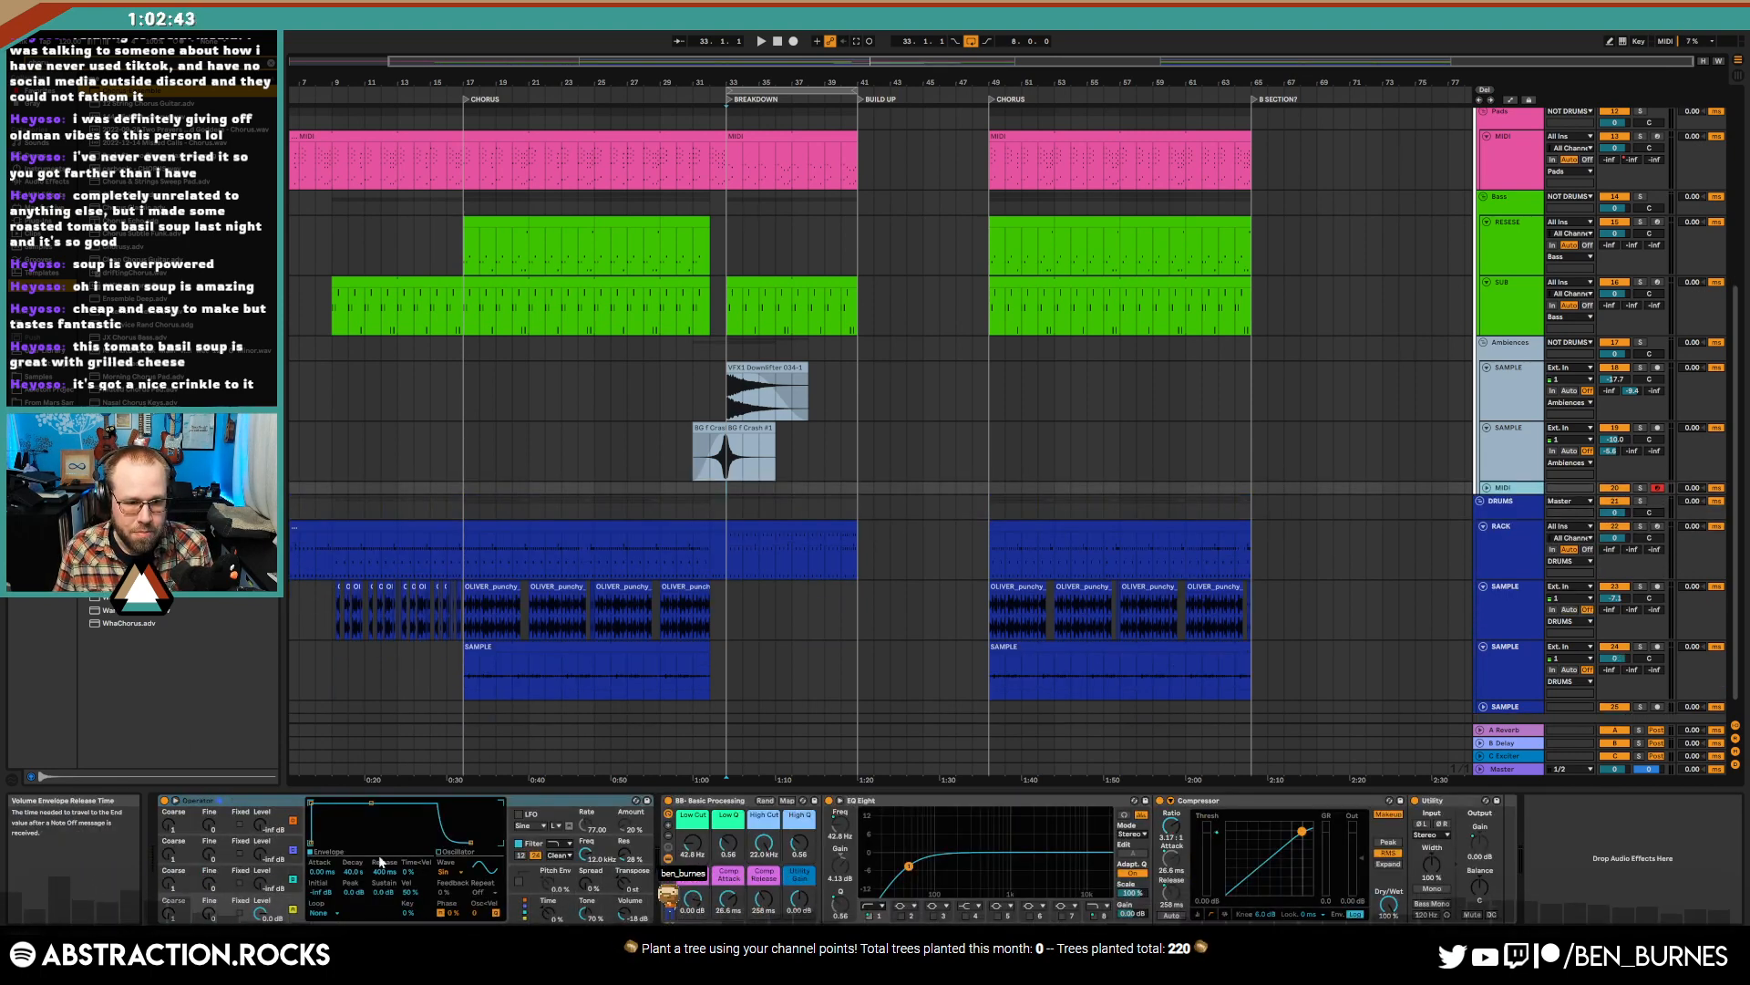
# - Draw a few low harmonics for Operator's oscillator A and set its pitch bend range to 12 semitones
pyautogui.click(441, 851)
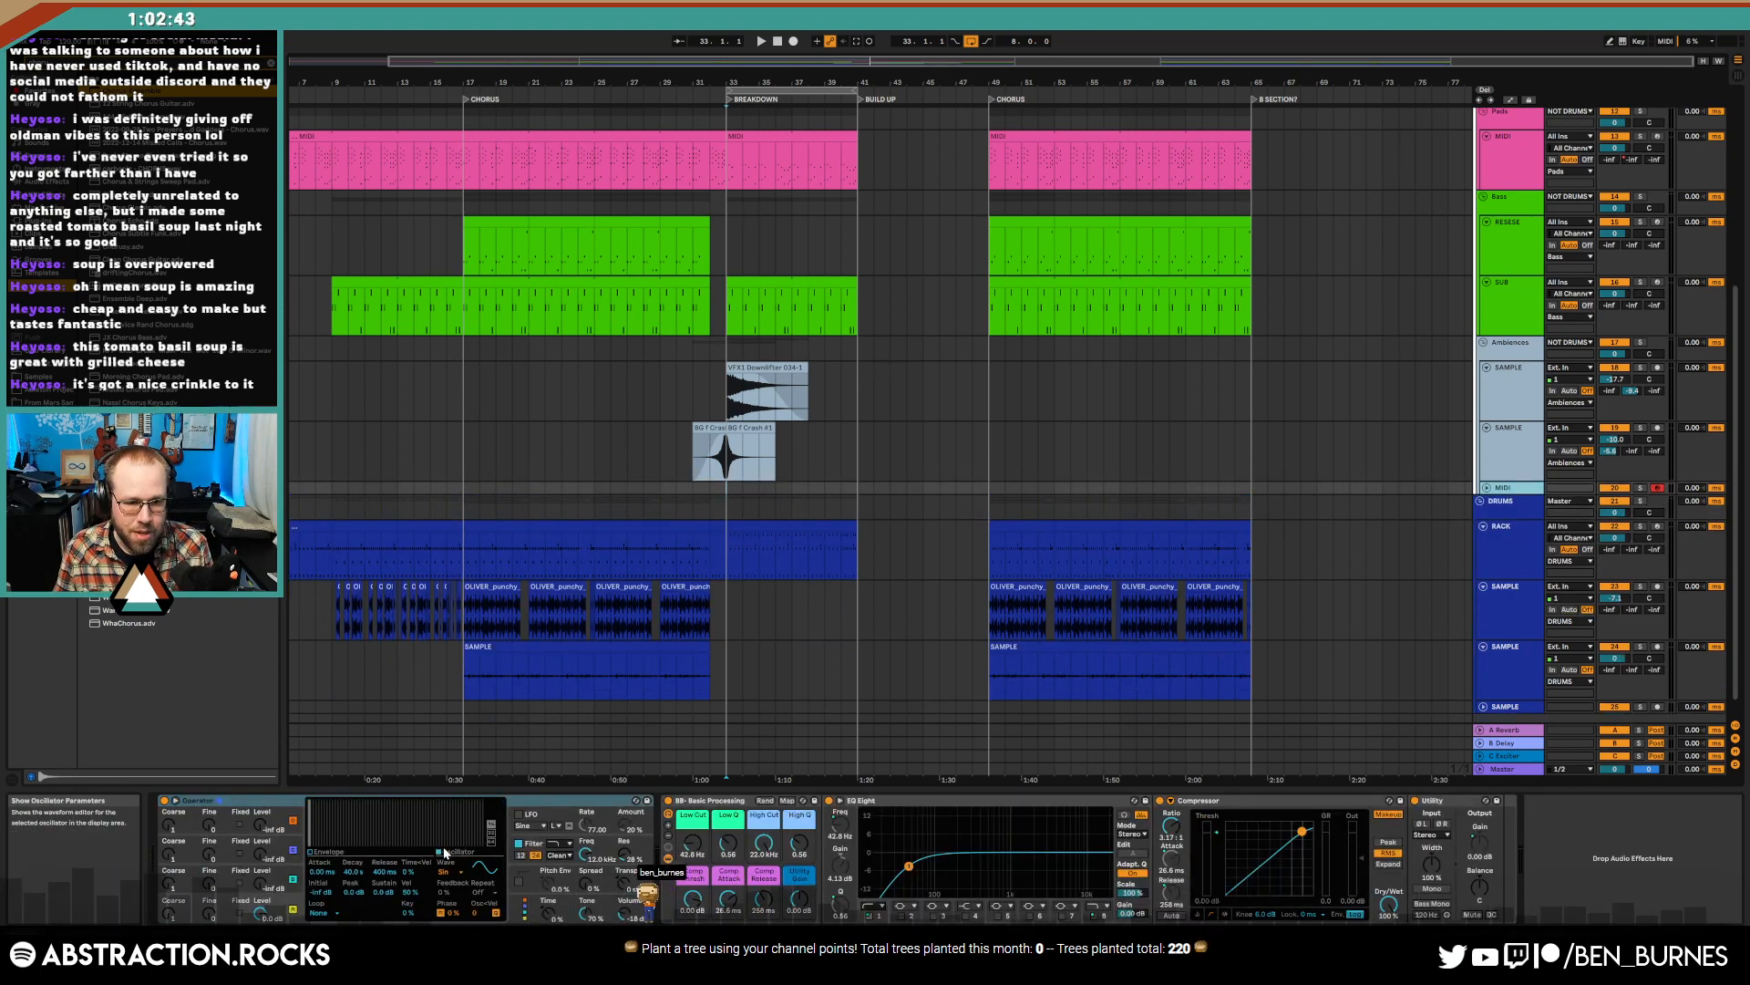
pyautogui.click(492, 826)
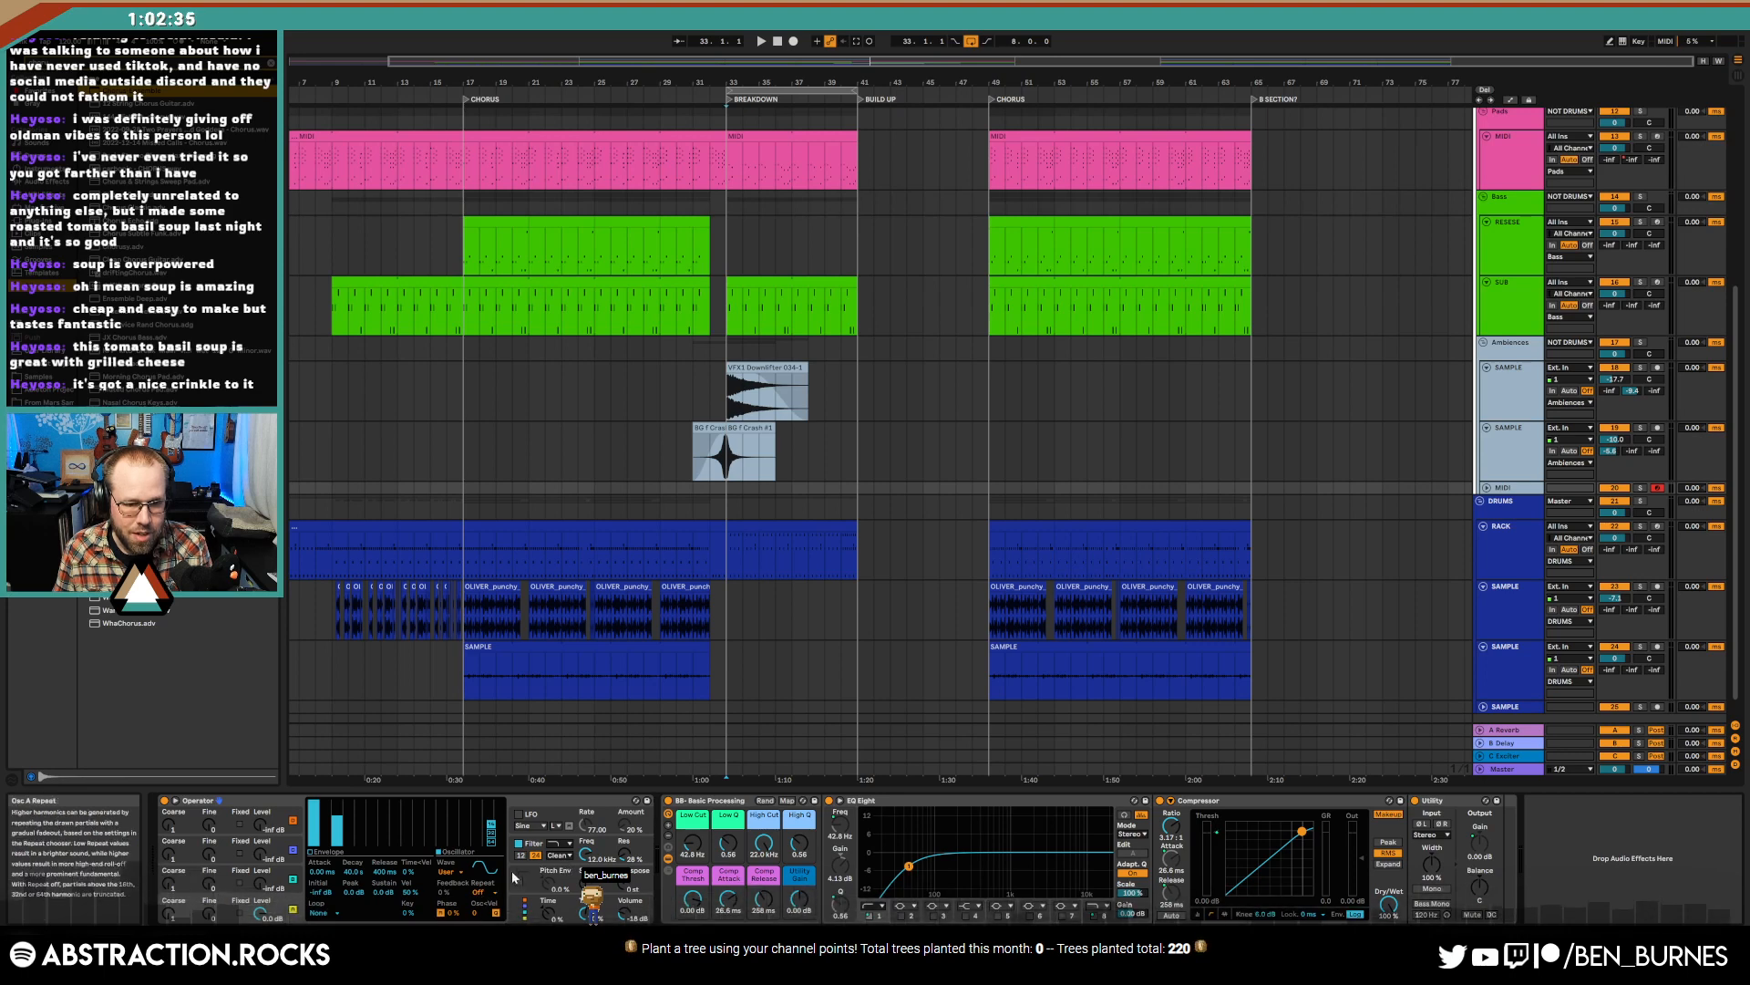
pyautogui.click(536, 875)
pyautogui.click(513, 909)
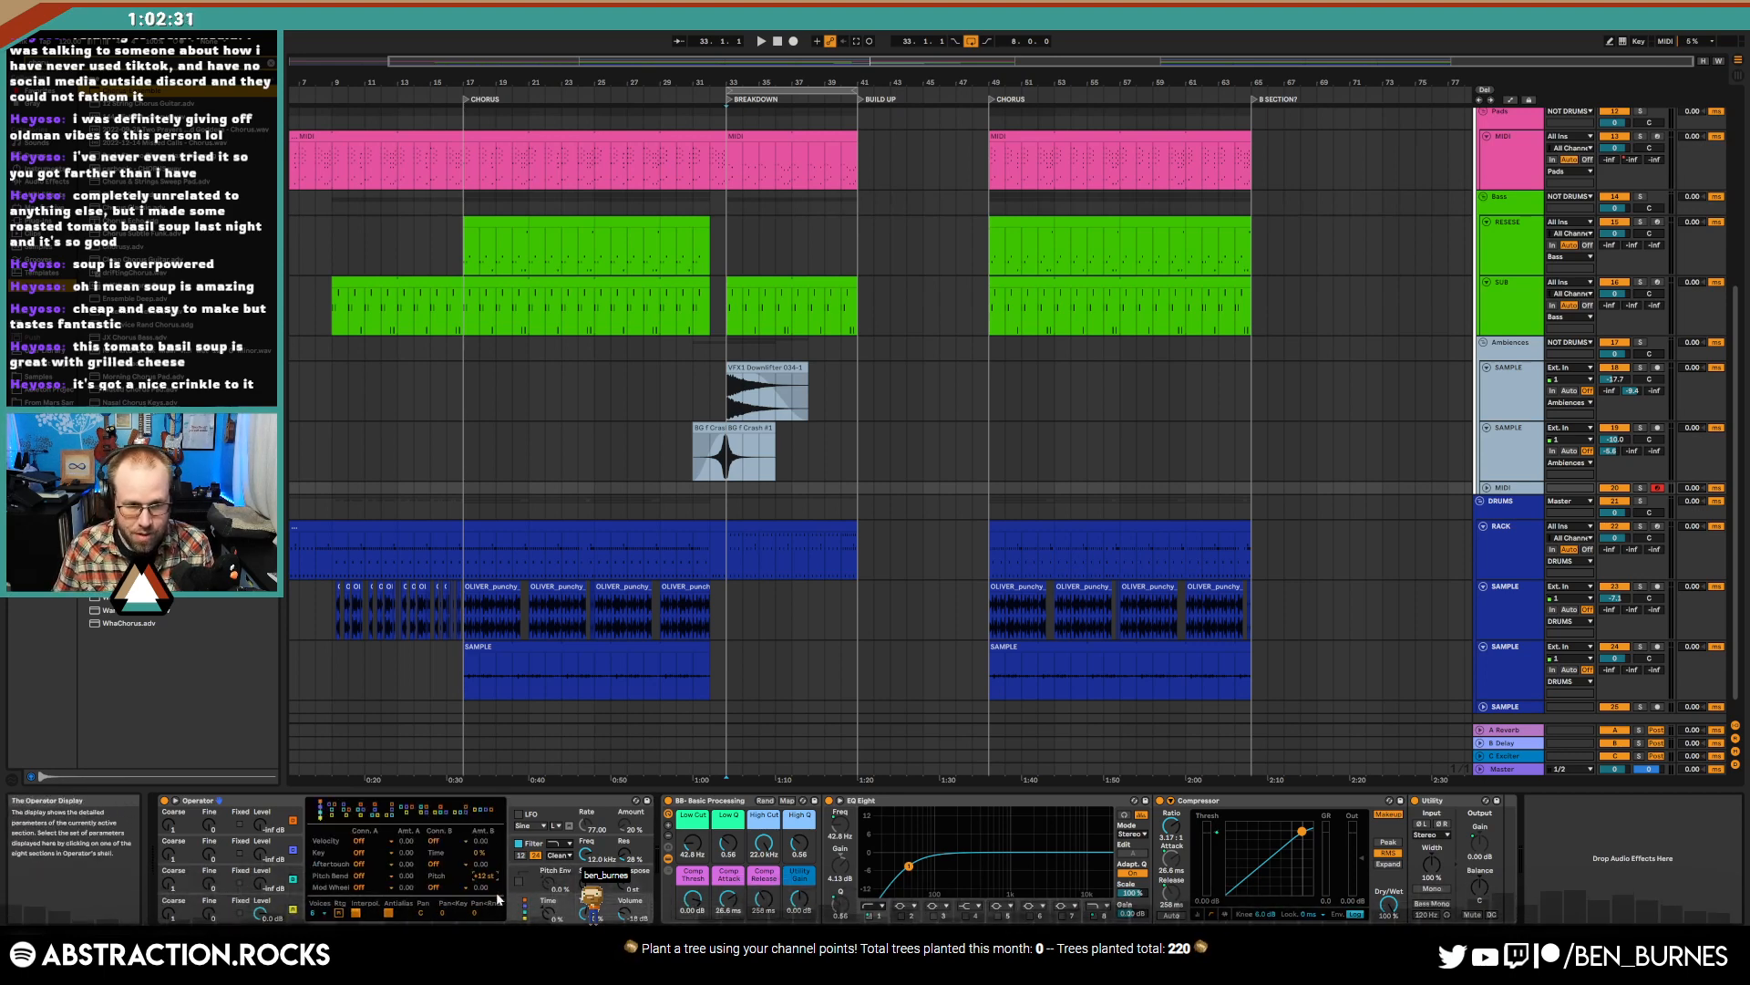
# - Create a three-bar MIDI clip at the breakdown's start on the new track and draw a two-bar C1 note from its beginning
pyautogui.moveTo(731, 487); pyautogui.dragTo(770, 492)
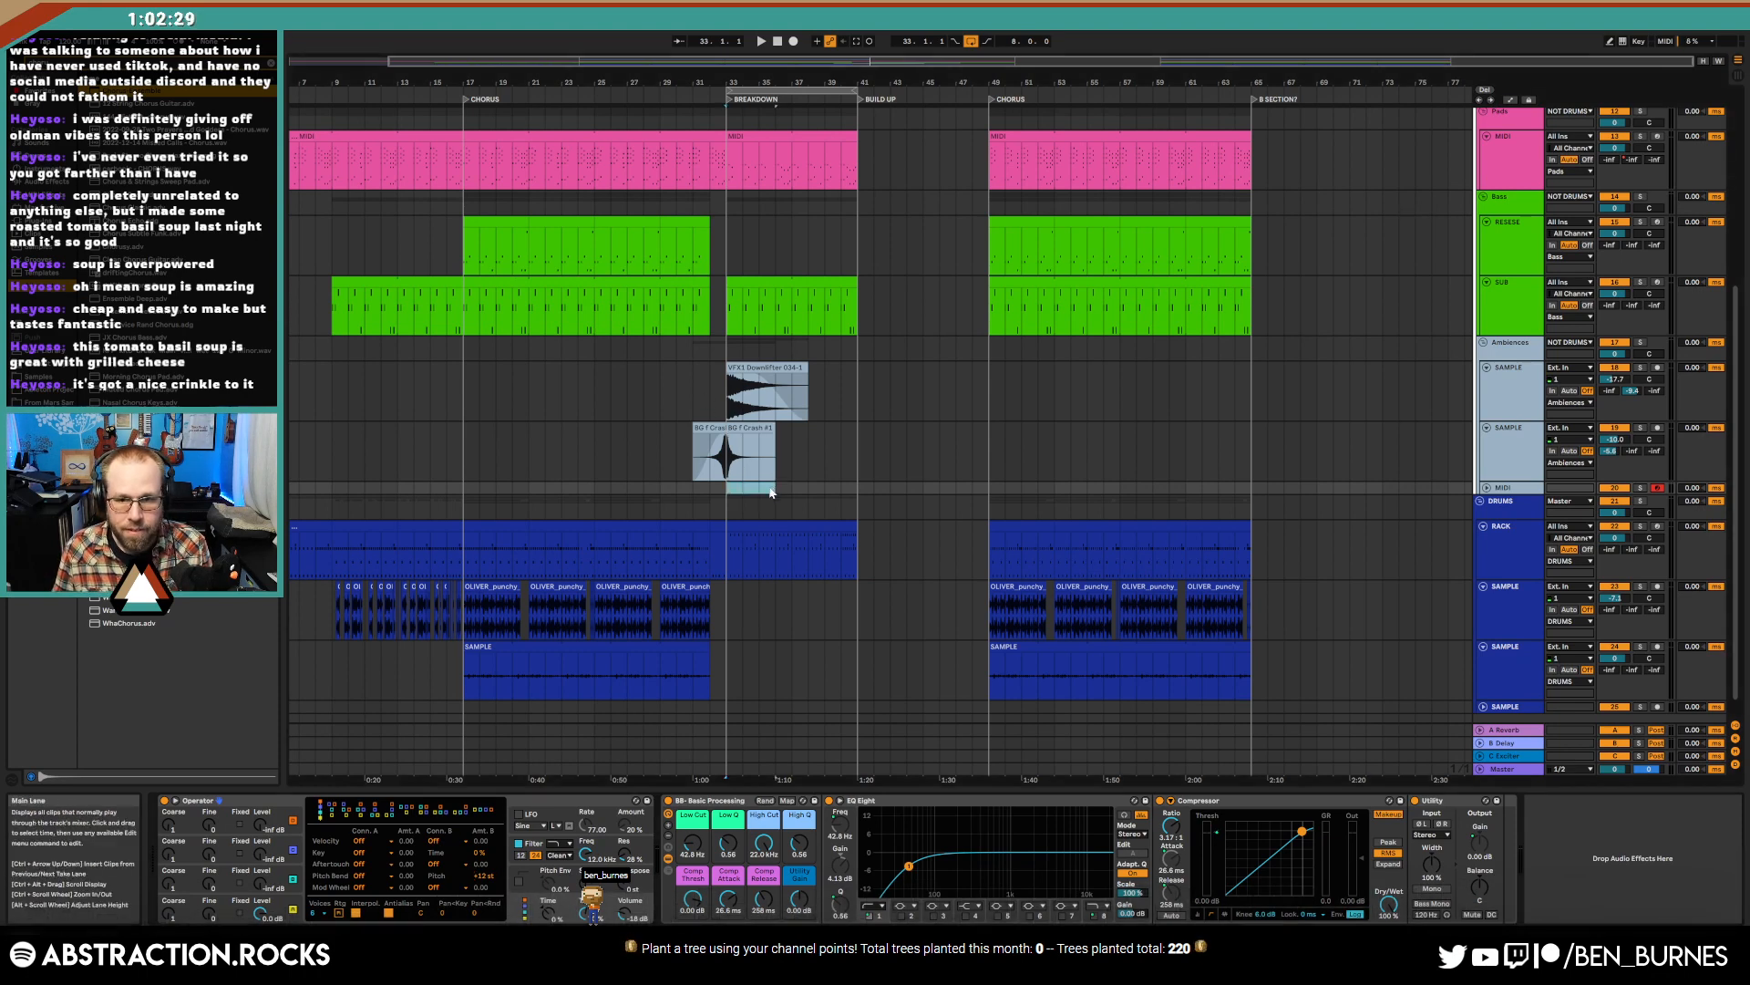
pyautogui.hotkey('ctrl', 'shift', 'm')
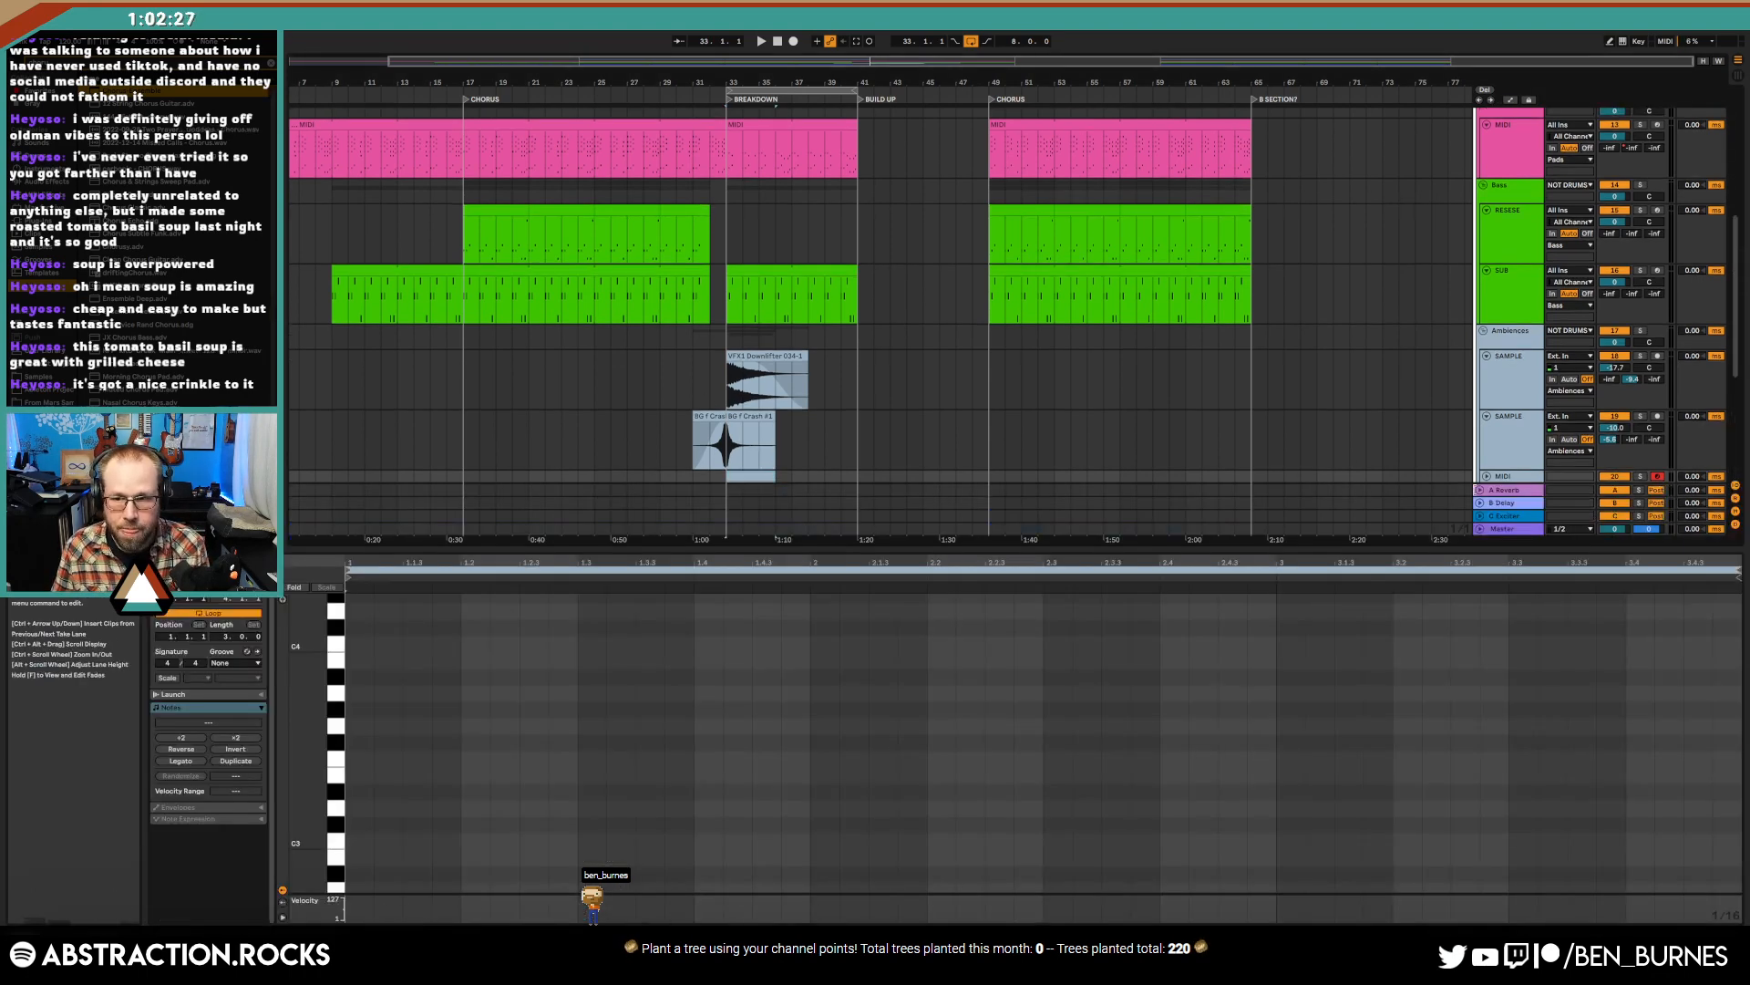
pyautogui.scroll(-10, 314, 801)
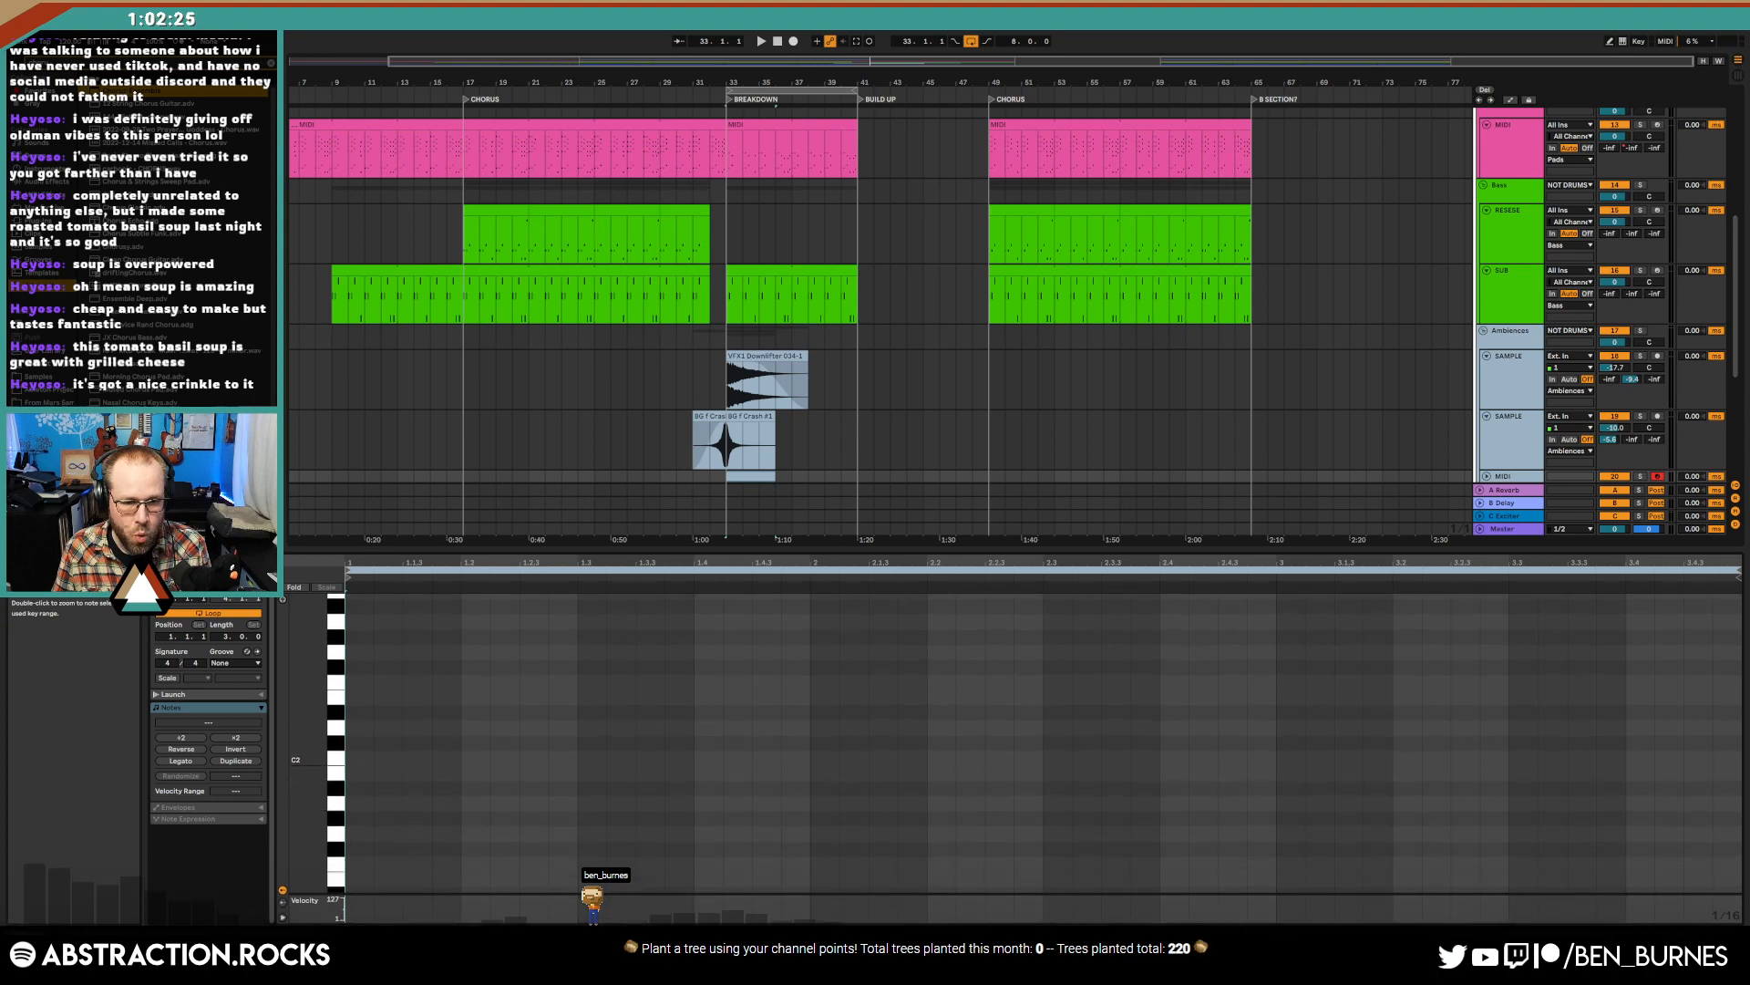
pyautogui.moveTo(358, 737); pyautogui.dragTo(1278, 734)
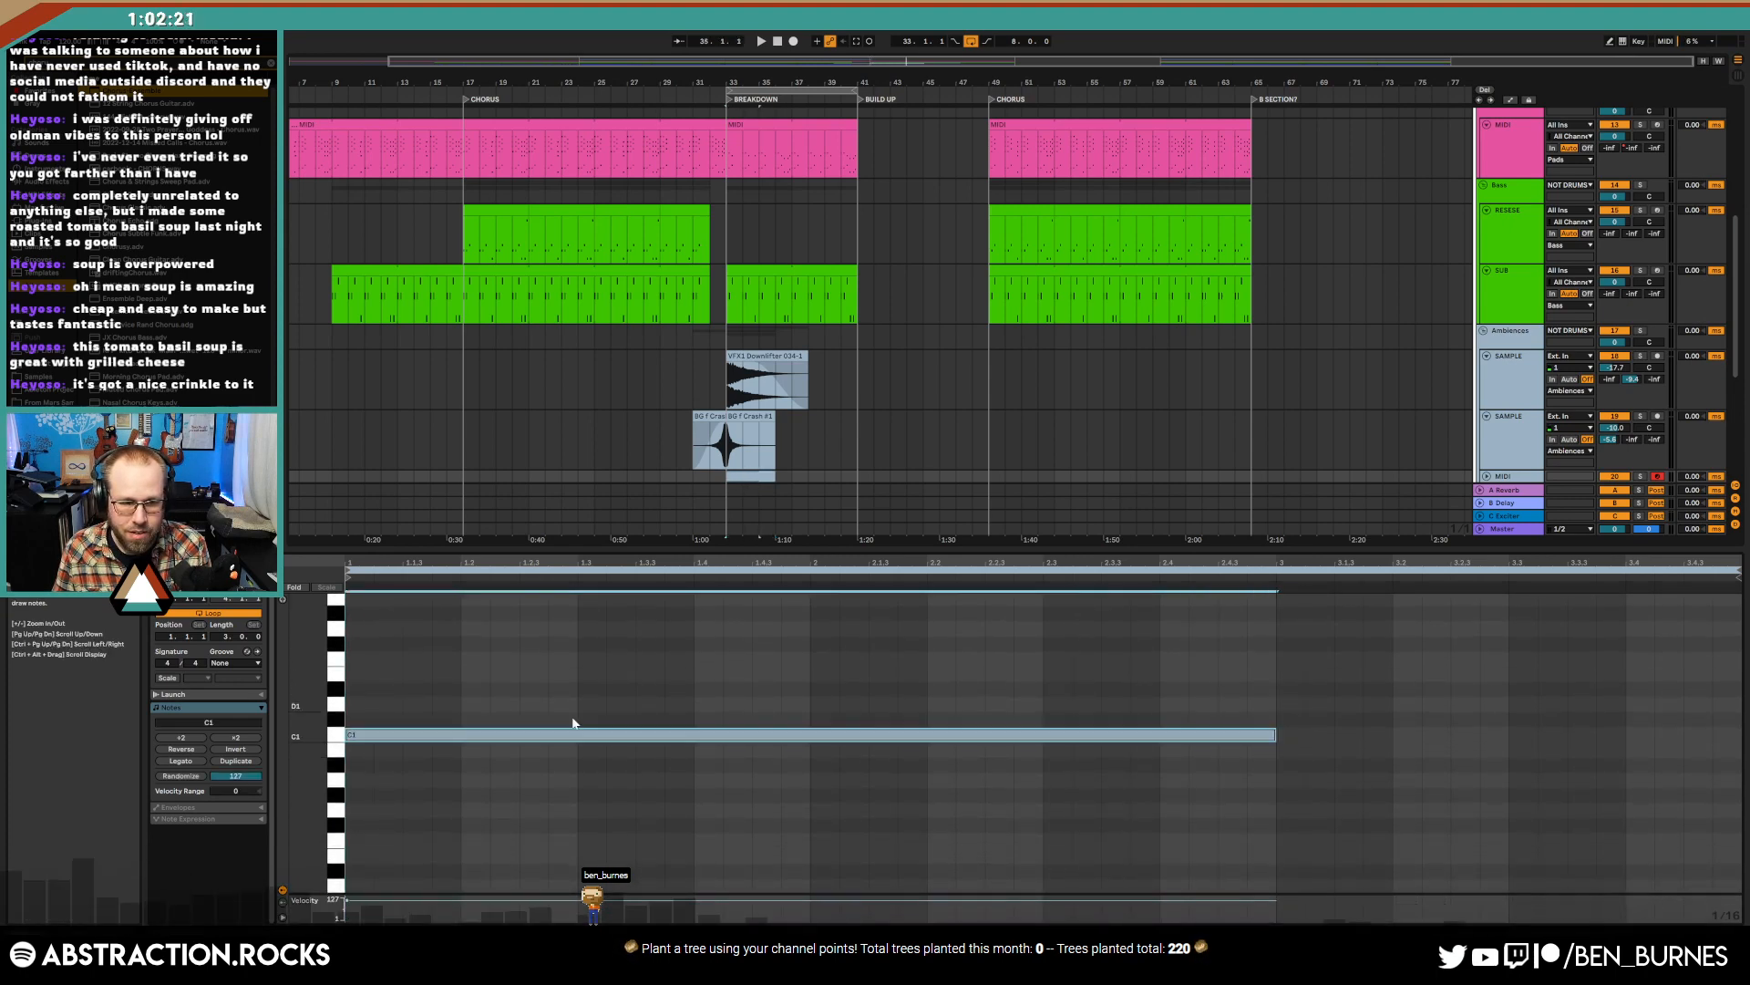
# - Show the clip's MIDI Ctrl Pitch Bend envelope and ramp it from centre at the start to minimum at the note's end
pyautogui.click(239, 806)
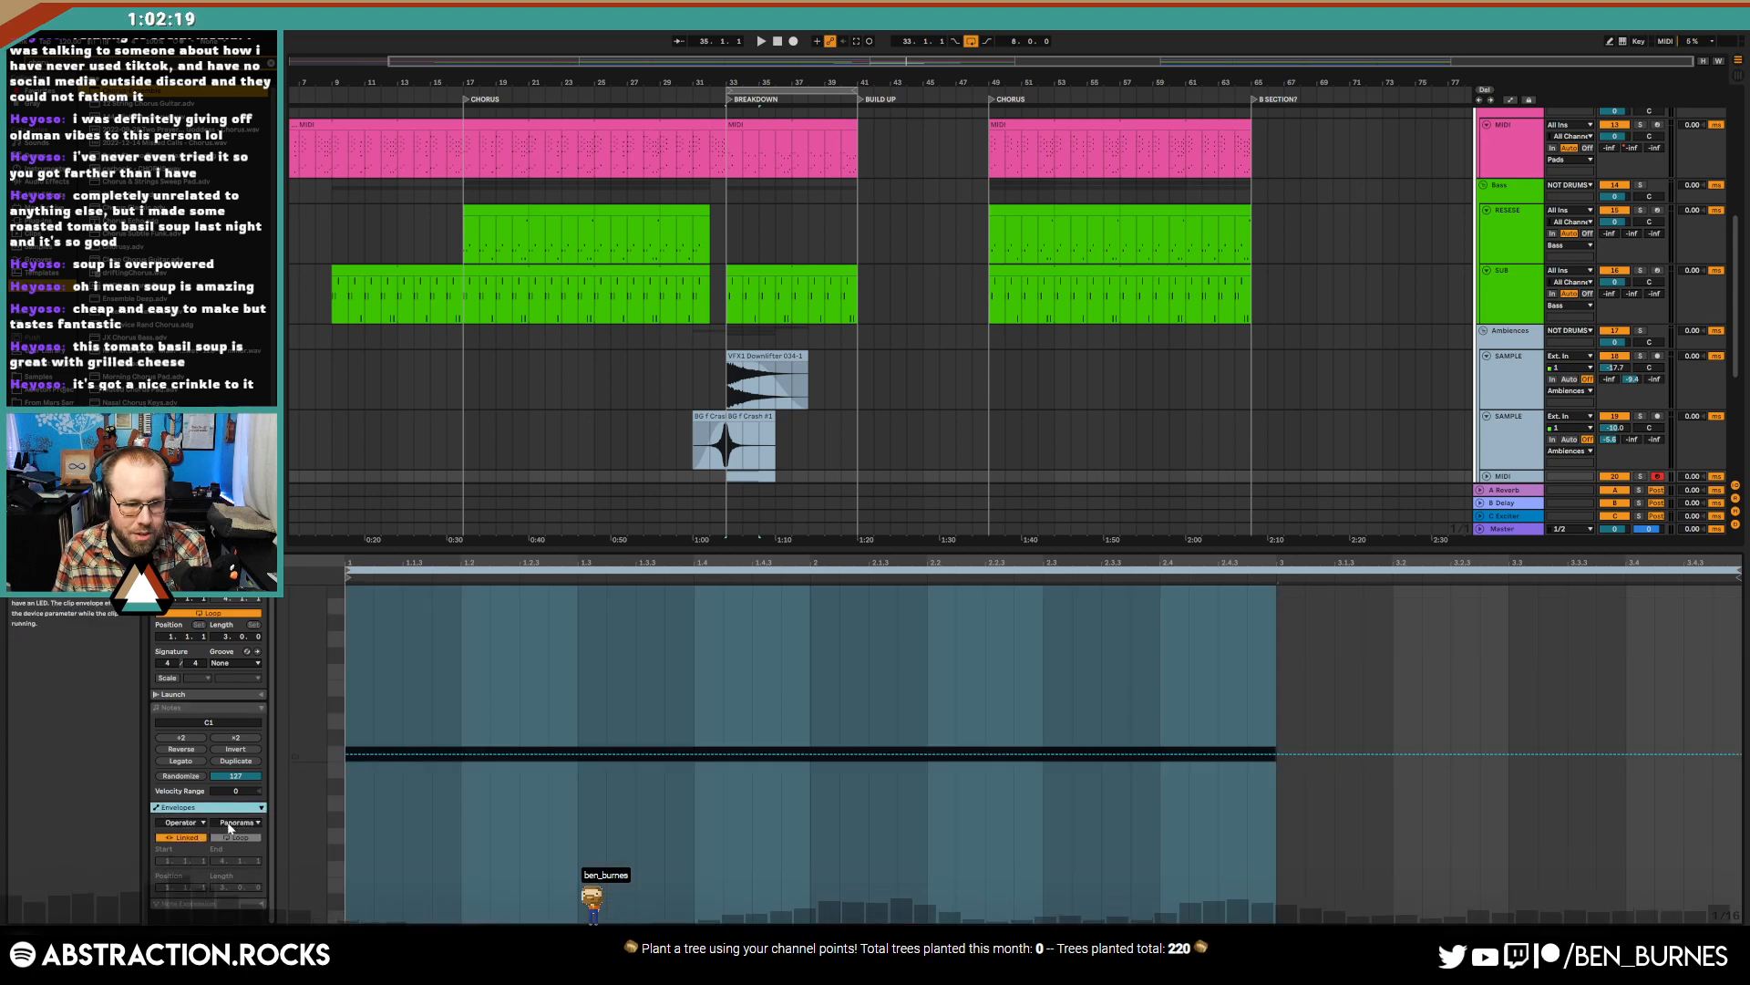
pyautogui.click(201, 823)
pyautogui.click(202, 833)
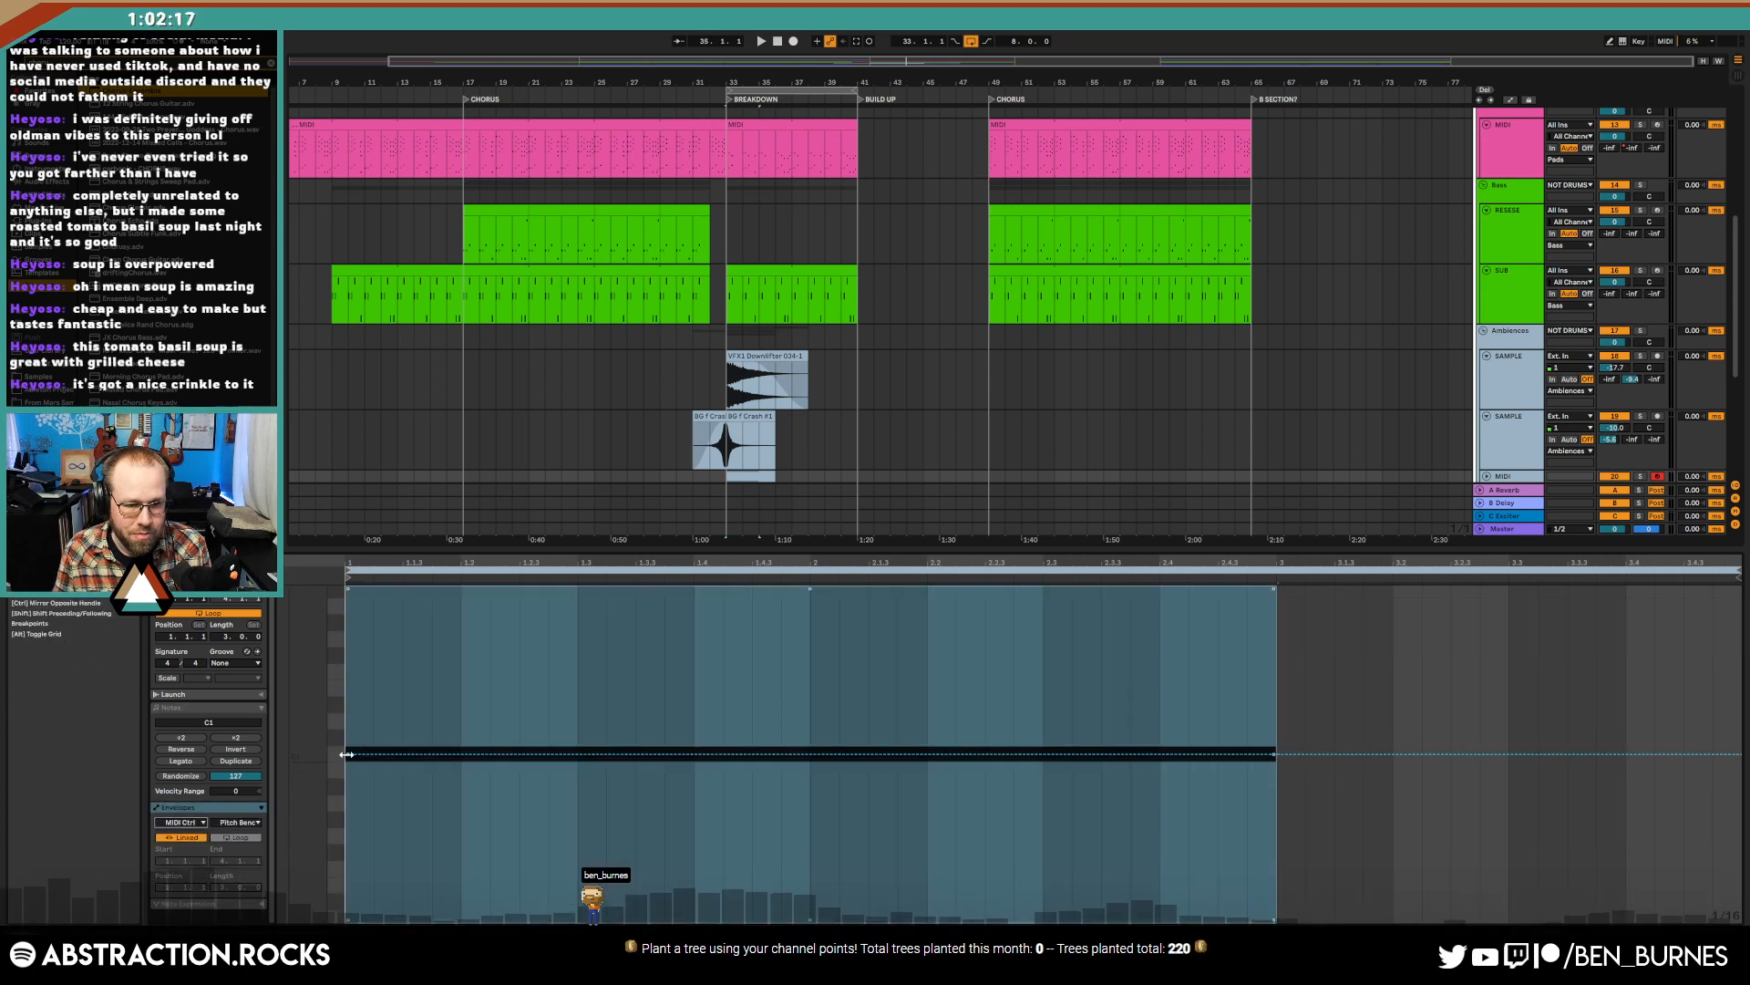
pyautogui.click(1277, 754)
pyautogui.moveTo(1276, 754); pyautogui.dragTo(1276, 922)
# - Hold the pitch bend envelope at its minimum until beat 3.3, then bring it back up to about centre
pyautogui.click(1509, 922)
pyautogui.moveTo(1522, 922); pyautogui.dragTo(1510, 755)
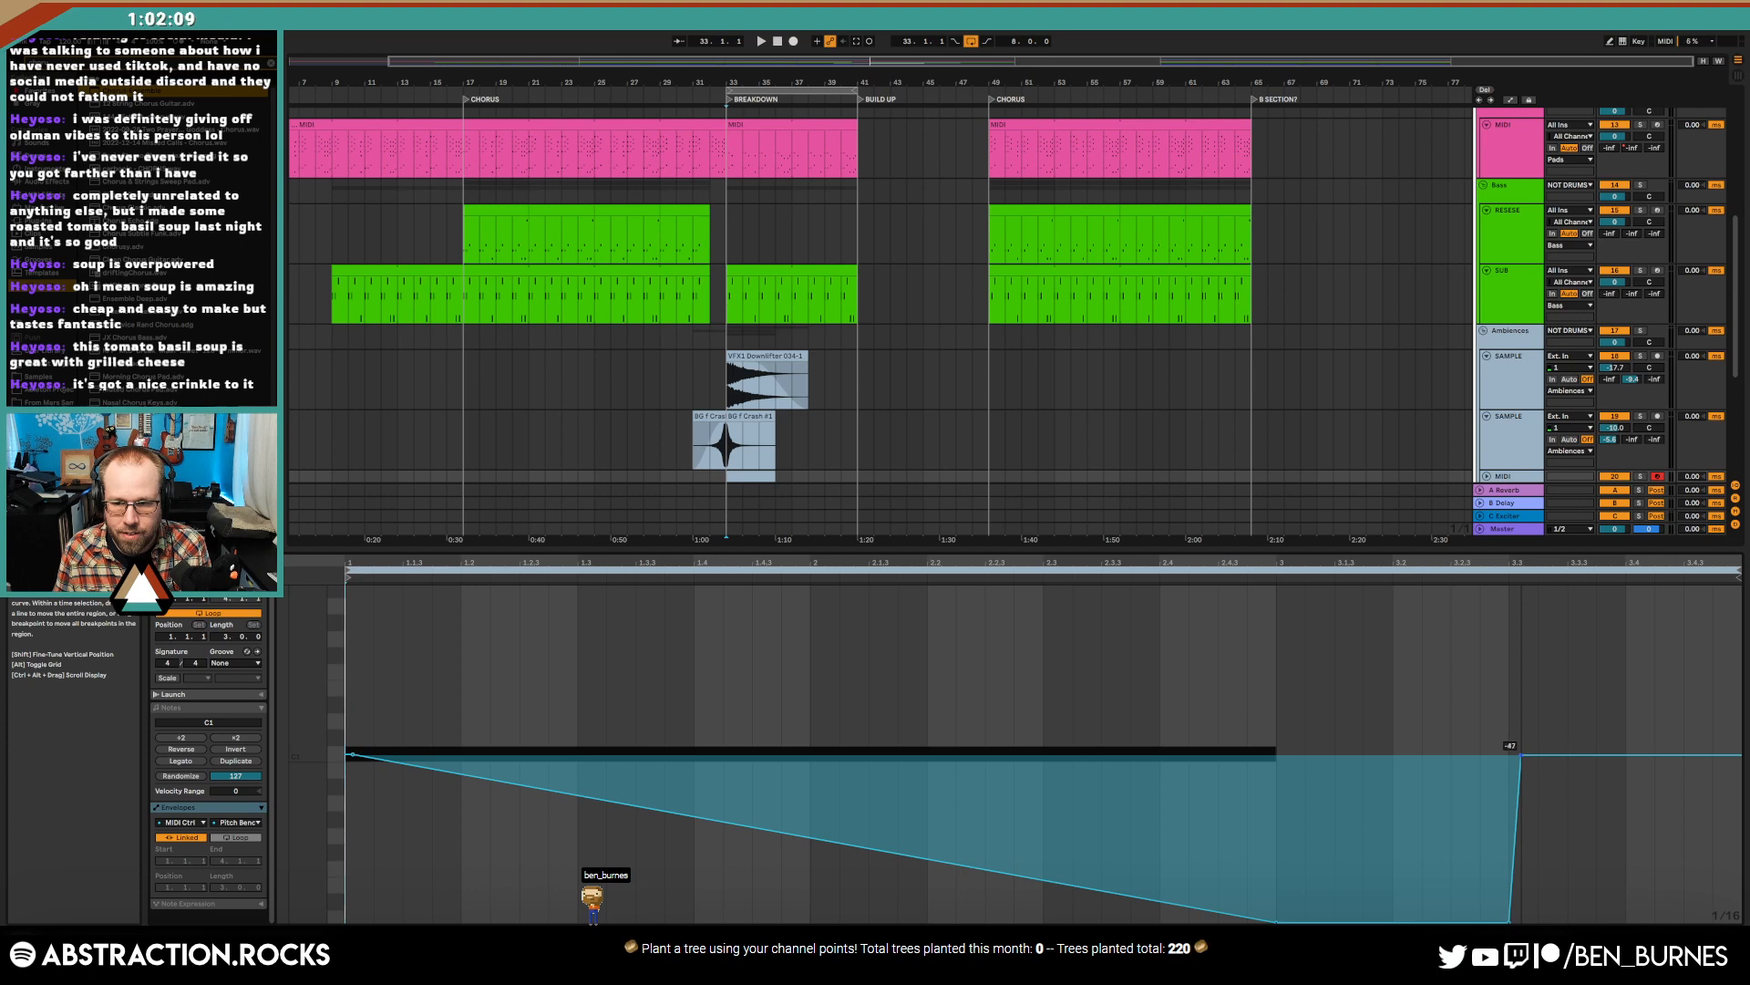
pyautogui.moveTo(1521, 755); pyautogui.dragTo(1521, 753)
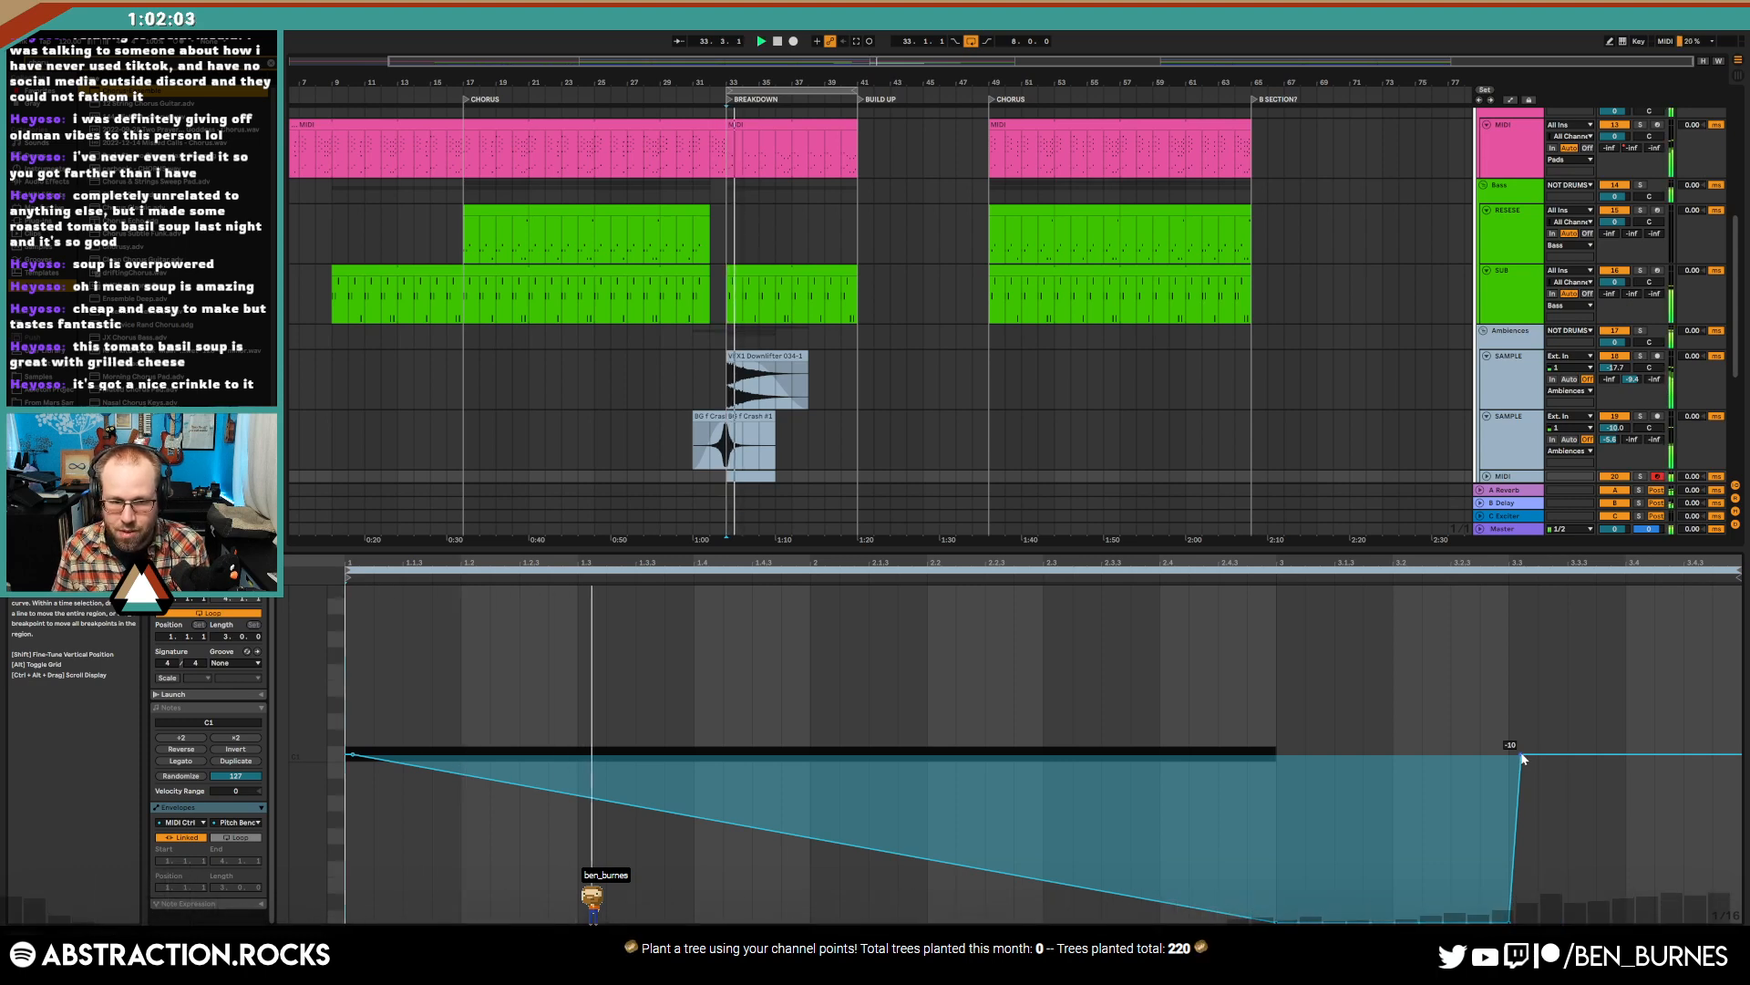
# - Try a steeper pitch bend ramp that reaches its minimum at bar 2, listening to it in the breakdown
pyautogui.moveTo(1275, 921); pyautogui.dragTo(781, 921)
pyautogui.press('space')
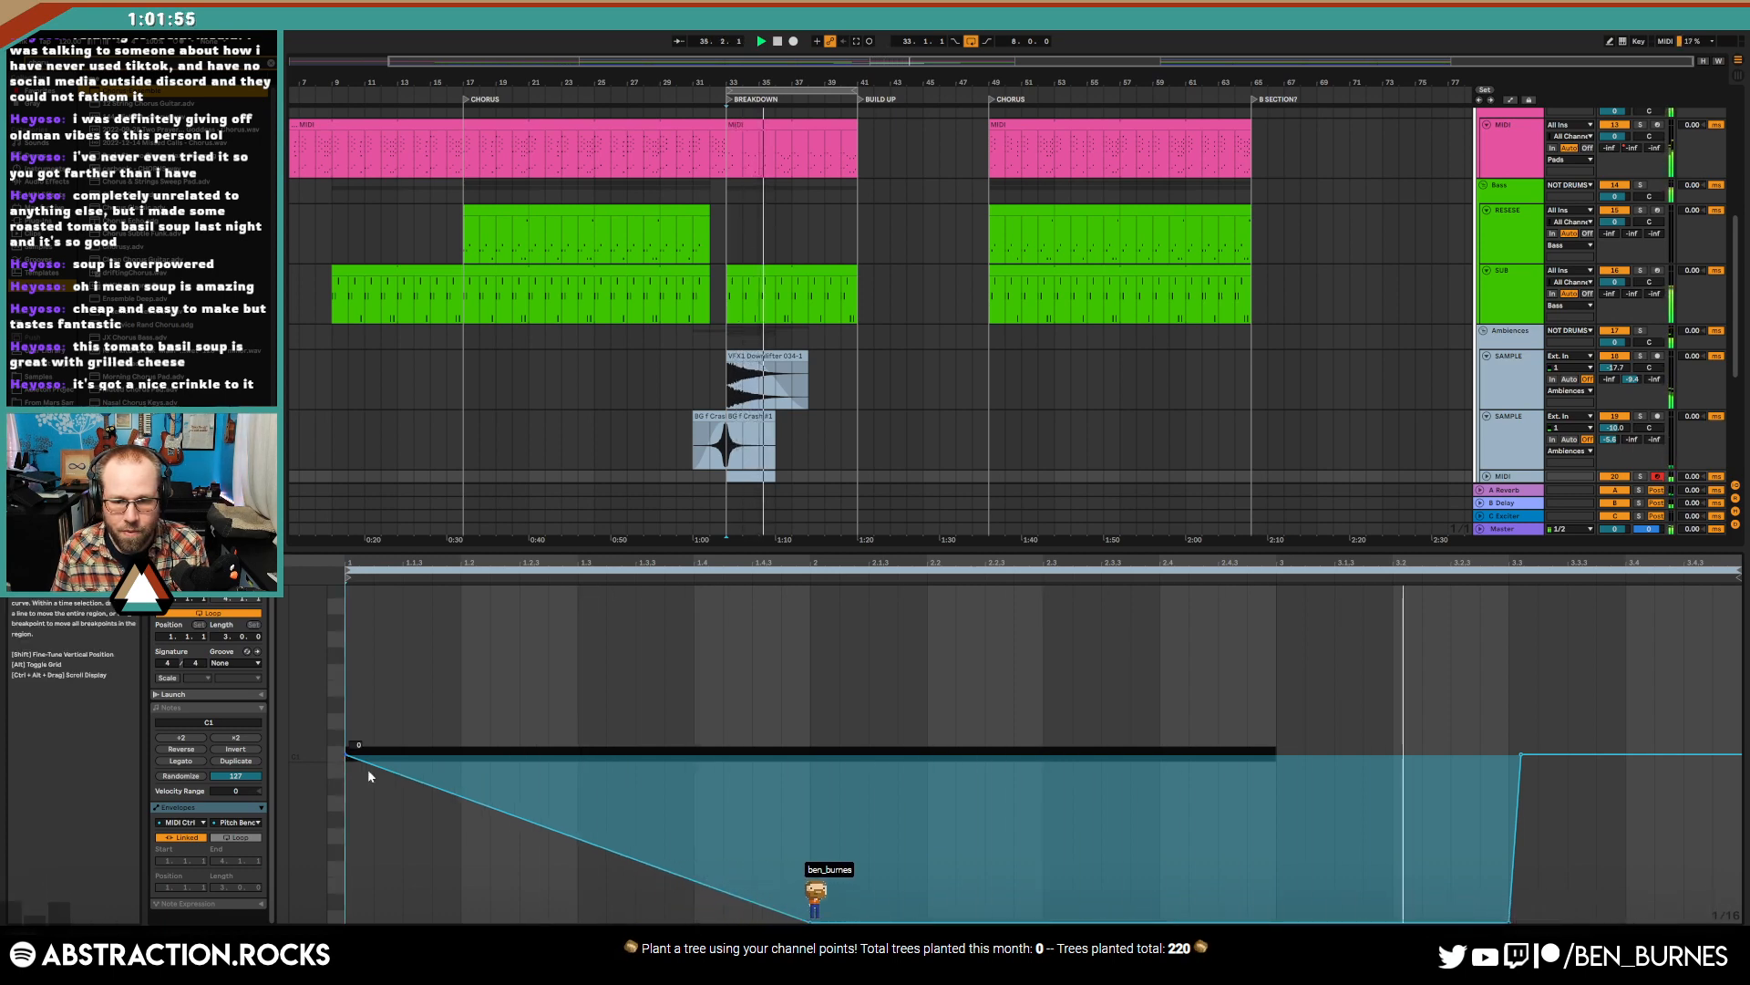
pyautogui.moveTo(810, 923); pyautogui.dragTo(1277, 922)
# - Set the pitch bend envelope's last breakpoint to 0 and align it at beat 3.3 for an instant return
pyautogui.rightClick(1523, 758)
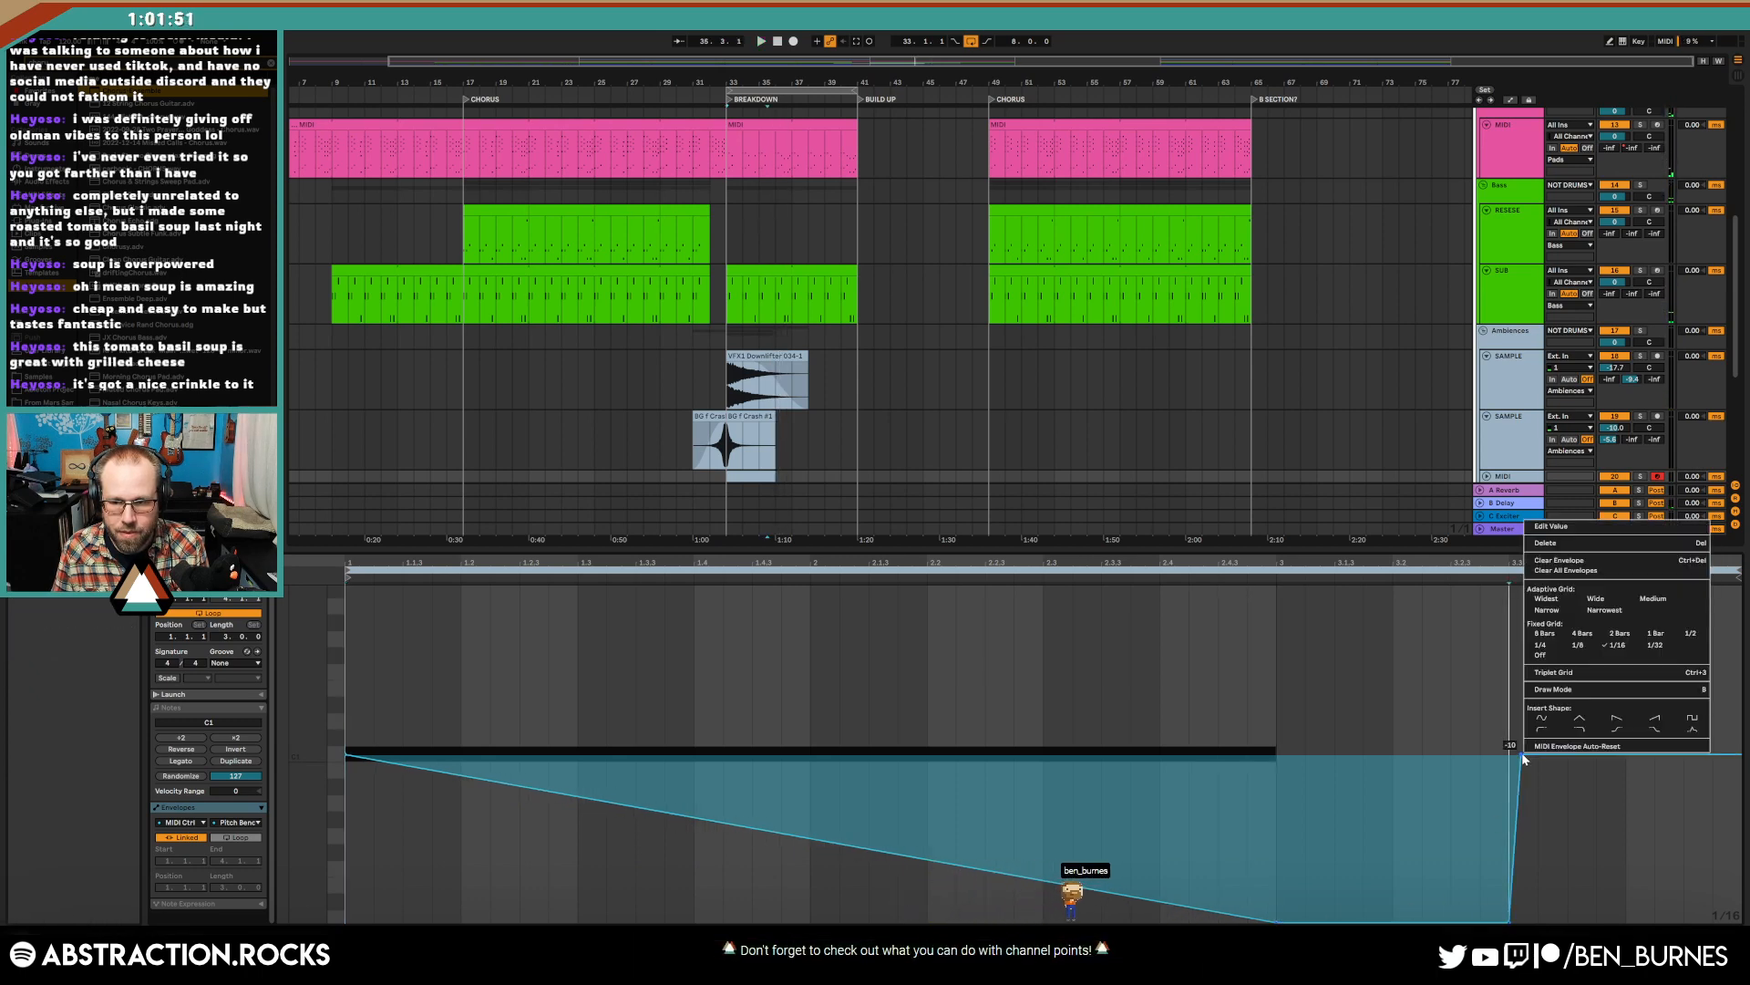
pyautogui.click(1592, 529)
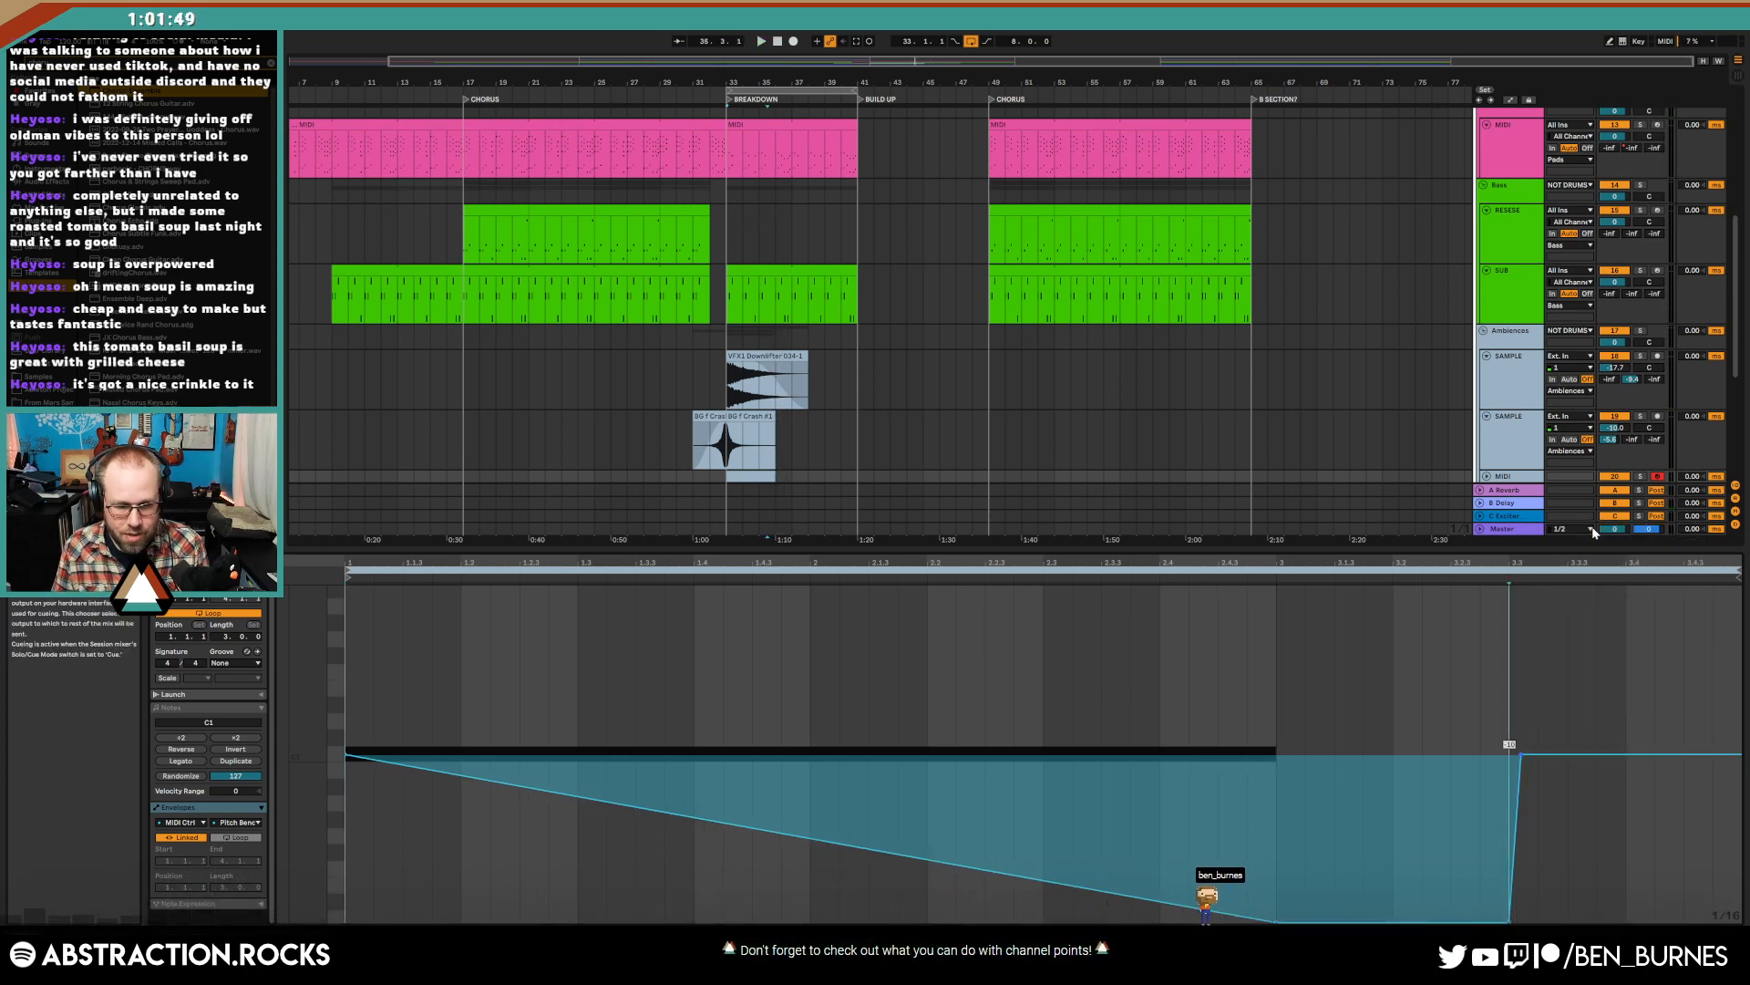
pyautogui.write('0')
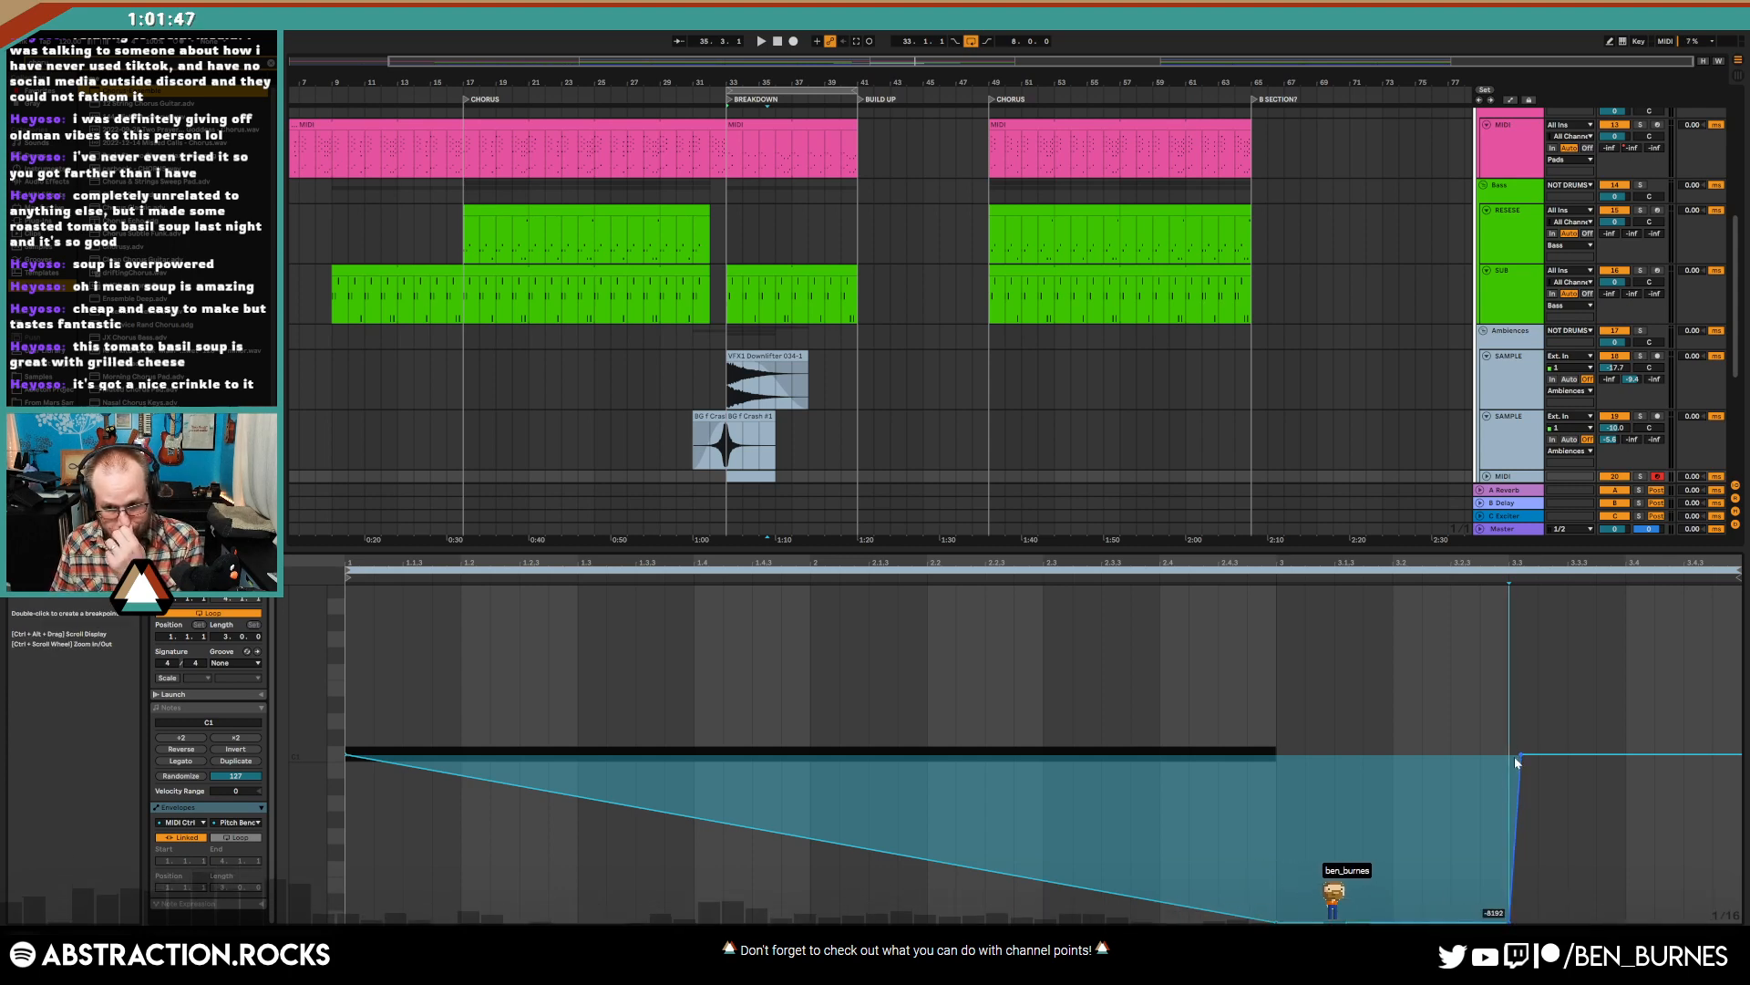
pyautogui.moveTo(1521, 758); pyautogui.dragTo(1509, 757)
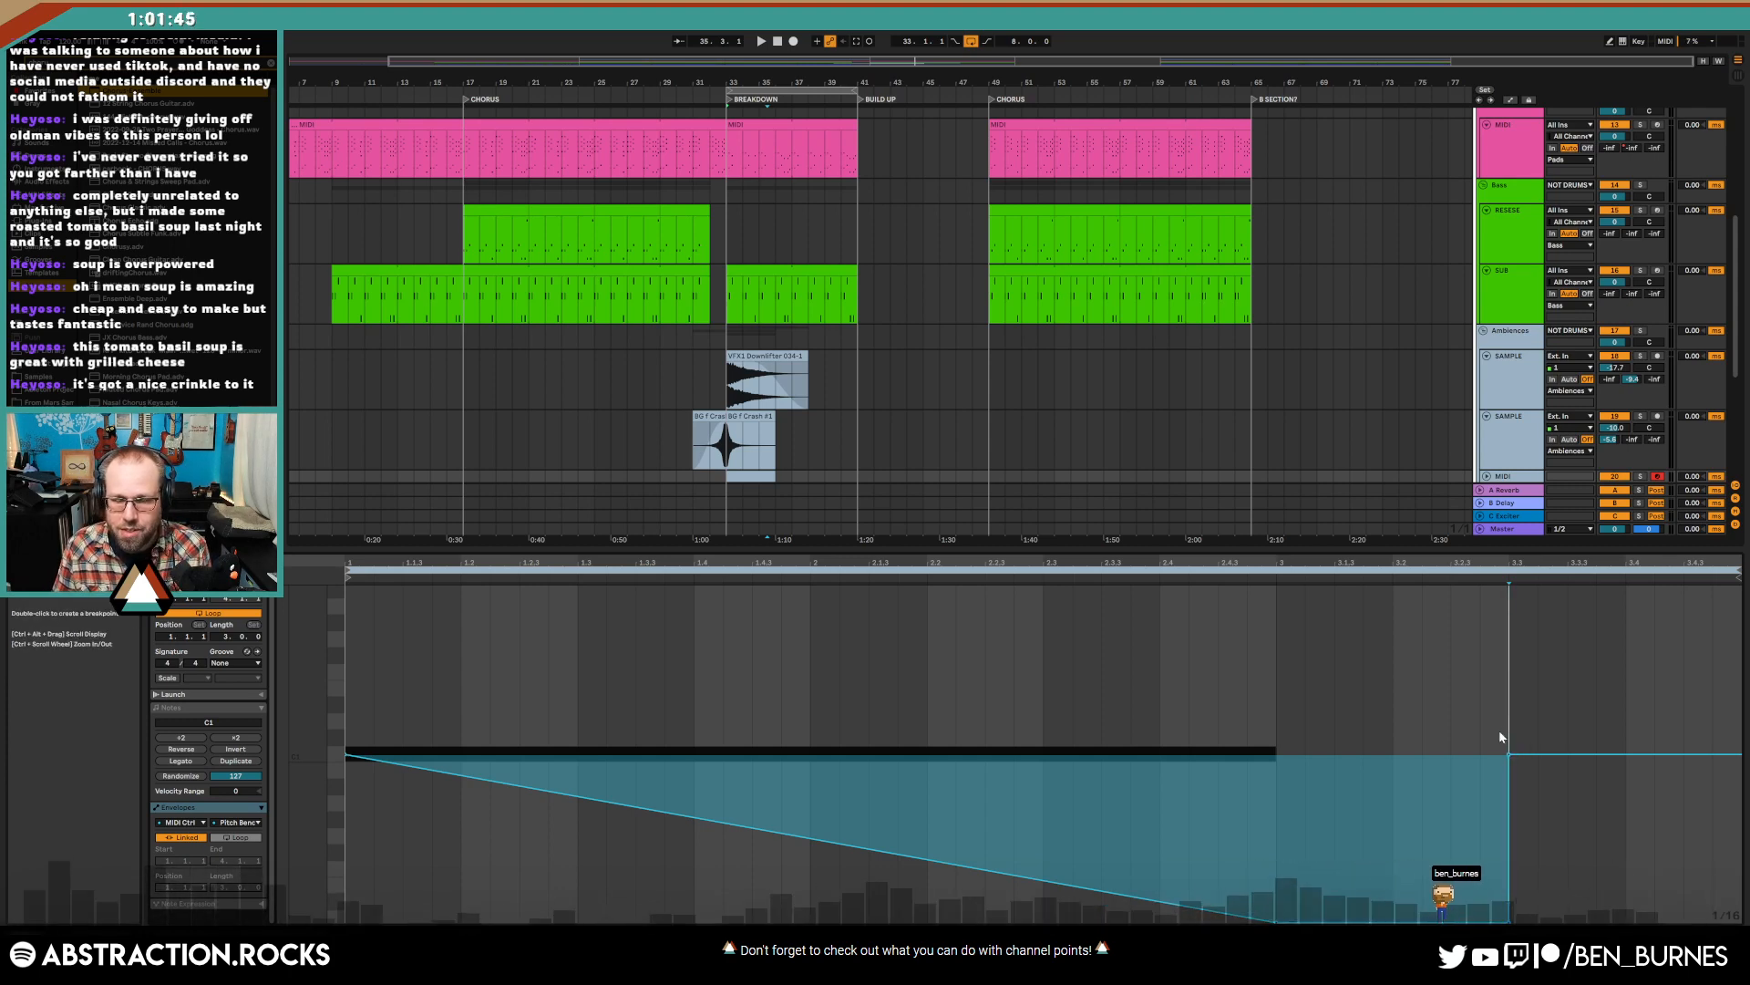
# - Try the sub drop's long note at G#1 and an octave lower at G#0, listening to each in the breakdown
pyautogui.hotkey('shift', 'Tab')
pyautogui.click(1486, 476)
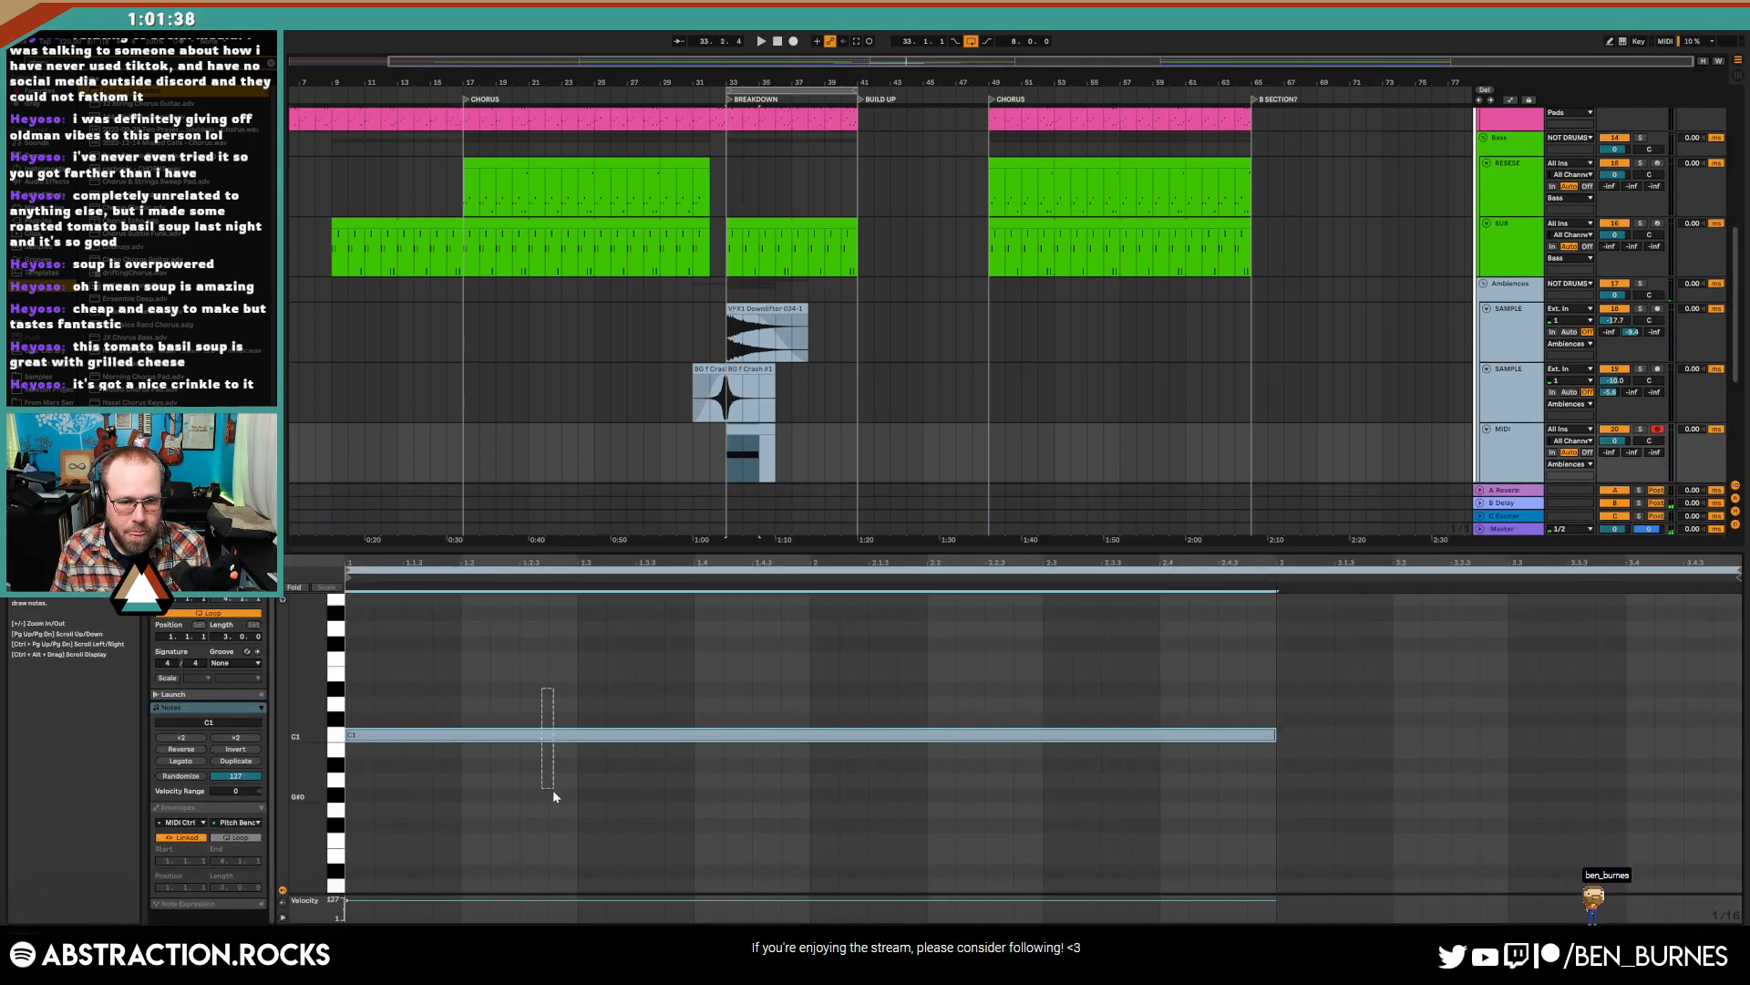
pyautogui.press('Up')
pyautogui.press('Up')
pyautogui.press('Up')
pyautogui.press('Up')
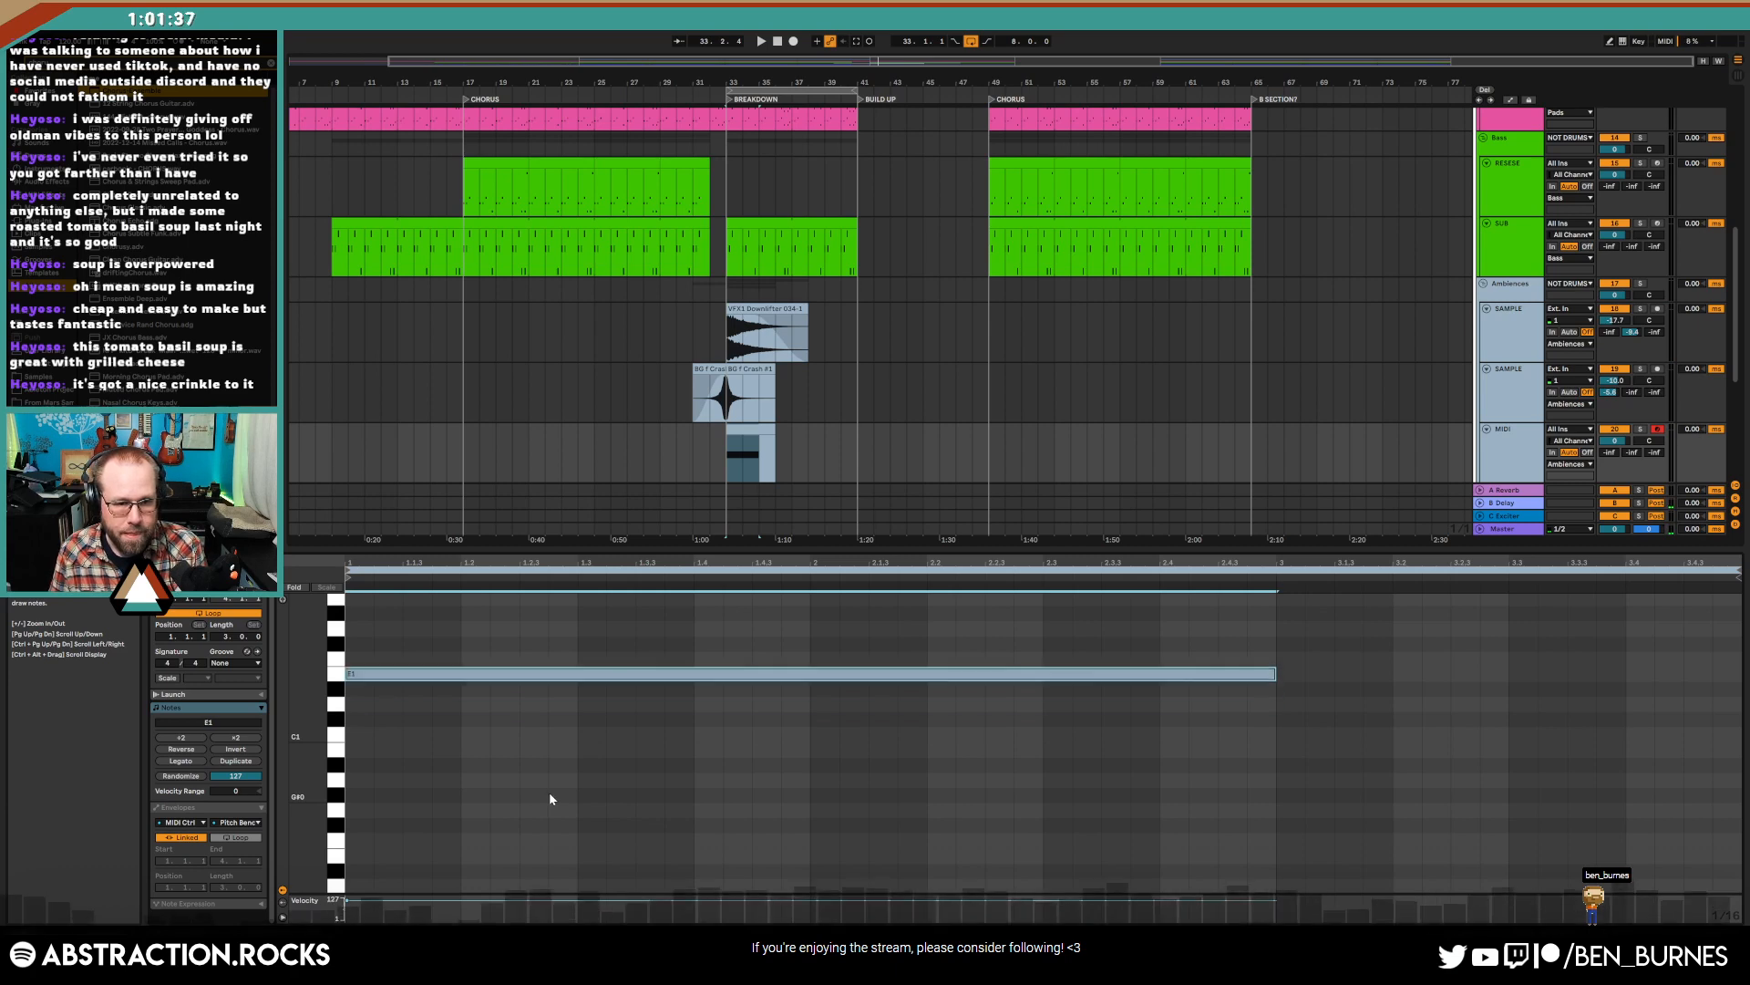
pyautogui.press('Up')
pyautogui.press('Up')
pyautogui.press('Up')
pyautogui.press('Up')
pyautogui.press('space')
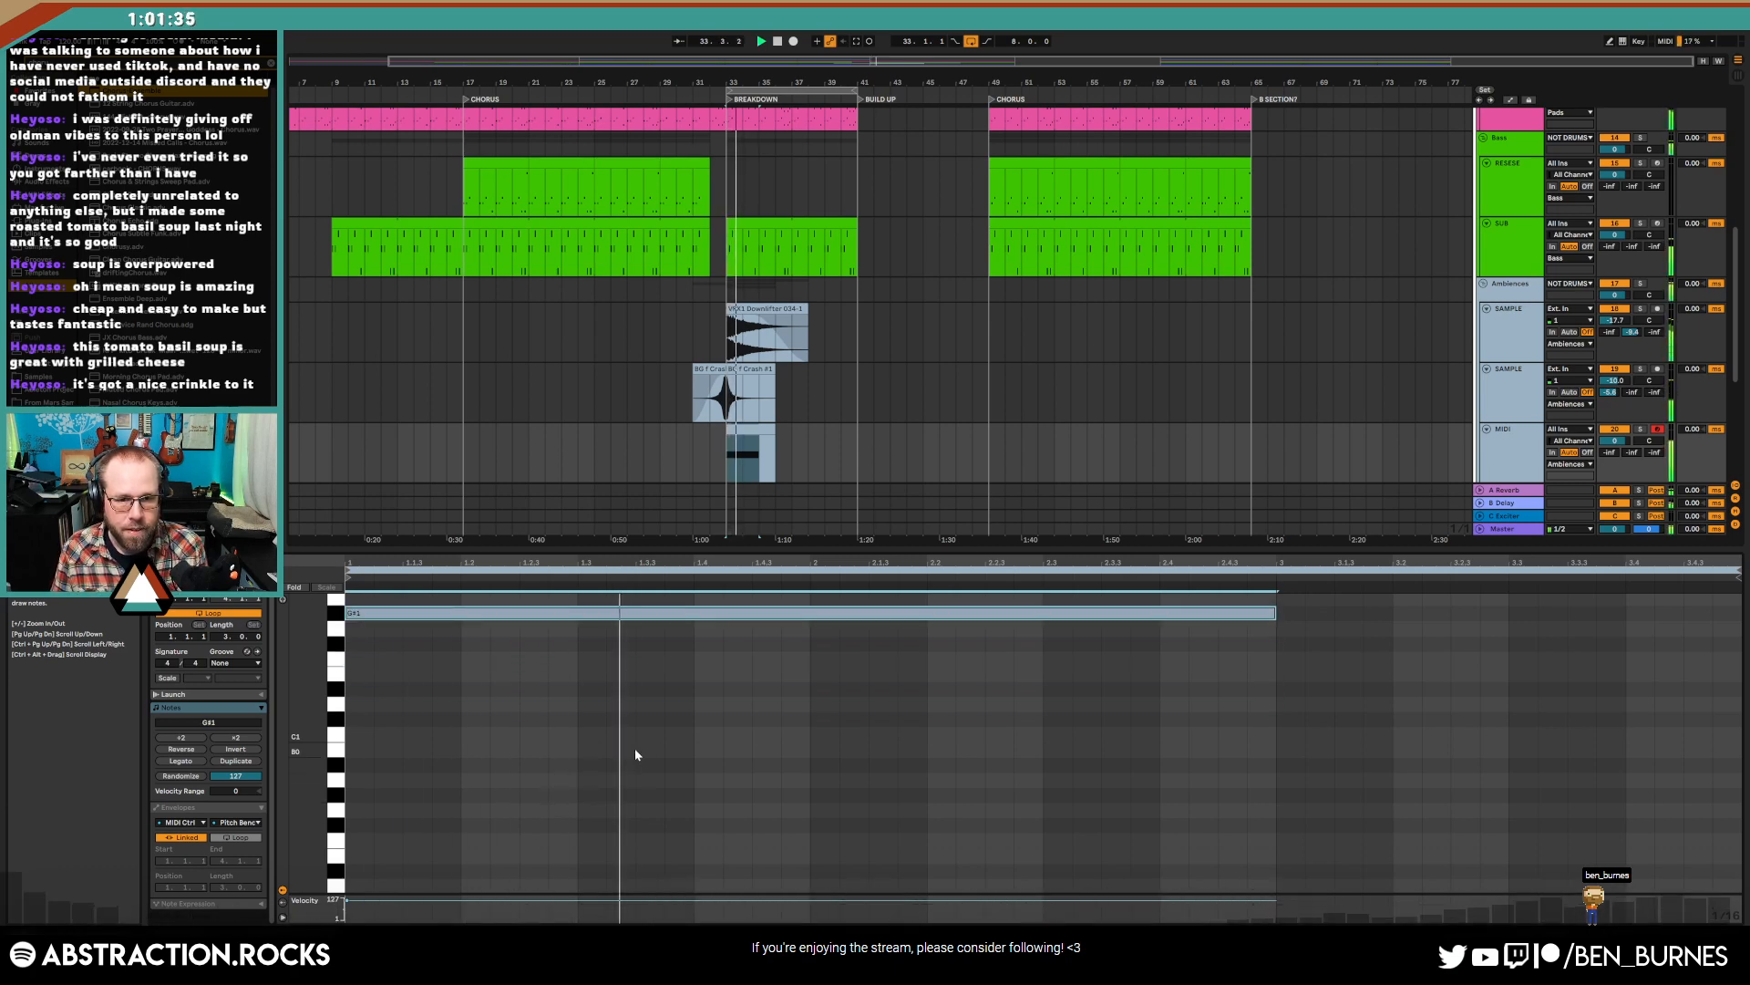
pyautogui.hotkey('shift', 'Down')
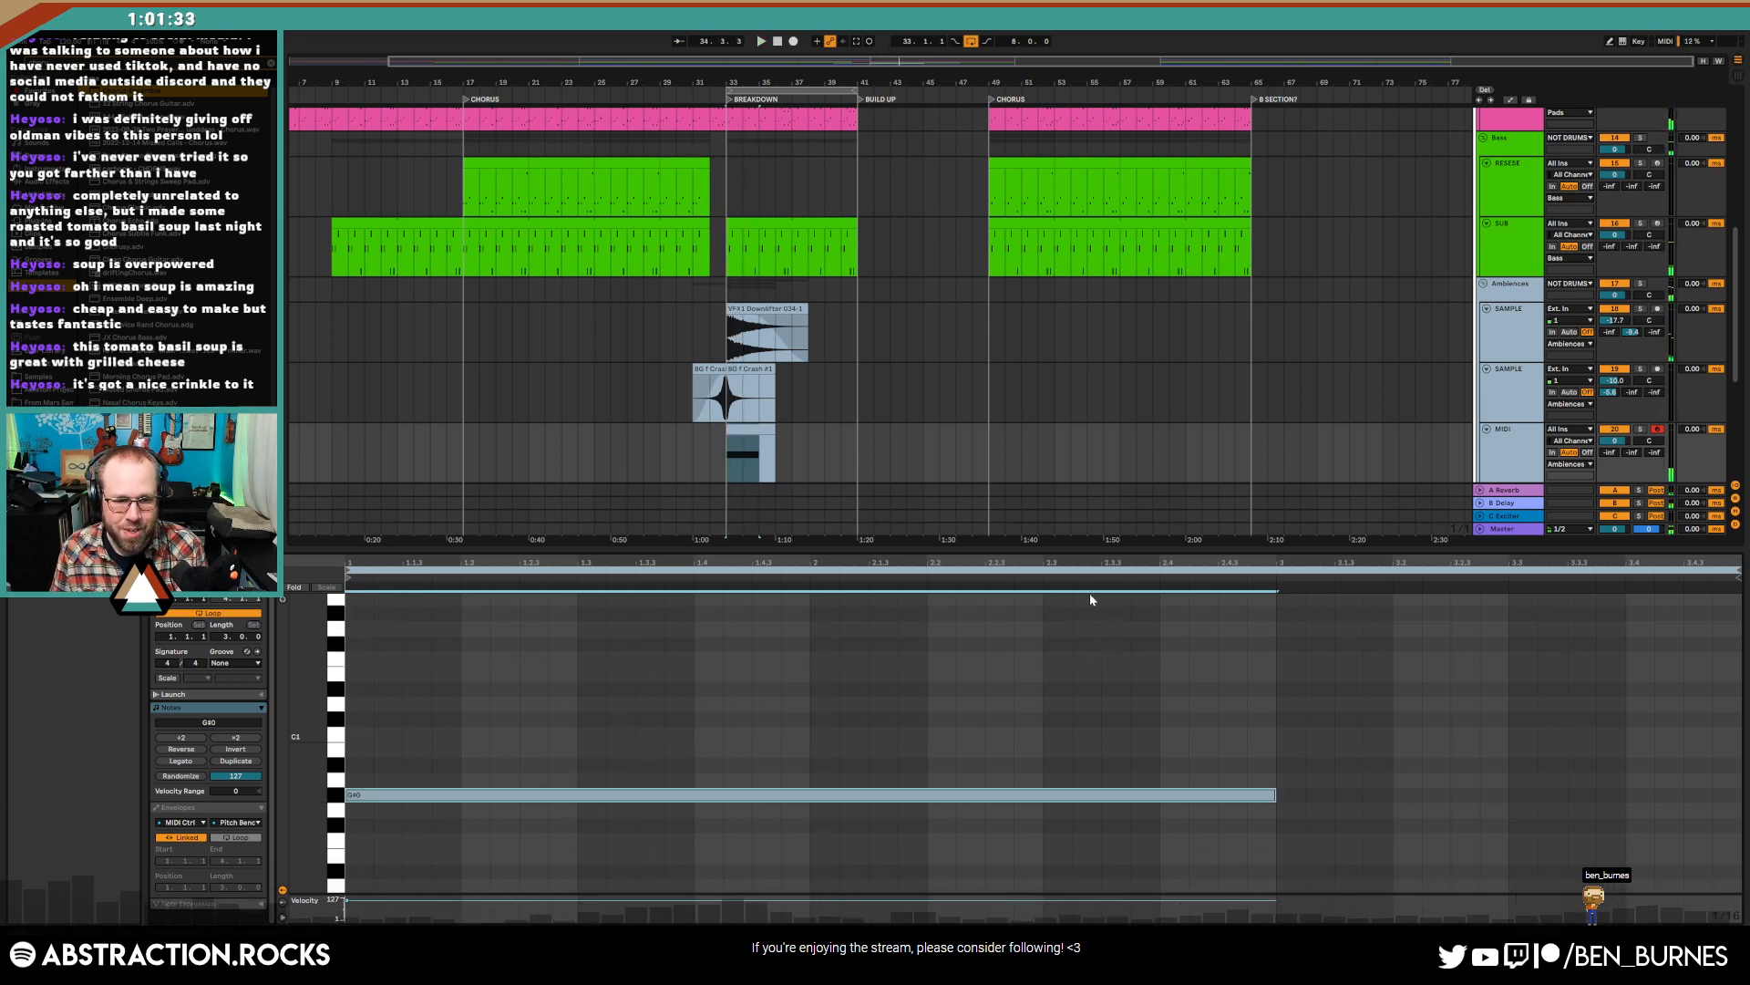
pyautogui.press('space')
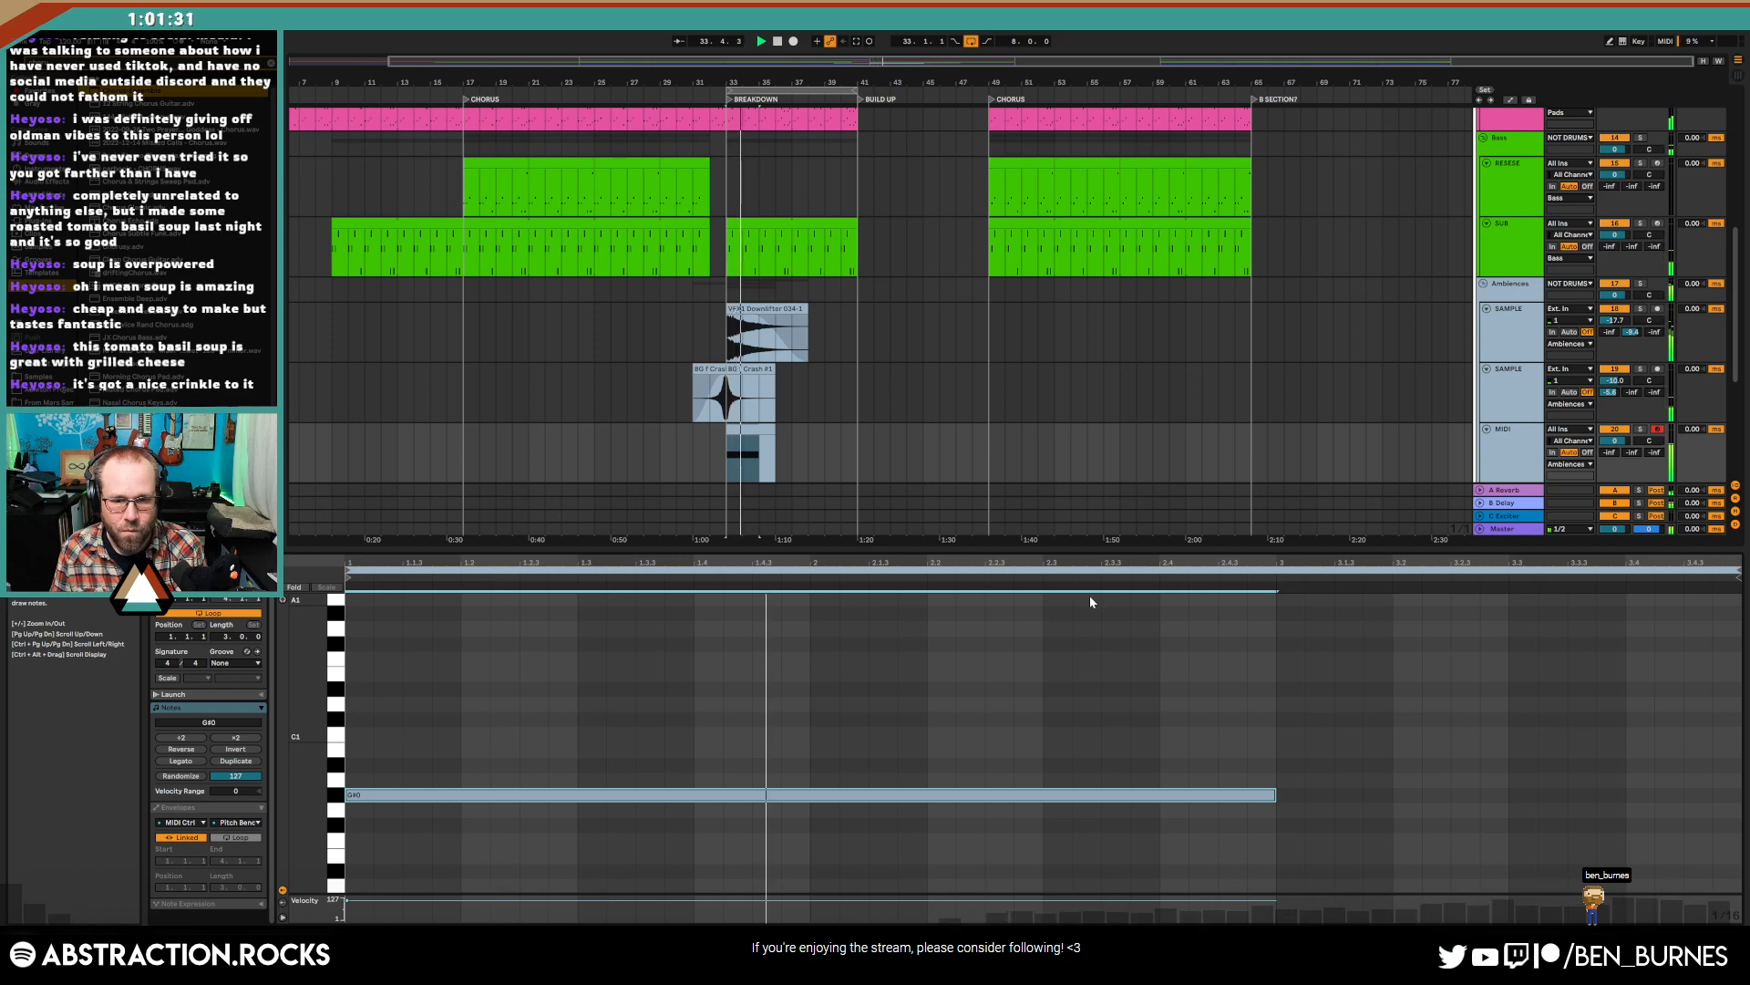
pyautogui.press('space')
# - Delete the sub drop clip at the start of the breakdown, and remove its MIDI track from the Ambiences group
pyautogui.hotkey('shift', 'Tab')
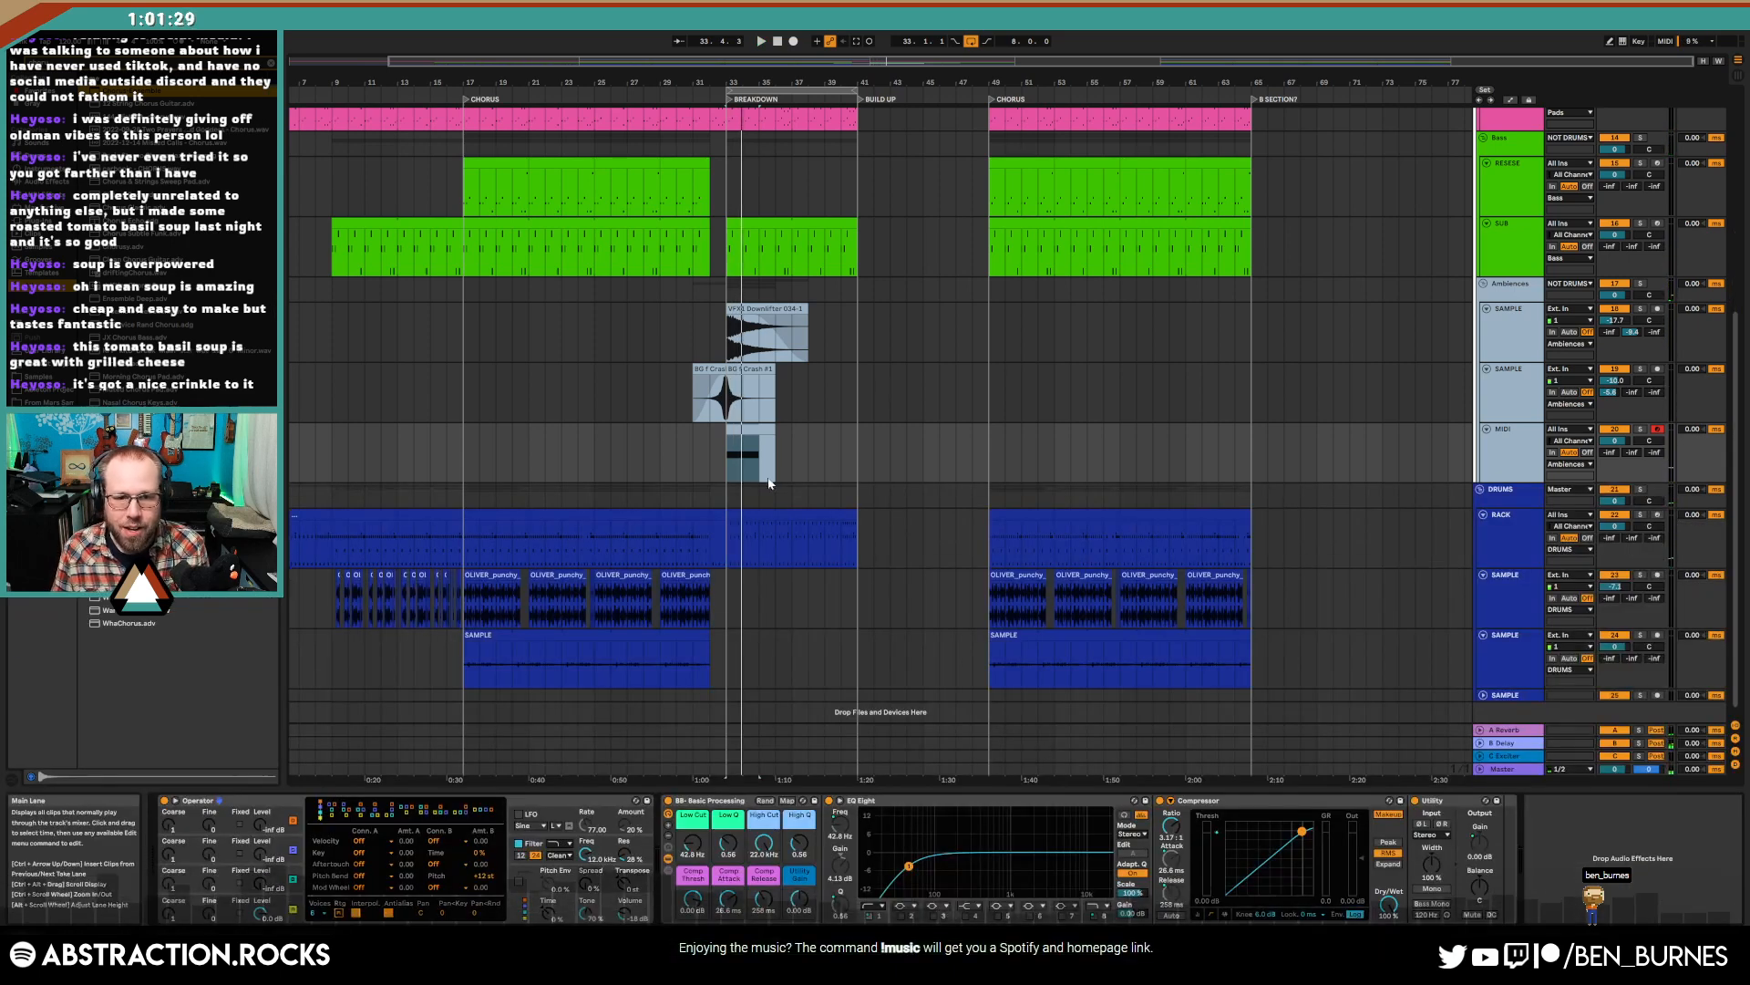
pyautogui.moveTo(807, 466); pyautogui.dragTo(640, 462)
pyautogui.press('Delete')
pyautogui.click(1479, 442)
pyautogui.click(1492, 463)
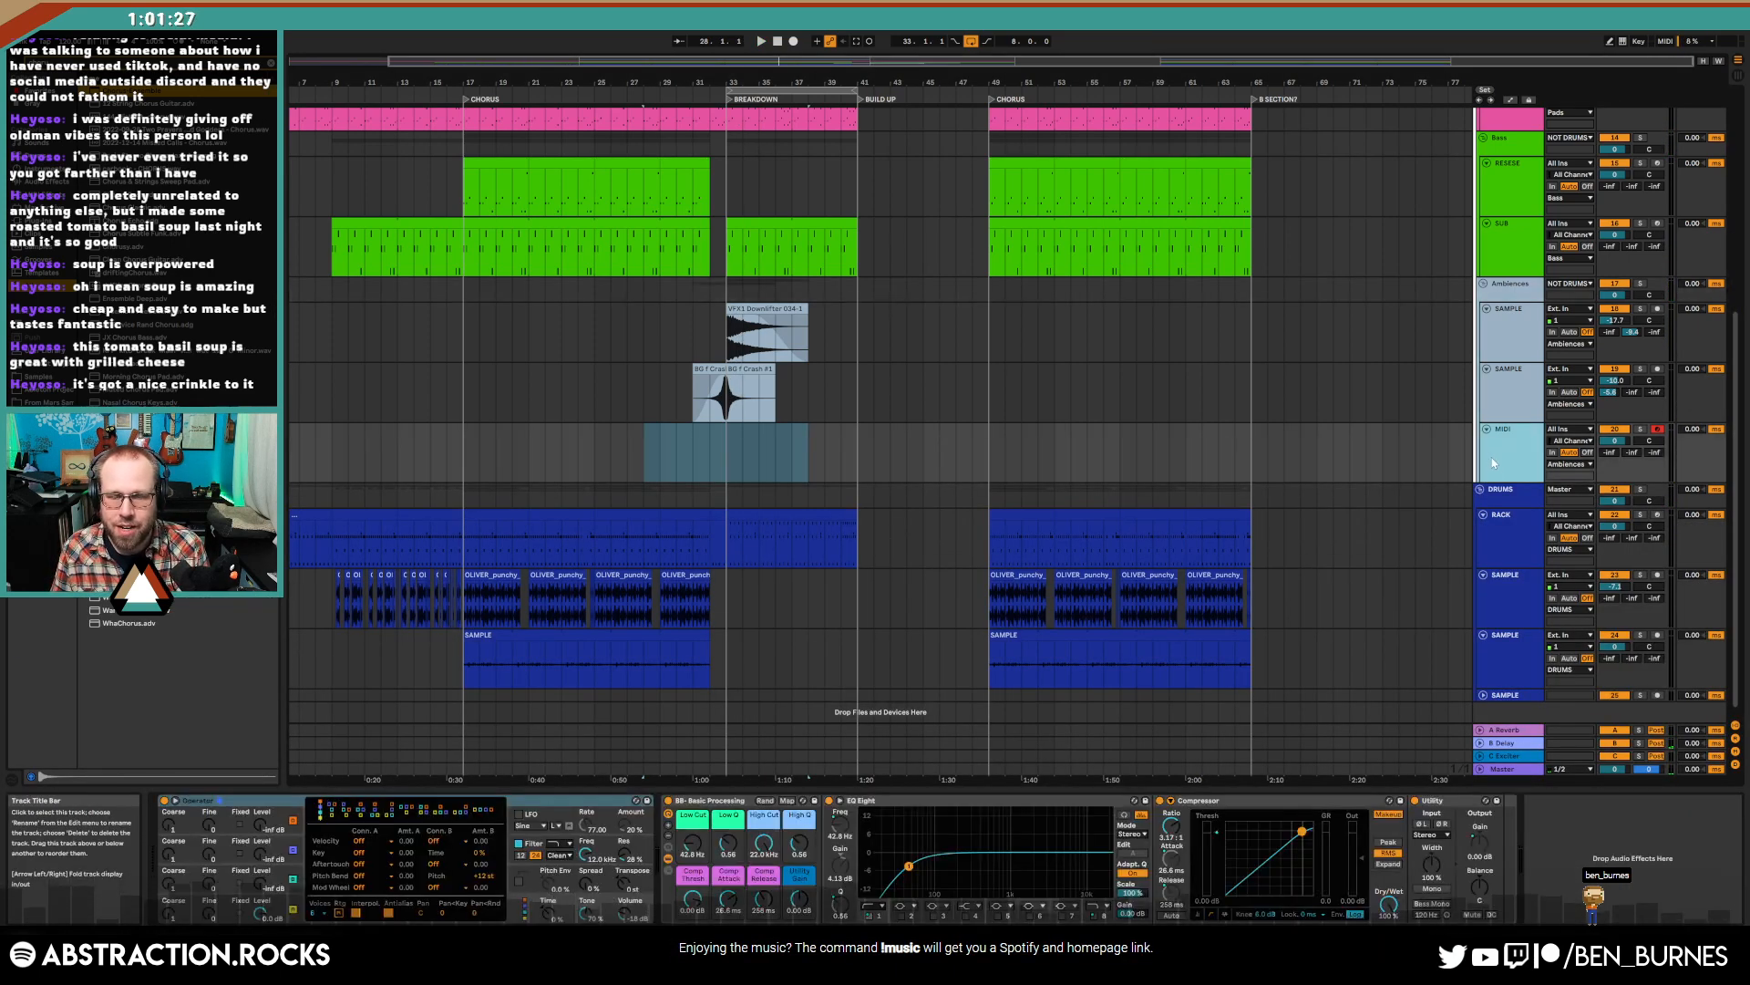
pyautogui.press('Delete')
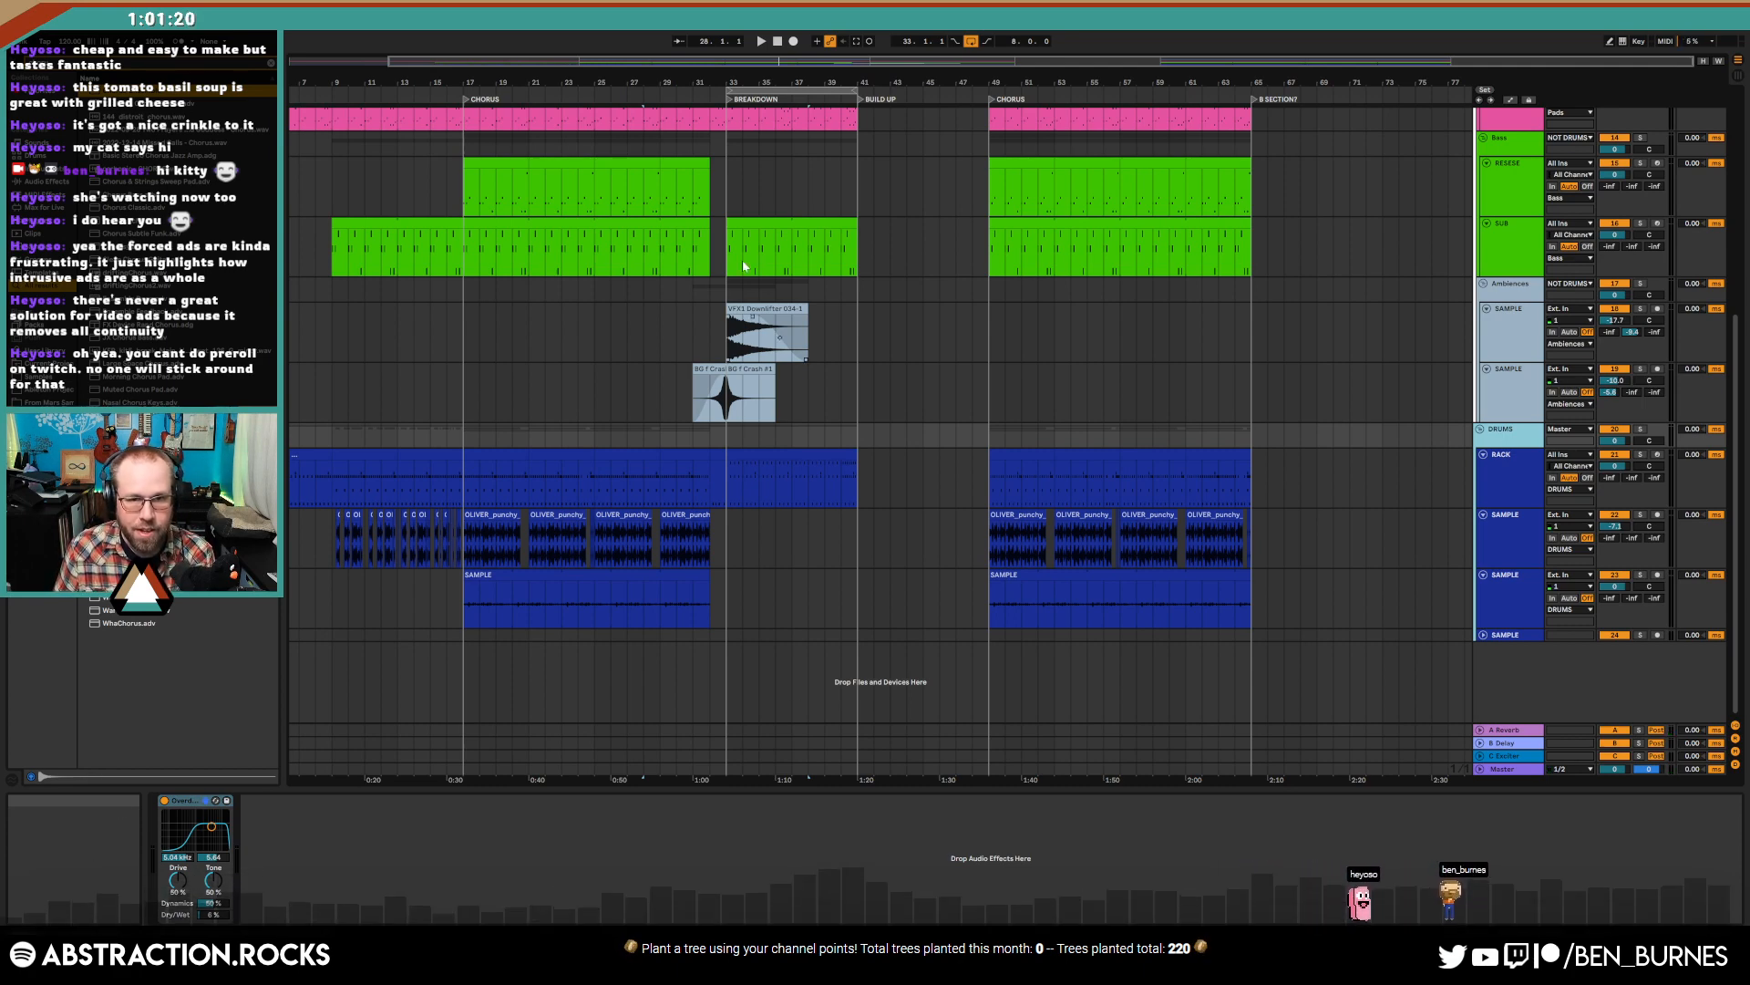
# - Play the end of the chorus into the breakdown, checking the pre-roll timer in the Twitch stream manager window meanwhile
pyautogui.press('space')
pyautogui.scroll(5, 939, 428)
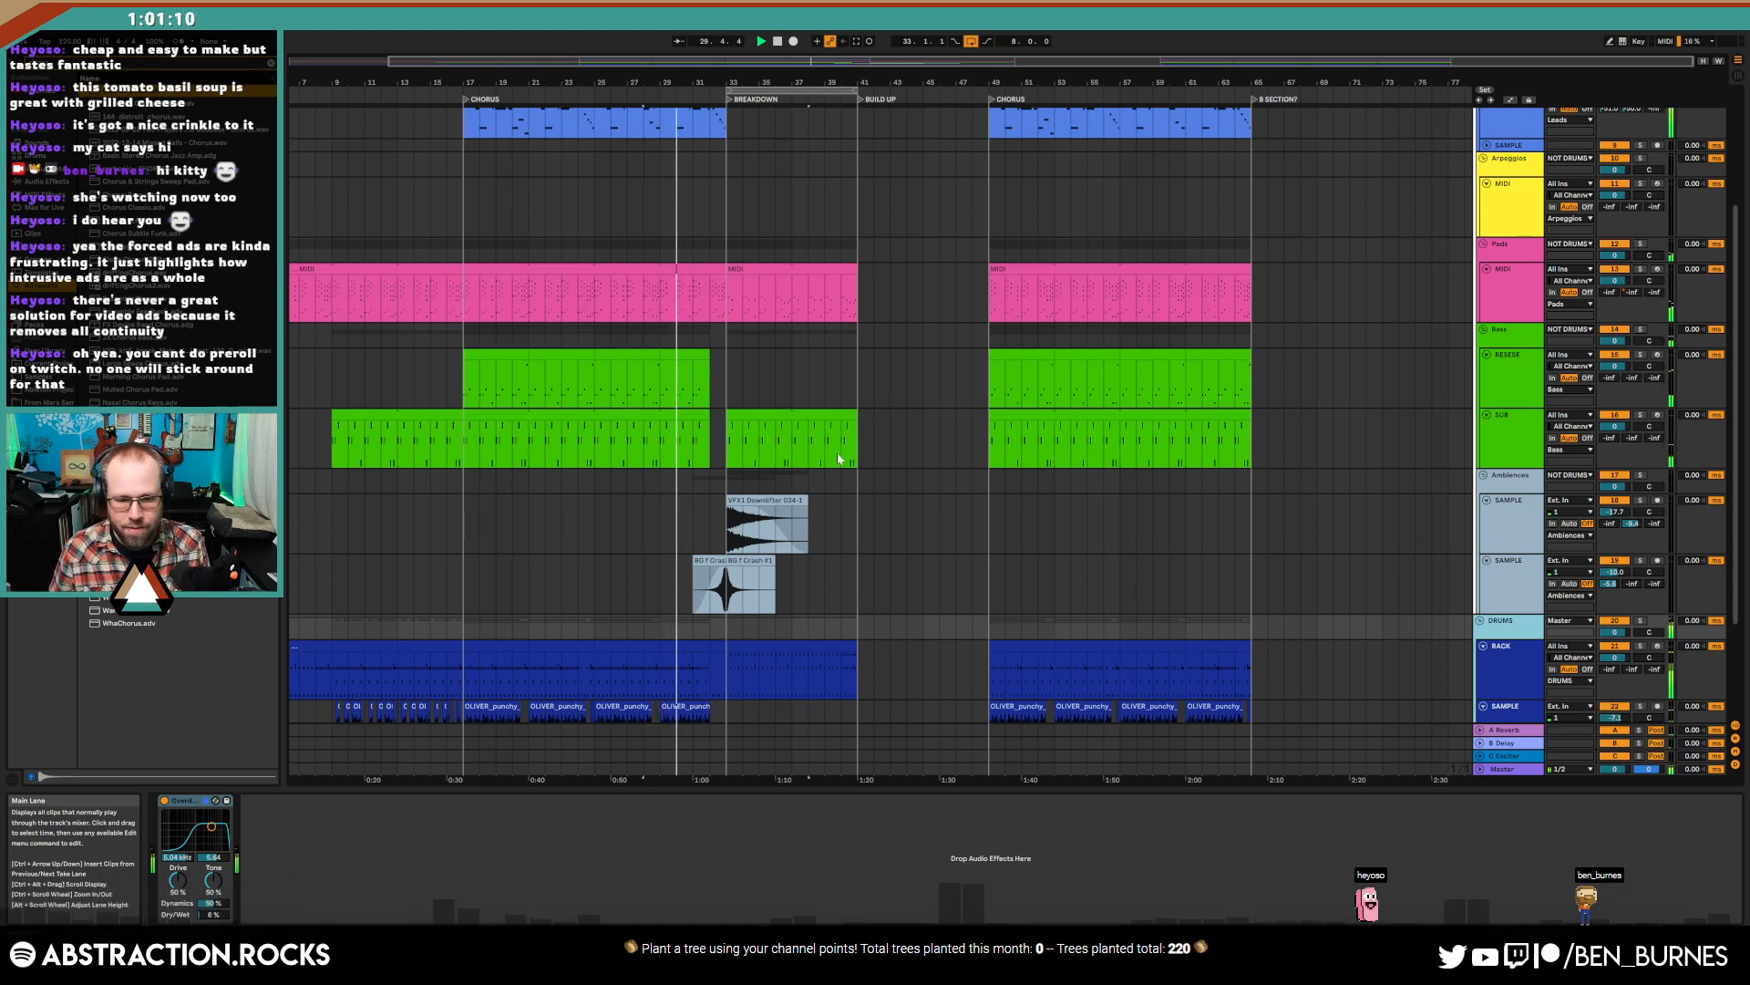
pyautogui.moveTo(912, 920); pyautogui.dragTo(990, 155)
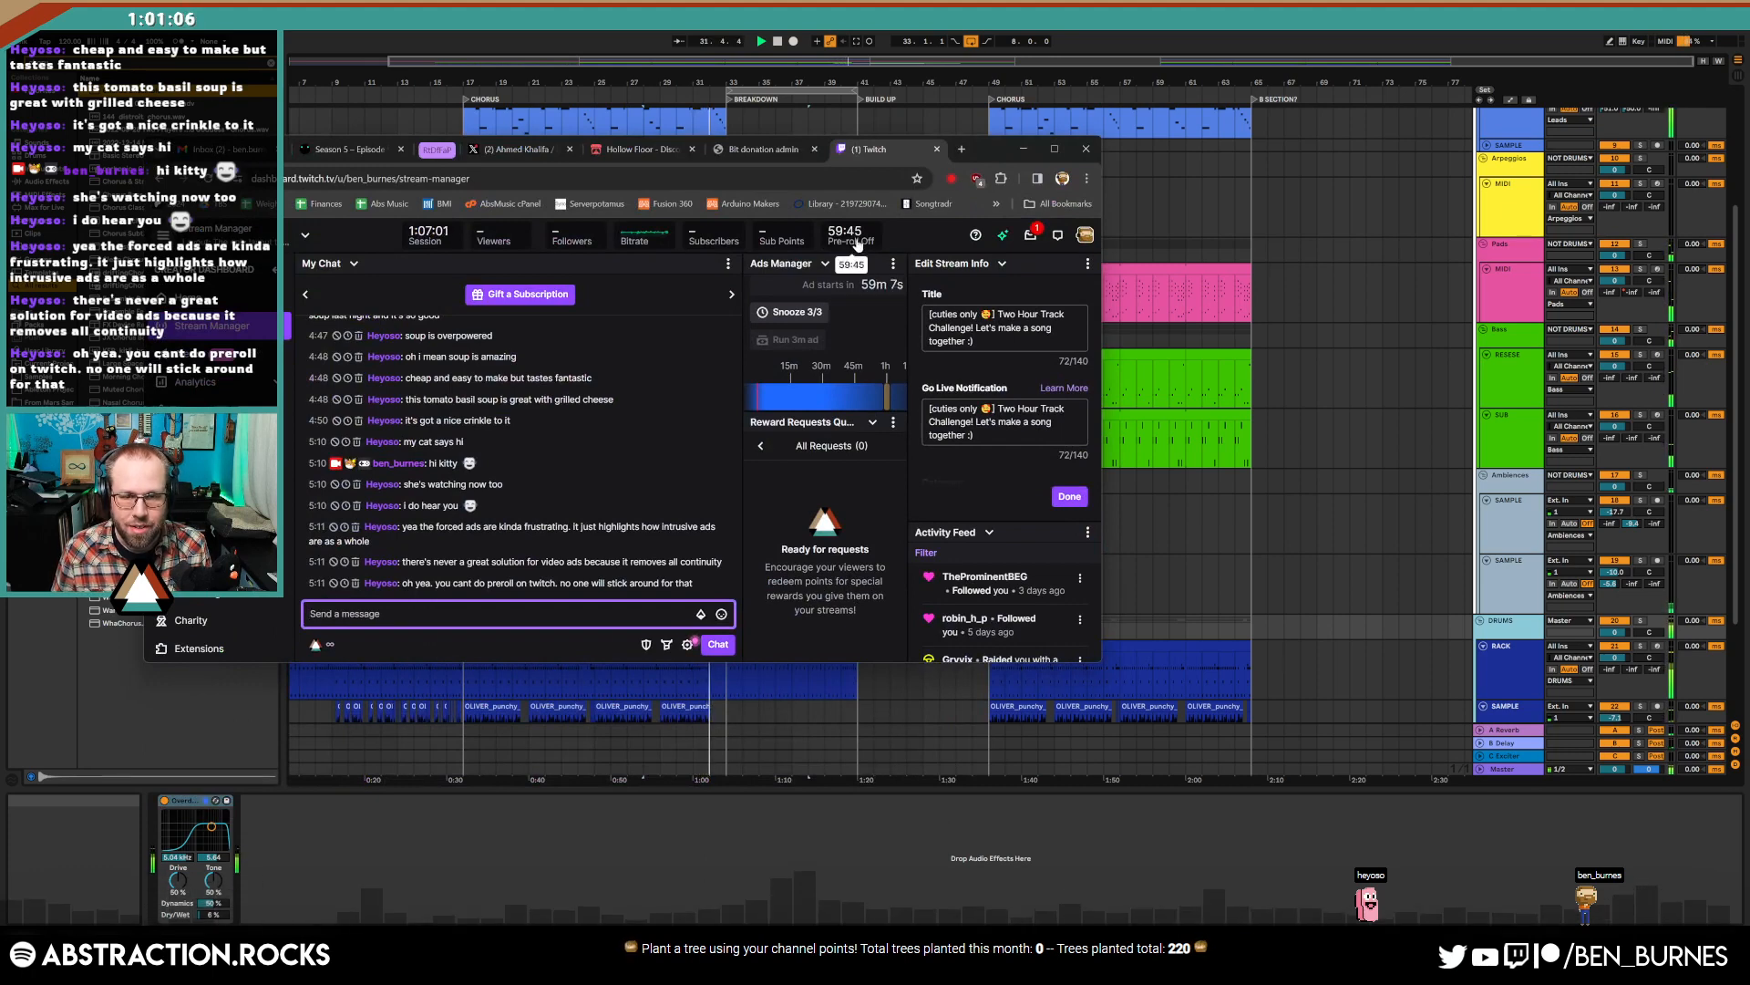
pyautogui.moveTo(980, 157); pyautogui.dragTo(939, 971)
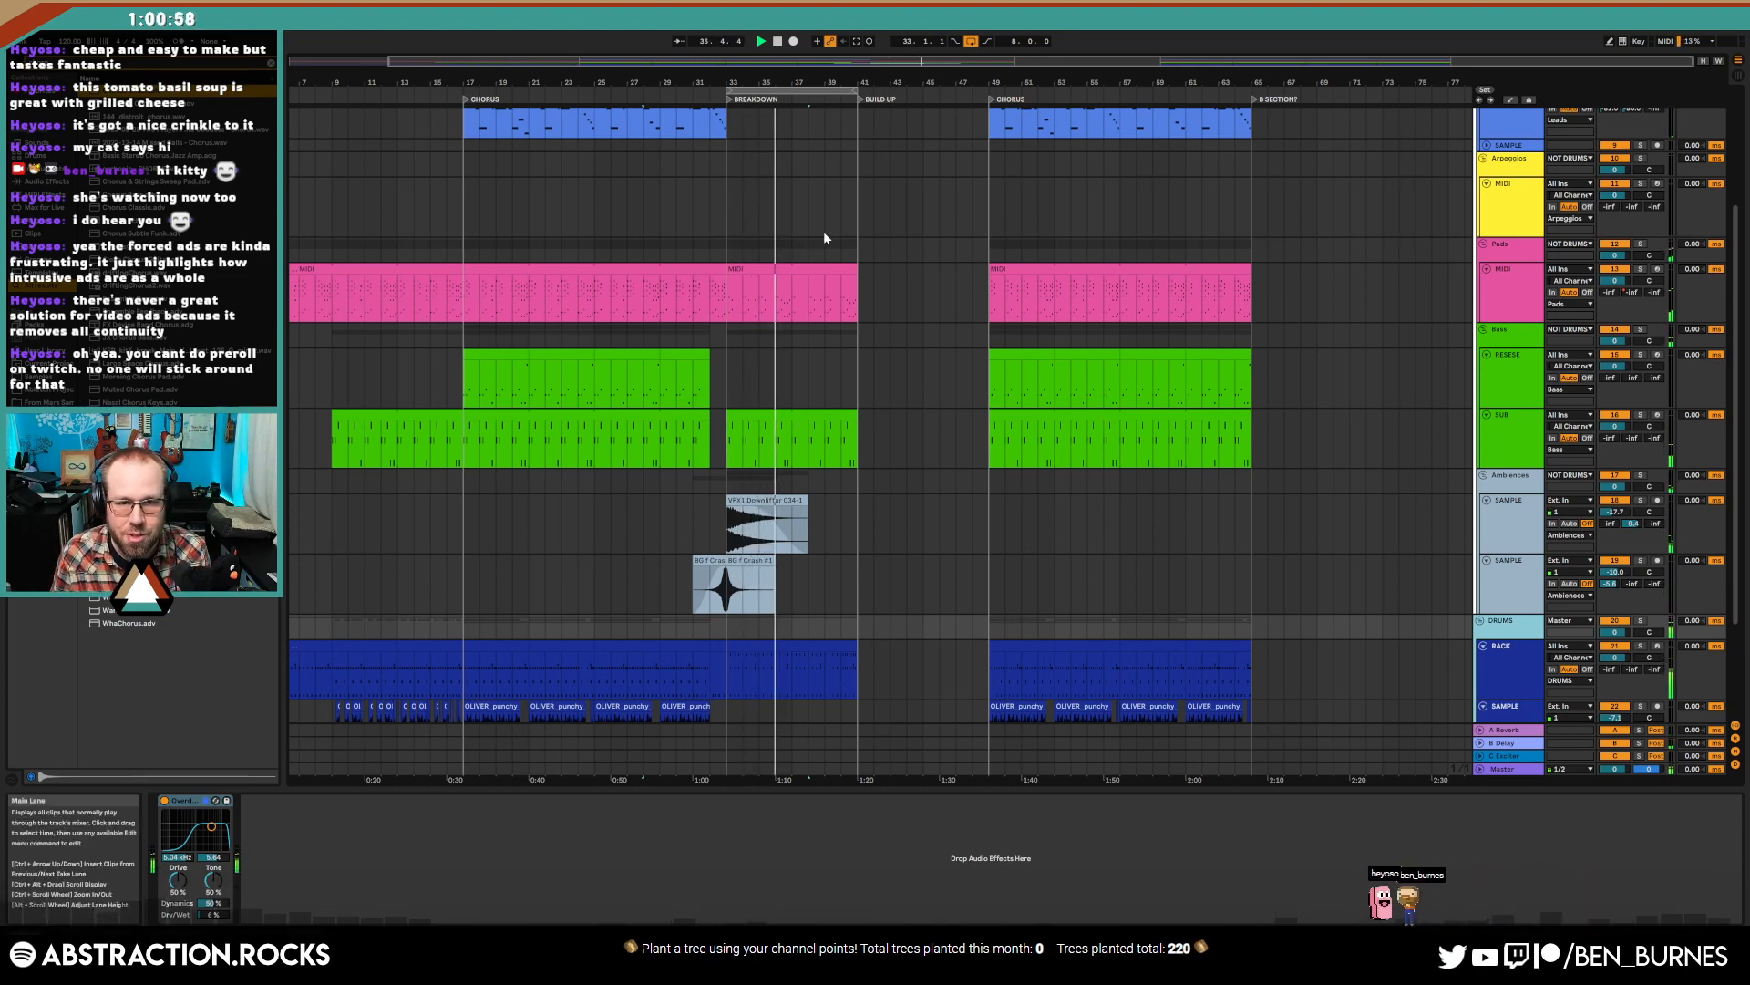
pyautogui.scroll(-1, 898, 394)
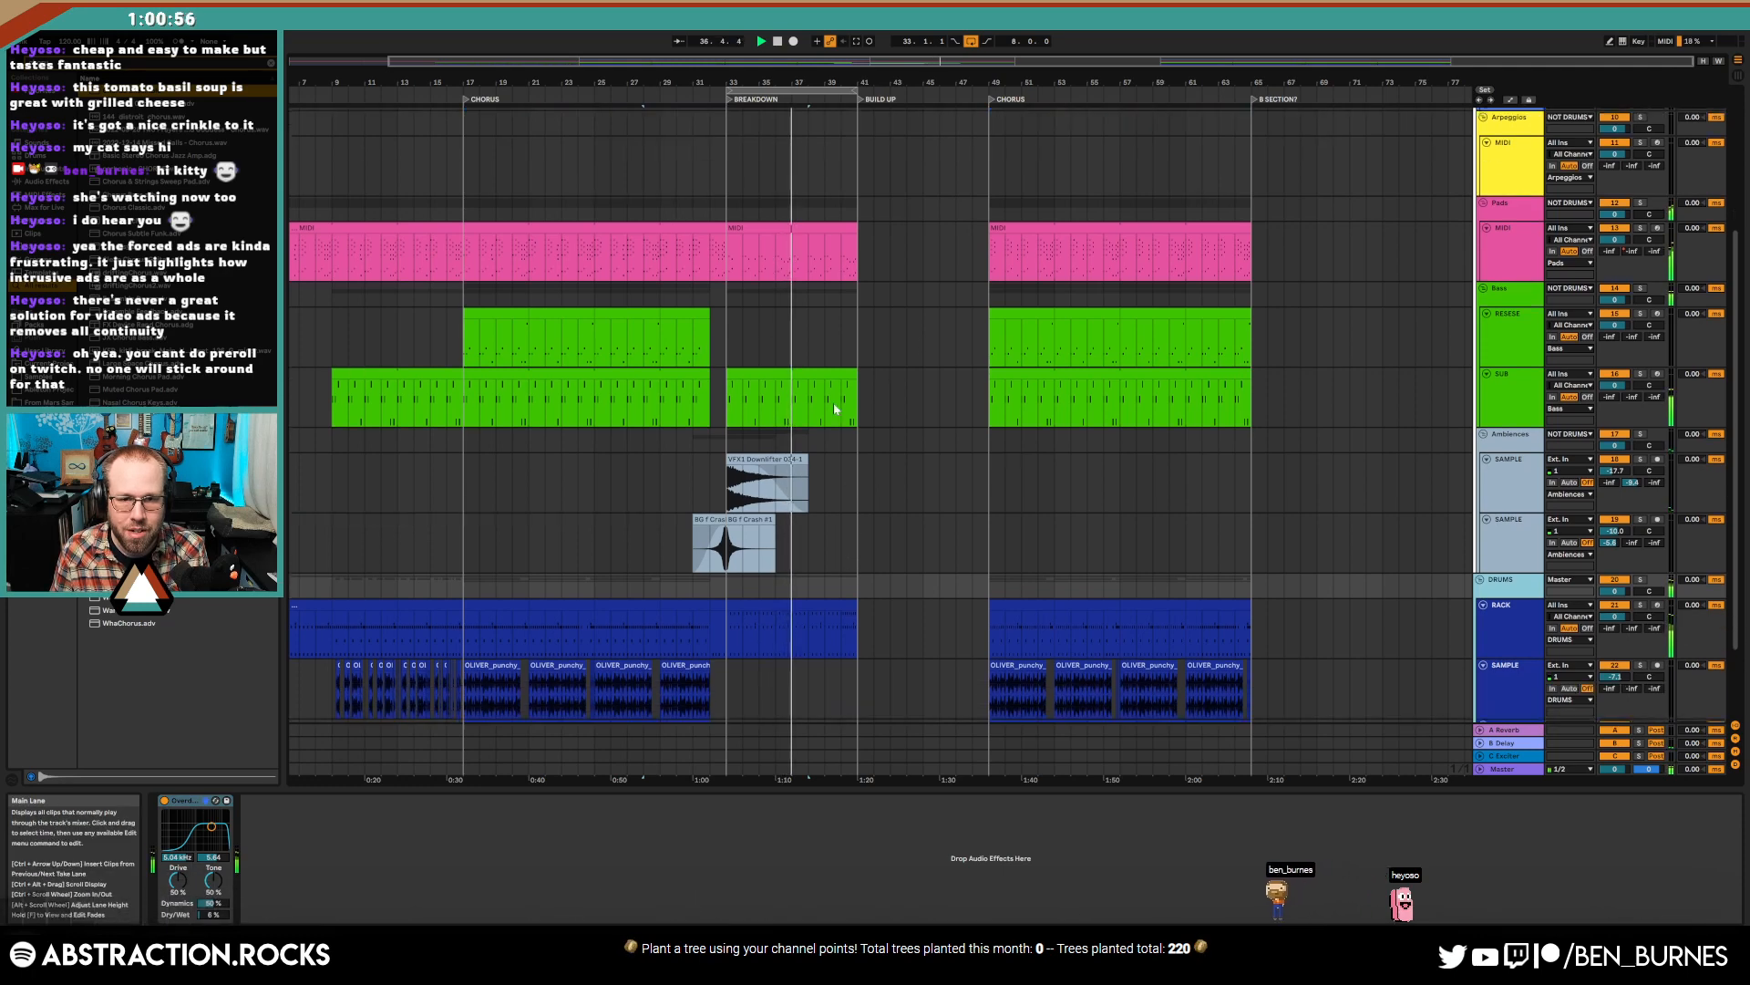
# - Raise the two upper notes at beats 4.3 and 4.4 of the breakdown pad clip by seven semitones to A#2
pyautogui.click(787, 228)
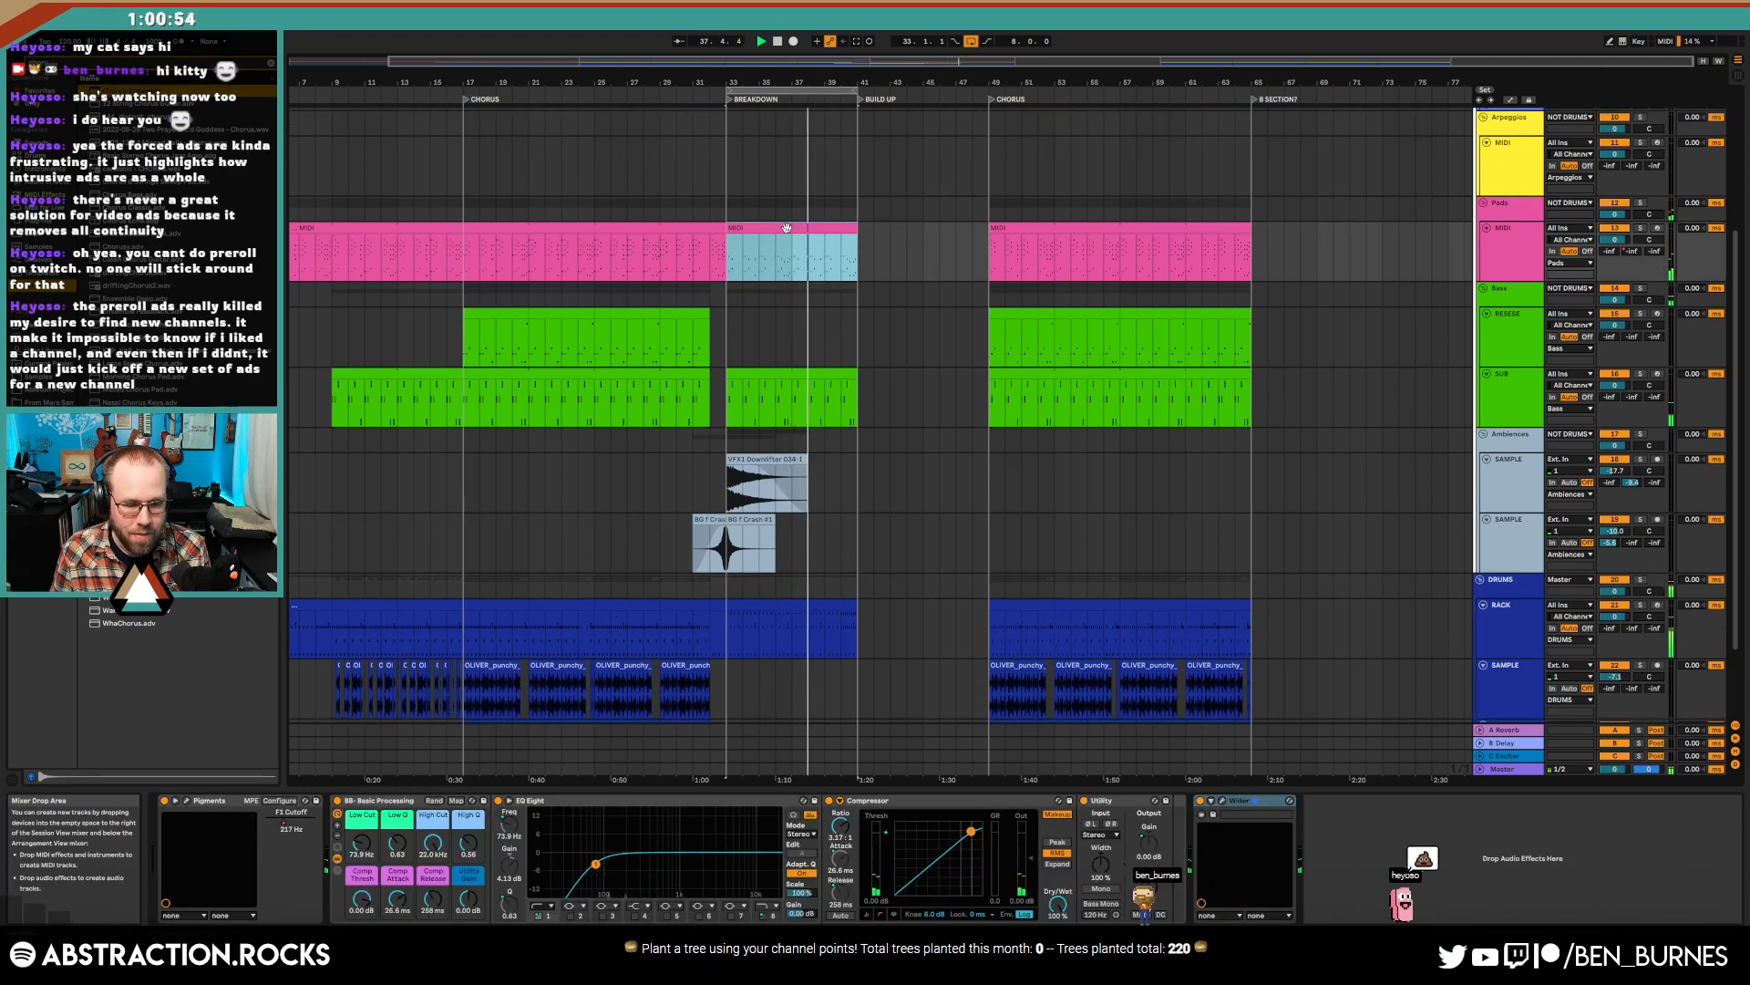
pyautogui.doubleClick(787, 228)
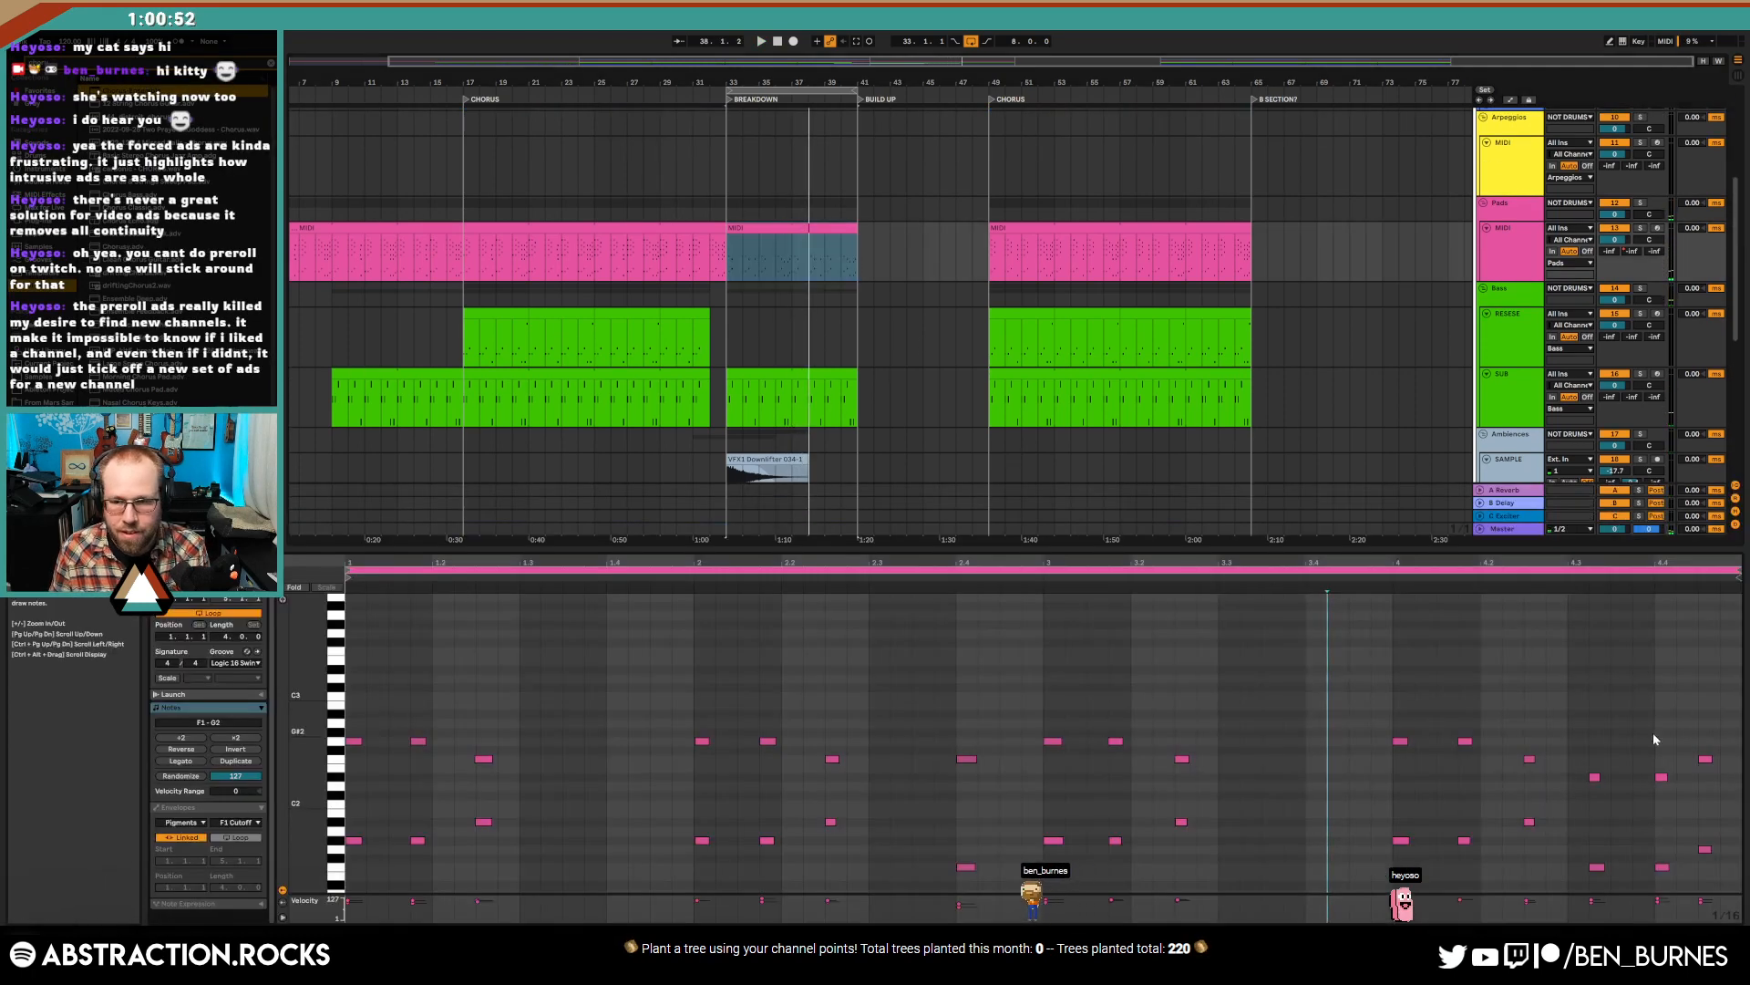
pyautogui.moveTo(1580, 737); pyautogui.dragTo(1668, 813)
pyautogui.press('Up')
pyautogui.press('Up')
pyautogui.press('Up')
pyautogui.press('Up')
pyautogui.press('Up')
pyautogui.press('Up')
pyautogui.press('Up')
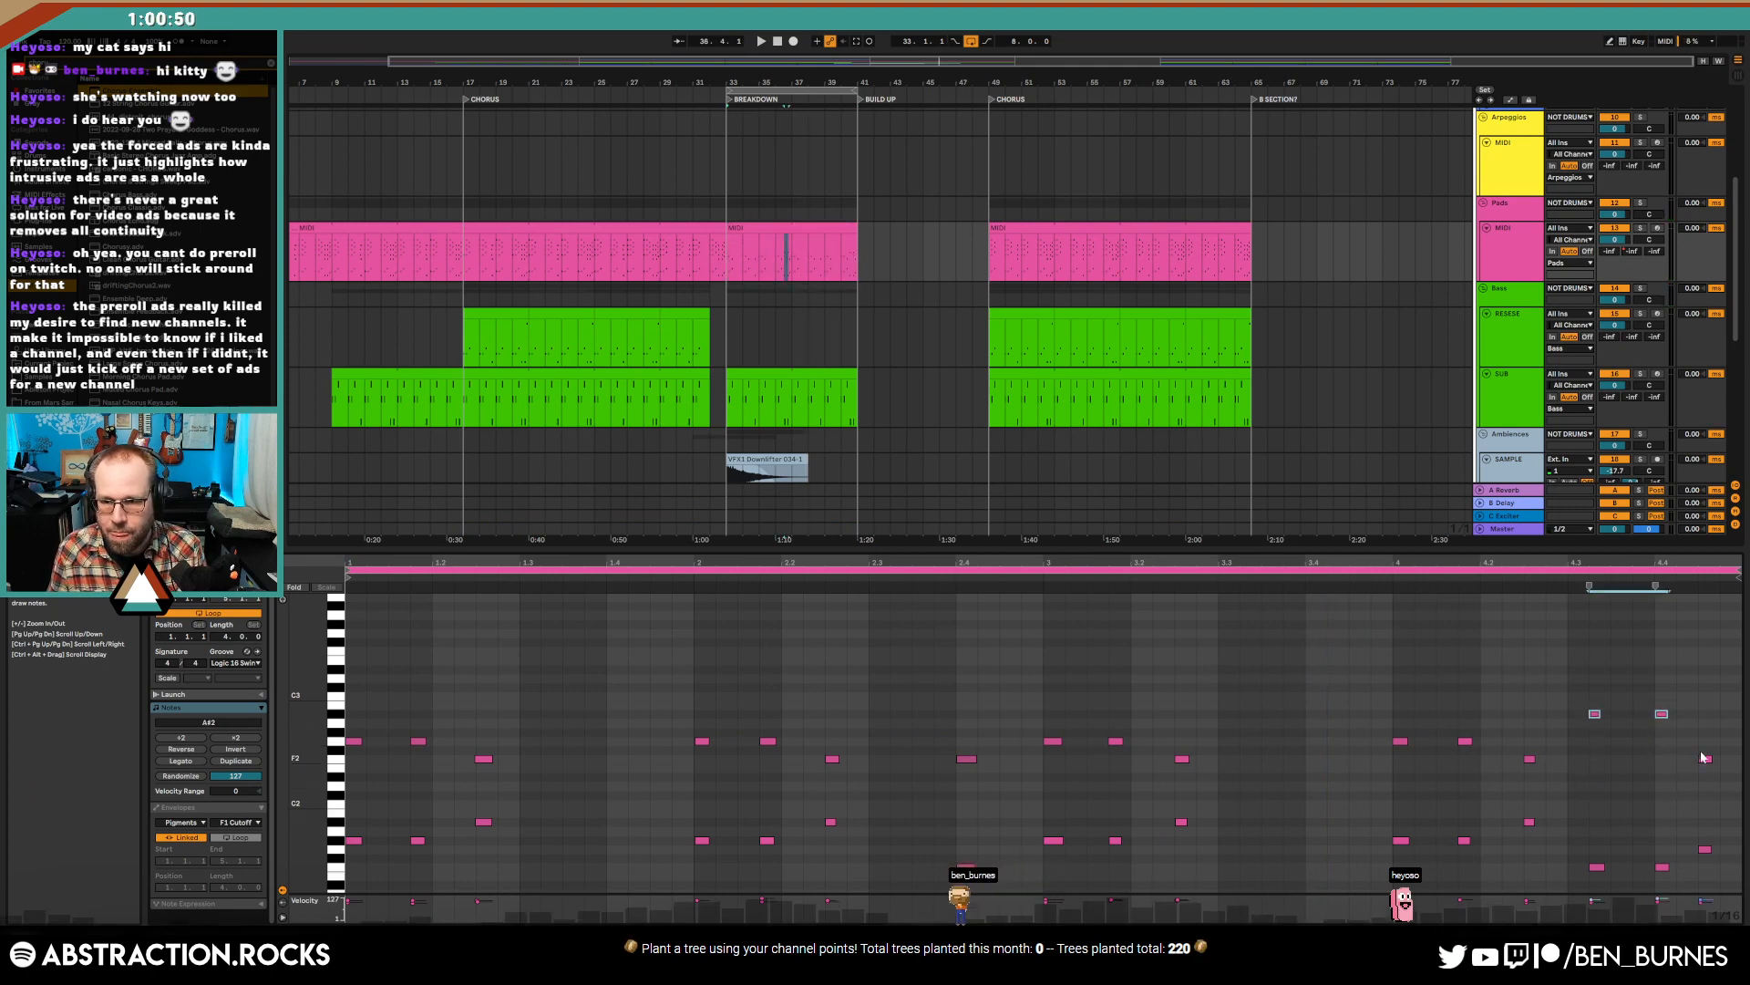
# - Try the pad clip's last upper note at G#2, A#2 and C3, listening to it, and settle it on G2
pyautogui.click(1703, 758)
pyautogui.press('Up')
pyautogui.press('Up')
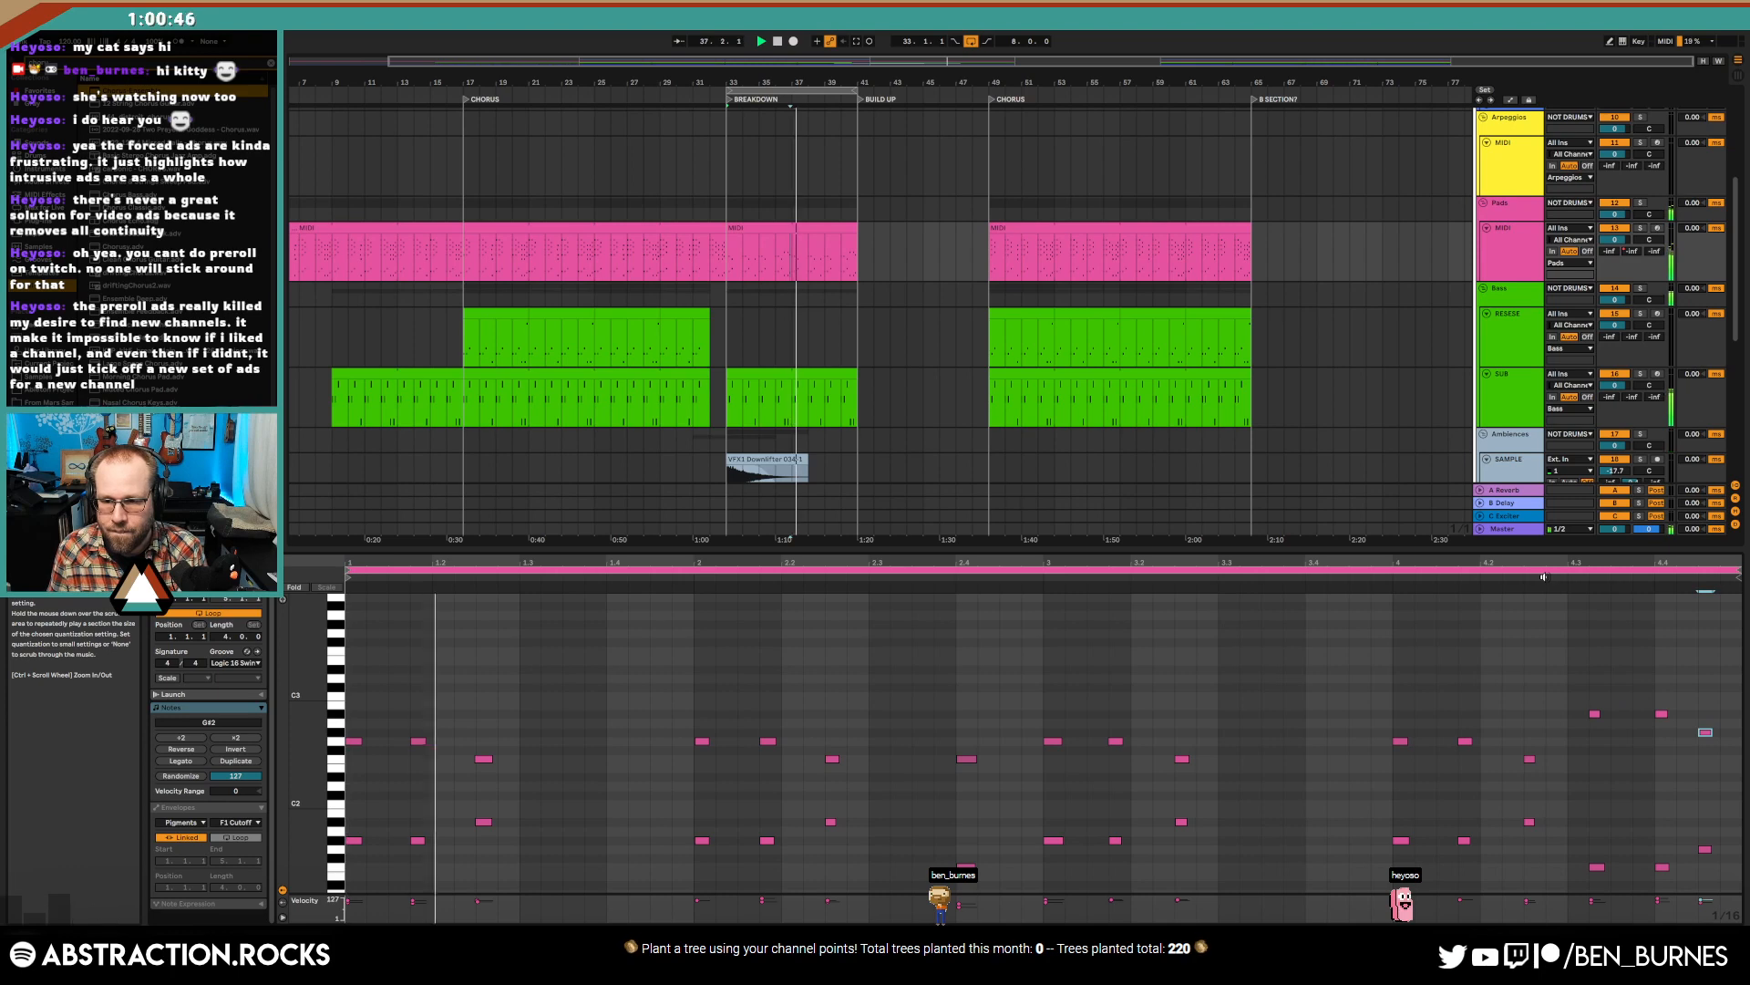
pyautogui.moveTo(1705, 731); pyautogui.dragTo(1705, 713)
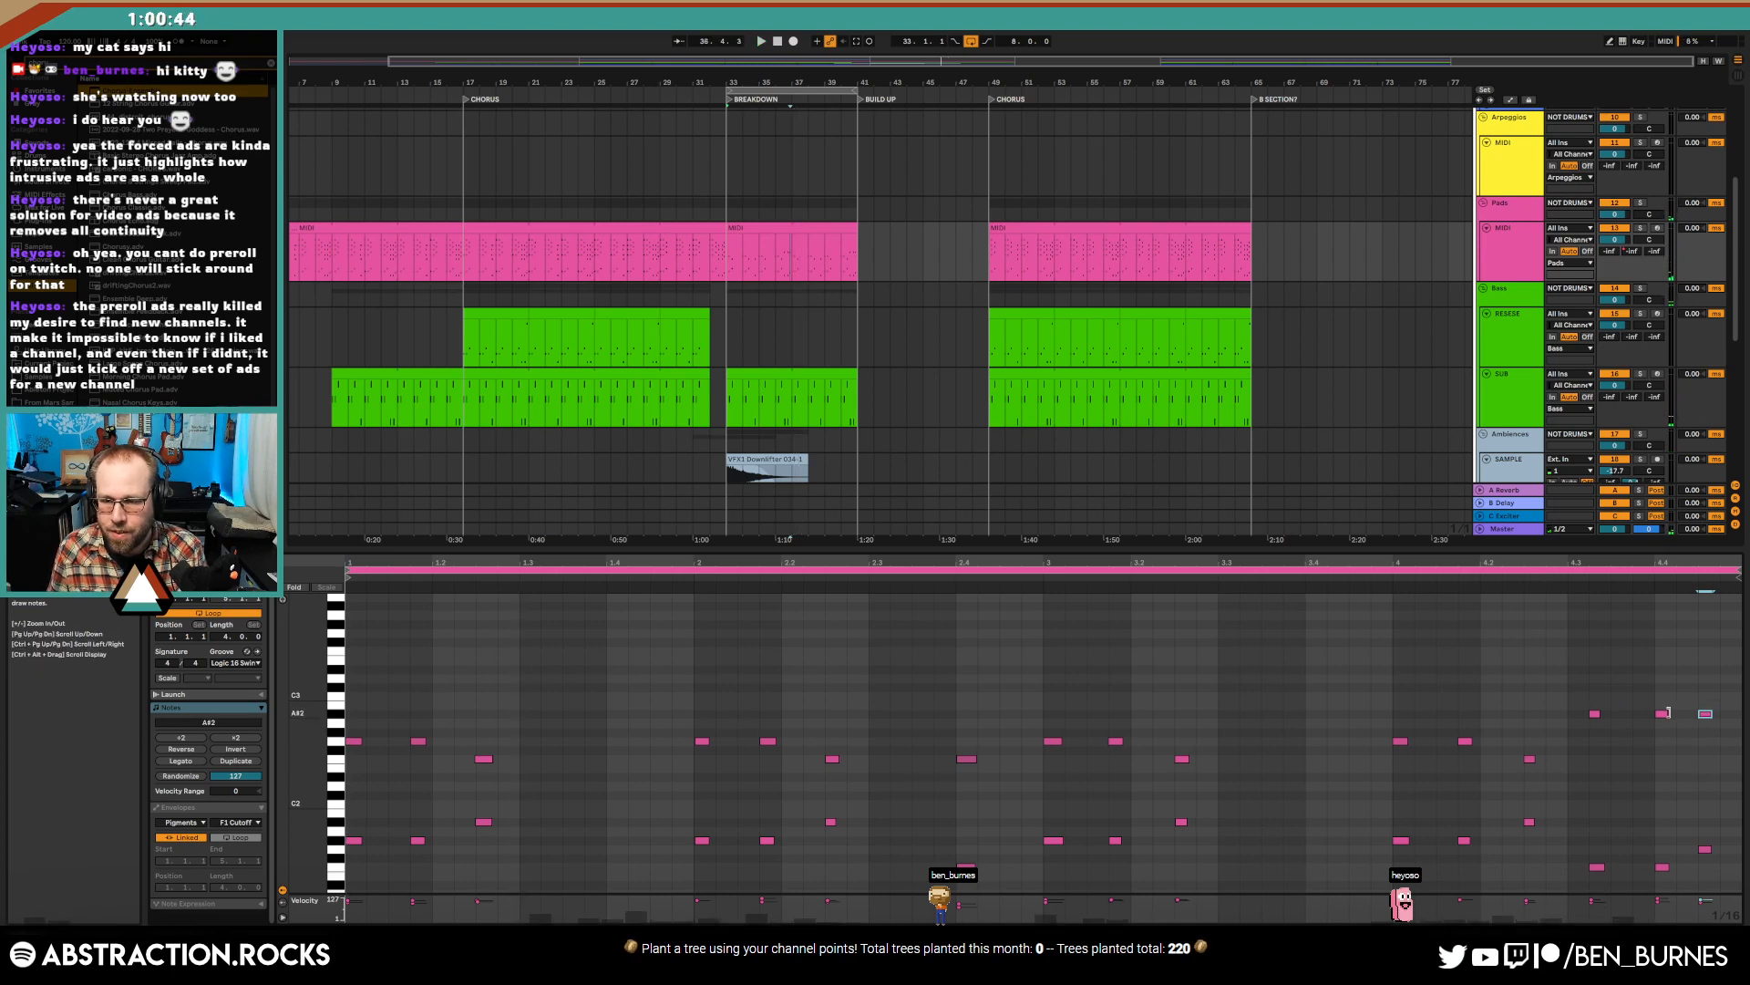
pyautogui.click(1548, 582)
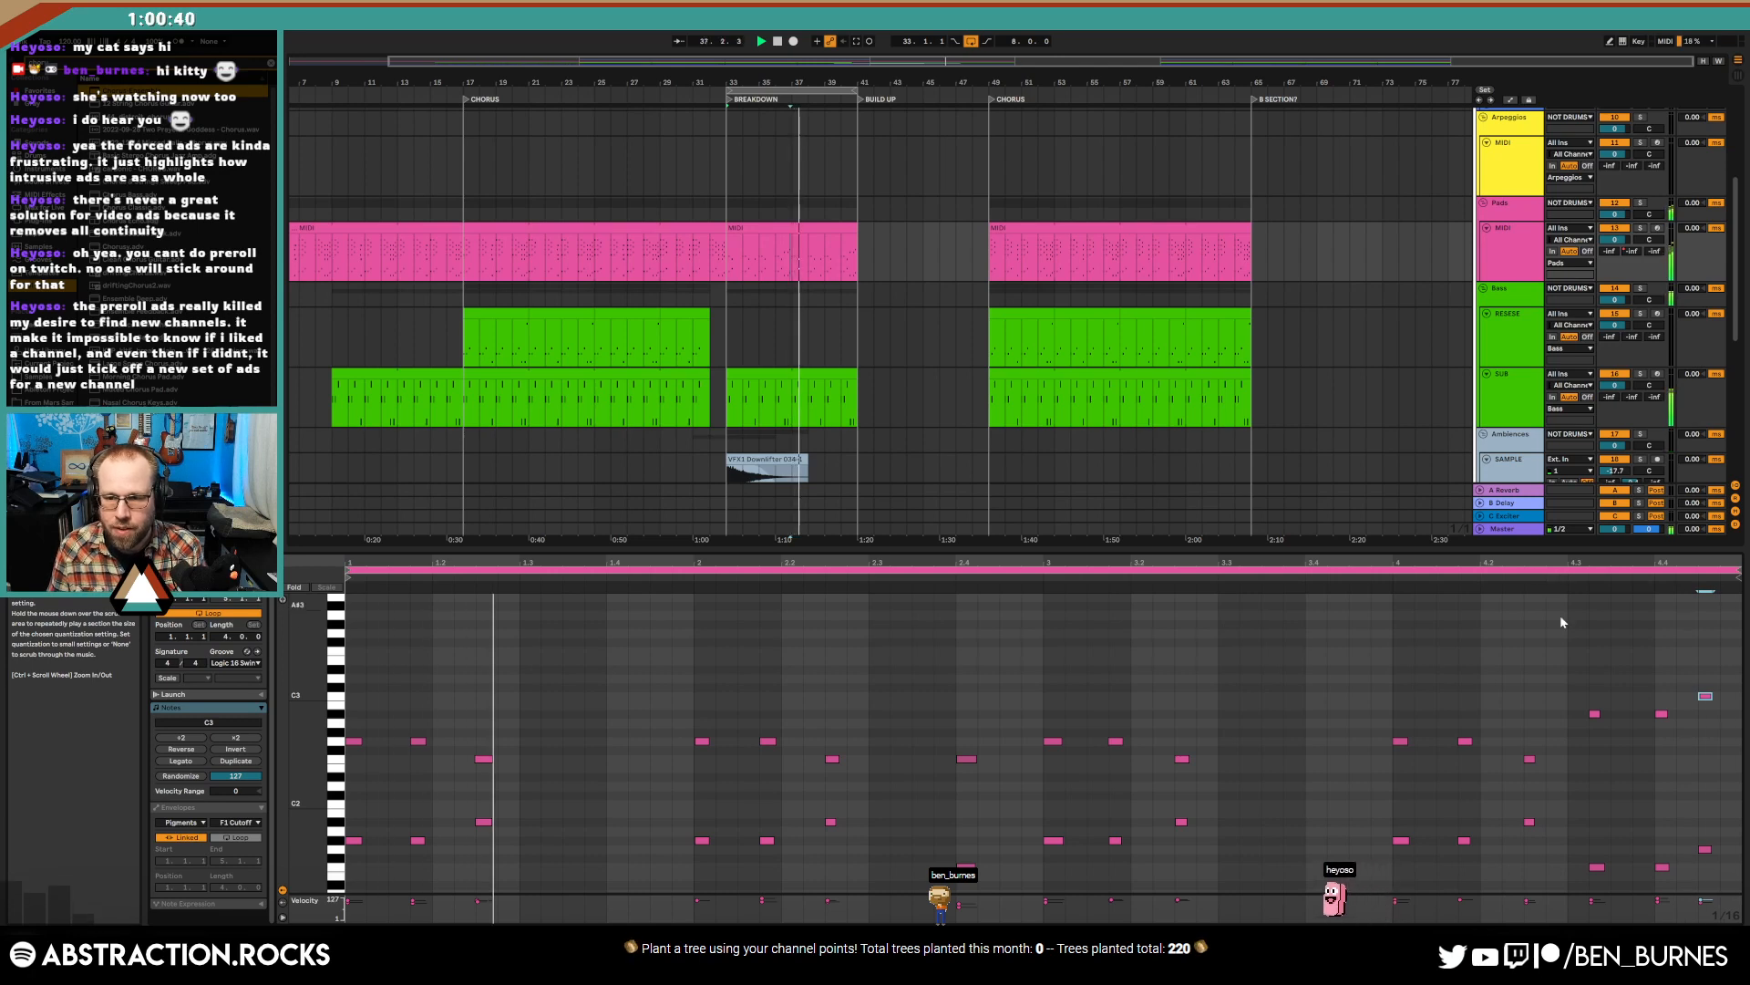
pyautogui.moveTo(1706, 696); pyautogui.dragTo(1706, 740)
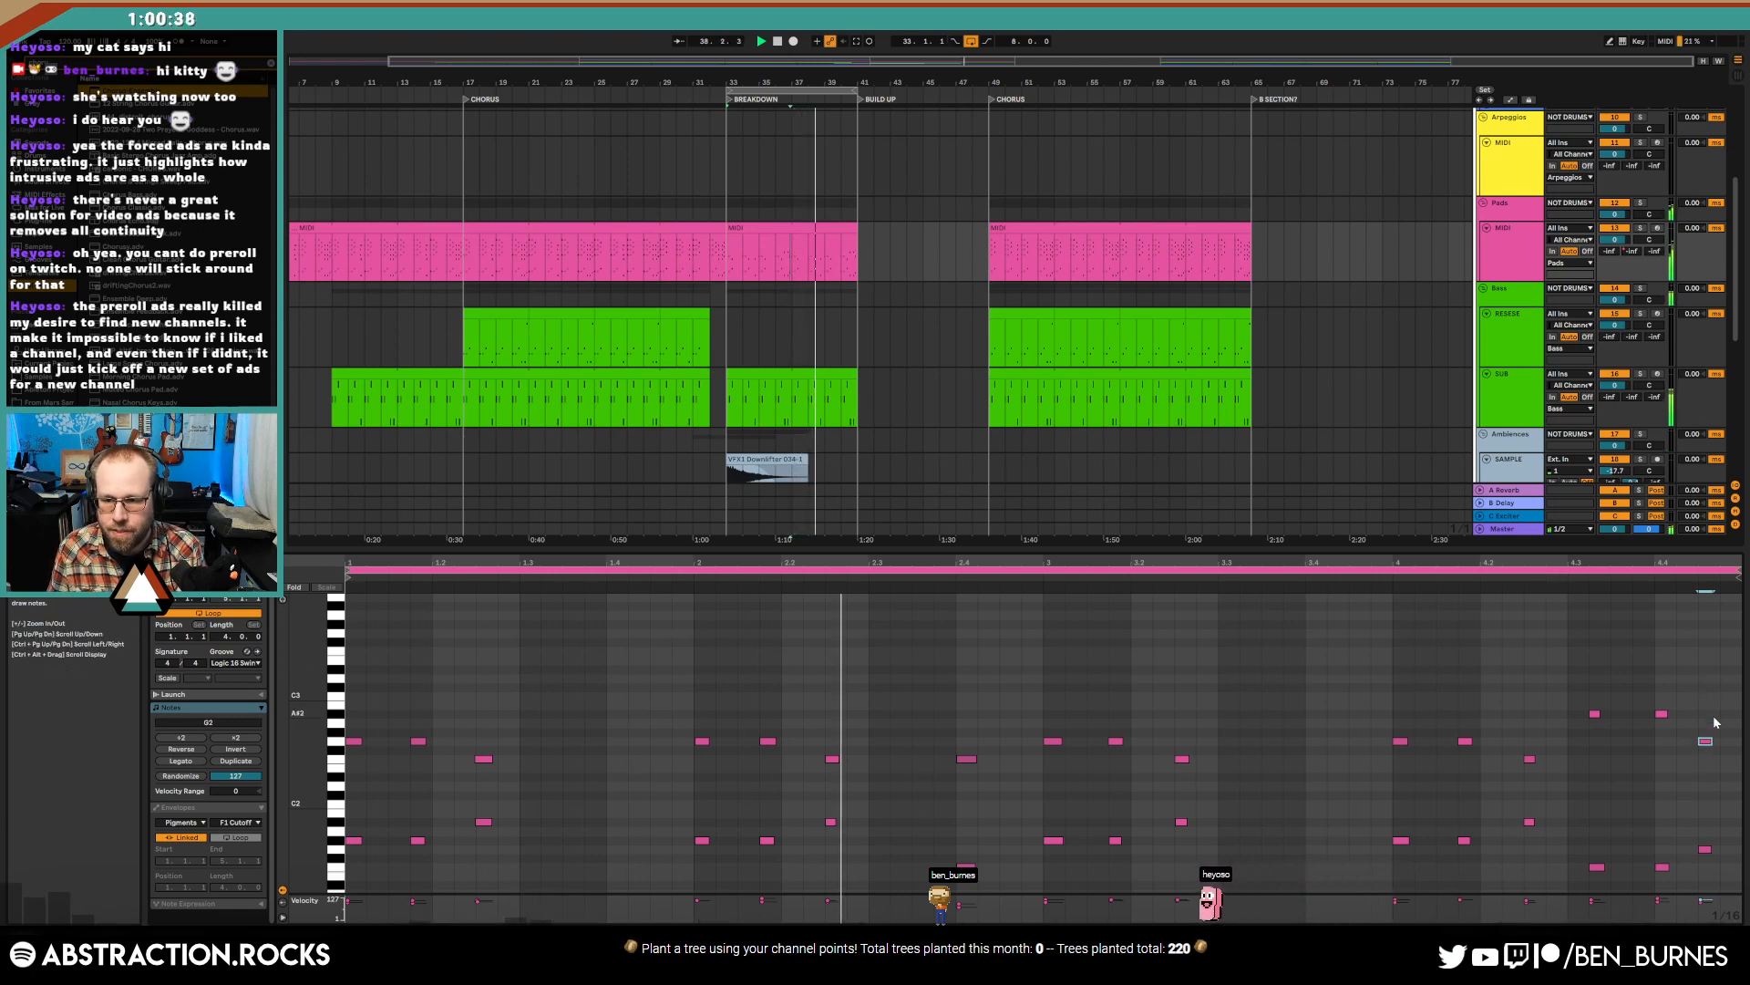
pyautogui.click(965, 310)
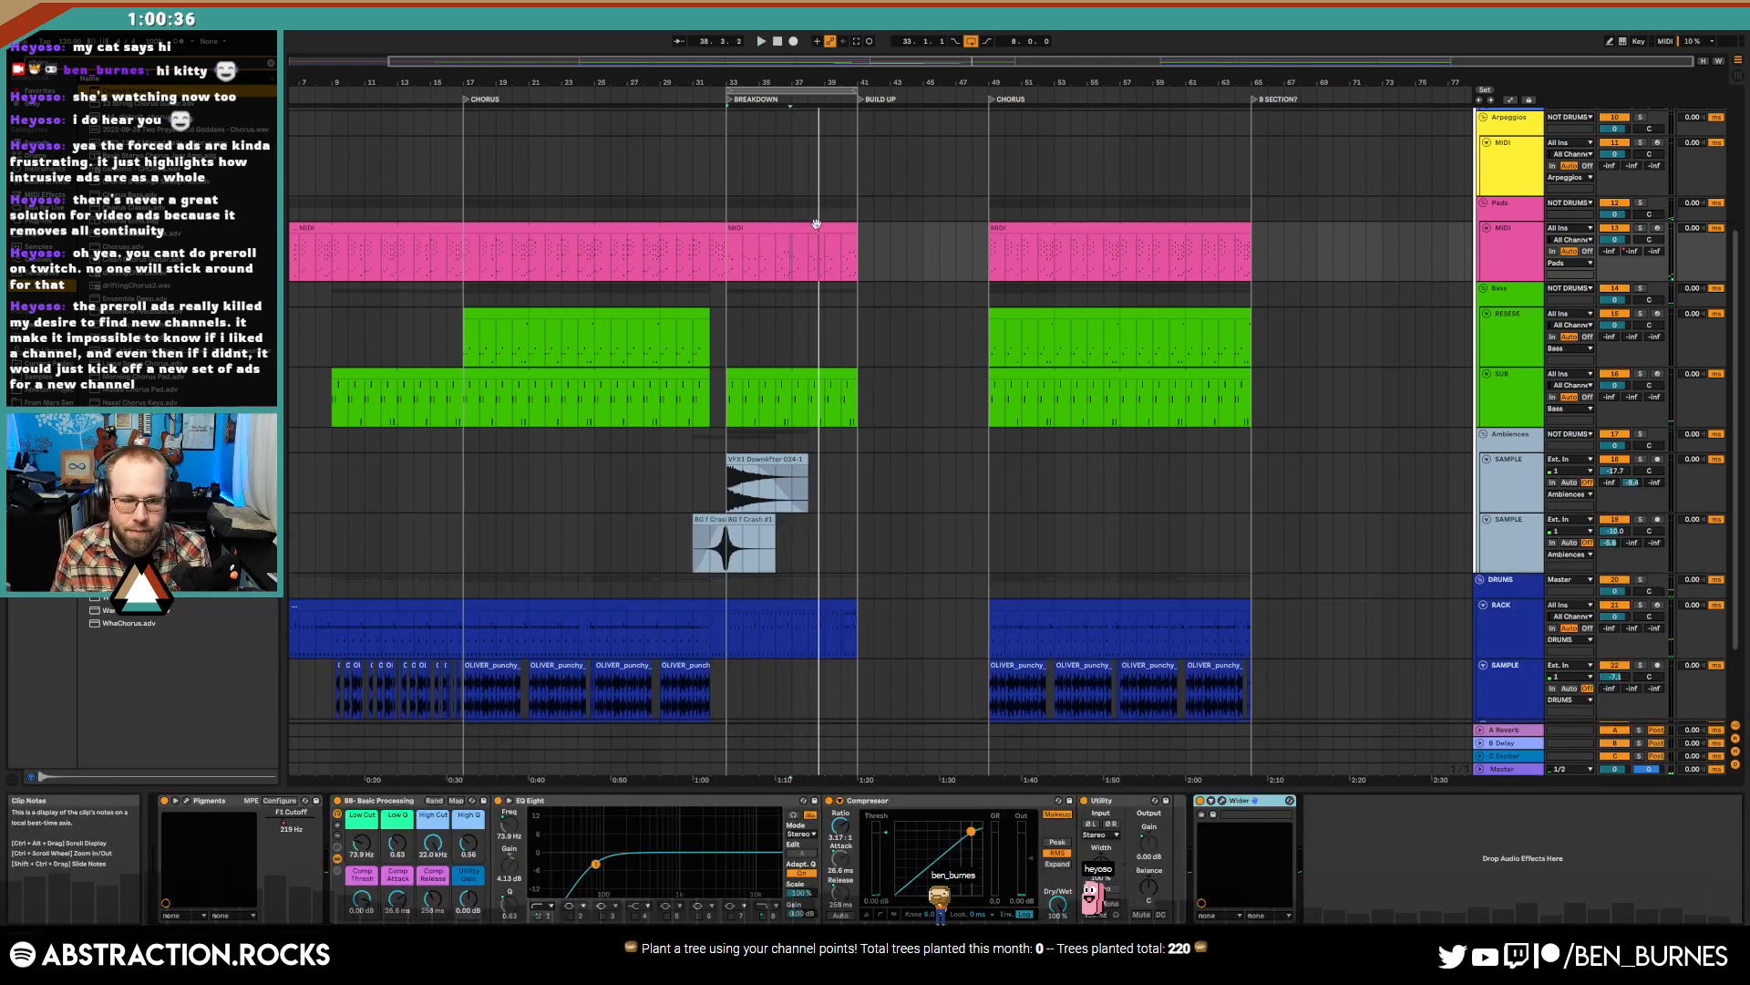
# - Listen to the transition from the last bar of the chorus through the breakdown with the revised pad notes
pyautogui.click(816, 225)
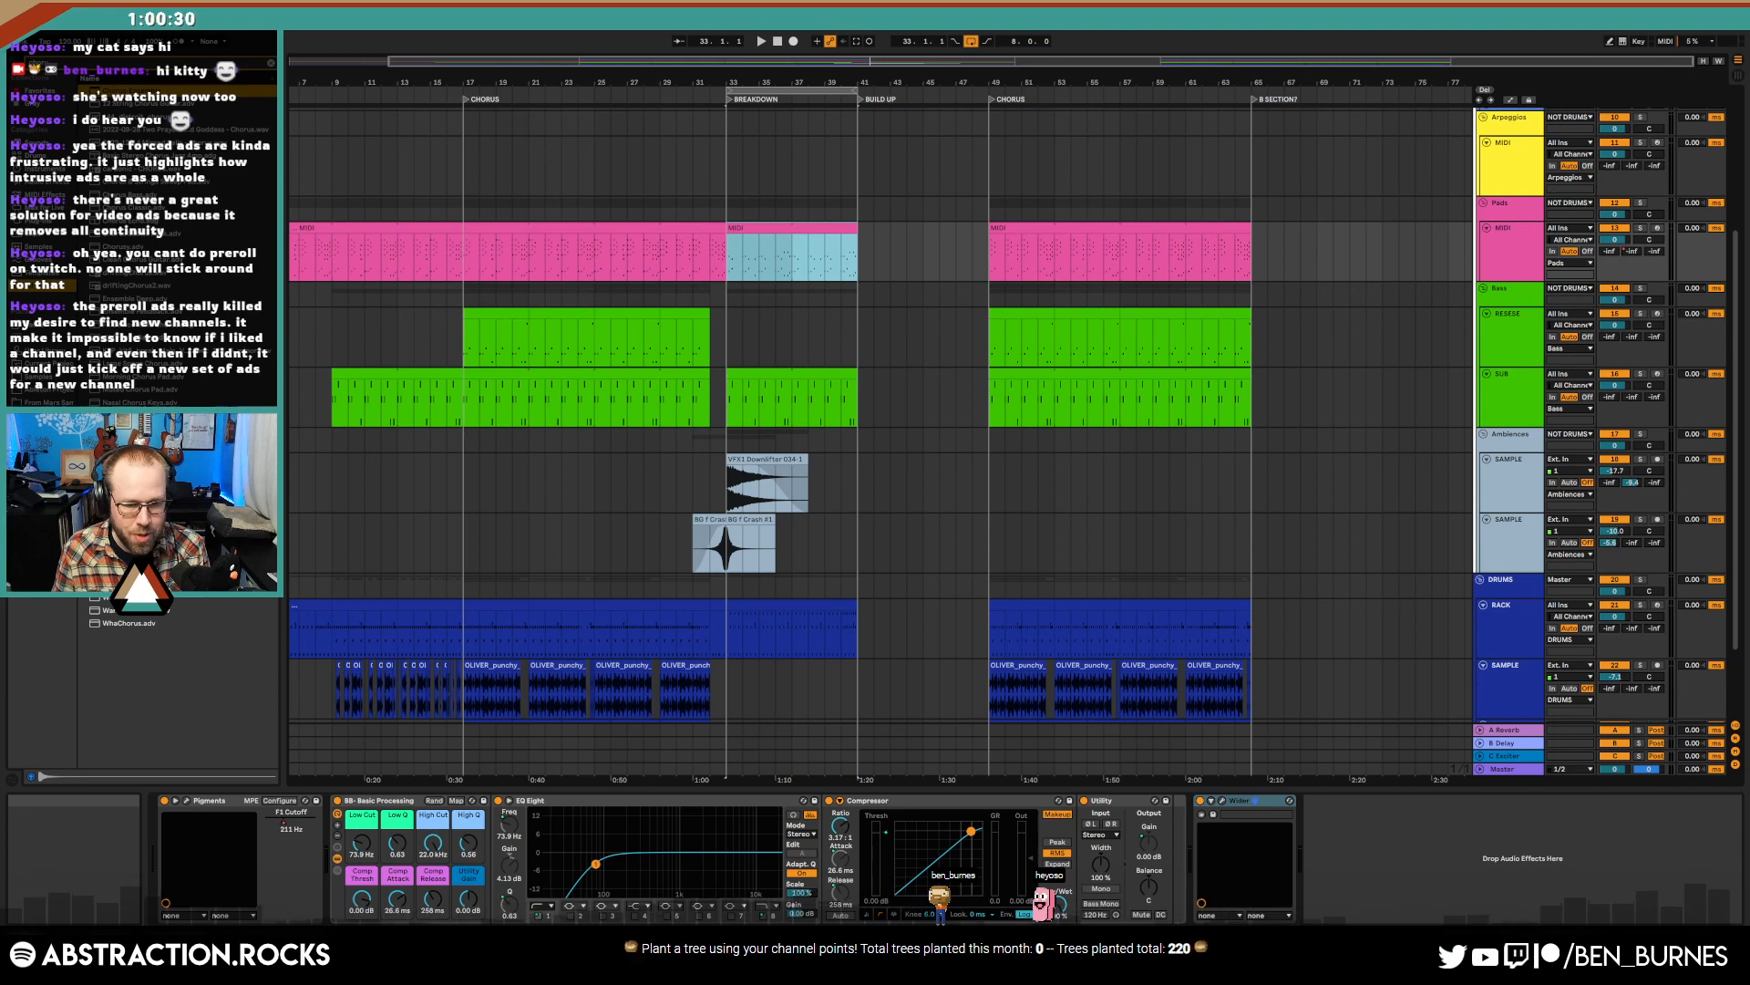
pyautogui.click(727, 267)
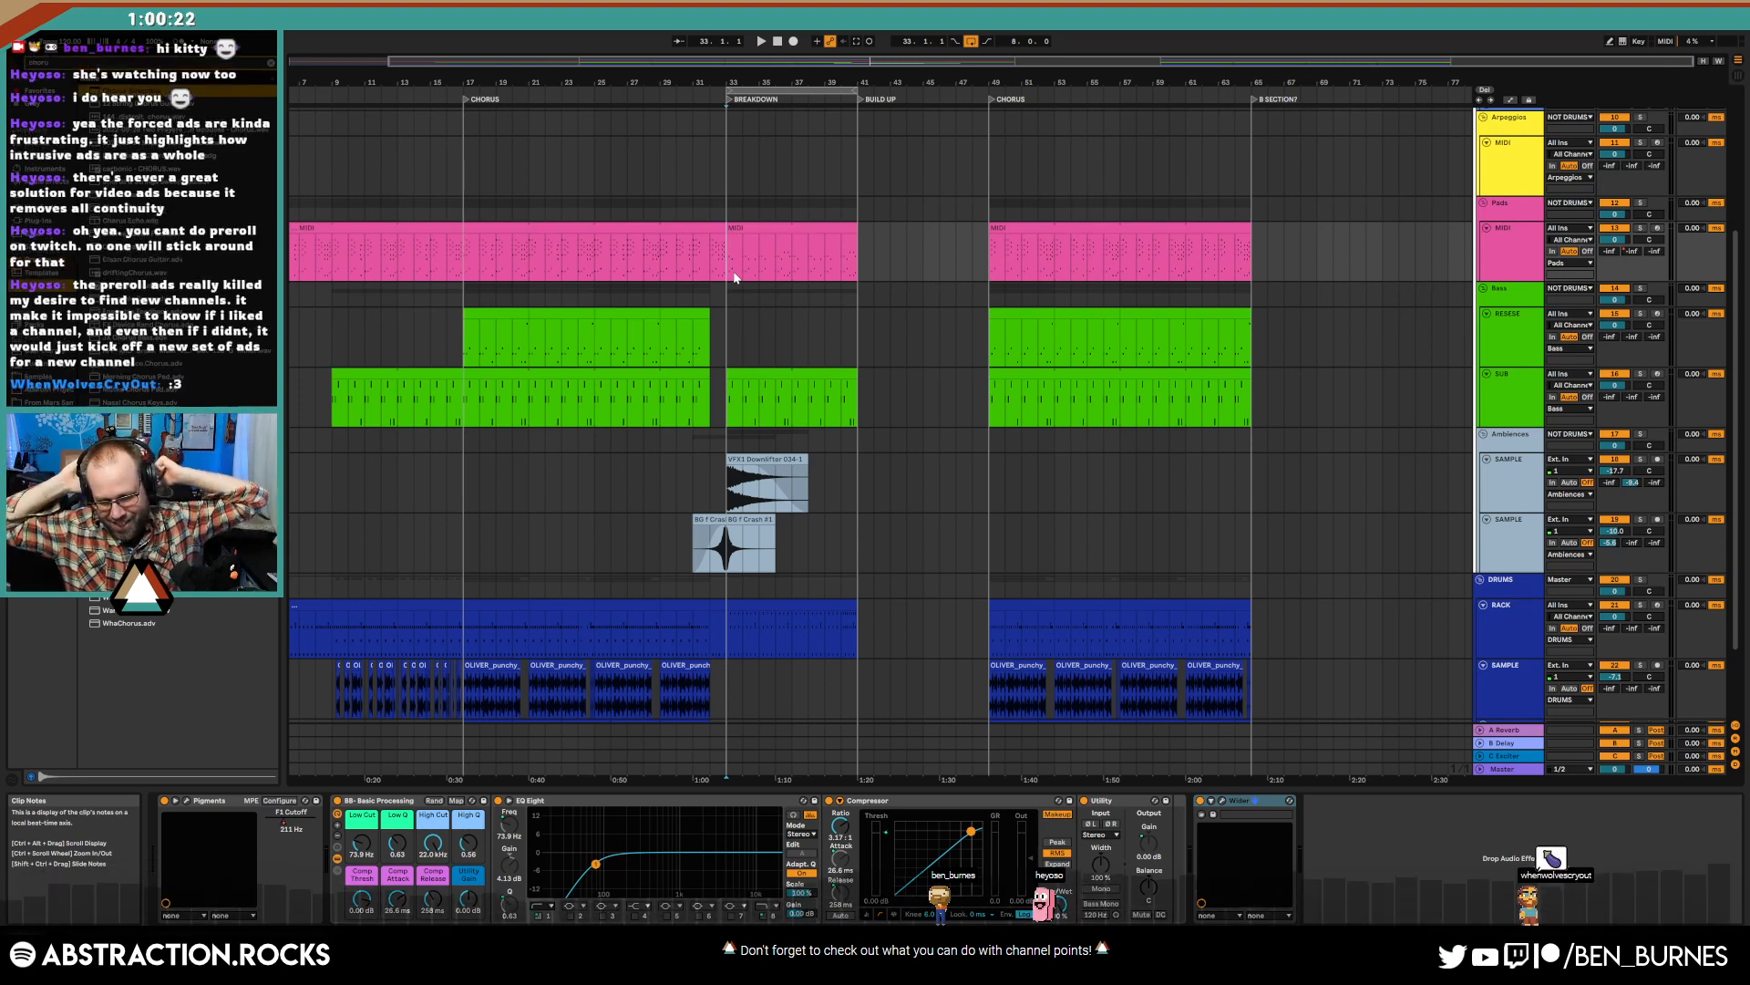
pyautogui.click(705, 258)
pyautogui.press('space')
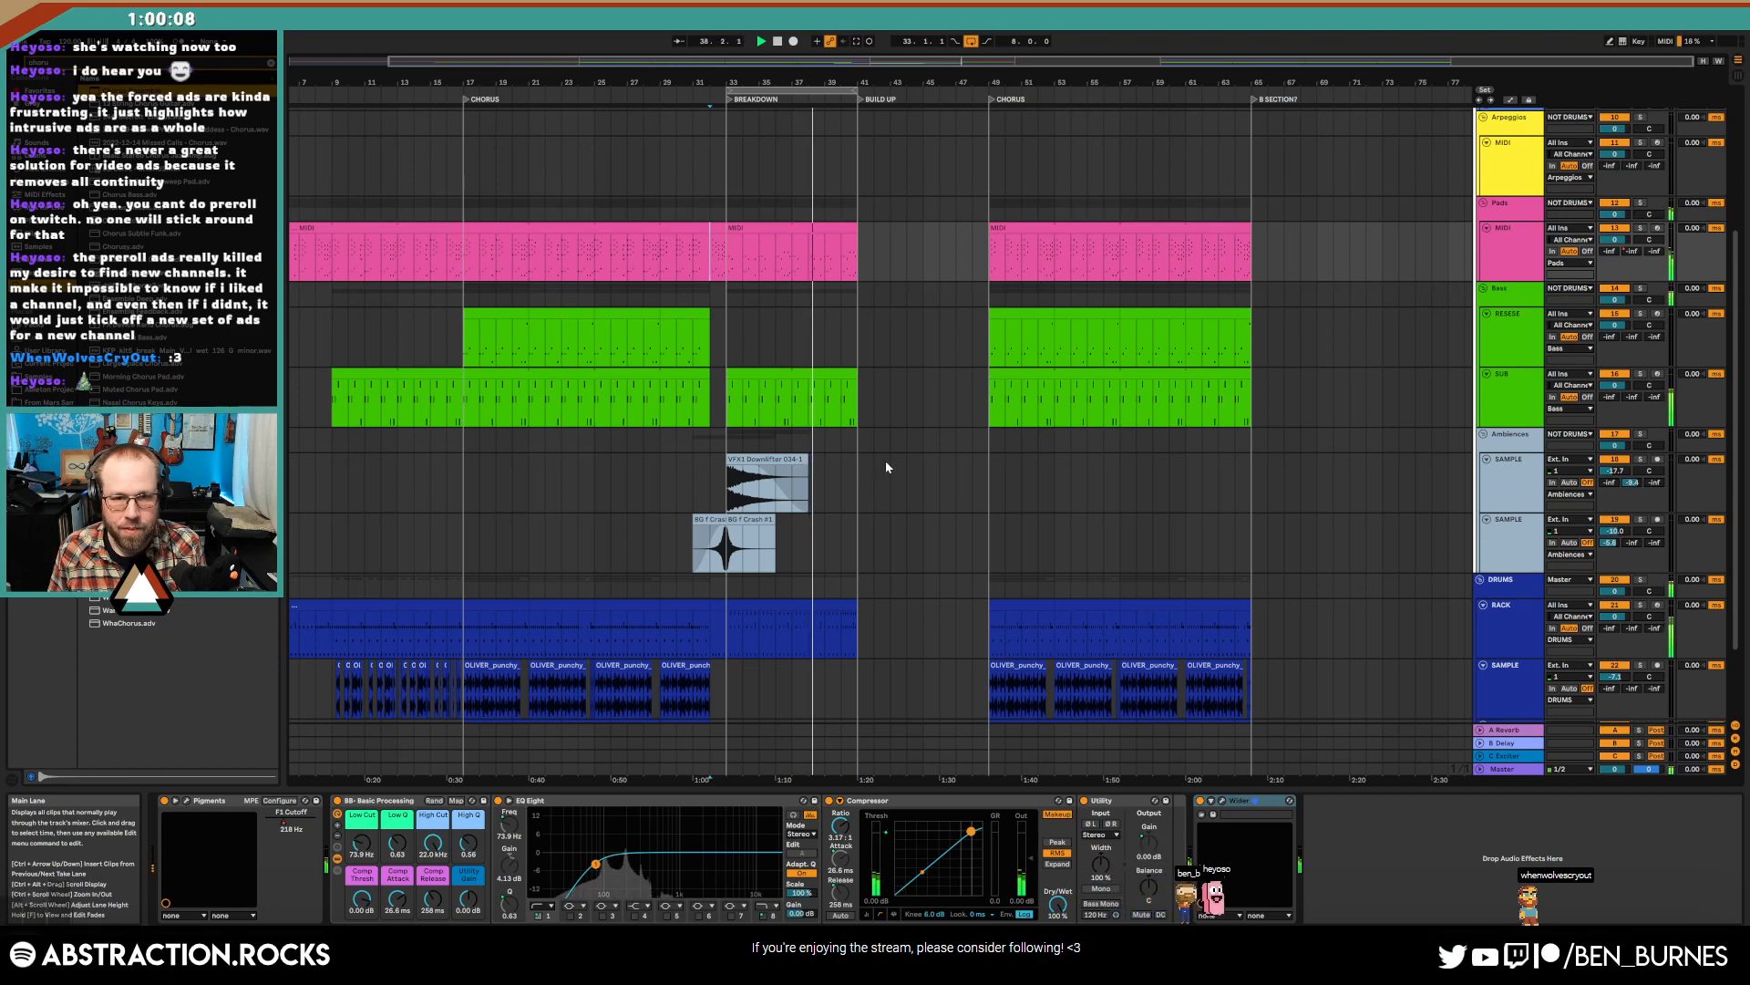
pyautogui.scroll(3, 930, 410)
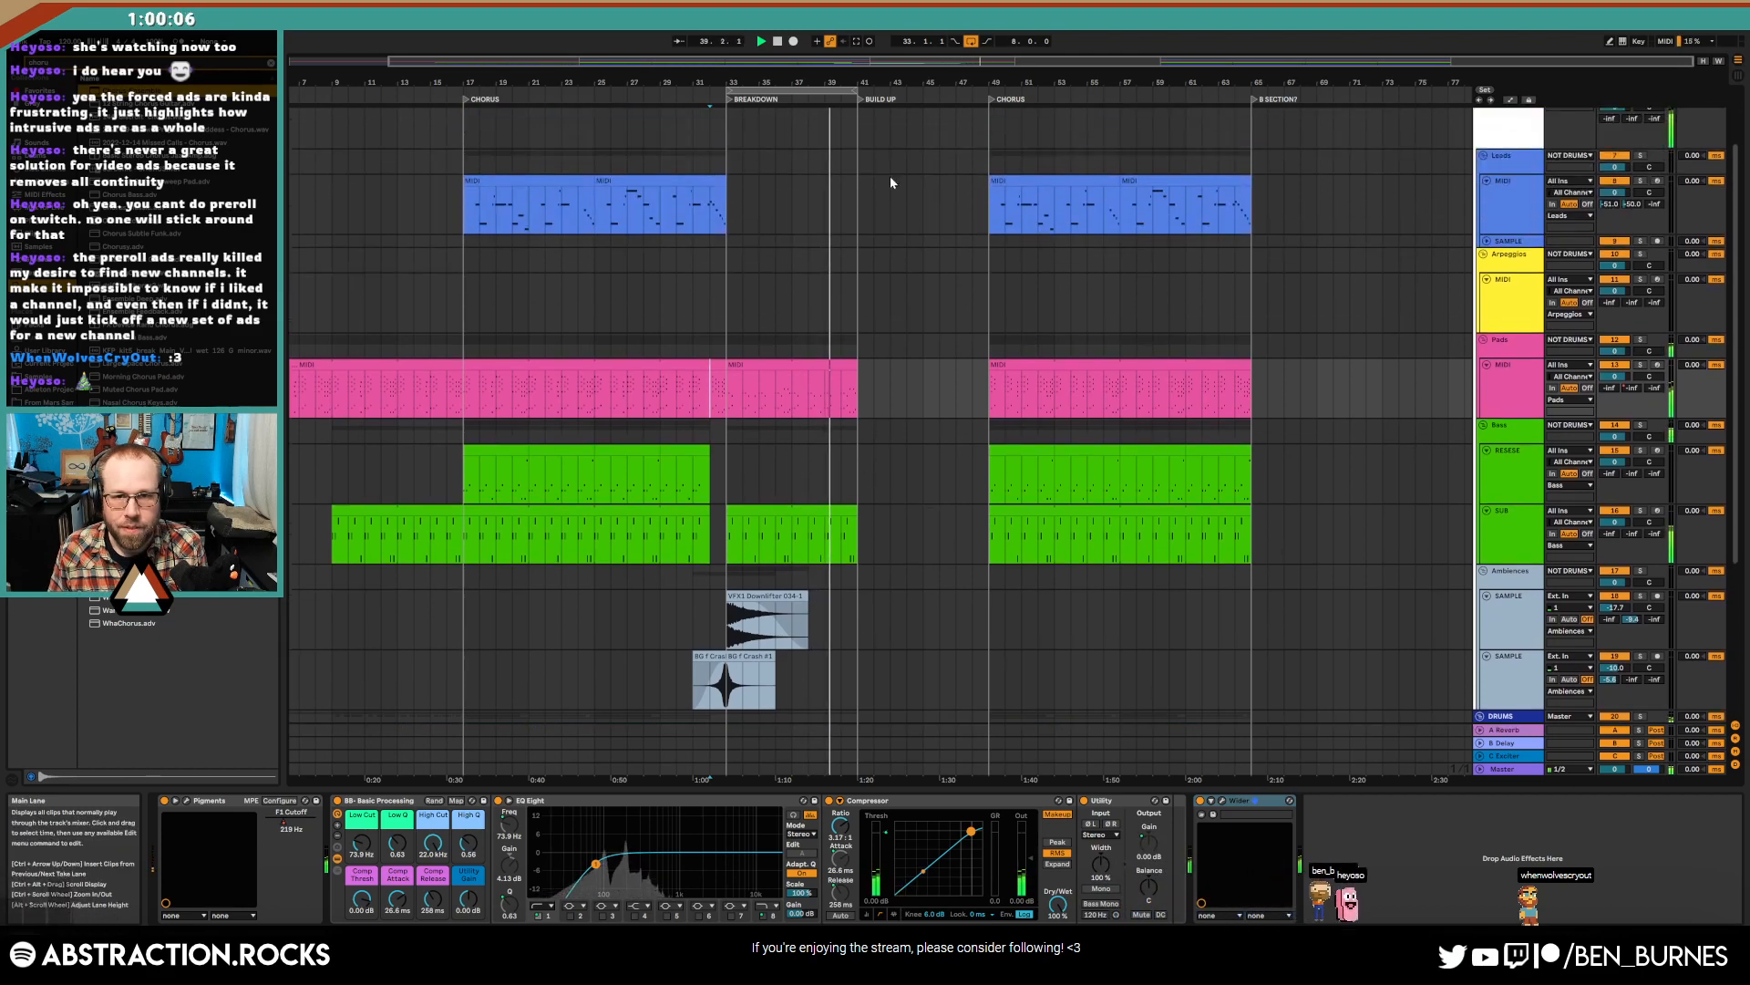
pyautogui.press('space')
# - Duplicate the eight-bar breakdown across all tracks, pushing later sections back, and delete the repeated downlifter sample
pyautogui.click(726, 401)
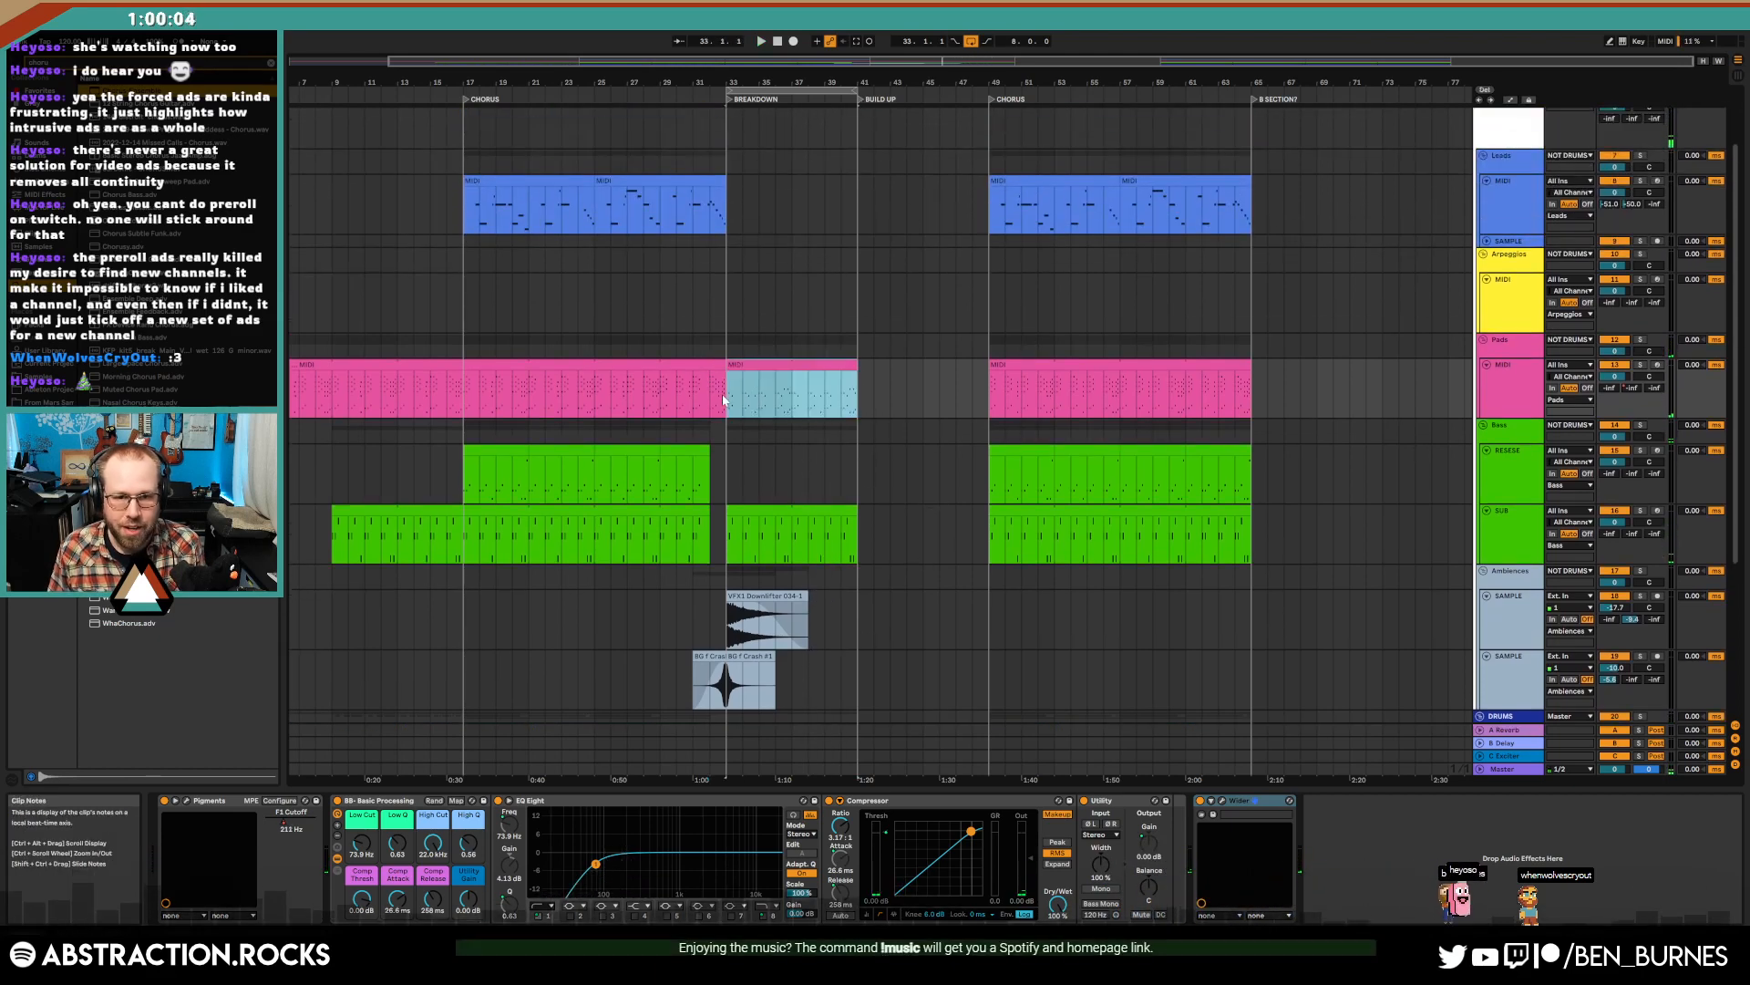
pyautogui.hotkey('ctrl', 'd')
pyautogui.click(908, 677)
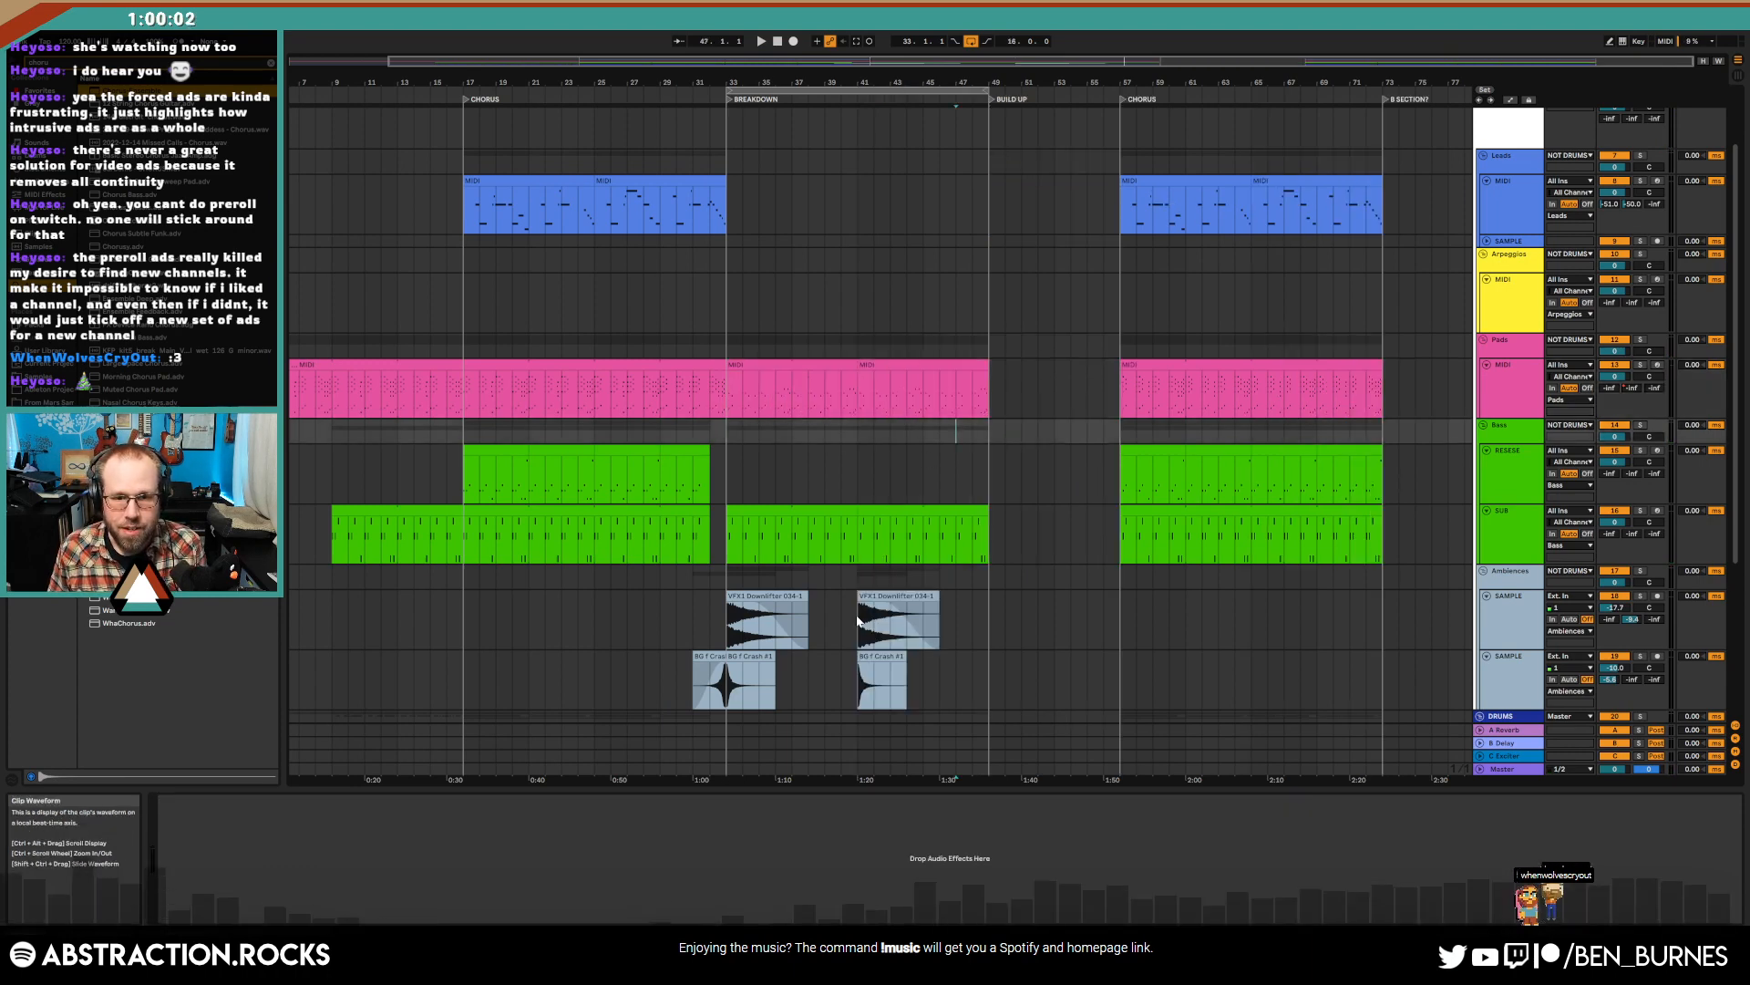
pyautogui.click(902, 625)
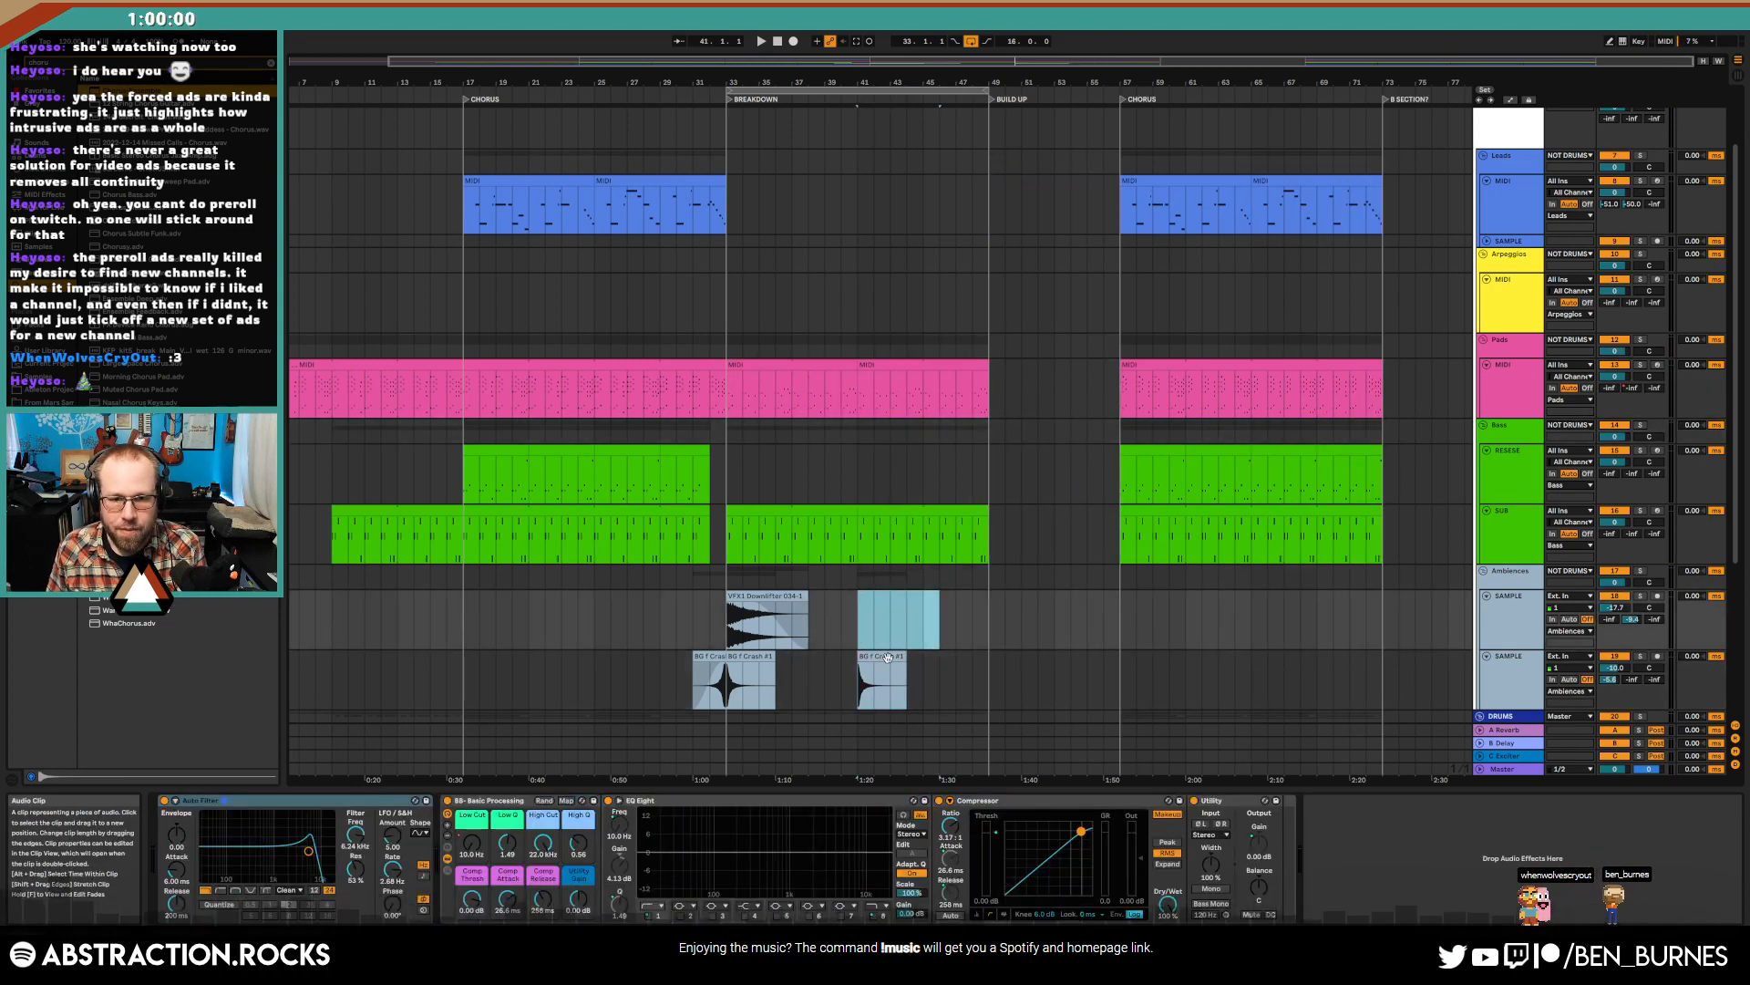
pyautogui.press('Delete')
# - Automate the crash track's High Cut down to about 2.8 kHz between bars 40 and 46, and listen to the repeated crash
pyautogui.click(261, 844)
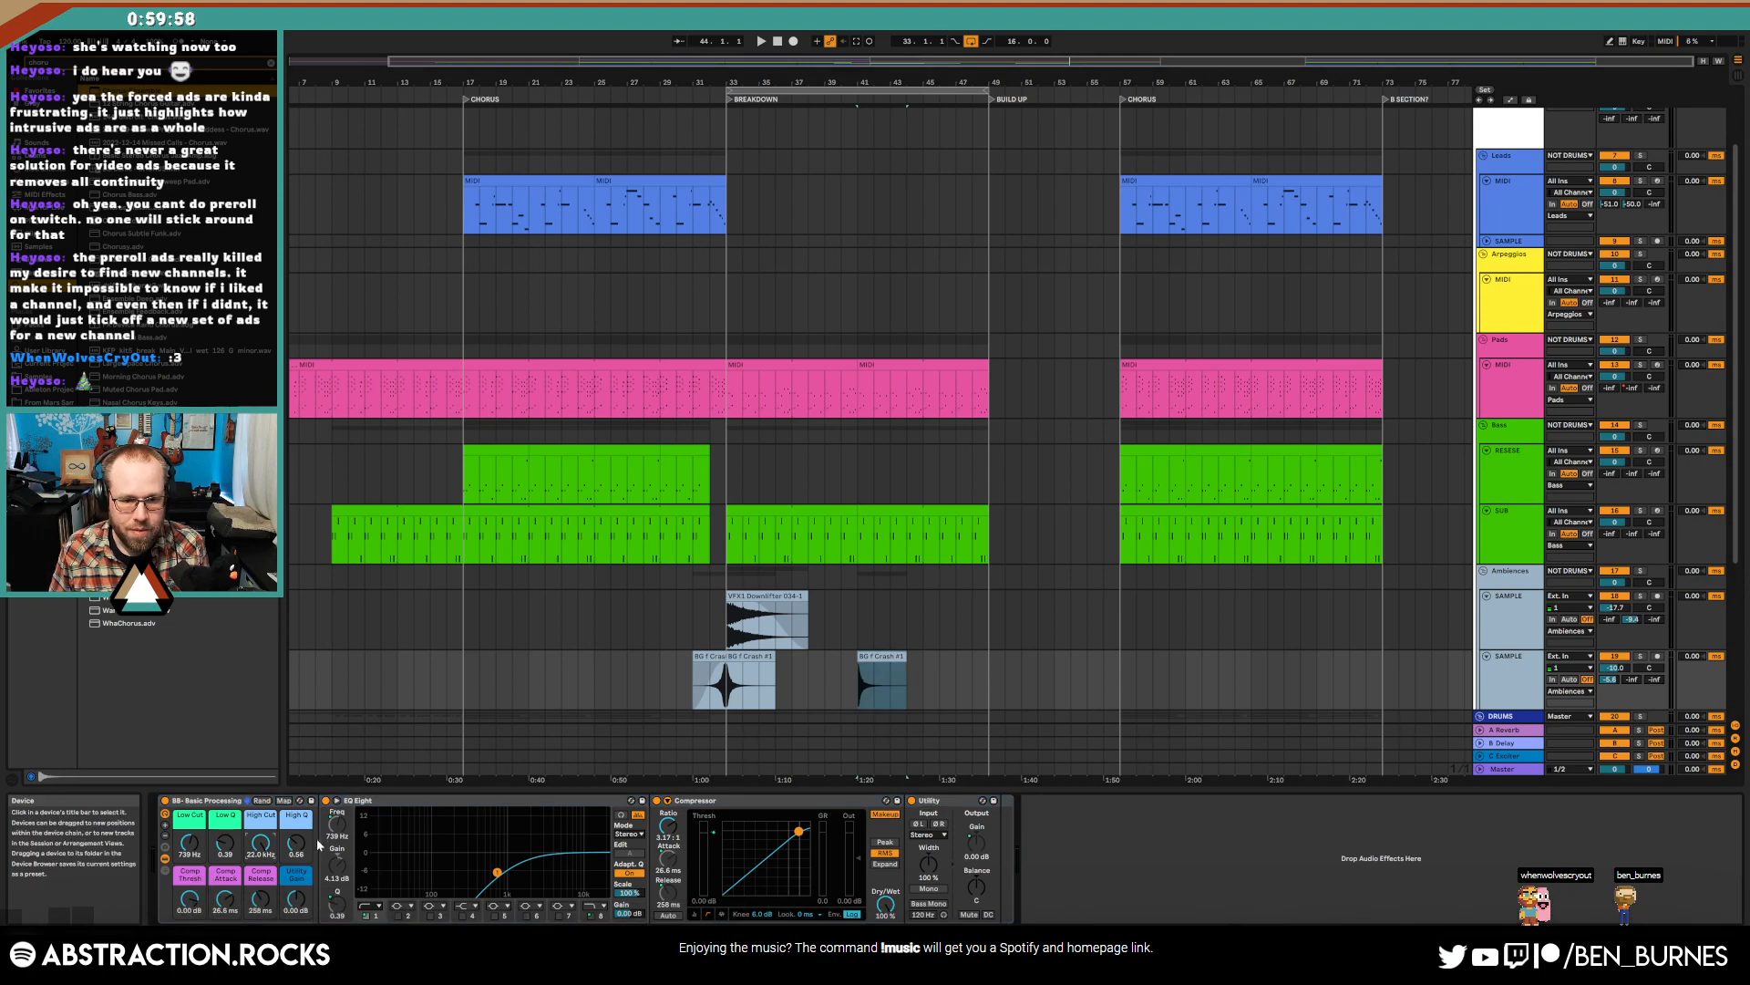
pyautogui.press('a')
pyautogui.click(889, 679)
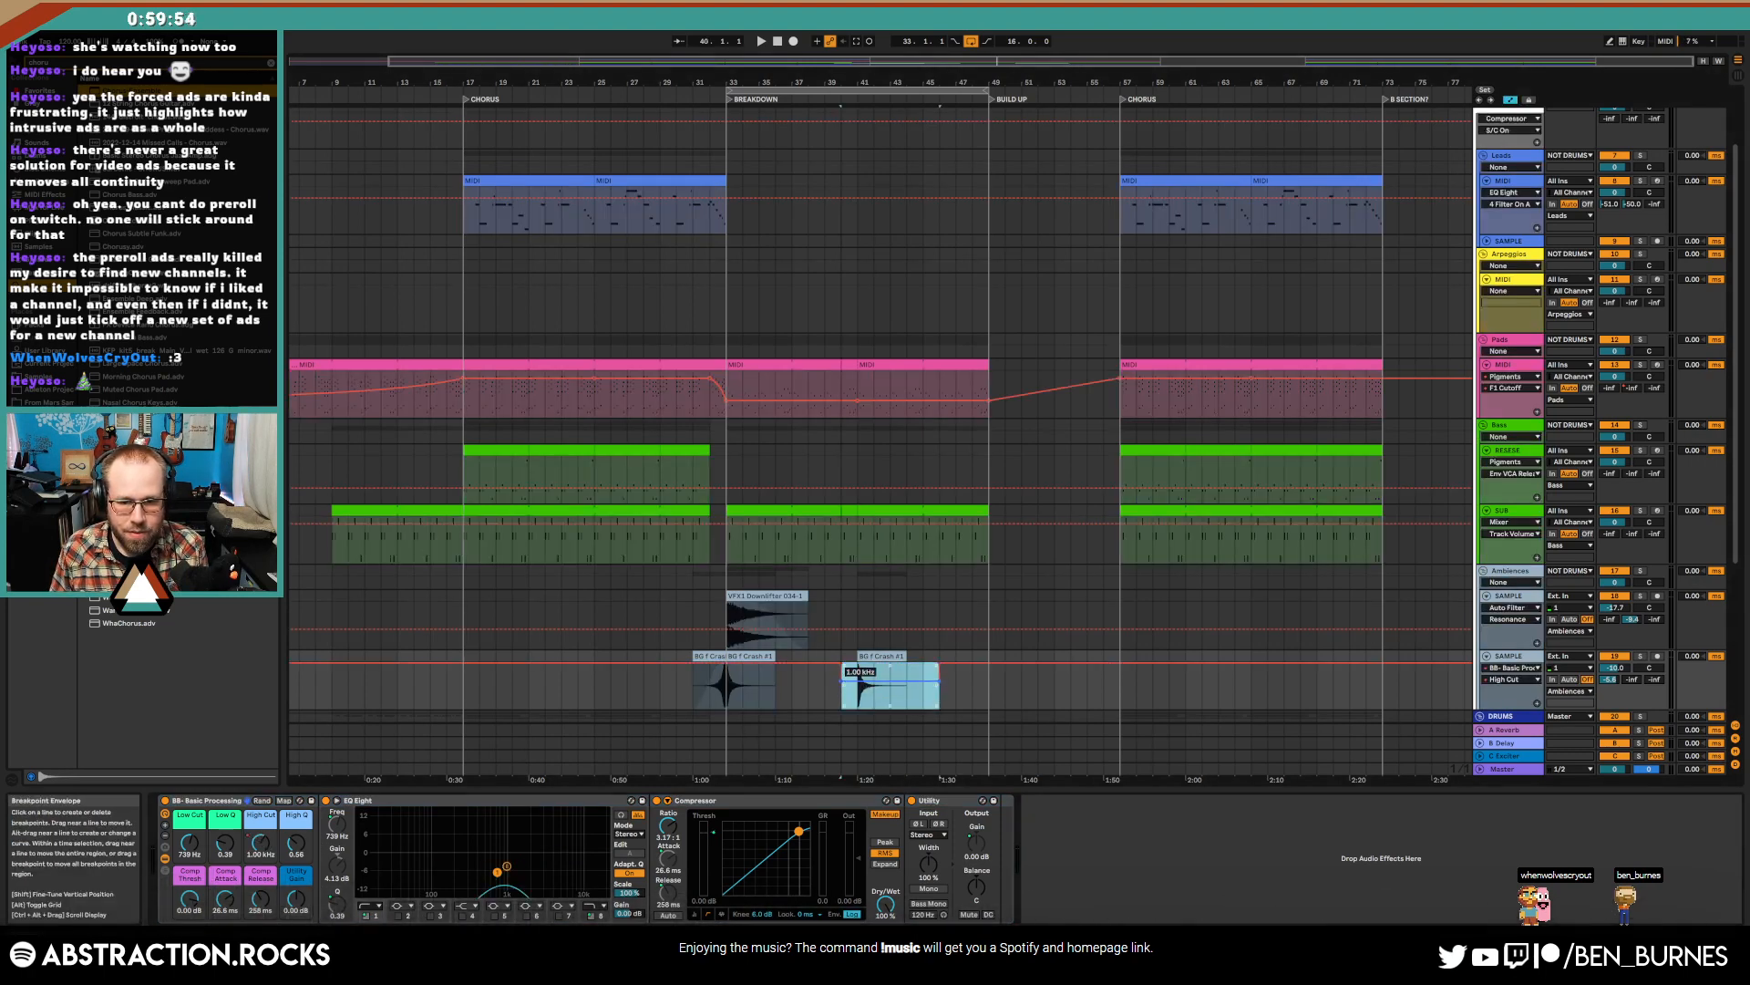
pyautogui.moveTo(871, 680); pyautogui.dragTo(871, 674)
pyautogui.click(848, 696)
pyautogui.press('space')
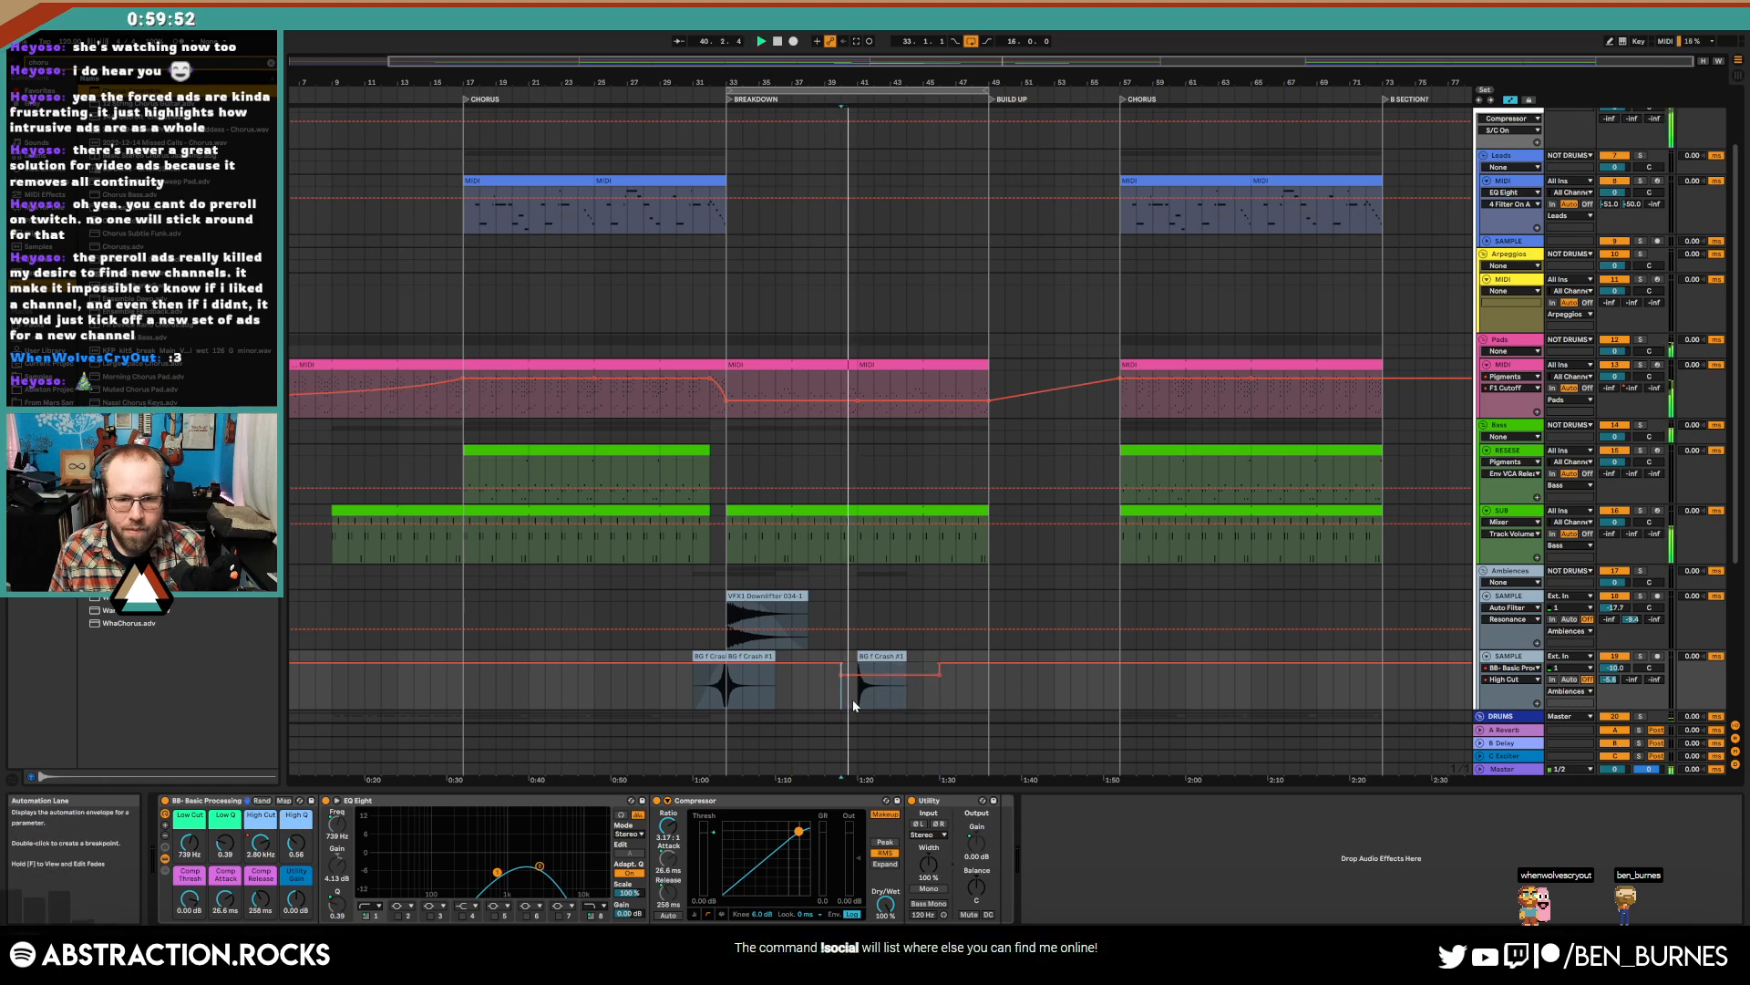
pyautogui.scroll(-1, 932, 677)
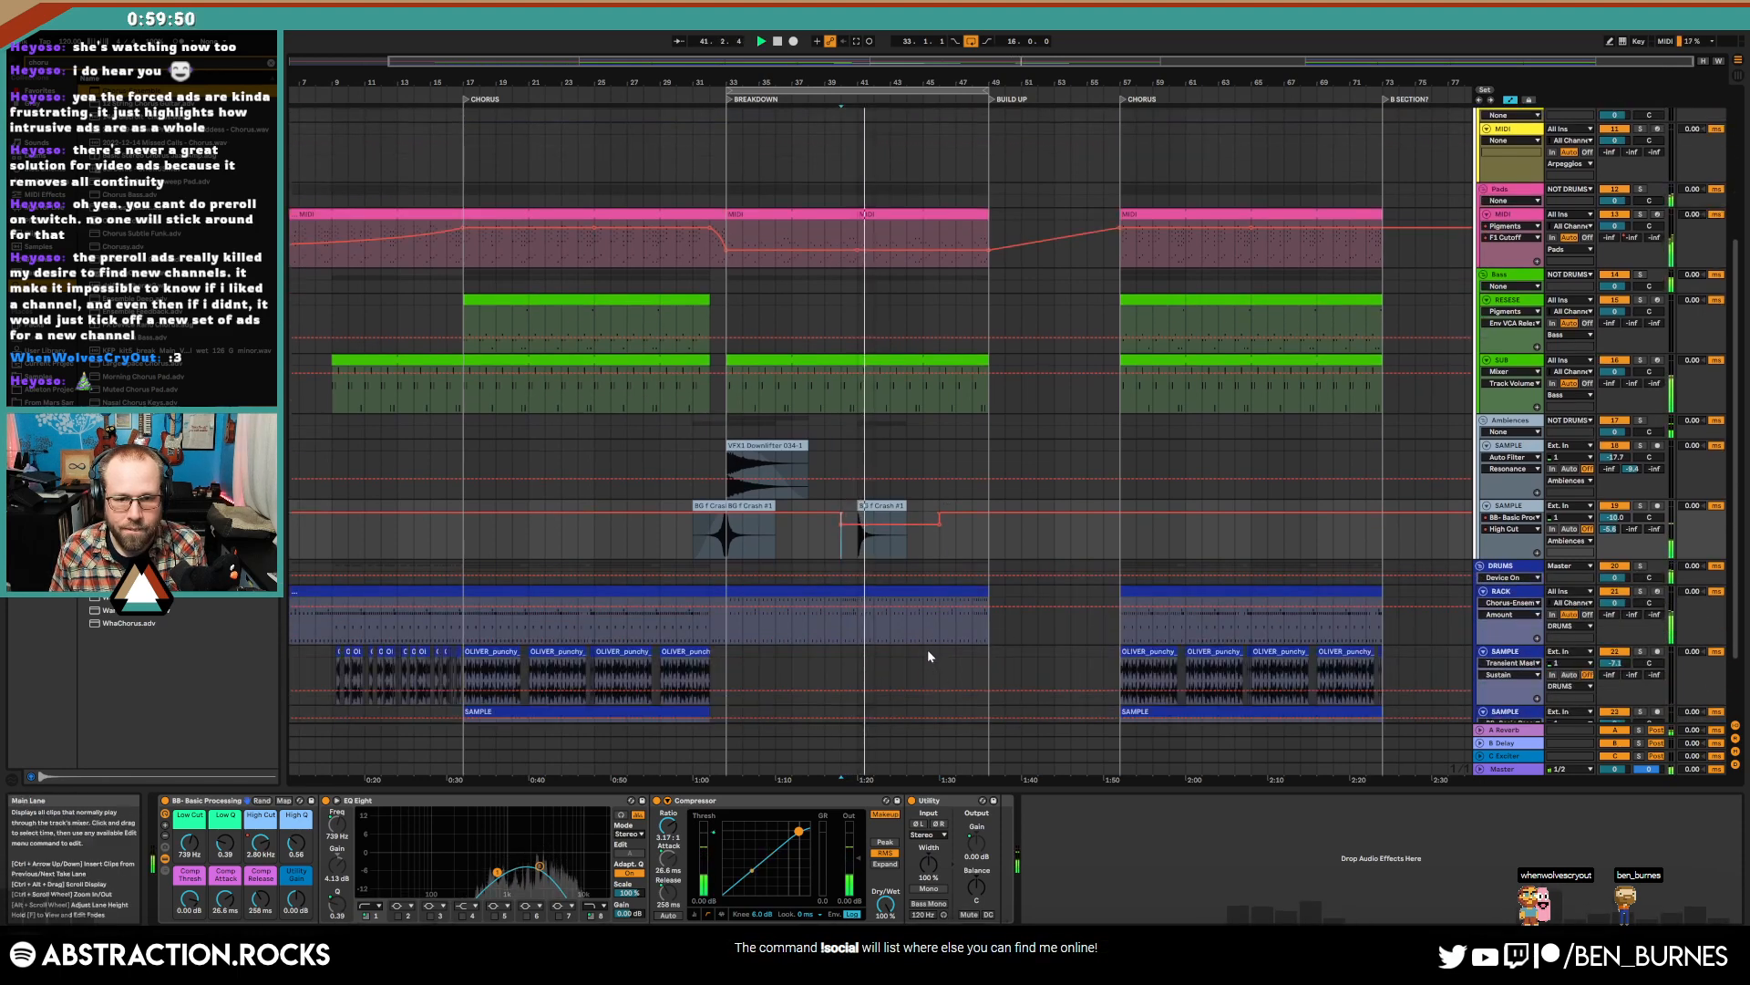
# - Move the repeated crash clip slightly earlier so it starts just before bar 41, and play it back
pyautogui.keyDown('ctrl'); pyautogui.scroll(8, 861, 533); pyautogui.keyUp('ctrl')
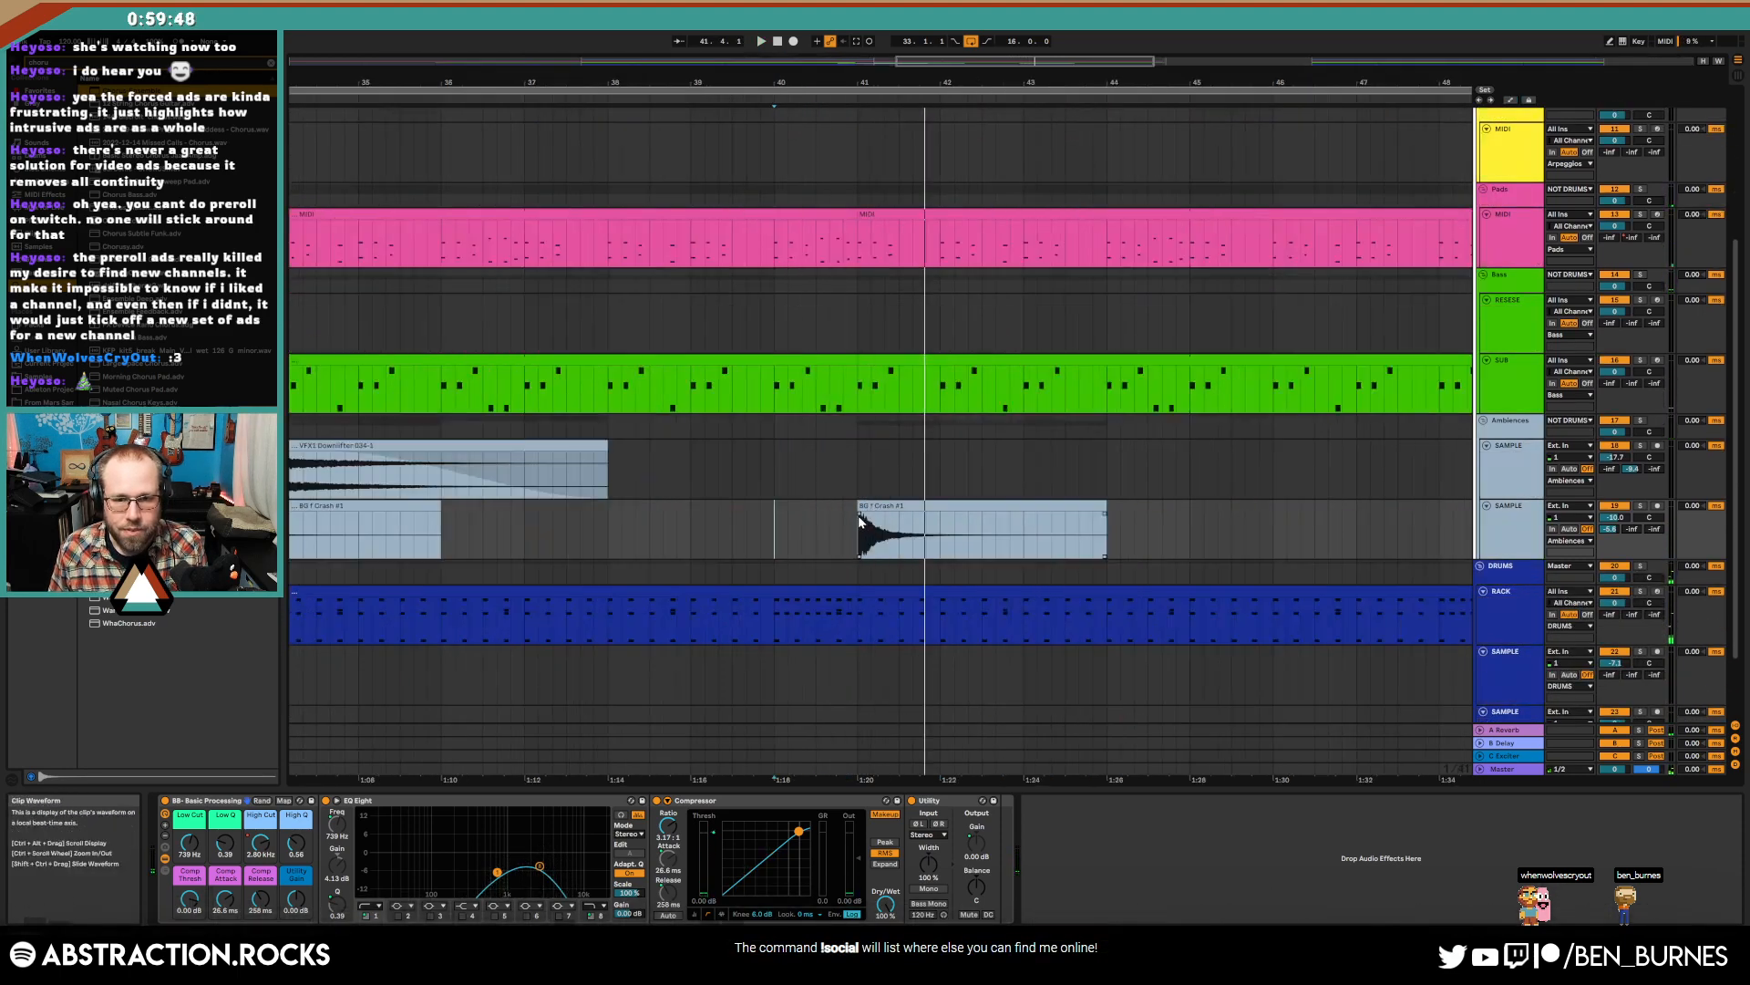
pyautogui.moveTo(885, 506); pyautogui.dragTo(872, 505)
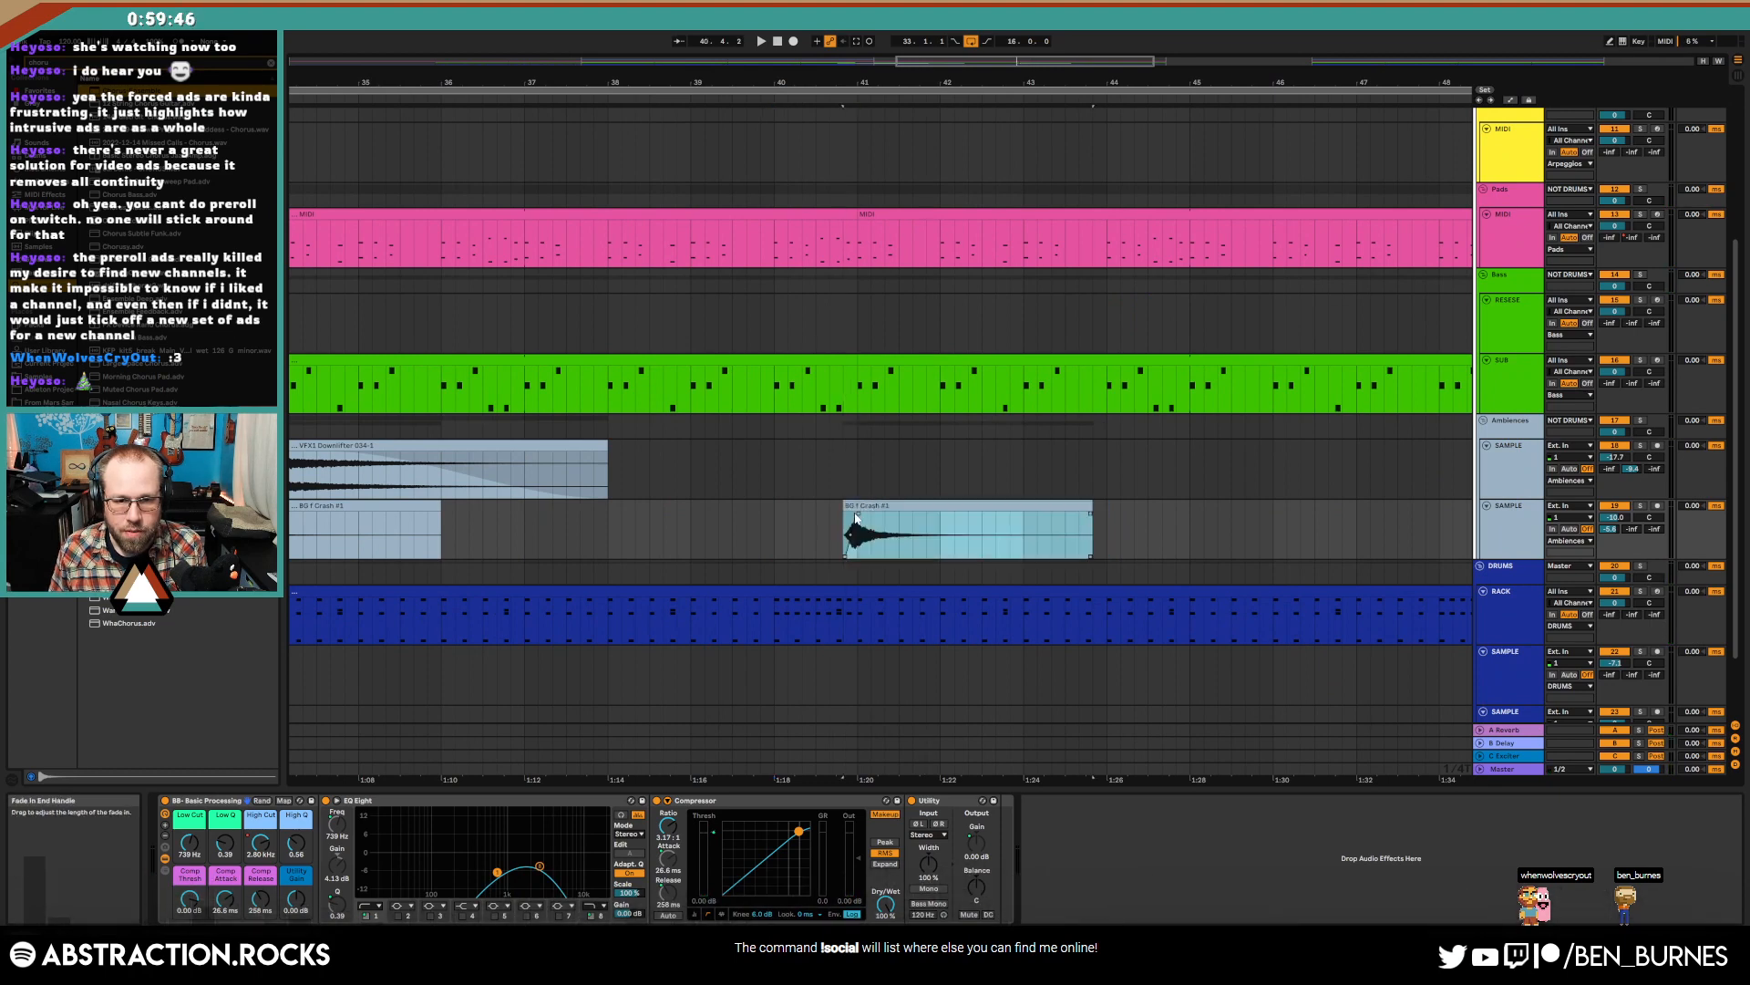
pyautogui.click(830, 522)
pyautogui.press('space')
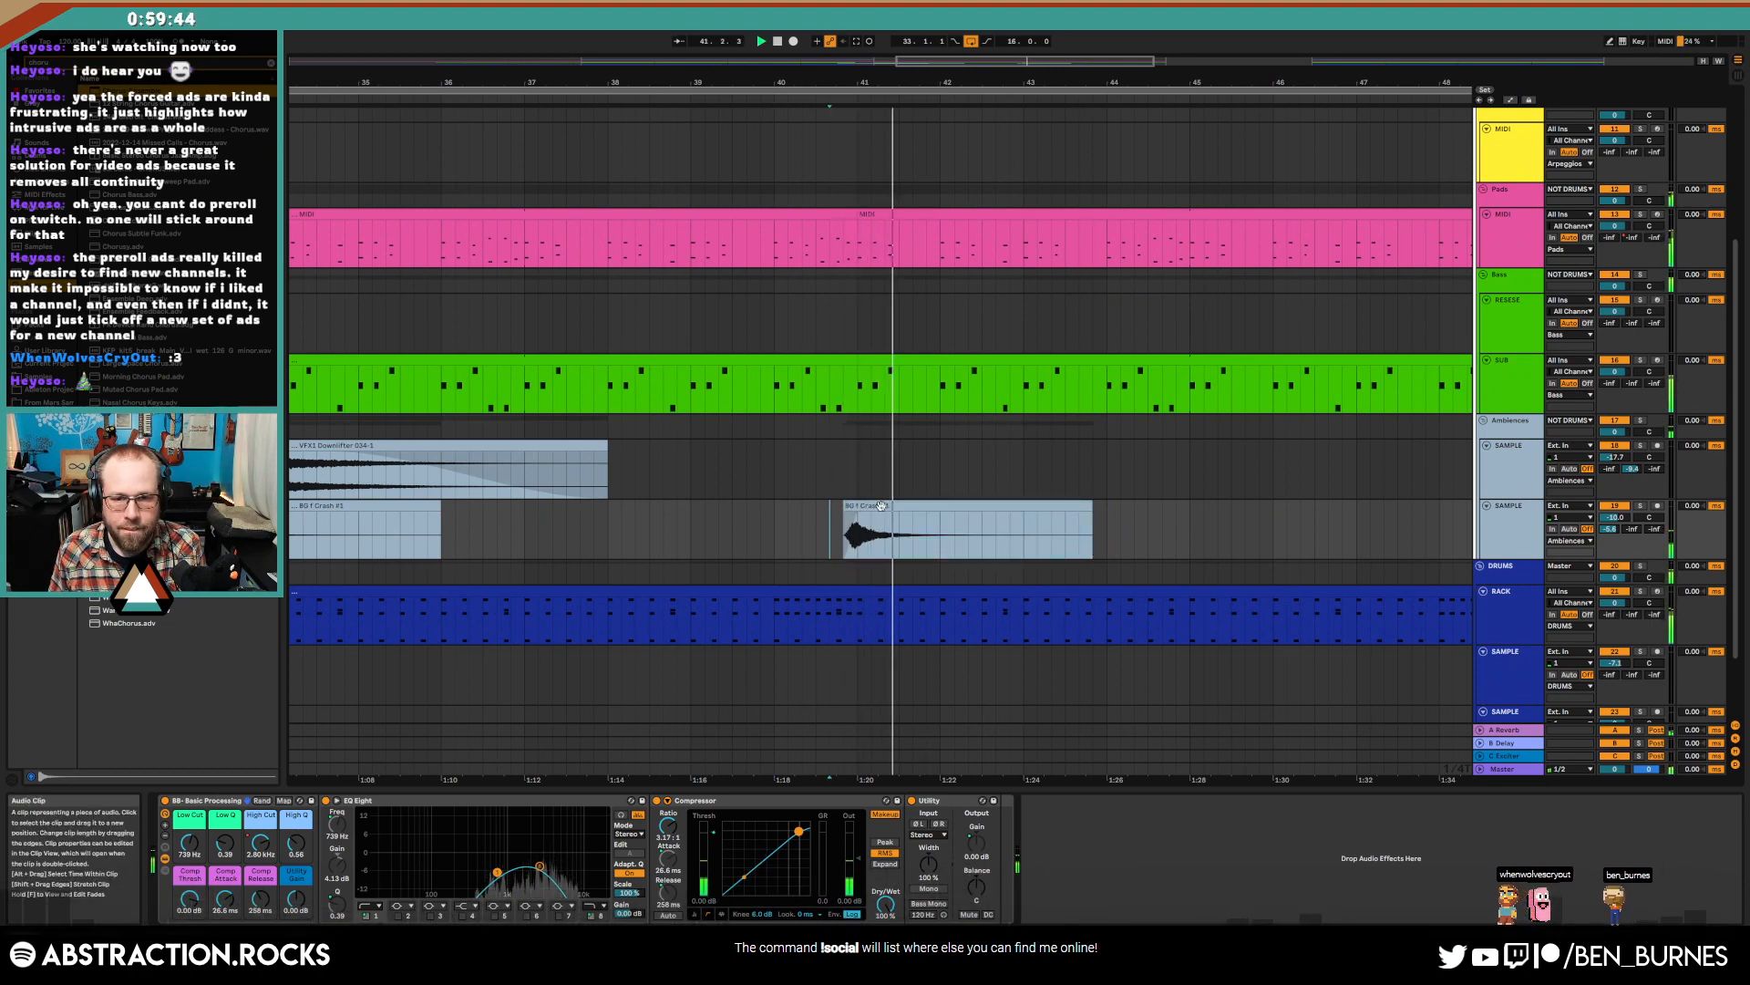
# - Automate the crash track's B-Delay send to about -13 dB around the repeated crash at bar 41, and play it back
pyautogui.press('a')
pyautogui.press('space')
pyautogui.click(1632, 530)
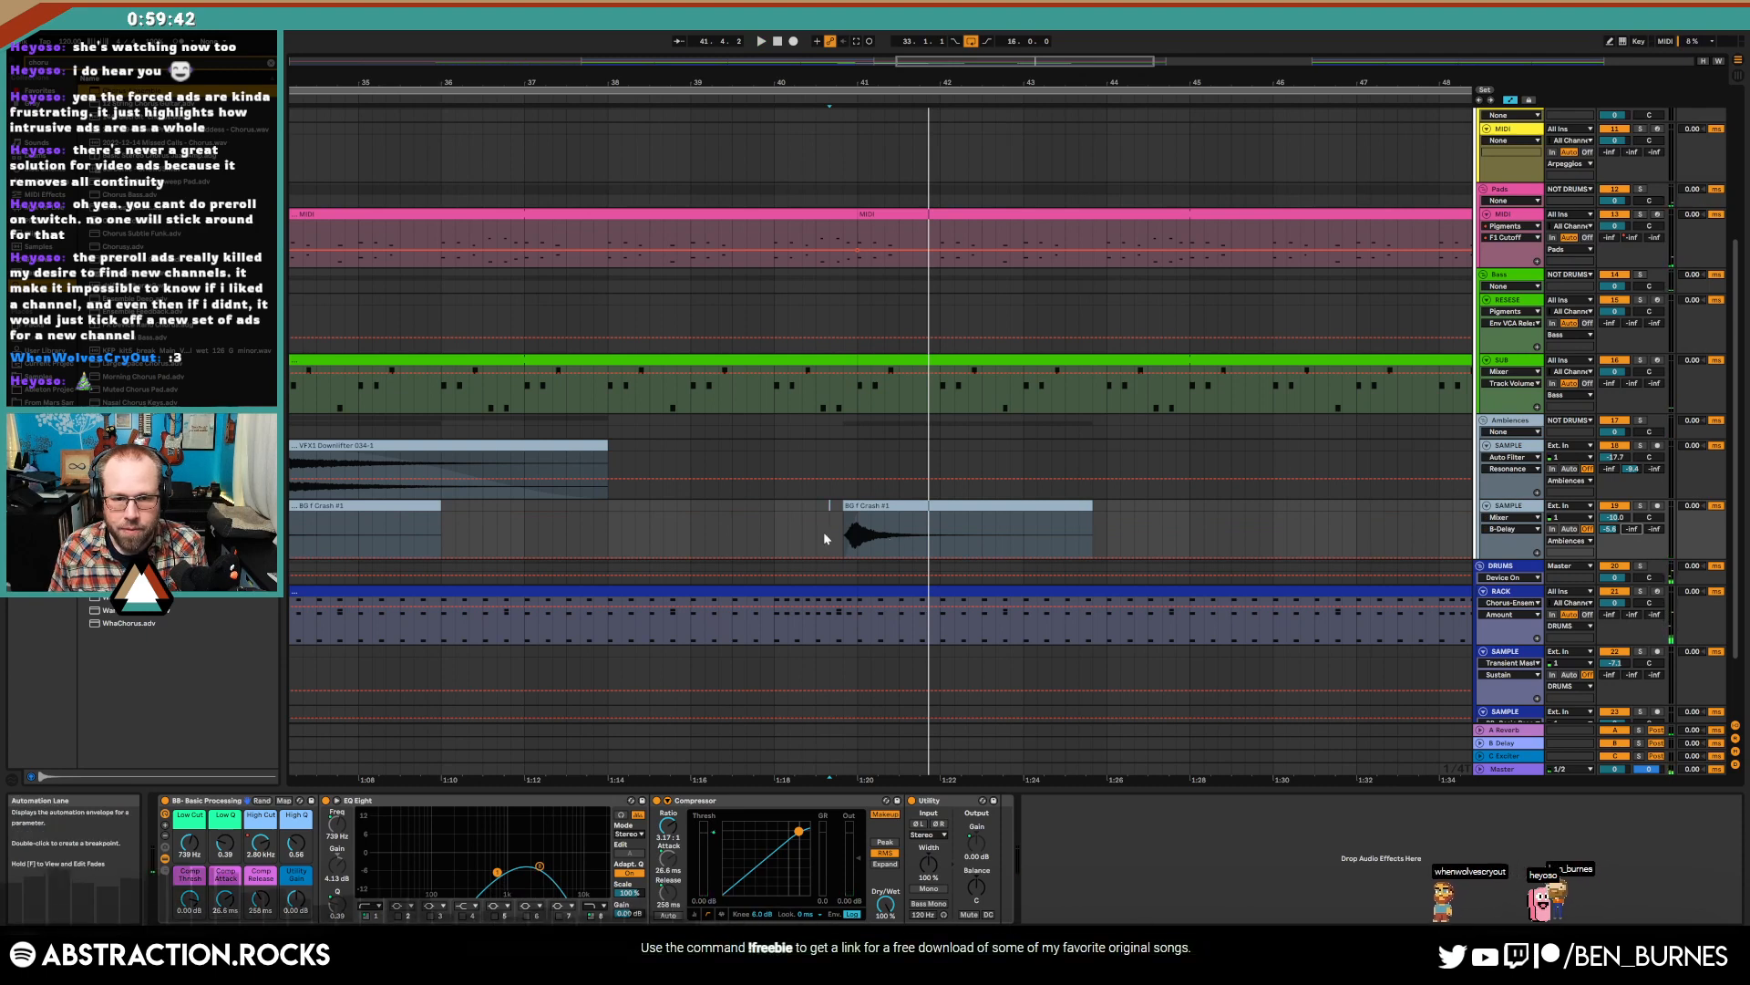
pyautogui.moveTo(824, 532); pyautogui.dragTo(1067, 527)
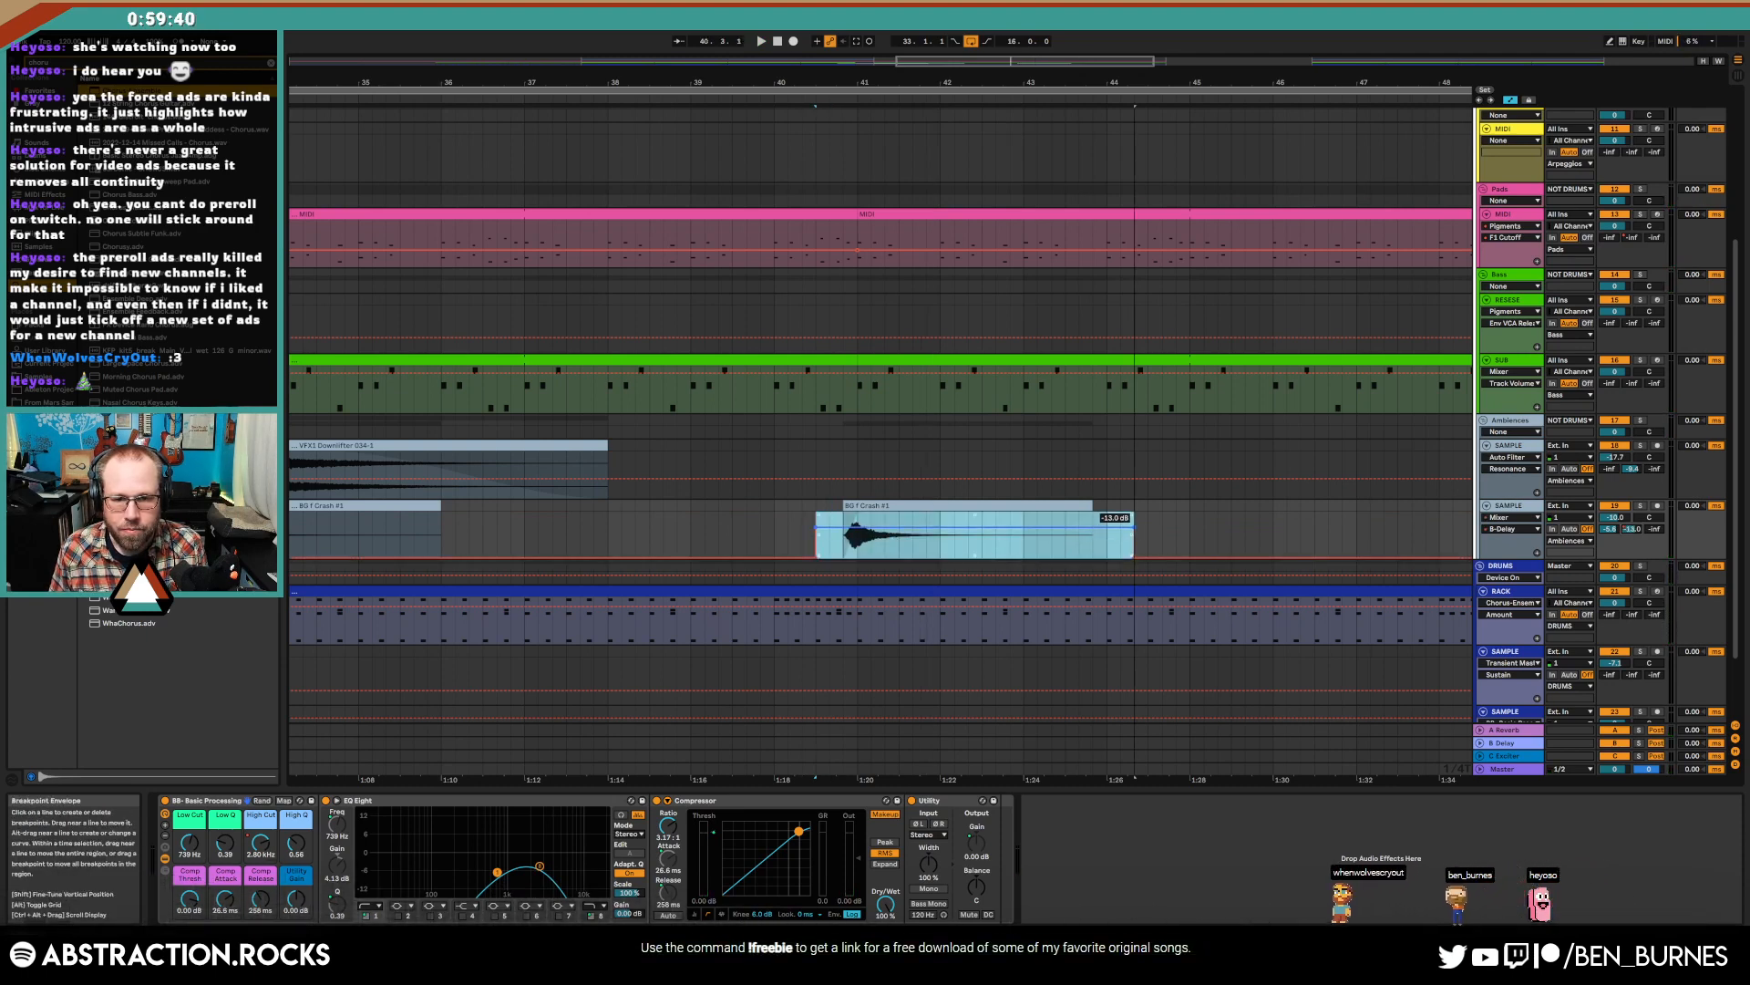
pyautogui.press('a')
pyautogui.click(817, 529)
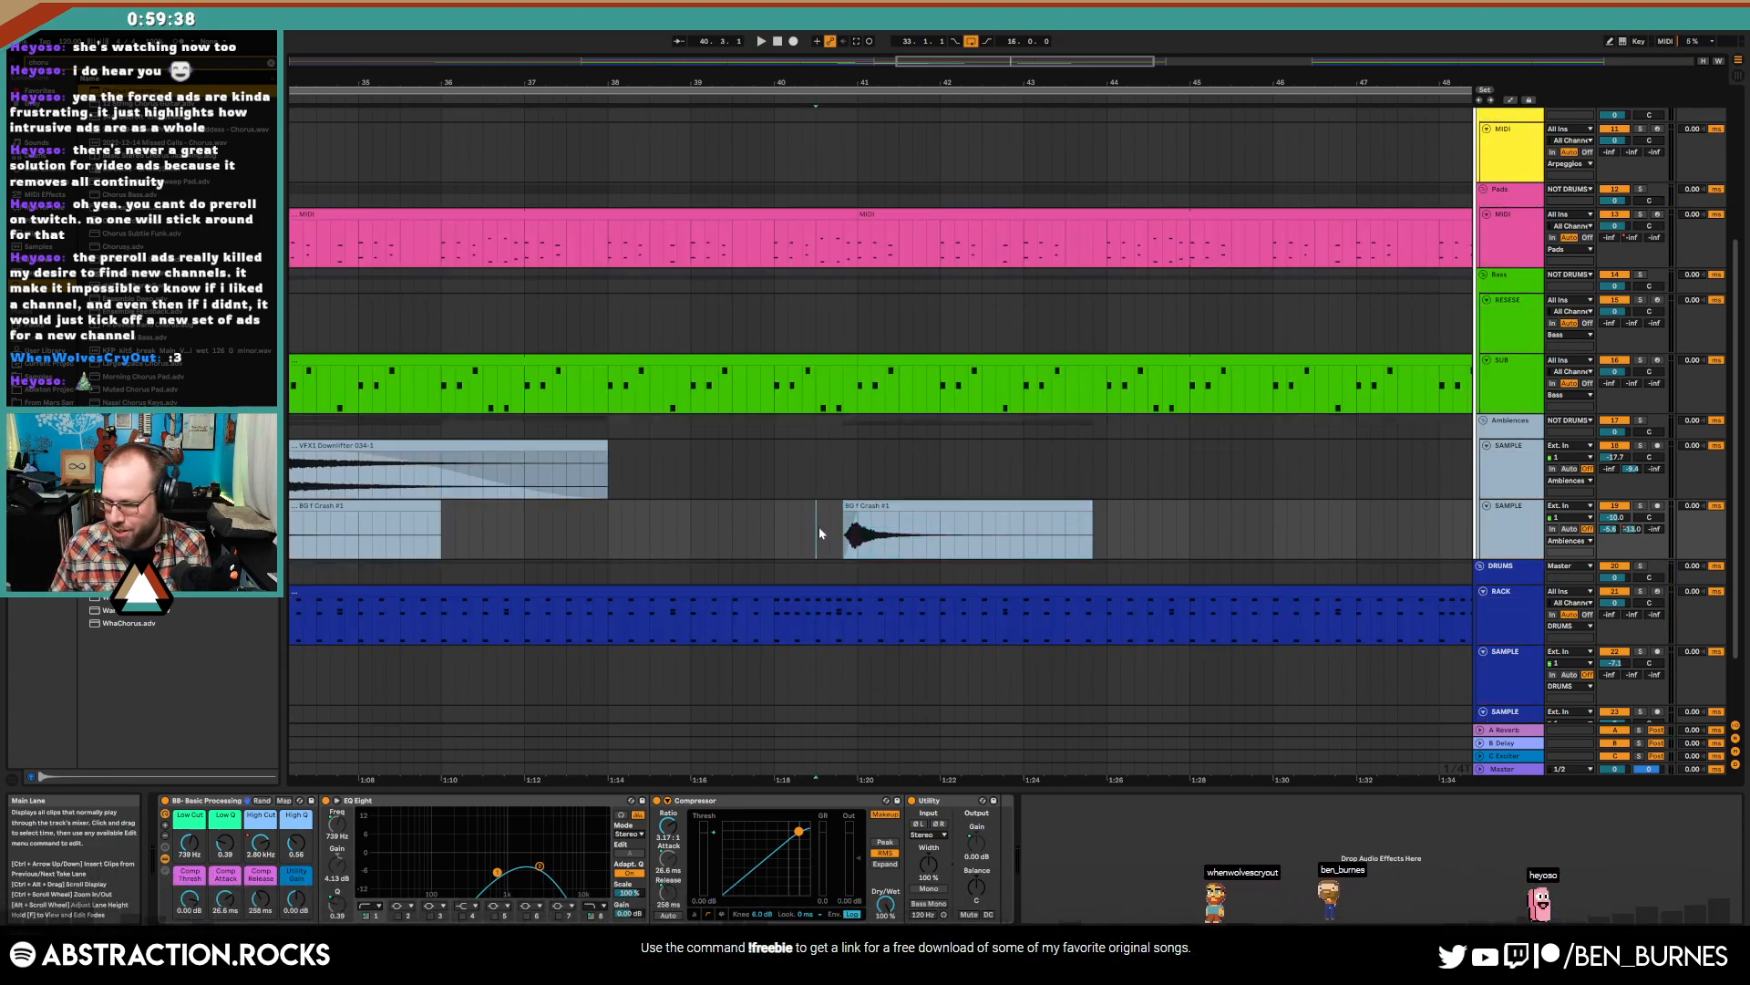
pyautogui.press('space')
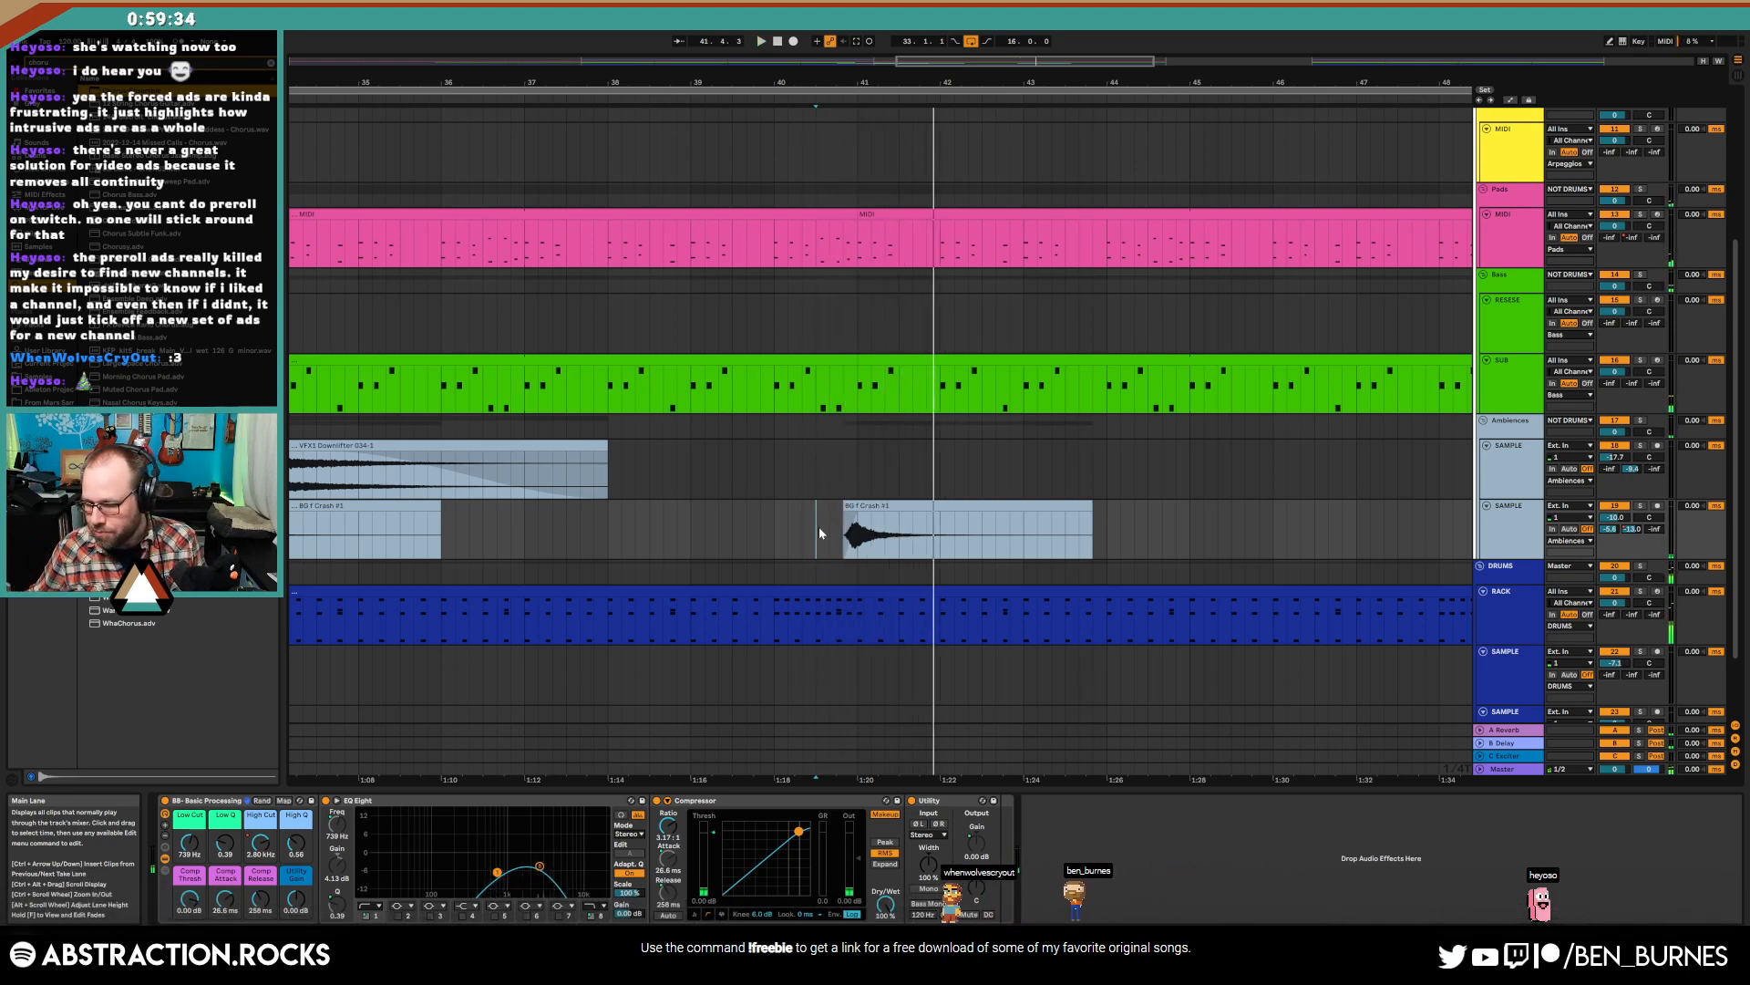
# - Create an empty two-bar MIDI clip on the Arpeggios MIDI track from bar 41 to bar 43
pyautogui.scroll(3, 864, 512)
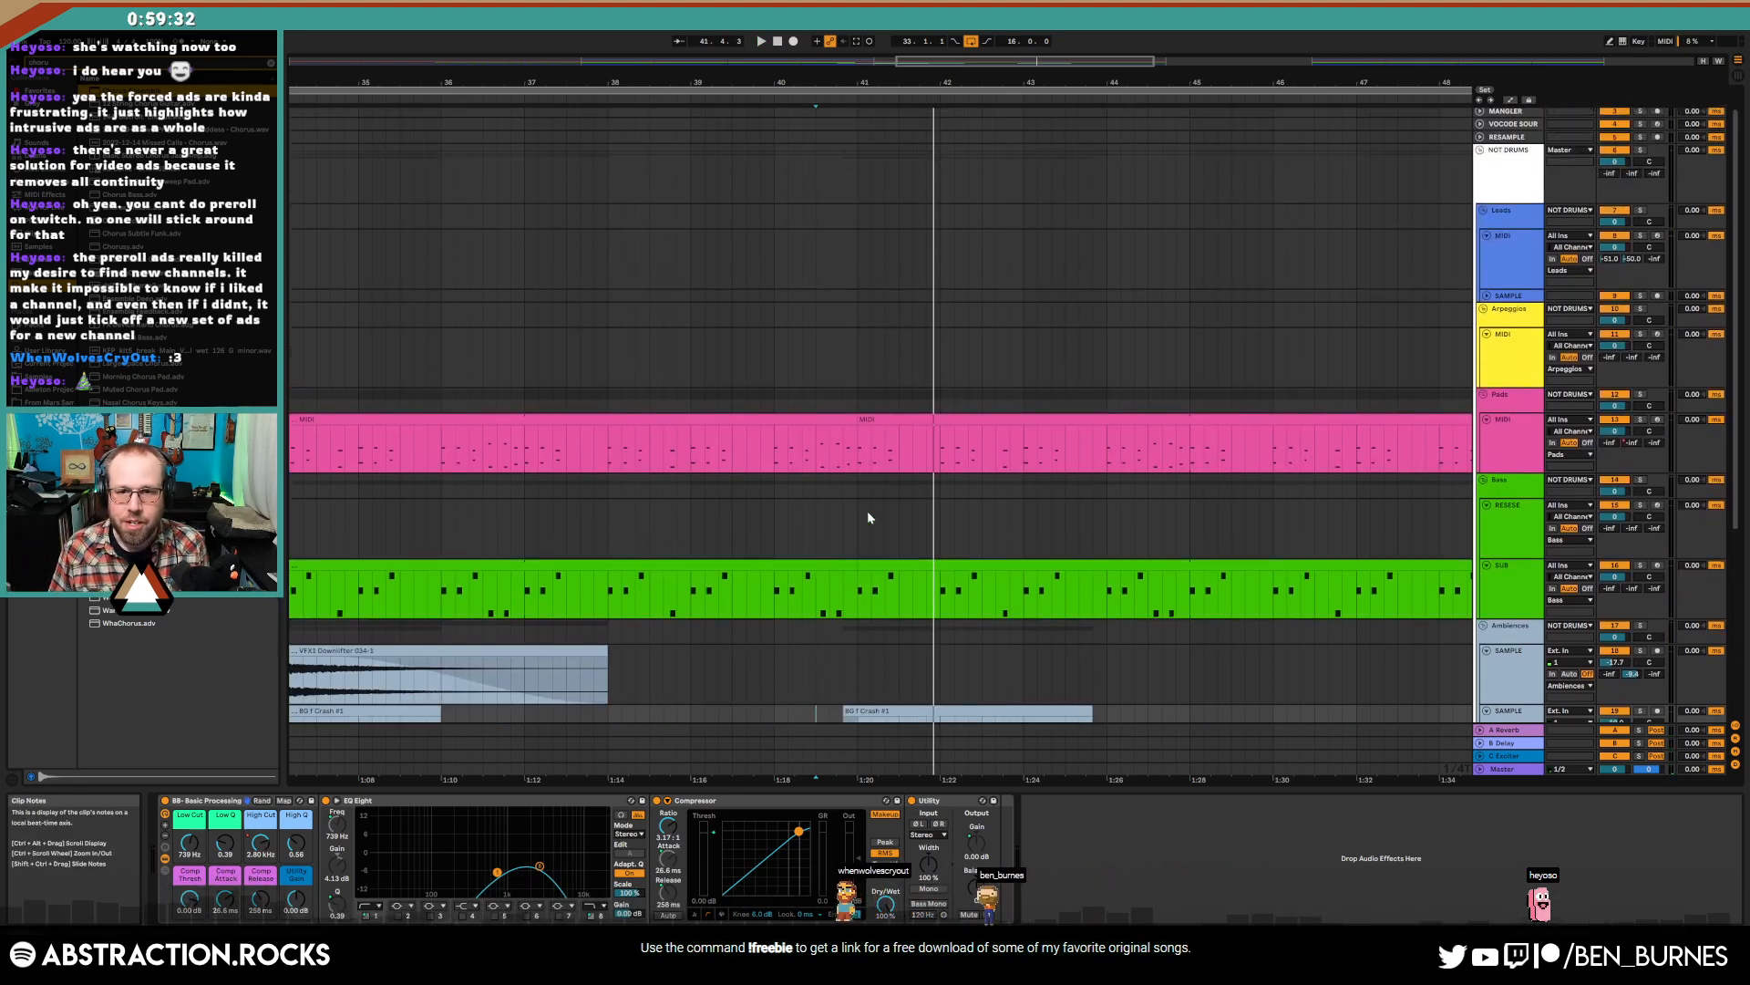
pyautogui.hotkey('shift', 'Tab')
pyautogui.click(1503, 370)
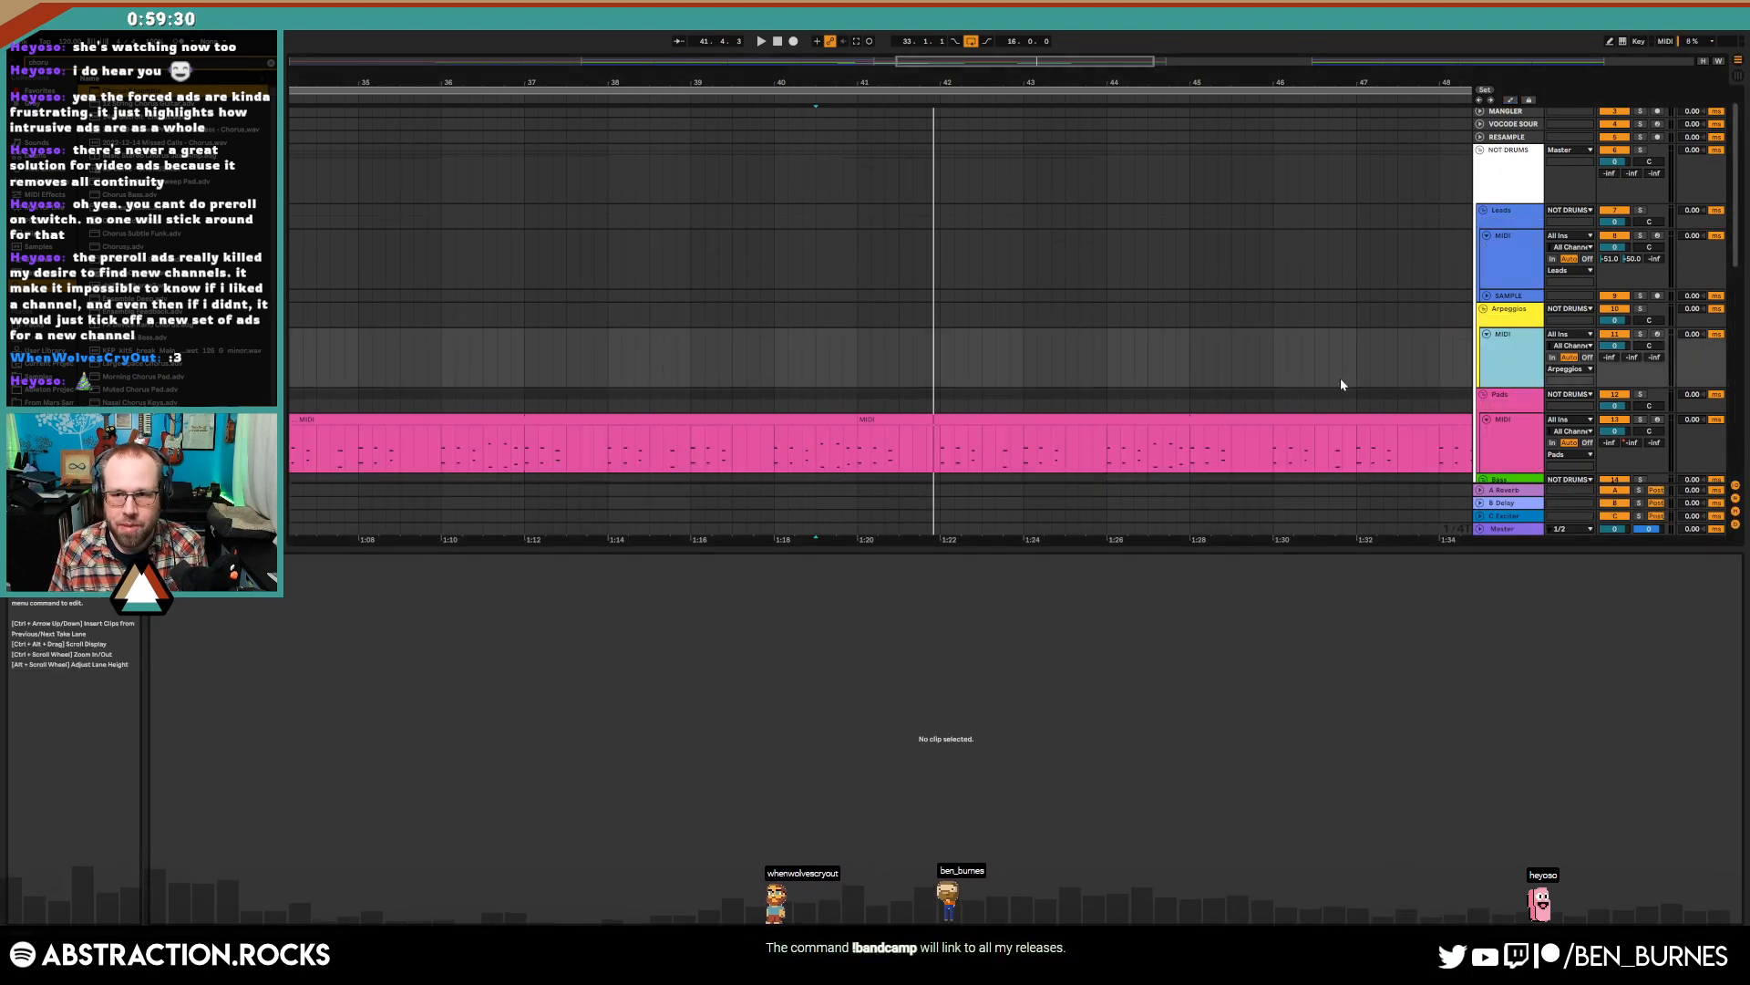
pyautogui.scroll(-1, 1273, 367)
pyautogui.hotkey('shift', 'Tab')
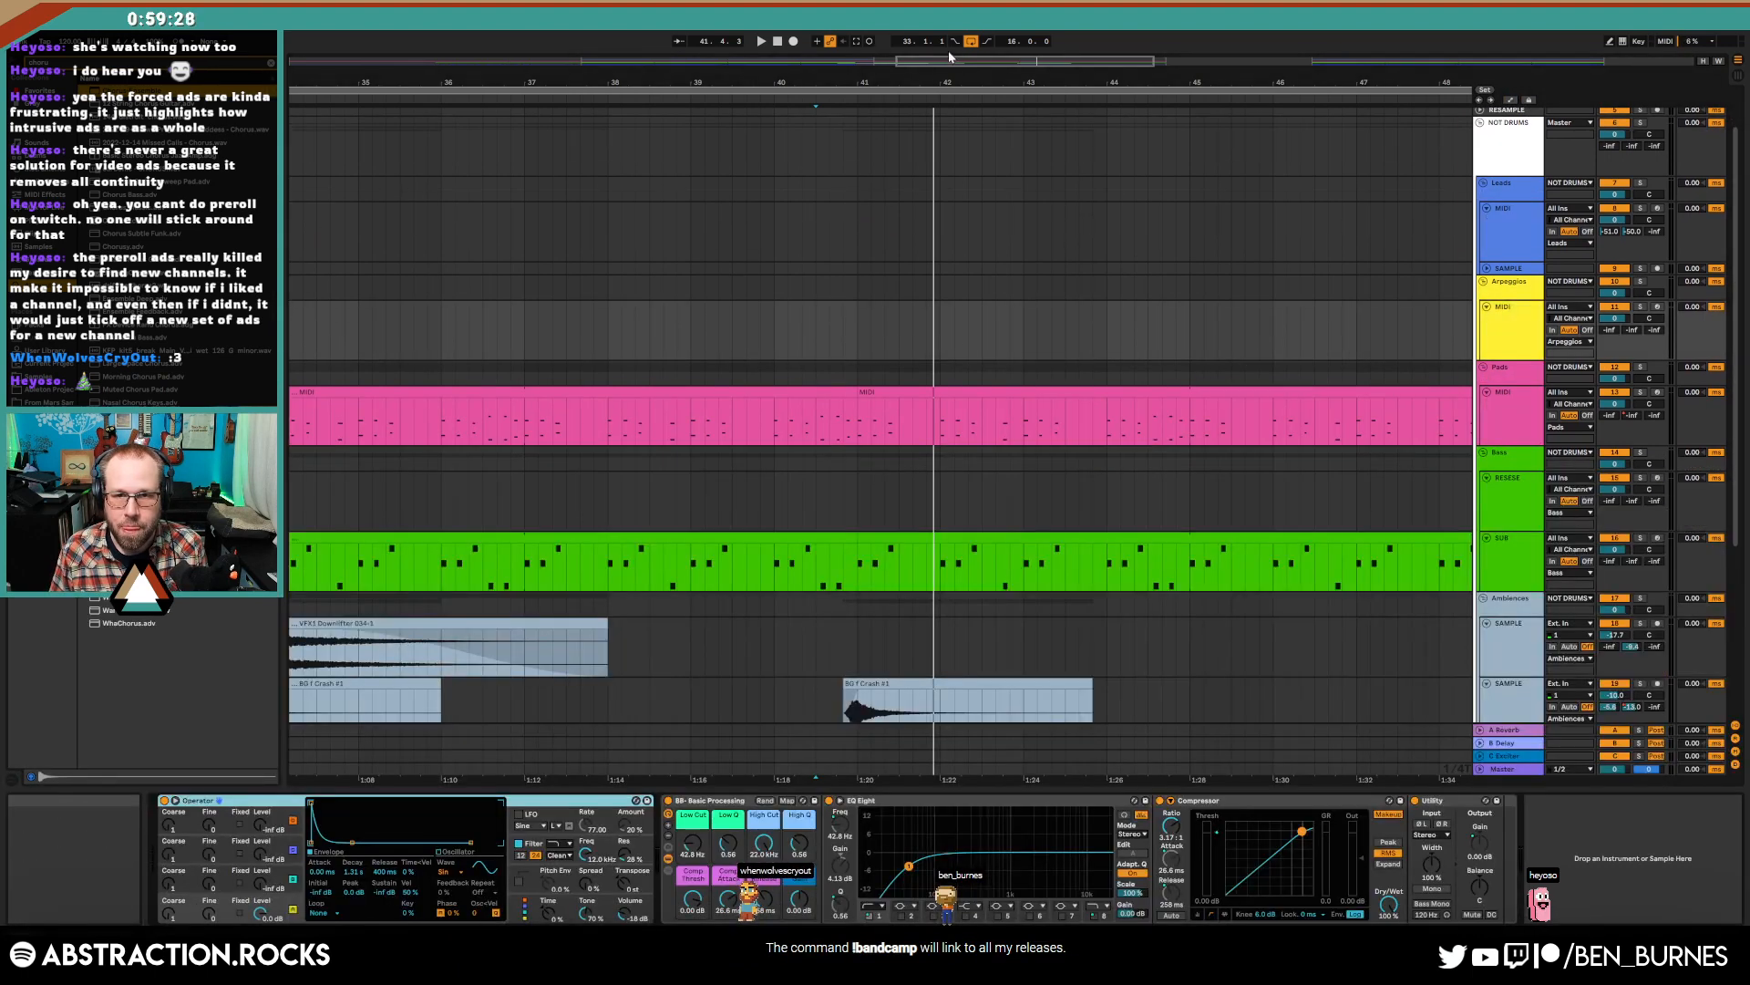
pyautogui.moveTo(949, 59); pyautogui.dragTo(1010, 39)
pyautogui.moveTo(577, 333); pyautogui.dragTo(698, 330)
pyautogui.hotkey('ctrl', 'shift', 'm')
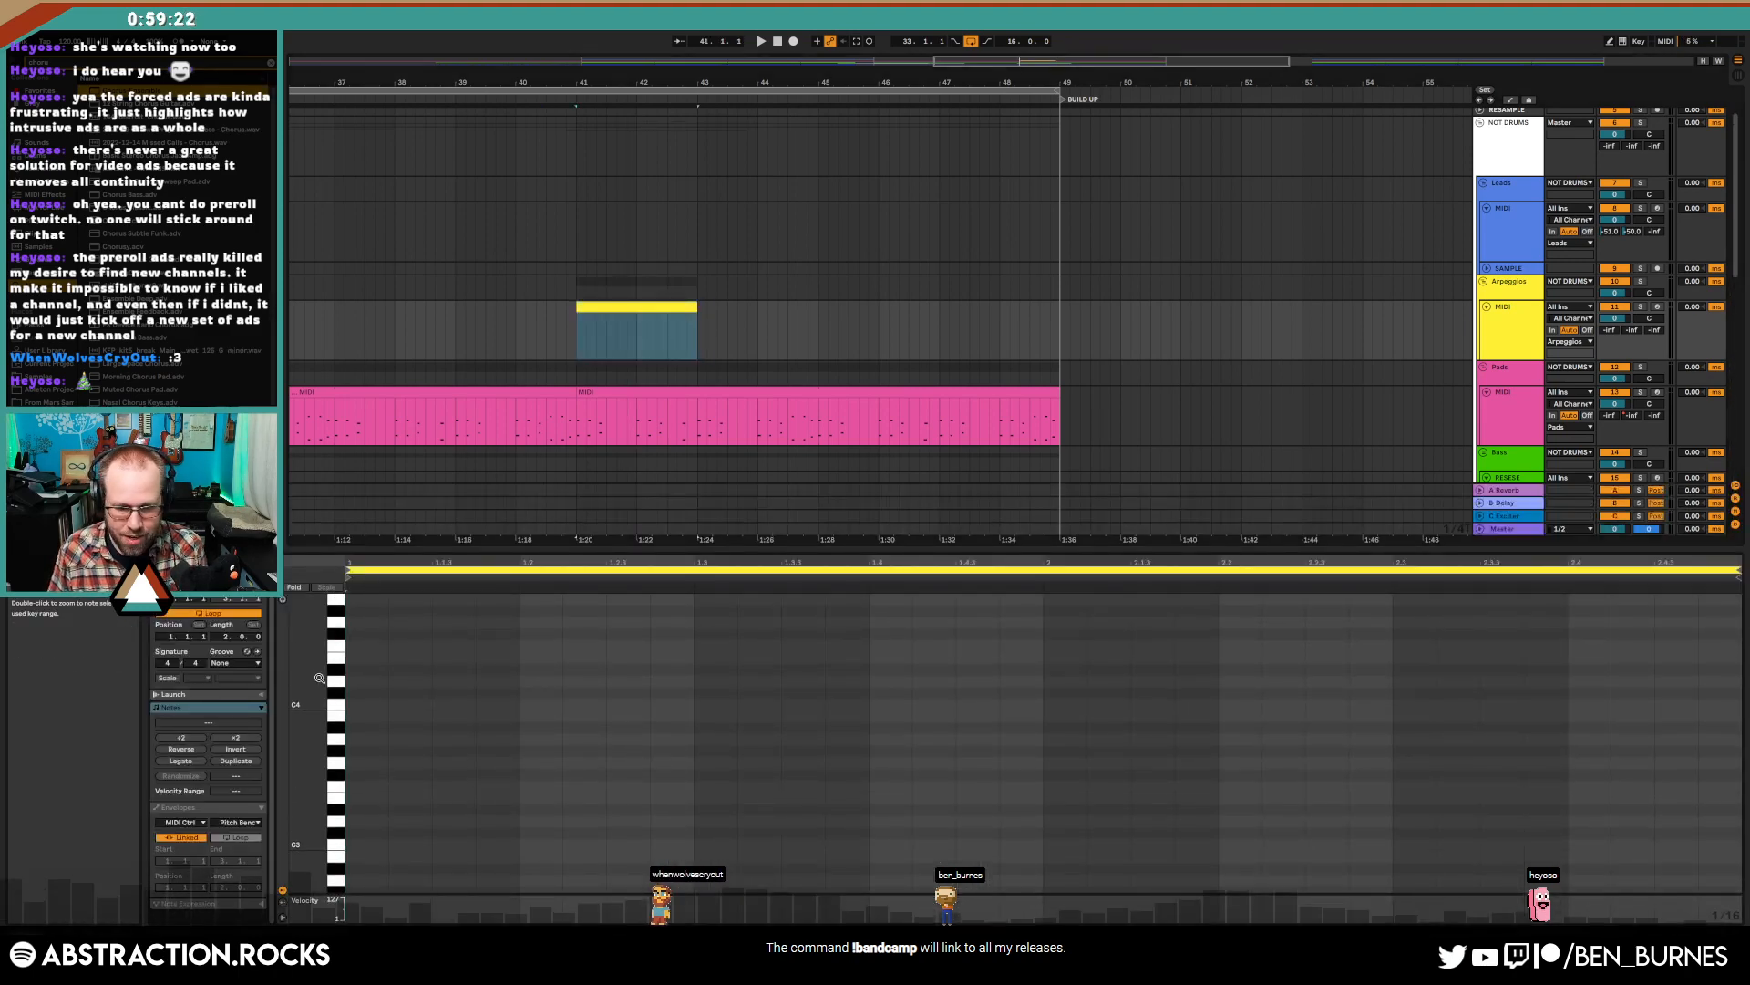
# - Write the notes C4, F4, G4, D#4, D4 and A#3 in the clip's first bar, listening along the way
pyautogui.click(364, 705)
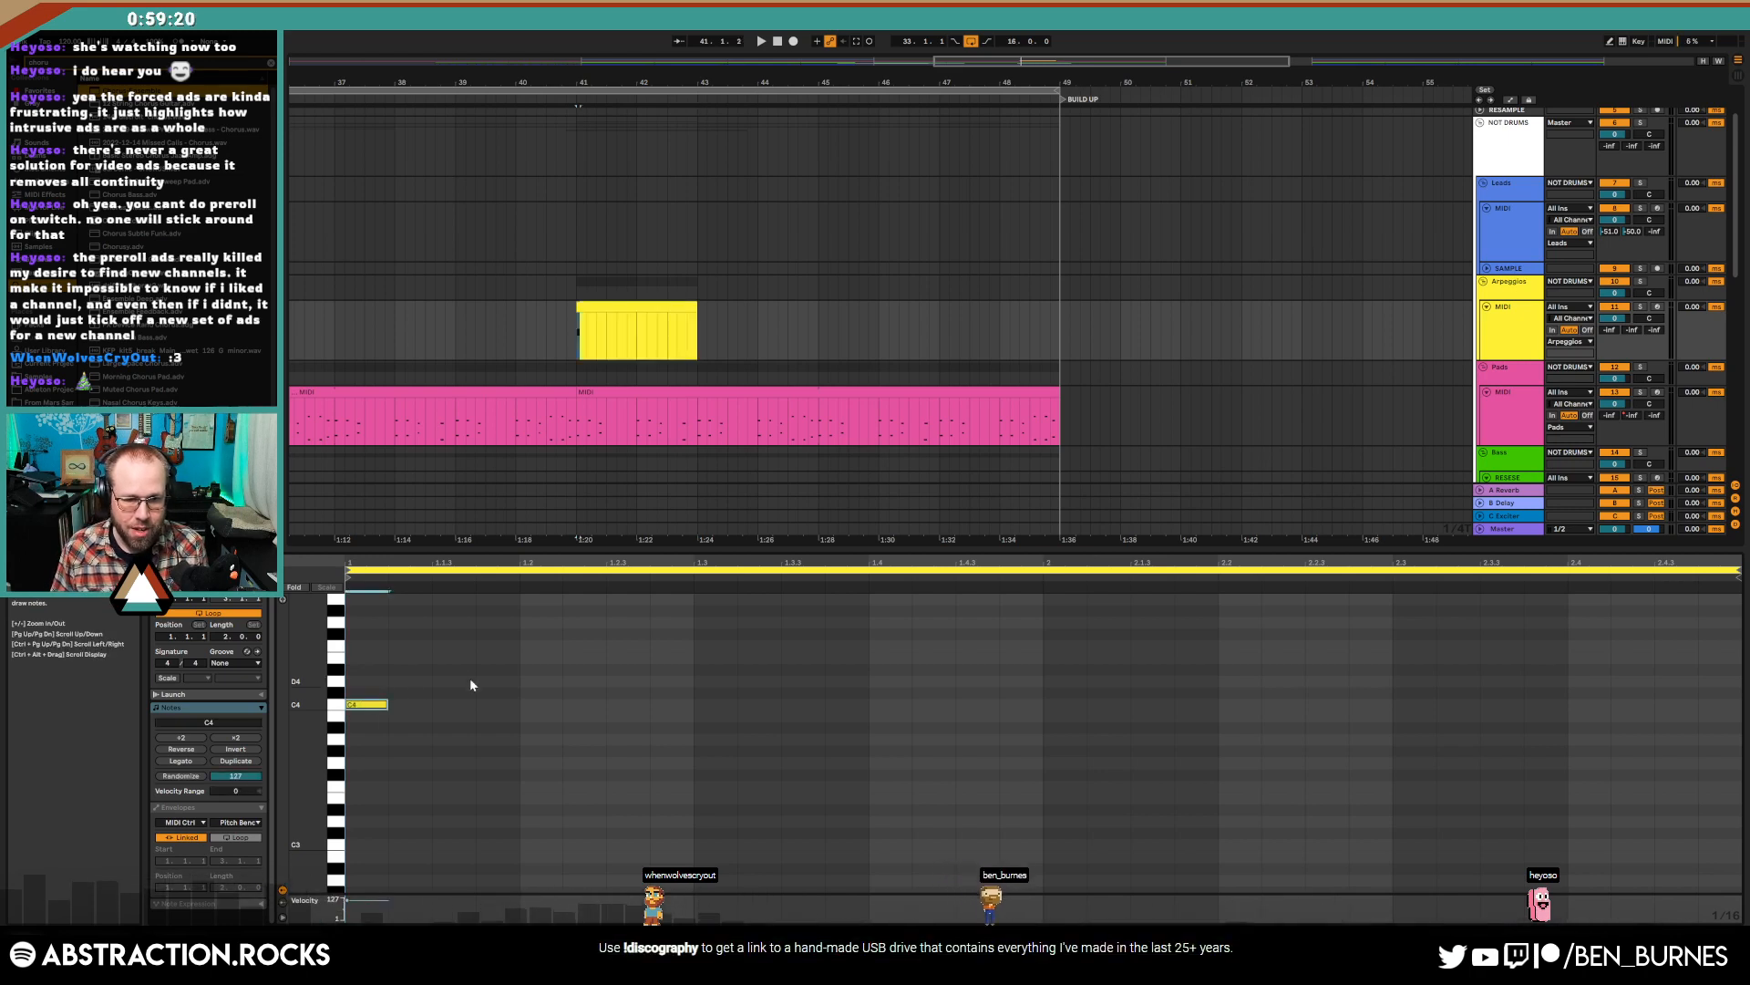
pyautogui.click(487, 671)
pyautogui.click(611, 623)
pyautogui.press('space')
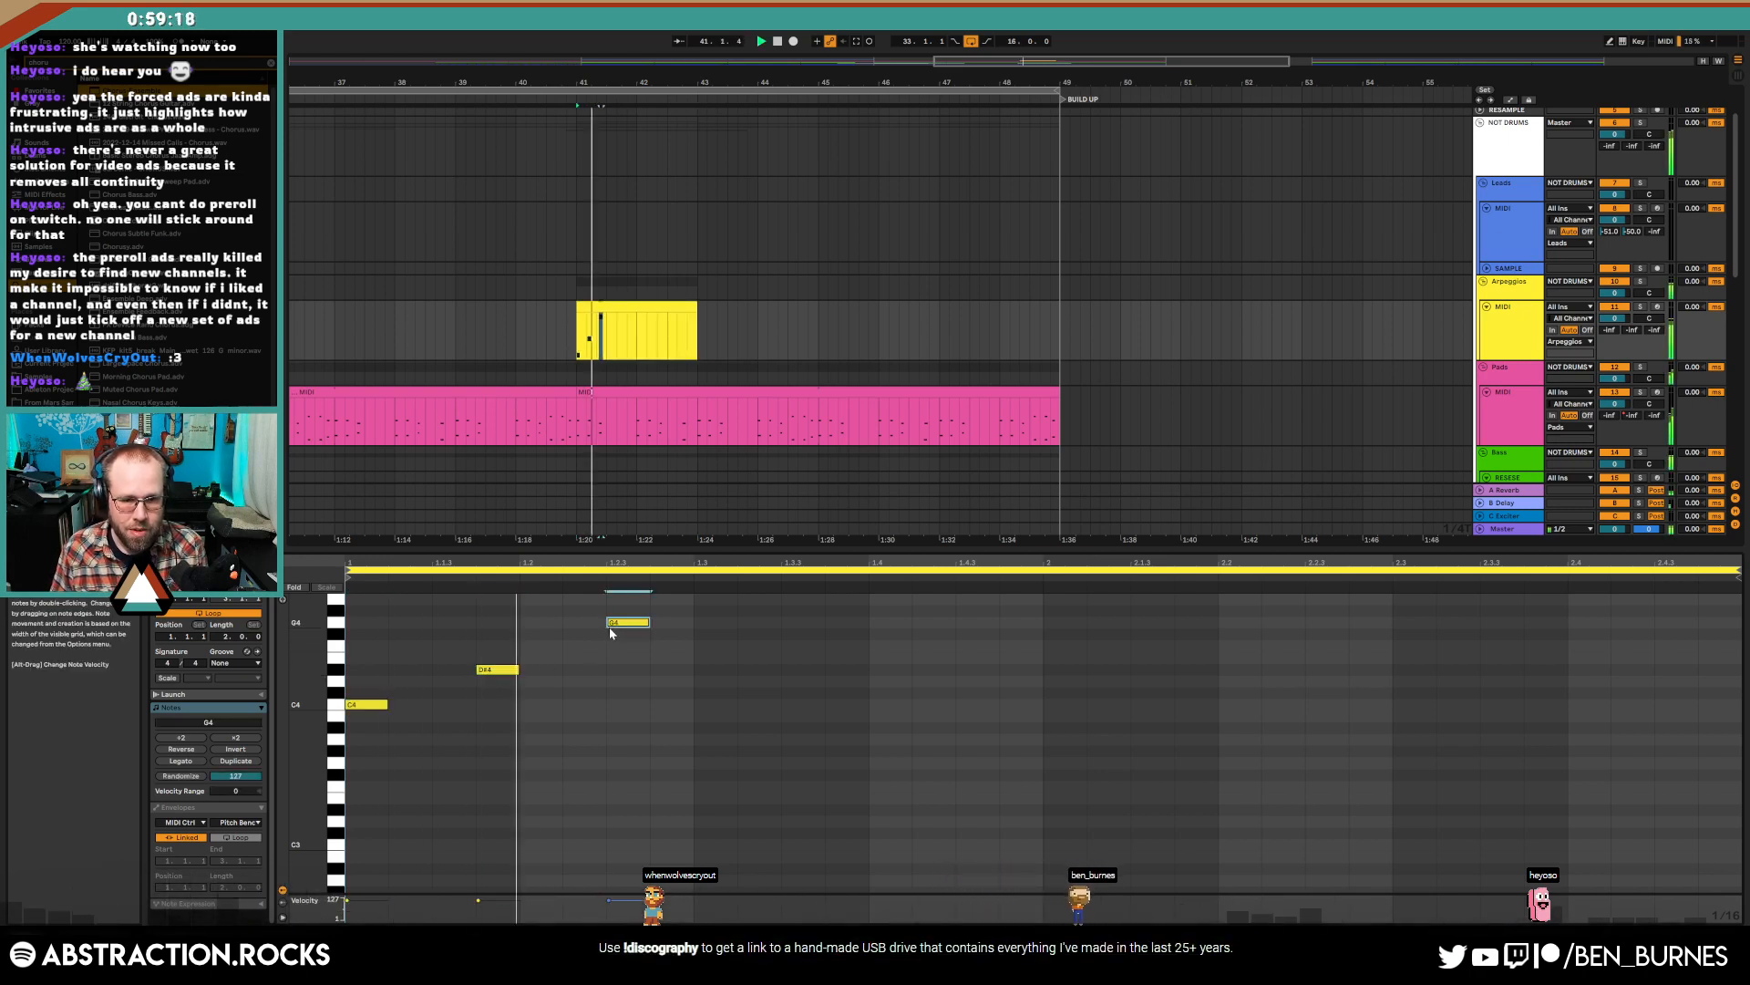
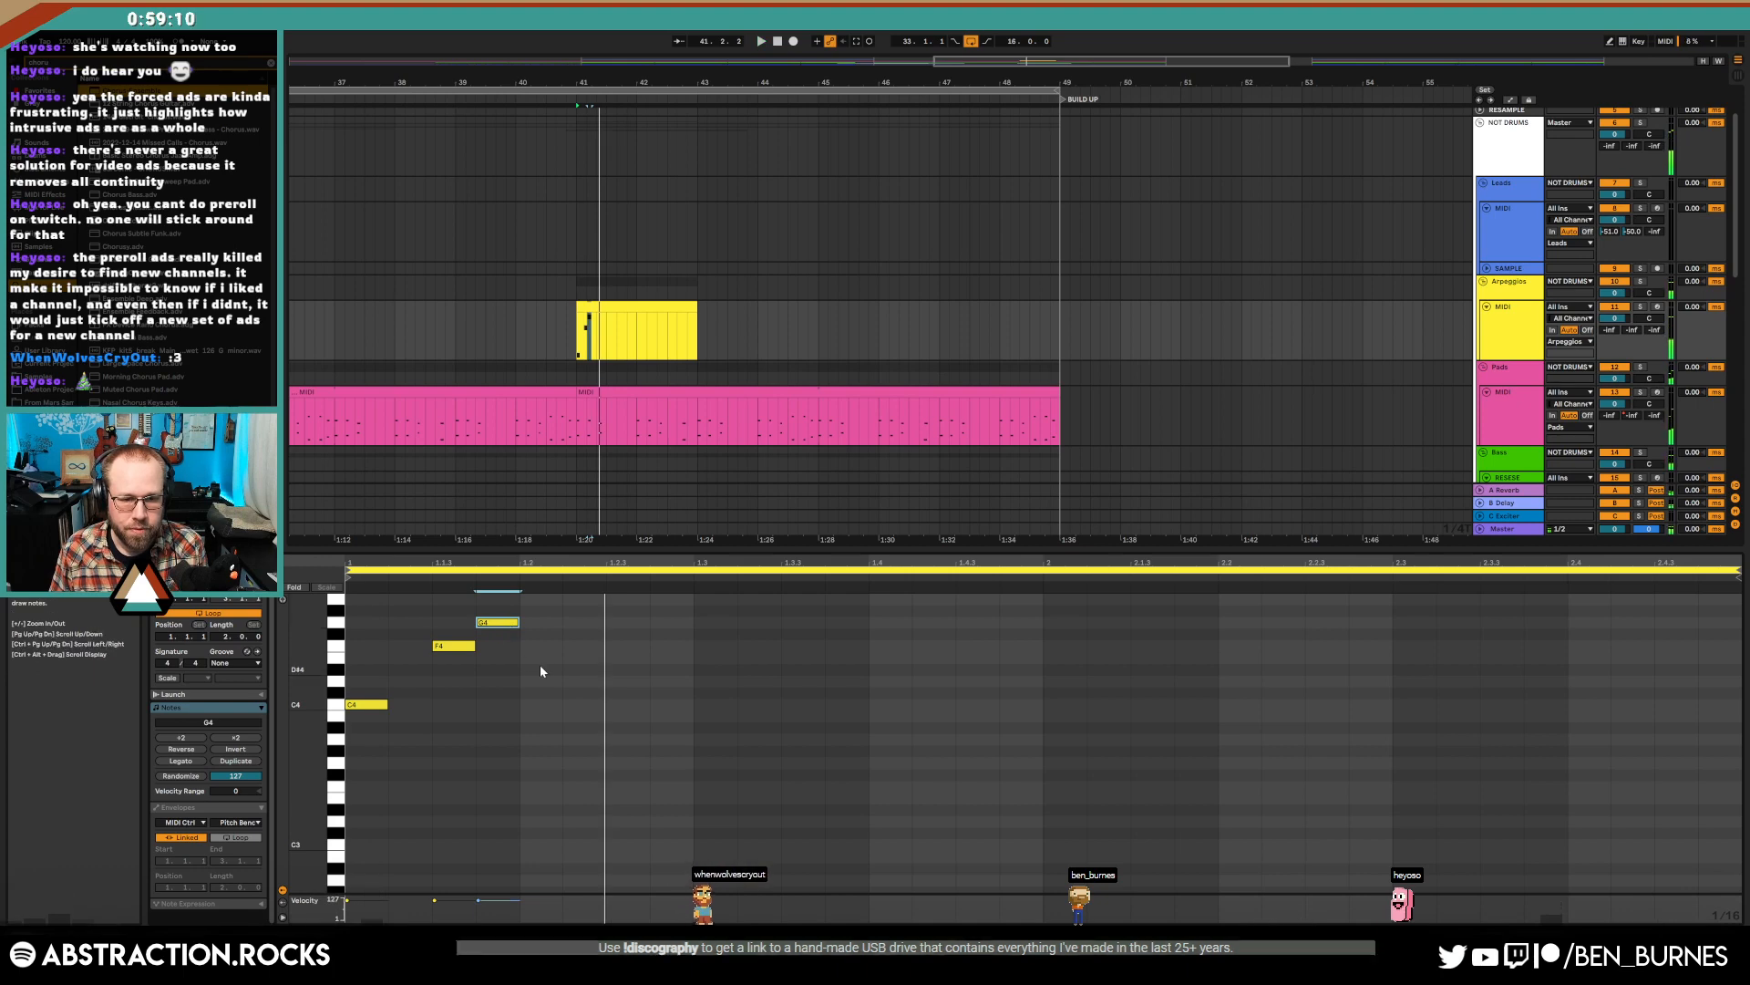
pyautogui.click(611, 669)
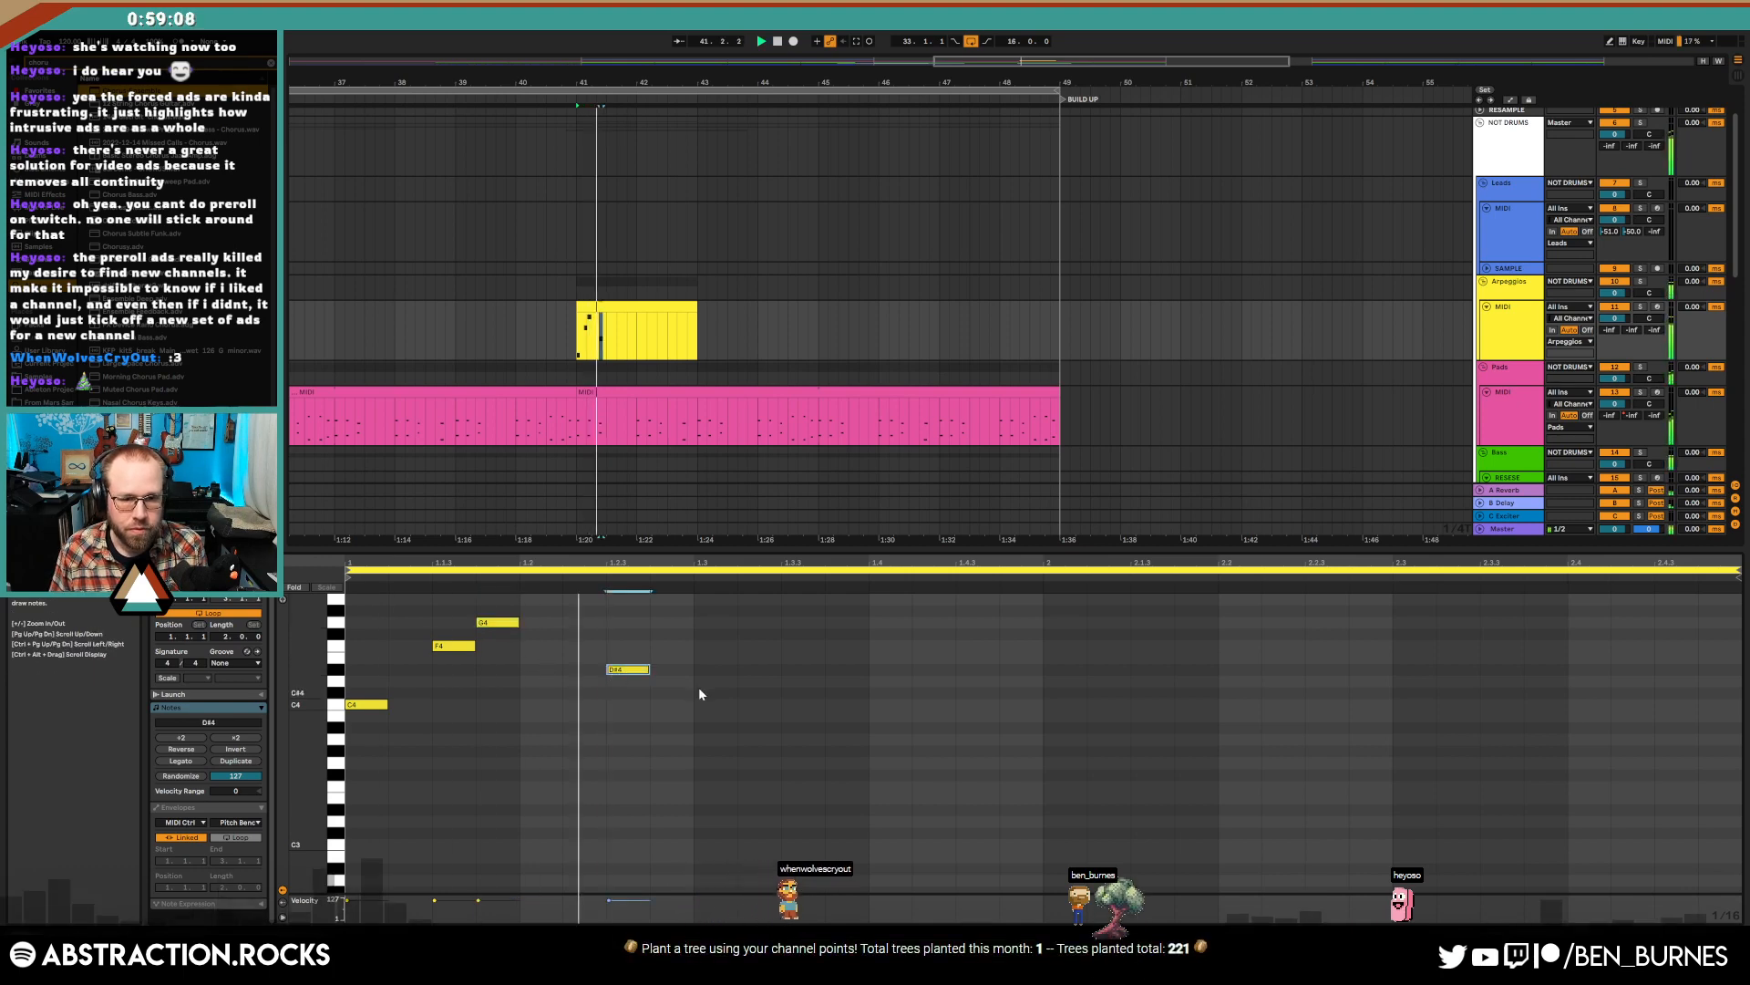
pyautogui.click(797, 682)
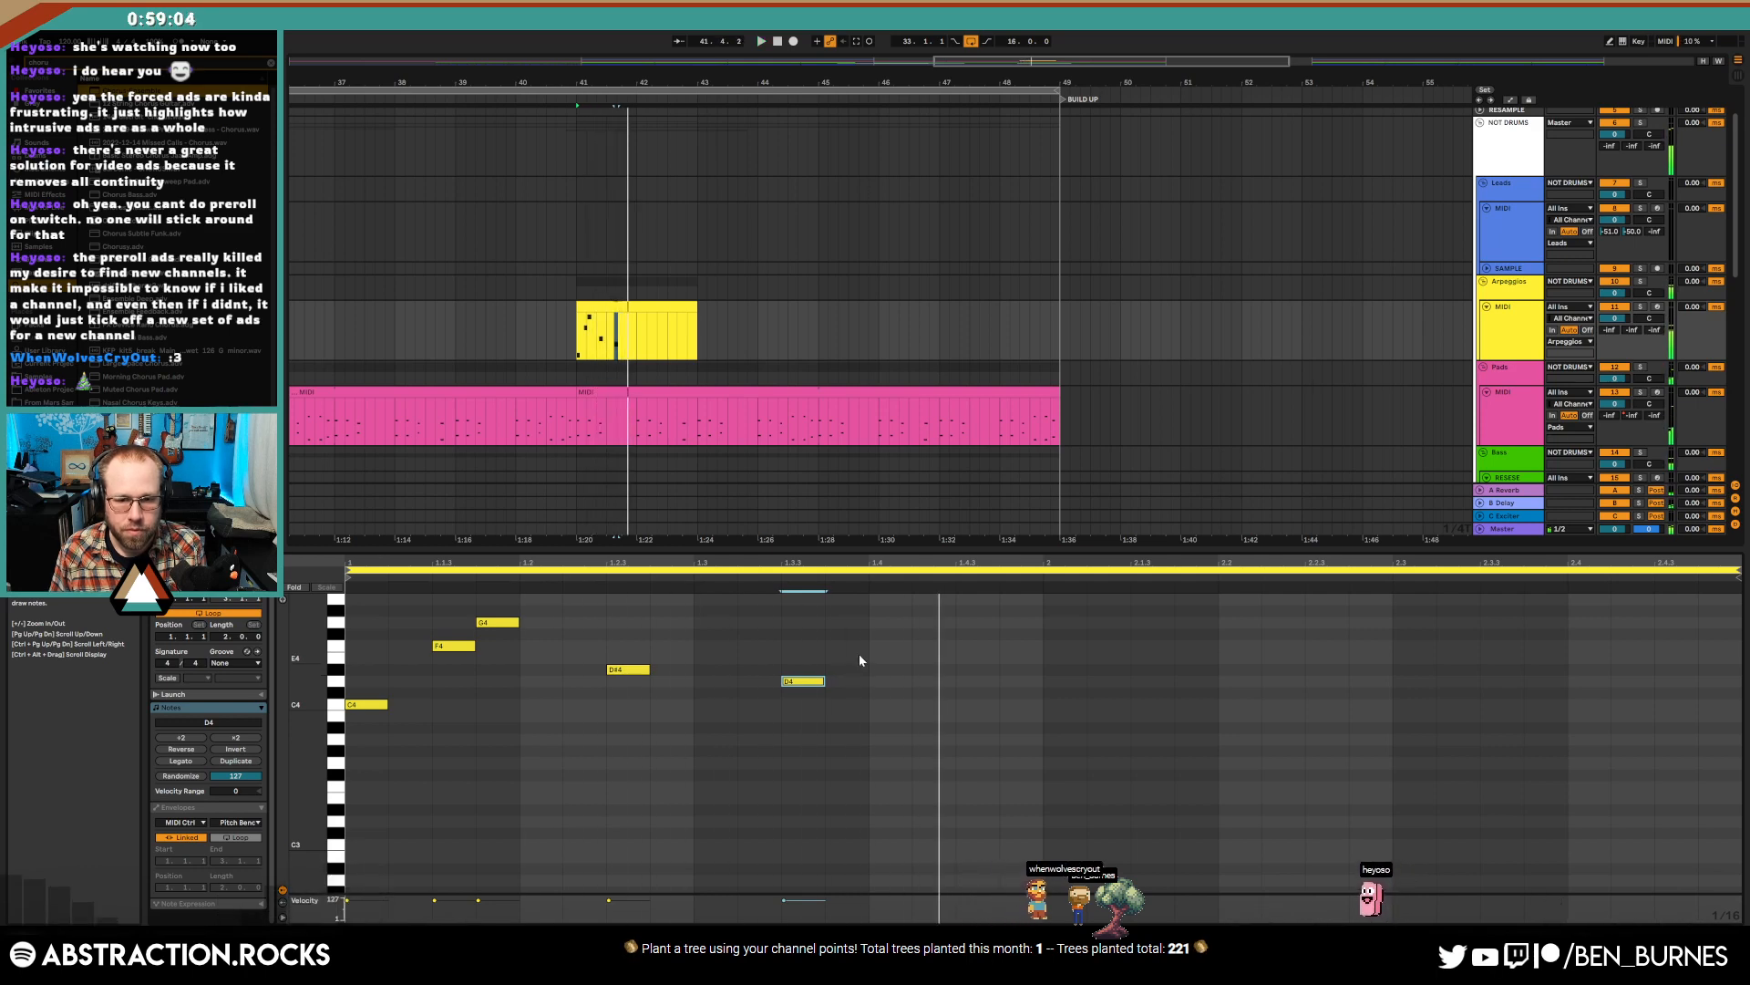
pyautogui.click(926, 704)
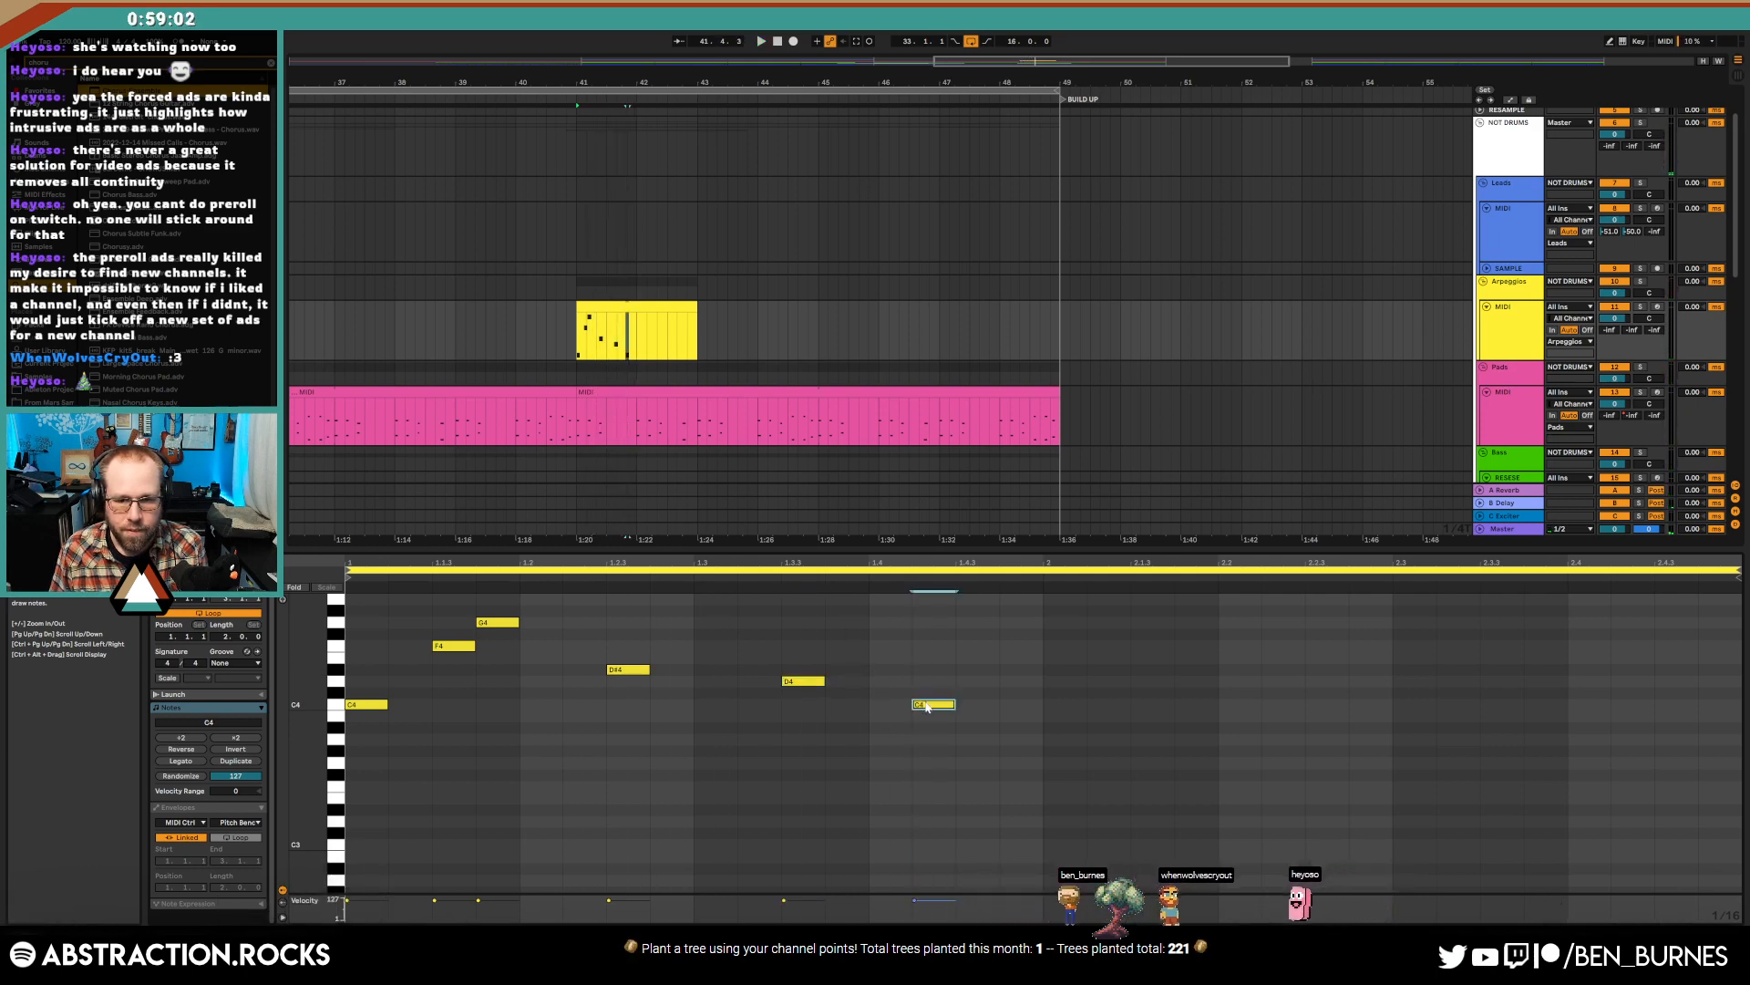
pyautogui.moveTo(928, 708); pyautogui.dragTo(929, 729)
# - Duplicate the phrase into the clip's second bar and change the copy's second and third notes to G4 and G#4
pyautogui.moveTo(1042, 611); pyautogui.dragTo(310, 775)
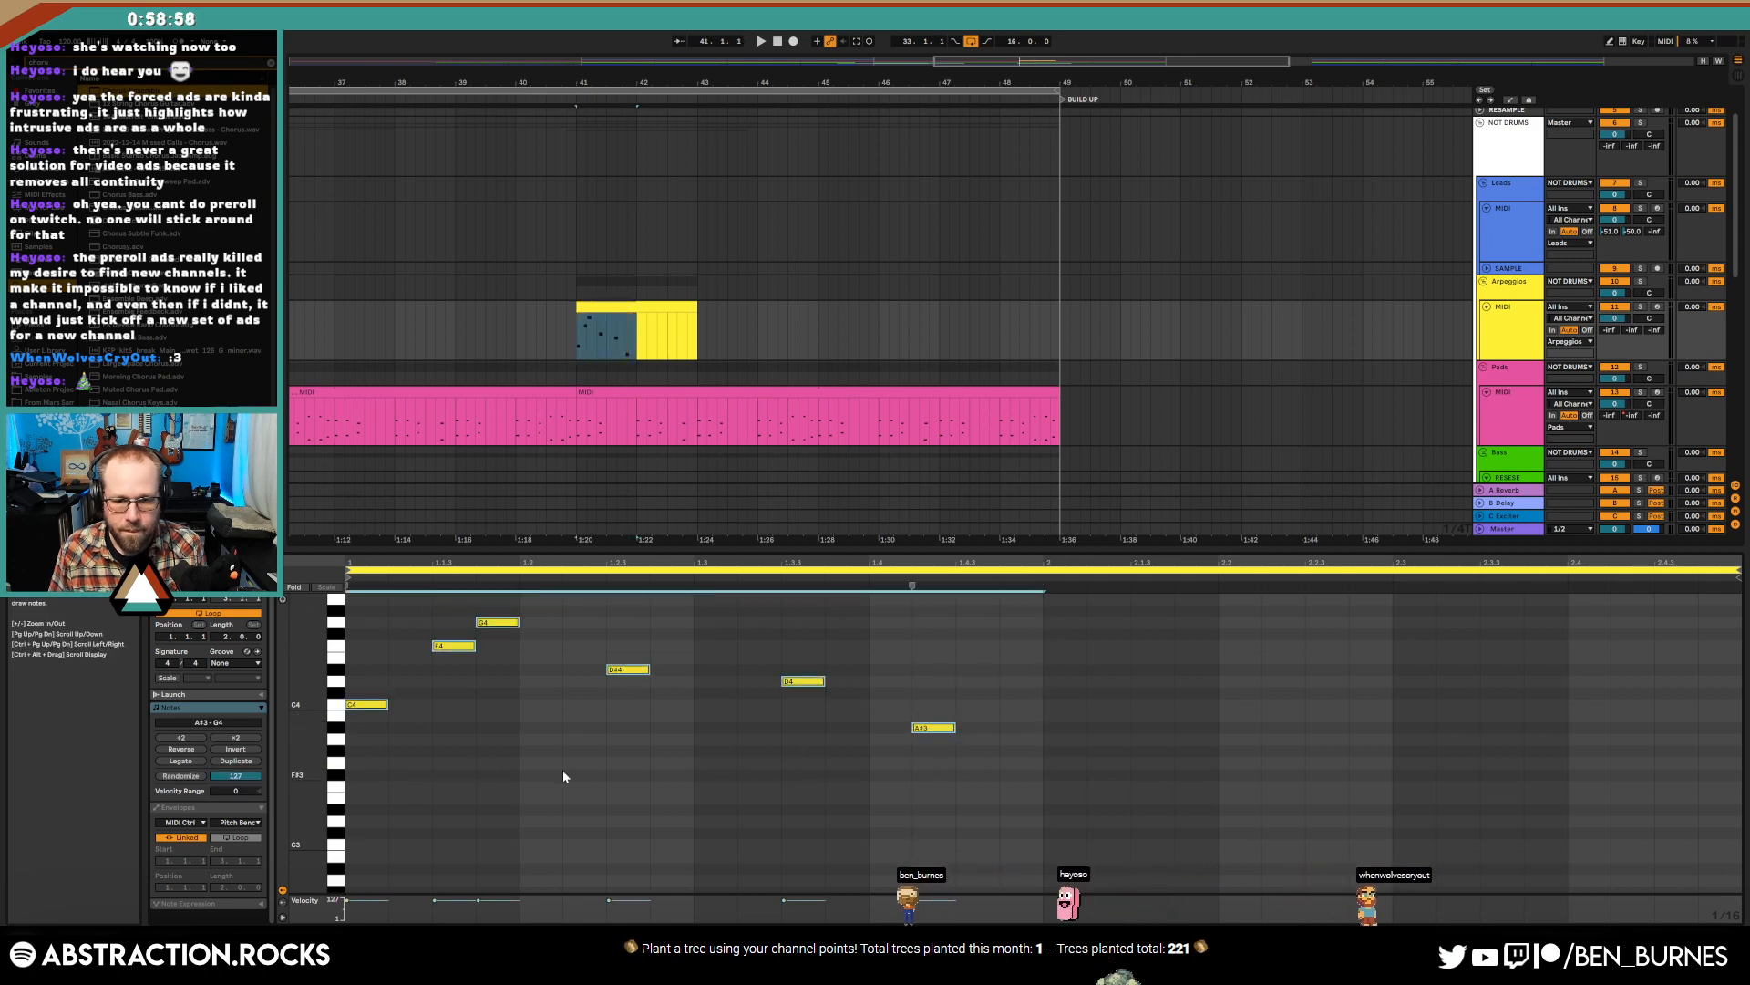
pyautogui.hotkey('ctrl', 'd')
pyautogui.scroll(2, 1152, 777)
pyautogui.moveTo(1129, 672); pyautogui.dragTo(1205, 721)
pyautogui.moveTo(1209, 693)
pyautogui.mouseDown()
pyautogui.moveTo(1211, 670)
pyautogui.moveTo(1208, 687)
pyautogui.mouseUp()
pyautogui.click(1211, 670)
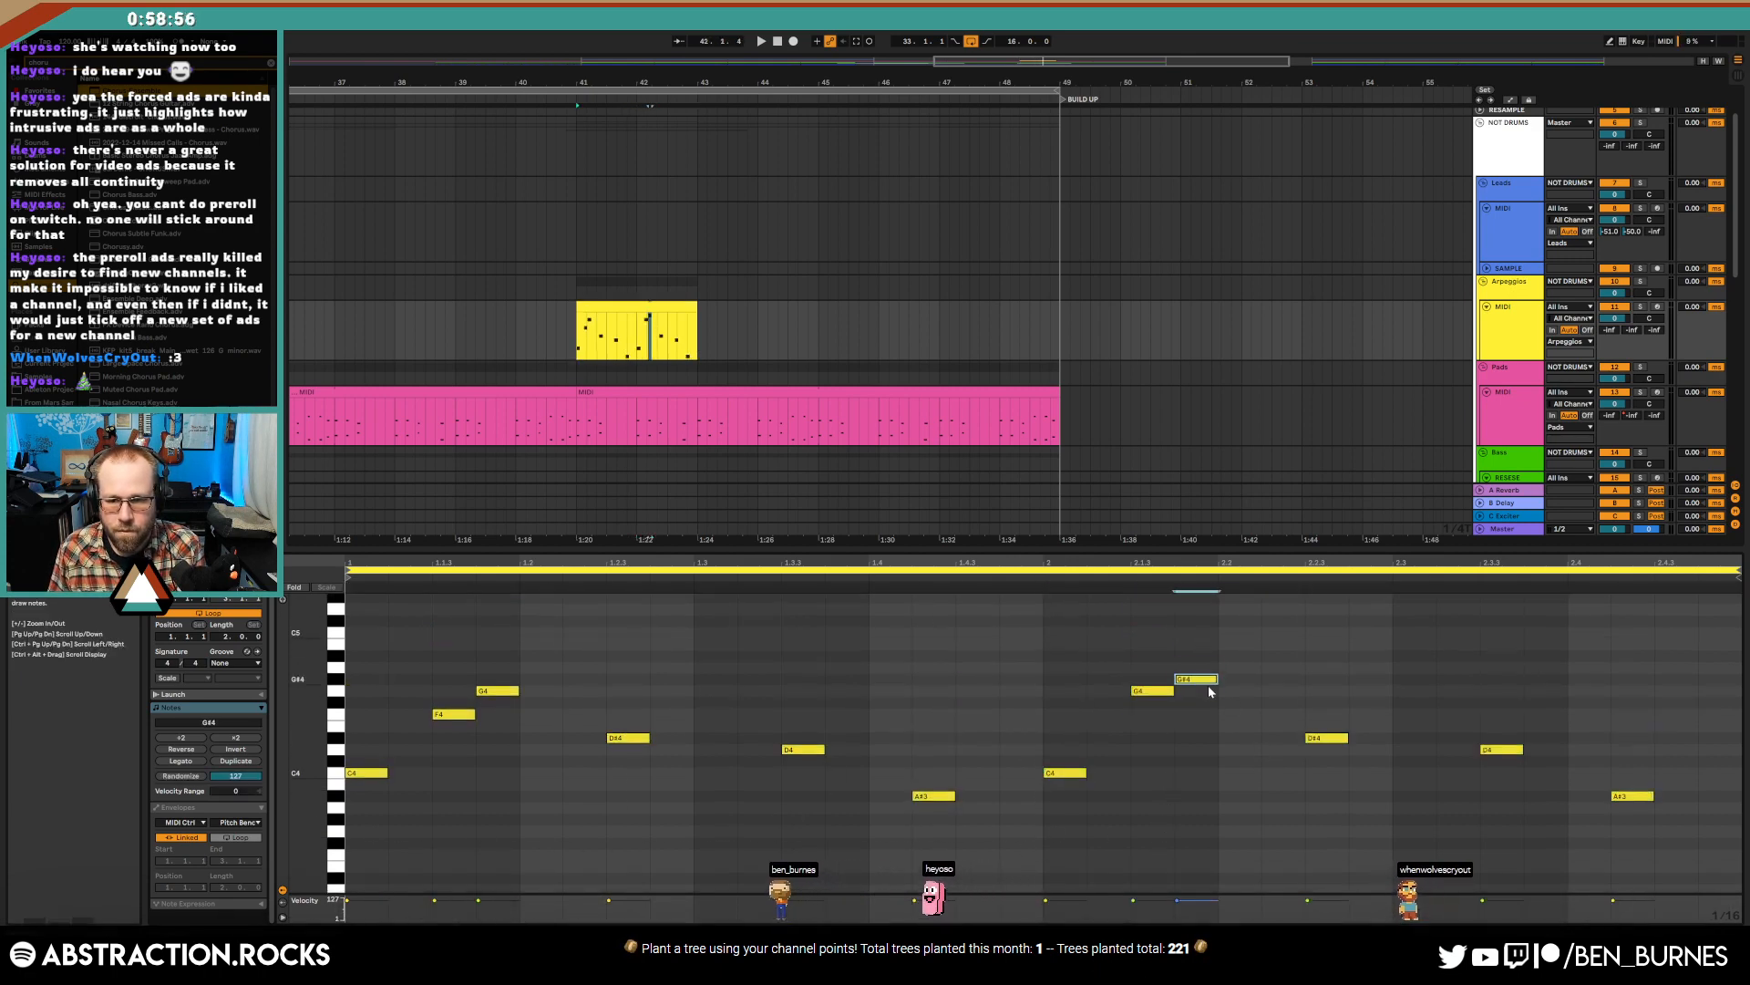
# - Raise the last two notes of the second bar by an octave to D5 and A#4, and play the phrase
pyautogui.moveTo(1531, 809); pyautogui.dragTo(1528, 808)
pyautogui.hotkey('shift', 'Up')
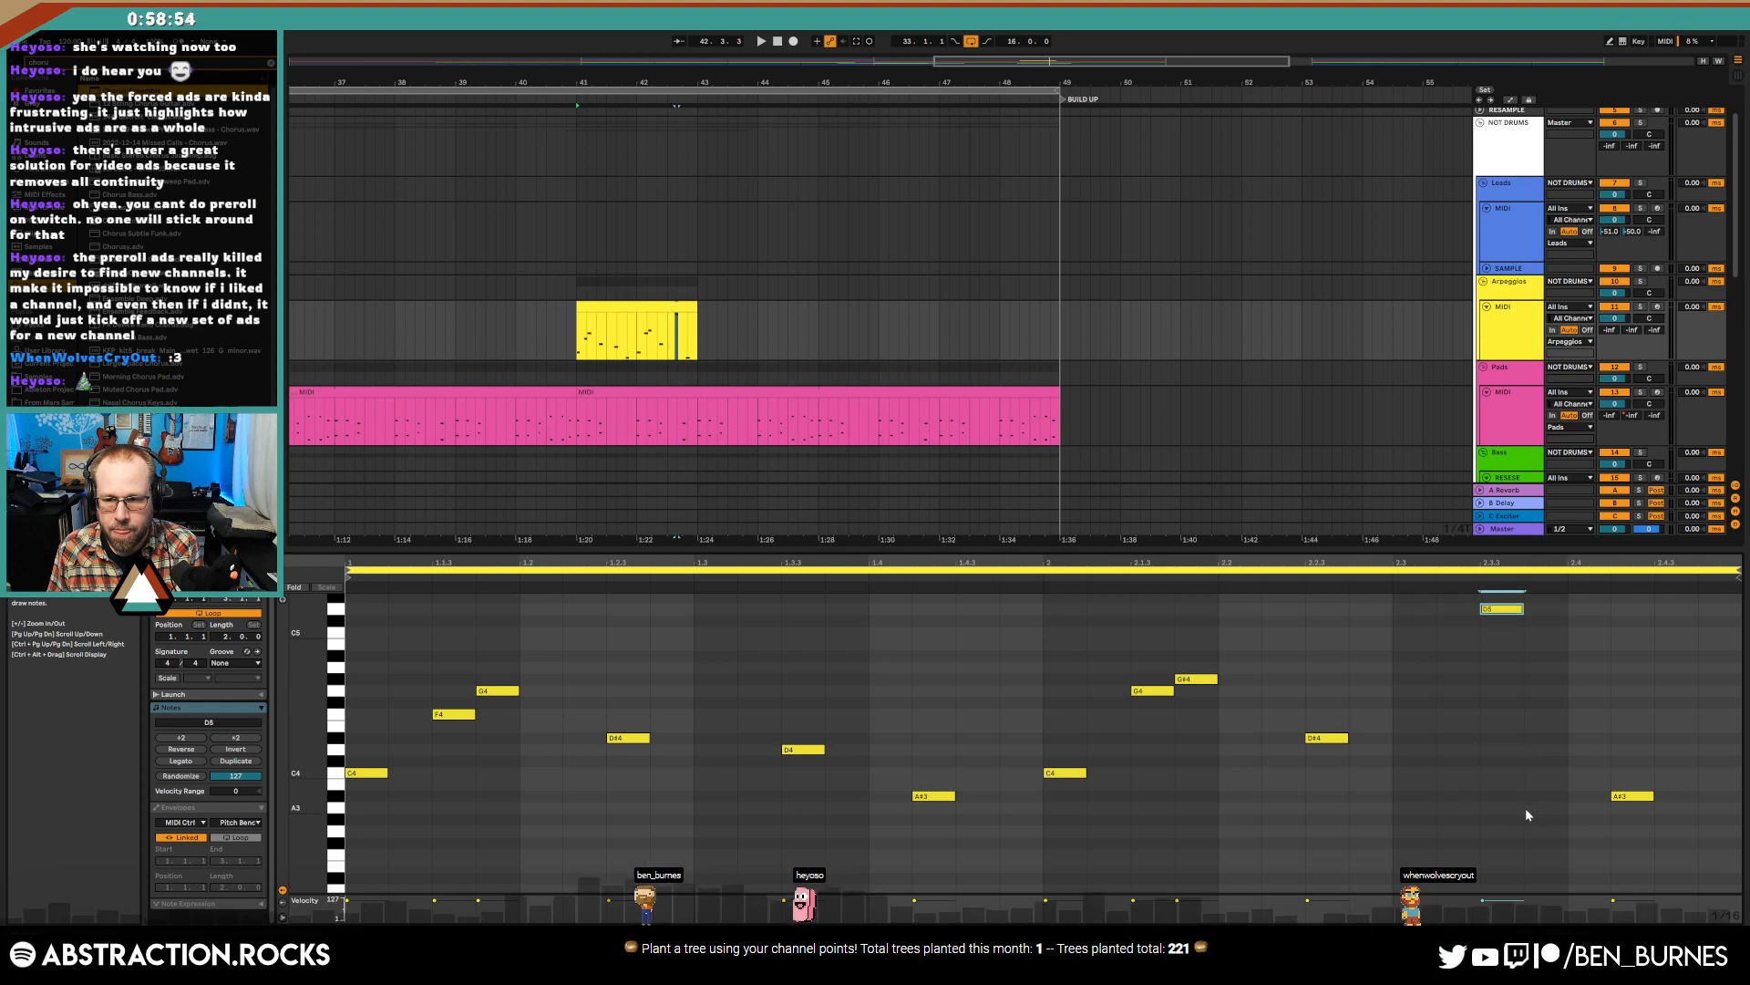
pyautogui.moveTo(1639, 767); pyautogui.dragTo(1665, 813)
pyautogui.hotkey('shift', 'Up')
pyautogui.press('space')
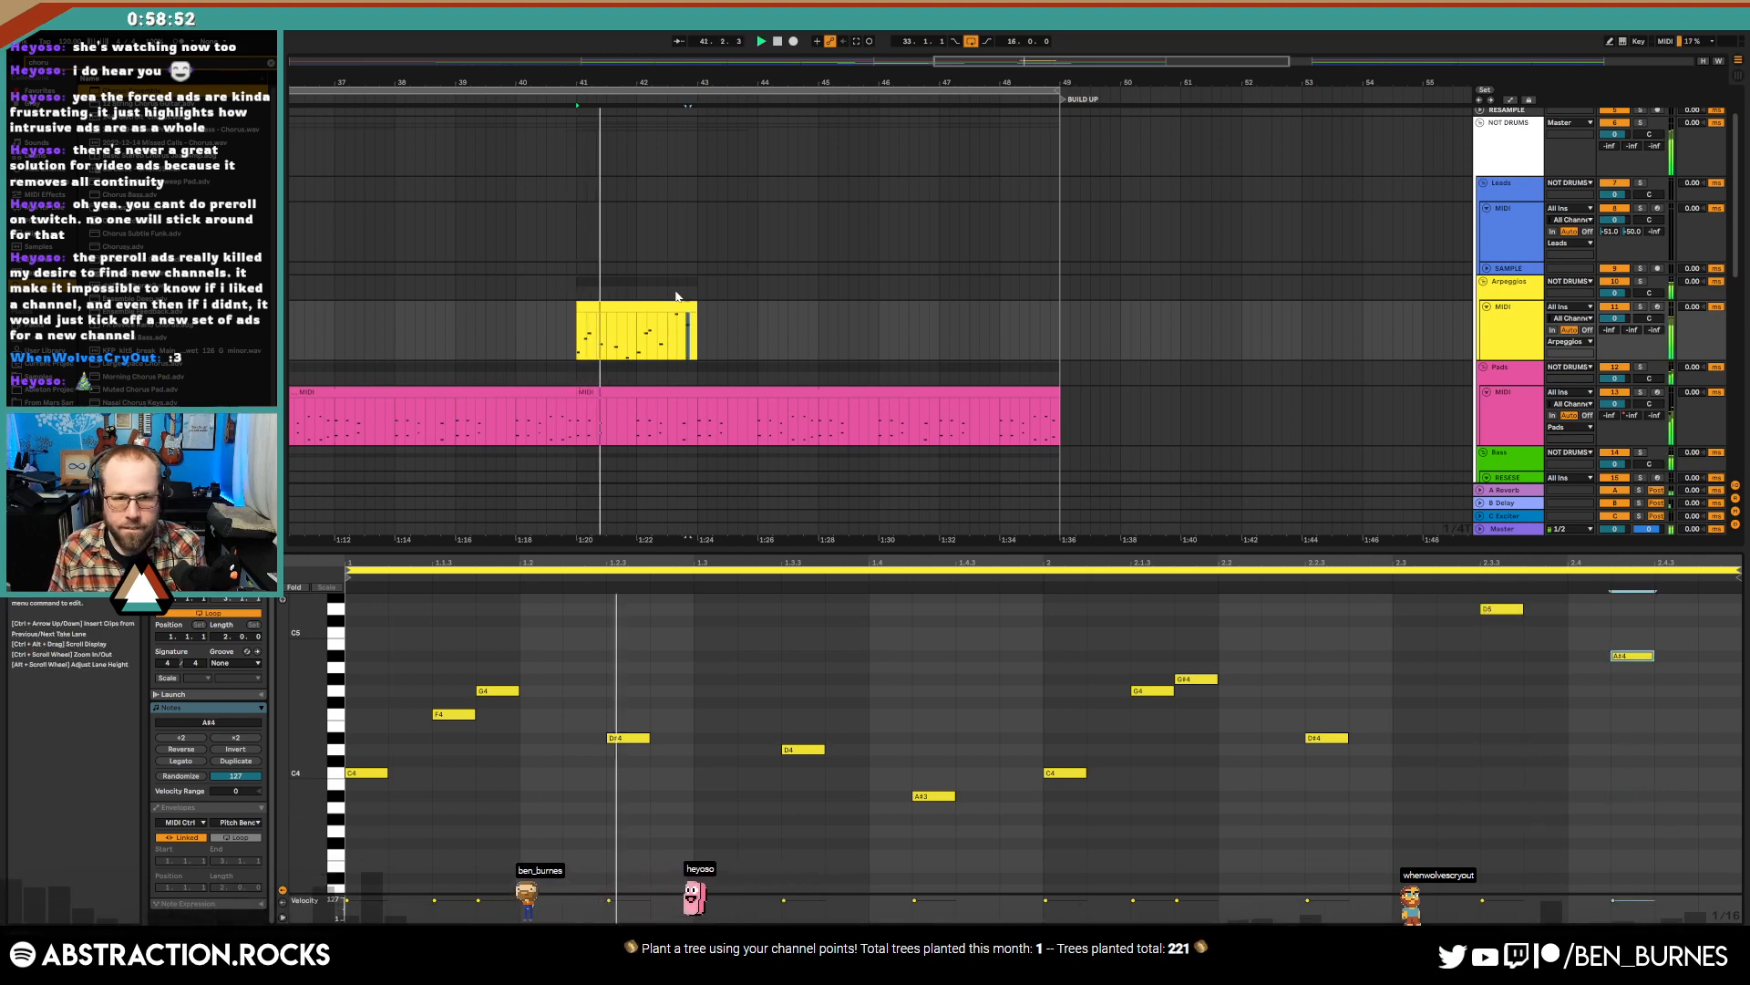
# - Loop playback over the two-bar arpeggio clip and change its last two notes to C5 and A#4
pyautogui.click(688, 355)
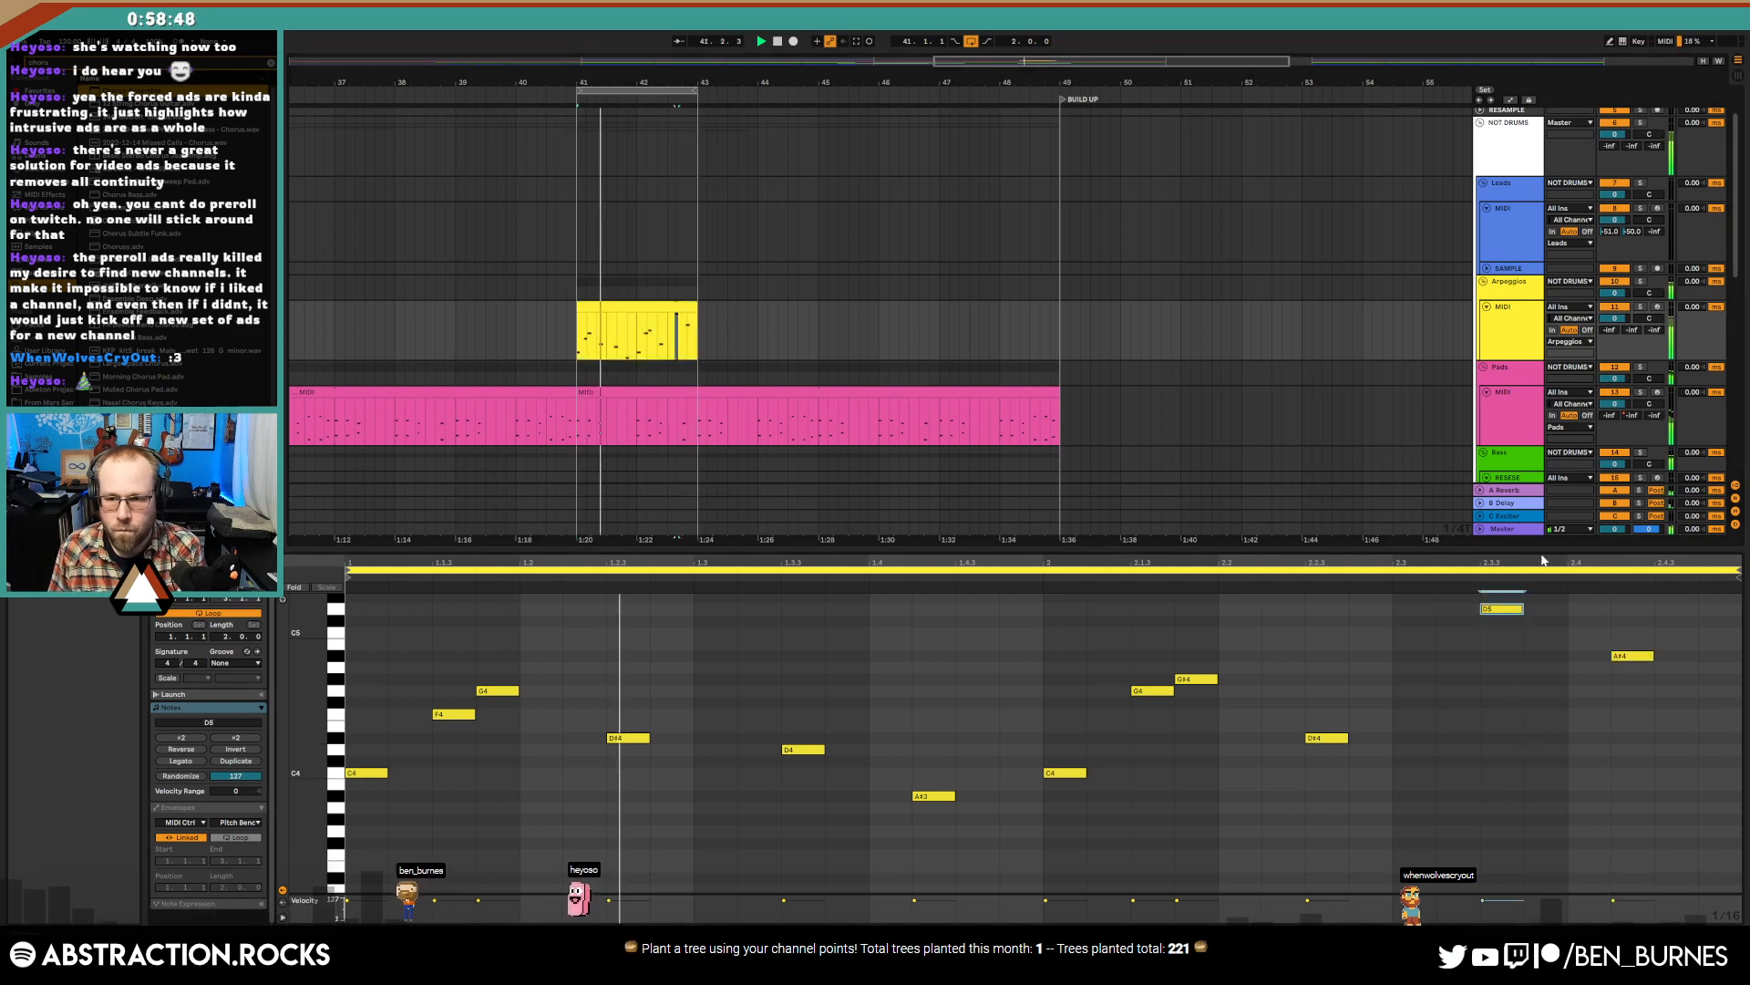
pyautogui.moveTo(1517, 607); pyautogui.dragTo(1517, 654)
pyautogui.press('Up')
pyautogui.press('Up')
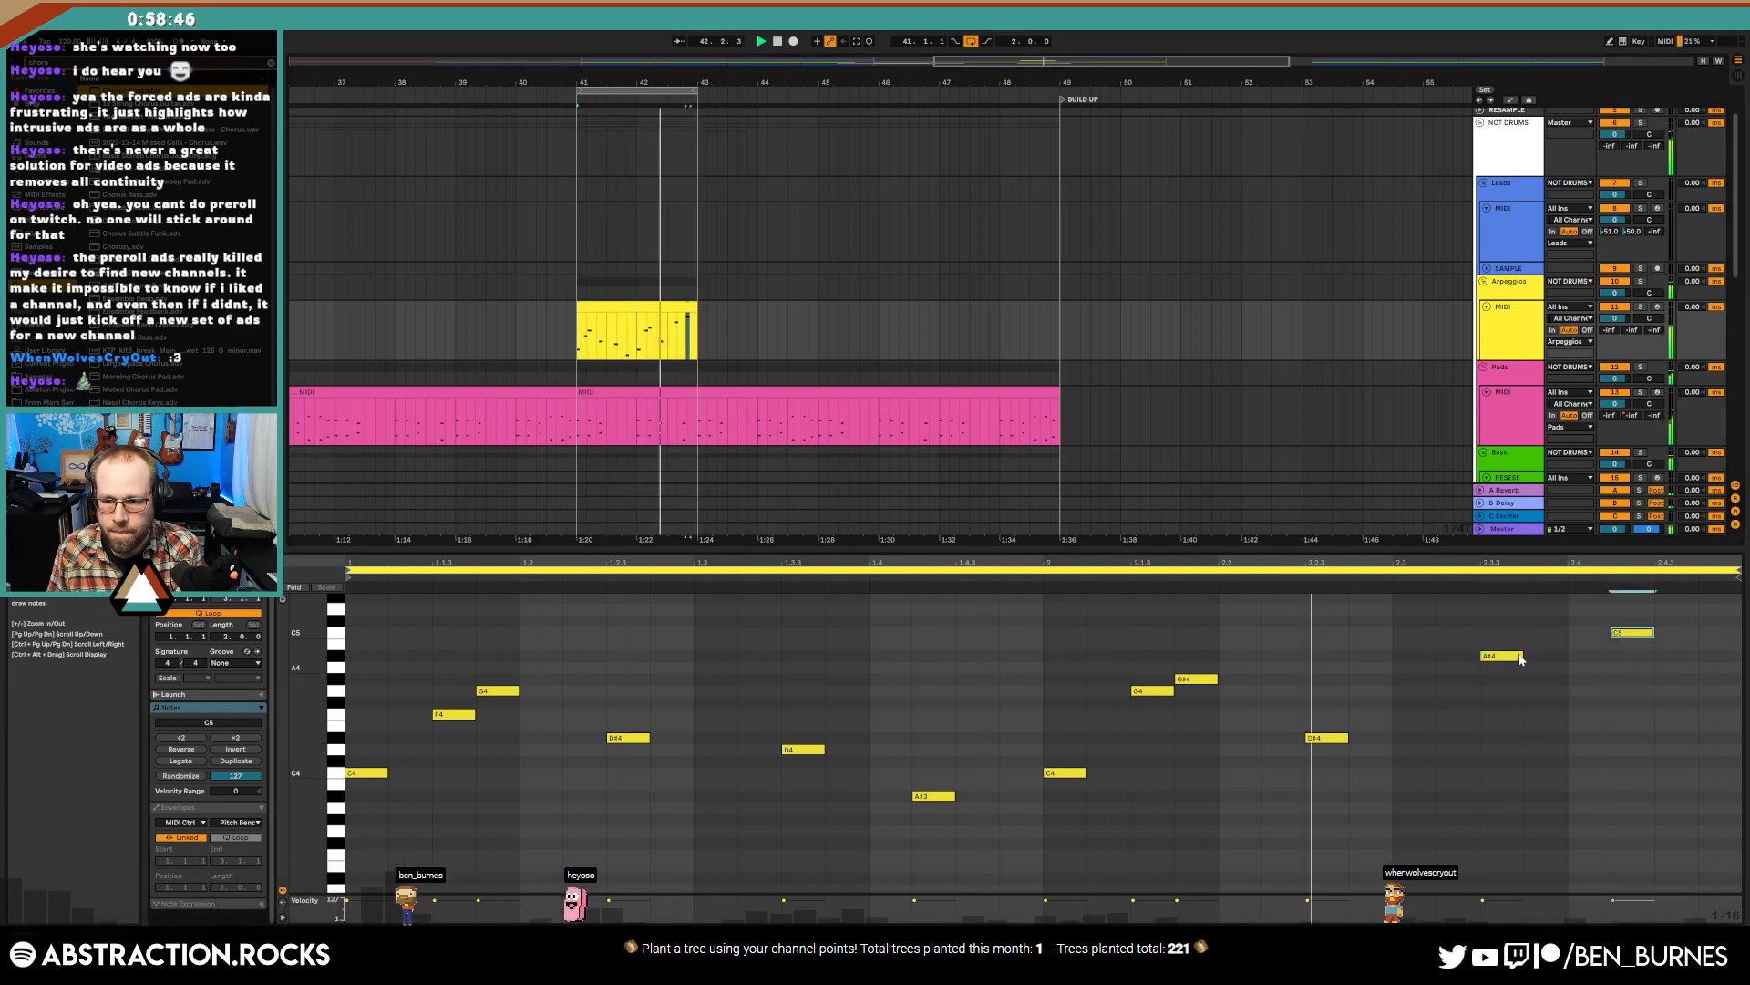
pyautogui.click(1518, 656)
pyautogui.press('Up')
pyautogui.press('Up')
pyautogui.click(1636, 633)
pyautogui.press('Down')
pyautogui.press('Down')
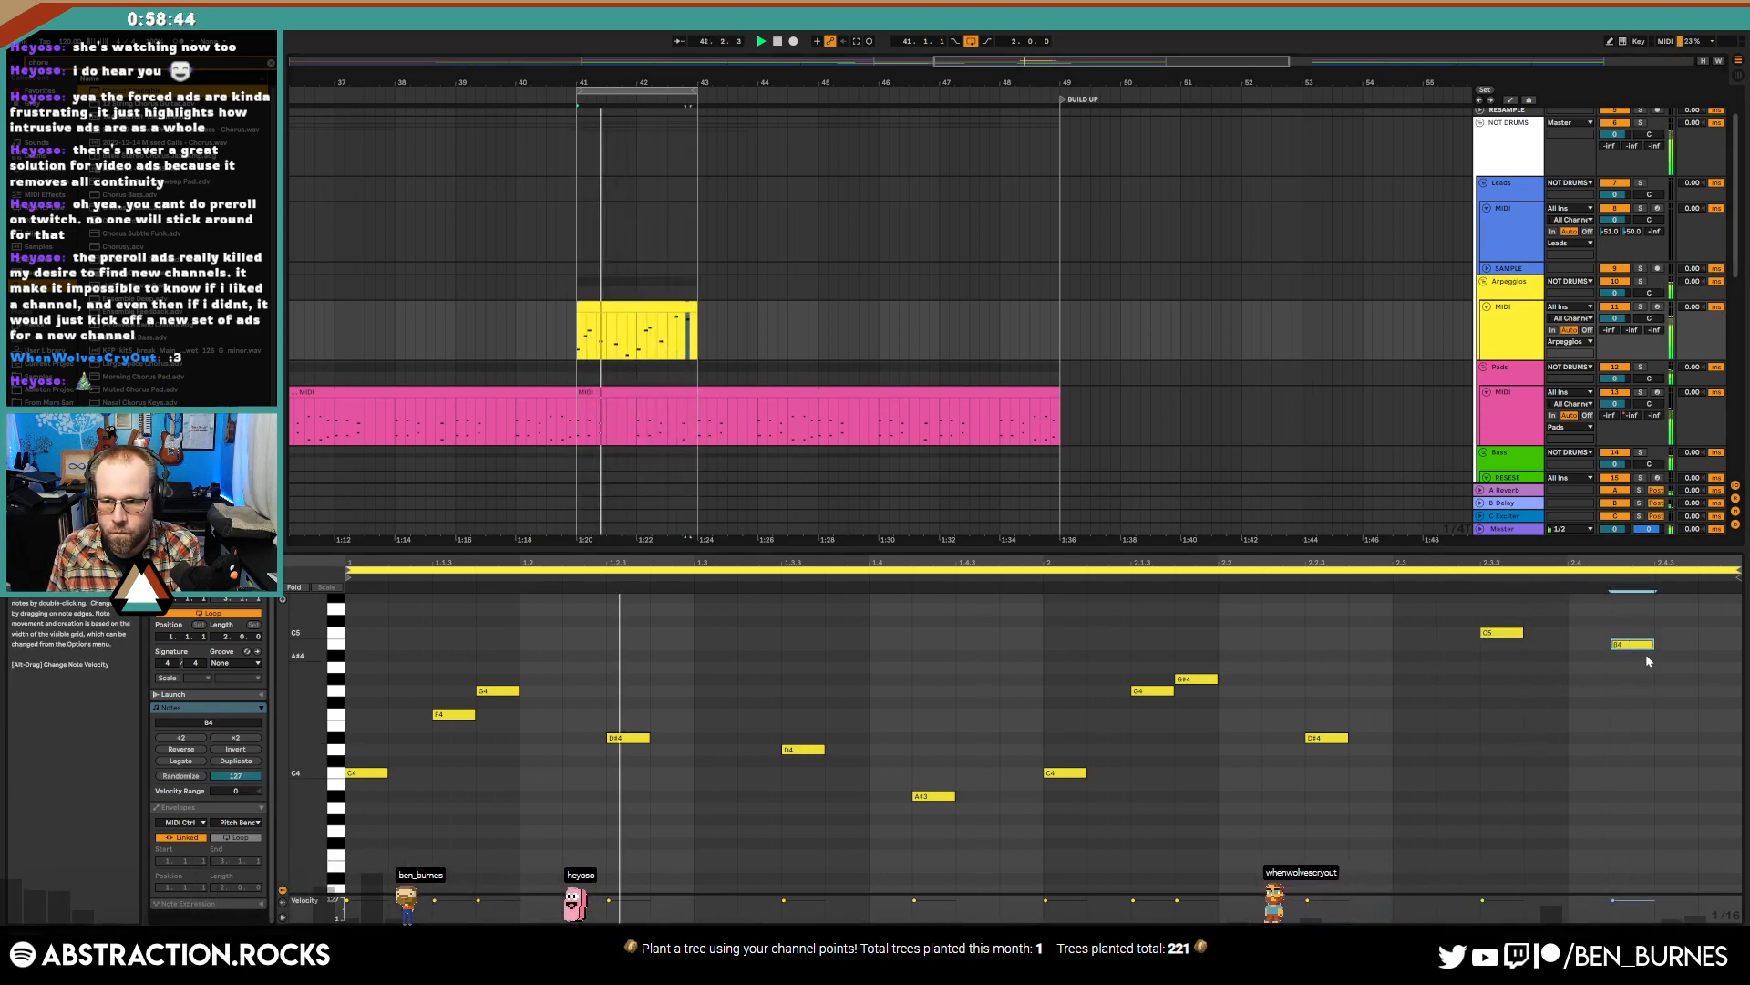
# - Shorten the decay of the Arpeggios track's Operator envelope to 276 ms
pyautogui.hotkey('shift', 'Tab')
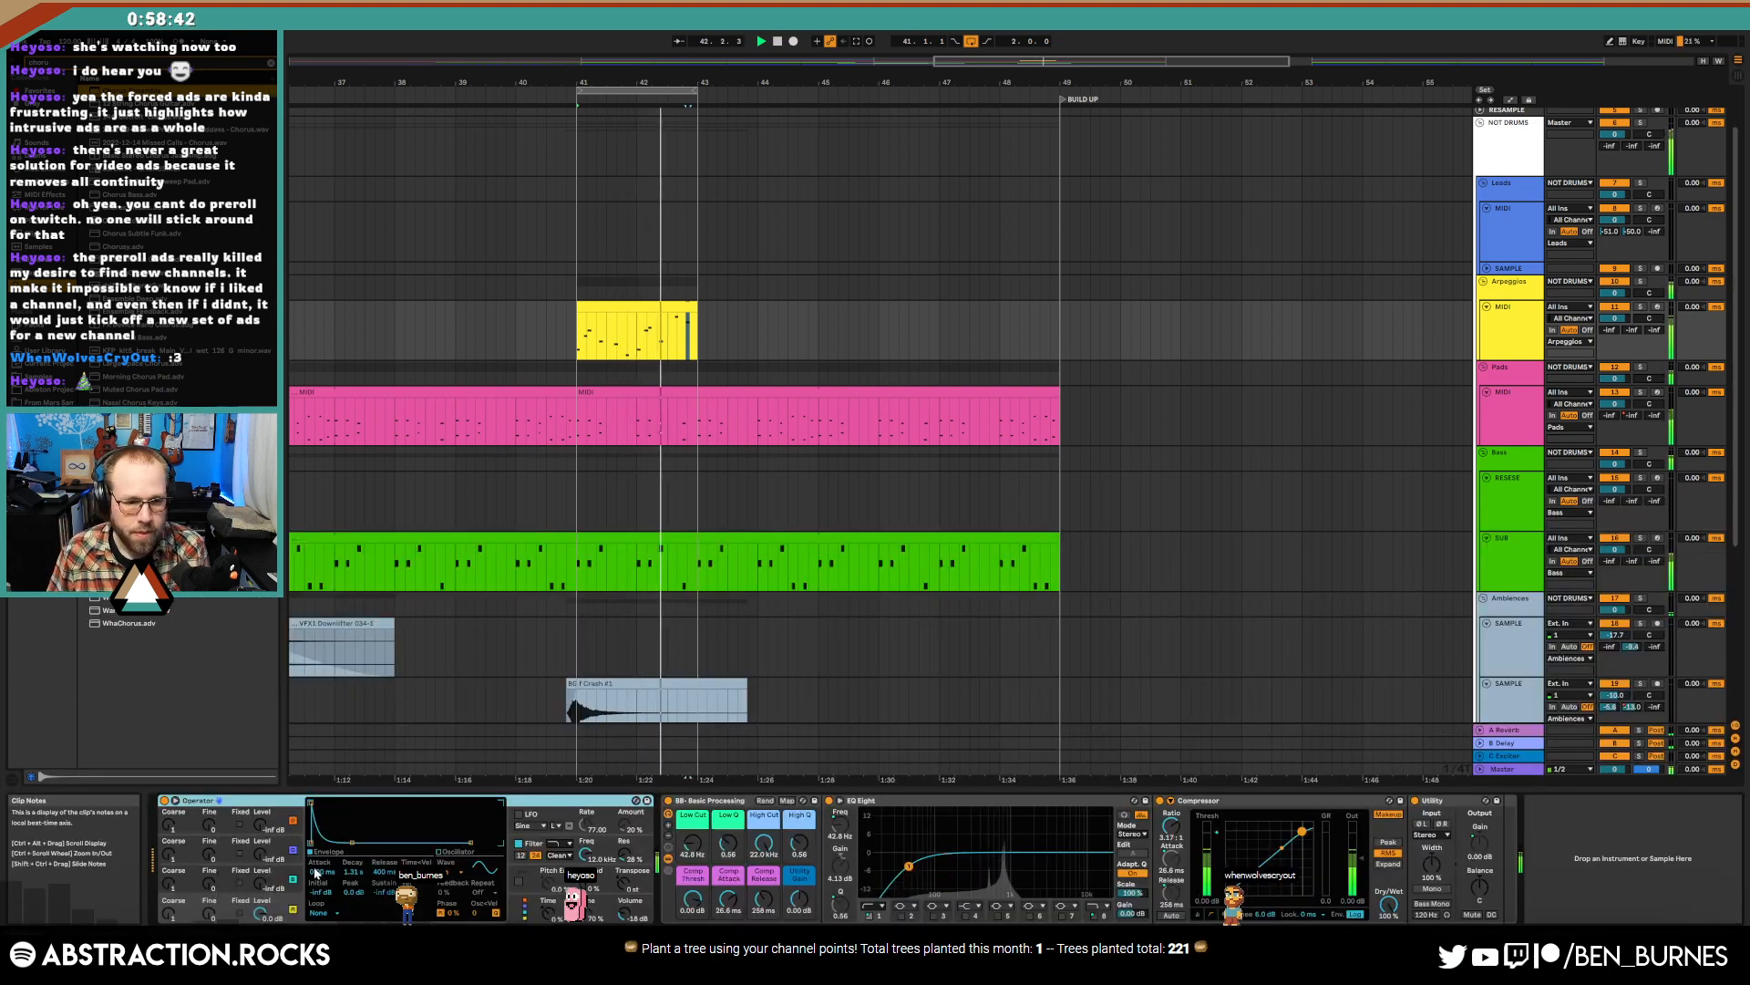
pyautogui.moveTo(352, 842); pyautogui.dragTo(344, 842)
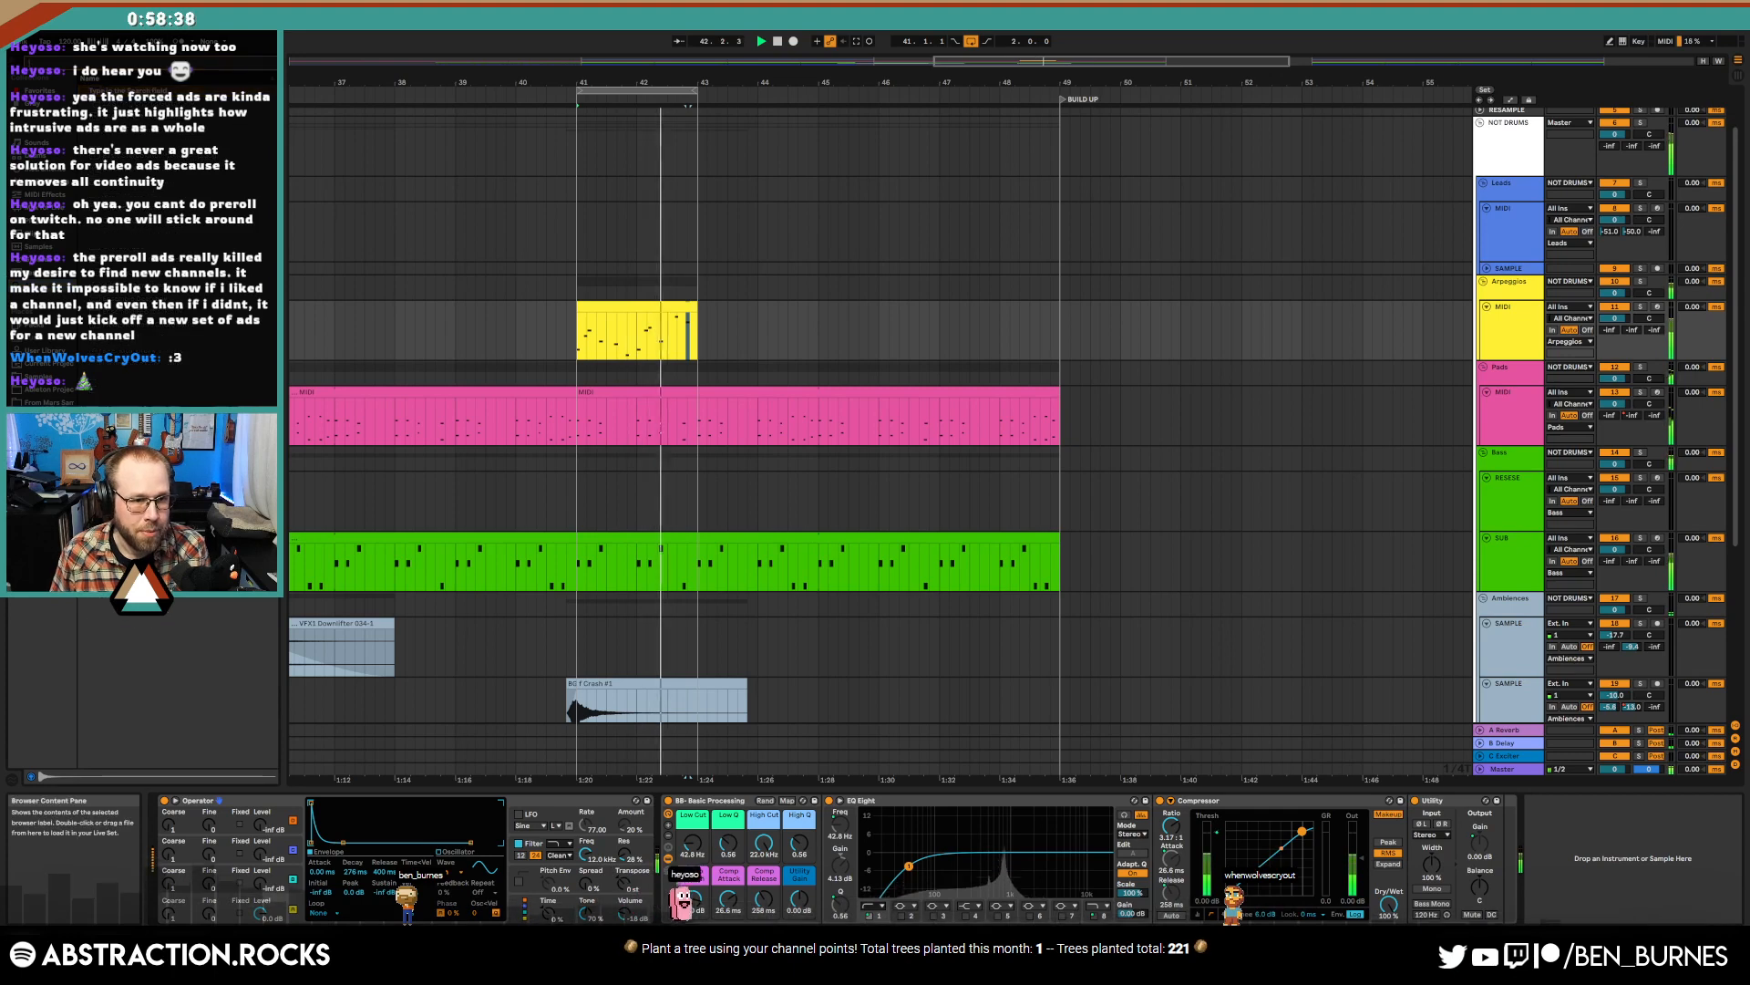
# - Replace the Arpeggios track's Operator with Pigments and load the Keys preset Lost Keys
pyautogui.click(48, 222)
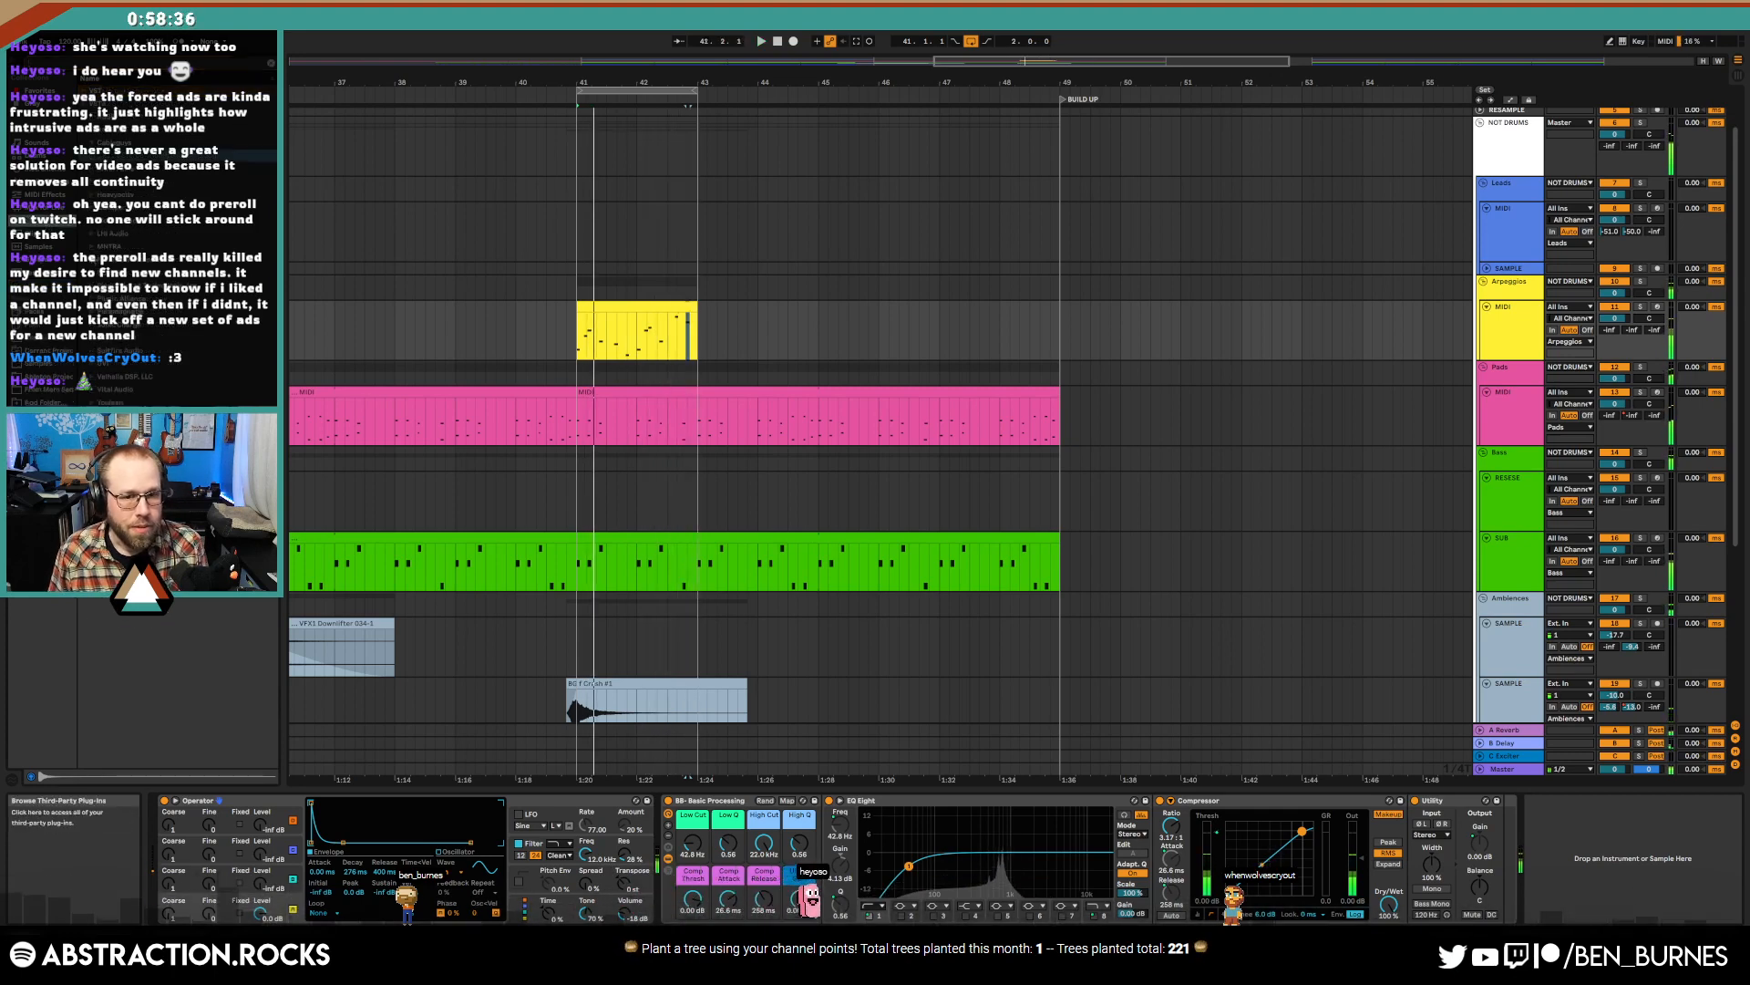
pyautogui.click(600, 306)
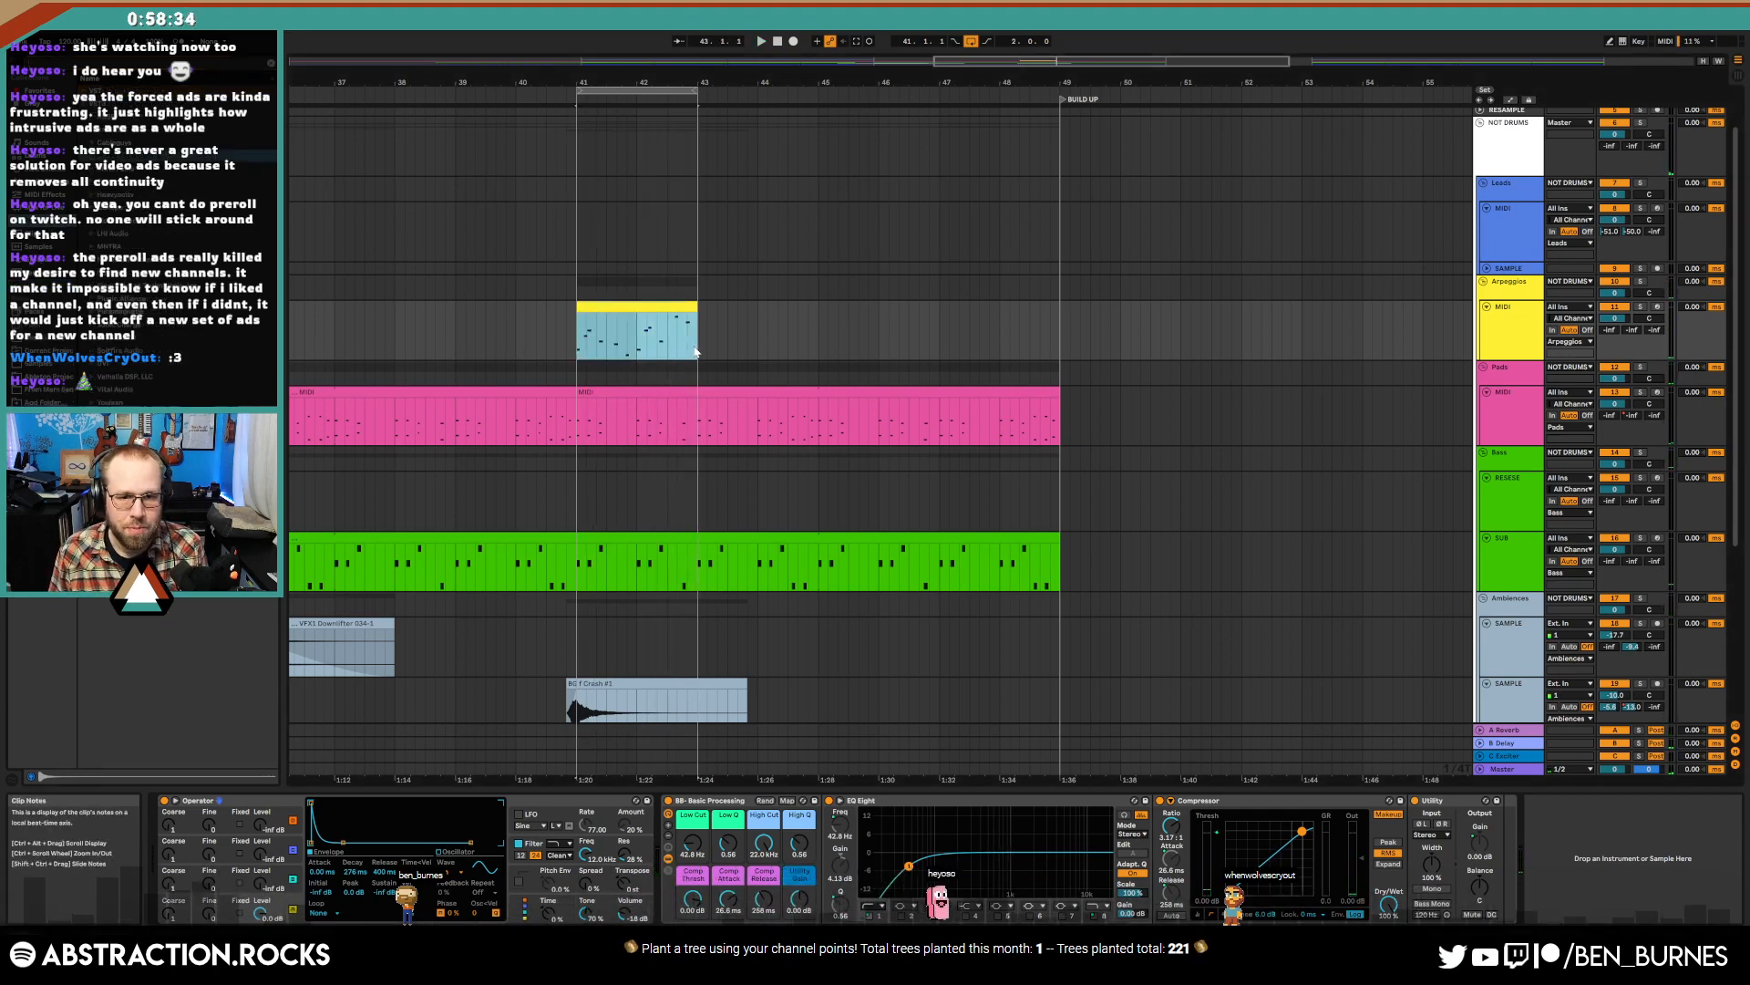
pyautogui.click(92, 131)
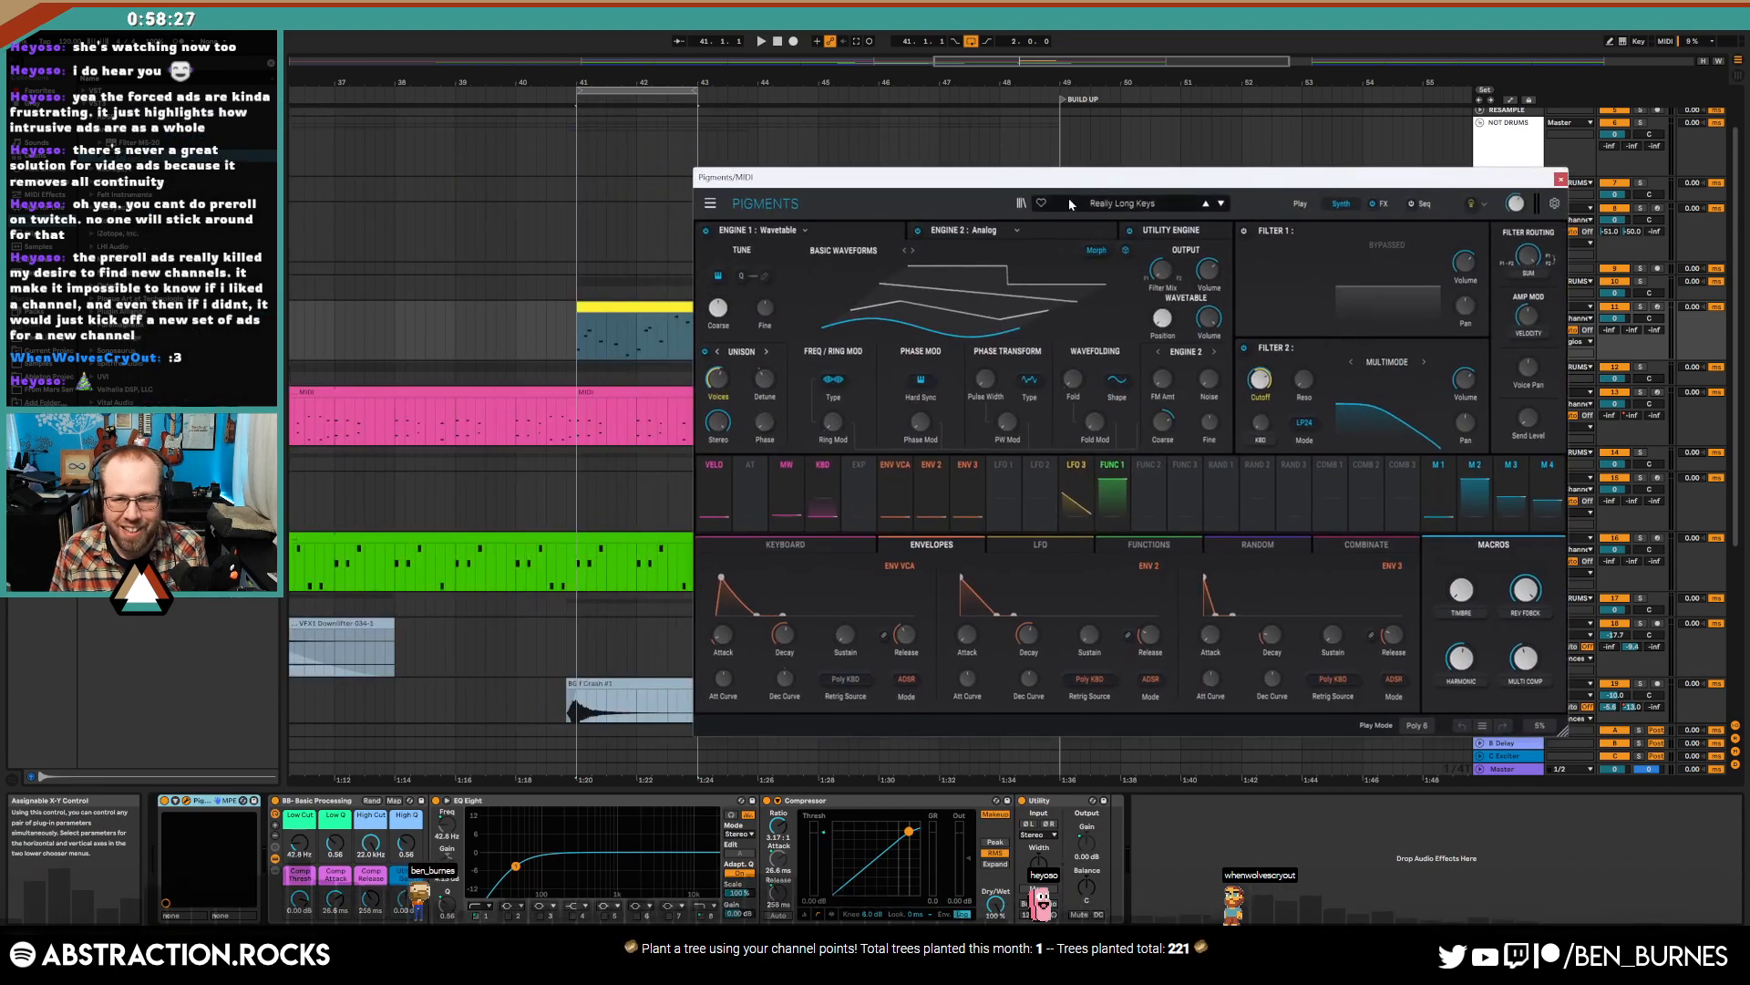
pyautogui.click(1068, 203)
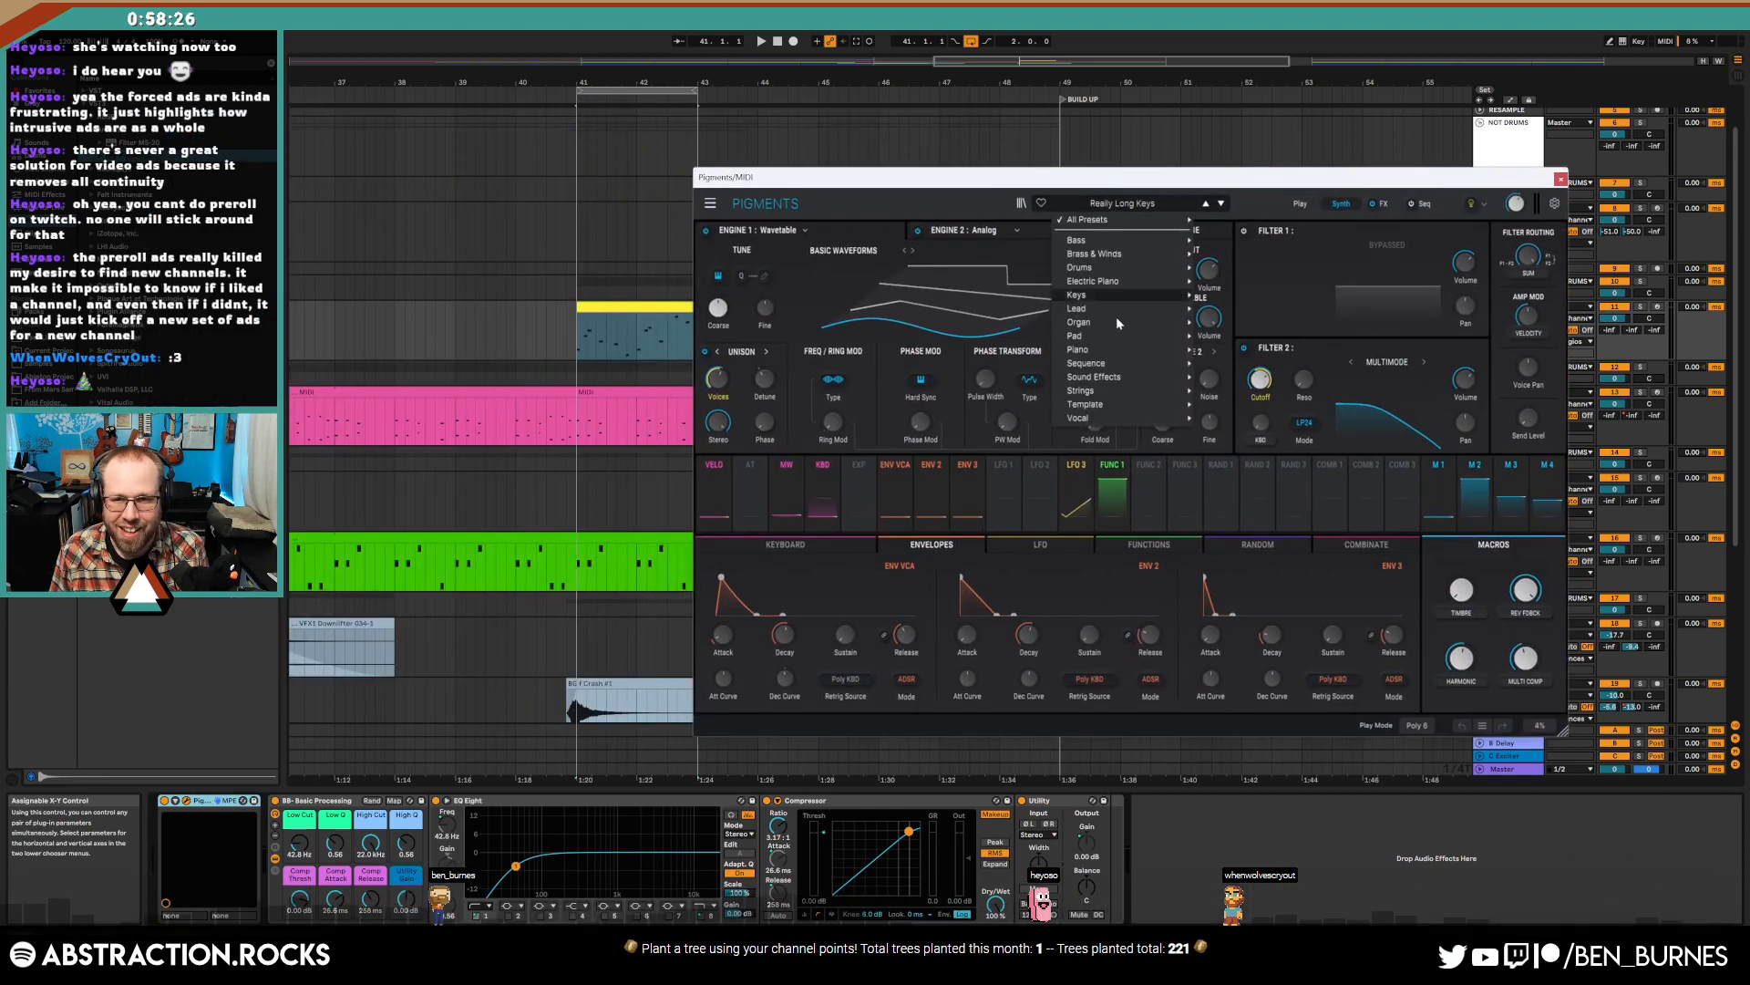
pyautogui.moveTo(1129, 381)
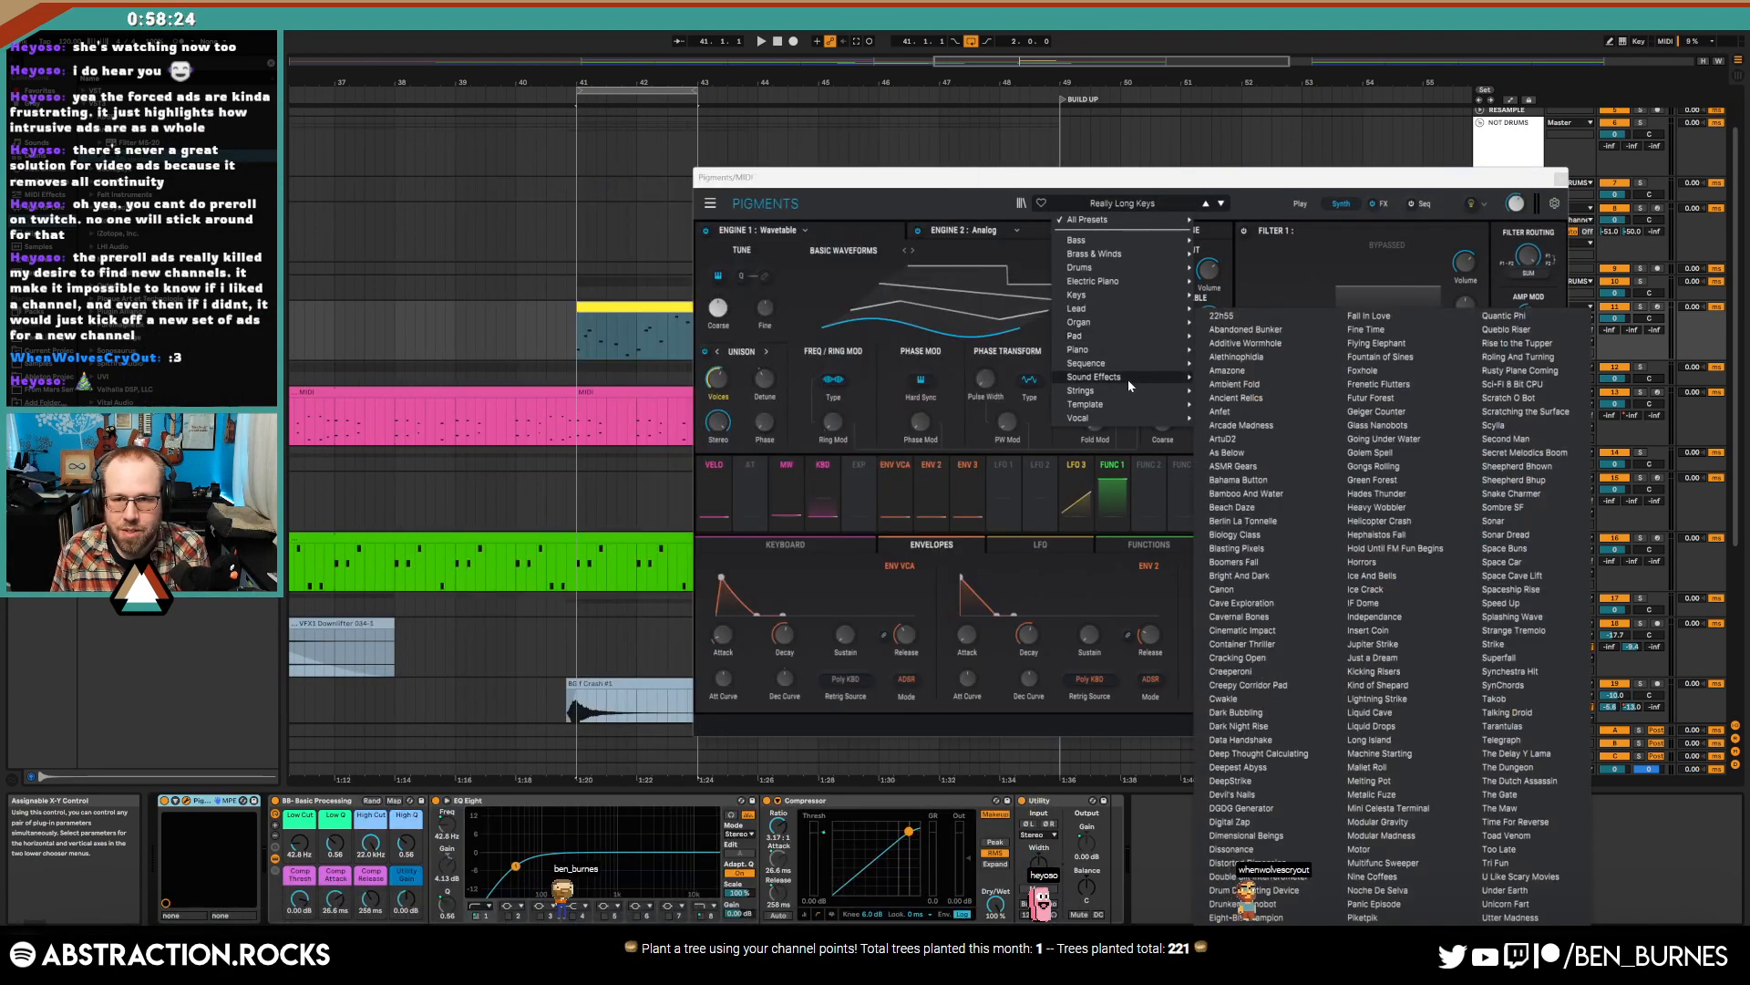
pyautogui.moveTo(1127, 298)
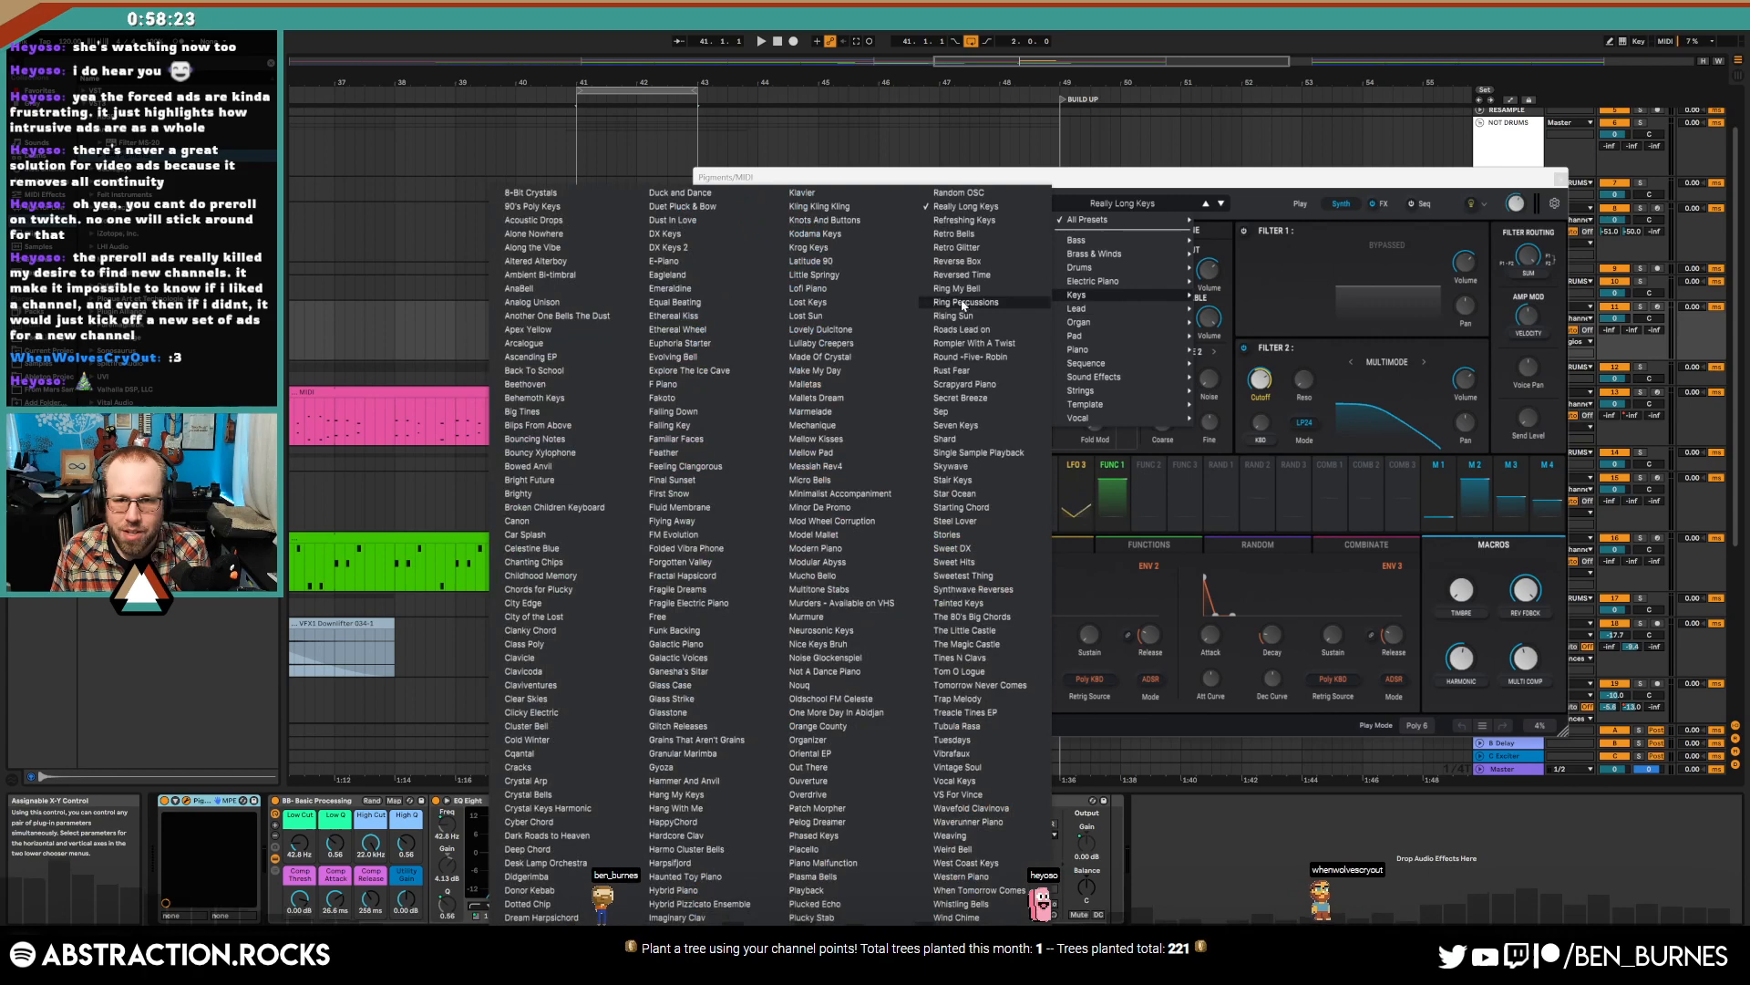
pyautogui.click(812, 302)
pyautogui.moveTo(1053, 179); pyautogui.dragTo(1112, 176)
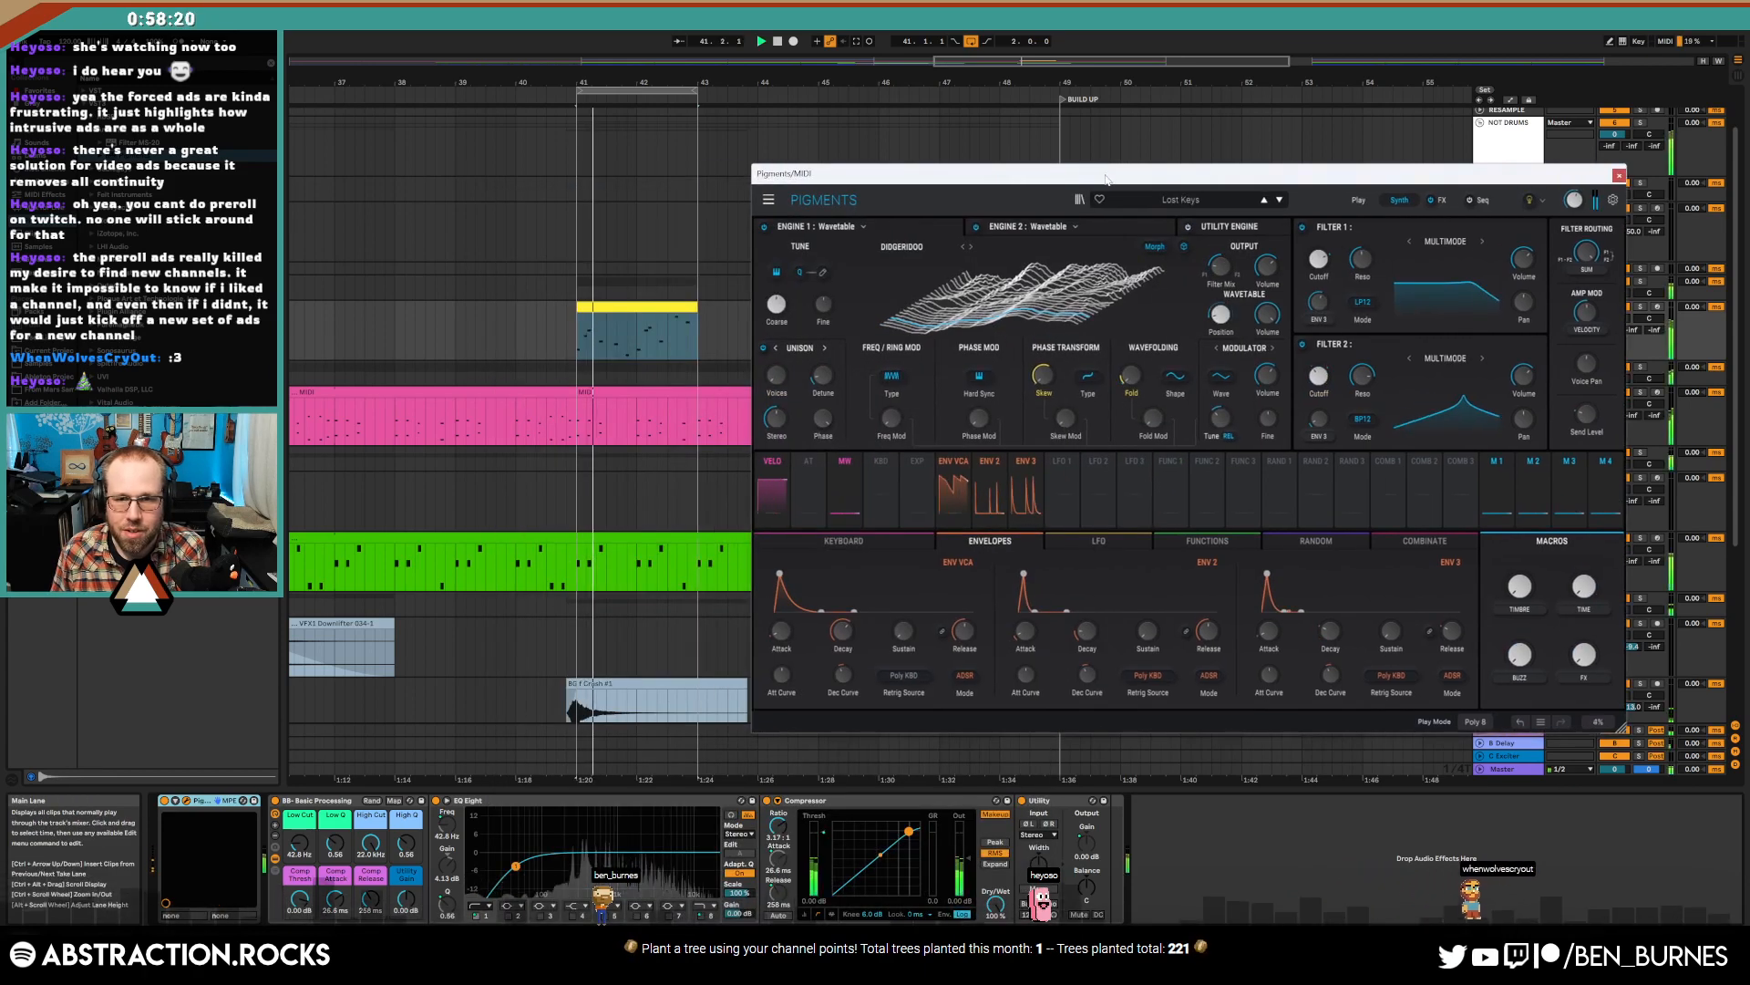
# - Audition the following Pigments presets against the loop, settle on Malletas, and reopen the arpeggio clip's notes
pyautogui.click(1279, 200)
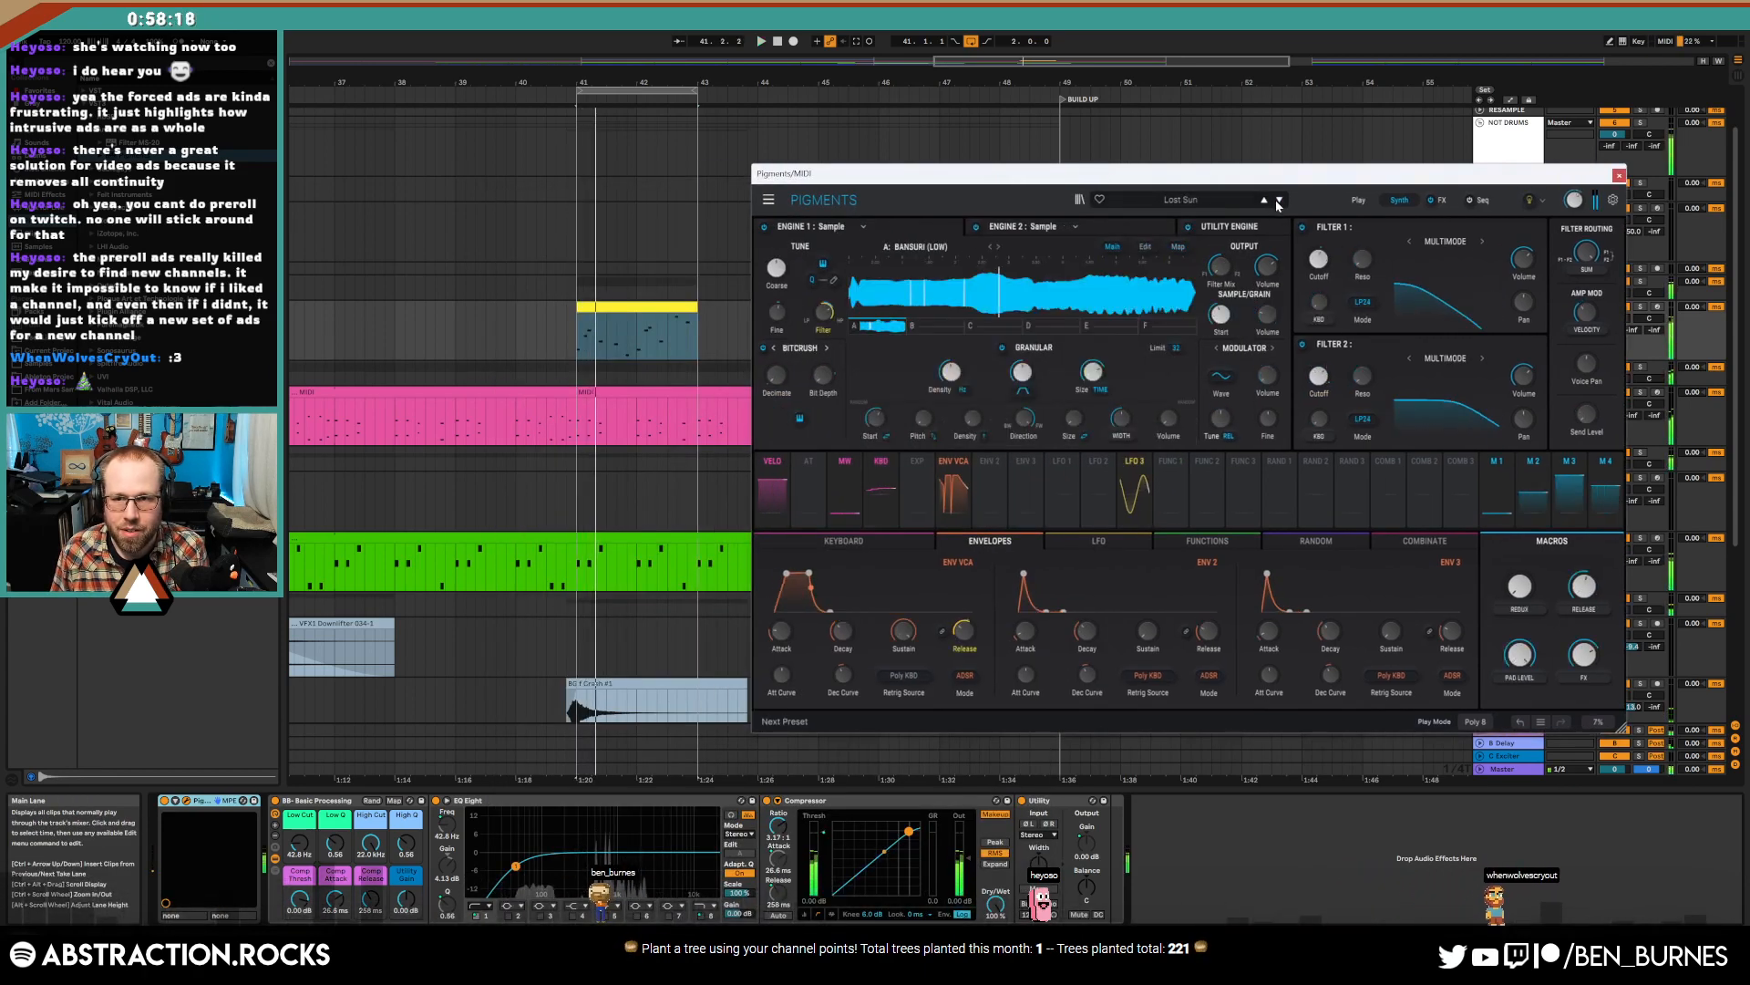
pyautogui.click(1280, 200)
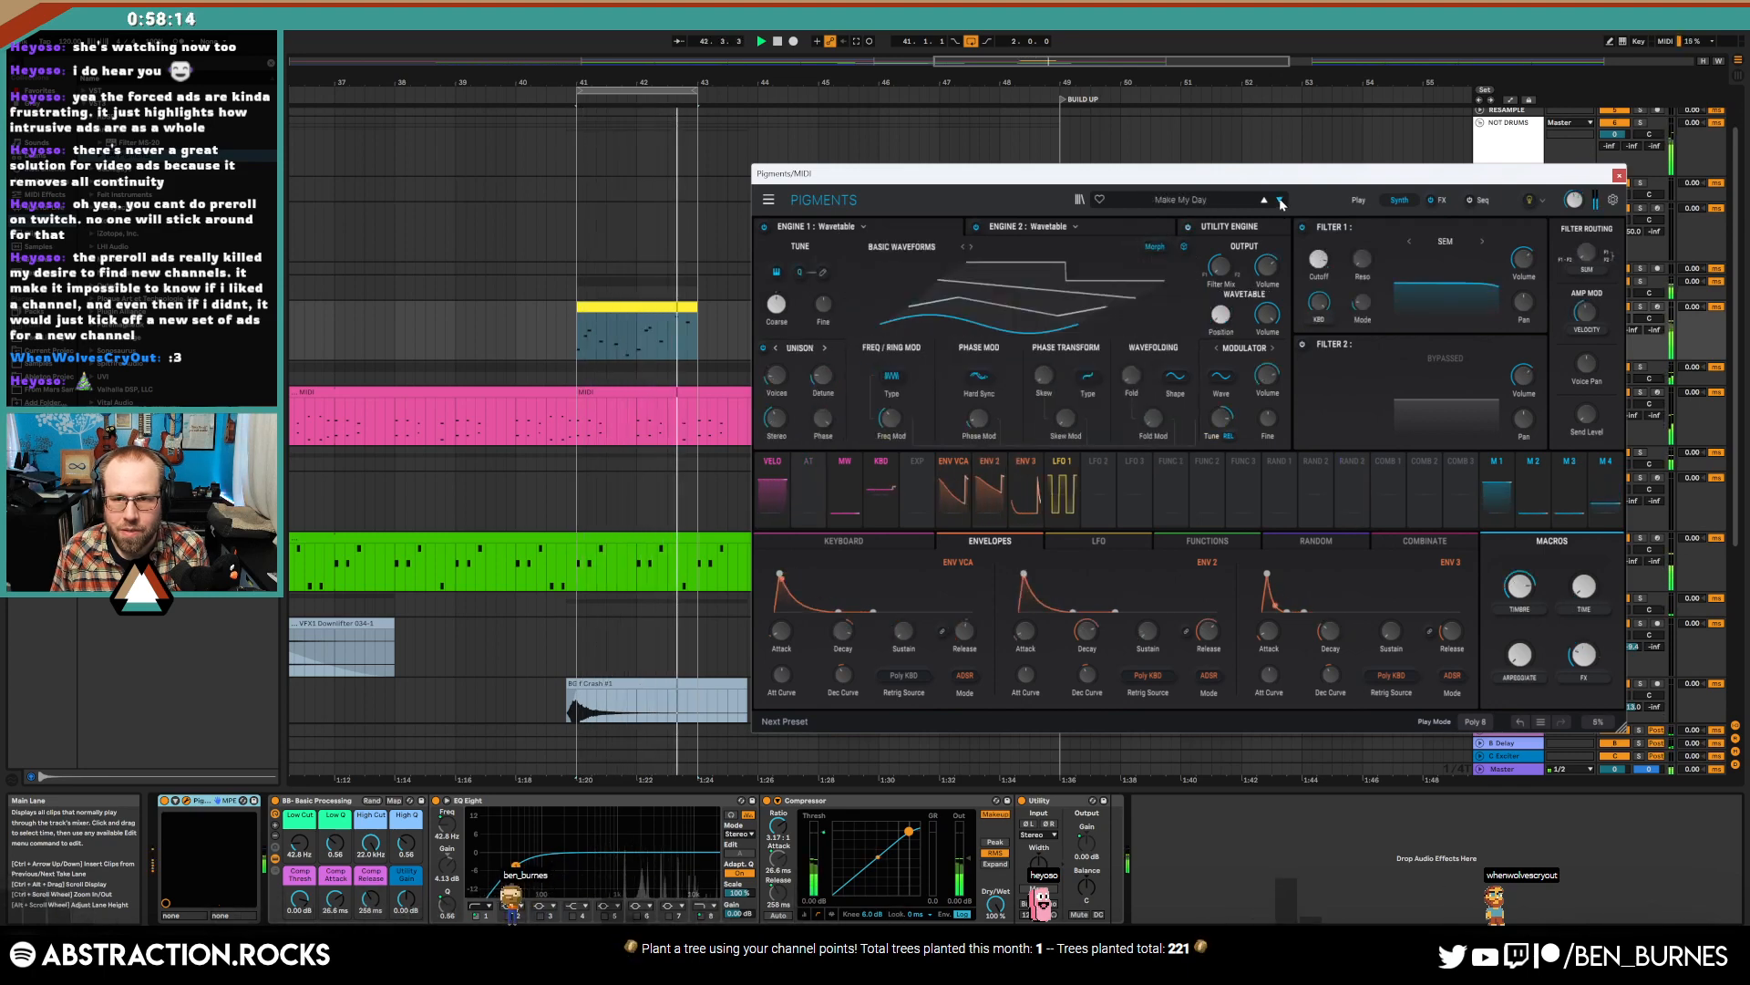
pyautogui.click(1279, 201)
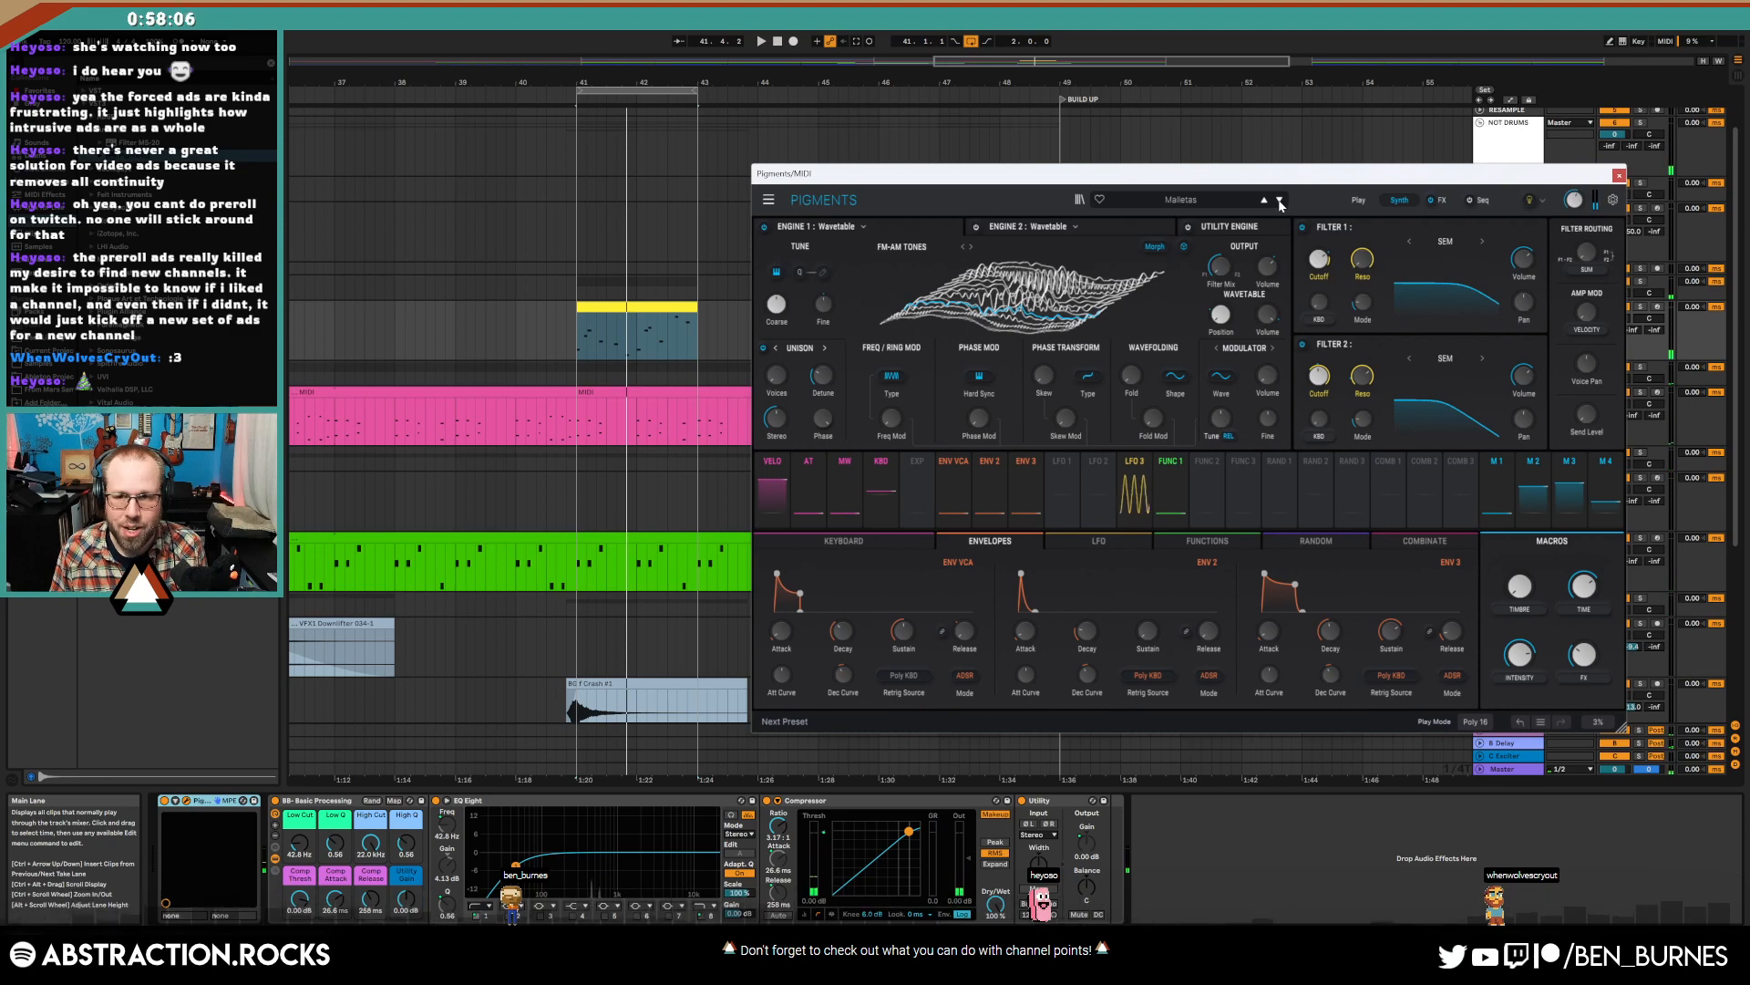
pyautogui.press('space')
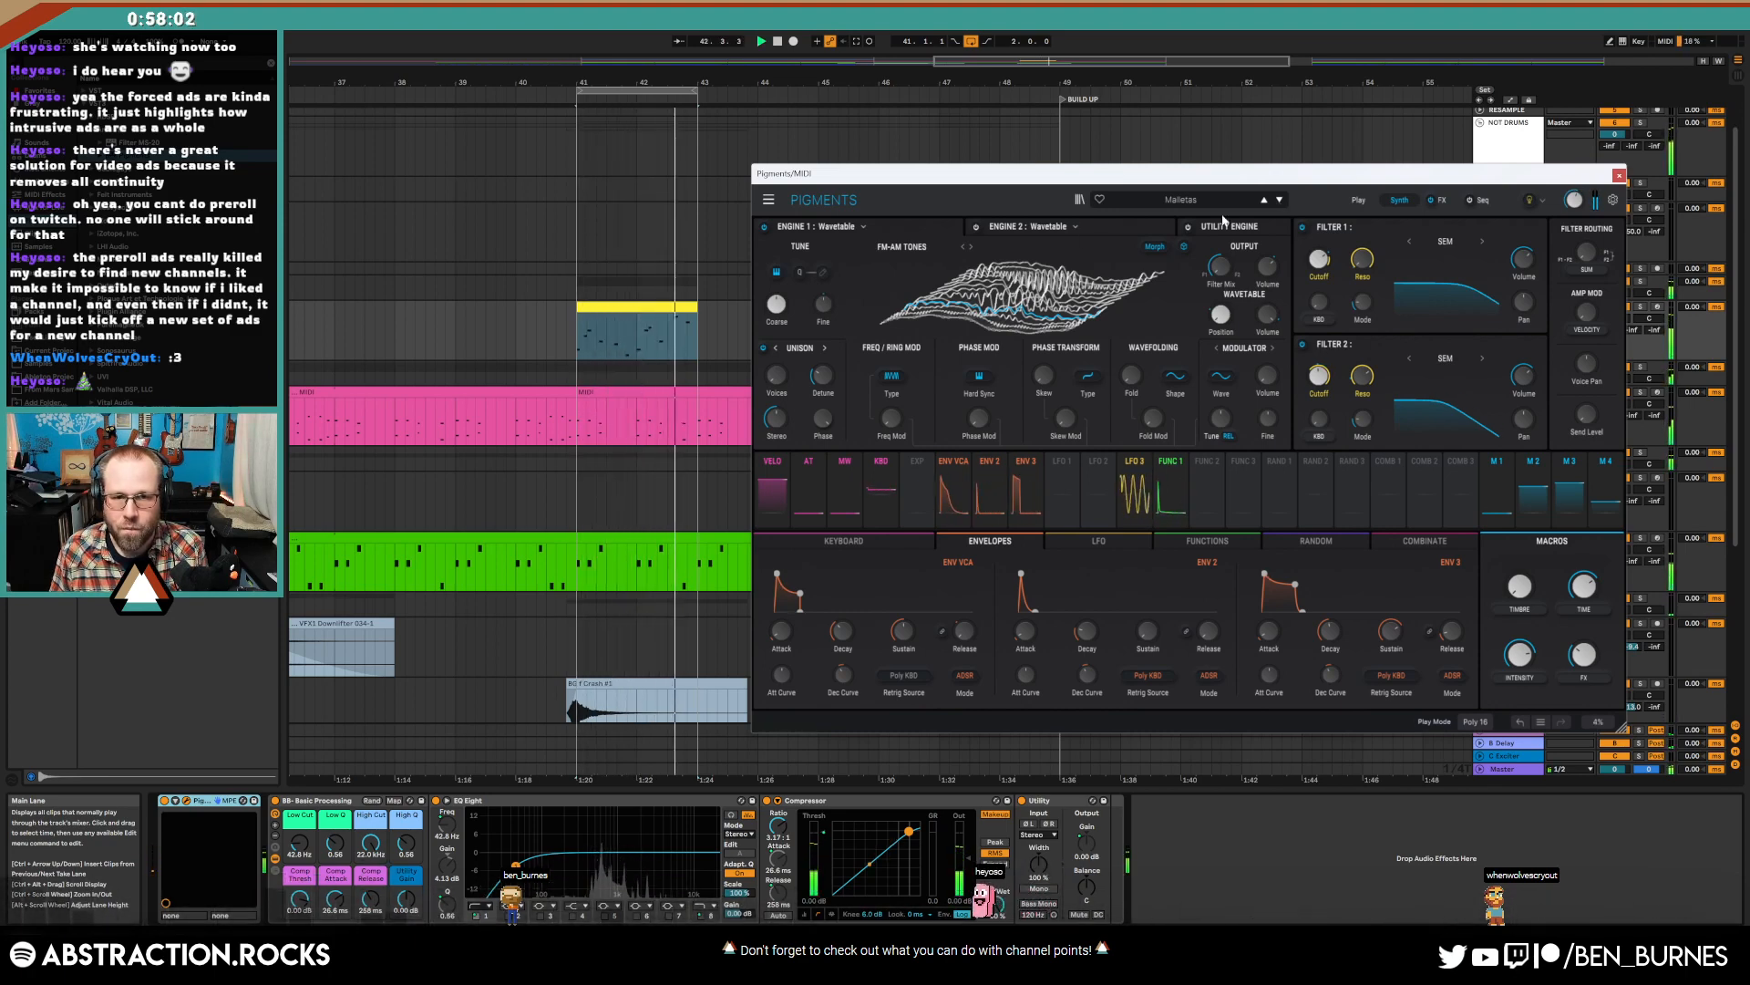
pyautogui.doubleClick(670, 306)
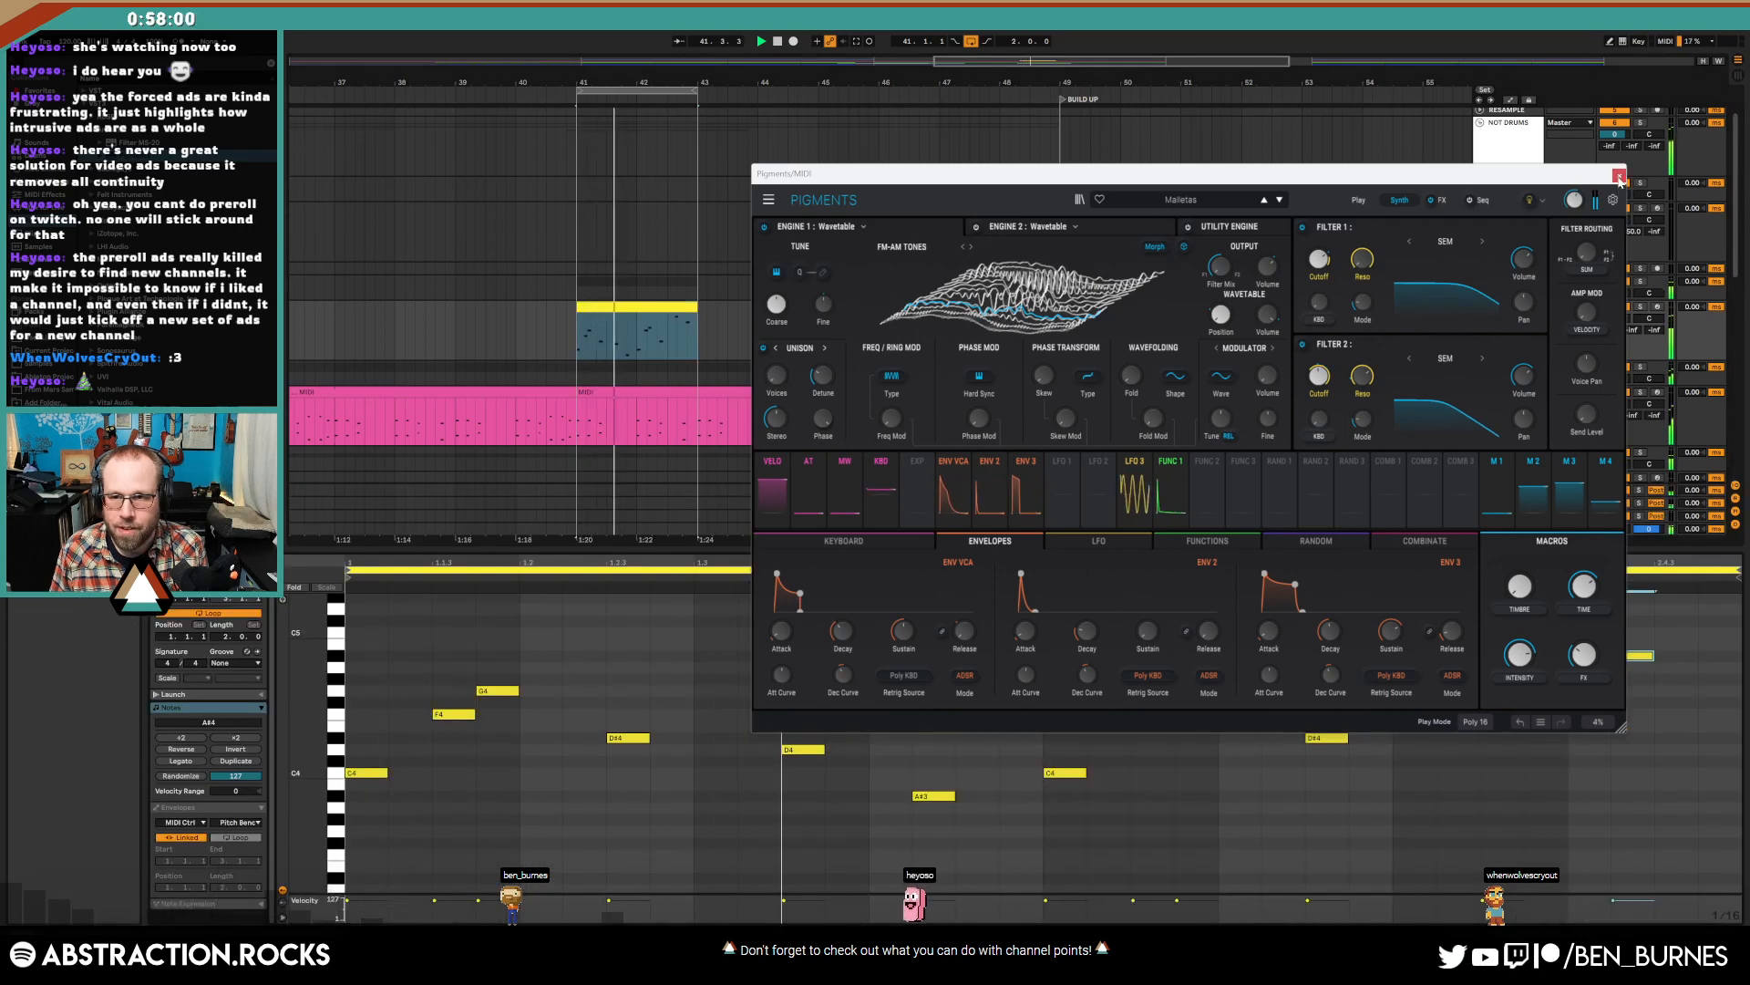
# - Adjust the Intensity macro of the Malletas patch in Pigments, lower its VCA envelope sustain, and adjust that envelope's release
pyautogui.click(1439, 201)
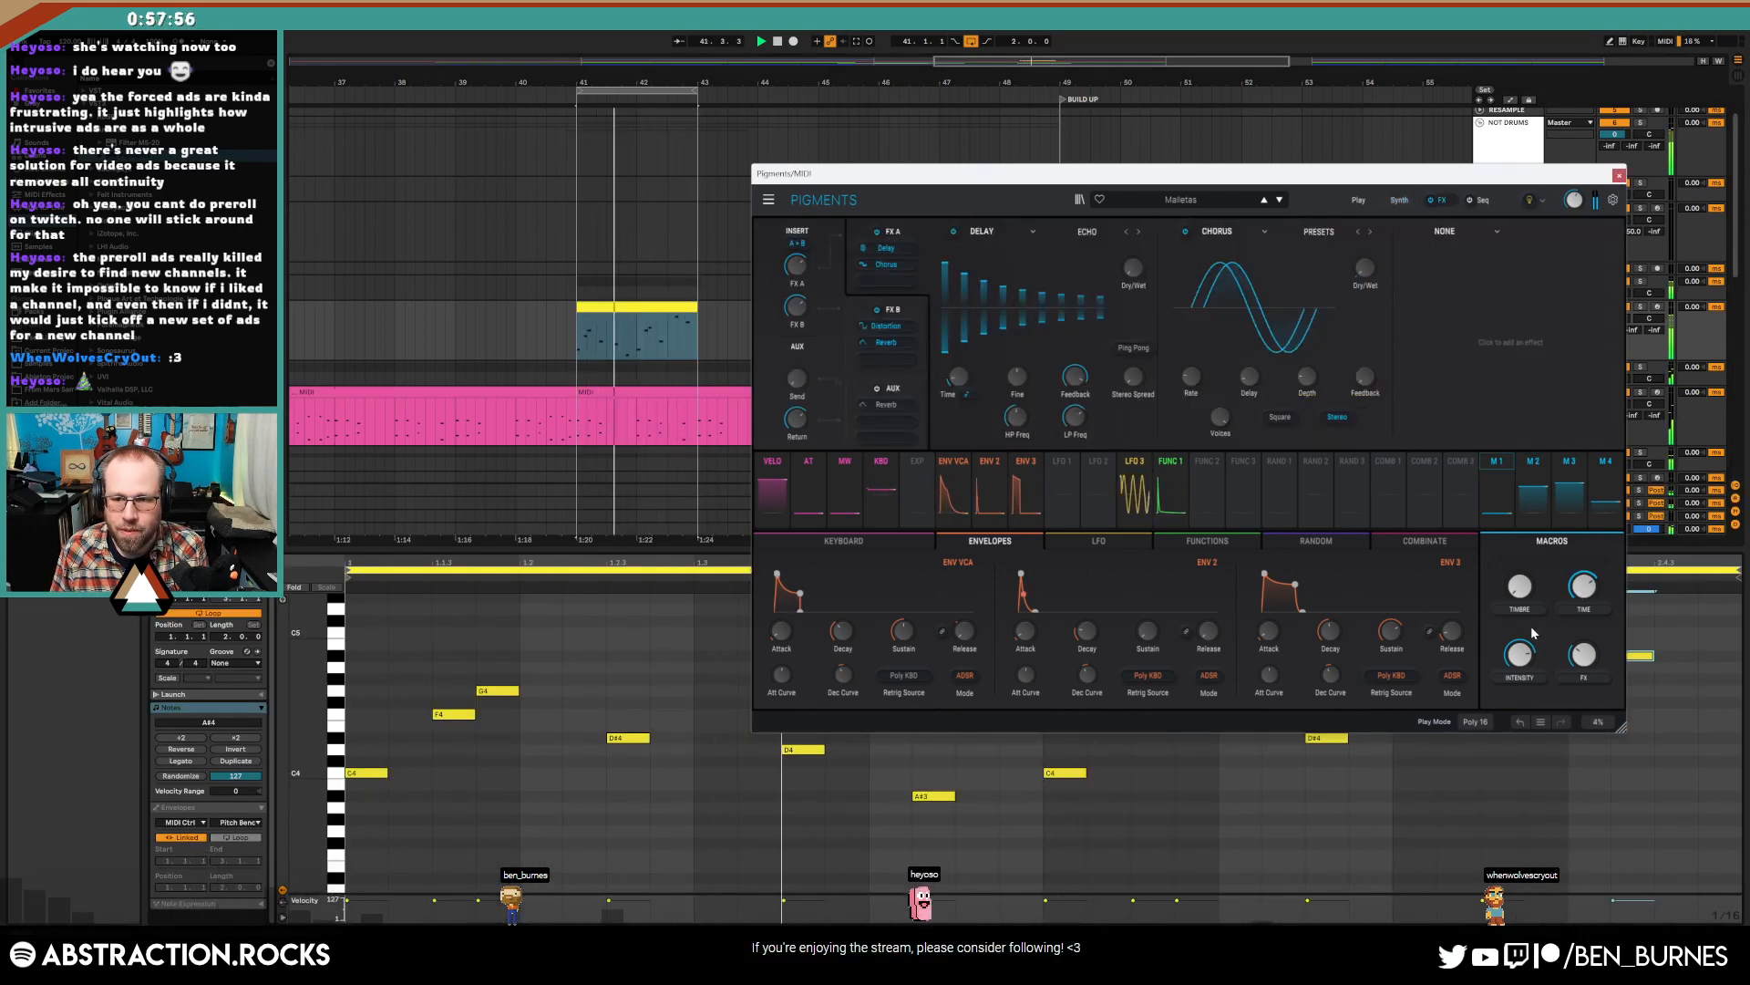
pyautogui.moveTo(1521, 655); pyautogui.dragTo(1521, 651)
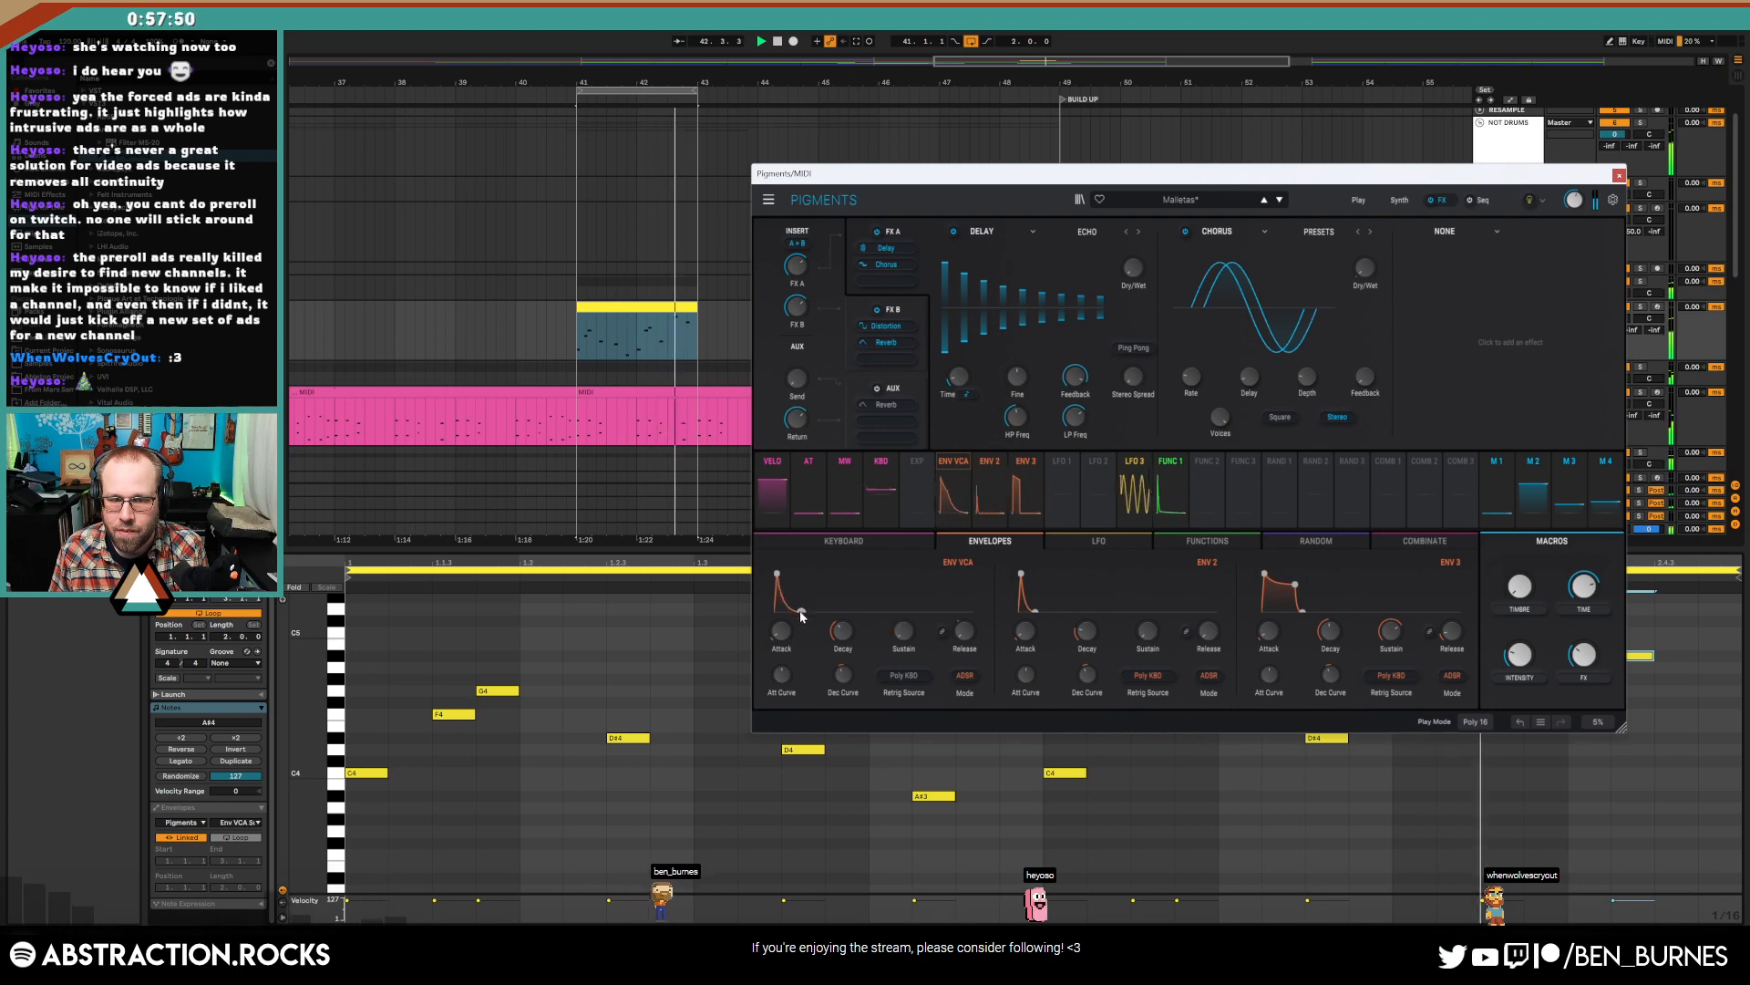
pyautogui.moveTo(804, 616); pyautogui.dragTo(801, 606)
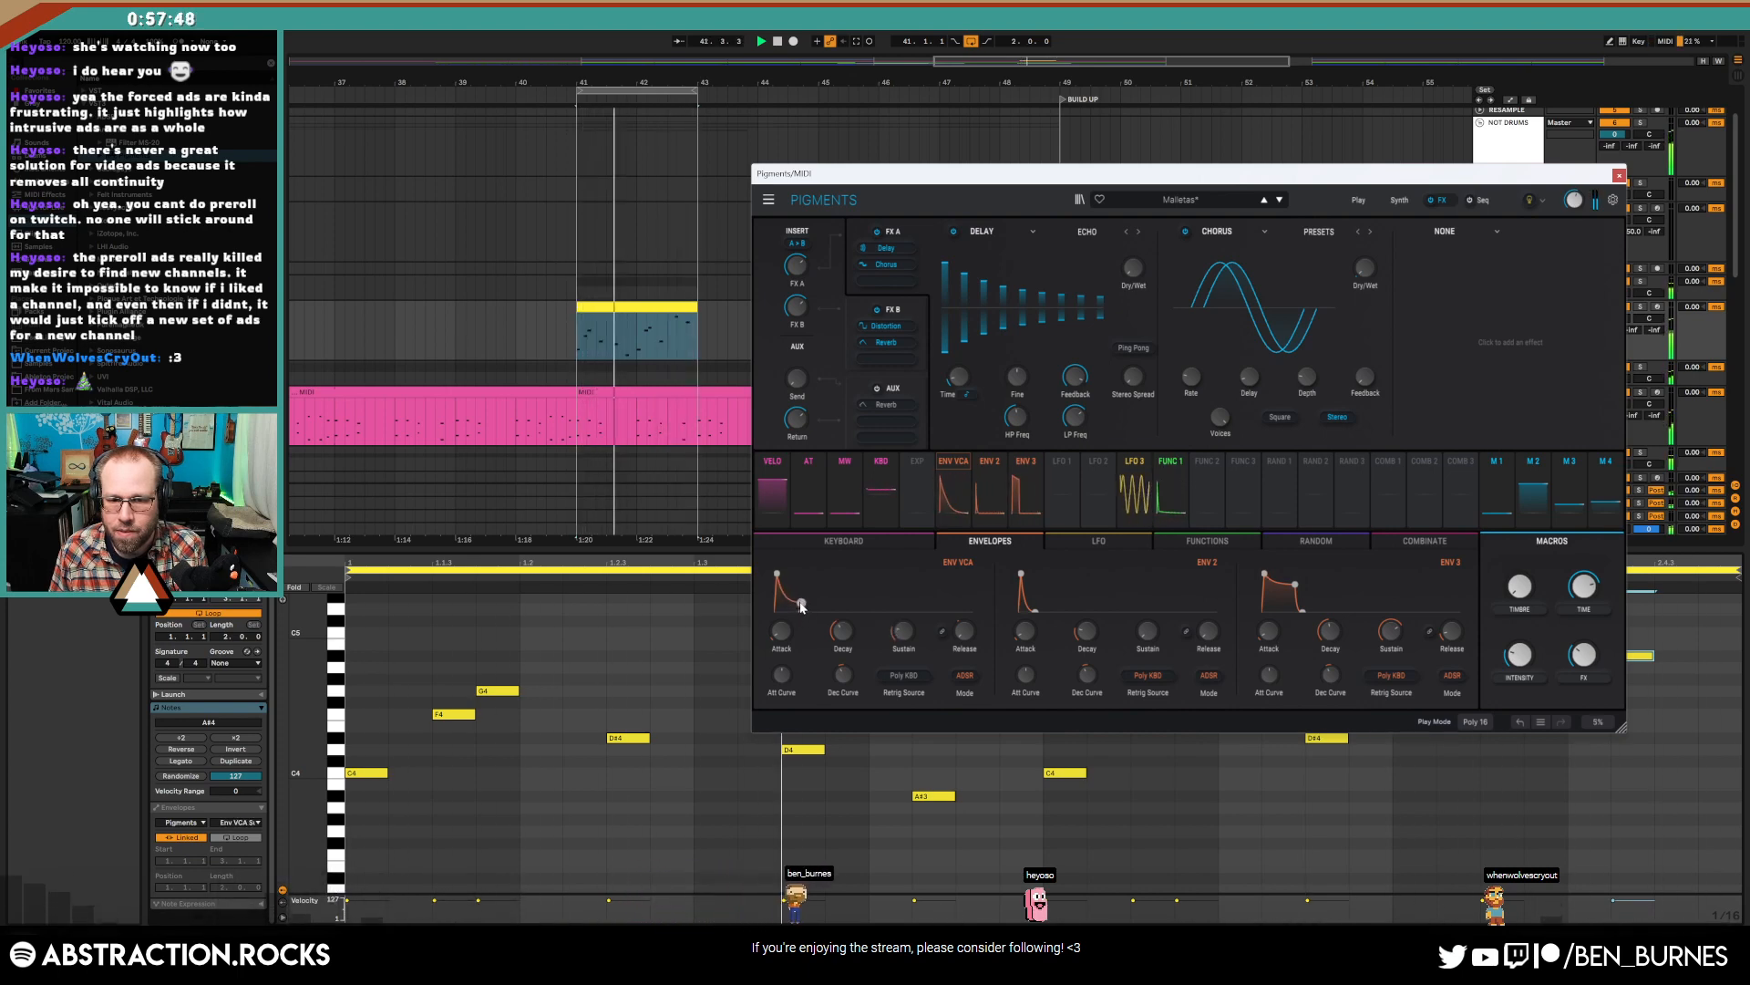
pyautogui.moveTo(963, 633); pyautogui.dragTo(964, 626)
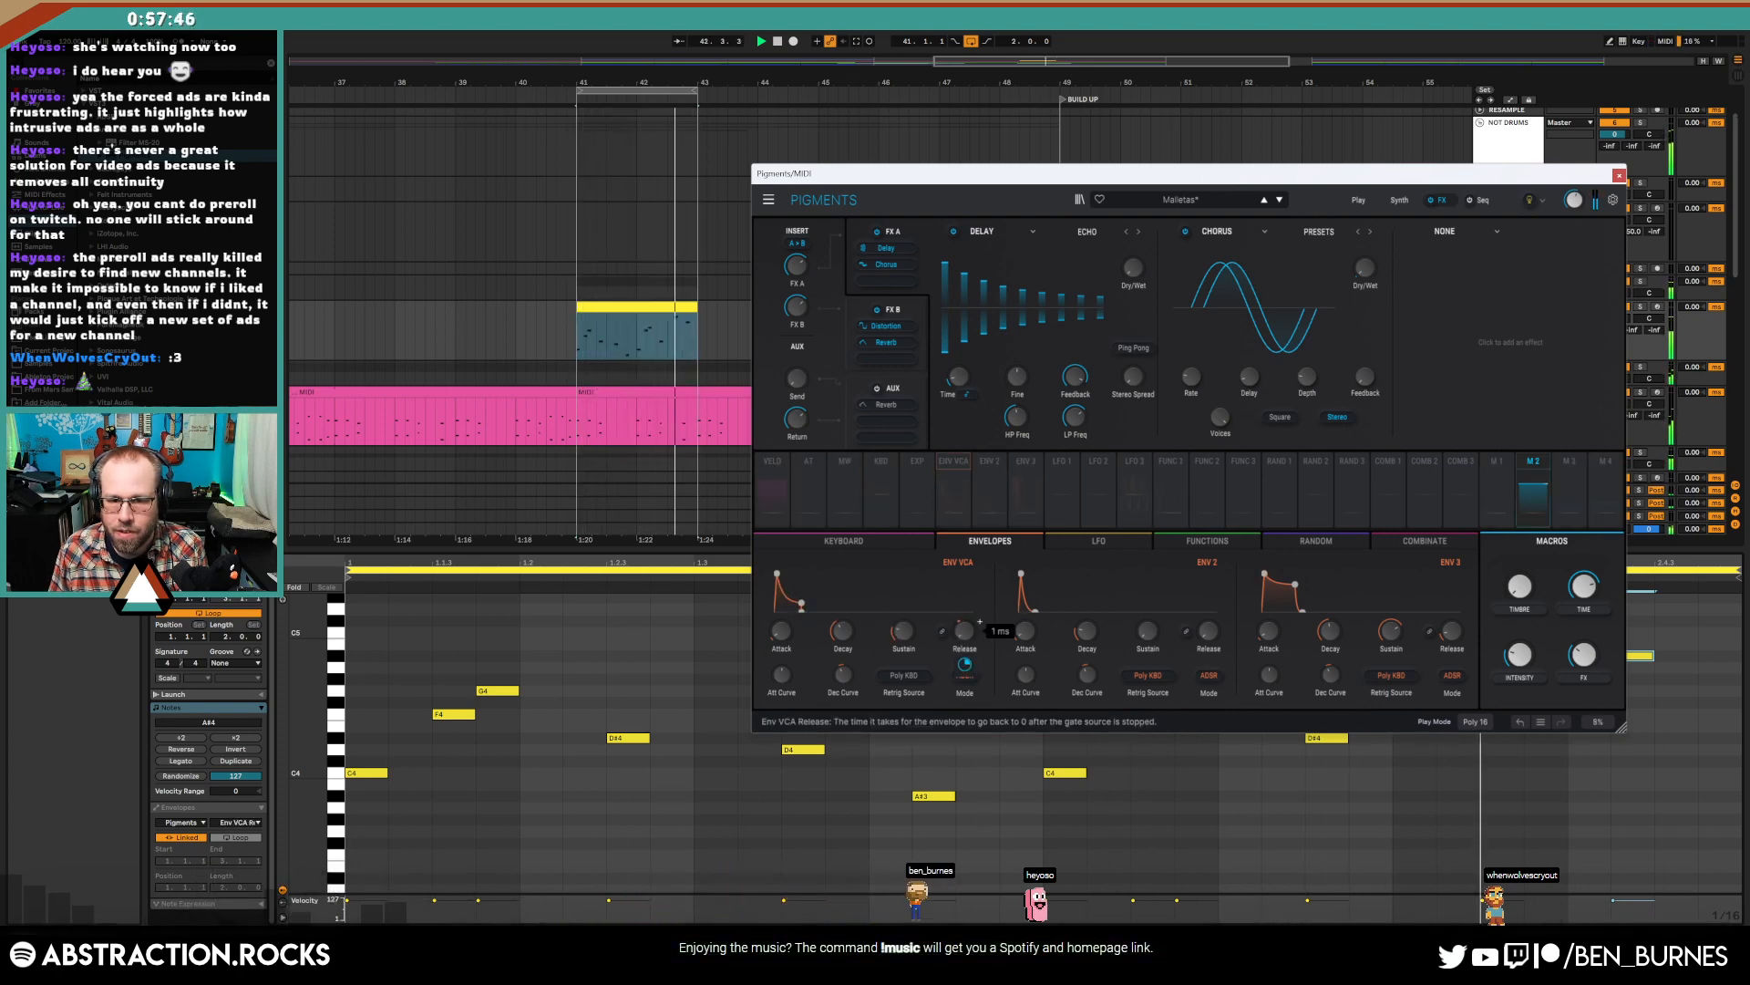
# - Adjust the Time, Timbre and FX macros in Pigments against the loop, and close the plug-in window
pyautogui.click(1584, 654)
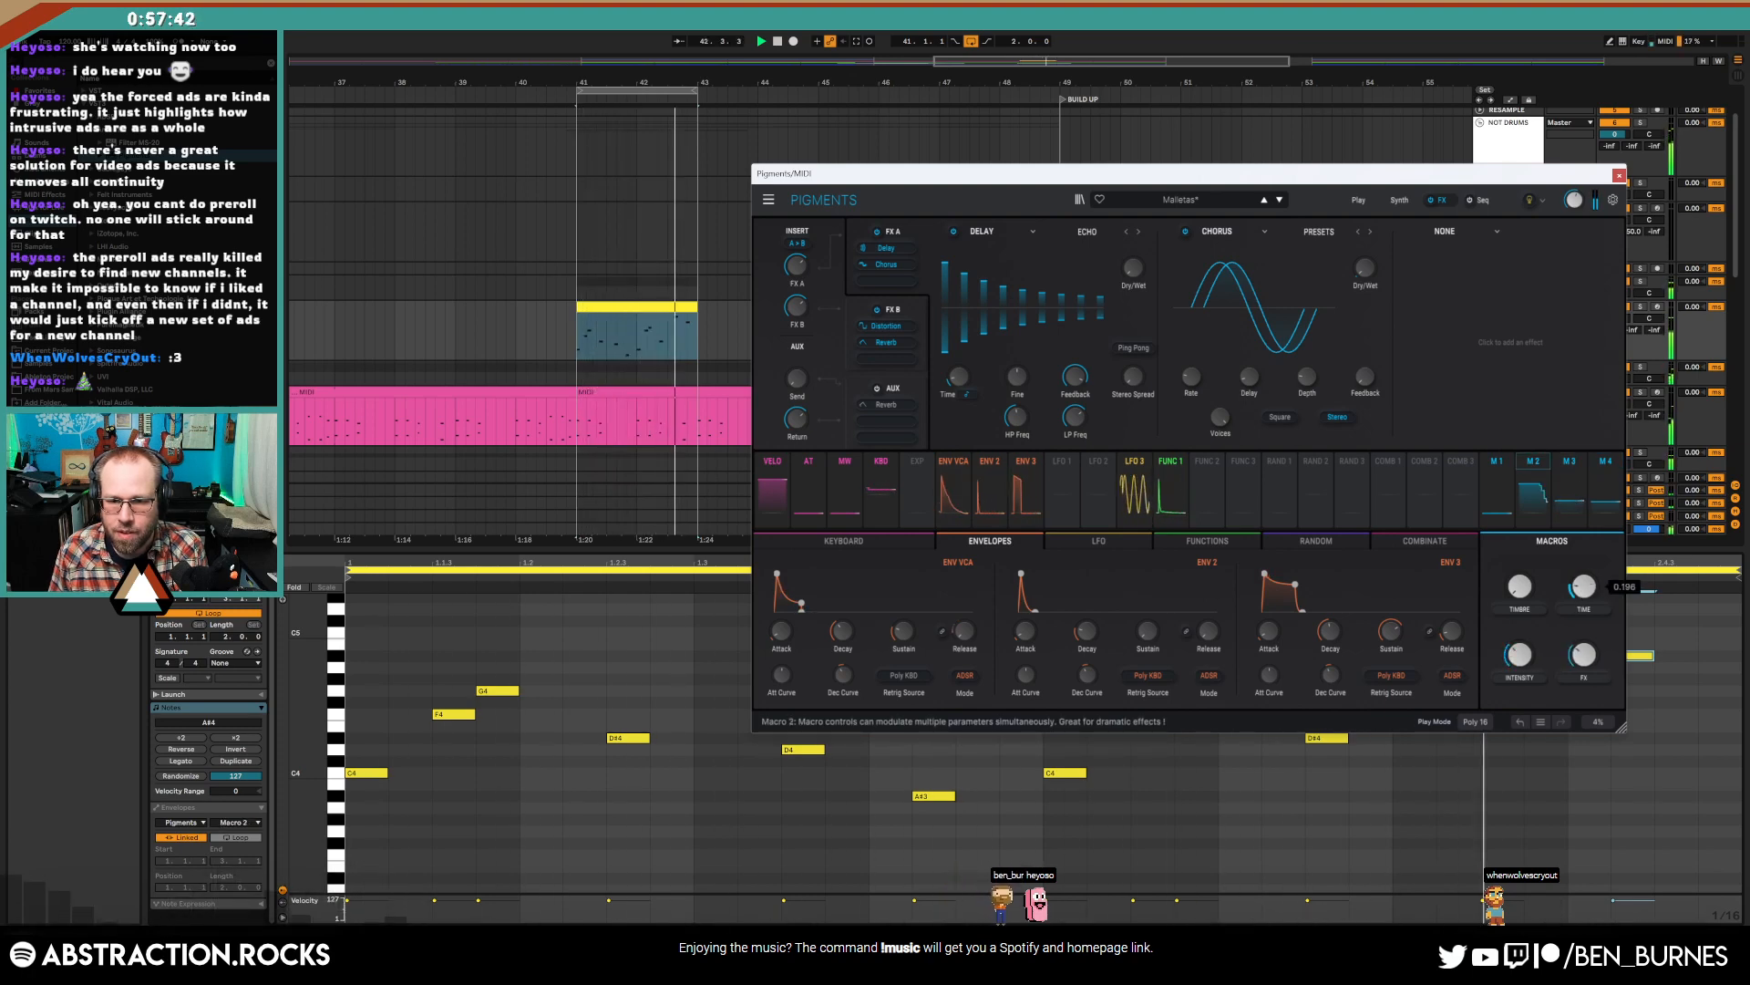
pyautogui.moveTo(1584, 587); pyautogui.dragTo(1520, 452)
pyautogui.press('space')
pyautogui.press('space')
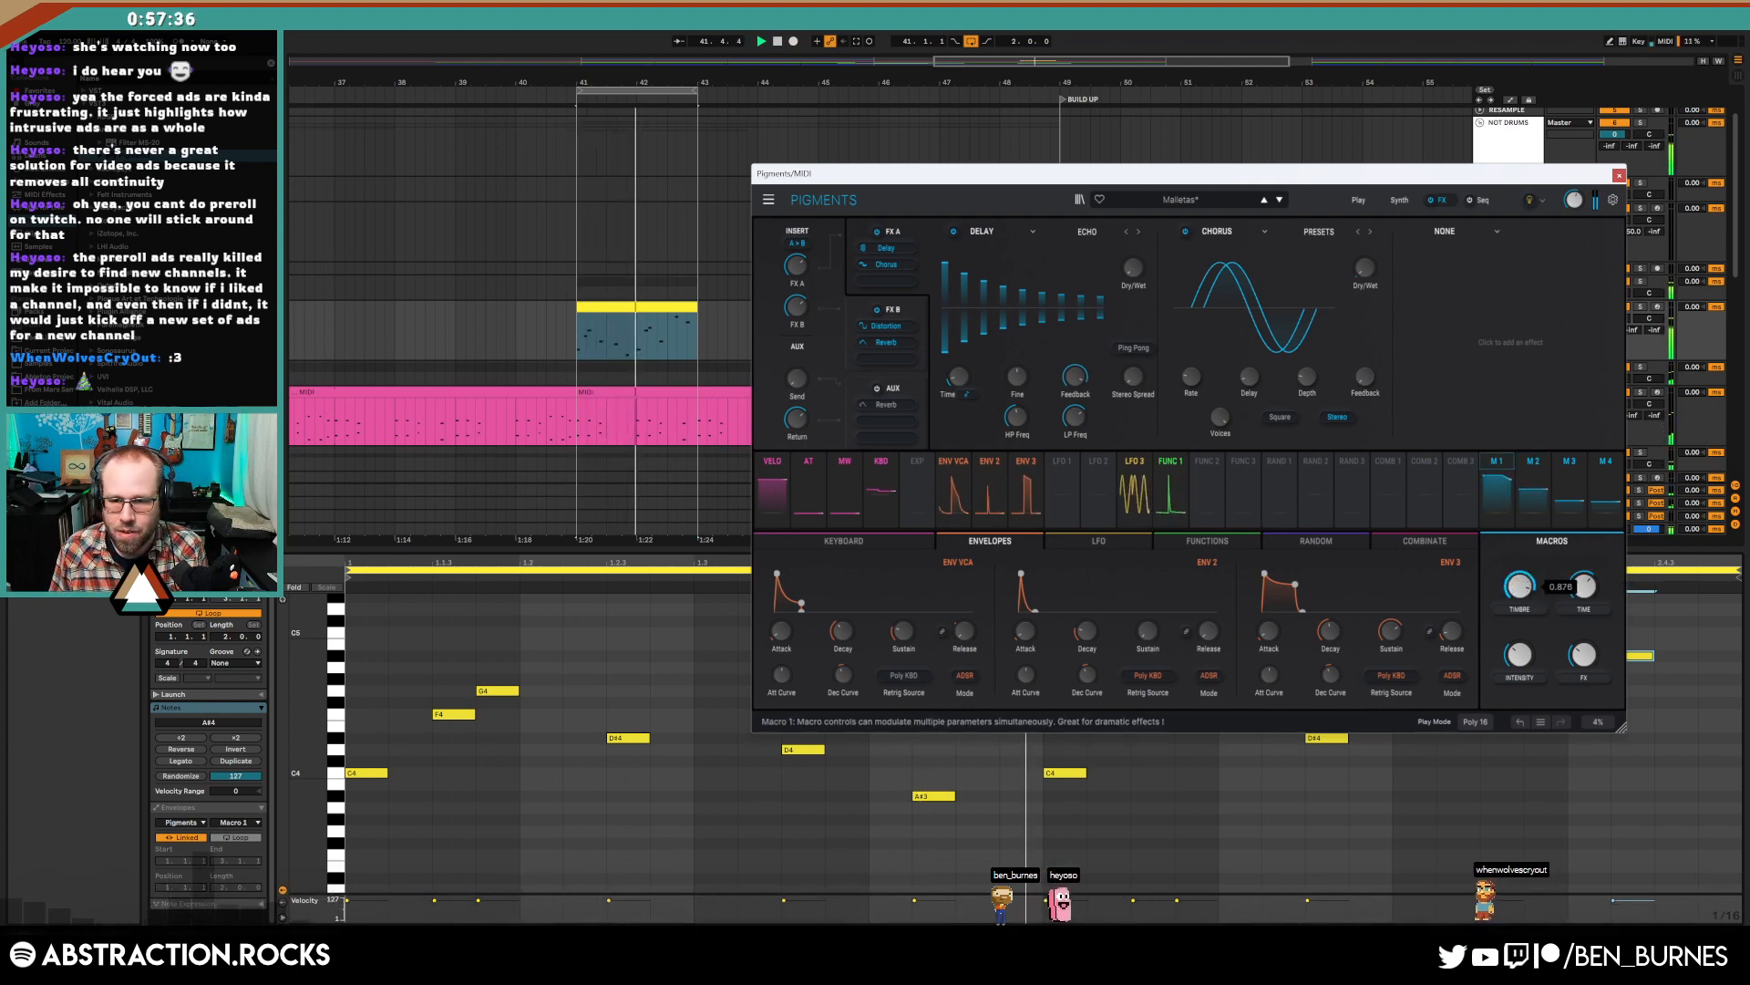
pyautogui.moveTo(1520, 586); pyautogui.dragTo(1580, 655)
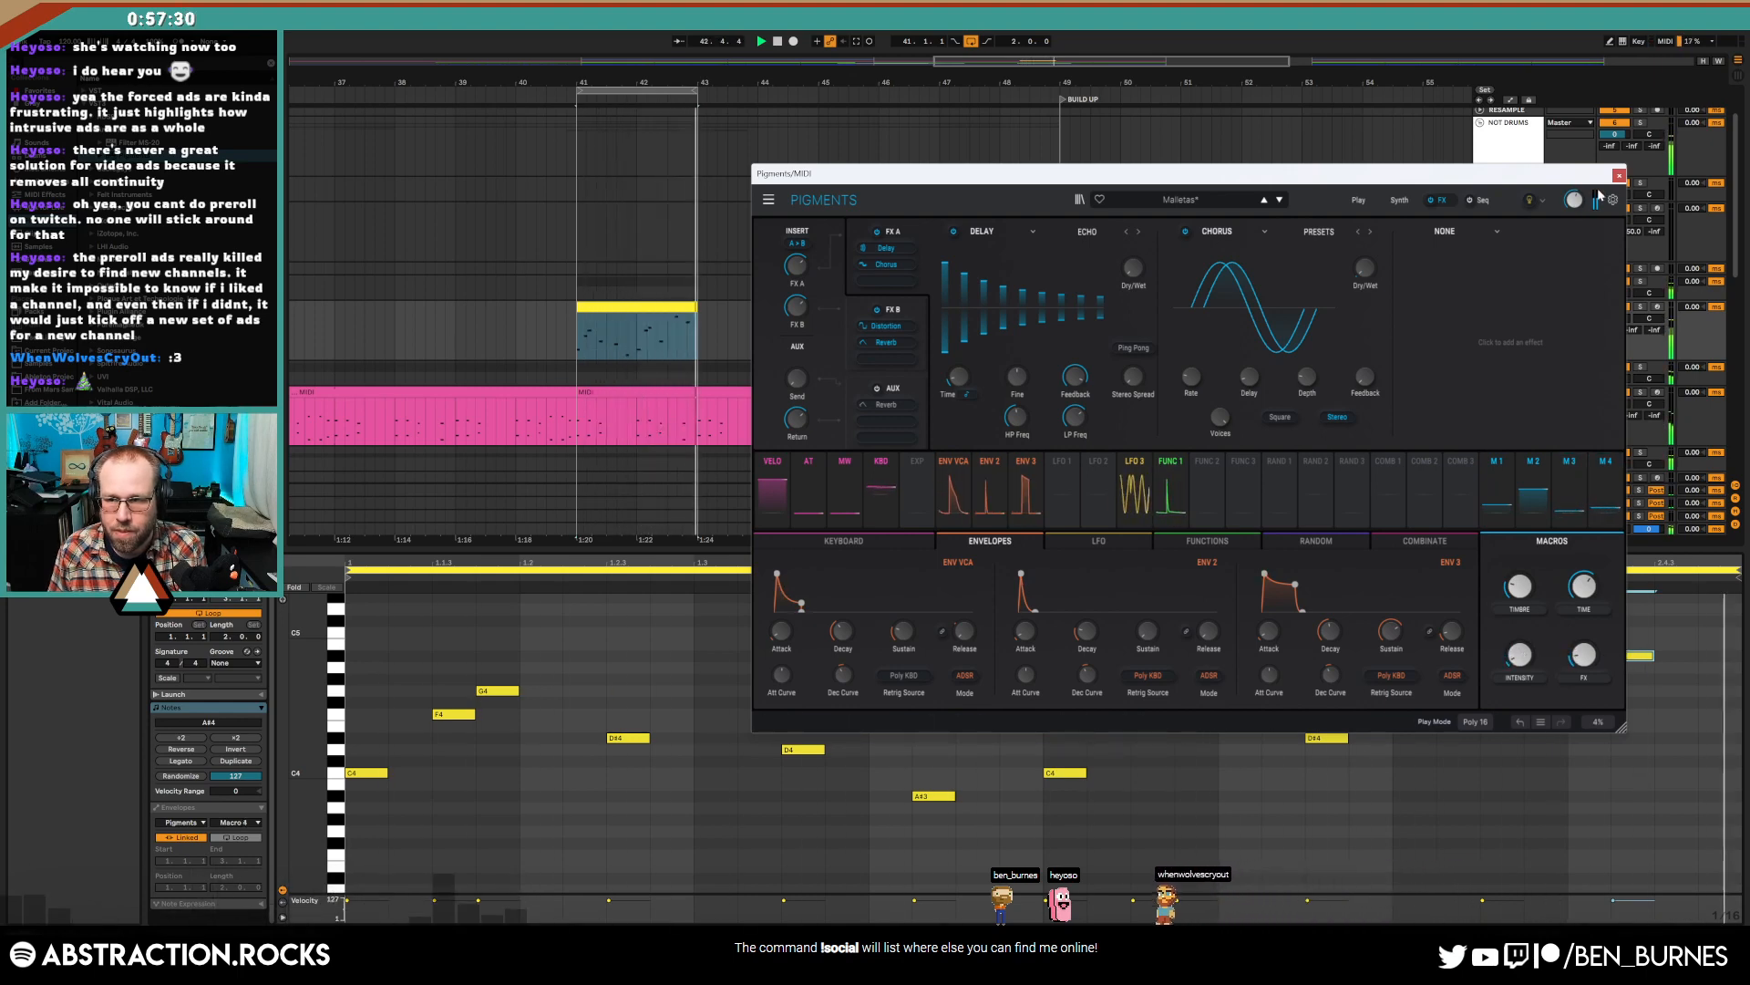
pyautogui.click(1619, 175)
pyautogui.press('space')
# - Add a sixteenth-length D#4 note directly before the C5 near the end of the arpeggio clip
pyautogui.click(1523, 784)
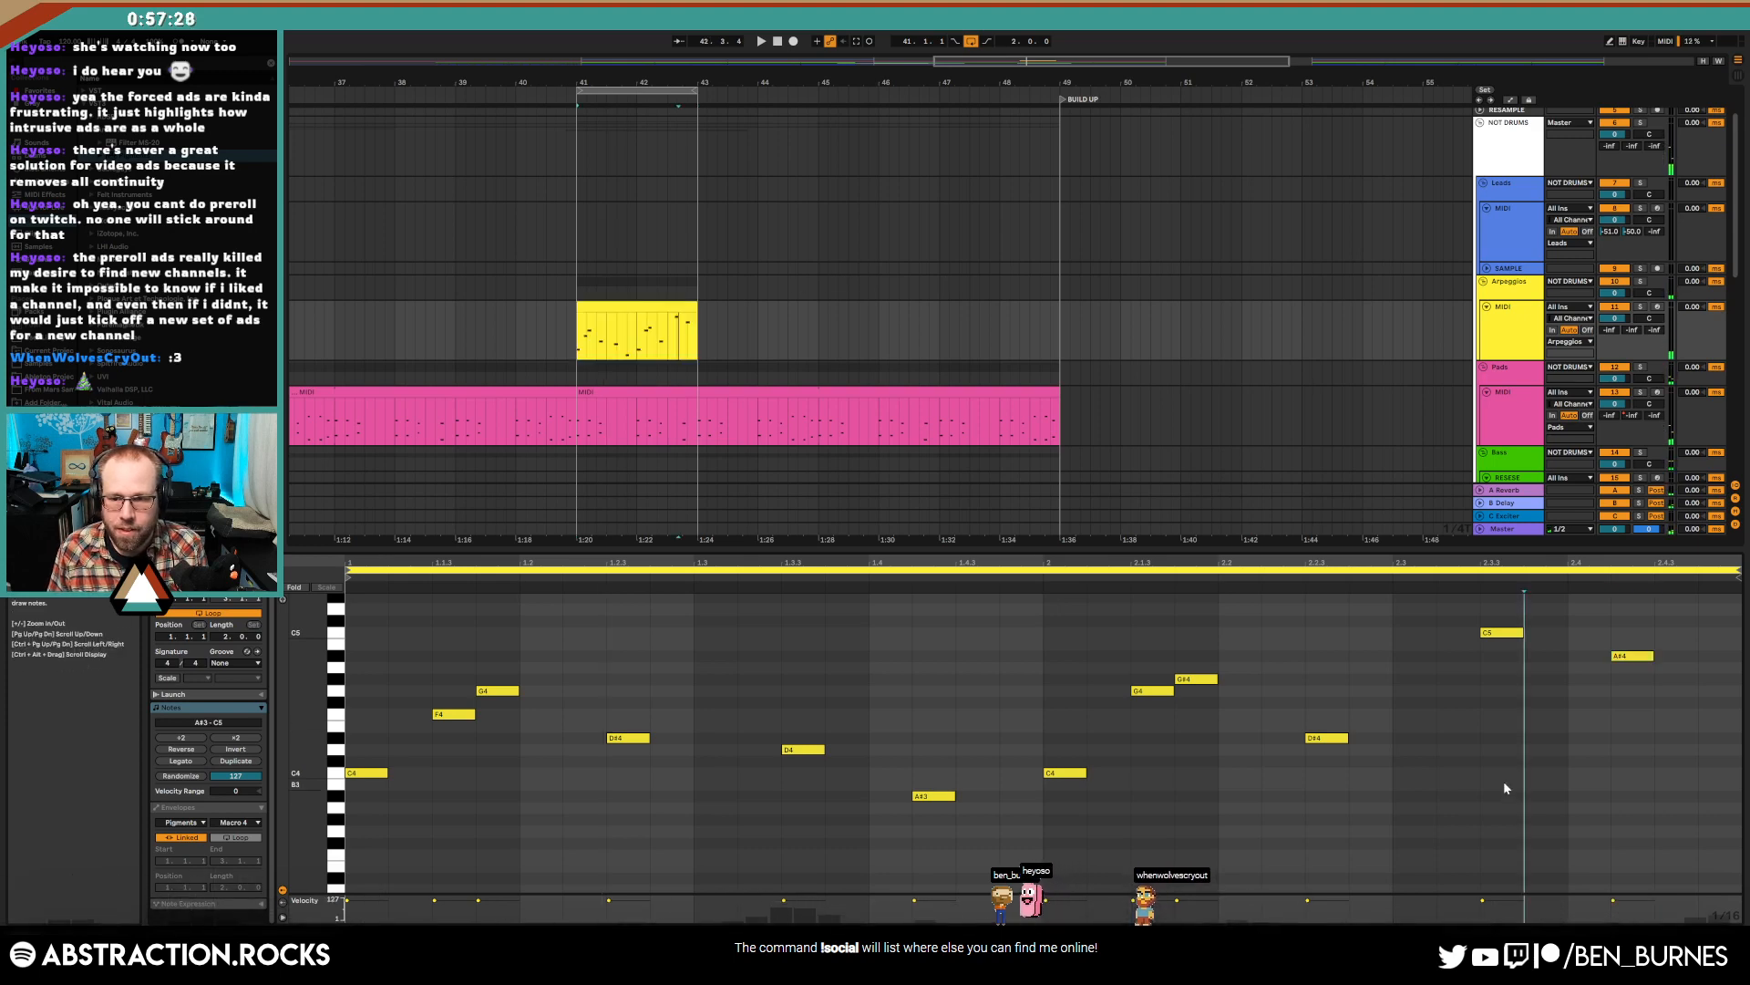
pyautogui.doubleClick(1456, 752)
pyautogui.press('Up')
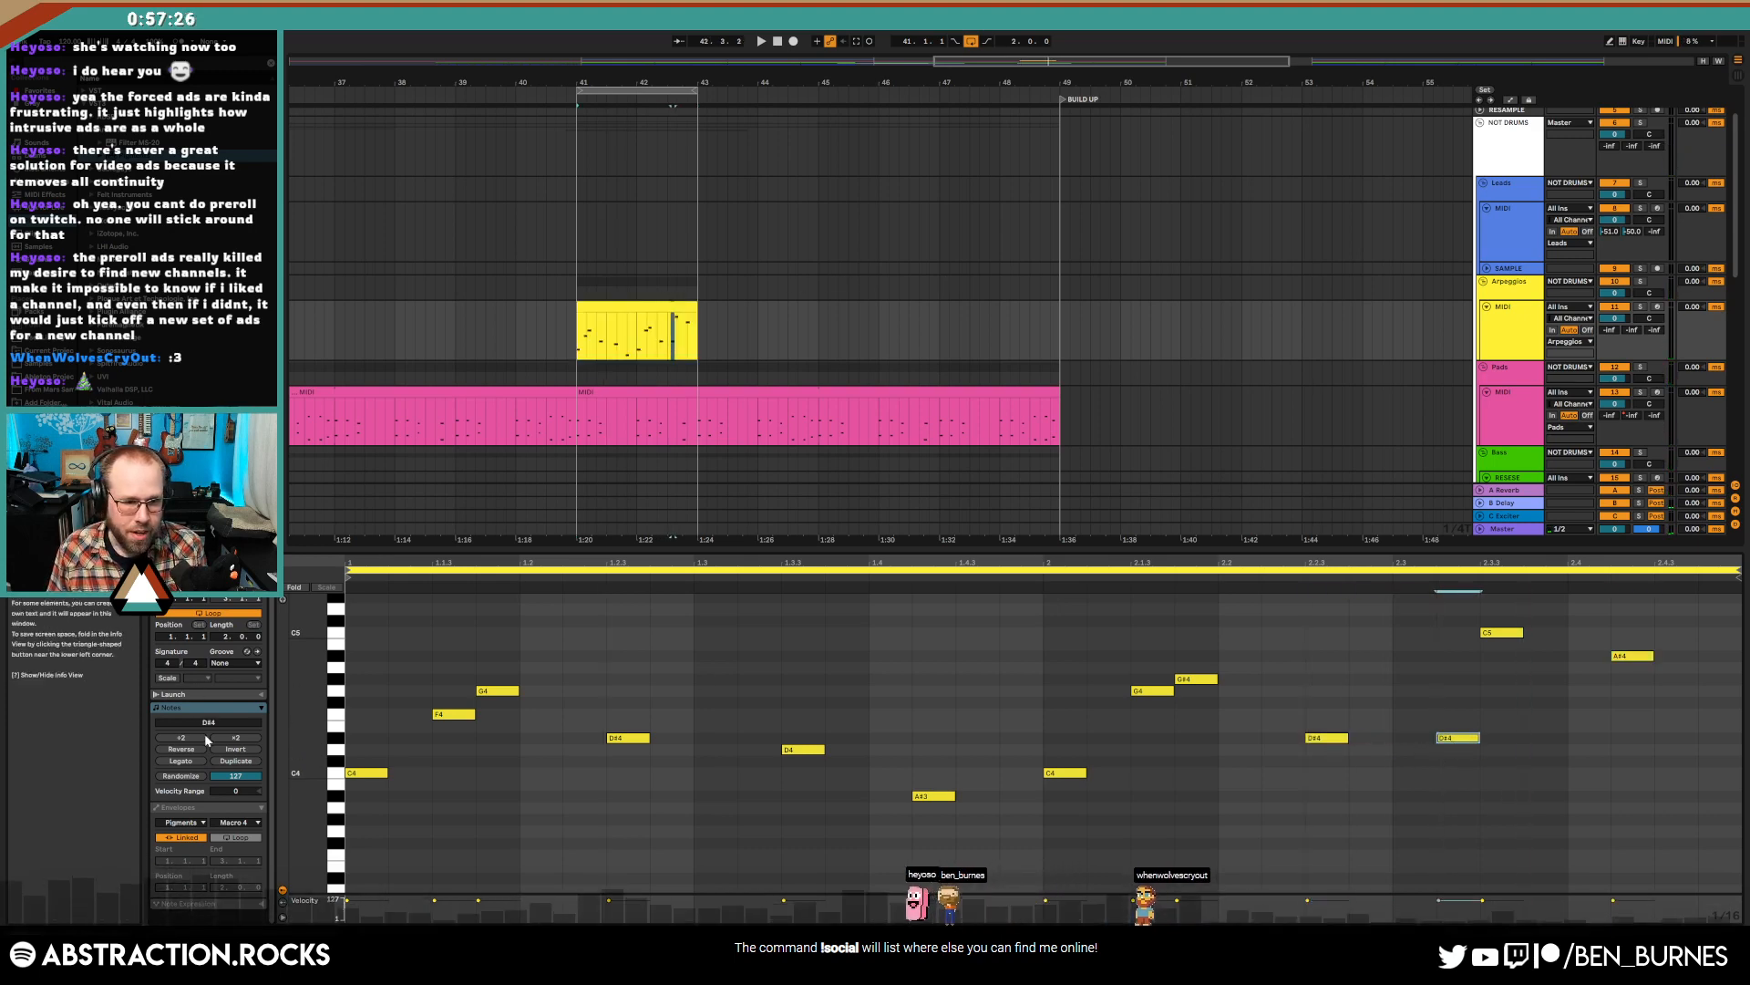
# - Try the Logic 16 Swing groove on the arpeggio clip during playback, and set the groove back to None
pyautogui.click(241, 664)
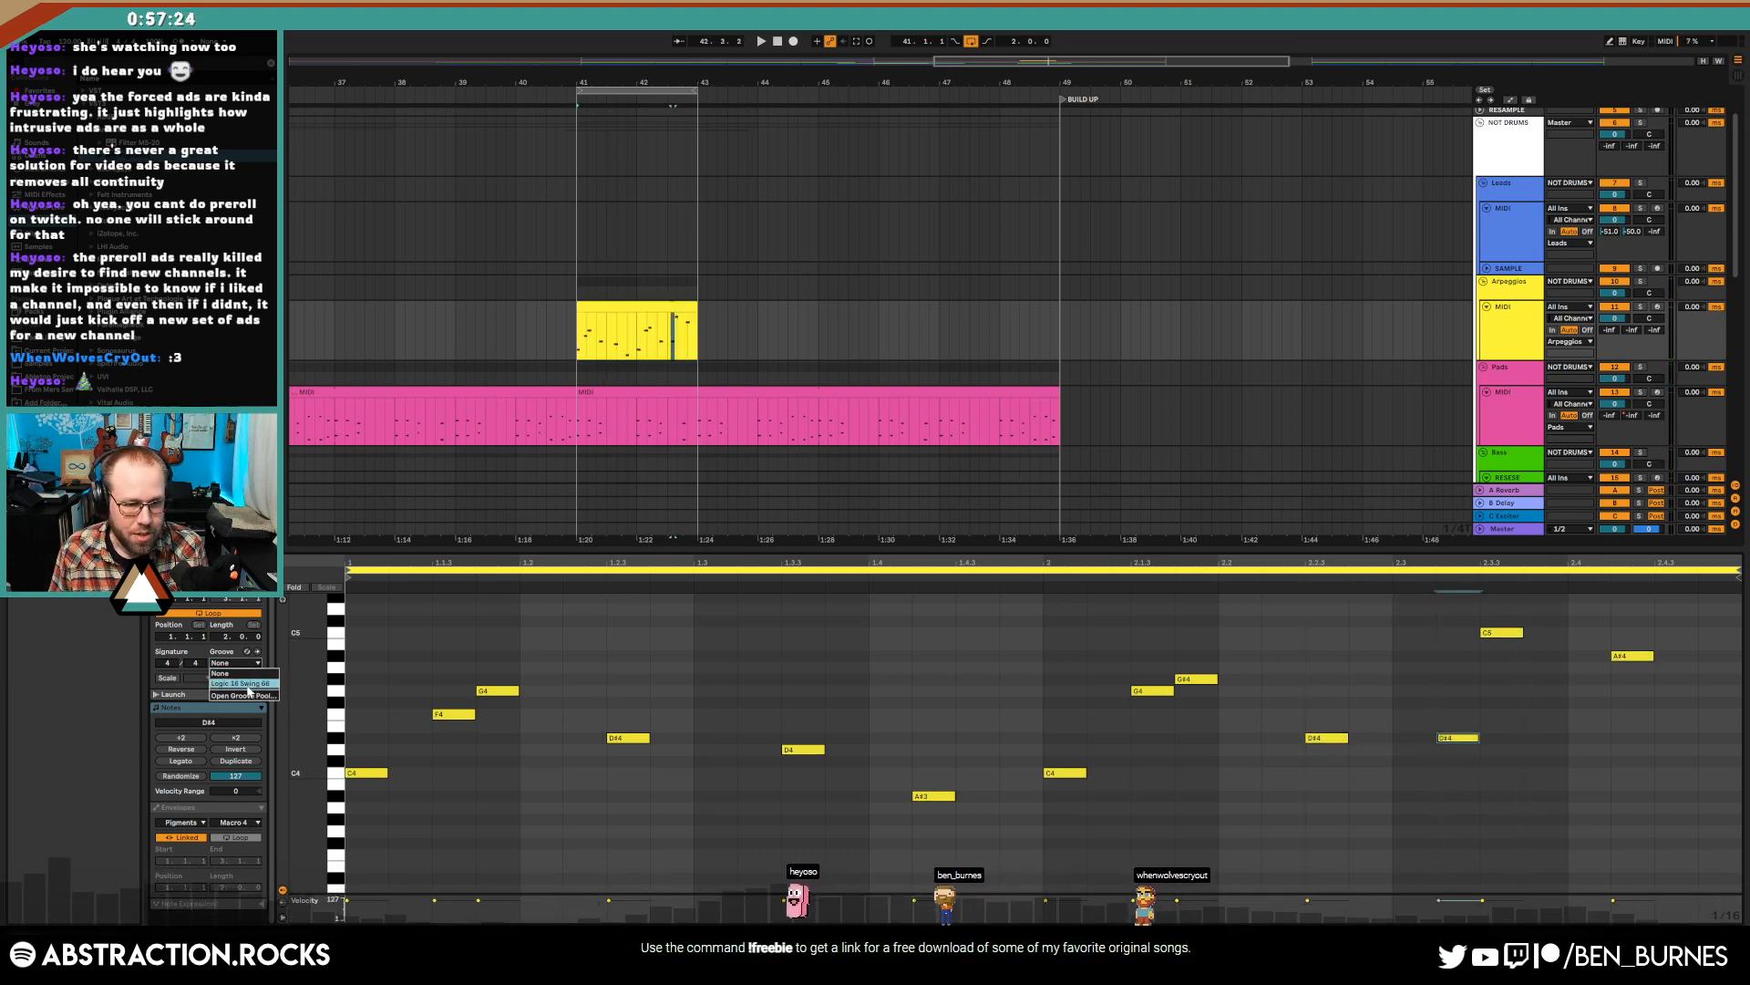
pyautogui.click(247, 686)
pyautogui.press('space')
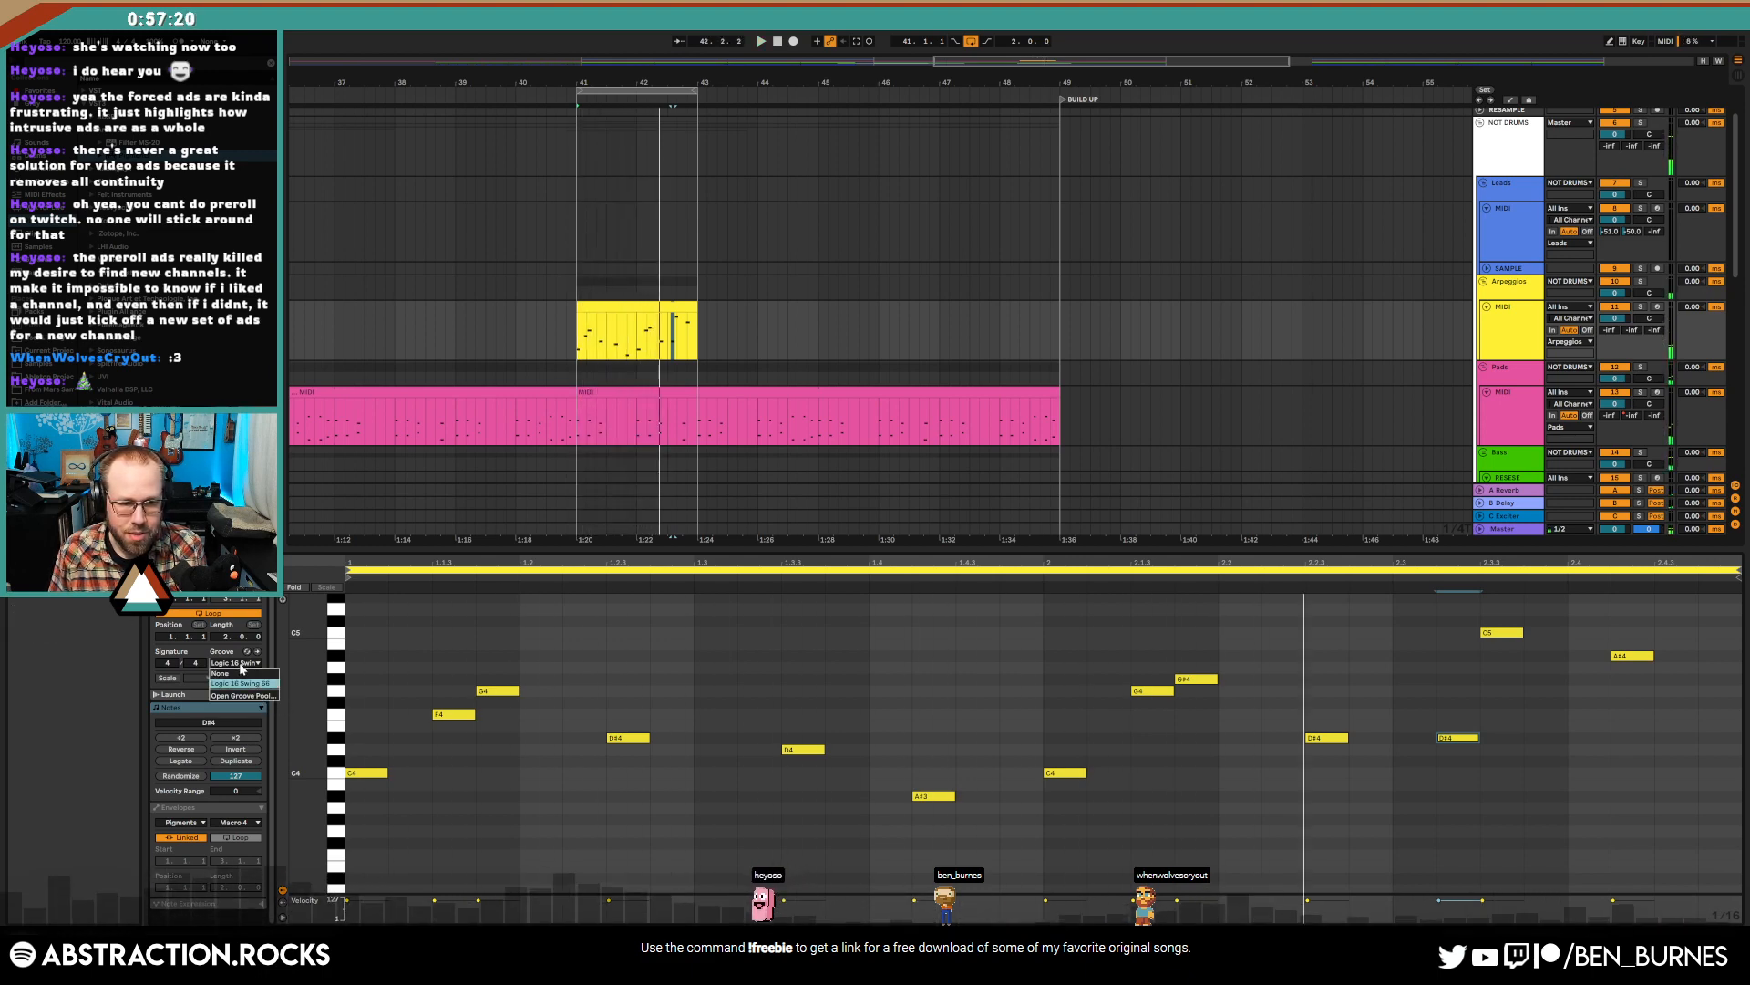
pyautogui.click(238, 664)
pyautogui.click(246, 676)
# - Shift the arpeggio clip's last three notes one sixteenth later, and move the final A#4 back by one sixteenth
pyautogui.click(1179, 689)
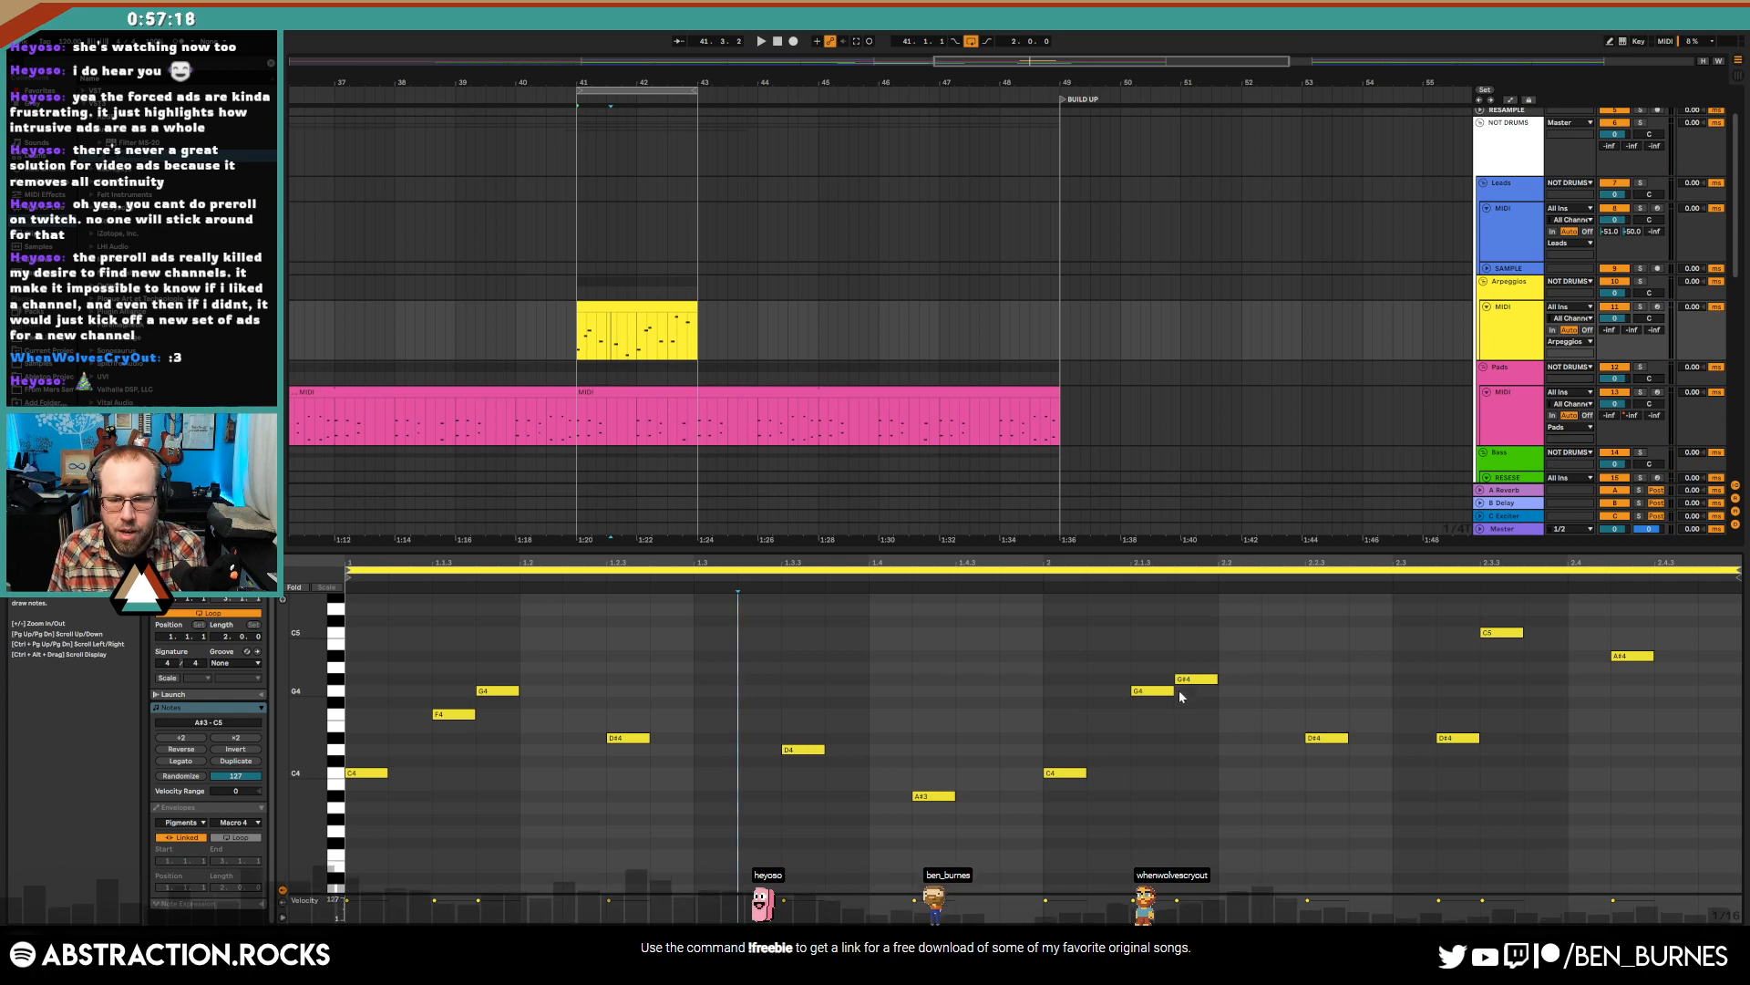
pyautogui.click(667, 307)
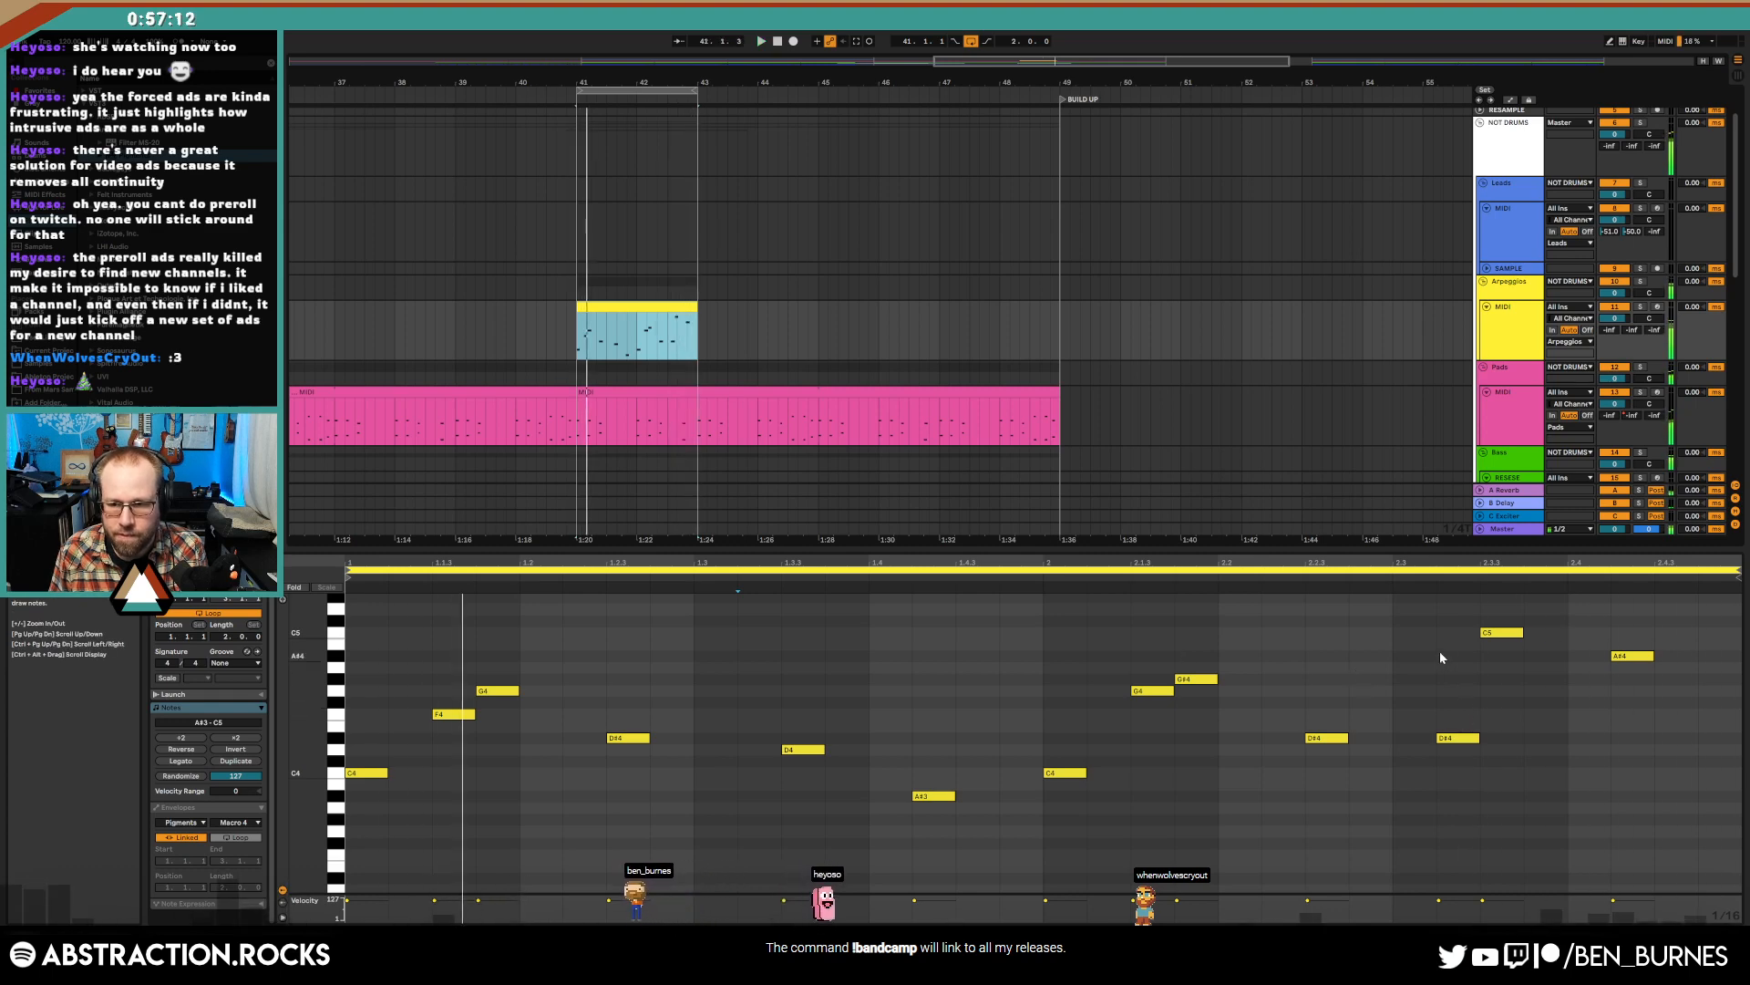
pyautogui.moveTo(1441, 621); pyautogui.dragTo(1670, 782)
pyautogui.press('Right')
pyautogui.press('space')
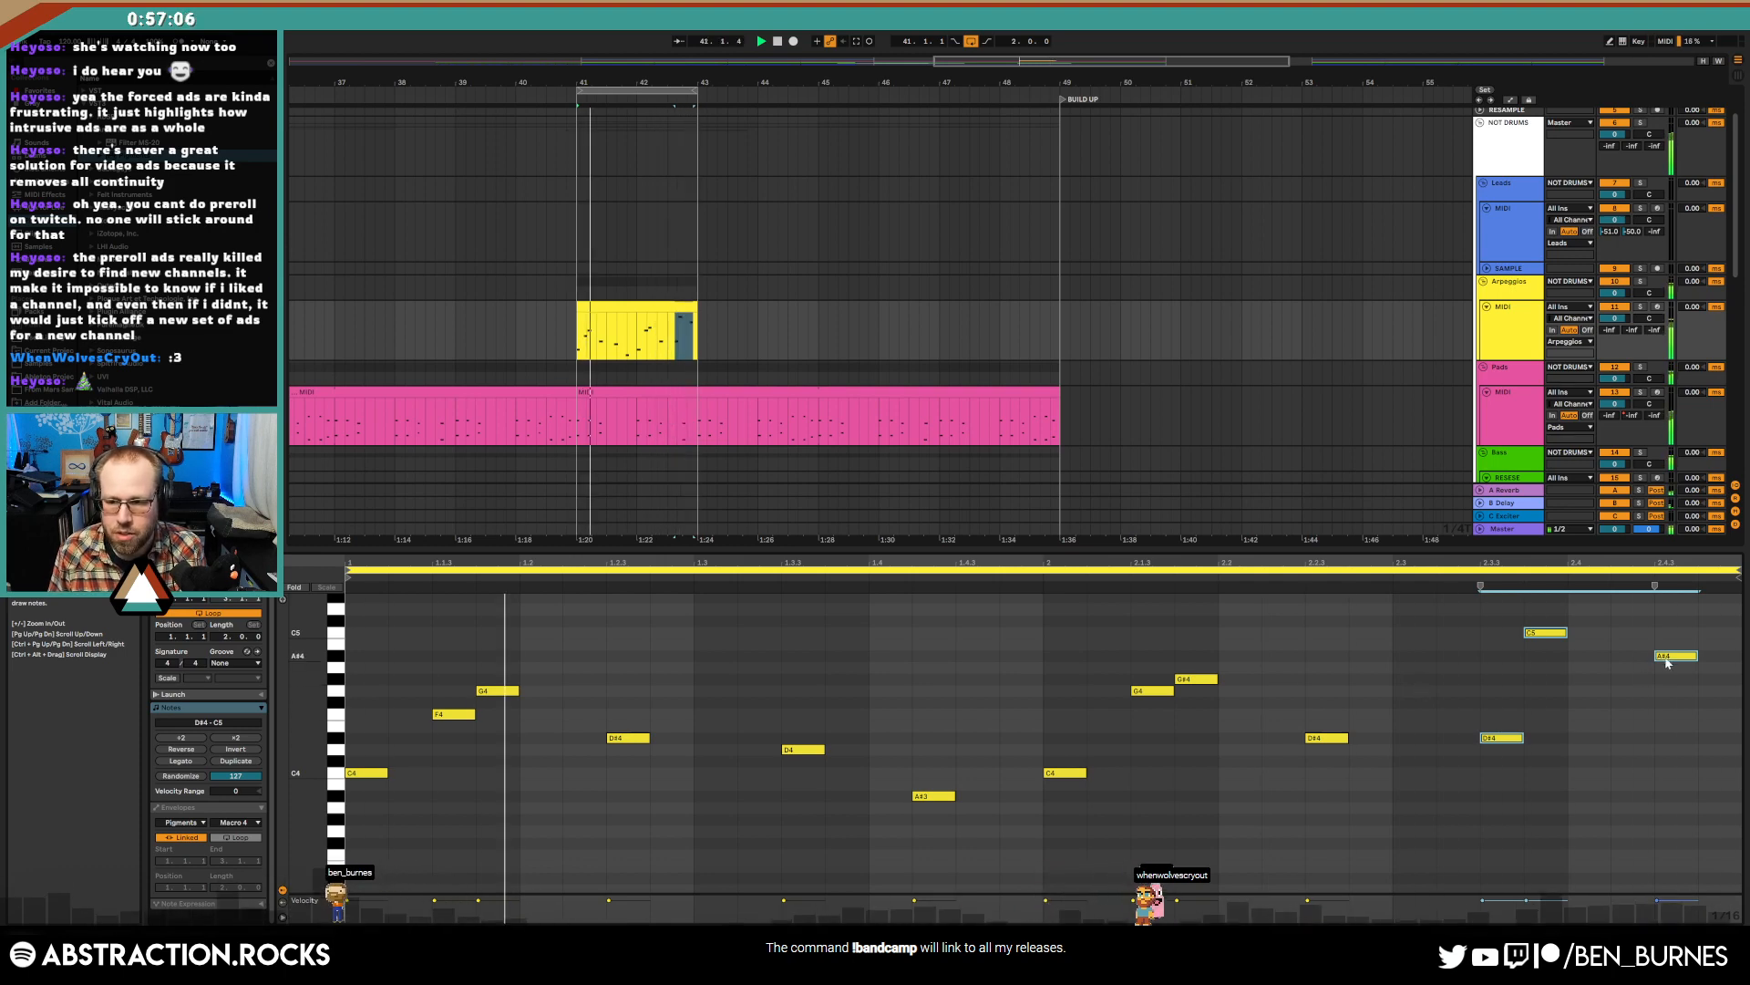
pyautogui.moveTo(1677, 658); pyautogui.dragTo(1635, 658)
pyautogui.hotkey('shift', 'Tab')
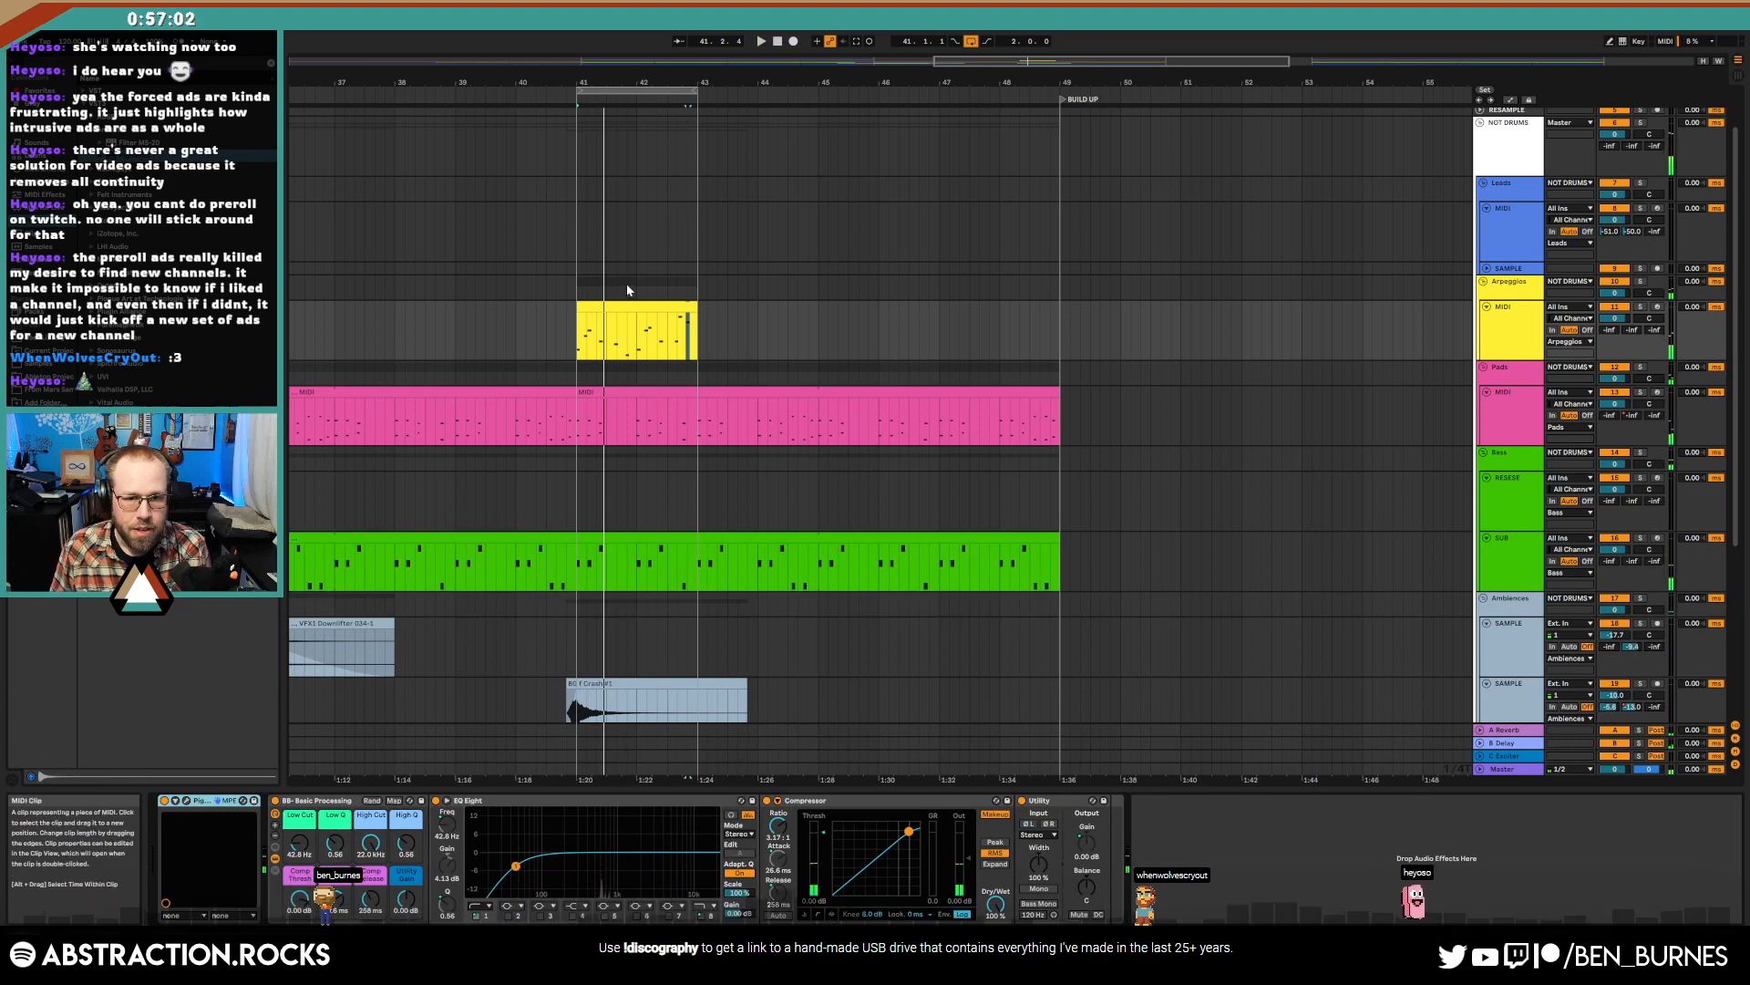
# - Lower the Arpeggios MIDI track's volume and narrow its filtering to a 280 Hz low cut and a 1.27 kHz high cut
pyautogui.click(629, 307)
pyautogui.moveTo(1614, 318); pyautogui.dragTo(1615, 325)
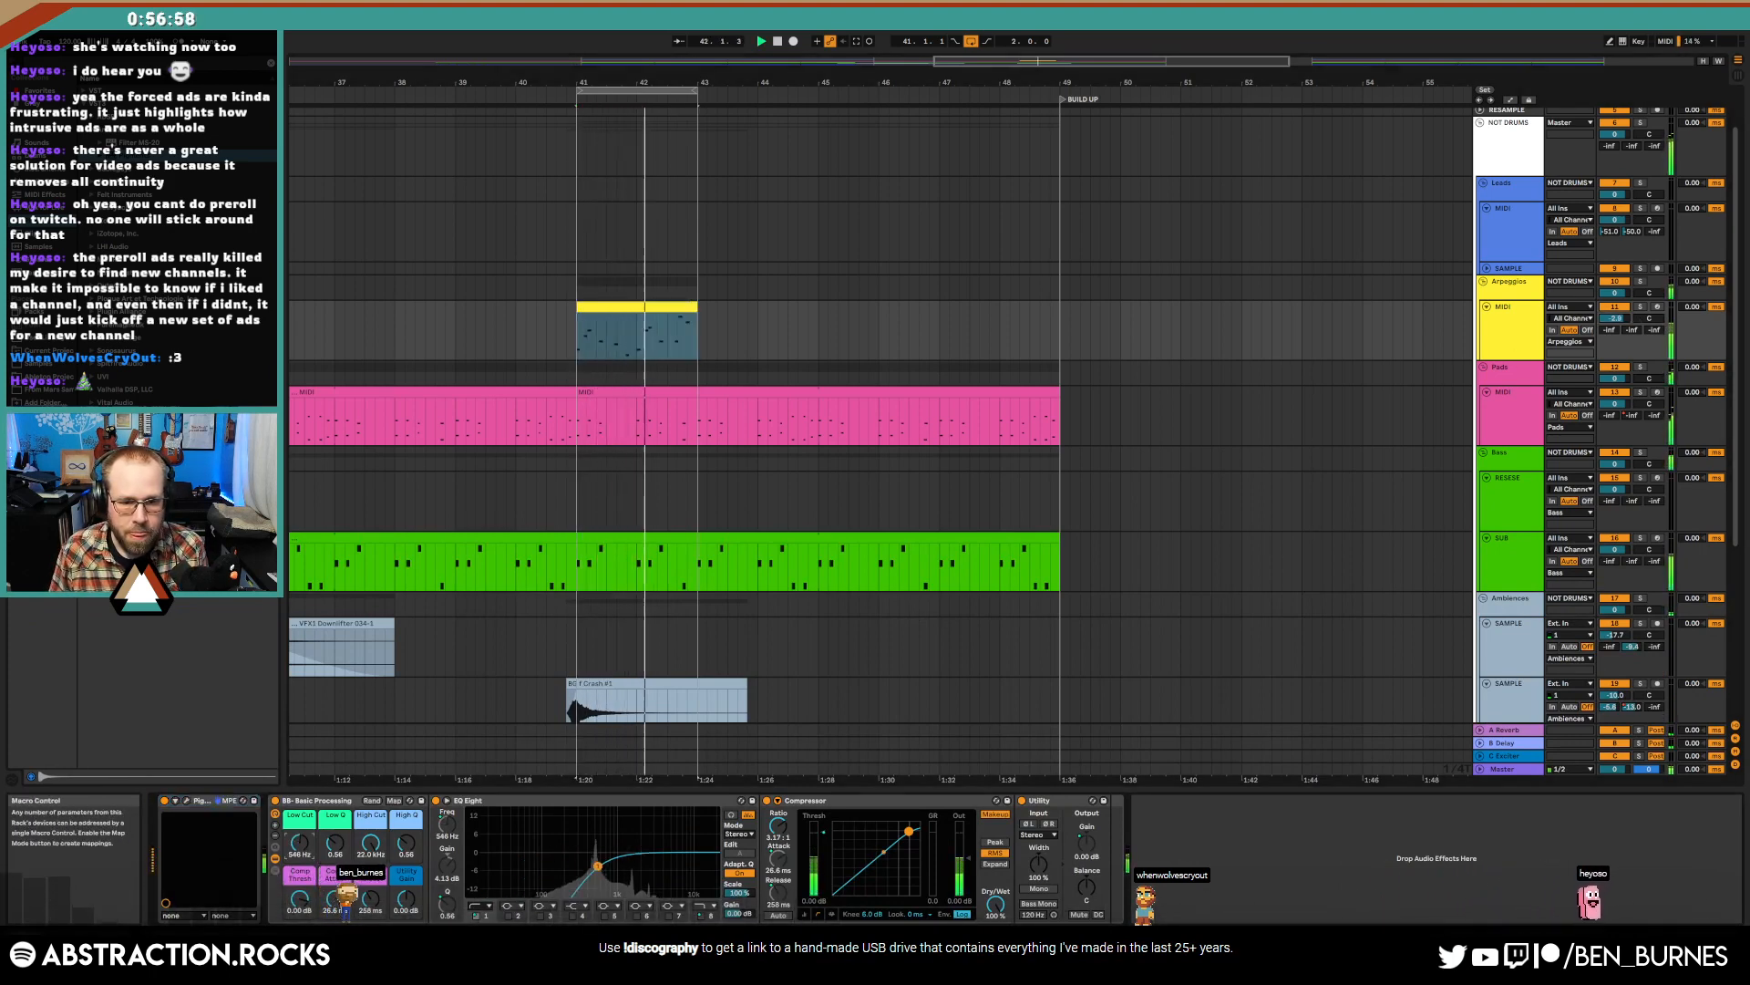
pyautogui.moveTo(370, 842); pyautogui.dragTo(405, 832)
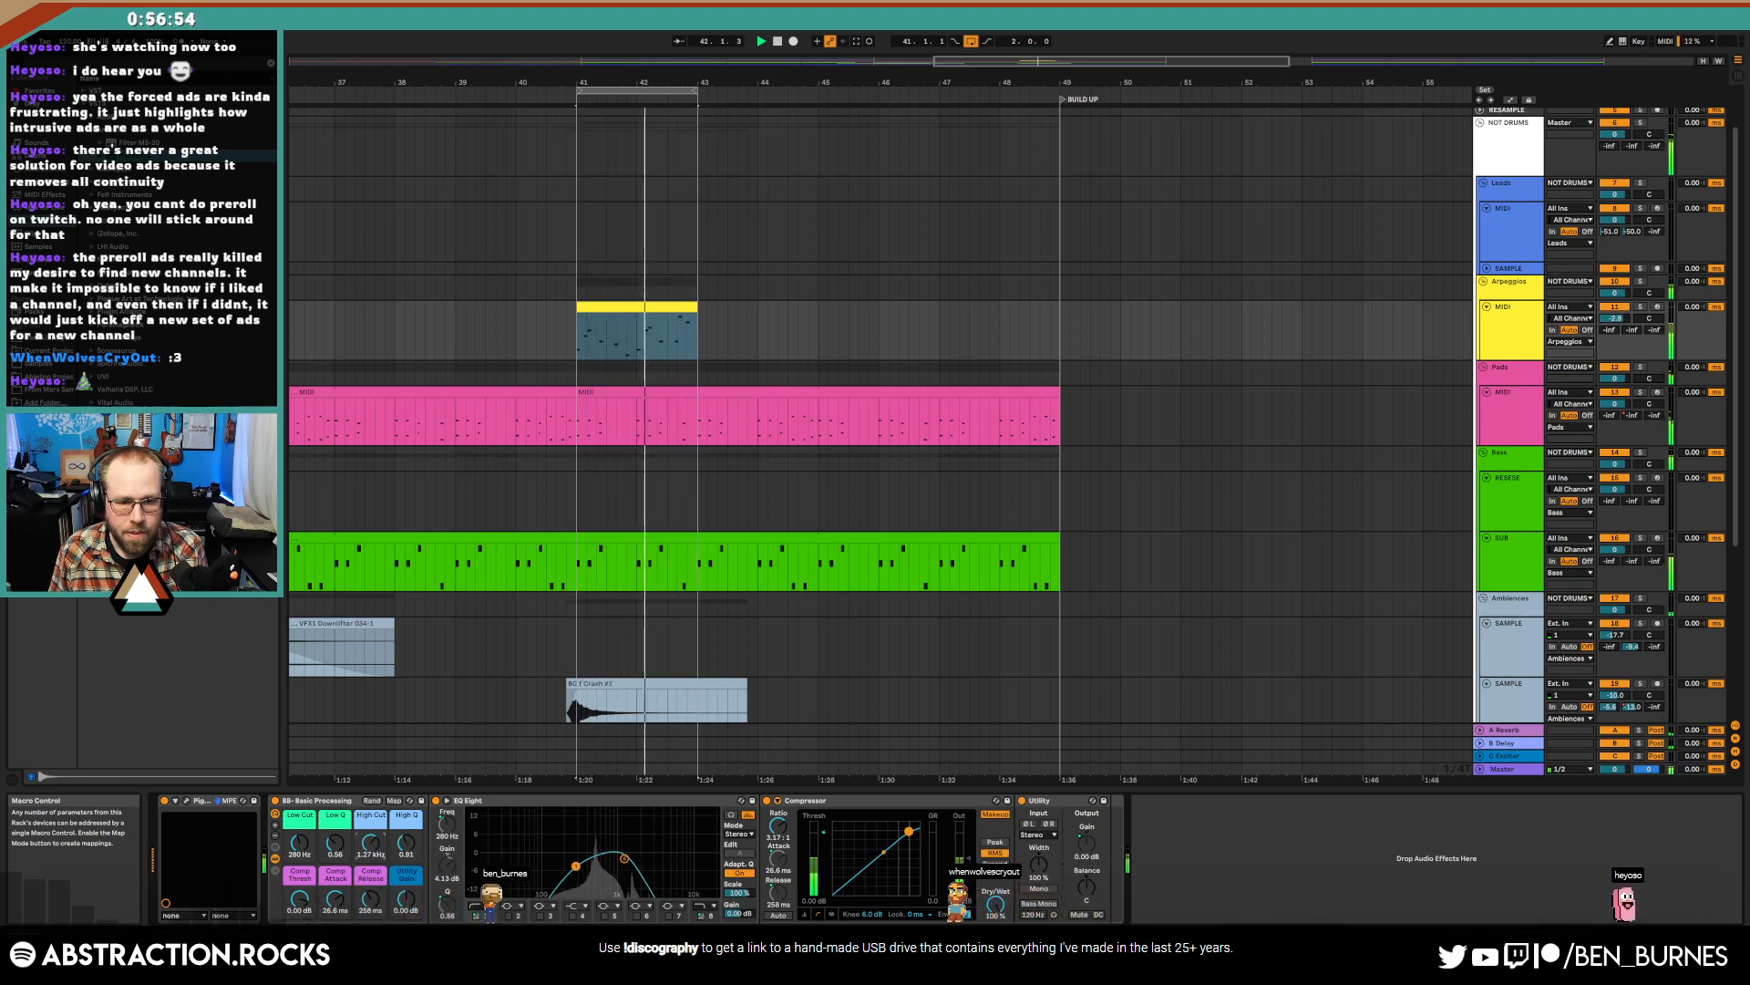
# - Extend the arpeggio clip from bar 41 and the loop region's end to the BUILD UP marker at bar 49
pyautogui.moveTo(698, 319); pyautogui.dragTo(1059, 319)
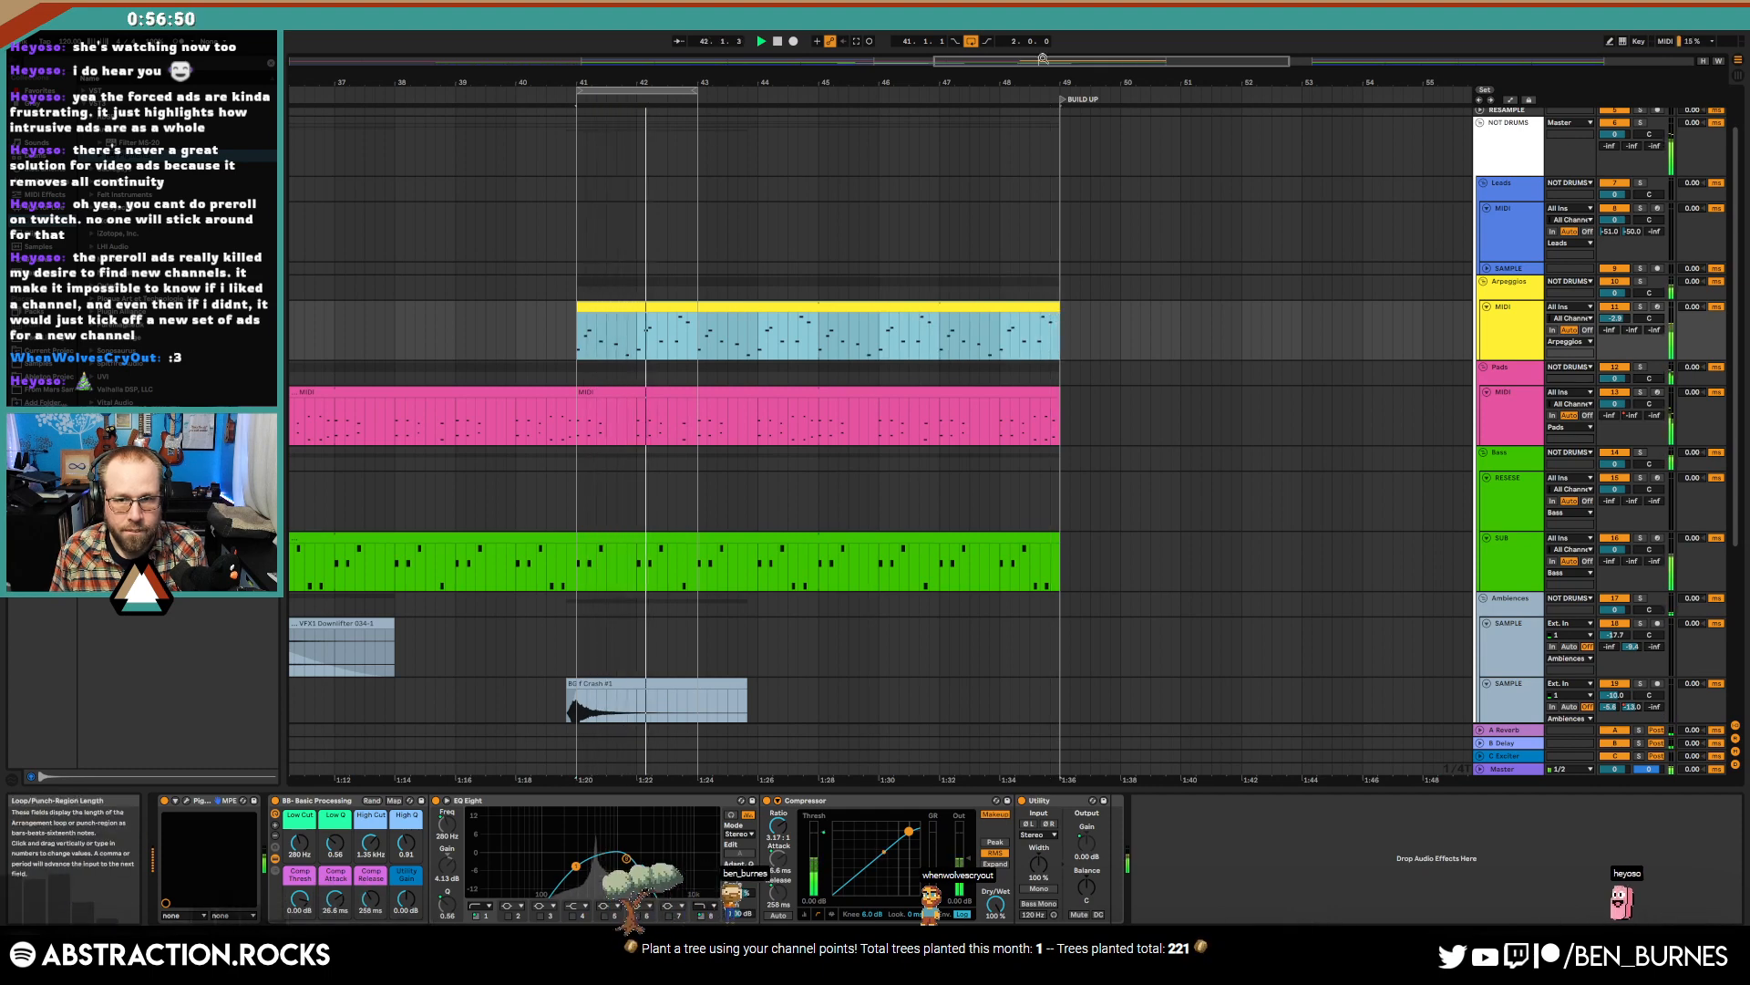
pyautogui.scroll(-8, 661, 274)
pyautogui.scroll(-3, 859, 489)
pyautogui.scroll(-1, 859, 535)
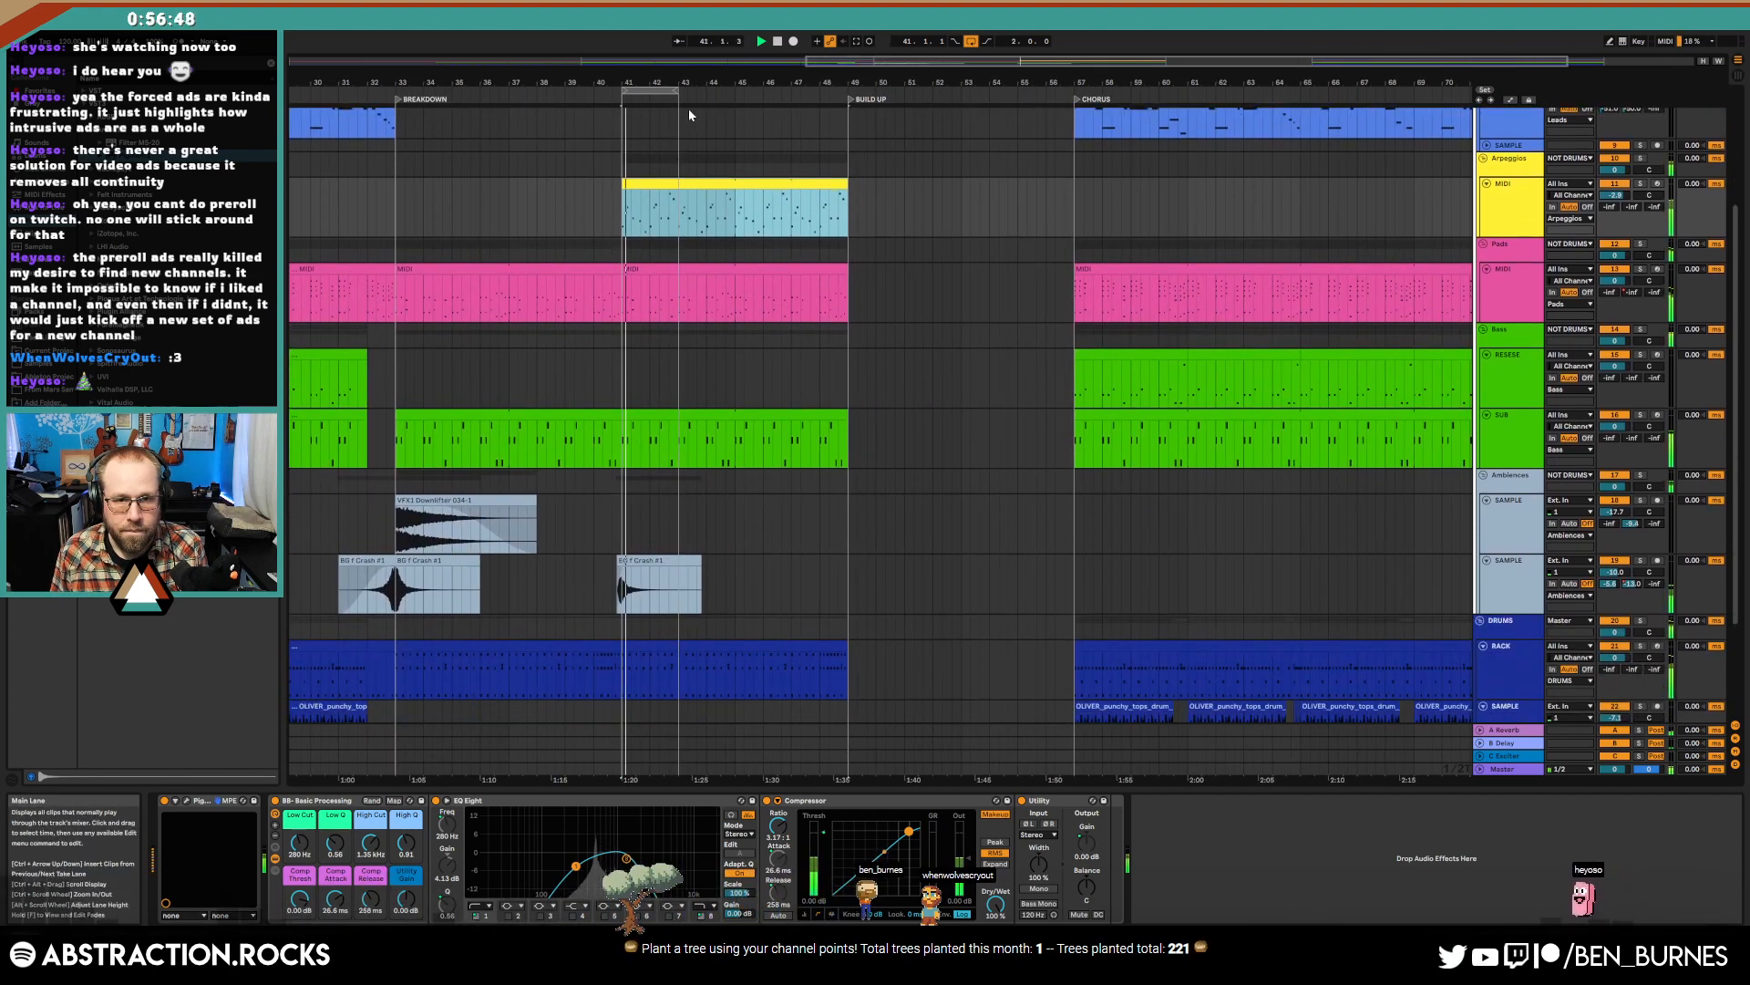
pyautogui.moveTo(677, 92); pyautogui.dragTo(848, 91)
# - Play the arrangement from just before the BREAKDOWN marker, around bar 31
pyautogui.press('space')
pyautogui.click(353, 100)
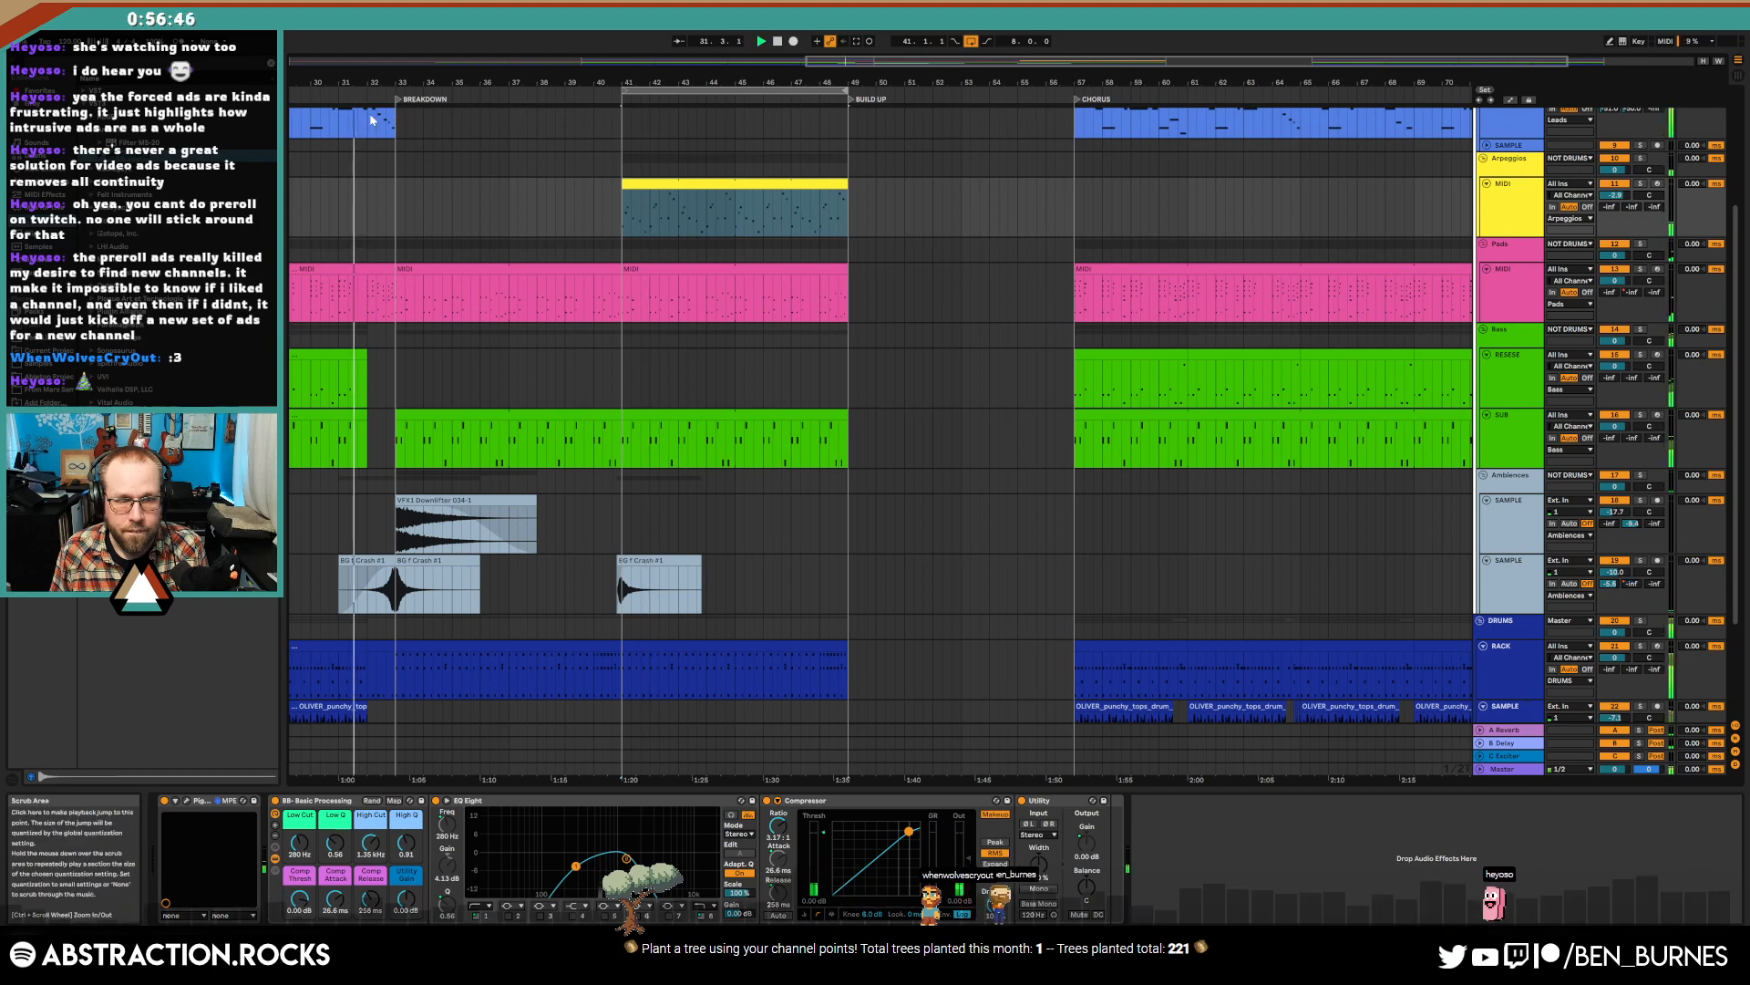
pyautogui.scroll(1, 649, 361)
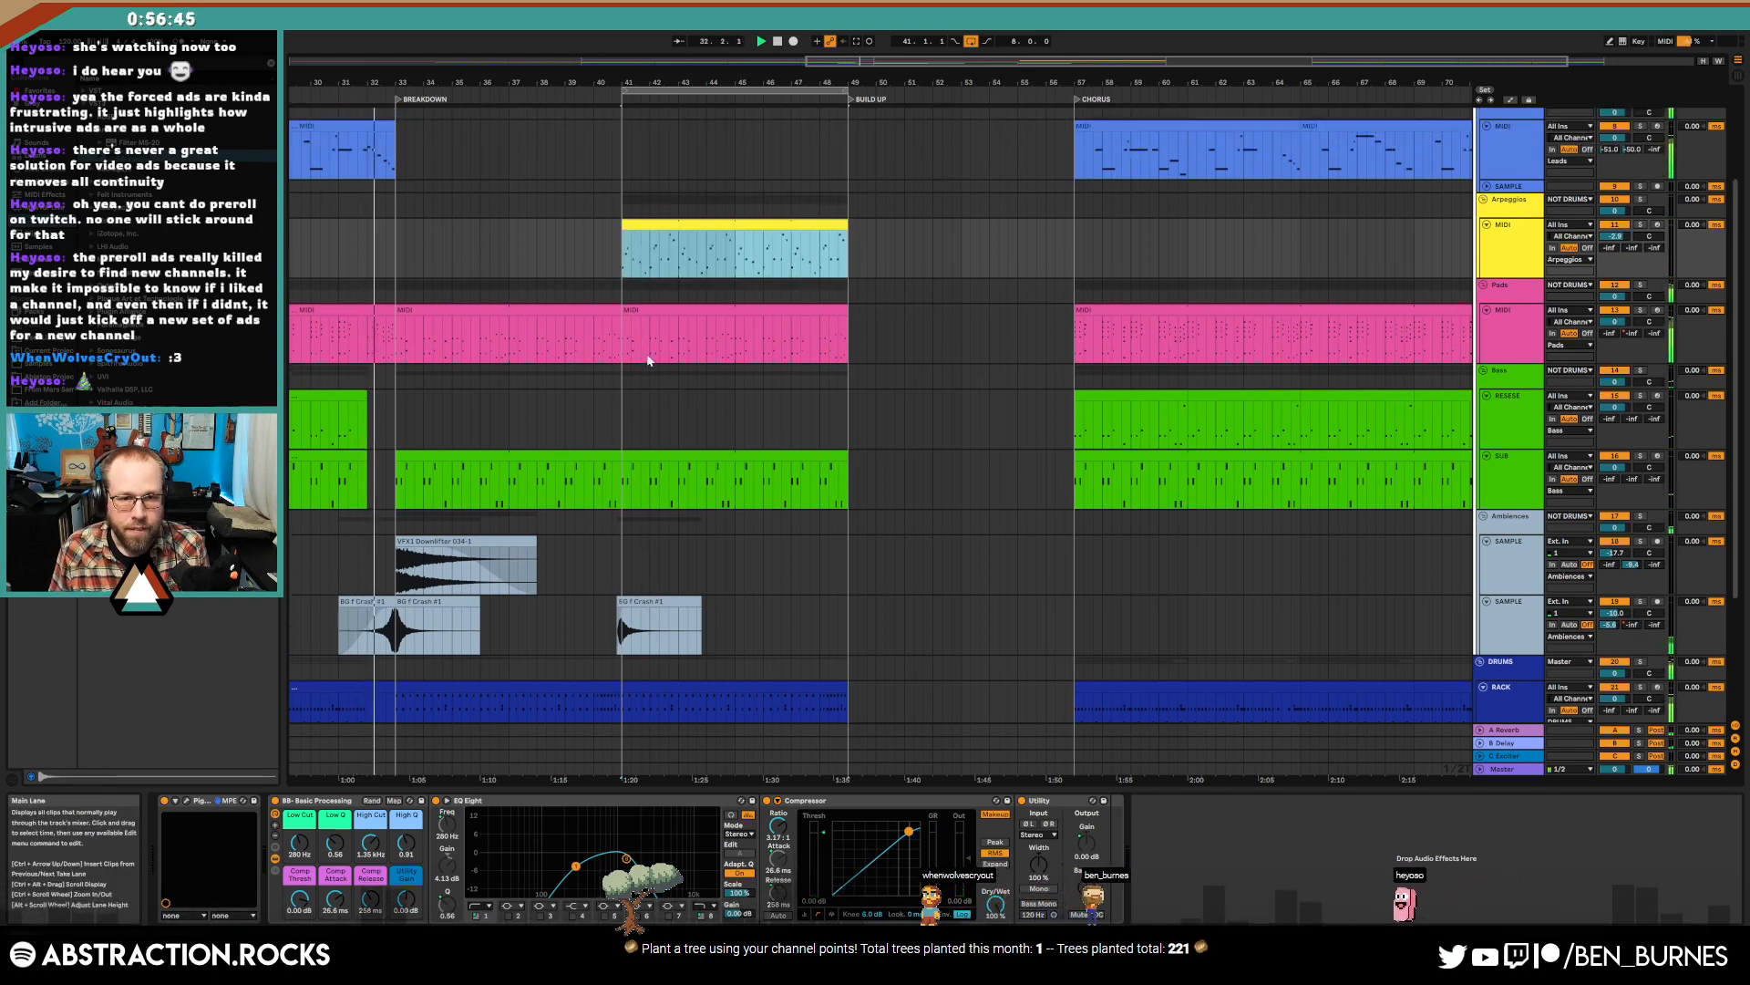
# - Extend the arpeggio clip through the build-up section to the CHORUS marker
pyautogui.click(673, 311)
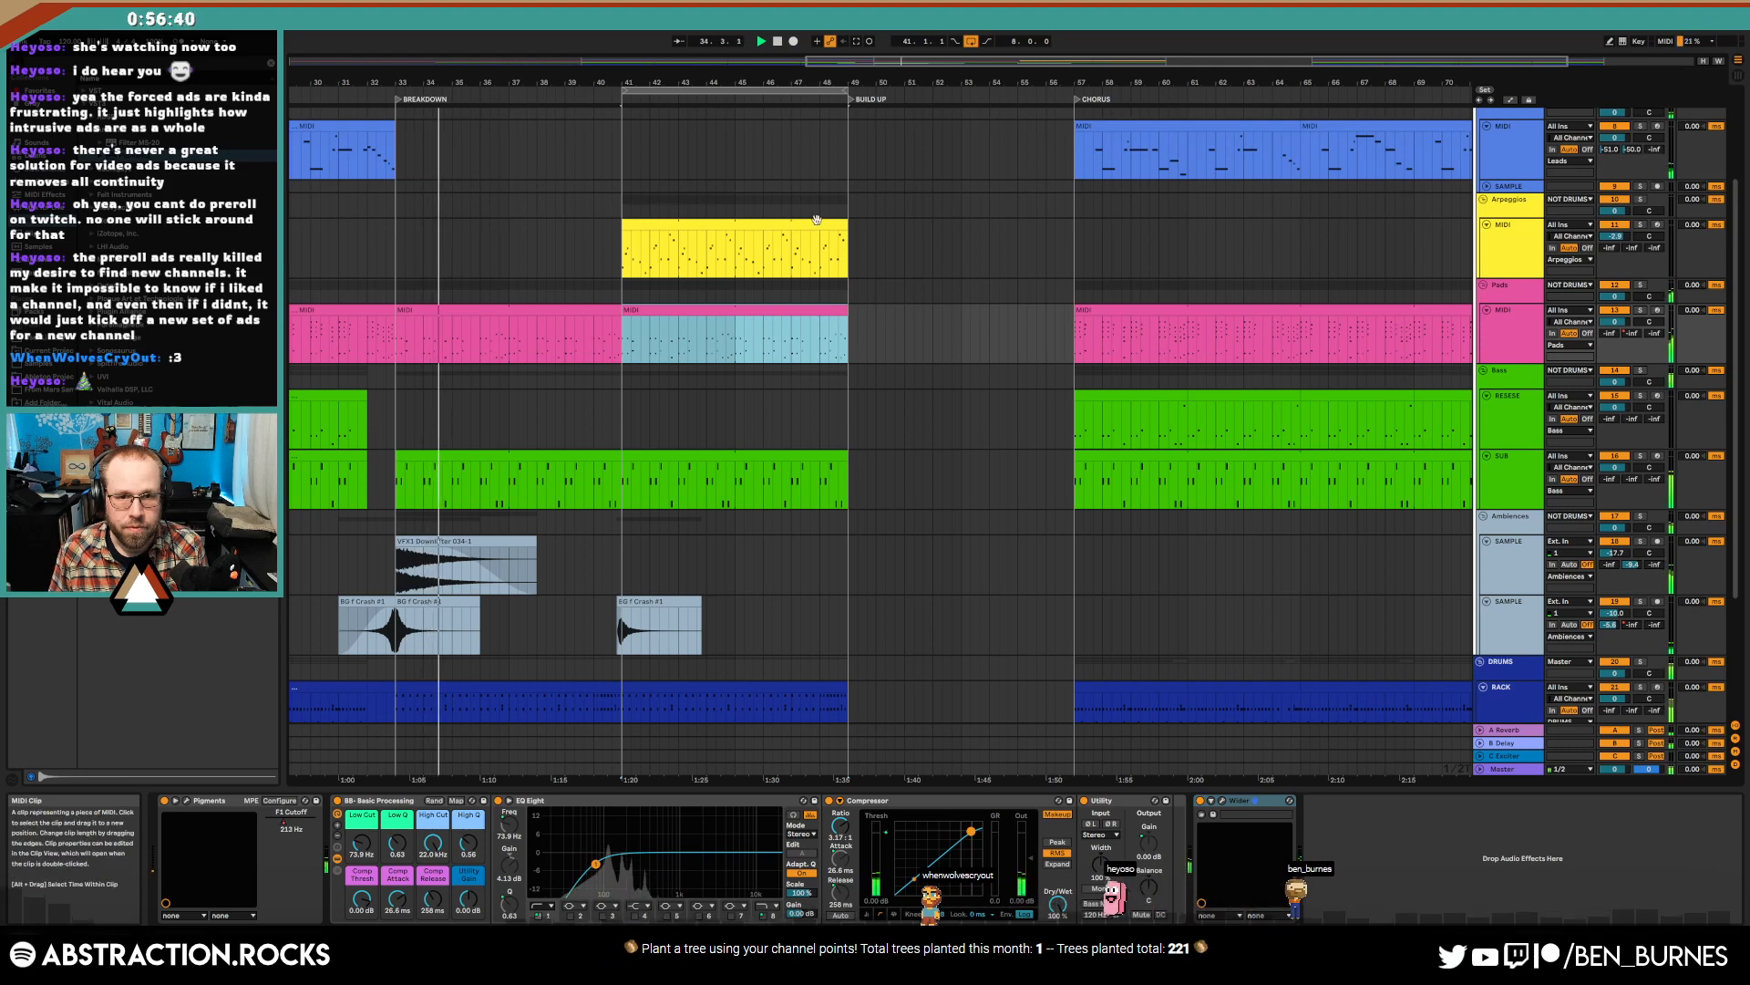
pyautogui.moveTo(847, 246); pyautogui.dragTo(1073, 240)
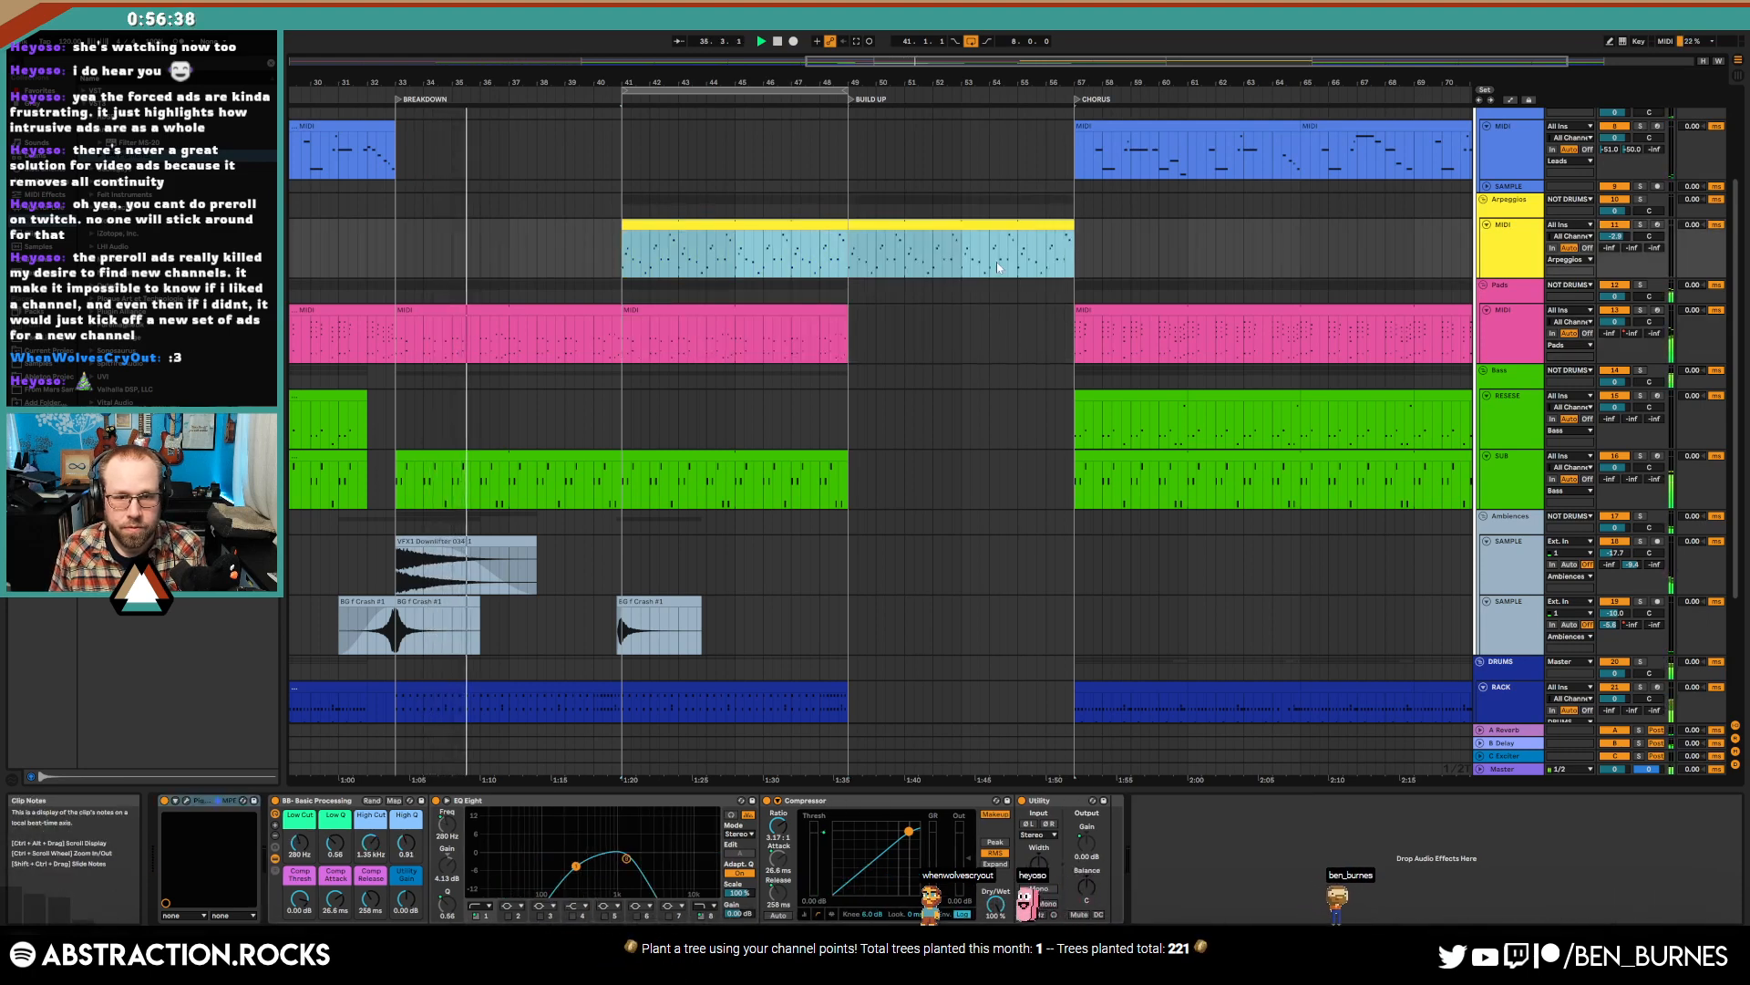
pyautogui.click(684, 312)
# - Insert an empty MIDI clip on the SUB track spanning the BUILD UP marker to the CHORUS marker
pyautogui.scroll(-2, 817, 484)
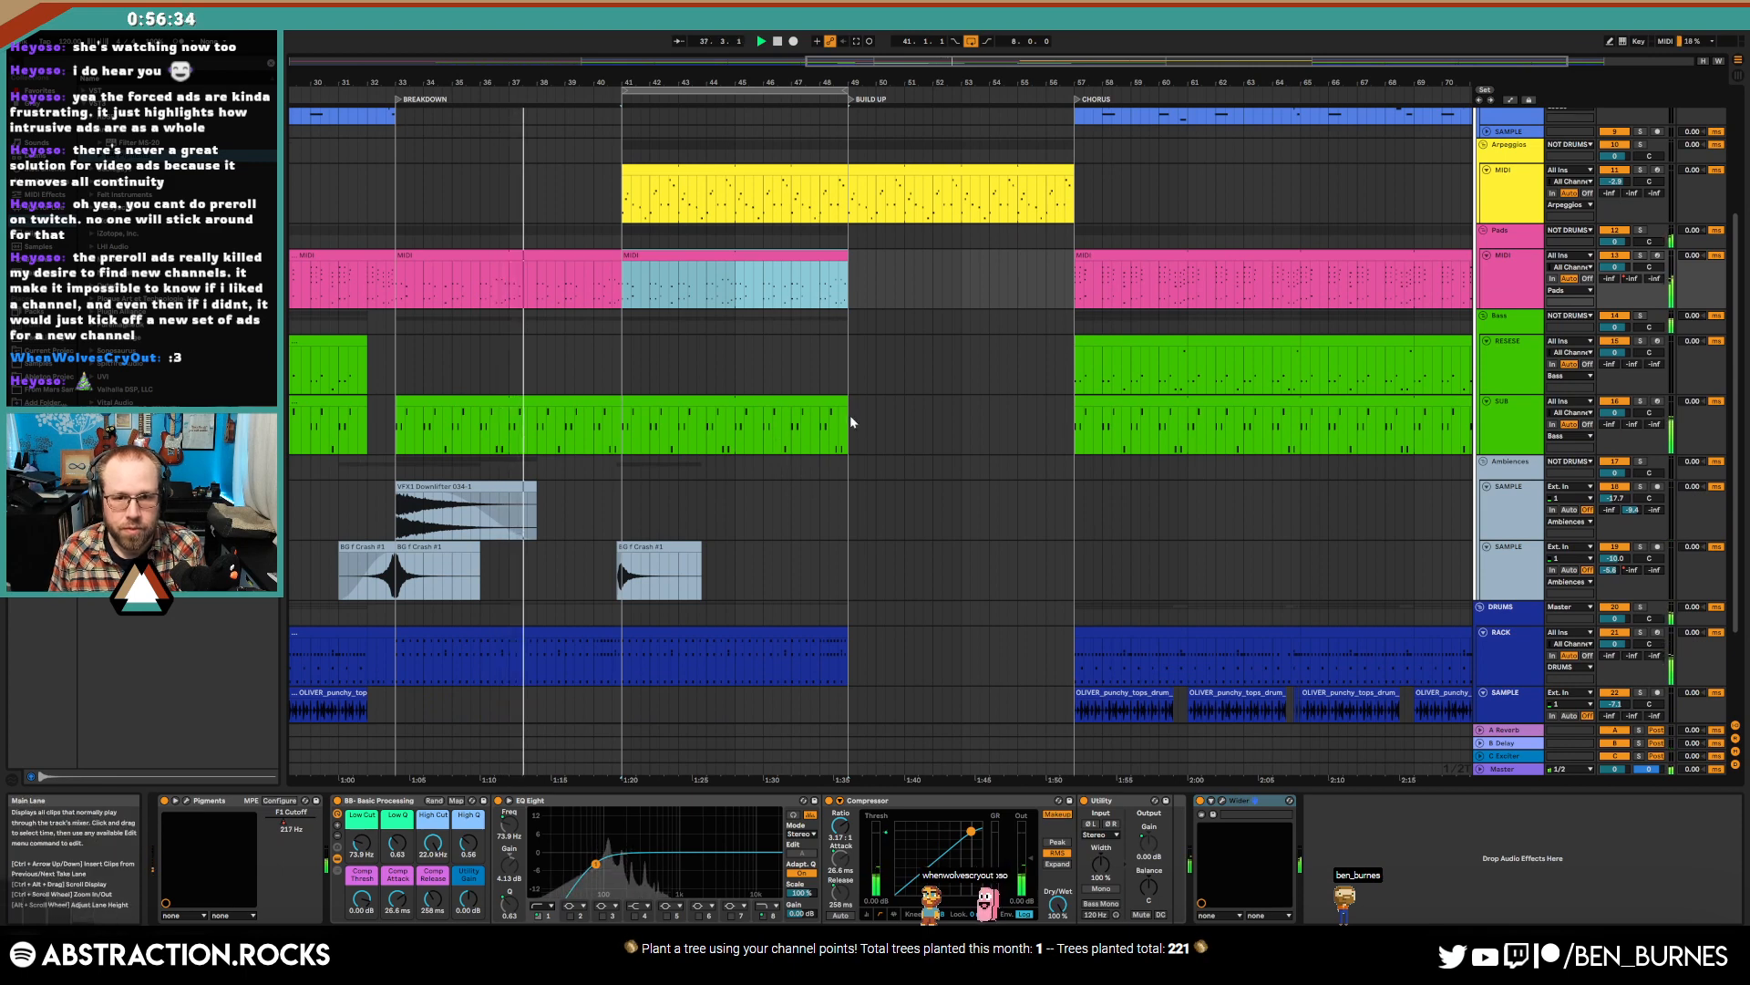
pyautogui.moveTo(851, 416); pyautogui.dragTo(1070, 438)
pyautogui.hotkey('ctrl', 'shift', 'm')
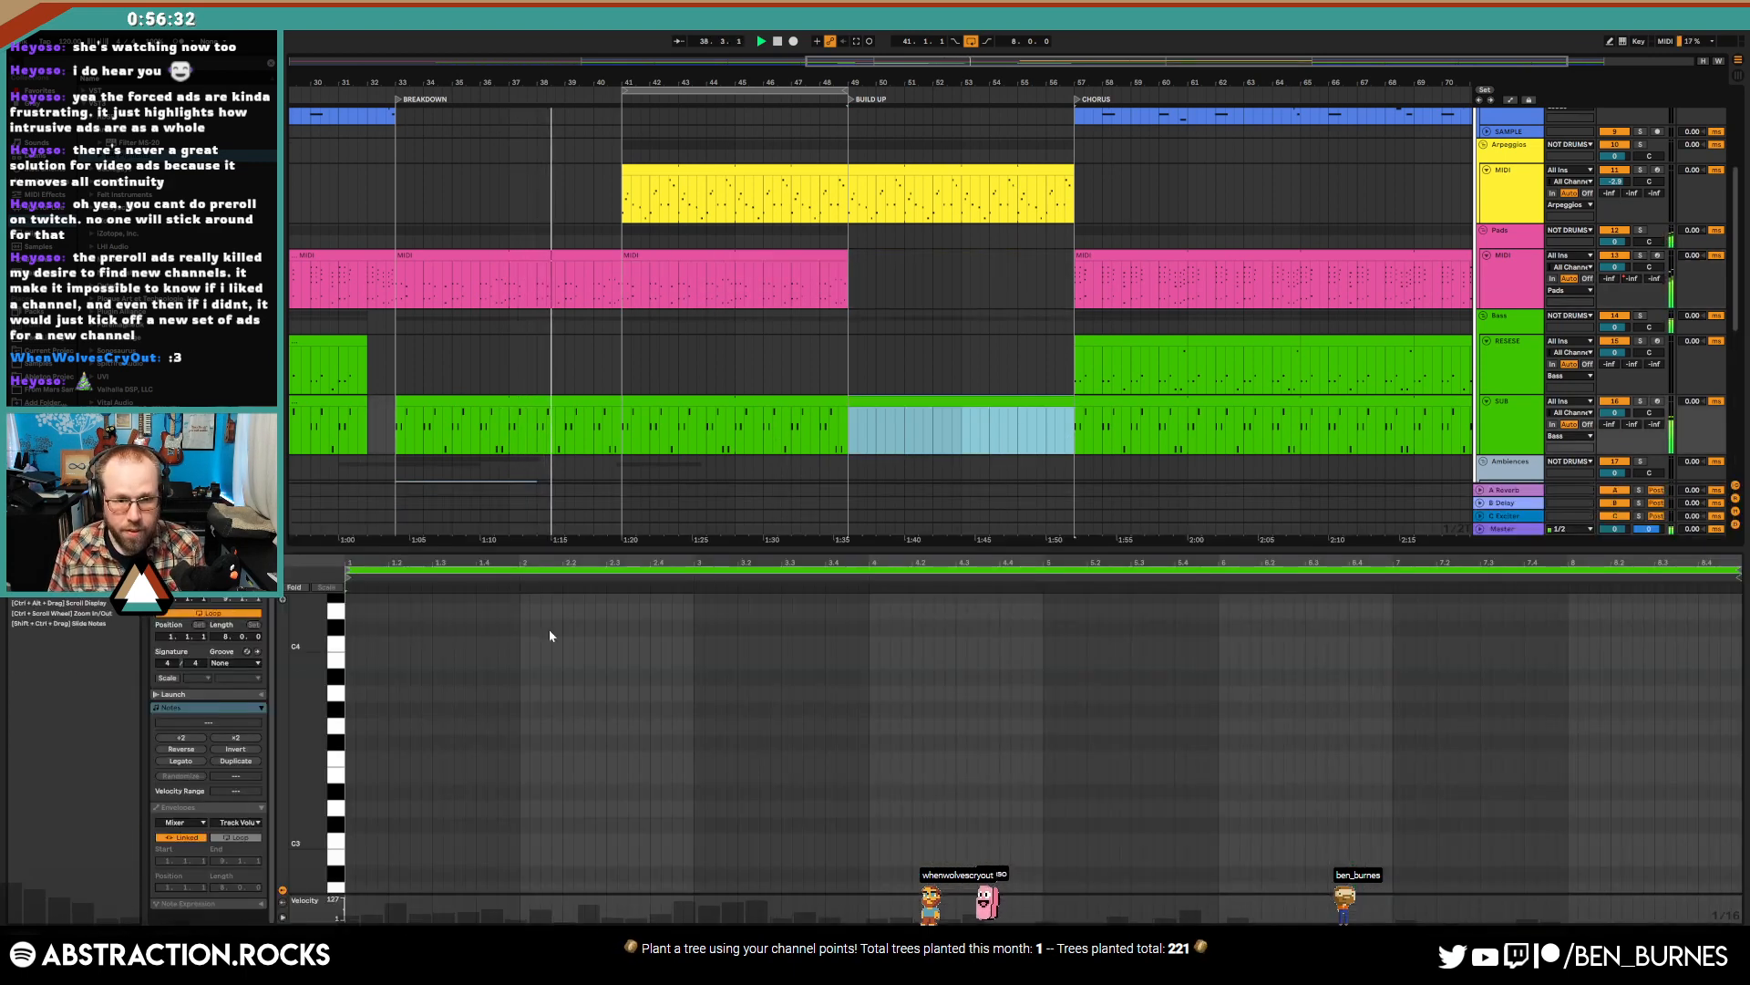
# - Draw an off-beat eighth note on G#2 in the new SUB clip and duplicate it on every beat across all eight bars
pyautogui.moveTo(315, 780); pyautogui.dragTo(294, 750)
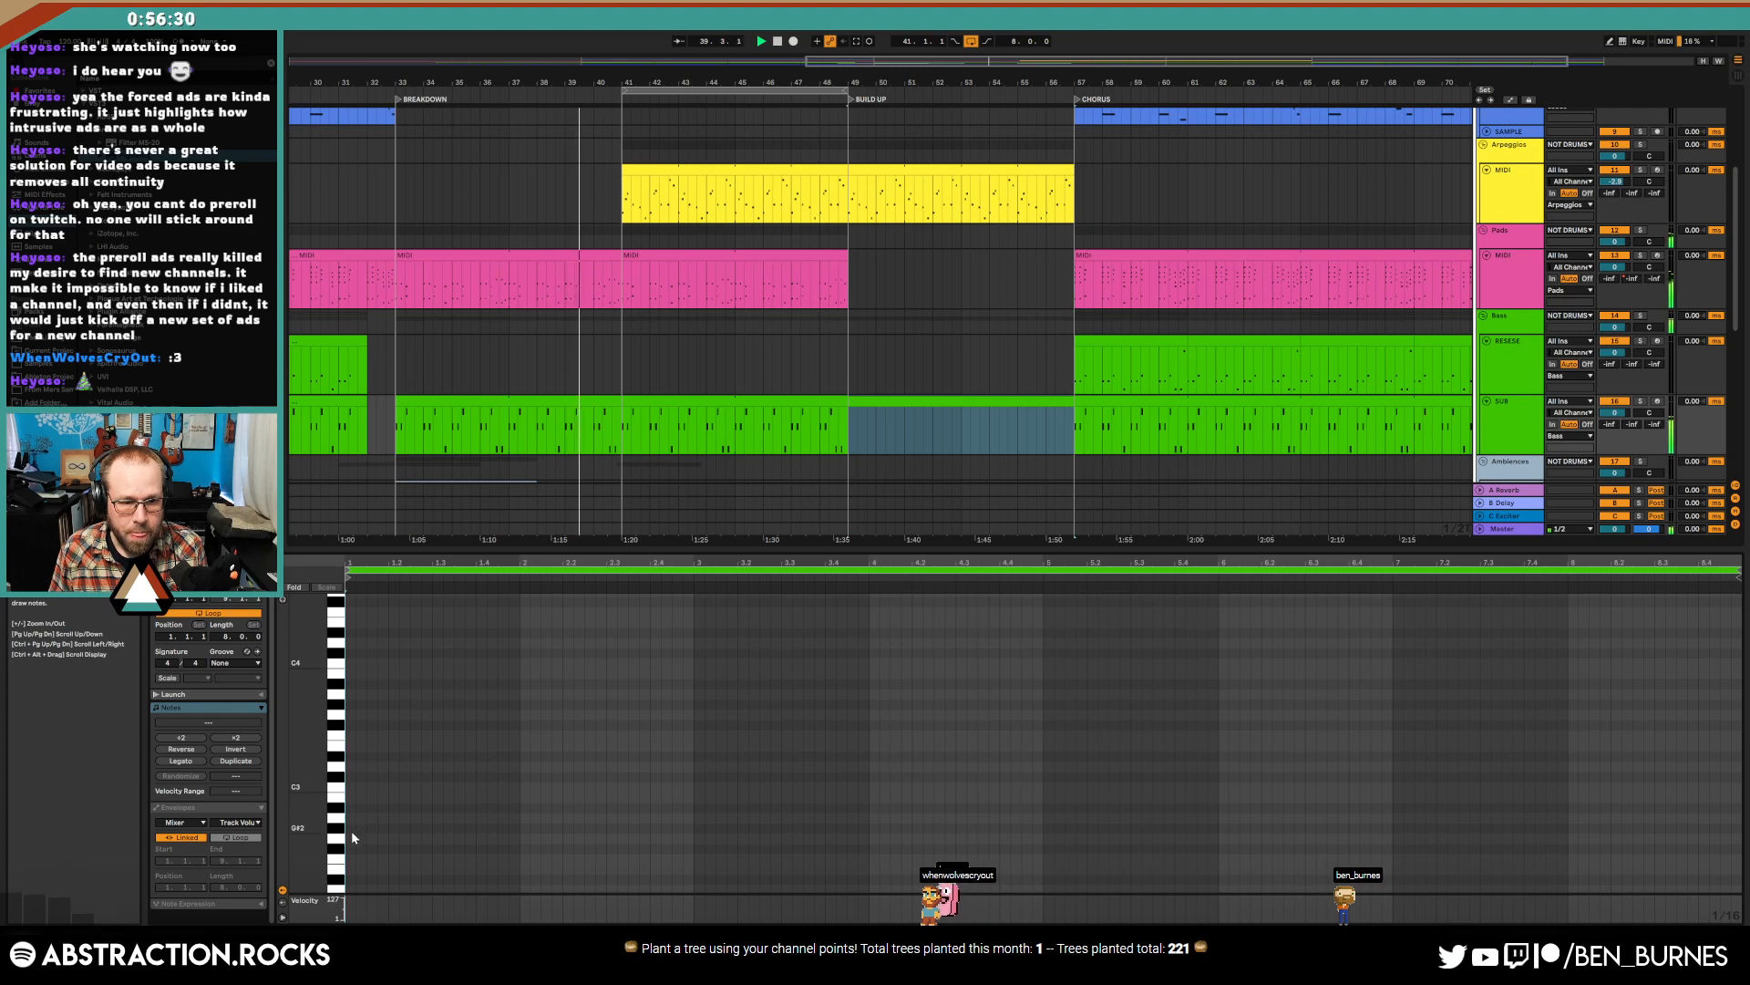
pyautogui.moveTo(370, 828); pyautogui.dragTo(387, 828)
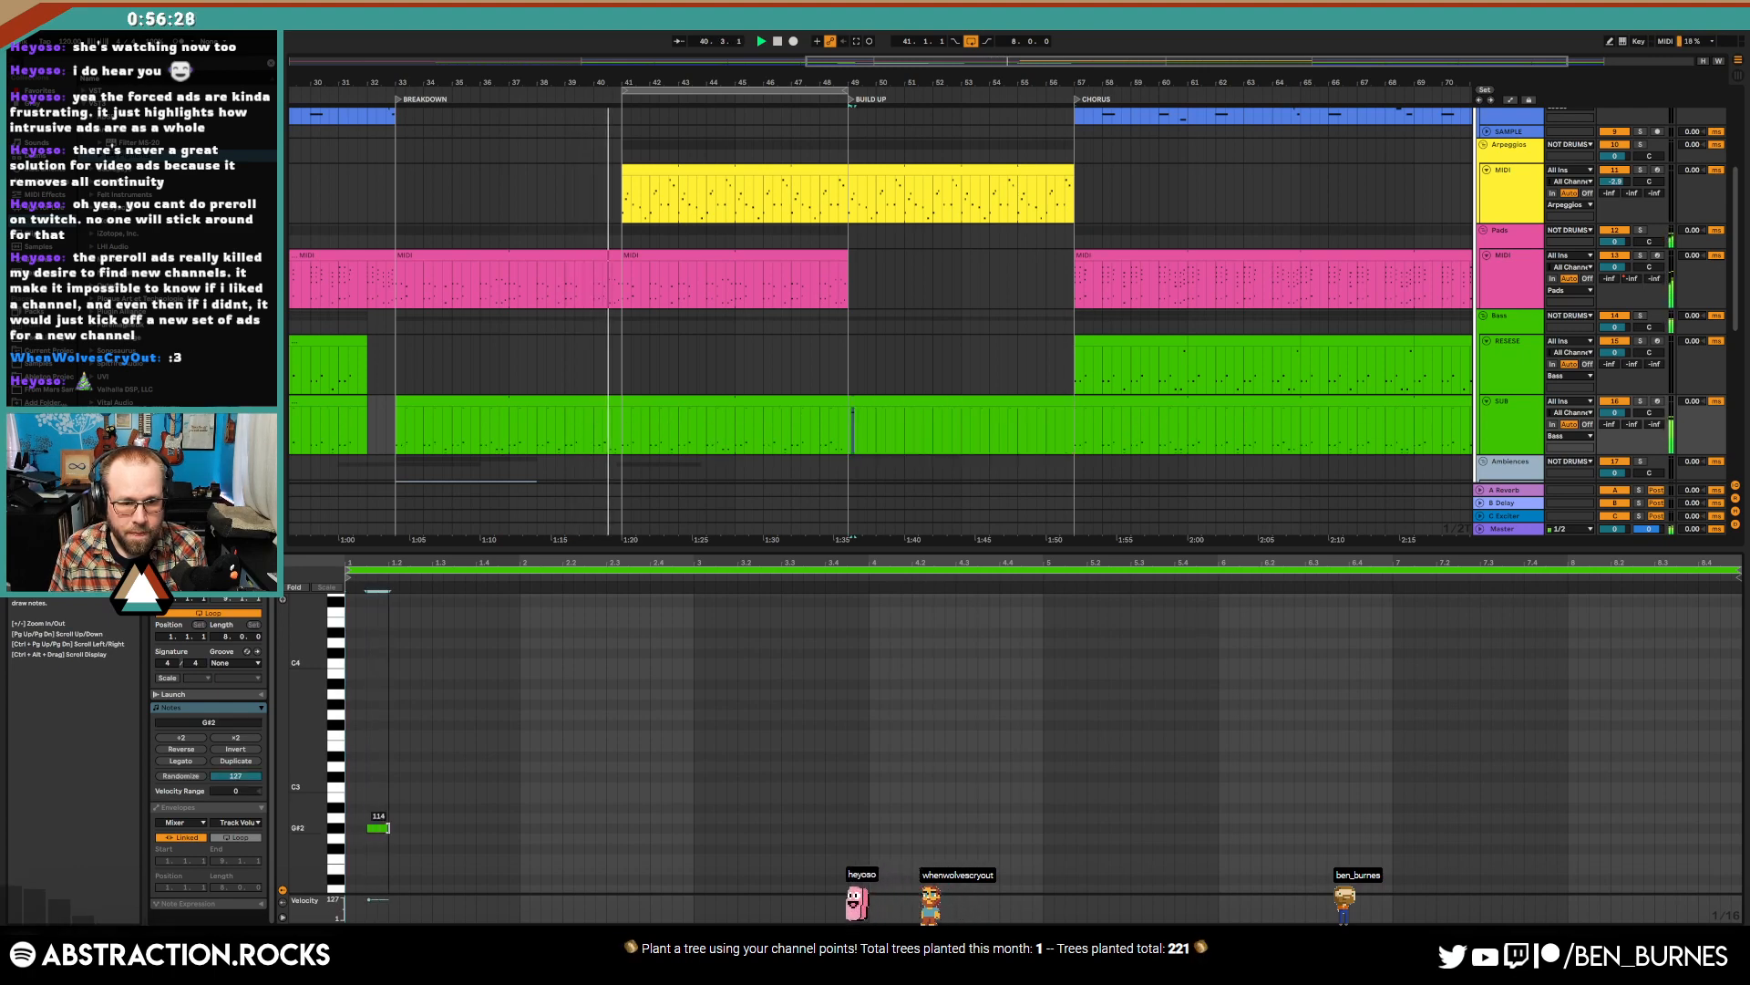
pyautogui.hotkey('ctrl', 'd')
pyautogui.hotkey('ctrl', 'd')
pyautogui.hotkey('ctrl', 'd')
pyautogui.hotkey('ctrl', 'd')
pyautogui.hotkey('ctrl', 'd')
pyautogui.hotkey('ctrl', 'd')
pyautogui.hotkey('ctrl', 'd')
pyautogui.hotkey('ctrl', 'd')
pyautogui.hotkey('ctrl', 'd')
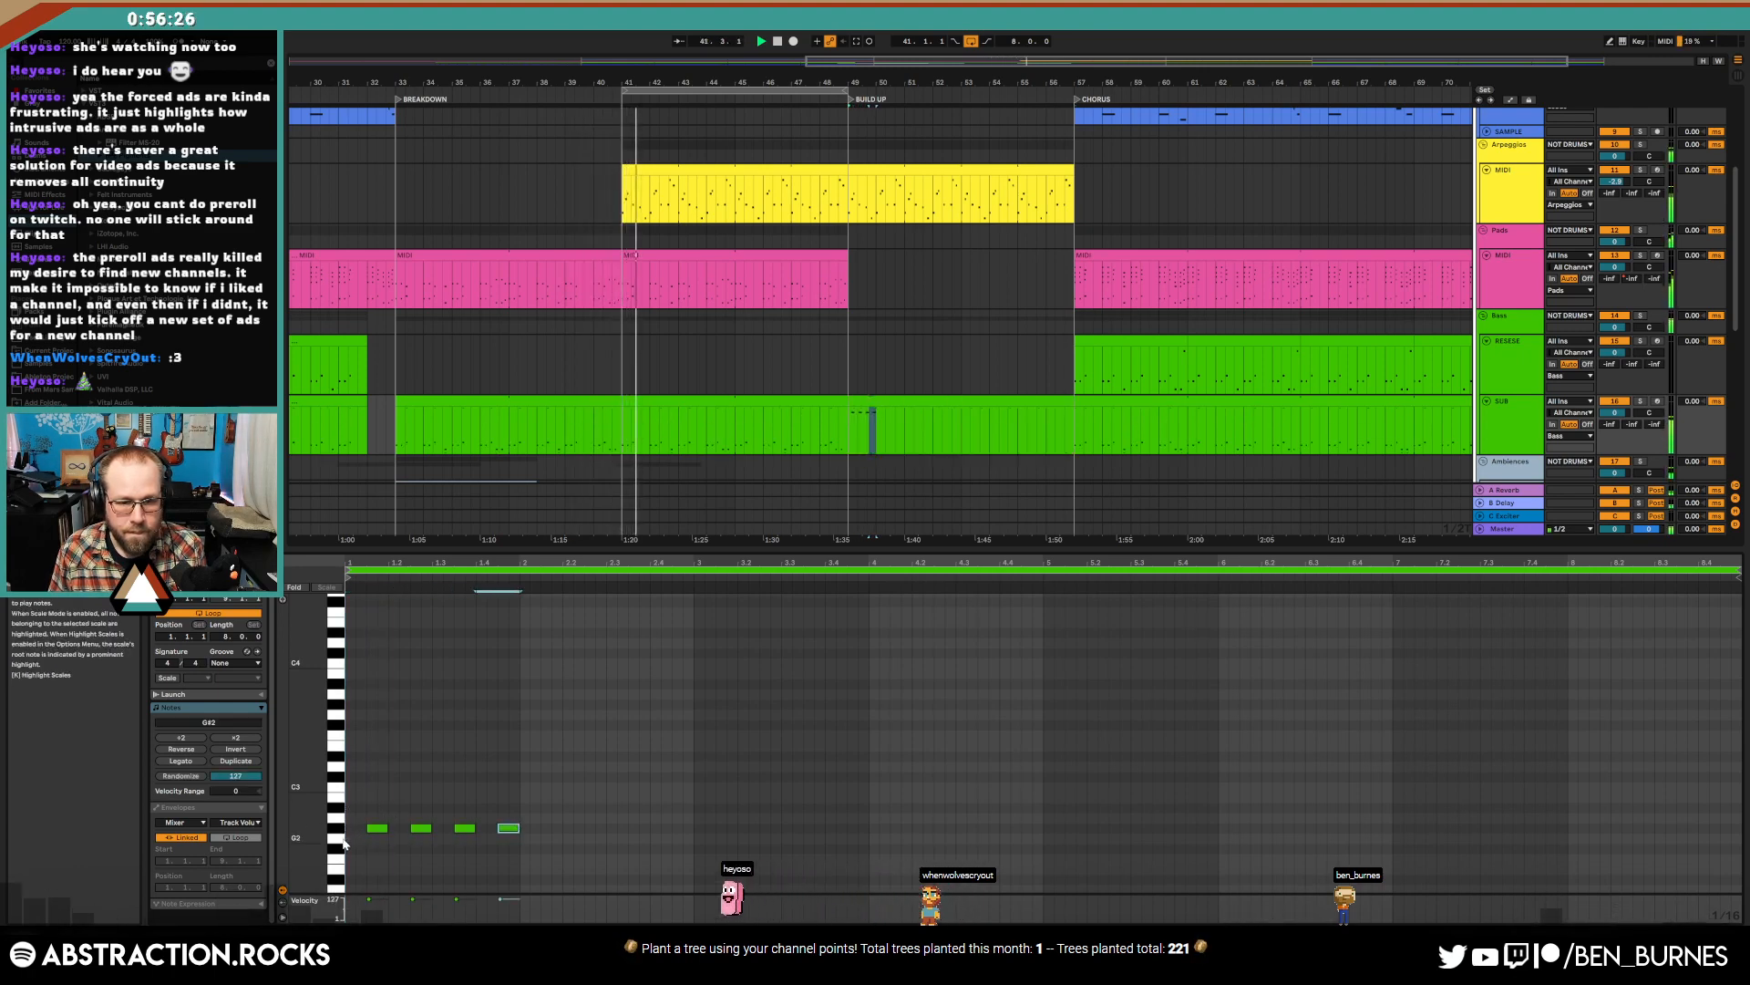
pyautogui.hotkey('ctrl', 'd')
pyautogui.hotkey('ctrl', 'd')
pyautogui.hotkey('ctrl', 'd')
pyautogui.hotkey('ctrl', 'd')
pyautogui.hotkey('ctrl', 'd')
pyautogui.hotkey('ctrl', 'd')
pyautogui.hotkey('ctrl', 'd')
pyautogui.hotkey('ctrl', 'd')
pyautogui.hotkey('ctrl', 'd')
pyautogui.hotkey('ctrl', 'd')
pyautogui.hotkey('ctrl', 'd')
pyautogui.hotkey('ctrl', 'd')
pyautogui.hotkey('ctrl', 'd')
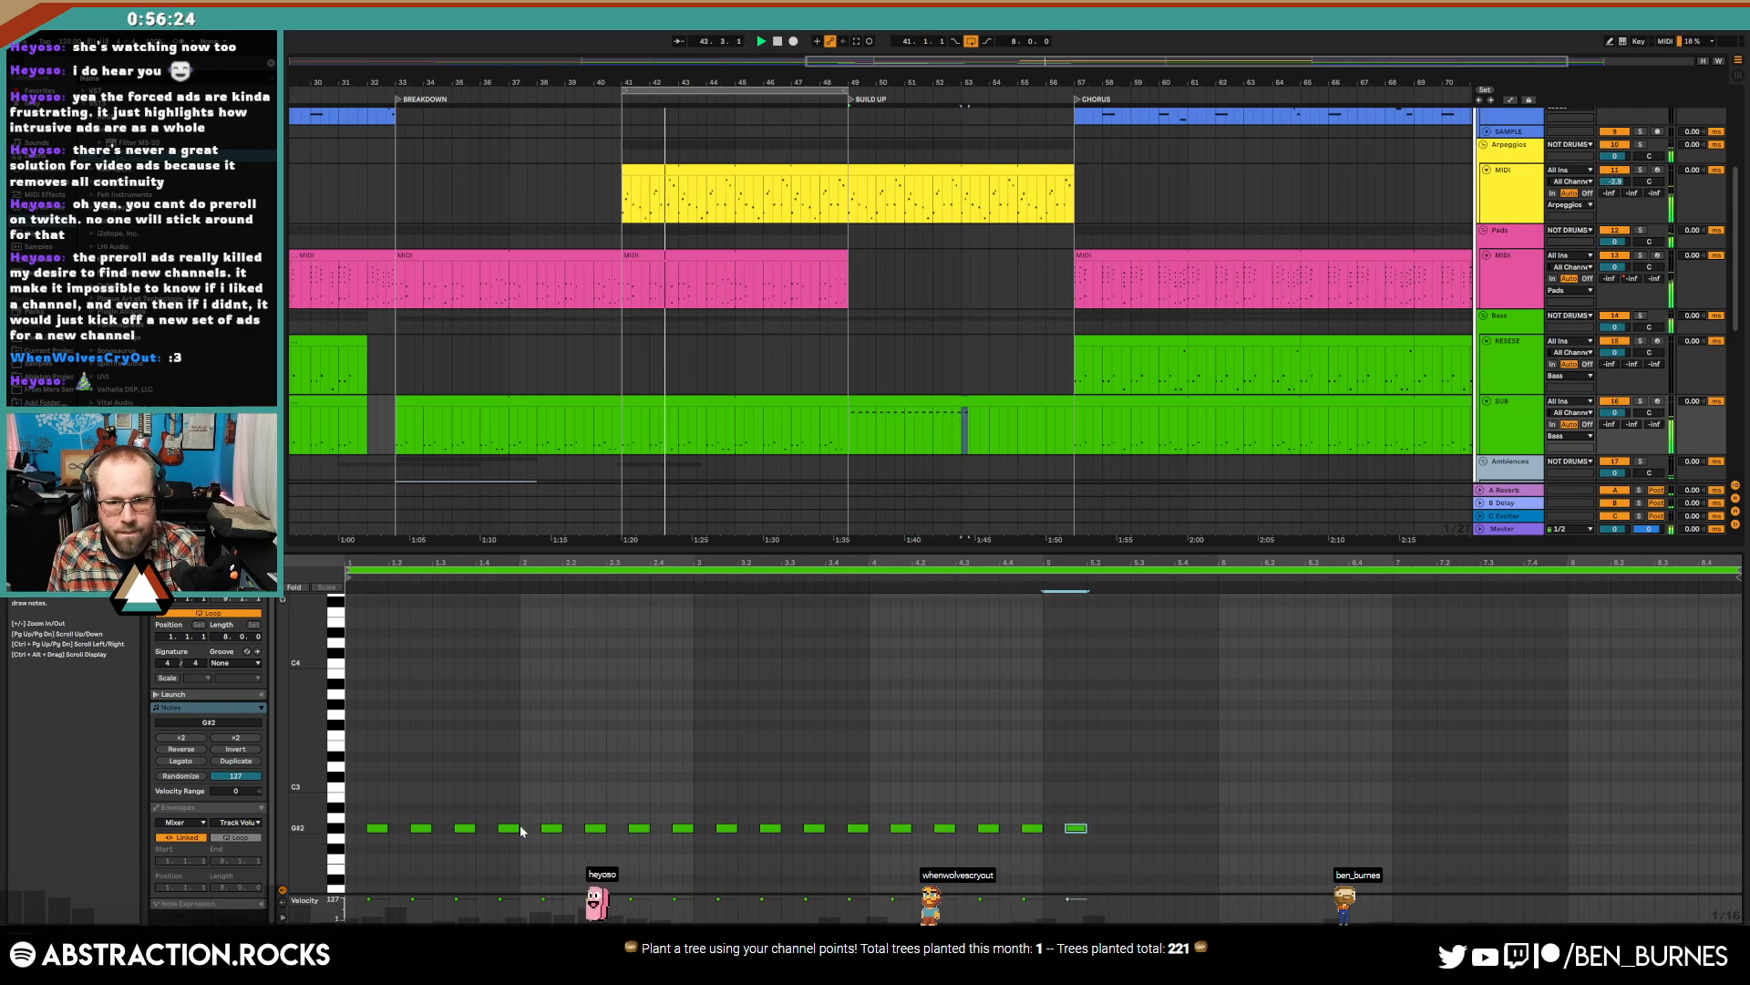
pyautogui.hotkey('ctrl', 'd')
pyautogui.hotkey('ctrl', 'd')
pyautogui.hotkey('ctrl', 'd')
pyautogui.hotkey('ctrl', 'd')
pyautogui.hotkey('ctrl', 'd')
pyautogui.hotkey('ctrl', 'd')
pyautogui.hotkey('ctrl', 'd')
pyautogui.hotkey('ctrl', 'd')
pyautogui.hotkey('ctrl', 'd')
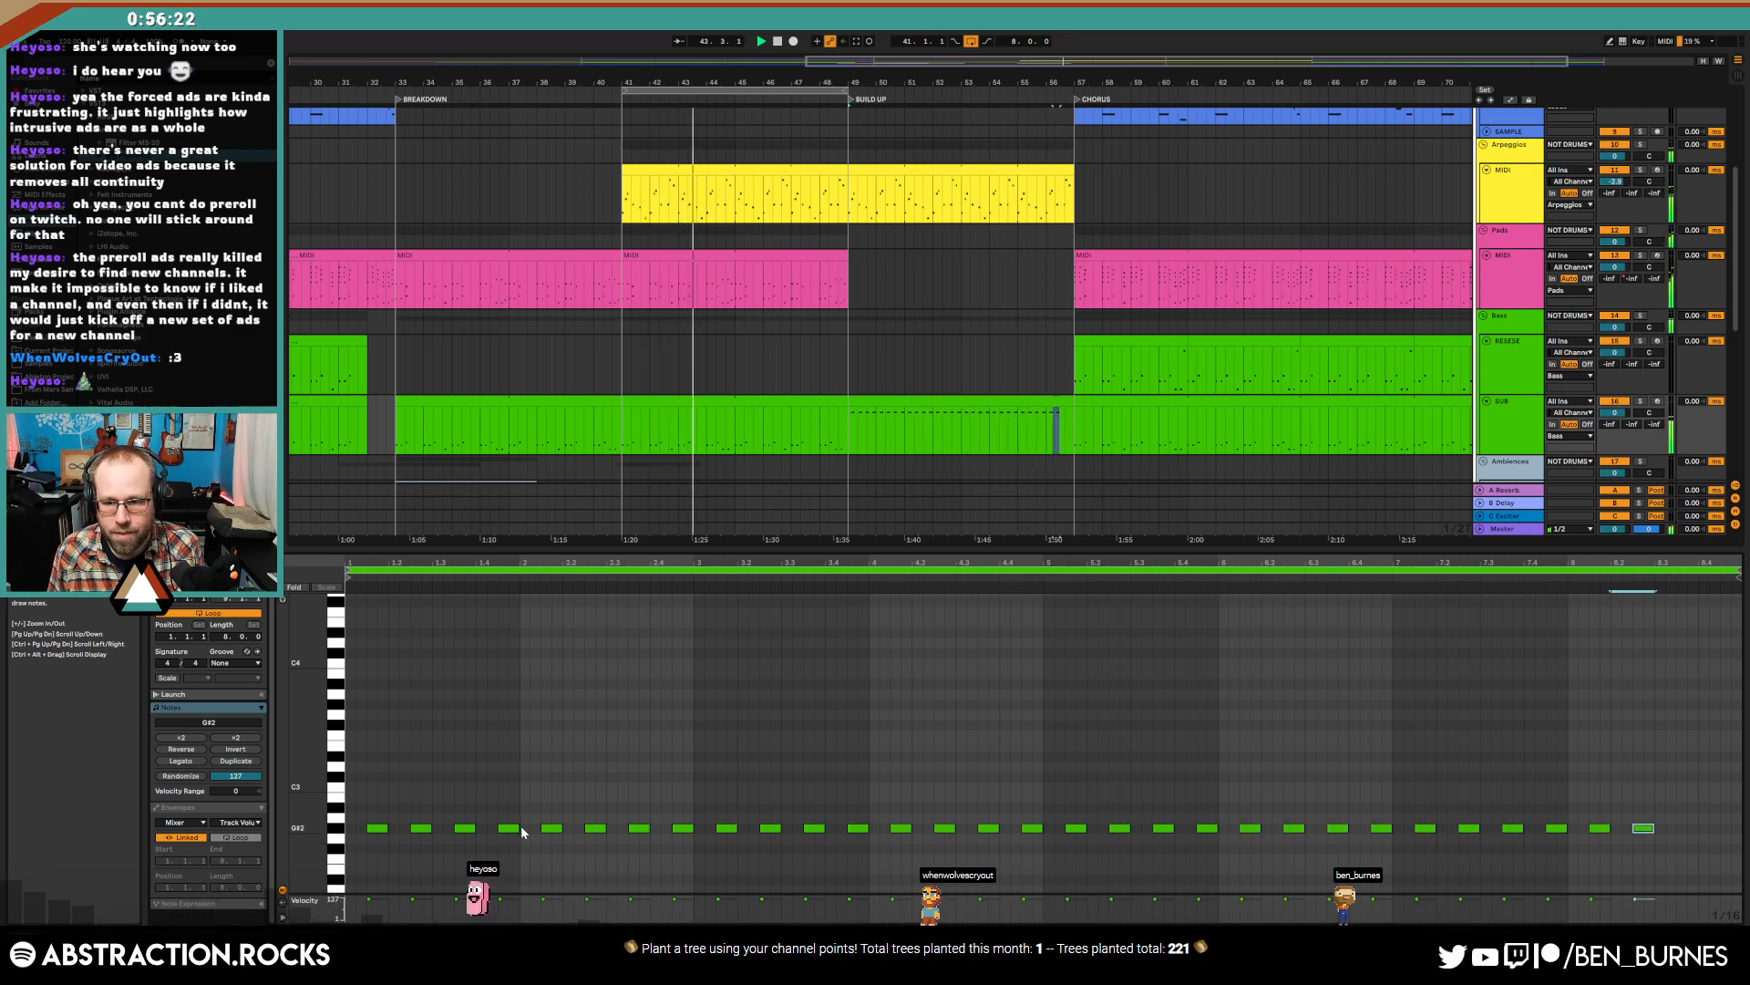
# - Transpose all notes in the SUB build-up clip down an octave to G#1 and move the loop region over the build-up section
pyautogui.hotkey('ctrl', 'a')
pyautogui.hotkey('shift', 'Down')
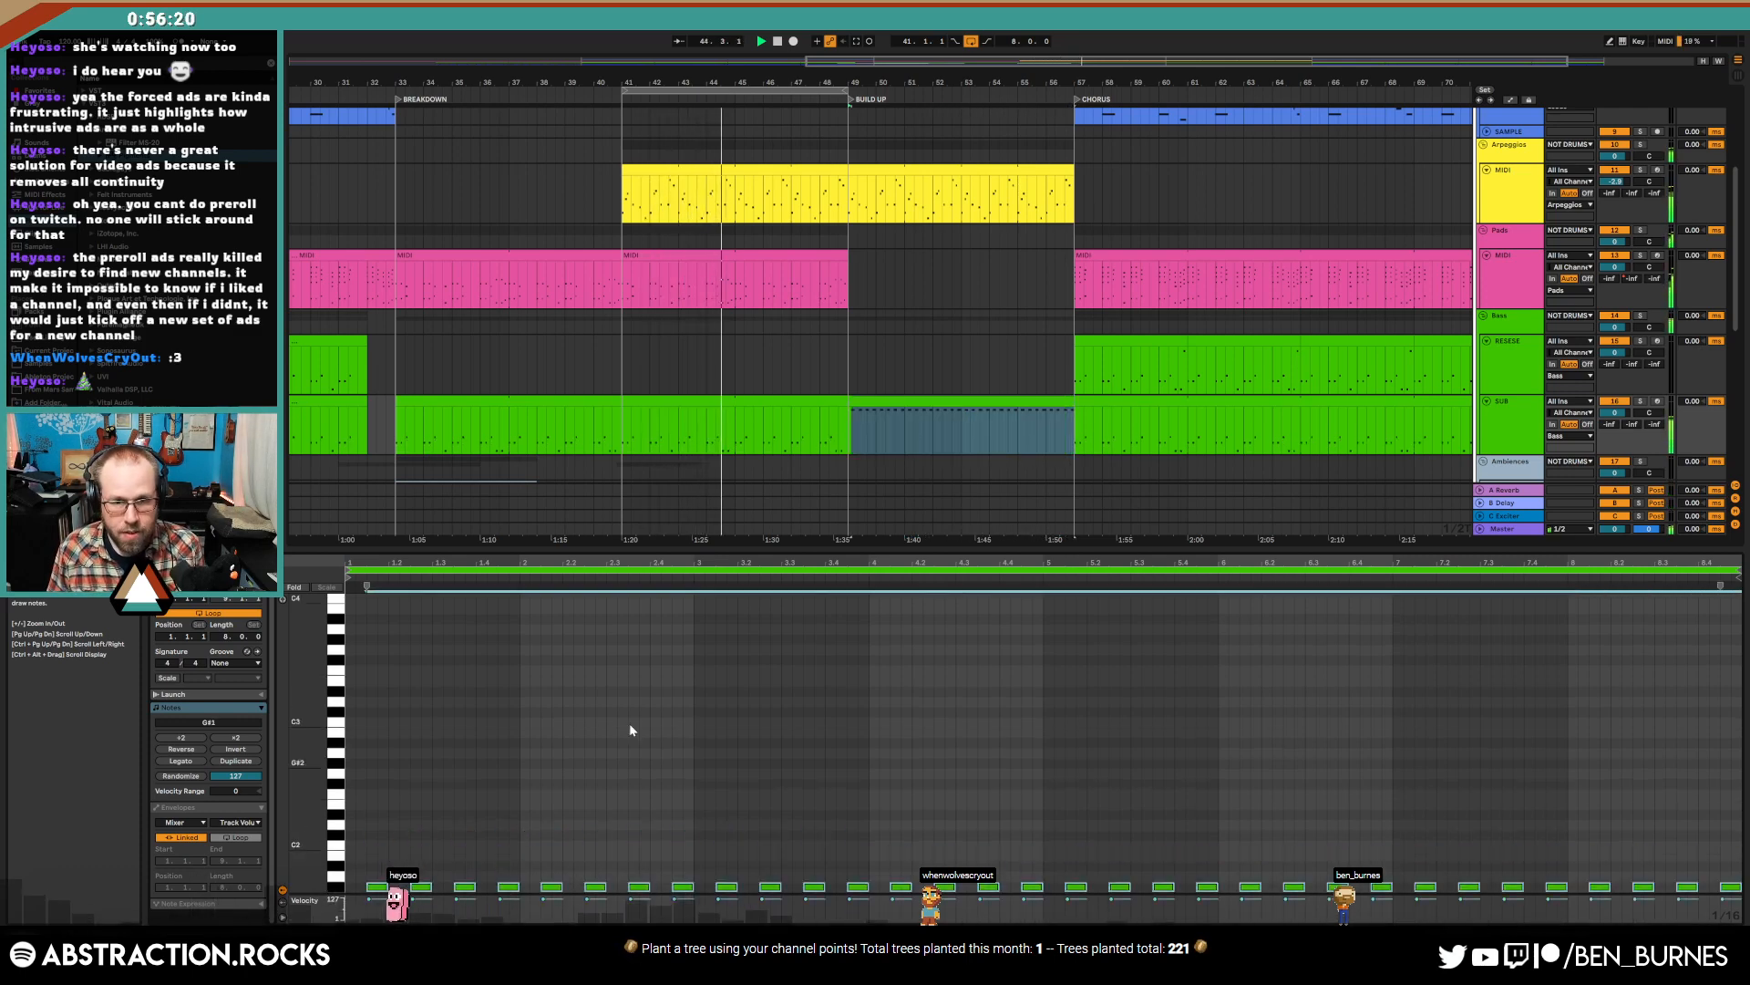
pyautogui.moveTo(803, 97); pyautogui.dragTo(1023, 95)
pyautogui.hotkey('shift', 'Tab')
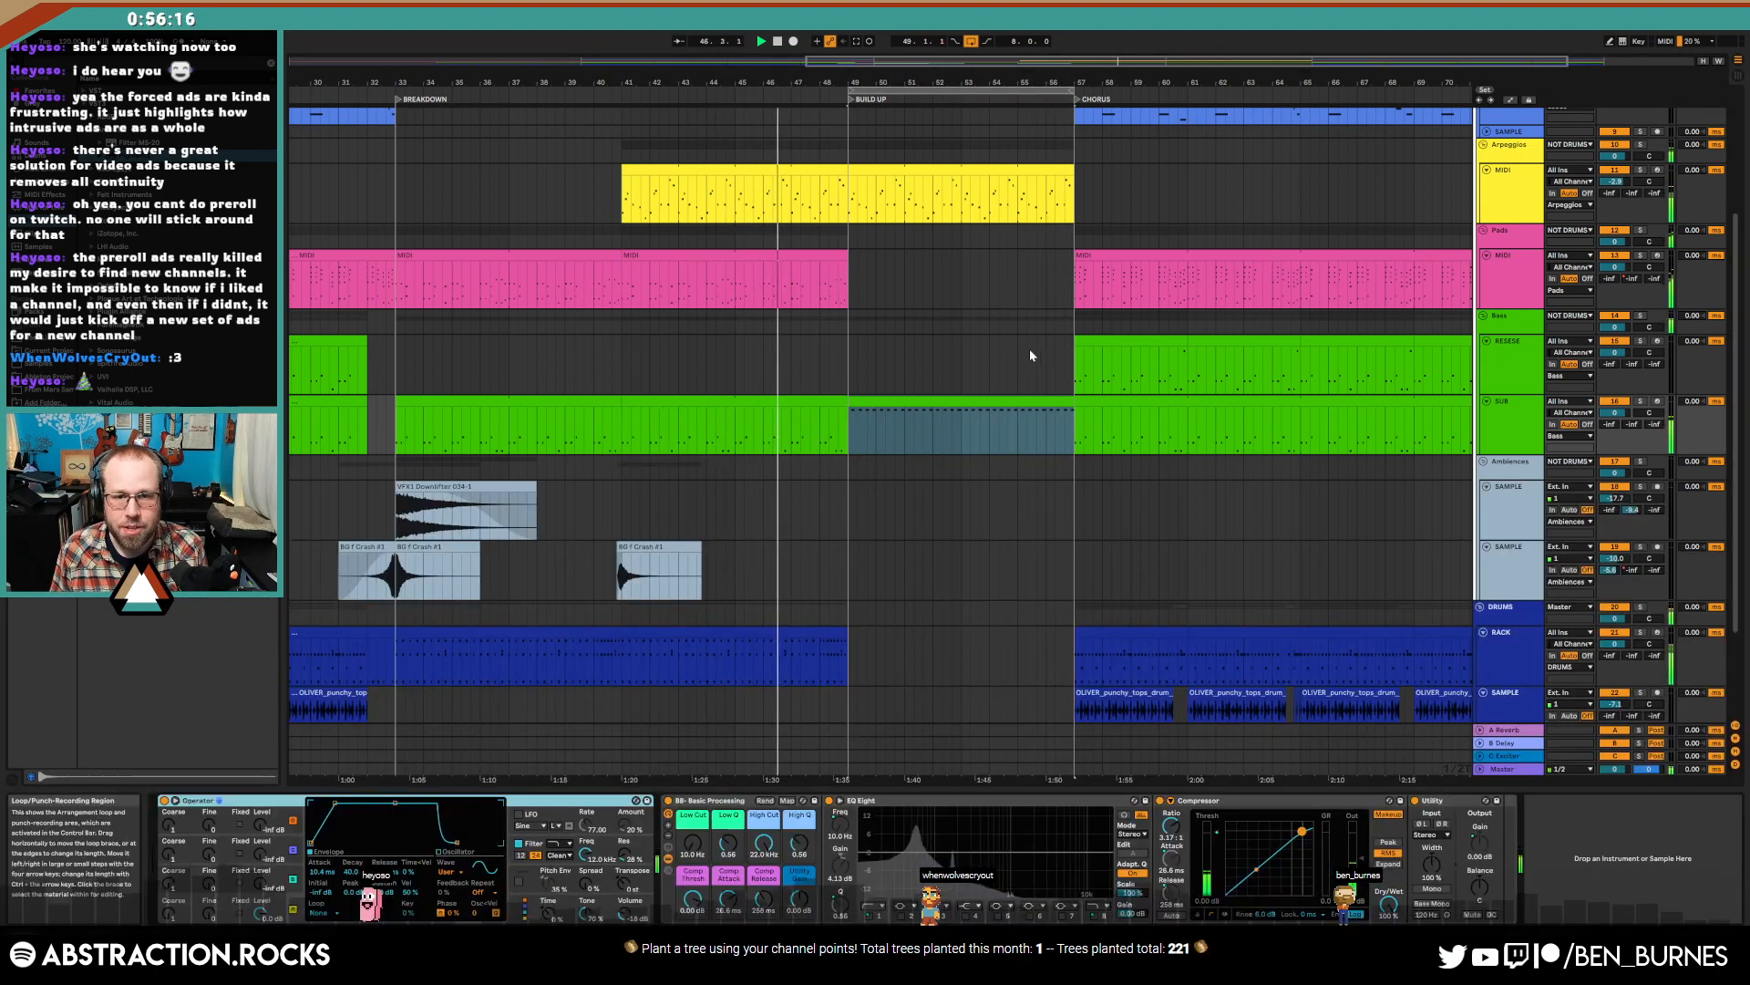
# - Duplicate the drum RACK clip from before the build-up into the build-up section and play it
pyautogui.scroll(-3, 921, 438)
pyautogui.press('space')
pyautogui.click(797, 506)
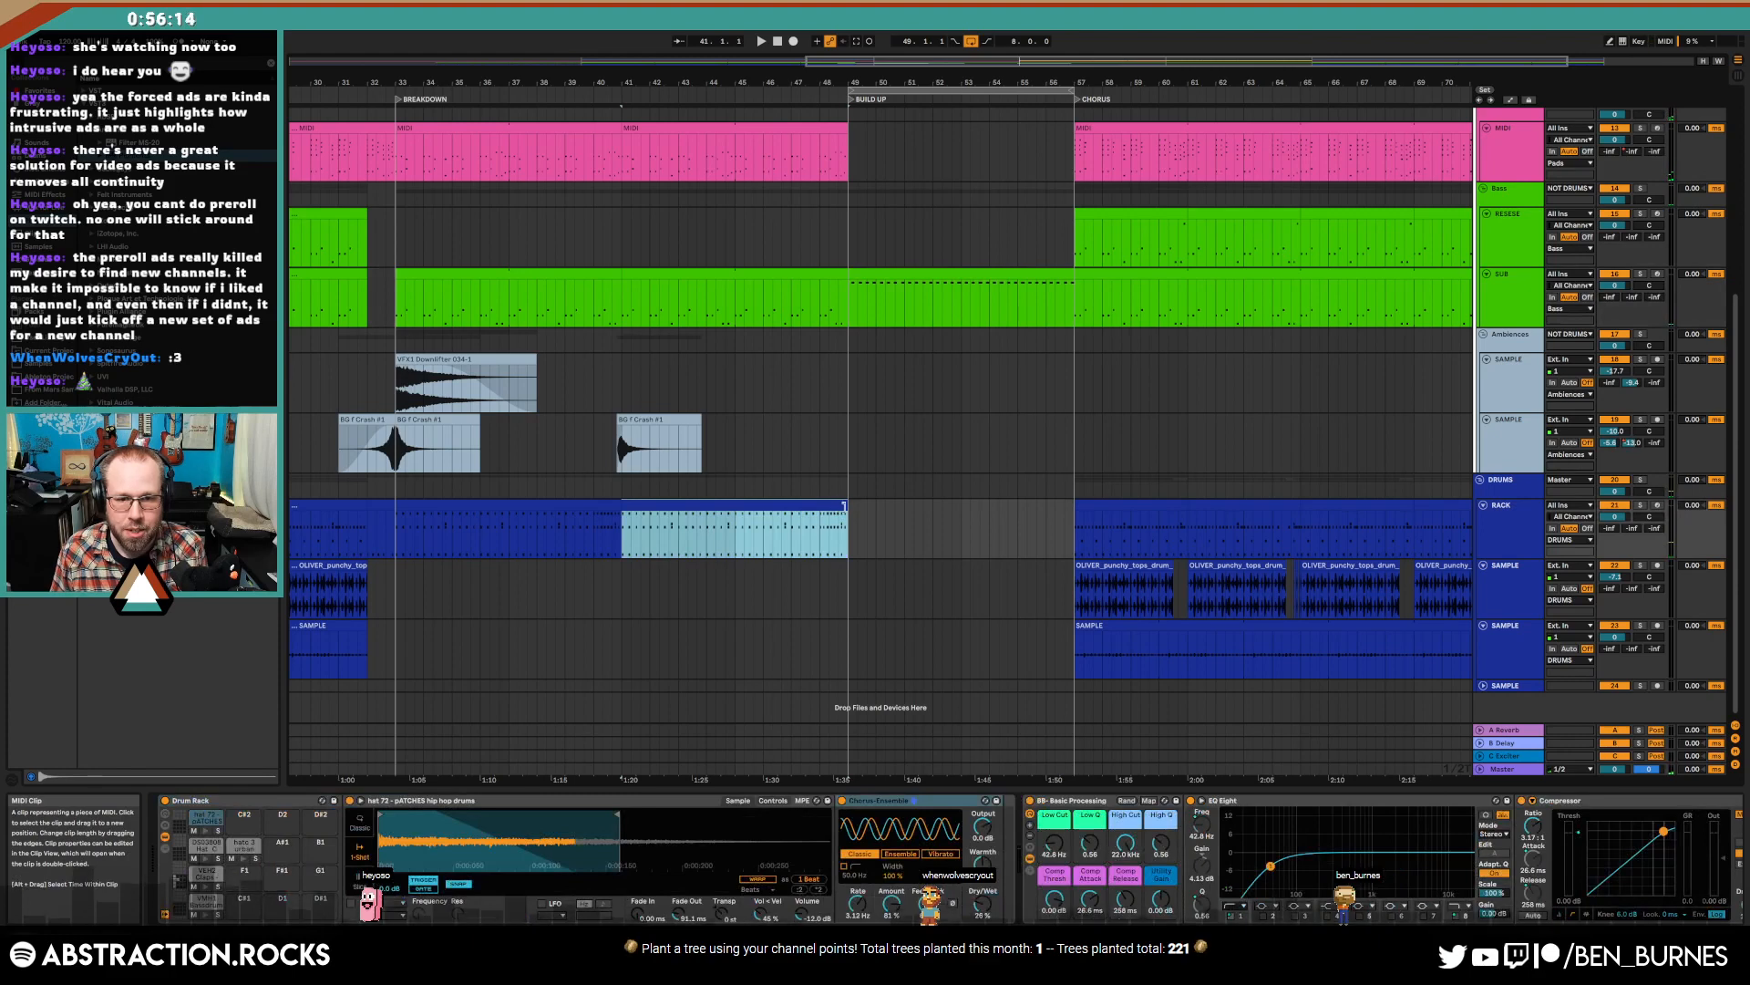
pyautogui.hotkey('ctrl', 'd')
pyautogui.press('space')
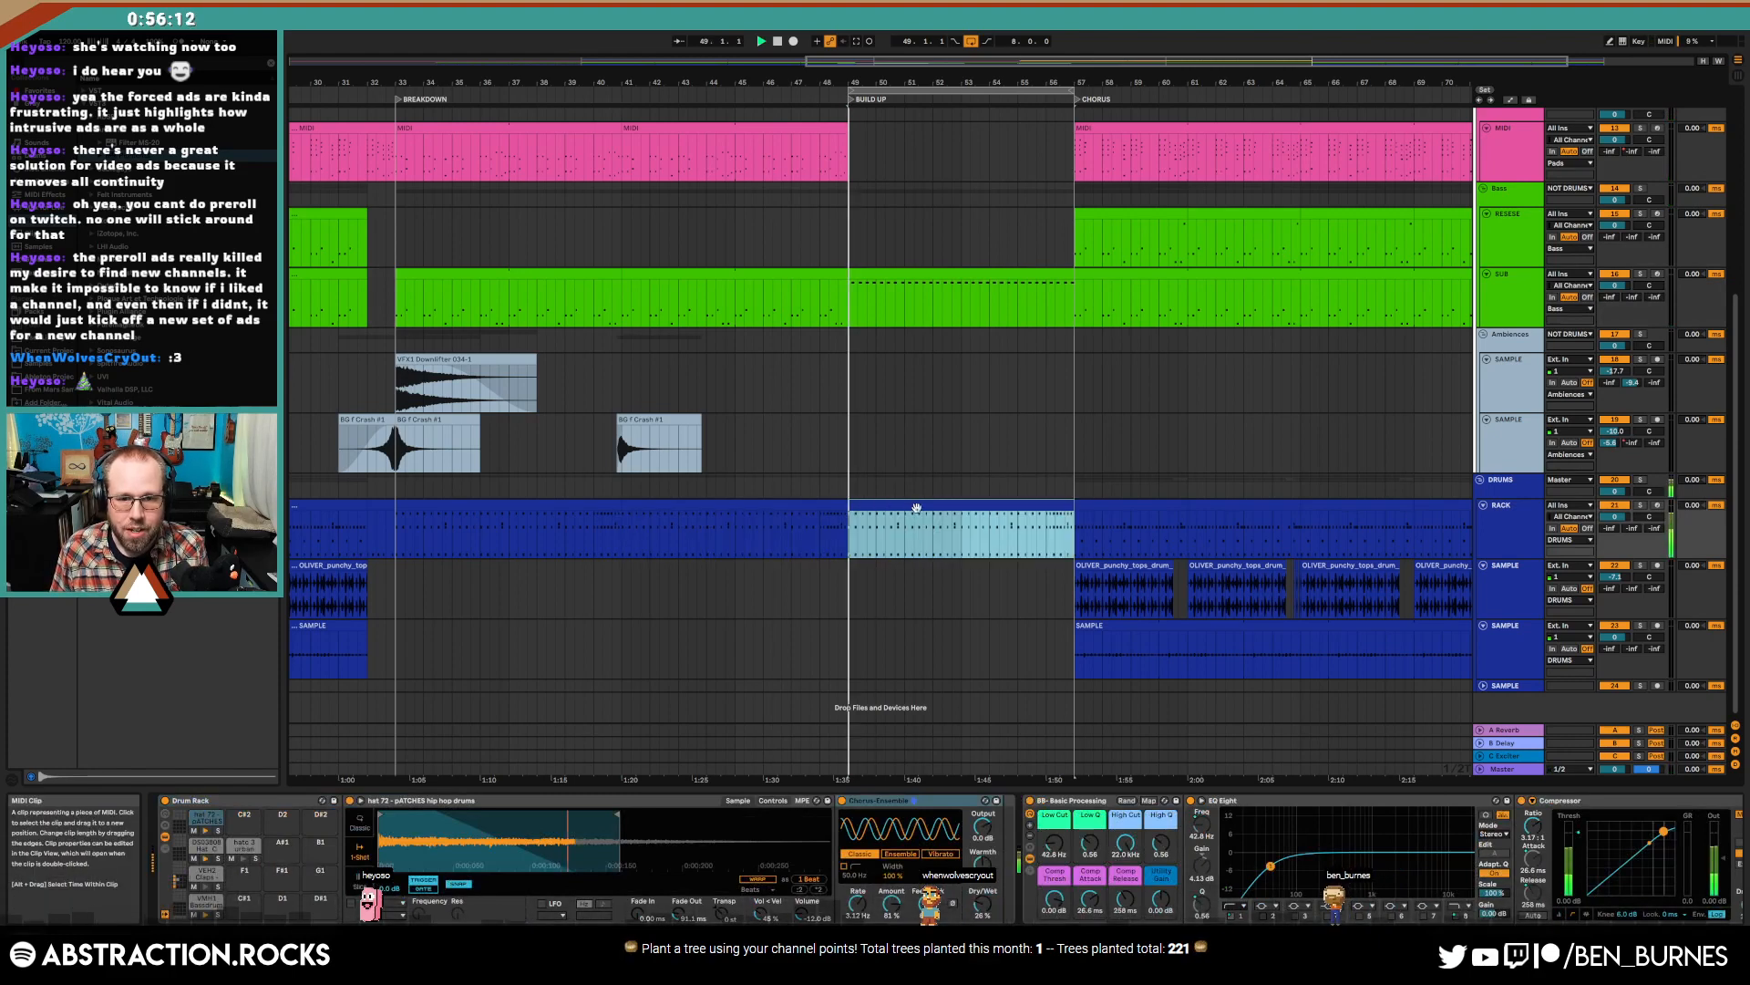
# - Transpose all notes in the SUB build-up clip down another octave and then up two semitones to A#0 during playback
pyautogui.hotkey('shift', 'Tab')
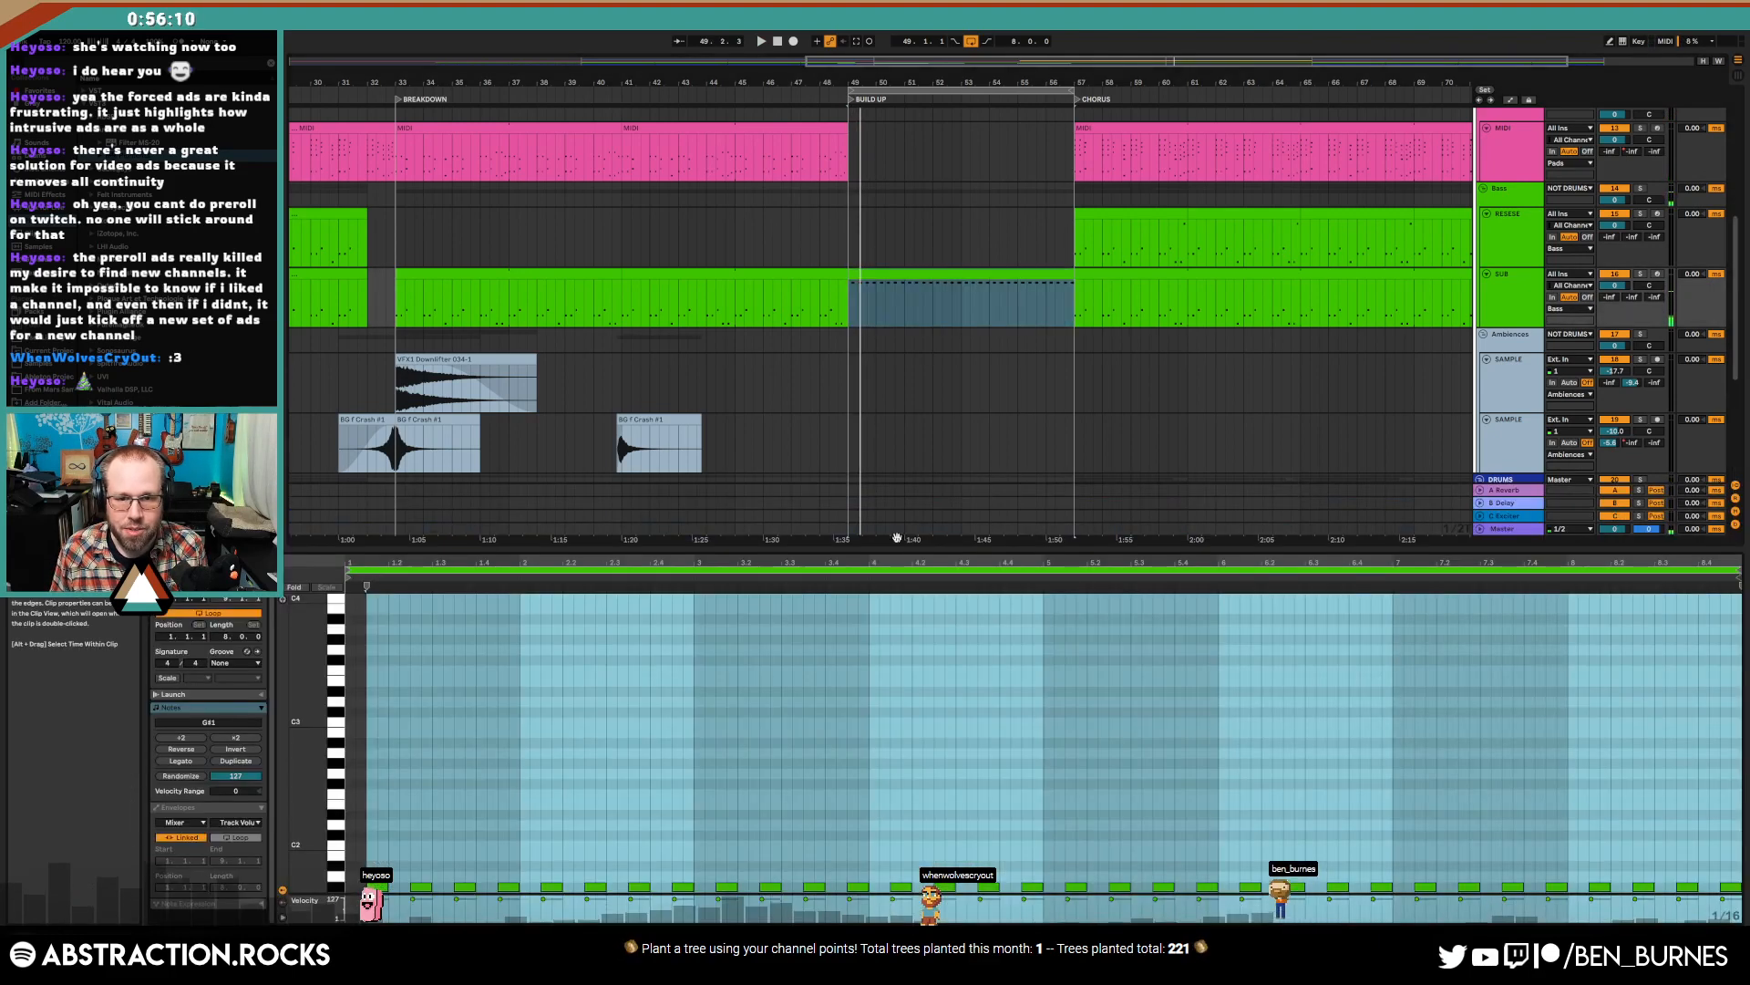
pyautogui.hotkey('ctrl', 'a')
pyautogui.hotkey('shift', 'Down')
pyautogui.press('Up')
pyautogui.press('space')
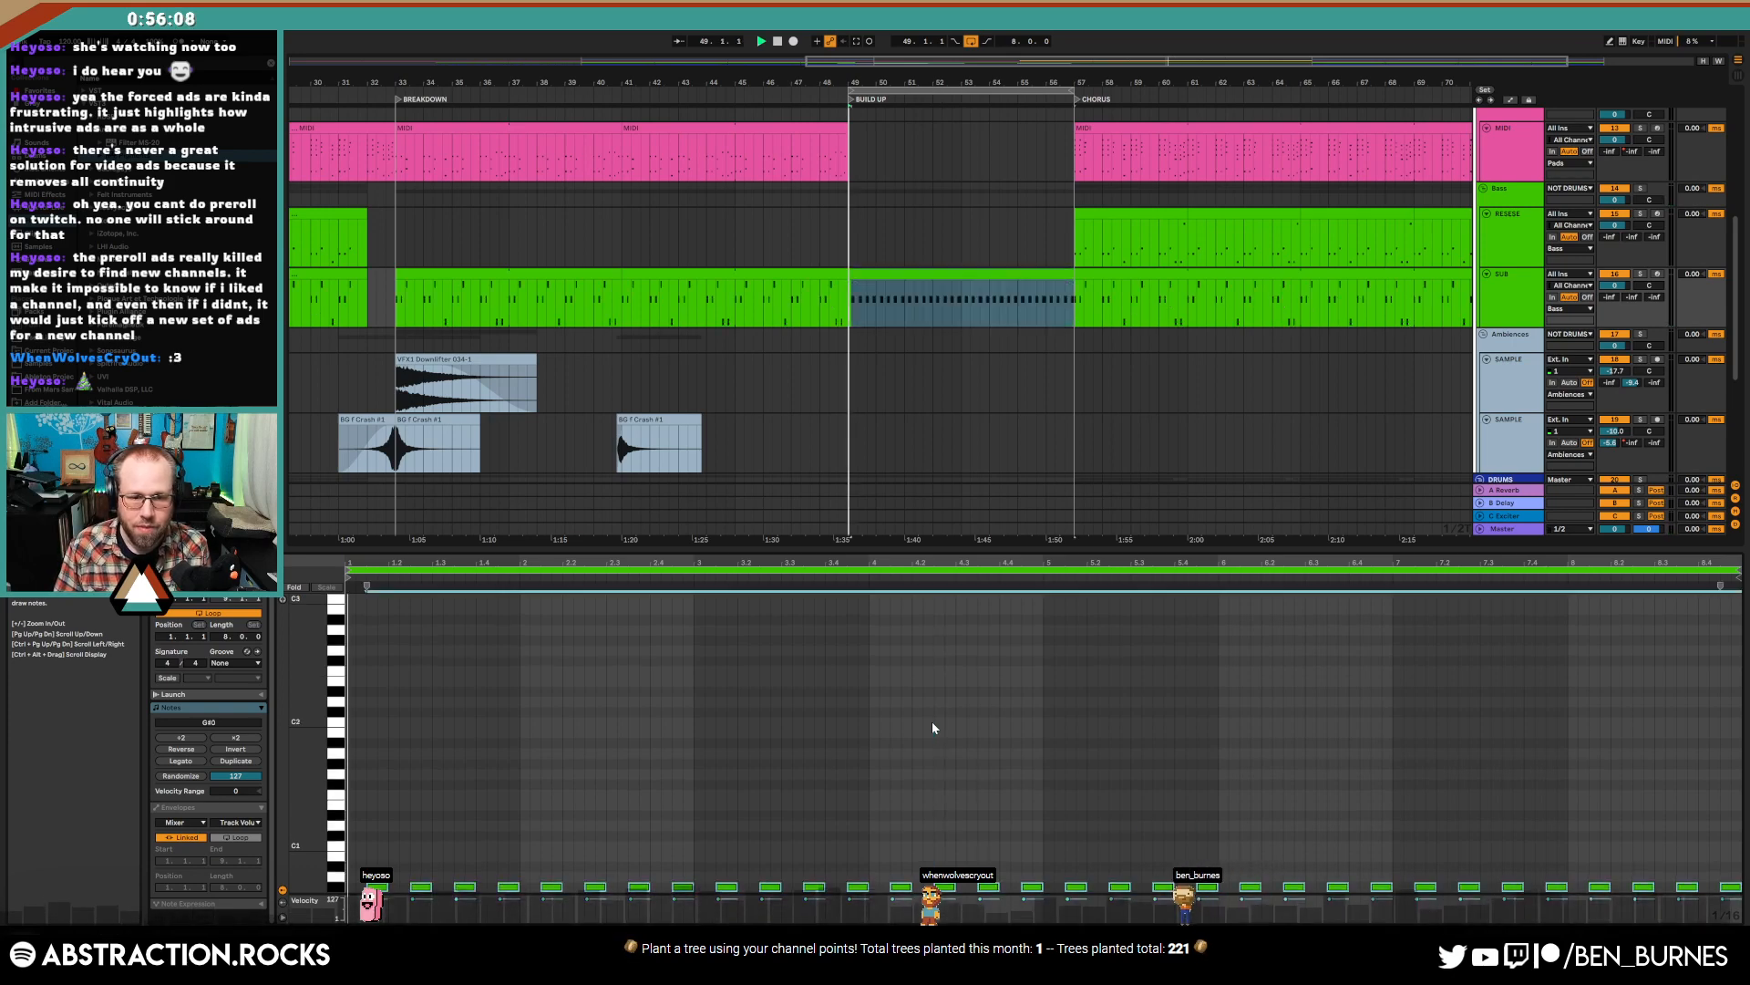
pyautogui.press('Up')
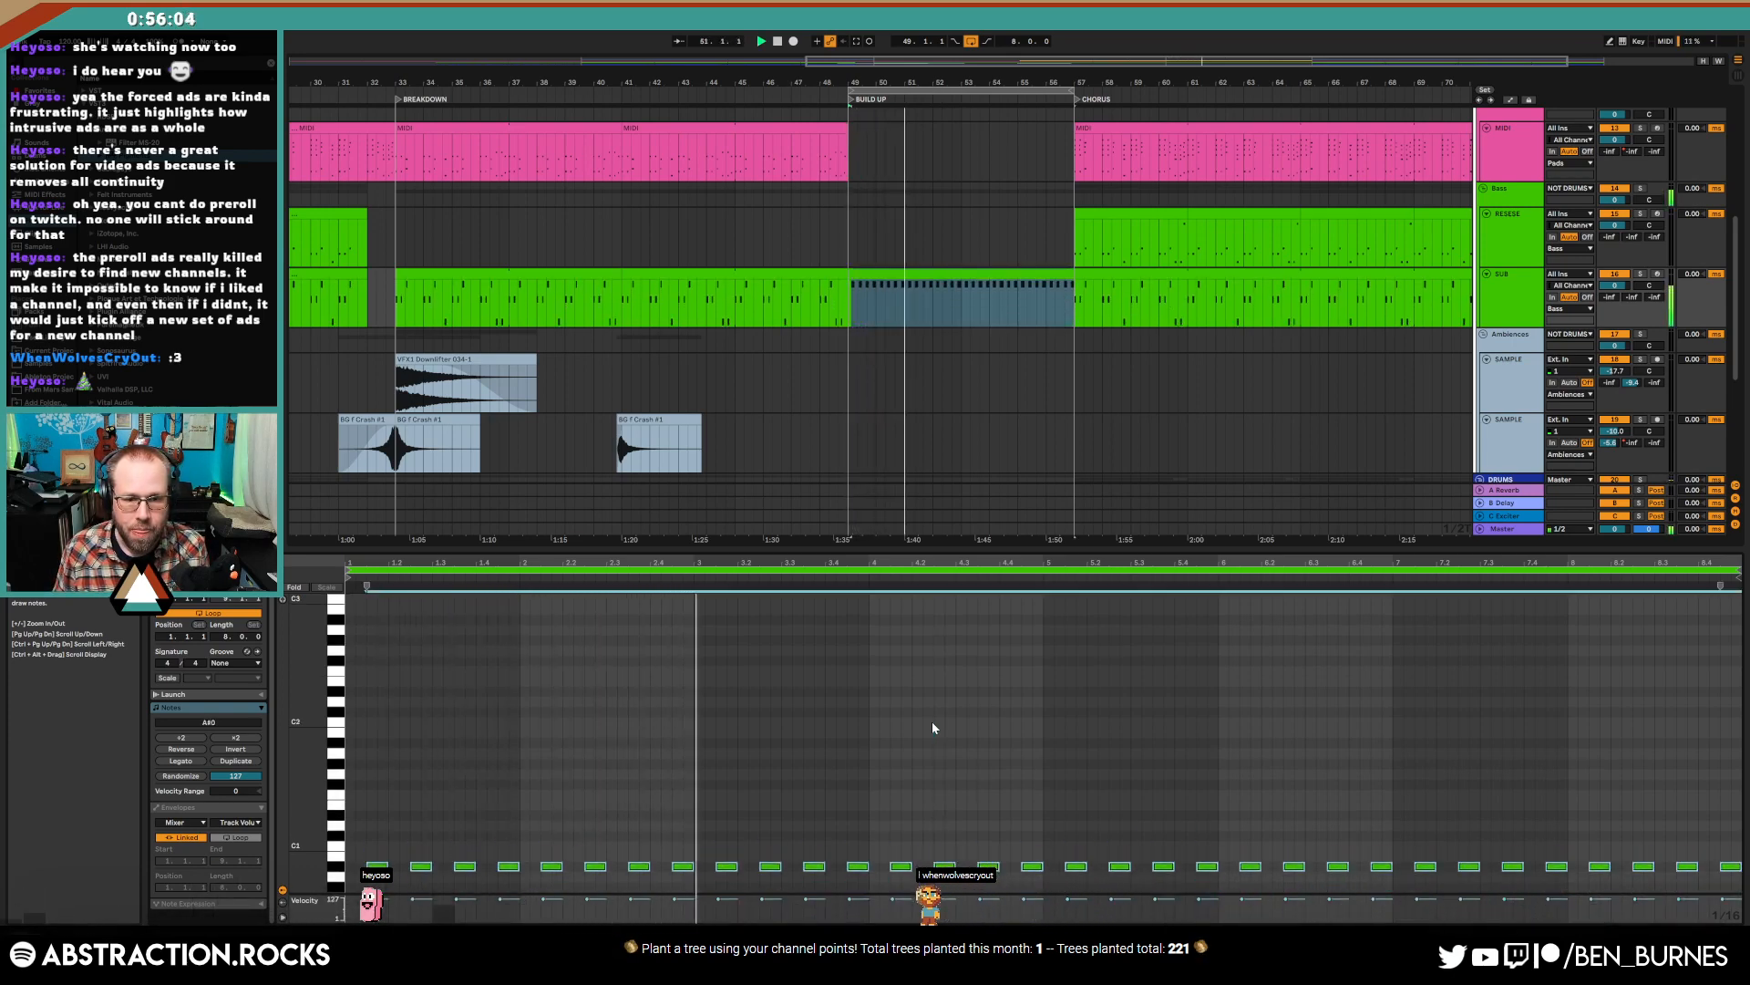
# - Move the first two notes of the SUB build-up clip to G#0 and the third and fourth notes to C1
pyautogui.scroll(-3, 410, 758)
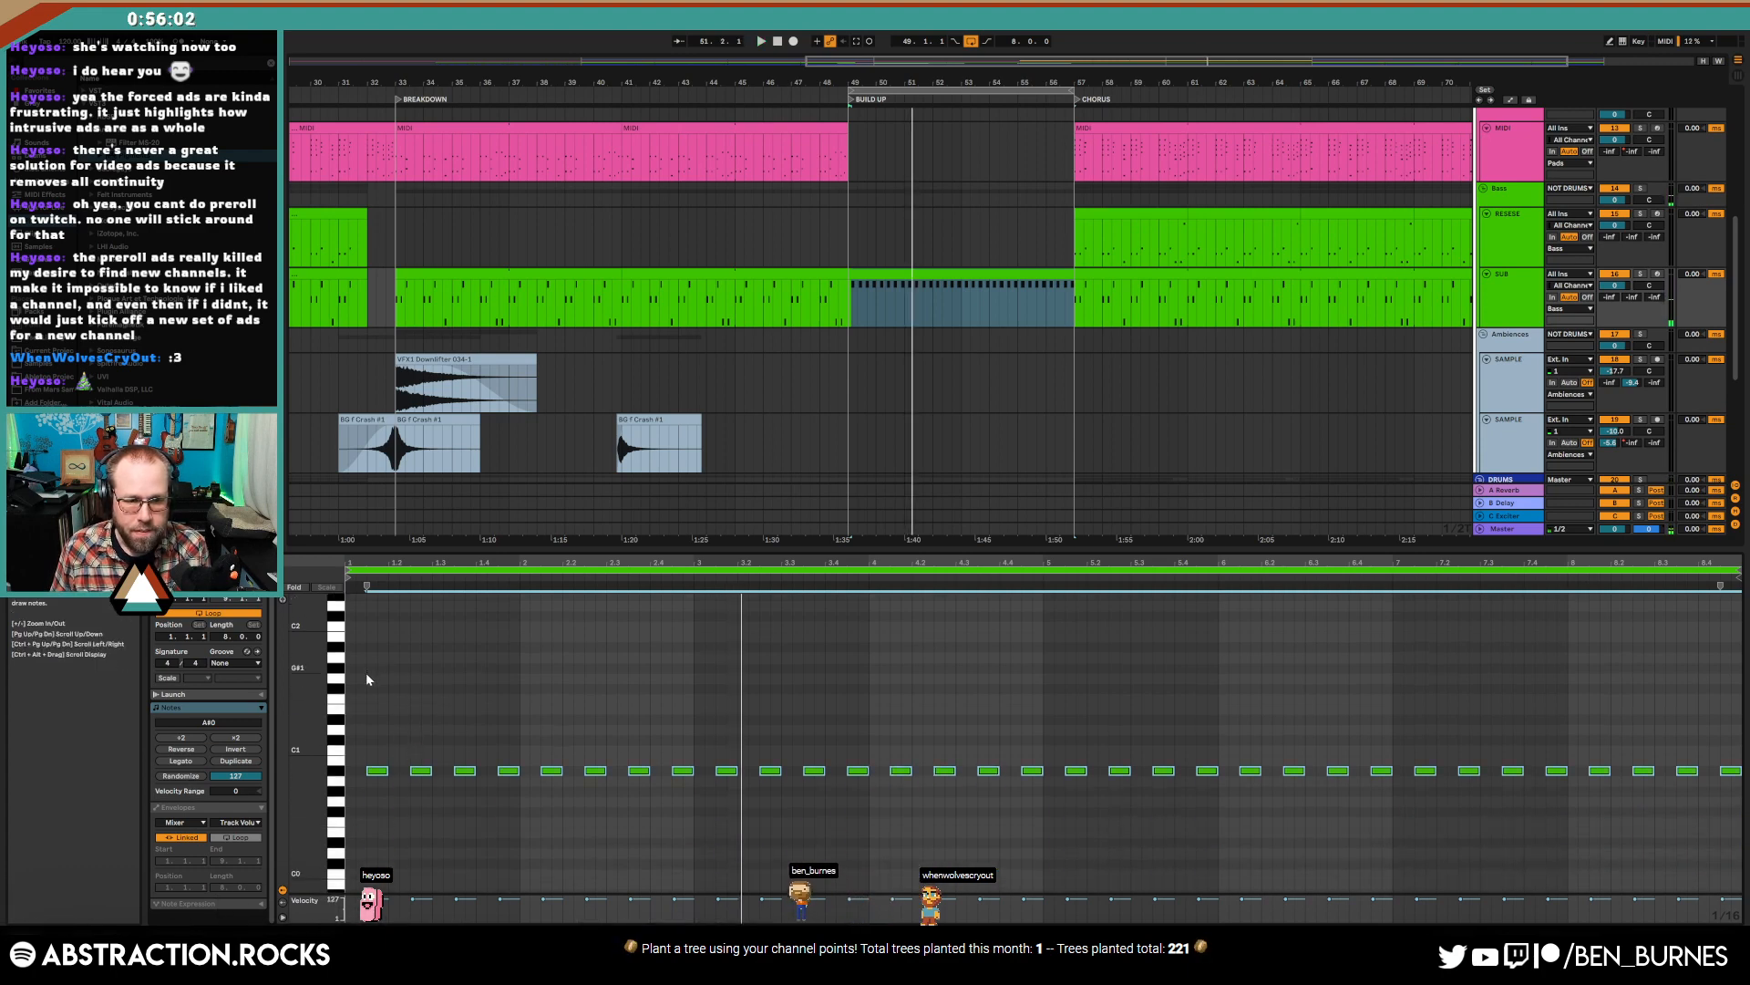
pyautogui.moveTo(366, 675); pyautogui.dragTo(505, 792)
pyautogui.press('Up')
pyautogui.press('Up')
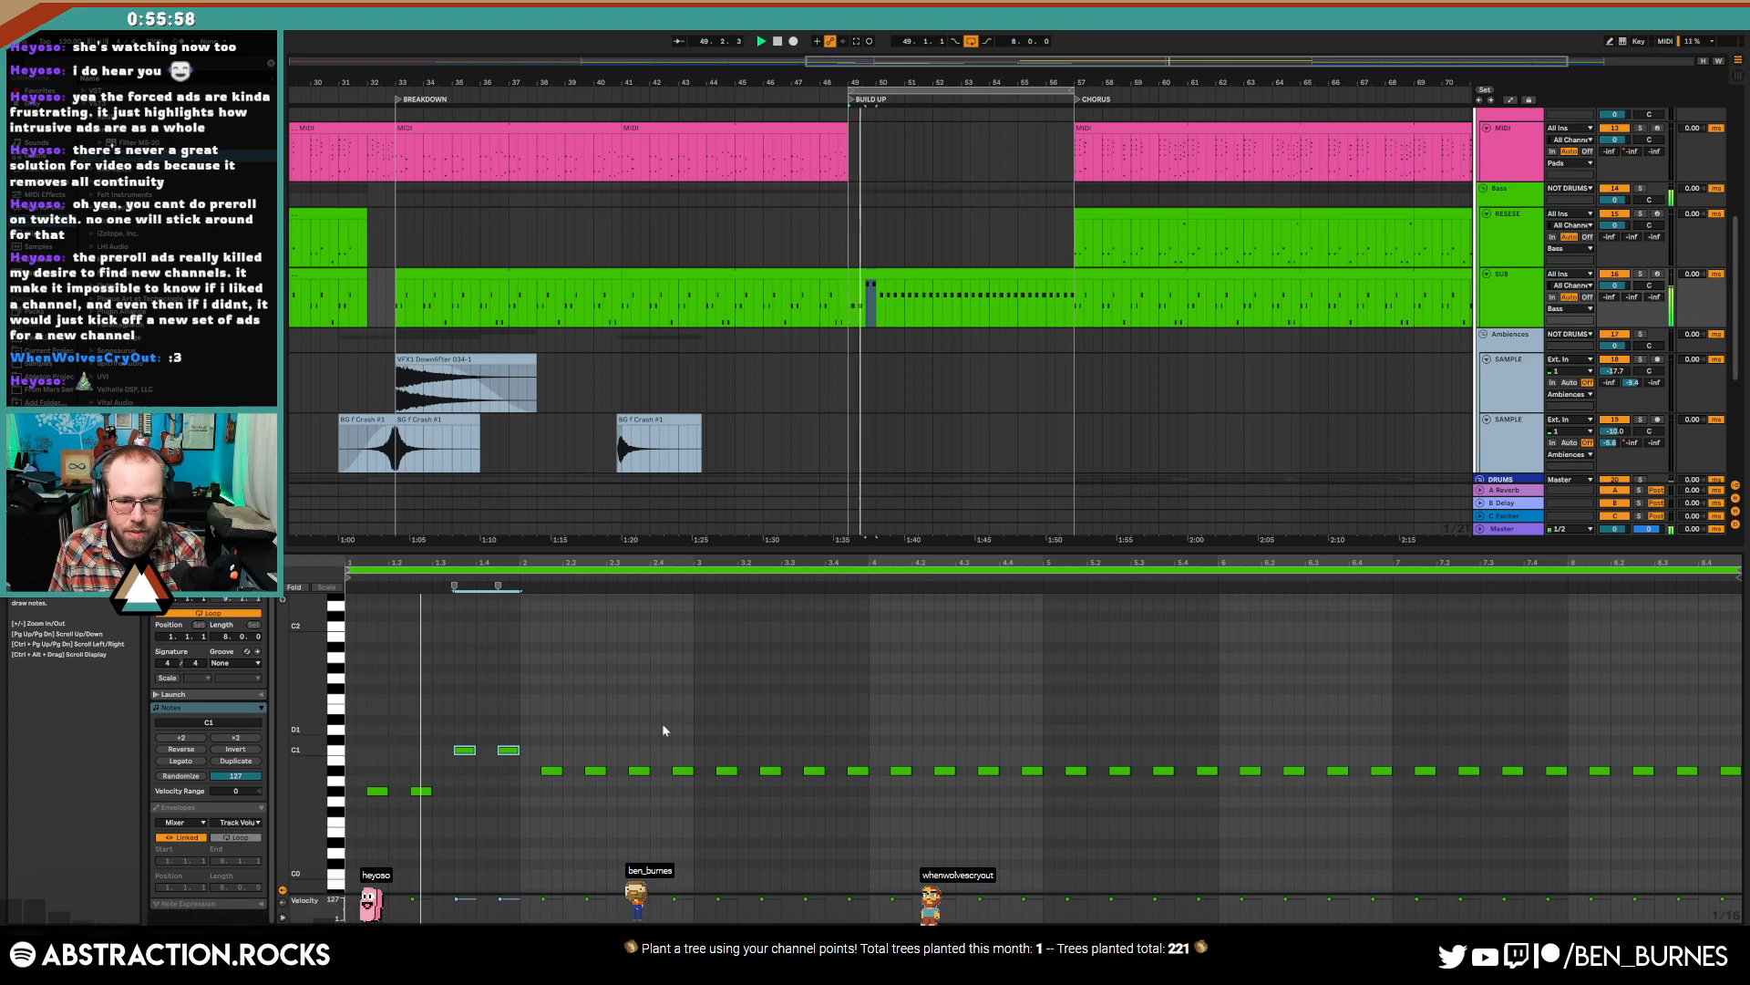
# - Delete the SUB notes after the first two bars and repeat the two-bar pattern to fill the eight-bar clip
pyautogui.moveTo(704, 708); pyautogui.dragTo(1732, 801)
pyautogui.press('Delete')
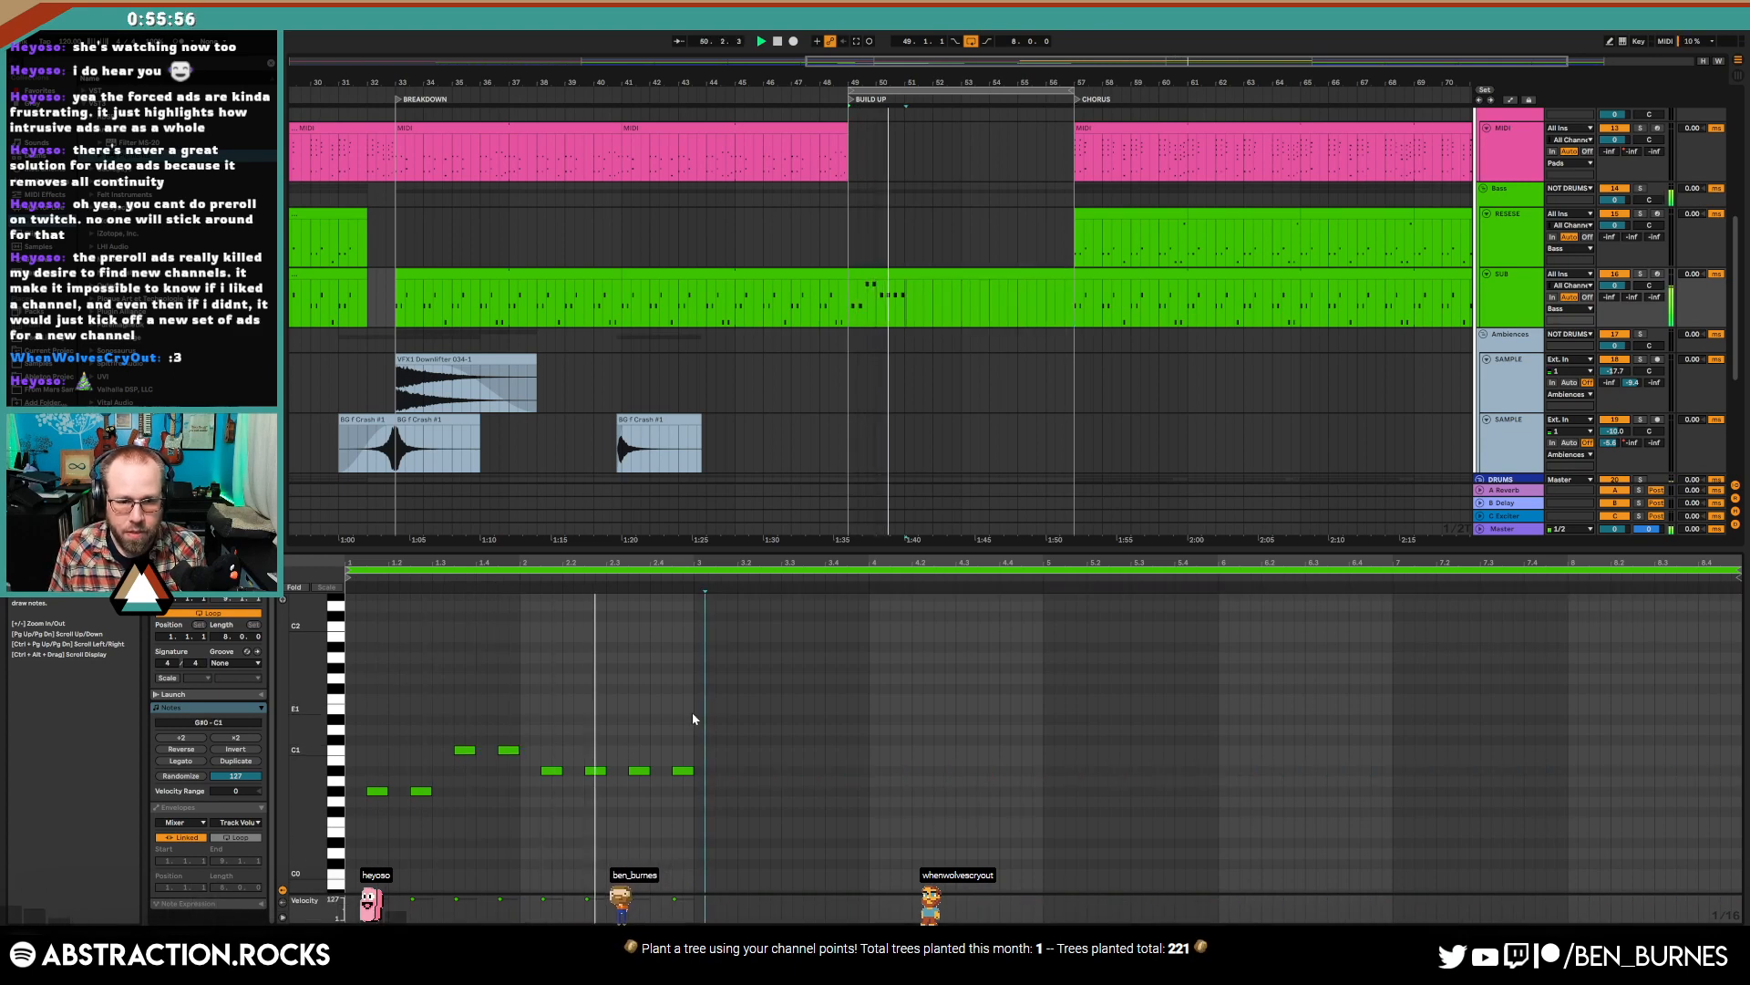
pyautogui.hotkey('ctrl', 'v')
pyautogui.hotkey('ctrl', 'd')
pyautogui.hotkey('ctrl', 'd')
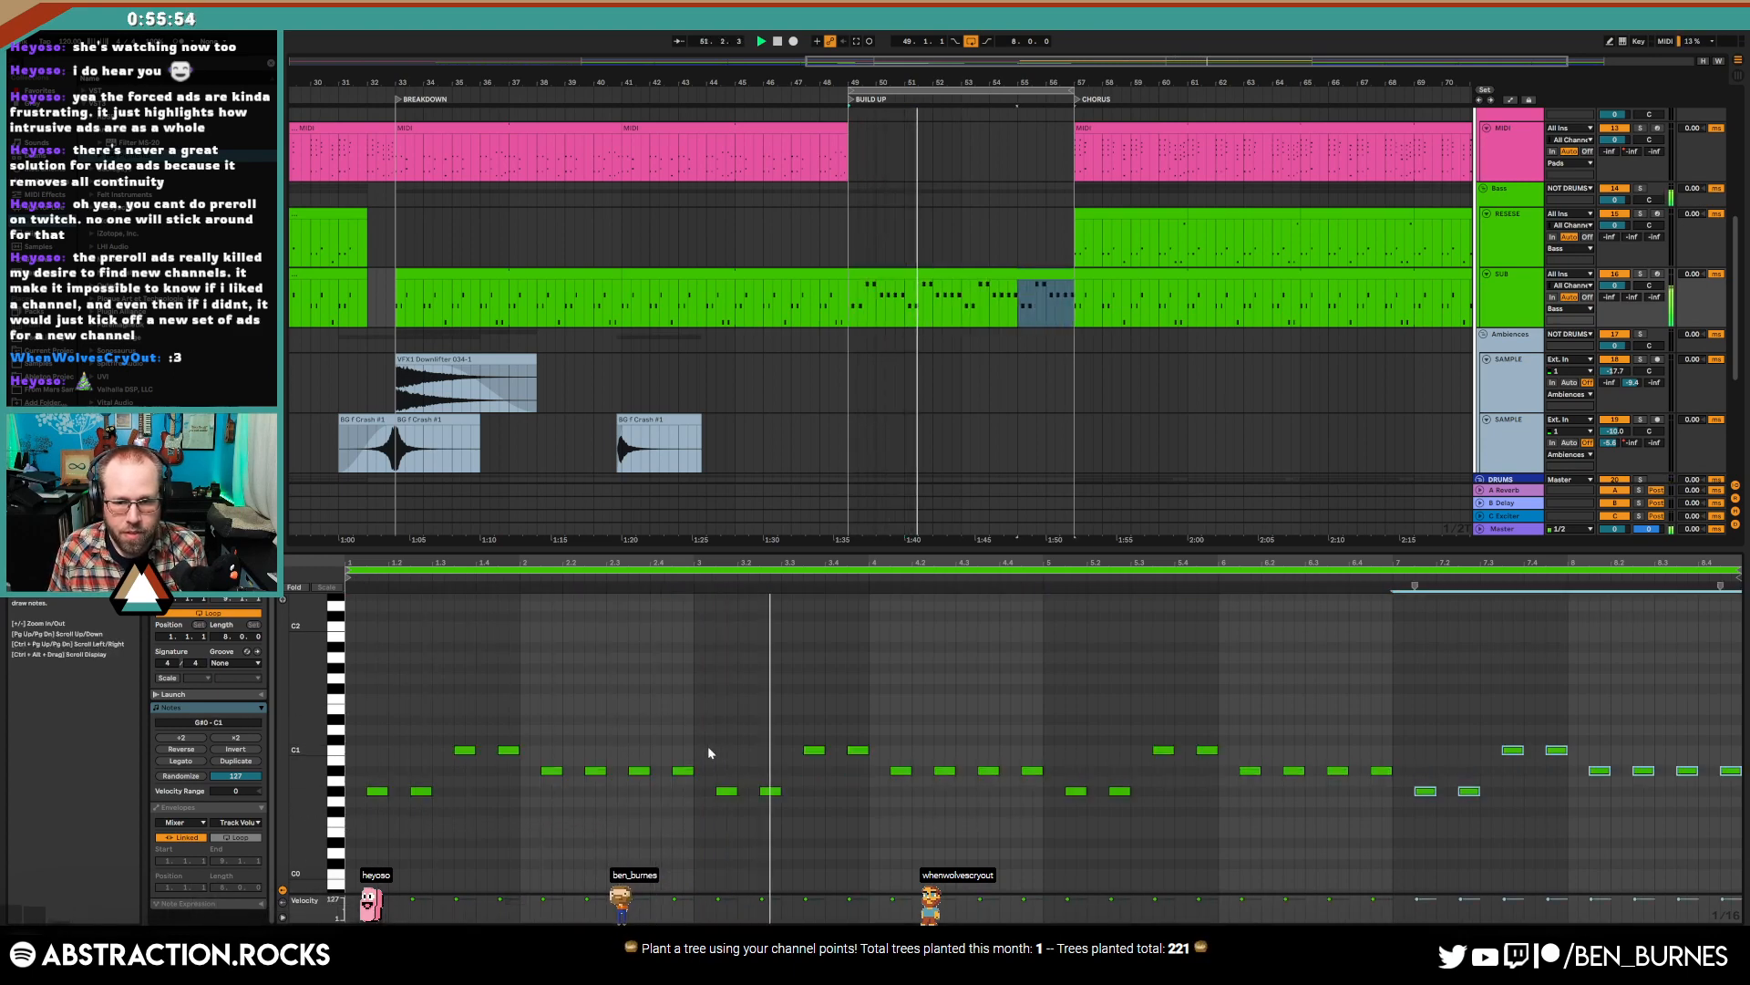
# - Try the SUB build-up clip on the REESE track, then undo the move
pyautogui.hotkey('shift', 'Tab')
pyautogui.press('space')
pyautogui.moveTo(907, 288); pyautogui.dragTo(895, 227)
pyautogui.press('space')
pyautogui.doubleClick(894, 219)
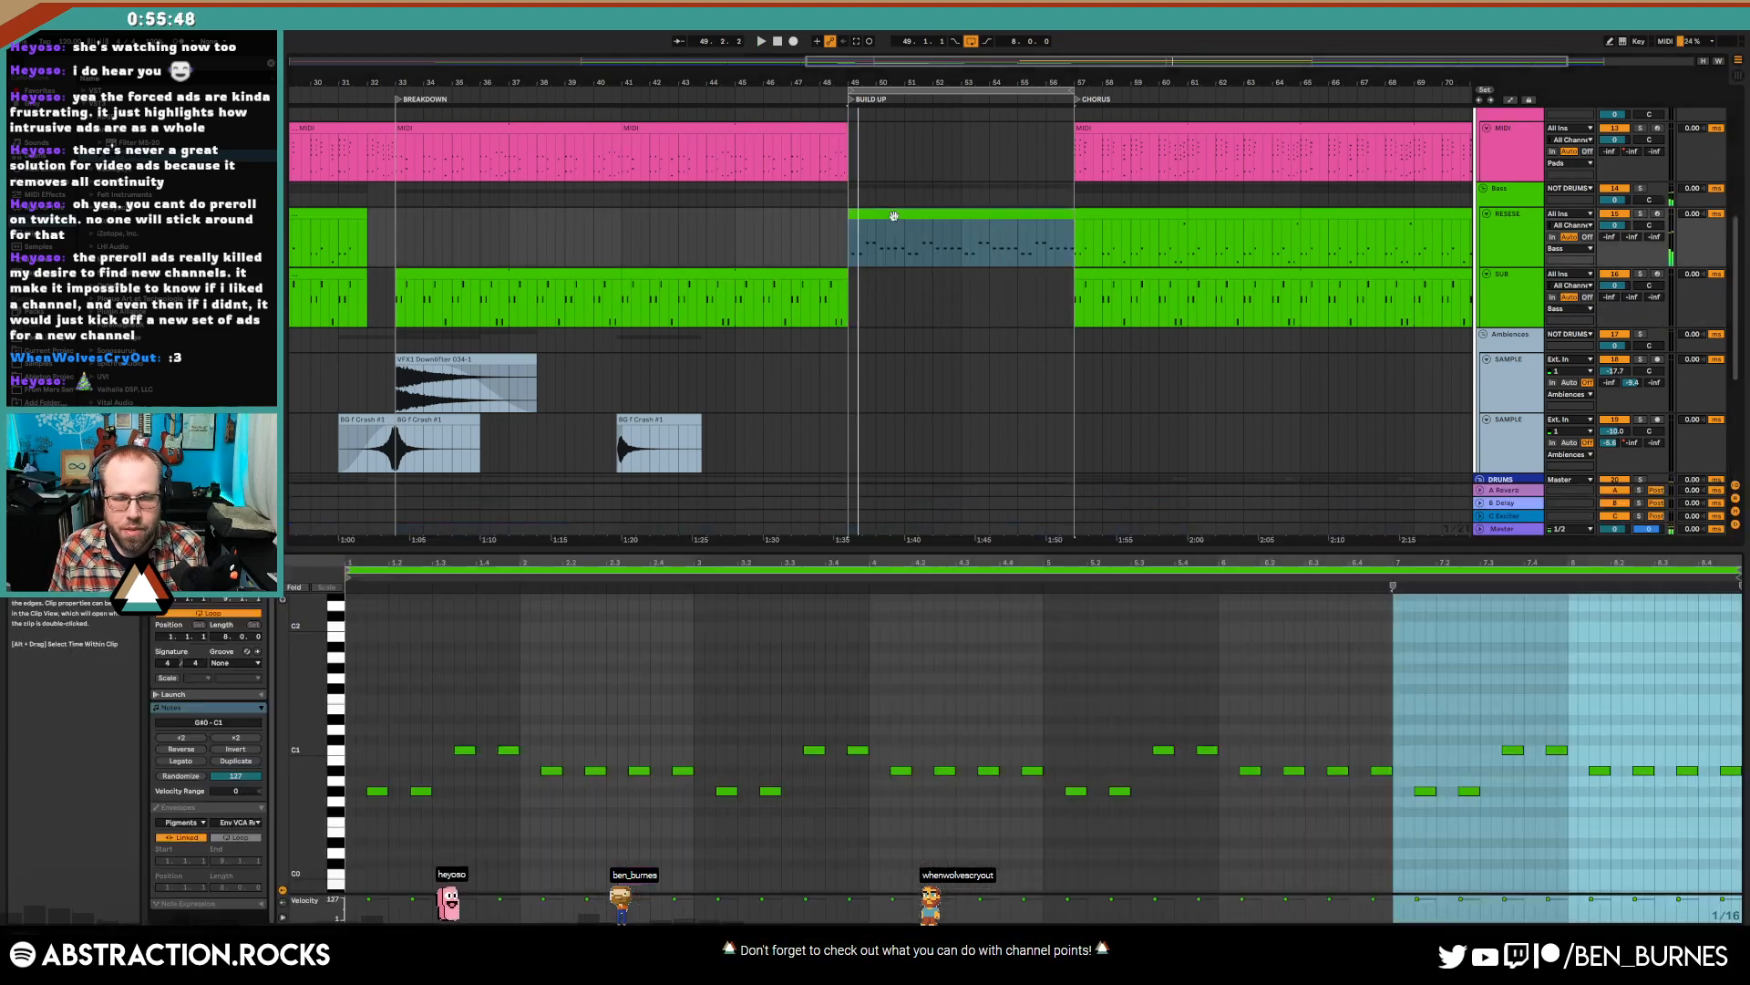
pyautogui.hotkey('ctrl', 'z')
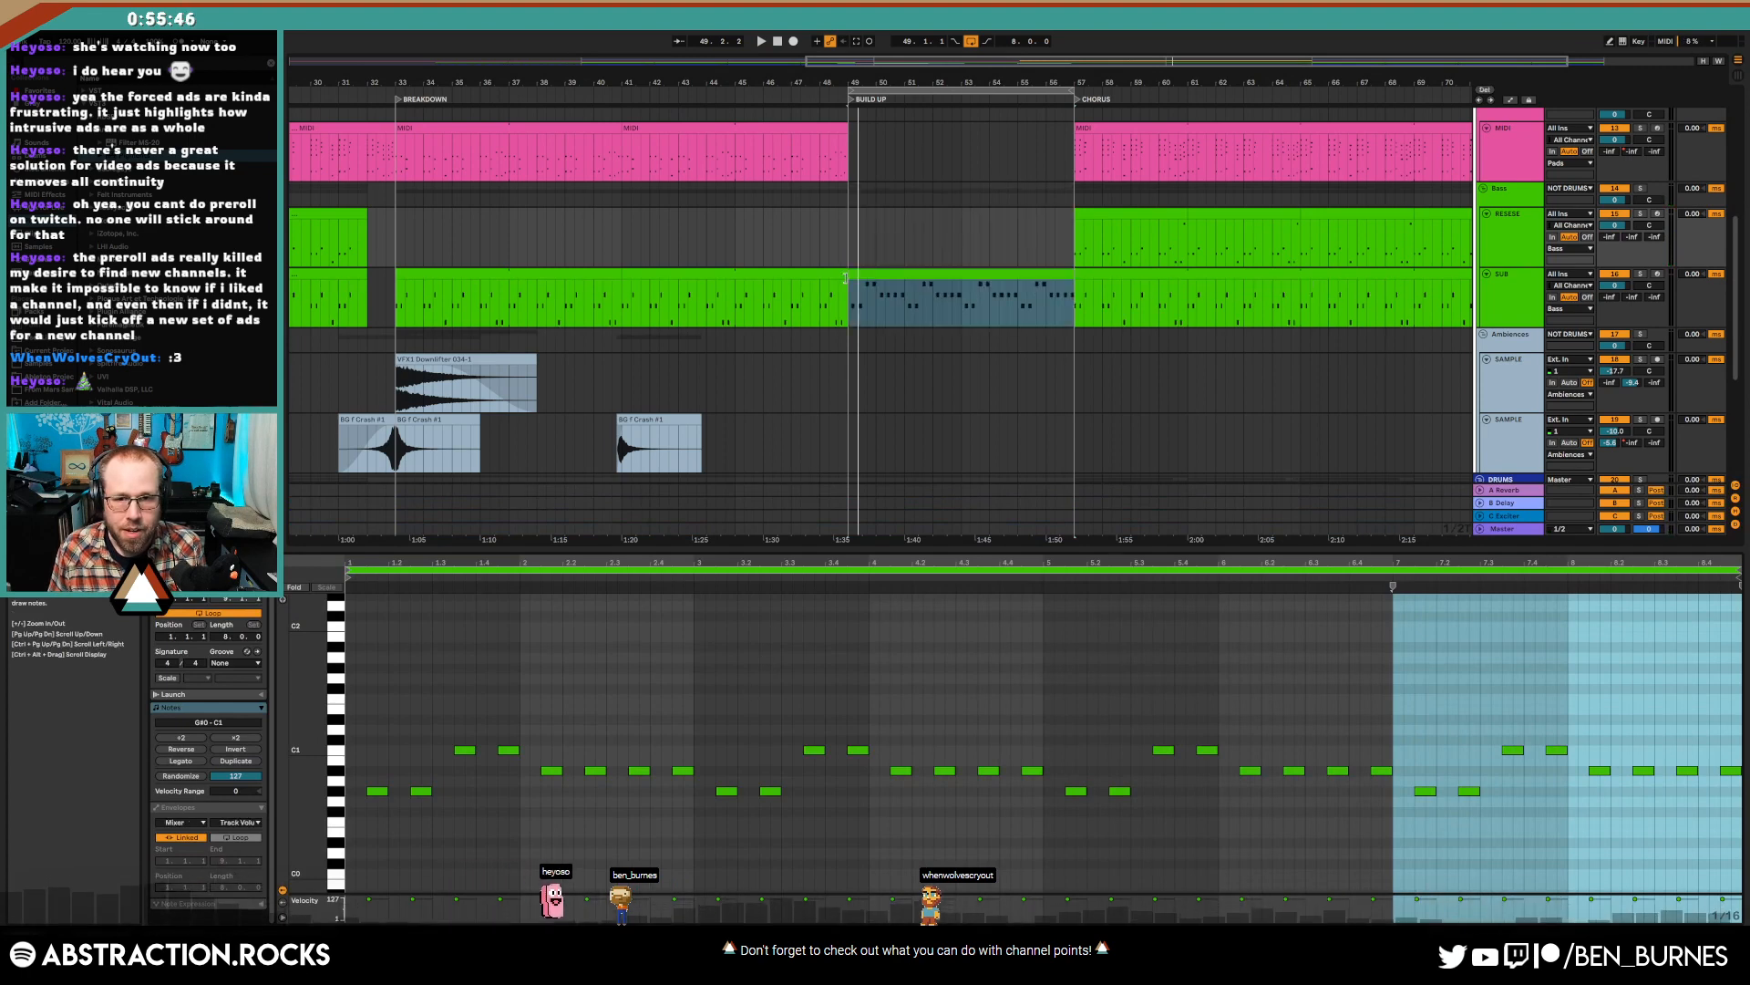
# - Delete all the VEH3 Claps notes from the build-up clip on the drum RACK track
pyautogui.hotkey('shift', 'Tab')
pyautogui.press('space')
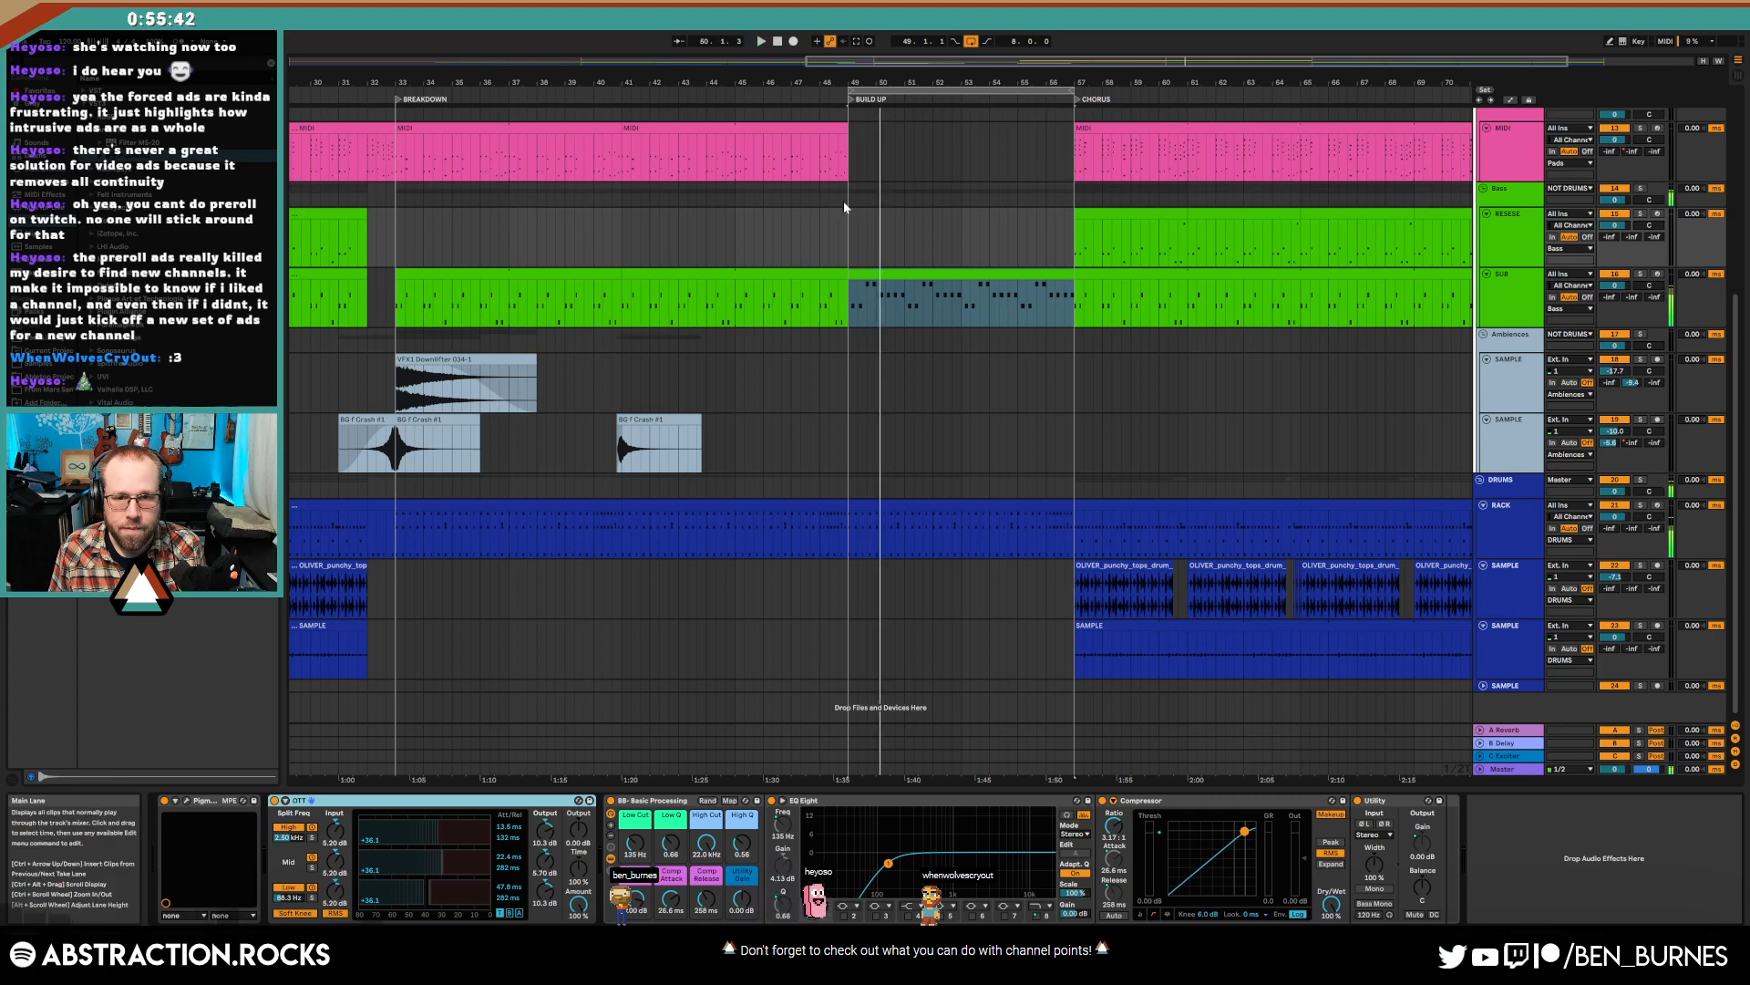
pyautogui.click(877, 499)
pyautogui.hotkey('shift', 'Tab')
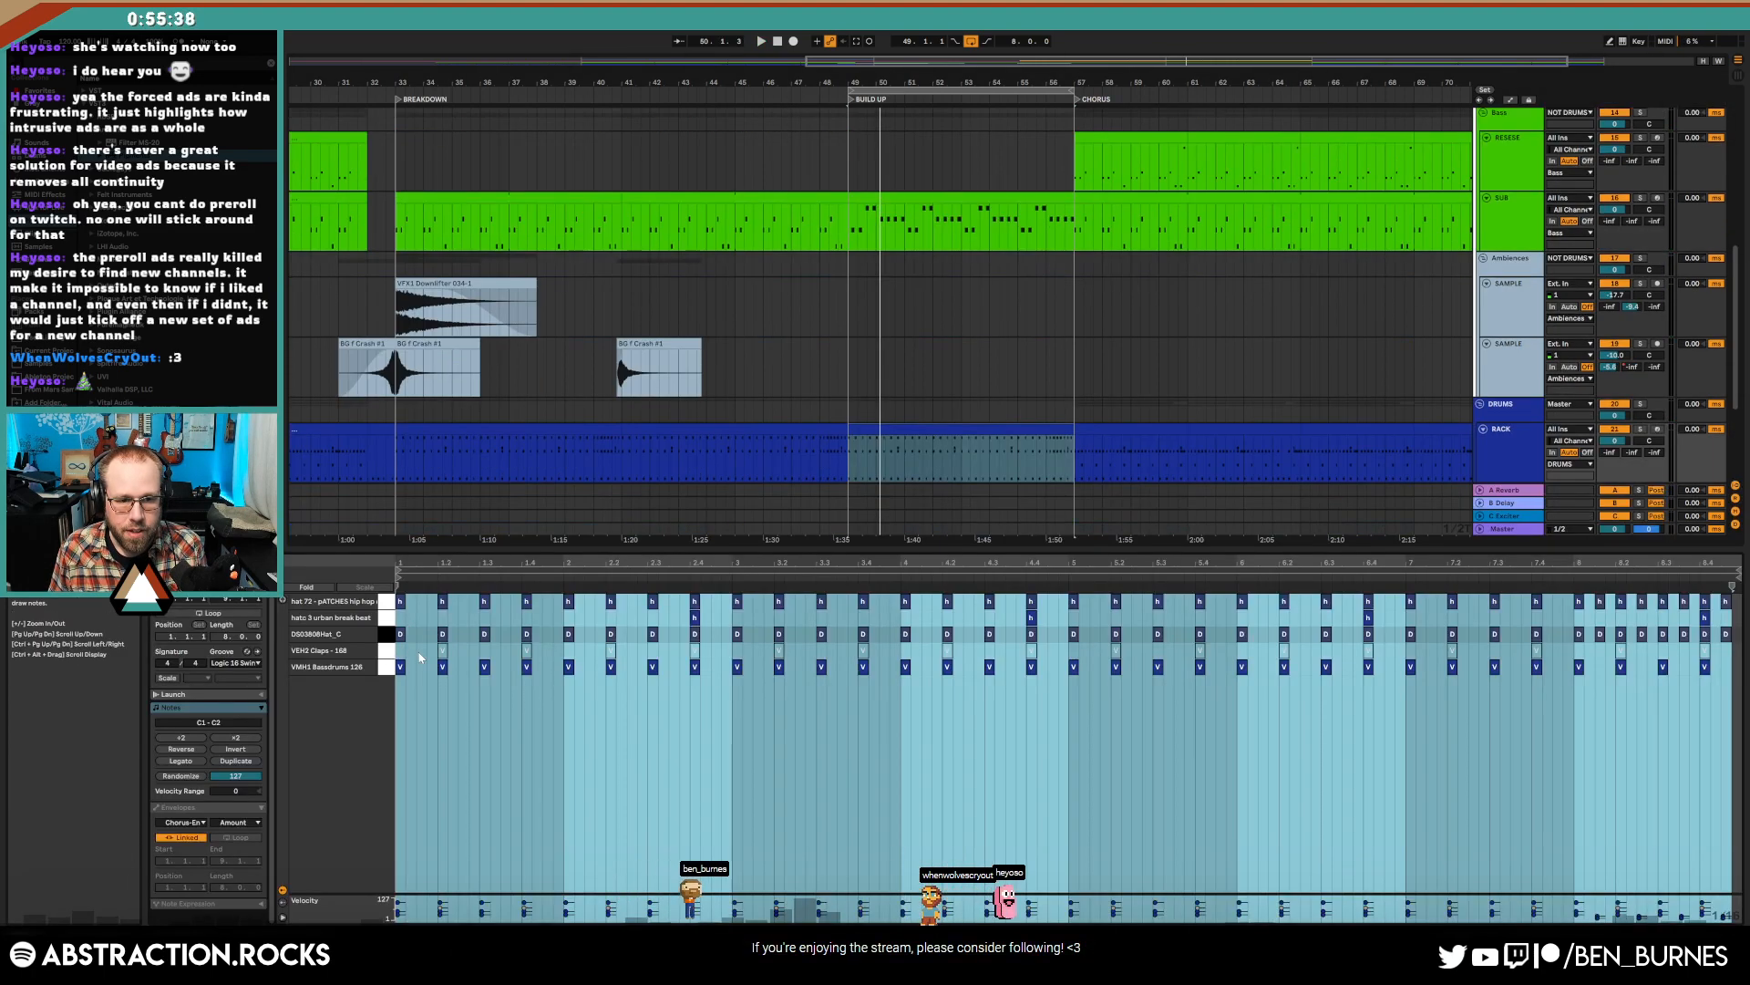
pyautogui.moveTo(419, 655); pyautogui.dragTo(1718, 655)
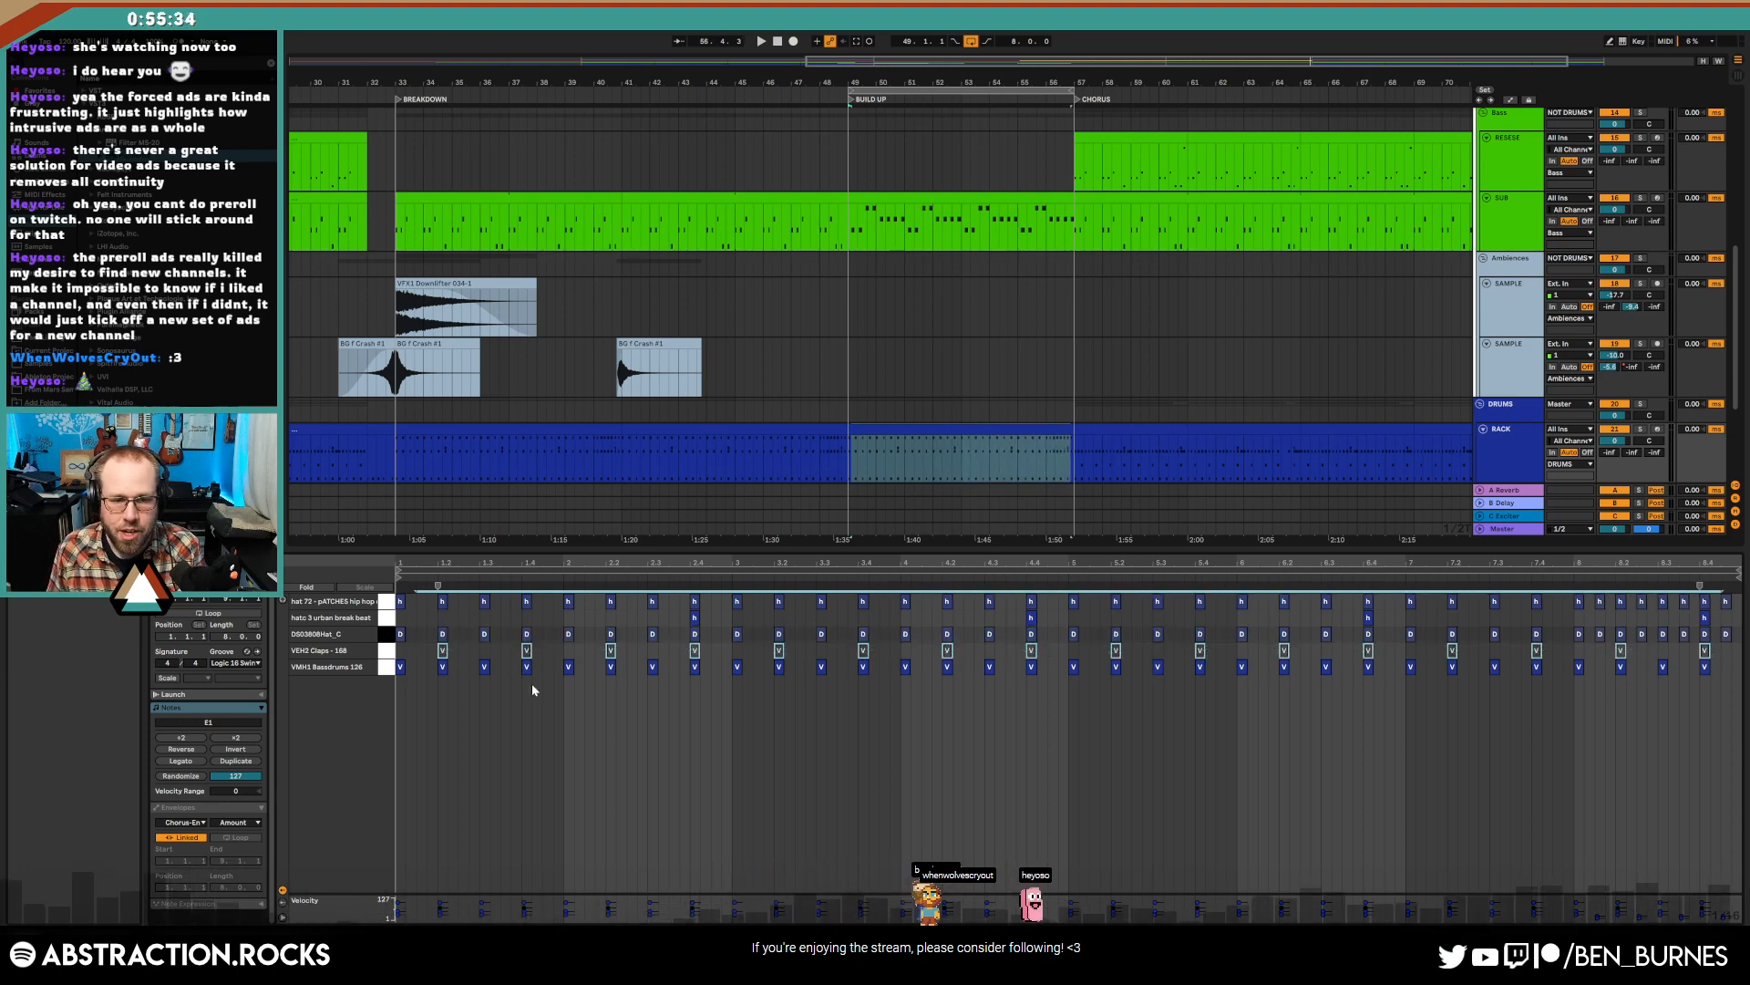
pyautogui.press('Delete')
# - Copy the bass drum notes onto the VEH3 Claps row for a clap on every beat, and play the build-up
pyautogui.click(389, 670)
pyautogui.hotkey('ctrl', 'c')
pyautogui.hotkey('ctrl', 'v')
pyautogui.press('Up')
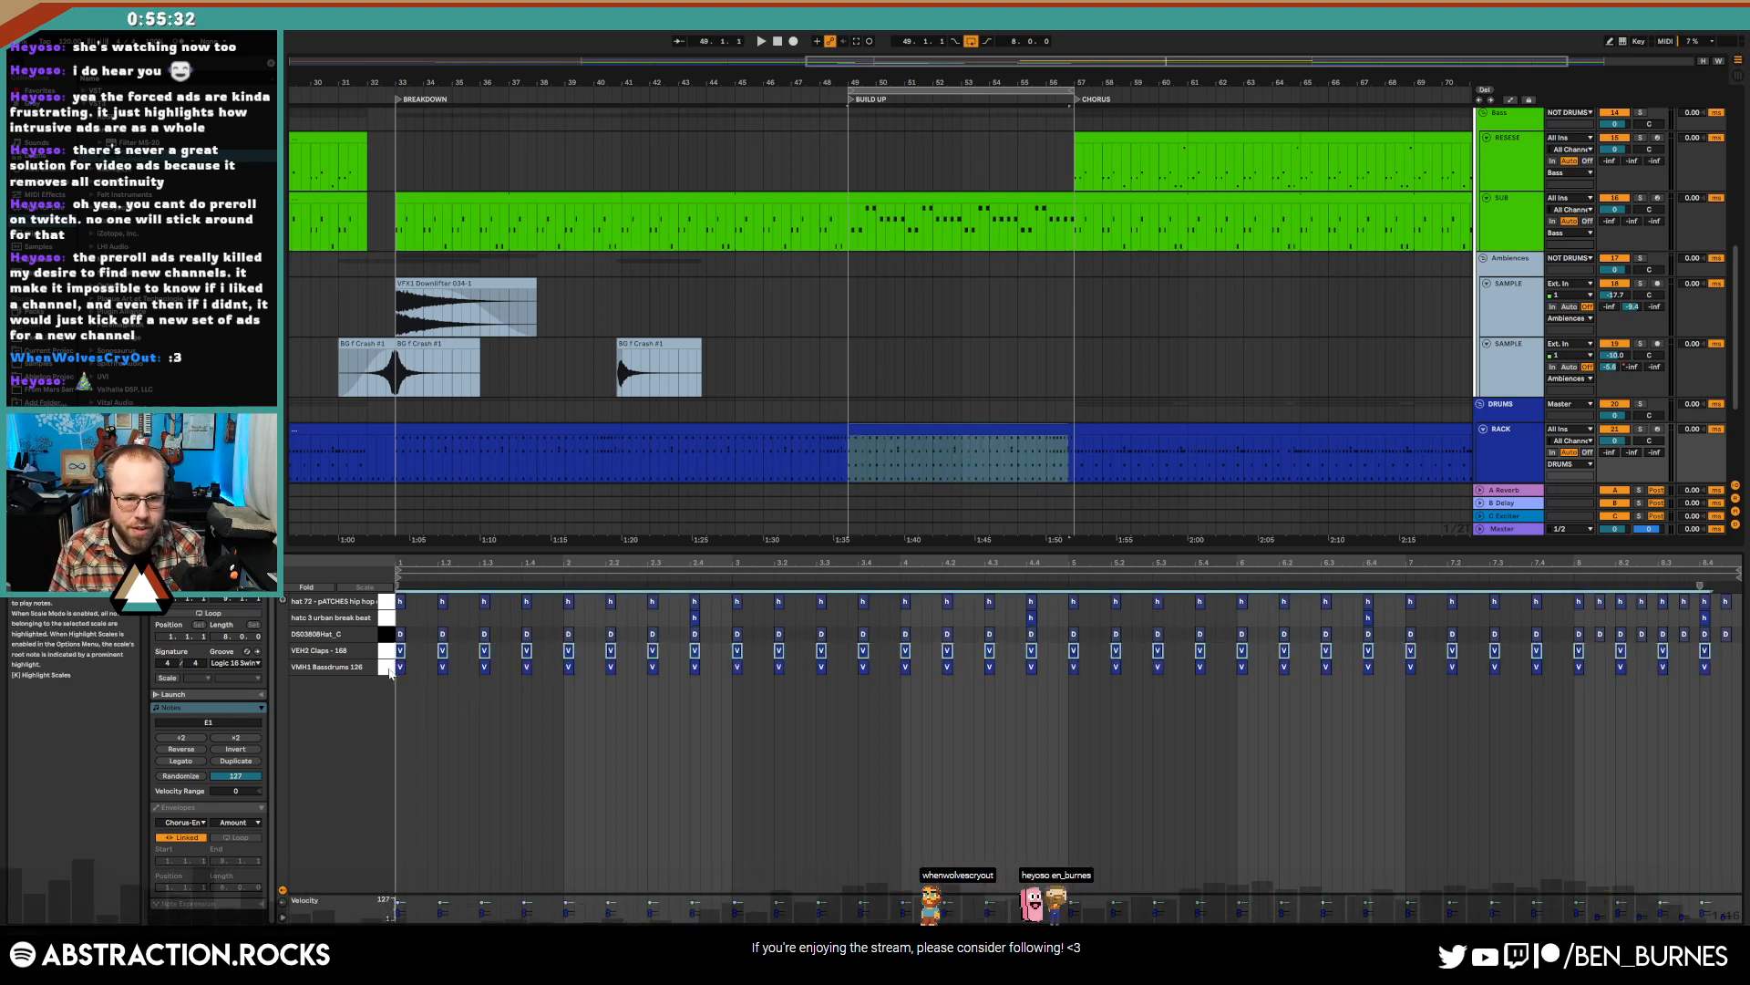
pyautogui.press('space')
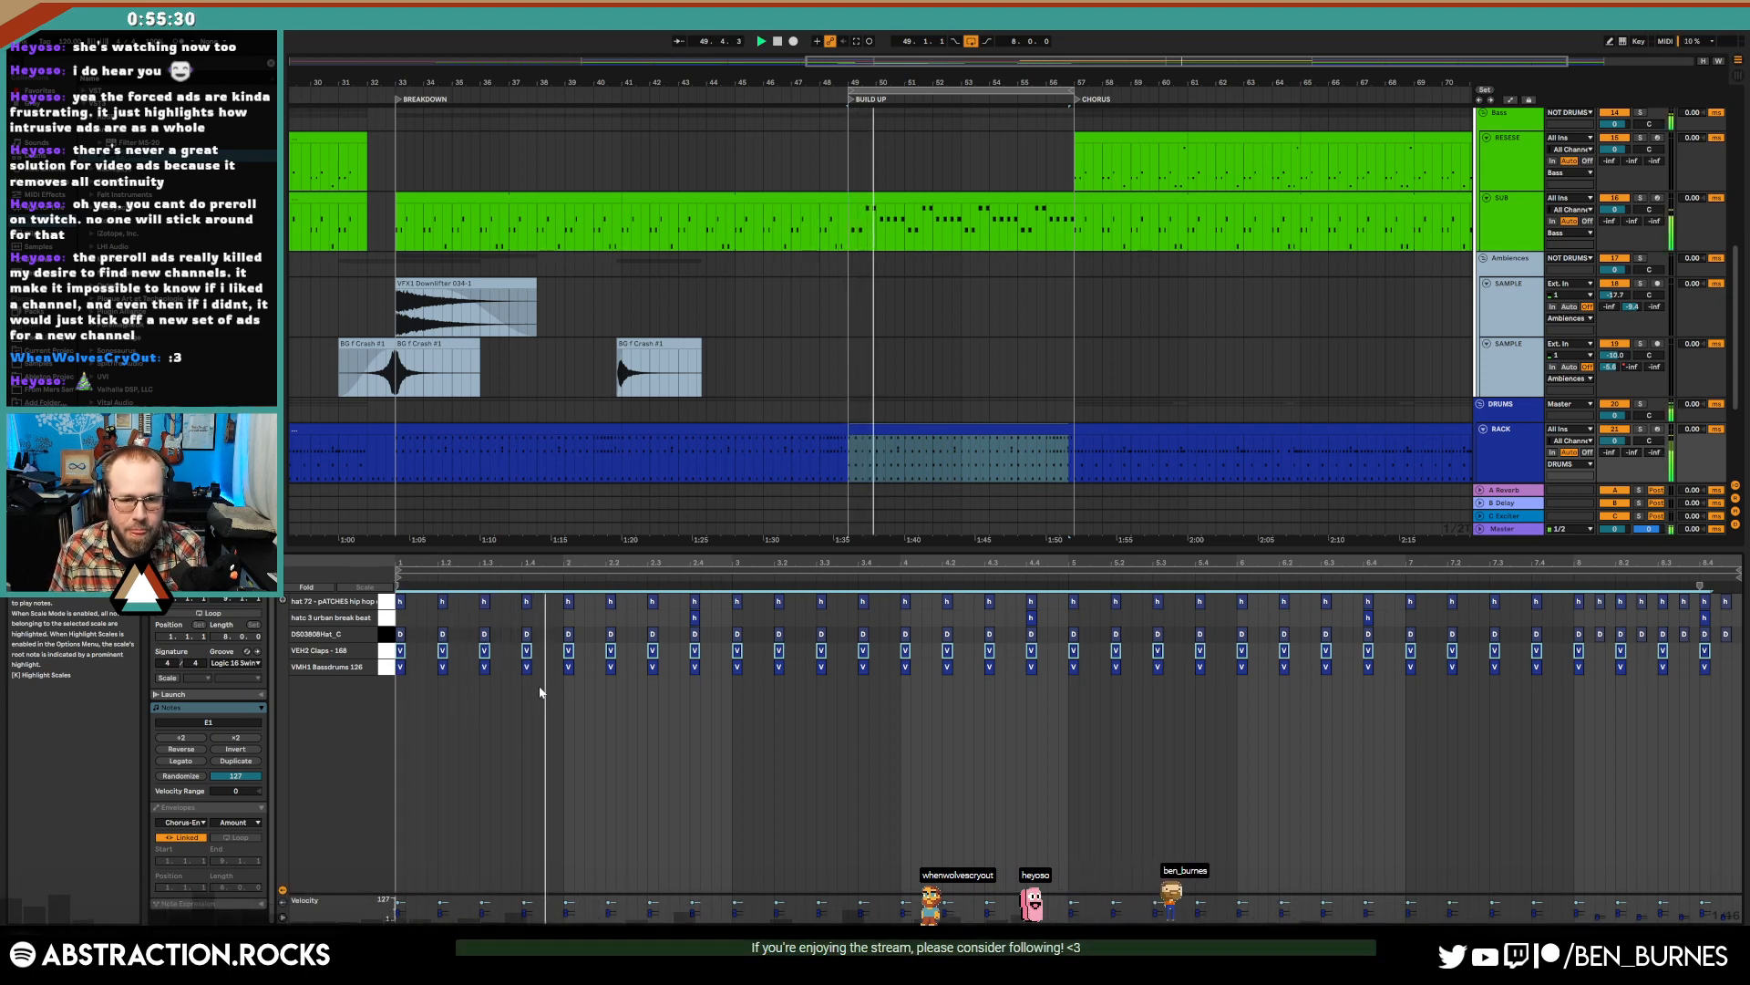
# - Compress the claps of the clip's bars 5 to 8 into bars 5 and 6, and duplicate them across bars 7 and 8
pyautogui.click(813, 717)
pyautogui.moveTo(1060, 651); pyautogui.dragTo(1714, 654)
pyautogui.moveTo(1698, 586); pyautogui.dragTo(1385, 587)
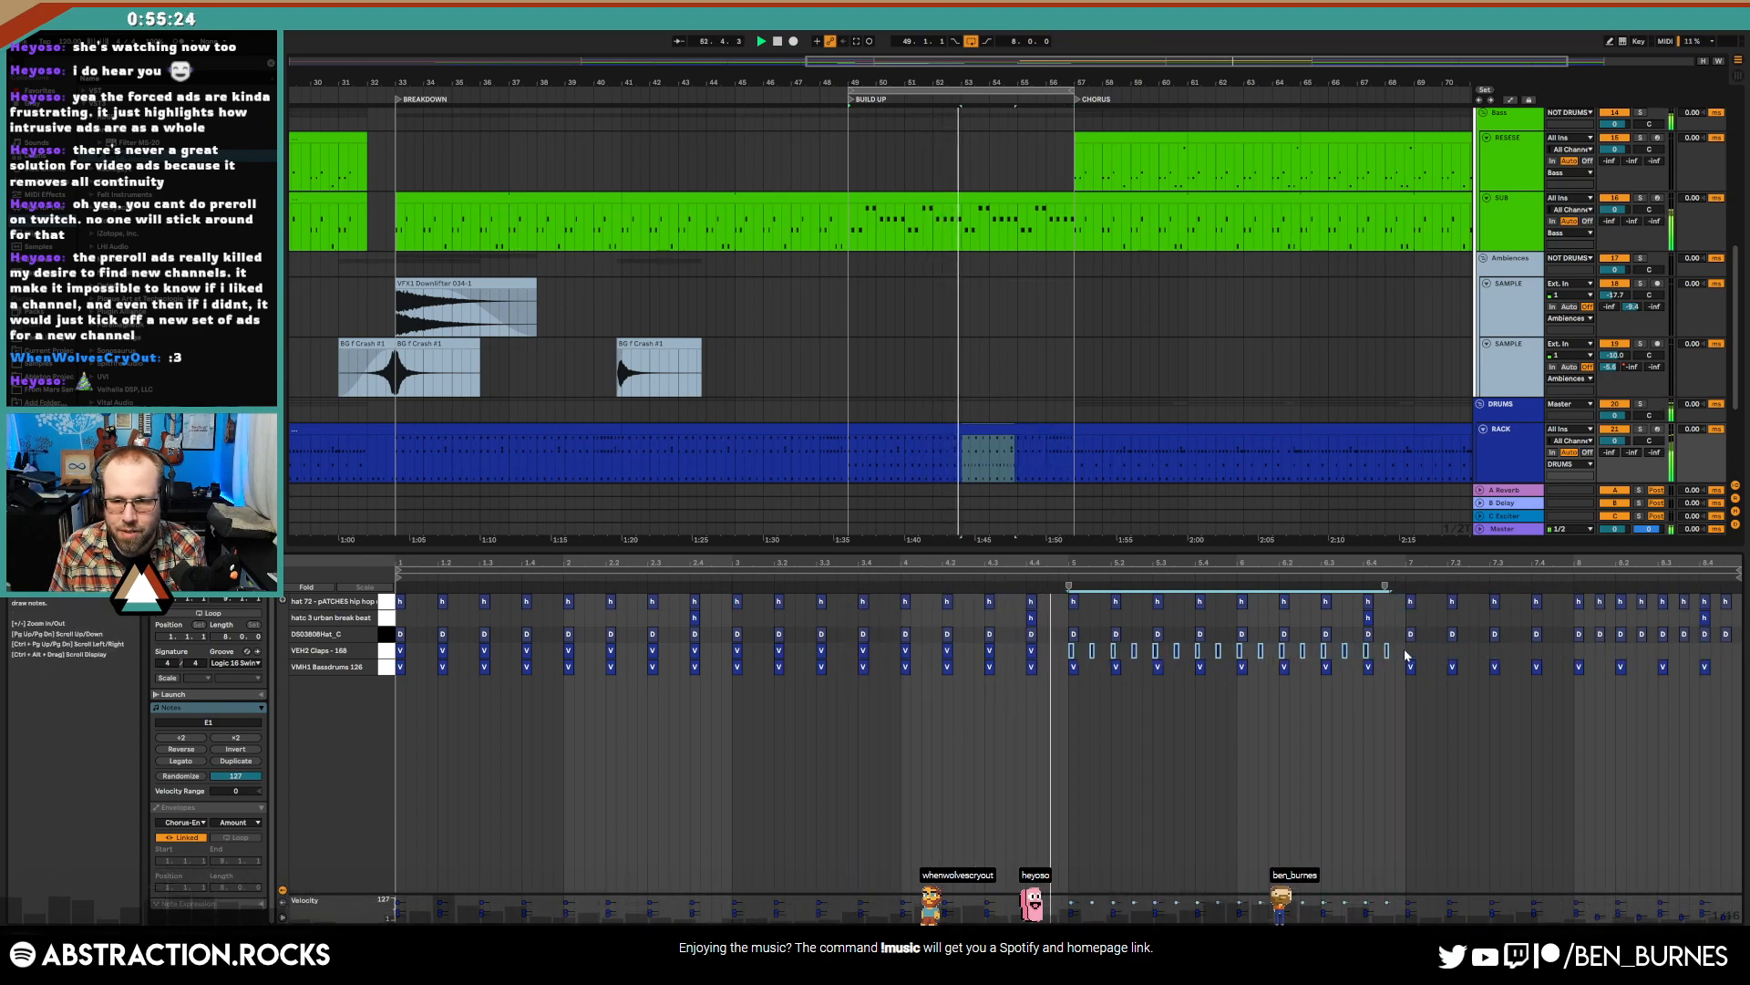
pyautogui.hotkey('ctrl', 'd')
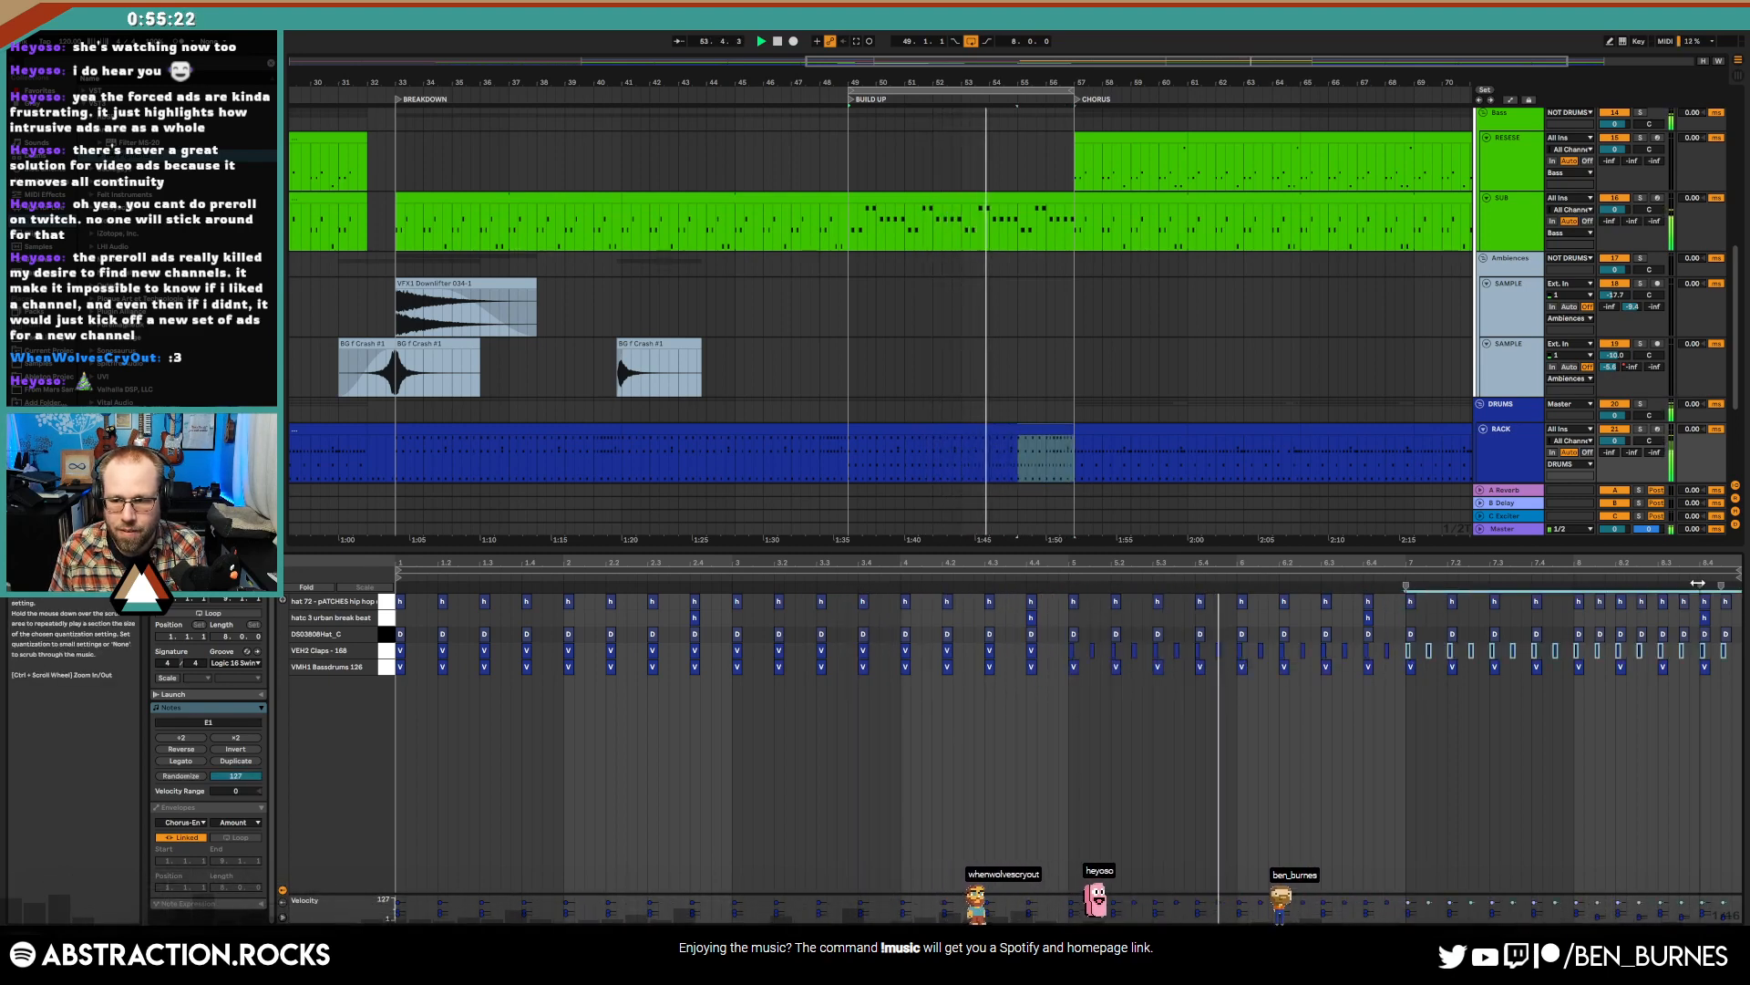
# - Compress the claps of bars 7 and 8 into bar 7, delete the bass drum notes after the start of bar 8, and play the build-up
pyautogui.moveTo(1719, 585); pyautogui.dragTo(1562, 599)
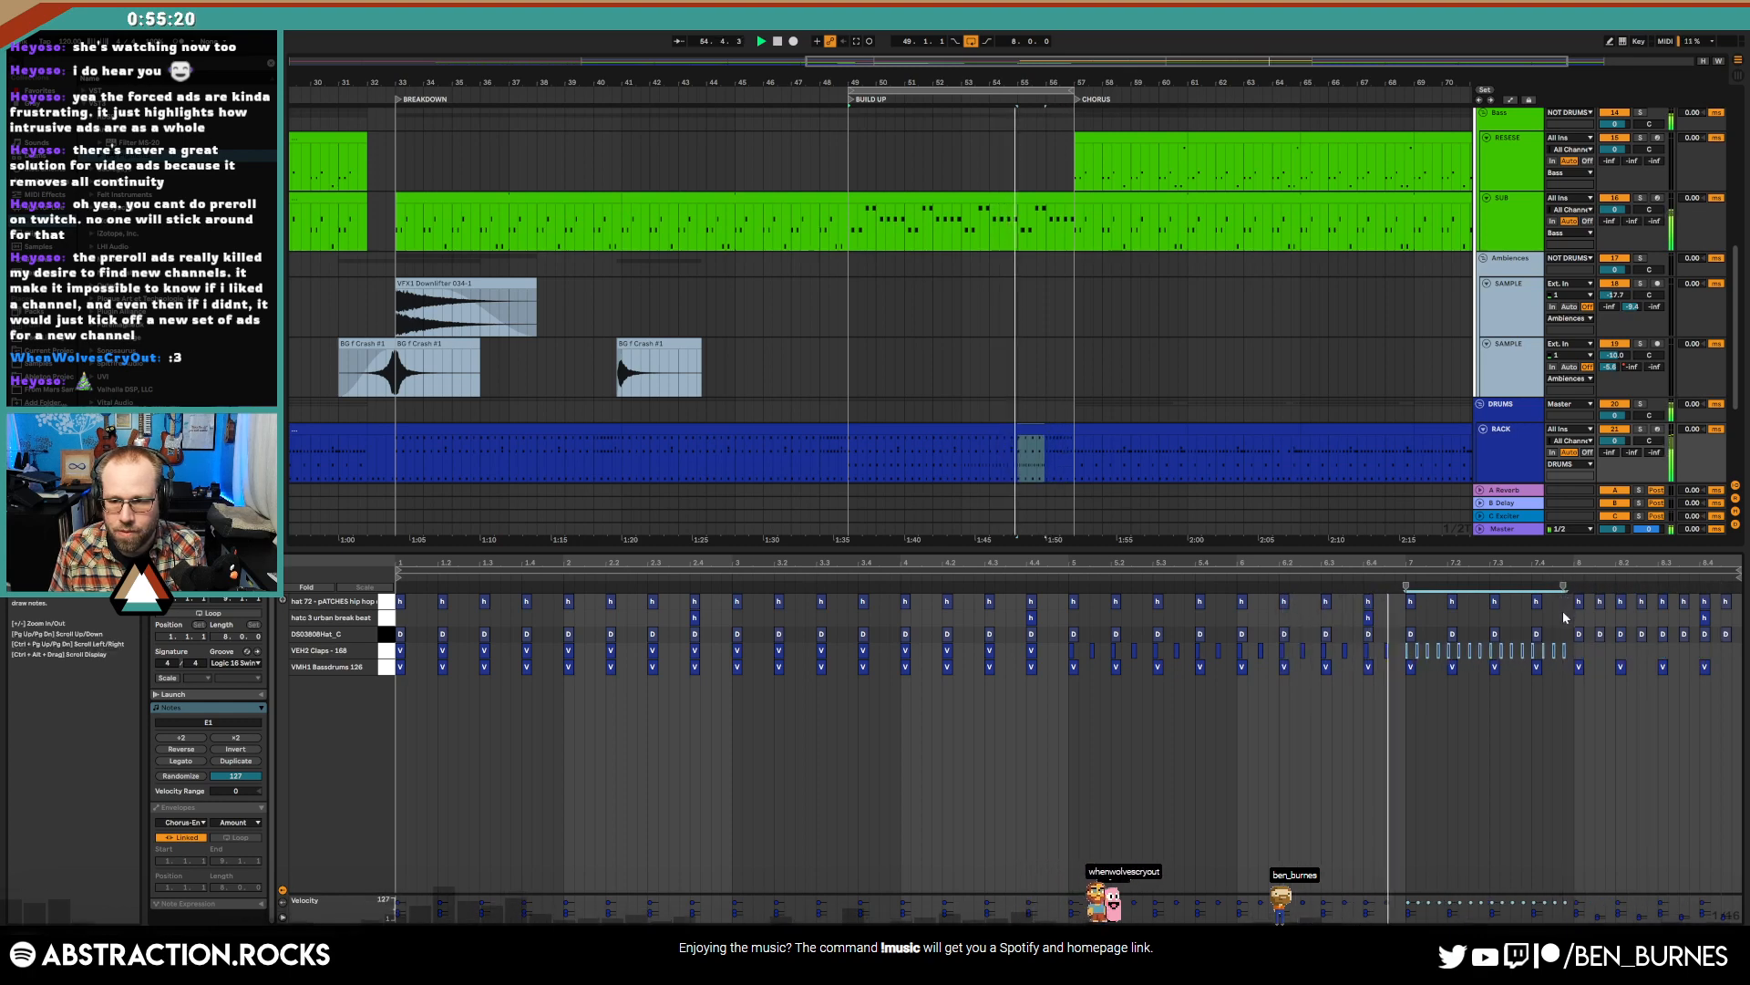
pyautogui.click(1605, 677)
pyautogui.press('Delete')
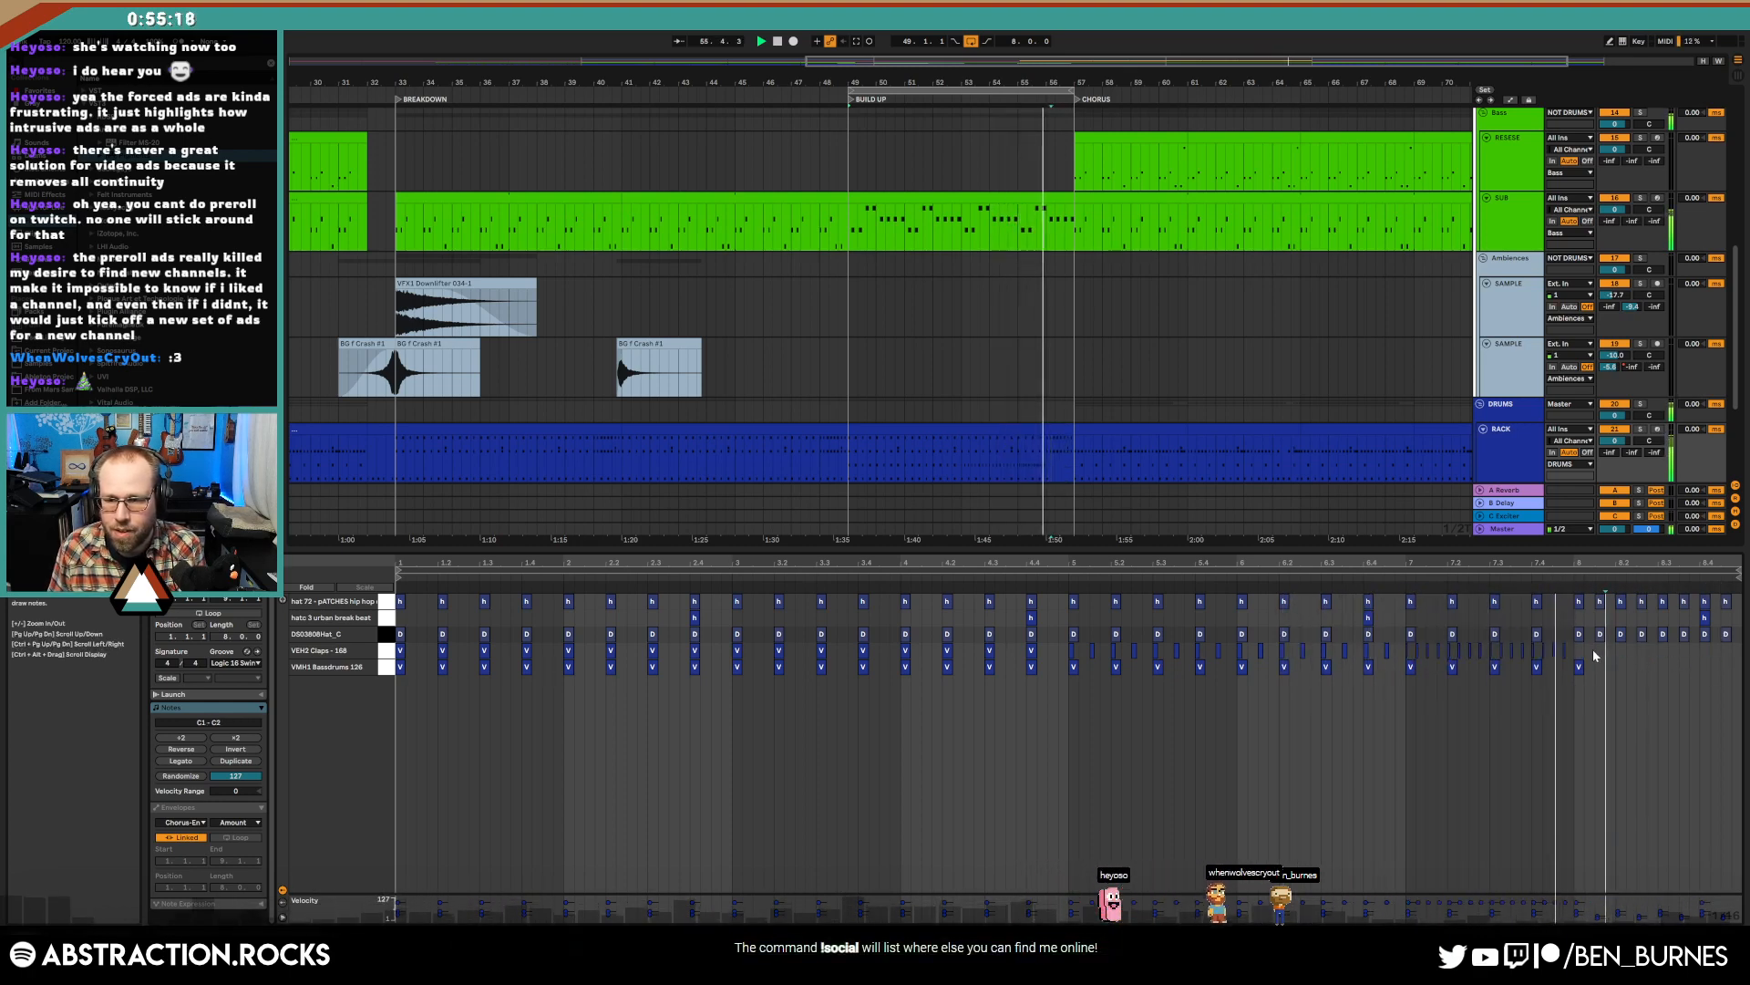
pyautogui.press('space')
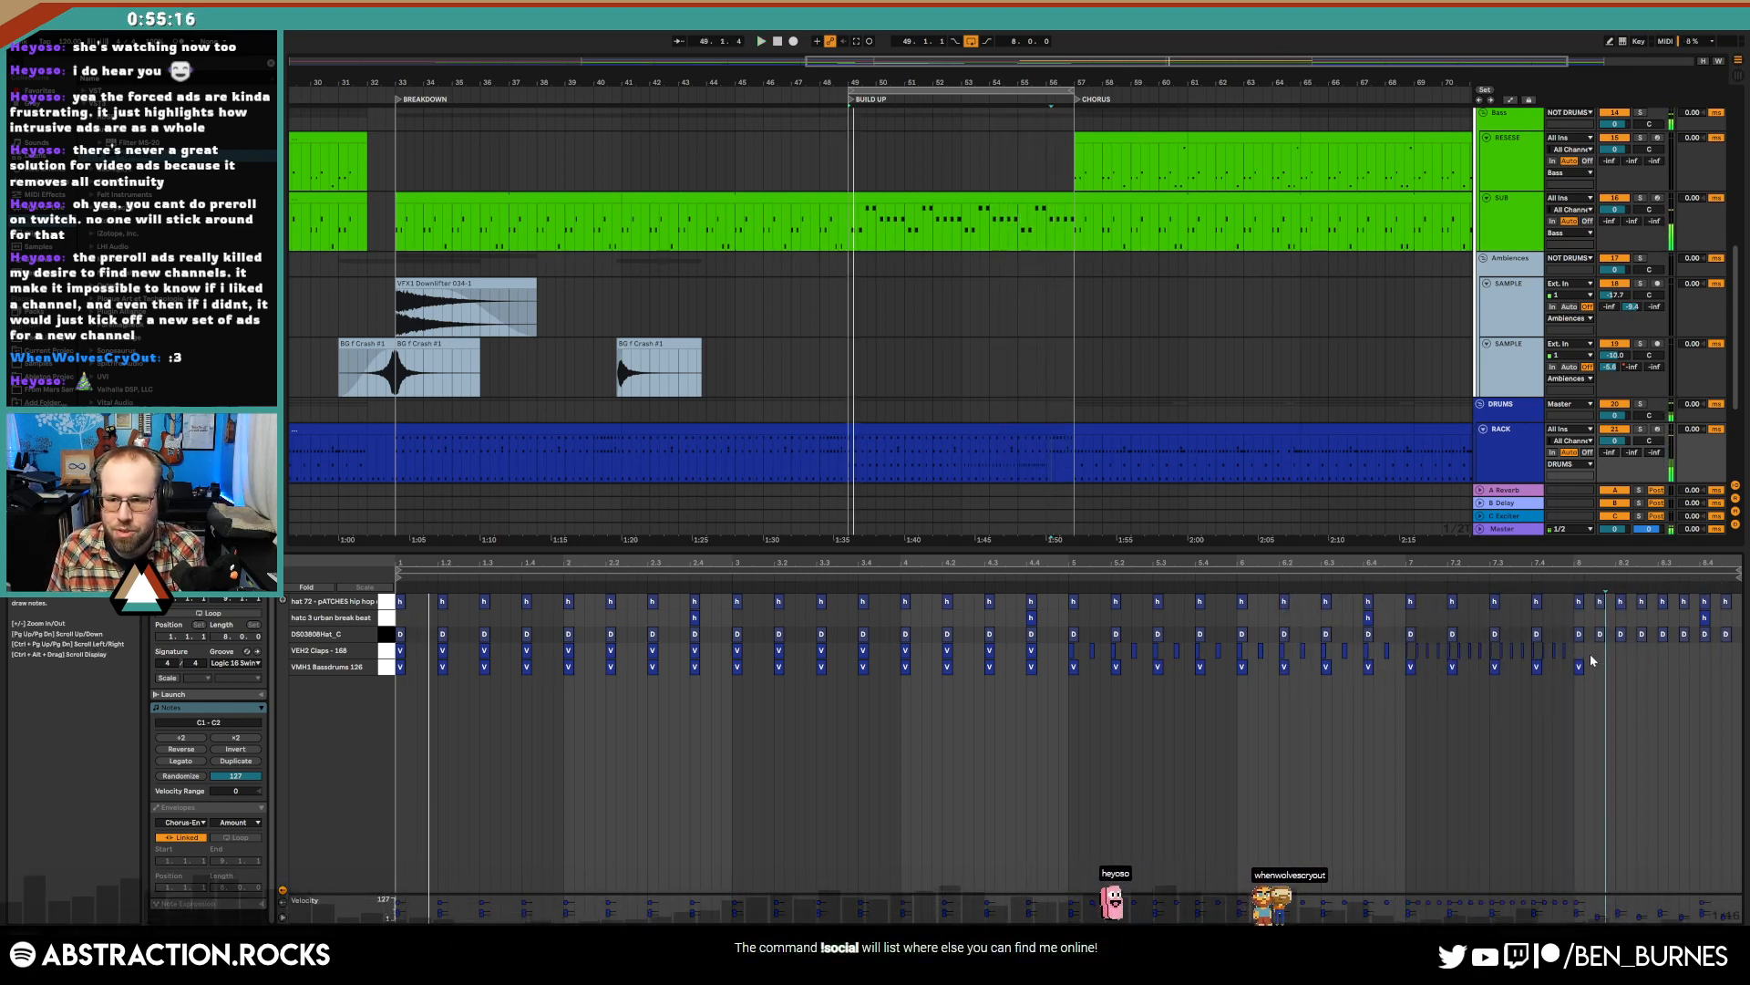
# - Delete all the VEH3 Claps notes from the build-up drum clip
pyautogui.moveTo(1579, 657); pyautogui.dragTo(387, 662)
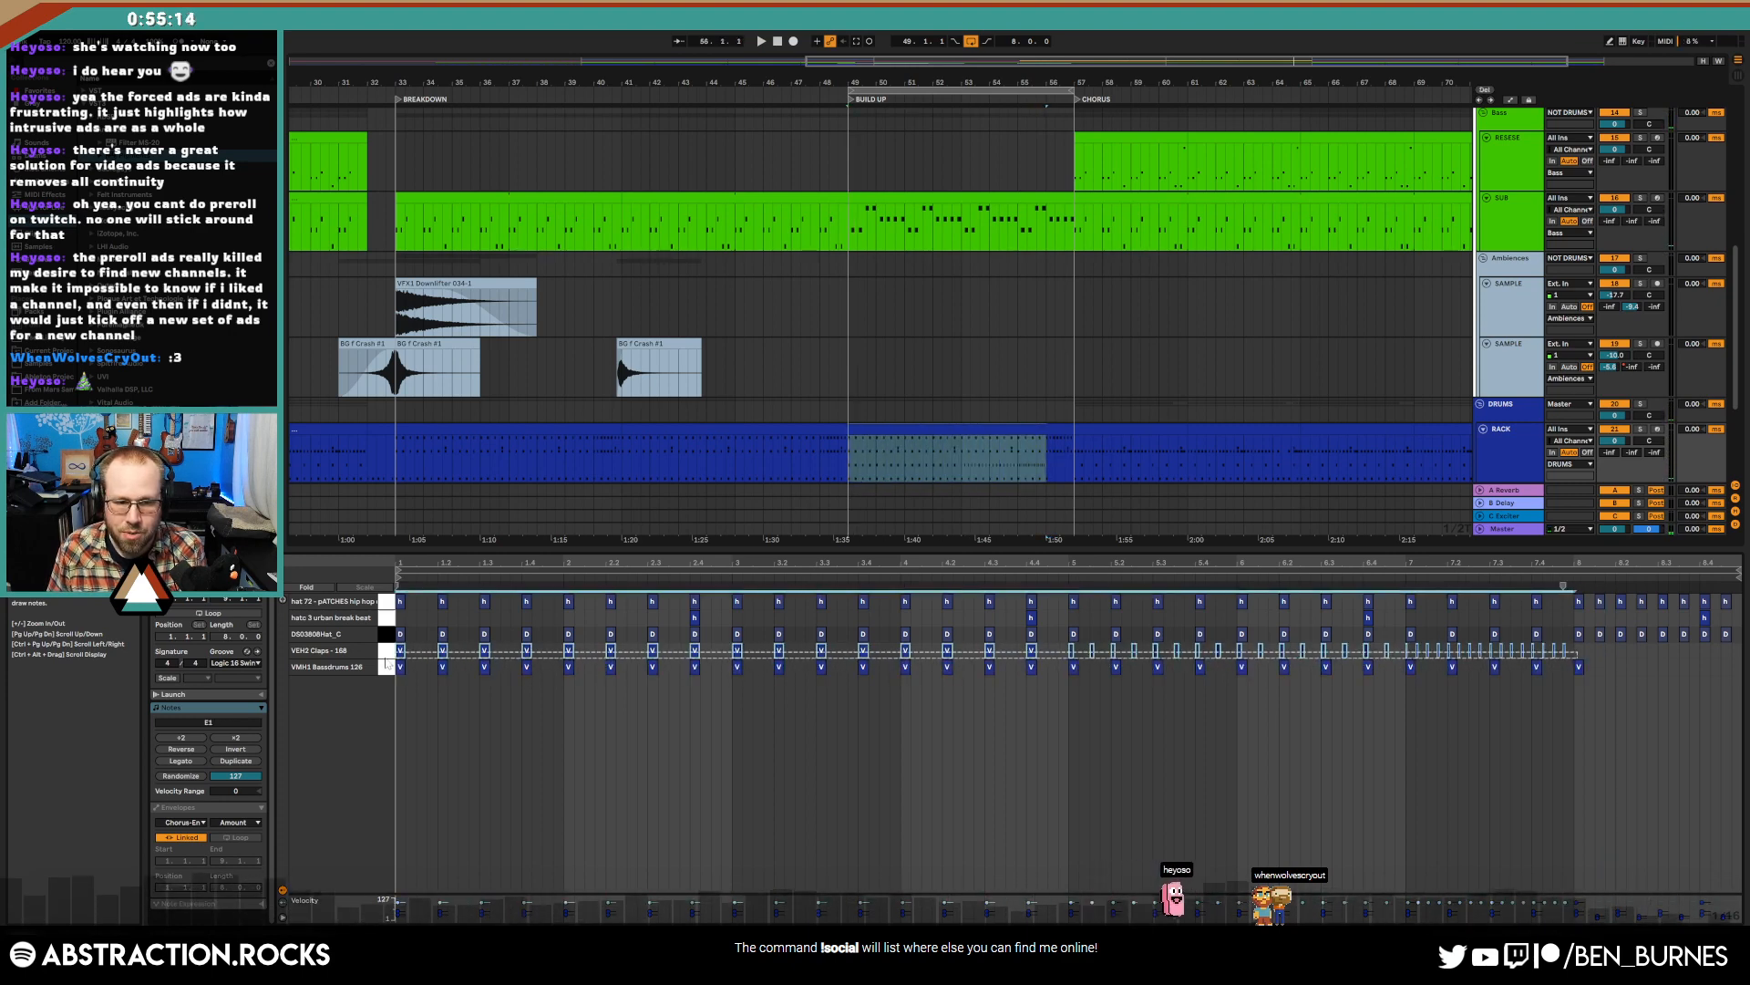
pyautogui.press('Delete')
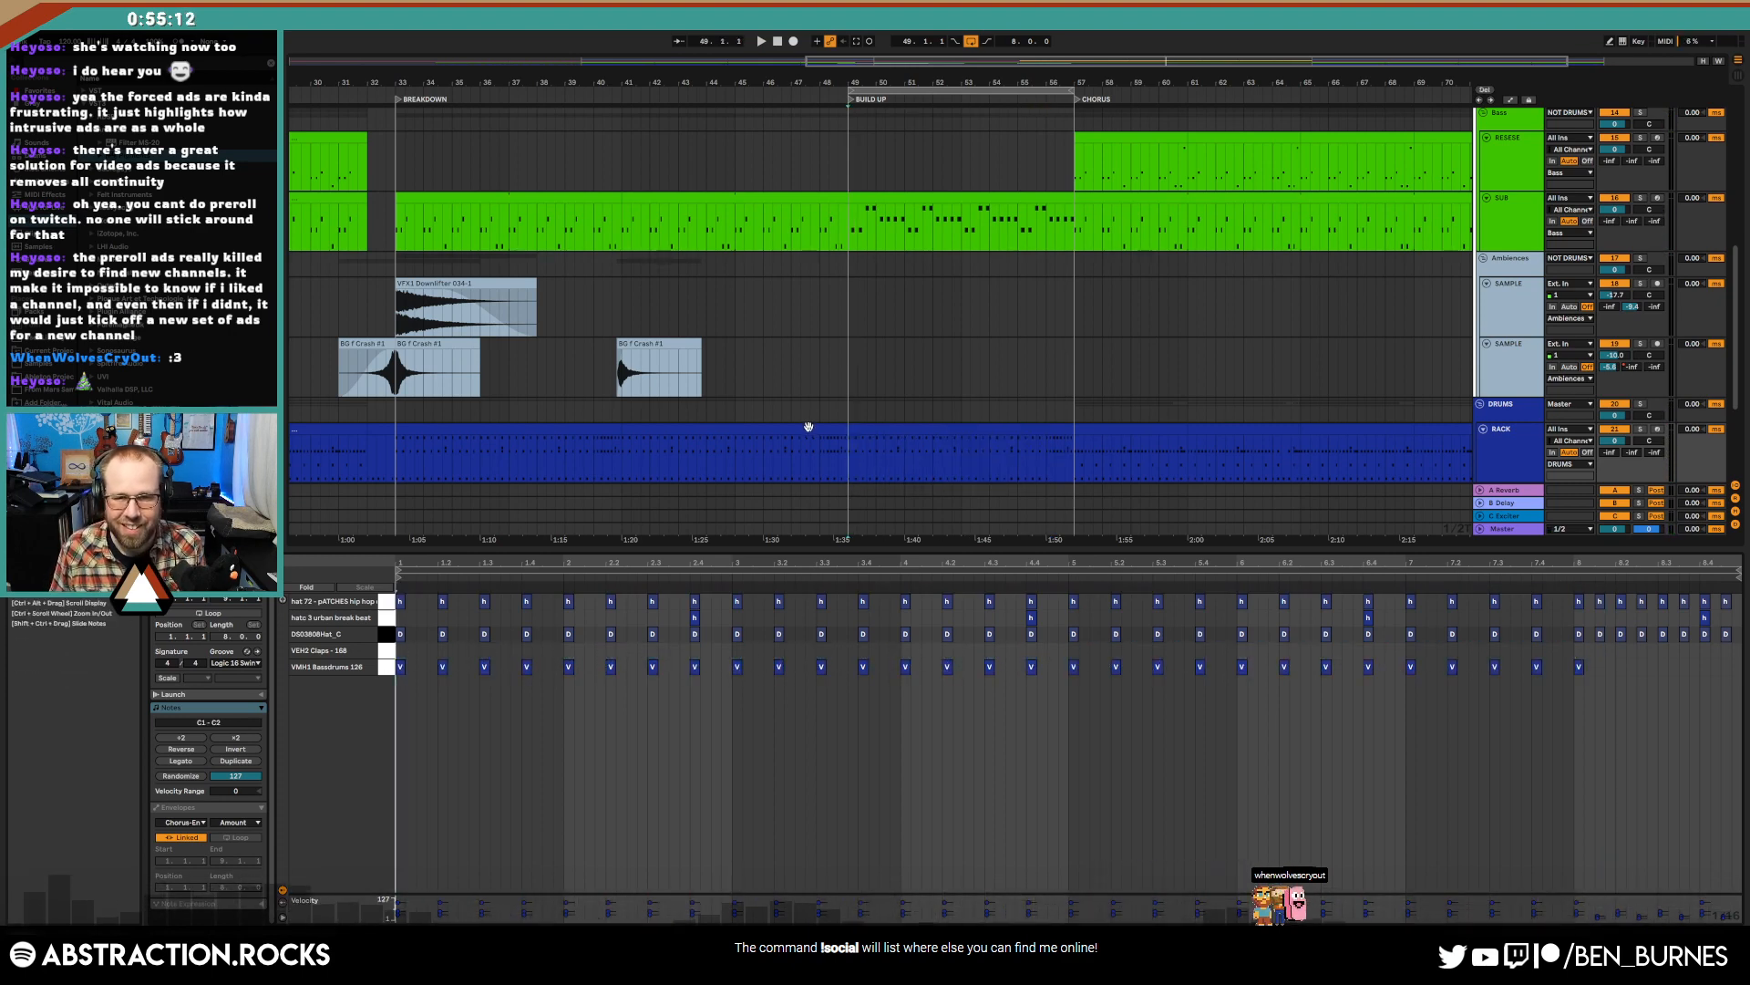
# - Duplicate the breakdown's VFX1 Downlifter clip, move the copy so it ends at the second CHORUS, and reverse it
pyautogui.hotkey('shift', 'Tab')
pyautogui.click(492, 382)
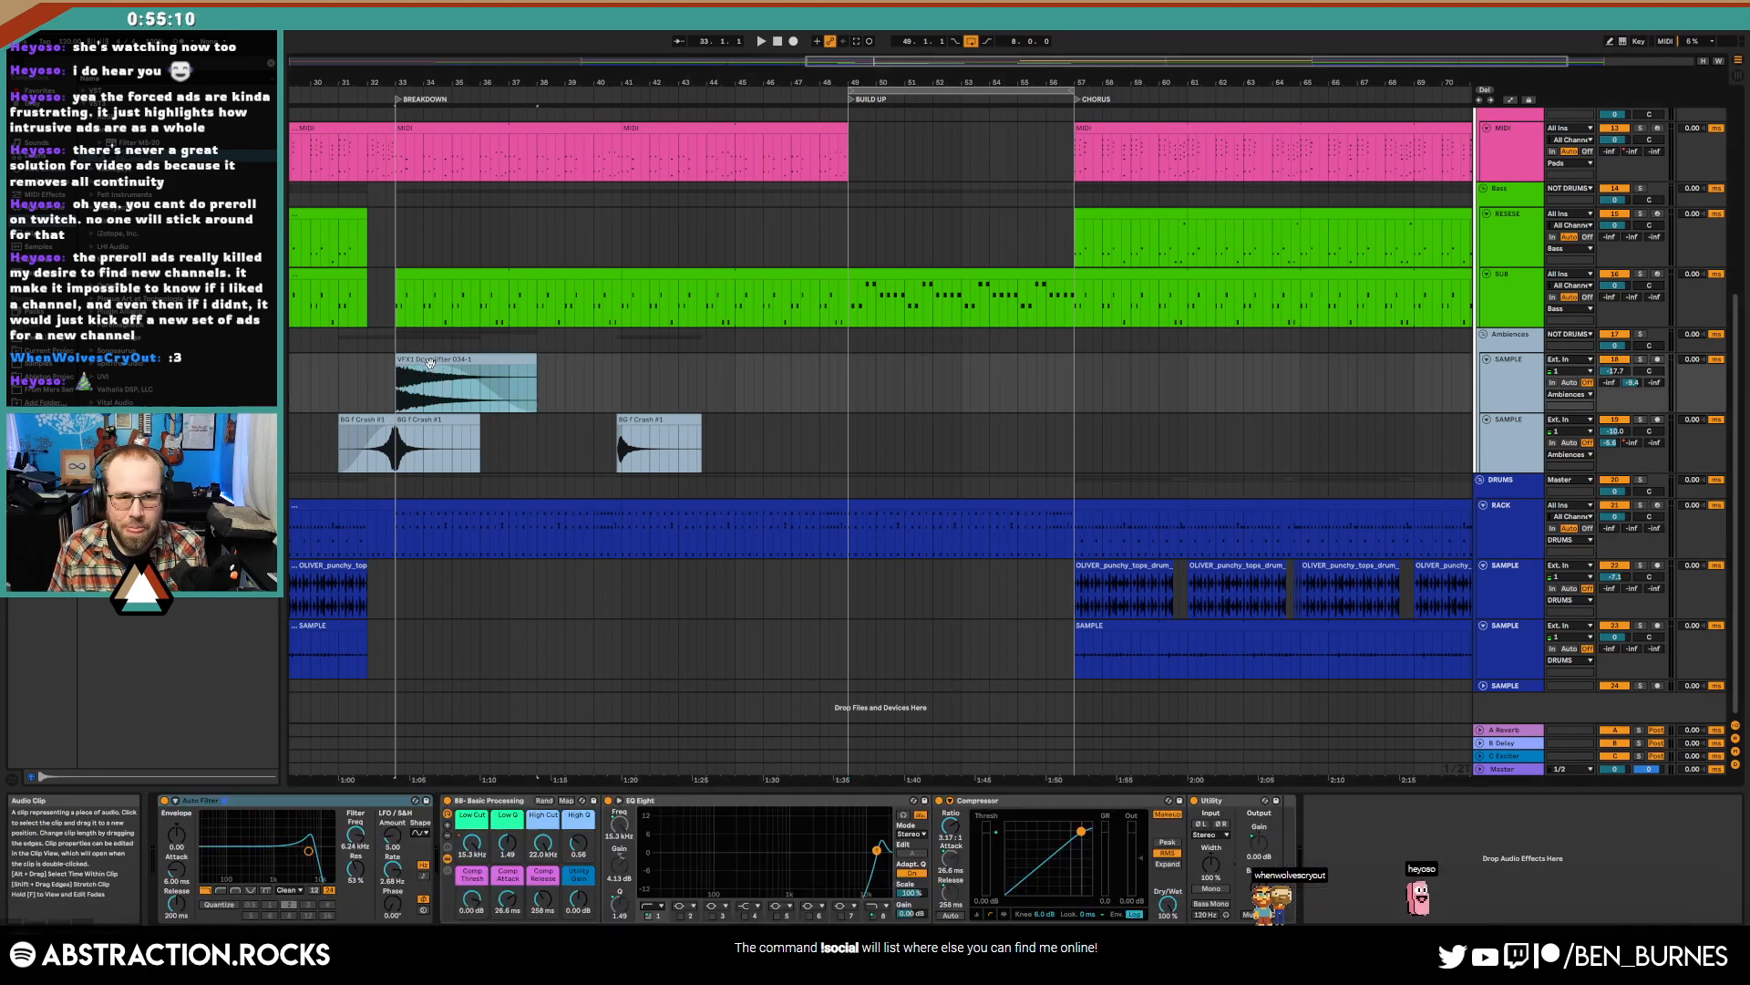
pyautogui.hotkey('ctrl', 'd')
pyautogui.moveTo(642, 375); pyautogui.dragTo(1171, 371)
pyautogui.press('r')
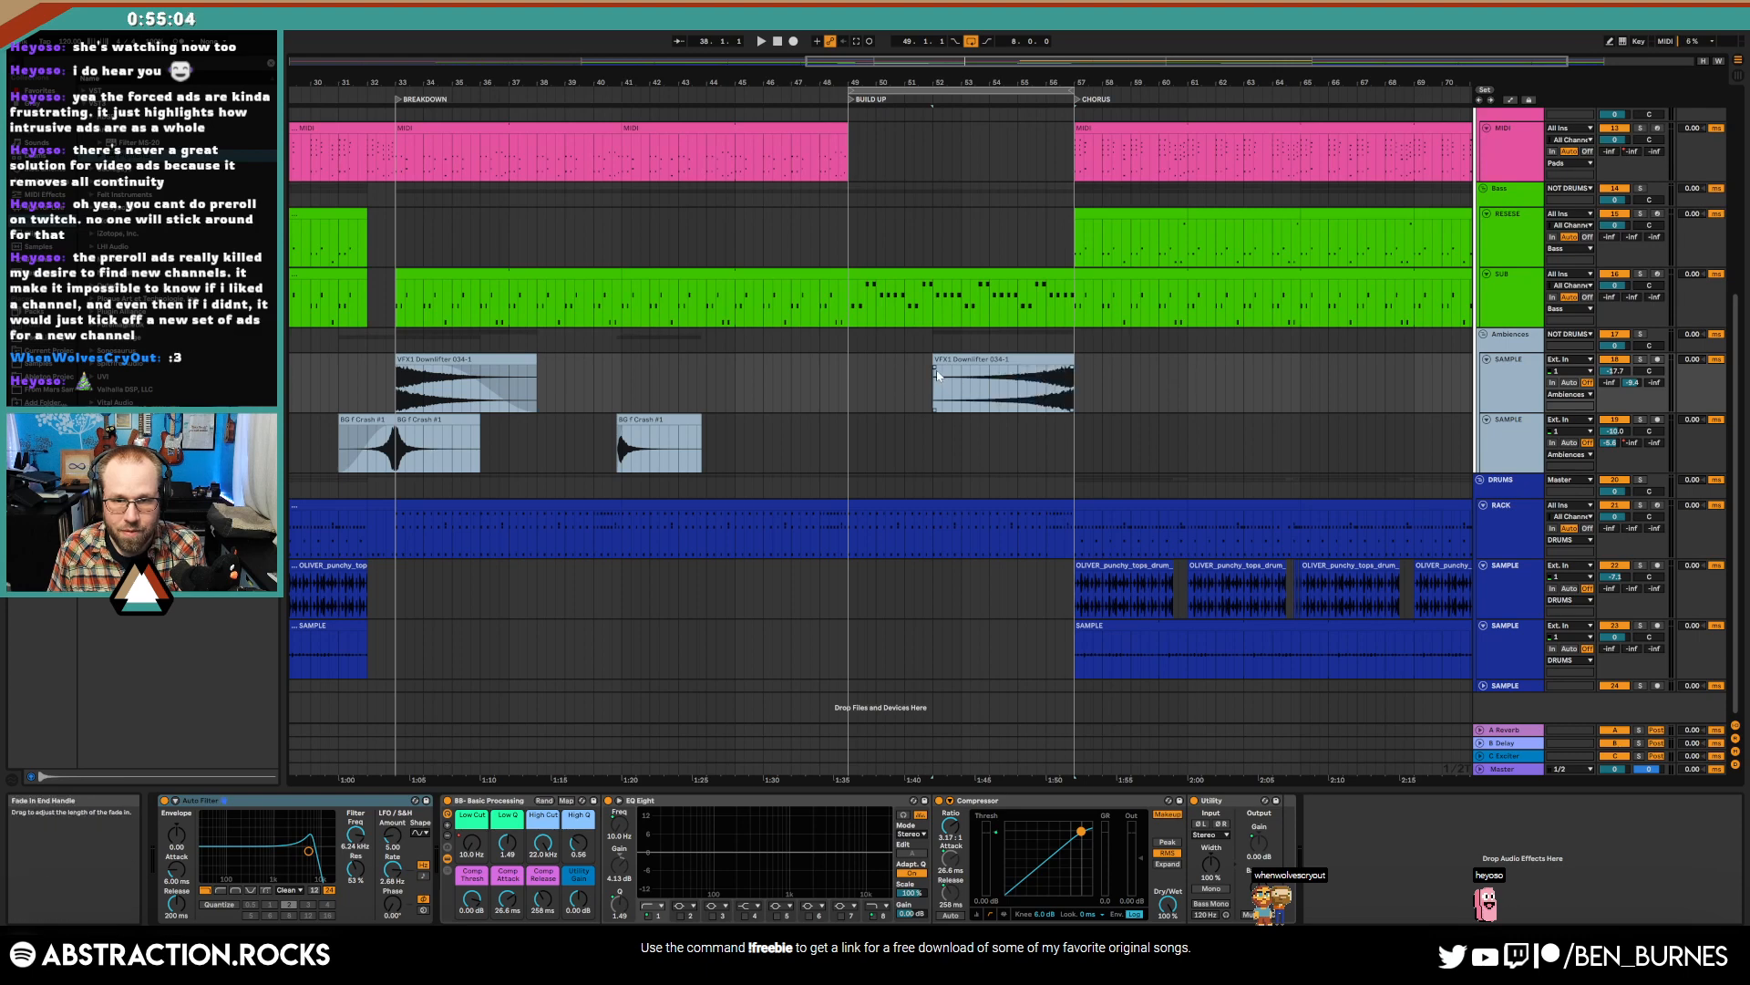
# - Reshape the Low Cut automation under the reversed downlifter into a curve rising to about 16.3 kHz at the CHORUS, and play the build-up
pyautogui.press('space')
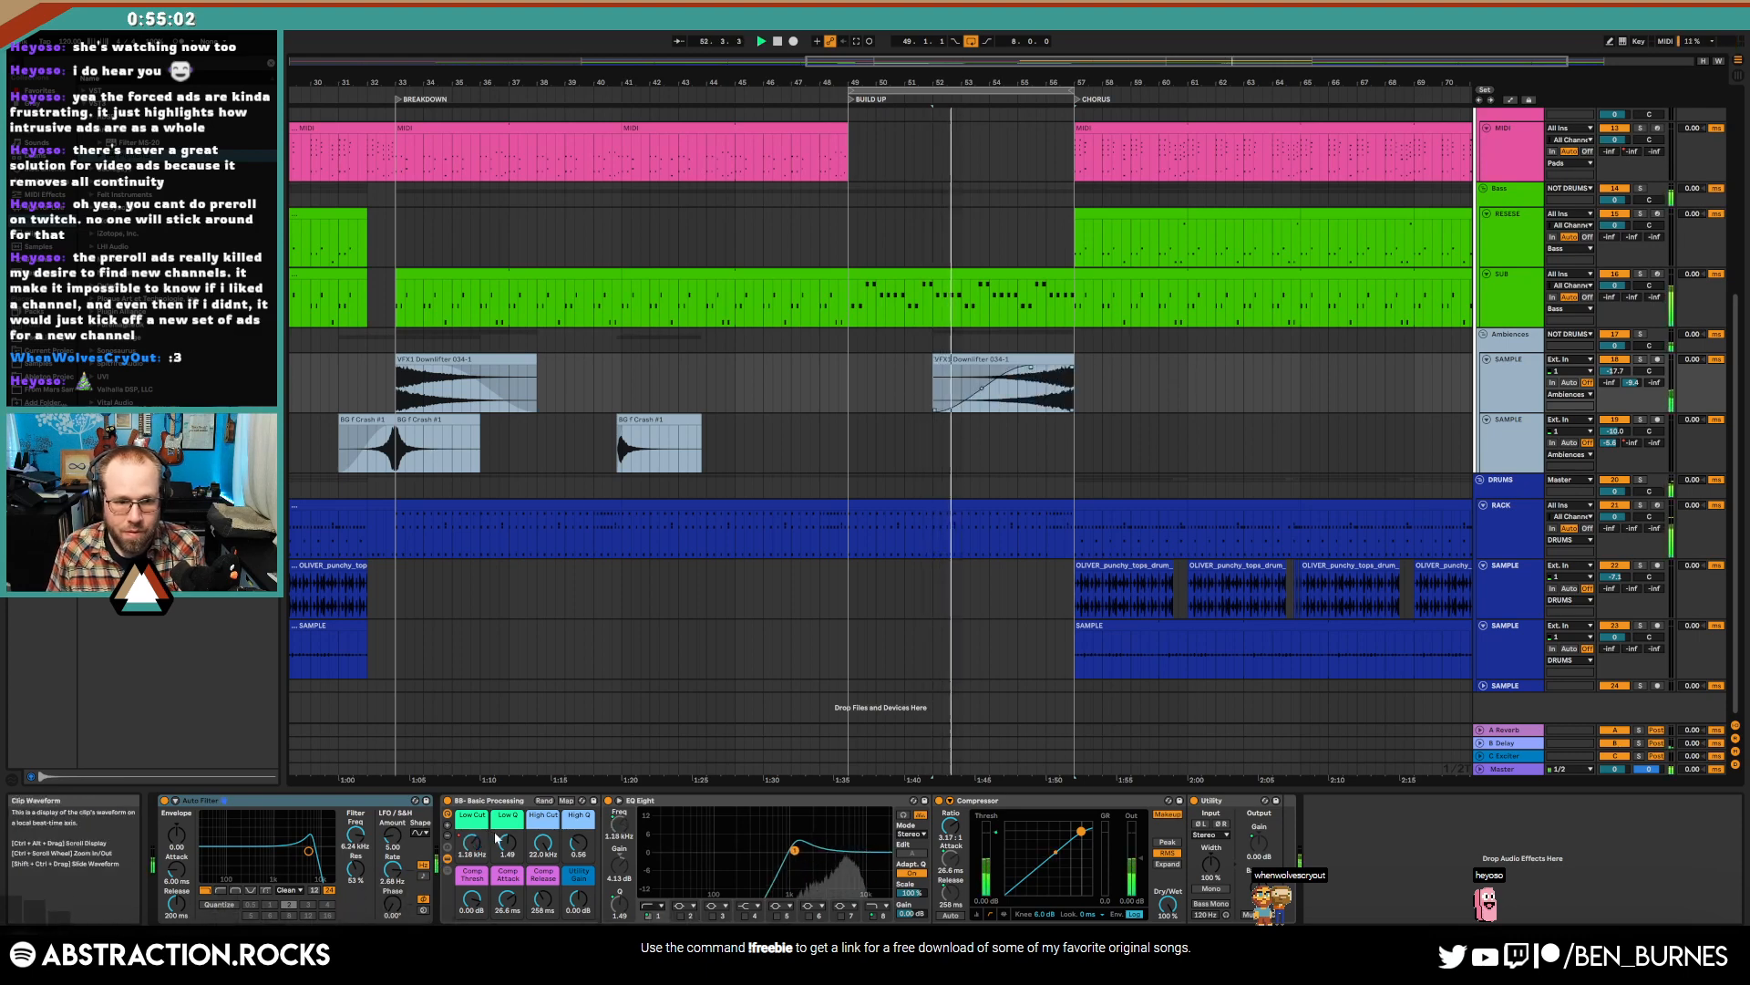
pyautogui.press('a')
pyautogui.press('space')
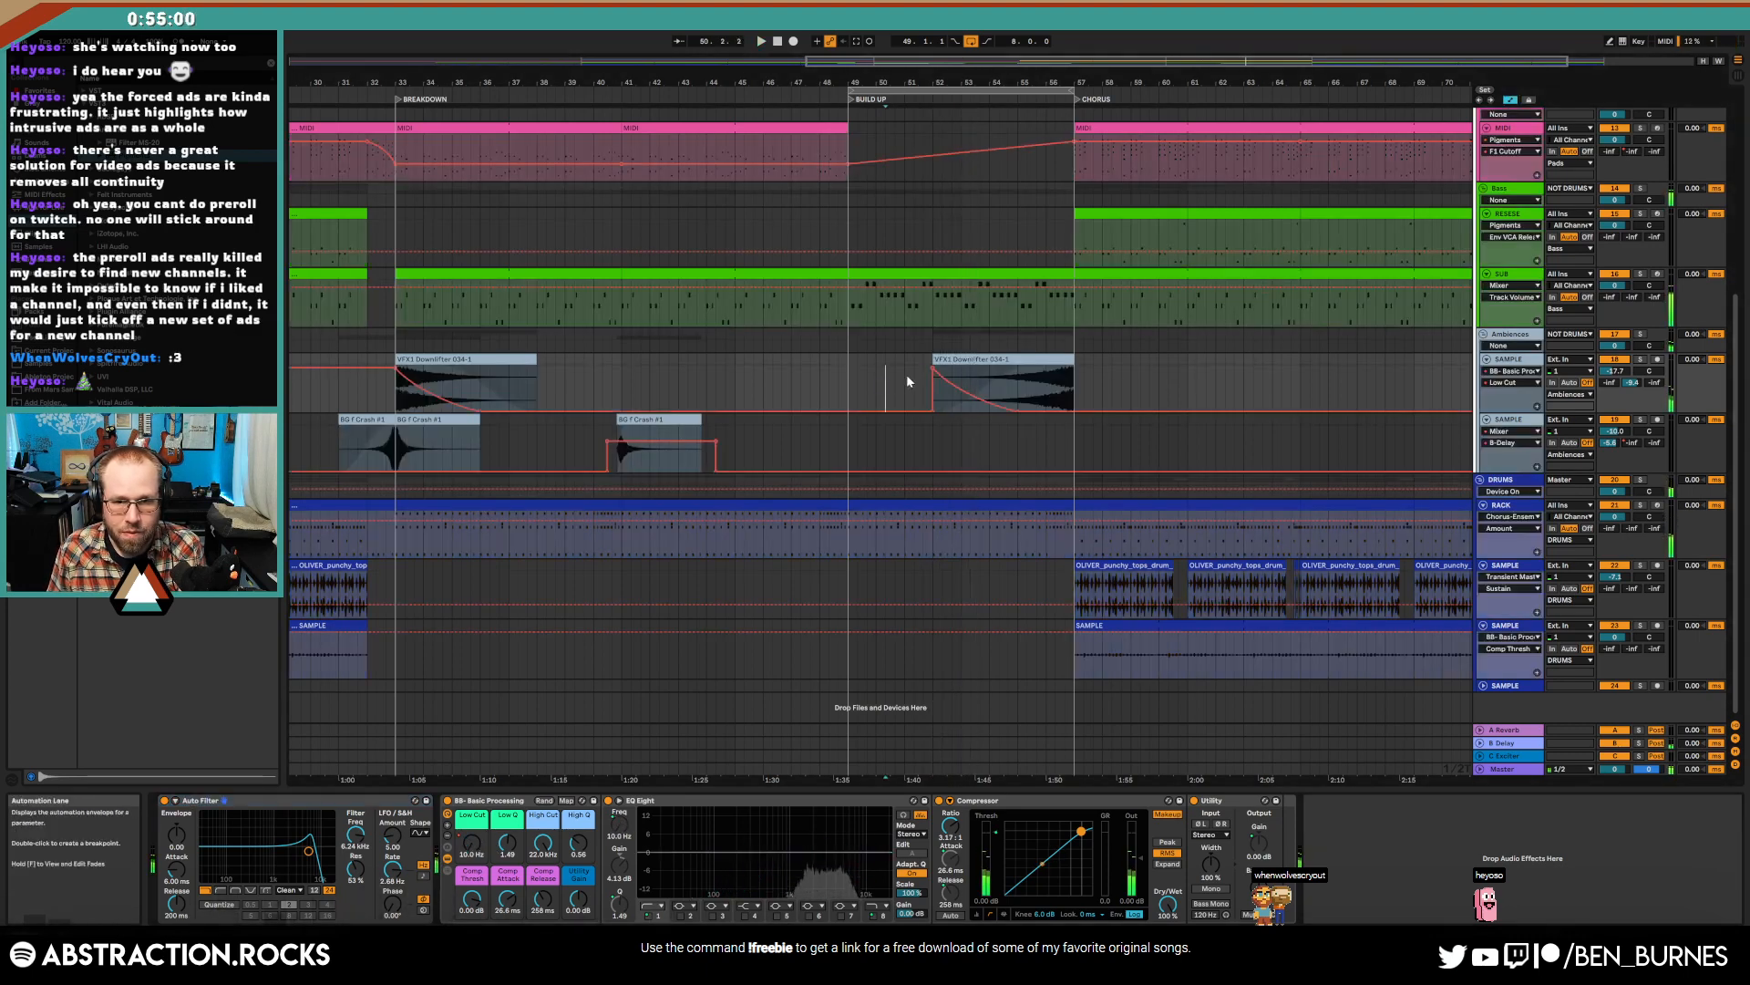
pyautogui.moveTo(933, 368); pyautogui.dragTo(1039, 369)
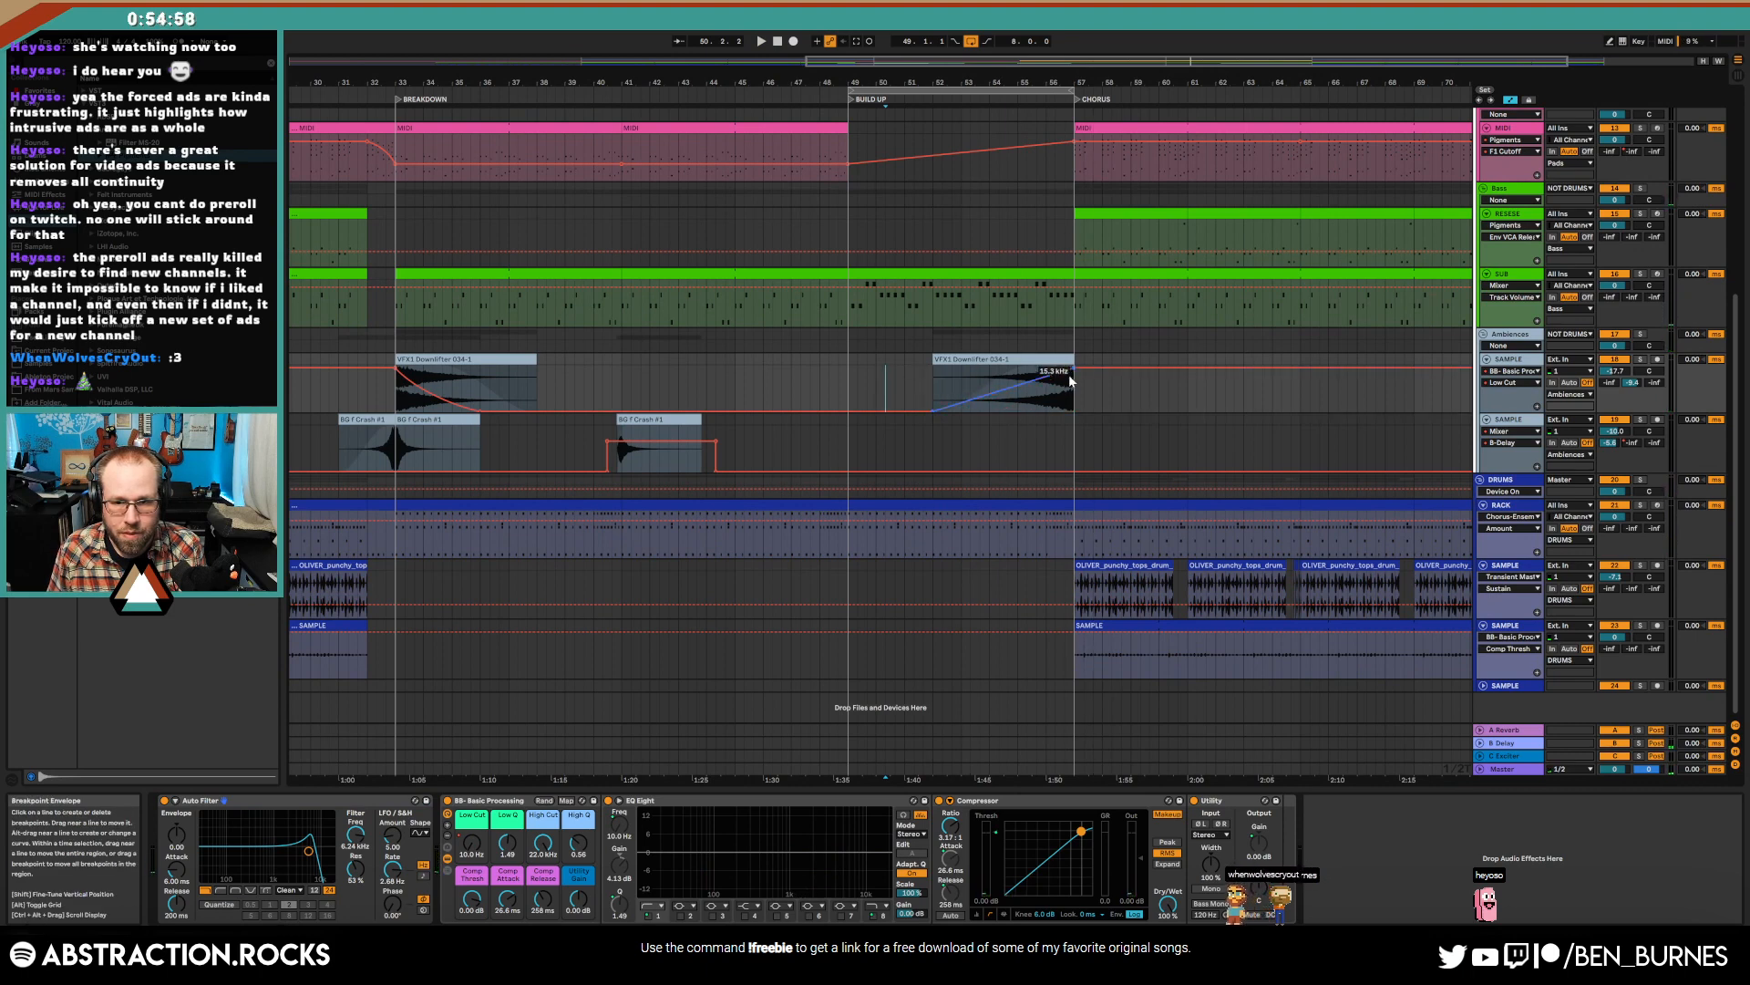
pyautogui.press('space')
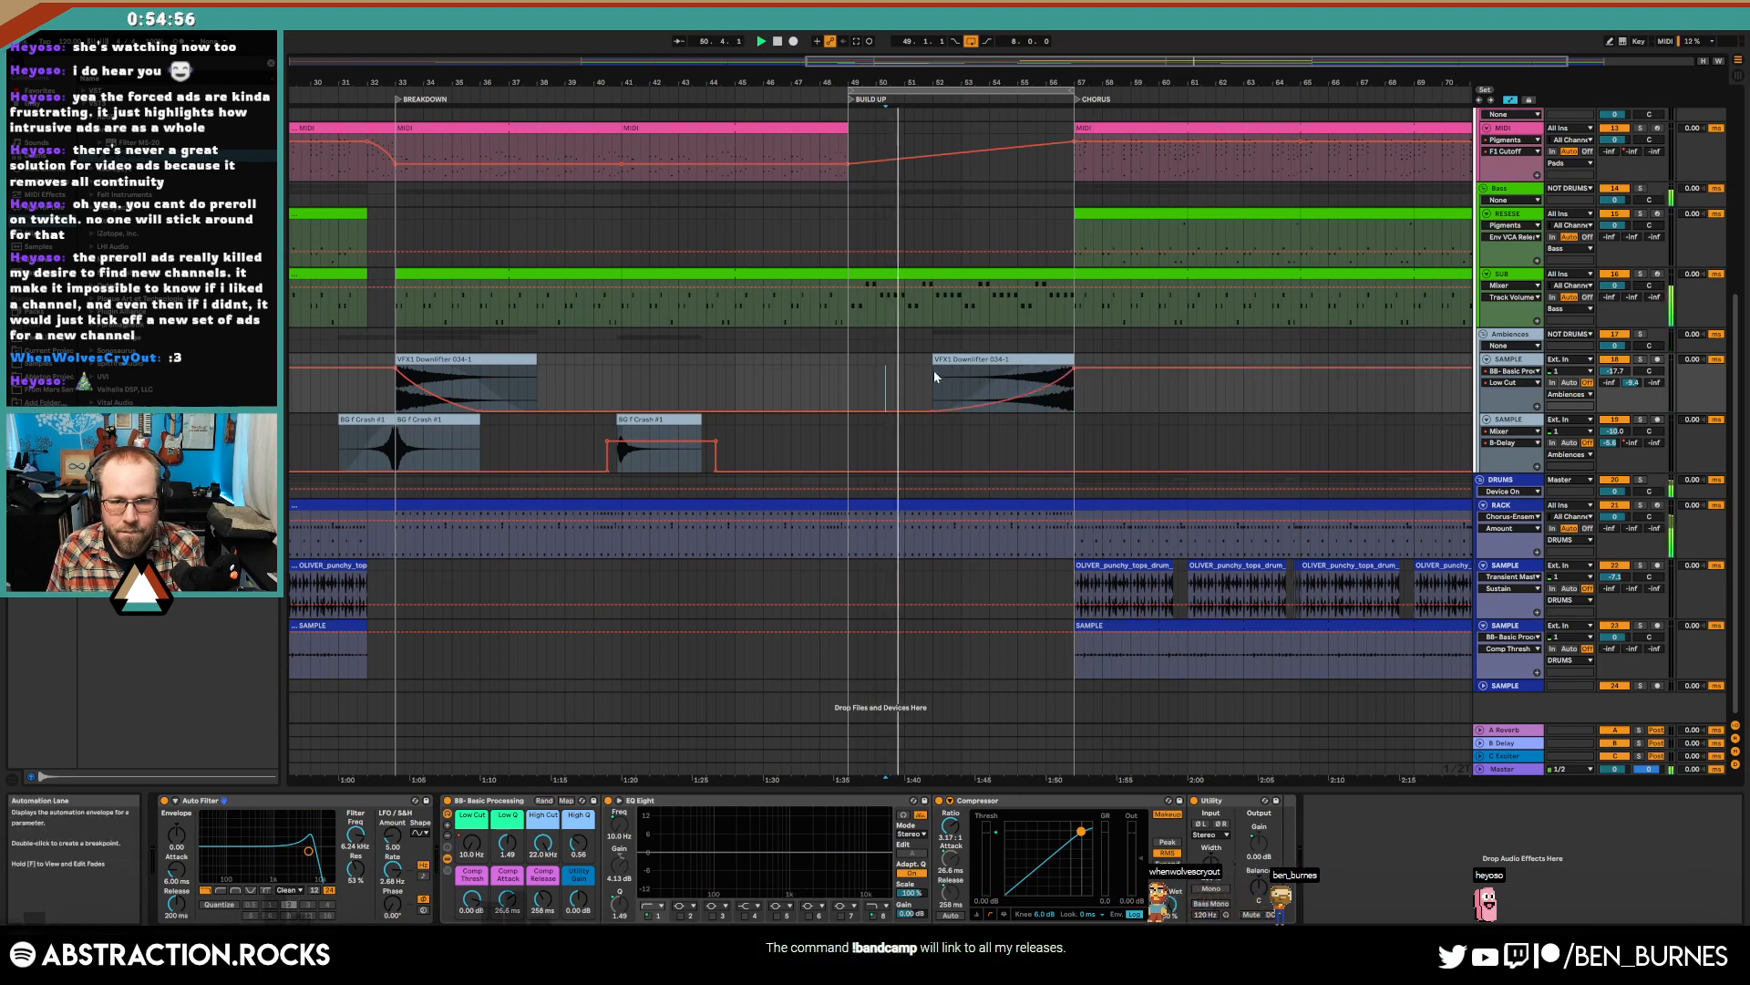
# - Move the loop region to the second CHORUS and extend it to 16 bars
pyautogui.moveTo(1012, 91); pyautogui.dragTo(1238, 91)
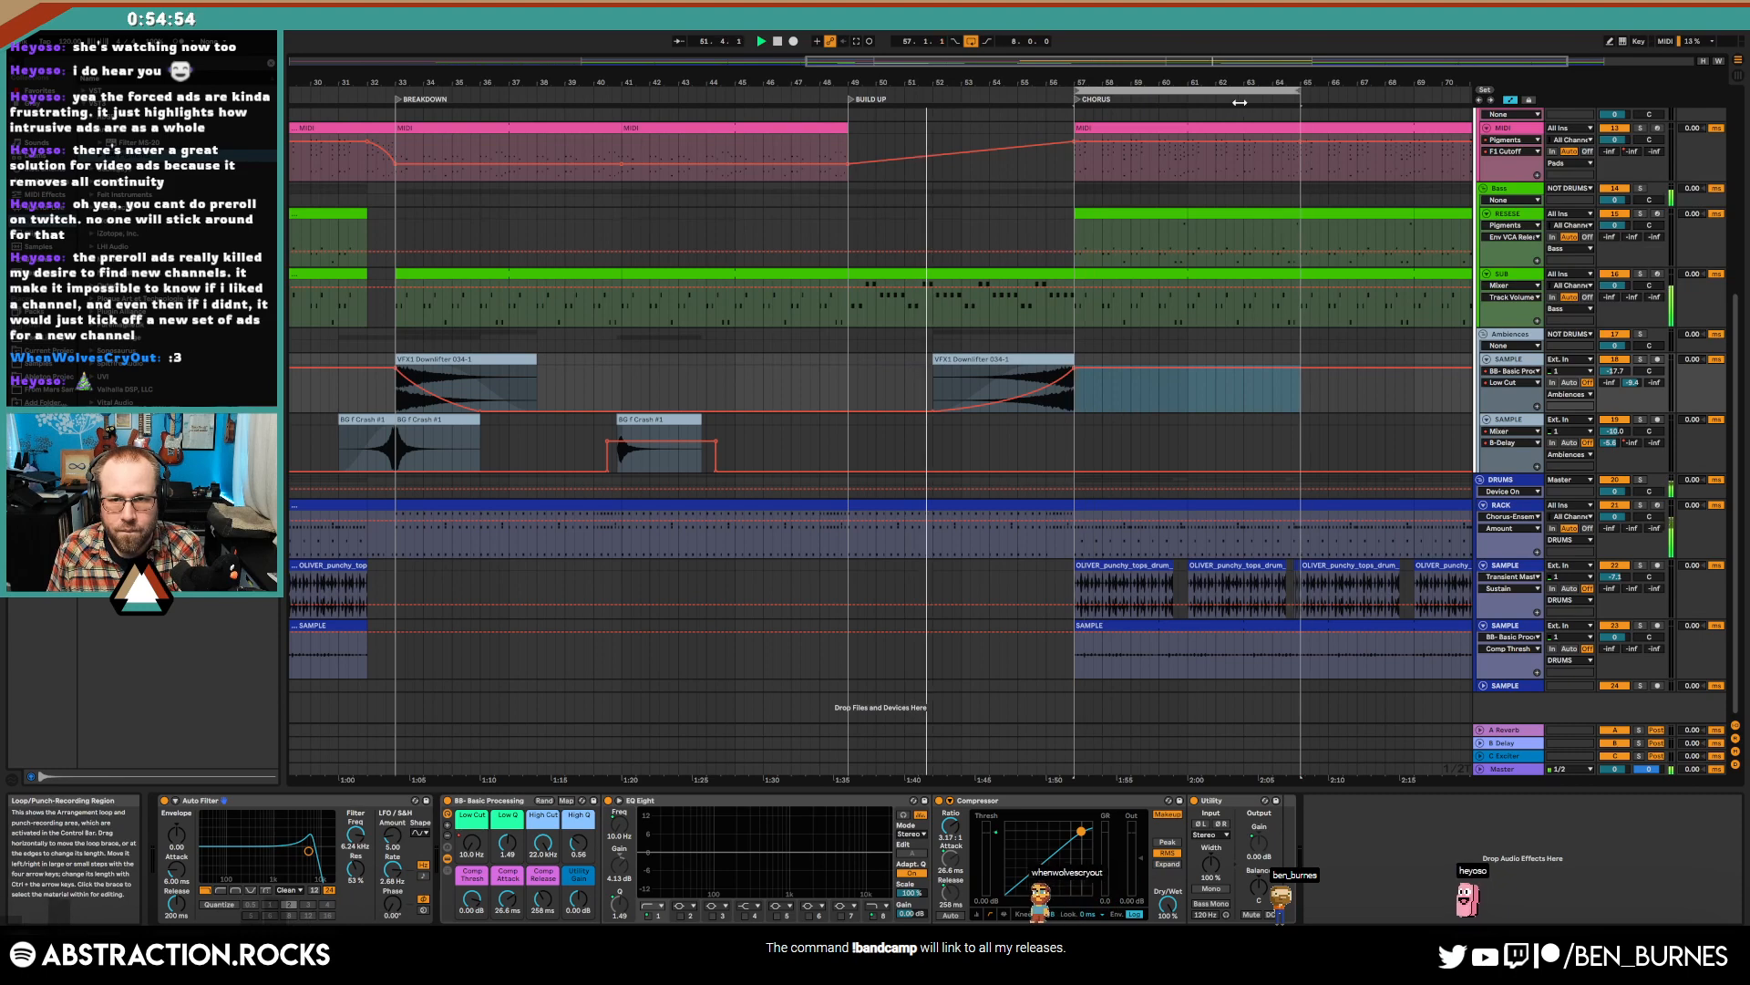
pyautogui.scroll(1, 1241, 262)
pyautogui.scroll(2, 1198, 206)
pyautogui.keyDown('ctrl'); pyautogui.scroll(-3, 1198, 206); pyautogui.keyUp('ctrl')
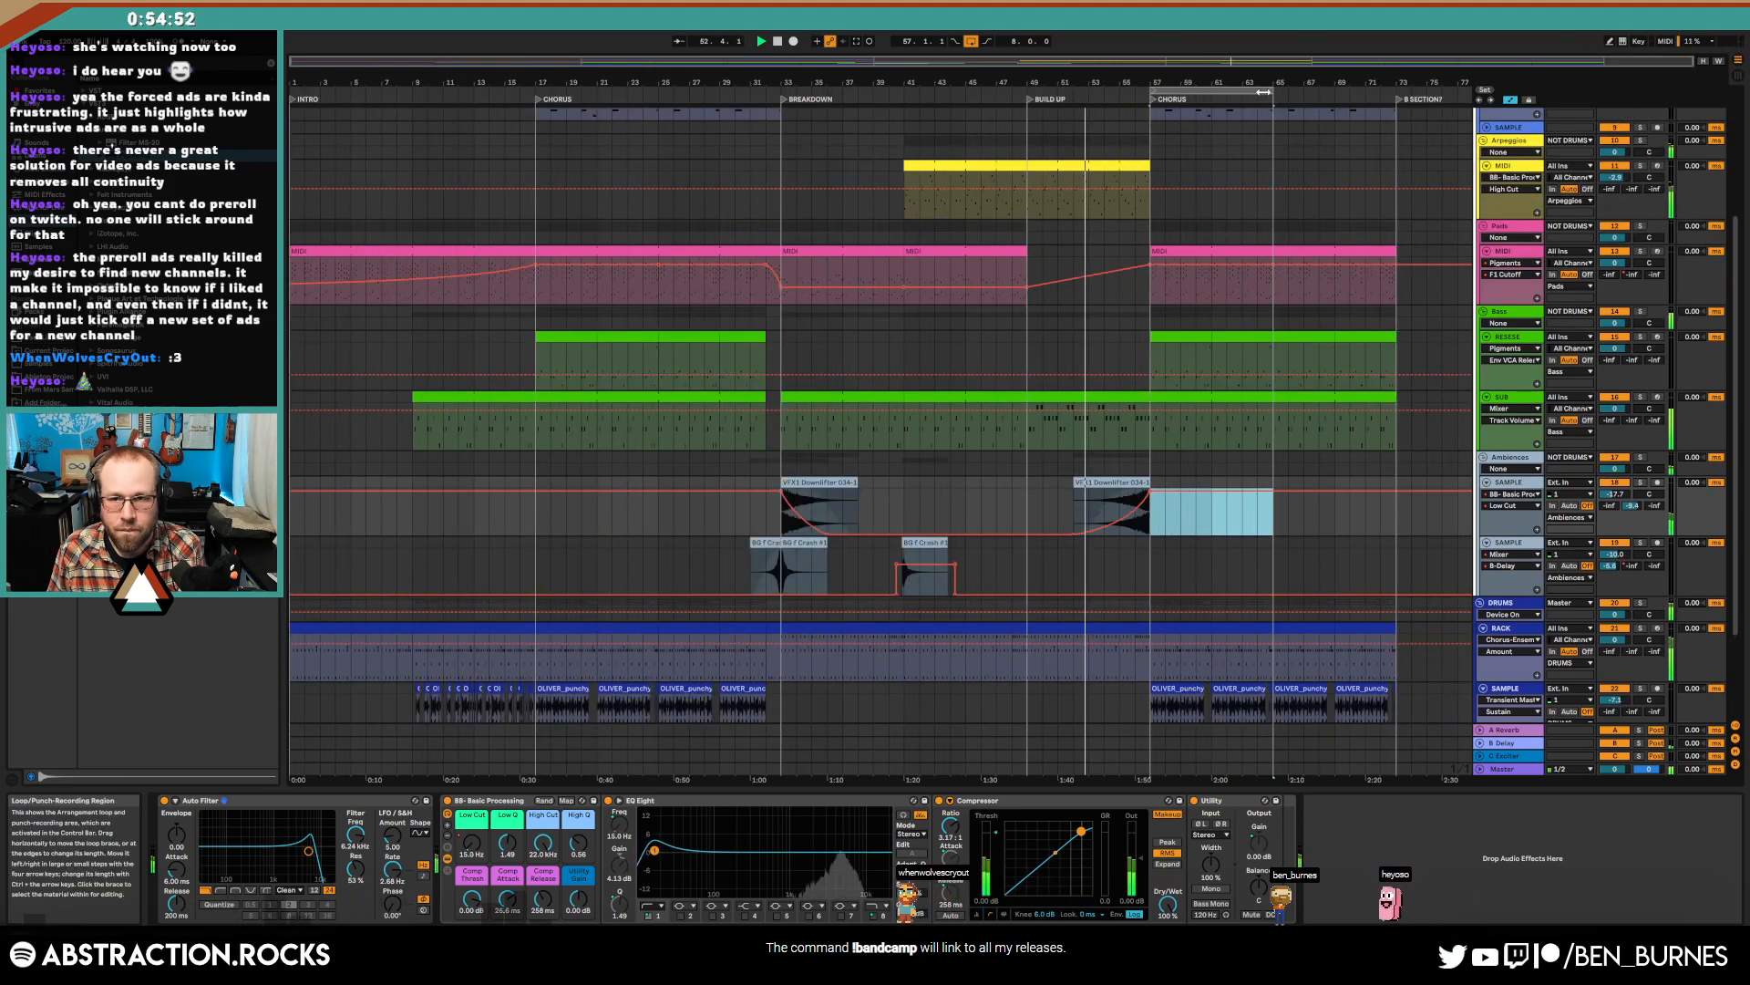
pyautogui.moveTo(1353, 108); pyautogui.dragTo(1397, 106)
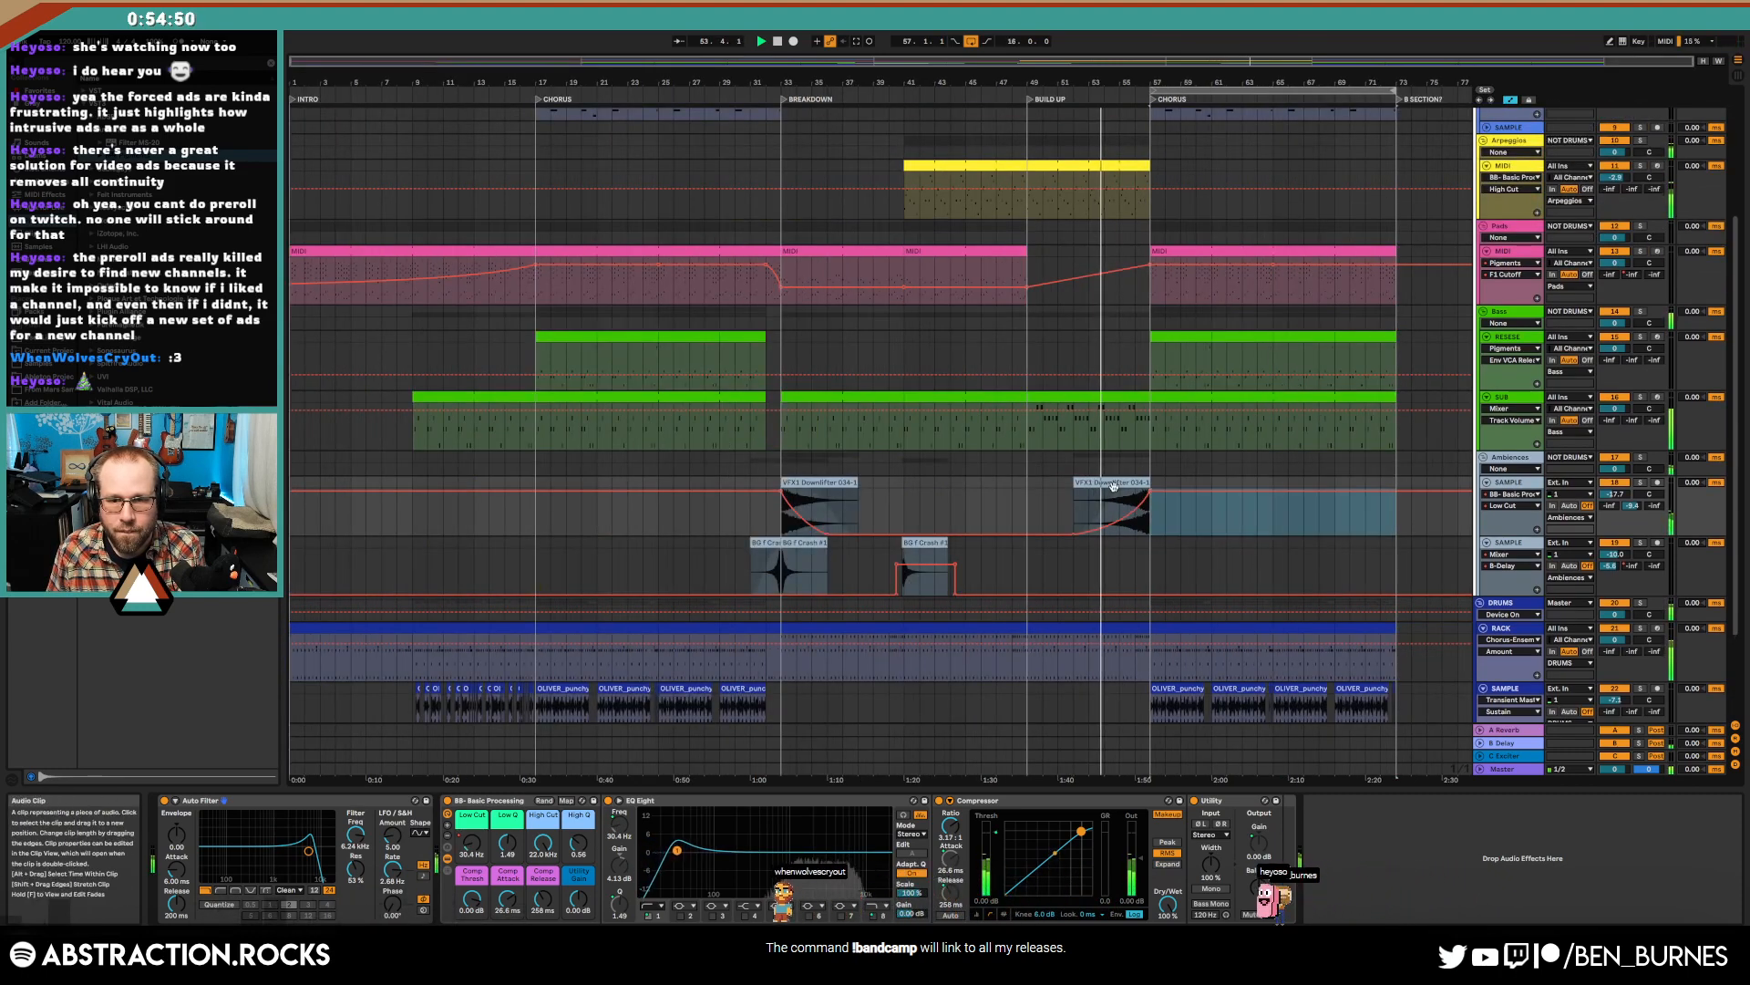
# - Bend the Pads track's F1 Cutoff automation through the BUILD UP into a slow-starting upward curve
pyautogui.scroll(2, 1189, 484)
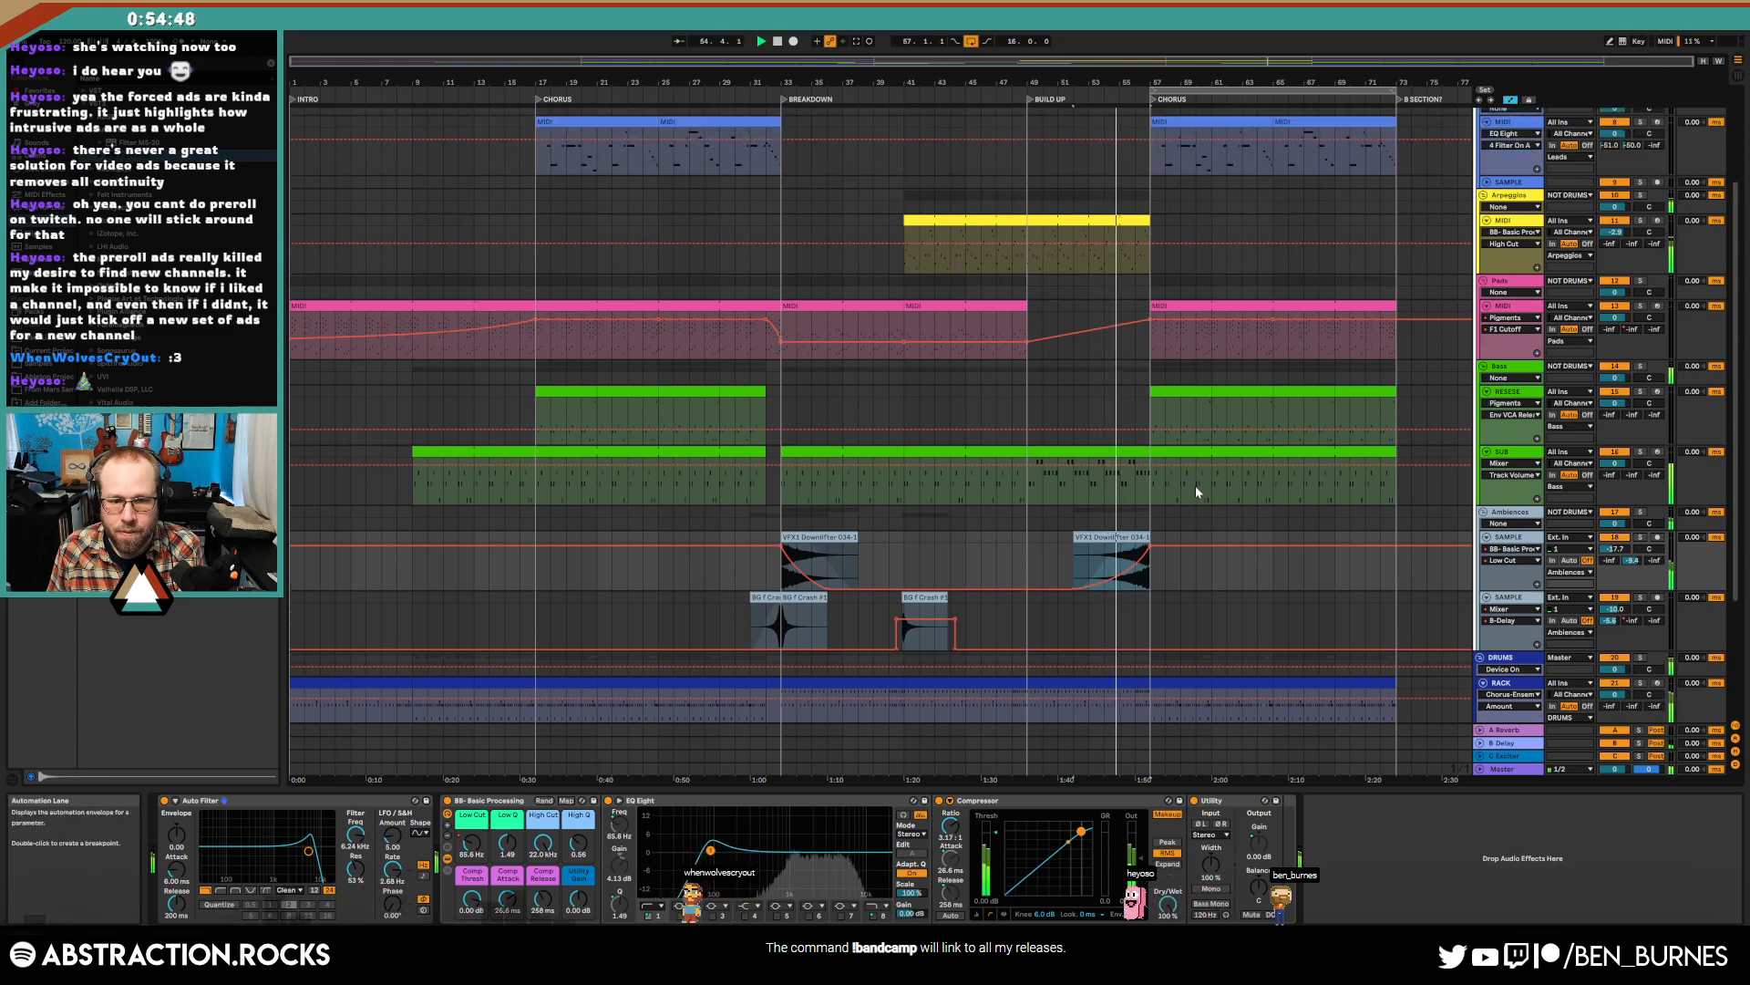
pyautogui.scroll(1, 1213, 476)
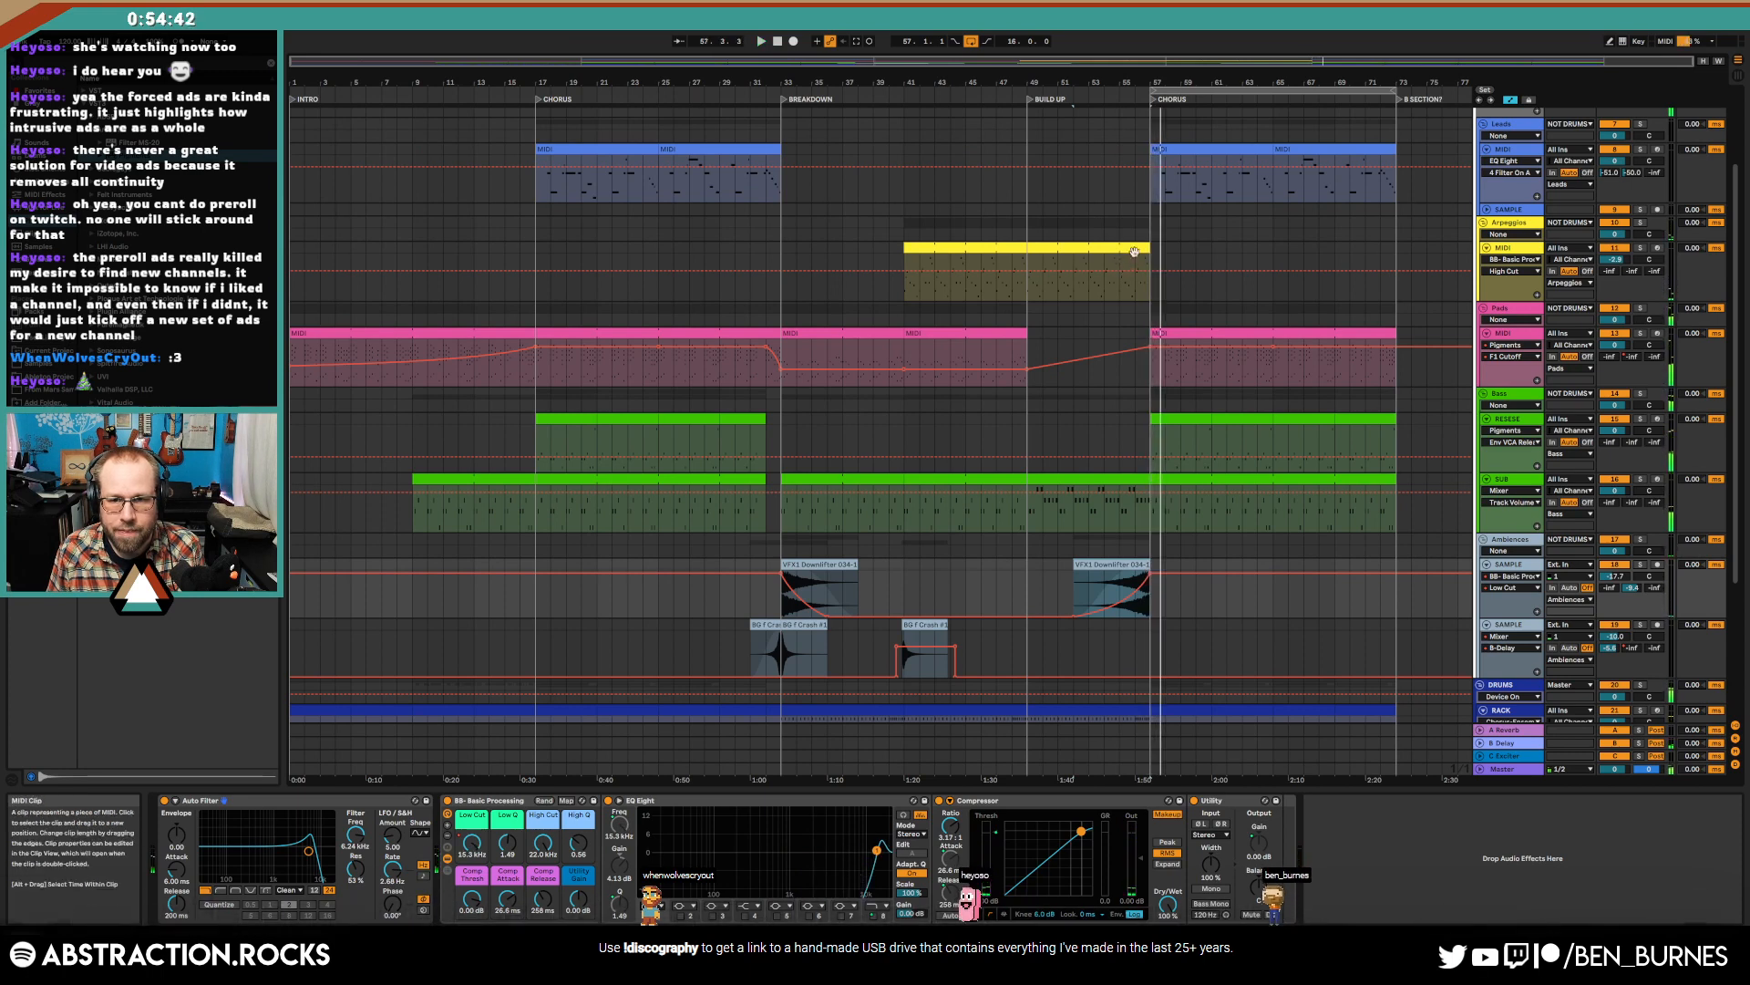
pyautogui.click(1092, 358)
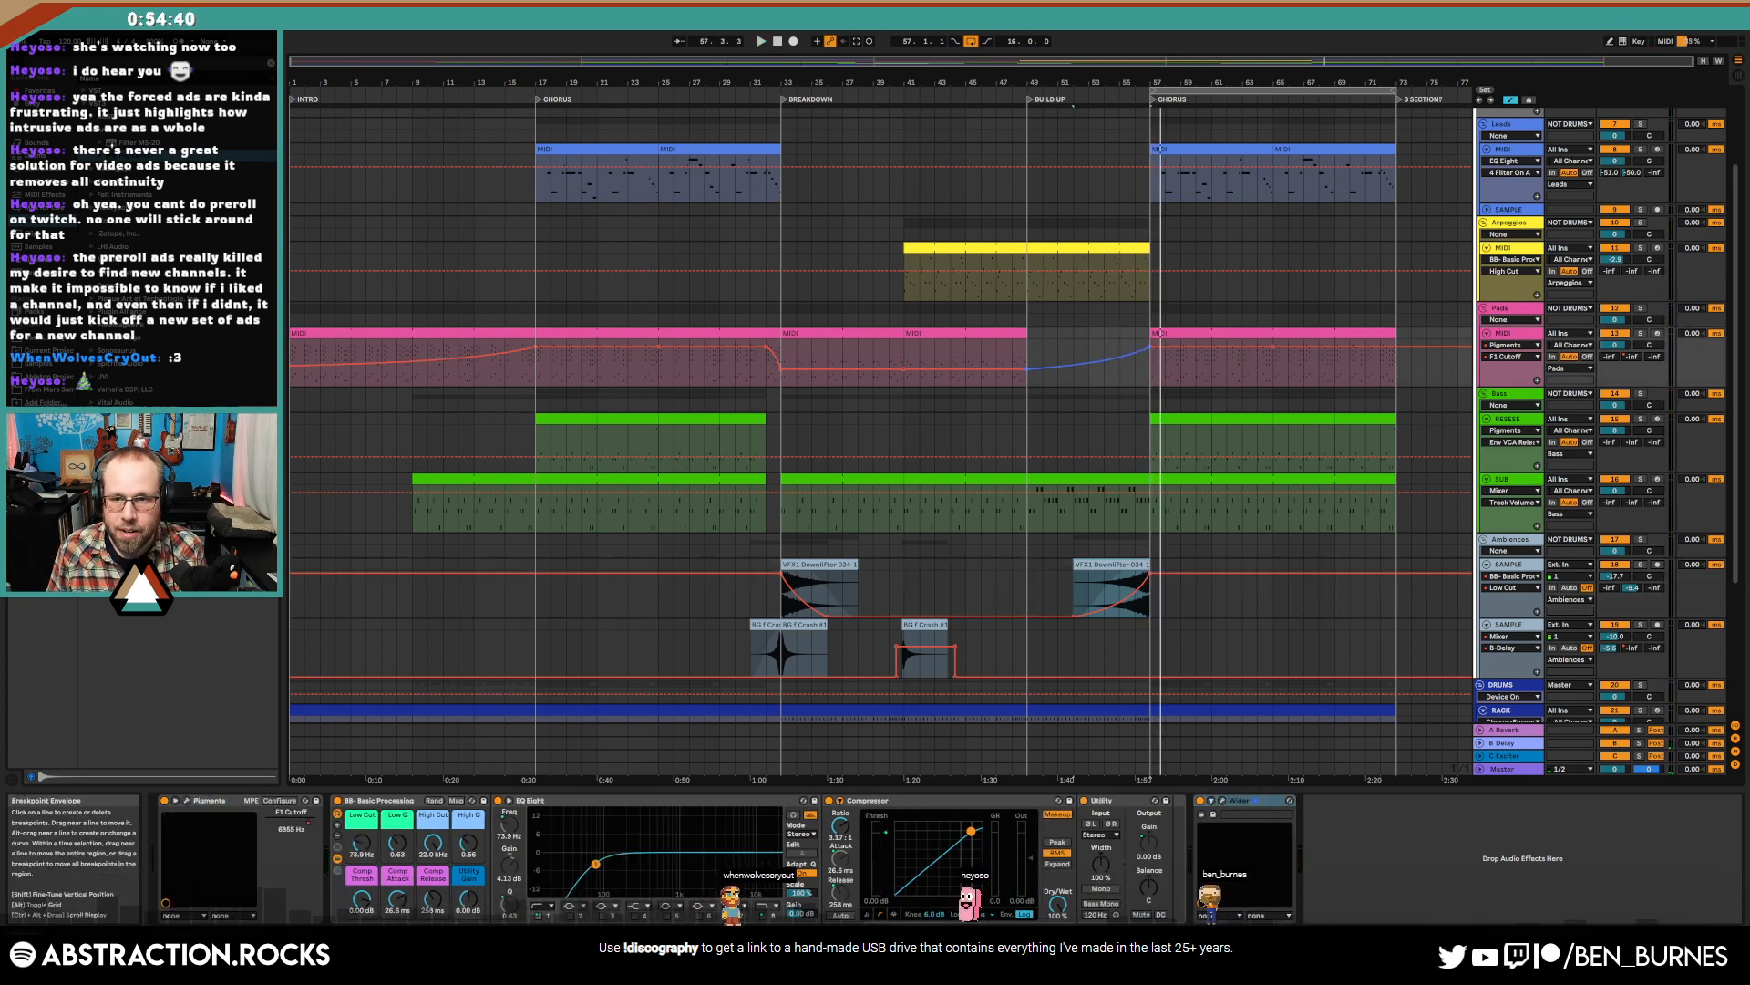
pyautogui.click(1105, 482)
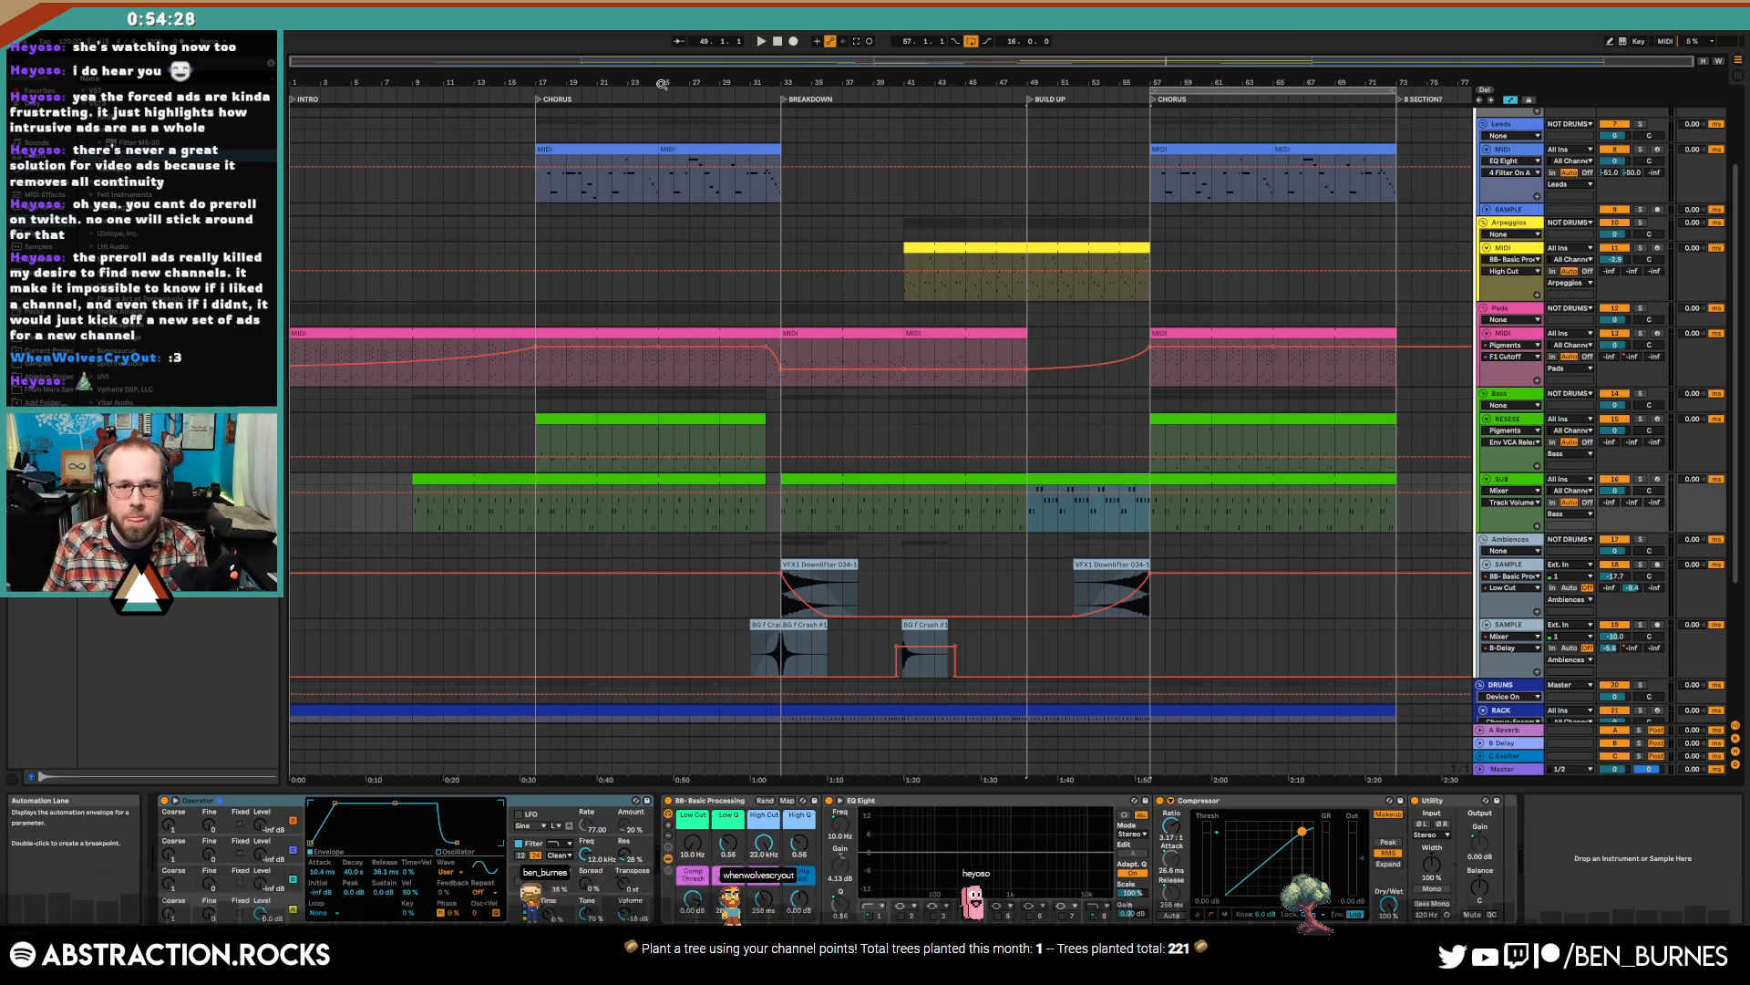
# - Play the arrangement from the BREAKDOWN with automation hidden, and inspect the reversed downlifter clip's waveform and warp settings
pyautogui.doubleClick(784, 100)
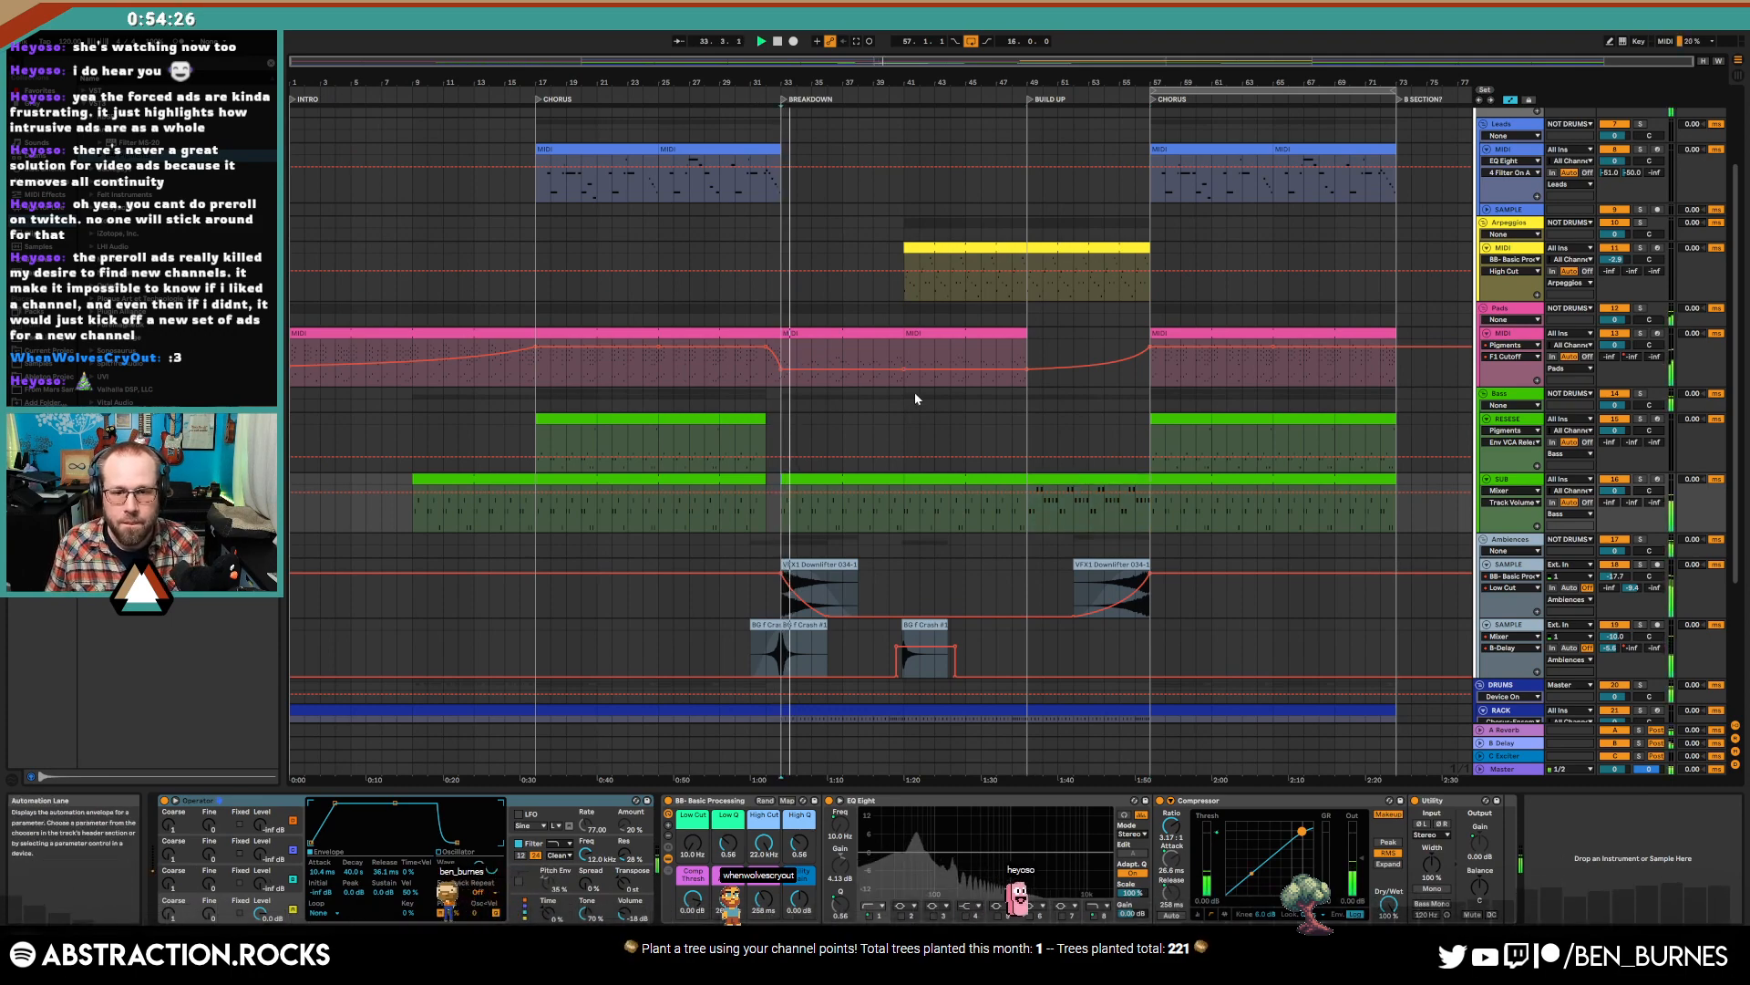
pyautogui.press('a')
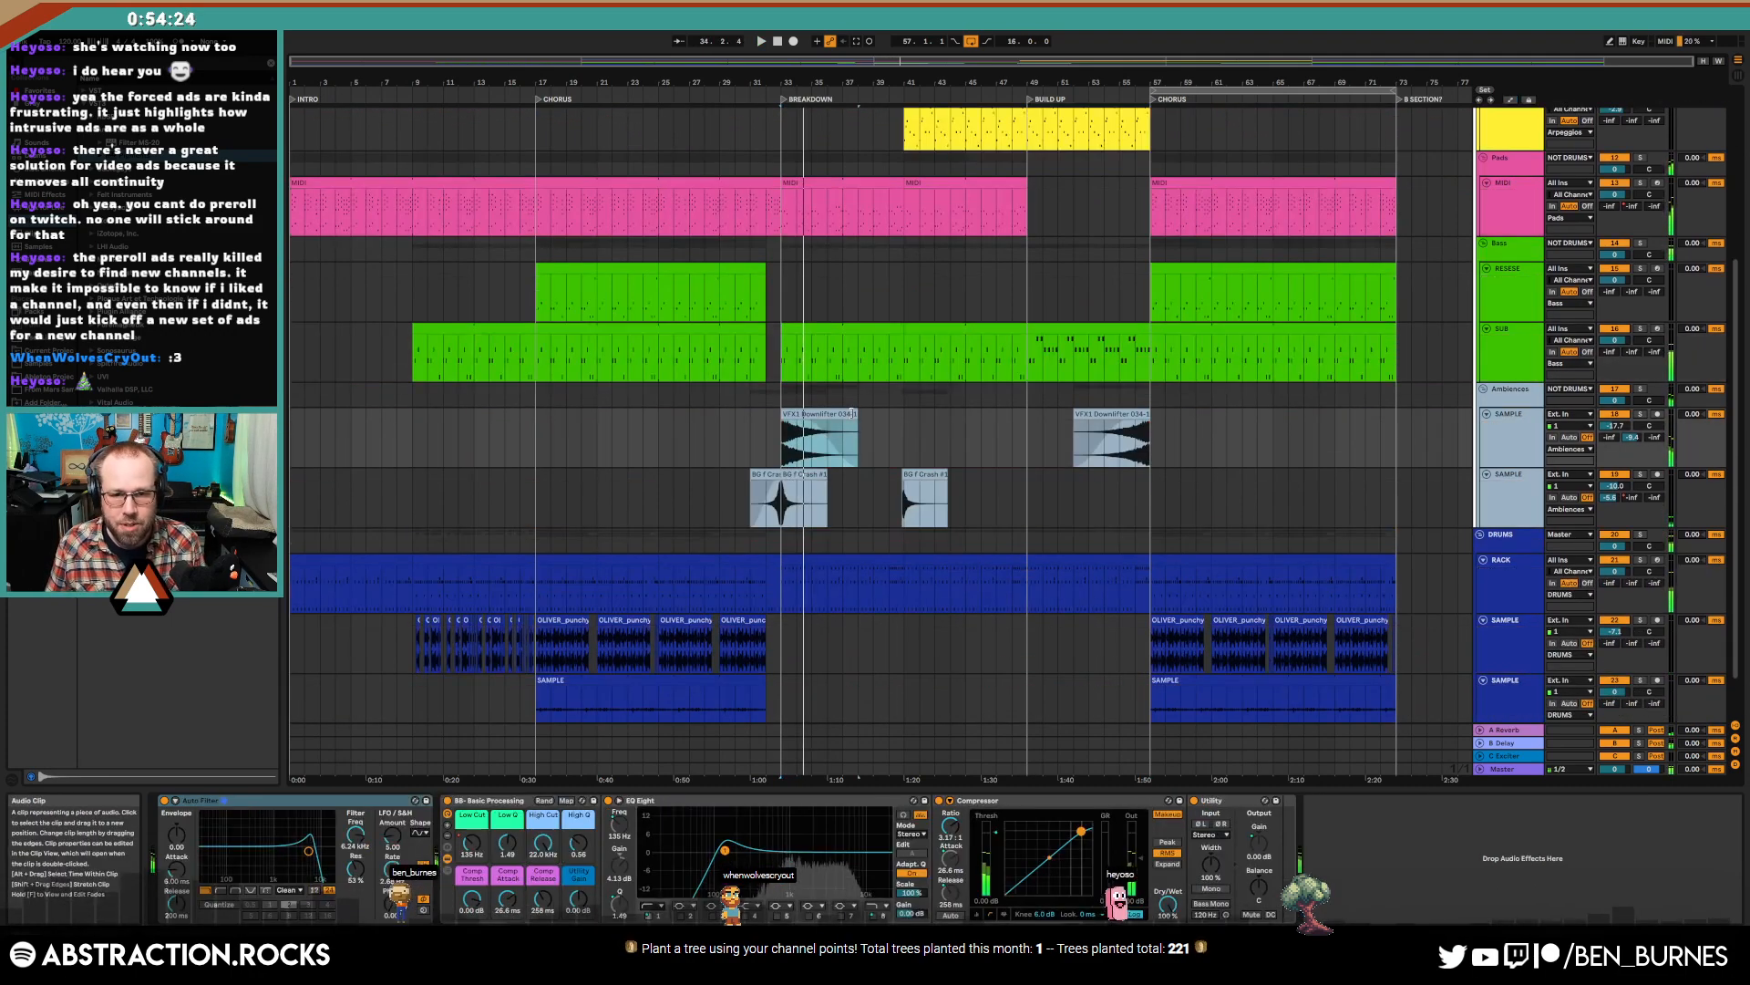
pyautogui.scroll(-2, 892, 441)
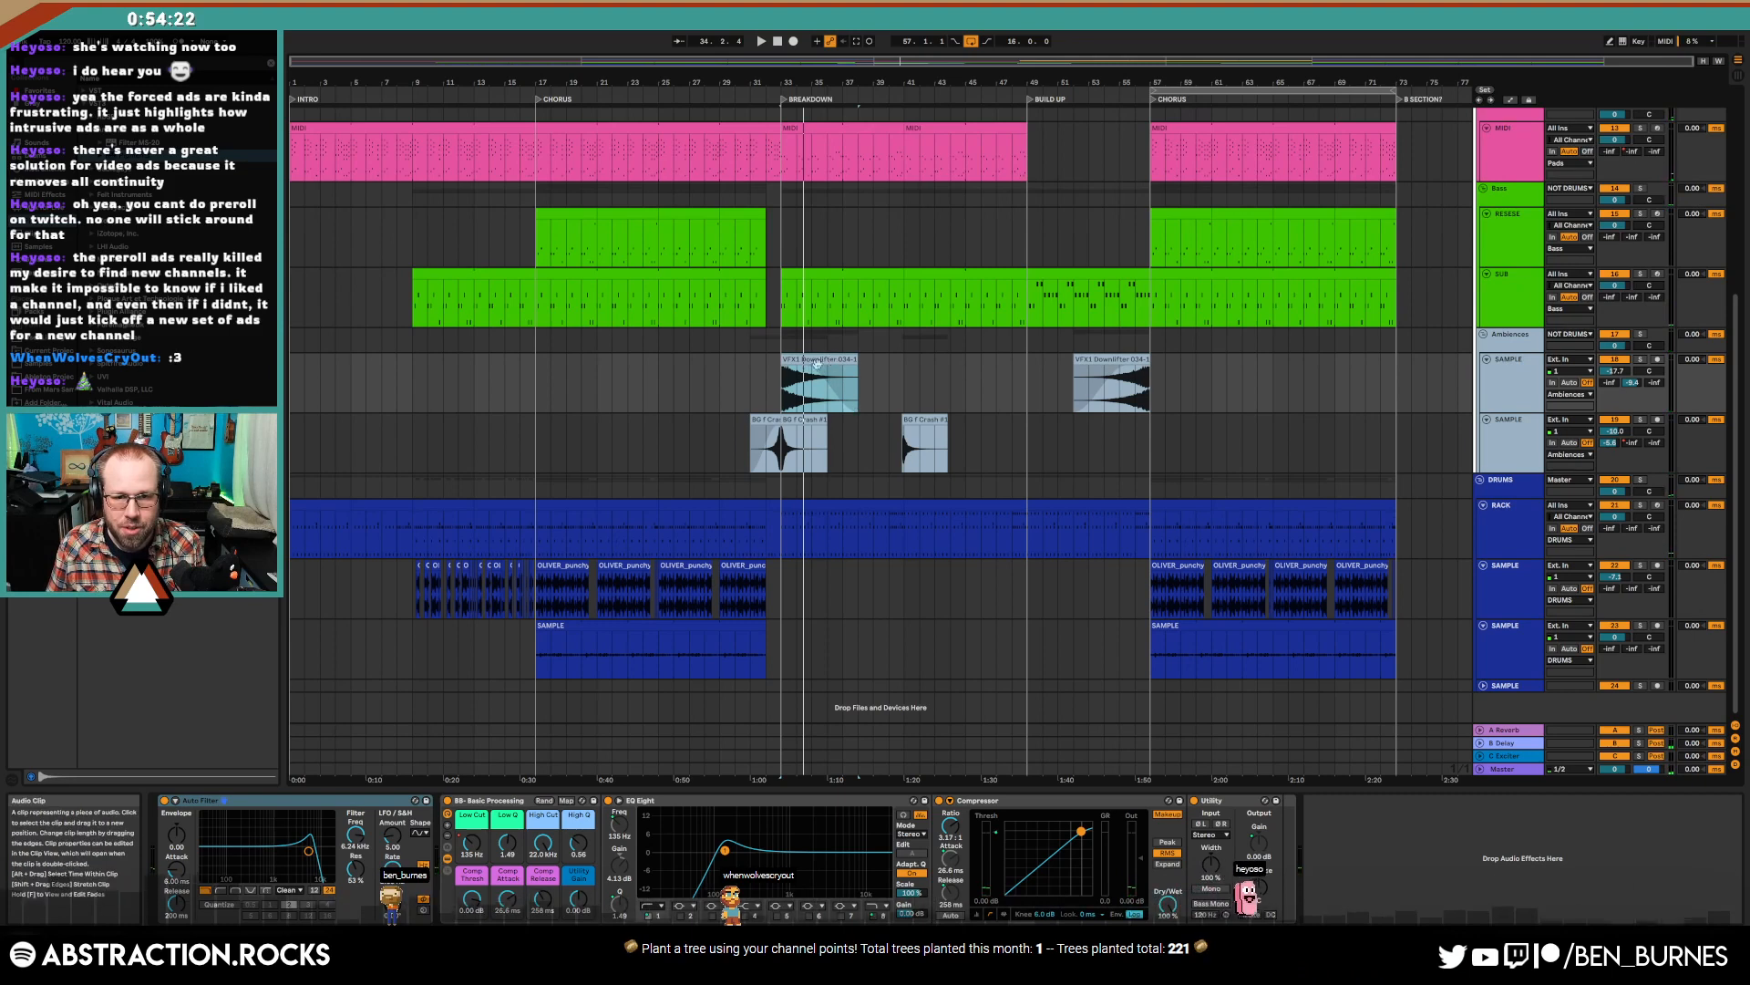
pyautogui.doubleClick(1094, 362)
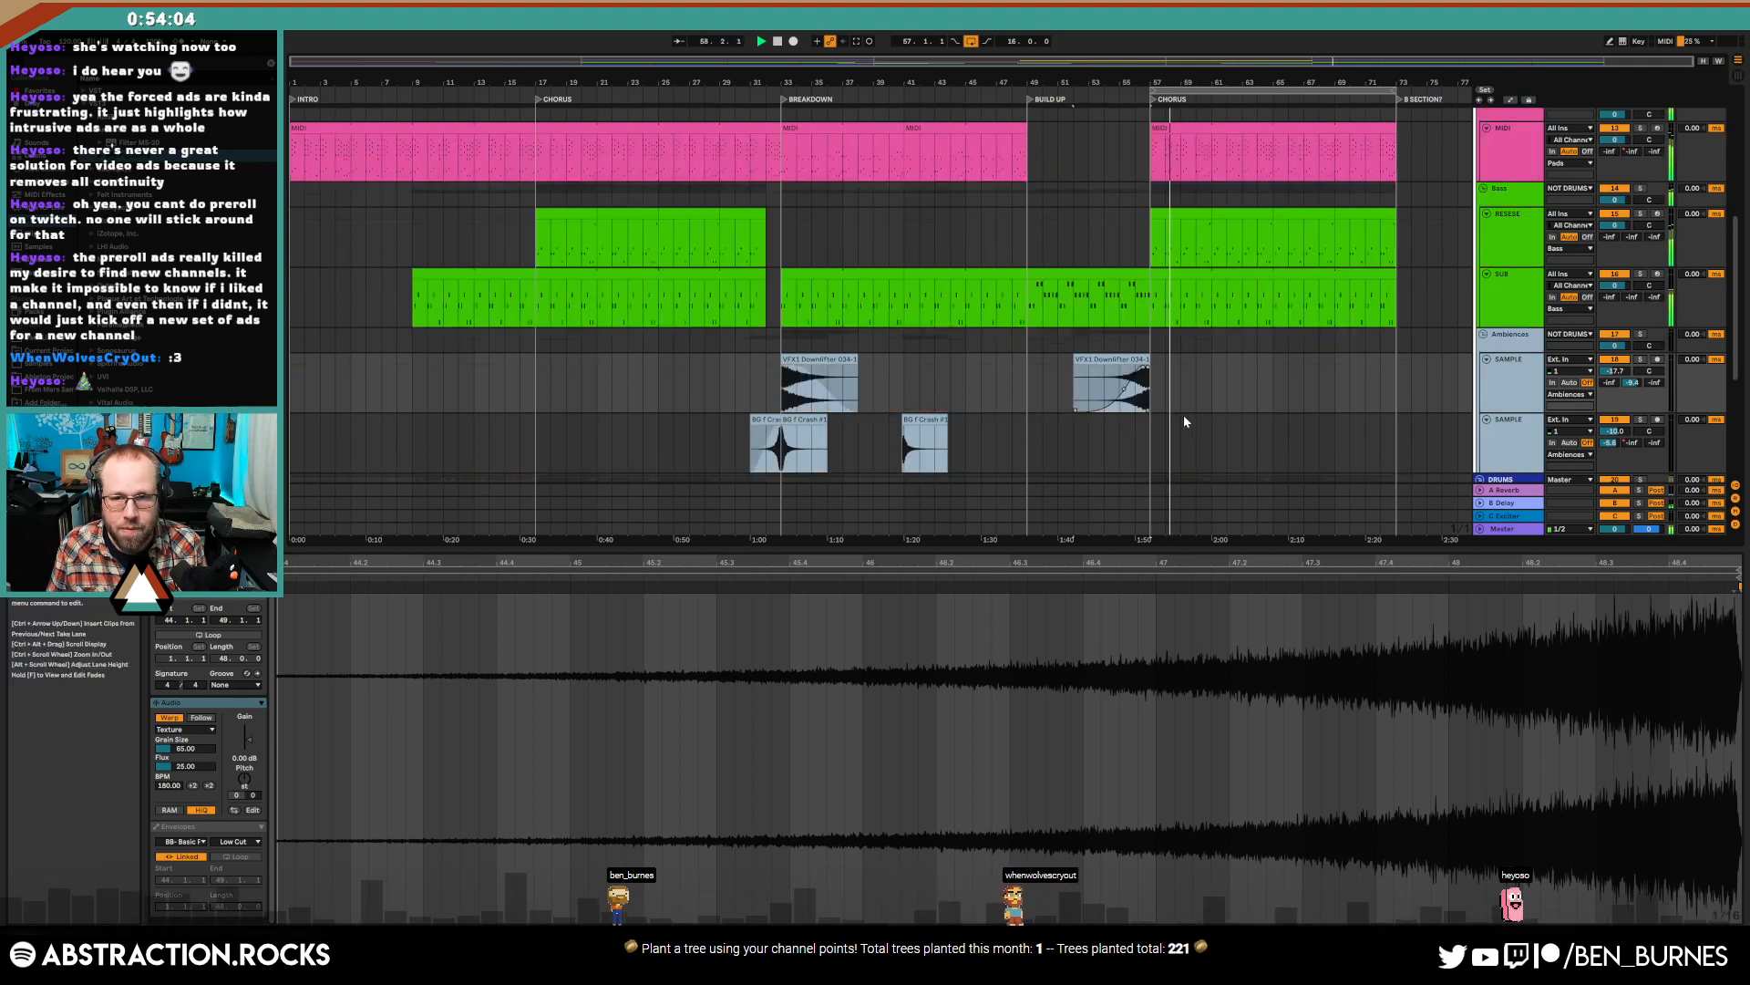
pyautogui.hotkey('shift', 'Tab')
pyautogui.scroll(4, 1187, 443)
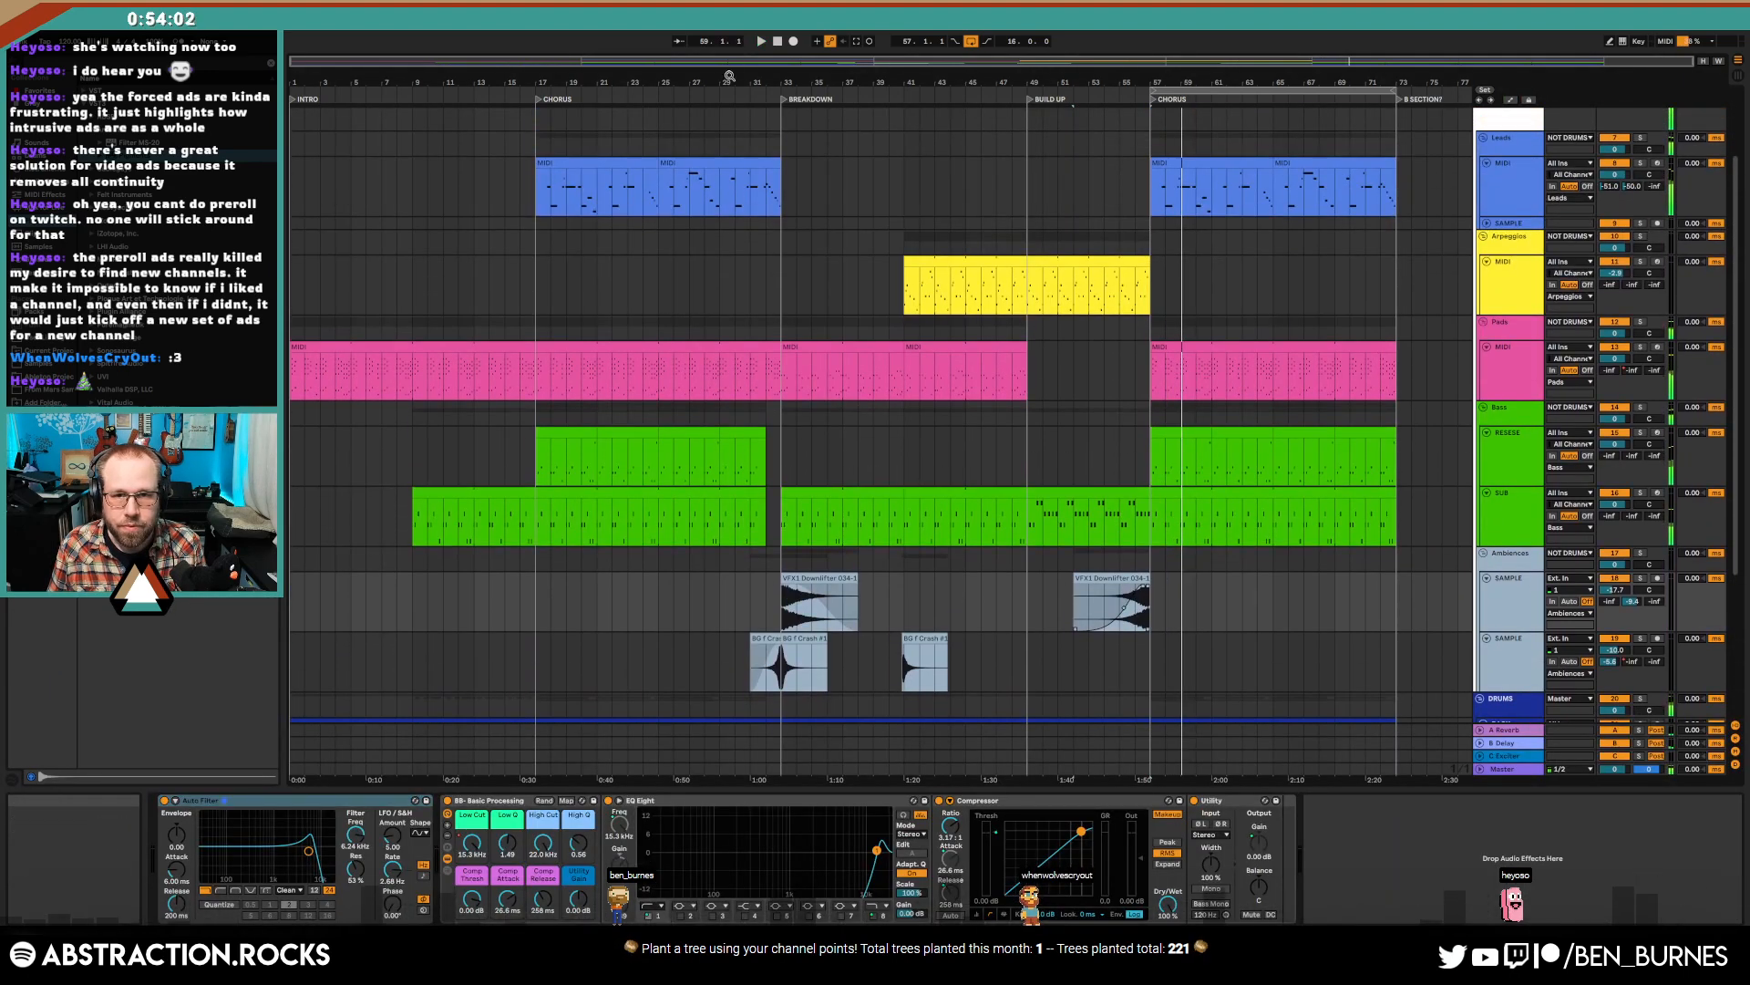
pyautogui.click(783, 100)
# - Automate the arpeggio's Utility Gain along a curve from about -19.7 dB at the clip's start to 0 dB at the BUILD UP
pyautogui.click(1015, 262)
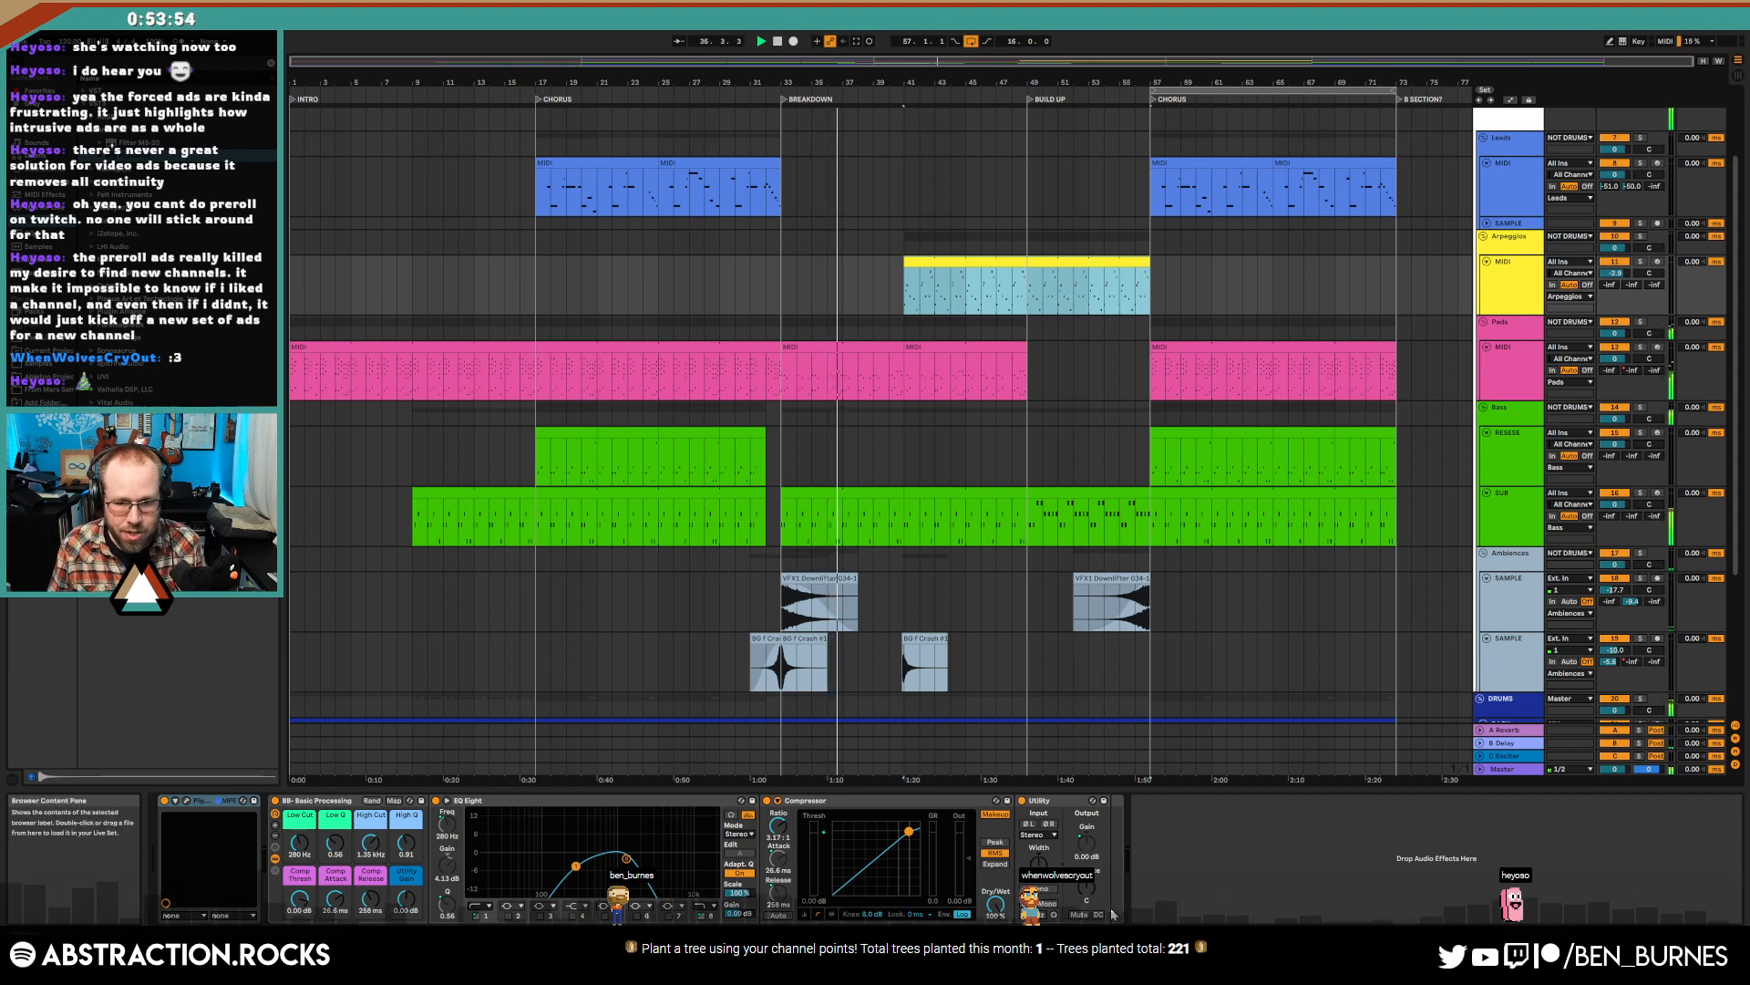
pyautogui.click(1045, 802)
pyautogui.click(406, 899)
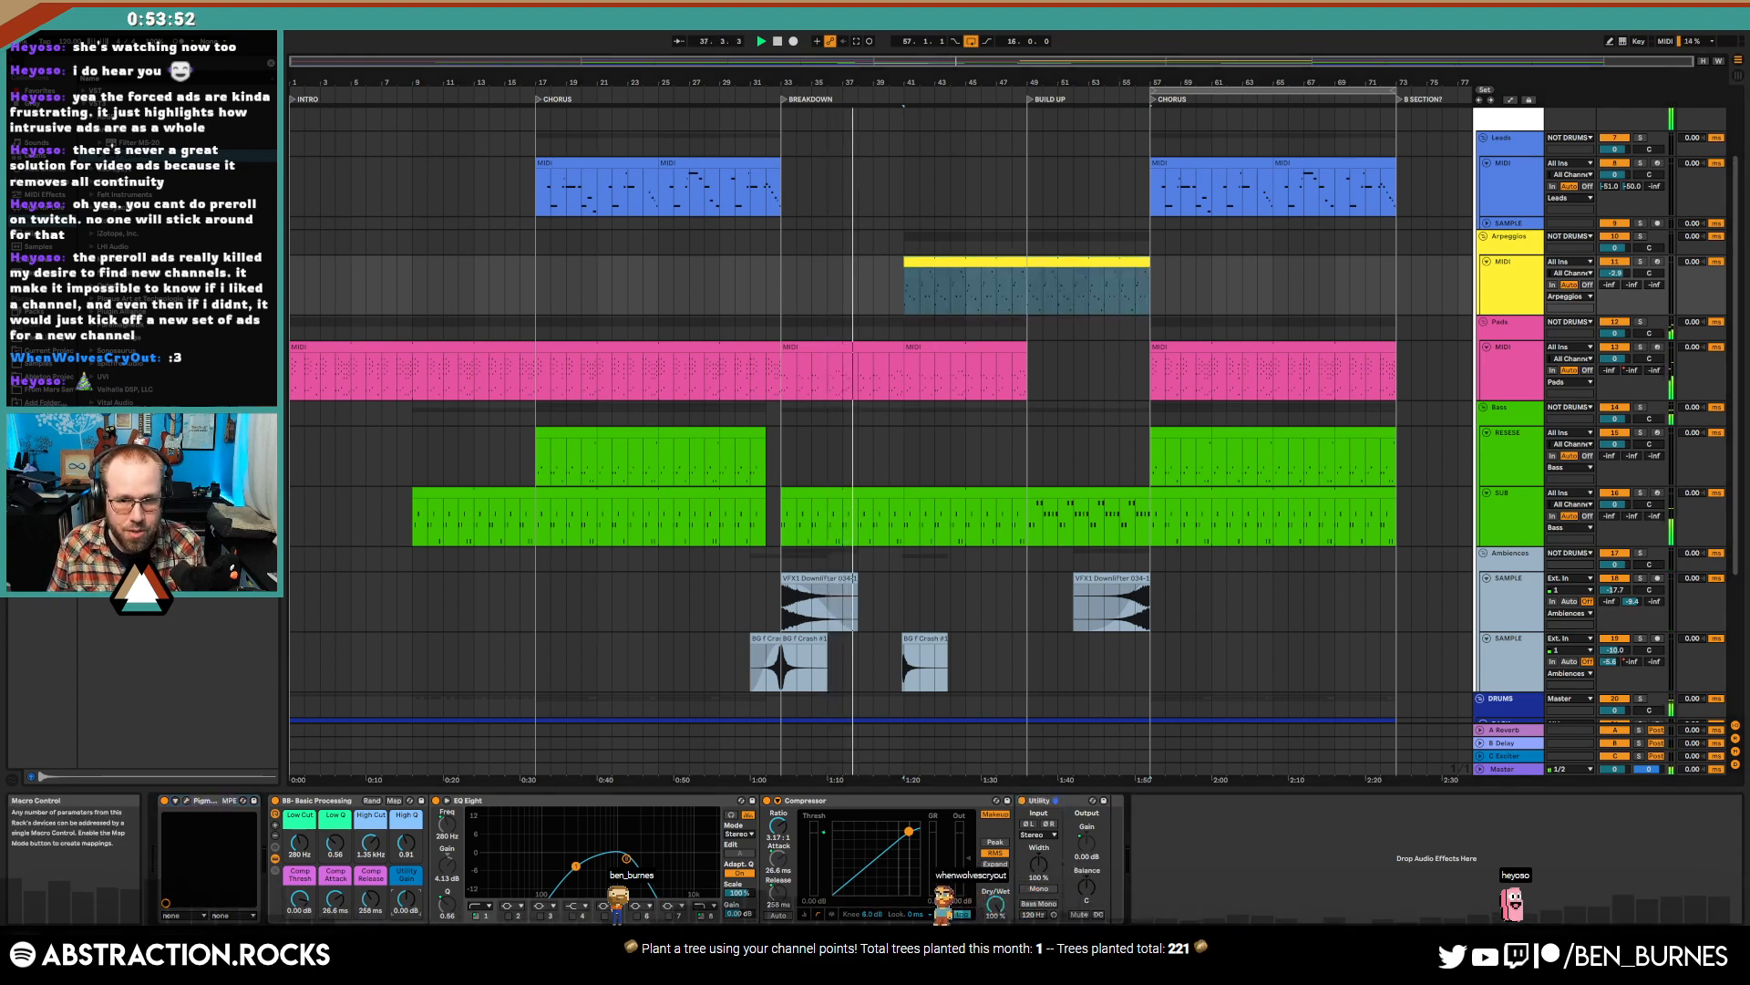
pyautogui.press('a')
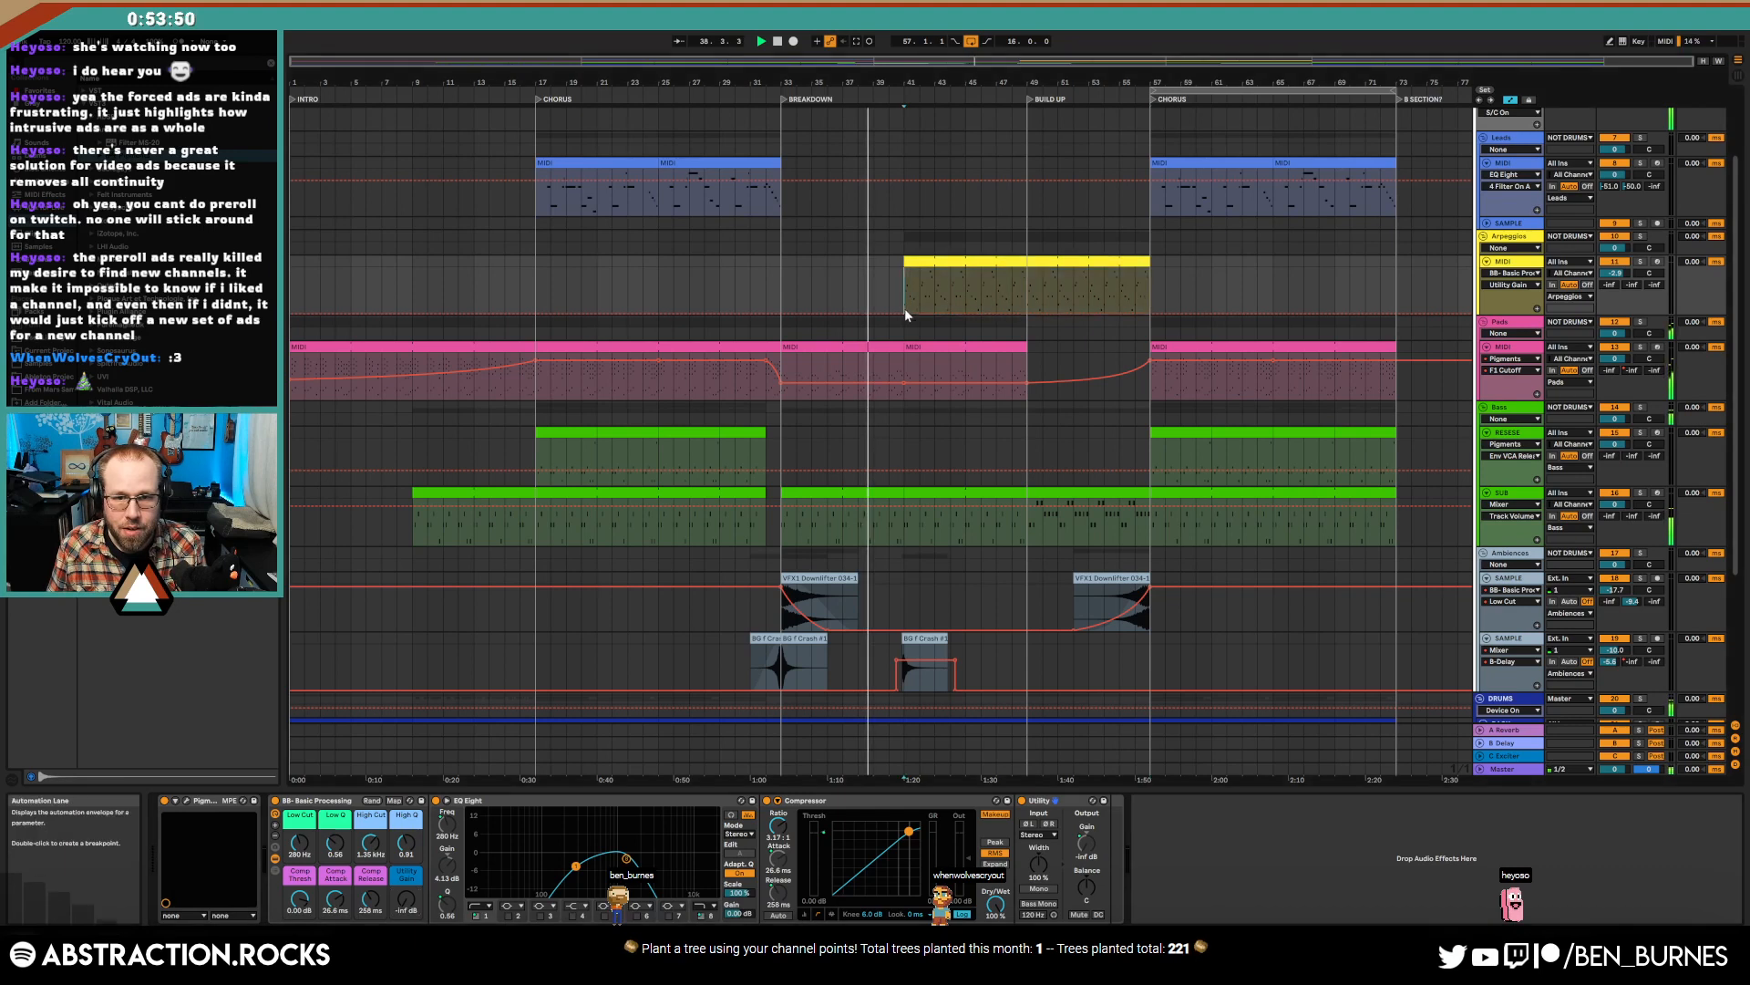
pyautogui.moveTo(905, 308); pyautogui.dragTo(904, 304)
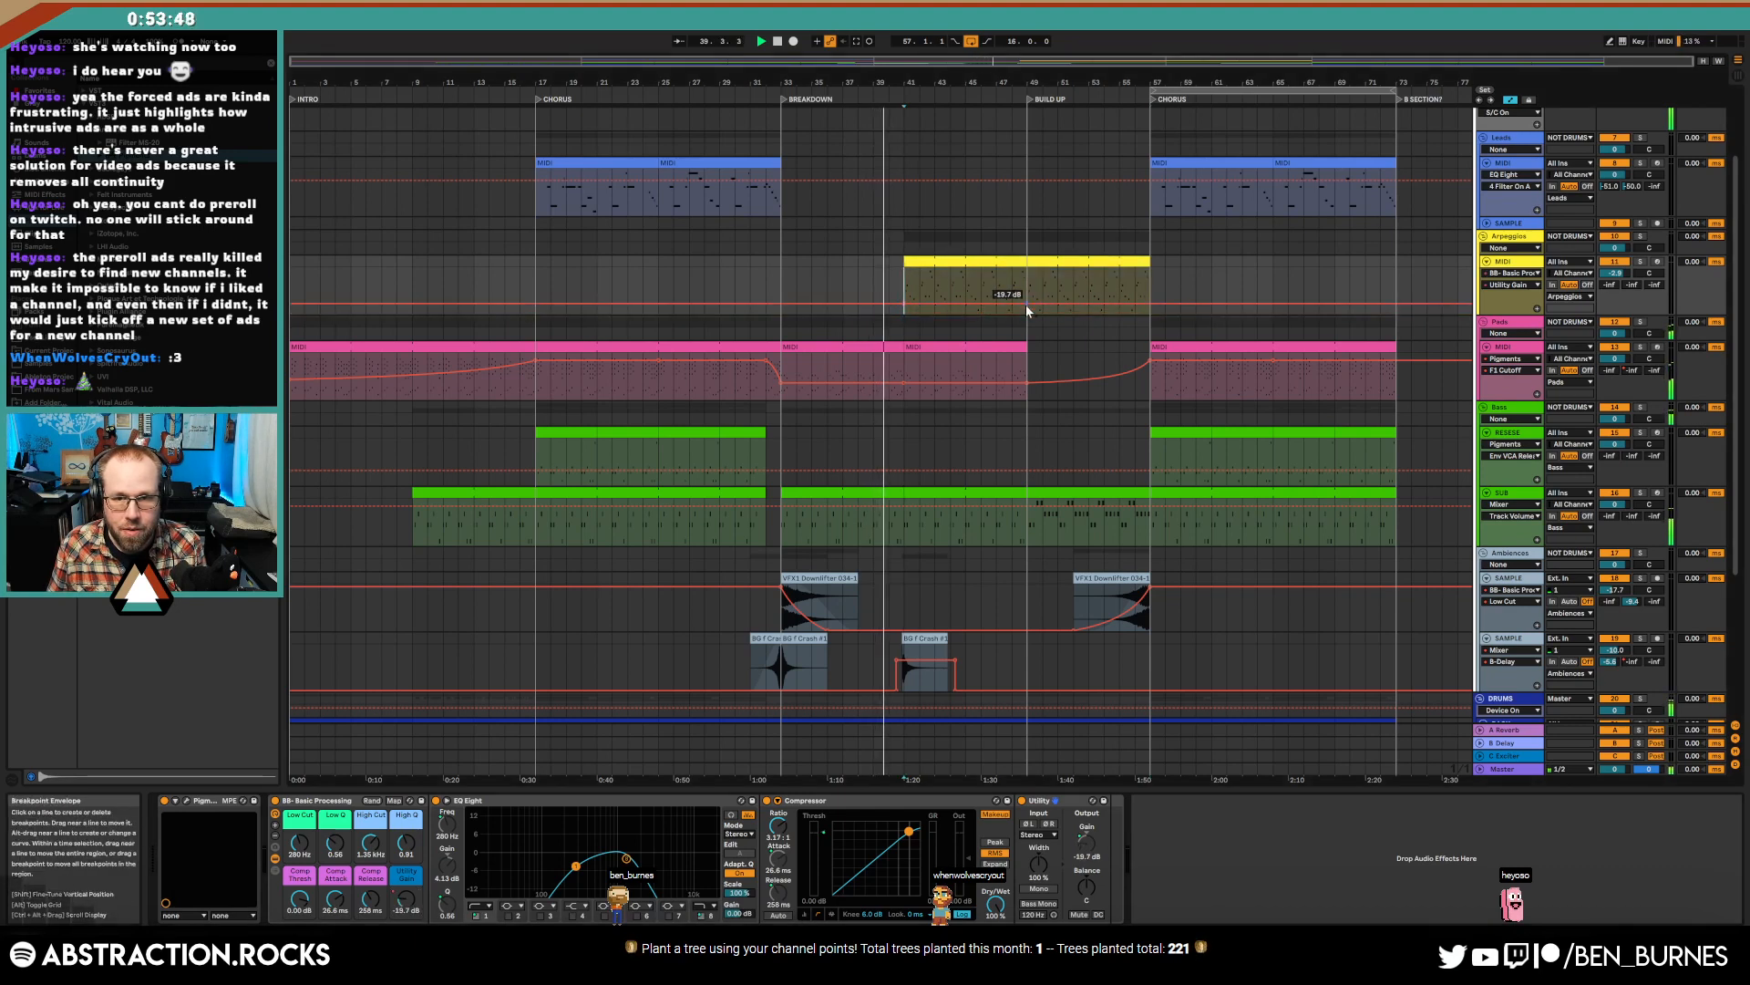
pyautogui.moveTo(1027, 311); pyautogui.dragTo(1027, 289)
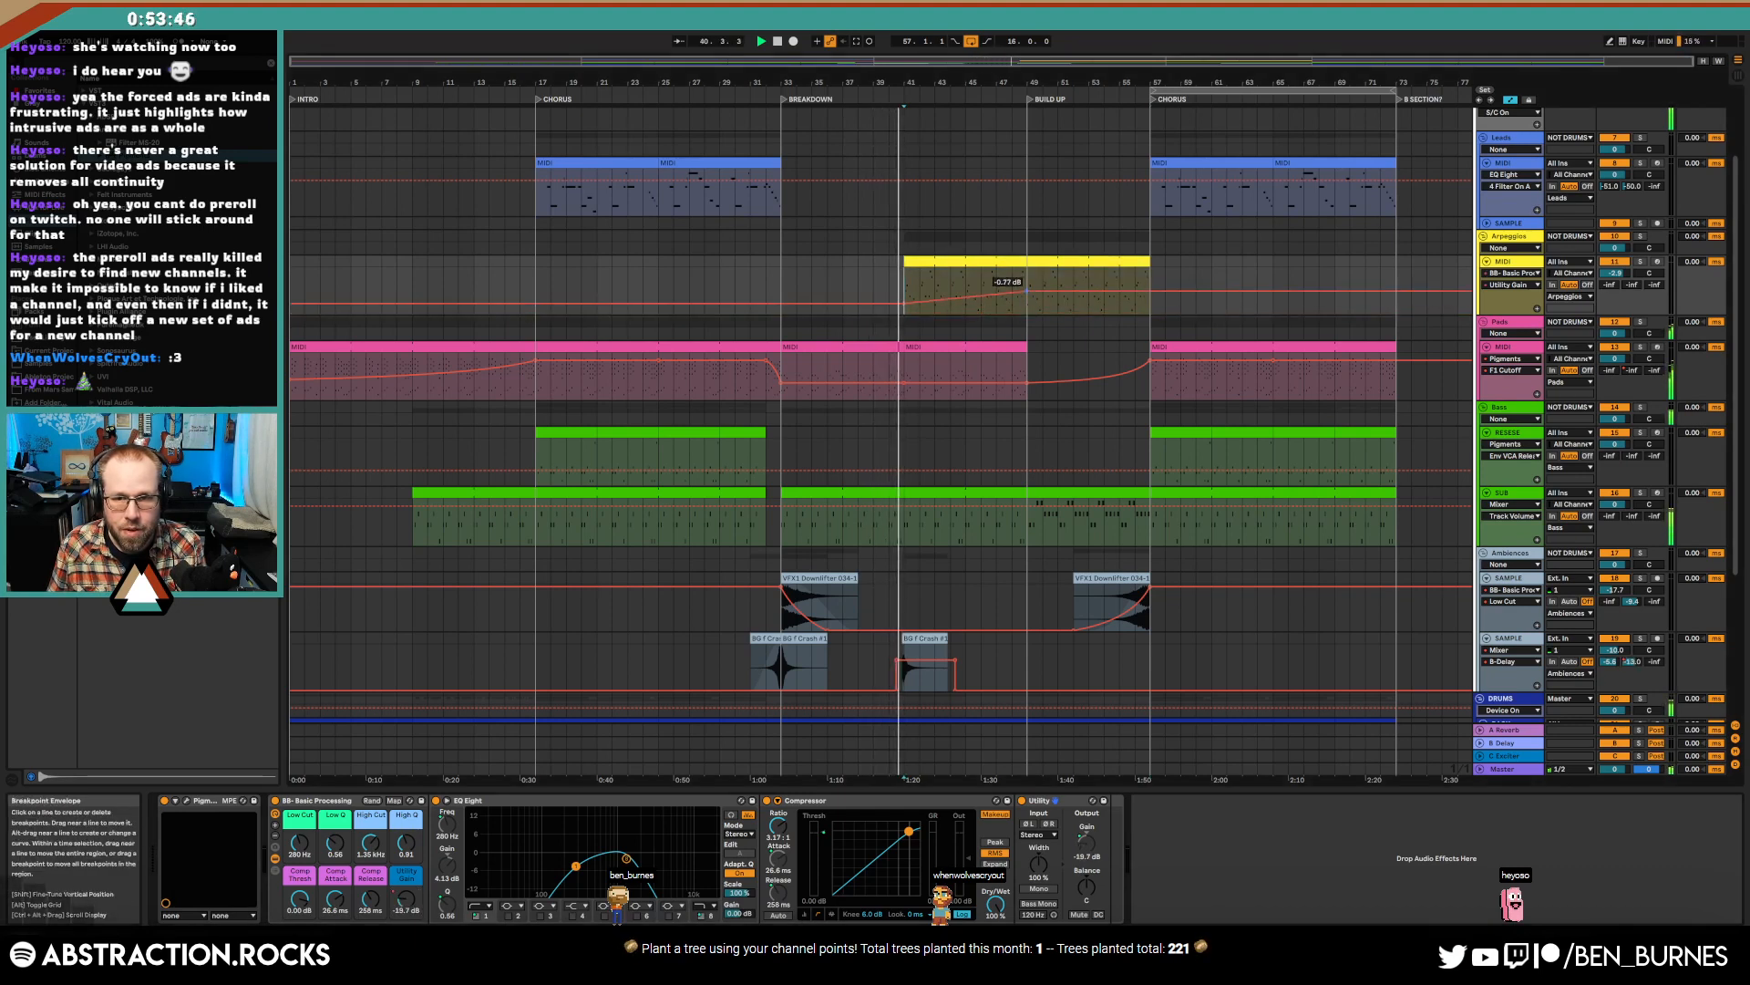
pyautogui.rightClick(1028, 297)
pyautogui.click(1037, 303)
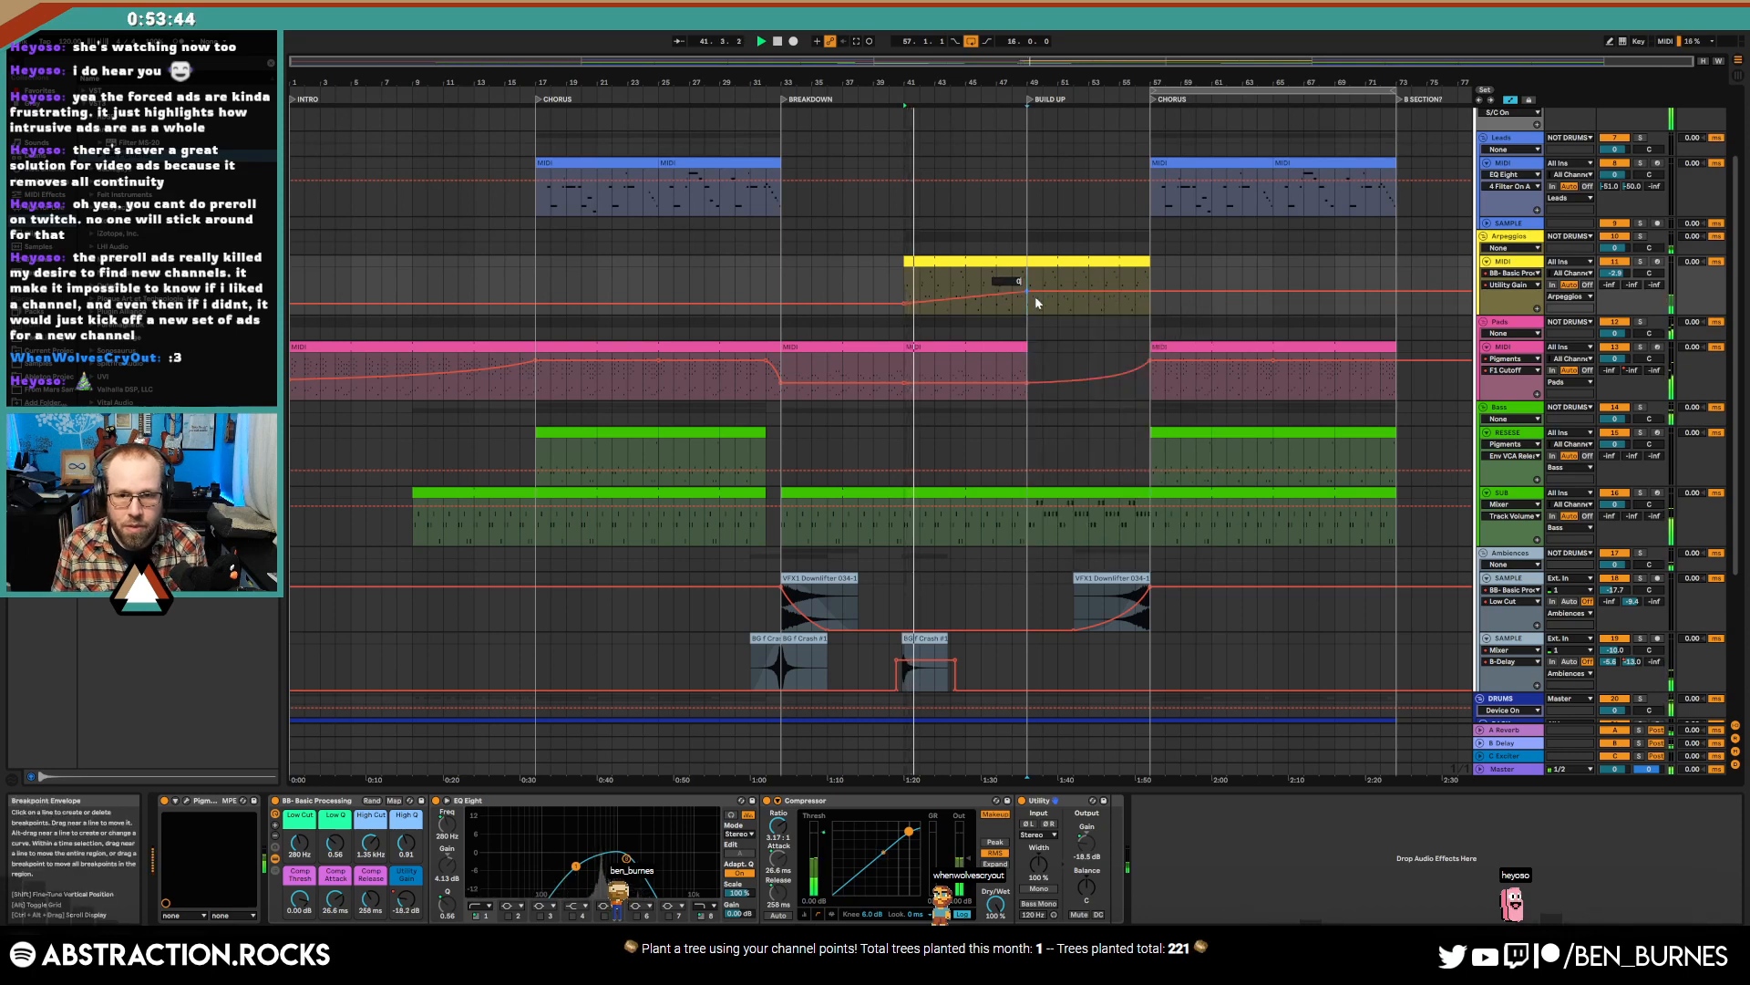
pyautogui.press('Return')
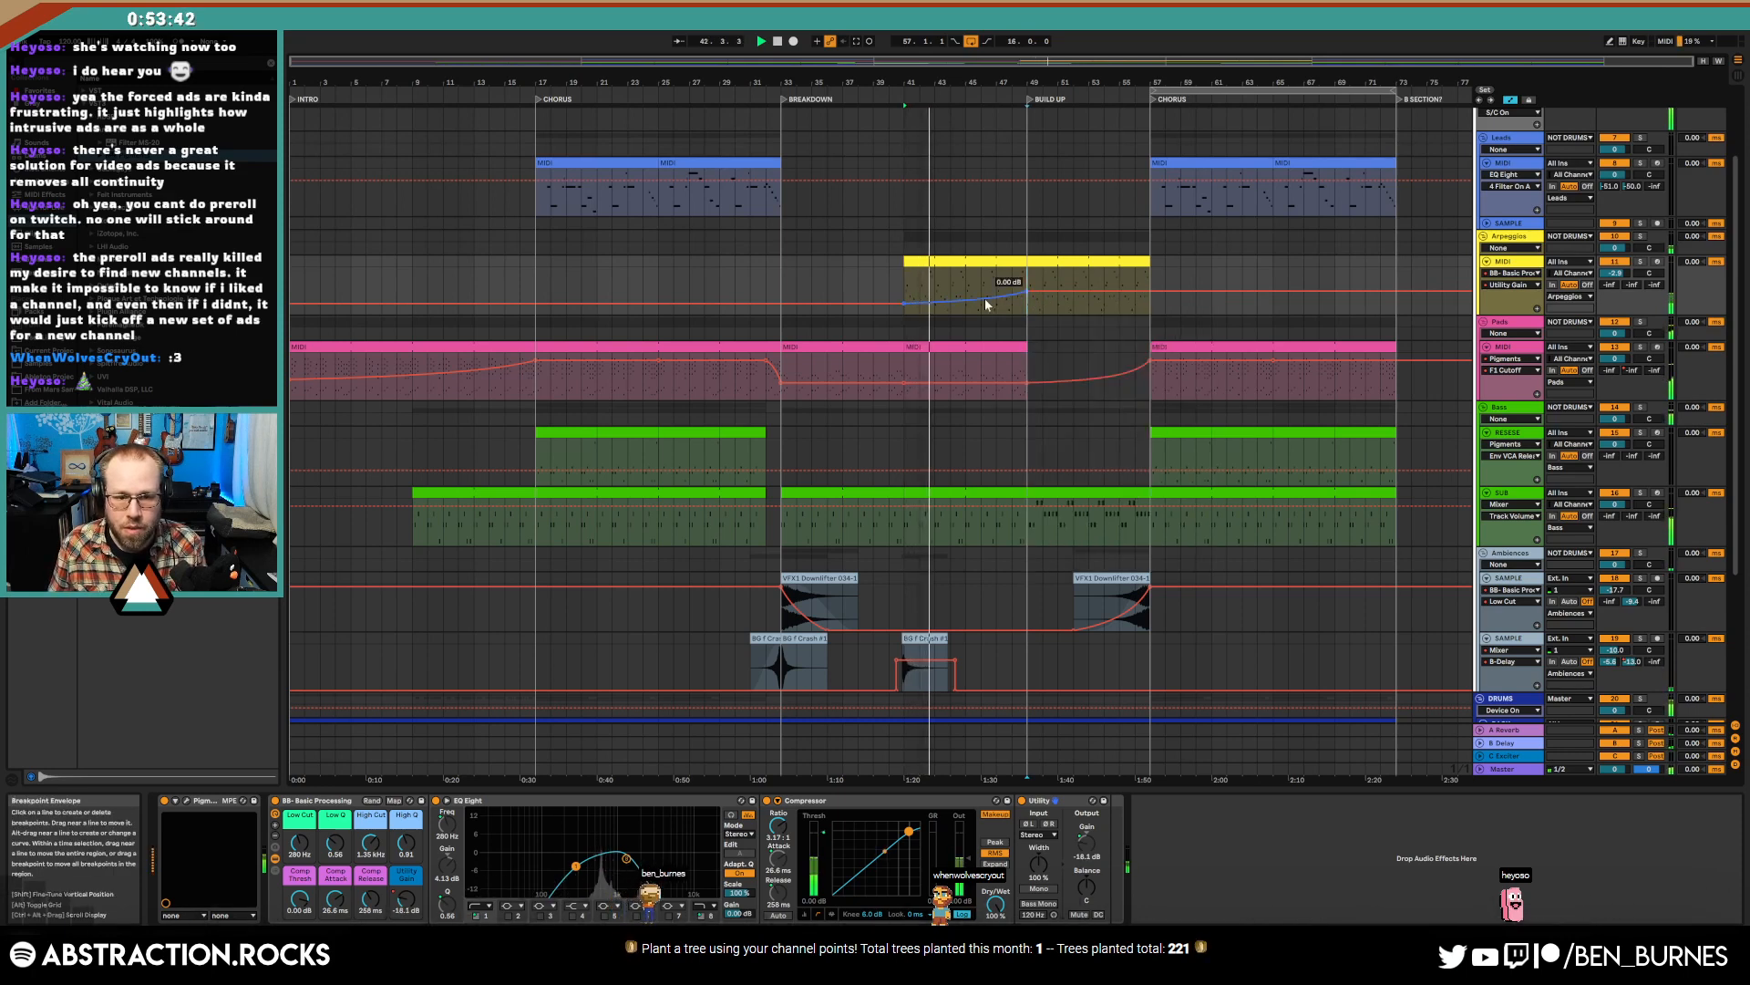
# - Automate the arpeggio's Low Cut along a curve falling from the clip's start to 280 Hz at the BUILD UP, and play the section
pyautogui.press('space')
pyautogui.moveTo(371, 843); pyautogui.dragTo(371, 824)
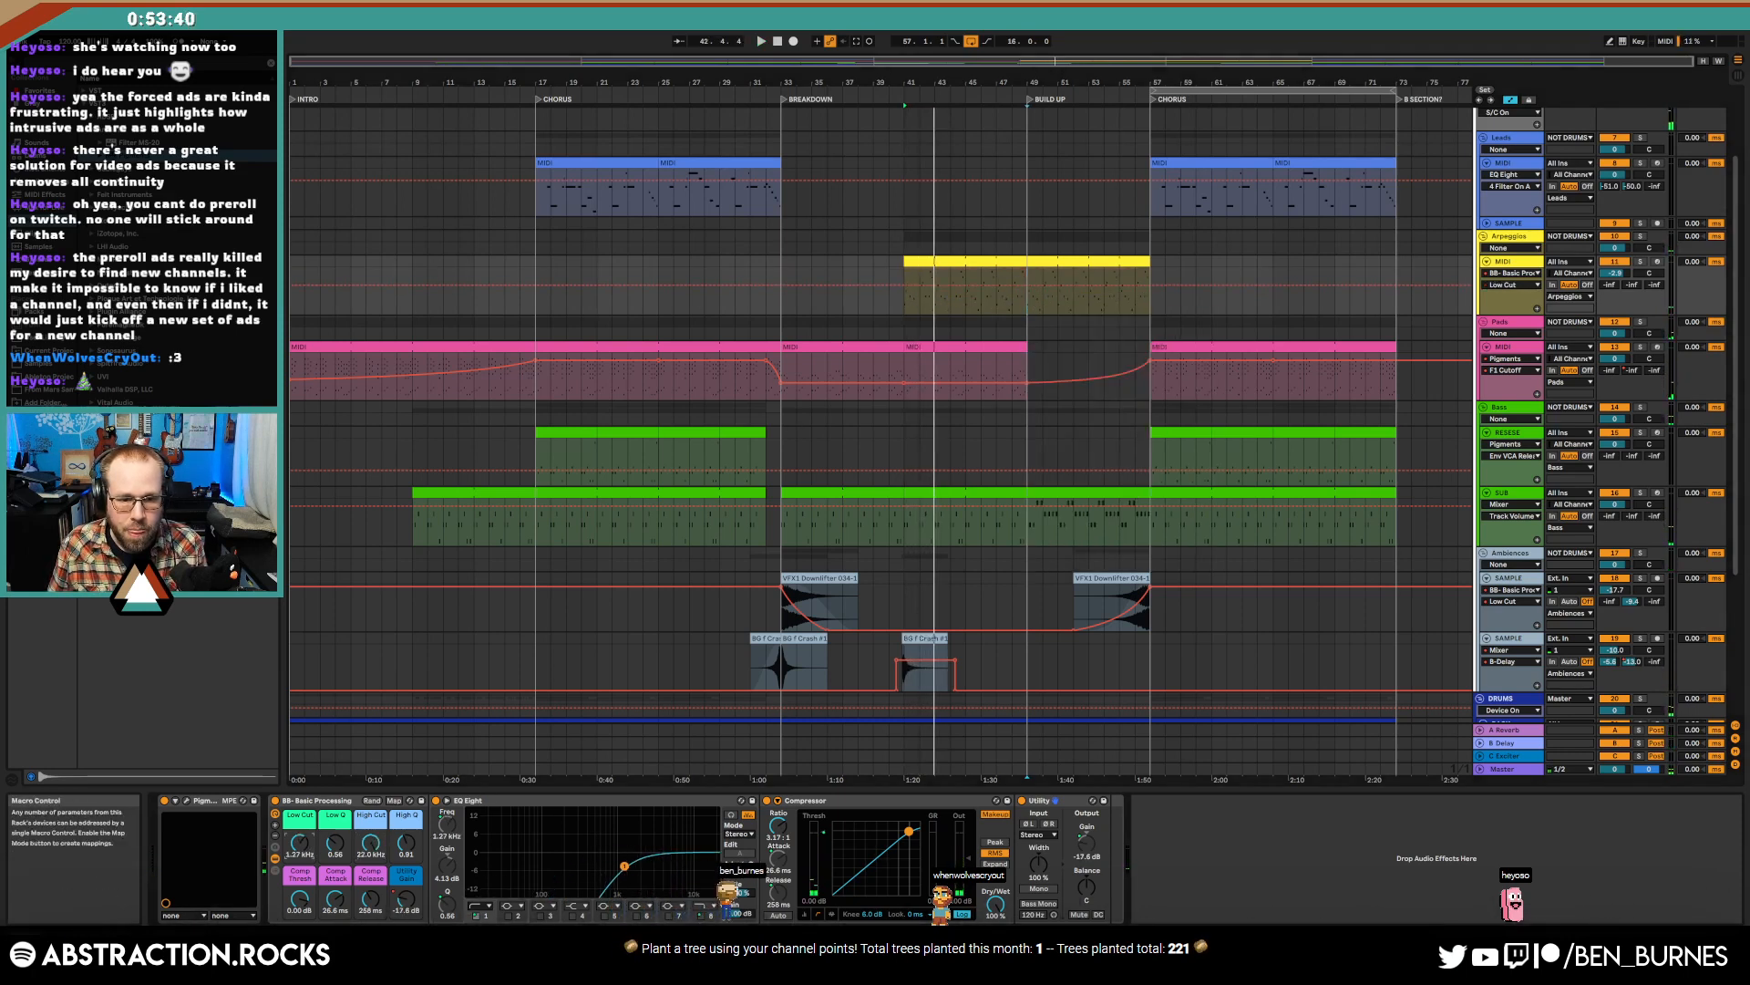
pyautogui.click(1028, 292)
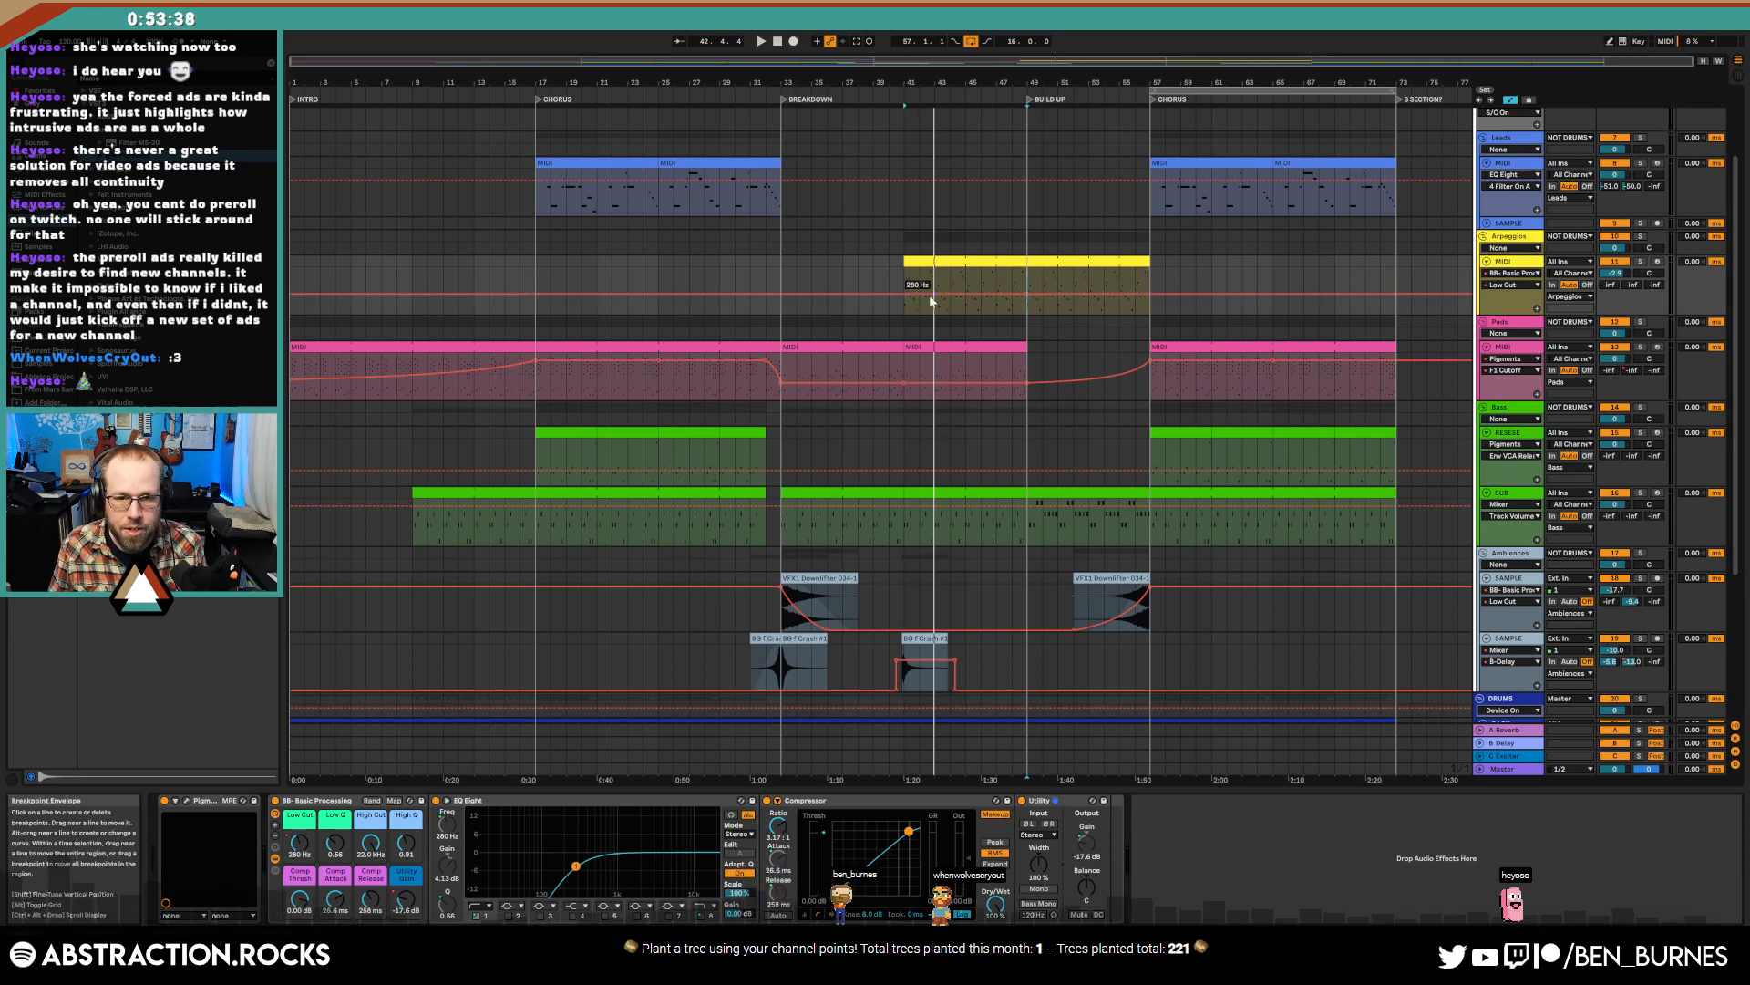
pyautogui.moveTo(905, 293); pyautogui.dragTo(904, 274)
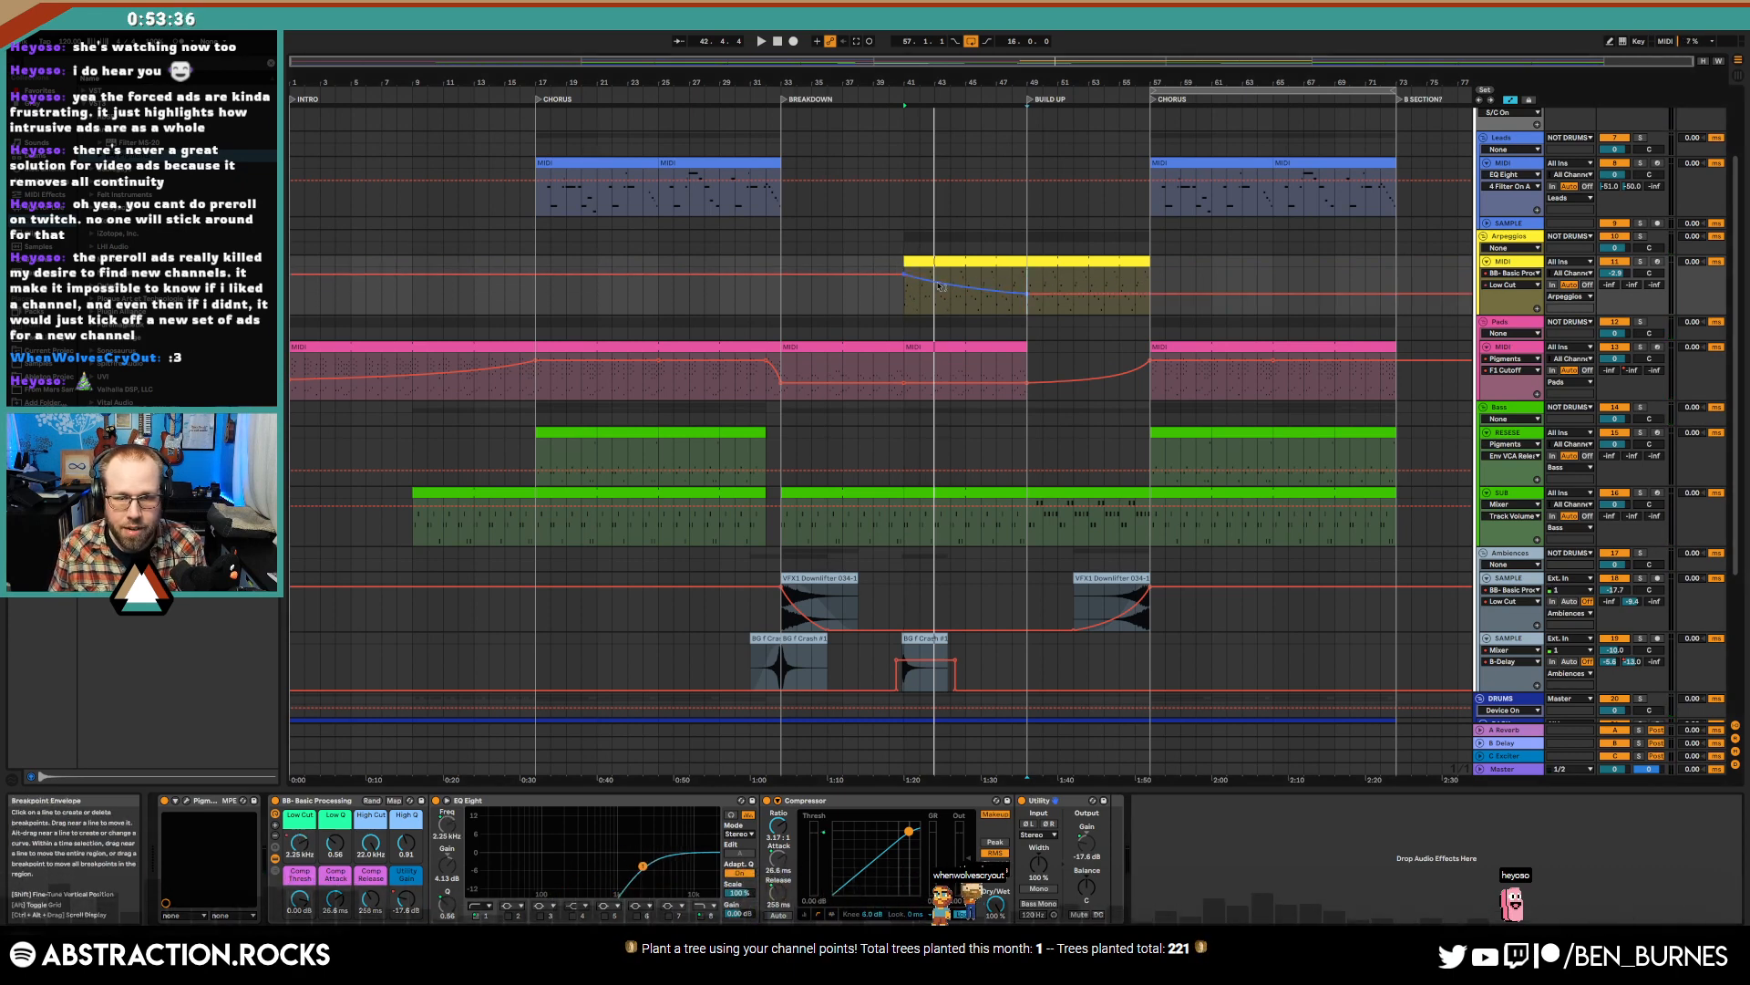
pyautogui.press('space')
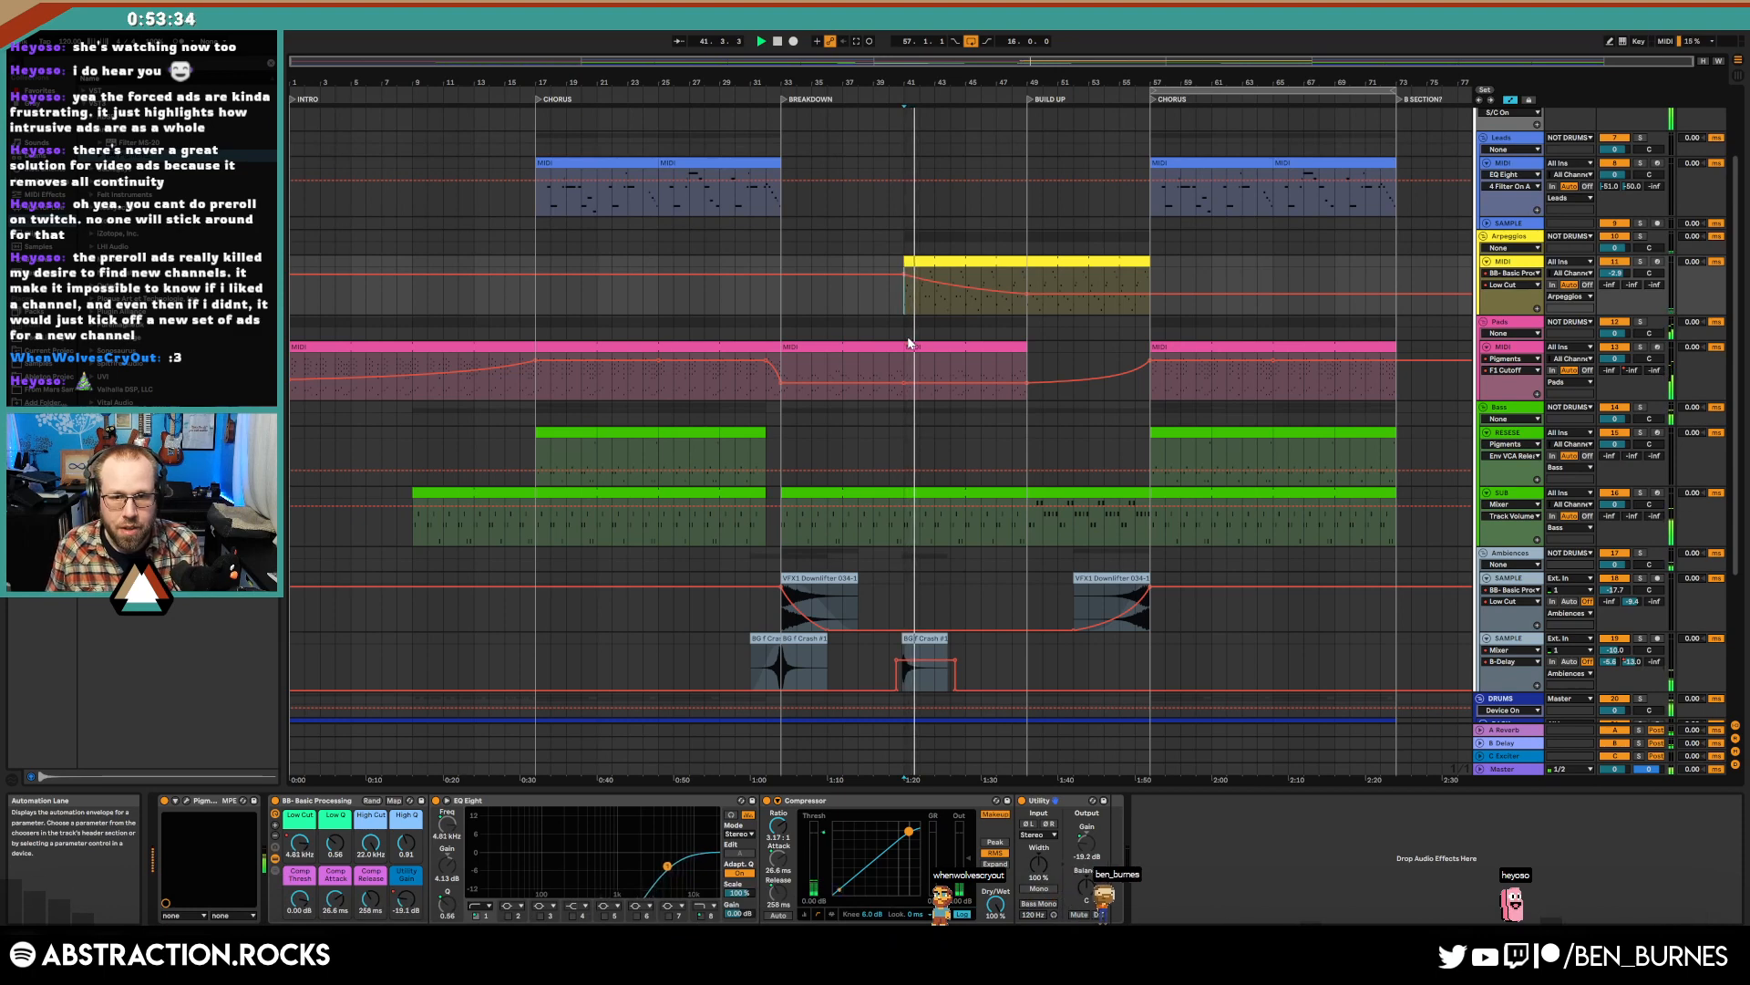
# - Bend the arpeggio's Low Cut automation so it falls more steeply after the clip's start
pyautogui.click(1610, 285)
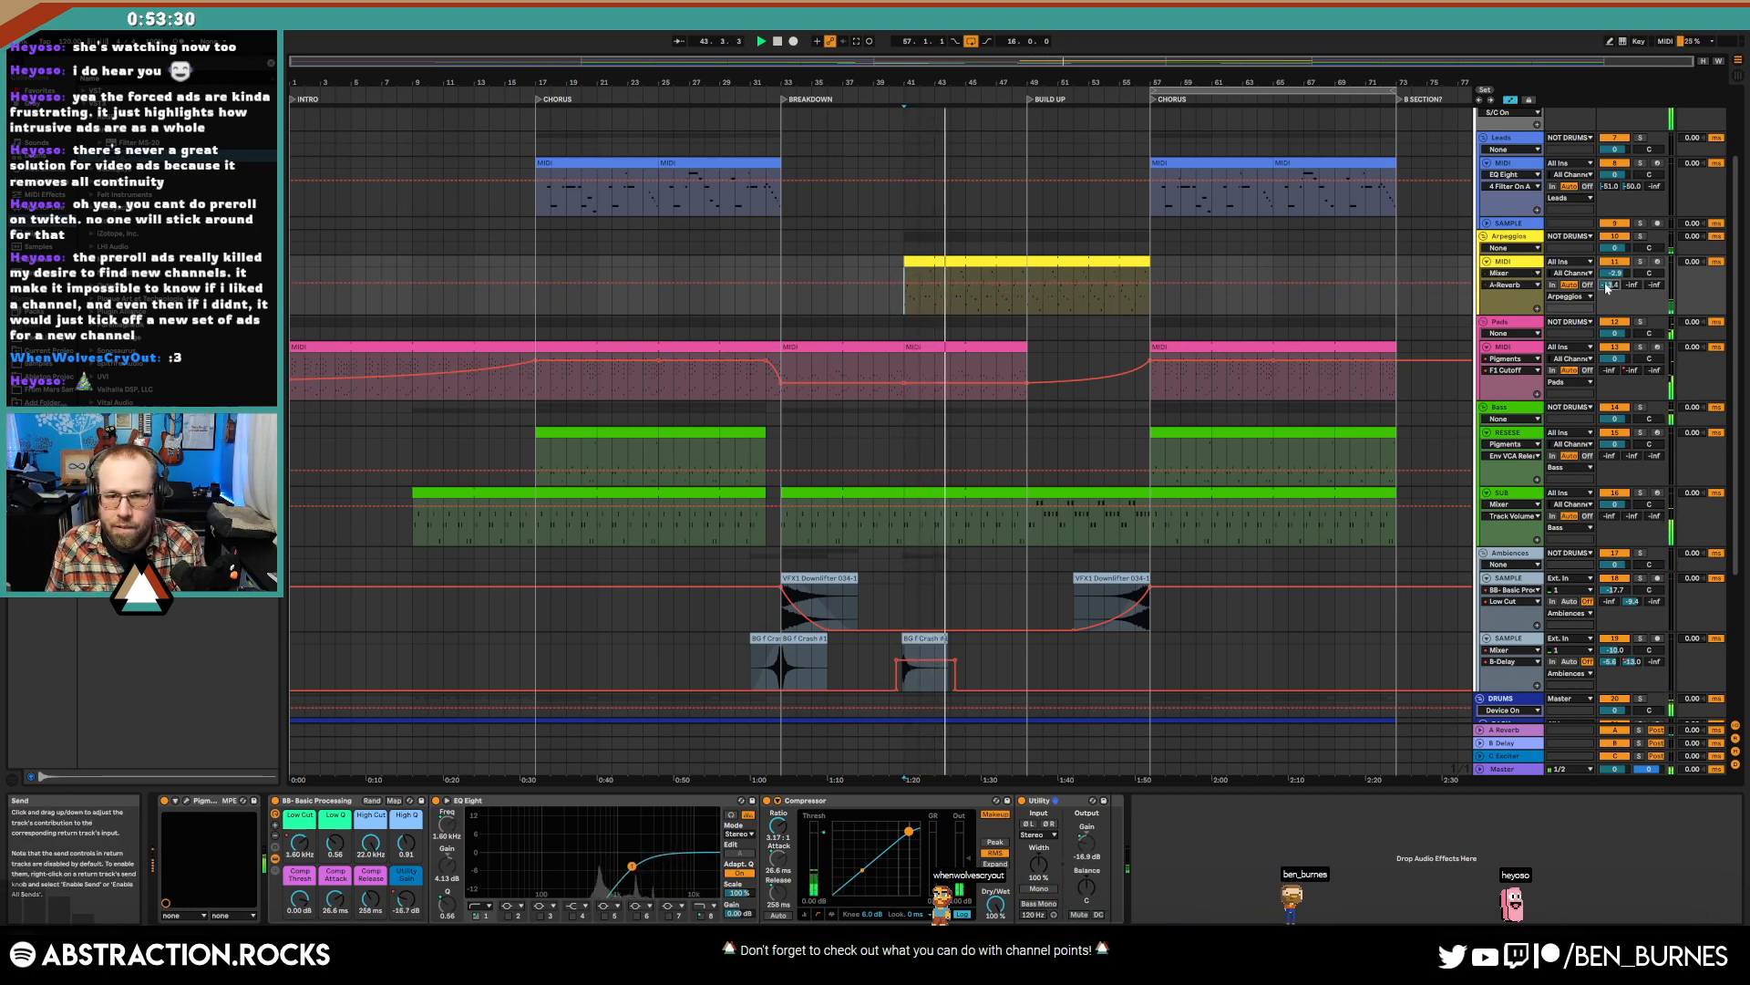
pyautogui.click(300, 844)
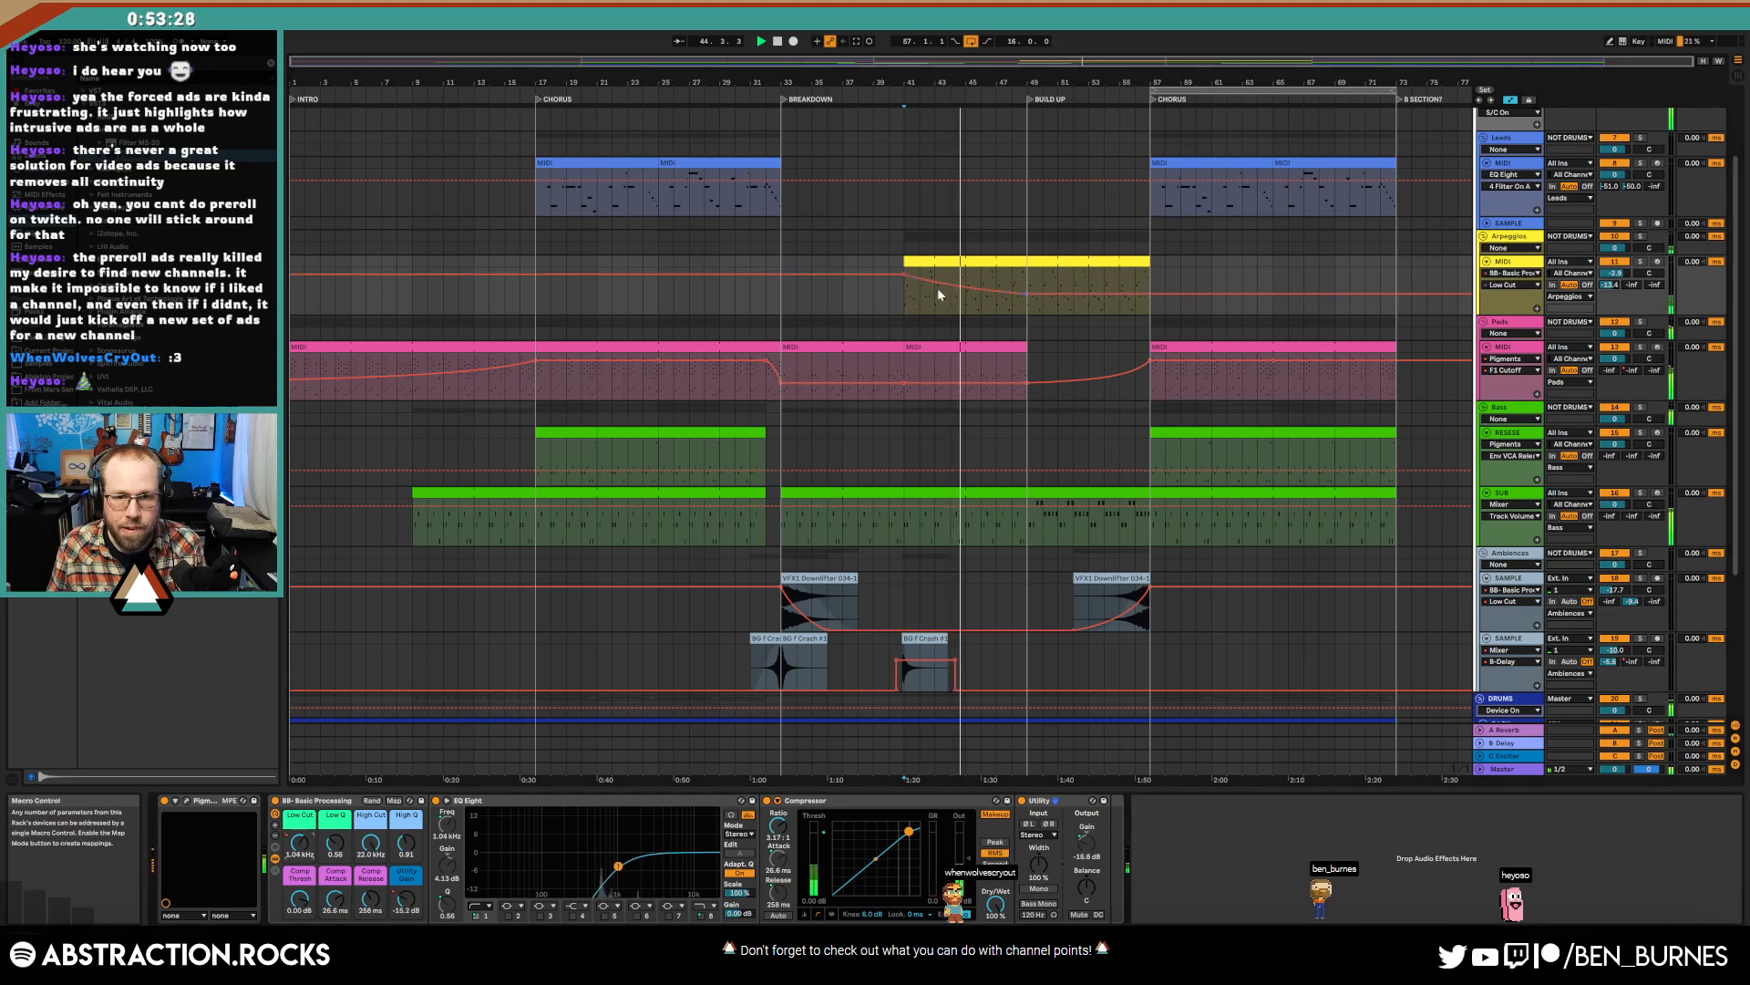
pyautogui.moveTo(942, 289); pyautogui.dragTo(940, 299)
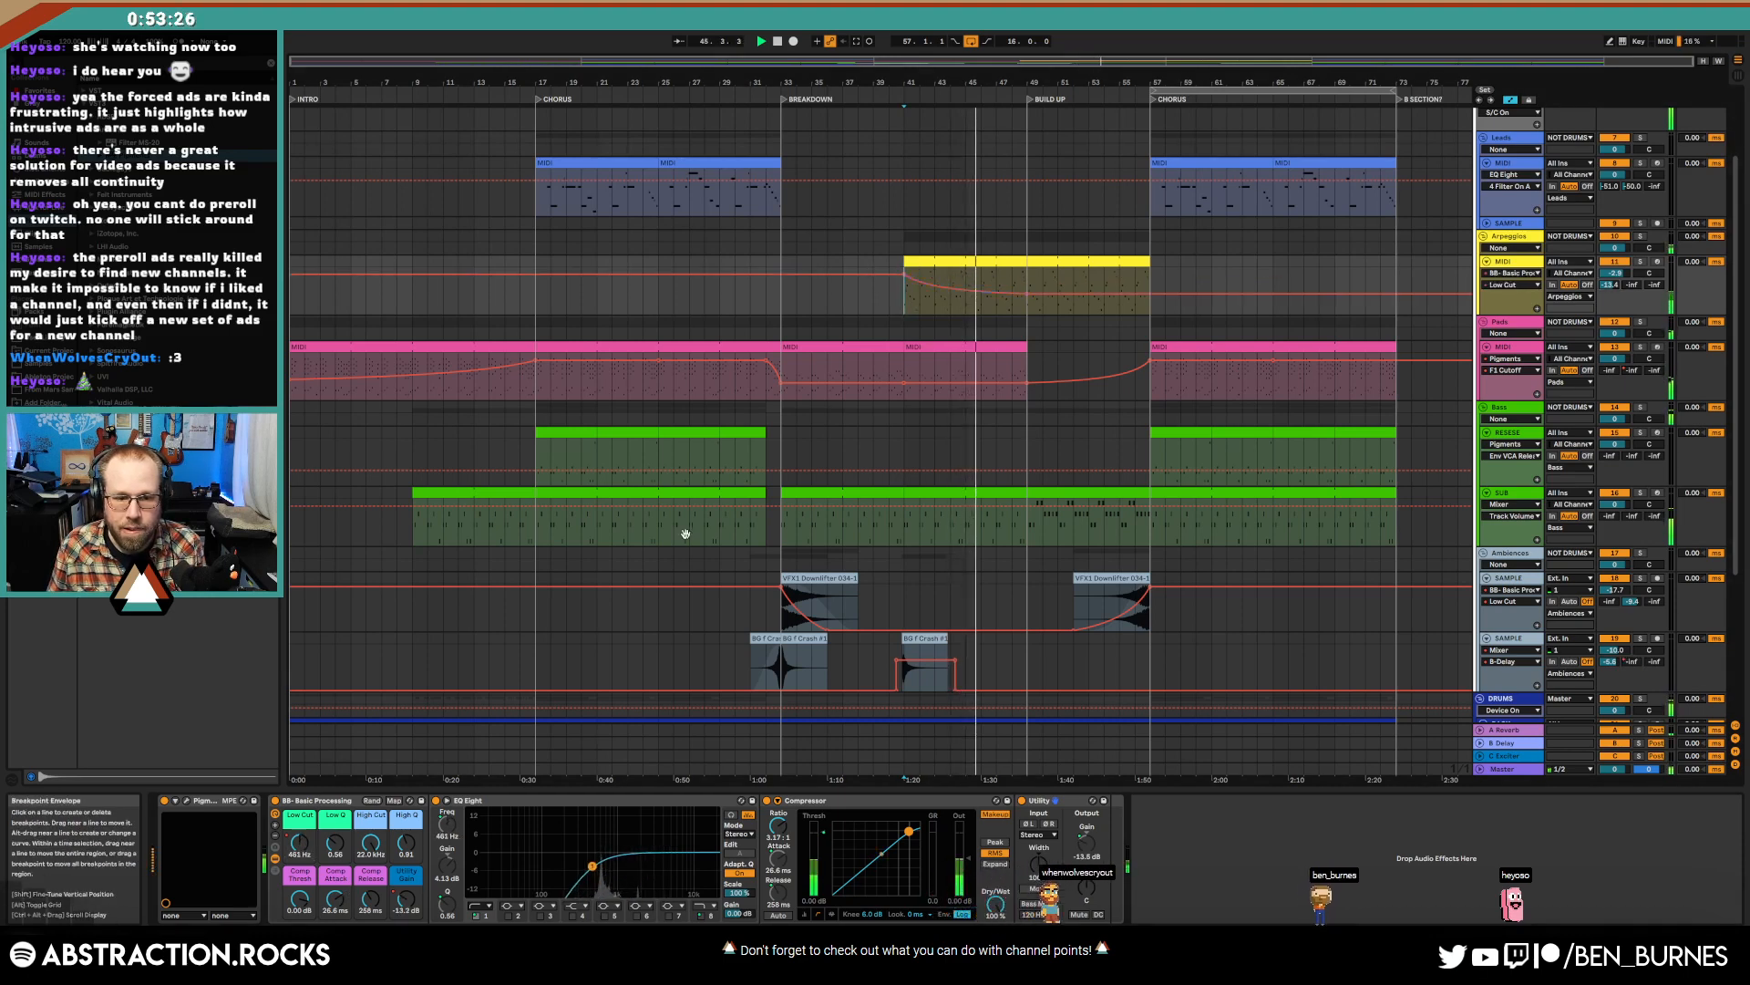
# - Raise the start of the arpeggio's Utility Gain automation to about -12.4 dB and hide the automation lanes
pyautogui.click(407, 901)
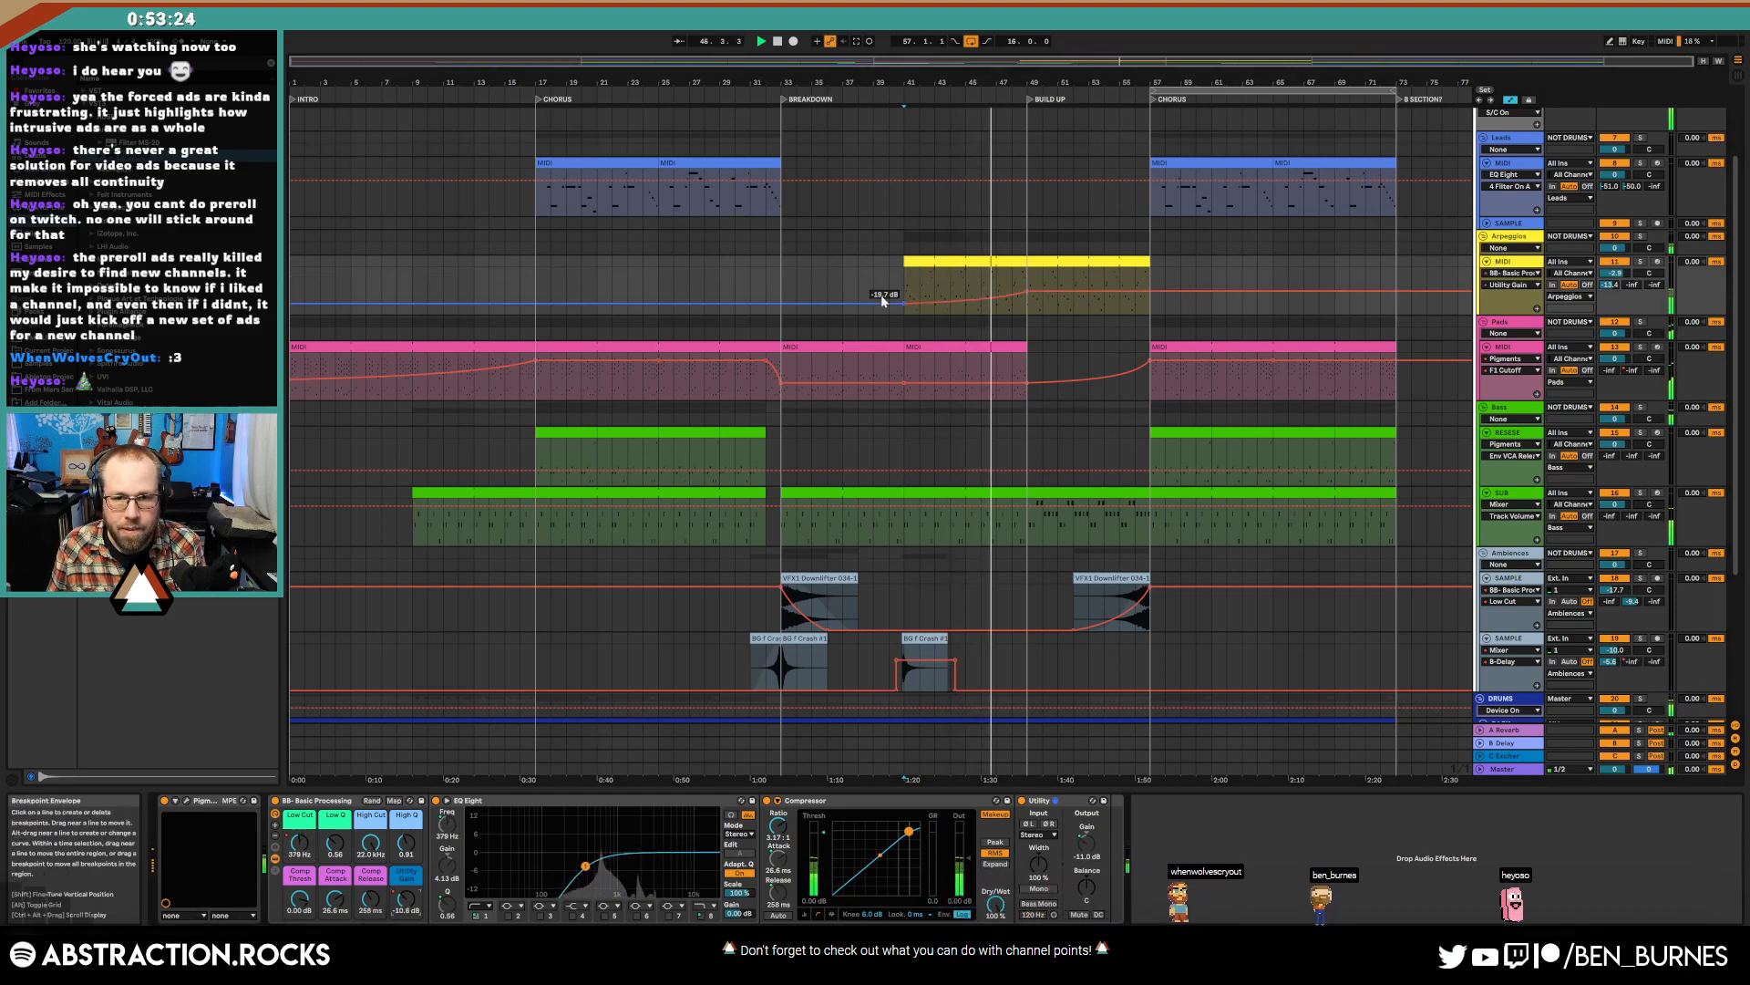
pyautogui.moveTo(882, 297); pyautogui.dragTo(882, 298)
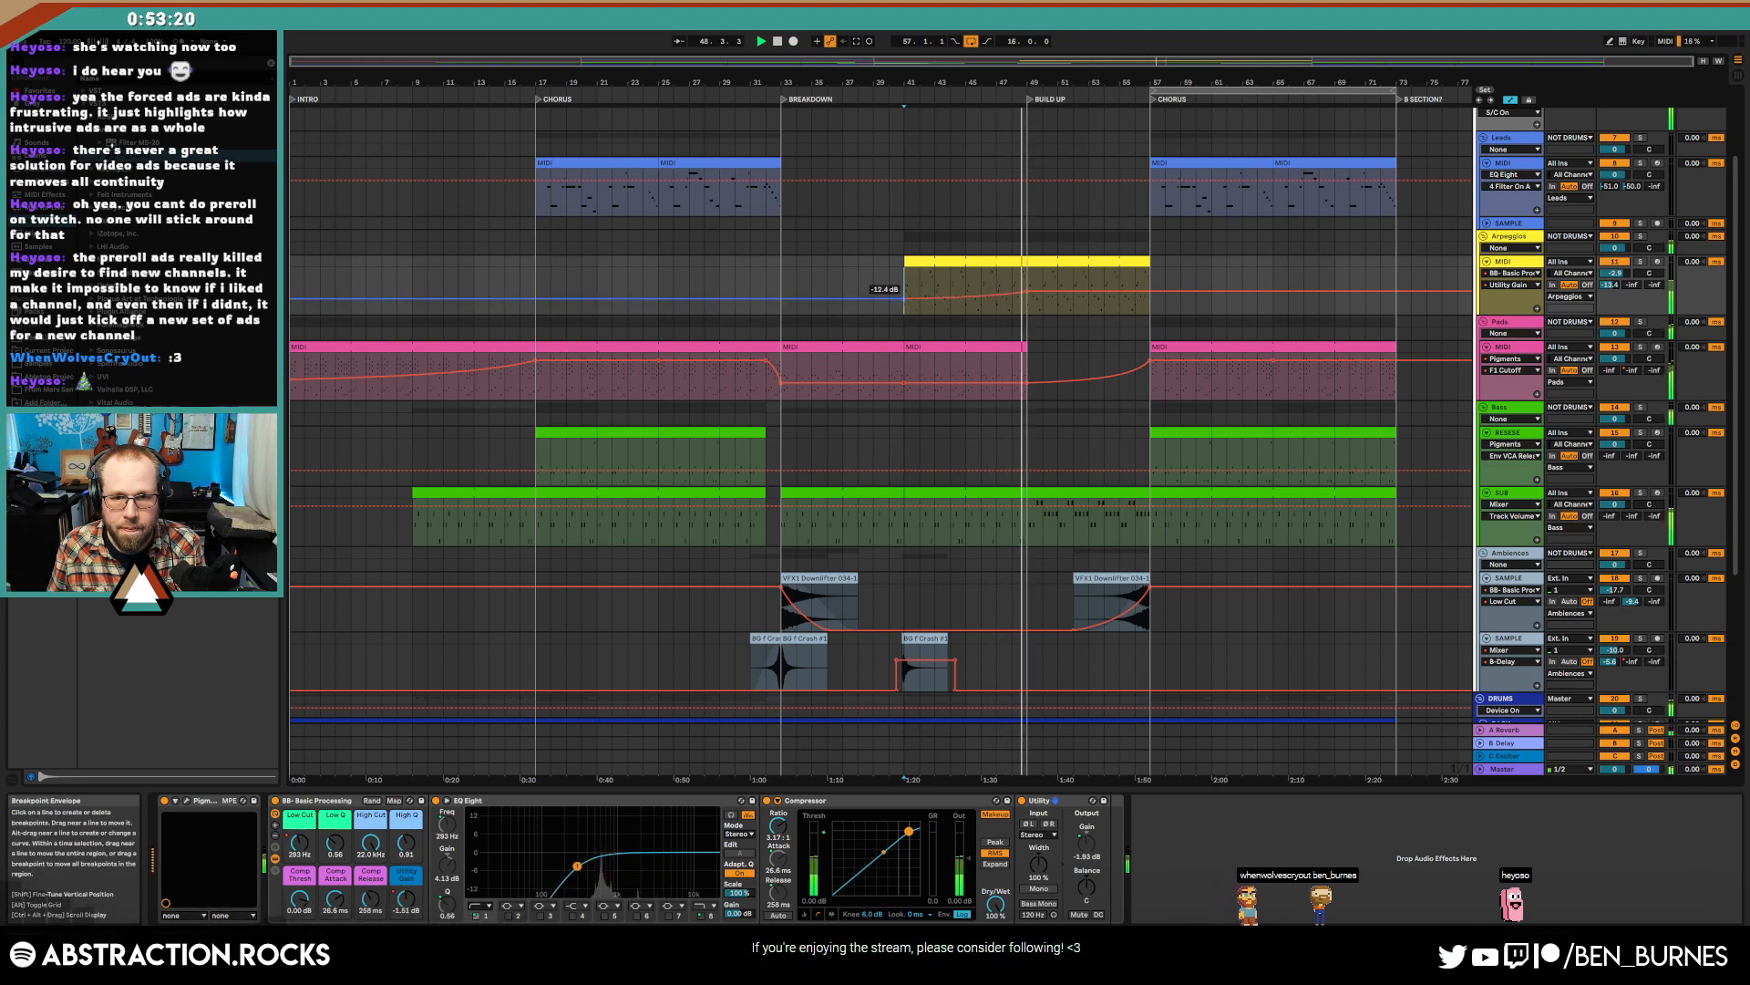
pyautogui.moveTo(883, 298); pyautogui.dragTo(883, 295)
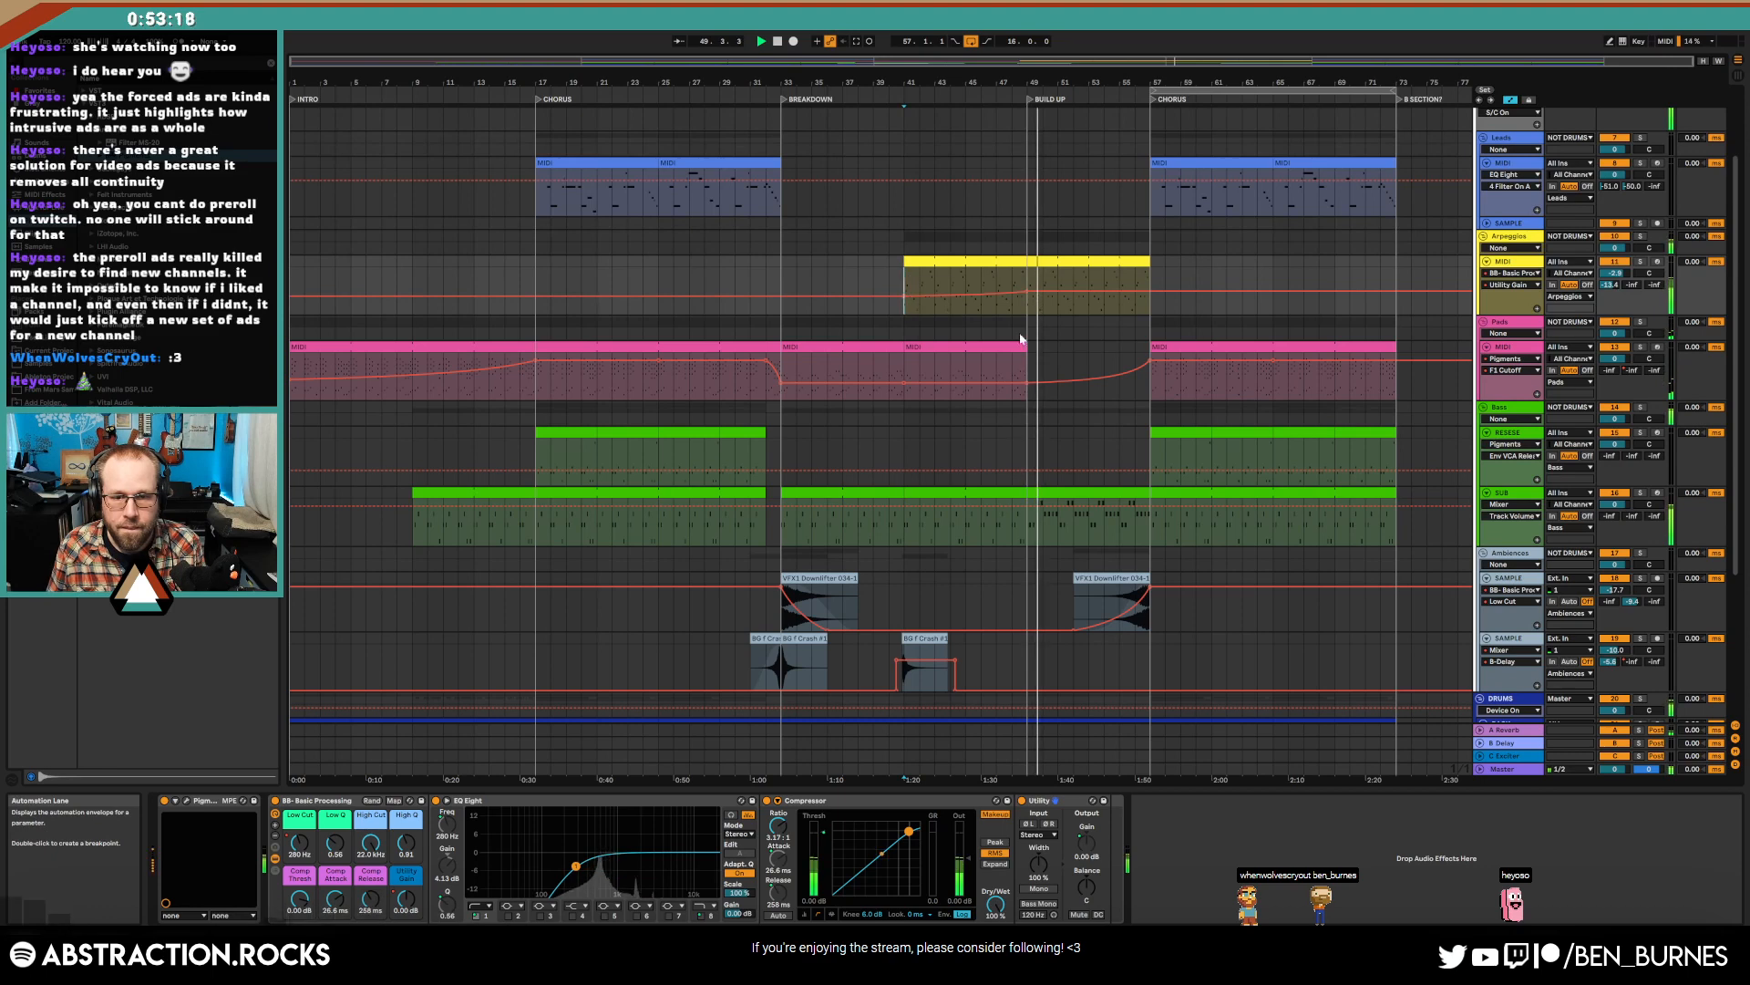
pyautogui.press('a')
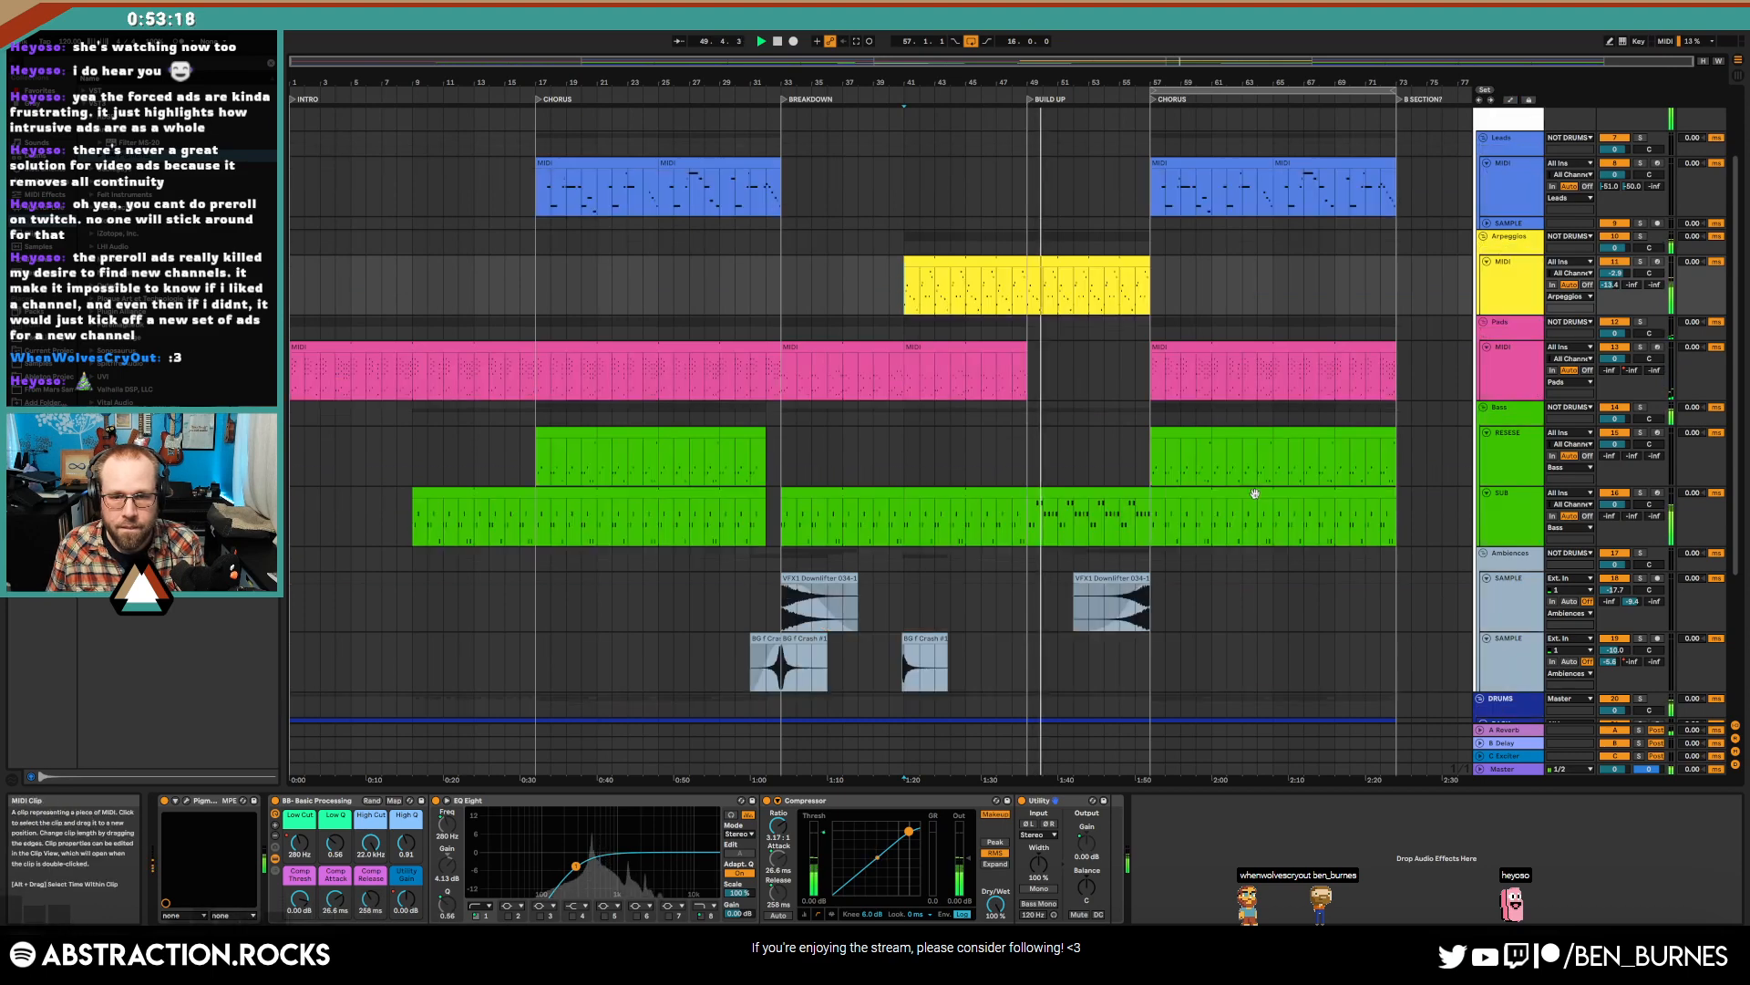
# - Open the SUB track's BUILD UP clip and shorten all of its notes
pyautogui.click(1103, 498)
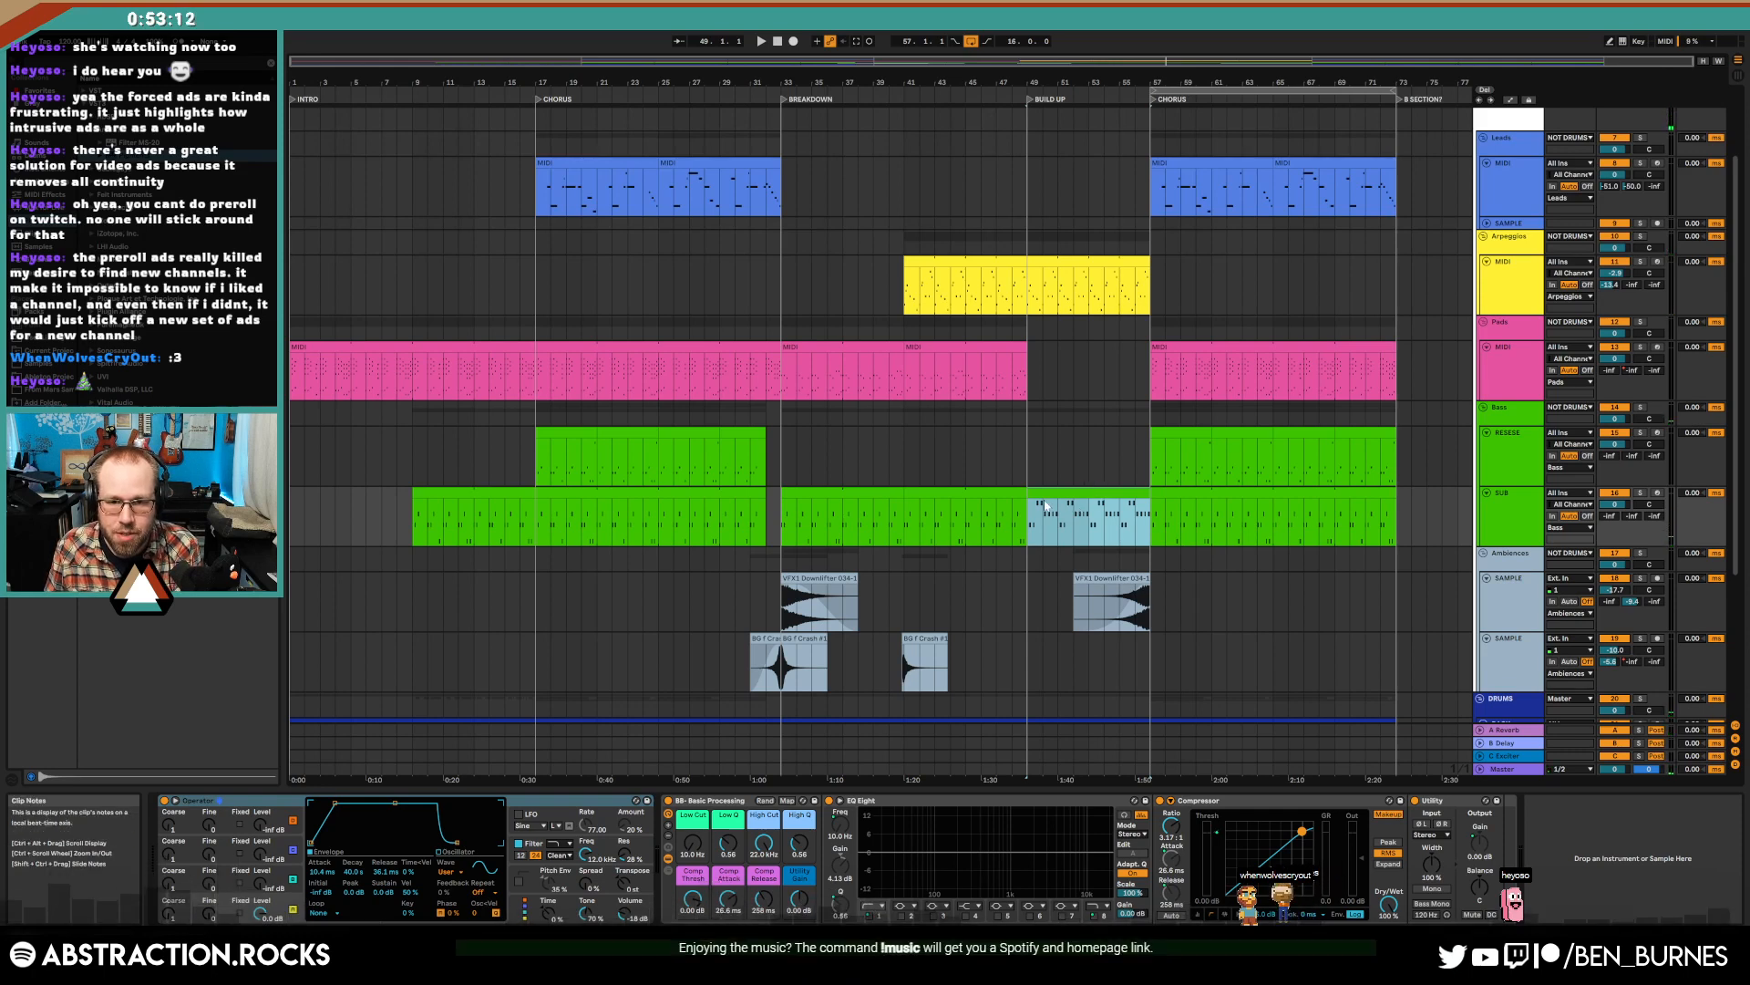
pyautogui.click(490, 800)
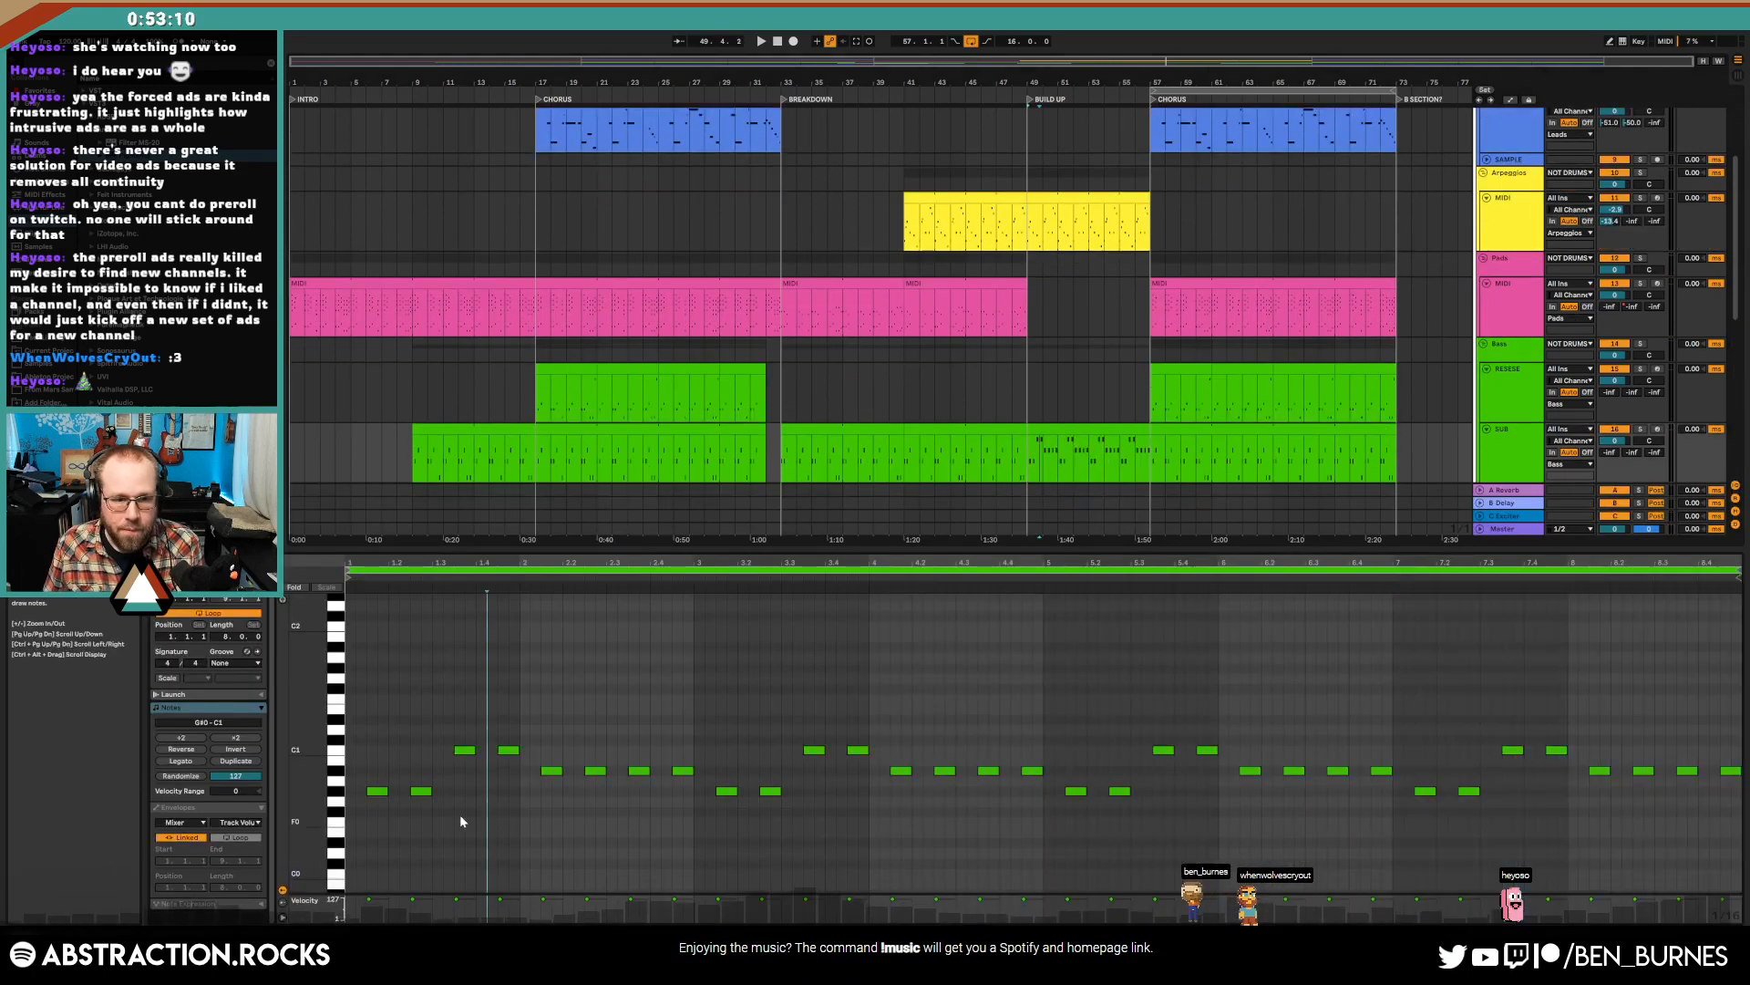
pyautogui.click(378, 791)
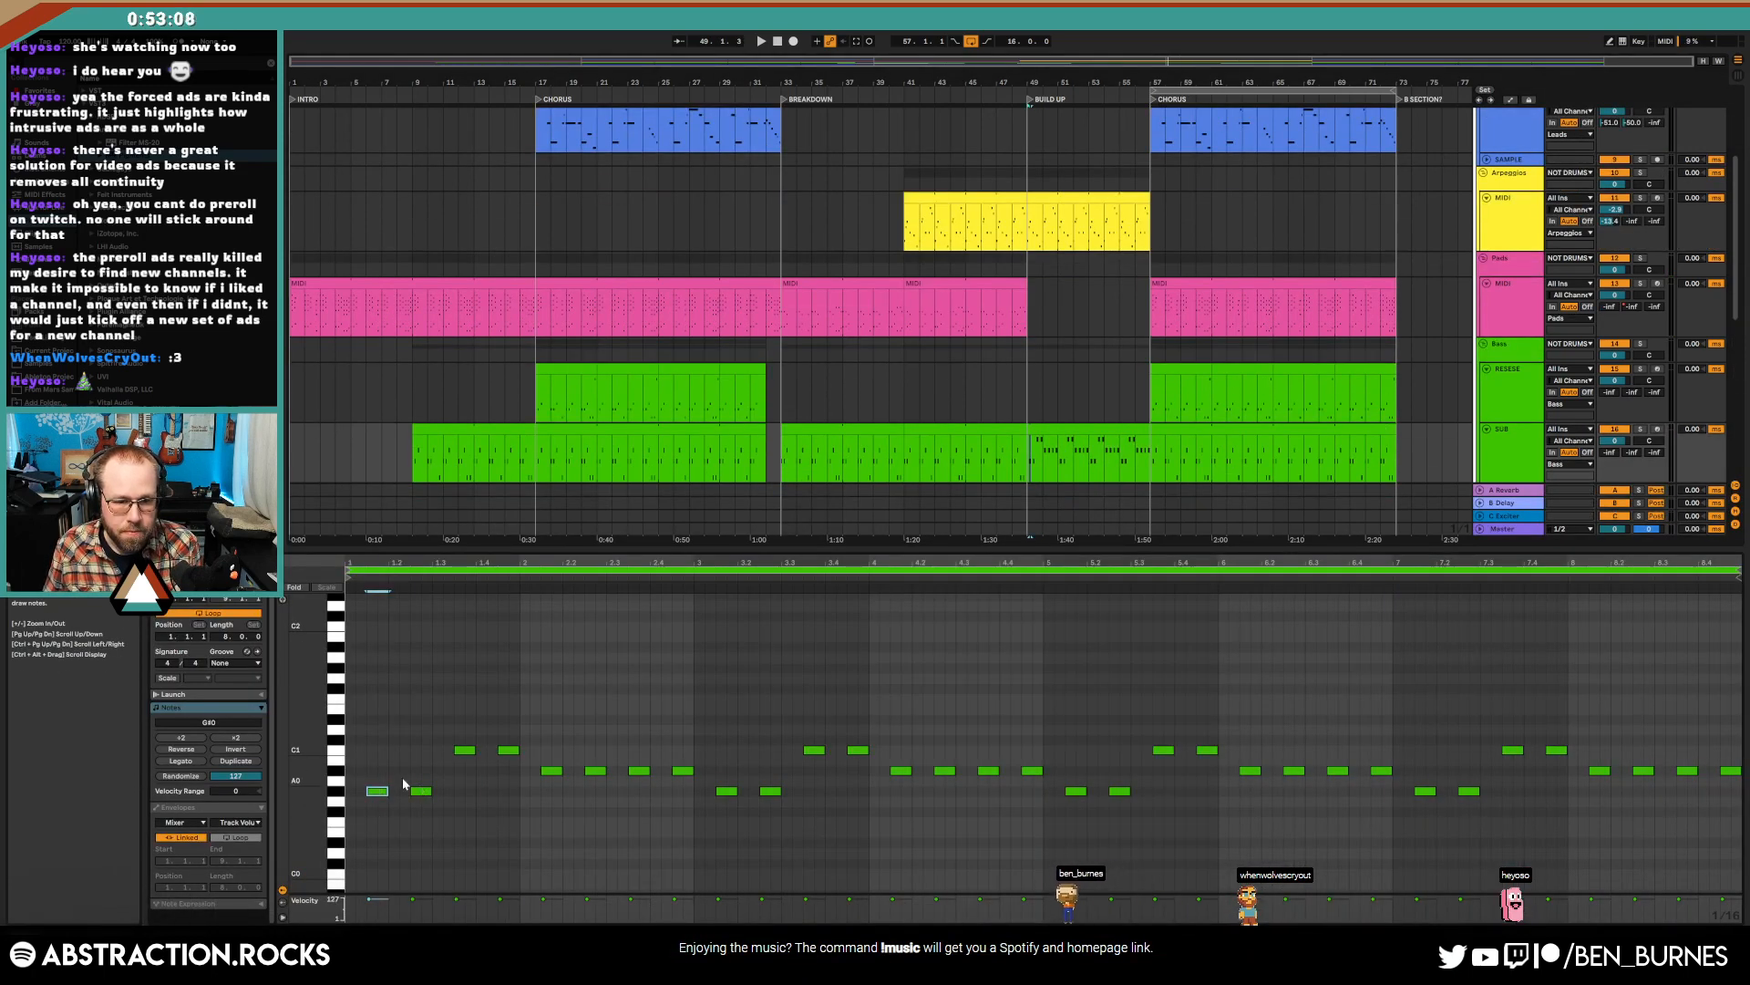
pyautogui.hotkey('ctrl', 'a')
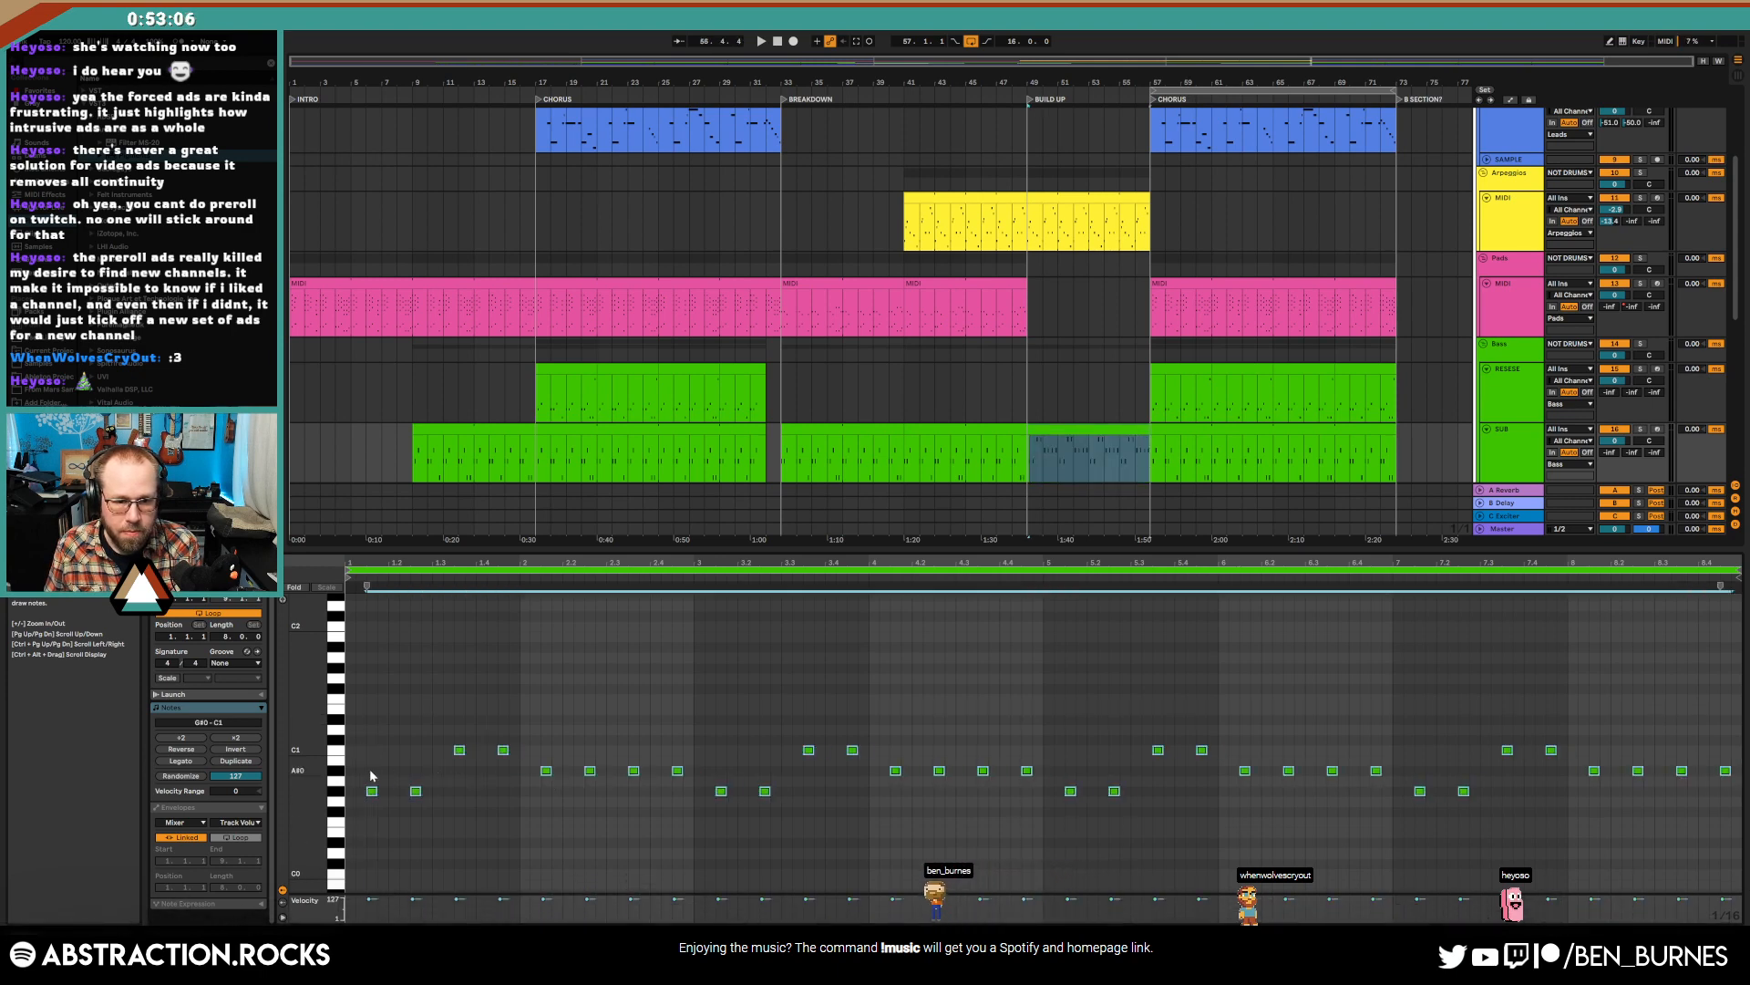
# - Lengthen the first G#0 note of the SUB BUILD UP clip and play the passage
pyautogui.click(372, 790)
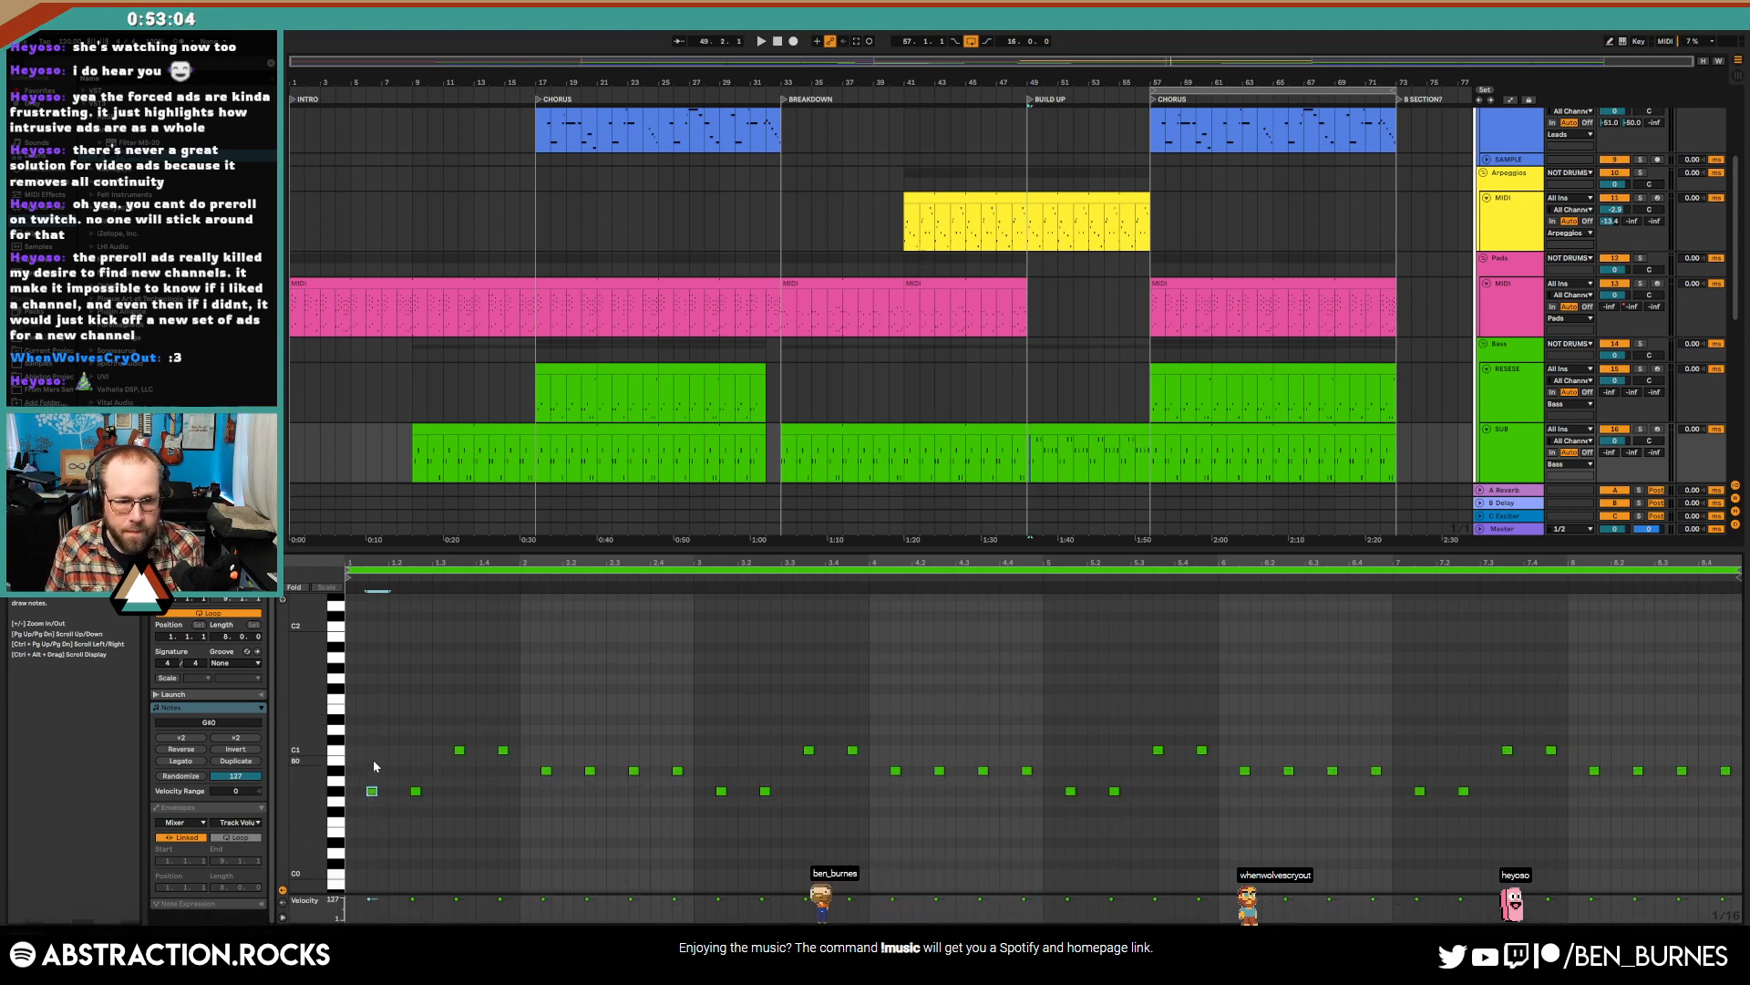
pyautogui.press('+')
pyautogui.press('+')
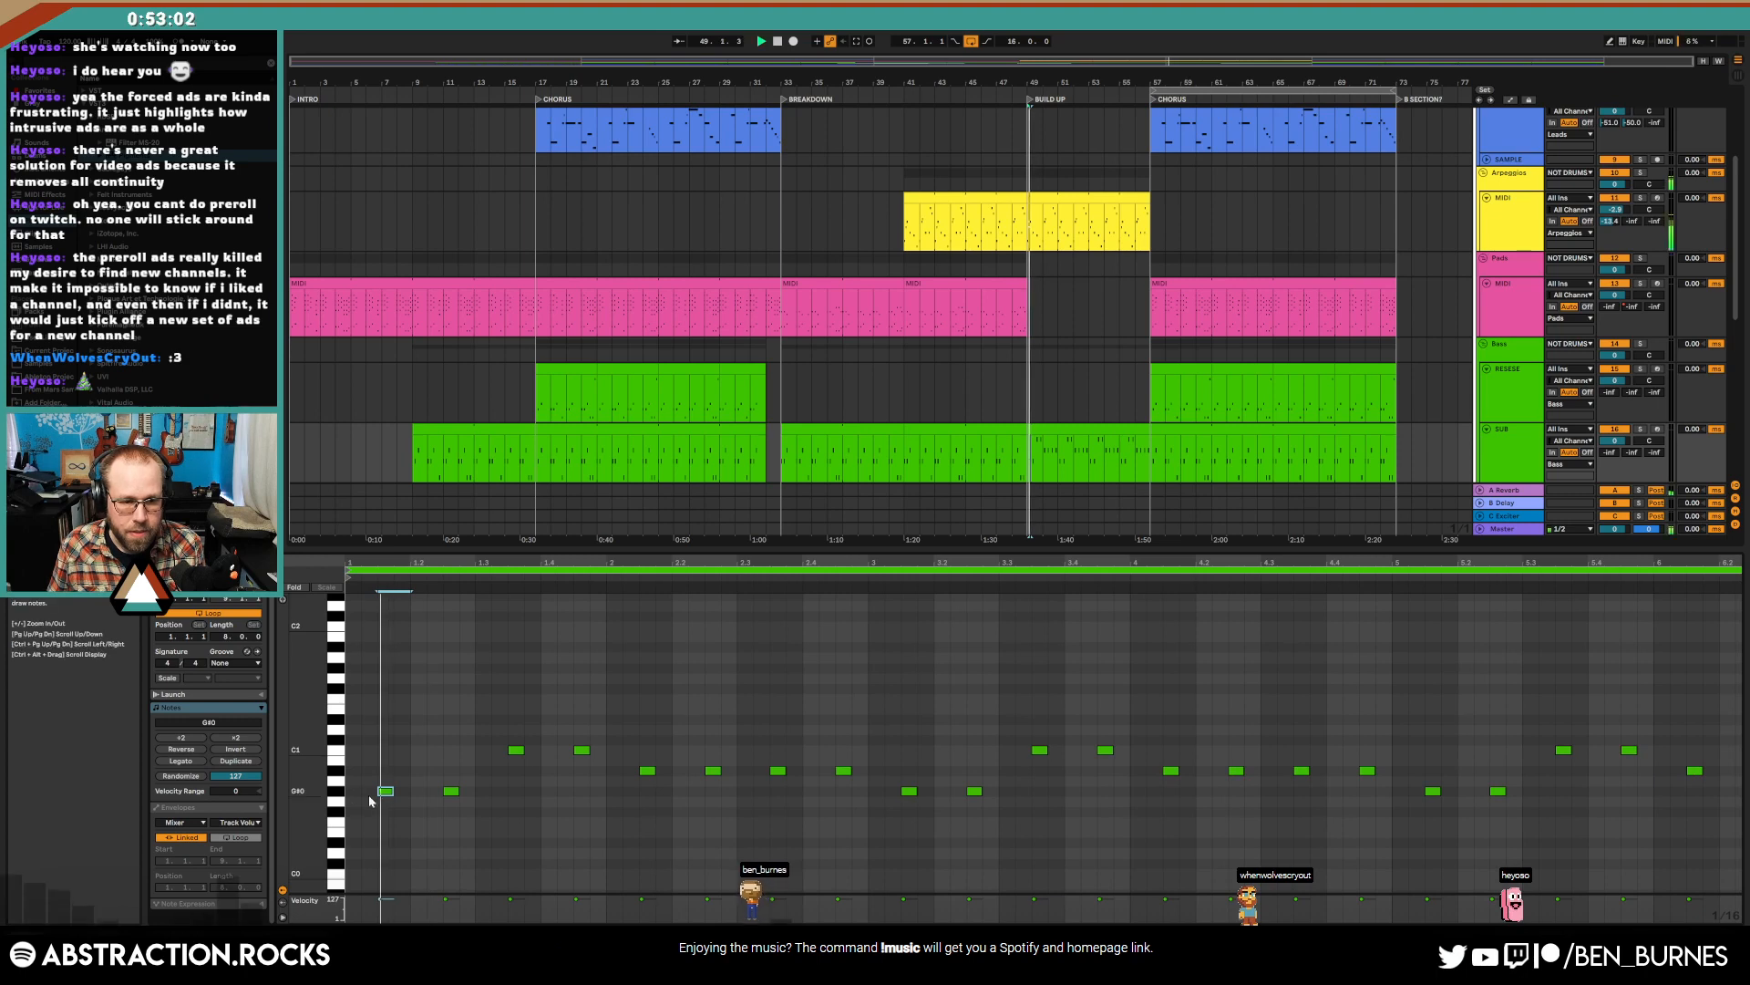
pyautogui.press('space')
pyautogui.moveTo(385, 791)
pyautogui.mouseDown()
pyautogui.moveTo(371, 791)
pyautogui.moveTo(394, 791)
pyautogui.mouseUp()
pyautogui.press('space')
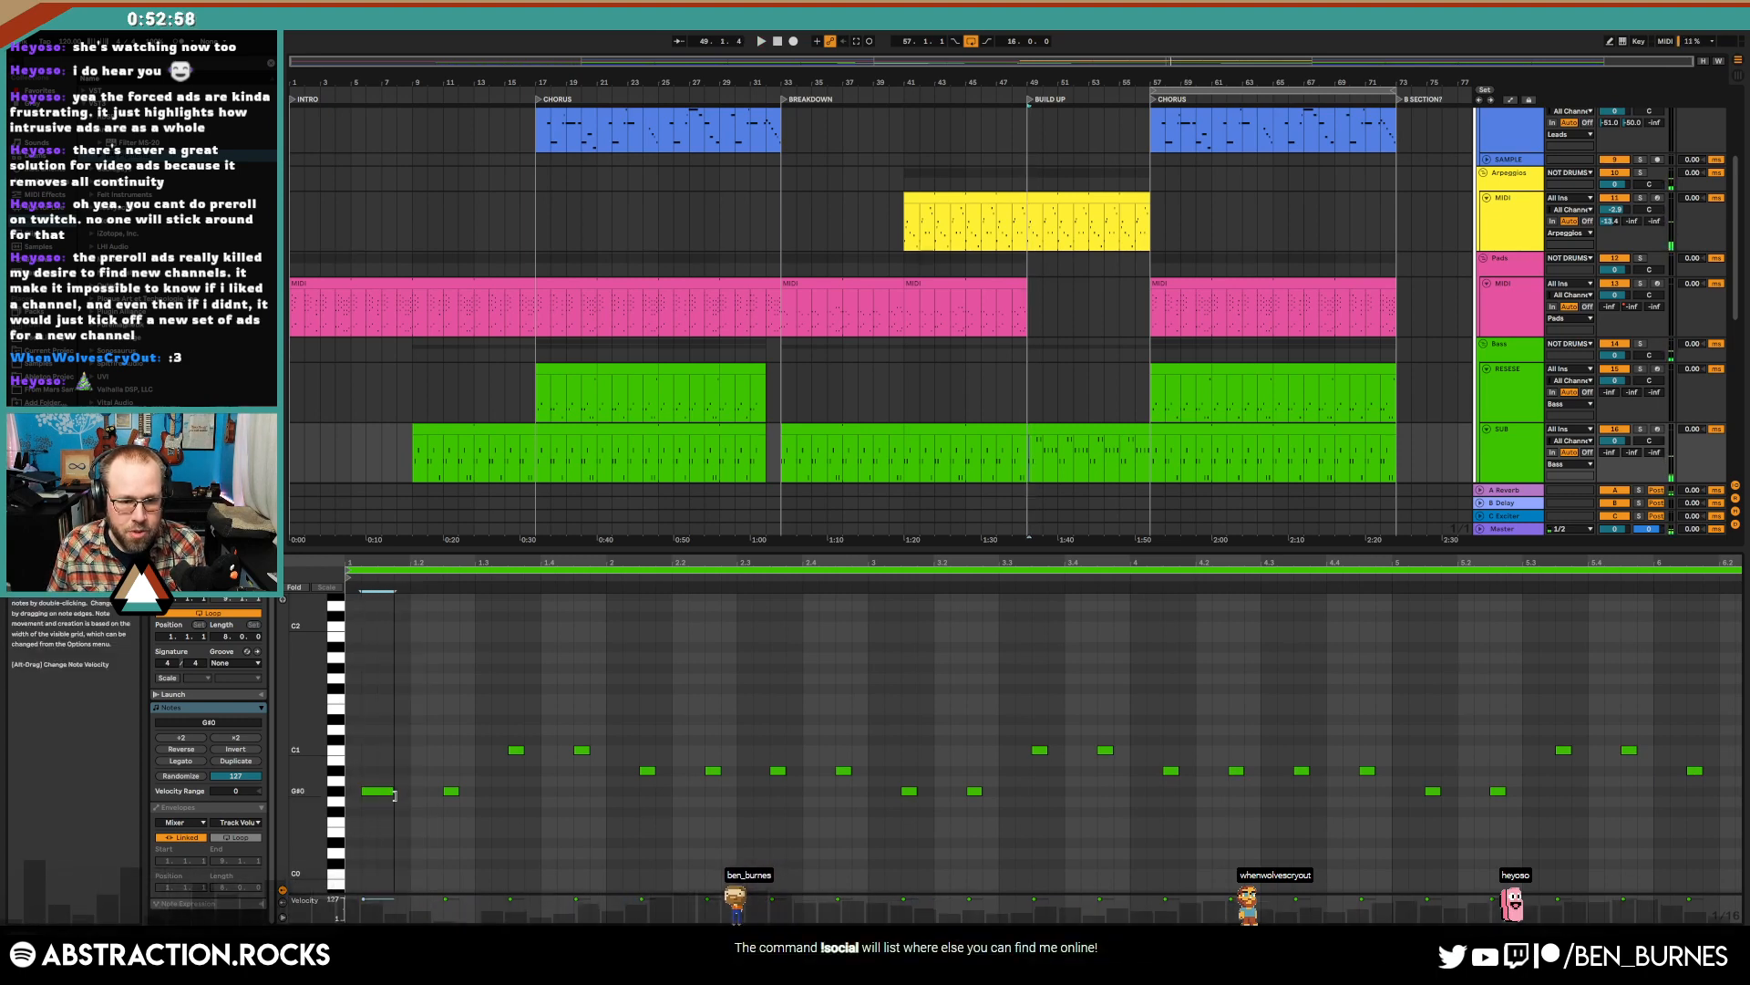
pyautogui.press('space')
pyautogui.press('space')
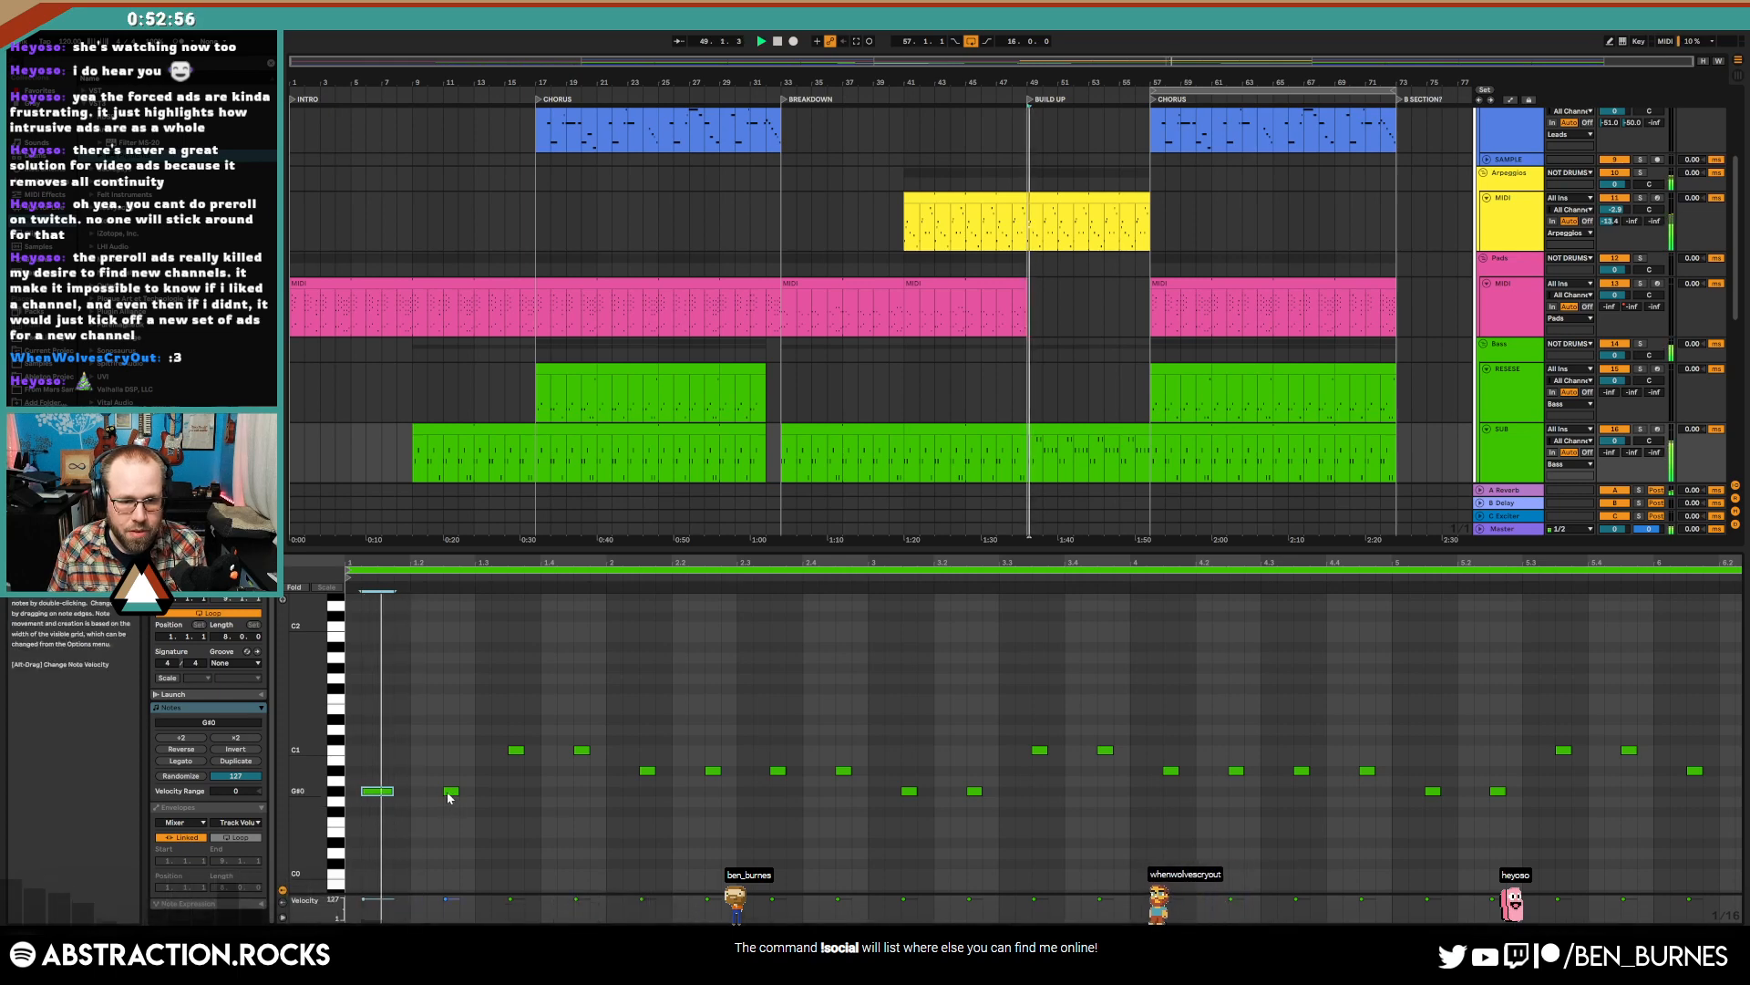
# - Place three equally long, evenly spaced G#0 notes from the very start of the SUB BUILD UP clip, and play them
pyautogui.moveTo(372, 791); pyautogui.dragTo(357, 791)
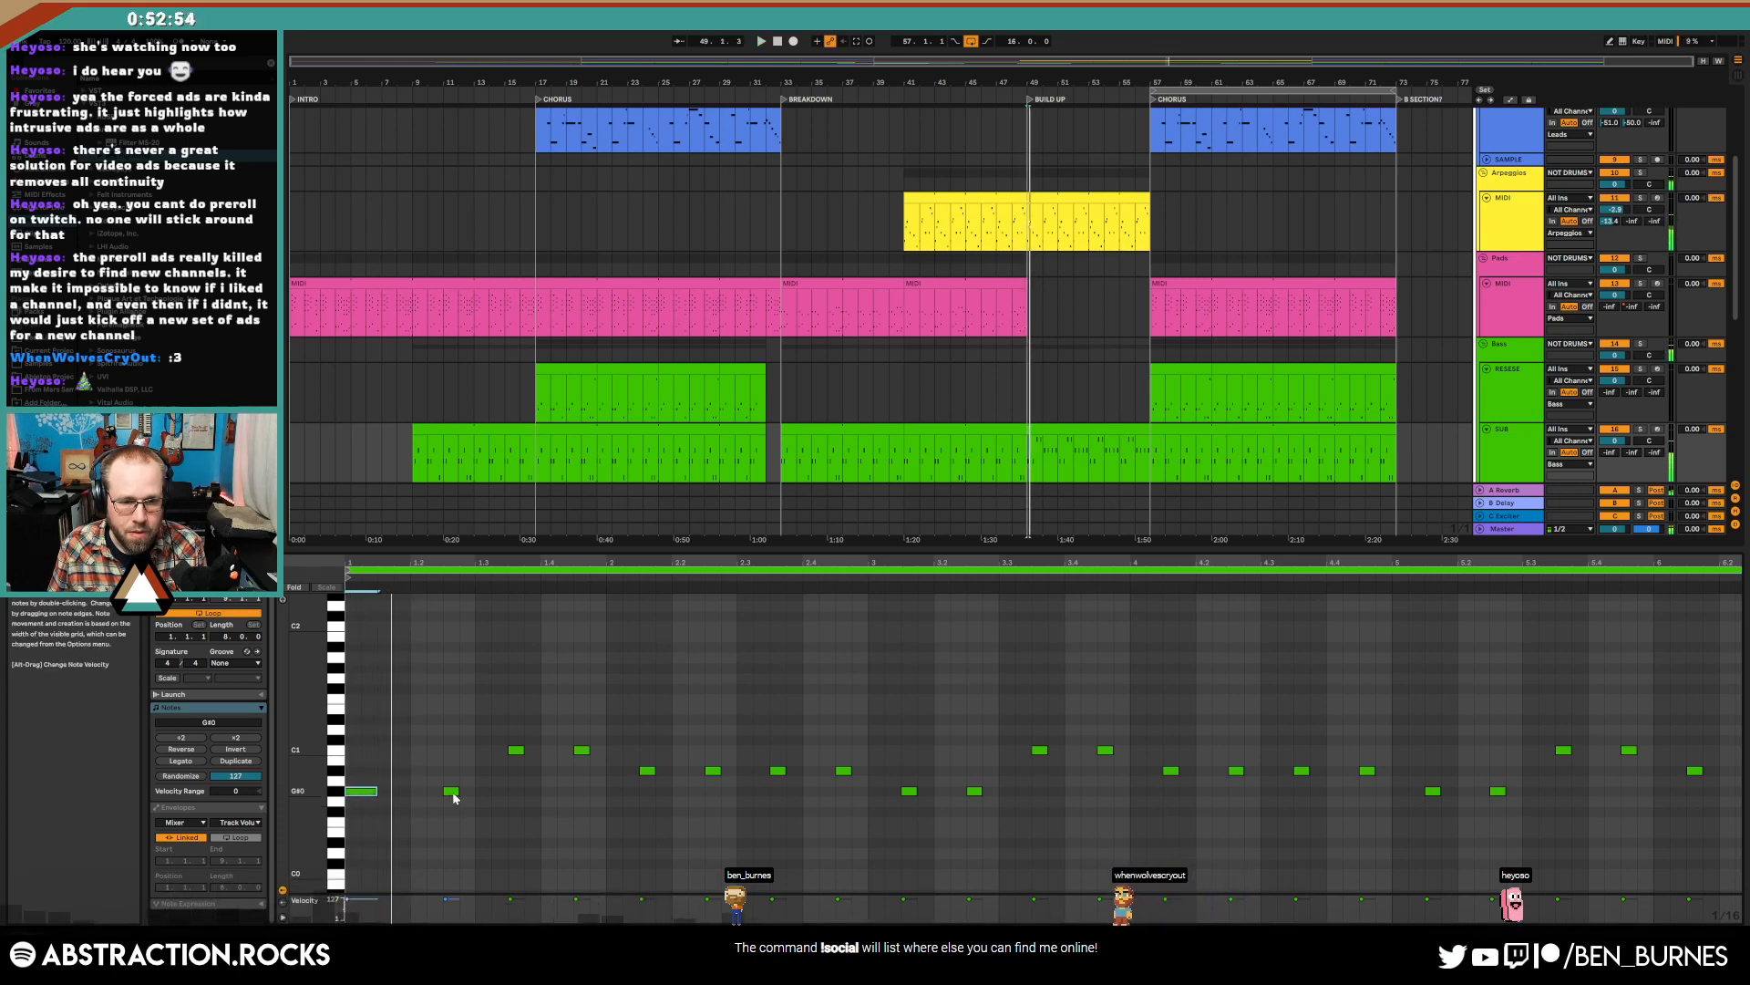
pyautogui.moveTo(409, 793); pyautogui.dragTo(425, 793)
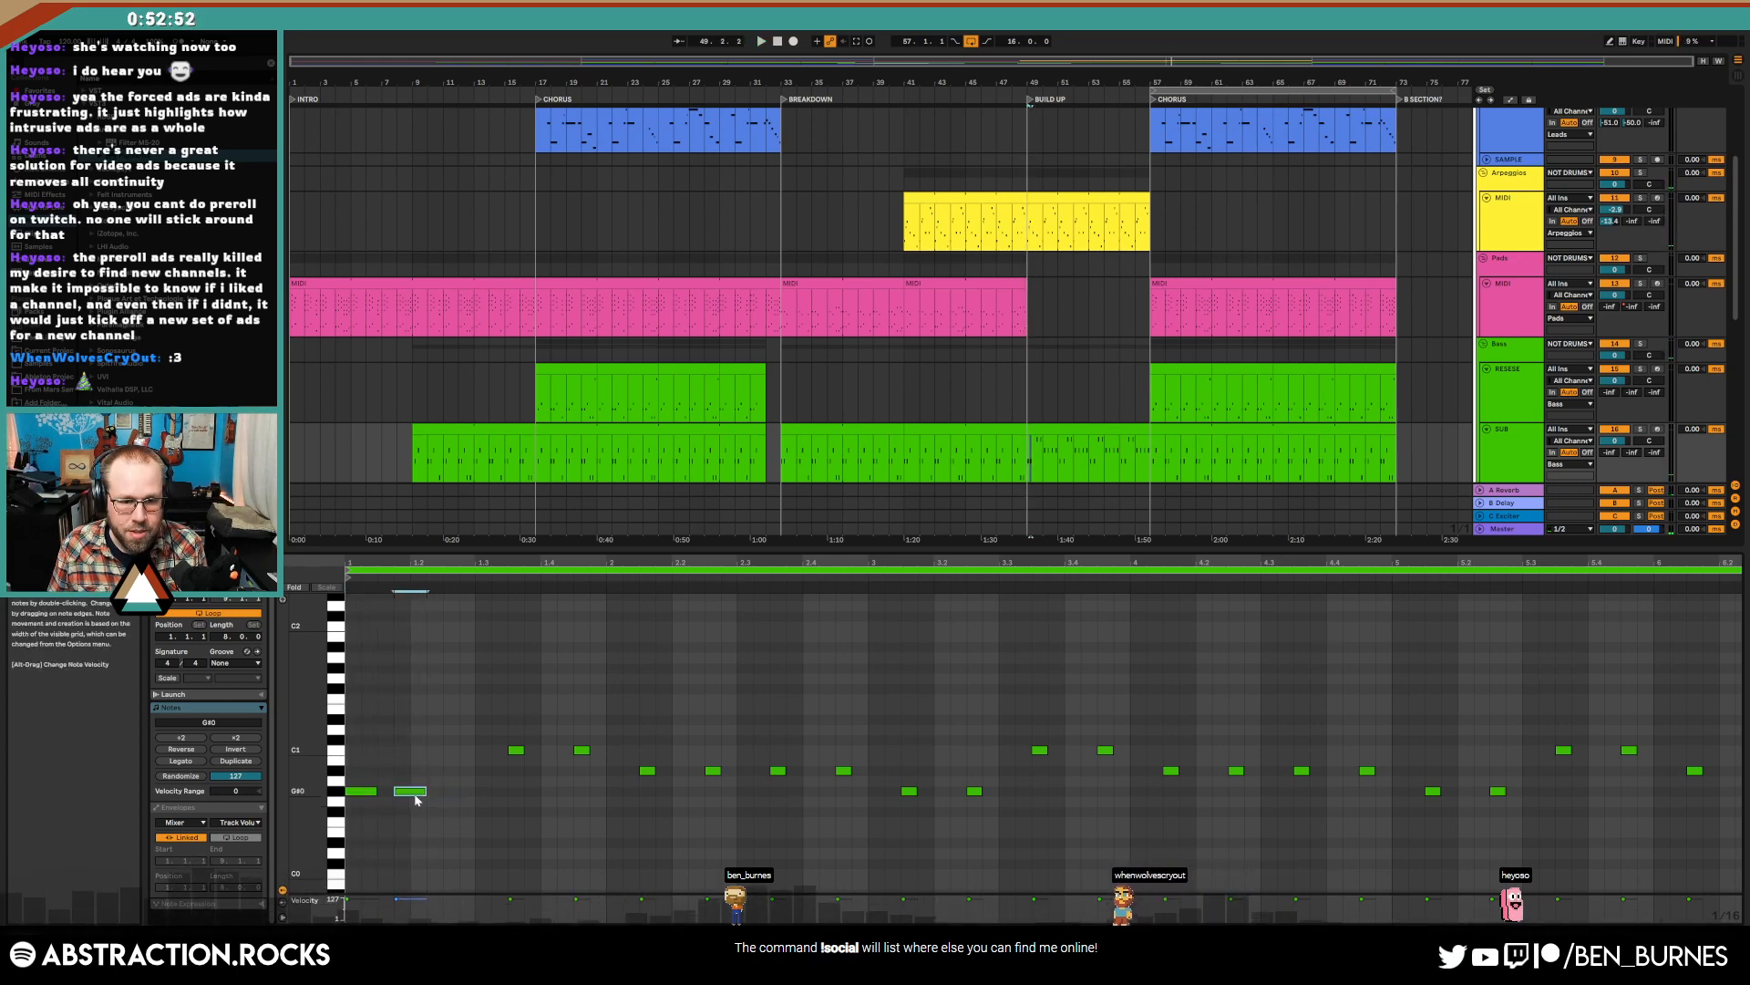
pyautogui.doubleClick(458, 791)
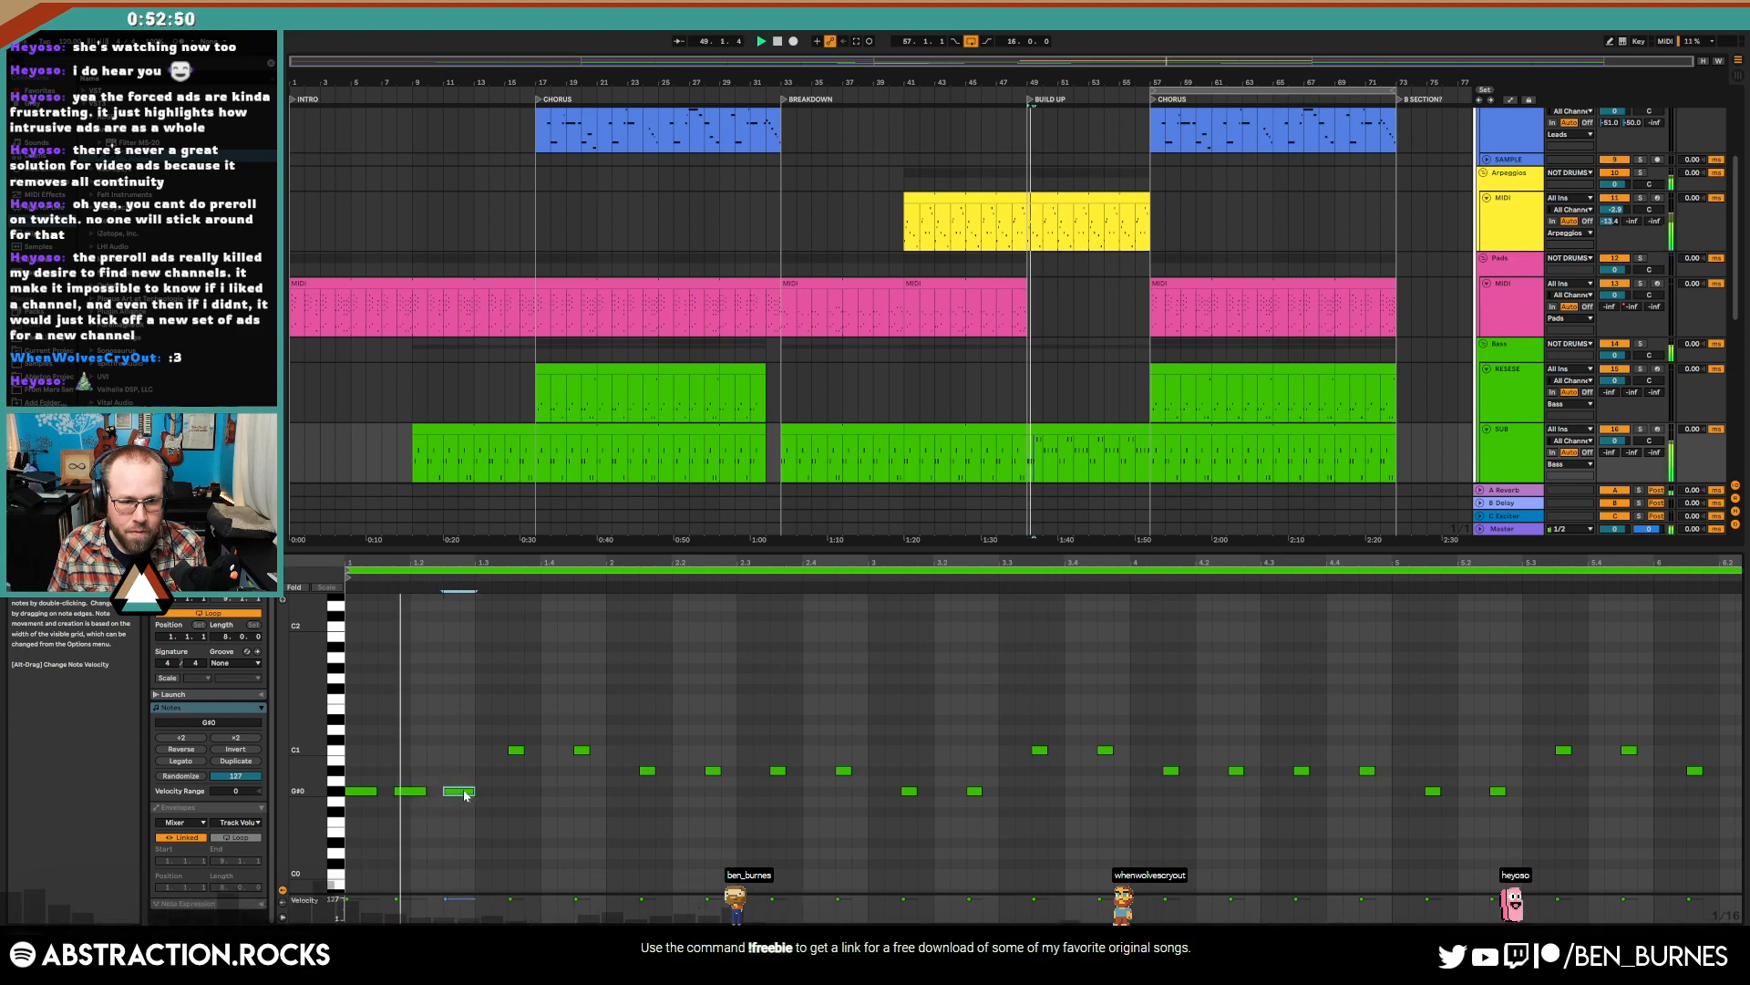
pyautogui.press('space')
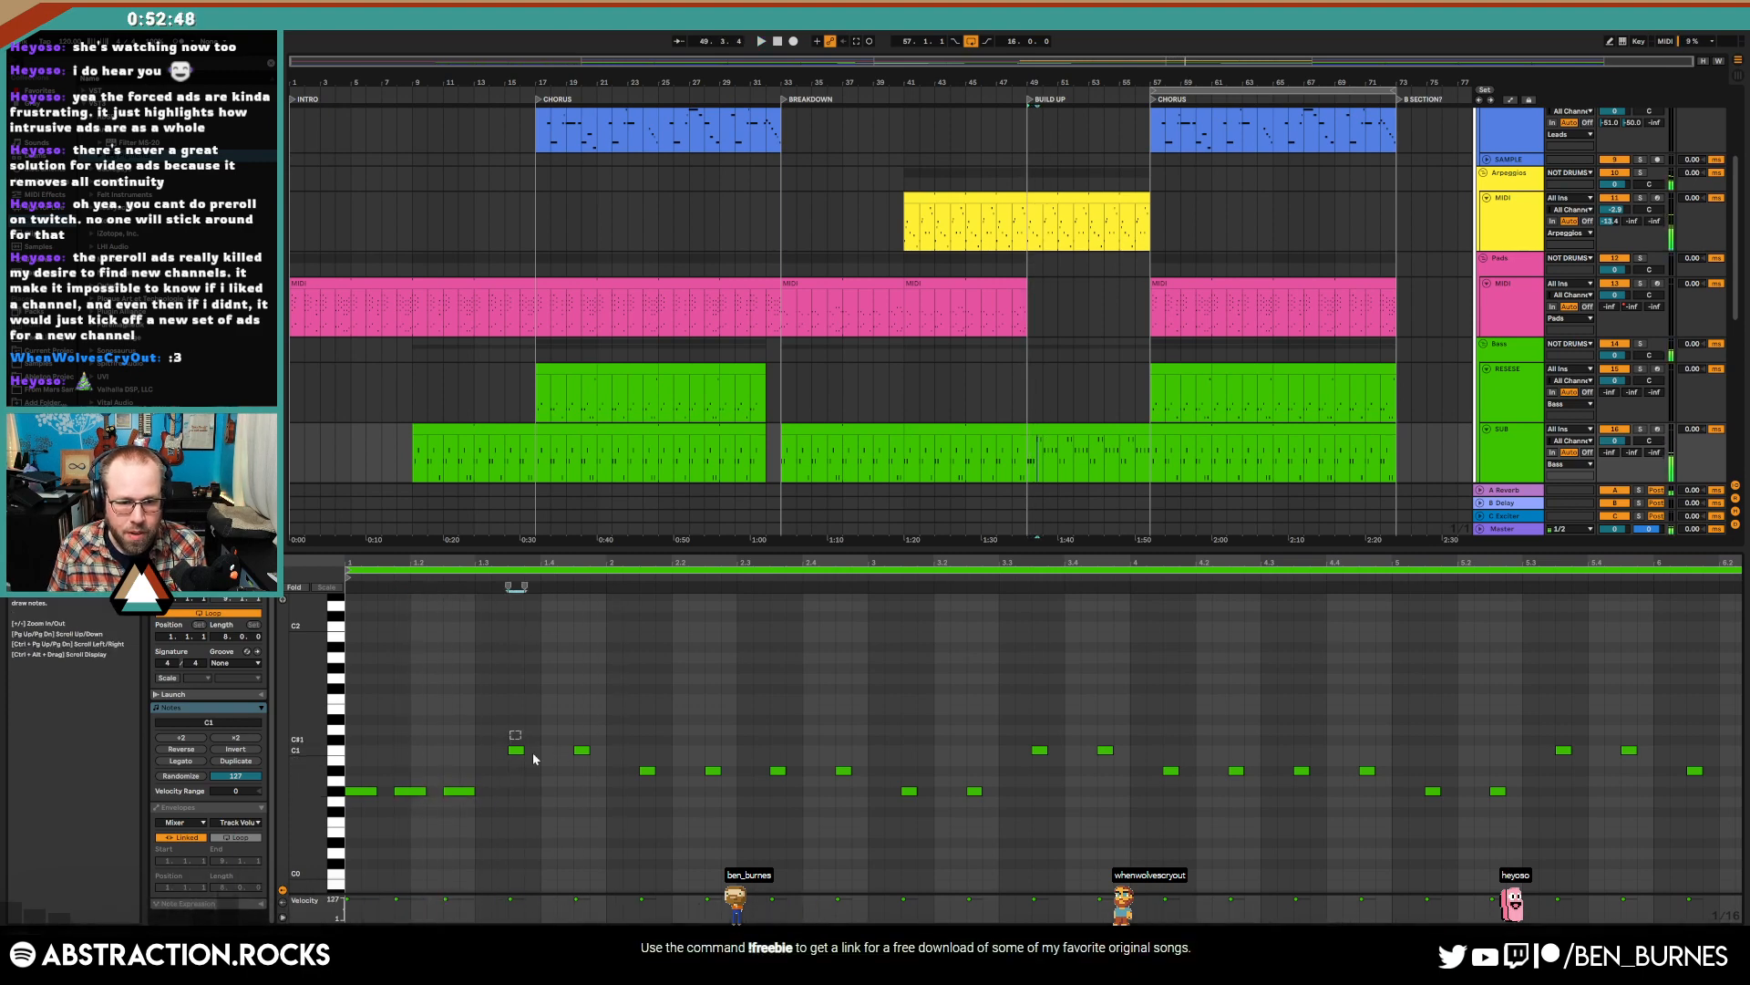
# - Lengthen the two C1 notes in the SUB clip's first bar and delete the four A#0 notes after them
pyautogui.moveTo(589, 752); pyautogui.dragTo(854, 784)
pyautogui.press('Delete')
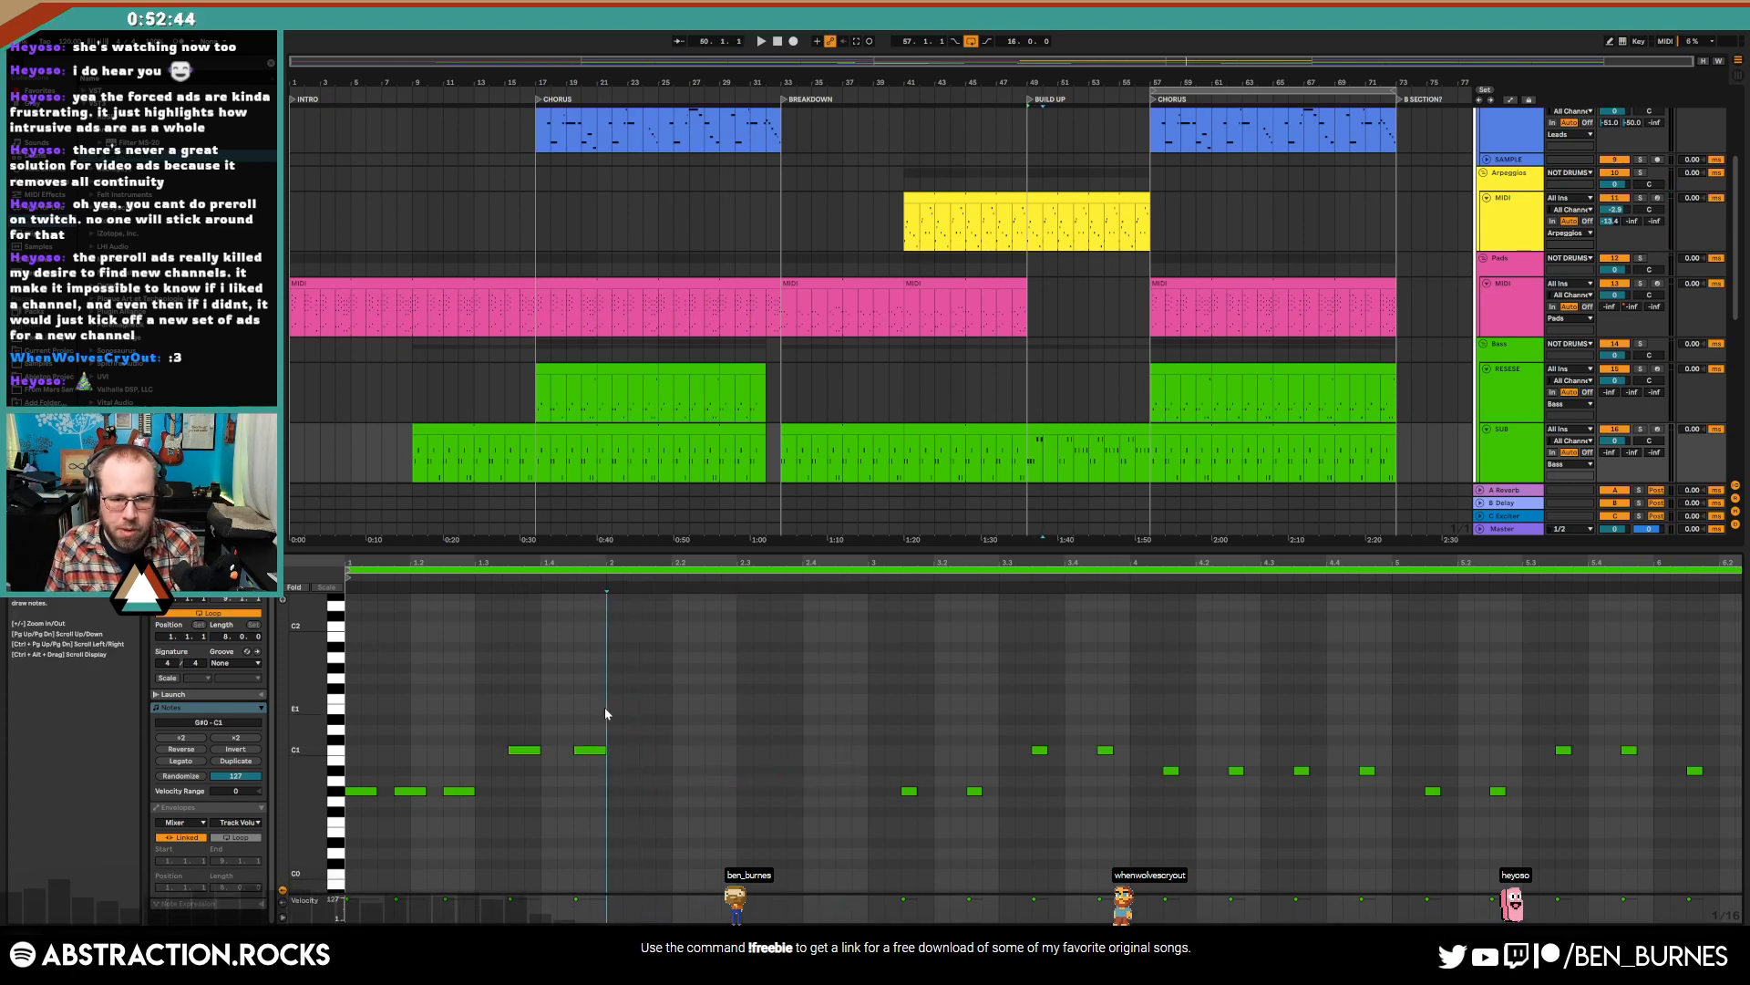
# - Duplicate the first bar of SUB notes into bar 2 and raise its first three notes to A#0
pyautogui.moveTo(605, 707); pyautogui.dragTo(342, 851)
pyautogui.hotkey('ctrl', 'd')
pyautogui.moveTo(616, 762); pyautogui.dragTo(734, 802)
pyautogui.press('Up')
pyautogui.press('Up')
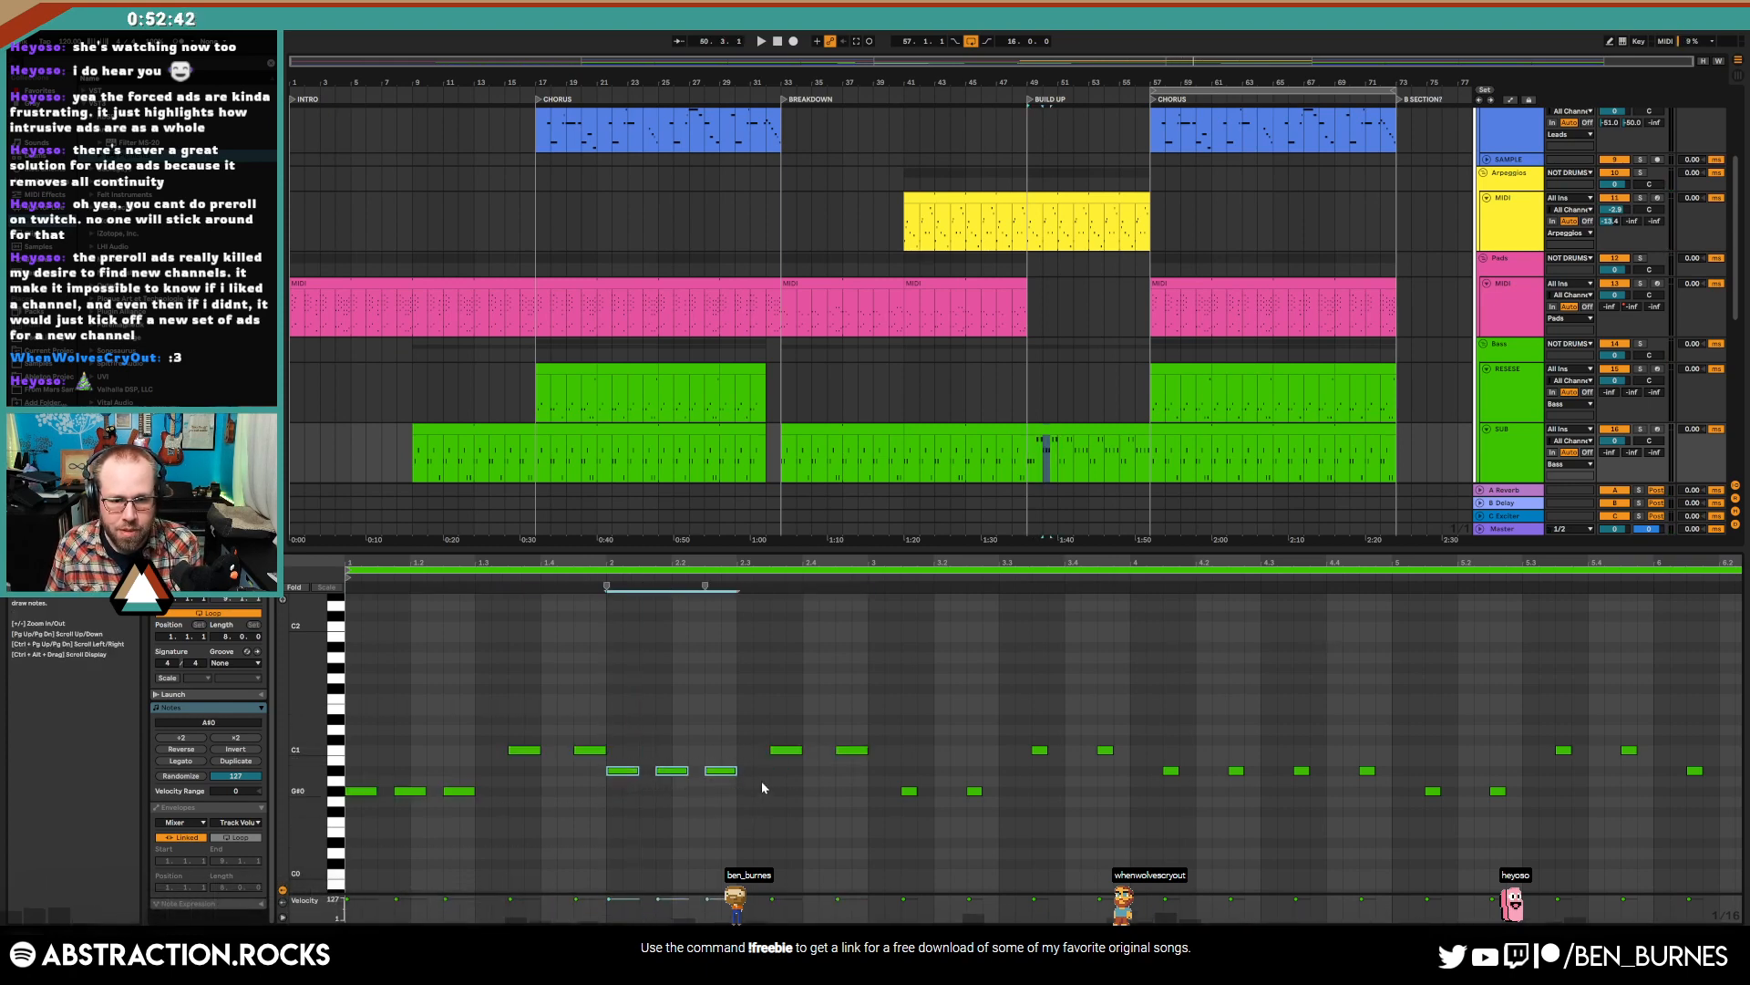
# - Lower the last two notes of the SUB clip's second bar to G0 and play the phrase
pyautogui.moveTo(786, 711); pyautogui.dragTo(882, 790)
pyautogui.press('Down')
pyautogui.press('Down')
pyautogui.press('Down')
pyautogui.press('Down')
pyautogui.press('Down')
pyautogui.press('space')
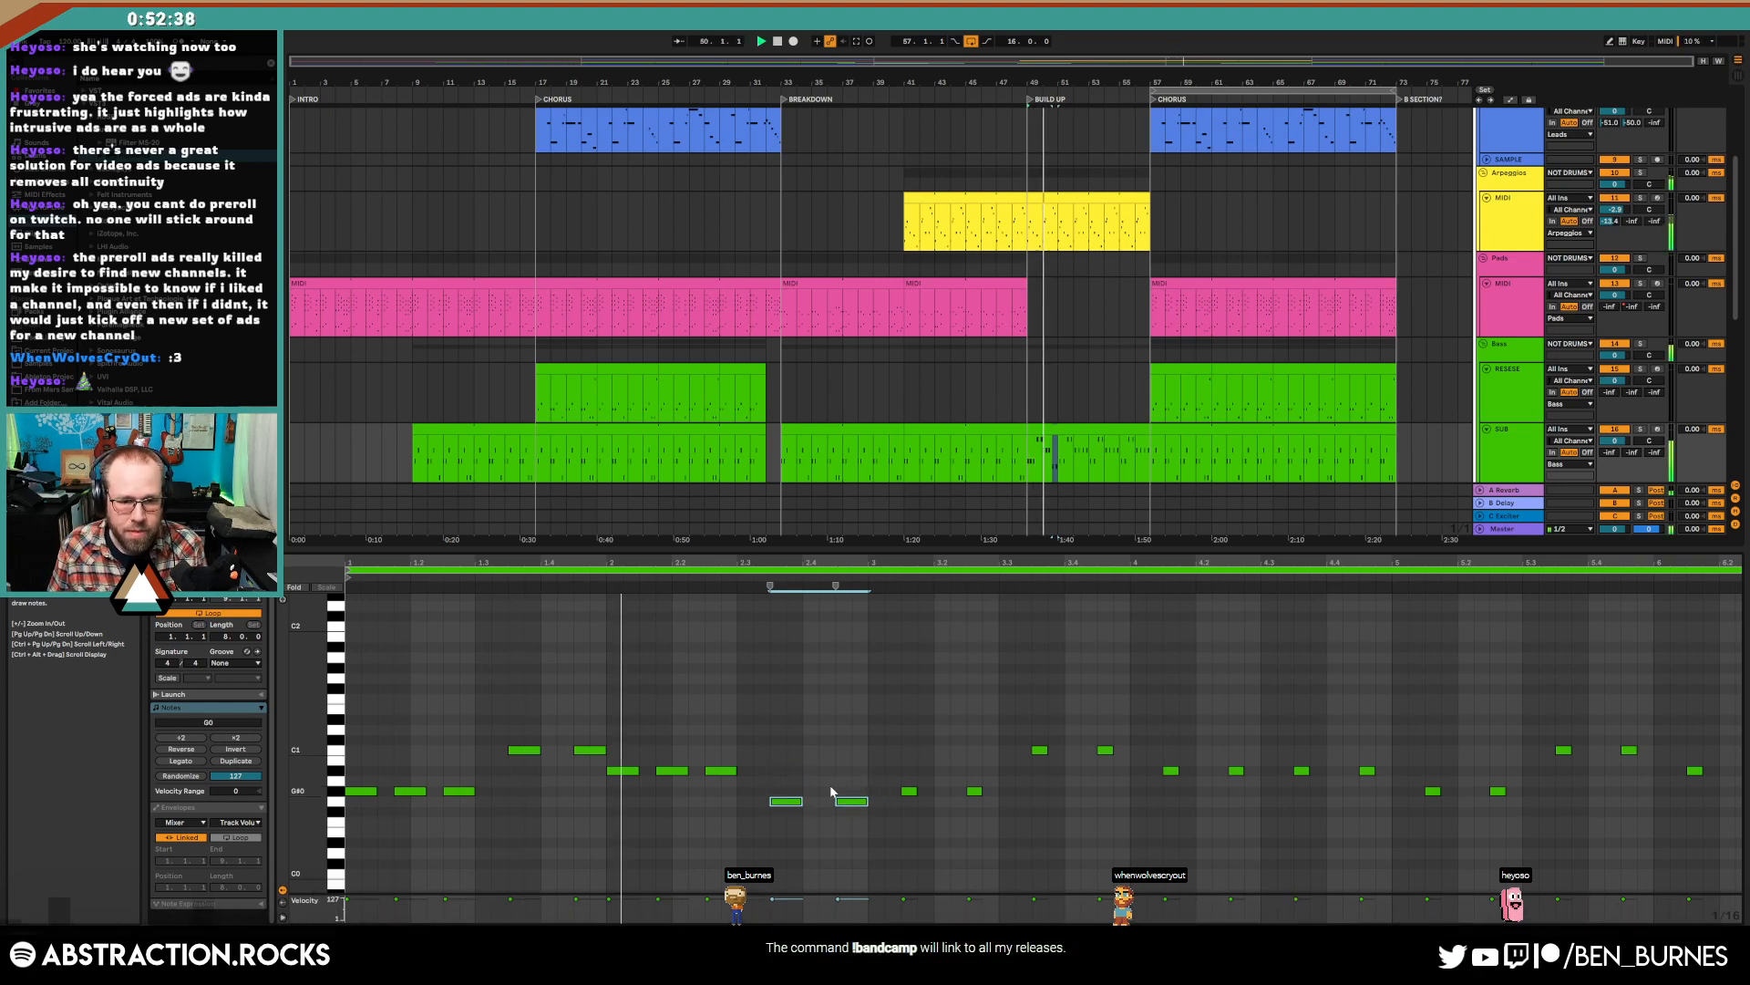
# - Move the second C1 note and the second G0 note of the SUB phrase one grid step earlier while auditioning it
pyautogui.press('space')
pyautogui.click(585, 749)
pyautogui.press('Left')
pyautogui.press('space')
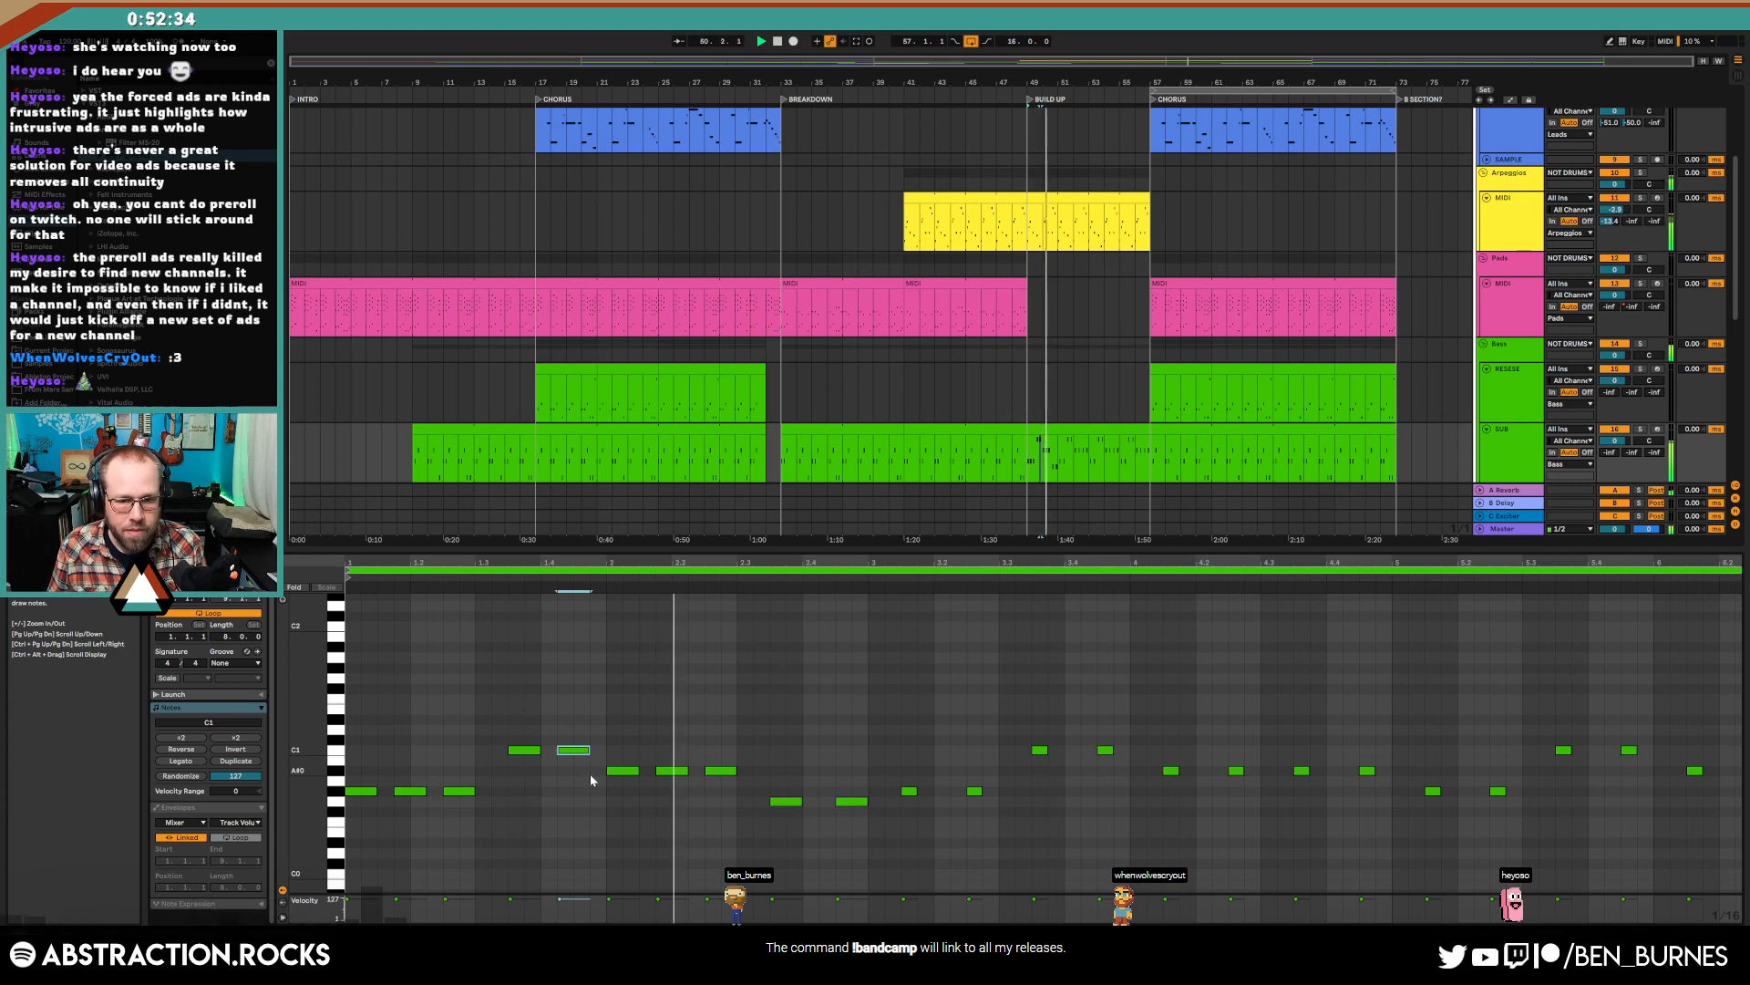
pyautogui.click(850, 801)
pyautogui.press('Left')
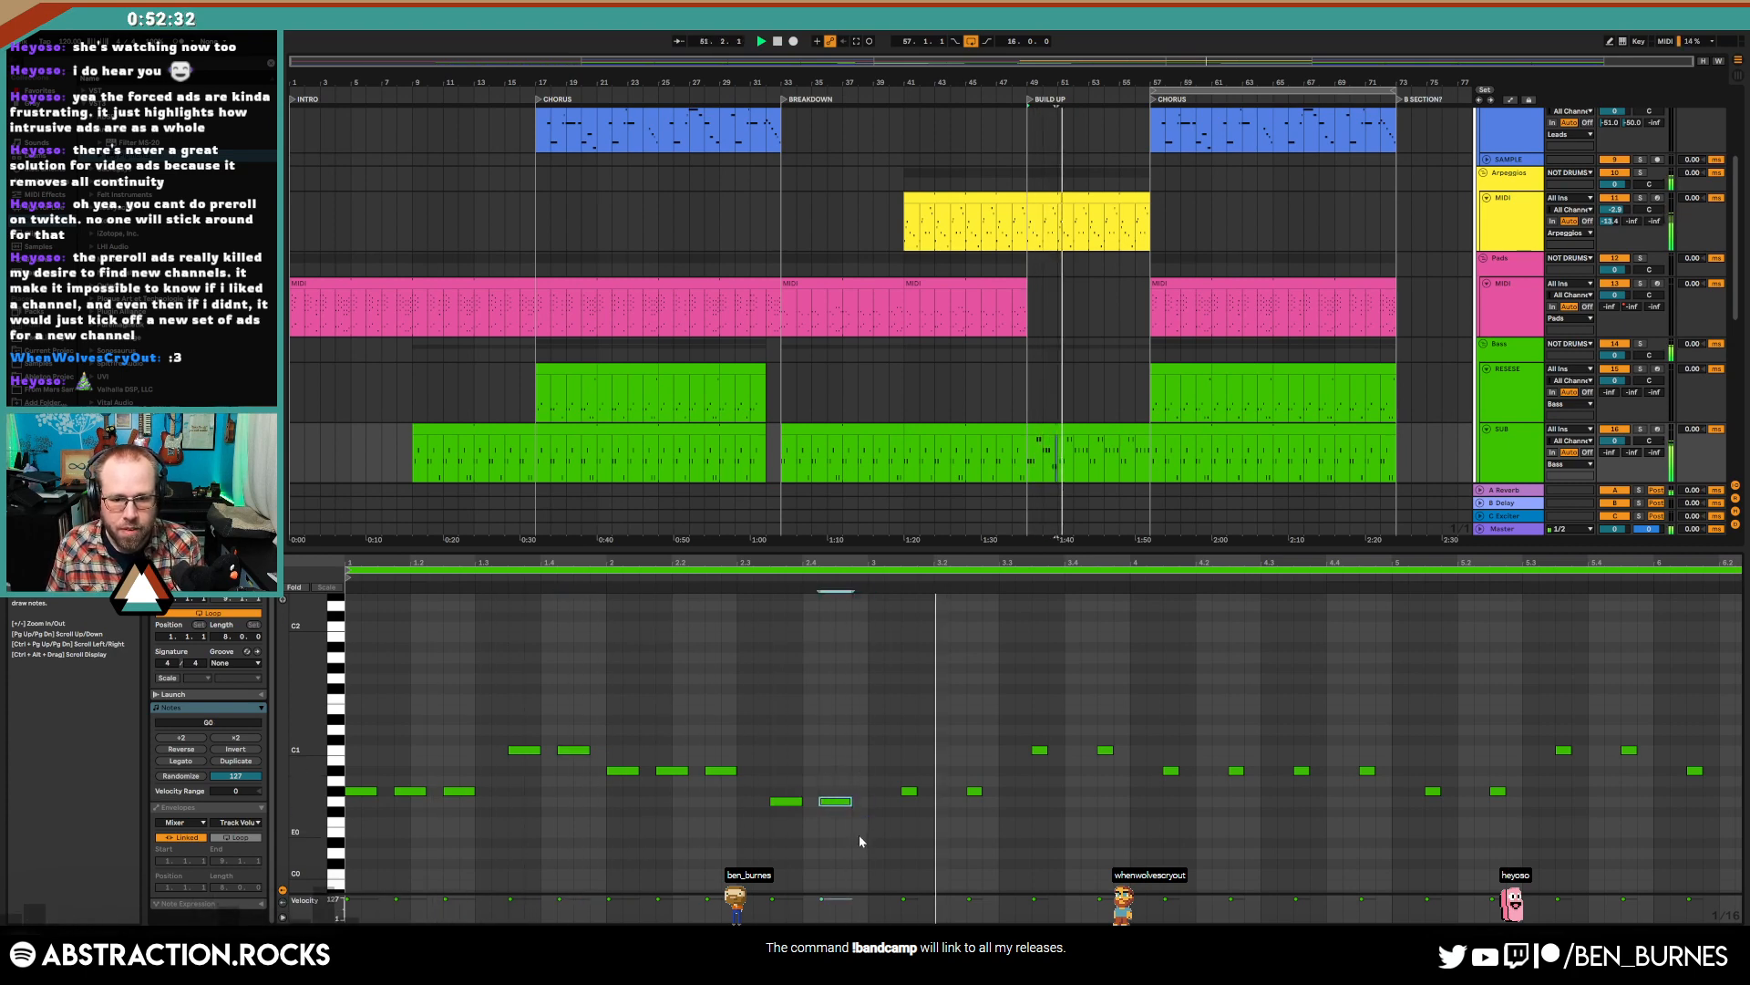
# - Delete the old notes following the two-bar SUB phrase and duplicate the phrase into bars 3 and 4
pyautogui.press('space')
pyautogui.moveTo(882, 696); pyautogui.dragTo(1737, 866)
pyautogui.press('Delete')
pyautogui.moveTo(863, 706); pyautogui.dragTo(283, 883)
pyautogui.hotkey('ctrl', 'd')
pyautogui.click(1104, 430)
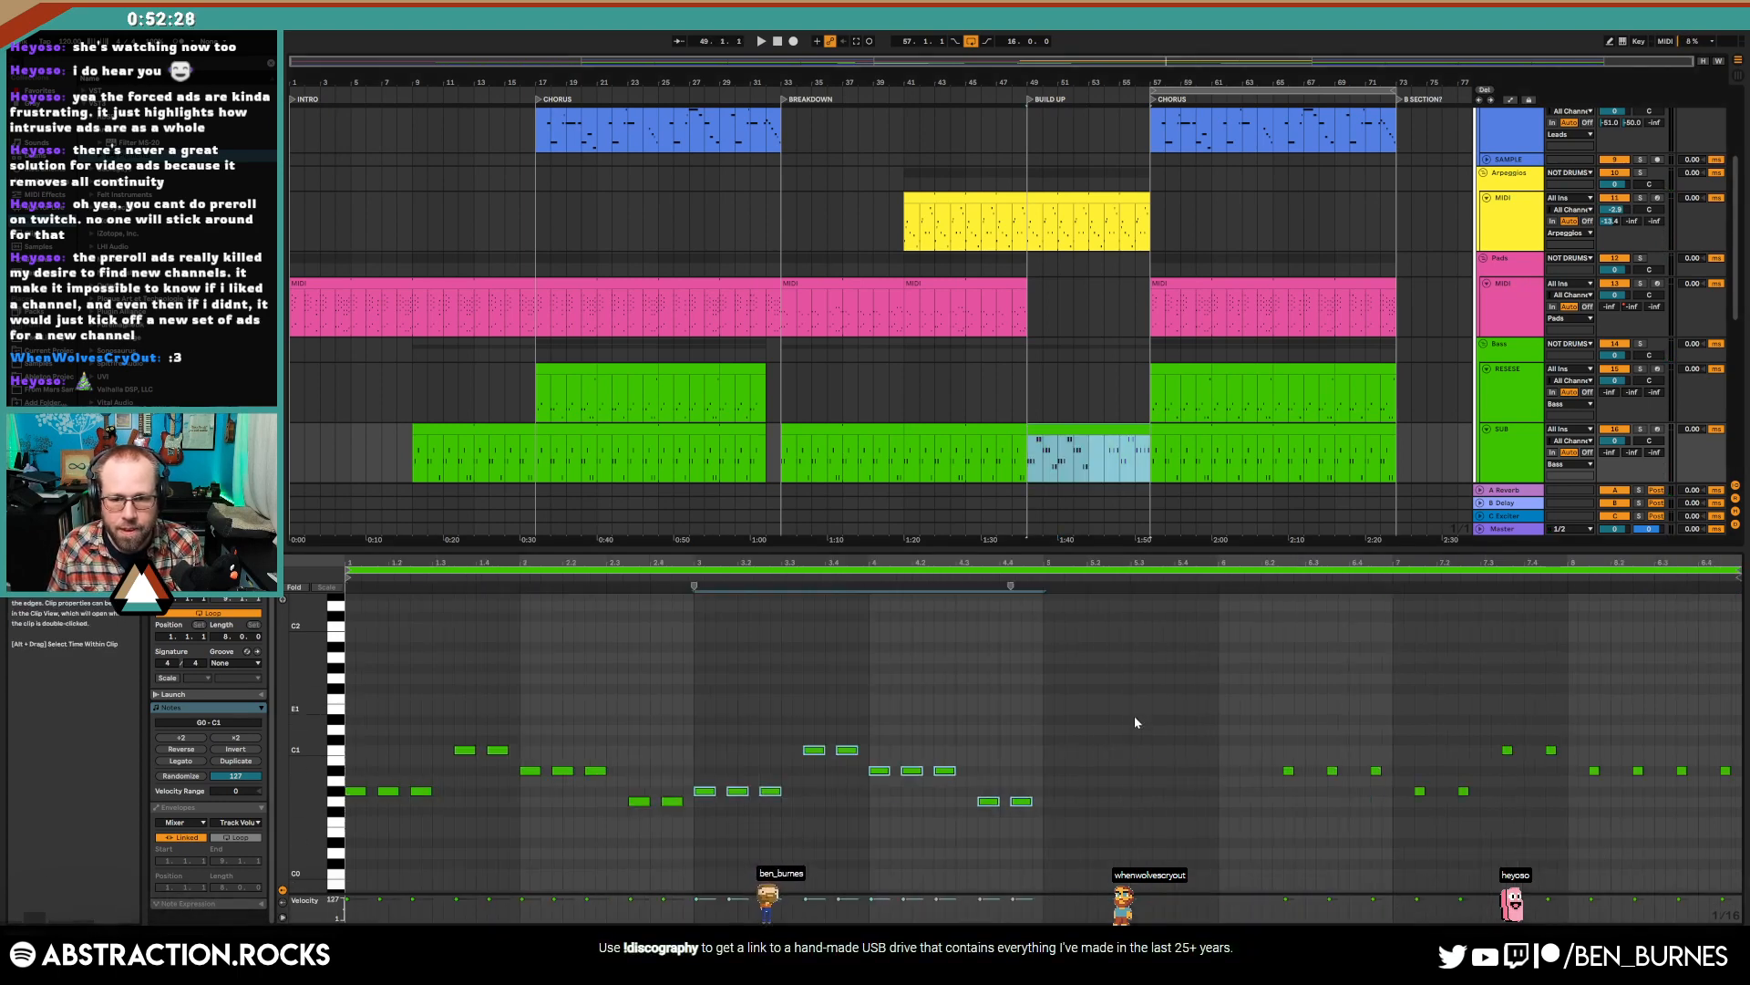
# - Clear the remaining old notes and duplicate the four-bar SUB pattern to fill the eight-bar clip
pyautogui.click(1197, 661)
pyautogui.moveTo(1405, 765); pyautogui.dragTo(1736, 862)
pyautogui.press('Delete')
pyautogui.moveTo(1040, 668); pyautogui.dragTo(106, 851)
pyautogui.hotkey('ctrl', 'd')
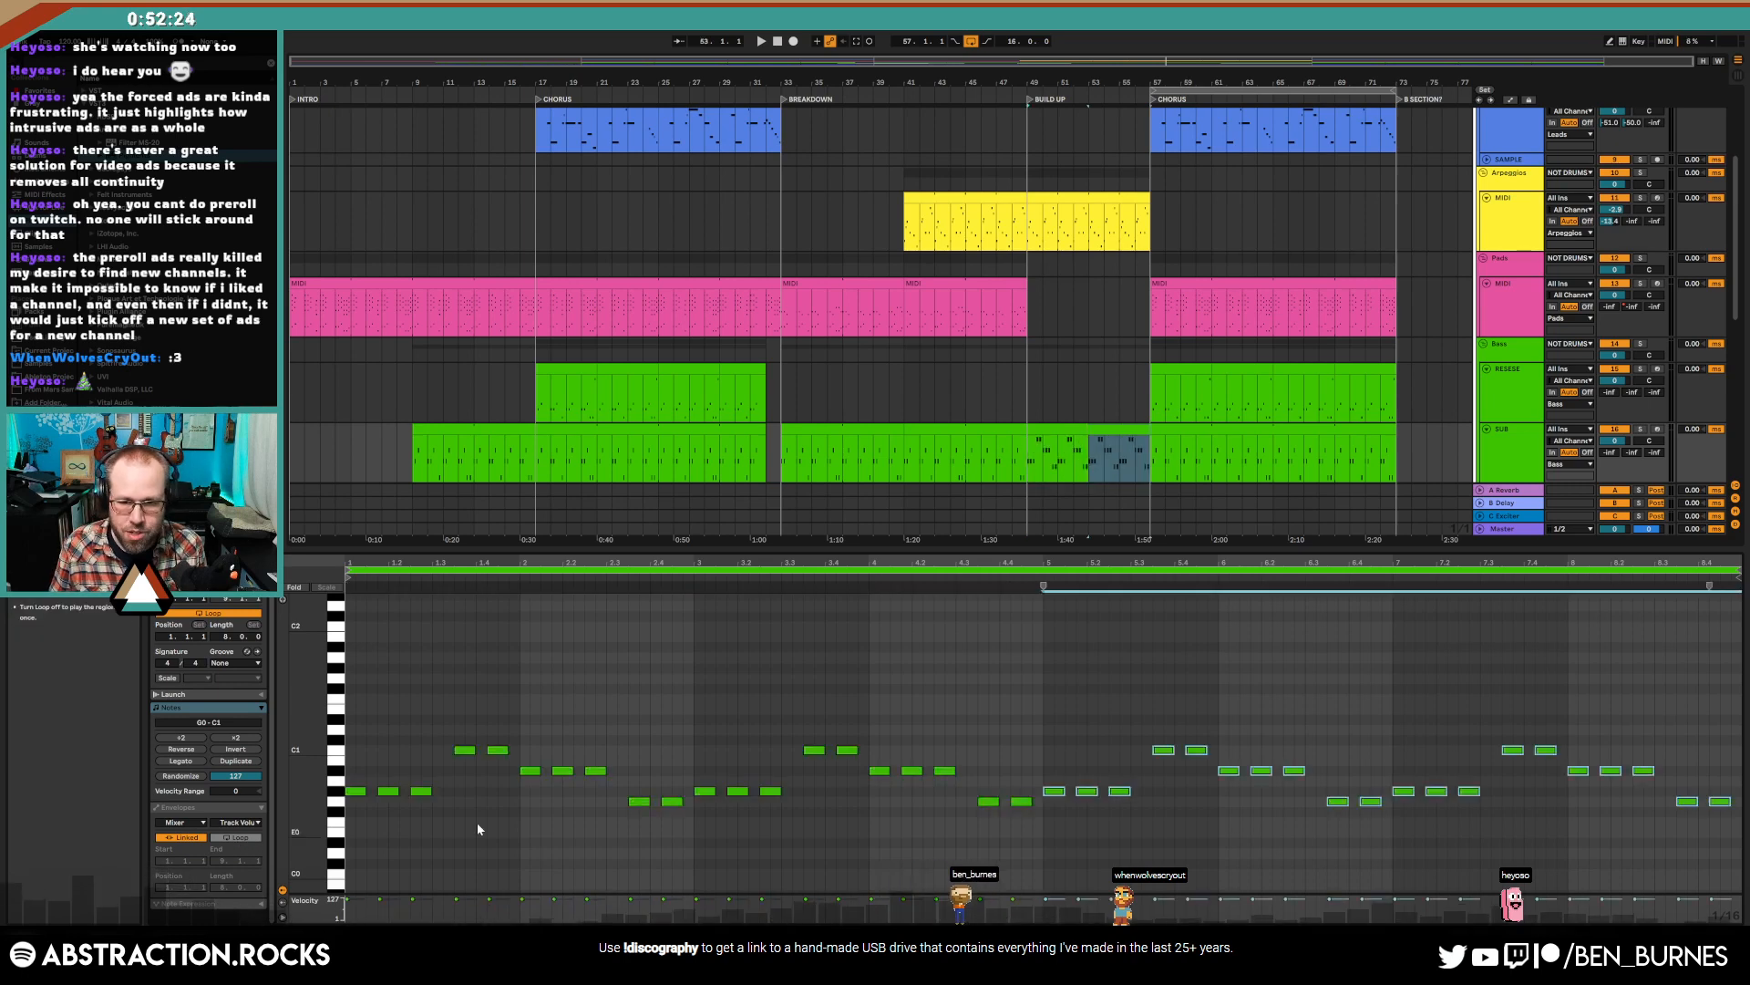
# - Play the new bass line and copy the SUB track's BUILD UP clip to the same place on the Pads track
pyautogui.click(1091, 429)
pyautogui.press('space')
pyautogui.hotkey('shift', 'Tab')
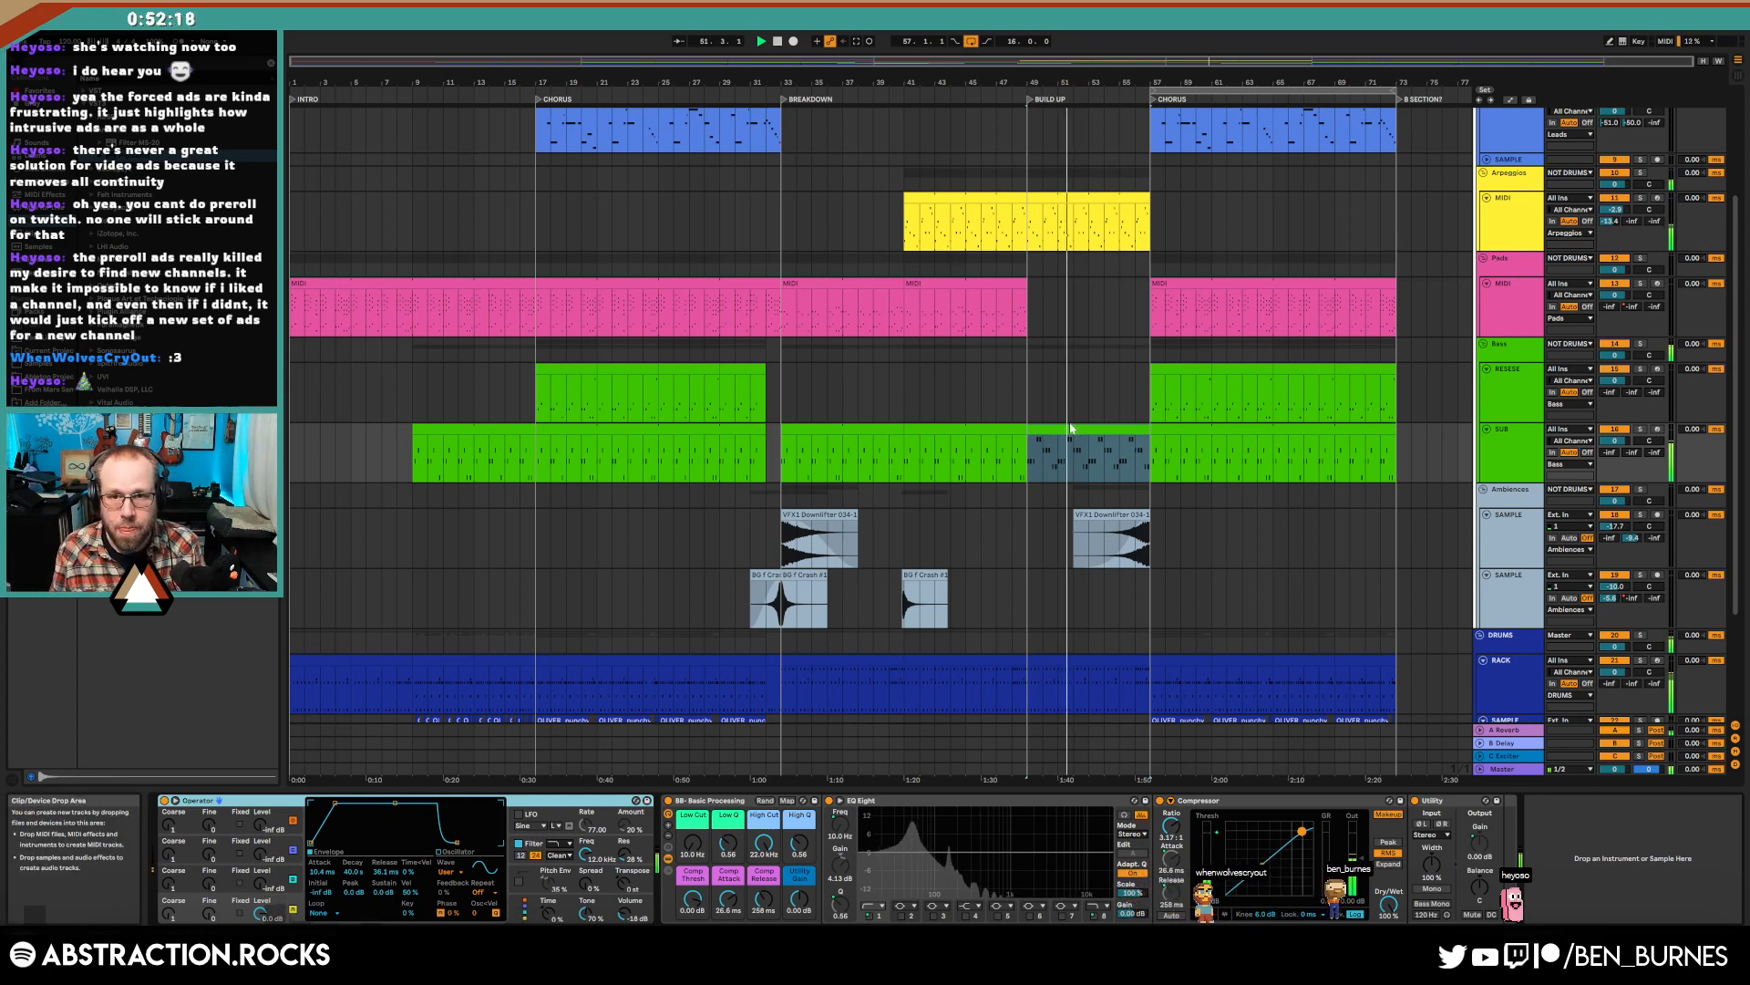
pyautogui.scroll(3, 1089, 446)
pyautogui.scroll(1, 1085, 456)
pyautogui.click(1028, 425)
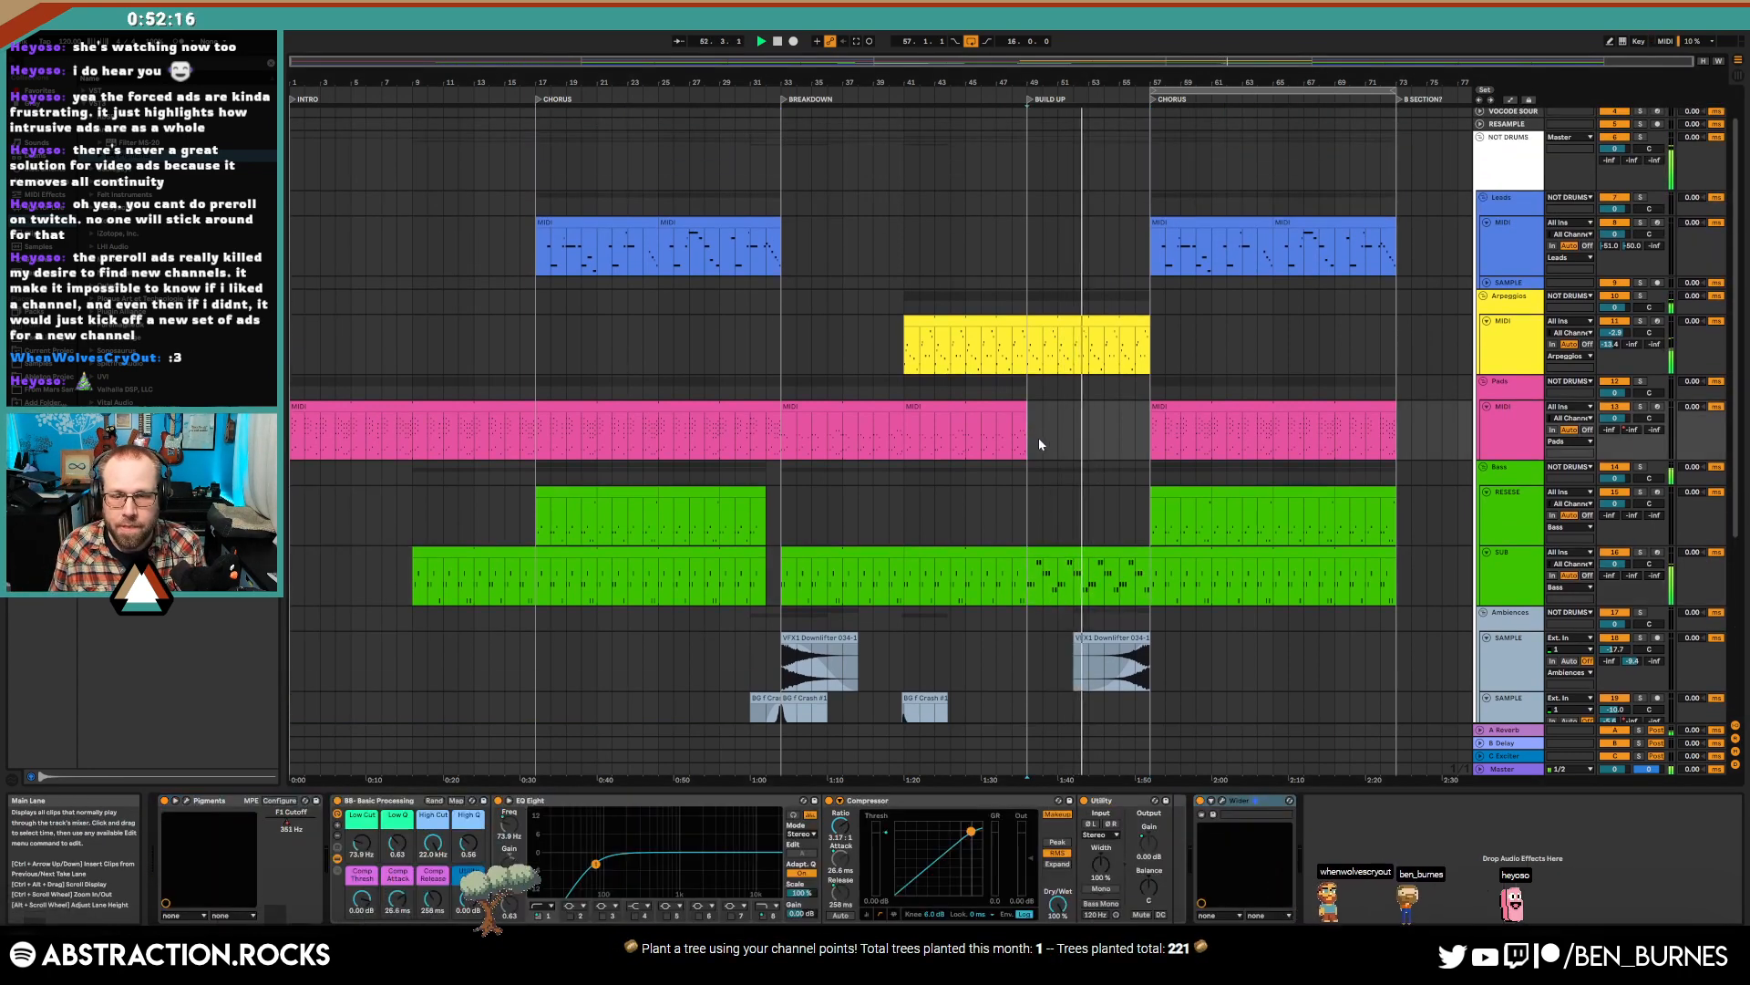
pyautogui.moveTo(1074, 551); pyautogui.dragTo(1082, 454)
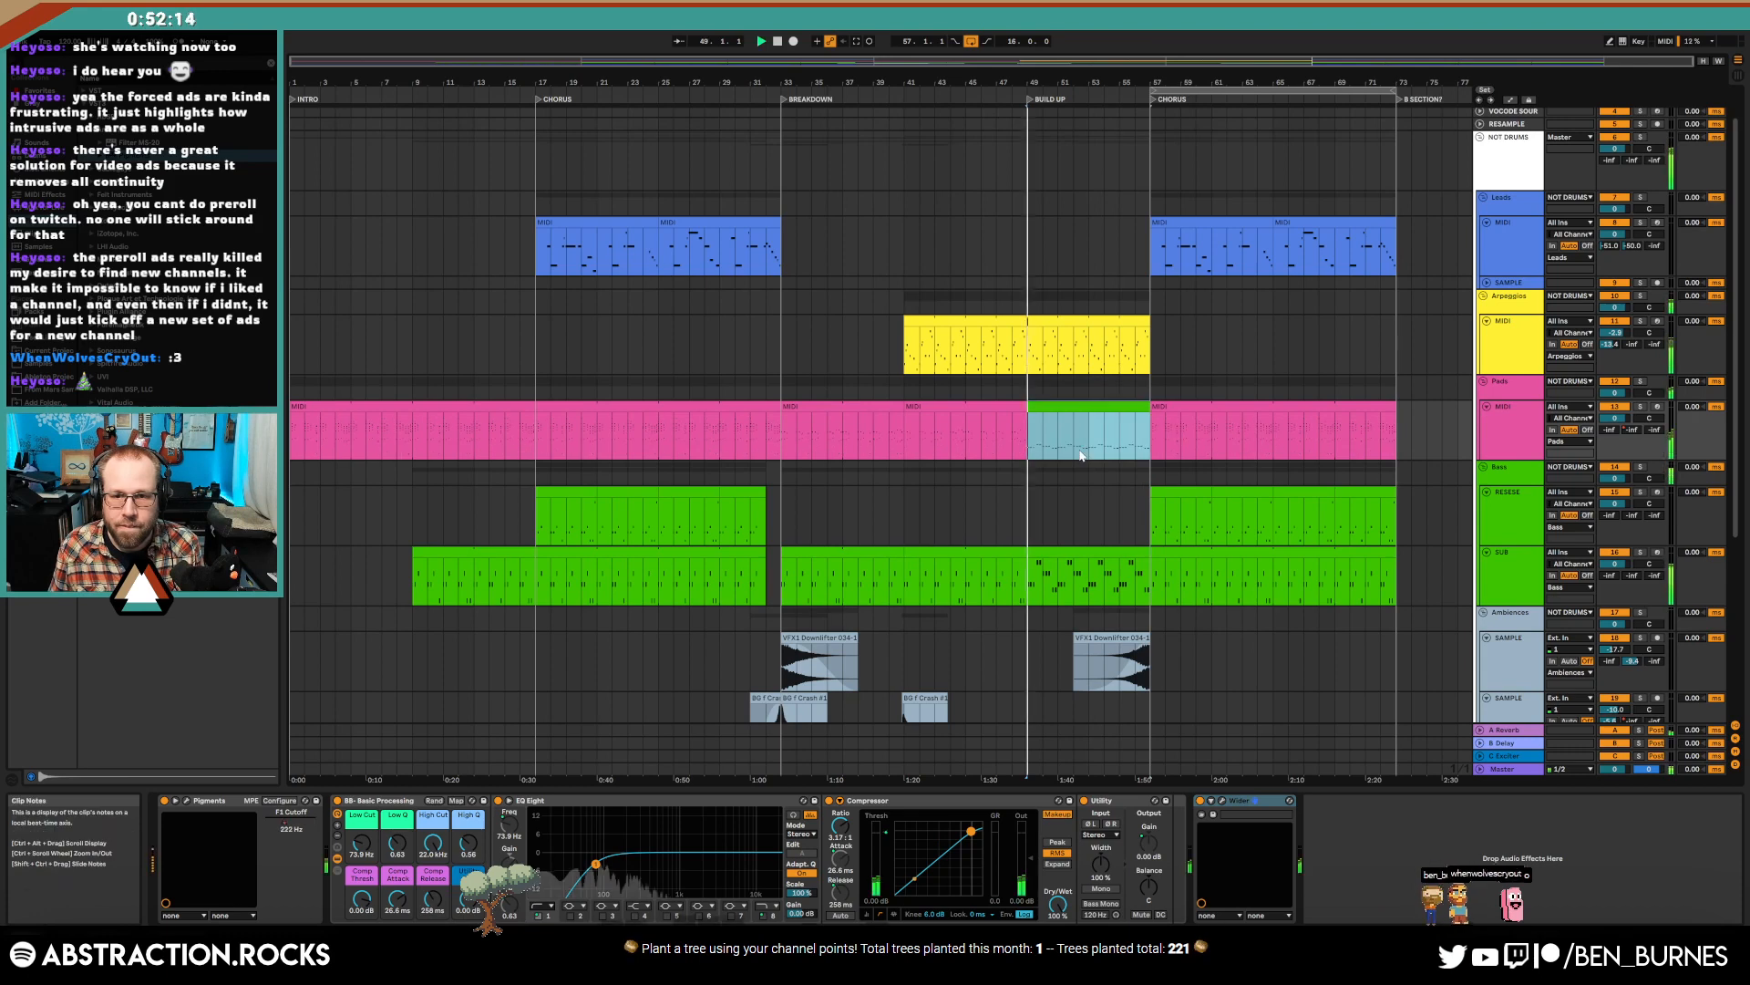
pyautogui.press('space')
pyautogui.press('space')
# - Transpose all notes in the Pads BUILD UP clip up two octaves, shorten them, and play the section
pyautogui.doubleClick(1061, 404)
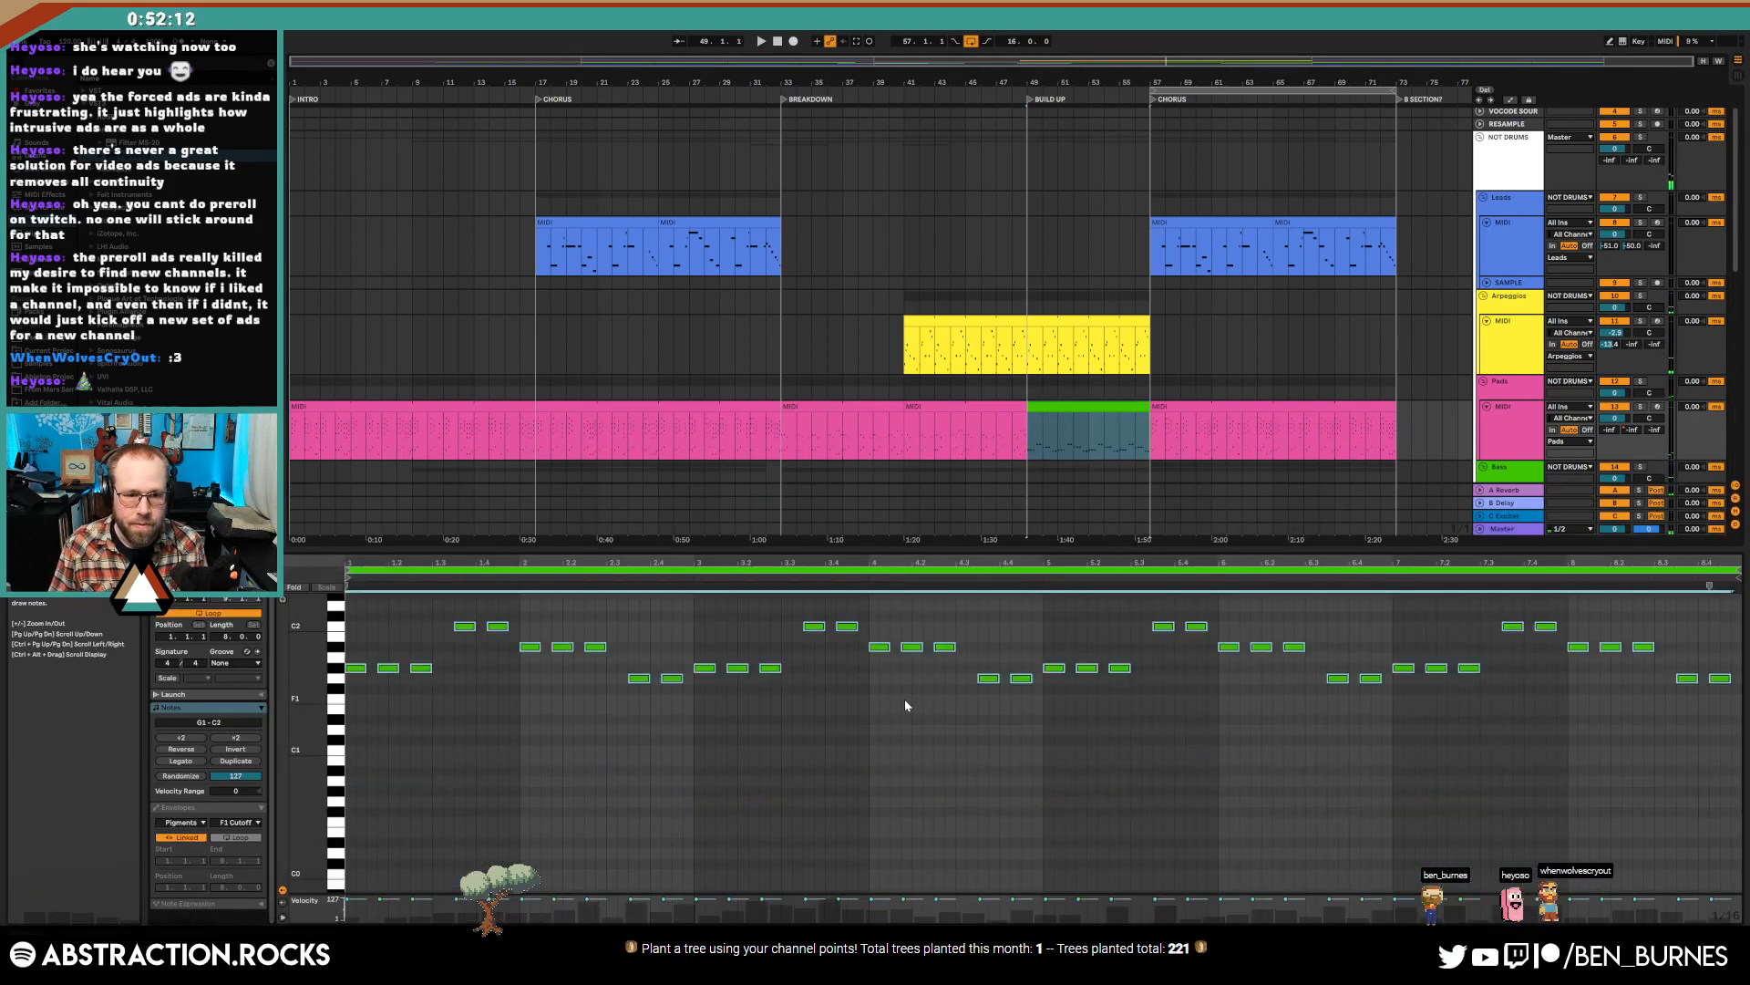
pyautogui.moveTo(431, 639); pyautogui.dragTo(424, 640)
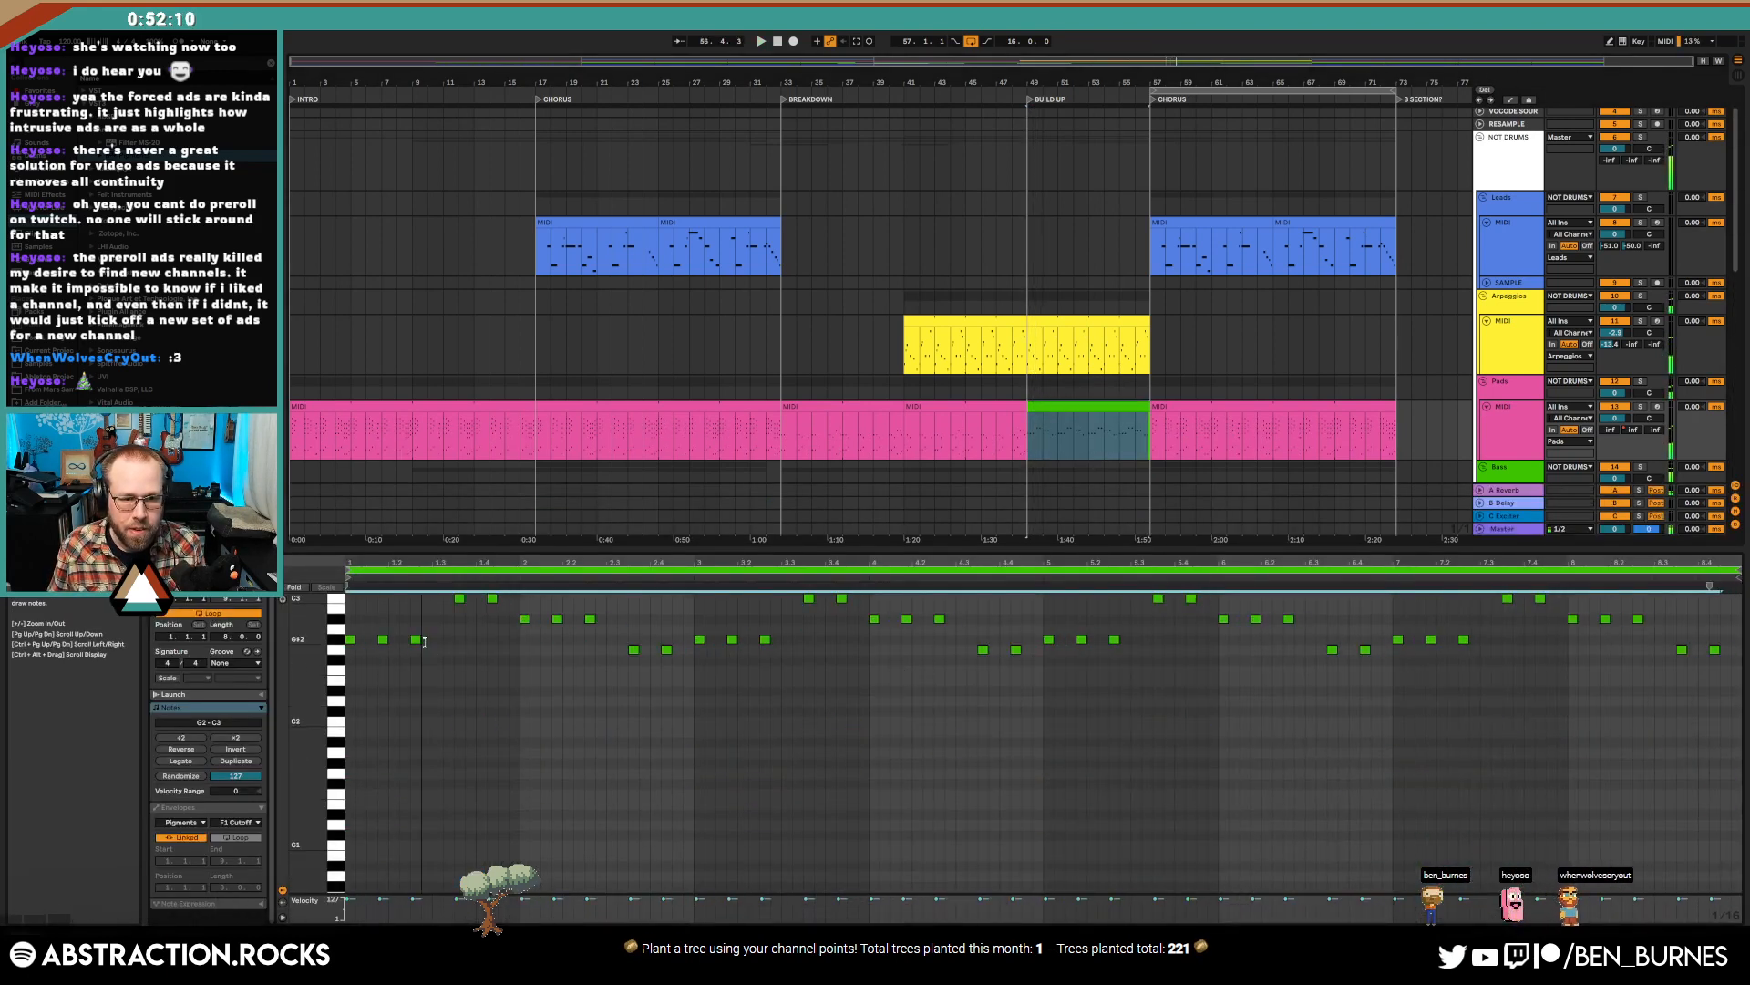
pyautogui.hotkey('shift', 'Tab')
pyautogui.press('space')
# - Duplicate all notes in the Pads BUILD UP clip one octave lower, raise the copies six semitones, and play the result
pyautogui.doubleClick(1102, 407)
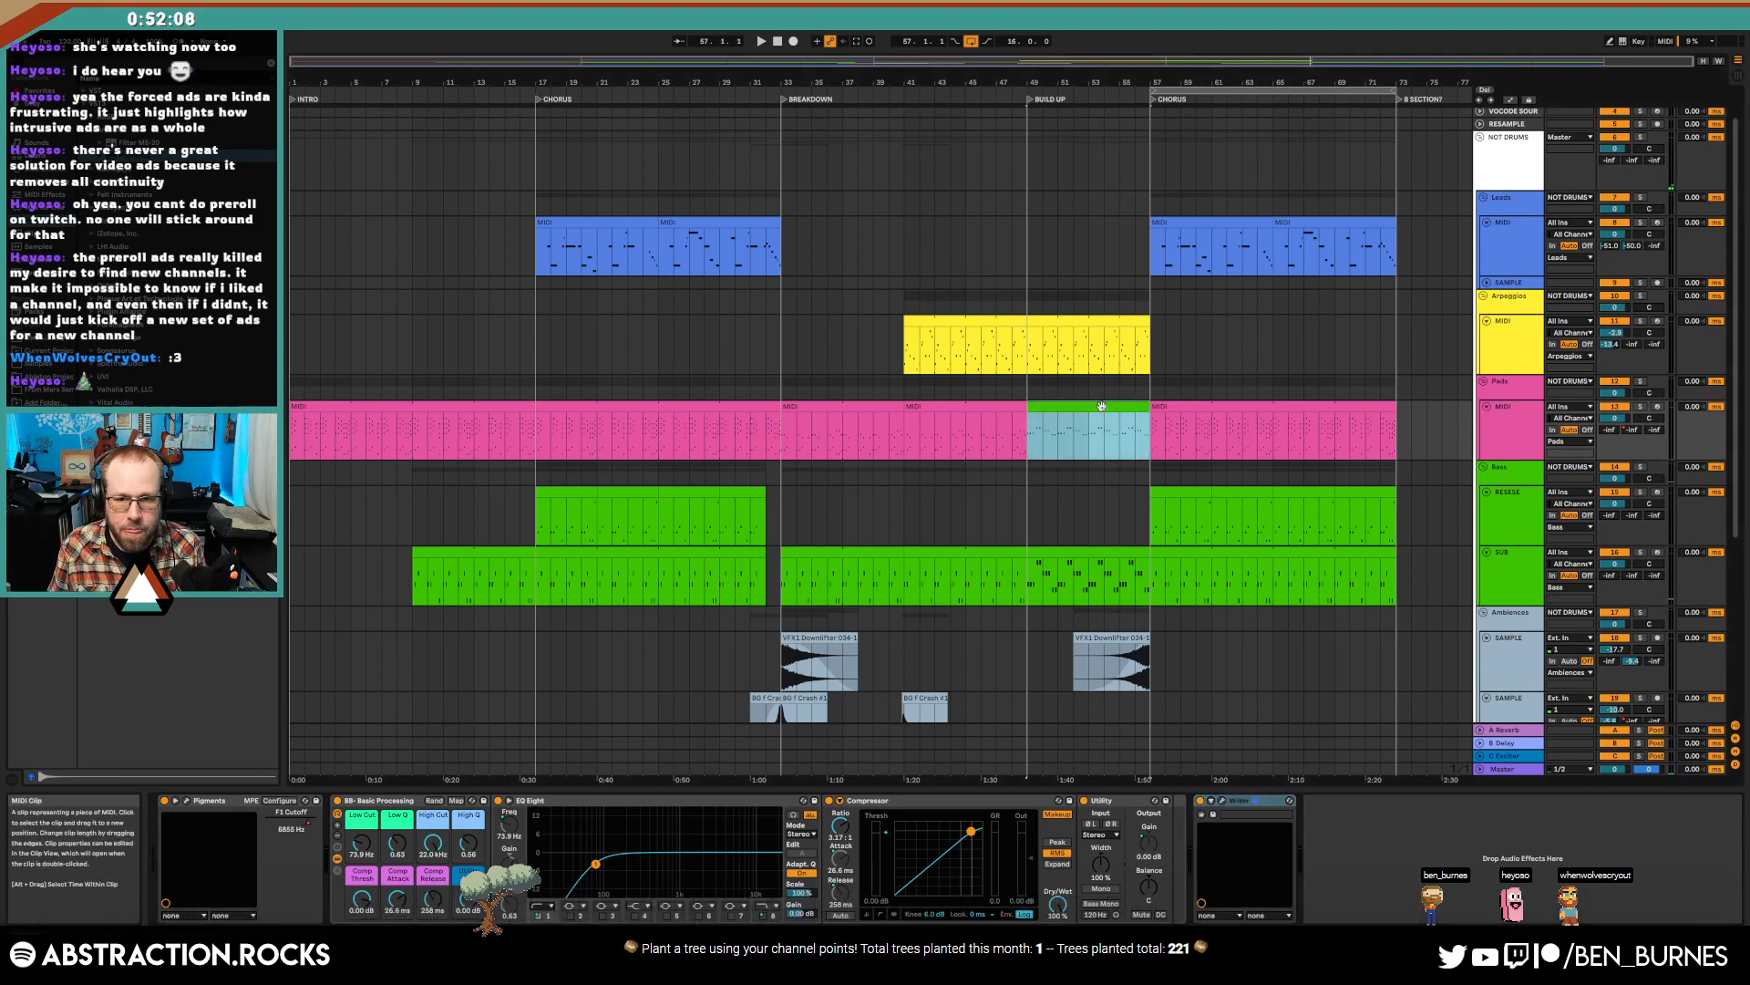
pyautogui.click(719, 739)
pyautogui.hotkey('ctrl', 'a')
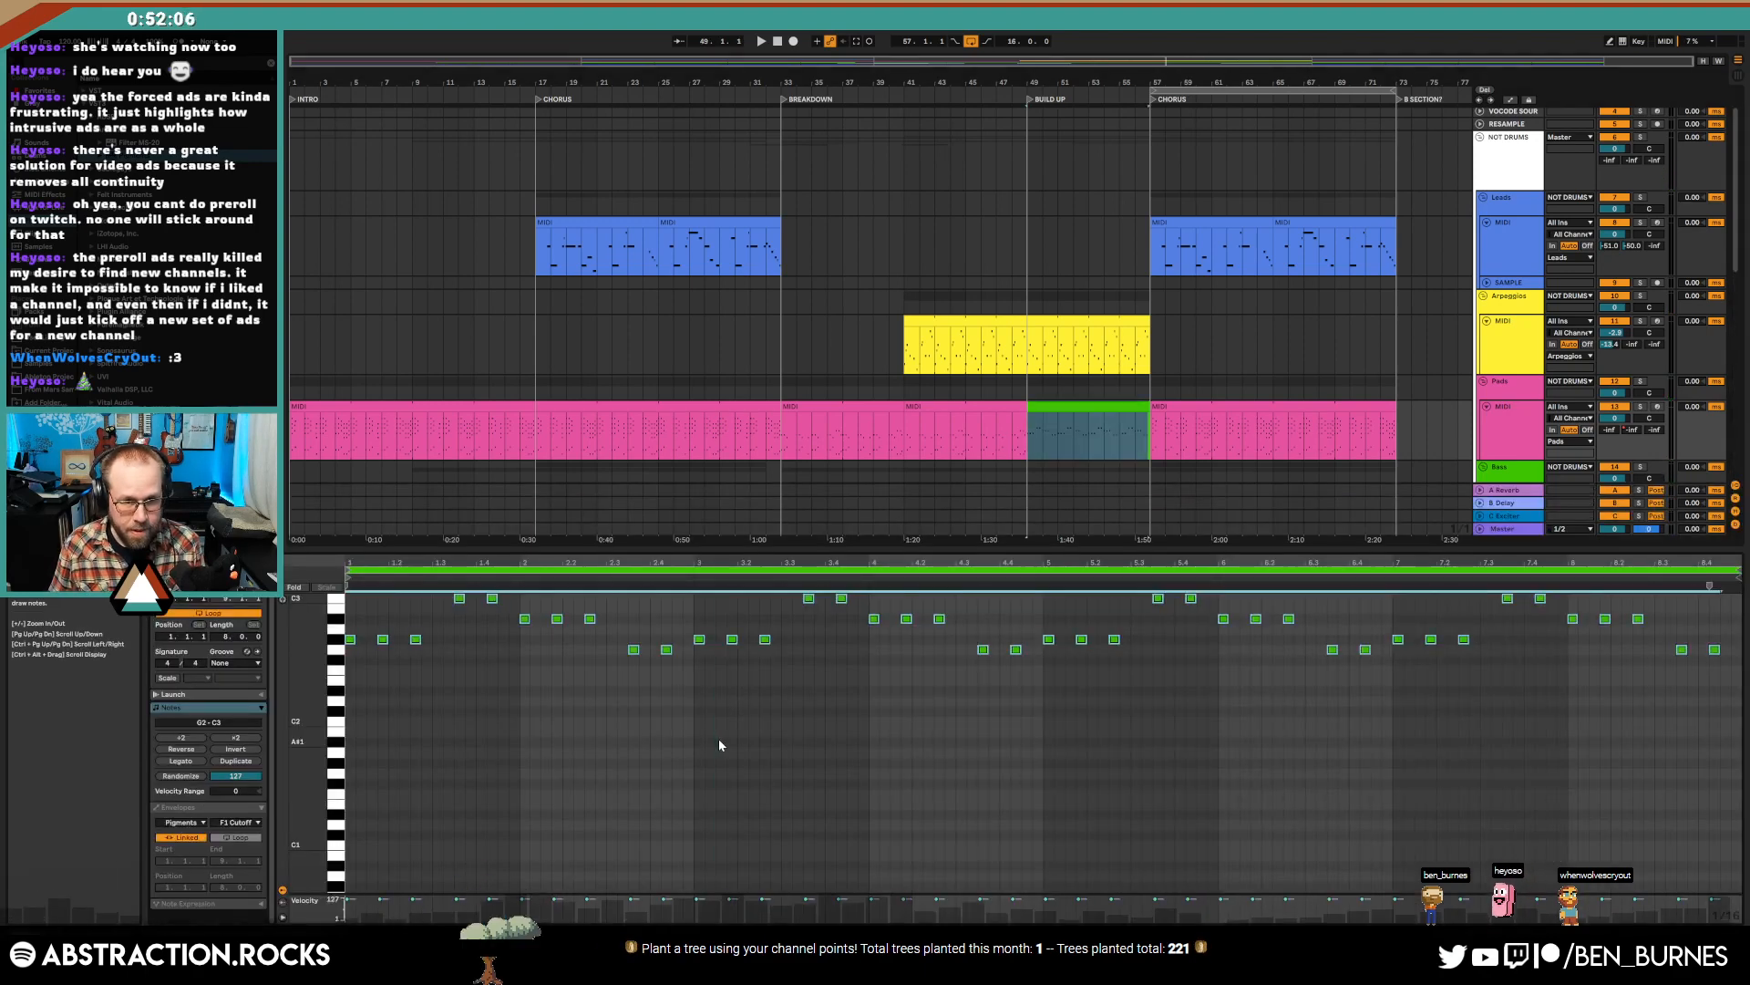
pyautogui.hotkey('ctrl', 'c')
pyautogui.hotkey('ctrl', 'v')
pyautogui.hotkey('shift', 'Down')
pyautogui.press('Up')
pyautogui.press('Up')
pyautogui.press('Up')
pyautogui.press('Up')
pyautogui.press('Up')
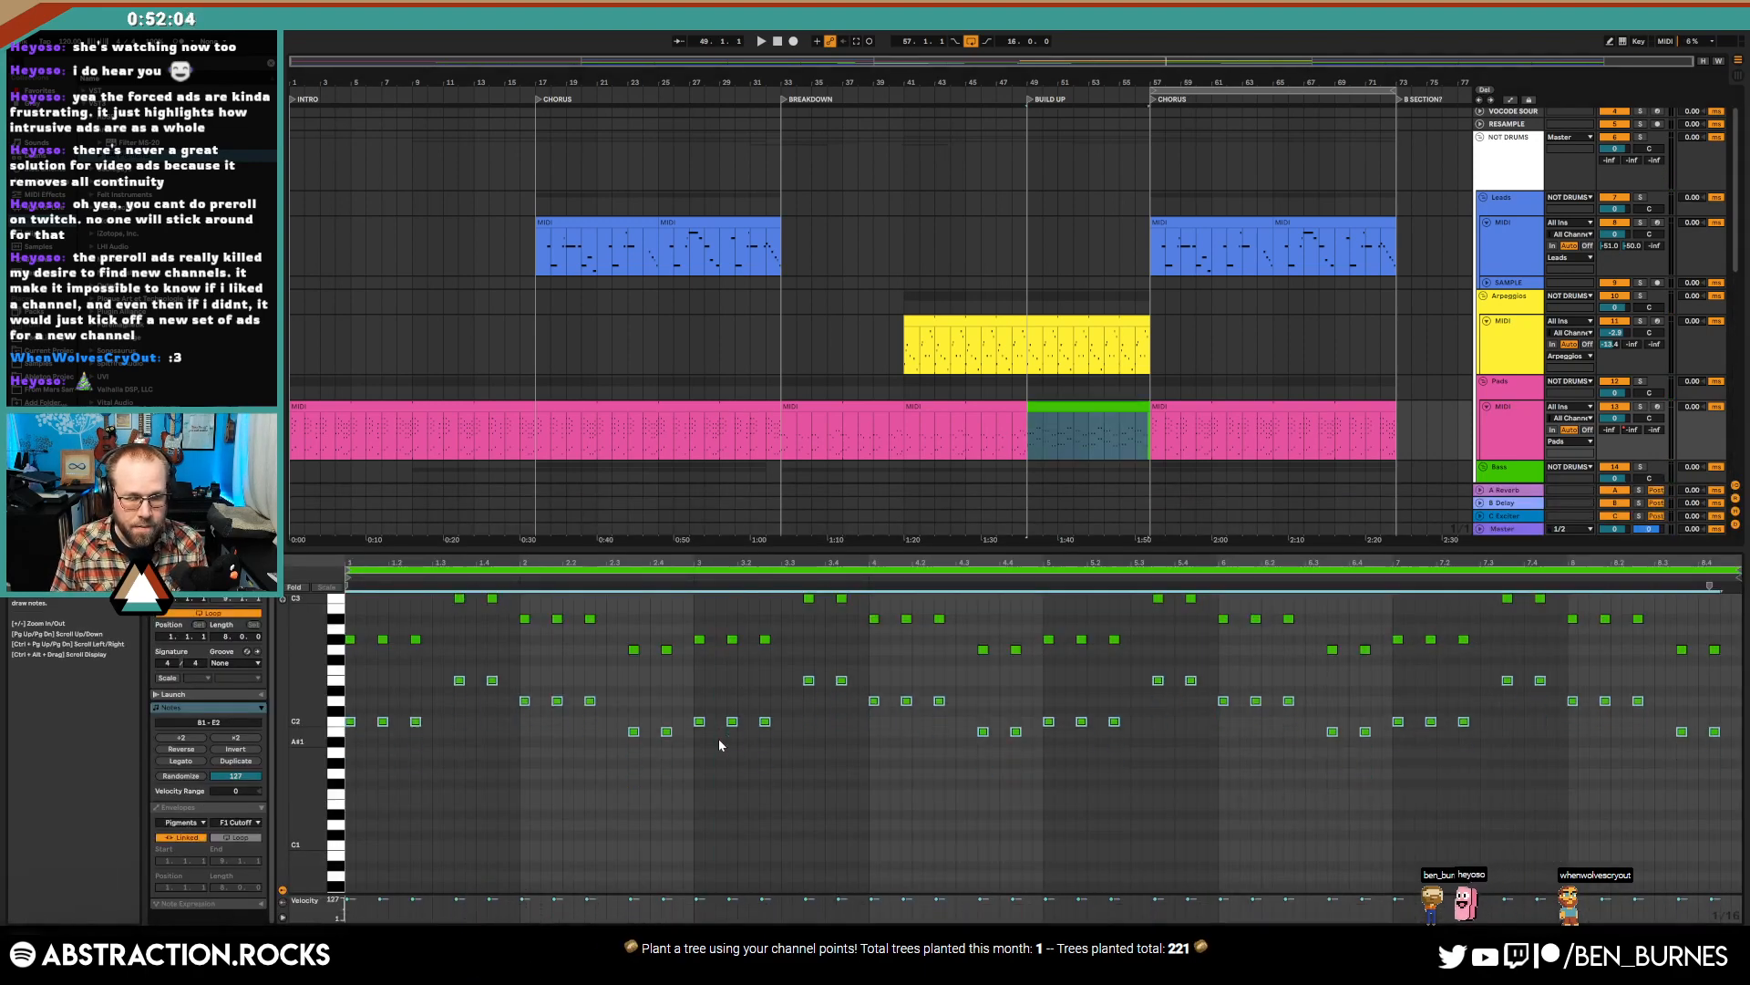
pyautogui.press('Up')
pyautogui.press('space')
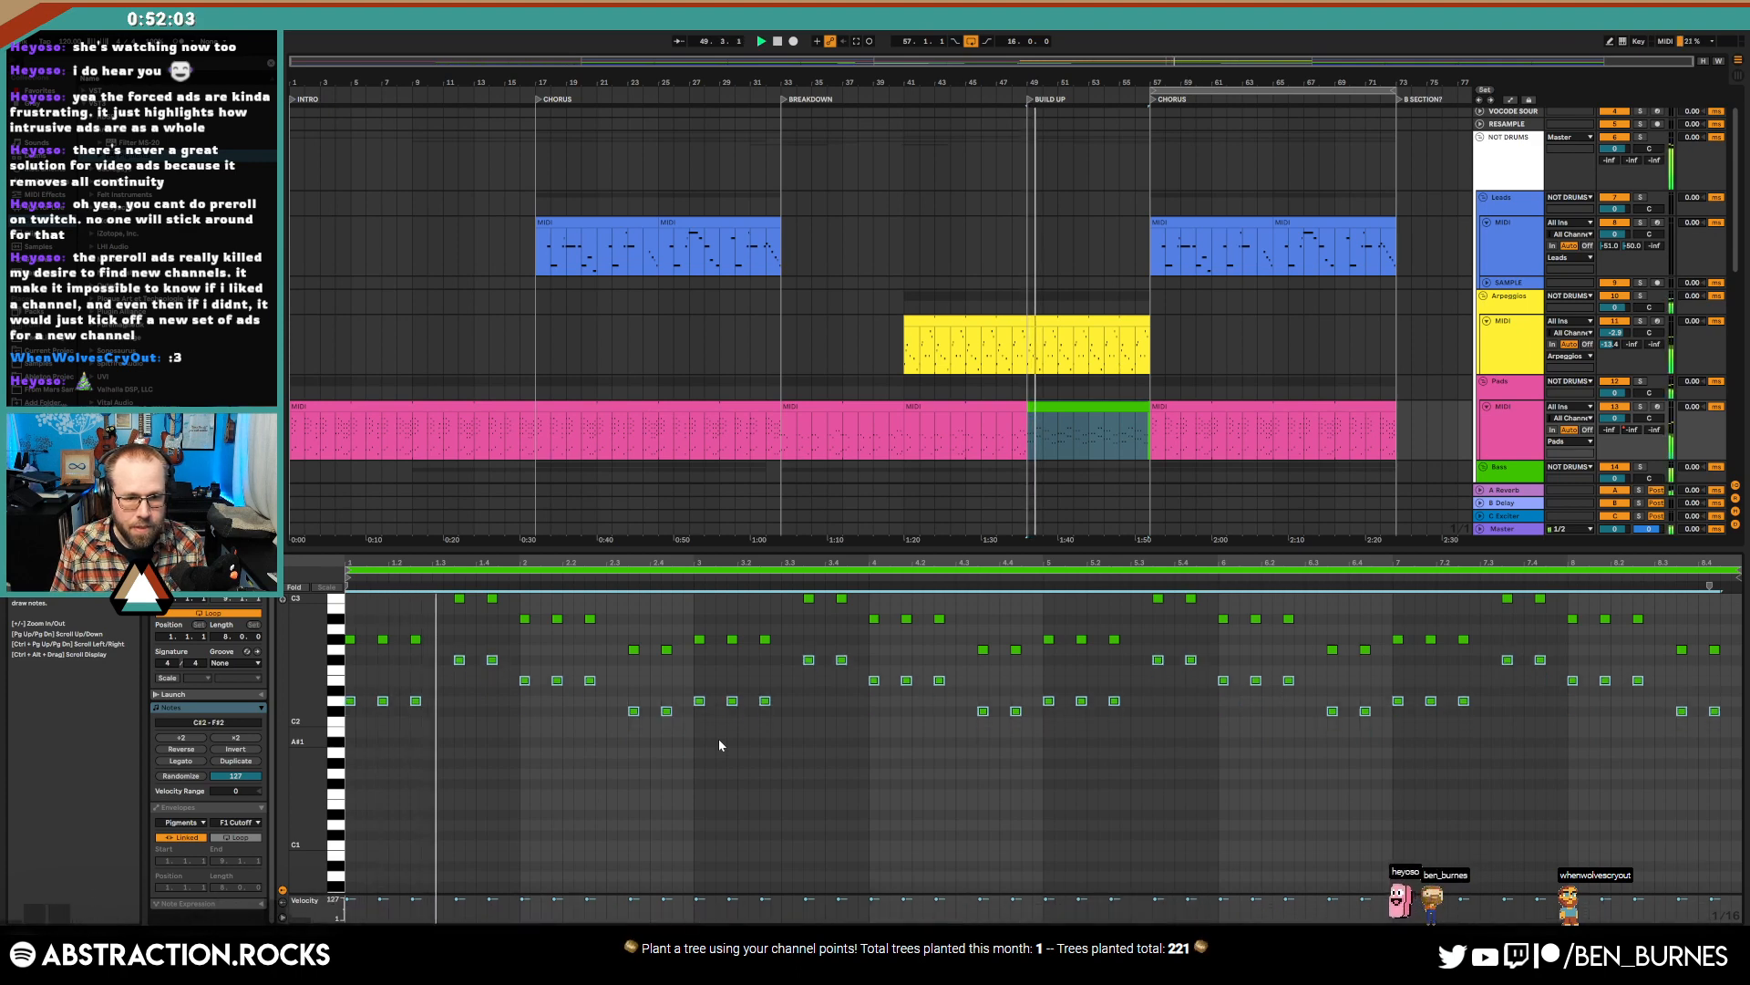
# - Try shifting individual lower-voice note groups in the first two bars of the Pads BUILD UP clip by a semitone
pyautogui.press('space')
pyautogui.press('Up')
pyautogui.moveTo(449, 632); pyautogui.dragTo(666, 726)
pyautogui.press('Down')
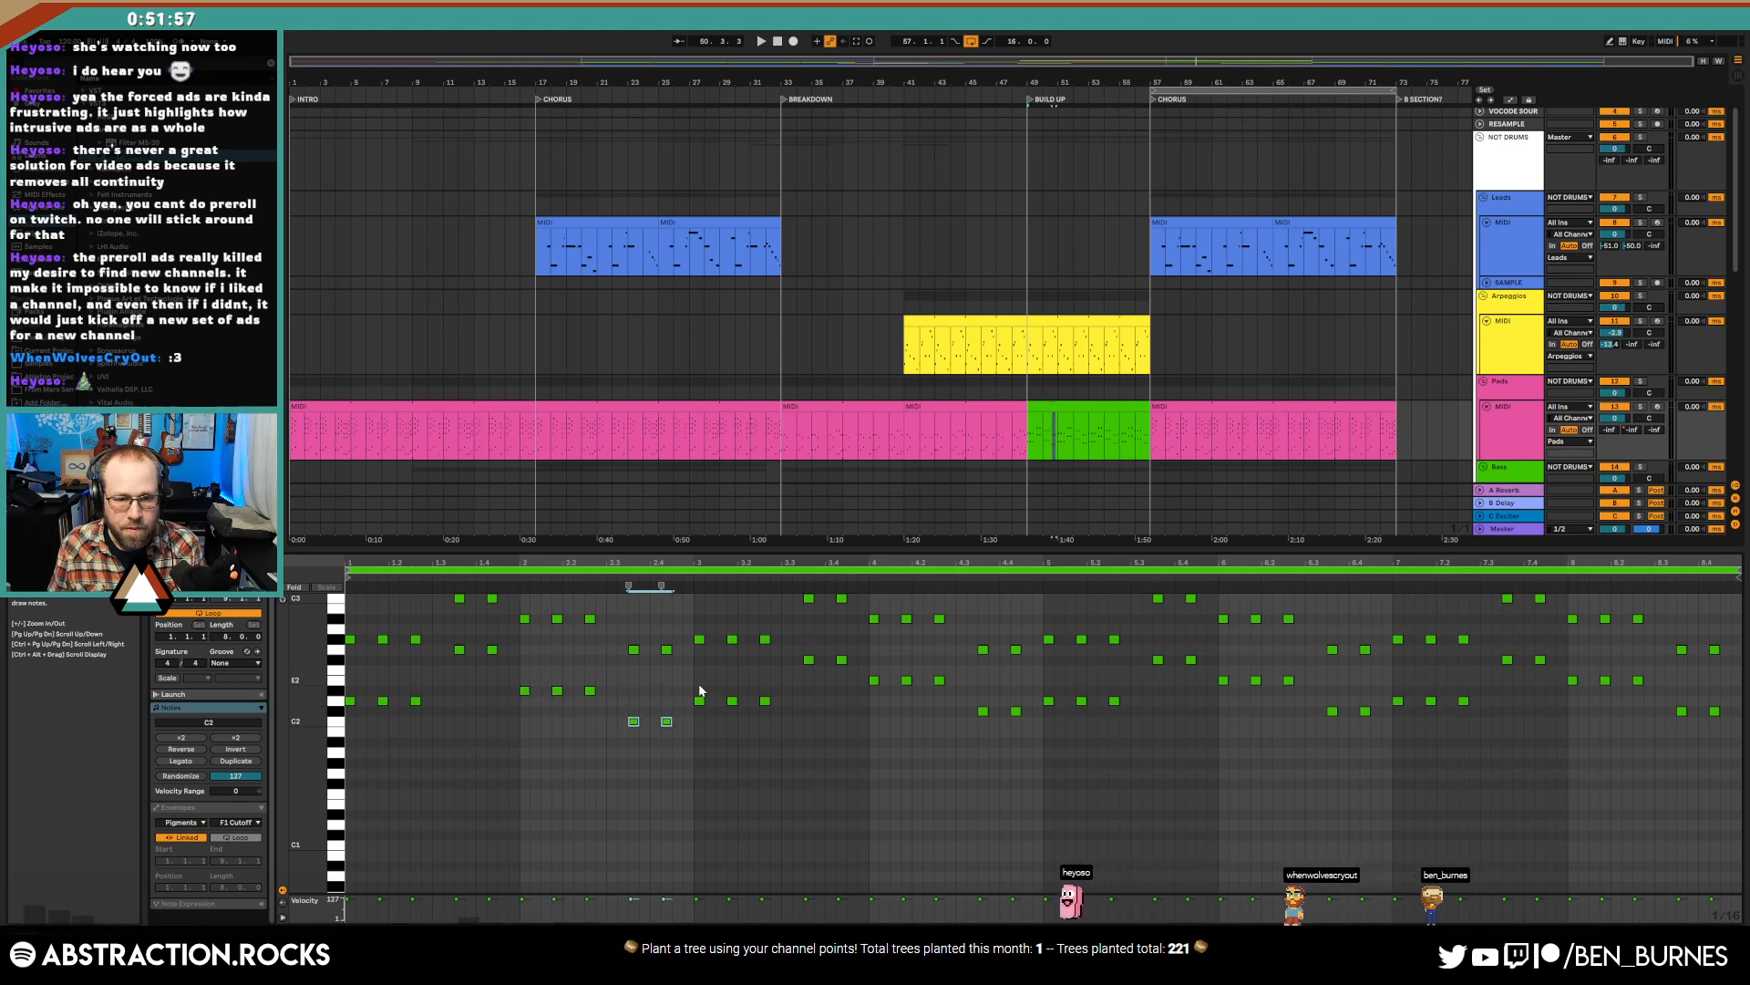
# - Play the build-up and display the automation lanes in the arrangement
pyautogui.hotkey('shift', 'Tab')
pyautogui.press('space')
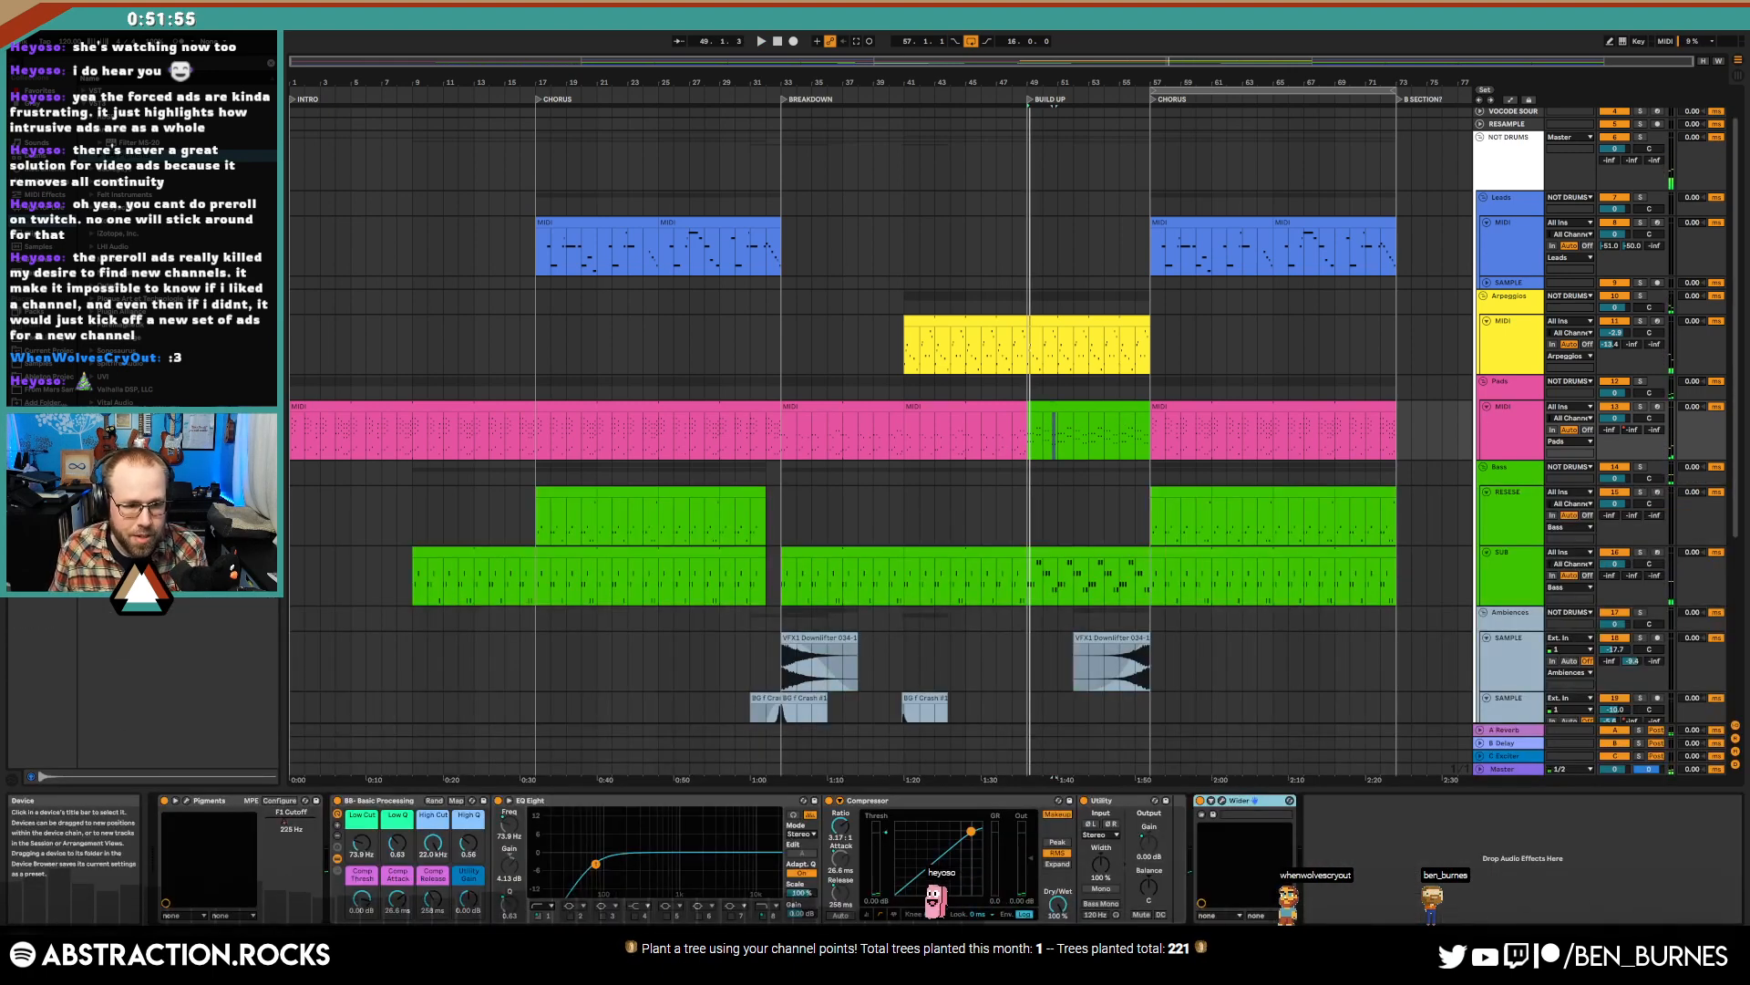
pyautogui.press('a')
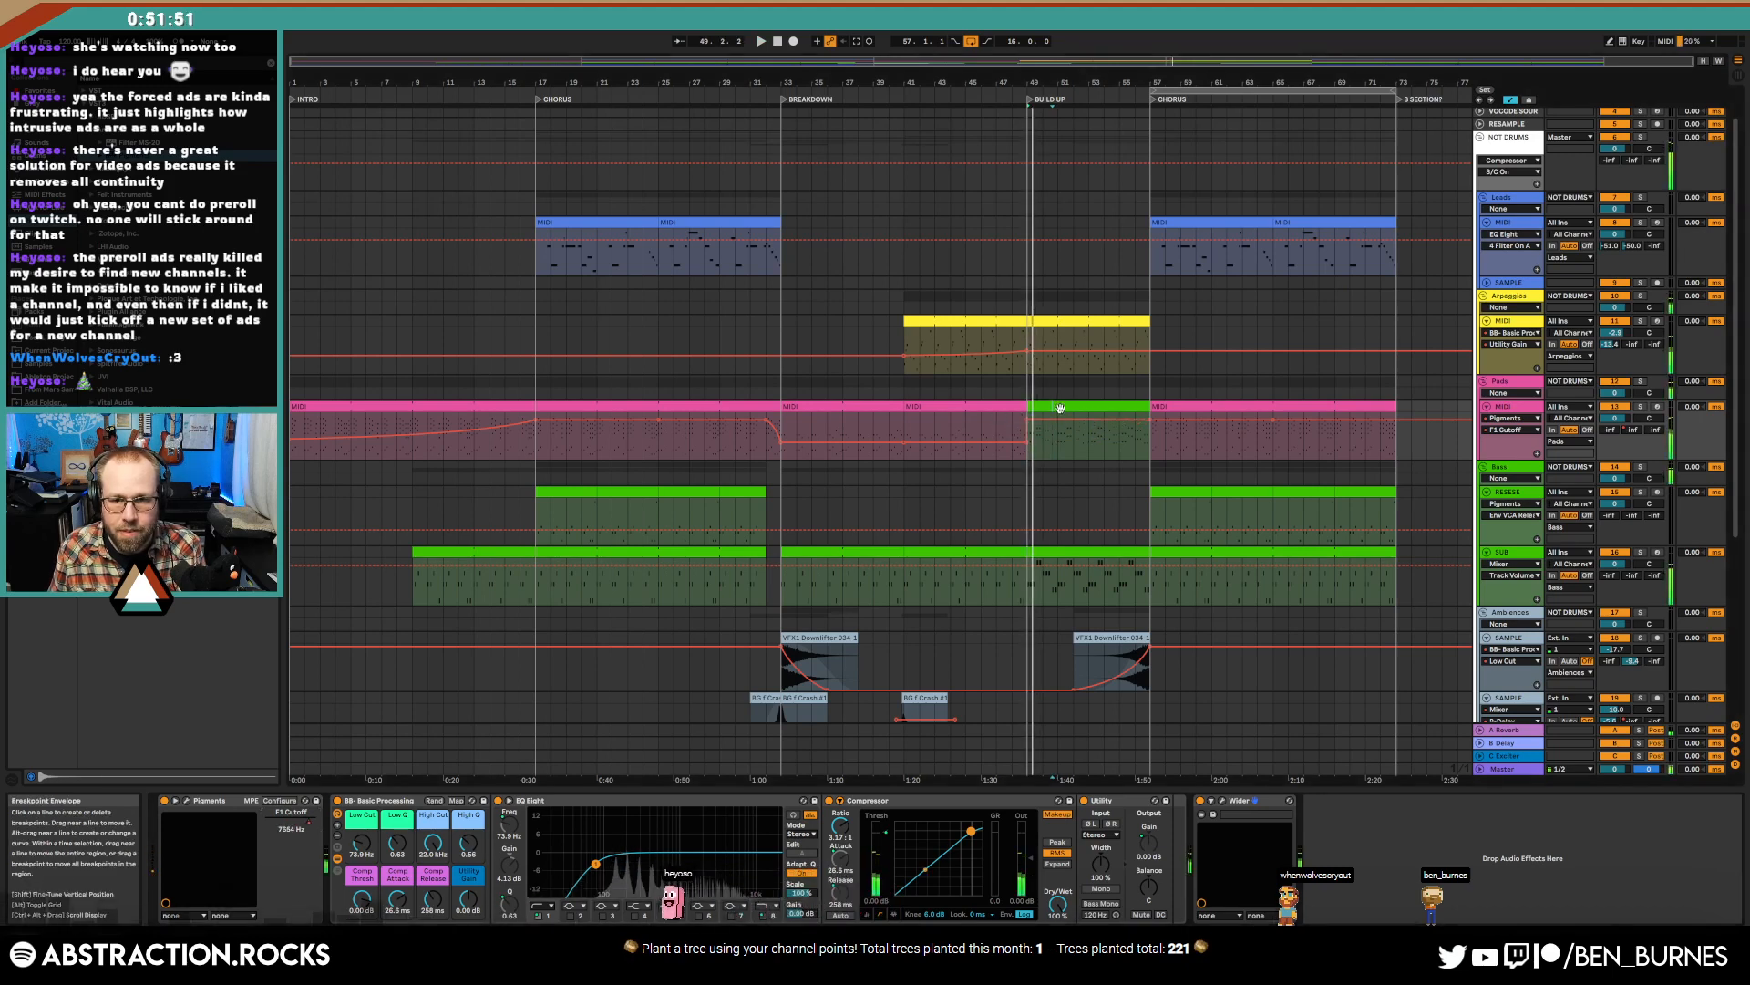
pyautogui.press('space')
# - Delete all the lower-voice notes from the Pads BUILD UP clip and play the remaining line
pyautogui.hotkey('shift', 'Tab')
pyautogui.scroll(2, 401, 720)
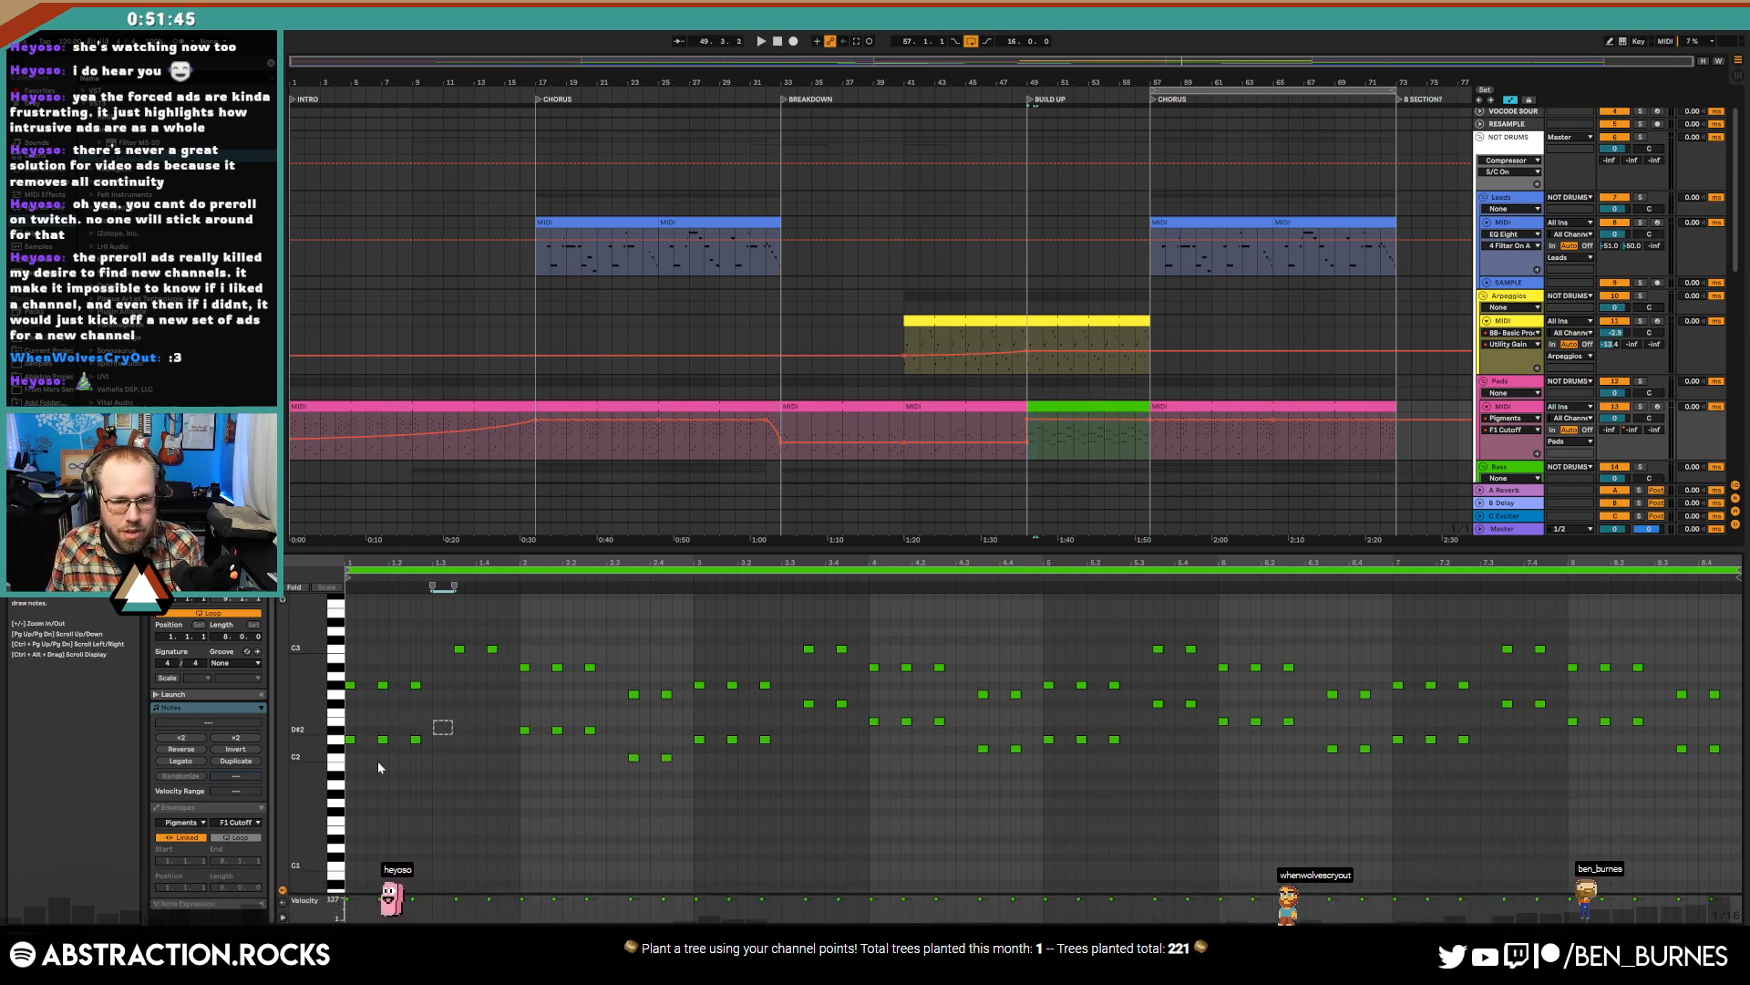
pyautogui.moveTo(482, 719); pyautogui.dragTo(1721, 855)
pyautogui.press('Delete')
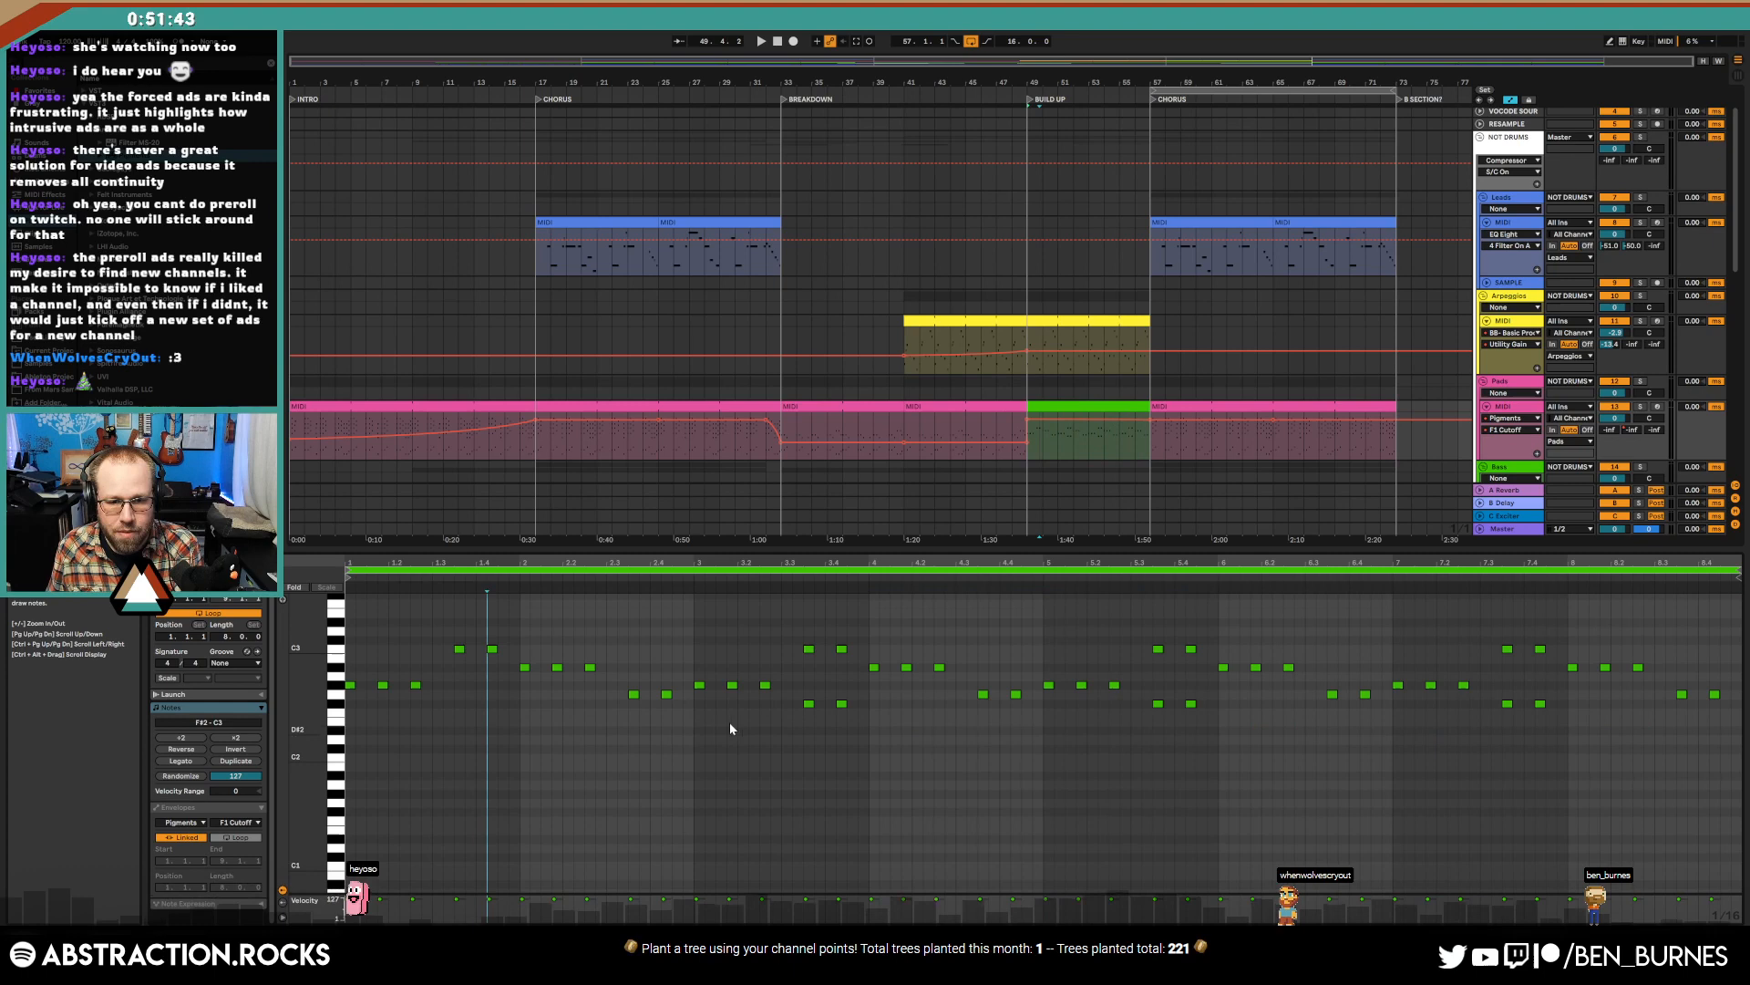
pyautogui.click(811, 711)
pyautogui.moveTo(1139, 694); pyautogui.dragTo(1227, 723)
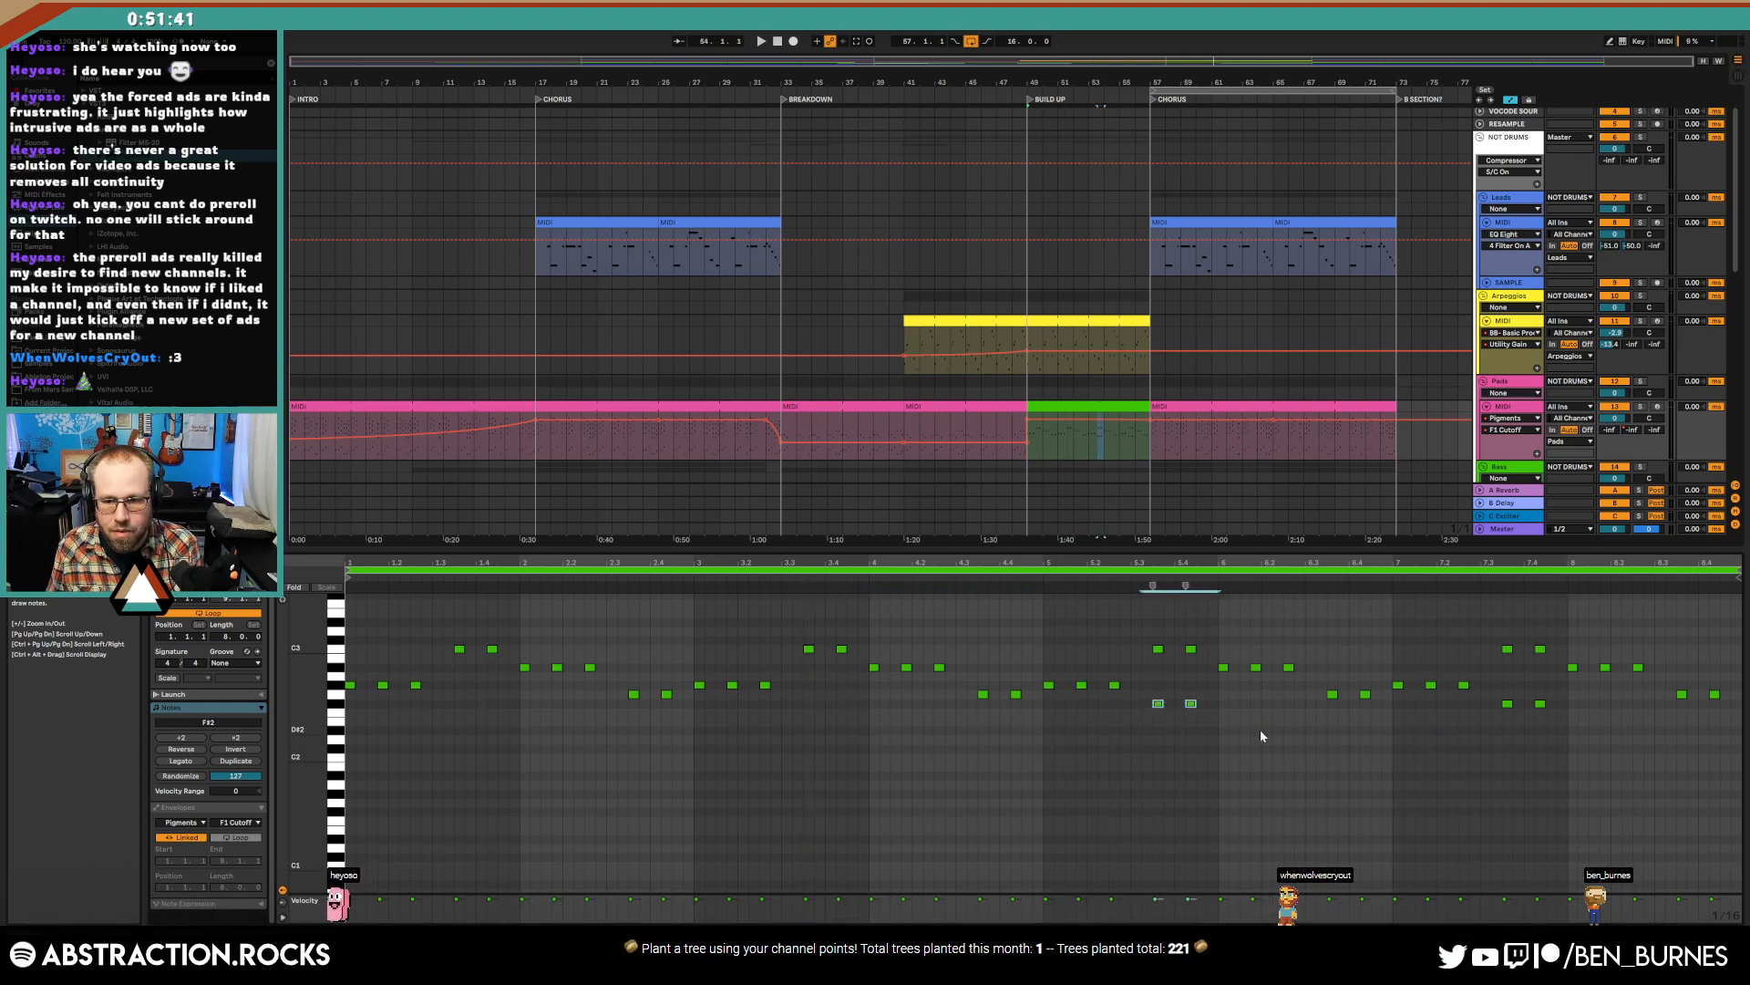
pyautogui.press('Delete')
pyautogui.moveTo(1510, 688); pyautogui.dragTo(1552, 721)
pyautogui.press('Delete')
pyautogui.press('space')
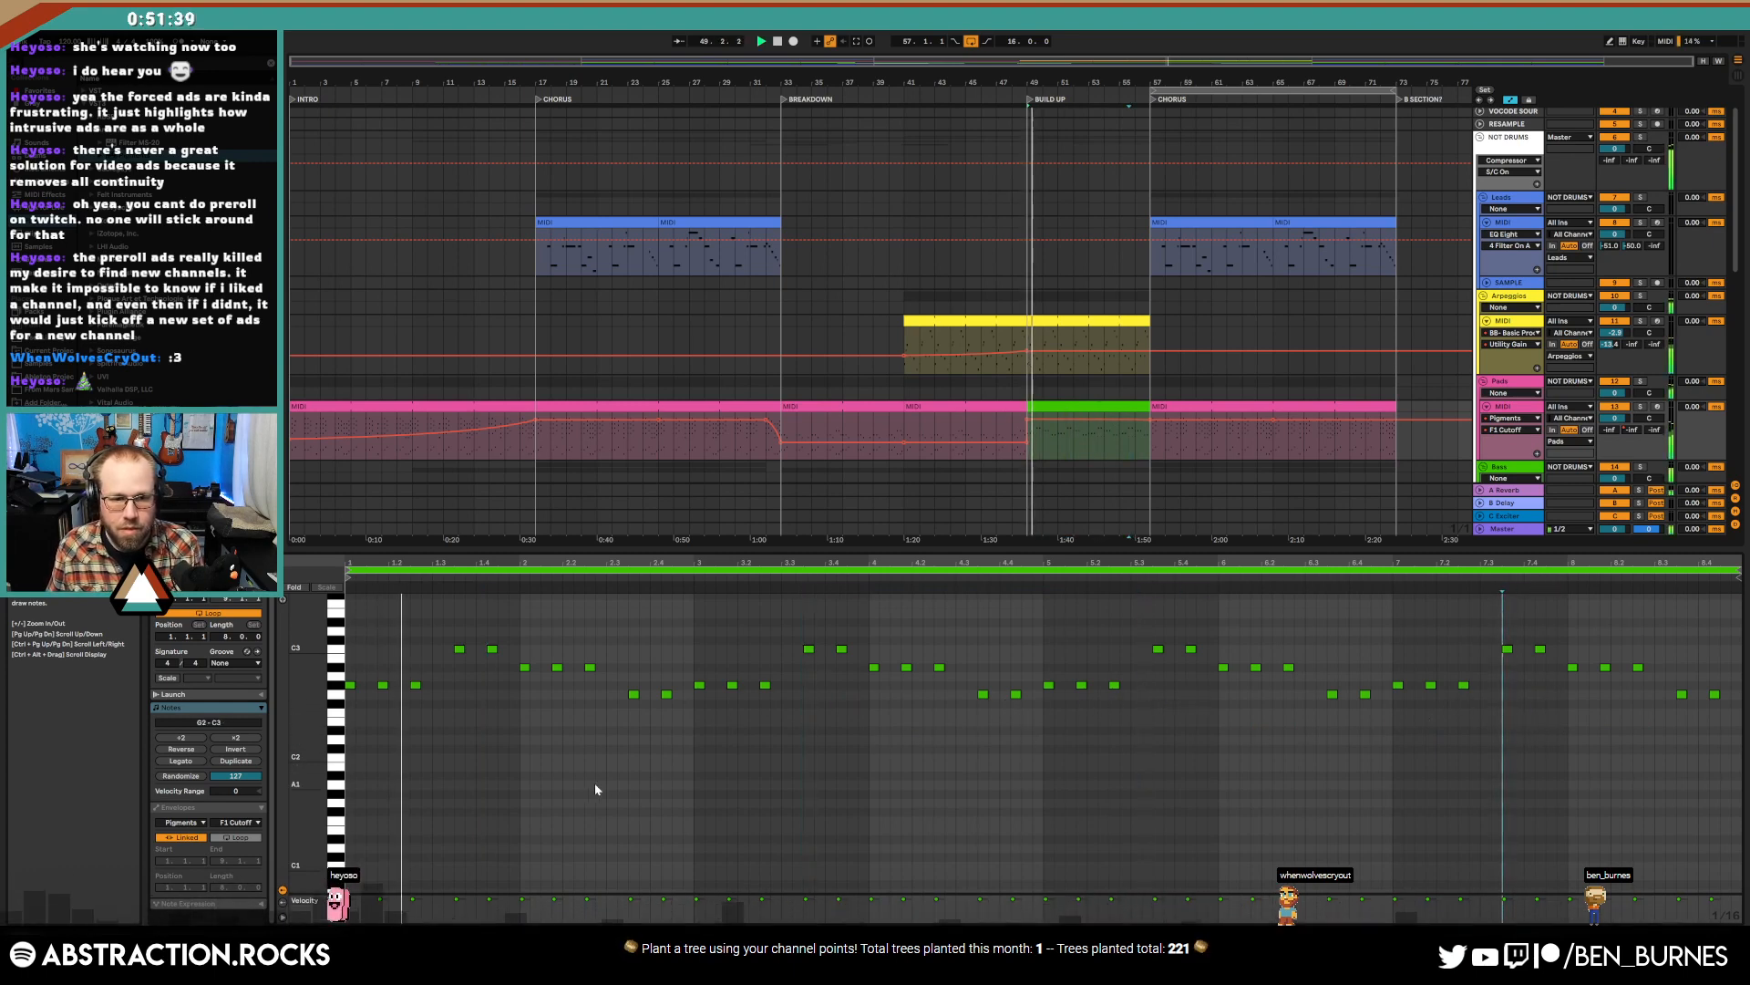
# - Lower all notes in the Pads BUILD UP clip one octave, duplicate them seven semitones higher, and play the result
pyautogui.hotkey('ctrl', 'a')
pyautogui.hotkey('shift', 'Down')
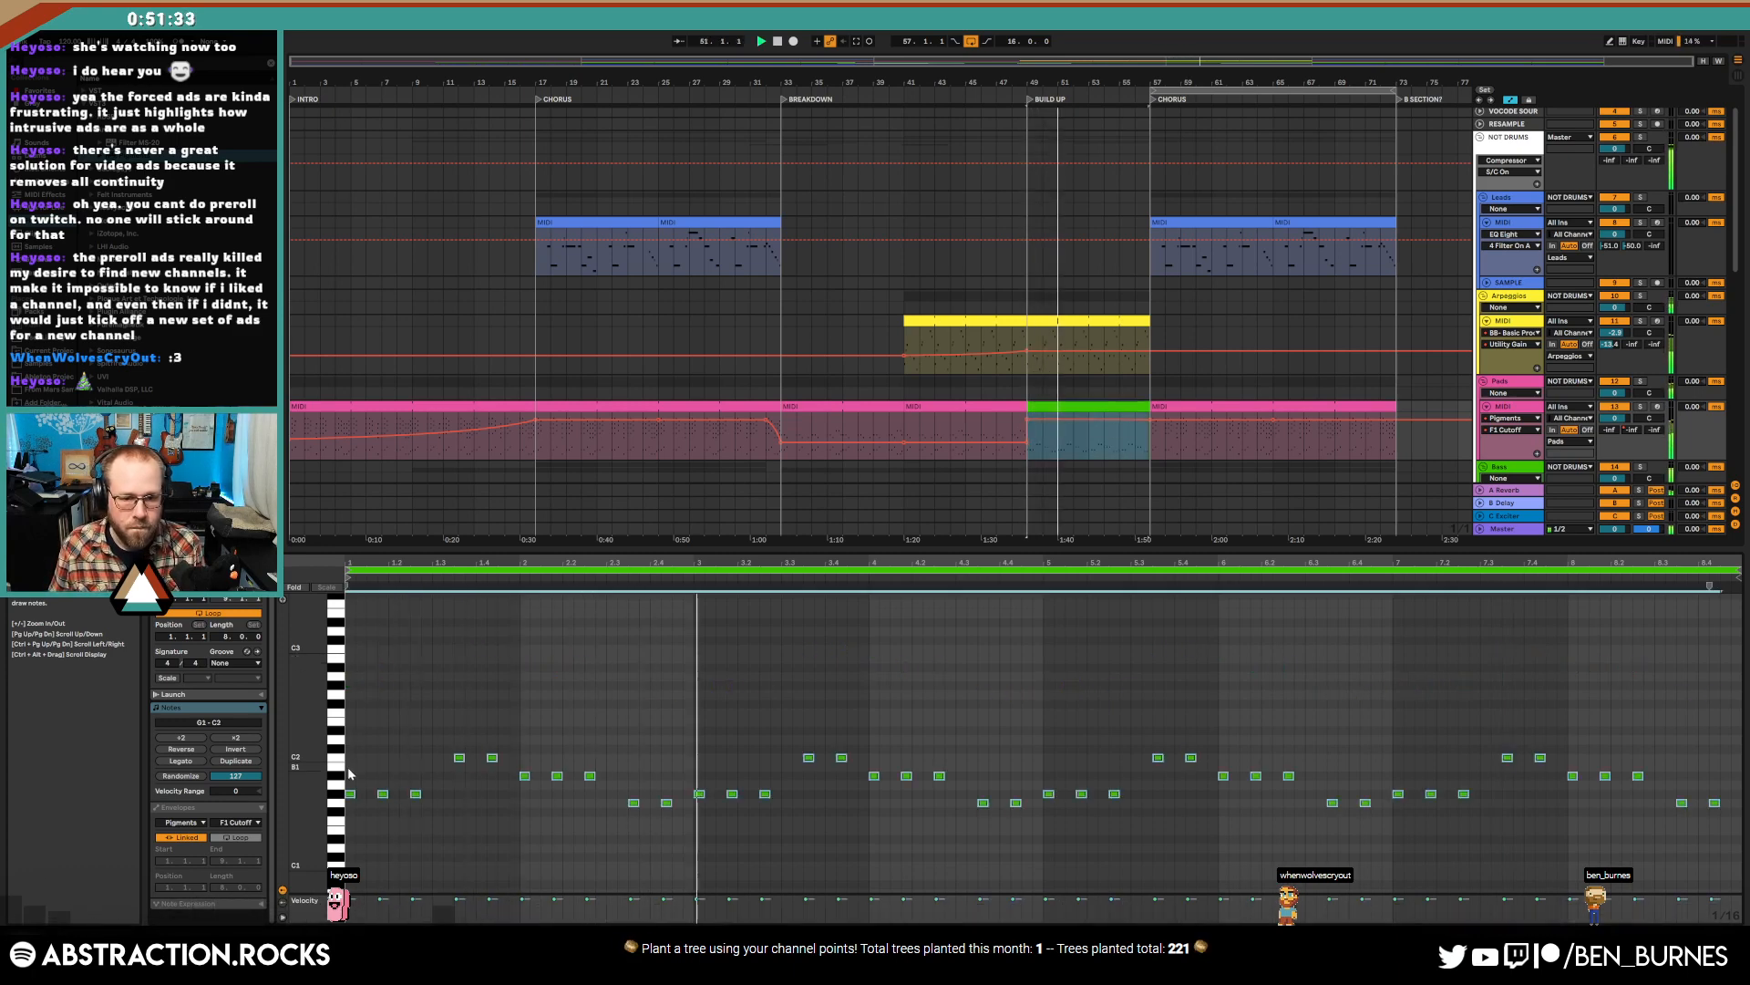
pyautogui.hotkey('ctrl', 'c')
pyautogui.hotkey('ctrl', 'v')
pyautogui.hotkey('shift', 'Up')
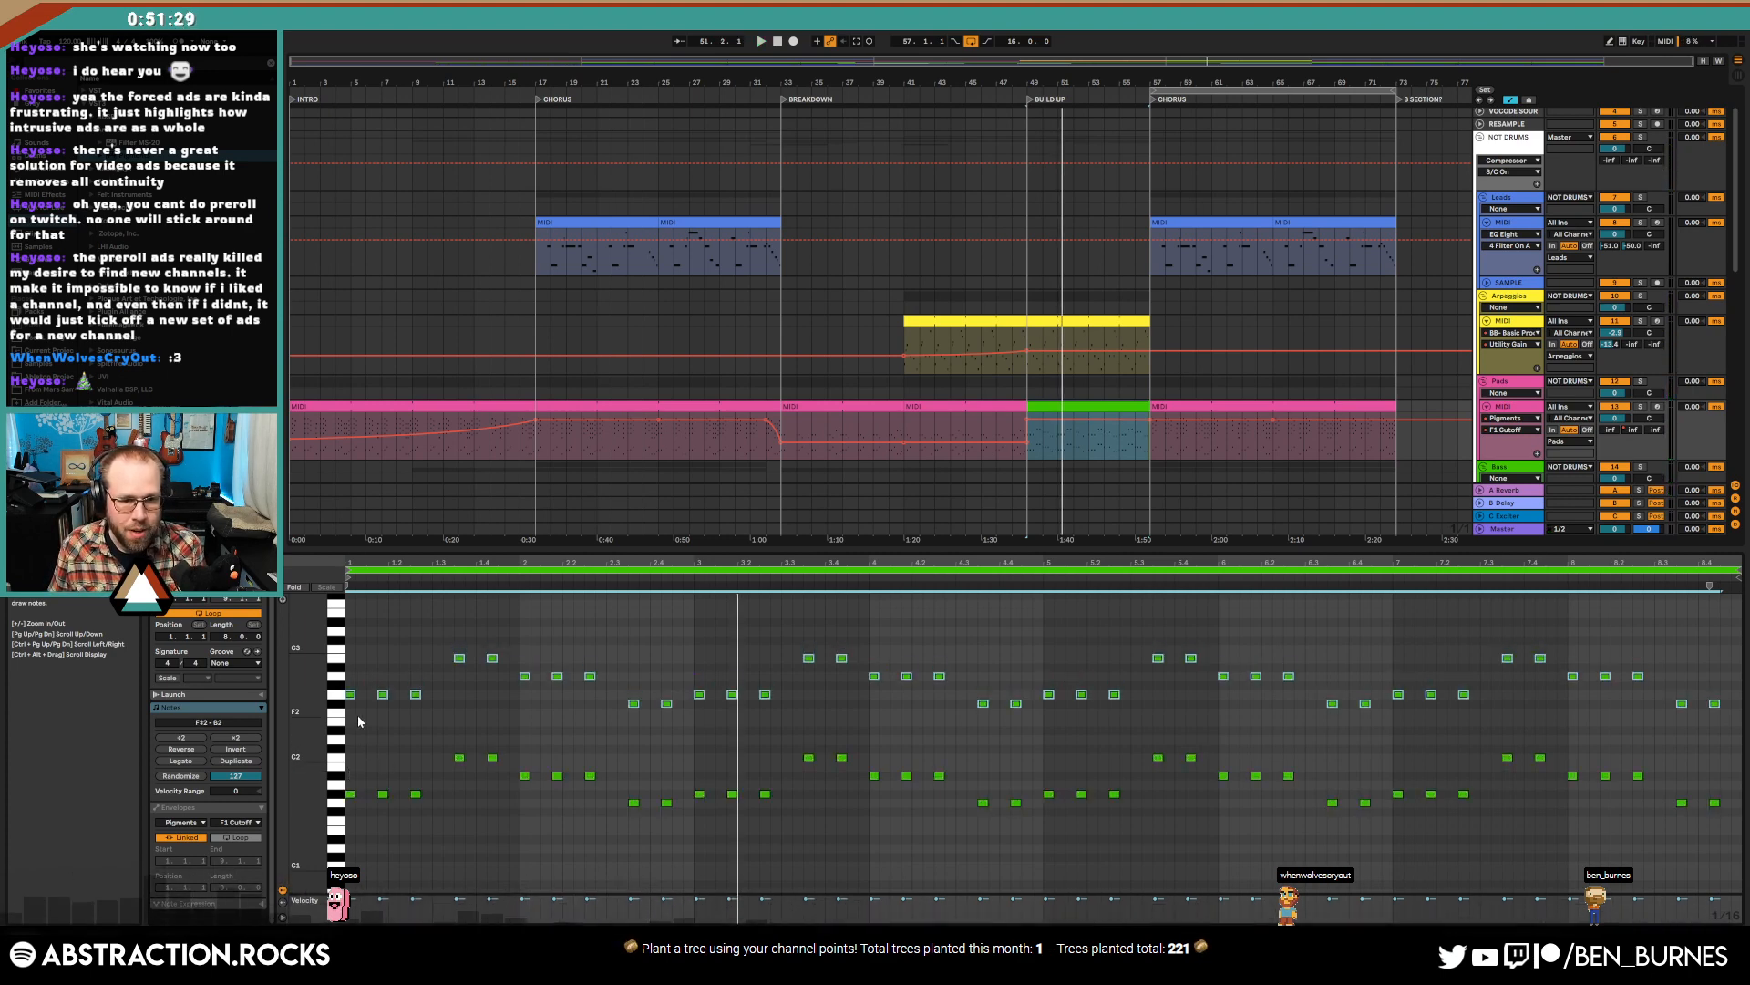
pyautogui.press('Down')
pyautogui.press('Down')
pyautogui.press('Down')
pyautogui.press('Down')
pyautogui.press('Down')
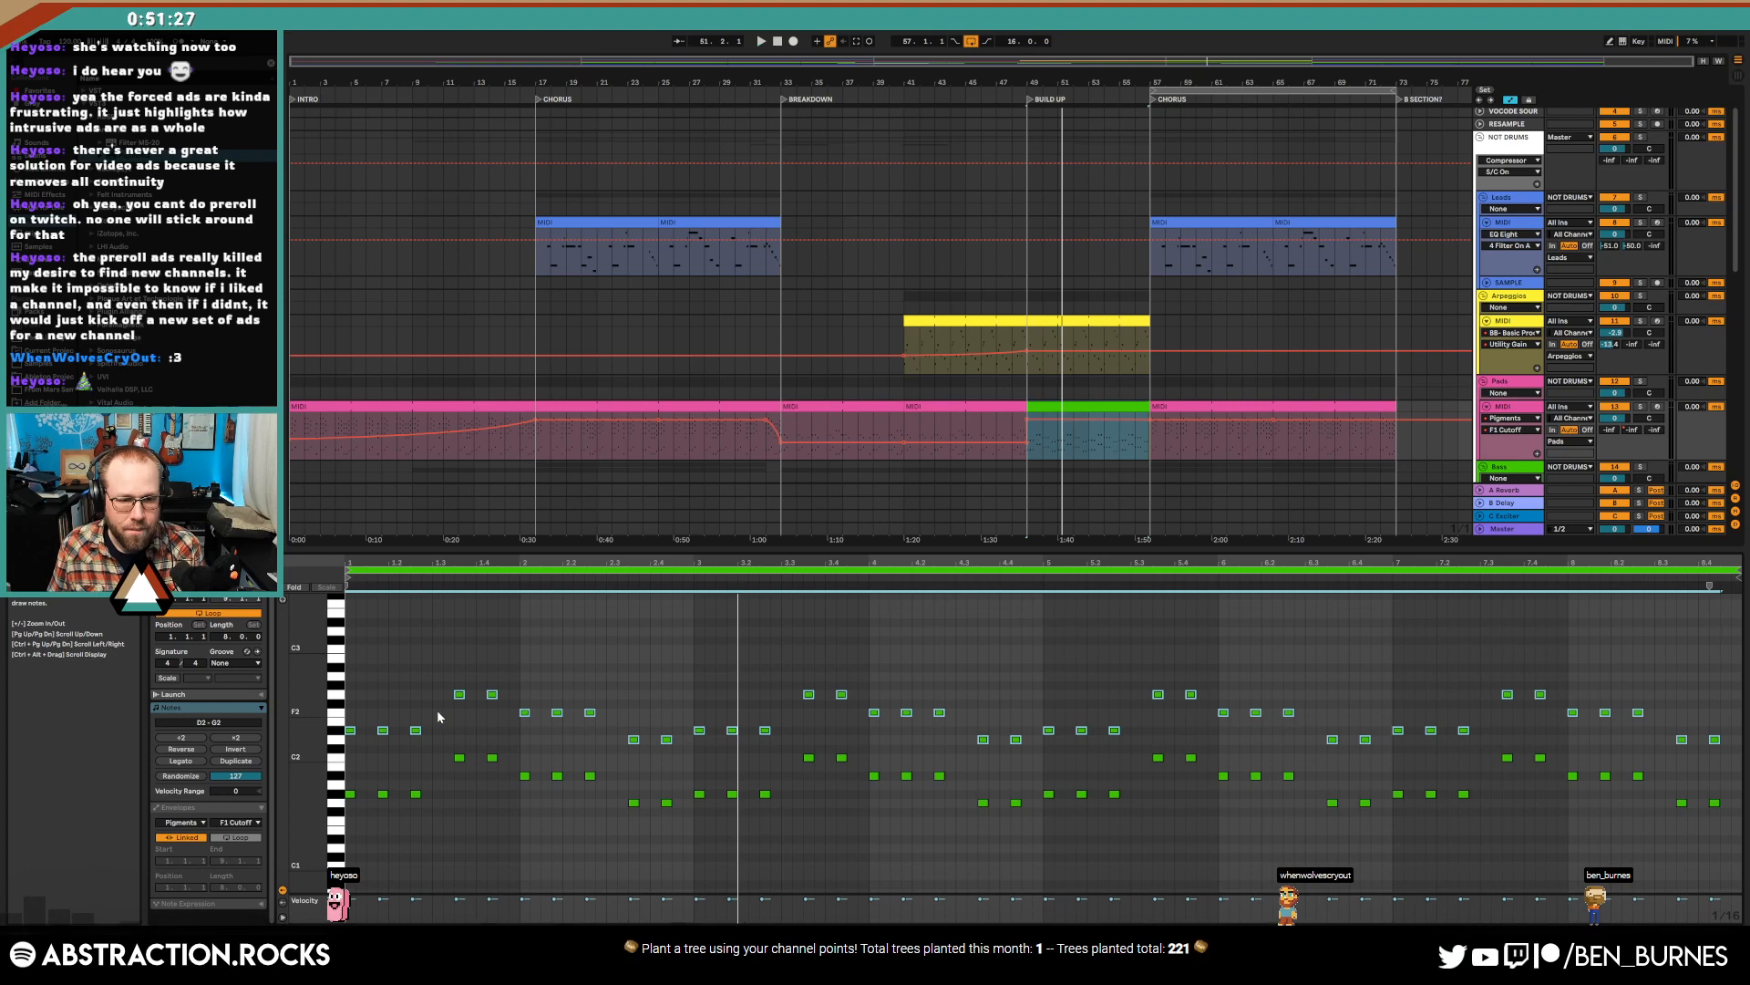
pyautogui.press('space')
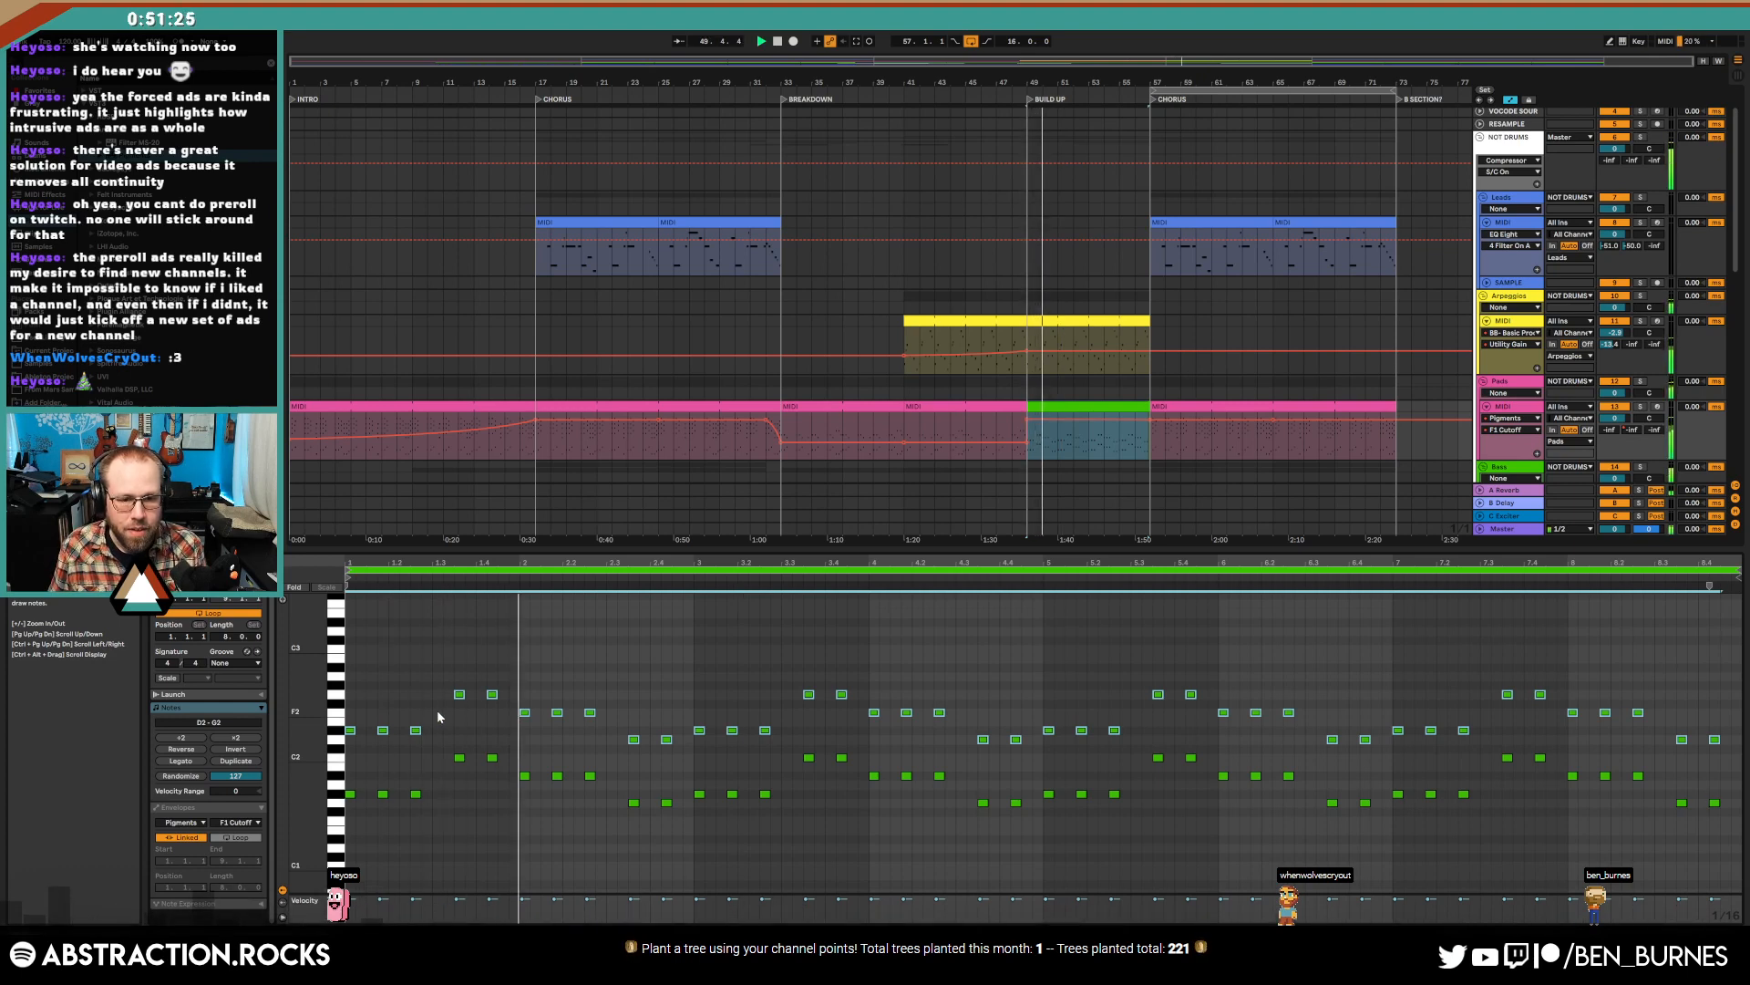
# - Raise the two upper-voice notes in the second half of bar 2 by five semitones and replay the clip
pyautogui.moveTo(620, 720); pyautogui.dragTo(666, 740)
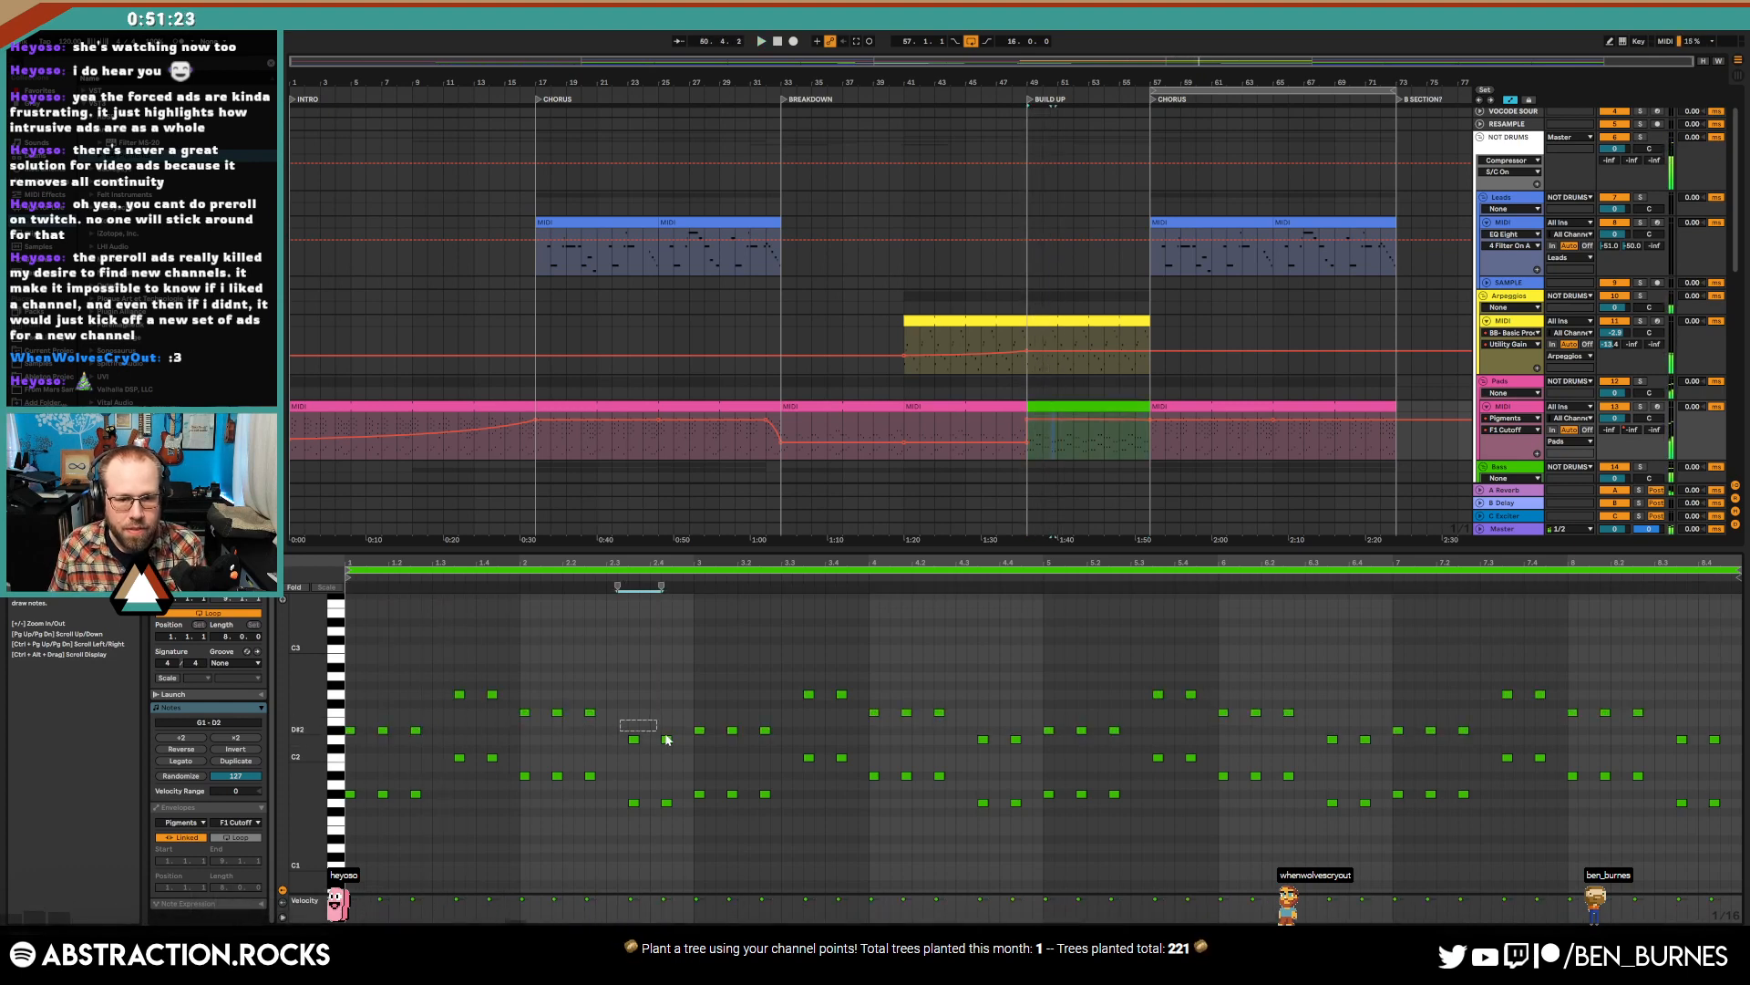
pyautogui.press('Up')
pyautogui.press('Up')
pyautogui.press('Up')
pyautogui.press('Up')
pyautogui.press('Up')
pyautogui.press('space')
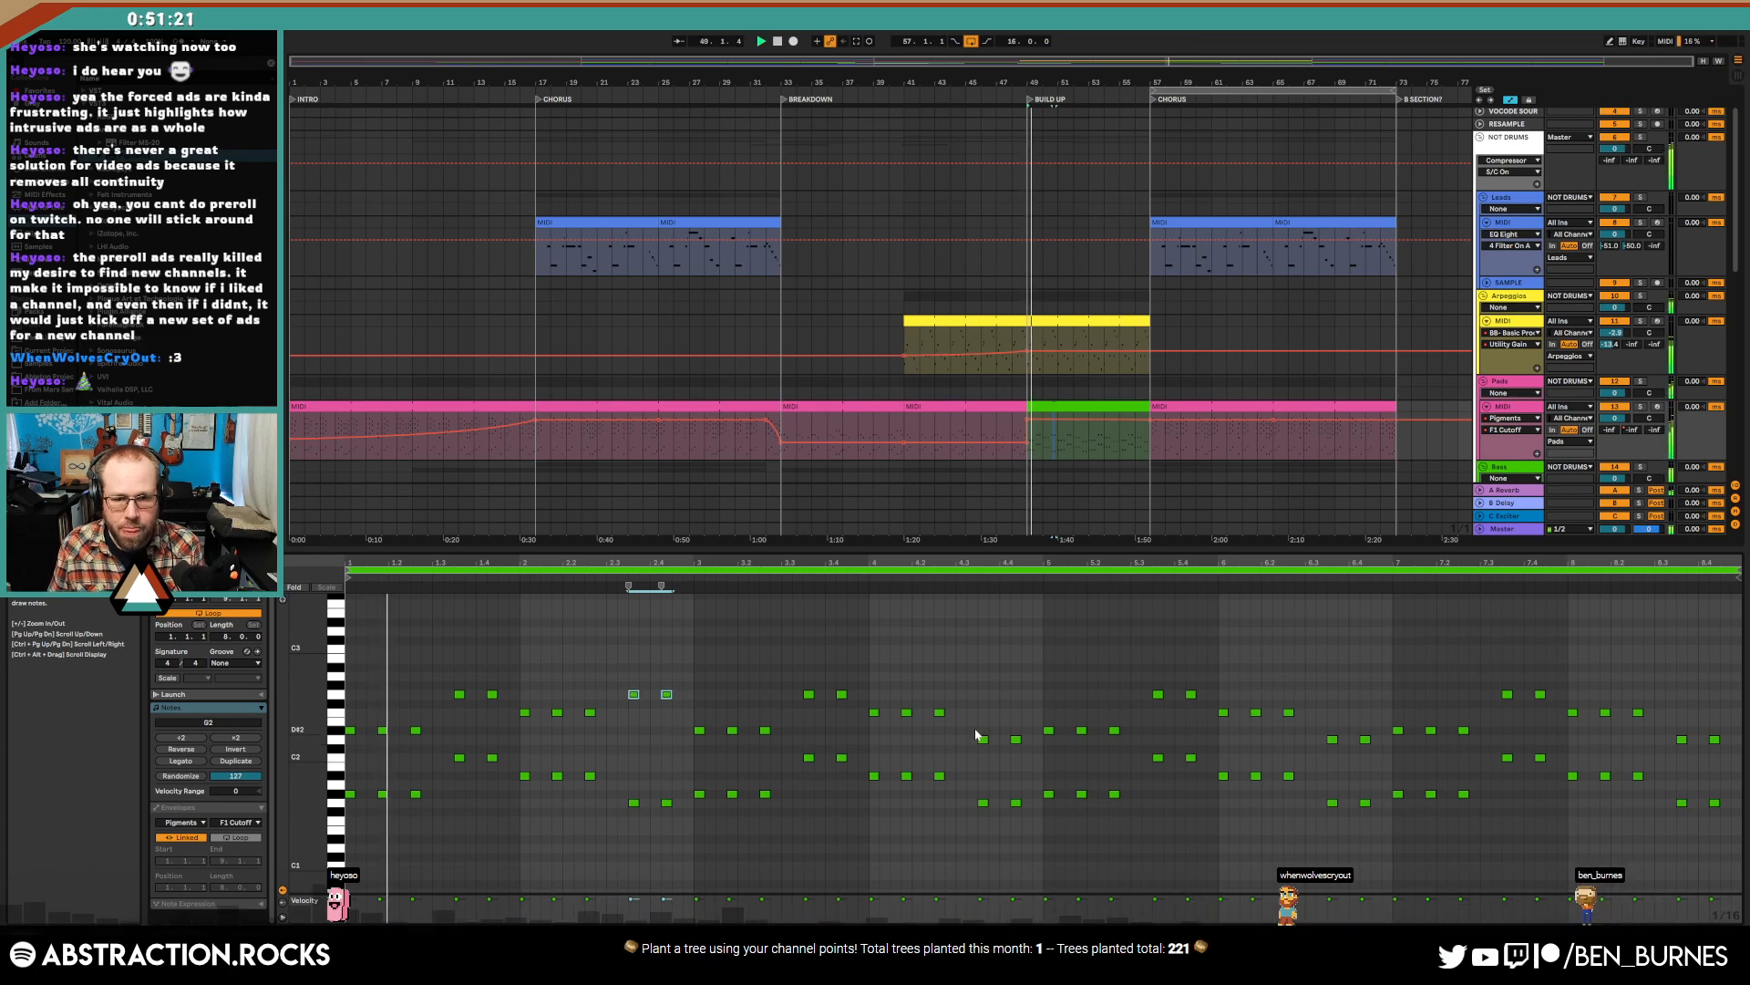
# - Raise the matching upper-voice note pairs at the ends of bars 4, 6 and 8 by five semitones
pyautogui.moveTo(977, 731); pyautogui.dragTo(1022, 757)
pyautogui.press('Up')
pyautogui.press('Up')
pyautogui.press('Up')
pyautogui.press('Up')
pyautogui.press('Up')
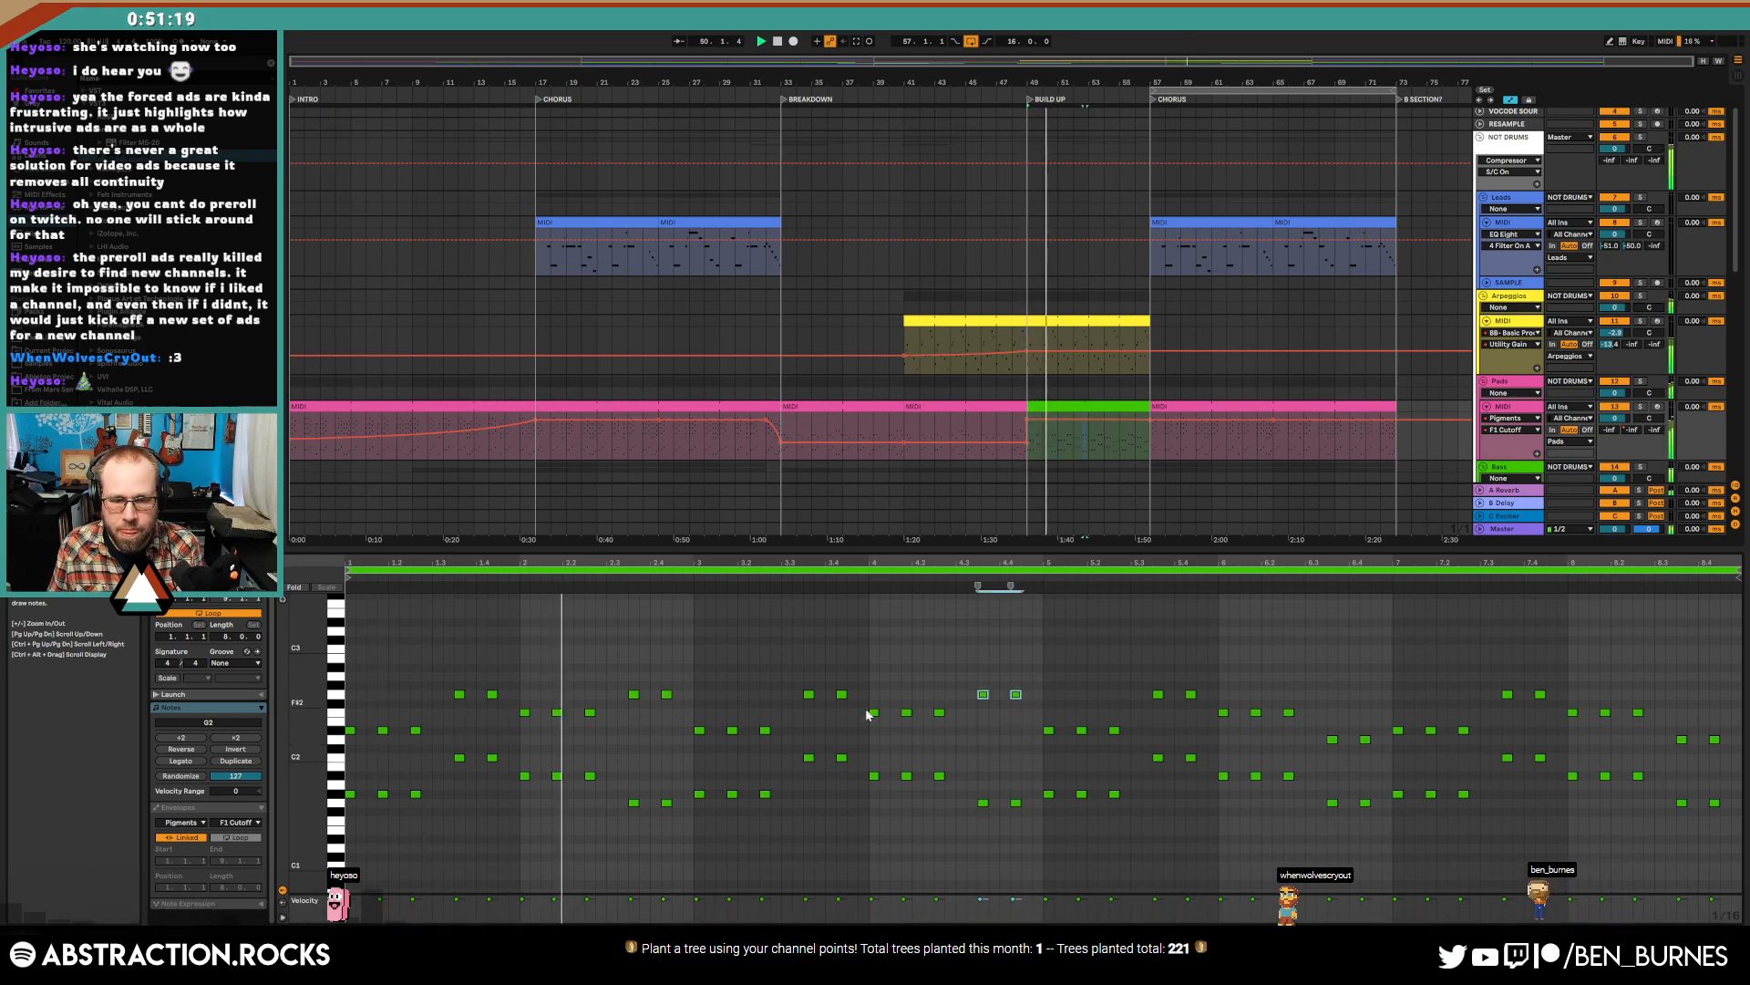
pyautogui.moveTo(1320, 724); pyautogui.dragTo(1381, 749)
pyautogui.press('Up')
pyautogui.press('Up')
pyautogui.press('Up')
pyautogui.press('Up')
pyautogui.press('Up')
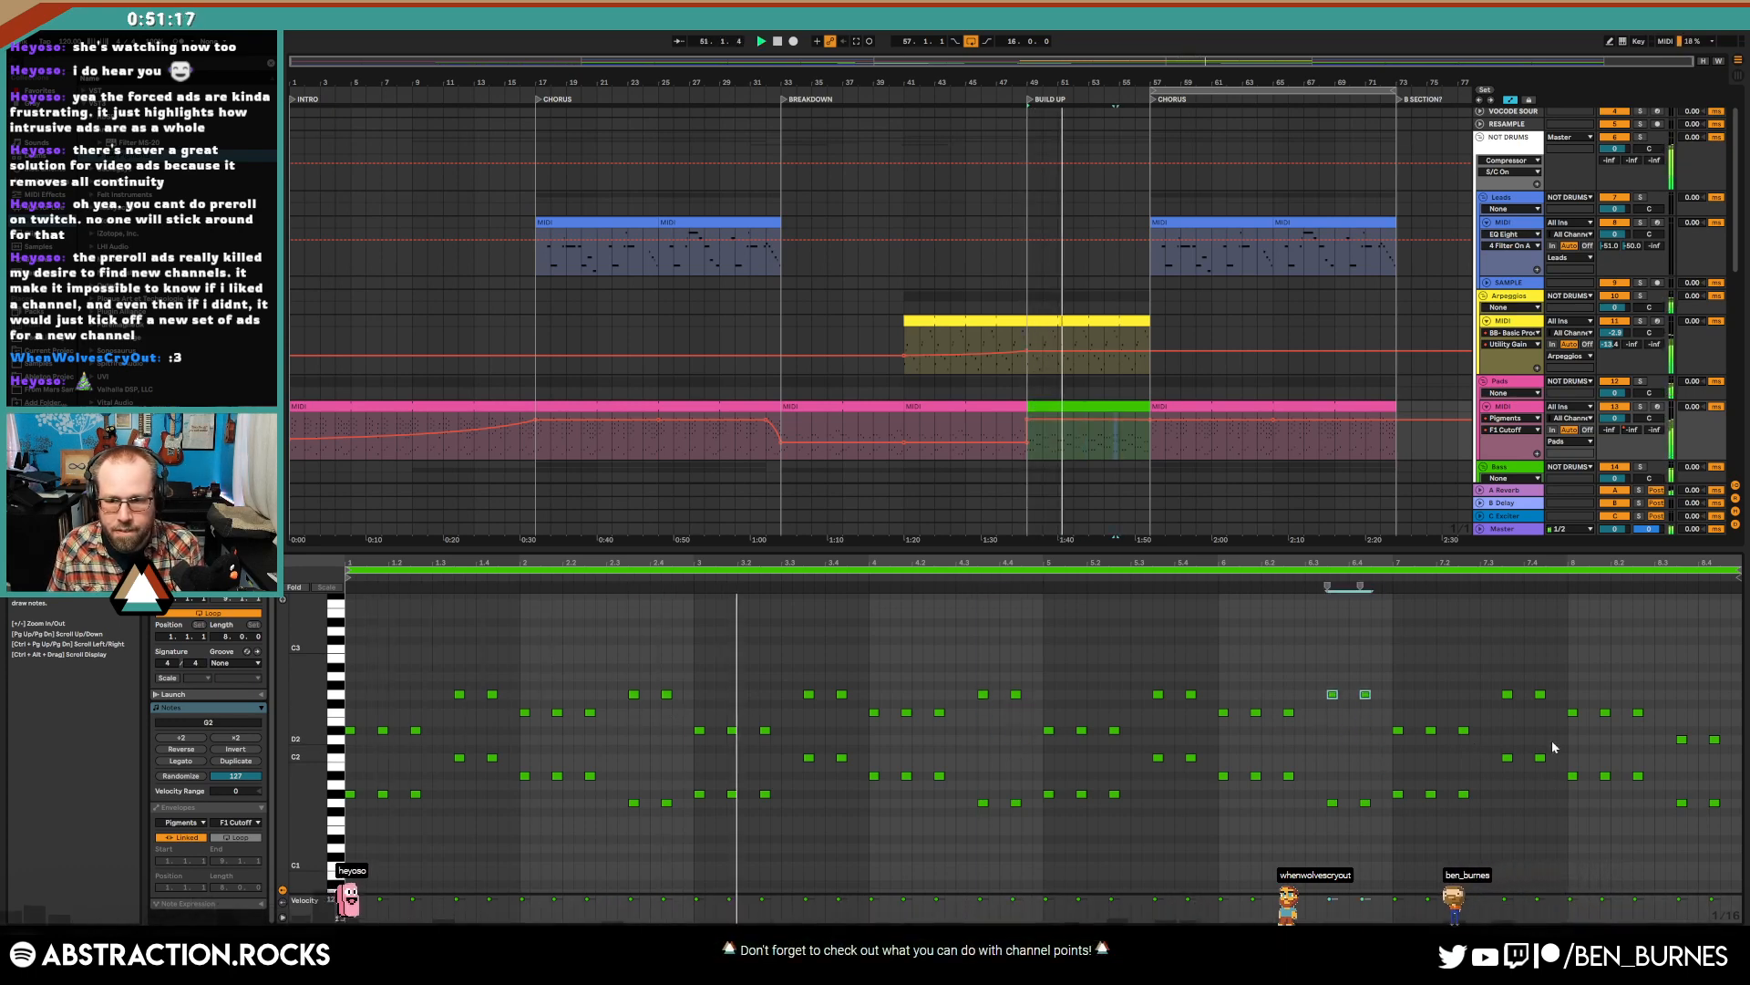
pyautogui.moveTo(1659, 717); pyautogui.dragTo(1712, 756)
pyautogui.press('Up')
pyautogui.press('Up')
pyautogui.press('Up')
pyautogui.press('Up')
pyautogui.press('Up')
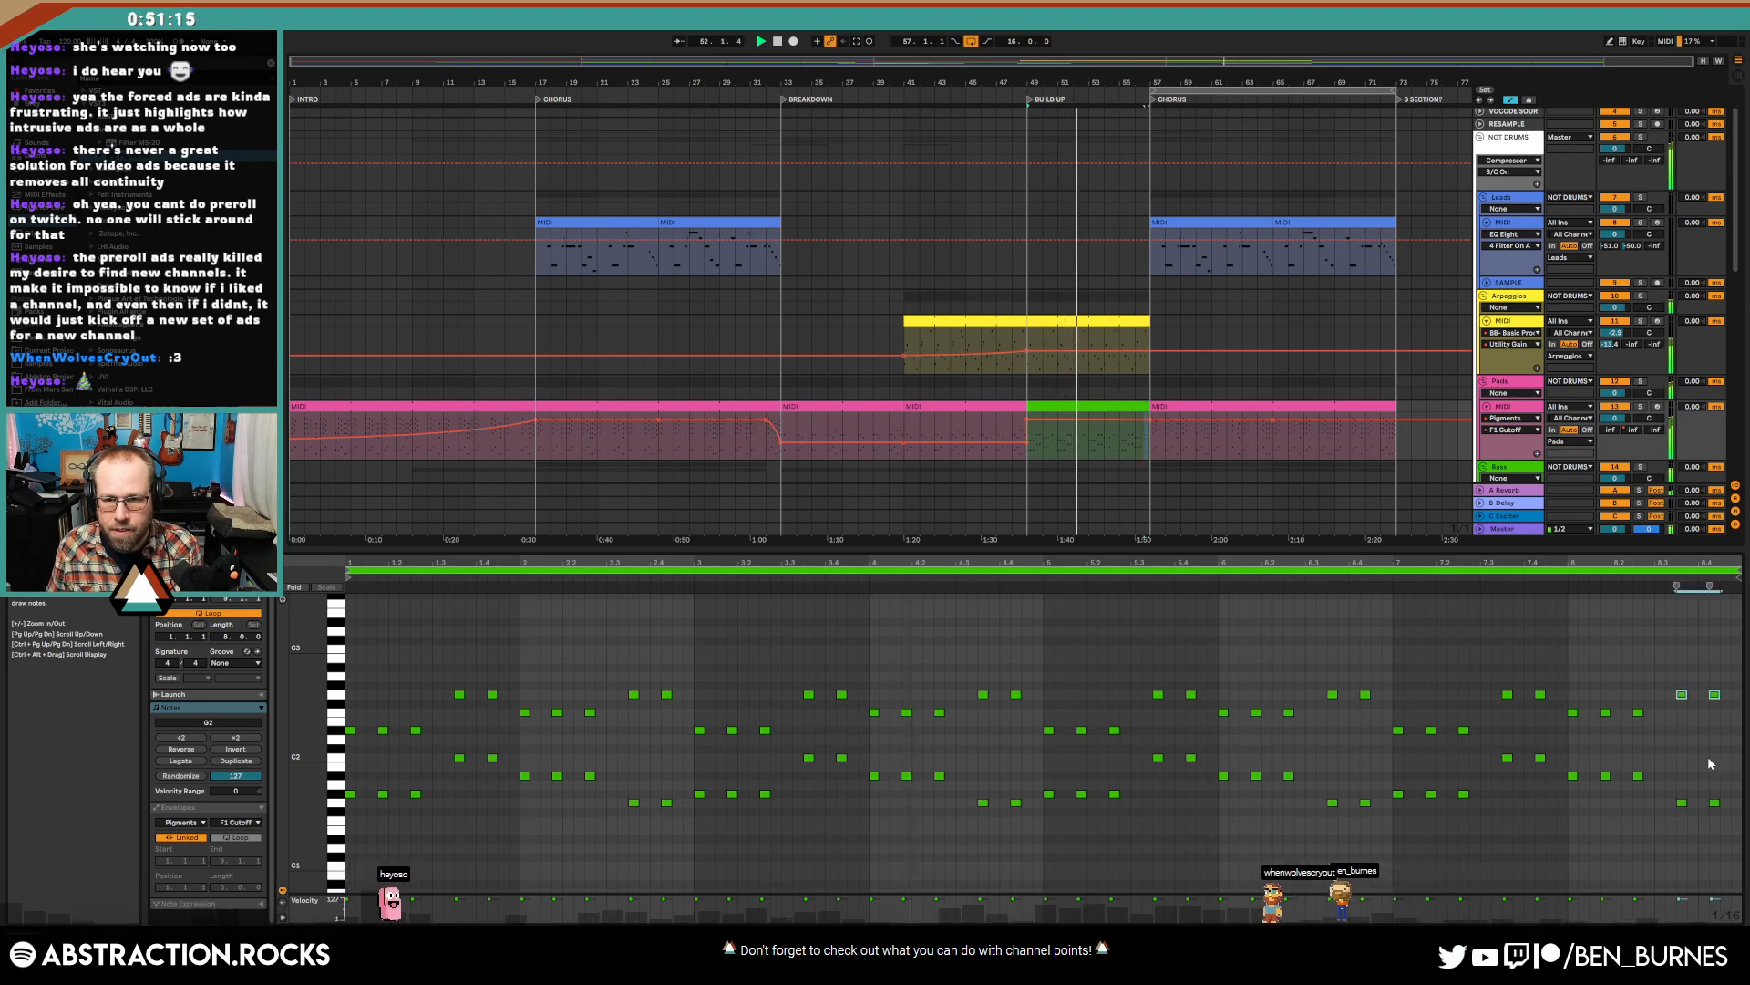
# - Shape the Pads F1 Cutoff automation into a rising curve through the build-up and assign the track color to its clips
pyautogui.hotkey('shift', 'Tab')
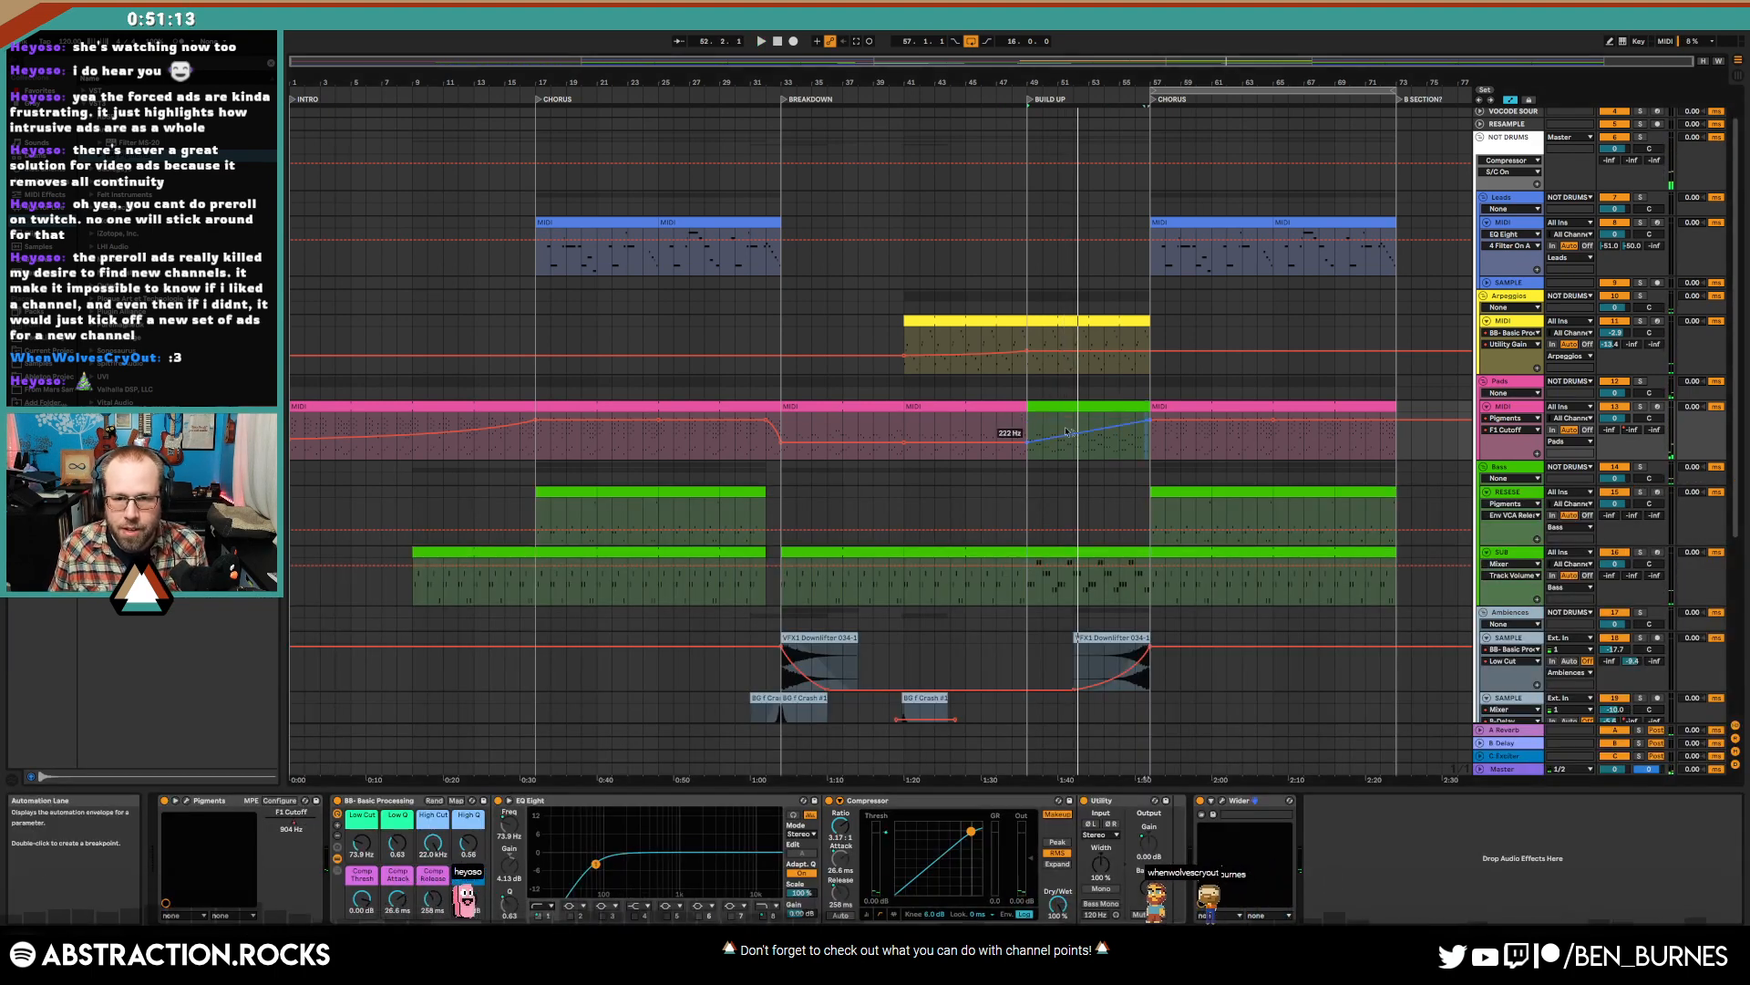
pyautogui.rightClick(1513, 408)
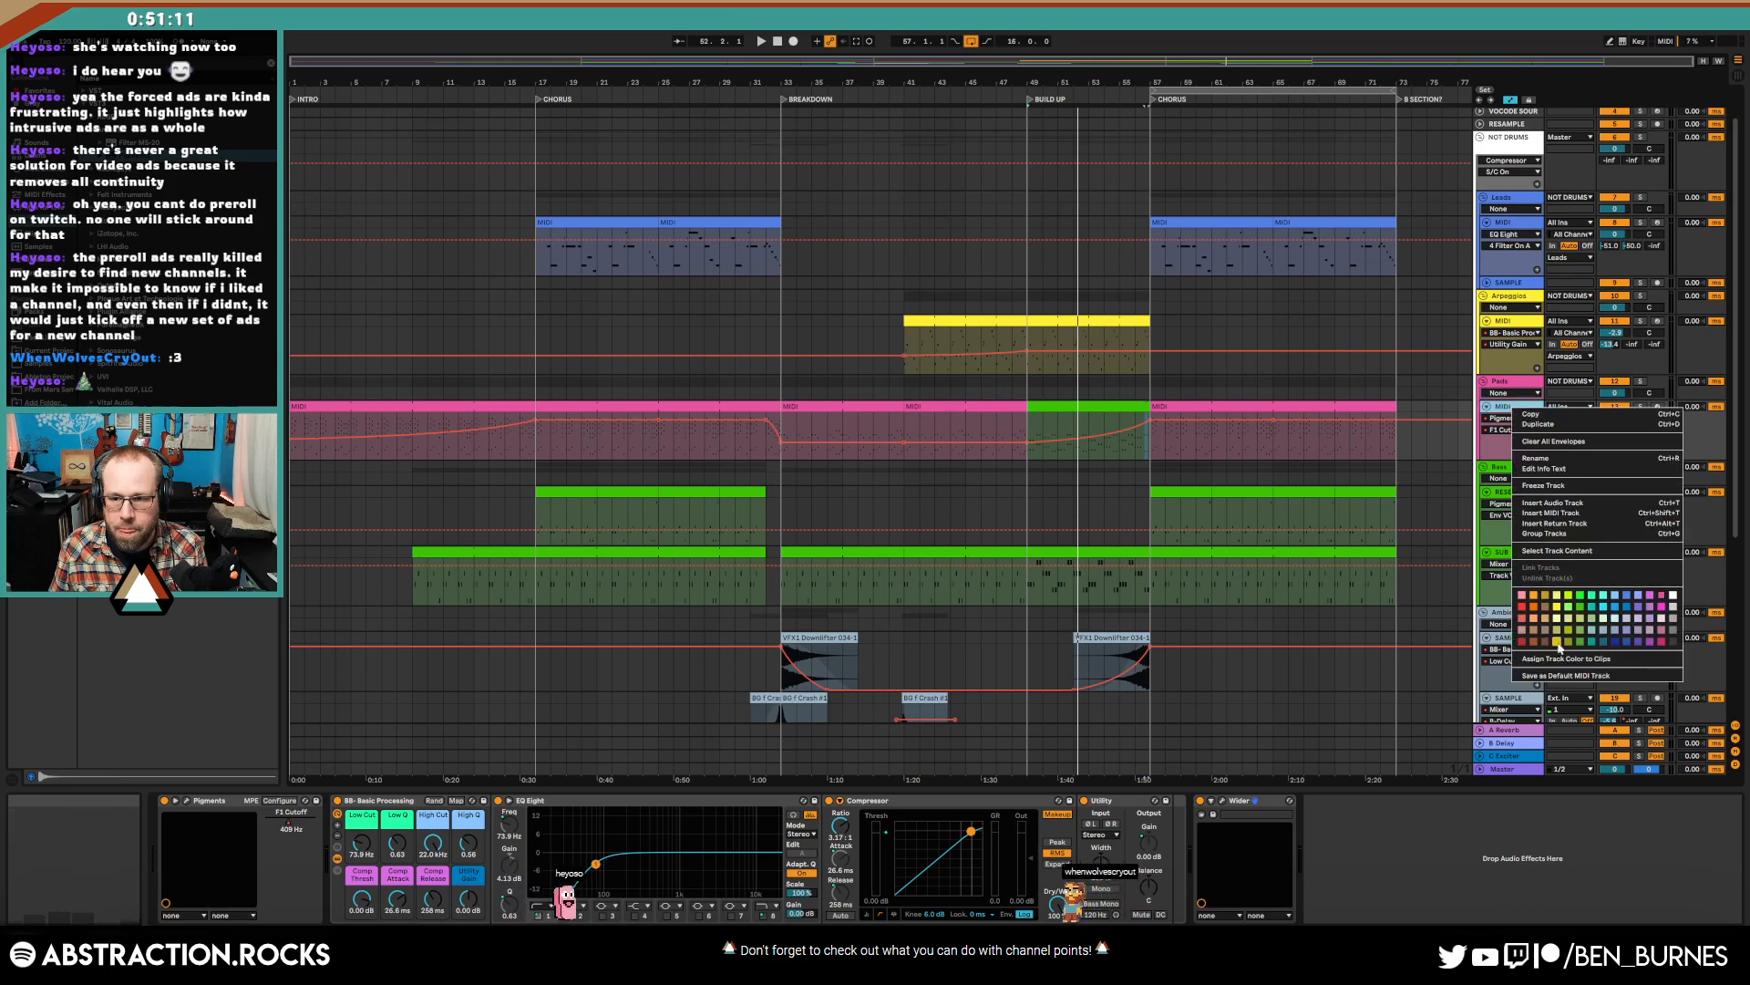
pyautogui.click(1582, 660)
# - Play the build-up and review the bass, ambience and drum tracks across the section
pyautogui.click(987, 419)
pyautogui.press('space')
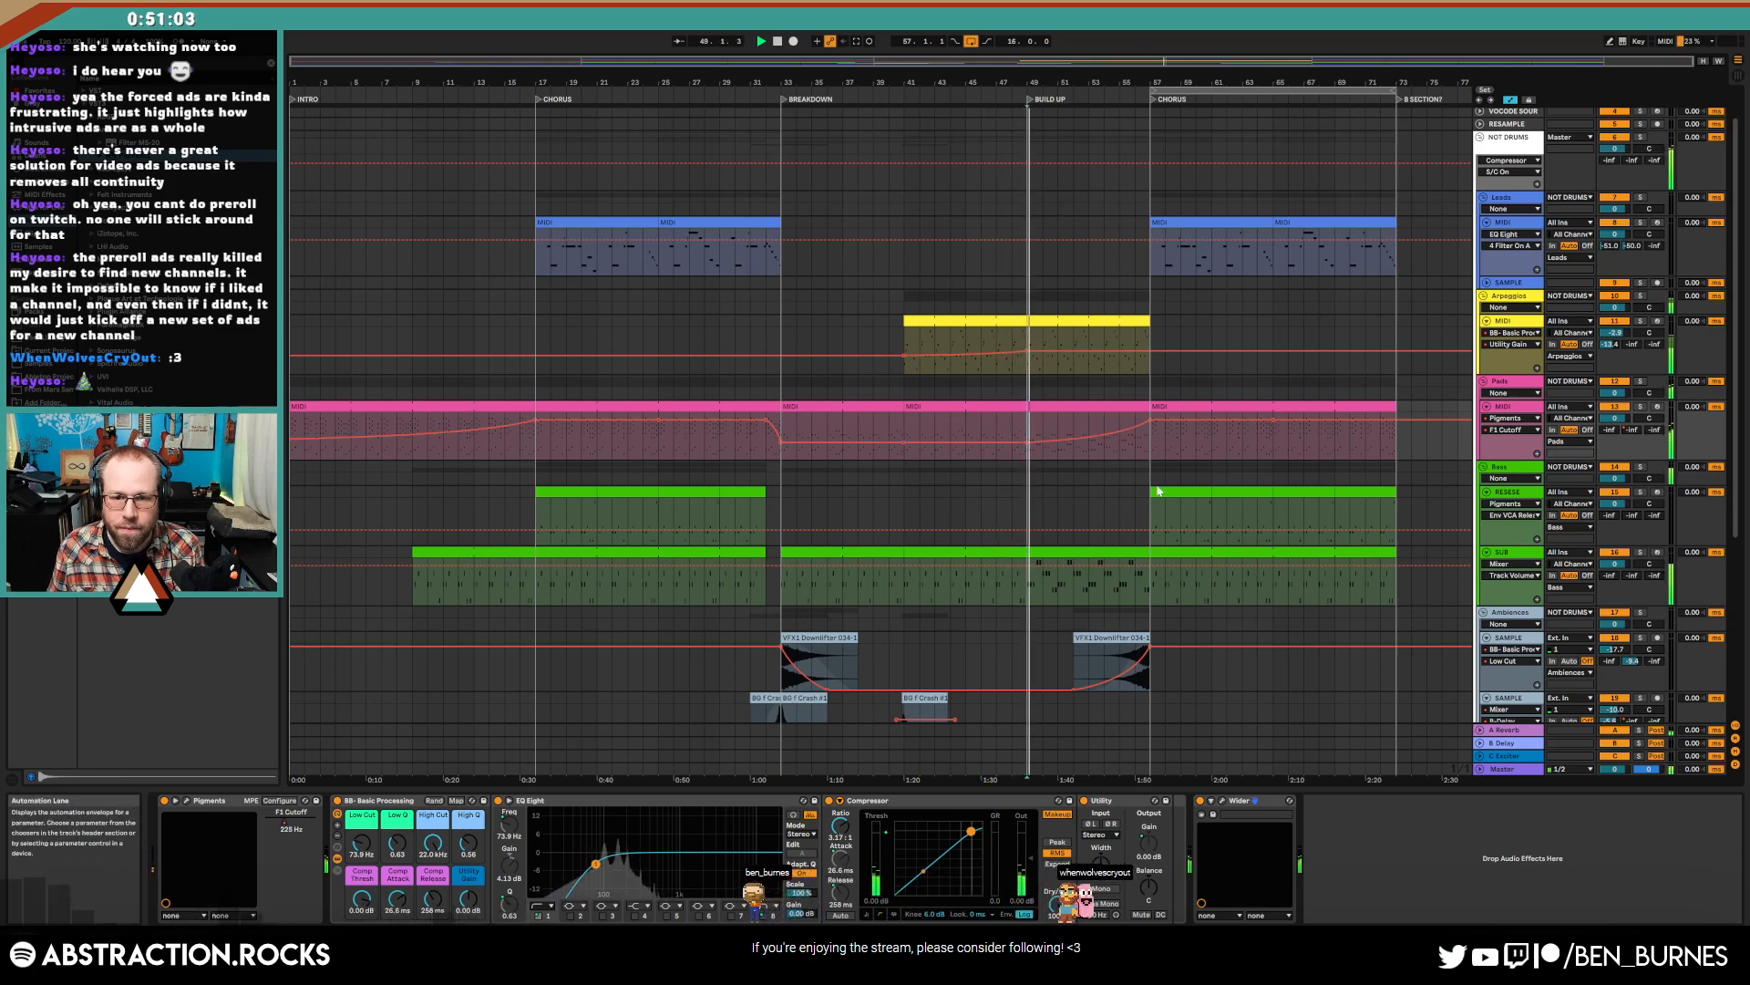
pyautogui.scroll(-3, 1156, 491)
pyautogui.scroll(-4, 1156, 493)
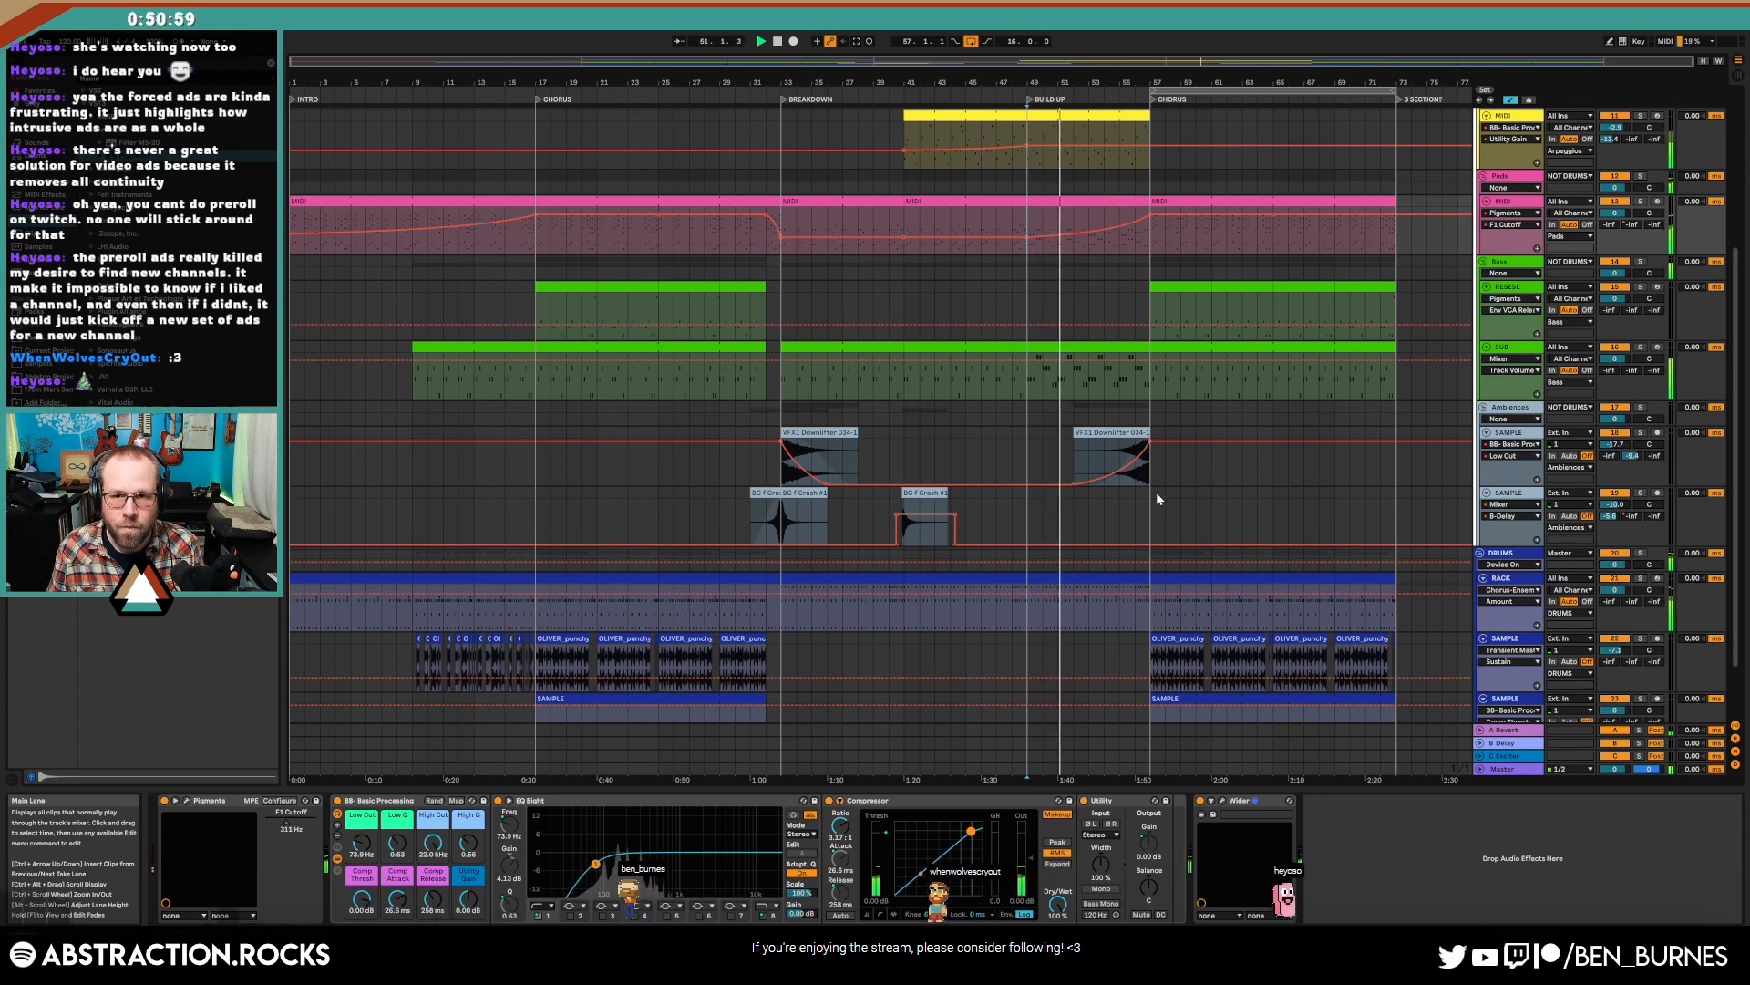
pyautogui.scroll(-1, 1157, 499)
pyautogui.scroll(4, 1181, 500)
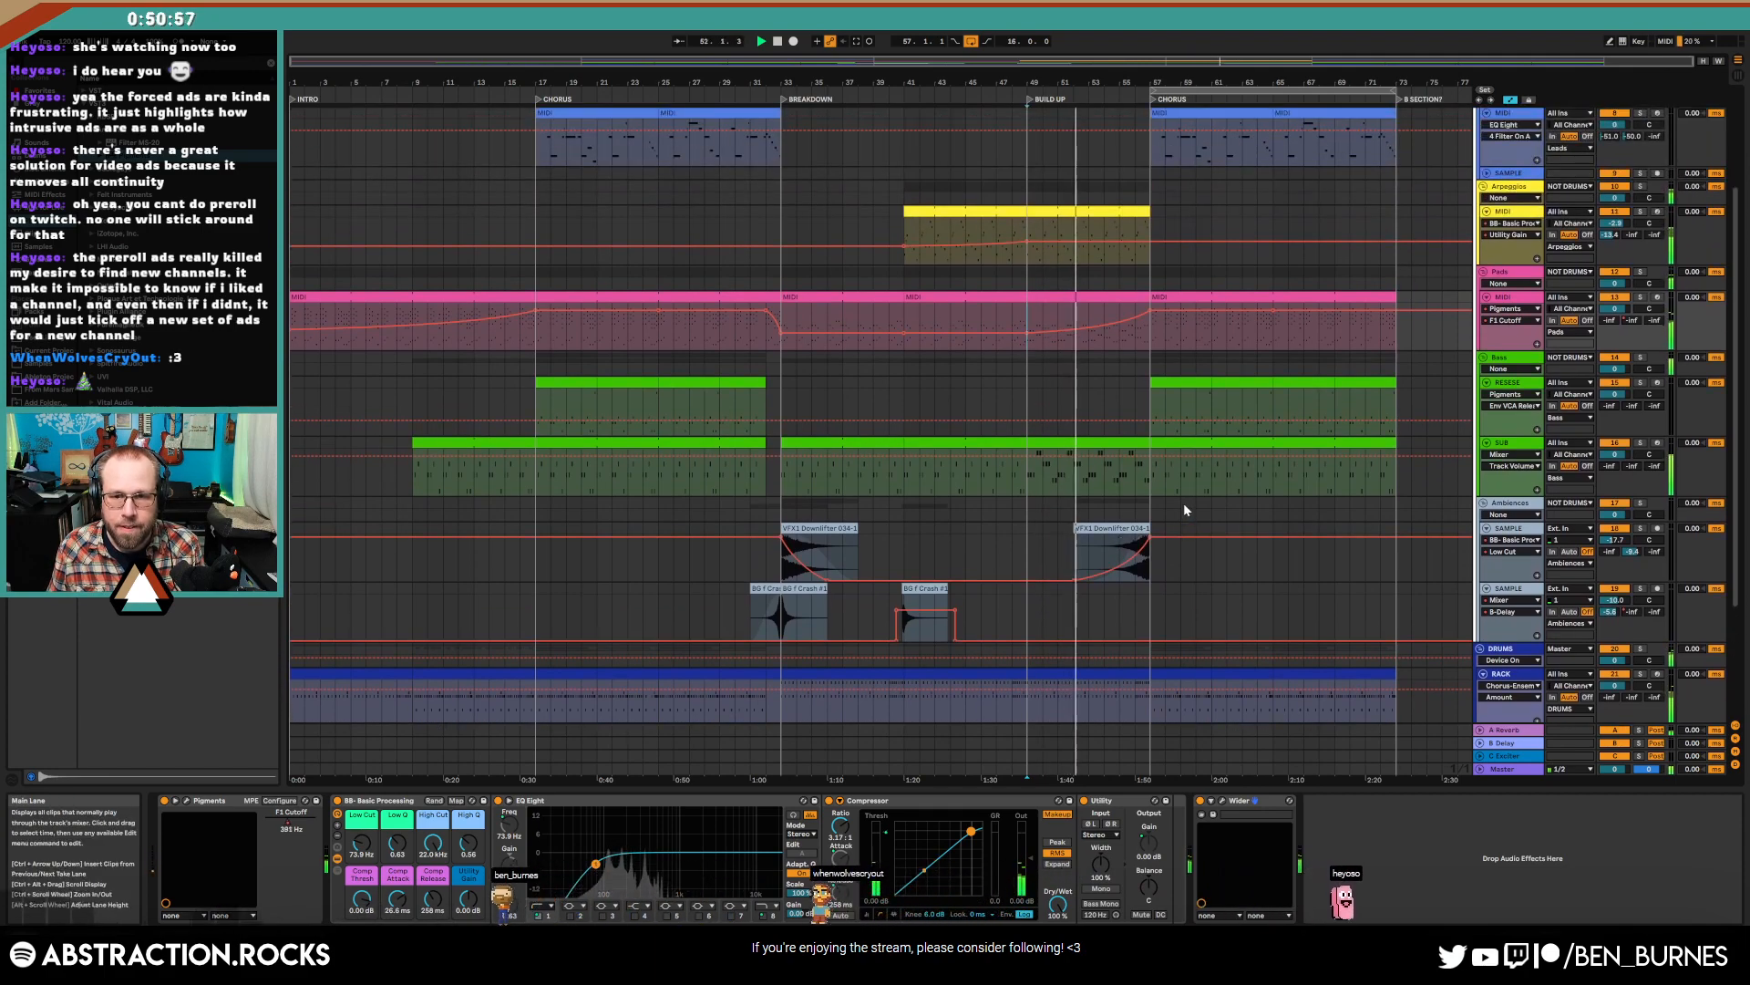
pyautogui.scroll(-3, 1183, 502)
# - Copy the OLIVER_punchy_tops drum loop from the second chorus to the start of the build-up and extend it to the chorus
pyautogui.click(1090, 588)
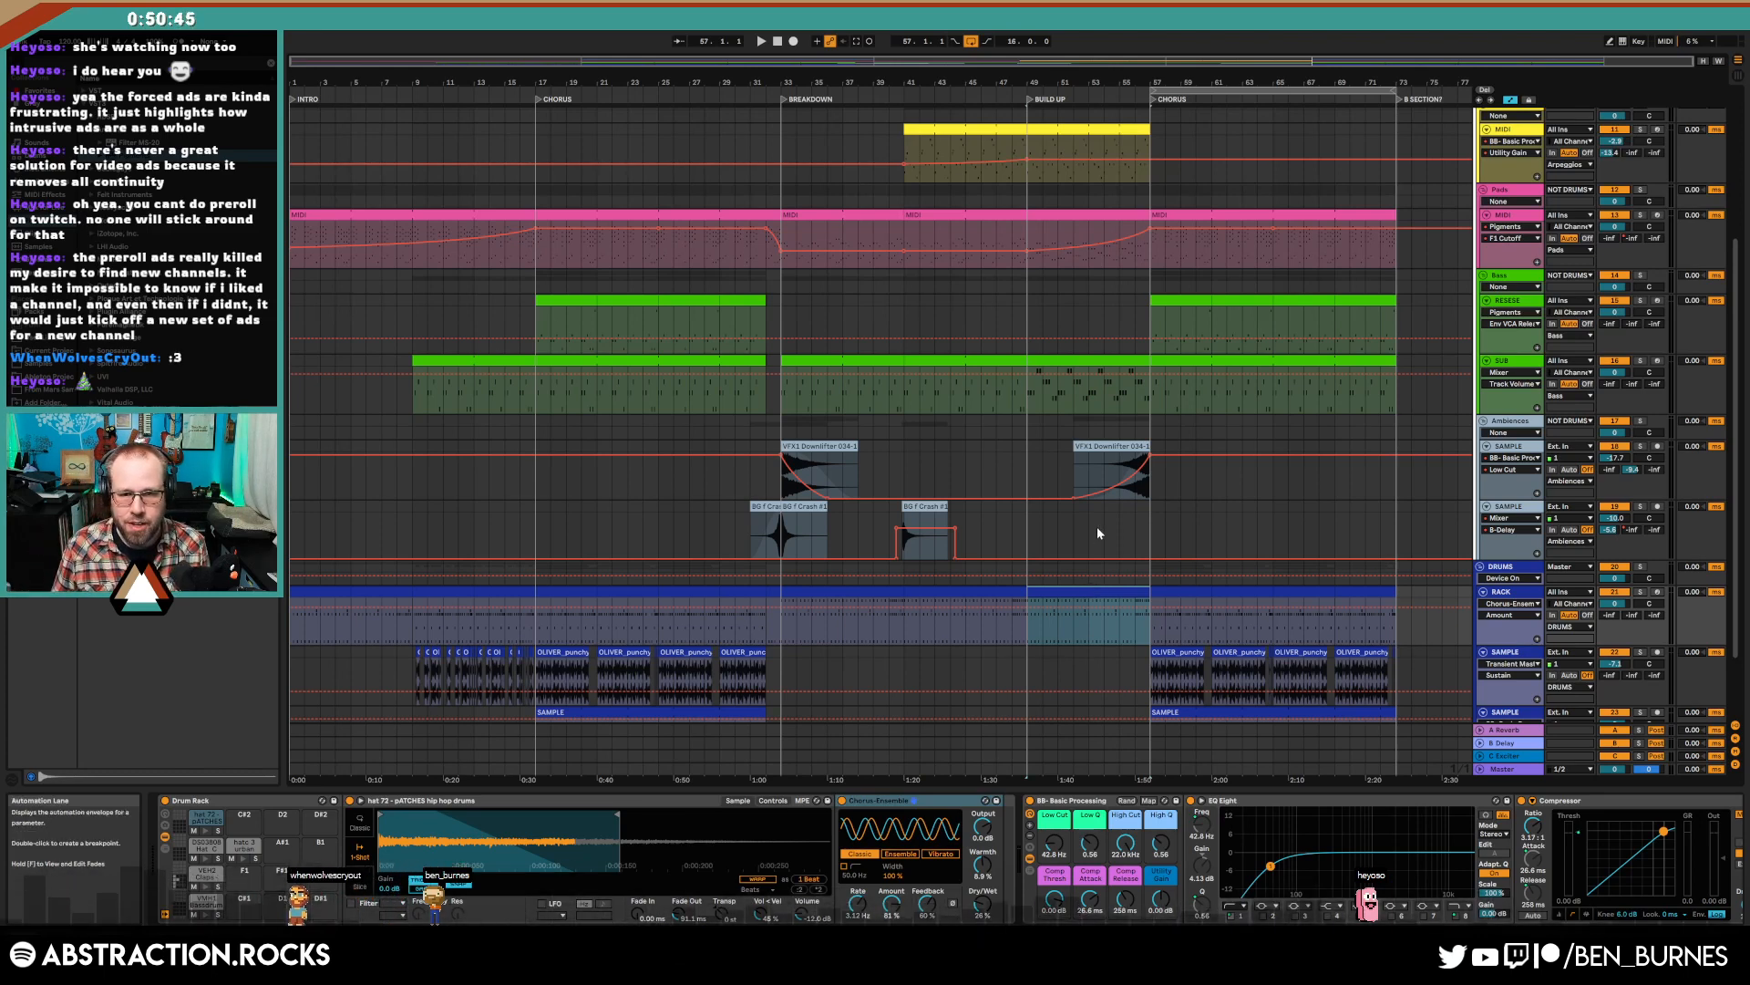
pyautogui.scroll(-2, 1058, 536)
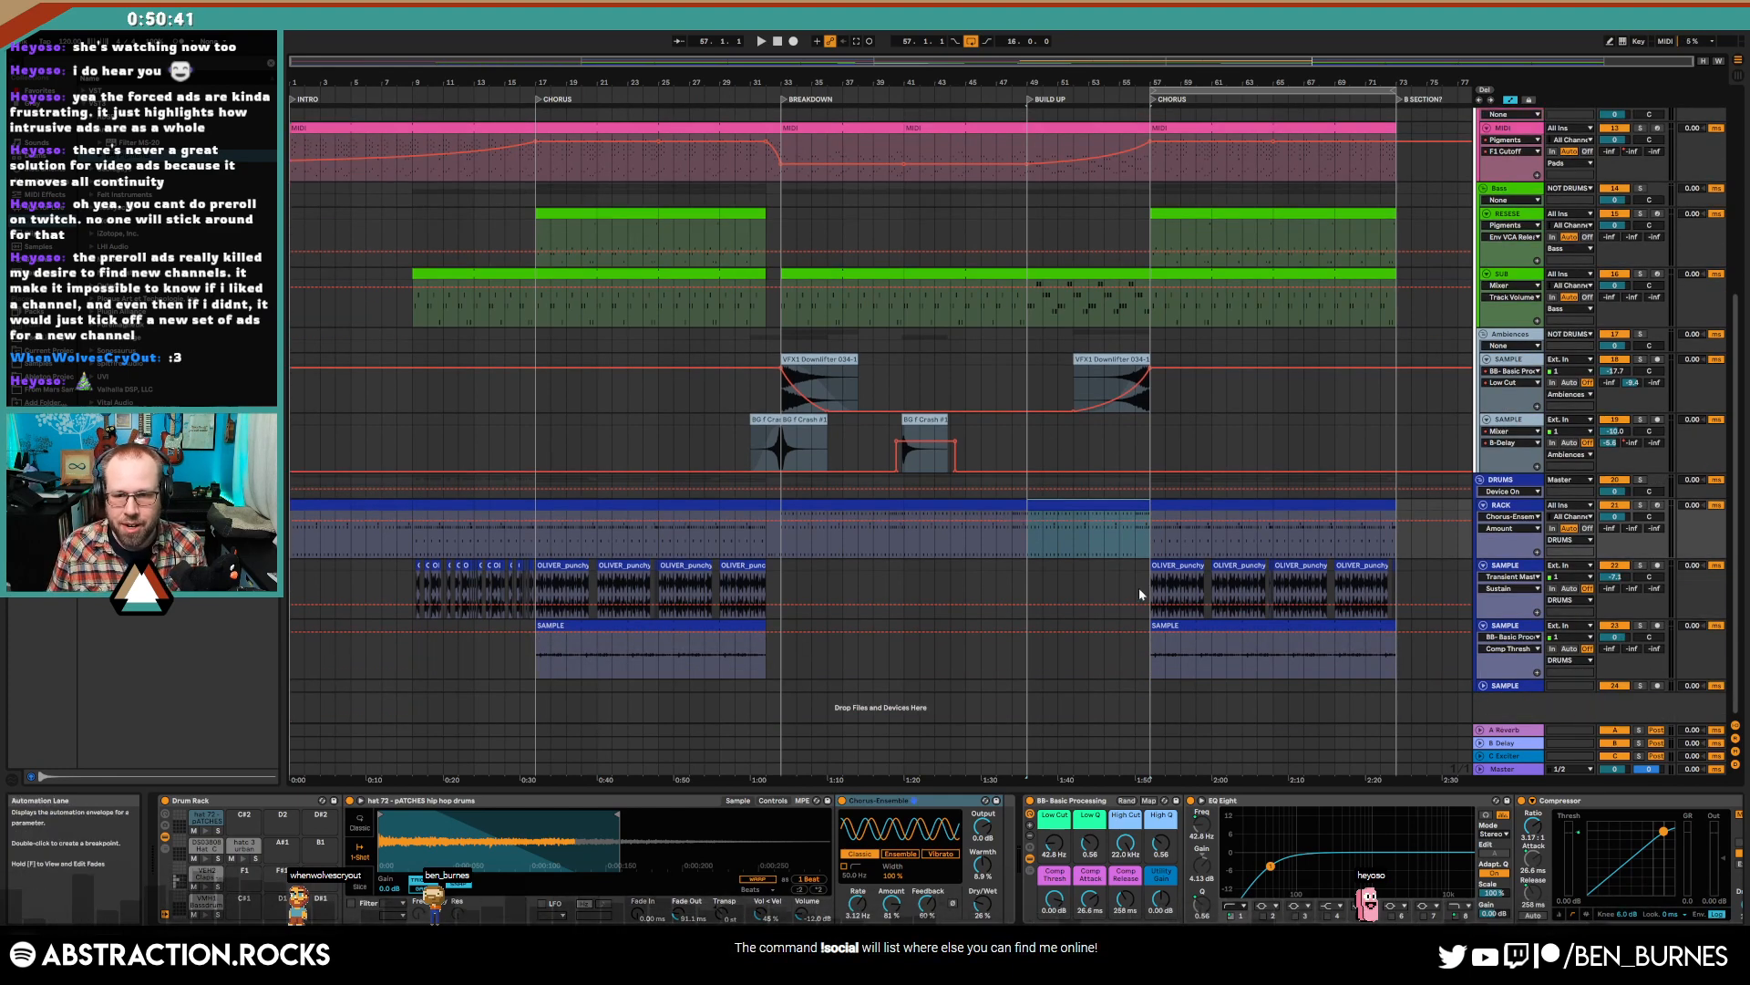
pyautogui.click(1180, 567)
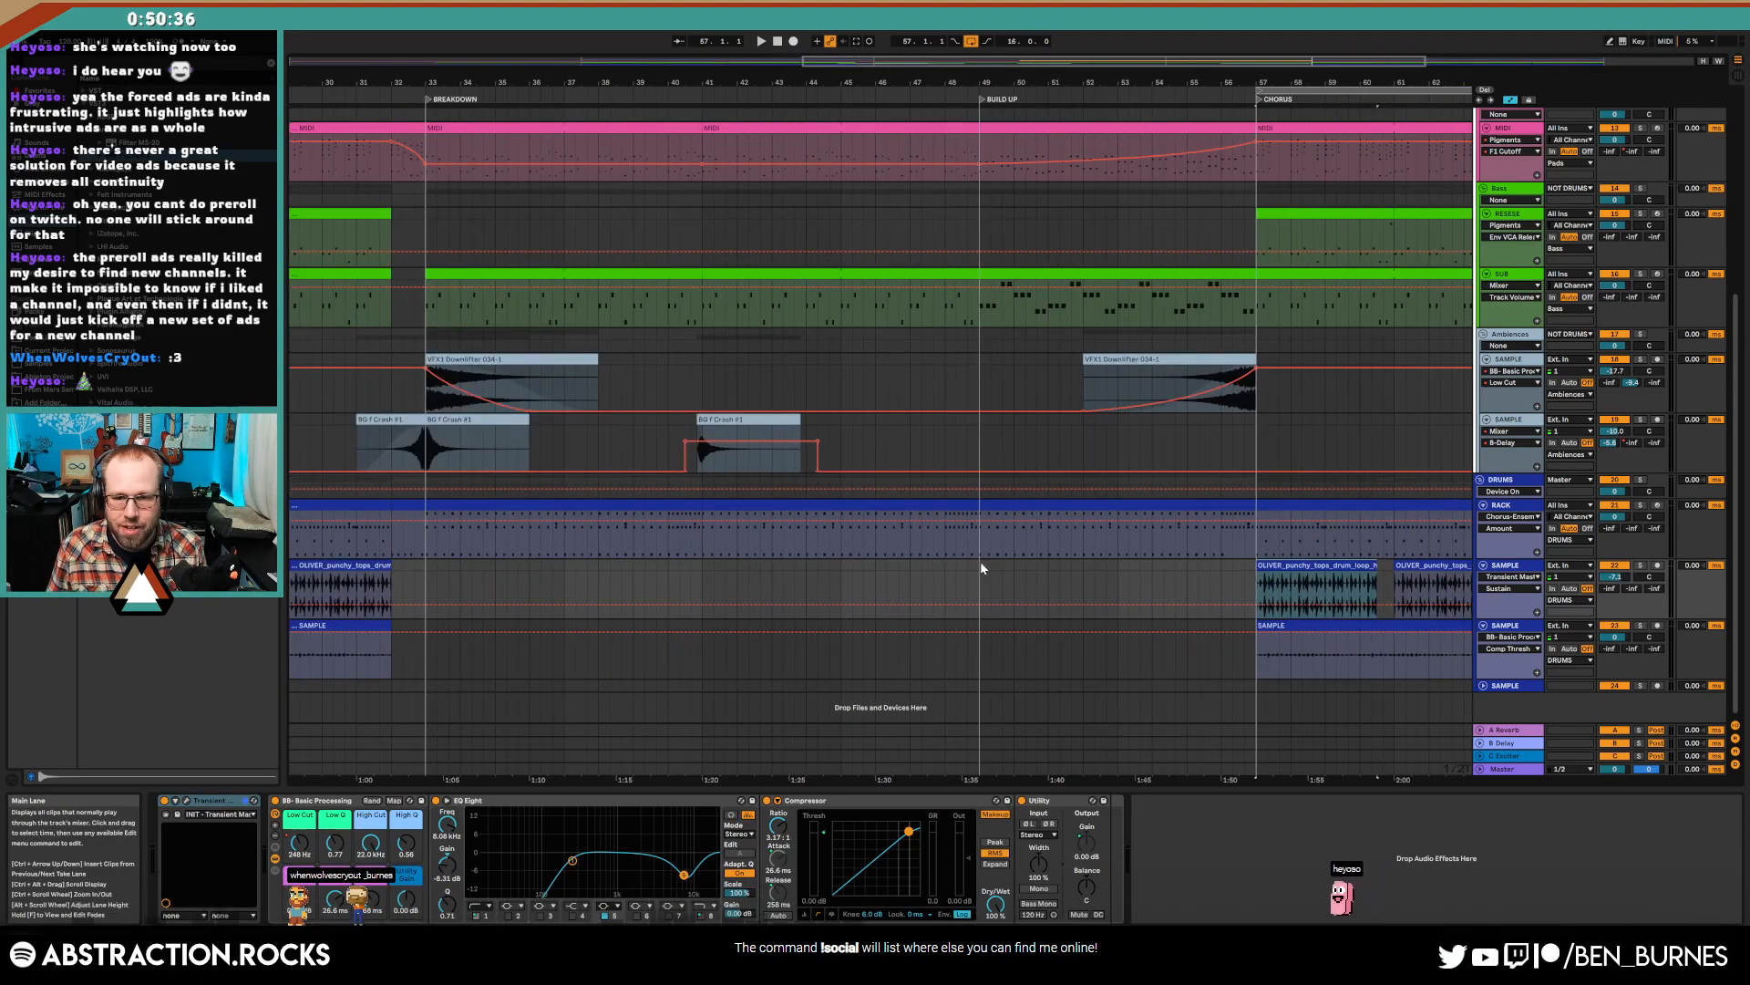
pyautogui.hotkey('ctrl', 'v')
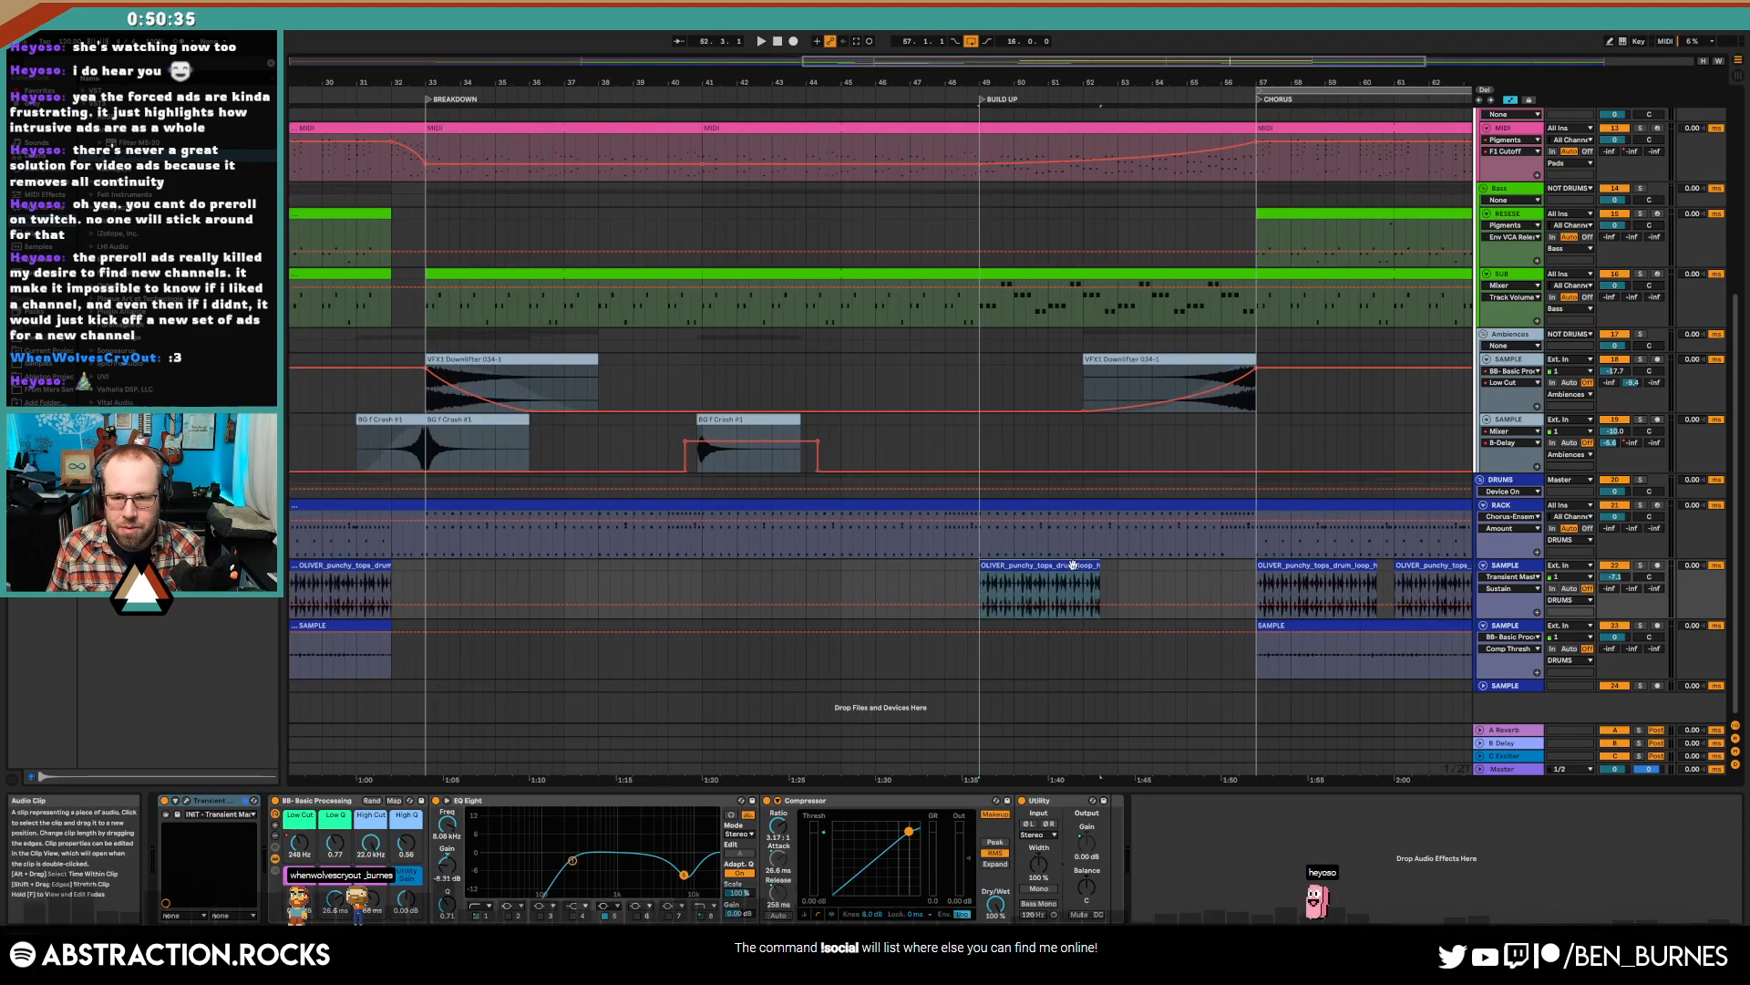
pyautogui.moveTo(1097, 566); pyautogui.dragTo(1249, 579)
pyautogui.press('w')
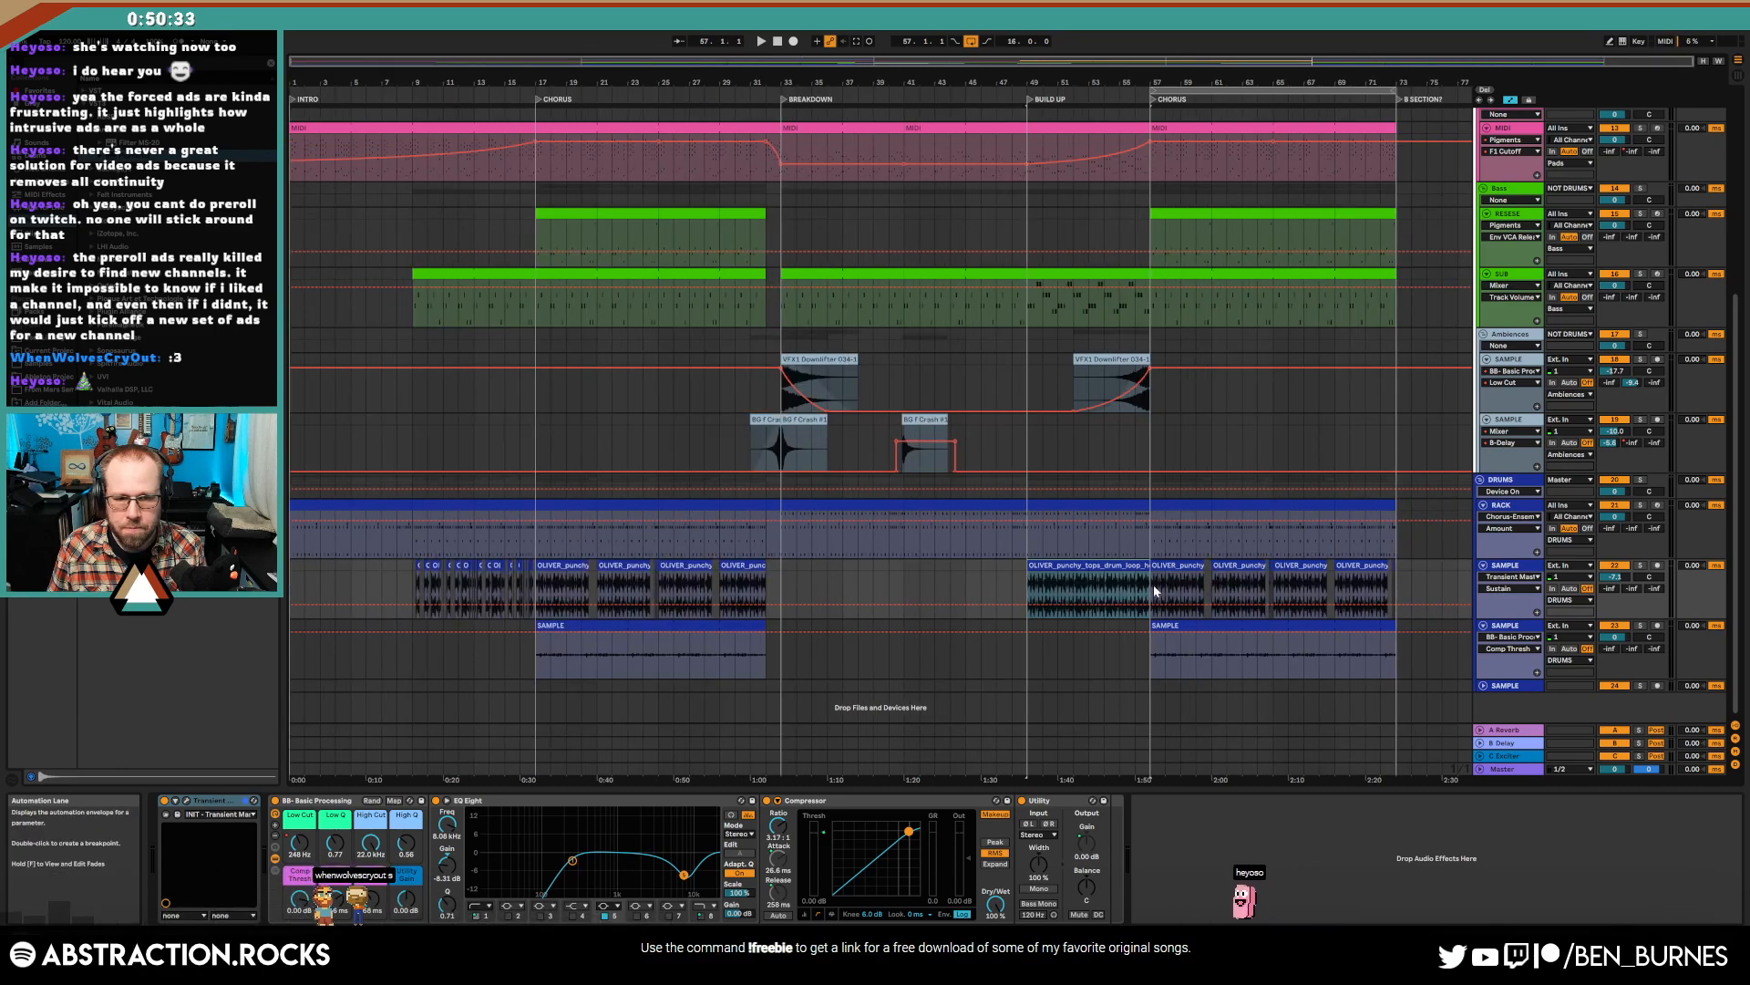
# - Show the drum loop track's Low Cut automation and copy the intro's falling ramp onto the build-up
pyautogui.press('a')
pyautogui.press('a')
pyautogui.click(301, 846)
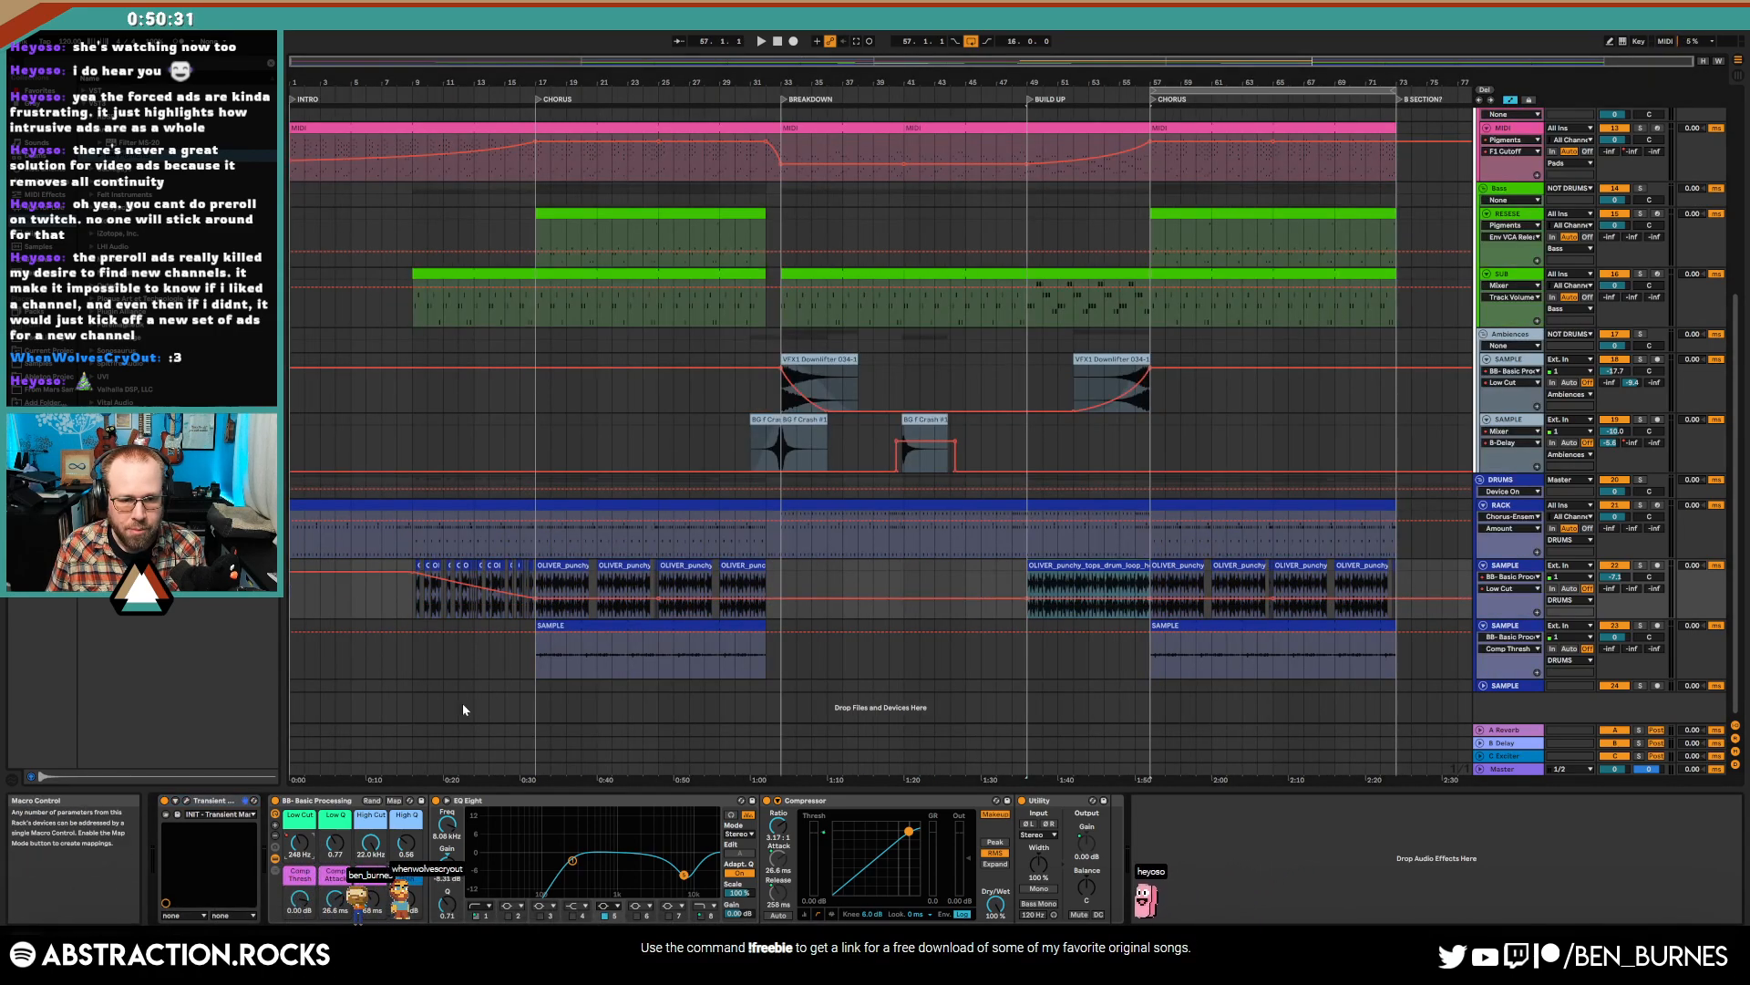
pyautogui.moveTo(531, 611); pyautogui.dragTo(535, 610)
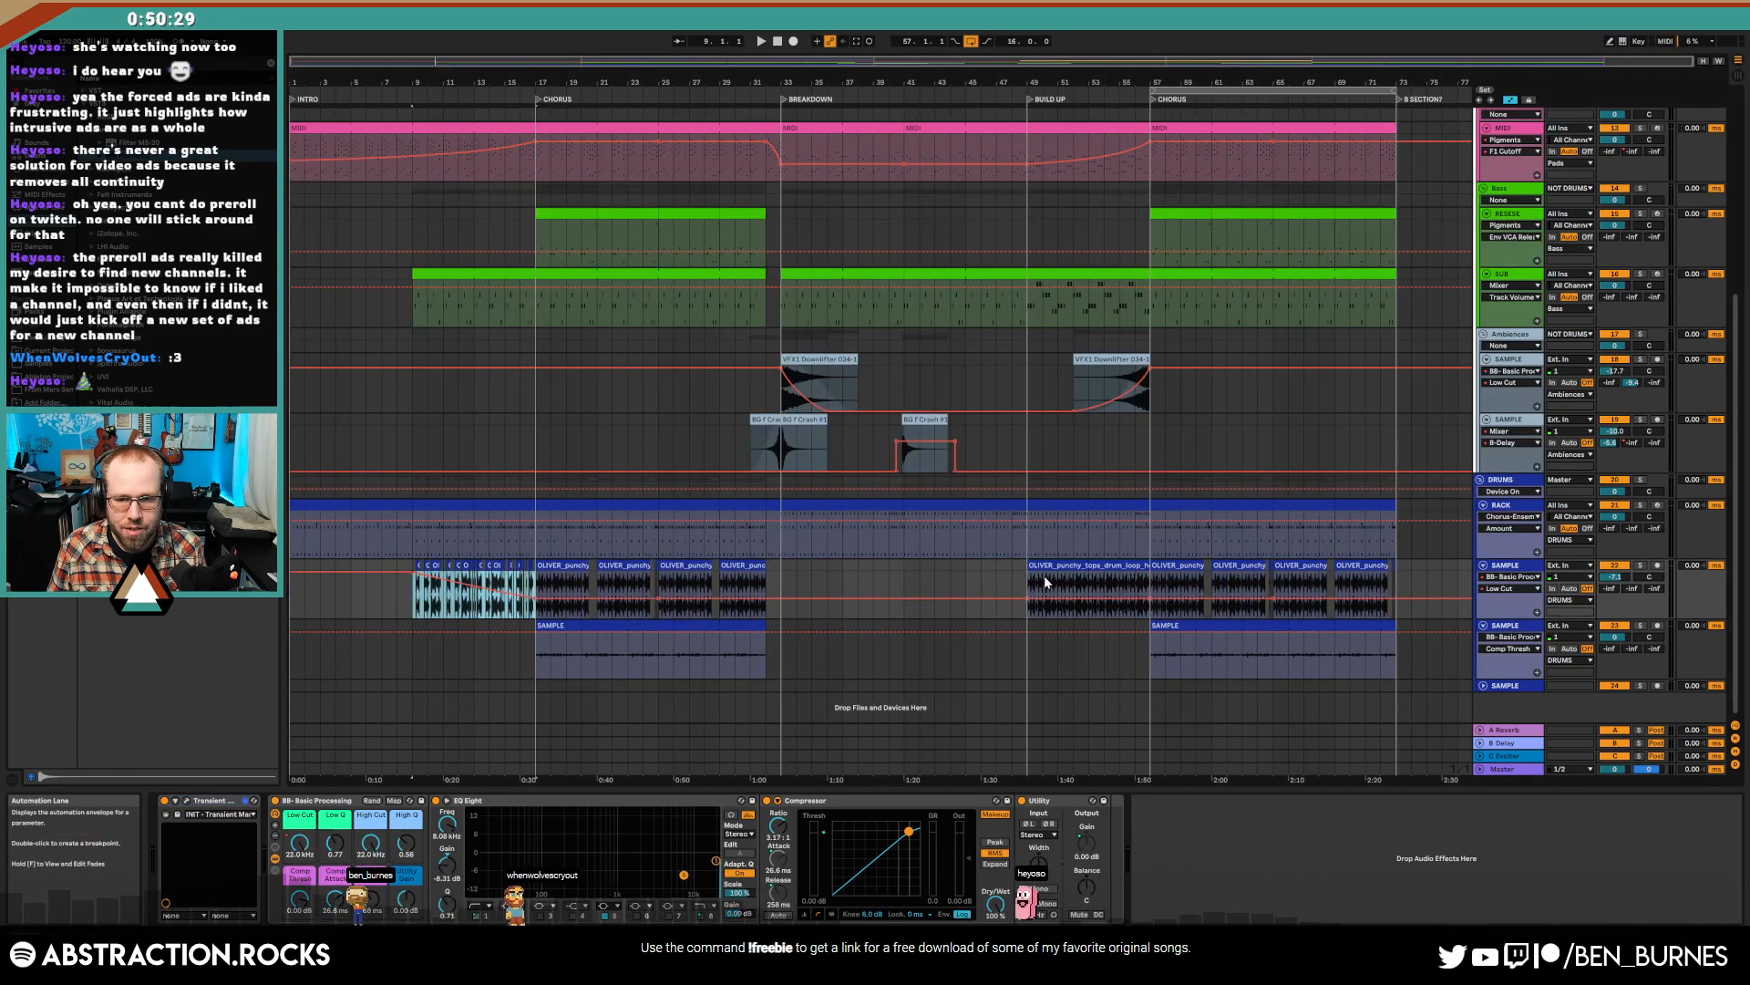
pyautogui.moveTo(1046, 582); pyautogui.dragTo(1031, 584)
# - Add the OS_Snare_House sample to the drum rack and place its hits on every beat of the RACK build-up clip's first two bars
pyautogui.click(1073, 613)
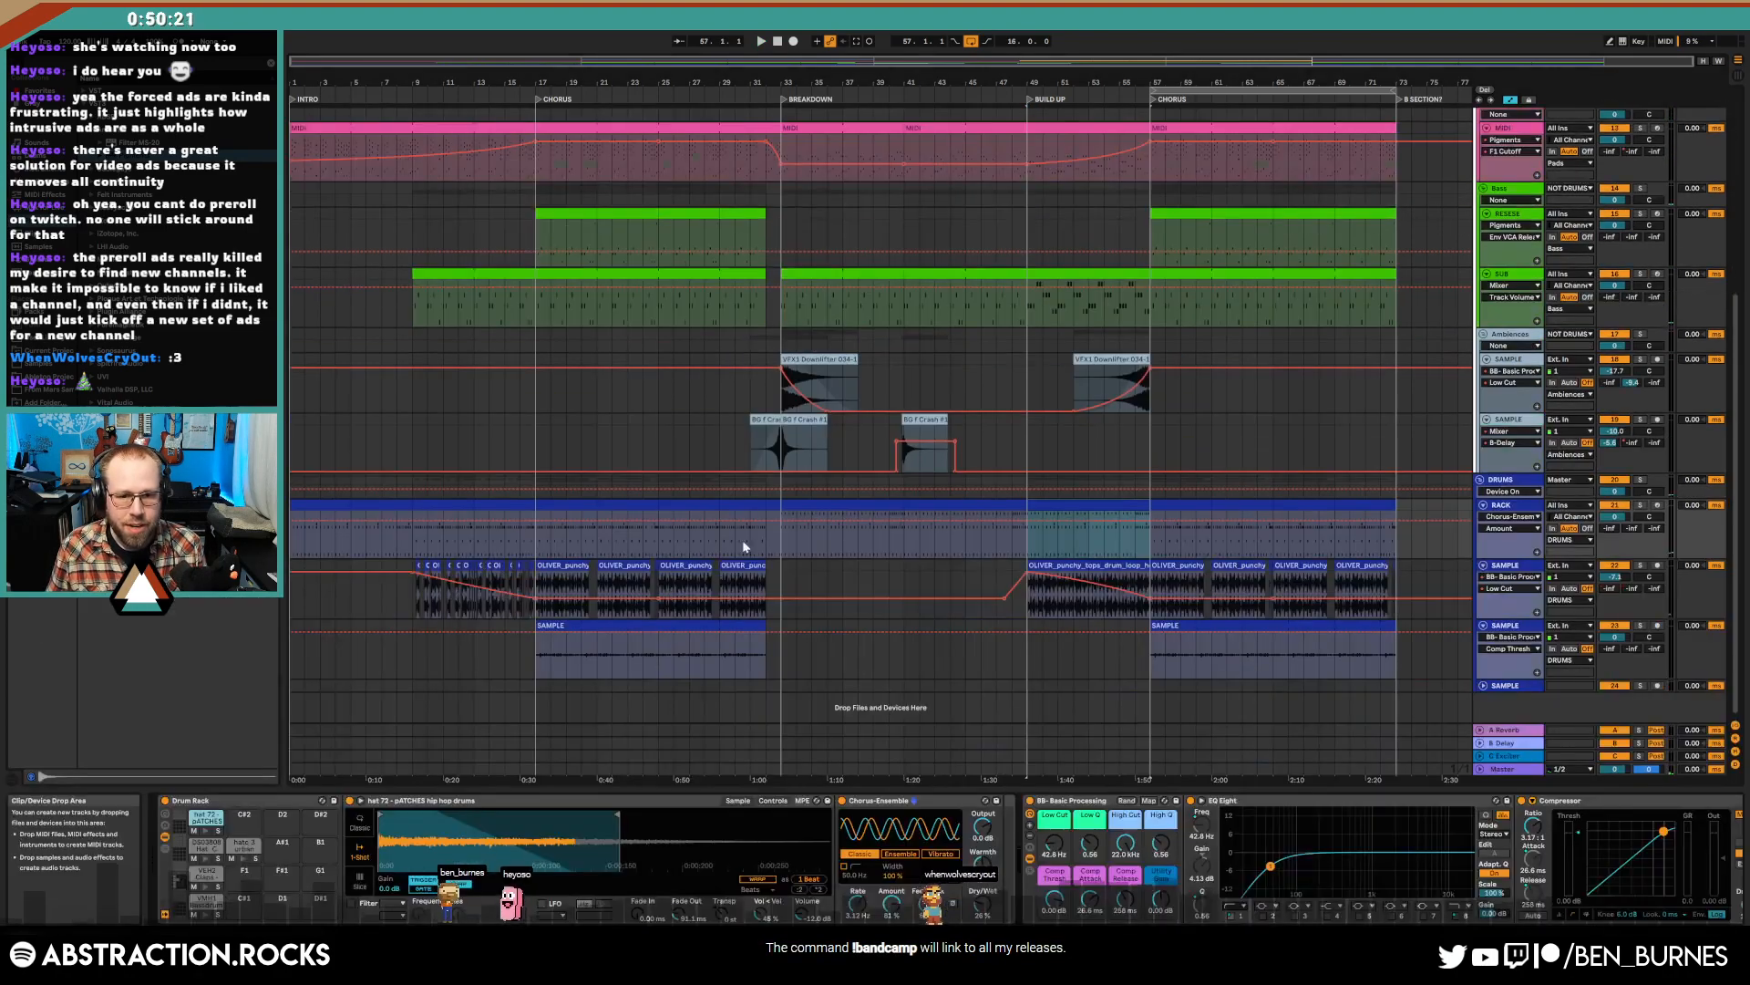
pyautogui.click(207, 877)
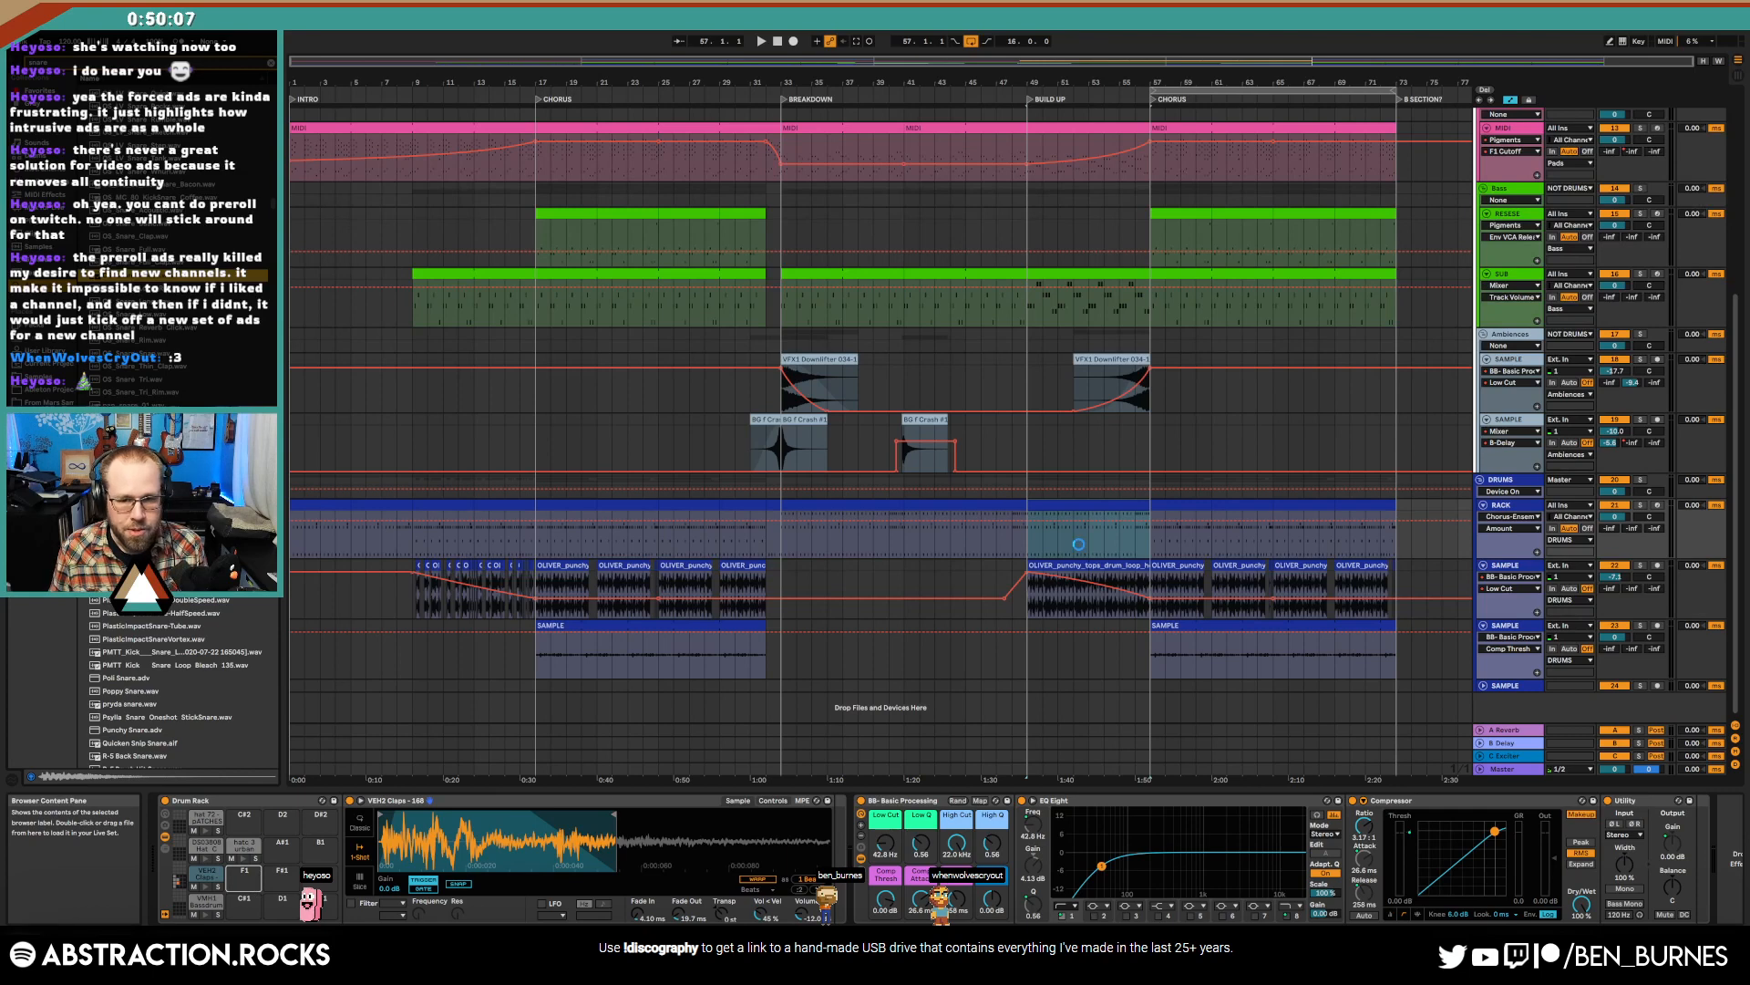
pyautogui.doubleClick(1094, 505)
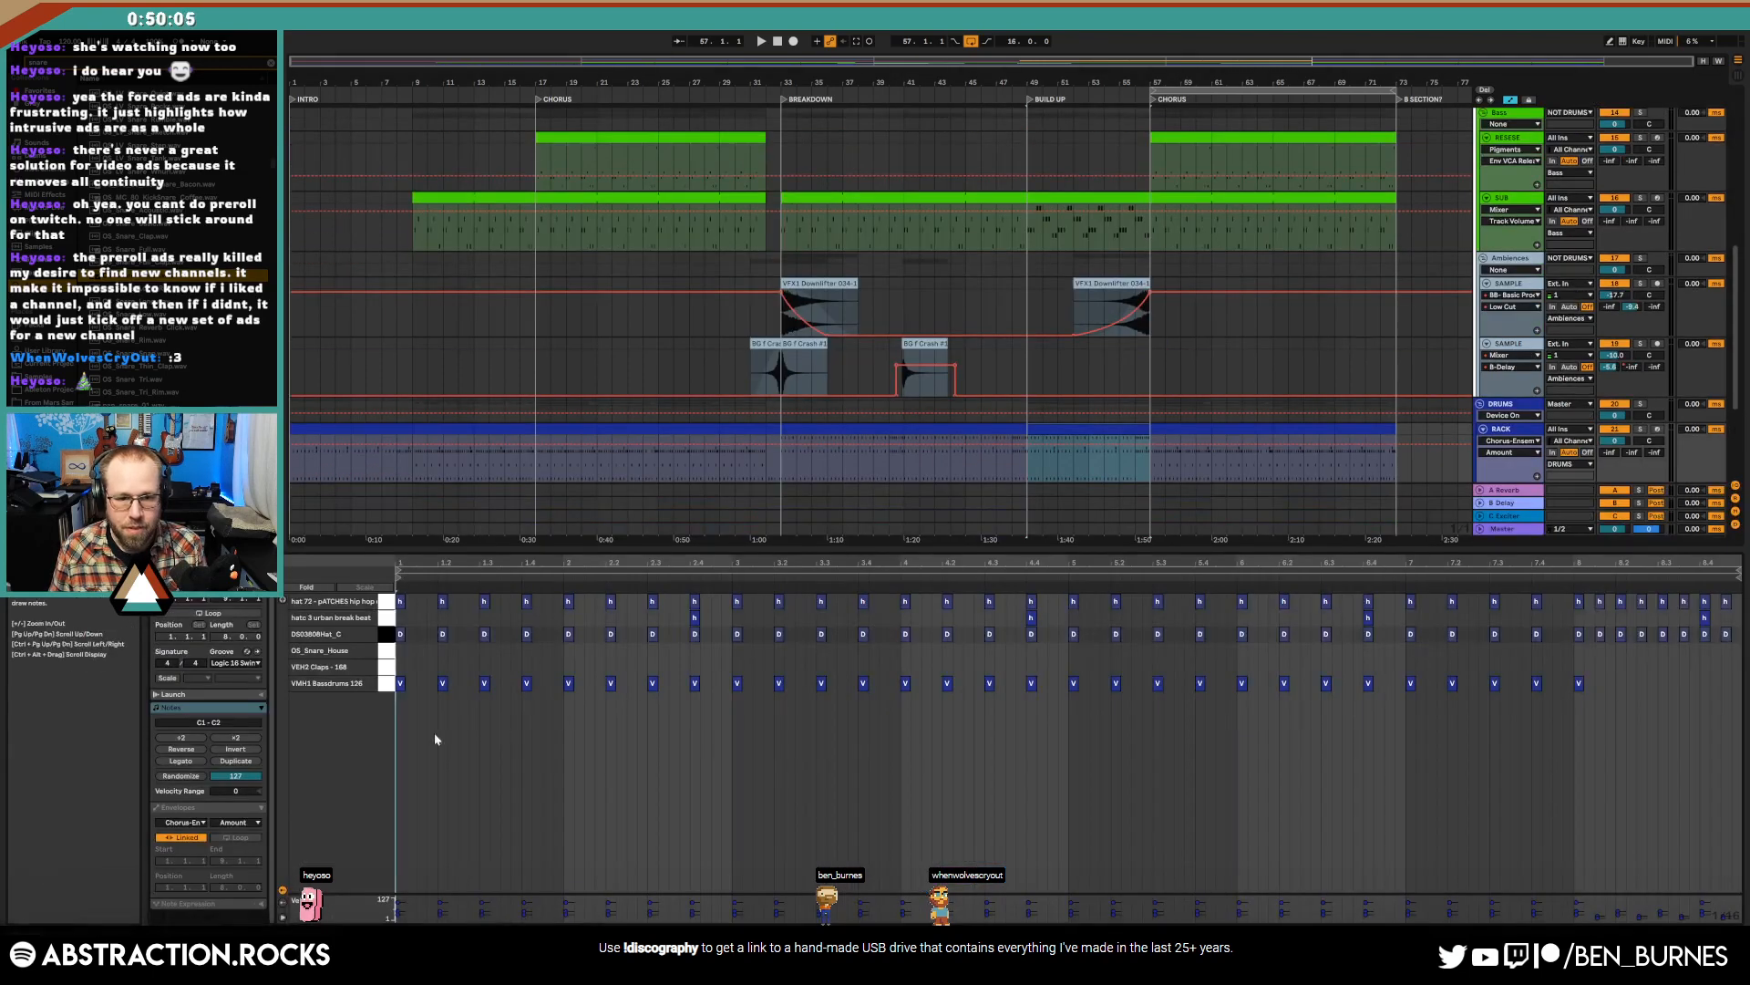
pyautogui.click(402, 652)
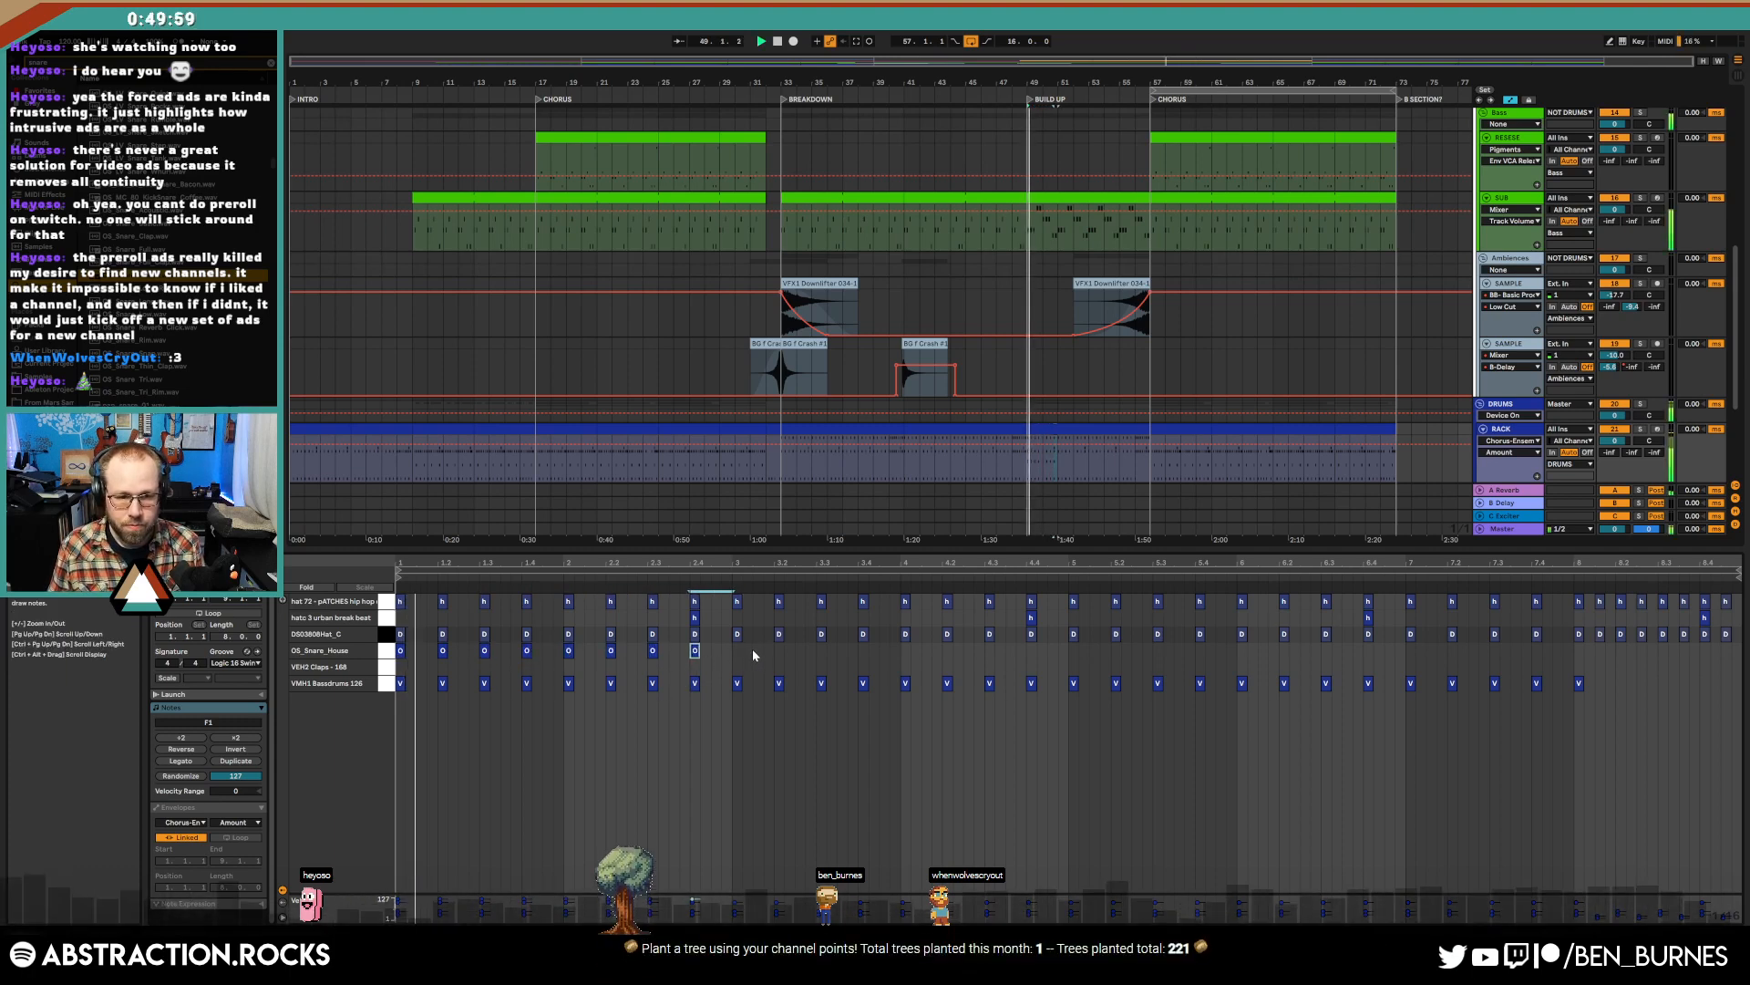
pyautogui.moveTo(752, 655); pyautogui.dragTo(552, 649)
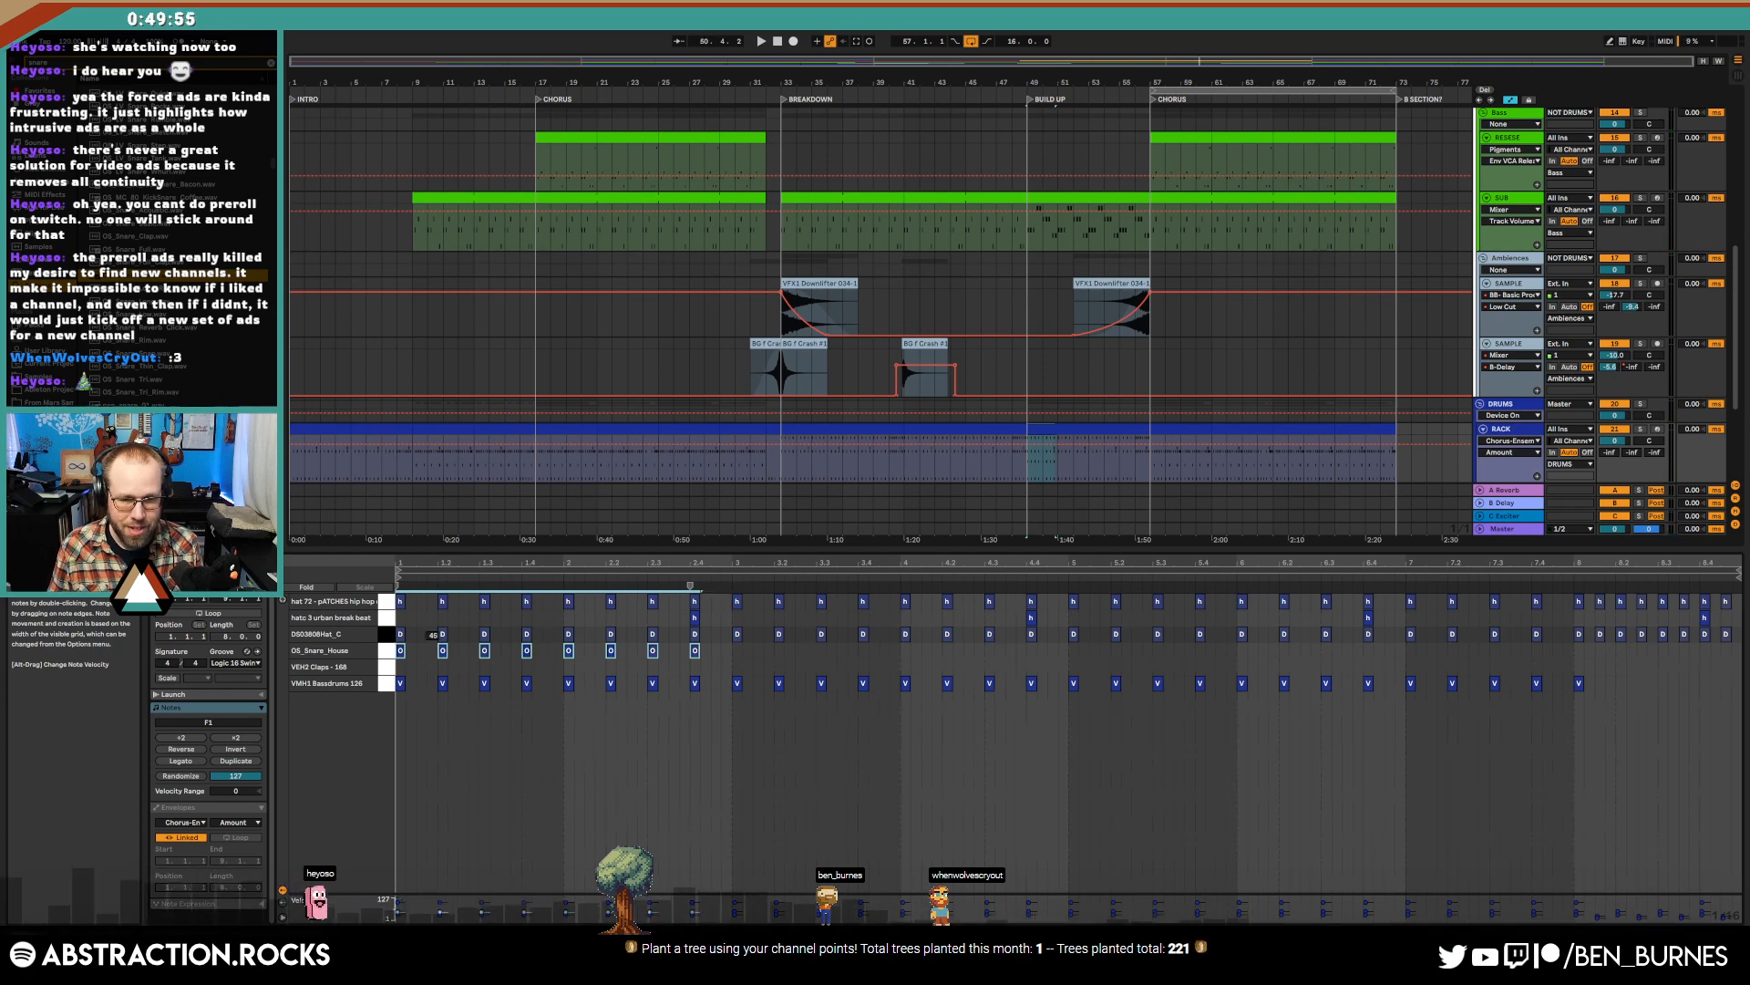
# - Adjust the OS_Snare_House sampler's Vol < Vel amount and reopen the RACK build-up clip
pyautogui.hotkey('shift', 'Tab')
pyautogui.click(767, 917)
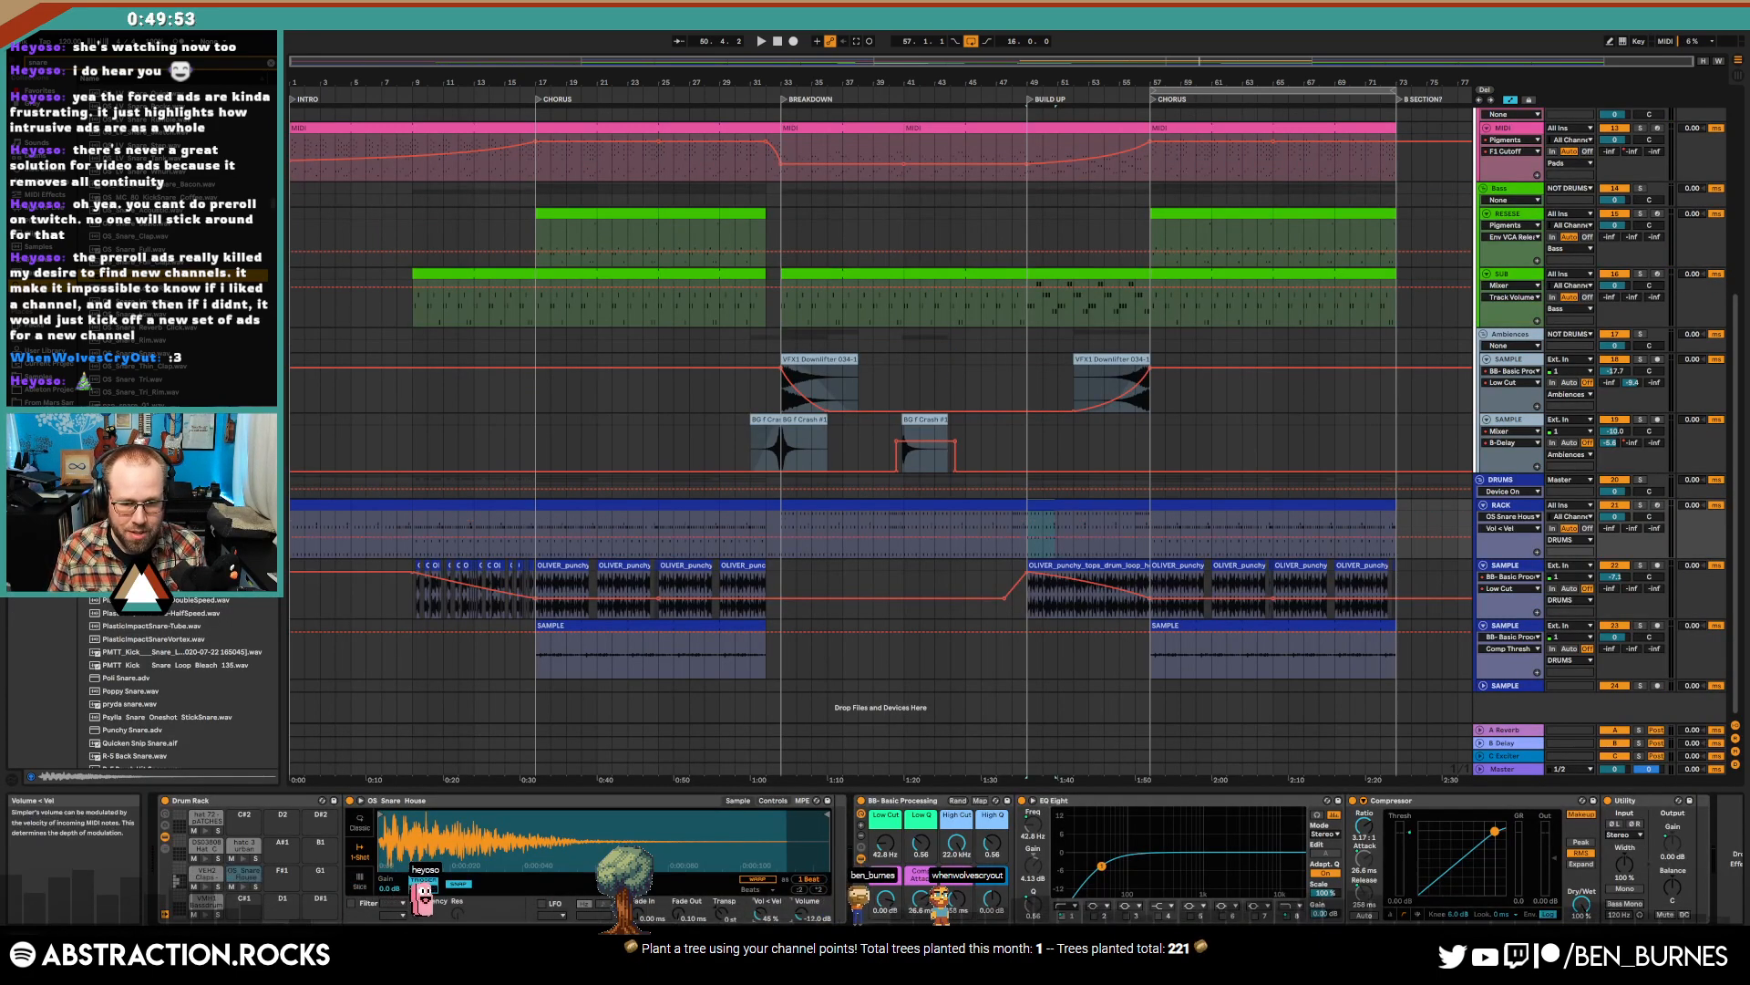
pyautogui.doubleClick(1072, 503)
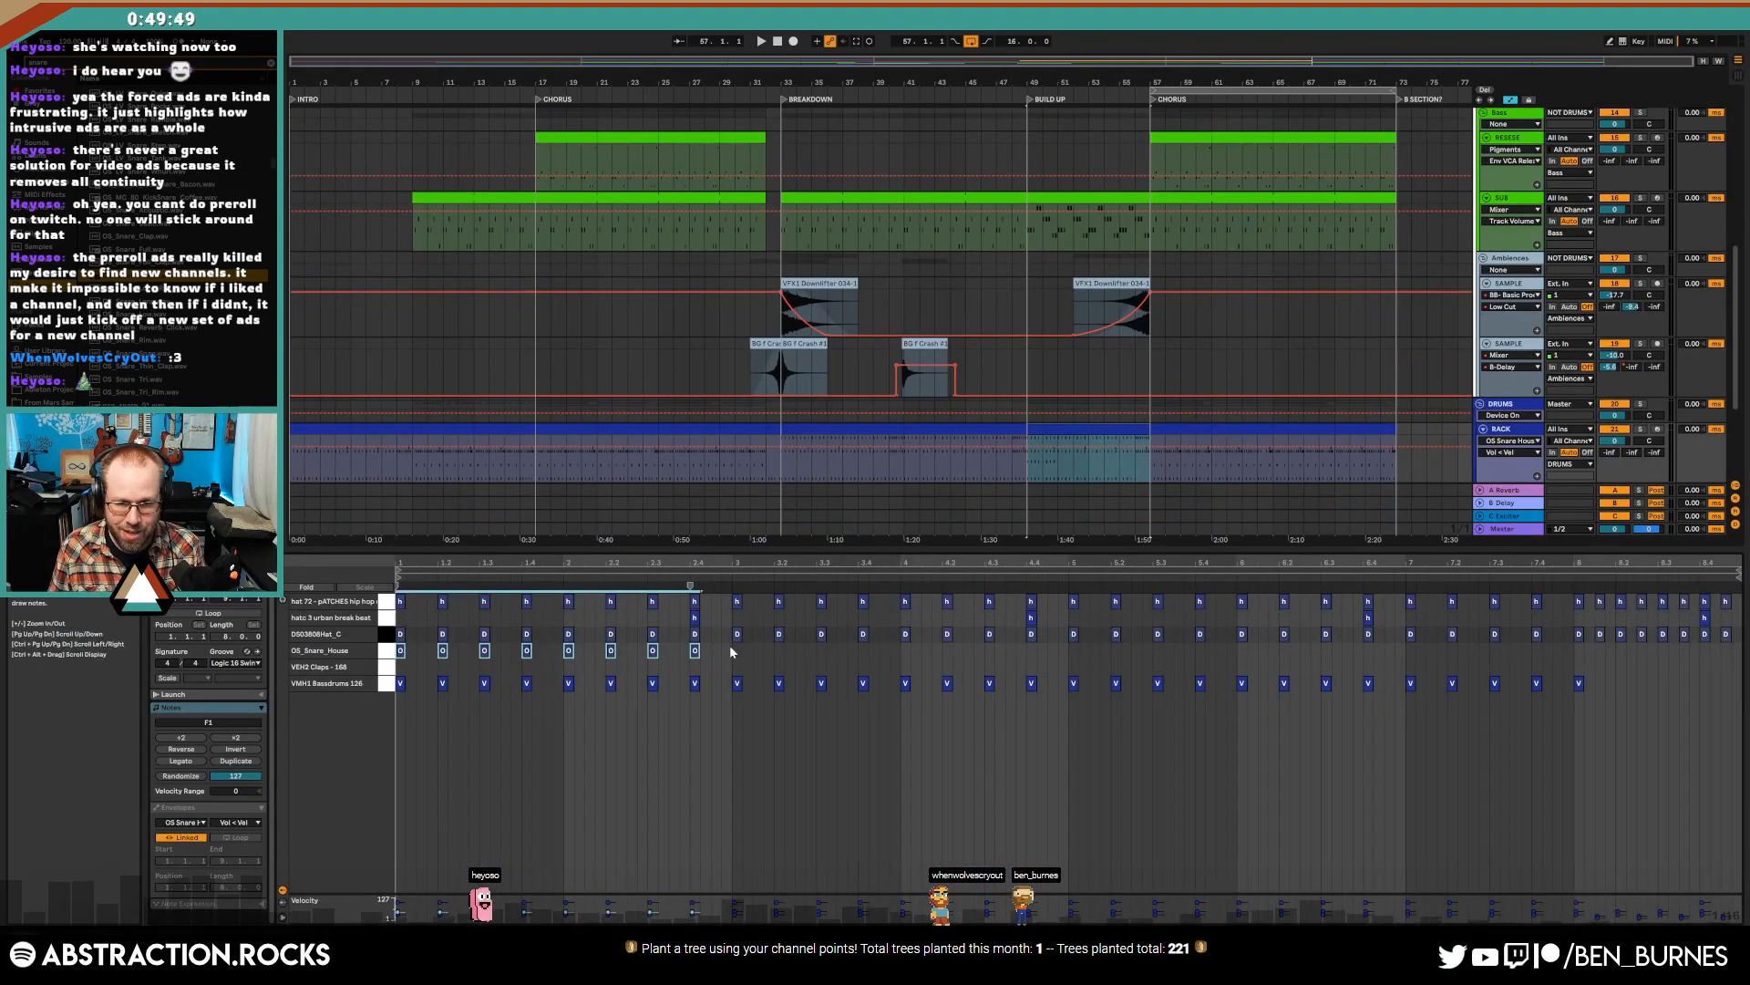
# - Draw a rising velocity ramp across the OS_Snare_House hits in the build-up clip's first two bars
pyautogui.press('space')
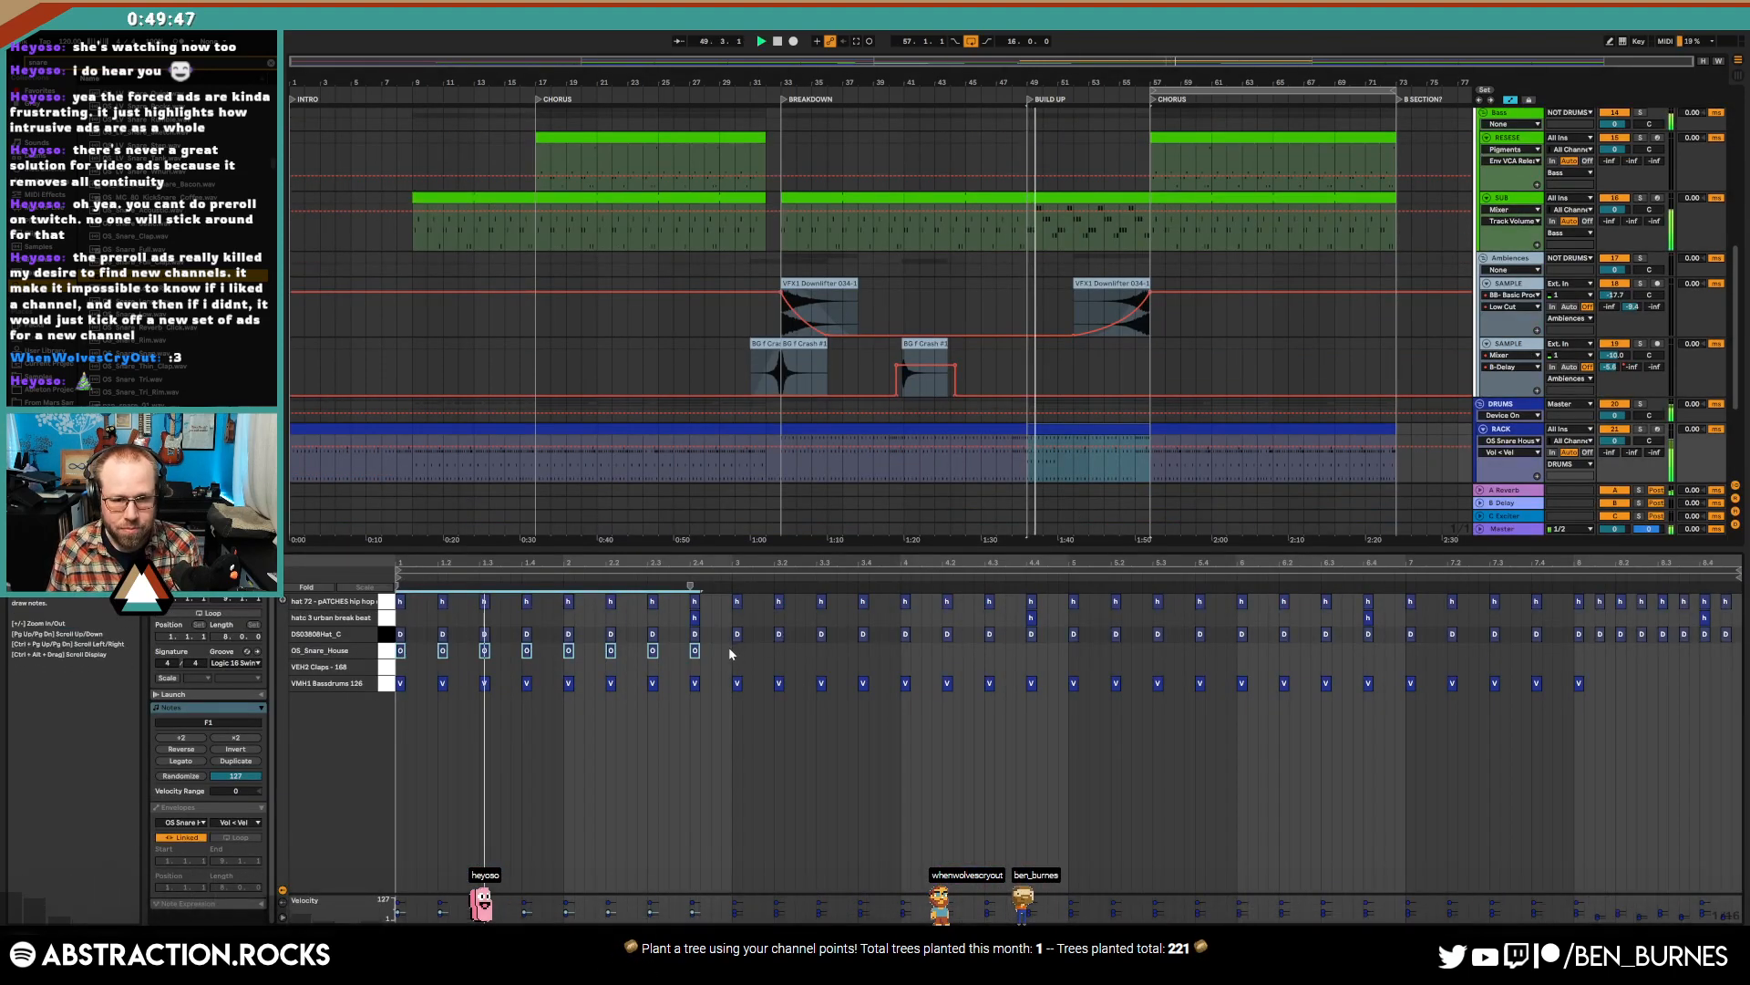
pyautogui.press('b')
pyautogui.moveTo(700, 901); pyautogui.dragTo(398, 914)
pyautogui.press('b')
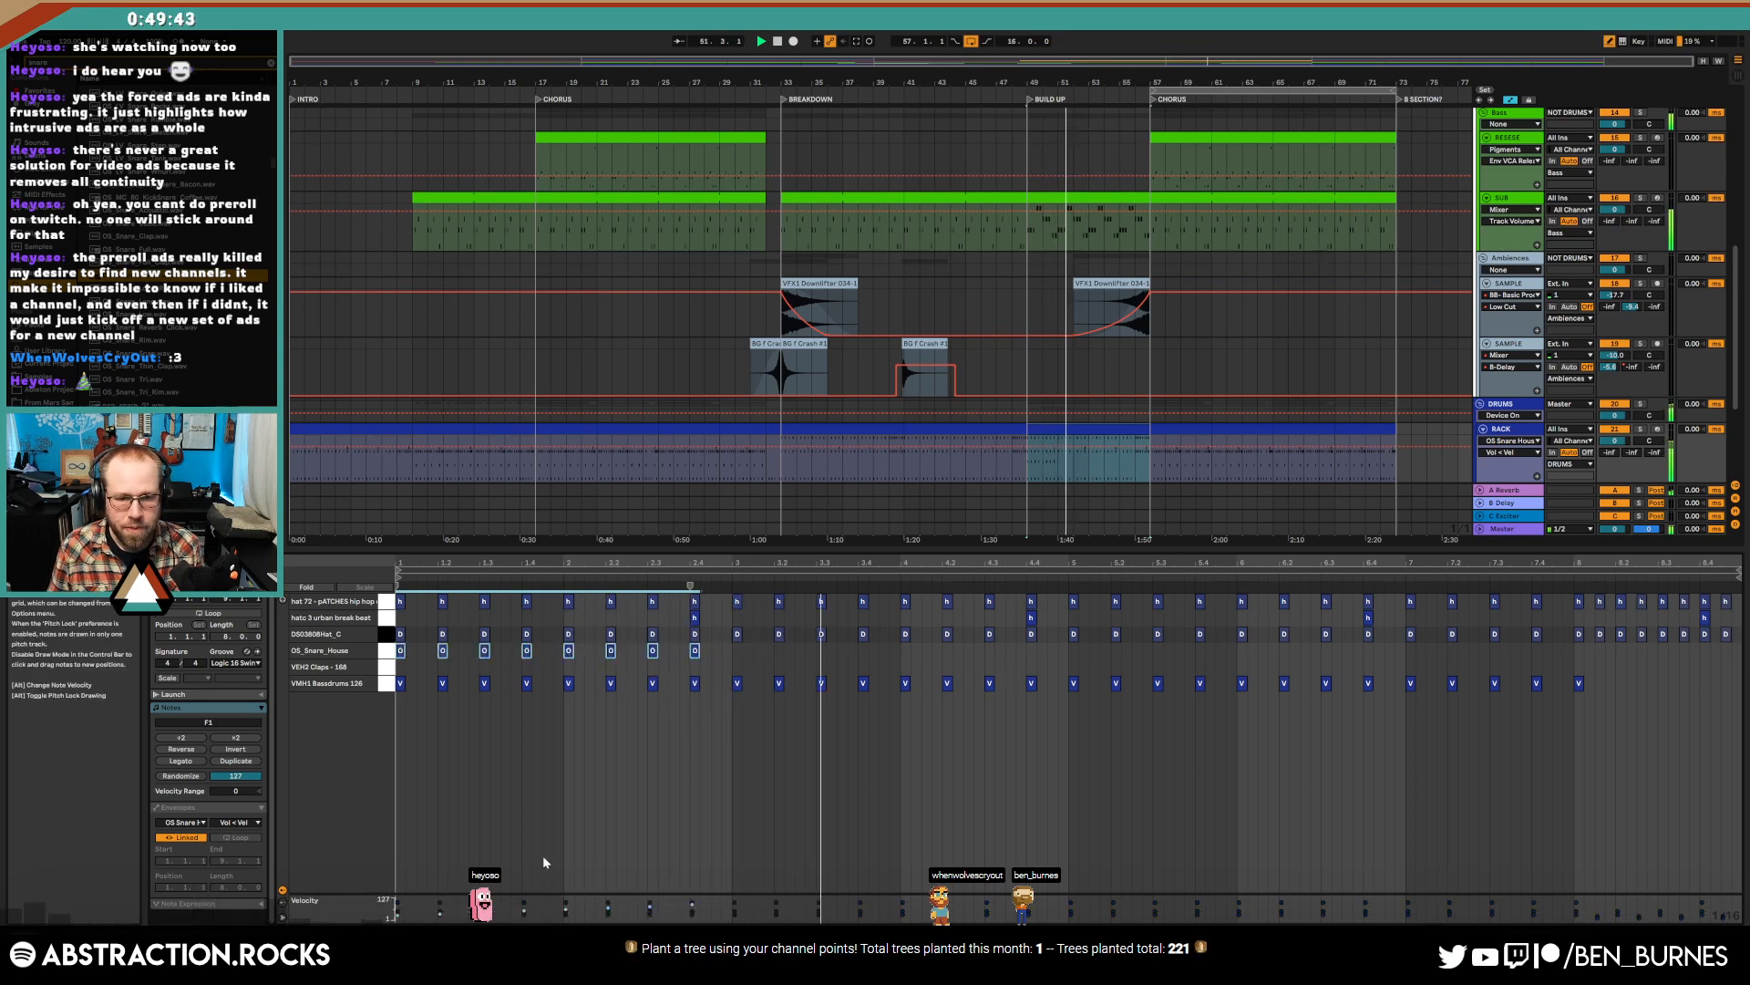
# - Copy the OS_Snare_House hits to bar 5, compress them to double speed, and duplicate them through bar 6
pyautogui.click(1089, 656)
pyautogui.hotkey('ctrl', 'v')
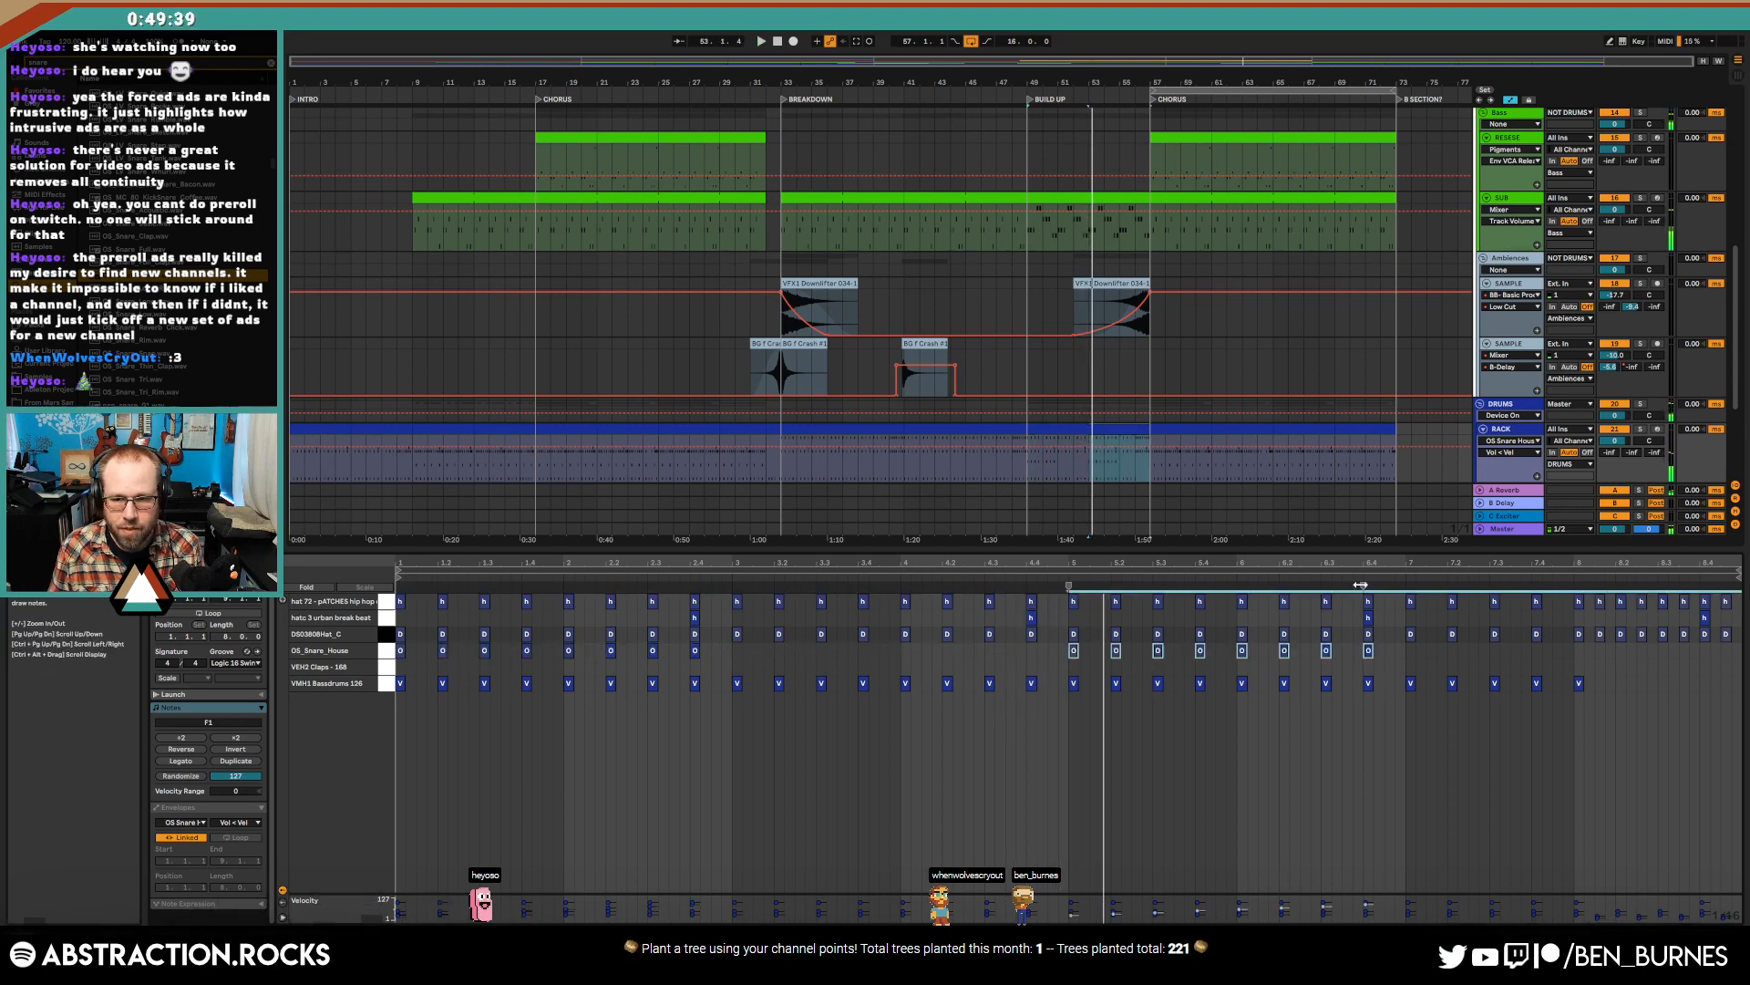
pyautogui.moveTo(1361, 584); pyautogui.dragTo(1263, 588)
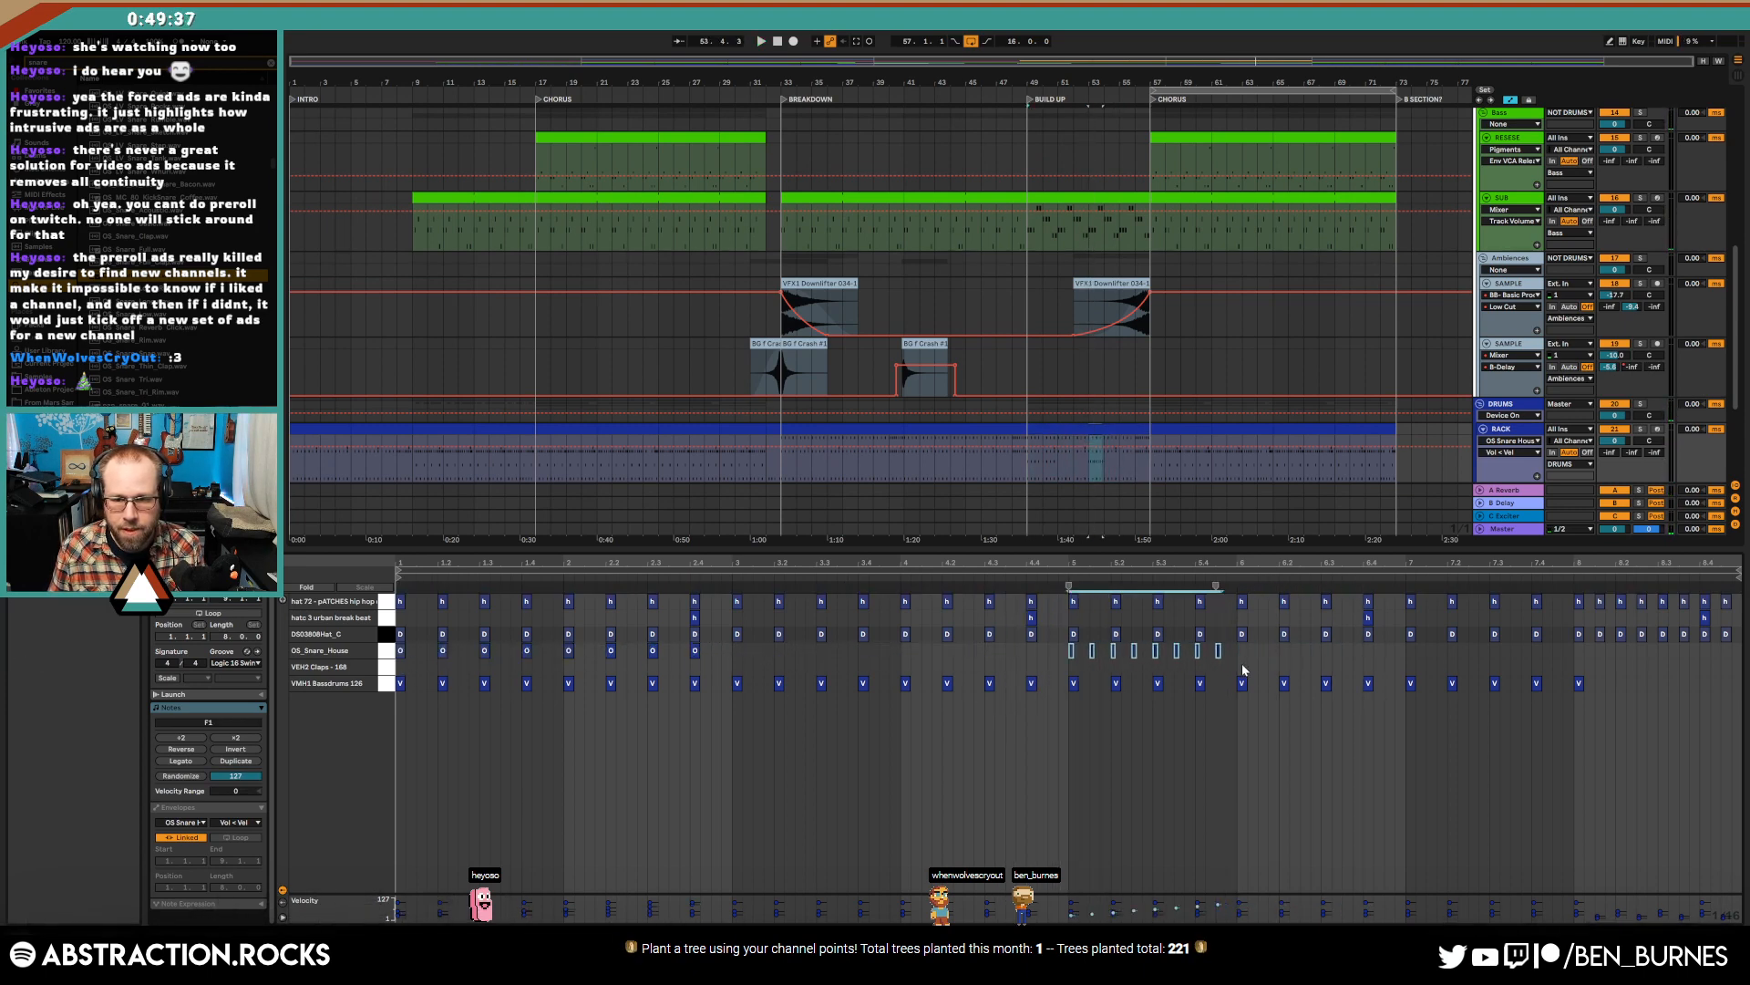
pyautogui.moveTo(1236, 649); pyautogui.dragTo(1076, 652)
pyautogui.hotkey('ctrl', 'd')
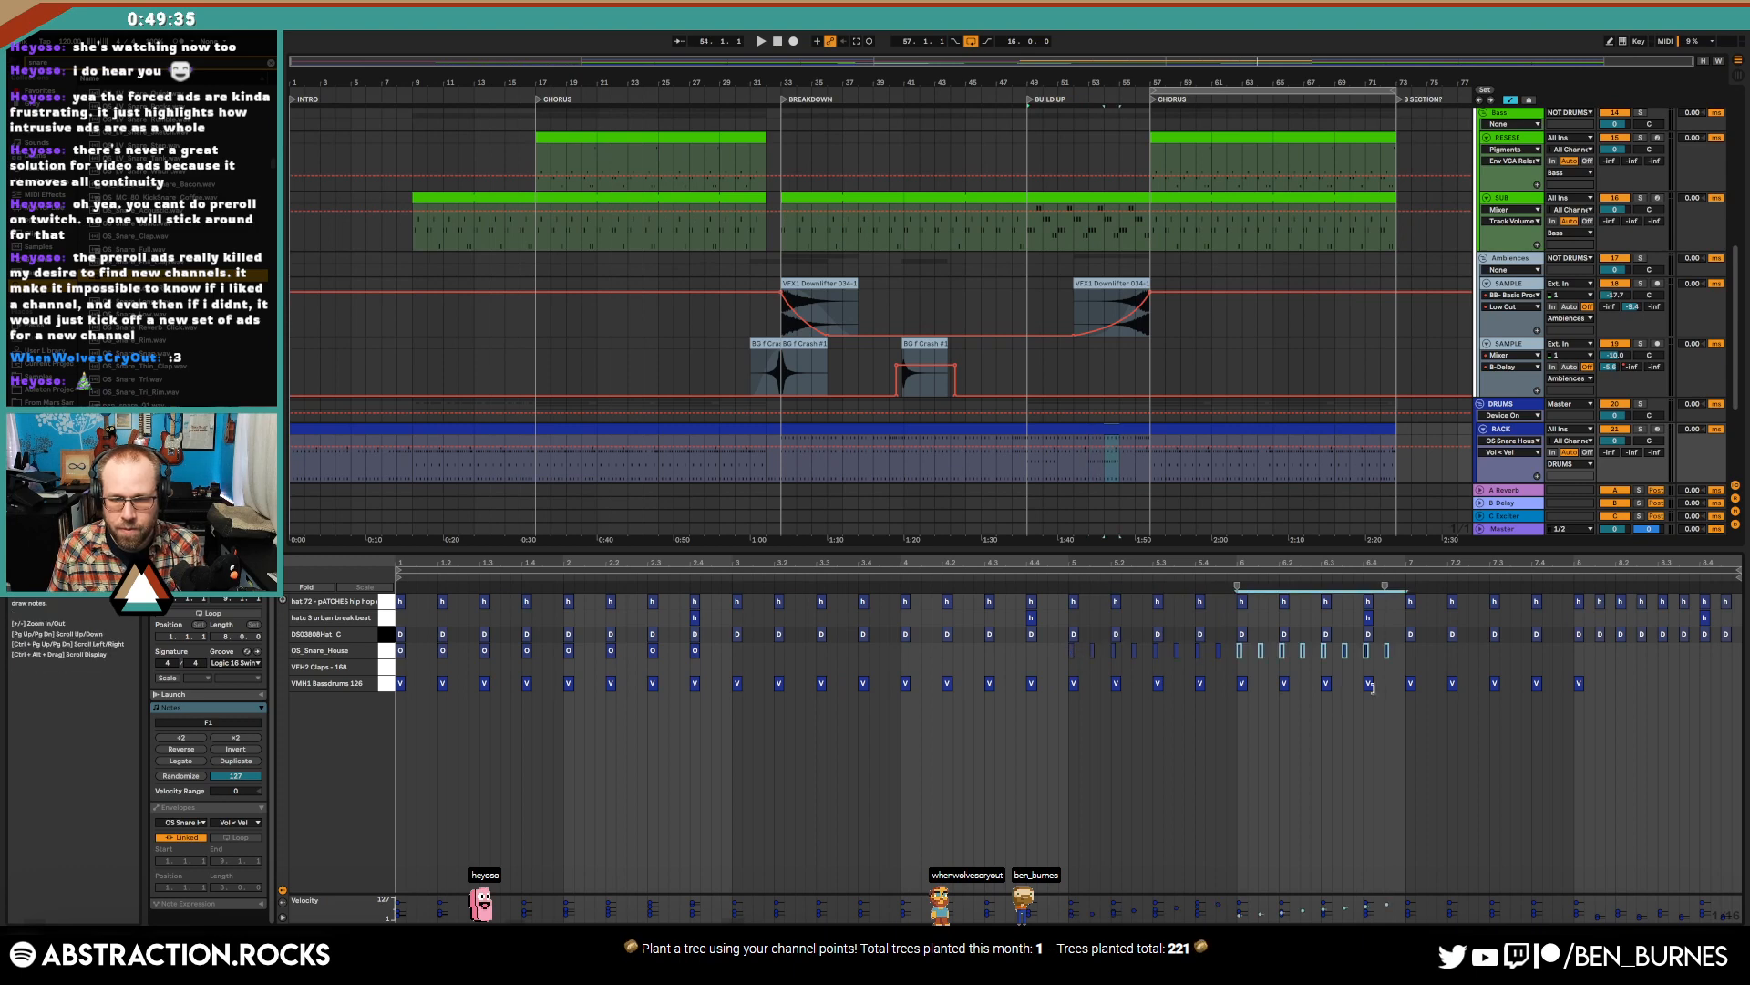
pyautogui.moveTo(1404, 650); pyautogui.dragTo(1060, 658)
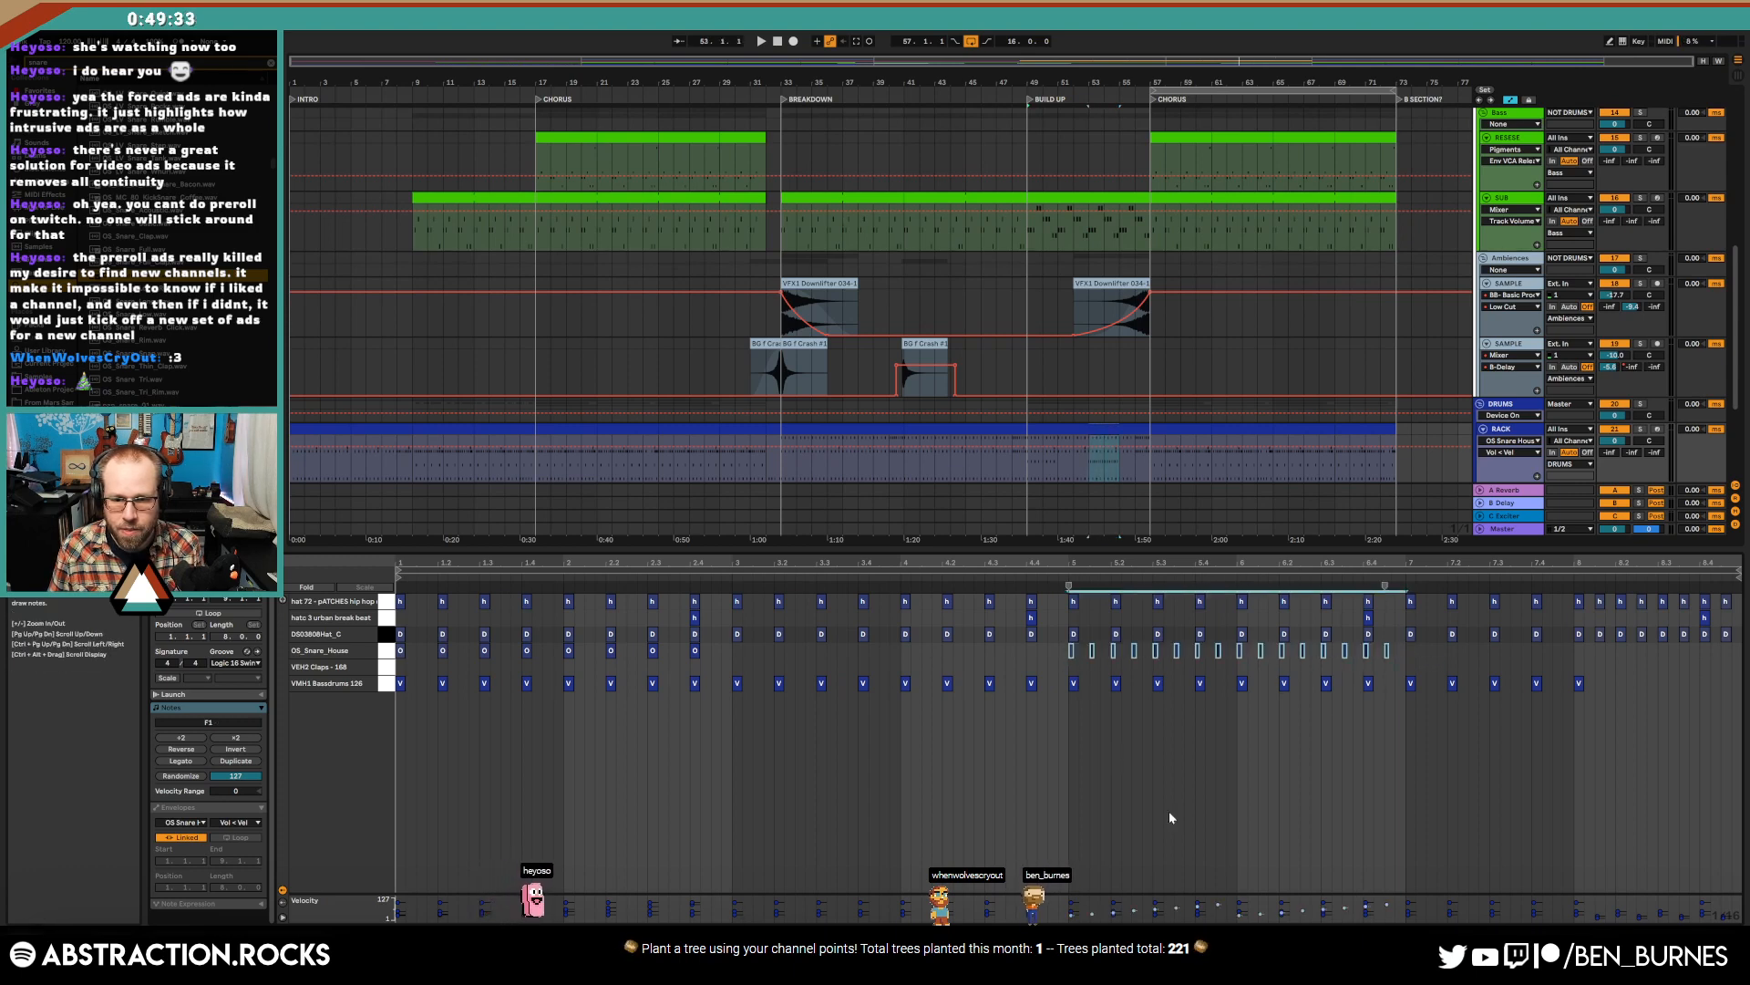
# - Draw a rising velocity ramp over the double-speed snare hits in bars 5 and 6 and play the build-up
pyautogui.press('b')
pyautogui.moveTo(1389, 903); pyautogui.dragTo(1070, 916)
pyautogui.press('b')
pyautogui.press('space')
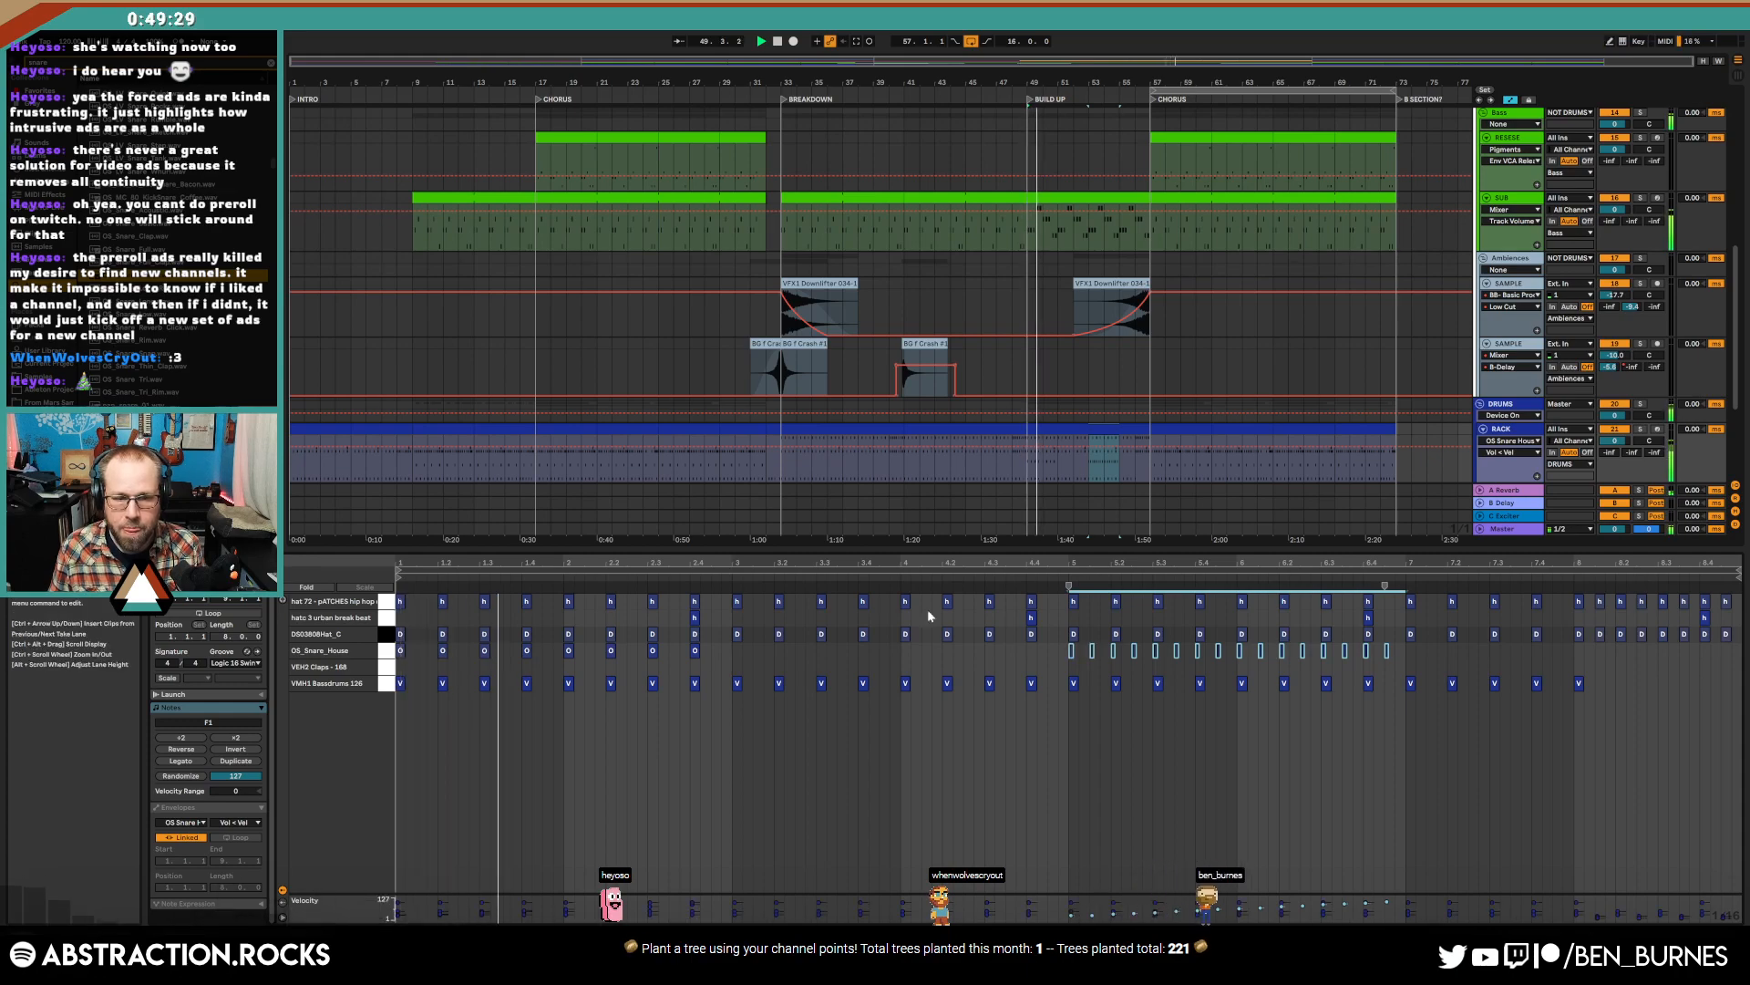
# - Rework the drum loop's Low Cut automation so its falling ramp over the build-up's first four bars repeats over the last four
pyautogui.hotkey('shift', 'Tab')
pyautogui.press('+')
pyautogui.press('+')
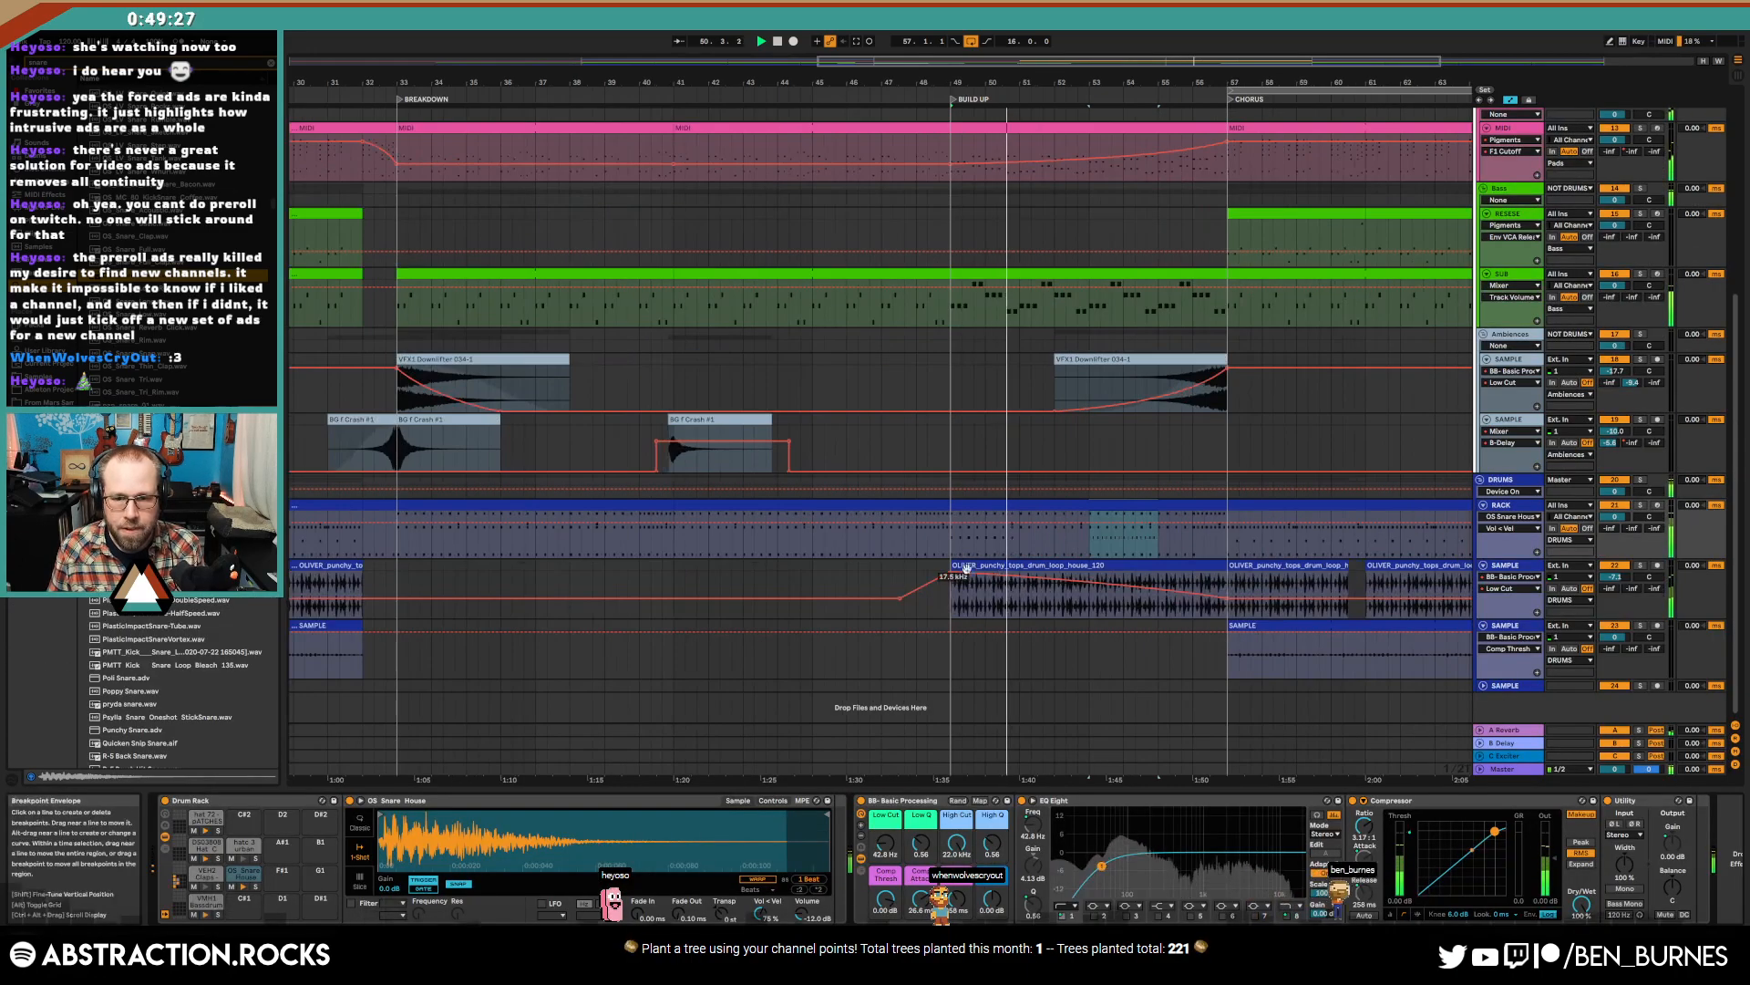
pyautogui.click(1057, 607)
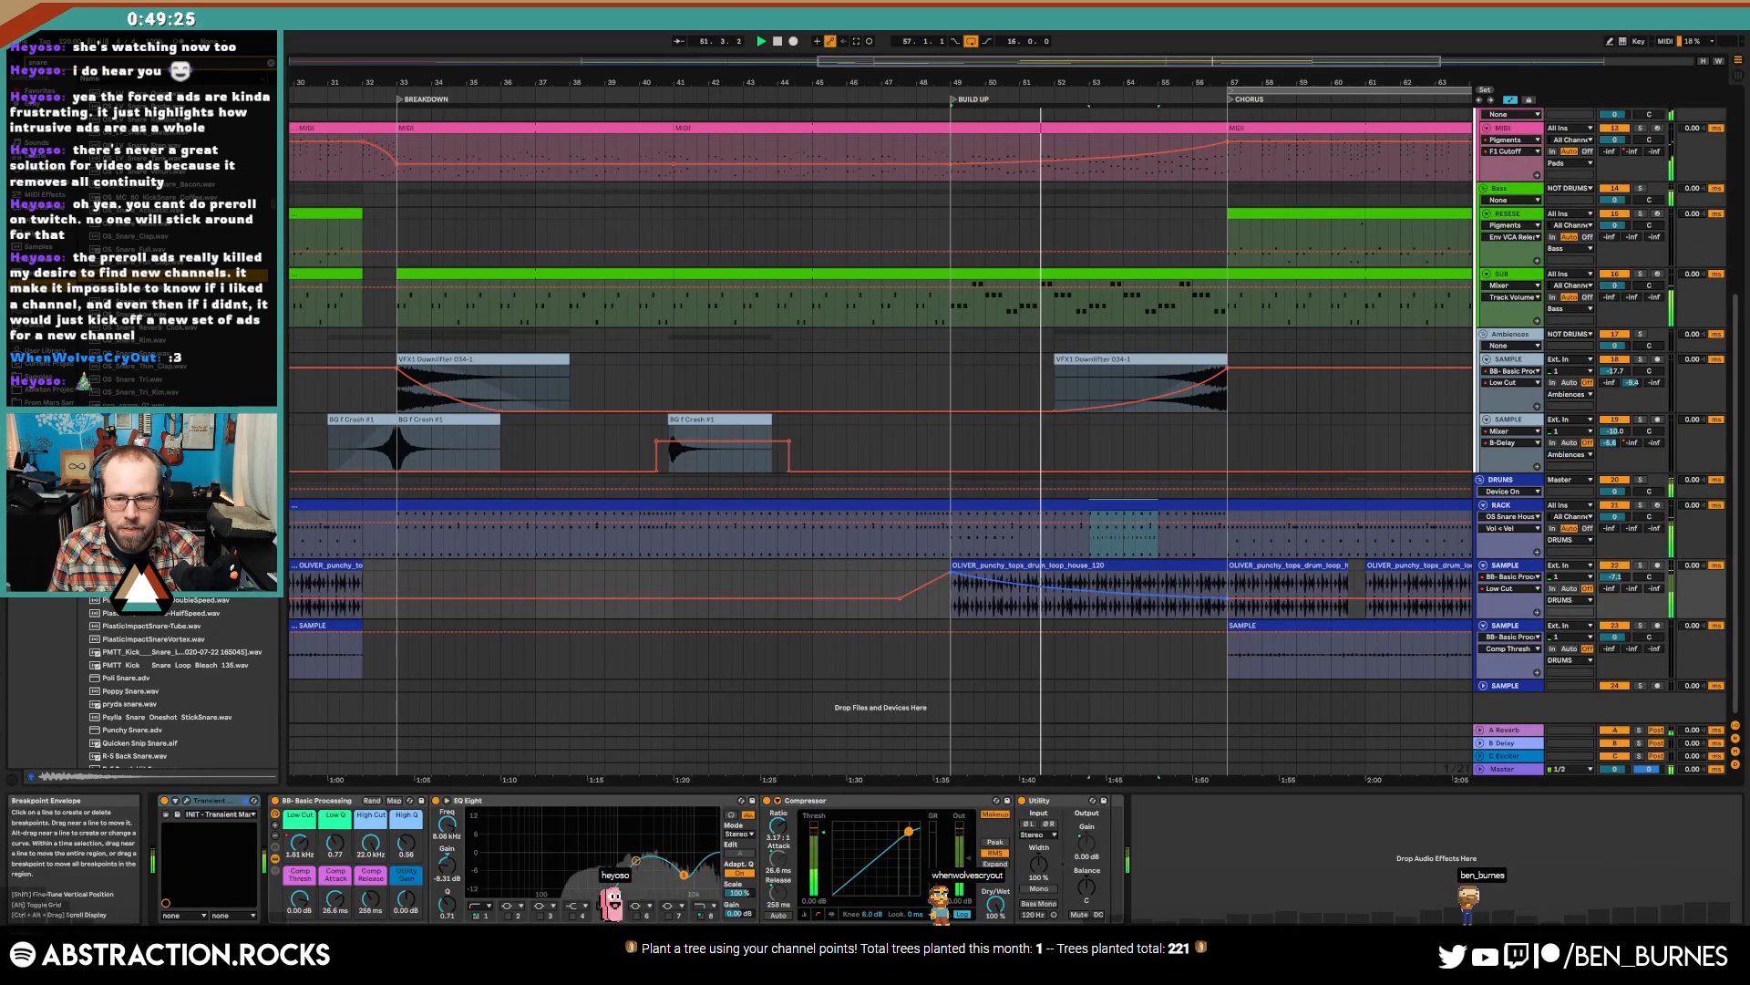
pyautogui.press('a')
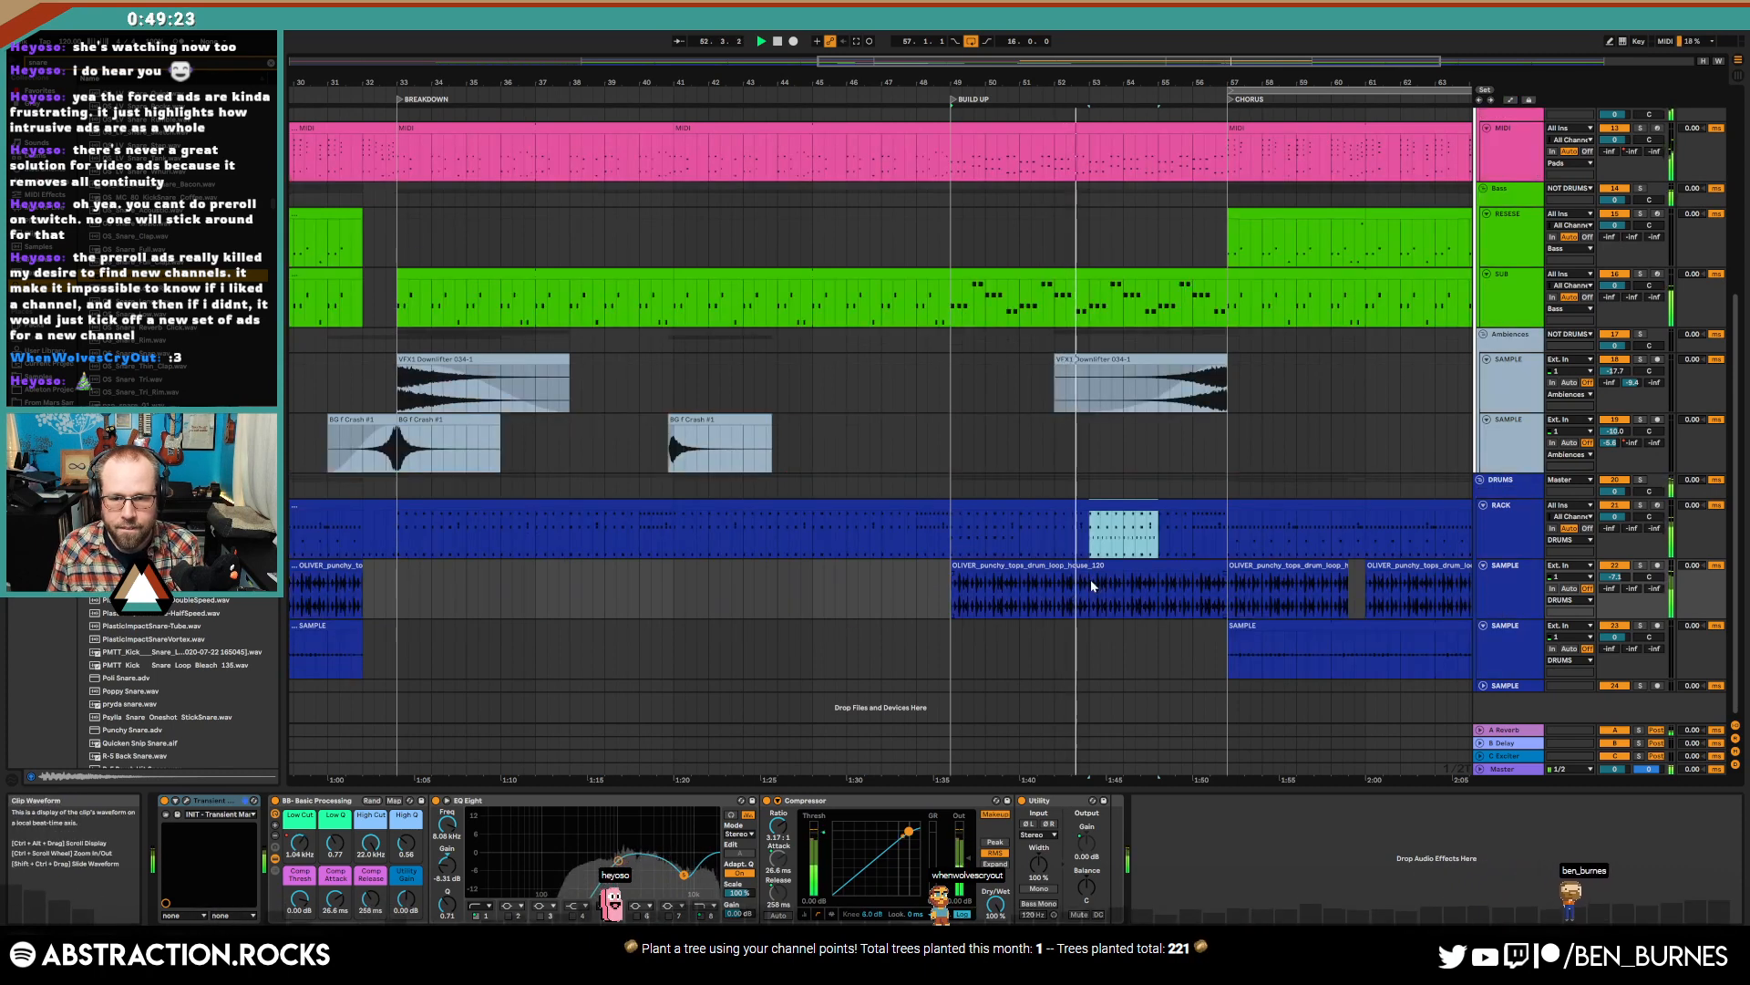
pyautogui.press('space')
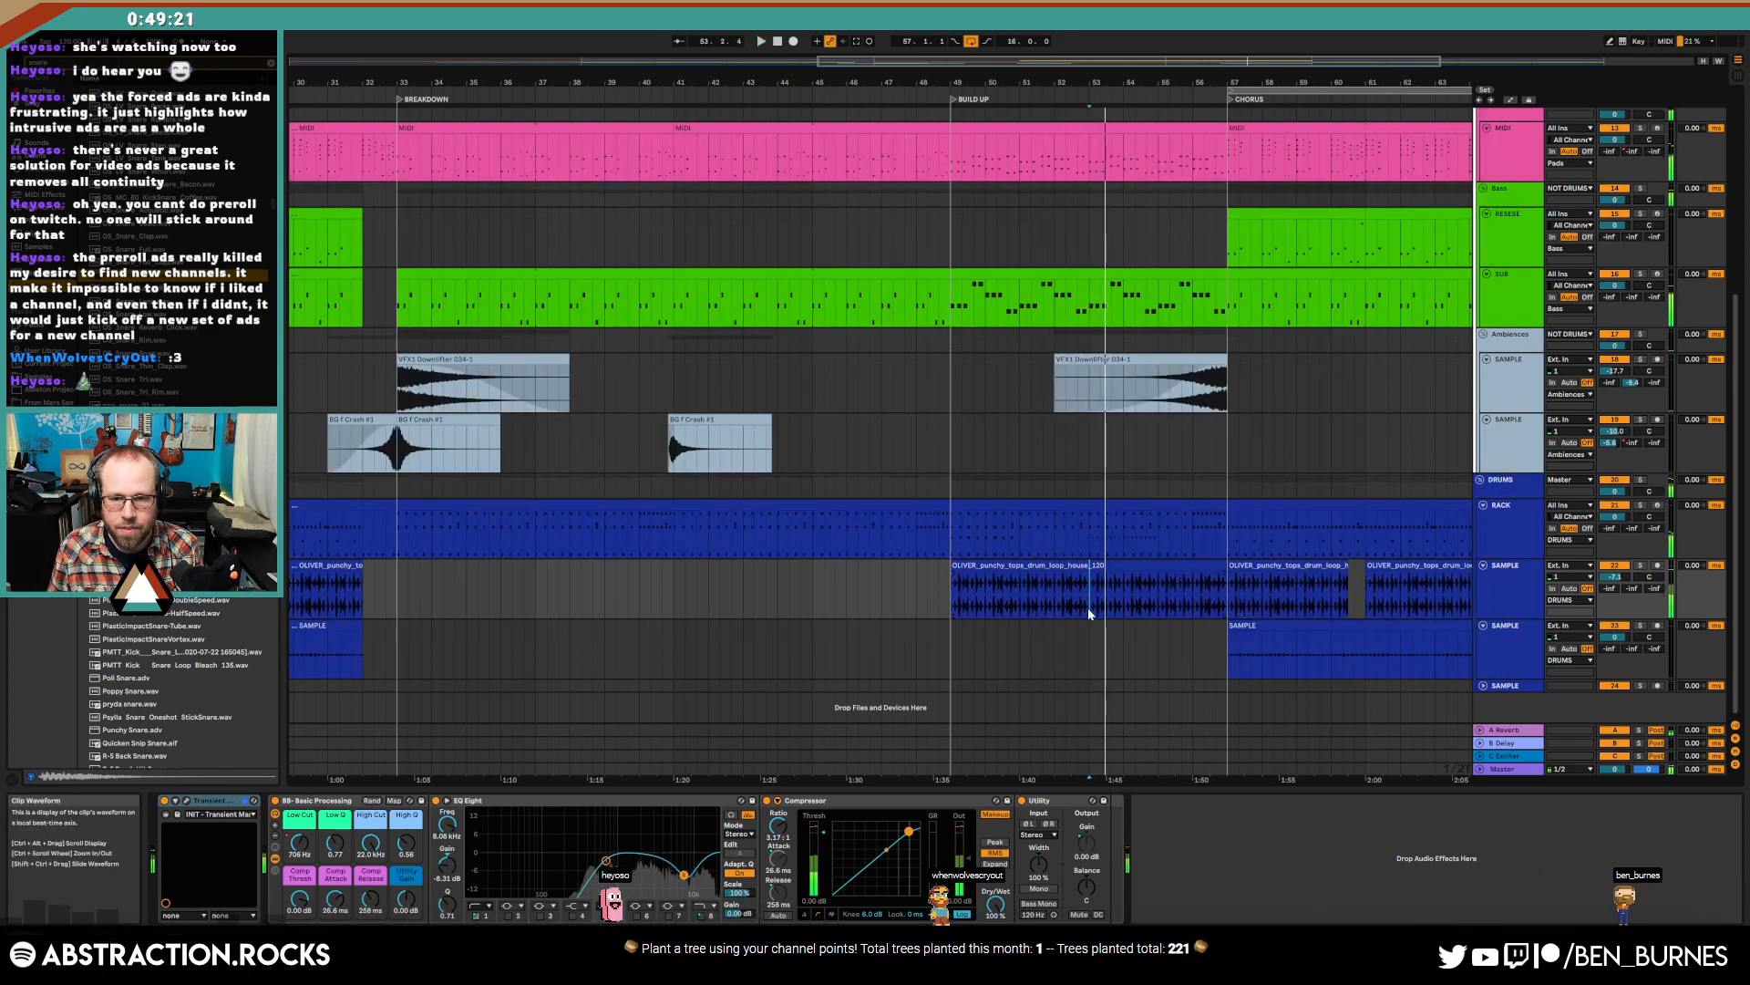
pyautogui.press('a')
pyautogui.moveTo(1091, 606); pyautogui.dragTo(954, 601)
pyautogui.hotkey('ctrl', 'd')
pyautogui.click(1007, 600)
pyautogui.click(901, 602)
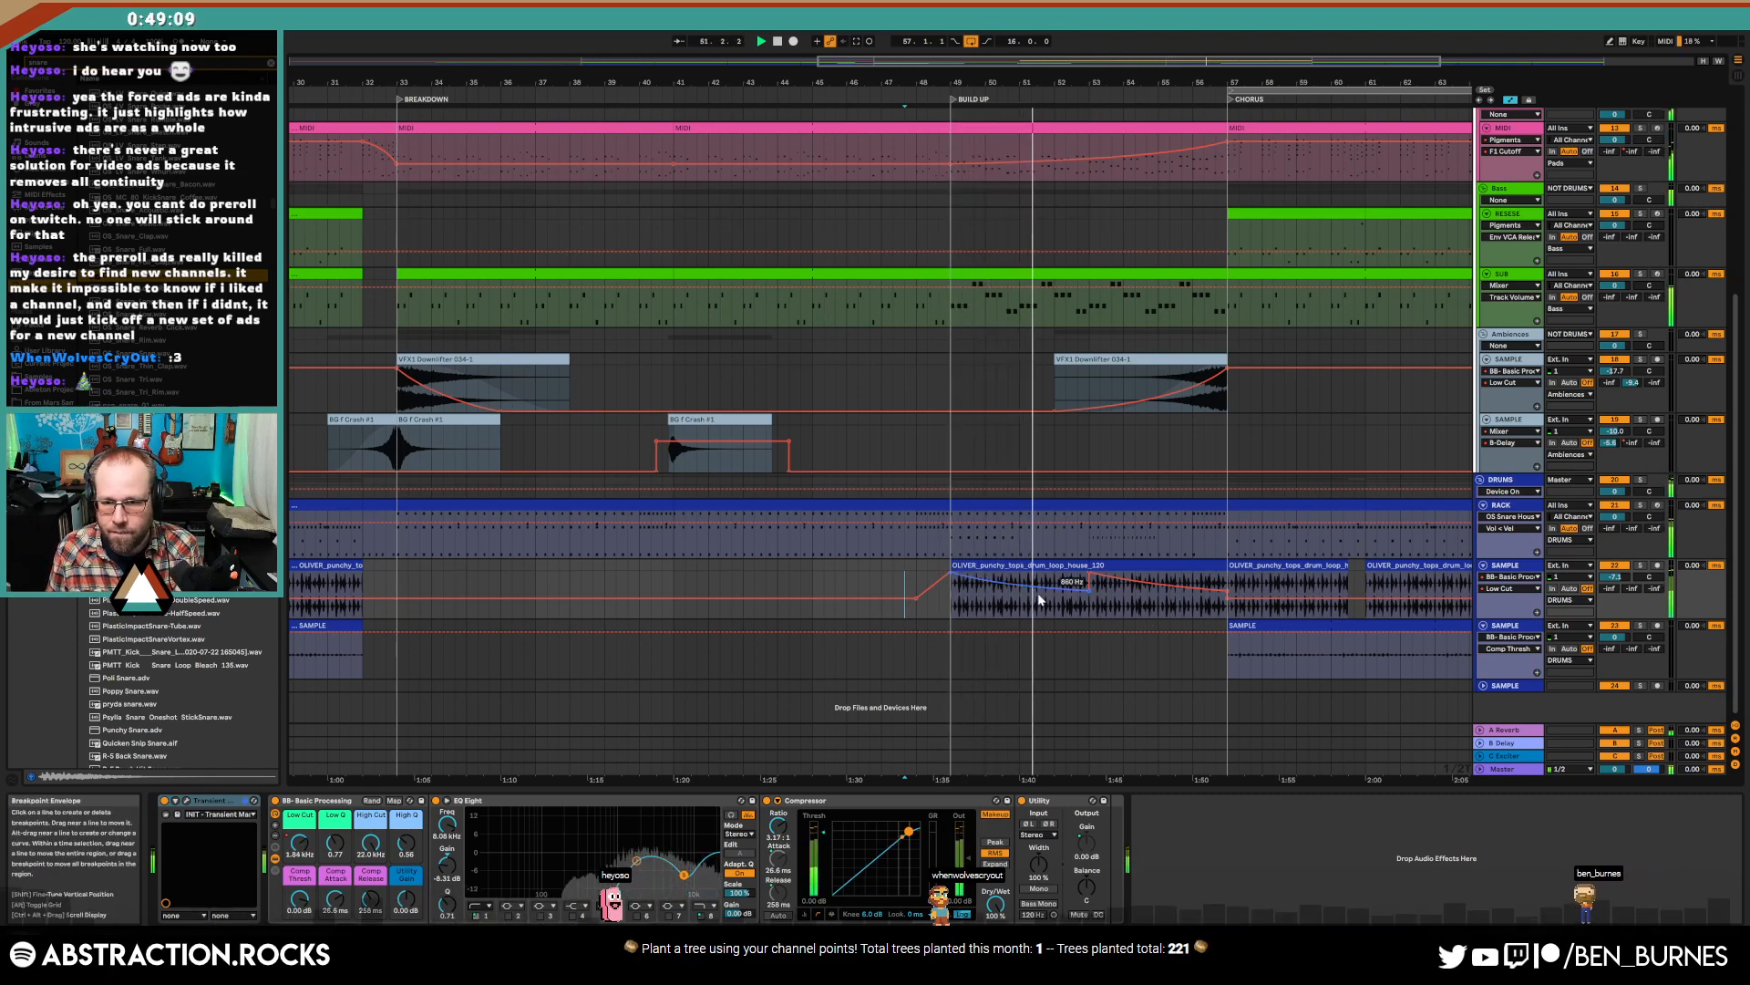
# - Add layered OS_Snare_House and VEH2 Claps hits on beats 2 and 4 of the RACK build-up clip's bars 3 and 4
pyautogui.click(1038, 506)
pyautogui.doubleClick(1038, 506)
pyautogui.click(904, 759)
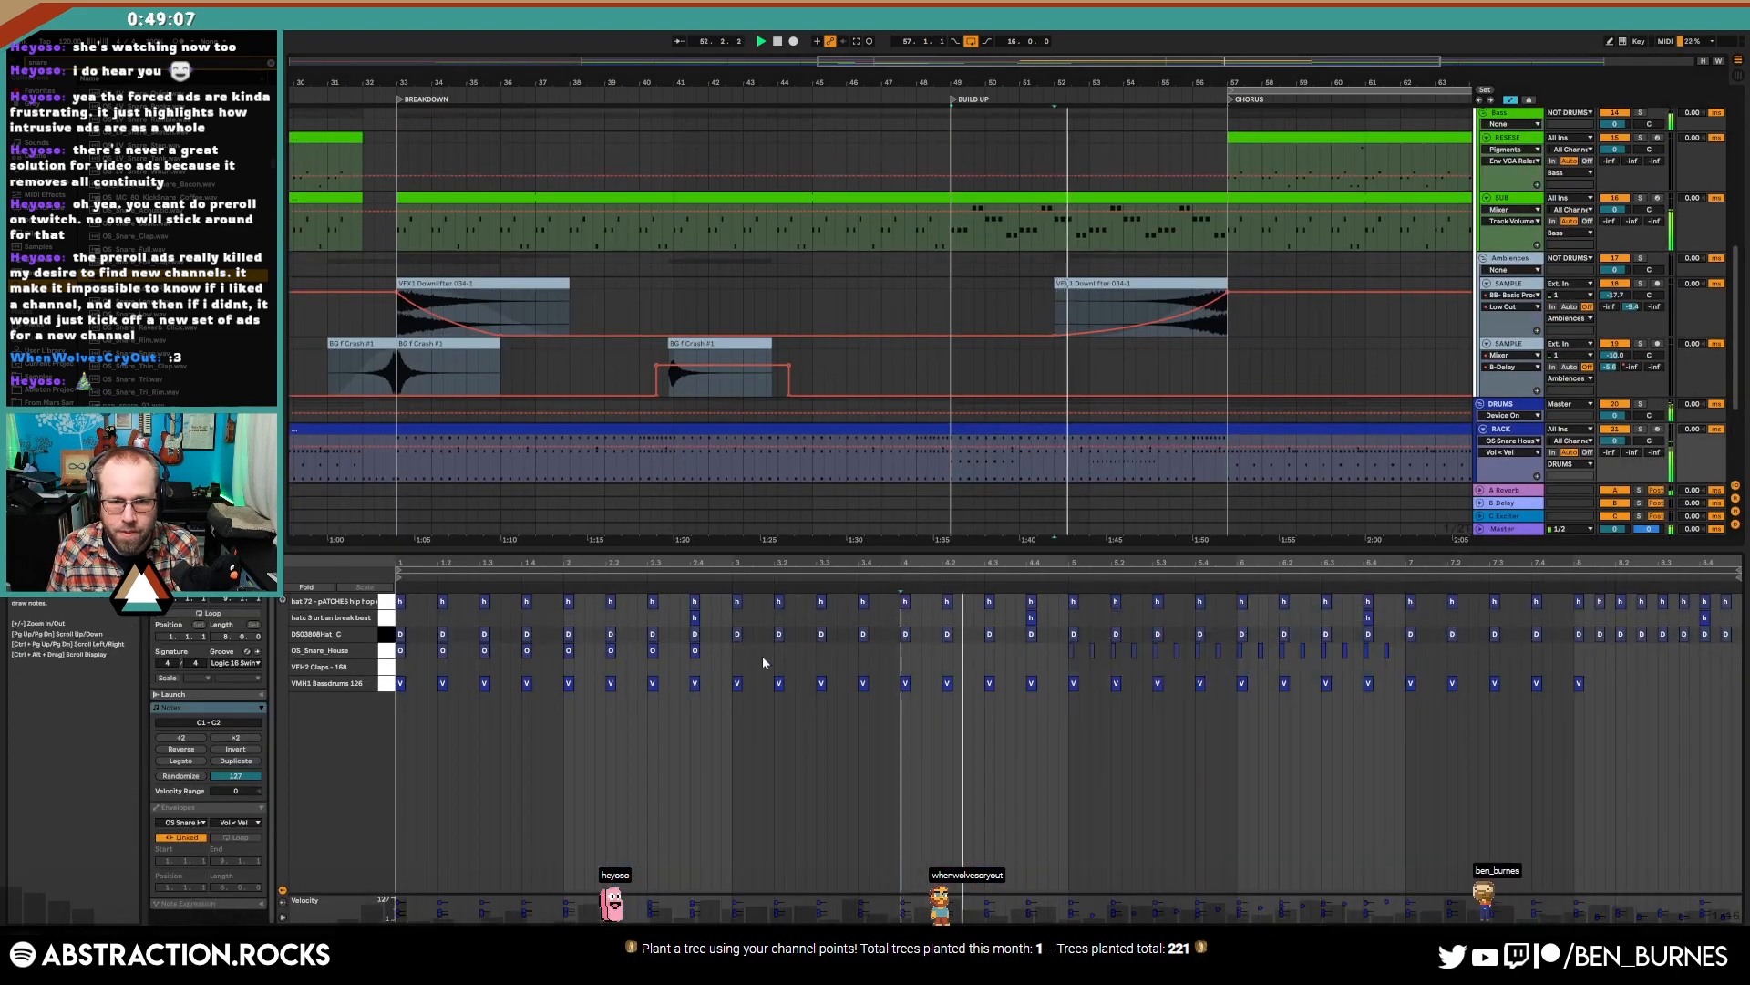
pyautogui.press('space')
pyautogui.doubleClick(781, 651)
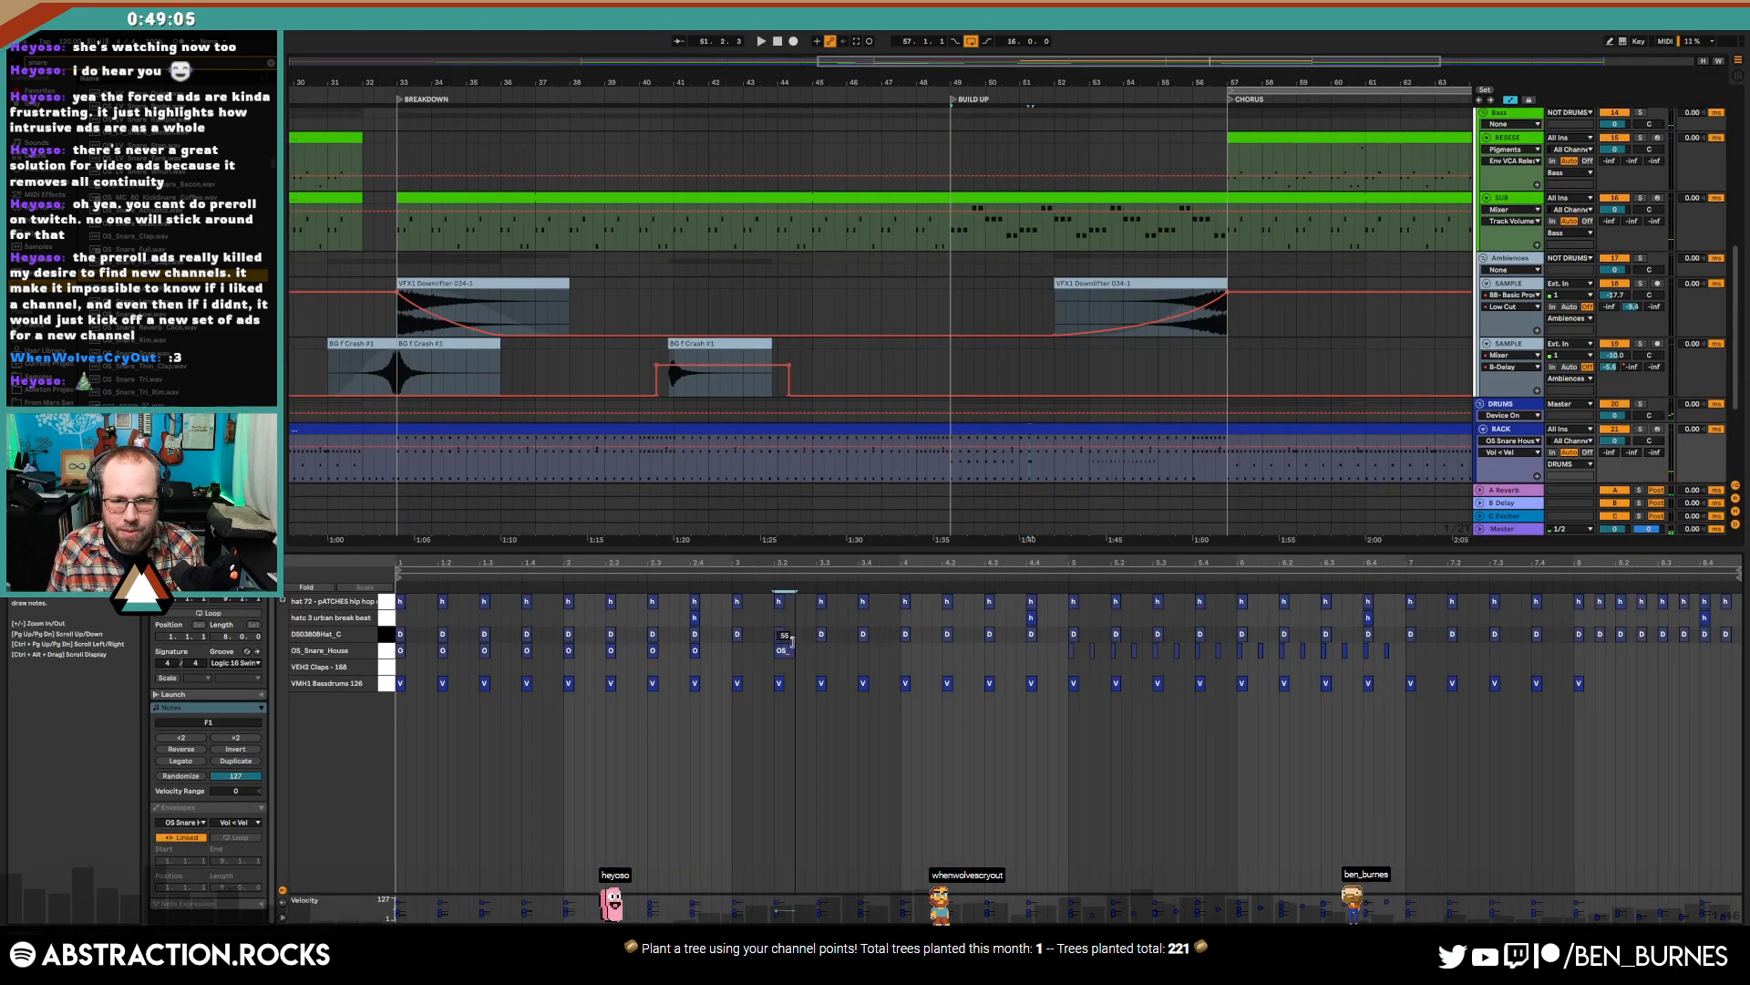
pyautogui.doubleClick(866, 651)
pyautogui.doubleClick(940, 651)
pyautogui.moveTo(945, 653); pyautogui.dragTo(1034, 653)
pyautogui.moveTo(757, 652)
pyautogui.mouseDown()
pyautogui.moveTo(1063, 654)
pyautogui.moveTo(735, 671)
pyautogui.mouseUp()
pyautogui.press('space')
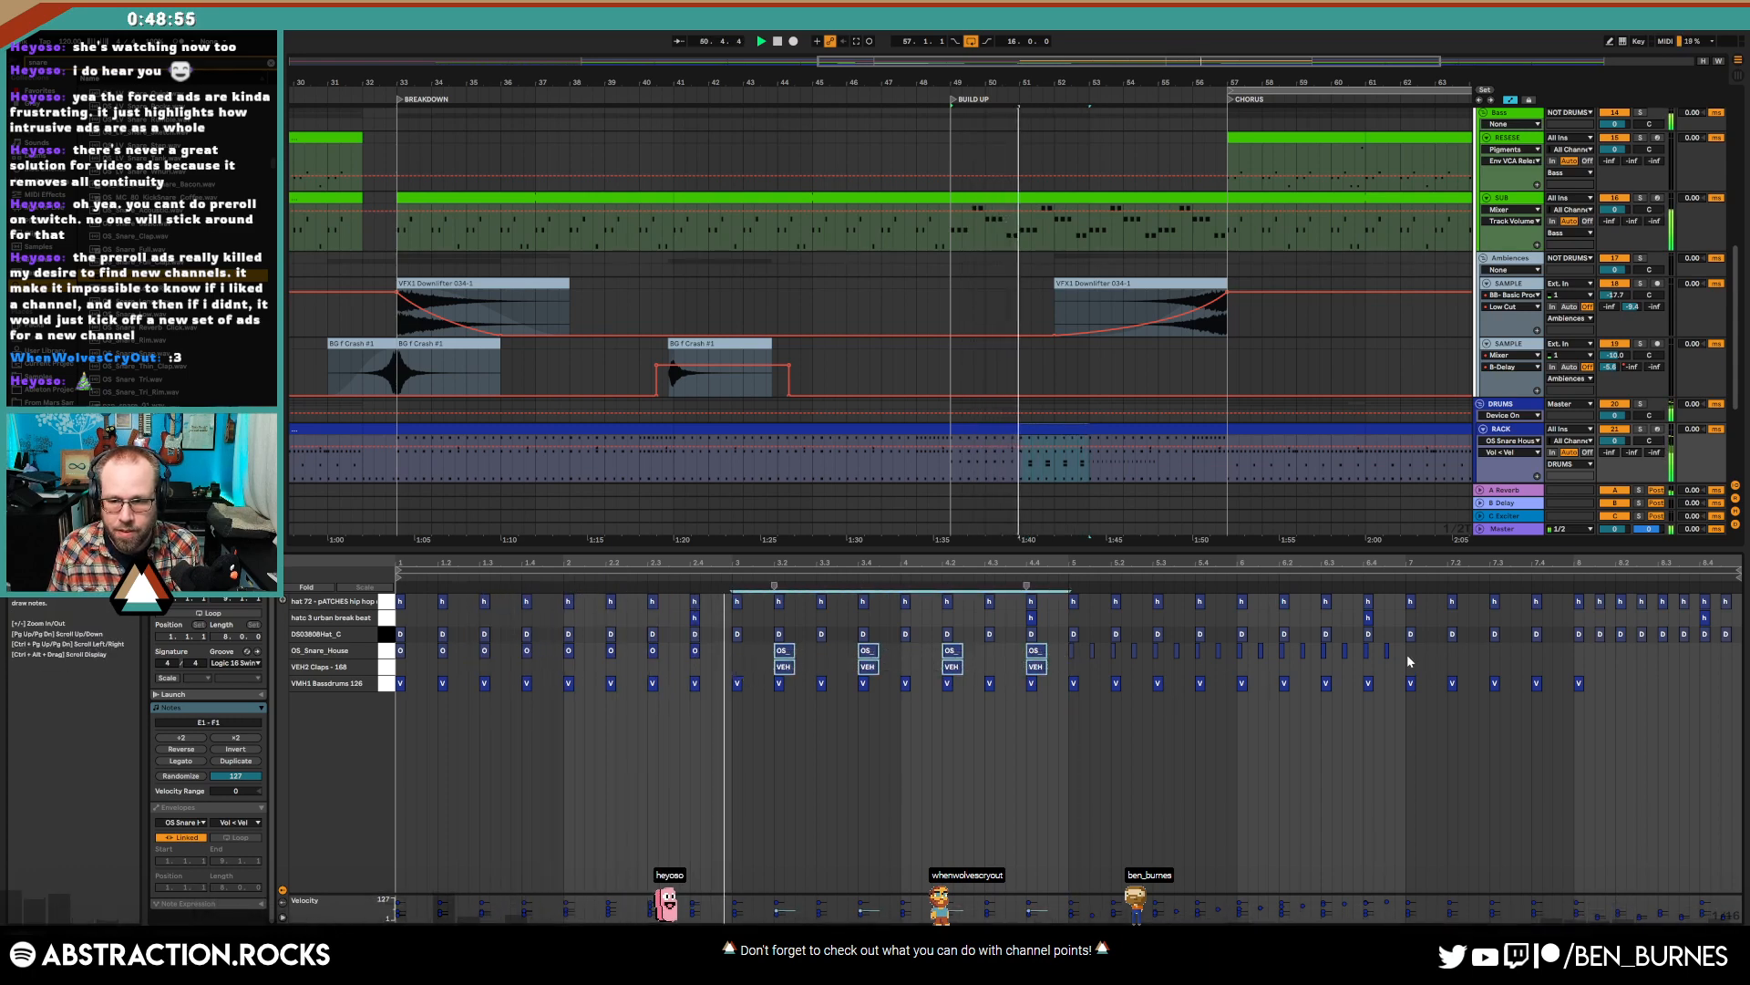
# - Paste the snare and clap hits into bars 7 and 8 and turn bar 8 into a denser run of repeated hits
pyautogui.click(1409, 660)
pyautogui.hotkey('ctrl', 'v')
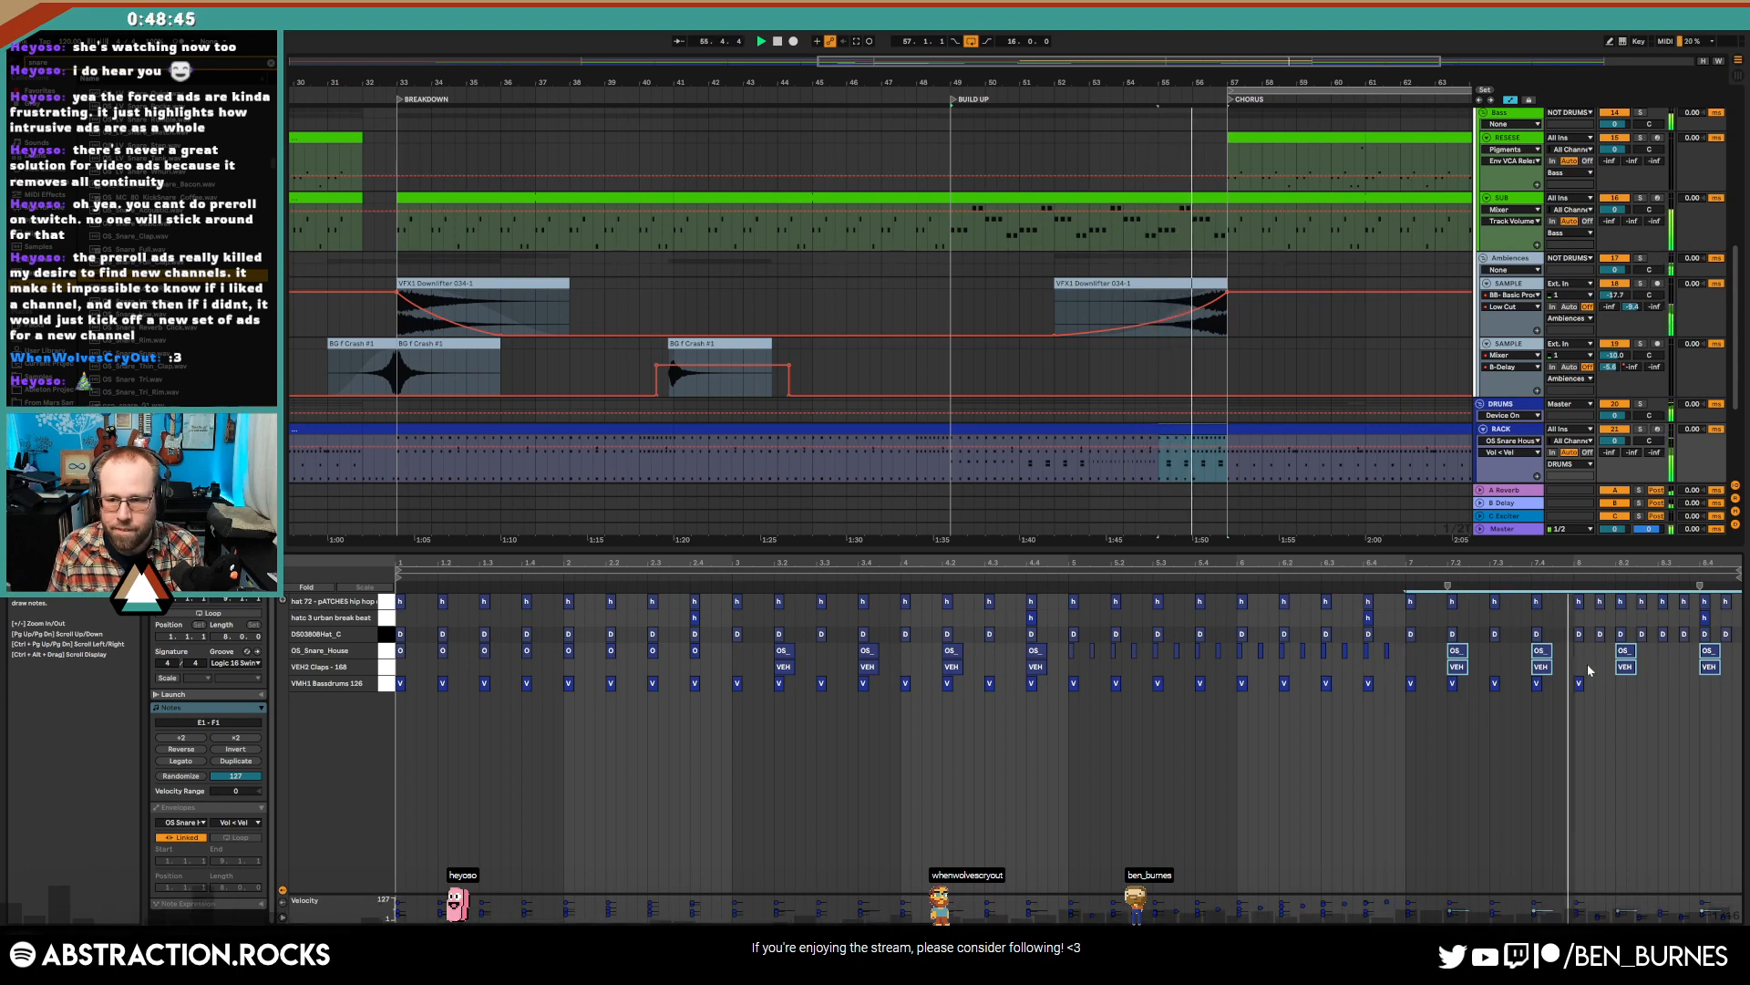
pyautogui.press('space')
pyautogui.moveTo(1604, 681)
pyautogui.mouseDown()
pyautogui.moveTo(1722, 652)
pyautogui.moveTo(1676, 672)
pyautogui.moveTo(1591, 667)
pyautogui.mouseUp()
pyautogui.press('Delete')
pyautogui.hotkey('ctrl', 'd')
pyautogui.hotkey('ctrl', 'd')
pyautogui.hotkey('ctrl', 'd')
pyautogui.hotkey('ctrl', 'd')
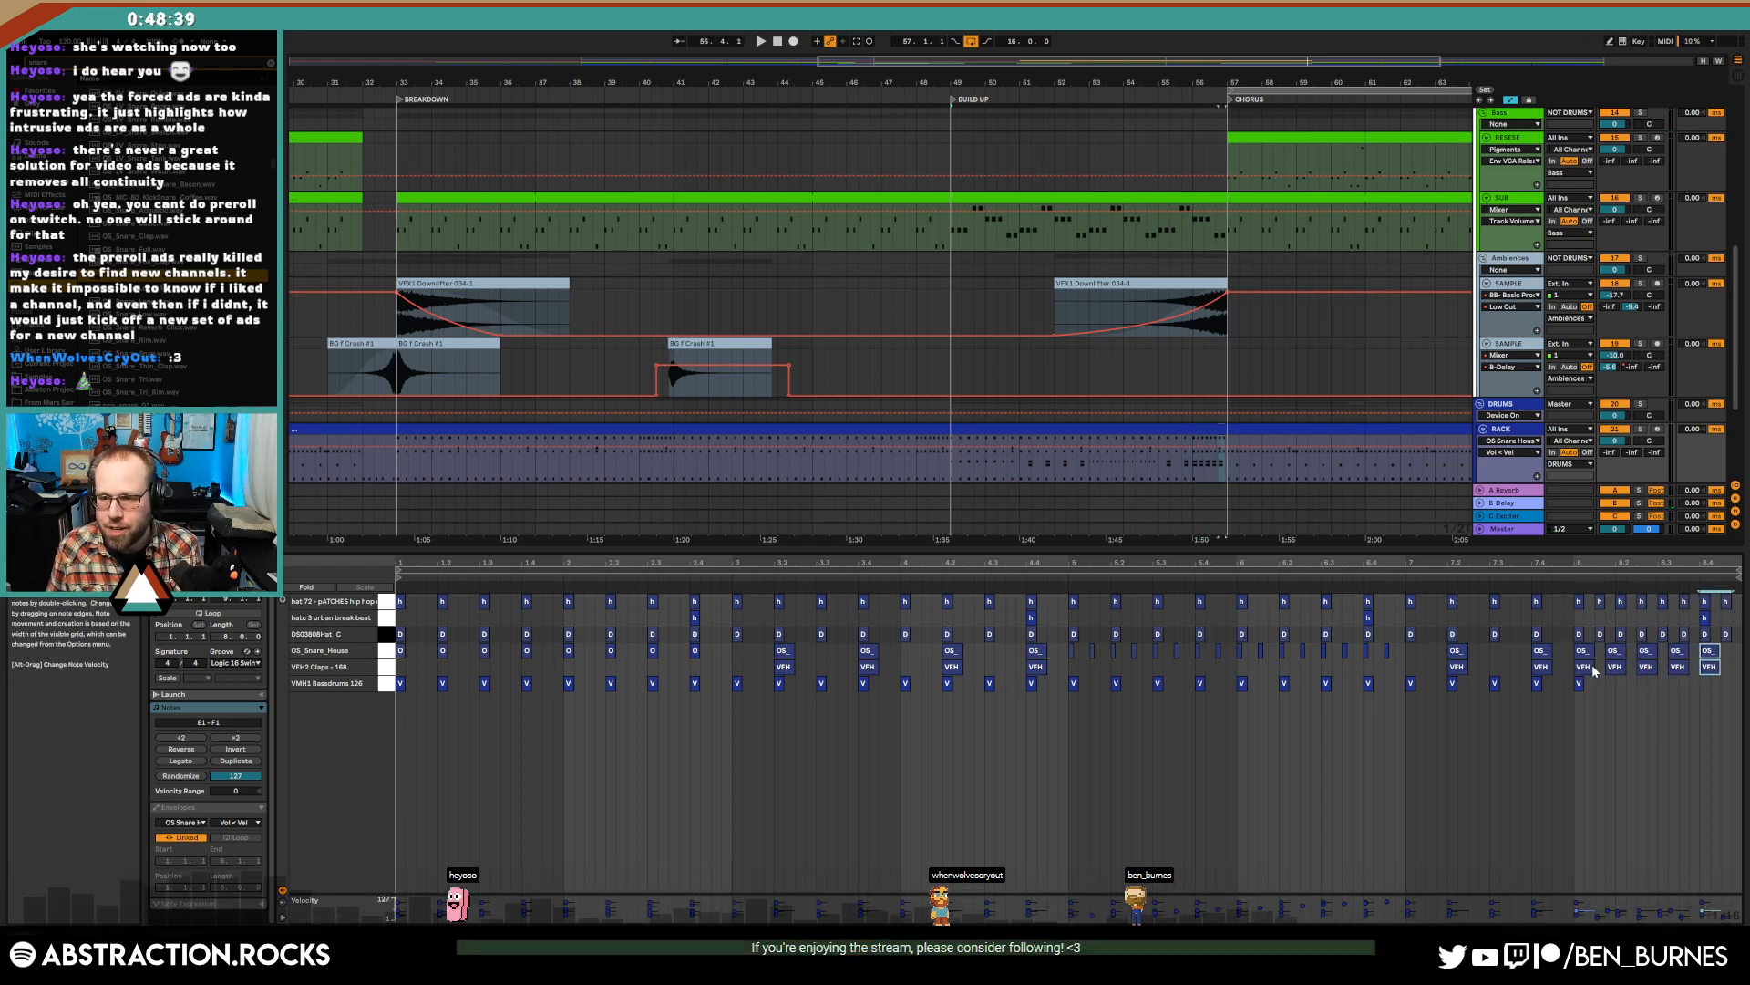
pyautogui.hotkey('ctrl', 'd')
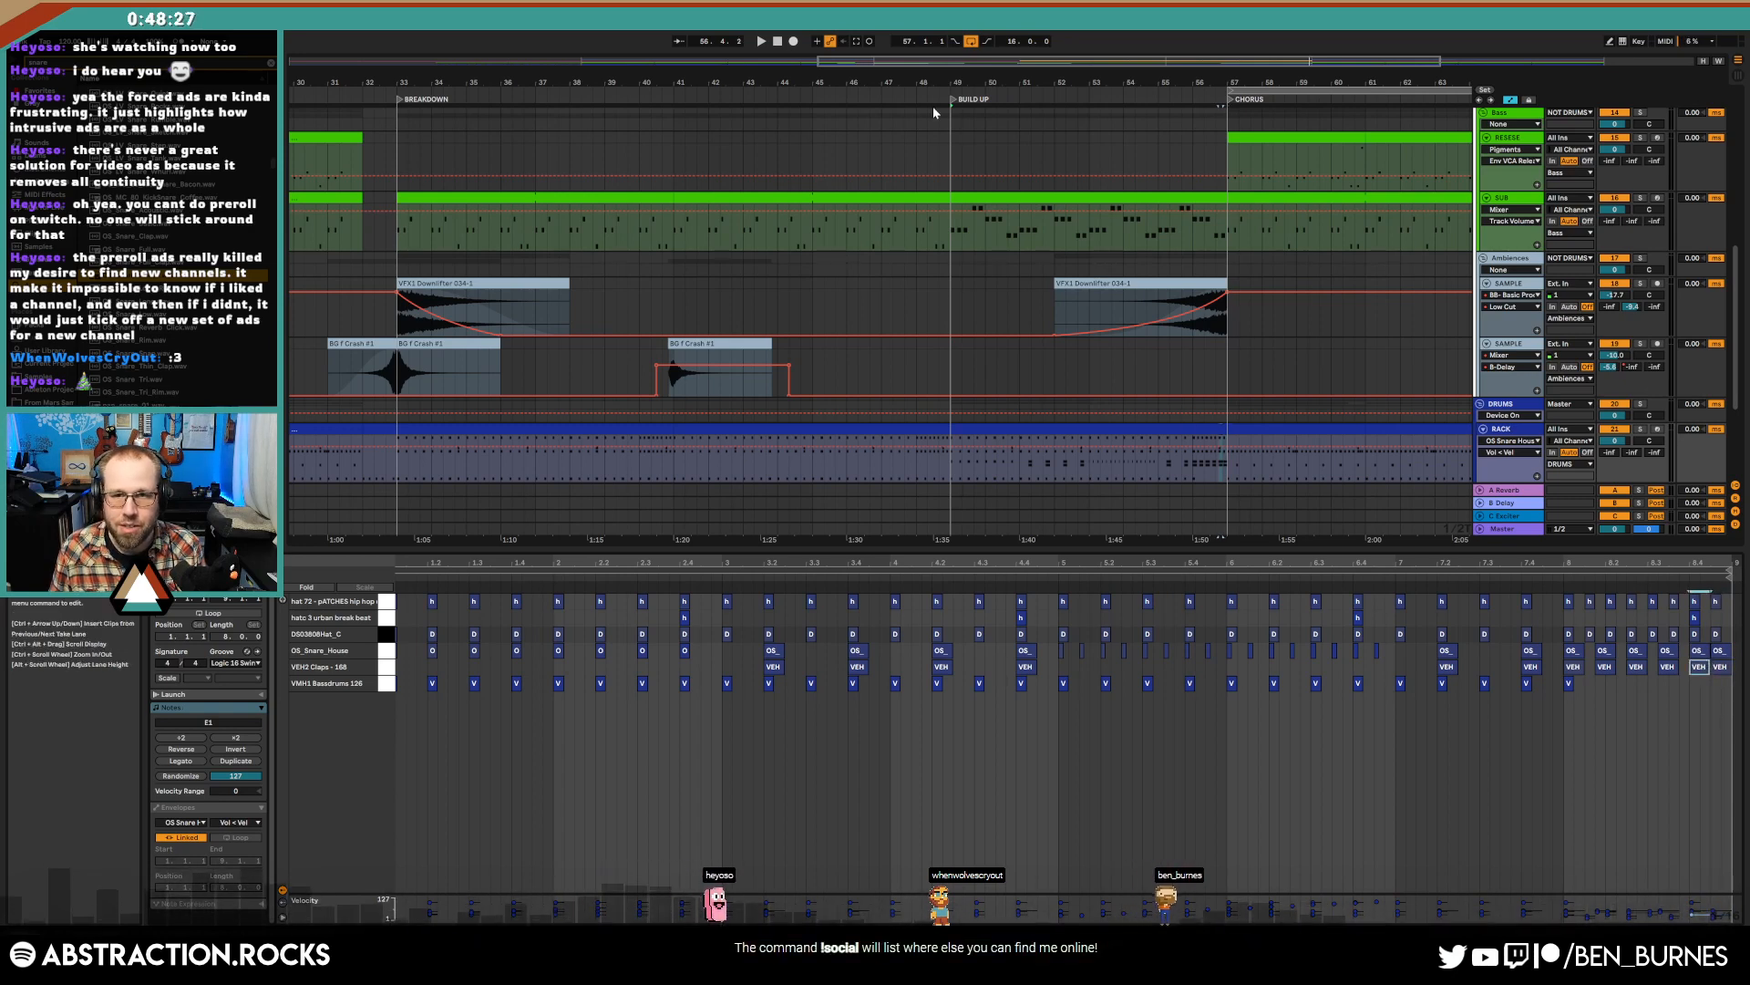
# - Add an OS_Snare_House hit a sixteenth before beat 2 in the first chorus's opening RACK clip and adjust its velocity by ear
pyautogui.moveTo(710, 83); pyautogui.dragTo(710, 89)
pyautogui.click(611, 432)
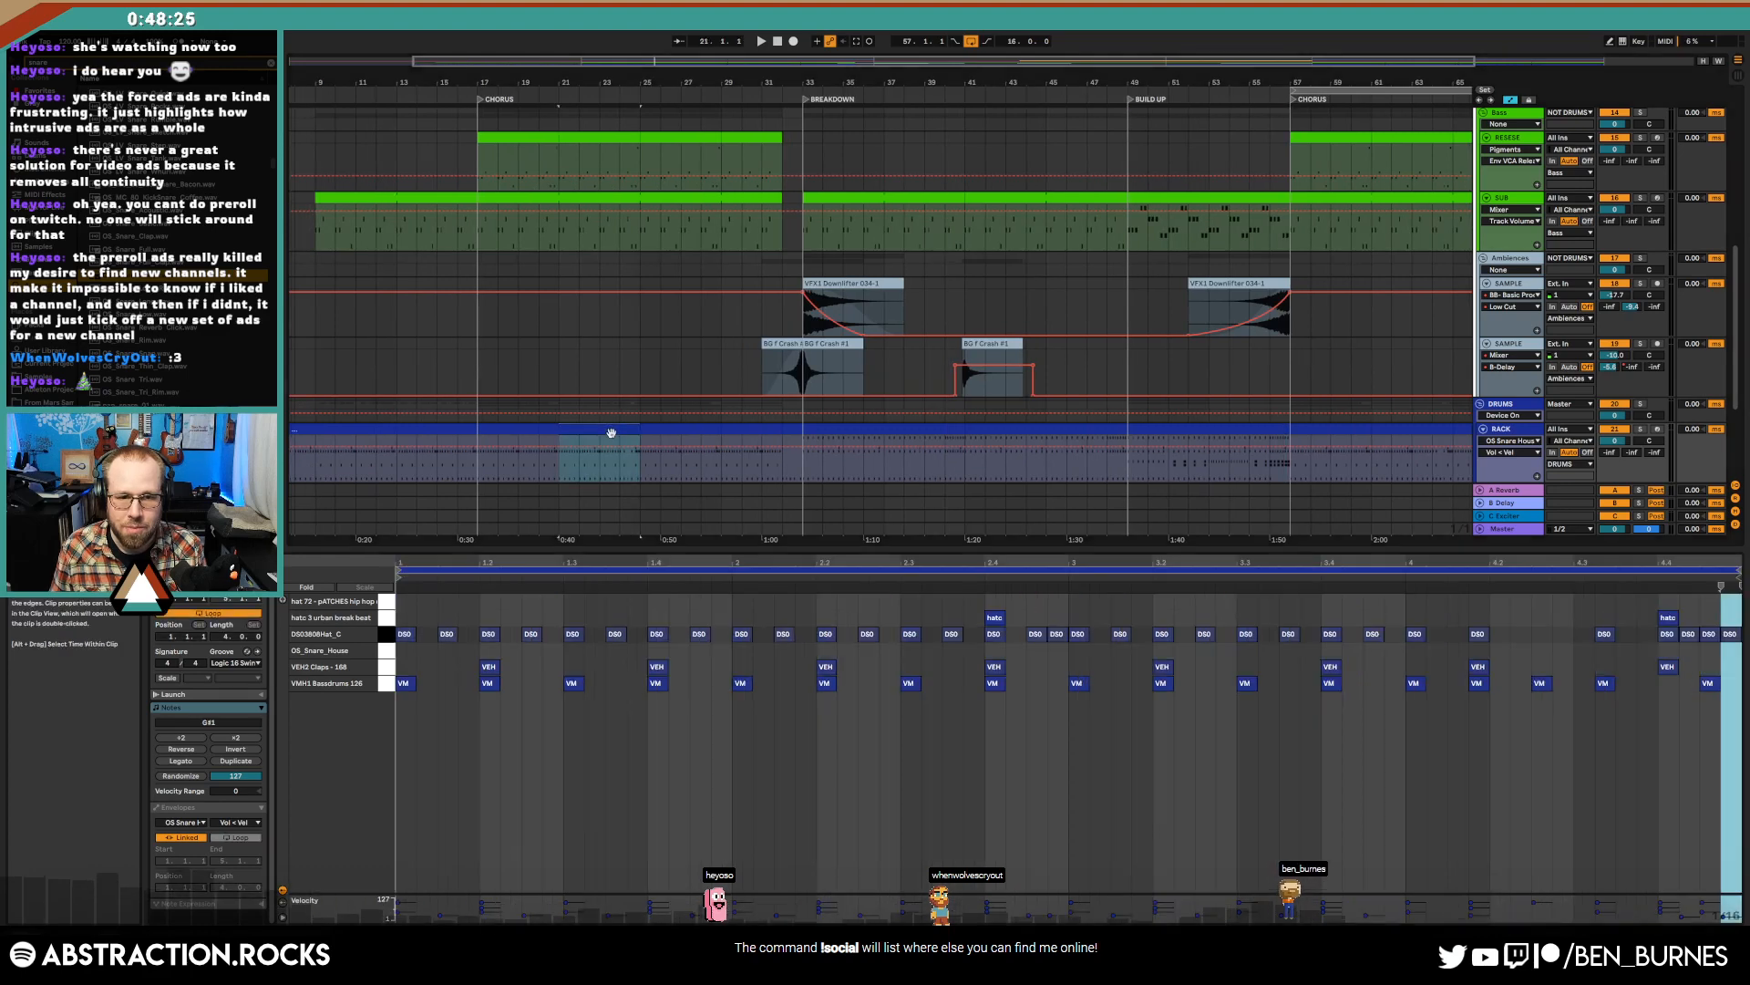
pyautogui.click(552, 432)
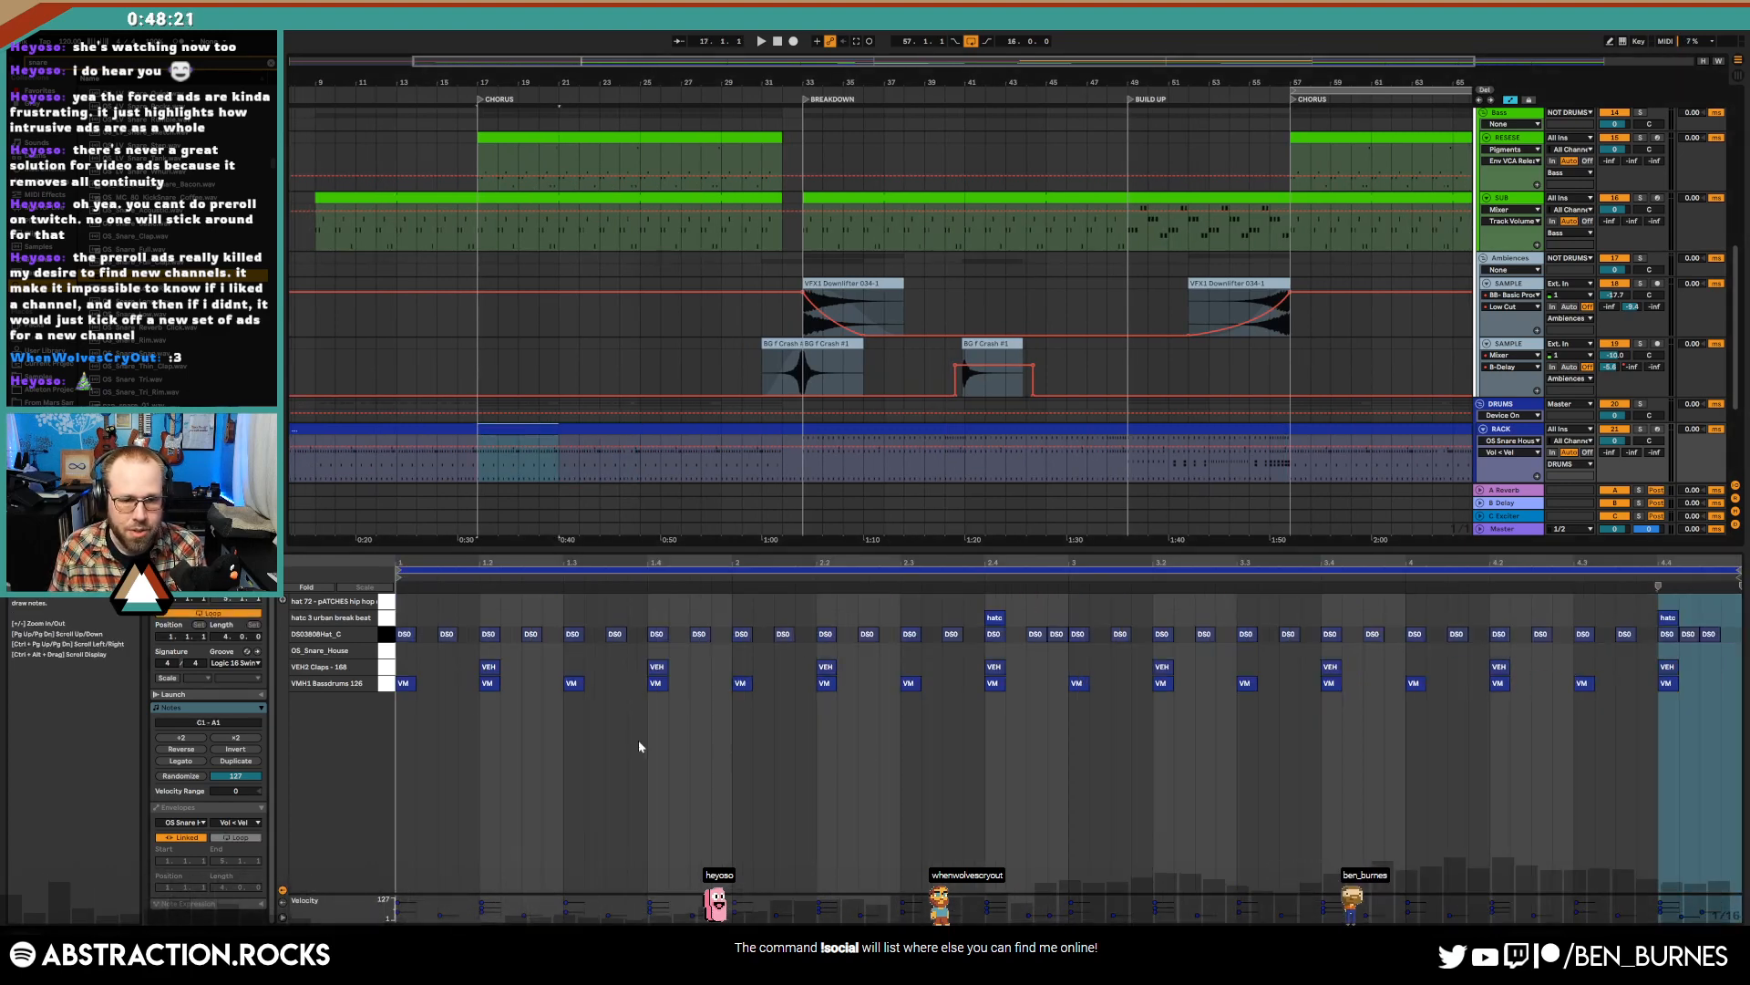
pyautogui.doubleClick(467, 650)
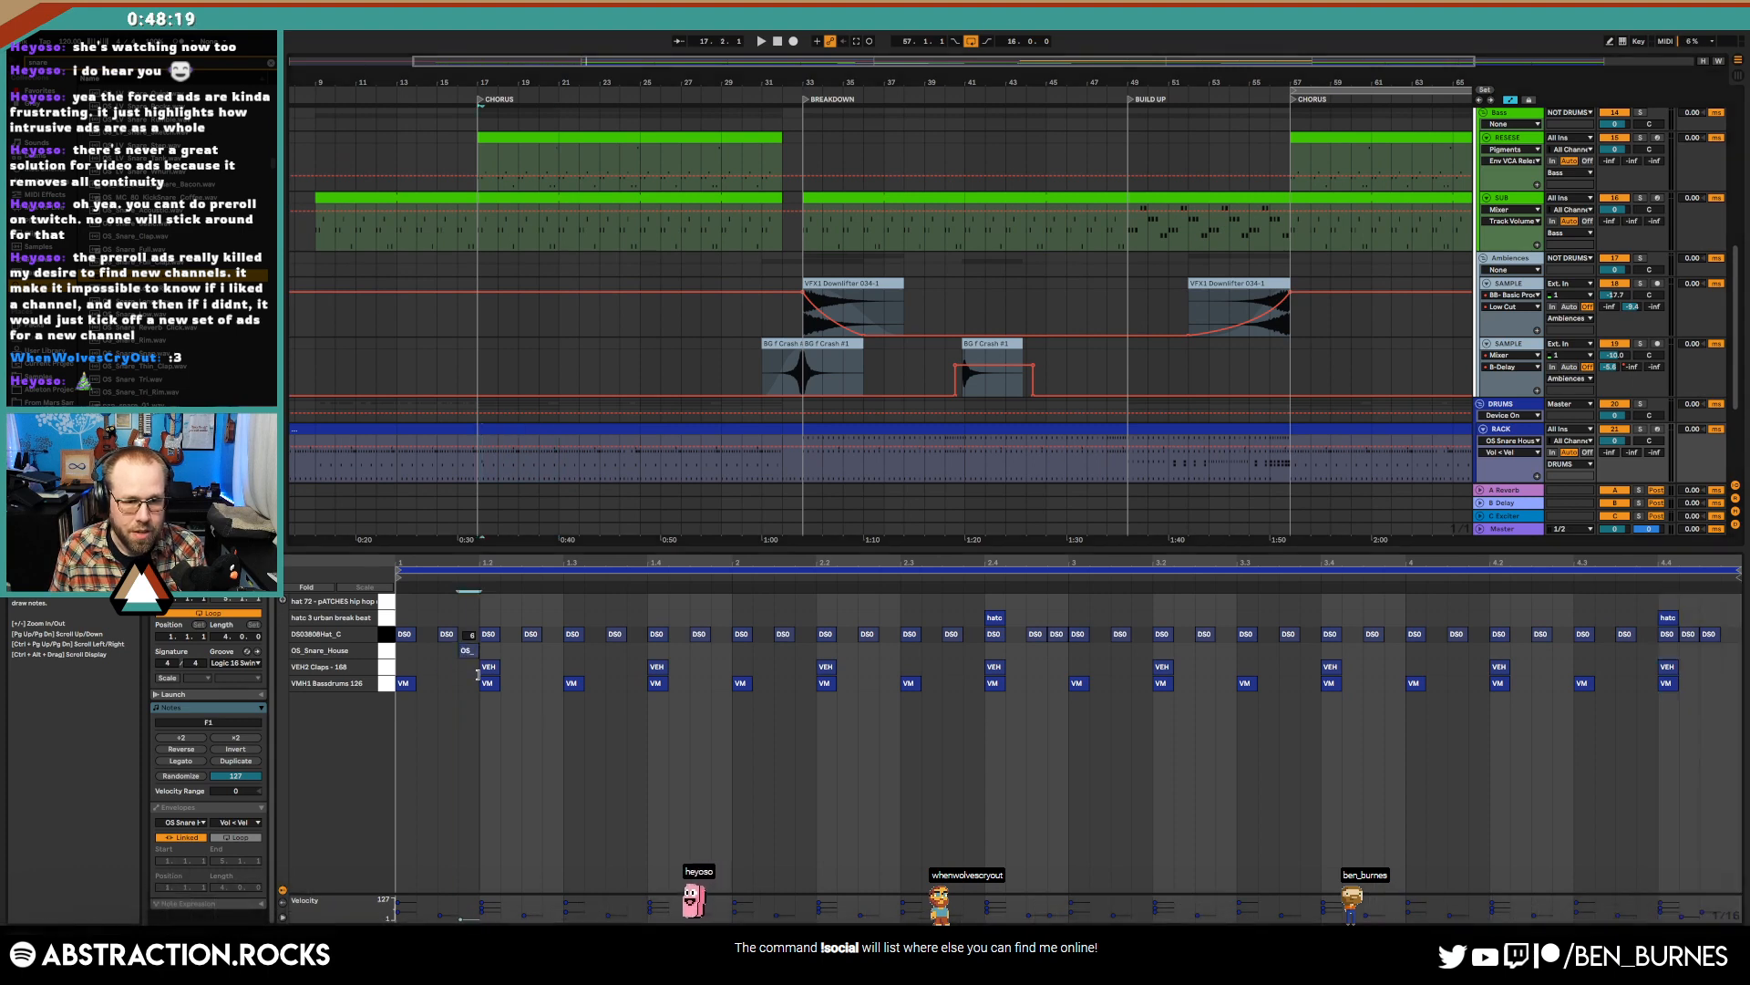
pyautogui.press('space')
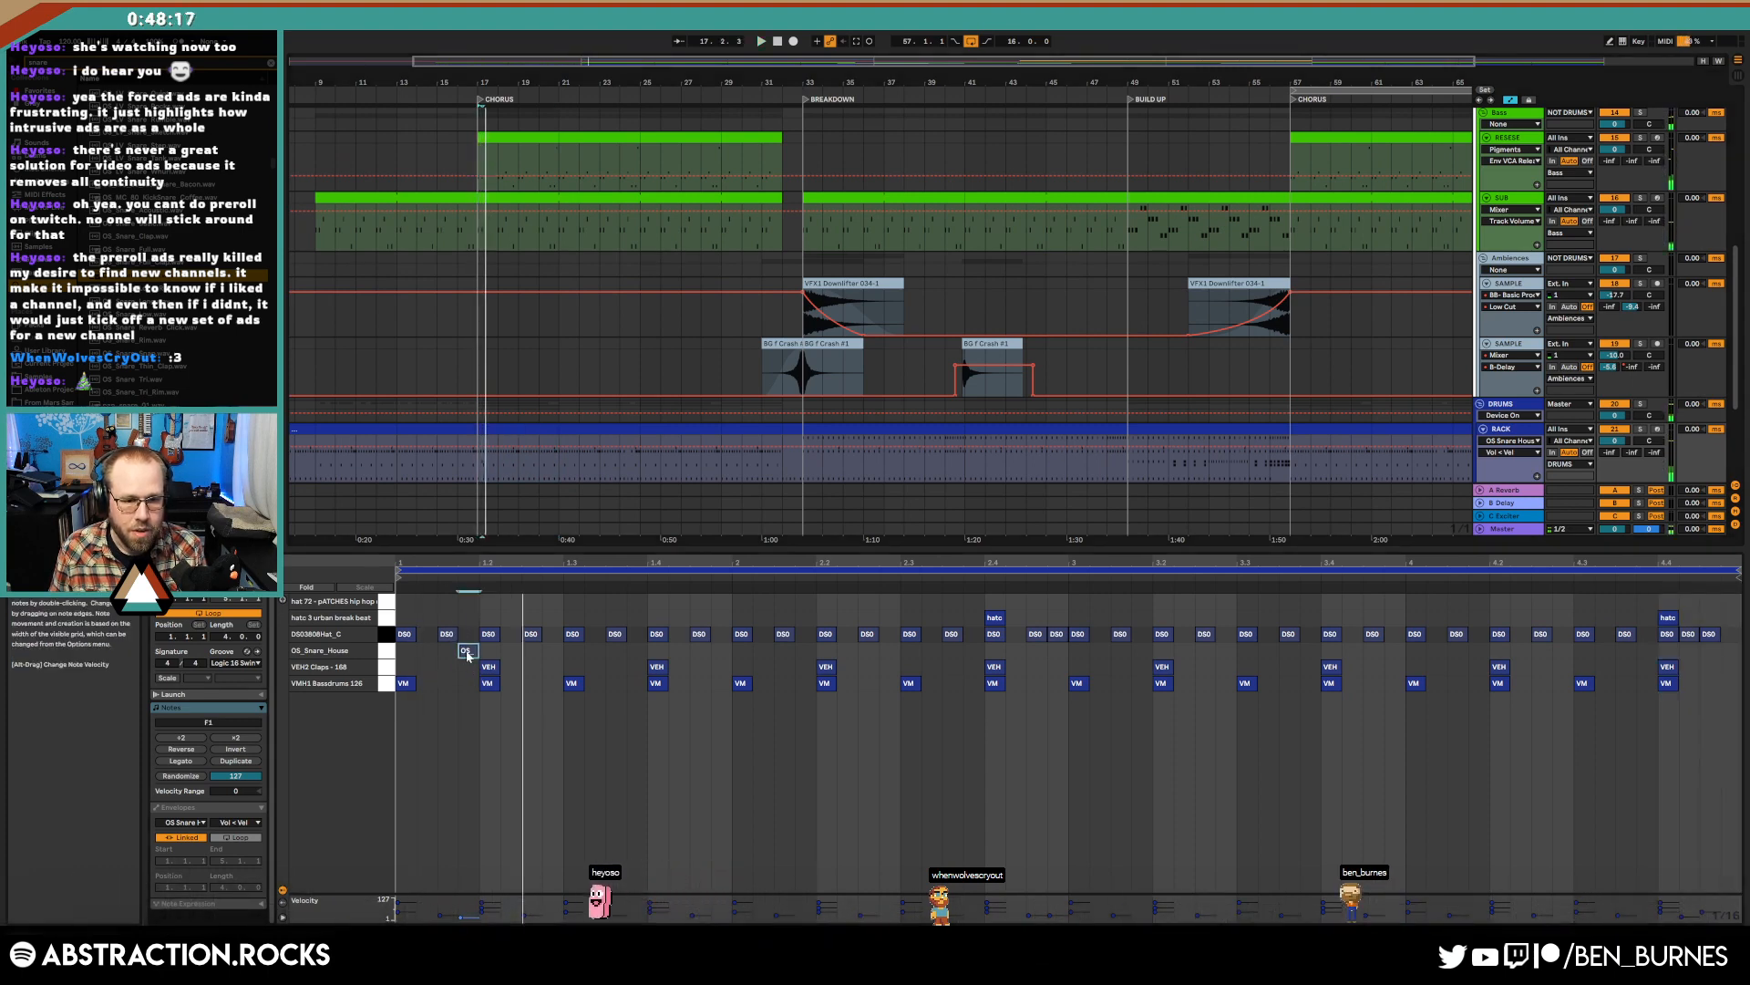
pyautogui.press('space')
pyautogui.press('space')
pyautogui.press('space')
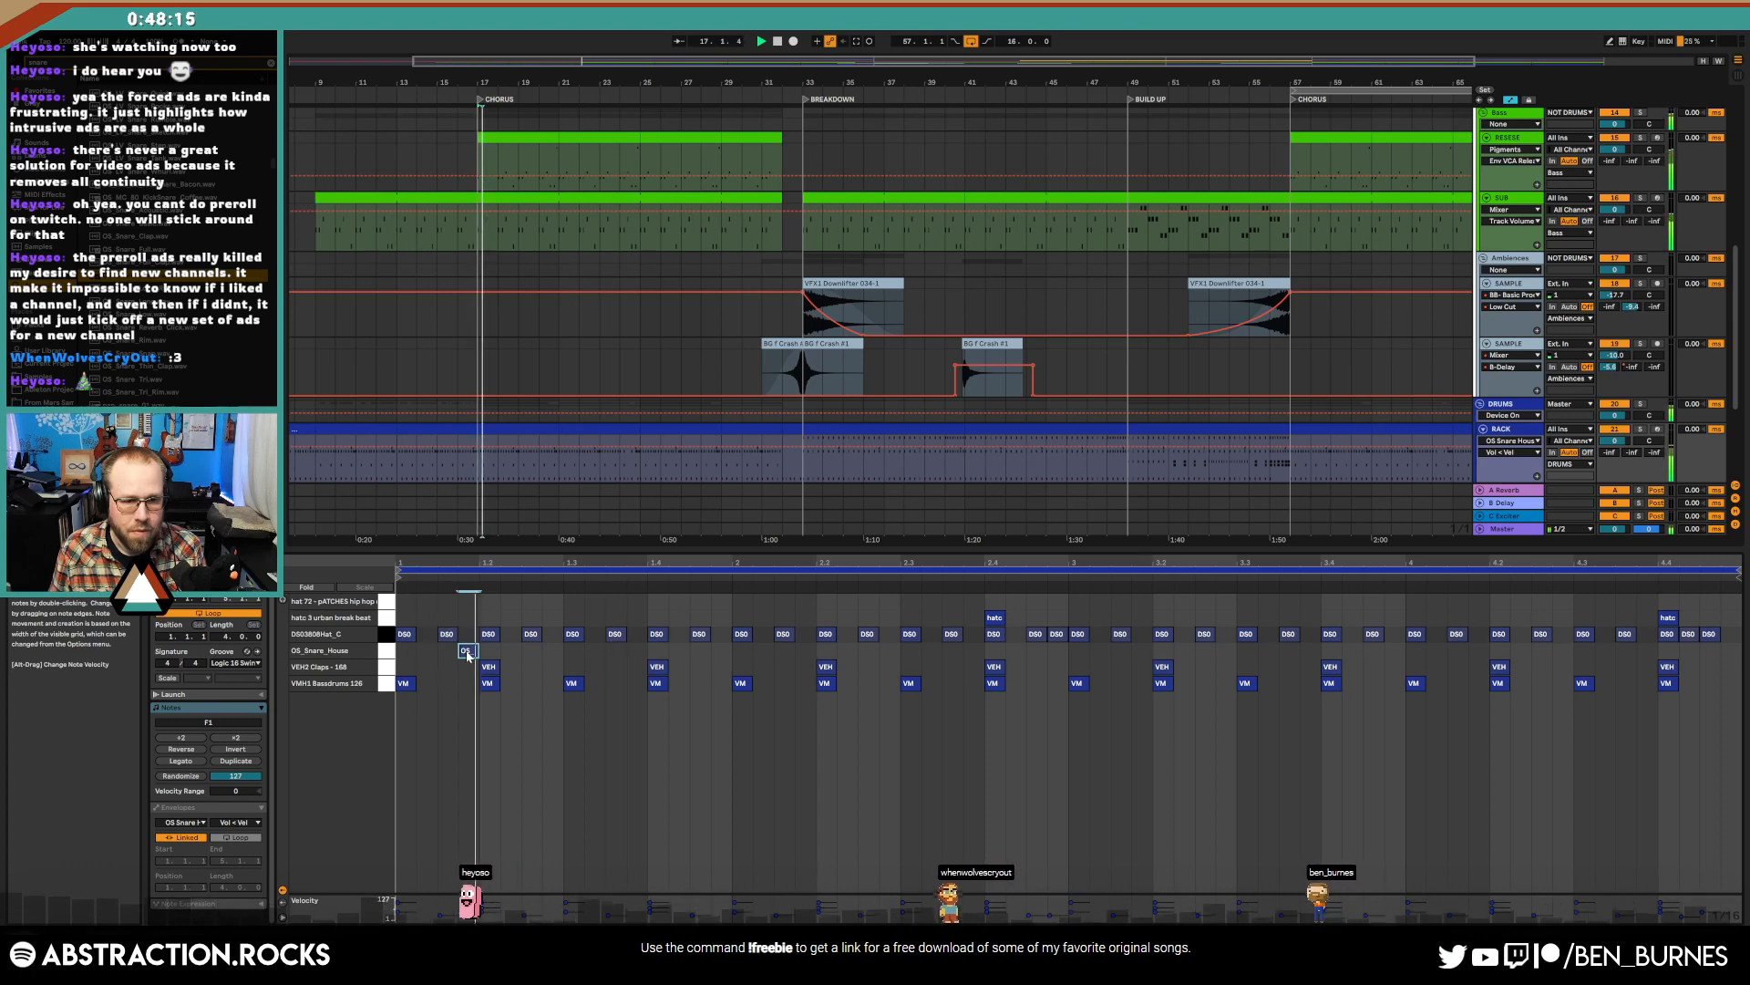
pyautogui.press('space')
pyautogui.press('space')
pyautogui.moveTo(468, 655); pyautogui.dragTo(467, 679)
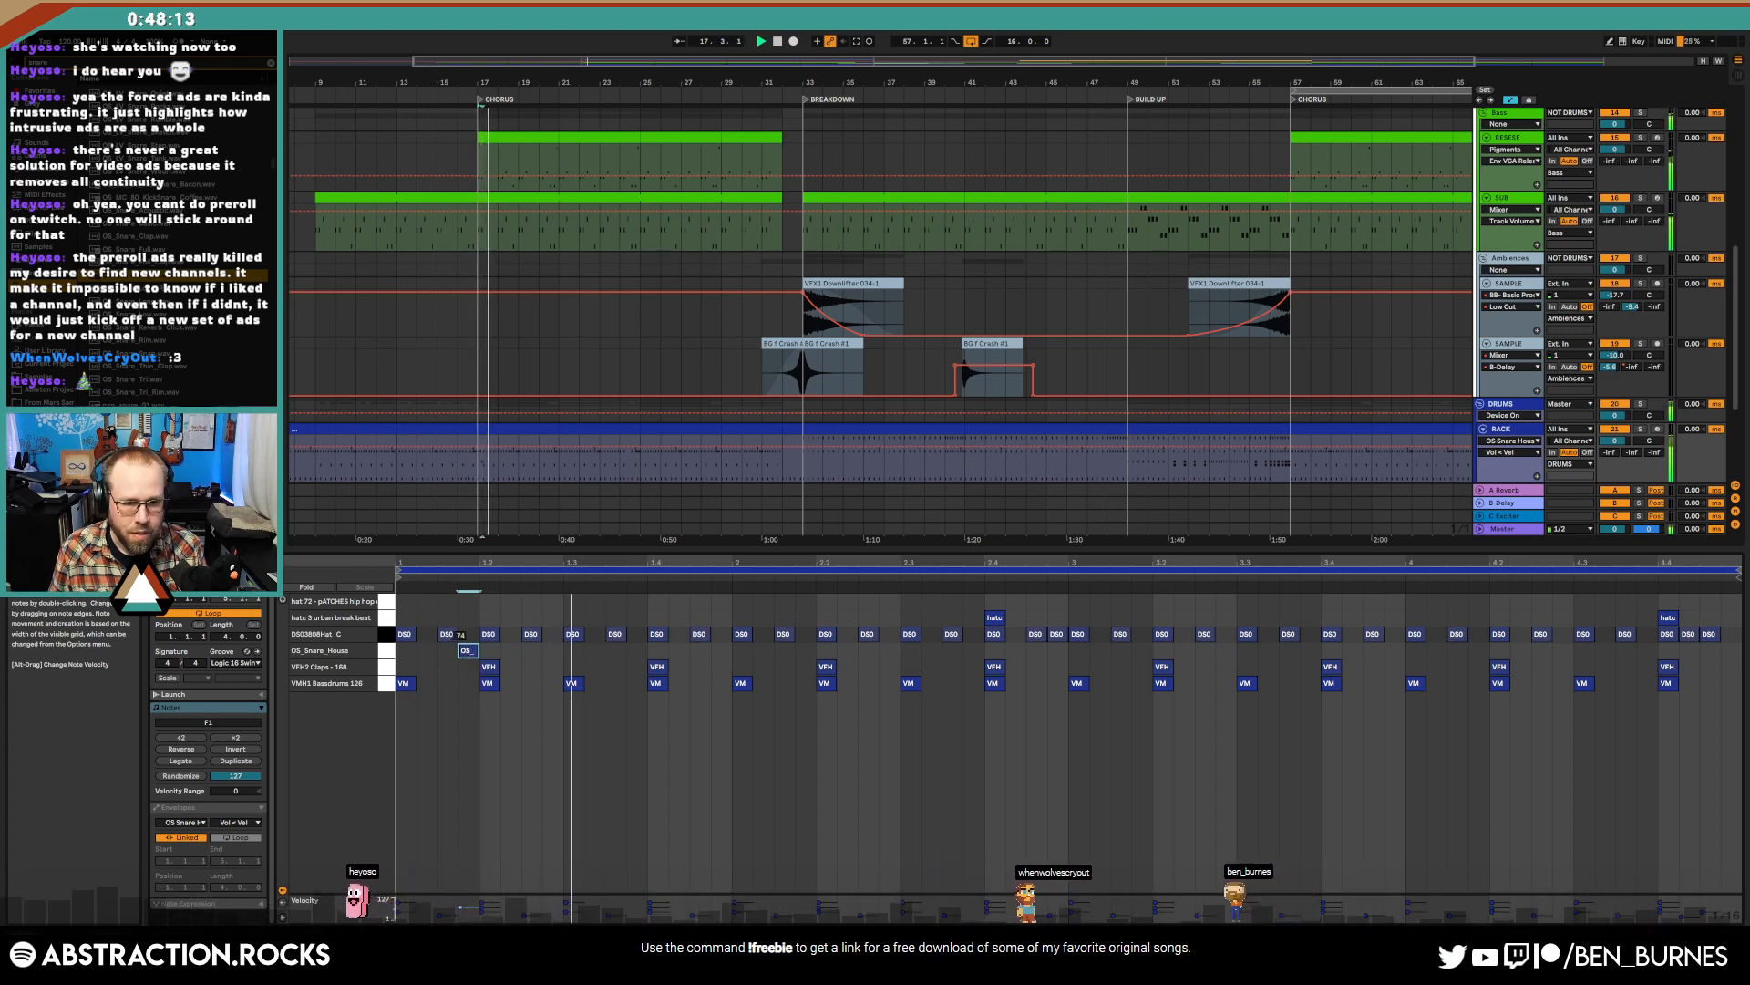
# - Add two more OS_Snare_House hits around beat 4 of the first bar and audition the RACK track in solo
pyautogui.doubleClick(616, 667)
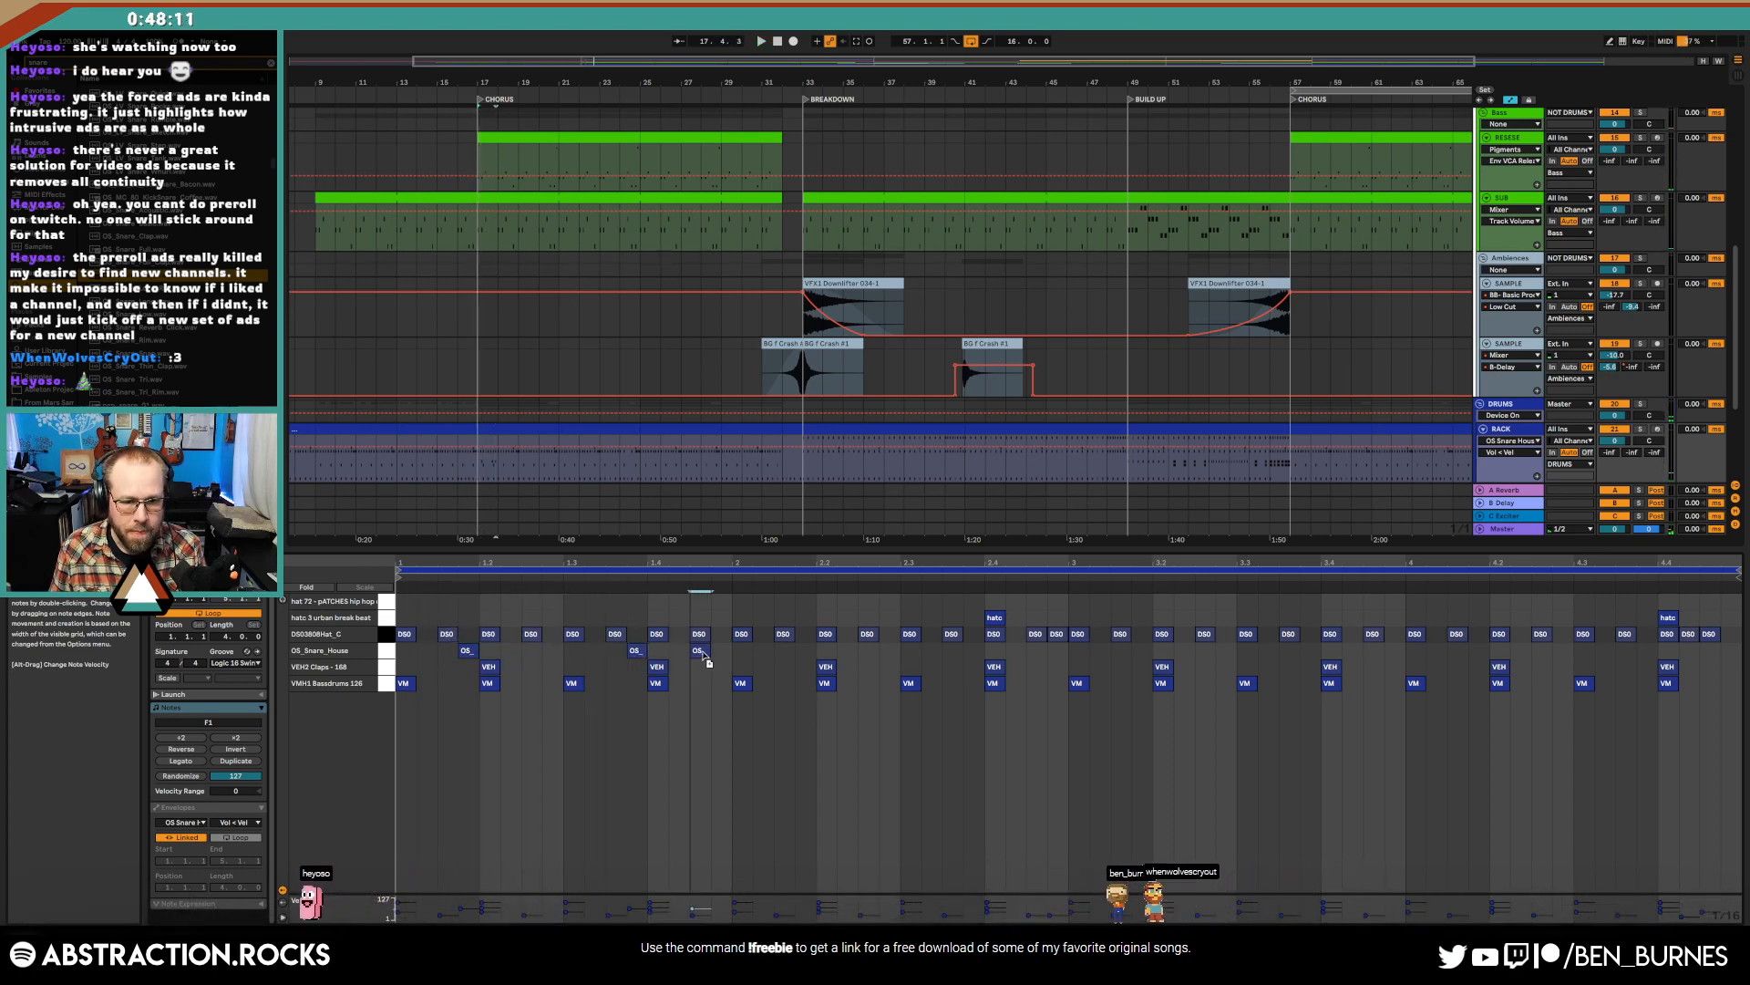
pyautogui.click(1648, 433)
pyautogui.press('space')
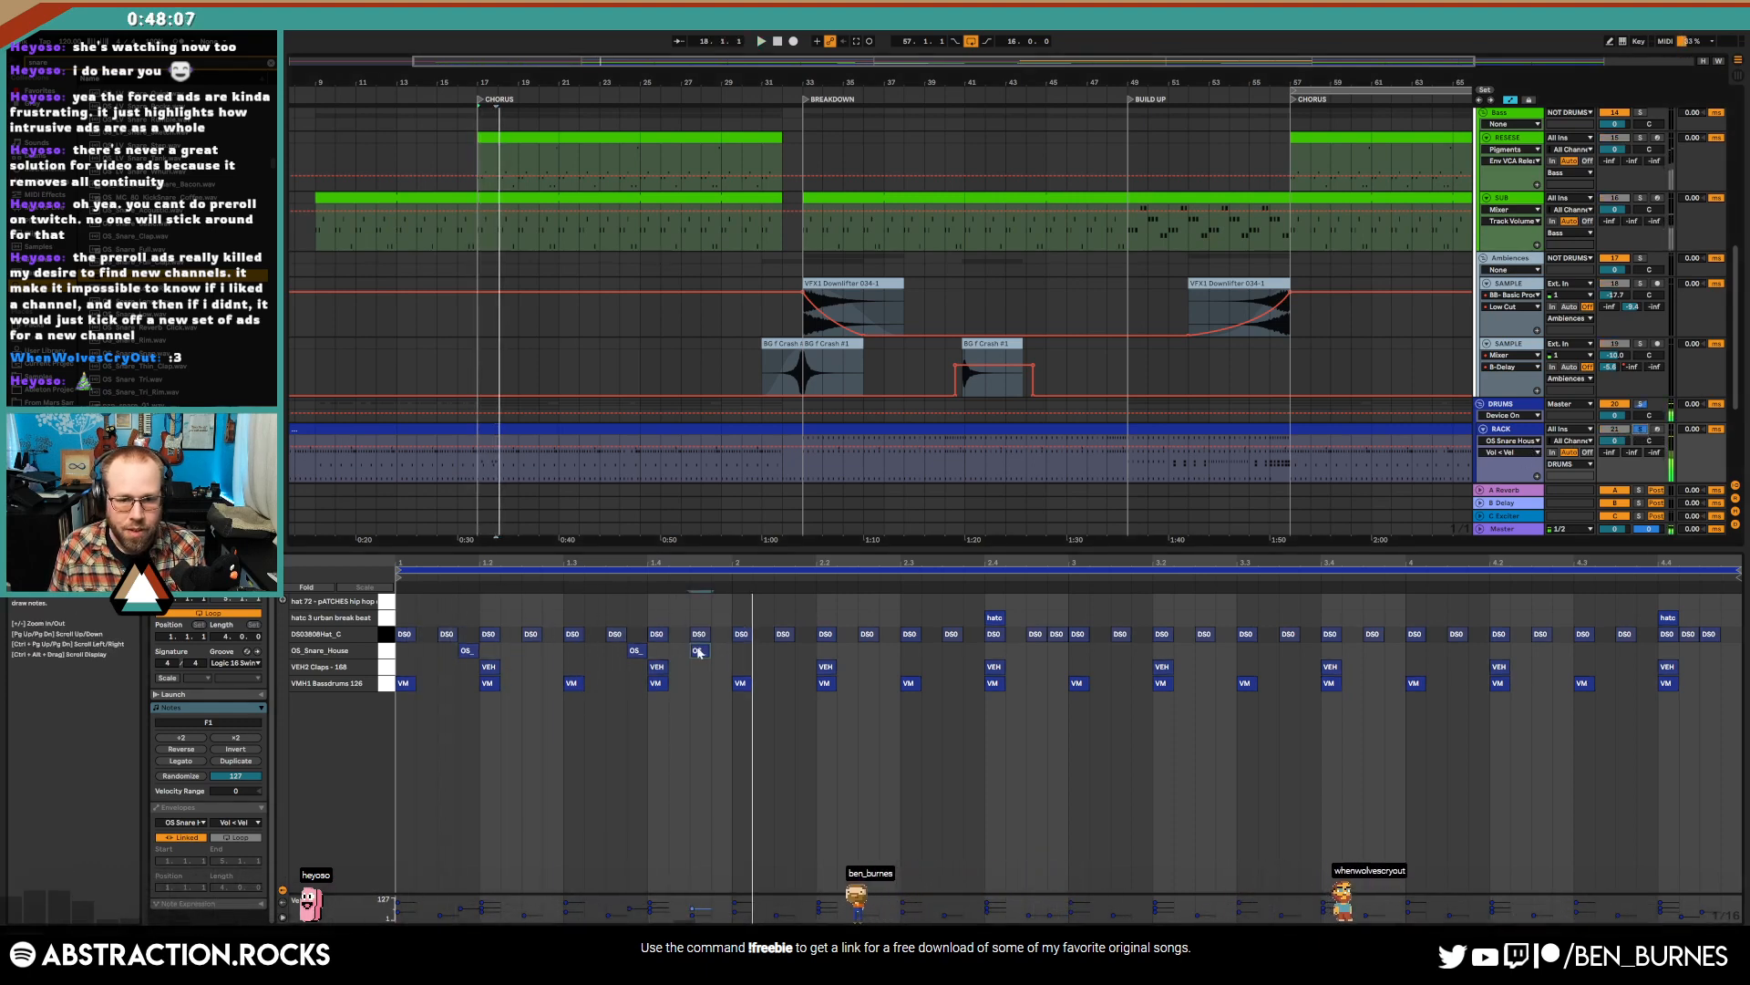
# - Duplicate the first bar's snare pattern across all four bars, unsolo the RACK track, and rework the last bar's hits into a quick fill
pyautogui.moveTo(734, 644); pyautogui.dragTo(430, 656)
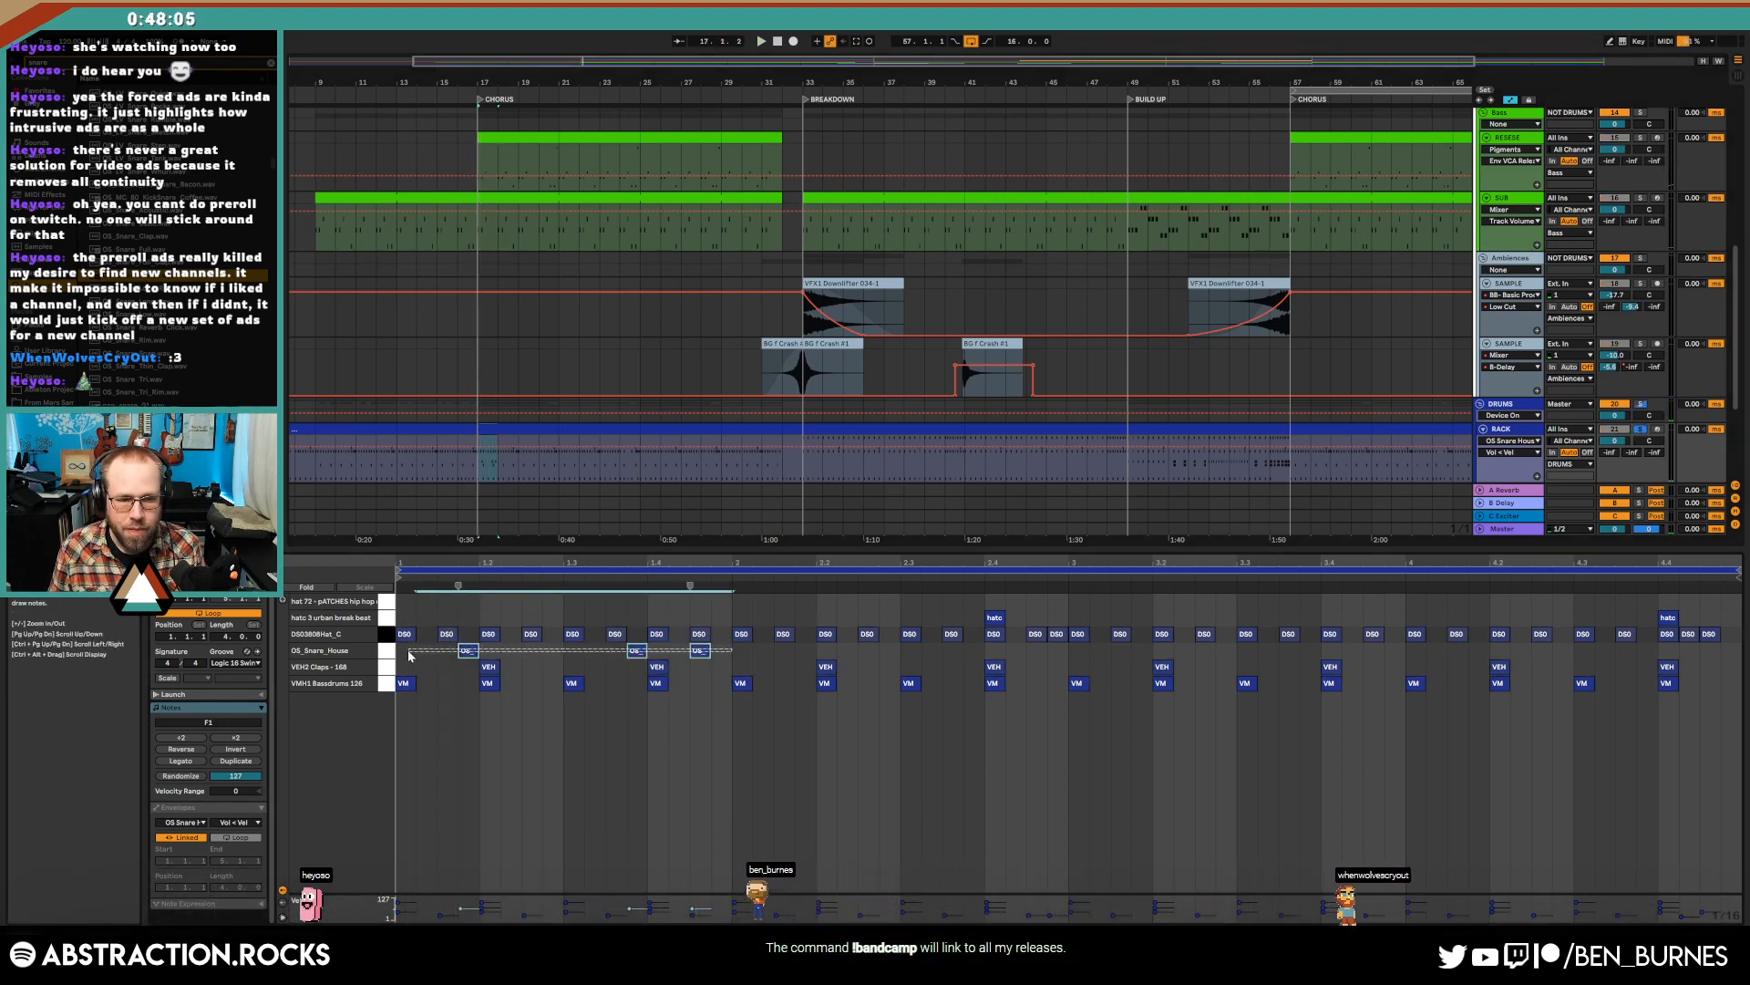
pyautogui.hotkey('ctrl', 'd')
pyautogui.hotkey('ctrl', 'd')
pyautogui.hotkey('ctrl', 'd')
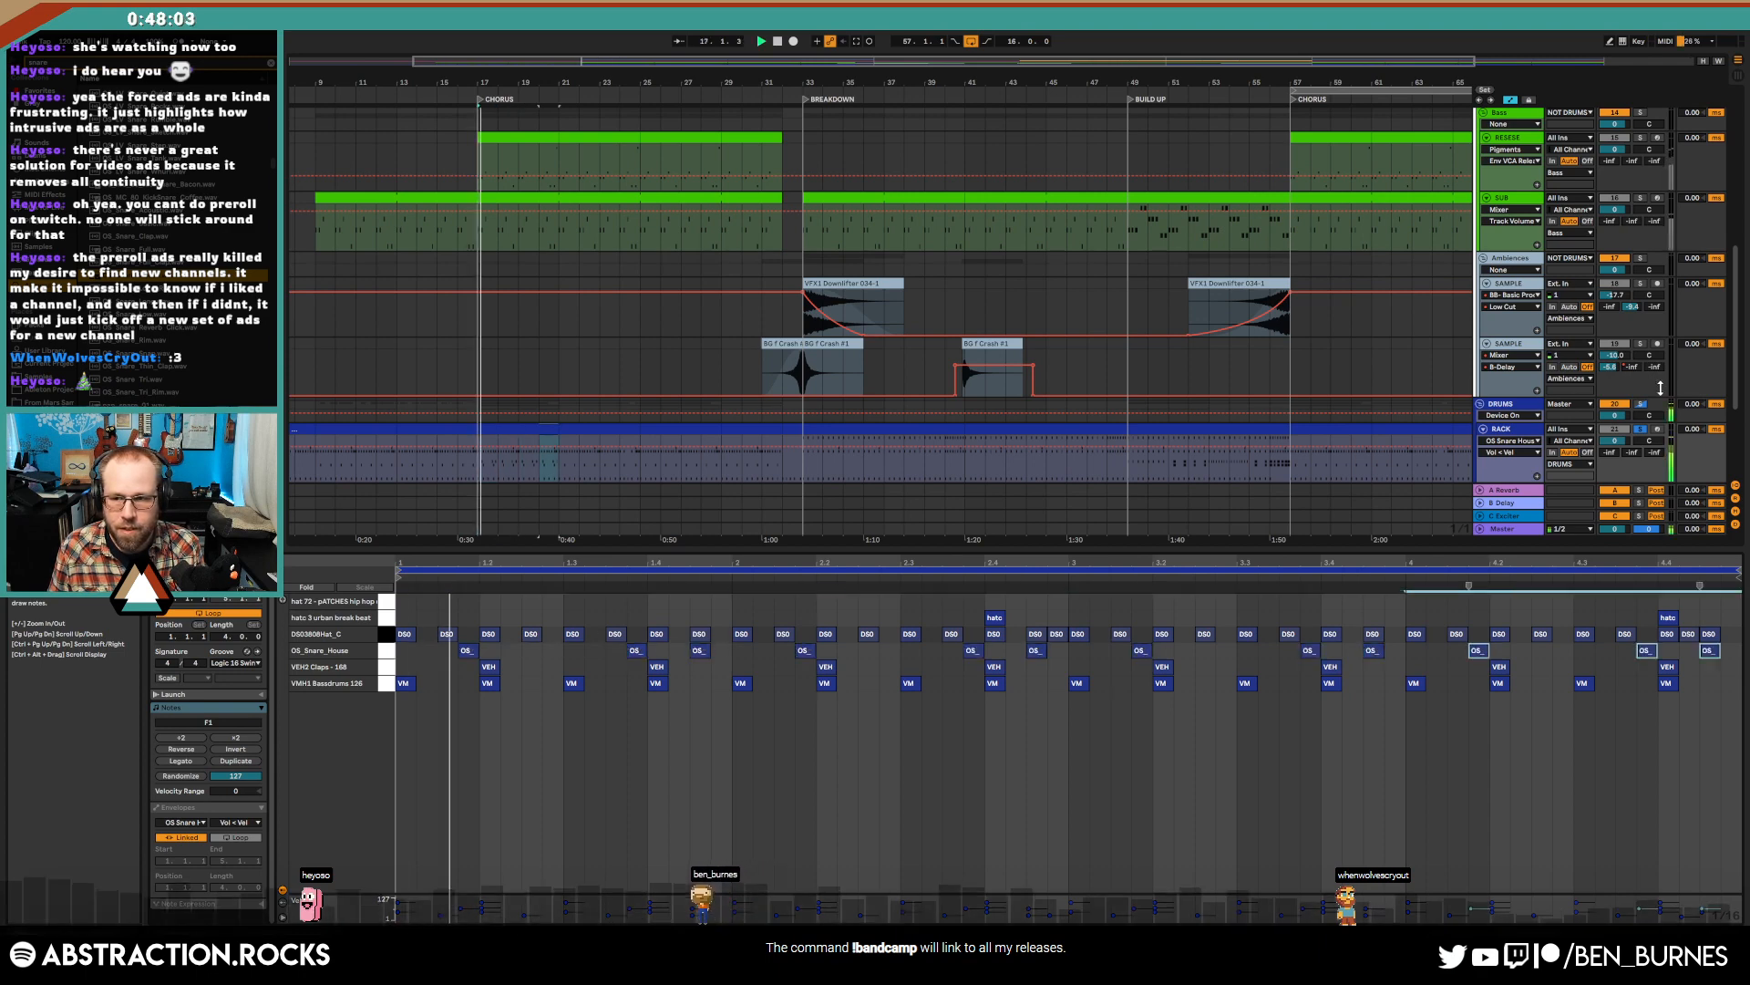
pyautogui.click(1641, 429)
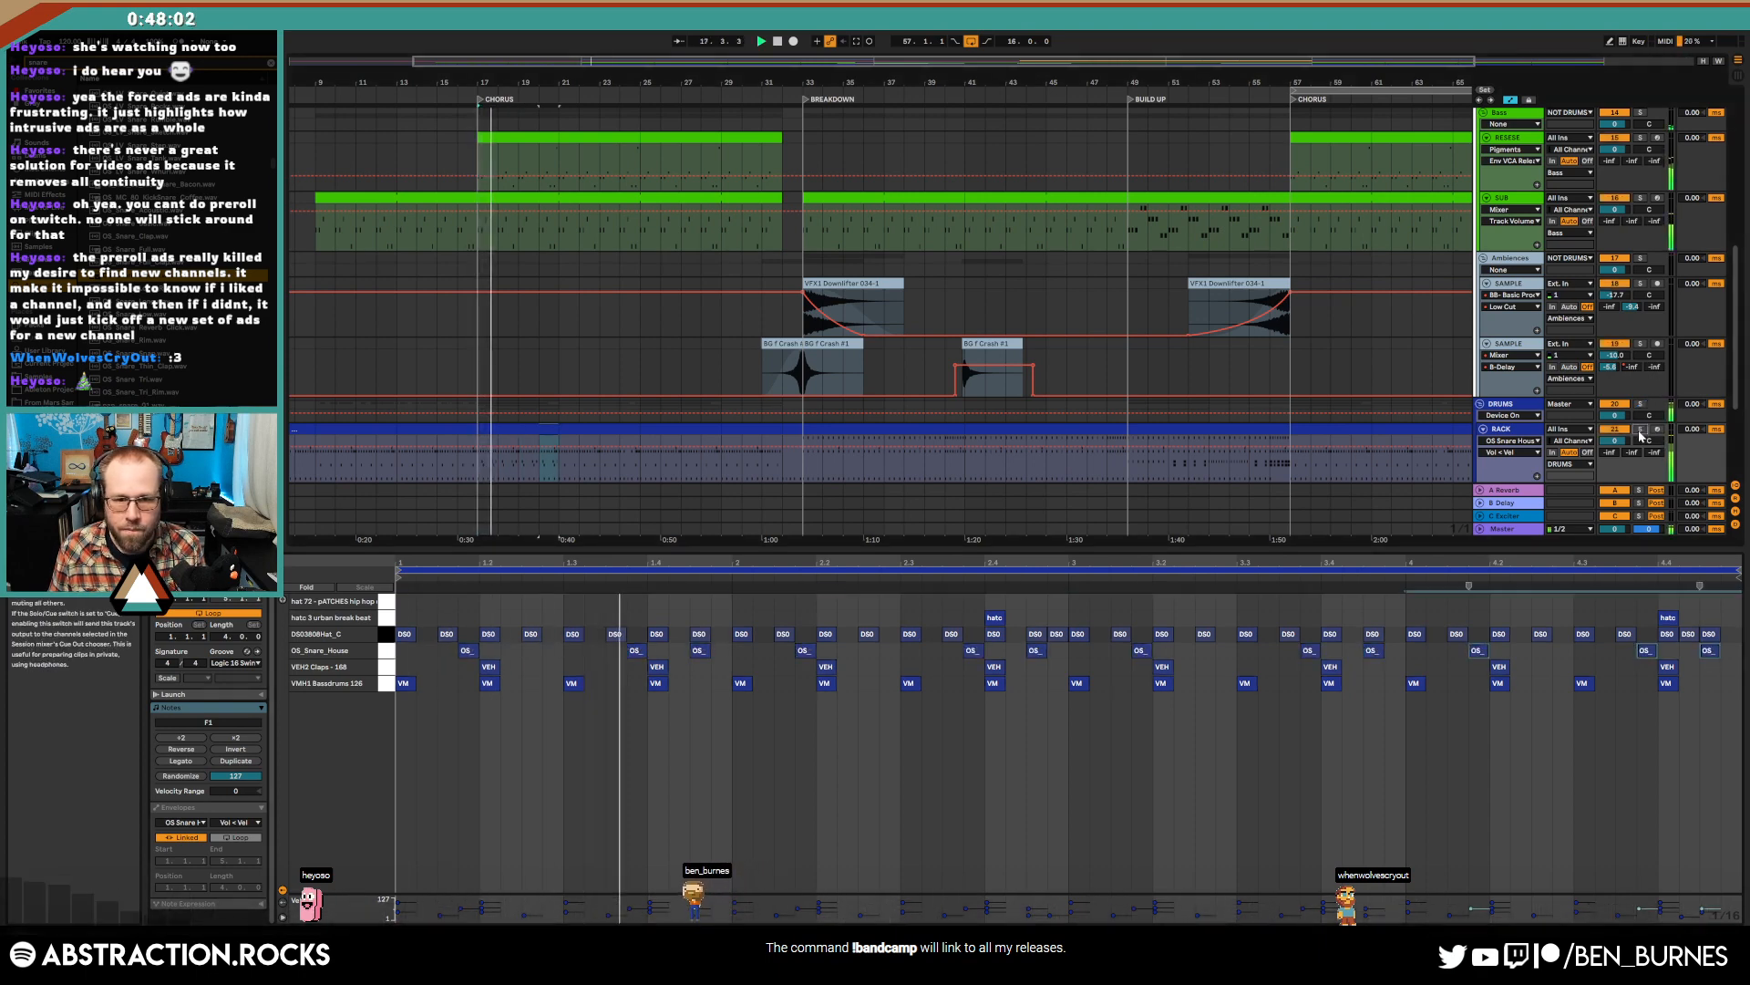
pyautogui.click(396, 651)
pyautogui.click(1038, 650)
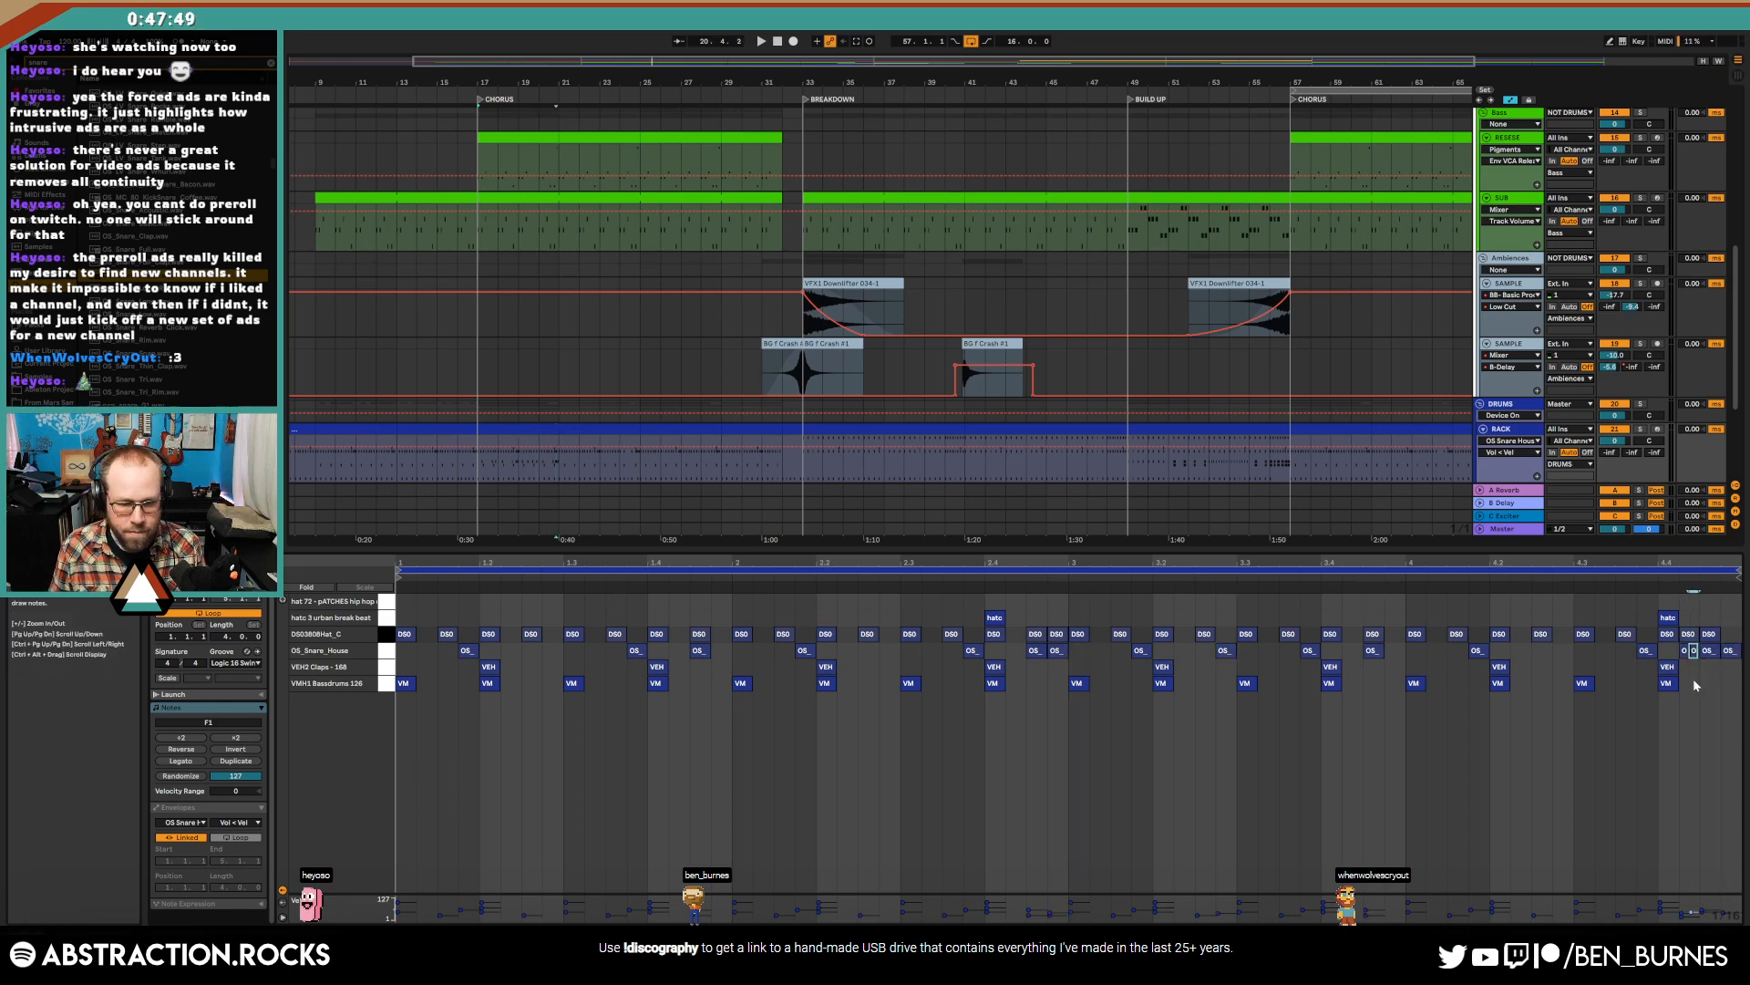
# - Copy the four-bar OS_Snare_House pattern into the three following RACK clips of the first chorus
pyautogui.click(387, 651)
pyautogui.click(592, 428)
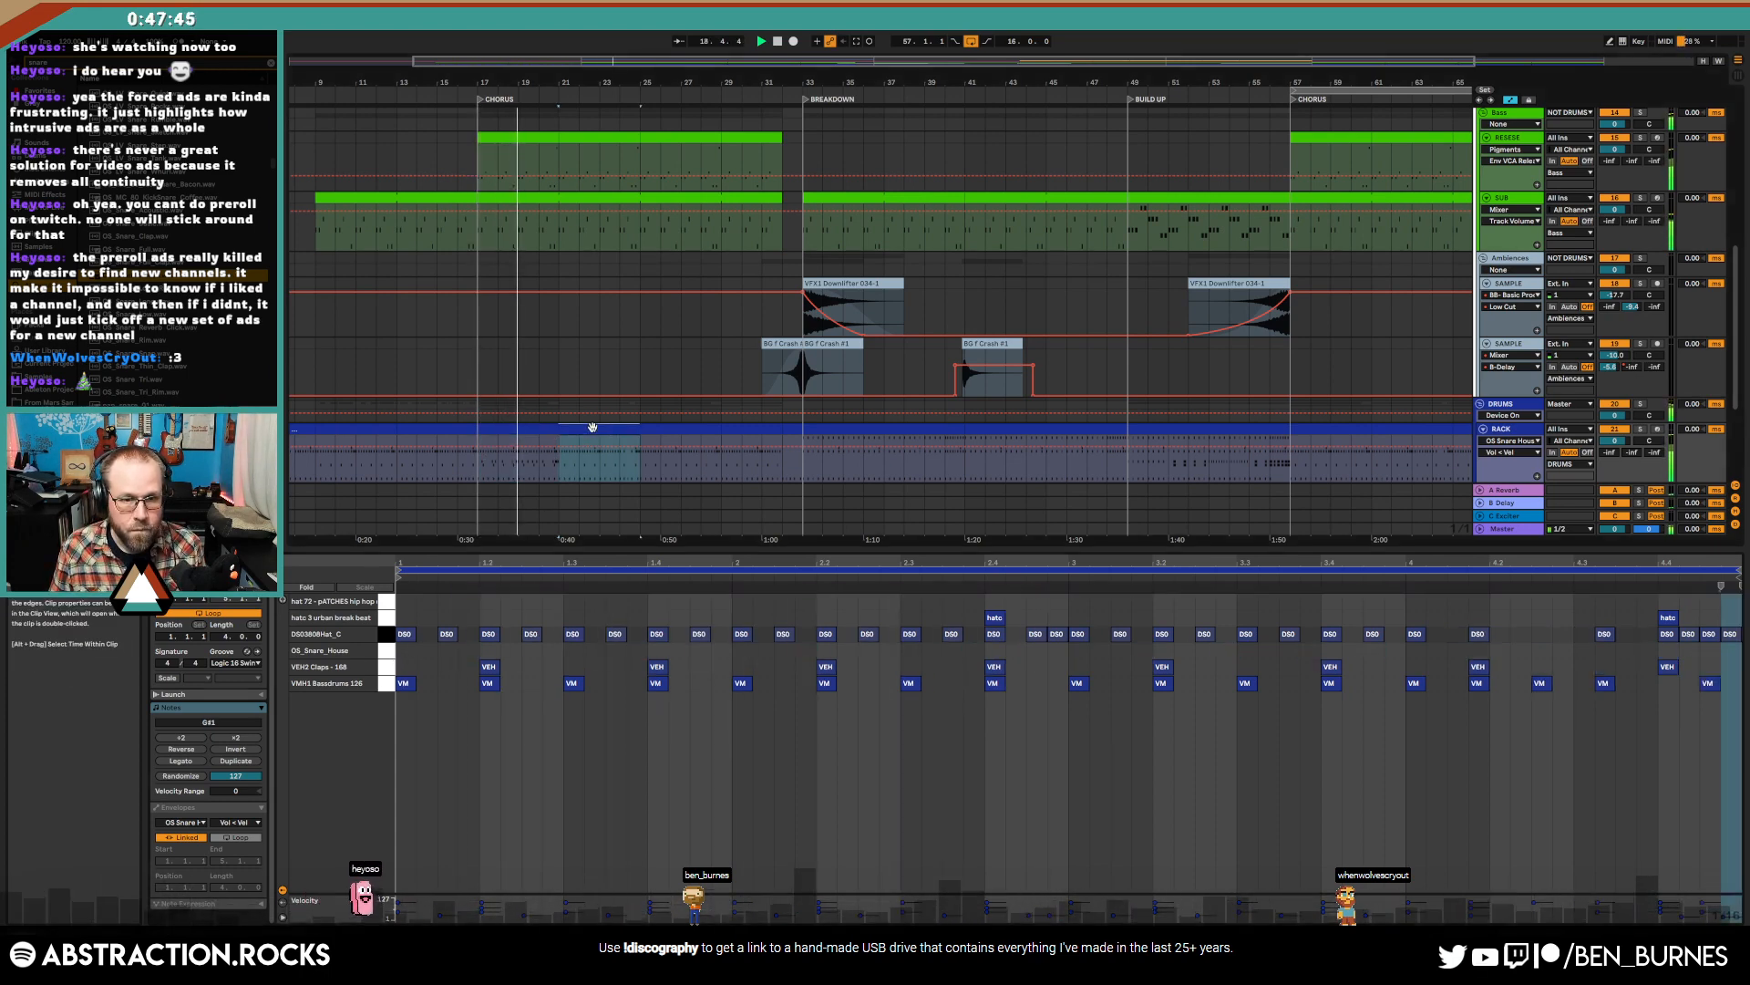
pyautogui.click(463, 656)
pyautogui.hotkey('ctrl', 'v')
pyautogui.click(666, 433)
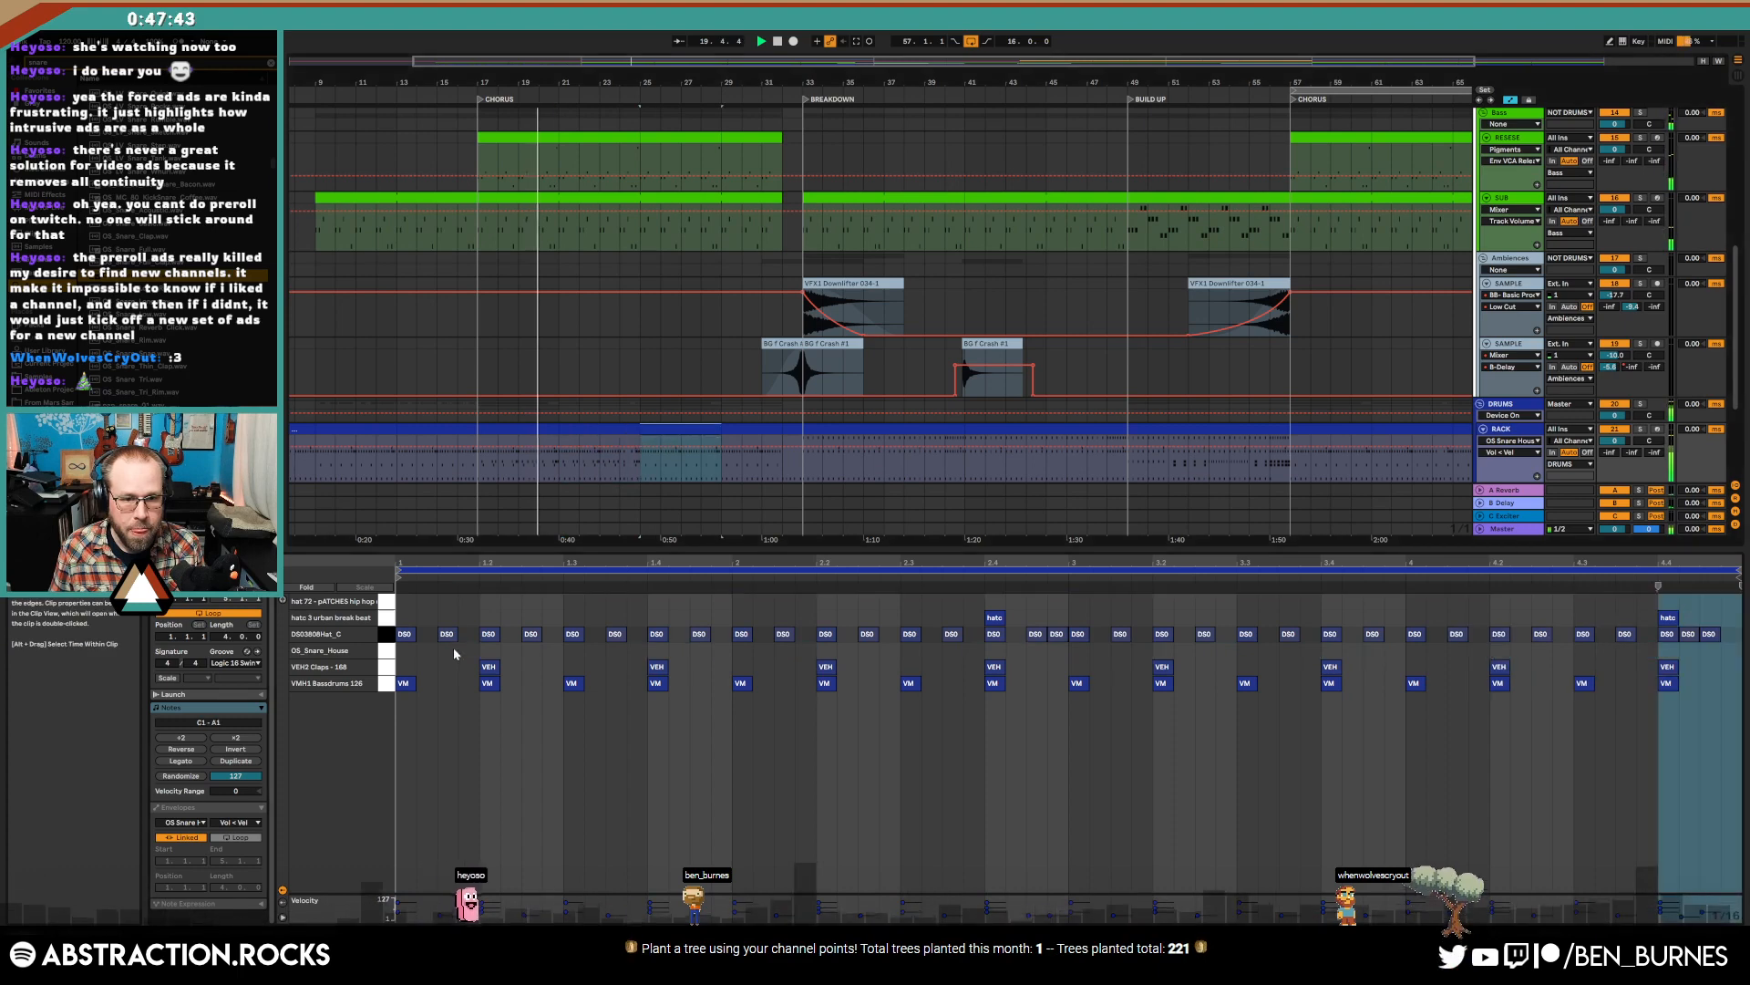
pyautogui.click(452, 650)
pyautogui.hotkey('ctrl', 'v')
pyautogui.click(760, 435)
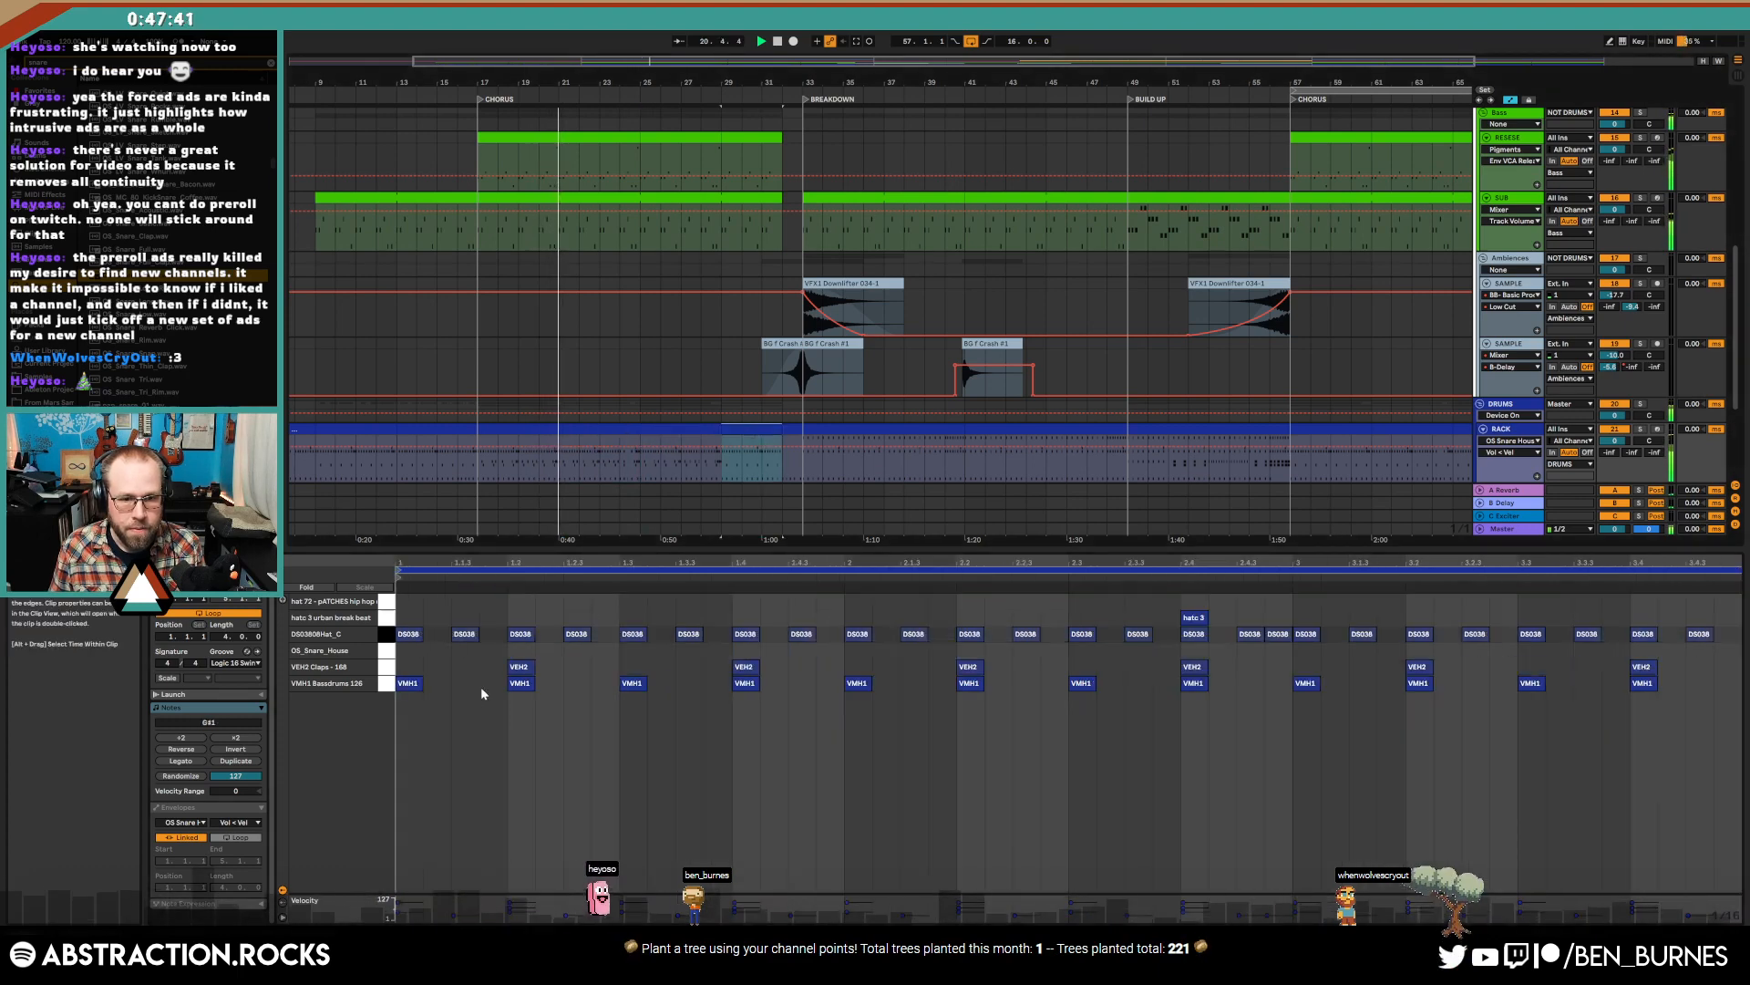
pyautogui.click(473, 648)
pyautogui.hotkey('ctrl', 'v')
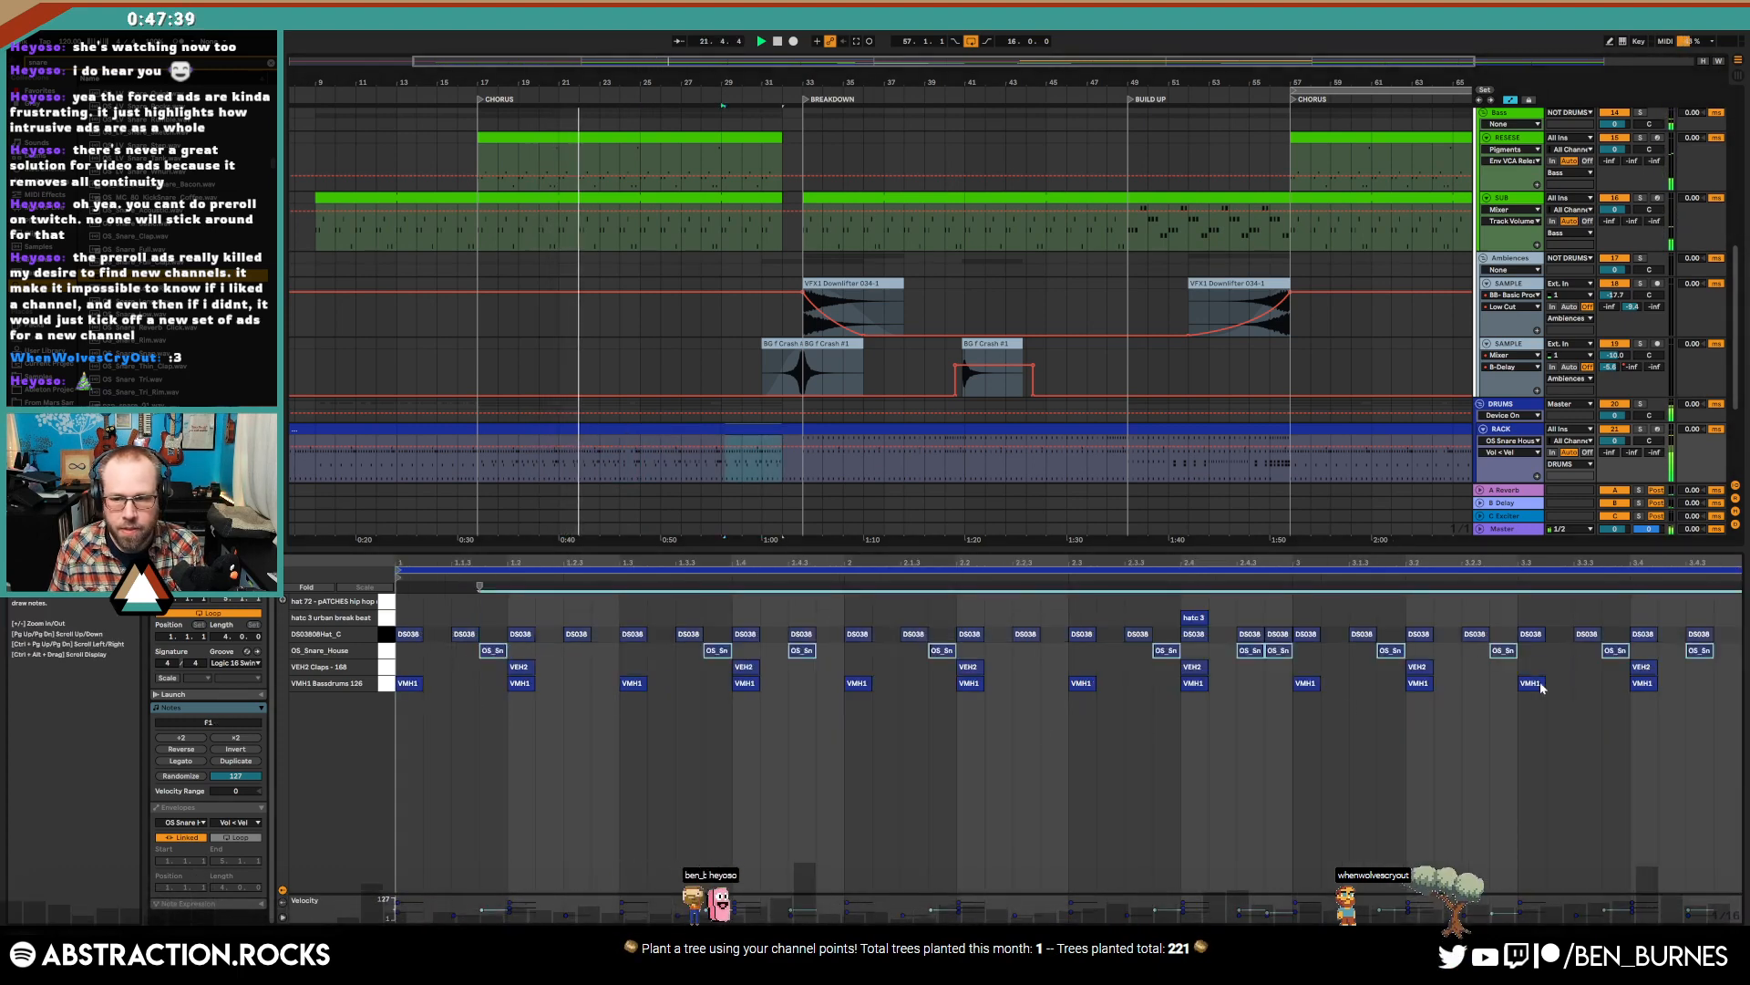
pyautogui.click(1682, 641)
pyautogui.moveTo(1604, 563); pyautogui.dragTo(1603, 534)
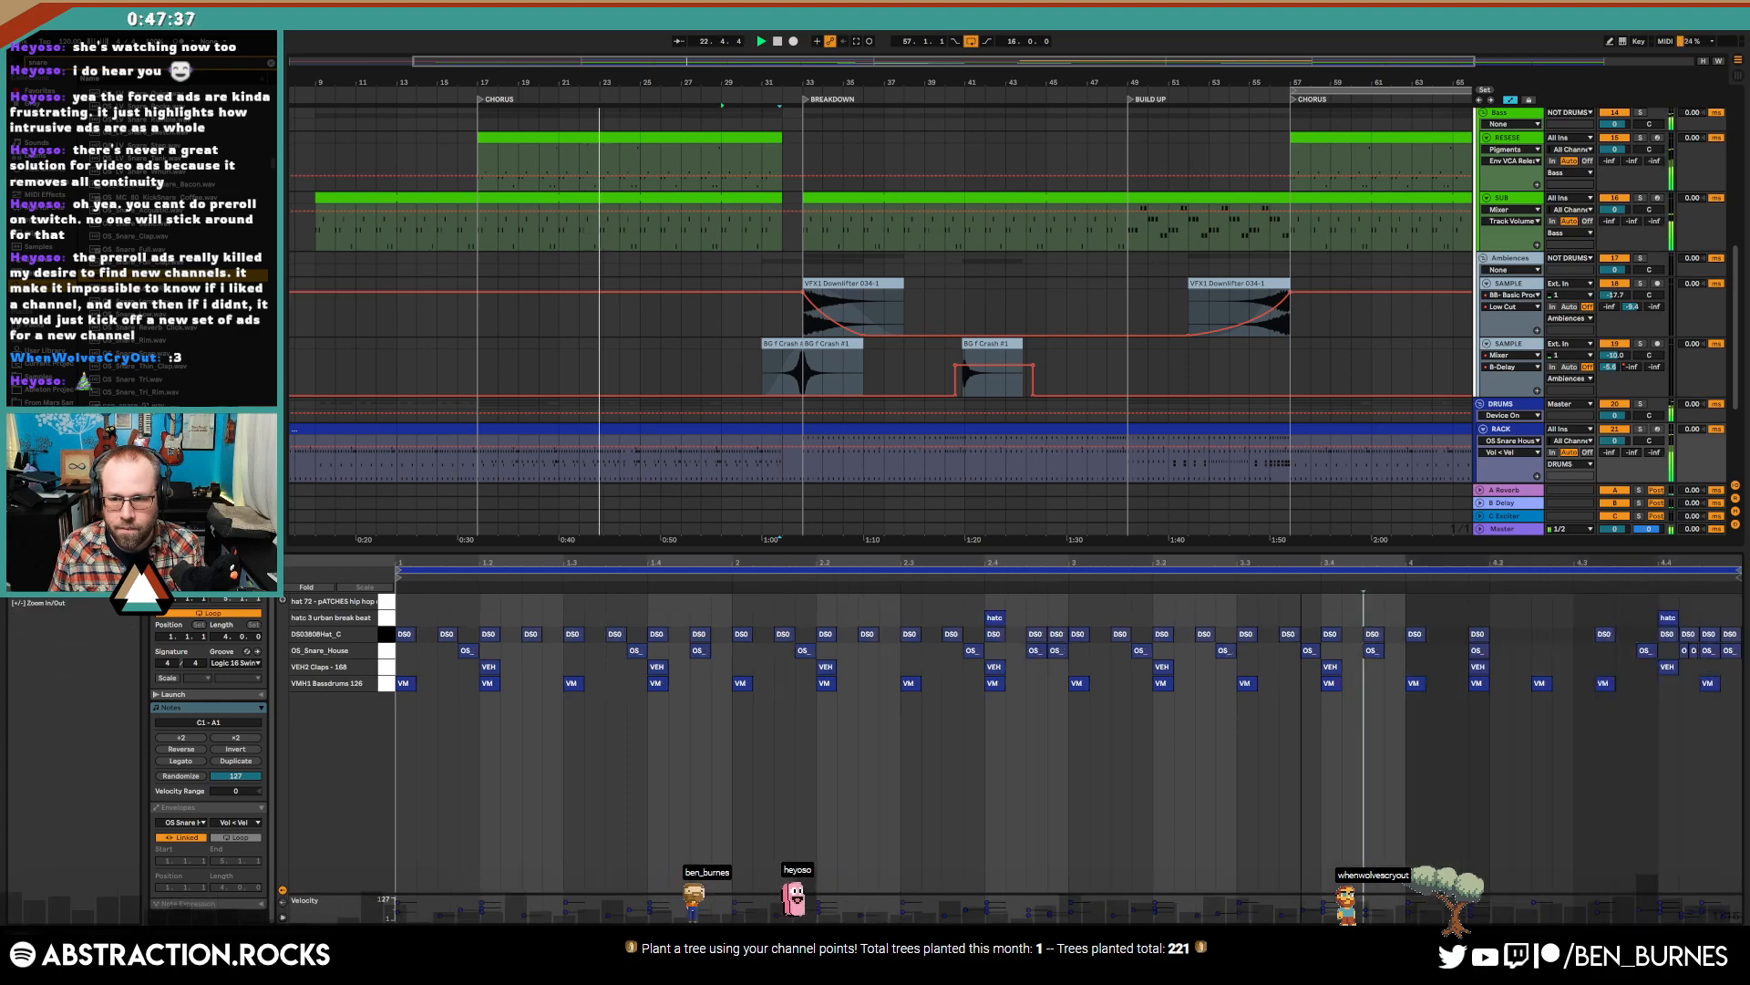
# - Stop playback and consolidate the two four-bar RACK clips that open the first chorus into one eight-bar clip
pyautogui.hotkey('shift', 'Tab')
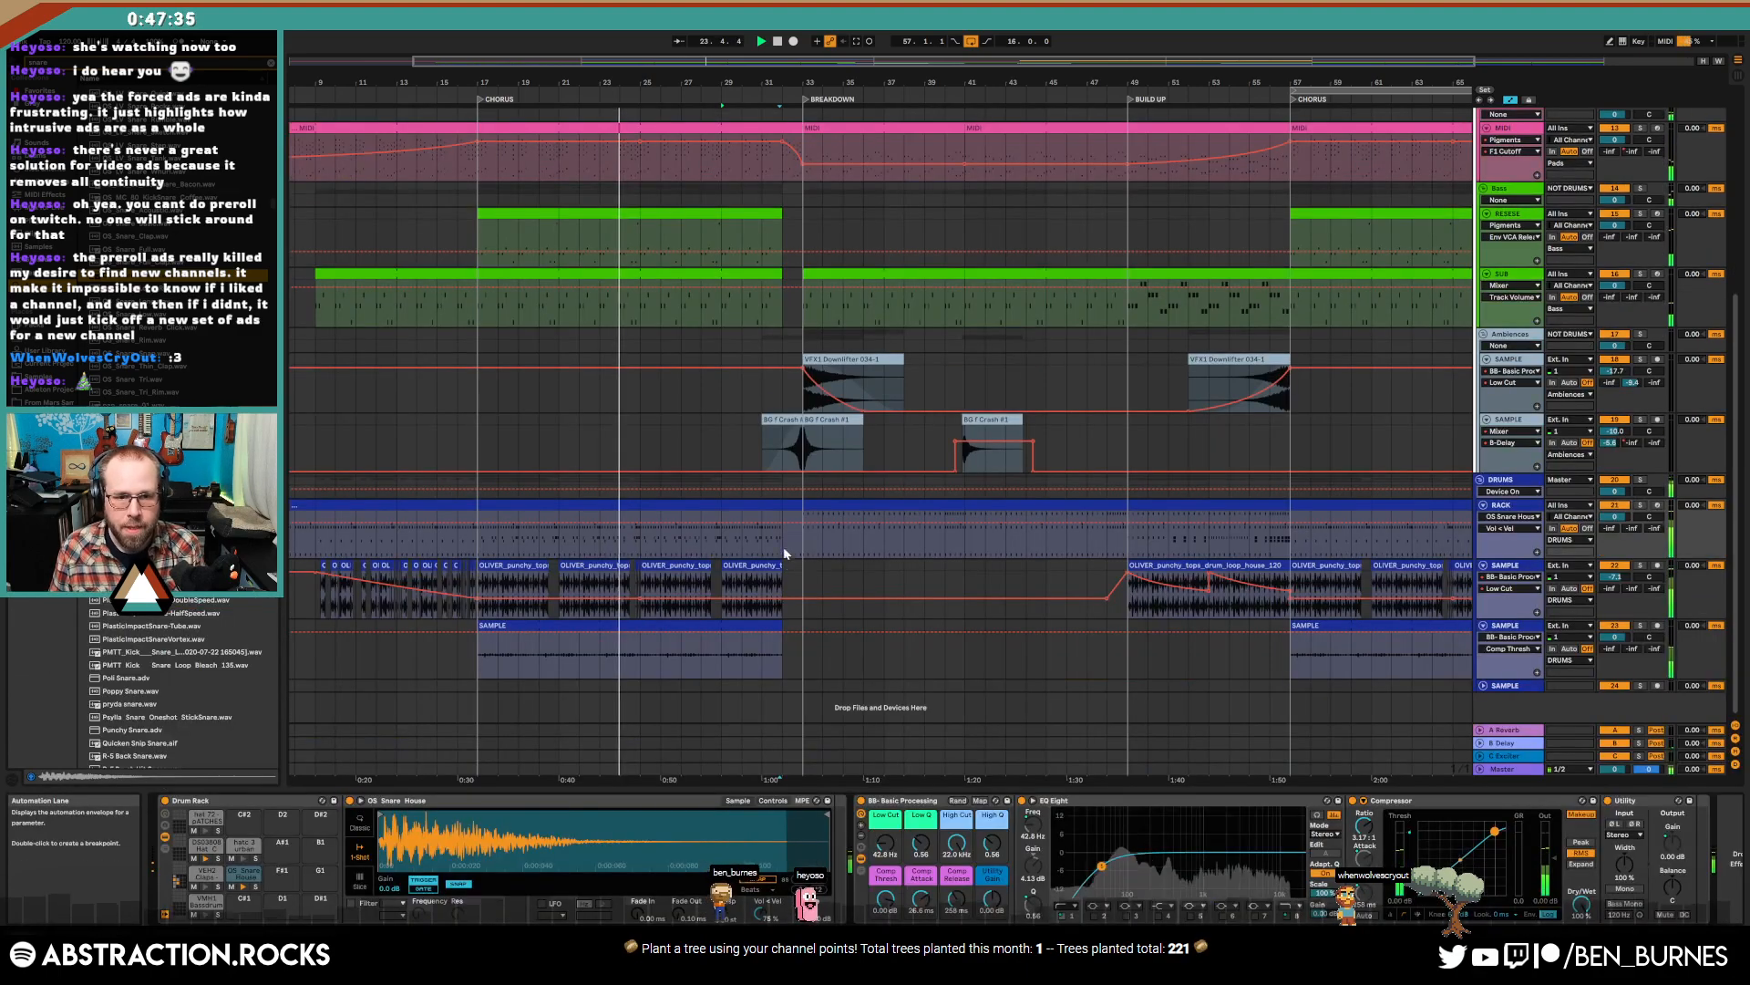
pyautogui.hotkey('shift', 'Tab')
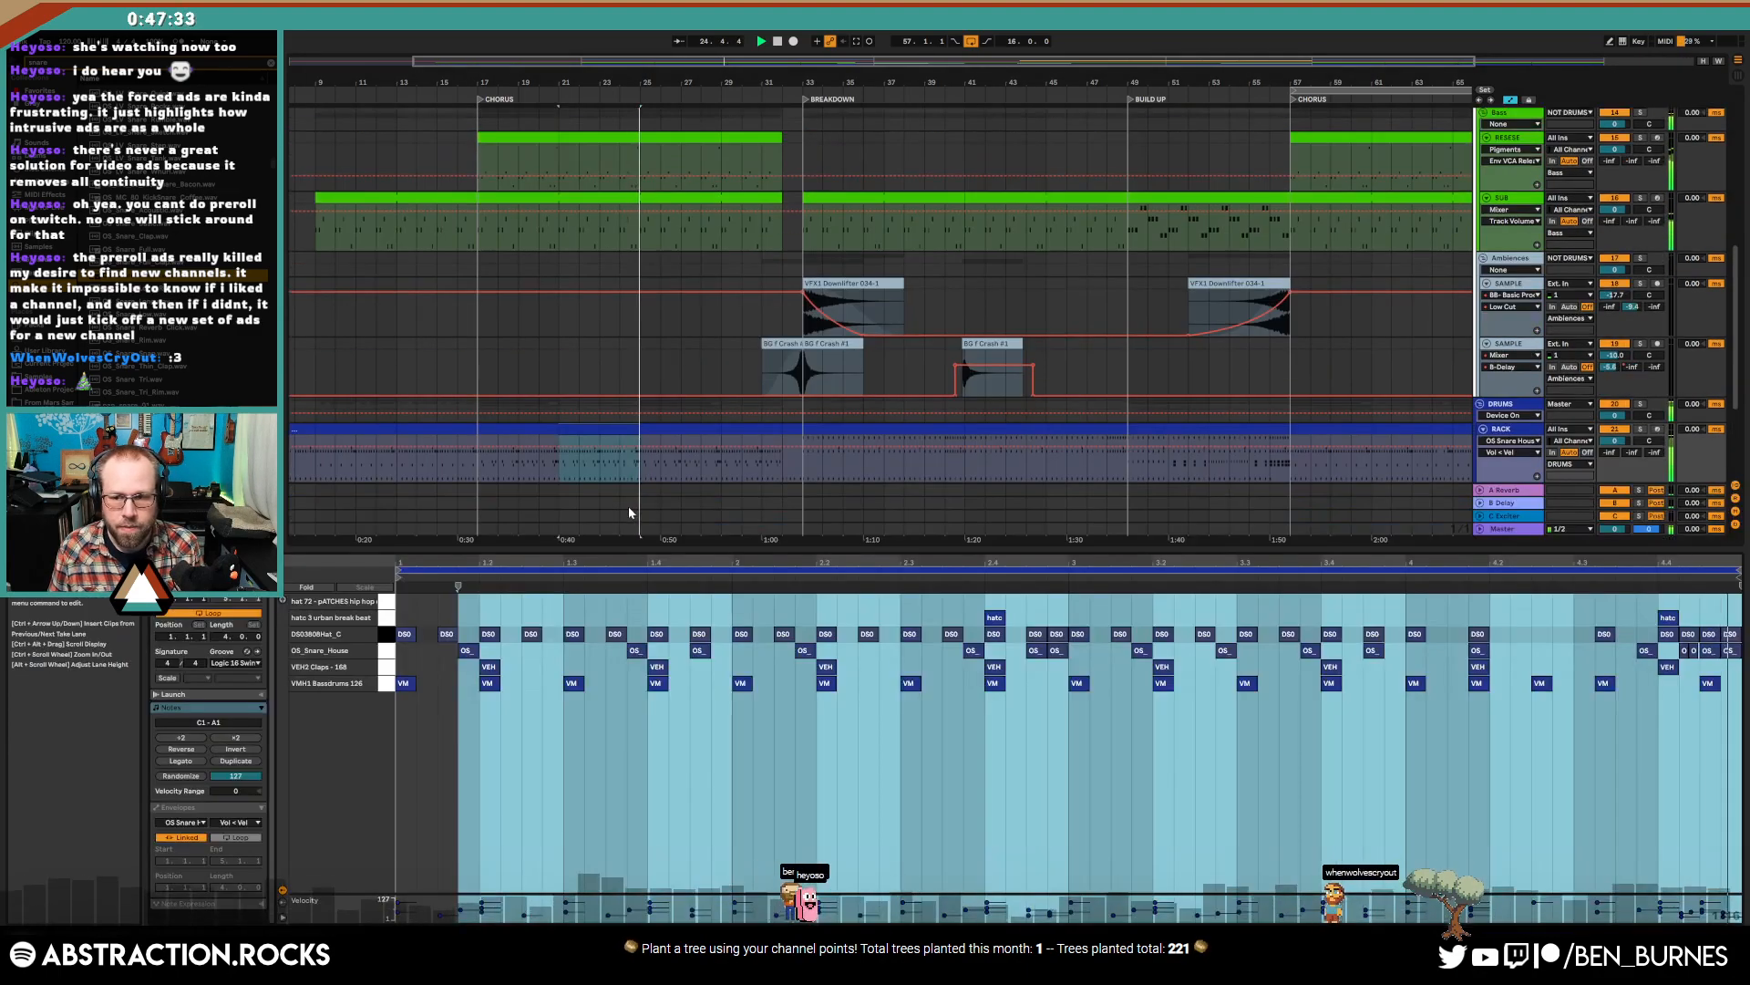
pyautogui.click(1596, 733)
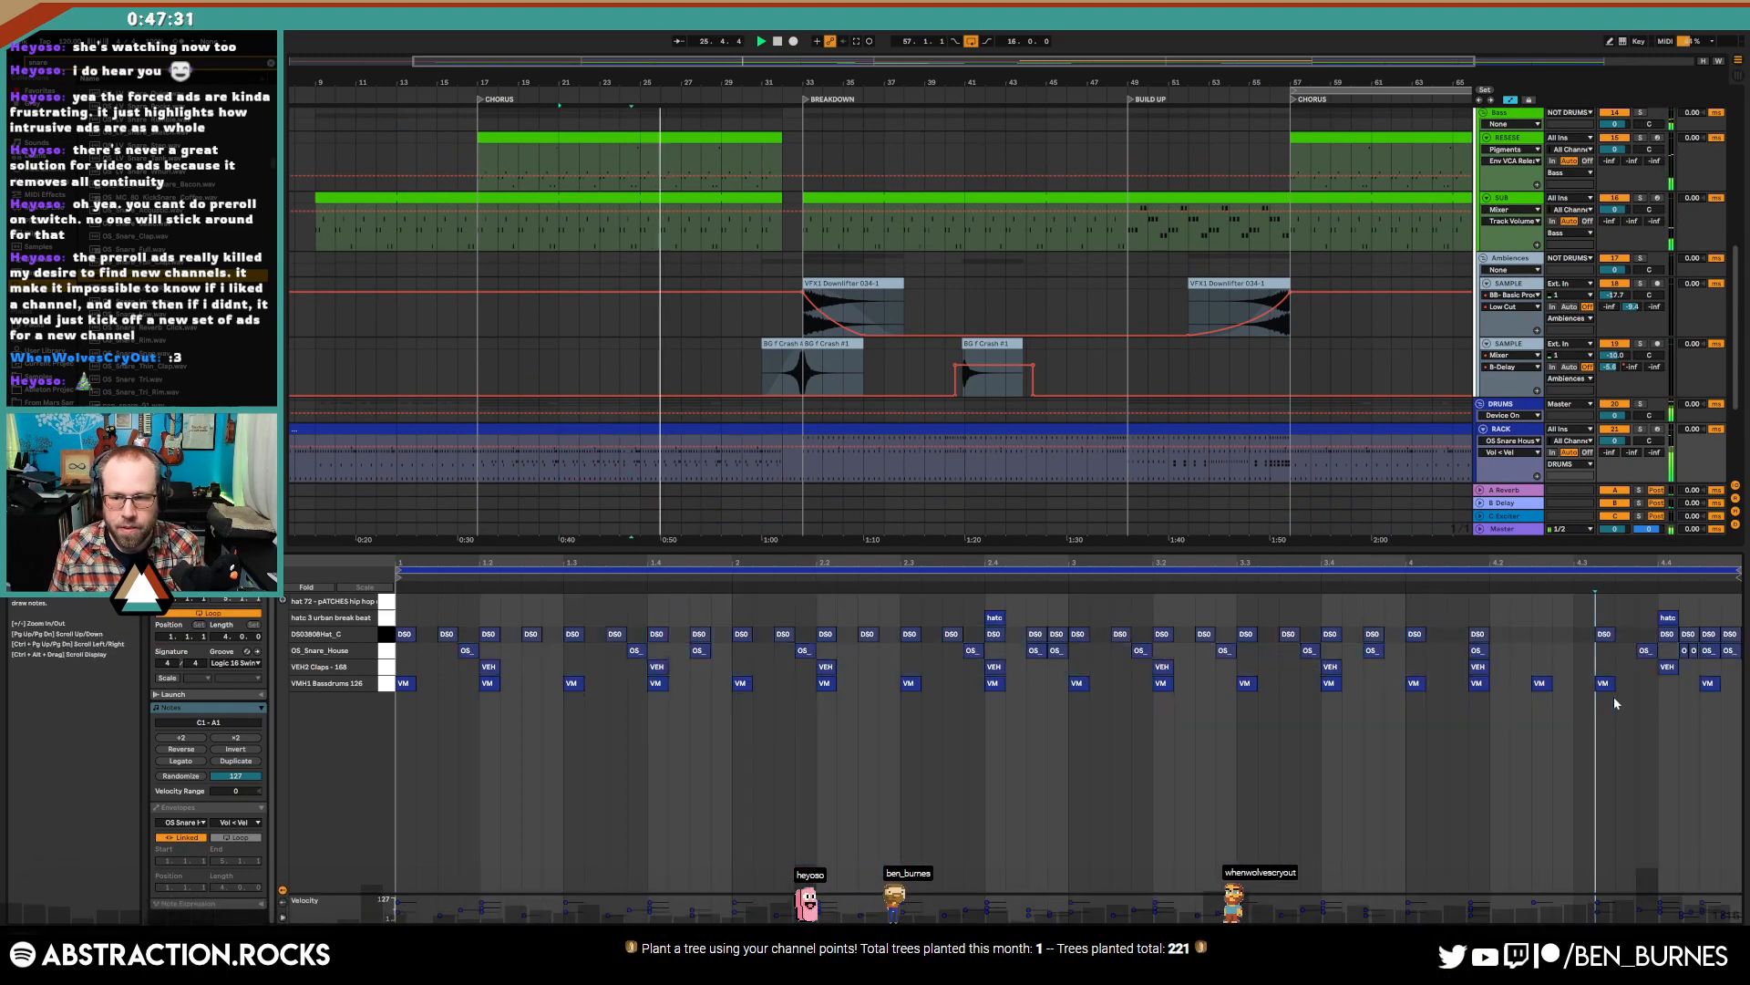
pyautogui.press('space')
pyautogui.click(533, 426)
pyautogui.keyDown('shift'); pyautogui.click(600, 427); pyautogui.keyUp('shift')
pyautogui.hotkey('ctrl', 'j')
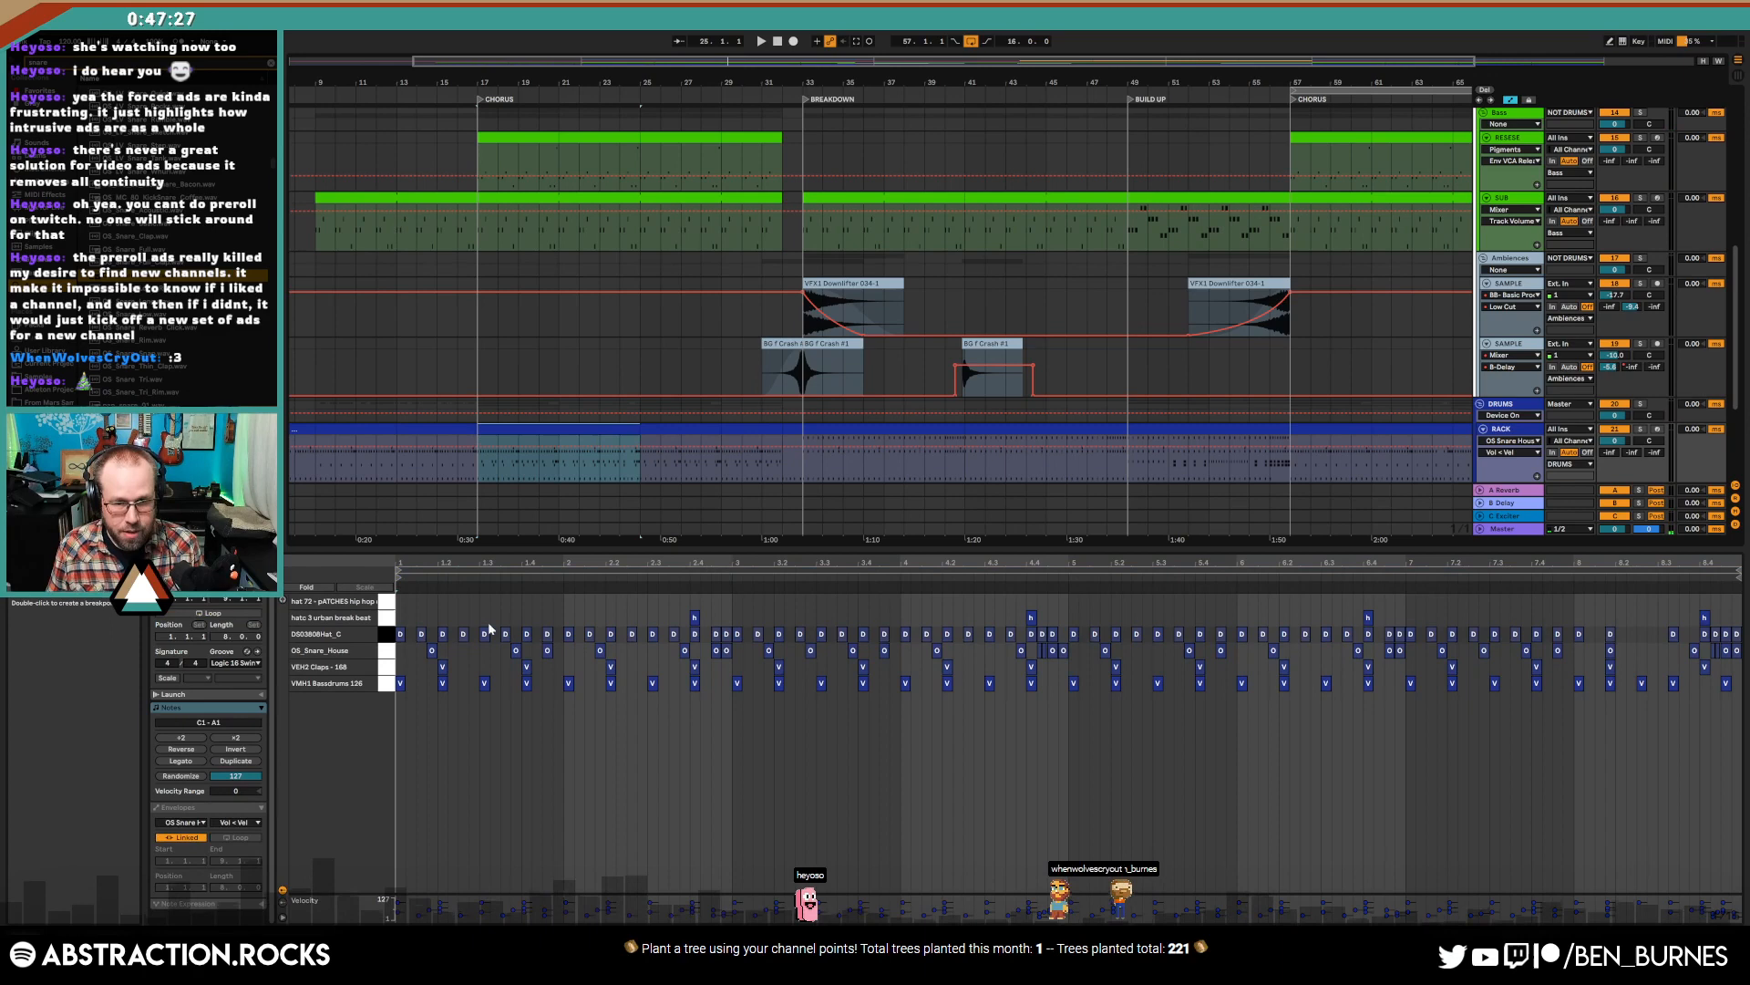
# - Inspect the Vol < Vel settings of the OS_Snare_House and claps pads, then reopen the consolidated RACK clip's notes
pyautogui.click(387, 651)
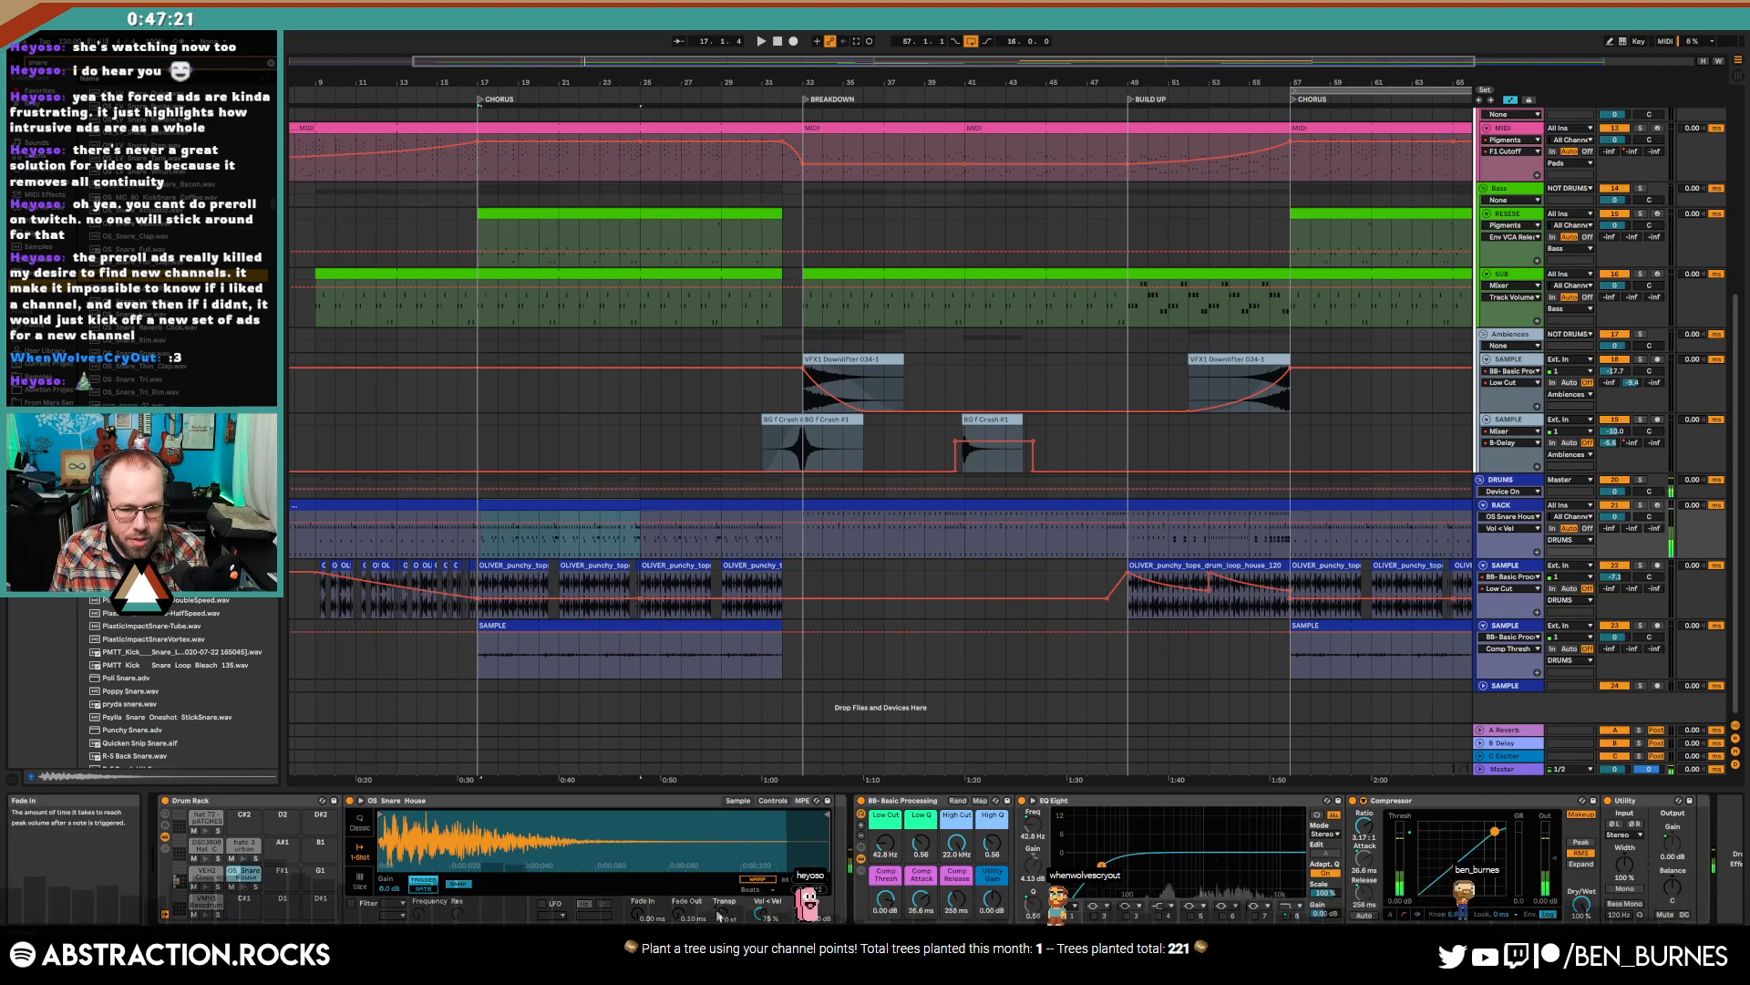
pyautogui.click(213, 877)
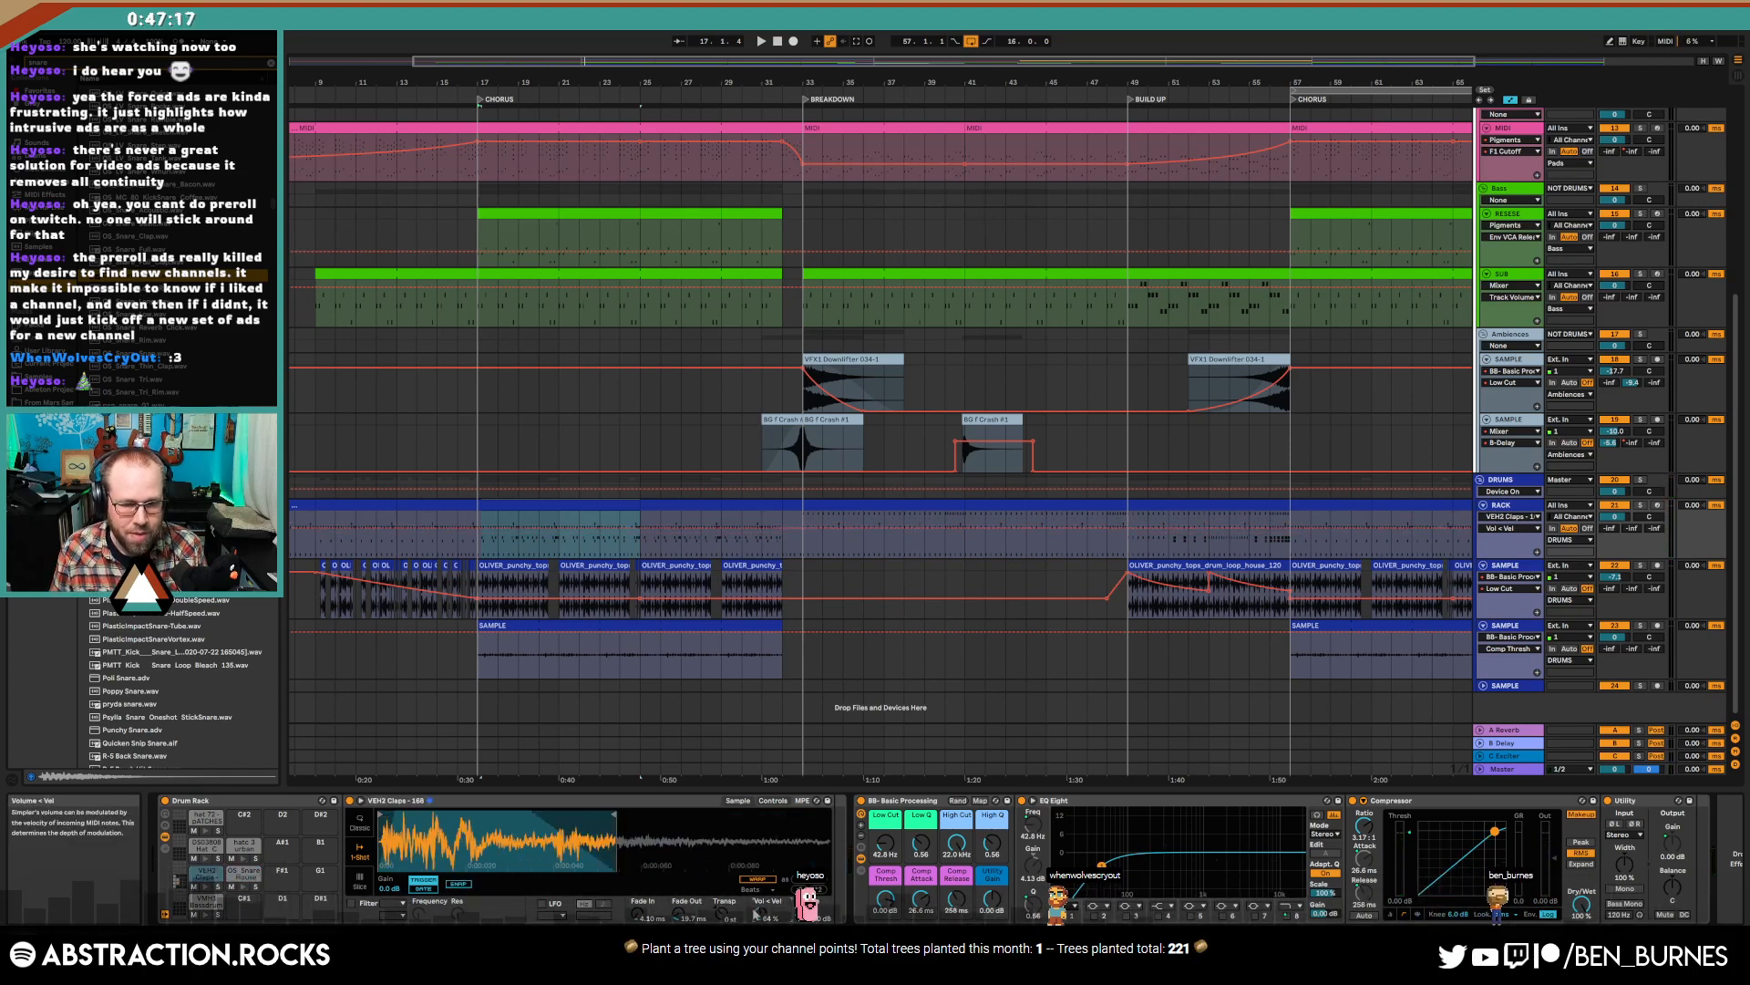
pyautogui.click(664, 505)
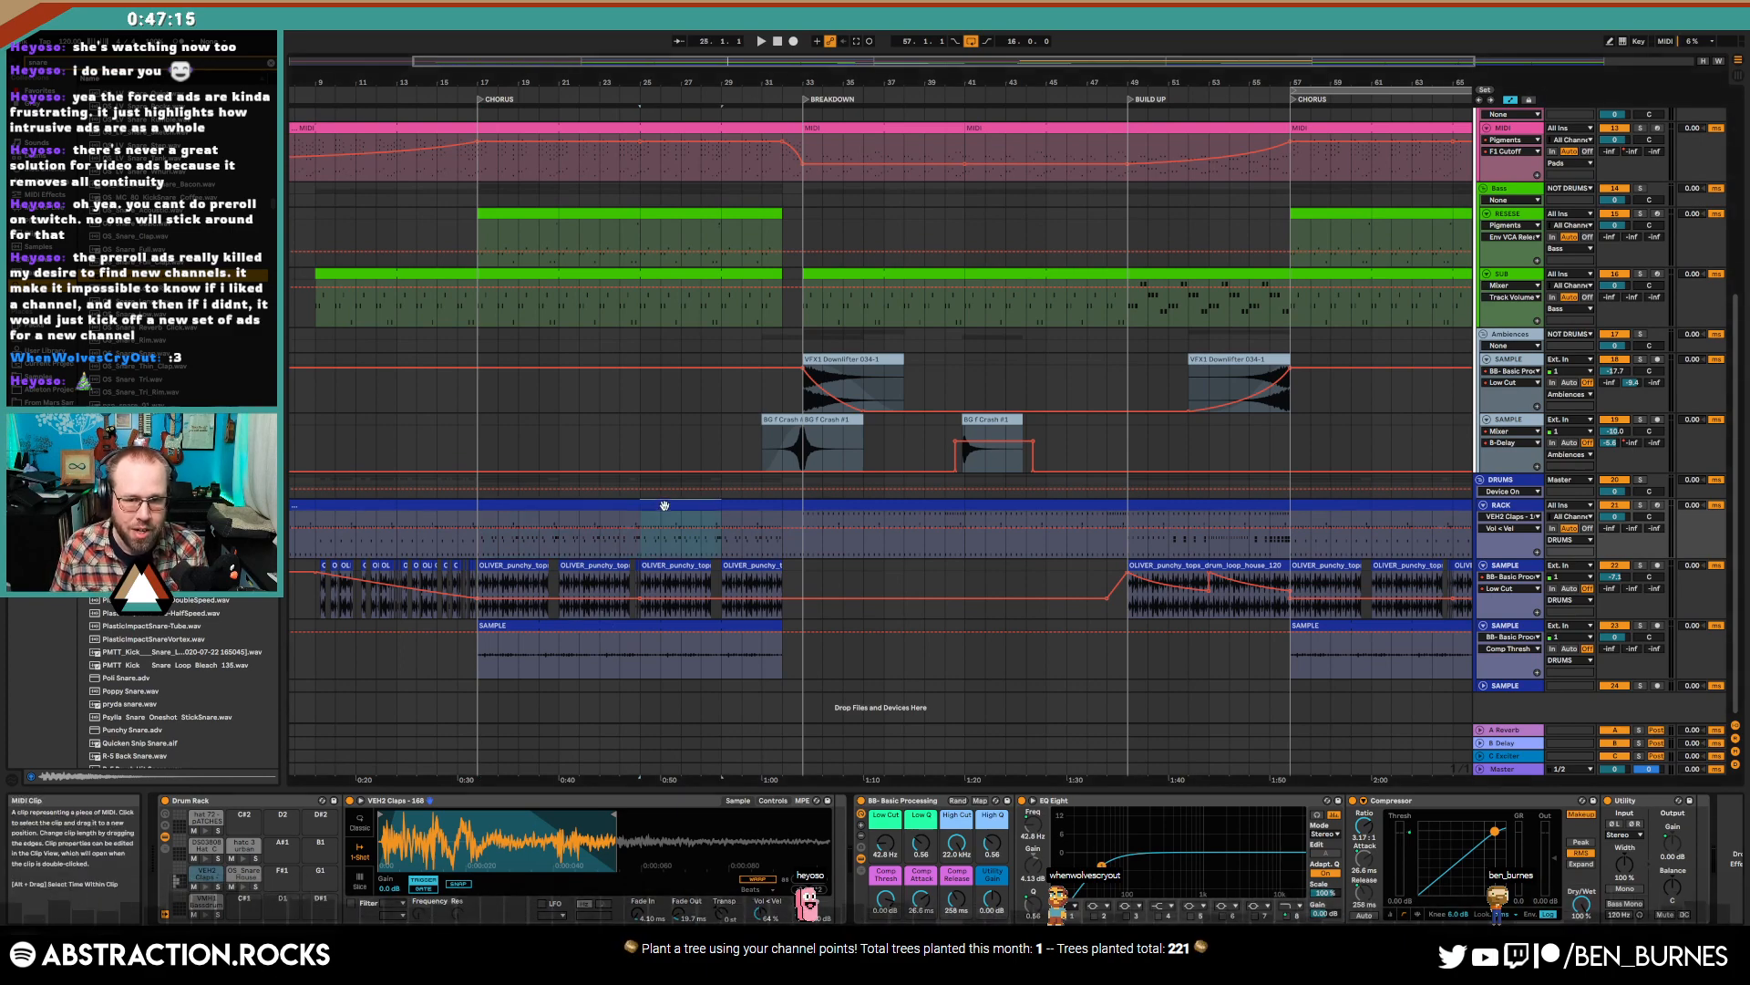
pyautogui.doubleClick(588, 504)
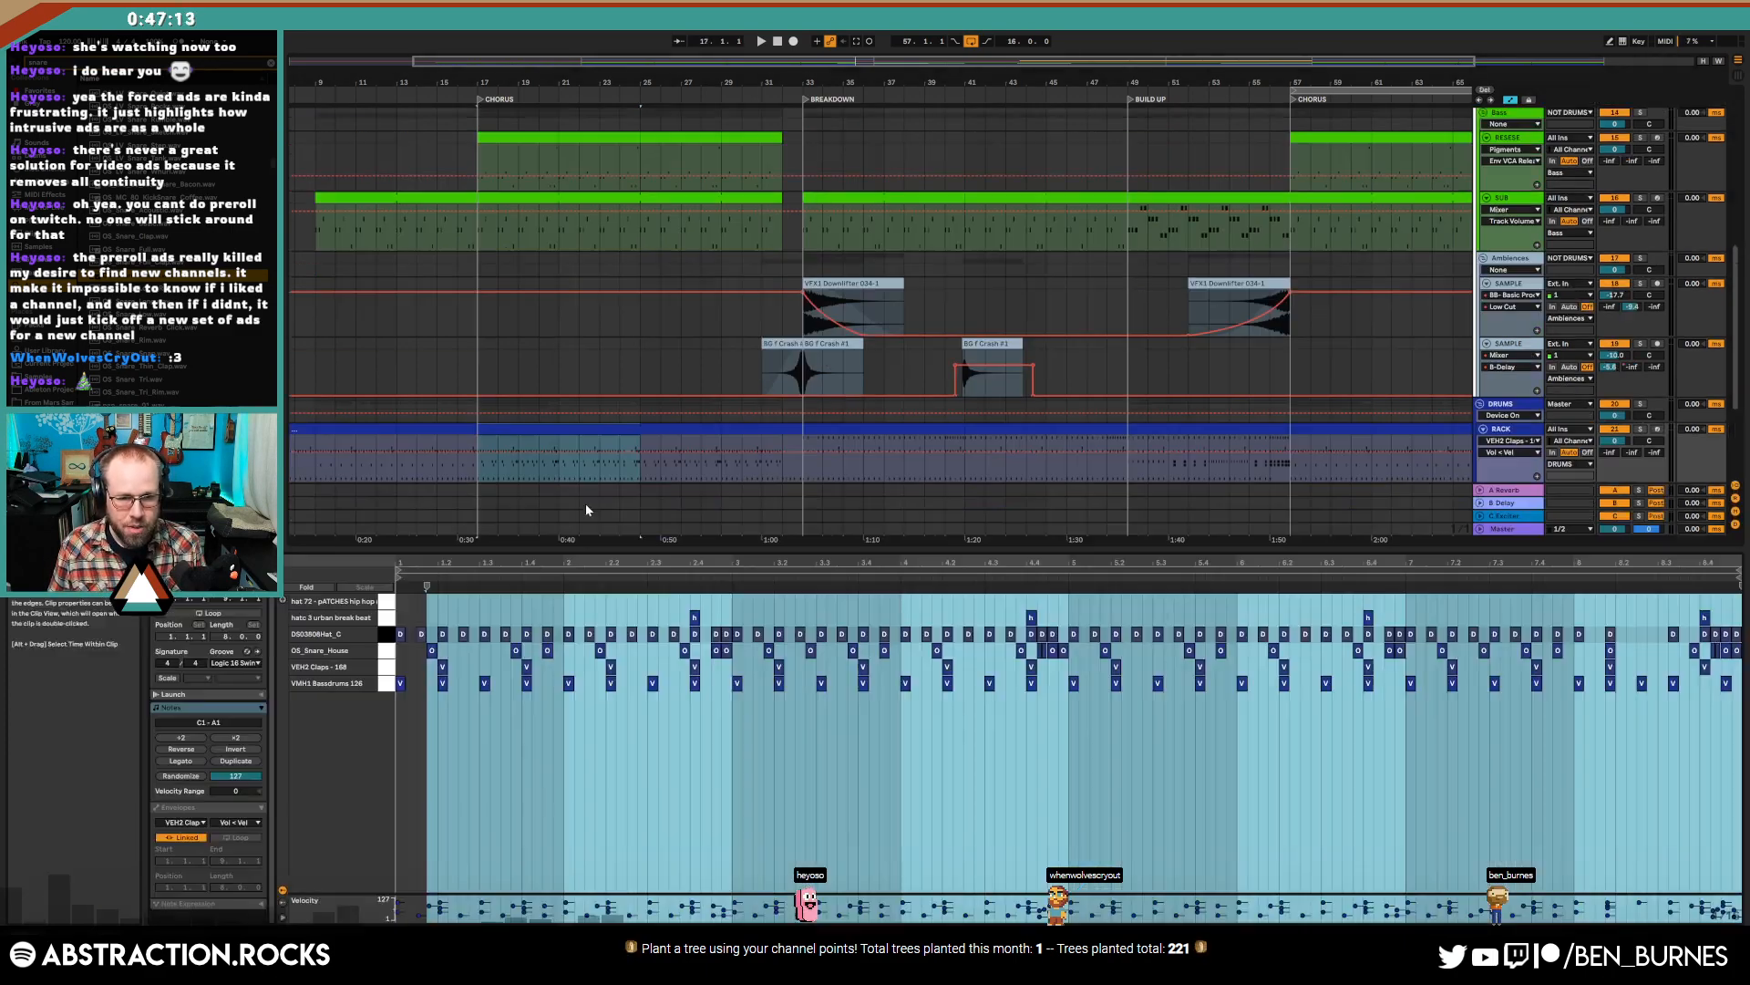
pyautogui.click(413, 649)
# - Consolidate the first chorus's remaining RACK clips into one seven-bar clip and try deleting all its OS_Snare_House notes
pyautogui.click(720, 433)
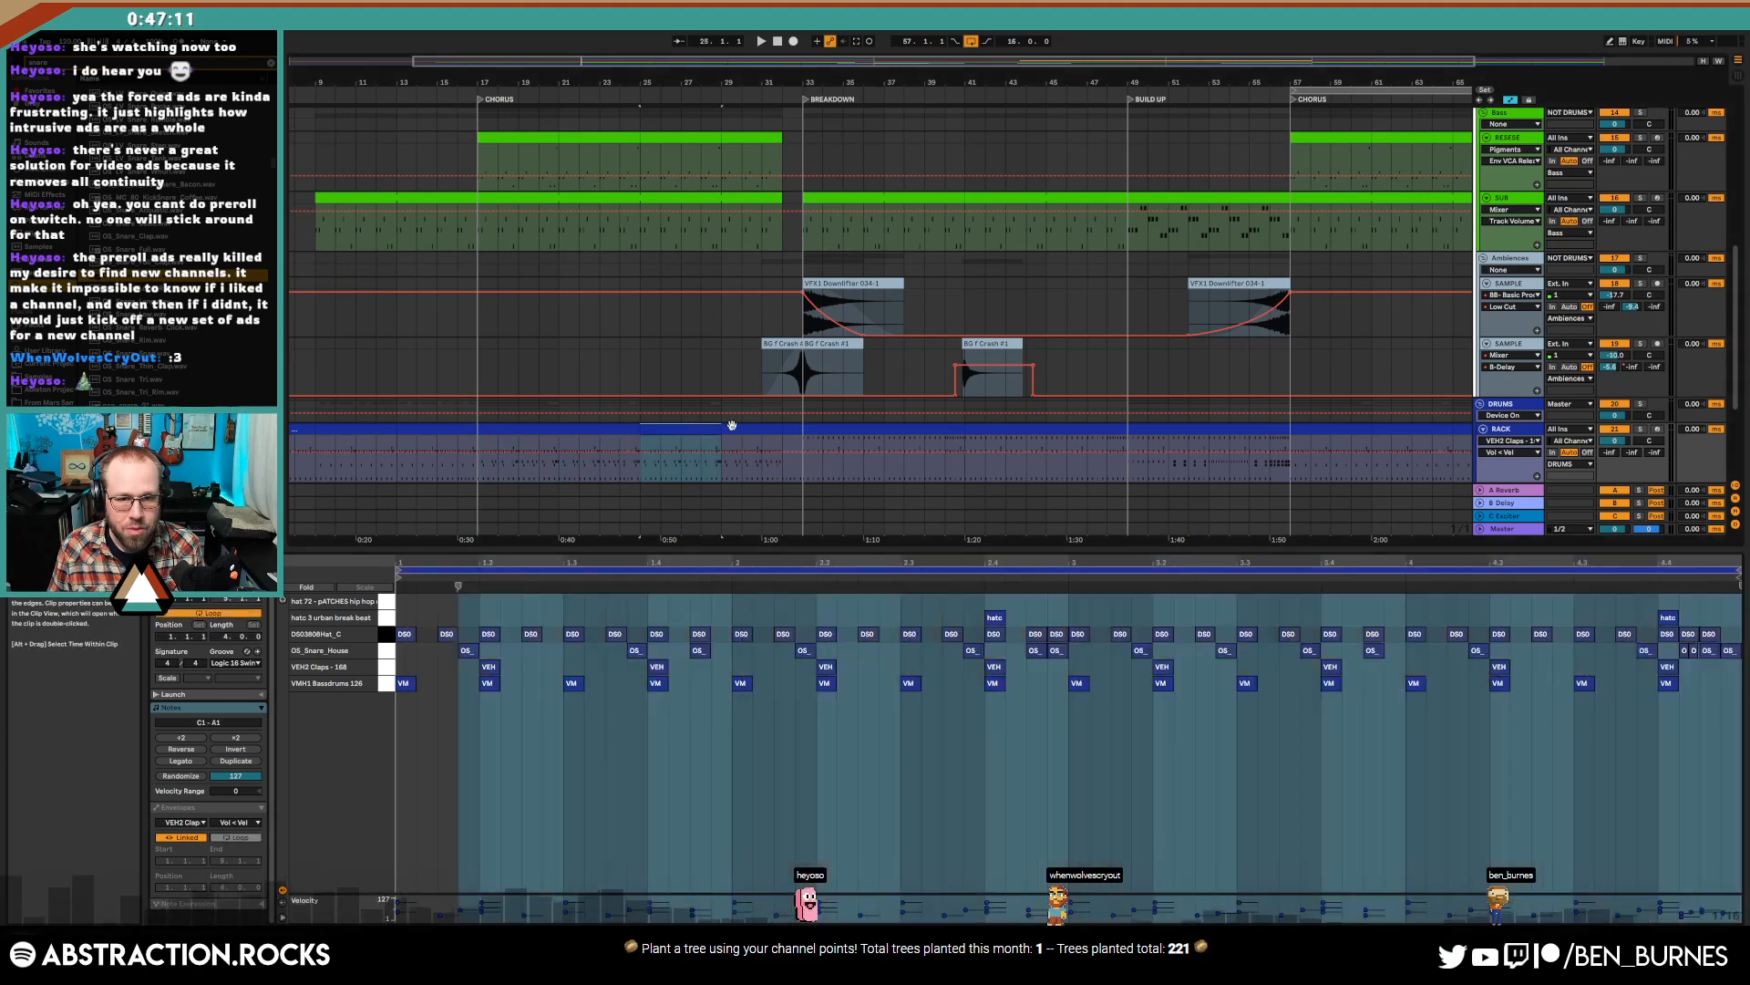
pyautogui.click(392, 650)
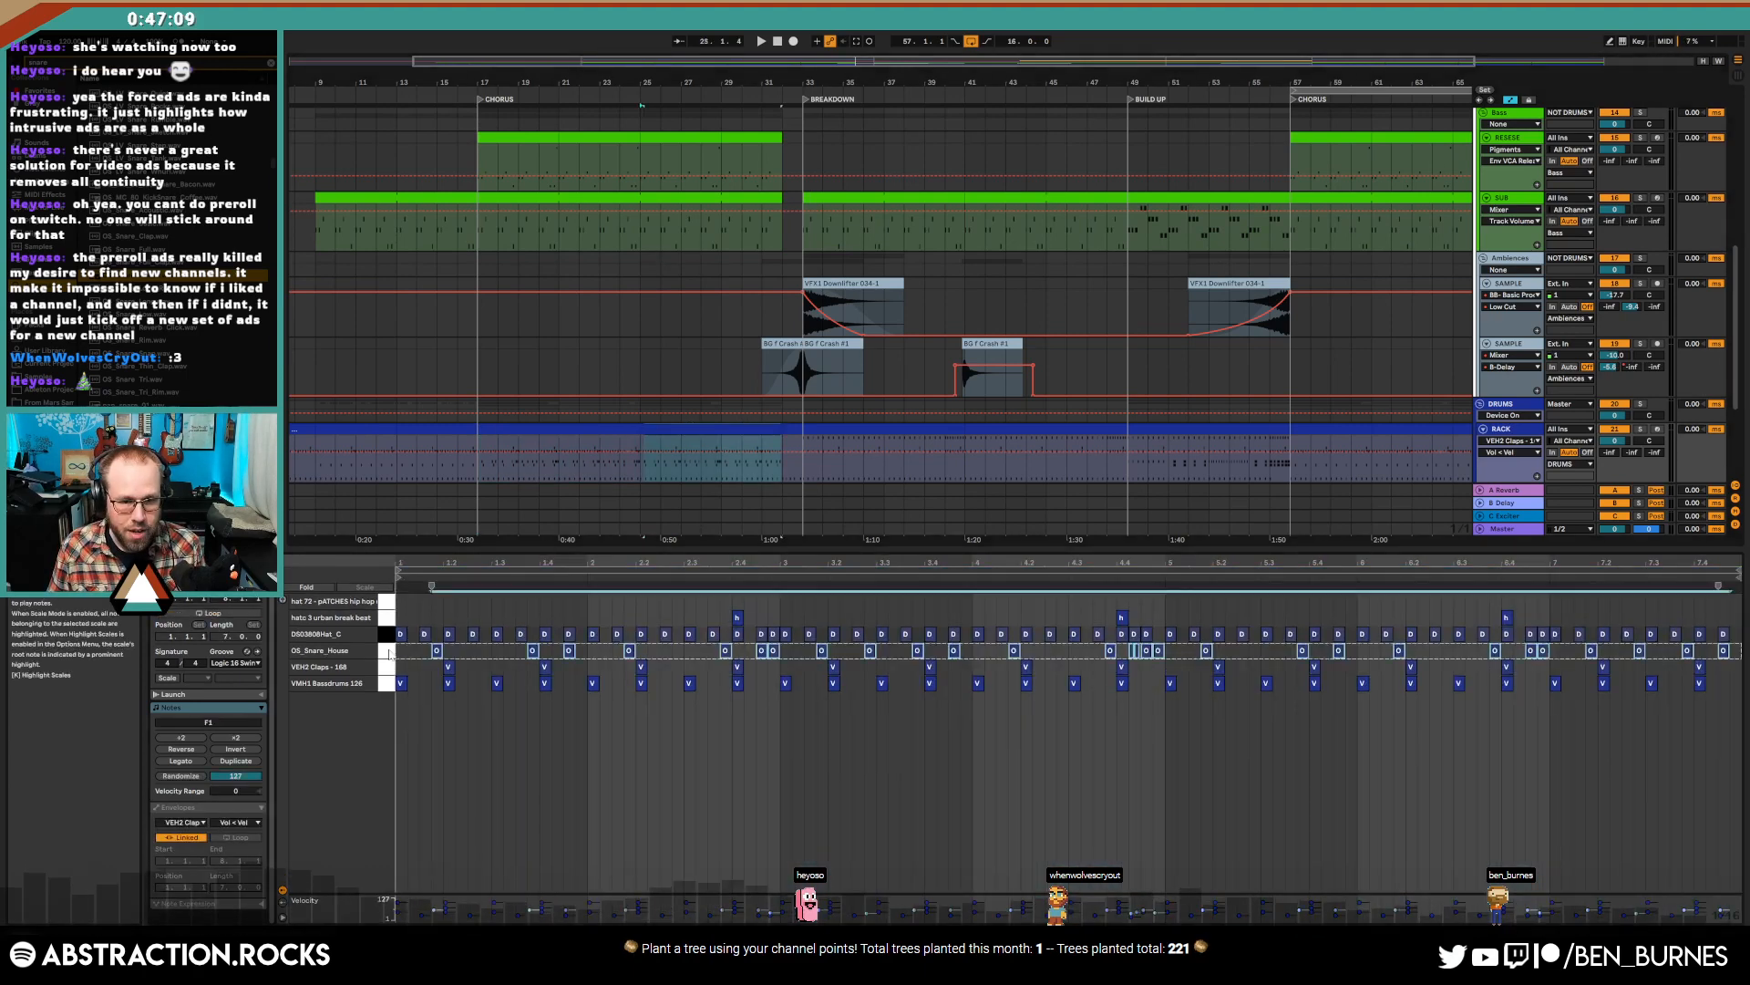
pyautogui.press('Delete')
pyautogui.hotkey('ctrl', 'z')
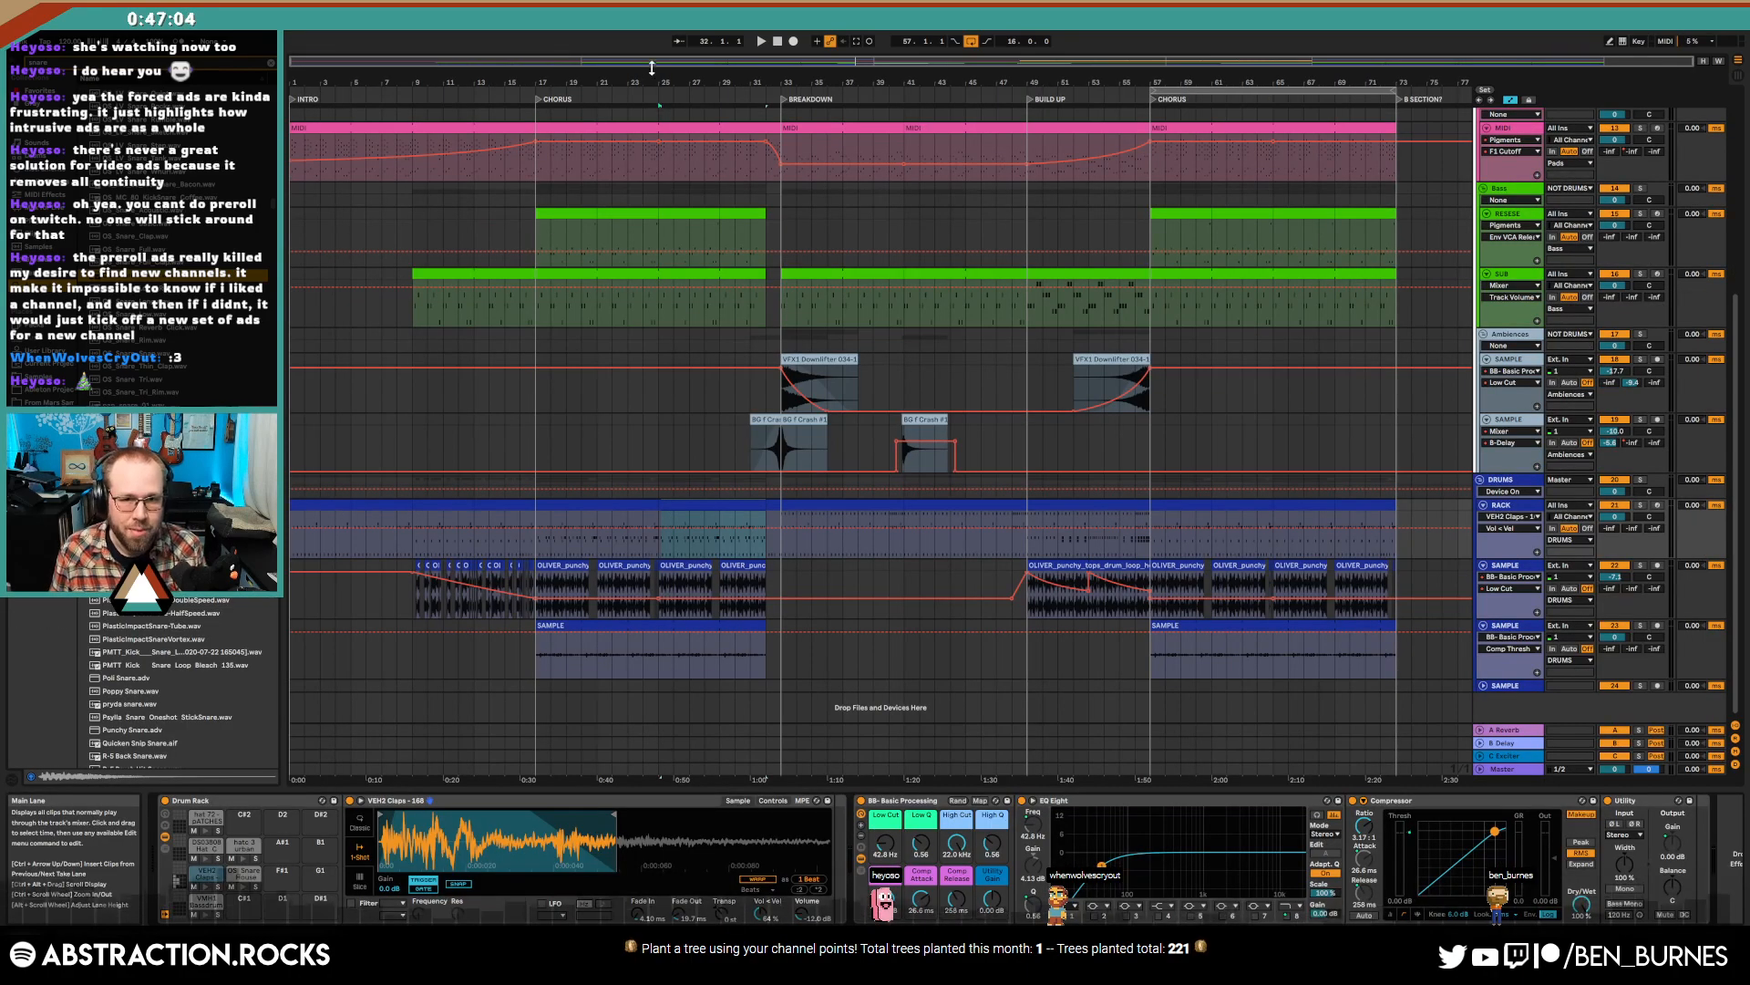
# - Hide the automation lanes and play the arrangement from the start to review the intro and first chorus
pyautogui.press('a')
pyautogui.click(778, 41)
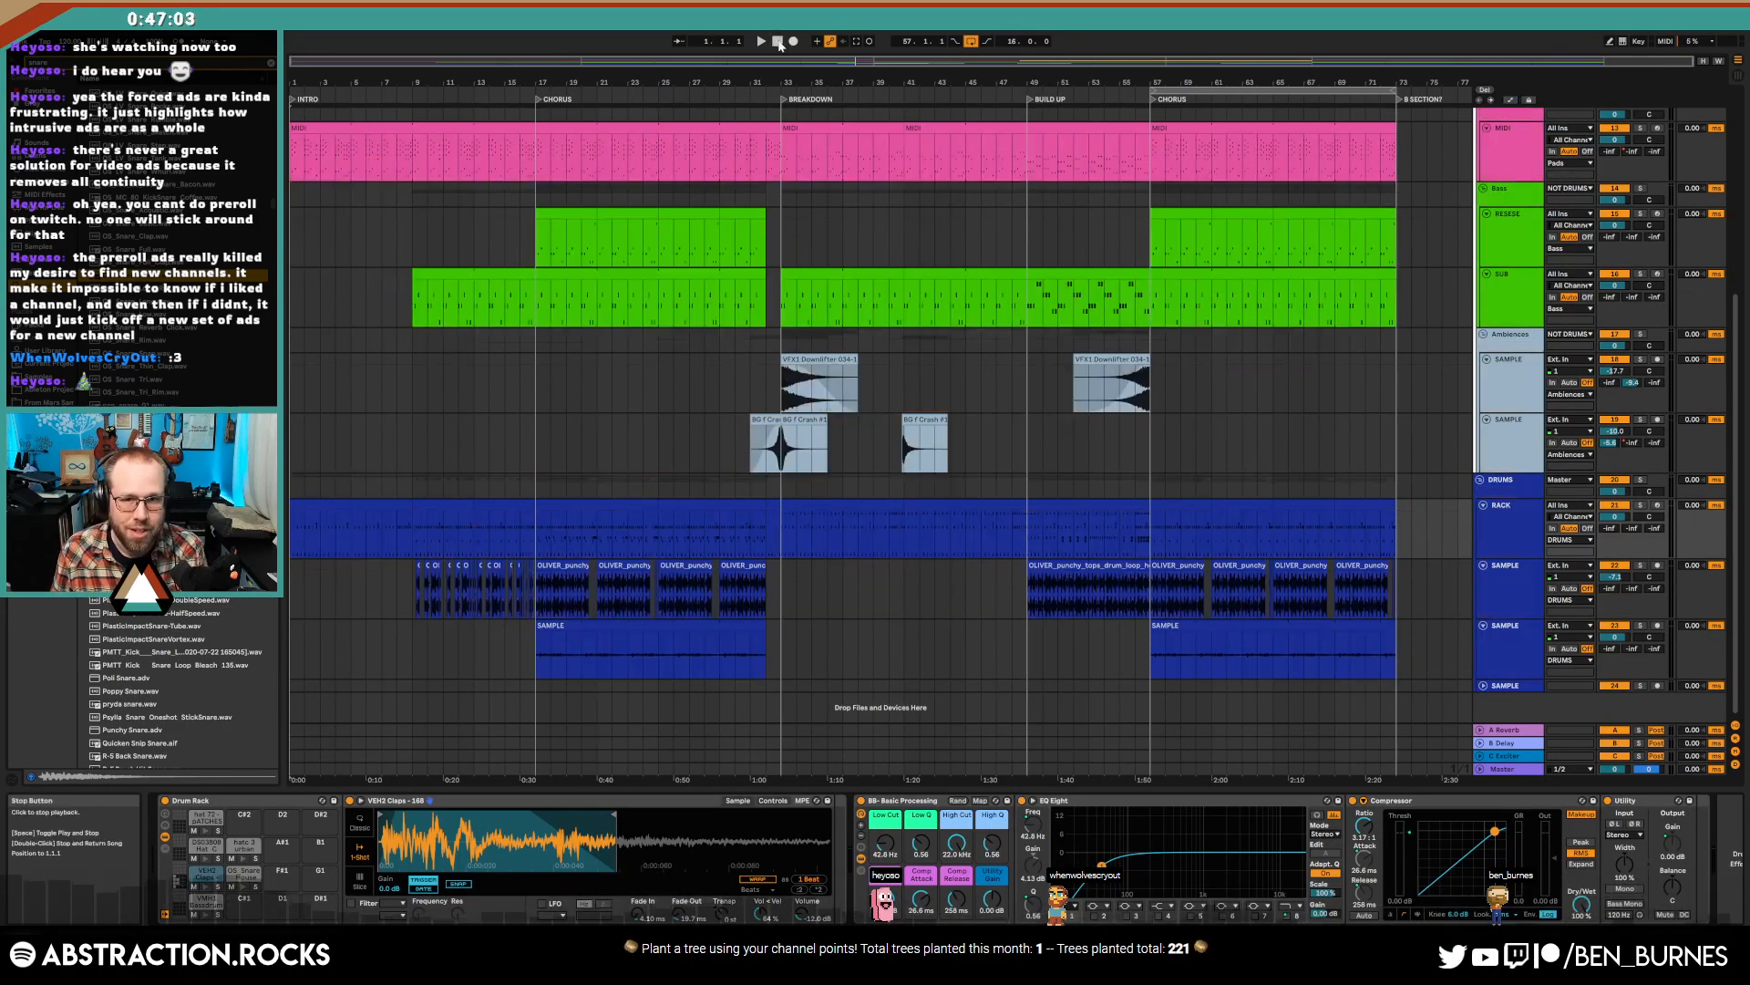
pyautogui.press('space')
pyautogui.scroll(6, 662, 151)
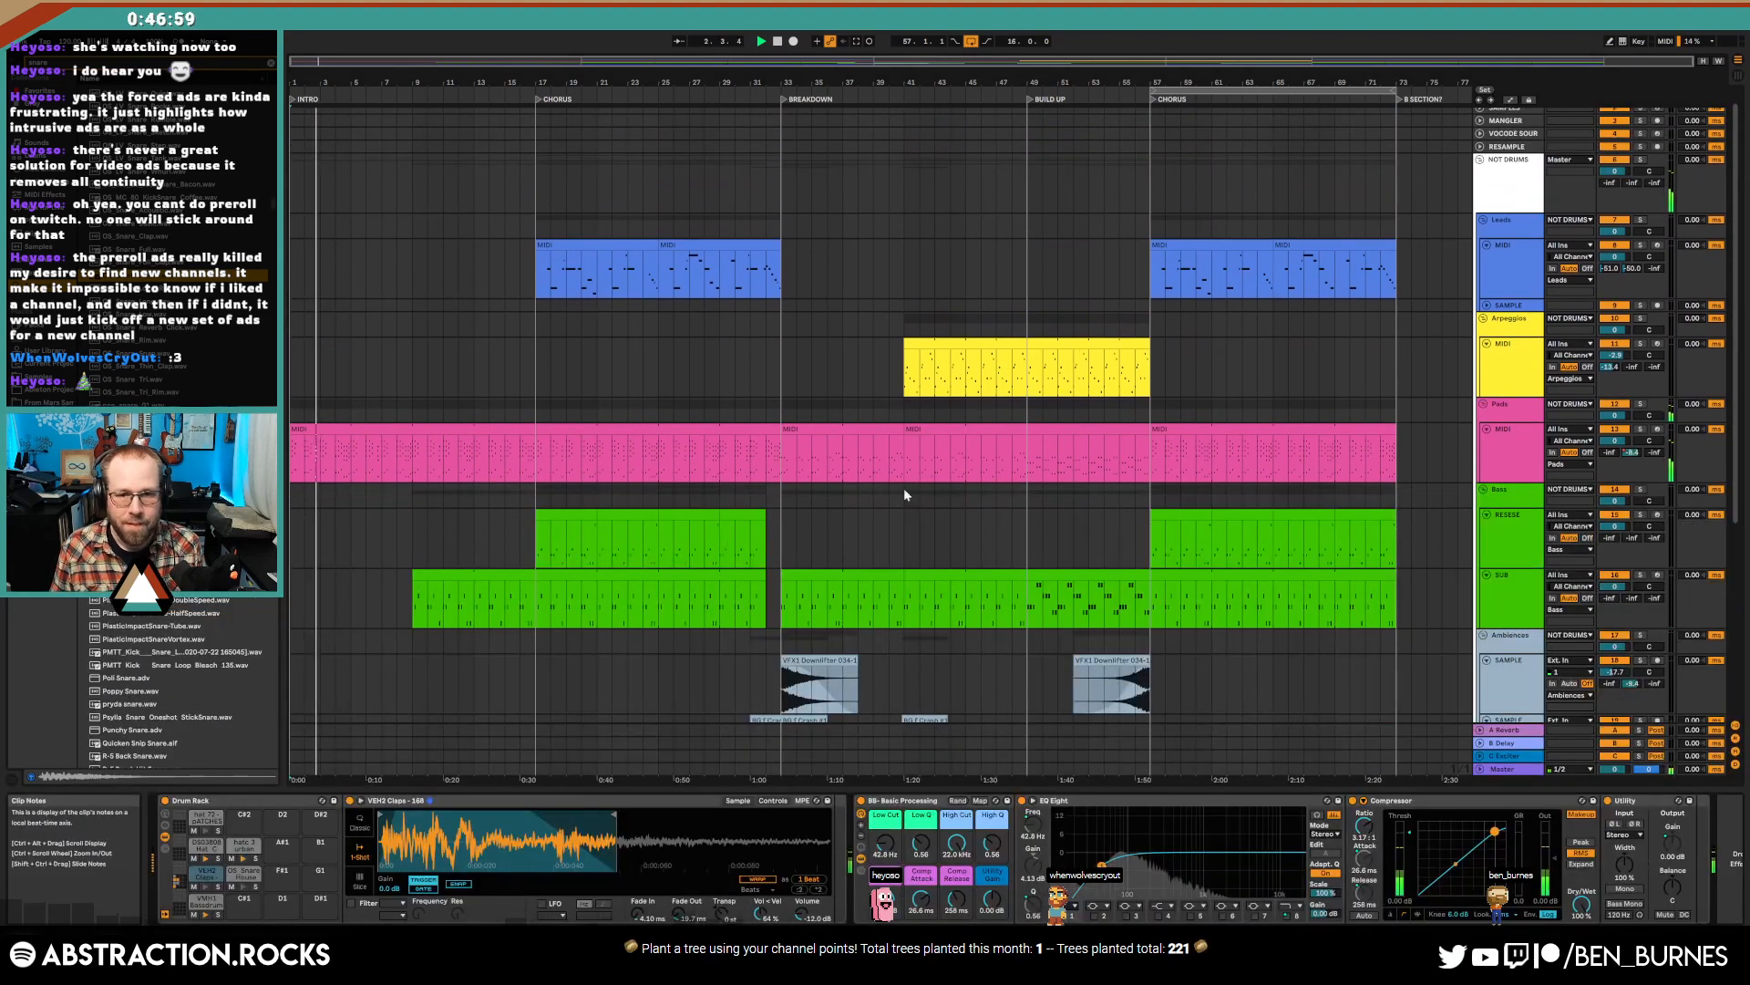
pyautogui.scroll(-3, 1009, 521)
pyautogui.scroll(-3, 1003, 536)
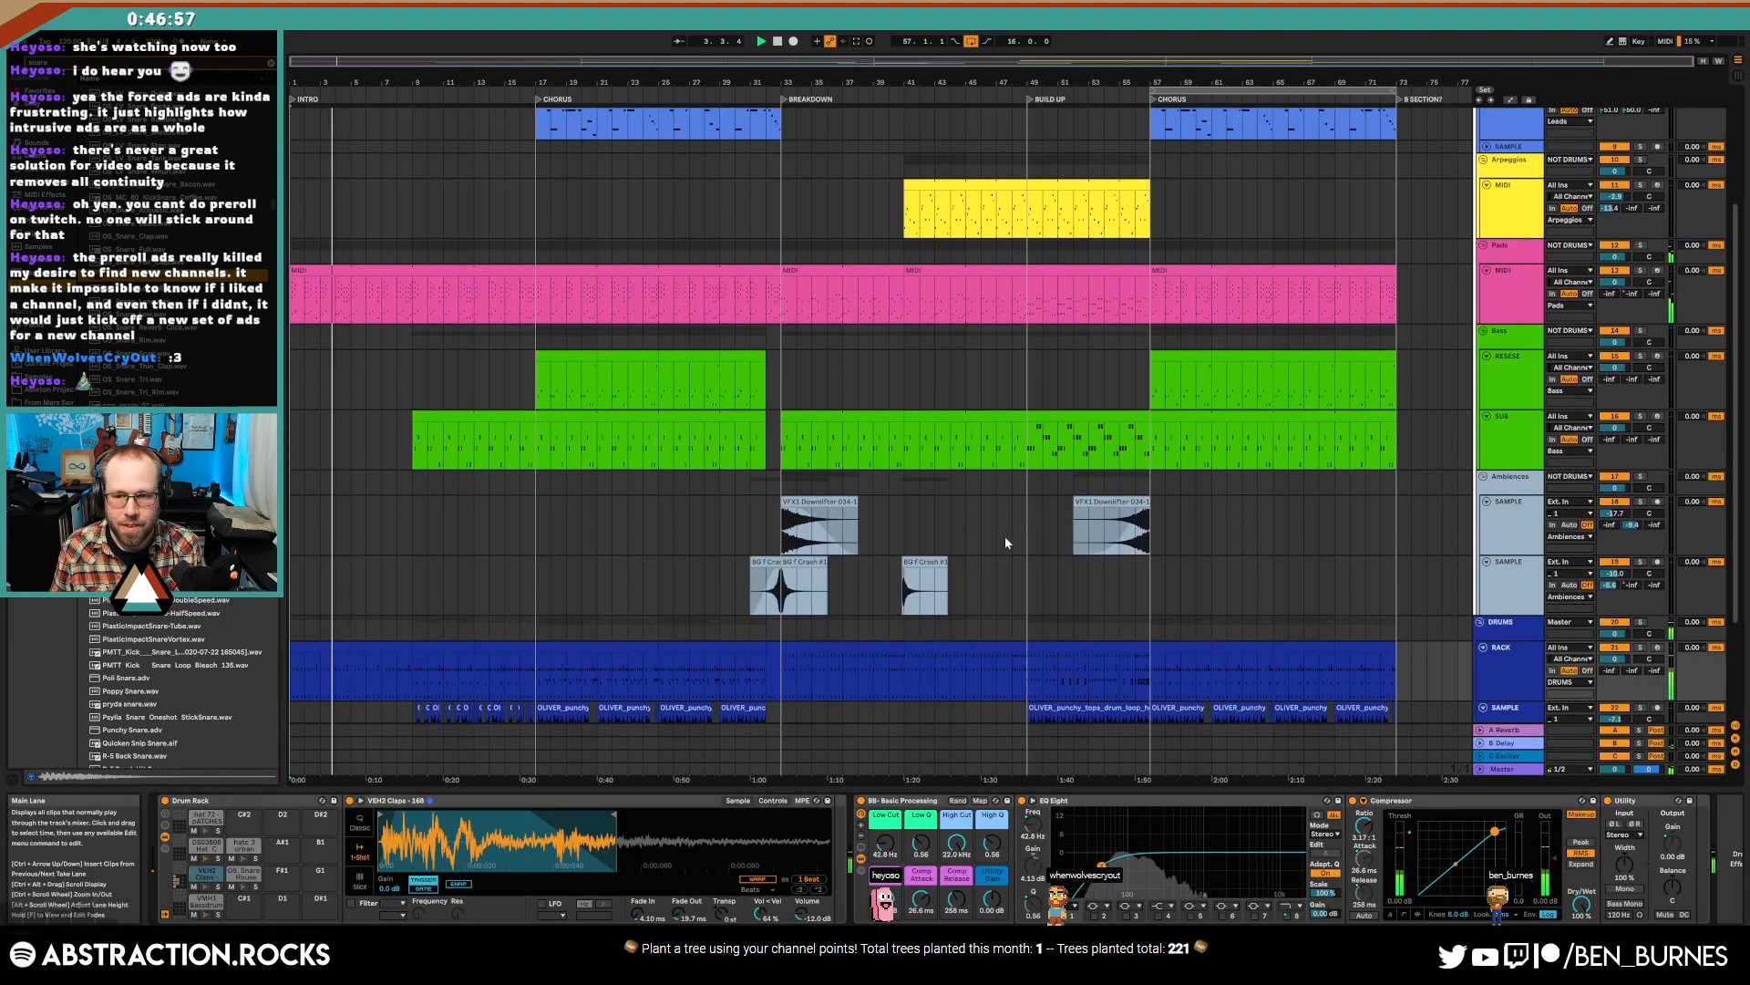
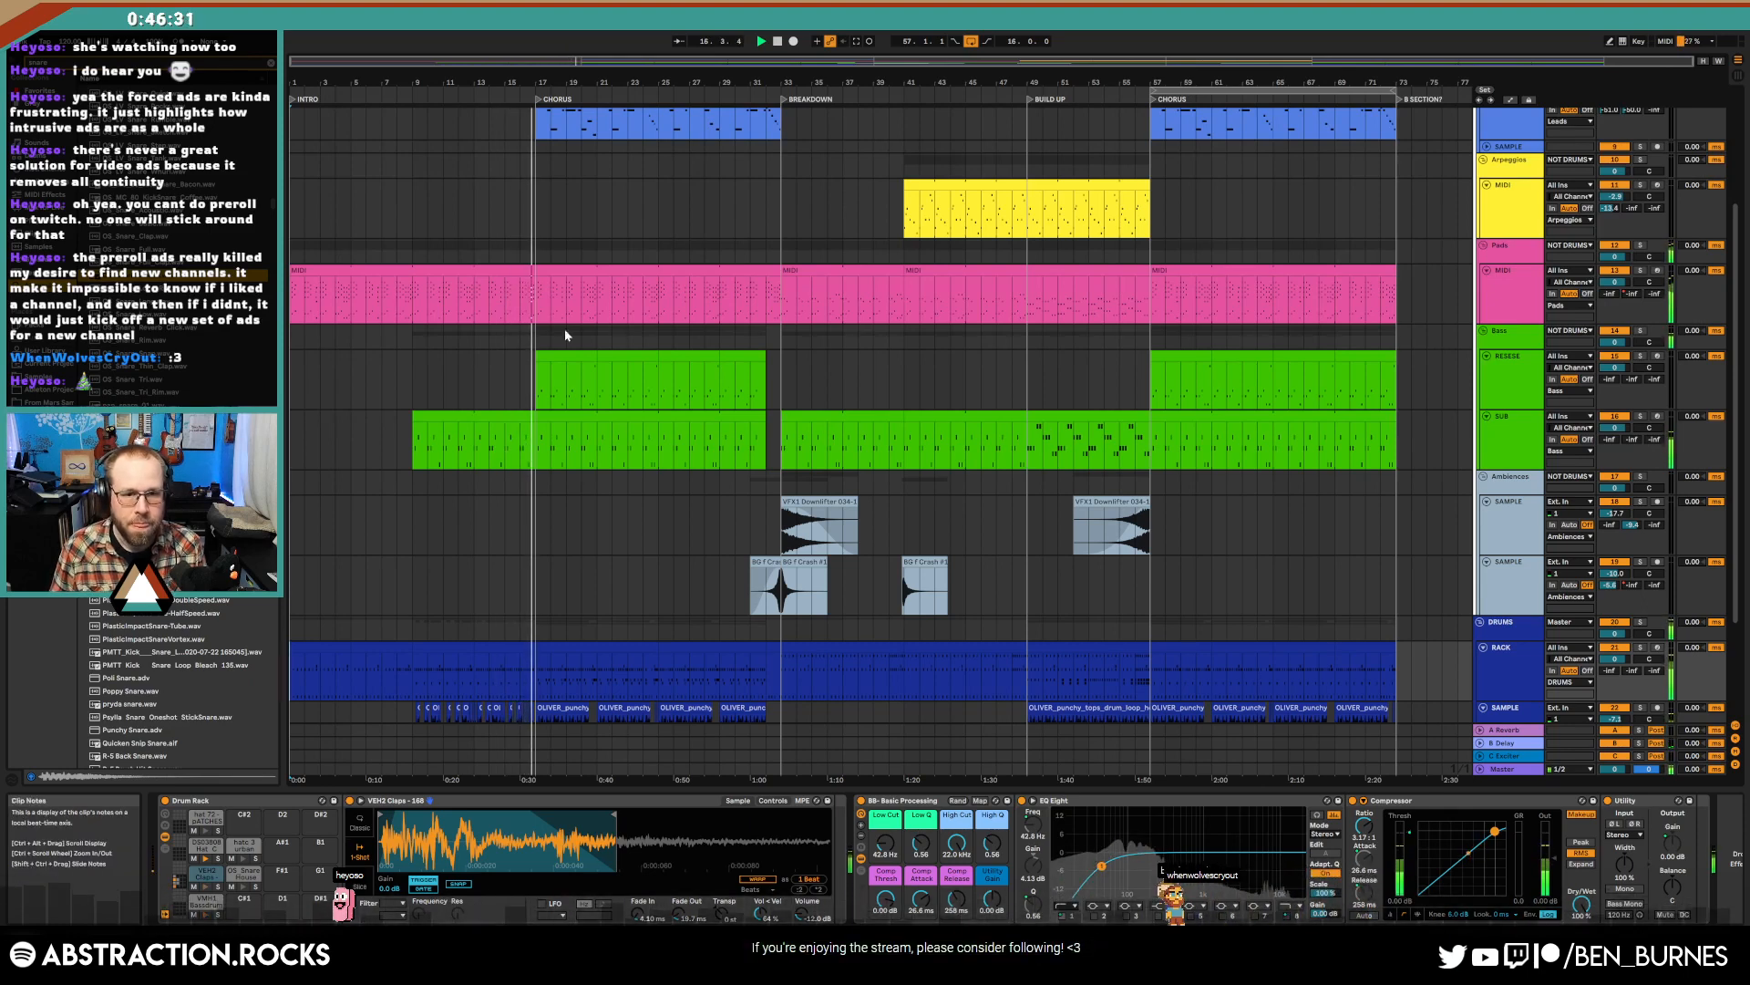
pyautogui.click(538, 290)
pyautogui.scroll(3, 656, 446)
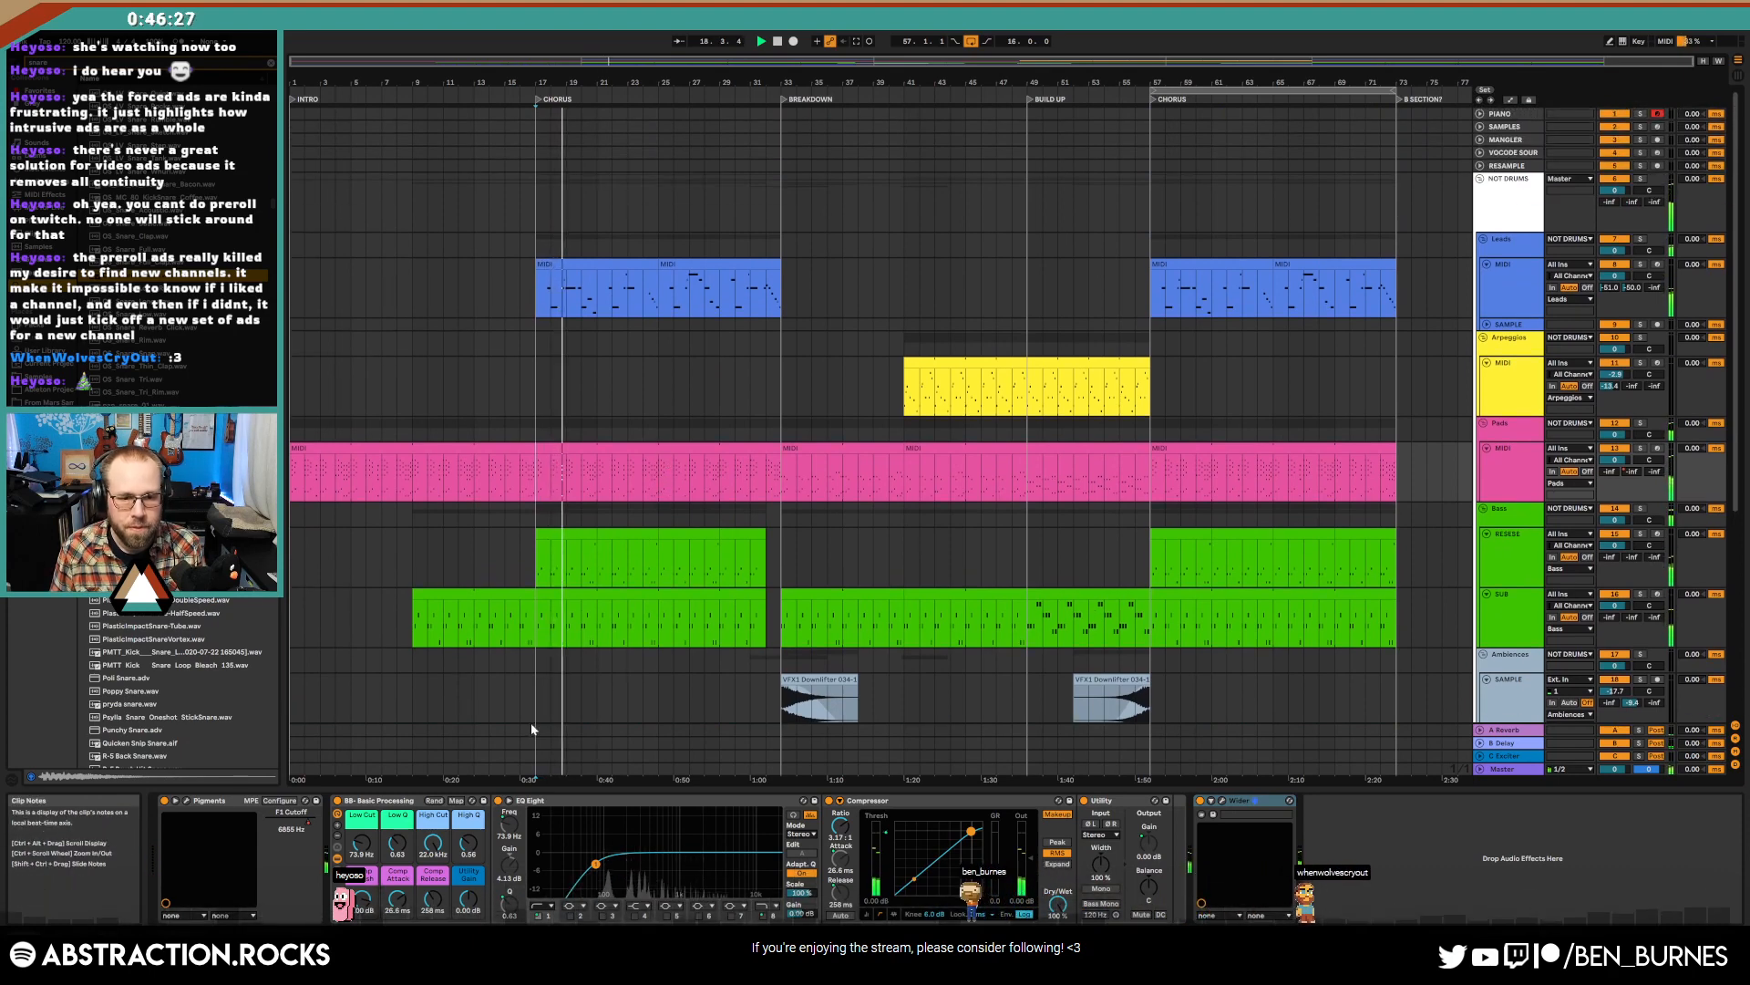
pyautogui.scroll(-6, 716, 622)
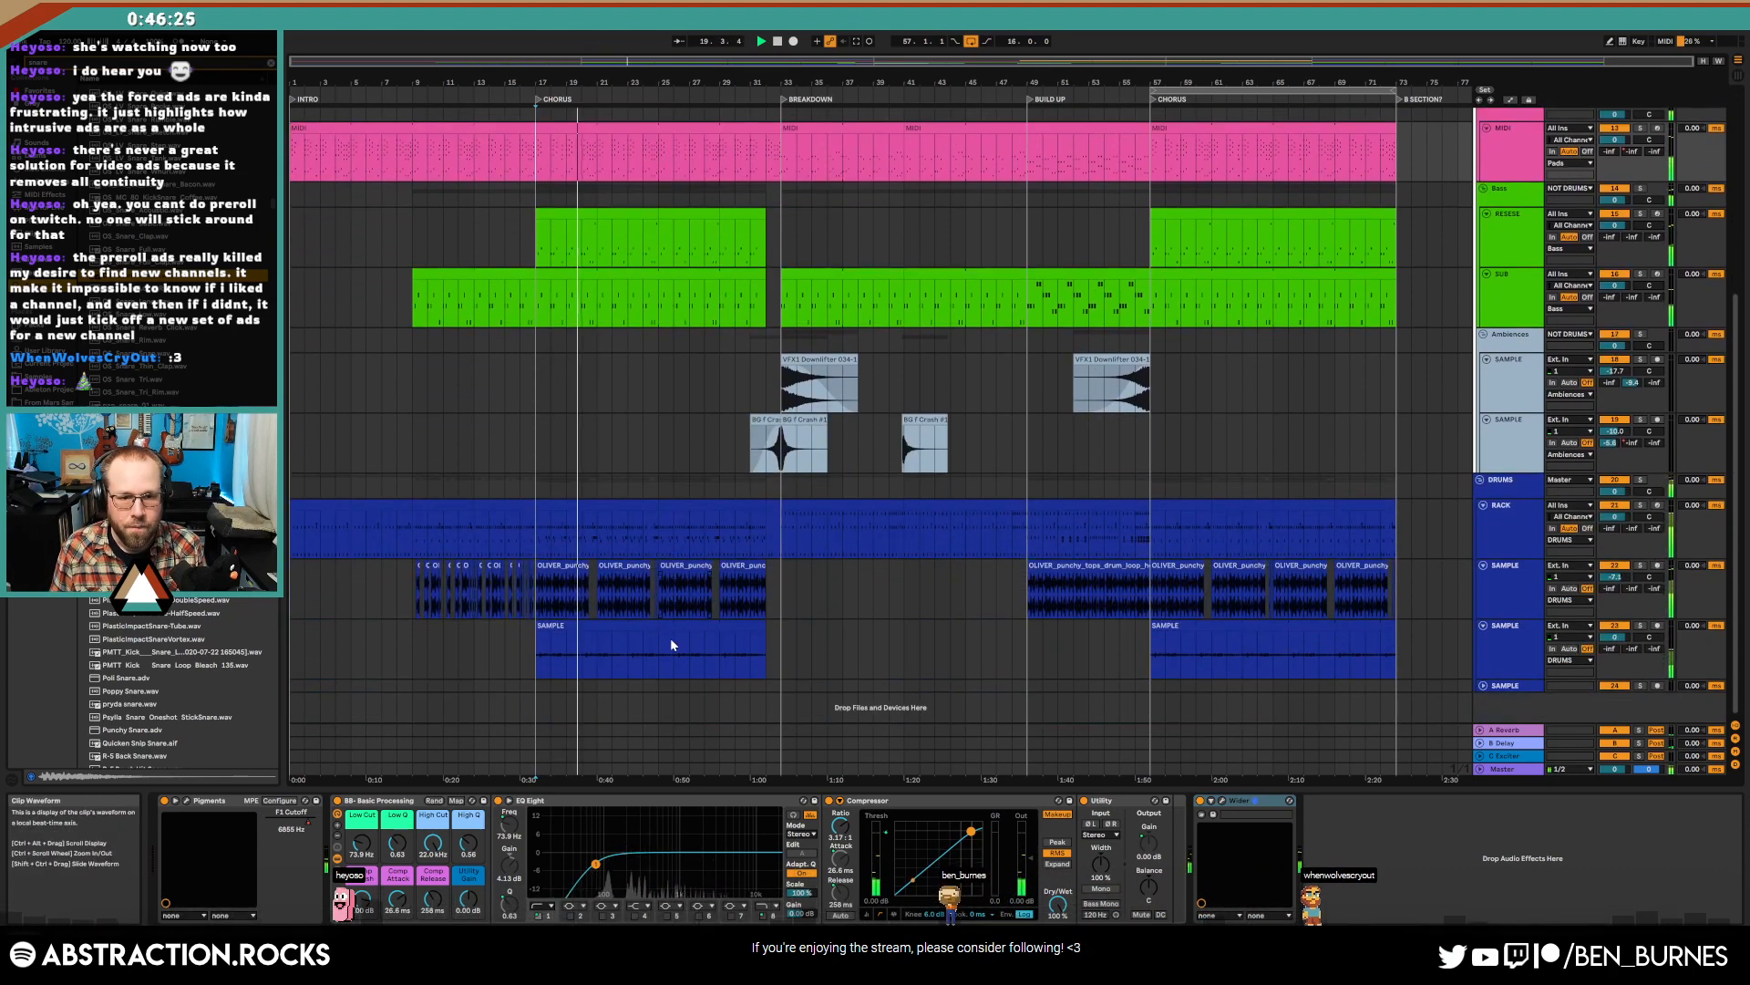
# - Adjust the velocity of all OS_Snare_House notes together in both consolidated RACK clips of the first chorus
pyautogui.doubleClick(632, 504)
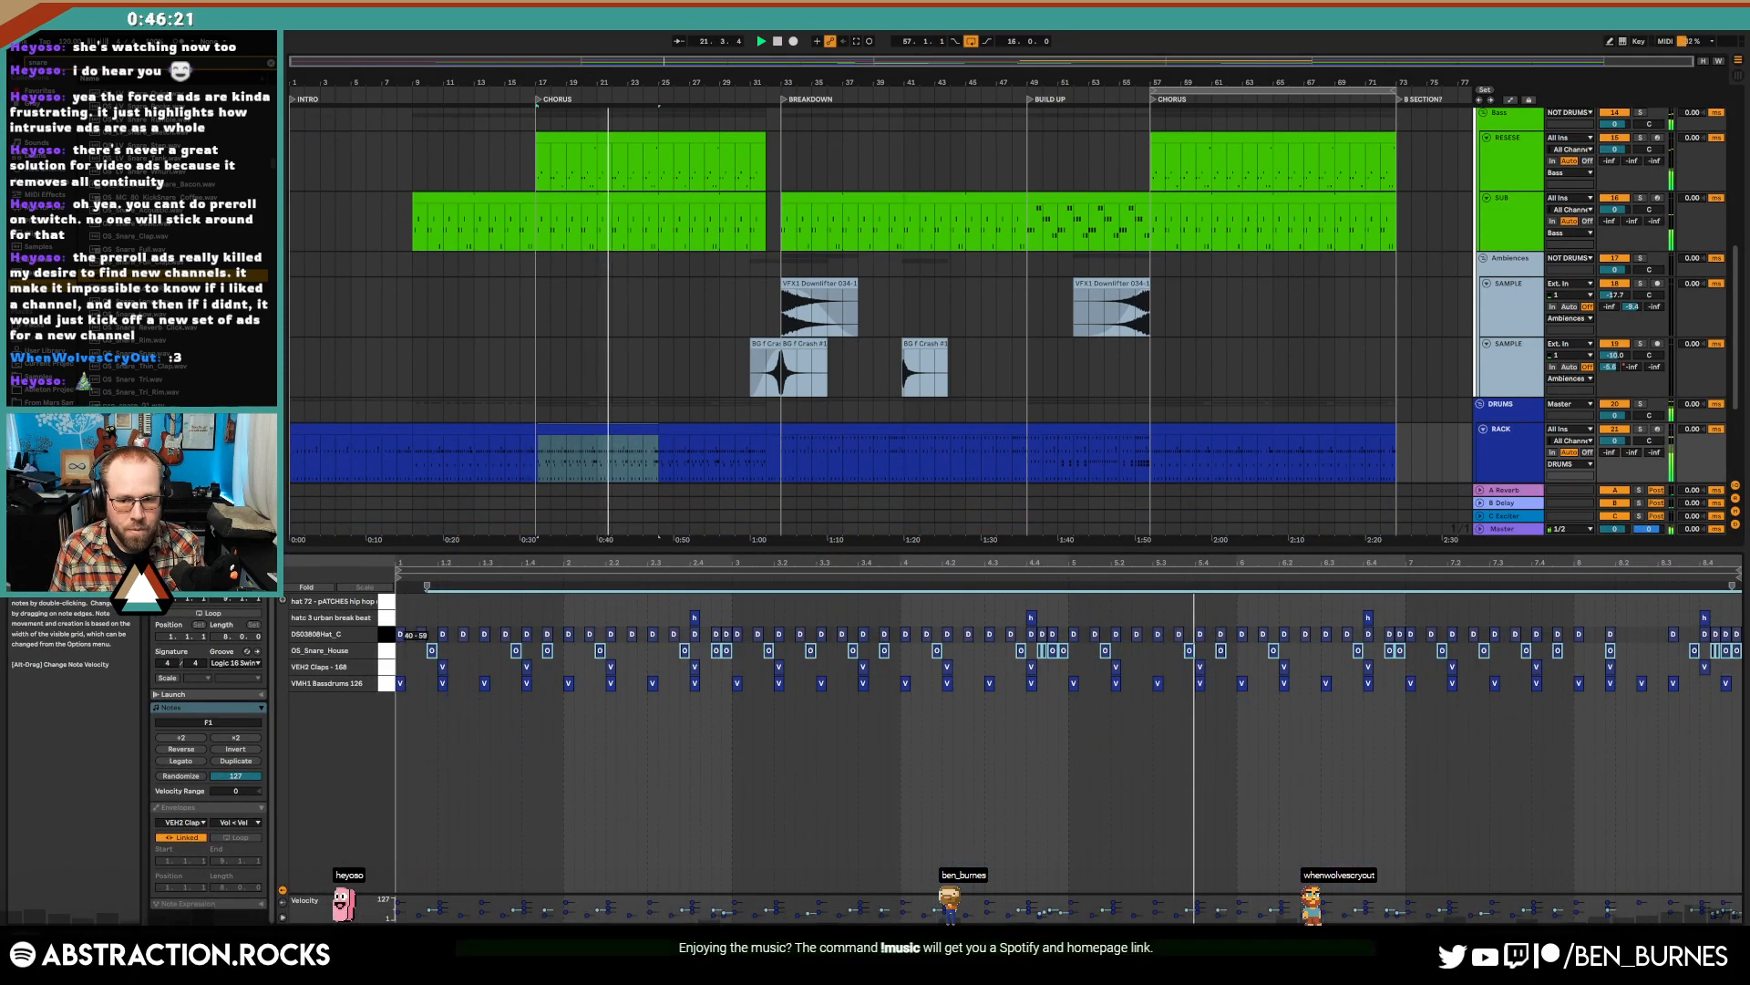
pyautogui.click(685, 434)
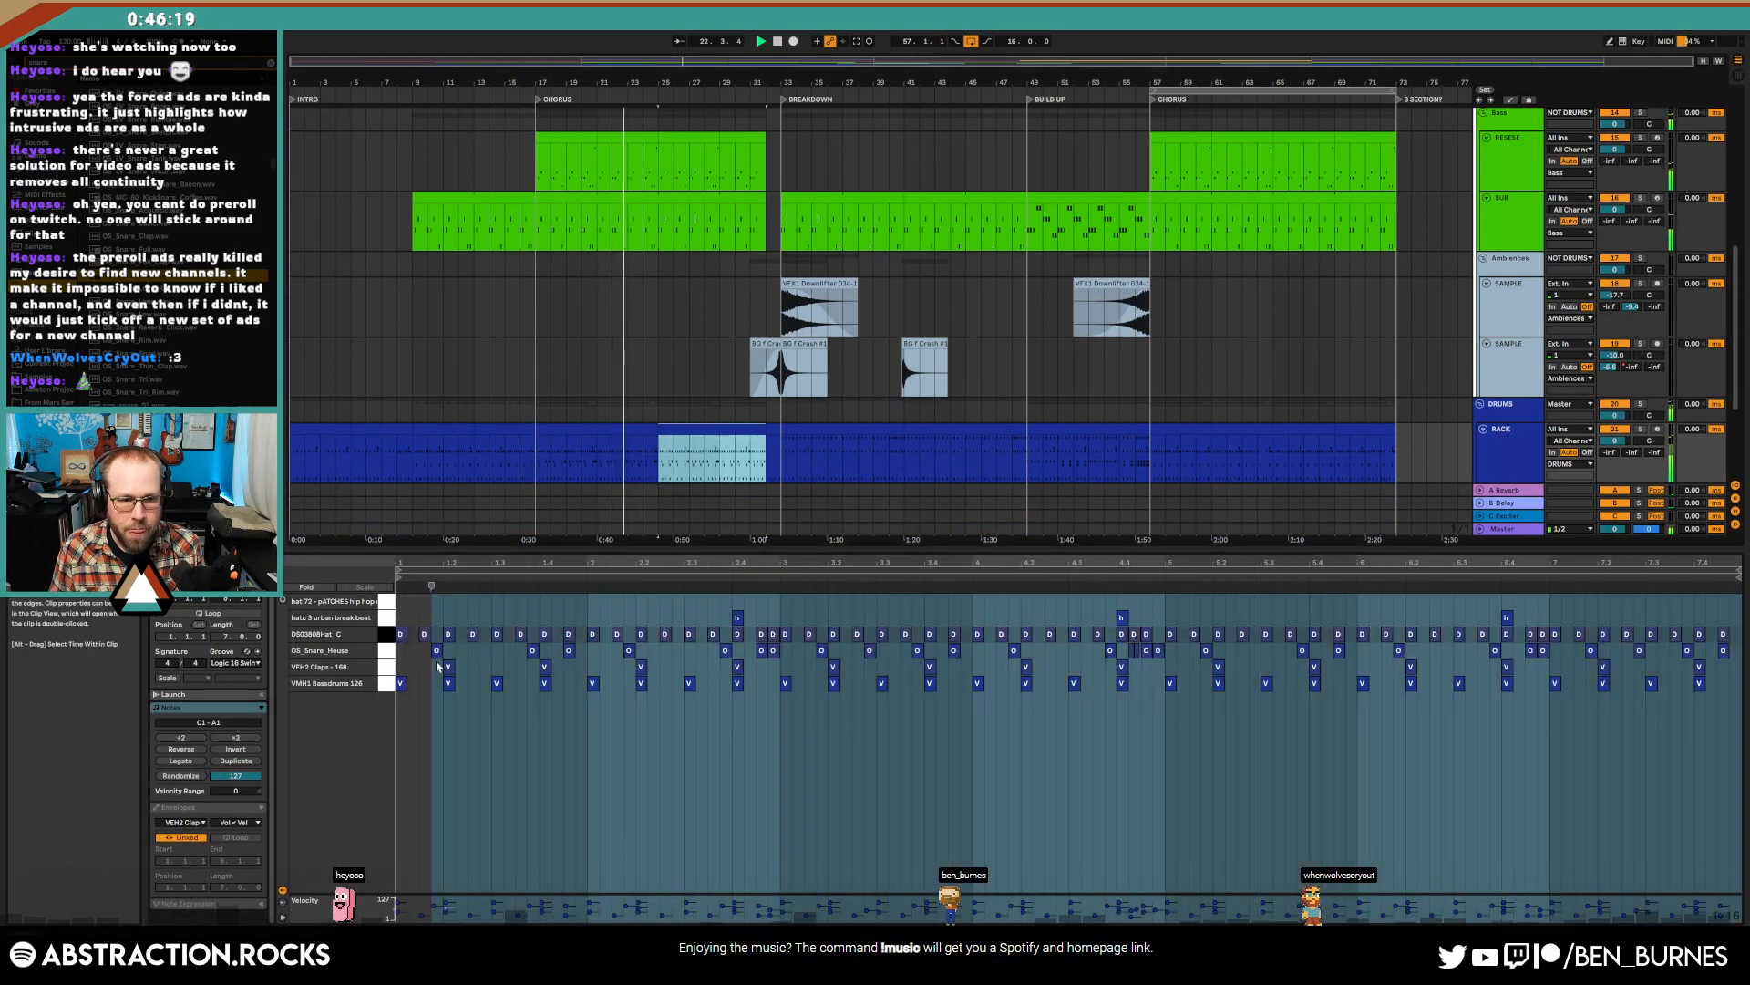
pyautogui.click(436, 656)
pyautogui.hotkey('ctrl', 'a')
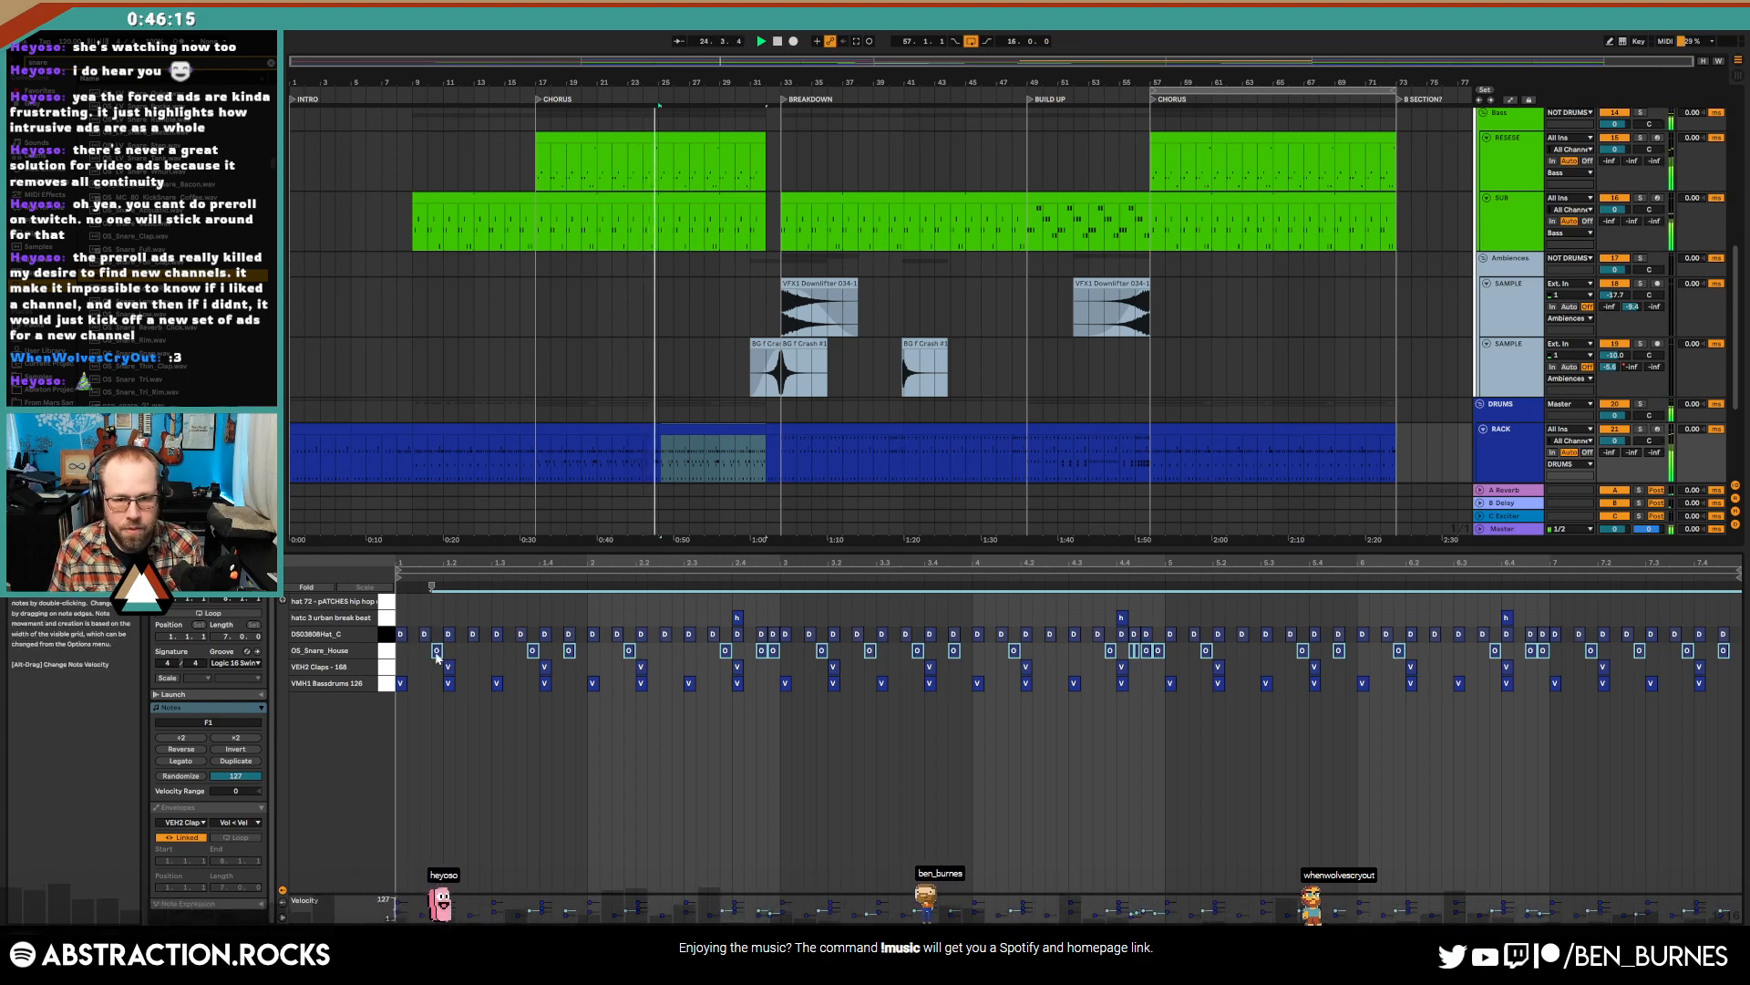
pyautogui.hotkey('shift', 'Tab')
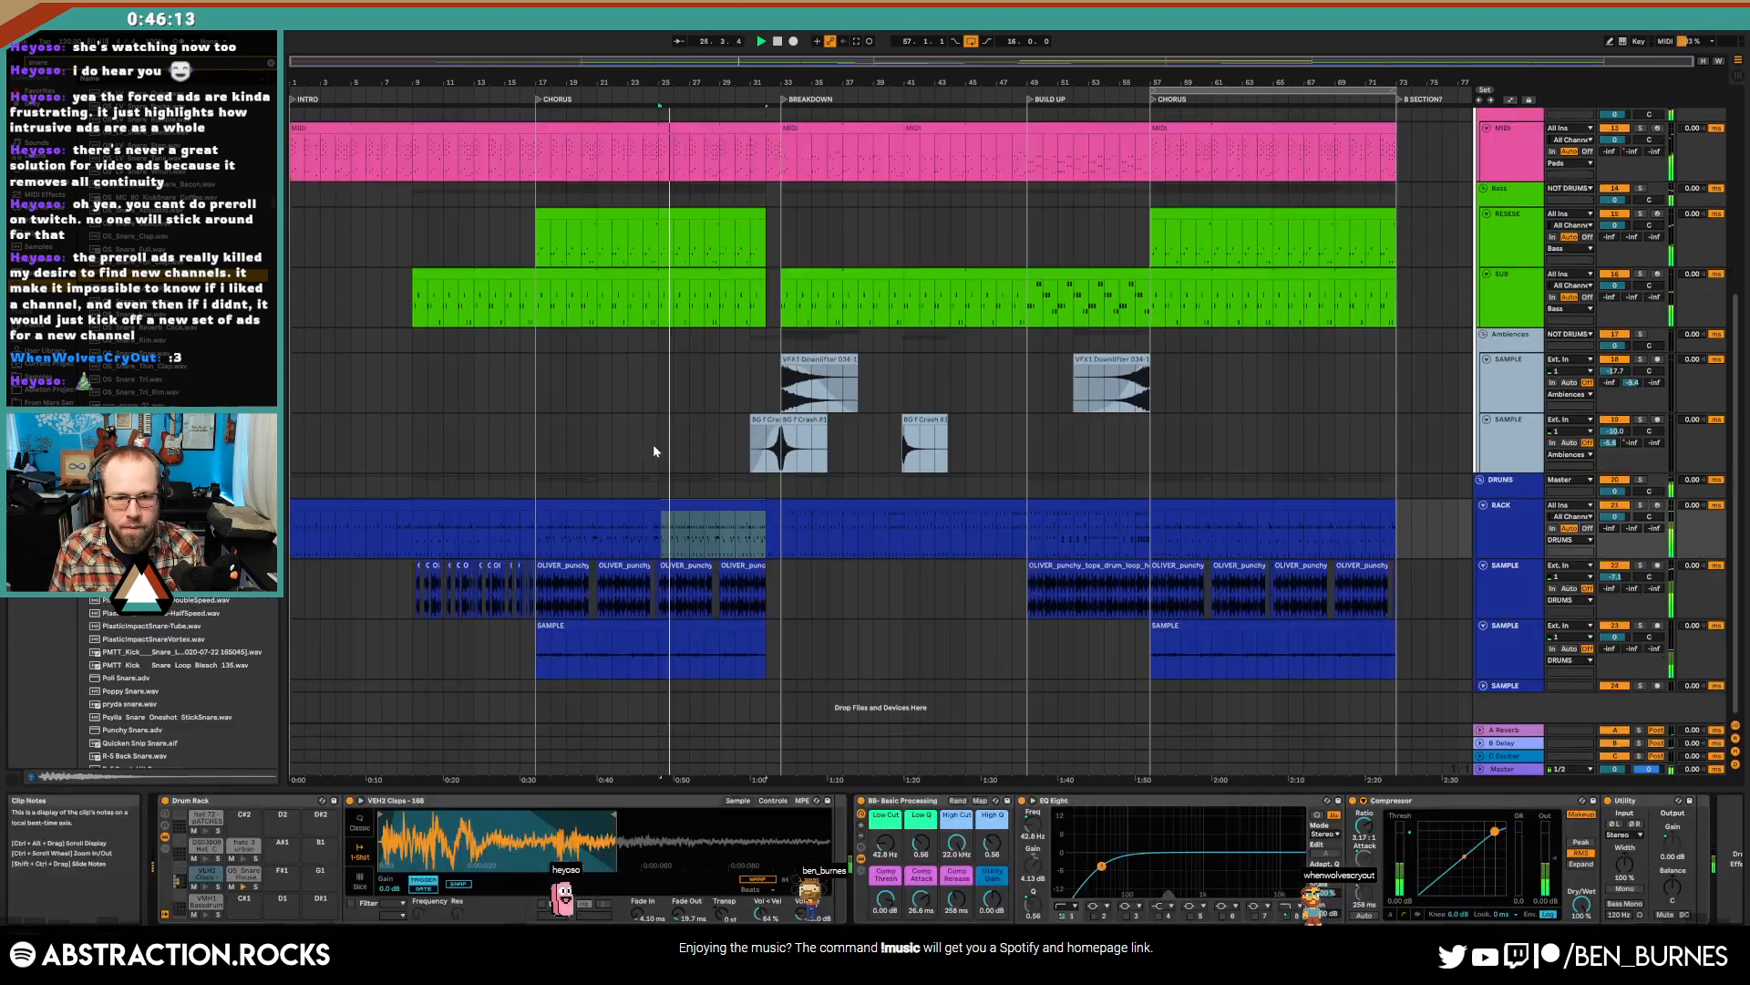
# - Copy the first chorus's RACK clips over the RACK part of the second chorus, starting at bar 57
pyautogui.click(623, 495)
pyautogui.click(623, 503)
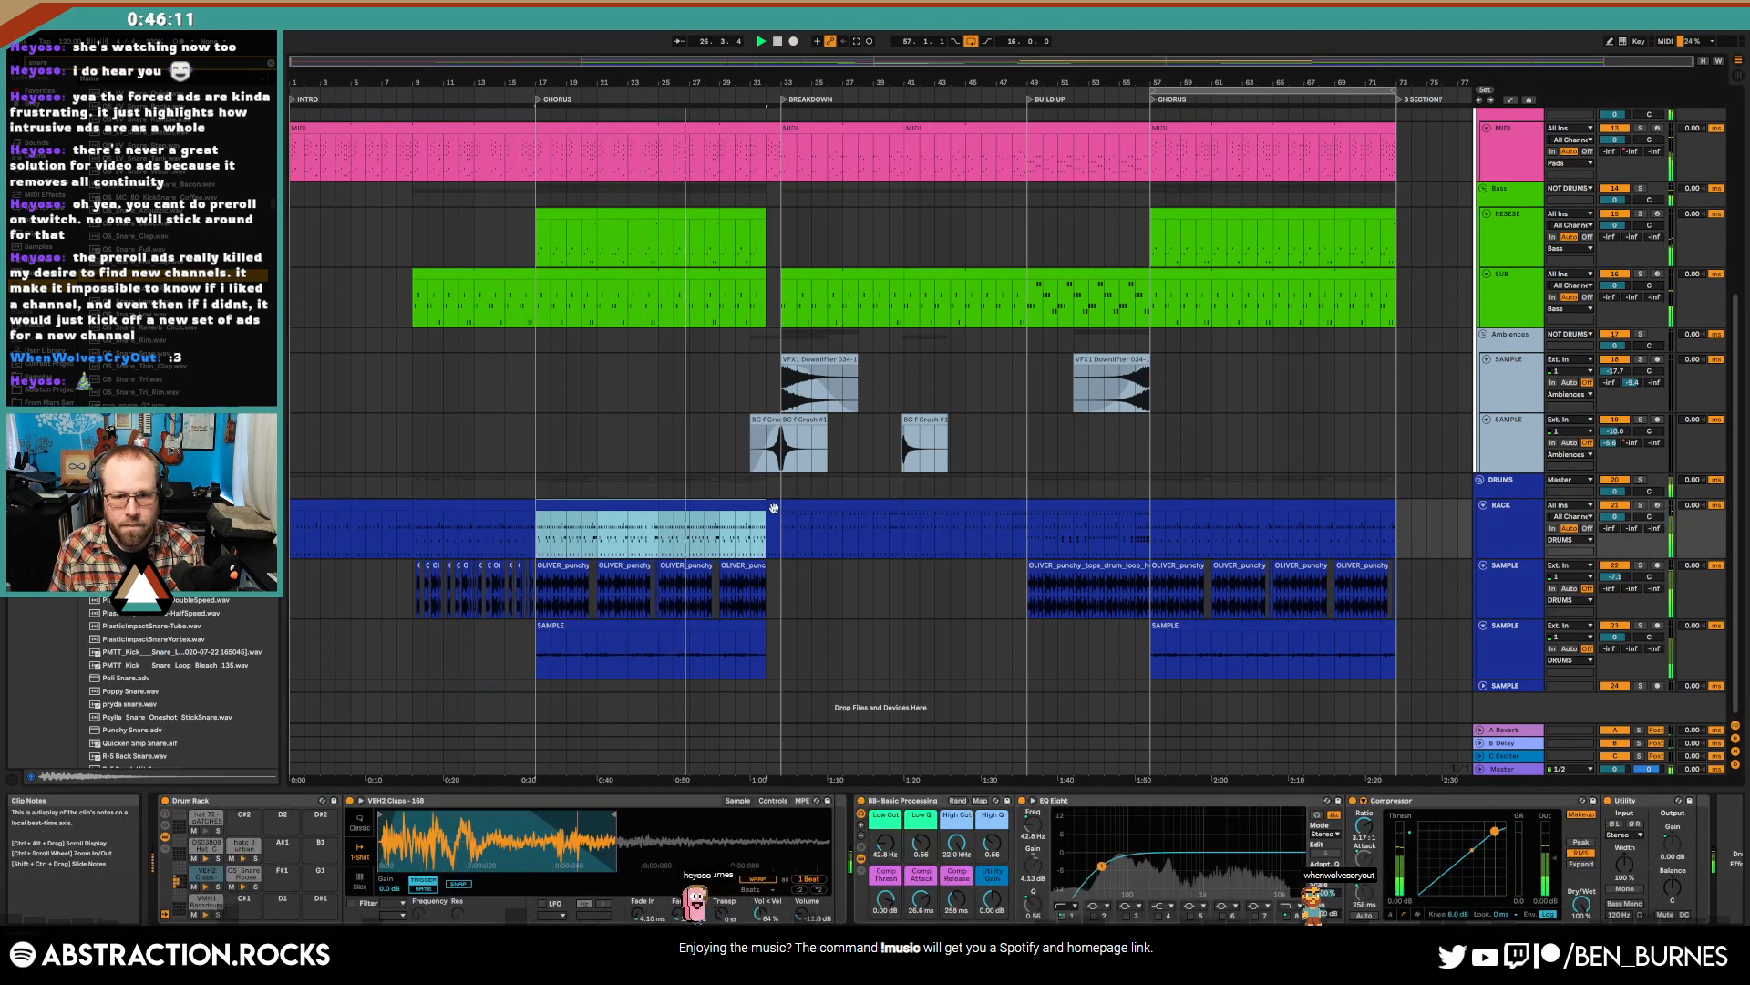
pyautogui.click(1177, 506)
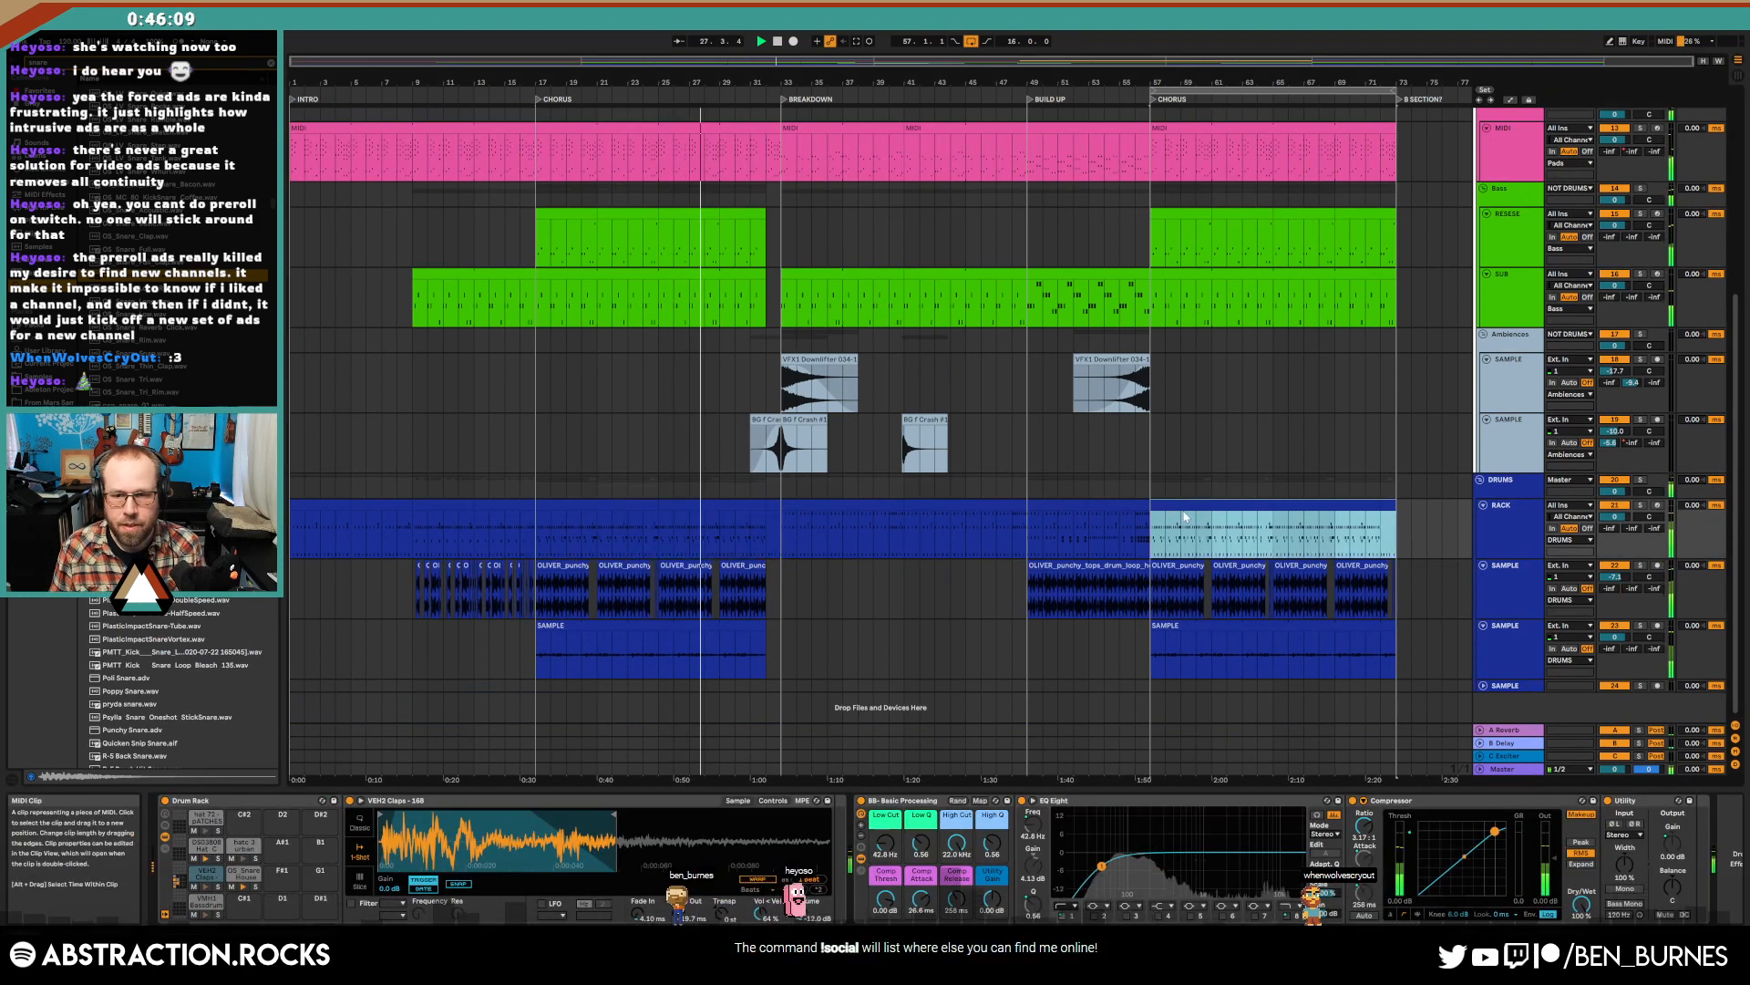
# - Search the browser for "ride" and load the BG p Ride #1 sample onto an empty pad of the Drum Rack
pyautogui.hotkey('shift', 'Tab')
pyautogui.hotkey('ctrl', 'f')
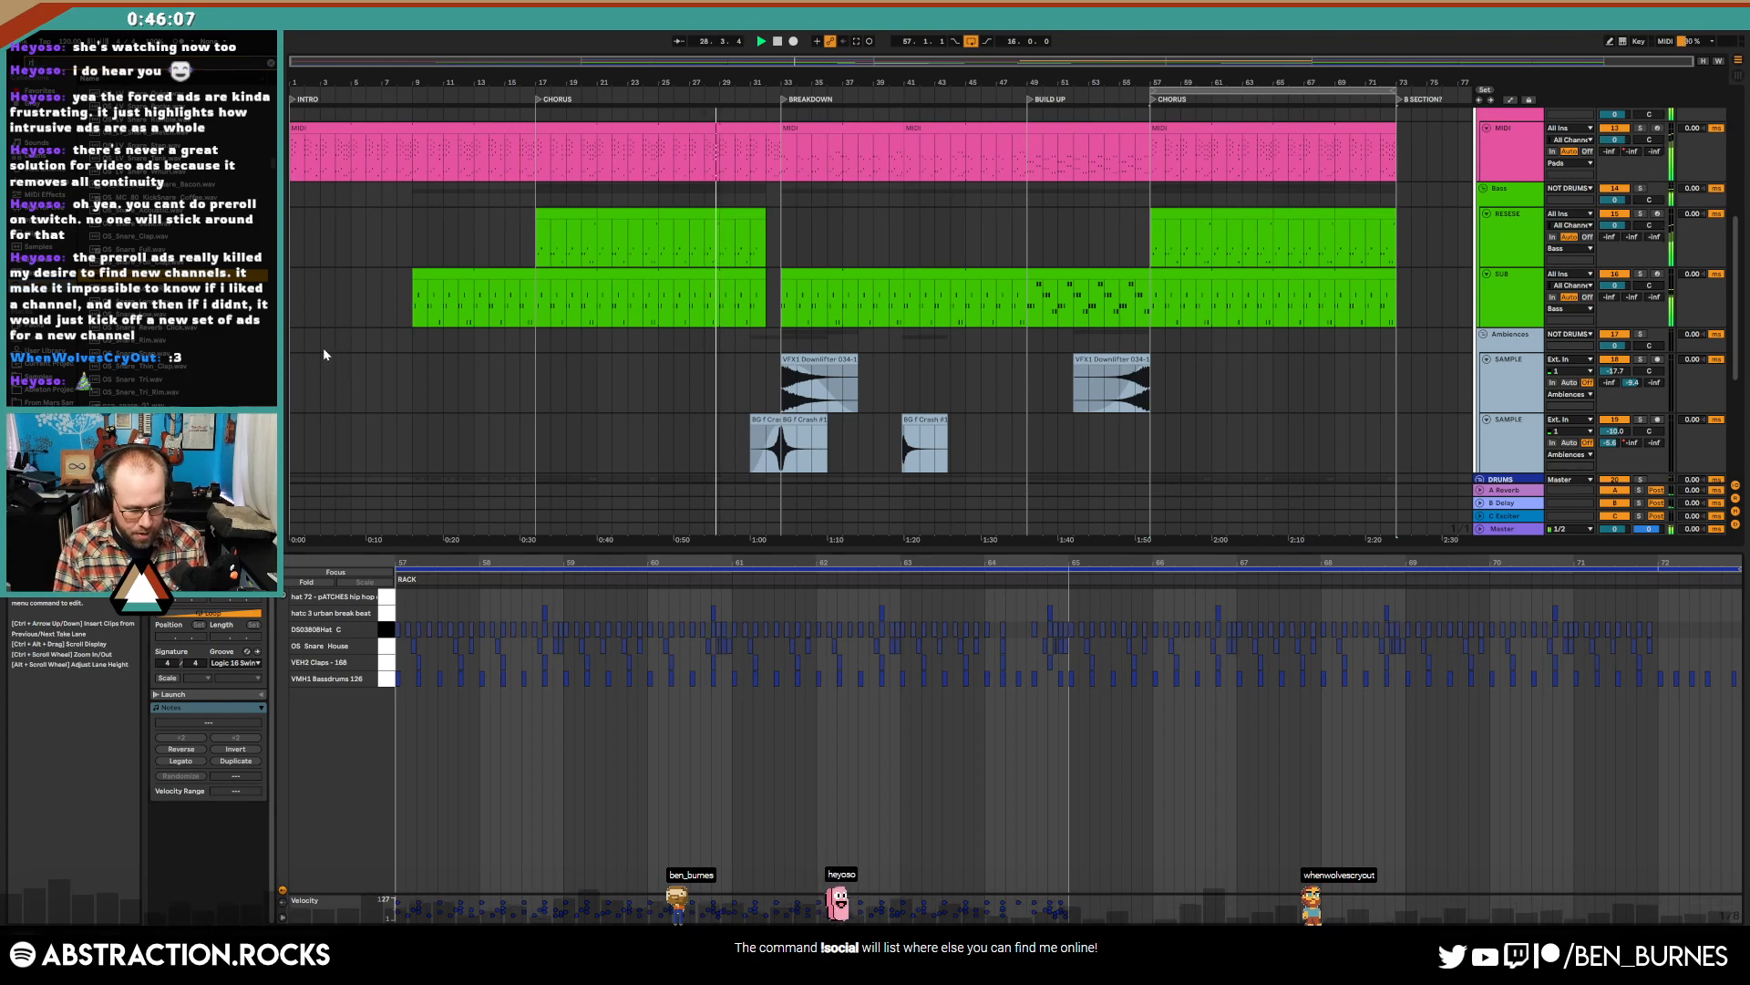
pyautogui.write('ride')
pyautogui.press('Down')
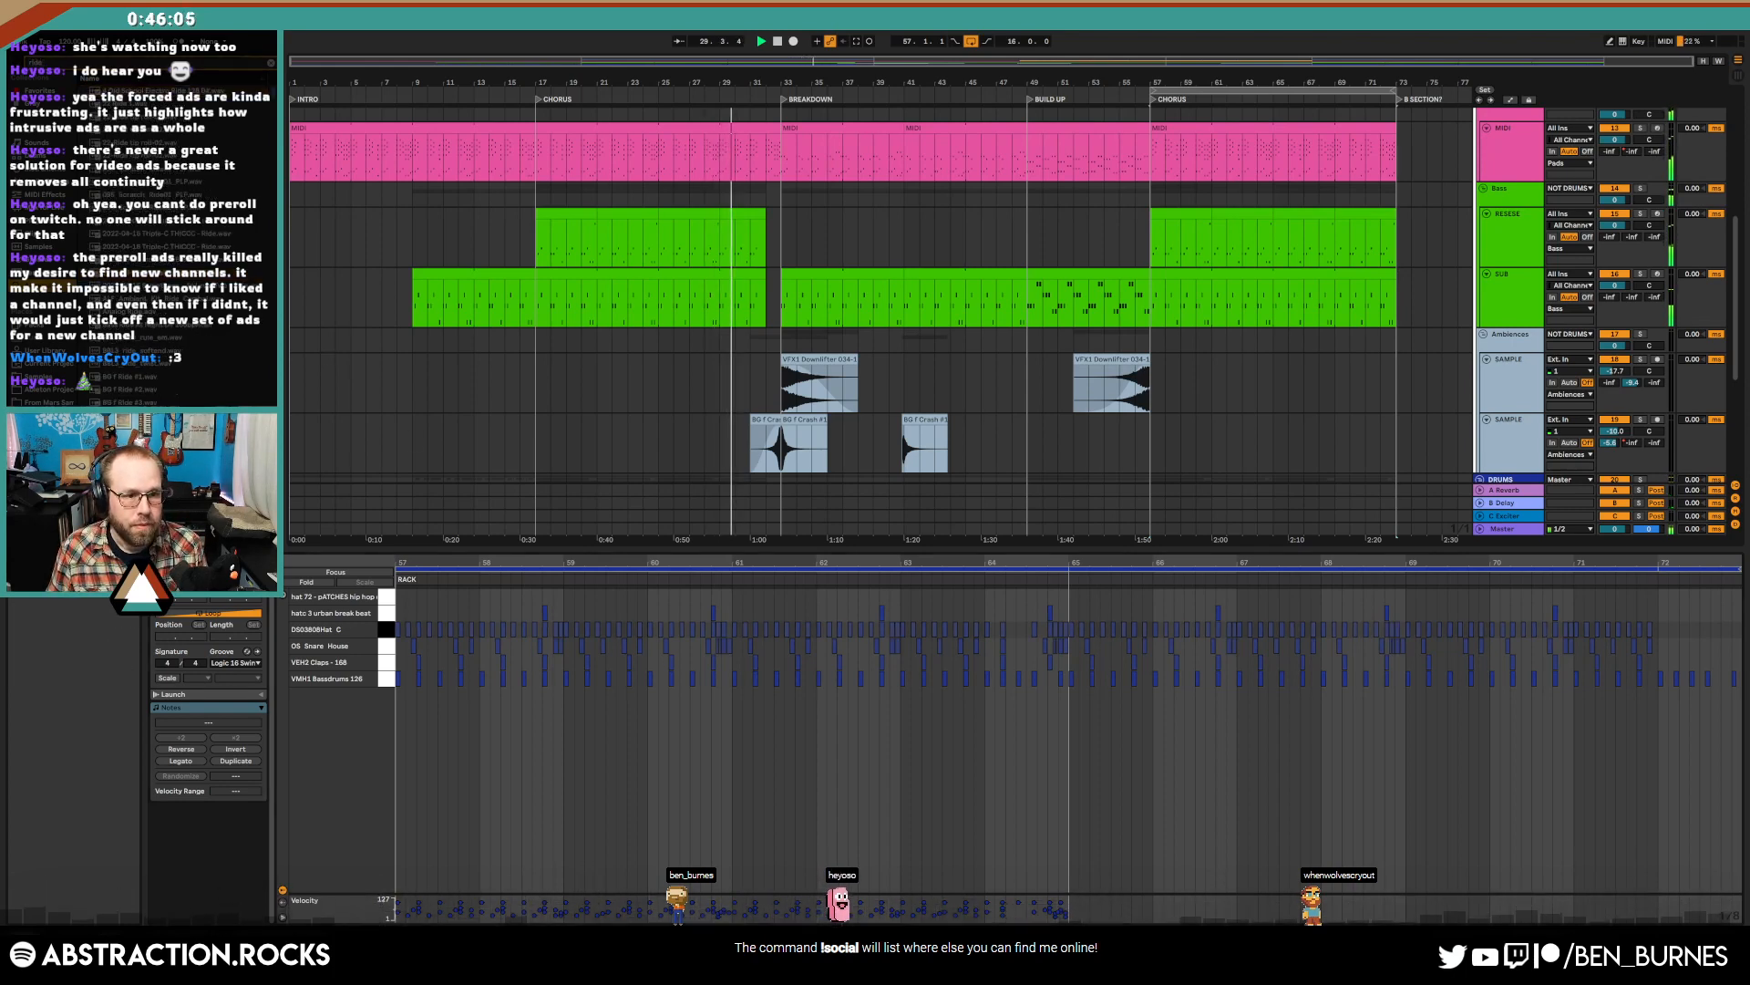
pyautogui.scroll(-4, 173, 274)
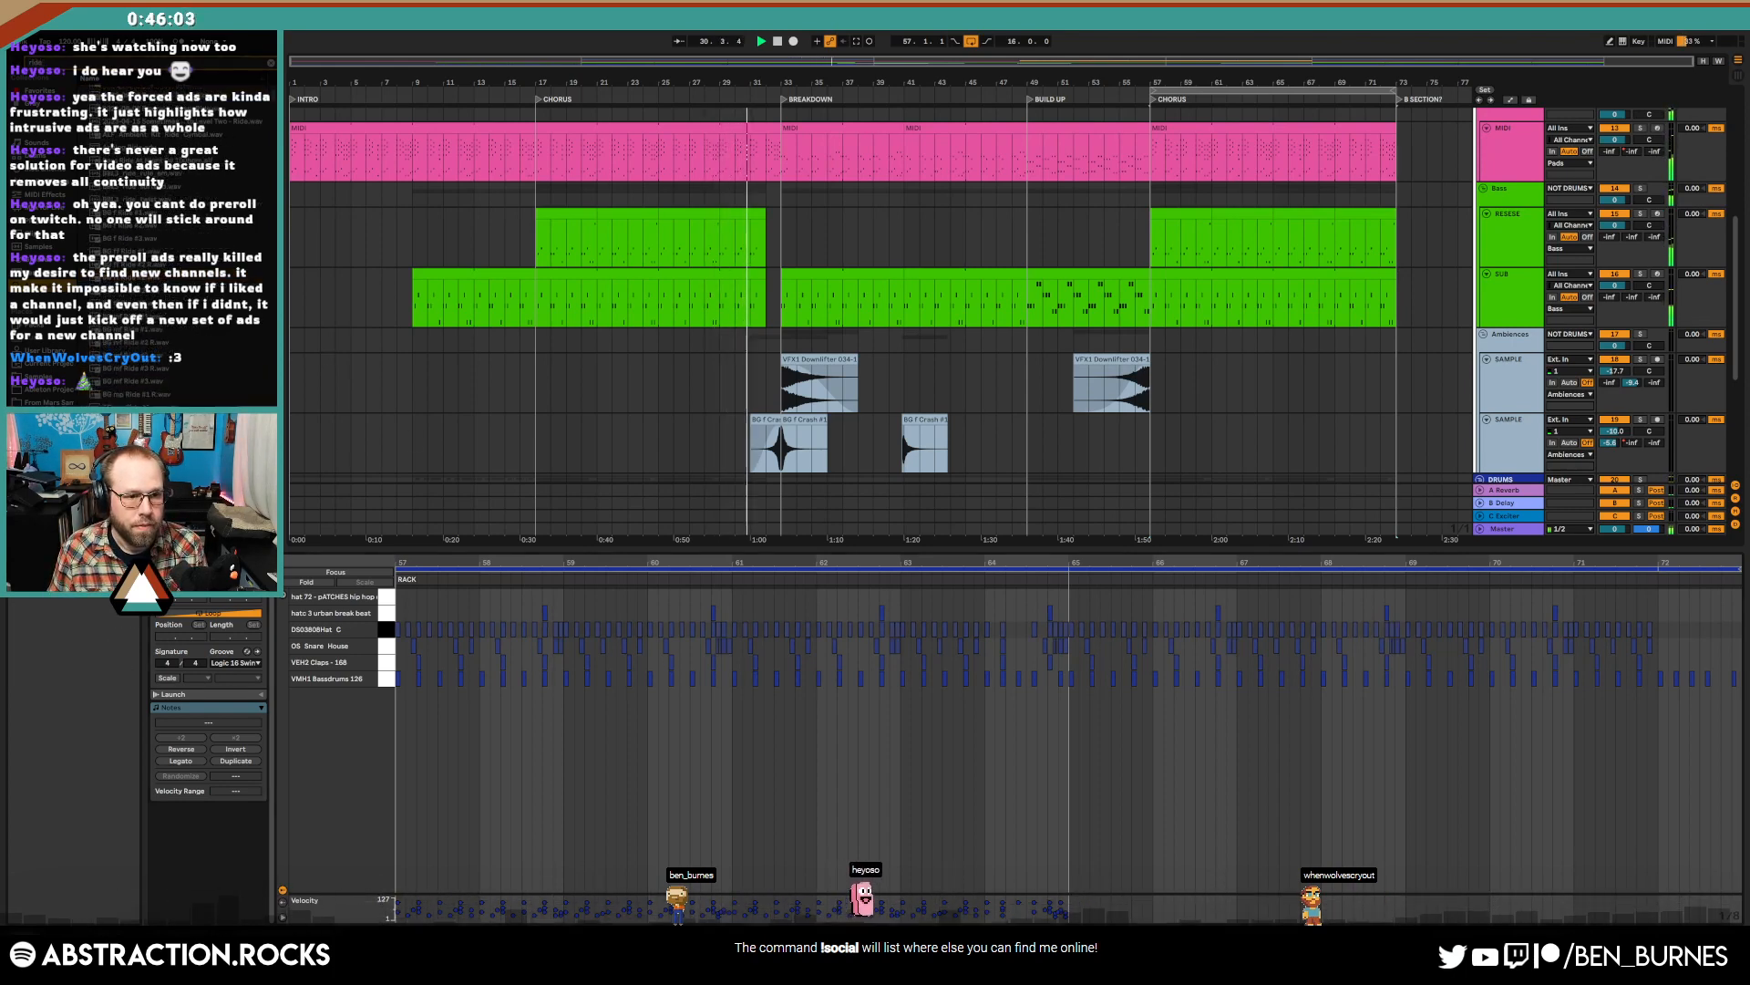
pyautogui.scroll(-2, 155, 390)
pyautogui.click(155, 390)
pyautogui.hotkey('shift', 'Tab')
pyautogui.moveTo(165, 393); pyautogui.dragTo(243, 822)
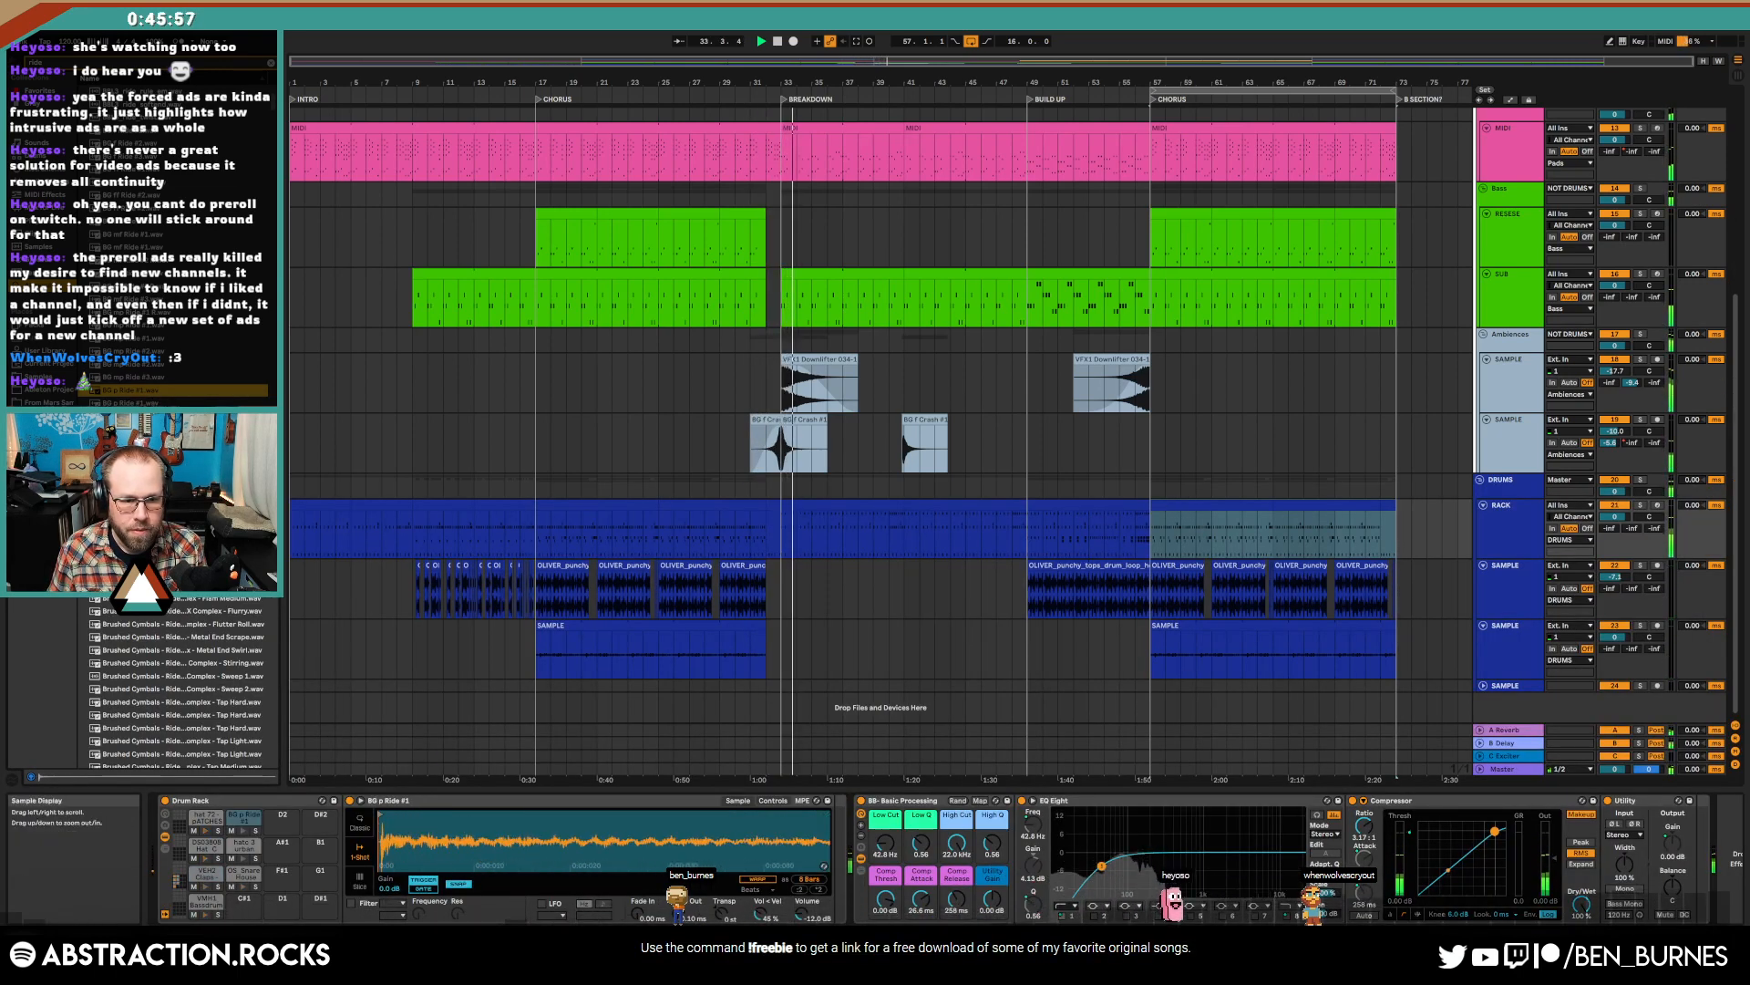
# - Add BG p Ride #1 hits on every beat across all eight bars of the second chorus's first RACK clip
pyautogui.doubleClick(1200, 505)
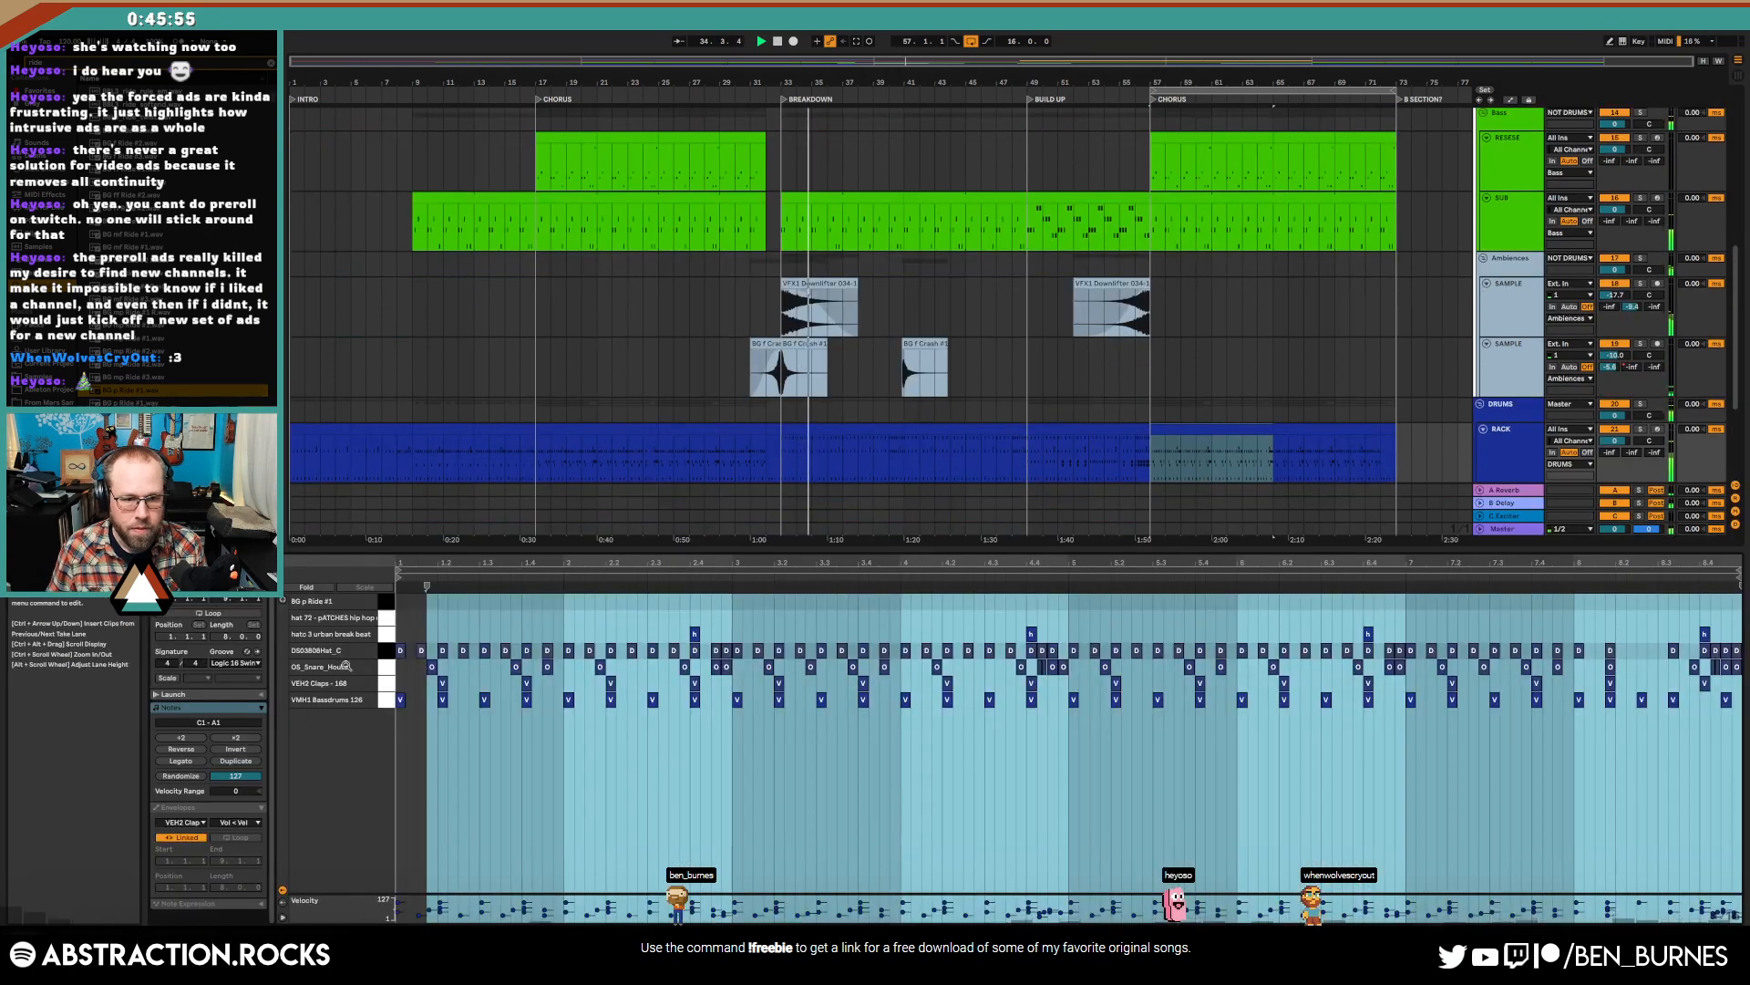
pyautogui.doubleClick(441, 600)
pyautogui.hotkey('ctrl', 'd')
pyautogui.hotkey('ctrl', 'd')
pyautogui.hotkey('ctrl', 'd')
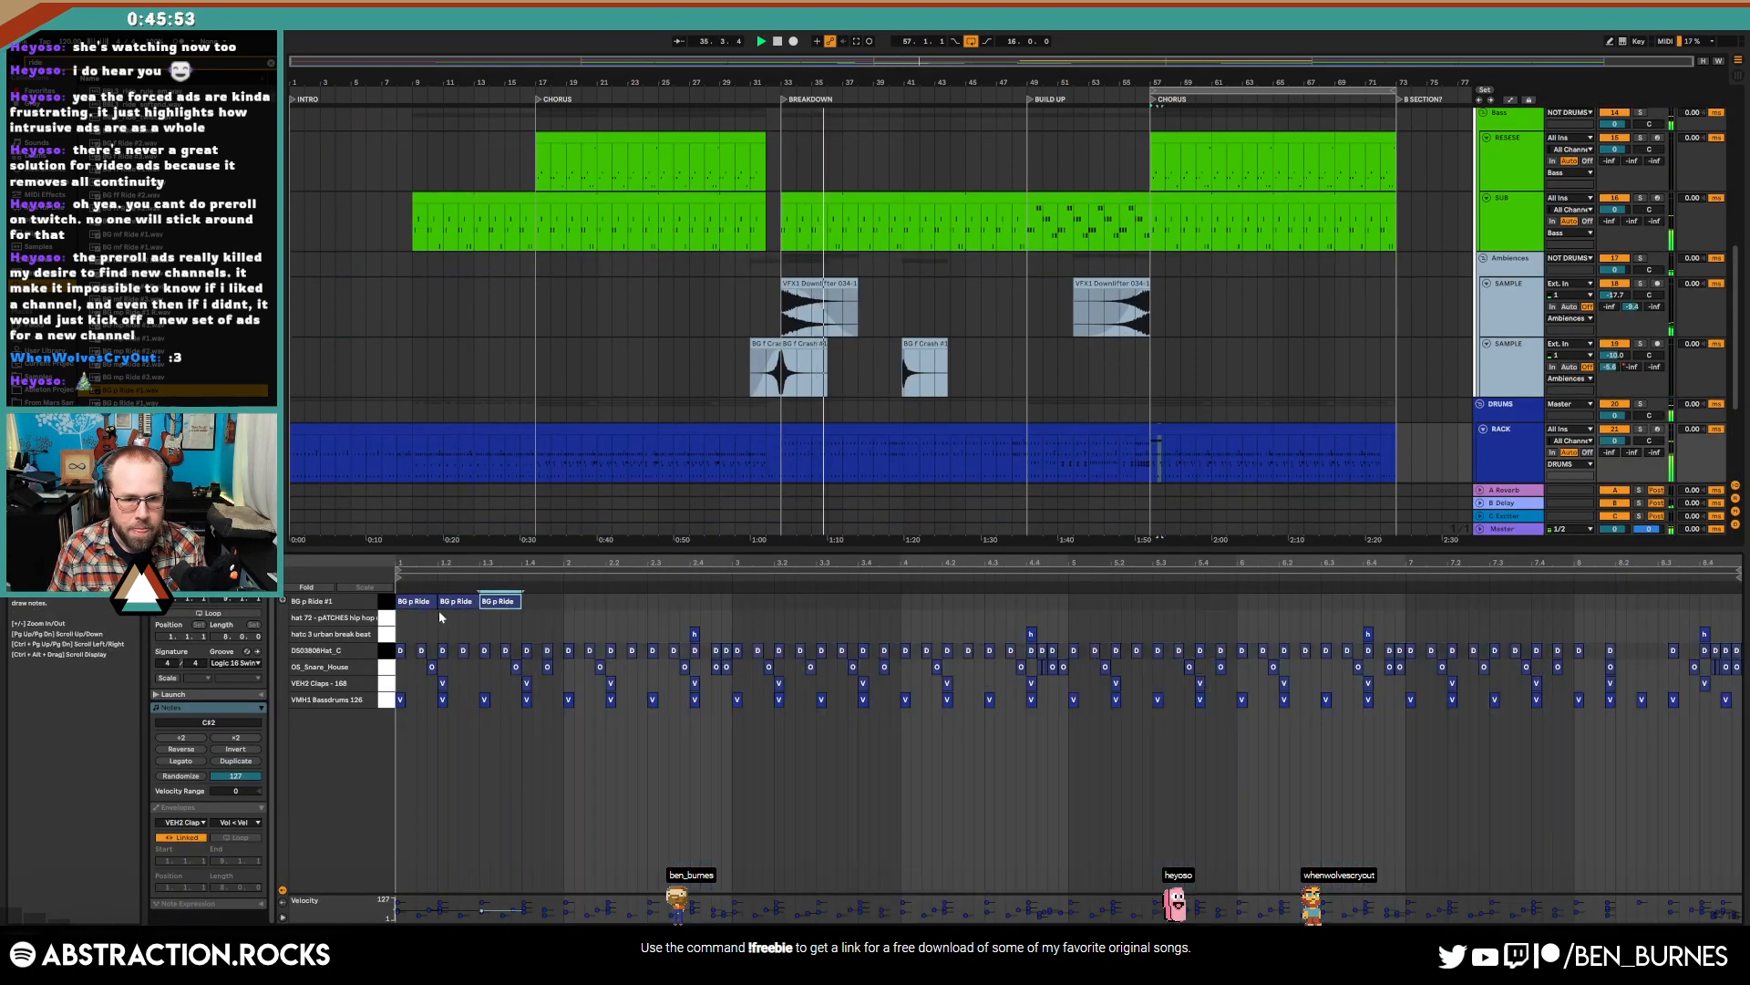
pyautogui.moveTo(552, 623); pyautogui.dragTo(415, 602)
pyautogui.hotkey('ctrl', 'd')
pyautogui.hotkey('ctrl', 'd')
pyautogui.hotkey('ctrl', 'd')
pyautogui.hotkey('ctrl', 'd')
pyautogui.hotkey('ctrl', 'd')
pyautogui.hotkey('ctrl', 'd')
pyautogui.hotkey('ctrl', 'd')
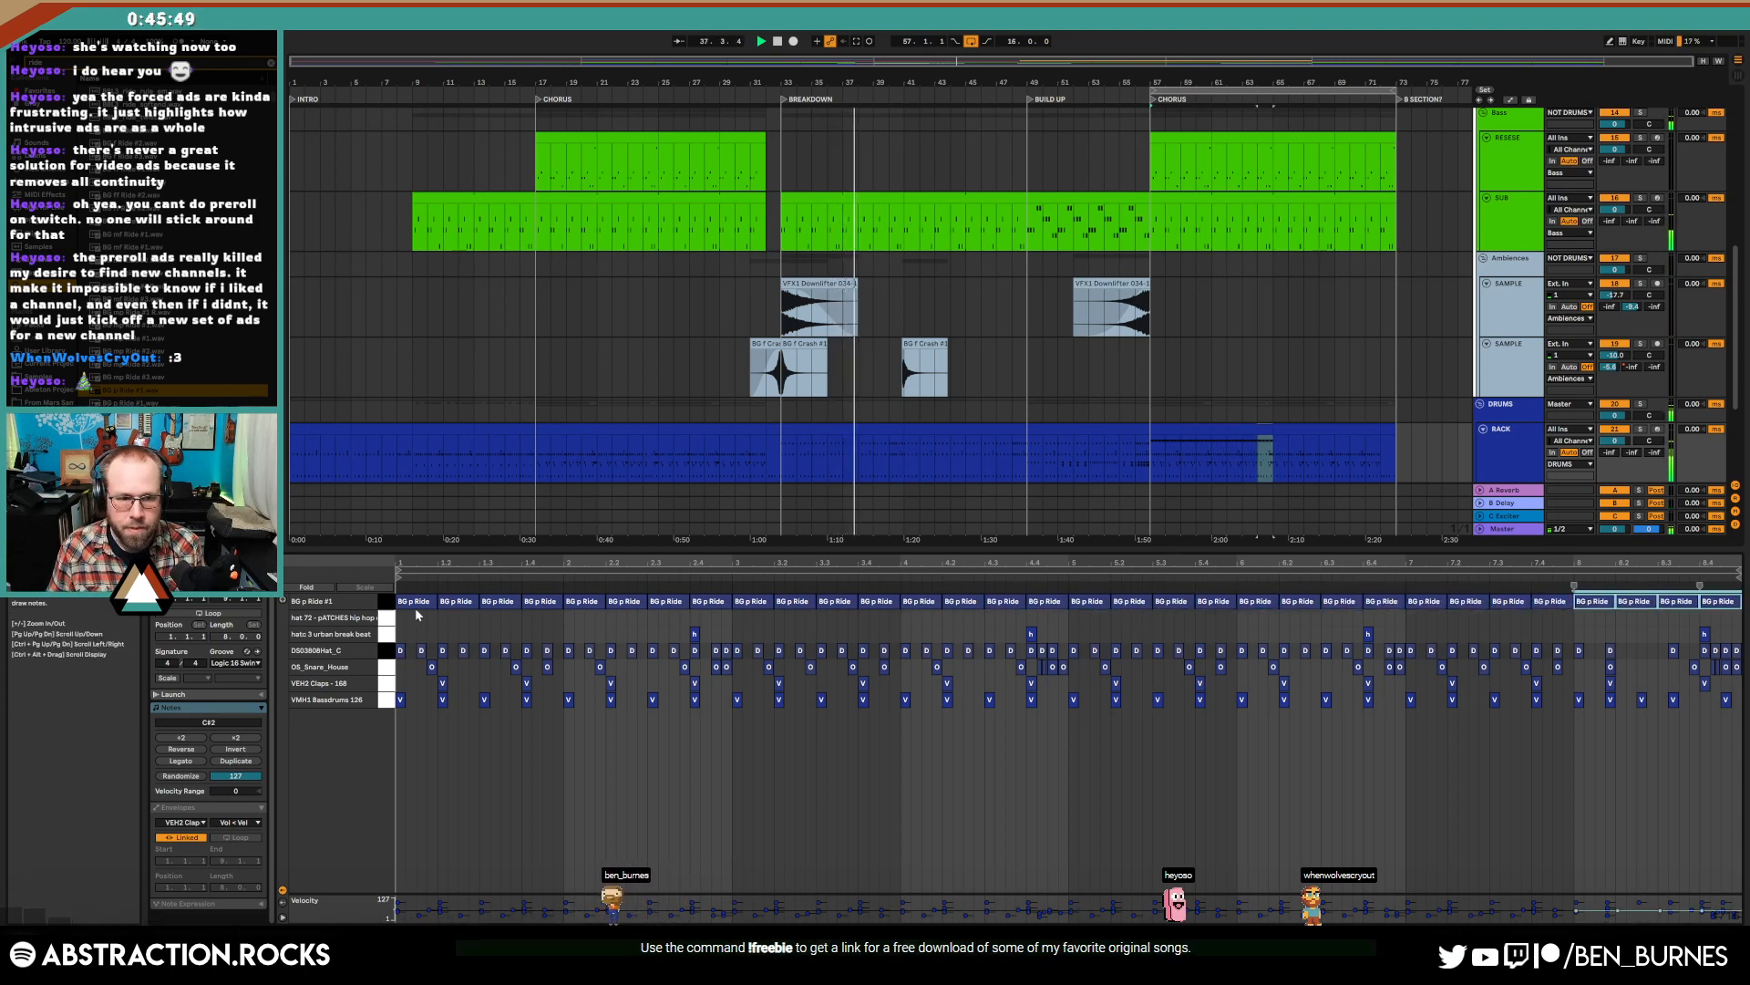
# - Copy the BG p Ride #1 notes into the second chorus's next RACK clip, starting at its first beat
pyautogui.click(387, 601)
pyautogui.click(1328, 429)
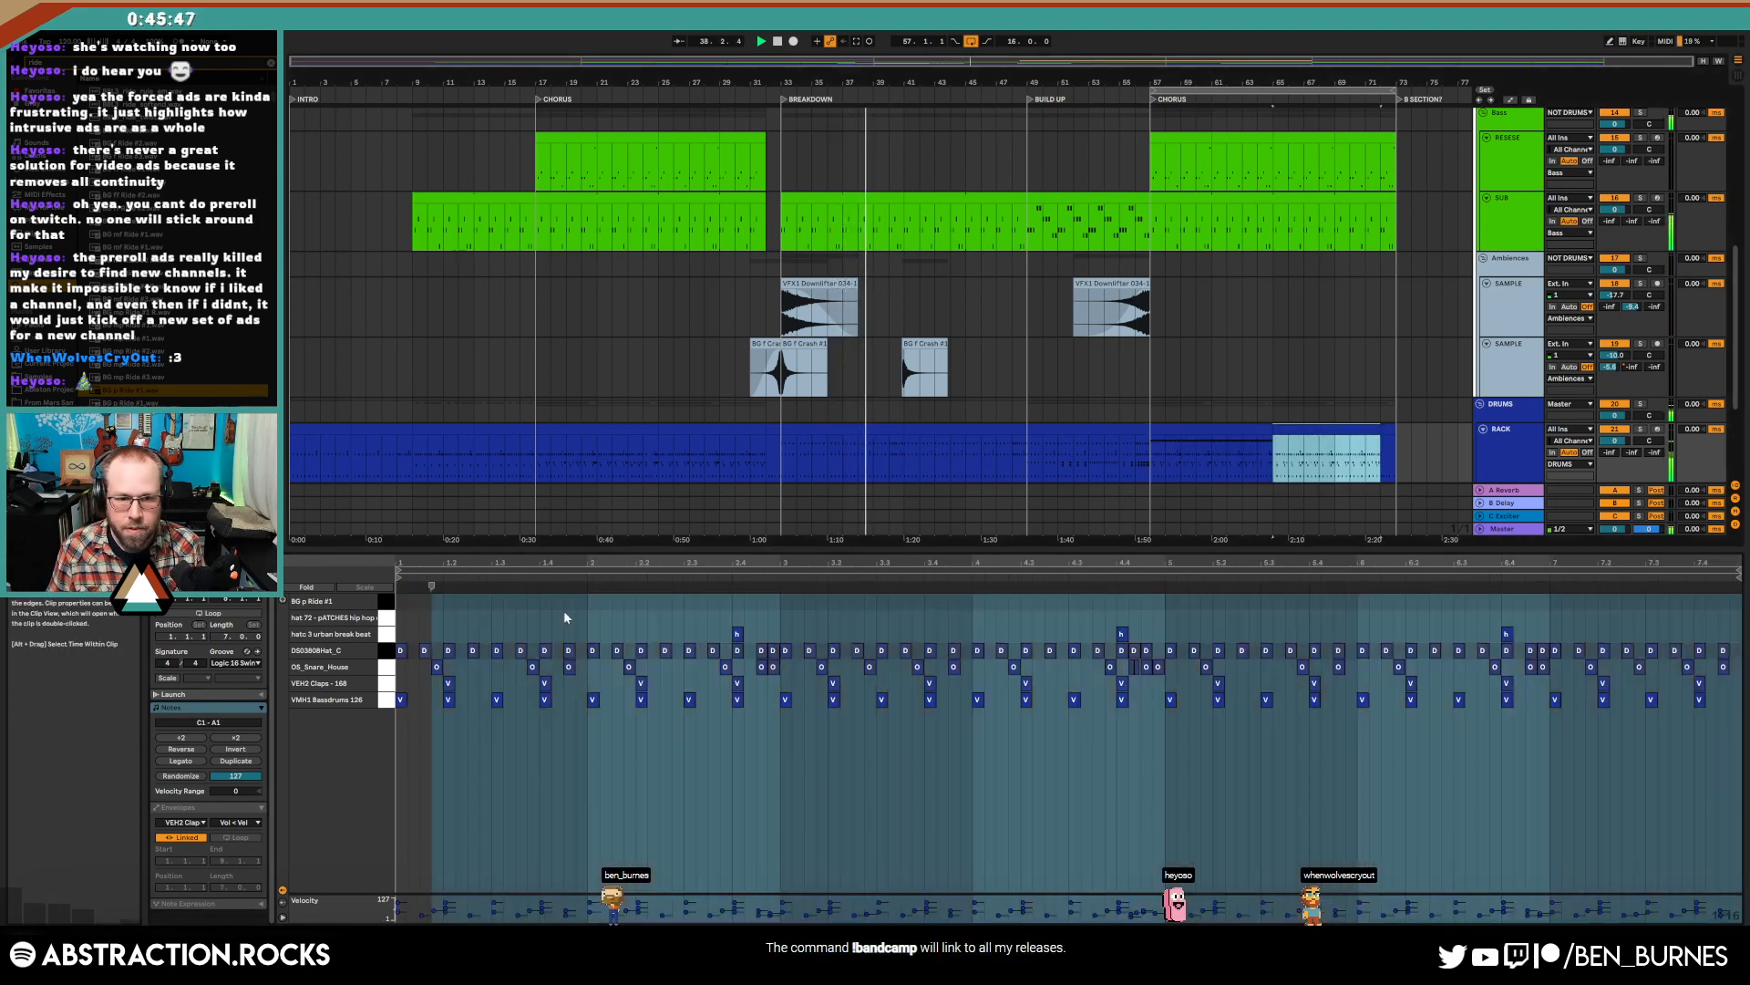
pyautogui.click(401, 603)
pyautogui.hotkey('ctrl', 'v')
pyautogui.hotkey('shift', 'Tab')
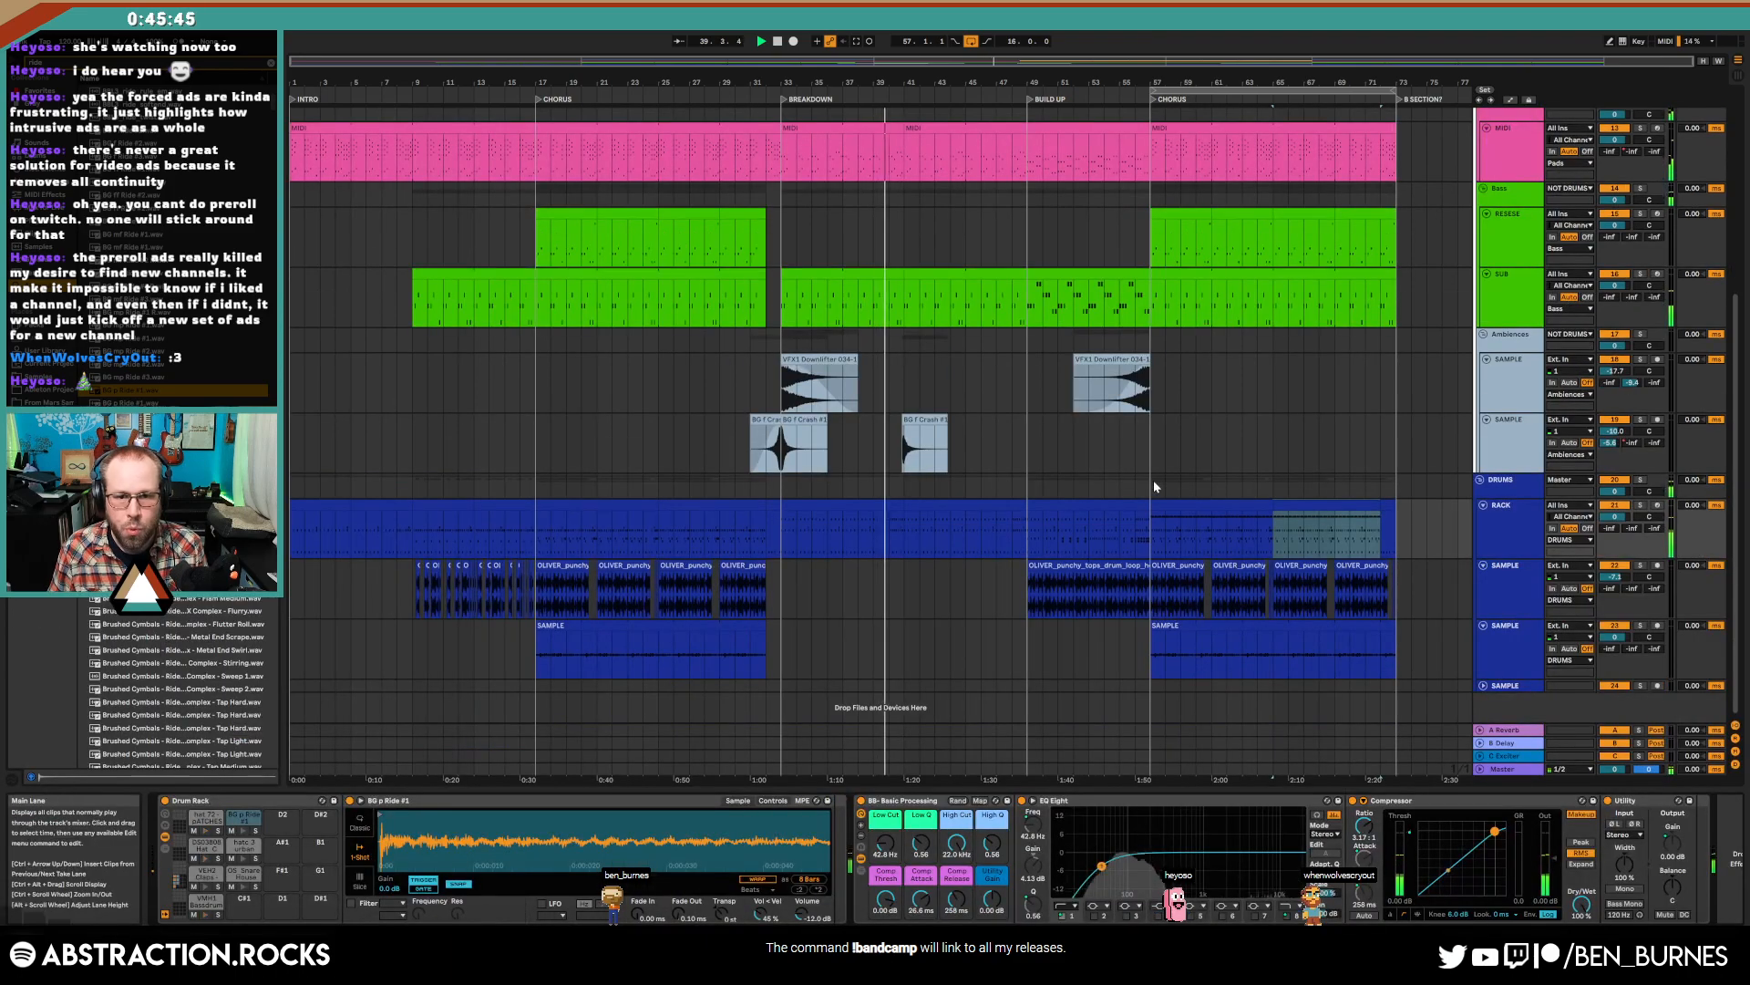
# - Duplicate hat hits in bar 8 of the breakdown's first RACK clip to build a closing hat fill
pyautogui.doubleClick(905, 503)
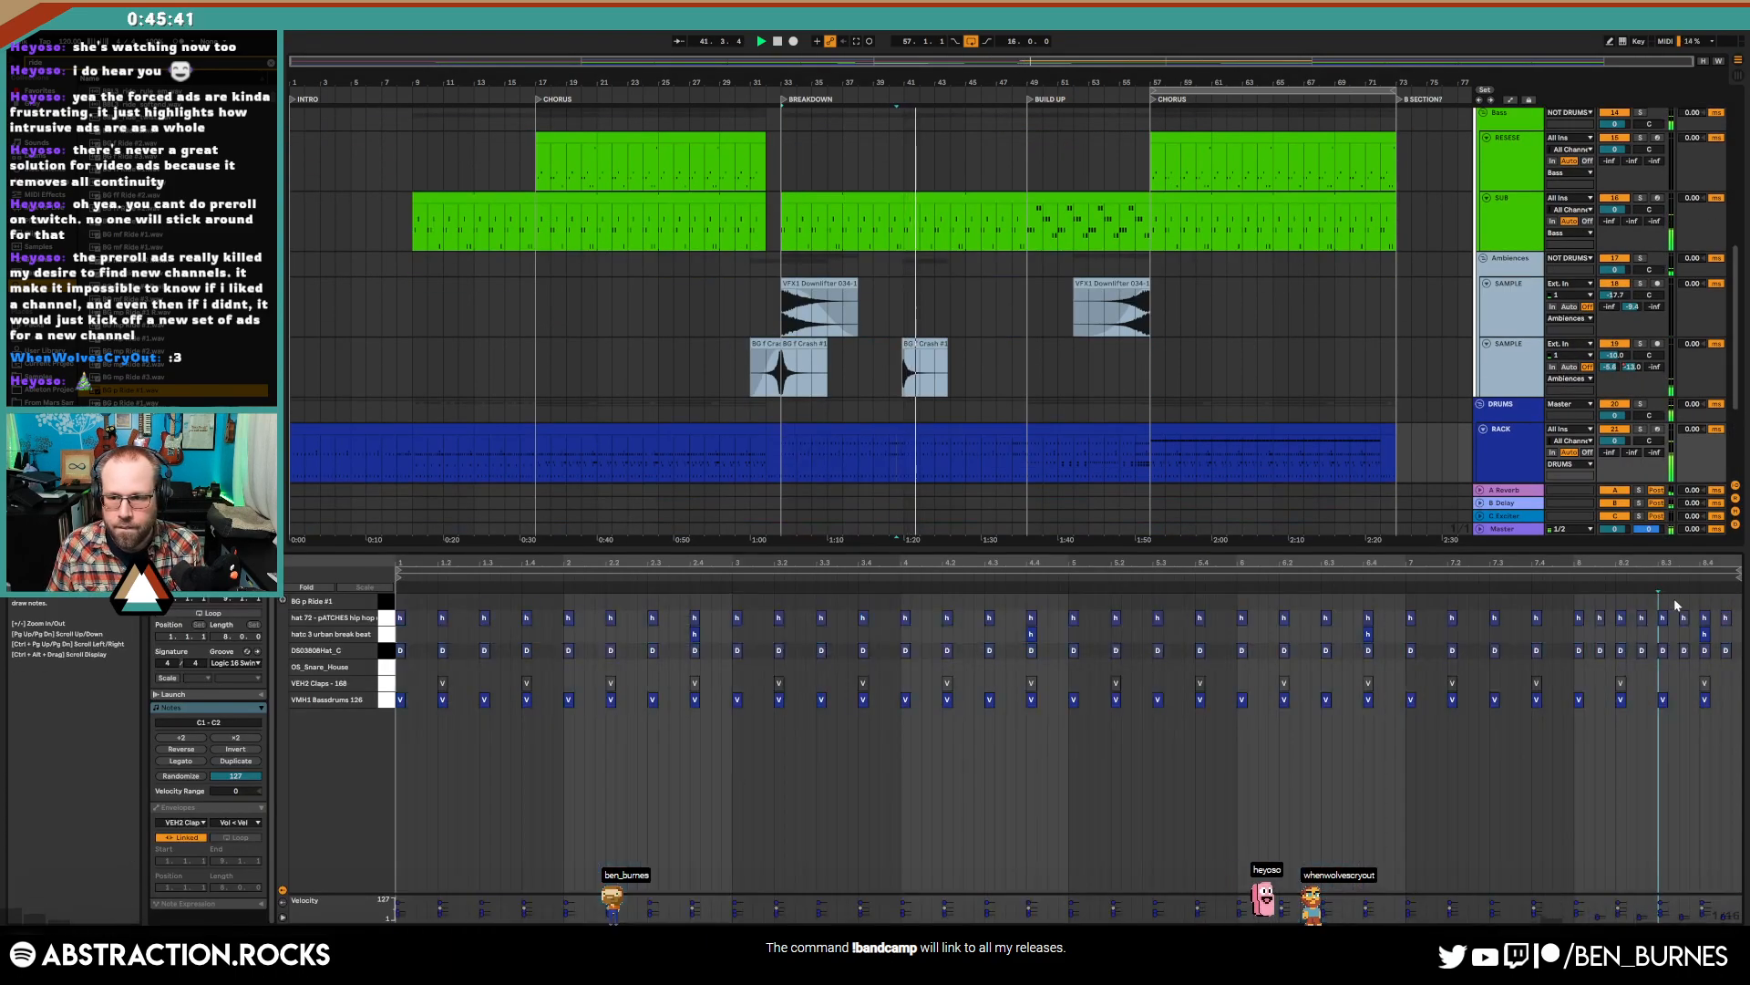
pyautogui.moveTo(1636, 606); pyautogui.dragTo(1720, 673)
pyautogui.hotkey('ctrl', 'd')
pyautogui.hotkey('ctrl', 'd')
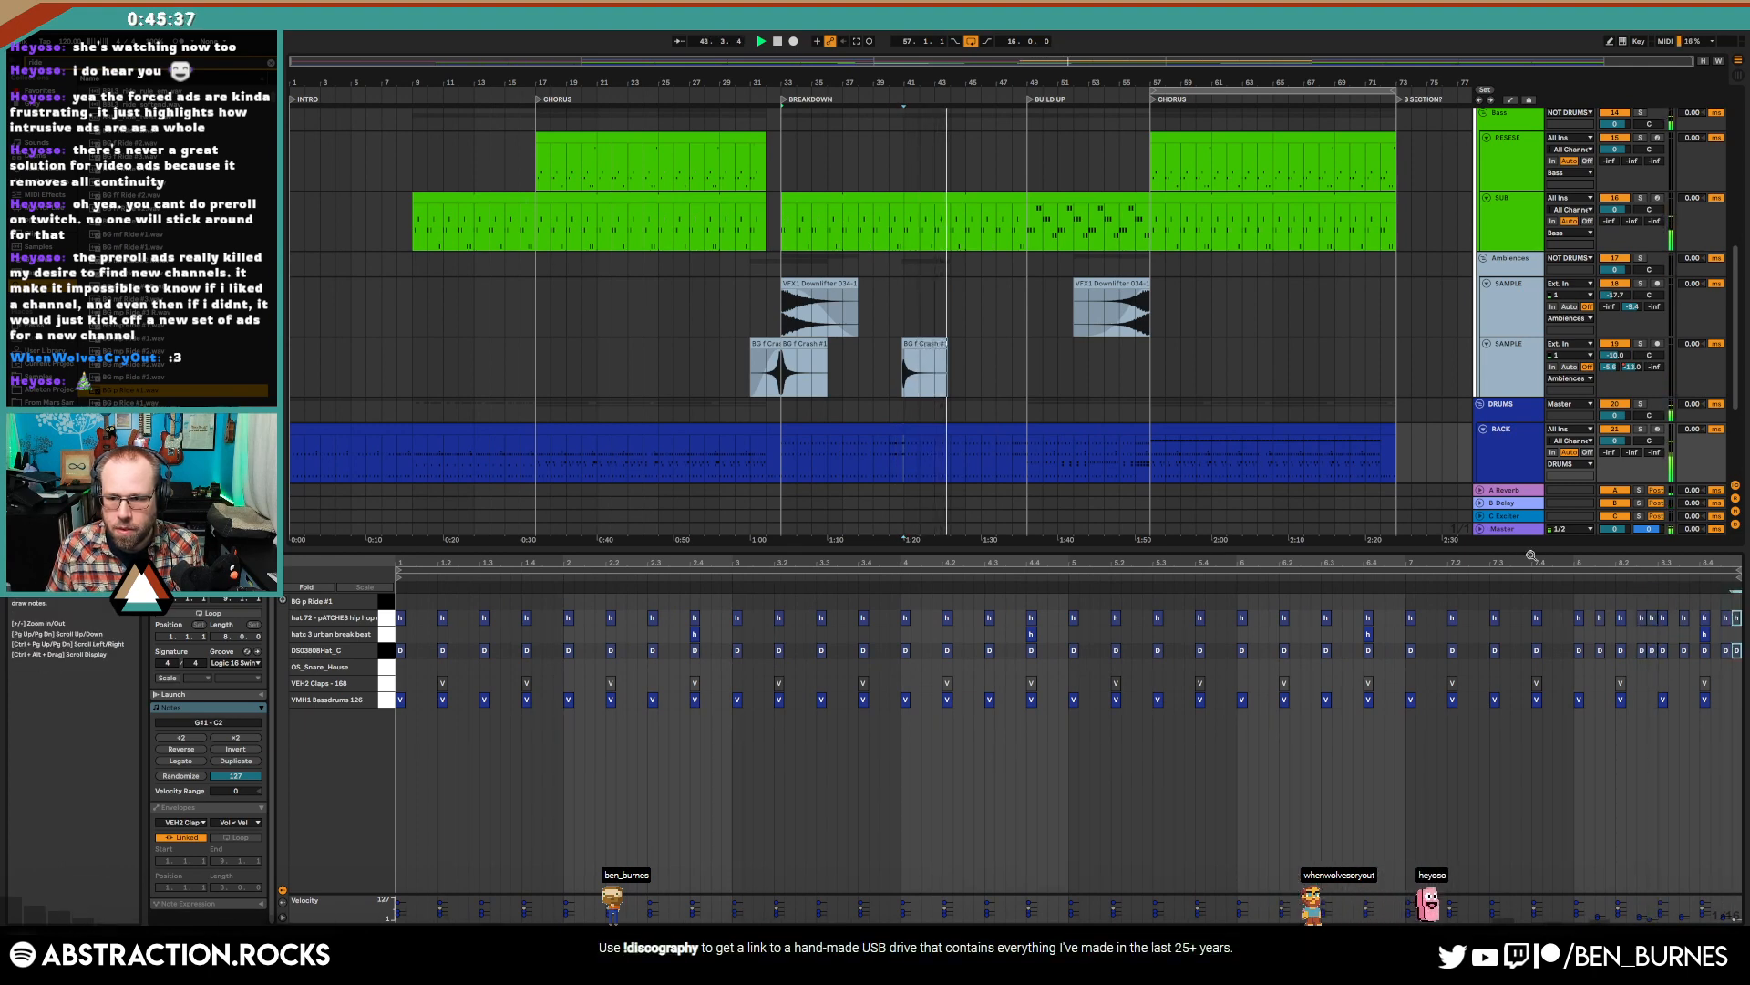
# - Add the same doubled hat hits to bar 8 of the breakdown's second RACK clip and of the build-up clip
pyautogui.click(976, 426)
pyautogui.click(1733, 608)
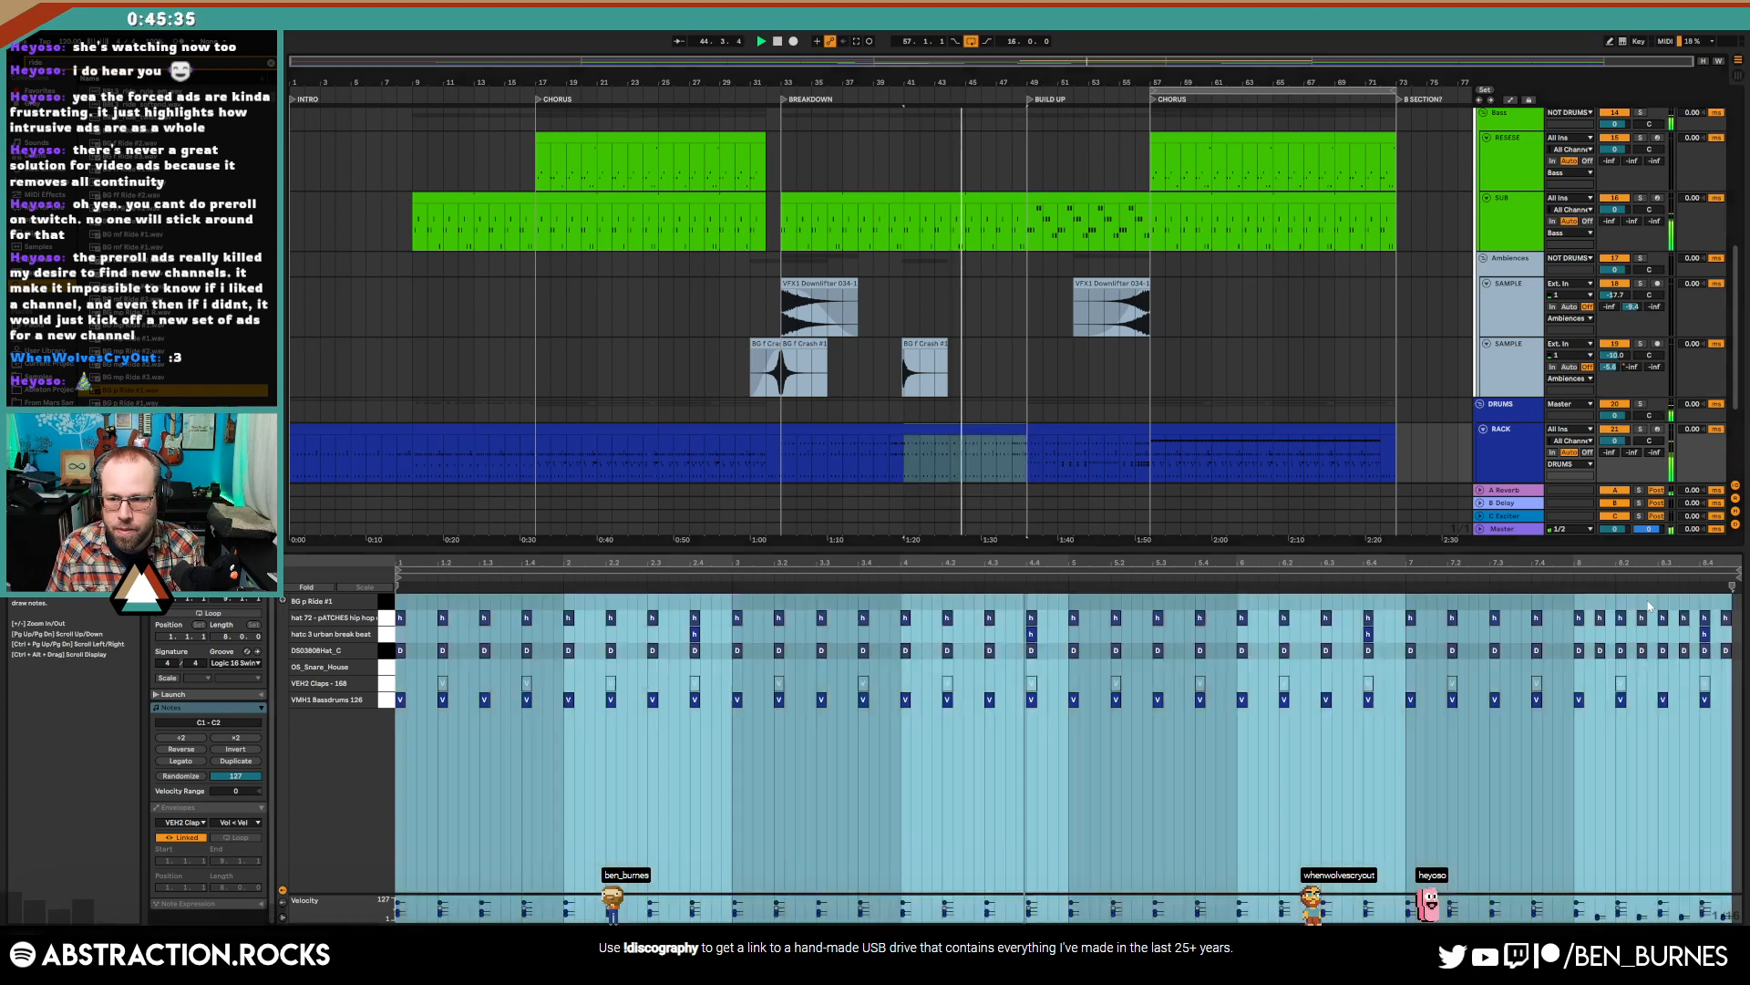
pyautogui.hotkey('ctrl', 'z')
pyautogui.click(1111, 427)
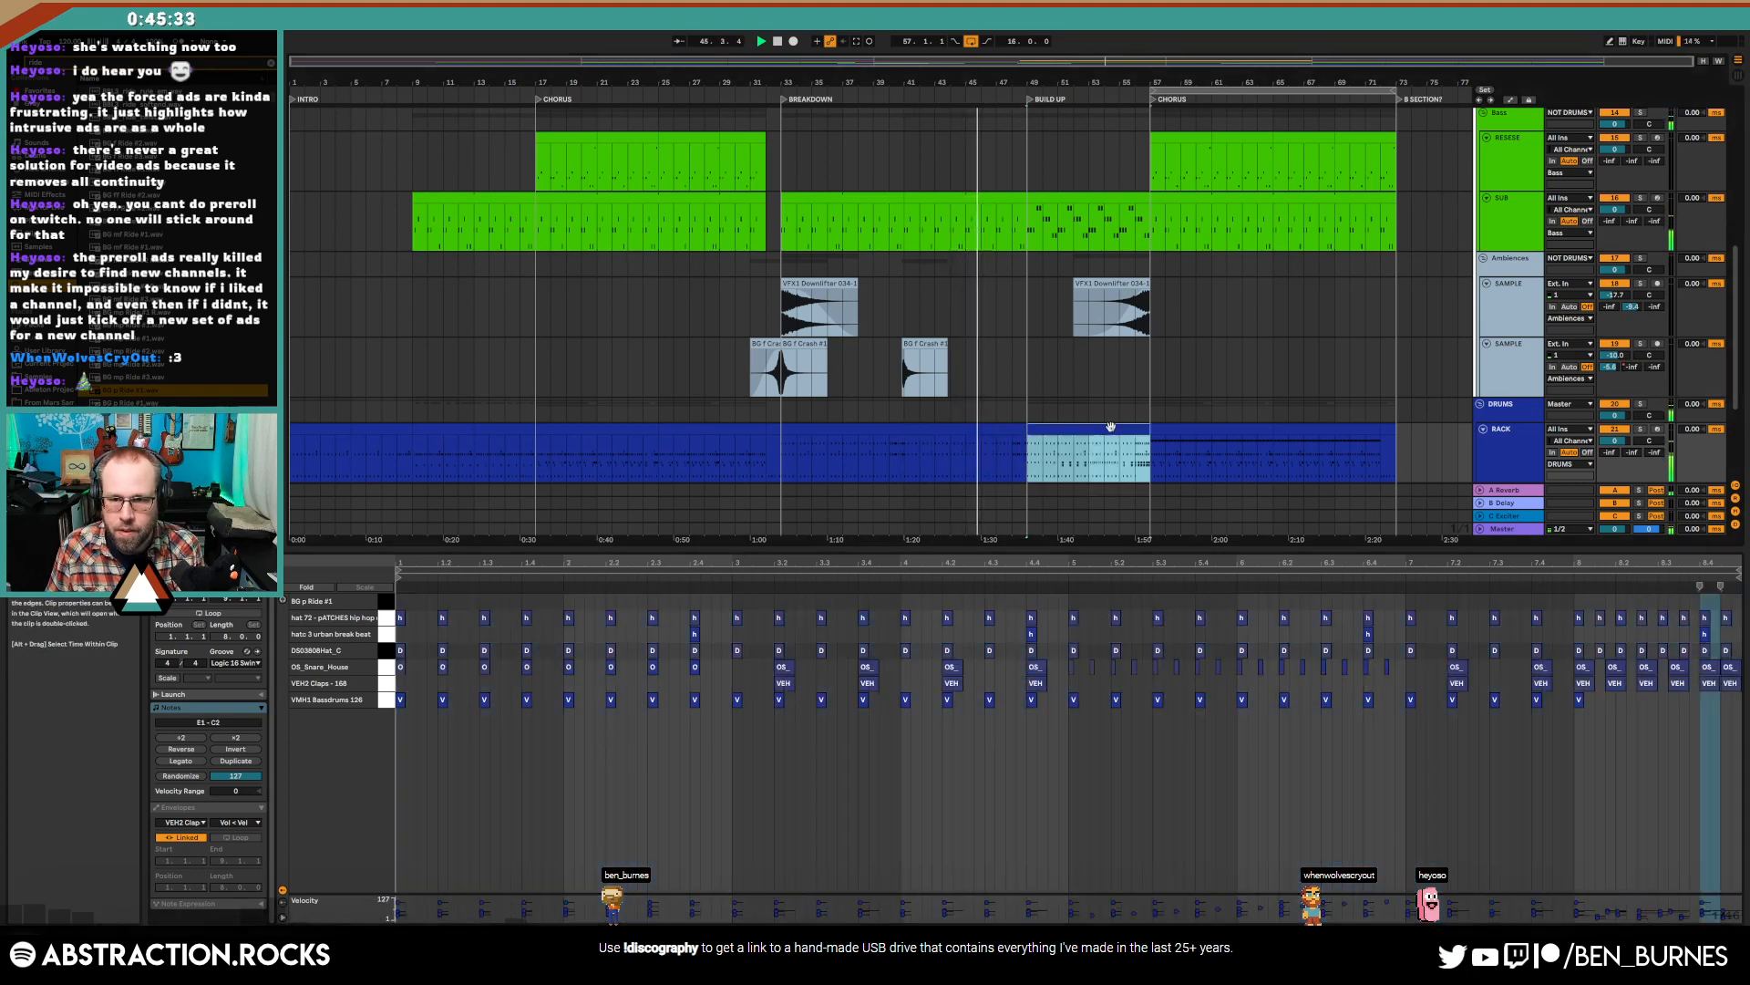
pyautogui.hotkey('ctrl', 'y')
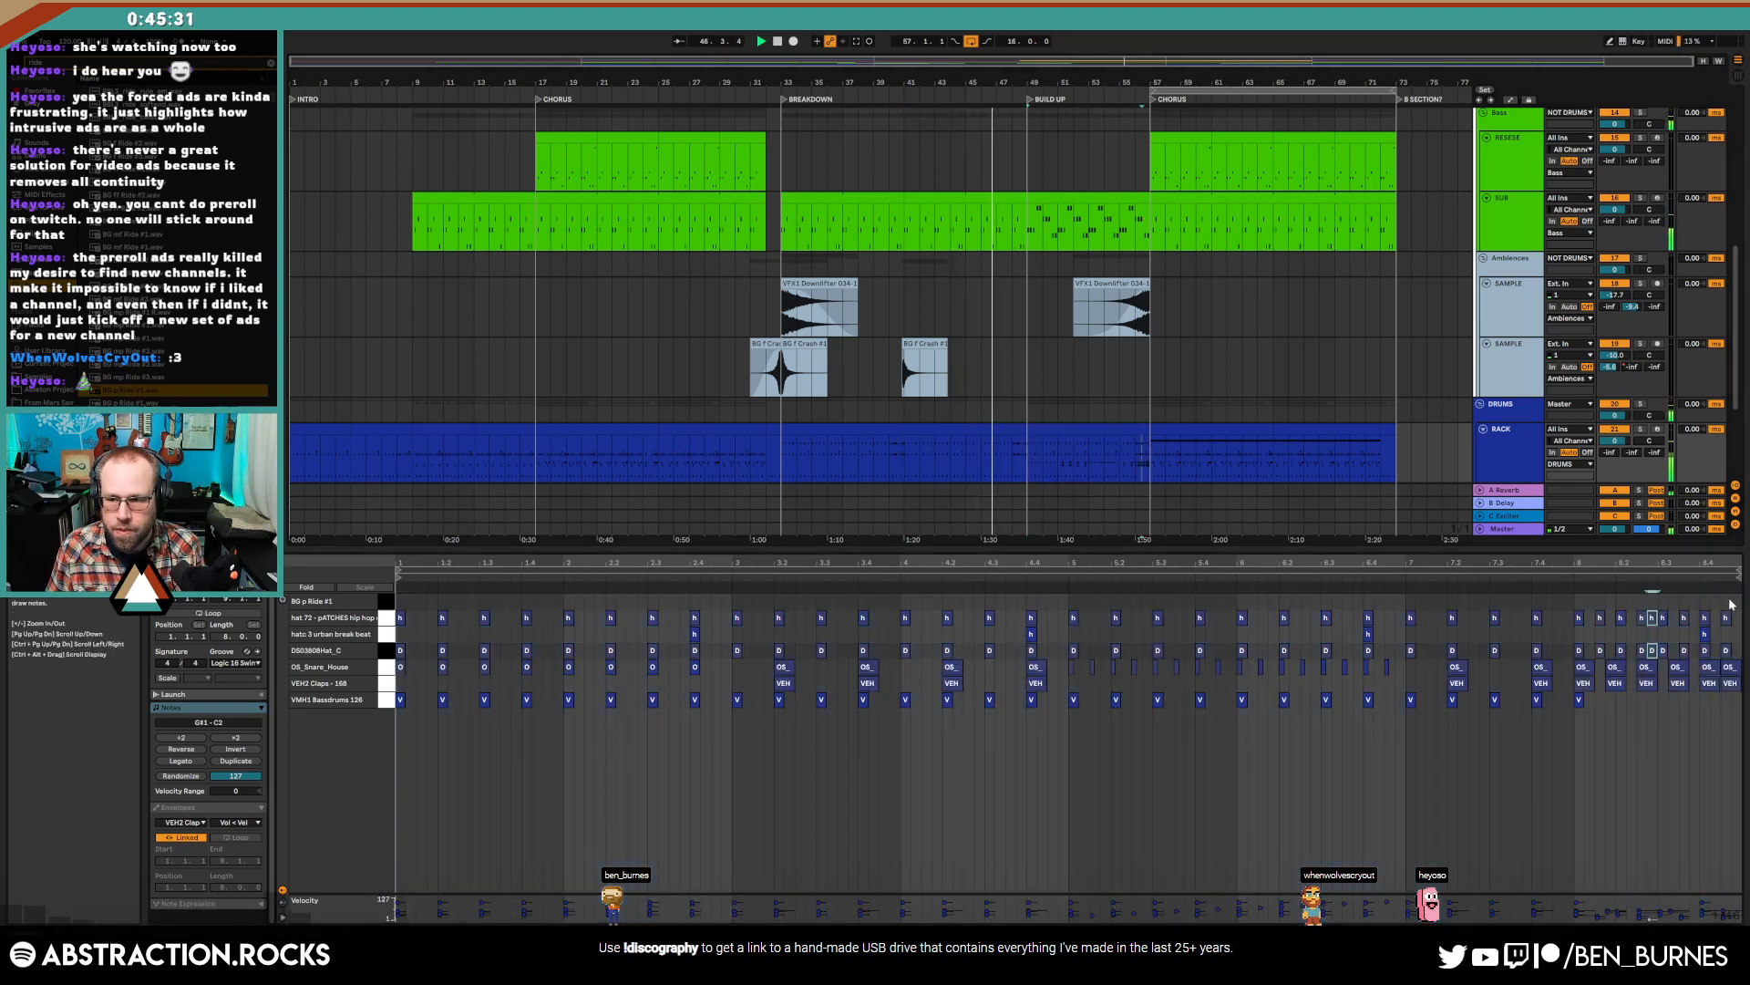
pyautogui.hotkey('ctrl', 'y')
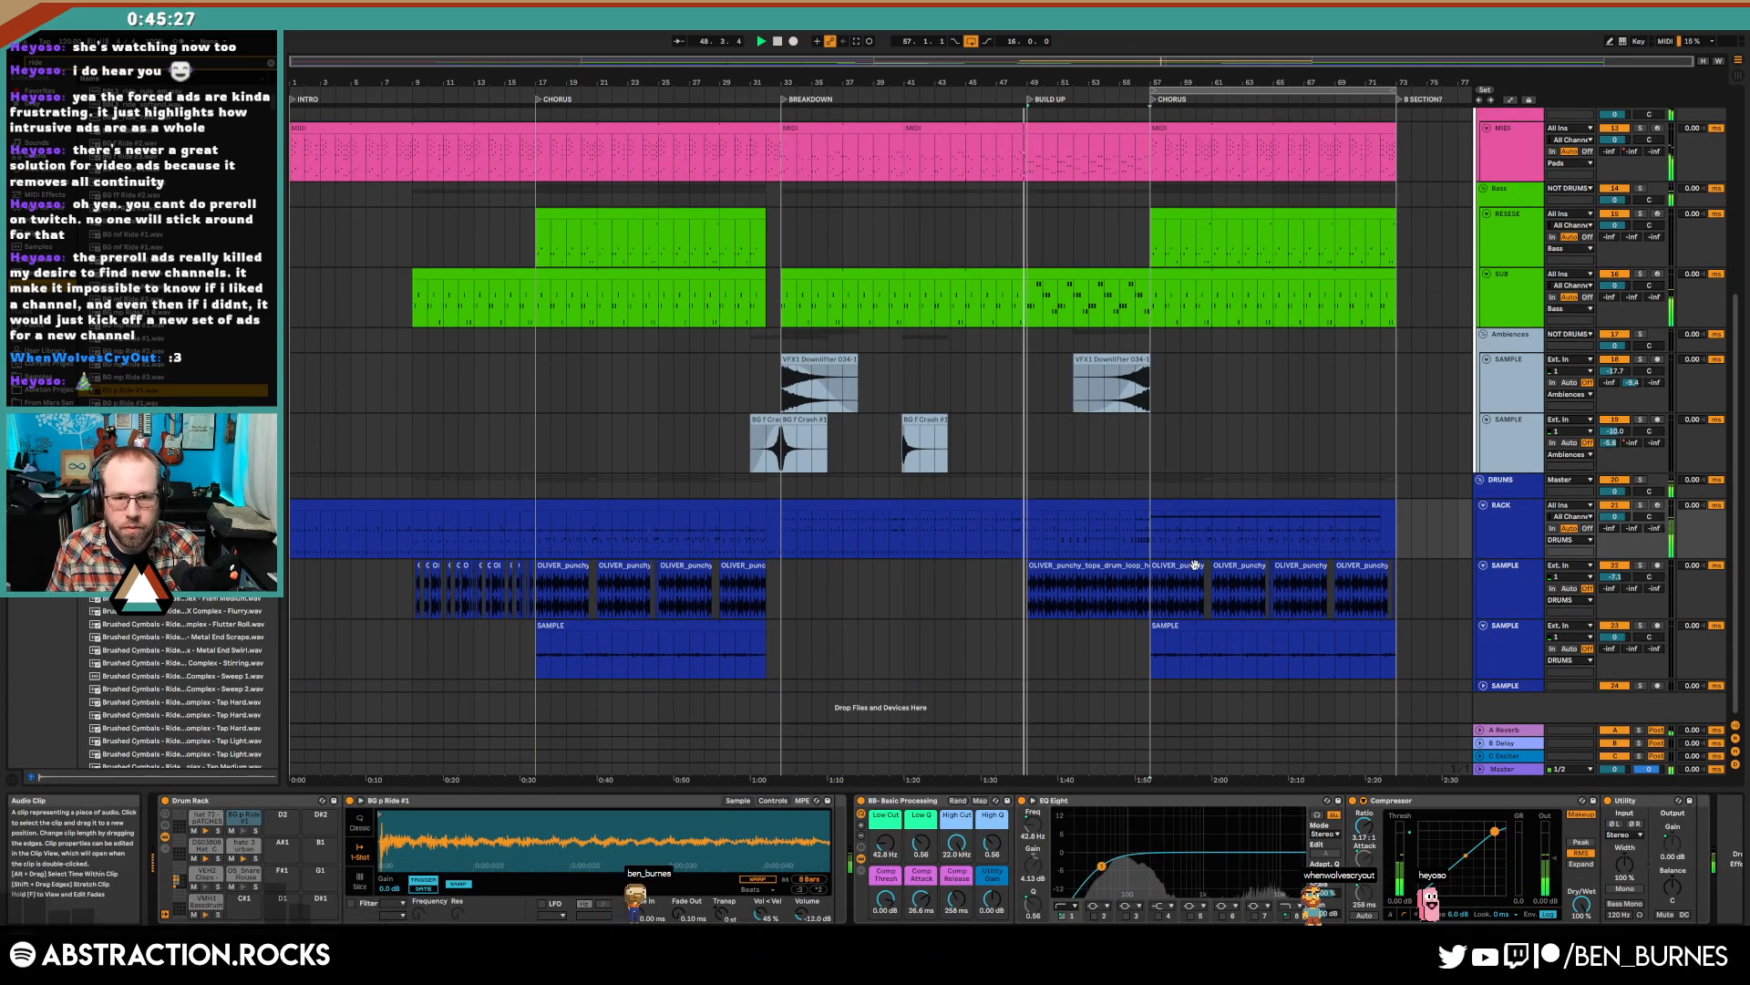
# - Add another doubled hat hit just before beat 8.4 at the end of the breakdown's RACK clip
pyautogui.click(1026, 518)
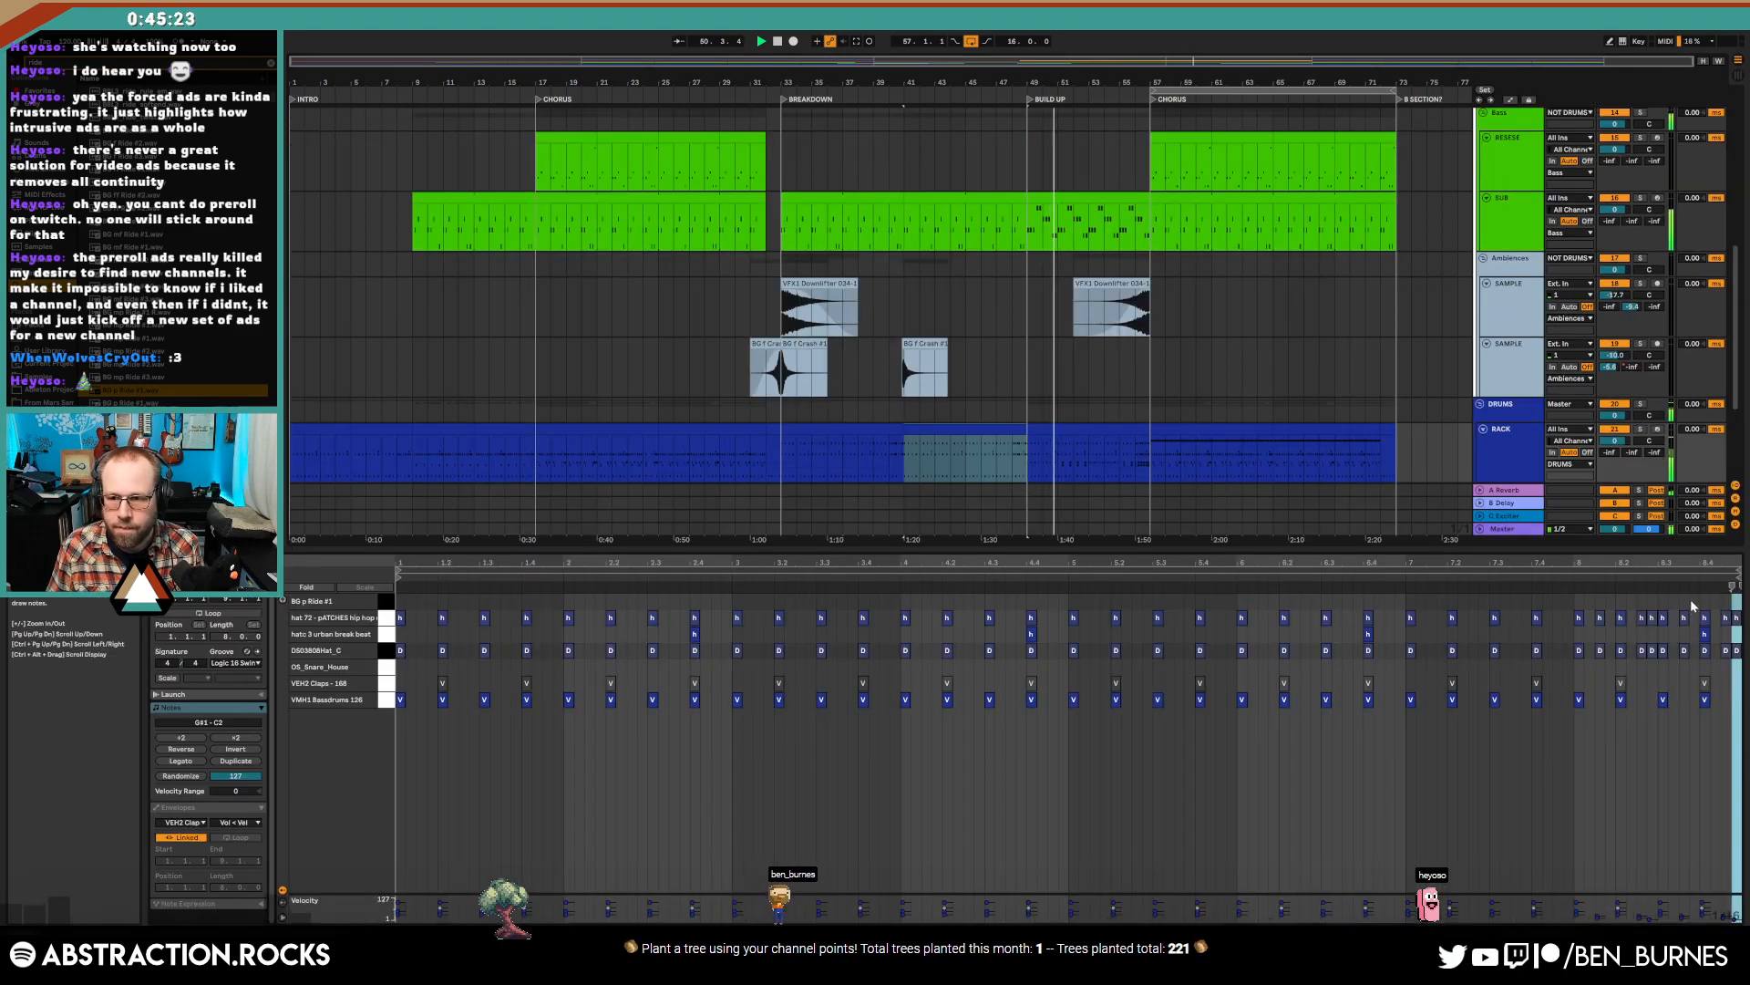
pyautogui.click(1692, 605)
pyautogui.hotkey('ctrl', 'v')
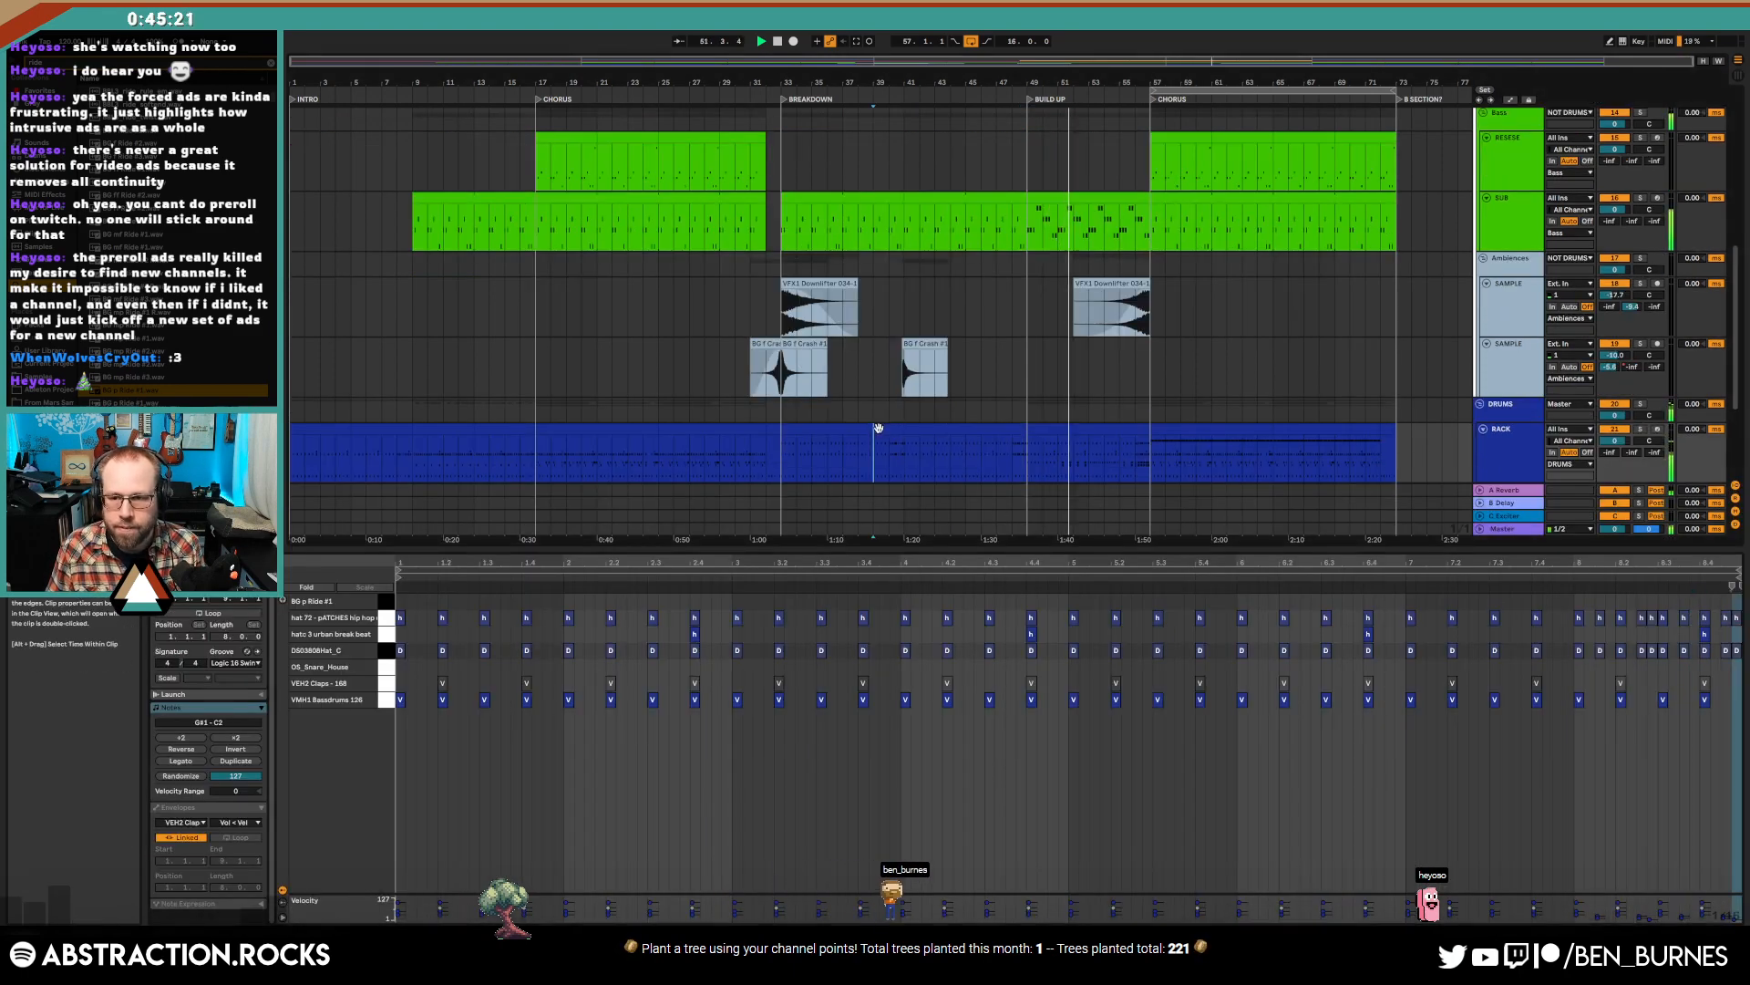
pyautogui.click(875, 427)
pyautogui.moveTo(1693, 605); pyautogui.dragTo(1698, 658)
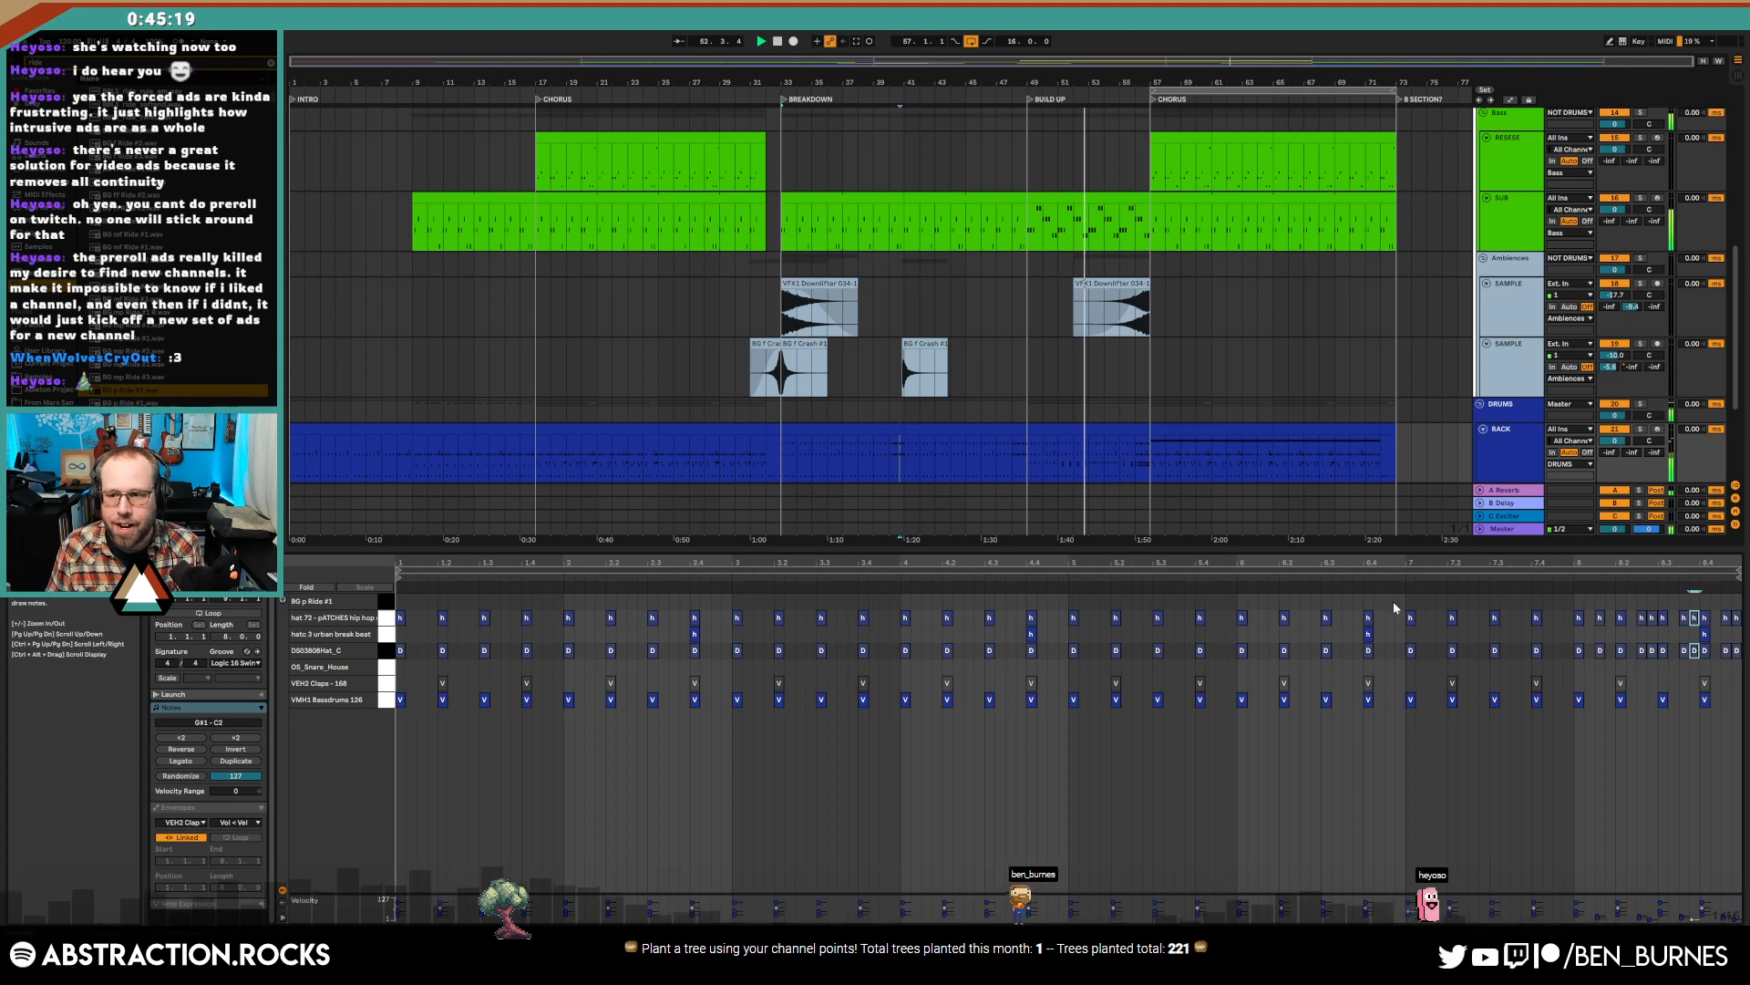
# - Draw a rising velocity ramp over the OS_Snare_House roll in bars 5 and 6 of the build-up RACK clip
pyautogui.click(1101, 425)
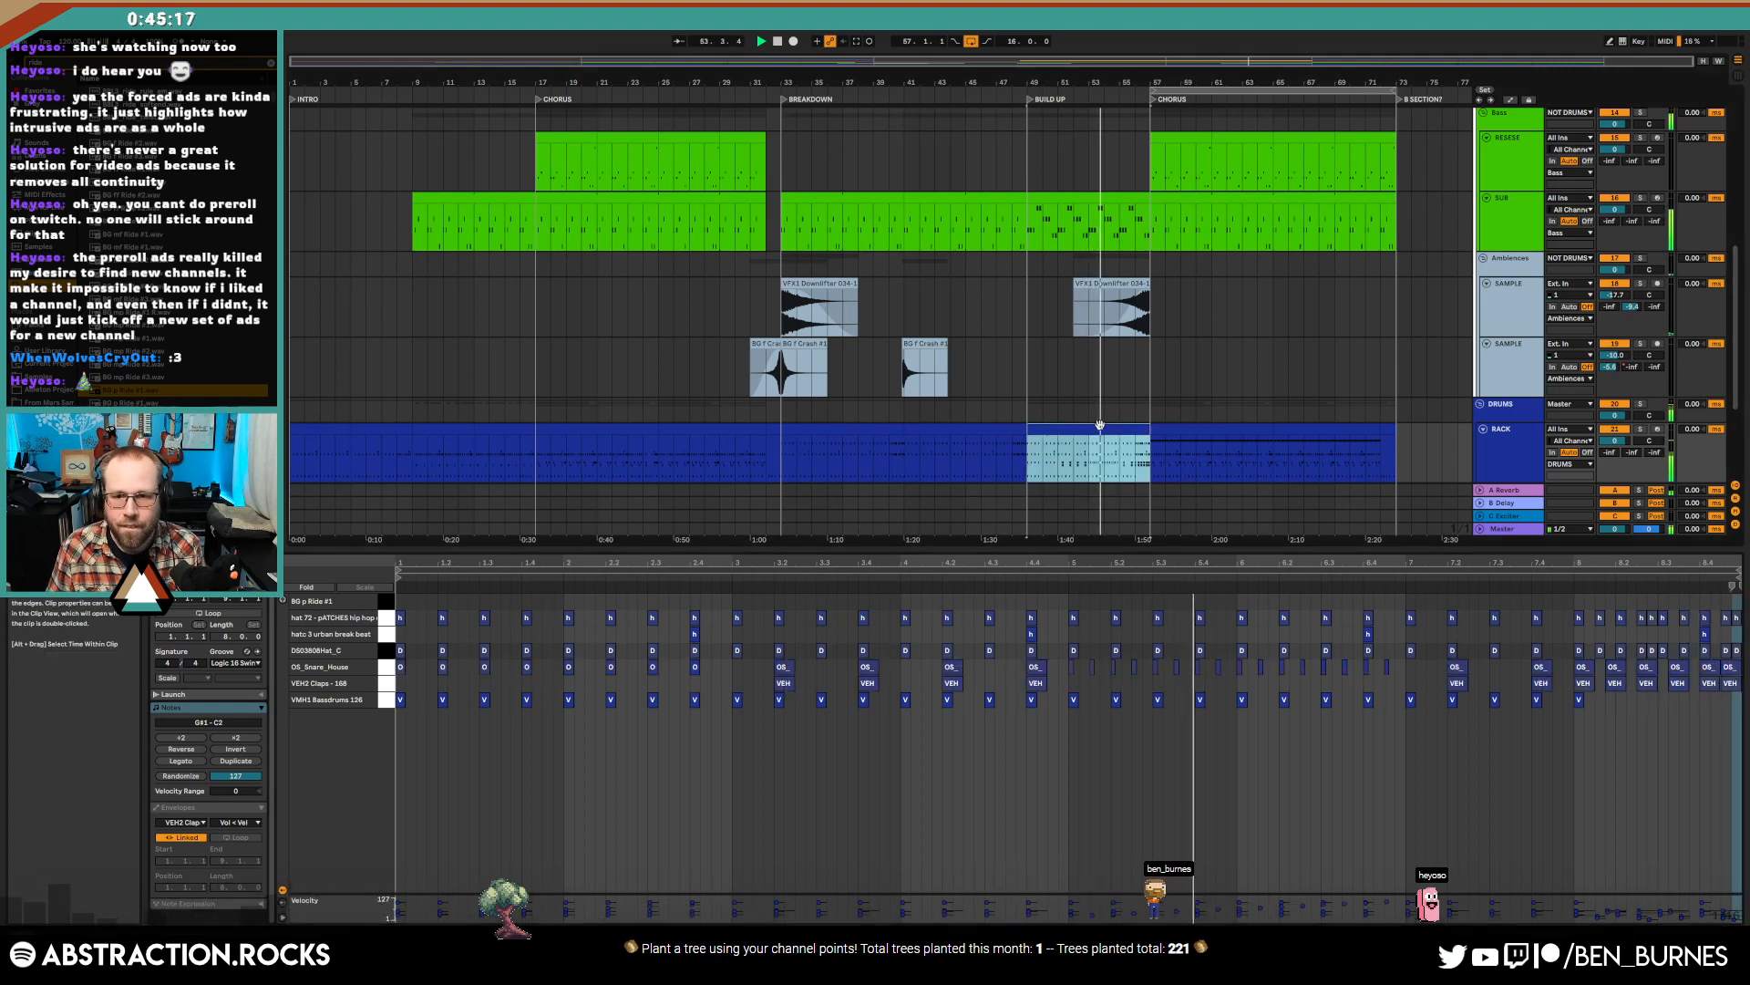
pyautogui.hotkey('shift', 'Tab')
pyautogui.doubleClick(1104, 506)
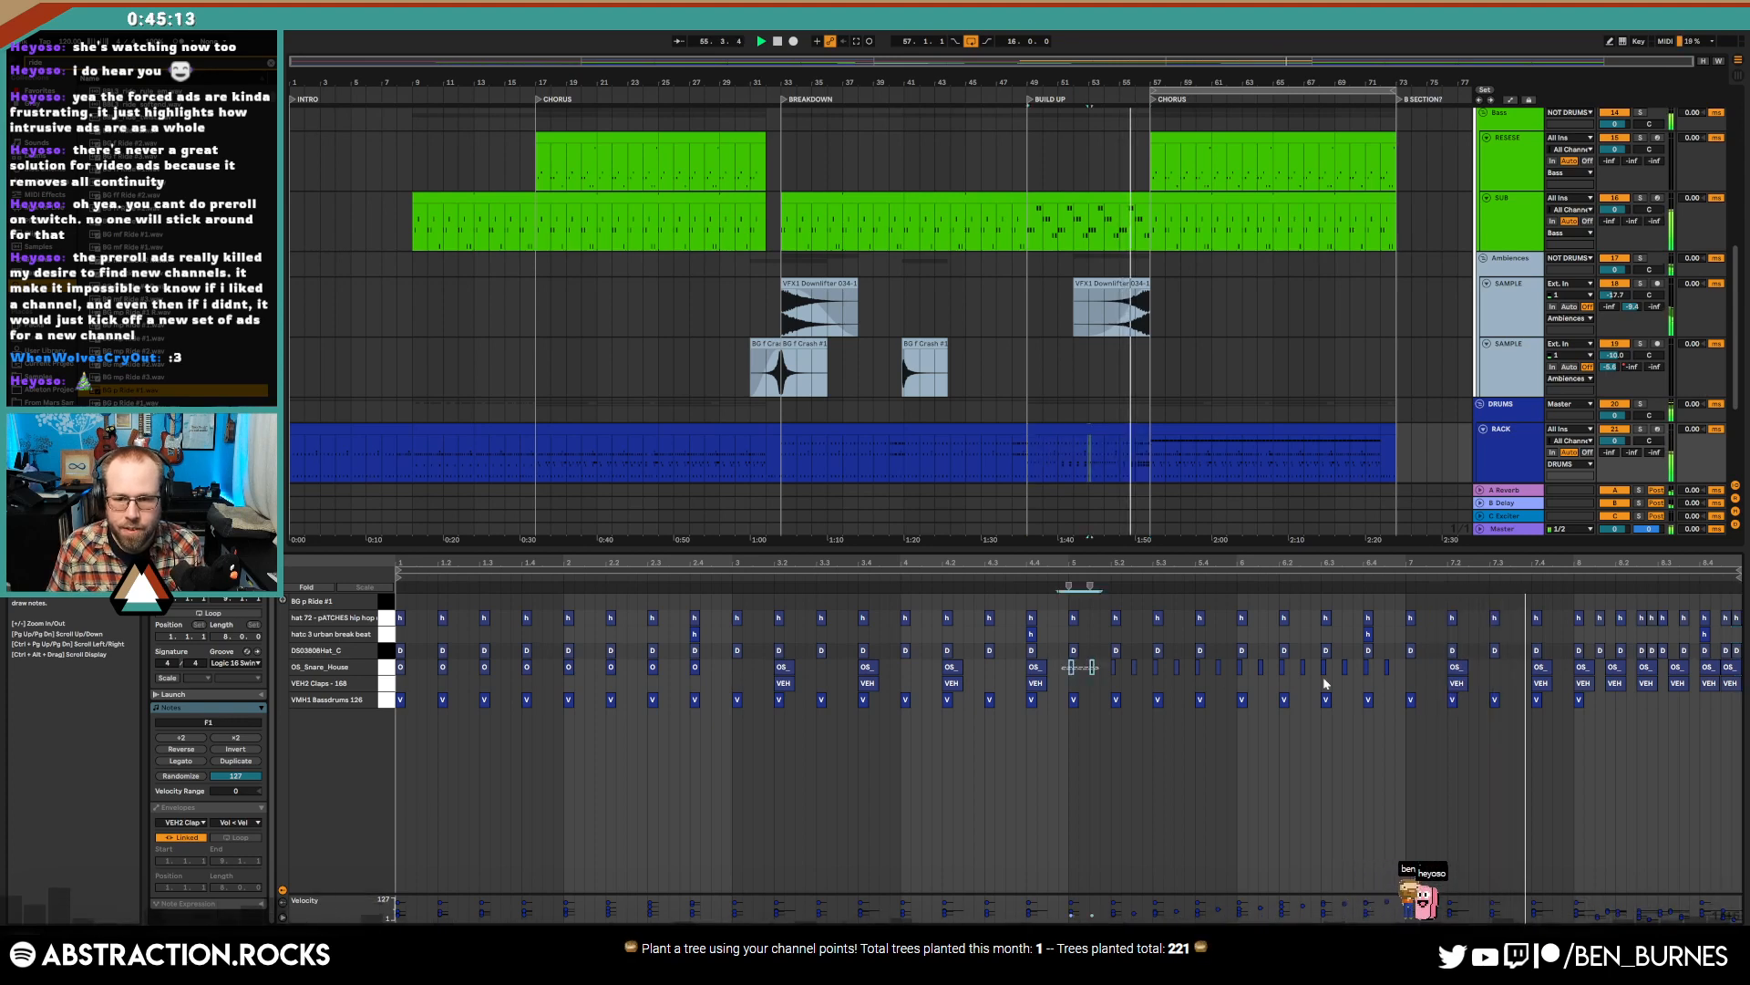
pyautogui.moveTo(1064, 675); pyautogui.dragTo(1395, 672)
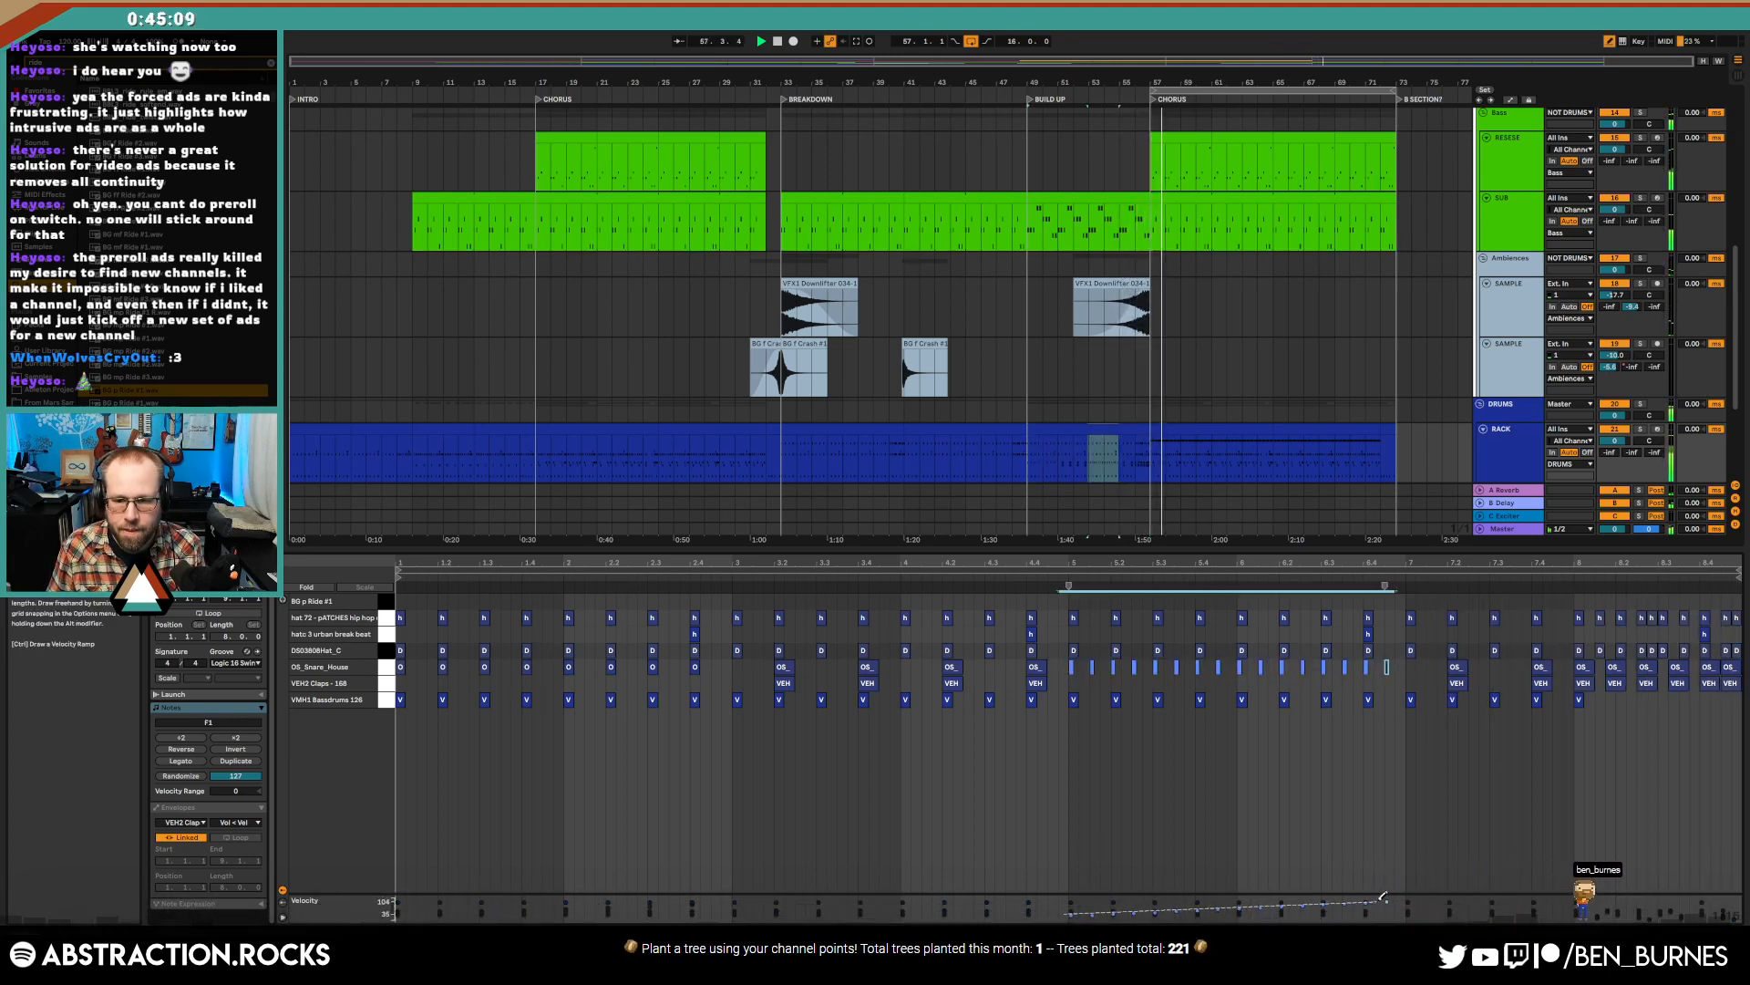
pyautogui.moveTo(1392, 899); pyautogui.dragTo(1391, 900)
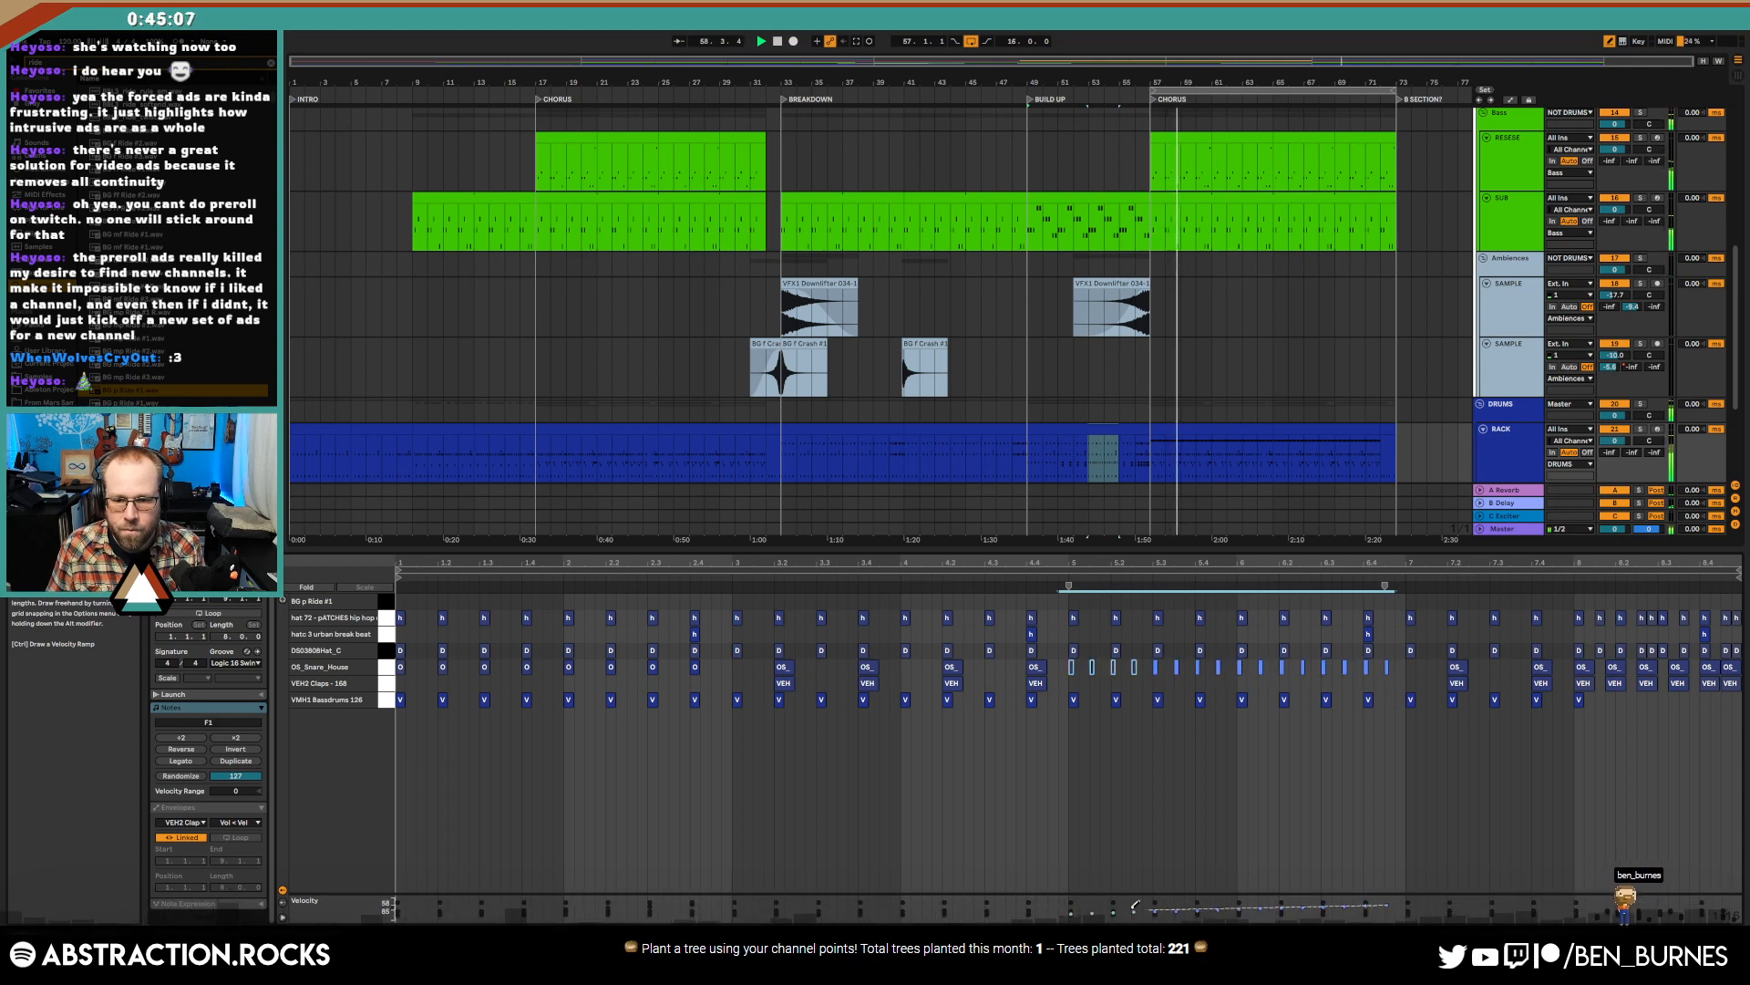
pyautogui.moveTo(1071, 904); pyautogui.dragTo(1072, 906)
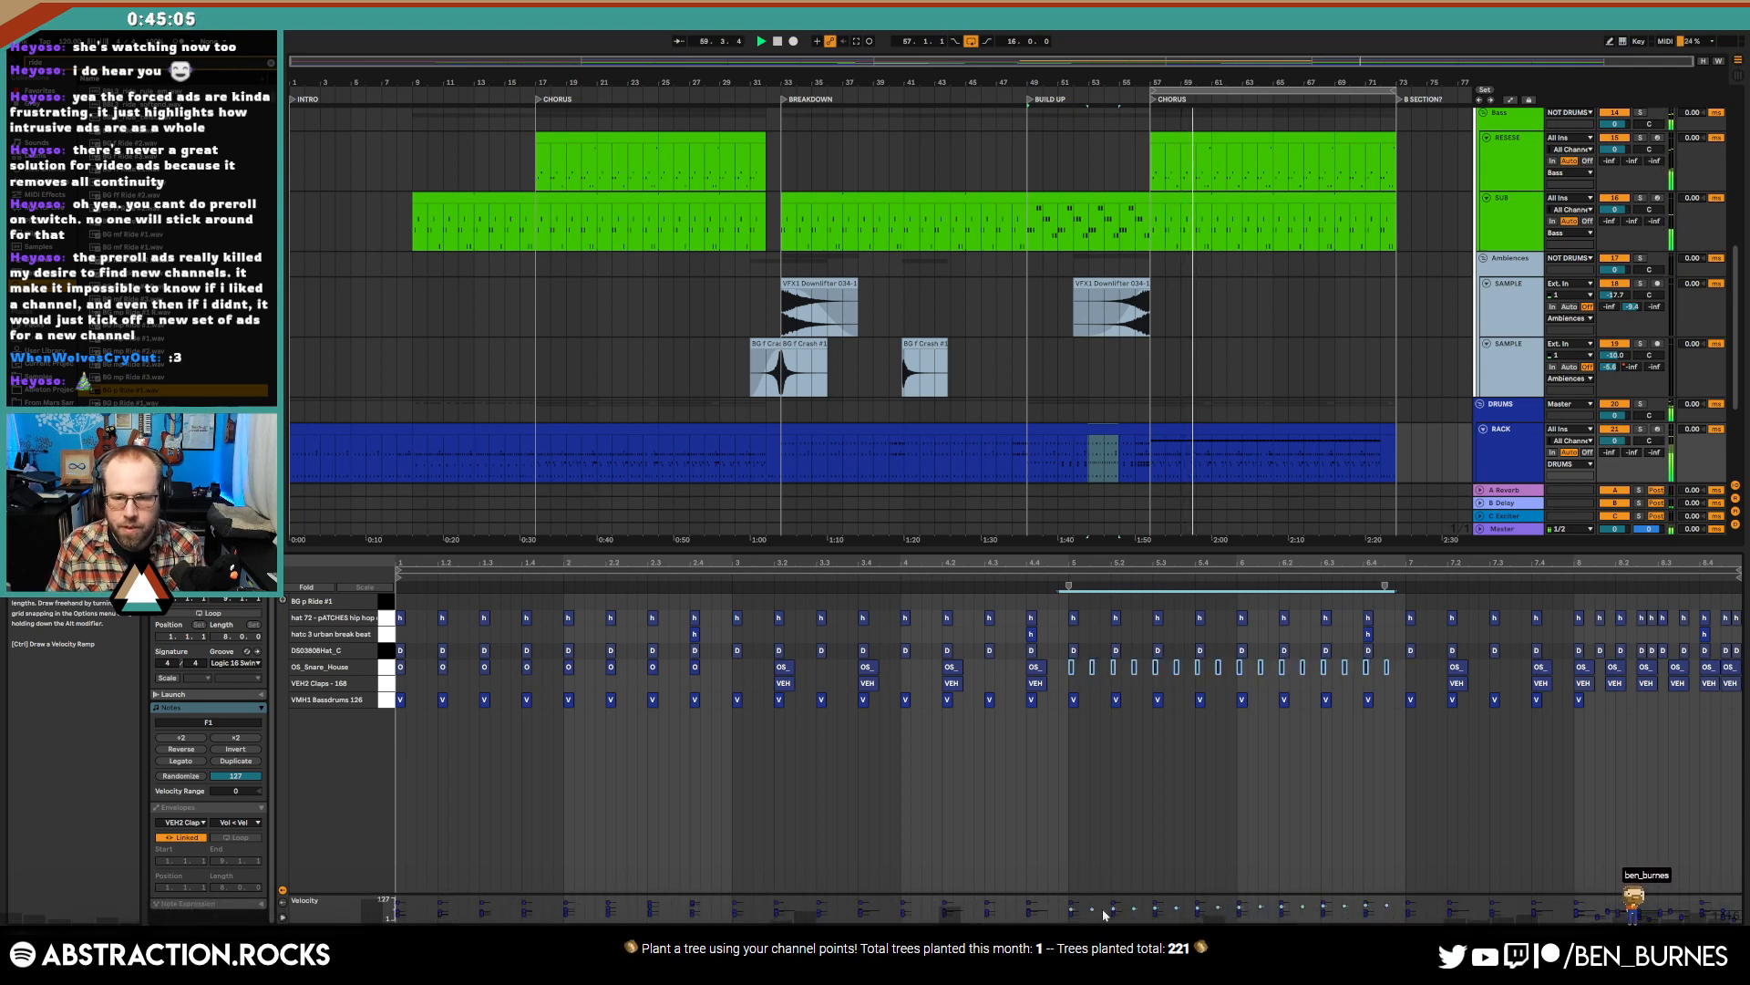
pyautogui.hotkey('shift', 'Tab')
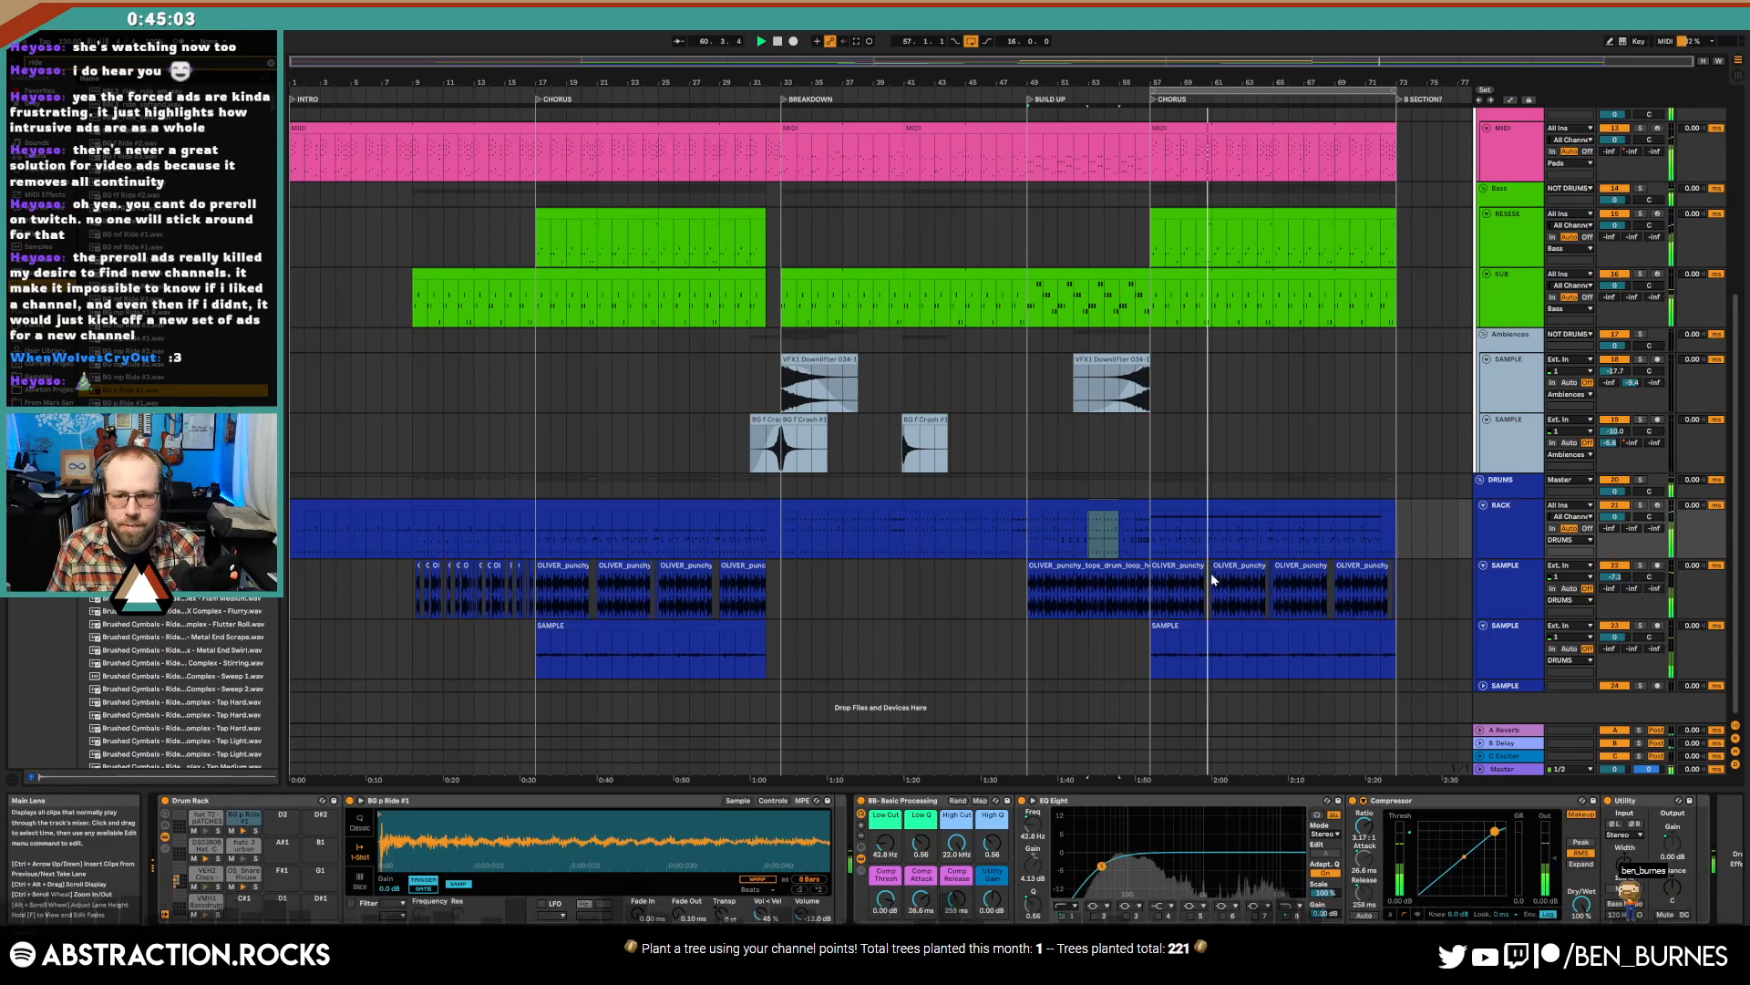
# - Examine and audition the OS_Snare_House ghost notes in the RACK clips of both choruses
pyautogui.doubleClick(1205, 510)
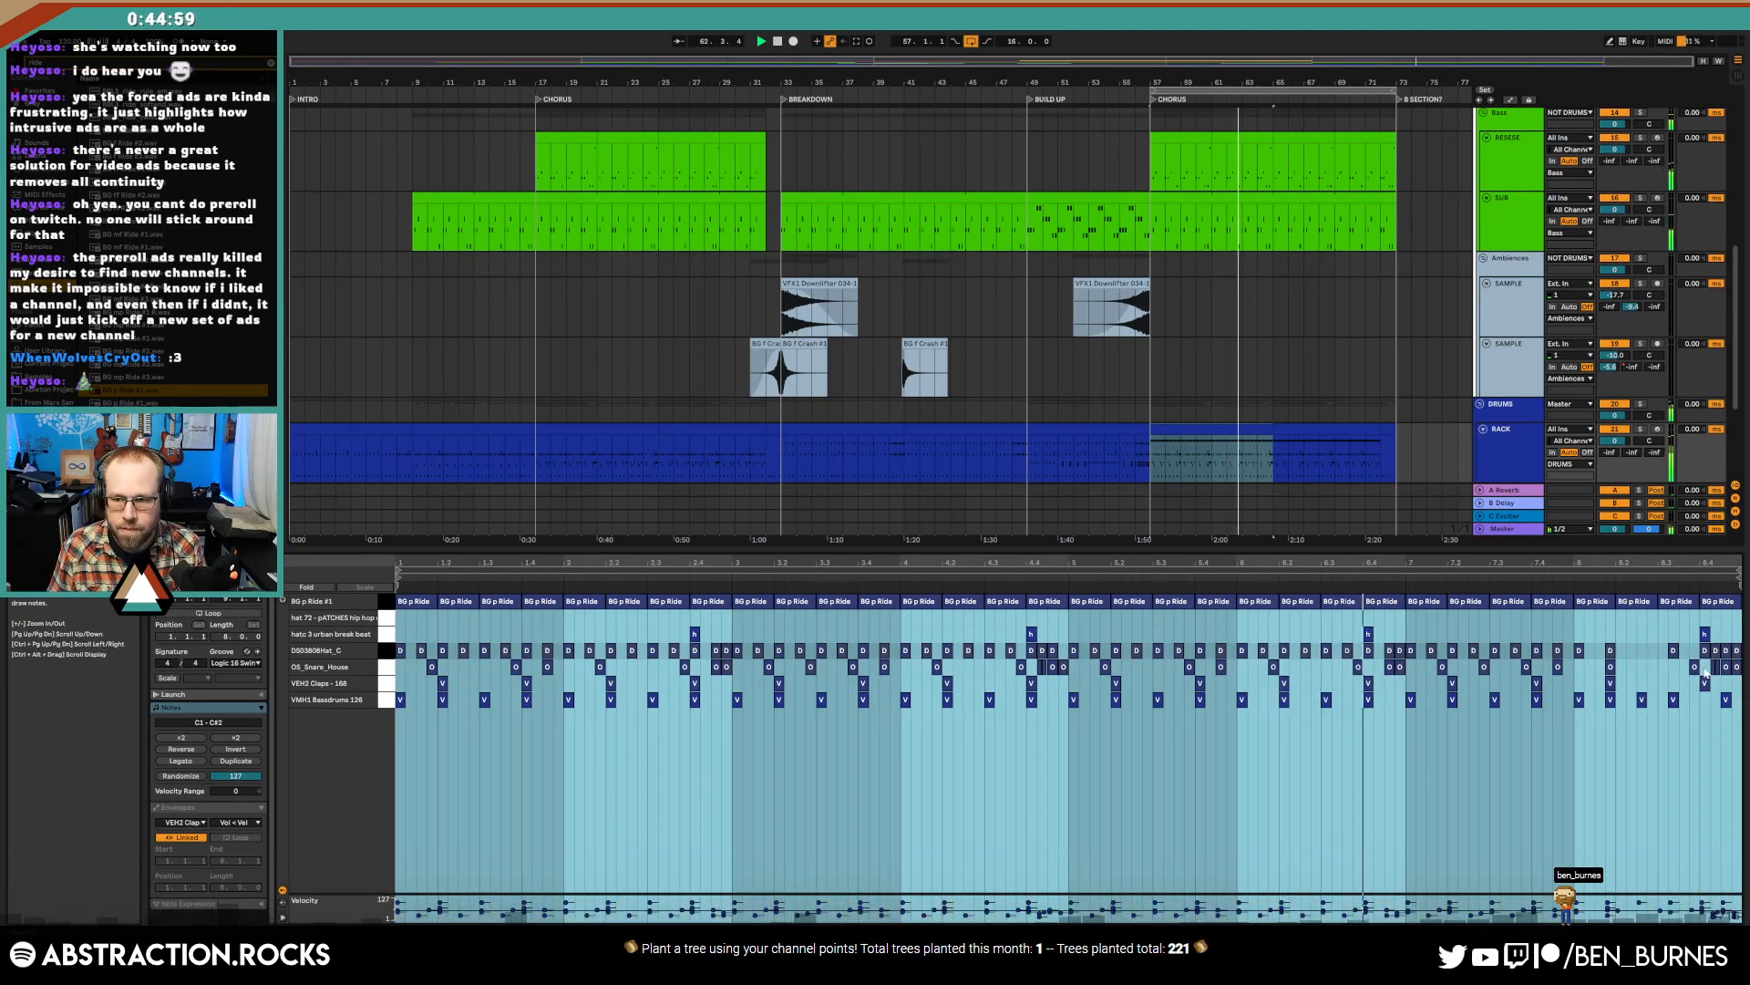
pyautogui.click(1714, 668)
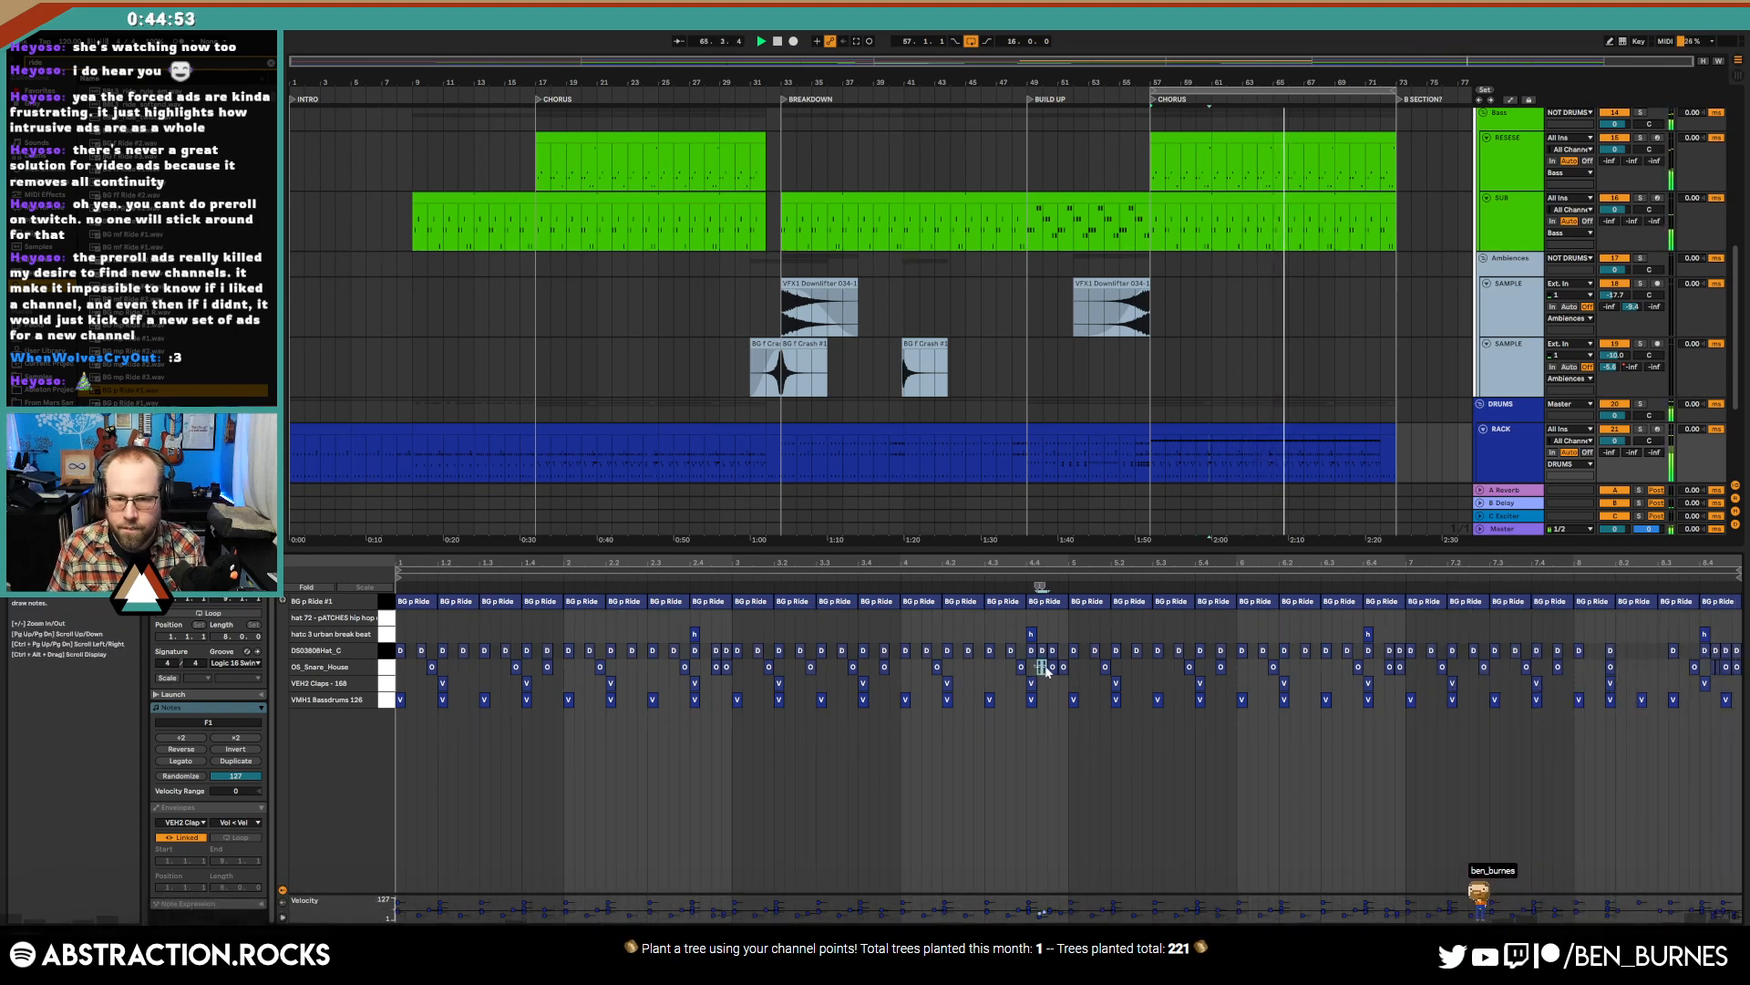
pyautogui.press('space')
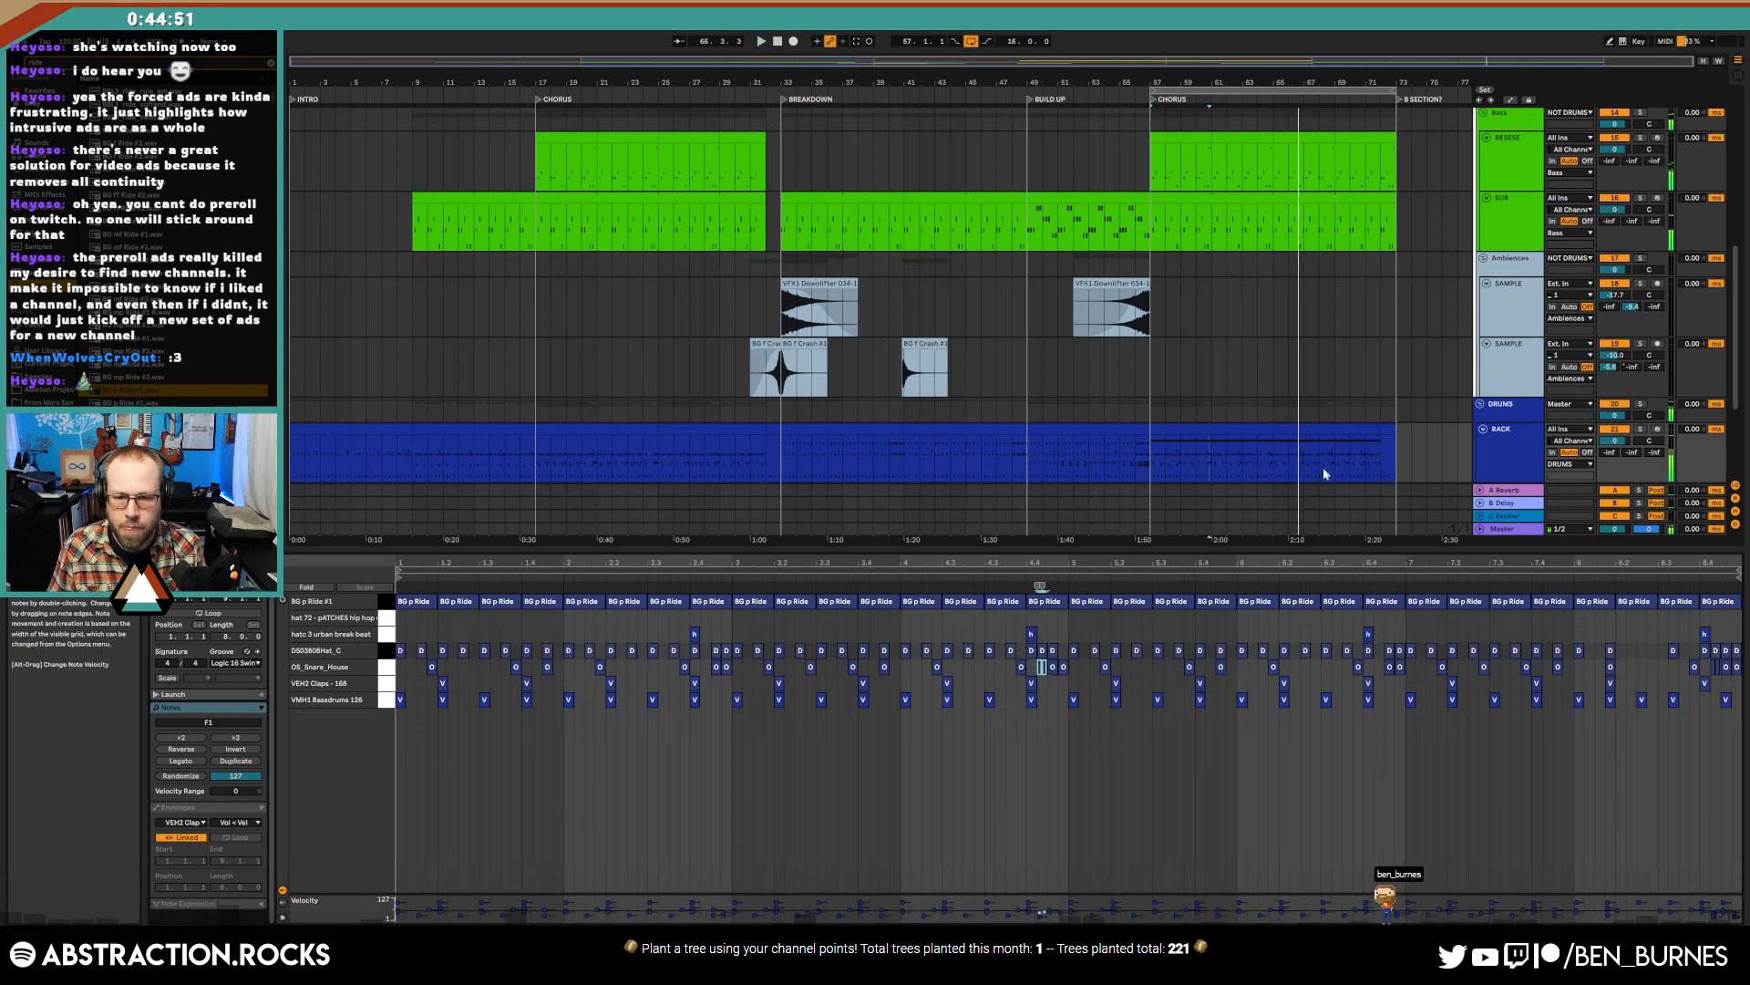
pyautogui.click(1246, 433)
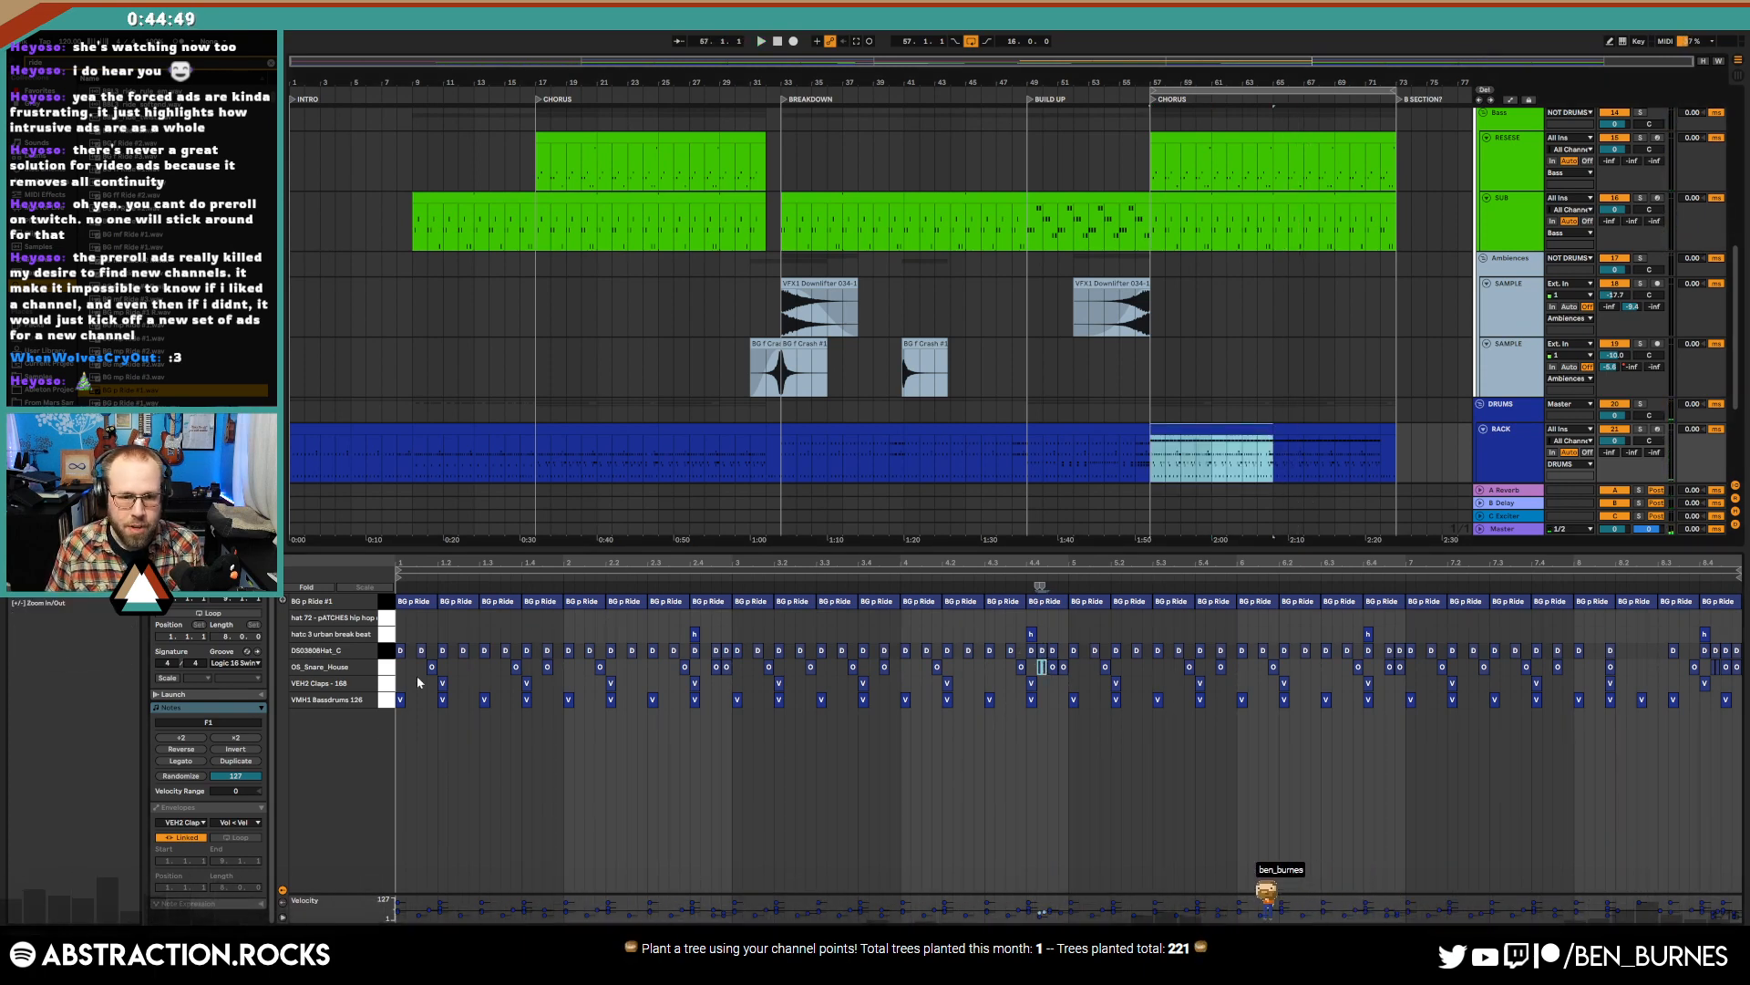
pyautogui.click(389, 669)
pyautogui.click(1310, 450)
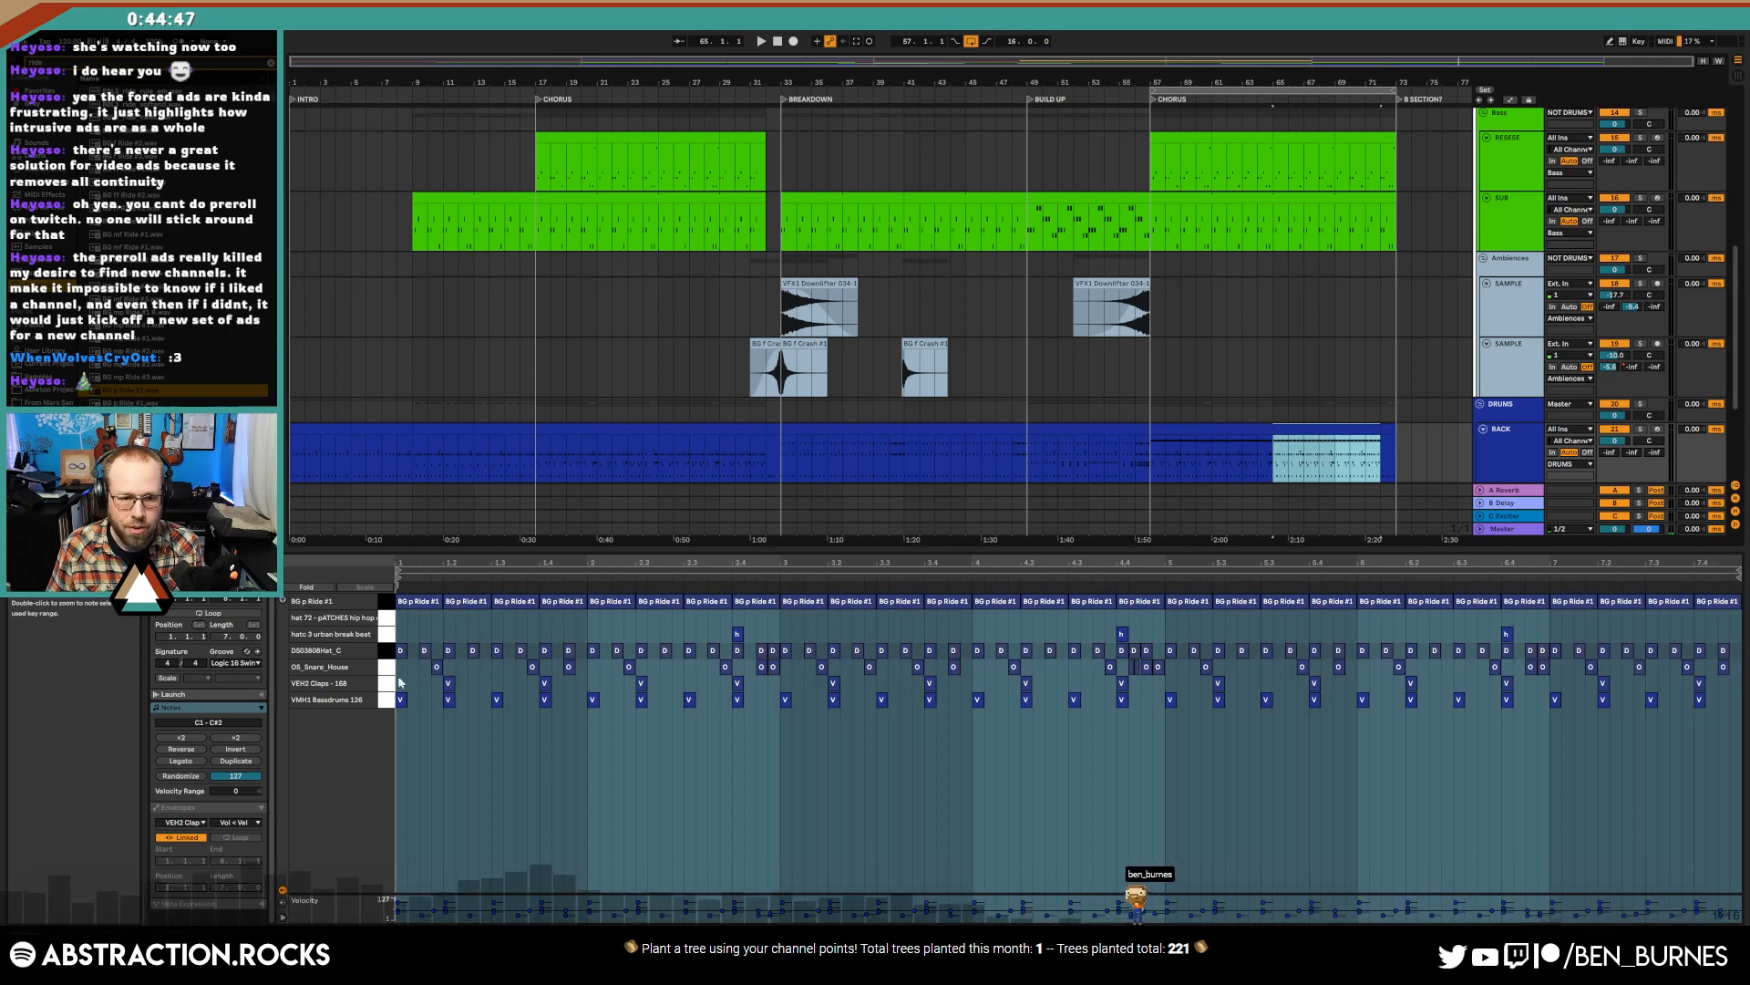
pyautogui.click(602, 453)
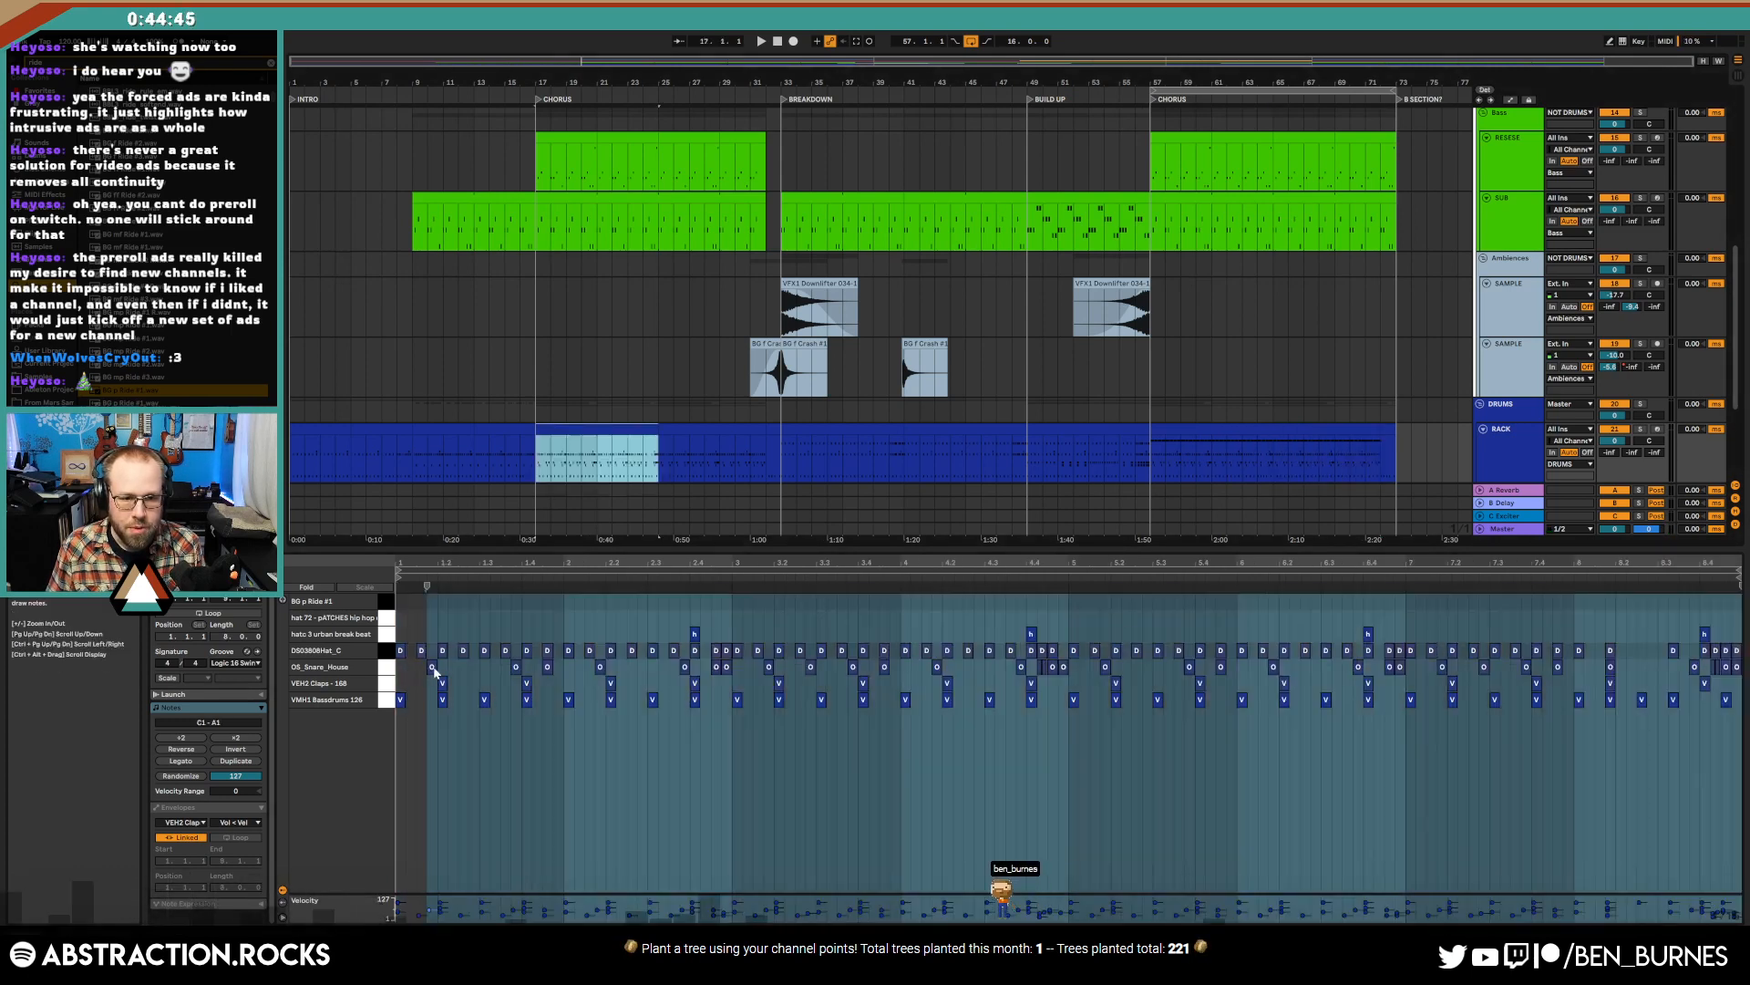
pyautogui.click(692, 433)
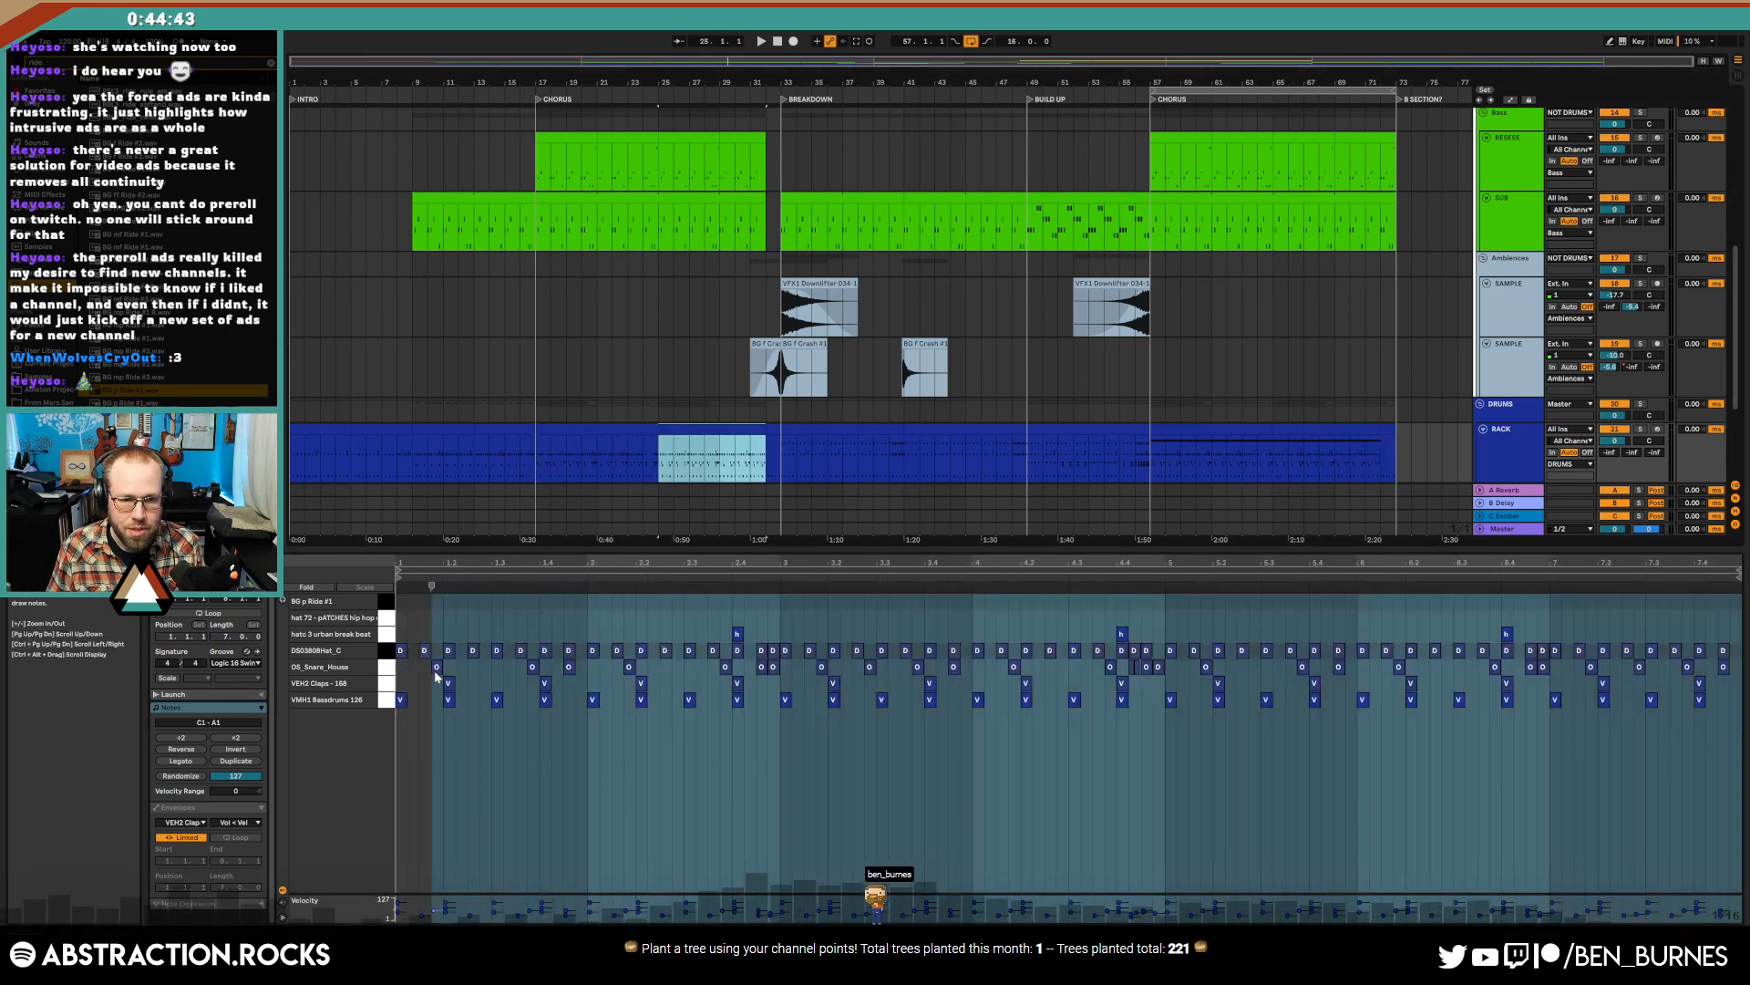
pyautogui.click(386, 668)
pyautogui.click(1134, 667)
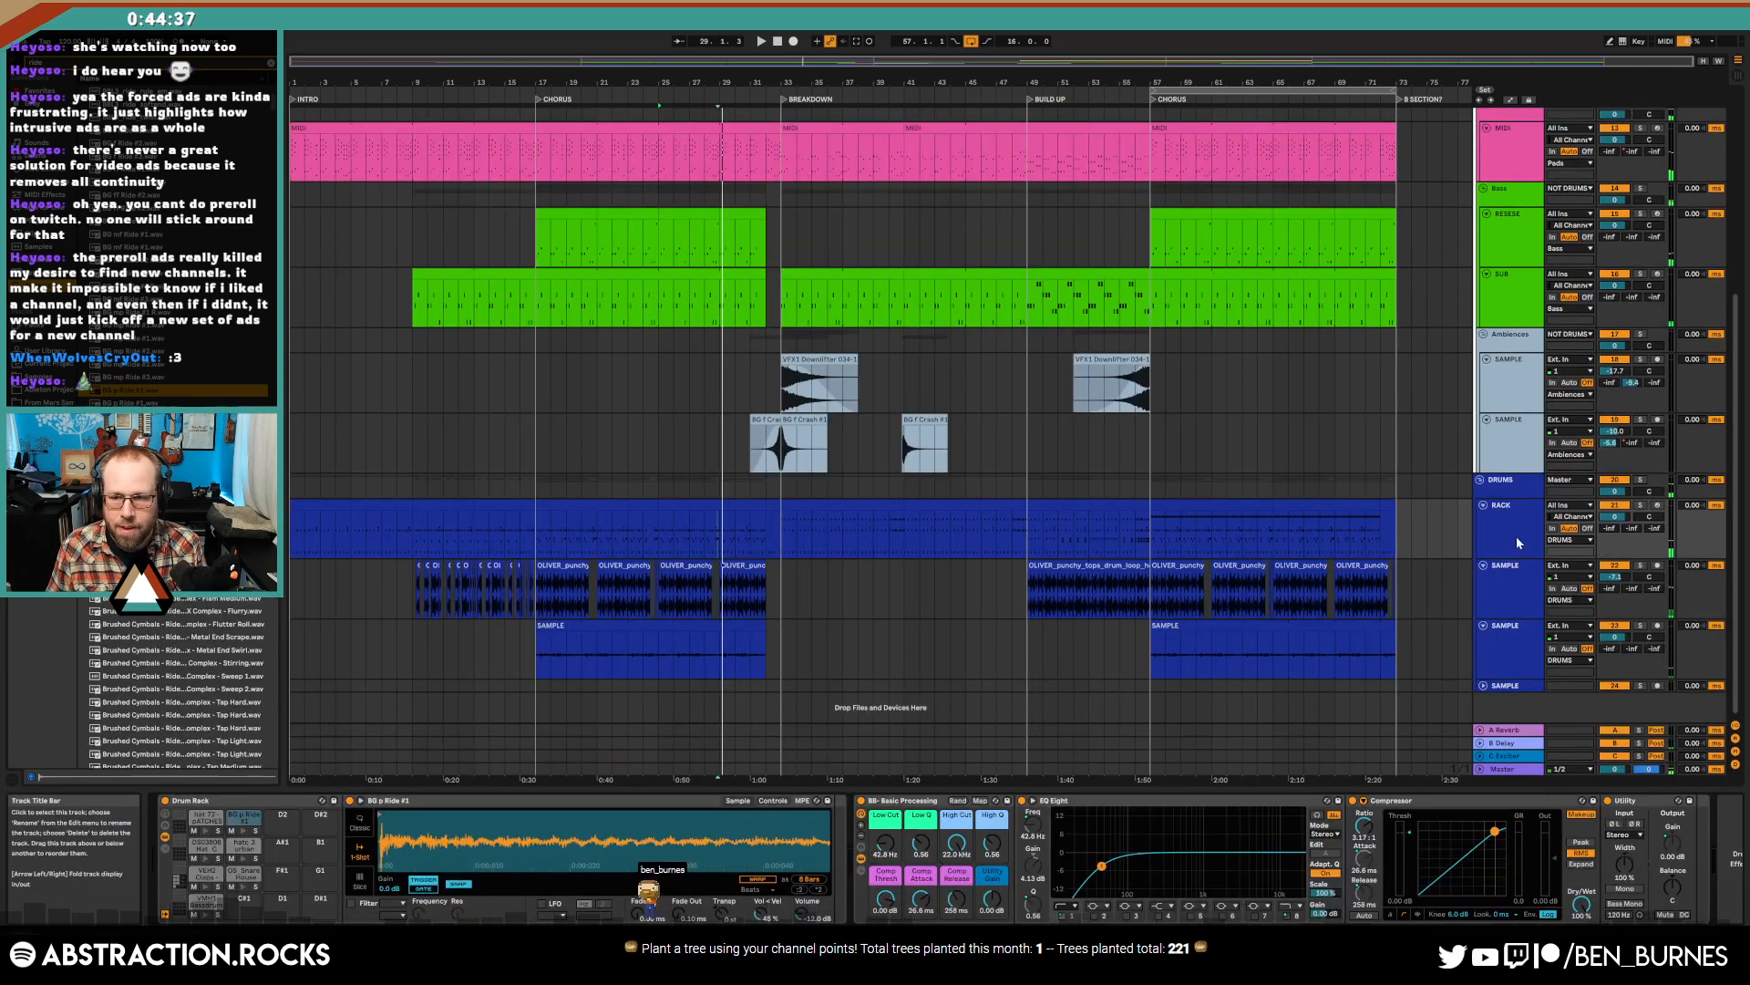
# - Search the browser for "auto" and add Auto Pan after the sampler on the OS Snare House pad
pyautogui.click(242, 830)
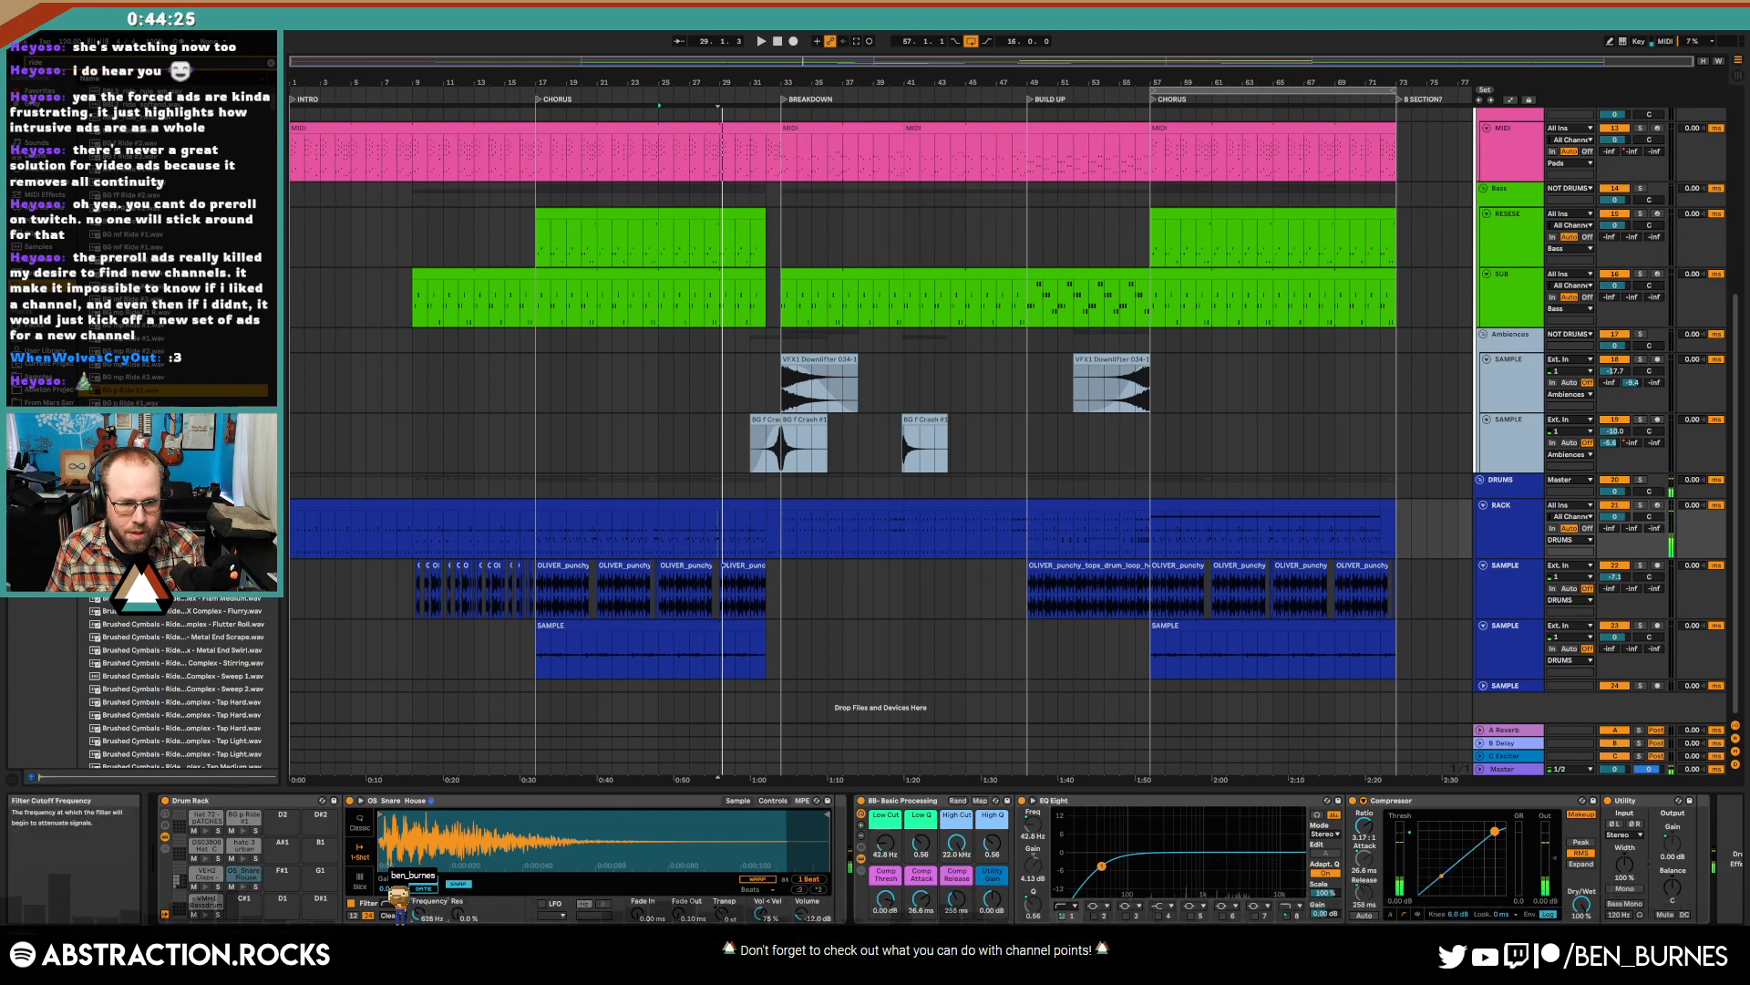
pyautogui.press('space')
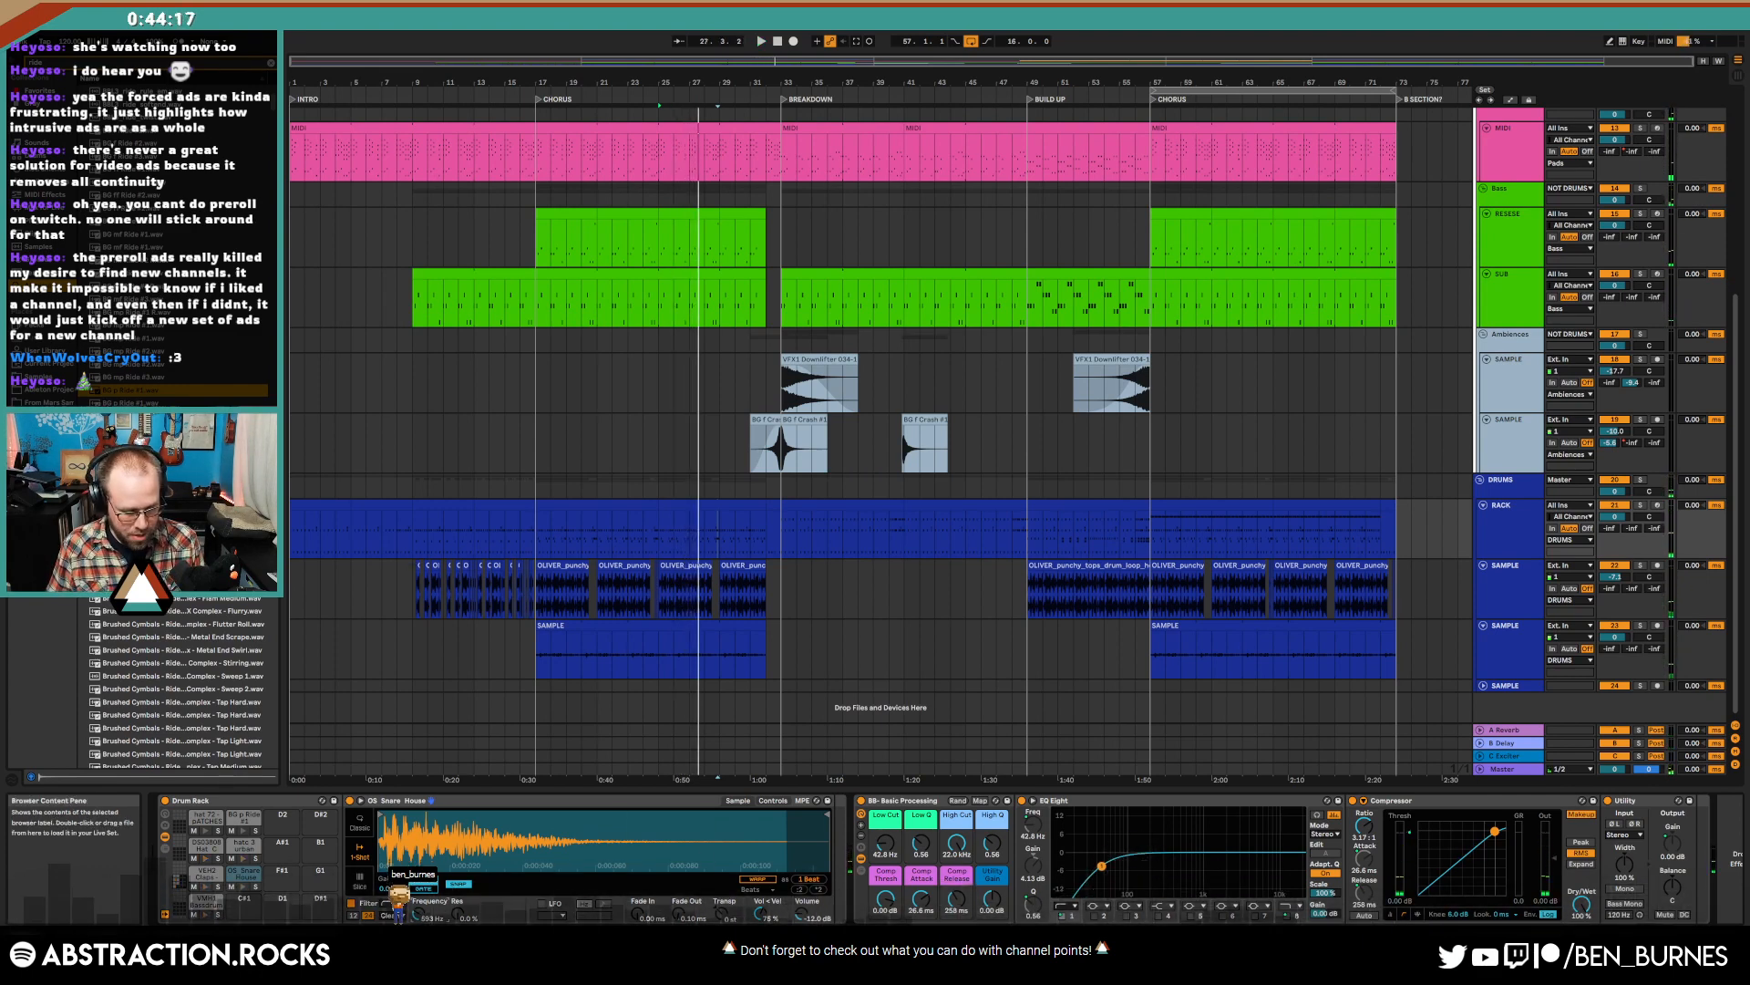
pyautogui.hotkey('ctrl', 'f')
pyautogui.write('auto')
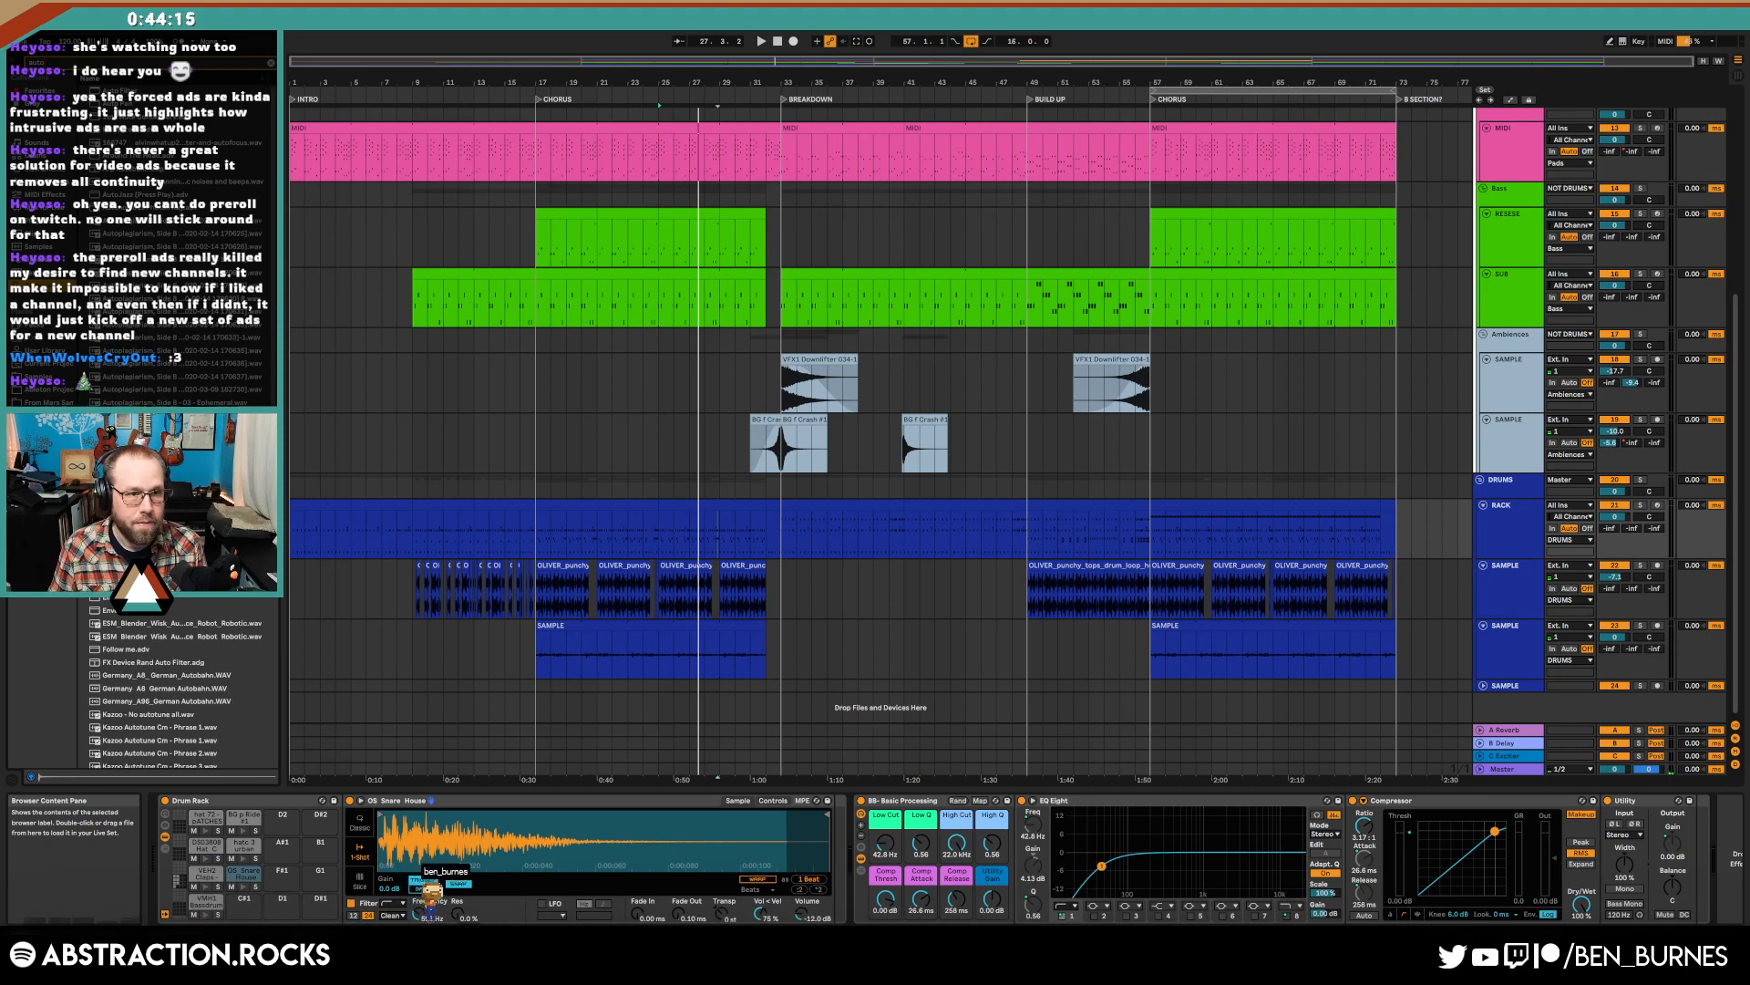
pyautogui.moveTo(841, 839); pyautogui.dragTo(835, 837)
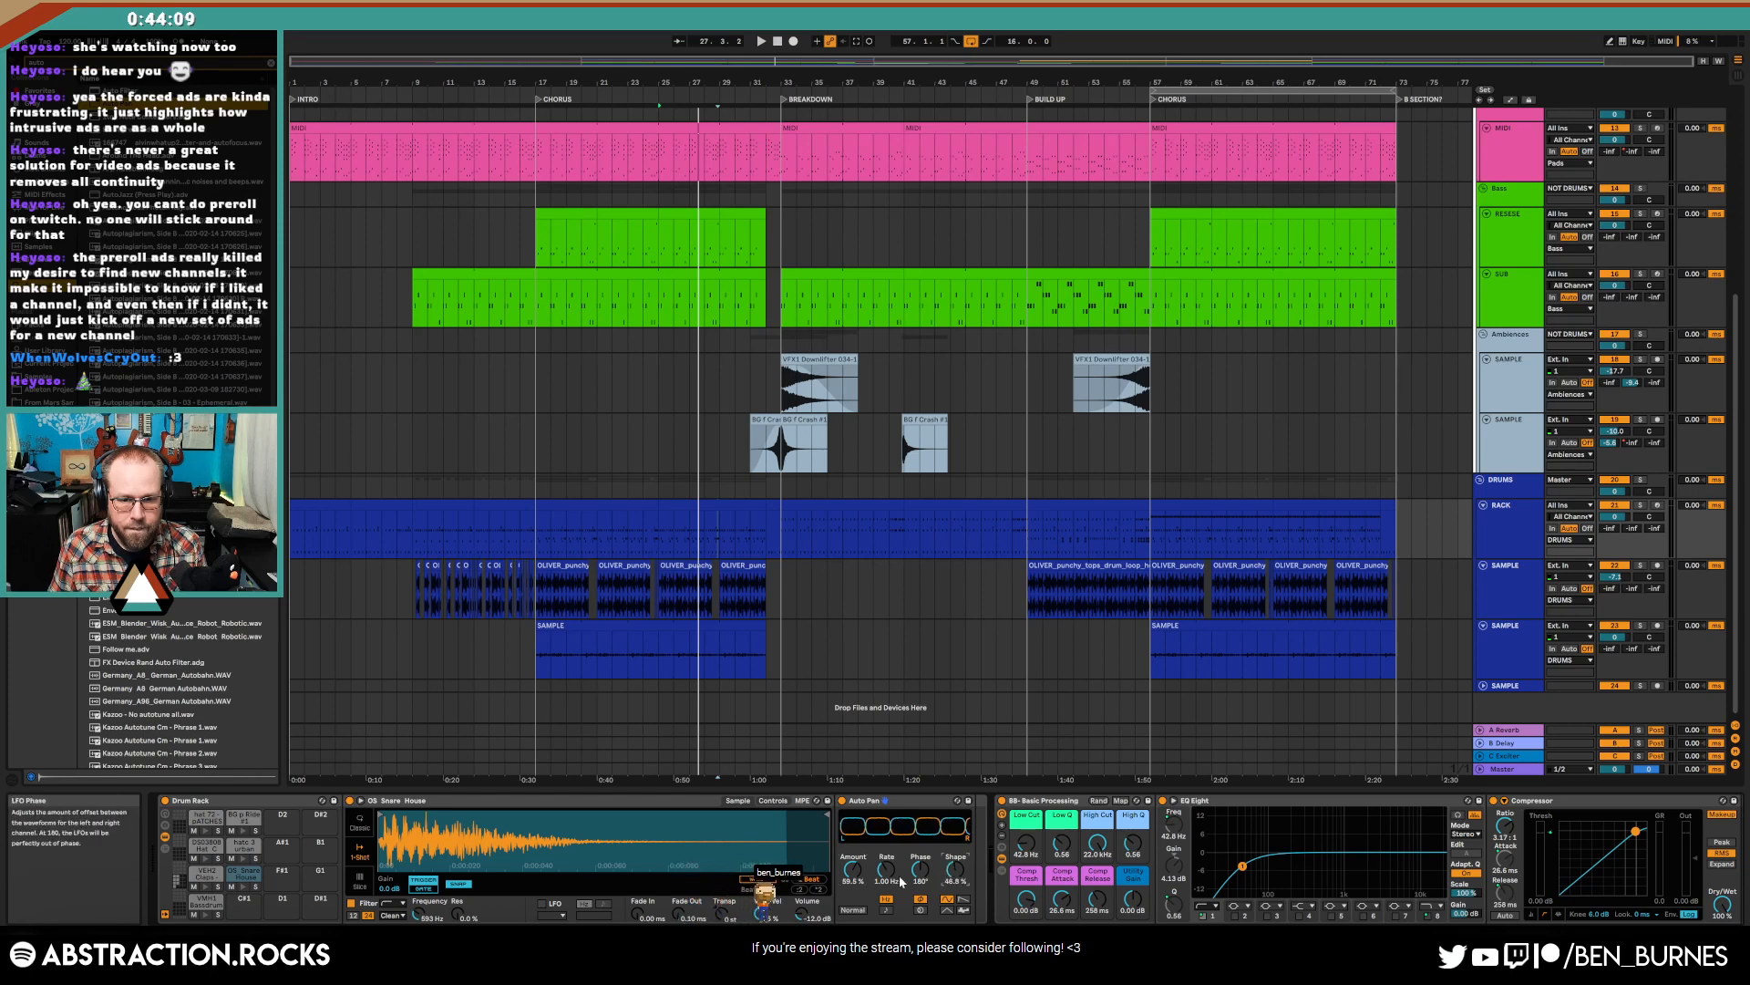
# - Sync Auto Pan to a fast beat division with its amount at 71.4 %, and lower the snare's filter cutoff to 317 Hz
pyautogui.click(886, 909)
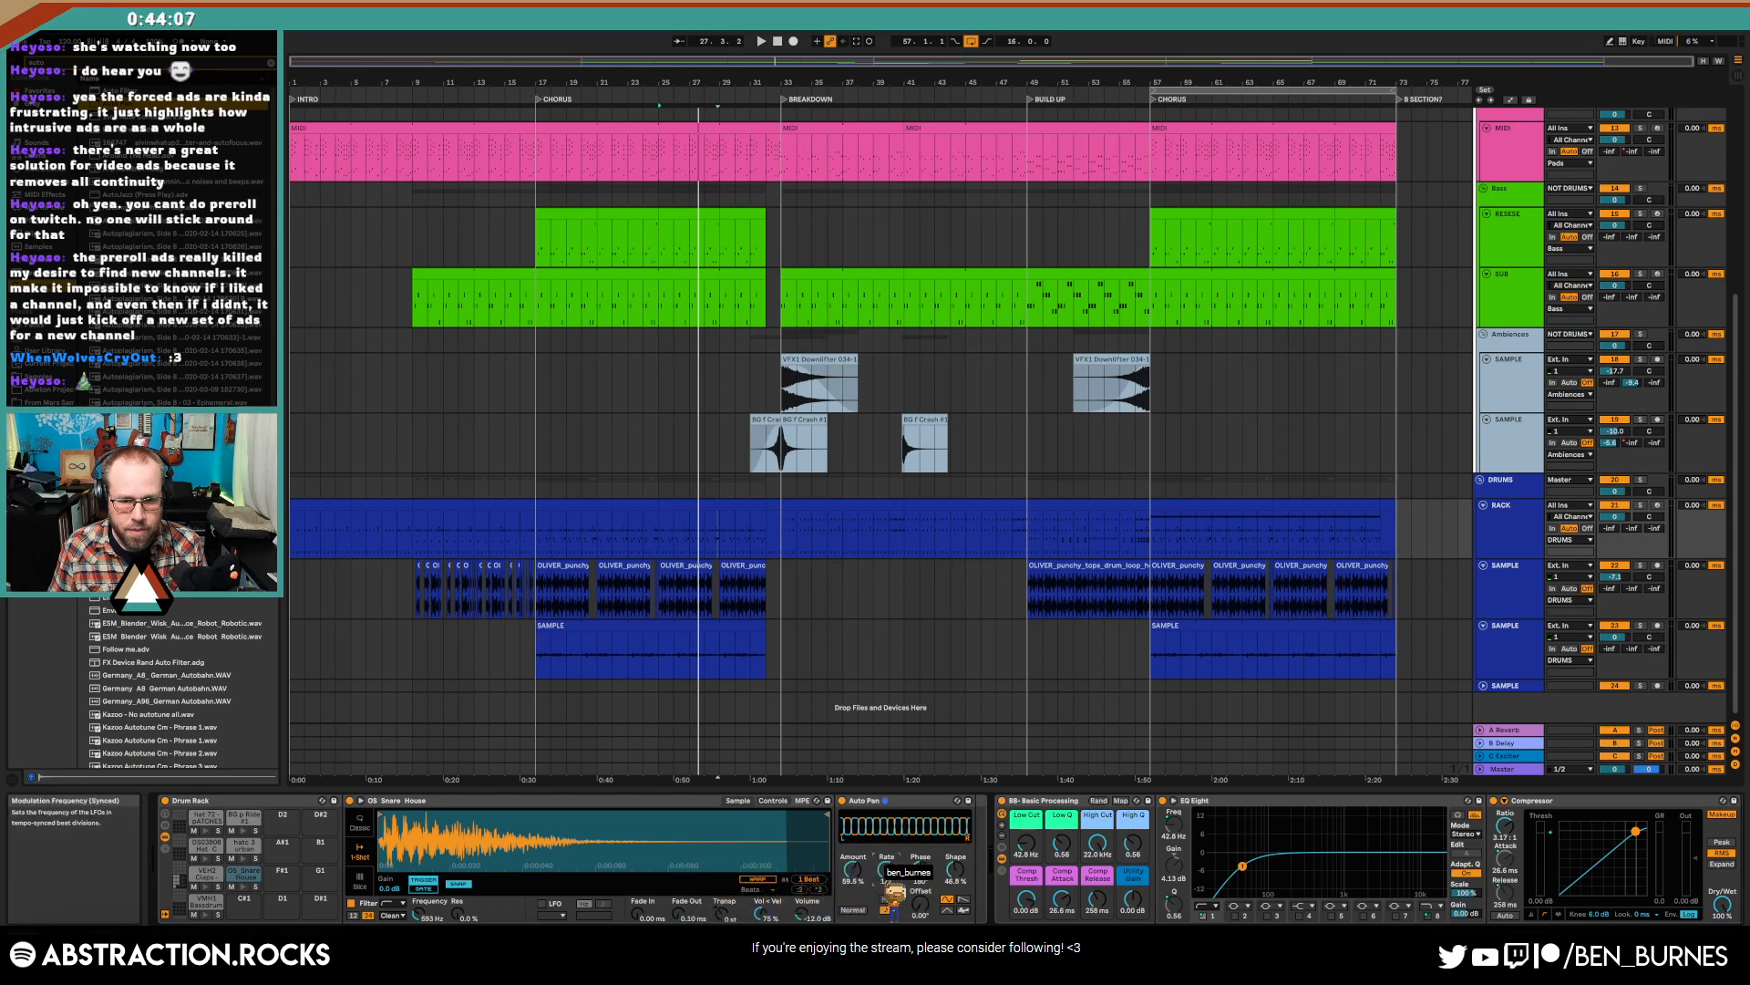
pyautogui.moveTo(886, 869); pyautogui.dragTo(886, 860)
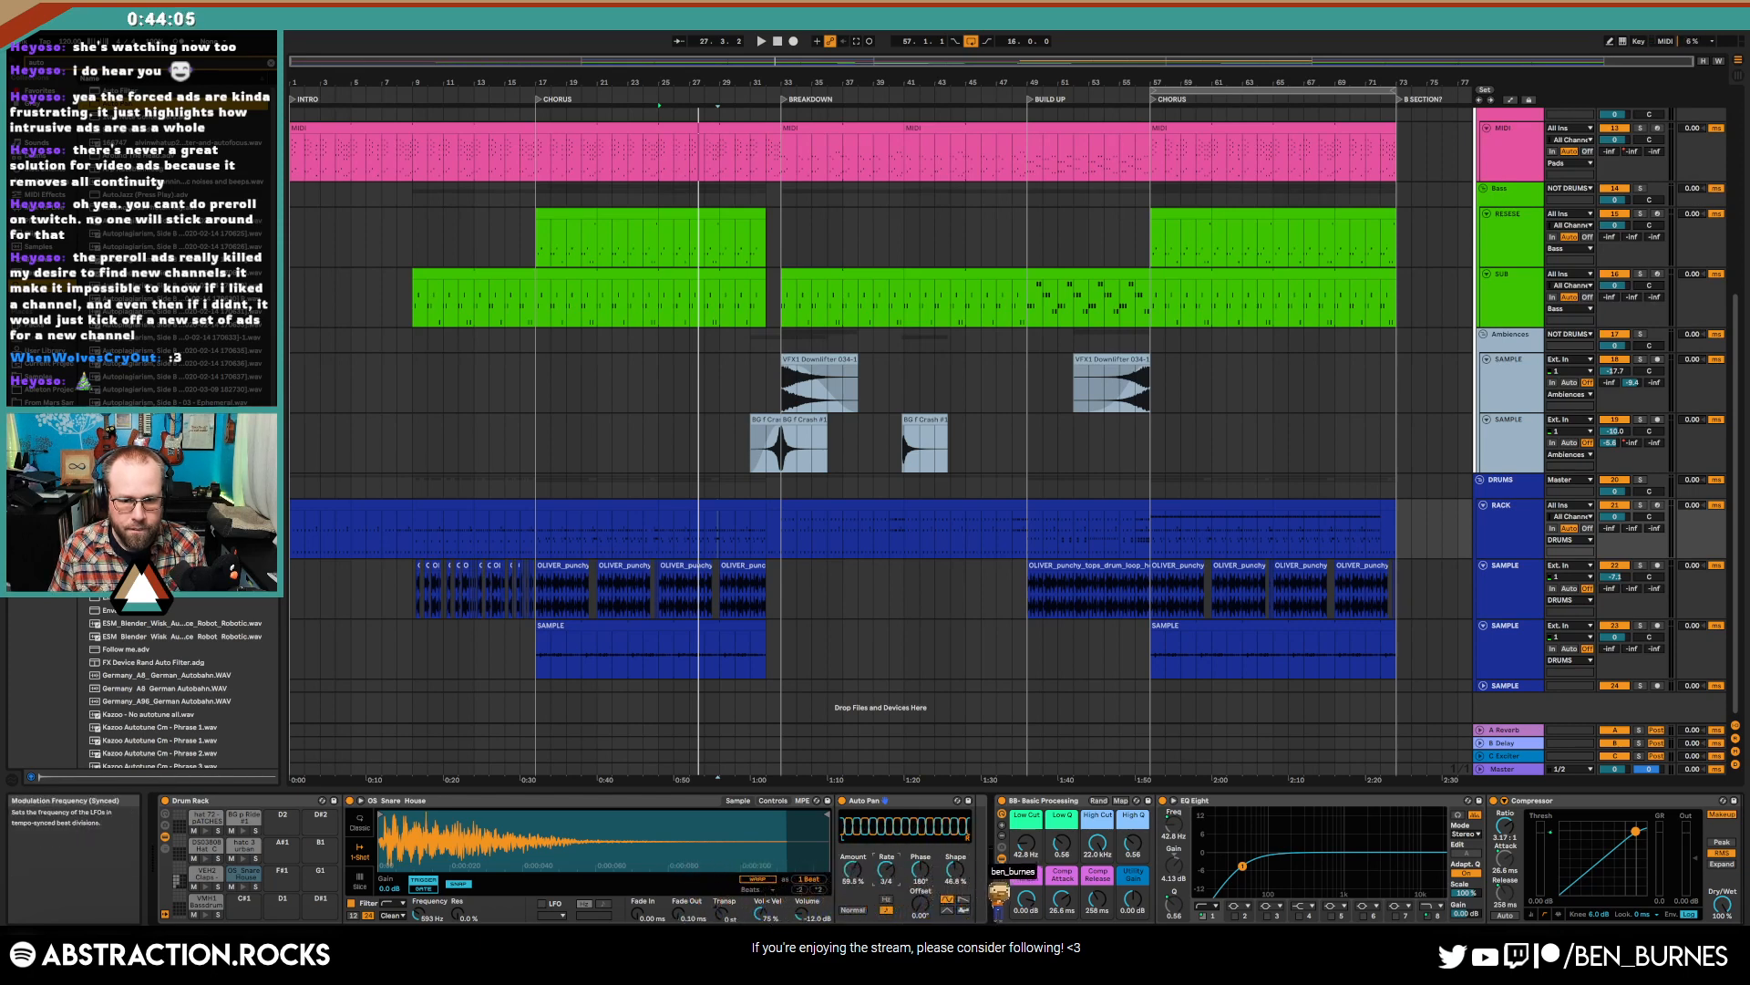
pyautogui.press('space')
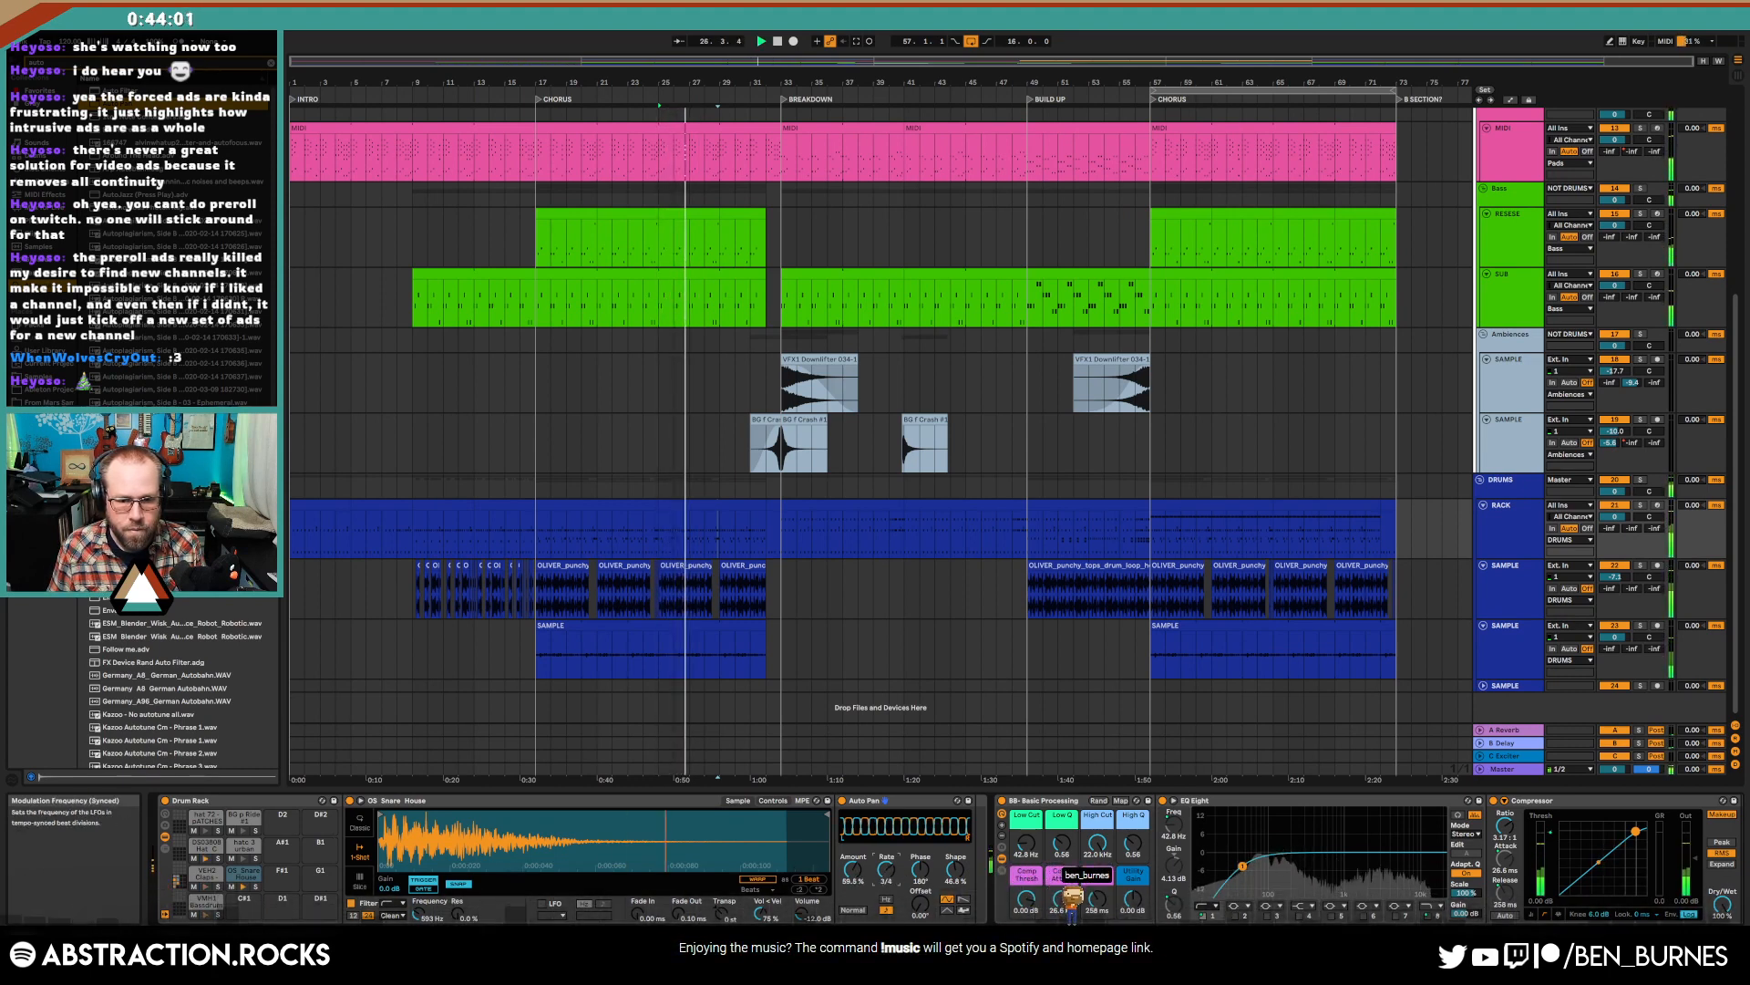
pyautogui.moveTo(886, 869); pyautogui.dragTo(857, 872)
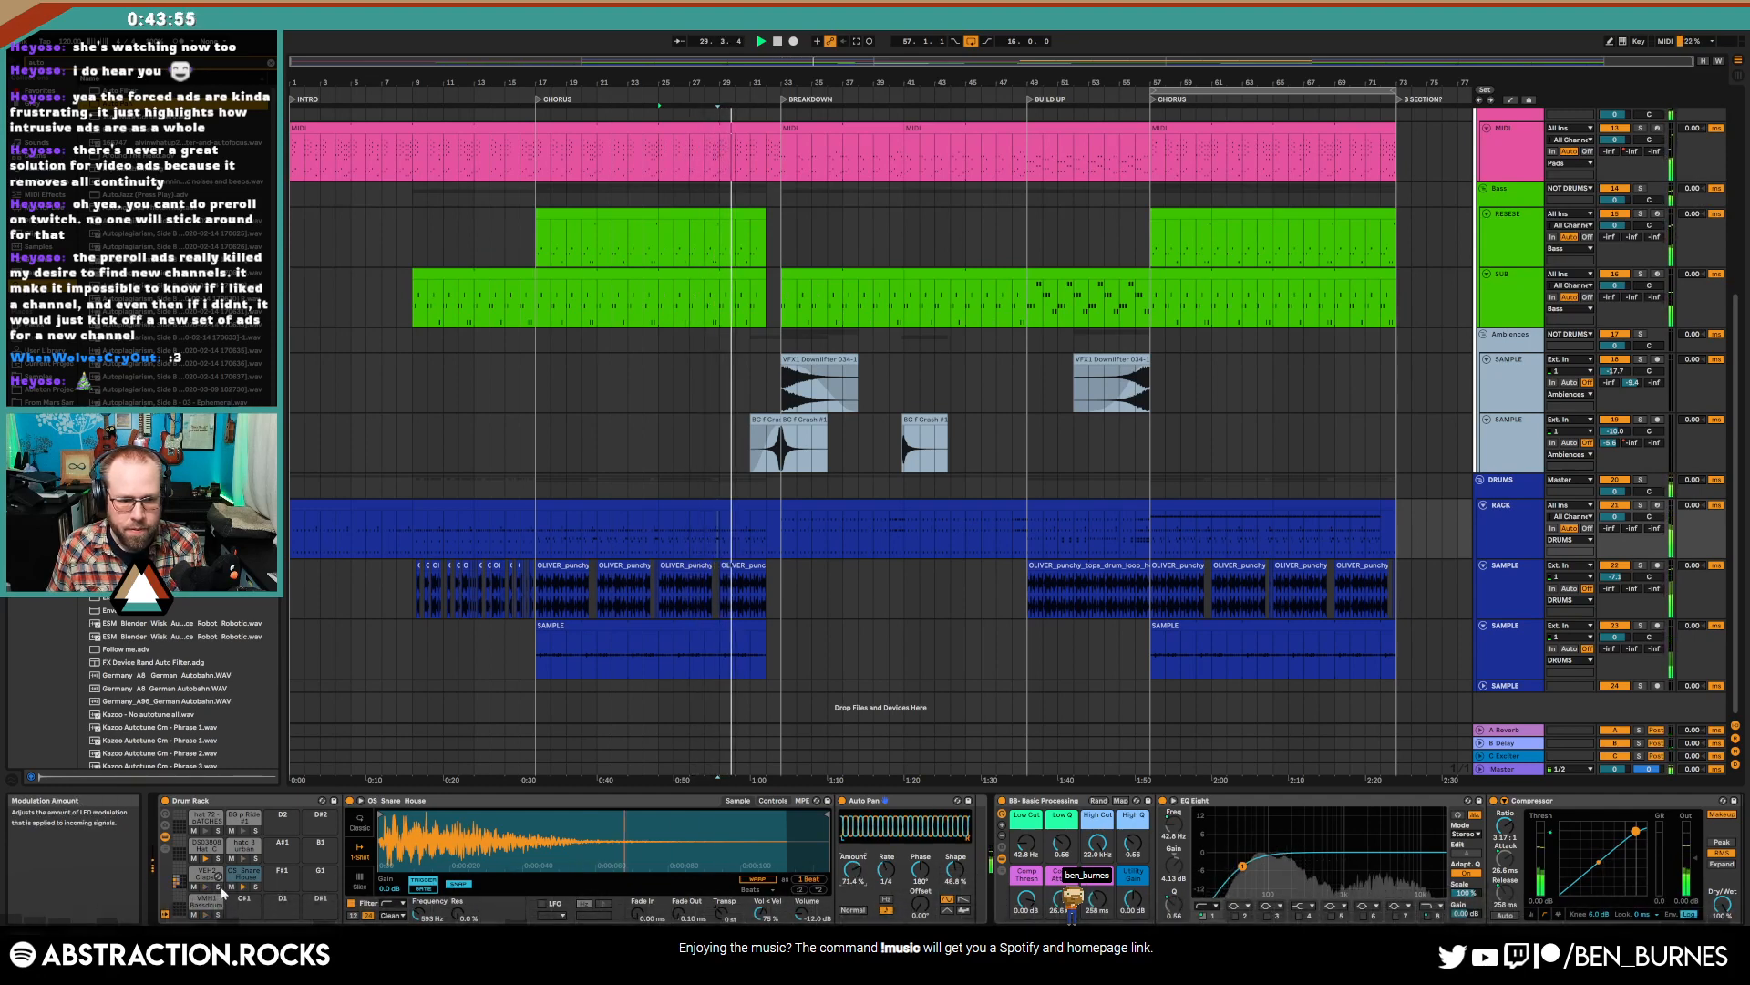
pyautogui.moveTo(419, 917); pyautogui.dragTo(420, 932)
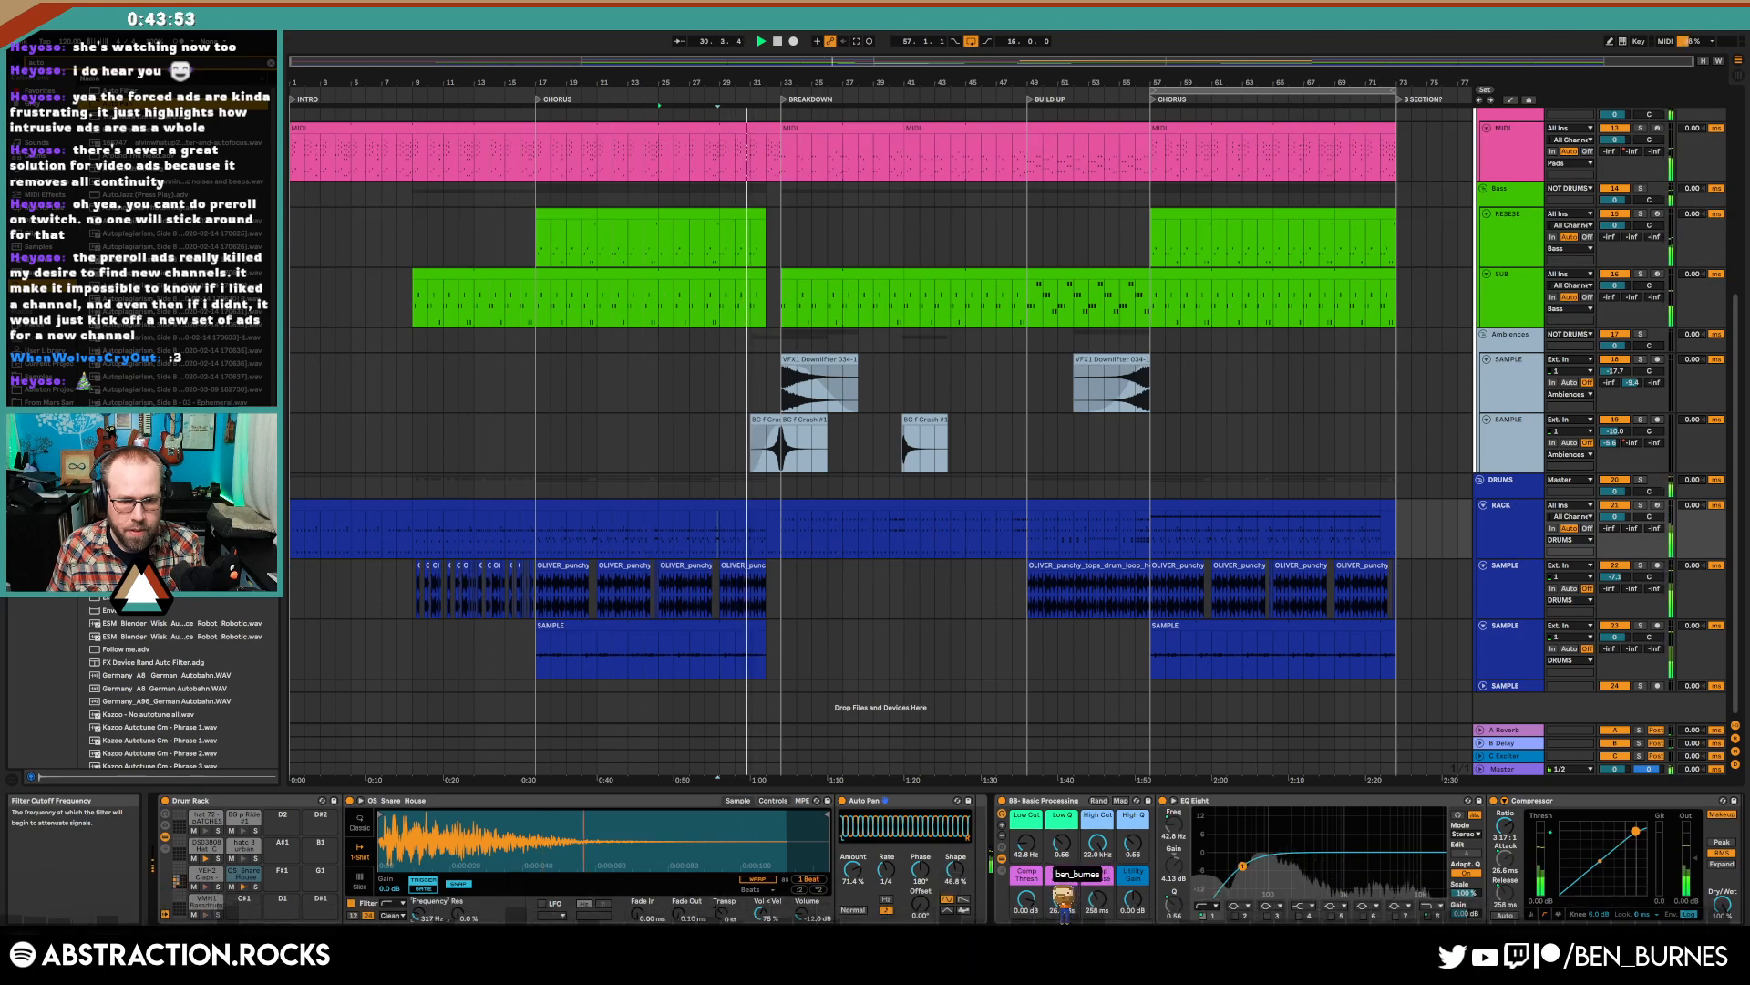
# - Trim the OS Snare House sample's end to about the middle of its waveform and solo the RACK track during playback
pyautogui.moveTo(827, 814); pyautogui.dragTo(560, 815)
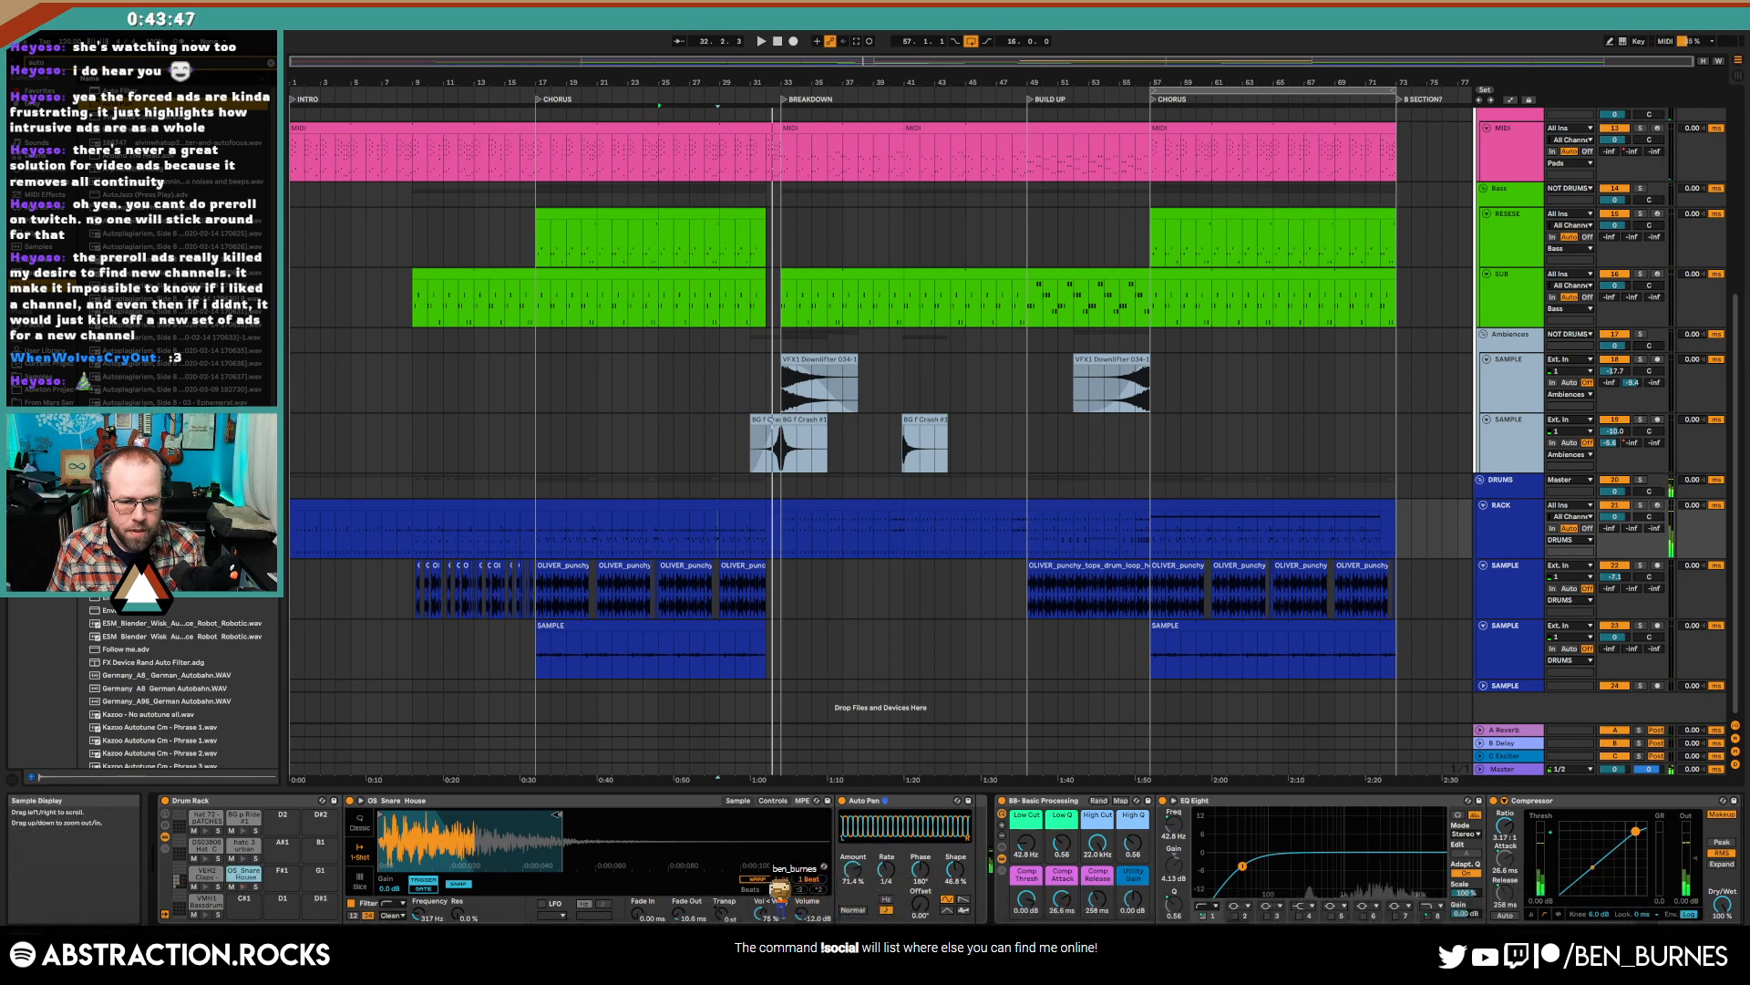
pyautogui.moveTo(560, 814); pyautogui.dragTo(624, 813)
pyautogui.press('space')
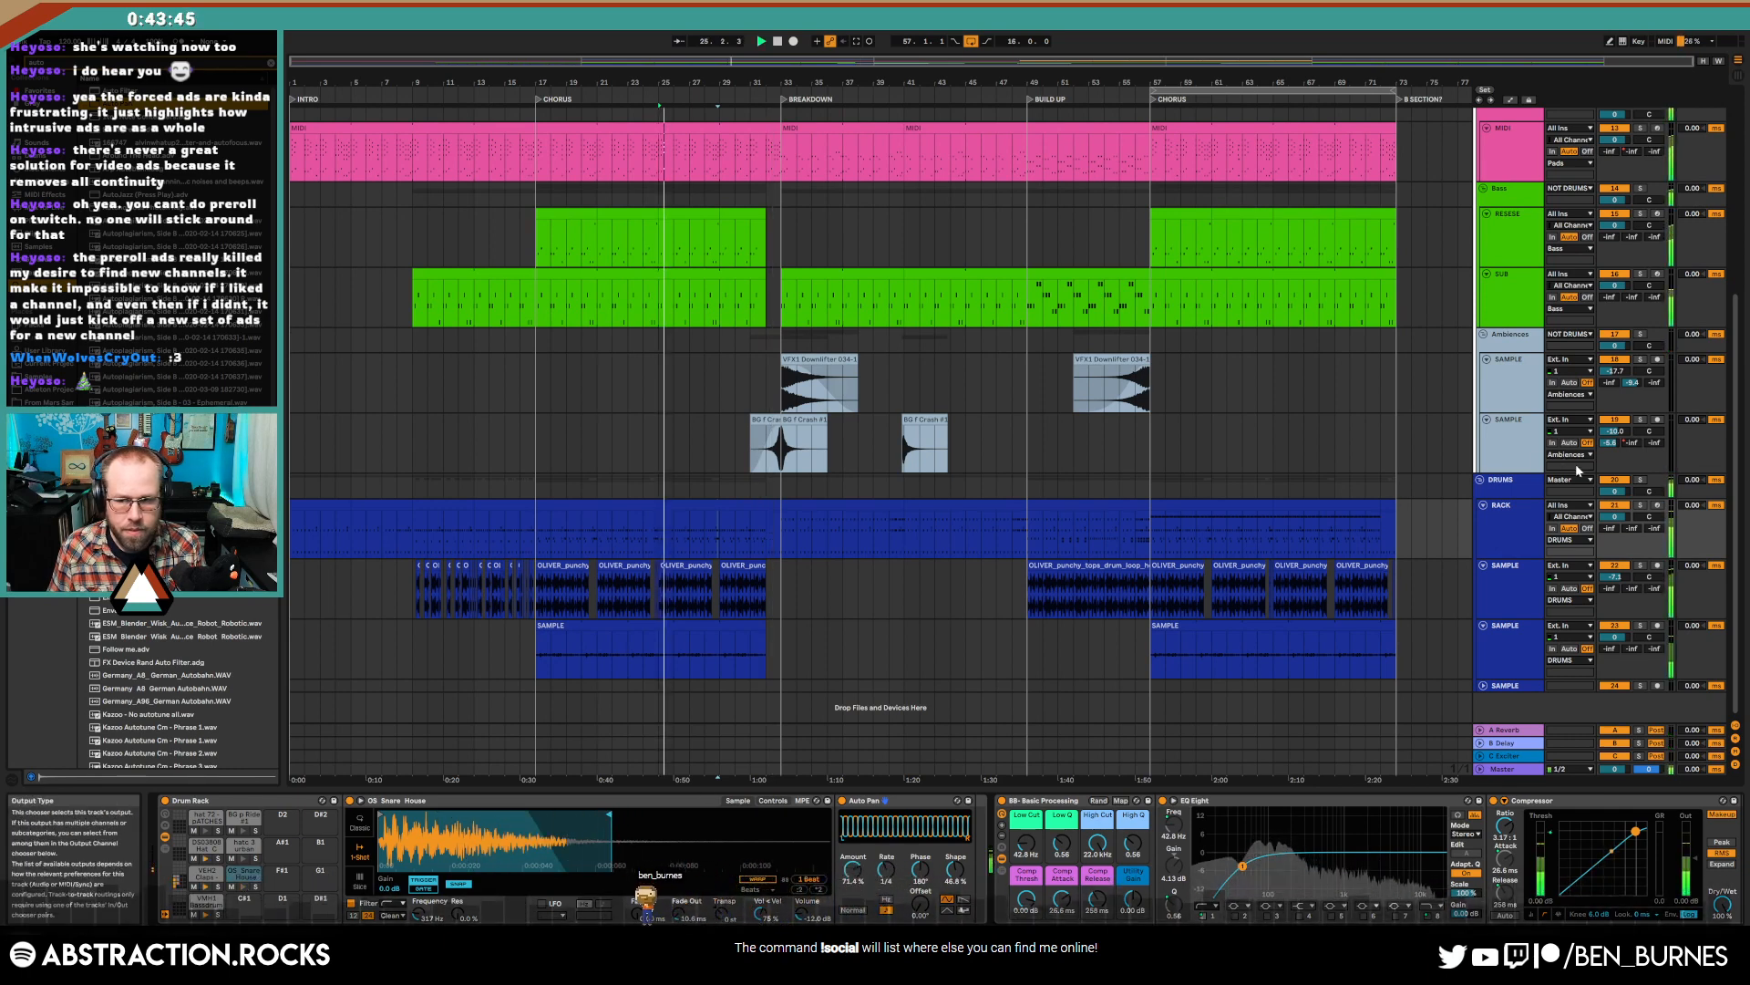
pyautogui.click(1638, 506)
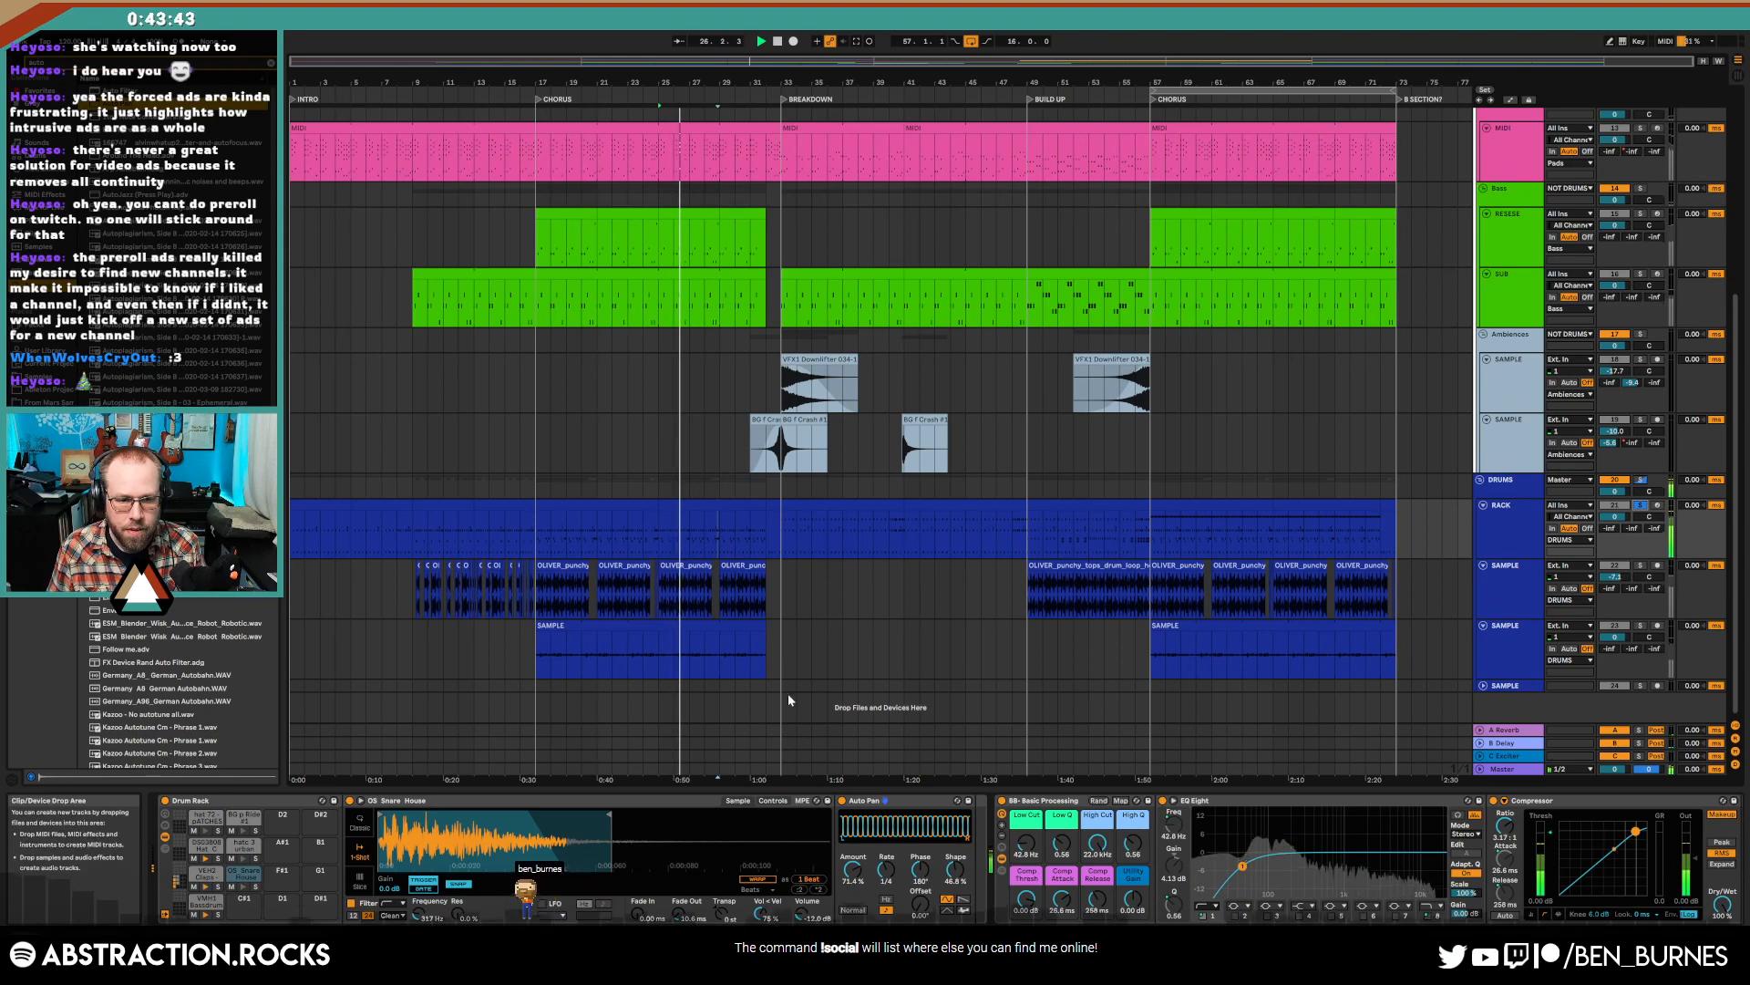
# - Search the browser for "over" and add Overdrive before Auto Pan on the OS Snare House pad
pyautogui.hotkey('ctrl', 'f')
pyautogui.write('over')
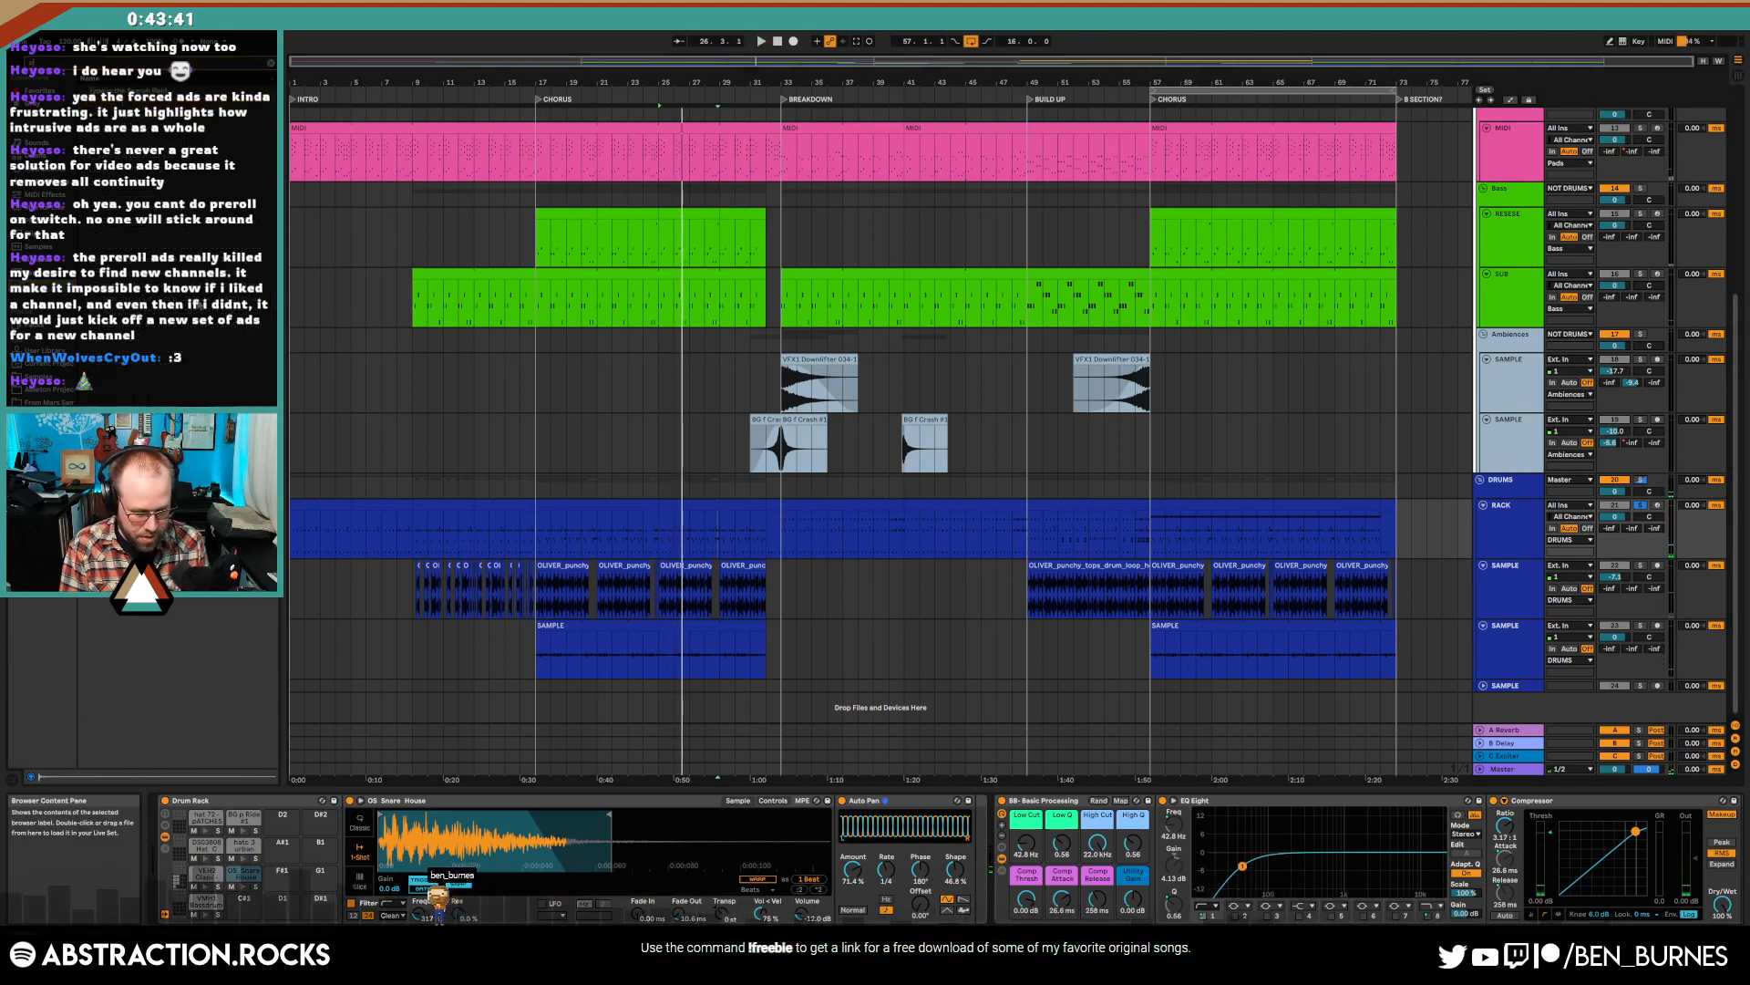
pyautogui.moveTo(119, 91); pyautogui.dragTo(842, 846)
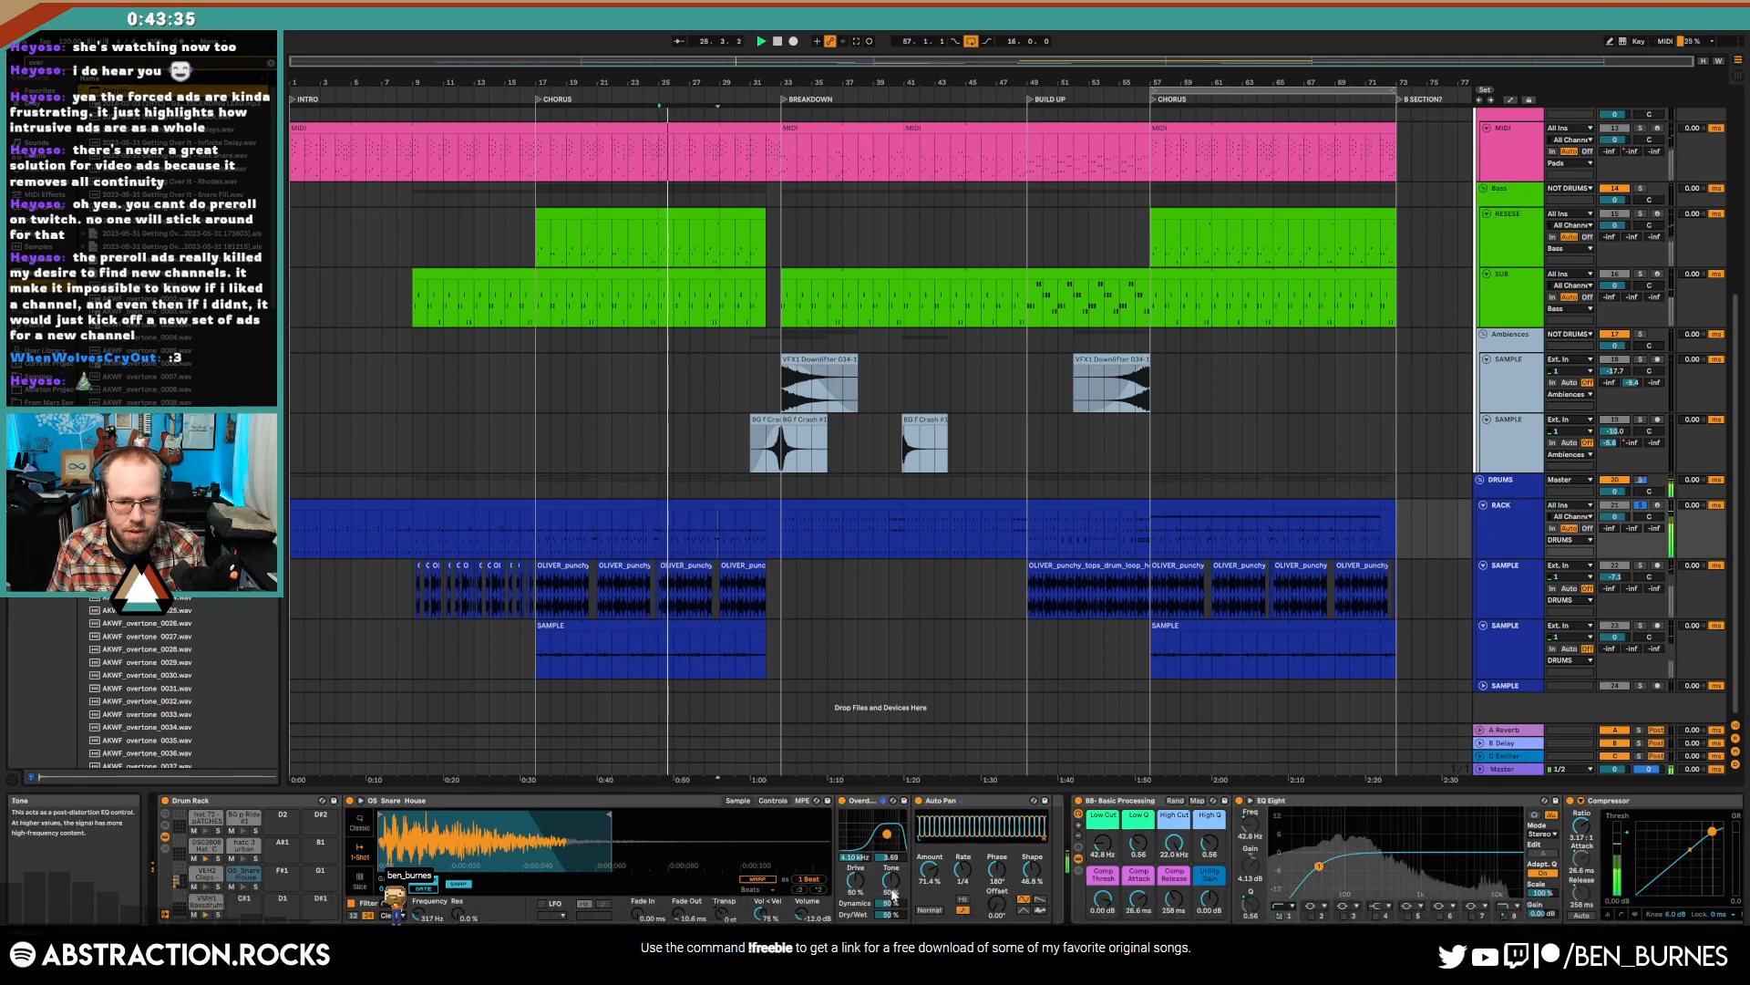
# - Trim the OS Snare House sample's end to about the first third of its waveform and adjust its Fade Out
pyautogui.moveTo(615, 823)
pyautogui.mouseDown()
pyautogui.moveTo(497, 821)
pyautogui.moveTo(513, 822)
pyautogui.mouseUp()
pyautogui.moveTo(688, 920); pyautogui.dragTo(687, 921)
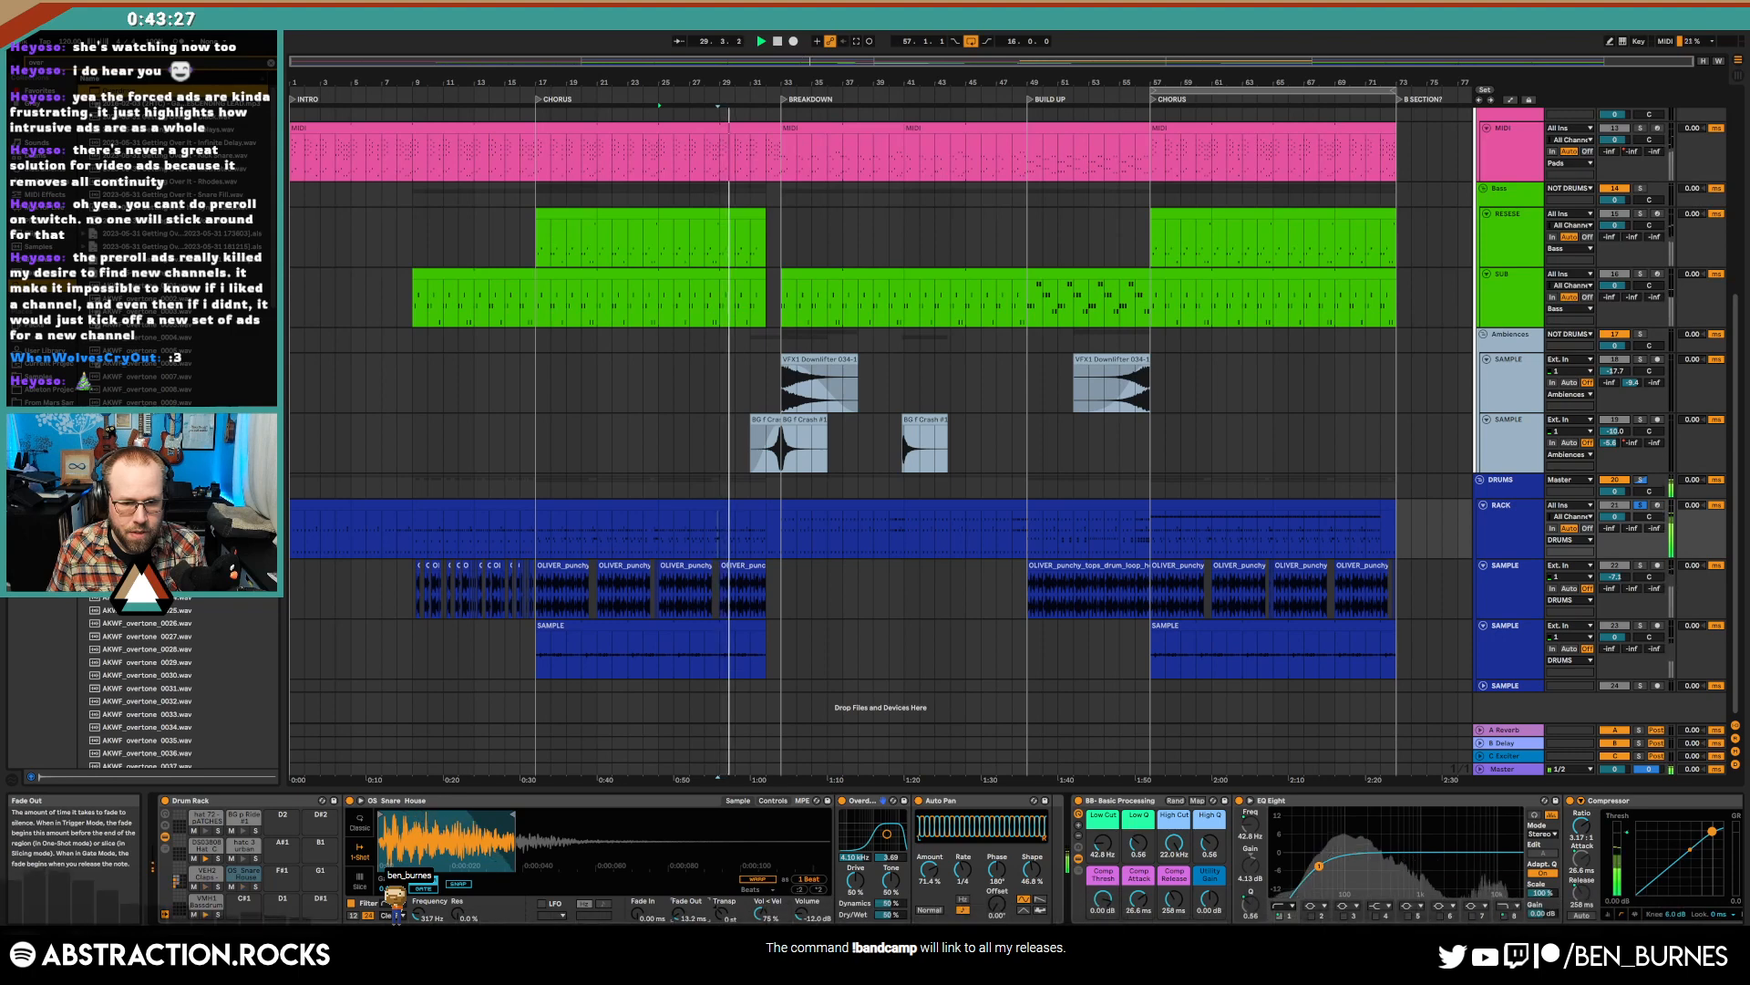
pyautogui.moveTo(513, 815); pyautogui.dragTo(508, 815)
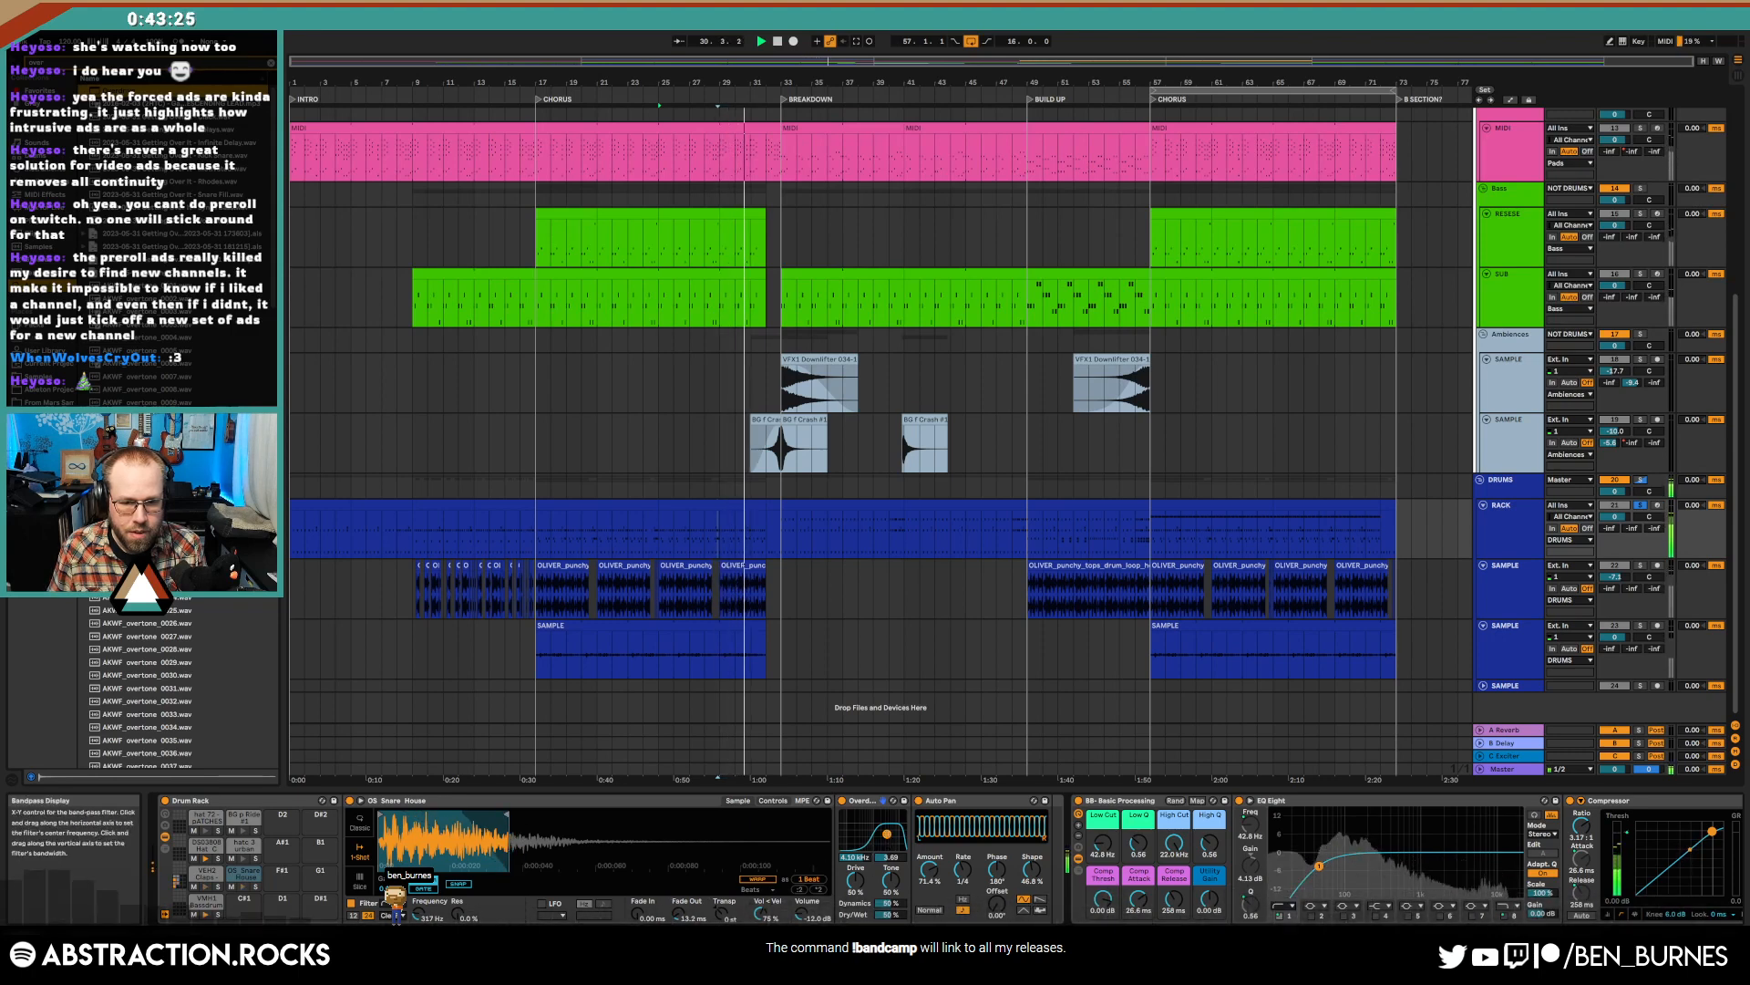
# - Adjust the Overdrive's band-pass filter on the snare, and raise its Tone or Dynamics amount and its Drive
pyautogui.moveTo(886, 833); pyautogui.dragTo(883, 835)
pyautogui.moveTo(889, 903); pyautogui.dragTo(889, 885)
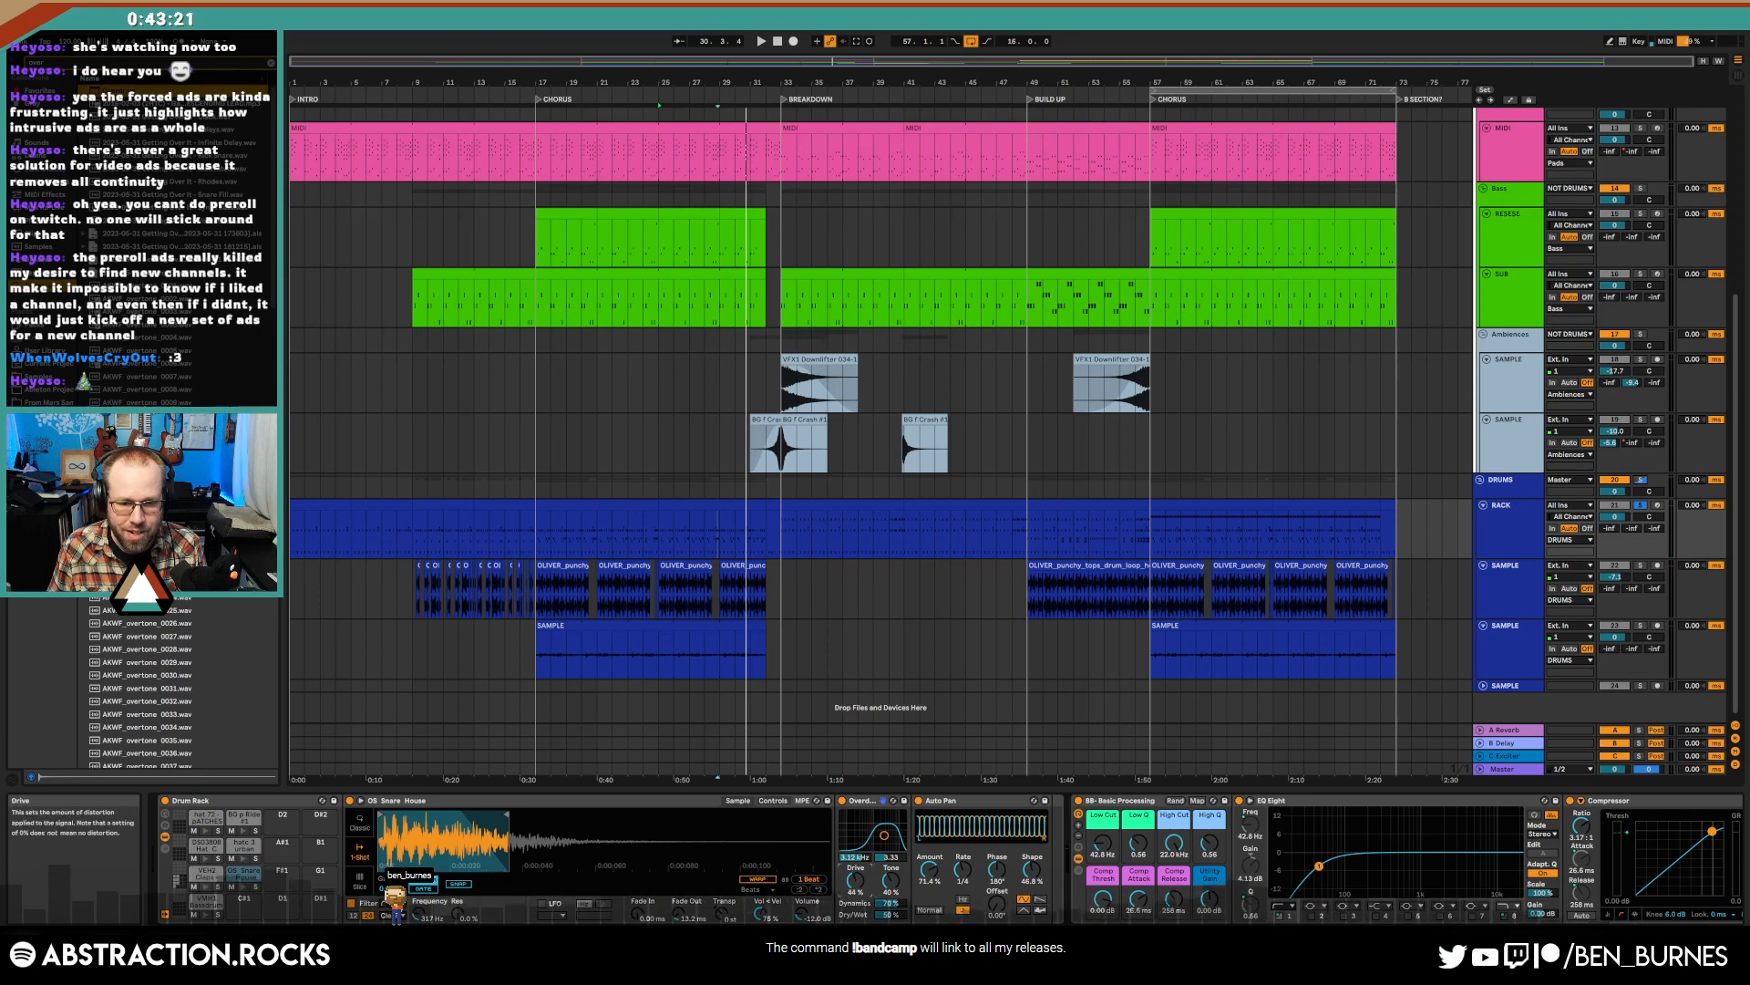
pyautogui.moveTo(855, 881); pyautogui.dragTo(855, 873)
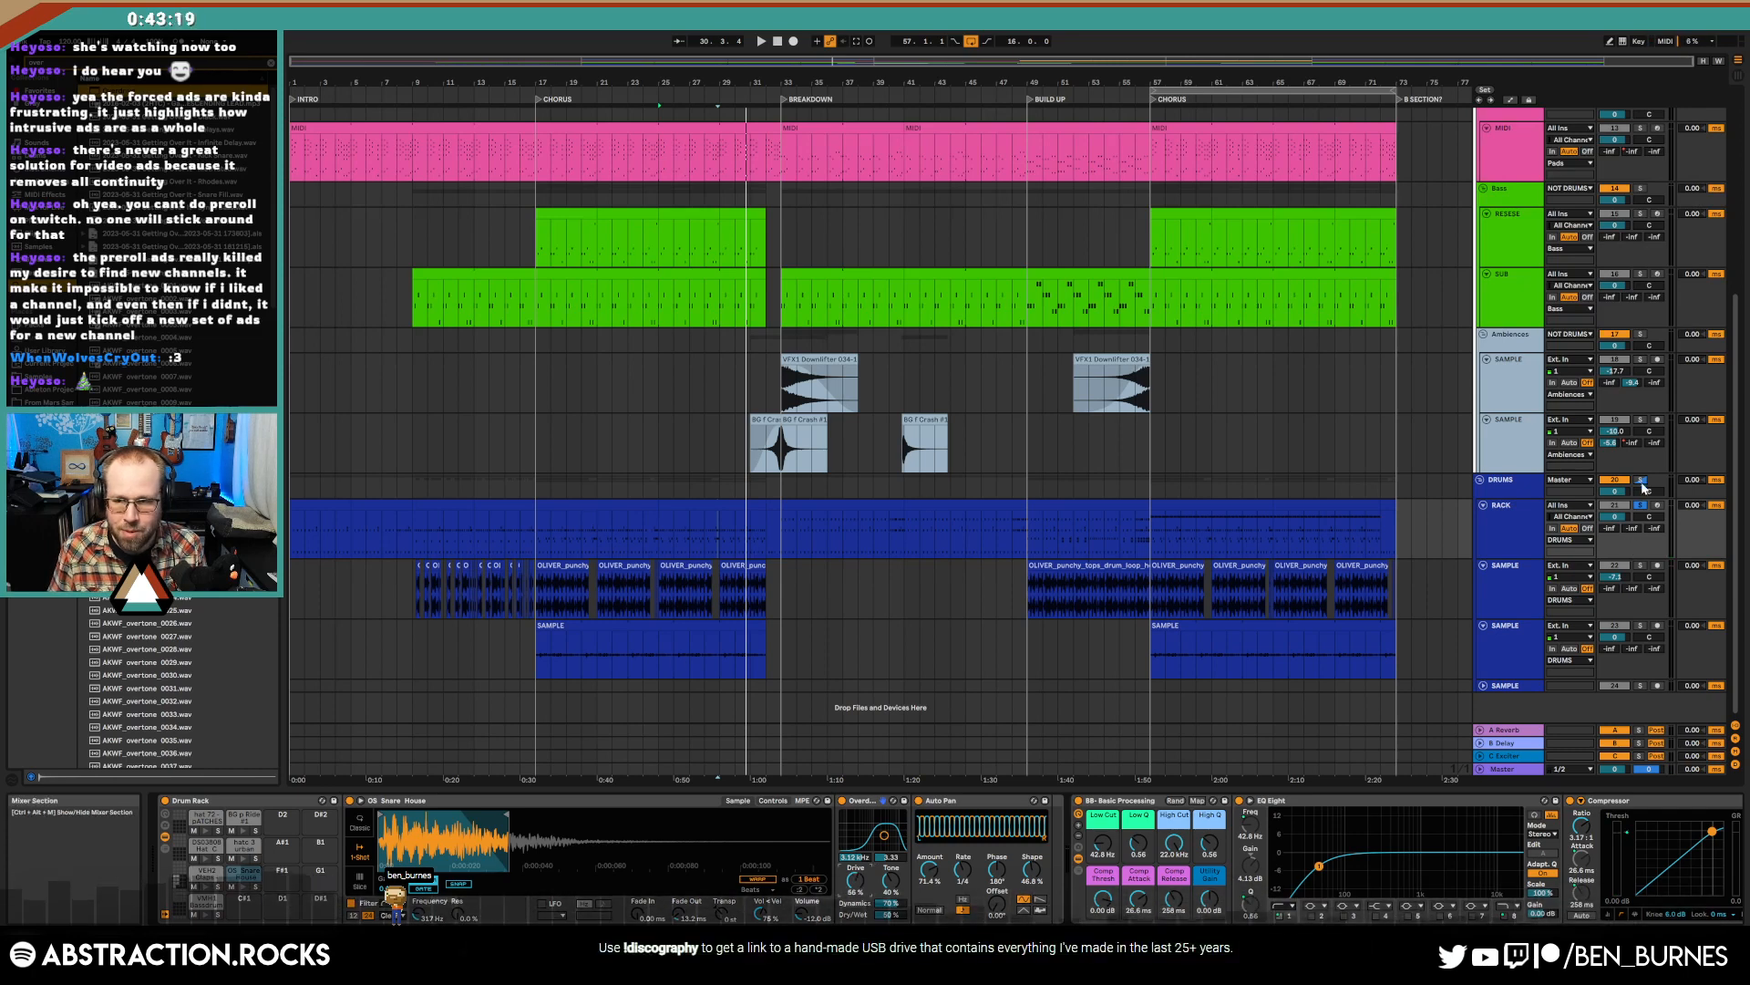
# - Unsolo the RACK and DRUMS tracks and audition the processed snare with the full arrangement into the breakdown
pyautogui.press('space')
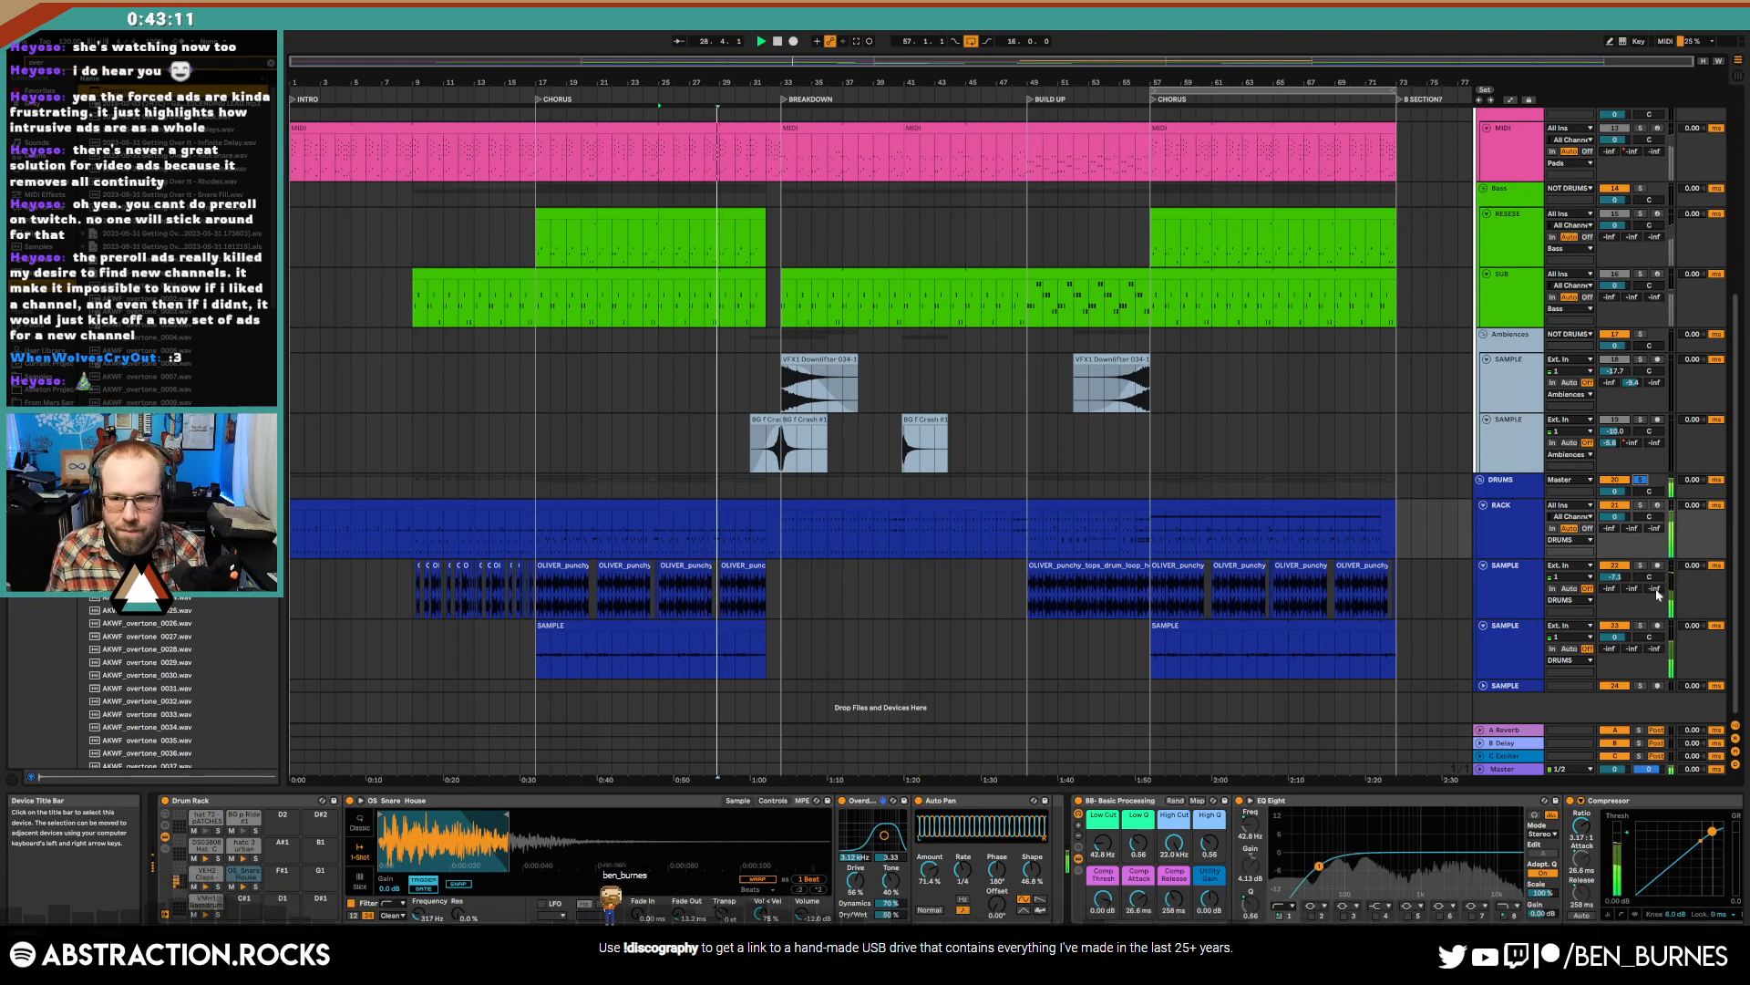
pyautogui.click(1641, 480)
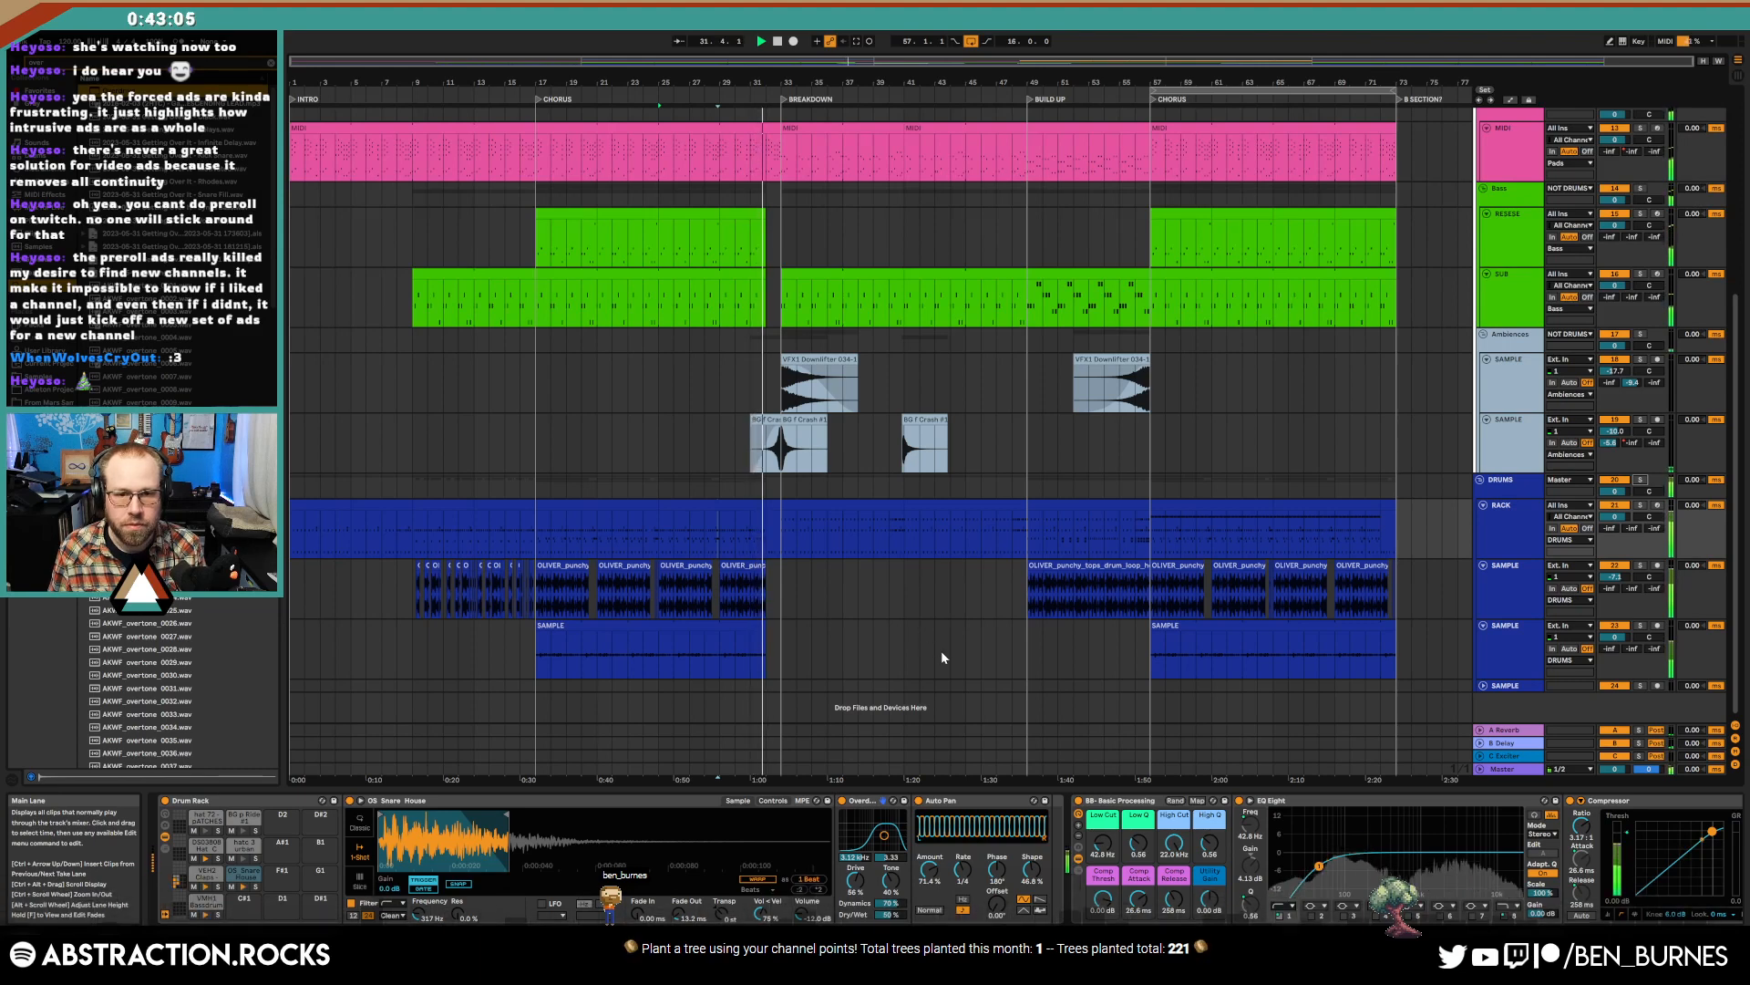
pyautogui.scroll(2, 937, 633)
pyautogui.scroll(2, 937, 634)
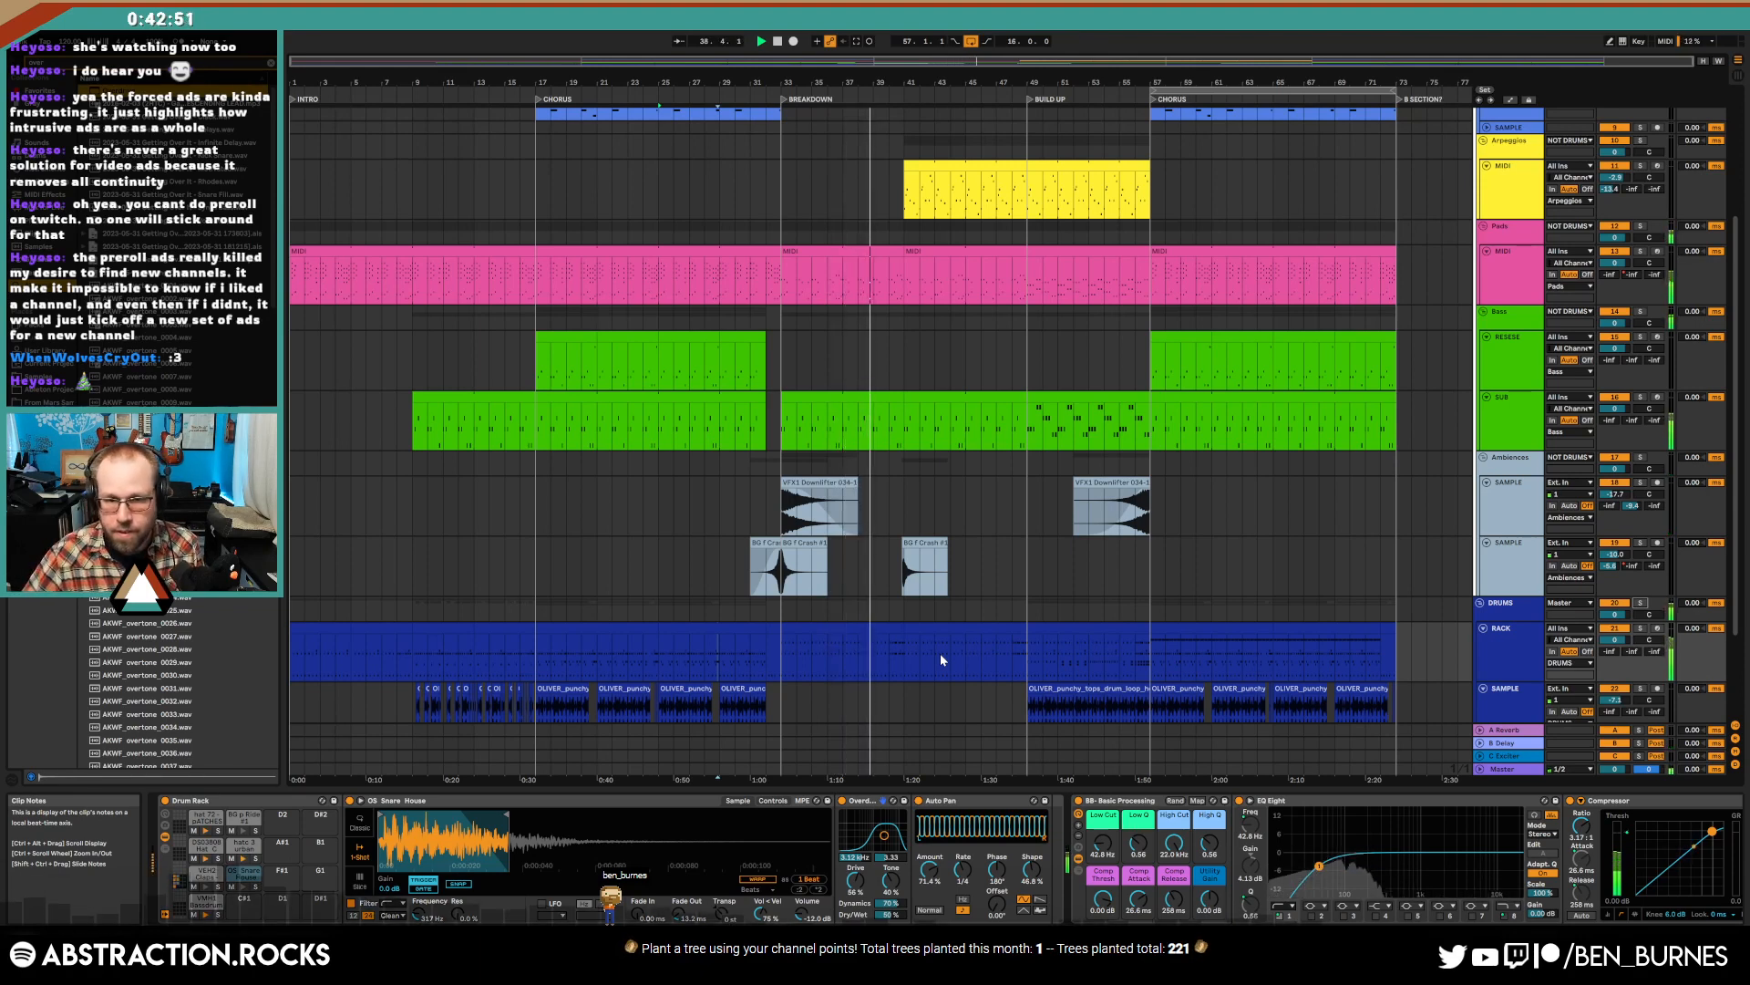
pyautogui.scroll(3, 949, 501)
pyautogui.scroll(2, 978, 548)
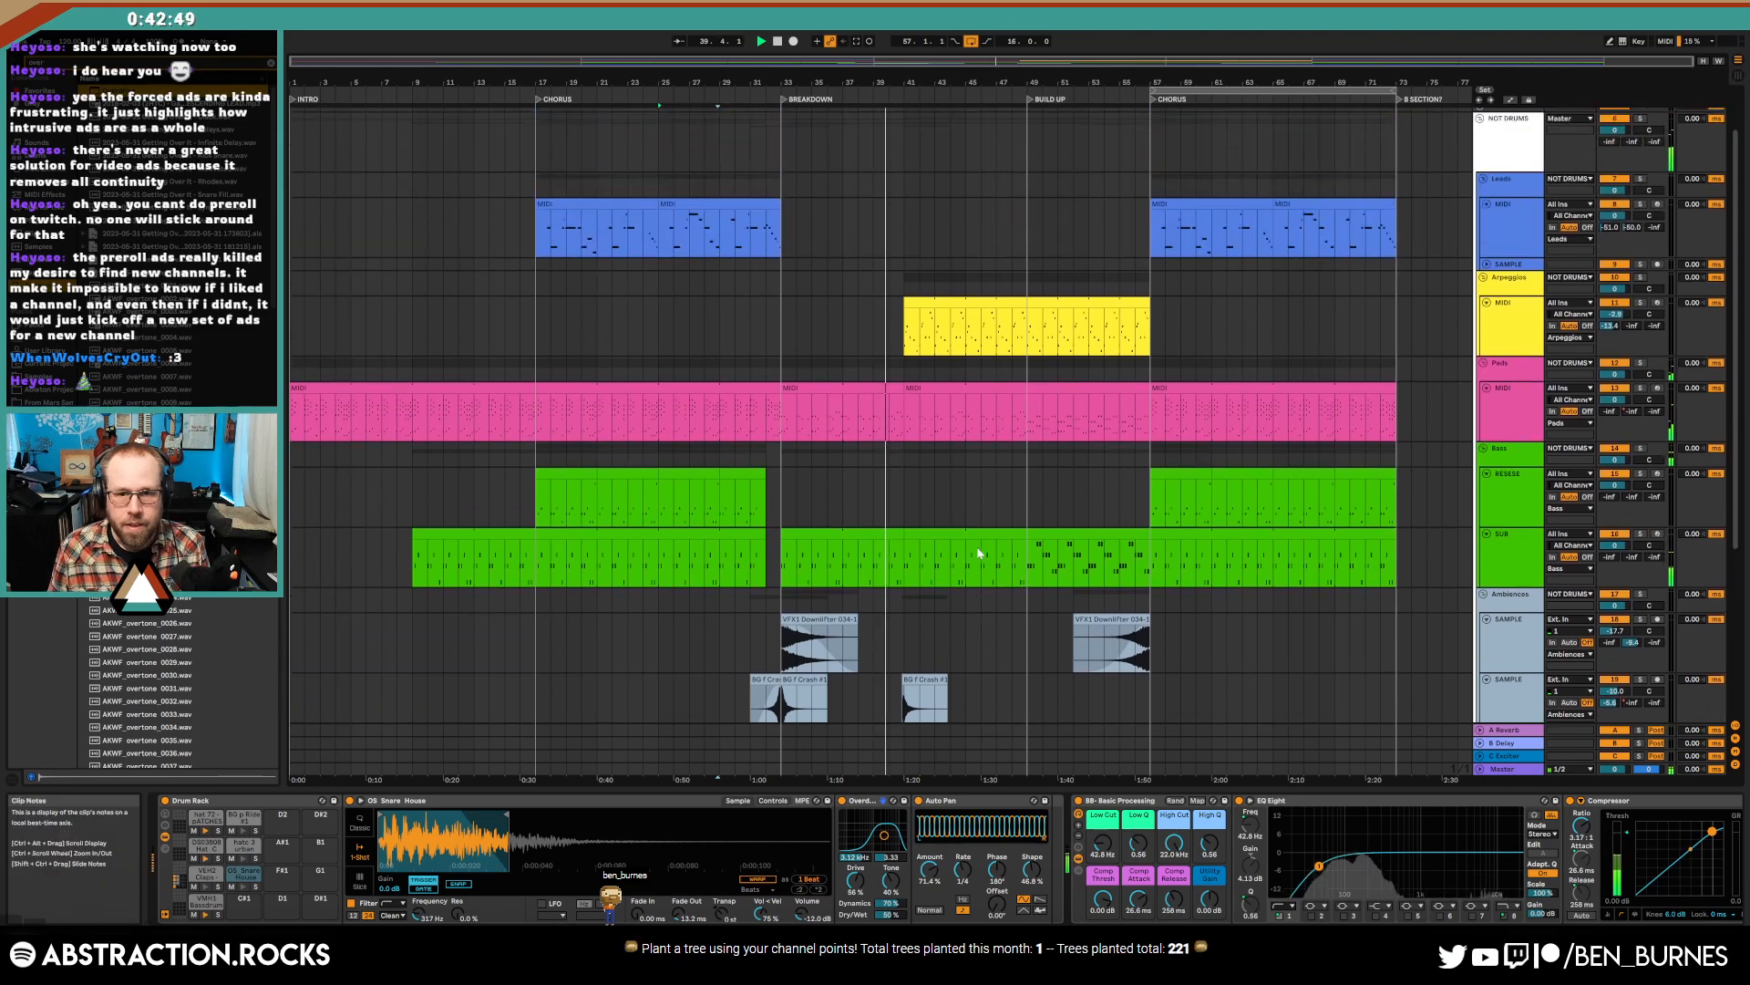
# - Examine the hat notes in the RACK clips of the breakdown and build-up during playback
pyautogui.scroll(-5, 994, 567)
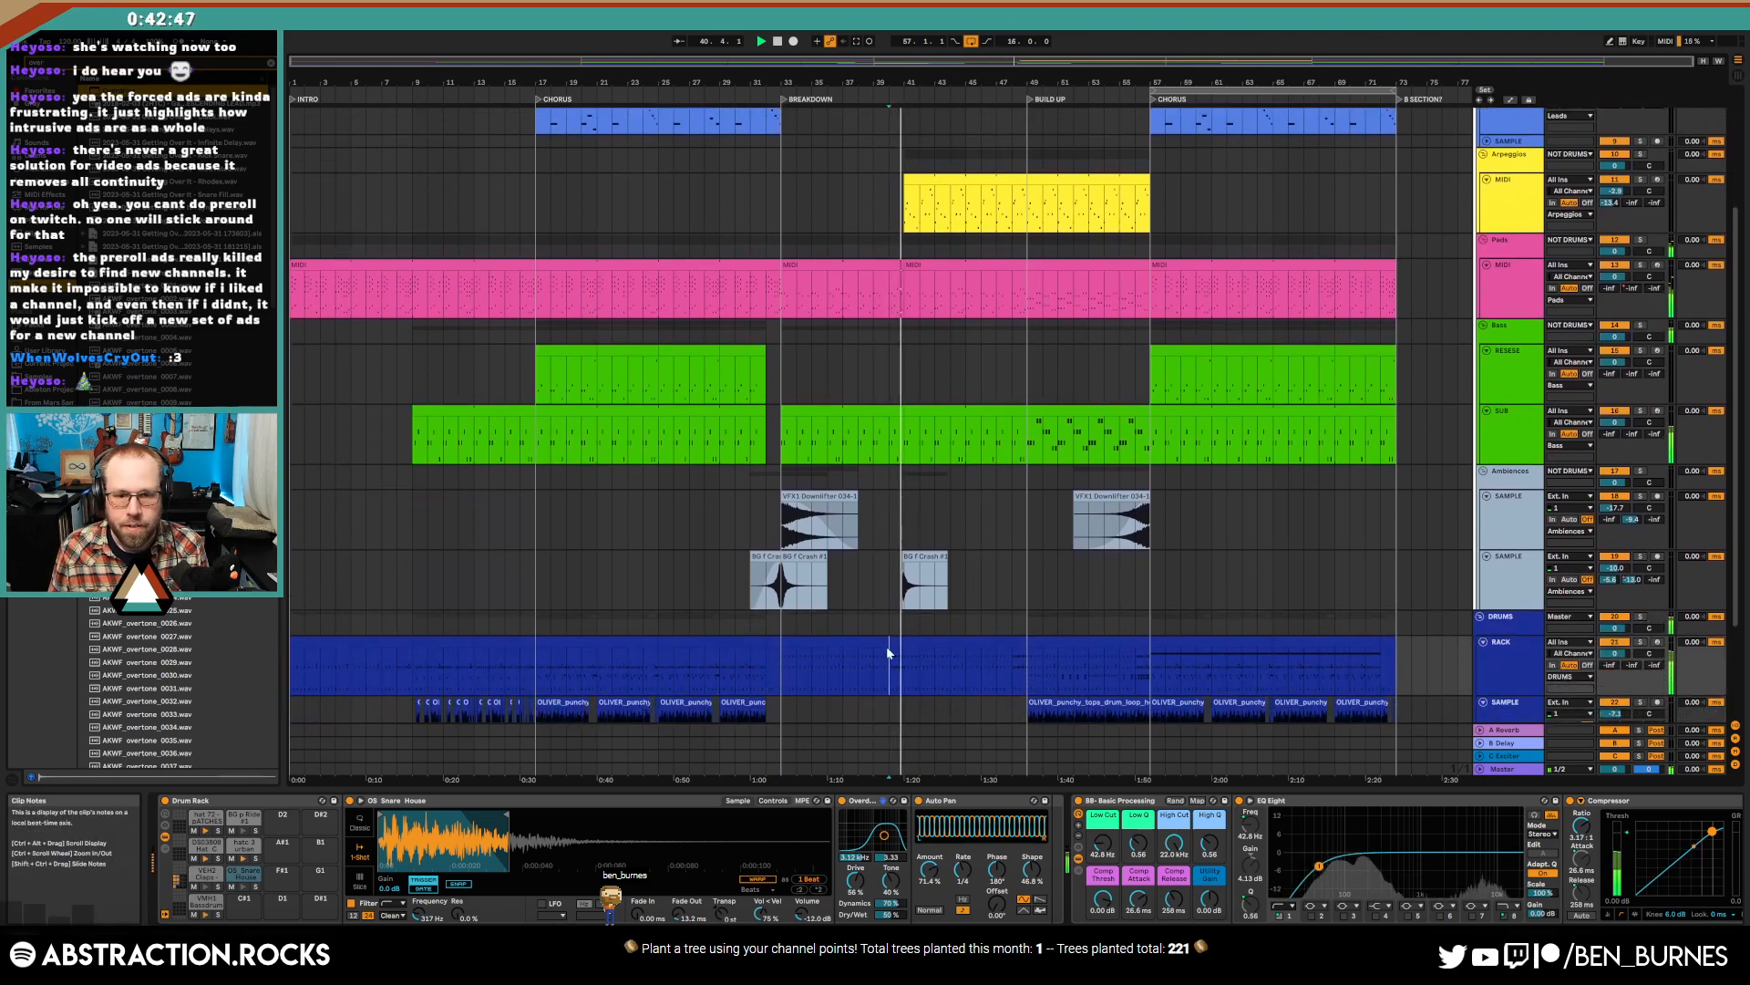
pyautogui.click(885, 644)
pyautogui.doubleClick(885, 644)
pyautogui.click(387, 620)
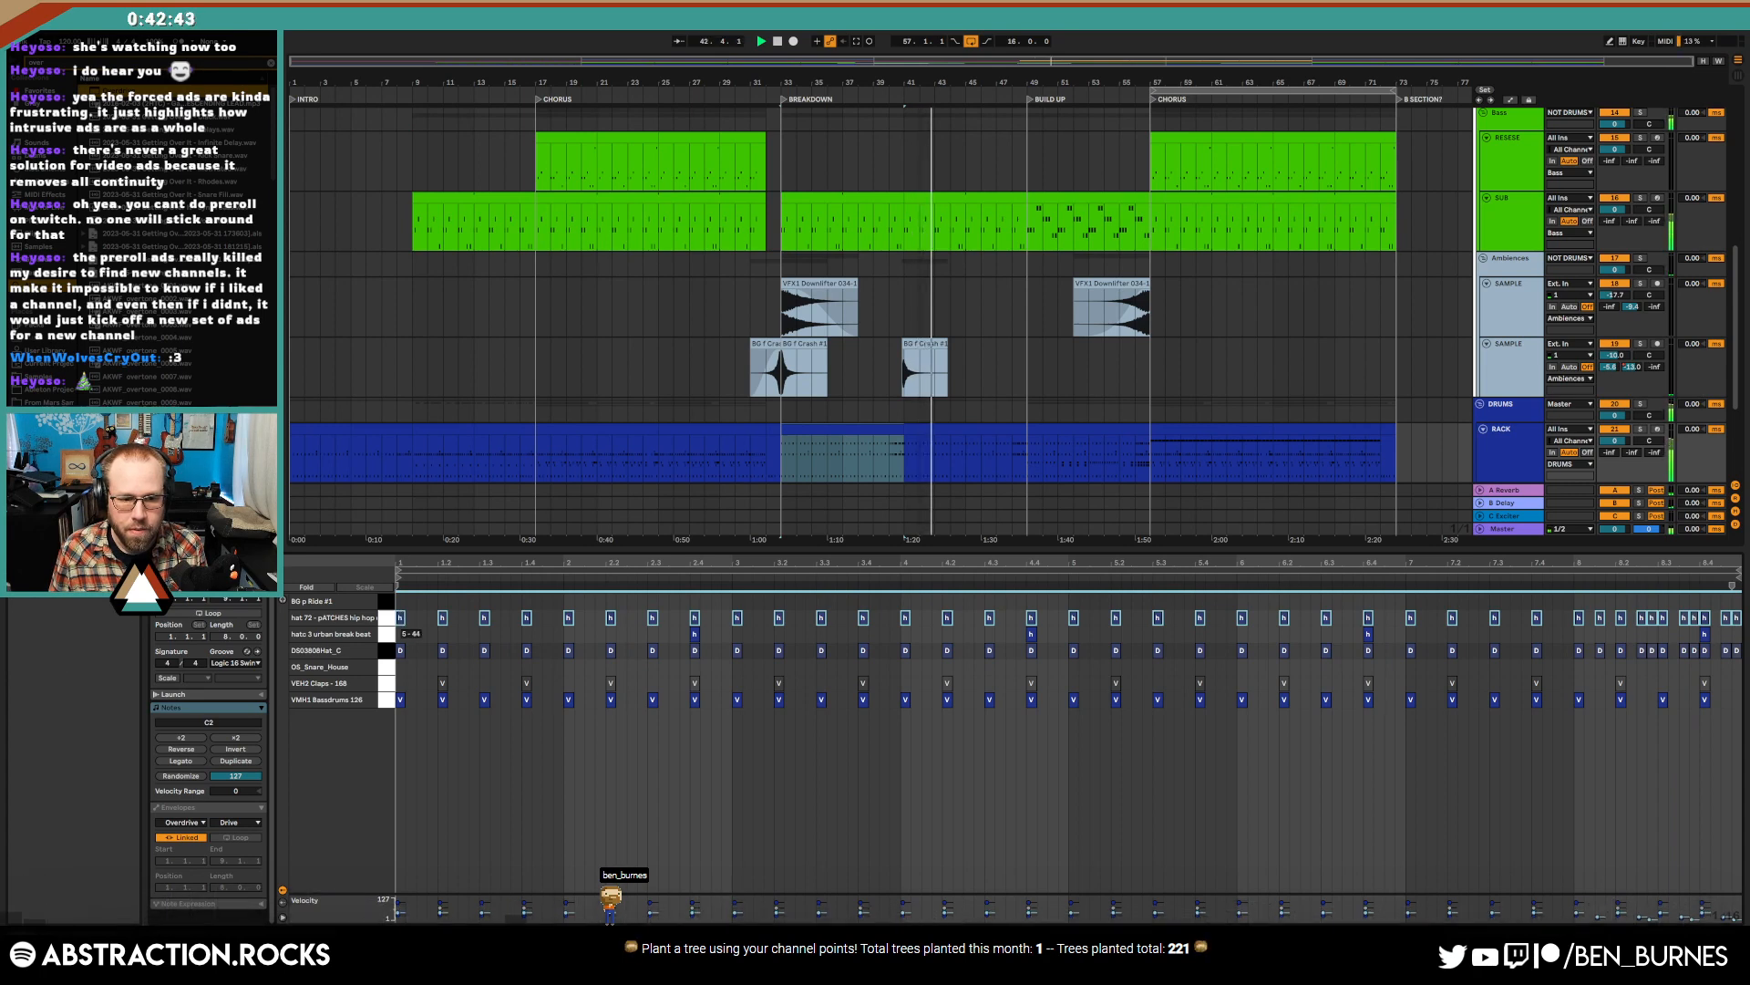
pyautogui.click(916, 425)
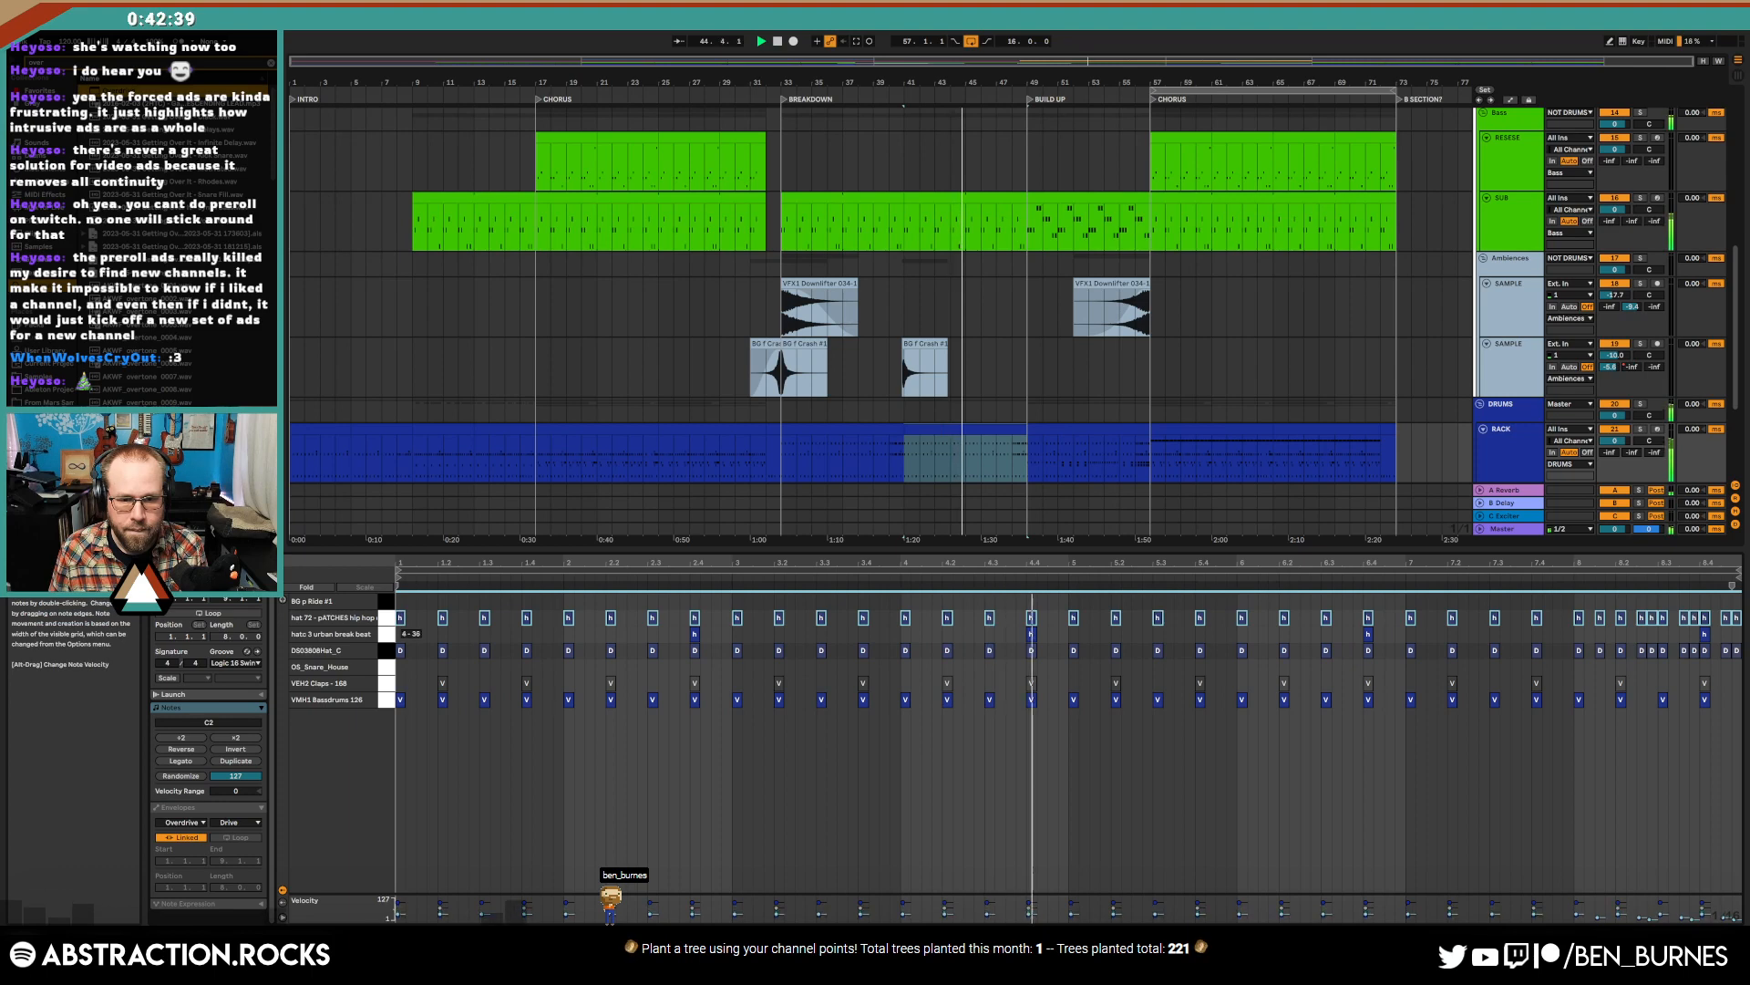
pyautogui.click(1043, 426)
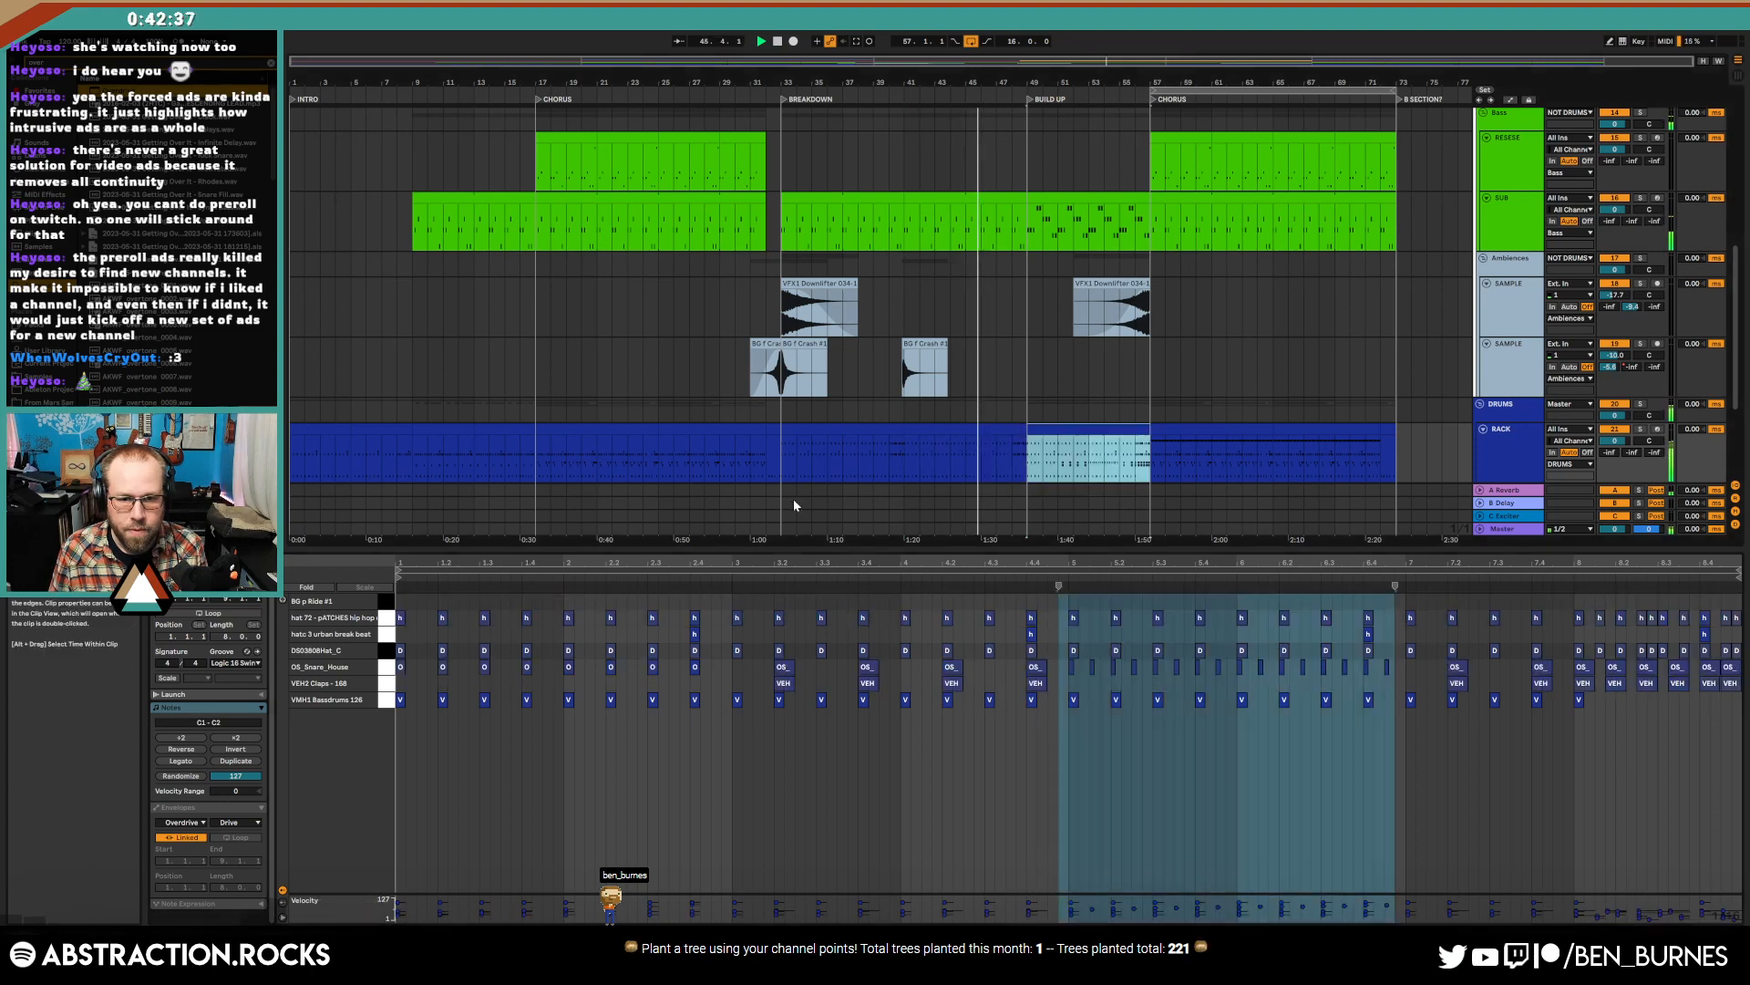
pyautogui.click(383, 618)
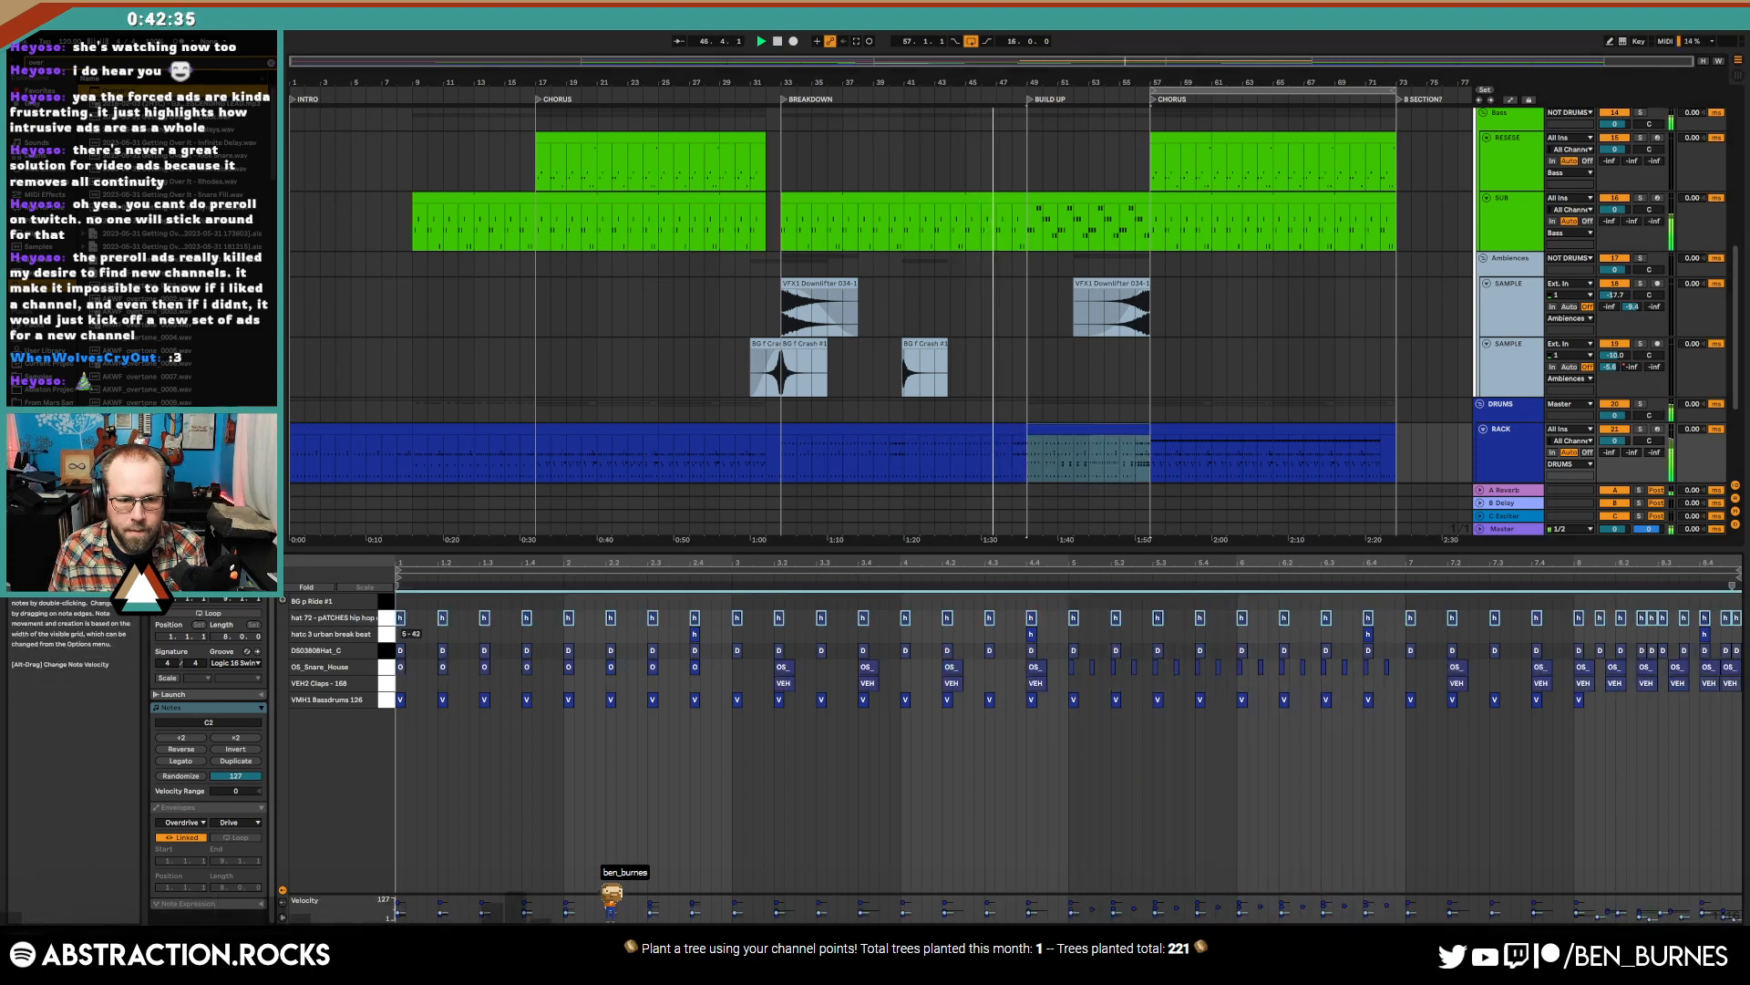
pyautogui.hotkey('shift', 'Tab')
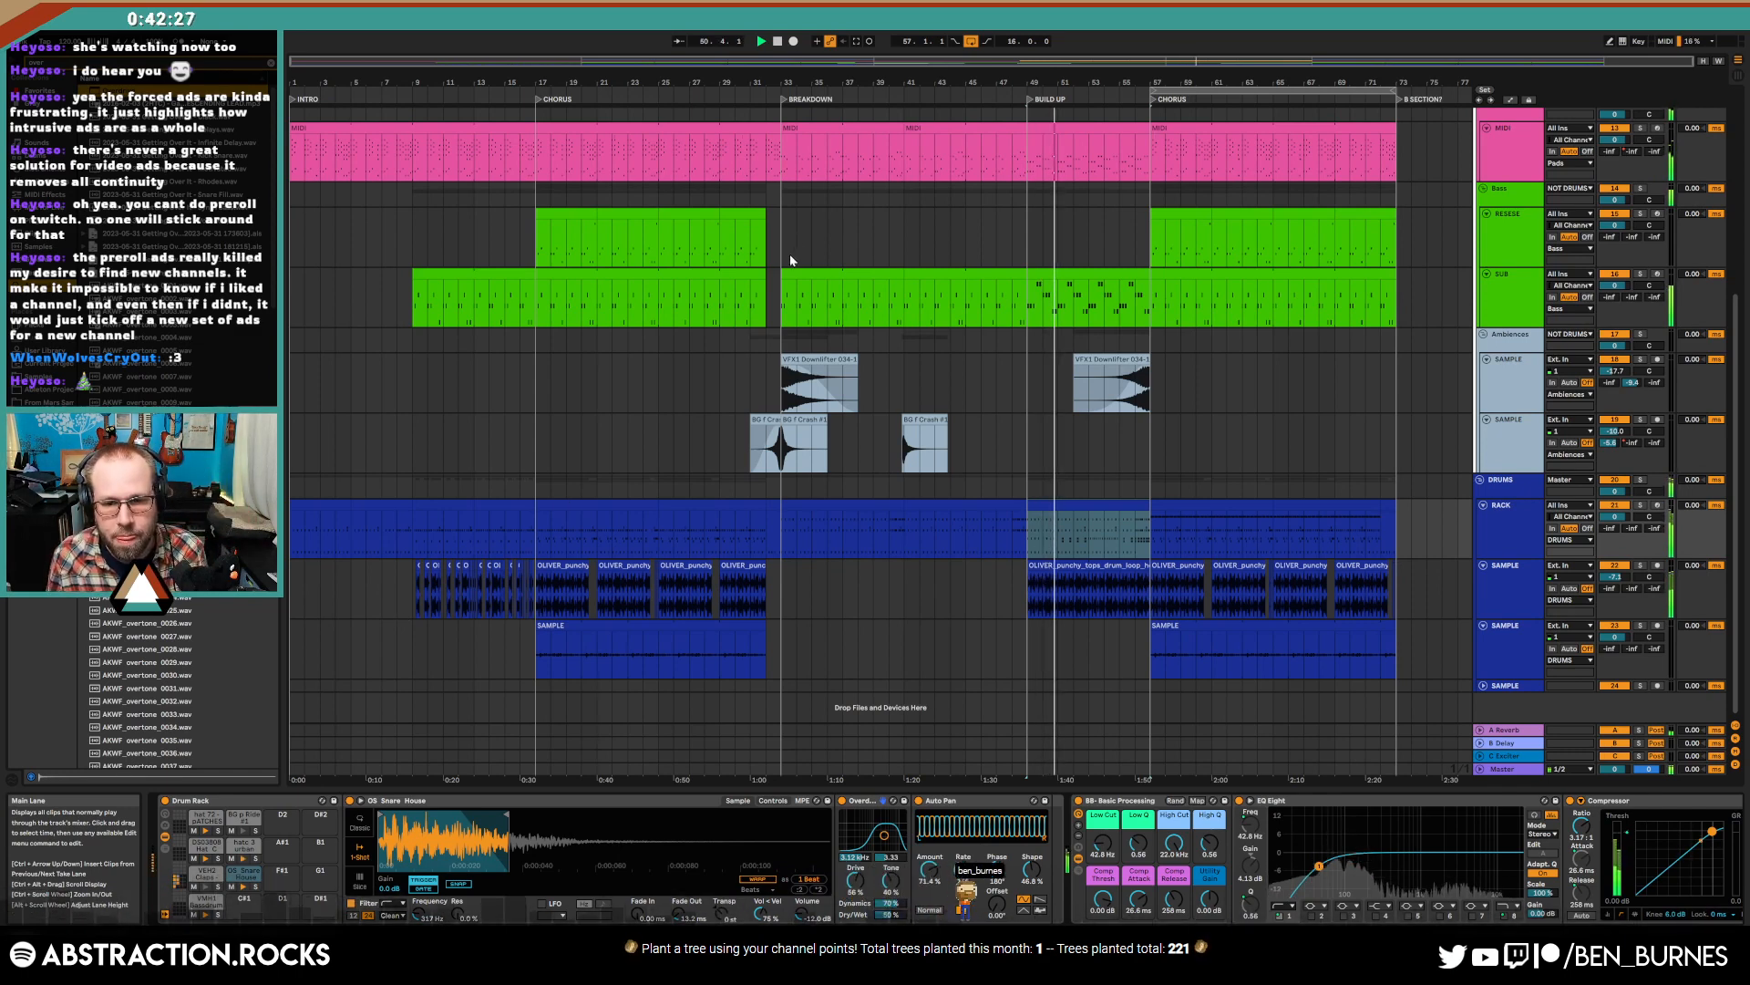
# - Search for "OS Snare House" and load a second, unprocessed copy onto the empty F#1 pad of the Drum Rack
pyautogui.click(1097, 505)
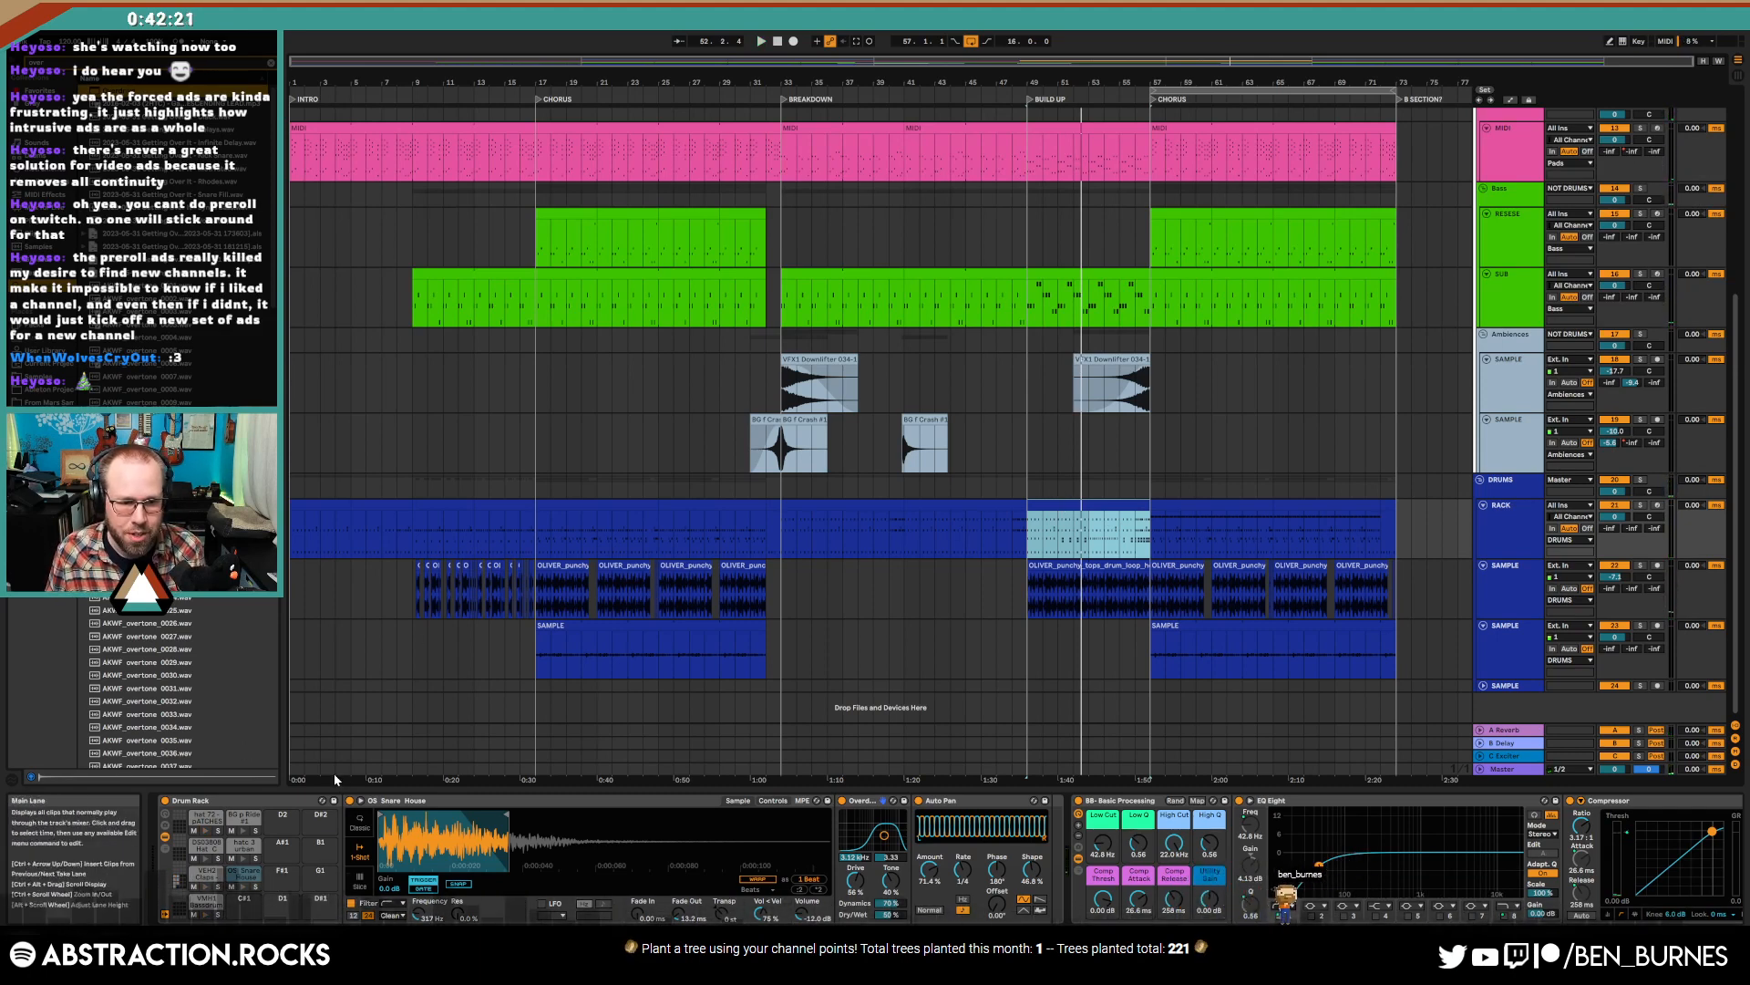
pyautogui.click(278, 877)
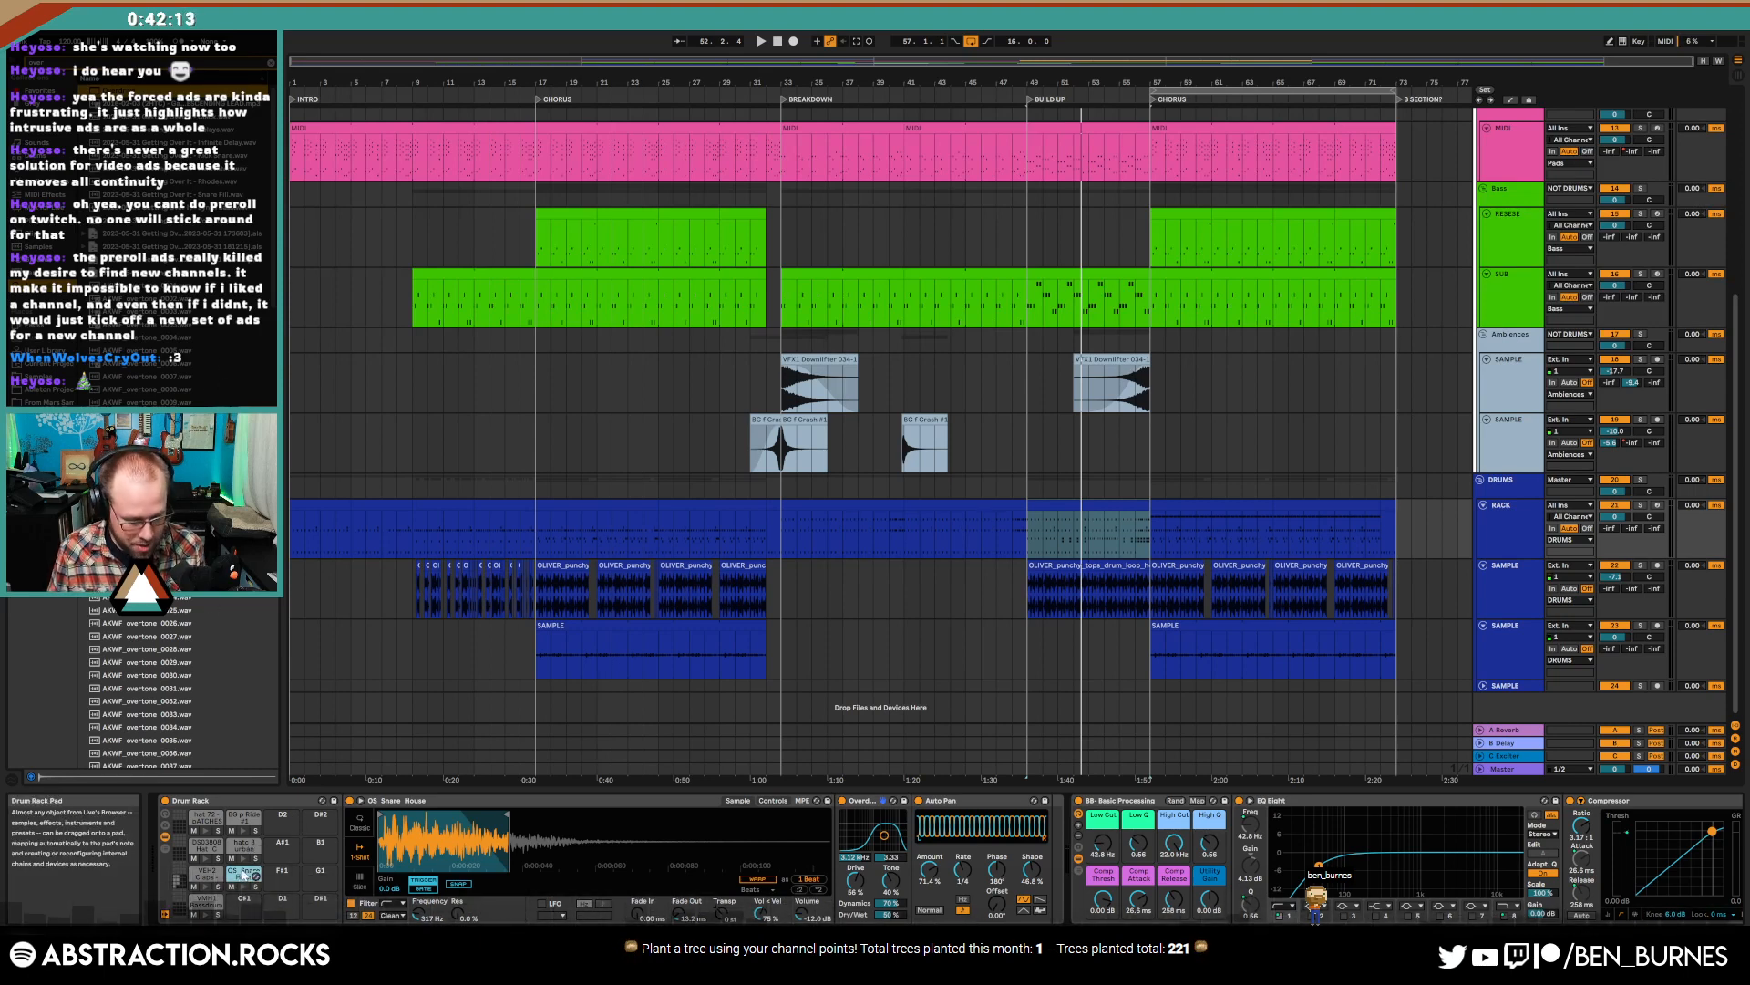
pyautogui.write('OS Snare House')
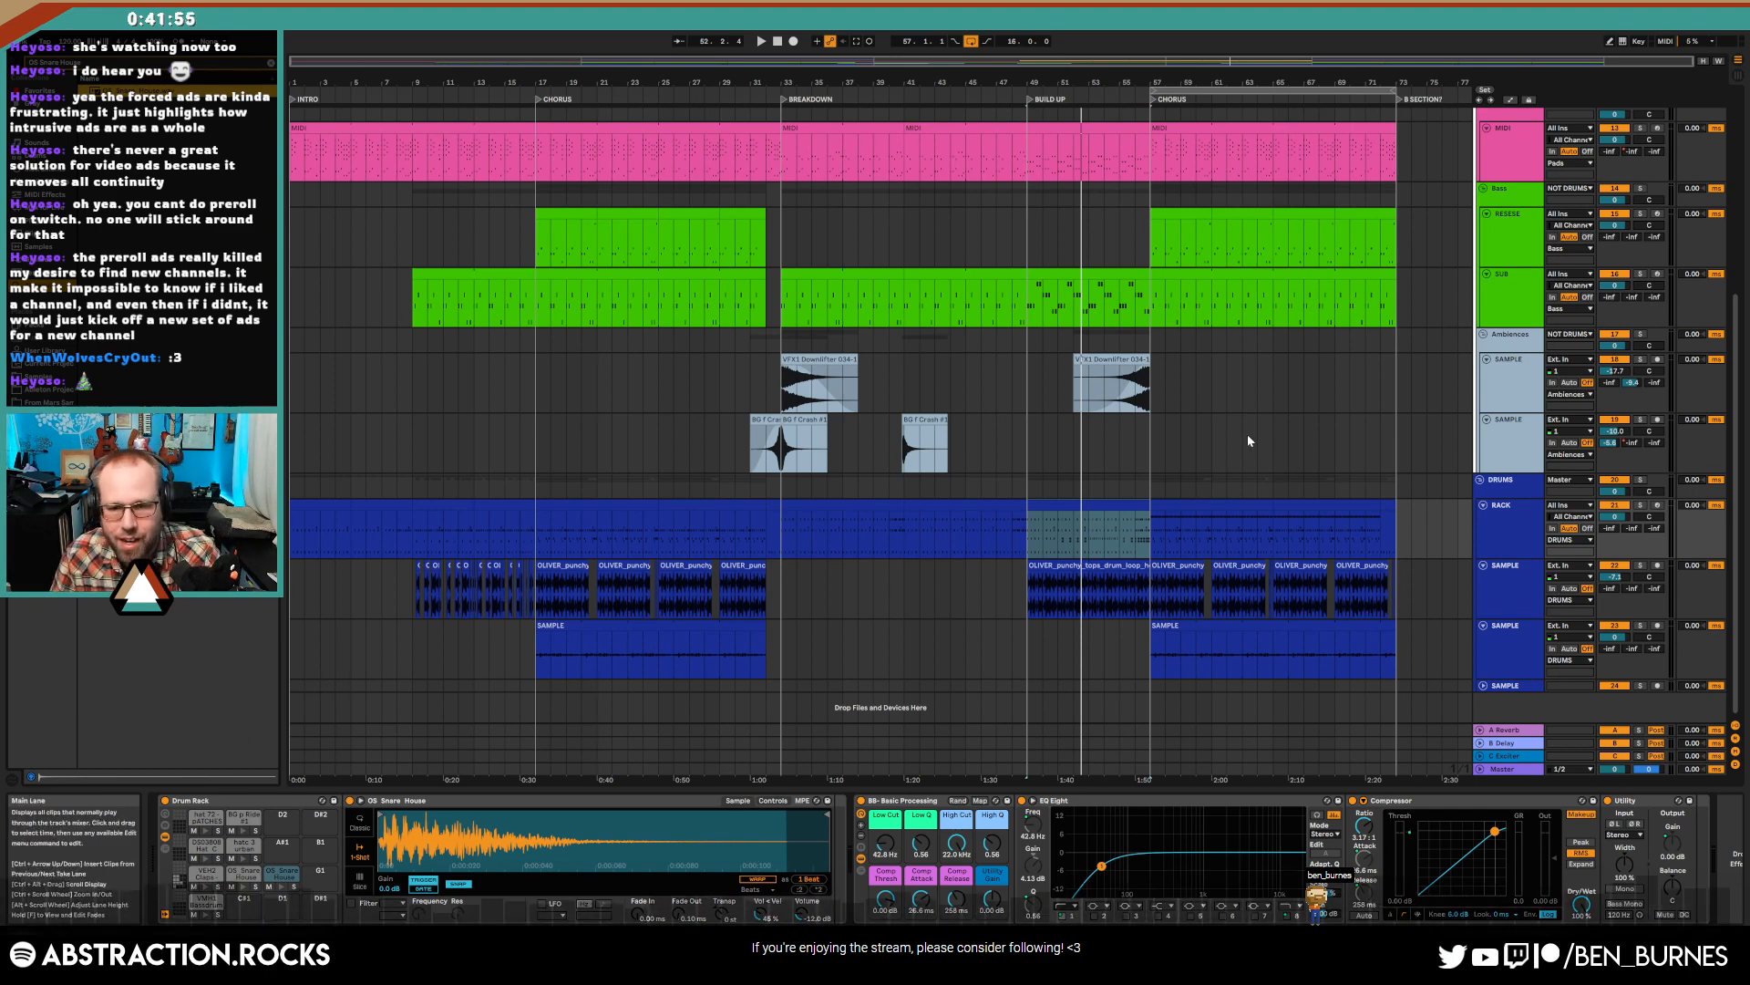
# - Move the build-up clip's snare notes up to the unprocessed OS_Snare_House lane (F#1) and raise that pad's Fade Out
pyautogui.doubleClick(1075, 529)
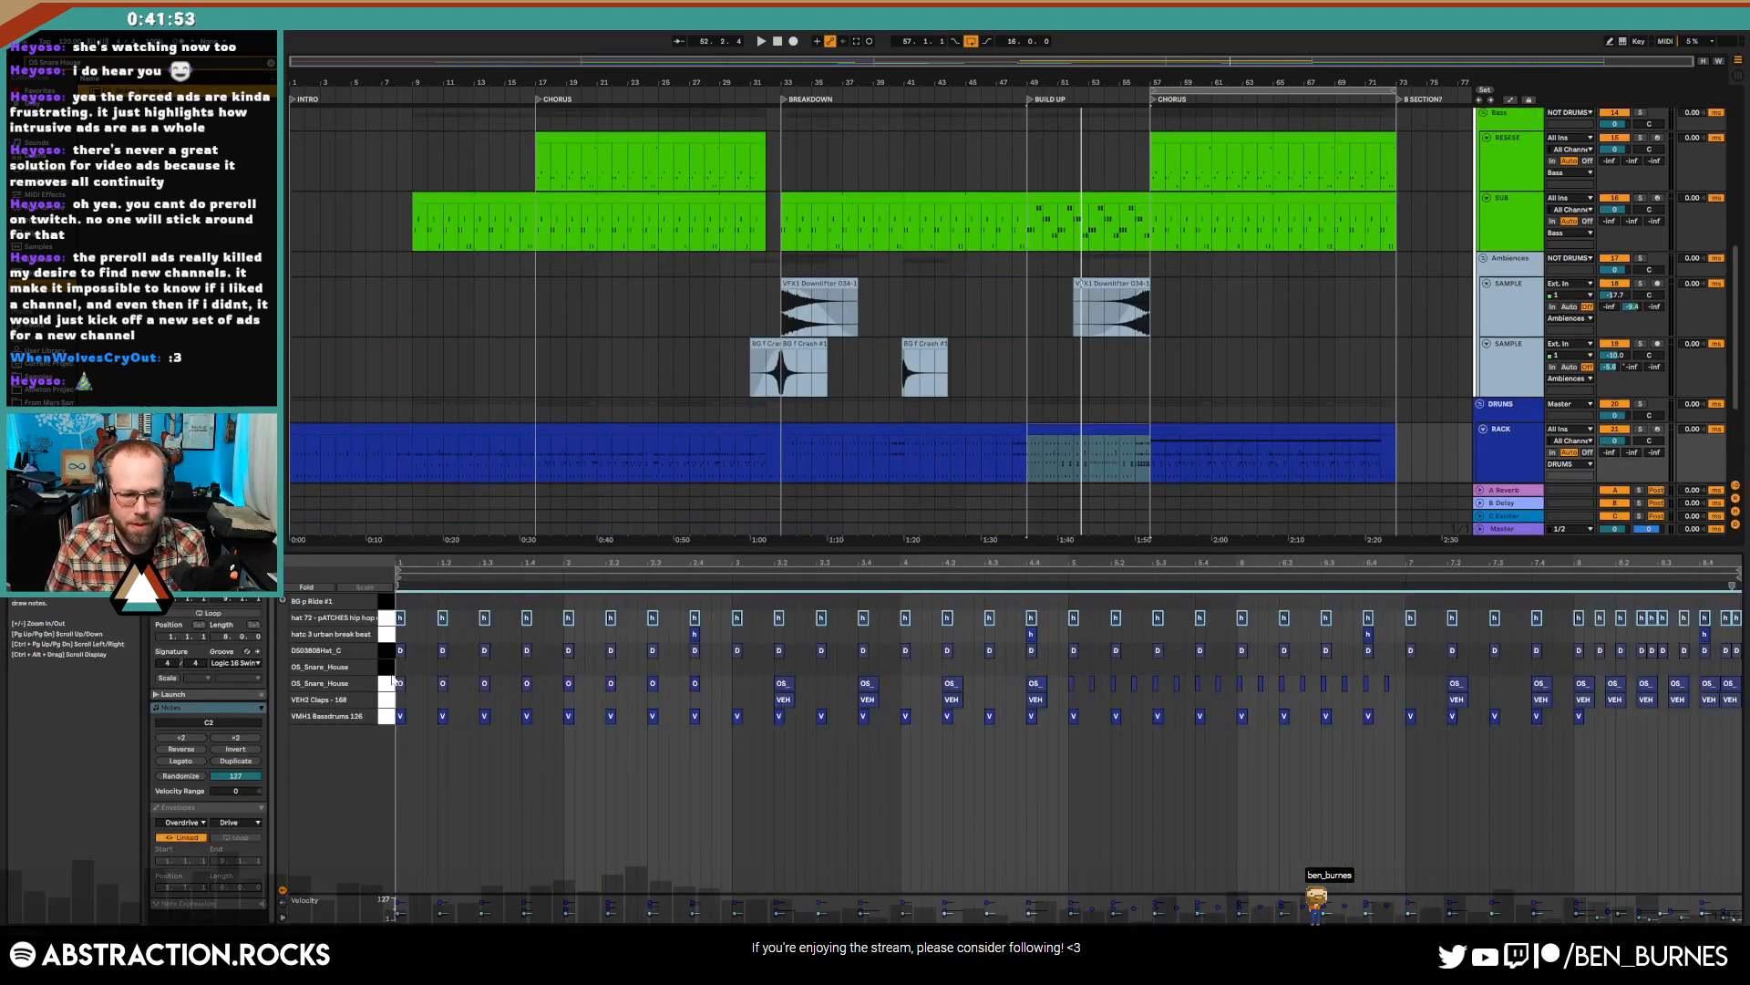
pyautogui.press('Up')
pyautogui.press('space')
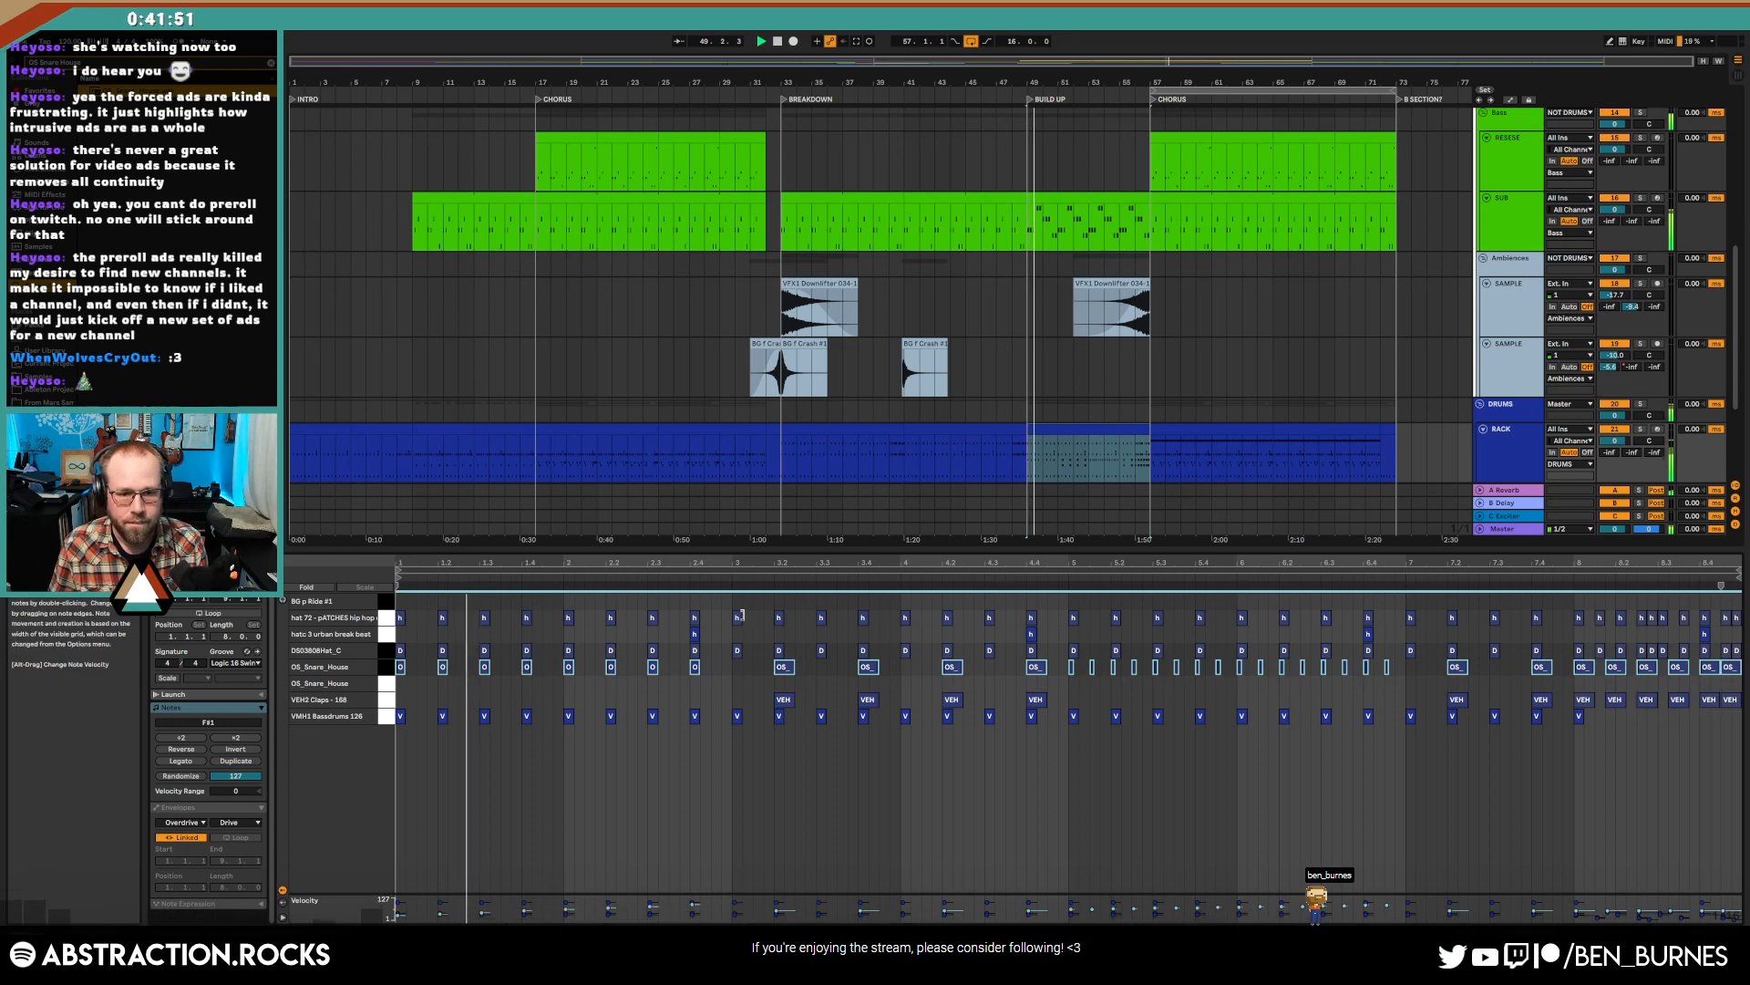
pyautogui.hotkey('shift', 'Tab')
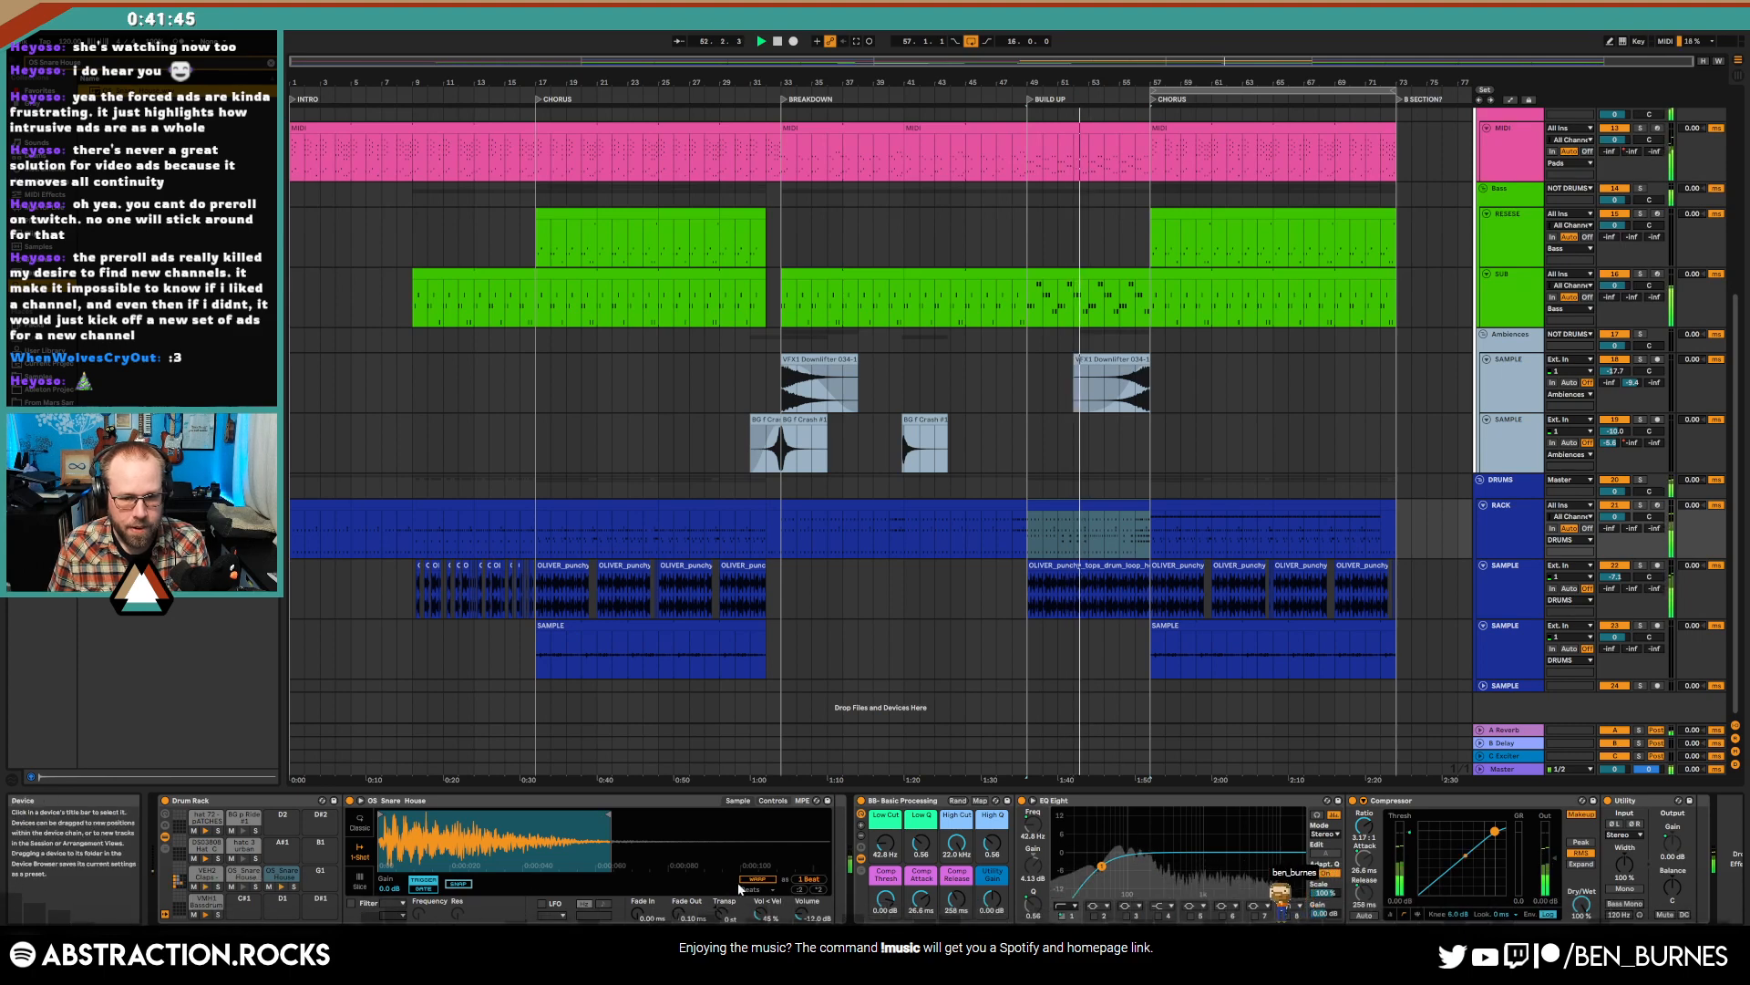
pyautogui.moveTo(682, 913); pyautogui.dragTo(682, 861)
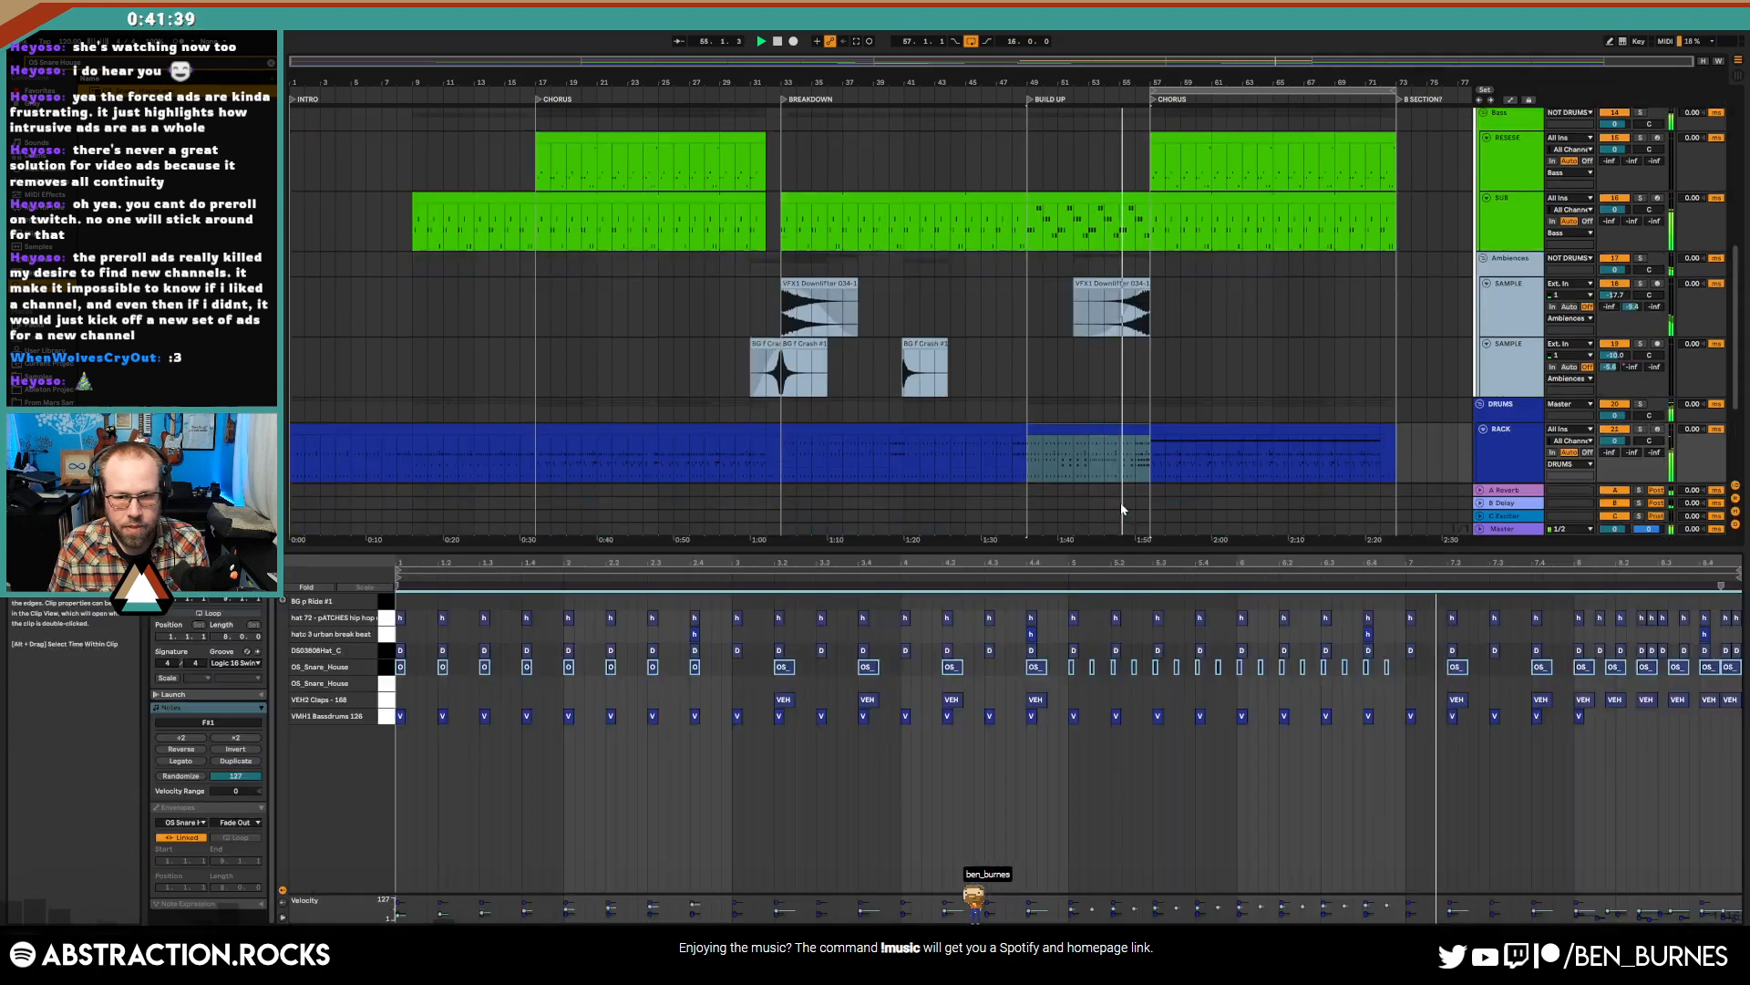
# - Add eight ghost hits in the processed snare's F1 lane between the snare notes in bar 6 of the build-up clip, and audition them
pyautogui.doubleClick(1123, 503)
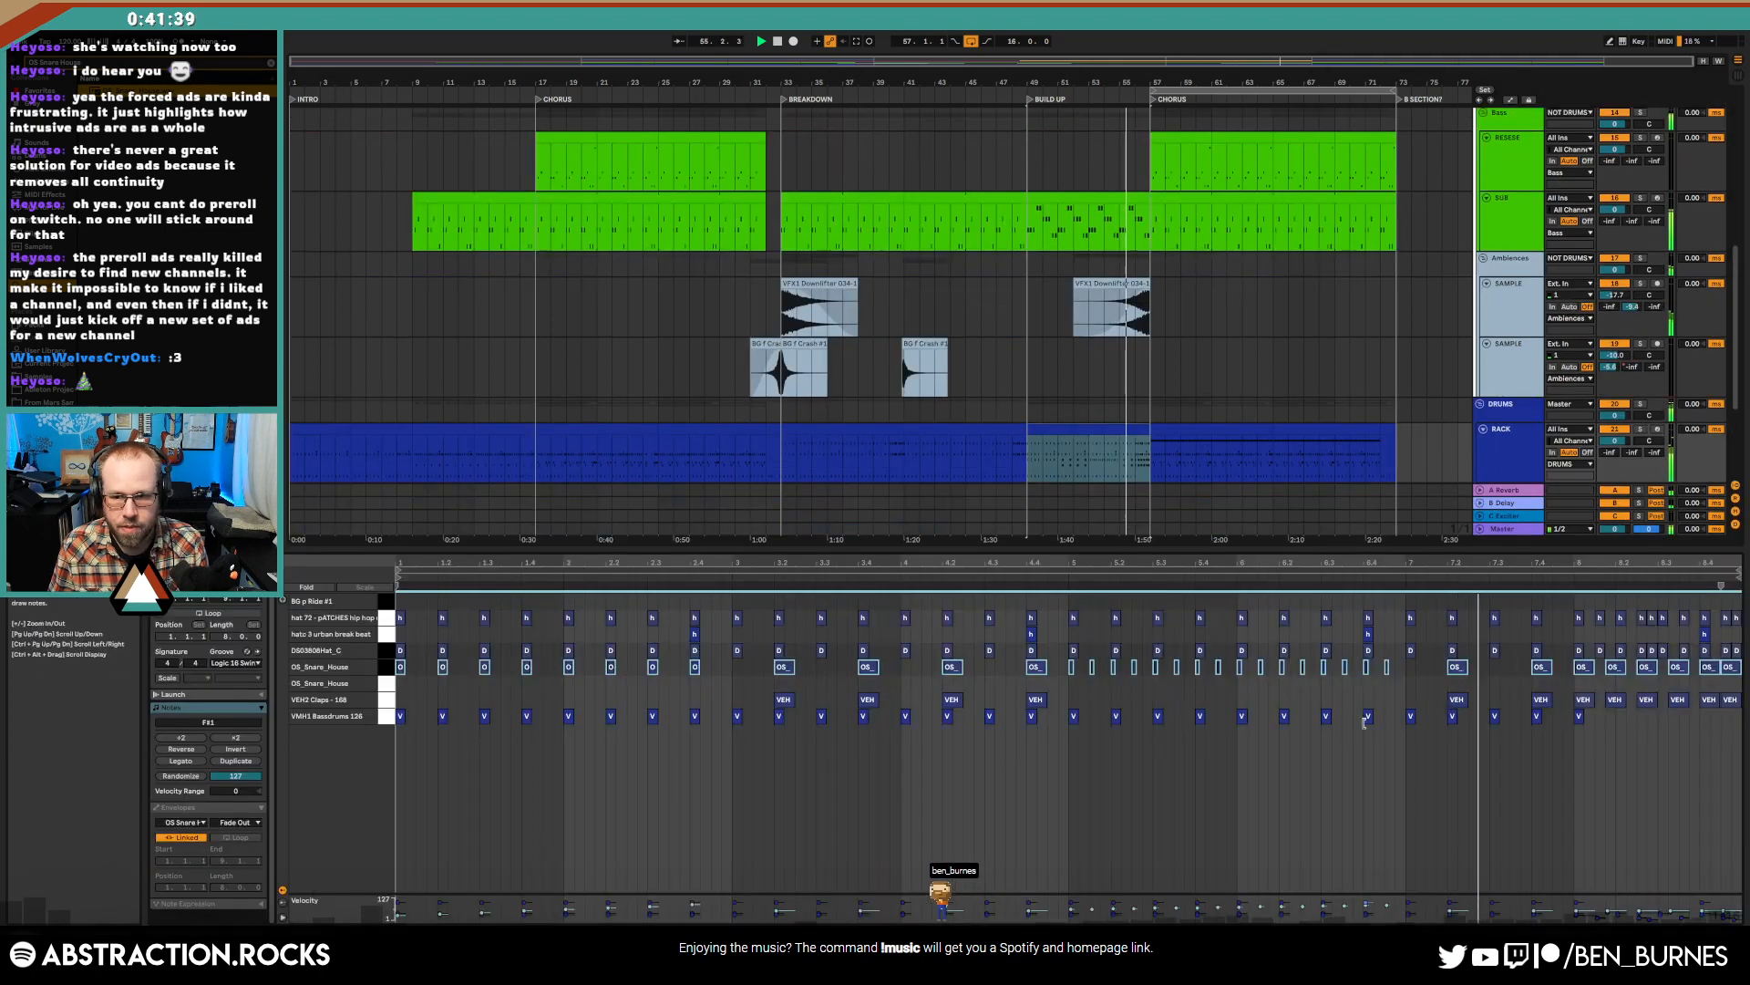
pyautogui.moveTo(1395, 677); pyautogui.dragTo(1251, 683)
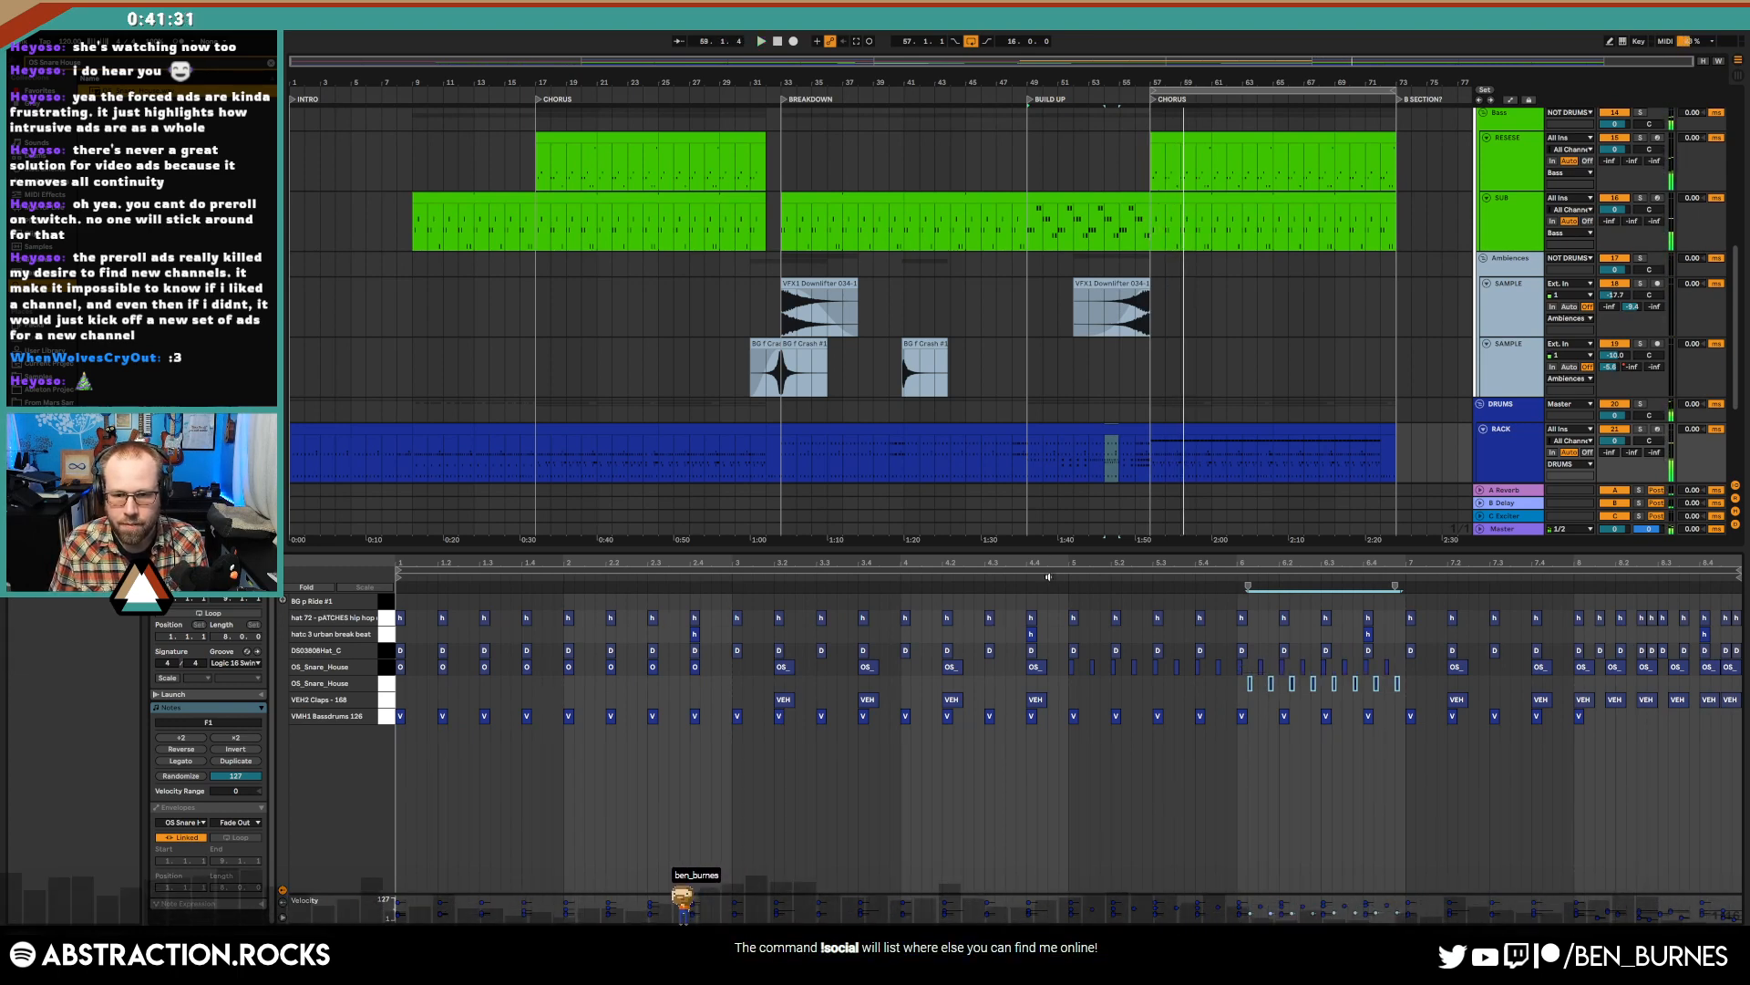
pyautogui.click(1051, 580)
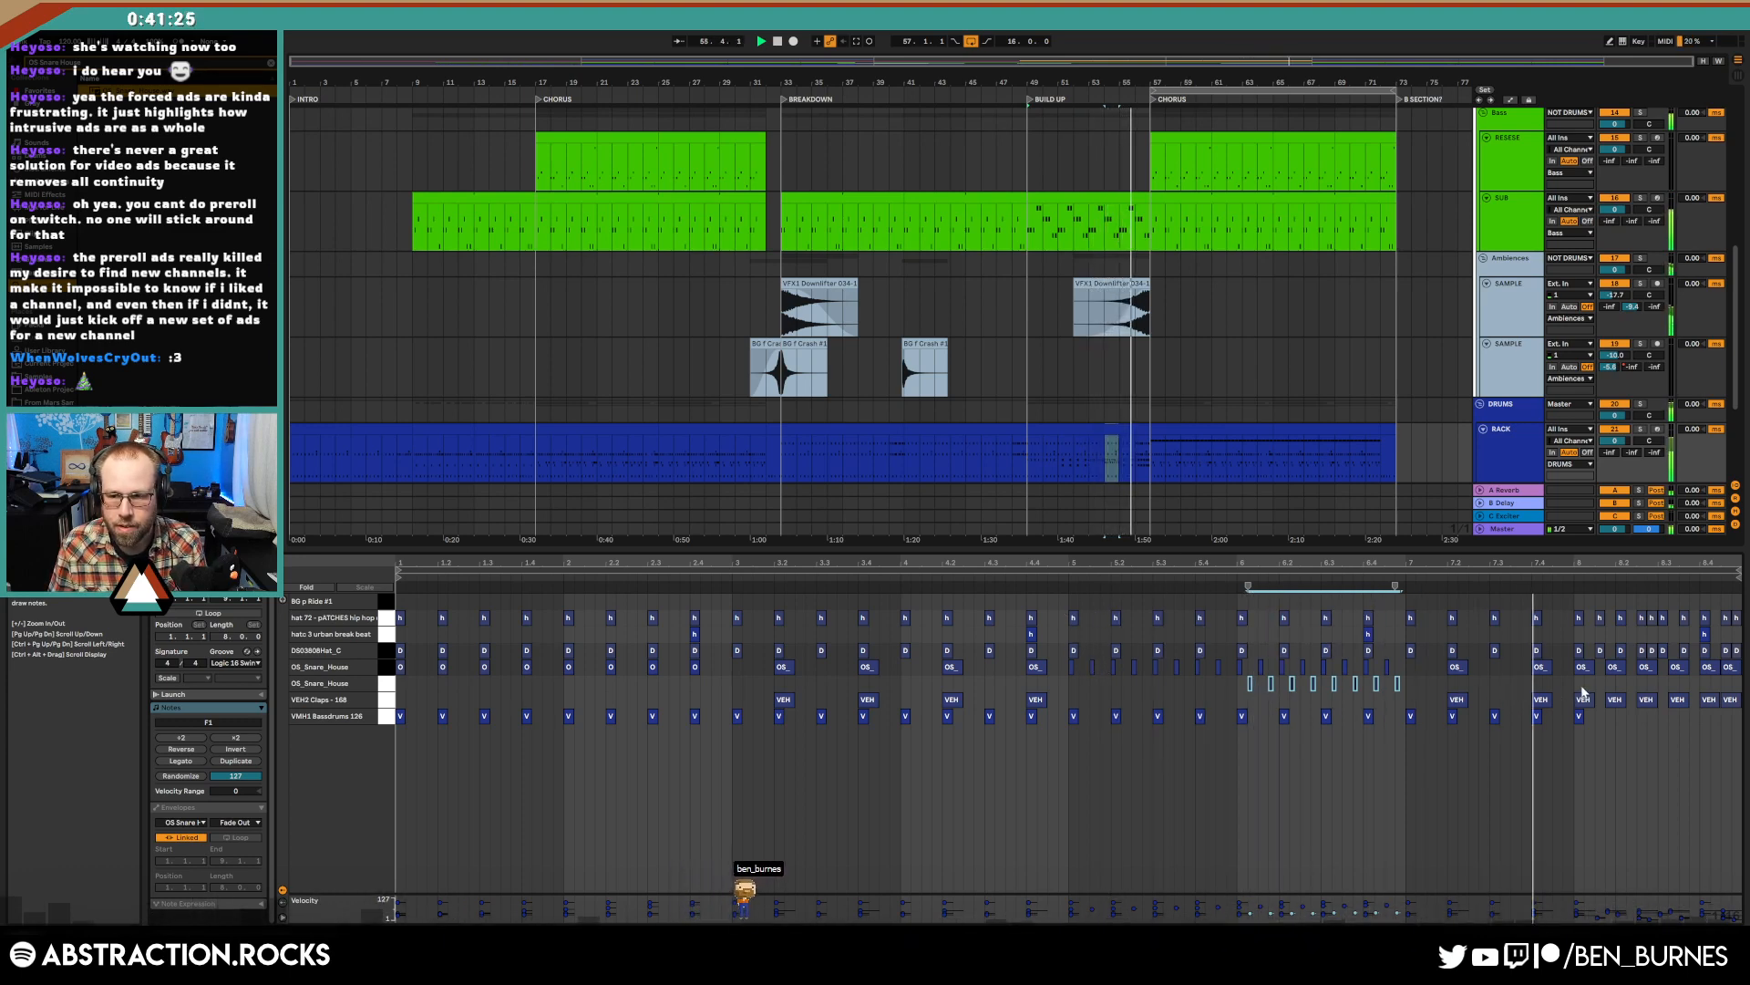
# - Try pasting the ghost hits at the start of bar 8 in the build-up clip's processed snare lane
pyautogui.click(1581, 686)
pyautogui.hotkey('ctrl', 'v')
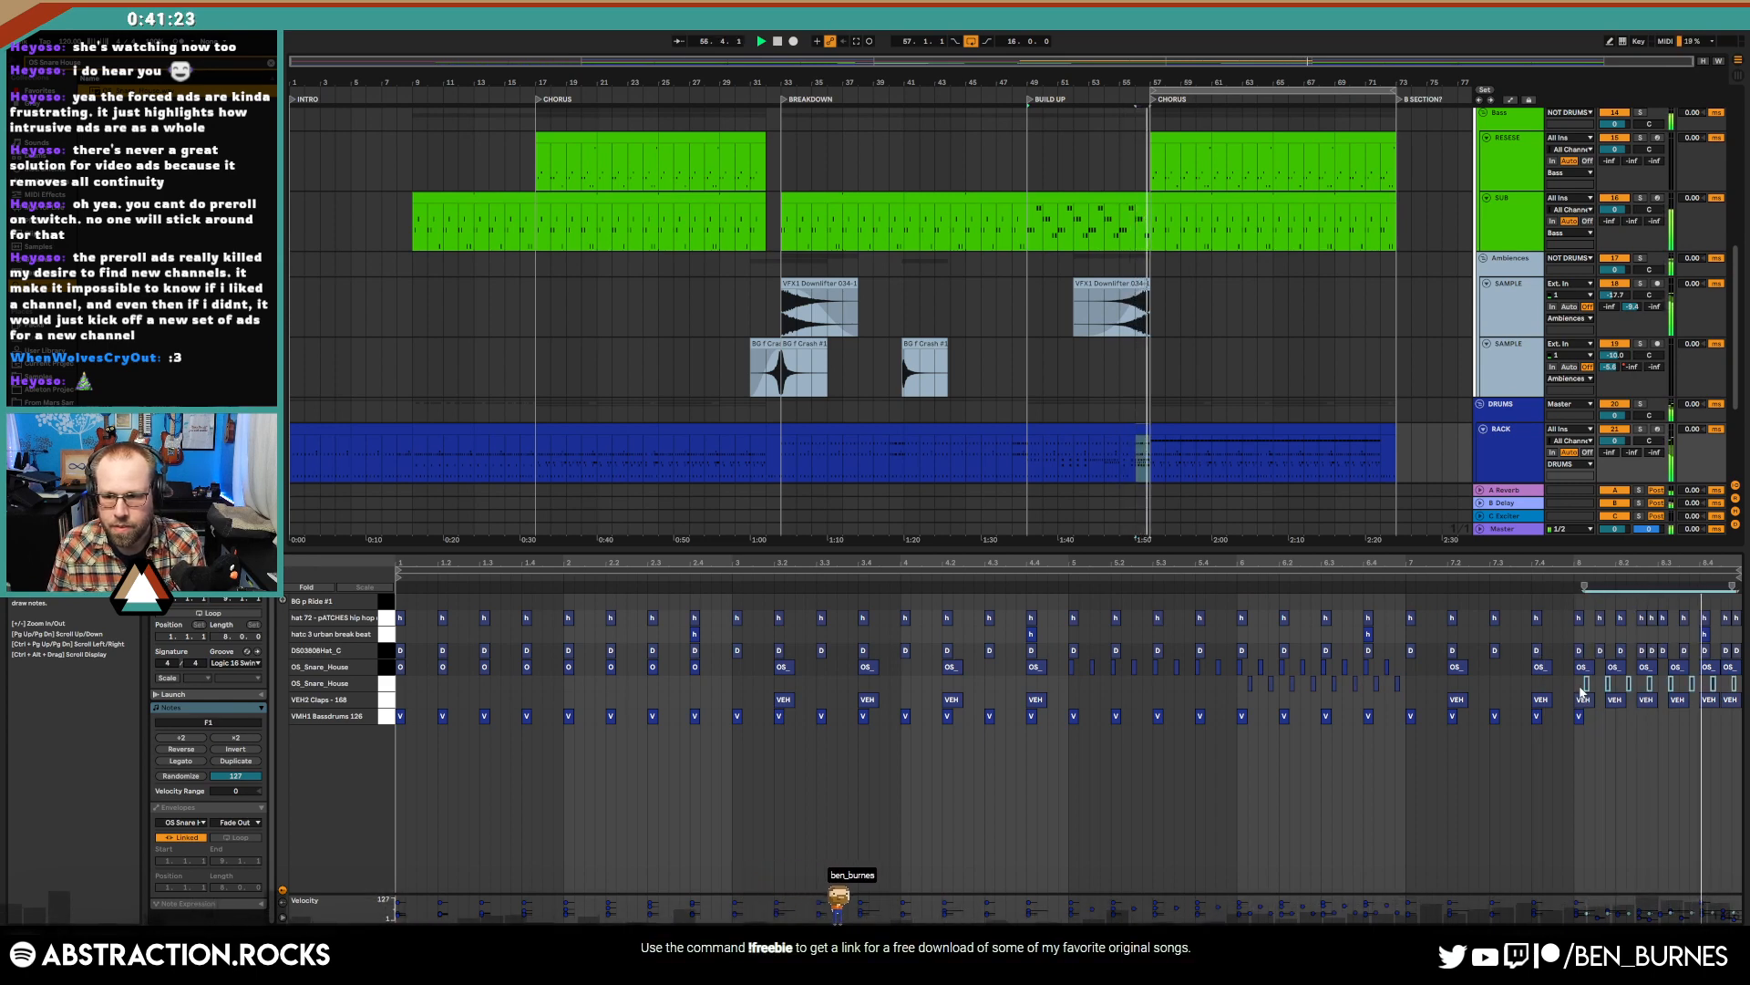
pyautogui.click(1582, 693)
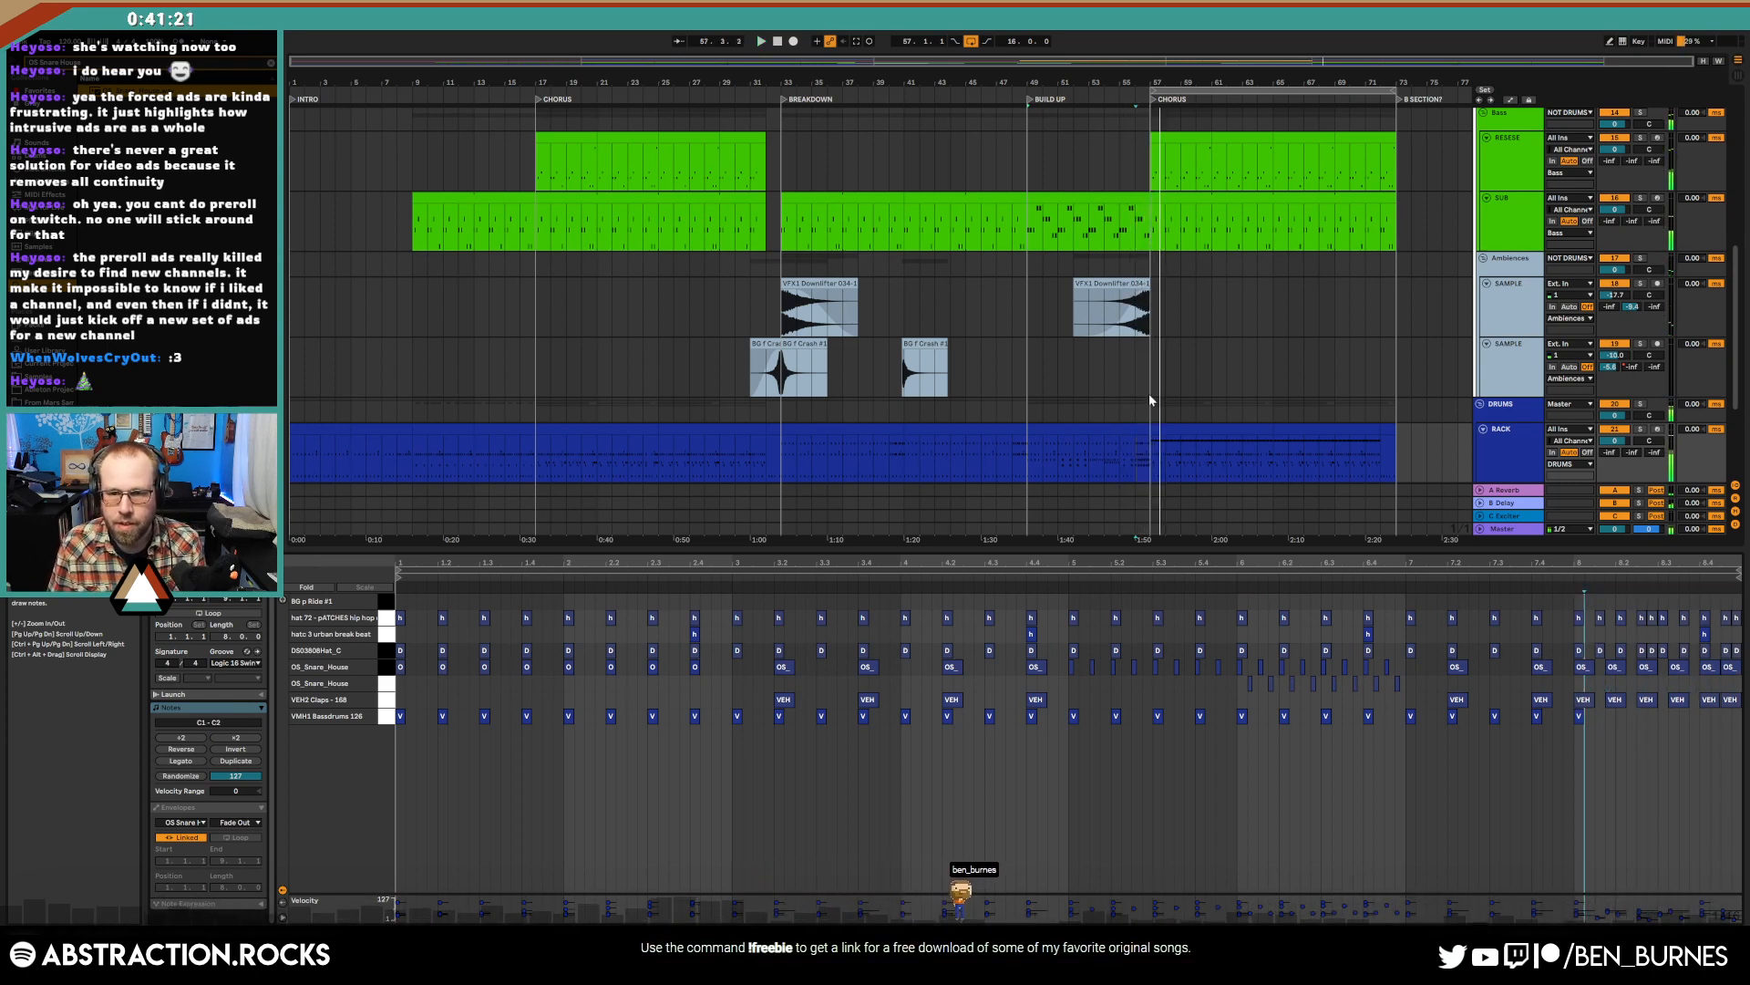
# - Duplicate the time of the build-up's last bar, bar 56, to insert one bar before the second chorus
pyautogui.scroll(5, 1173, 441)
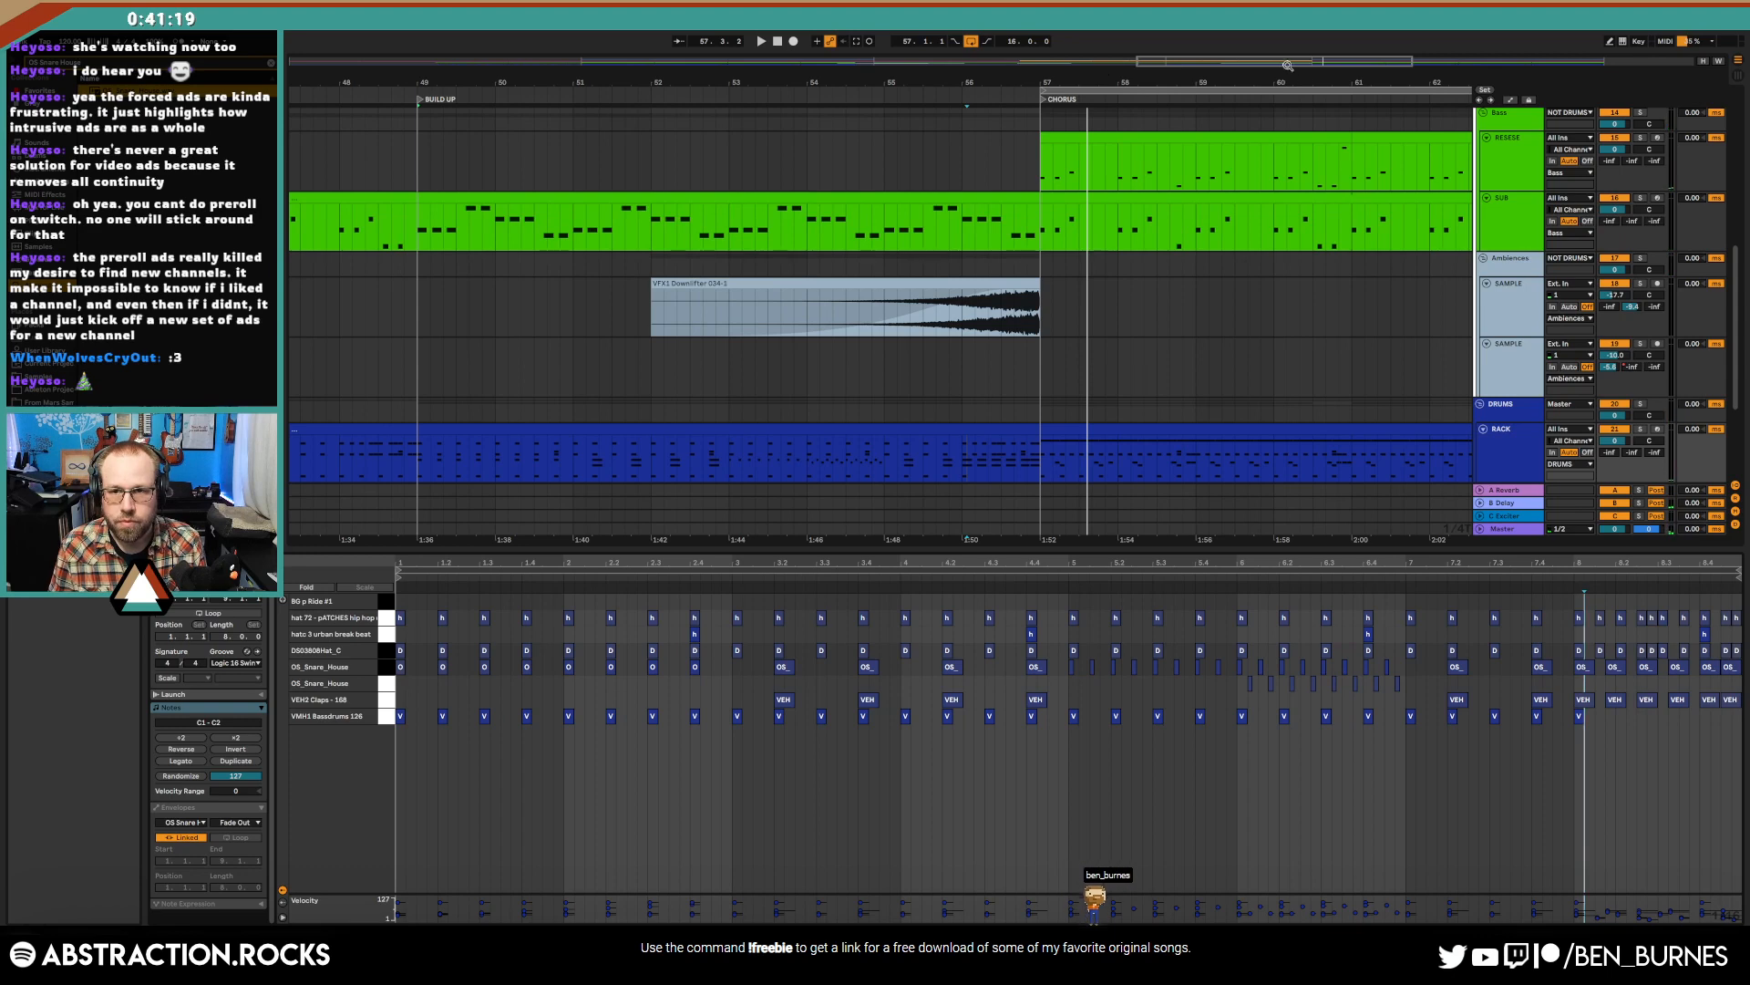
pyautogui.moveTo(1287, 65); pyautogui.dragTo(1318, 65)
pyautogui.moveTo(905, 469); pyautogui.dragTo(826, 474)
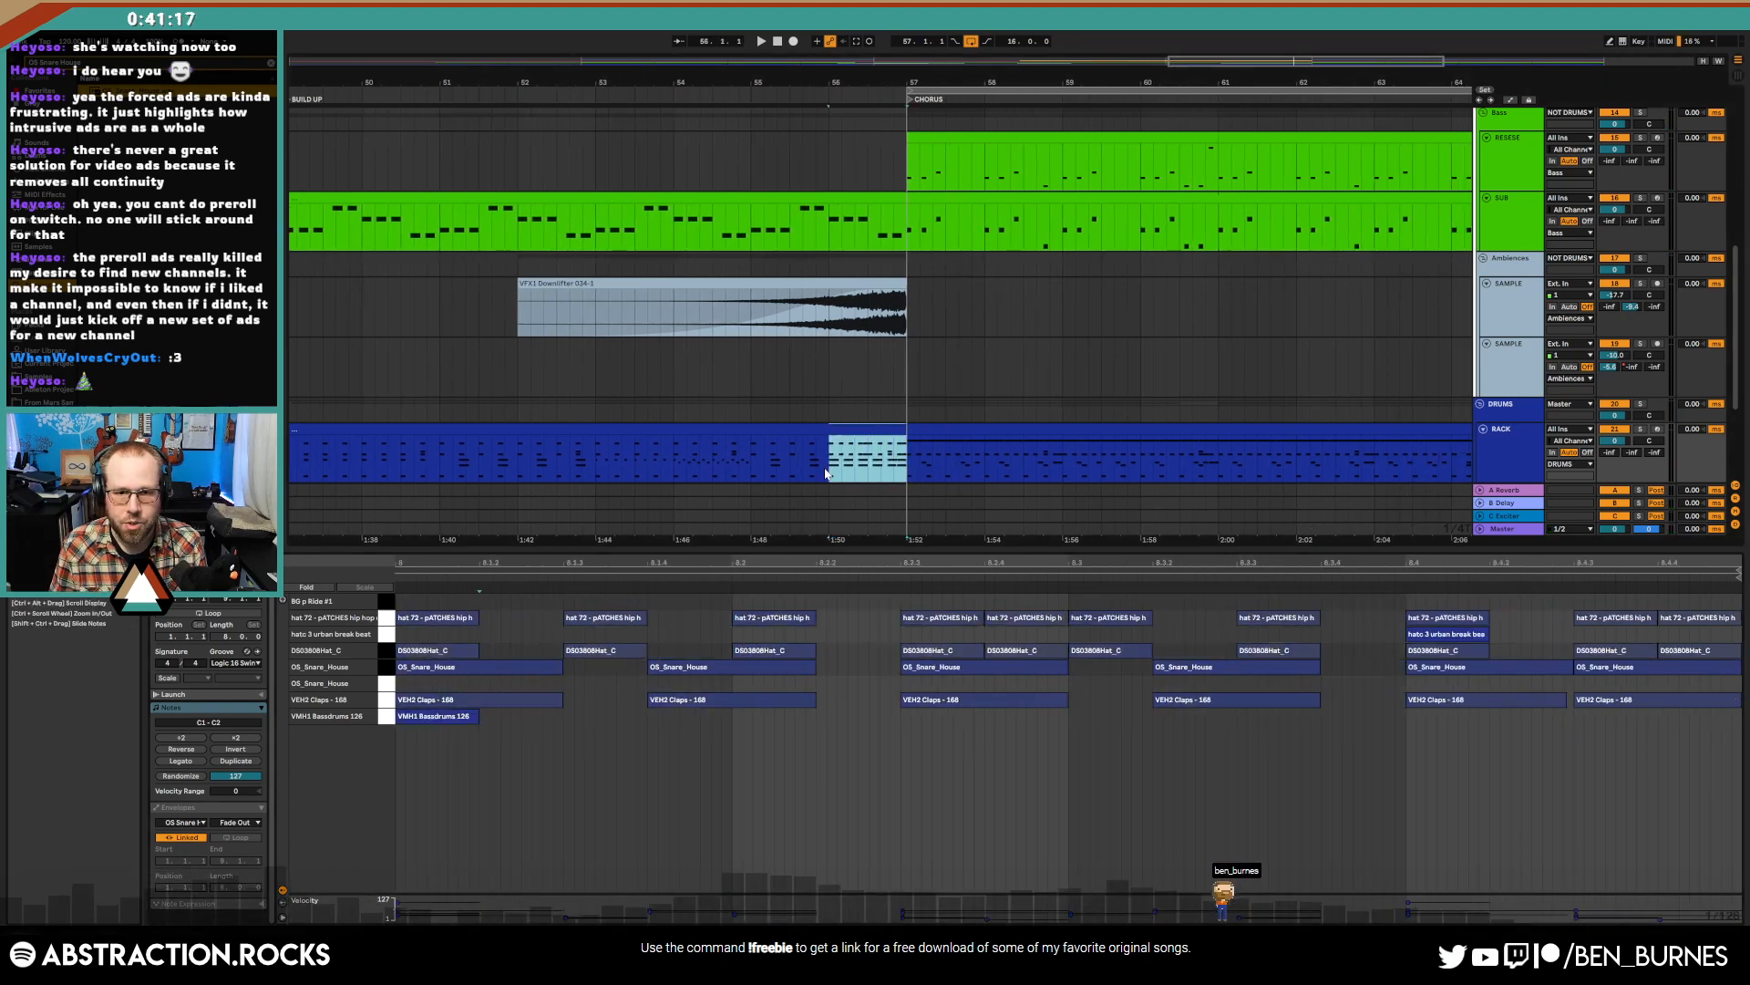
pyautogui.hotkey('shift', 'Down')
pyautogui.hotkey('ctrl', 'shift', 'd')
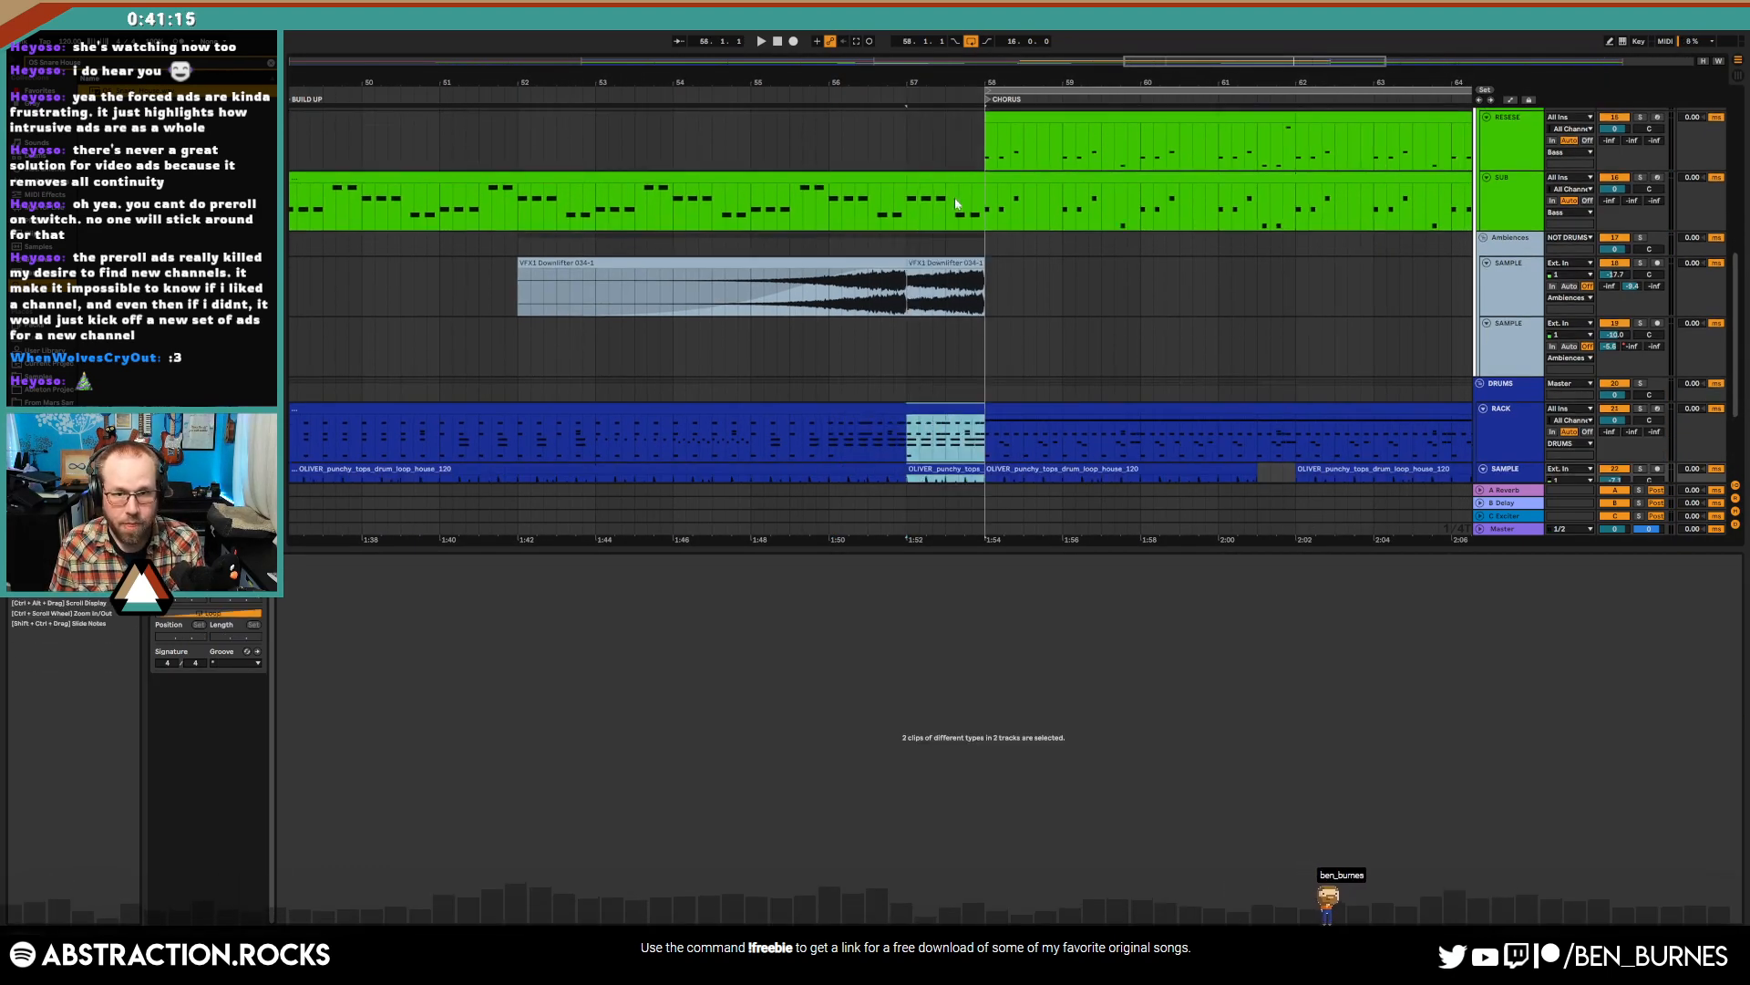
# - Clear the inserted bar 57 on the bass, ambience, drum, arpeggio and pad tracks
pyautogui.moveTo(910, 157); pyautogui.dragTo(974, 414)
pyautogui.press('Delete')
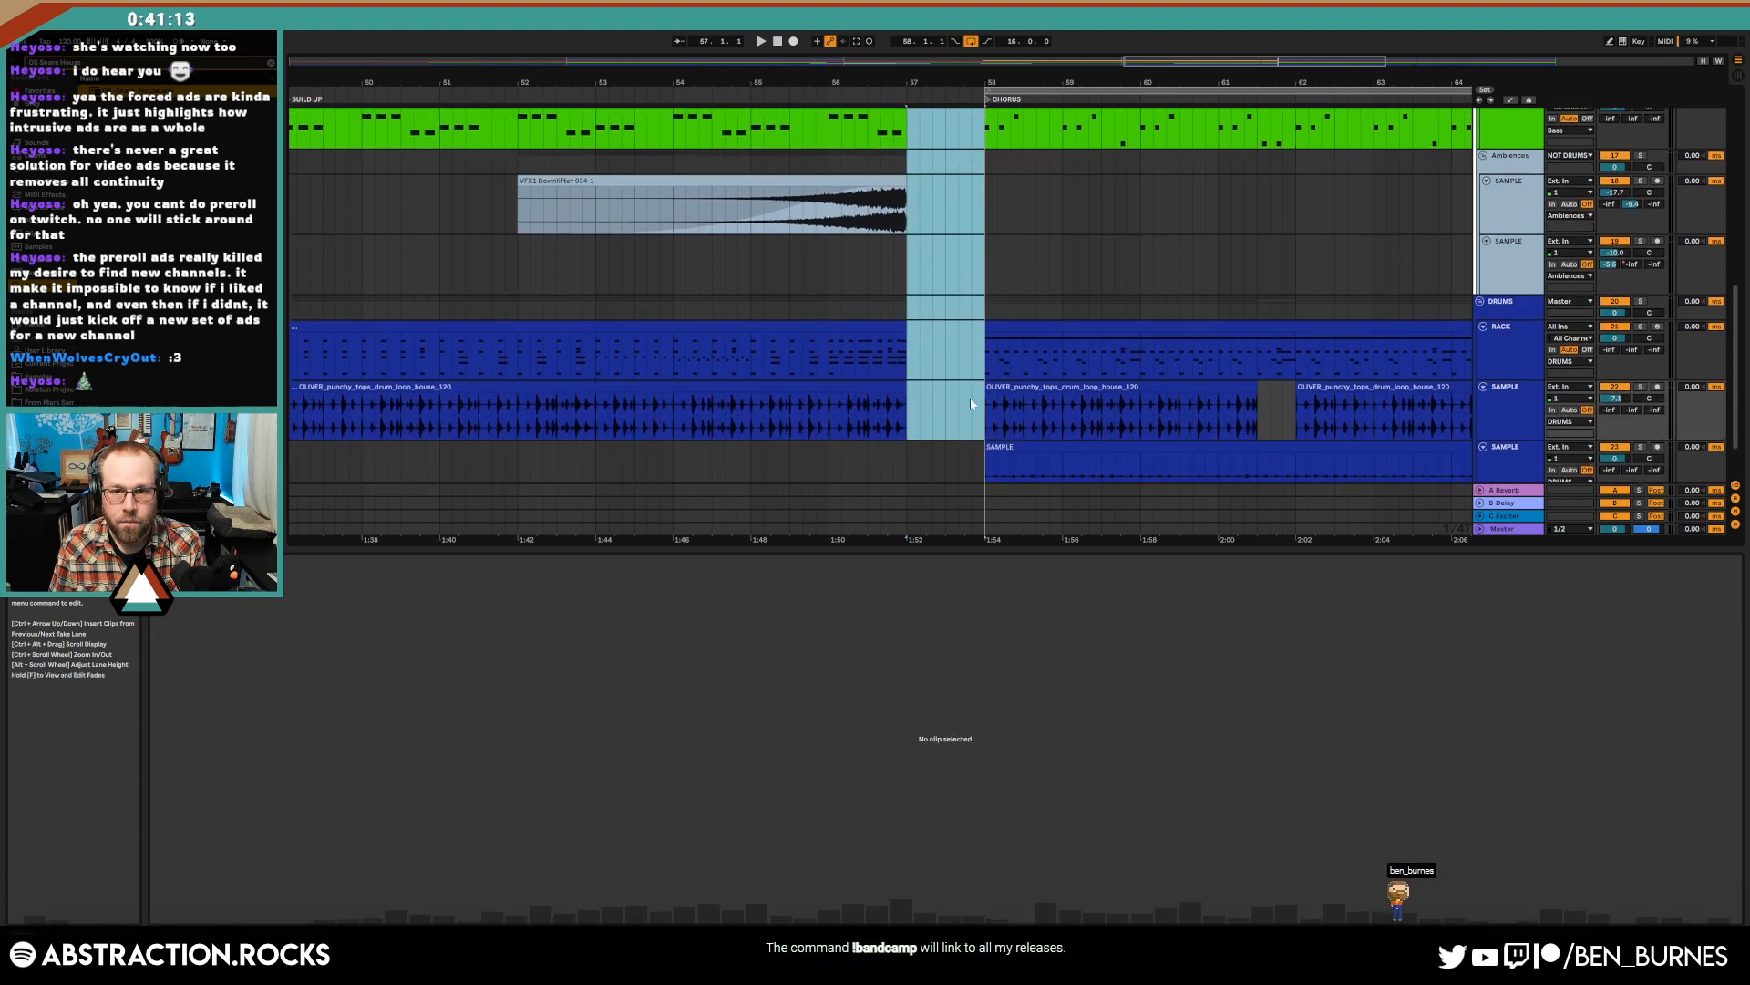
pyautogui.scroll(-1, 976, 441)
pyautogui.scroll(8, 975, 442)
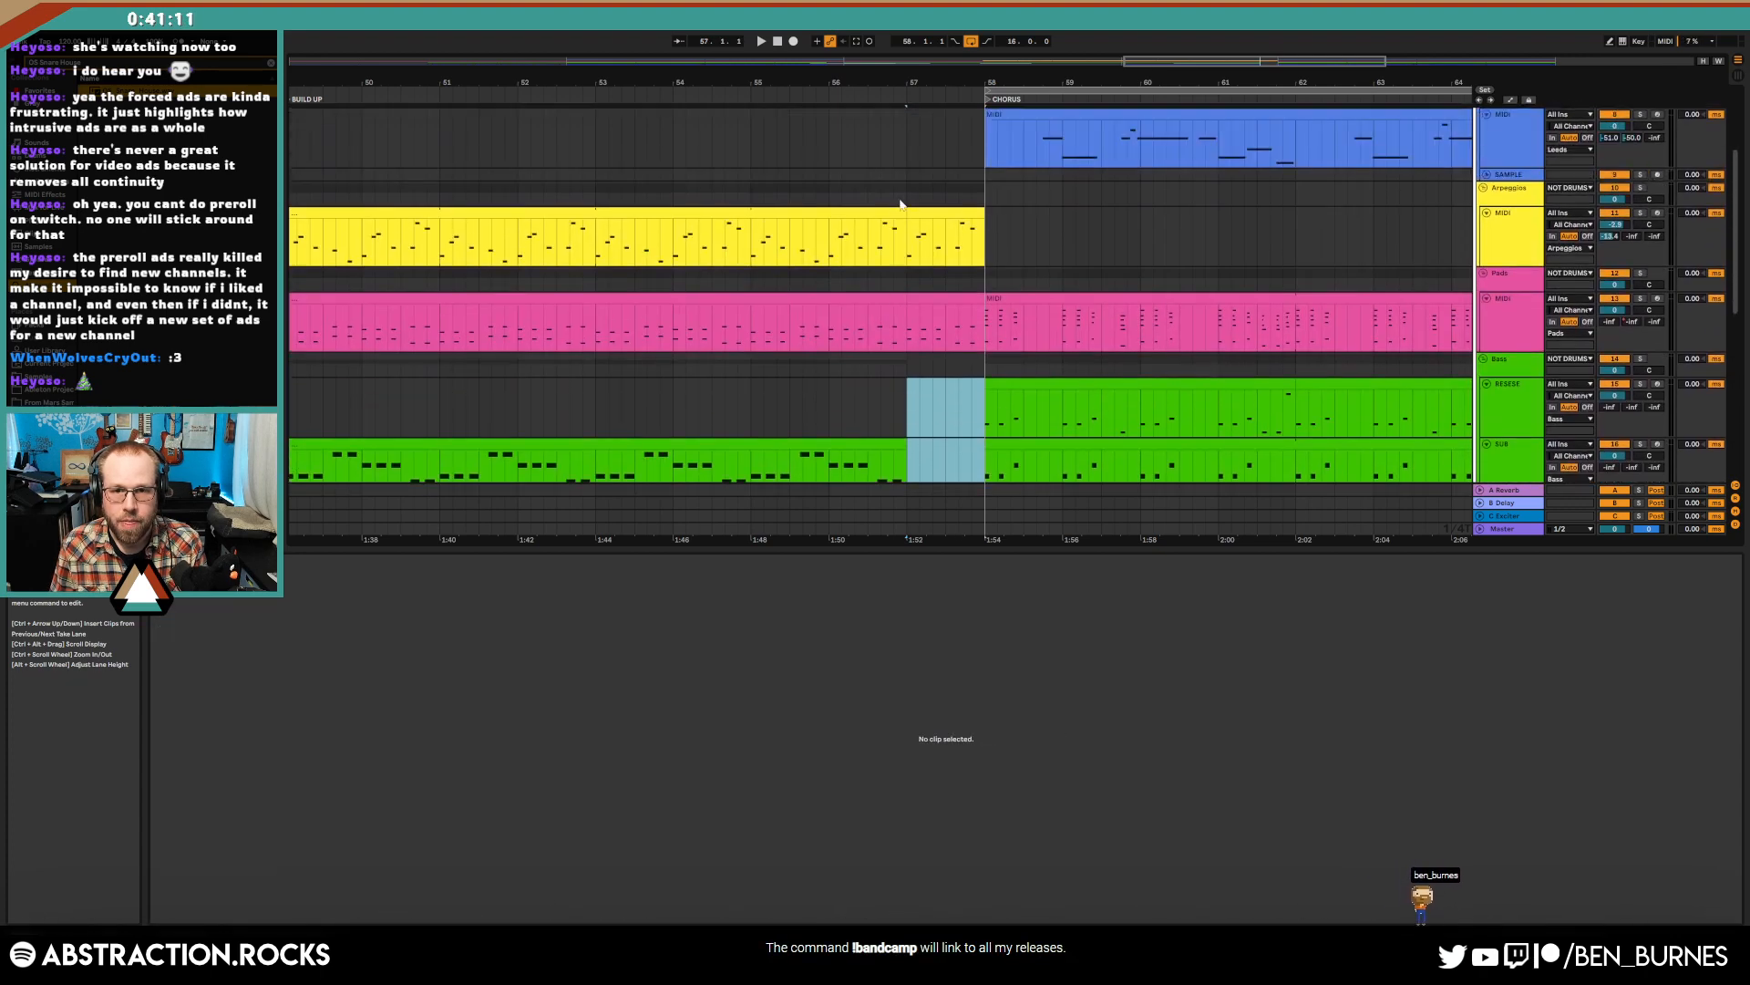
pyautogui.moveTo(908, 193); pyautogui.dragTo(970, 347)
pyautogui.scroll(-6, 921, 402)
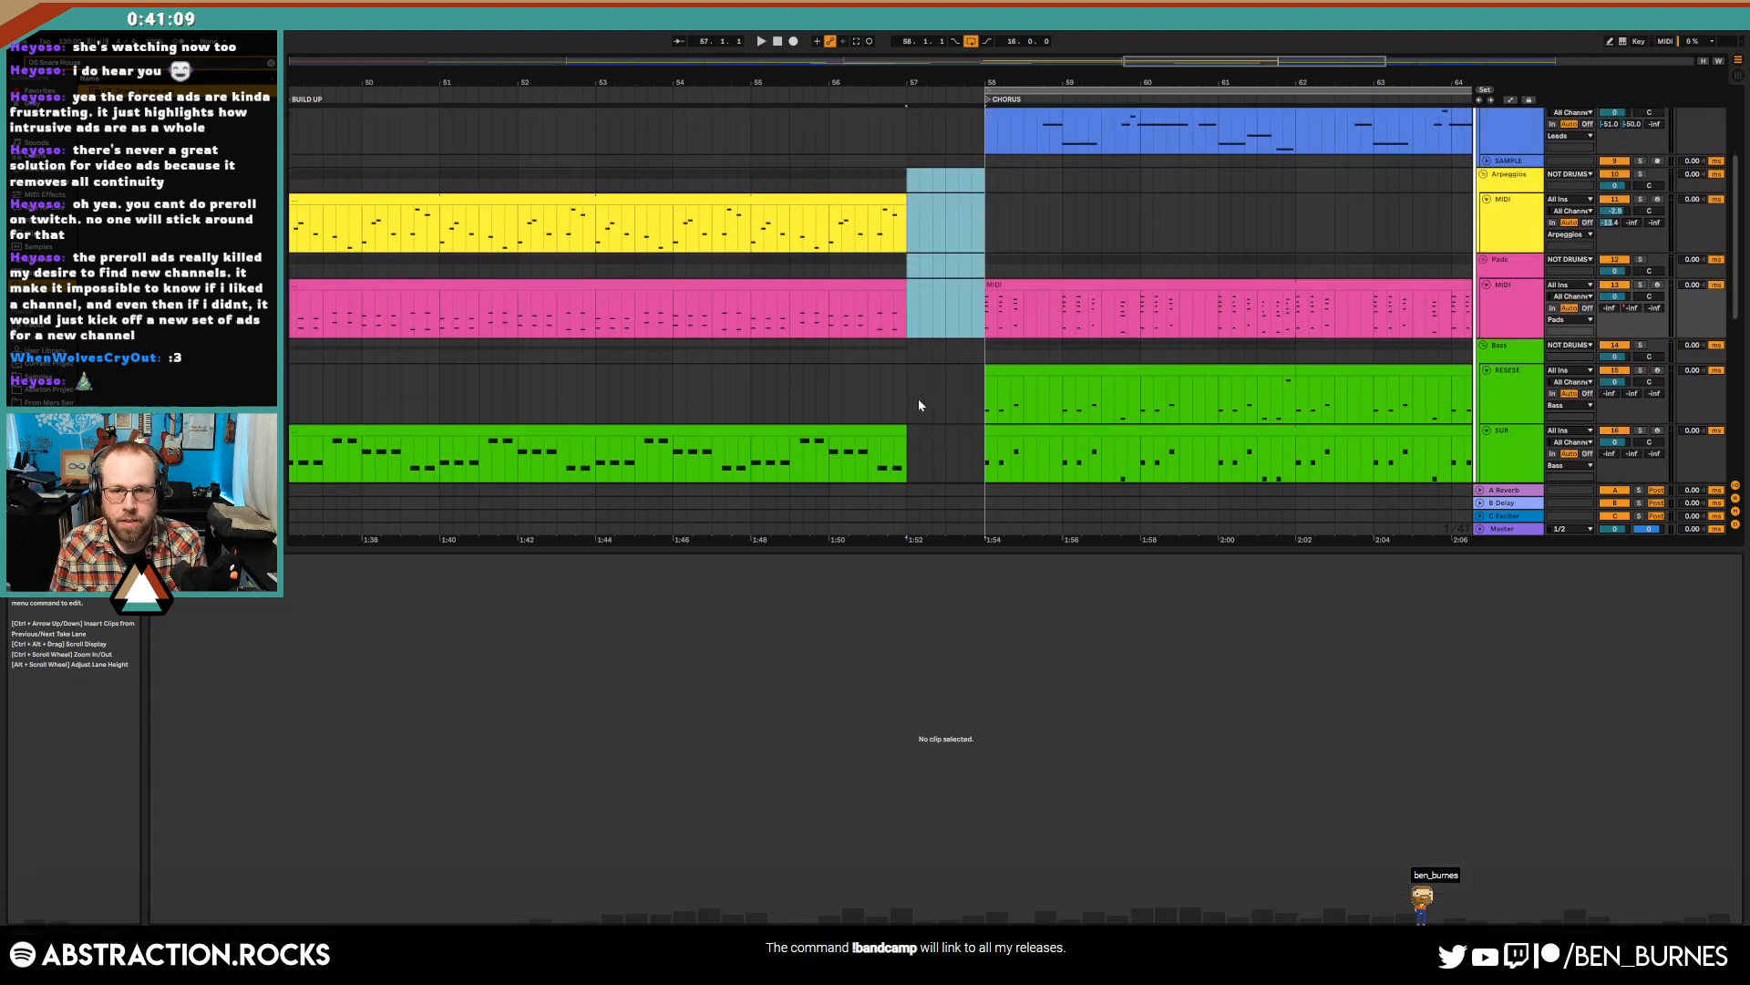
pyautogui.scroll(-5, 857, 282)
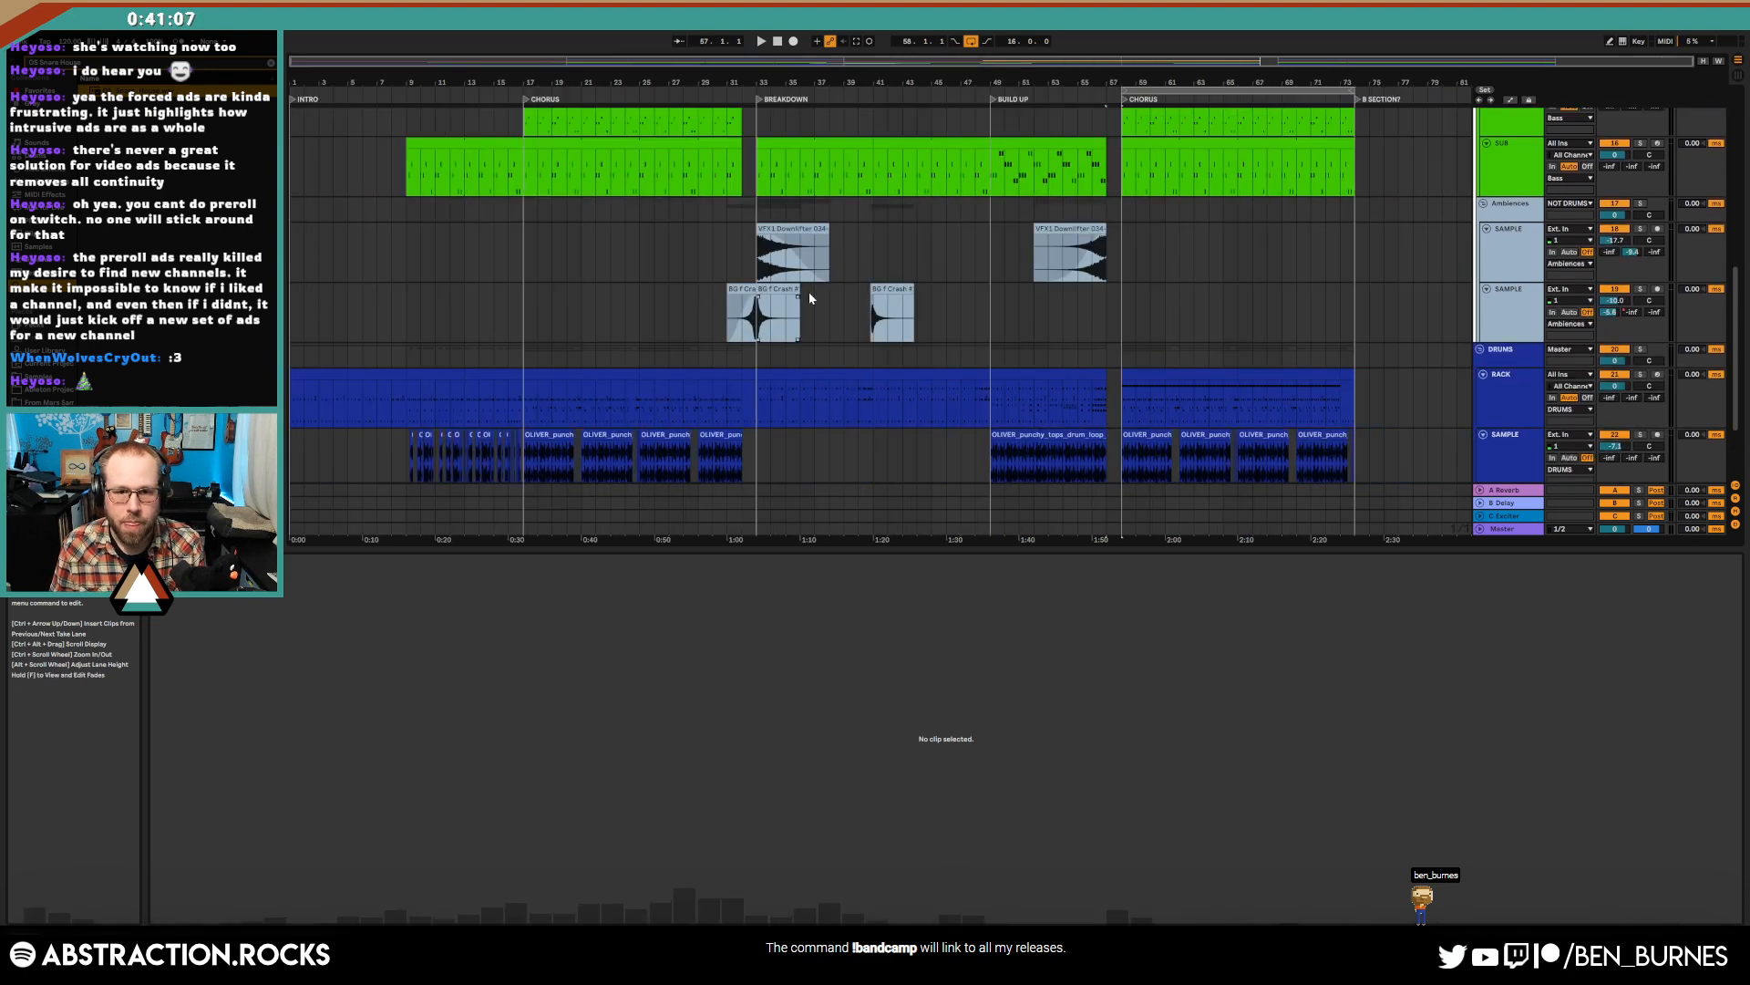
# - Copy the bar 41 crash clip to the start of the empty bar 57 on the same sample track
pyautogui.click(891, 289)
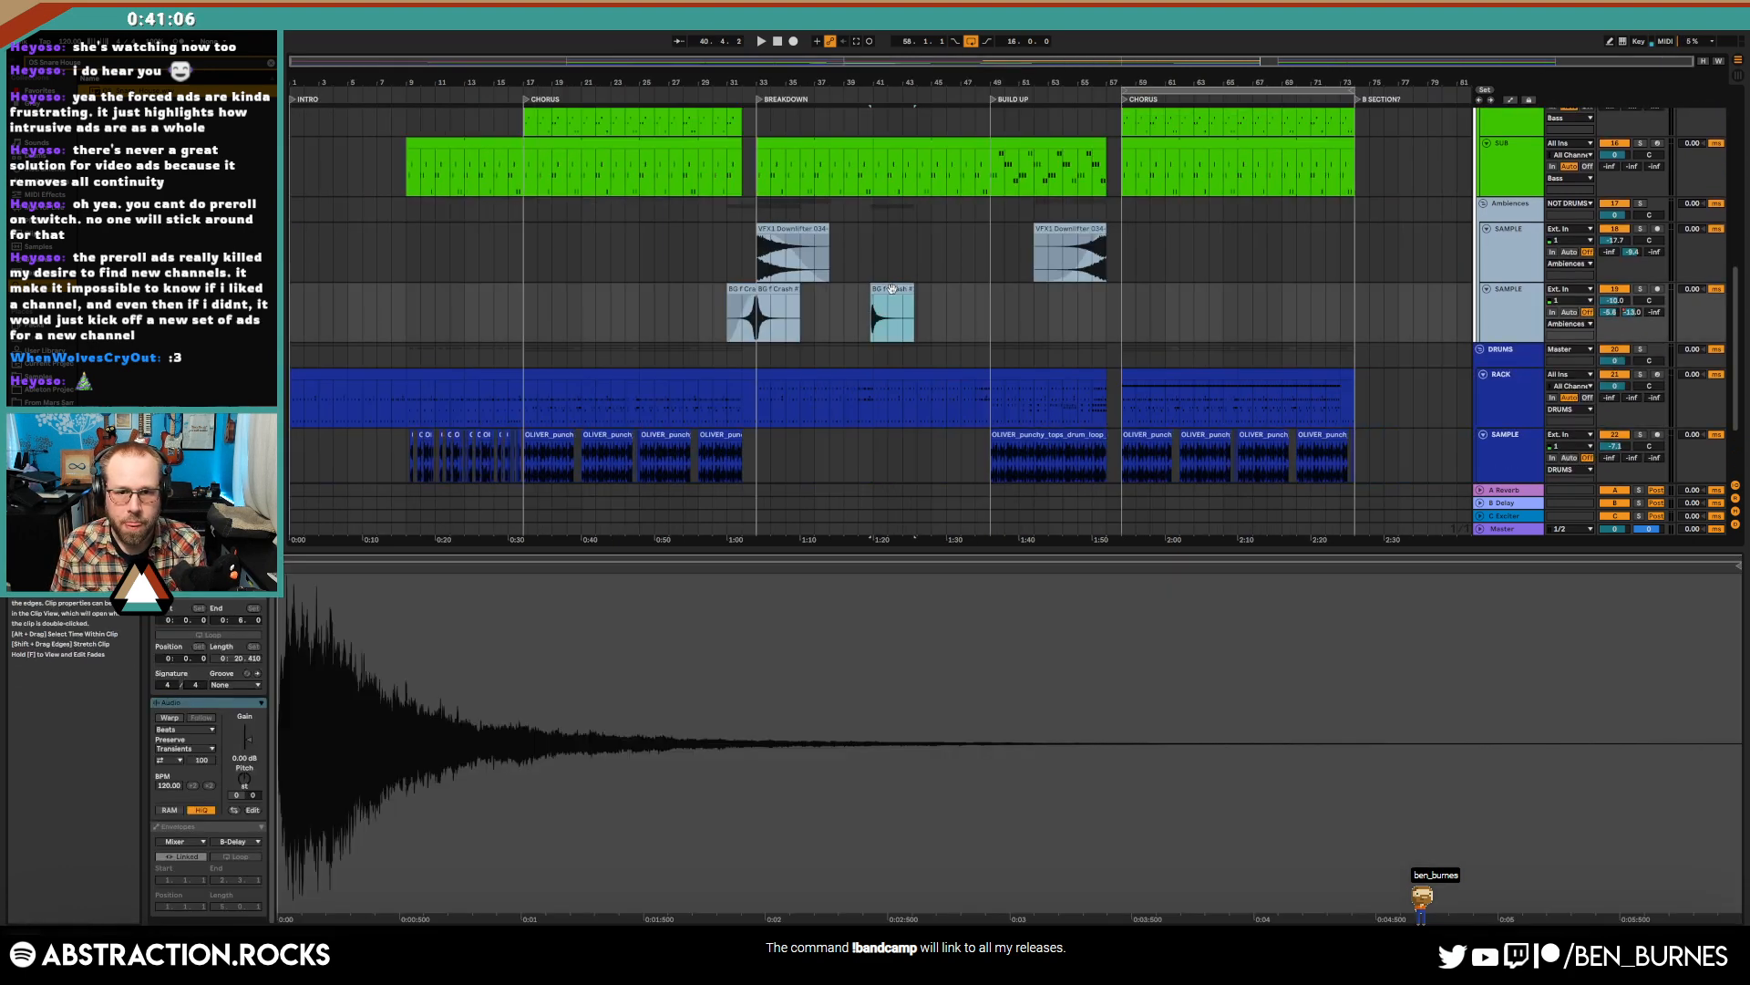
pyautogui.click(1104, 316)
pyautogui.hotkey('ctrl', 'v')
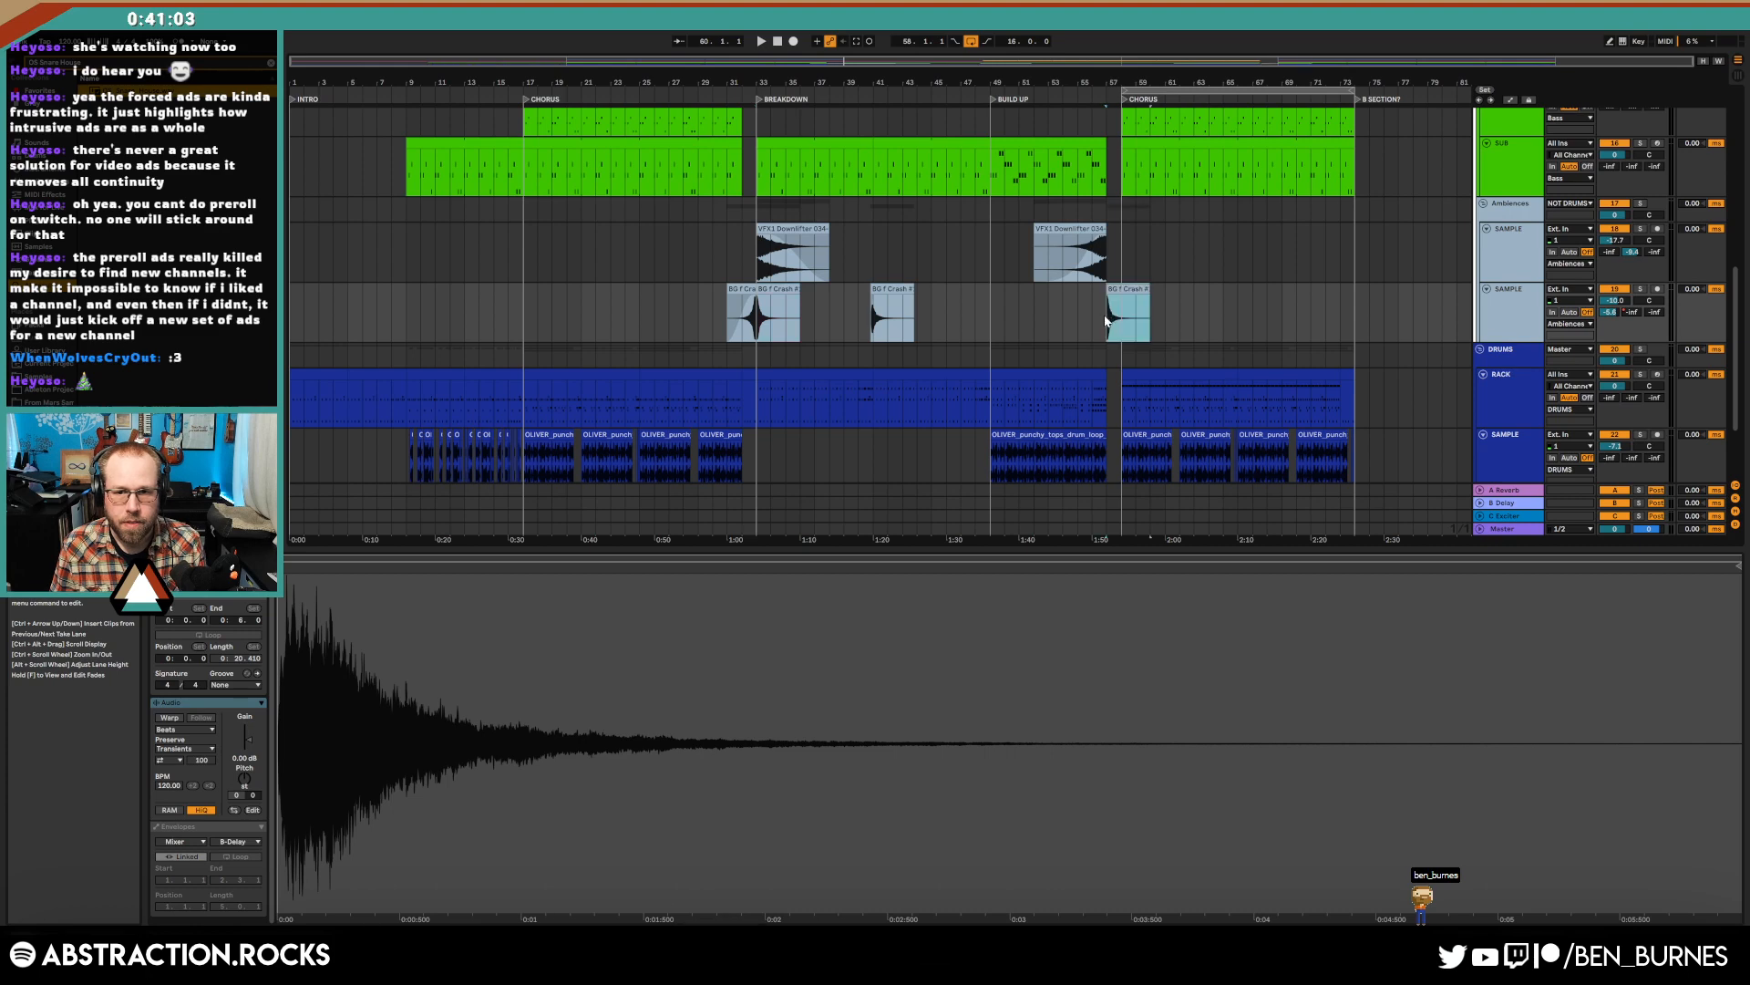
# - Add a reversed crash swelling up to the second chorus at bar 58, and delete the crash section that extends past it
pyautogui.scroll(5, 1122, 317)
pyautogui.moveTo(1085, 318); pyautogui.dragTo(1053, 318)
pyautogui.press('r')
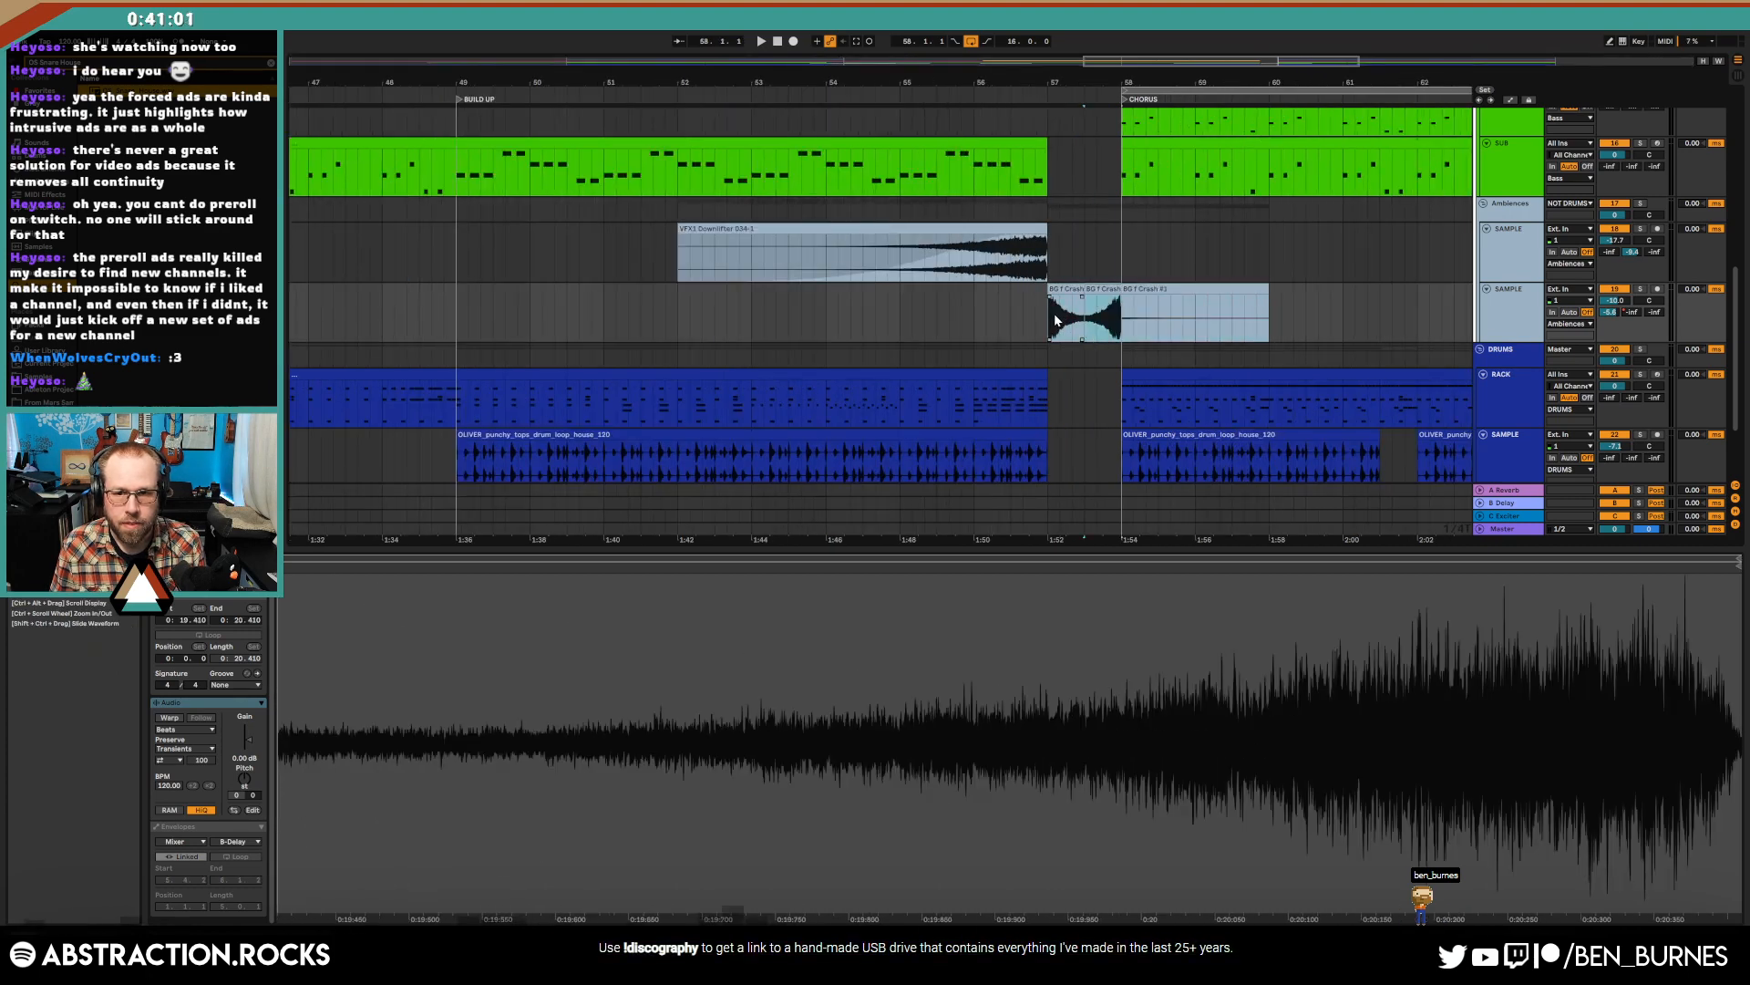
pyautogui.click(1135, 293)
pyautogui.press('Delete')
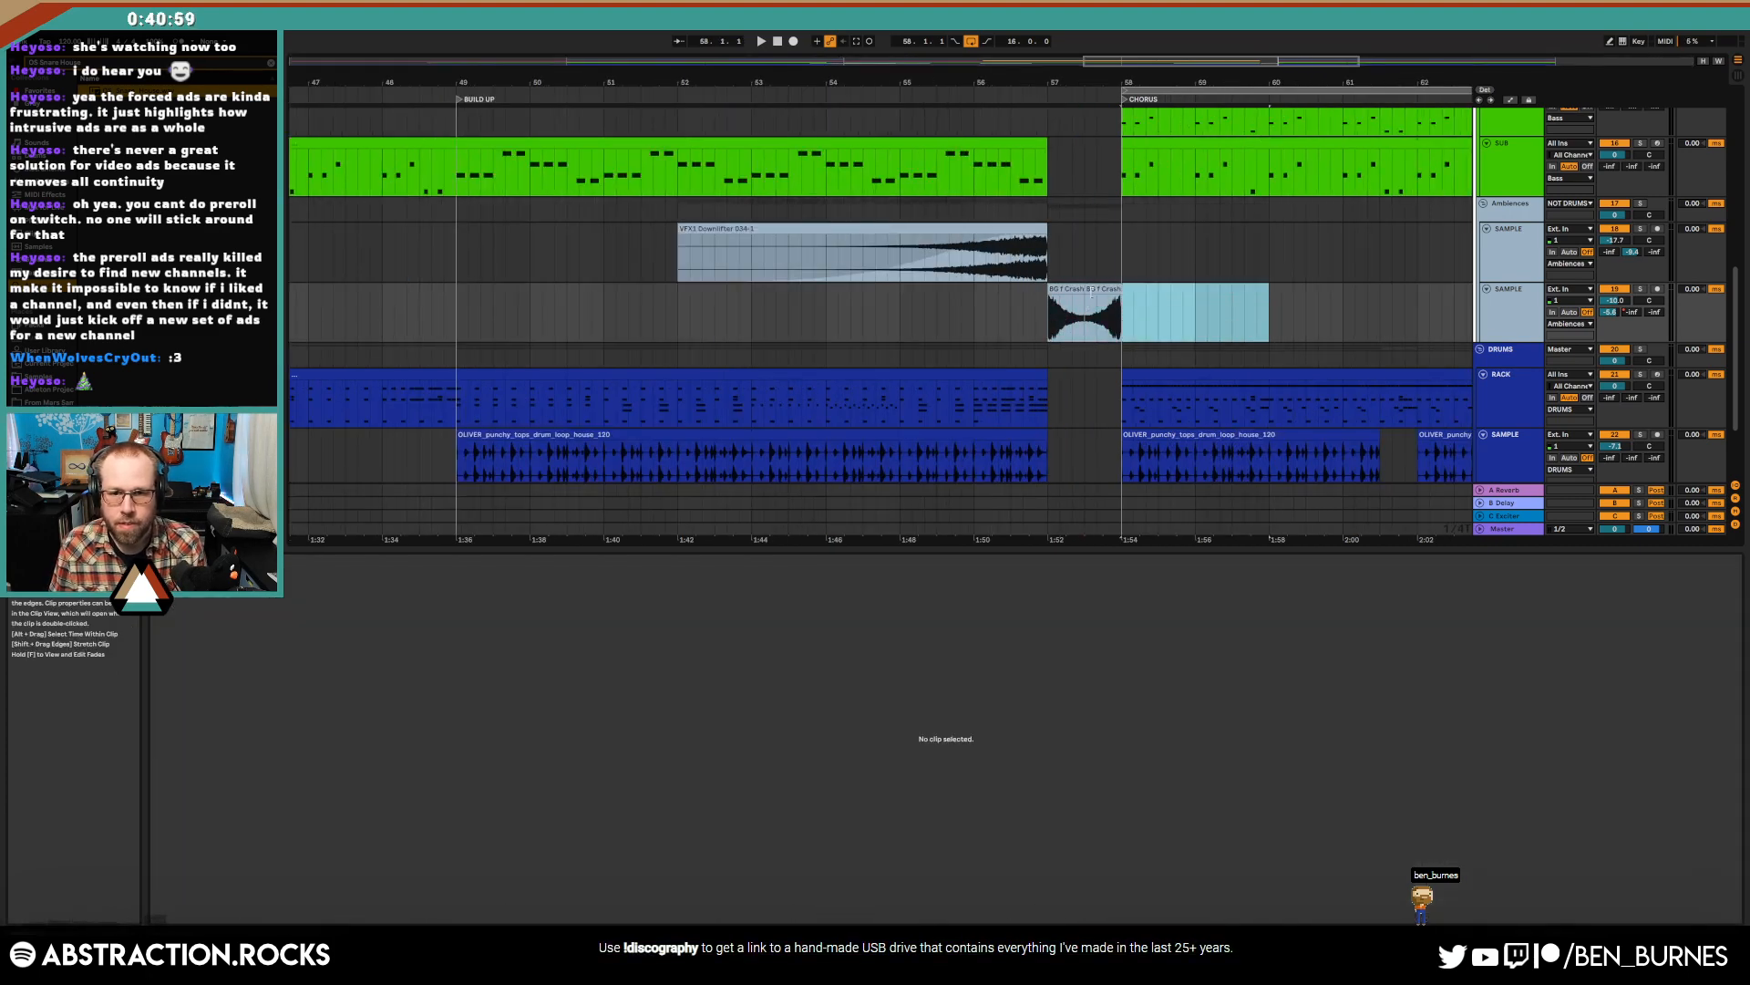
# - Adjust the crossfade between the forward and reversed crashes in bar 57, and audition the transition into the chorus
pyautogui.click(1083, 301)
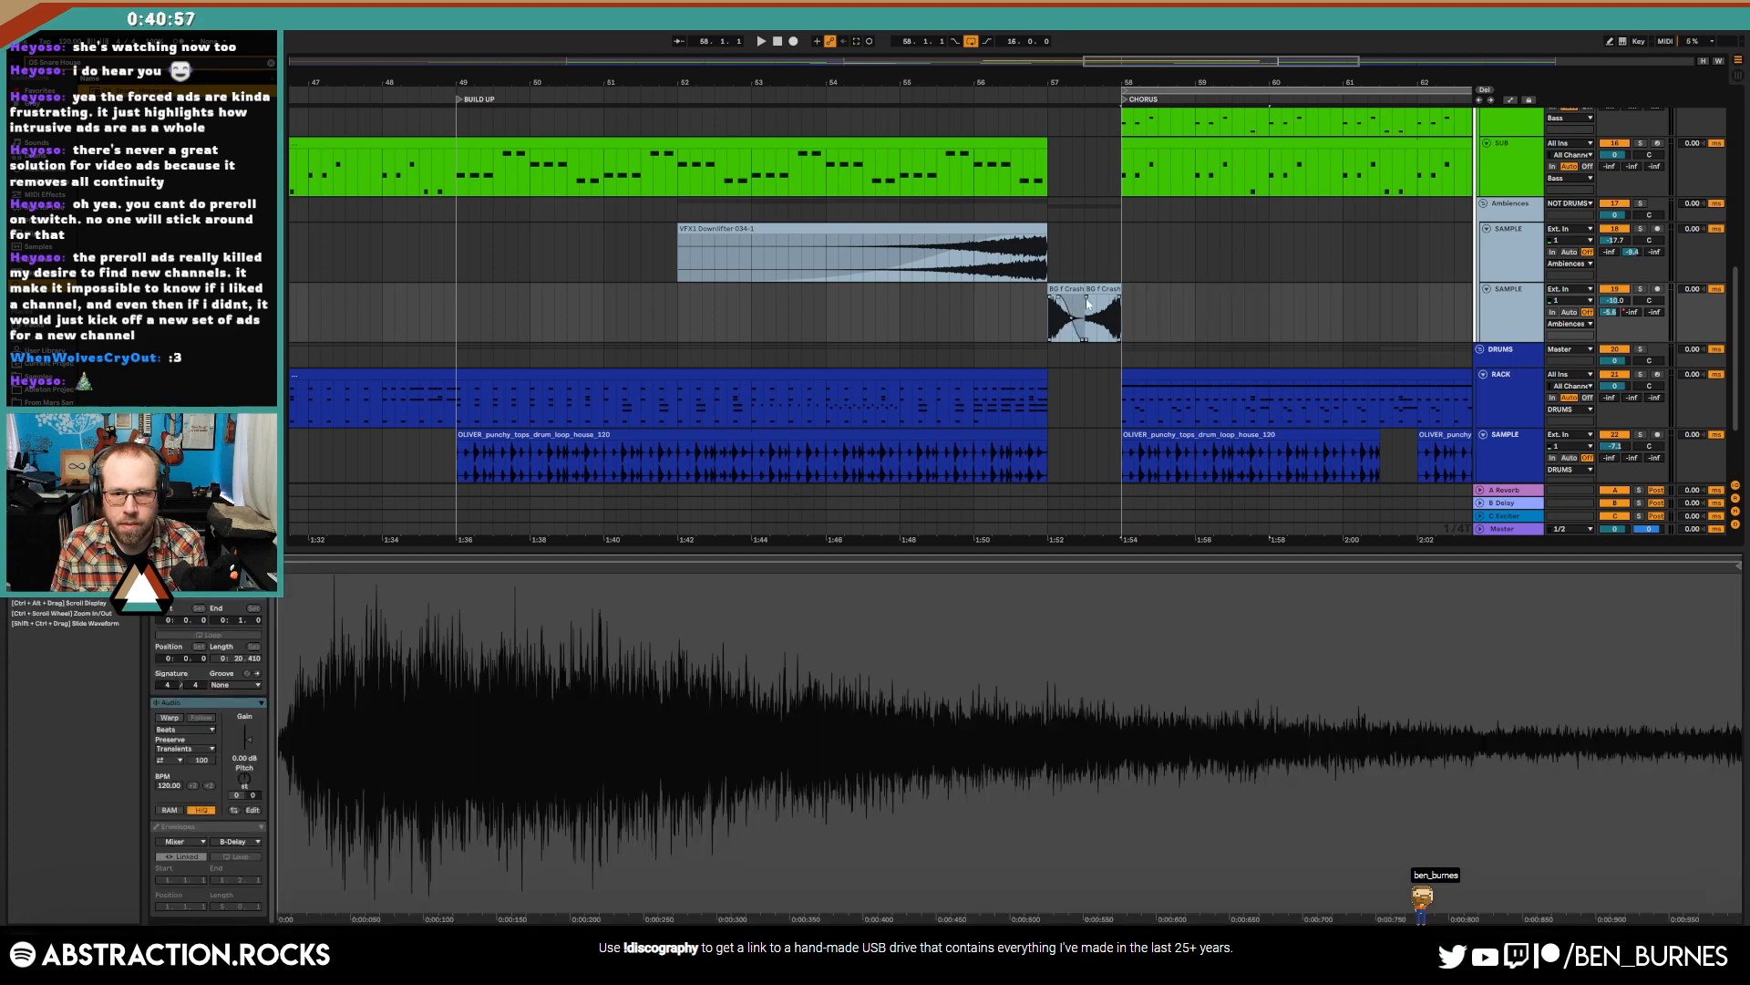
pyautogui.click(1102, 304)
pyautogui.click(1001, 319)
pyautogui.press('space')
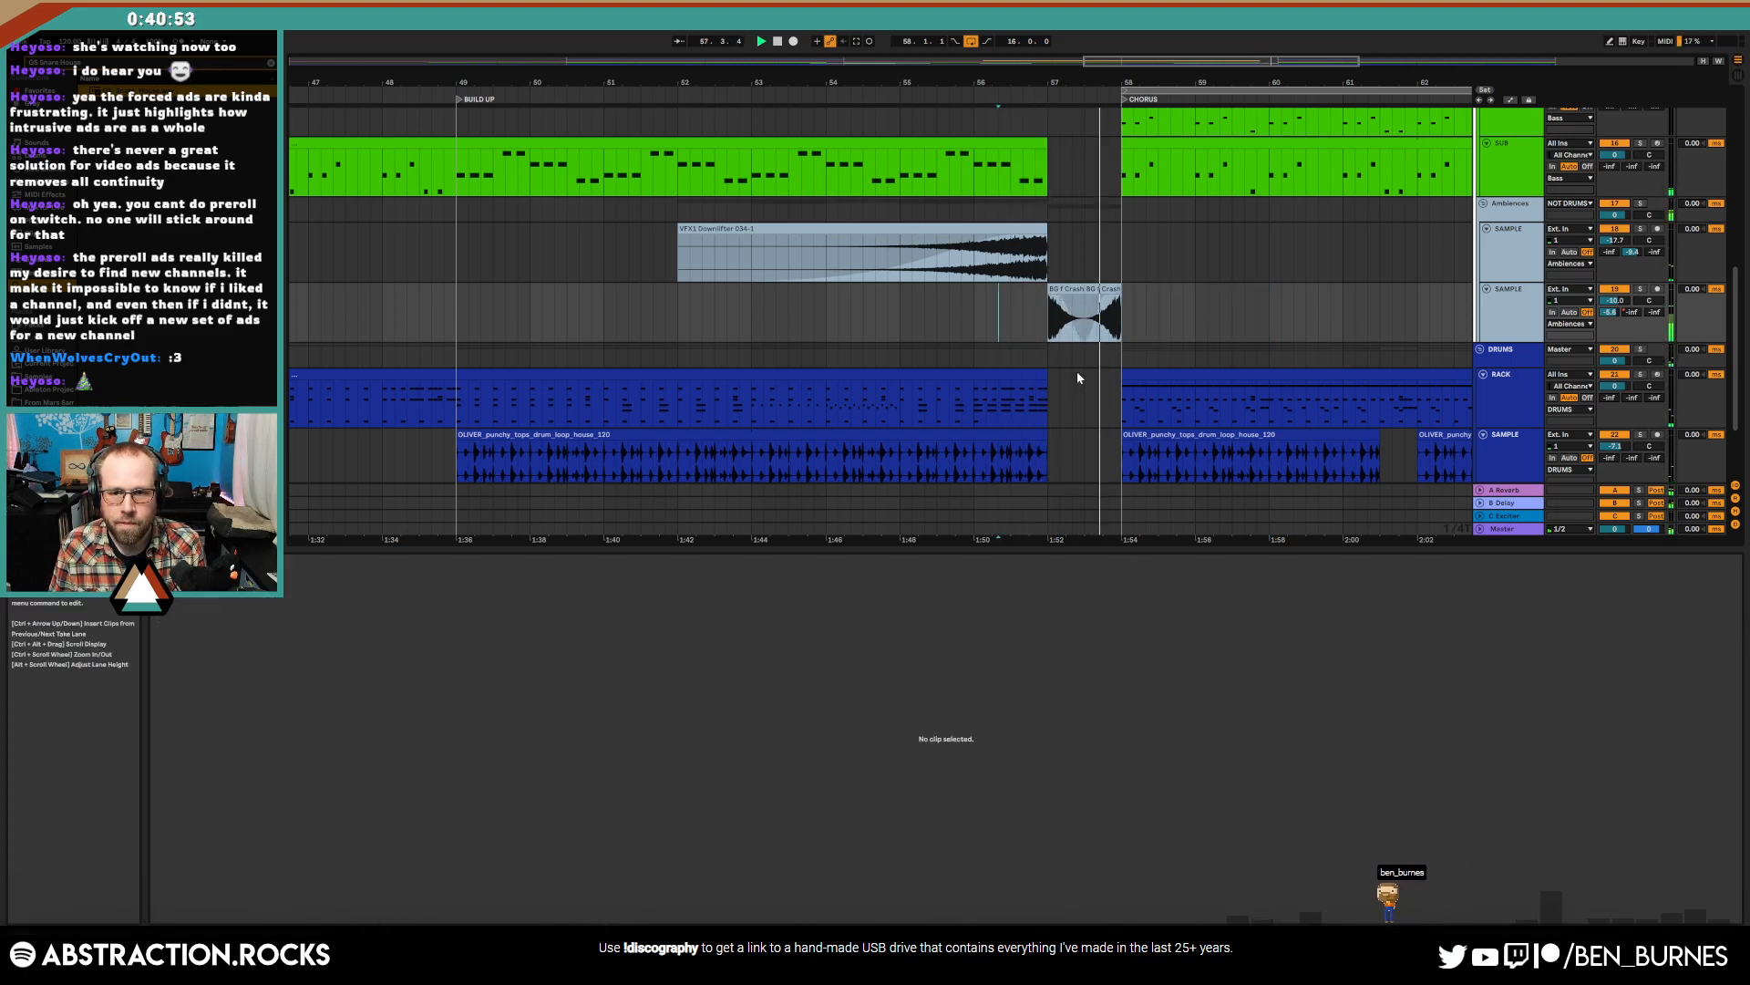
pyautogui.press('space')
# - End the reversed crash about half a beat before the chorus, readjust its crossfade with the first crash, and audition it
pyautogui.scroll(5, 1123, 291)
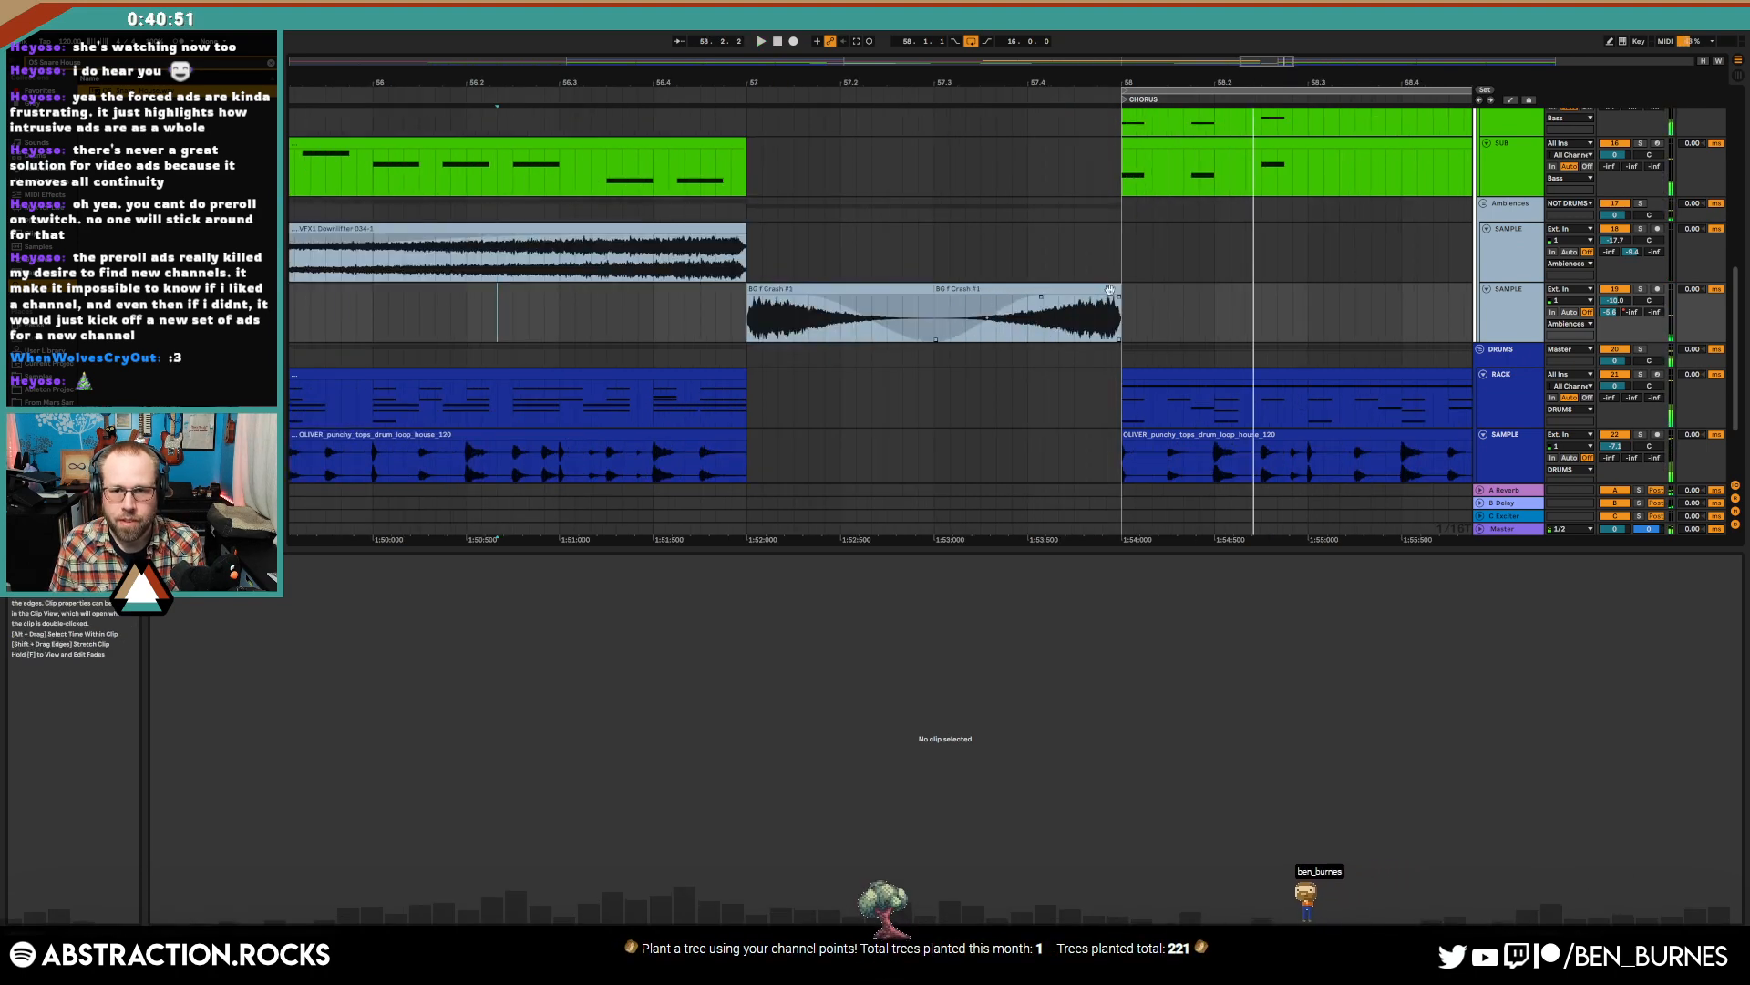
pyautogui.moveTo(1120, 289); pyautogui.dragTo(1074, 289)
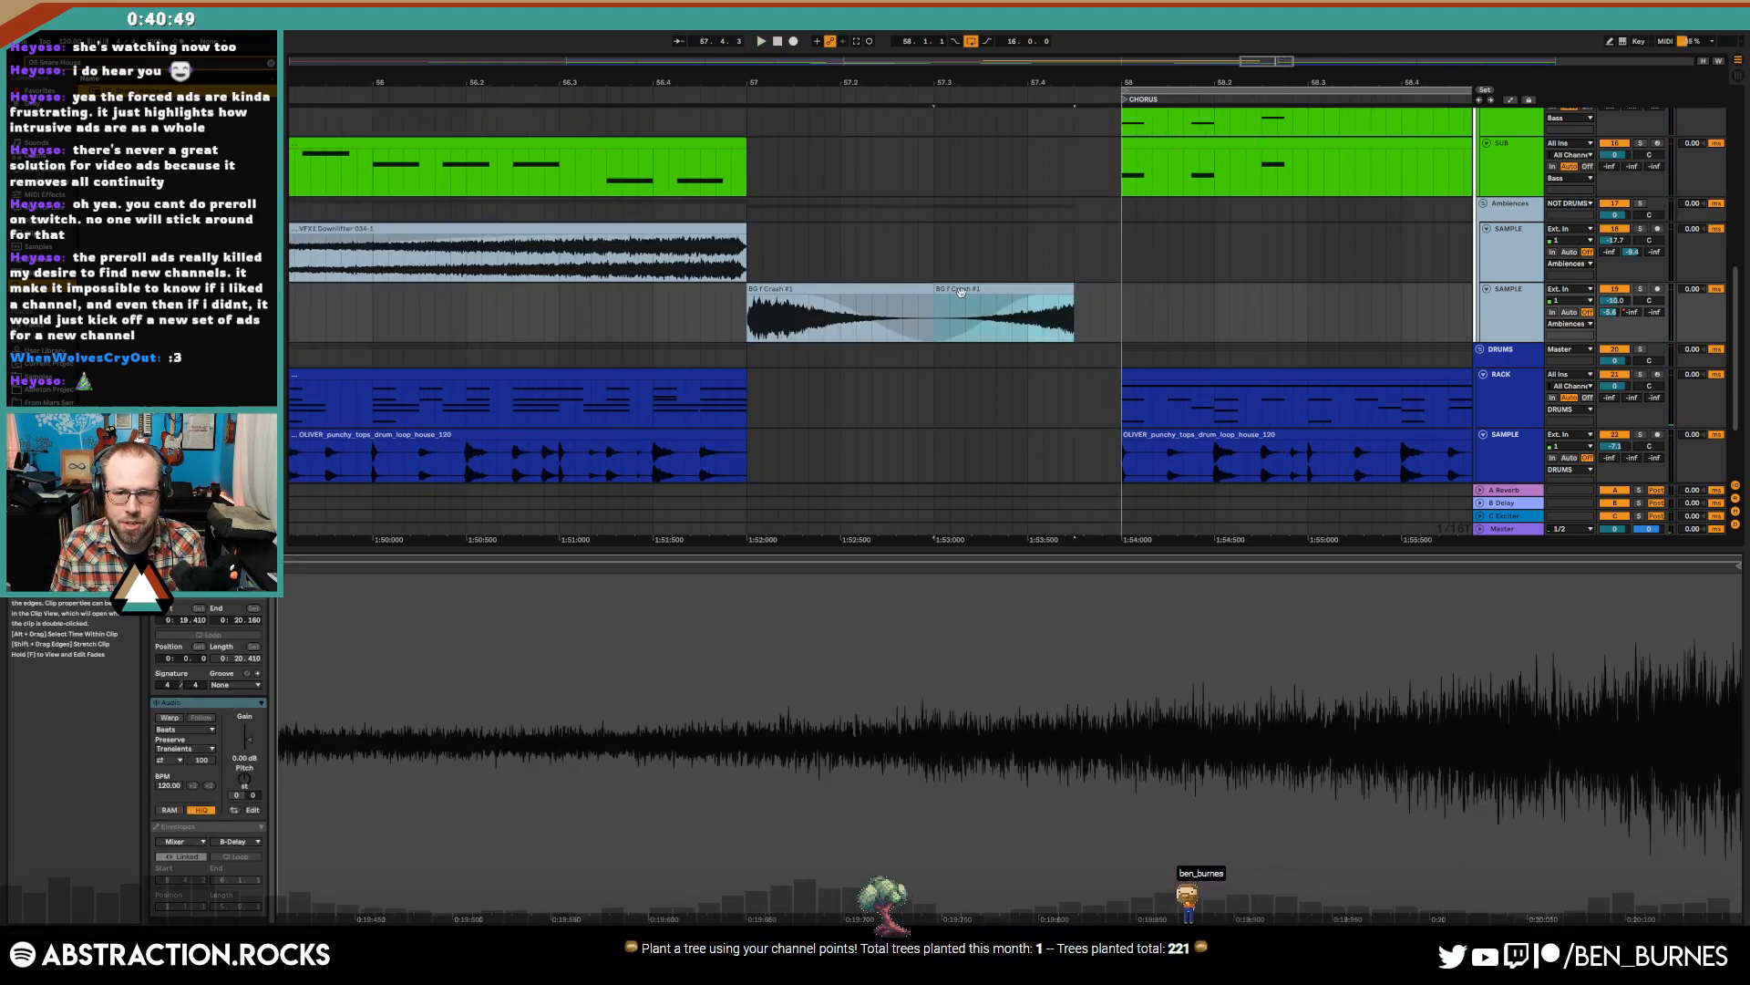
pyautogui.click(823, 310)
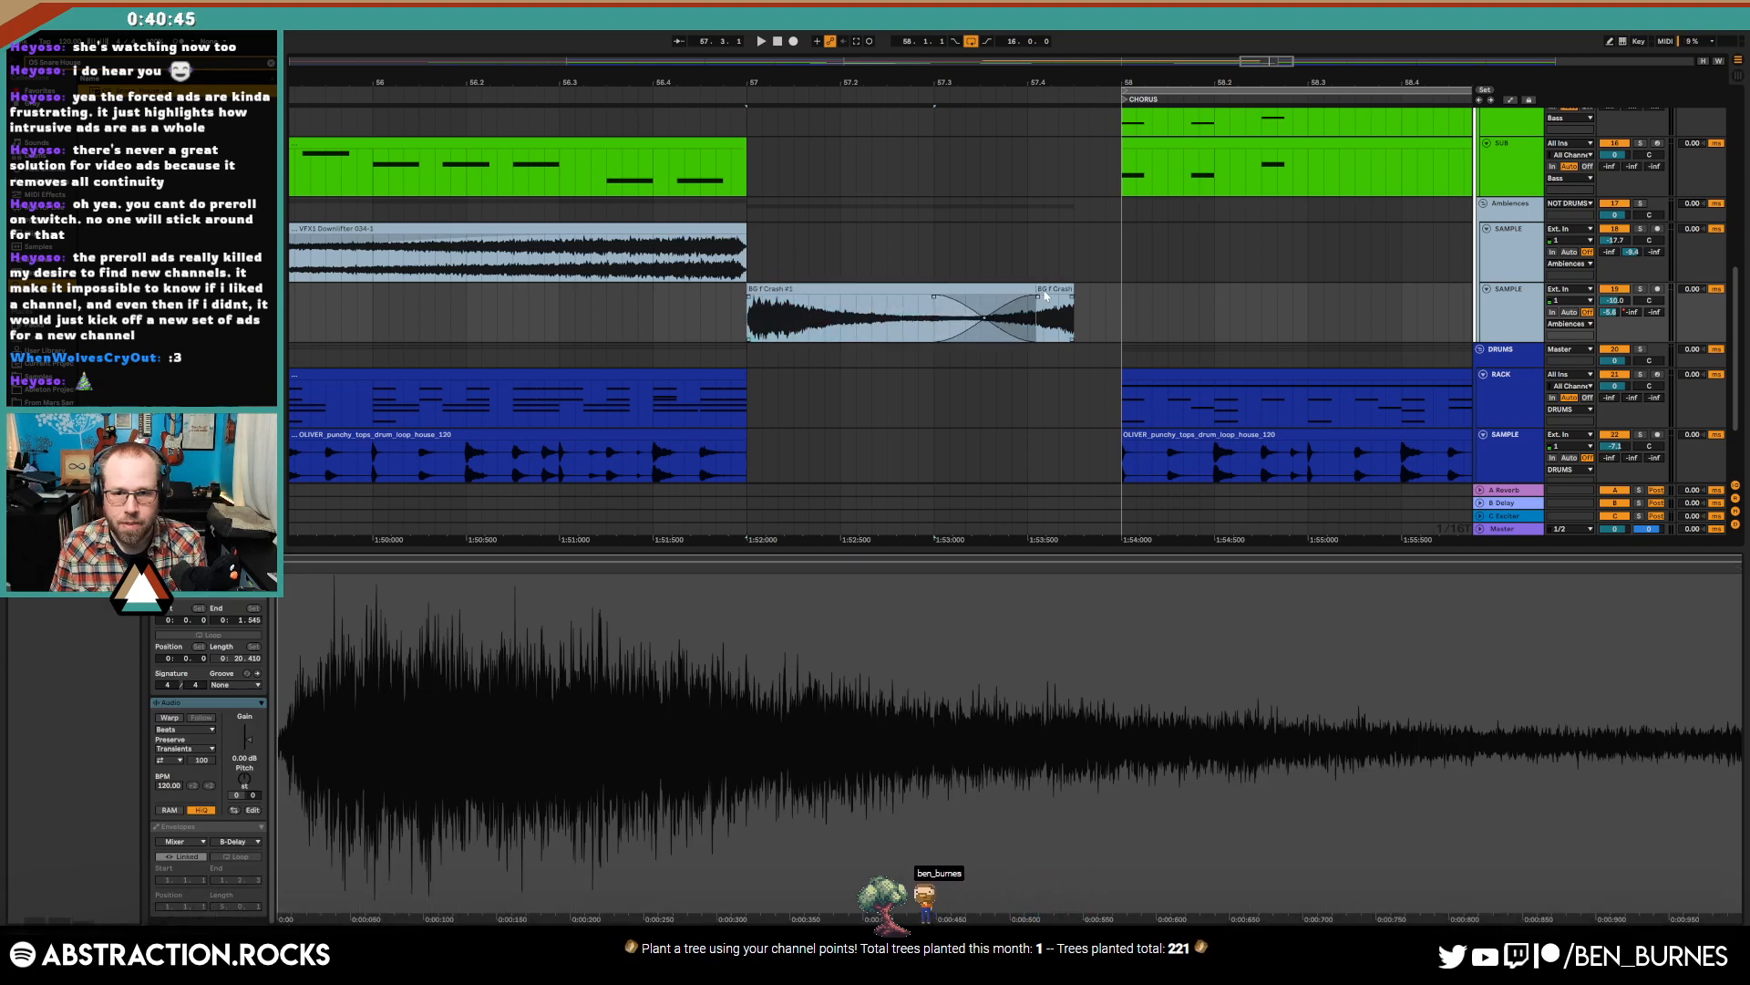
pyautogui.click(698, 310)
pyautogui.press('space')
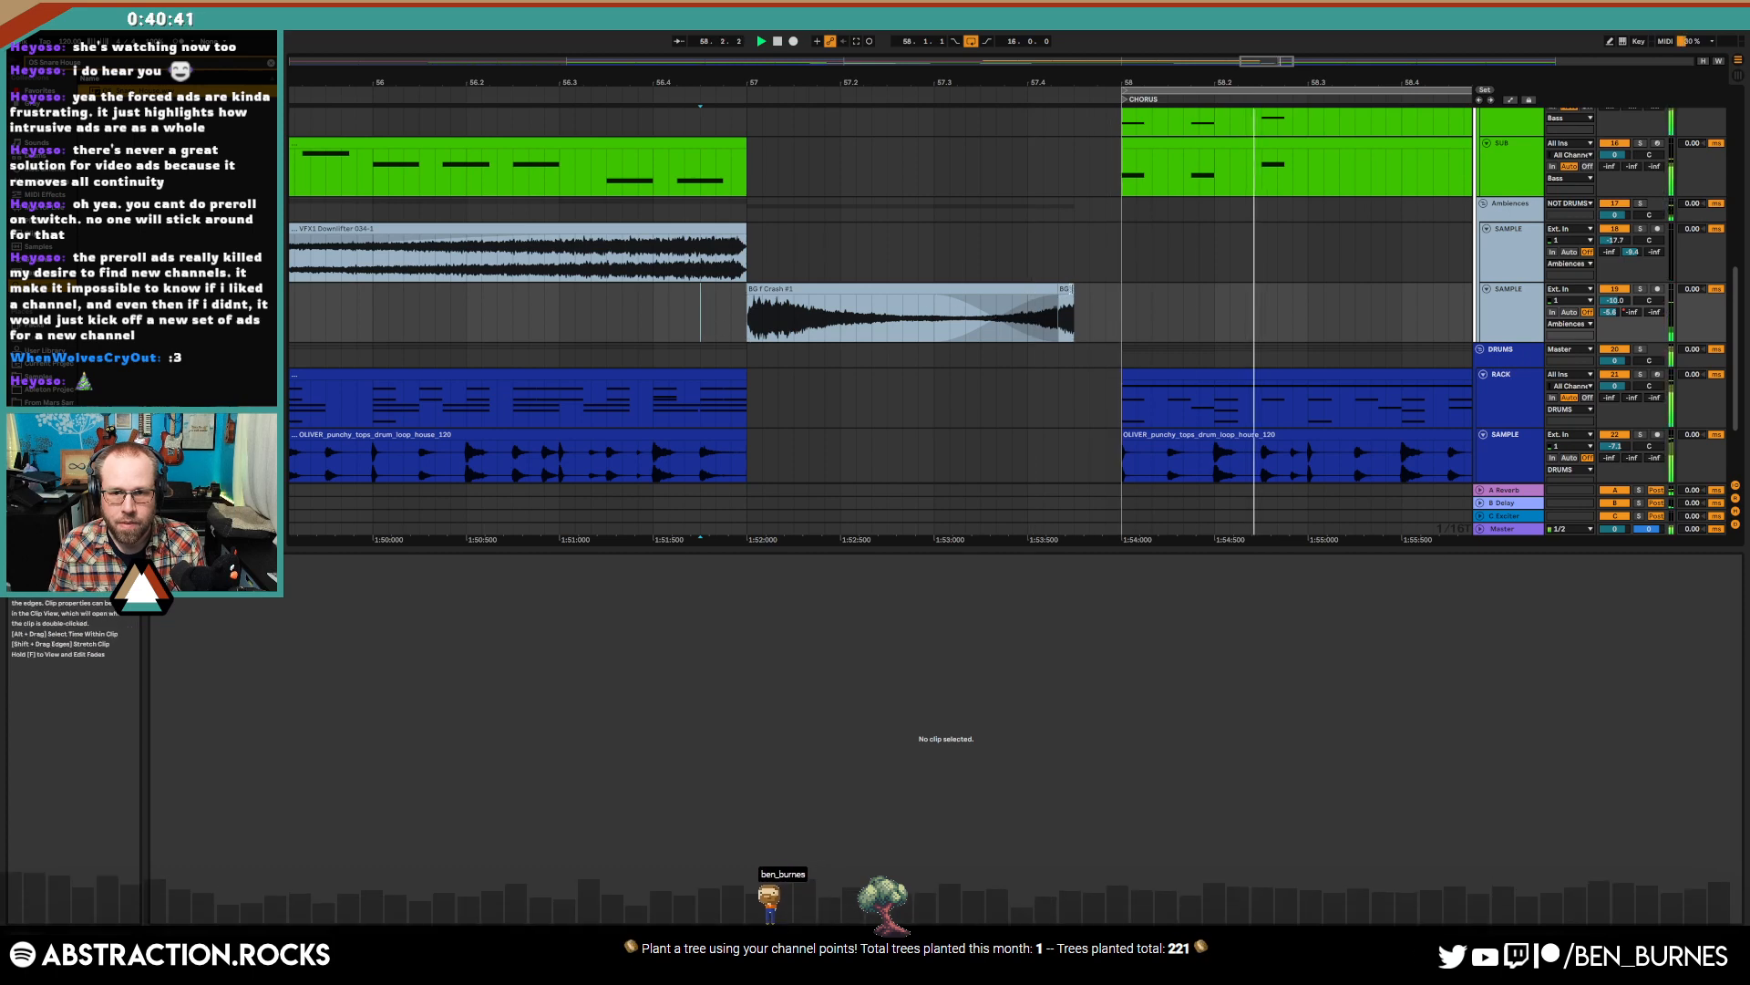
# - Fine-tune the reversed crash's end to slightly under half a beat before the chorus and start its audible part earlier
pyautogui.click(1064, 300)
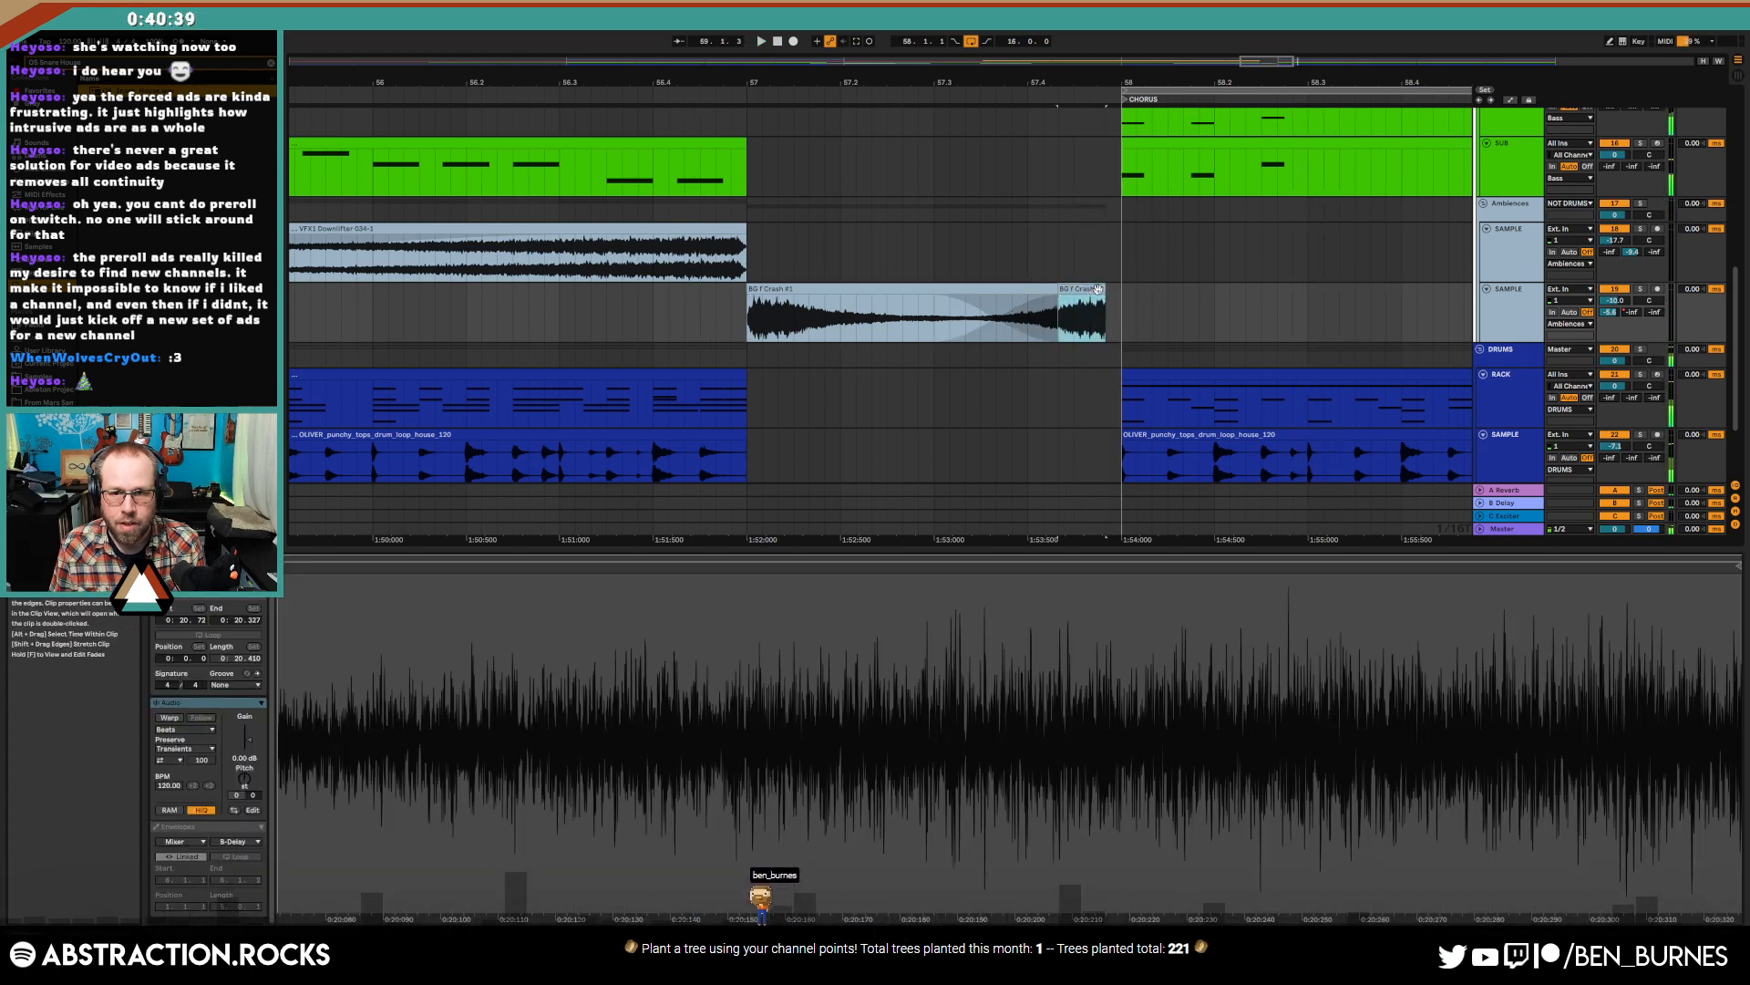
pyautogui.moveTo(1099, 289); pyautogui.dragTo(1023, 304)
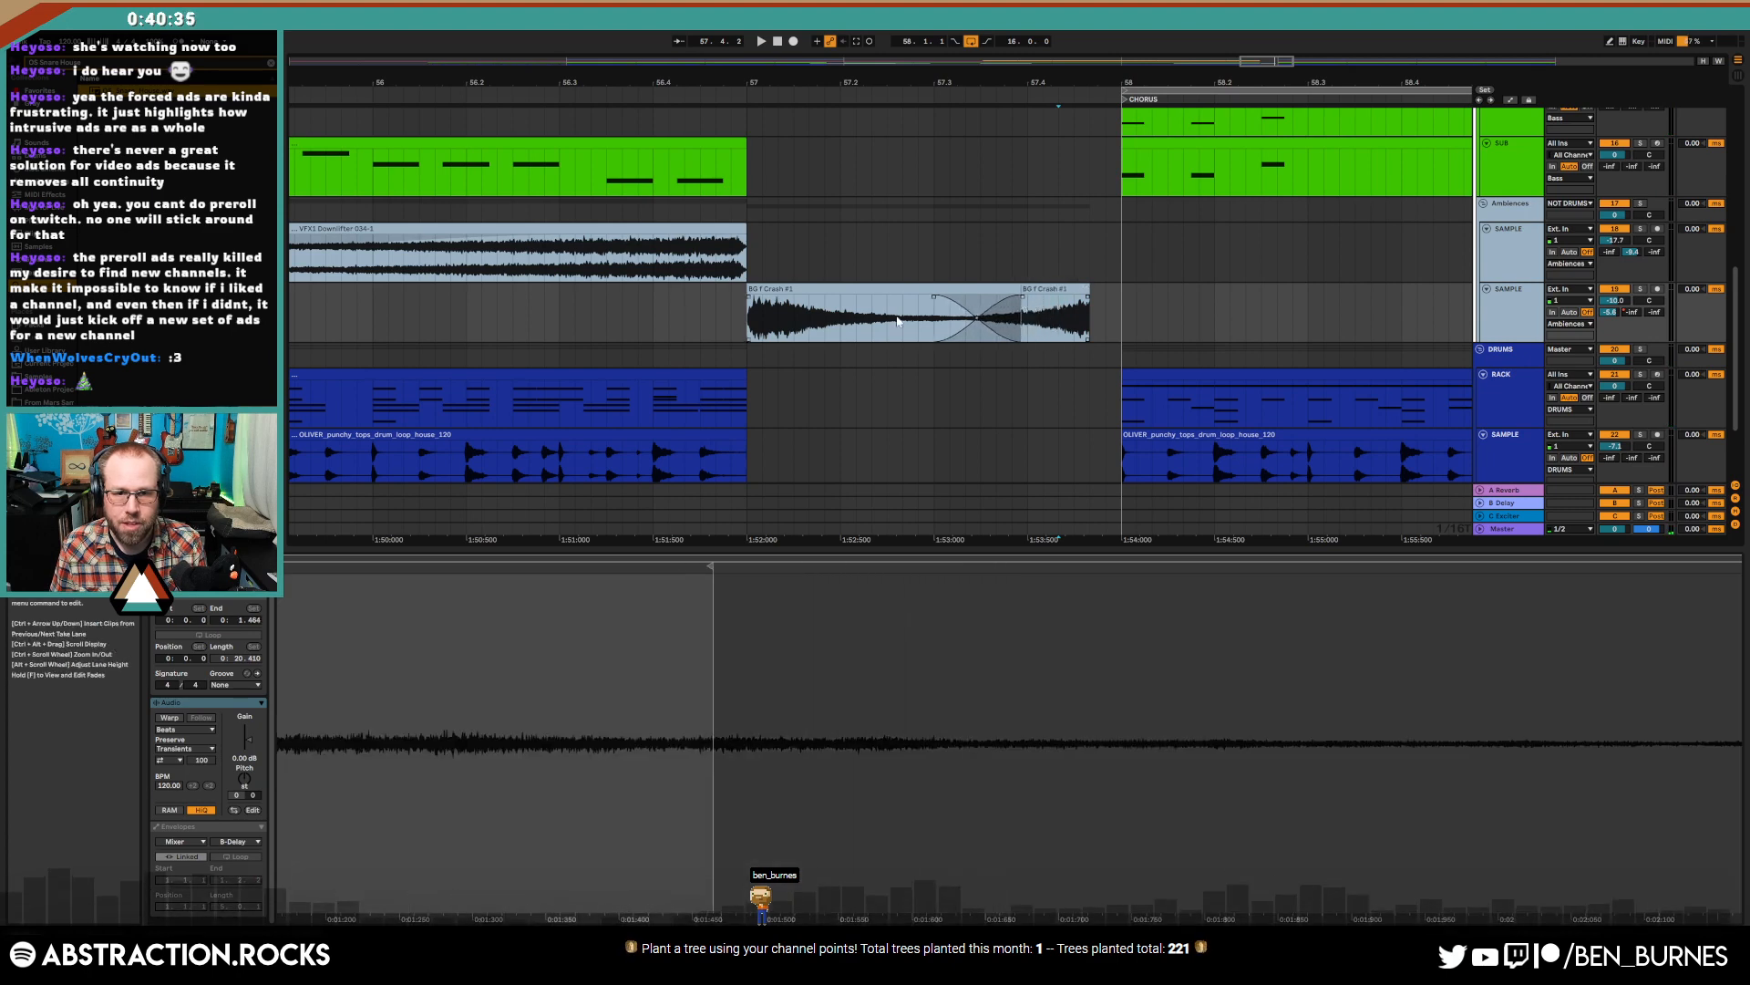
# - Create a one-bar MIDI clip in bar 57 on the drum rack track with a bass drum note on the downbeat
pyautogui.scroll(-5, 899, 321)
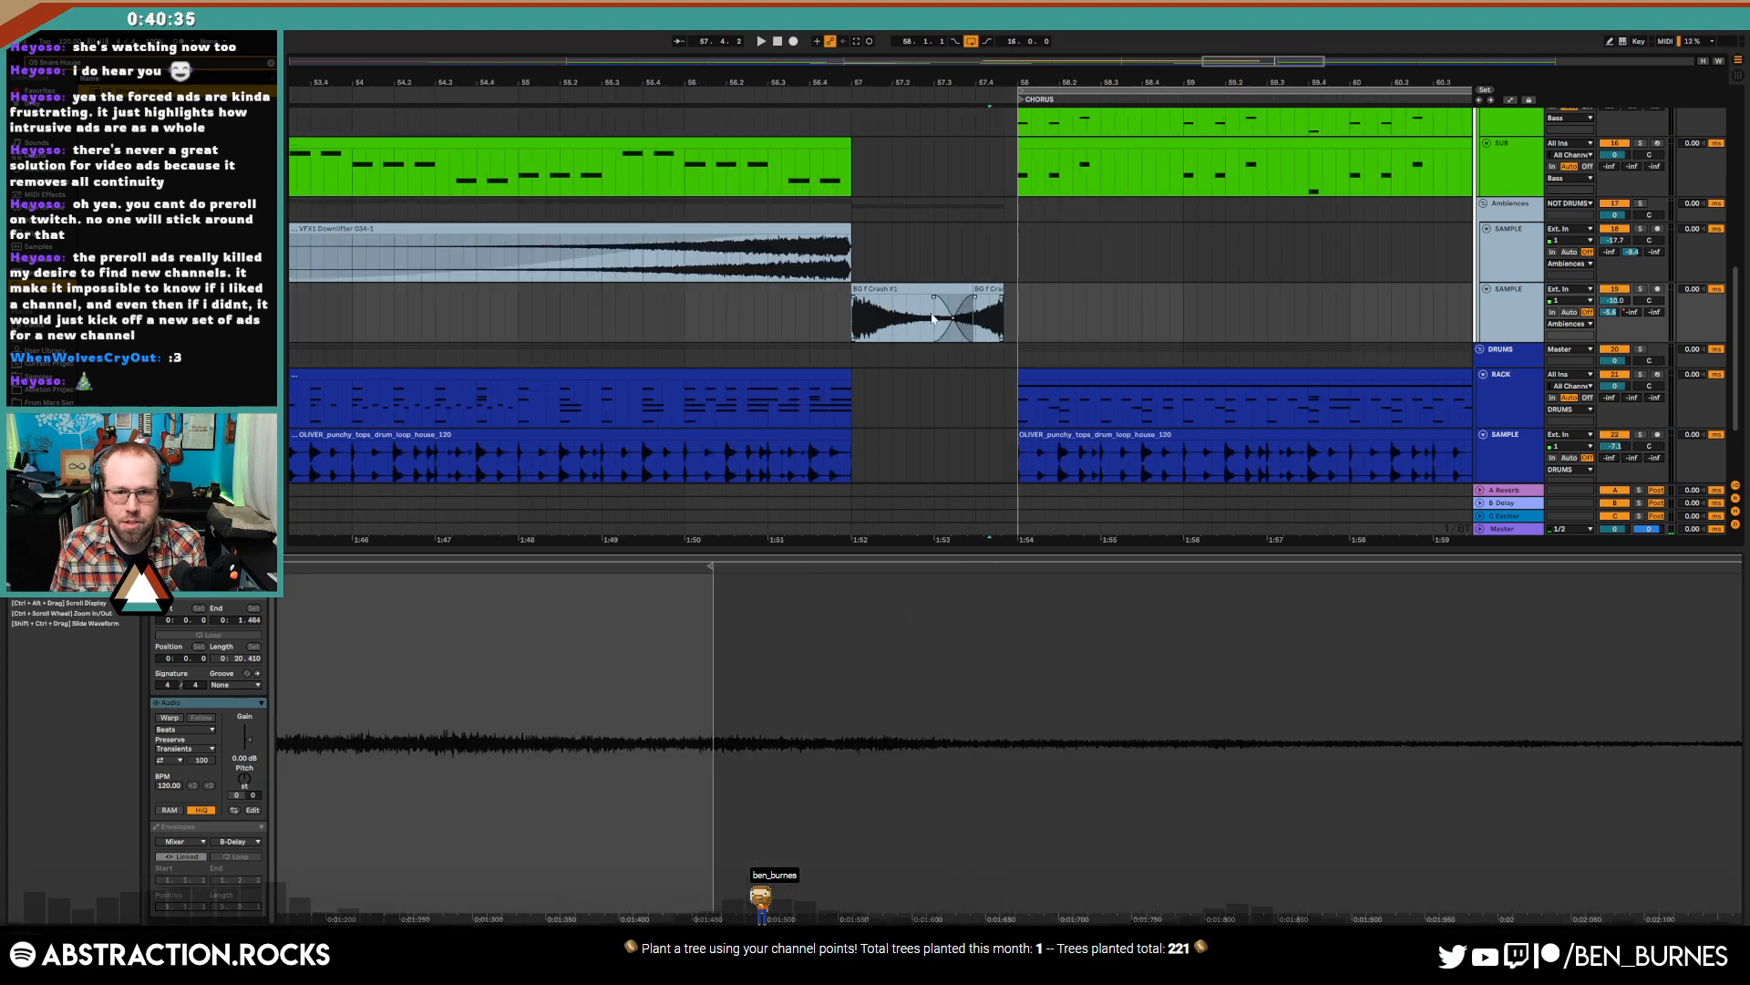
pyautogui.scroll(-2, 916, 423)
pyautogui.click(734, 334)
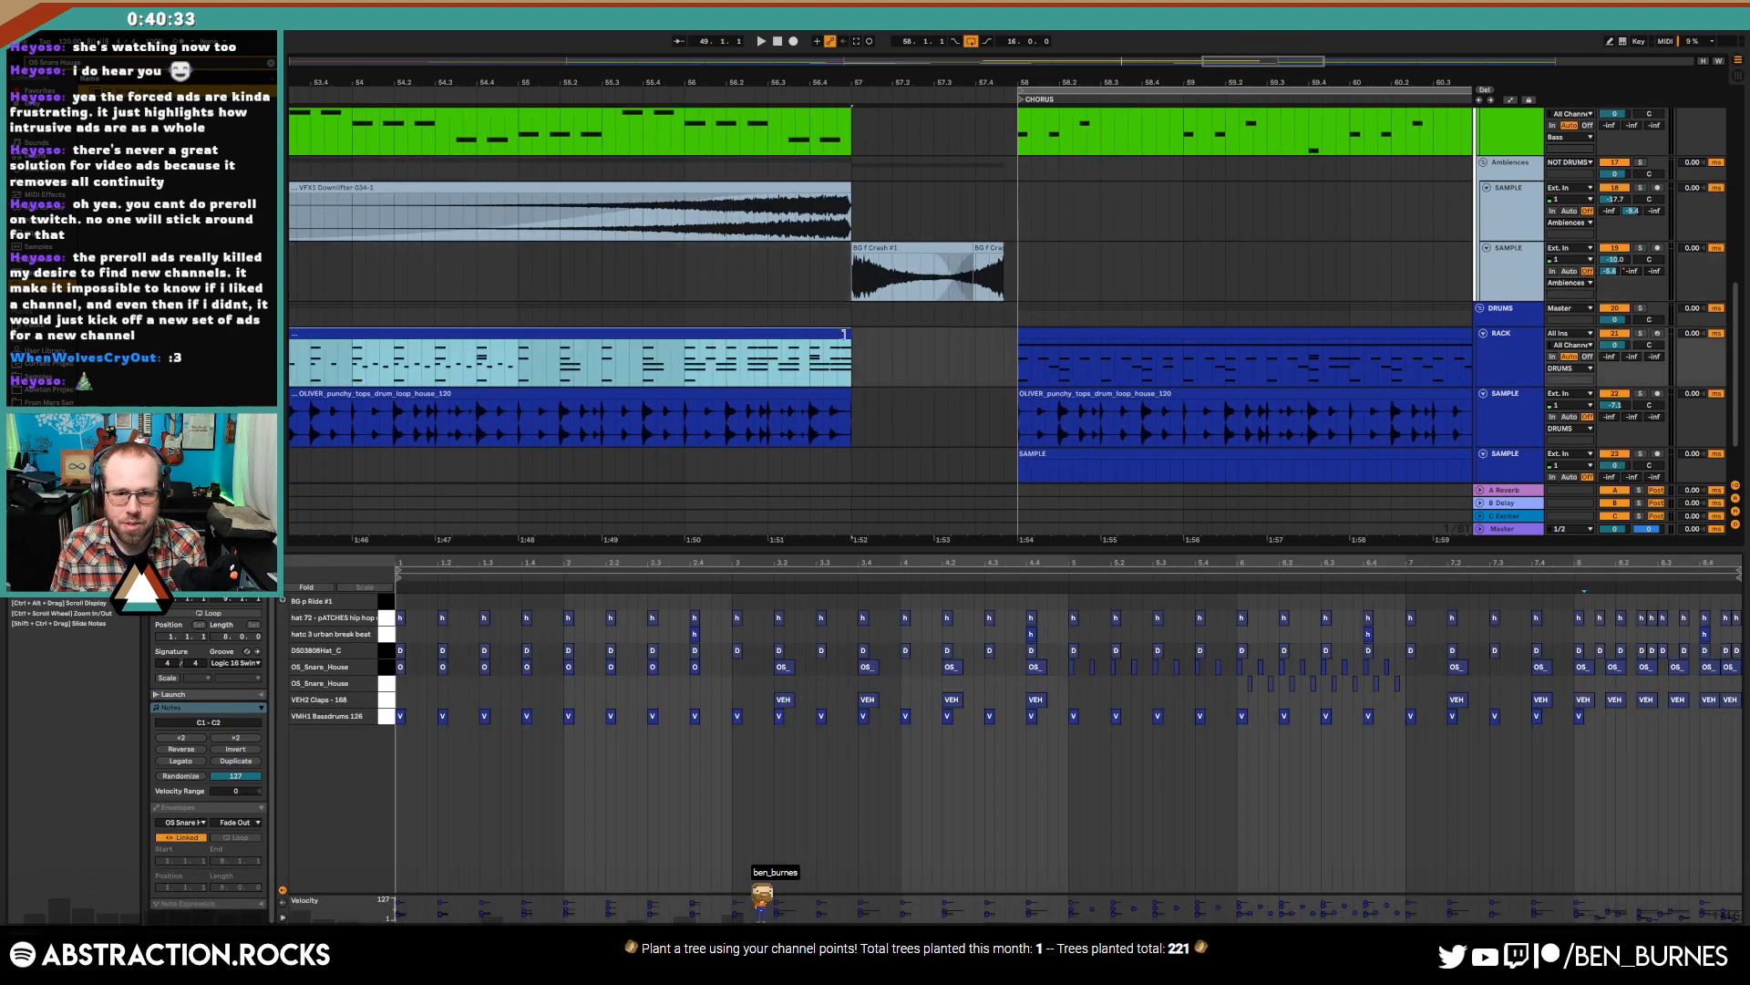
pyautogui.moveTo(855, 365); pyautogui.dragTo(907, 366)
pyautogui.hotkey('ctrl', 'shift', 'm')
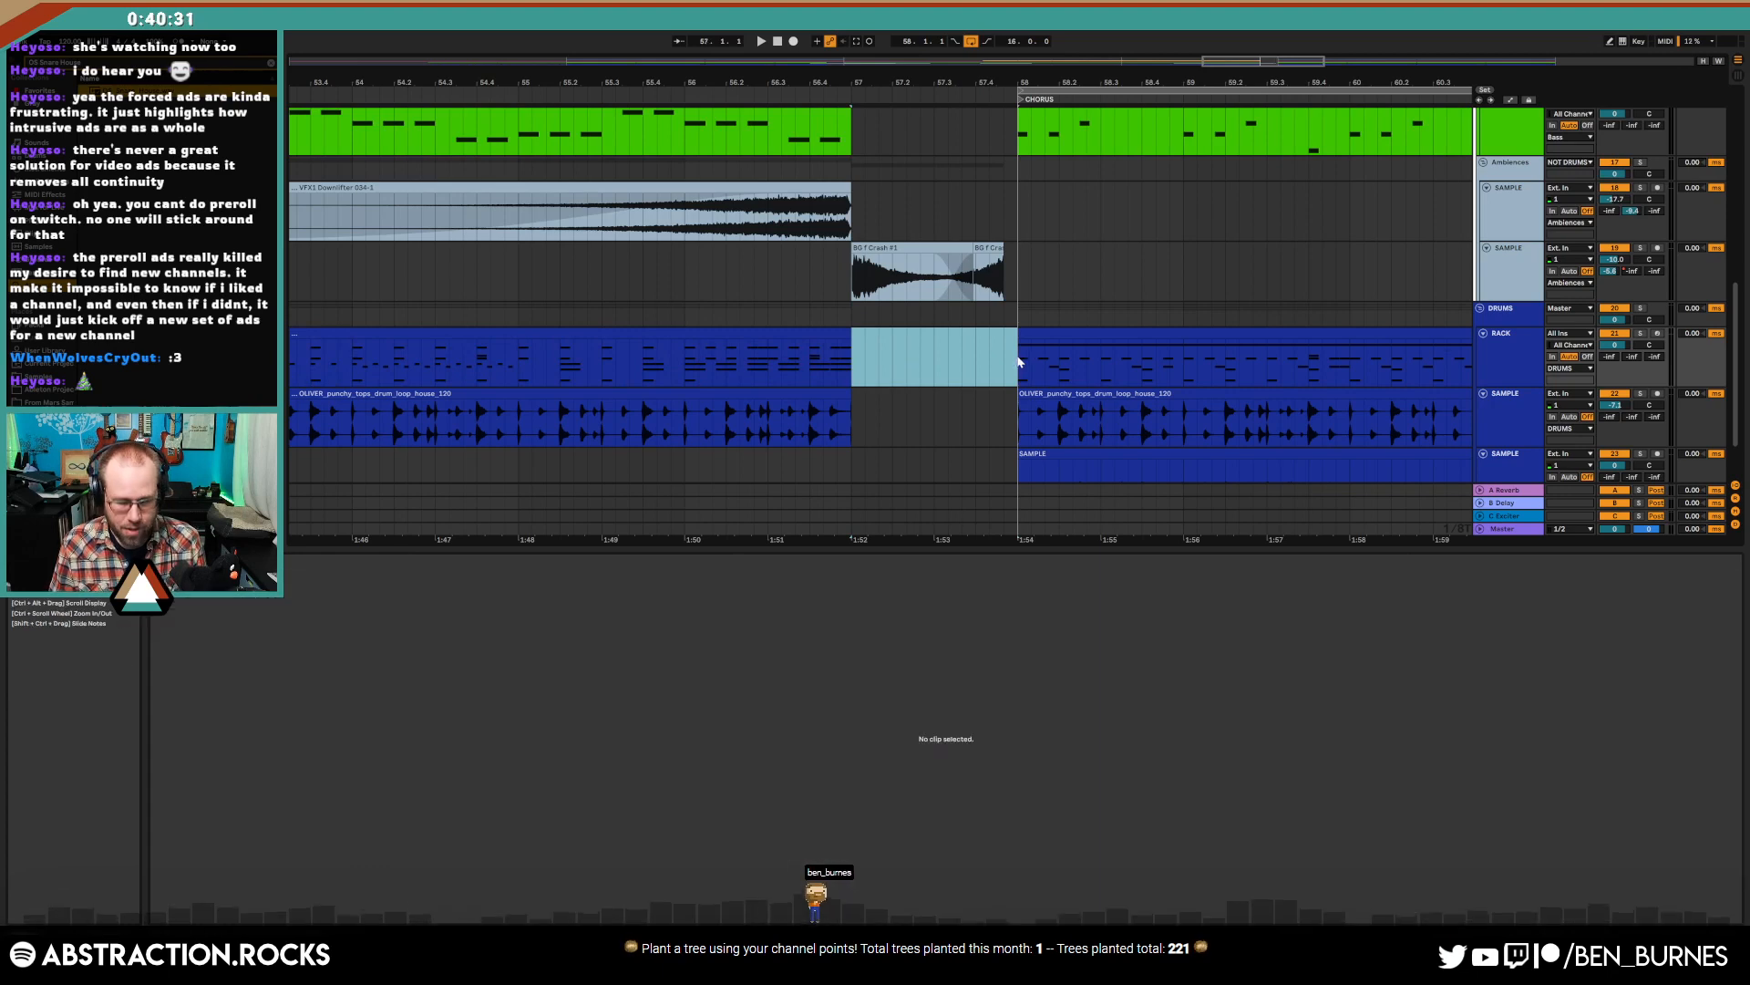
pyautogui.doubleClick(414, 719)
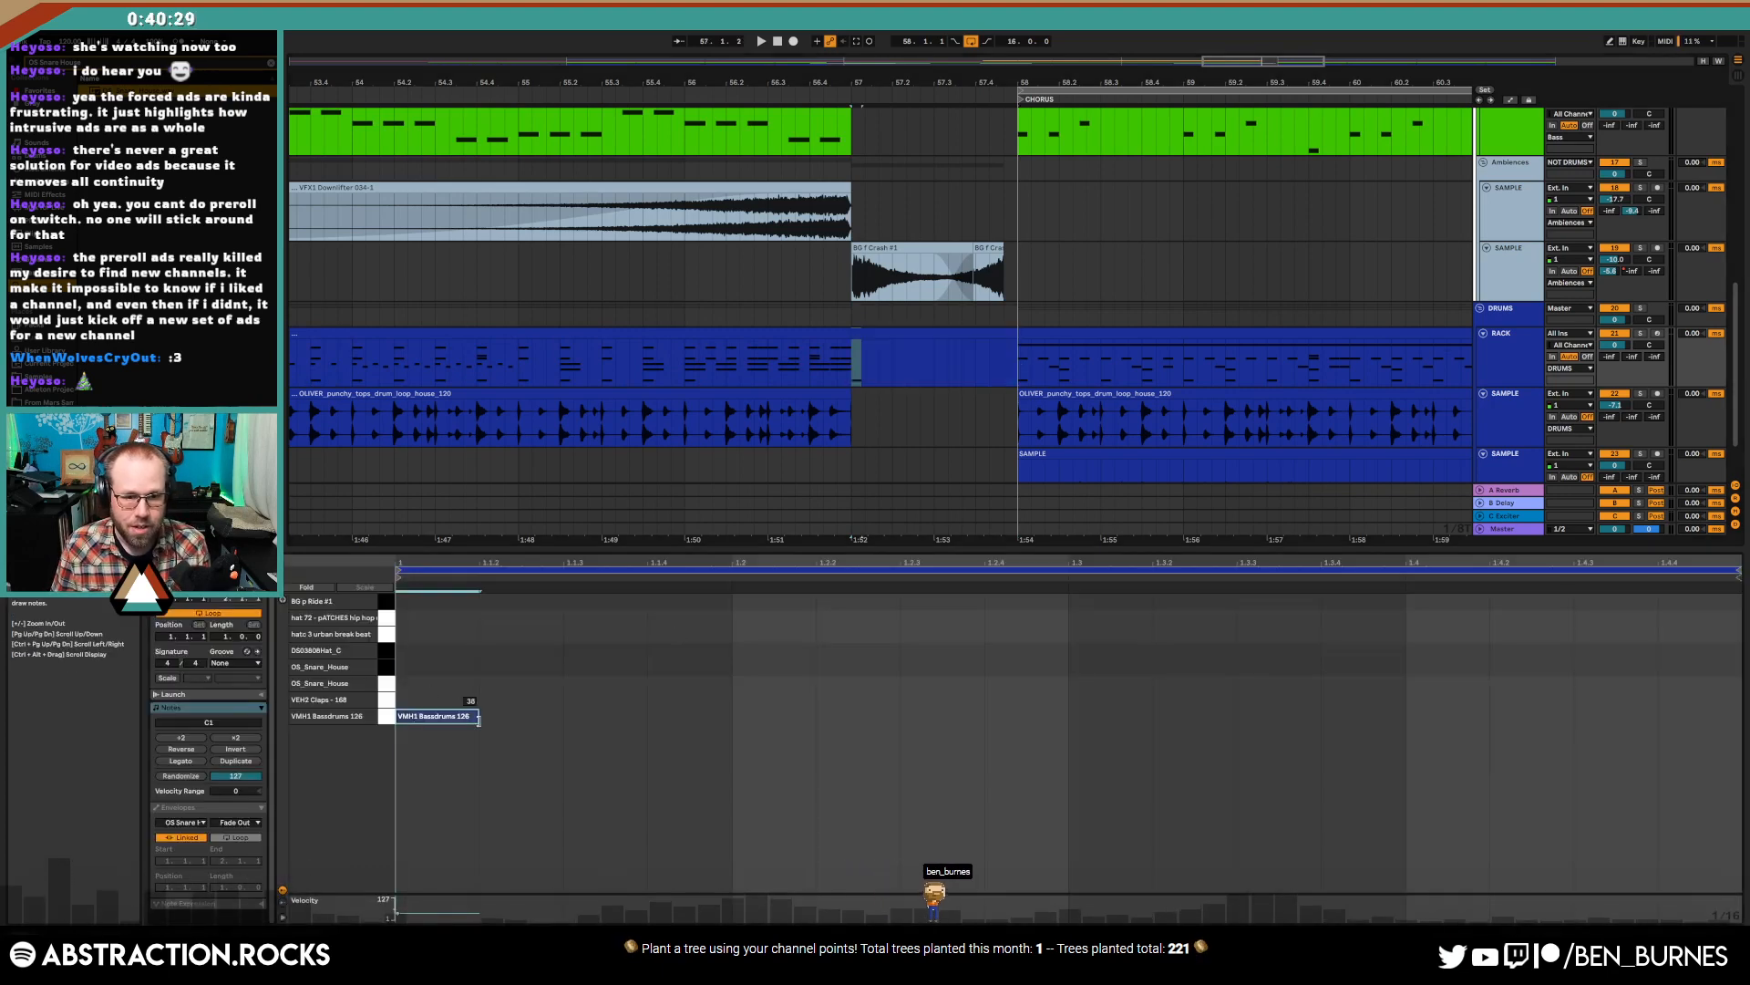
# - Add a one-beat ride note on each of the four beats of the bar 57 drum clip, and audition it
pyautogui.doubleClick(414, 607)
pyautogui.moveTo(414, 607); pyautogui.dragTo(721, 598)
pyautogui.hotkey('ctrl', 'd')
pyautogui.hotkey('ctrl', 'd')
pyautogui.hotkey('ctrl', 'd')
pyautogui.press('space')
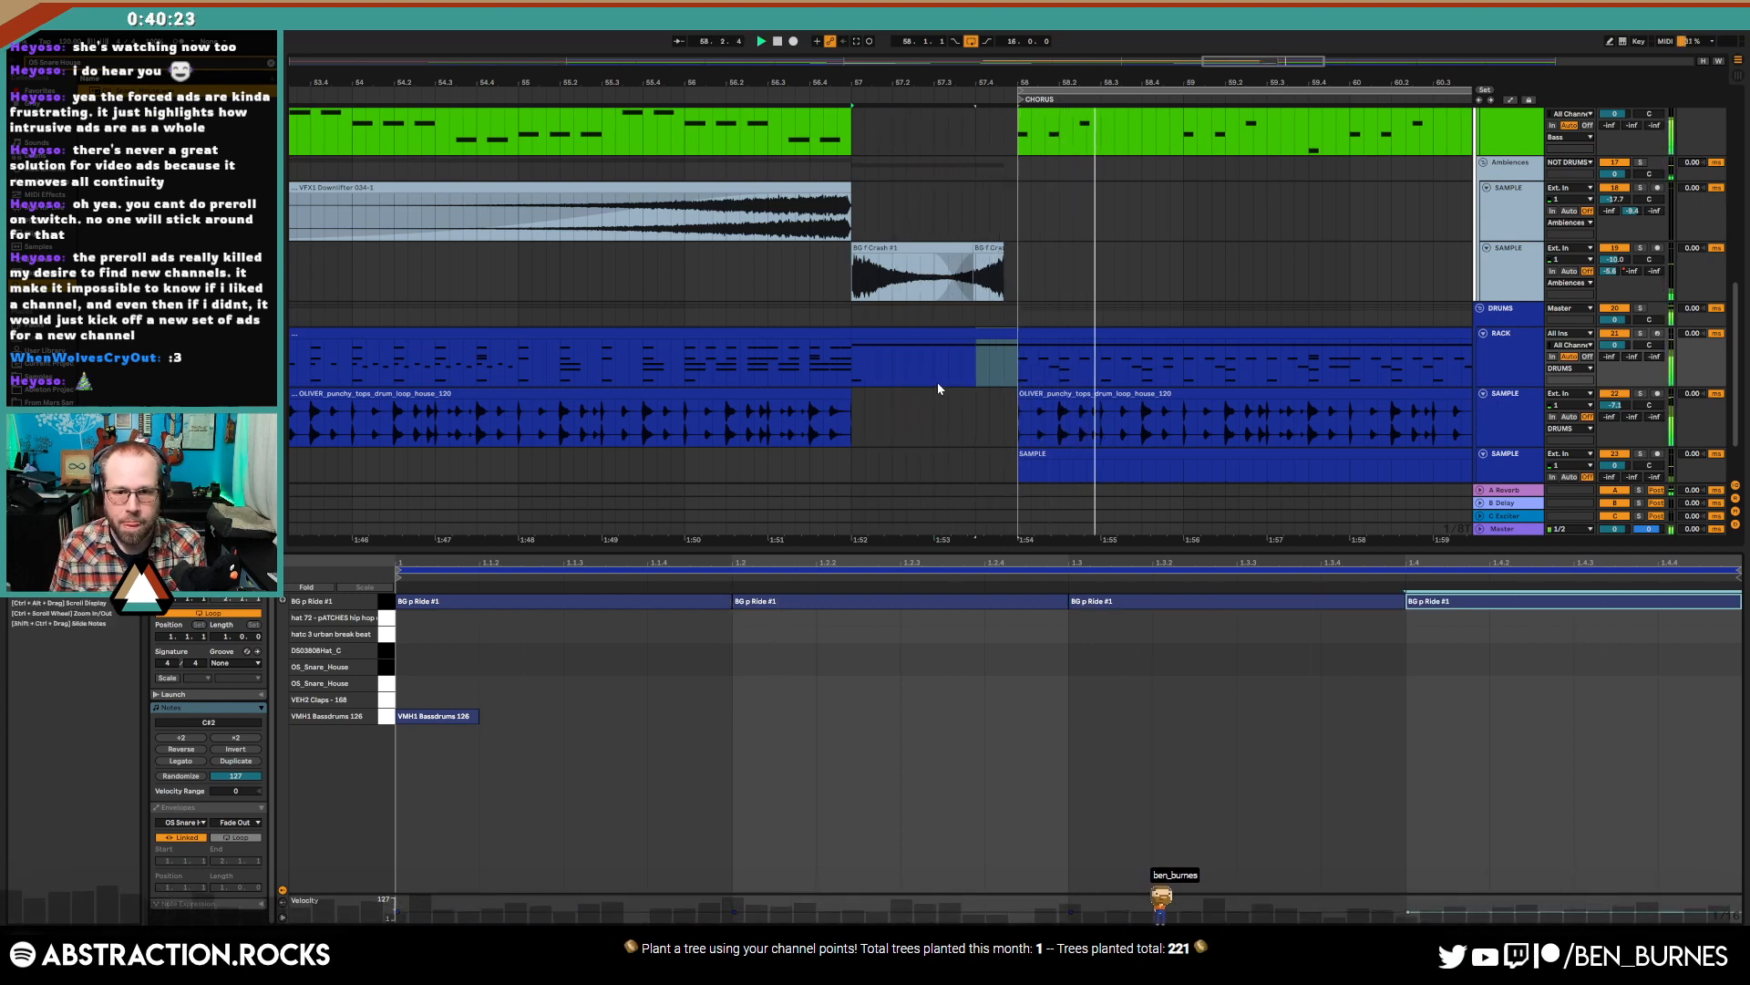
# - Undo the last ride note duplications in the bar 57 drum clip, and audition the transition from bar 56
pyautogui.hotkey('ctrl', 'z')
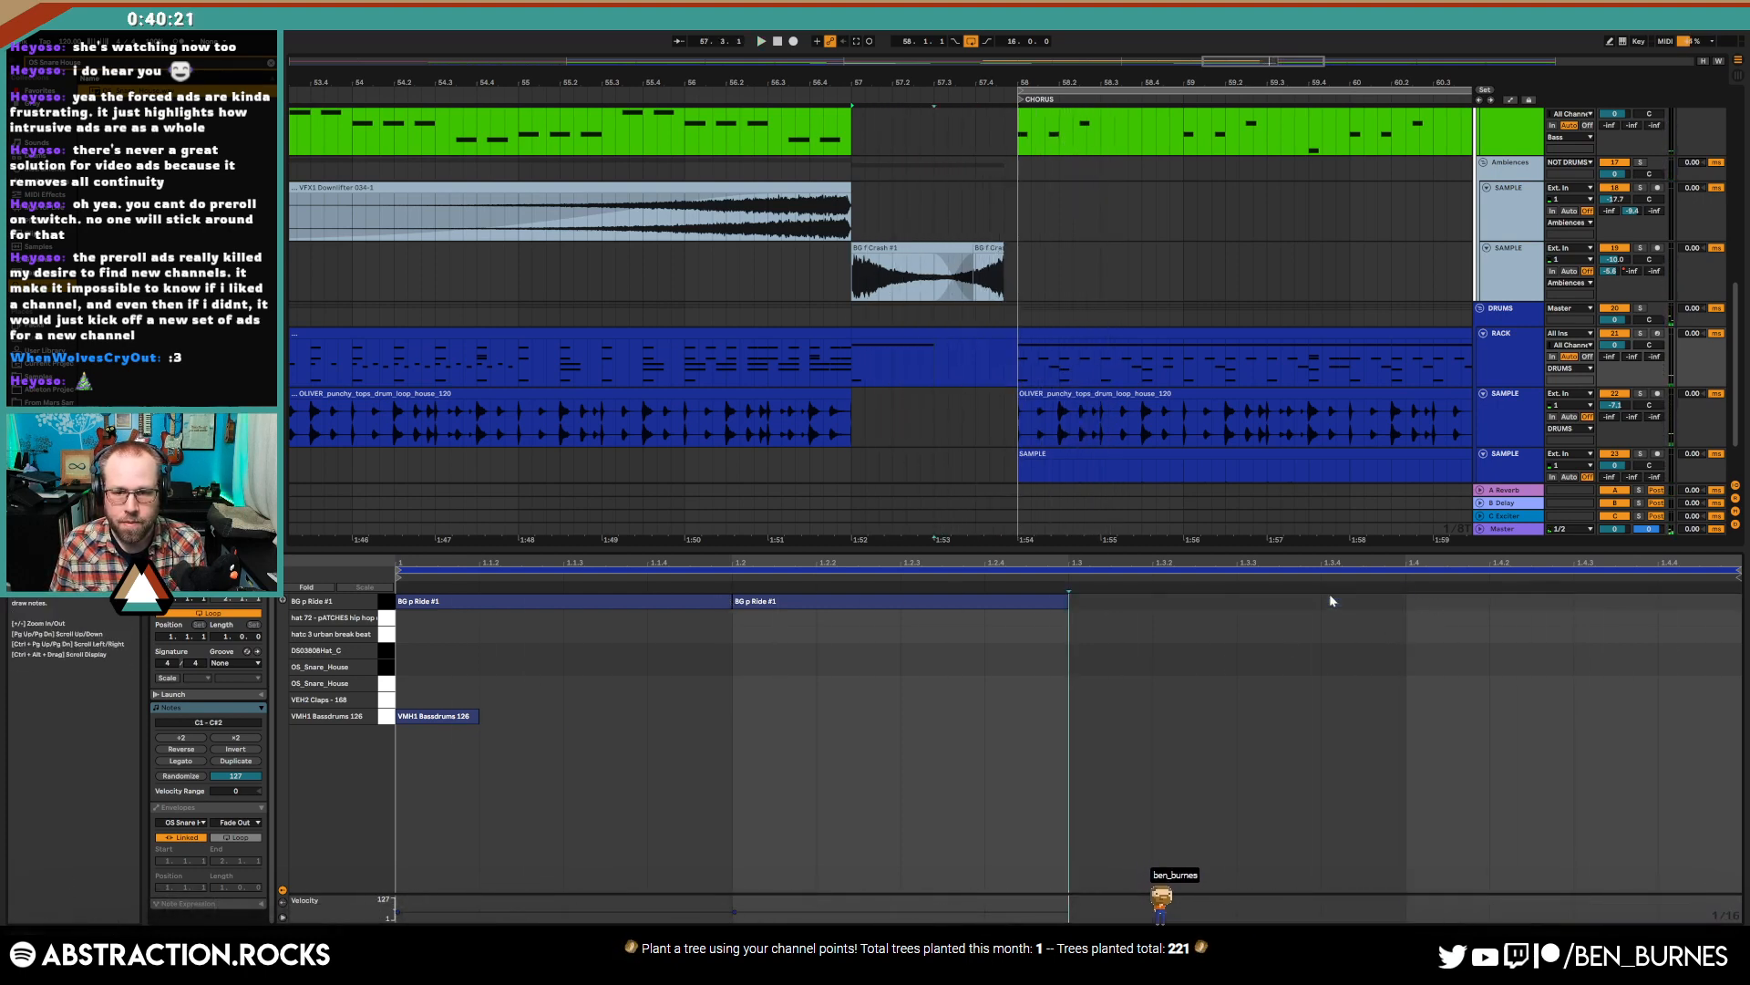
pyautogui.click(731, 364)
pyautogui.press('space')
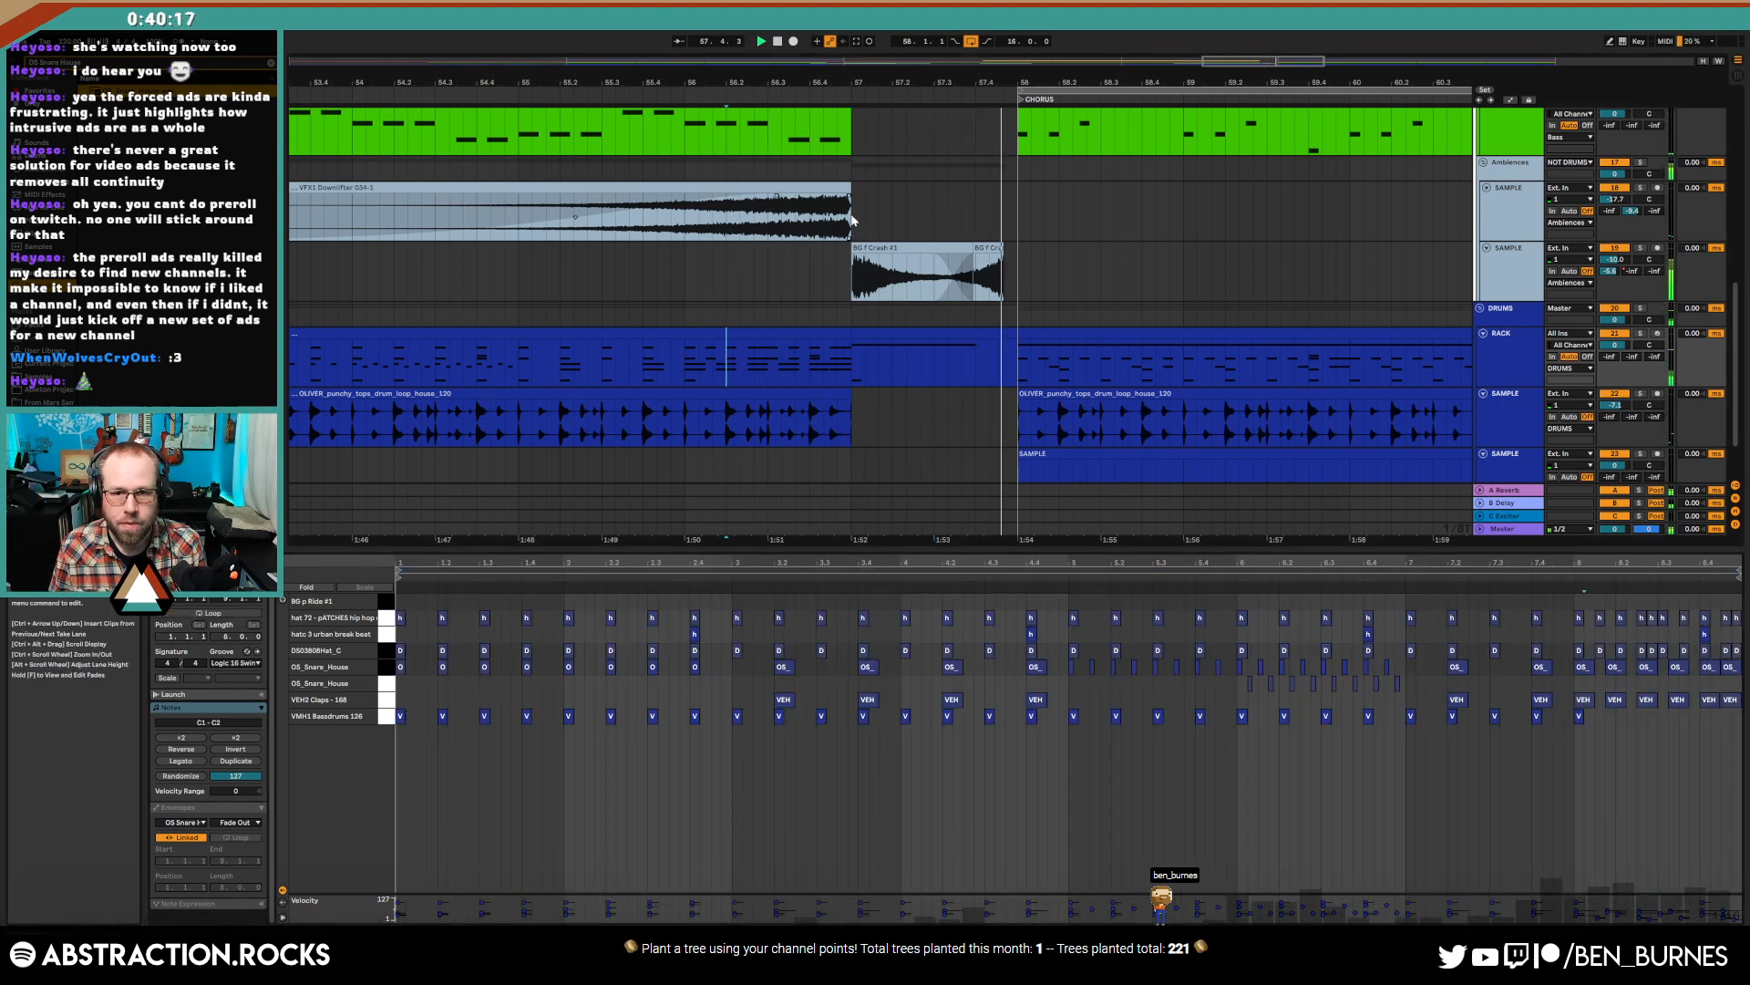
# - Insert a new audio track below the crash sample track in the Ambiences group
pyautogui.scroll(3, 862, 255)
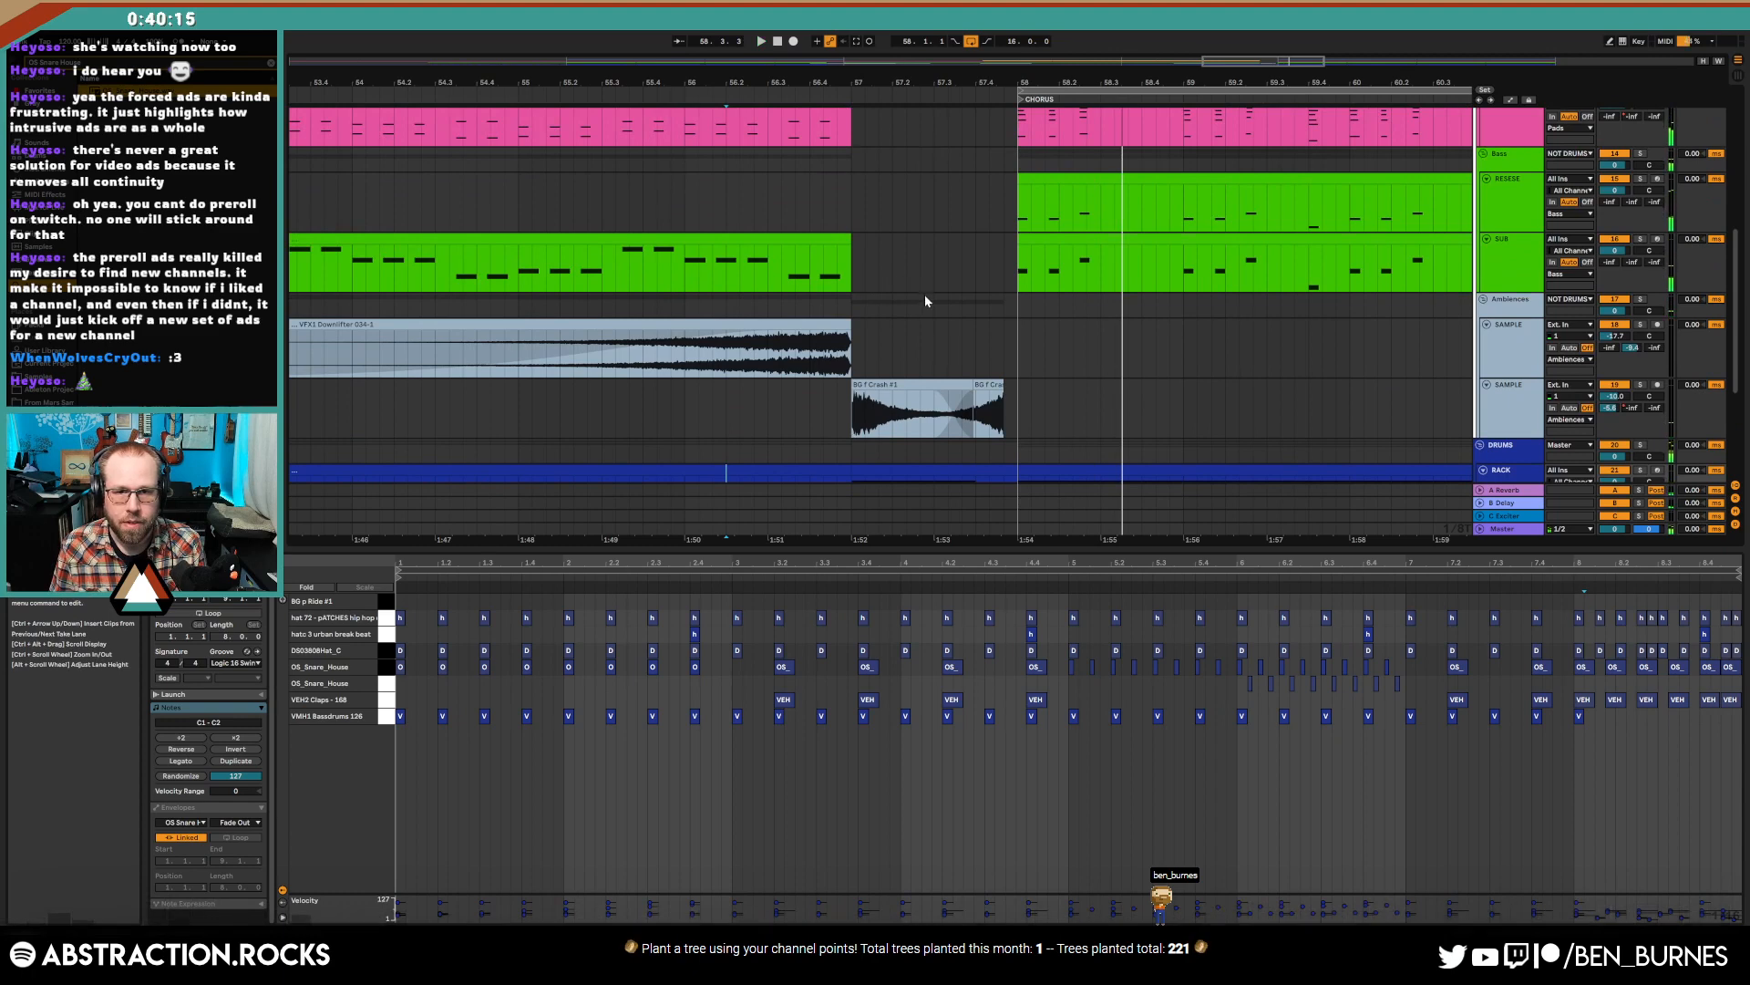
pyautogui.scroll(2, 921, 308)
pyautogui.scroll(-1, 911, 330)
pyautogui.hotkey('shift', 'Tab')
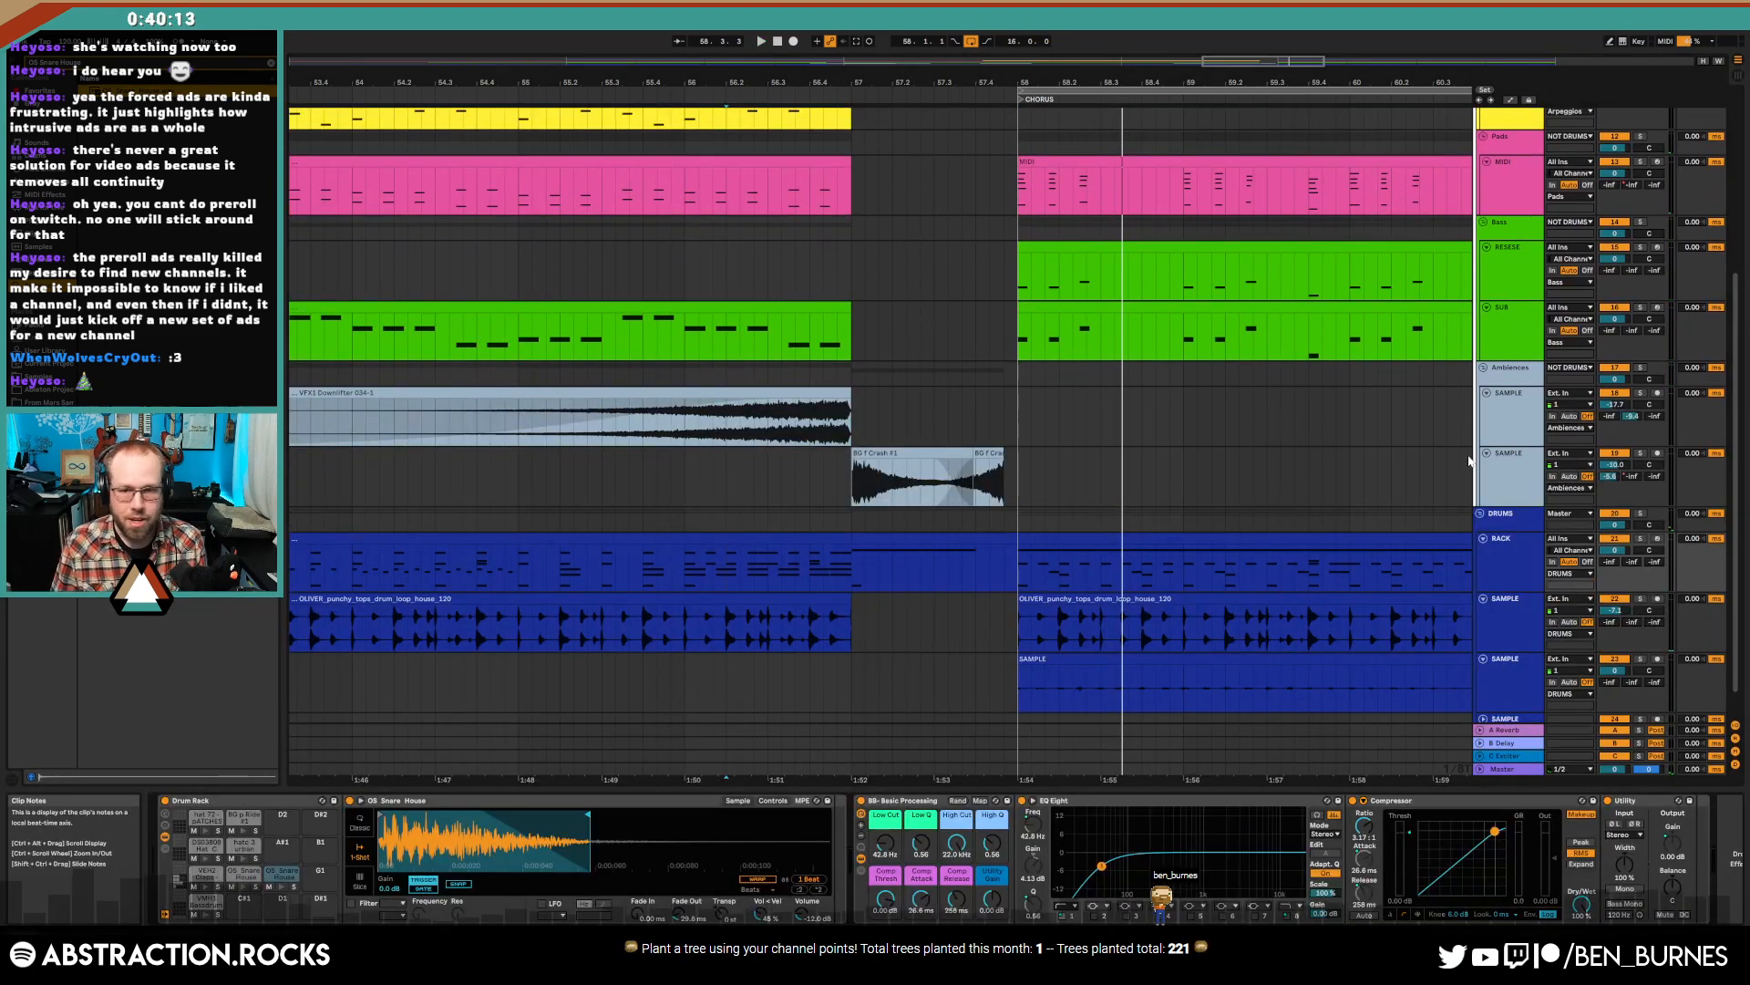
pyautogui.click(1523, 478)
pyautogui.hotkey('ctrl', 't')
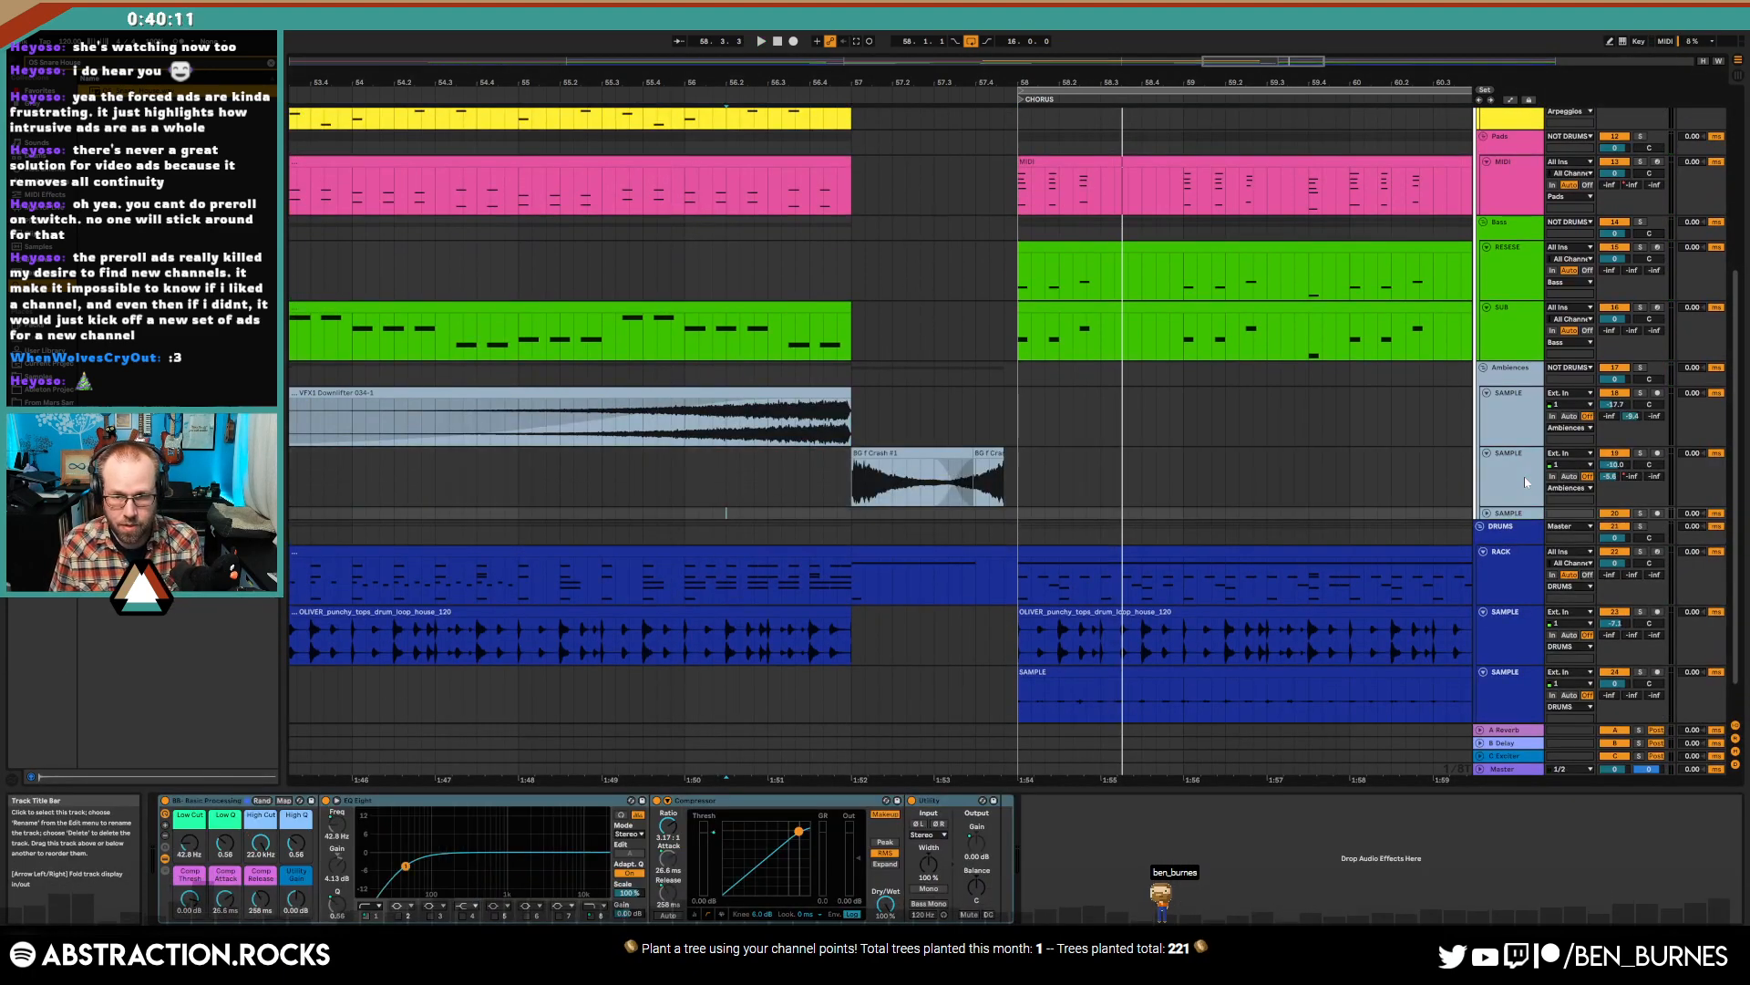
# - Search the sample browser for "uplifter" and preview the VFX1 Uplifter samples up to the 030s
pyautogui.write('uplig')
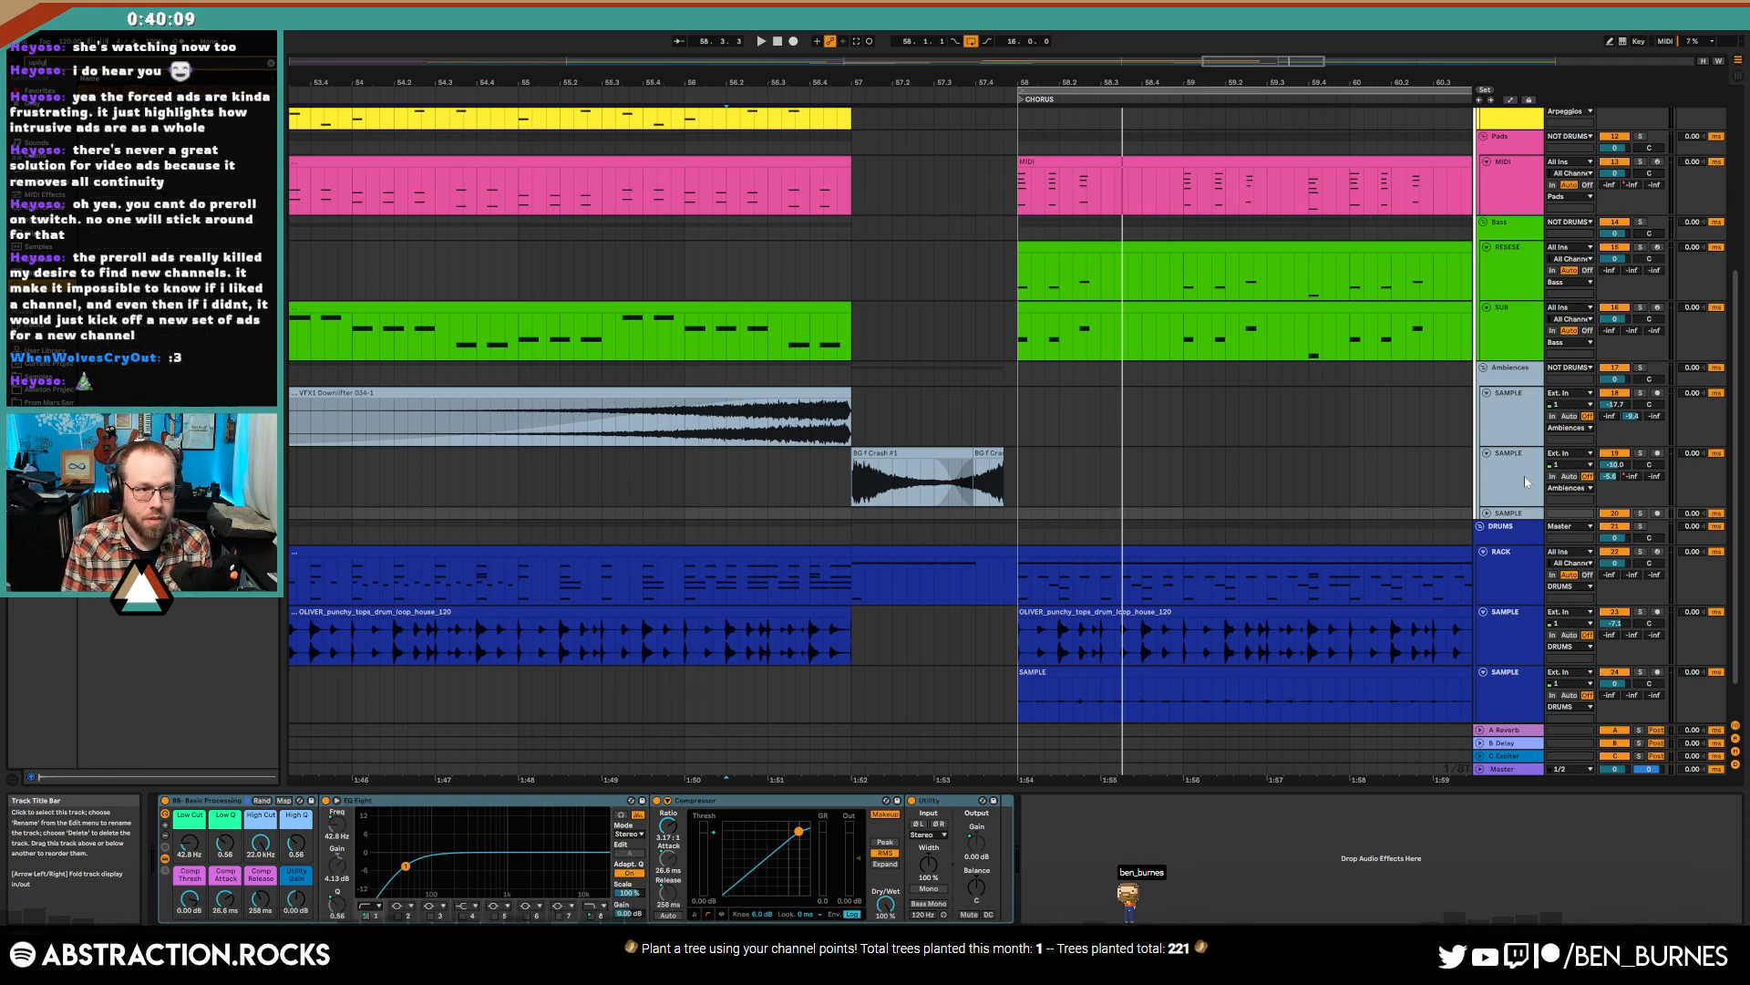
pyautogui.press('BackSpace')
pyautogui.write('fter')
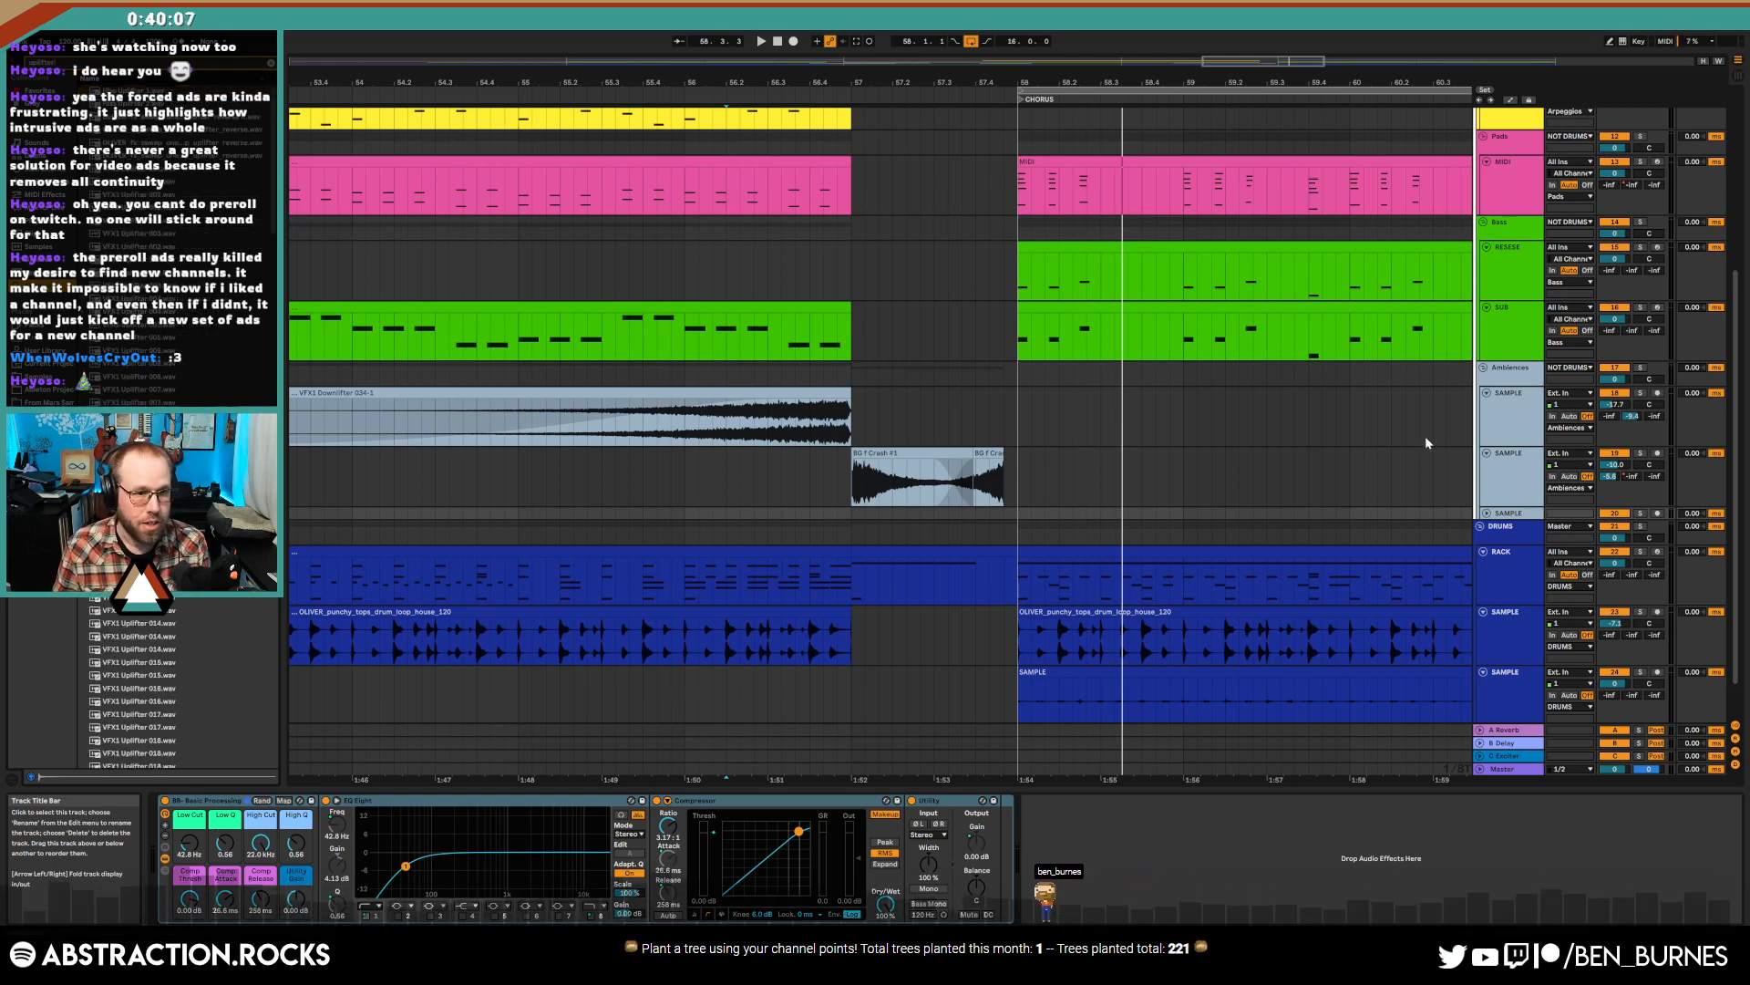
pyautogui.click(175, 312)
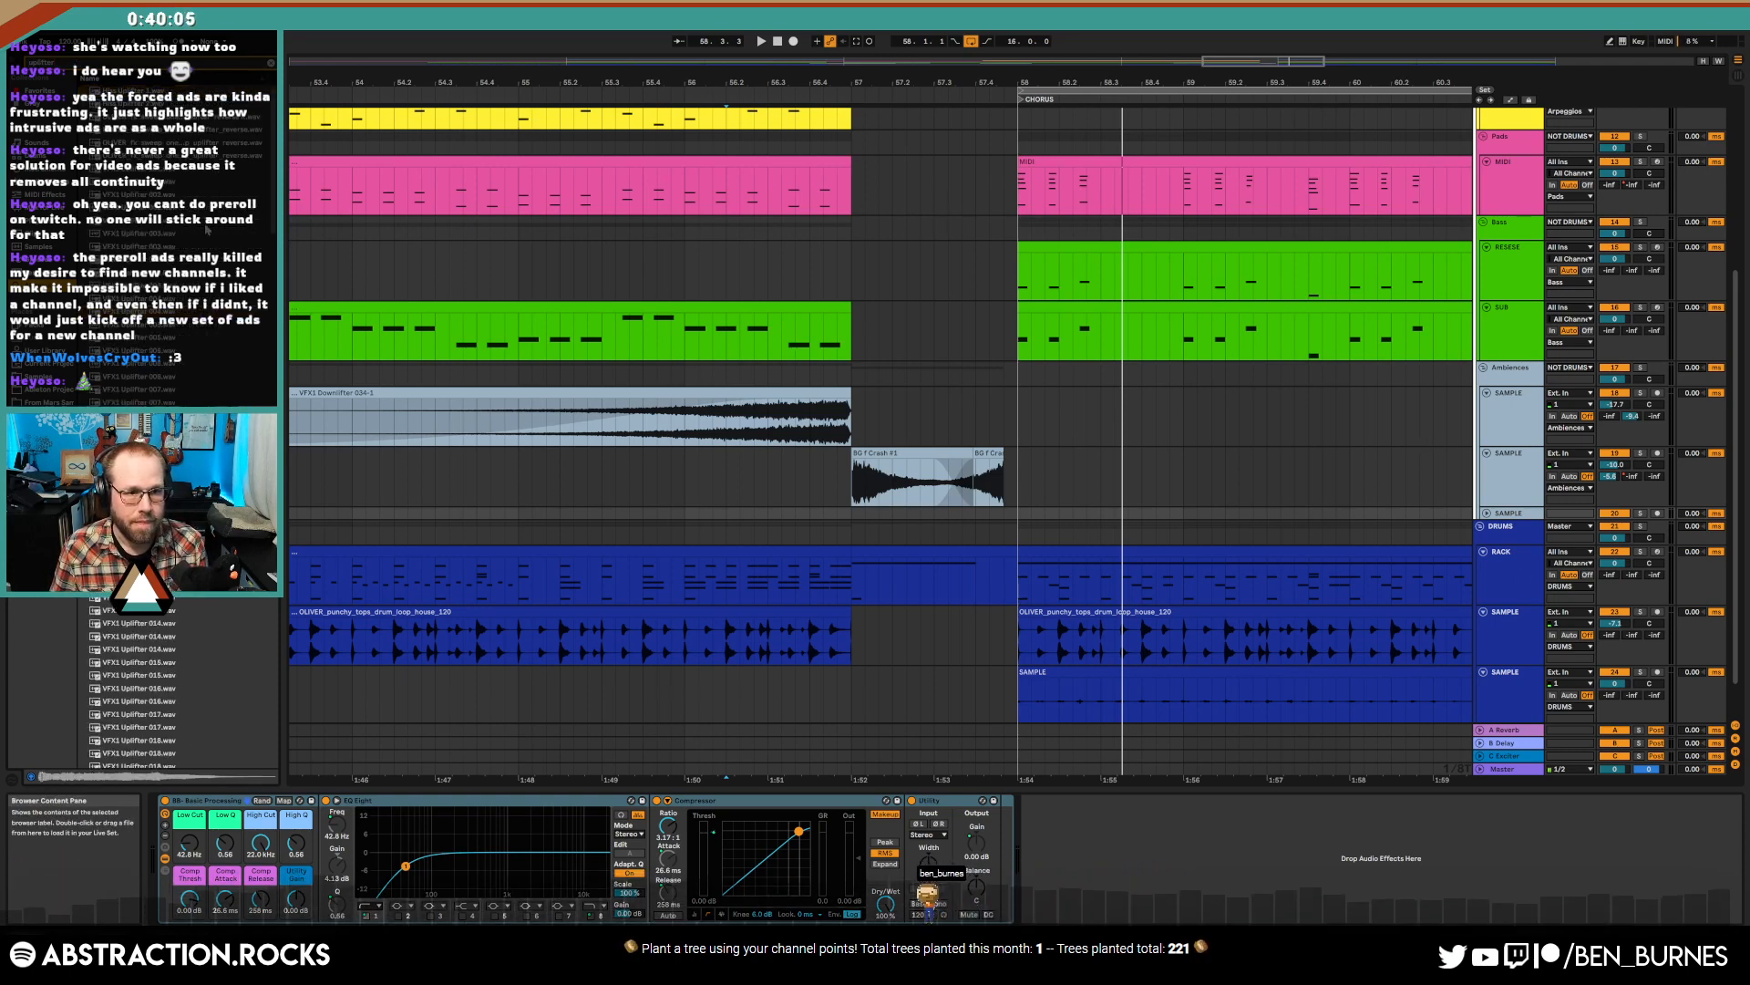
pyautogui.moveTo(266, 153); pyautogui.dragTo(272, 241)
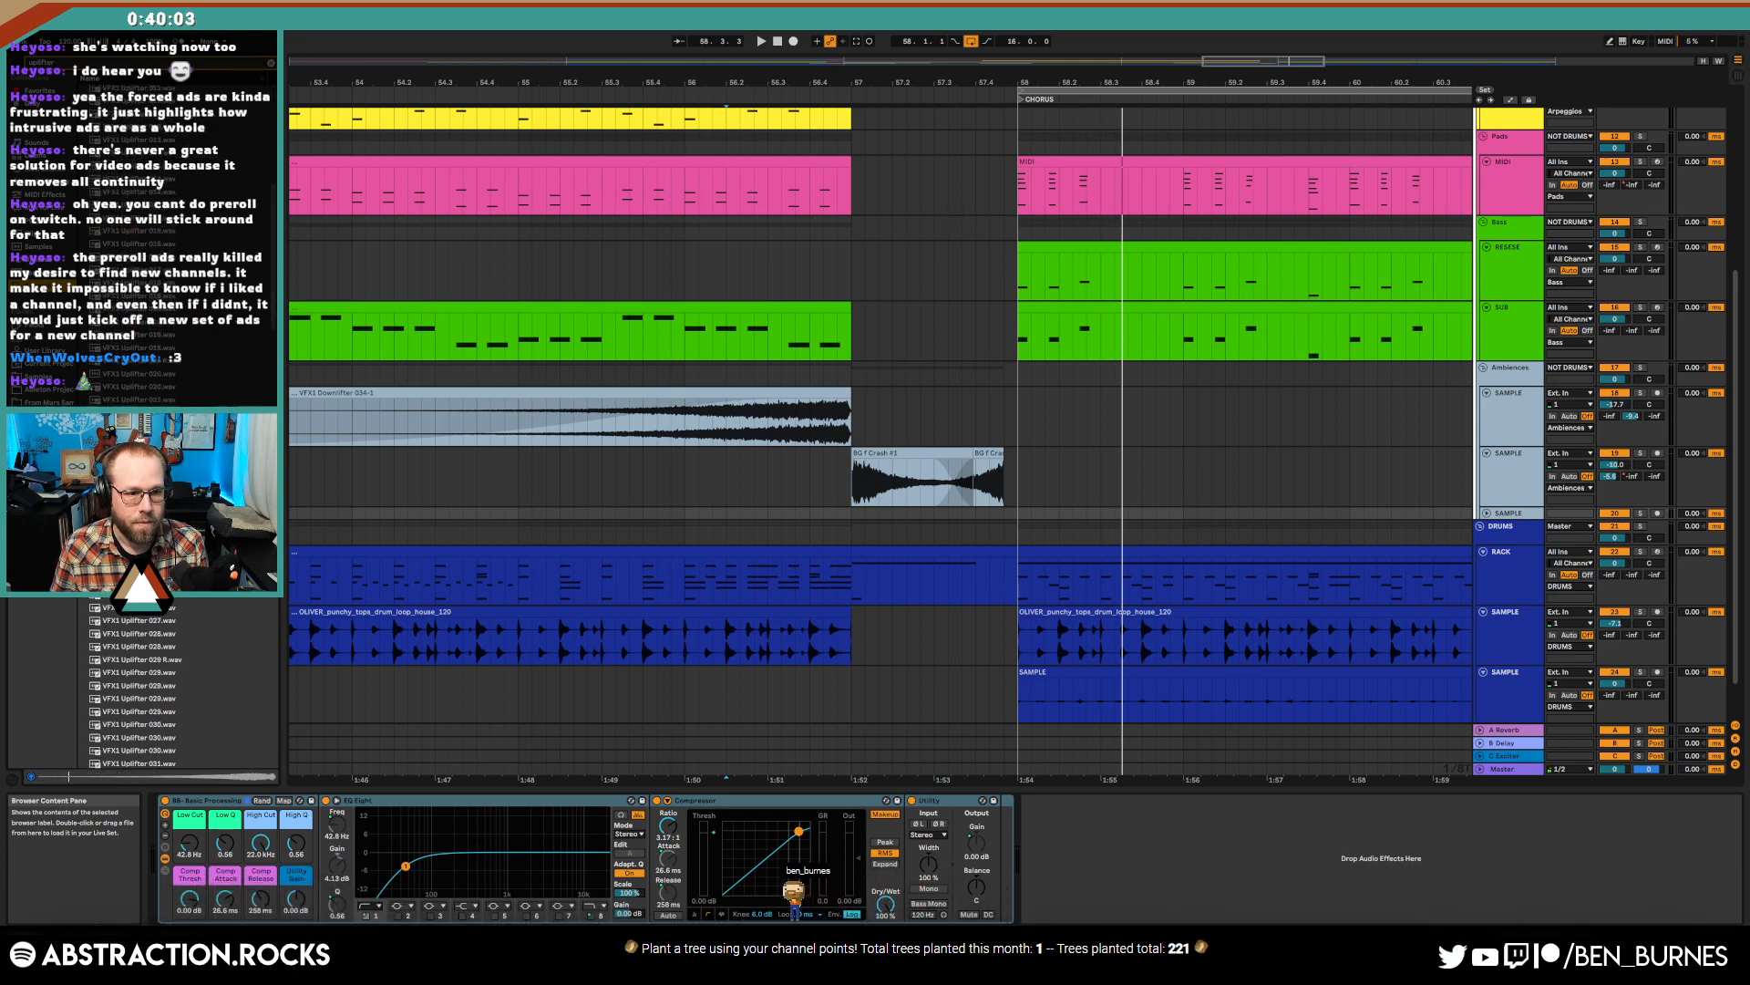
pyautogui.scroll(-5, 176, 619)
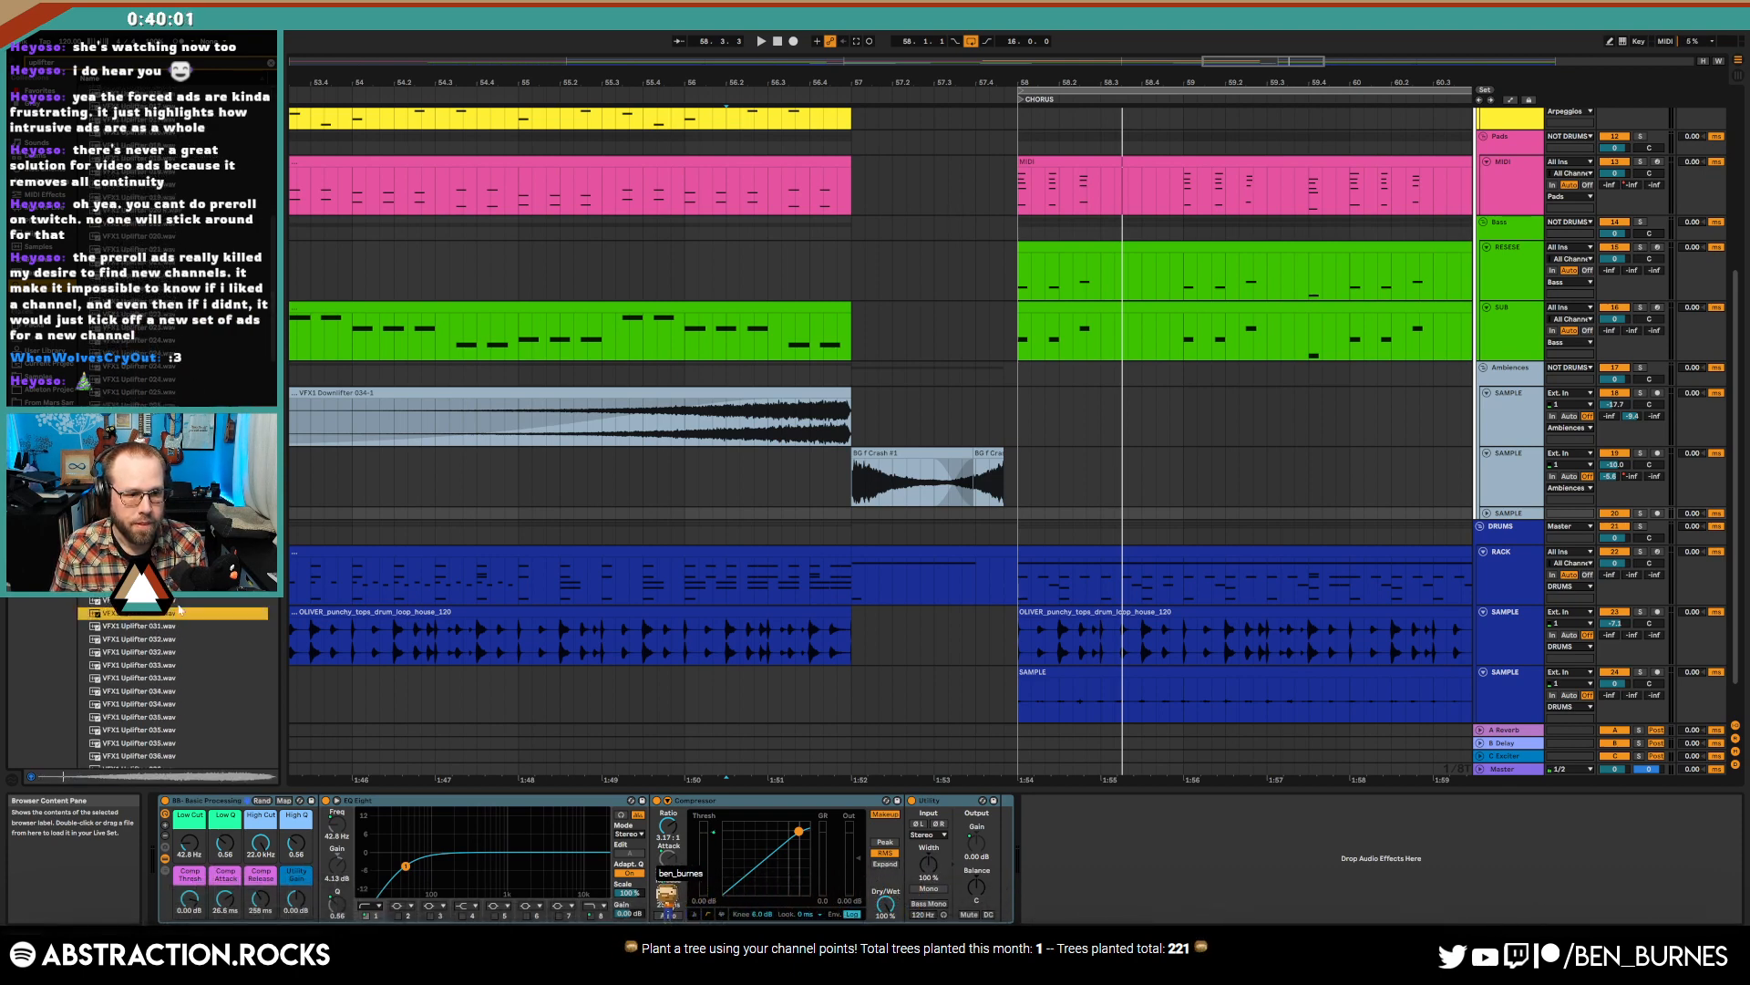
pyautogui.scroll(-4, 176, 638)
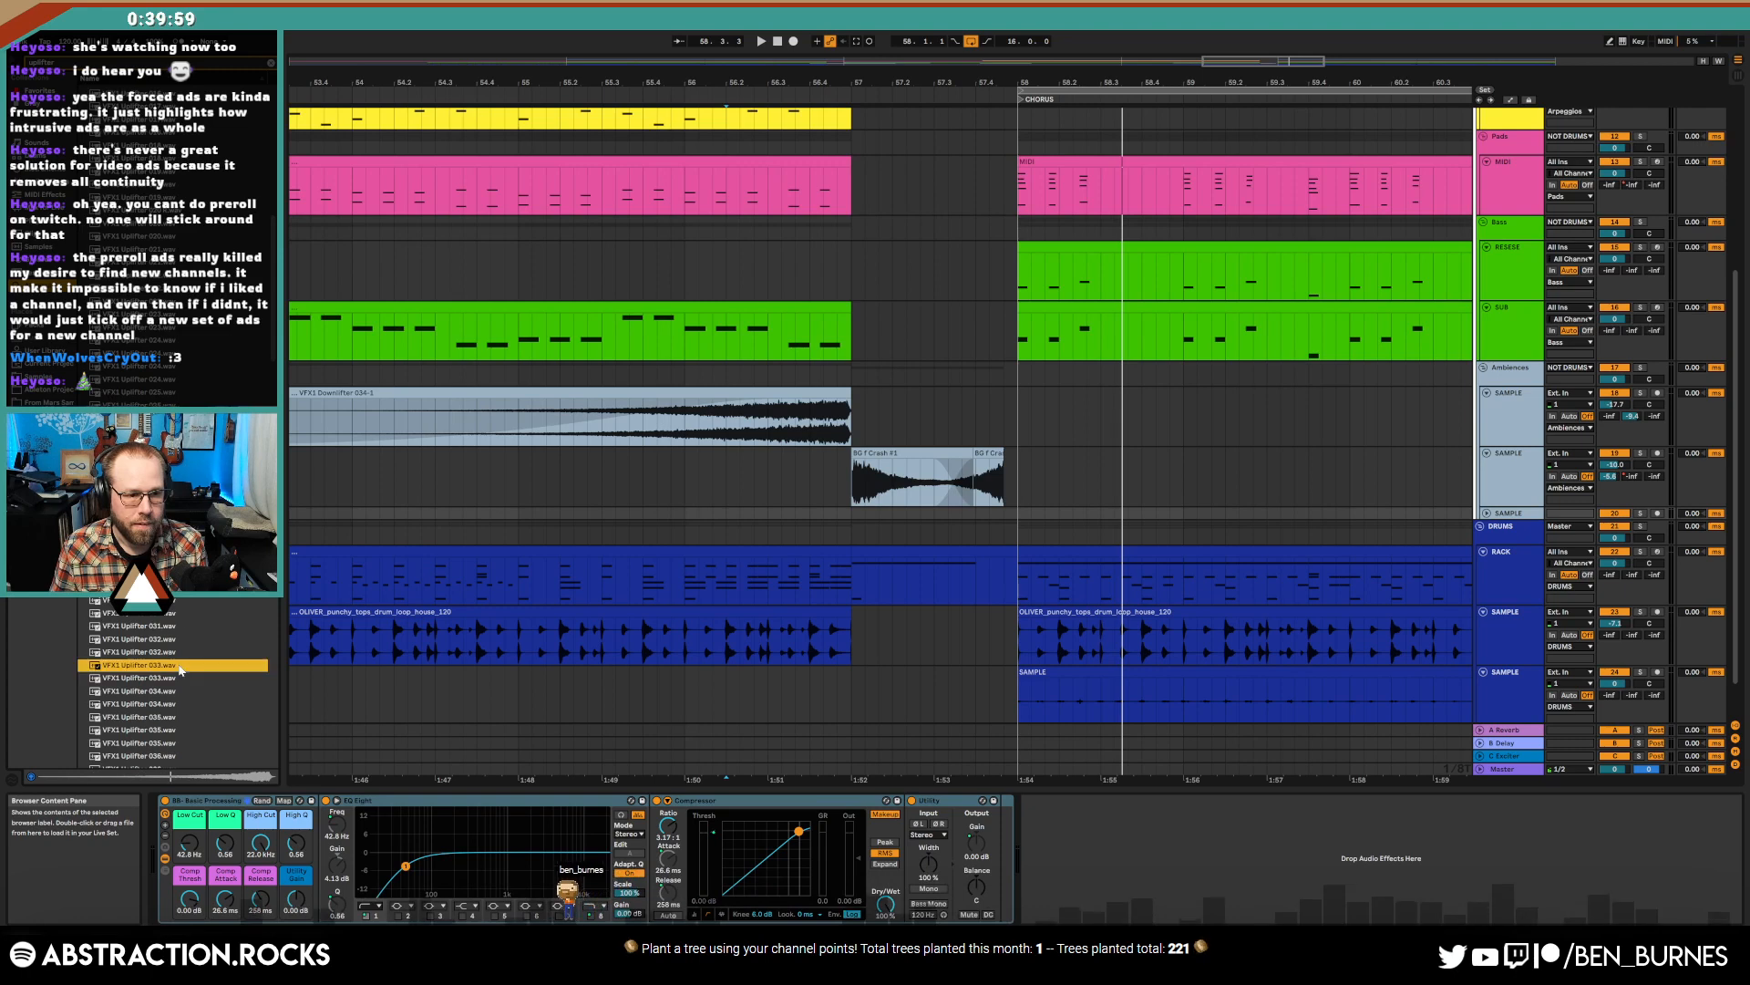
pyautogui.scroll(-5, 176, 638)
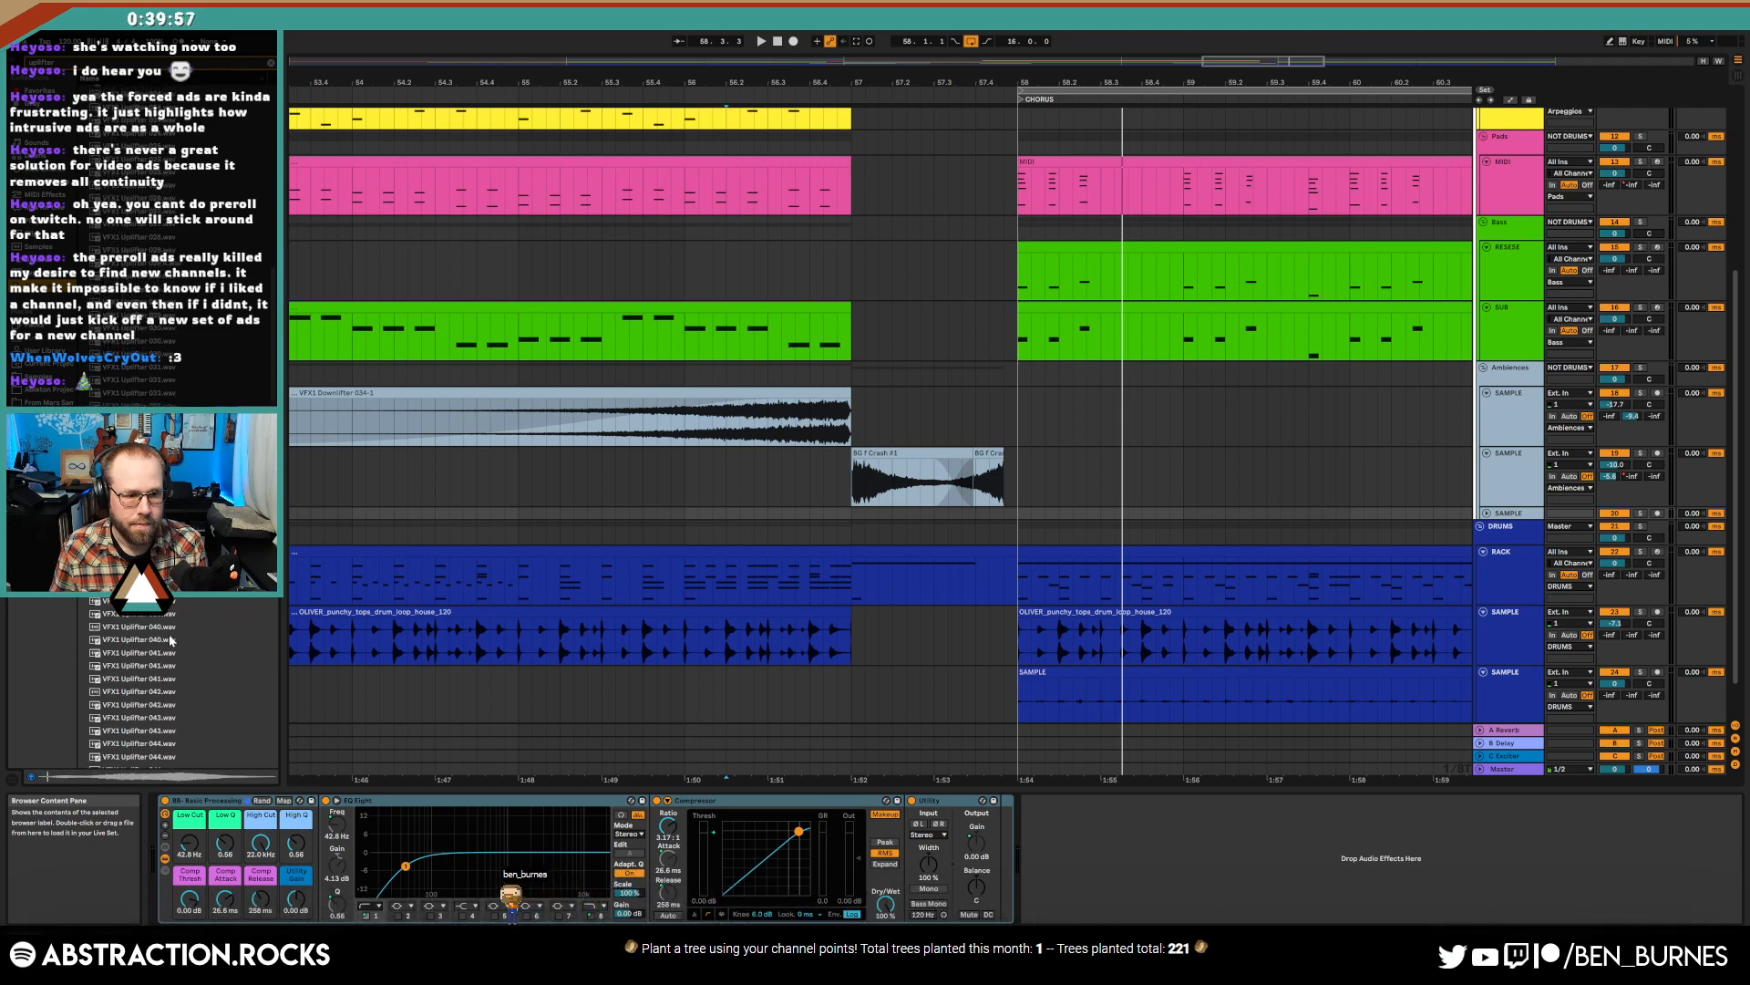
# - Preview the remaining VFX1 Uplifter samples from 040 through 061 in the browser
pyautogui.click(146, 639)
pyautogui.scroll(-3, 150, 638)
pyautogui.click(158, 637)
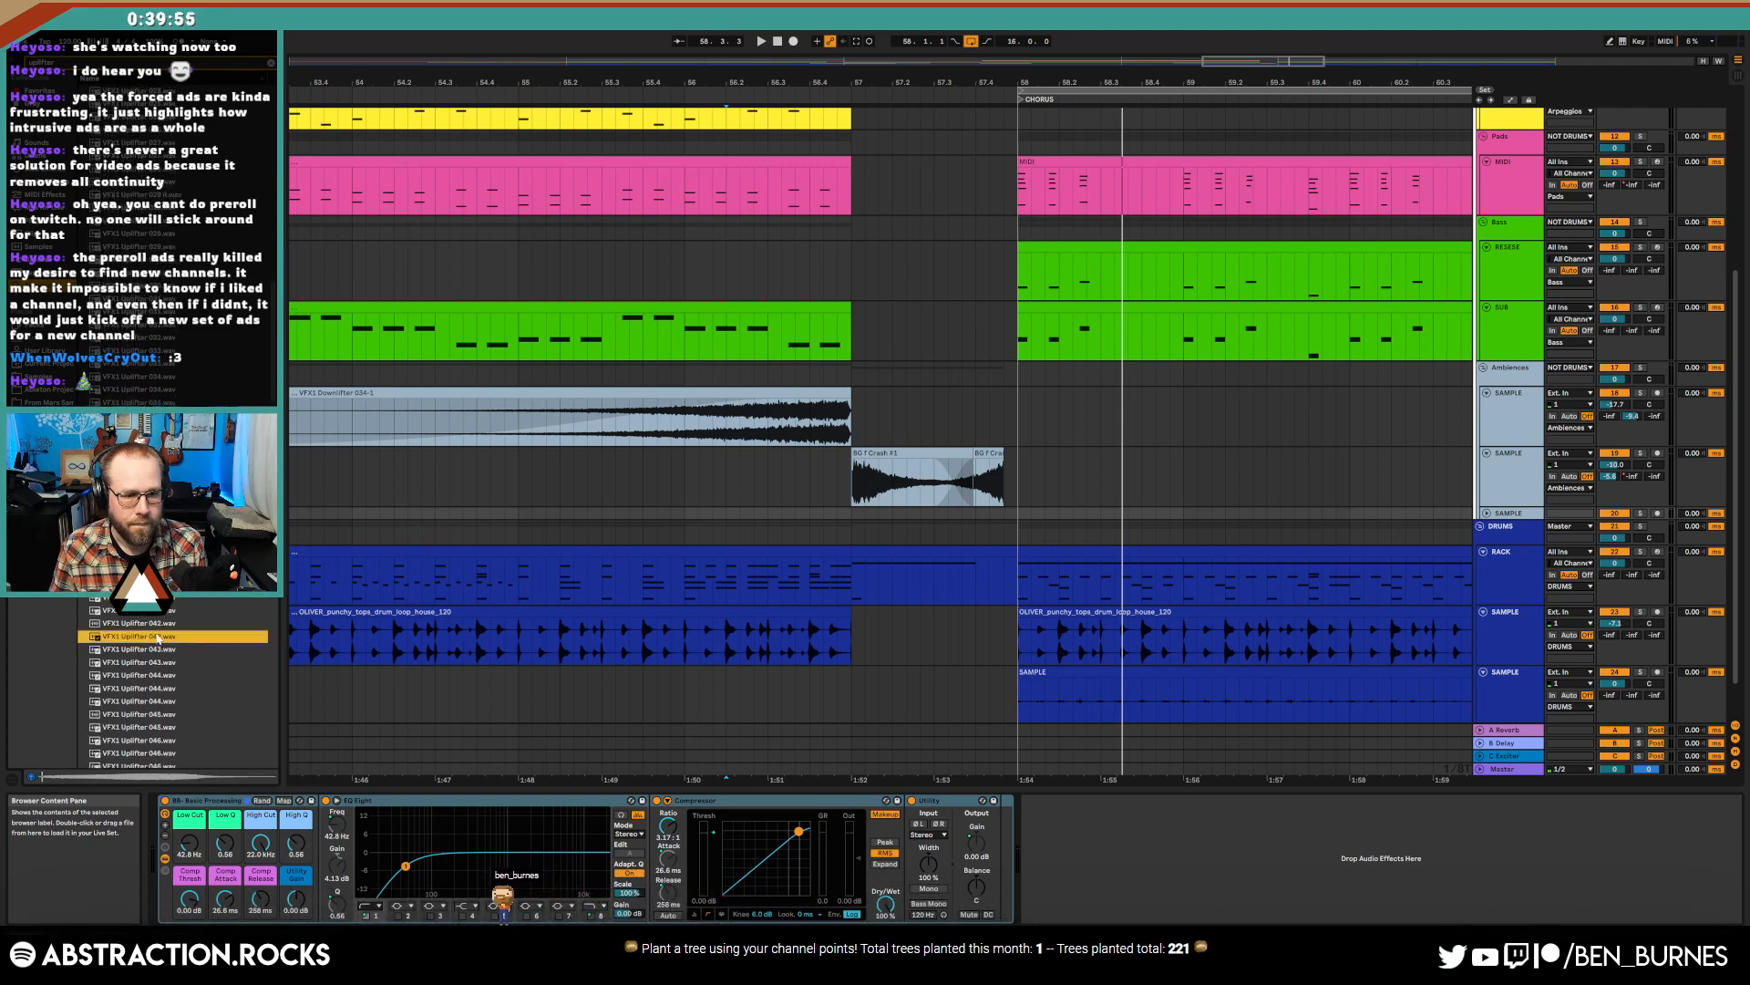
pyautogui.click(151, 662)
pyautogui.scroll(-5, 142, 693)
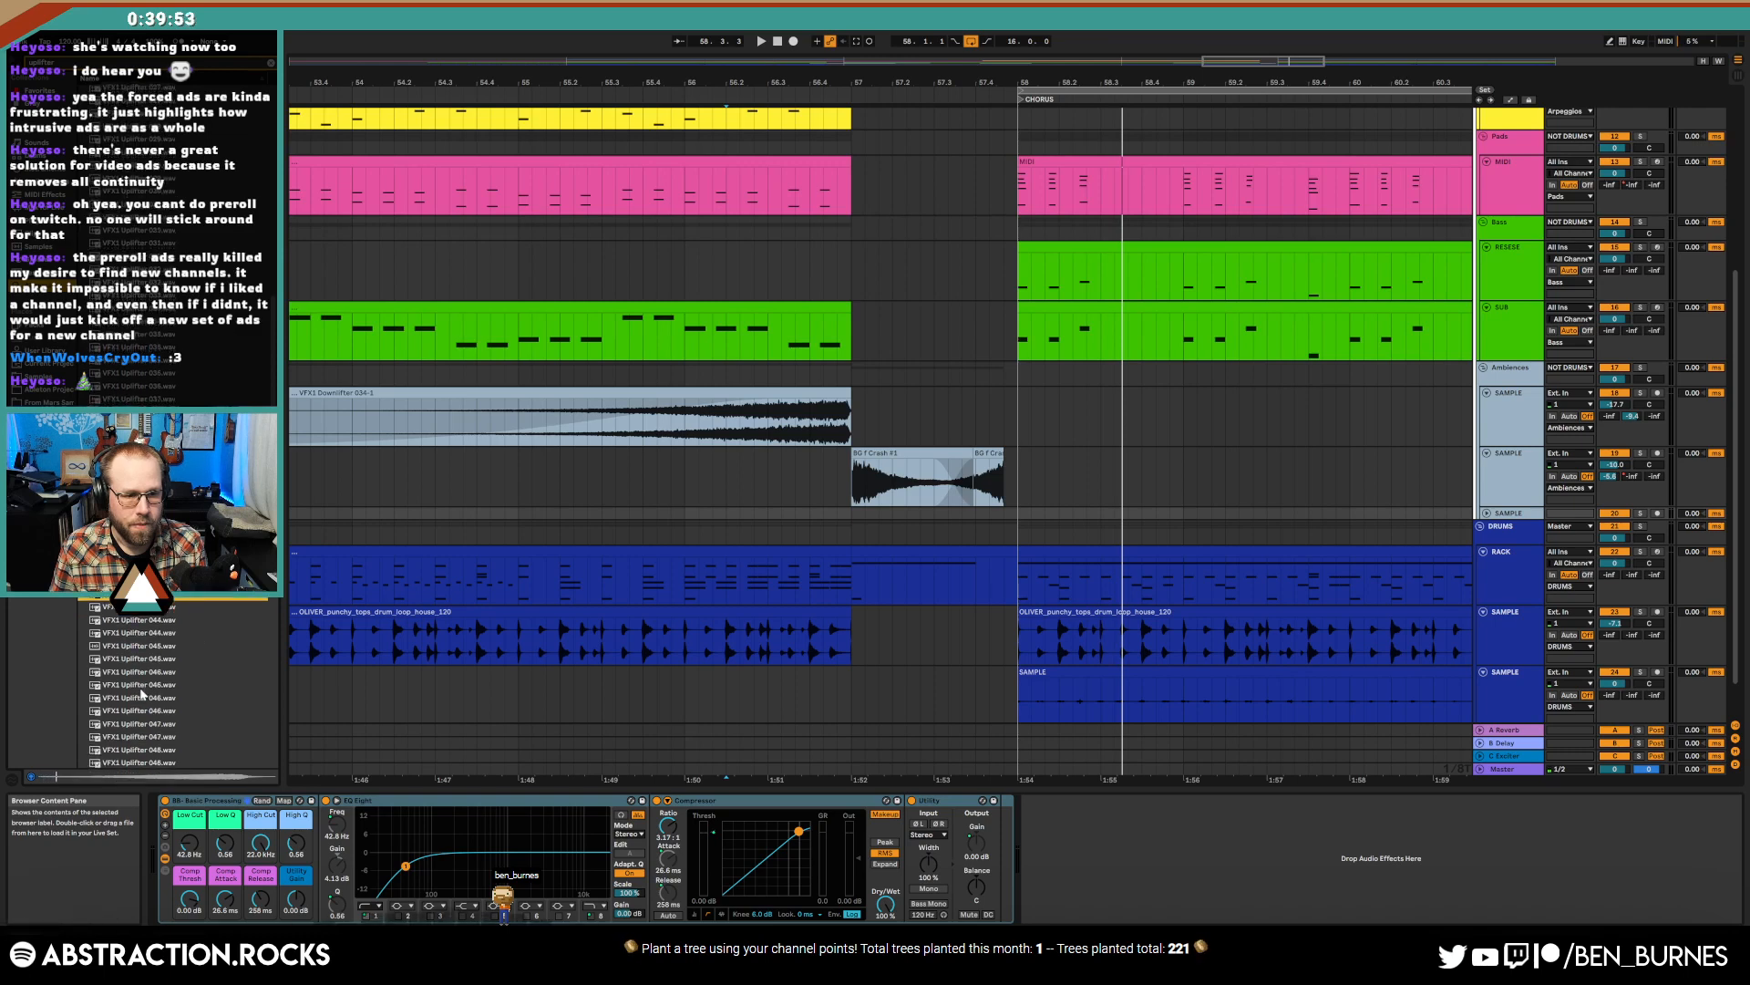
pyautogui.click(147, 685)
pyautogui.click(158, 684)
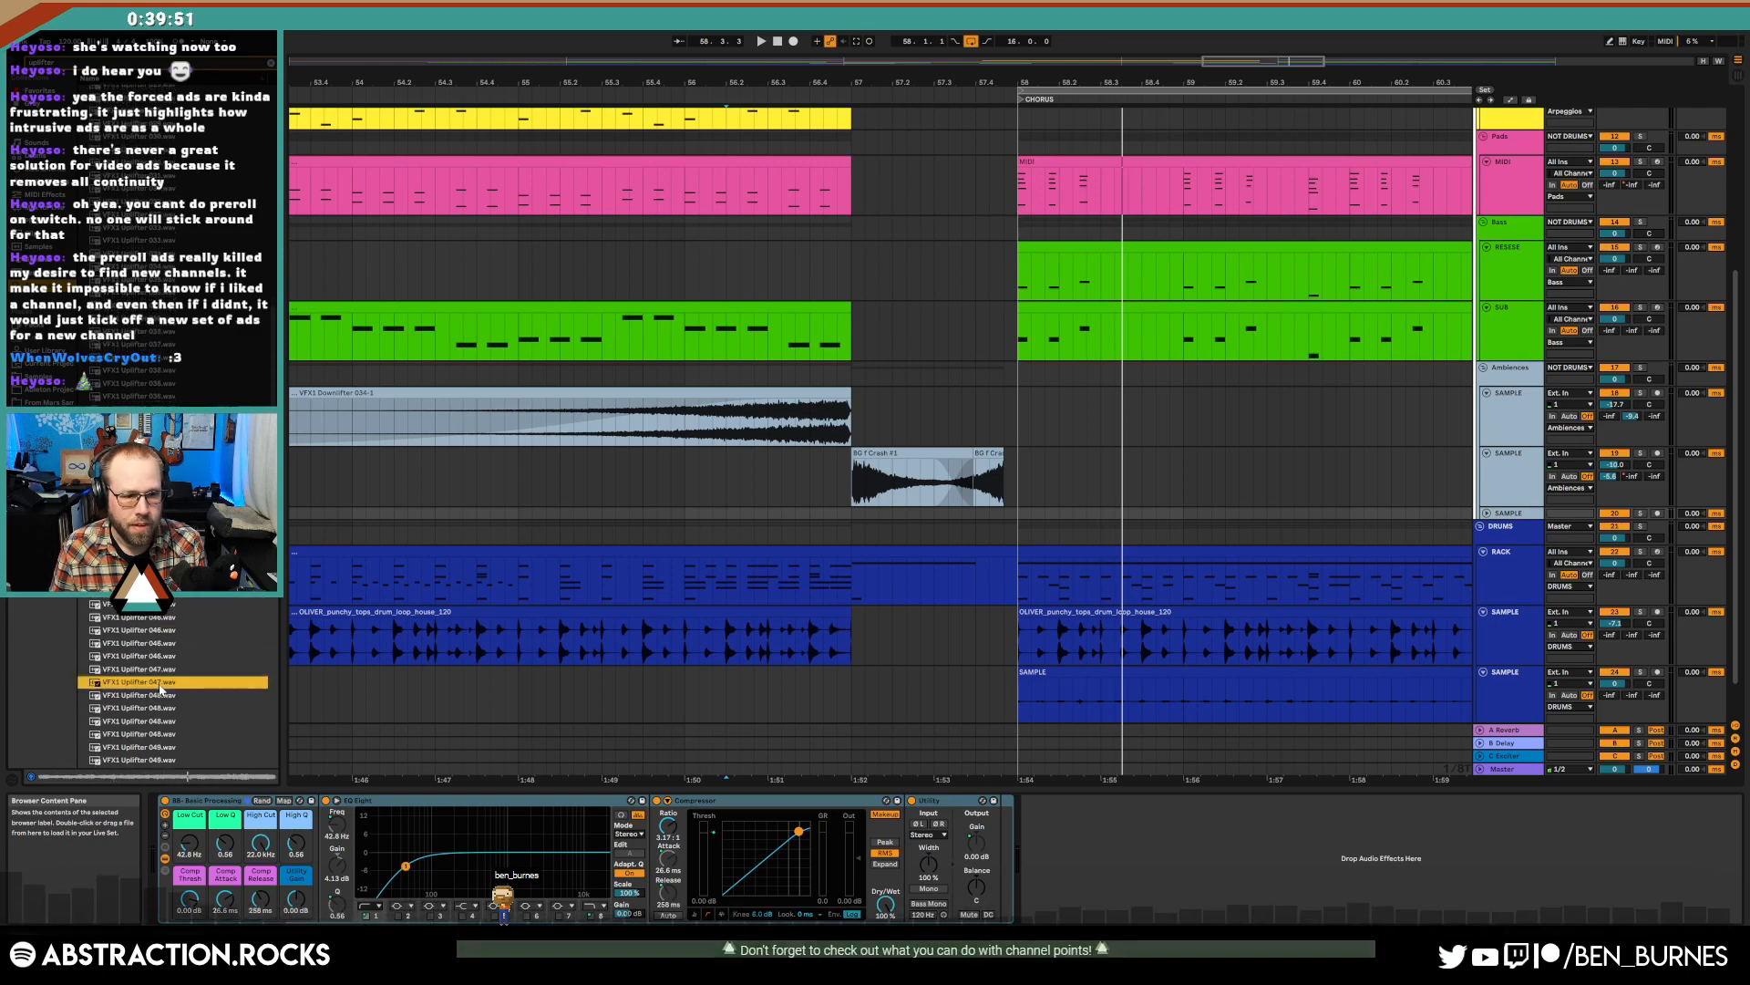
pyautogui.scroll(-2, 157, 686)
pyautogui.click(157, 682)
pyautogui.scroll(-3, 157, 689)
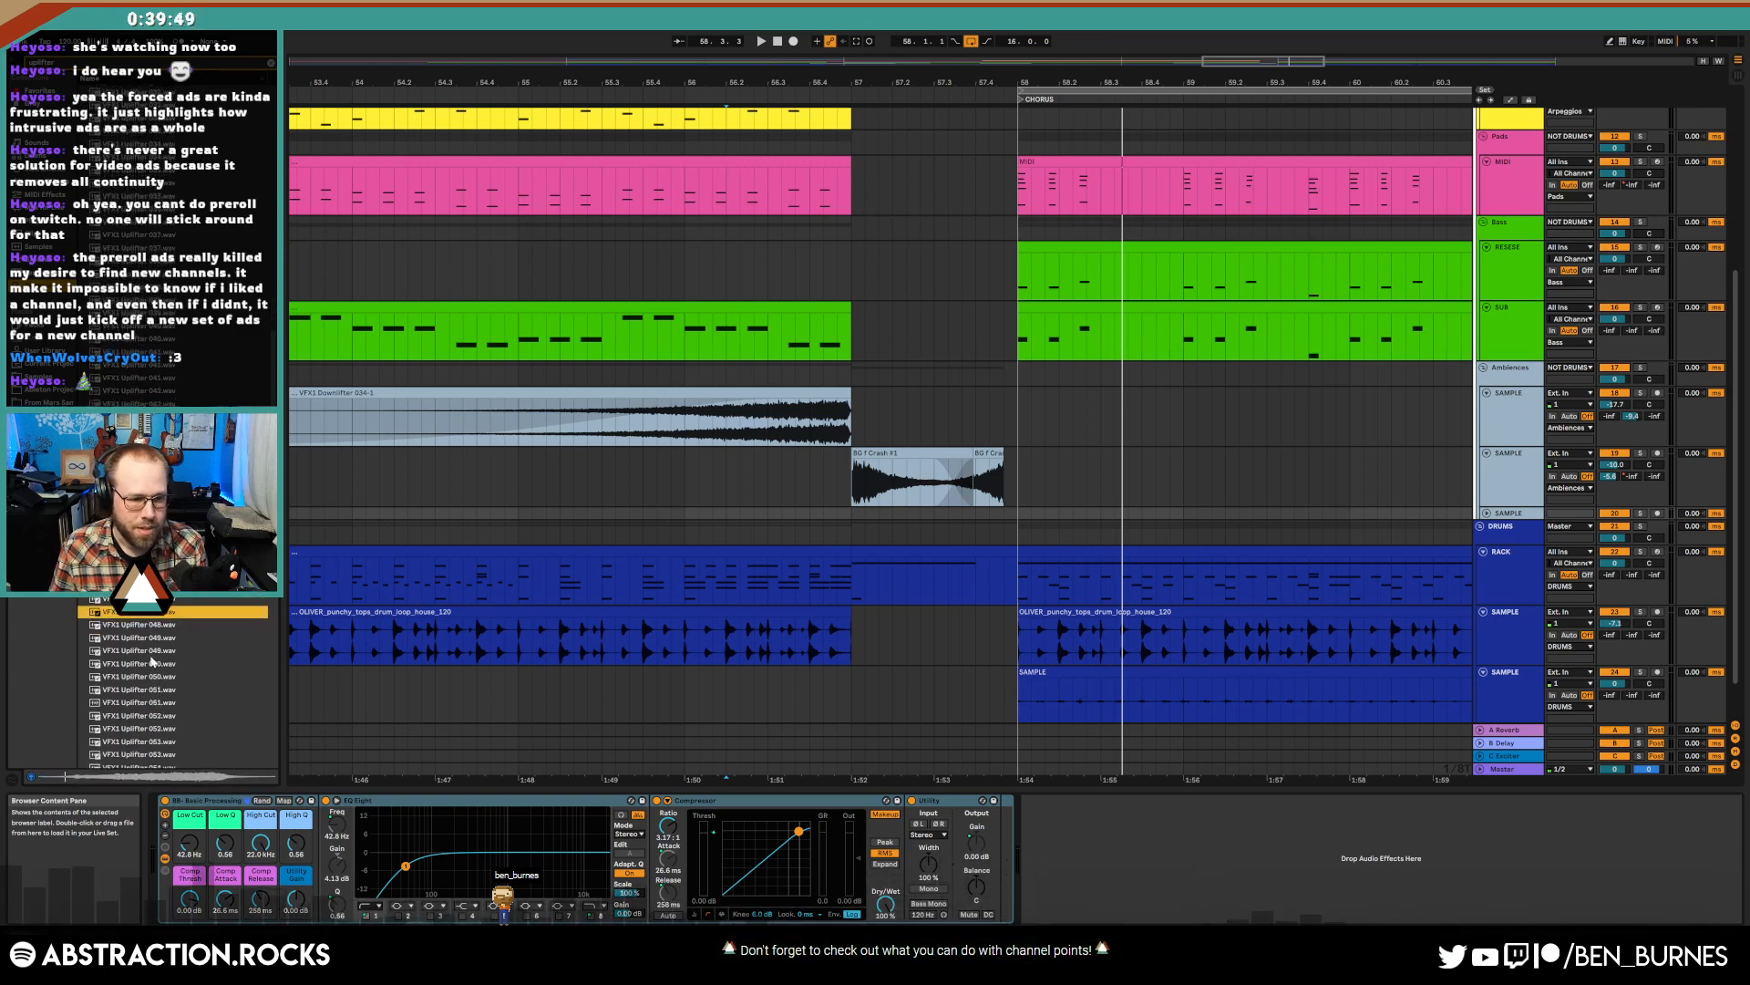
pyautogui.click(141, 702)
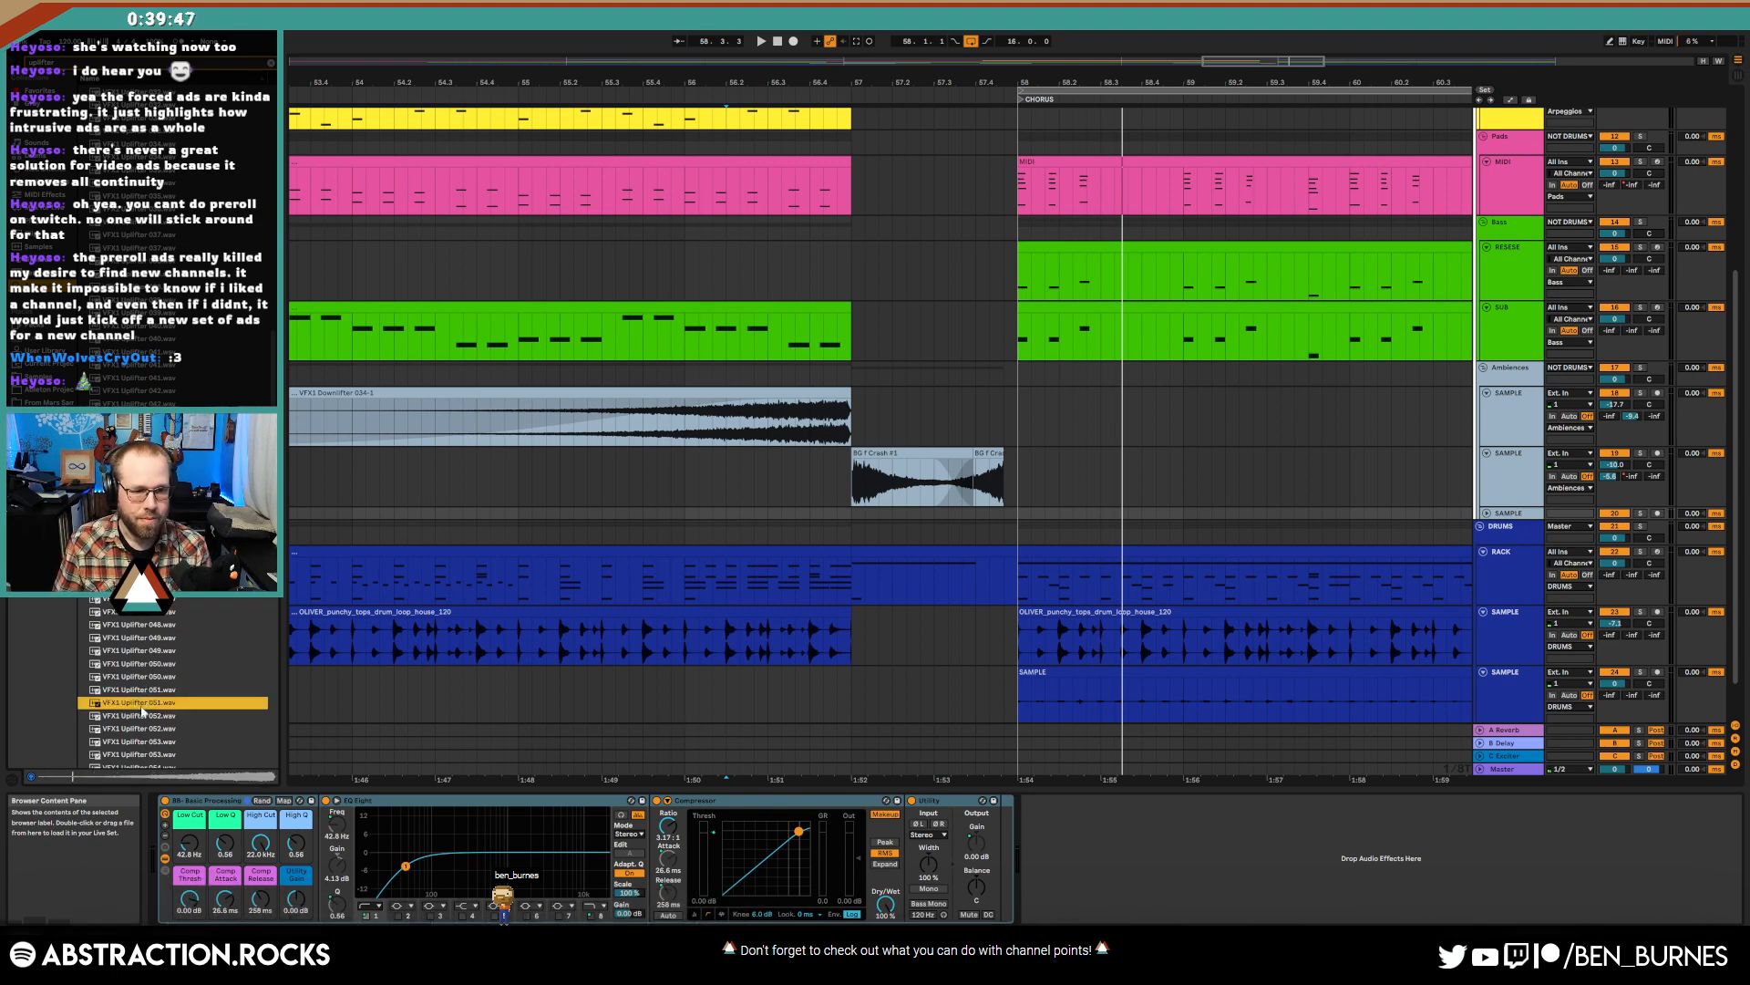
pyautogui.click(143, 727)
pyautogui.scroll(-3, 146, 725)
pyautogui.click(162, 718)
pyautogui.scroll(-3, 164, 711)
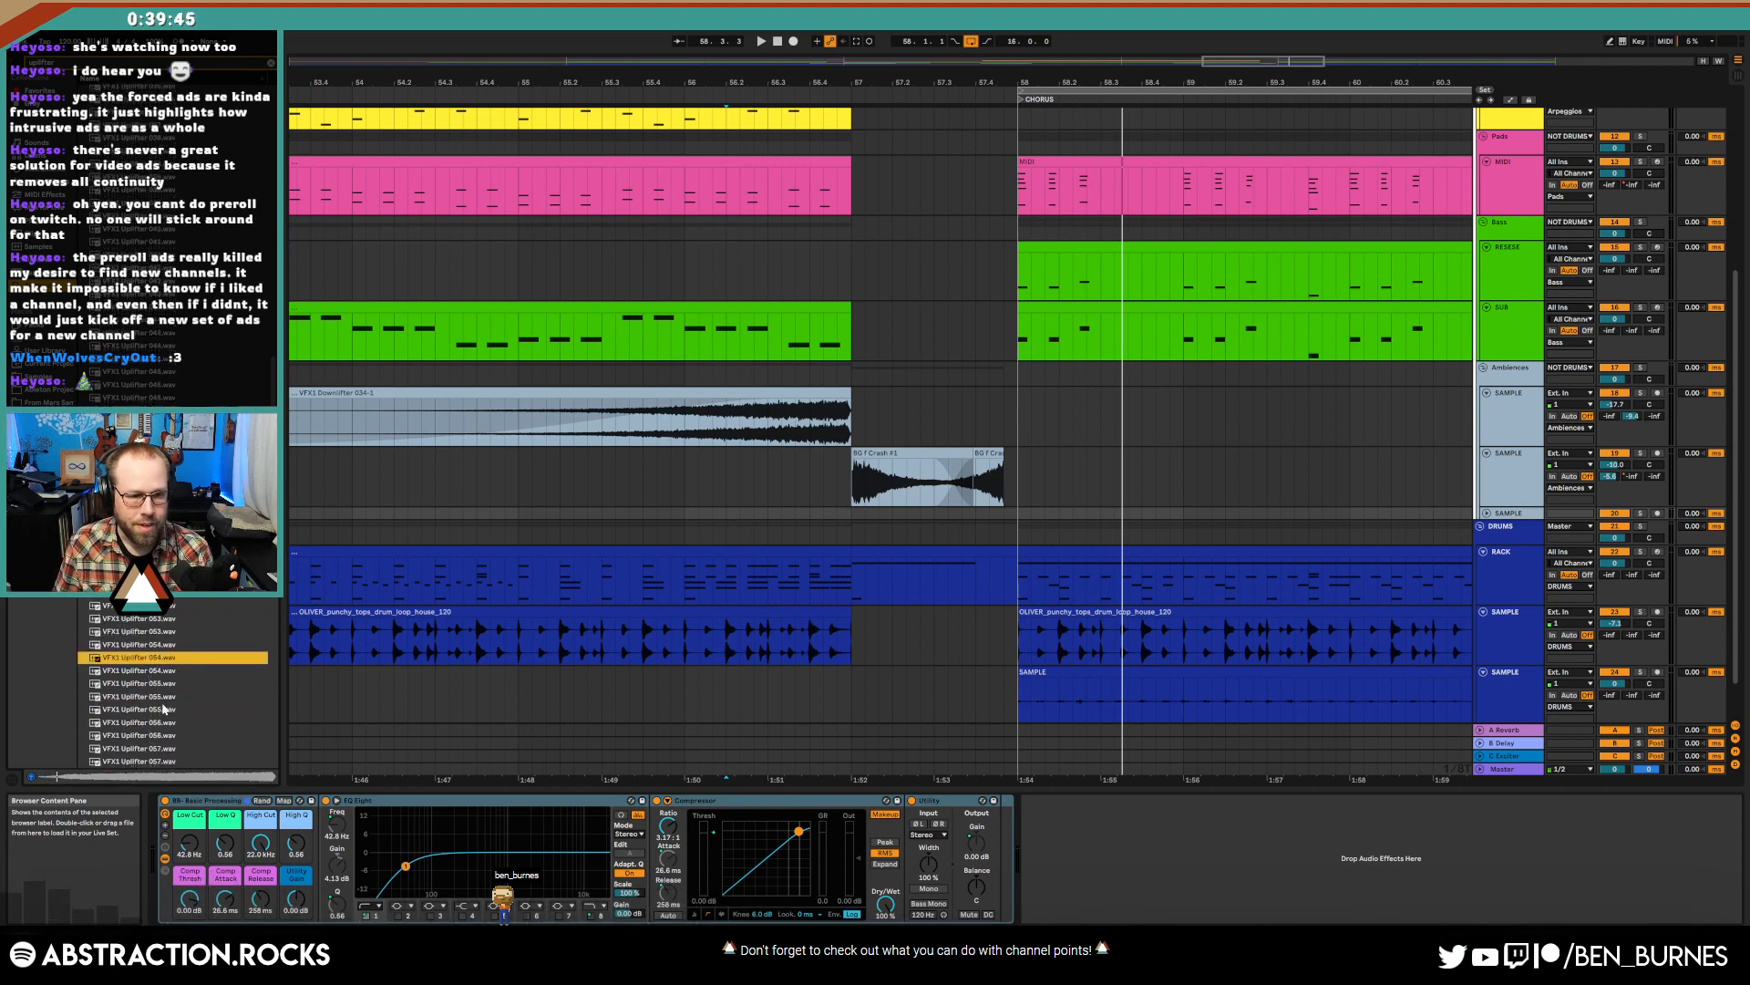
pyautogui.click(164, 708)
pyautogui.scroll(-1, 164, 707)
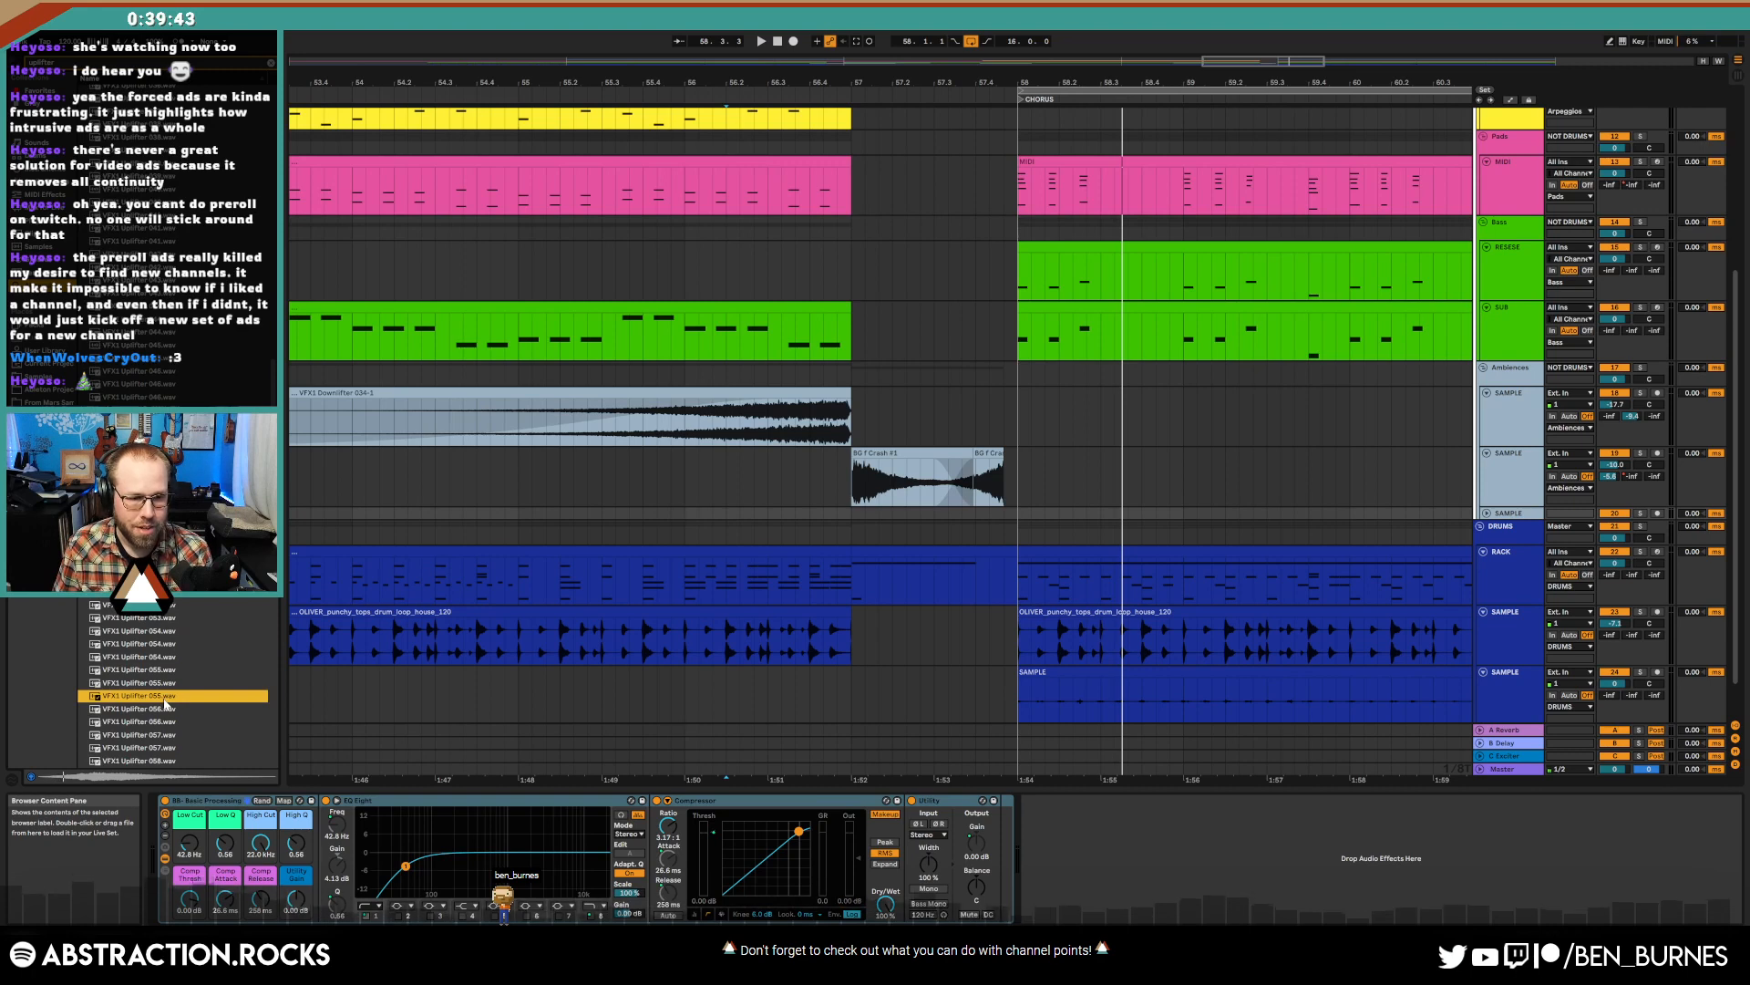
pyautogui.click(155, 710)
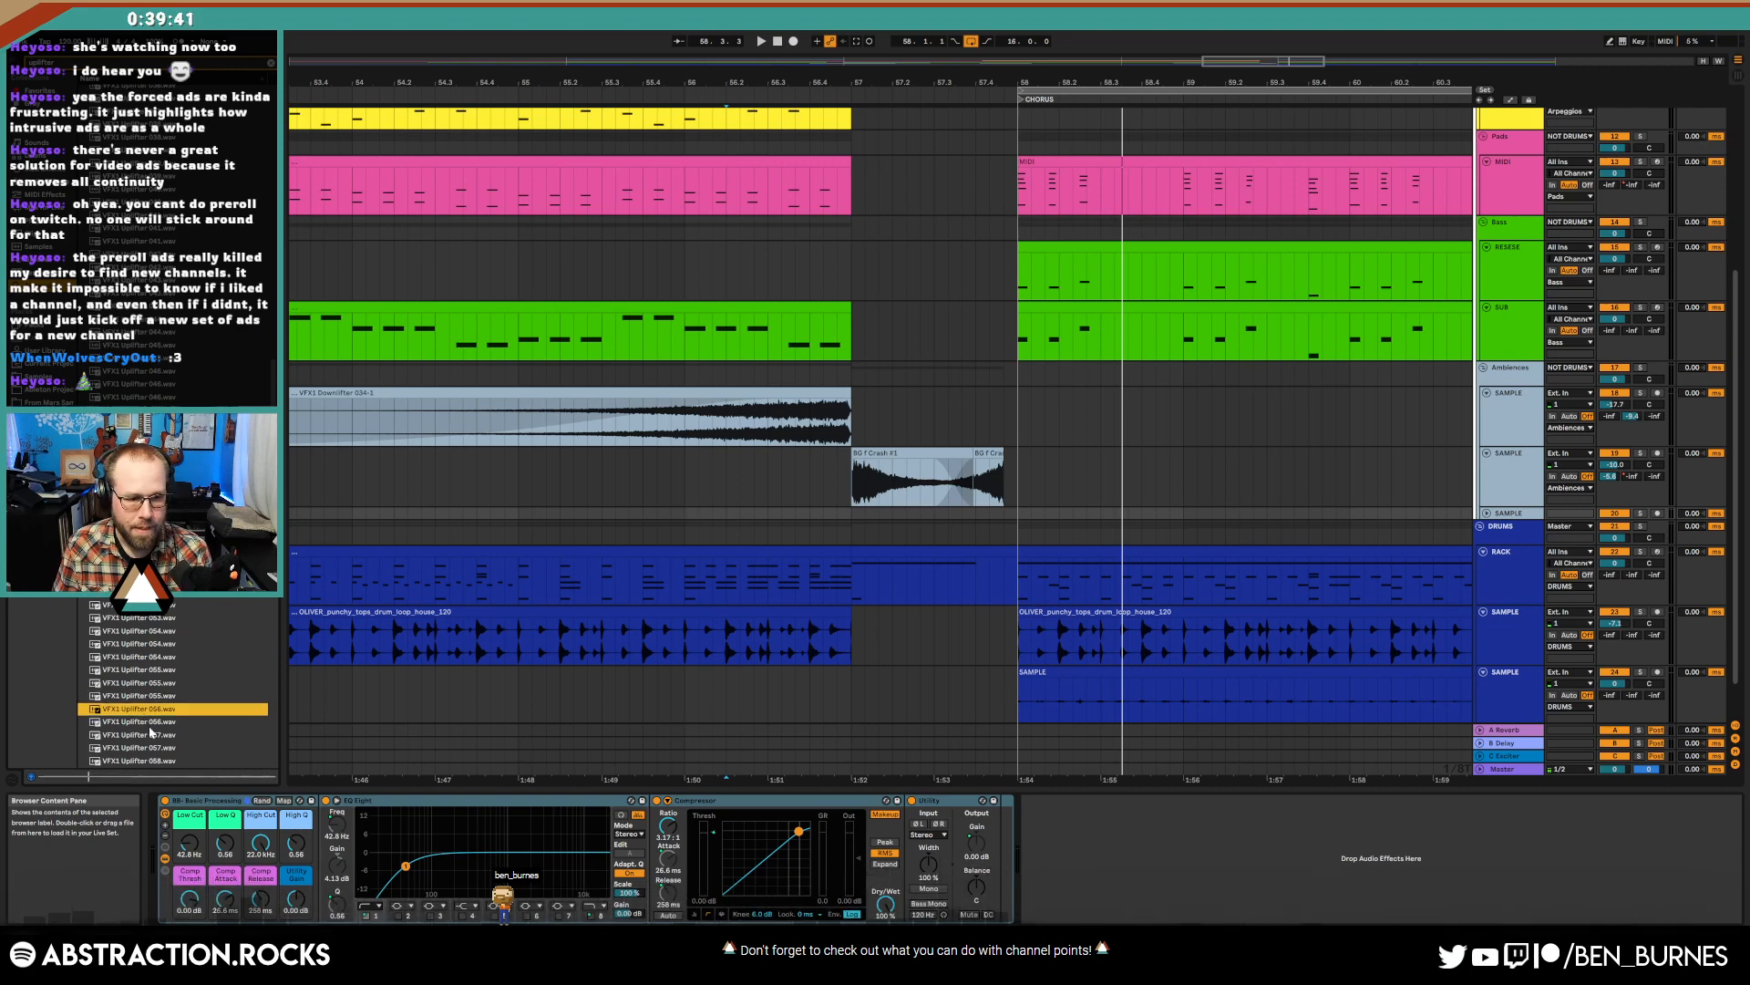
pyautogui.click(151, 723)
pyautogui.click(152, 733)
pyautogui.scroll(-5, 153, 731)
pyautogui.click(153, 731)
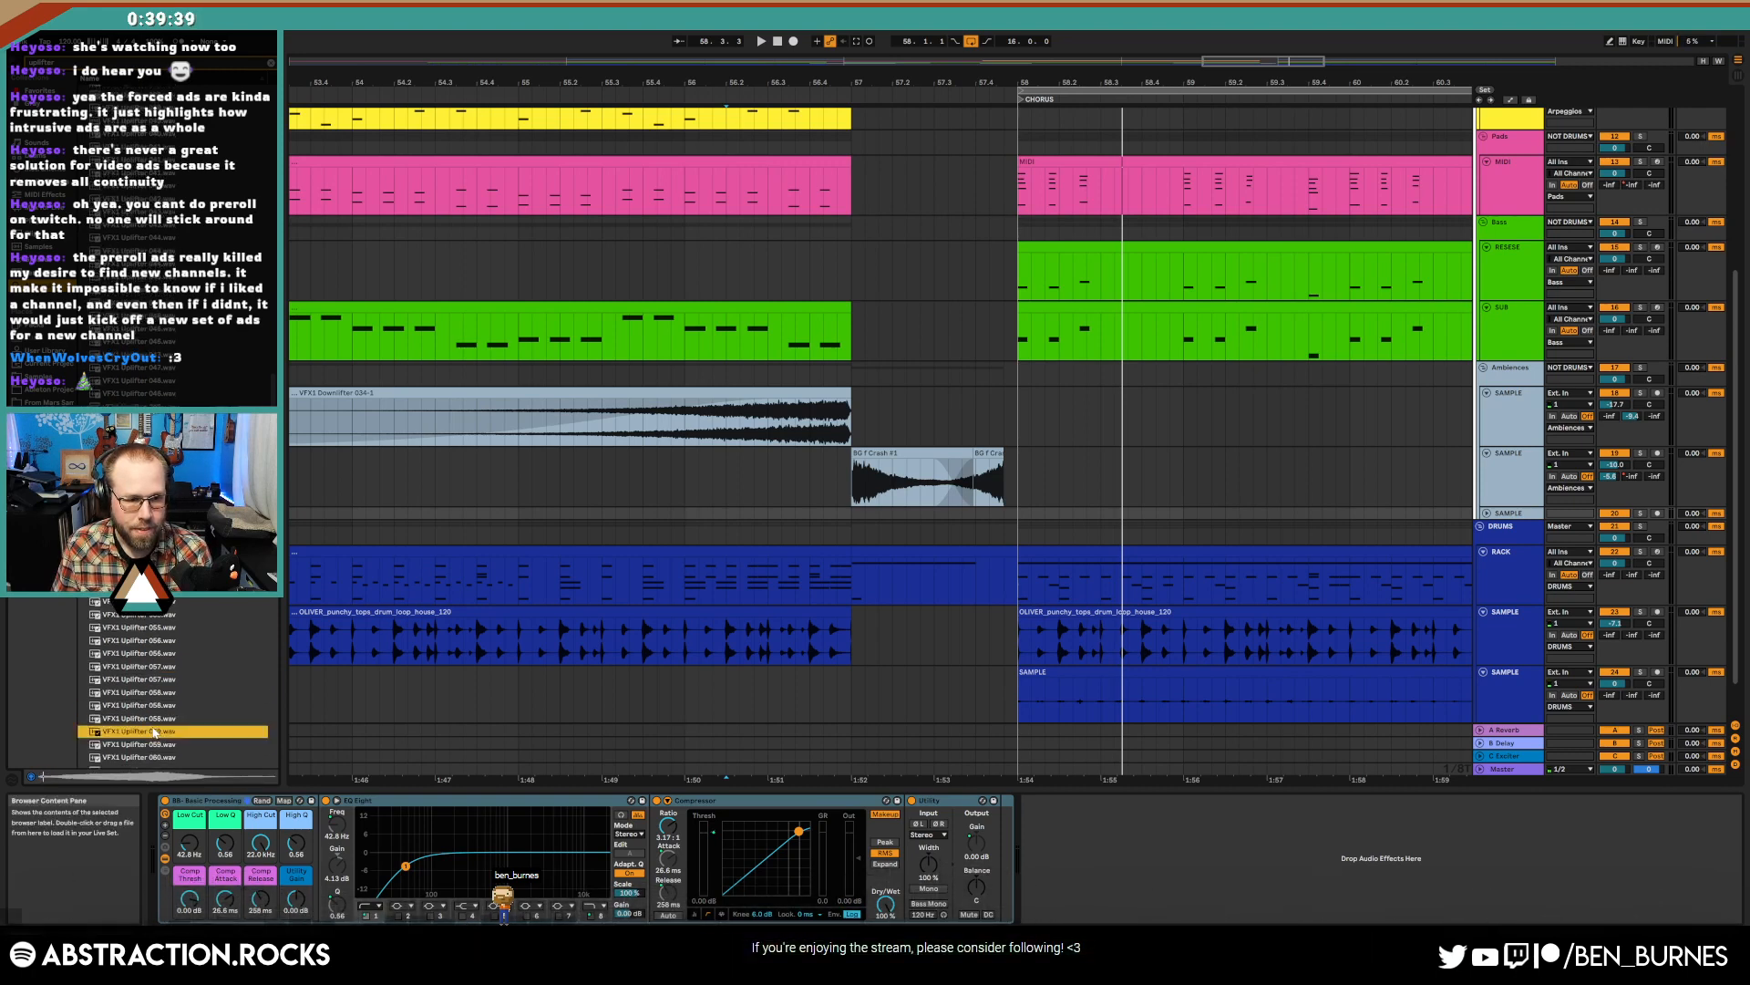
pyautogui.scroll(-4, 153, 731)
pyautogui.click(154, 729)
pyautogui.scroll(-2, 150, 720)
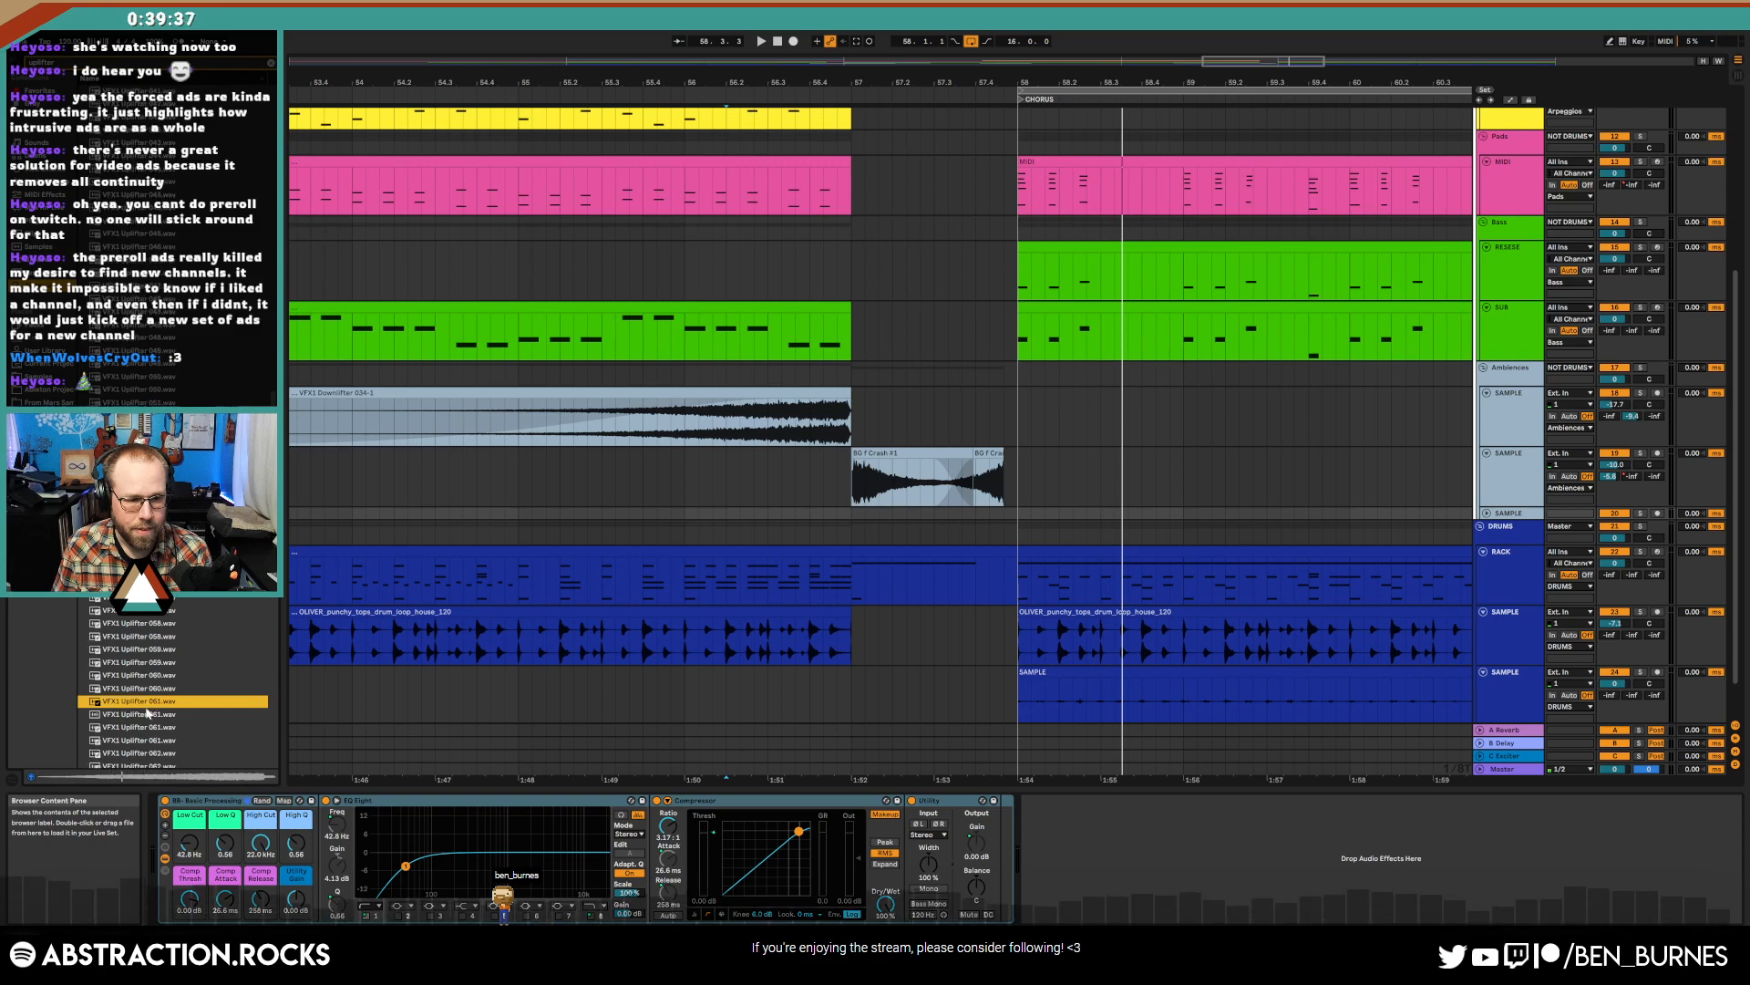
pyautogui.click(150, 715)
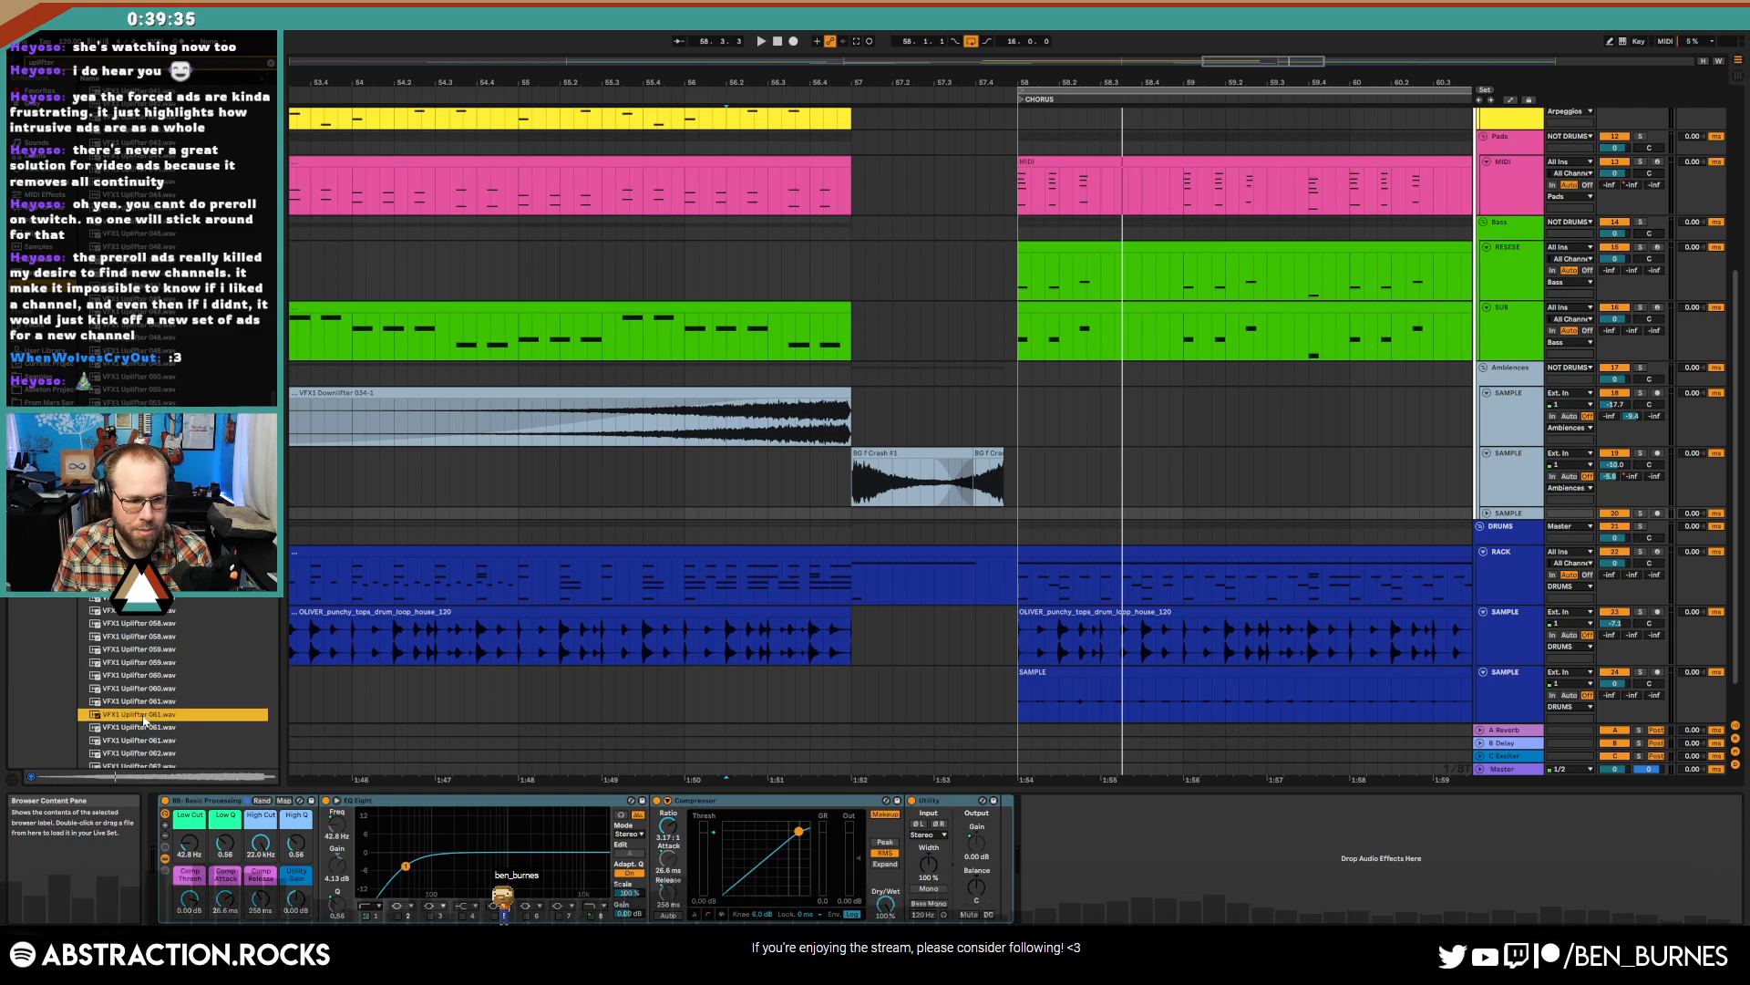
# - Place the VFX1 Uplifter 061 sample on the empty Ambiences sample track, unfold the track, and align the clip's end with bar 58
pyautogui.moveTo(138, 719); pyautogui.dragTo(762, 514)
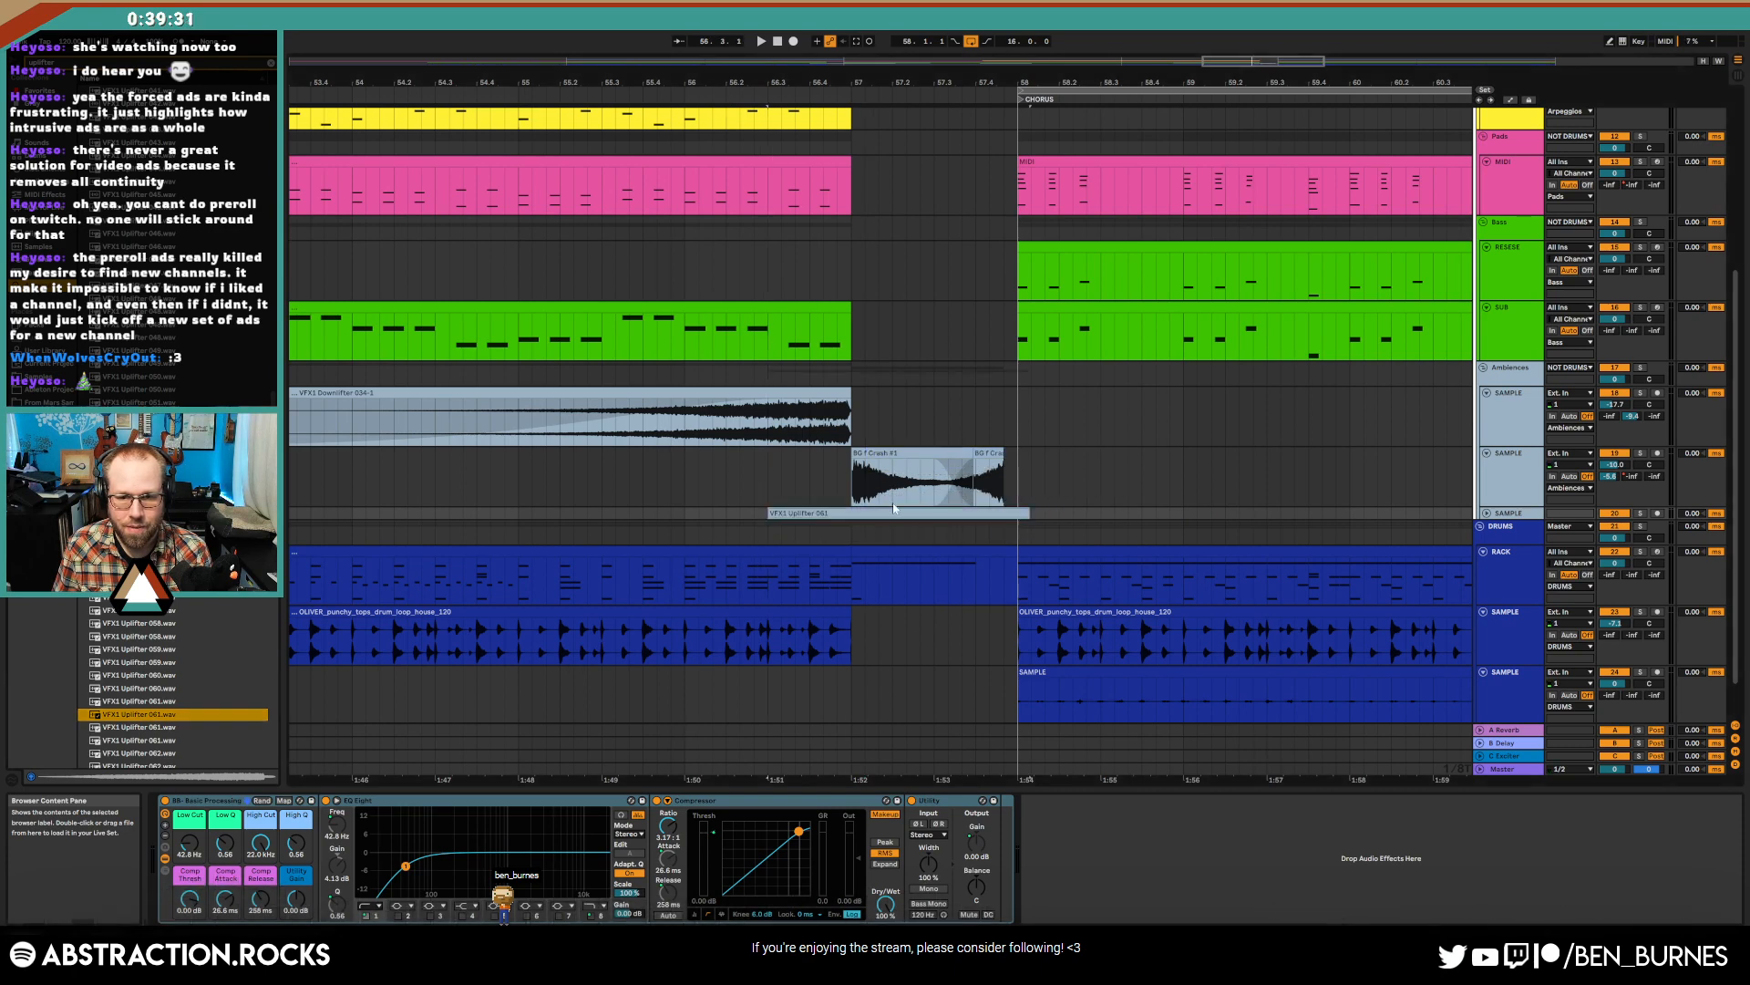
pyautogui.click(1486, 514)
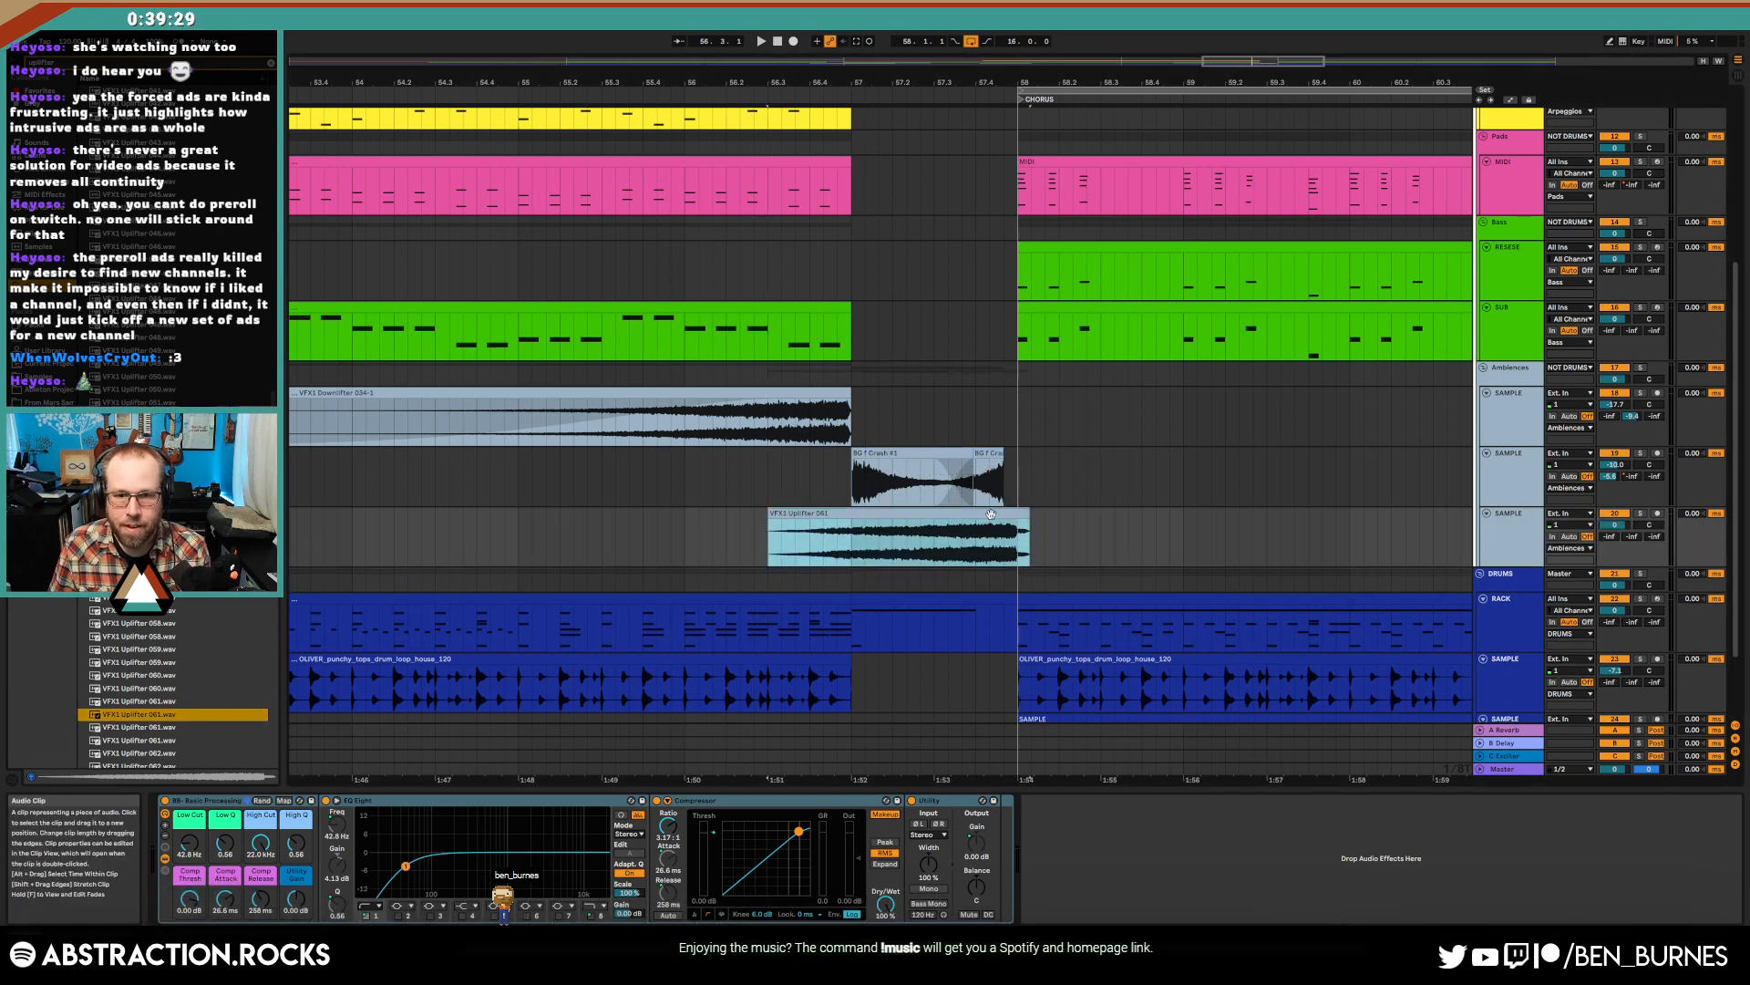
pyautogui.moveTo(992, 516); pyautogui.dragTo(1005, 524)
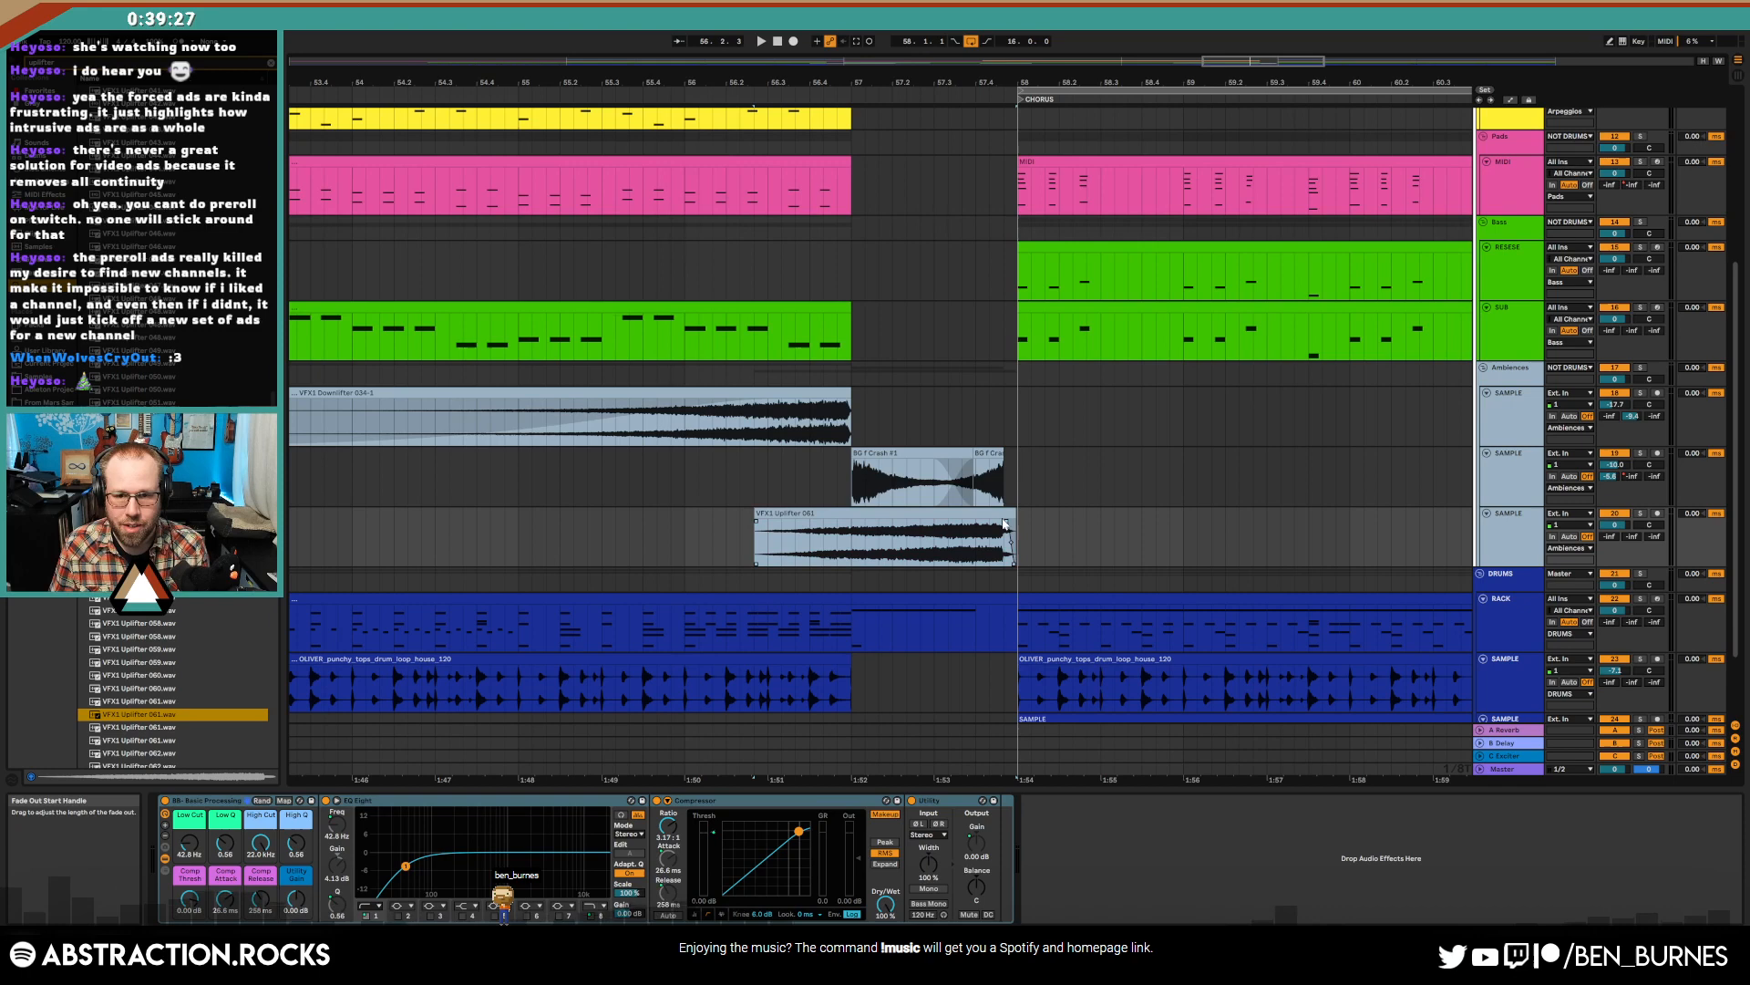
# - Add a long fade-in to the start of the VFX1 Uplifter 061 clip
pyautogui.click(949, 511)
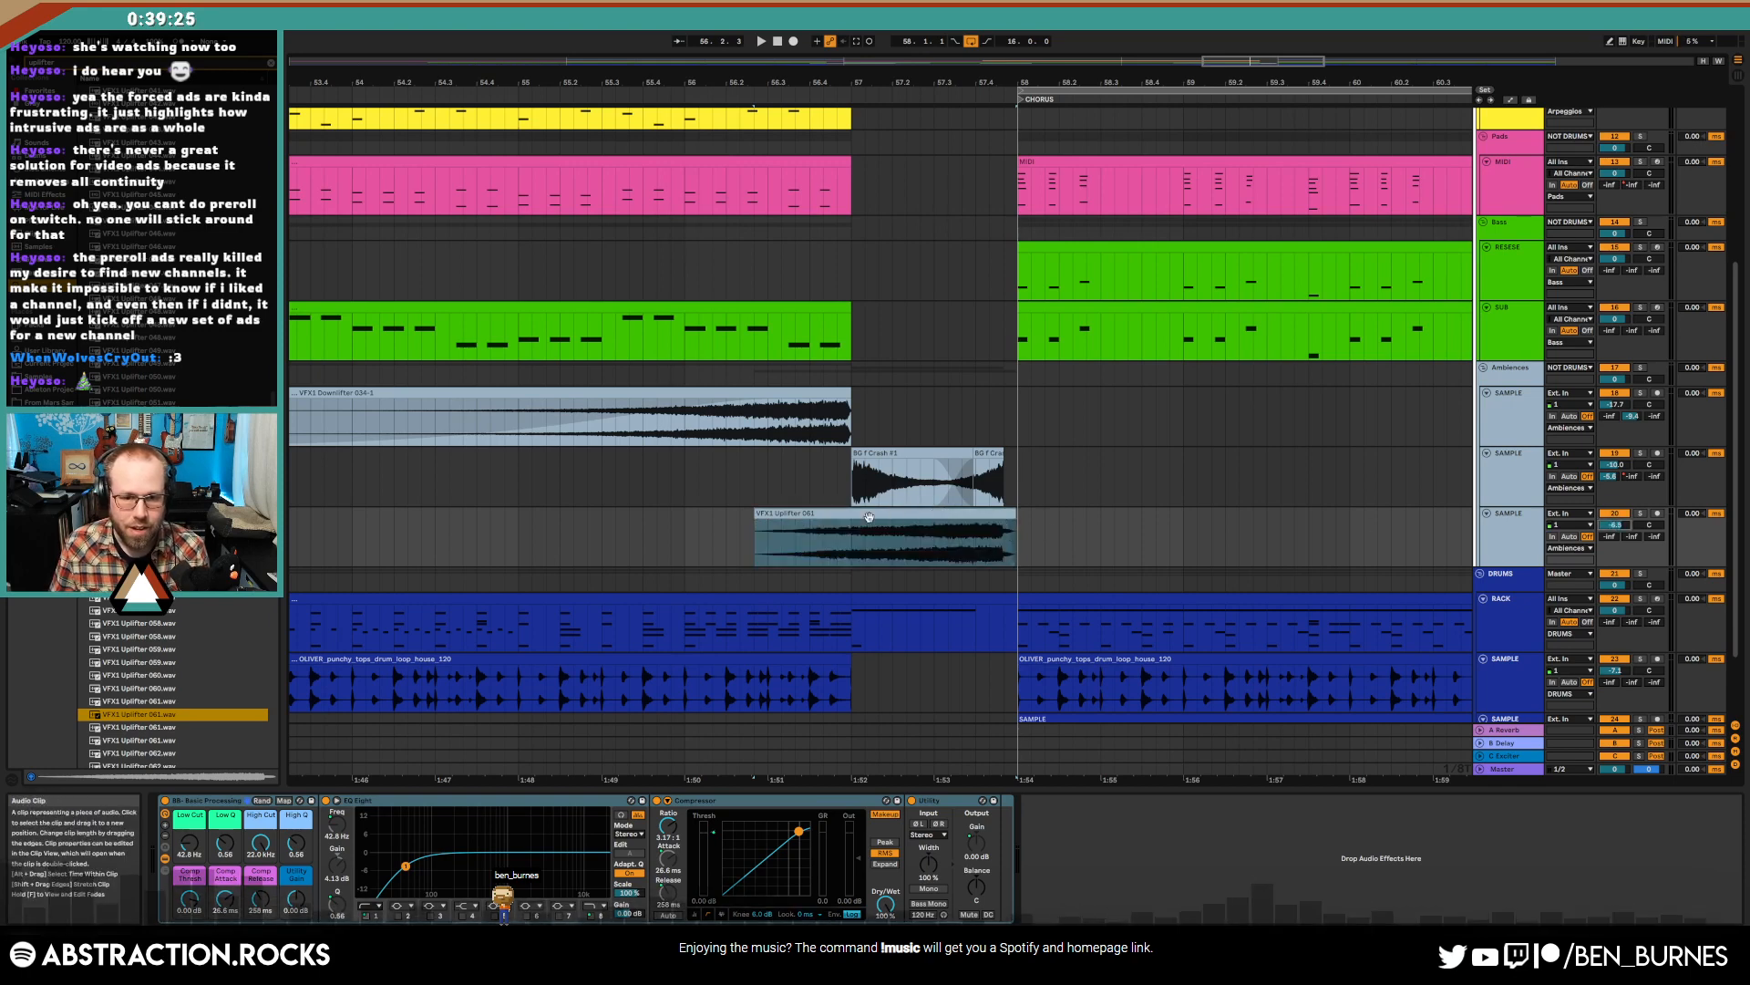
pyautogui.moveTo(758, 521); pyautogui.dragTo(890, 525)
pyautogui.hotkey('ctrl', 'z')
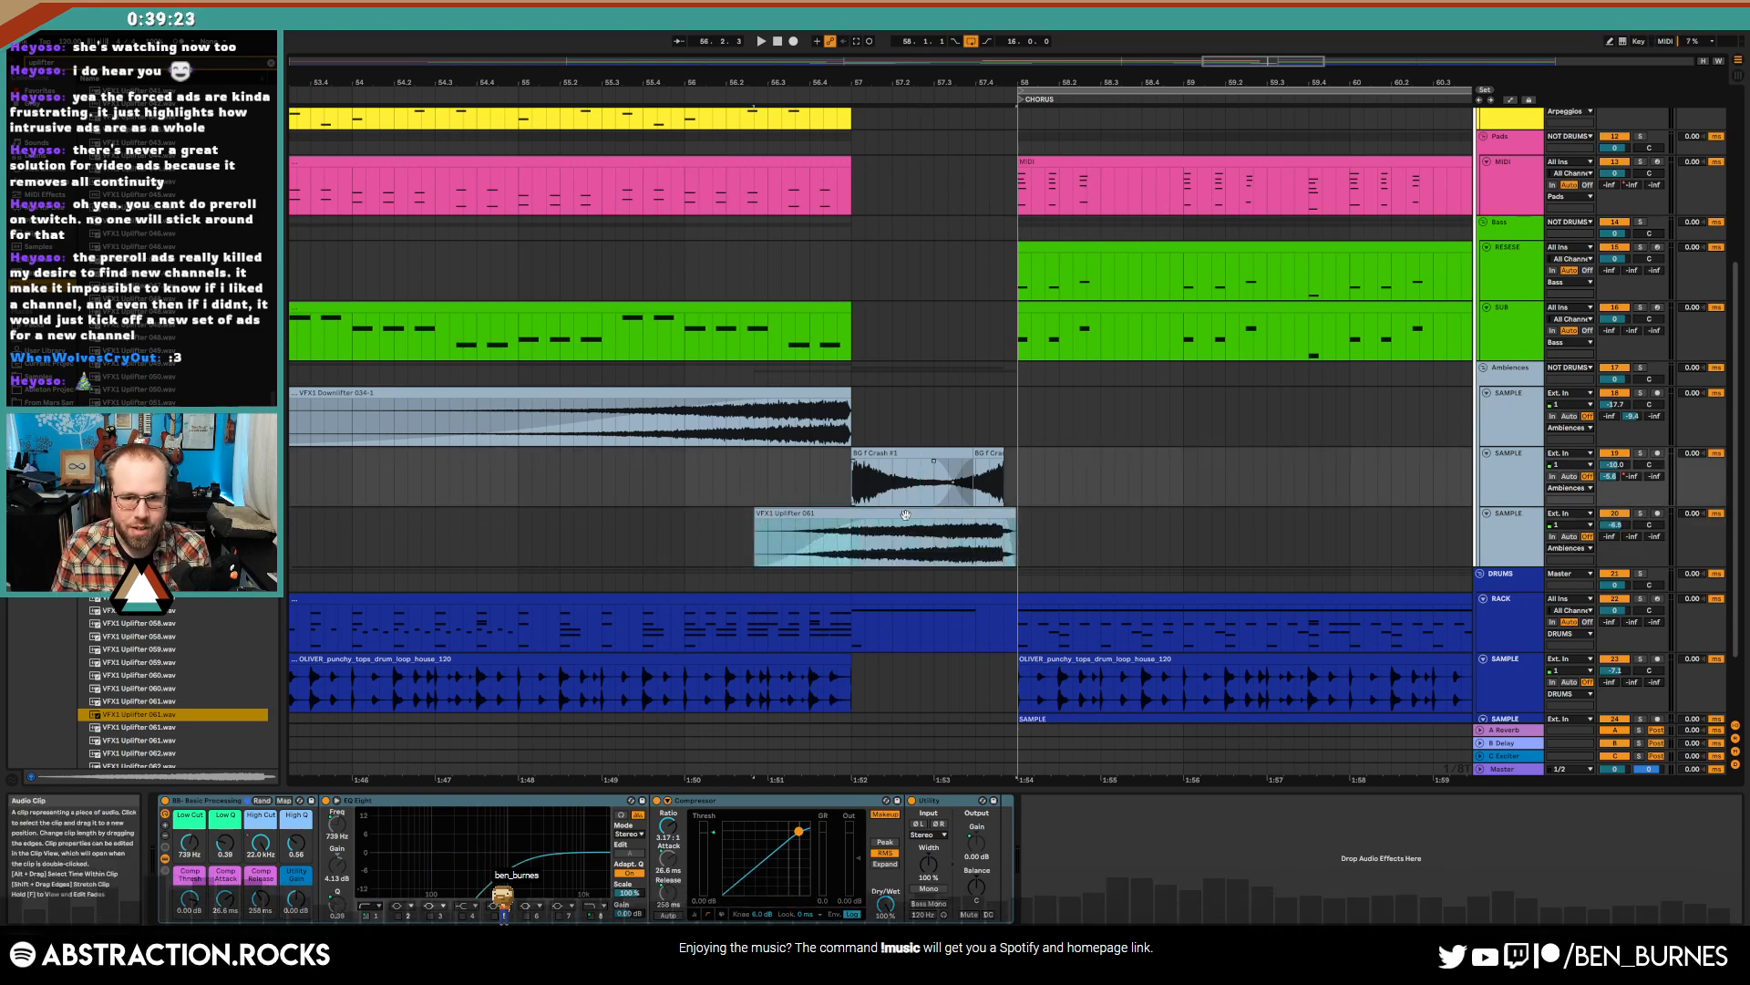
# - Set the uplifter track's Basic Processing rack to Low Cut 195 Hz, Low Q 1.21, High Cut 463 Hz and High Q 1.88
pyautogui.moveTo(263, 851); pyautogui.dragTo(263, 898)
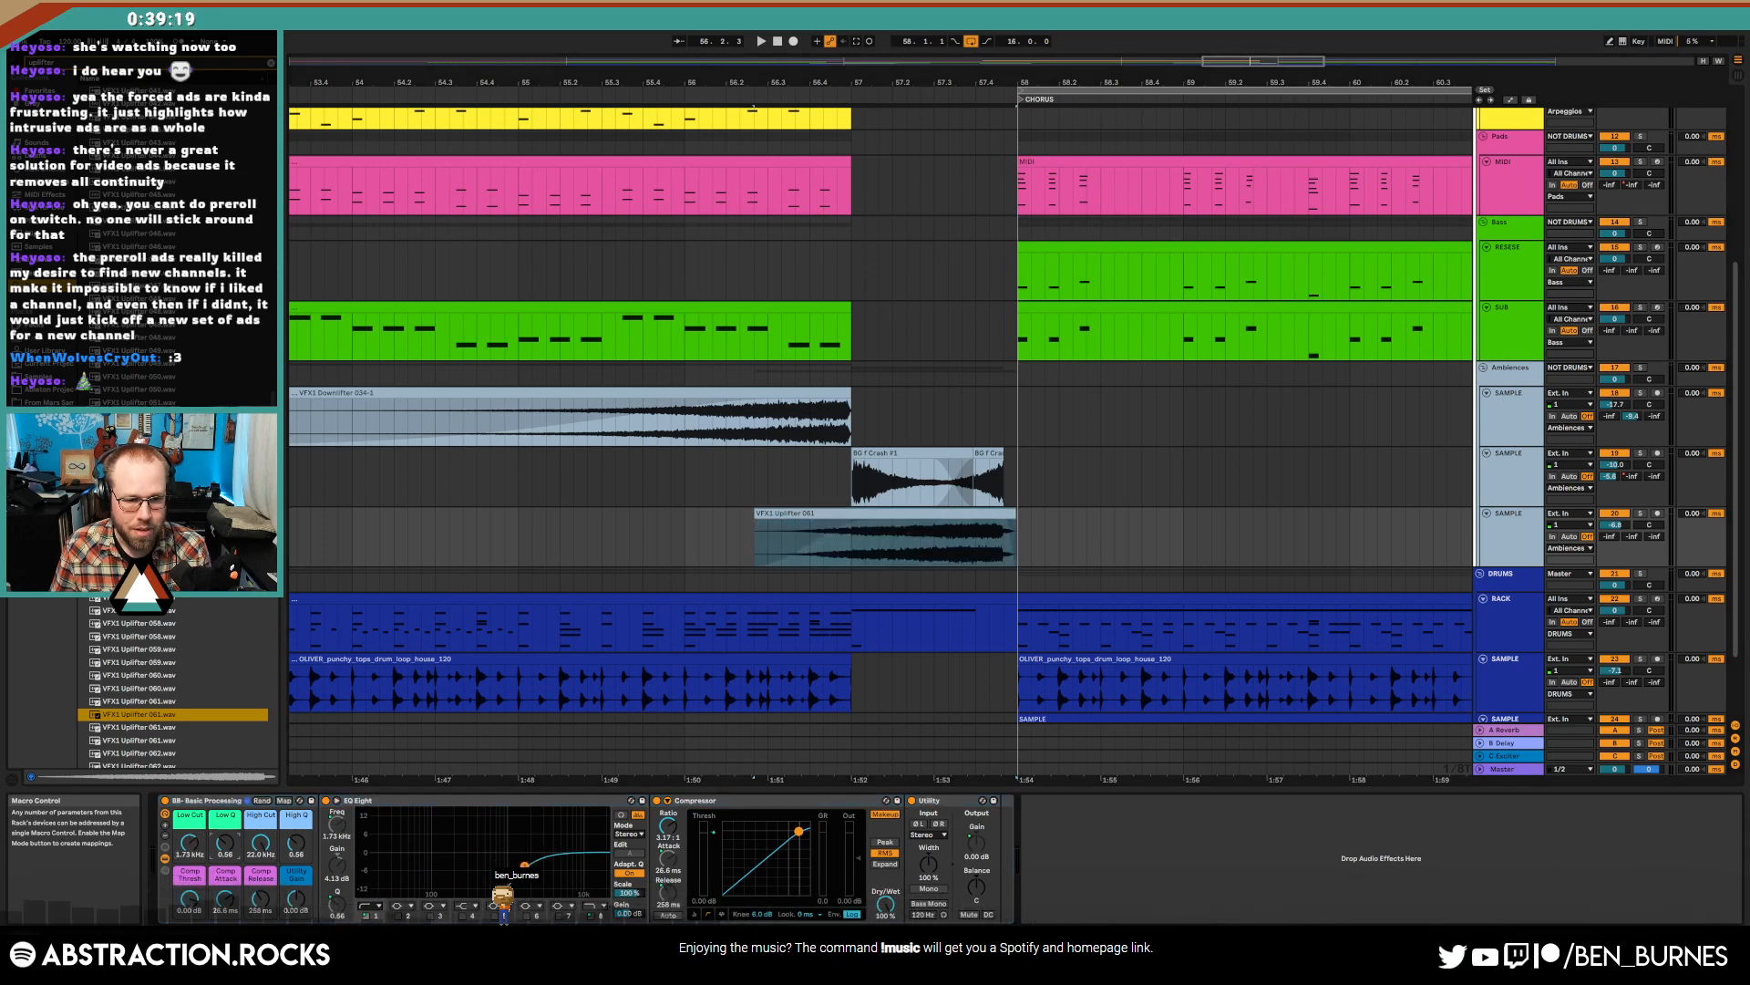
pyautogui.moveTo(203, 846); pyautogui.dragTo(261, 852)
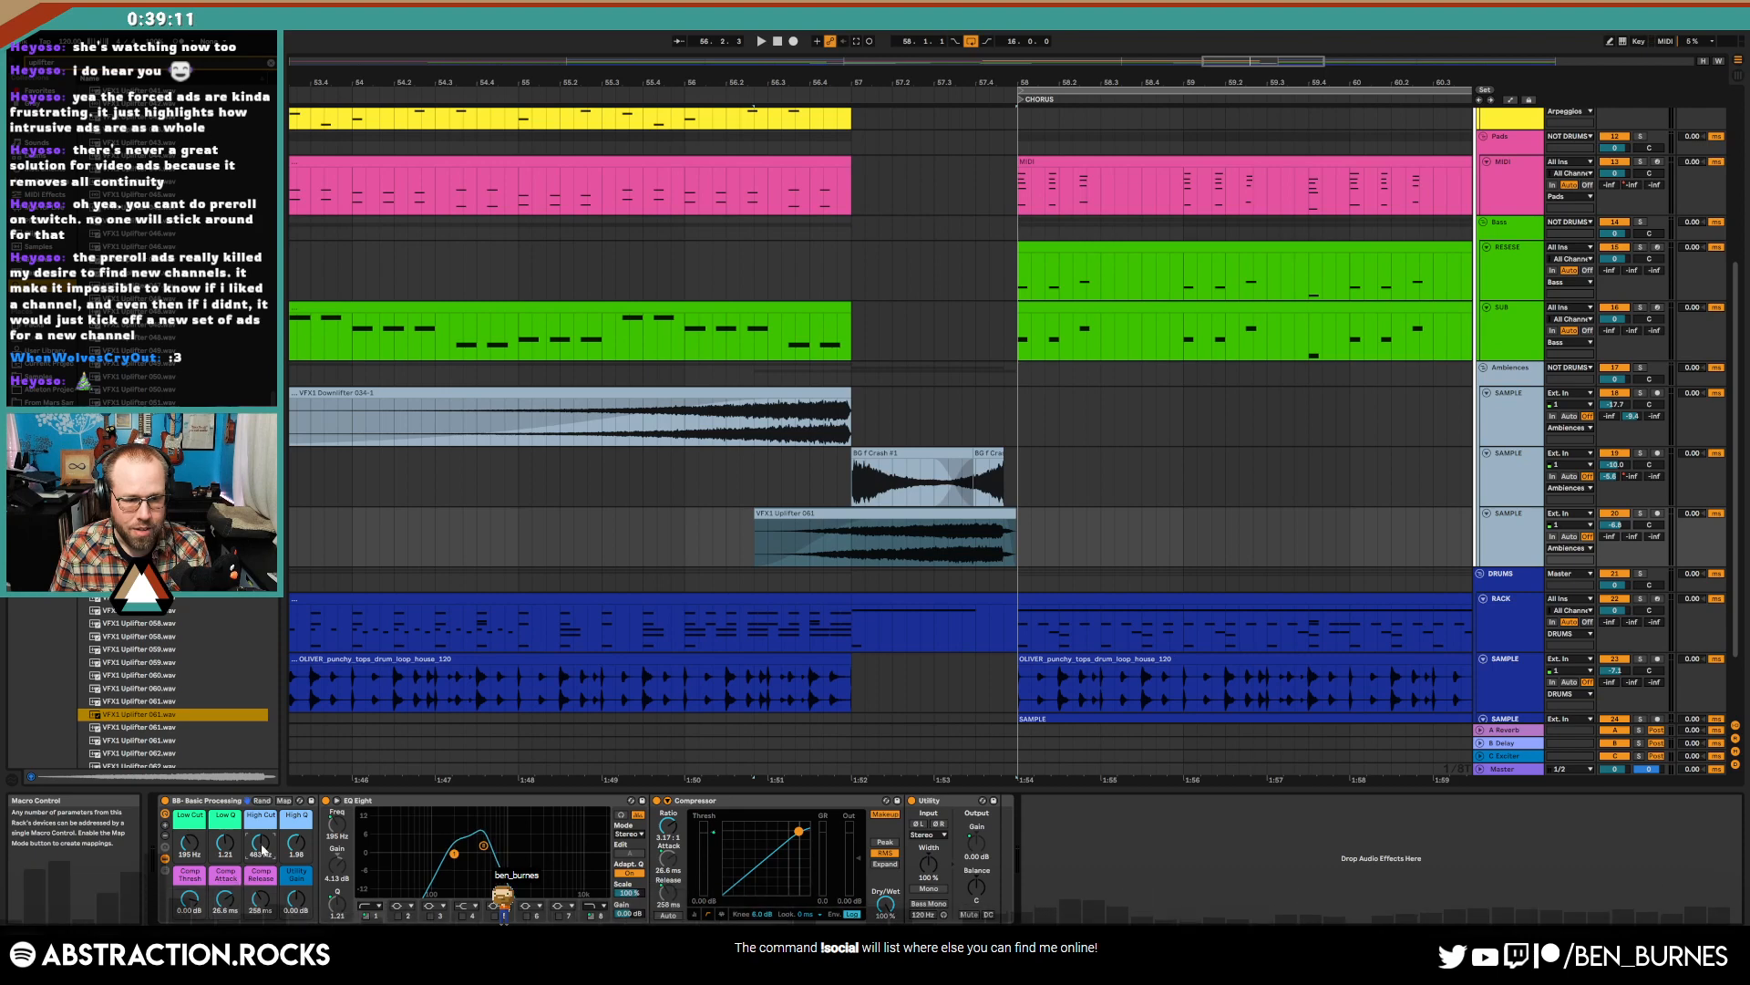
# - Try automating the uplifter track's High Cut with a curve rising to the end of the clip, and audition it
pyautogui.press('a')
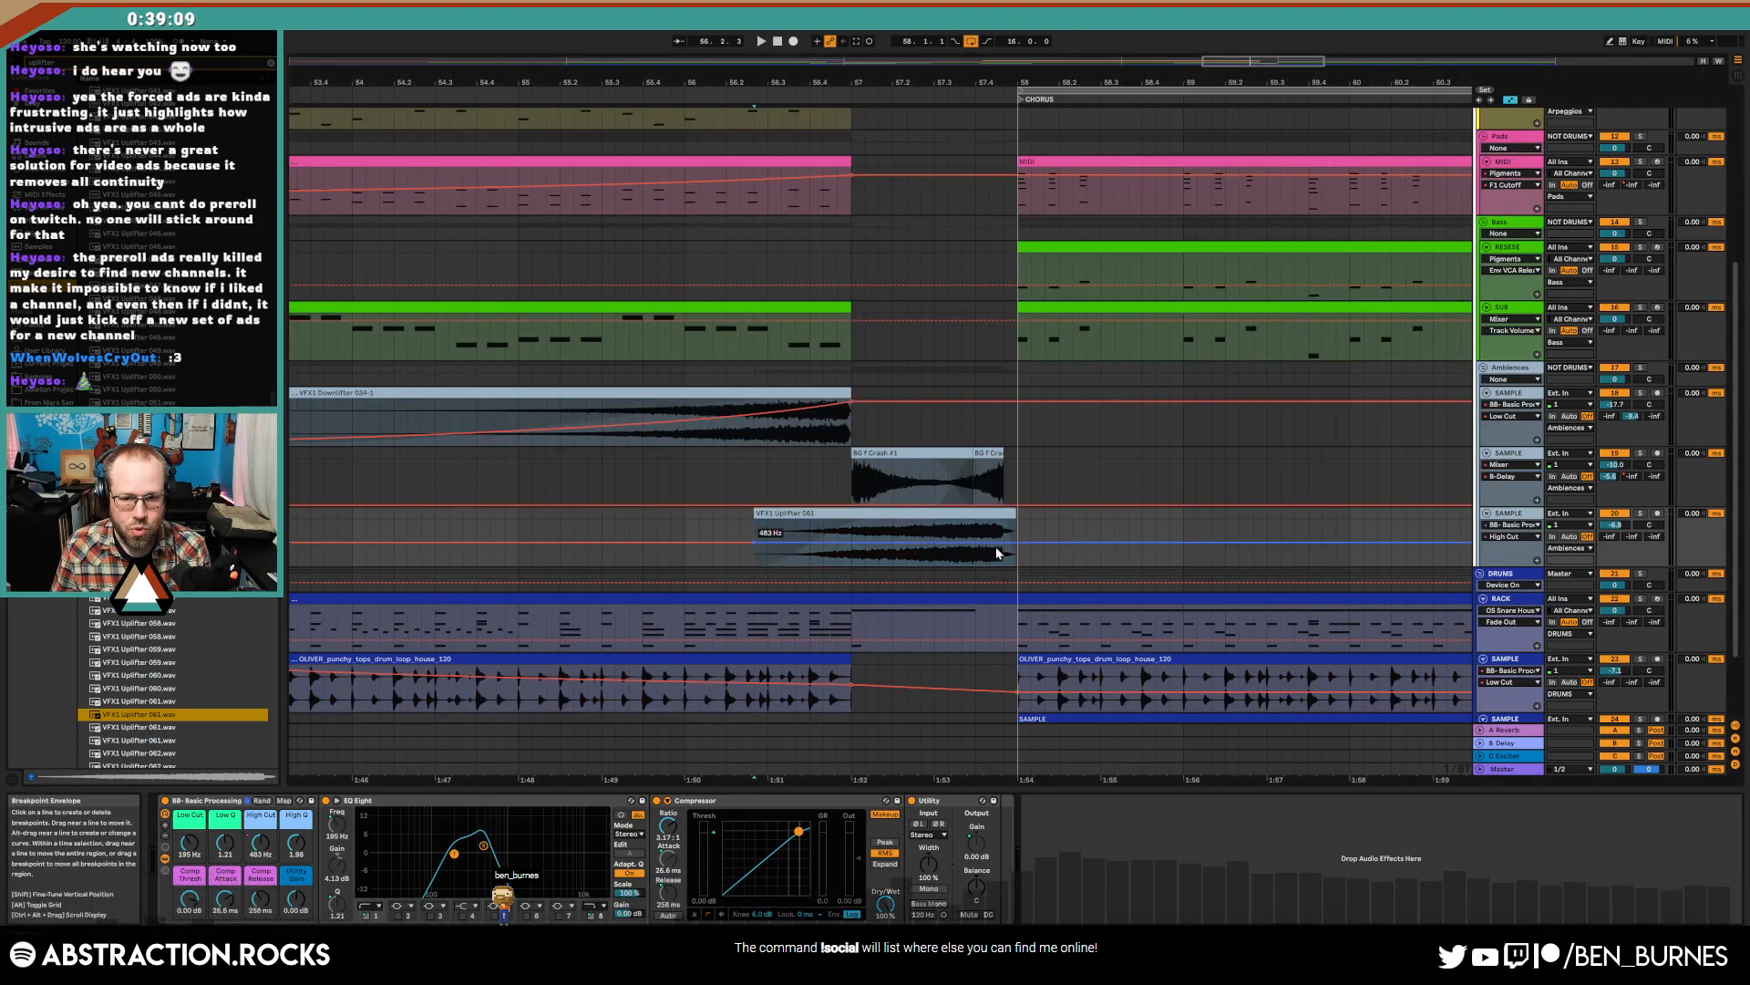
pyautogui.moveTo(995, 545); pyautogui.dragTo(1000, 524)
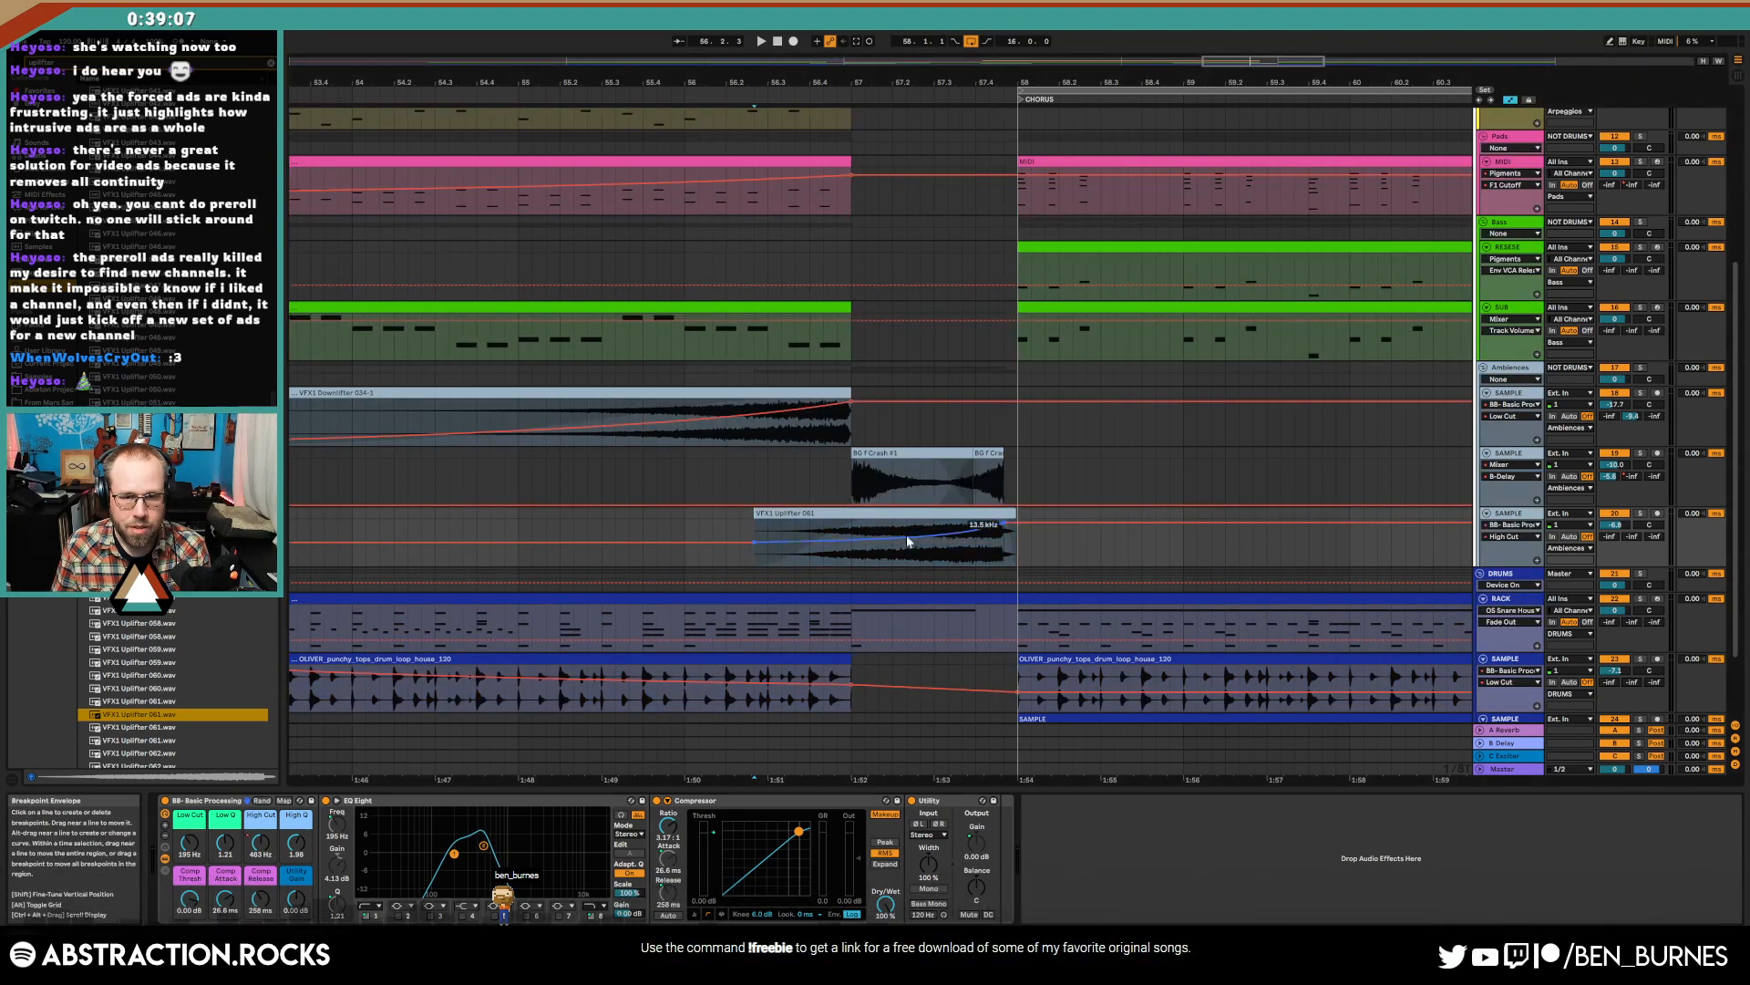
pyautogui.press('space')
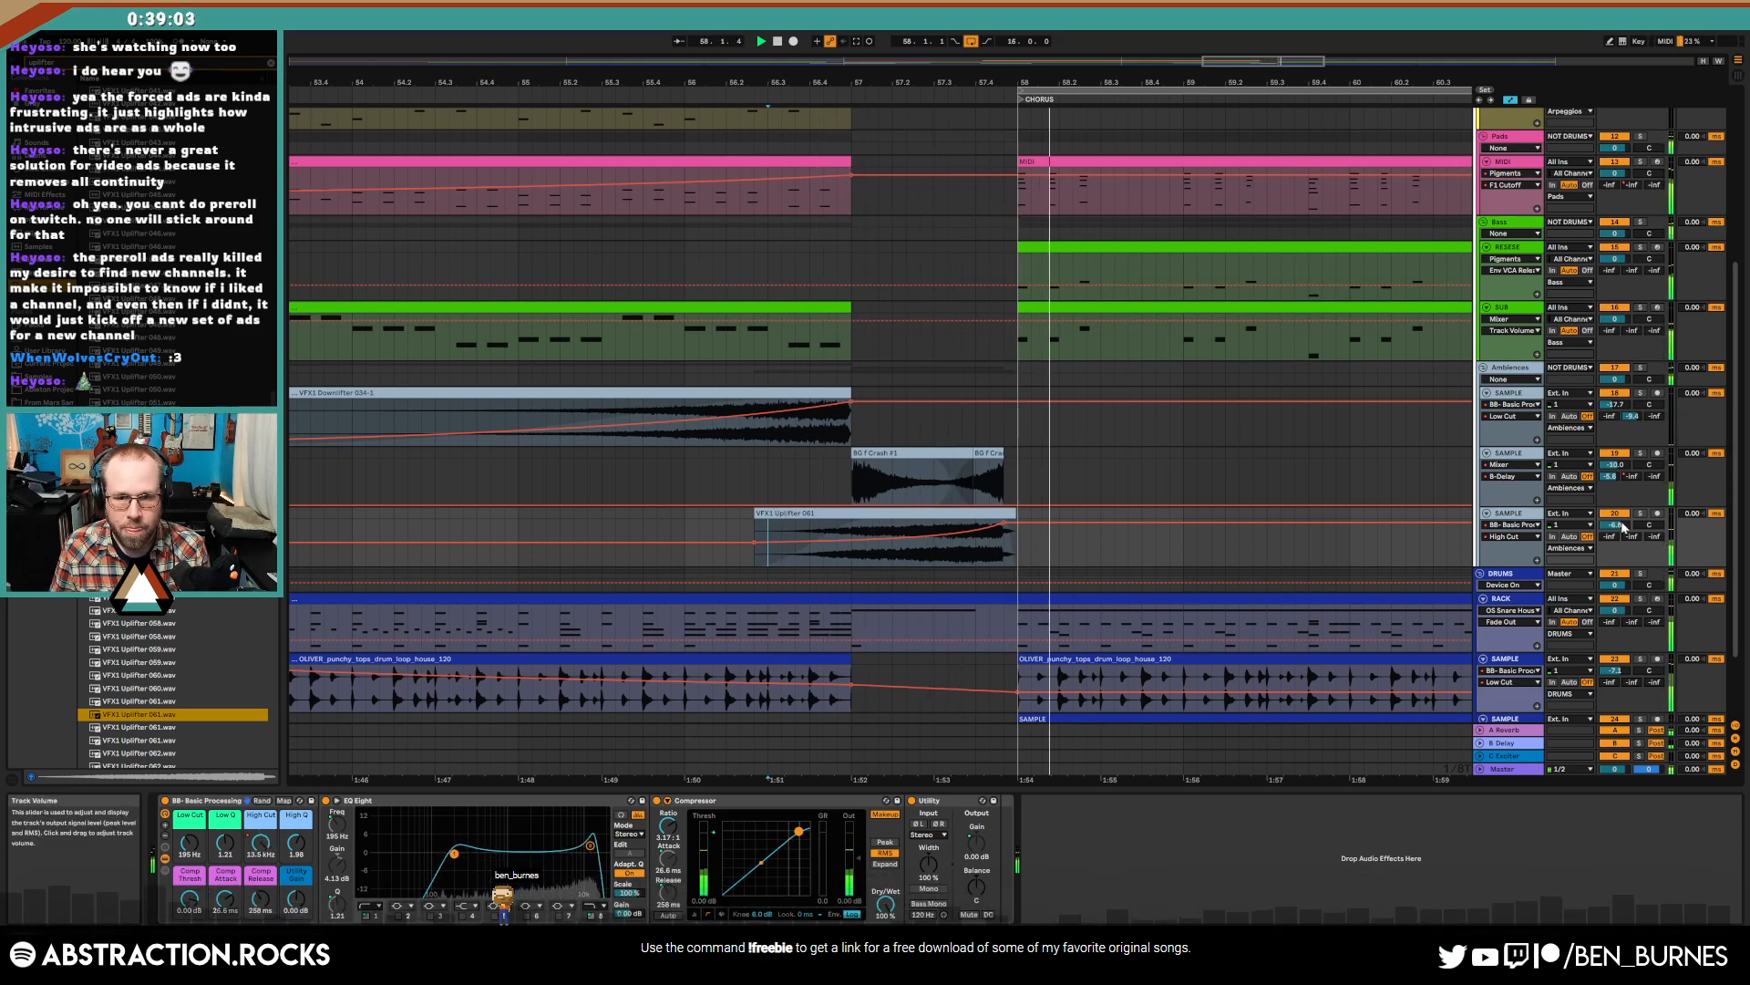
pyautogui.press('space')
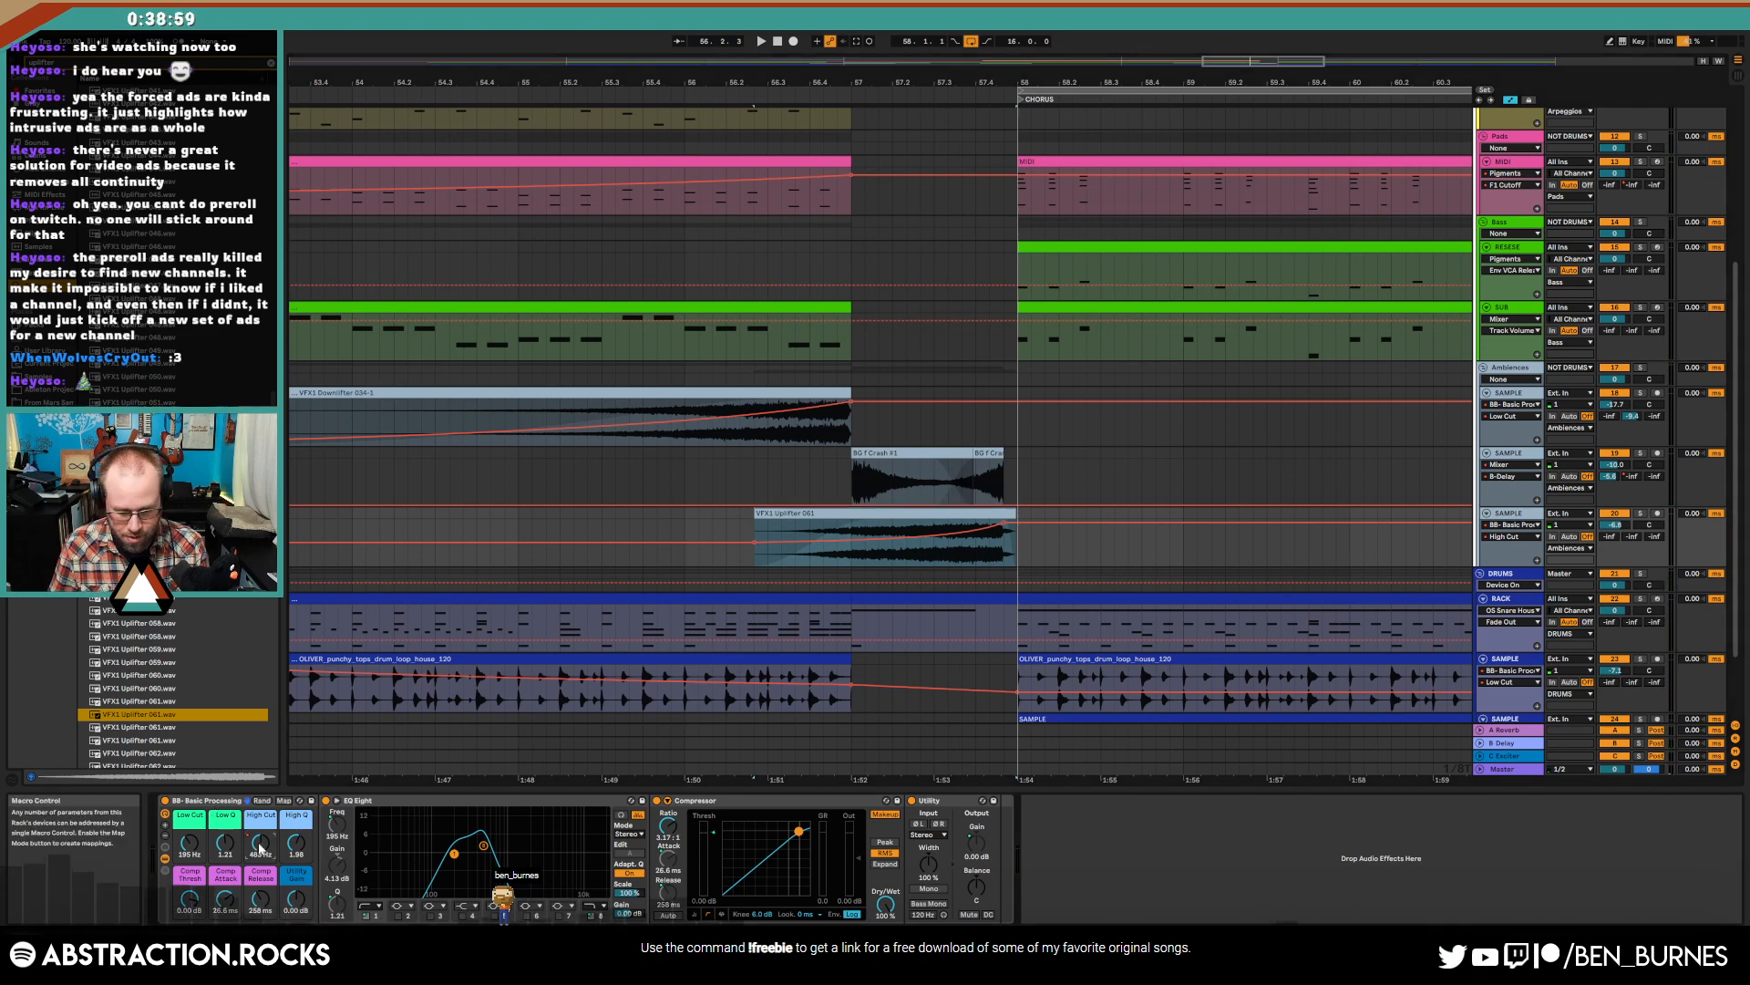
# - Search the browser for Auto Filter, insert it before the uplifter track's Basic Processing rack, and set it to a band-pass type
pyautogui.click(198, 650)
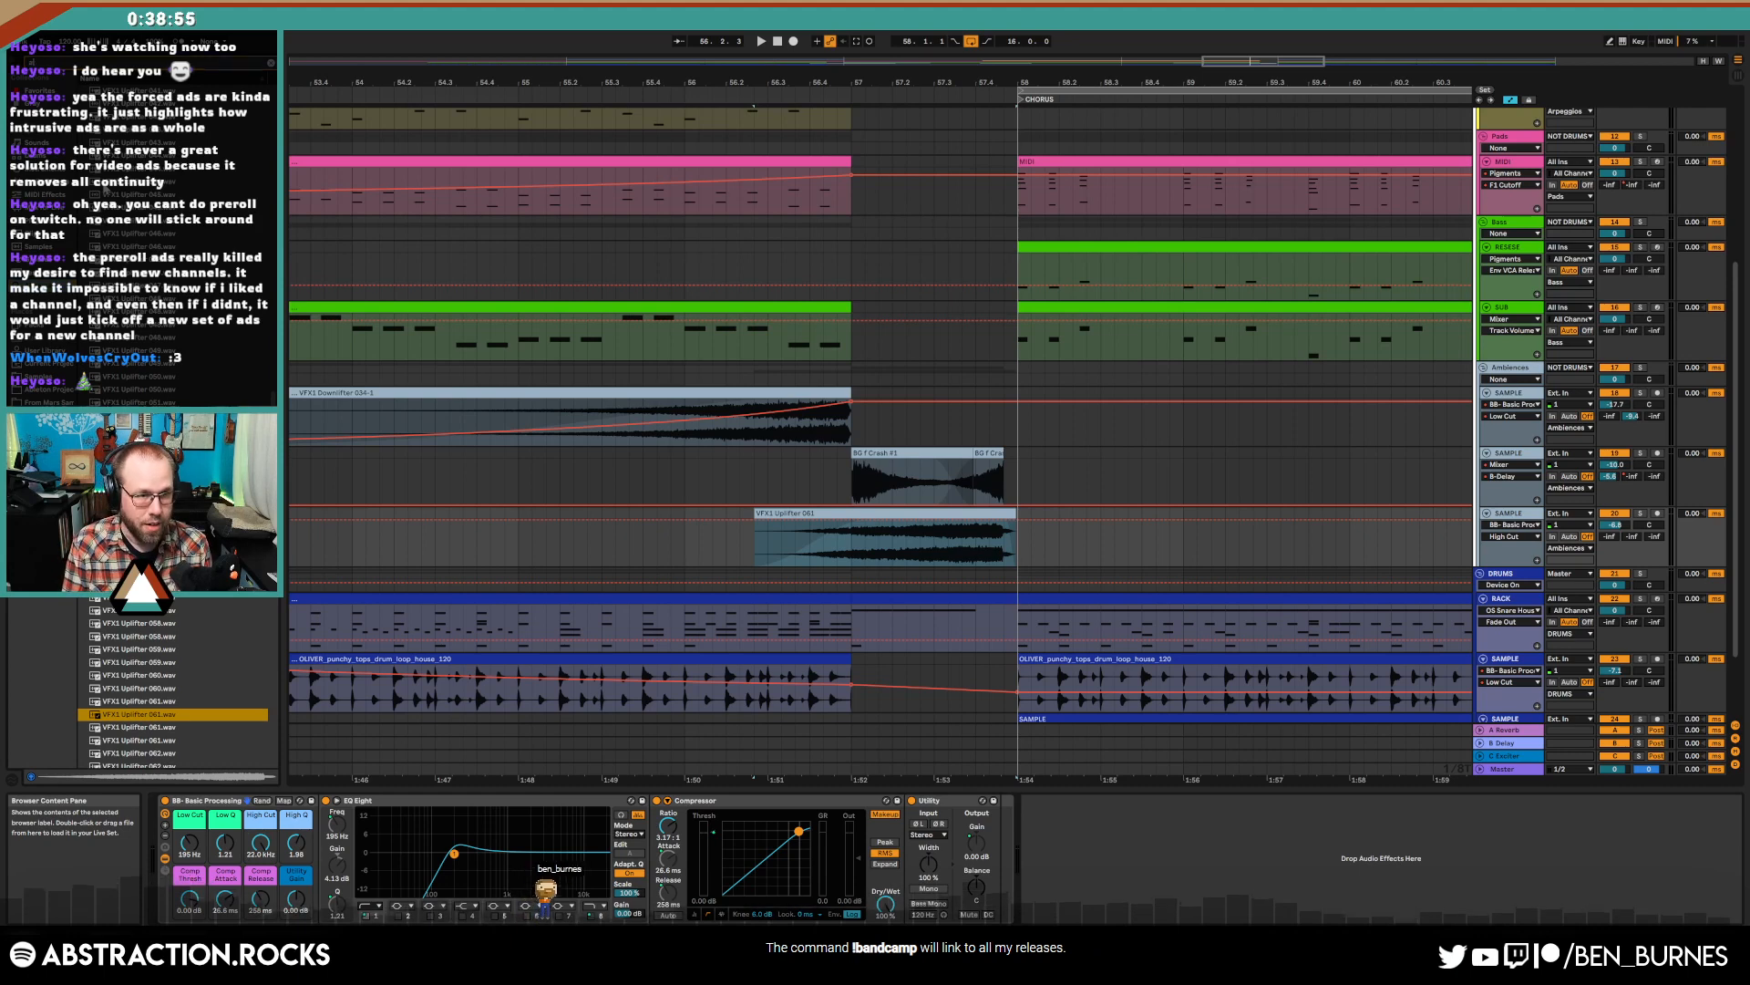
pyautogui.scroll(15, 173, 693)
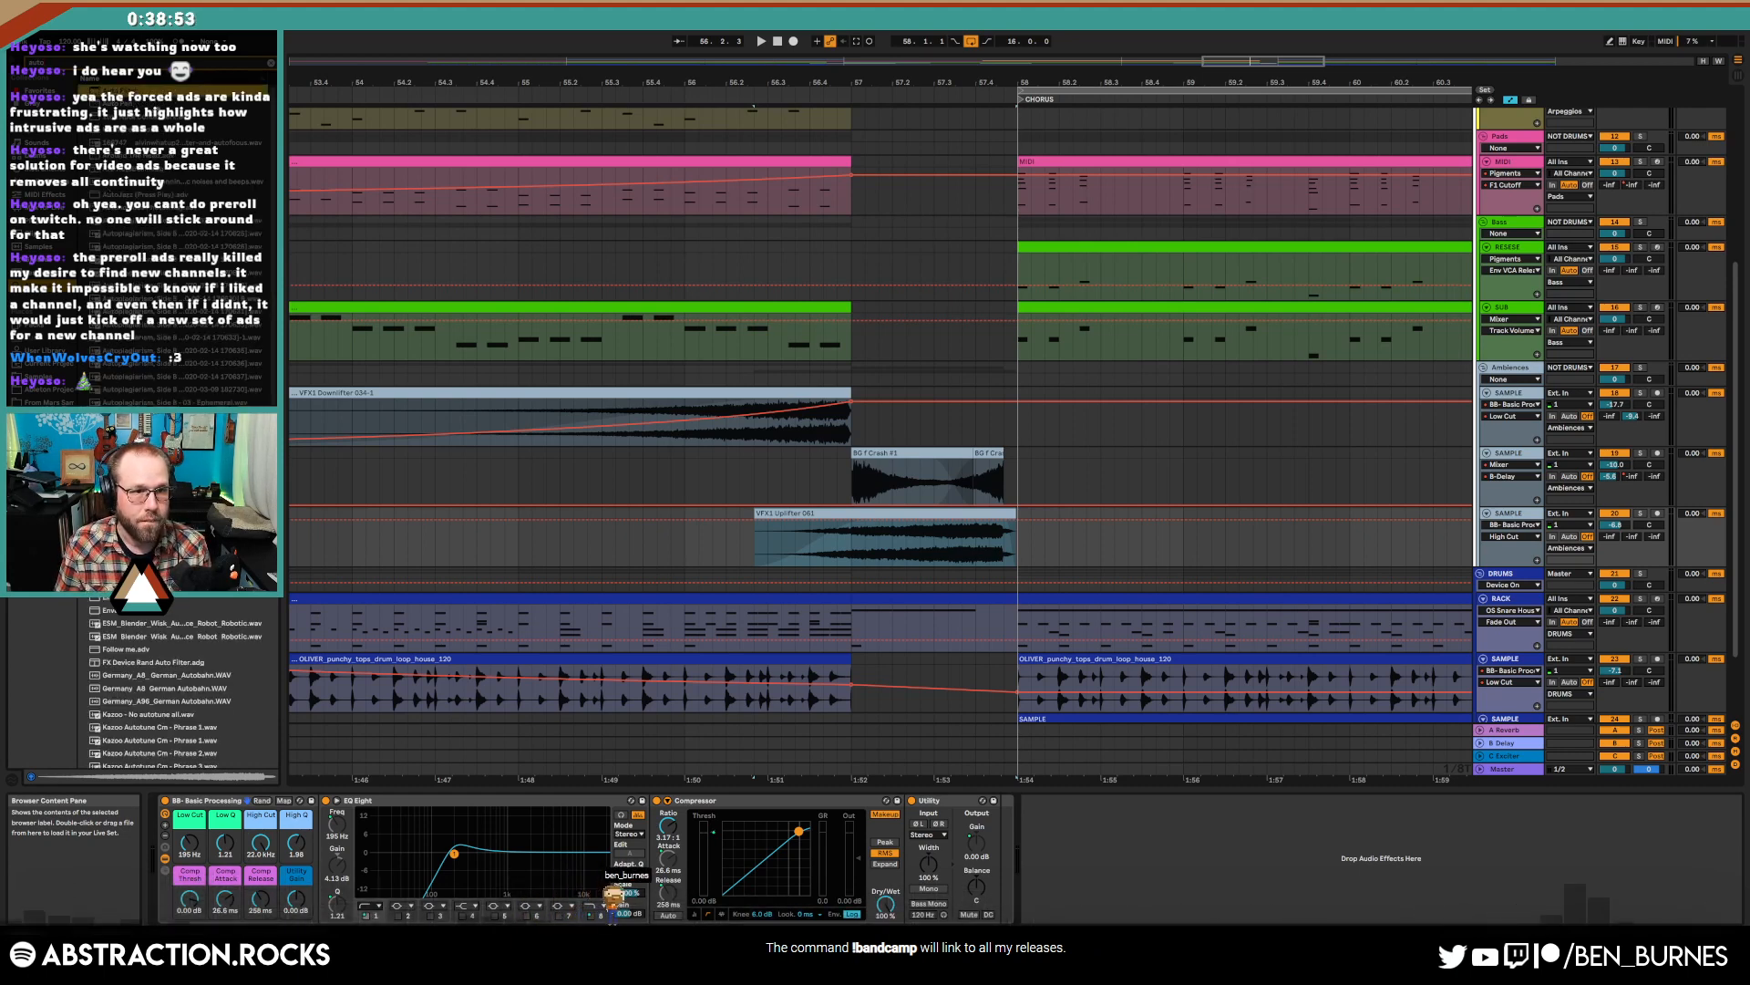
pyautogui.moveTo(123, 91); pyautogui.dragTo(160, 846)
pyautogui.moveTo(259, 924); pyautogui.dragTo(253, 843)
pyautogui.click(236, 890)
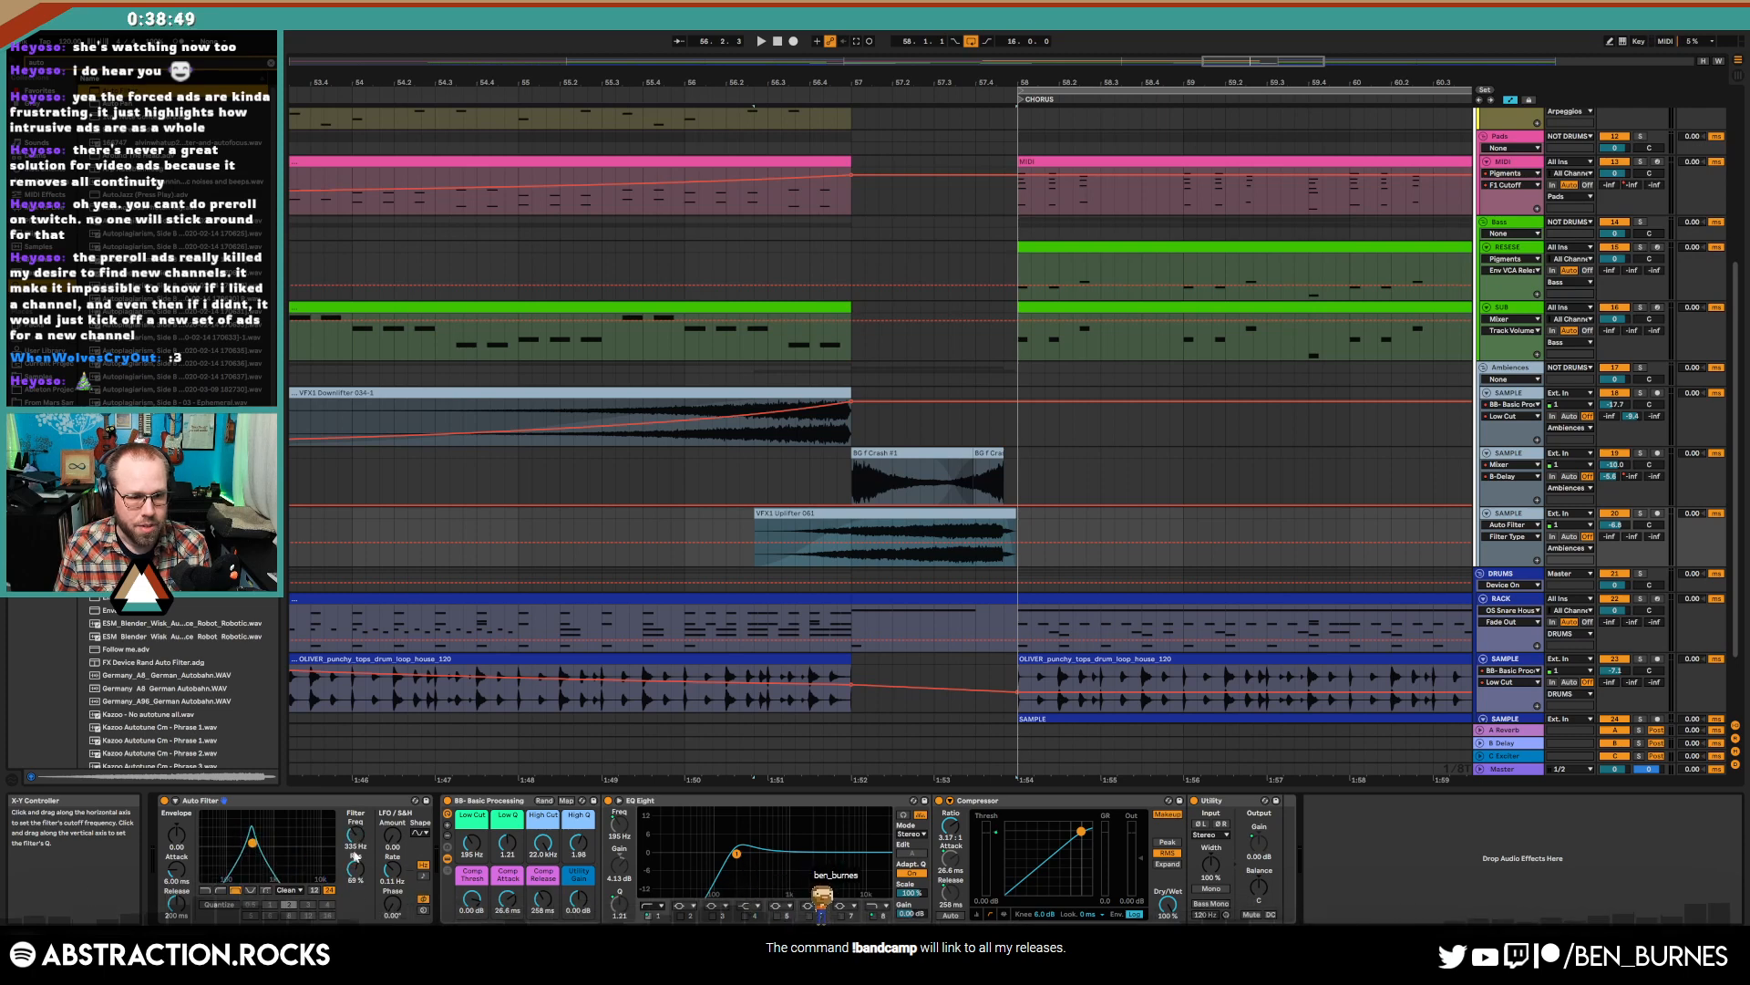
# - Automate the Auto Filter frequency on the uplifter track as a curve rising from 137 Hz to a peak near the clip's end
pyautogui.click(356, 834)
pyautogui.press('a')
pyautogui.press('a')
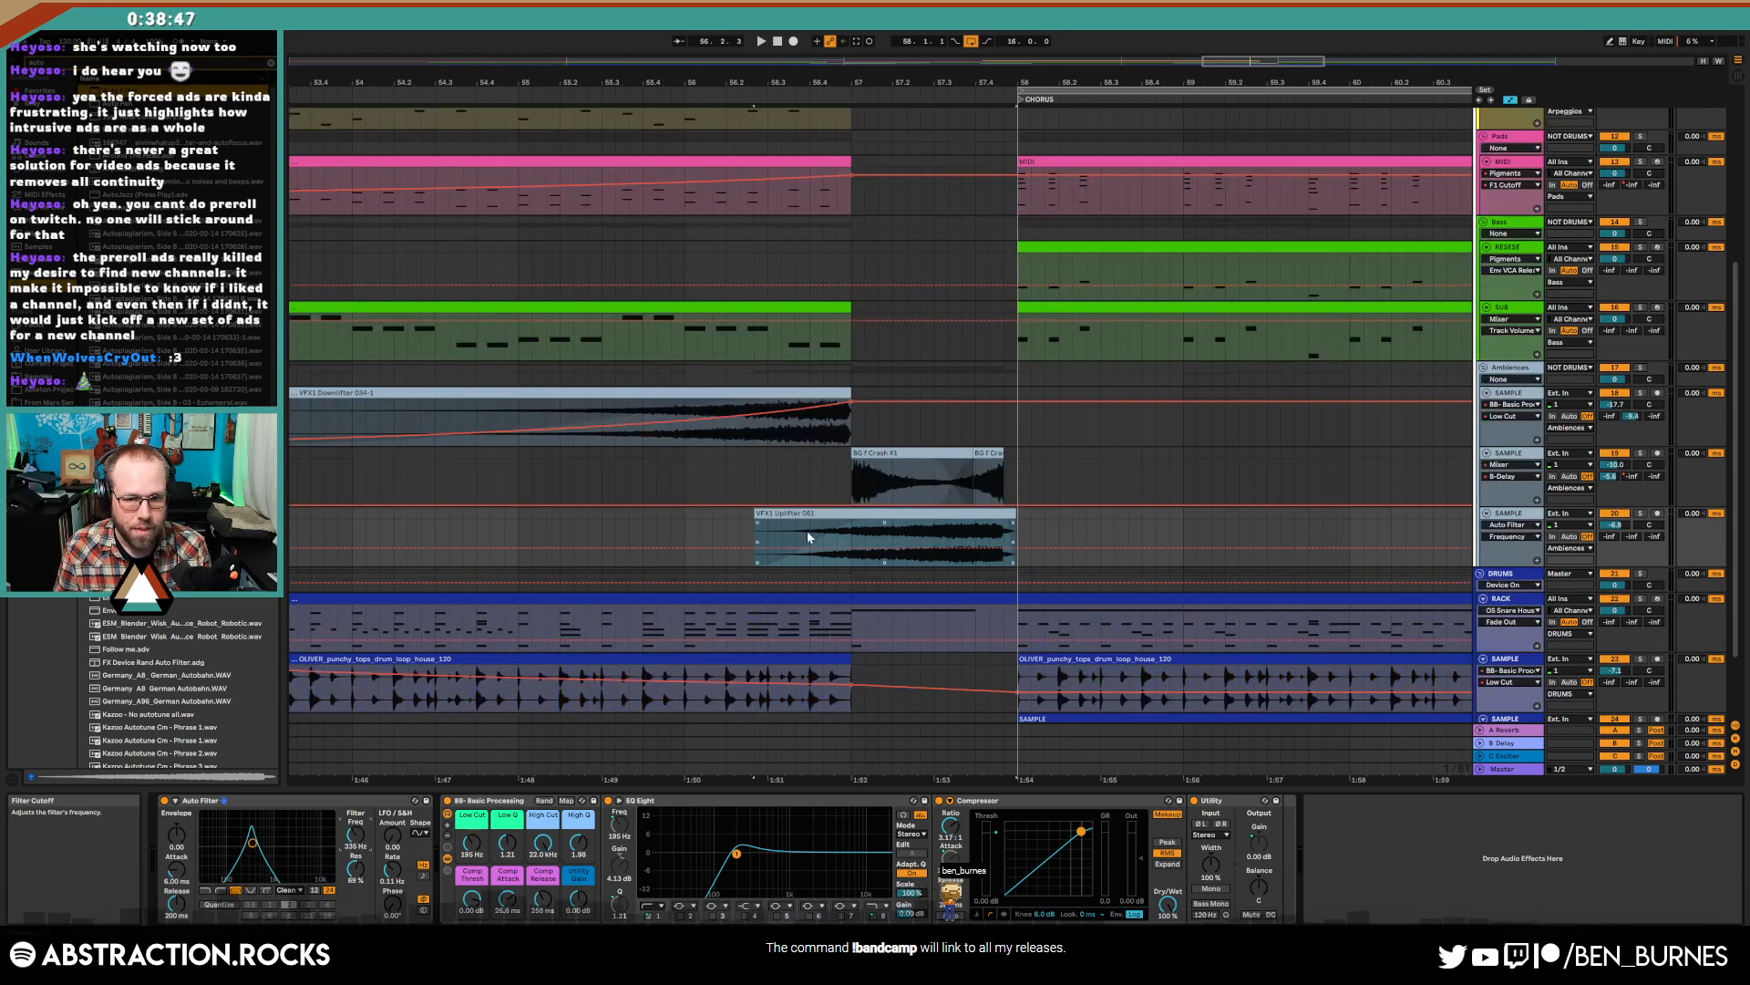
pyautogui.moveTo(1004, 545); pyautogui.dragTo(911, 536)
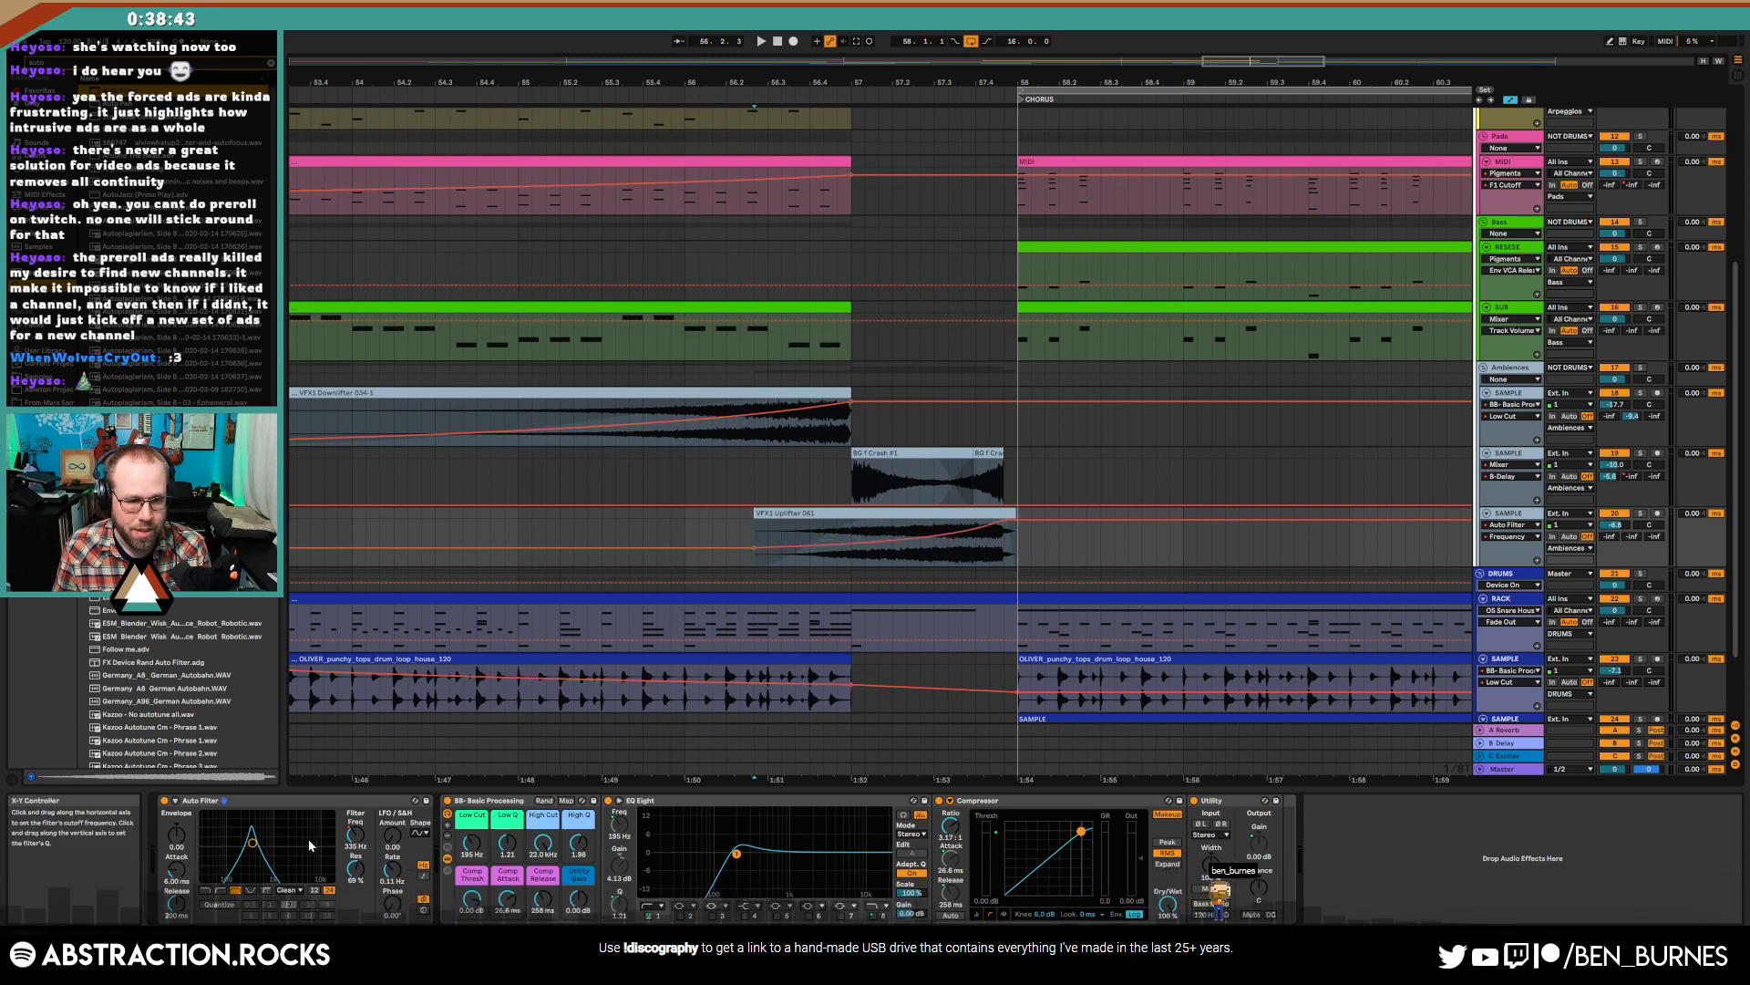
pyautogui.moveTo(704, 542); pyautogui.dragTo(704, 549)
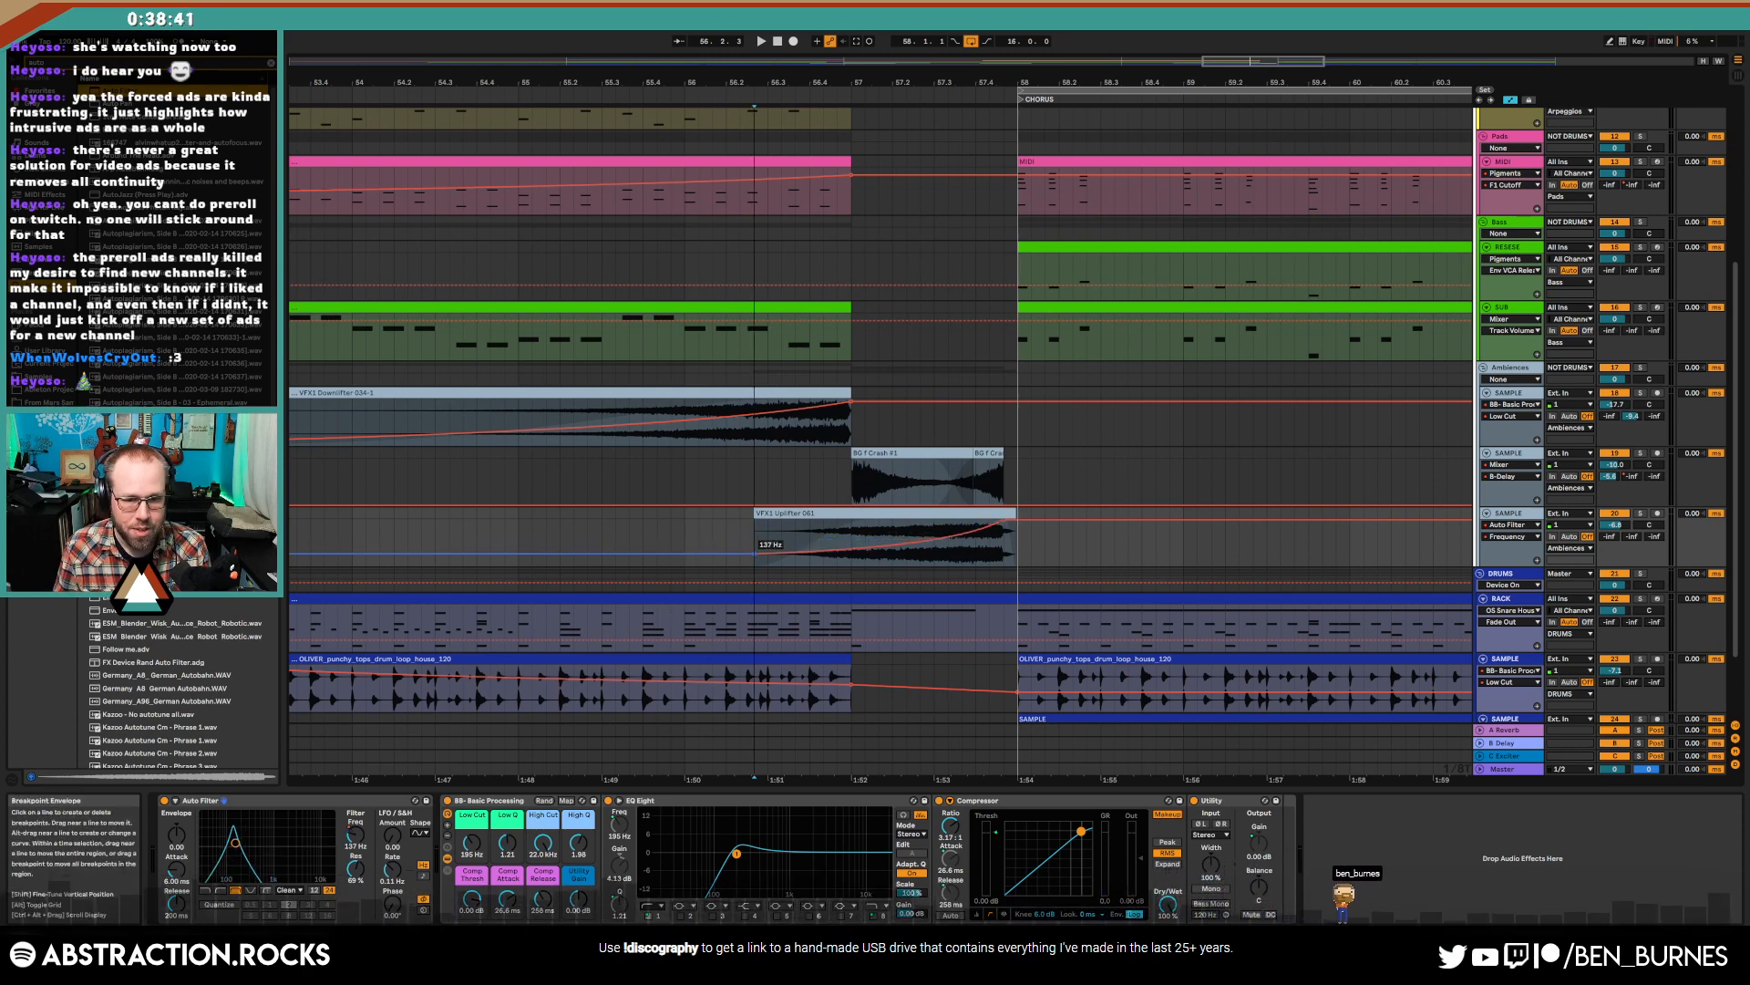
# - Audition the uplifter into the chorus and raise the starting frequency of its Auto Filter automation curve
pyautogui.click(712, 537)
pyautogui.press('space')
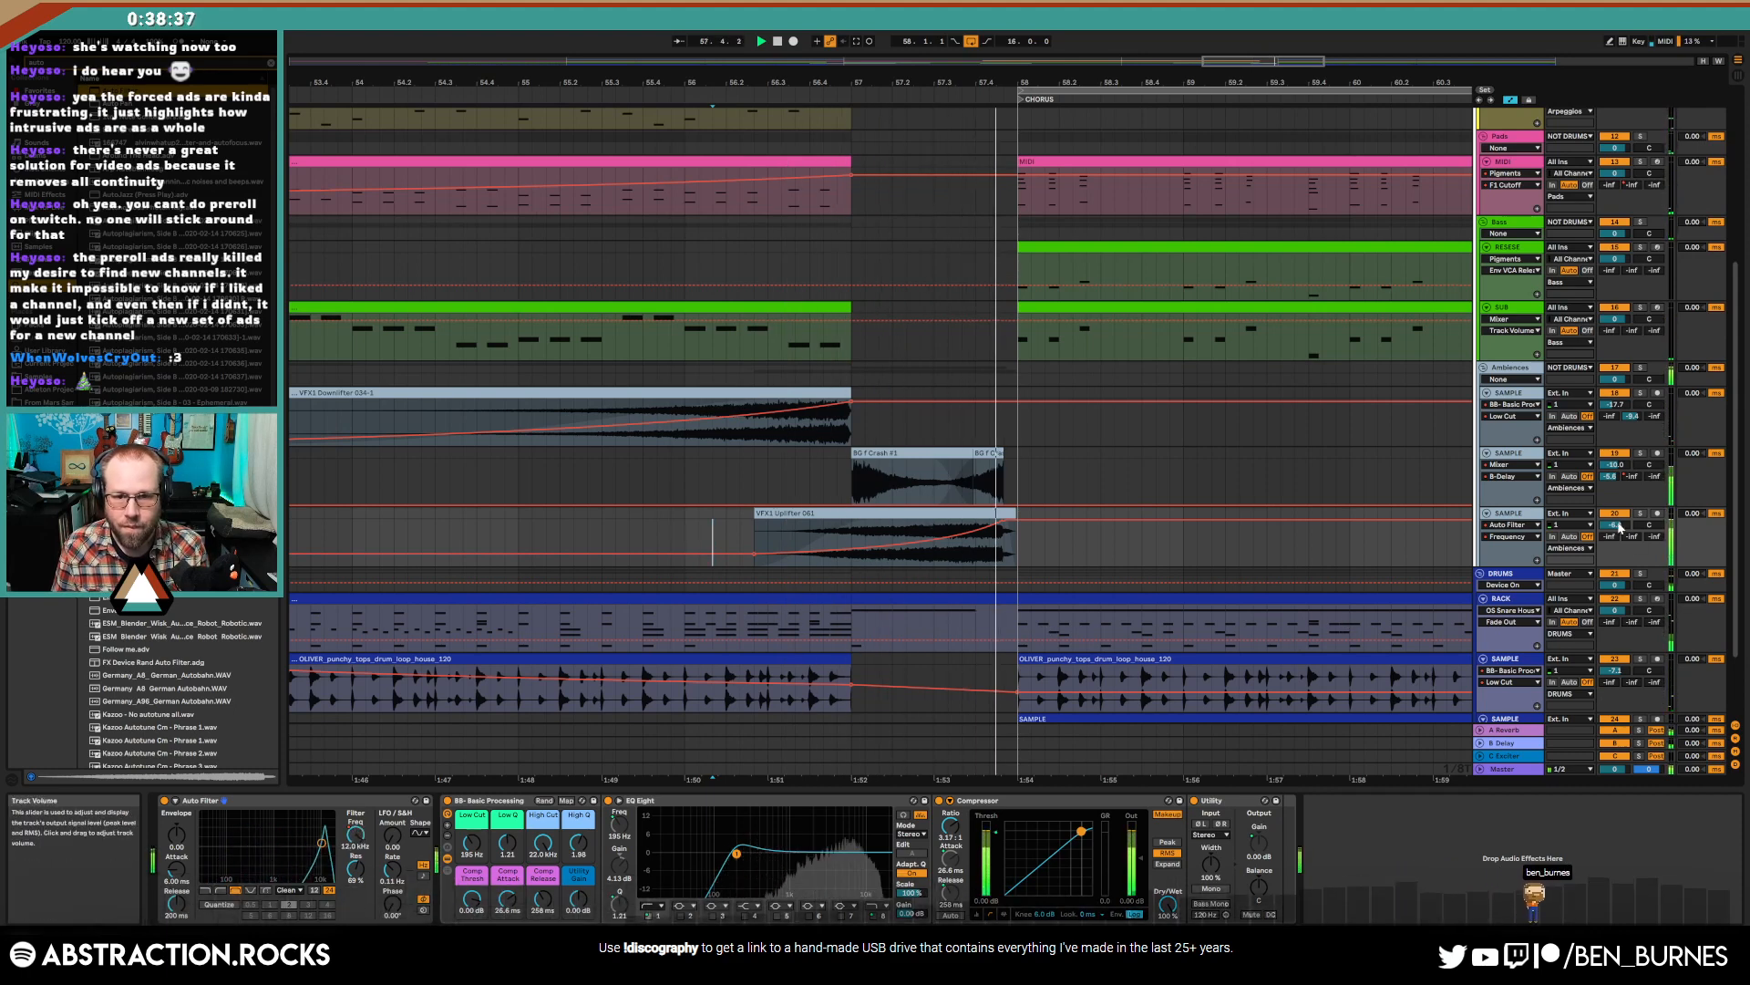
pyautogui.moveTo(753, 547); pyautogui.dragTo(837, 540)
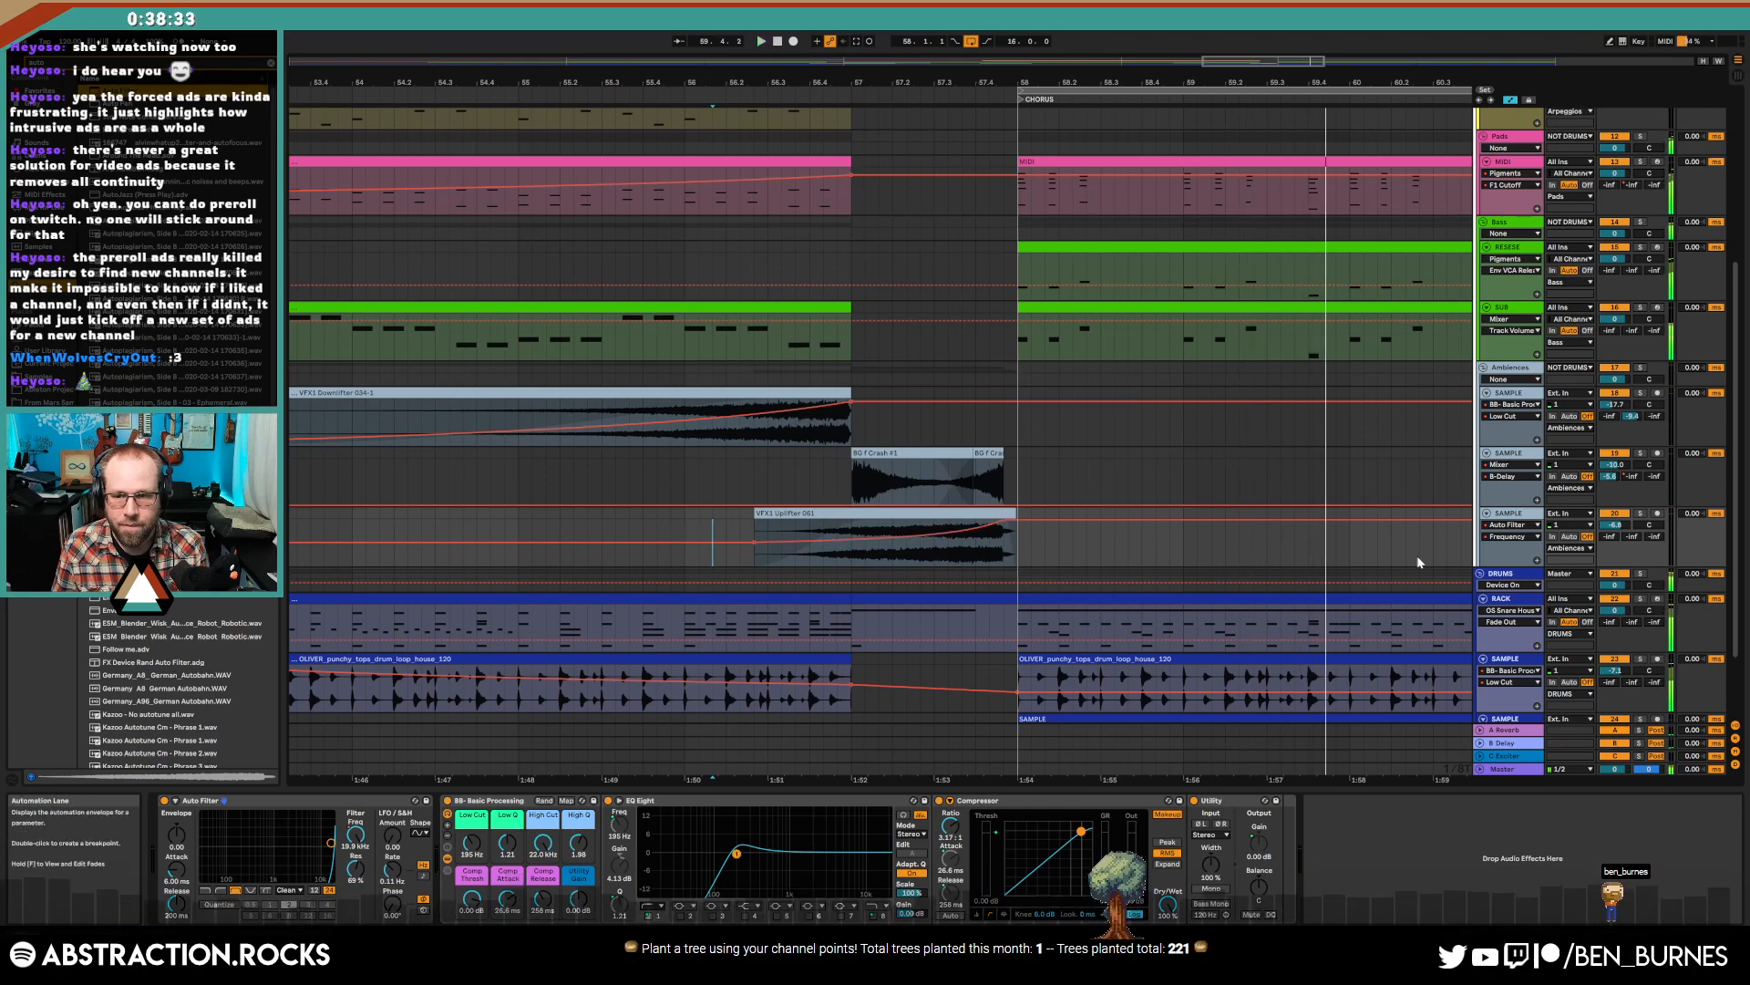
# - Lower the uplifter track's volume and automate its A-Reverb send to spike at the end of the clip
pyautogui.moveTo(1615, 525); pyautogui.dragTo(1616, 531)
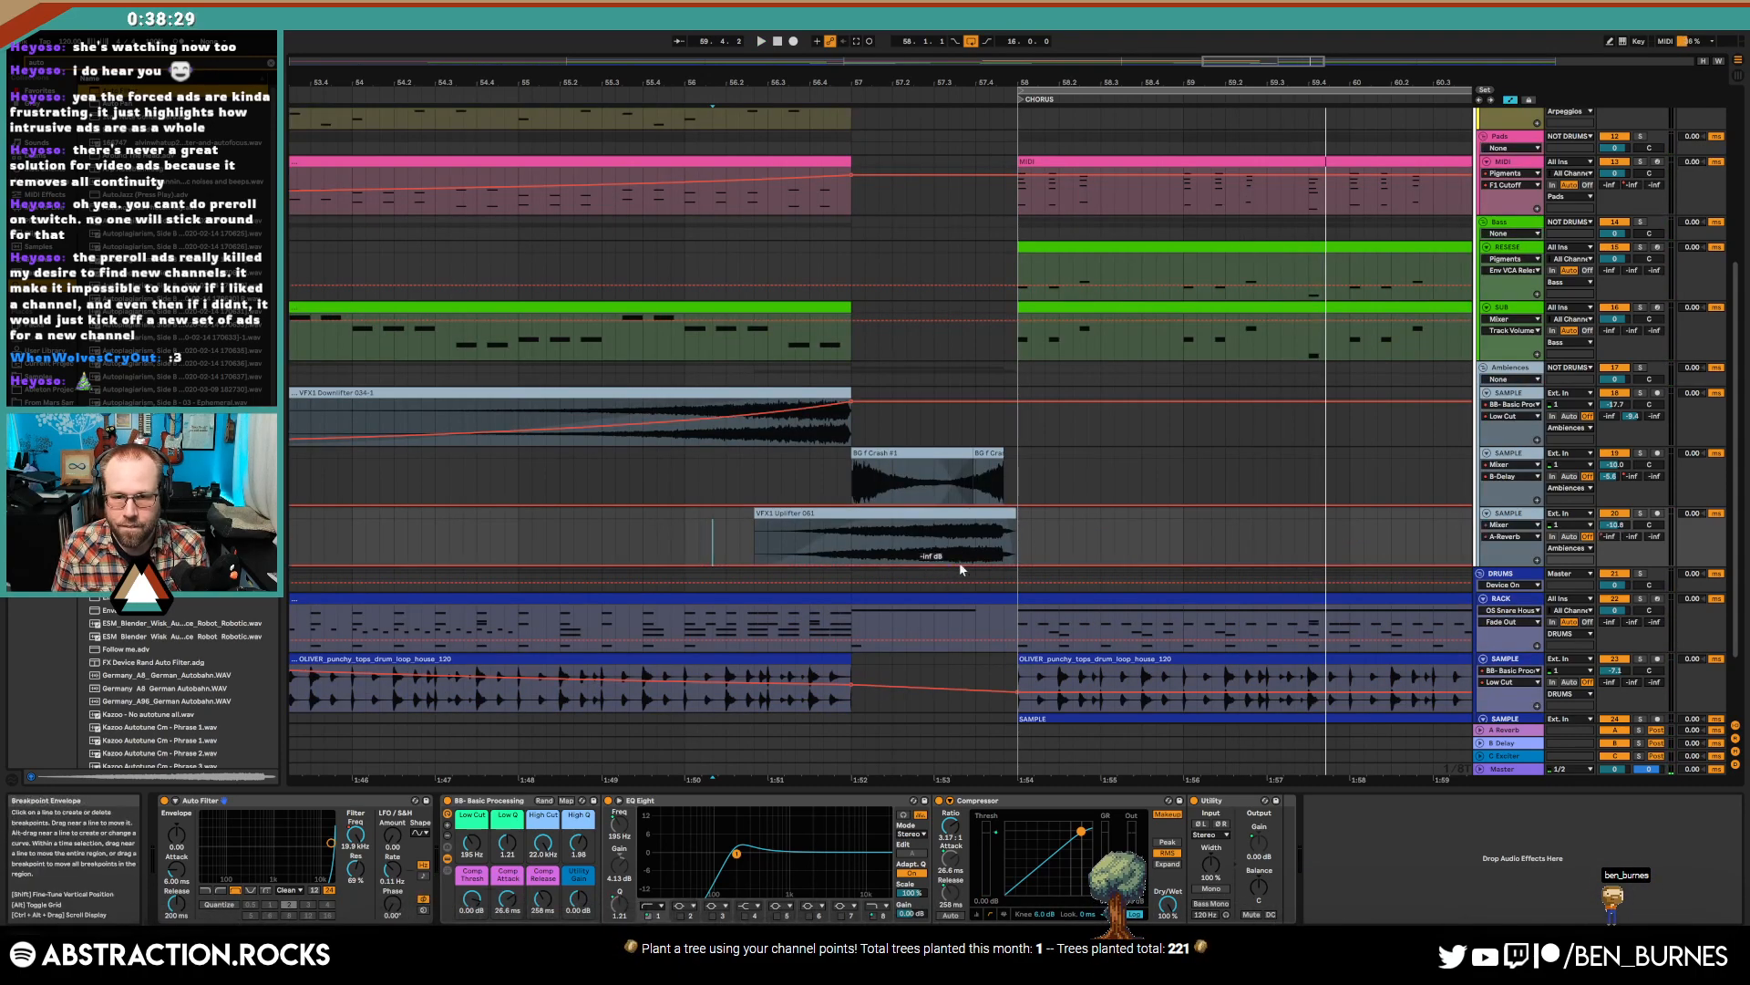
pyautogui.click(1038, 564)
pyautogui.moveTo(1004, 564); pyautogui.dragTo(1004, 521)
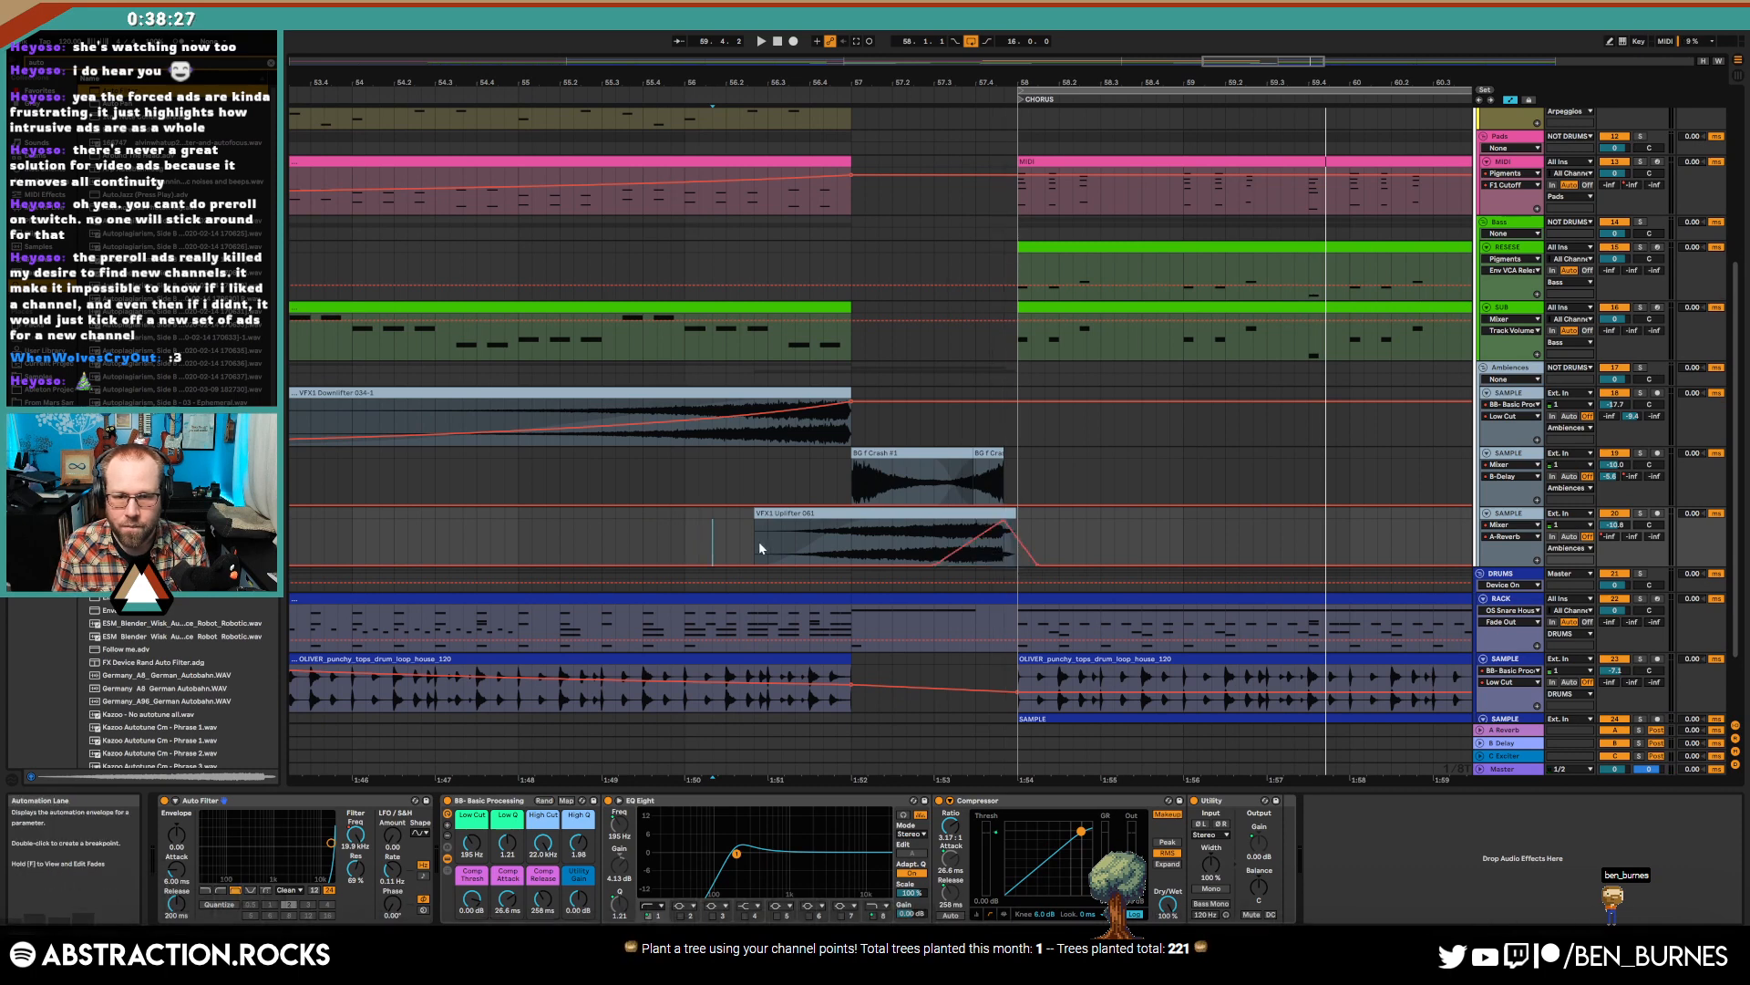
# - Audition the uplifter from the start of its clip and lower its track volume further
pyautogui.click(759, 548)
pyautogui.press('space')
pyautogui.click(1616, 525)
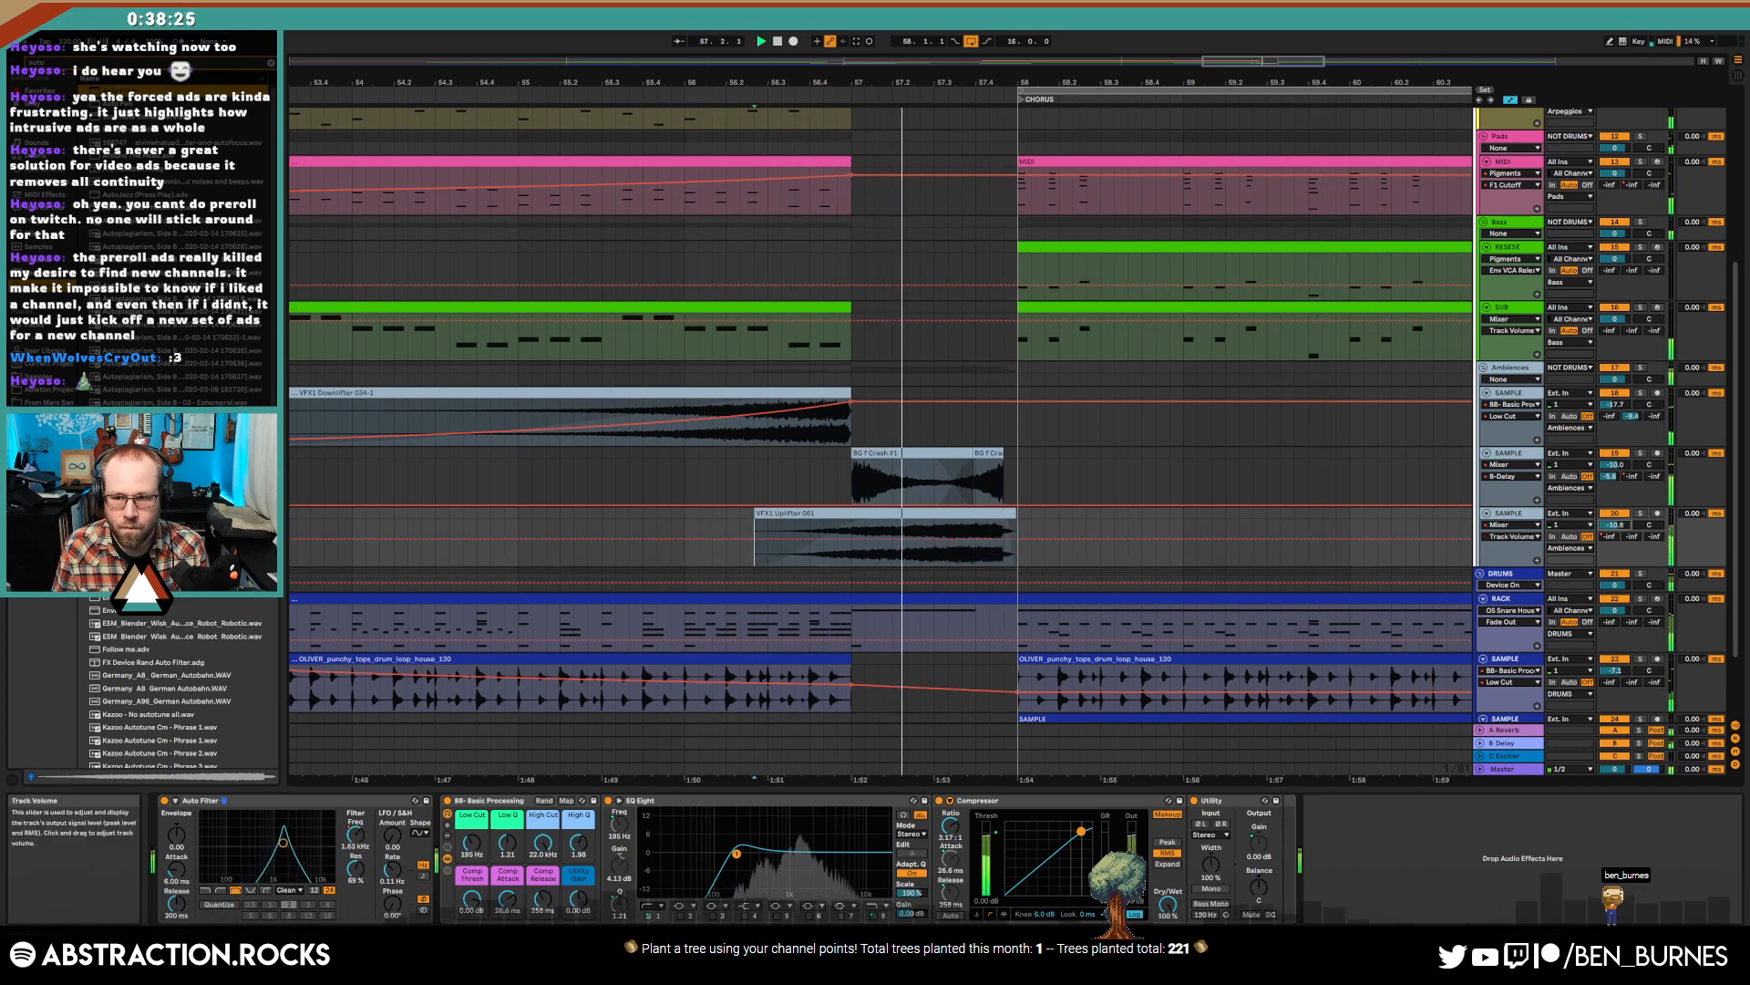
pyautogui.moveTo(1616, 525); pyautogui.dragTo(1615, 531)
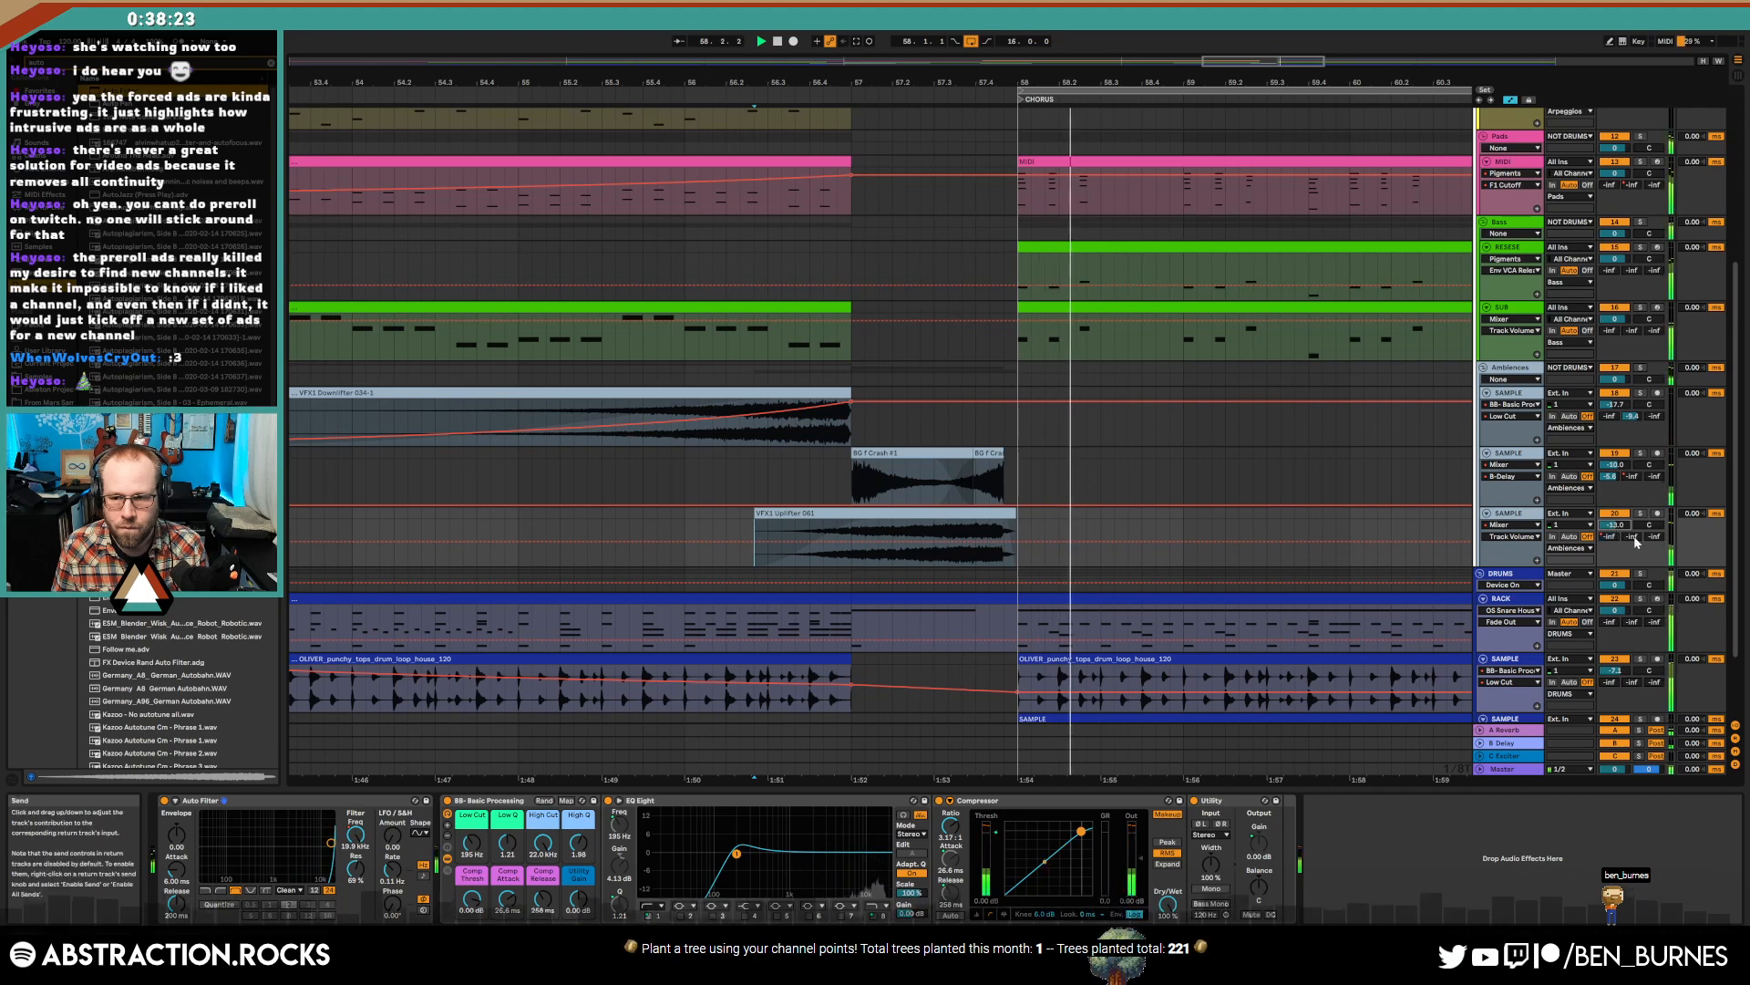
# - Automate the uplifter track's B-Delay send as a curve that rises steeply to a peak at the end of the clip
pyautogui.click(1632, 537)
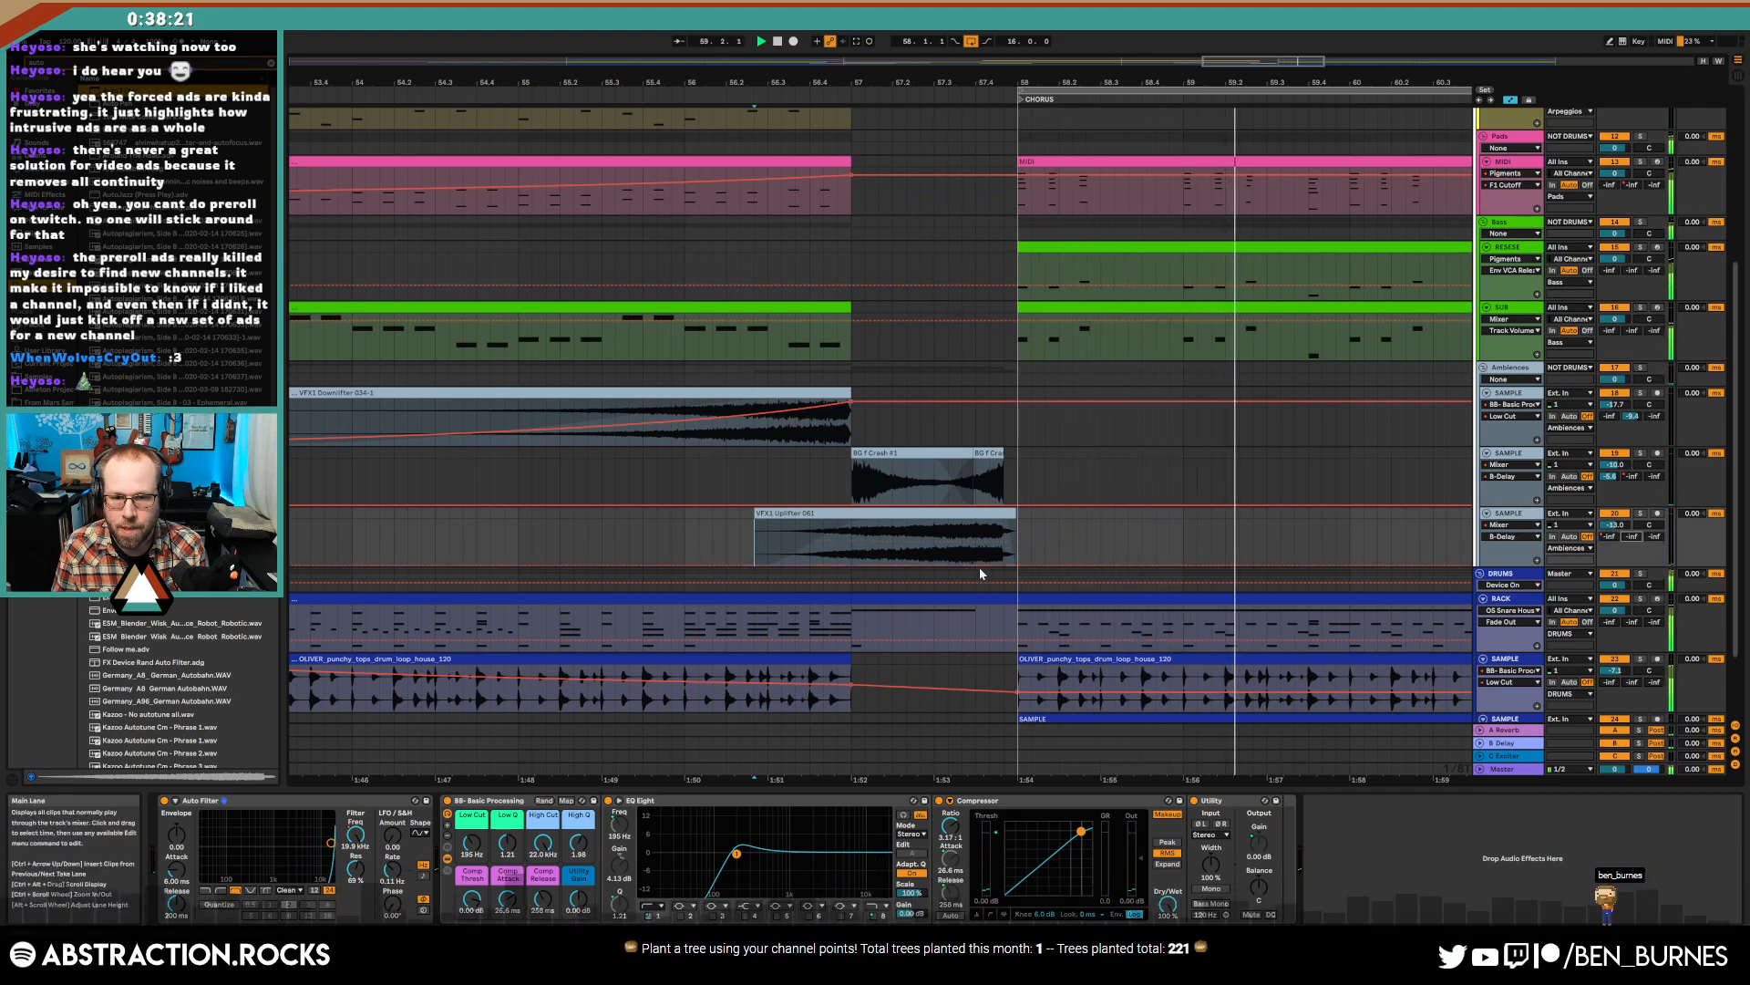
pyautogui.moveTo(1003, 564); pyautogui.dragTo(1003, 523)
pyautogui.moveTo(892, 525); pyautogui.dragTo(892, 562)
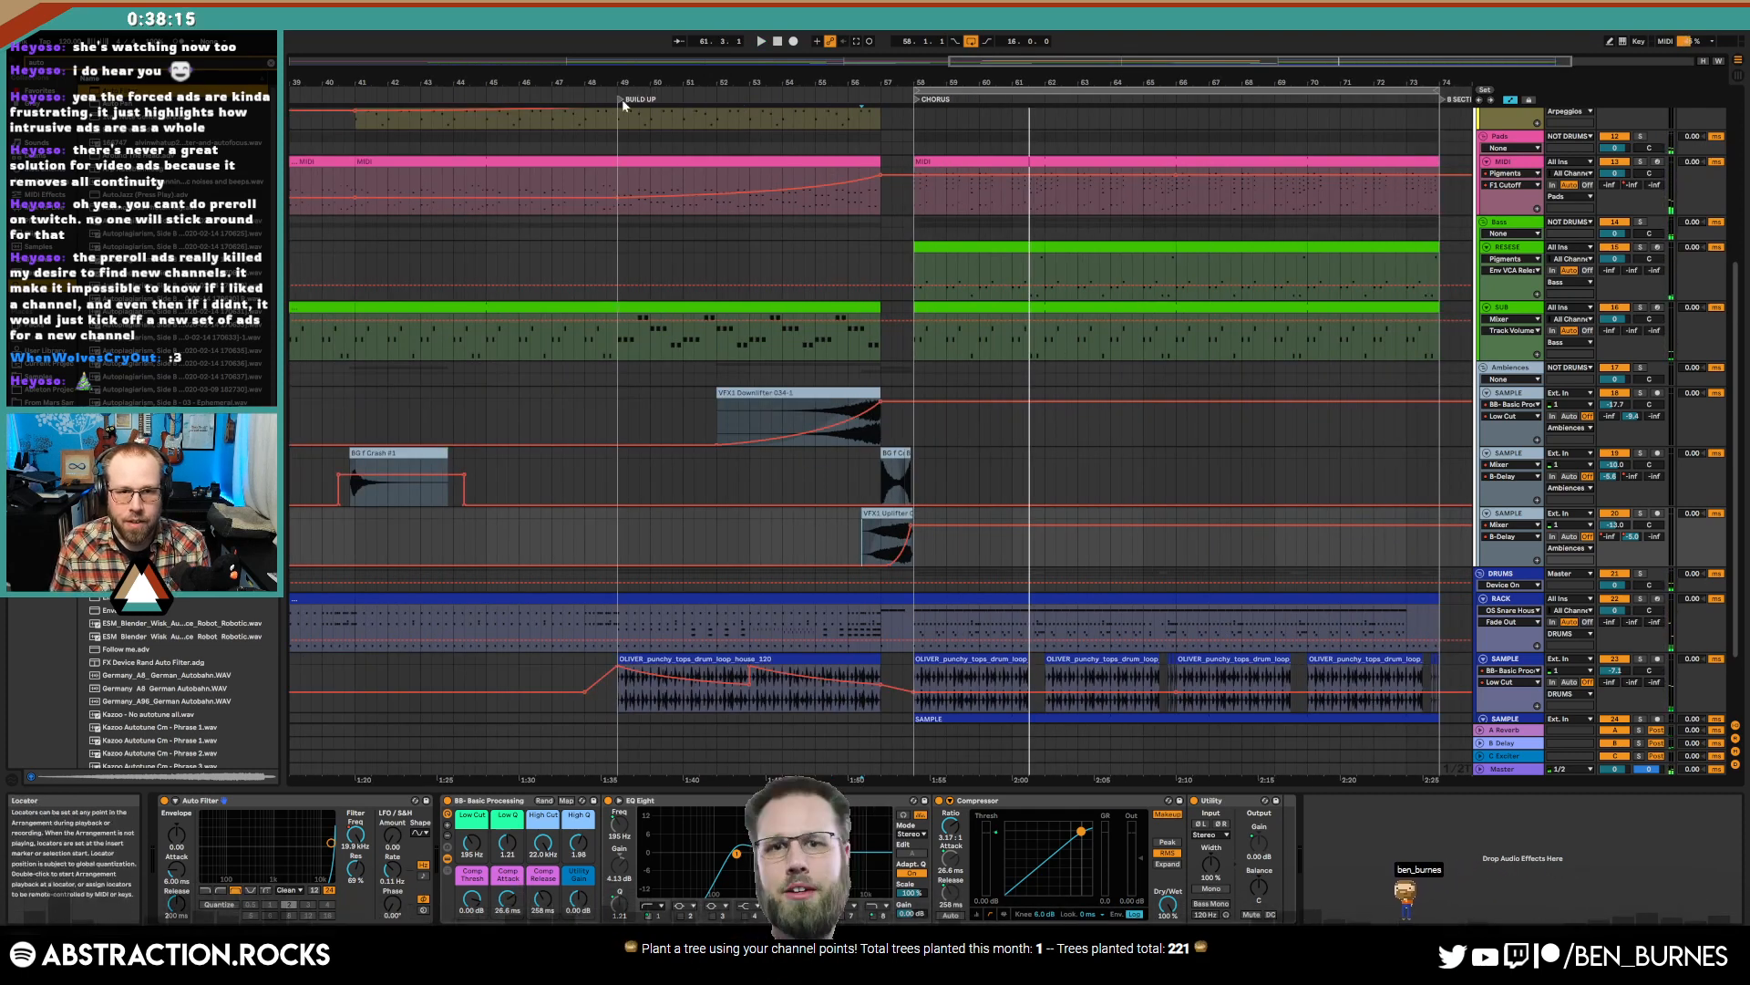
# - Play from the Build Up locator into the chorus, raise the uplifter track's volume, and show its Auto Filter frequency automation
pyautogui.click(621, 102)
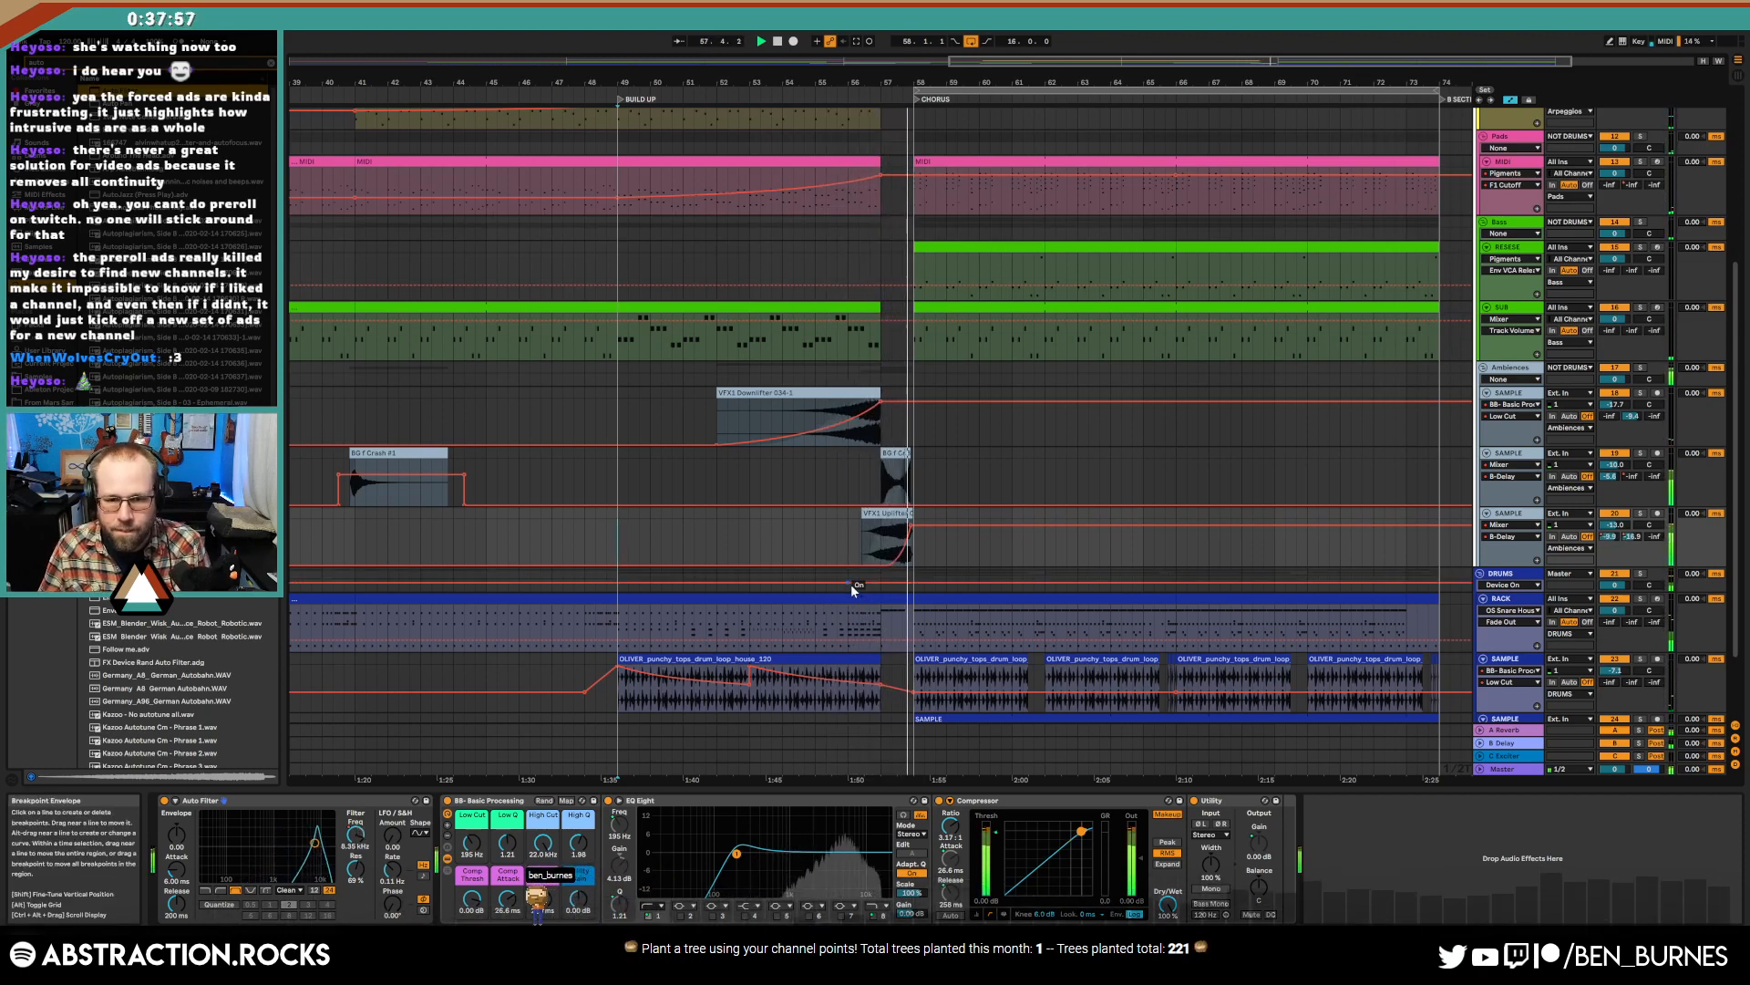
pyautogui.moveTo(1622, 527); pyautogui.dragTo(1622, 516)
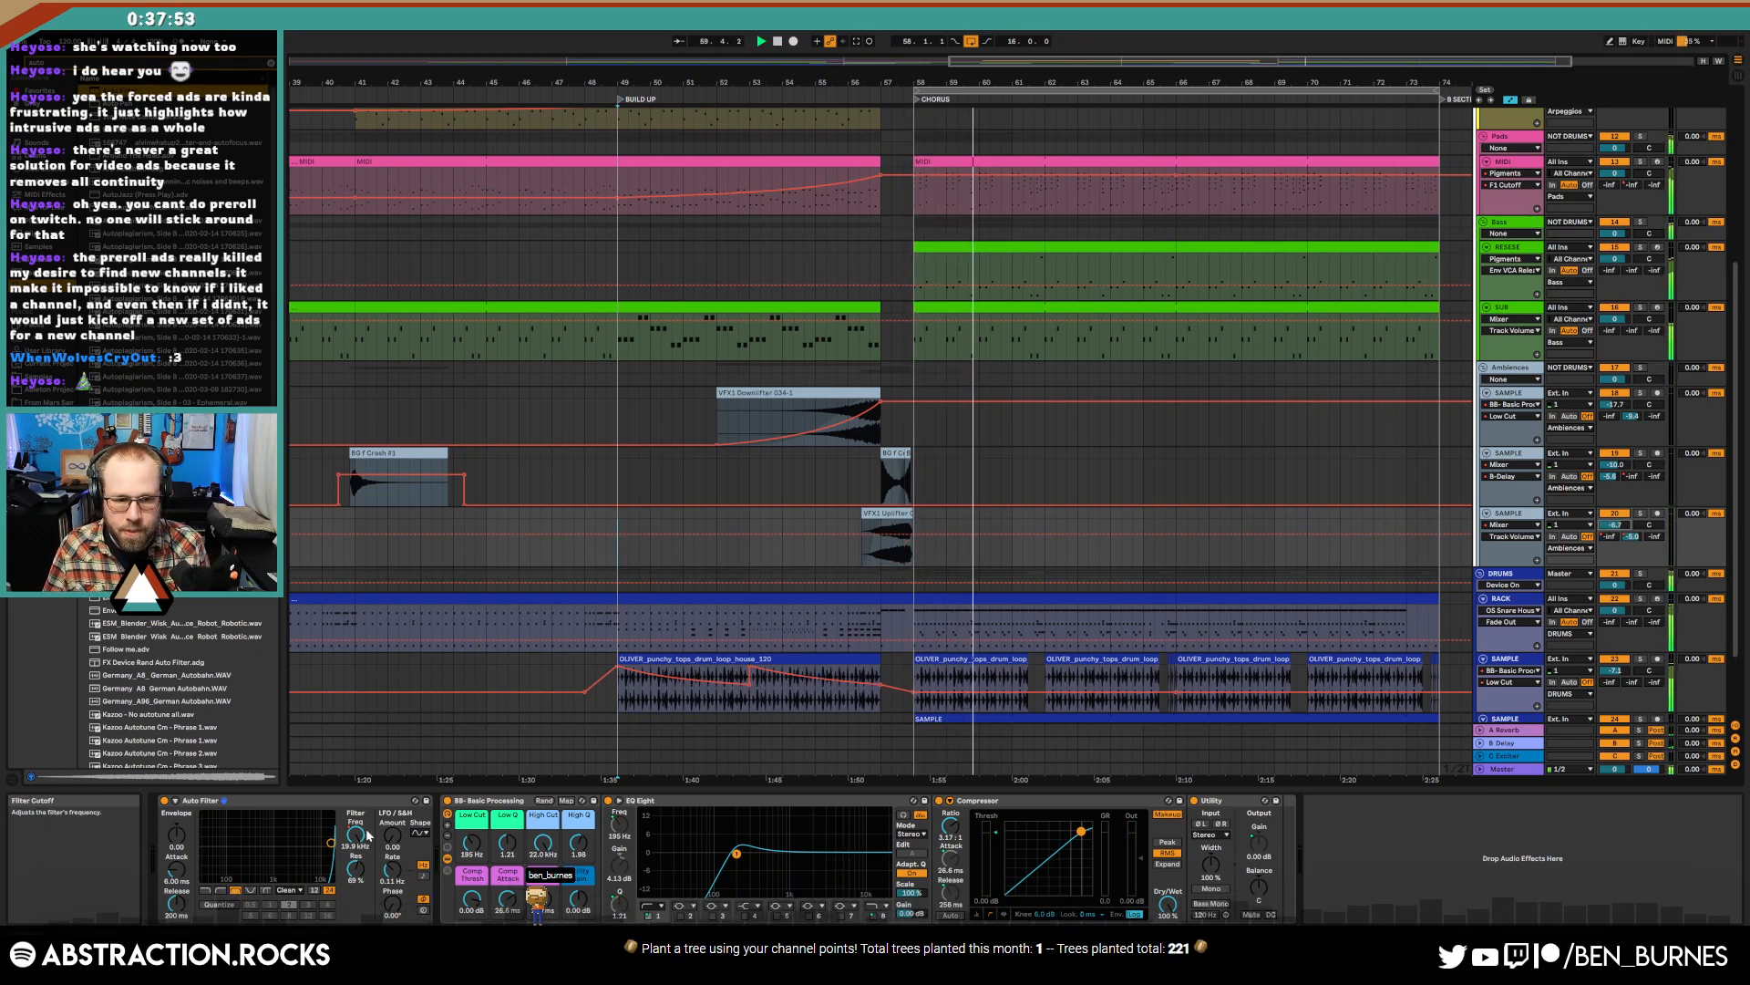
pyautogui.press('a')
pyautogui.press('a')
pyautogui.scroll(3, 836, 594)
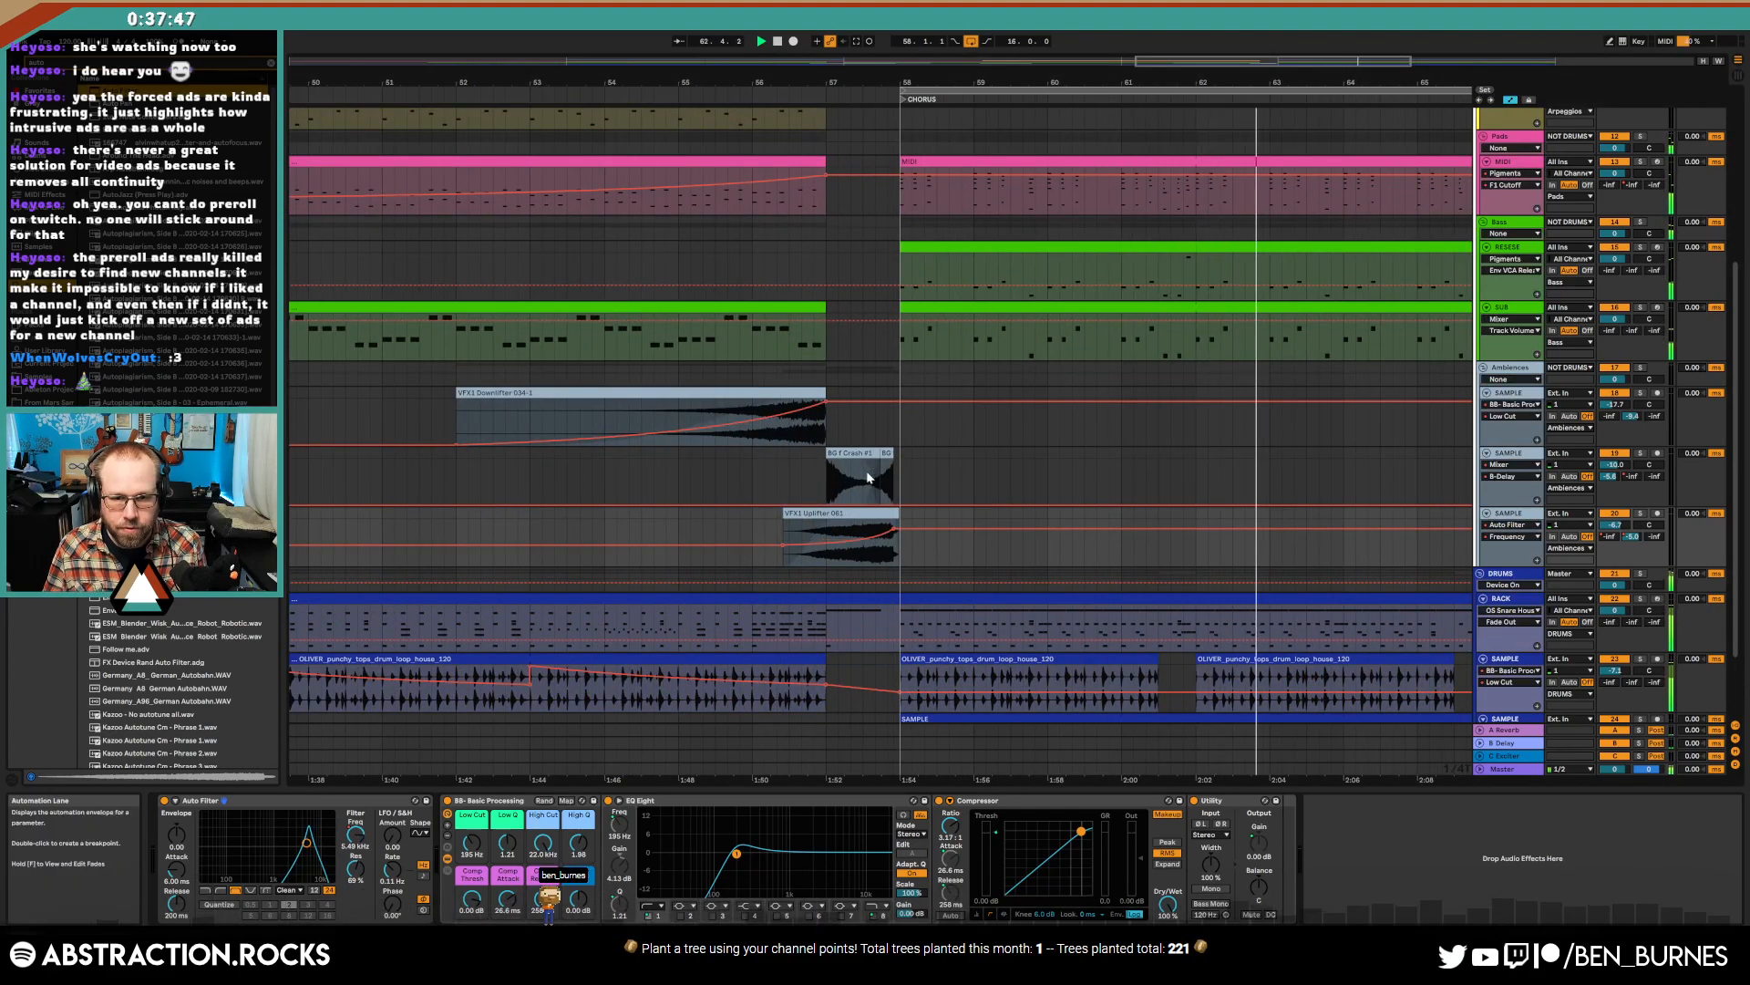
pyautogui.scroll(-3, 1076, 452)
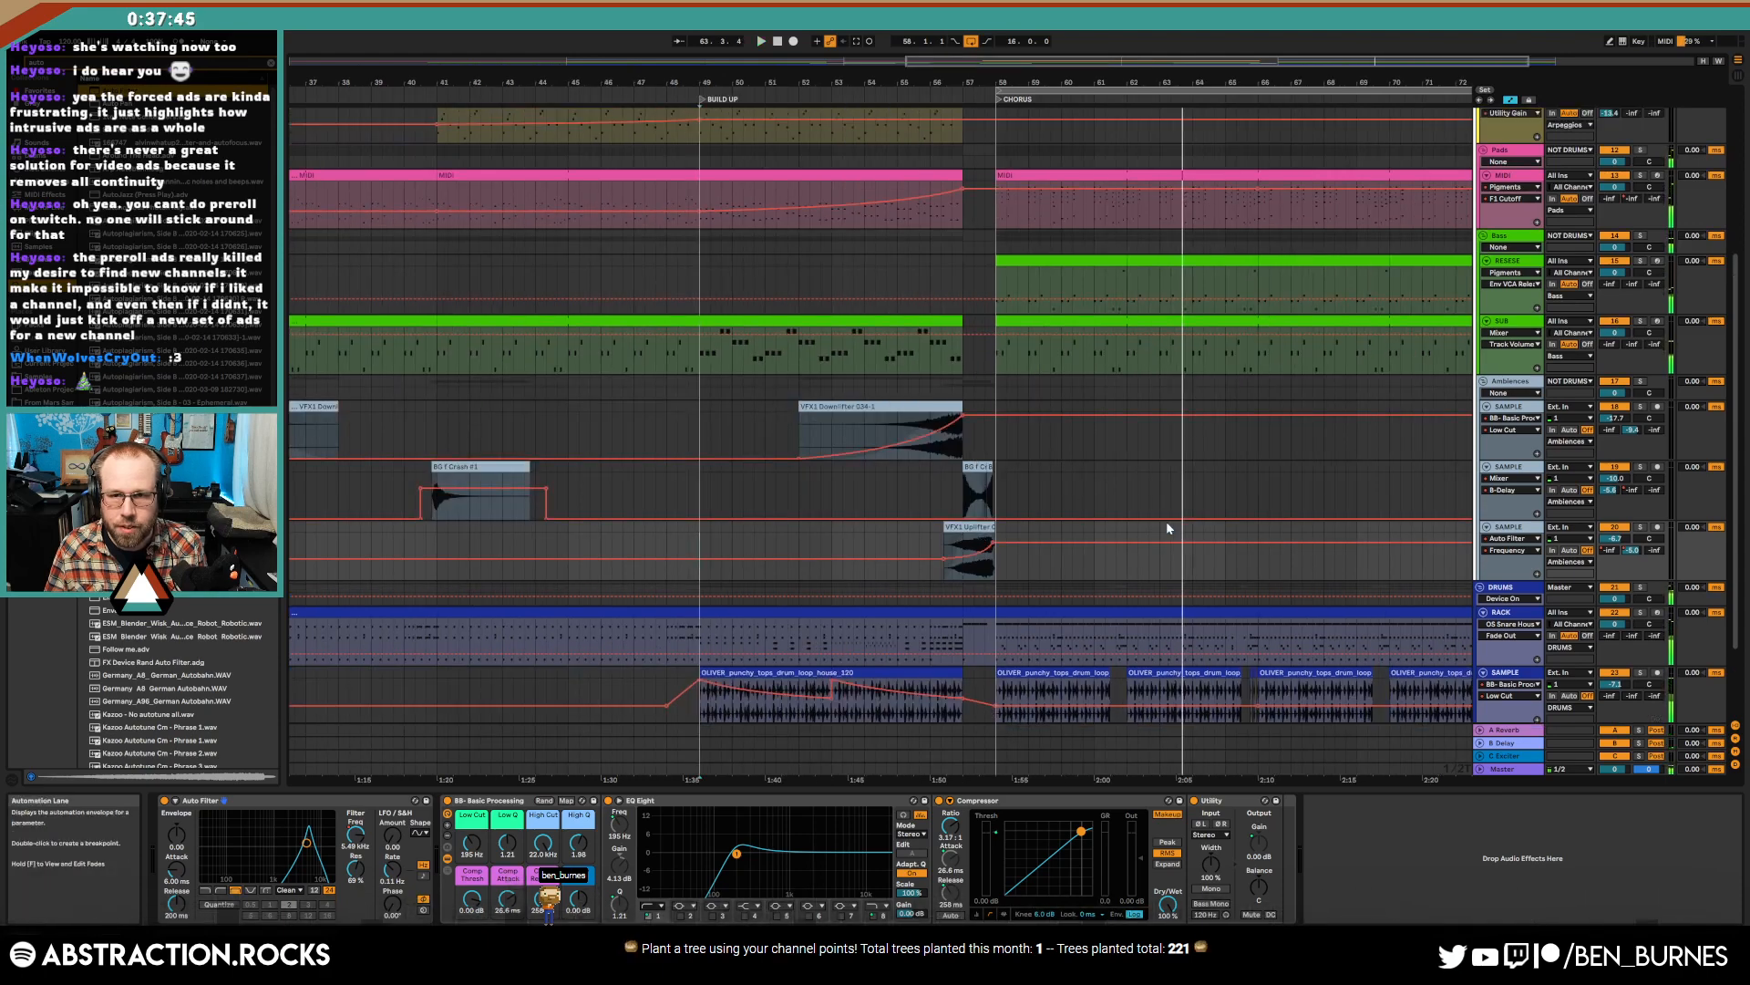
pyautogui.scroll(4, 1158, 538)
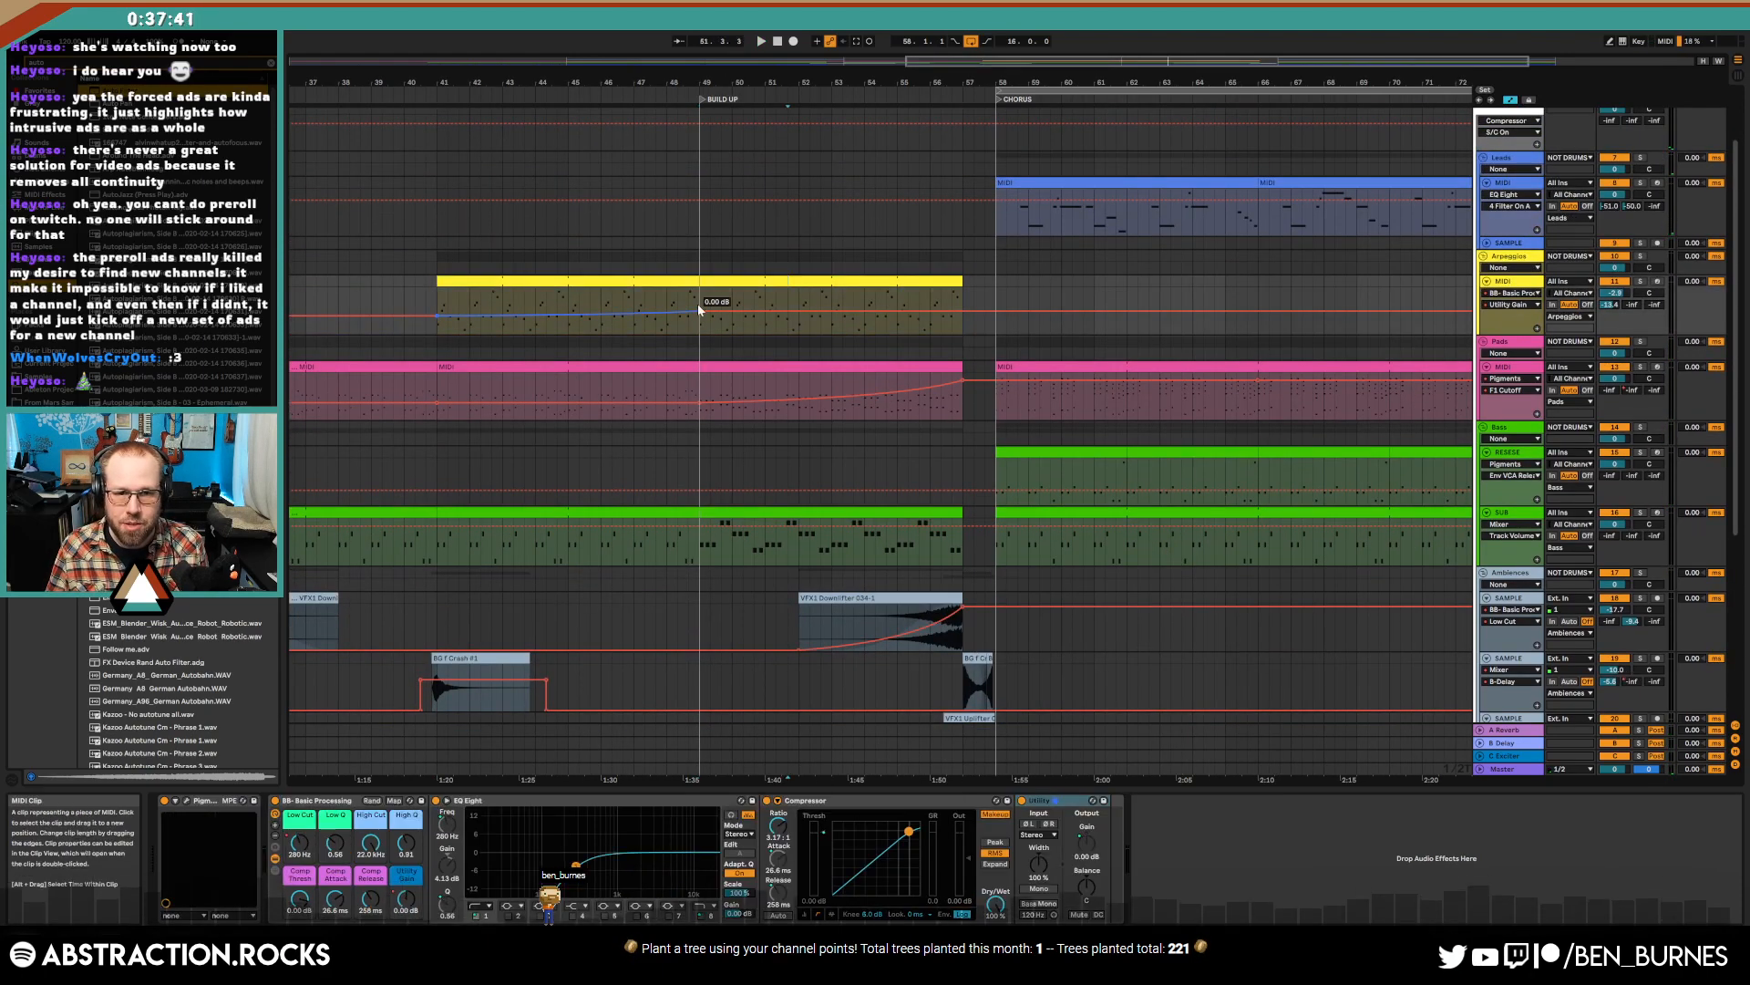
pyautogui.moveTo(966, 68); pyautogui.dragTo(820, 63)
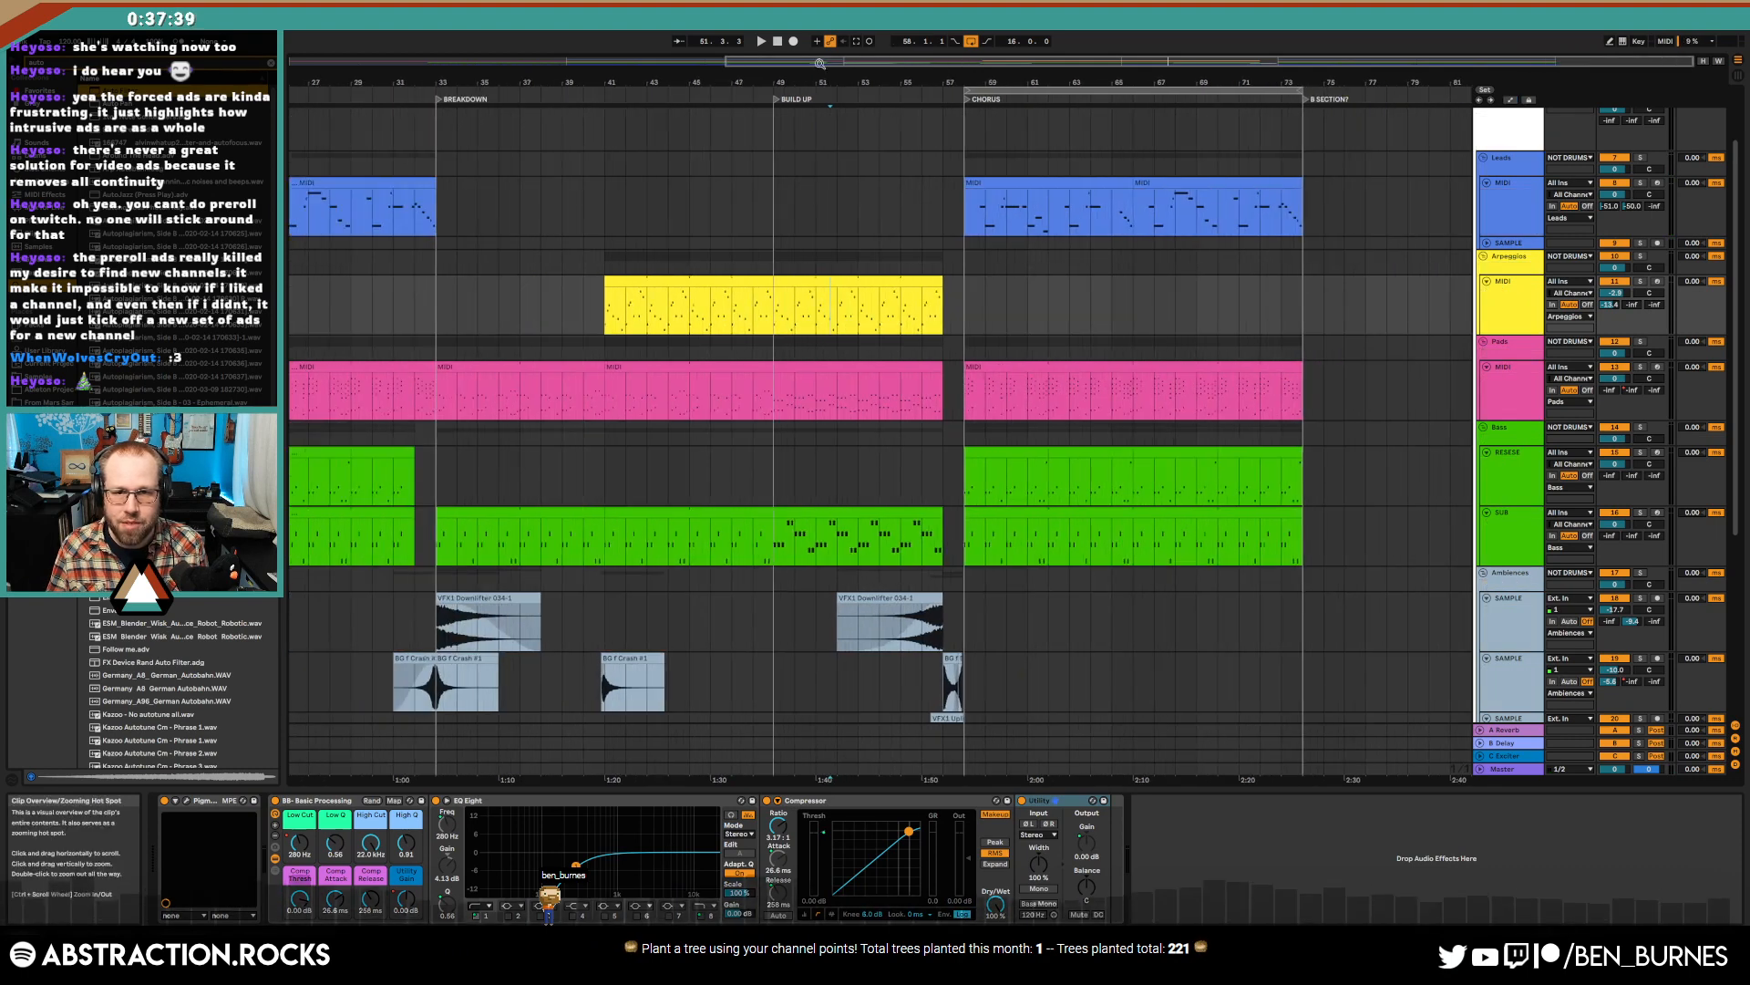
pyautogui.moveTo(804, 297); pyautogui.dragTo(933, 302)
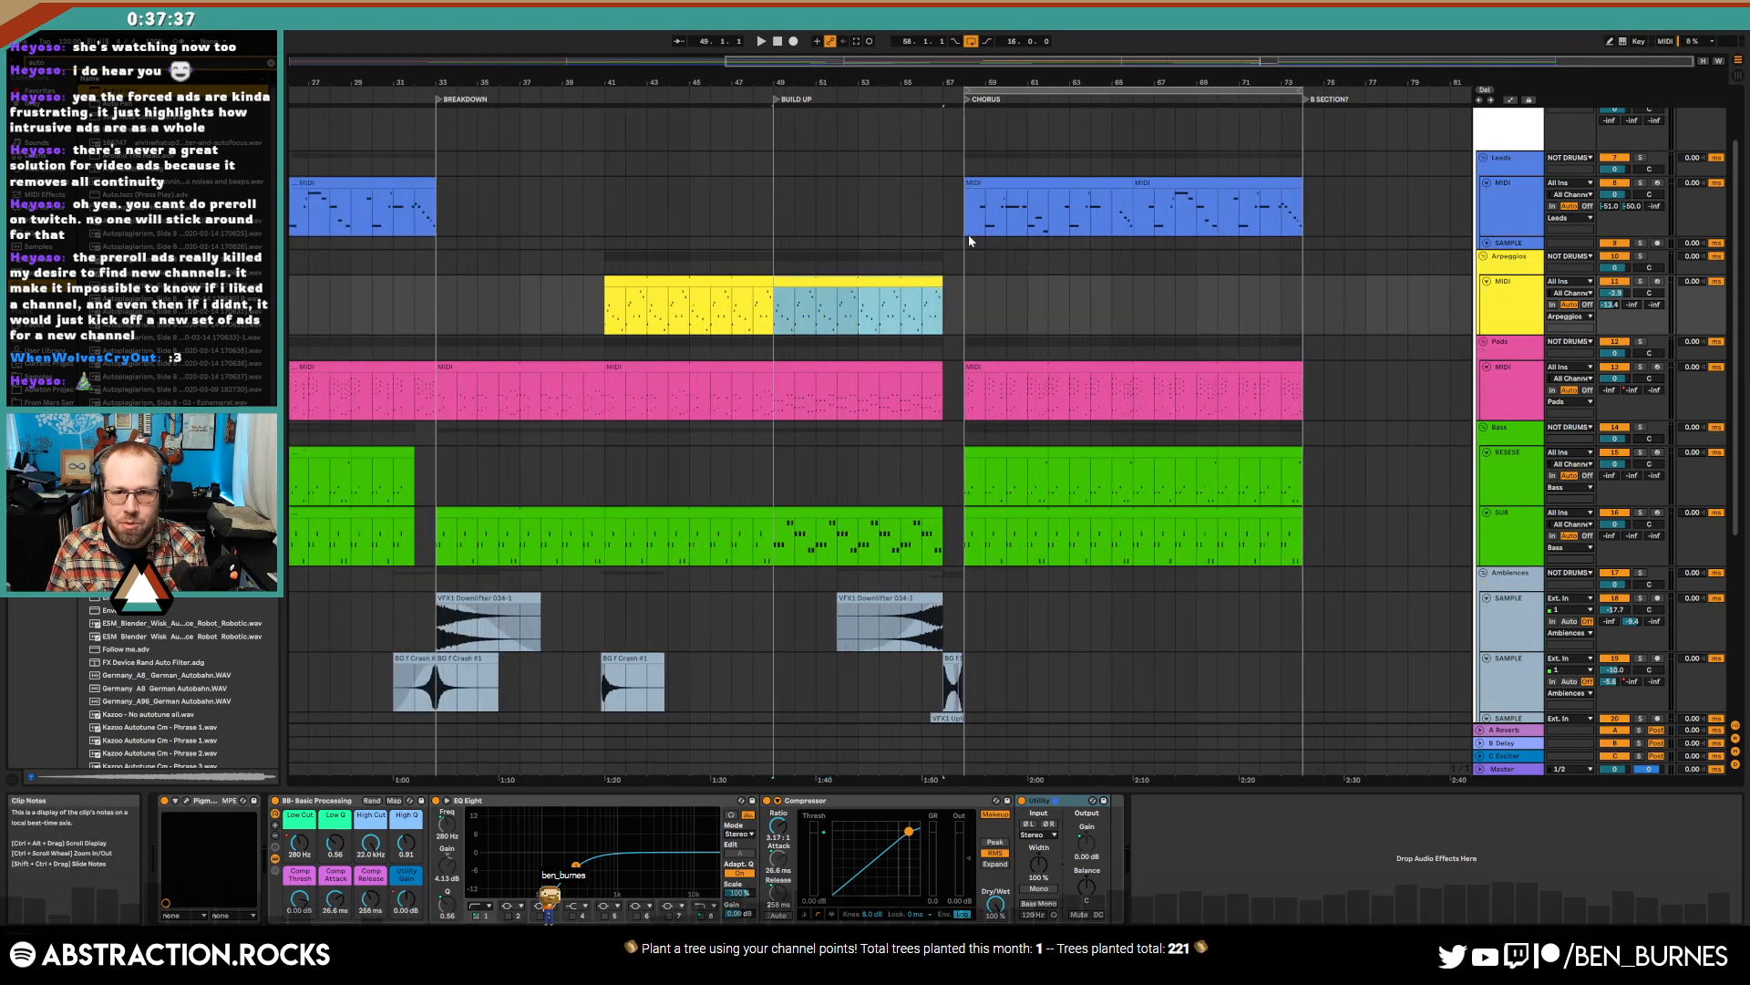
pyautogui.moveTo(969, 239); pyautogui.dragTo(1302, 320)
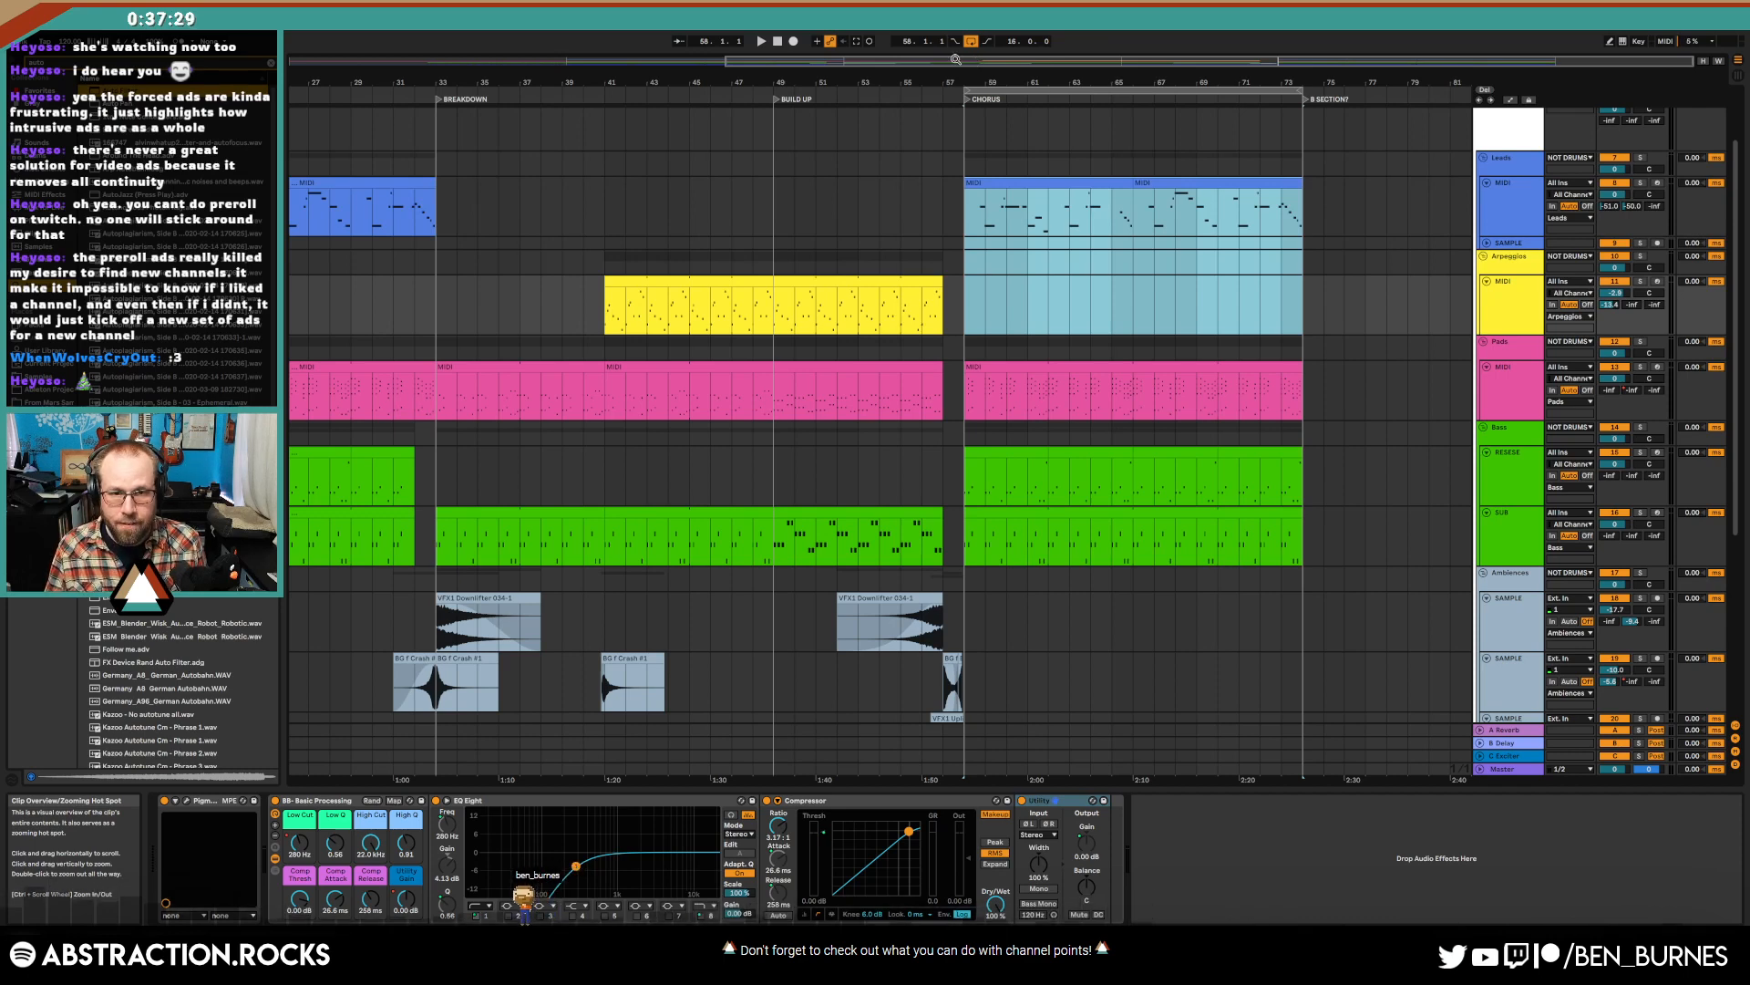
# - Play from where the arpeggio enters in the breakdown and raise the volumes of the downlifter and crash tracks
pyautogui.click(607, 94)
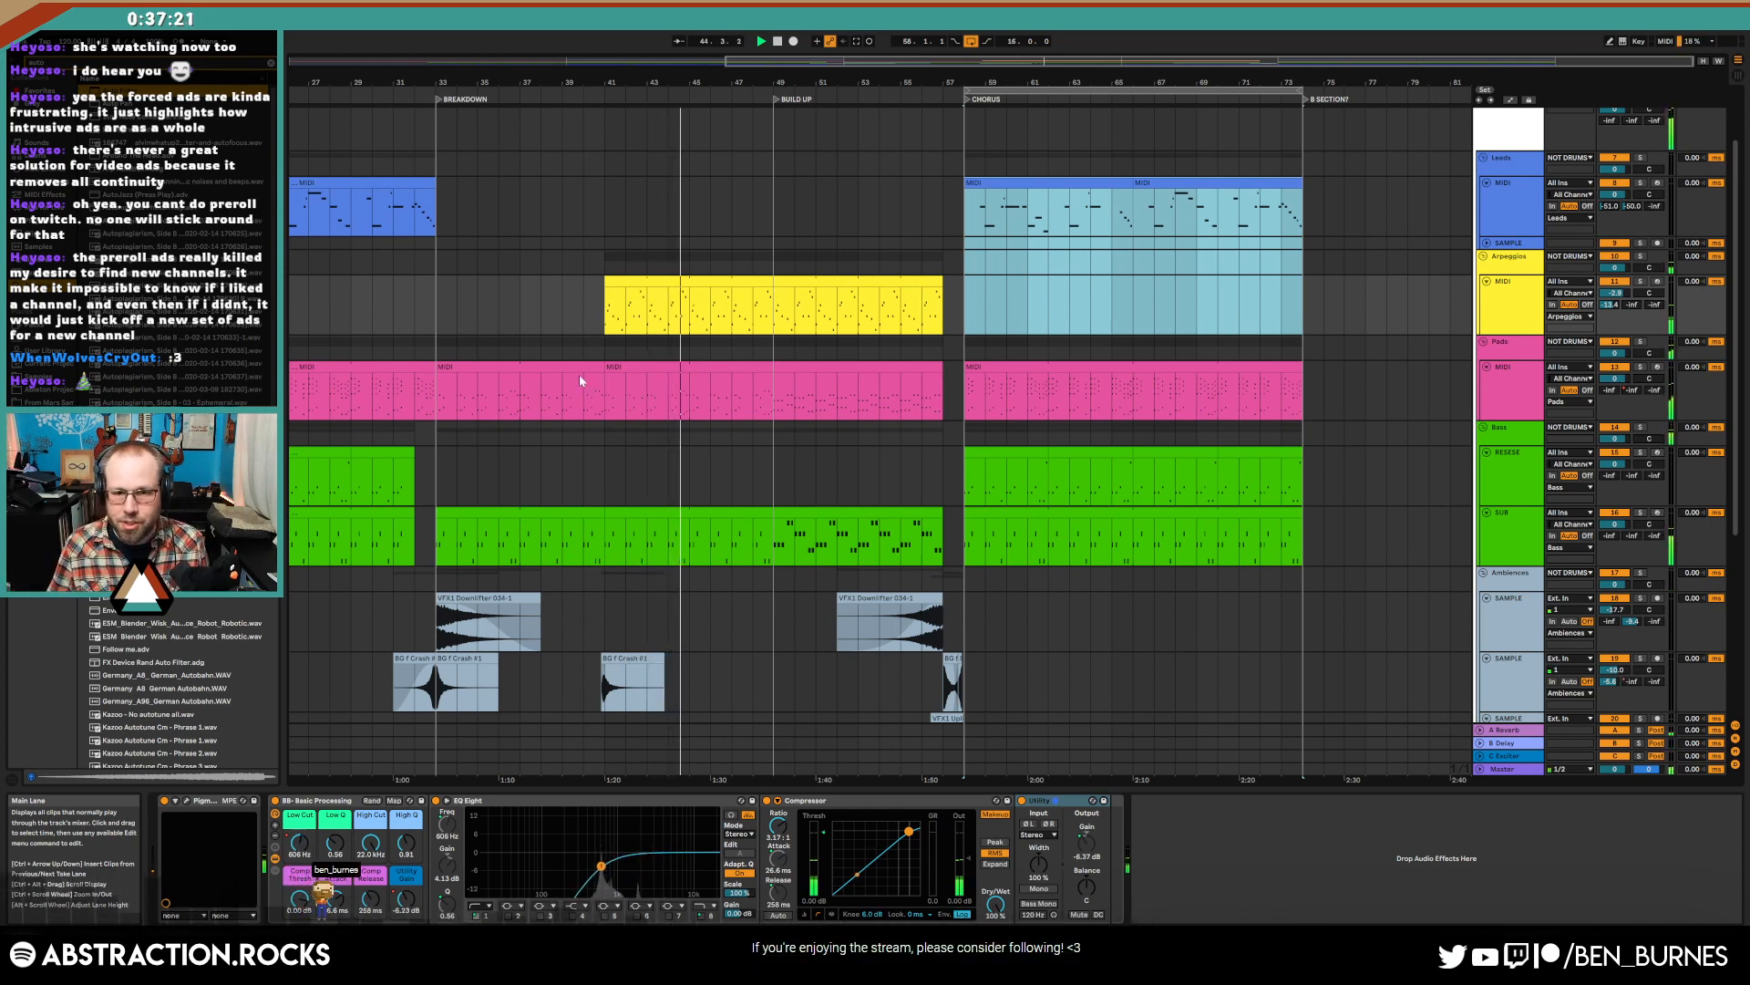
pyautogui.scroll(-3, 1301, 602)
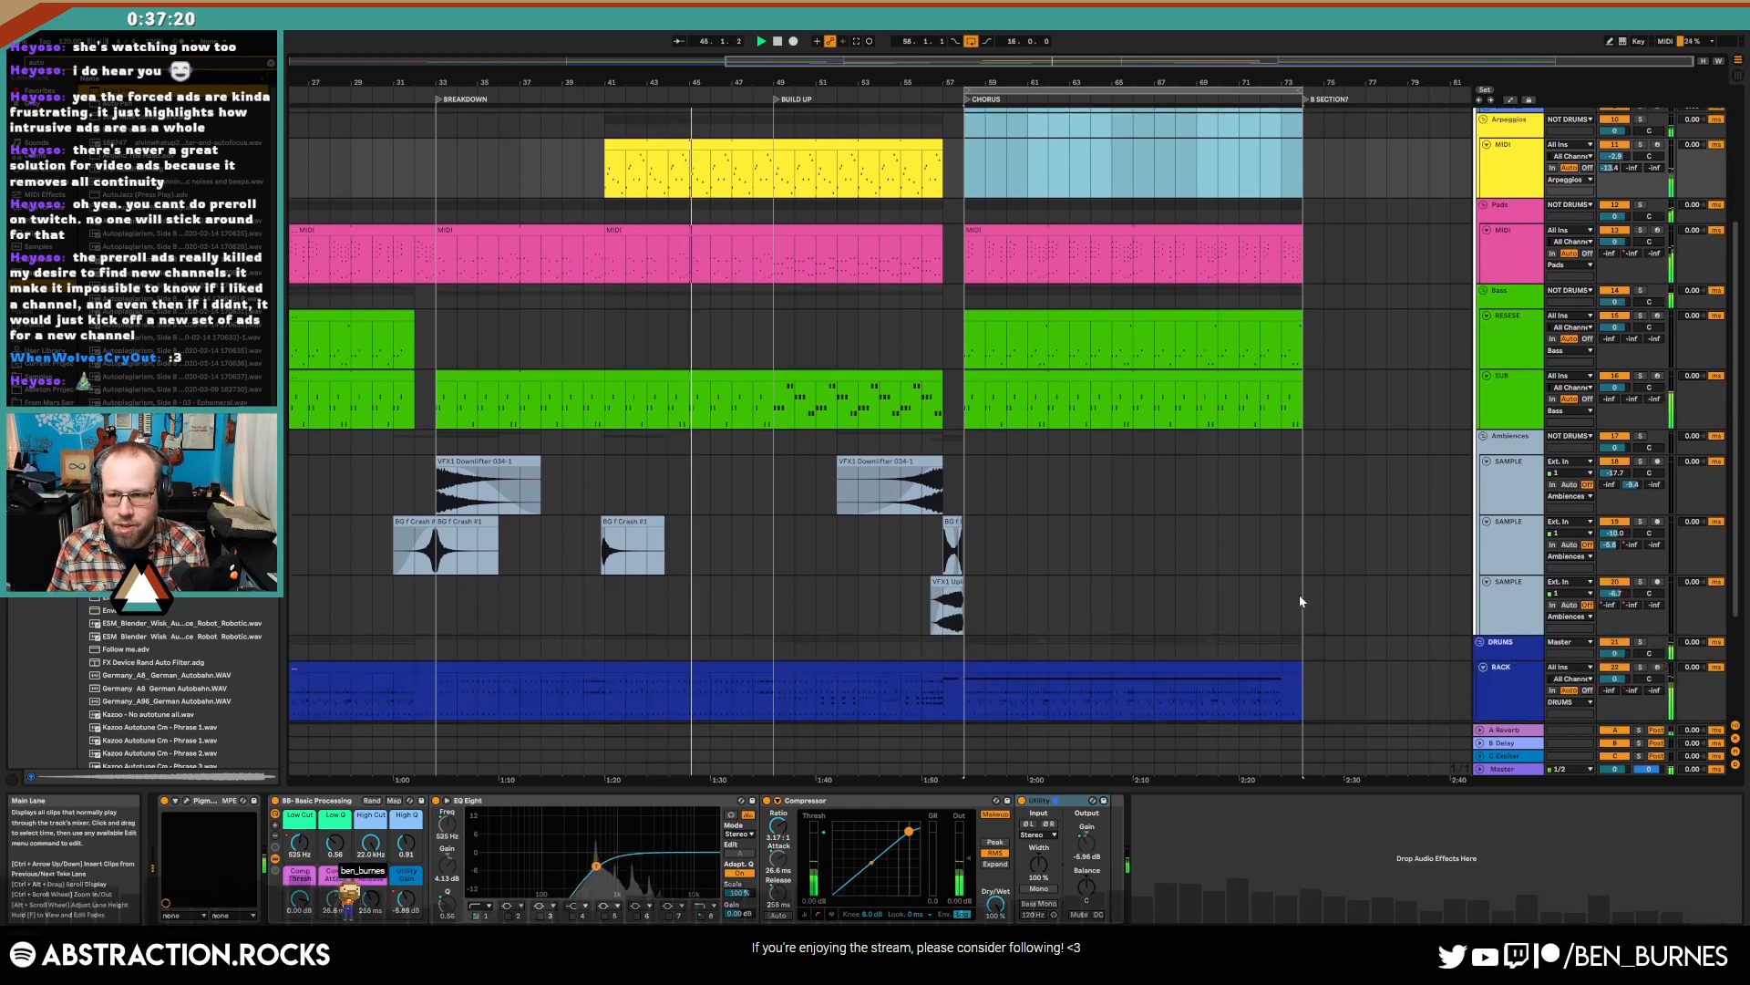
pyautogui.click(1615, 593)
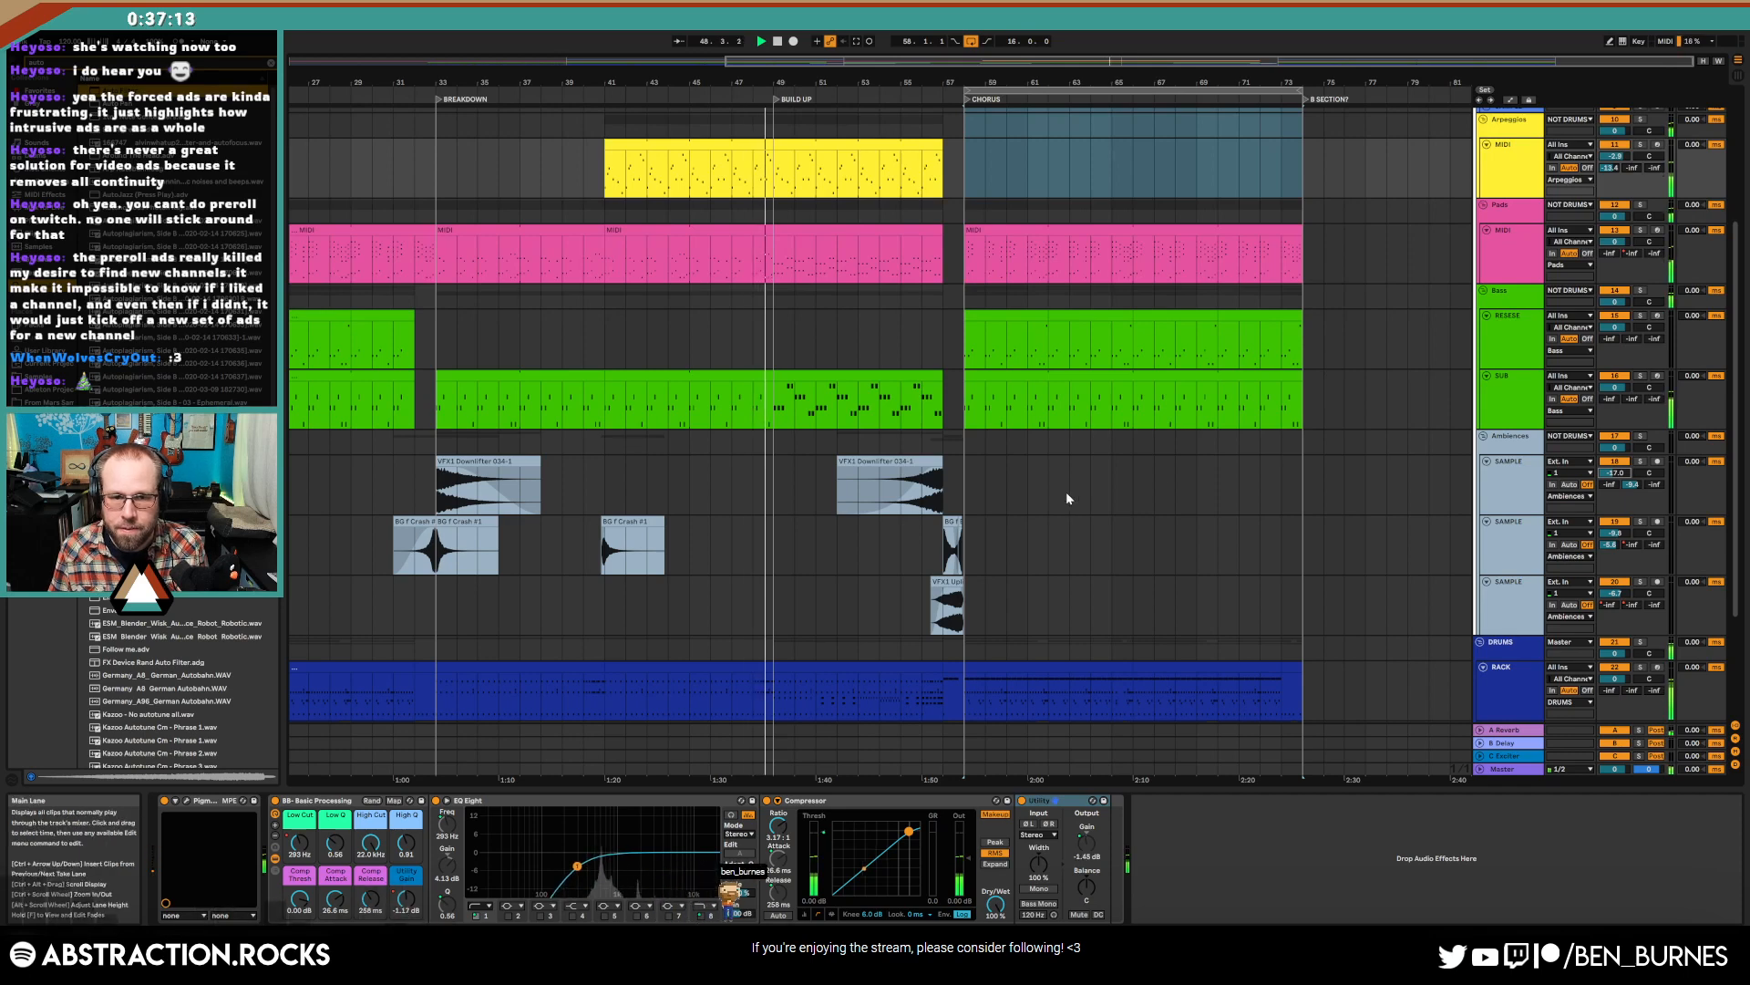
# - Copy the crash clip from the middle of the breakdown to the start of the build-up
pyautogui.click(671, 533)
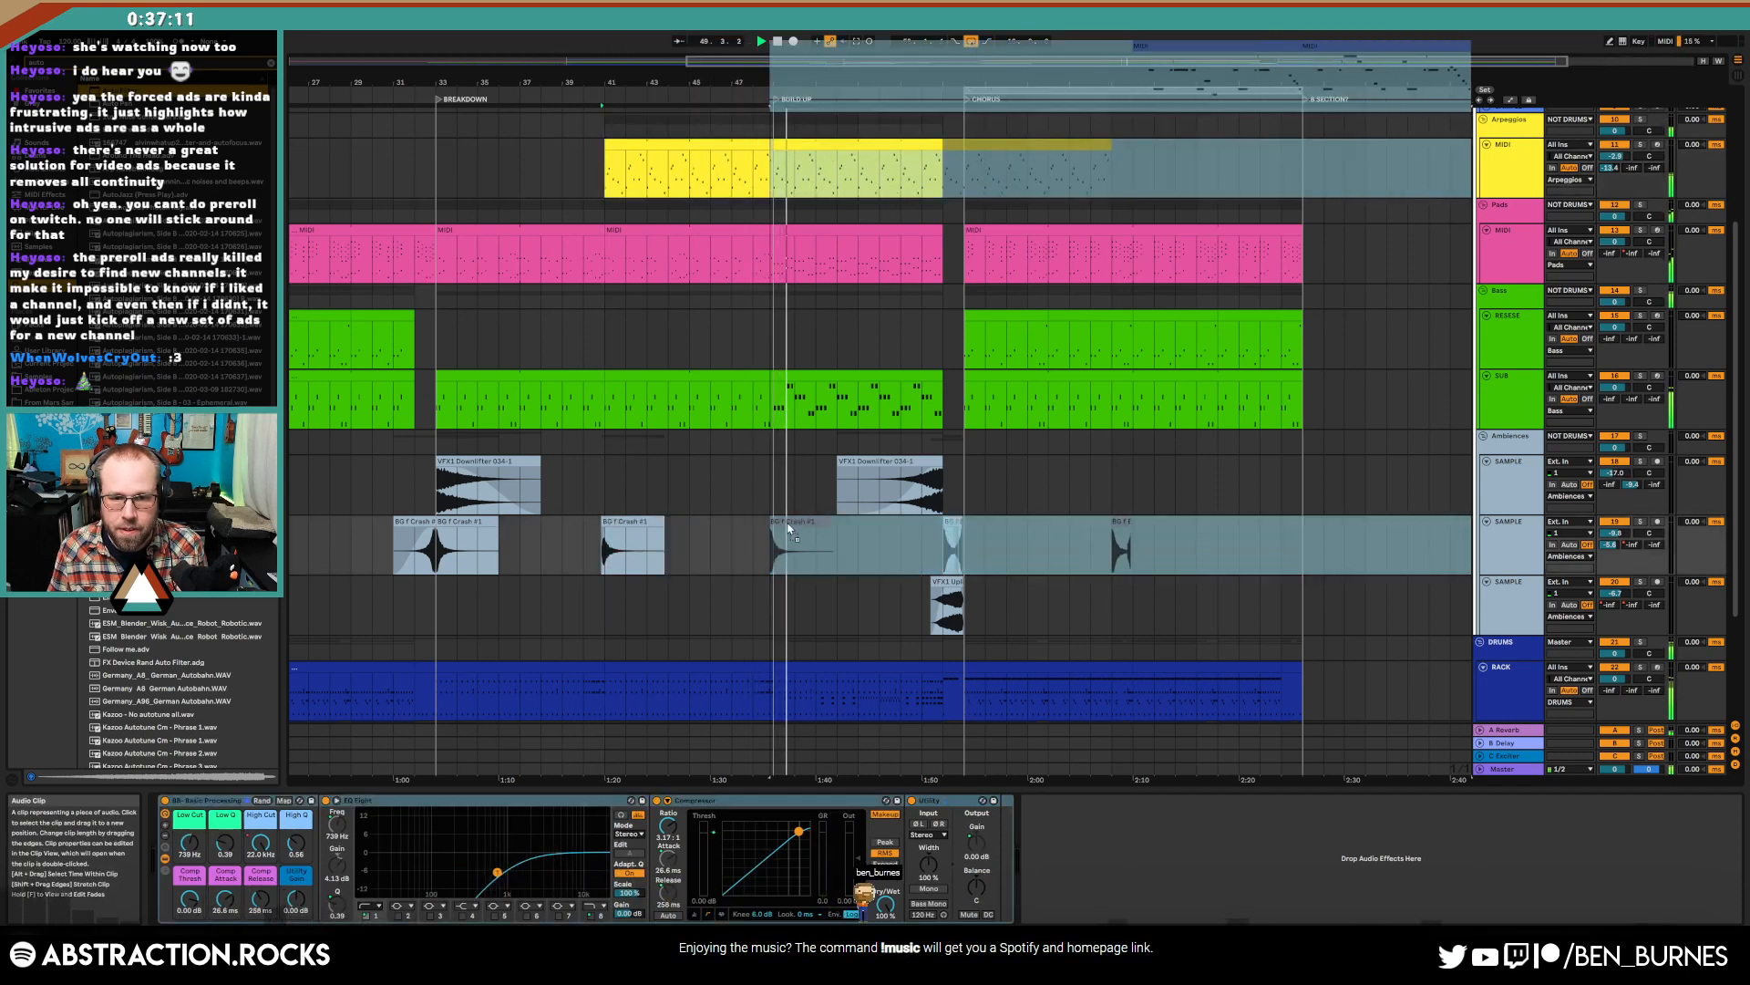
pyautogui.moveTo(626, 542); pyautogui.dragTo(796, 541)
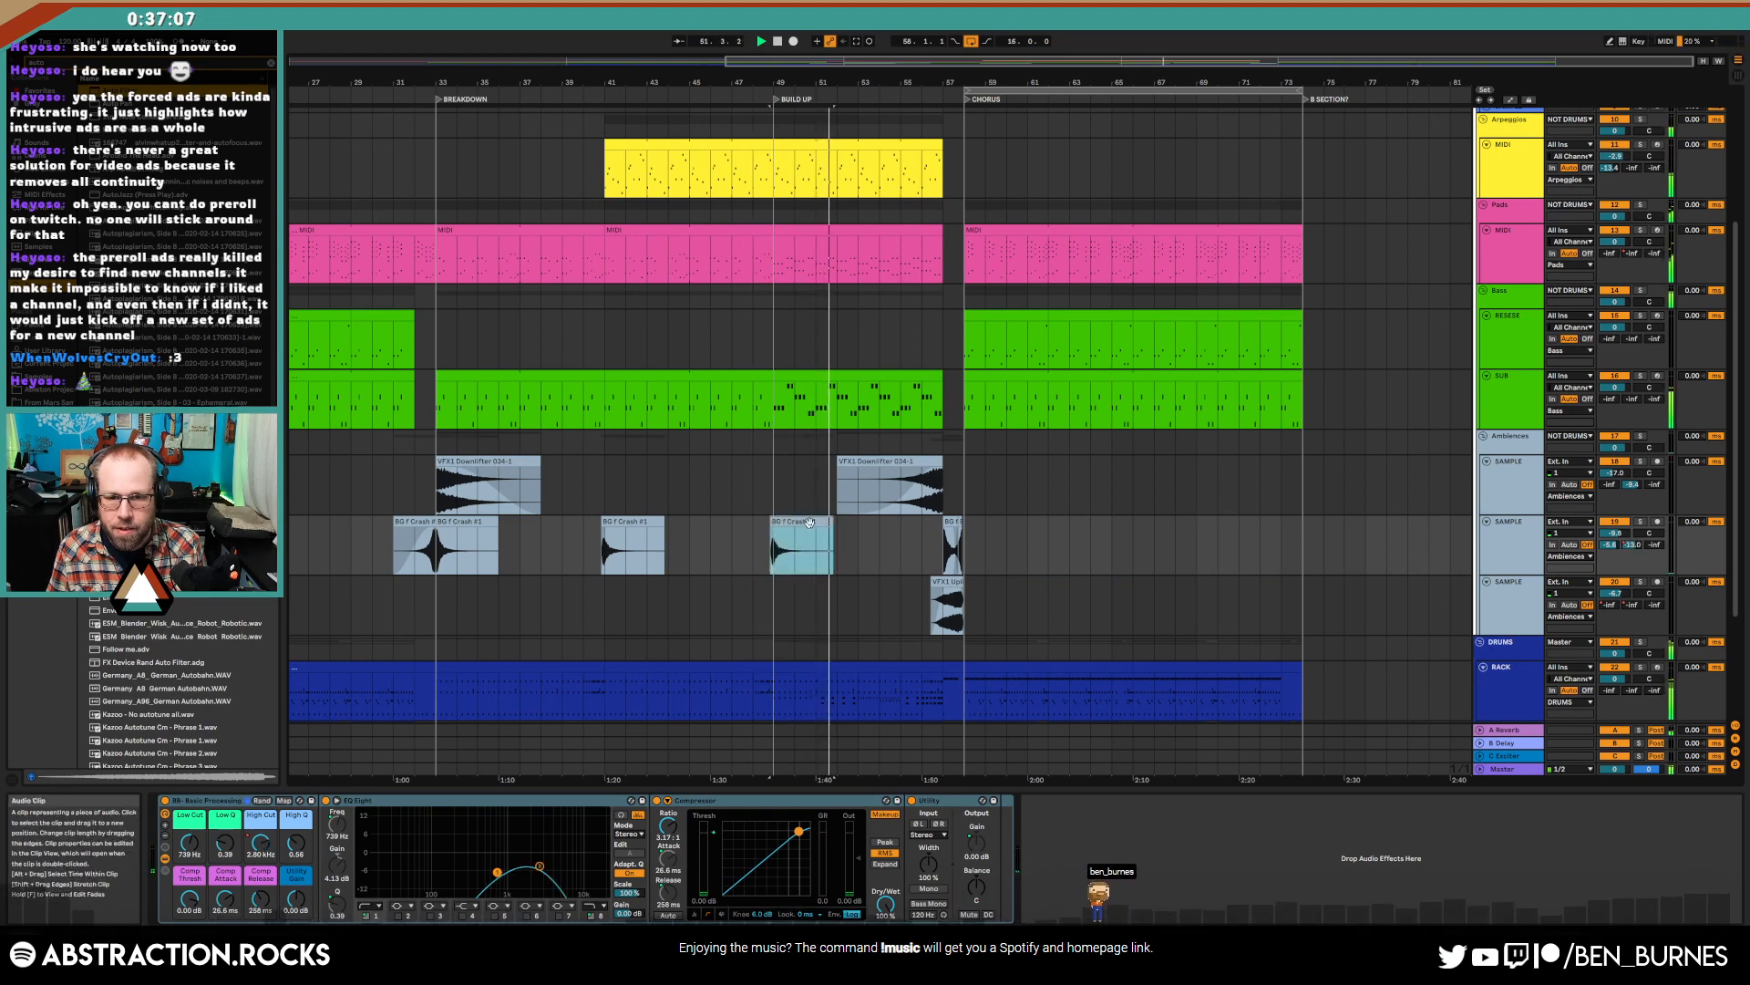
# - Show the automation and lower the Low Cut breakpoint midway through the build-up on the punchy tops drum loop track
pyautogui.scroll(-1, 905, 553)
pyautogui.scroll(-1, 905, 554)
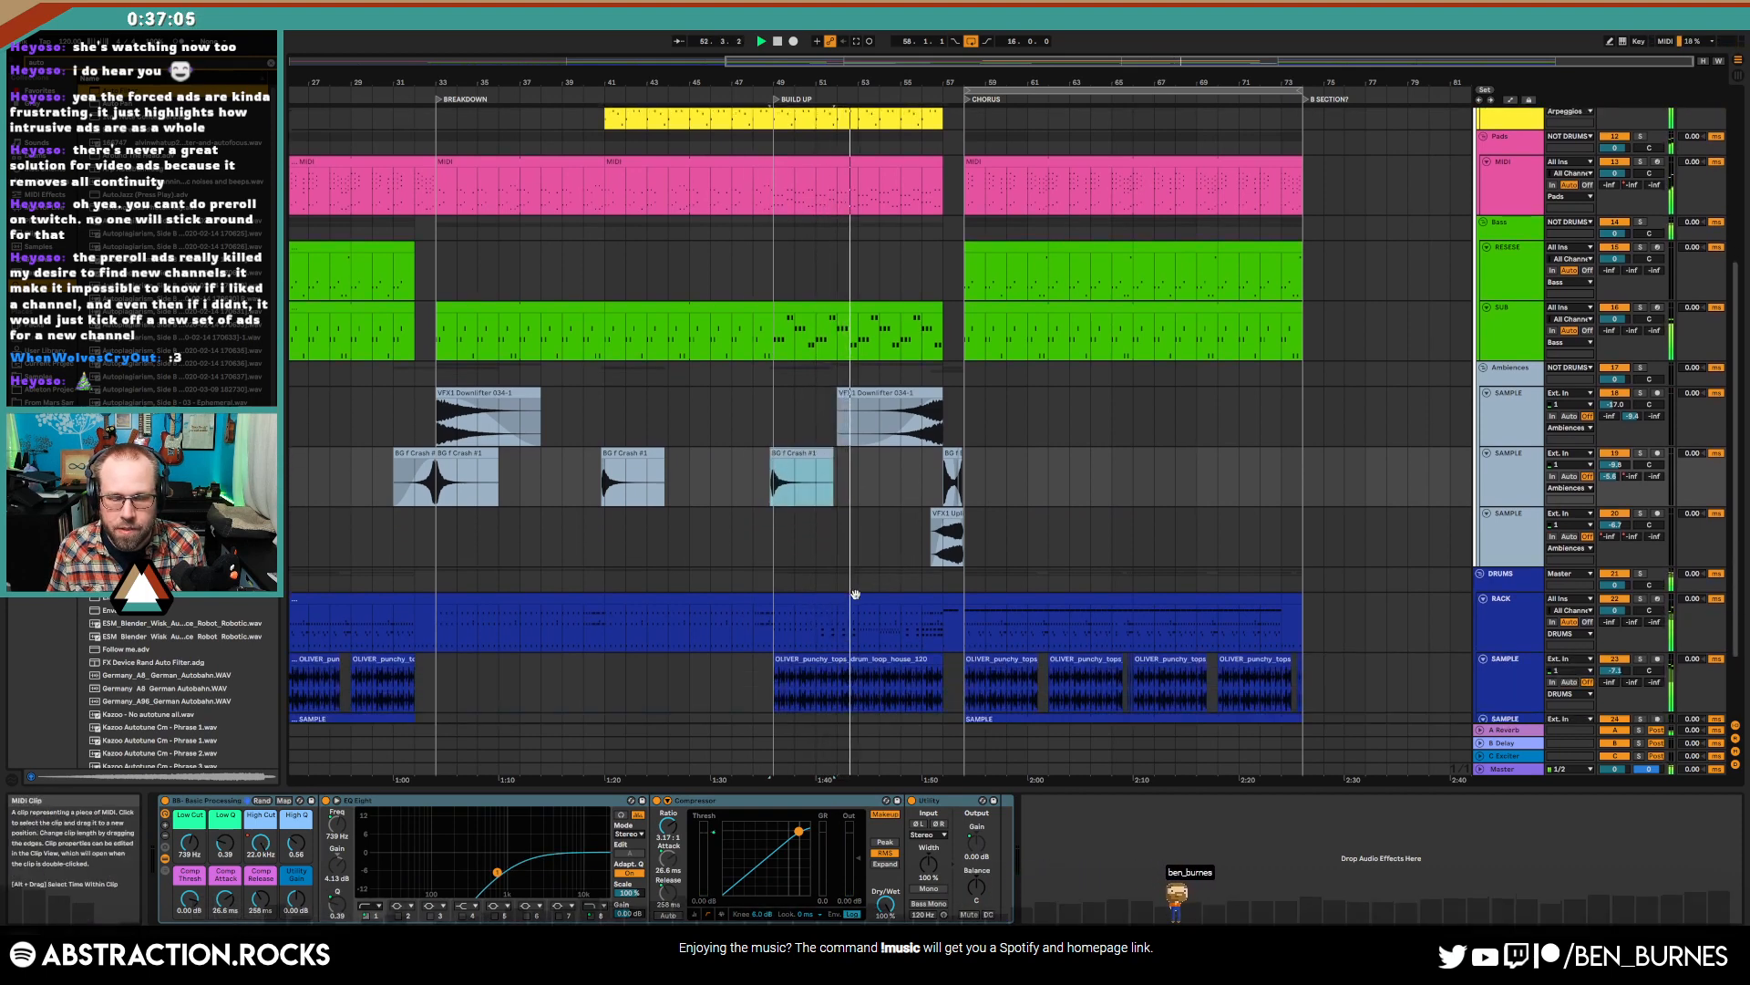
pyautogui.scroll(-2, 865, 593)
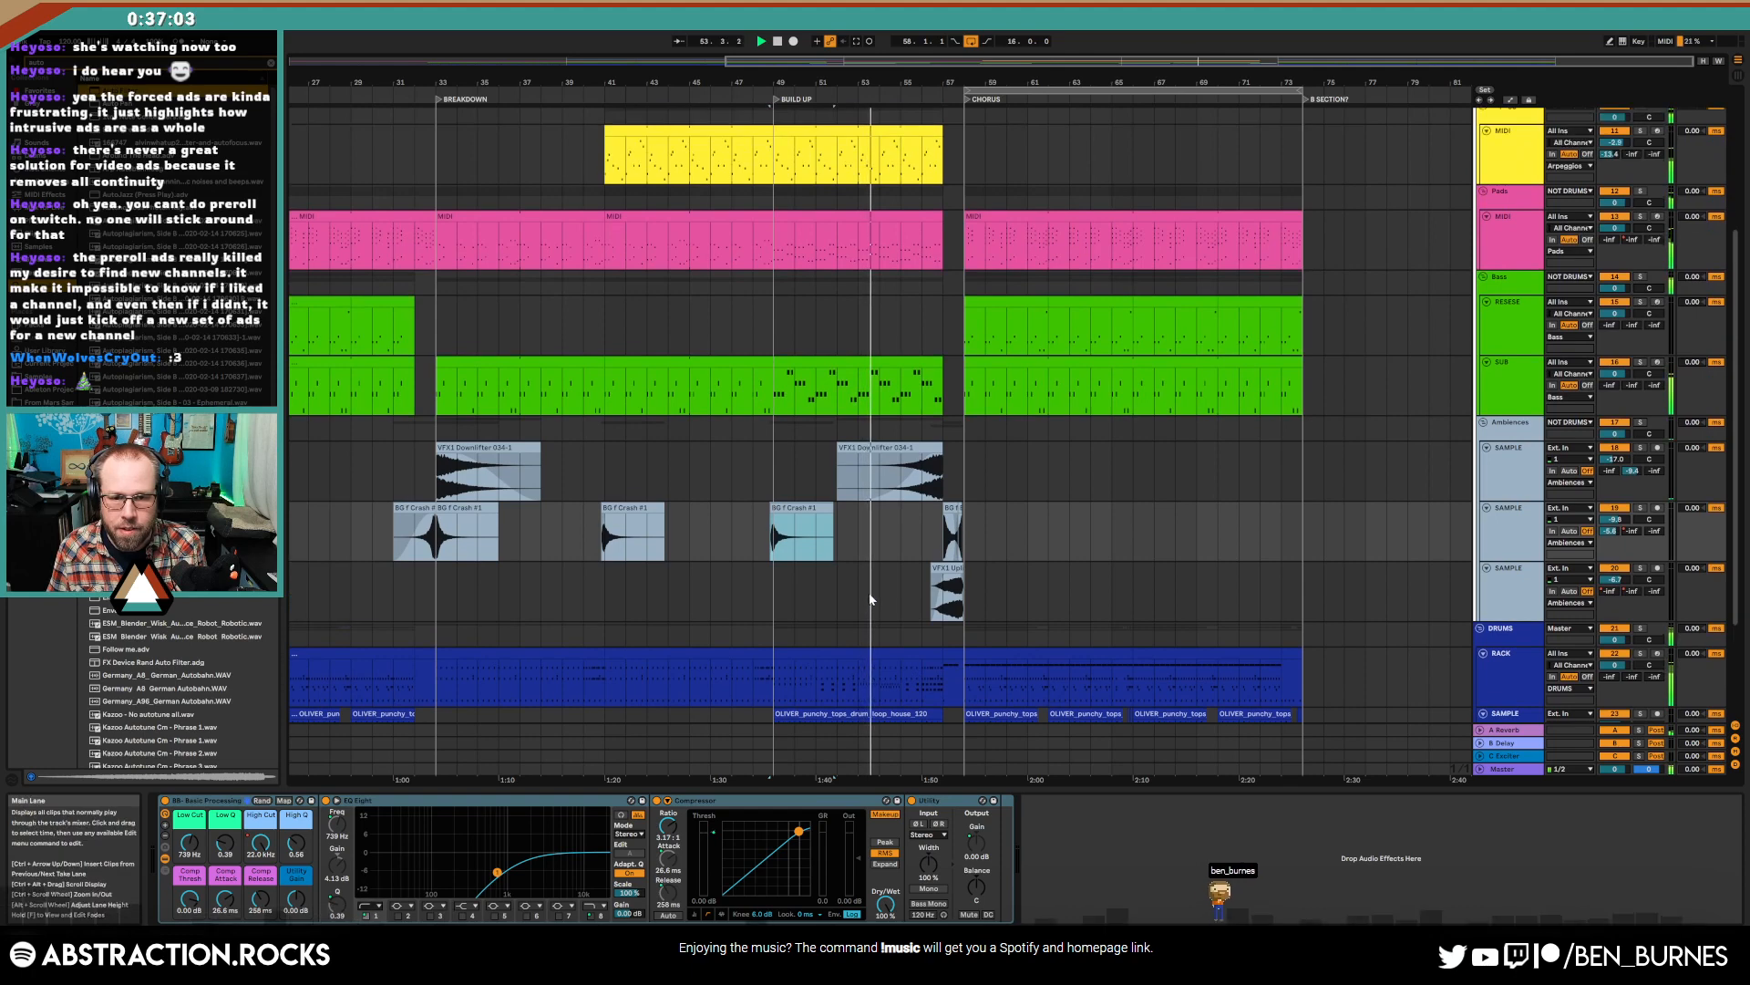
pyautogui.press('a')
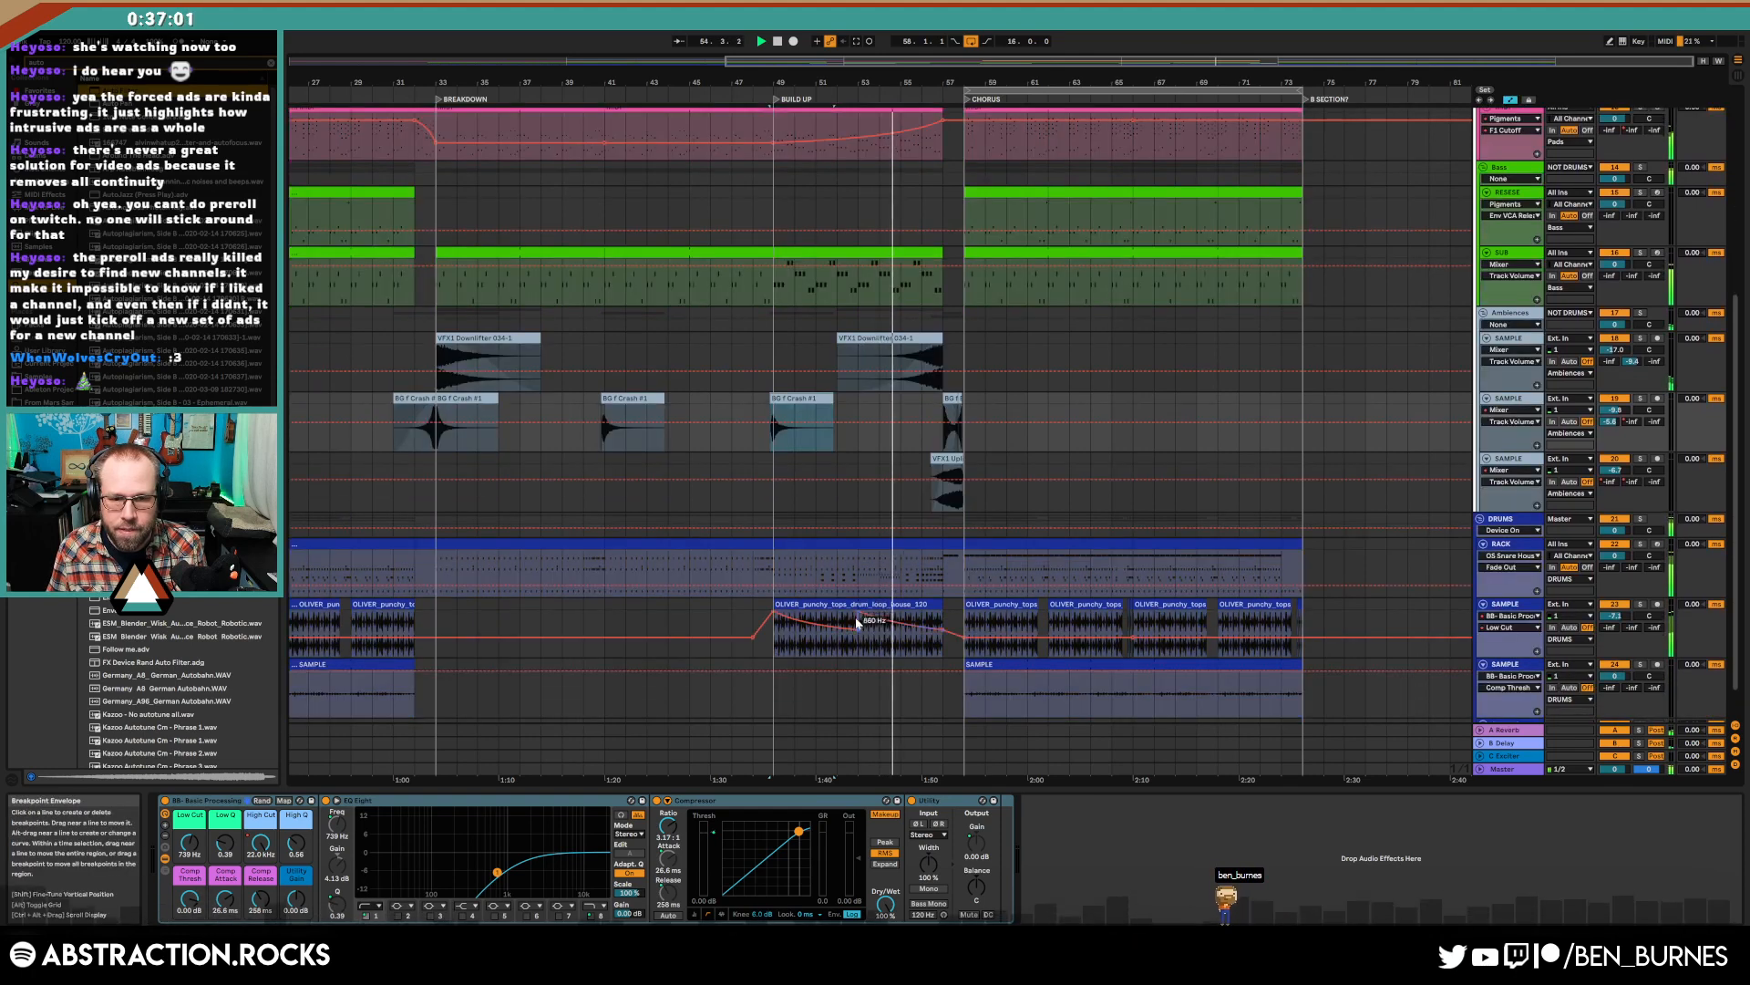
pyautogui.click(858, 618)
pyautogui.moveTo(858, 618); pyautogui.dragTo(858, 625)
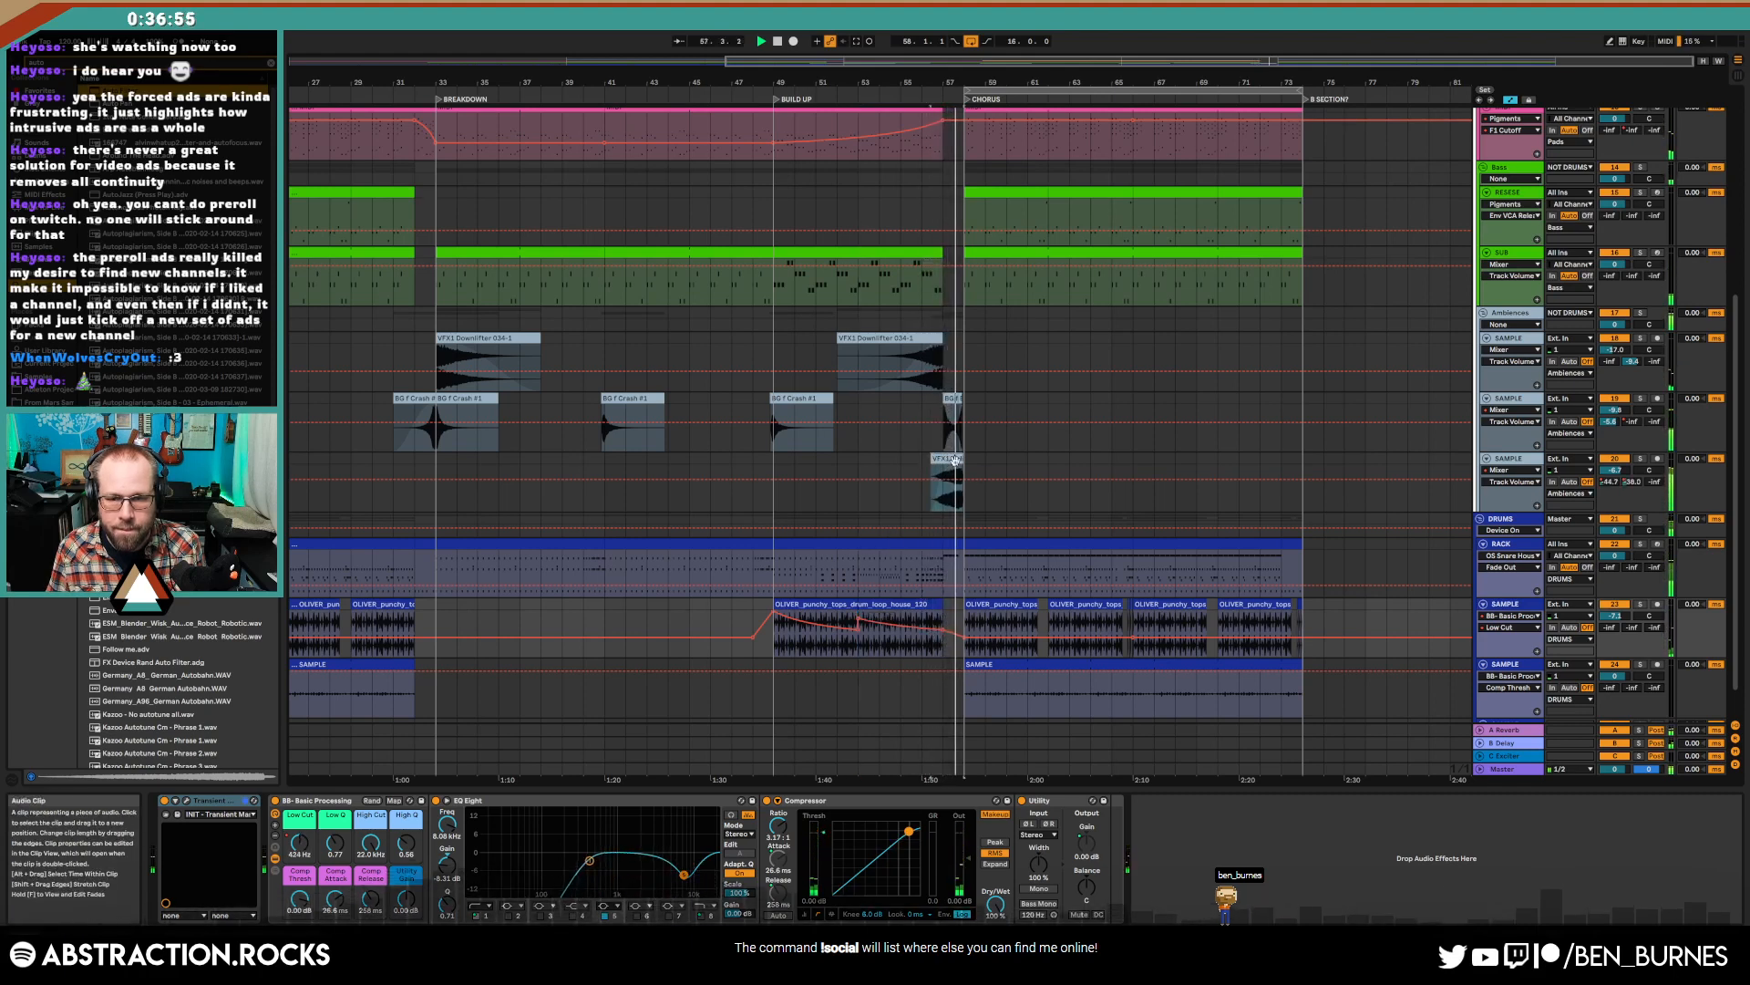
# - Adjust the mix levels of the uplifter sample track while listening to the transition into the chorus
pyautogui.click(946, 458)
pyautogui.moveTo(1615, 470); pyautogui.dragTo(1614, 473)
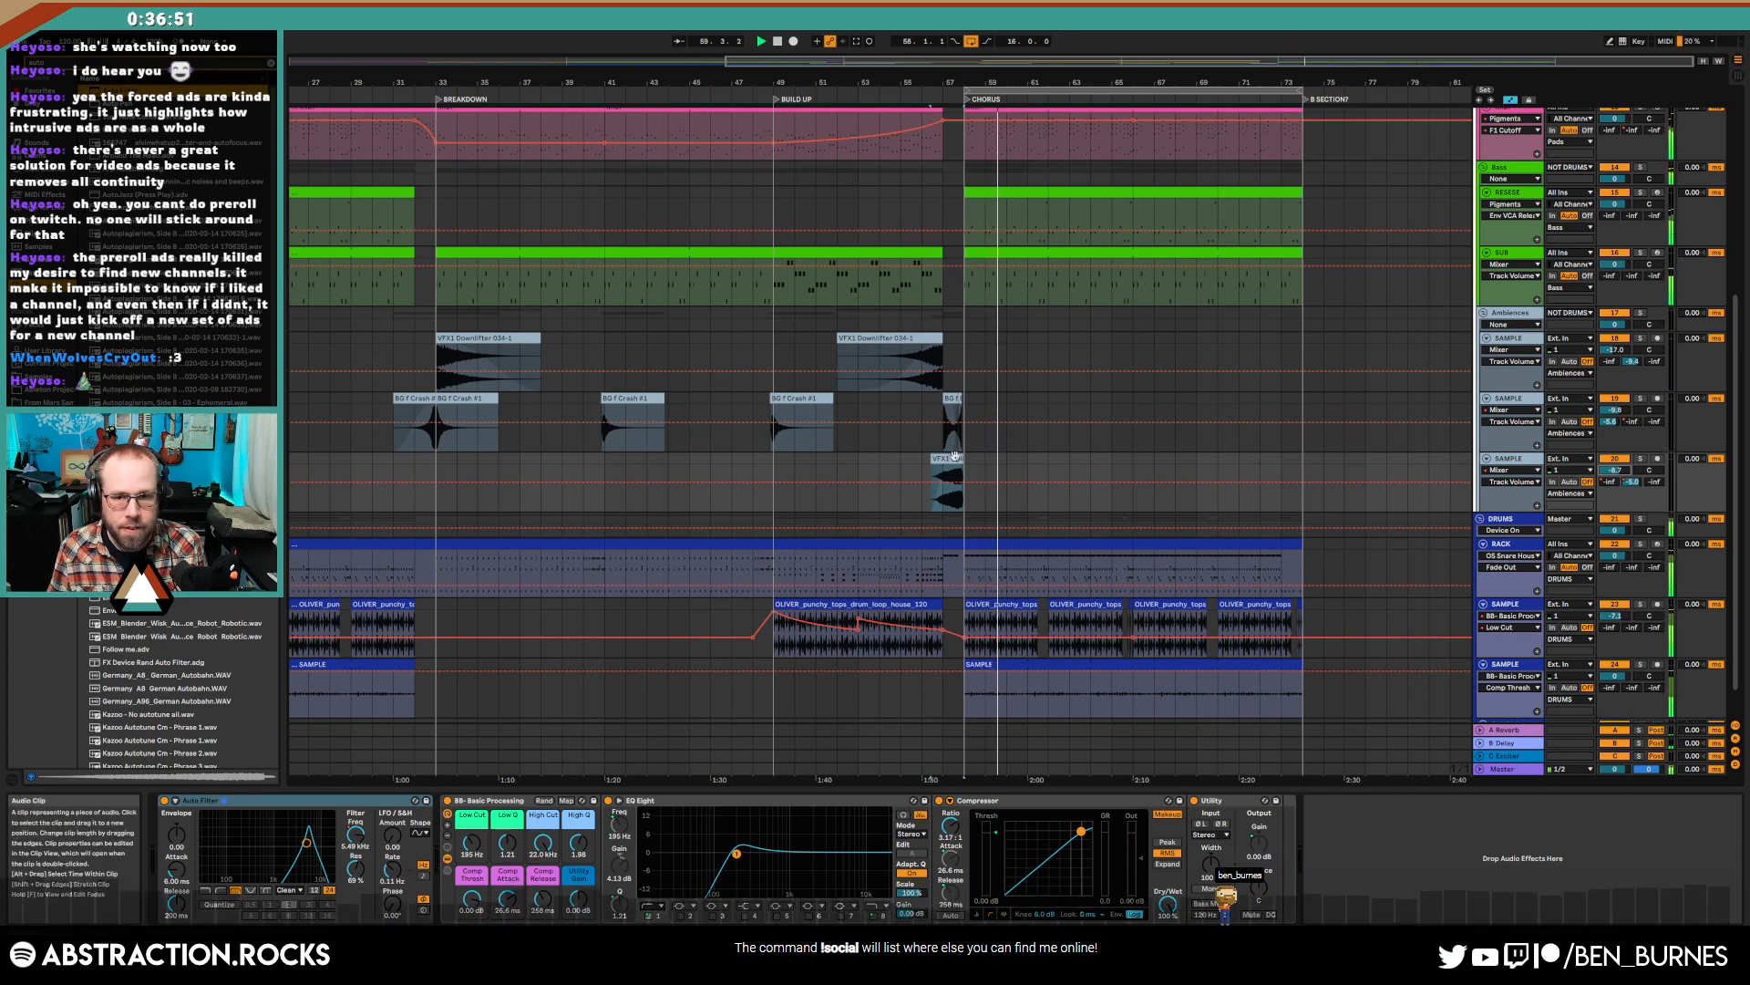
pyautogui.press('space')
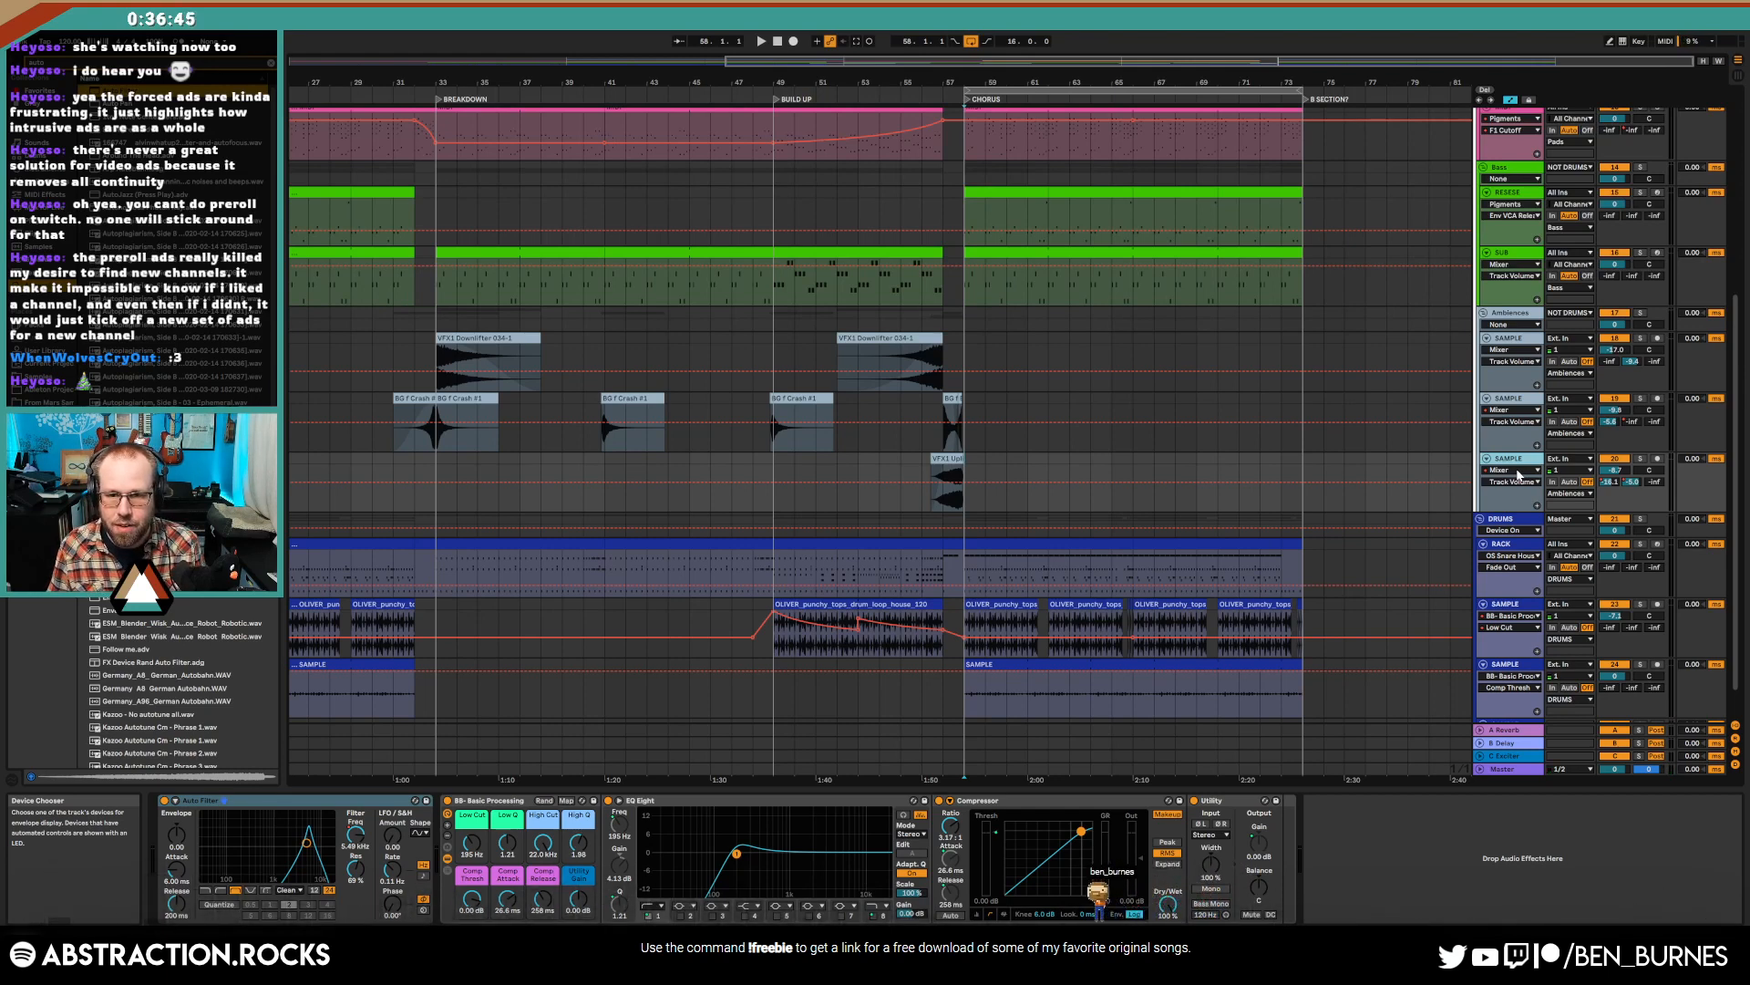
# - Add a MIDI track below the uplifter sample track in the Ambiences group and unfold it
pyautogui.hotkey('ctrl', 'shift', 't')
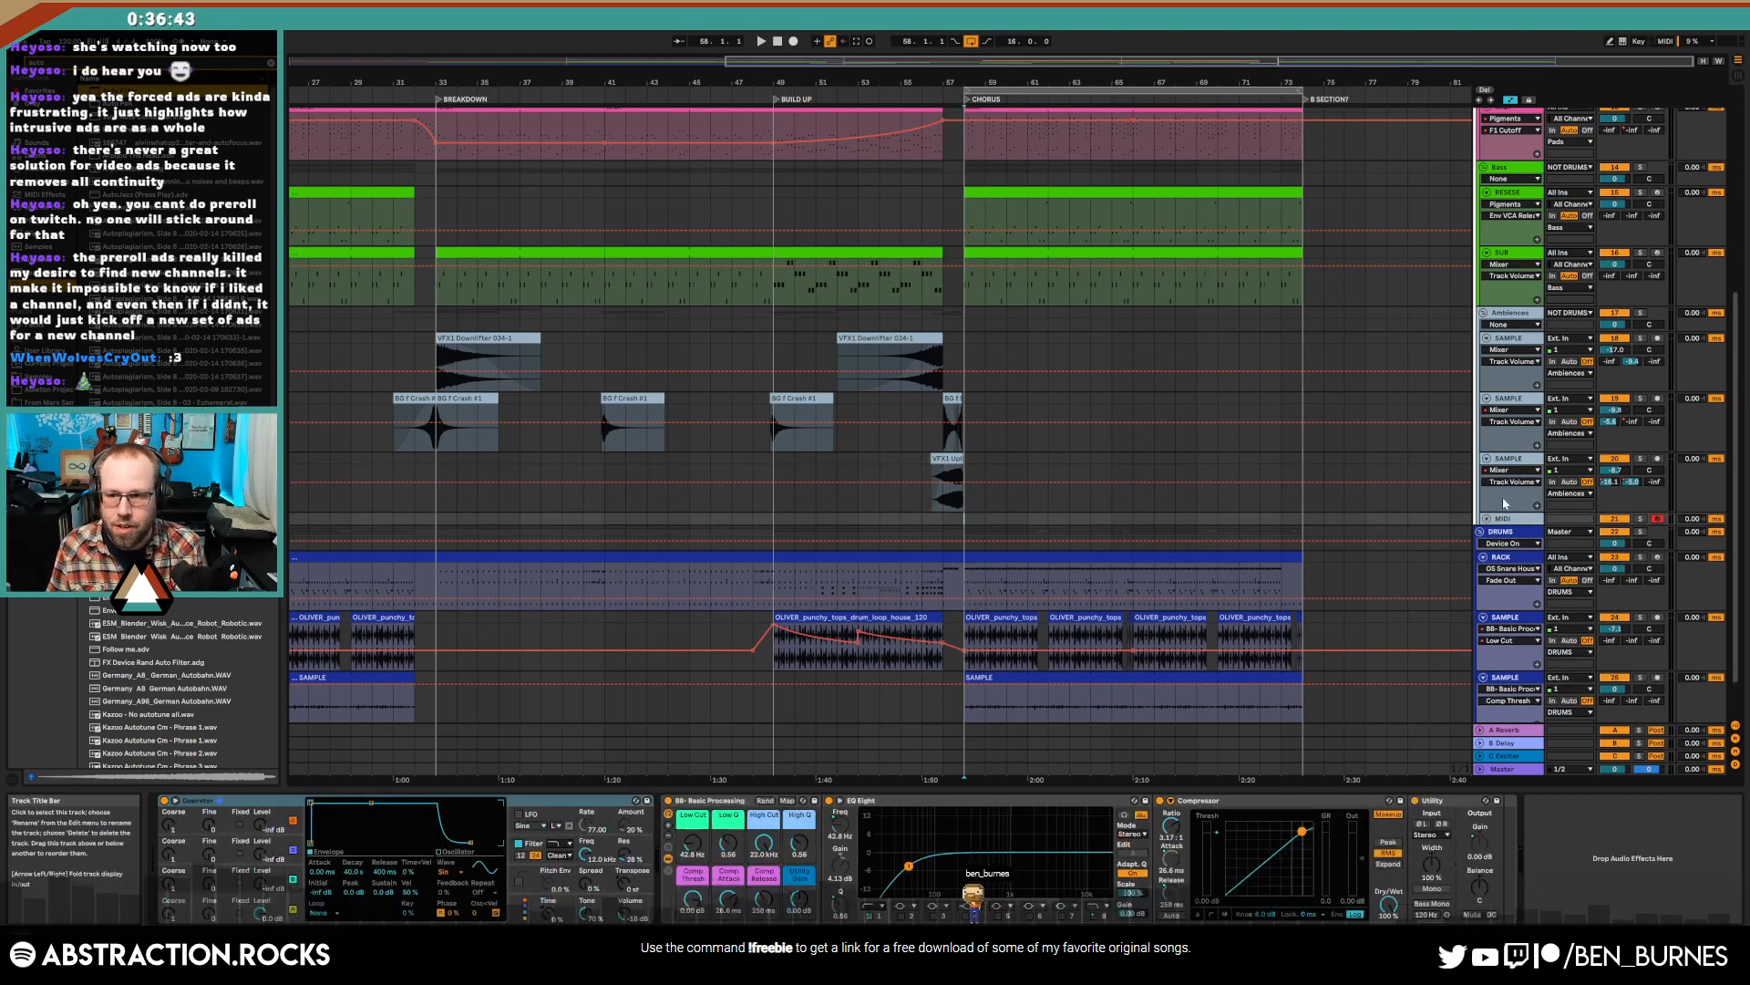
pyautogui.click(1487, 519)
pyautogui.click(1506, 520)
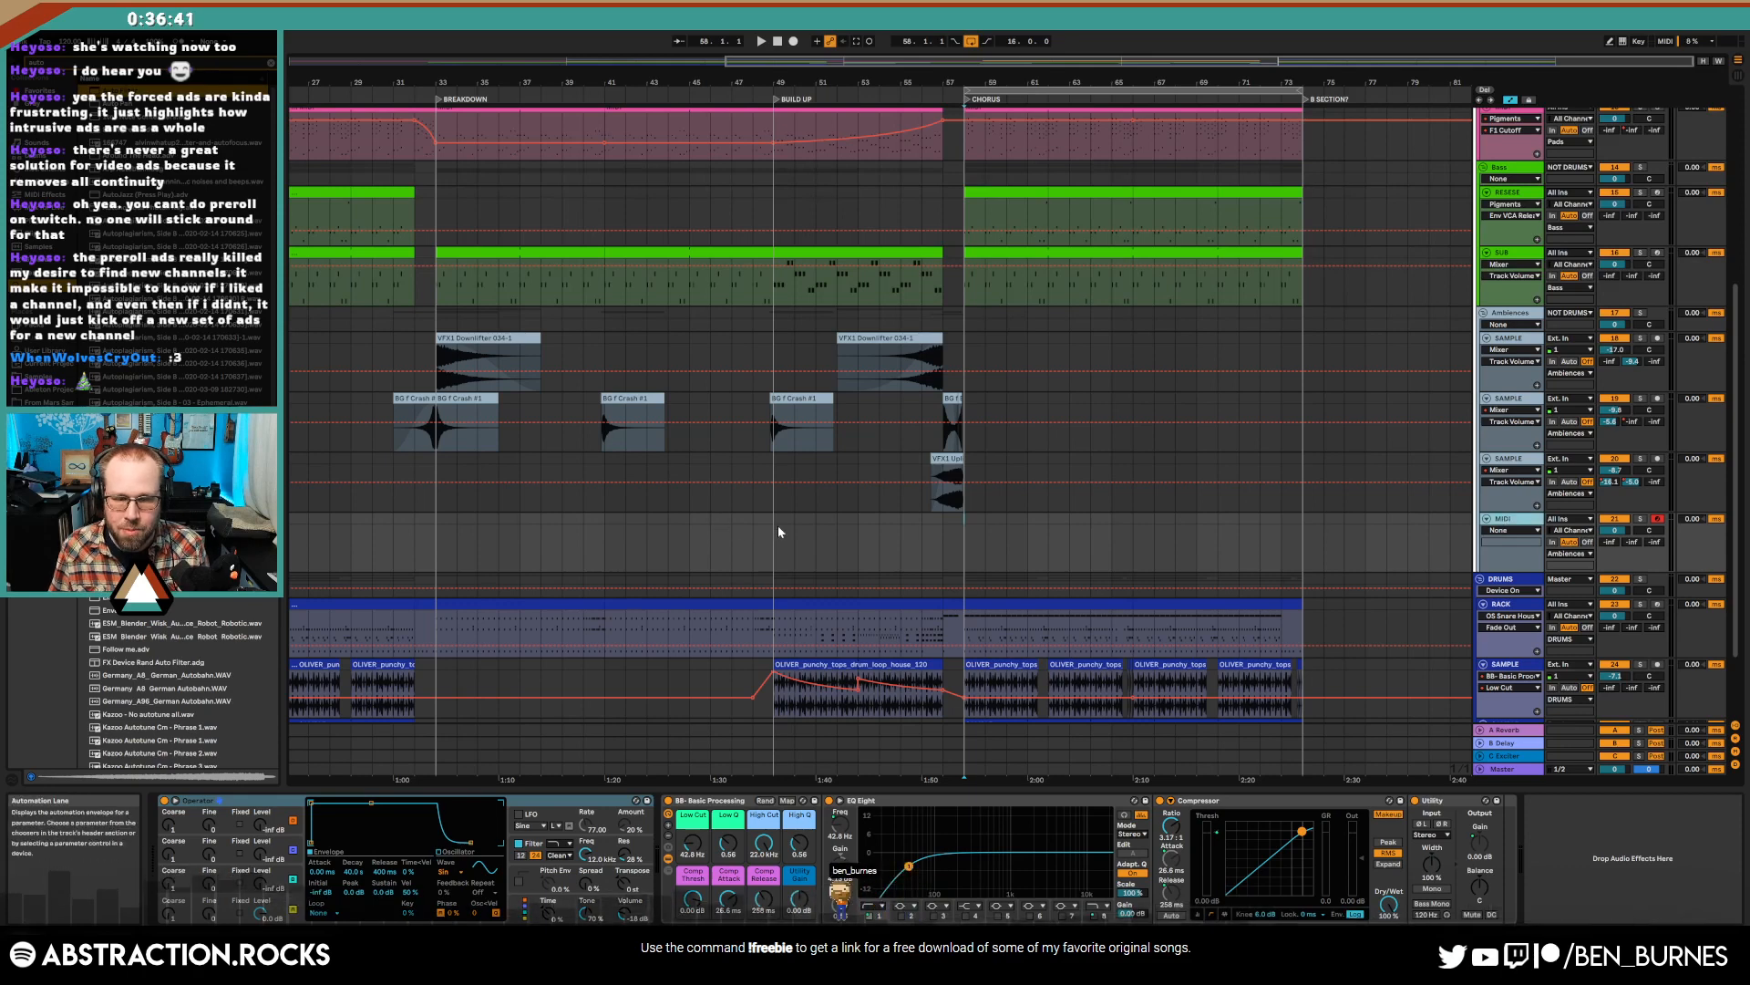
# - Create a four-bar MIDI clip from bar 53 to 57 on the new track and fill it with one sustained C4 note
pyautogui.press('a')
pyautogui.click(877, 538)
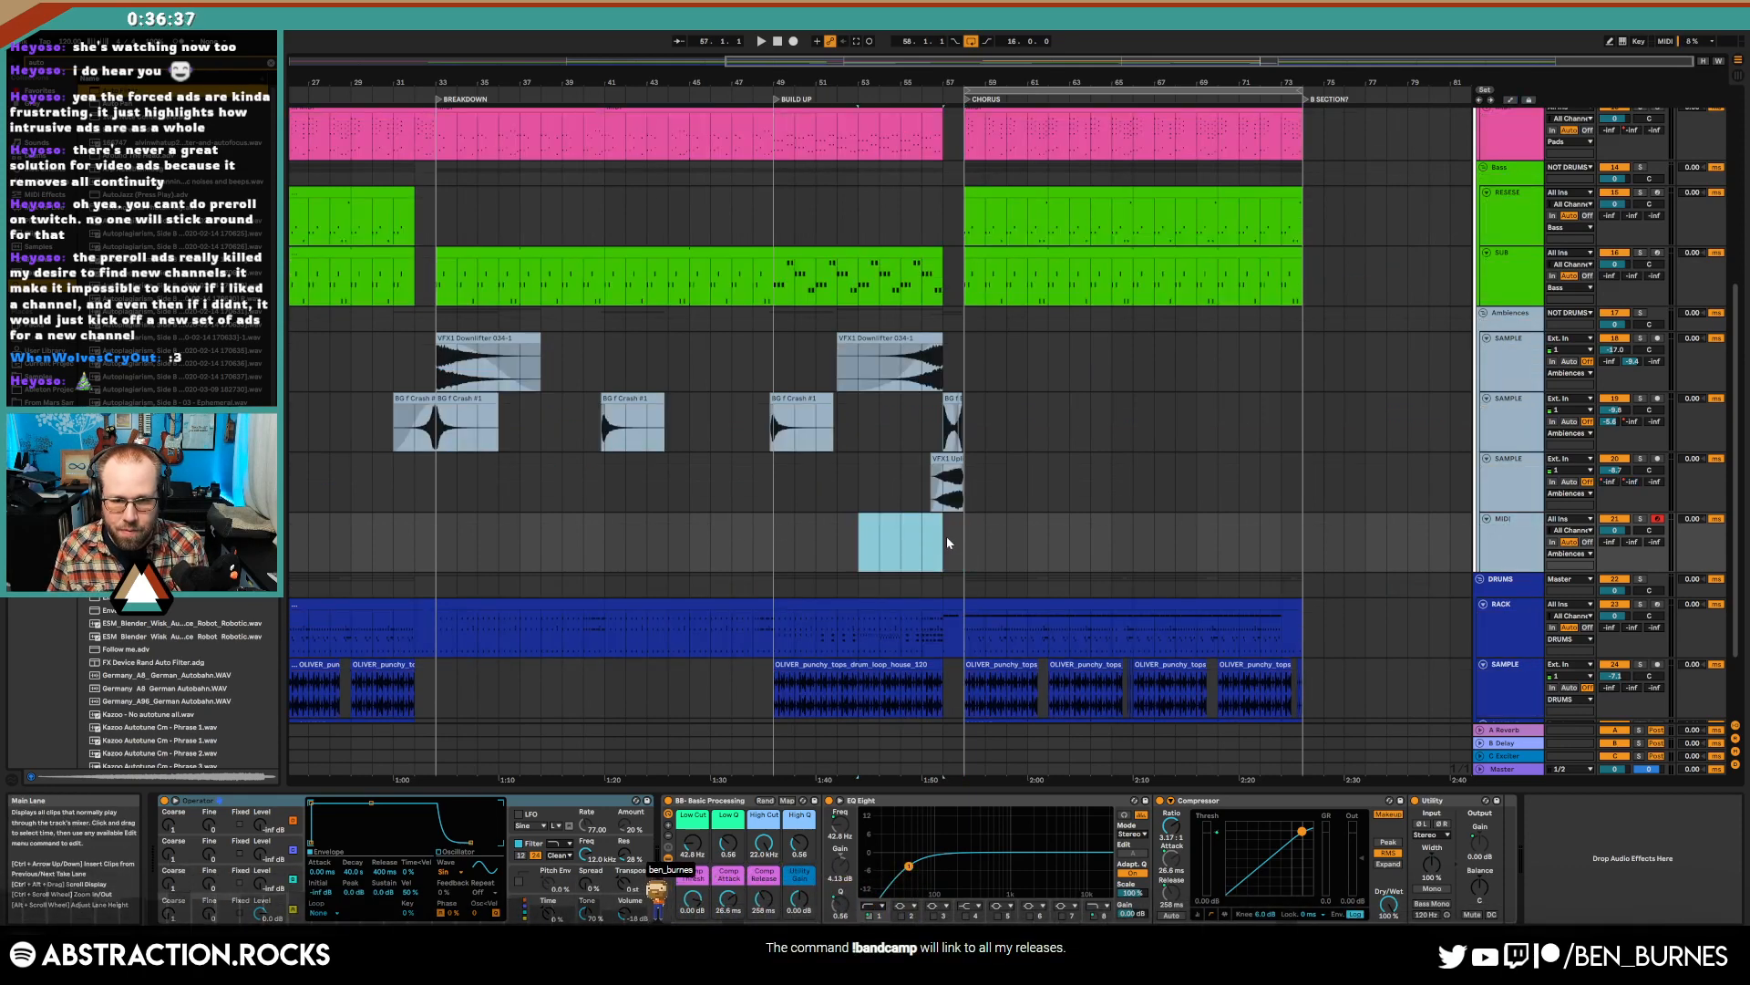
pyautogui.doubleClick(944, 540)
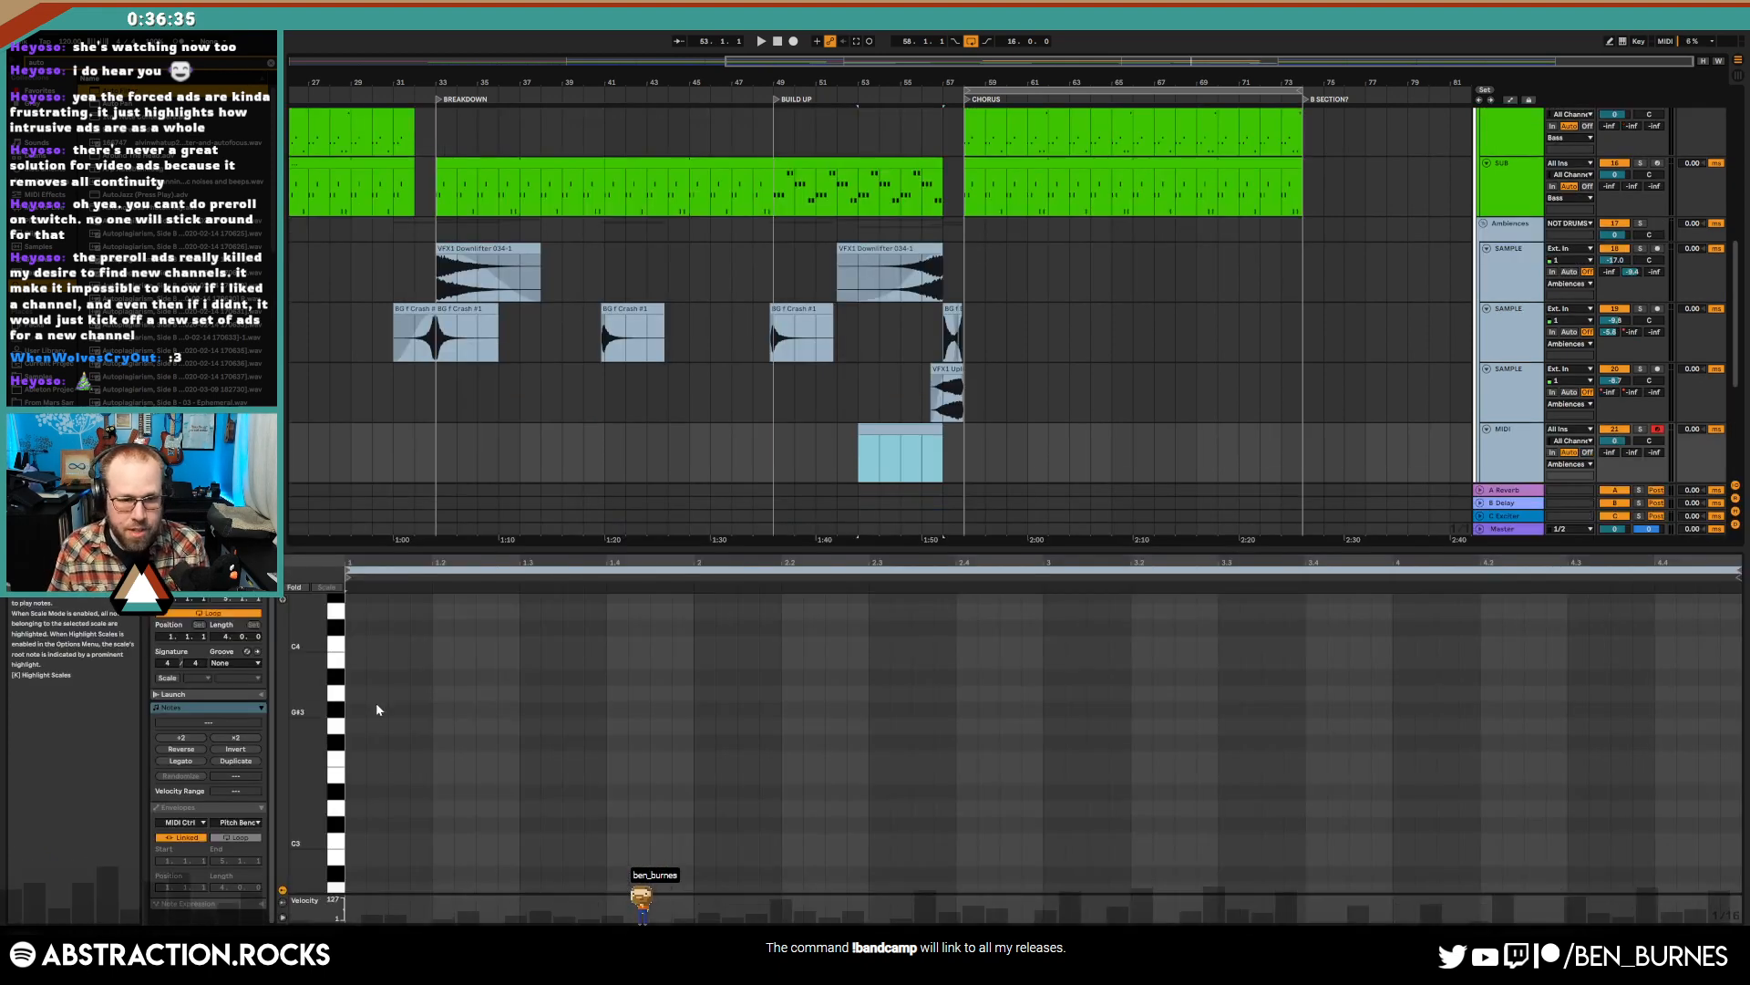
pyautogui.moveTo(358, 646)
pyautogui.mouseDown()
pyautogui.moveTo(1397, 643)
pyautogui.moveTo(1682, 600)
pyautogui.mouseUp()
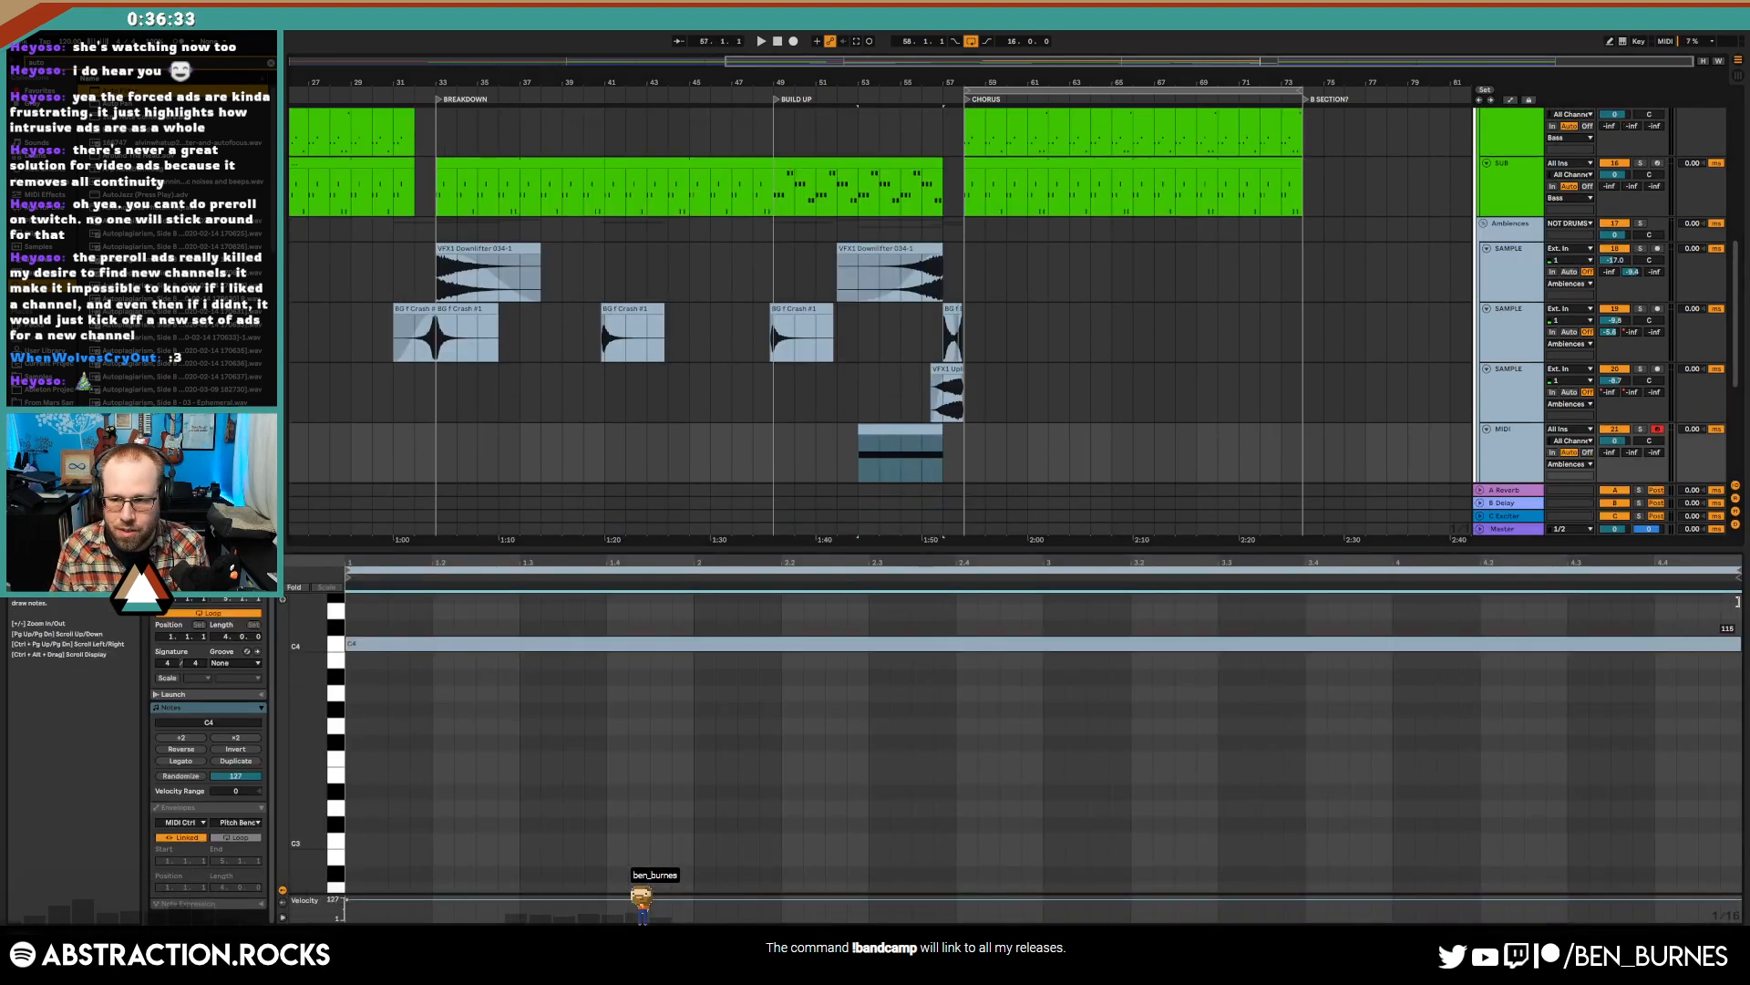
pyautogui.hotkey('shift', 'Tab')
# - Add a second MIDI track below, unfold it, and duplicate the sustained-note clip onto it at the same bars
pyautogui.click(1507, 451)
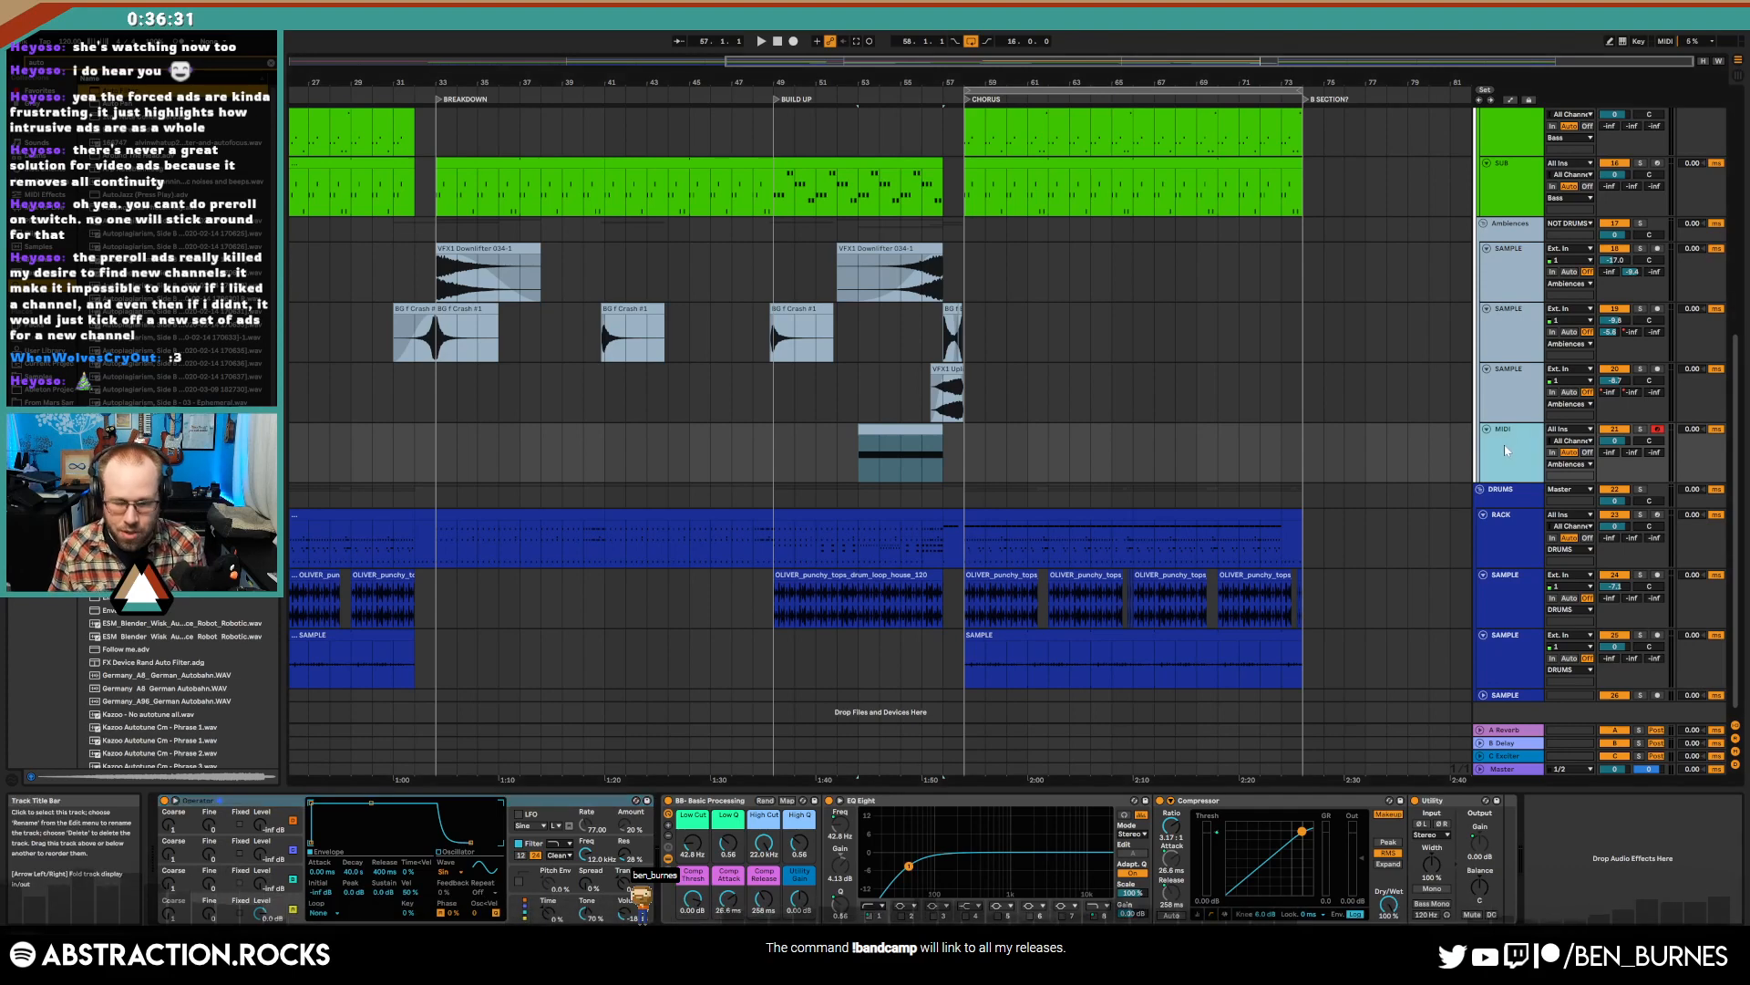
pyautogui.hotkey('ctrl', 'shift', 't')
pyautogui.click(1500, 454)
pyautogui.click(1486, 490)
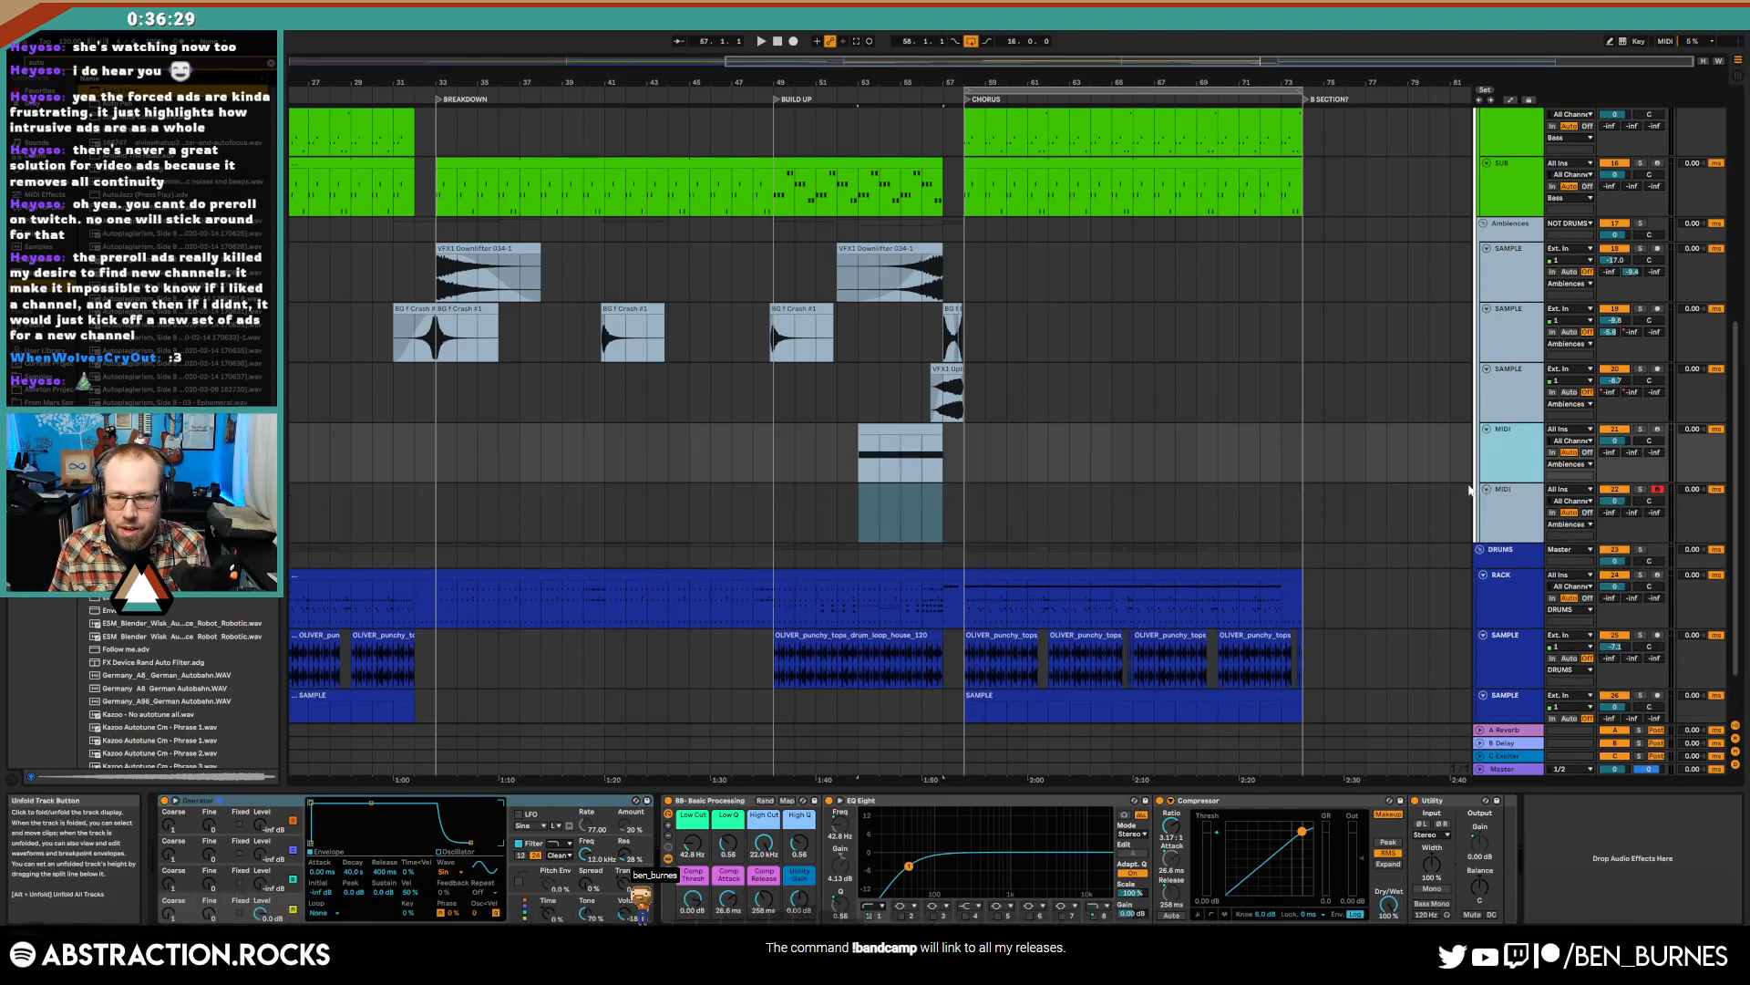
pyautogui.click(920, 440)
pyautogui.moveTo(910, 487); pyautogui.dragTo(912, 494)
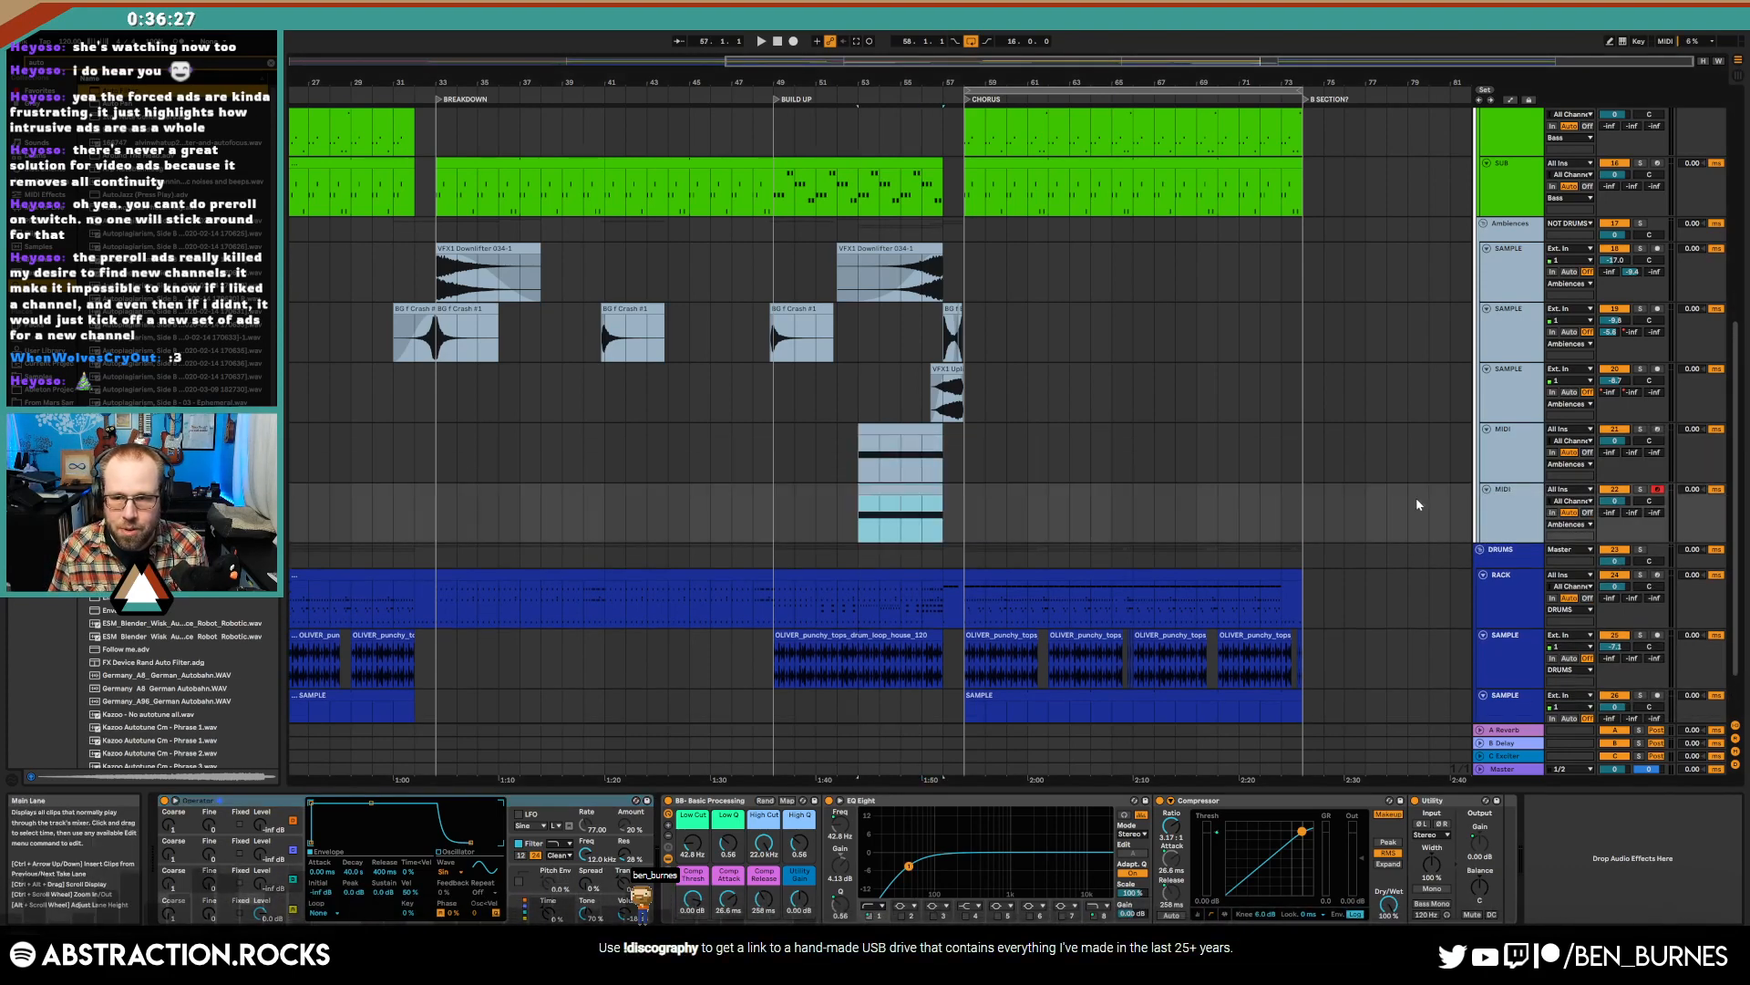
# - Set the Operator oscillator's waveform to white noise on the first new MIDI track
pyautogui.click(1501, 505)
pyautogui.click(1502, 467)
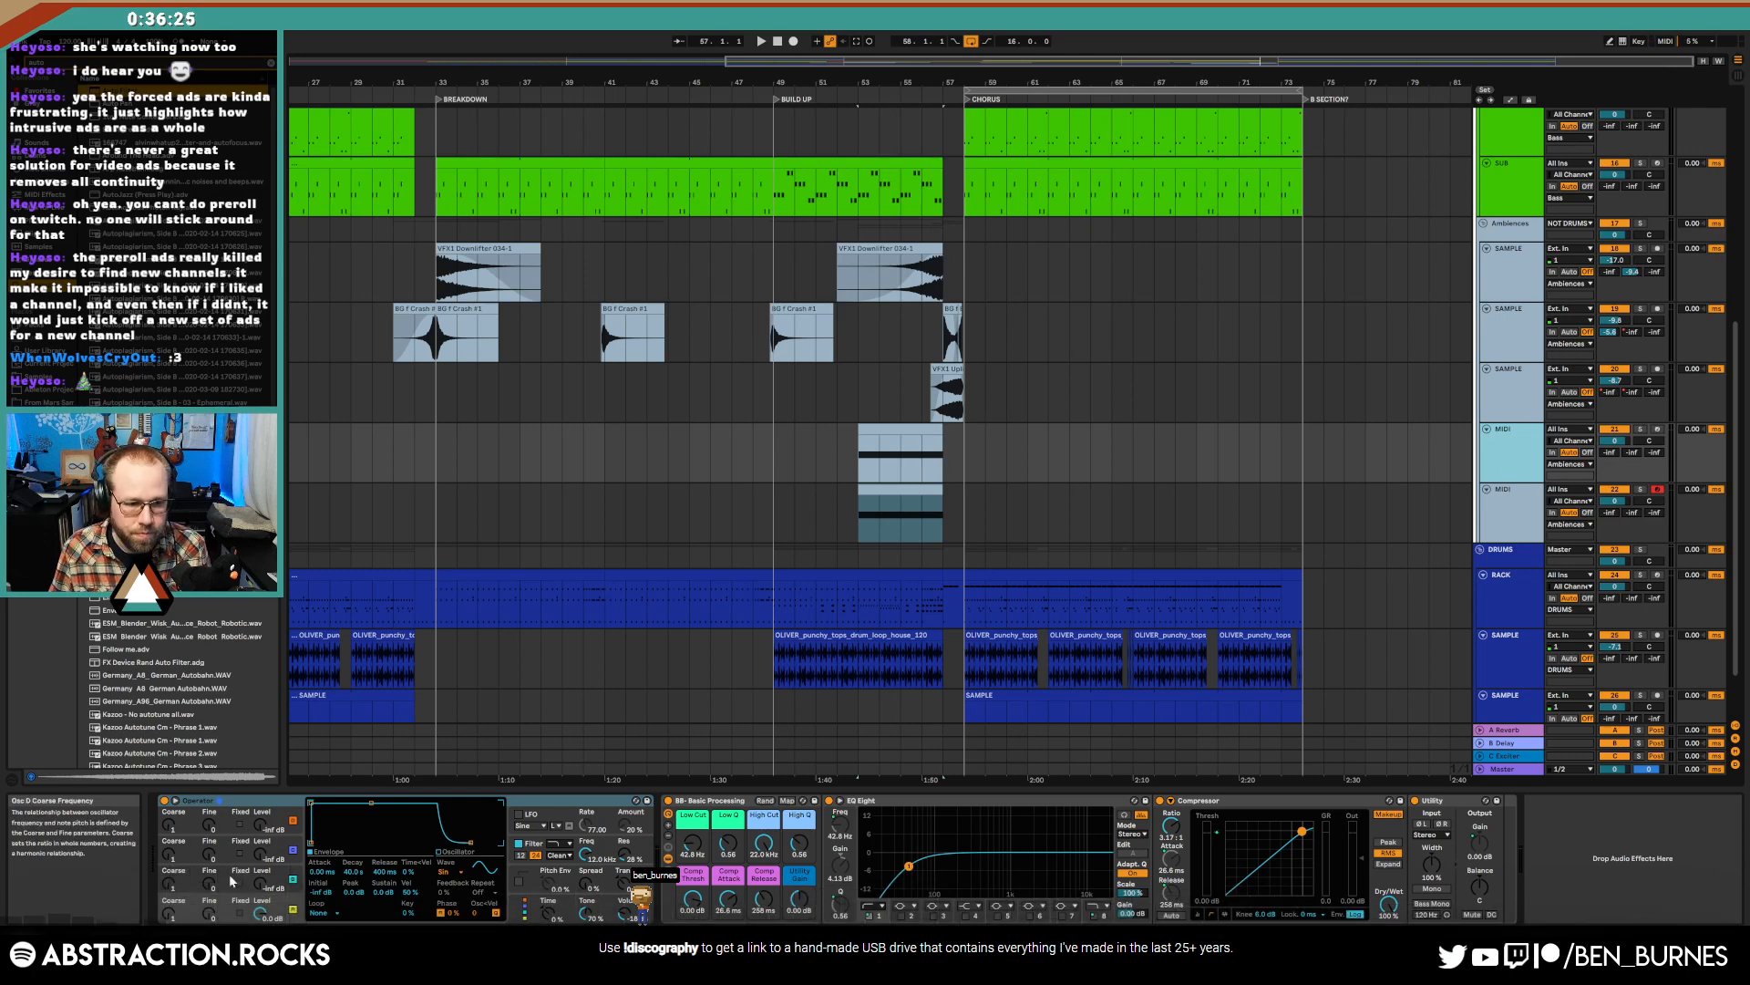
pyautogui.click(443, 873)
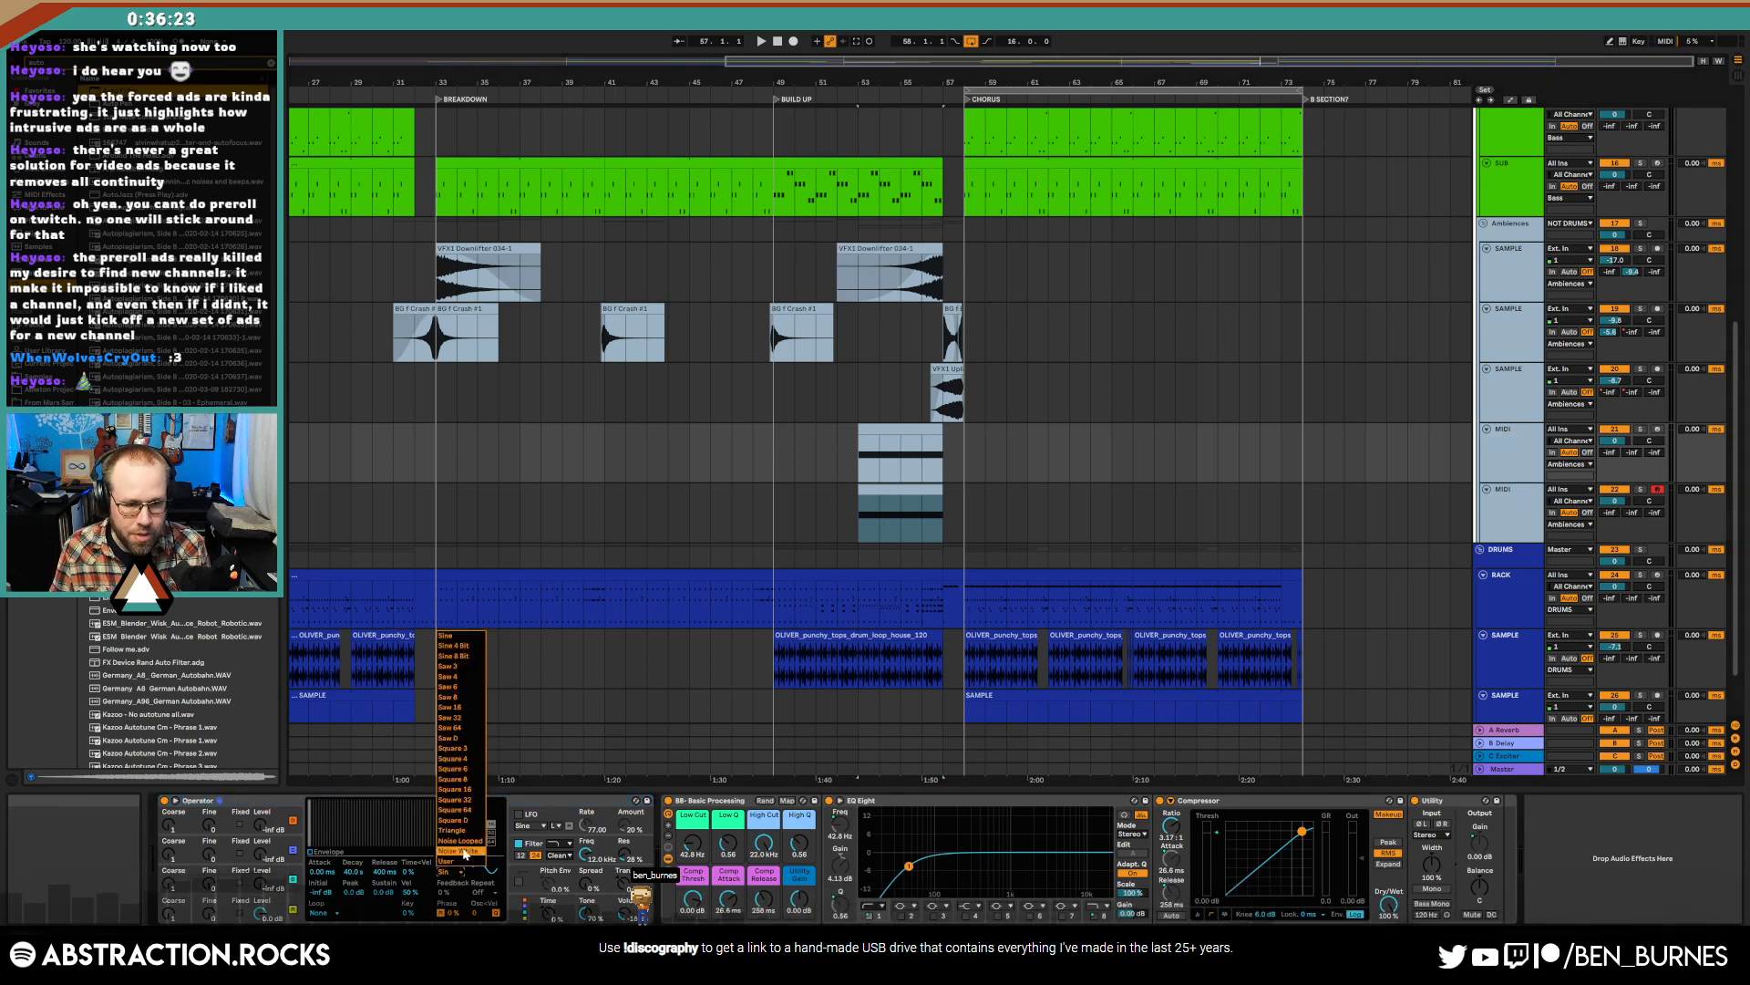
pyautogui.click(457, 853)
# - Copy the uplifter track's Auto Filter to the noise track and place it directly after Operator
pyautogui.click(889, 430)
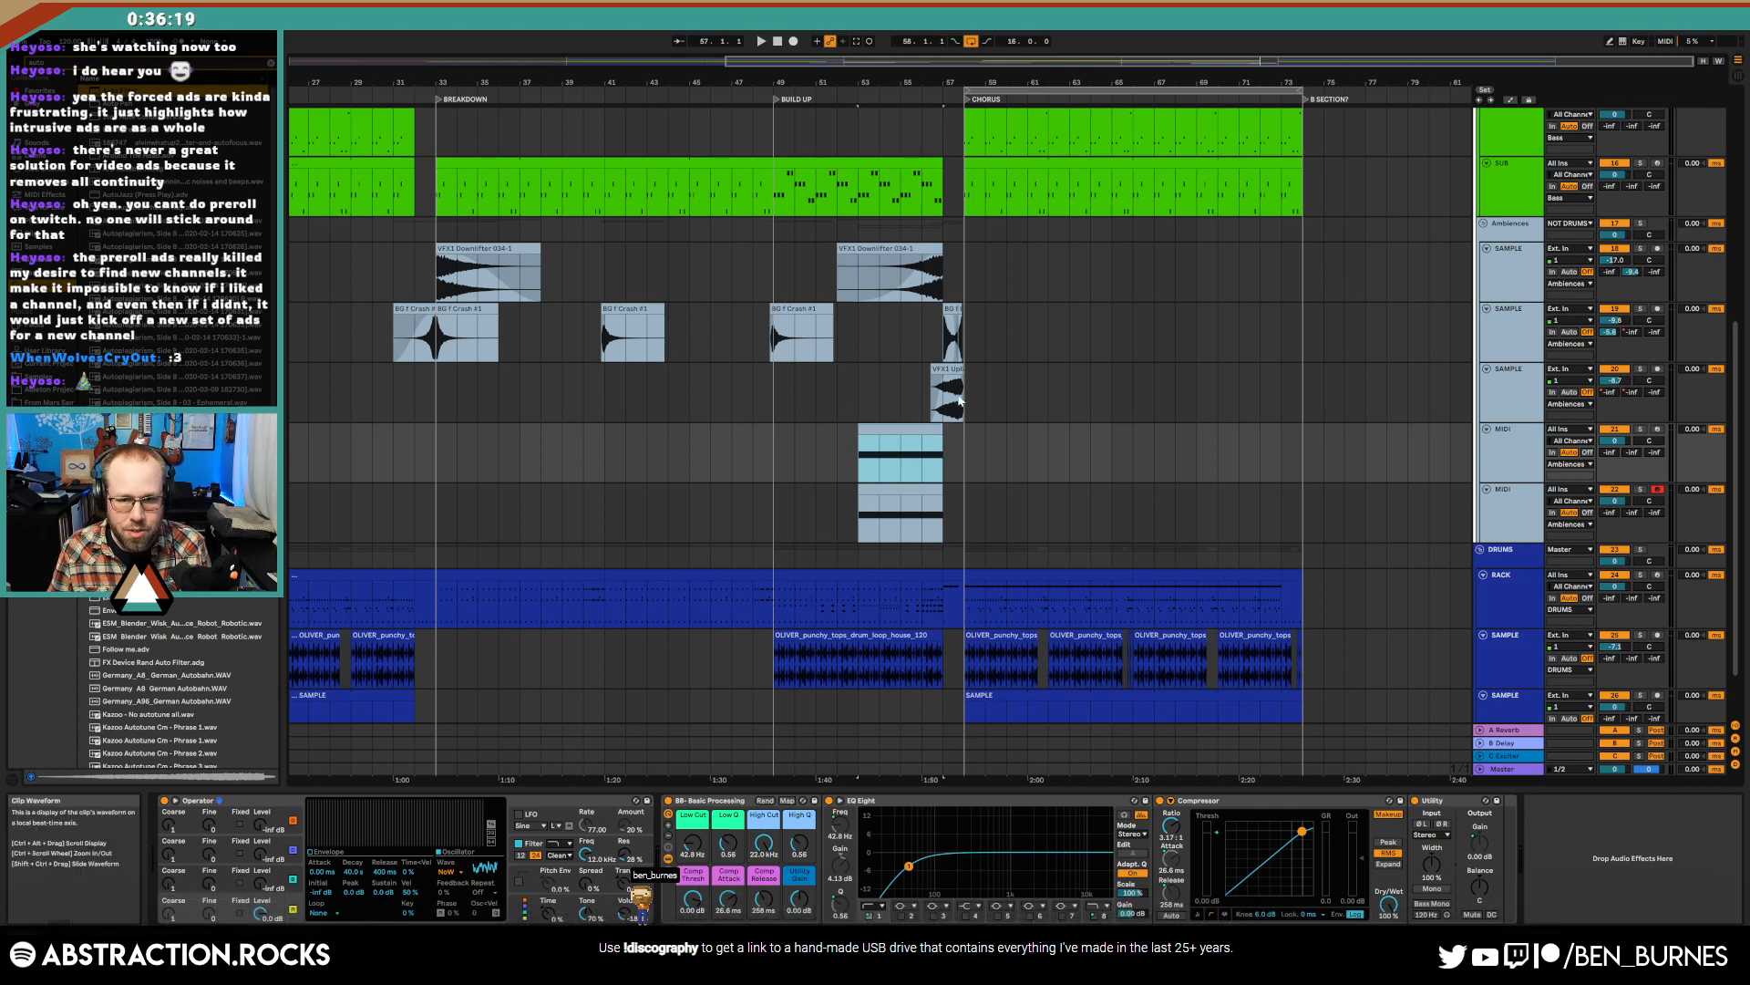
pyautogui.click(898, 462)
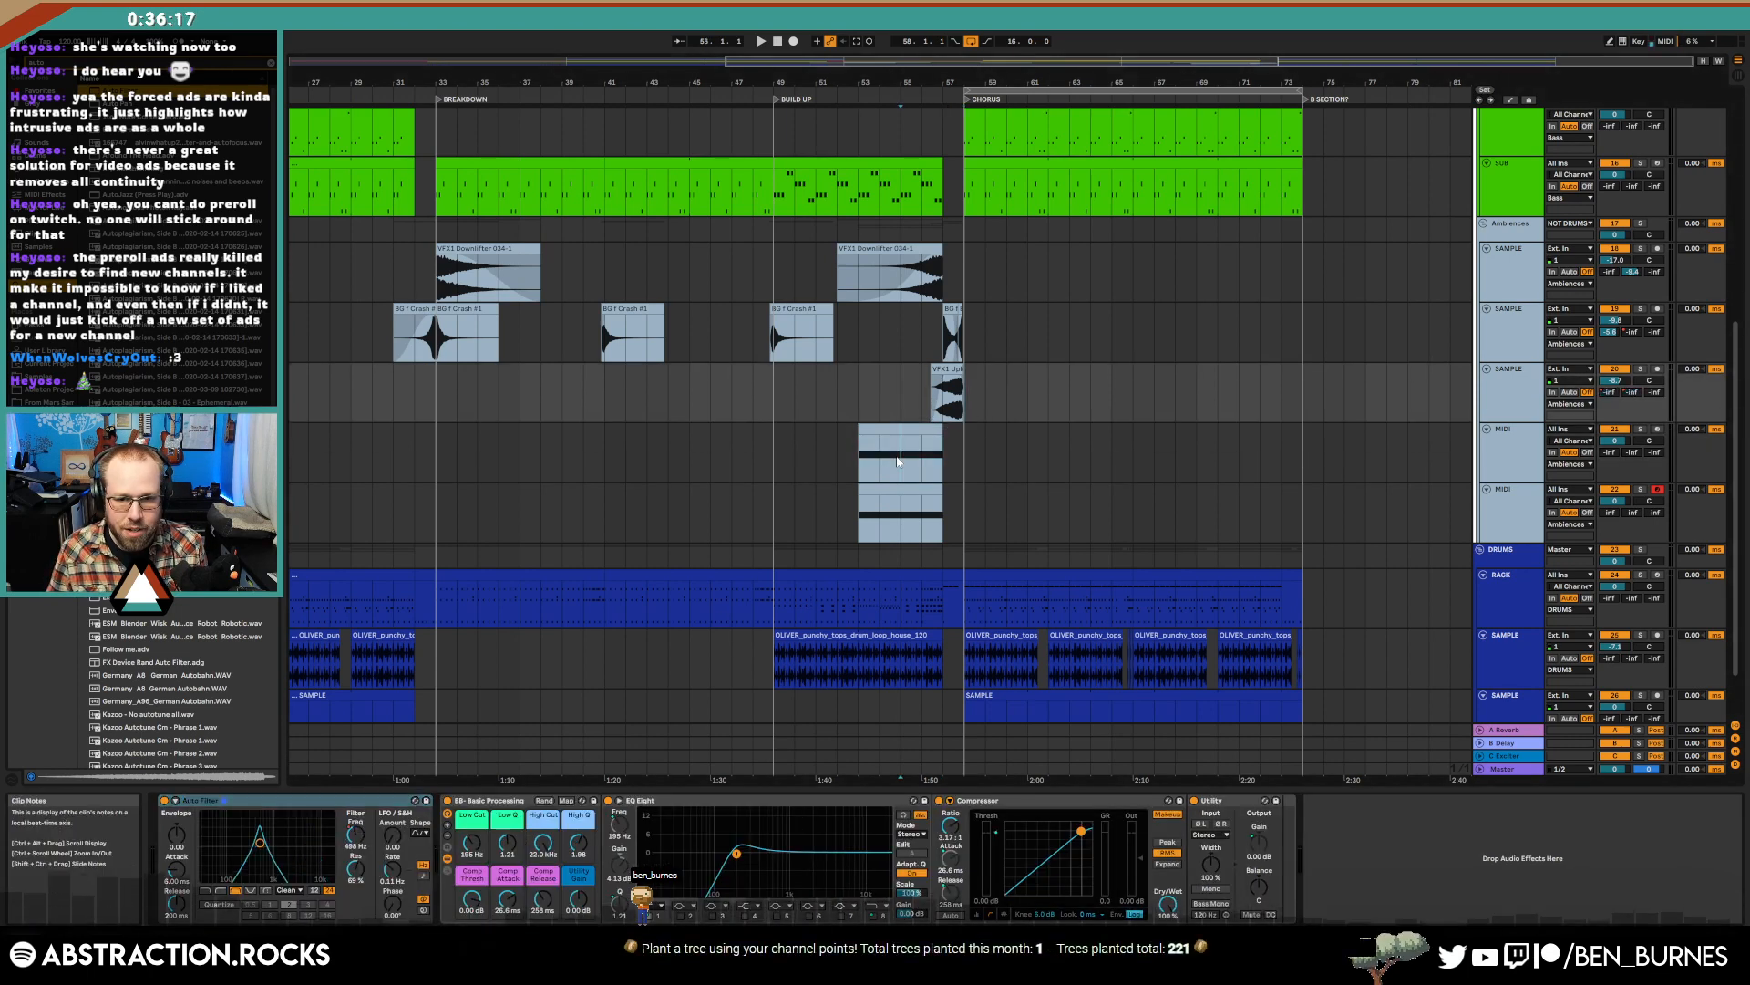
pyautogui.click(1551, 857)
pyautogui.hotkey('ctrl', 'v')
pyautogui.moveTo(1561, 802); pyautogui.dragTo(662, 828)
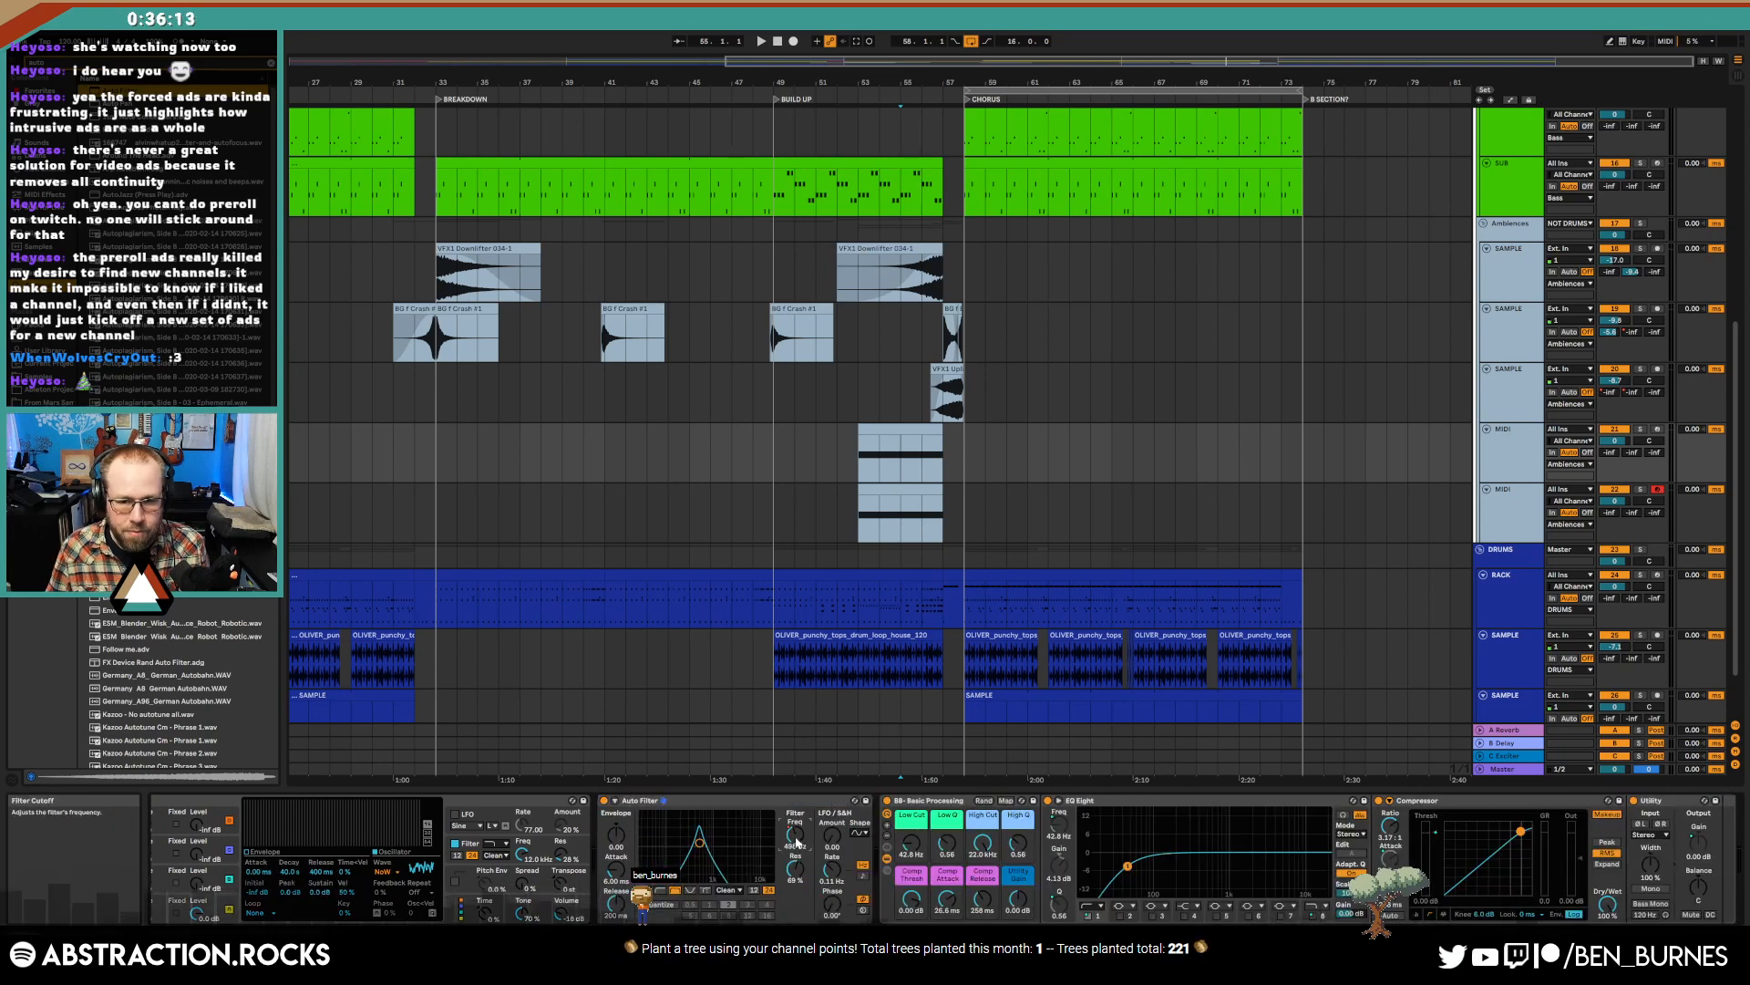
# - Automate the Auto Filter frequency to rise in a curve across the noise clip and audition it
pyautogui.press('a')
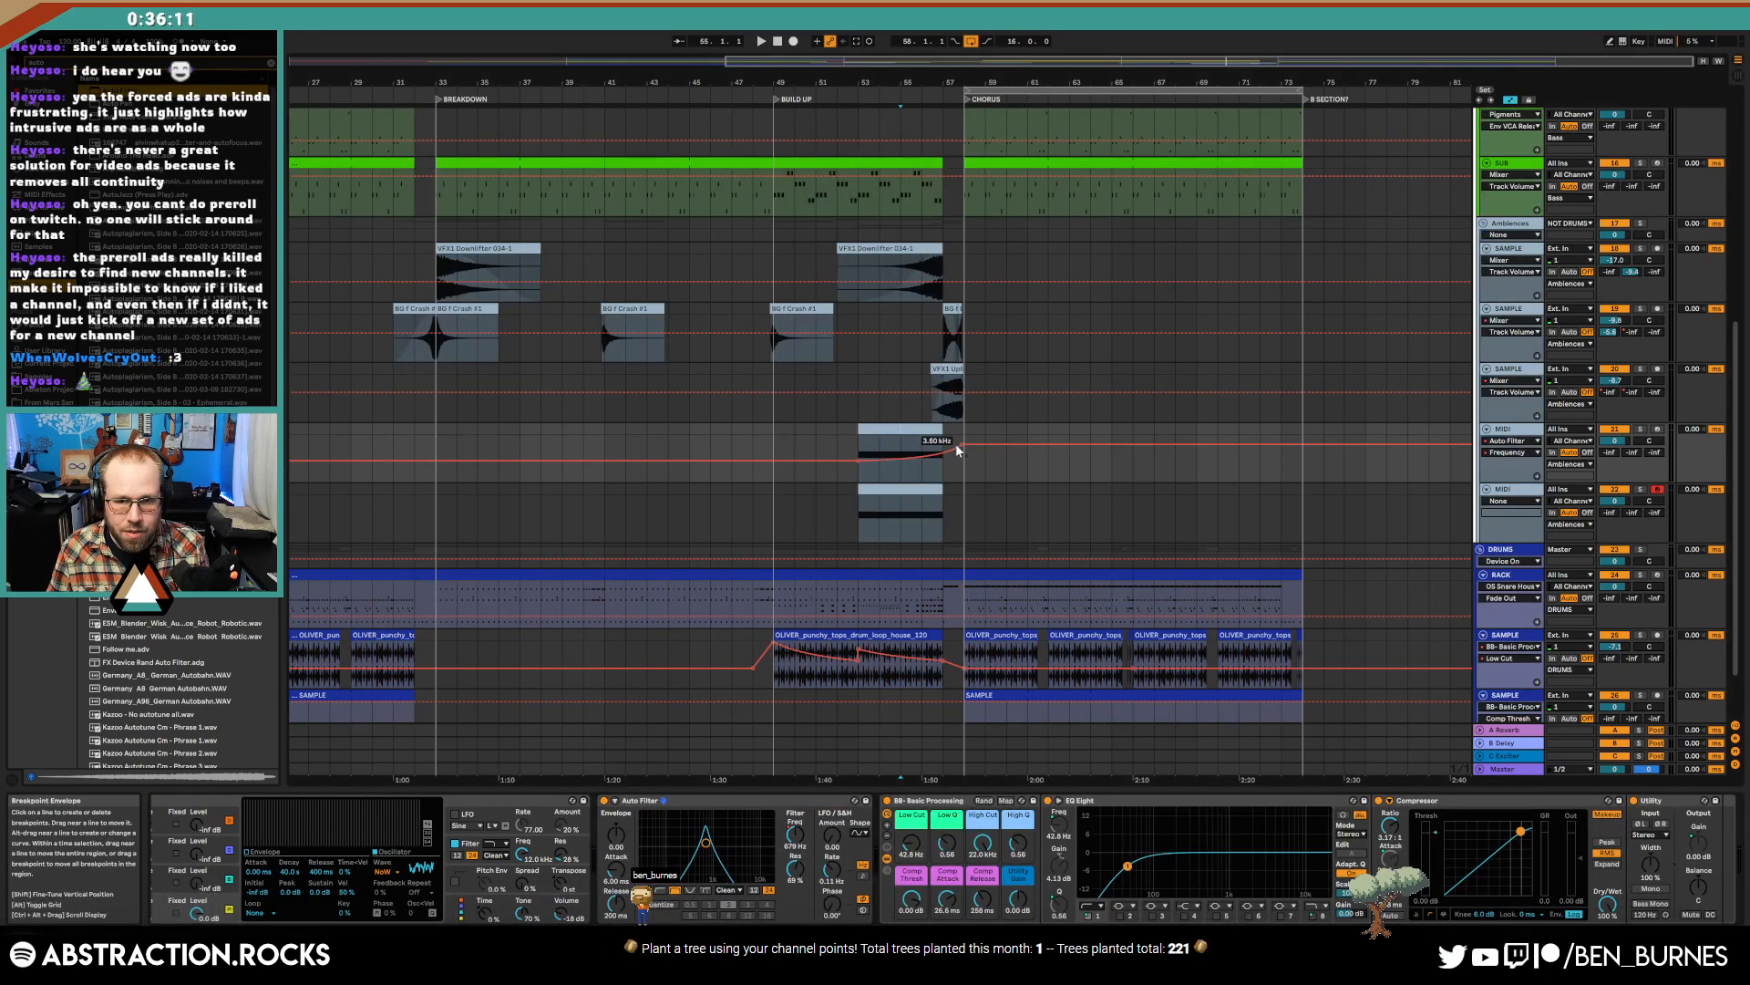
pyautogui.click(860, 441)
pyautogui.press('space')
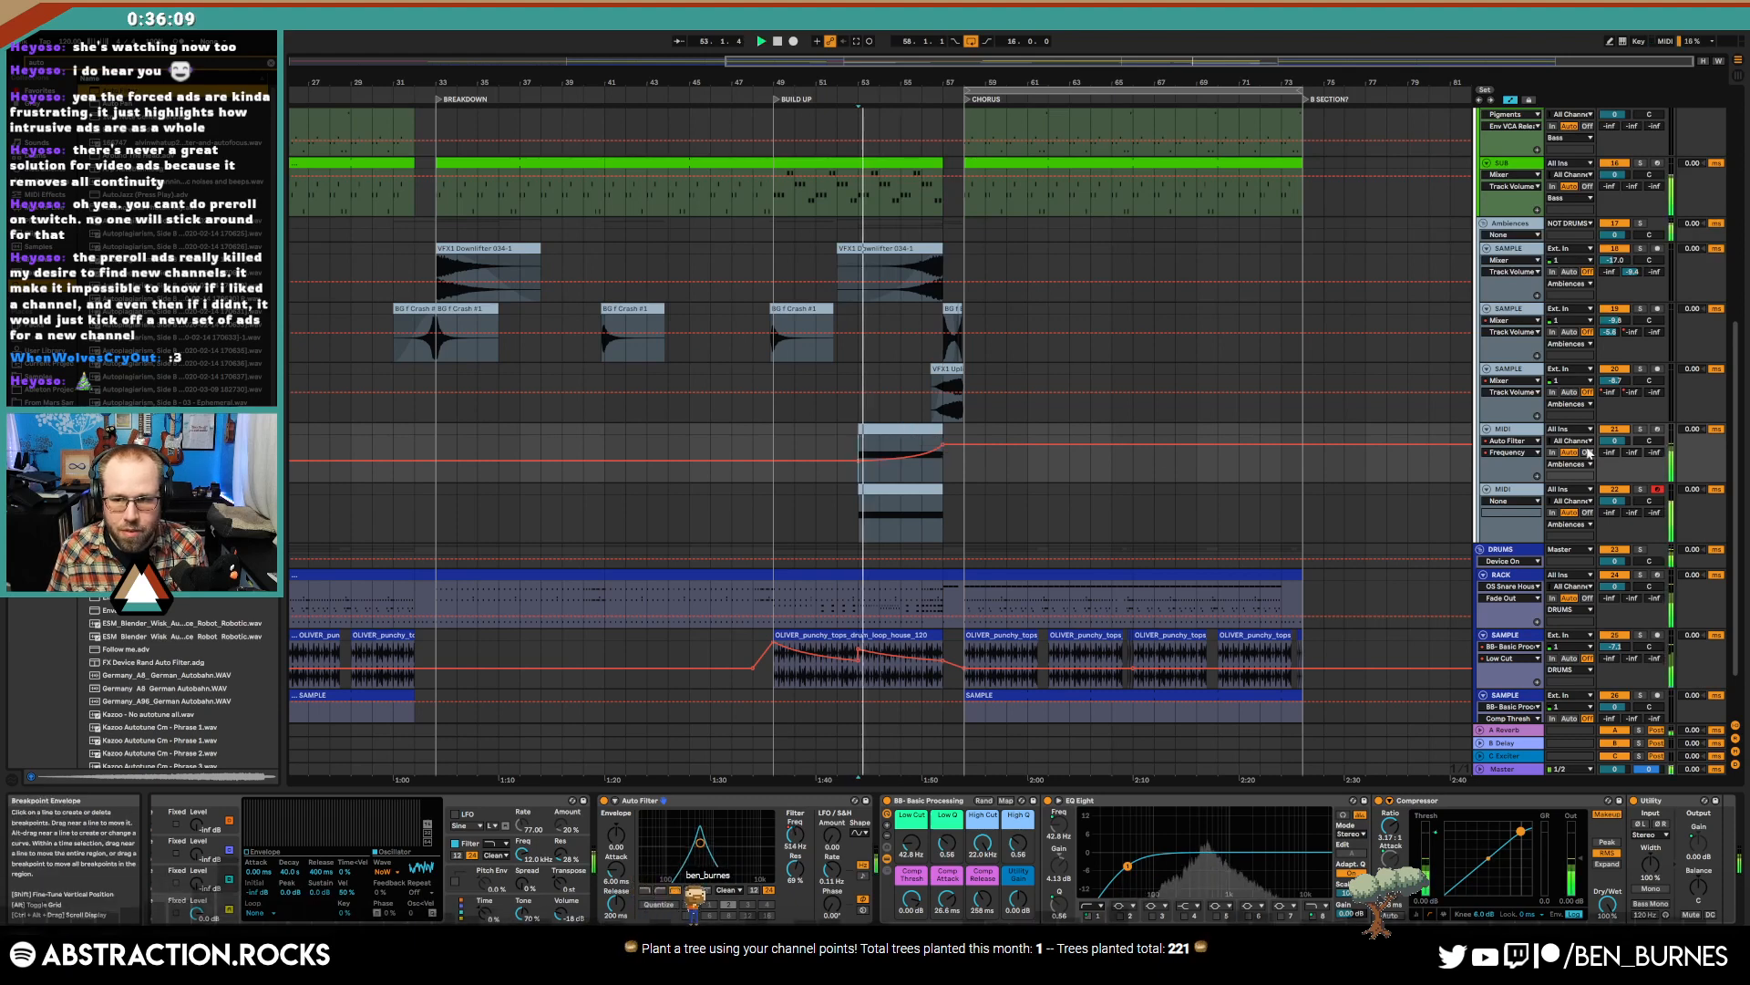
# - Lower the Auto Filter's resonance on the noise track and balance its volume and reverb send while auditioning the build-up
pyautogui.click(1615, 441)
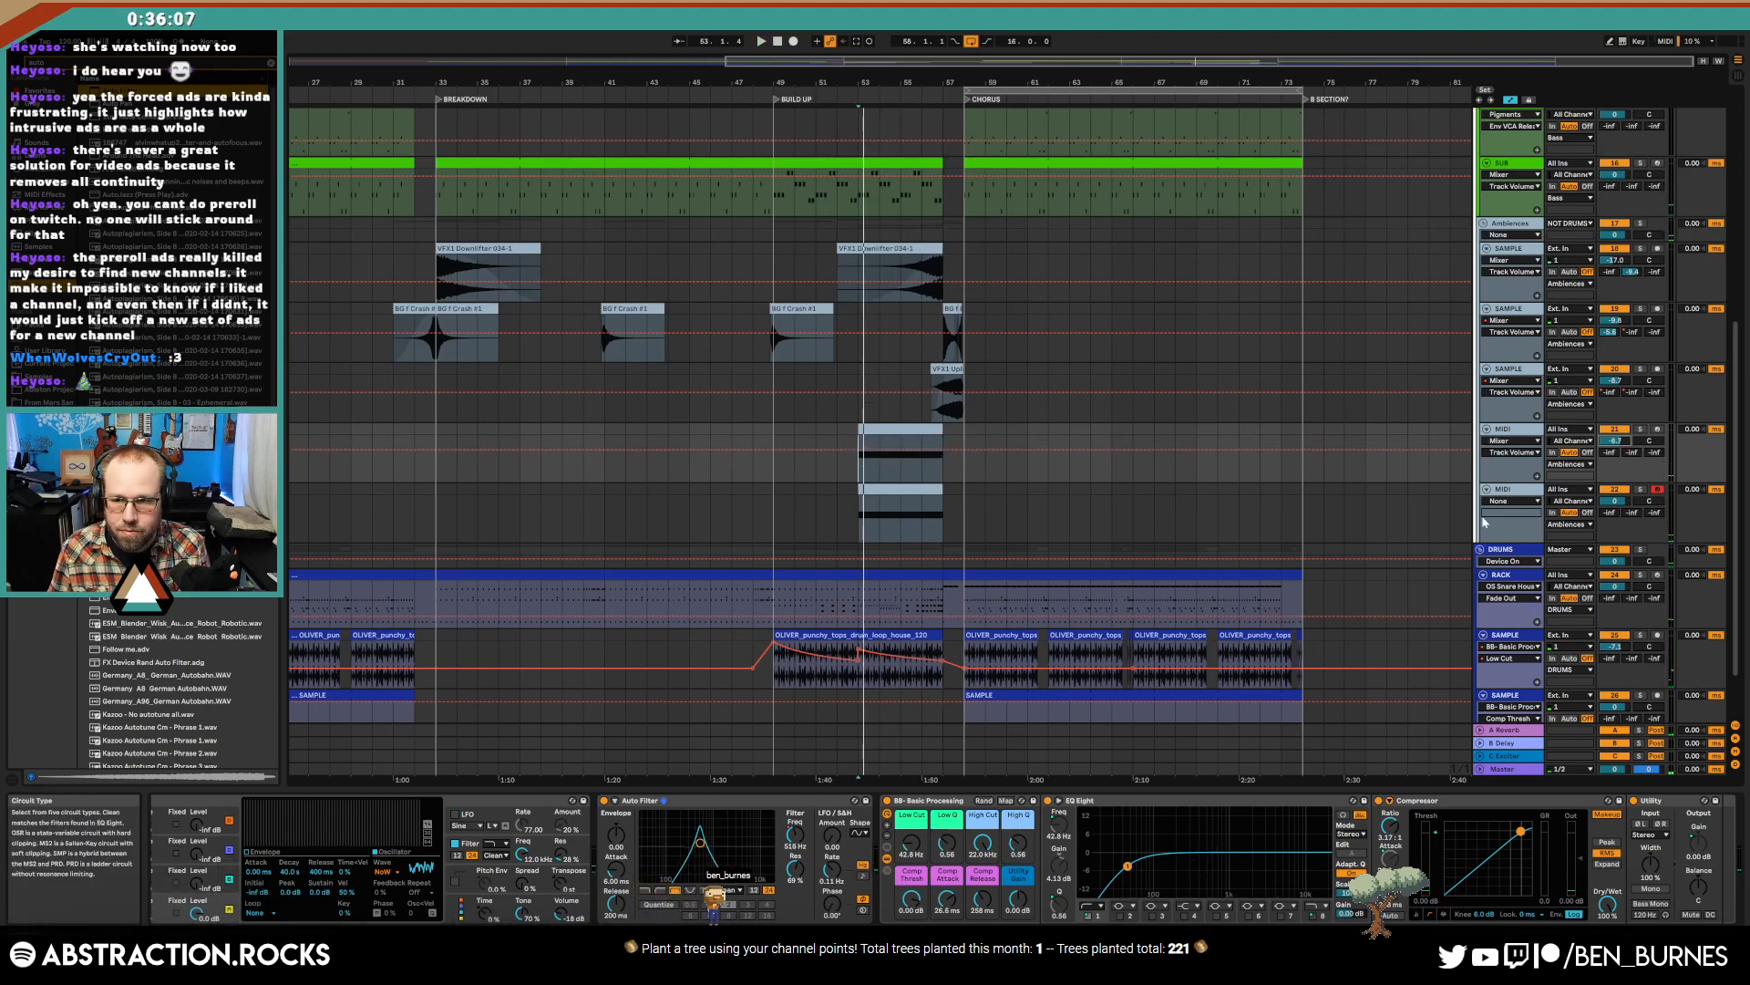
pyautogui.click(1605, 937)
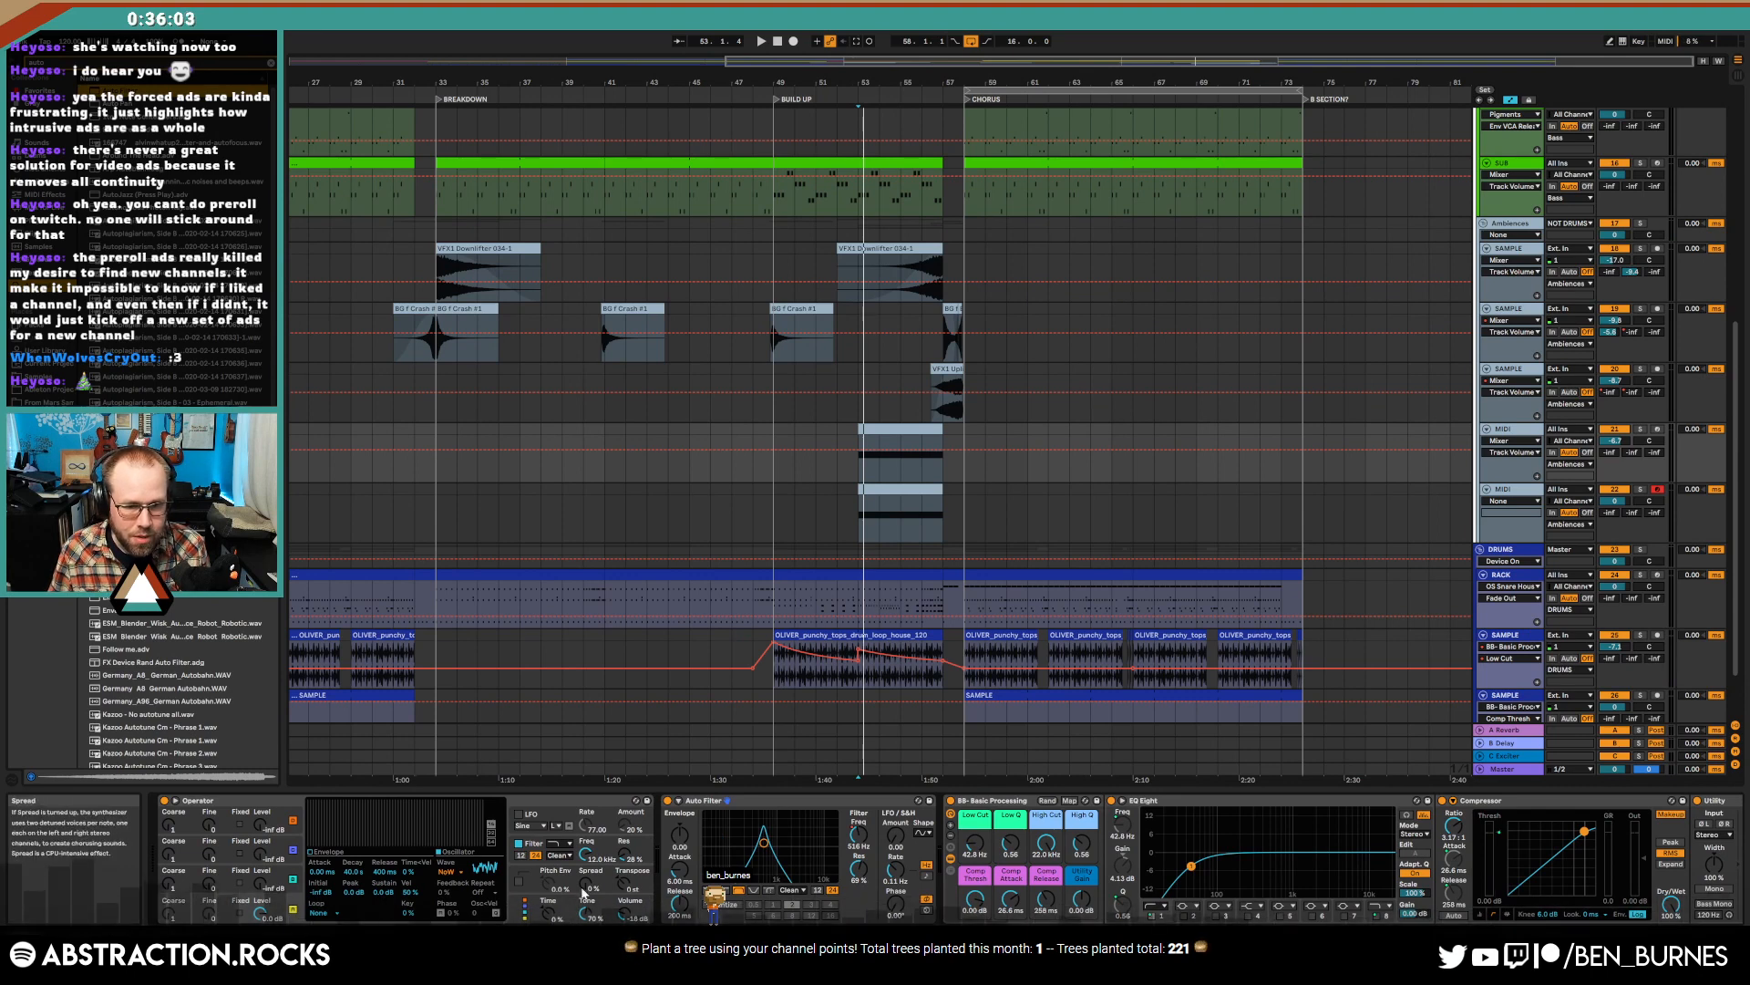
pyautogui.moveTo(859, 870); pyautogui.dragTo(859, 910)
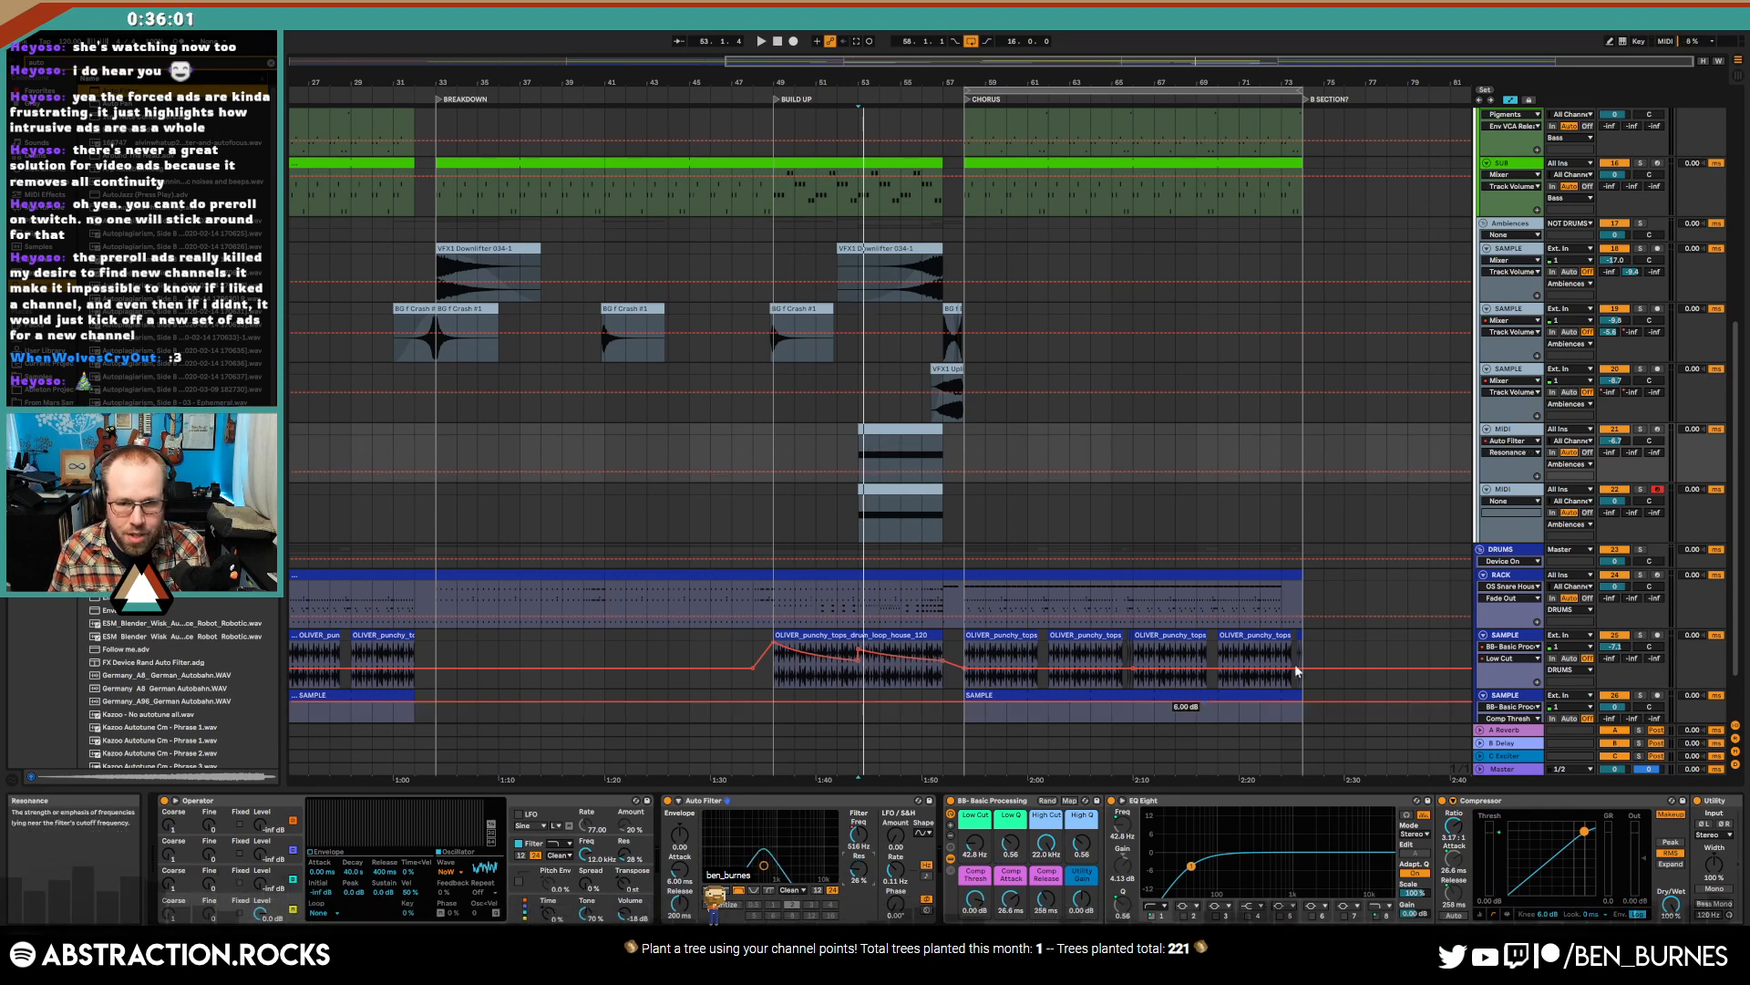
pyautogui.press('space')
pyautogui.moveTo(1615, 441)
pyautogui.mouseDown()
pyautogui.moveTo(1615, 423)
pyautogui.moveTo(1615, 454)
pyautogui.mouseUp()
pyautogui.press('space')
pyautogui.press('space')
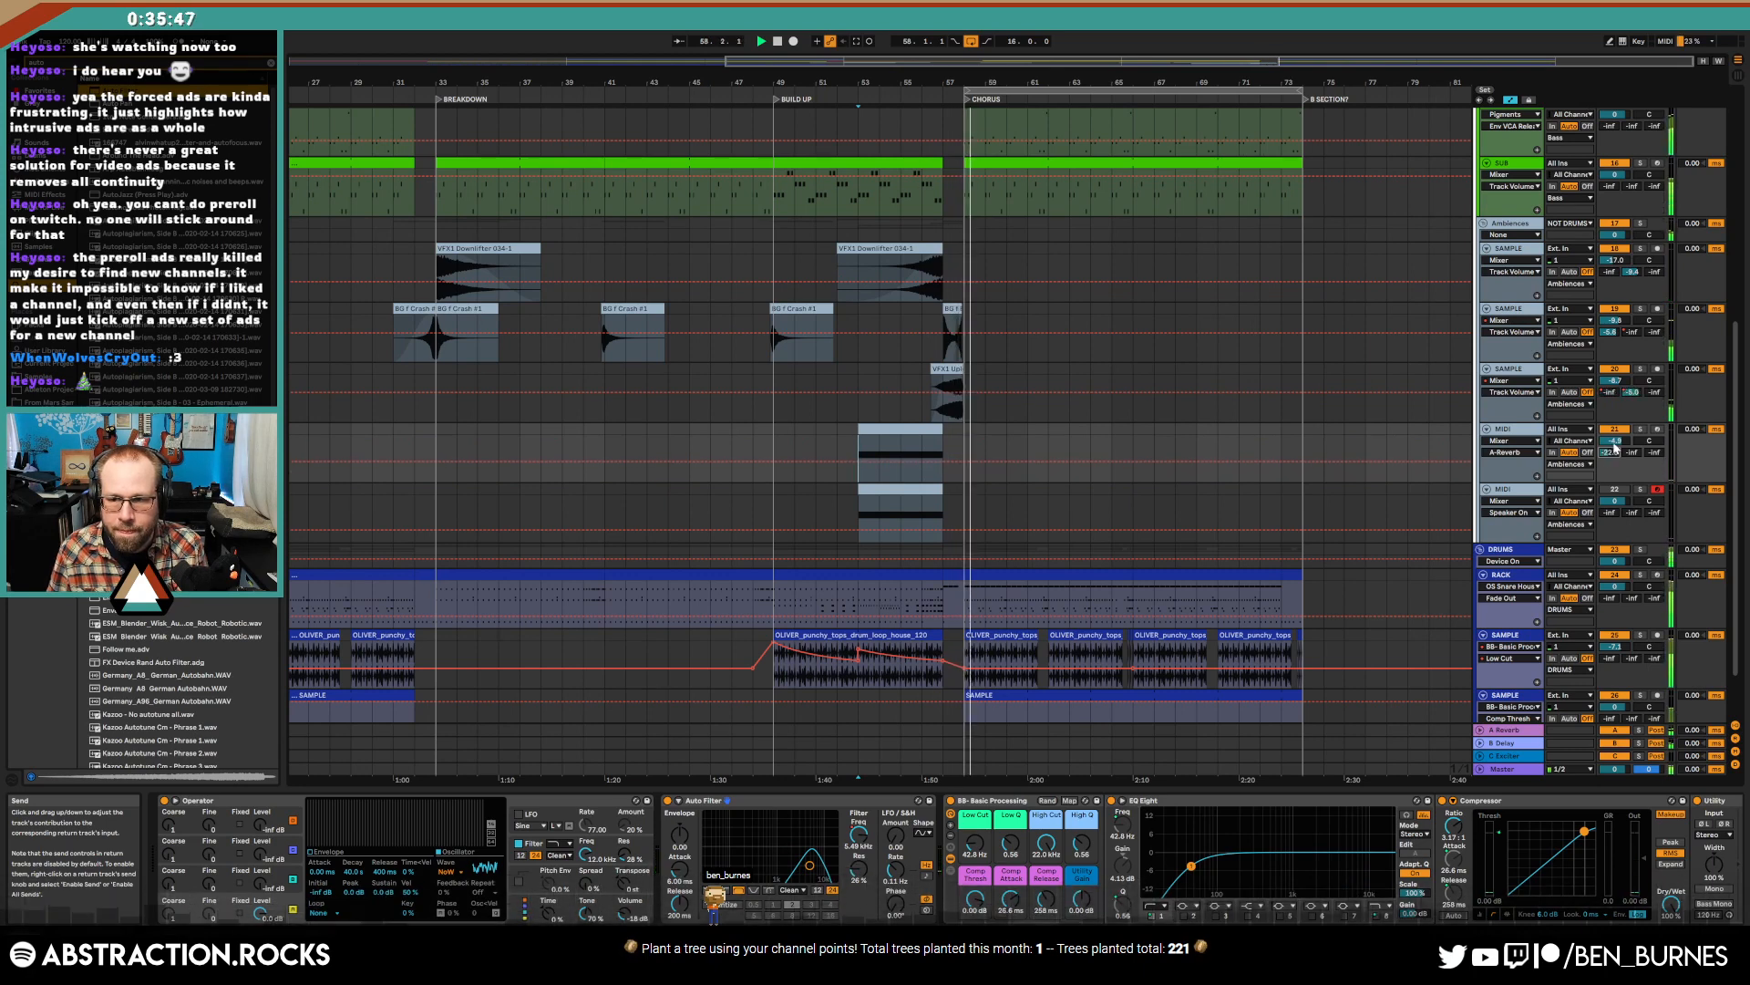
pyautogui.press('space')
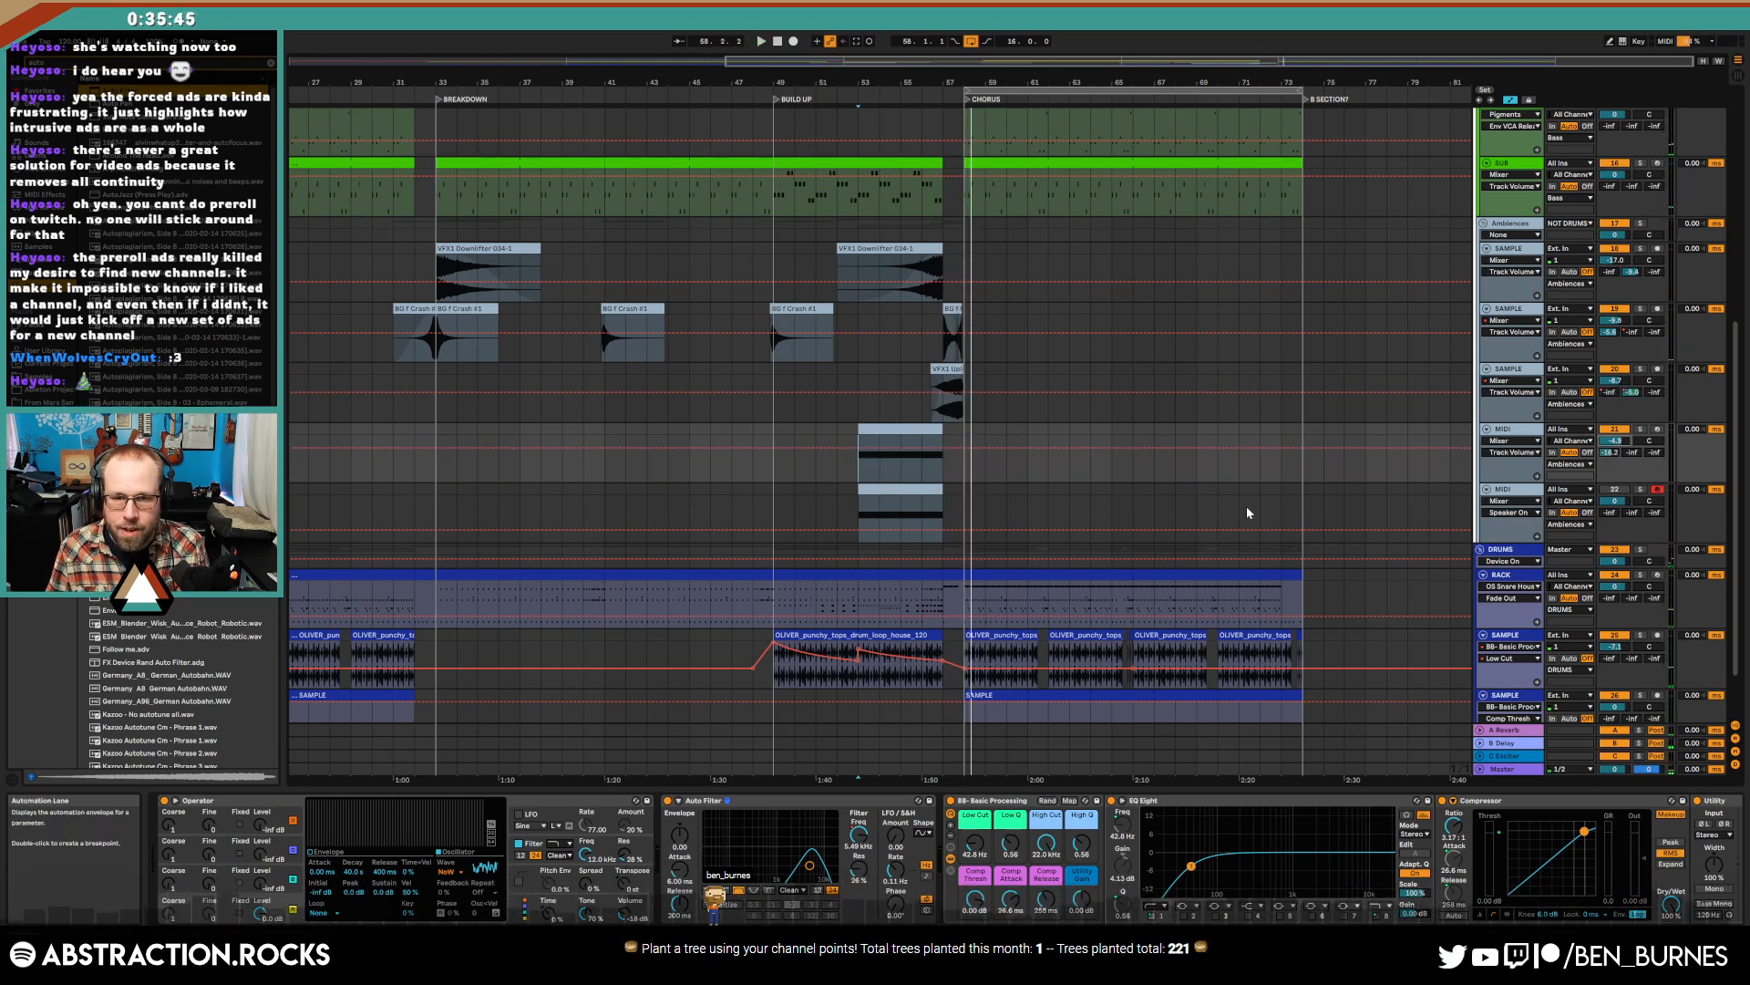
# - Copy the ShaperBox 3 device from the lower drum sample track that plays in both choruses
pyautogui.click(897, 429)
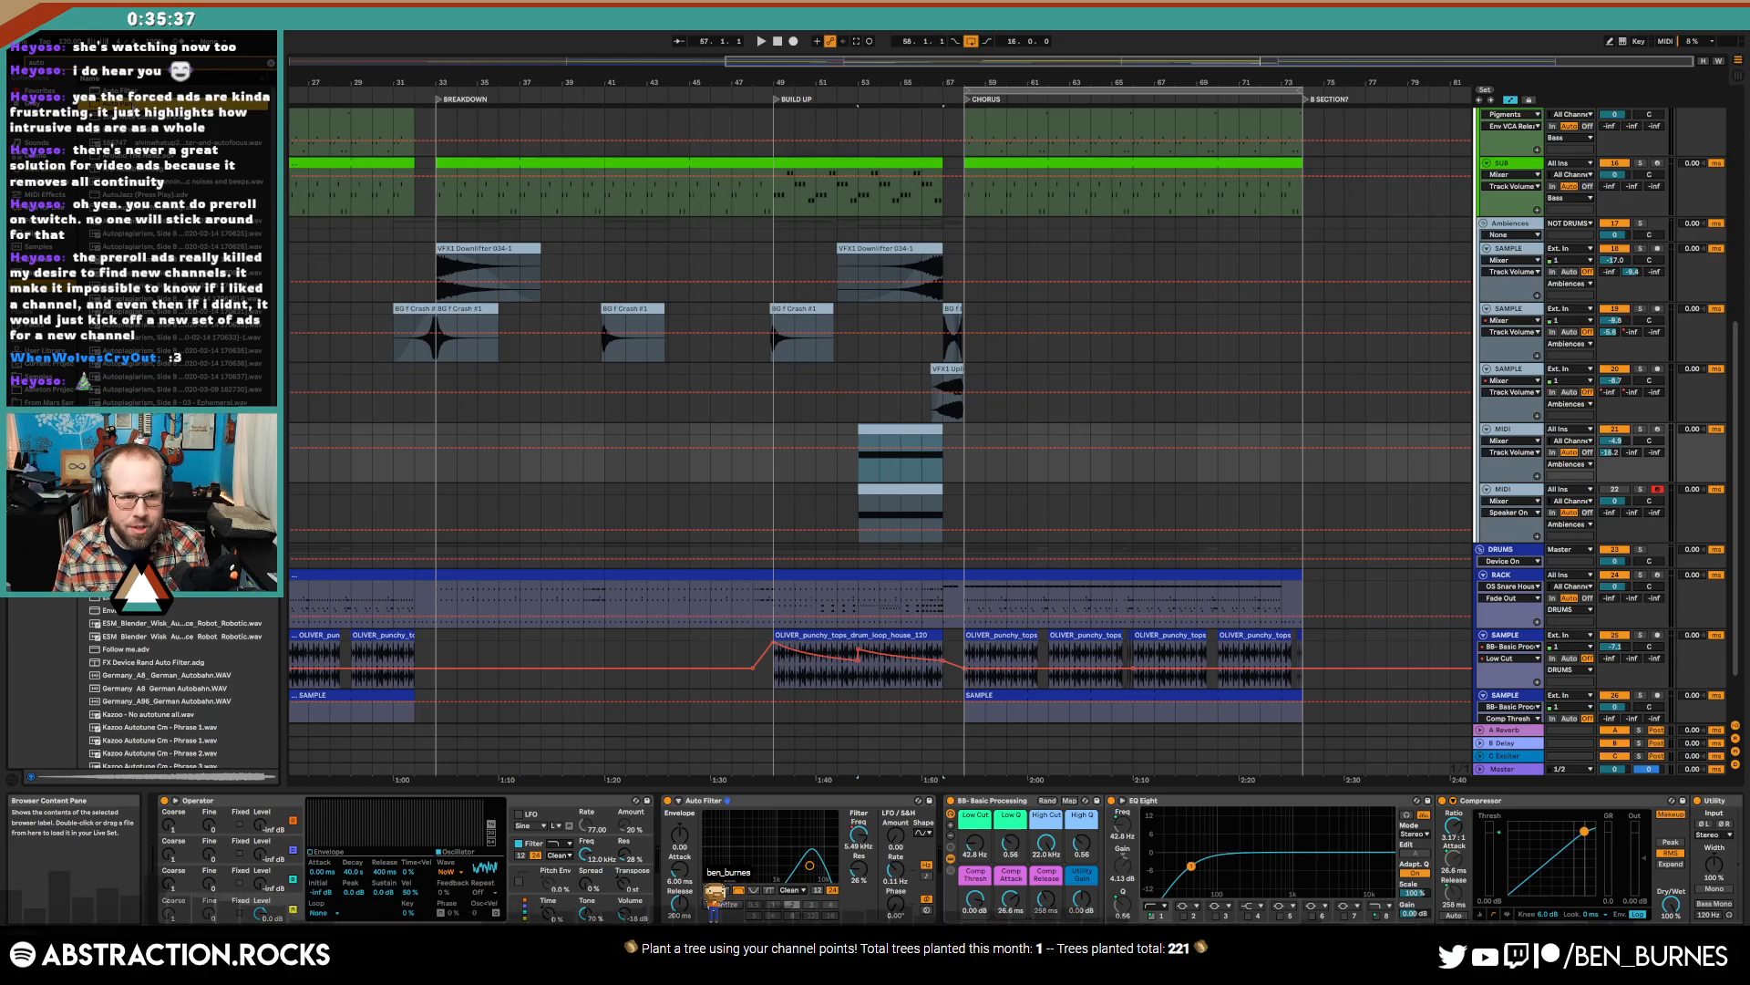
pyautogui.scroll(5, 1030, 451)
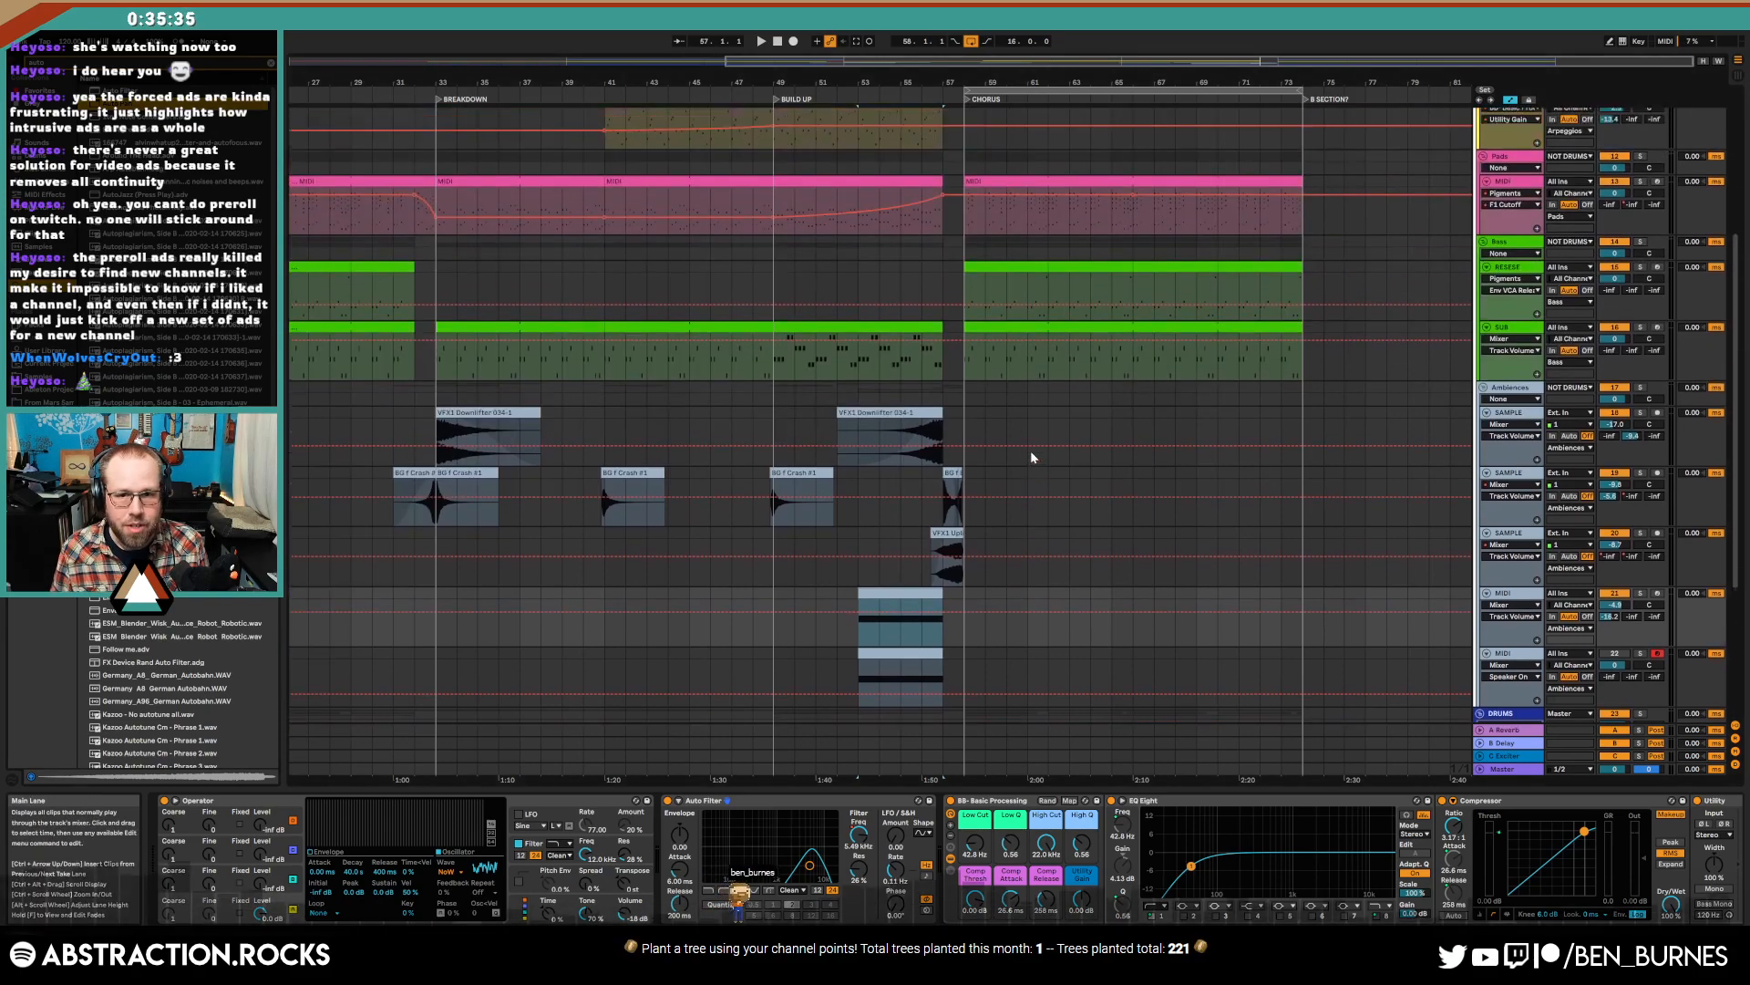
pyautogui.scroll(2, 1076, 433)
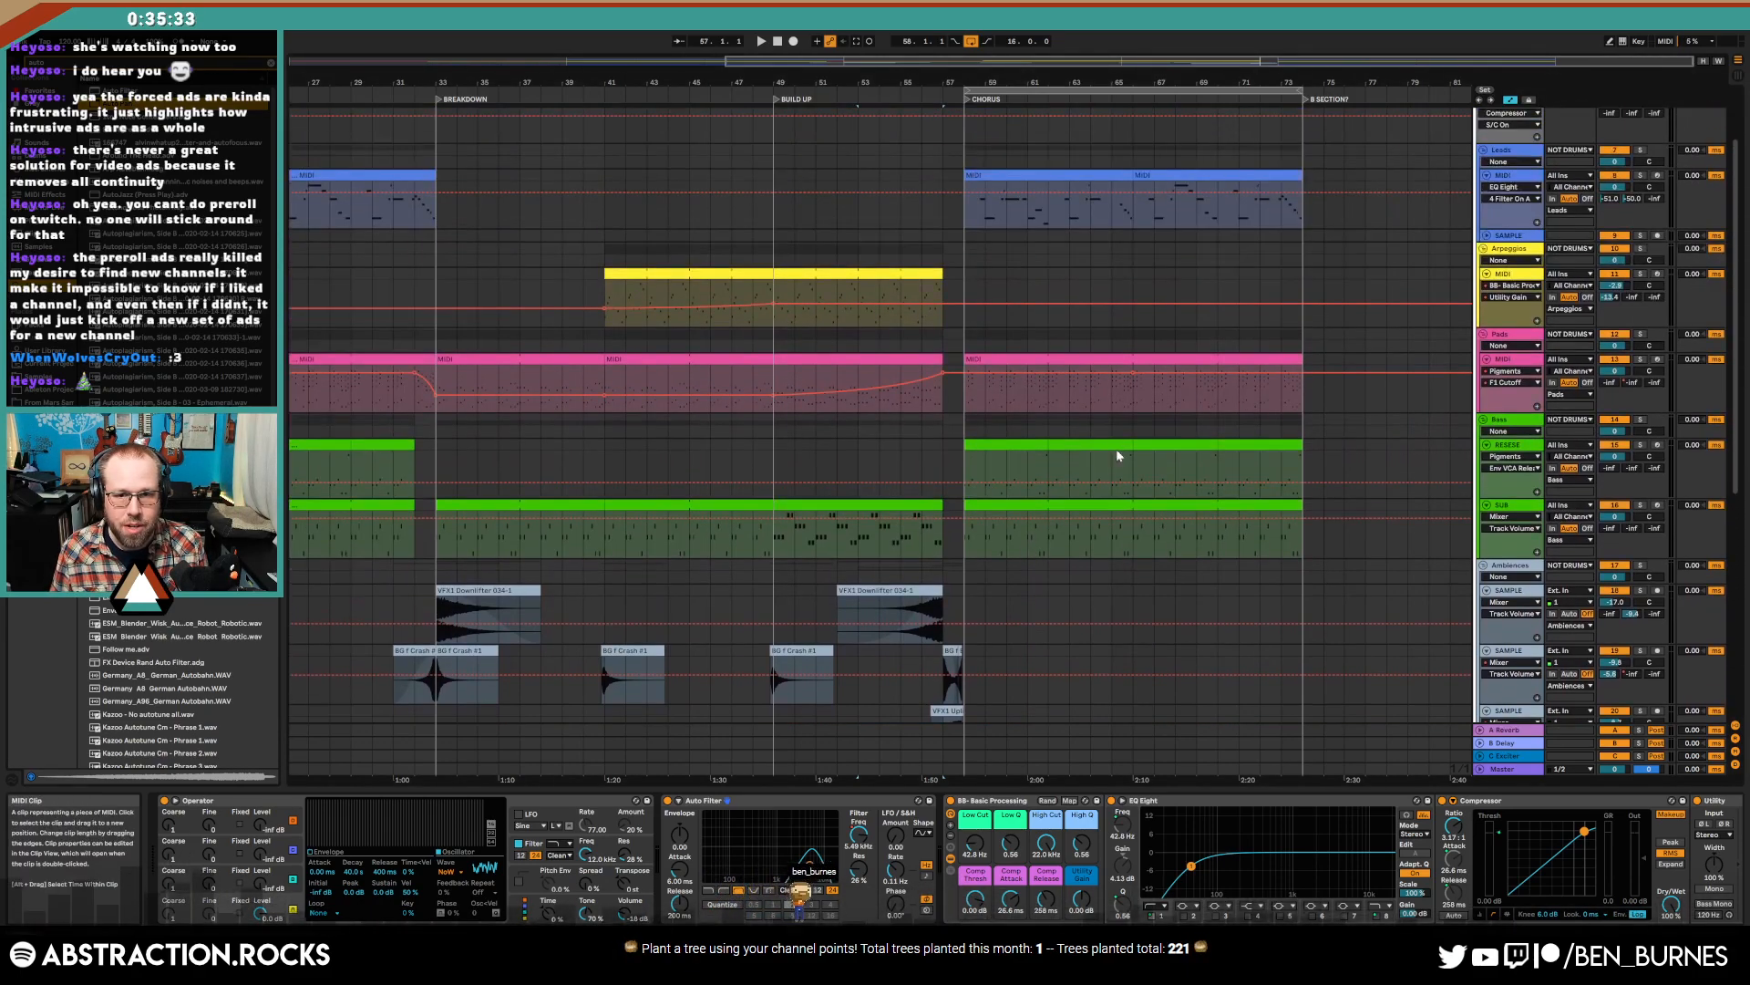
pyautogui.scroll(-8, 1117, 451)
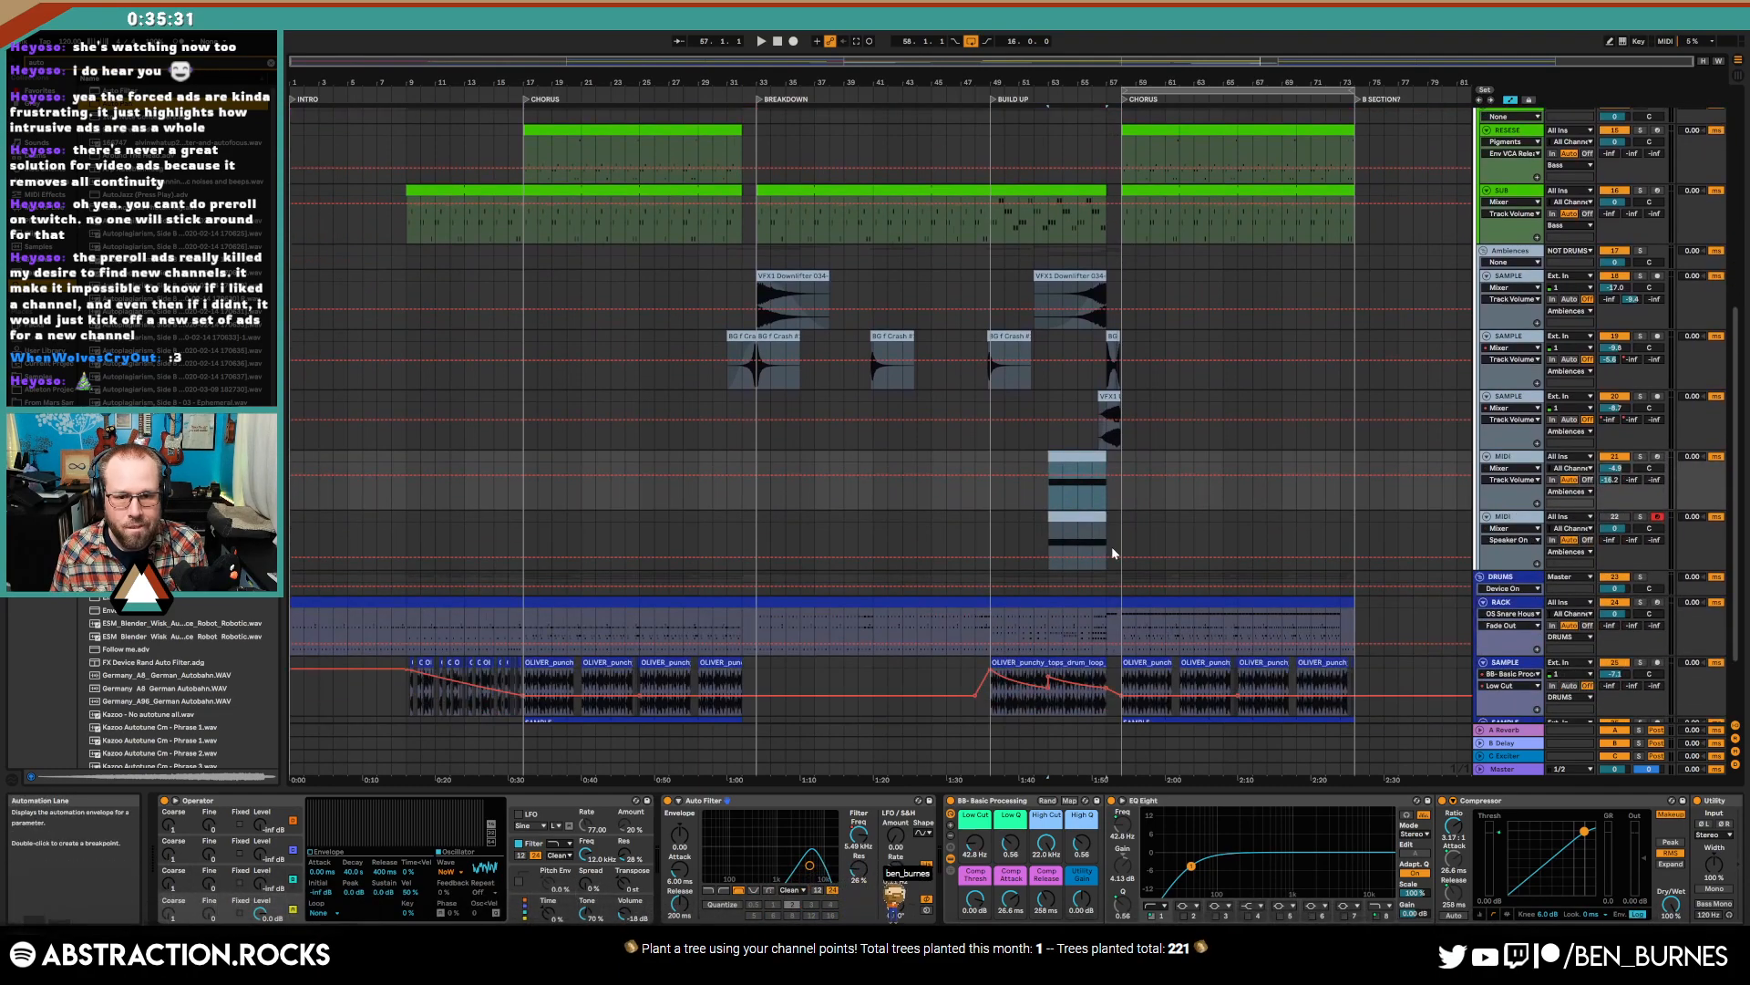
pyautogui.scroll(2, 1118, 562)
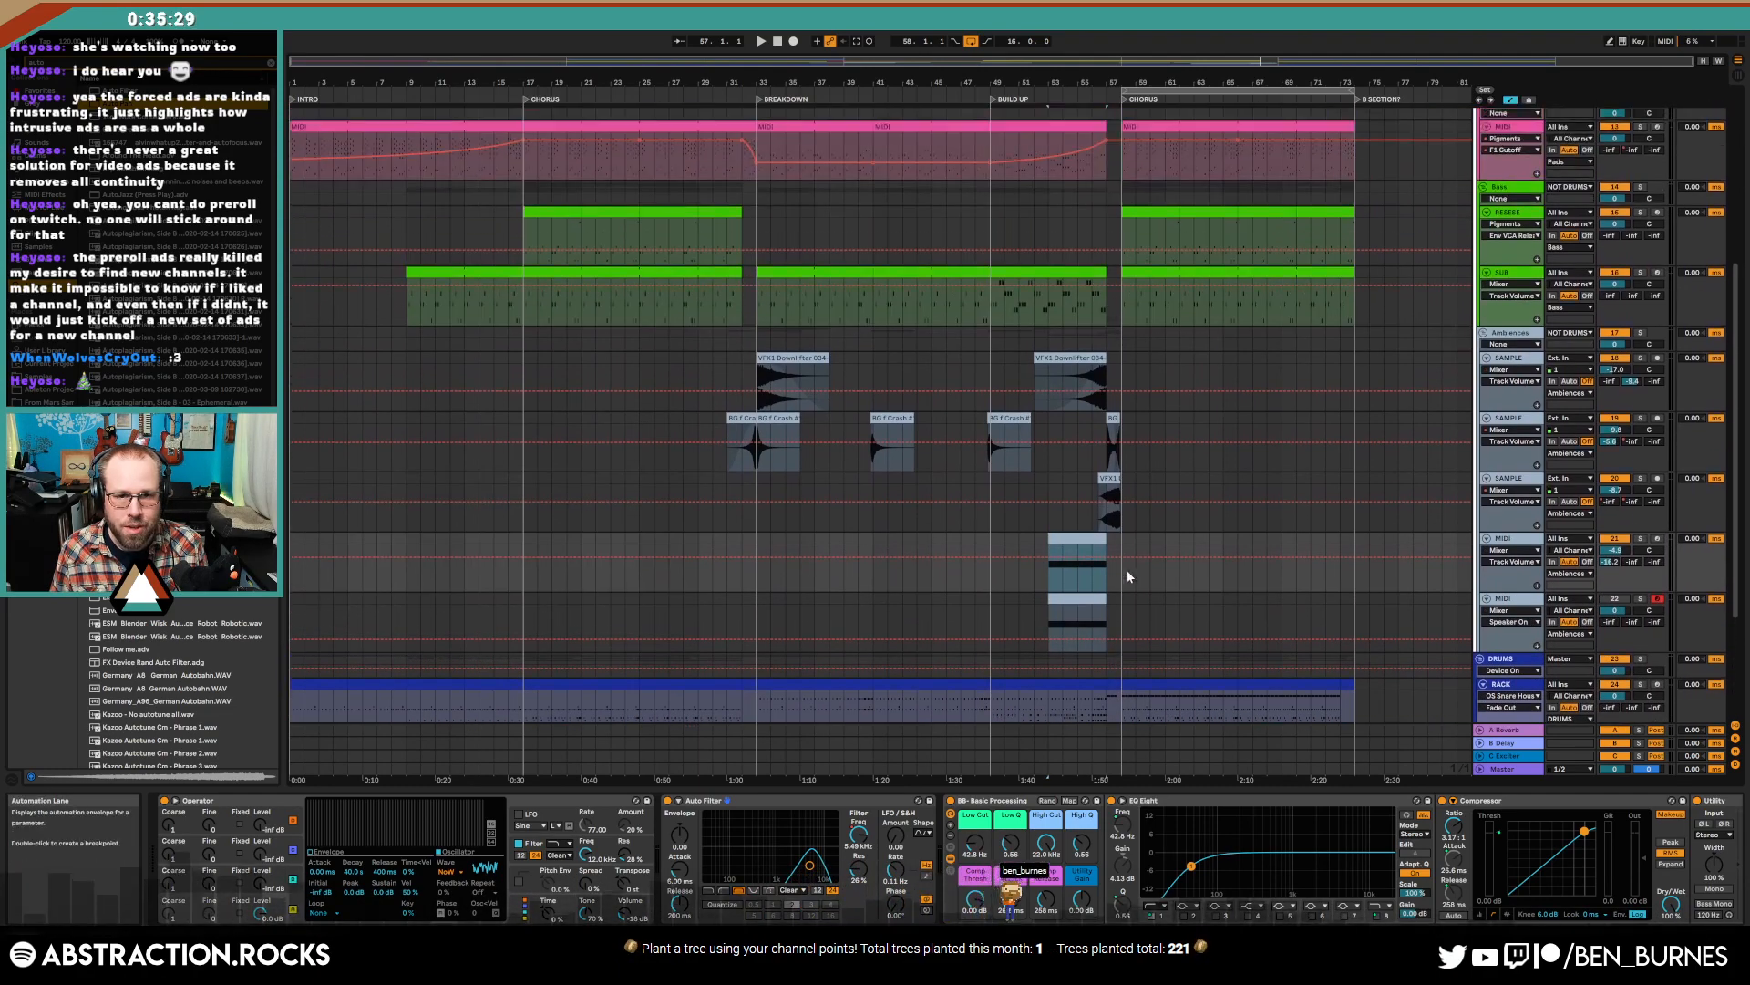
pyautogui.scroll(4, 1125, 566)
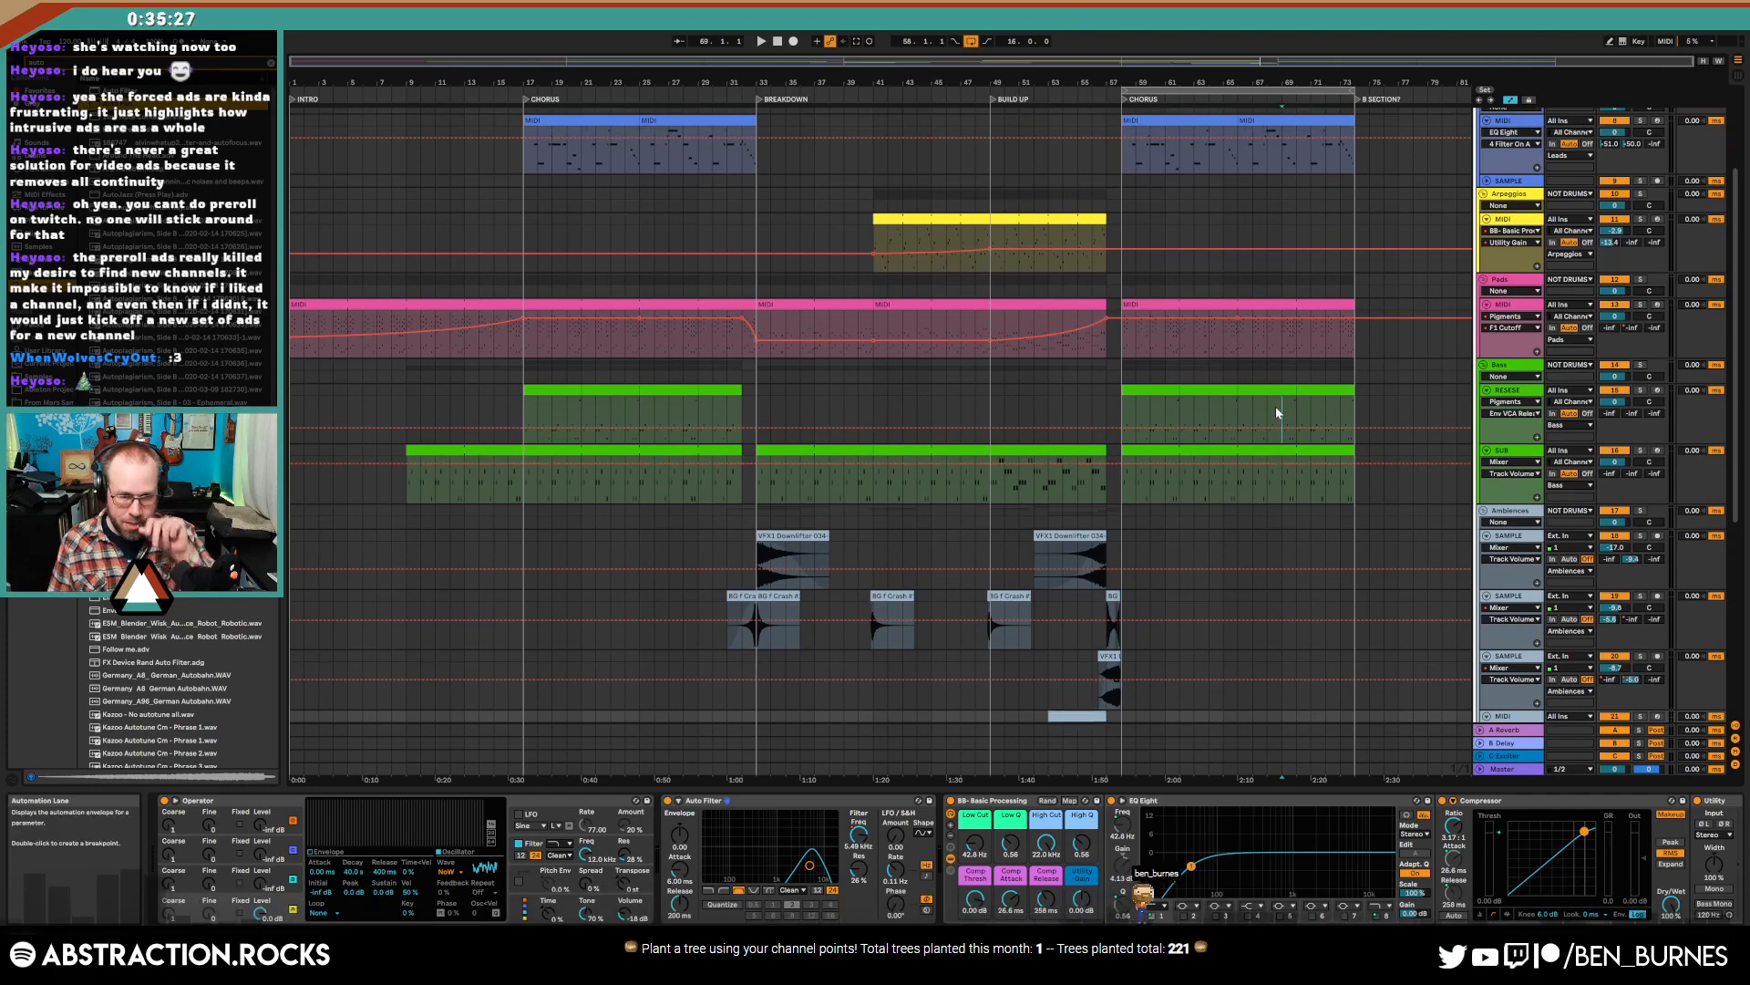
pyautogui.click(1276, 407)
pyautogui.scroll(-8, 1139, 644)
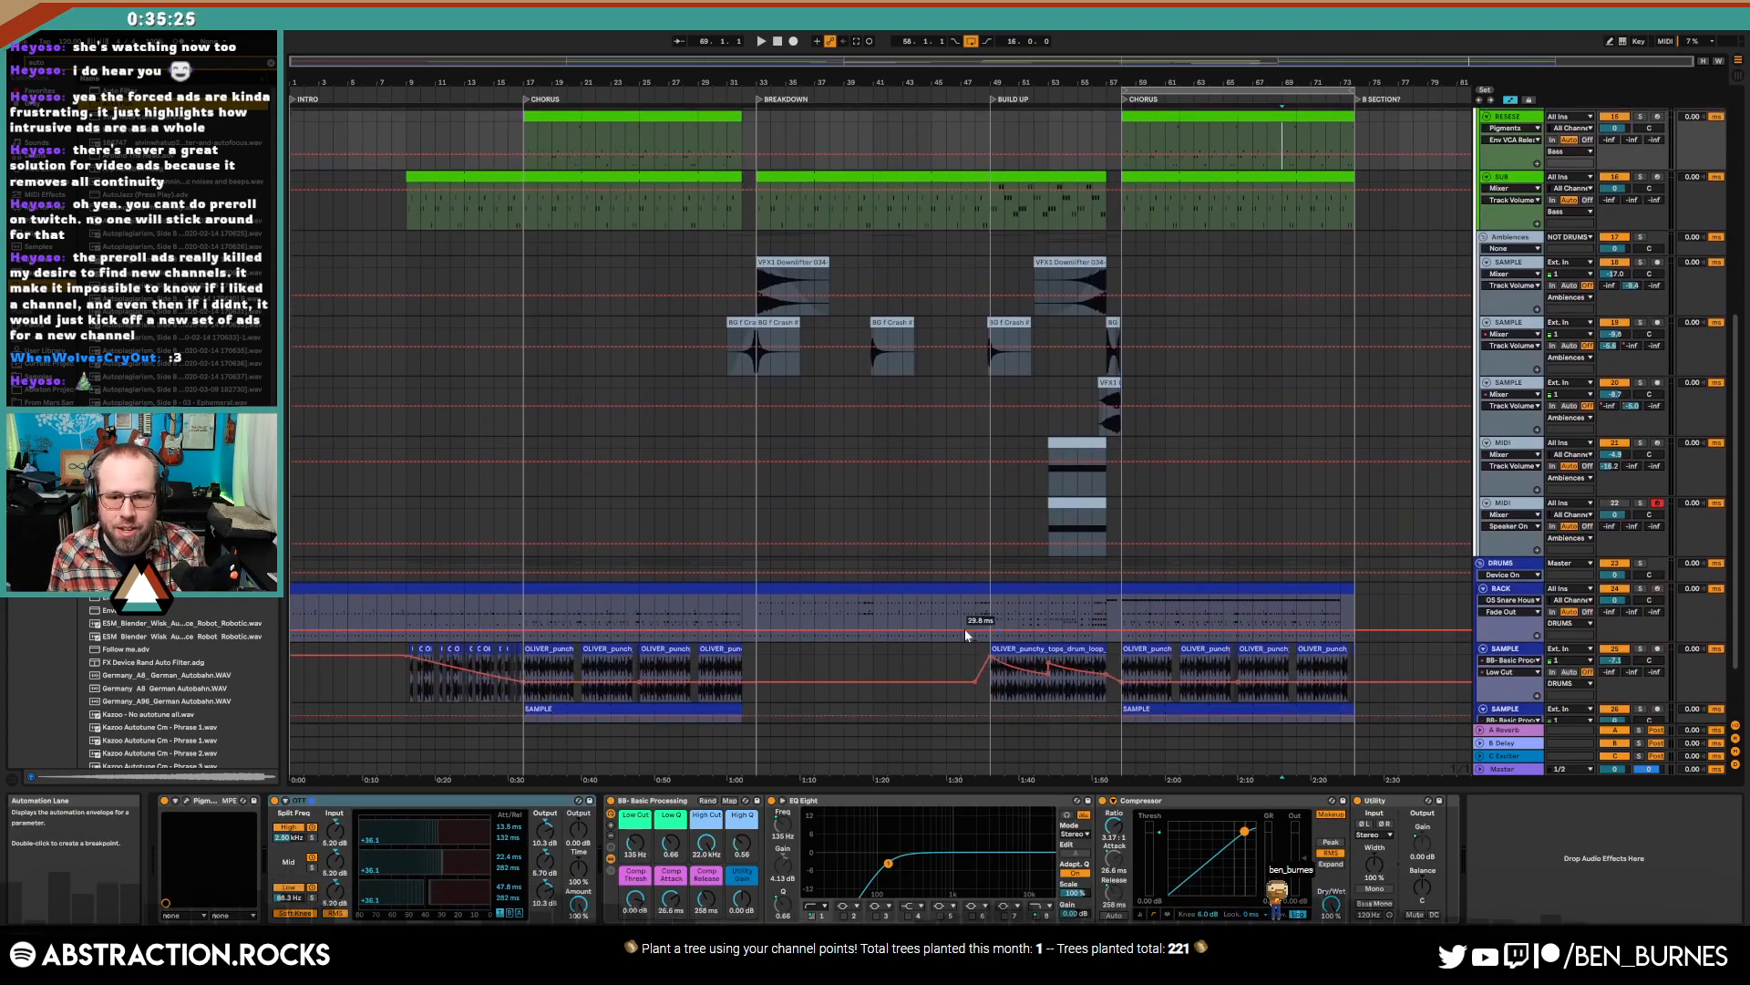
pyautogui.click(937, 660)
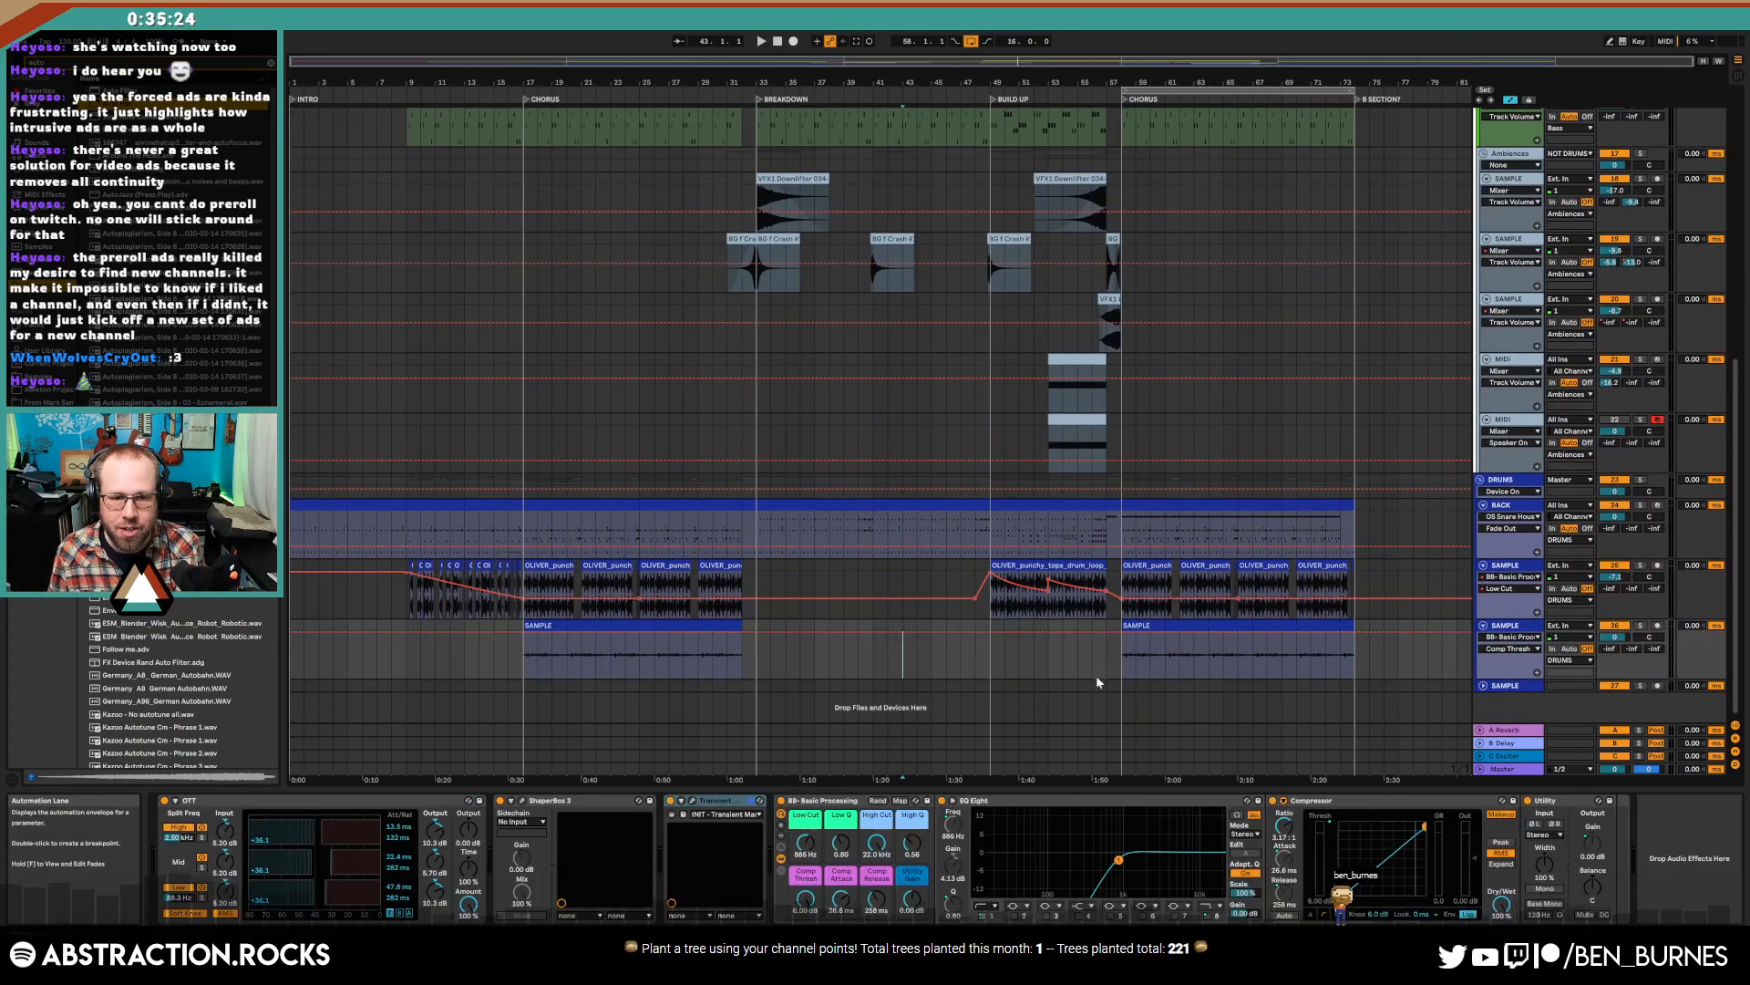
pyautogui.click(561, 804)
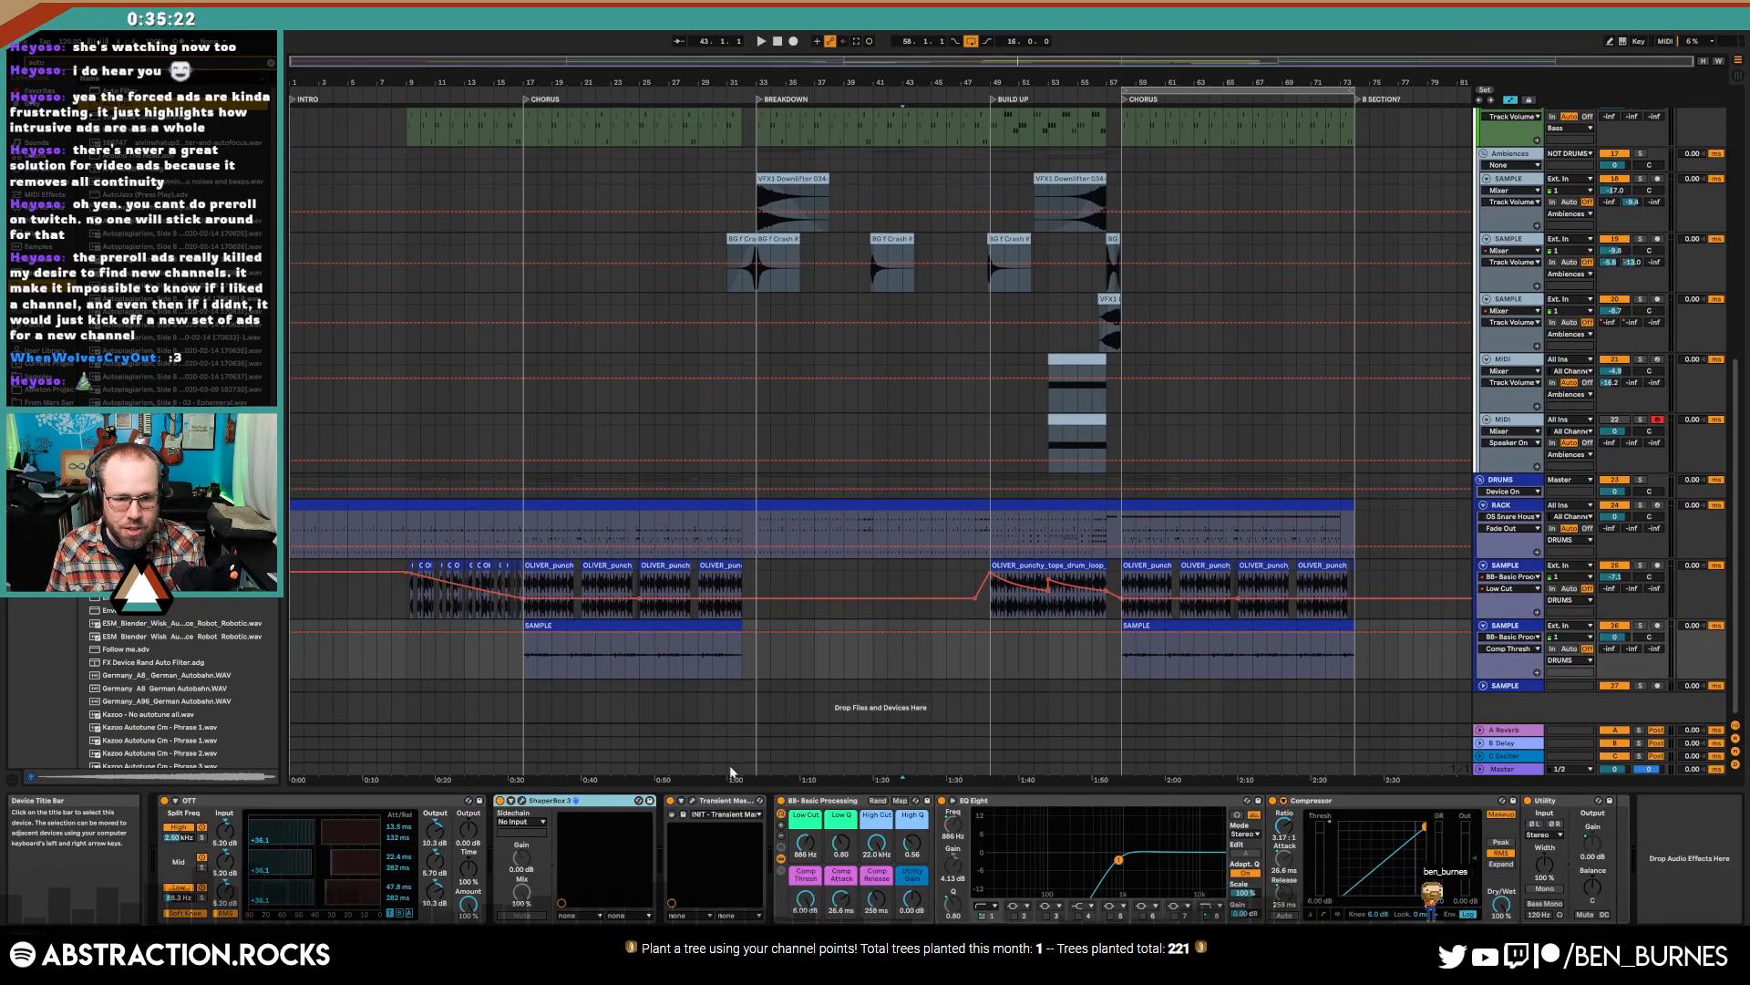
# - Paste ShaperBox 3 onto the noise track, place it between Auto Filter and BB-Basic Processing, and open its editor
pyautogui.click(1174, 364)
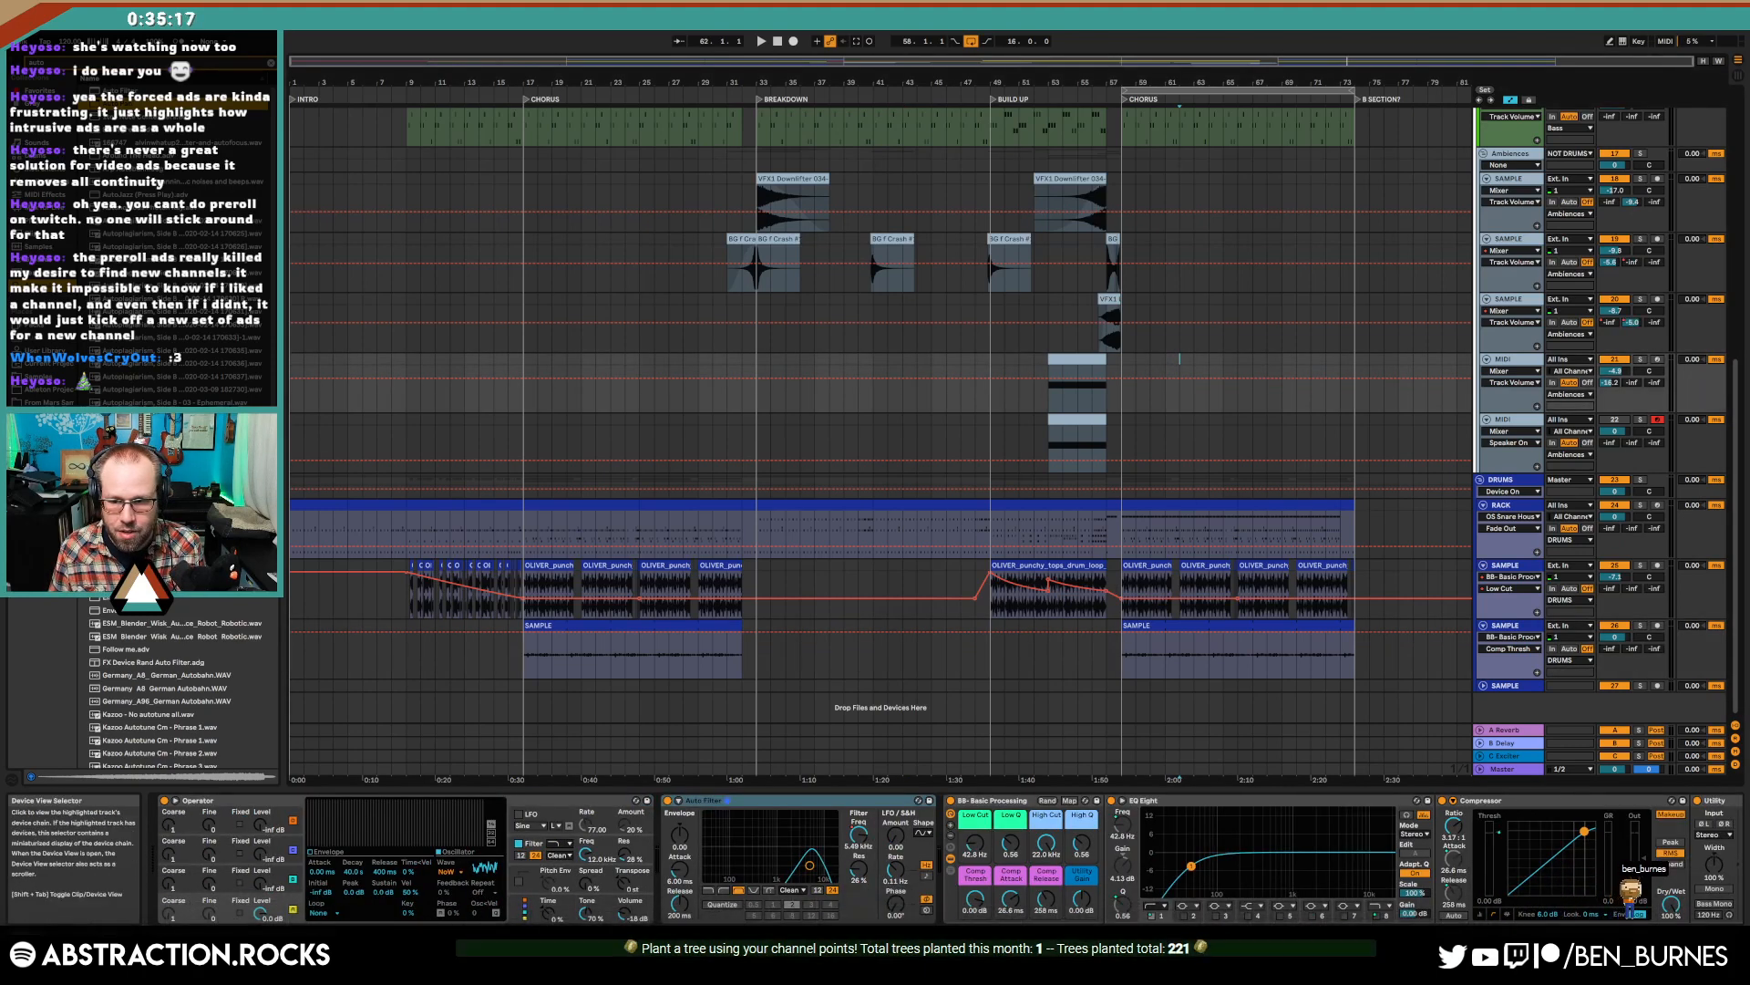
pyautogui.hscroll(3, 1710, 857)
pyautogui.click(1685, 839)
pyautogui.hotkey('ctrl', 'v')
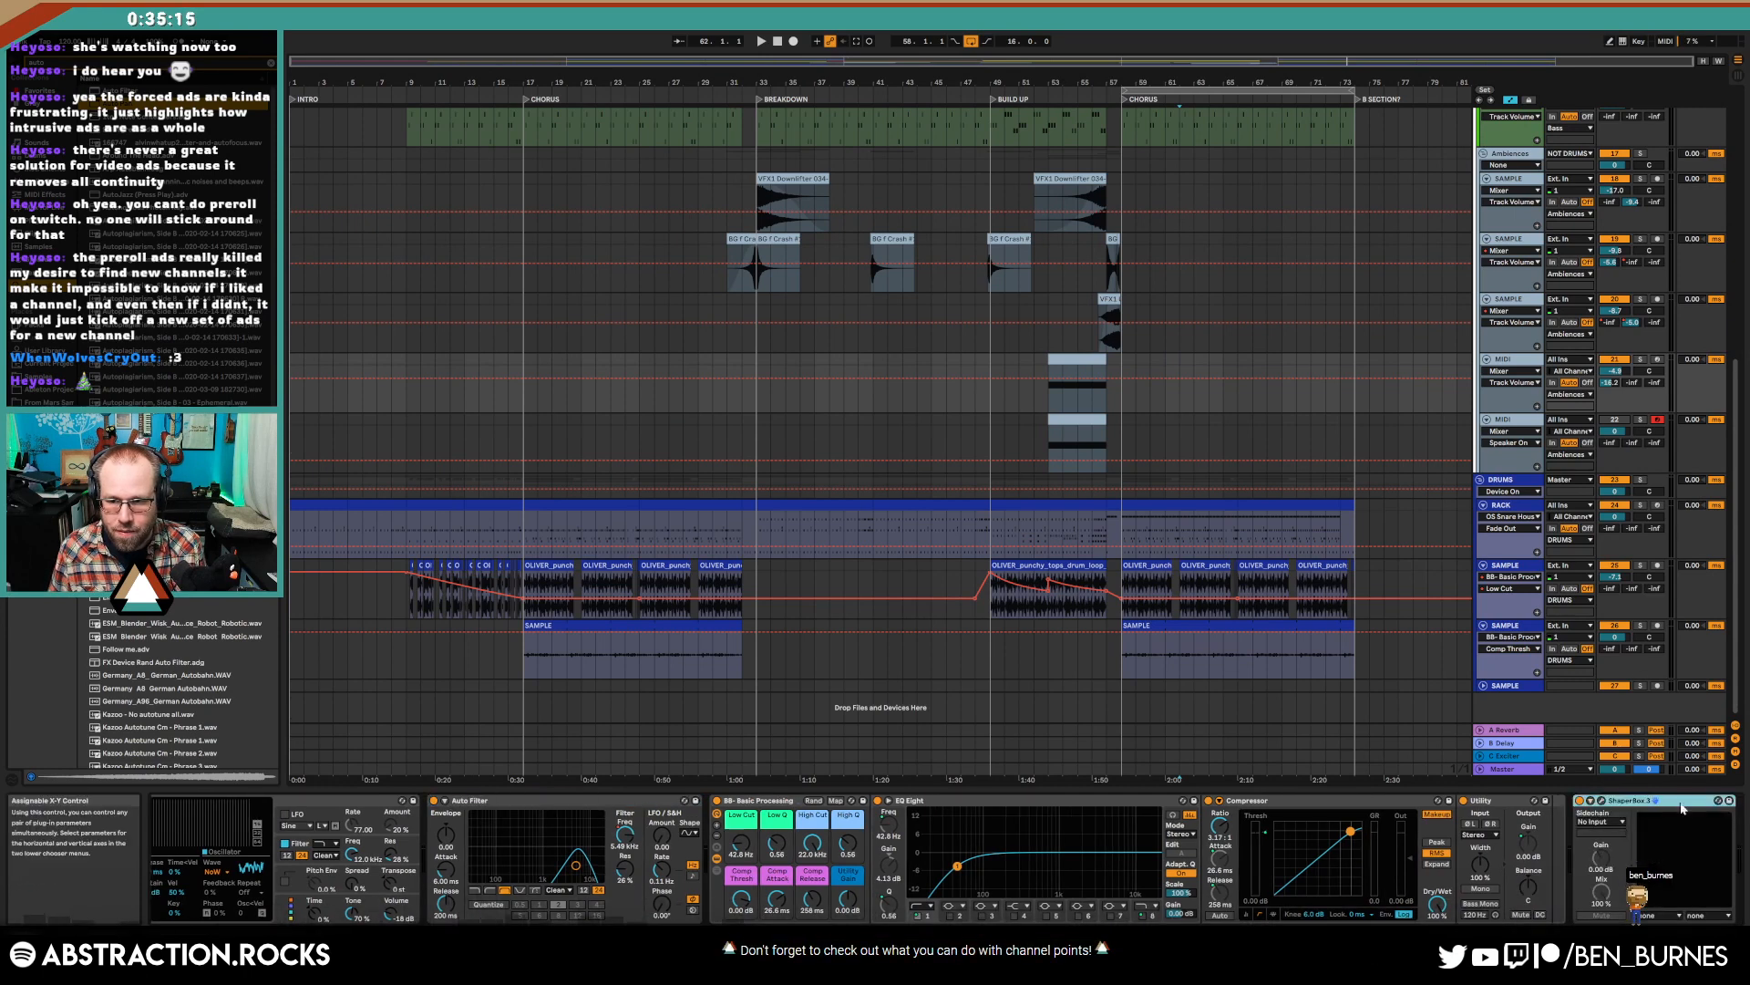
pyautogui.moveTo(1685, 802); pyautogui.dragTo(738, 814)
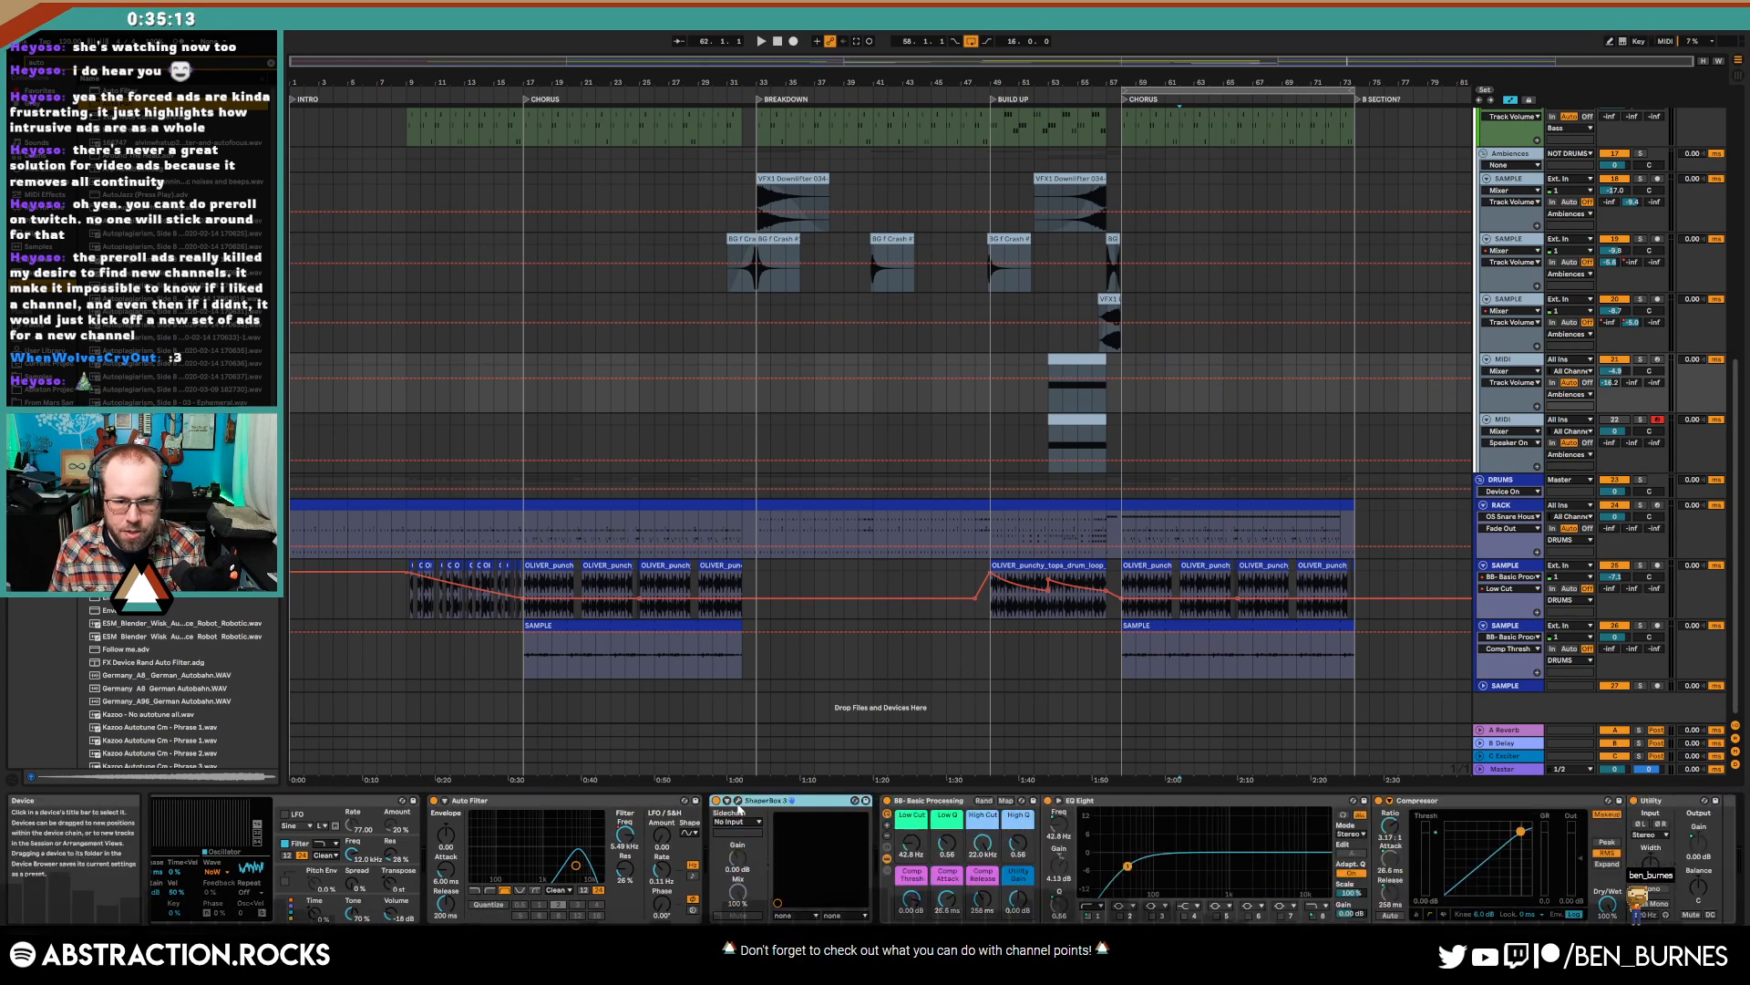
pyautogui.click(738, 801)
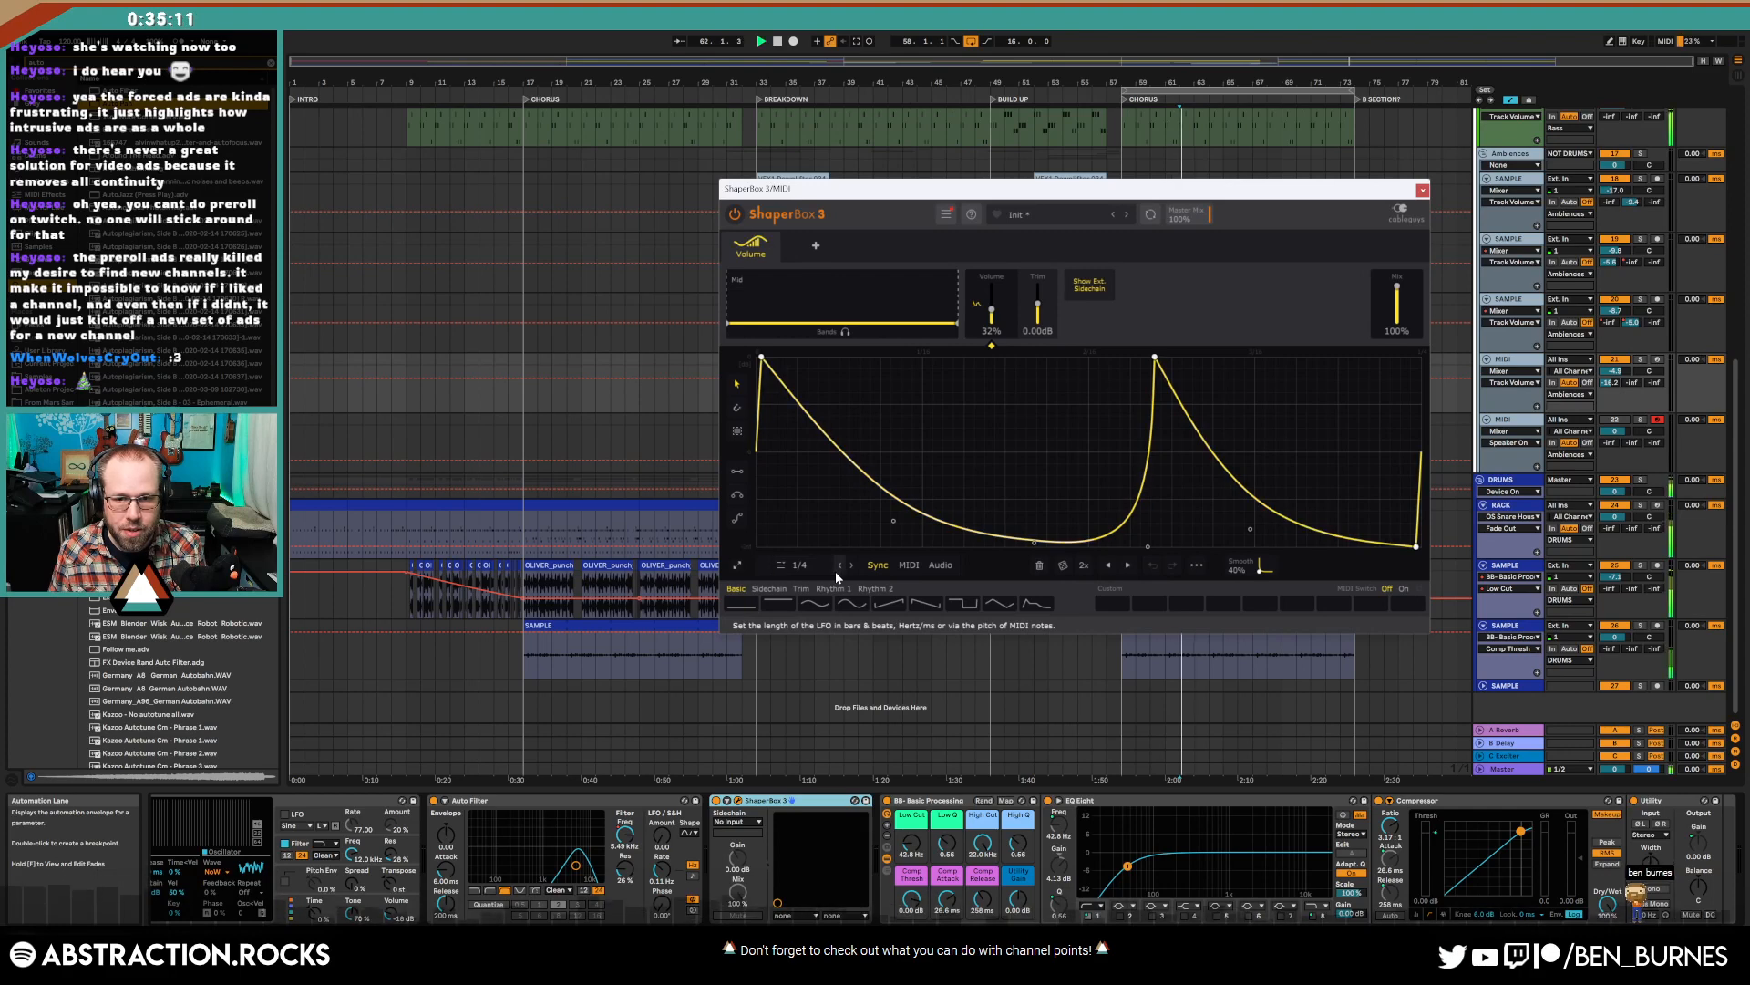
# - Audition the build-up into the second chorus with ShaperBox 3 active on the noise track, and close its editor
pyautogui.moveTo(1048, 189); pyautogui.dragTo(536, 330)
pyautogui.click(1072, 357)
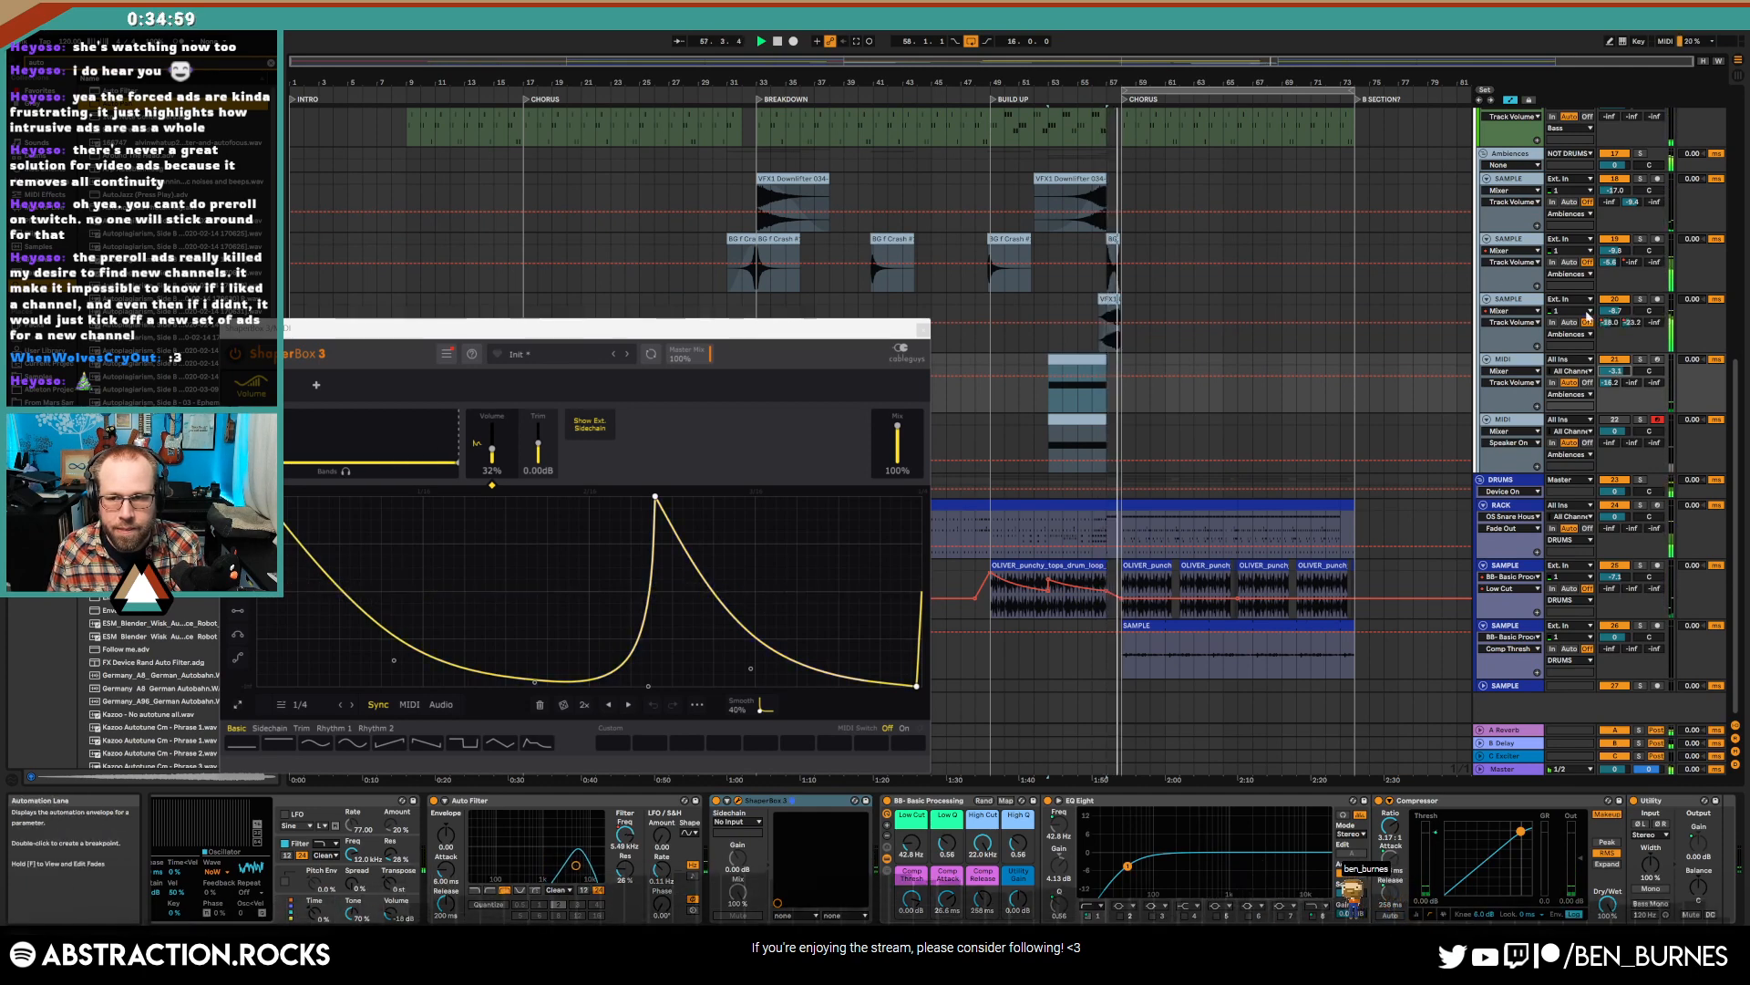
pyautogui.click(924, 330)
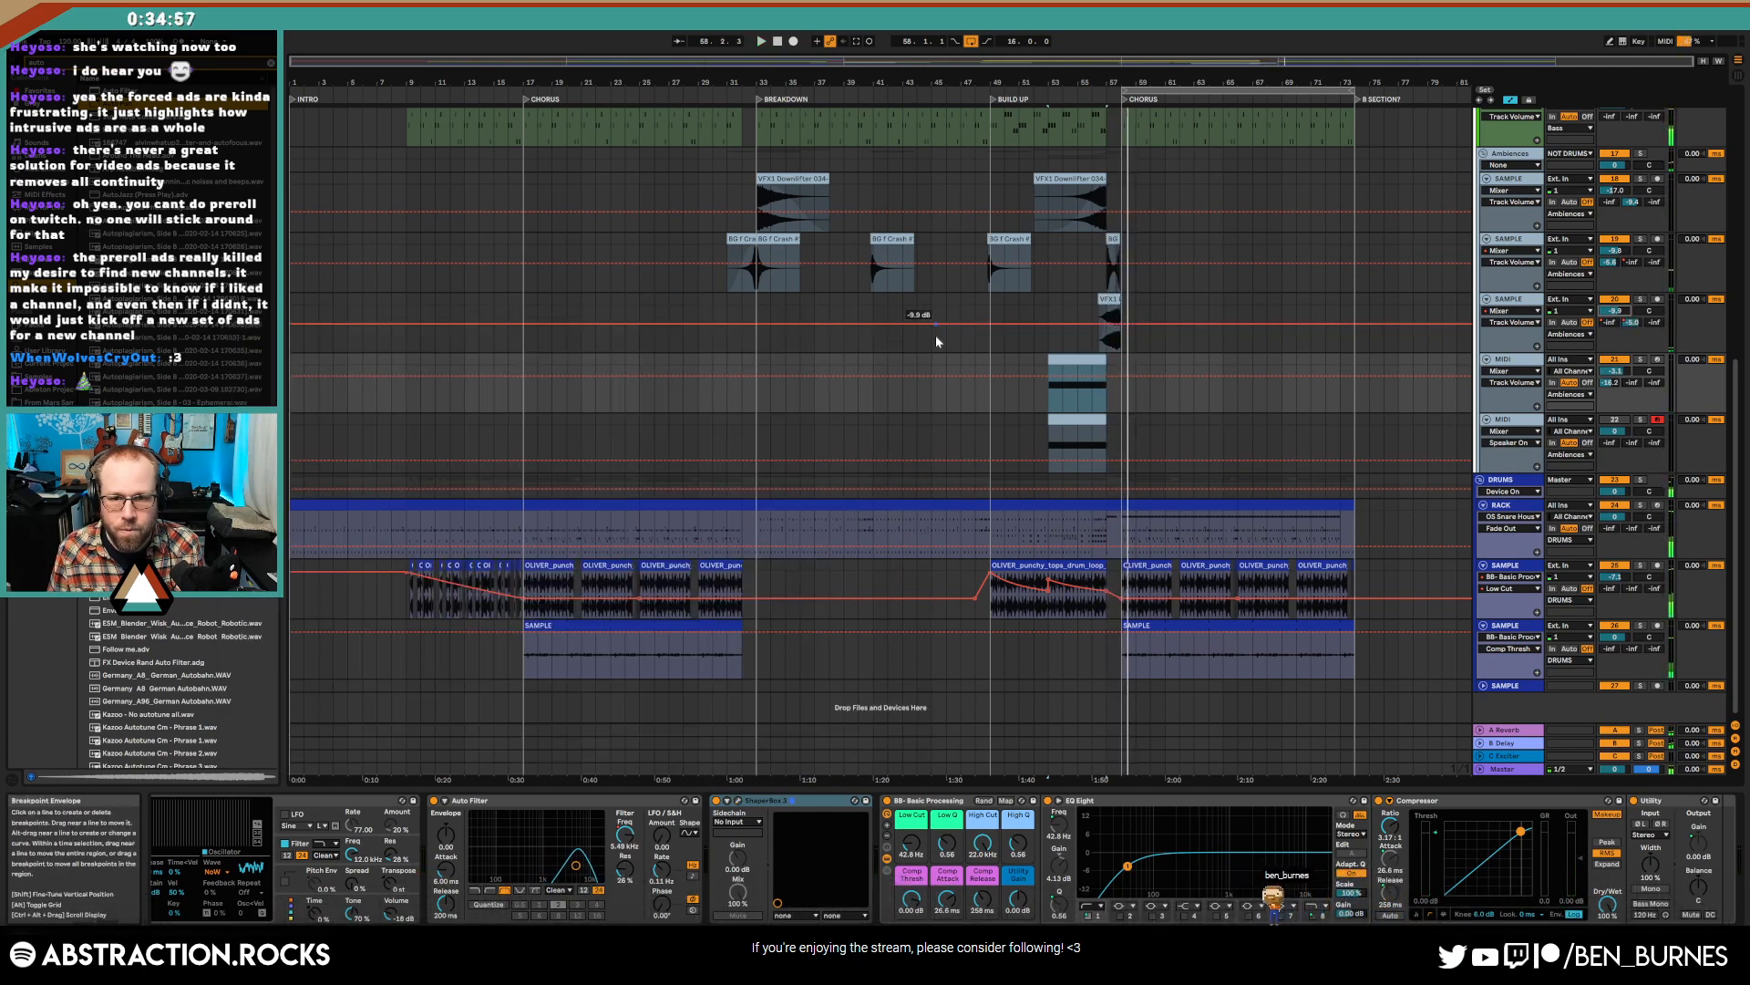
# - Search the browser for "massive" and load the Massive synth on the lower MIDI track in place of Operator
pyautogui.click(1061, 420)
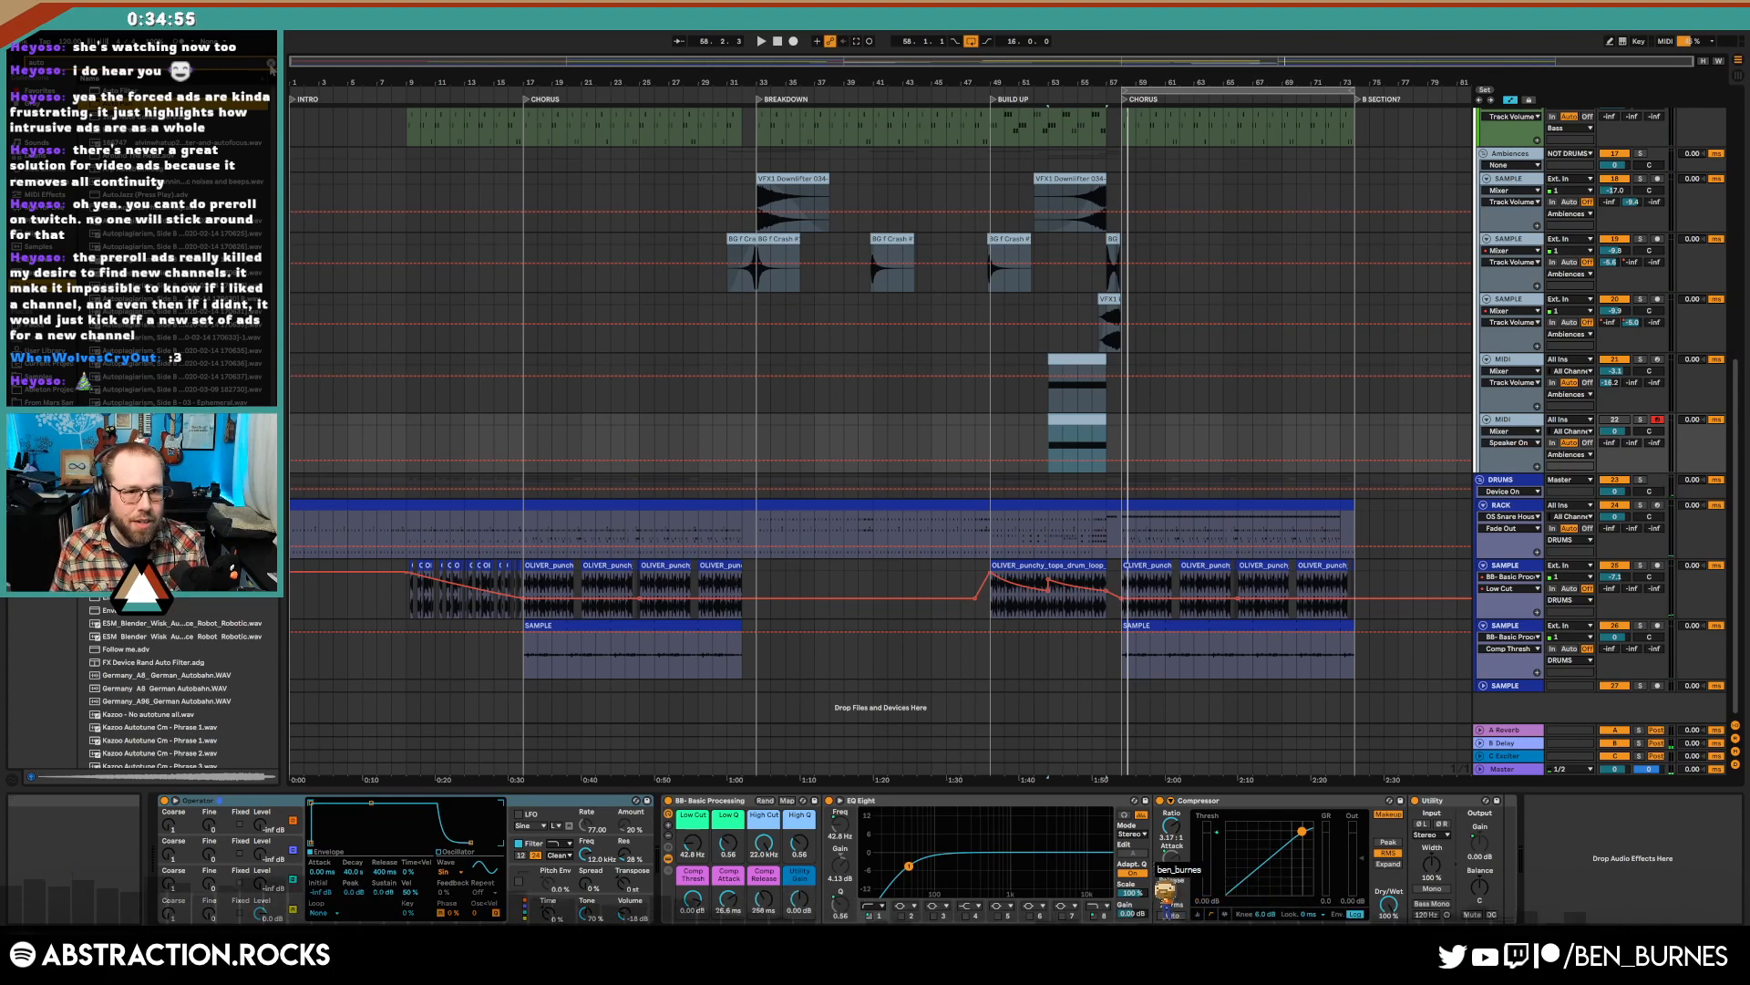
pyautogui.write('massive')
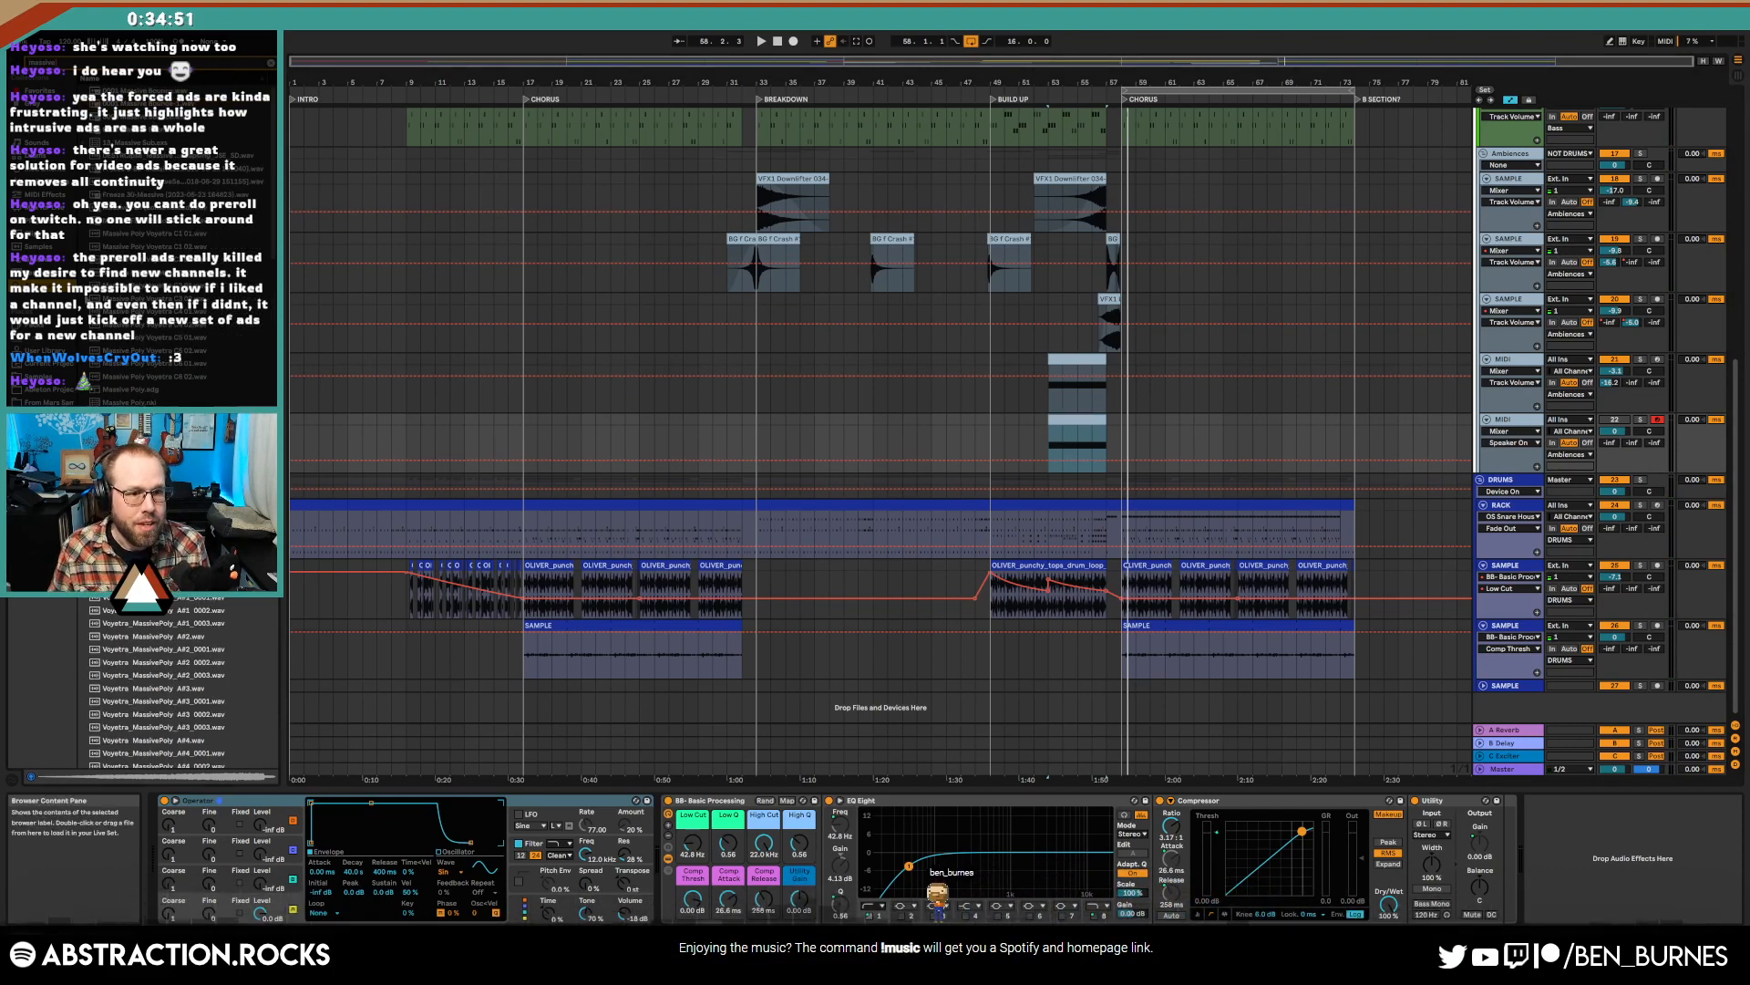
pyautogui.scroll(-6, 152, 645)
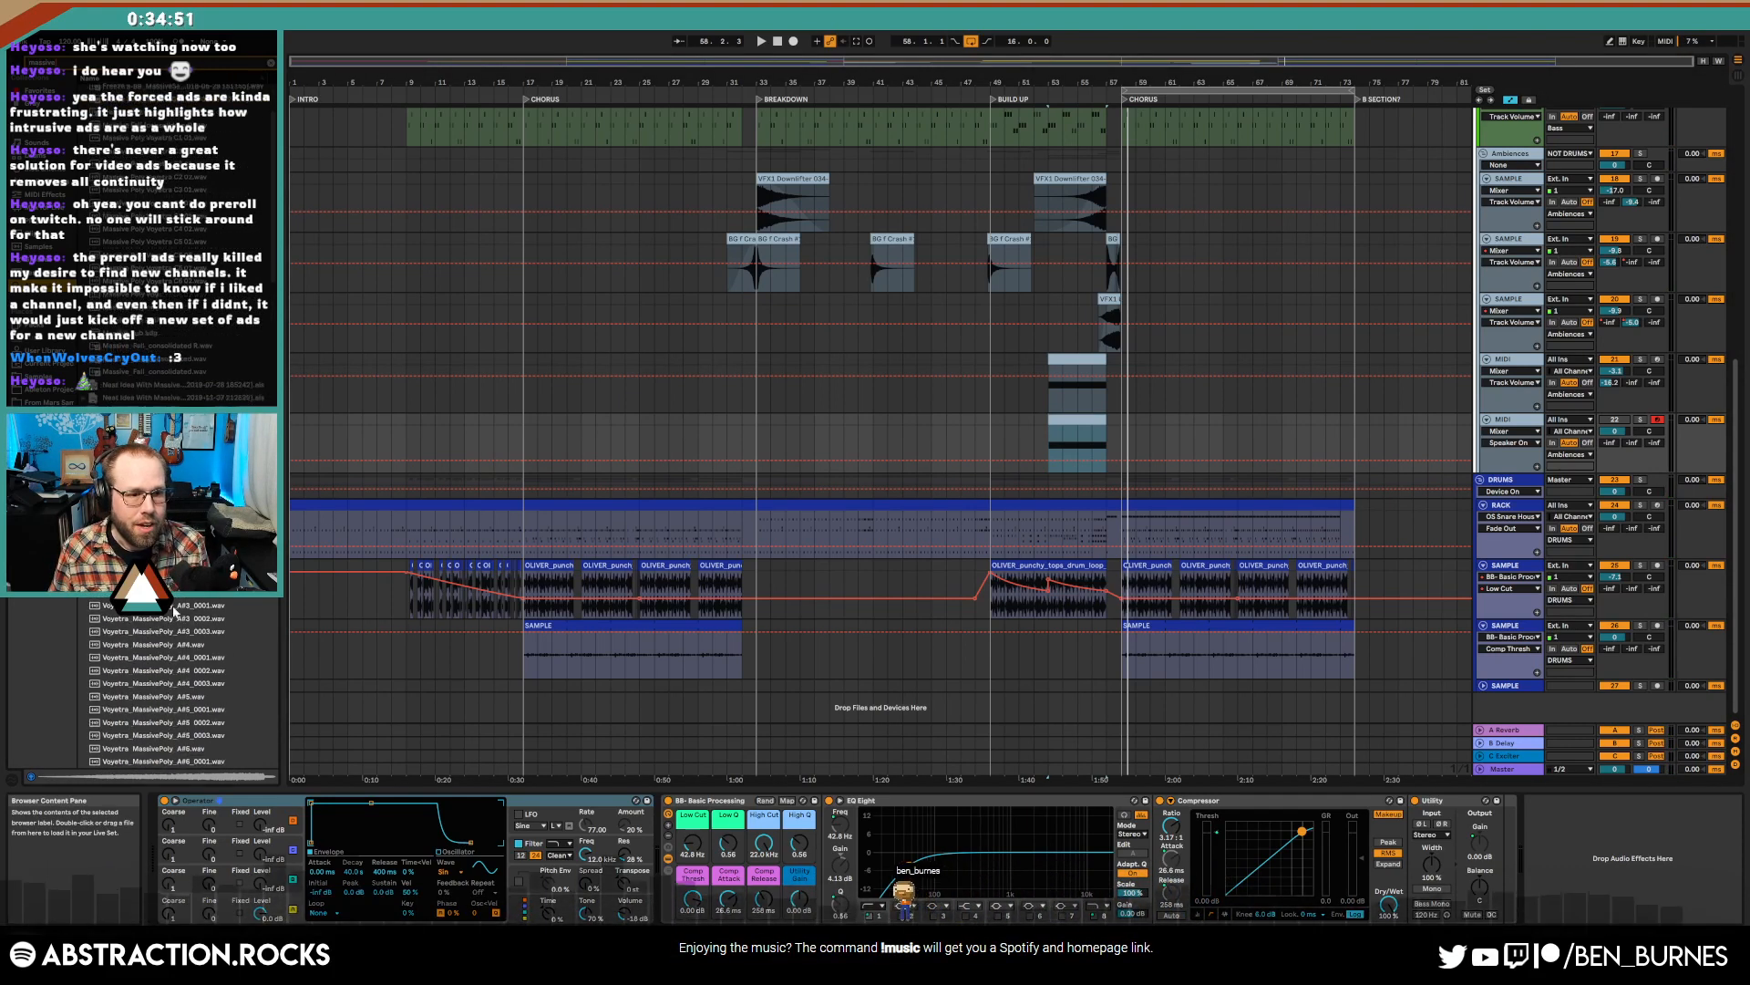
pyautogui.scroll(6, 270, 212)
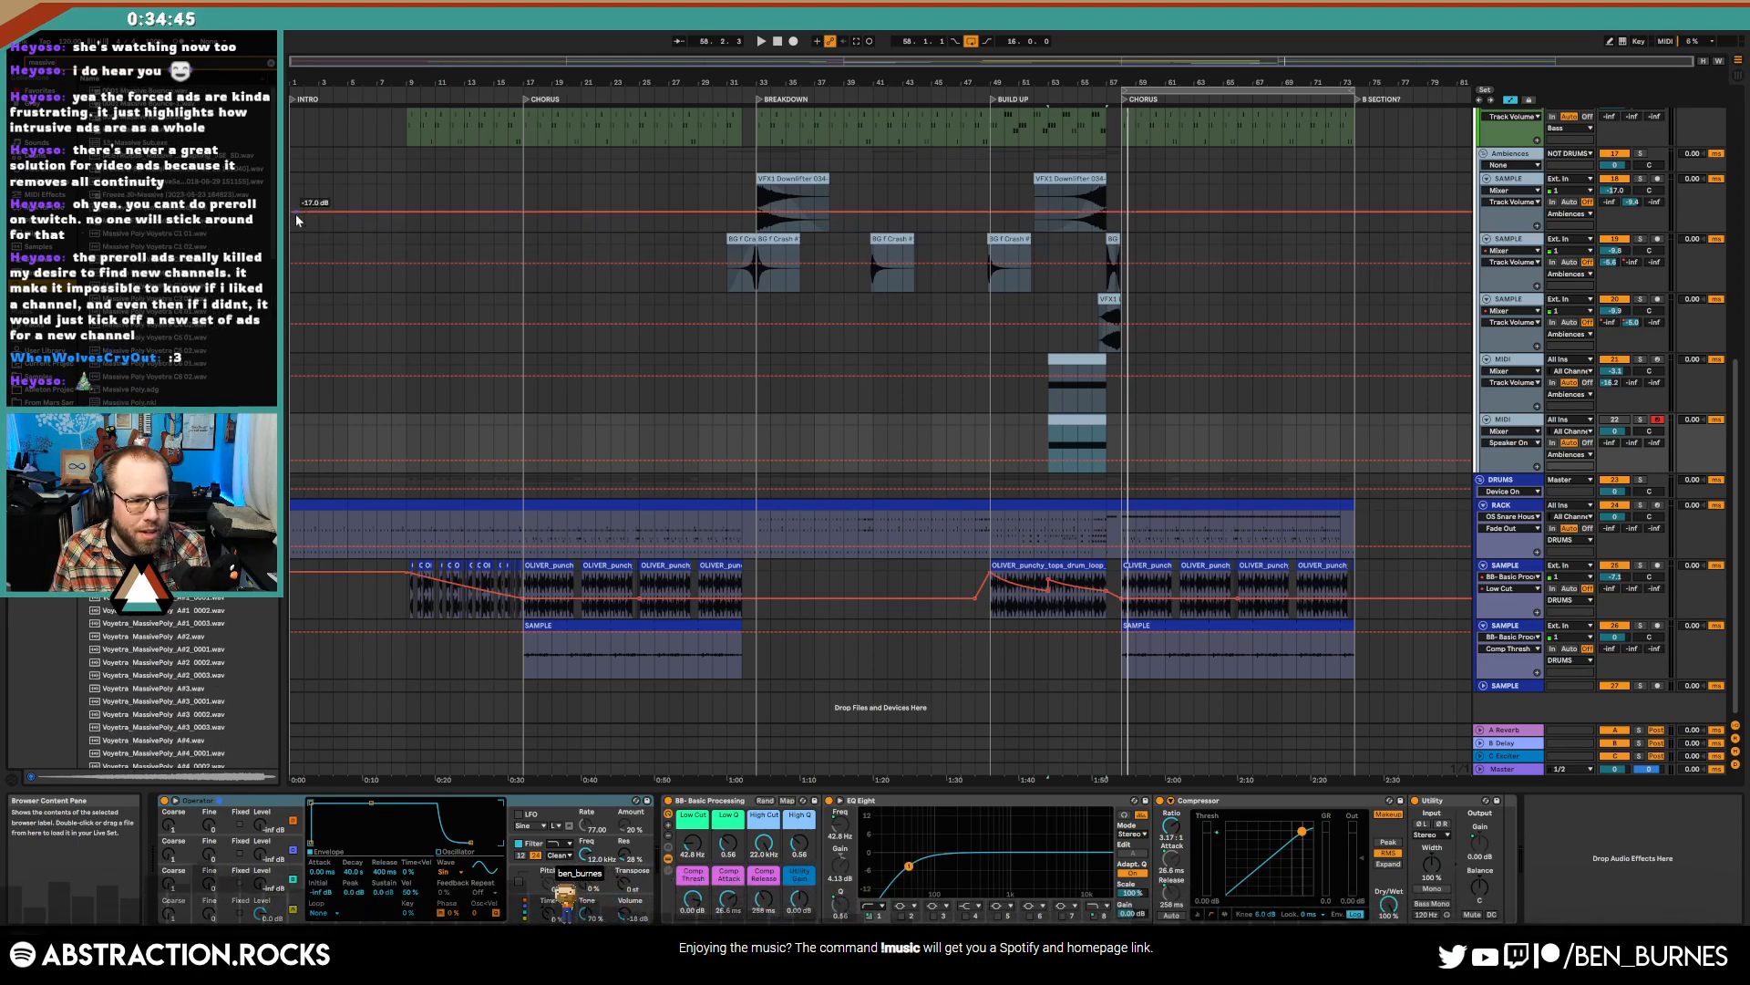
pyautogui.scroll(-15, 259, 756)
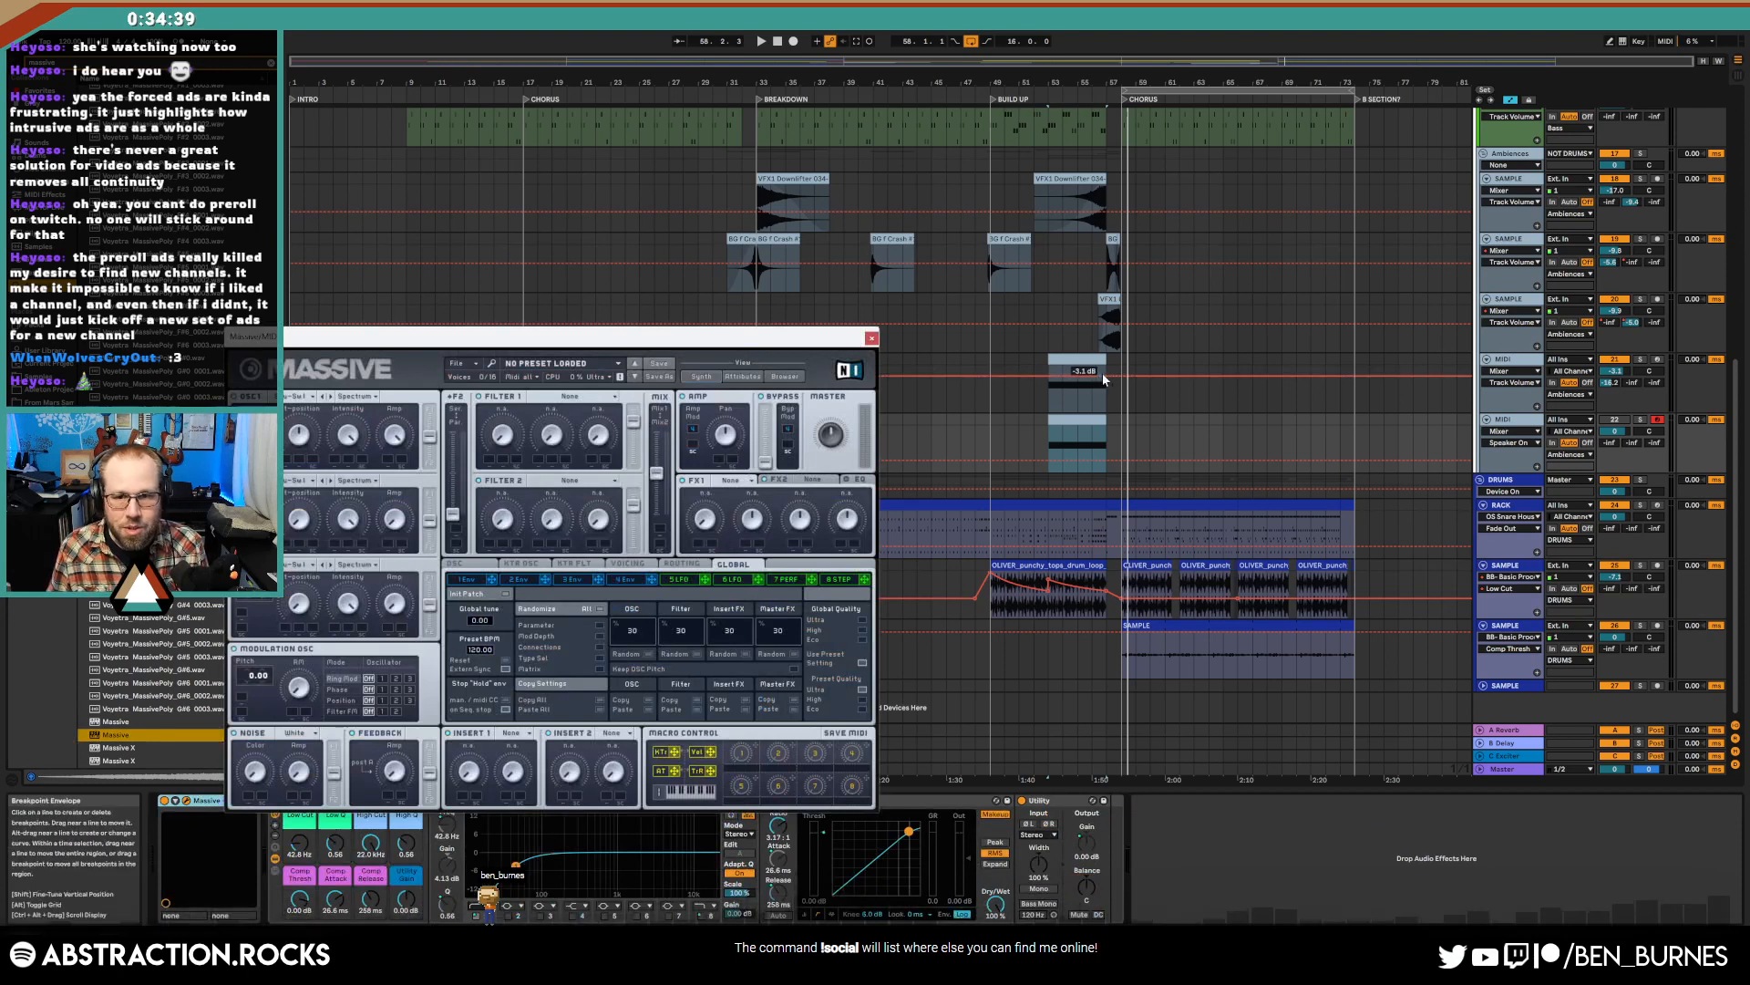
# - Set Massive's upward pitchbend range to 24.00, open the lower MIDI clip for editing, and close the synth editor
pyautogui.click(456, 564)
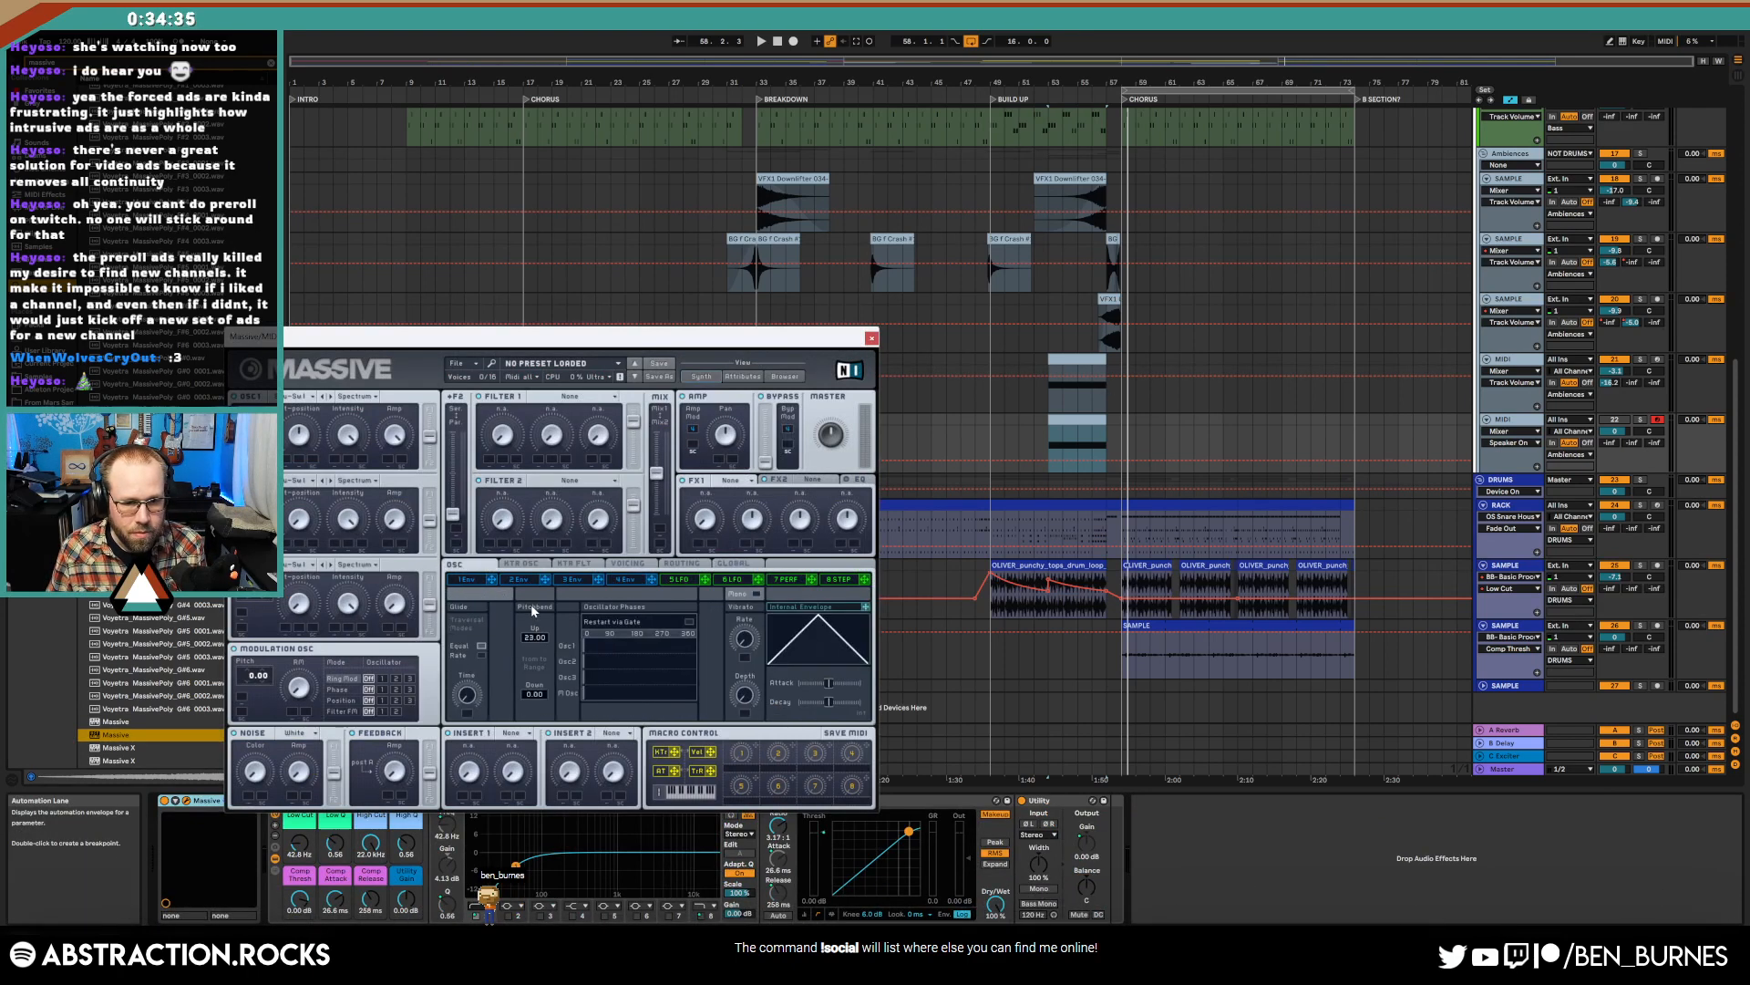
pyautogui.doubleClick(1067, 421)
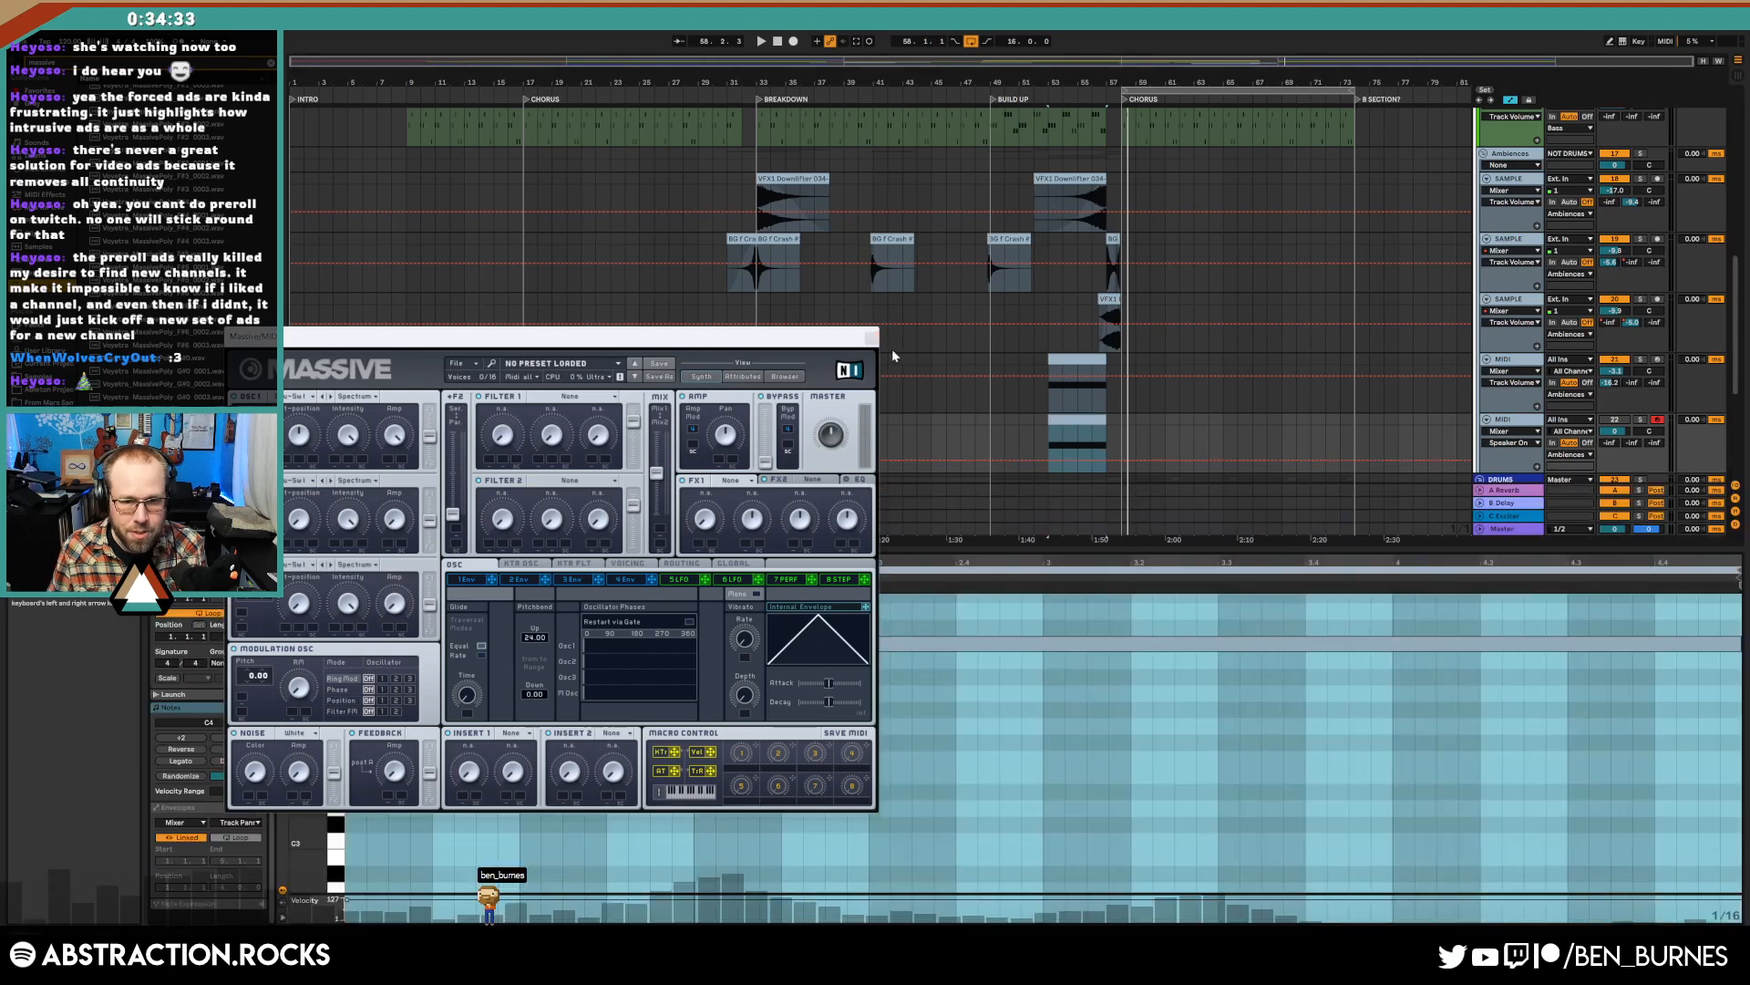
pyautogui.click(872, 338)
# - Draw a pitch bend envelope in the lower MIDI clip that ramps up to maximum at the clip's end
pyautogui.click(454, 675)
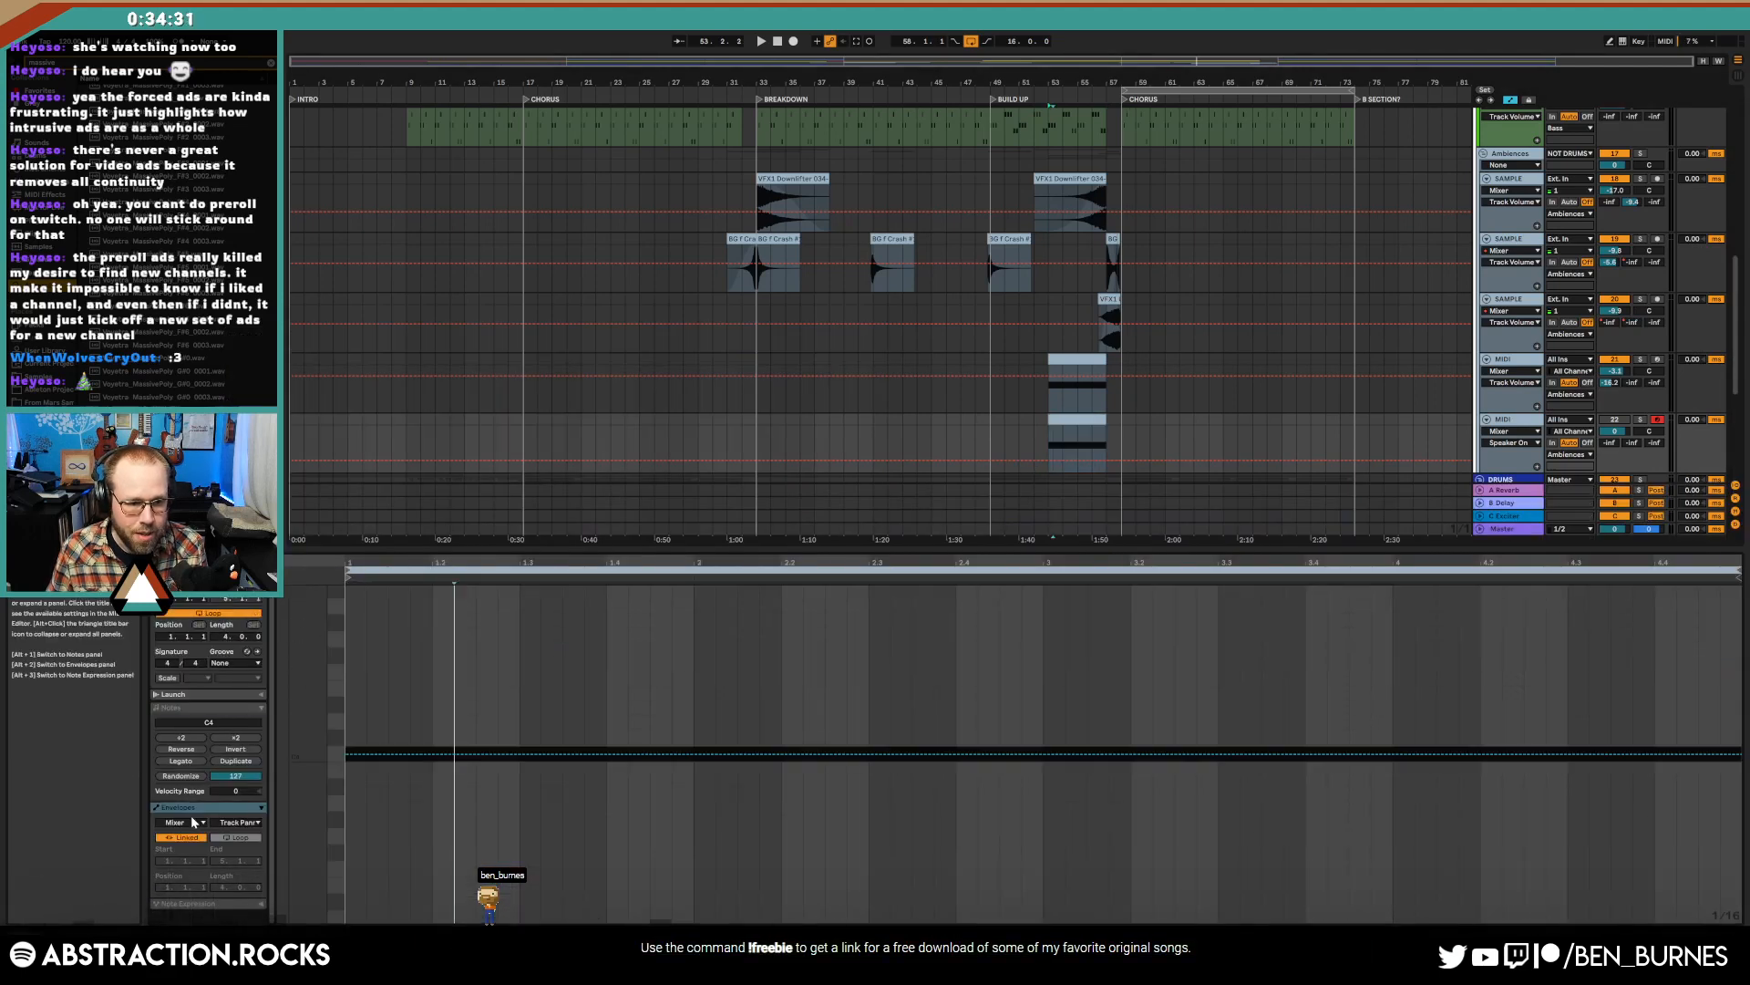
pyautogui.click(191, 809)
pyautogui.click(352, 756)
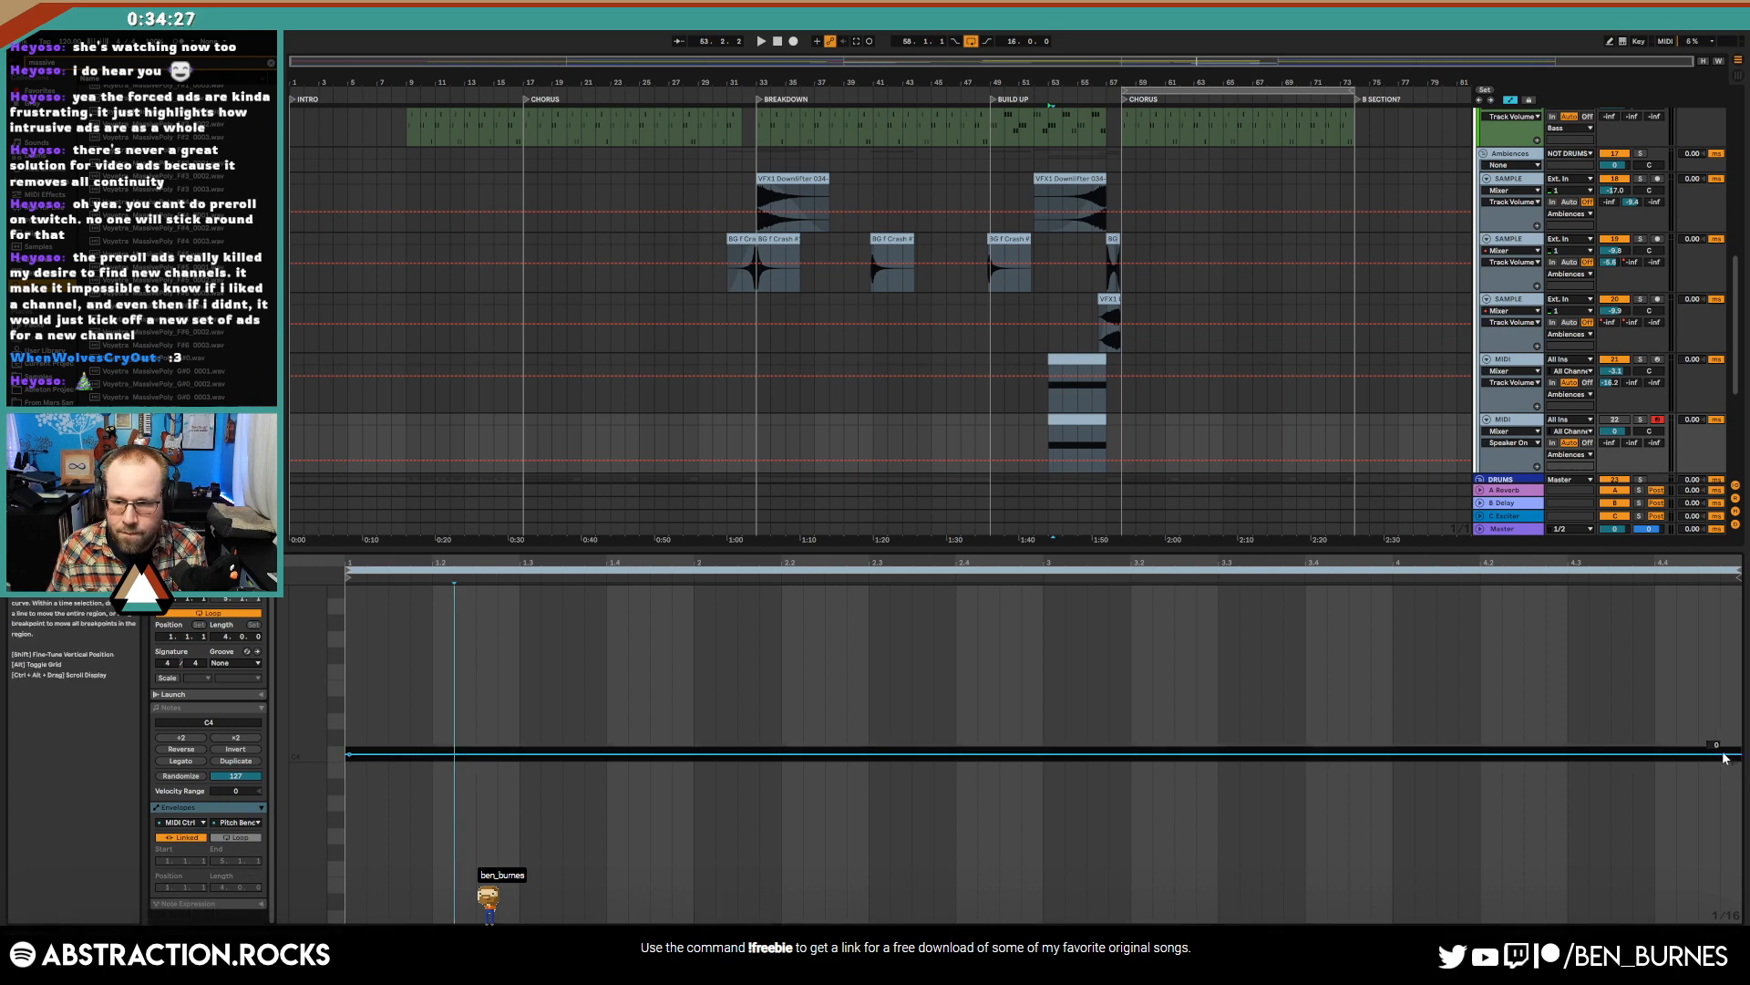
pyautogui.moveTo(1663, 760); pyautogui.dragTo(1704, 590)
pyautogui.moveTo(348, 756); pyautogui.dragTo(542, 753)
pyautogui.hotkey('shift', 'Tab')
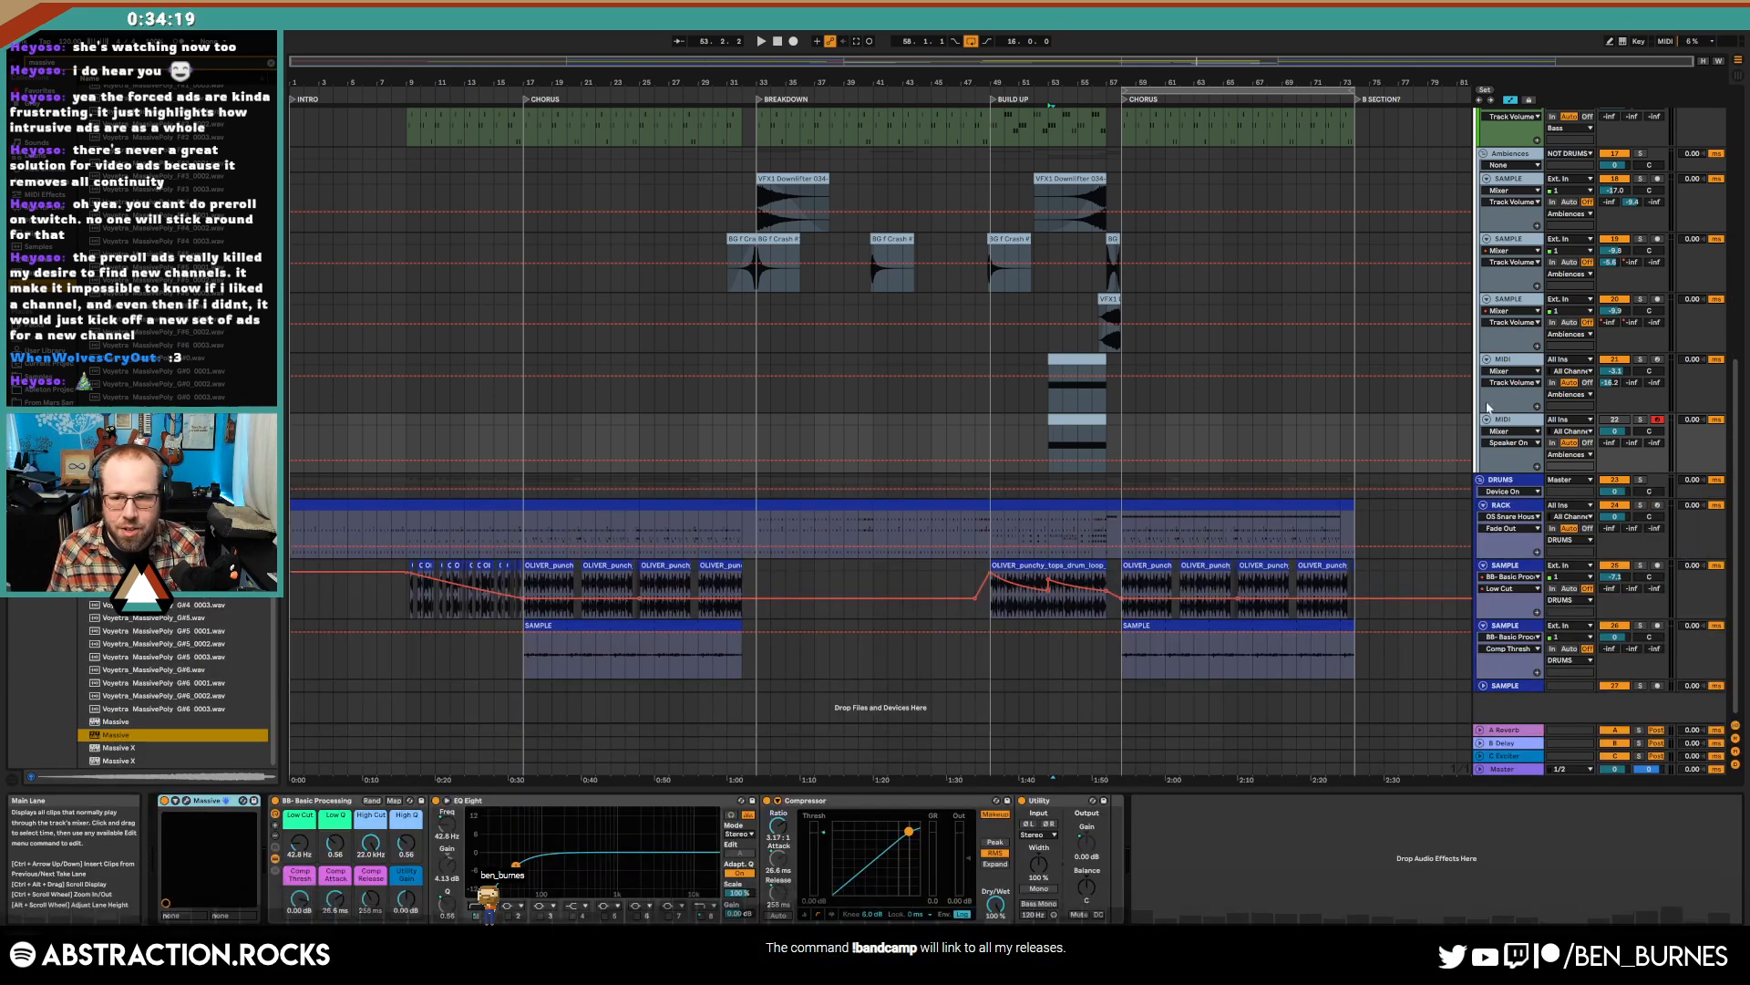
# - Activate the Massive track, lower its volume, and audition the pitch rise in the build-up
pyautogui.click(1615, 422)
pyautogui.press('space')
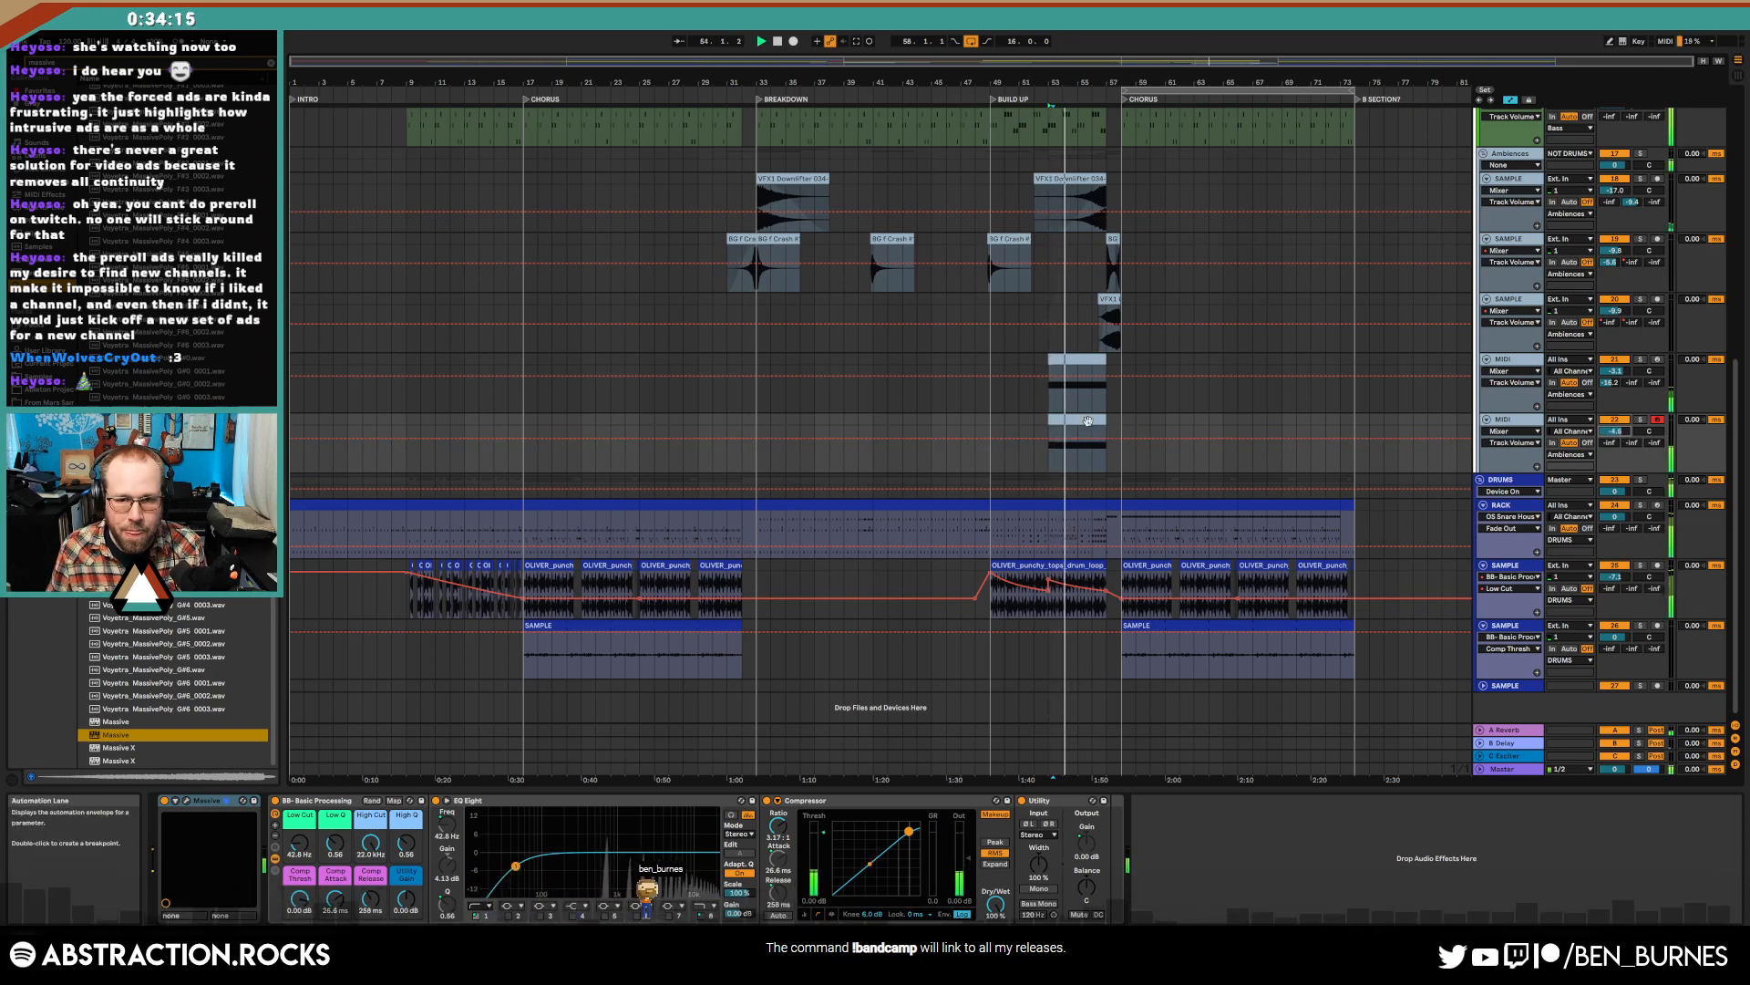
pyautogui.press('space')
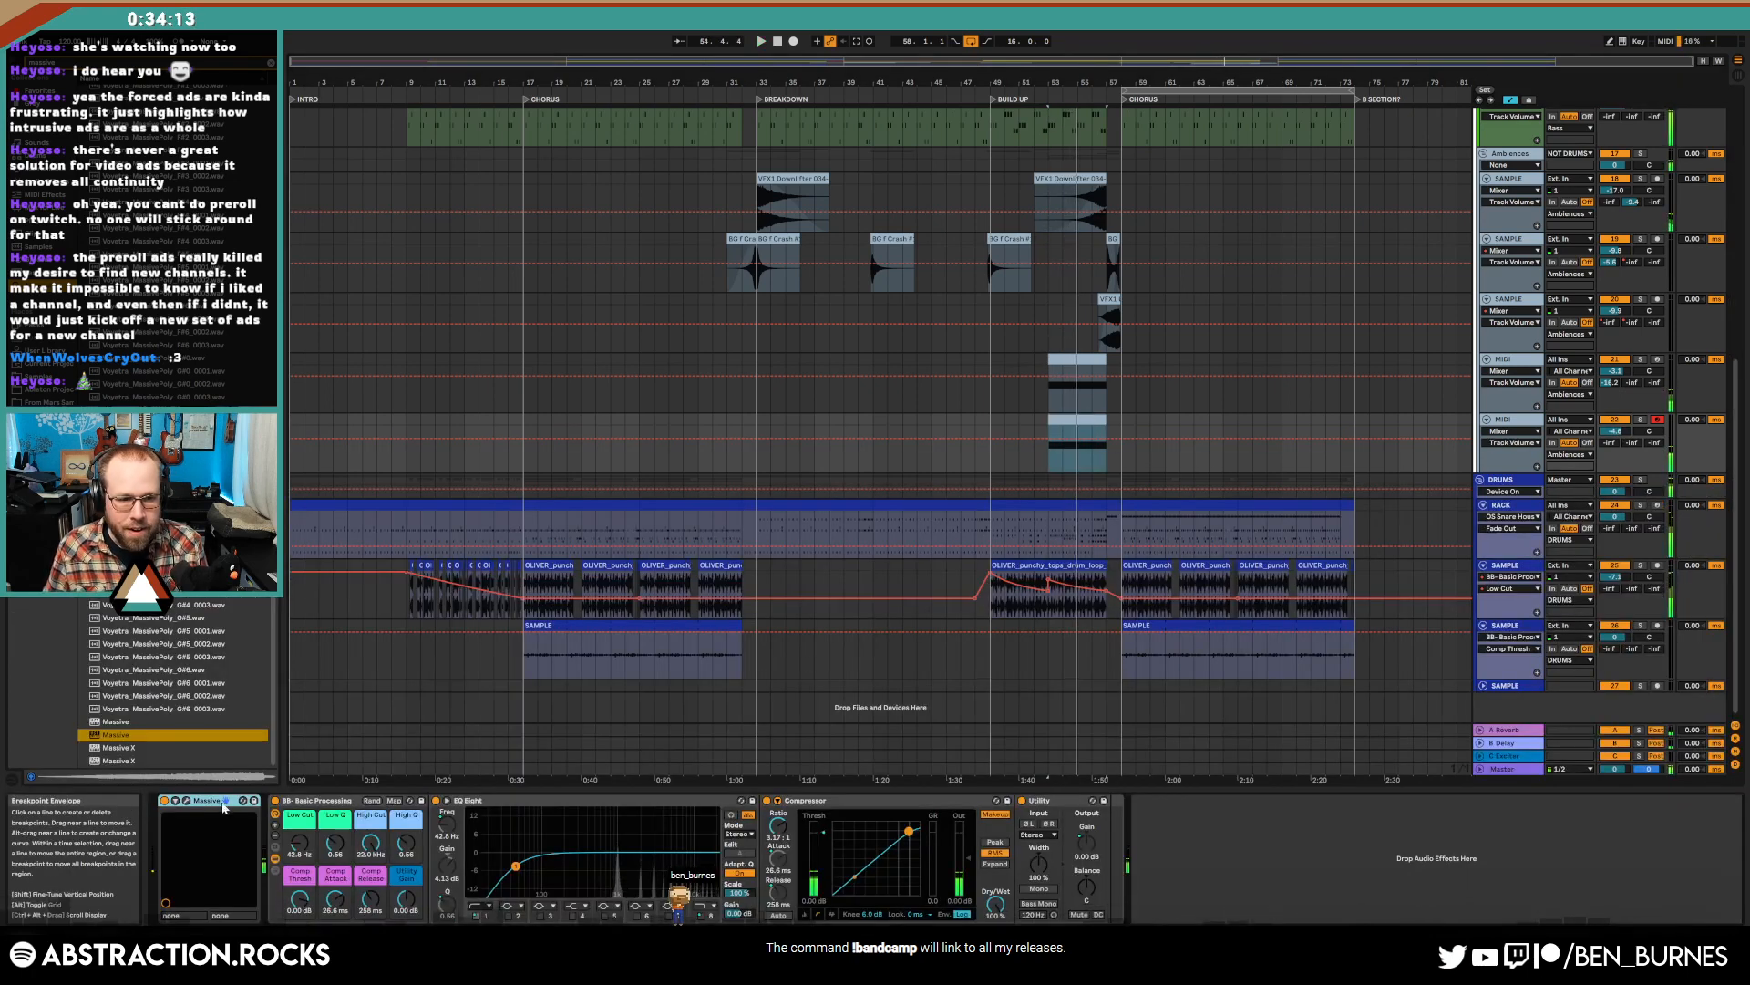
# - Randomize Massive's patch from its global settings and audition the new sound with the track soloed
pyautogui.click(186, 801)
pyautogui.moveTo(703, 344); pyautogui.dragTo(741, 227)
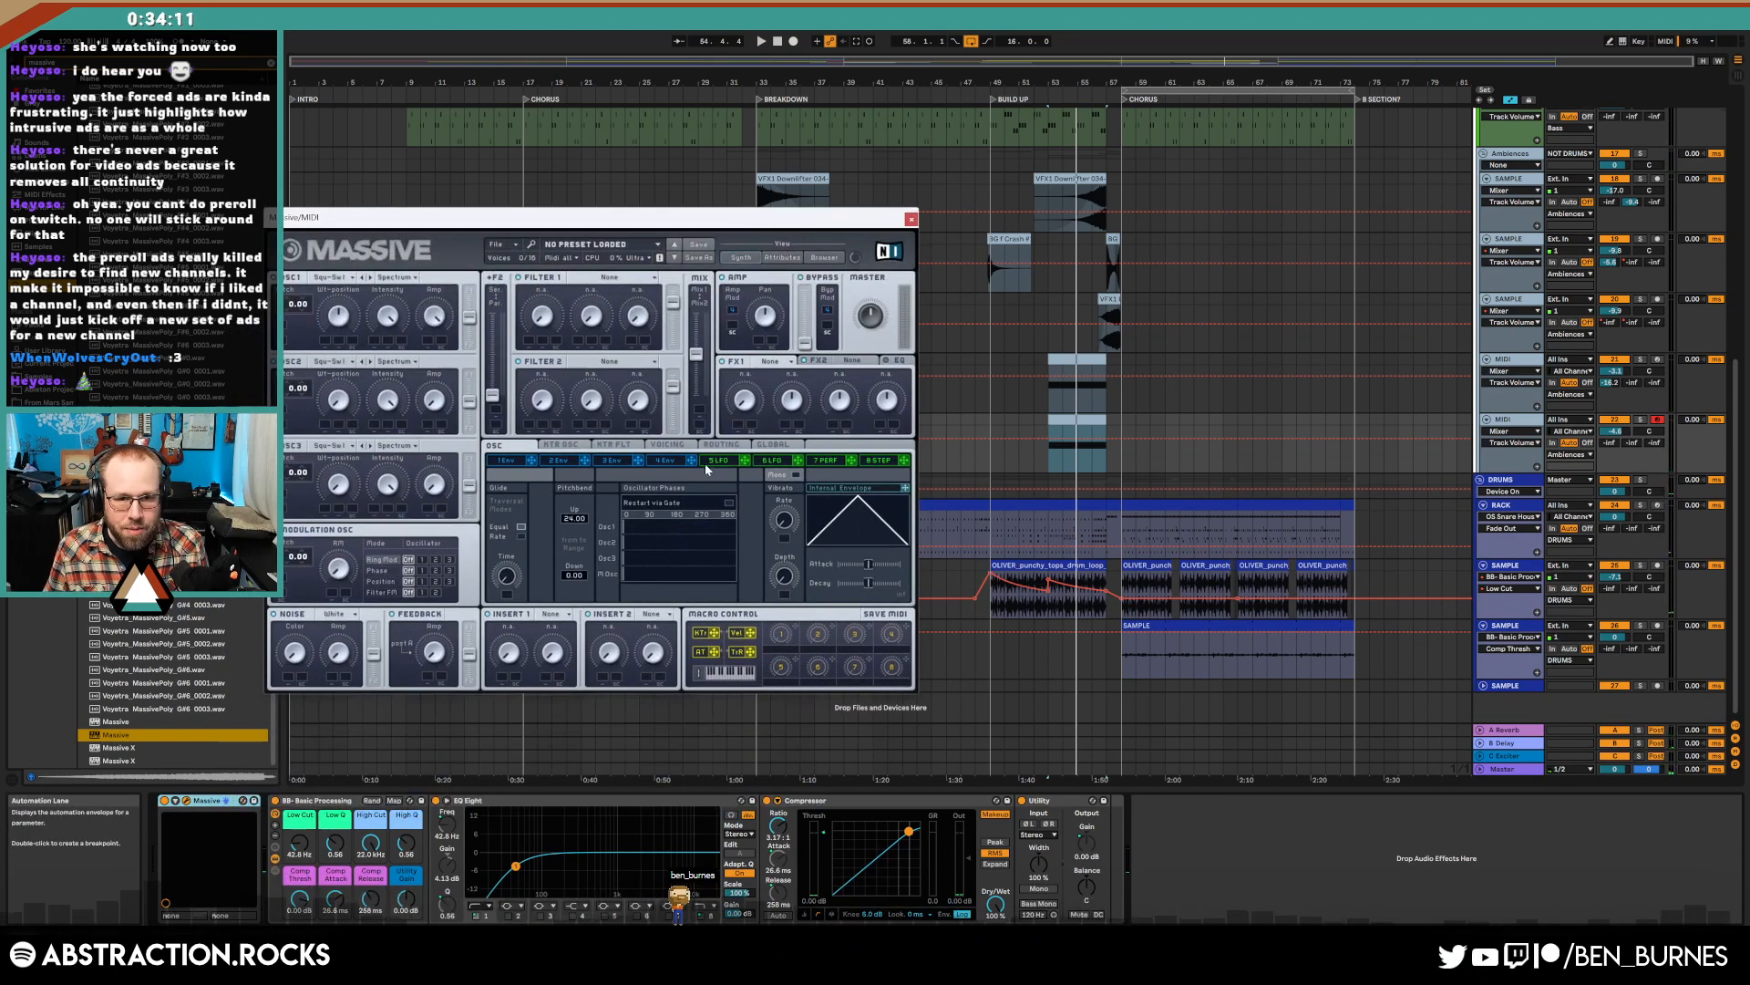
pyautogui.click(770, 448)
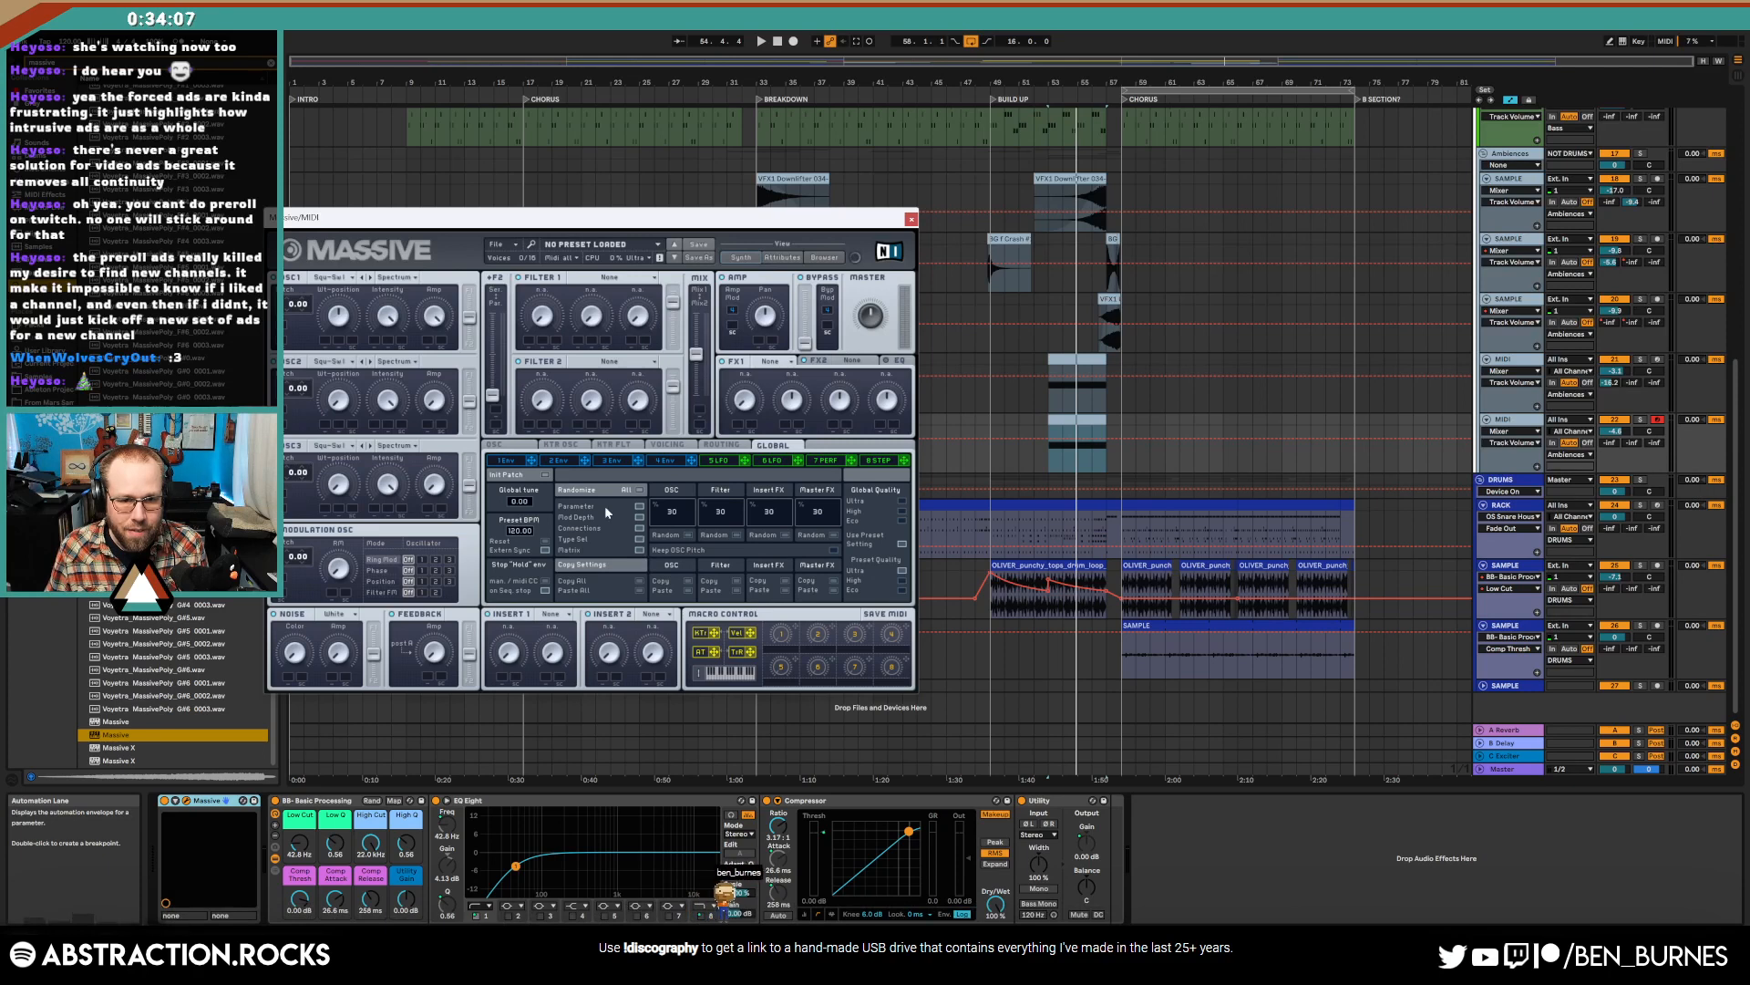
pyautogui.press('space')
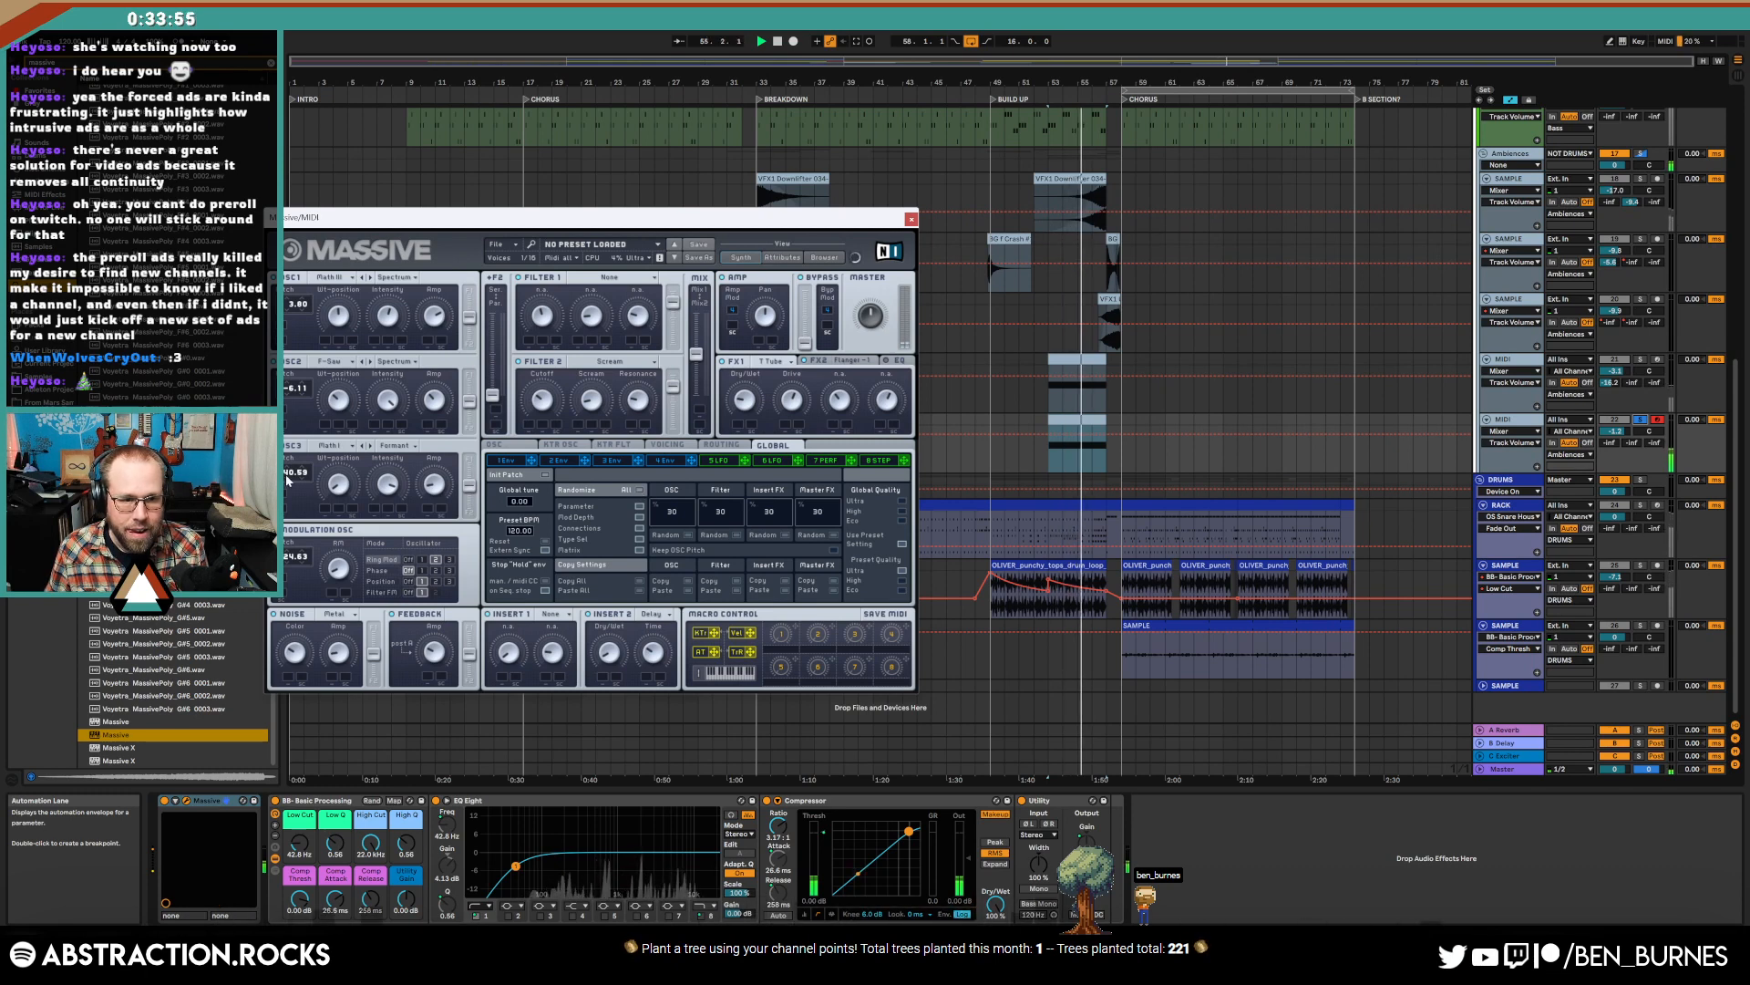
pyautogui.press('space')
# - Set the pitches of Massive's oscillators 1, 2 and 3 to -0.20, 6.89 and -0.41, and audition the unsoloed riser
pyautogui.moveTo(292, 472); pyautogui.dragTo(288, 499)
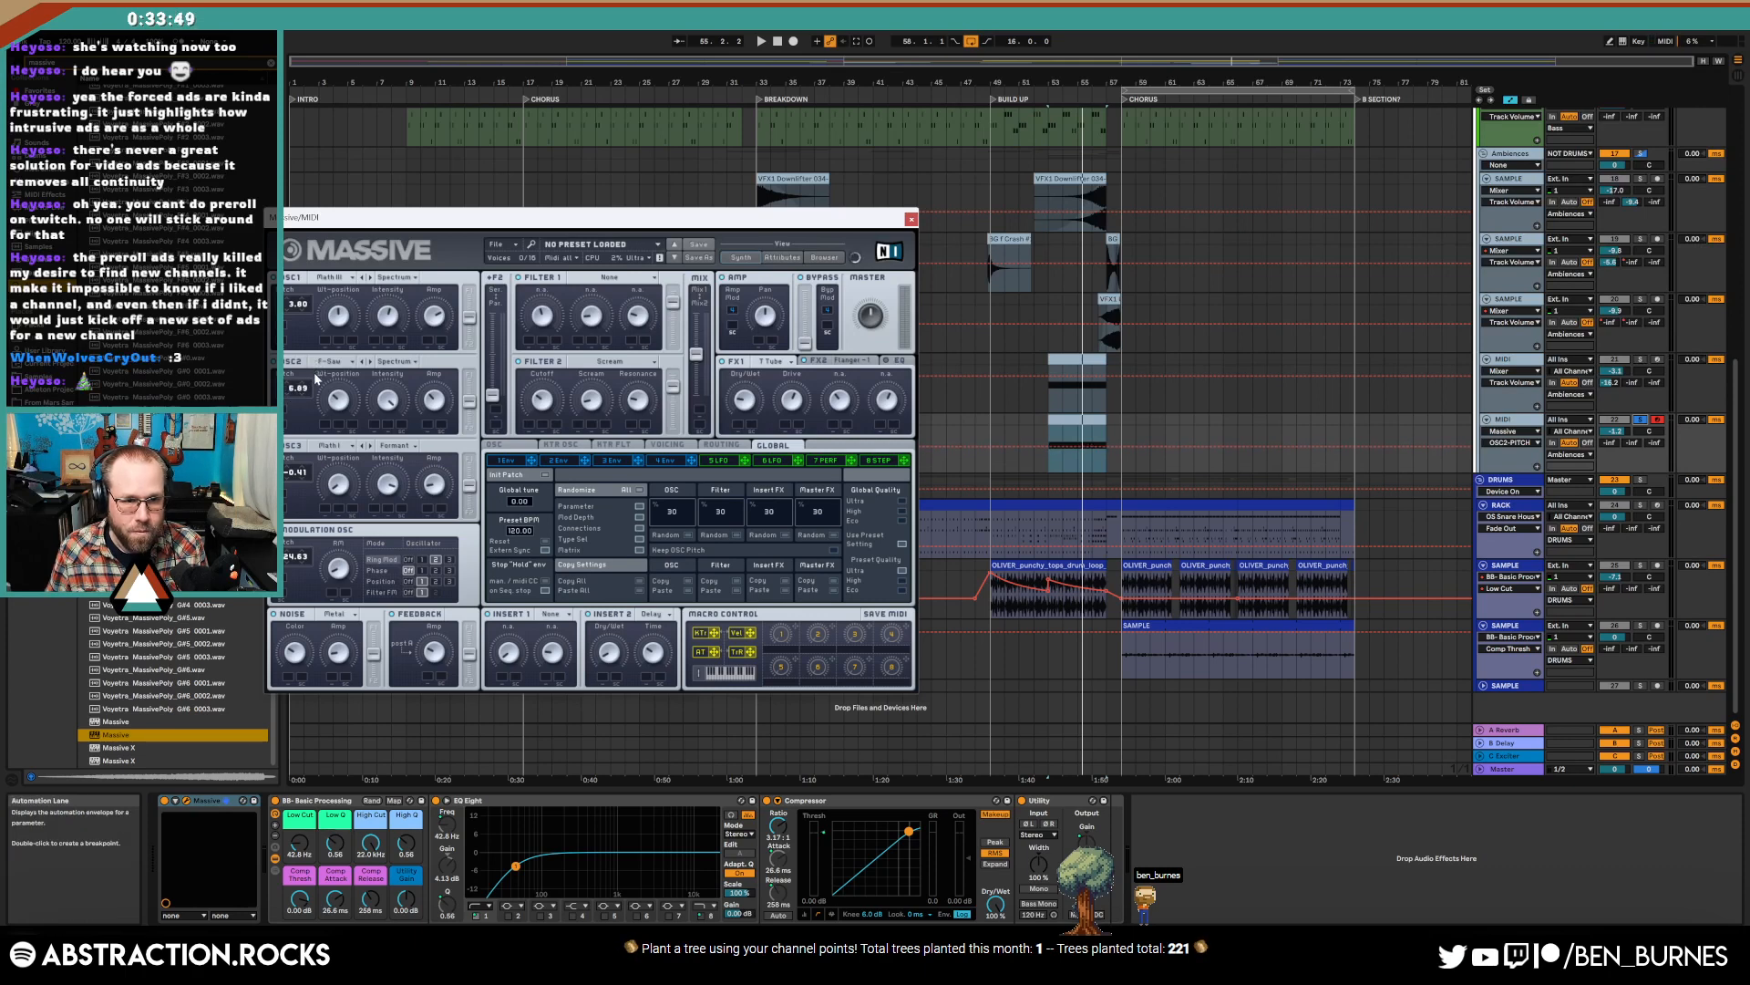
pyautogui.moveTo(292, 390); pyautogui.dragTo(293, 394)
pyautogui.moveTo(291, 308); pyautogui.dragTo(289, 313)
pyautogui.moveTo(289, 383); pyautogui.dragTo(287, 373)
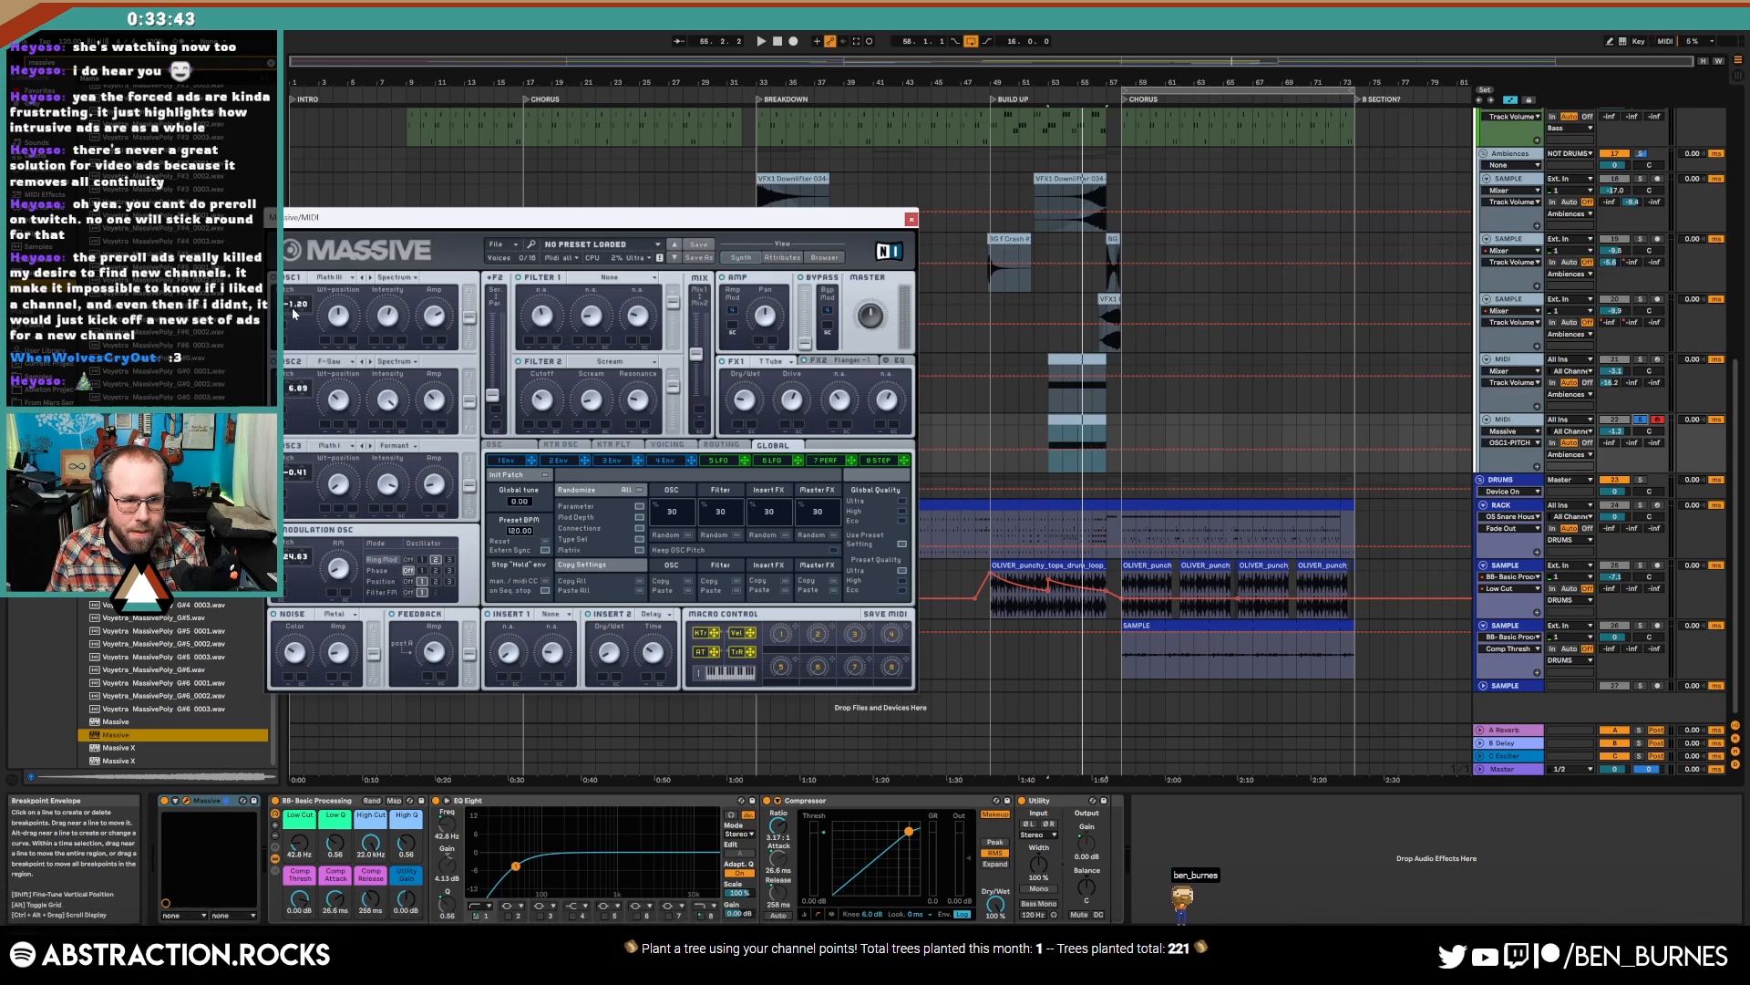
pyautogui.press('space')
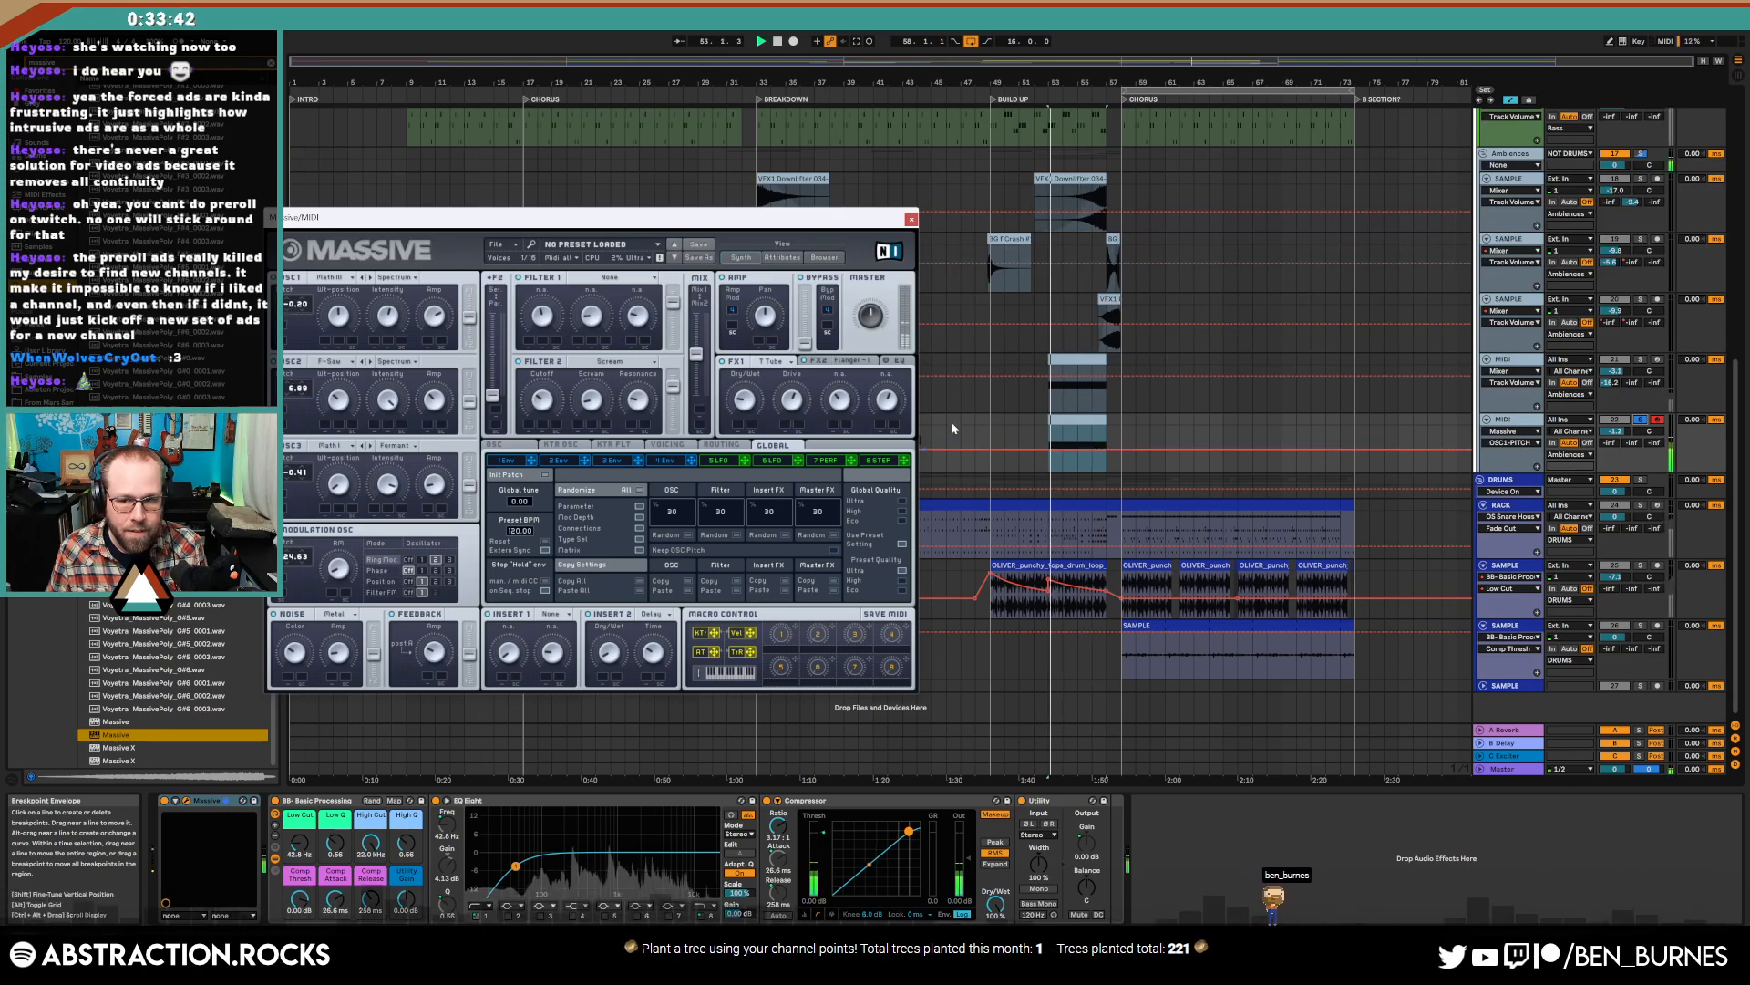
pyautogui.click(1641, 419)
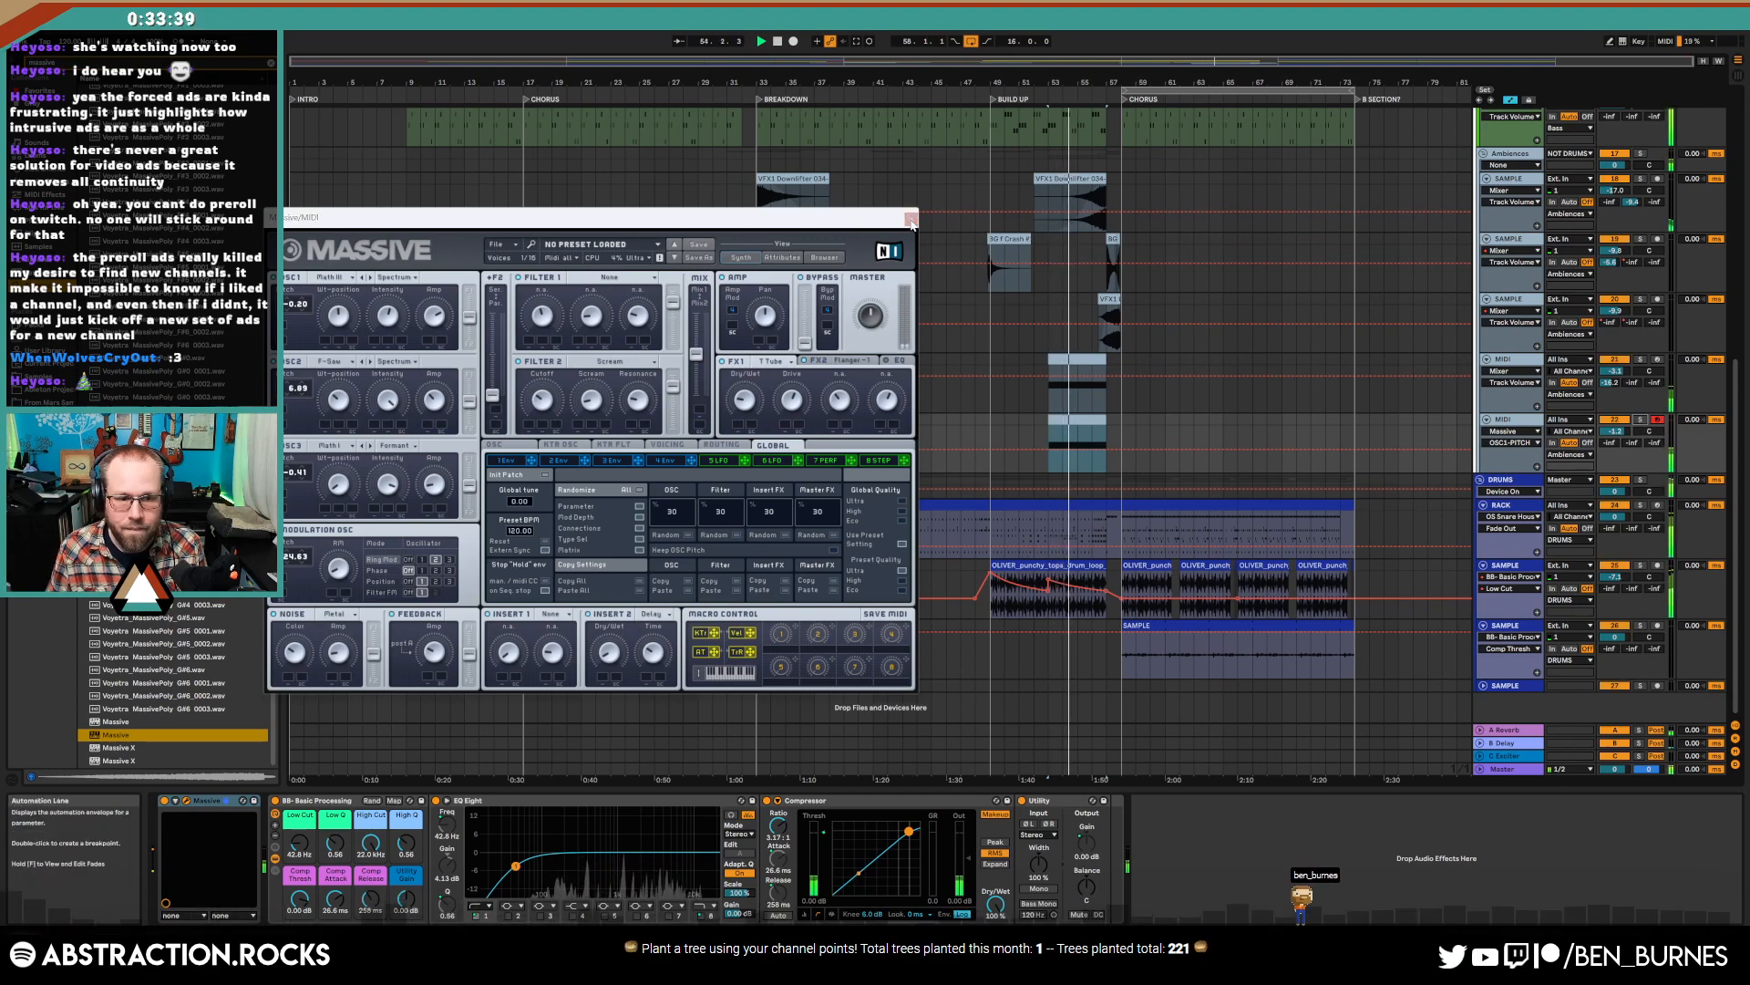
# - Lengthen the attack of Massive's envelope 4, raise its sustain stage to full level, and close the synth editor
pyautogui.click(187, 801)
pyautogui.click(188, 804)
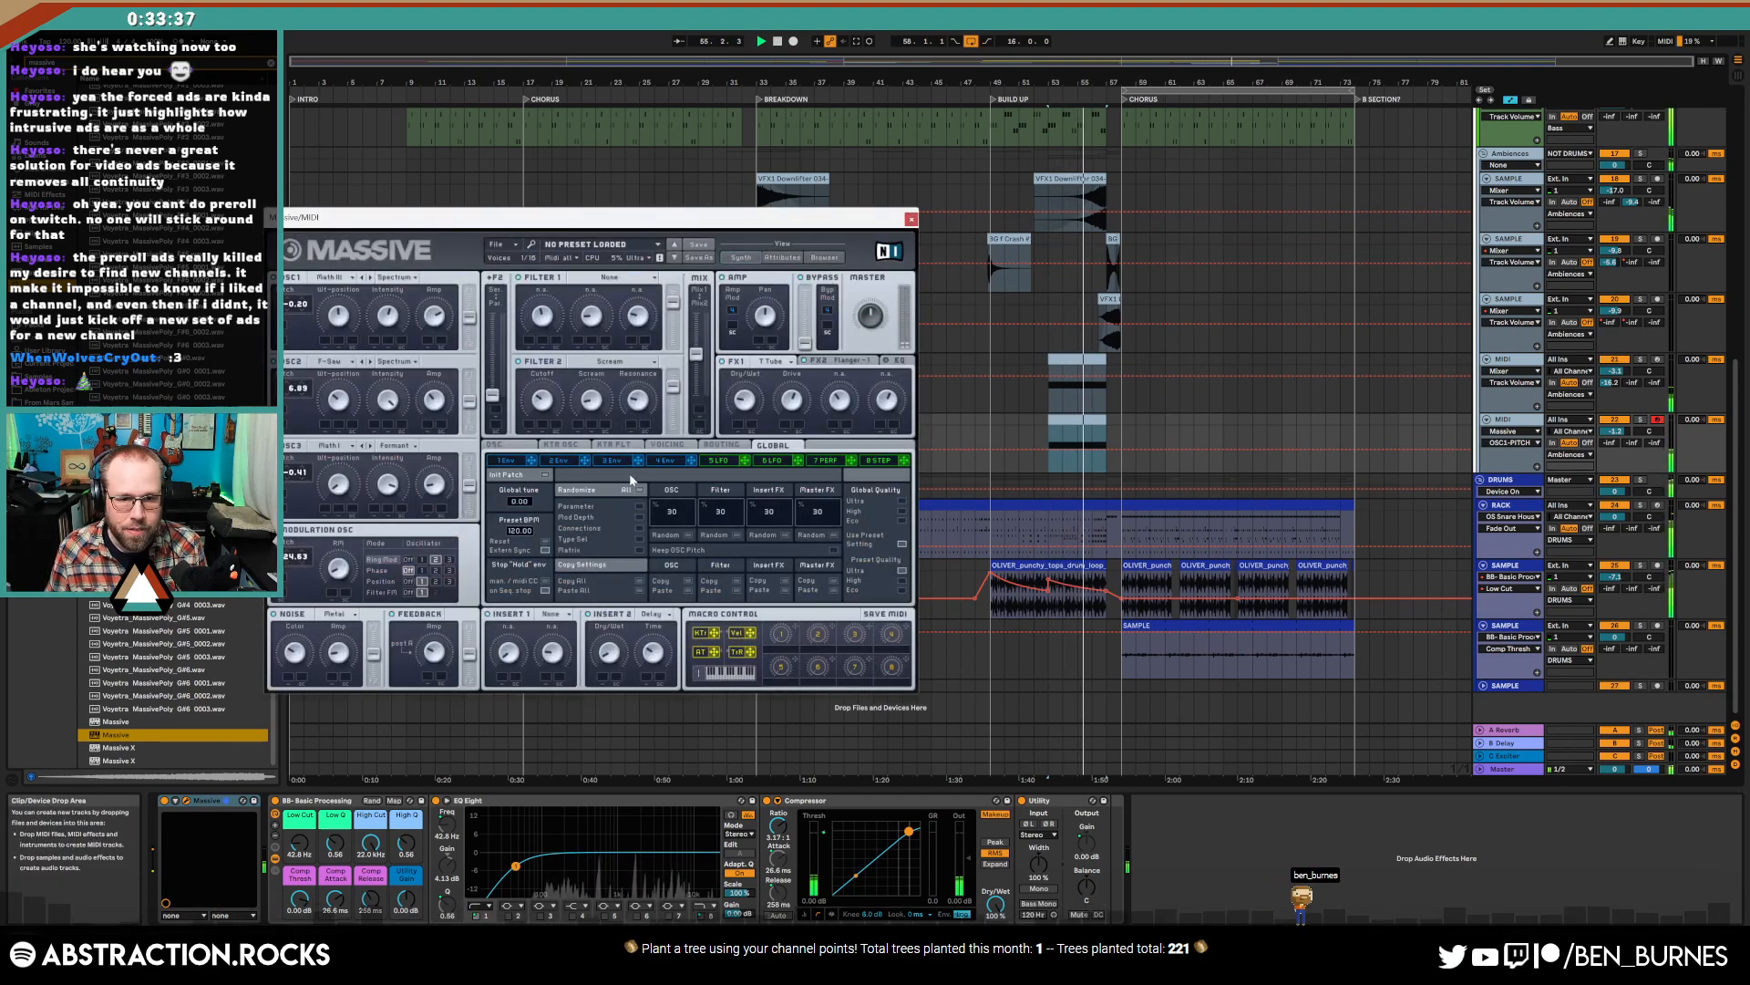
pyautogui.click(506, 460)
pyautogui.moveTo(588, 492); pyautogui.dragTo(688, 486)
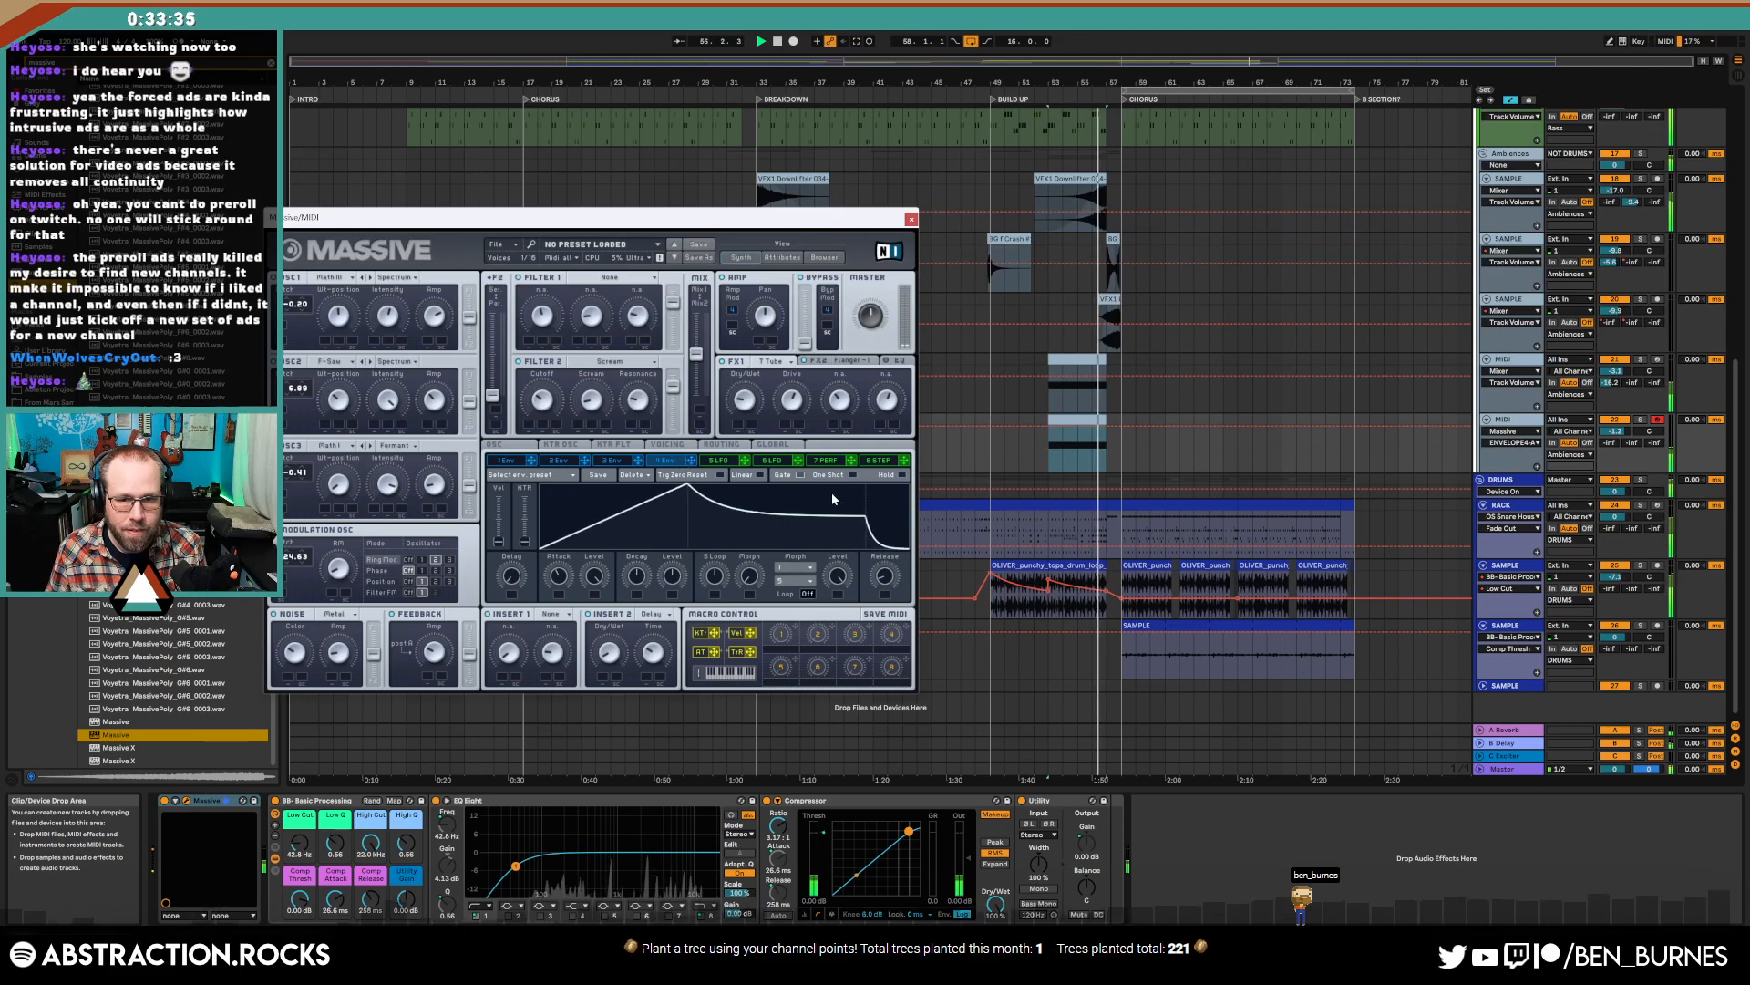
pyautogui.moveTo(899, 531); pyautogui.dragTo(843, 478)
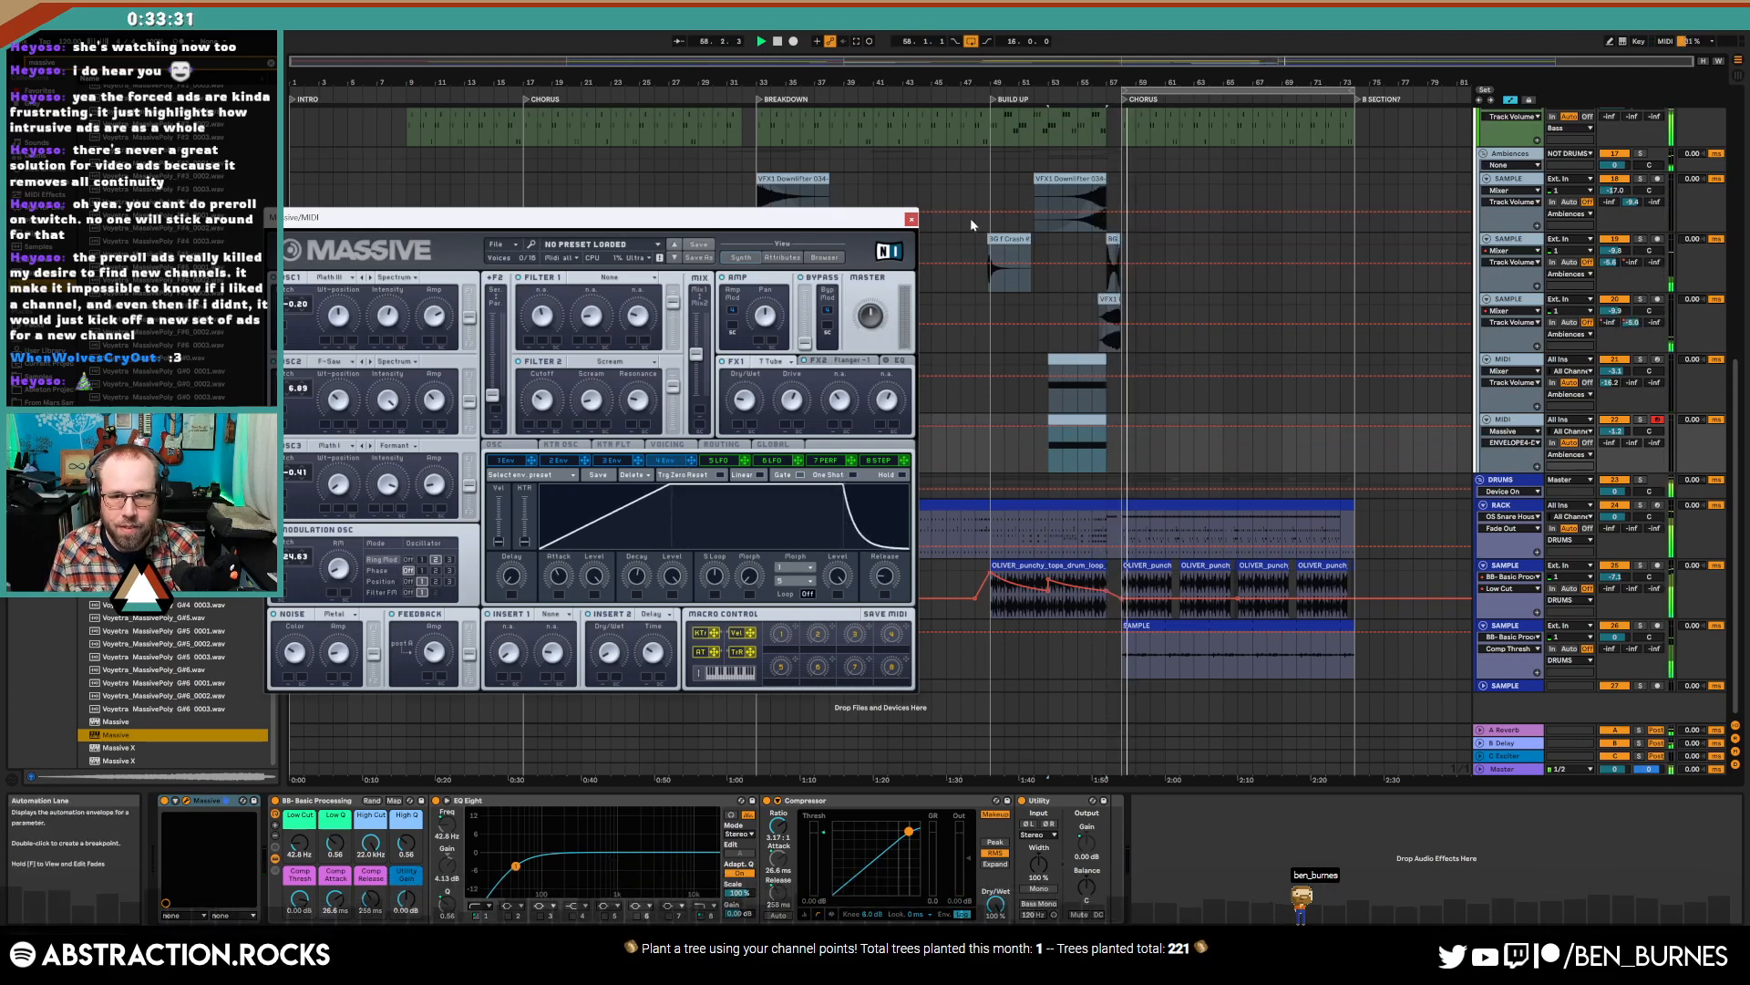
pyautogui.click(911, 219)
# - Add a Glue Compressor to the Ambiences group and adjust its threshold and makeup gain while the build-up plays
pyautogui.scroll(3, 1222, 423)
pyautogui.scroll(2, 1223, 424)
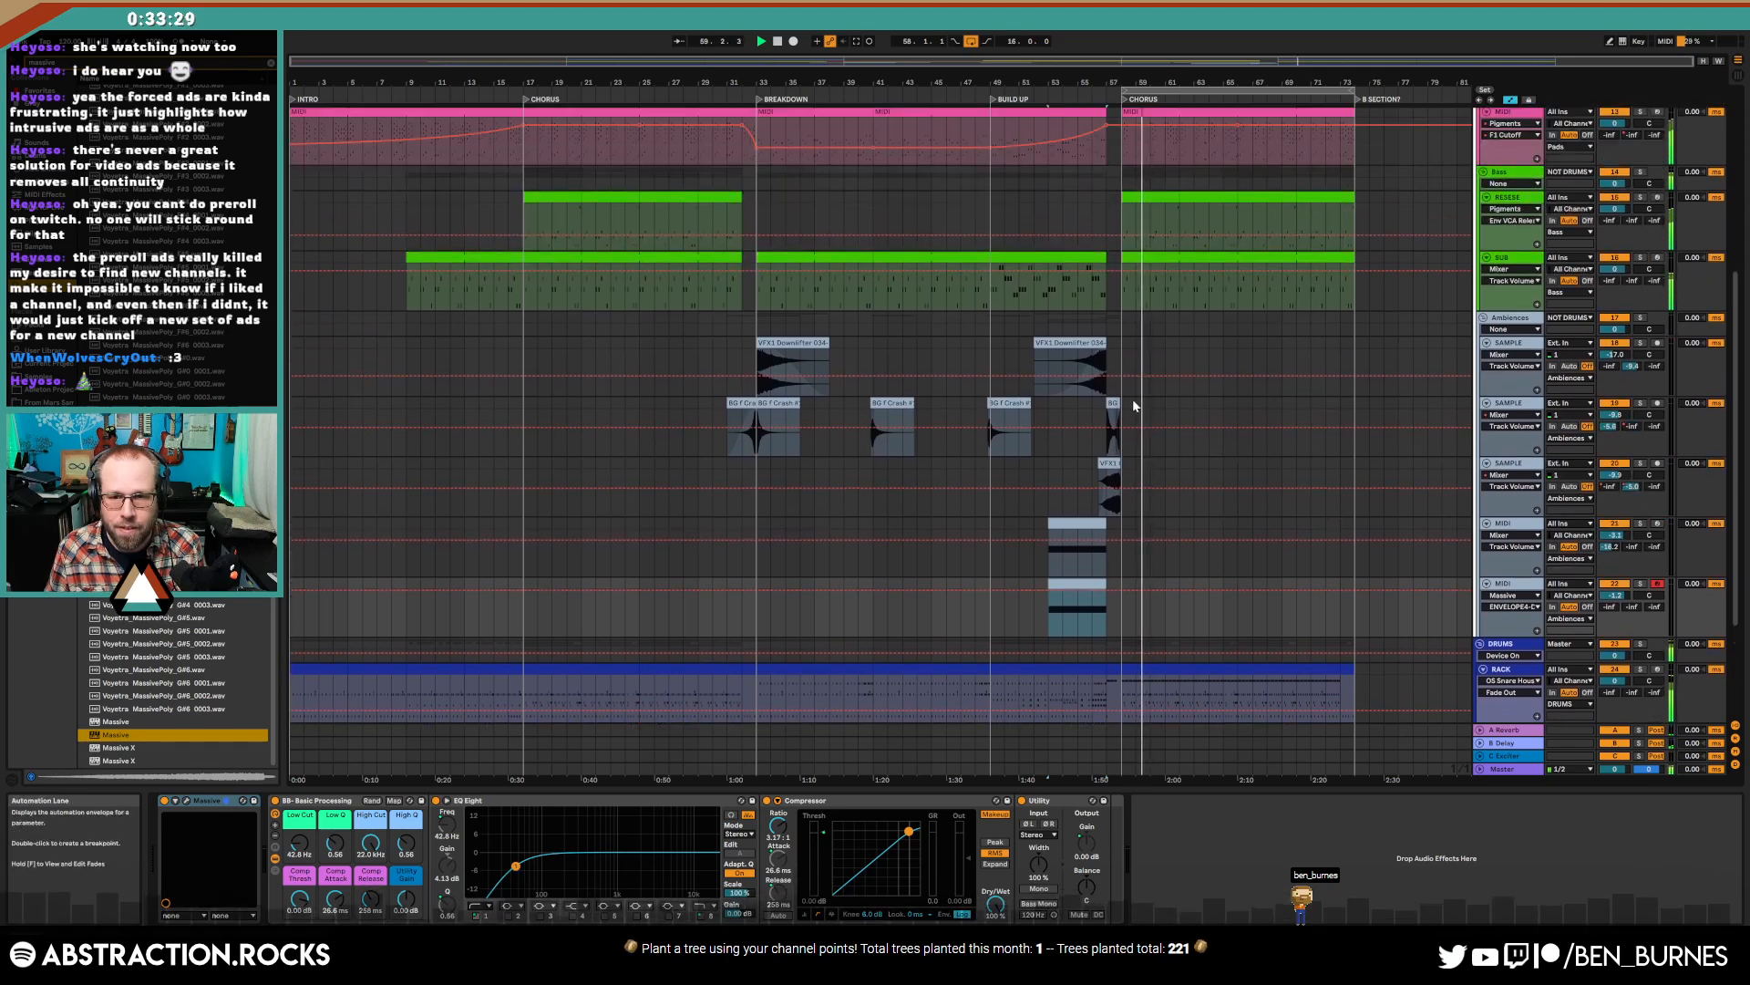
pyautogui.click(1023, 94)
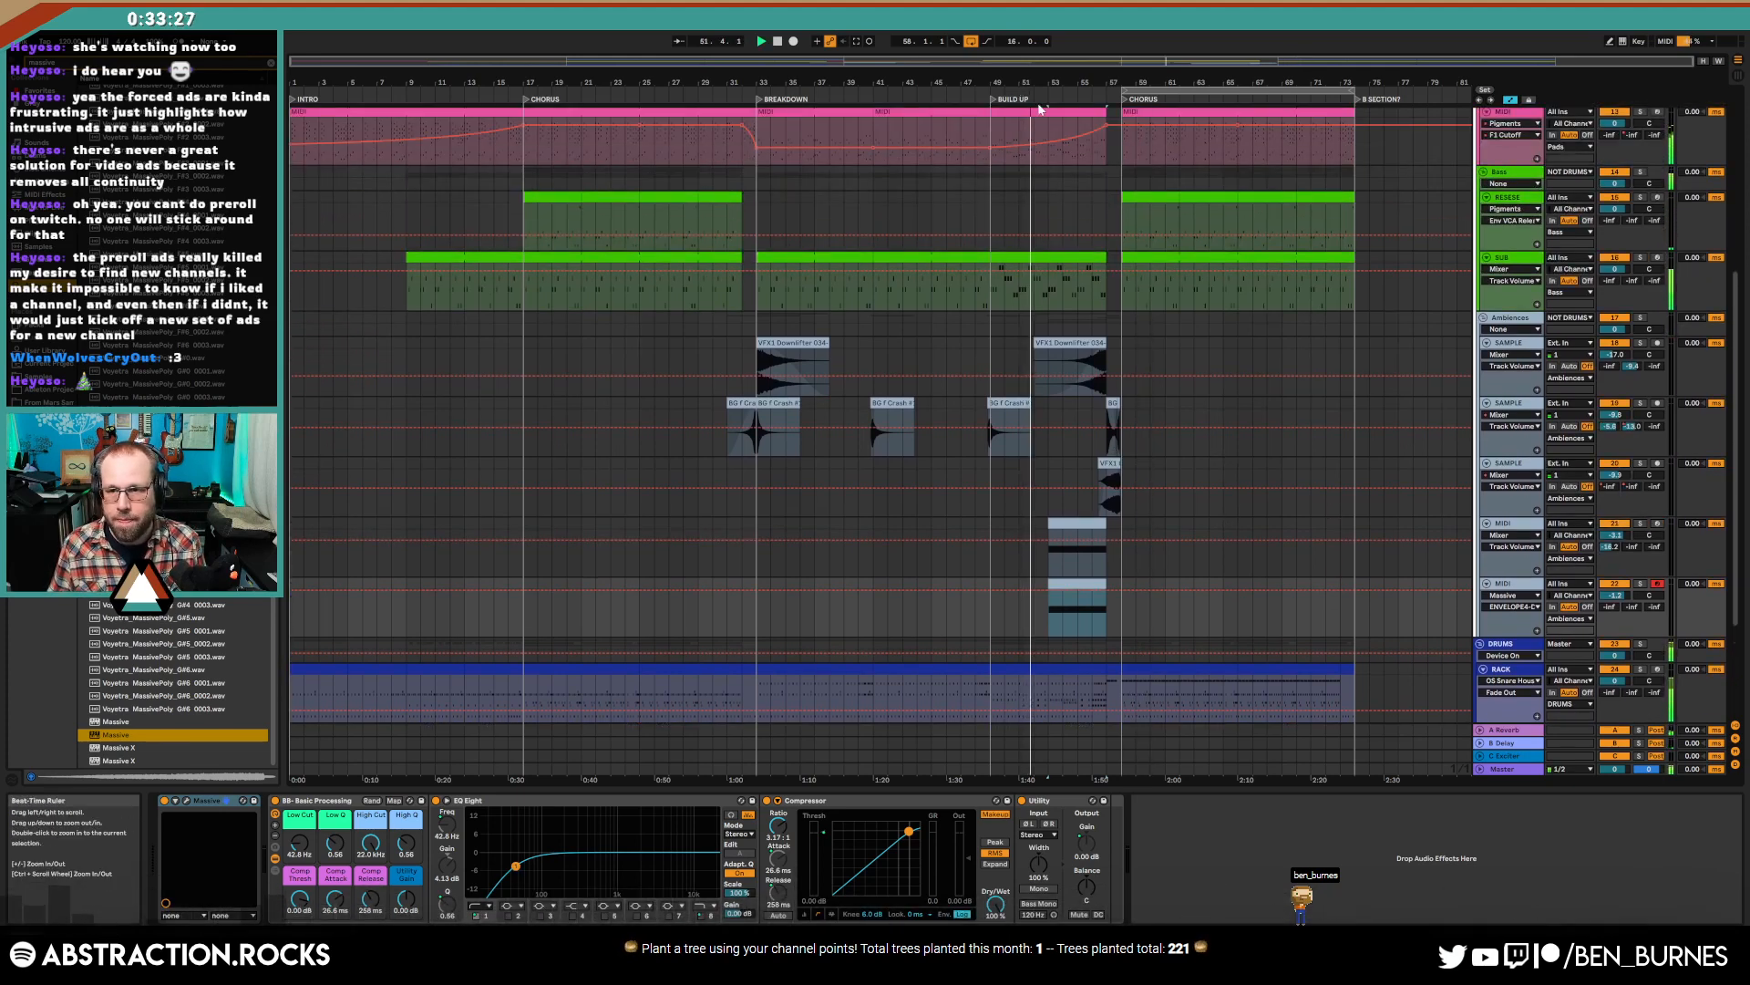
pyautogui.click(1513, 324)
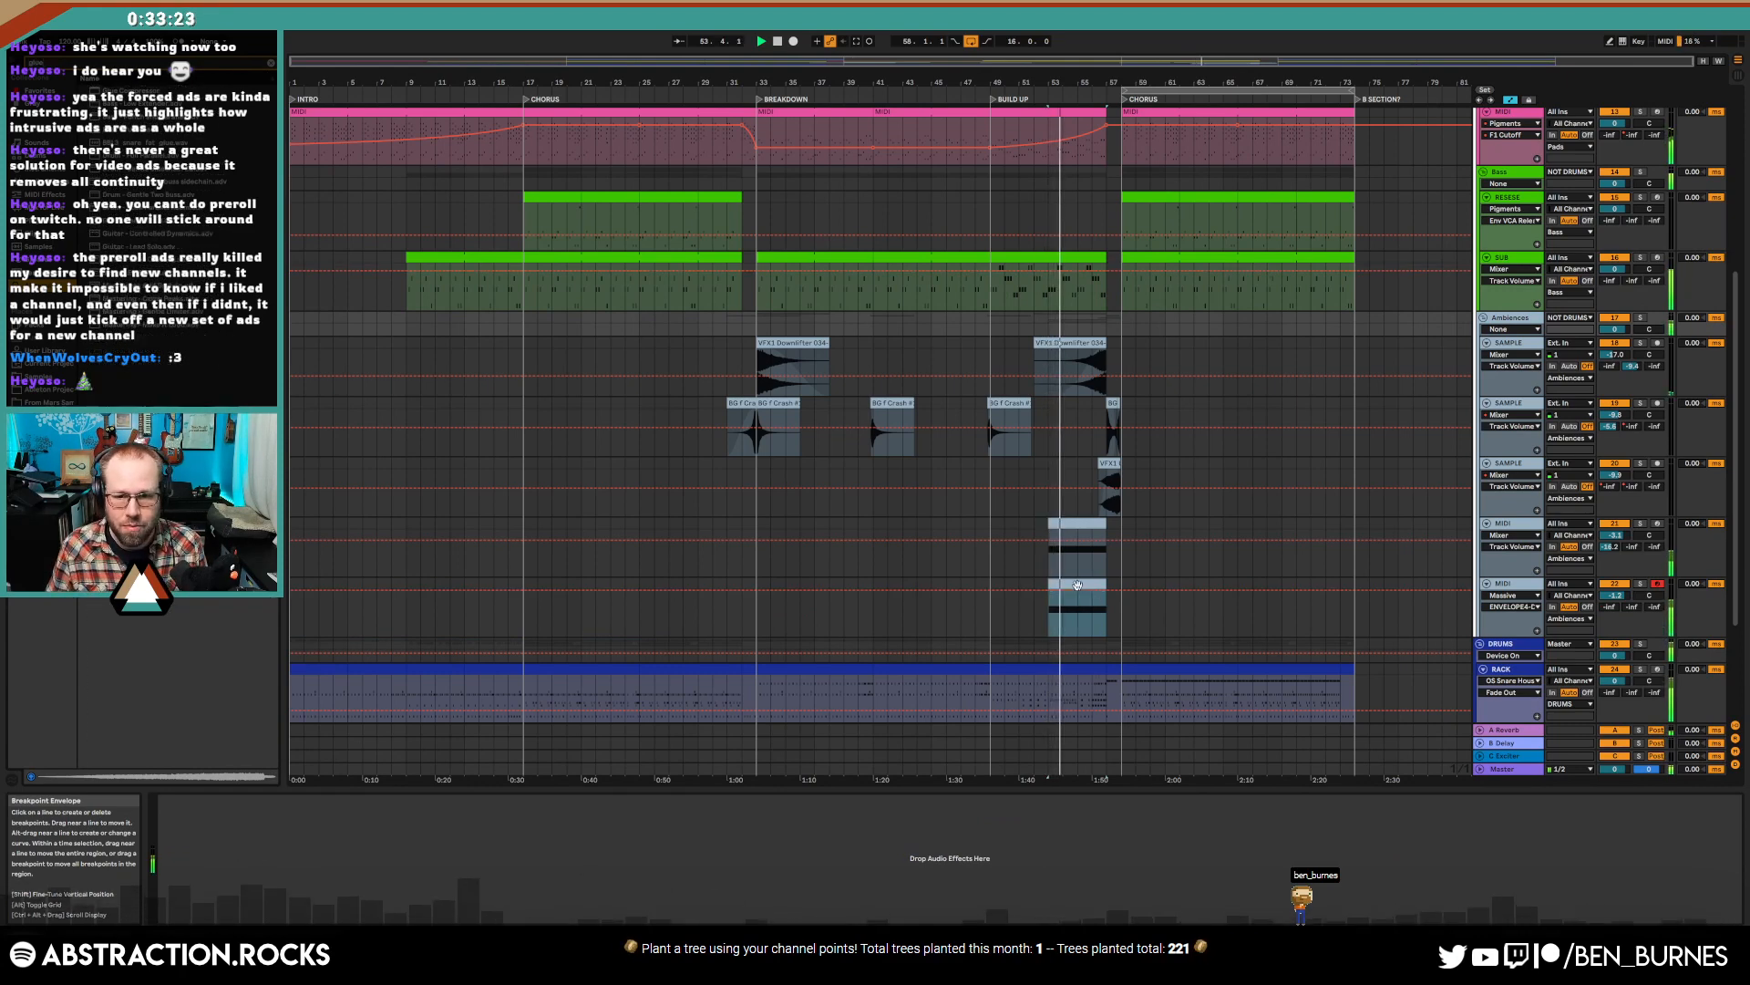
pyautogui.click(1078, 585)
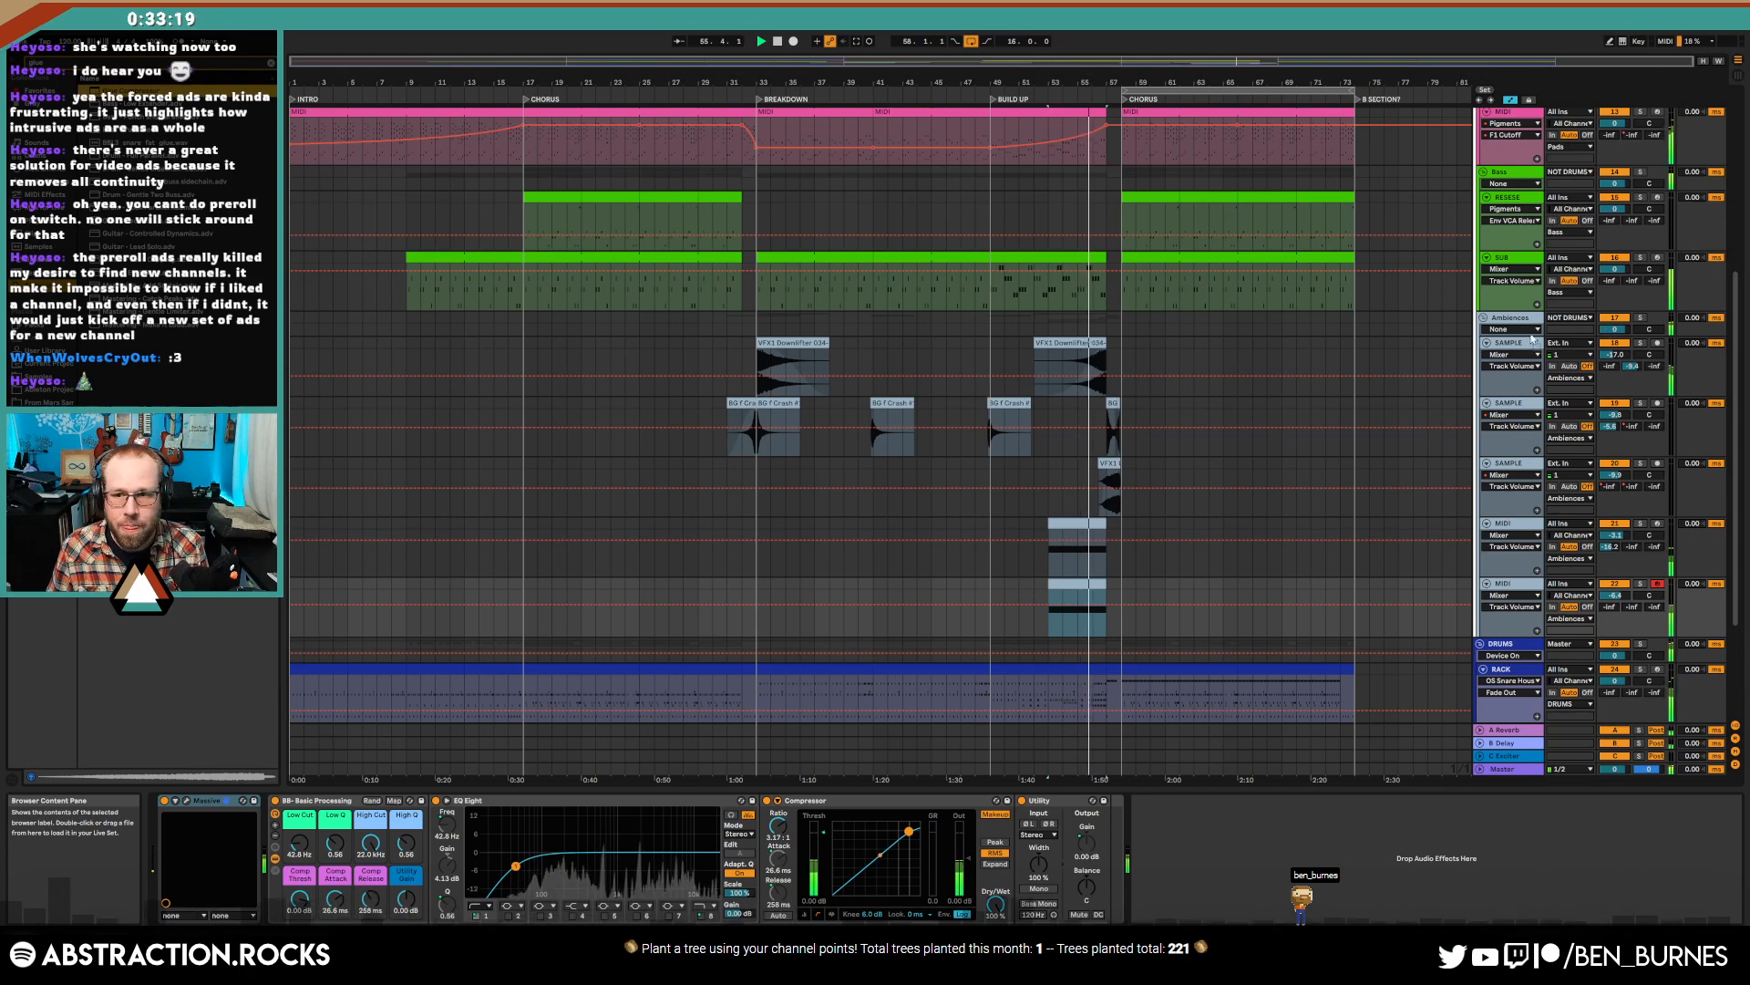
pyautogui.click(1514, 321)
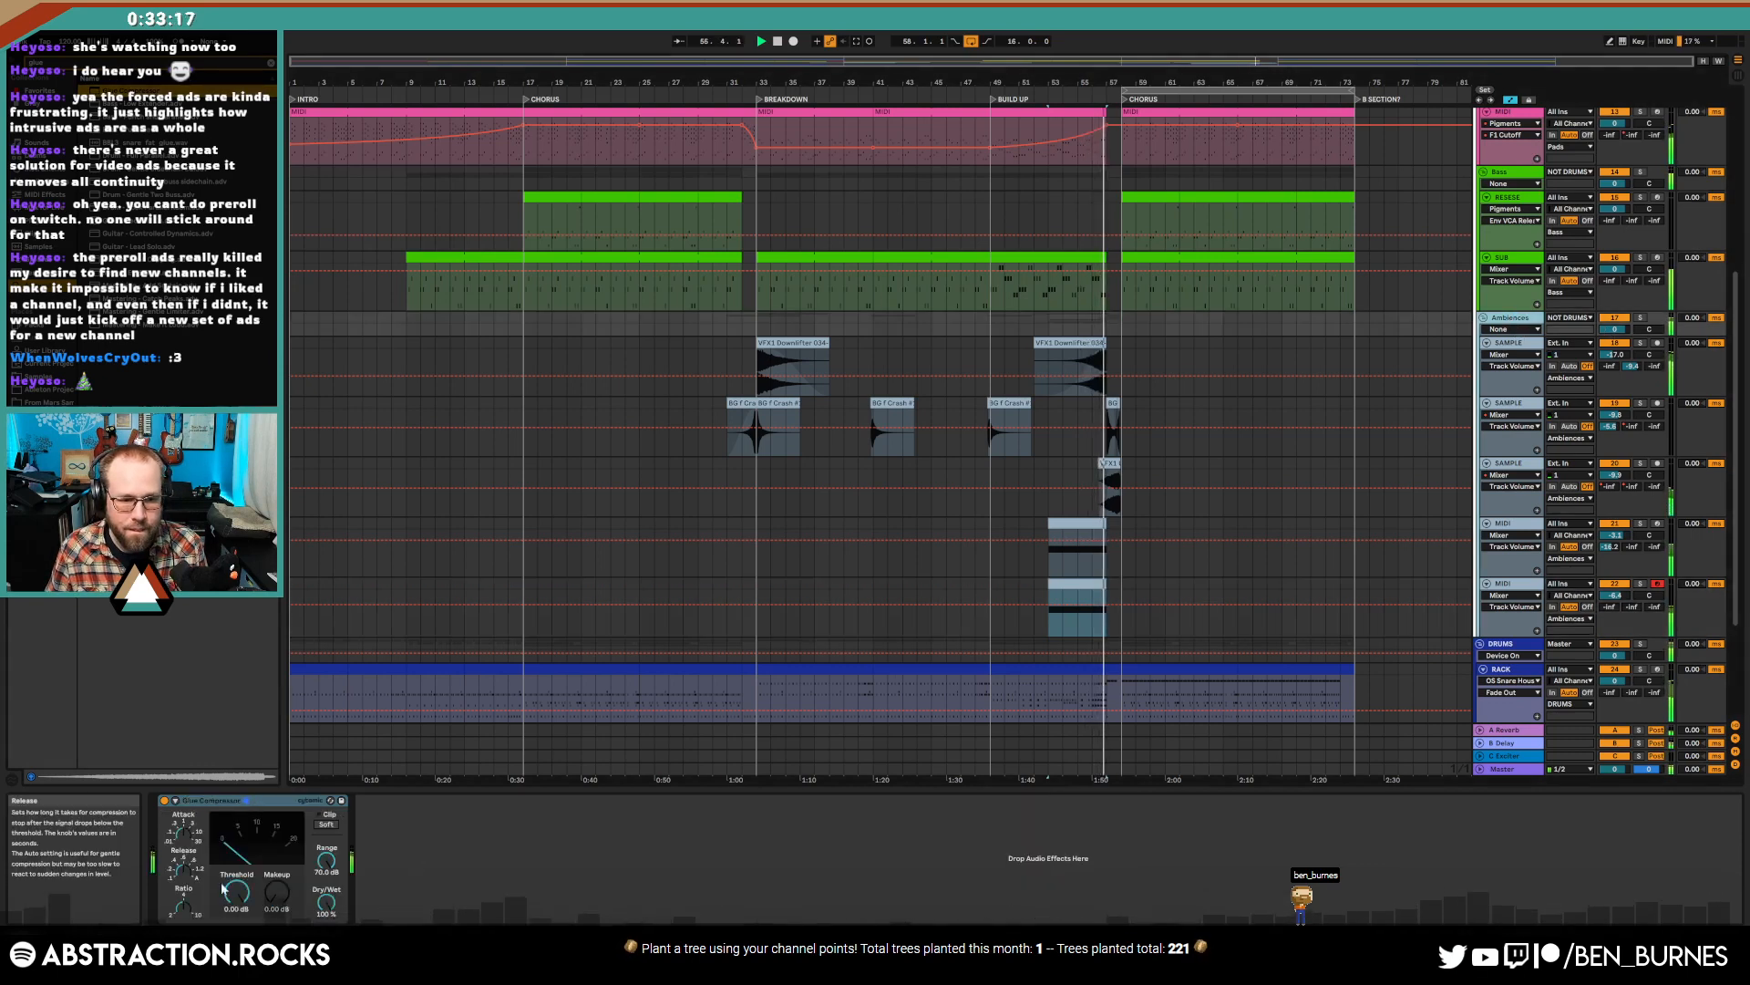
pyautogui.moveTo(276, 894); pyautogui.dragTo(236, 930)
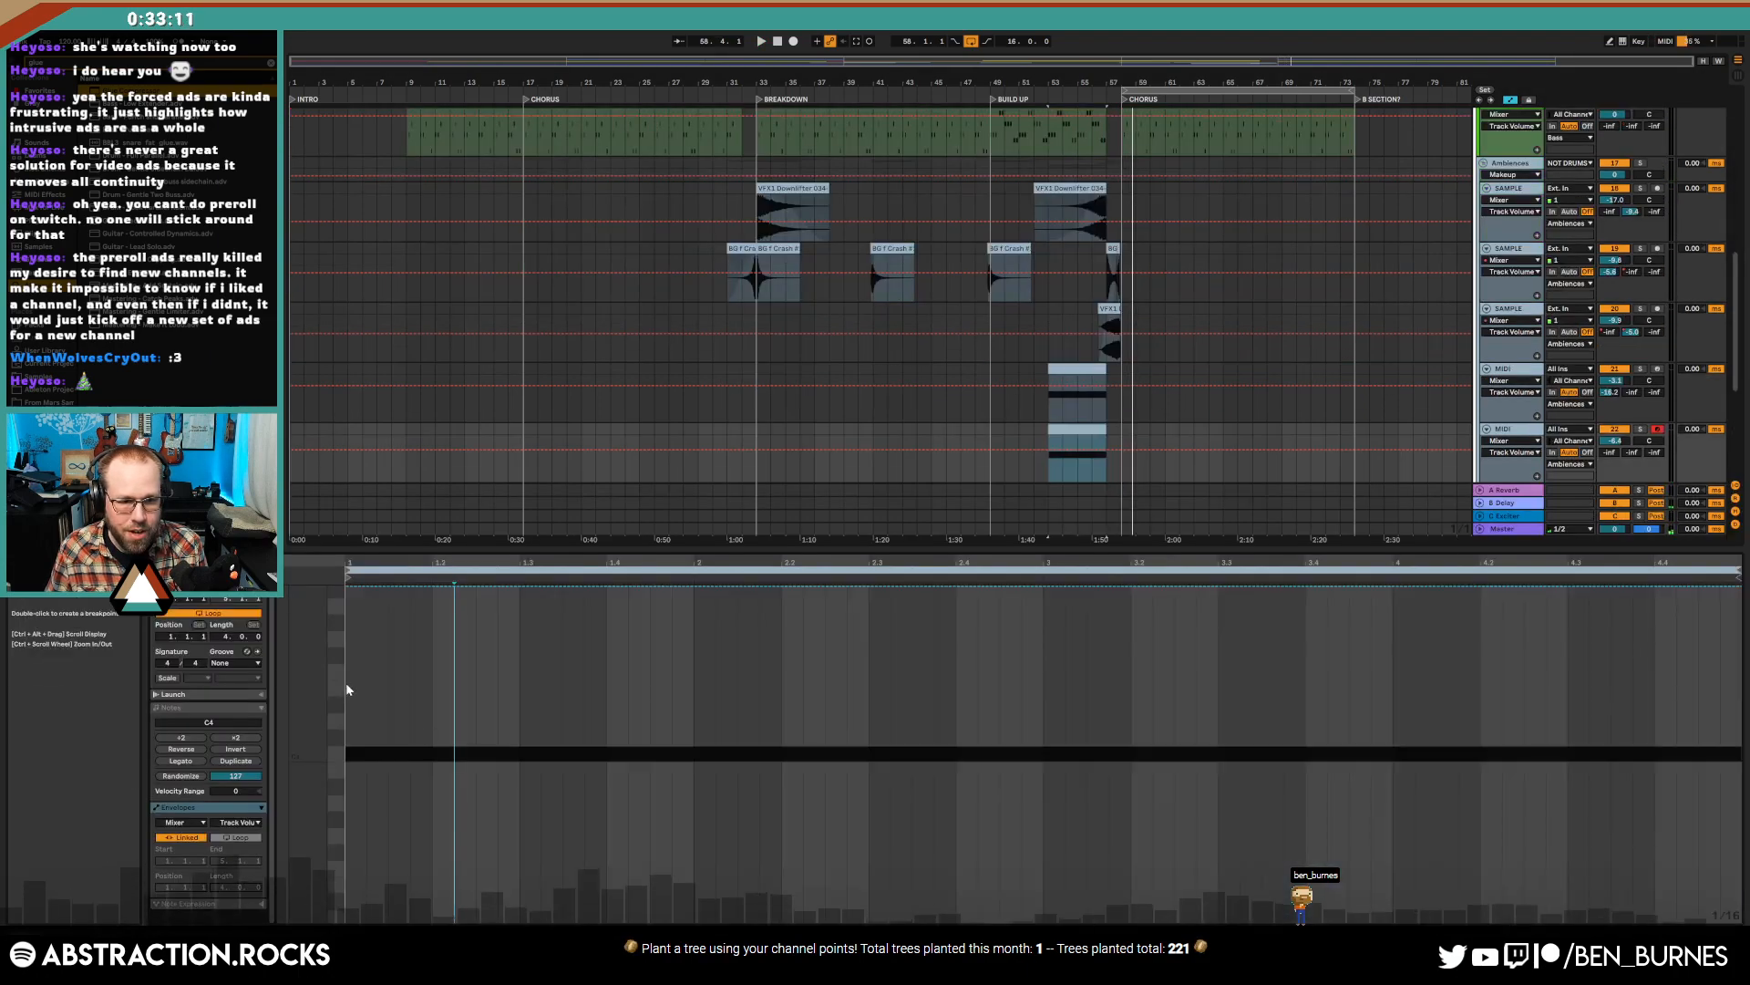
# - Reopen Massive's editor and make the attack of envelope 4 longer
pyautogui.hotkey('shift', 'Tab')
pyautogui.click(186, 800)
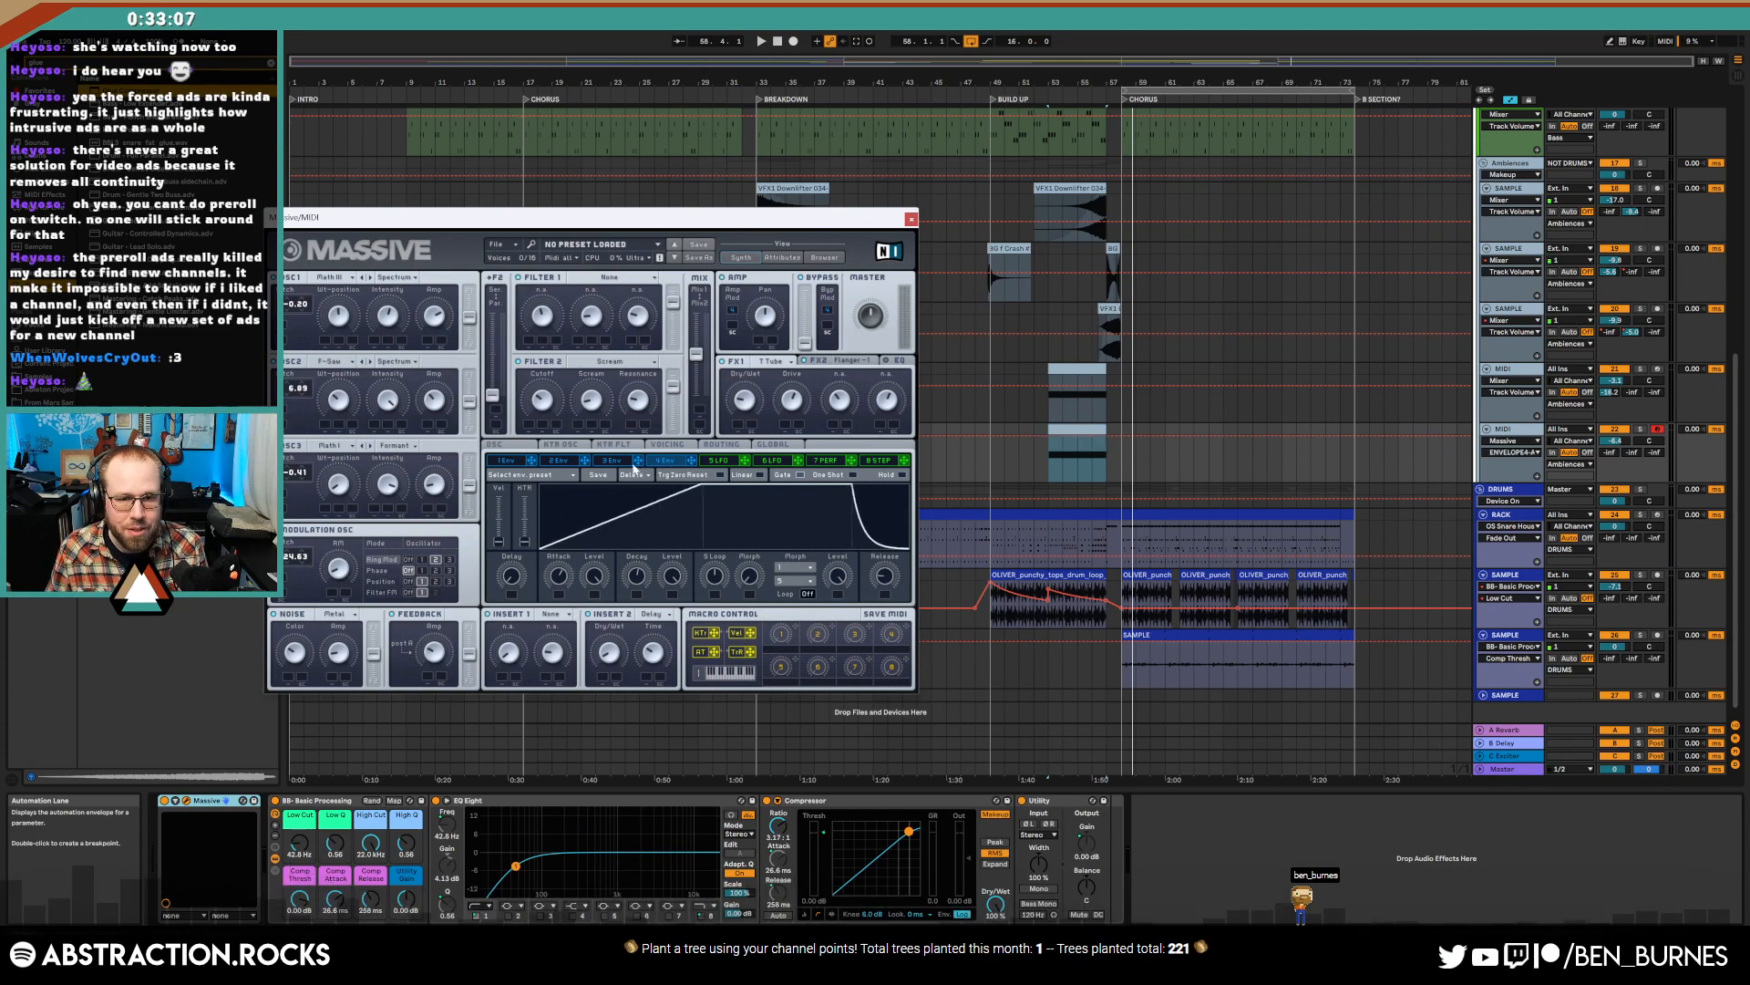
pyautogui.click(608, 461)
pyautogui.click(665, 461)
pyautogui.moveTo(559, 575); pyautogui.dragTo(559, 603)
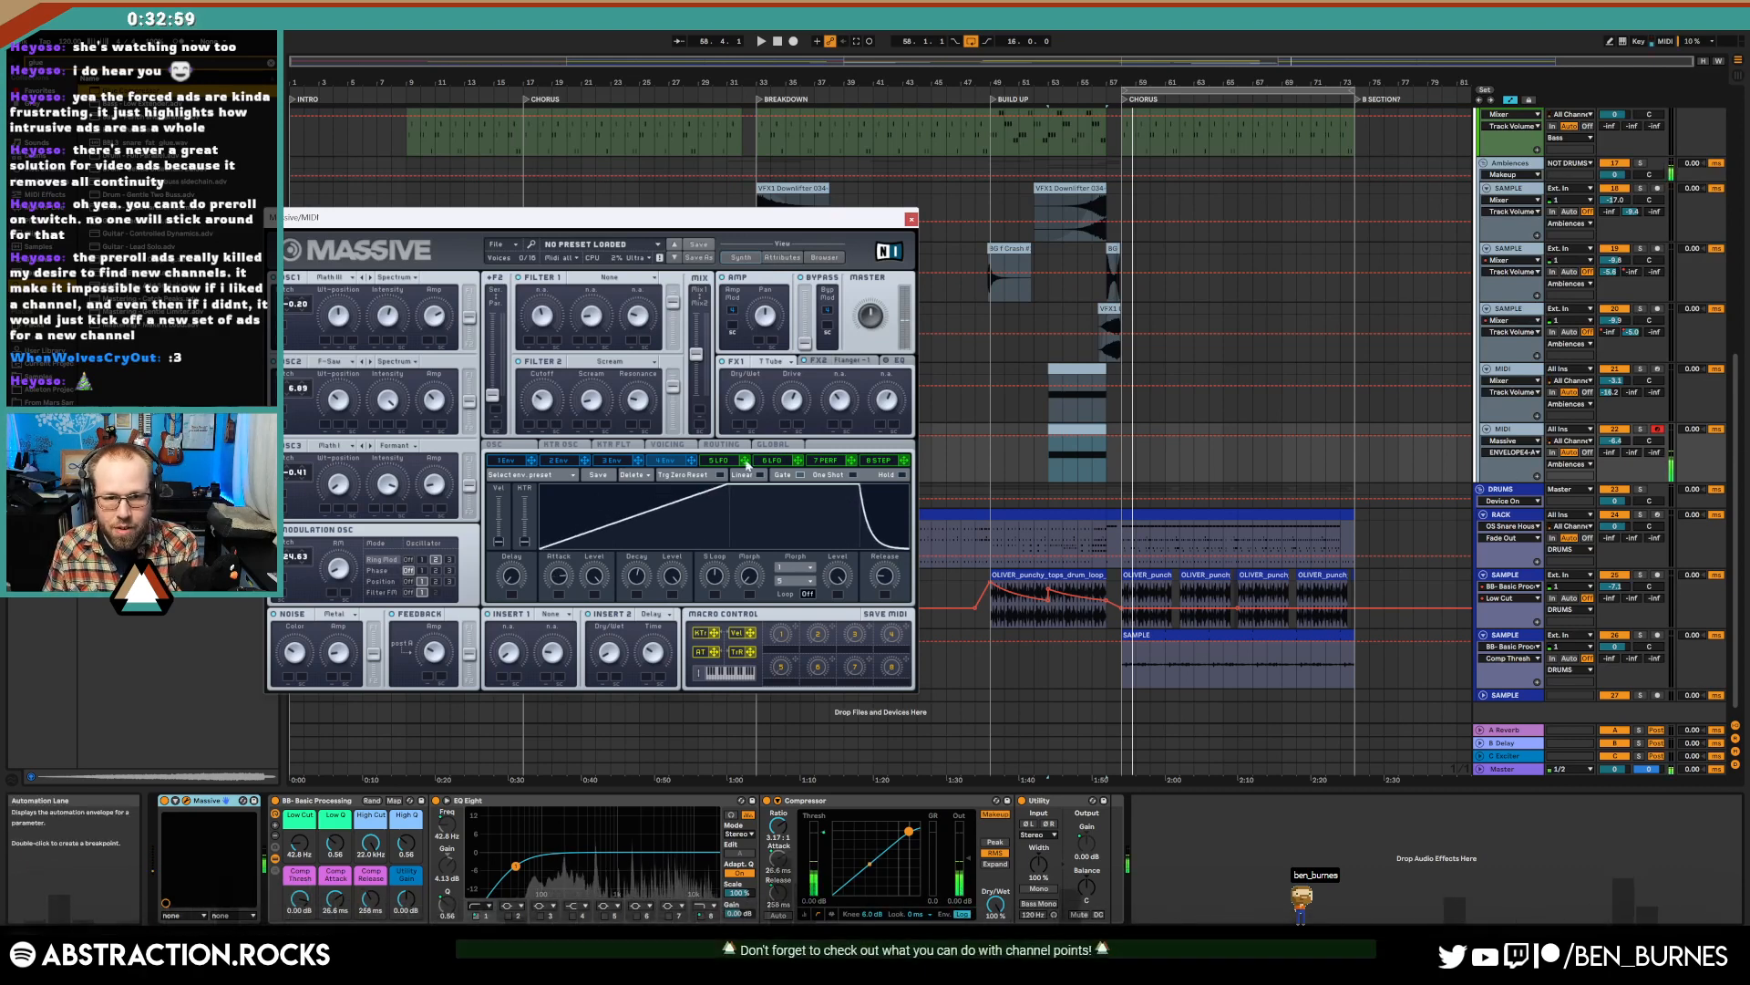
# - Extend envelope 4's attack further during playback, lower the Massive track's volume, and adjust its reverb send
pyautogui.press('space')
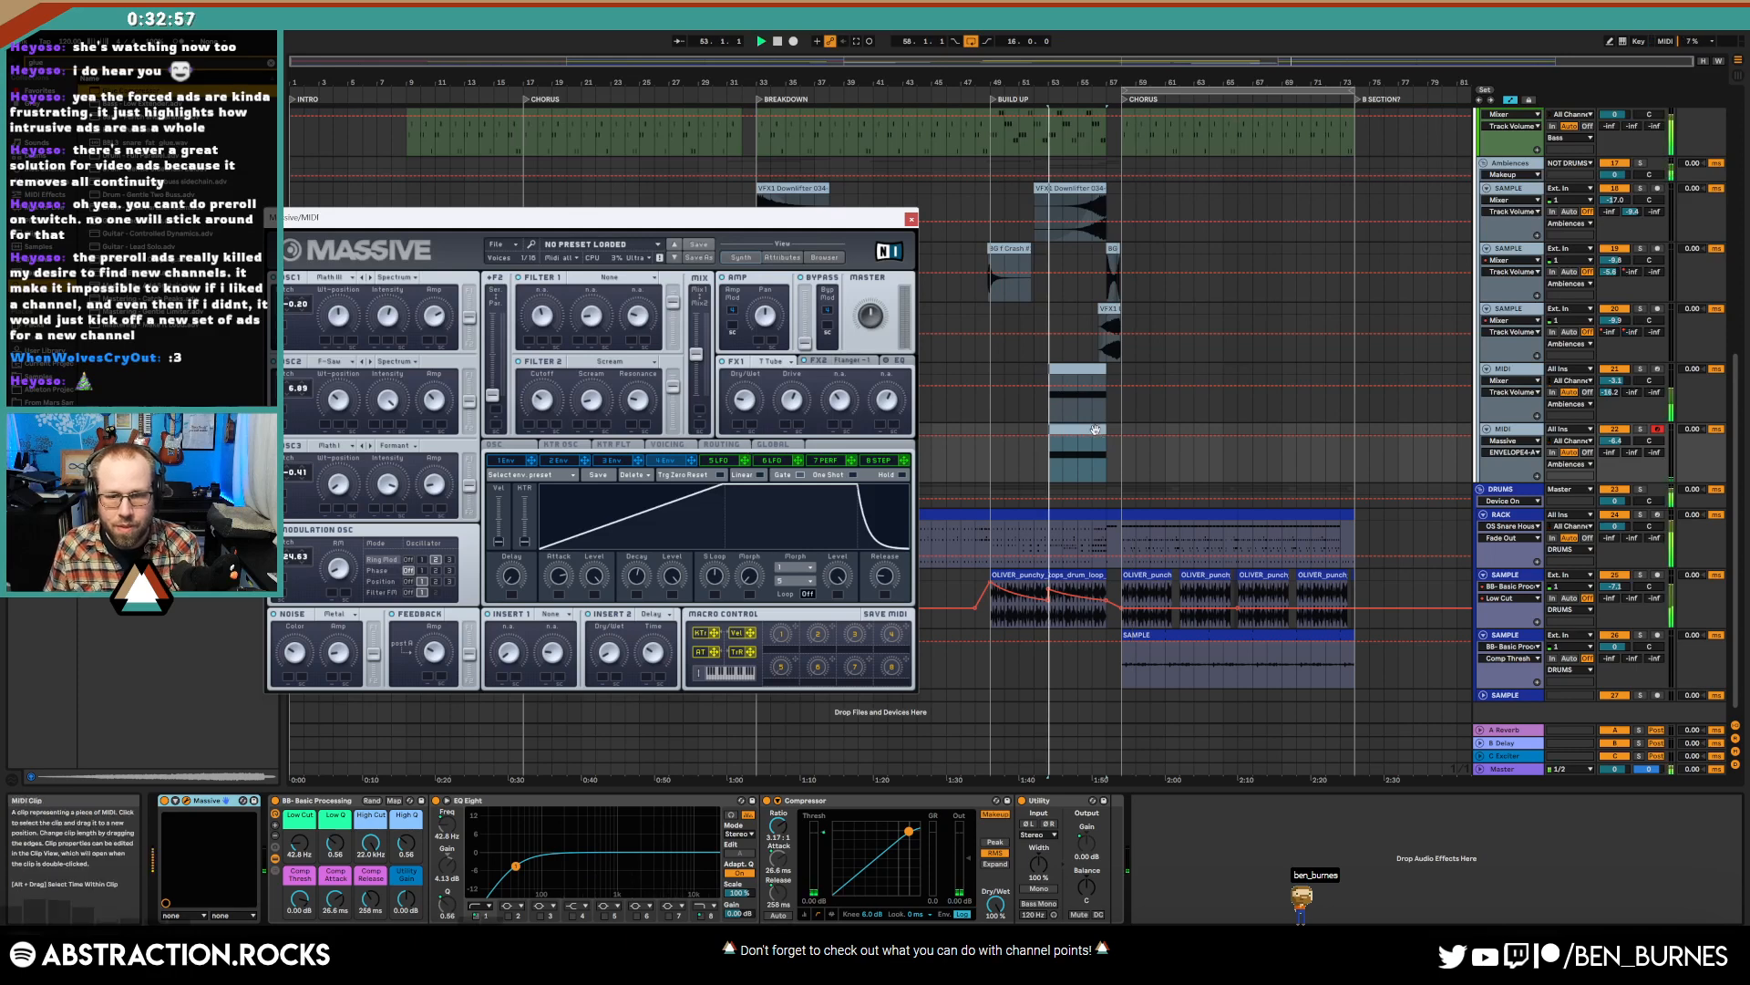
pyautogui.moveTo(712, 491); pyautogui.dragTo(740, 486)
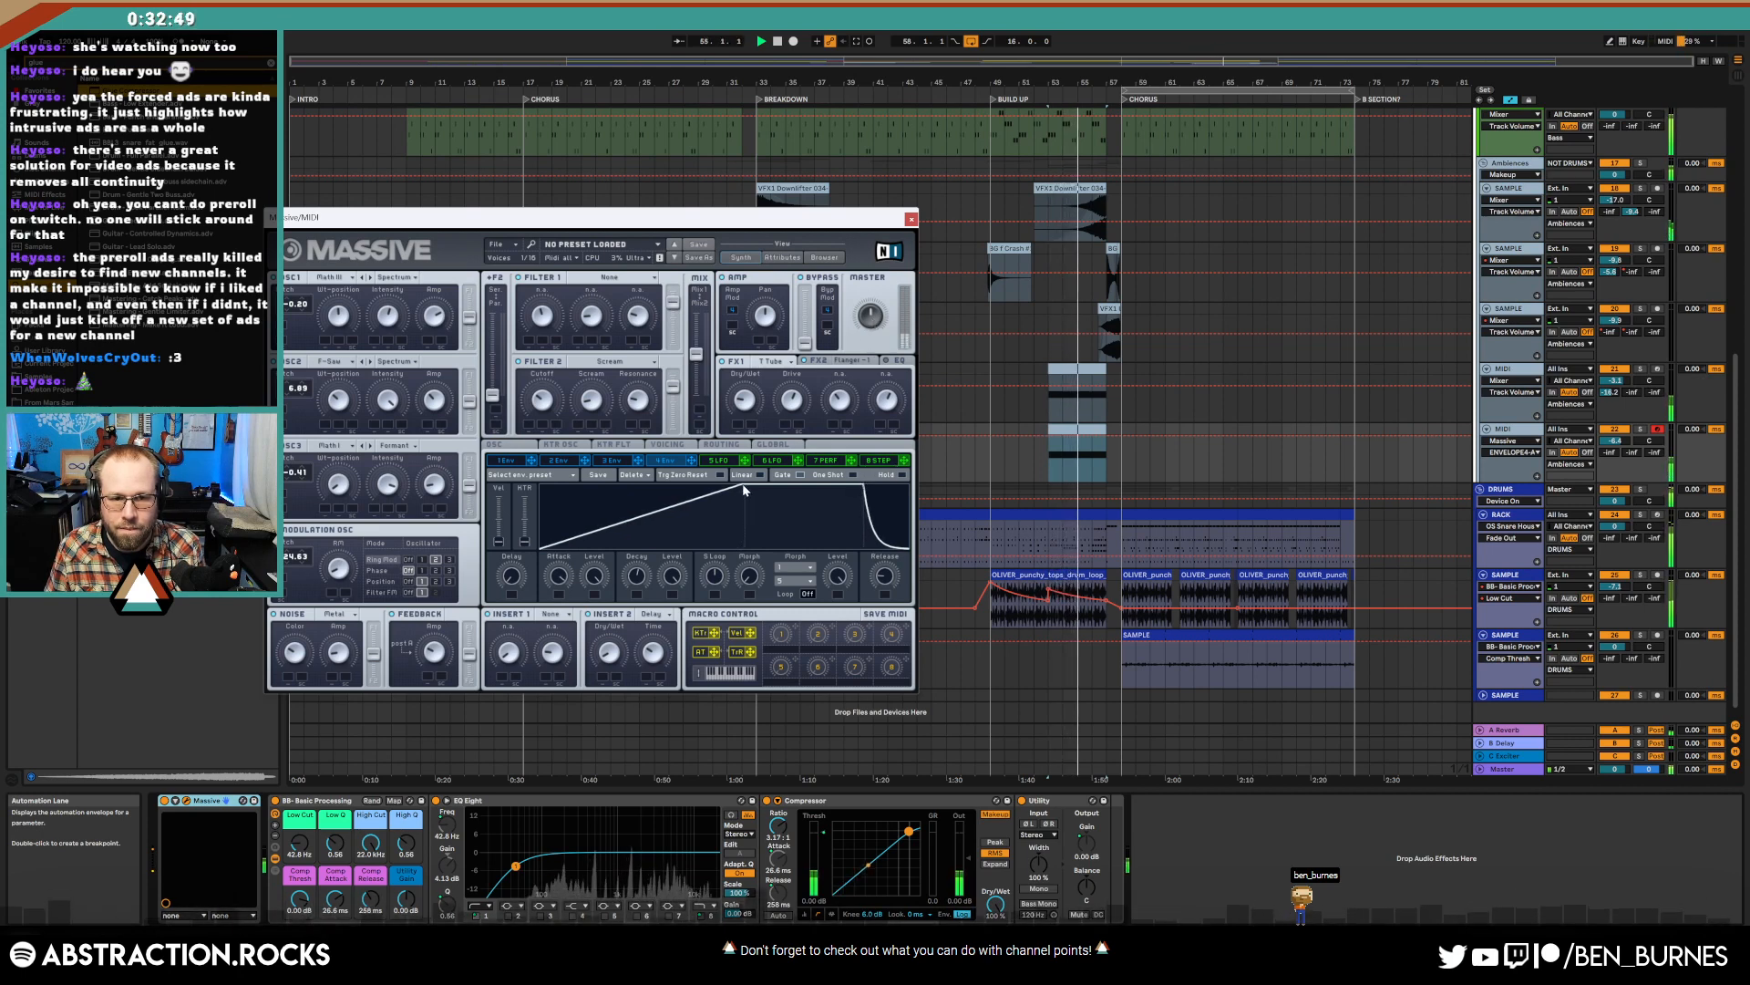
pyautogui.moveTo(1615, 440)
pyautogui.mouseDown()
pyautogui.moveTo(1614, 470)
pyautogui.moveTo(1610, 416)
pyautogui.moveTo(1612, 458)
pyautogui.mouseUp()
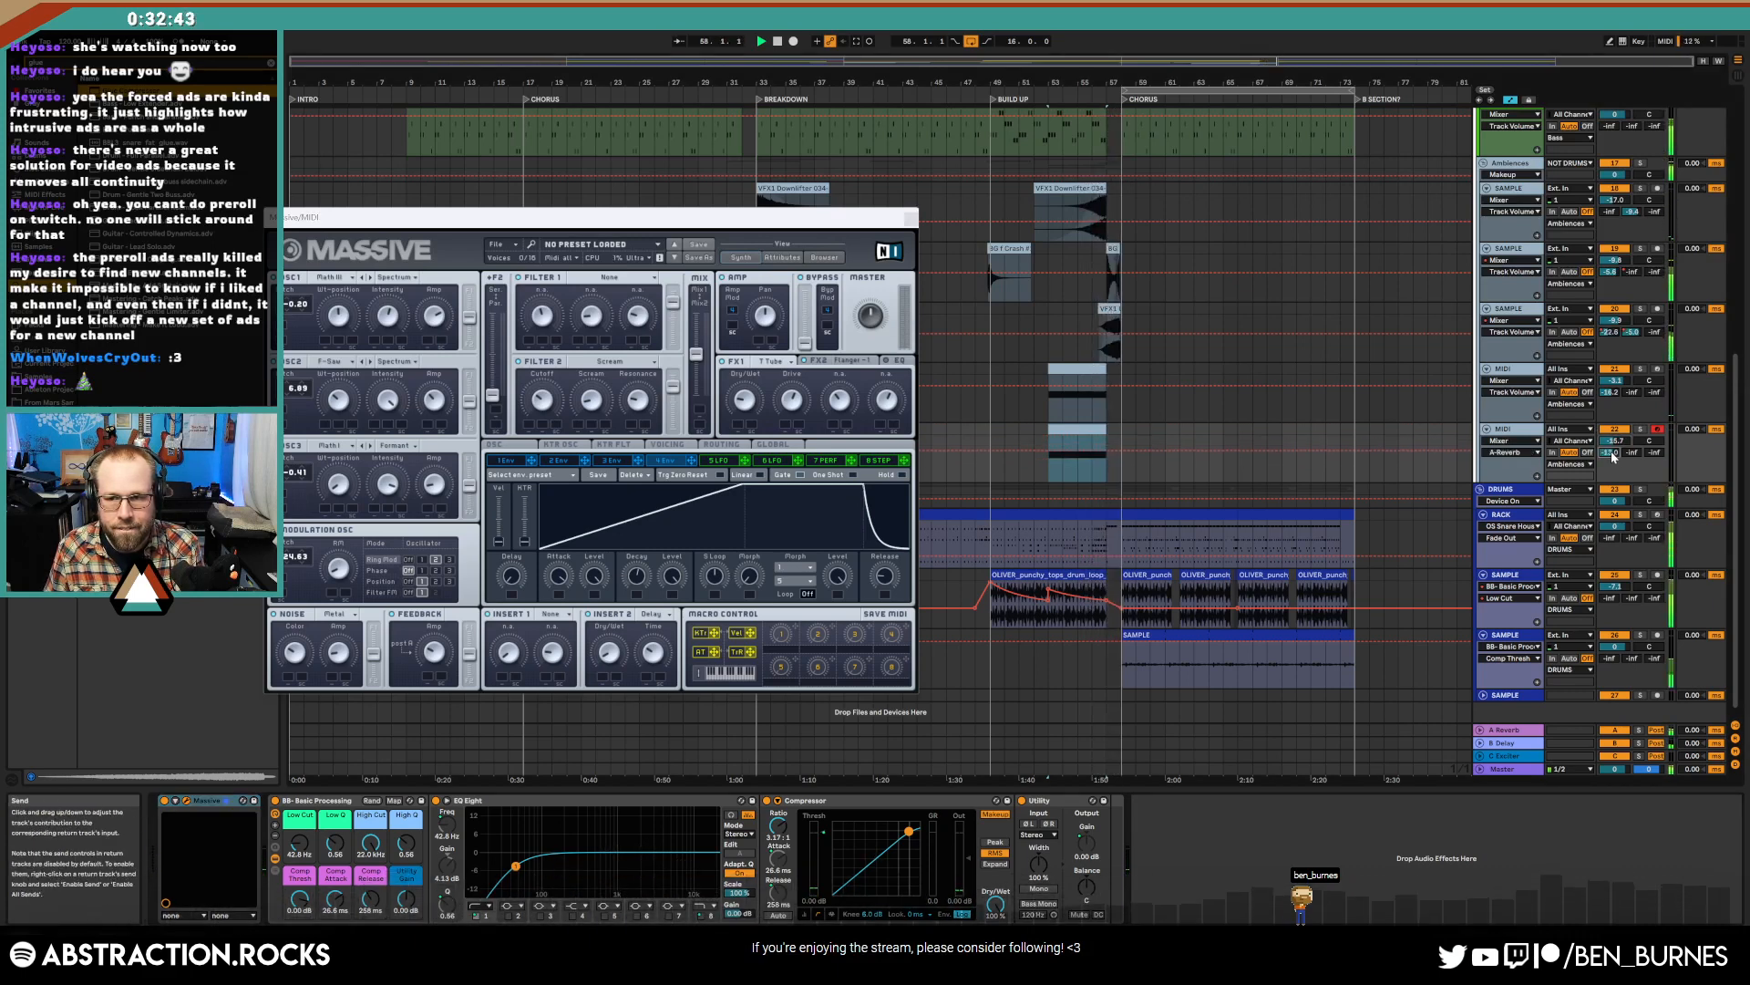
# - Close Massive's editor, then lower the Auto Filter resonance on the uplifter track while auditioning the lead-in to the second chorus
pyautogui.click(912, 219)
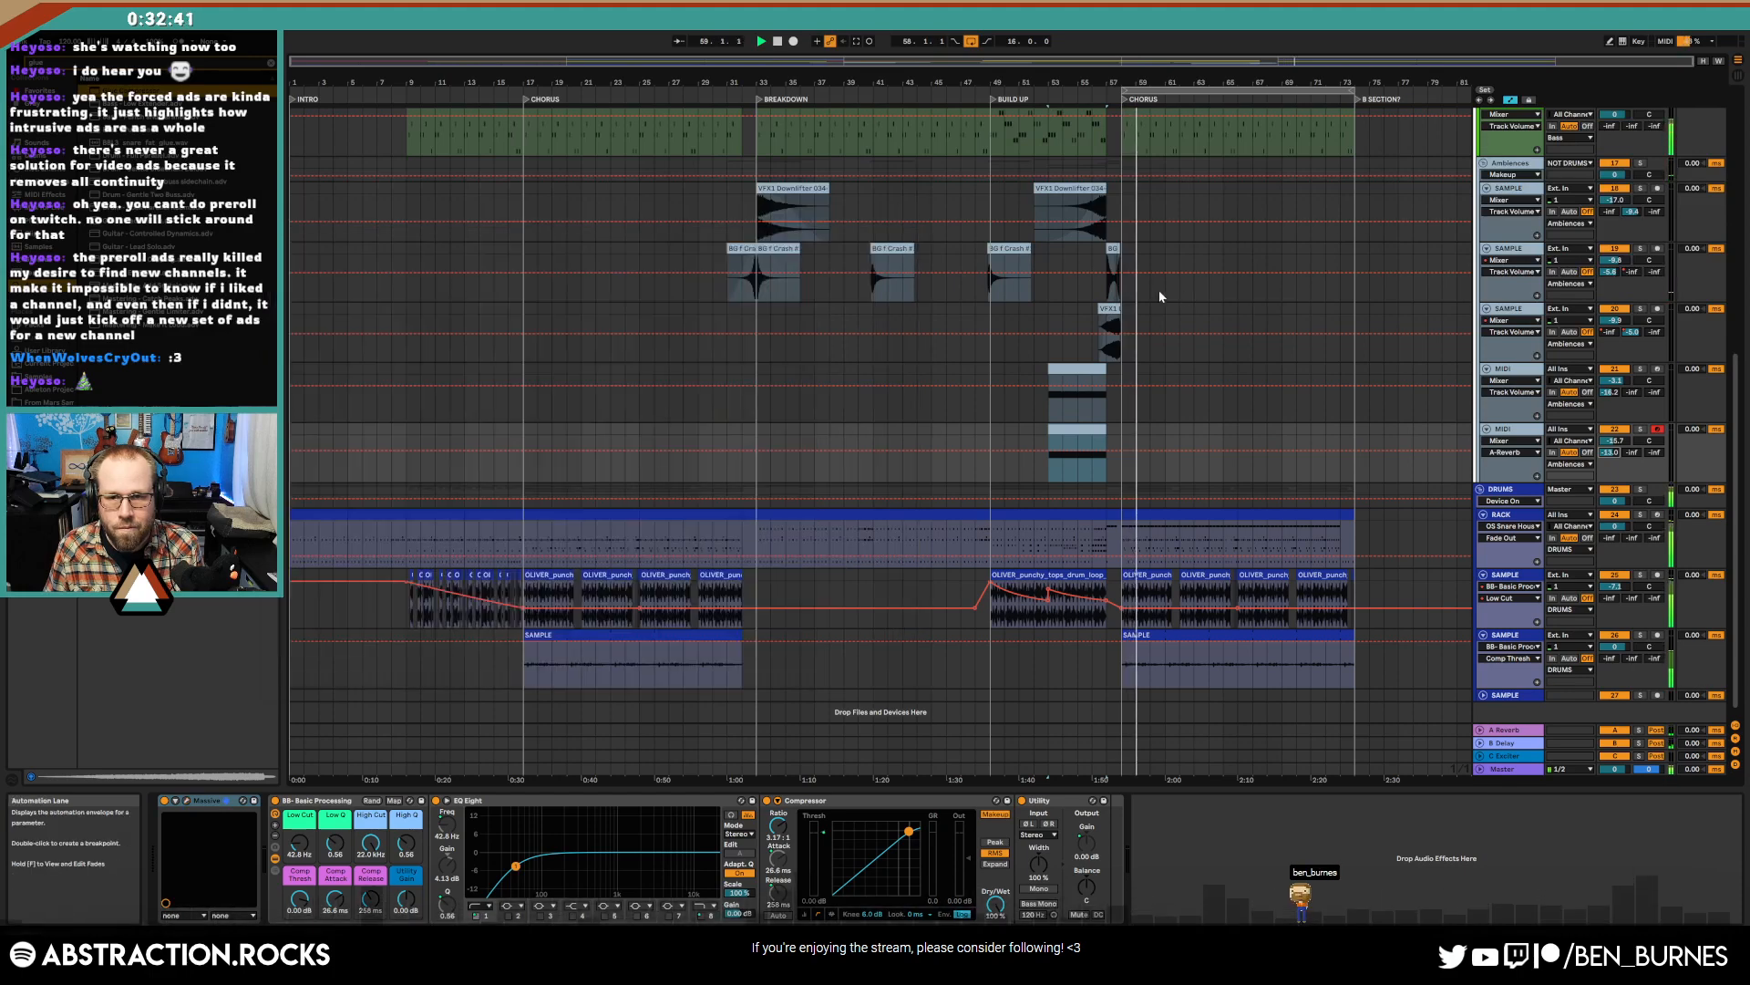
pyautogui.scroll(7, 1121, 306)
pyautogui.click(983, 329)
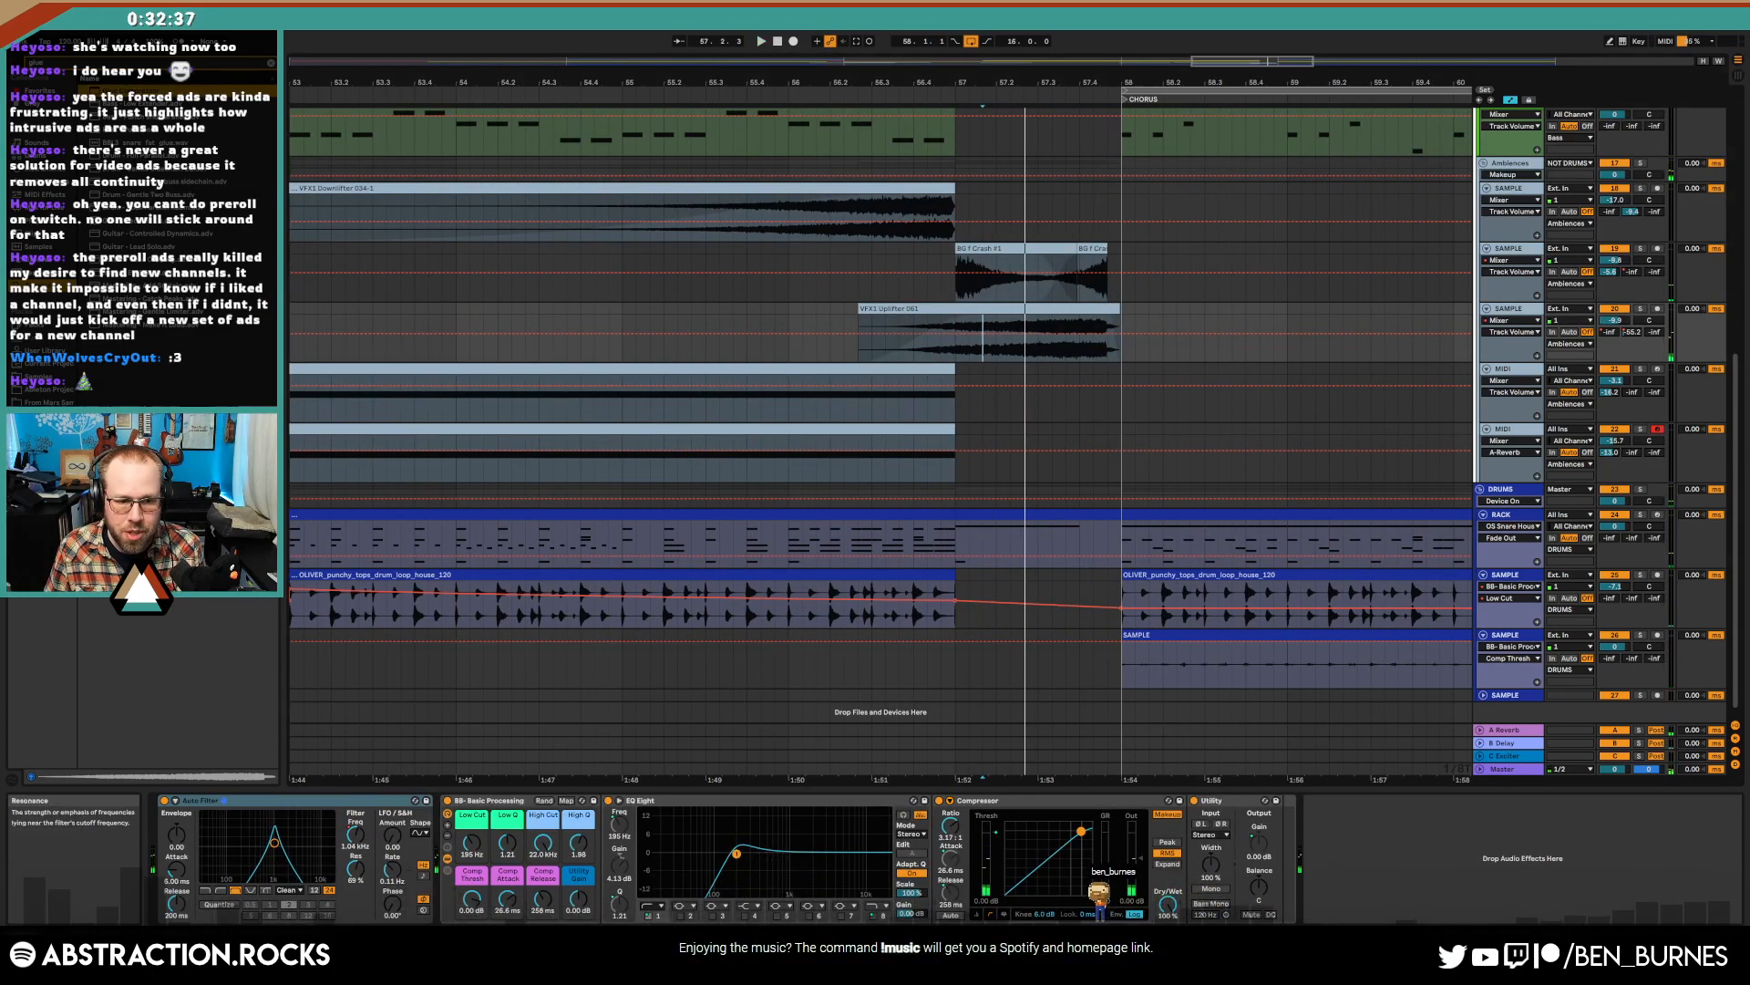
pyautogui.press('space')
pyautogui.moveTo(362, 872); pyautogui.dragTo(362, 921)
pyautogui.press('space')
pyautogui.press('space')
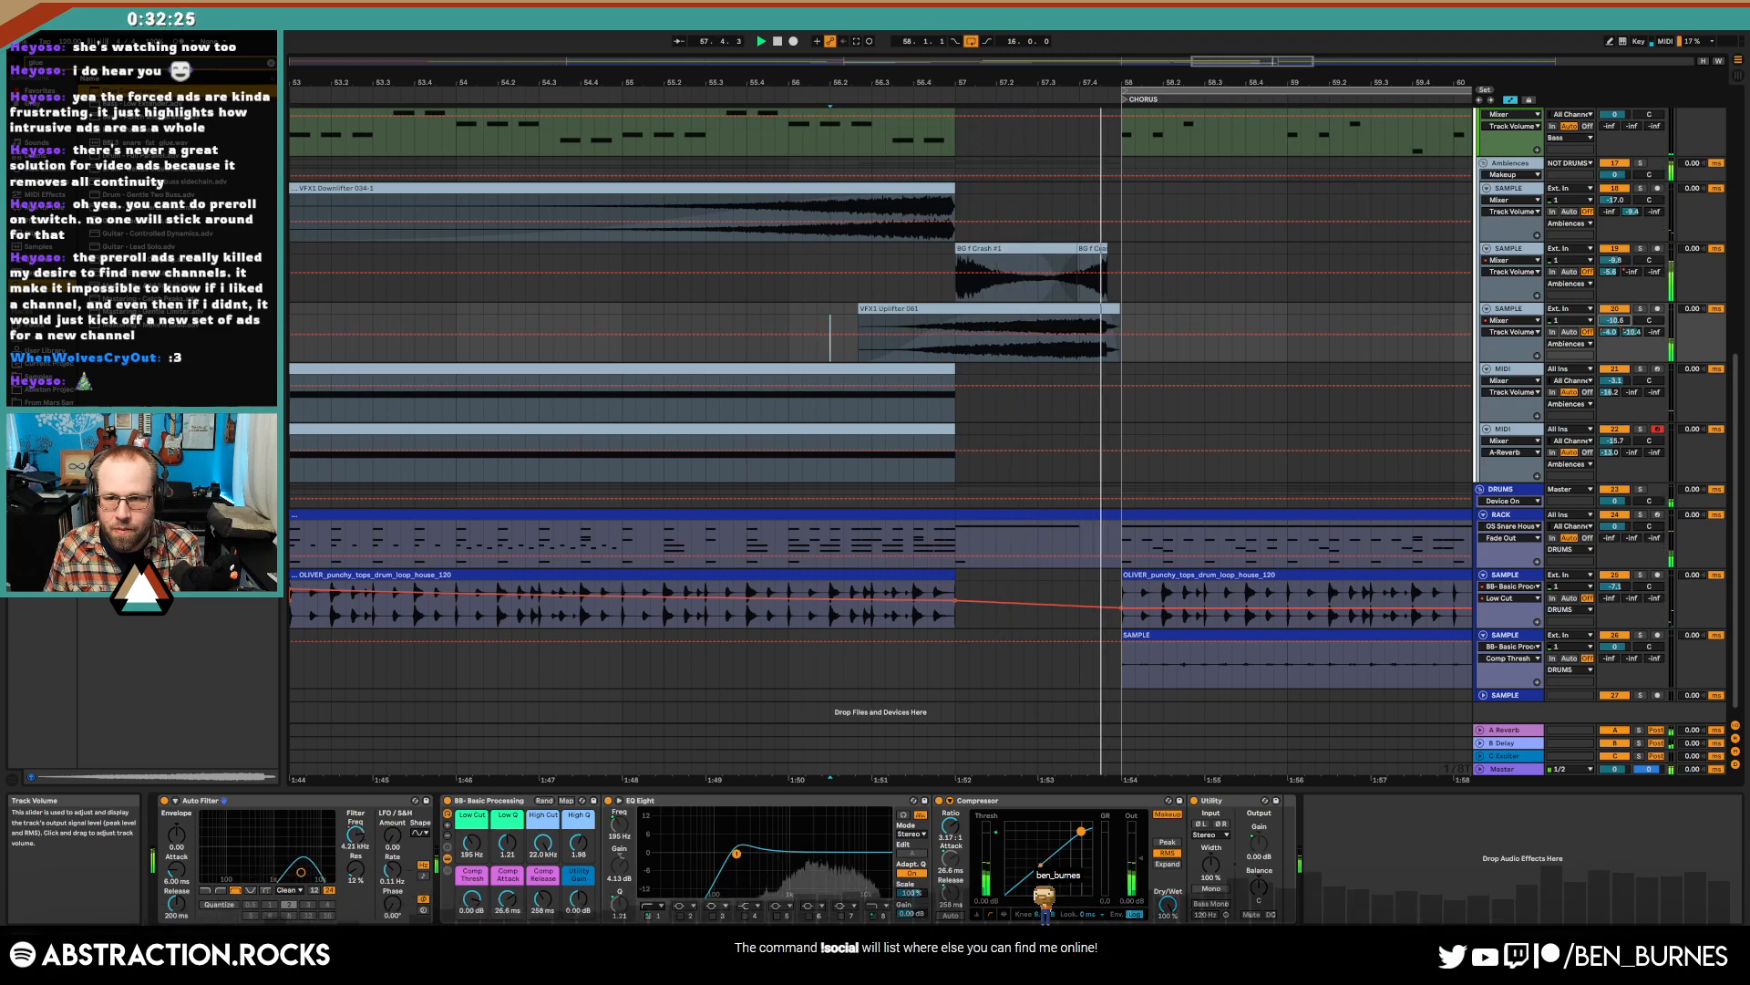
pyautogui.press('space')
# - Find Auto Pan in the browser and insert it right after Massive on the Massive riser track
pyautogui.scroll(-5, 1212, 398)
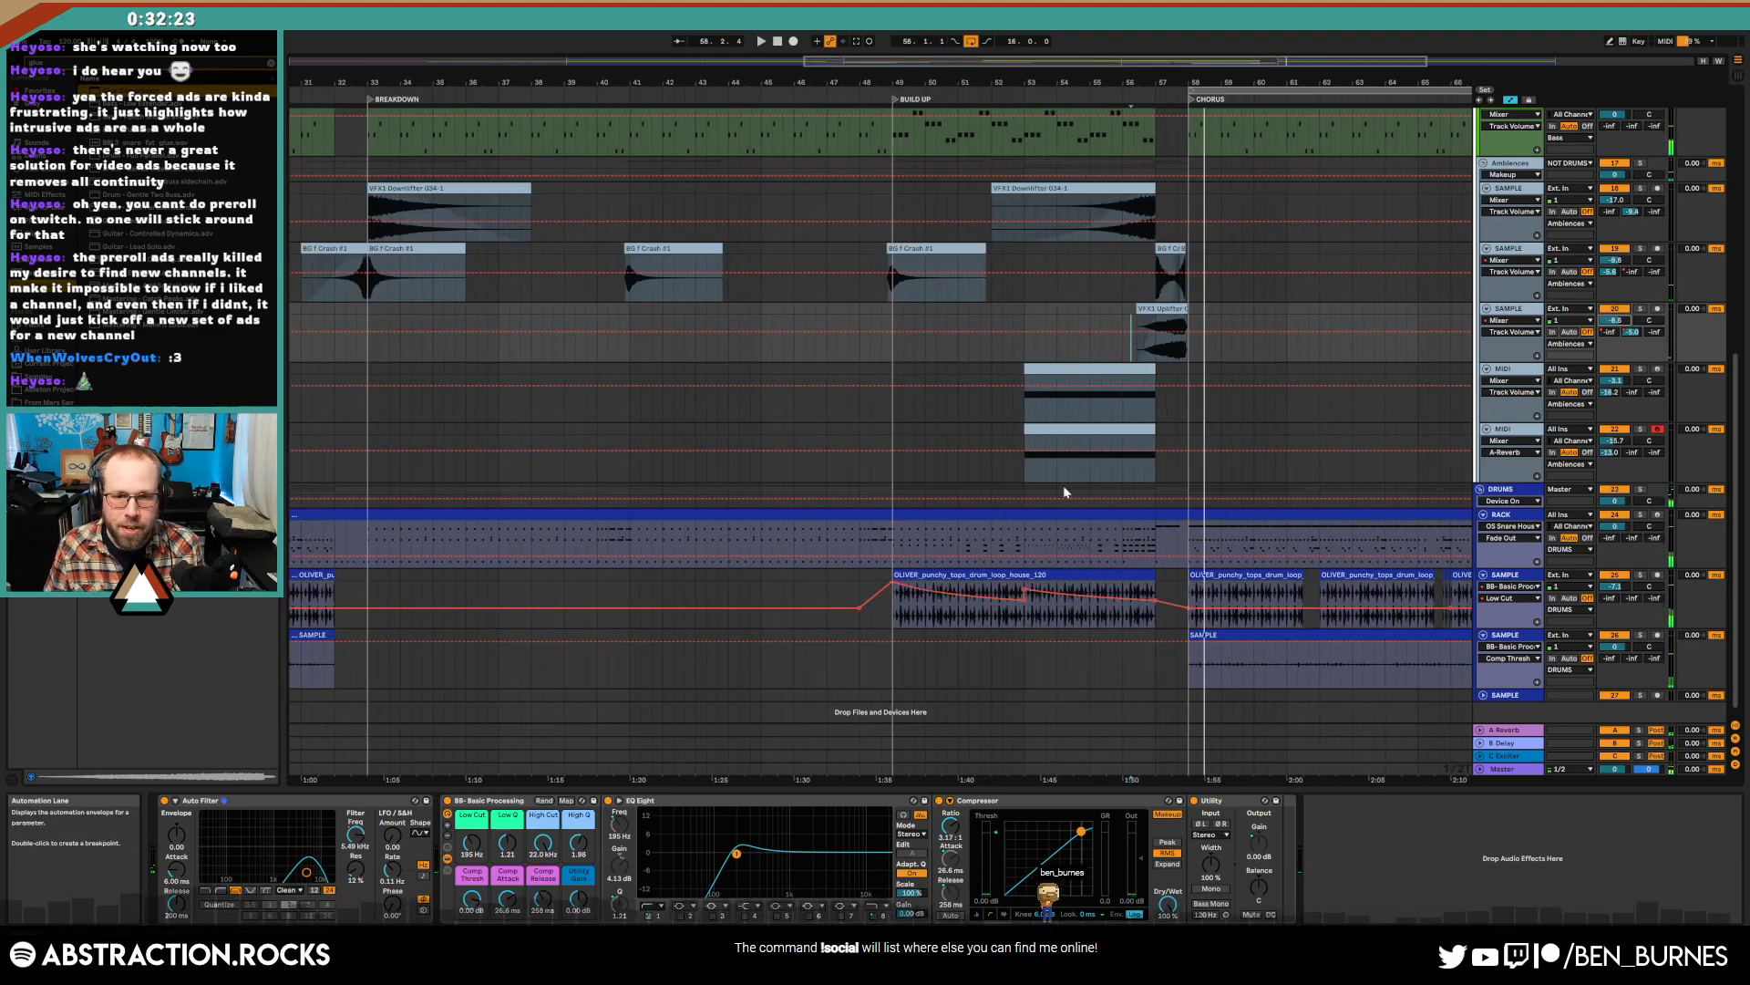
pyautogui.press('a')
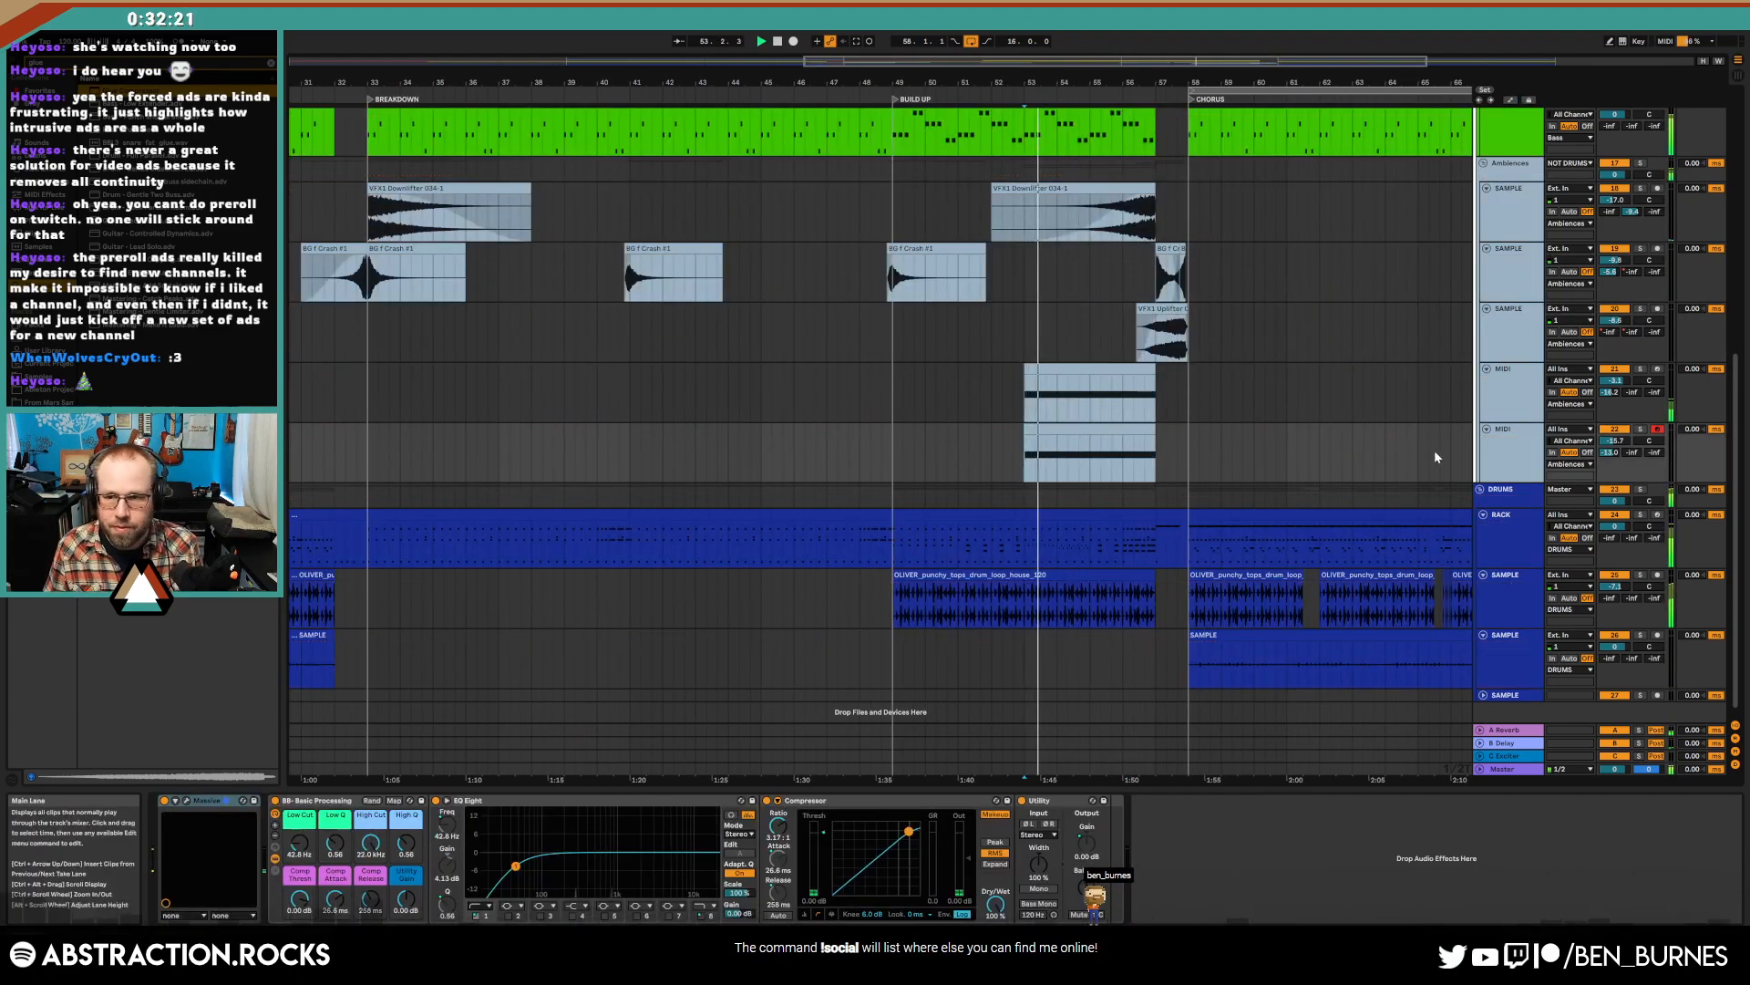
pyautogui.click(1100, 429)
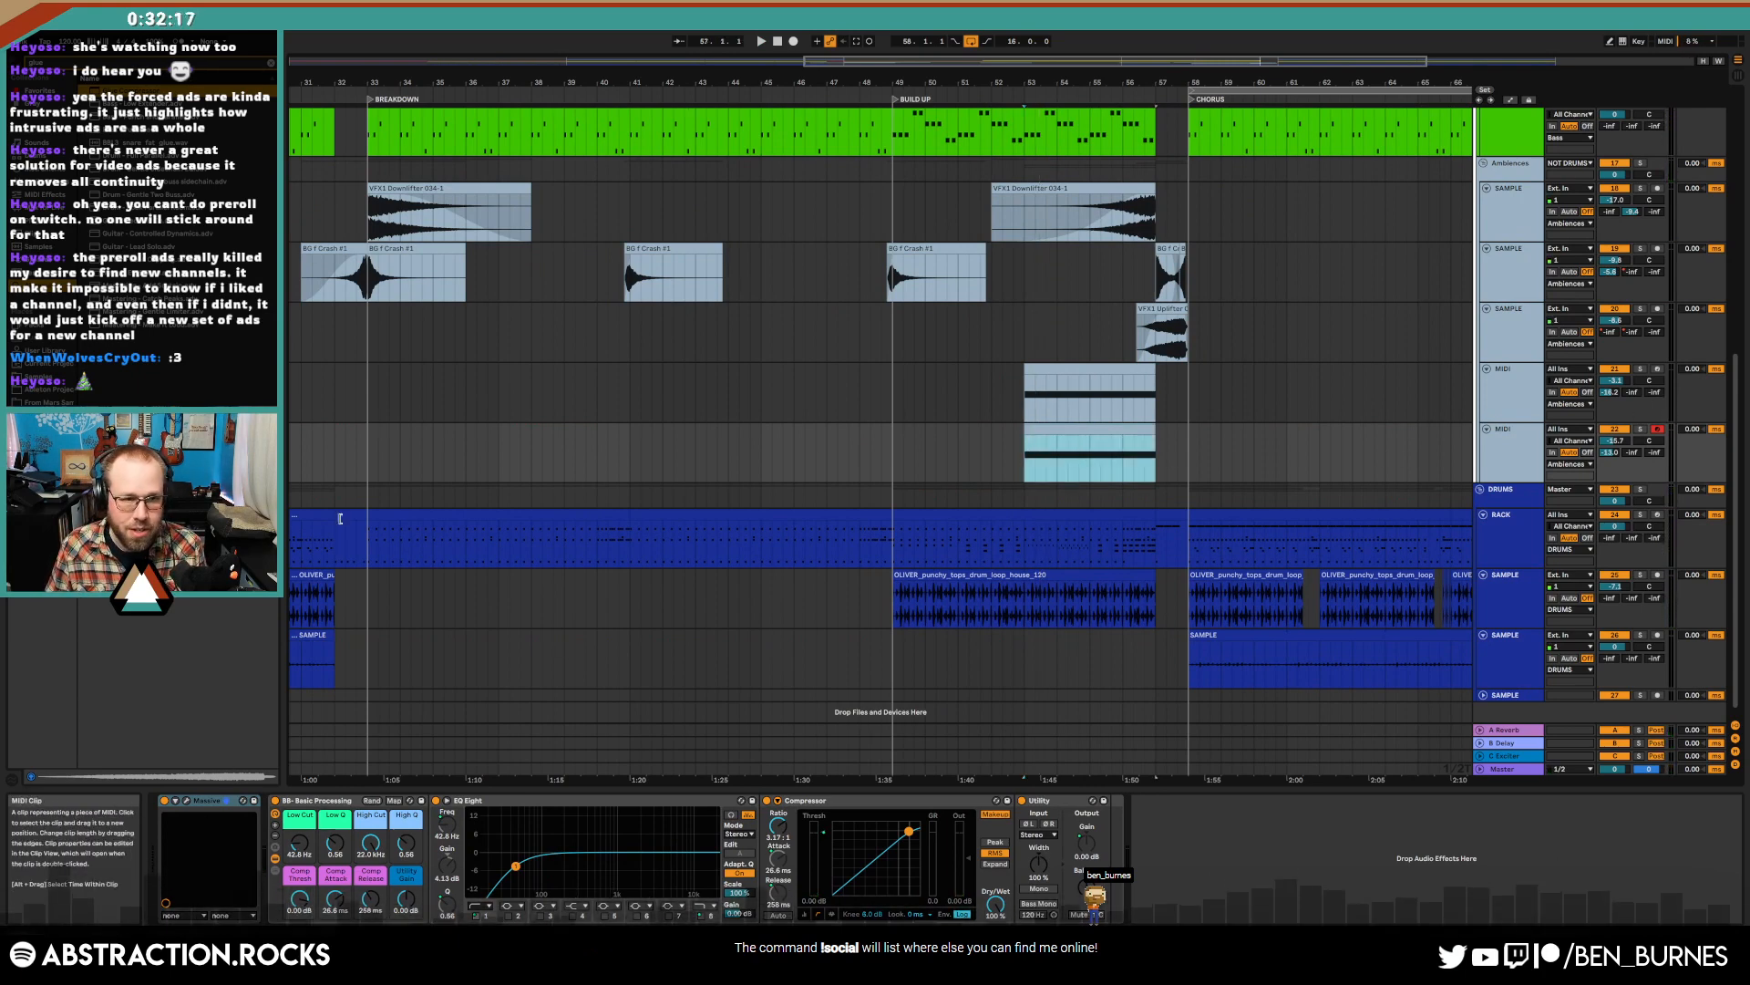
pyautogui.hotkey('ctrl', 'f')
pyautogui.write('autol')
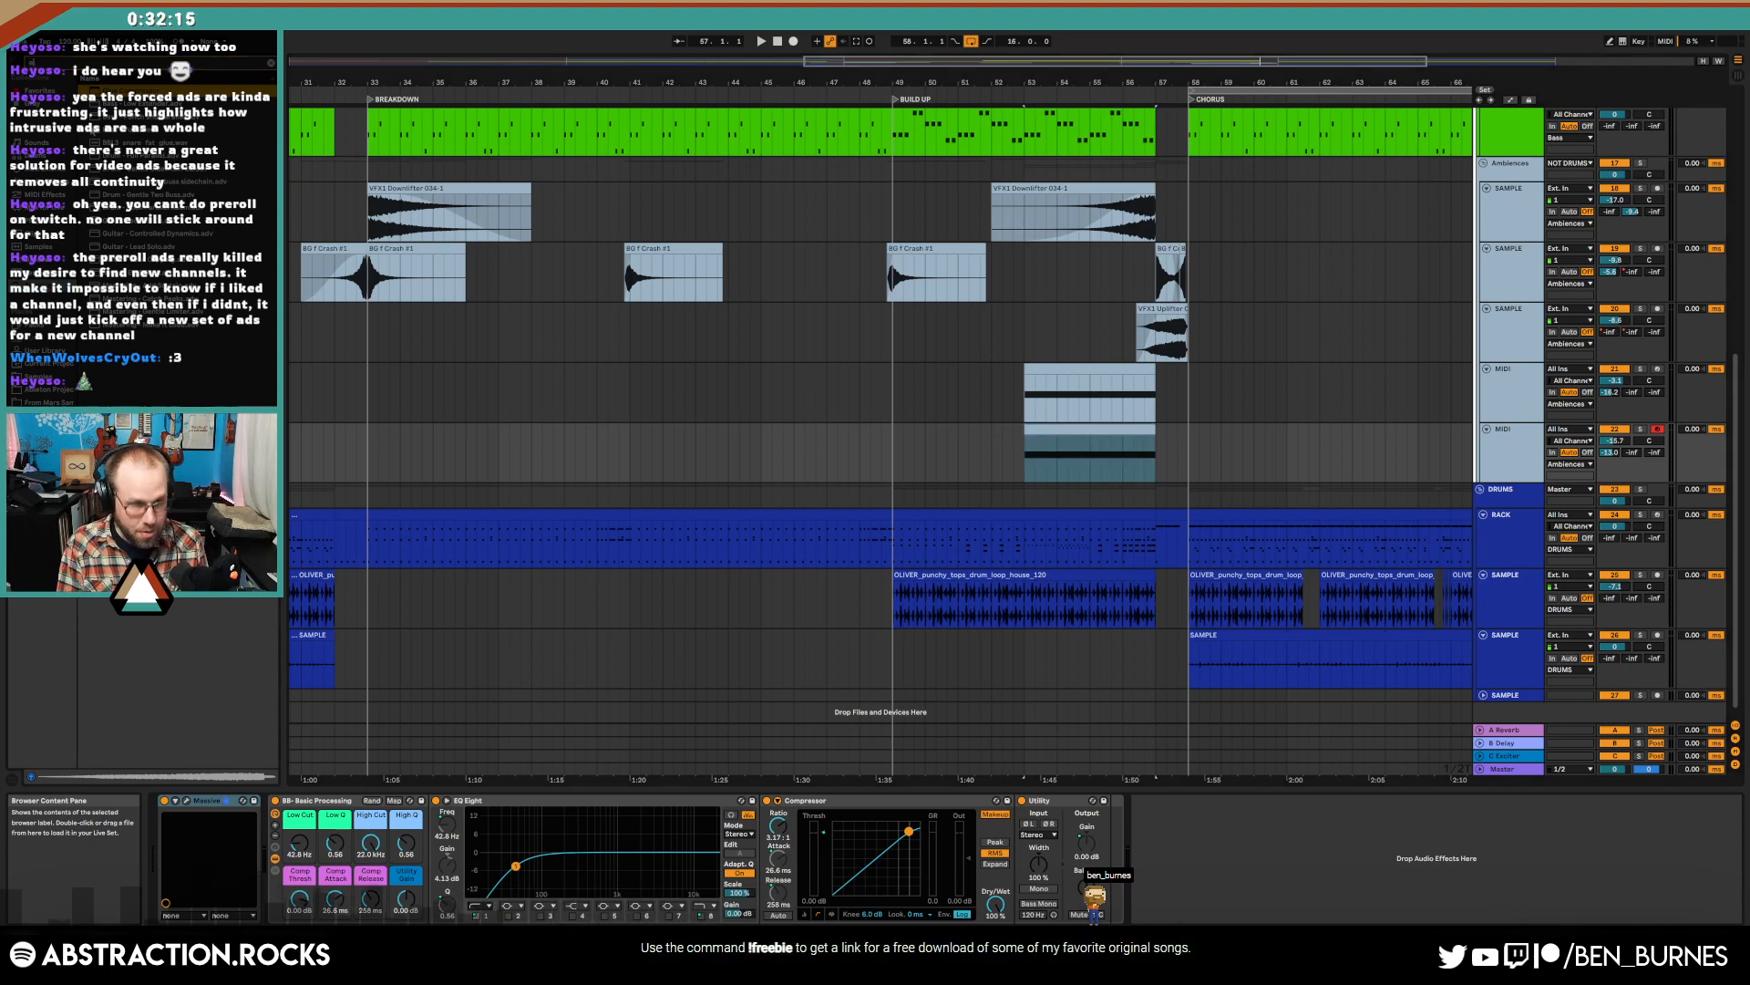
pyautogui.moveTo(121, 104); pyautogui.dragTo(295, 857)
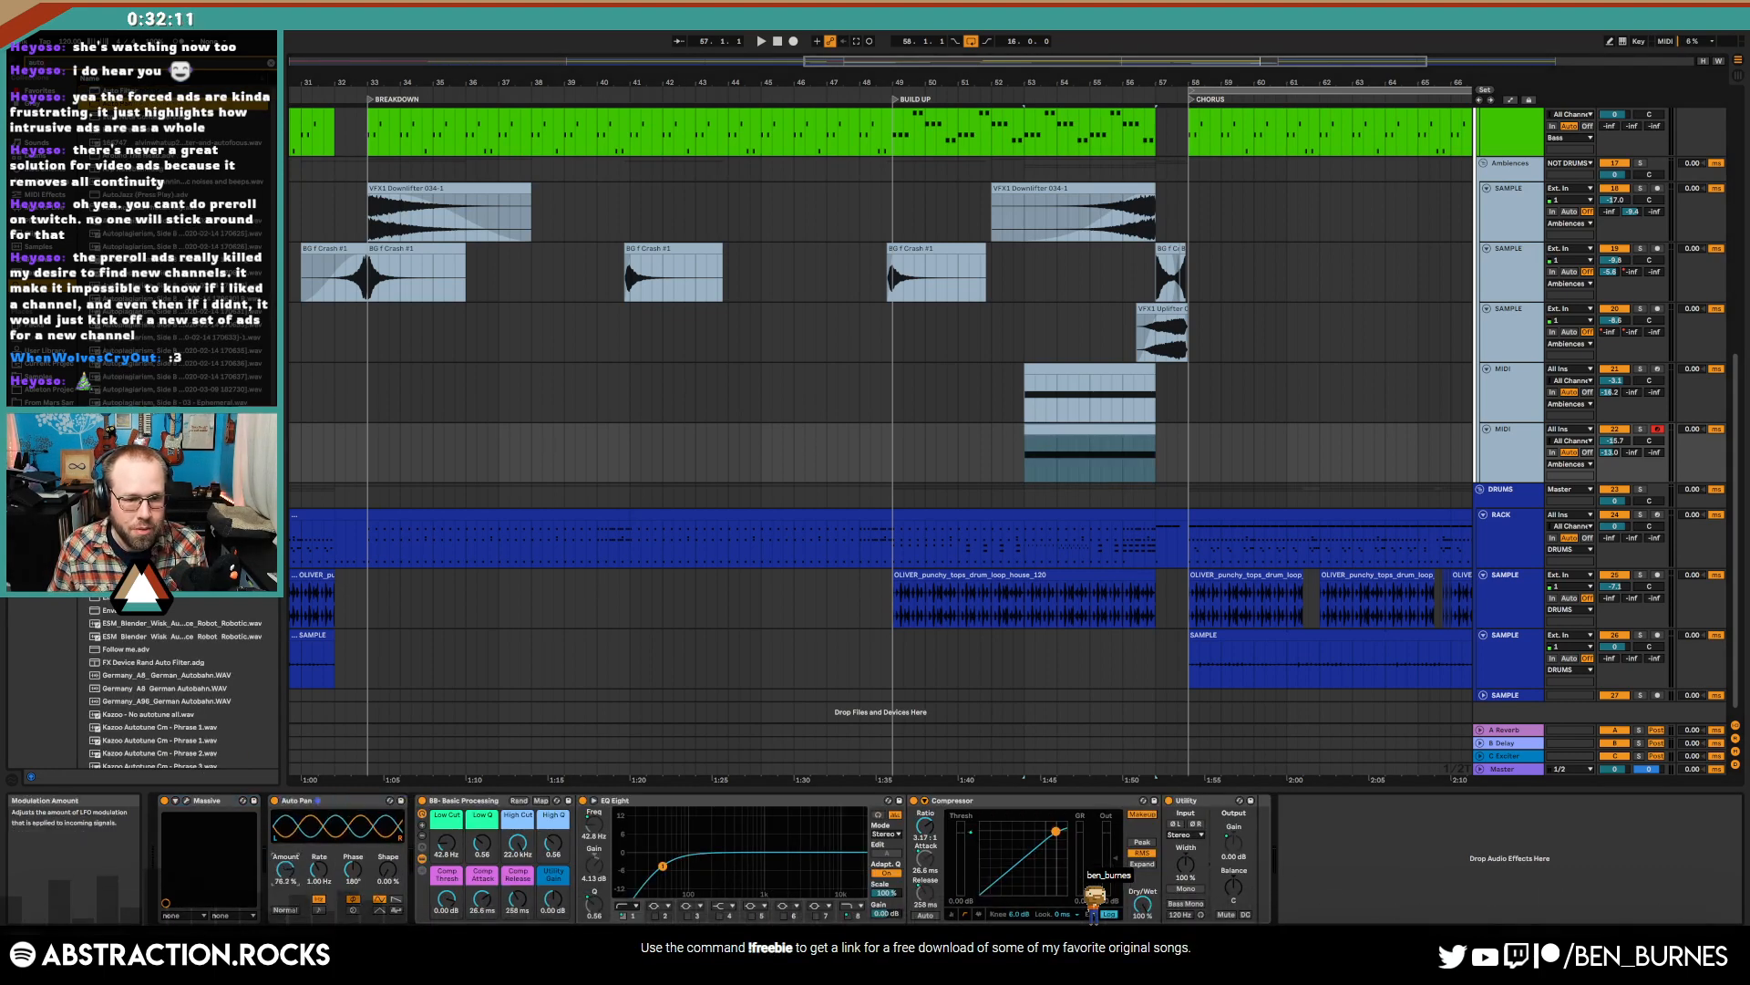
# - Automate the Auto Pan frequency to rise across the Massive riser clip, fine-tune the ramp during playback, and raise the Auto Pan amount
pyautogui.click(316, 871)
pyautogui.press('a')
pyautogui.moveTo(1025, 463); pyautogui.dragTo(1025, 468)
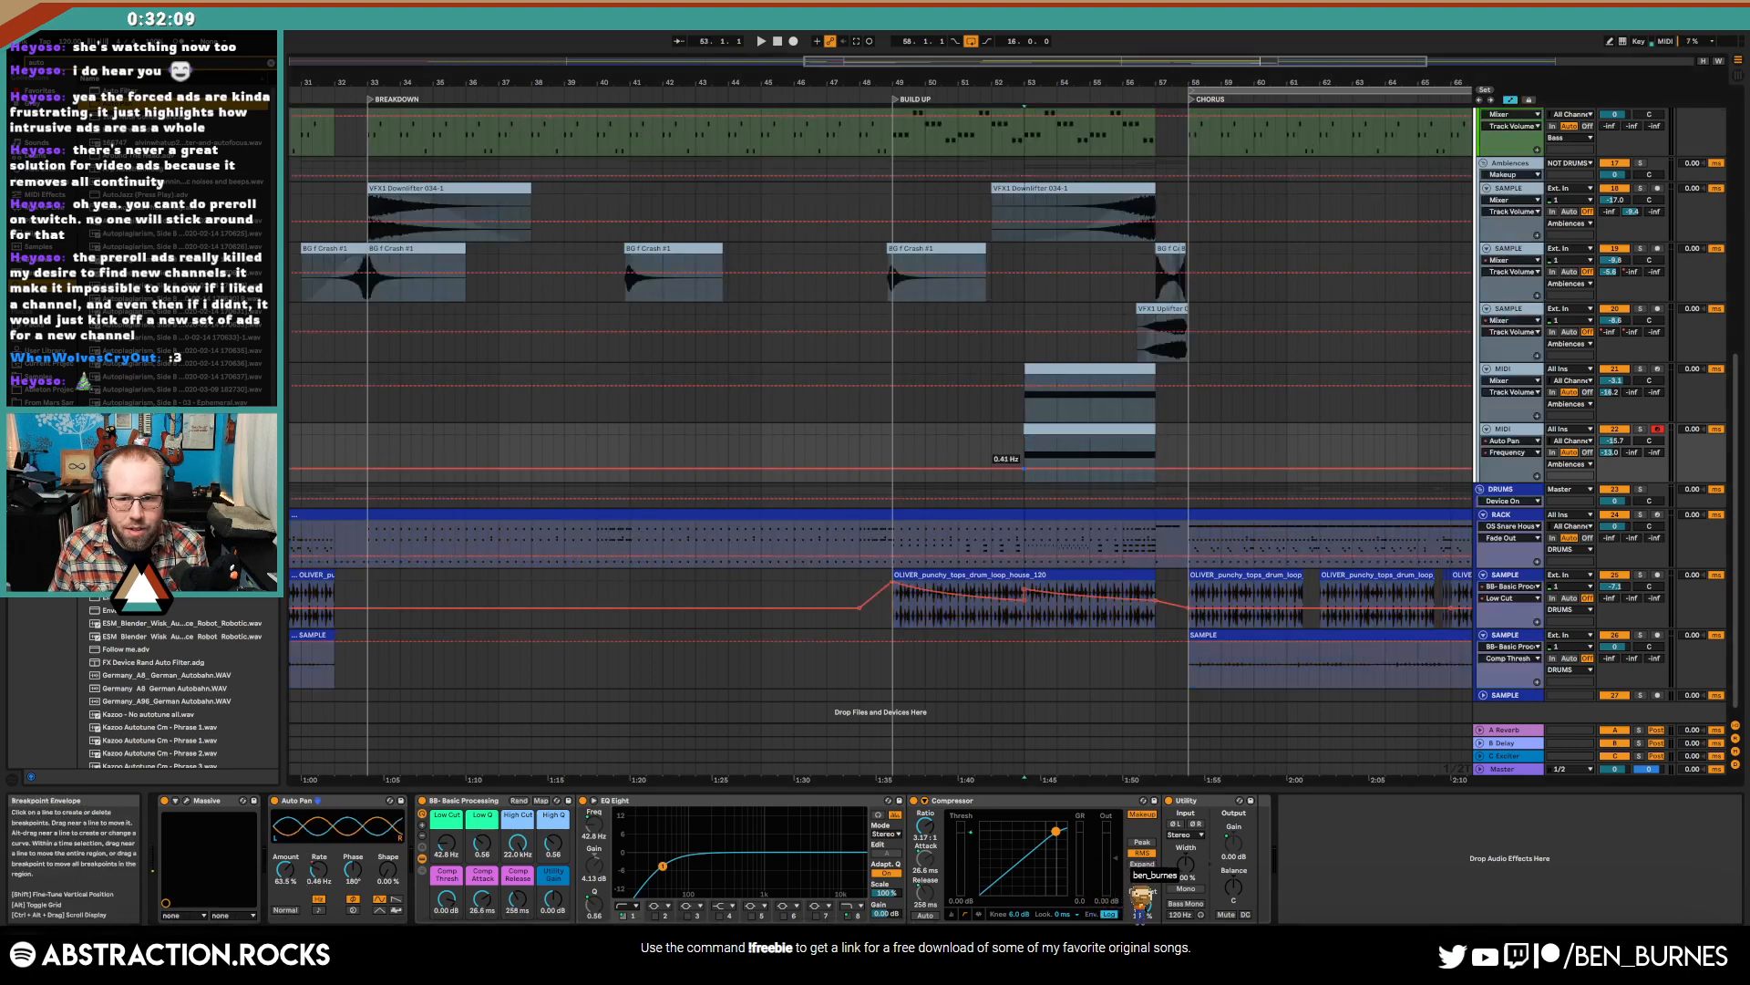
pyautogui.moveTo(1159, 469); pyautogui.dragTo(1156, 444)
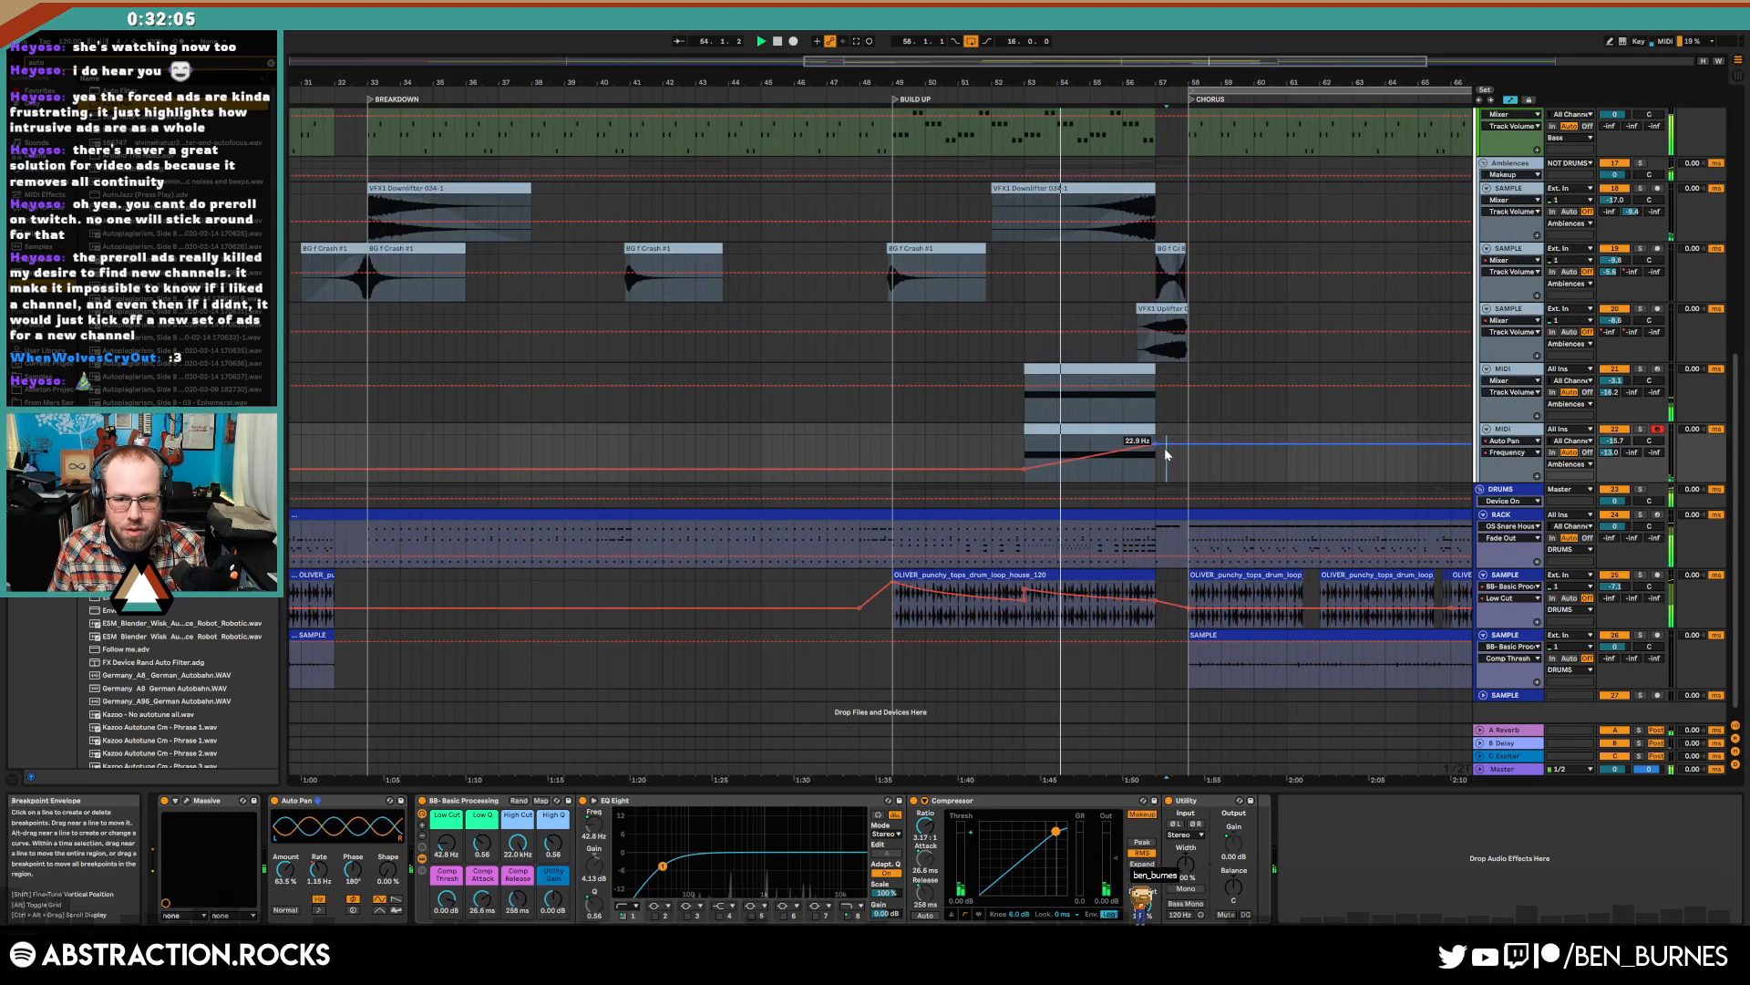
pyautogui.moveTo(1166, 454); pyautogui.dragTo(1166, 463)
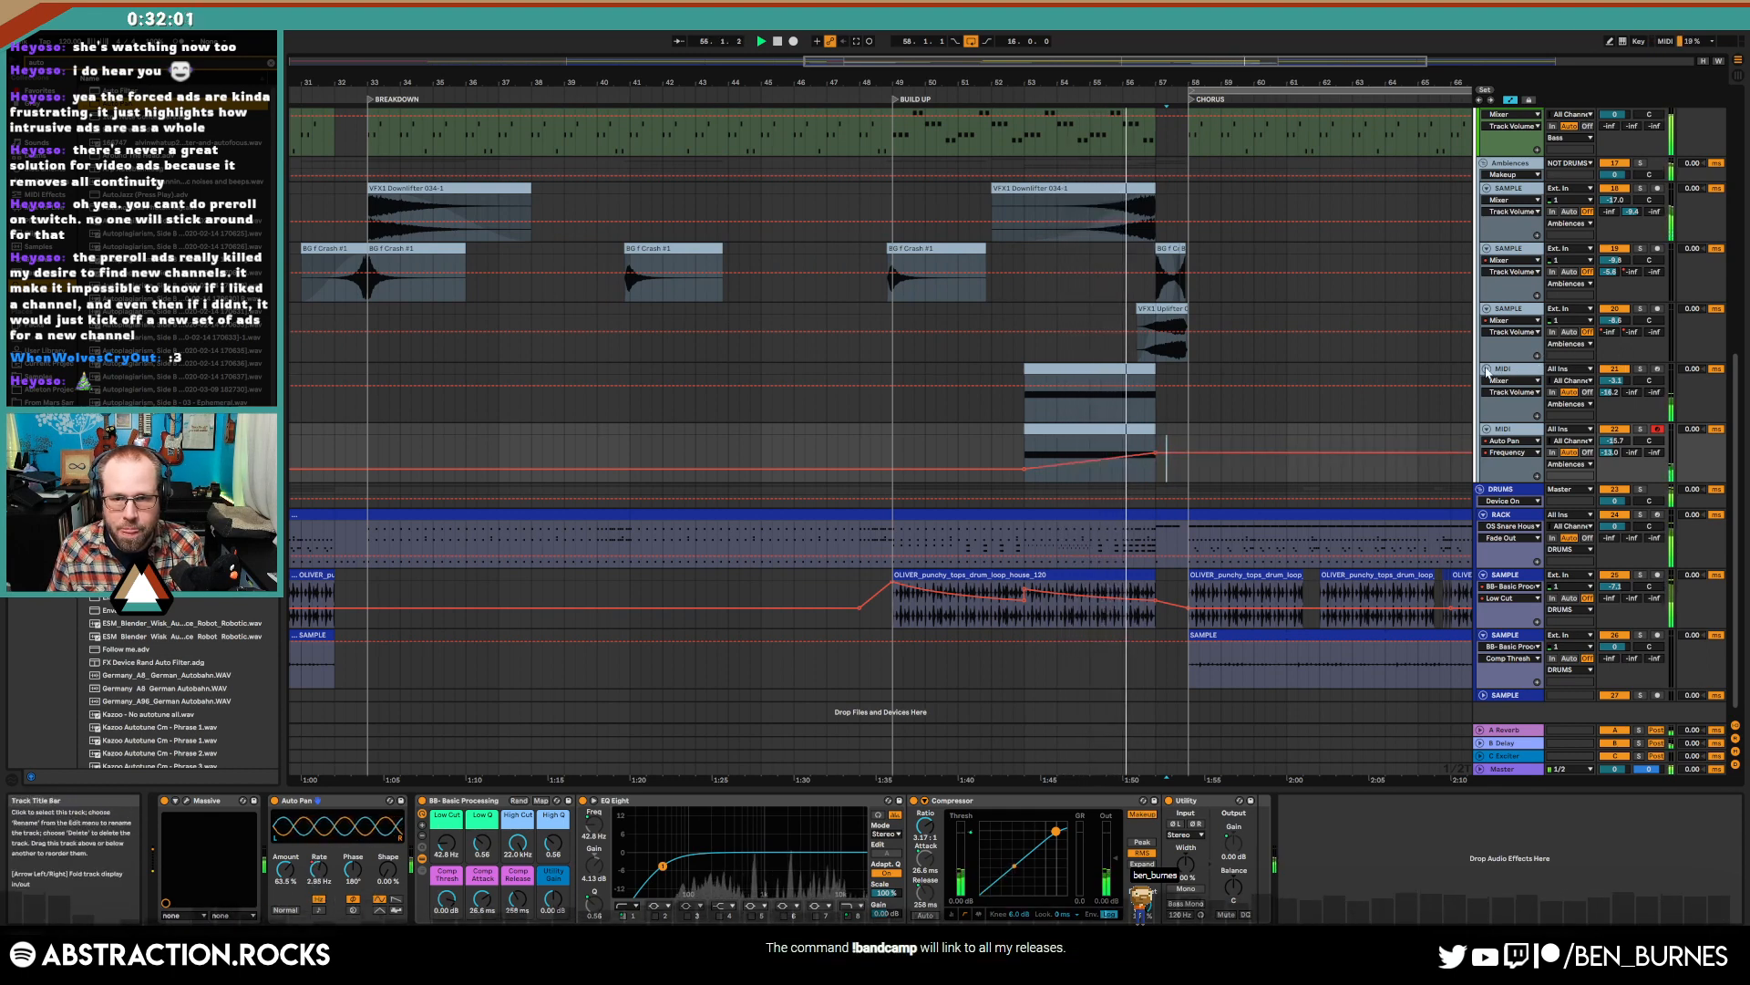
pyautogui.moveTo(1179, 453); pyautogui.dragTo(1179, 446)
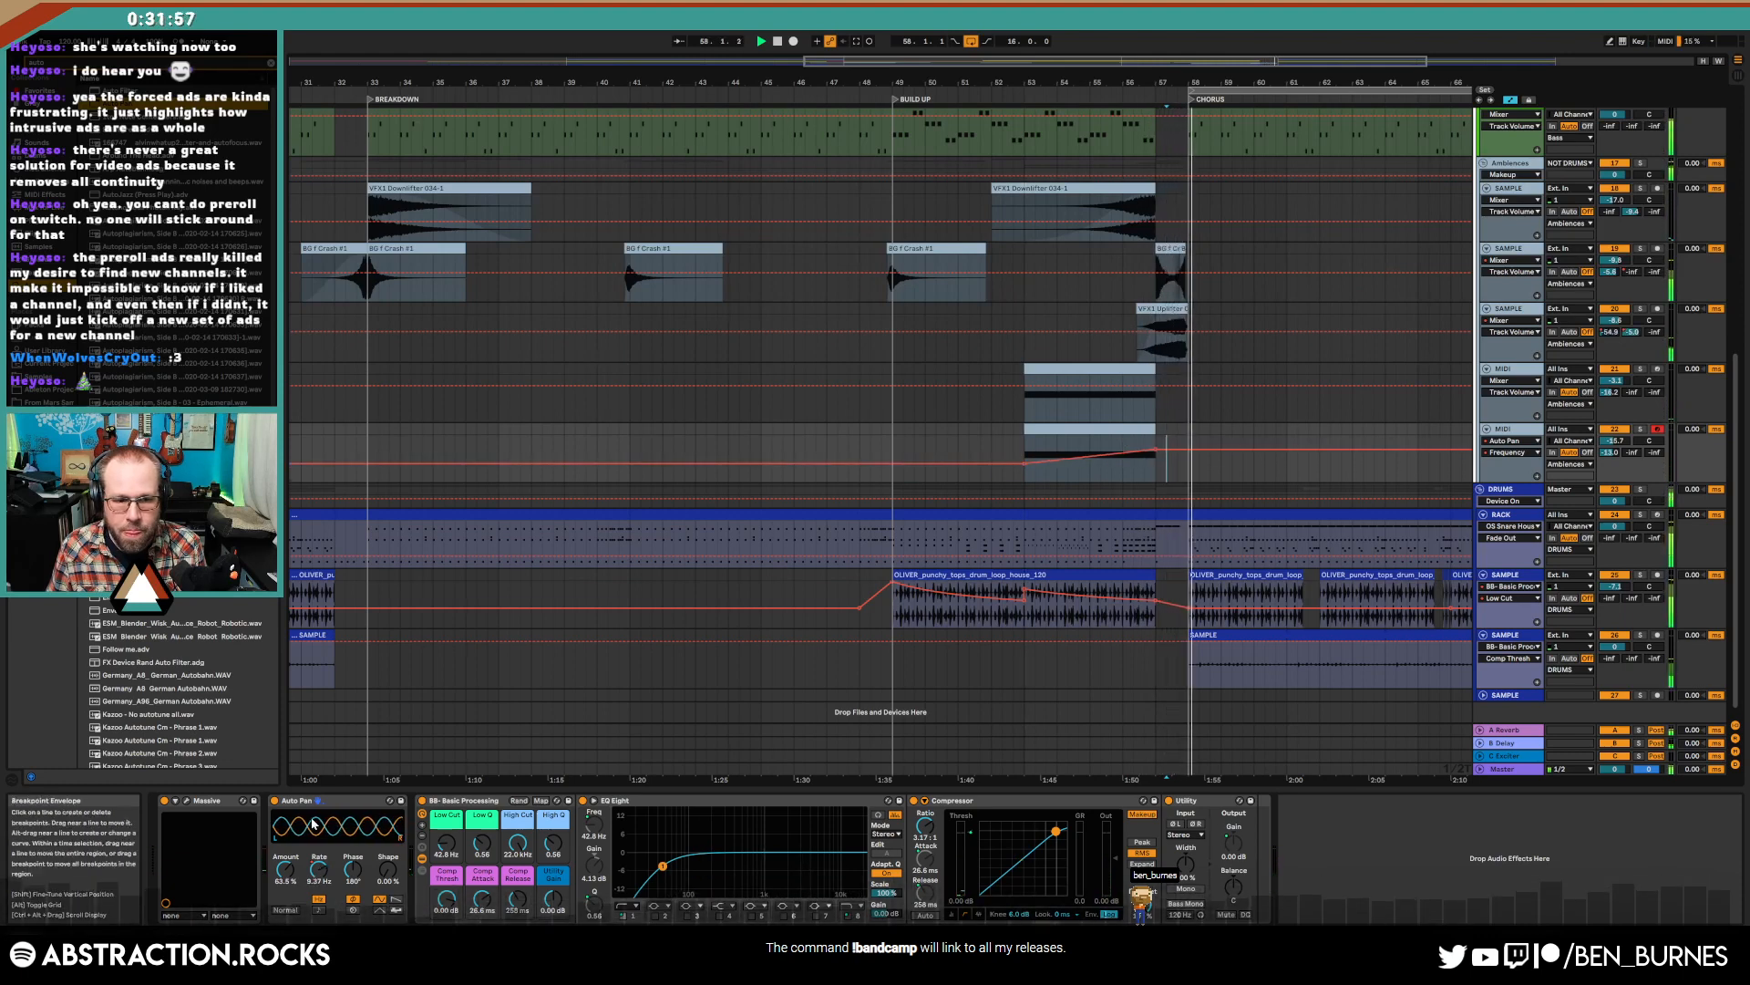
pyautogui.moveTo(286, 871); pyautogui.dragTo(286, 860)
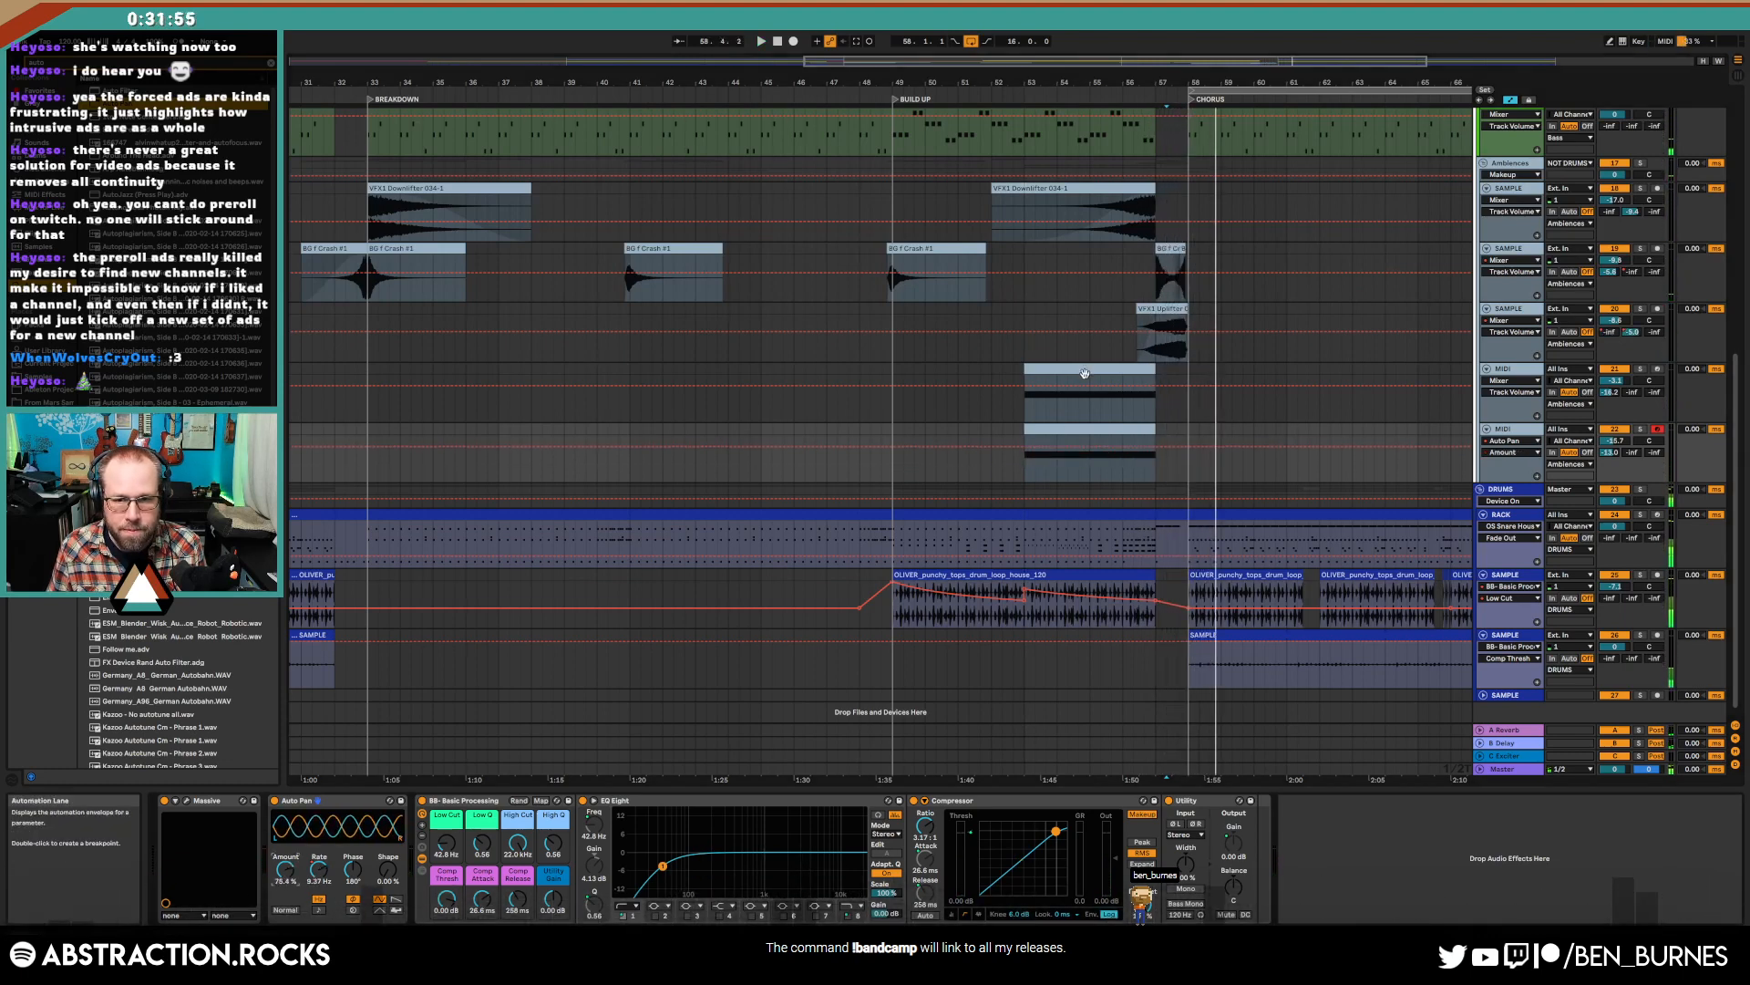
# - Inspect the volume curve in ShaperBox 3 on the white noise track, then remove that effect from the track
pyautogui.click(1085, 373)
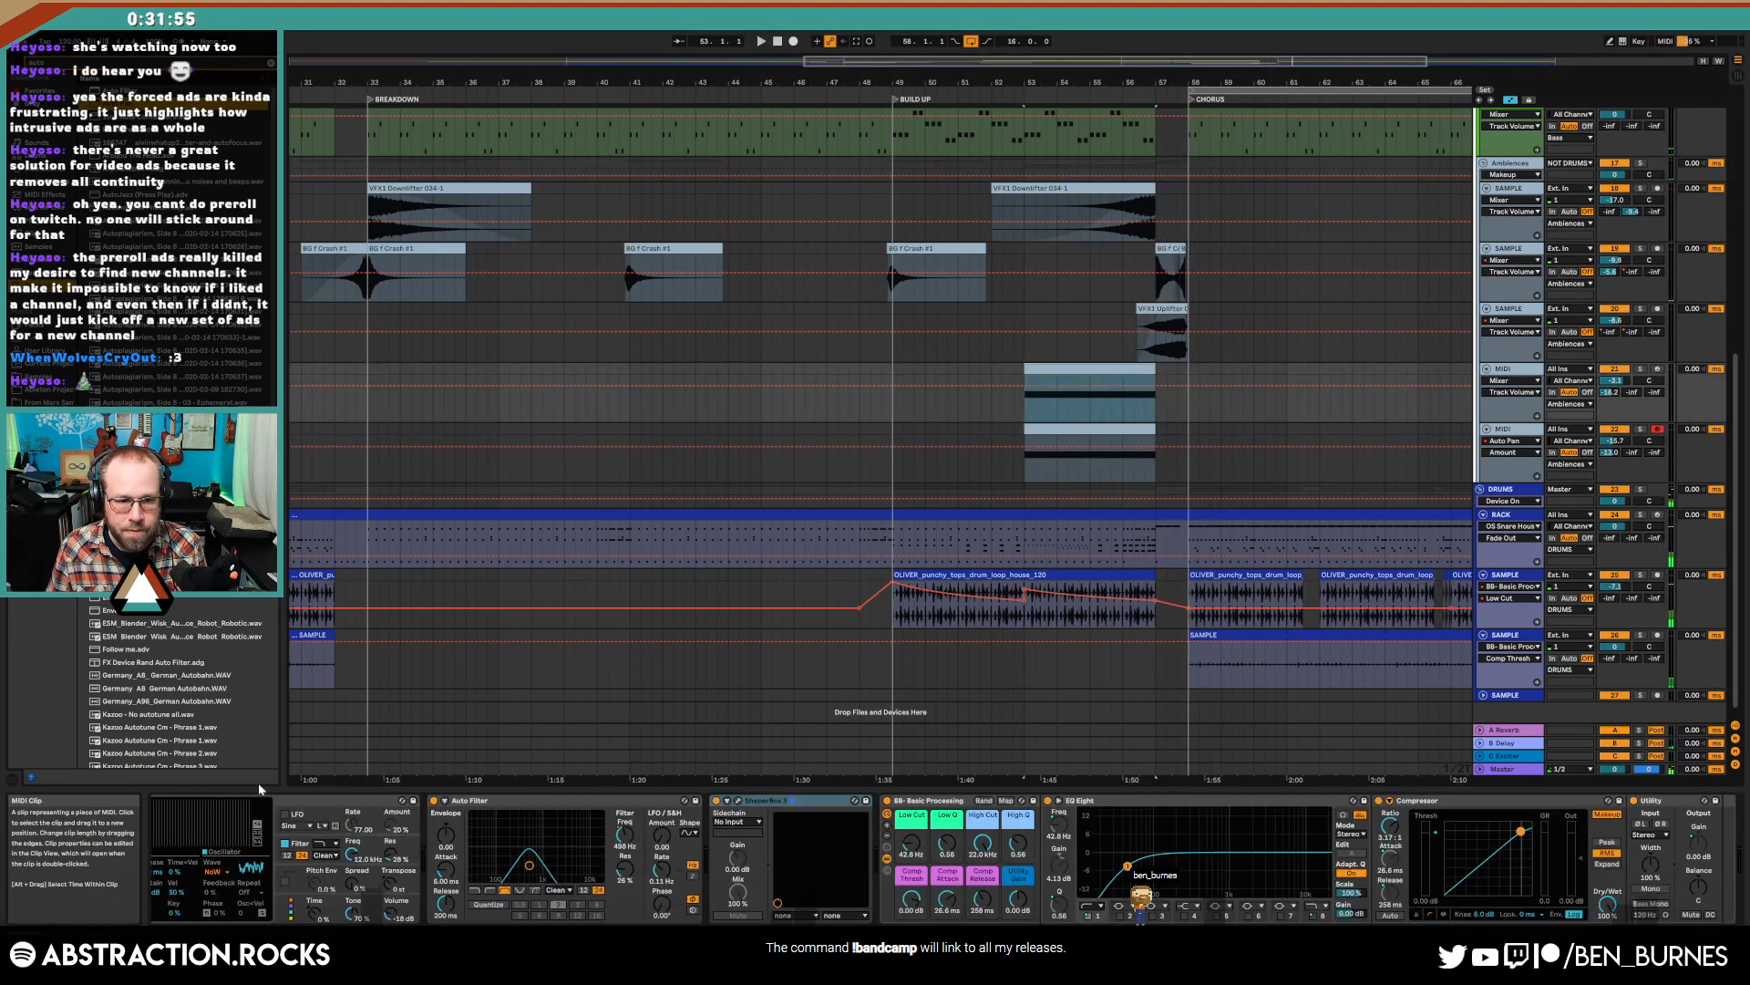
pyautogui.click(741, 801)
pyautogui.moveTo(539, 683); pyautogui.dragTo(547, 610)
pyautogui.doubleClick(547, 610)
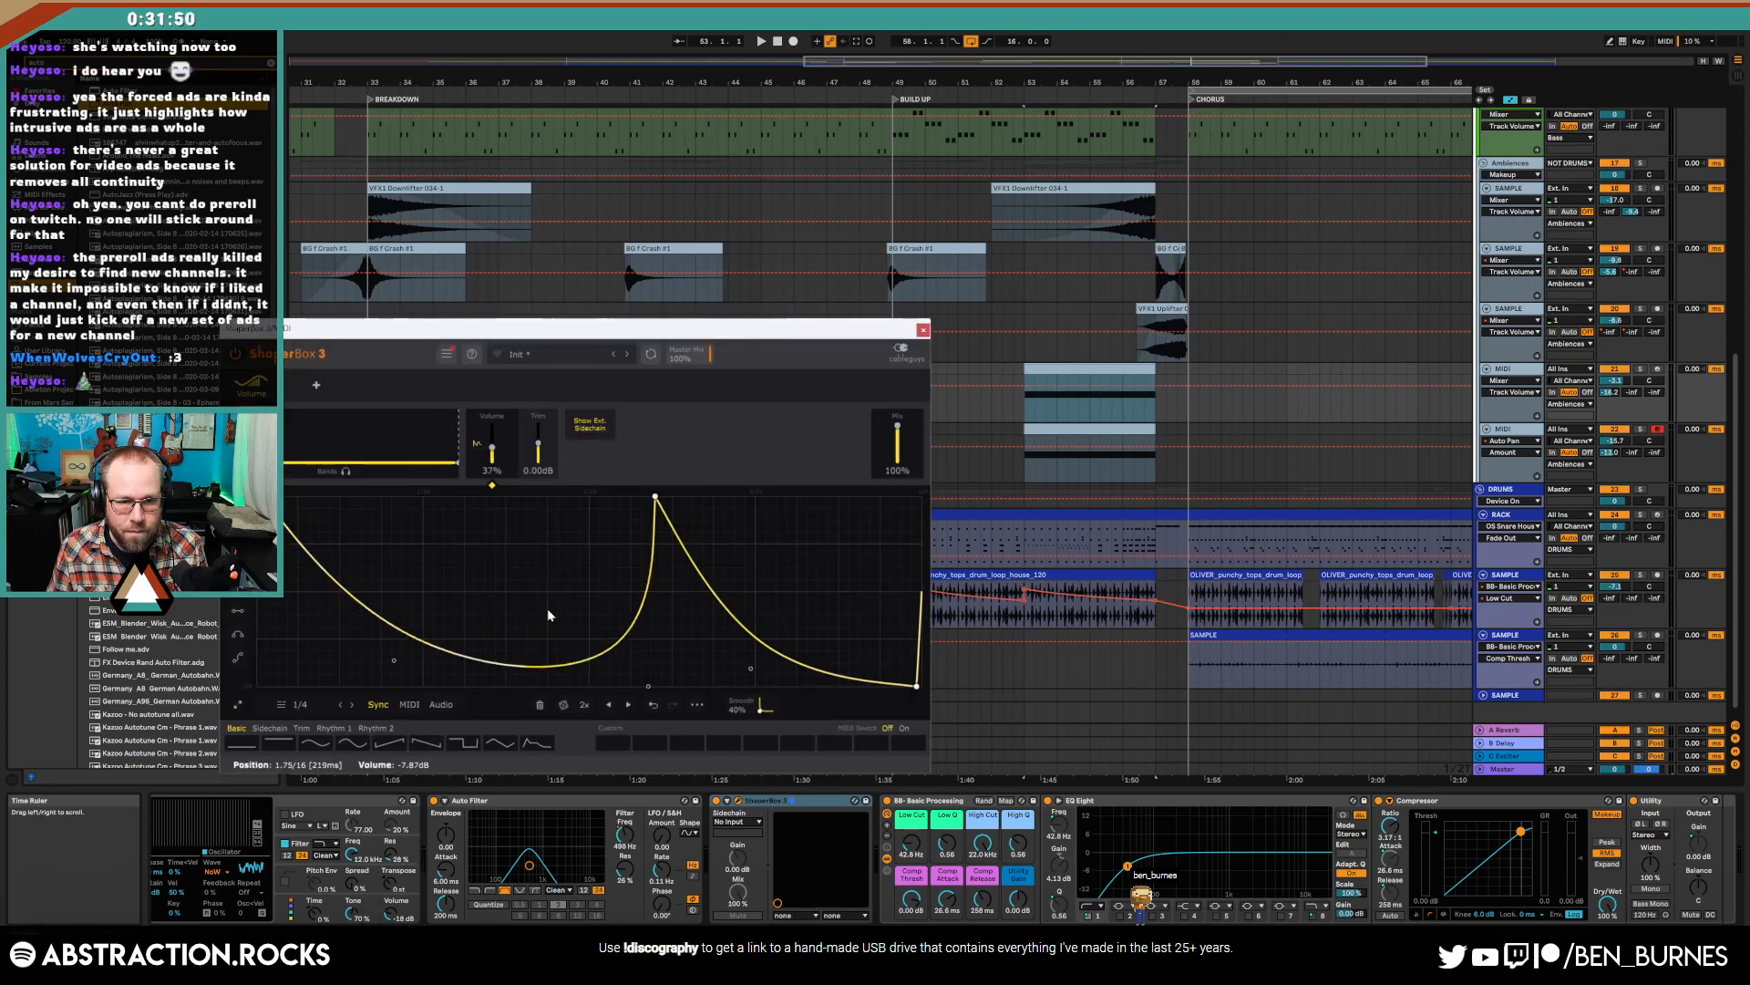
pyautogui.click(923, 330)
pyautogui.click(775, 801)
pyautogui.press('Delete')
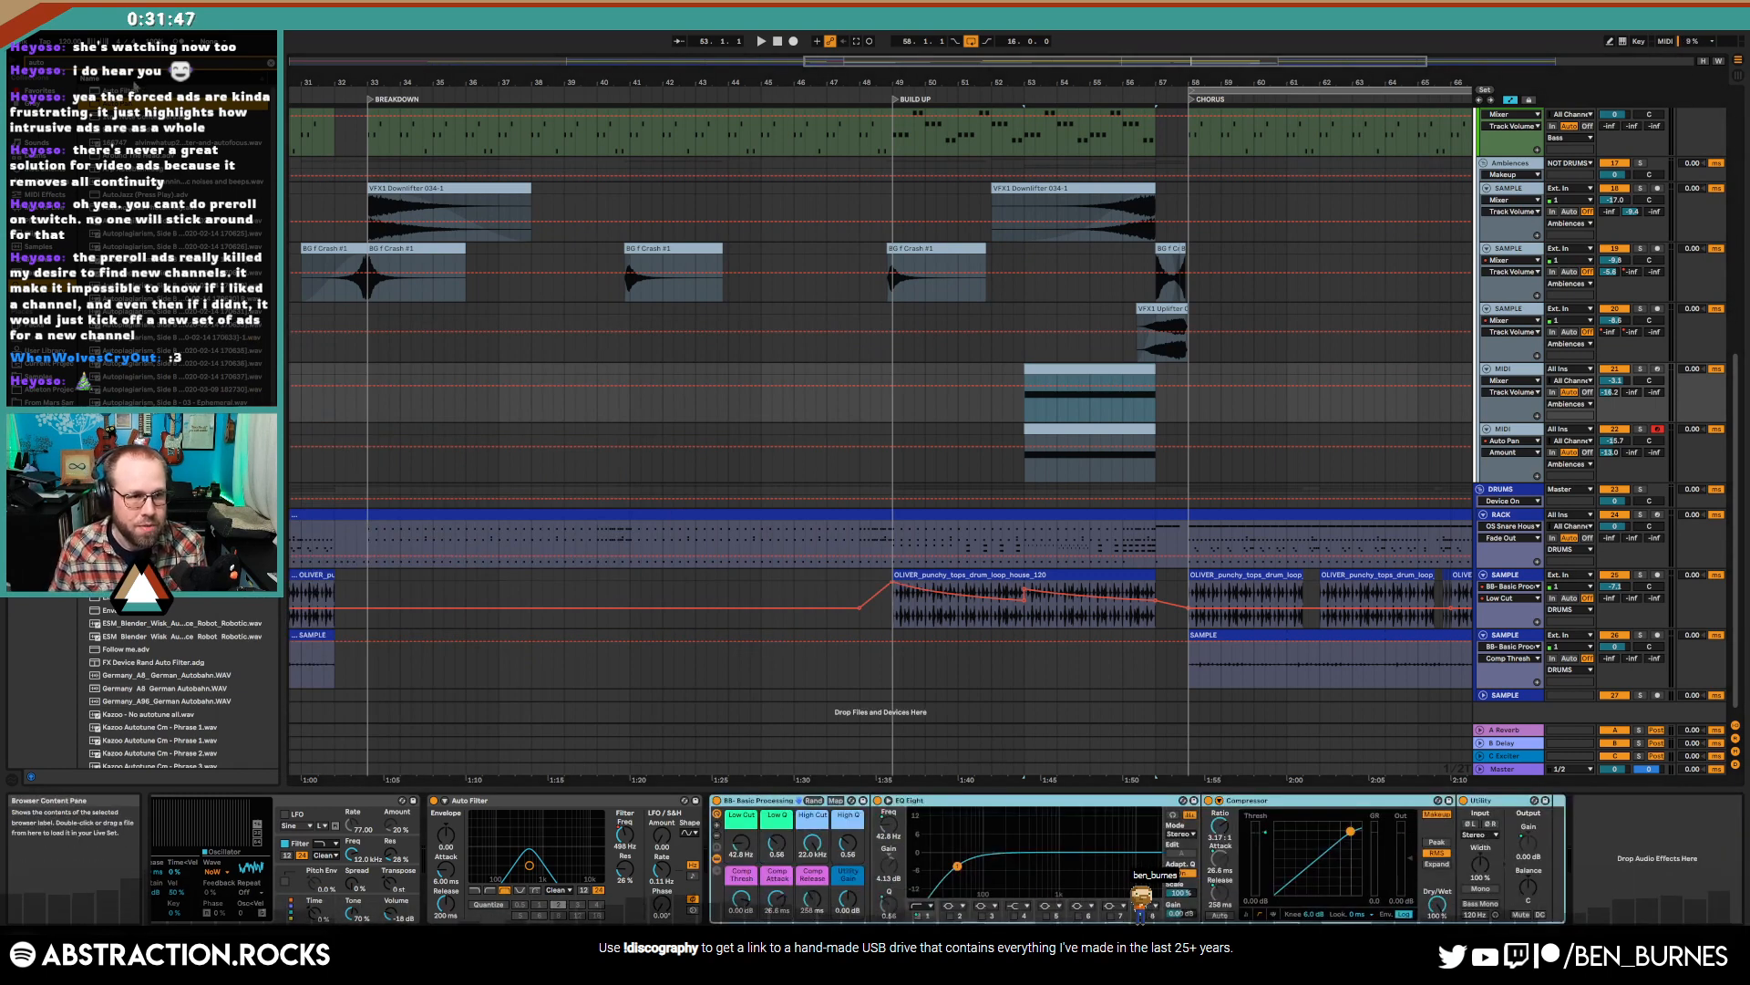
# - Add Auto Pan after the noise track's Auto Filter, with a sawtooth-shaped waveform and 0° phase
pyautogui.moveTo(114, 104); pyautogui.dragTo(727, 759)
pyautogui.moveTo(826, 876); pyautogui.dragTo(826, 766)
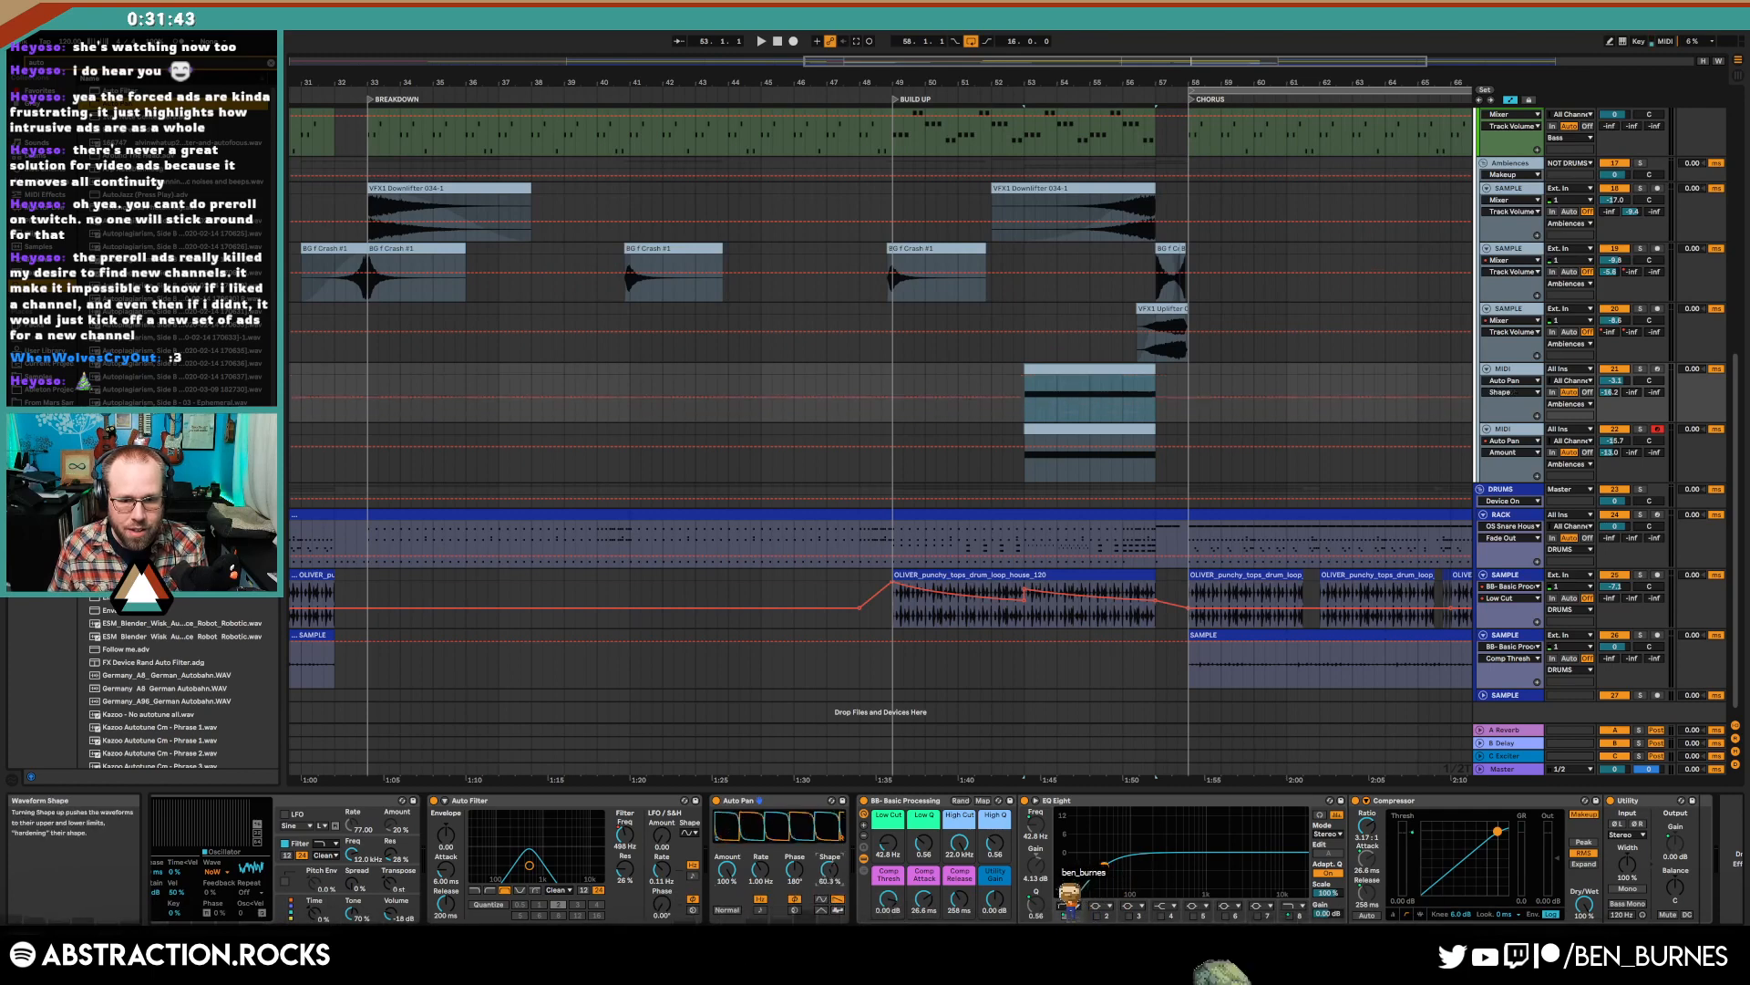
pyautogui.moveTo(826, 876); pyautogui.dragTo(797, 968)
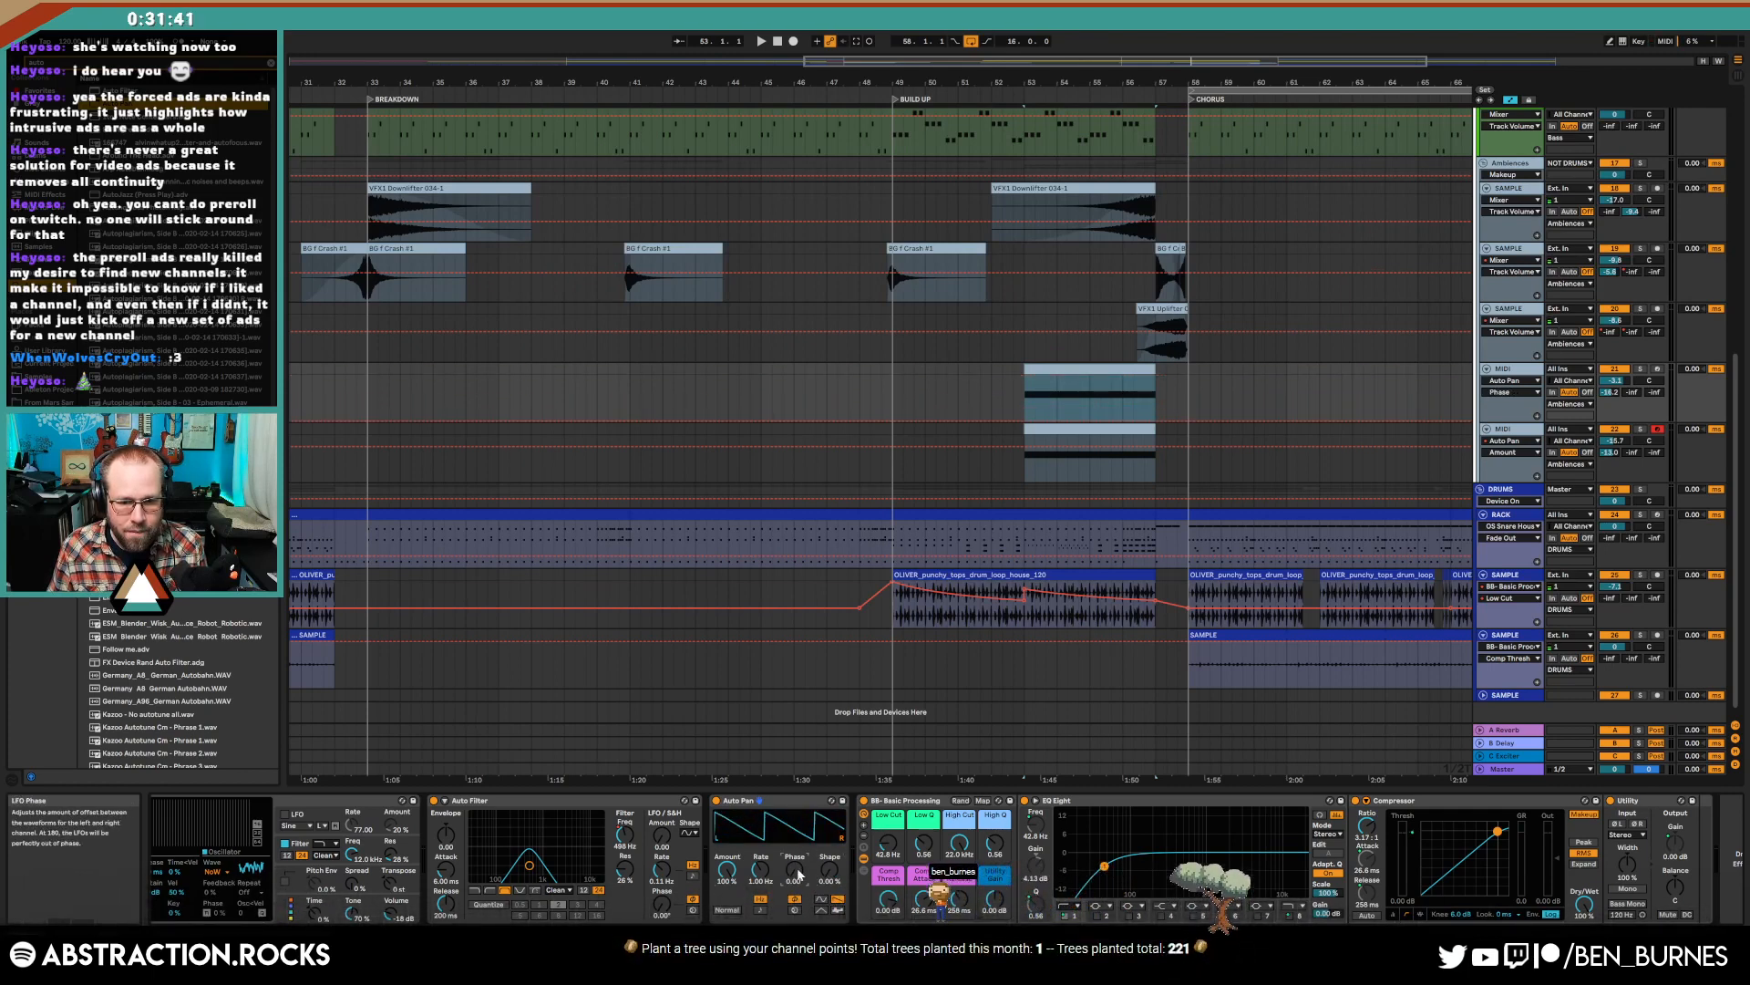
# - Sync the noise track's Auto Pan rate to tempo, adjust its offset and rate, and audition the riser
pyautogui.click(762, 908)
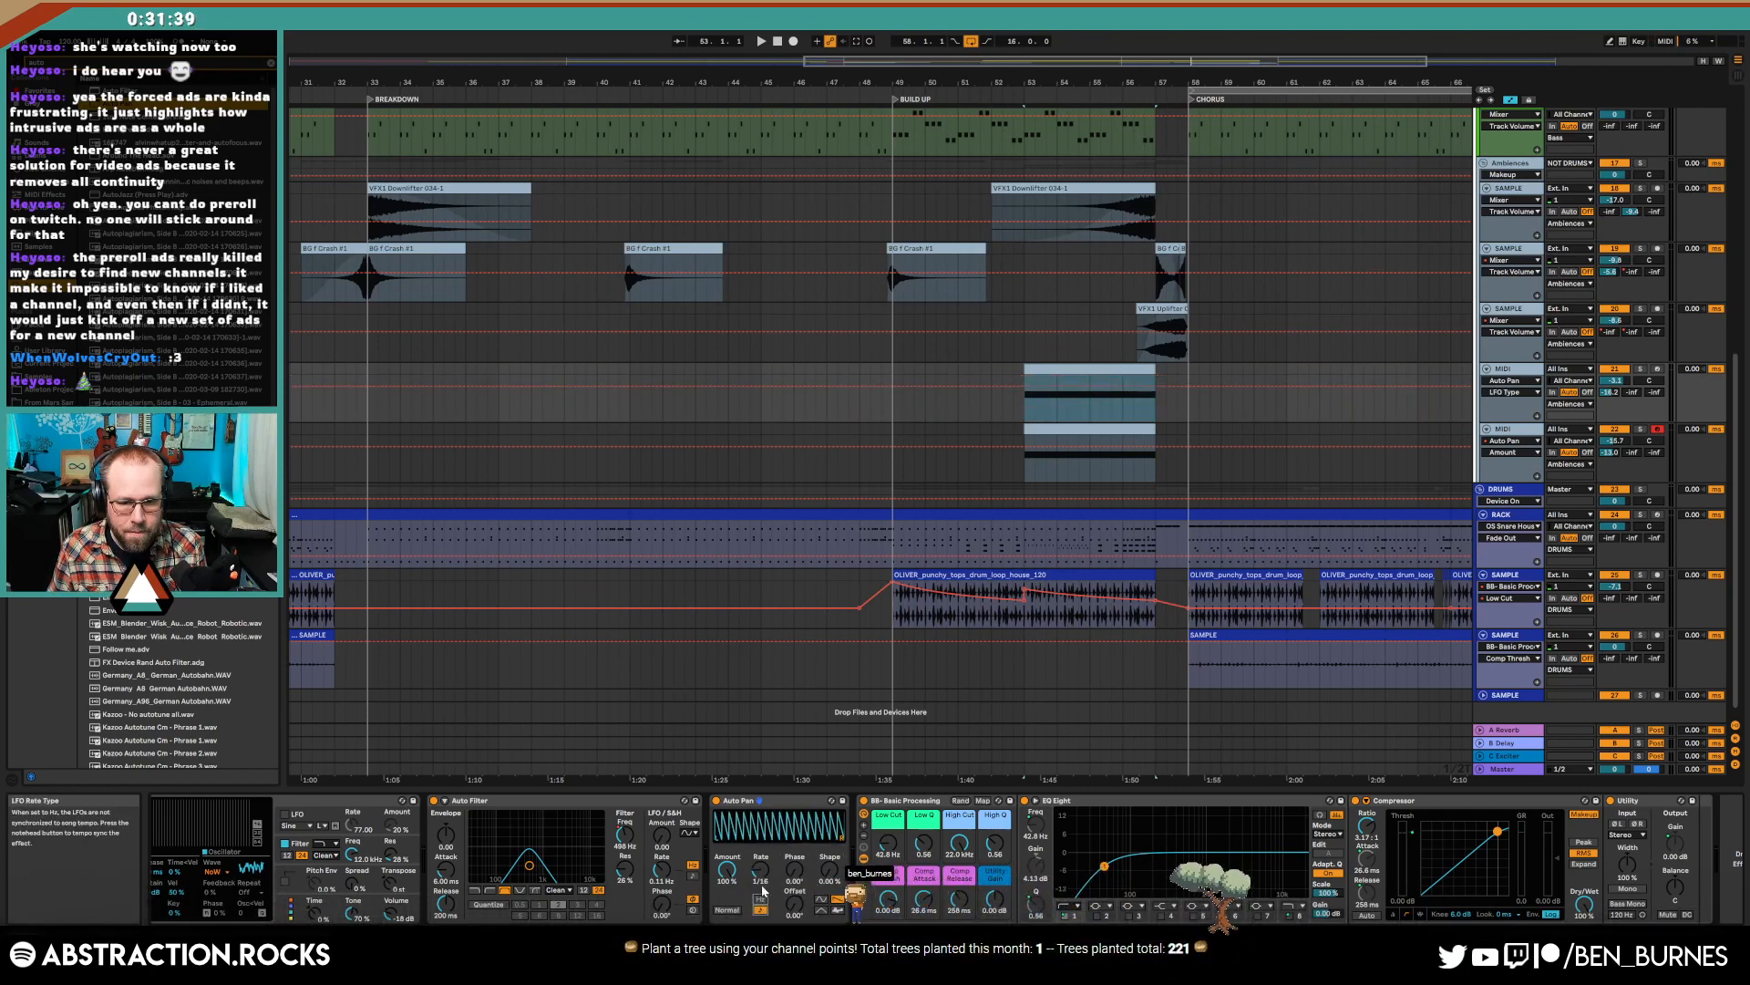
pyautogui.moveTo(800, 904); pyautogui.dragTo(799, 841)
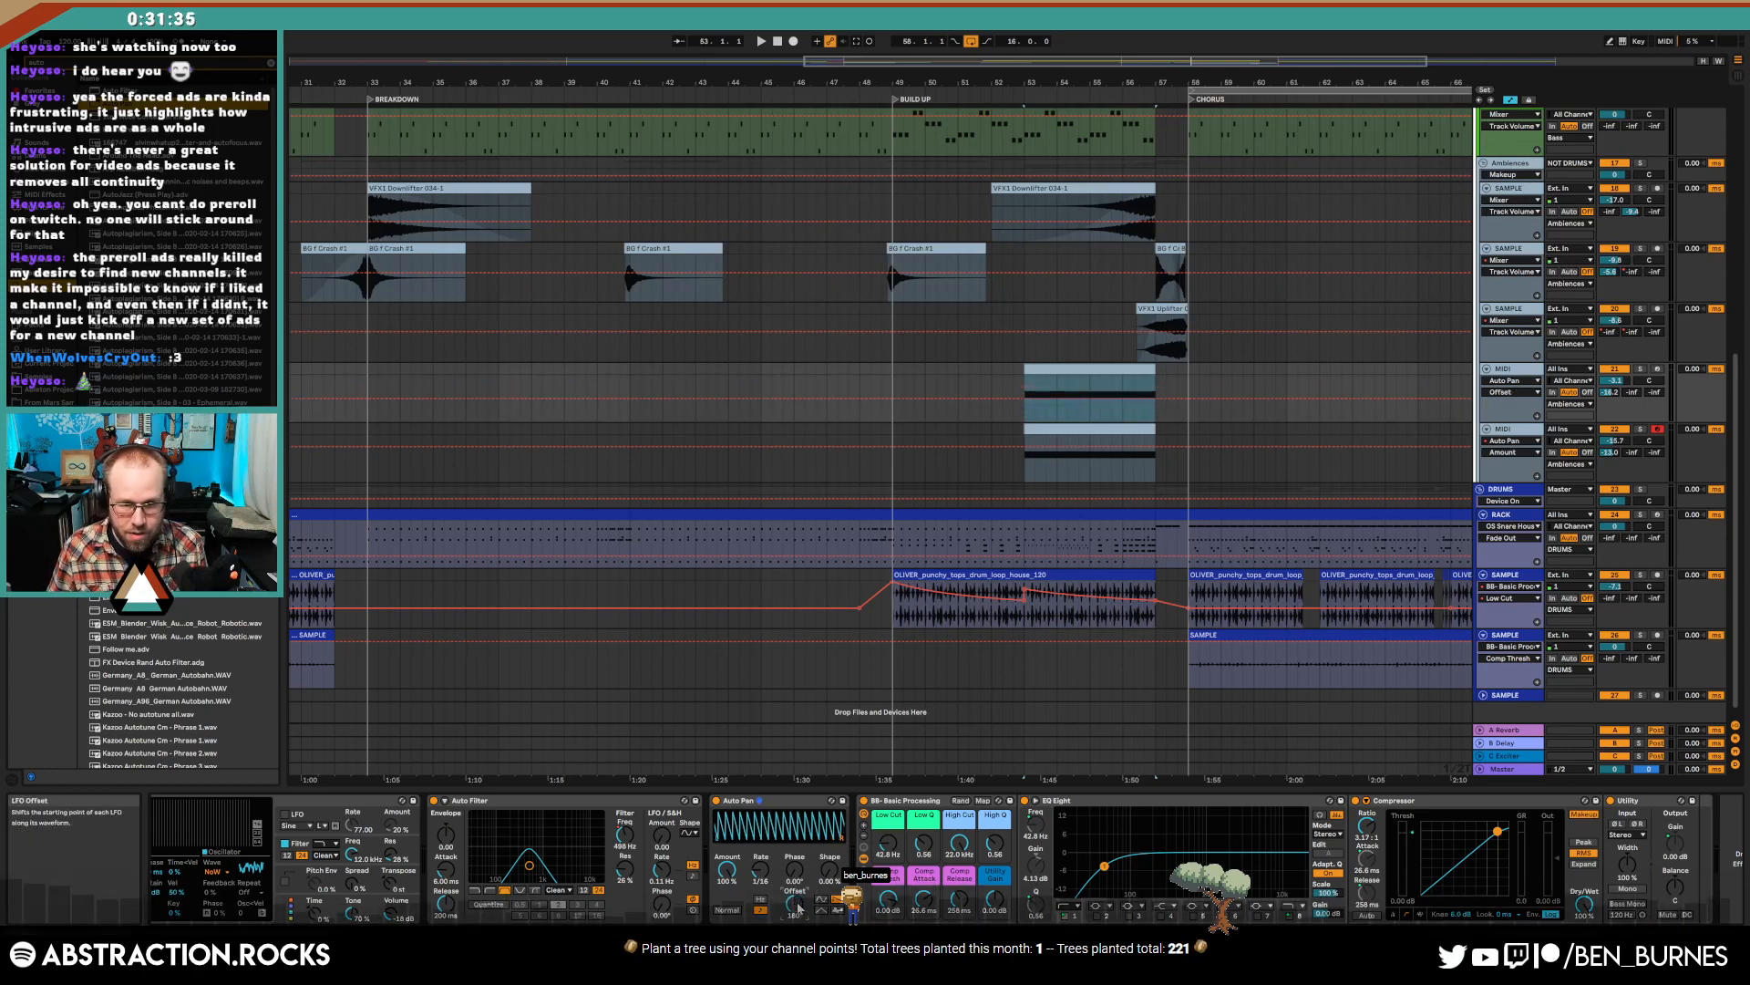
pyautogui.moveTo(798, 907); pyautogui.dragTo(799, 927)
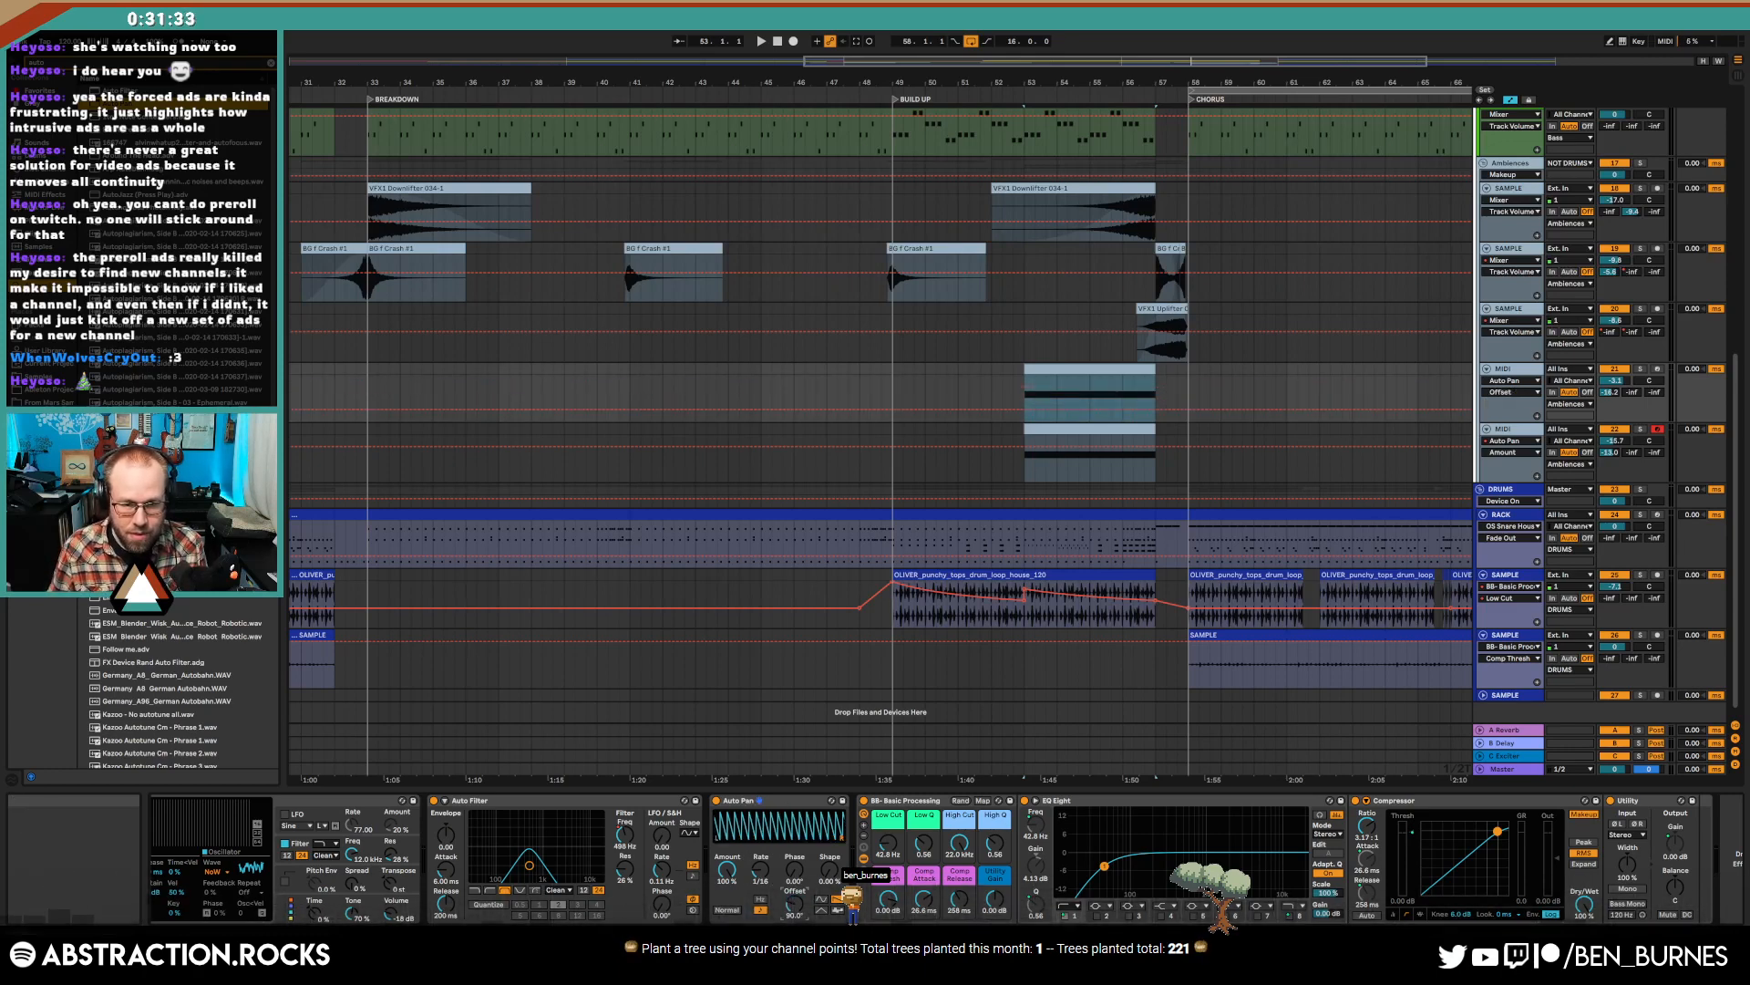
pyautogui.moveTo(760, 871); pyautogui.dragTo(761, 889)
pyautogui.press('space')
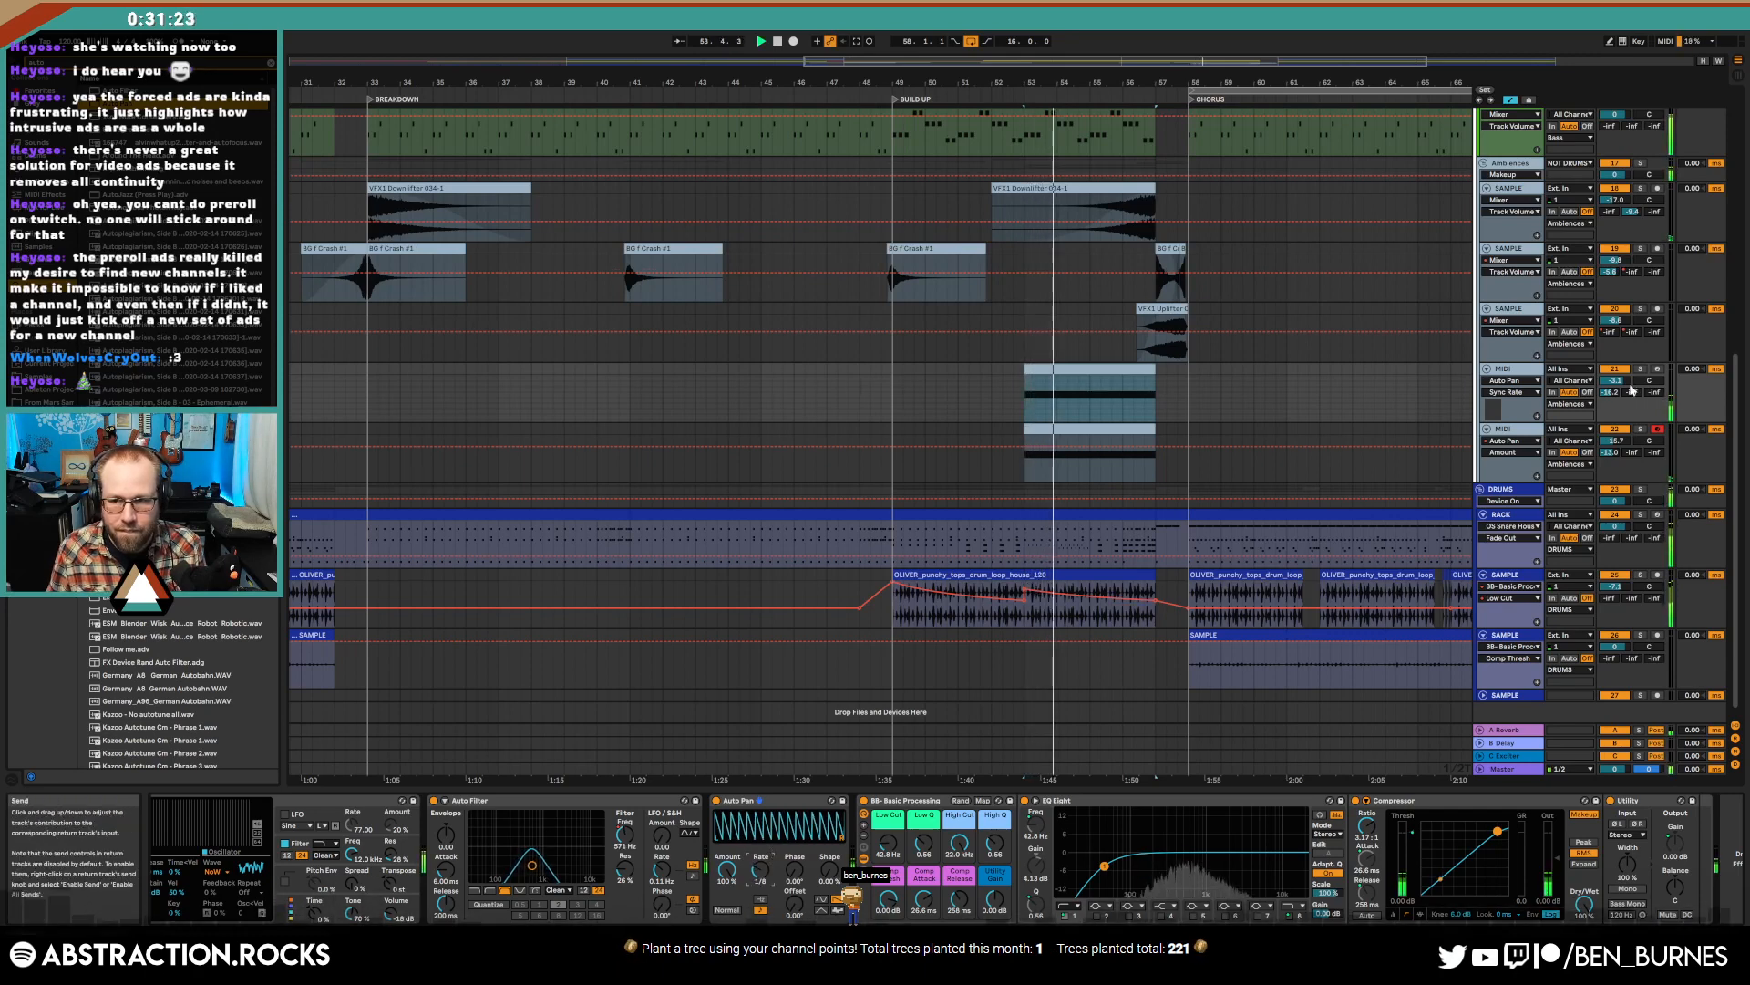
pyautogui.press('space')
# - Lengthen the attack of Operator's envelope on the noise track while replaying the build-up
pyautogui.moveTo(1641, 936); pyautogui.dragTo(1609, 936)
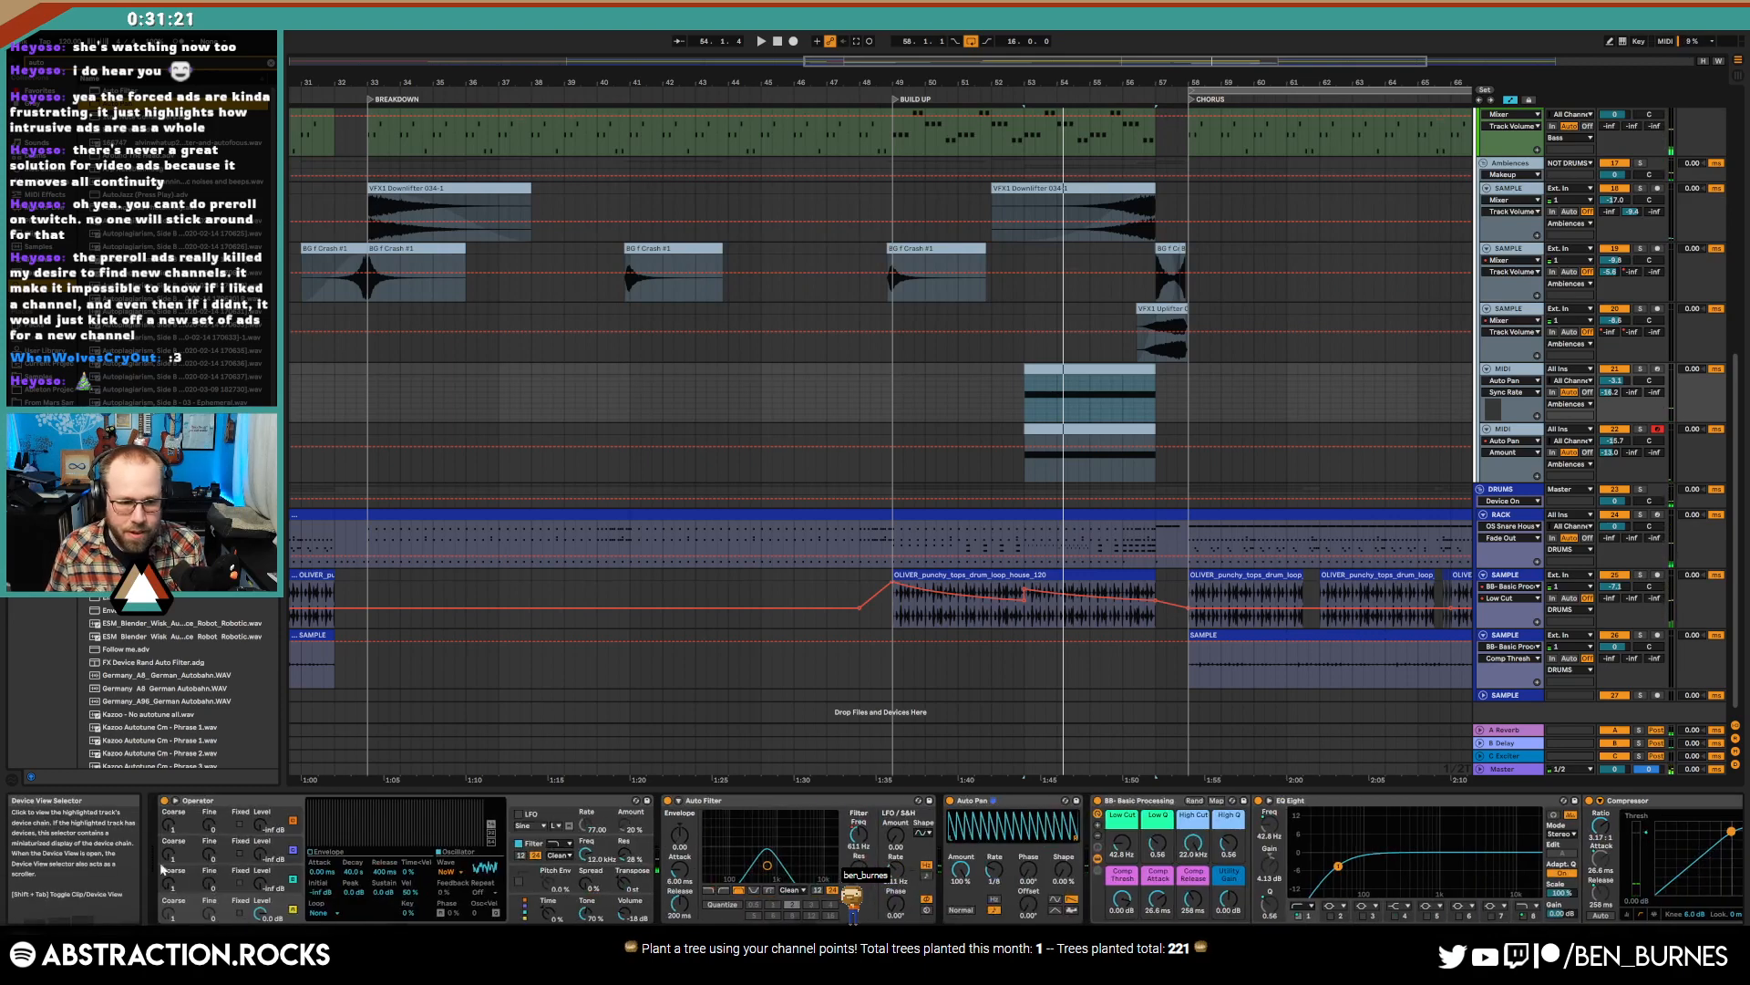
pyautogui.click(318, 855)
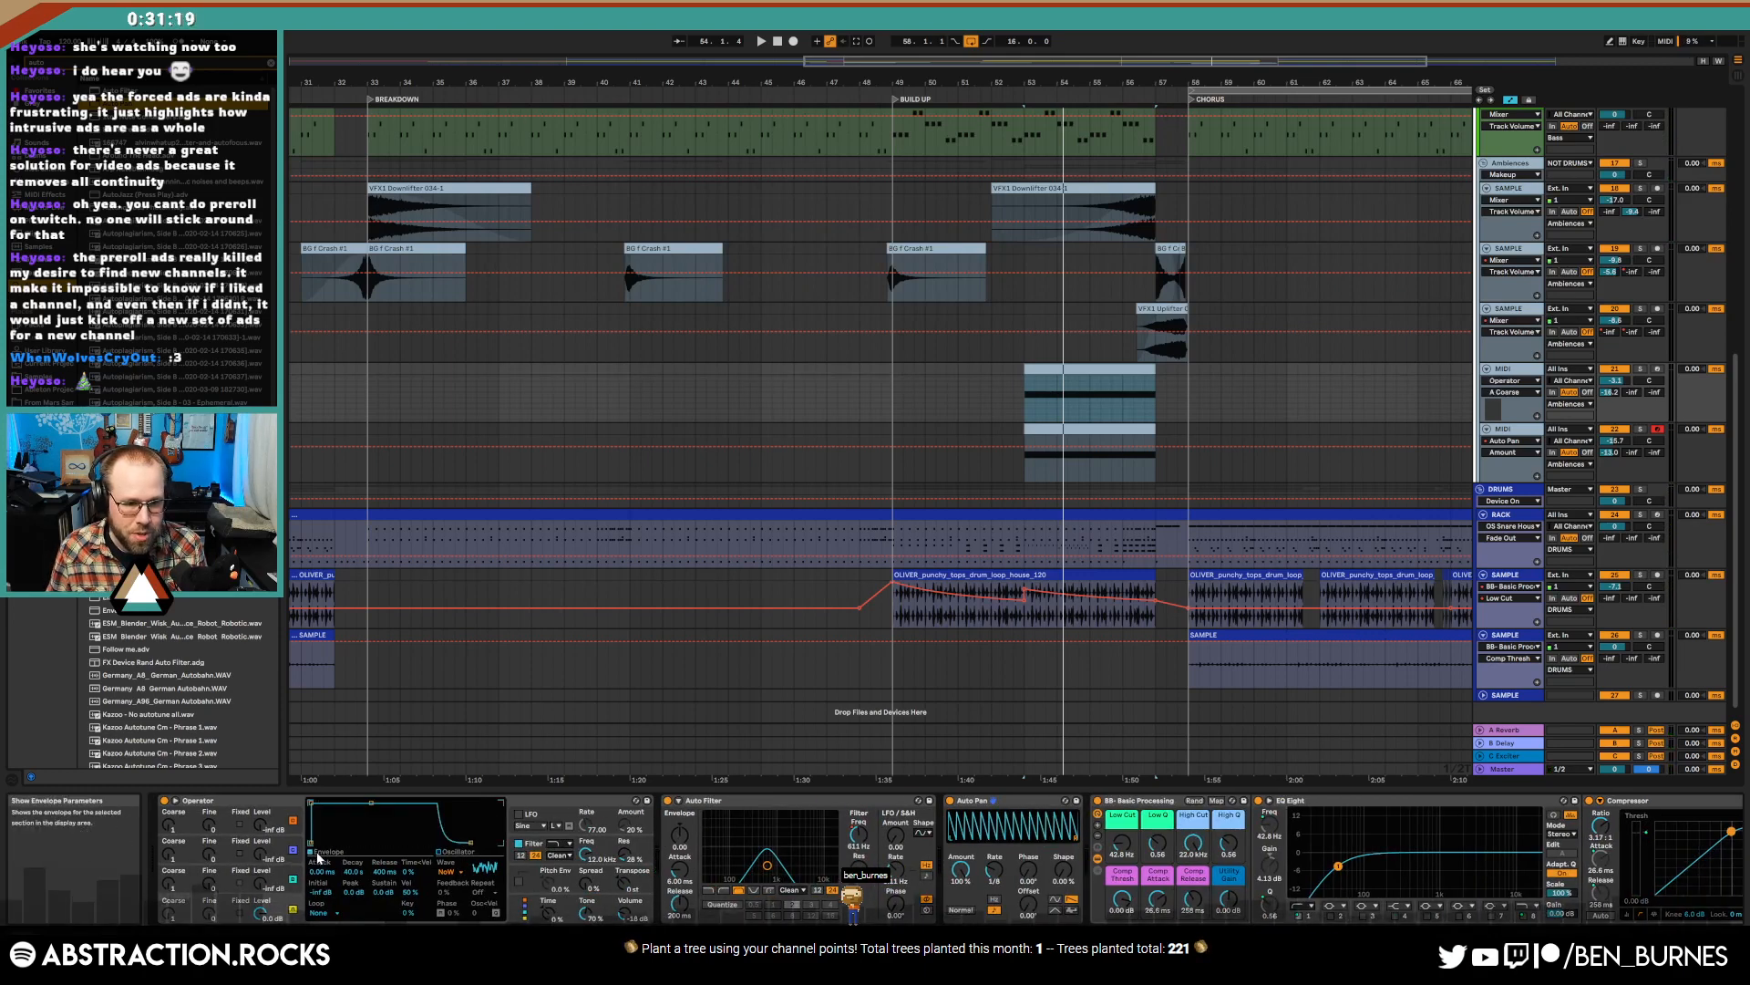
pyautogui.press('space')
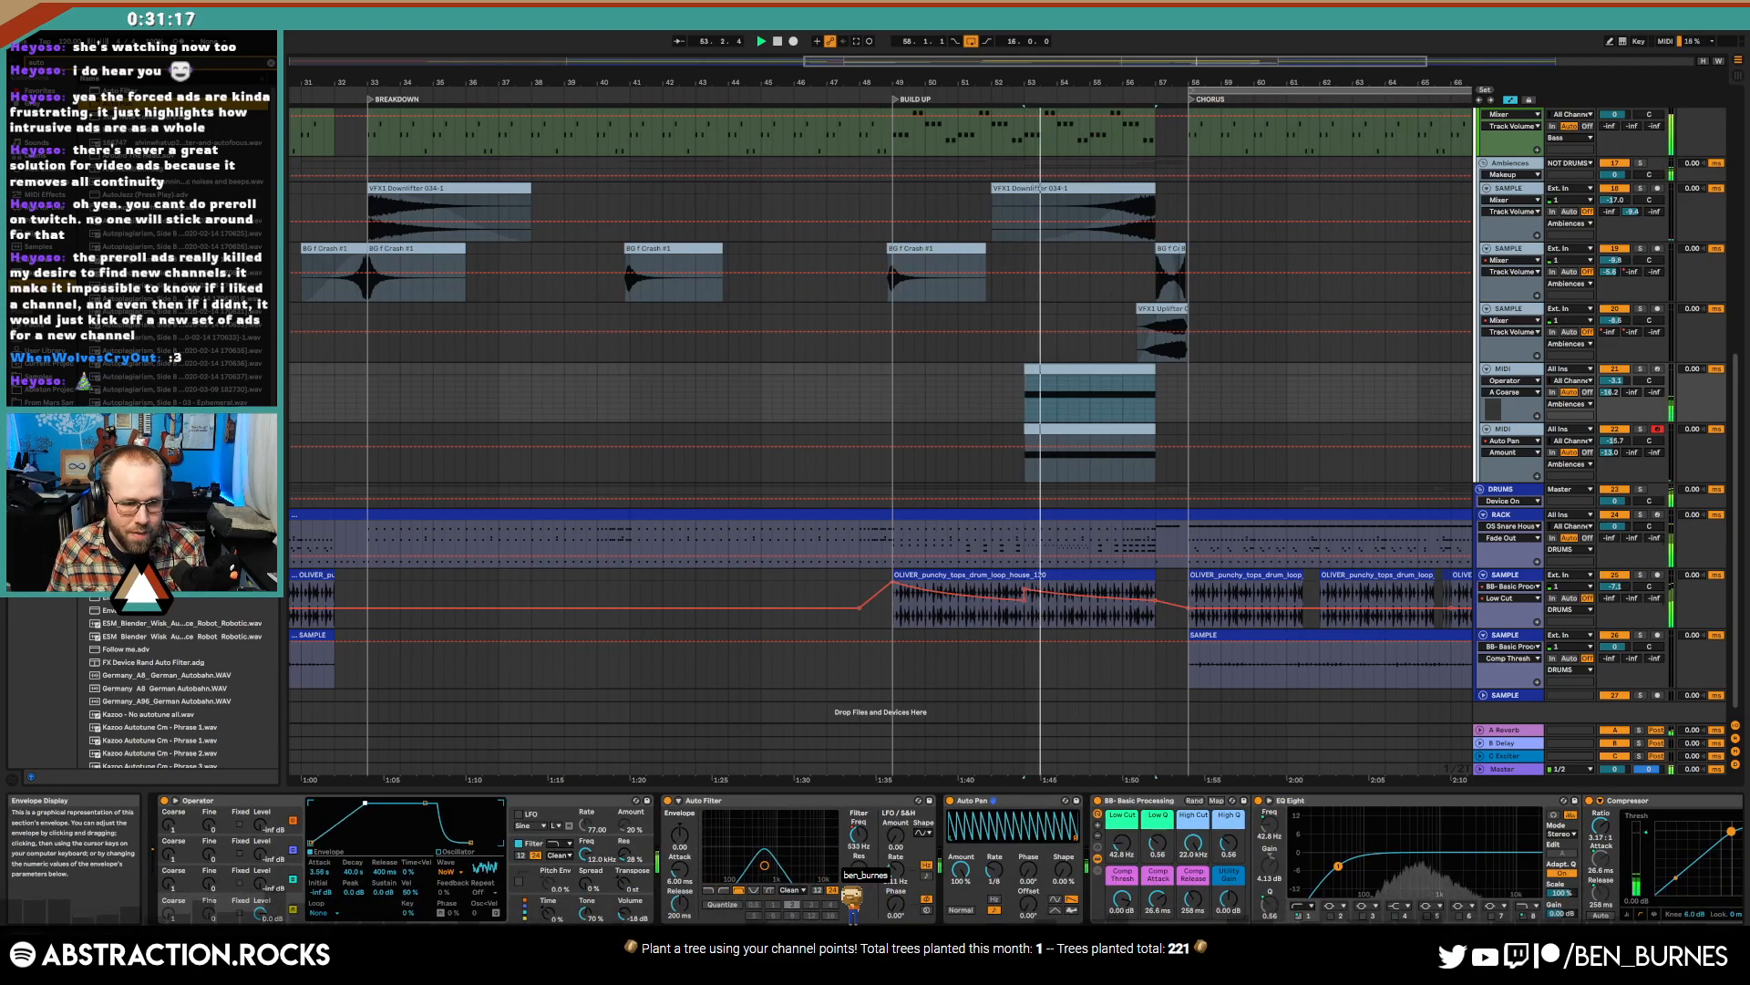
pyautogui.moveTo(356, 803); pyautogui.dragTo(367, 804)
pyautogui.press('space')
pyautogui.press('space')
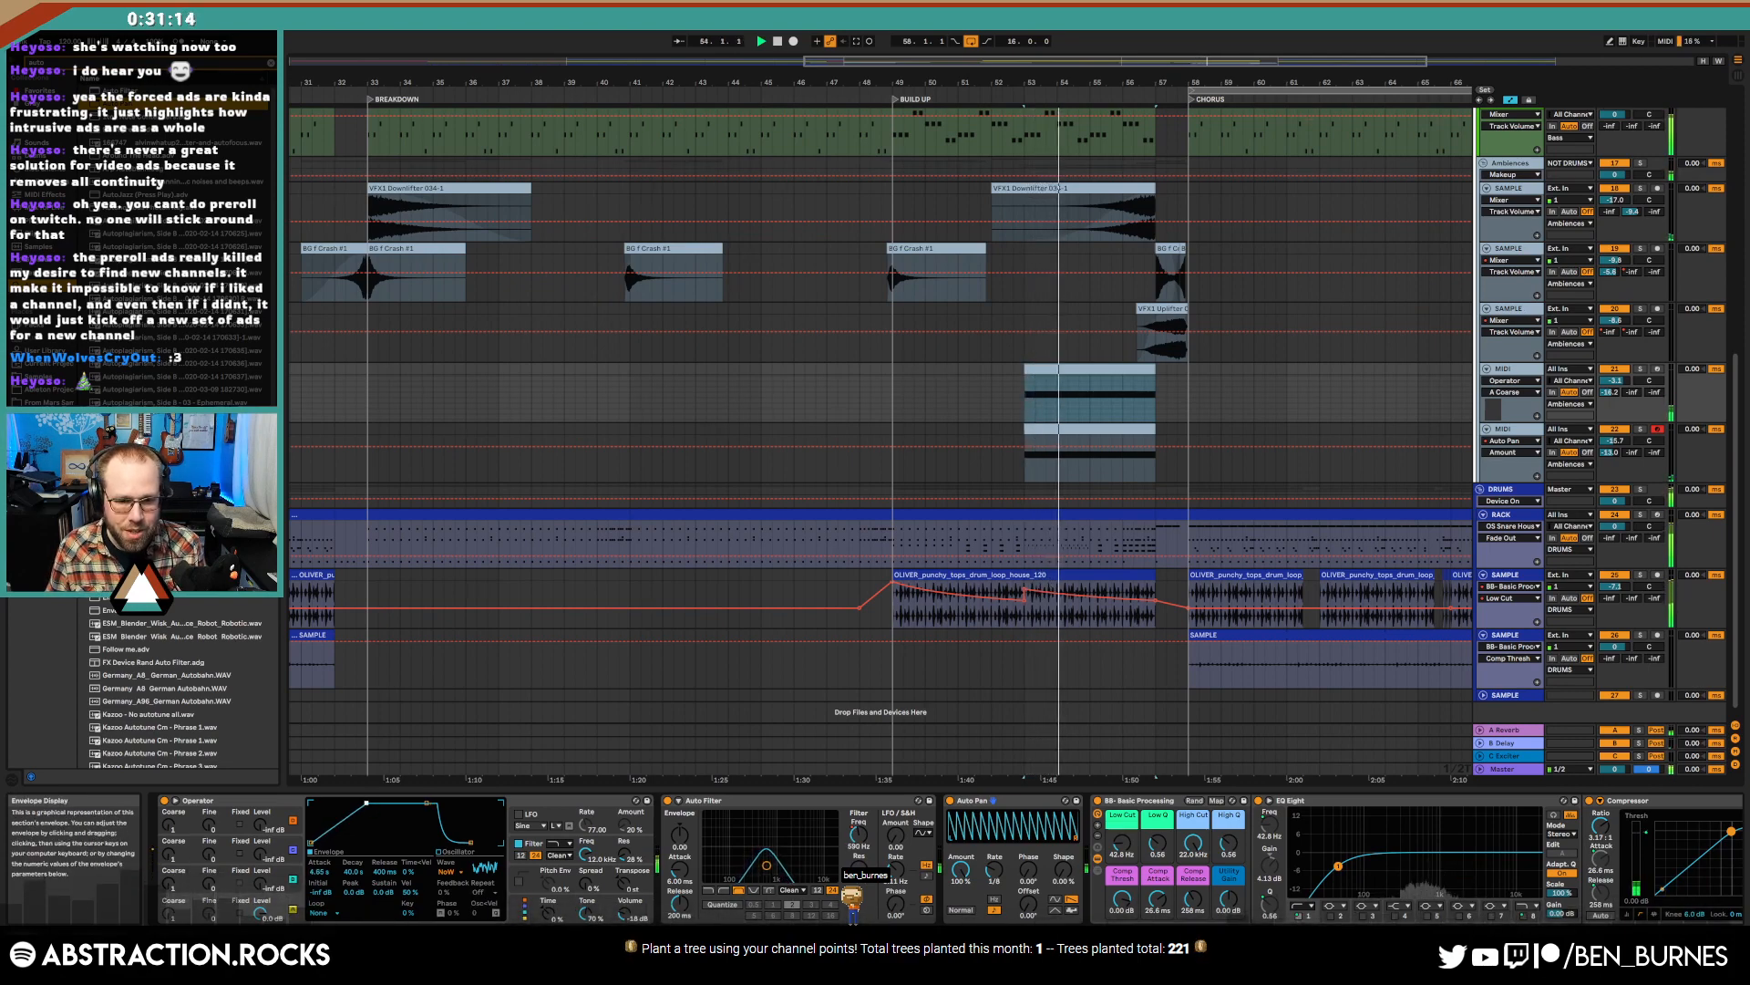
# - Raise the end of the noise track's Auto Filter frequency ramp and increase the Massive track's volume
pyautogui.click(859, 835)
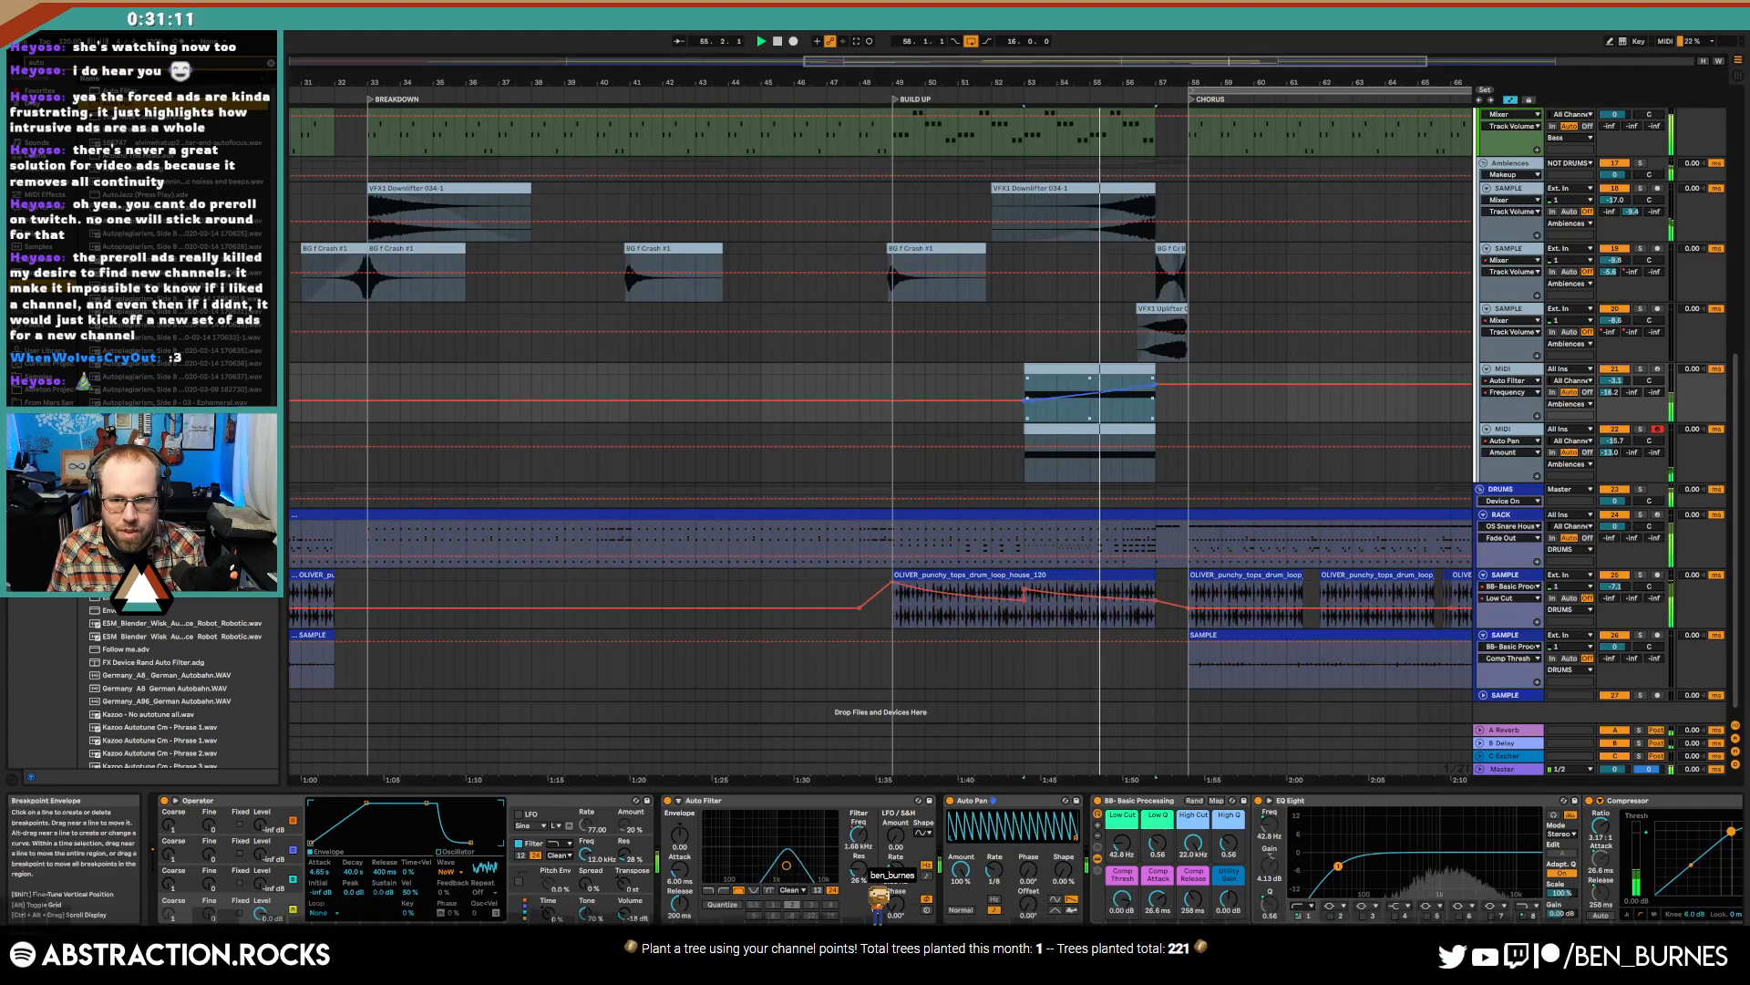
pyautogui.moveTo(1168, 397); pyautogui.dragTo(1168, 394)
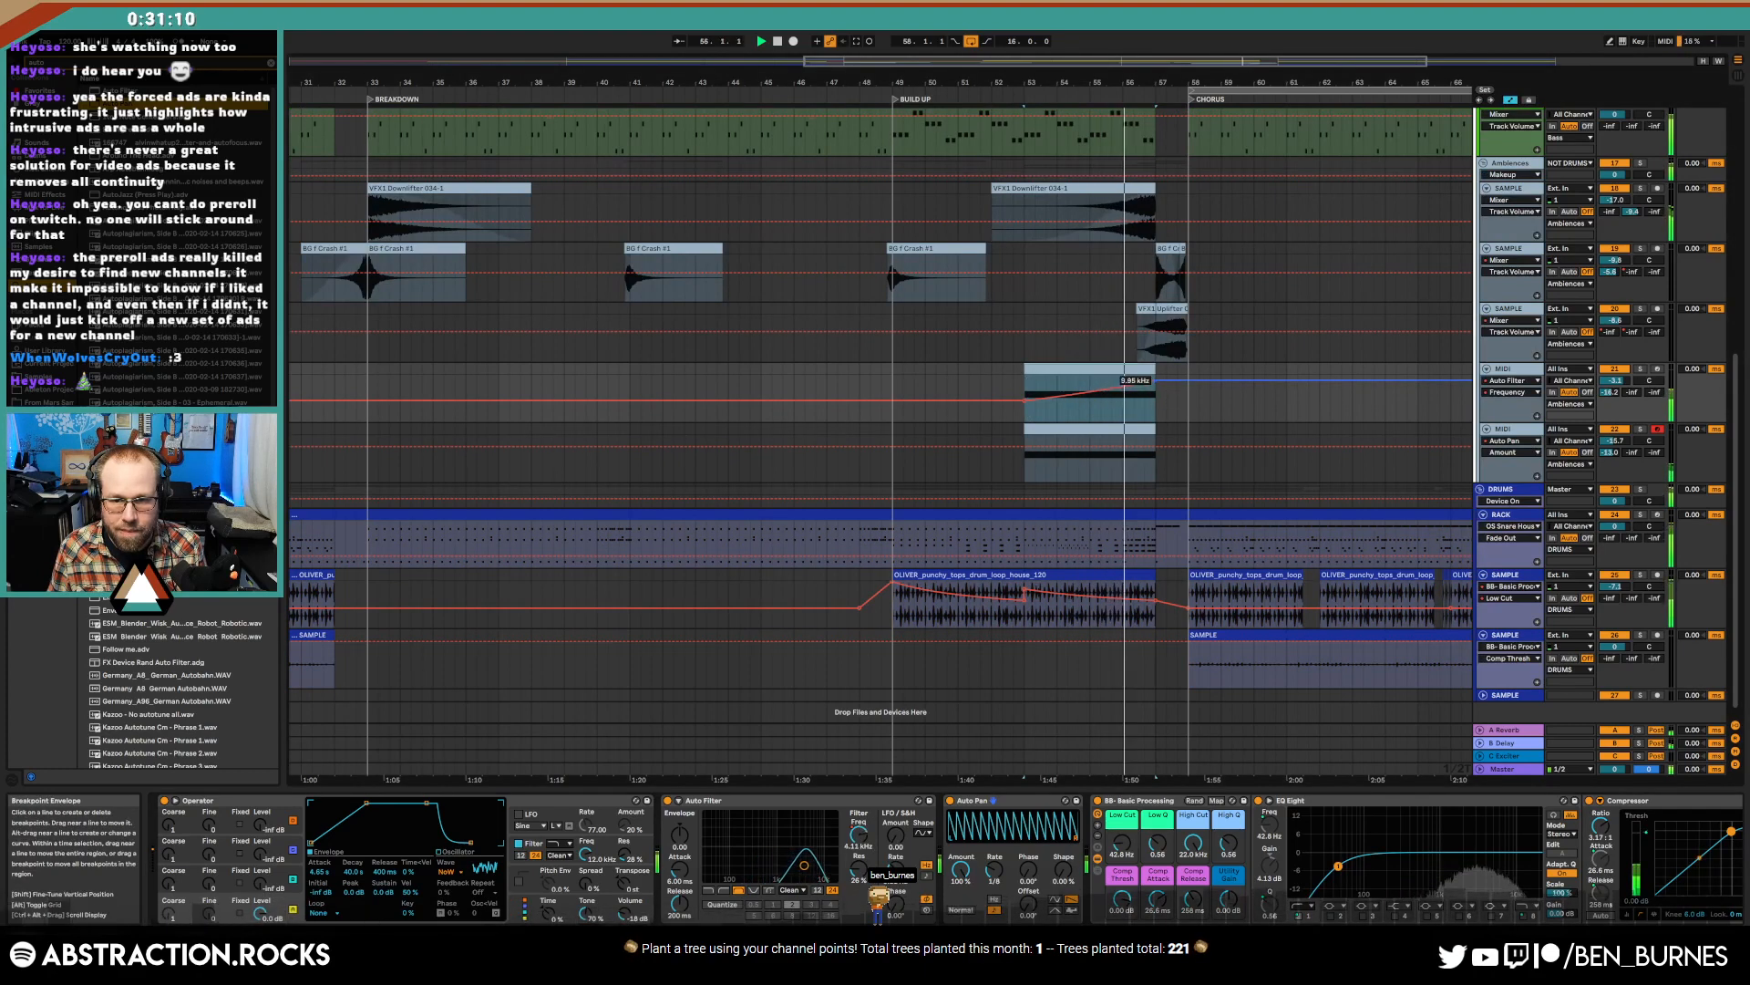
pyautogui.click(1105, 405)
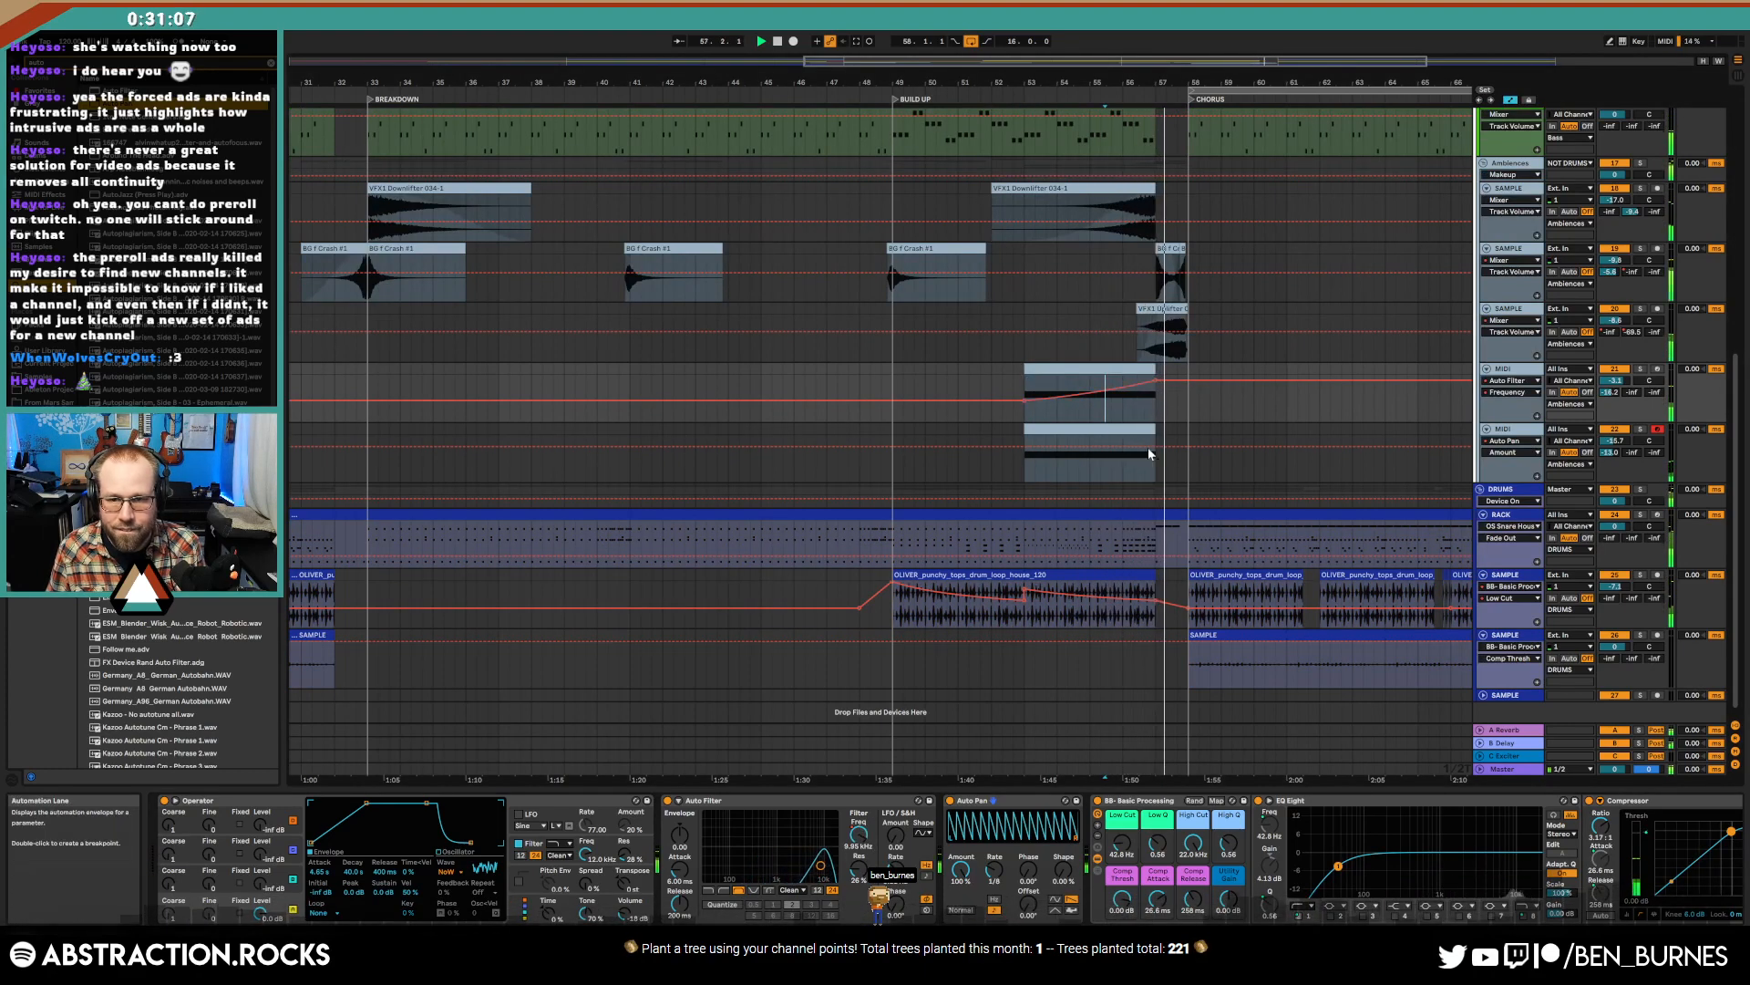
pyautogui.moveTo(1622, 441); pyautogui.dragTo(1622, 419)
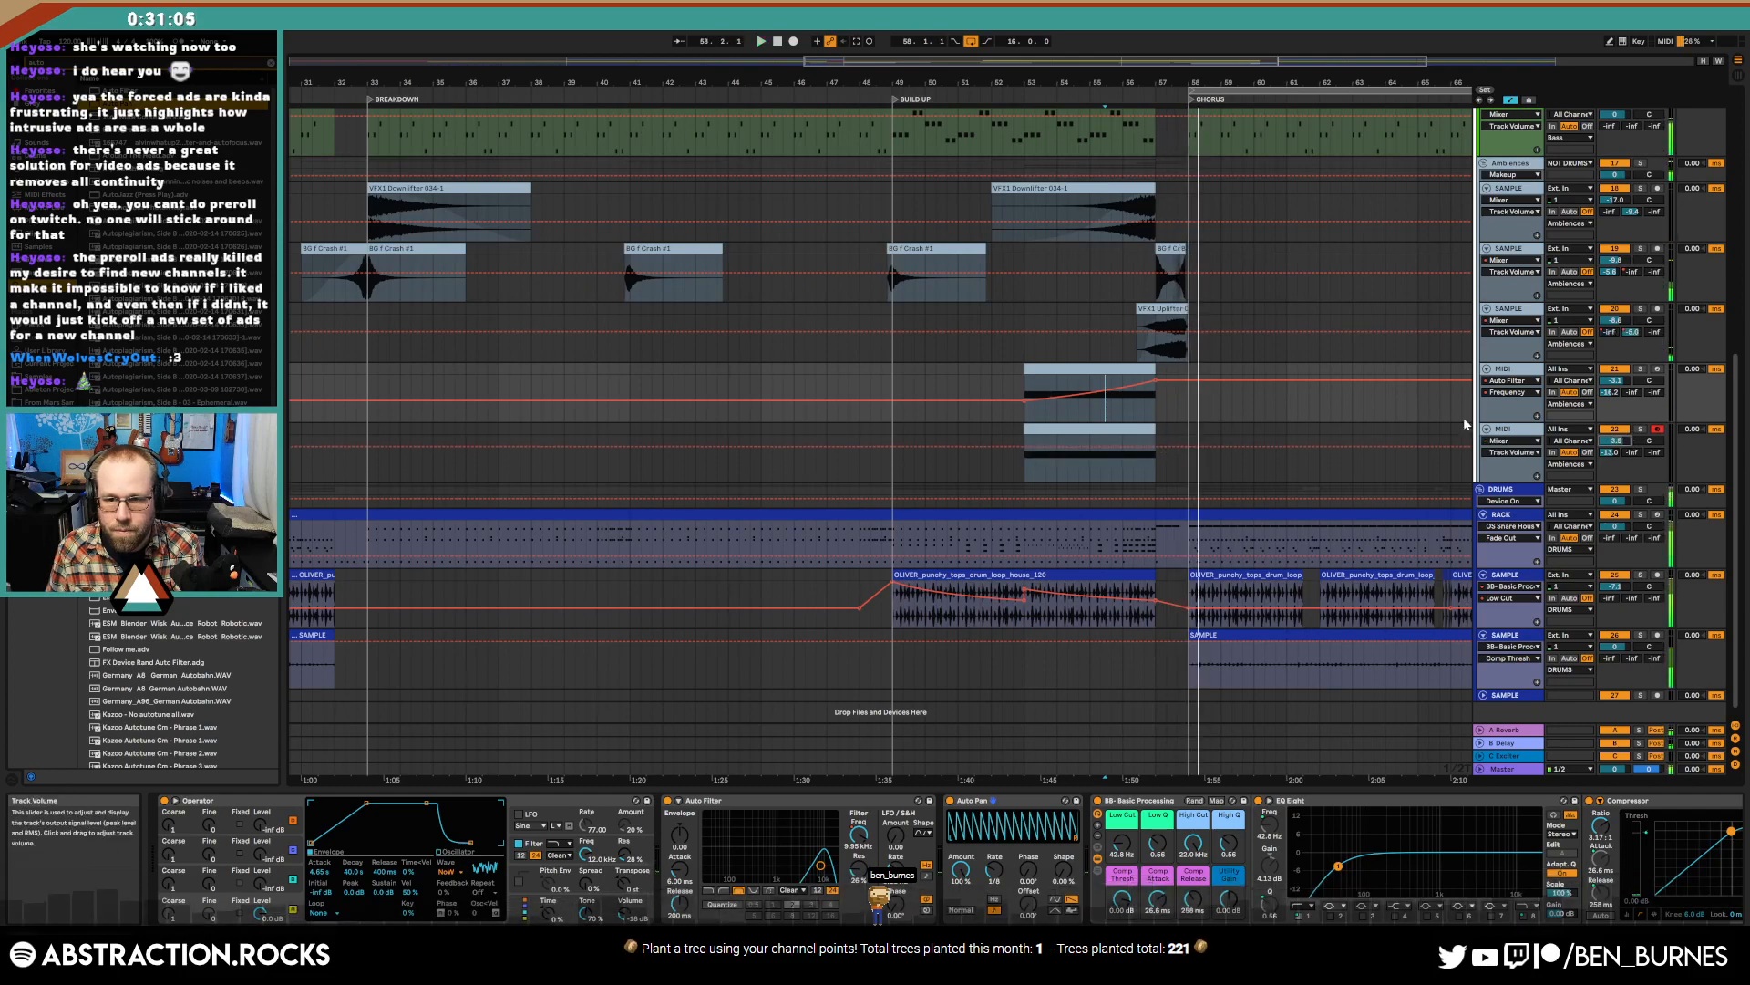
# - Replay the build-up into the second chorus with automation hidden, and review the risers against the full arrangement
pyautogui.press('space')
pyautogui.press('a')
pyautogui.keyDown('ctrl'); pyautogui.scroll(-3, 1067, 270); pyautogui.keyUp('ctrl')
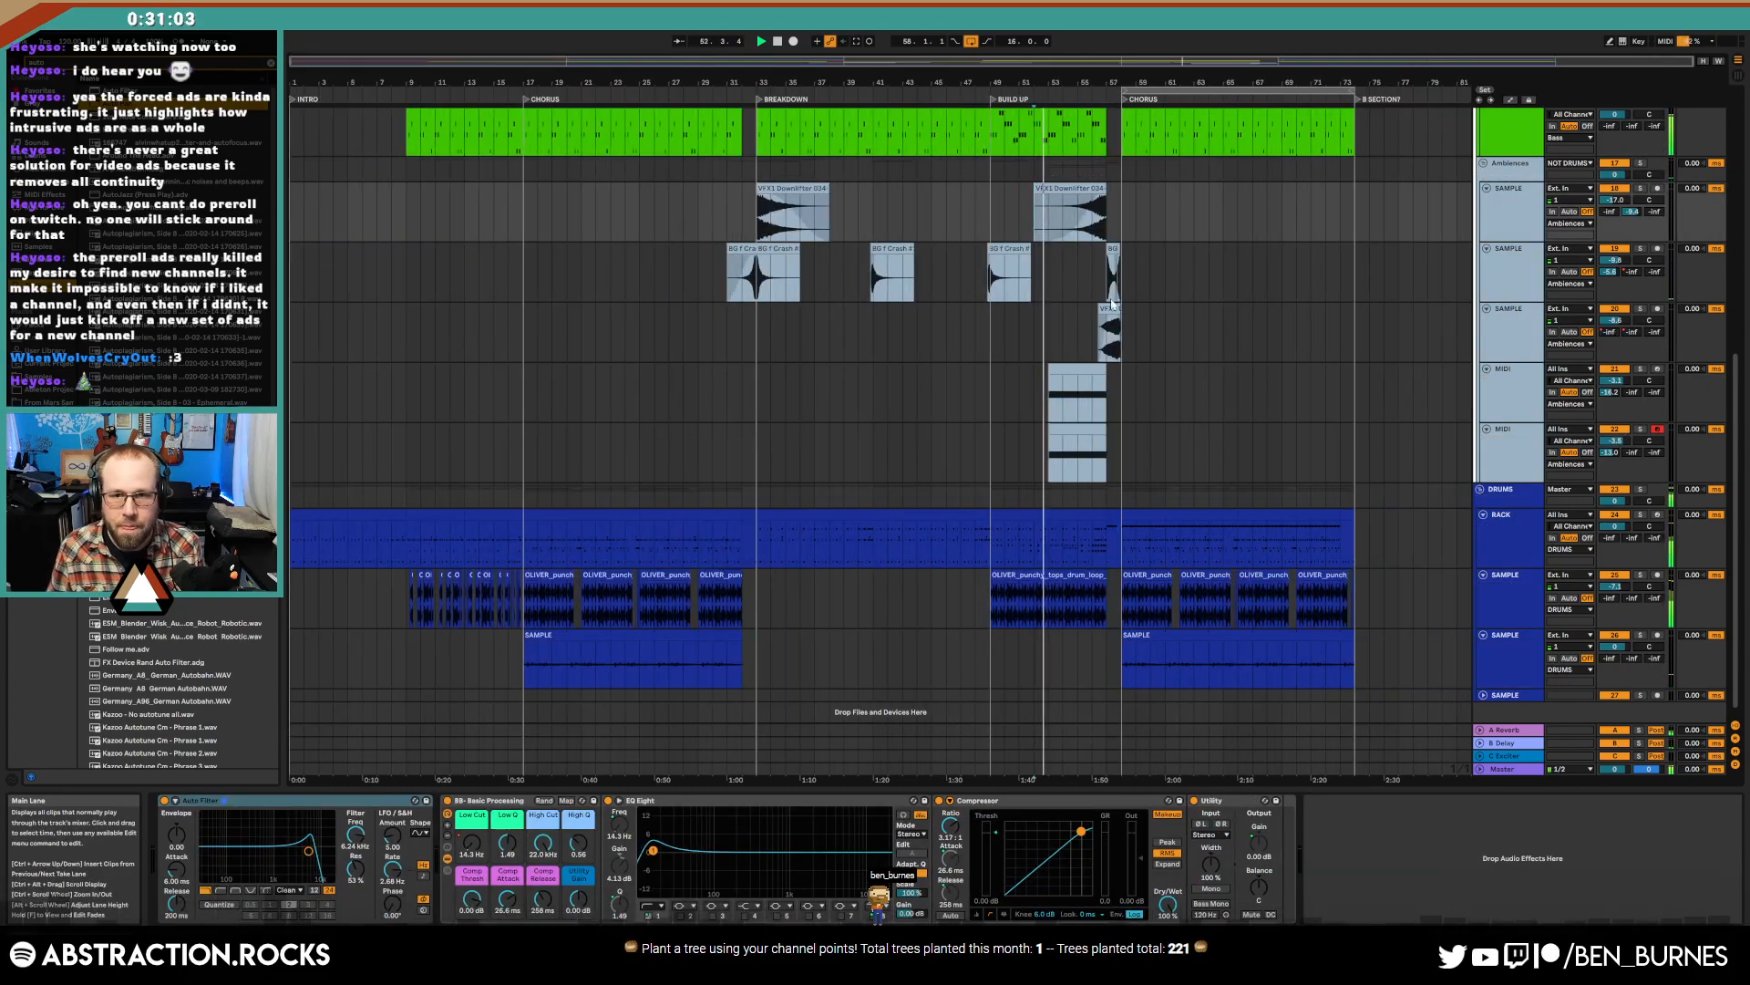
pyautogui.scroll(4, 1121, 328)
pyautogui.scroll(3, 1167, 382)
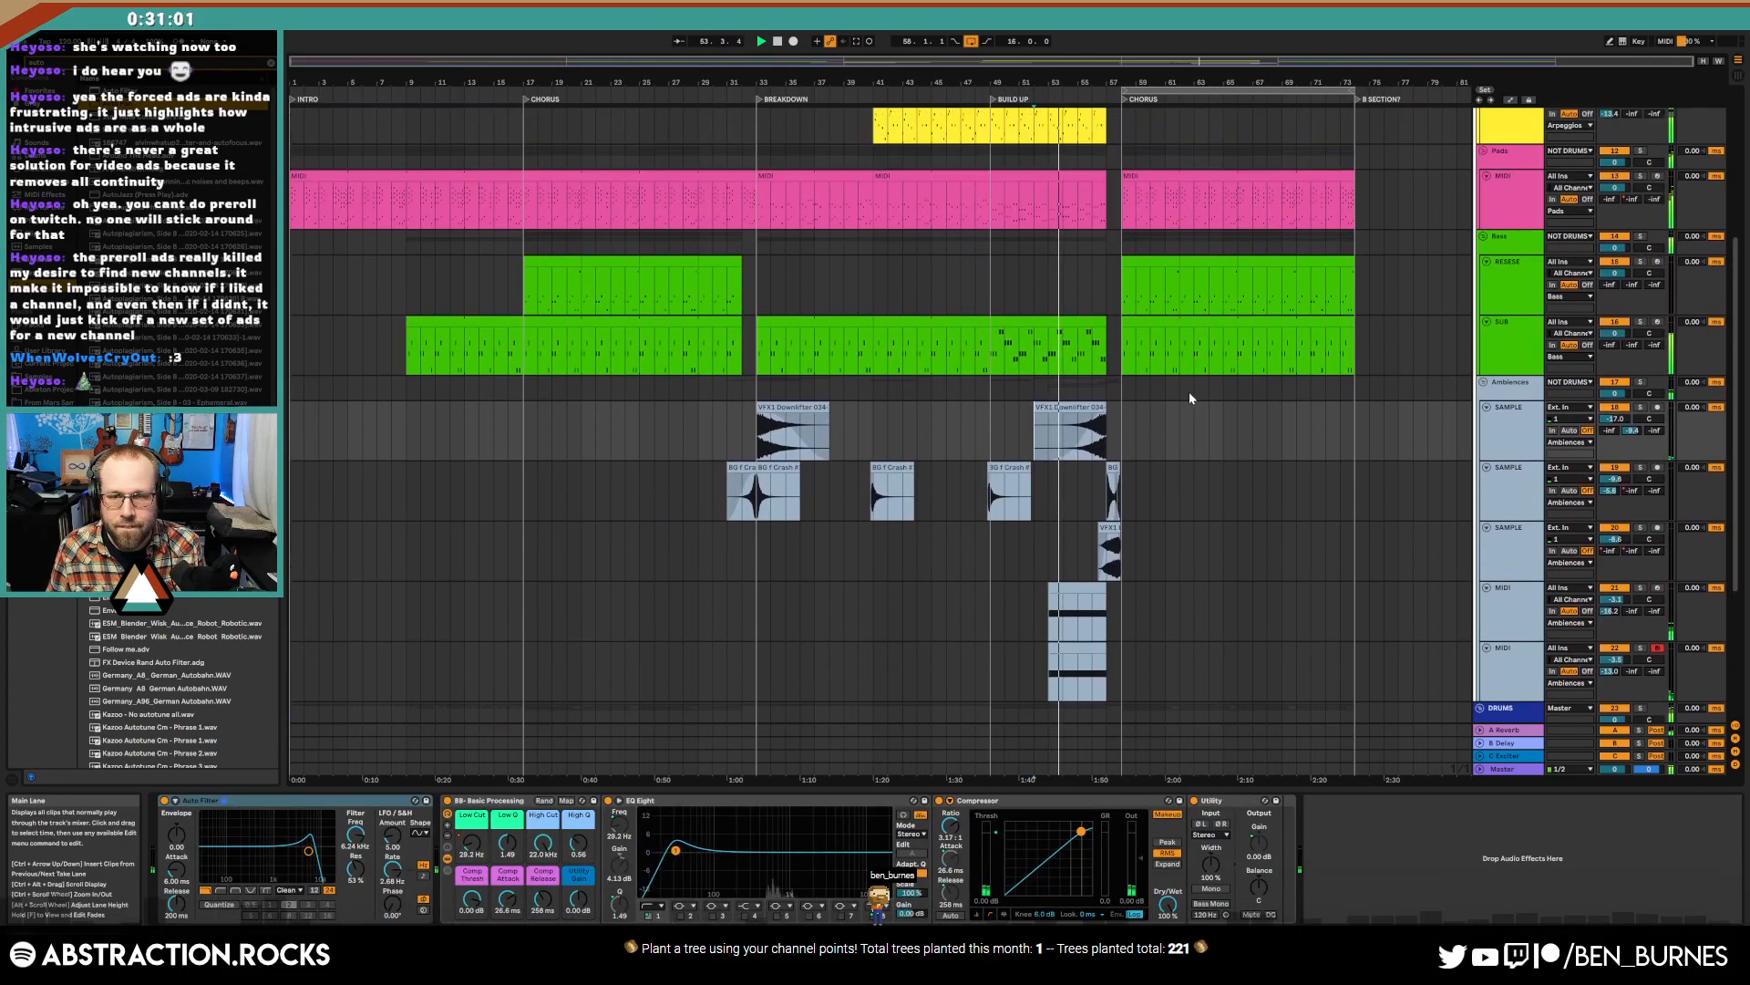
pyautogui.scroll(1, 1194, 428)
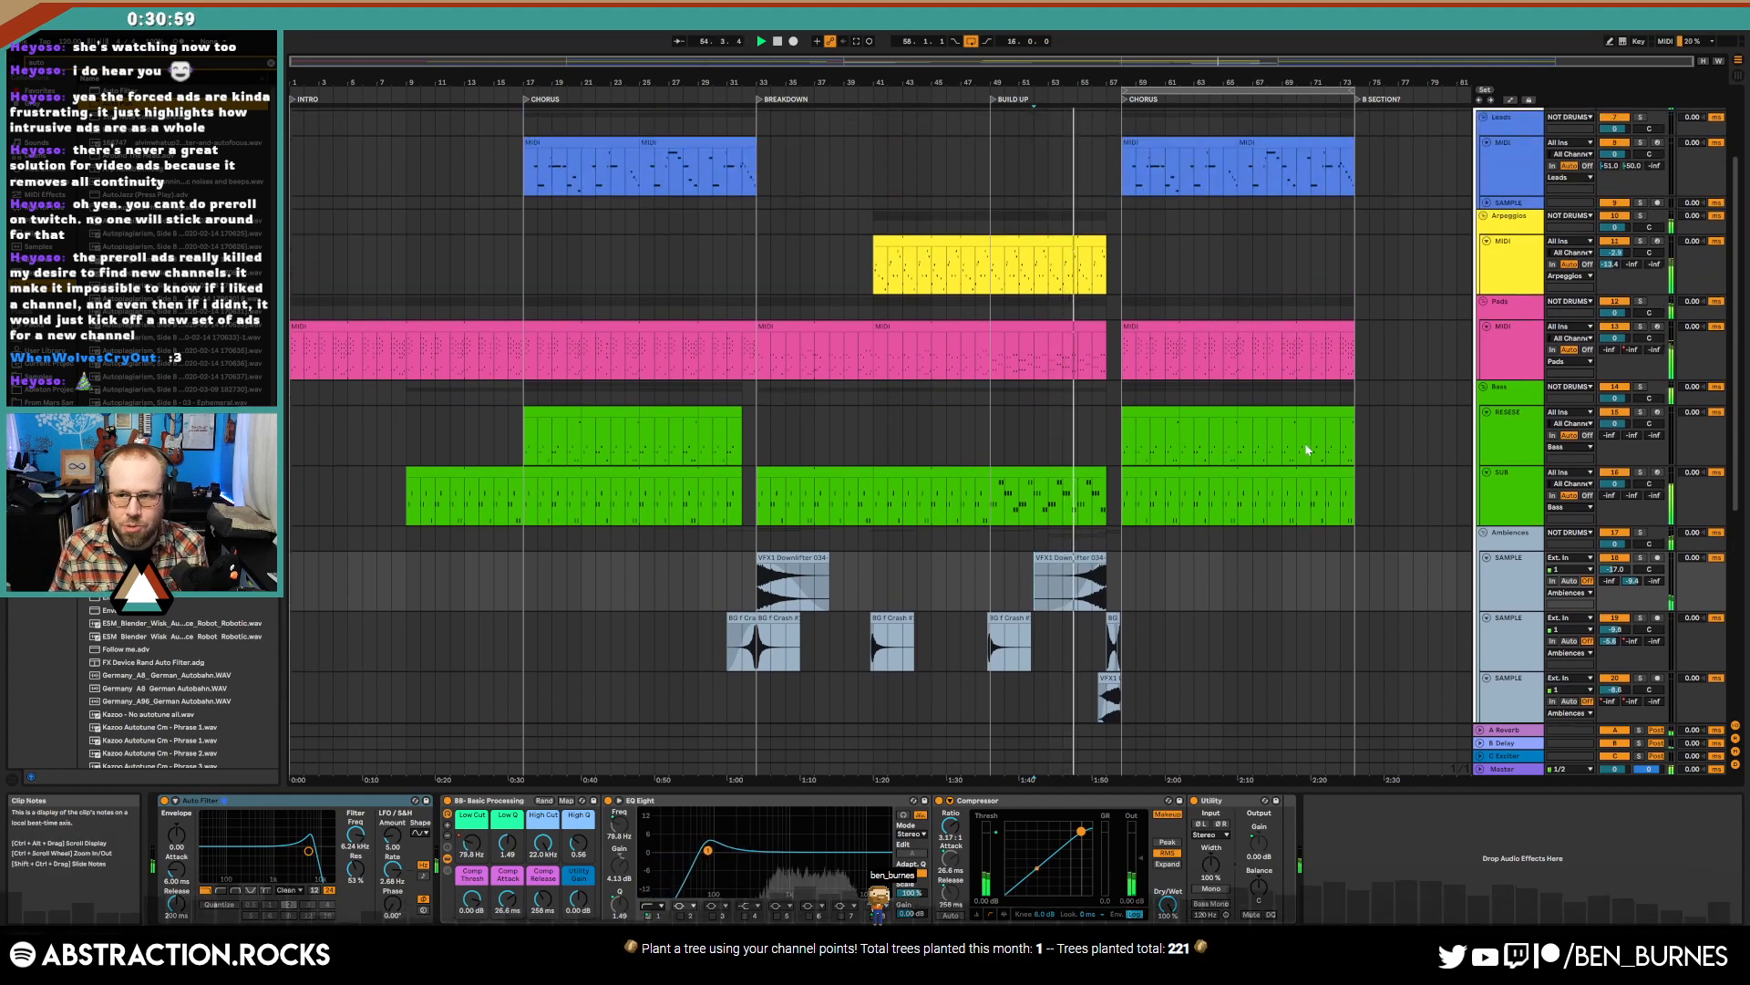
pyautogui.scroll(-5, 1276, 465)
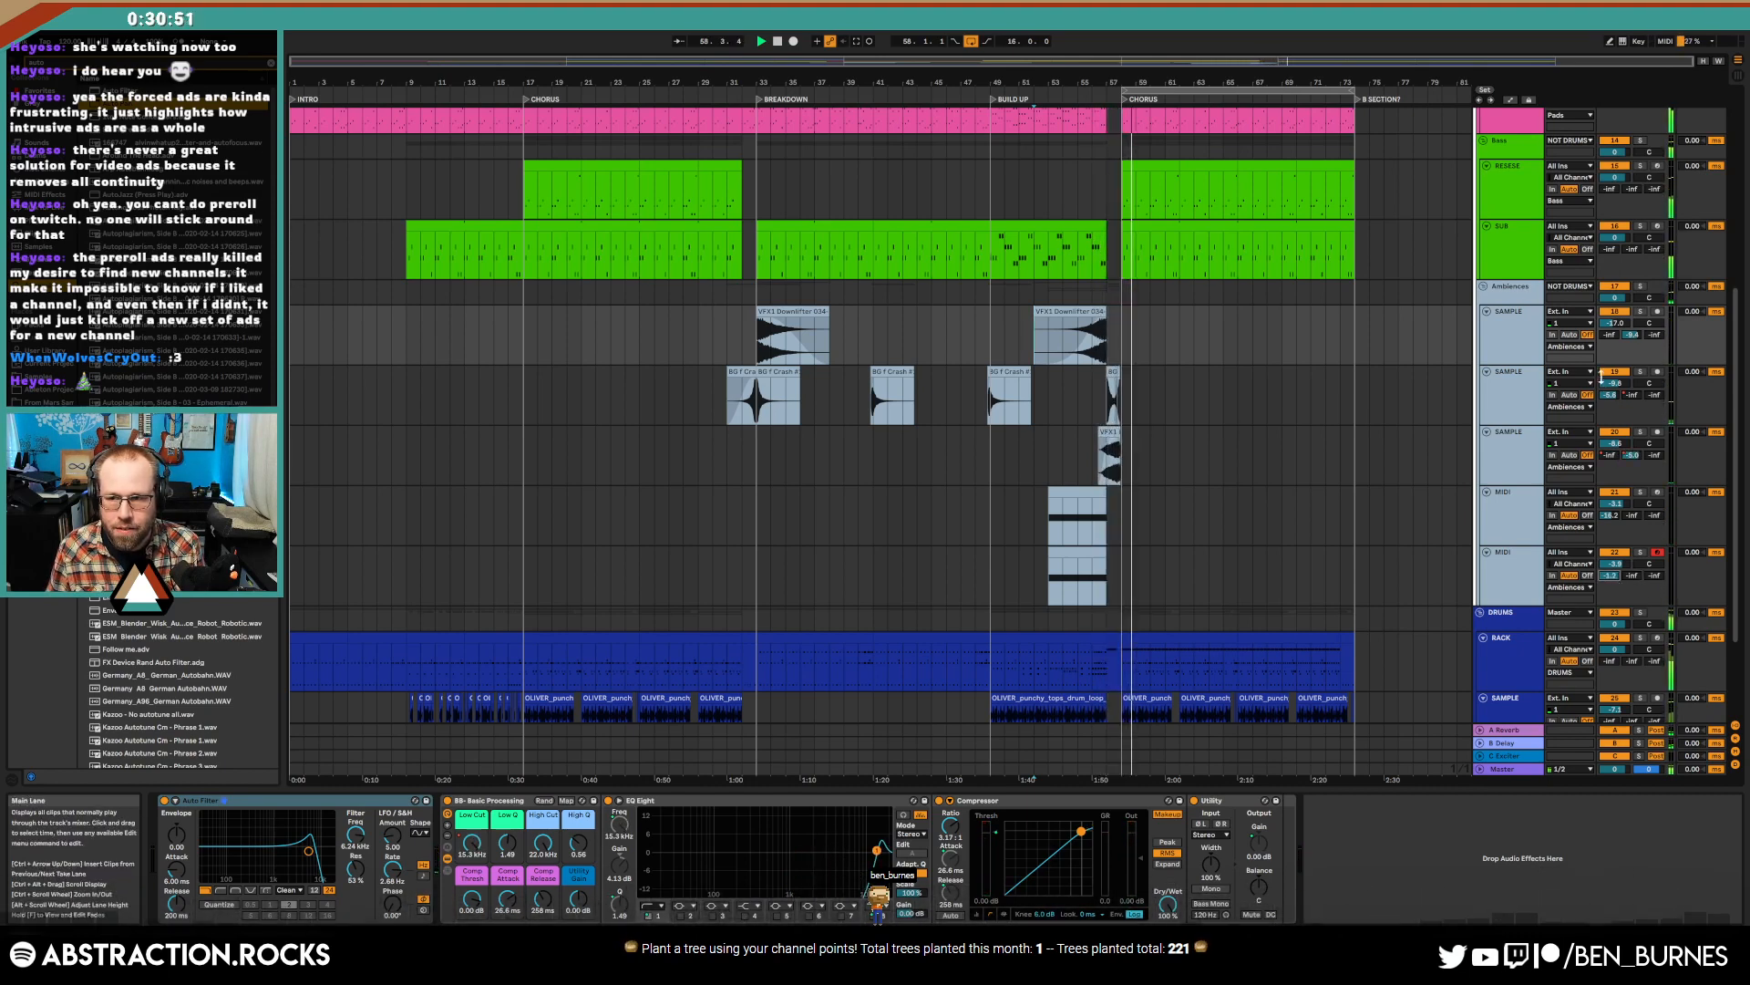
# - Automate the crash track's A-Reverb send to fade to -inf dB just before the second chorus and restore its level at the chorus start
pyautogui.click(1610, 395)
pyautogui.scroll(5, 1150, 402)
pyautogui.press('a')
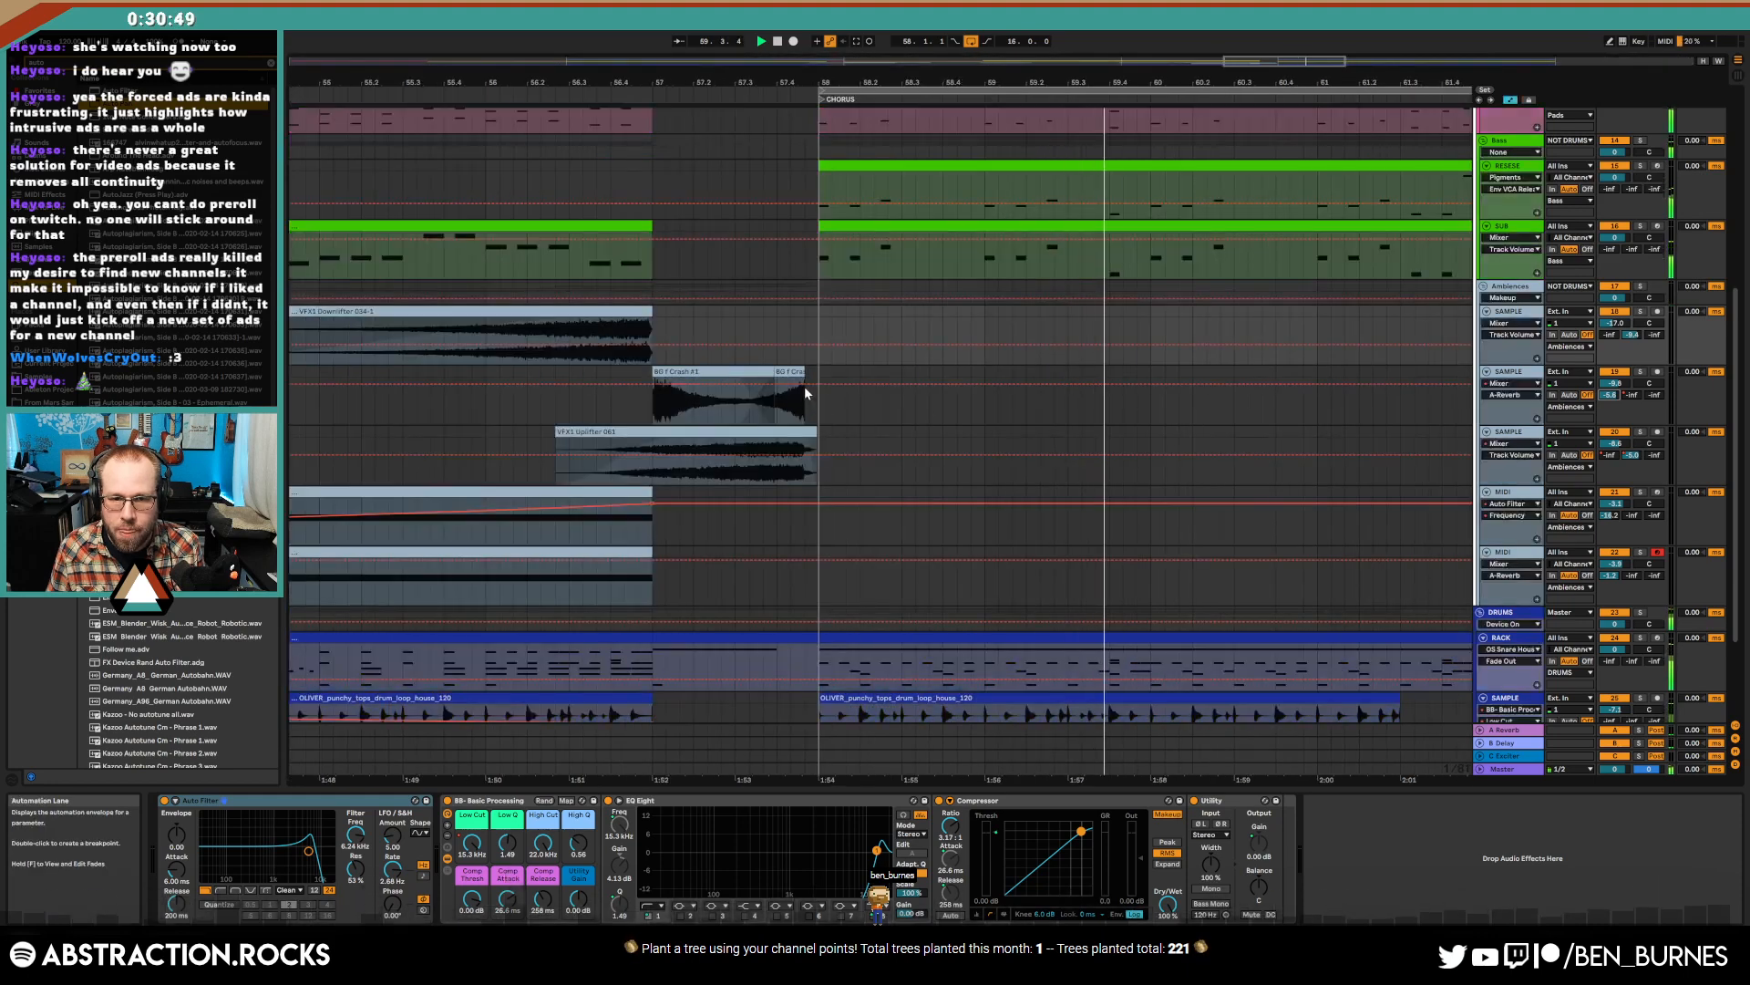
pyautogui.click(806, 393)
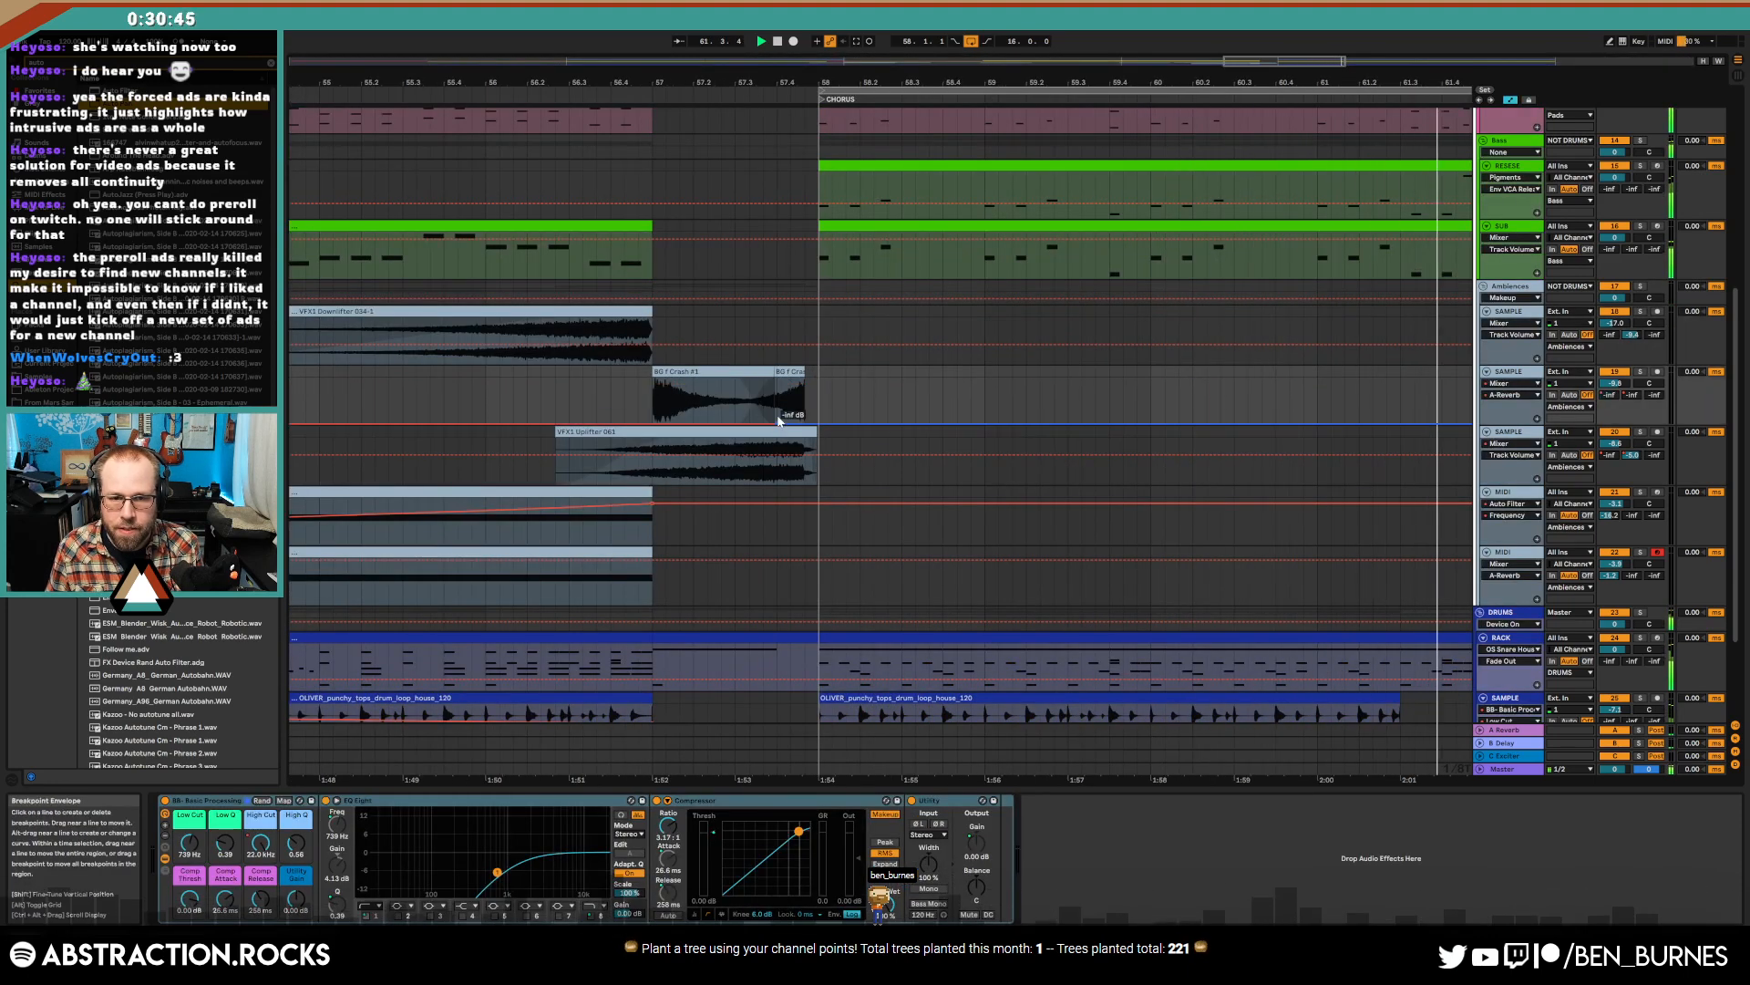
pyautogui.moveTo(779, 421); pyautogui.dragTo(771, 400)
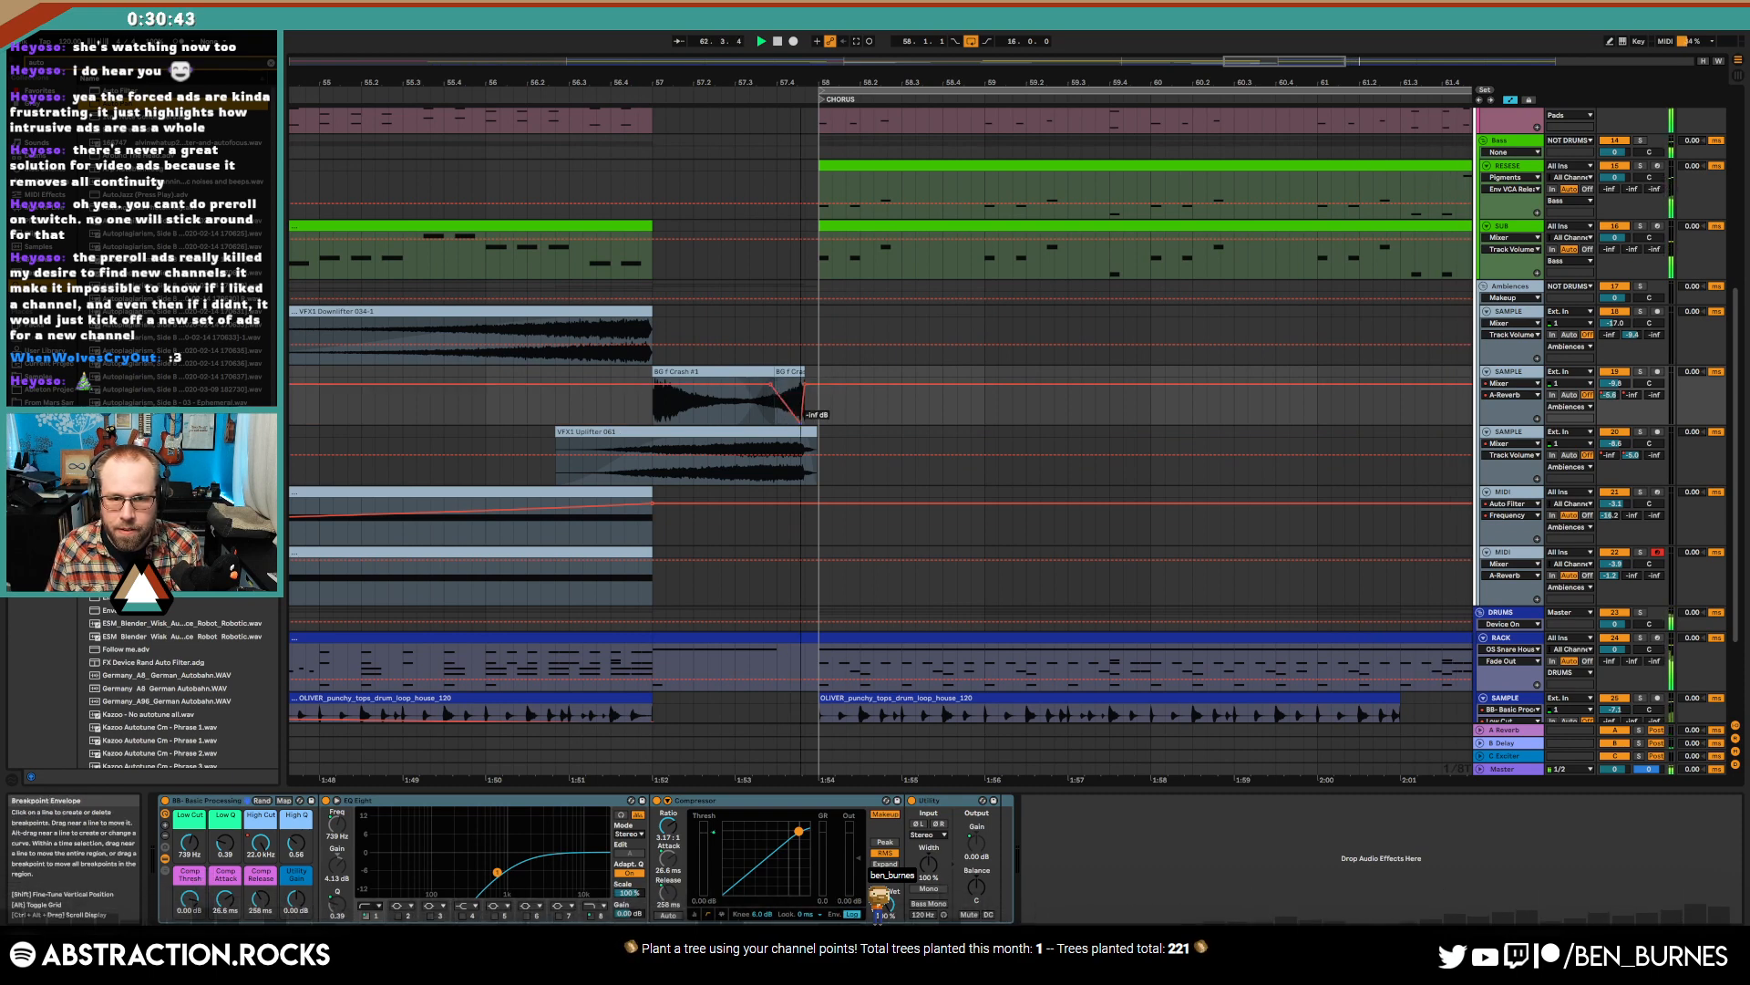
pyautogui.click(805, 384)
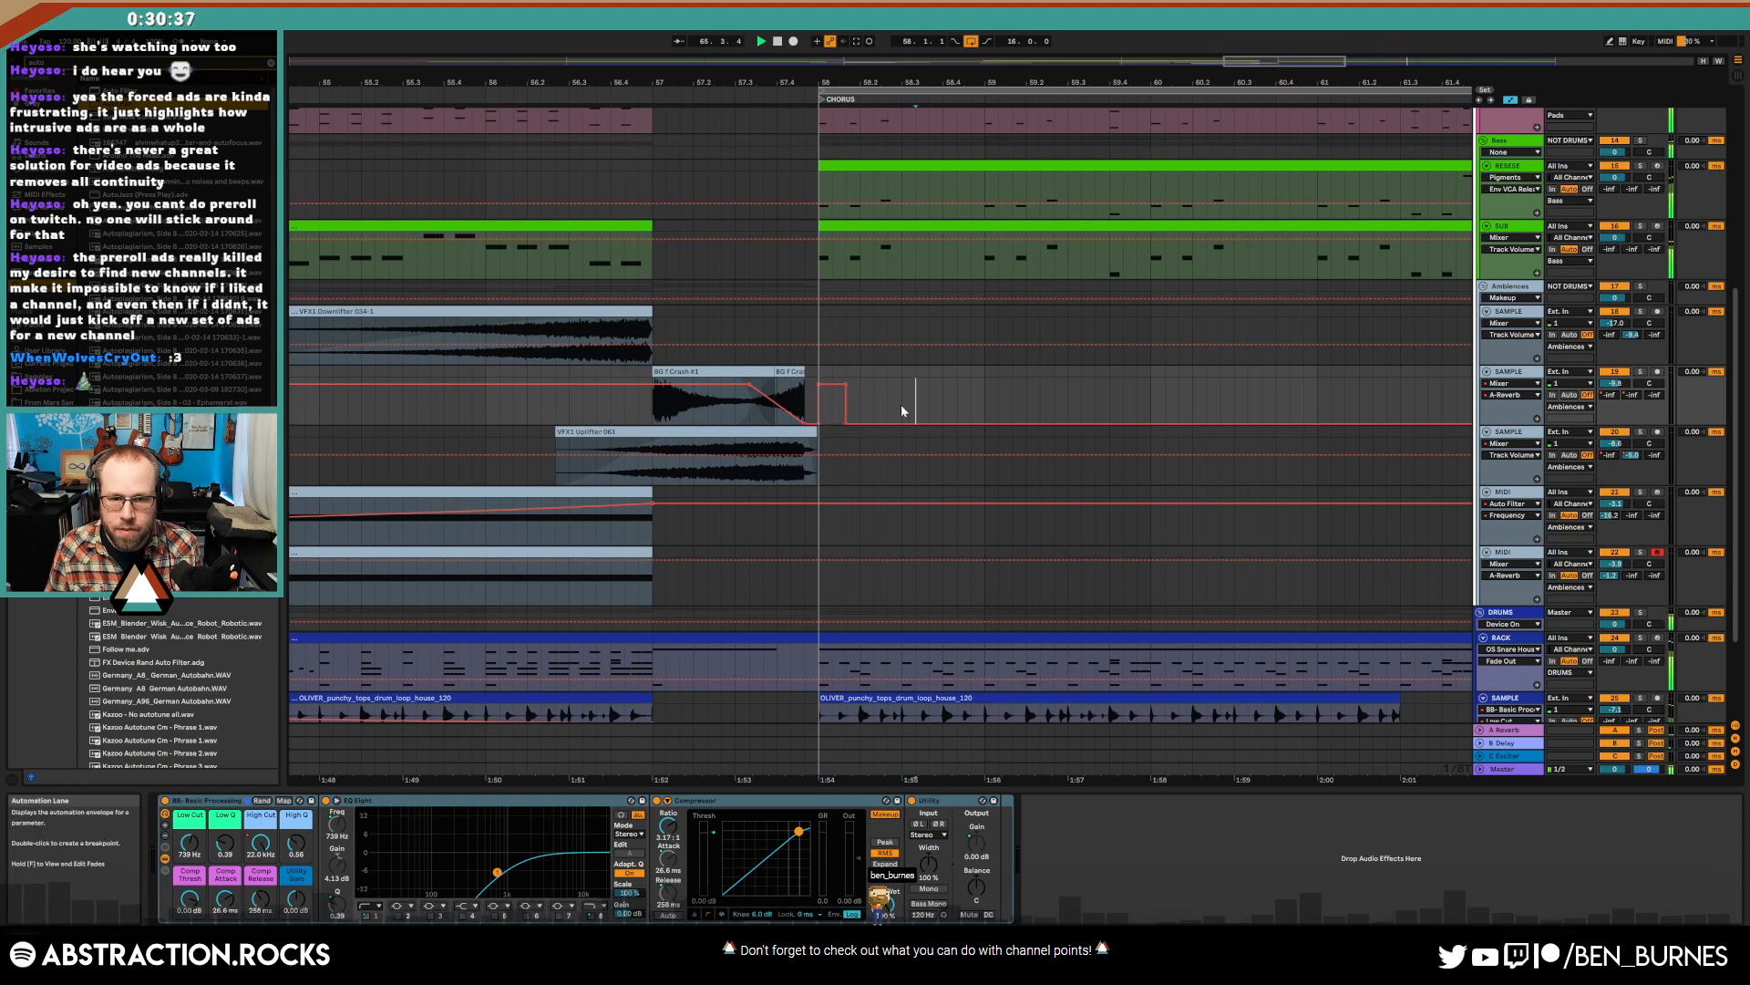
pyautogui.moveTo(845, 424); pyautogui.dragTo(848, 390)
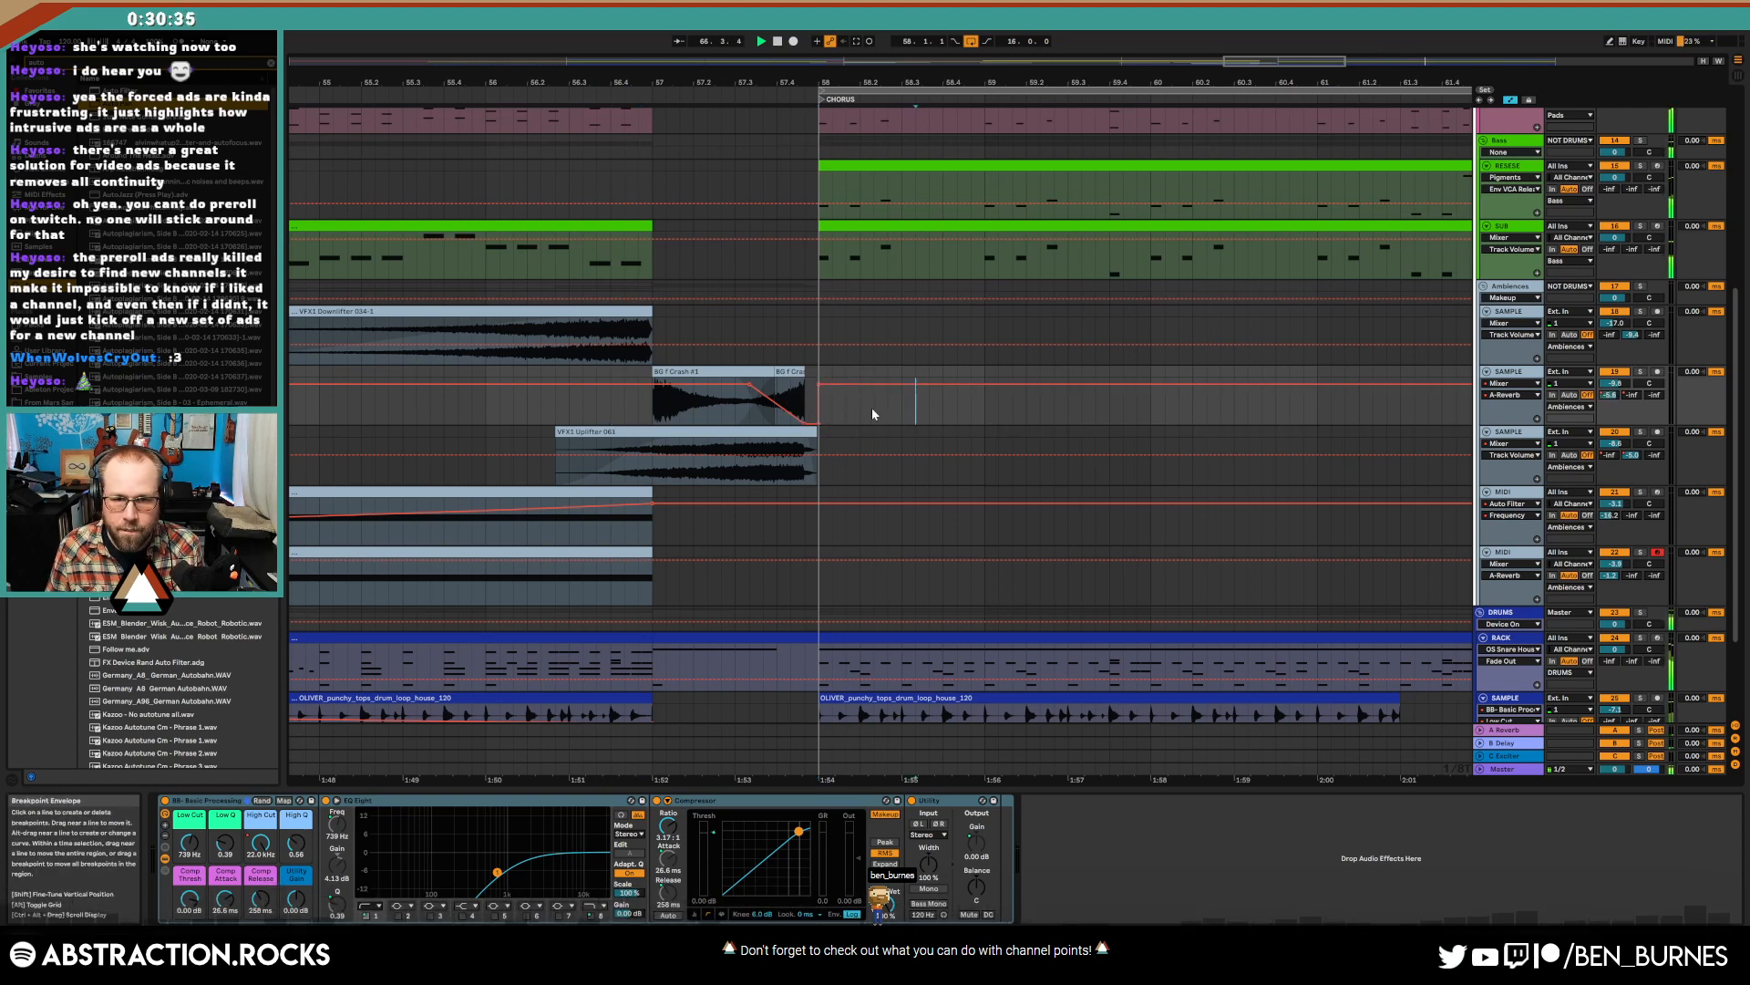
# - Stop playback, add a new MIDI track below the lead MIDI track in the Leads group, and unfold it
pyautogui.scroll(-5, 1076, 390)
pyautogui.press('space')
pyautogui.scroll(7, 1197, 438)
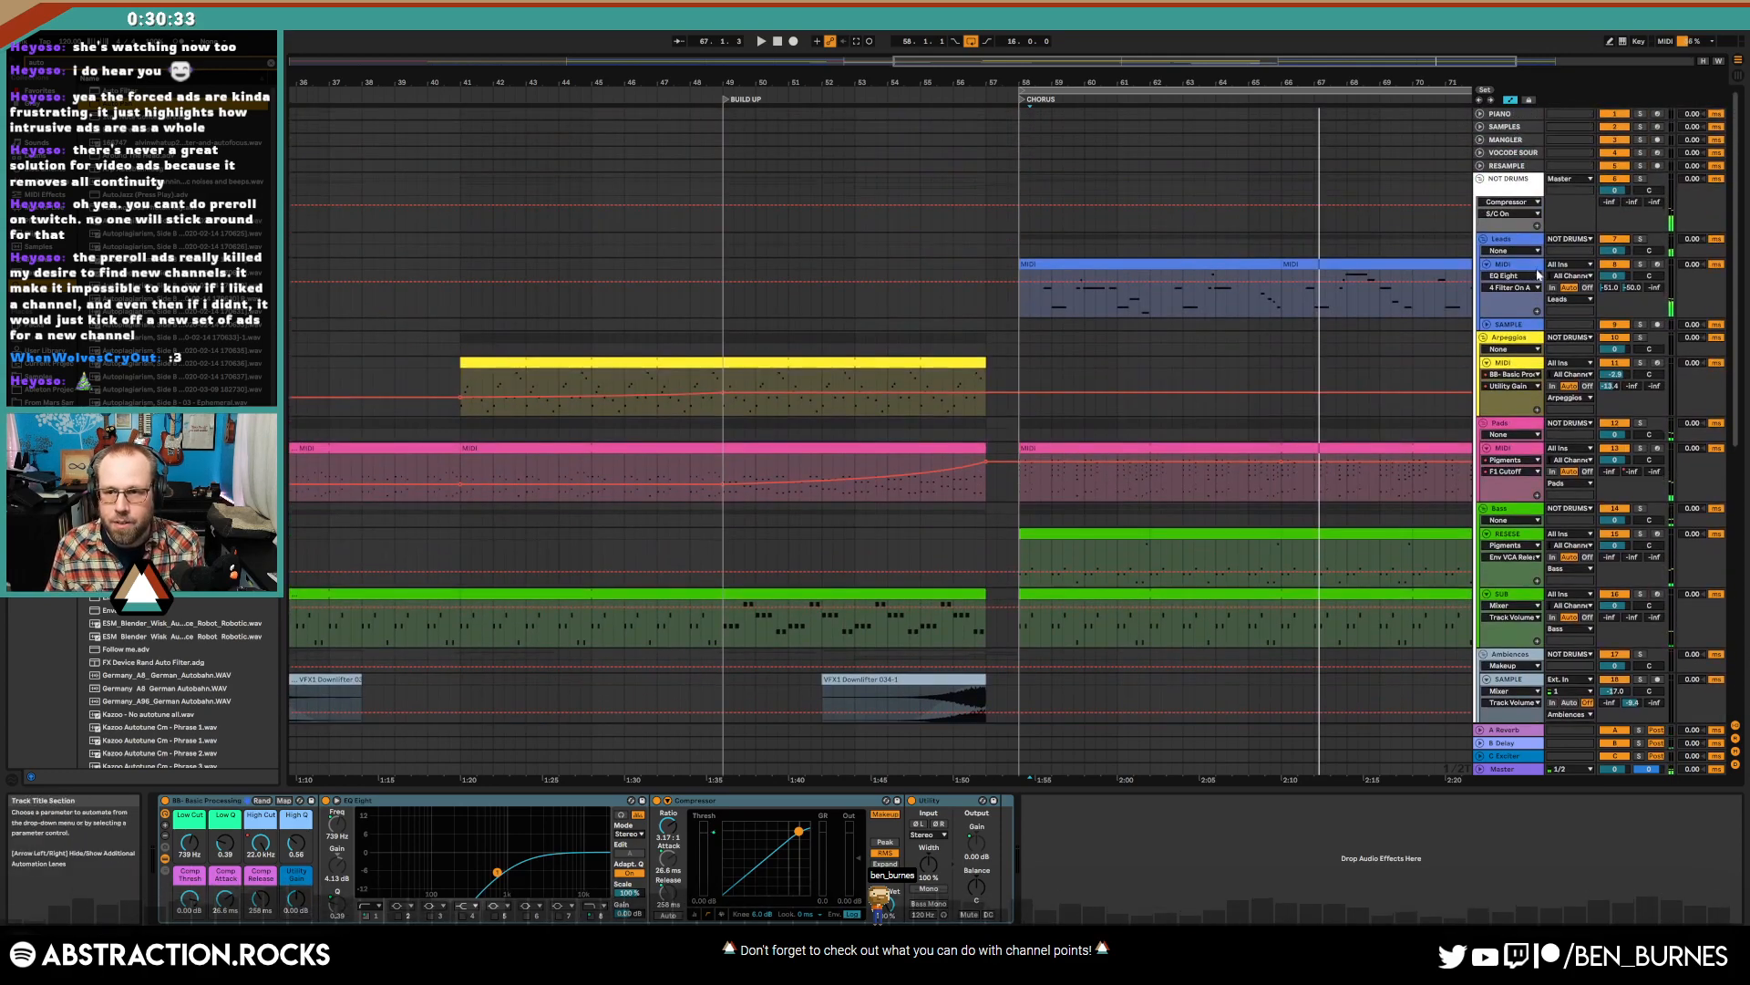
pyautogui.click(1525, 265)
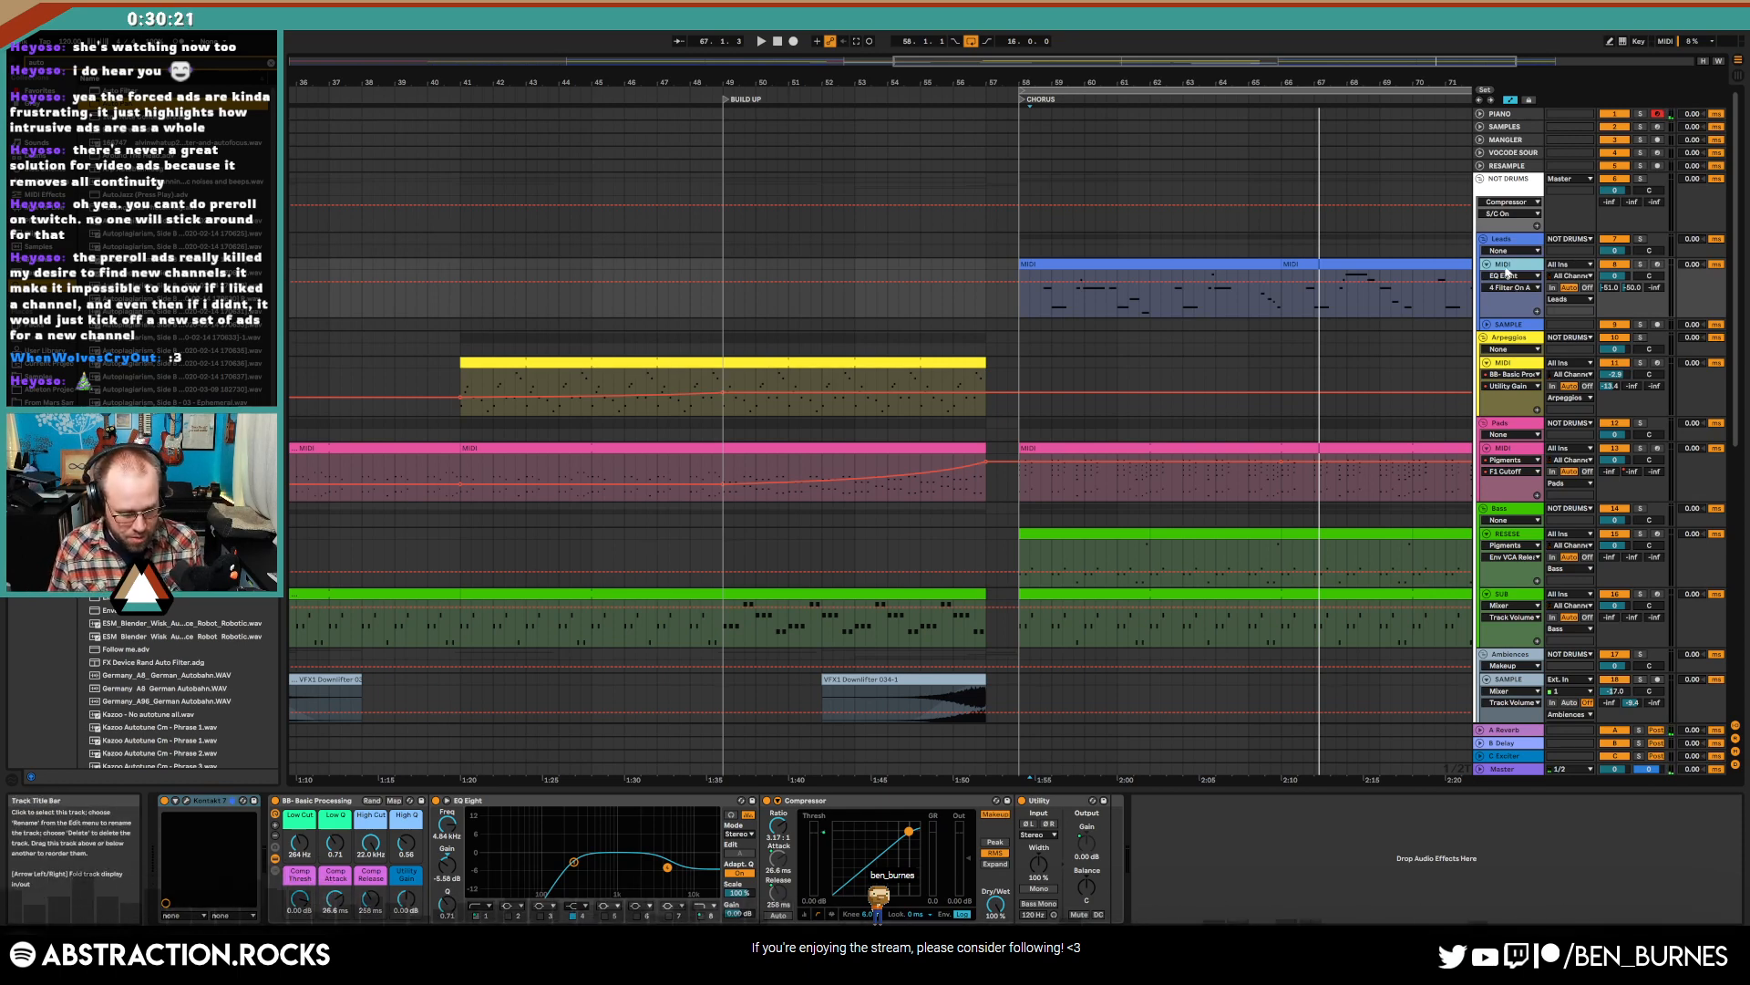
pyautogui.hotkey('ctrl', 'shift', 't')
pyautogui.moveTo(1322, 61); pyautogui.dragTo(1474, 61)
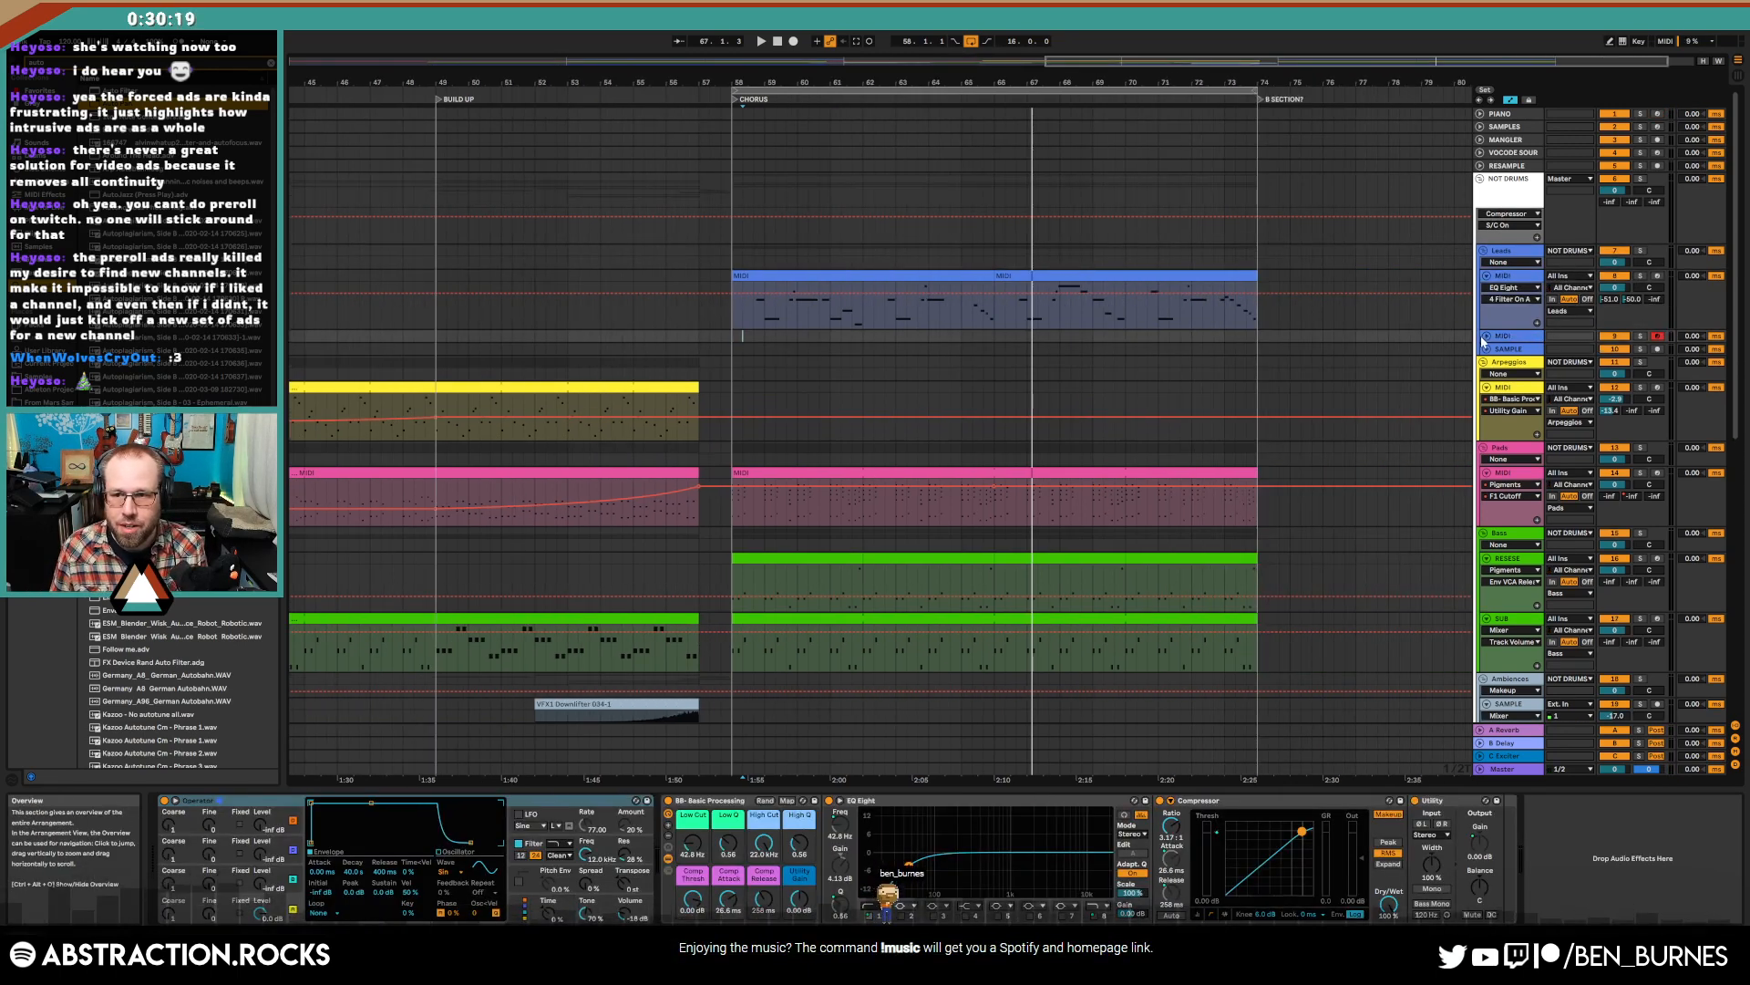
pyautogui.click(1486, 337)
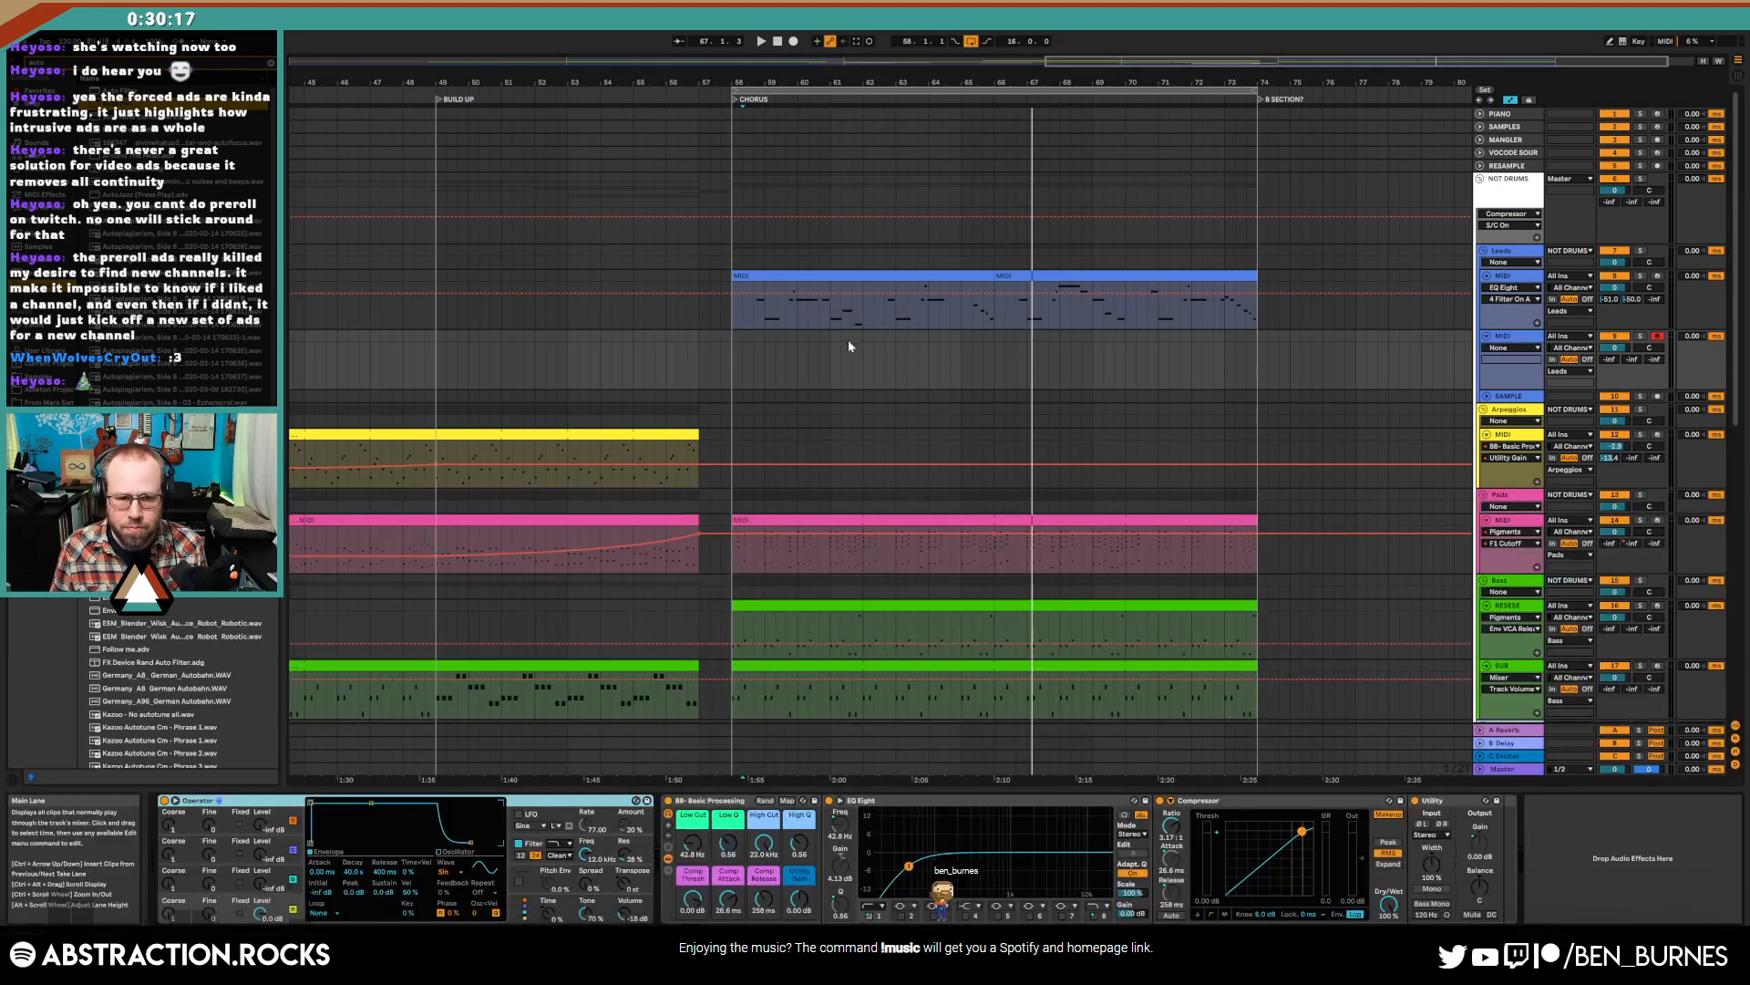
# - Hide automation and copy the arpeggio clip from the breakdown and build-up to the start of the B section
pyautogui.press('space')
pyautogui.press('a')
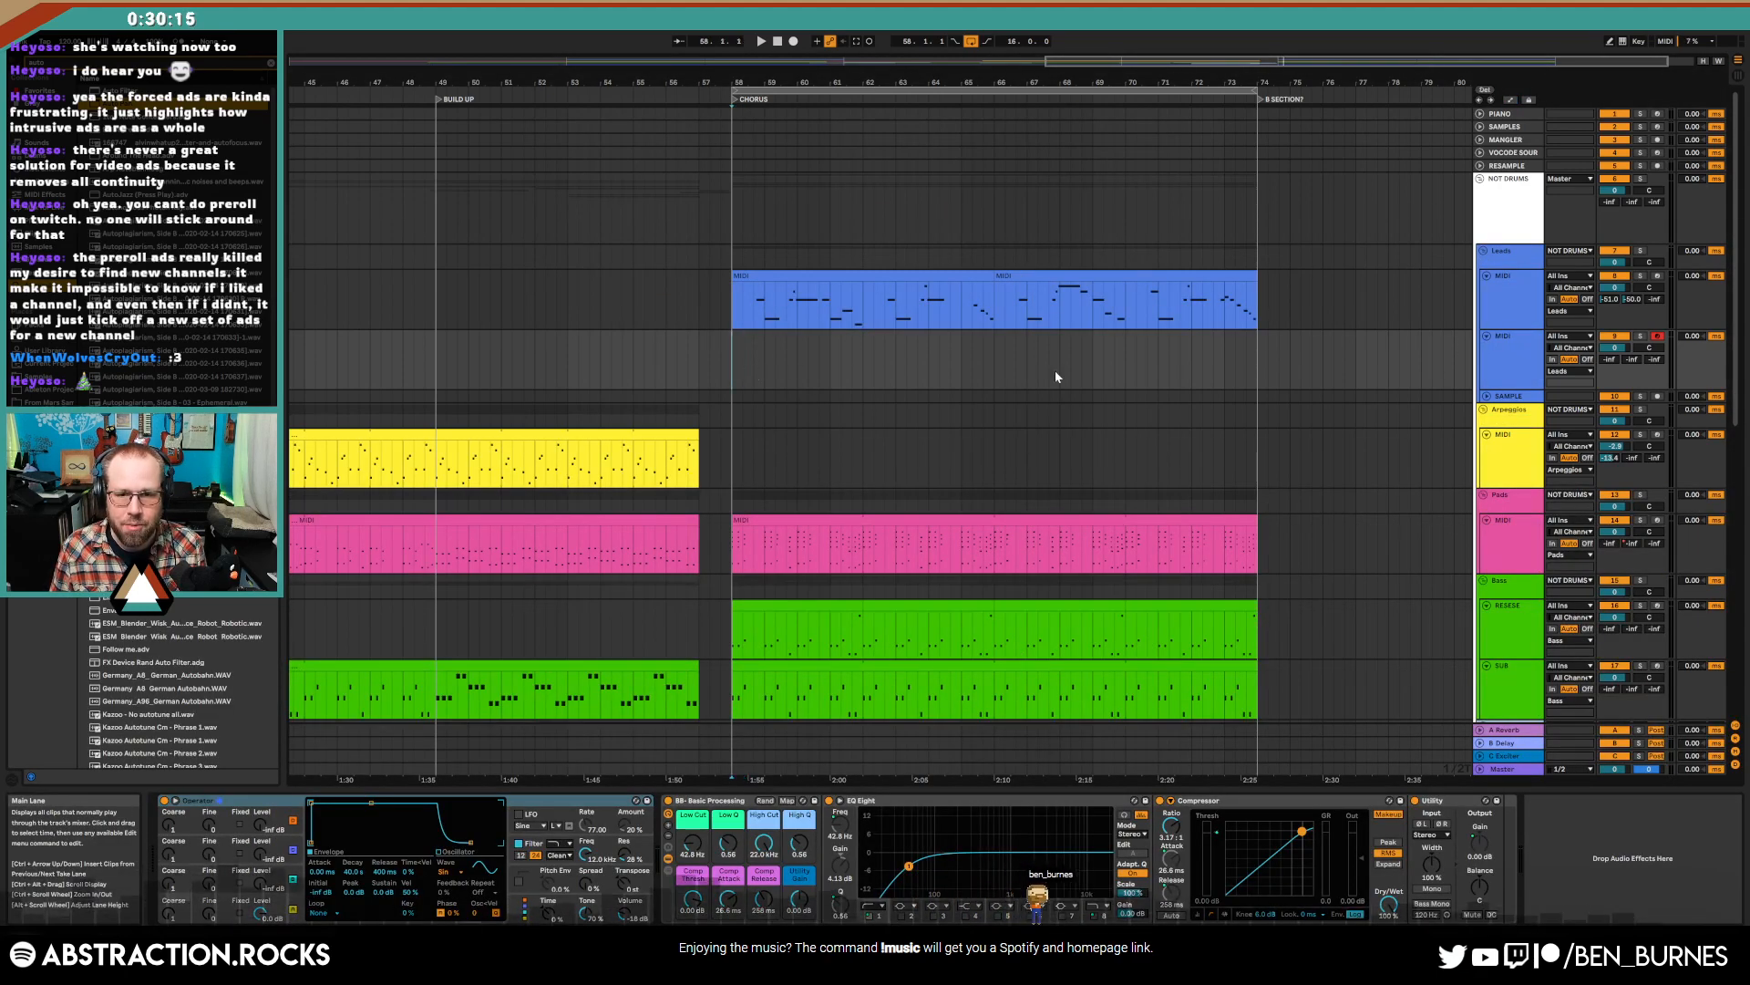
pyautogui.click(1255, 369)
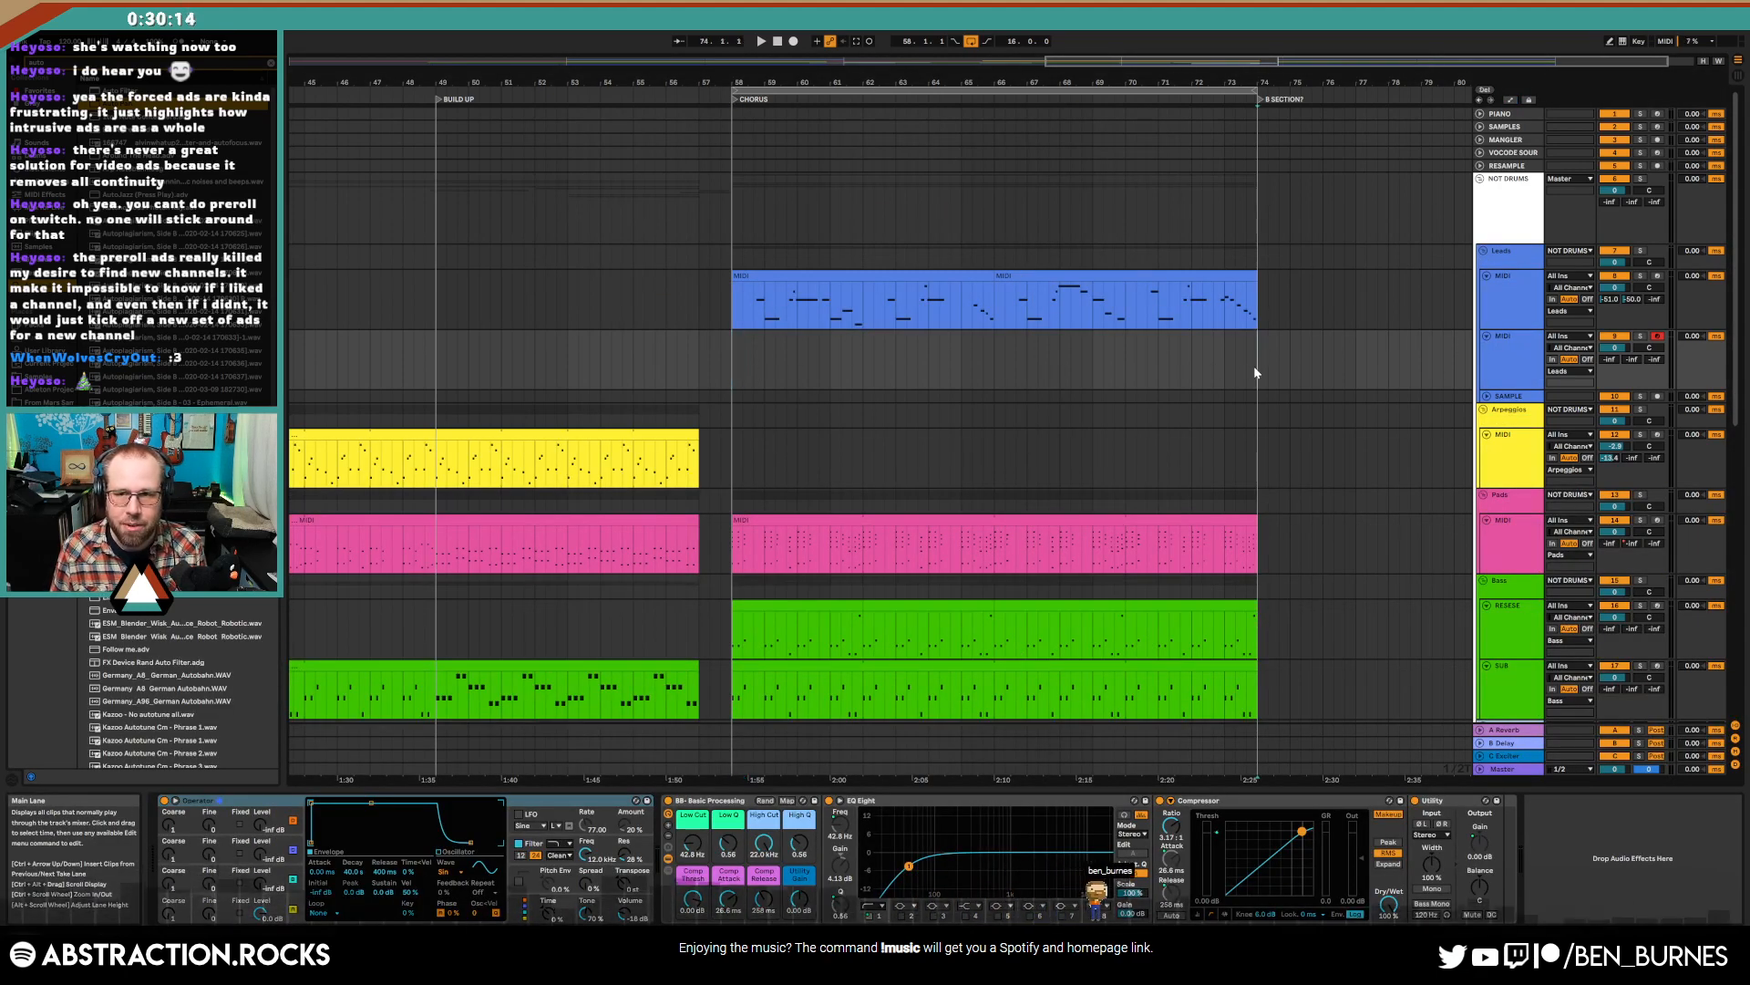
pyautogui.click(555, 473)
pyautogui.hotkey('ctrl', 'c')
pyautogui.hotkey('ctrl', 'v')
pyautogui.press('w')
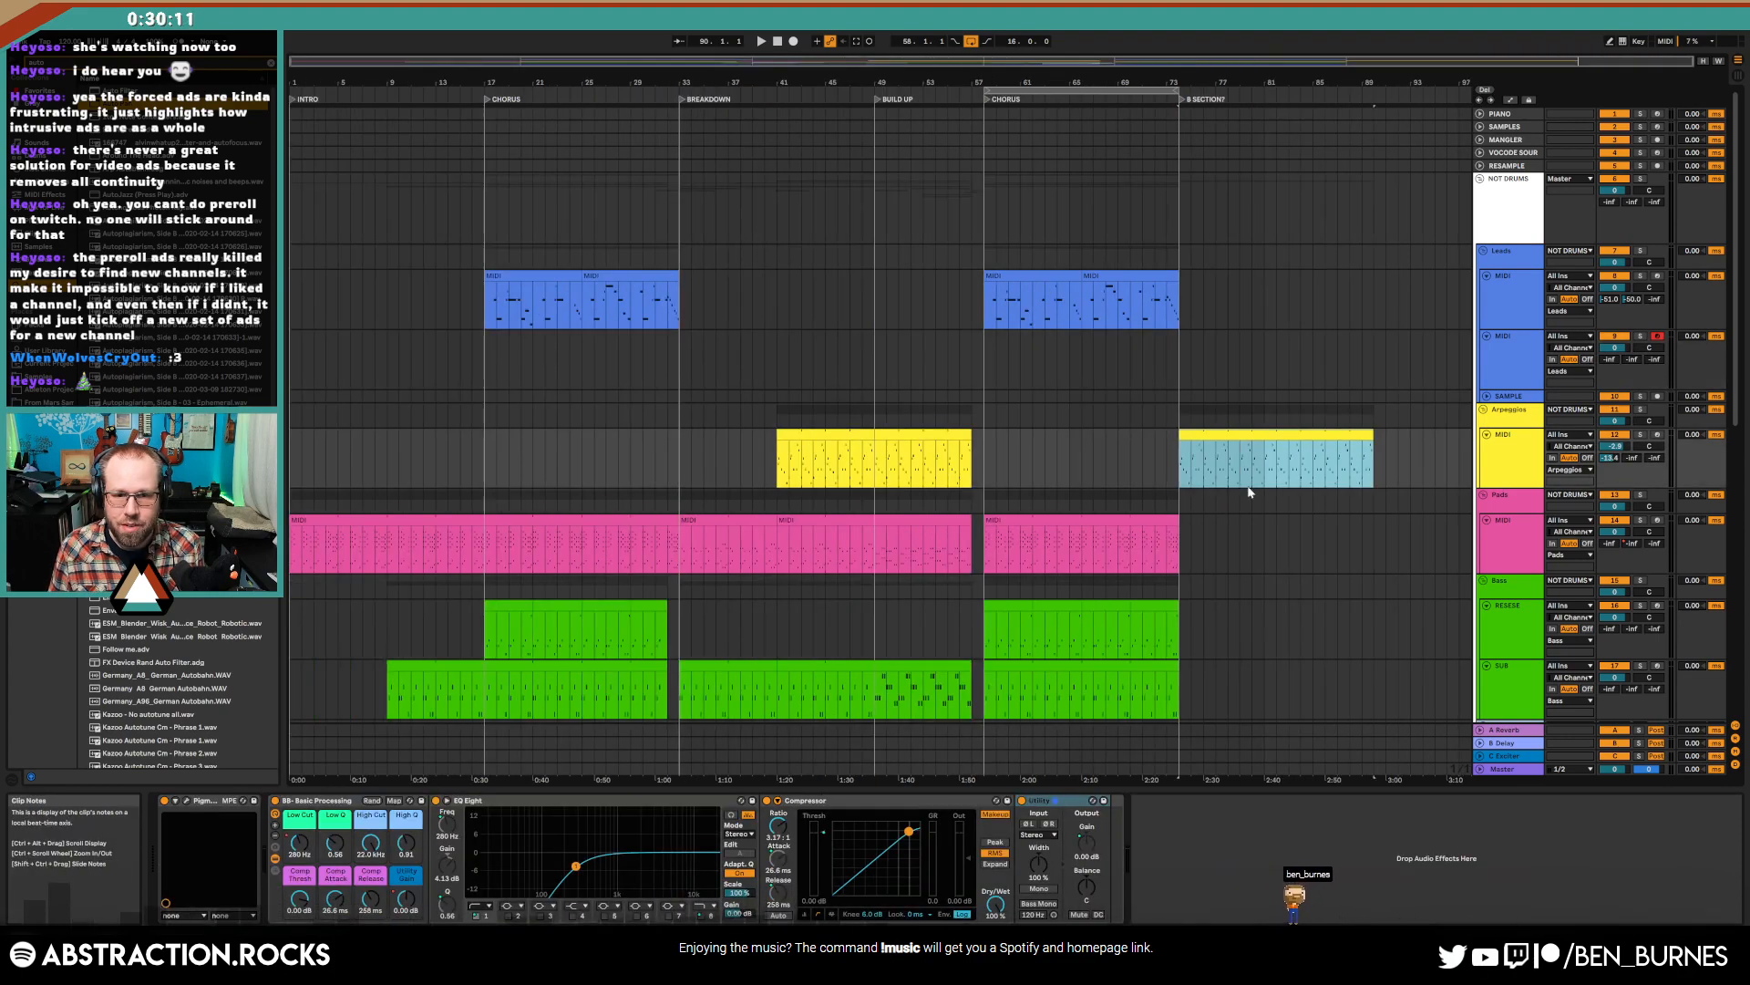
# - Copy the sub bass pattern from the build-up to the start of the B section
pyautogui.moveTo(877, 689); pyautogui.dragTo(972, 690)
pyautogui.hotkey('ctrl', 'c')
pyautogui.click(1180, 680)
pyautogui.hotkey('ctrl', 'v')
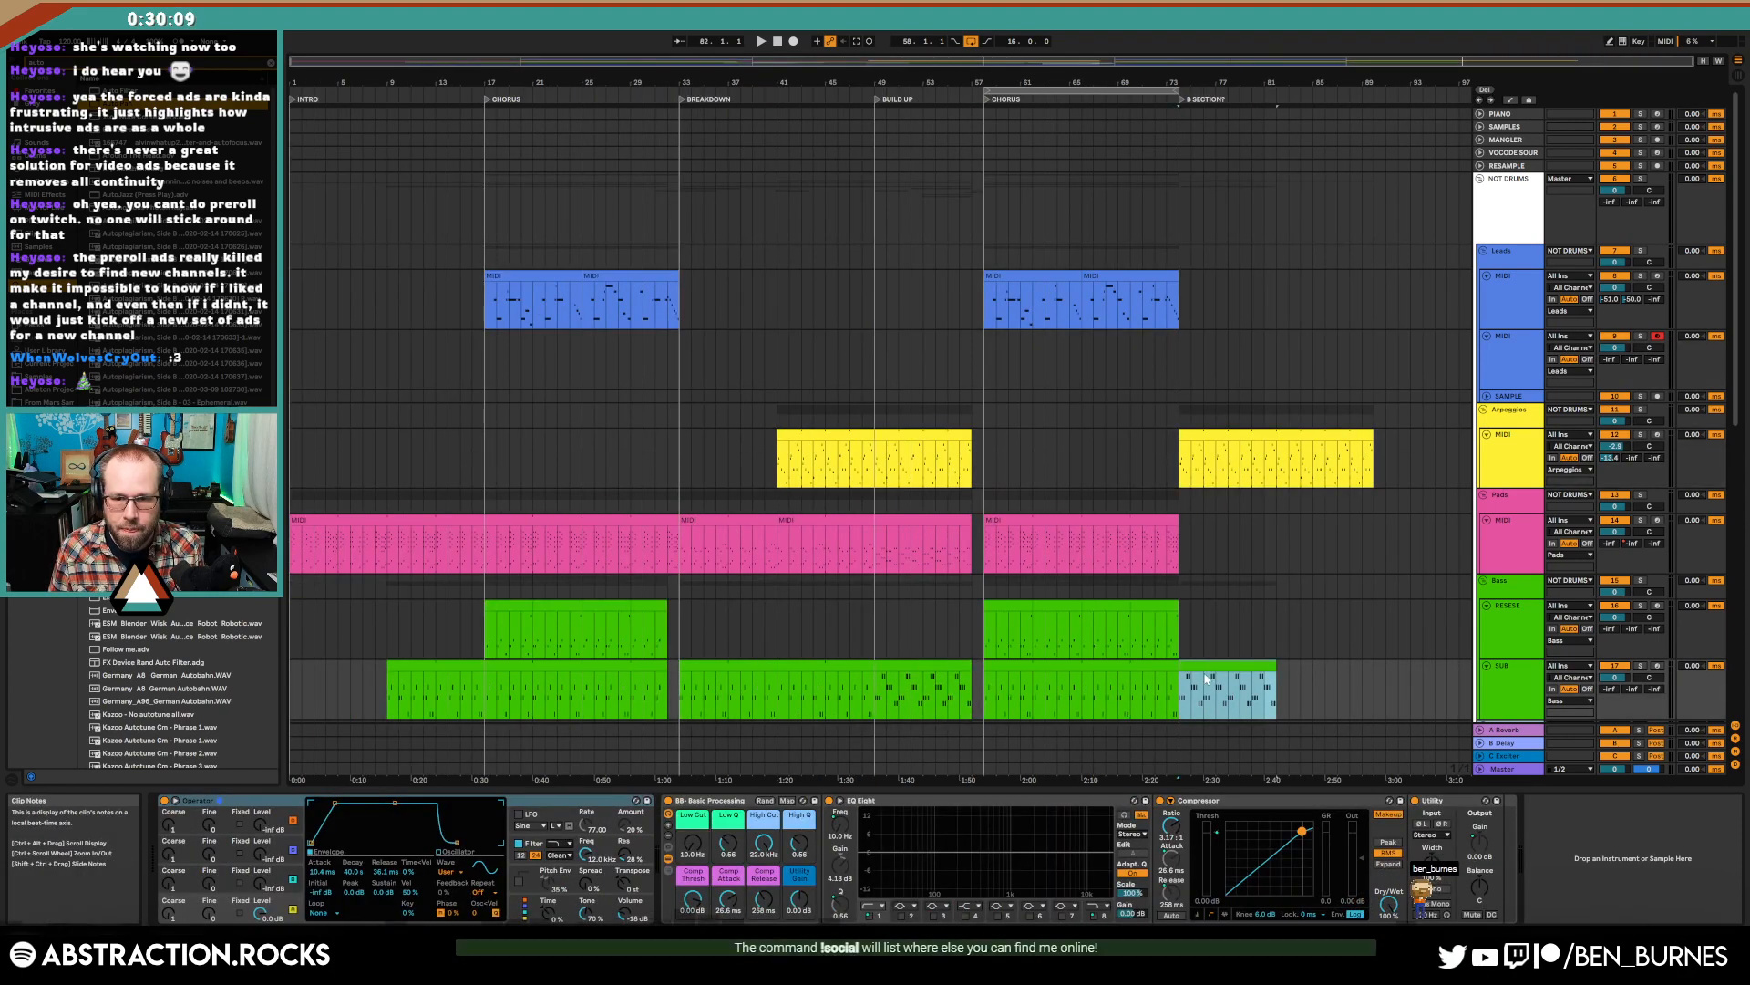
# - Duplicate the B section sub bass clip onto the REESE track and open the copy with all its notes selected
pyautogui.moveTo(1206, 667); pyautogui.dragTo(1215, 624)
pyautogui.doubleClick(1218, 606)
pyautogui.click(882, 687)
pyautogui.hotkey('ctrl', 'a')
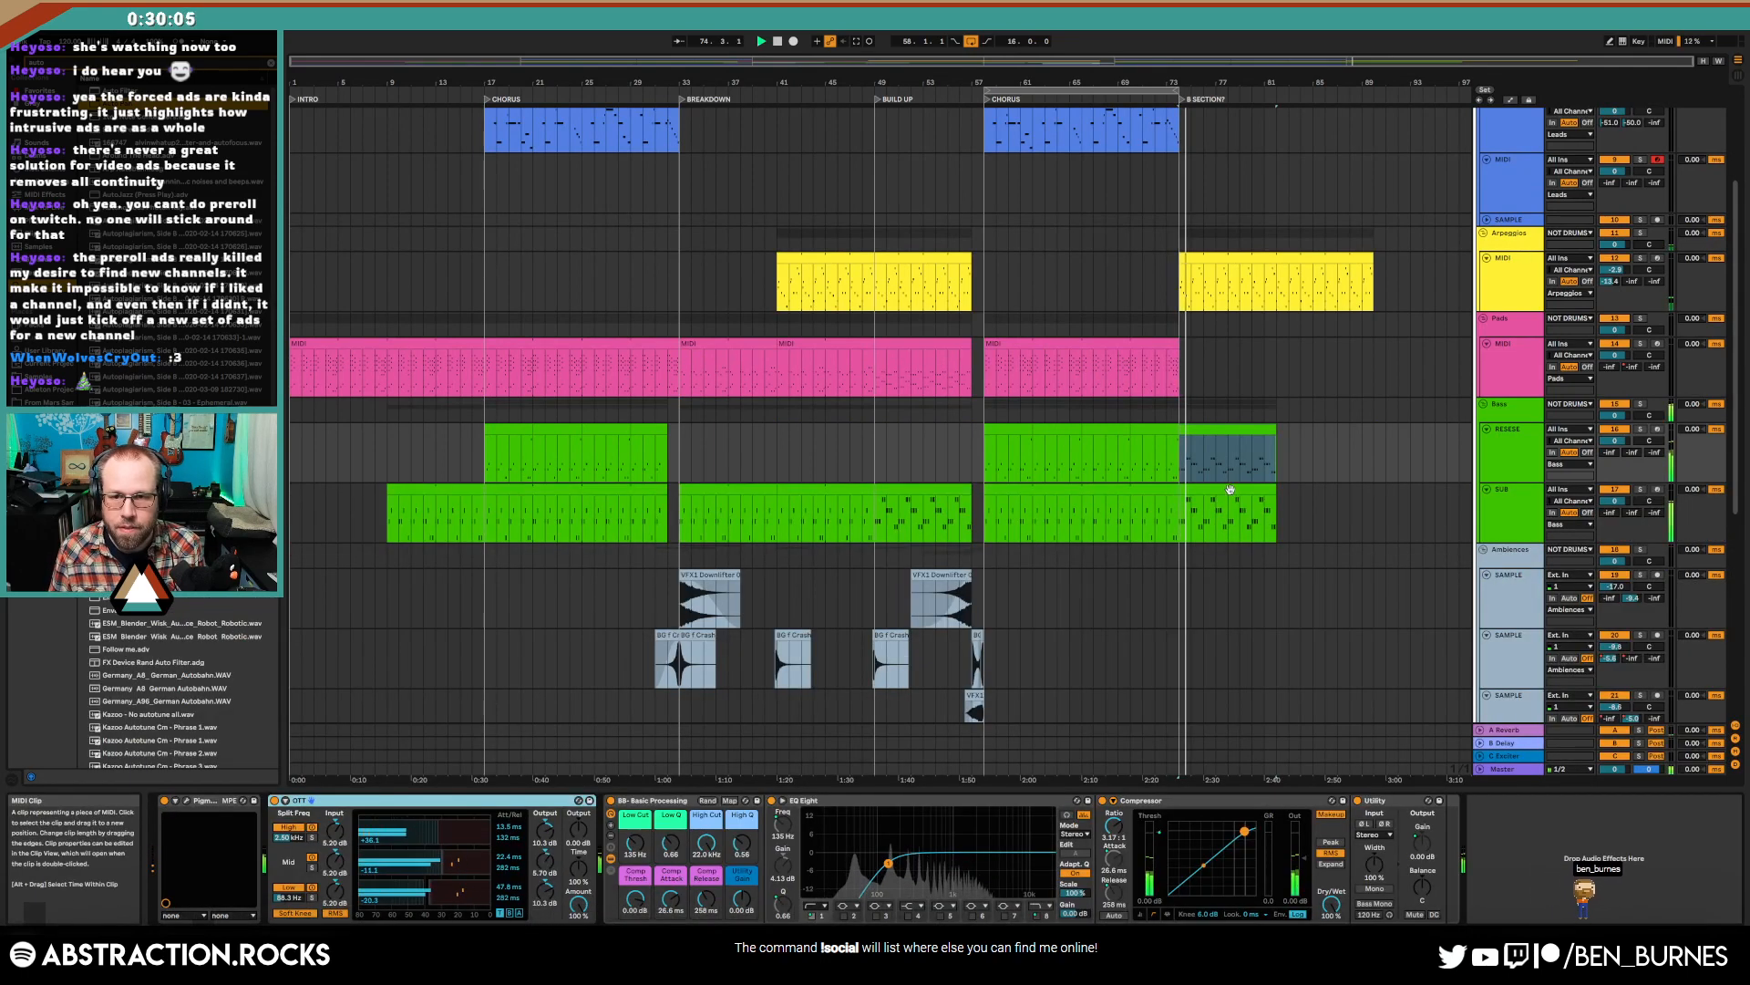
# - Flatten the Utility Gain automation of the B section arpeggio at 0.00 dB
pyautogui.press('a')
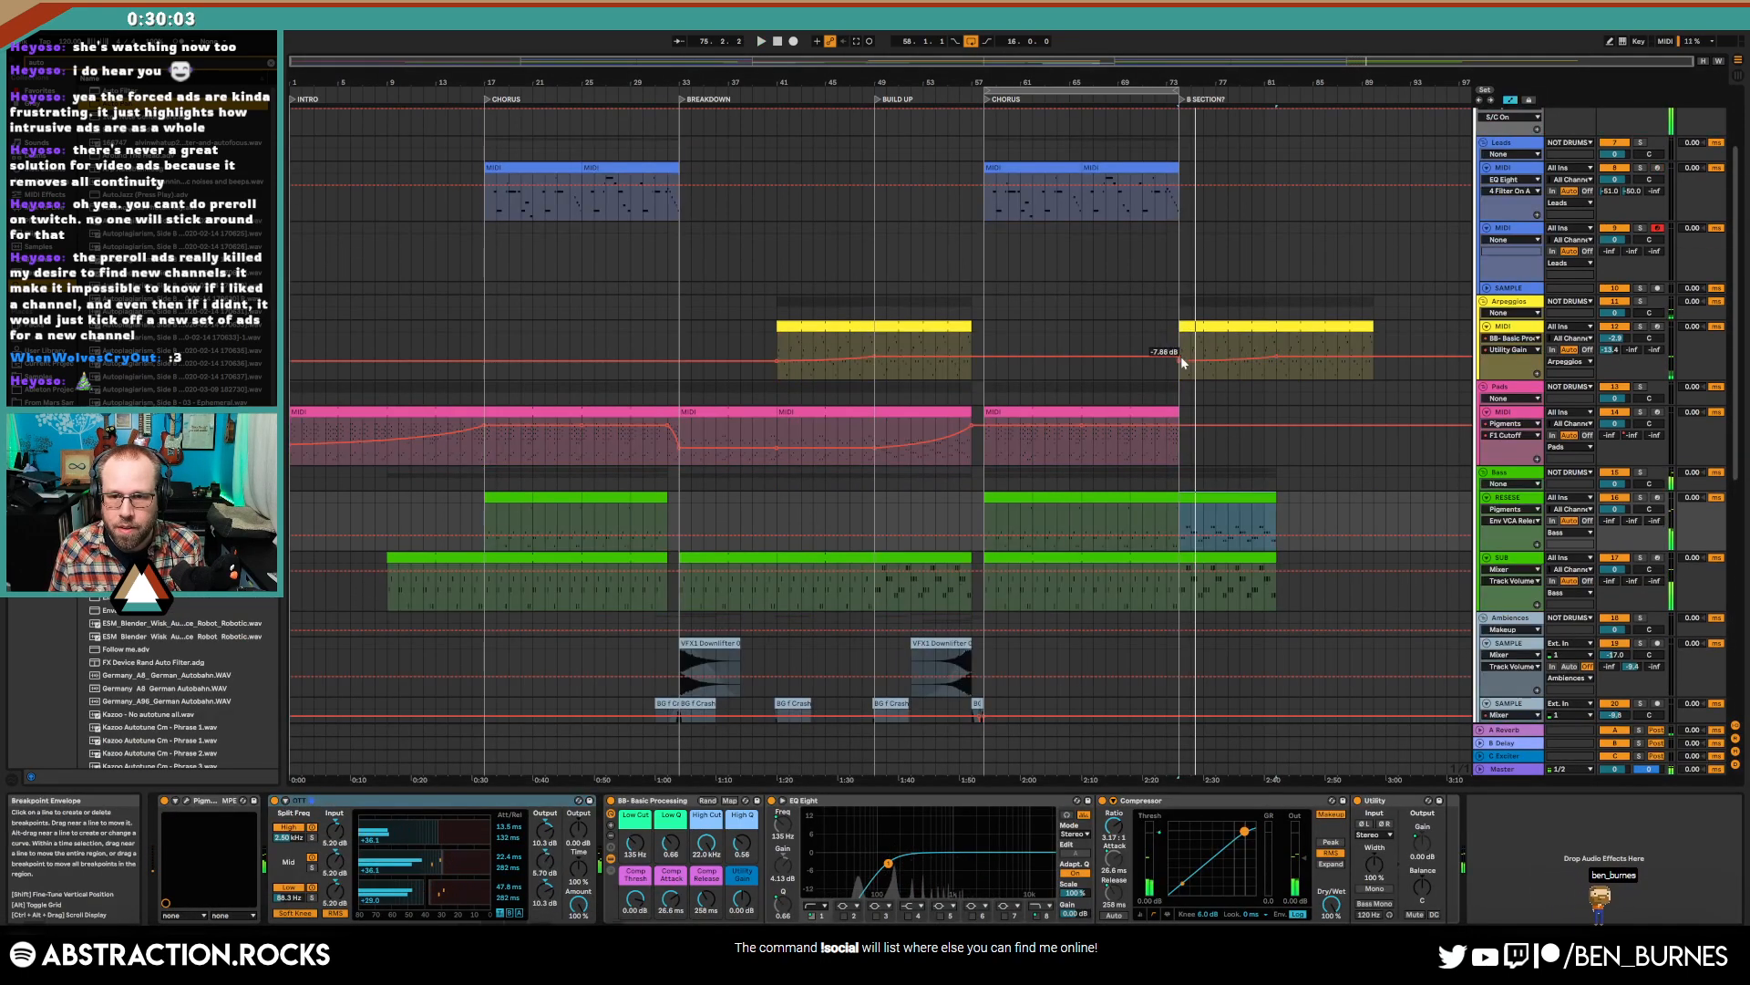
pyautogui.click(1180, 363)
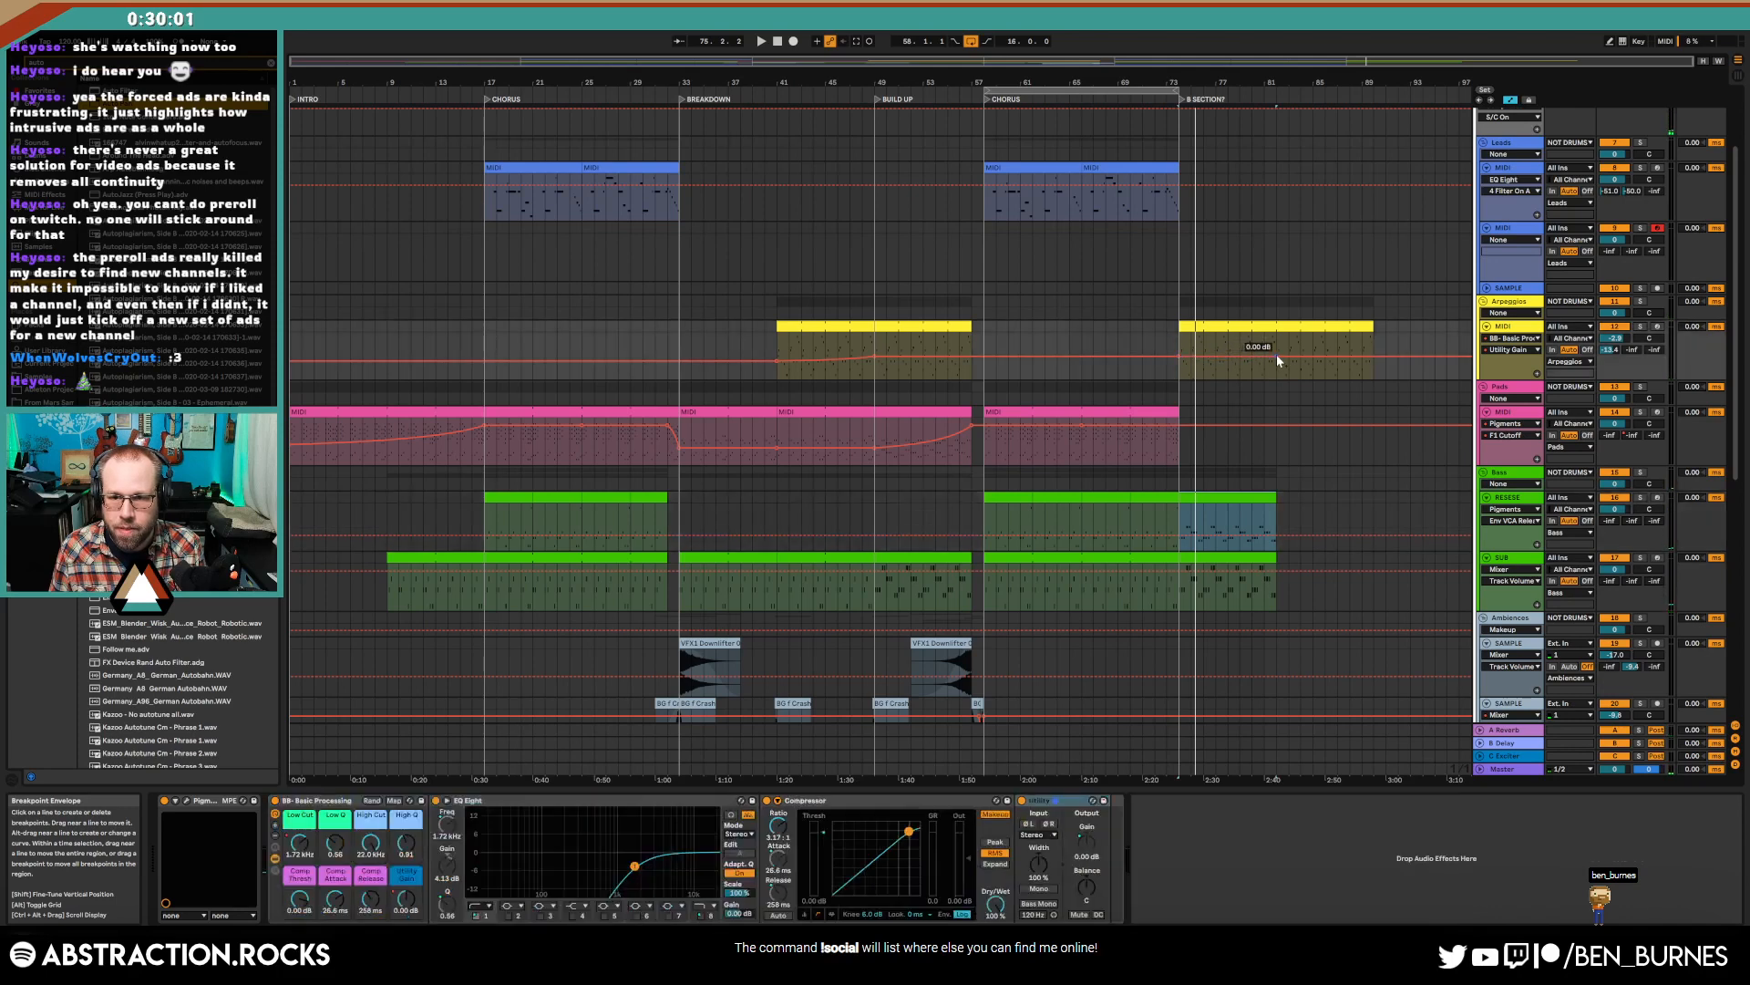
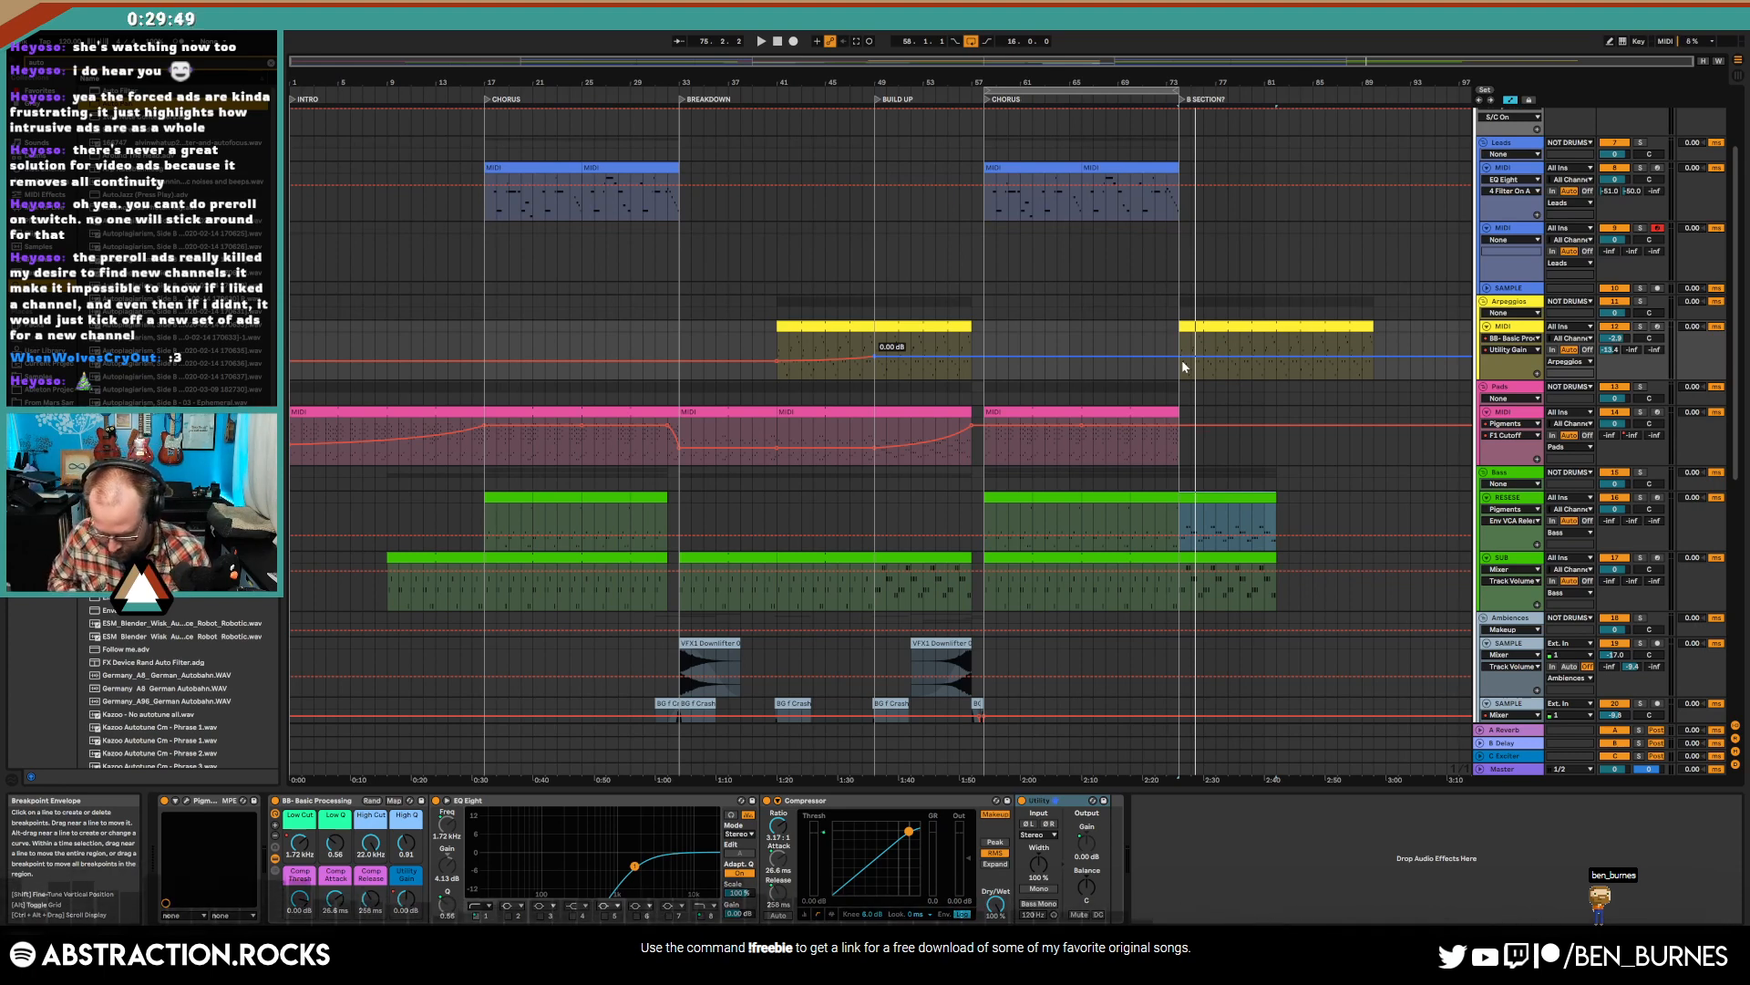
pyautogui.click(1185, 357)
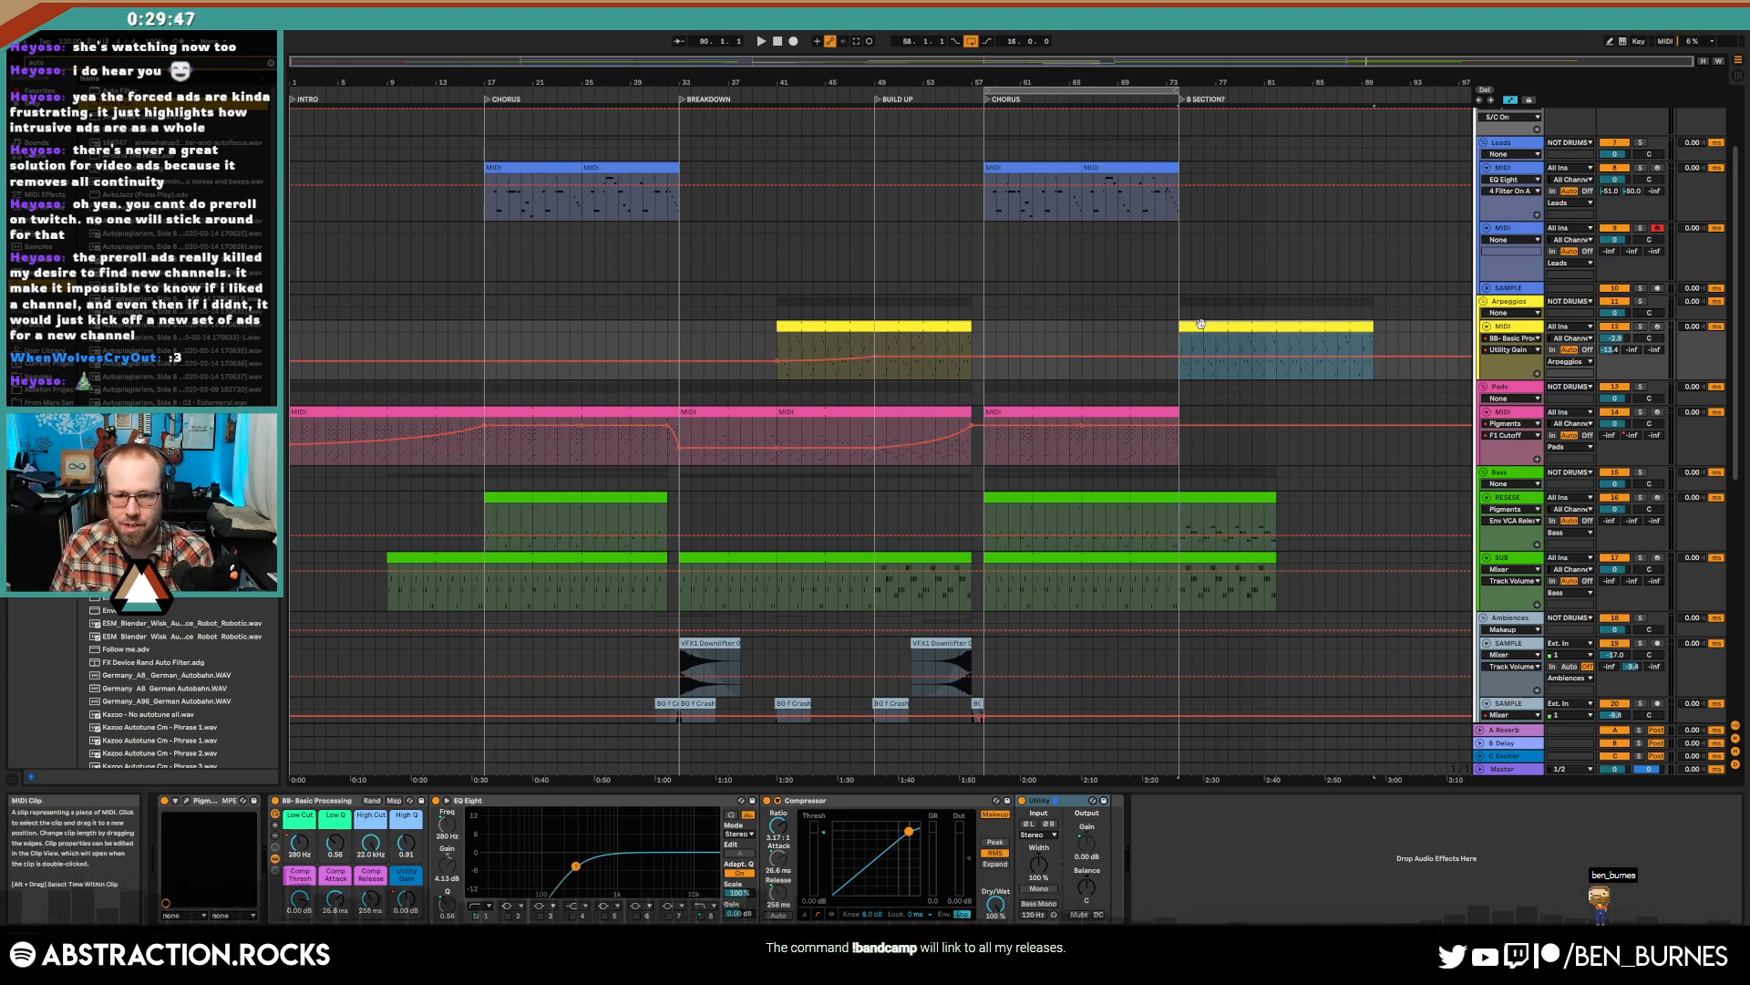
# - Give the arpeggio track a lane for each automated envelope and flatten its Low Cut automation at 280 Hz in the B section
pyautogui.press('a')
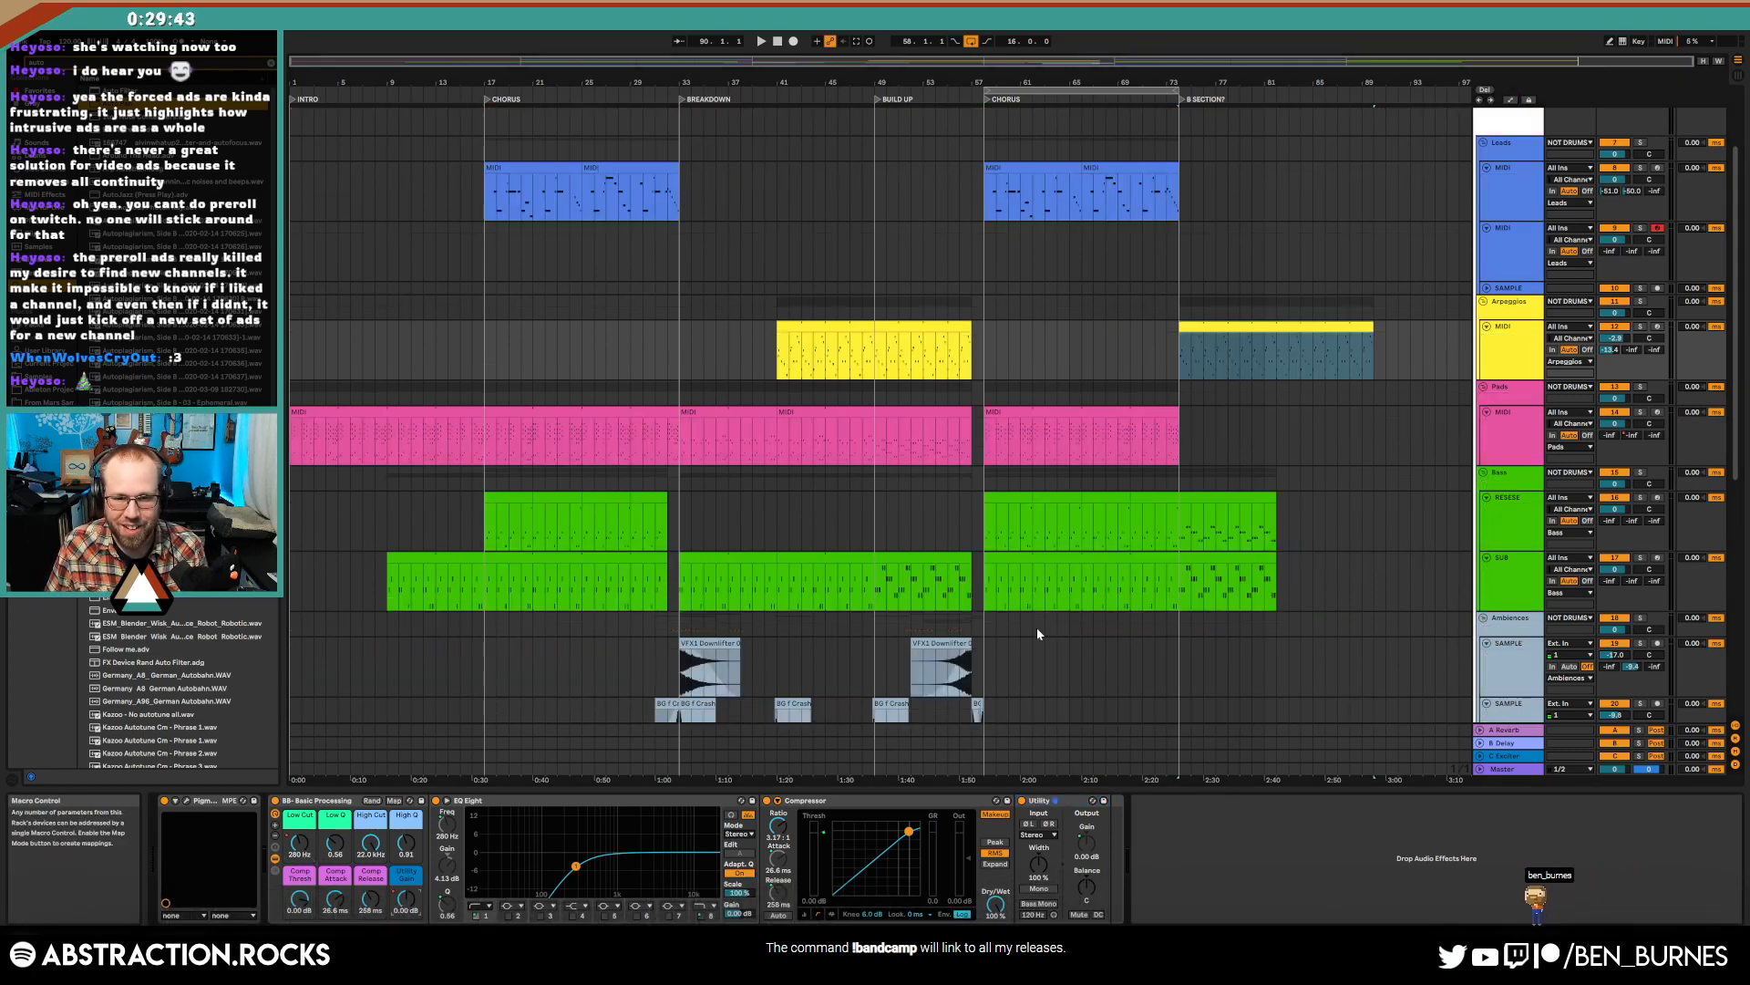
pyautogui.press('a')
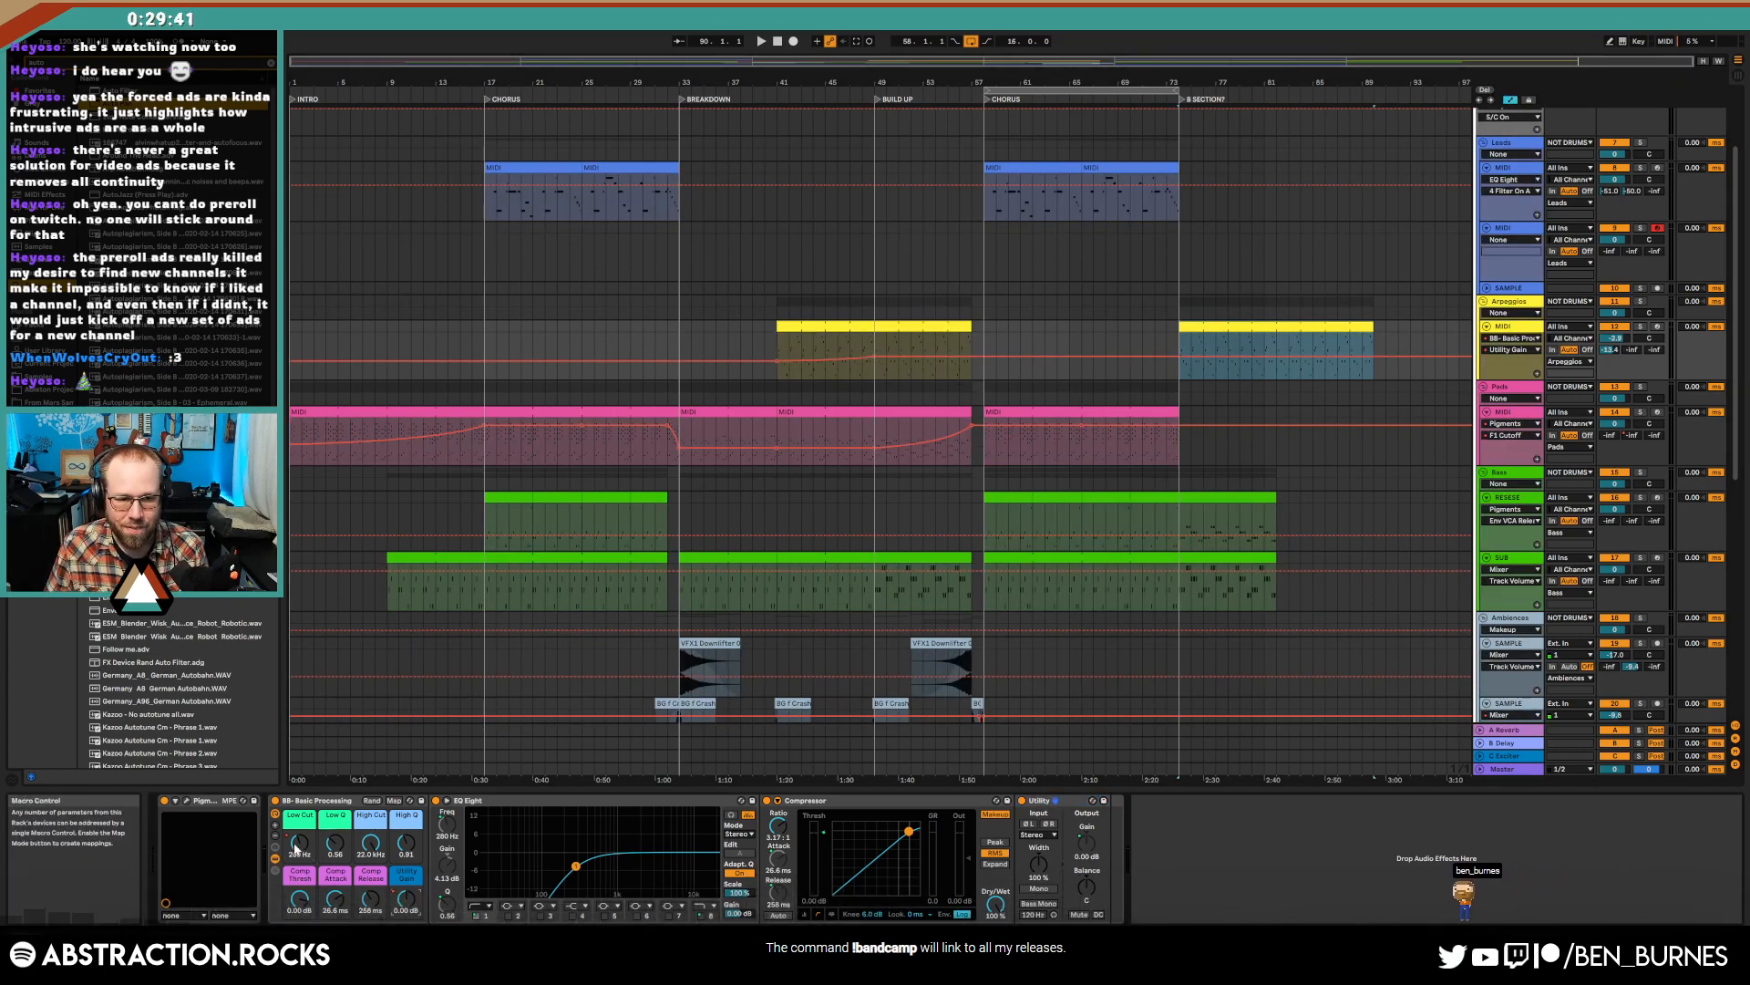
pyautogui.click(299, 845)
pyautogui.rightClick(1486, 370)
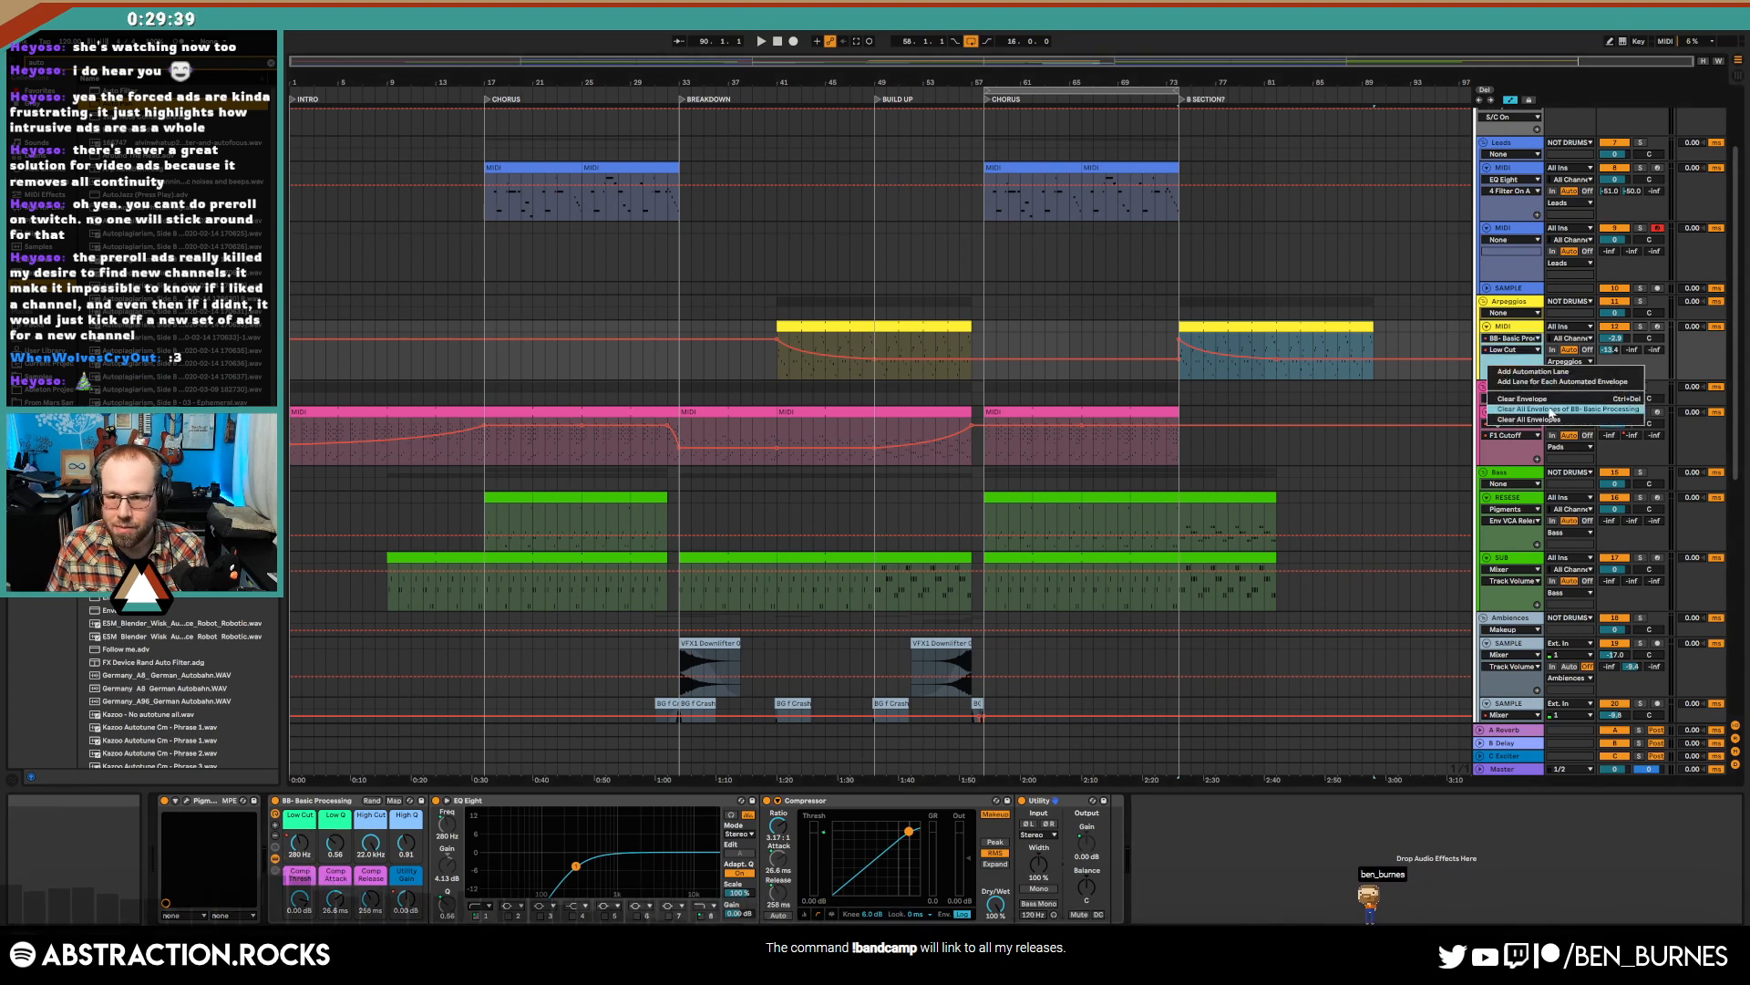
pyautogui.click(1554, 383)
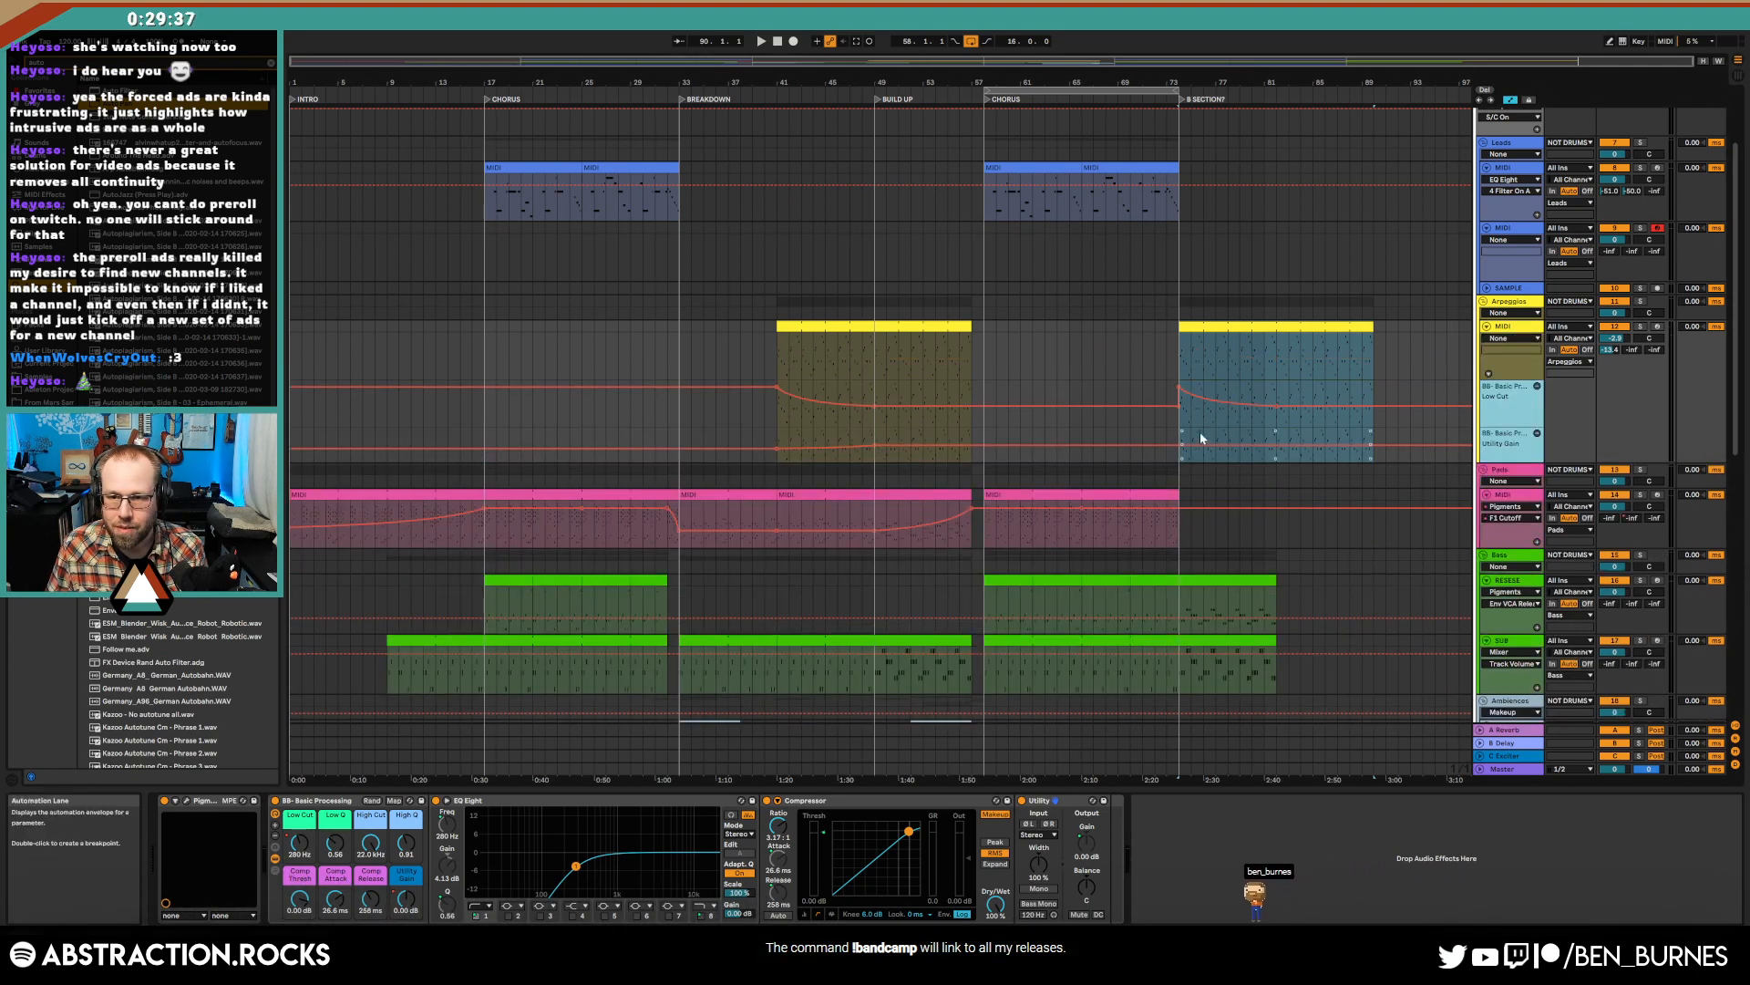
pyautogui.click(1191, 411)
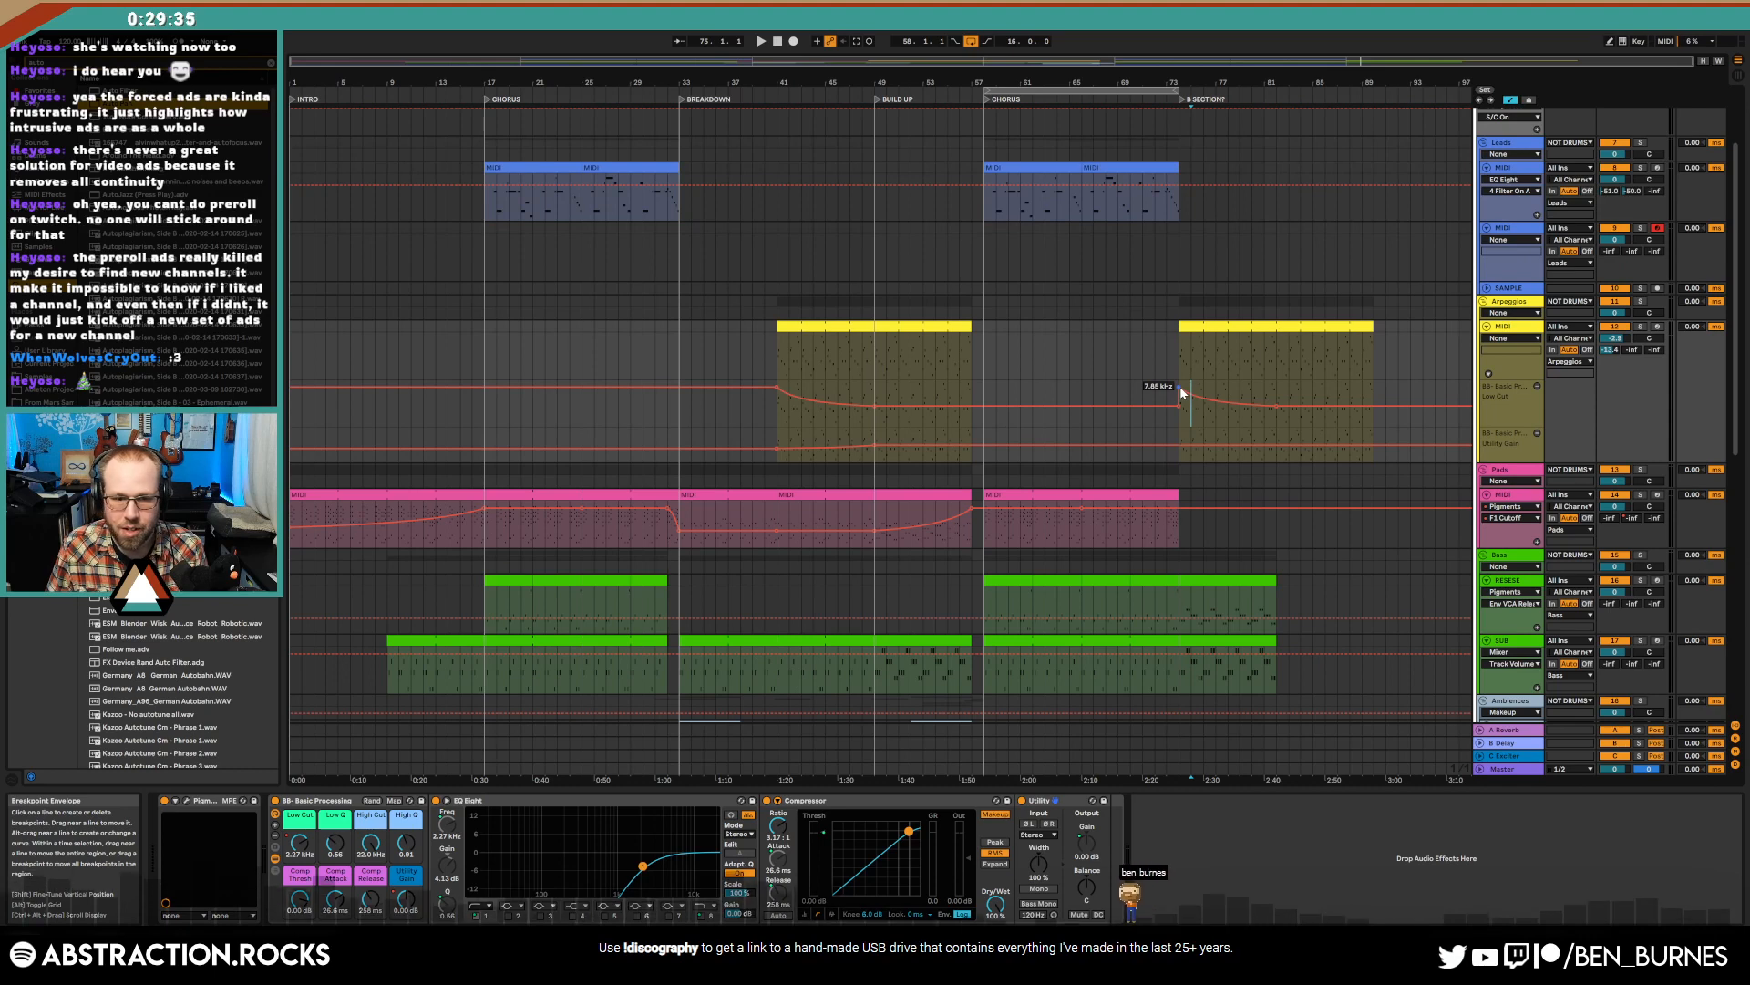
pyautogui.moveTo(1181, 392); pyautogui.dragTo(1181, 413)
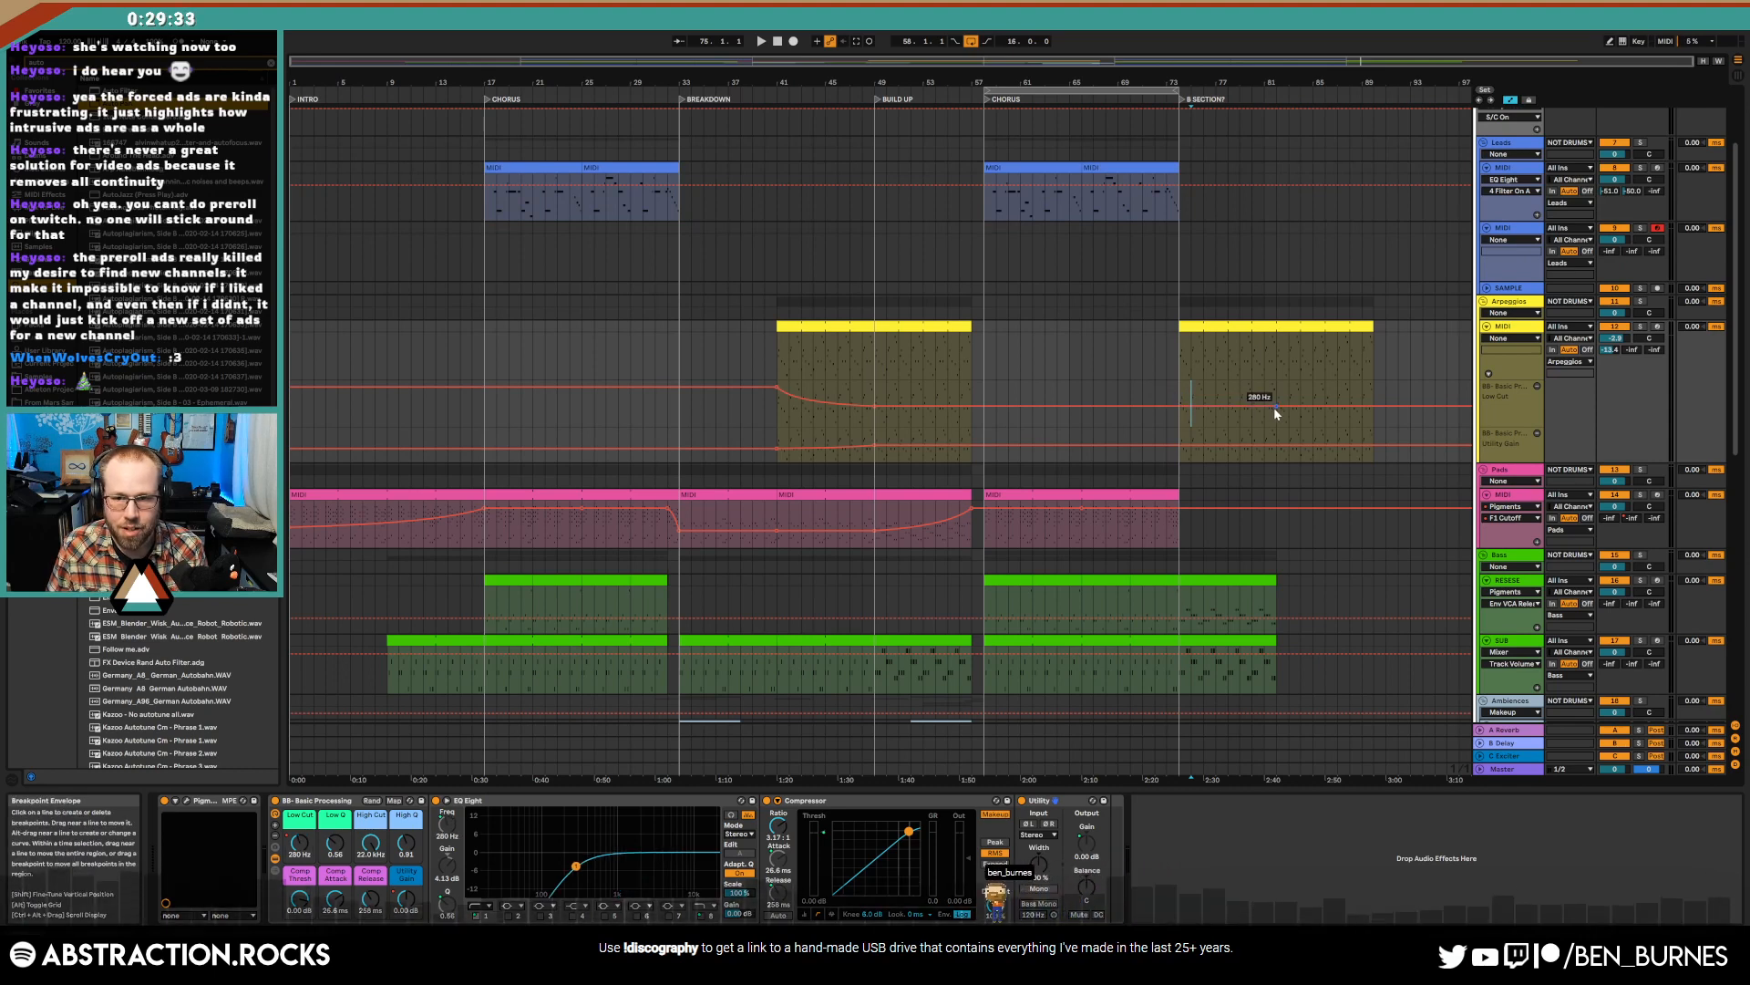
# - Play from the B section's start, hide automation, and loop its first eight bars
pyautogui.click(1178, 348)
pyautogui.press('space')
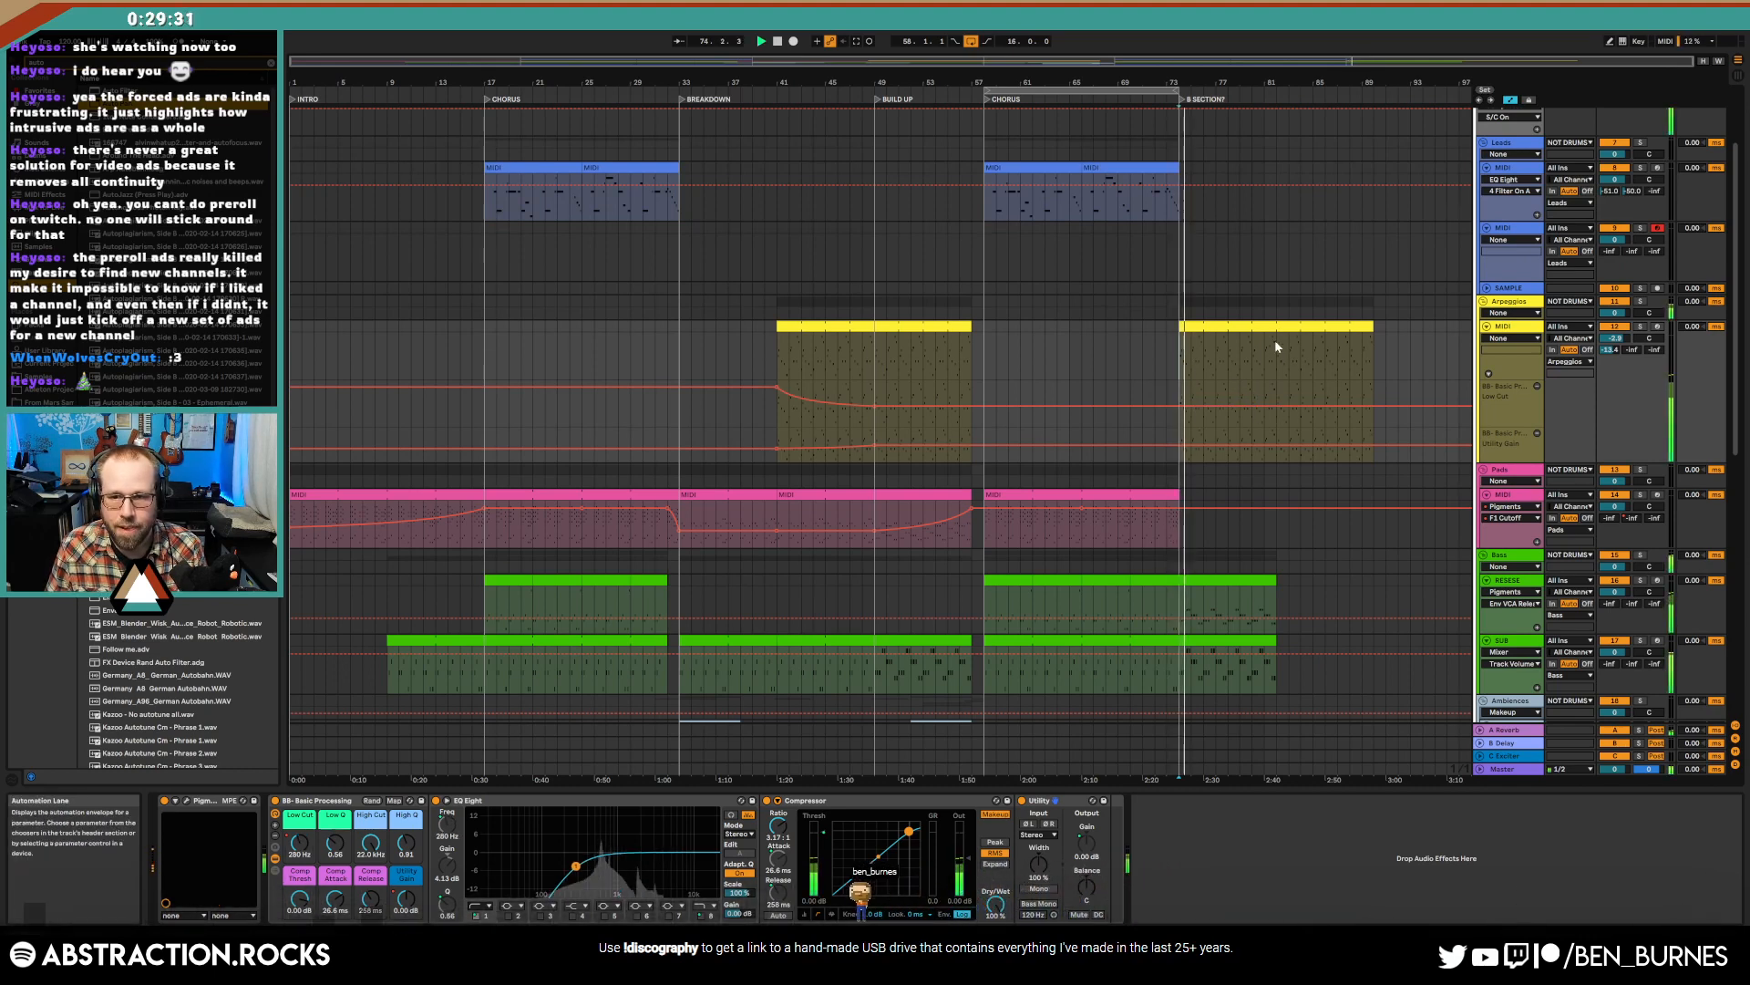
pyautogui.press('a')
pyautogui.moveTo(1276, 341); pyautogui.dragTo(1187, 350)
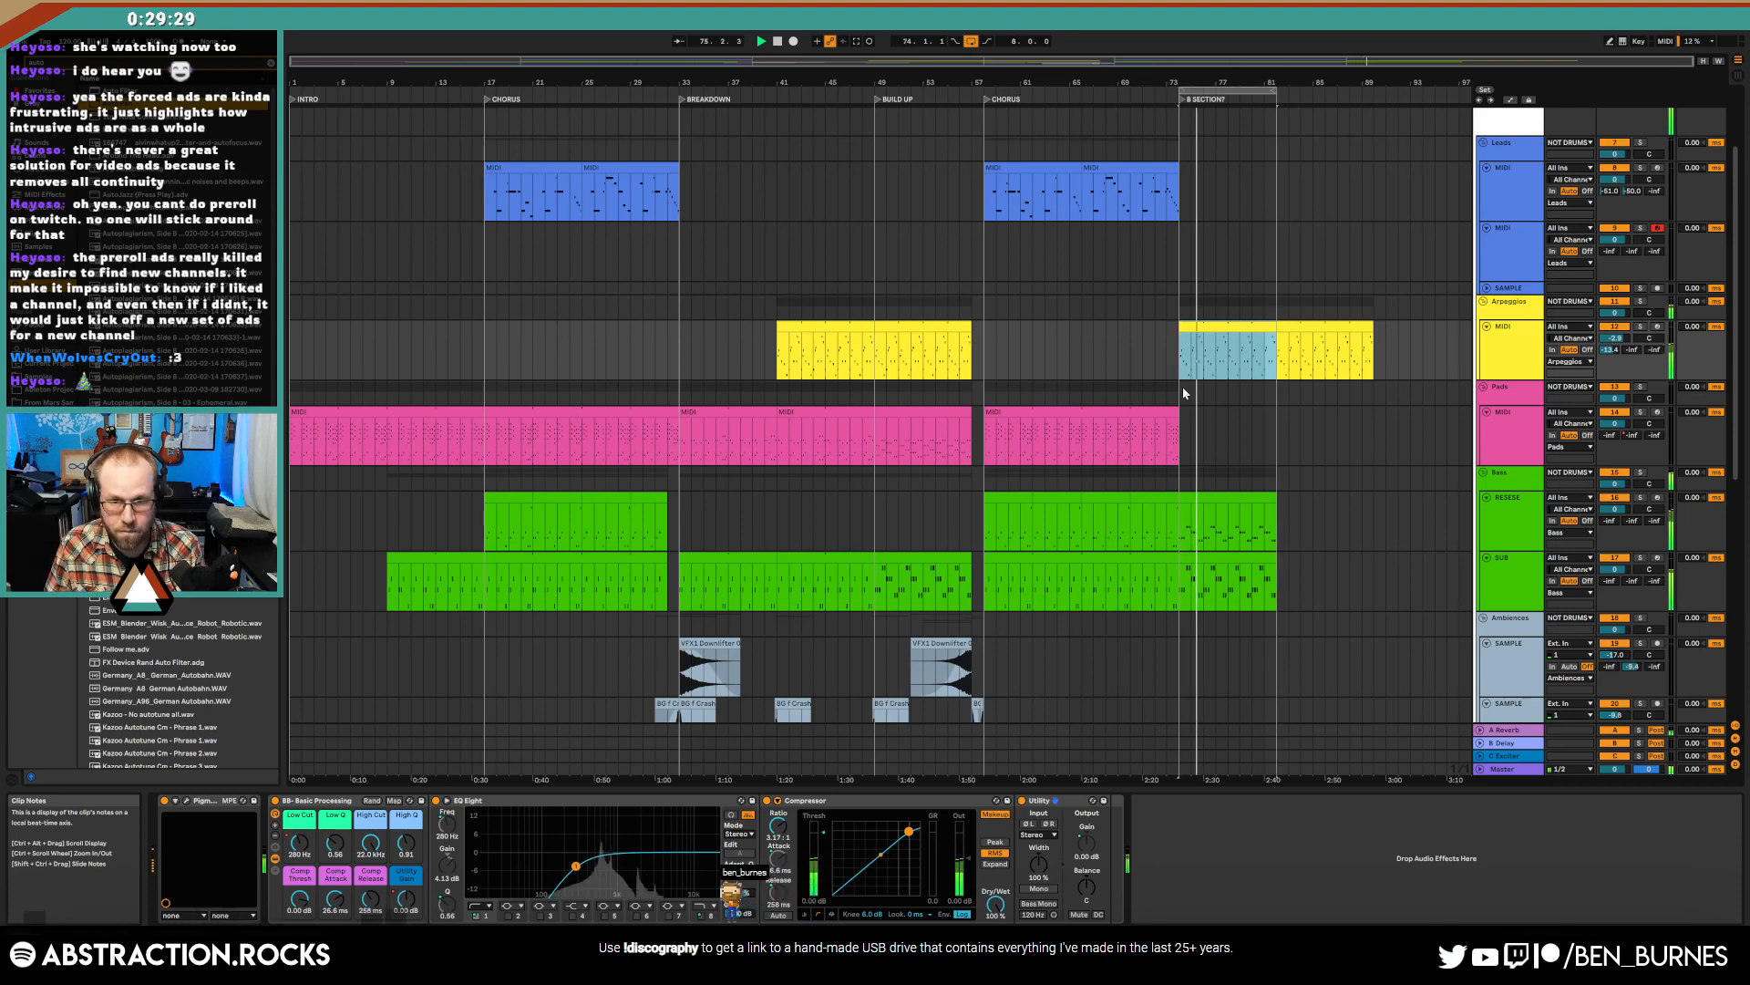
# - Try all notes of the REESE track's B section clip one octave higher, and transpose them back down
pyautogui.doubleClick(1215, 503)
pyautogui.click(1065, 650)
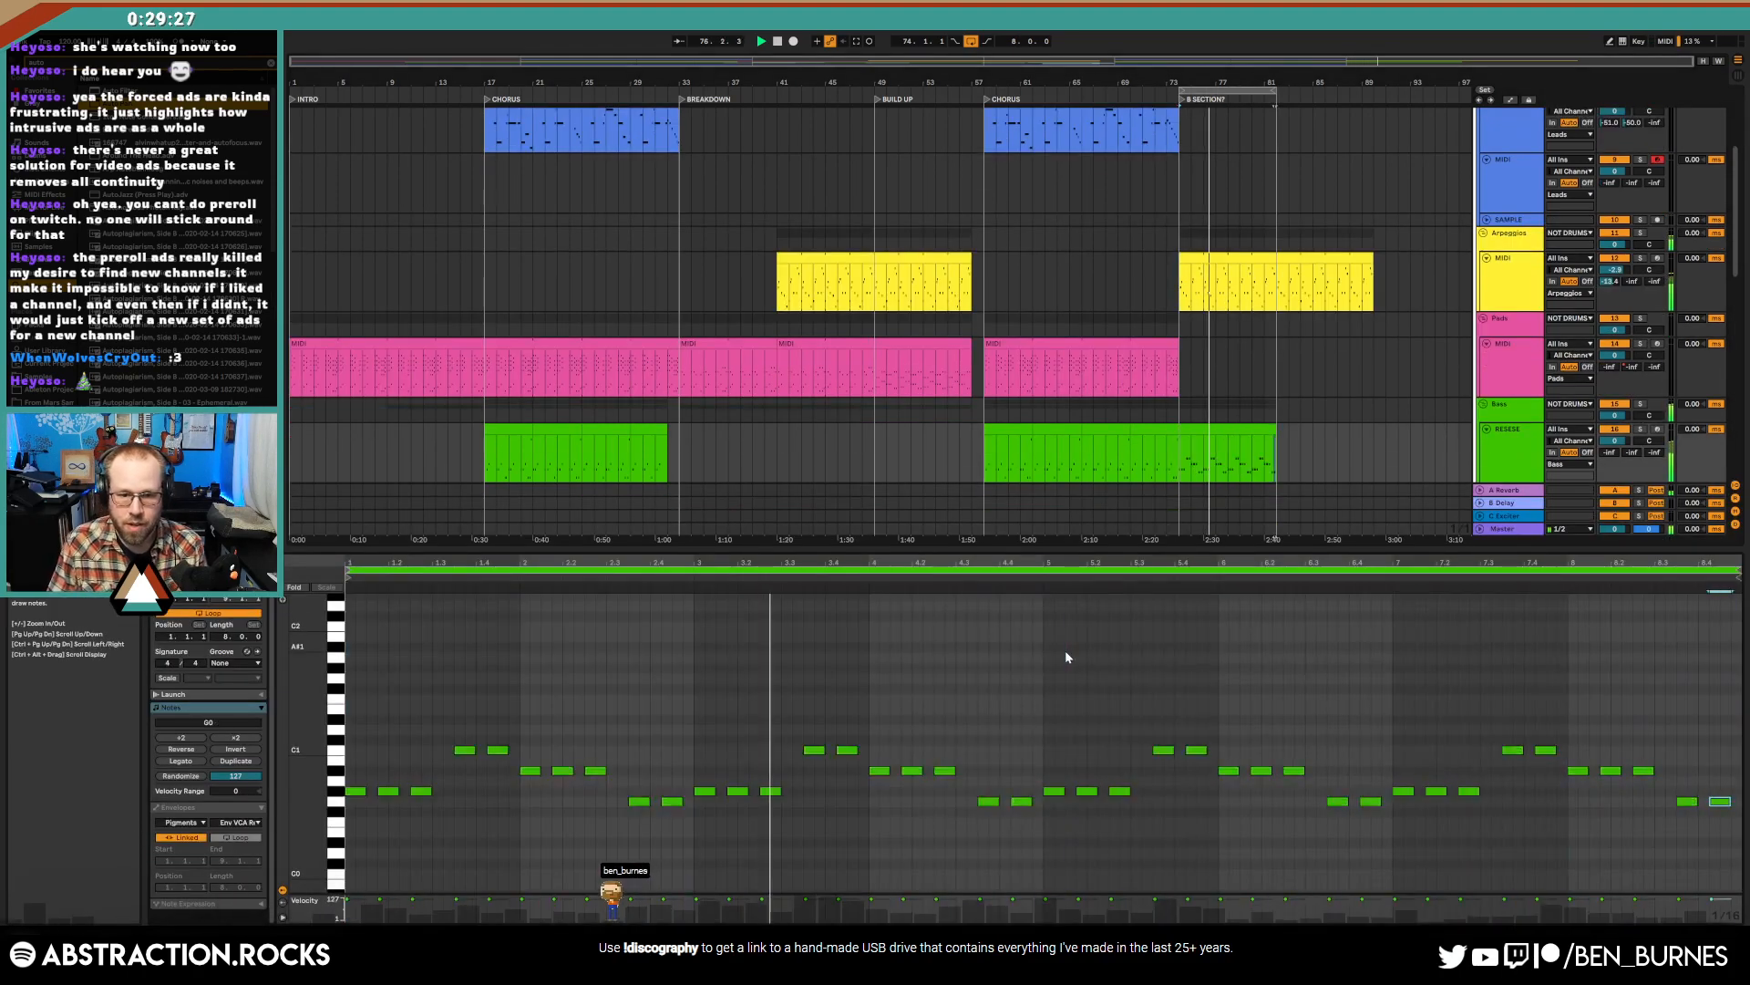
pyautogui.hotkey('ctrl', 'a')
pyautogui.hotkey('shift', 'Up')
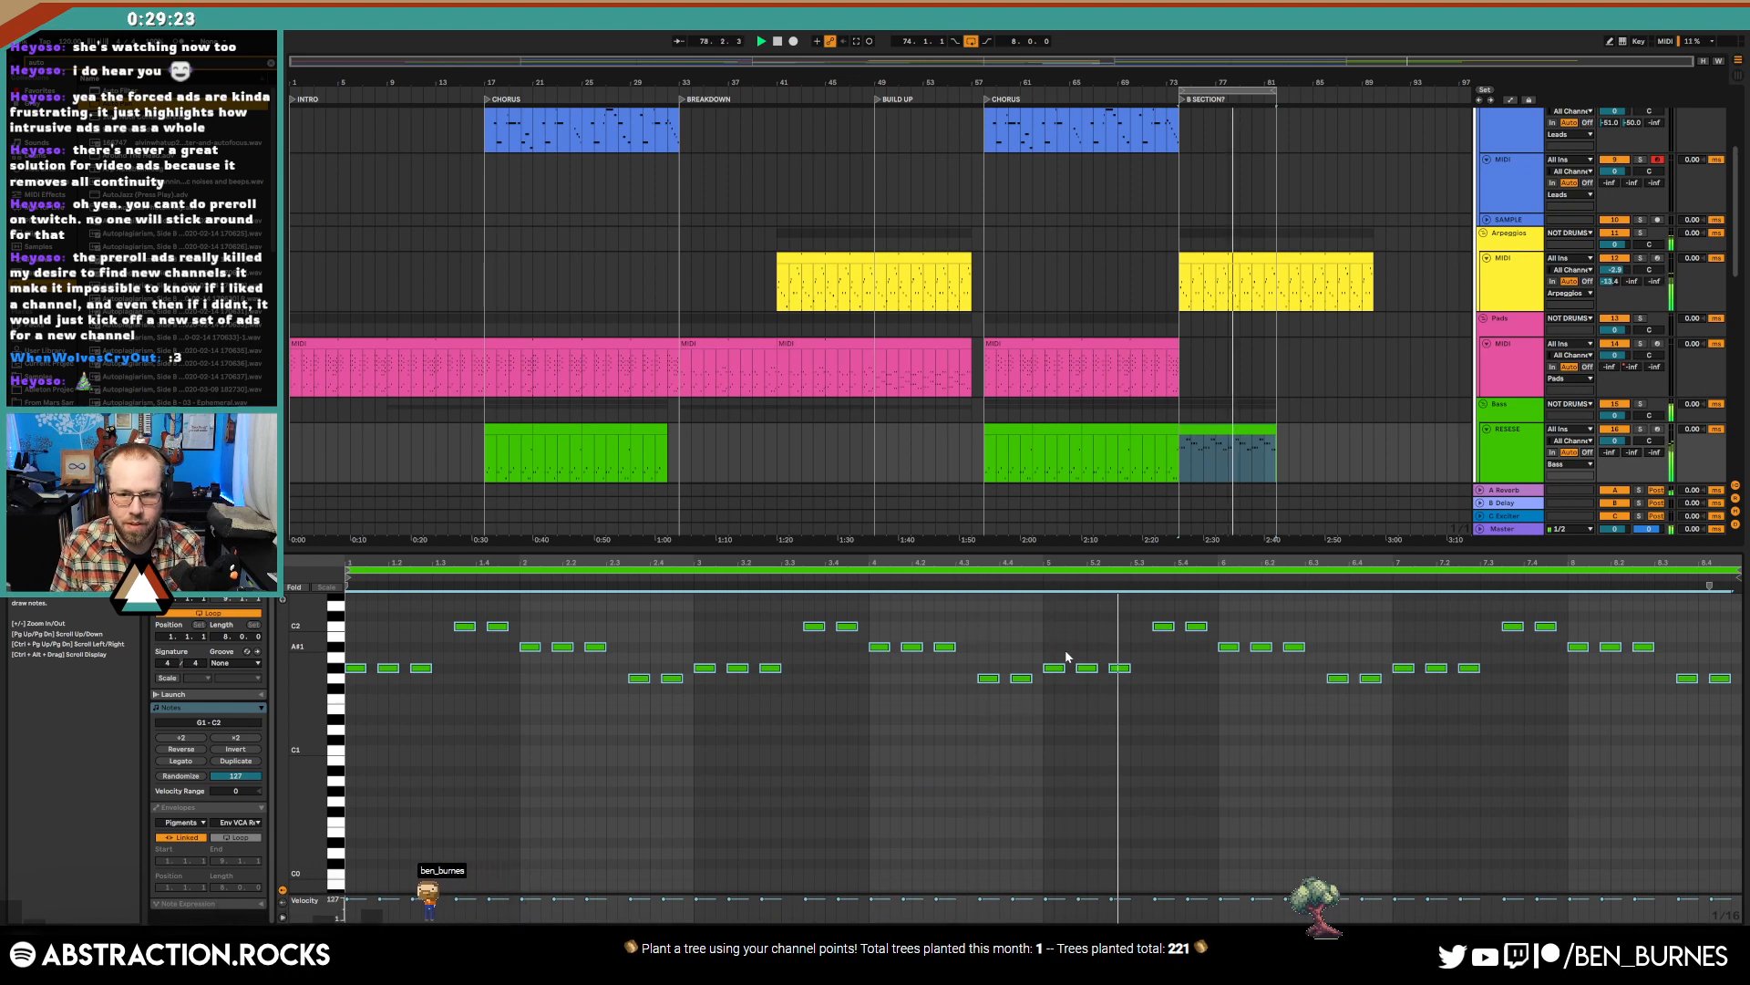
pyautogui.hotkey('shift', 'Down')
pyautogui.hotkey('shift', 'Tab')
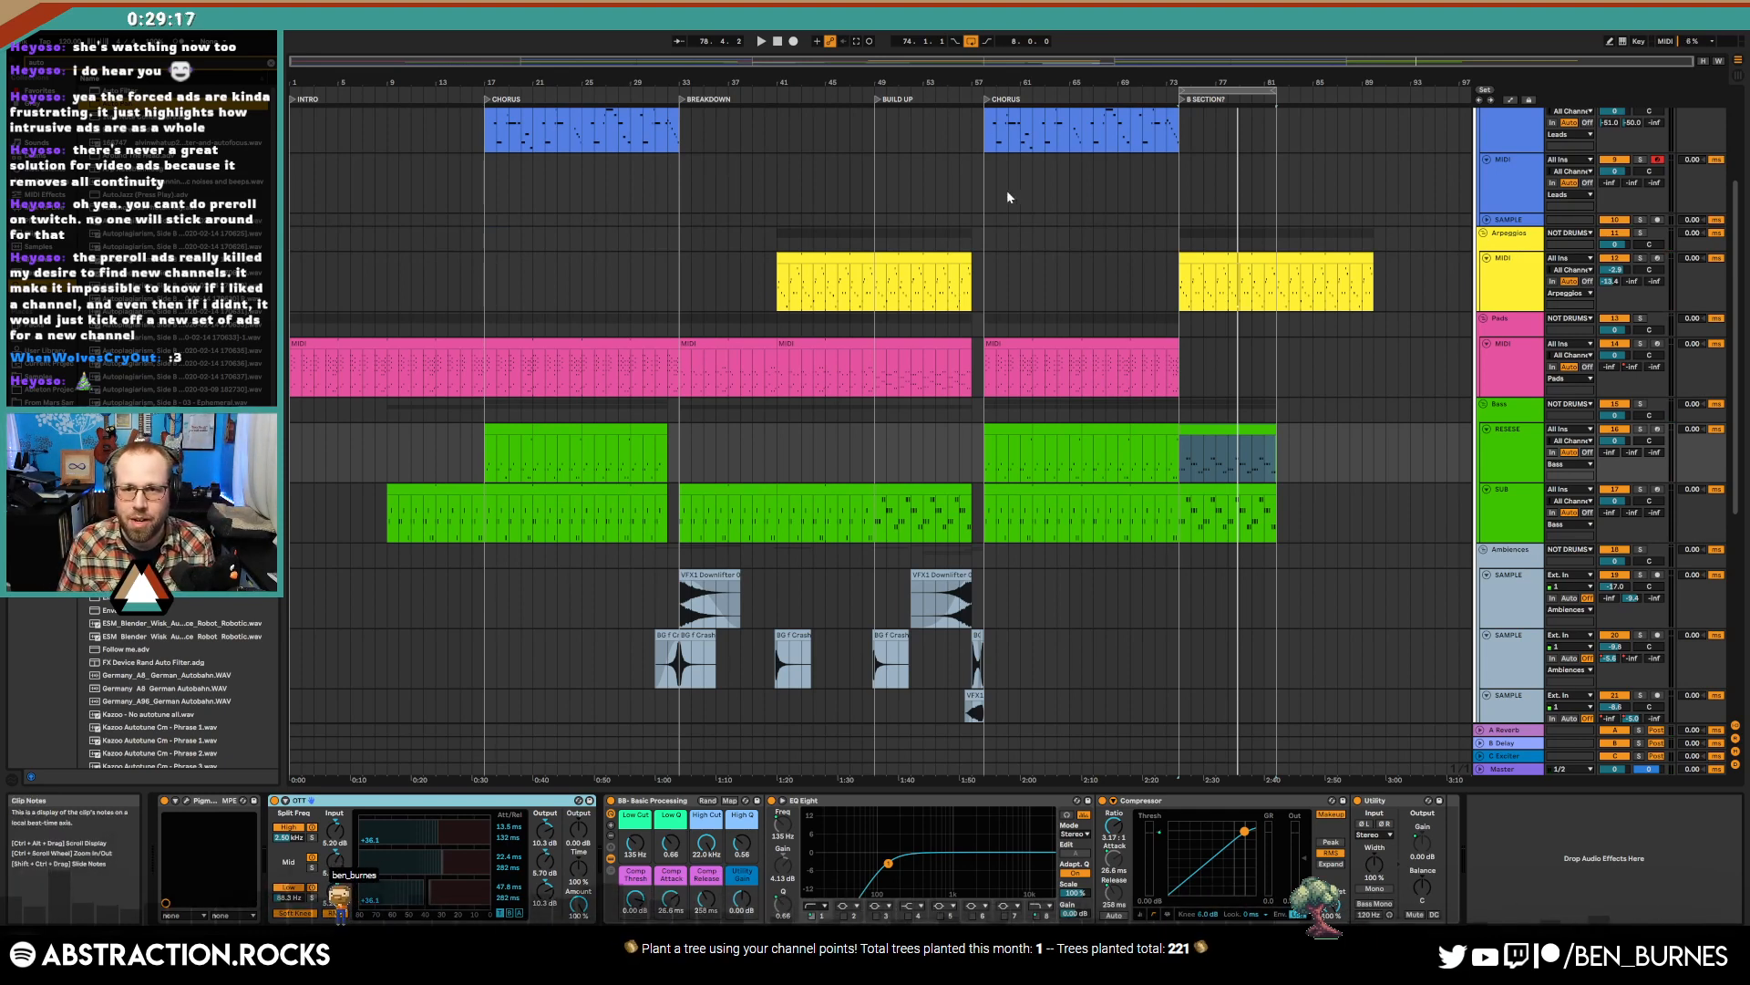
# - Search the browser for kontakt and load Kontakt 7 onto the new Leads MIDI track in place of Operator
pyautogui.scroll(2, 1396, 252)
pyautogui.click(1521, 267)
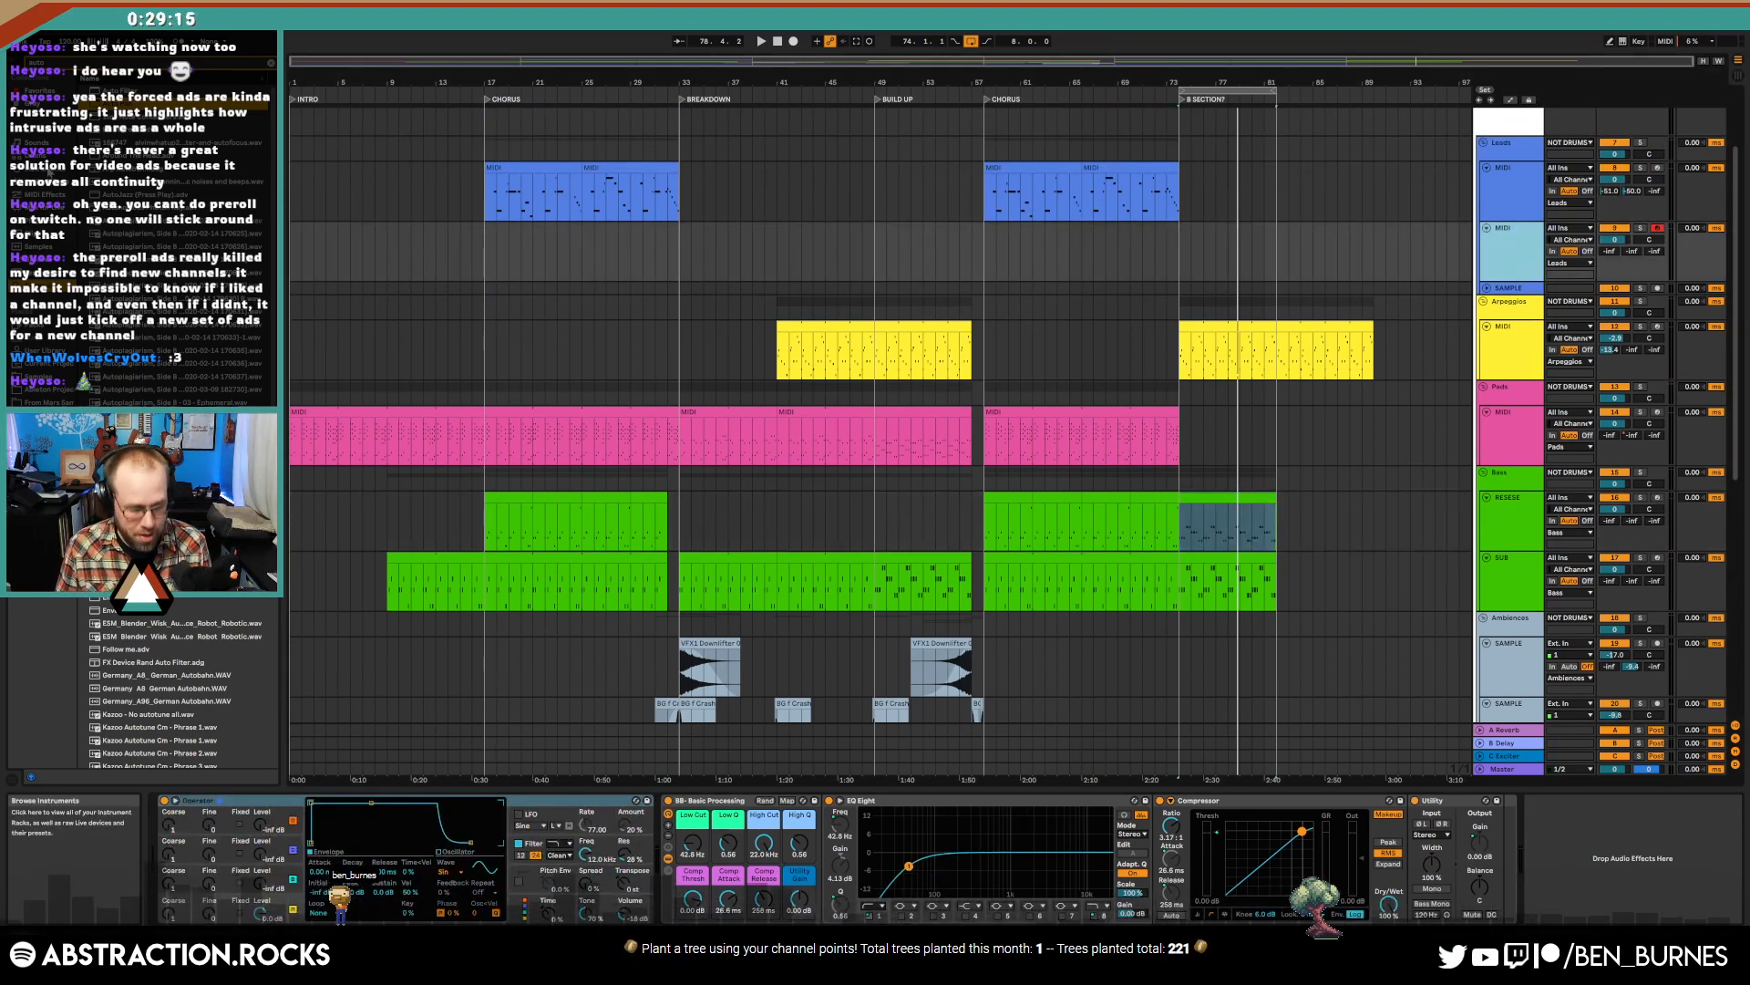
pyautogui.hotkey('ctrl', 'f')
pyautogui.write('kontakt')
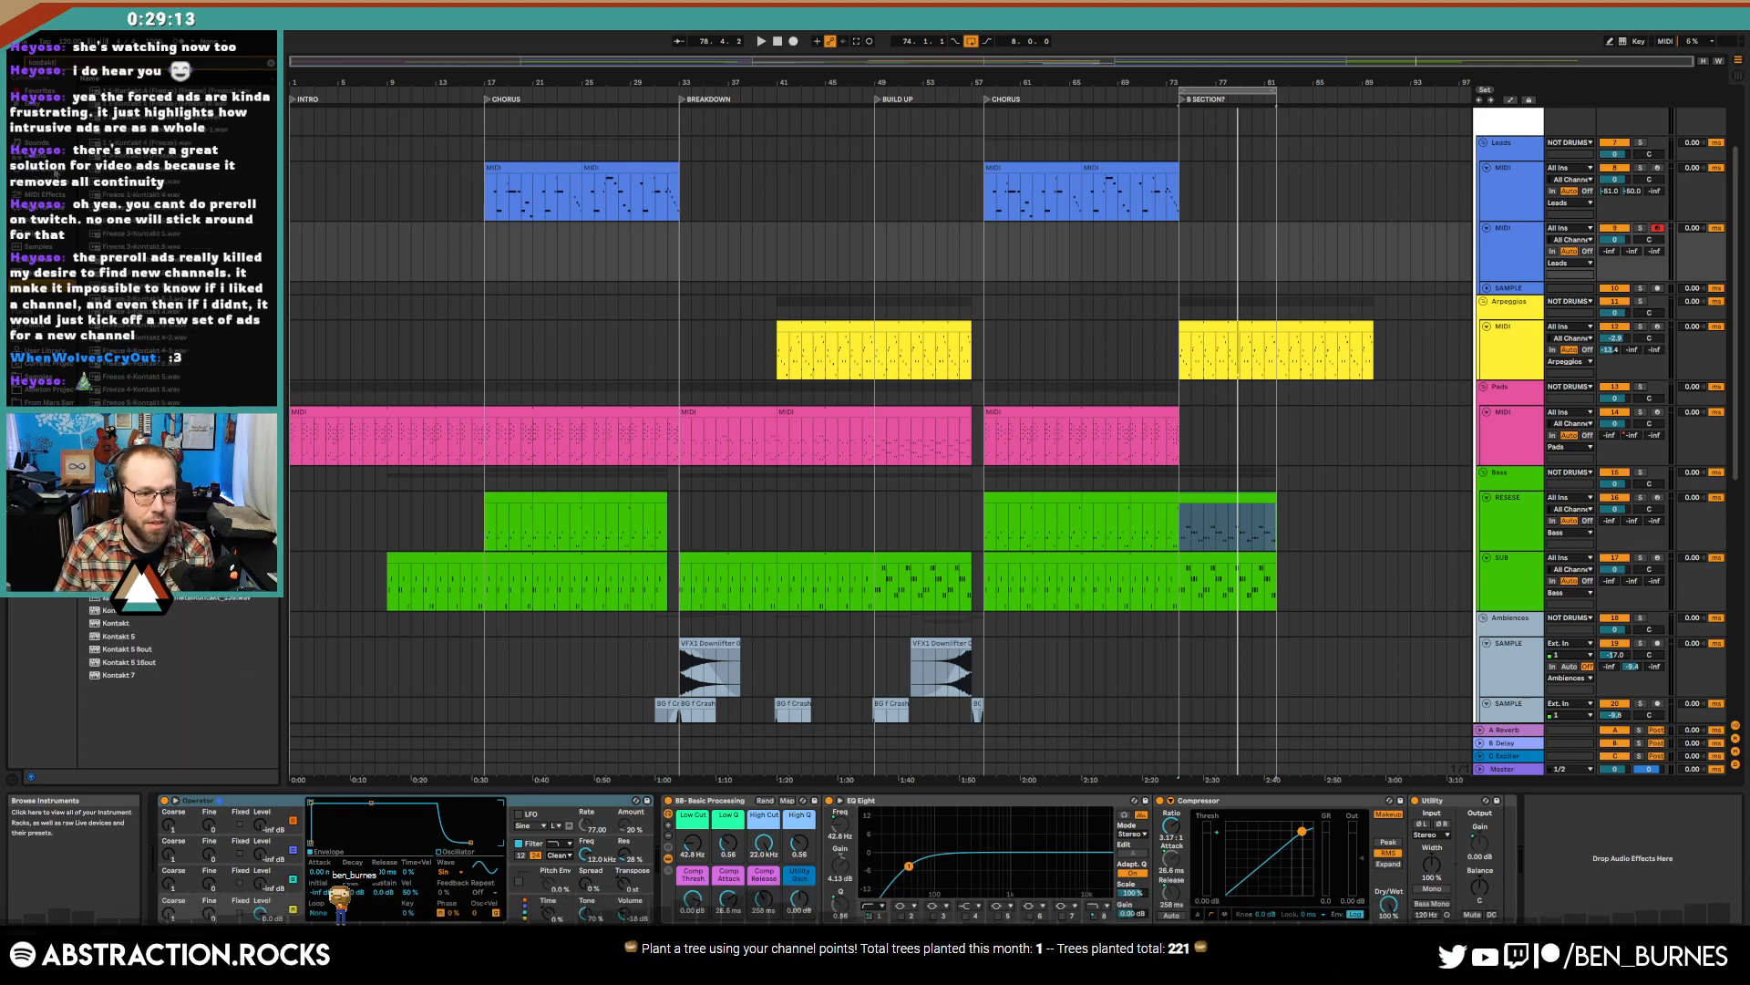
pyautogui.click(123, 673)
pyautogui.click(209, 818)
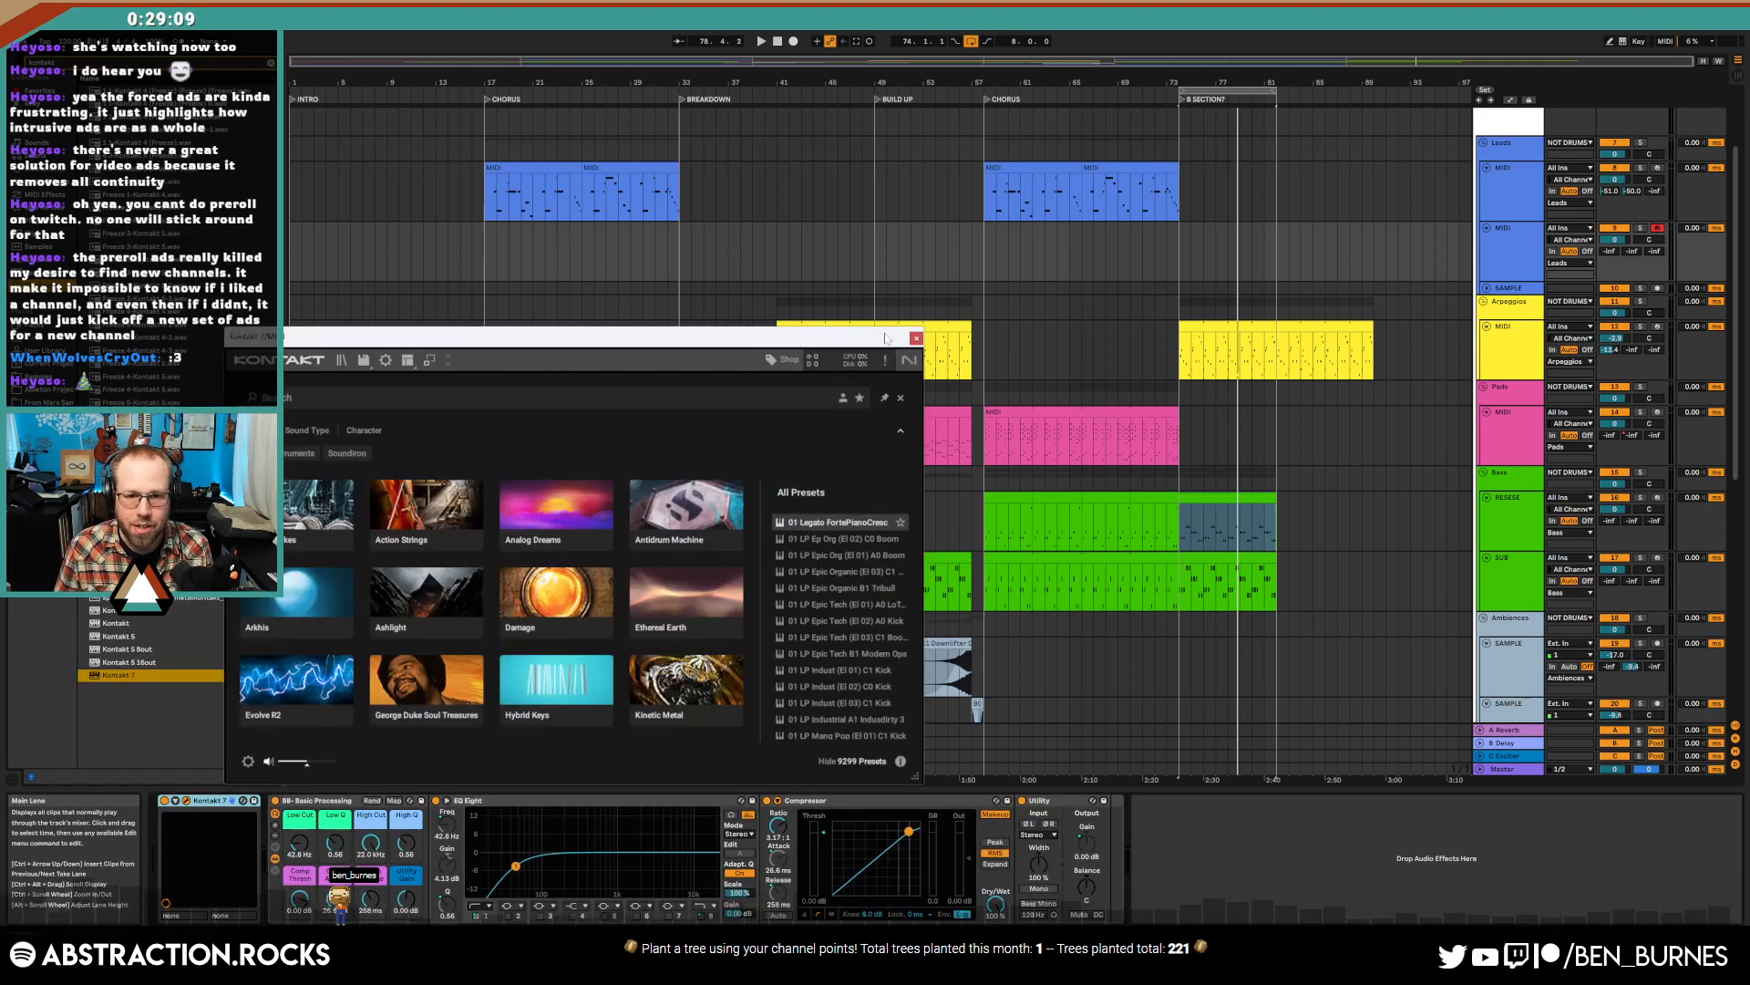
# - Choose the Scarbee Vintage Keys library in Kontakt and load its Scarbee Mark I - Stretch Tuned preset
pyautogui.scroll(-5, 680, 597)
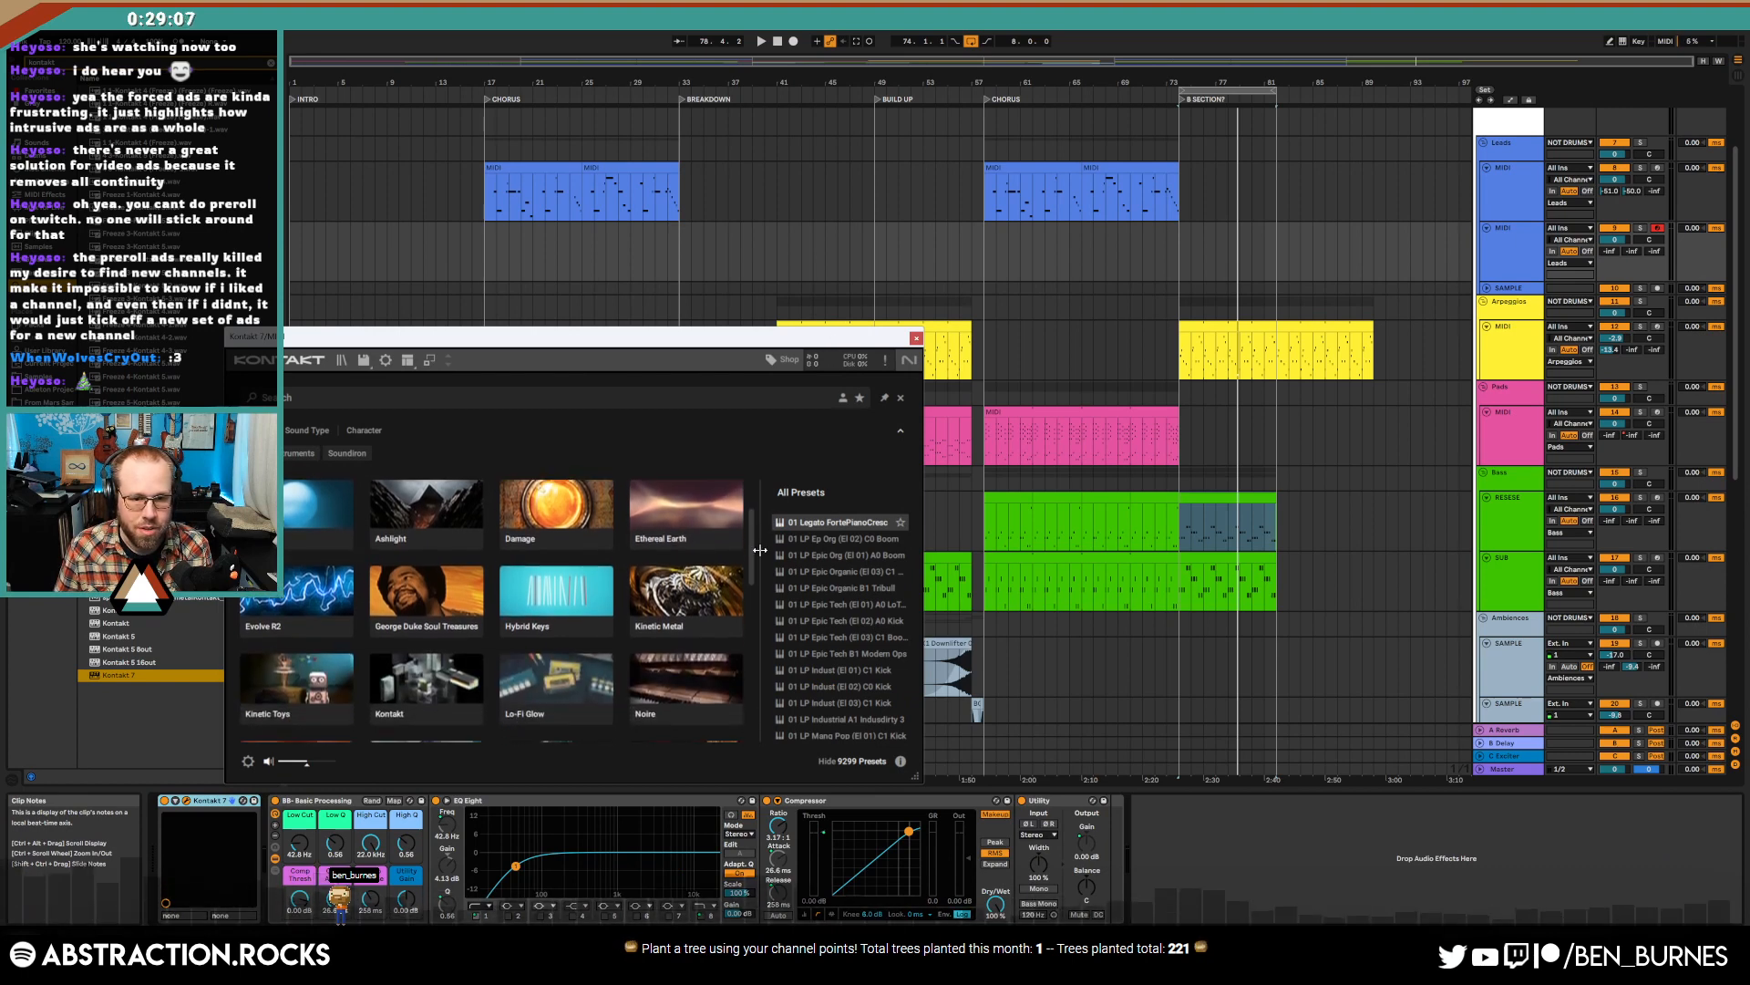
pyautogui.scroll(-5, 588, 592)
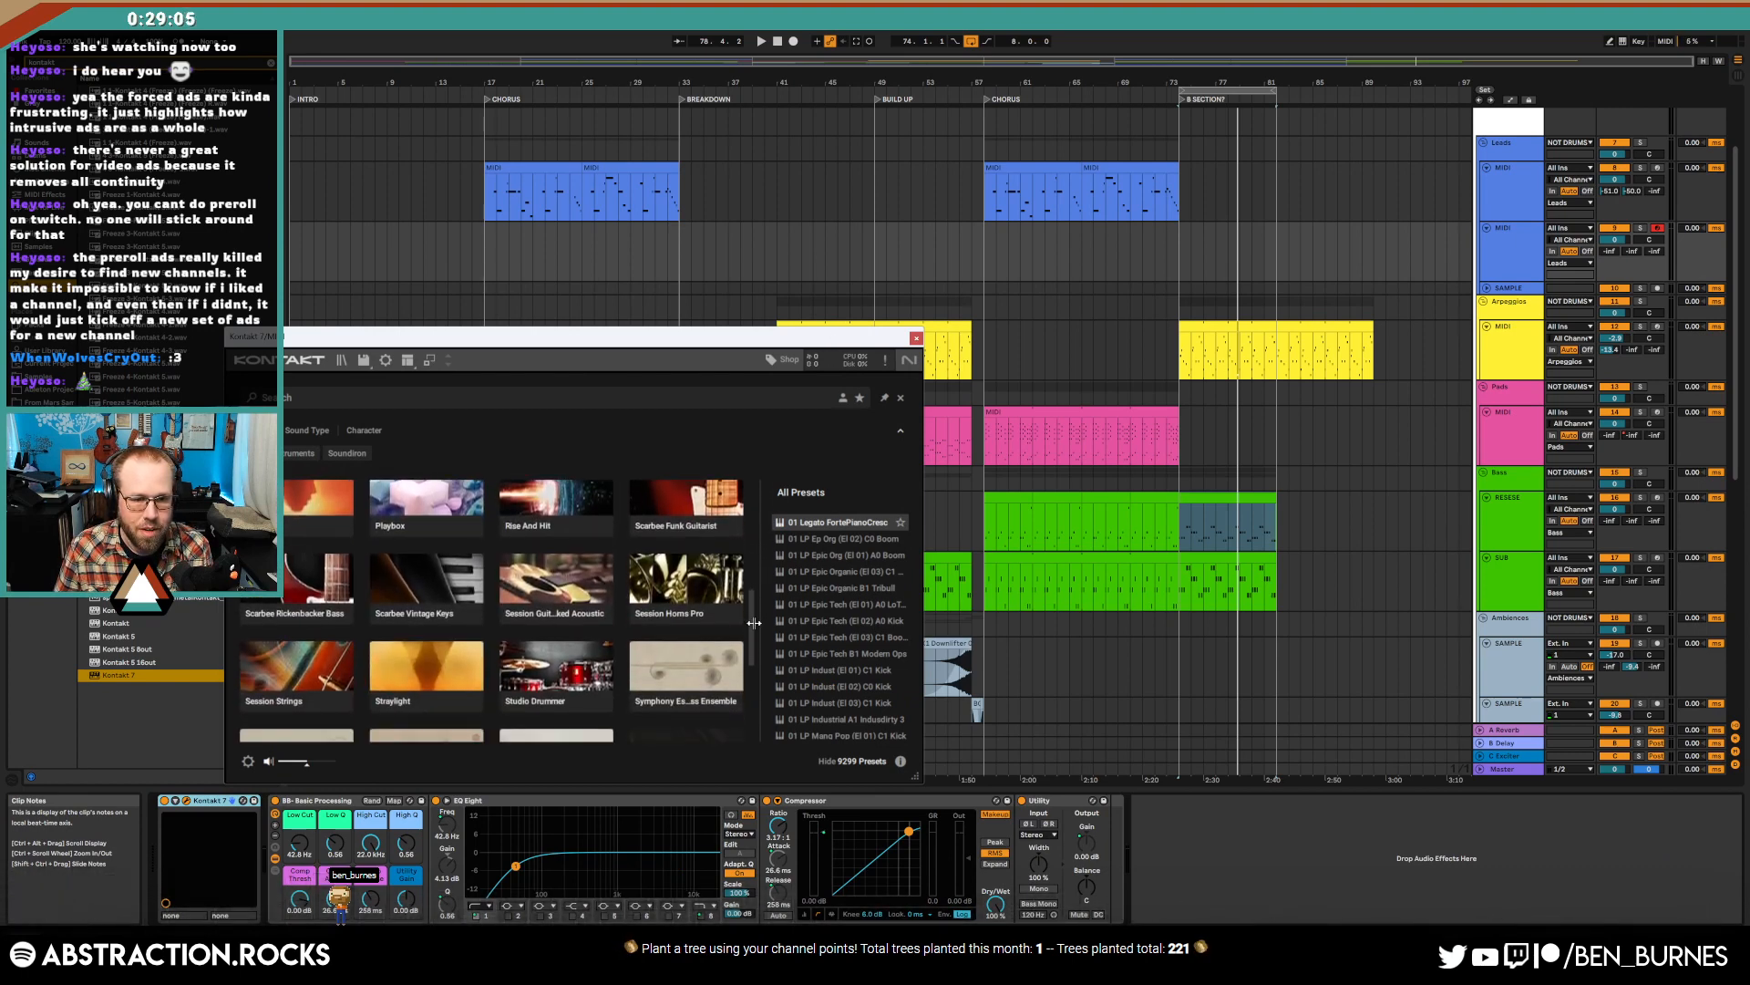
pyautogui.click(426, 552)
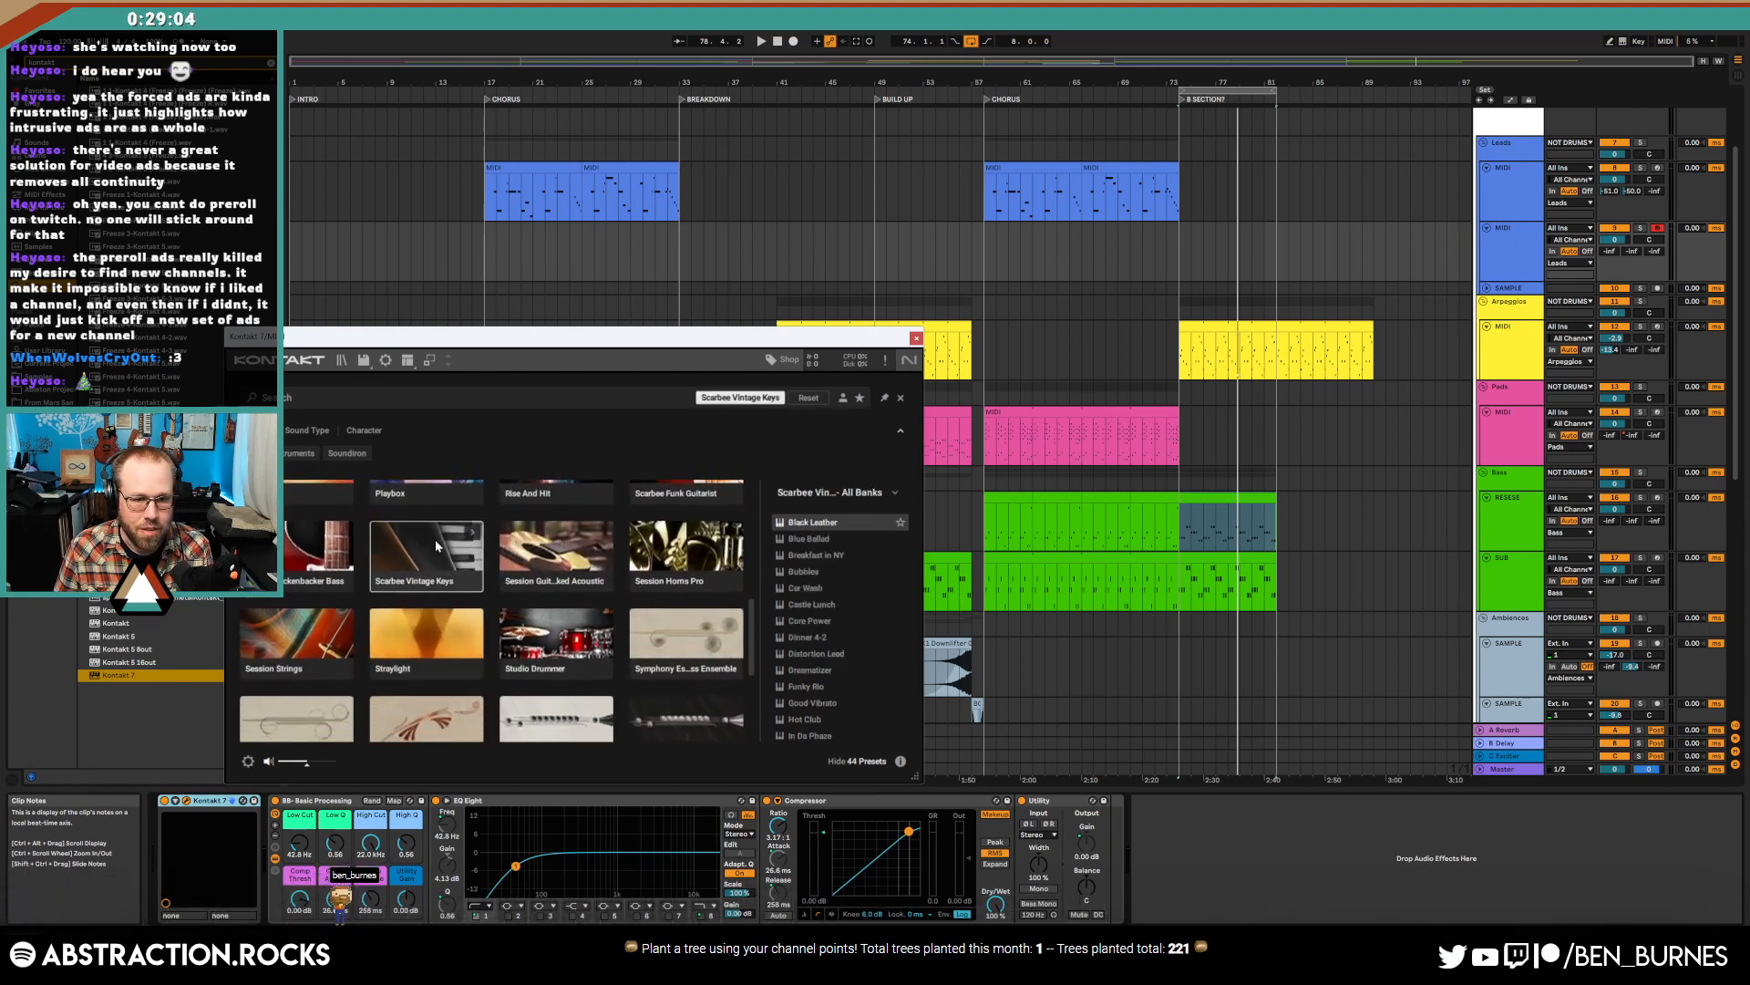
pyautogui.click(849, 538)
pyautogui.scroll(-5, 836, 555)
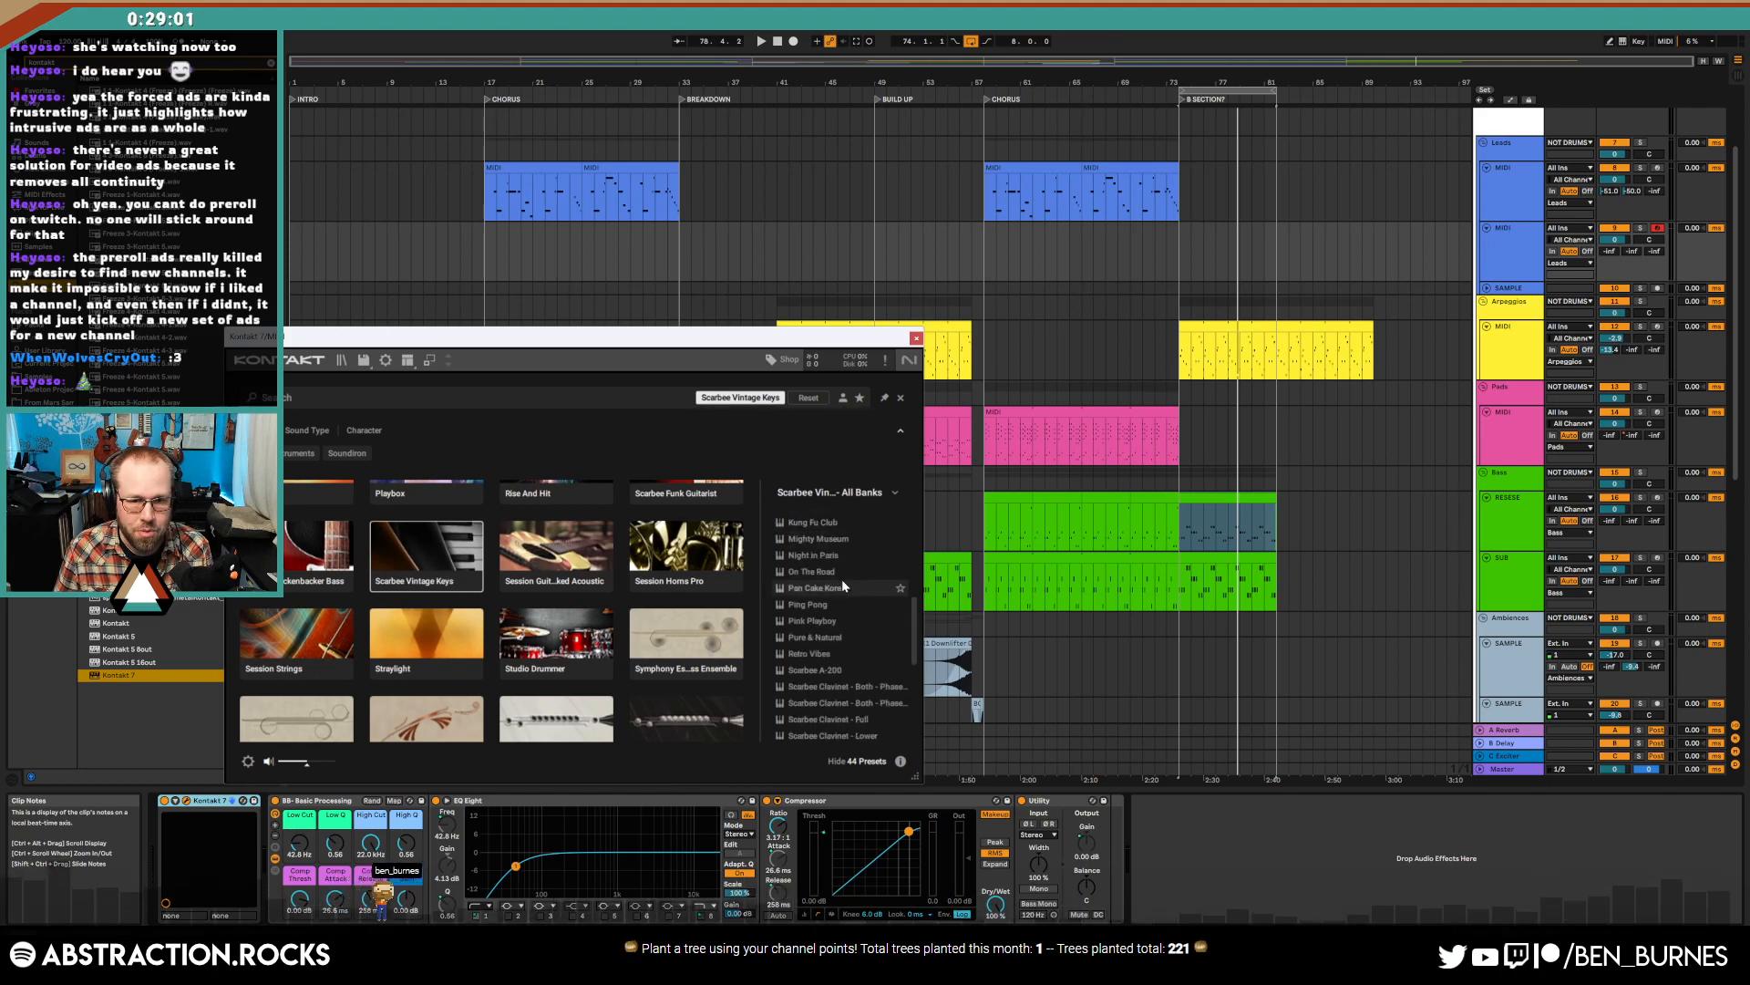
pyautogui.scroll(-2, 825, 629)
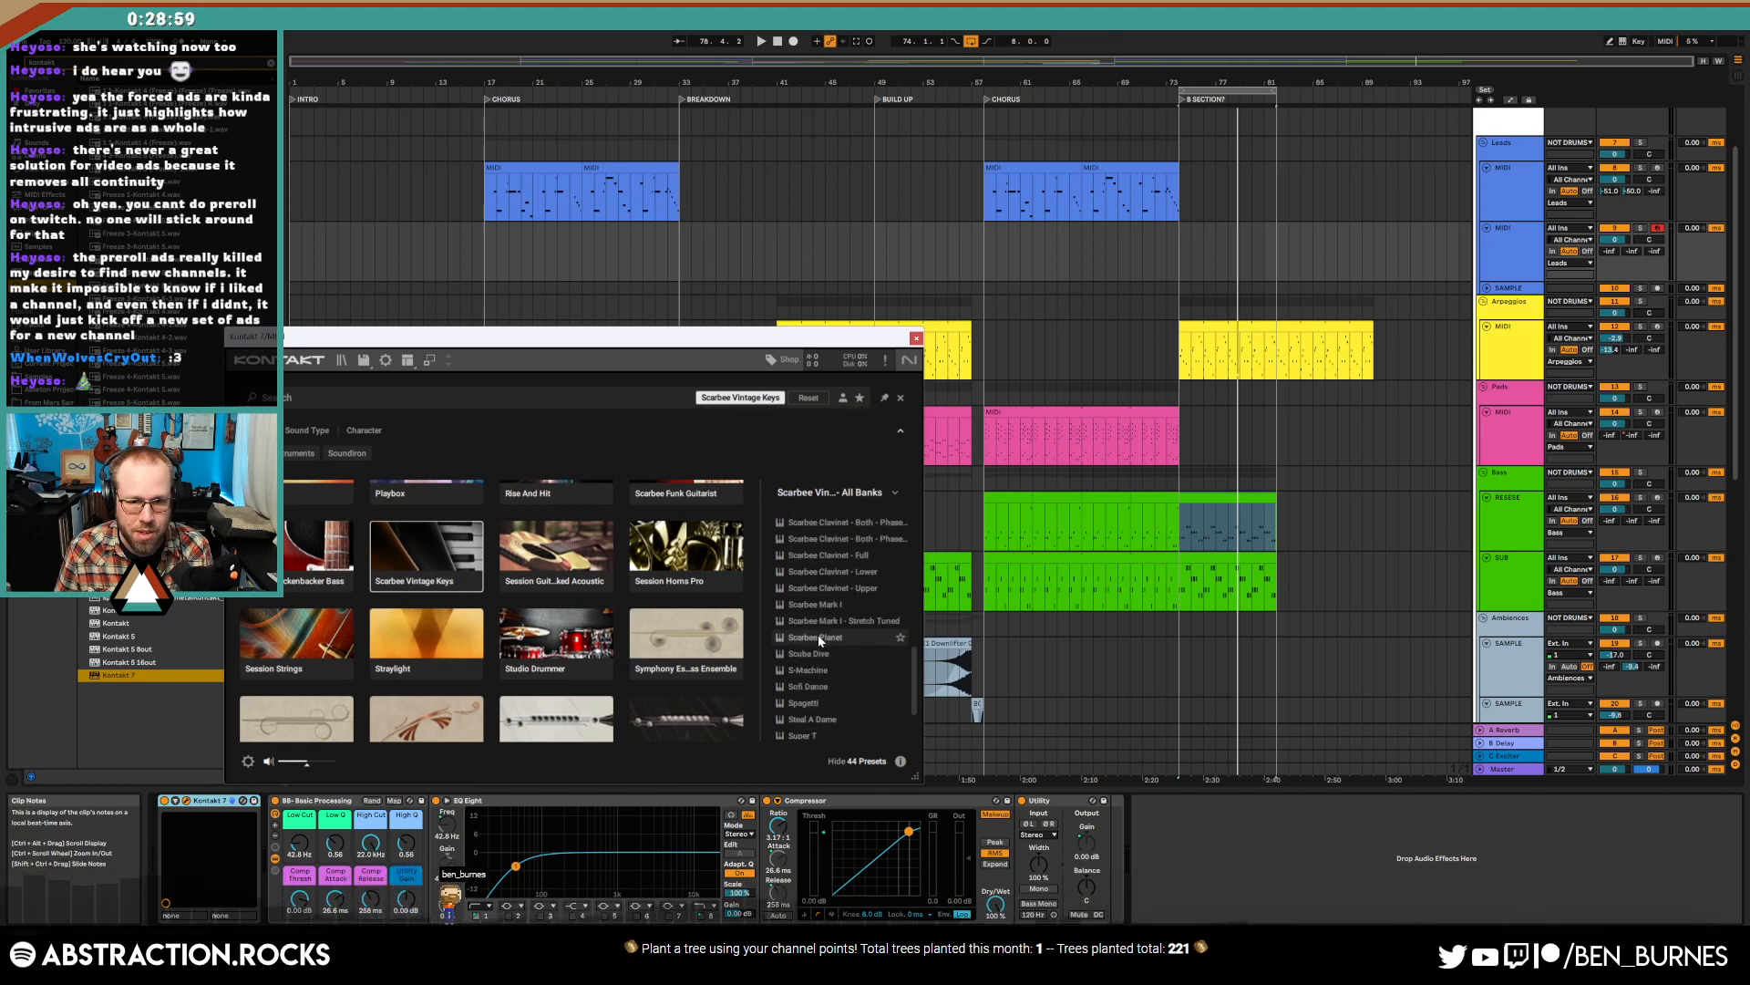
pyautogui.doubleClick(825, 654)
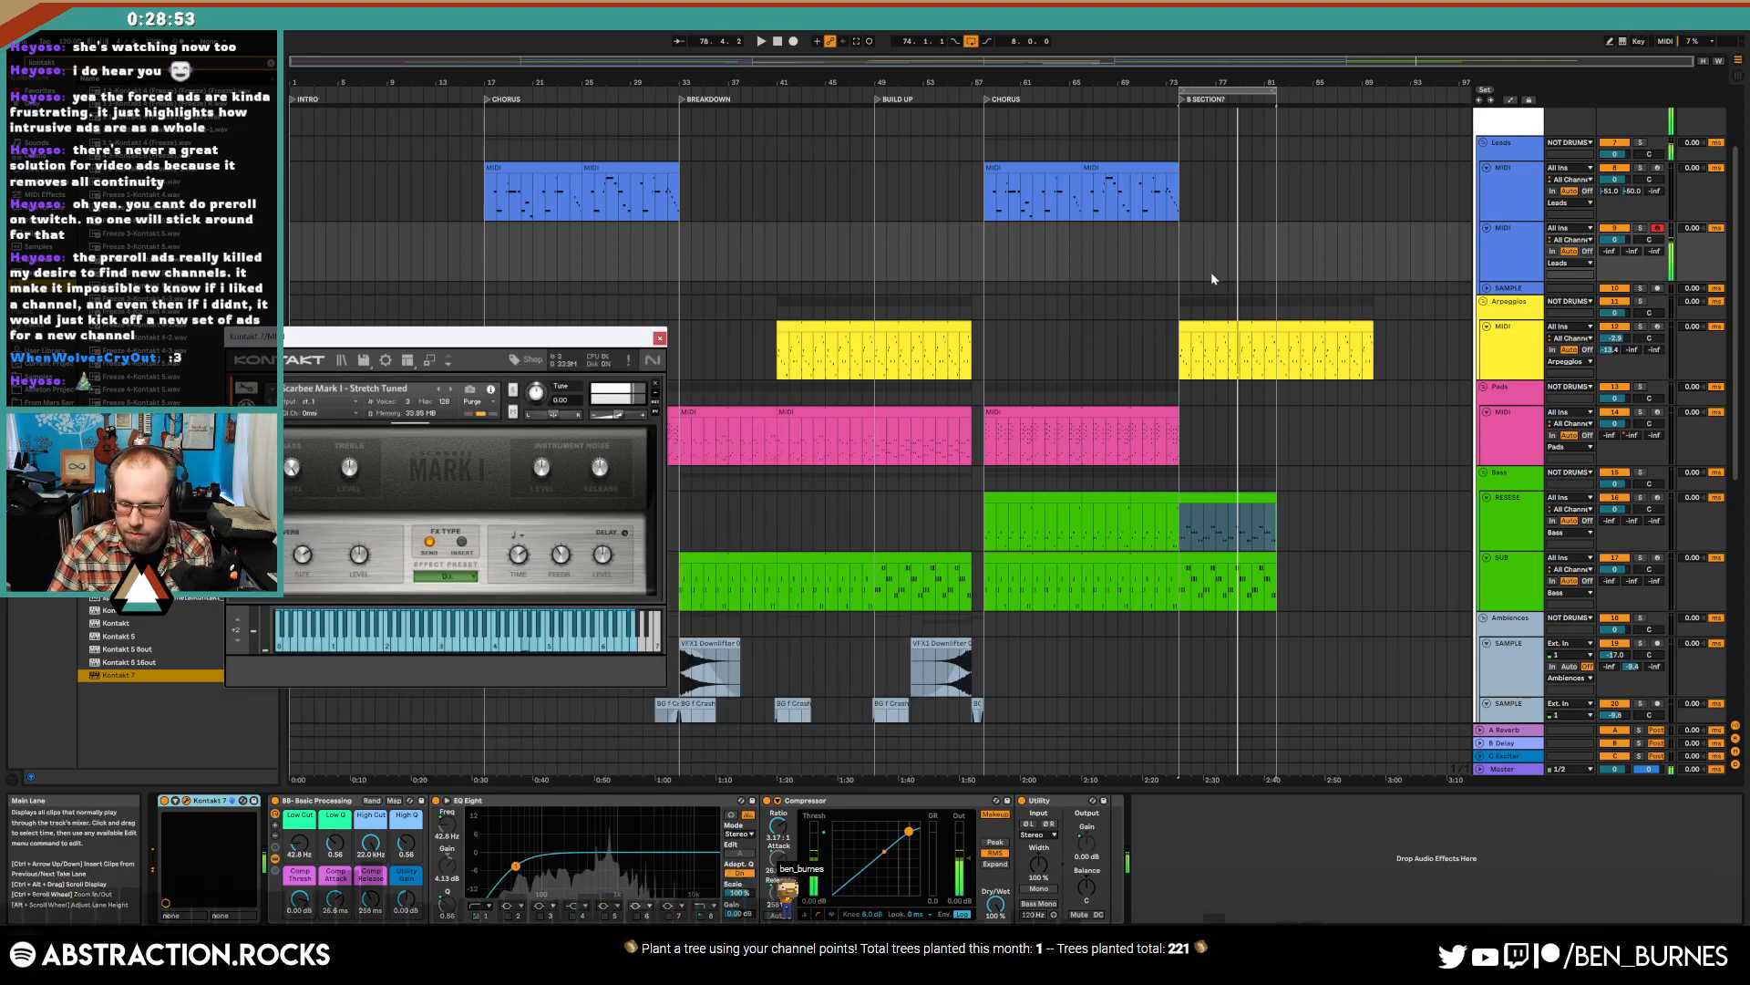
# - Play the song from just before the second chorus to try the keys sound, and close the Kontakt window
pyautogui.press('space')
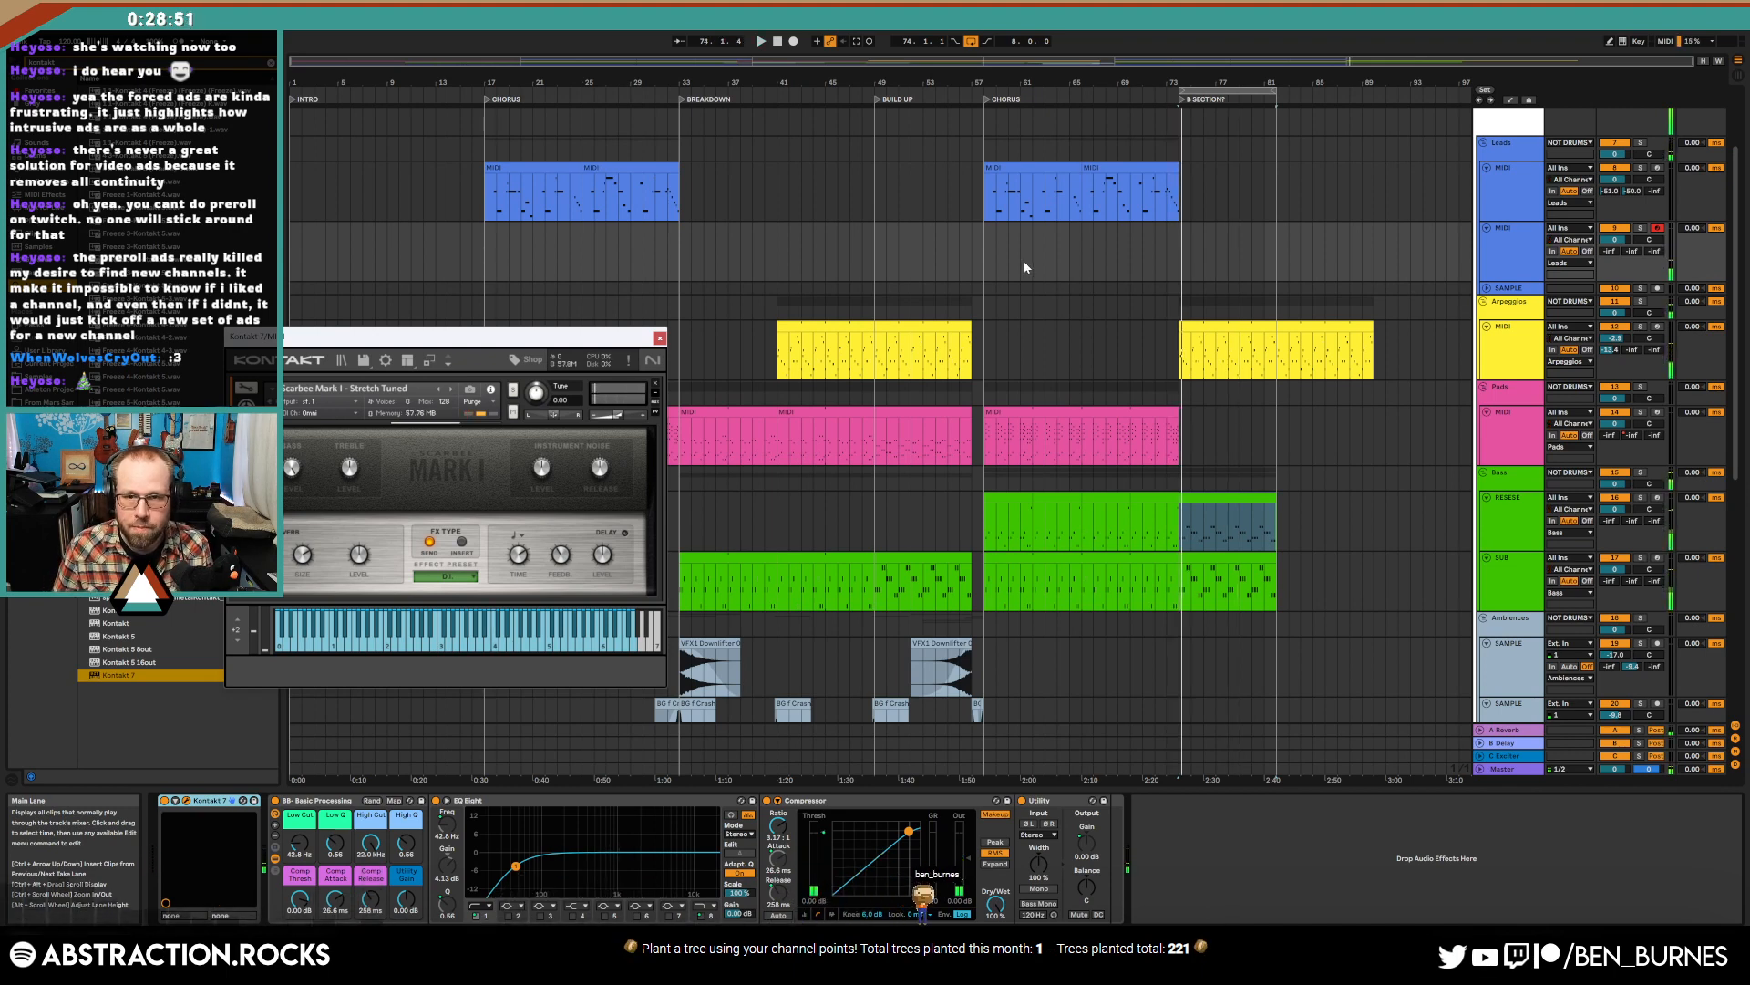
pyautogui.click(972, 234)
pyautogui.press('space')
pyautogui.press('space')
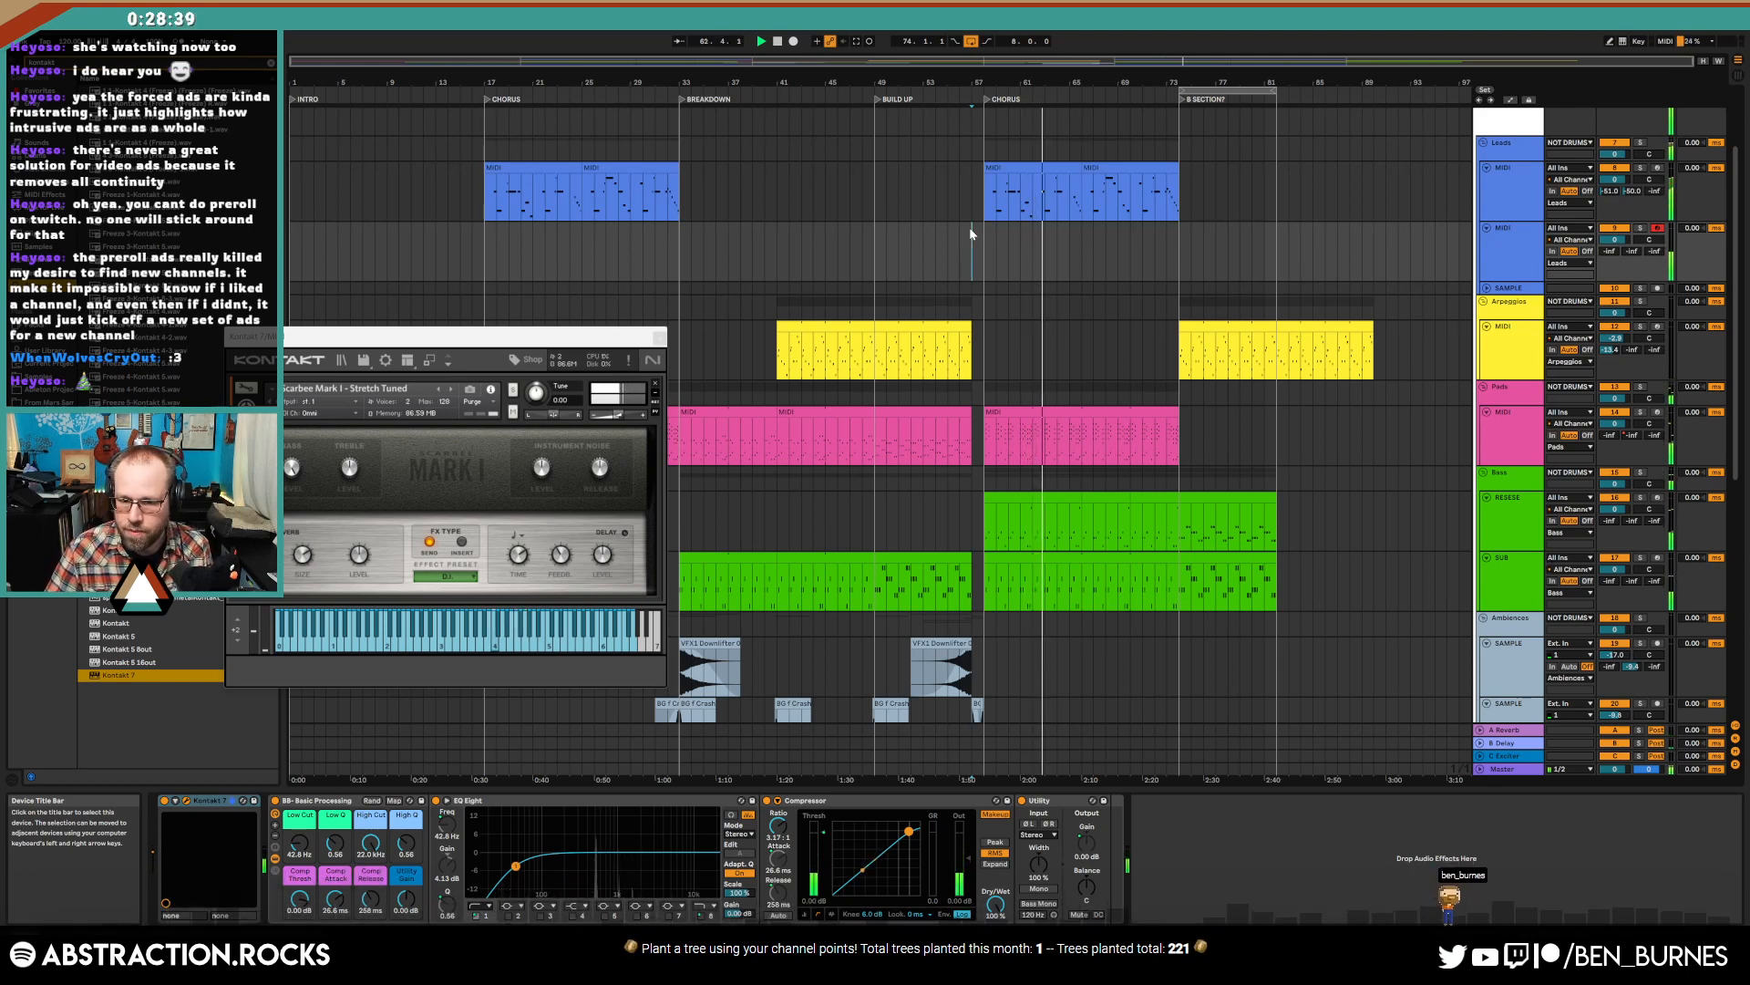
pyautogui.click(659, 339)
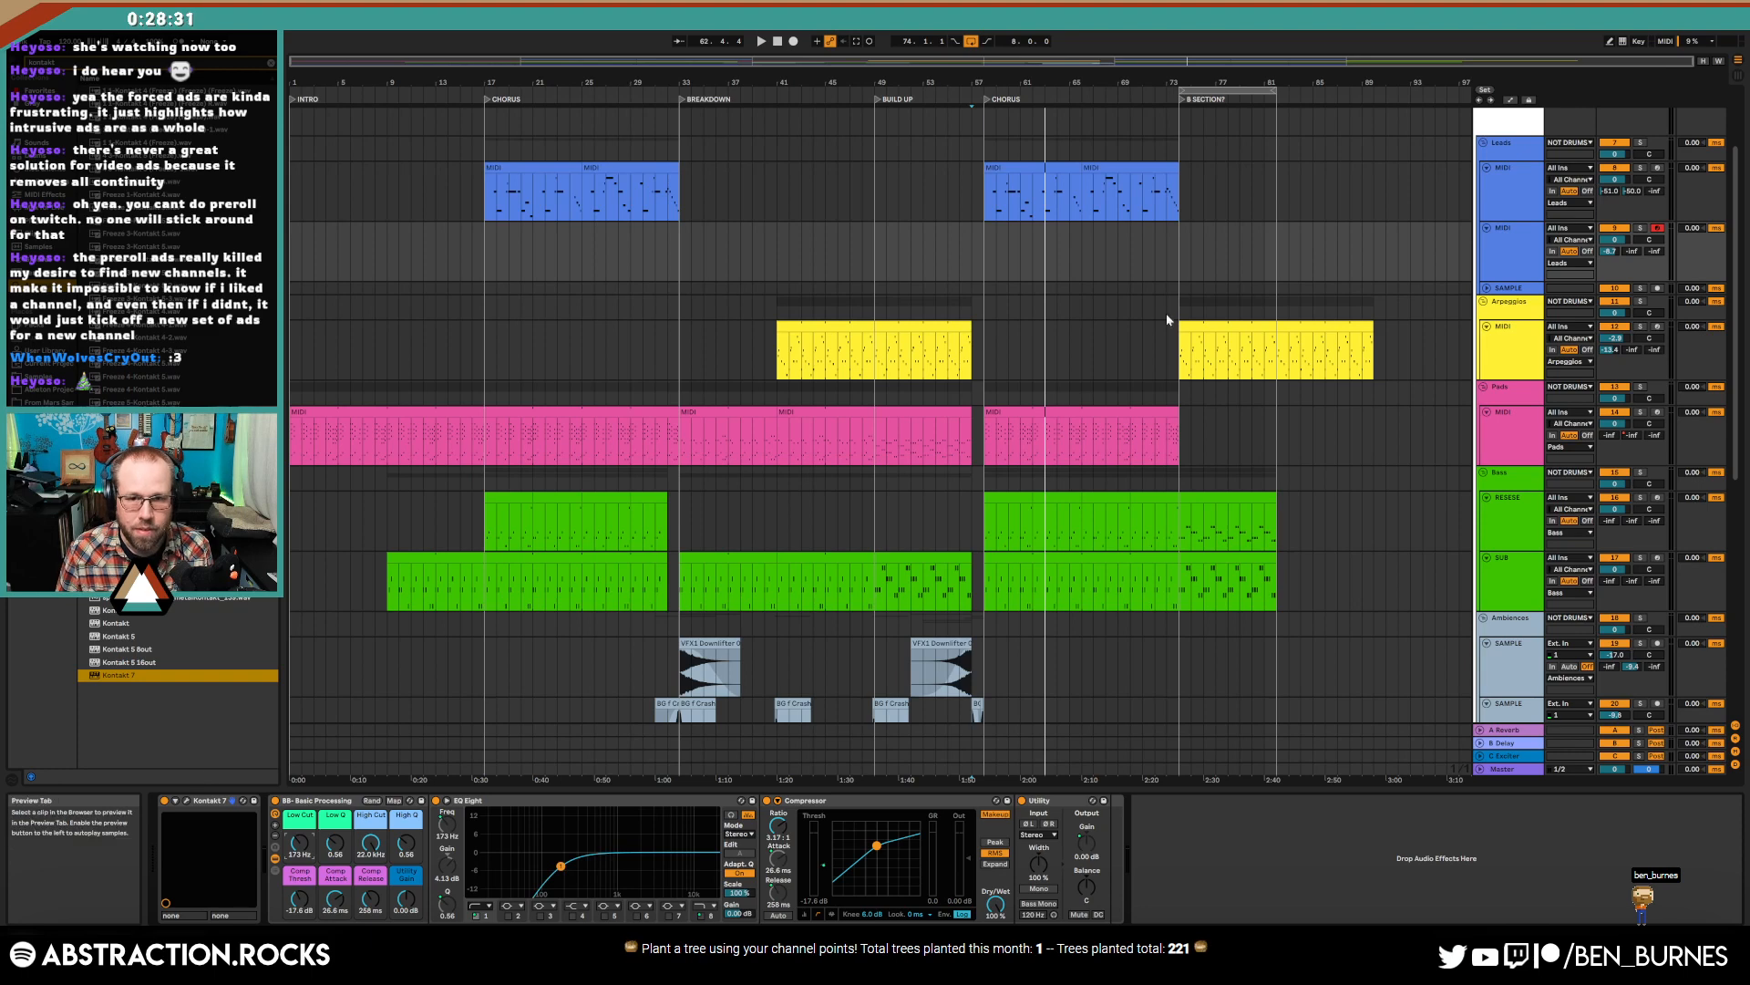
# - Record a keys take on the new Leads track from the second chorus's start and delete the recorded clip
pyautogui.click(982, 239)
pyautogui.click(794, 41)
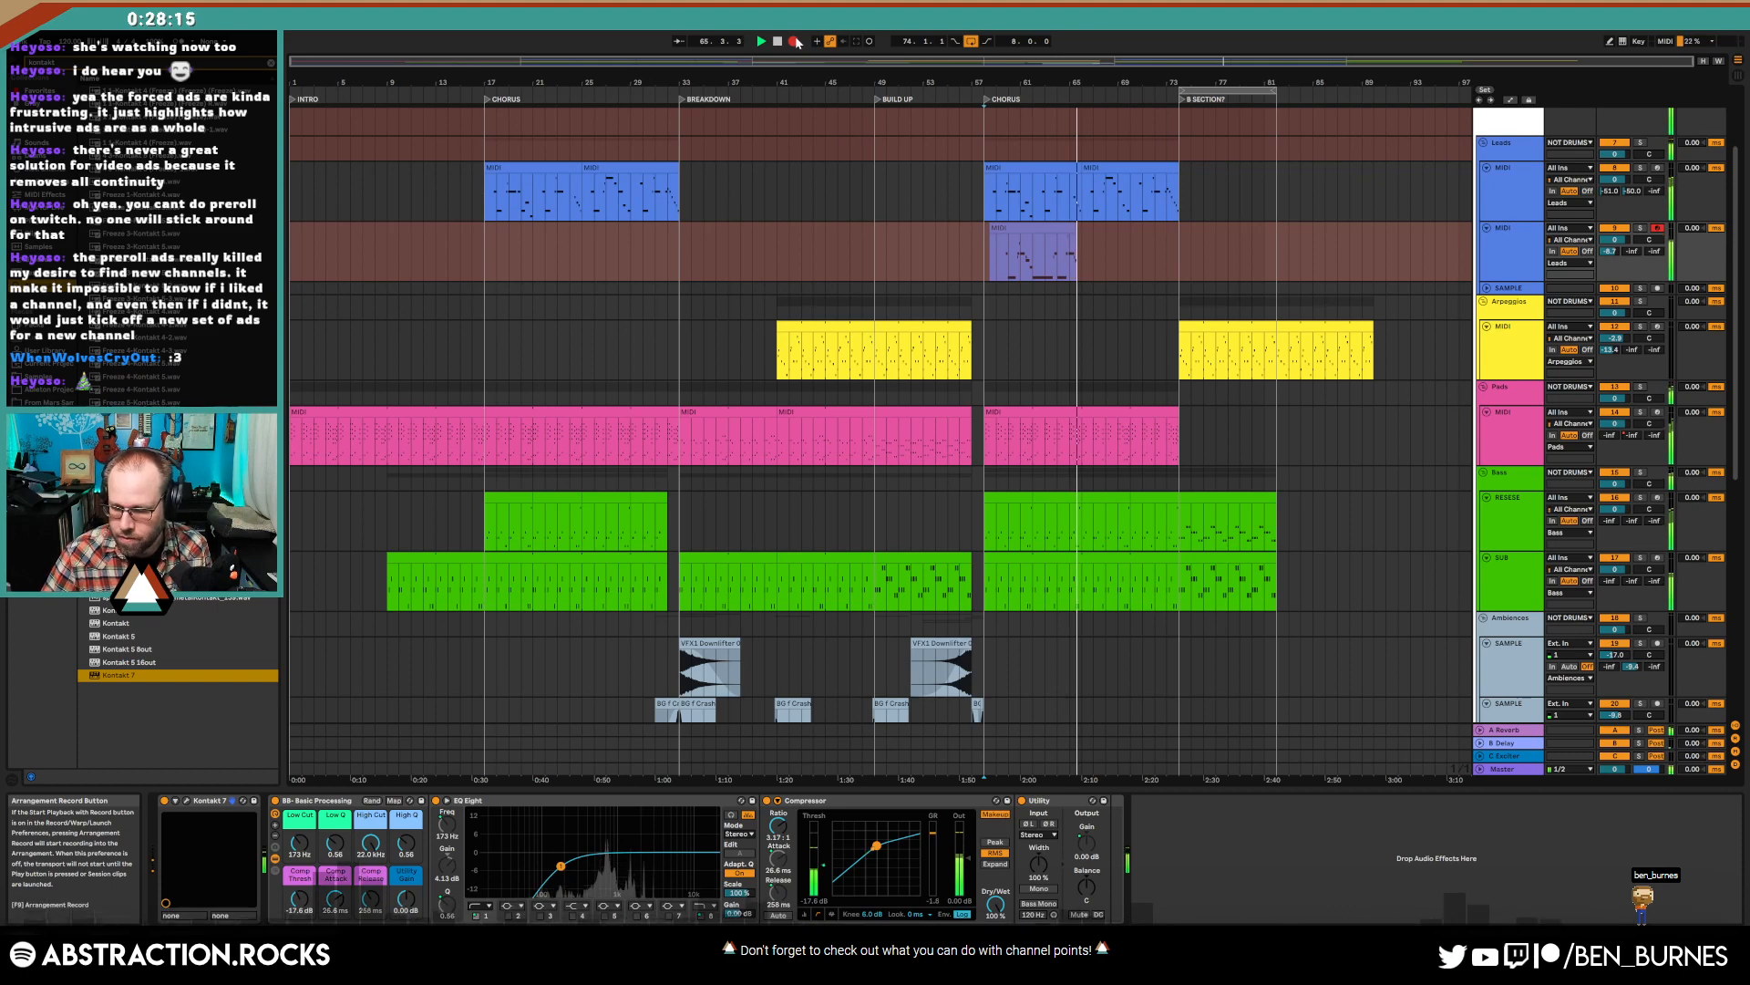
pyautogui.click(795, 42)
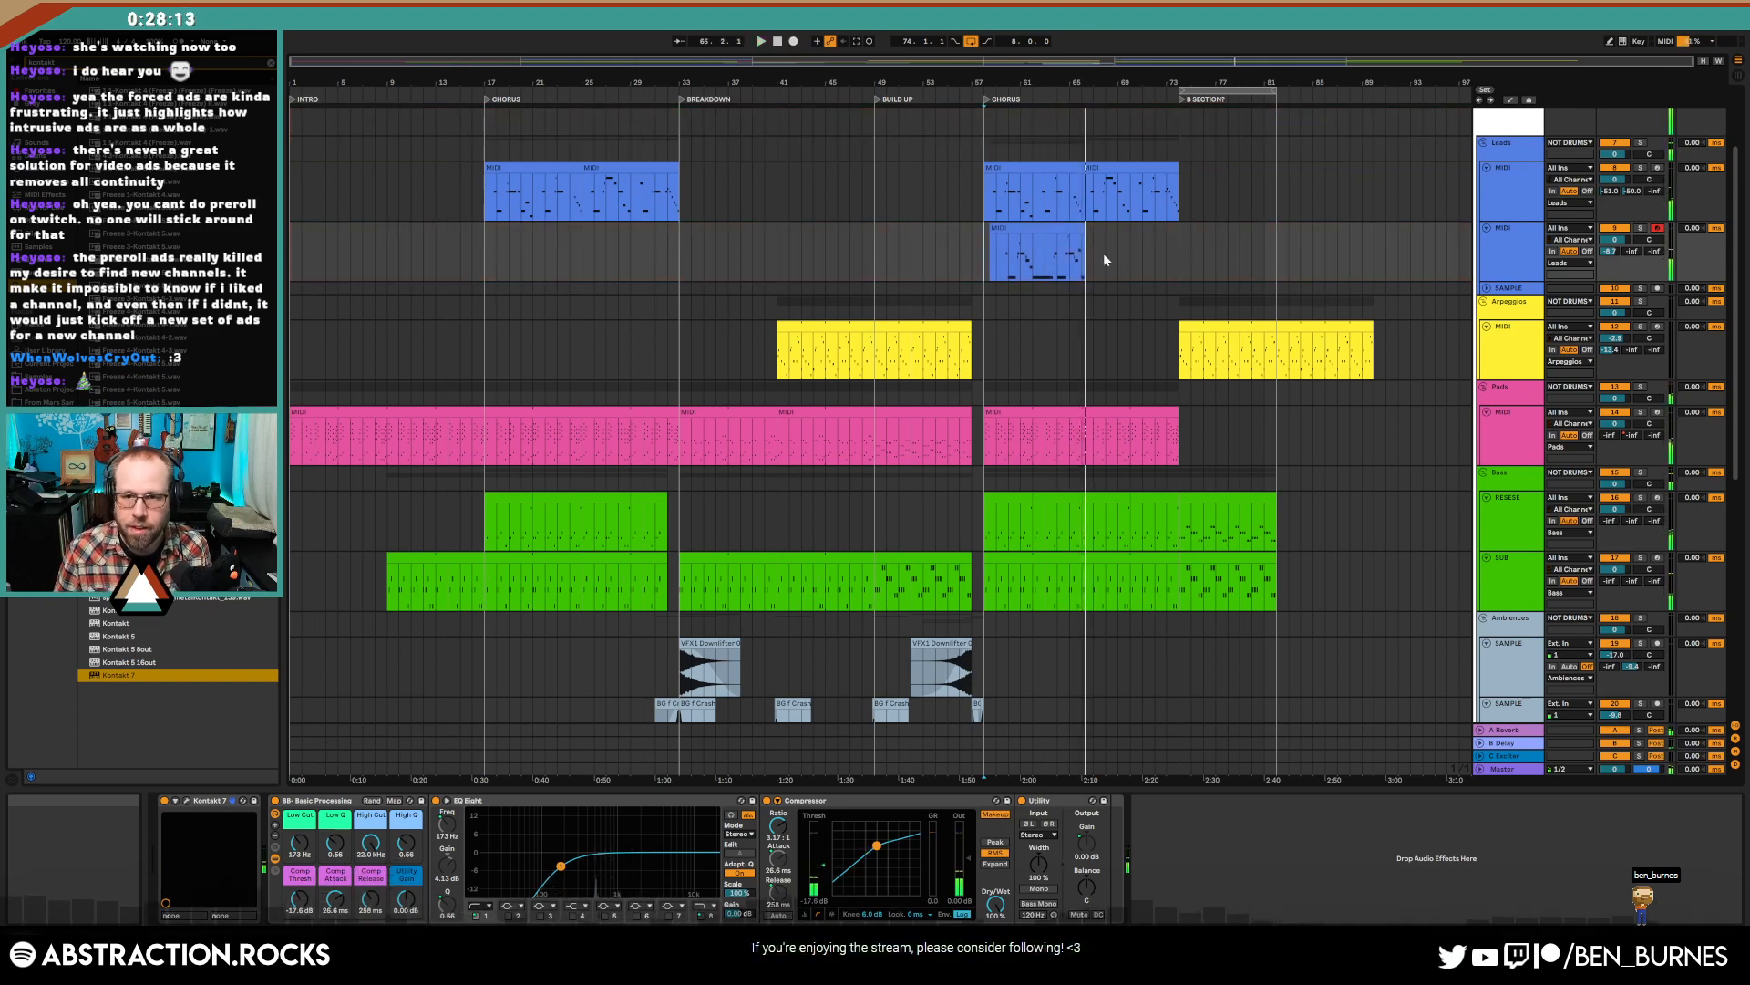
pyautogui.click(1053, 230)
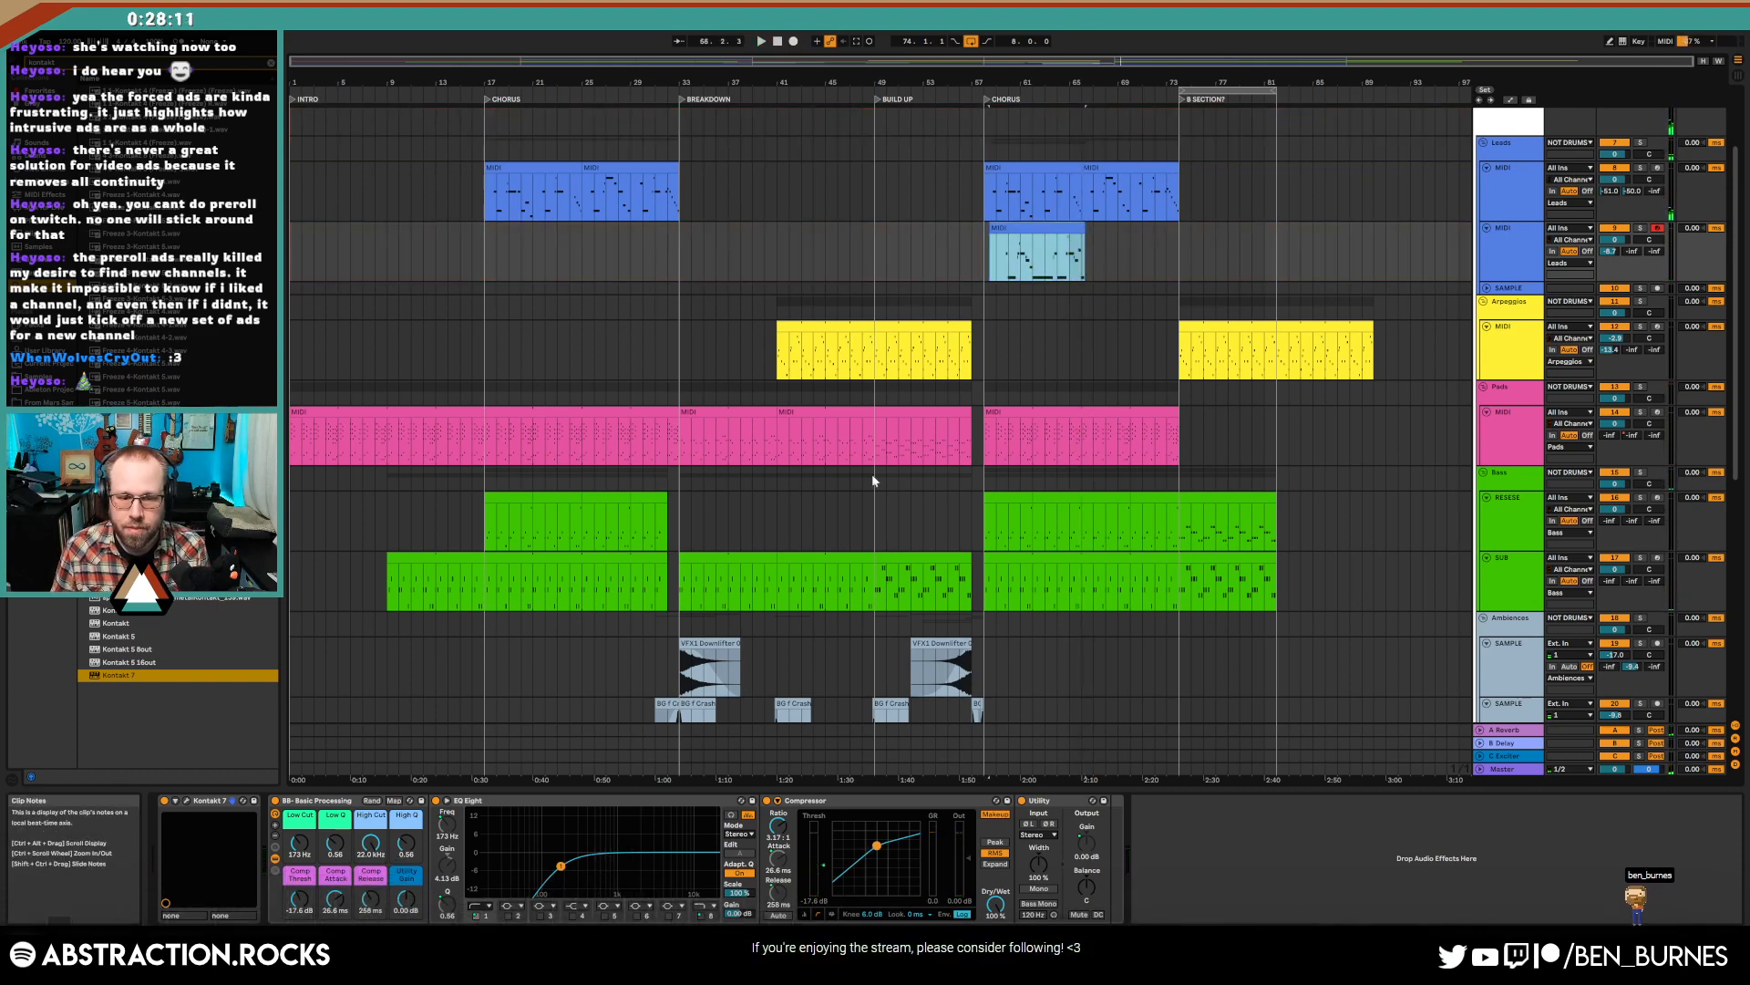
pyautogui.press('Delete')
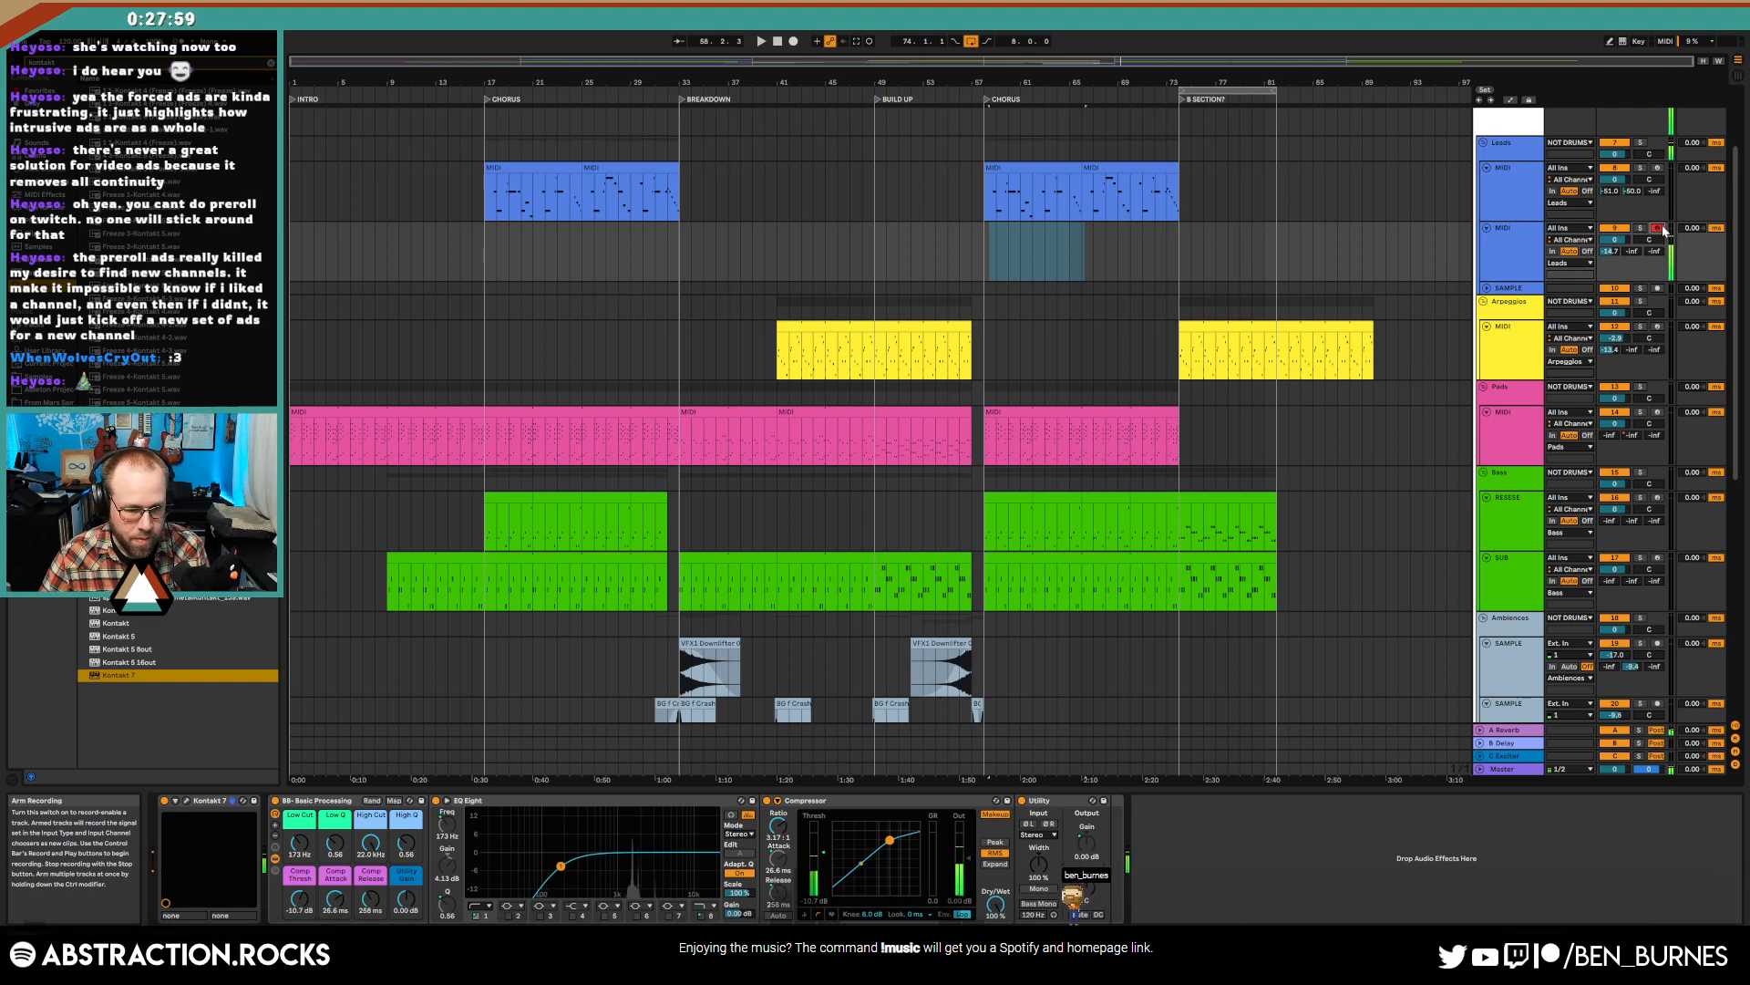
pyautogui.press('space')
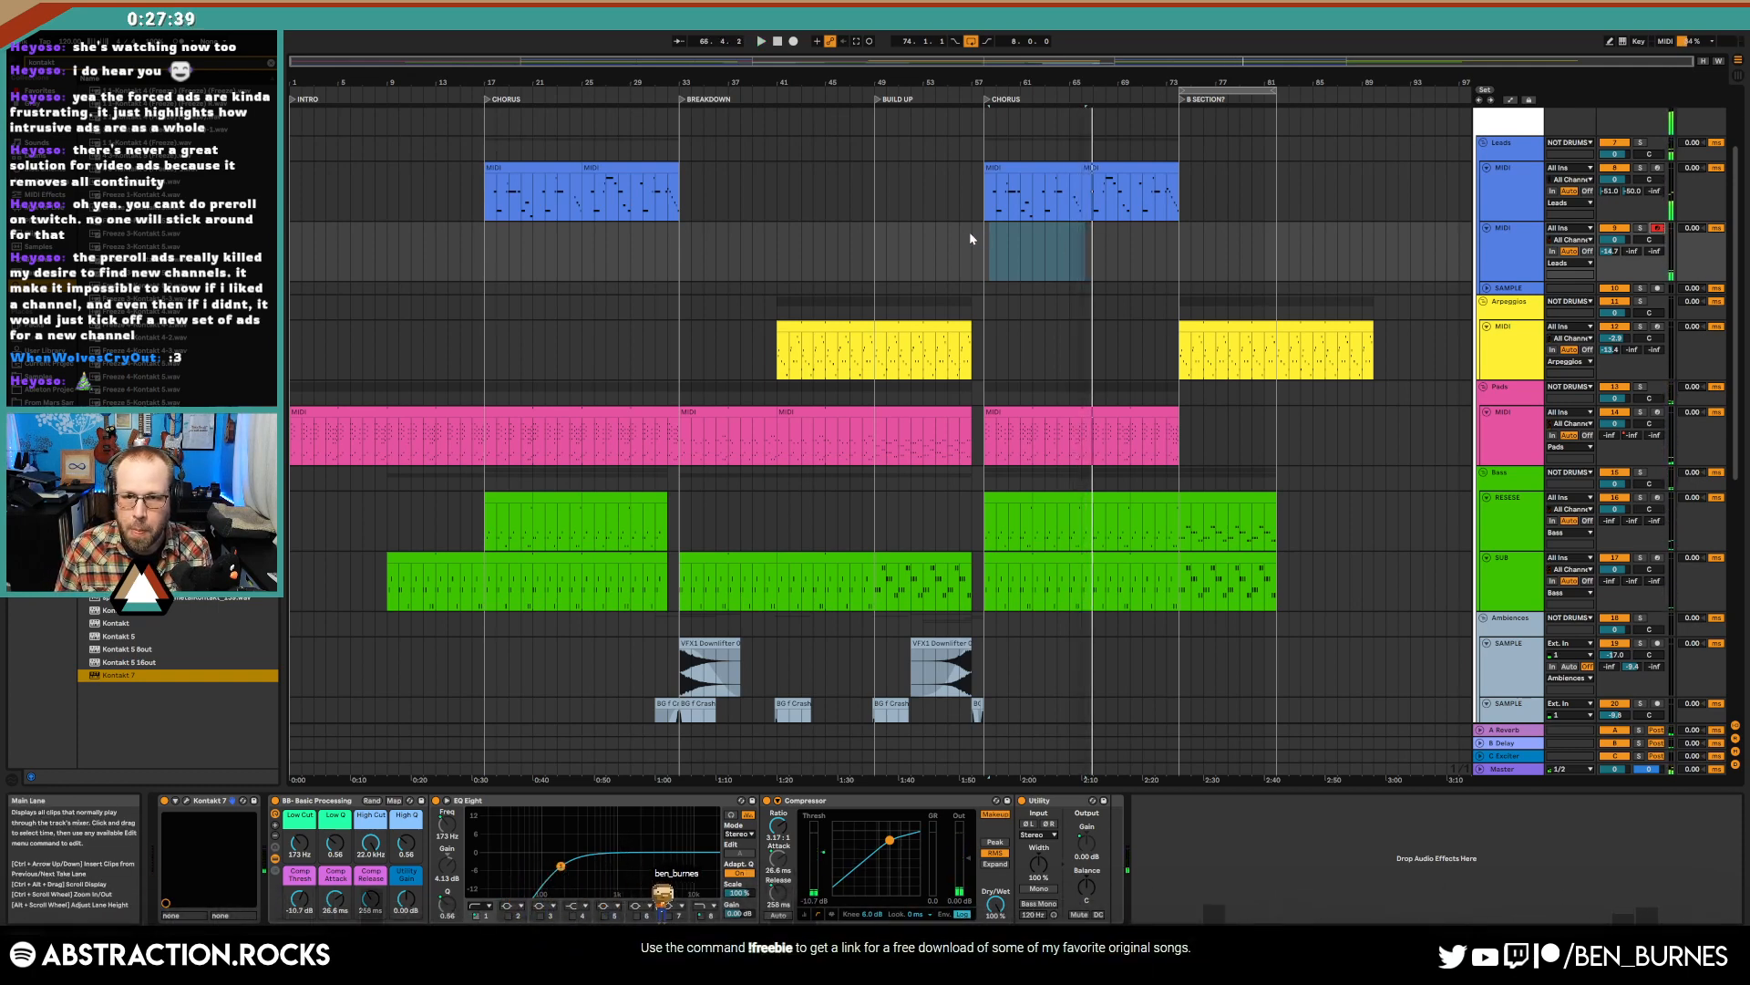
# - Replace the Mark I instrument in Kontakt with the Spagetti preset and try it over the second chorus
pyautogui.click(987, 248)
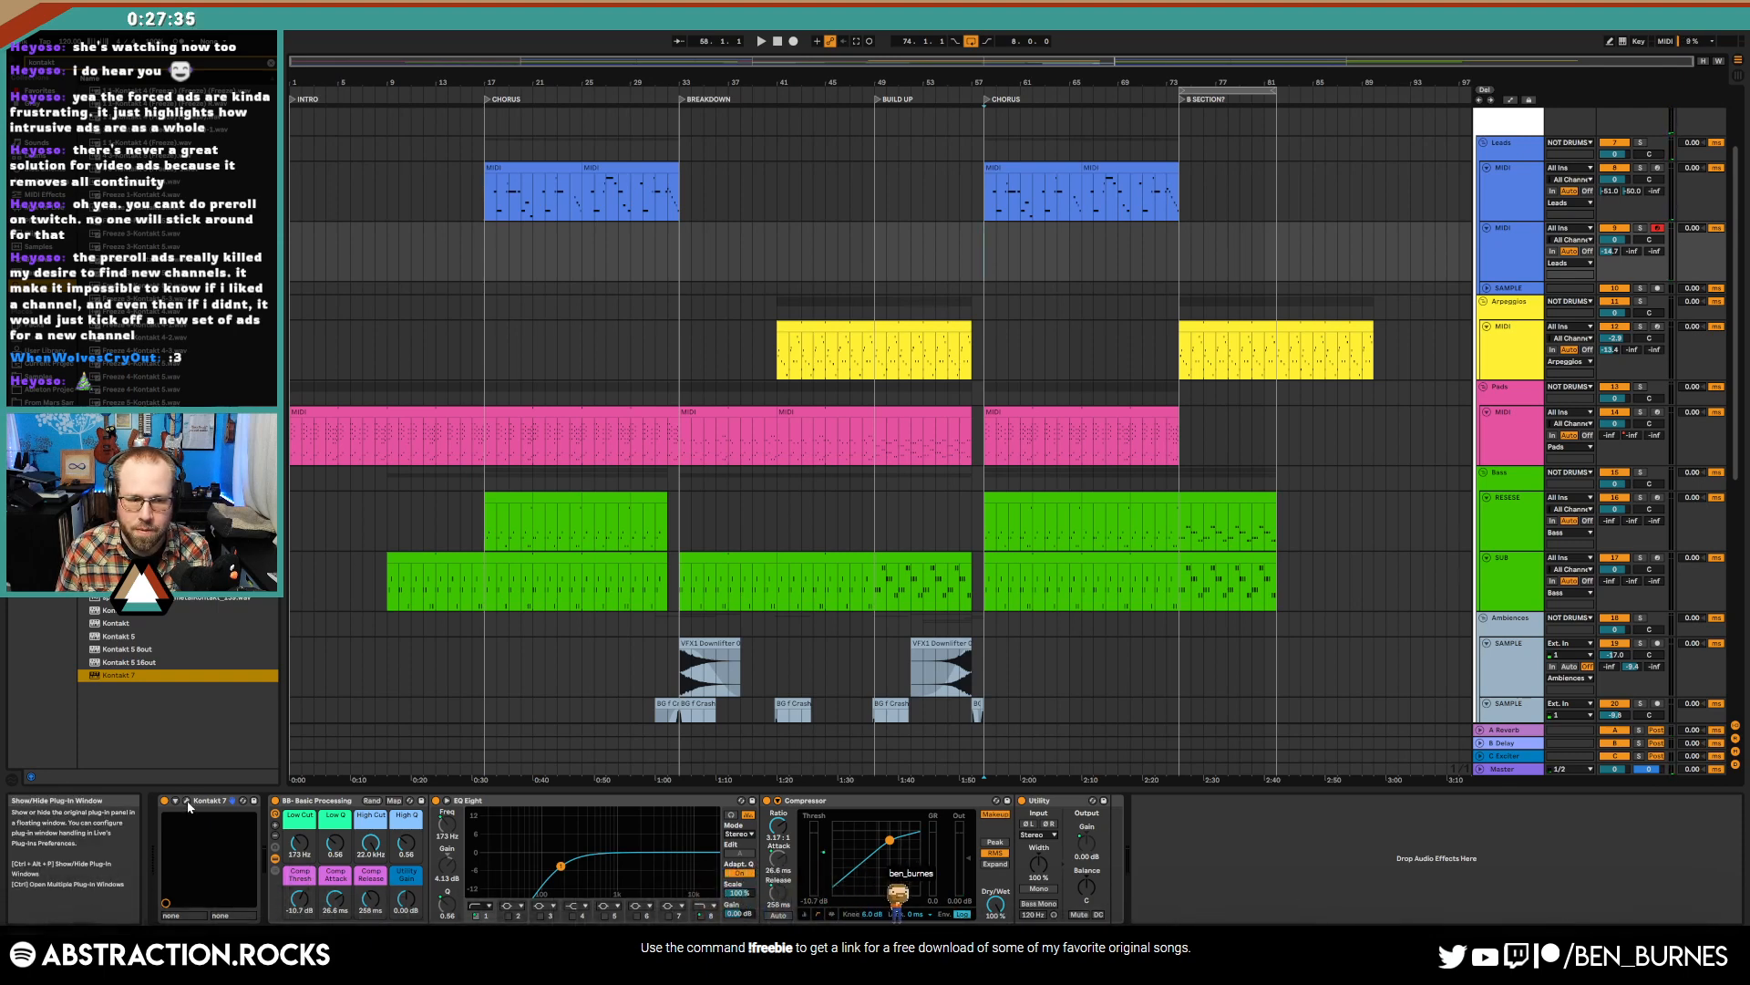
pyautogui.hotkey('ctrl', 'alt', 'p')
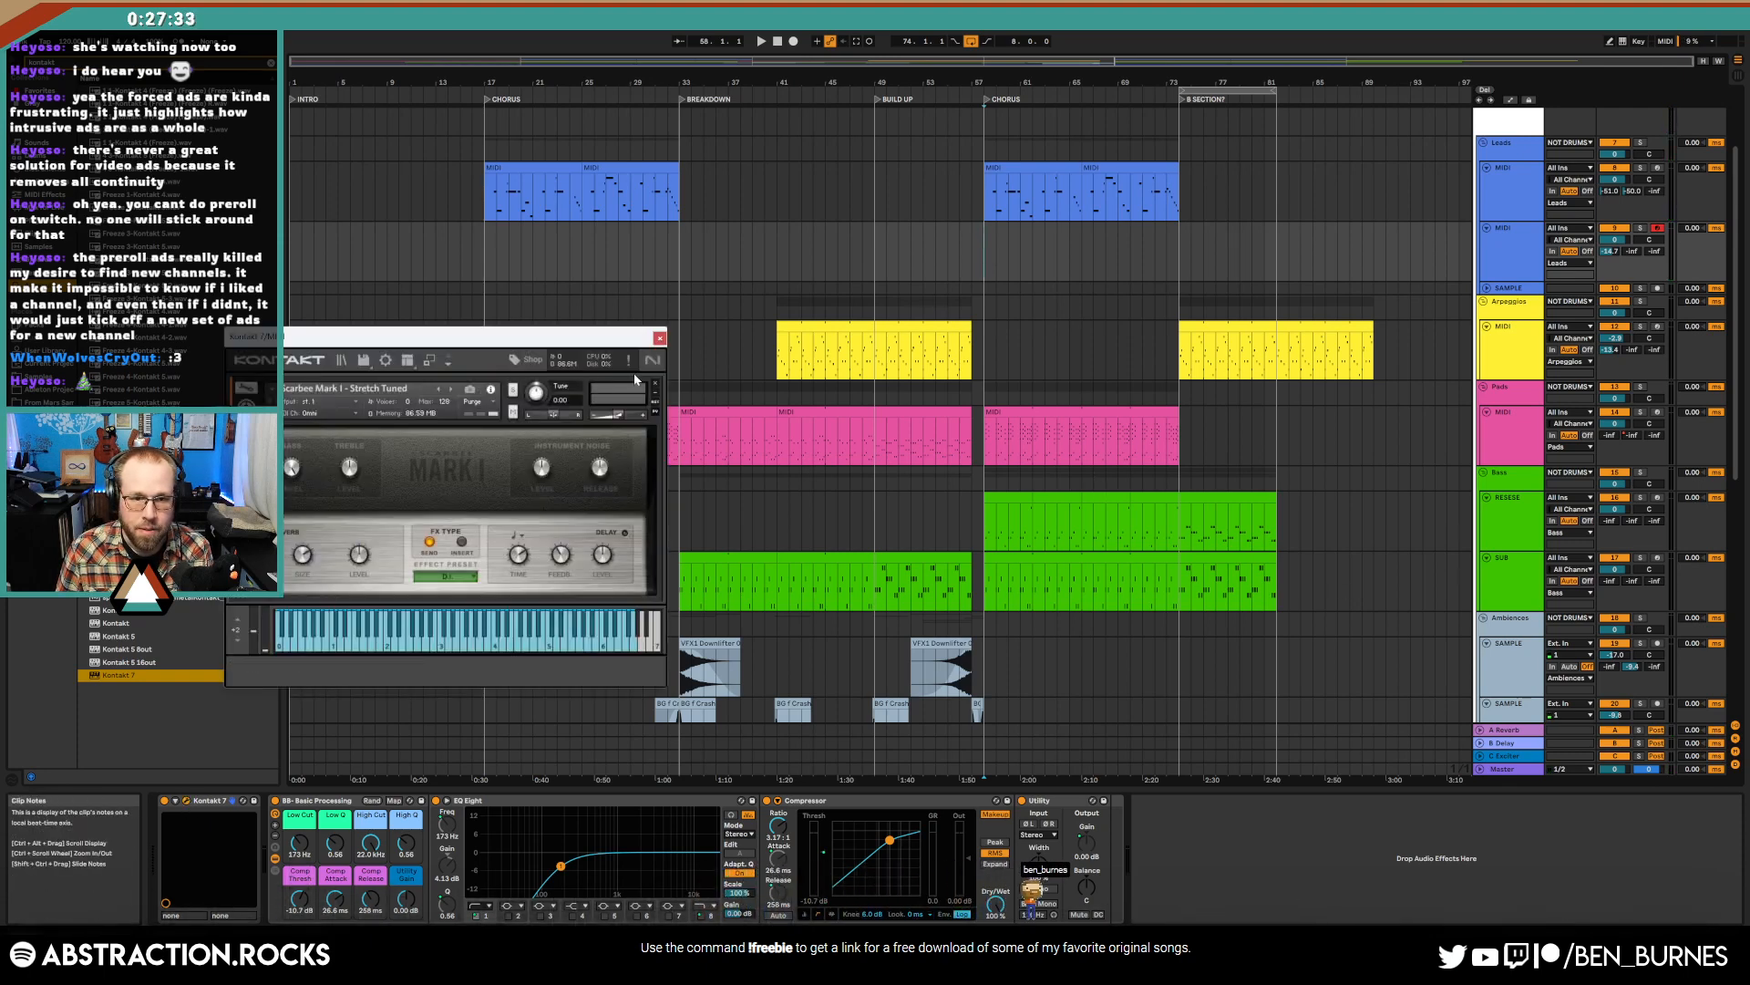
pyautogui.click(656, 382)
pyautogui.click(341, 360)
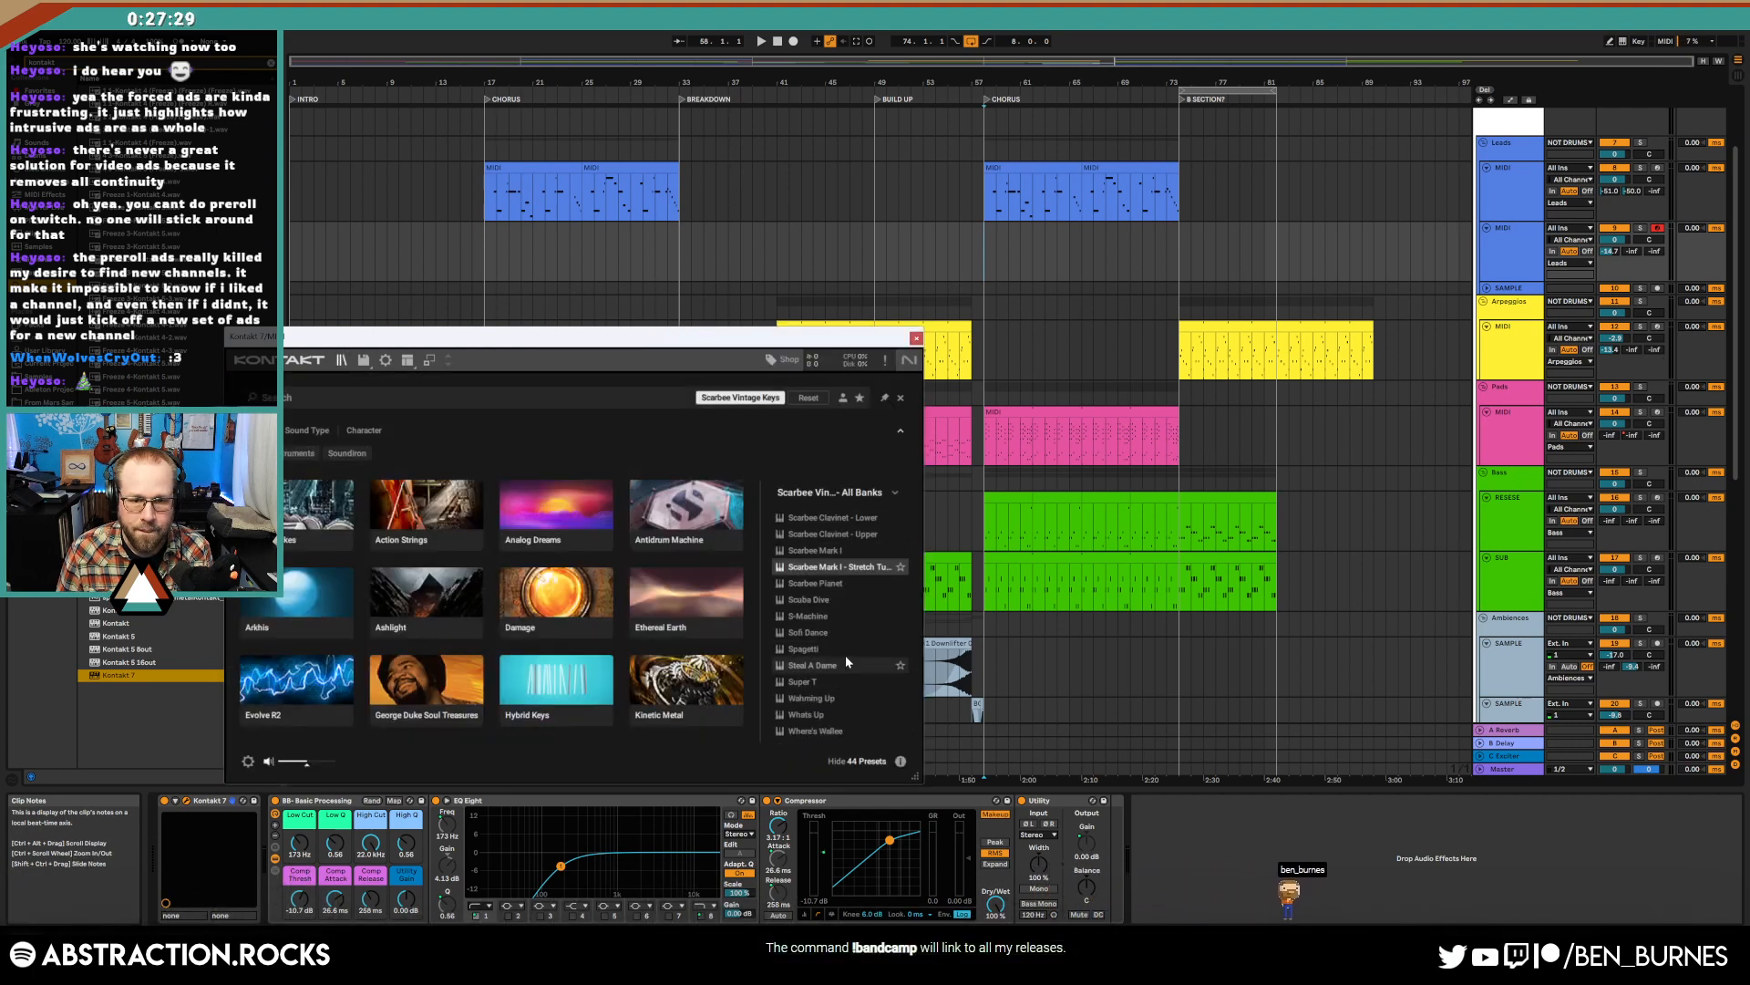
pyautogui.doubleClick(846, 648)
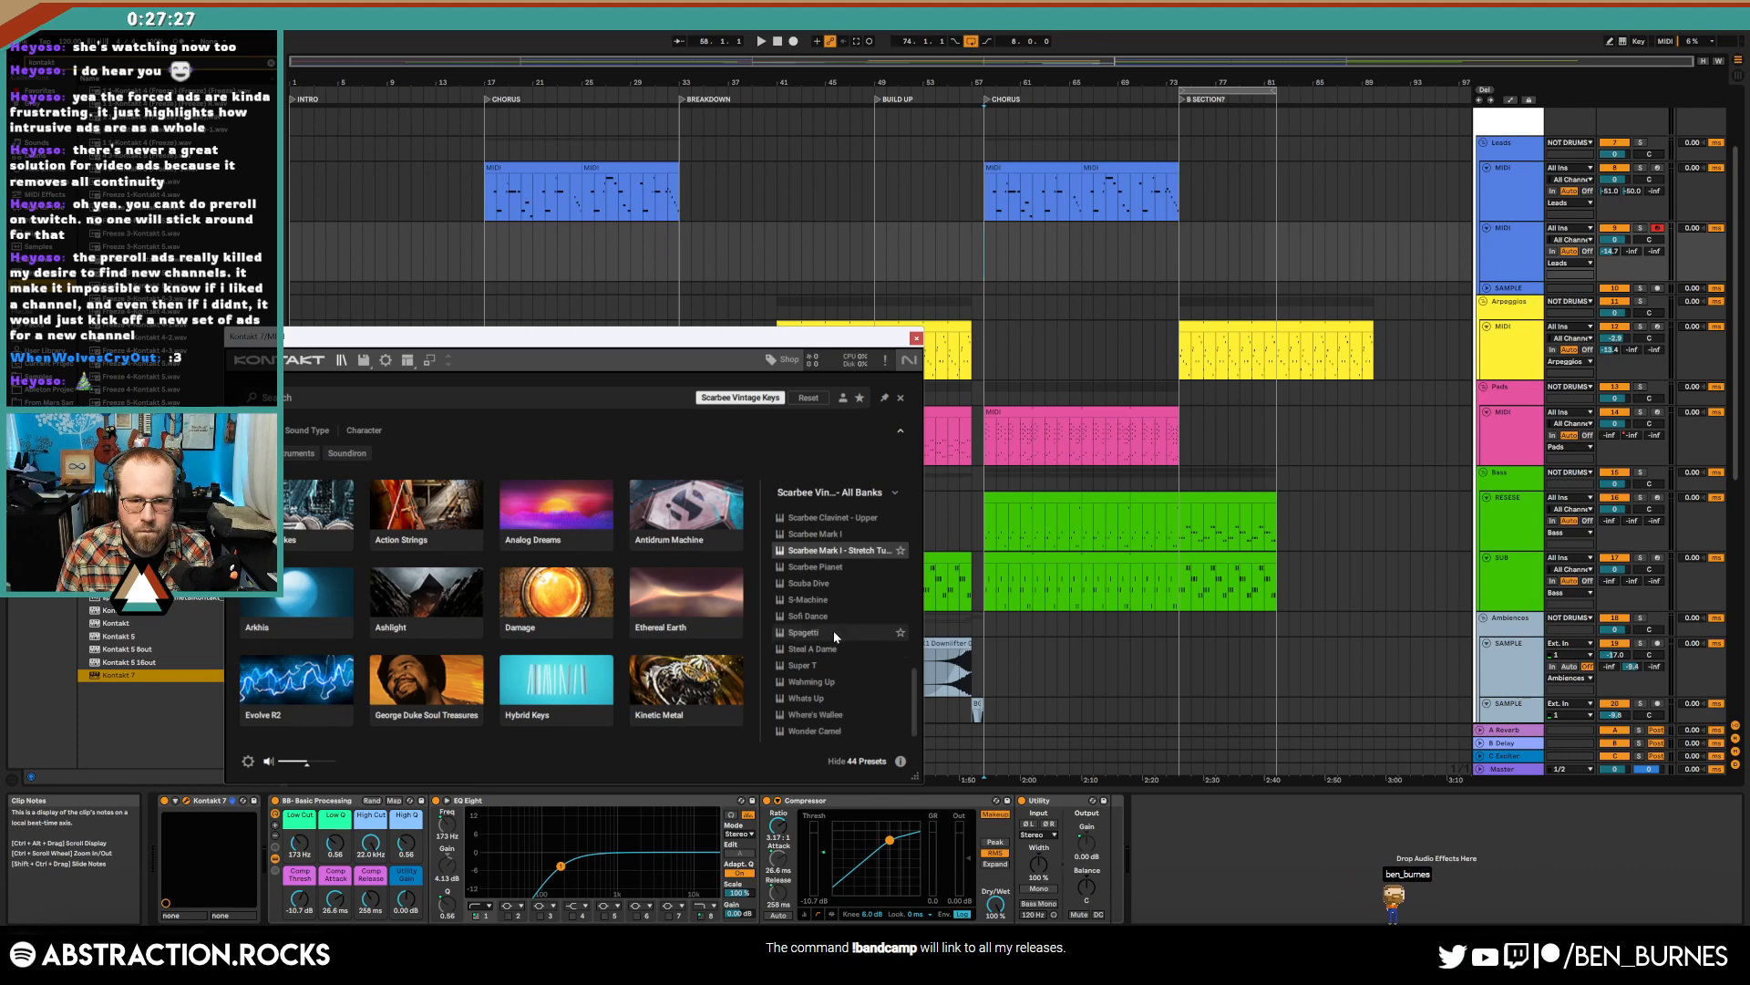
pyautogui.moveTo(580, 344); pyautogui.dragTo(648, 307)
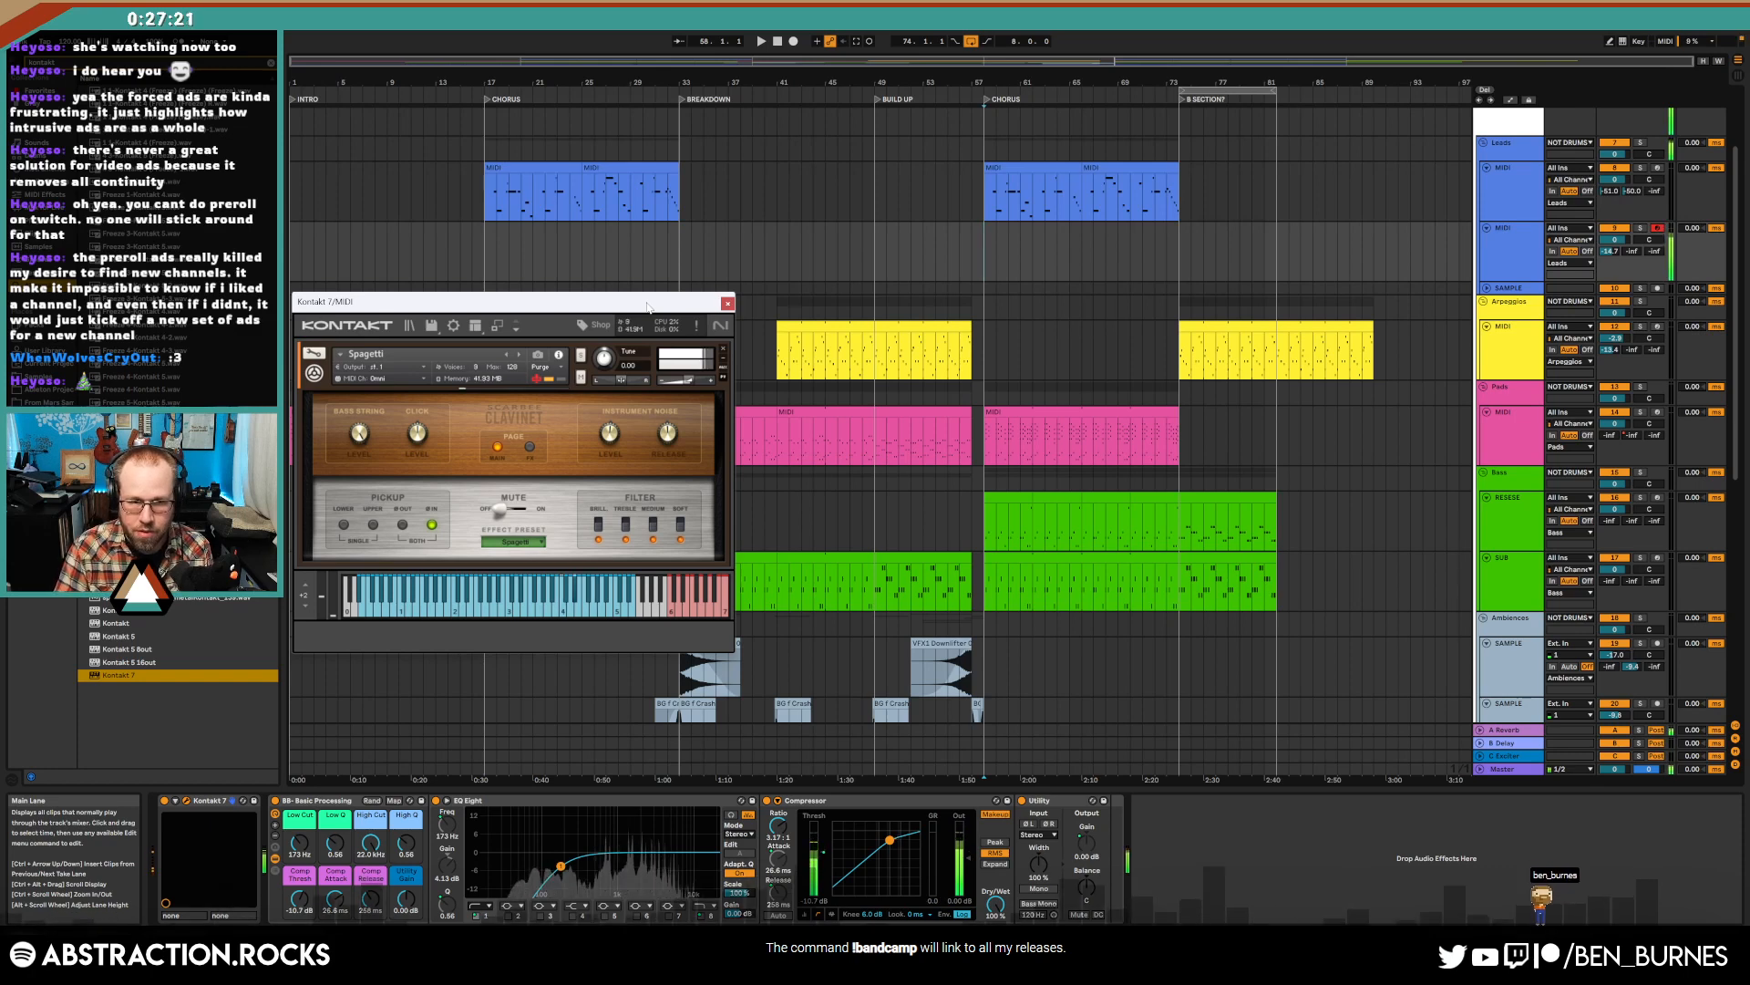
pyautogui.press('space')
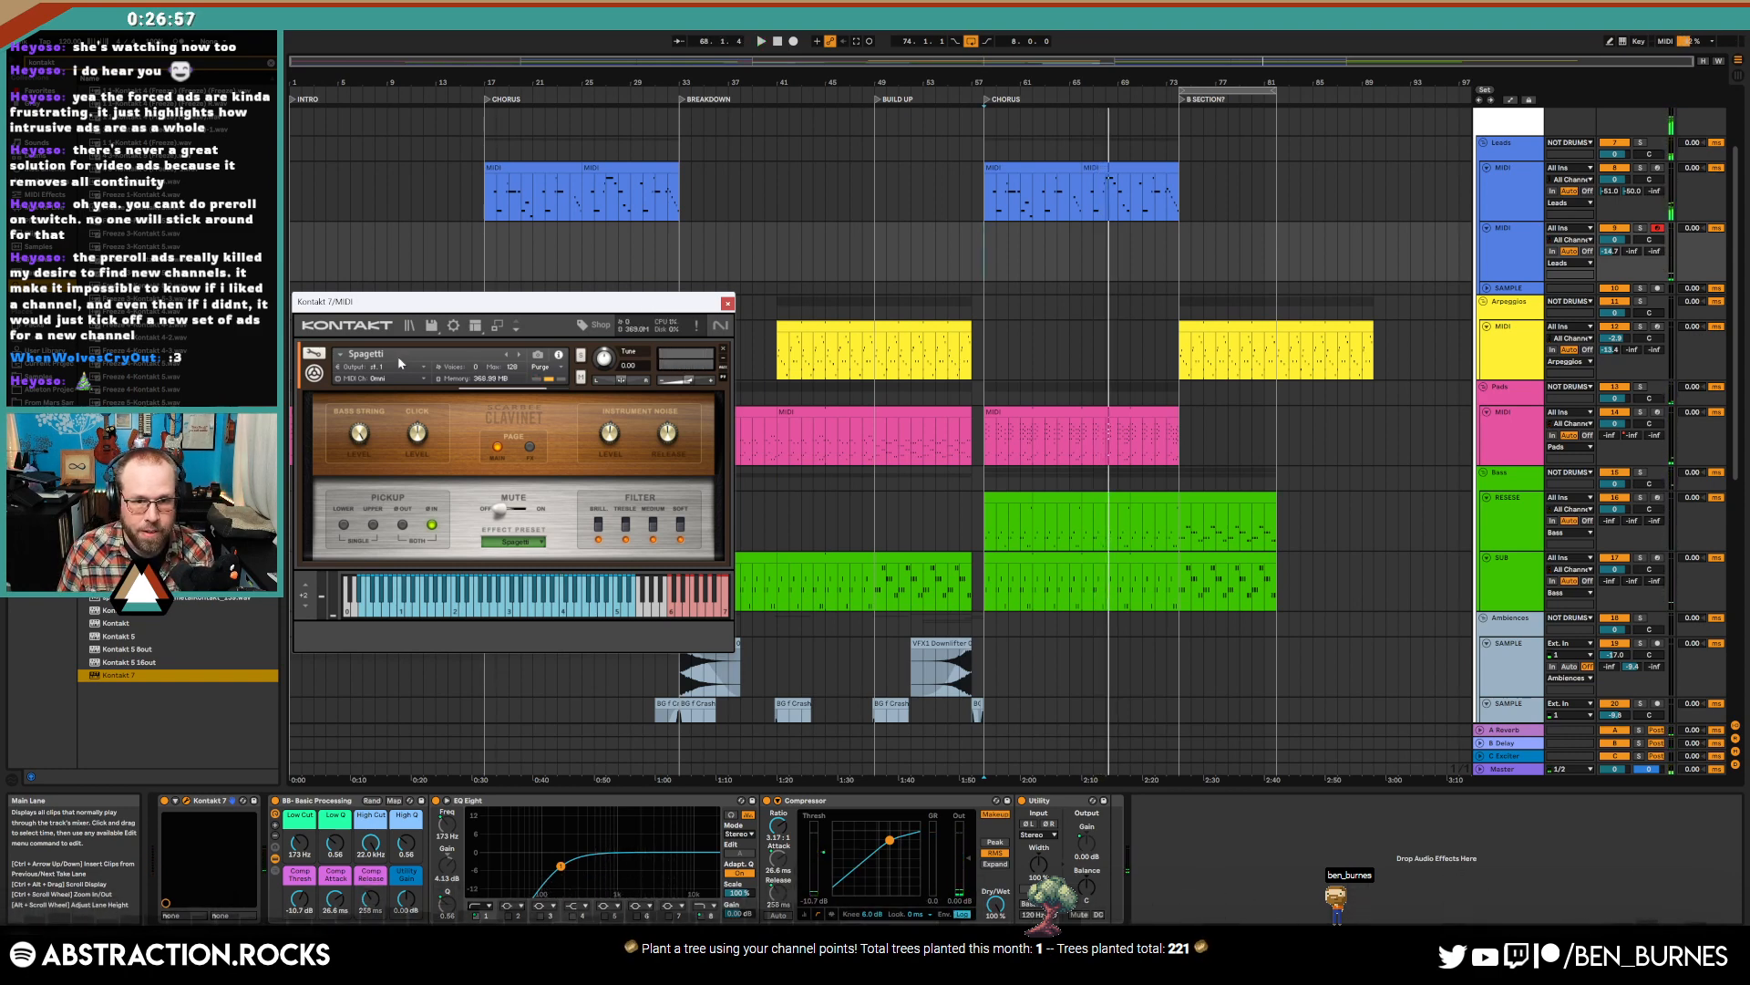
# - Remove the Spagetti instrument from Kontakt and load the Steal A Dame preset from Scarbee Vintage Keys
pyautogui.click(722, 349)
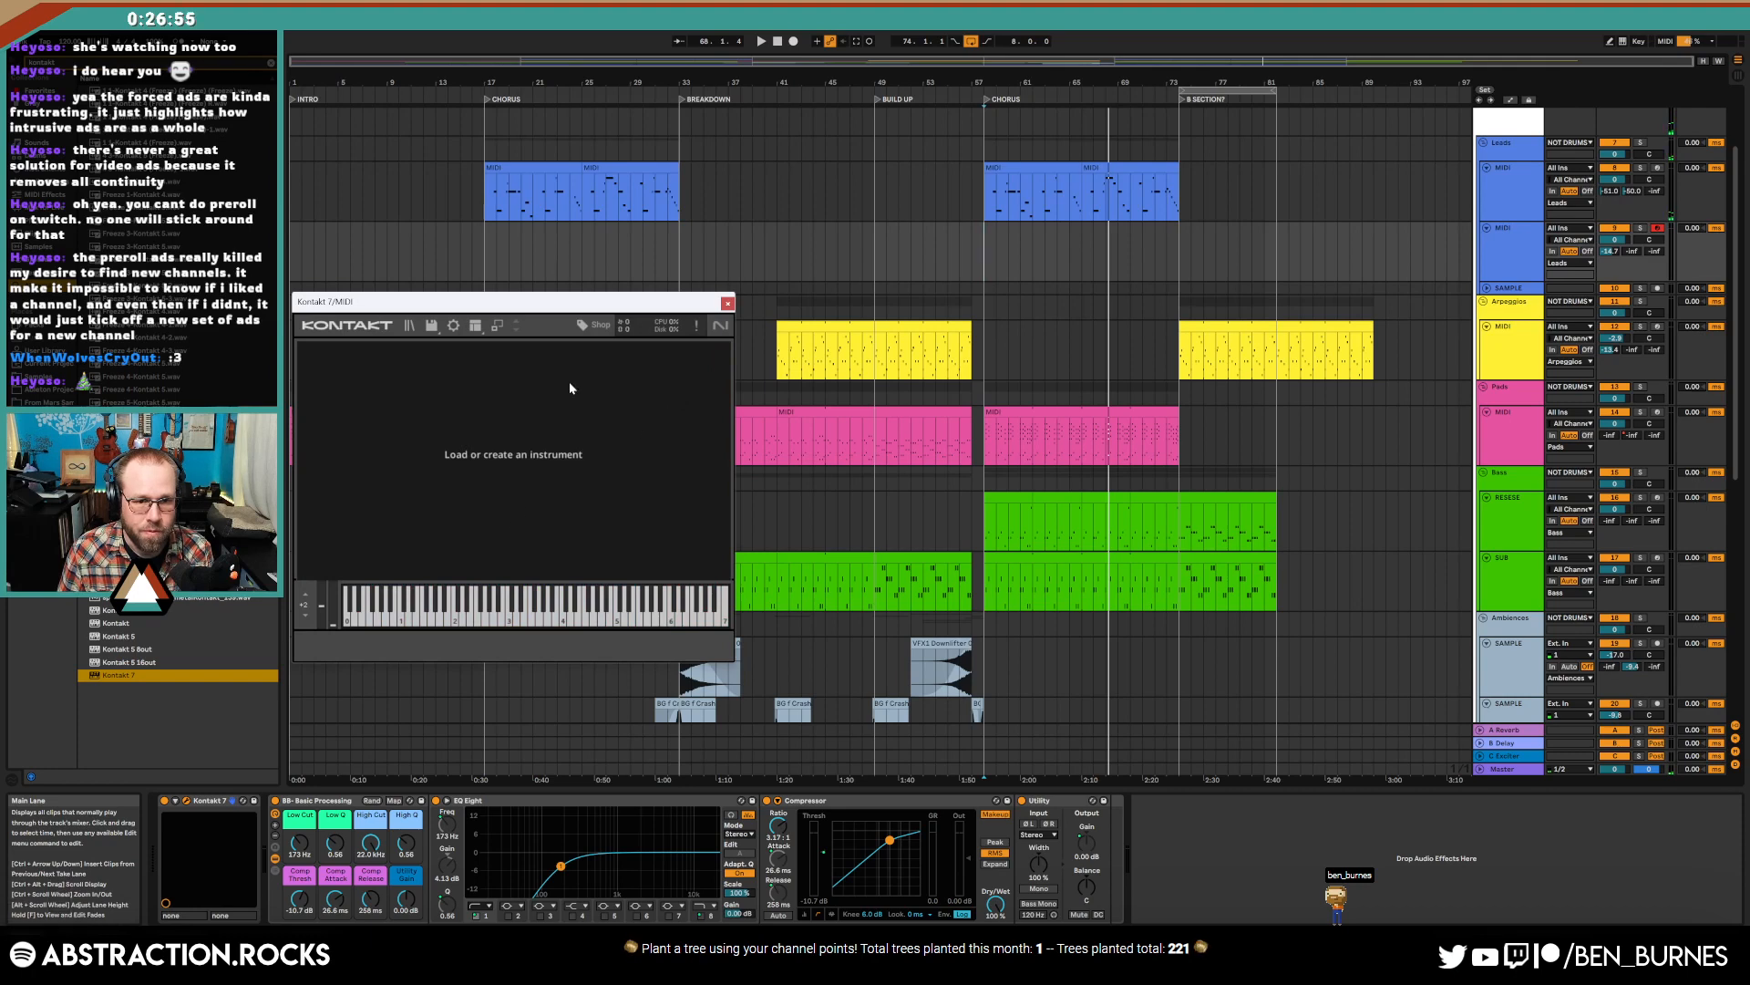
pyautogui.click(409, 326)
pyautogui.scroll(-2, 906, 623)
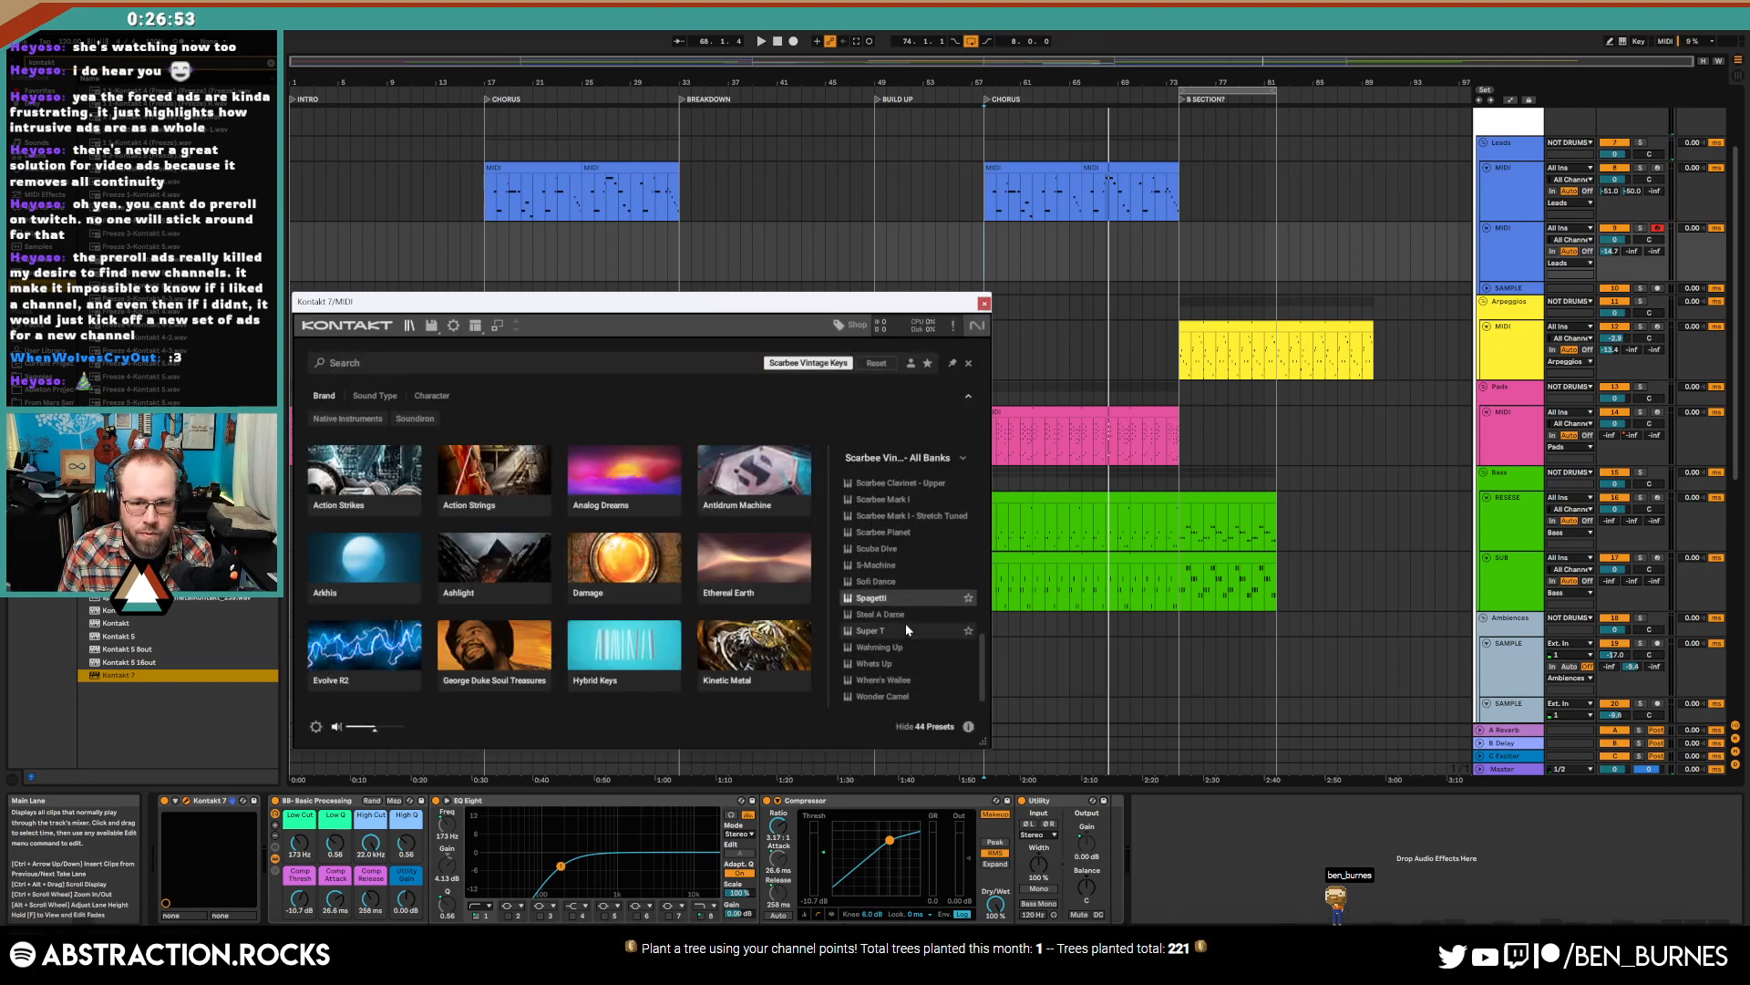
pyautogui.doubleClick(915, 616)
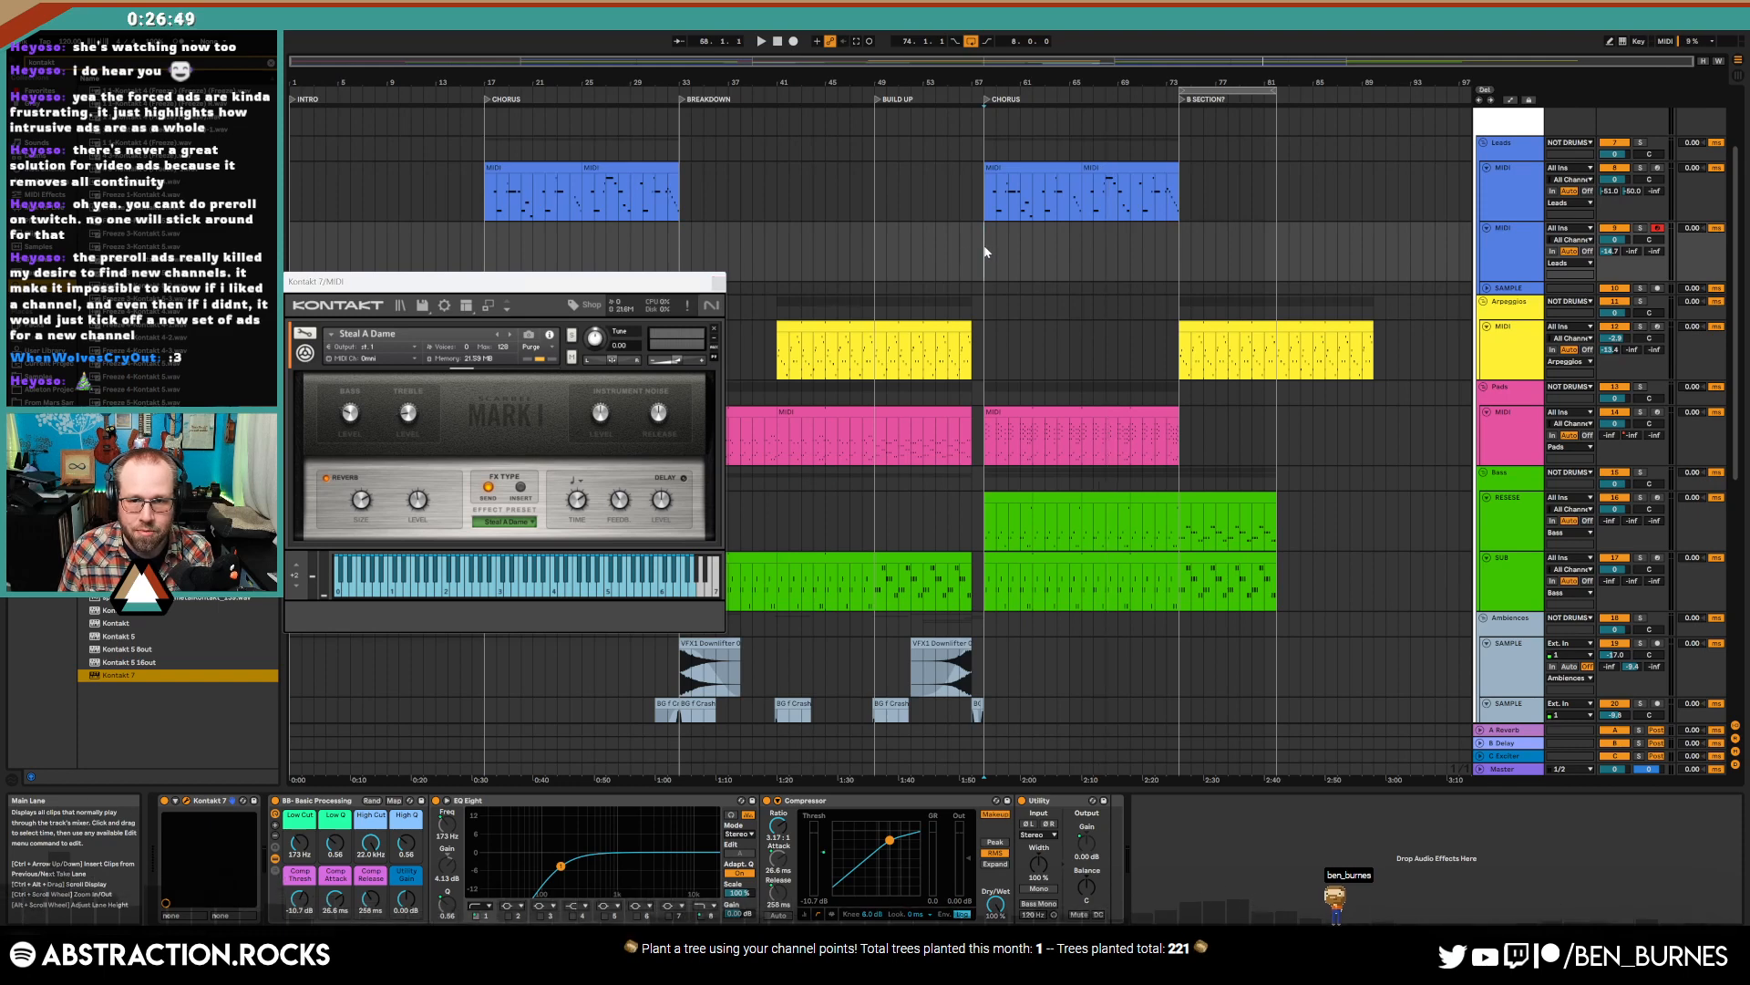
# - Loop the 16 bars of the second chorus and record a keys lead over them on the Kontakt track
pyautogui.hotkey('ctrl', 'l')
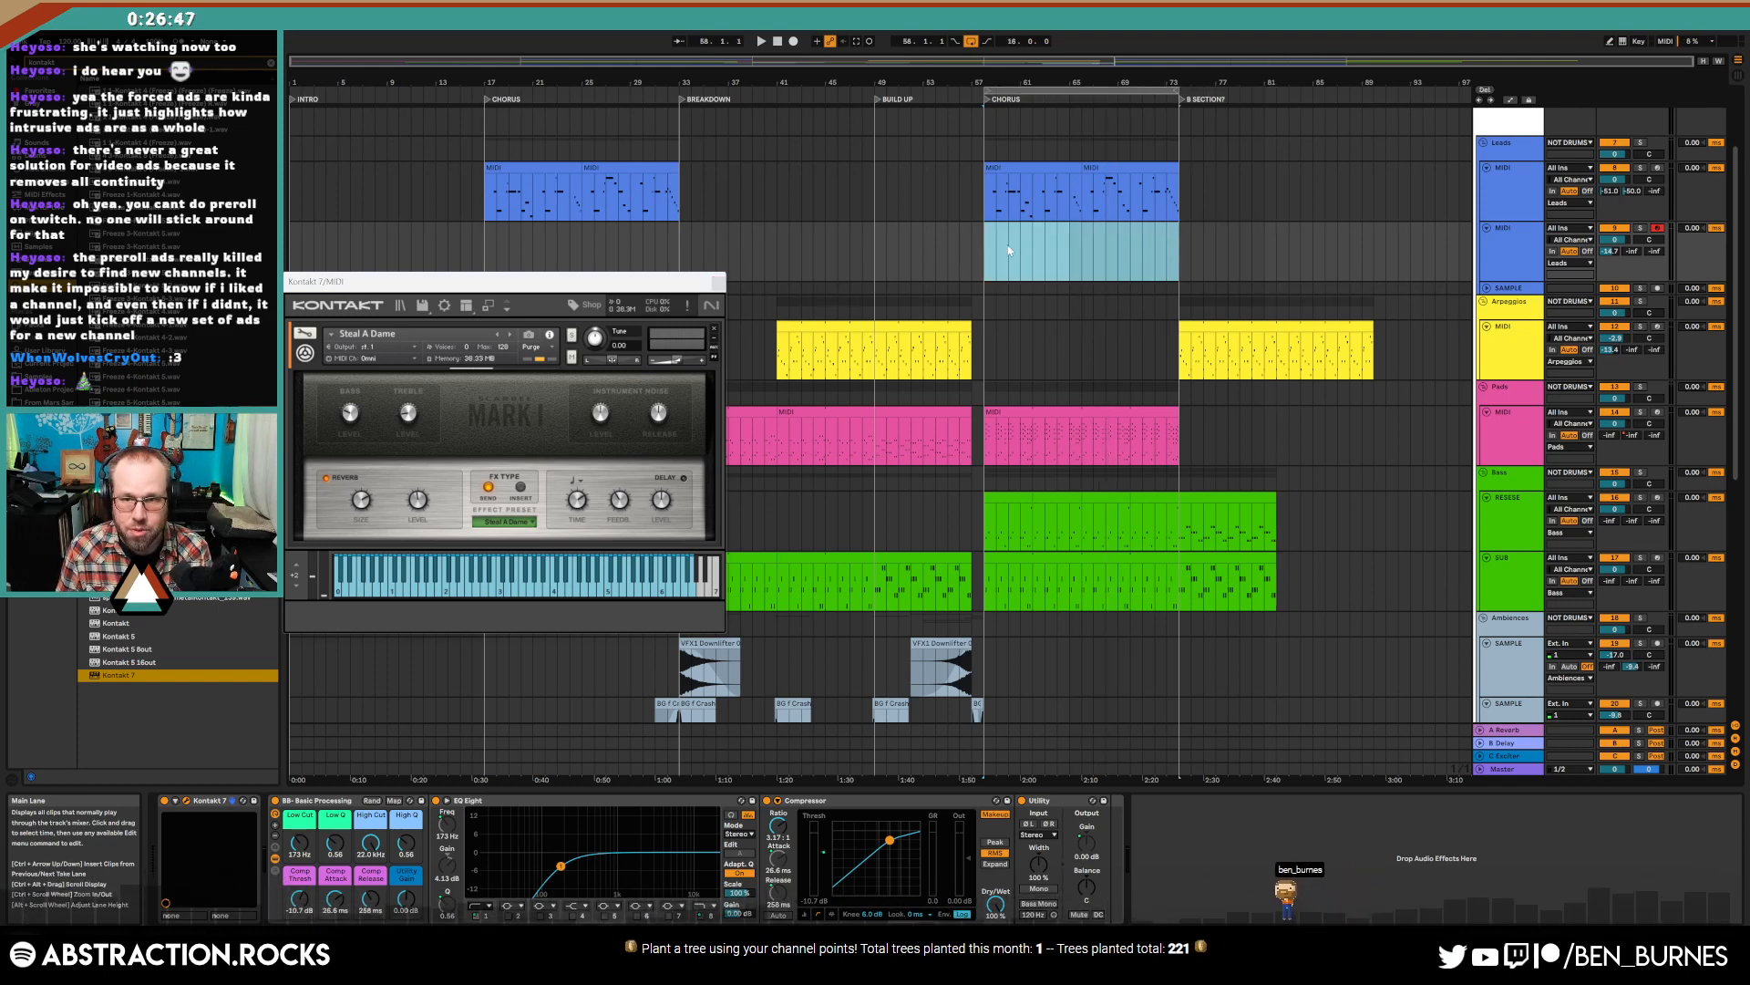
pyautogui.click(794, 41)
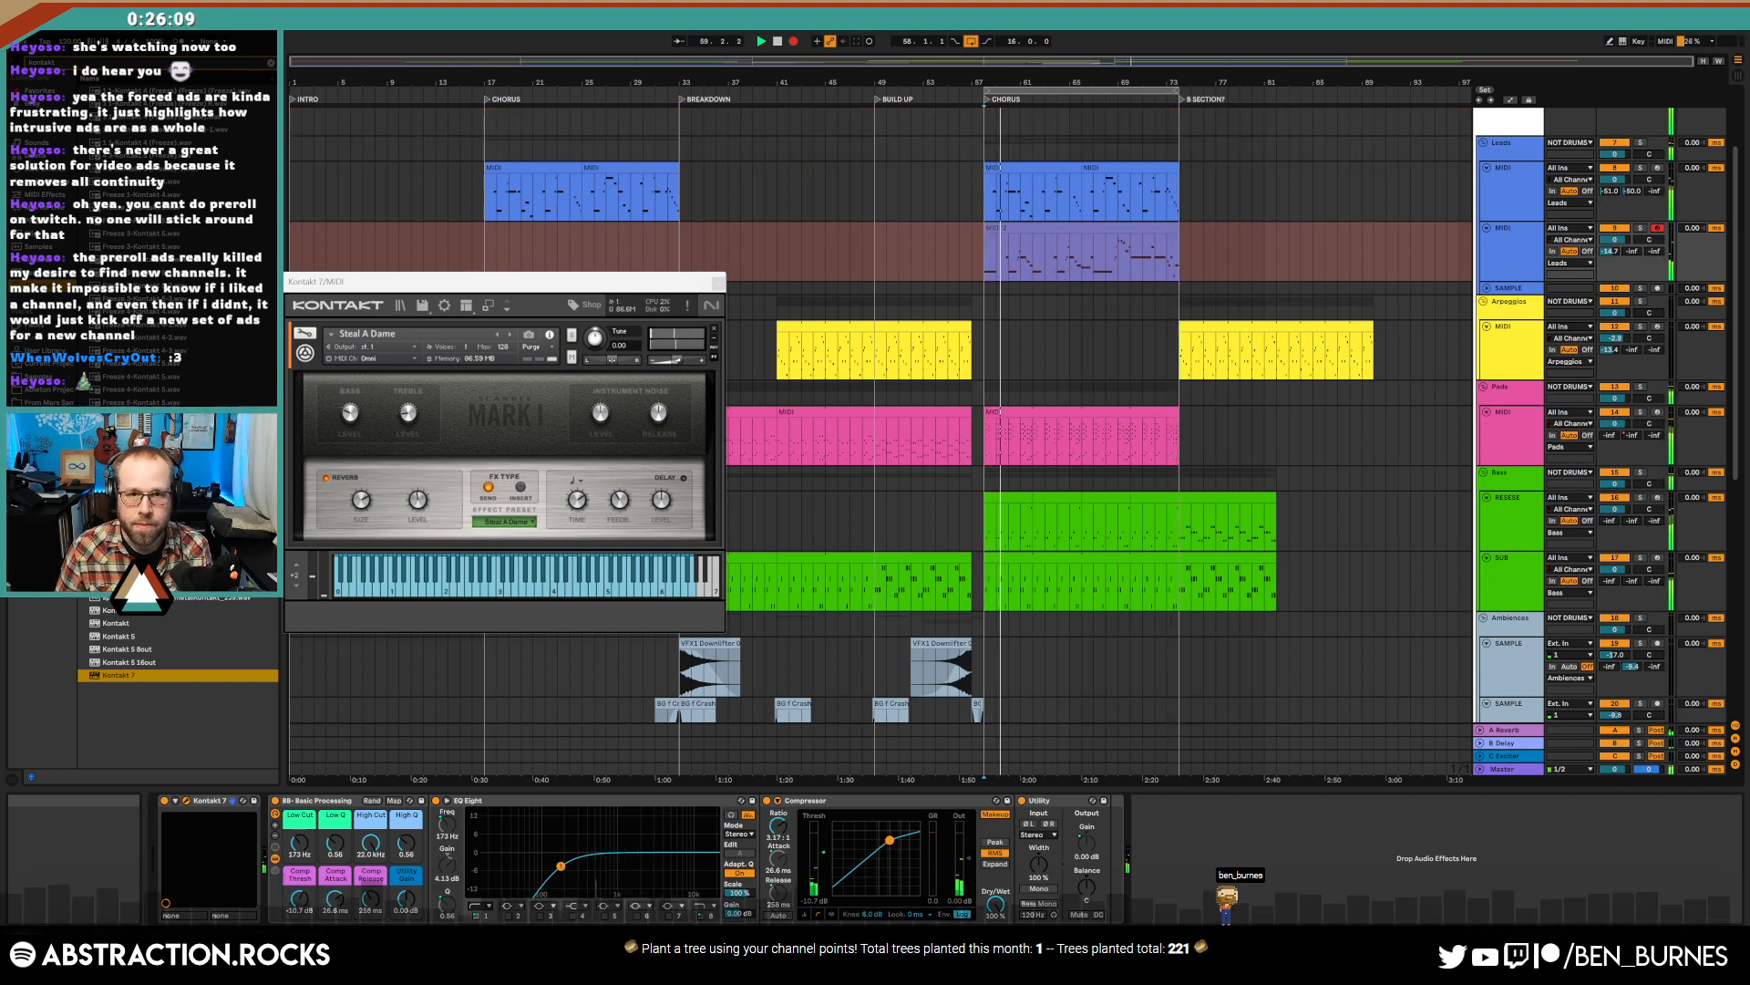
pyautogui.click(794, 41)
pyautogui.click(993, 239)
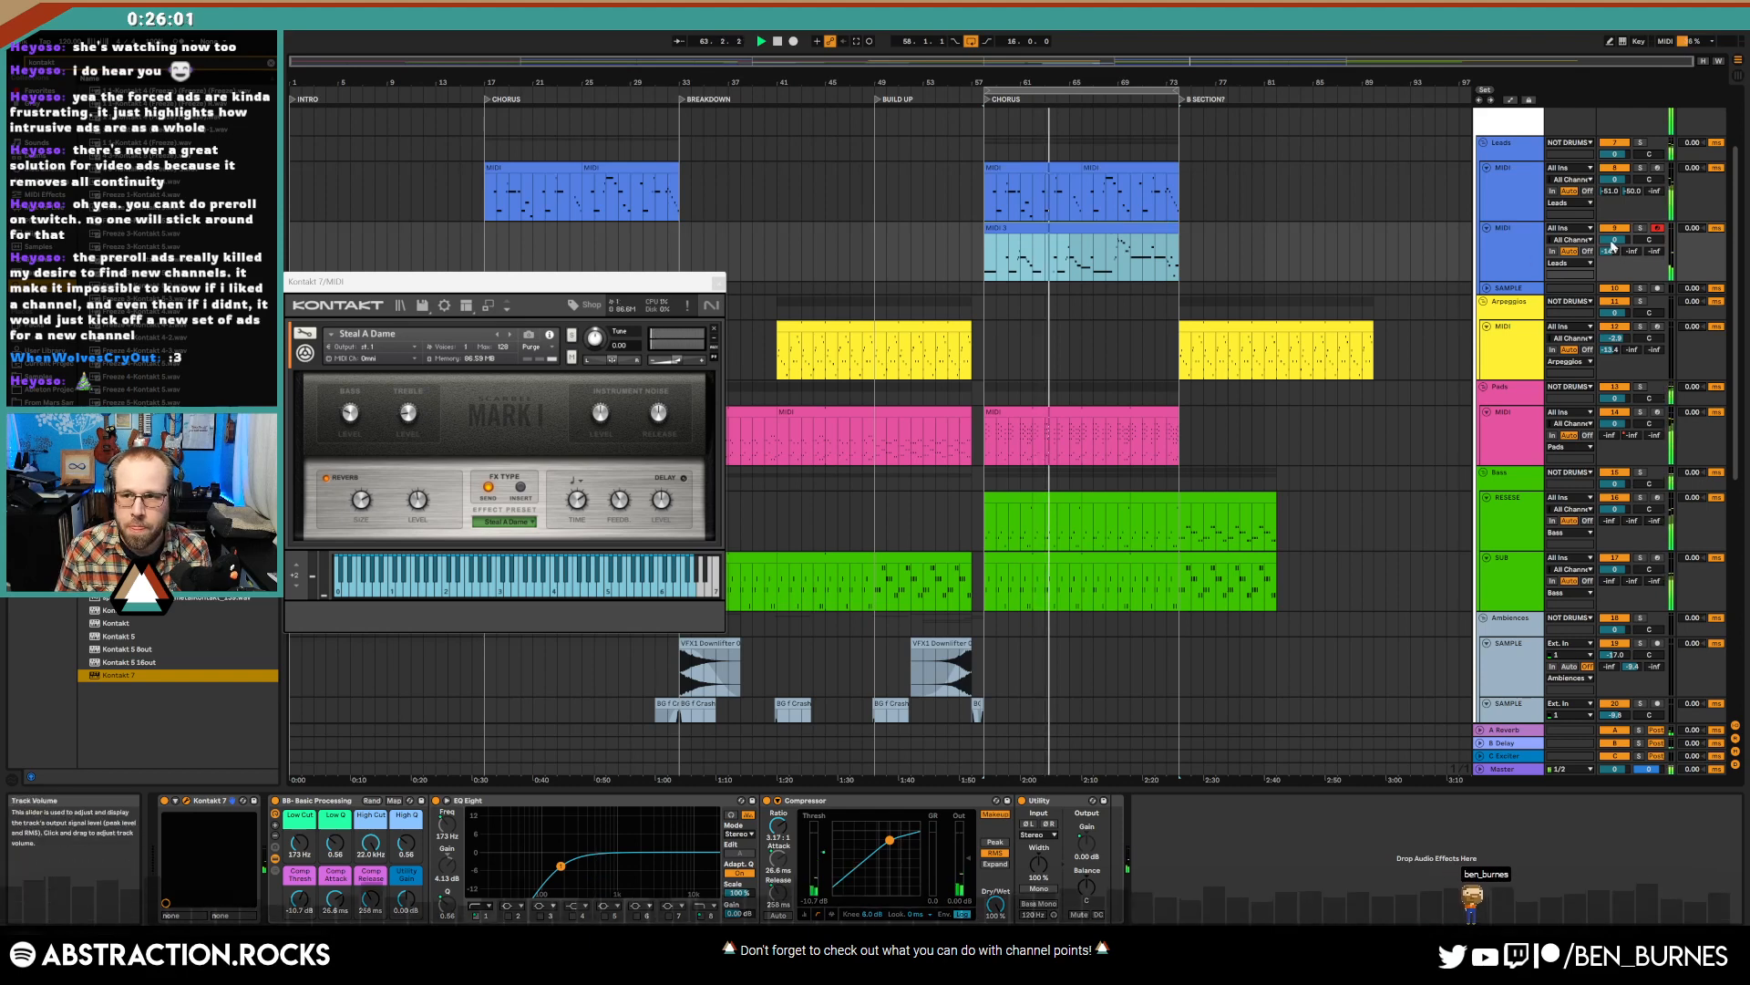
# - Search the browser for wider, insert the Wider effect after Kontakt 7, and close both plug-in windows
pyautogui.hotkey('ctrl', 'f')
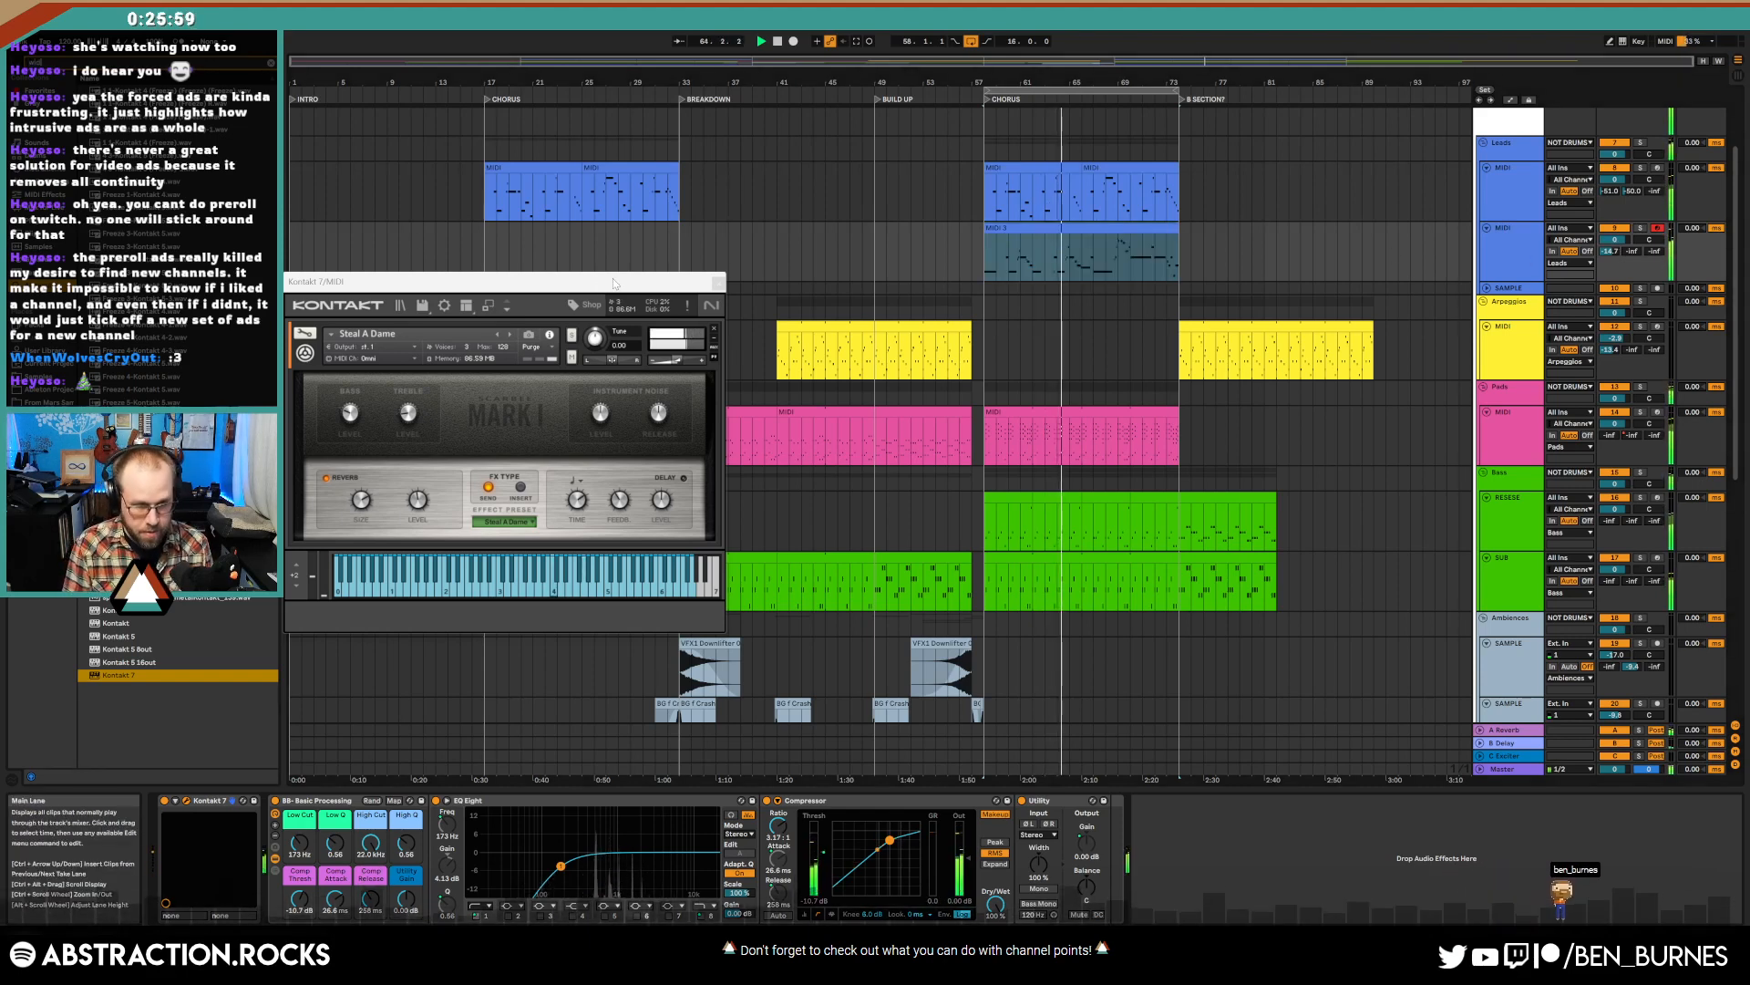
pyautogui.write('wider')
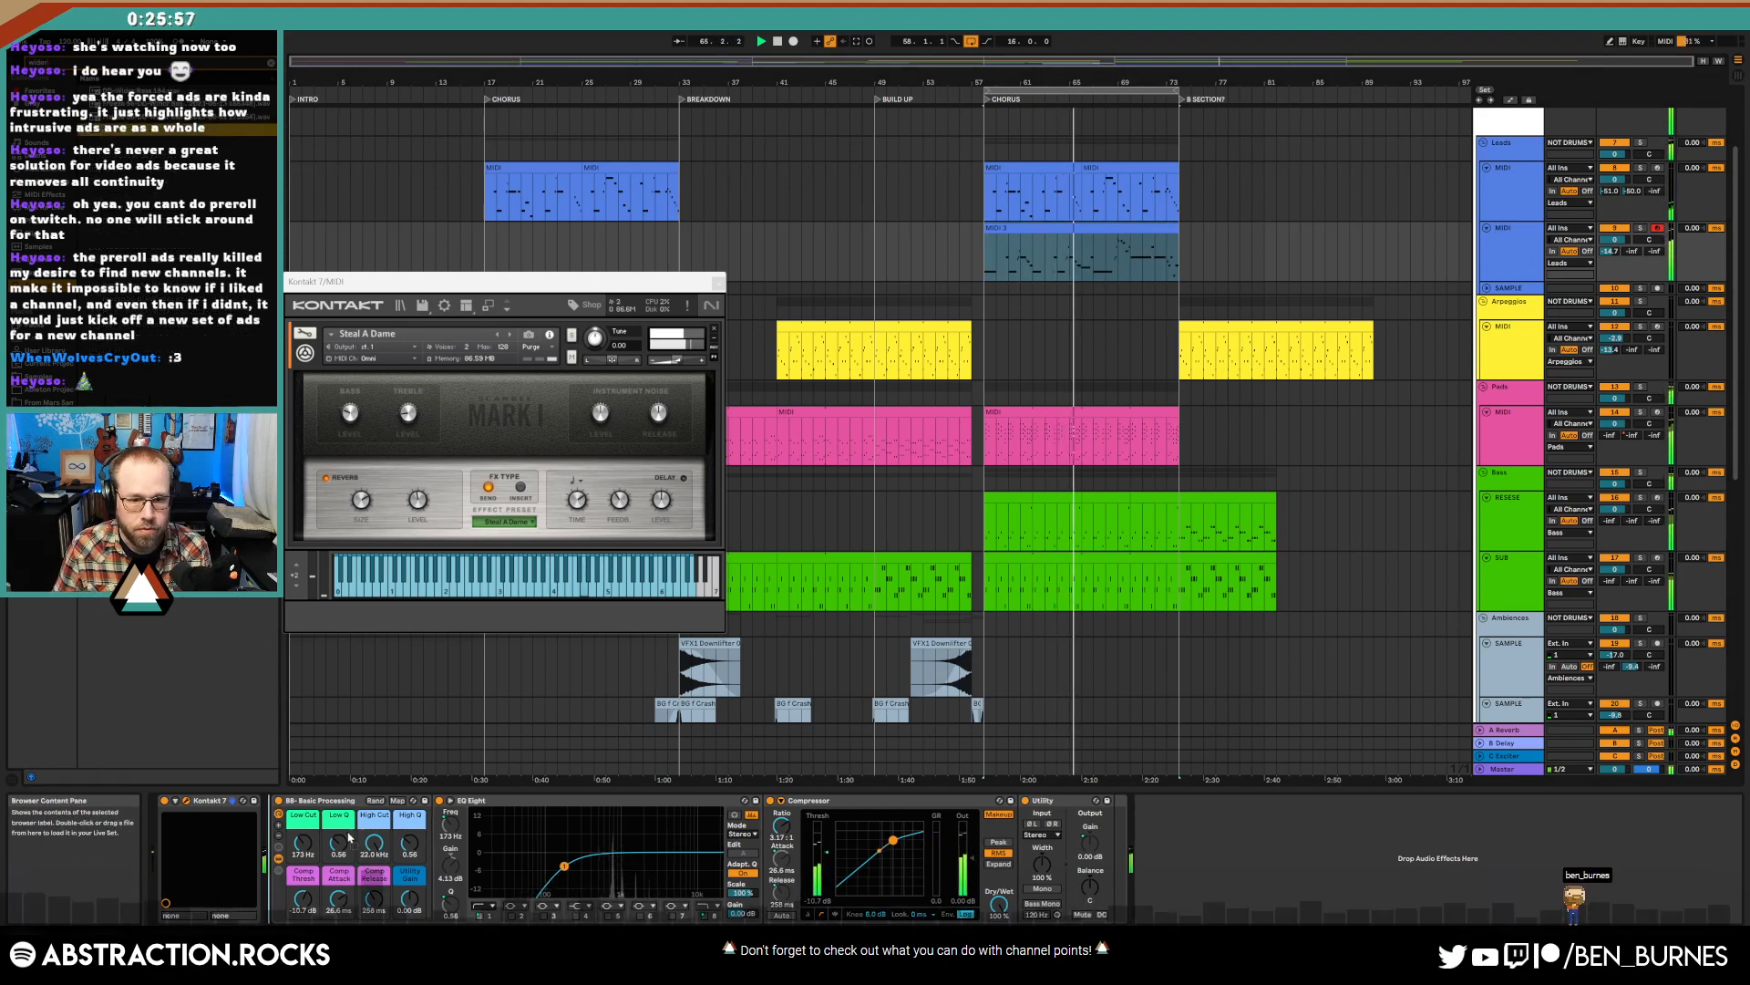
pyautogui.press('Return')
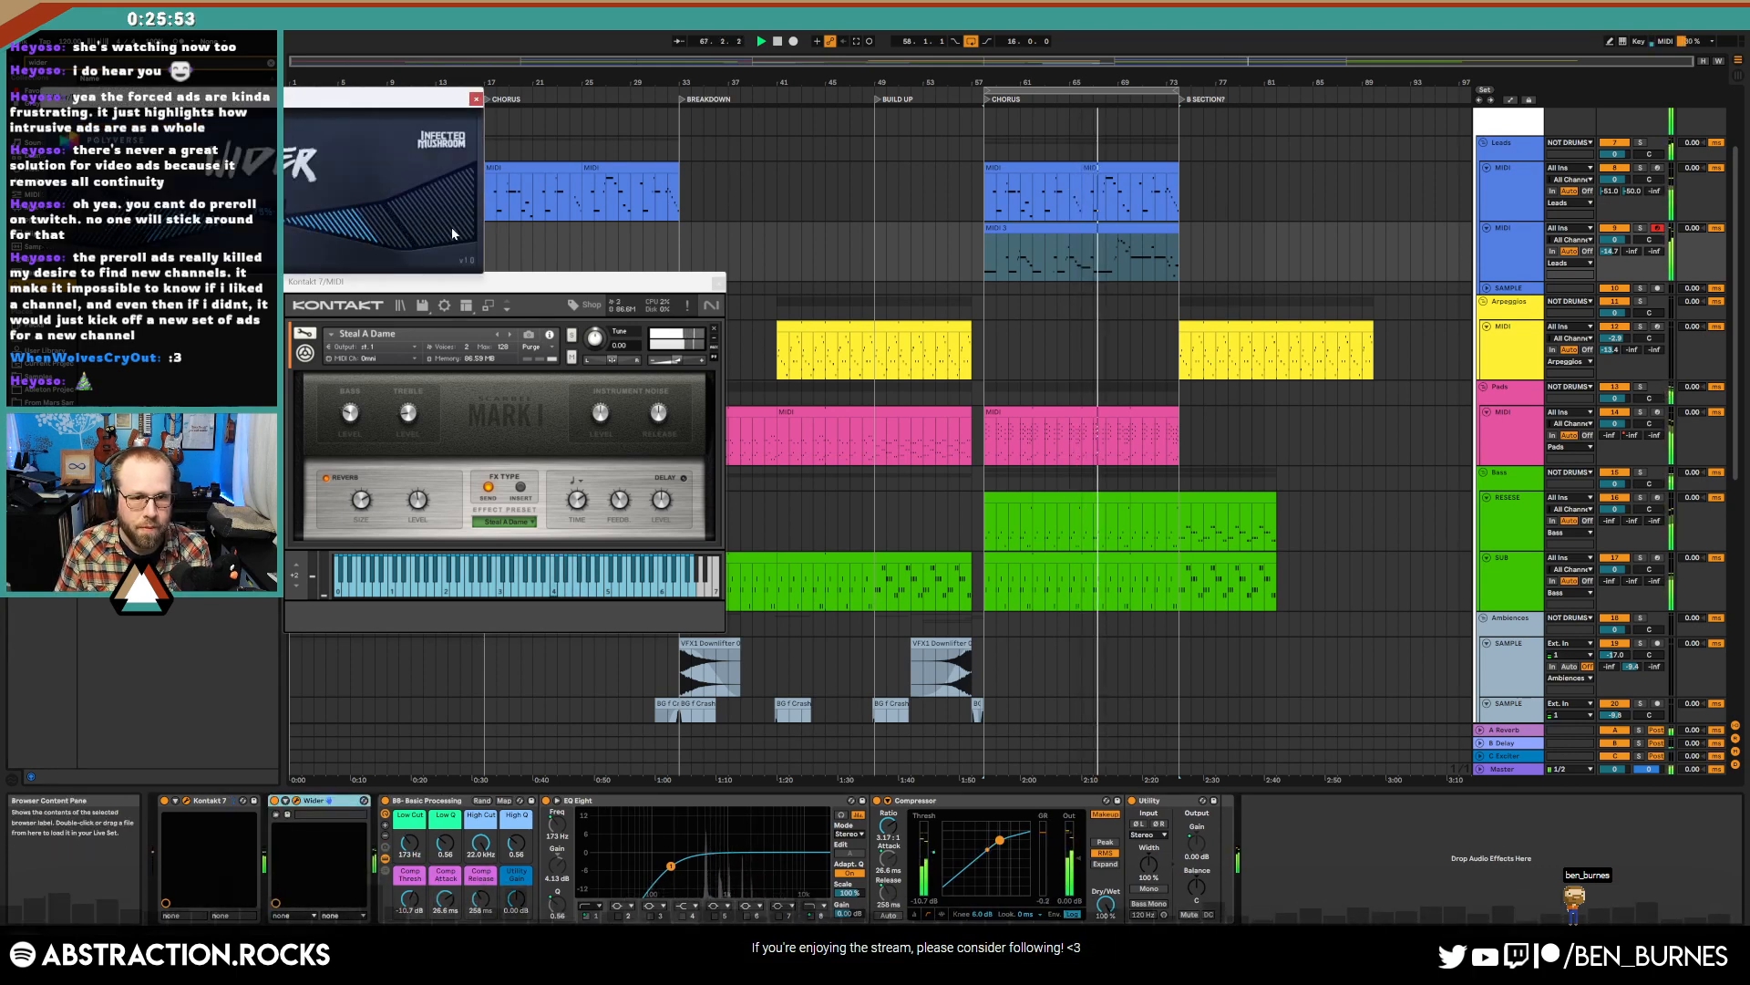
pyautogui.click(476, 98)
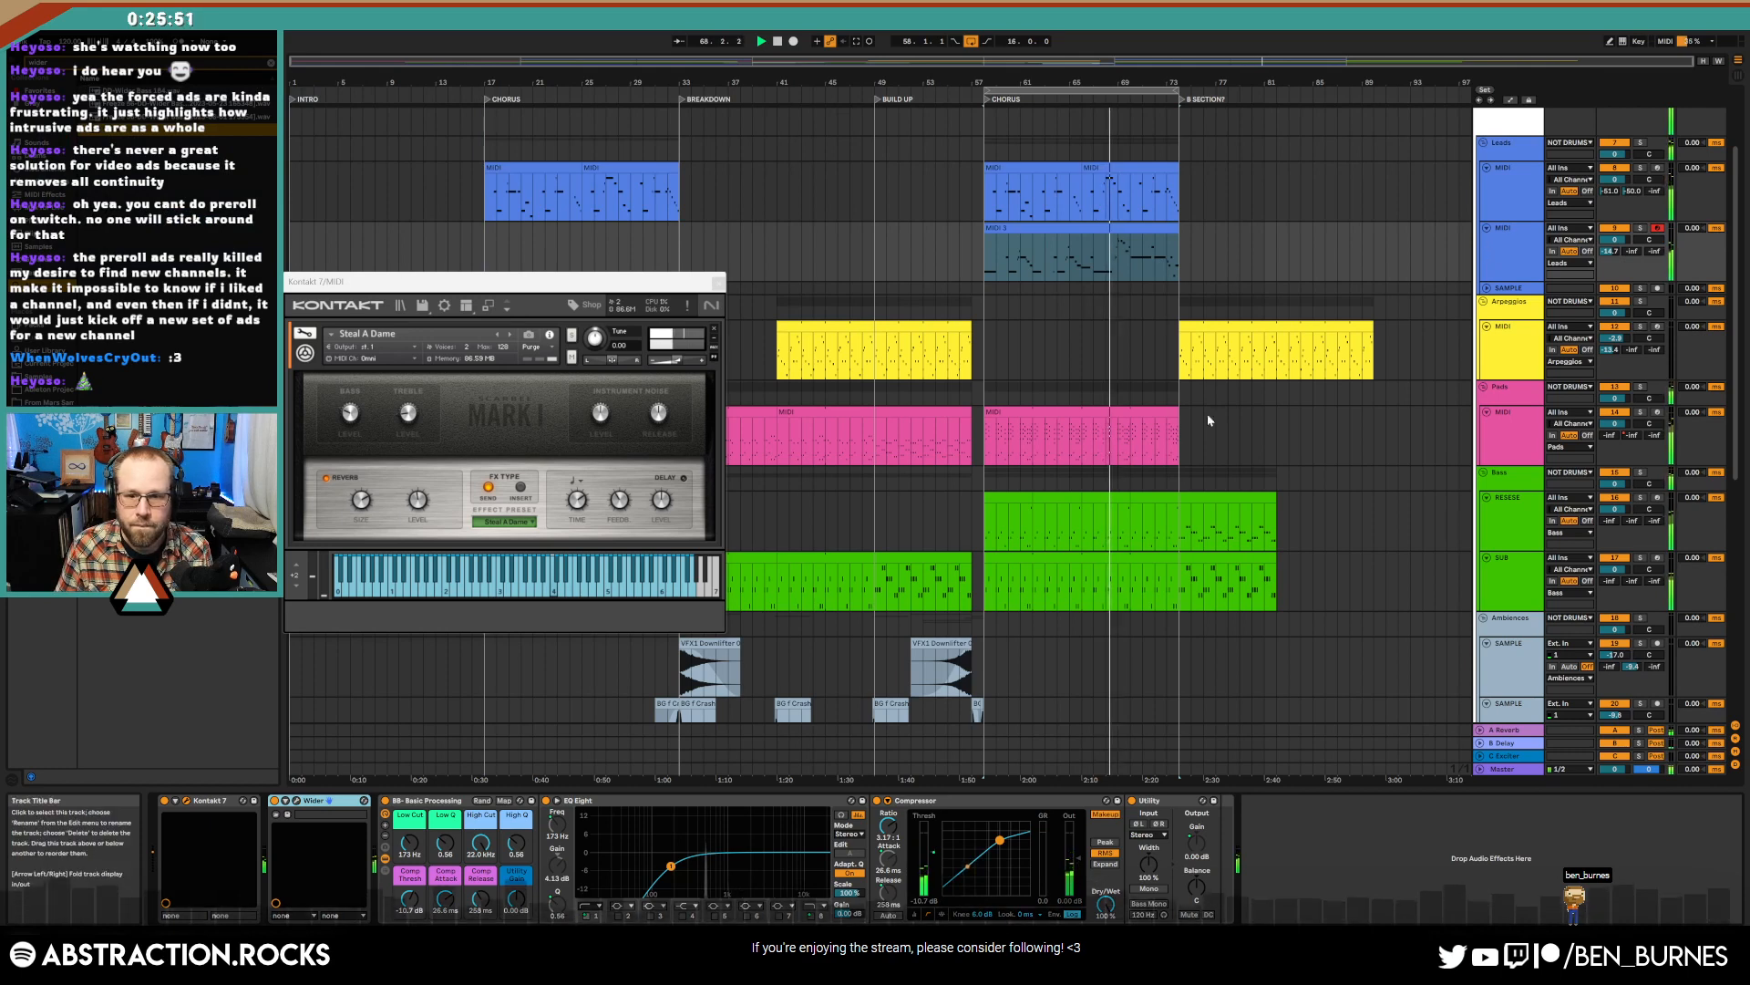
pyautogui.click(720, 282)
# - Extend the recorded keys clip slightly past the second chorus and move its opening C4 note from bar 1 to bar 17
pyautogui.doubleClick(1071, 230)
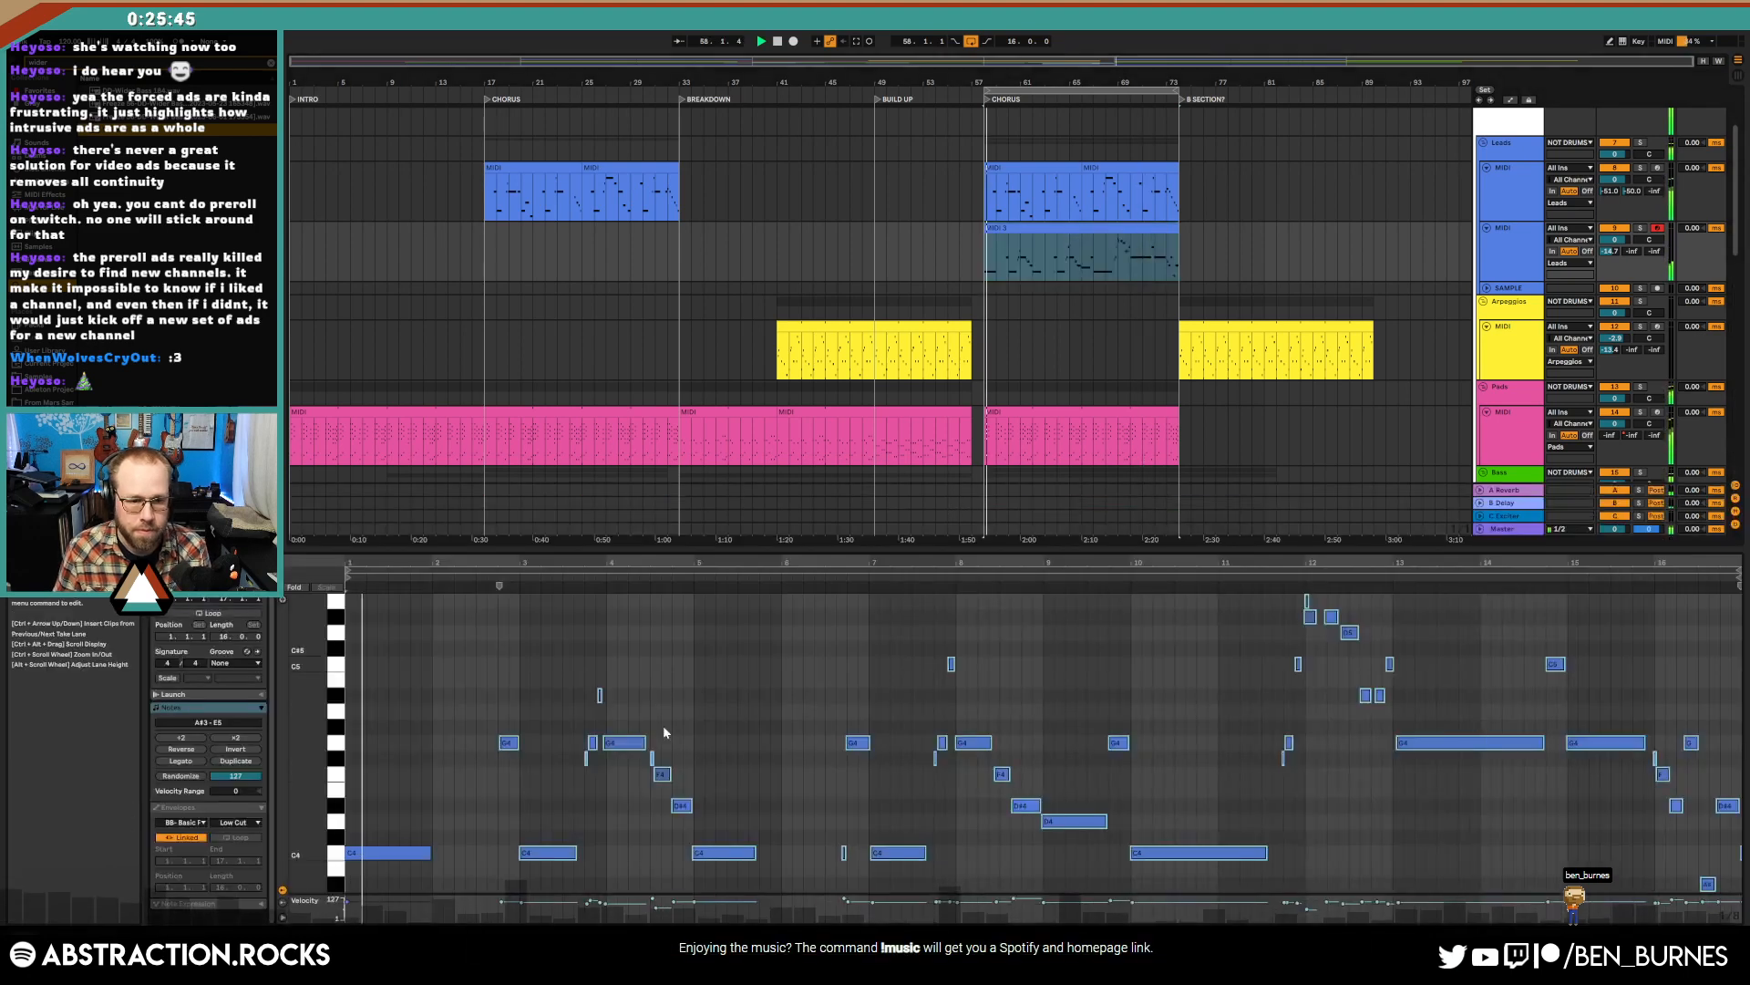
pyautogui.click(370, 807)
pyautogui.press('space')
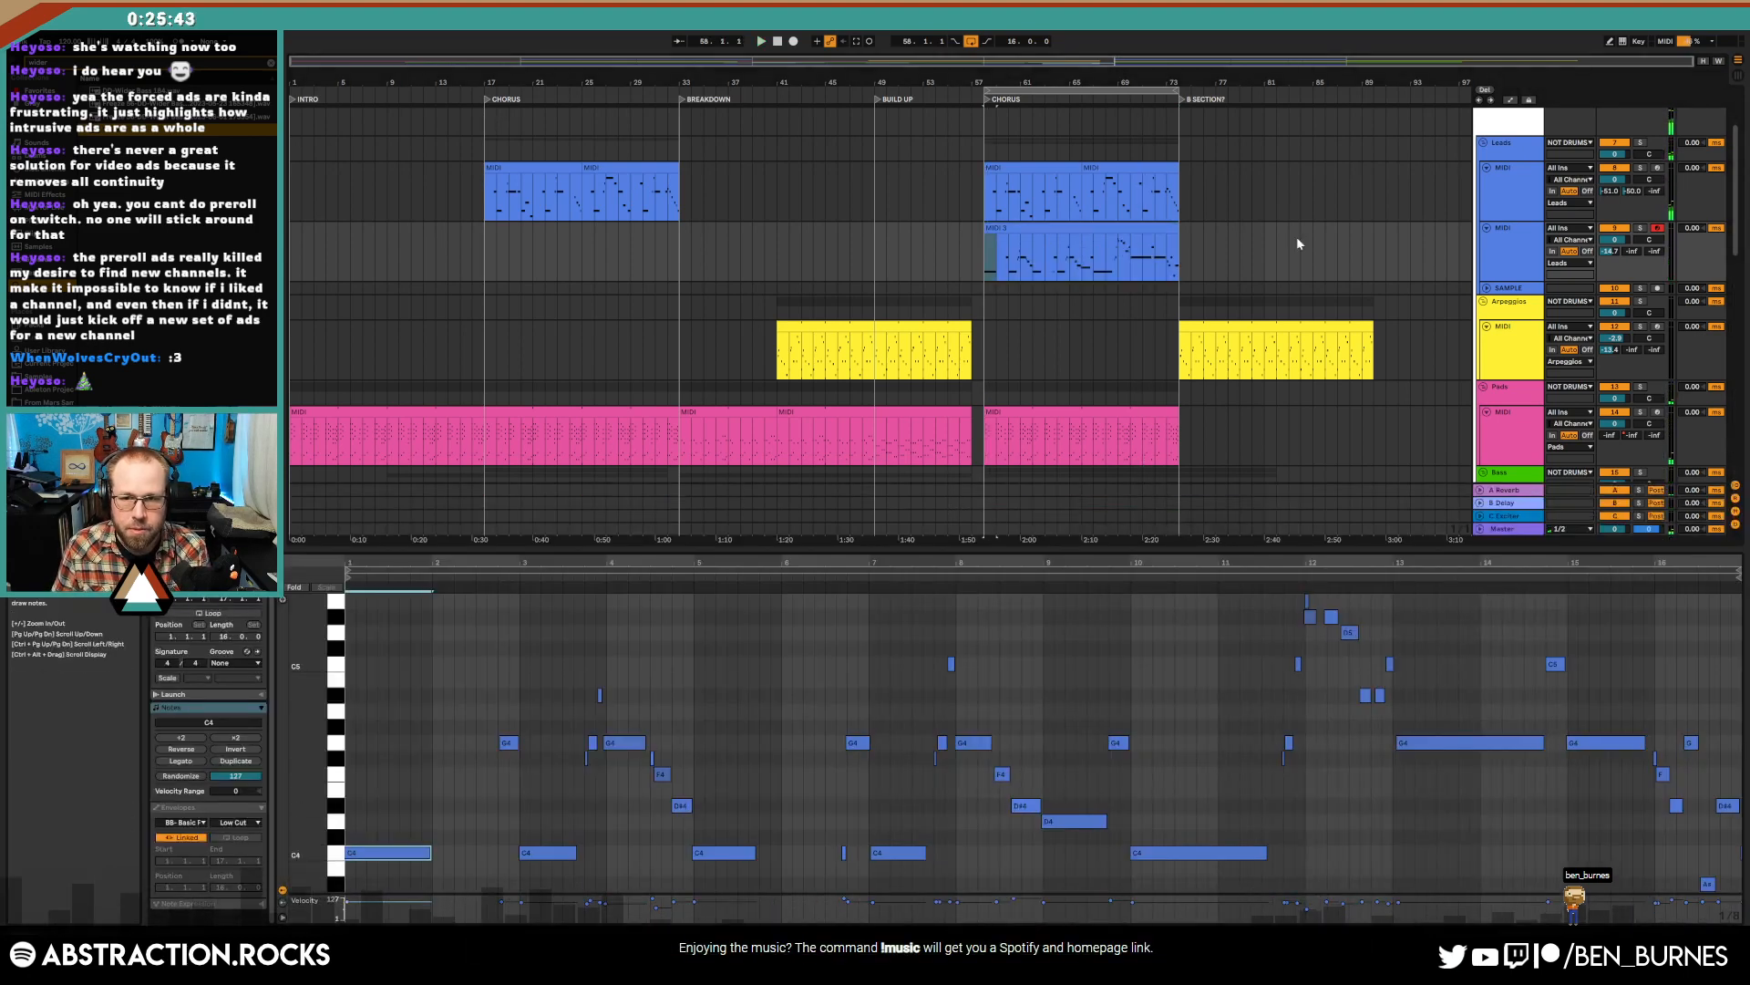
pyautogui.moveTo(1178, 239)
pyautogui.mouseDown()
pyautogui.moveTo(1213, 228)
pyautogui.moveTo(1190, 228)
pyautogui.mouseUp()
pyautogui.moveTo(395, 810); pyautogui.dragTo(403, 899)
pyautogui.press('Delete')
pyautogui.hotkey('ctrl', 'z')
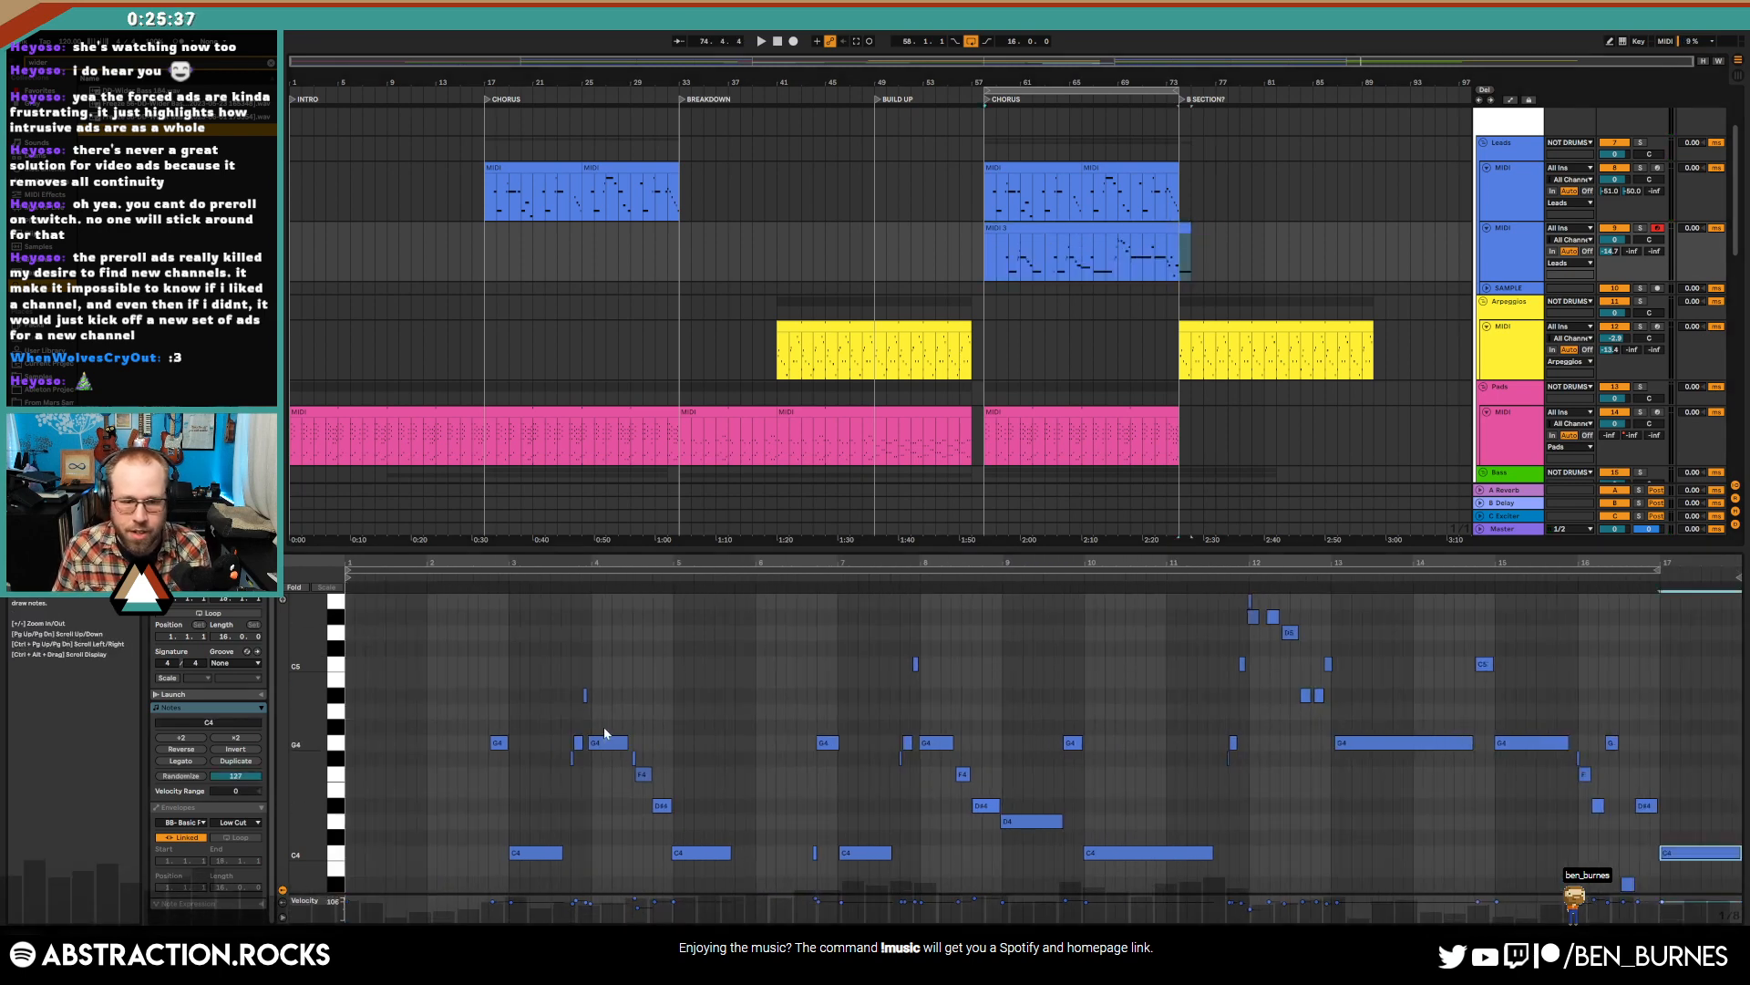
# - Play the second chorus from its start and lower the Kontakt keys track's volume
pyautogui.press('space')
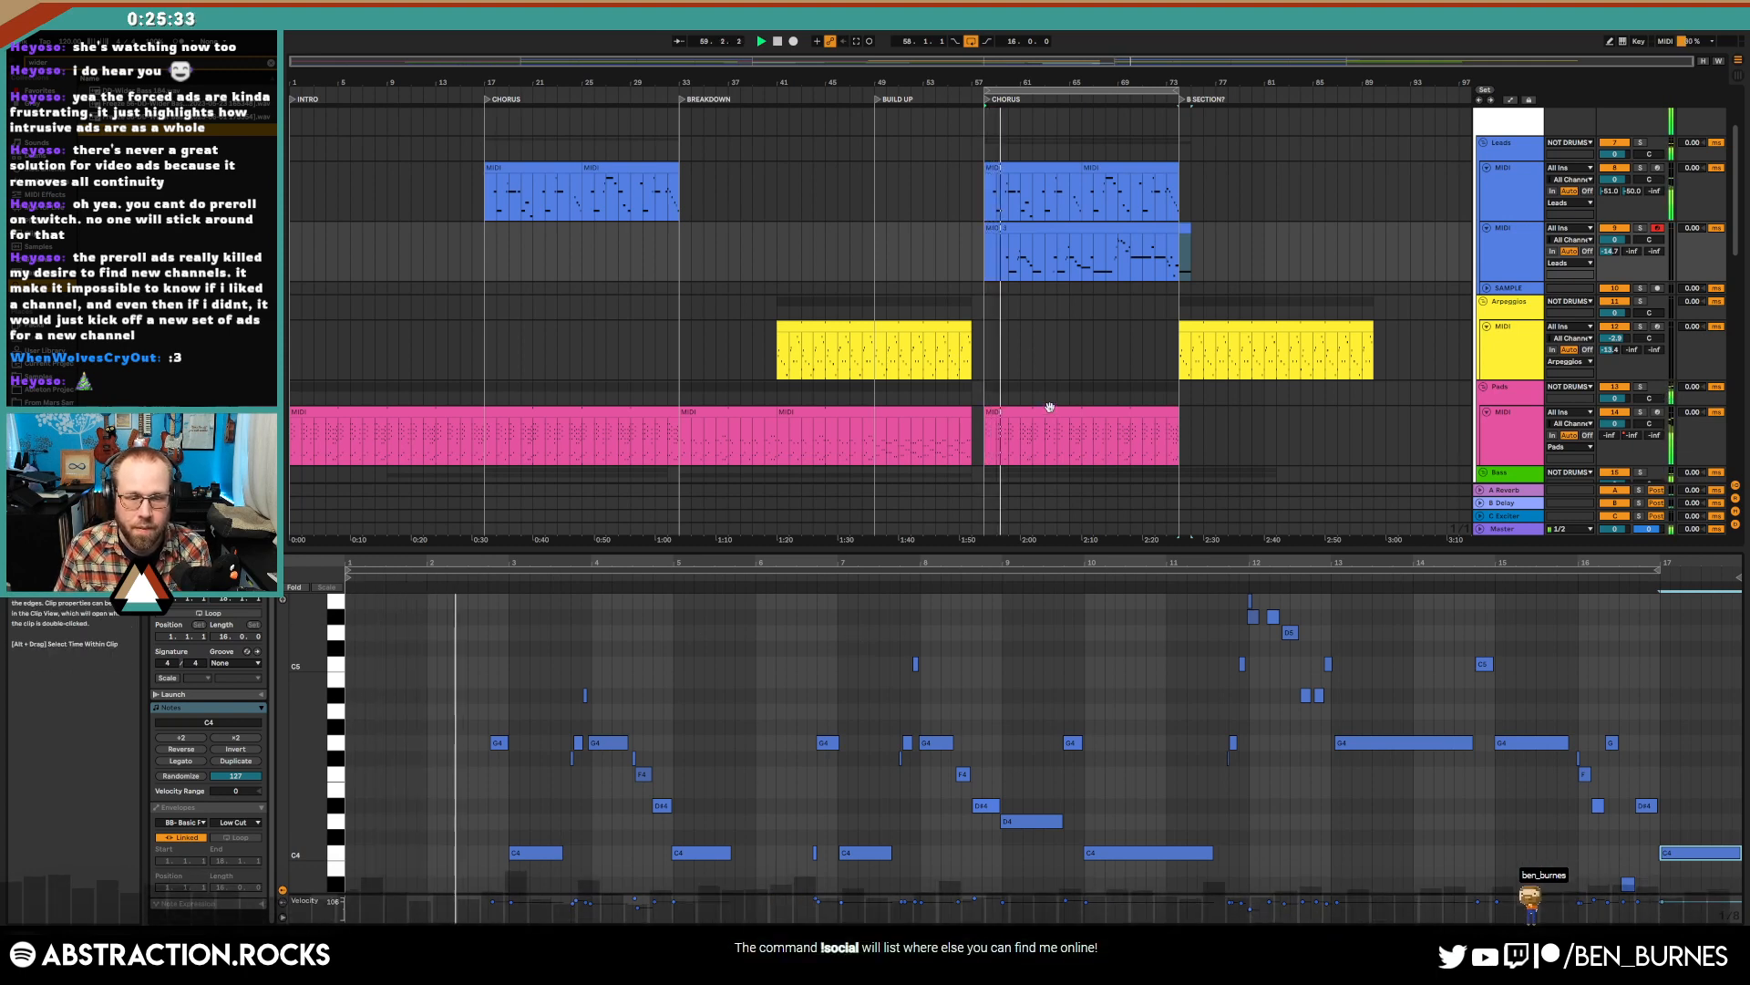
pyautogui.moveTo(1614, 239); pyautogui.dragTo(1614, 252)
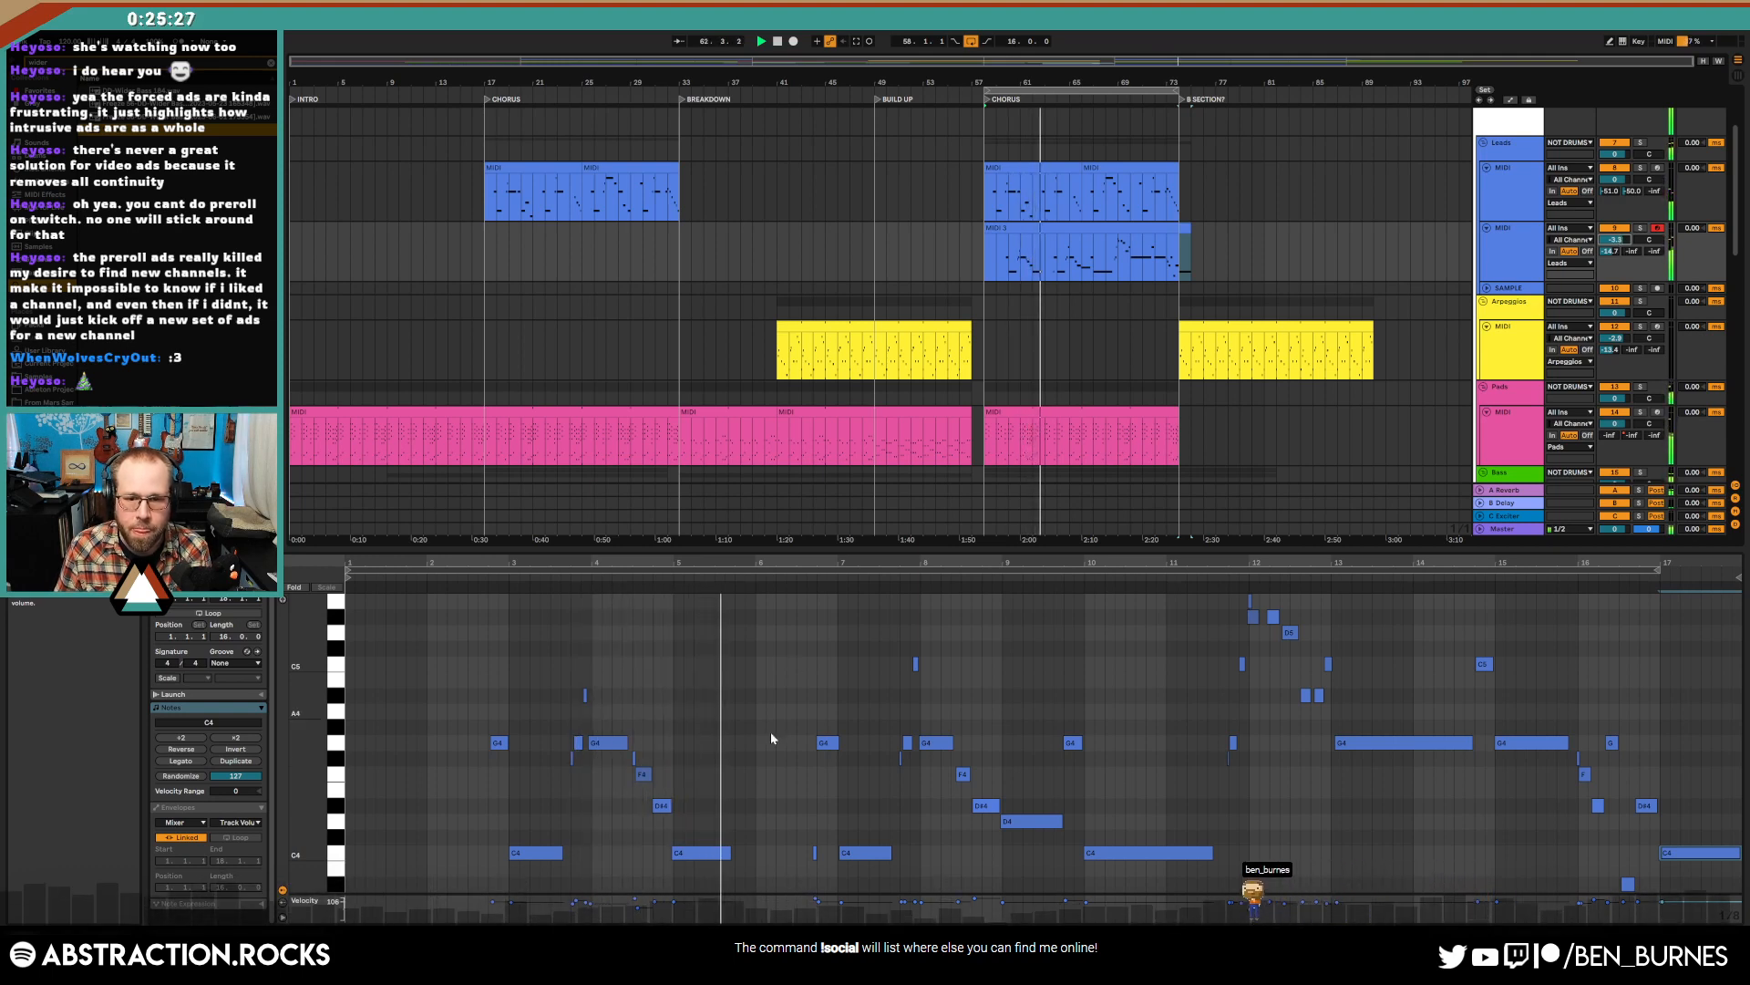
# - Transpose the D#4 in bar 8 of the keys clip down to D4 and the D4 starting bar 9 down to C4
pyautogui.click(984, 805)
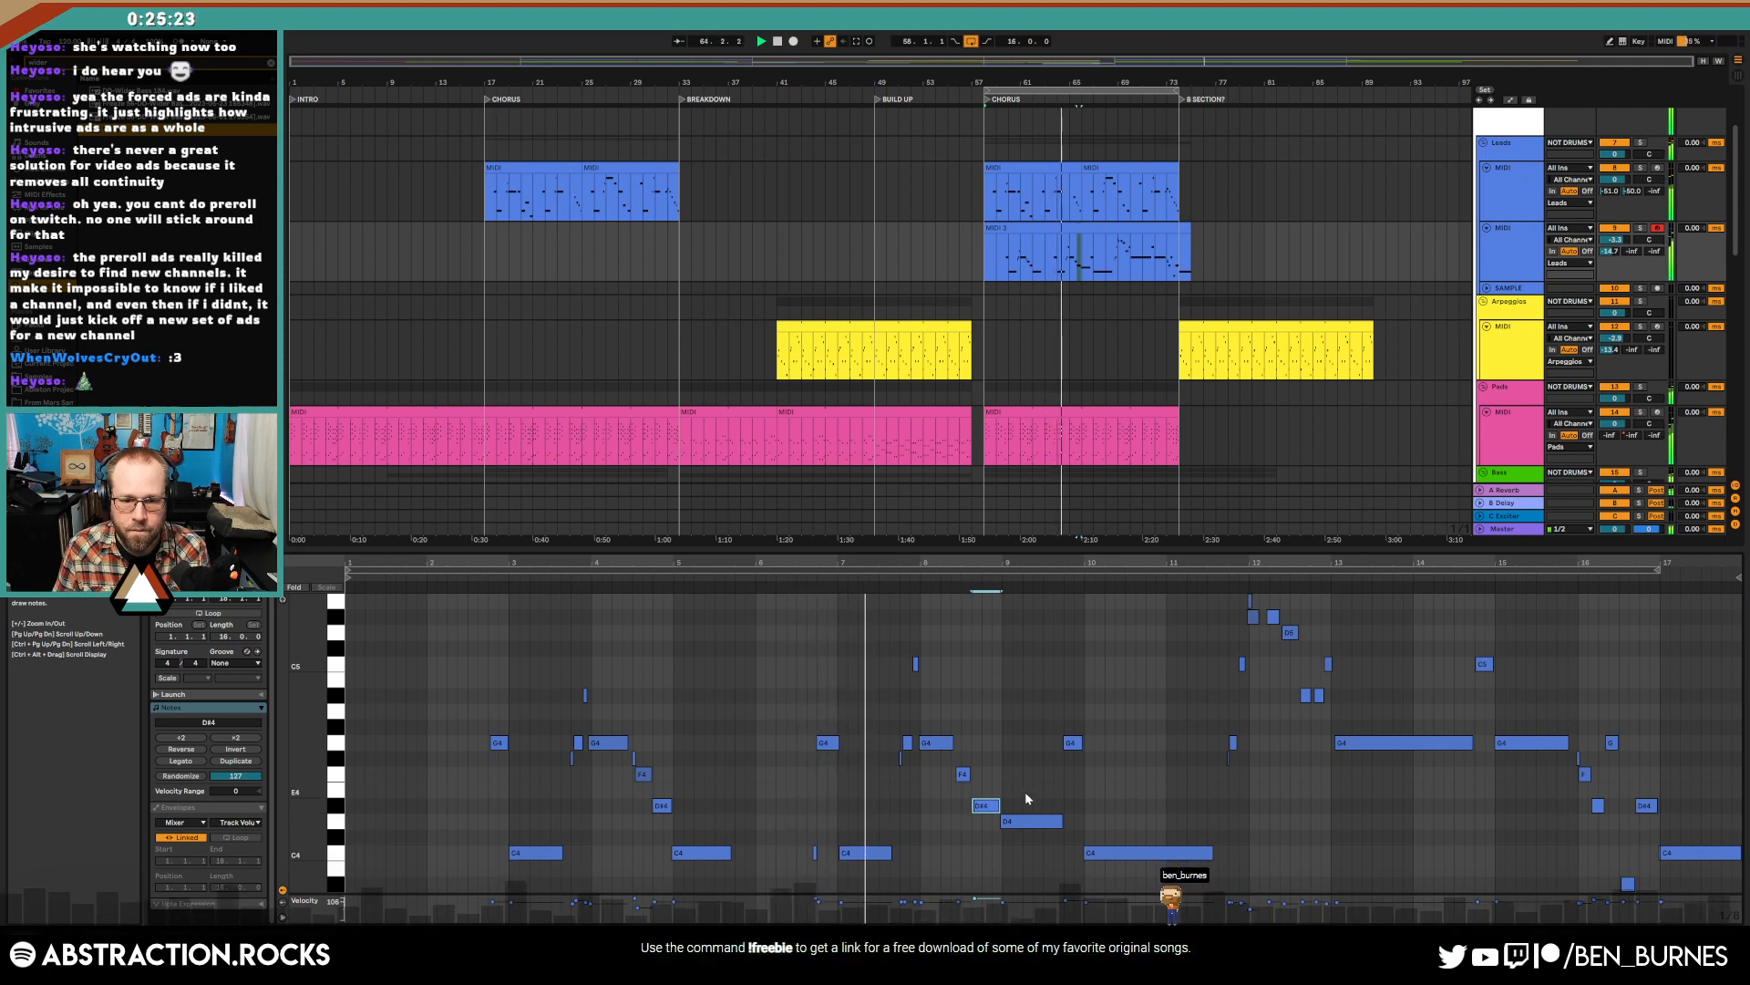
pyautogui.press('Down')
pyautogui.click(1027, 820)
pyautogui.press('Down')
pyautogui.press('Down')
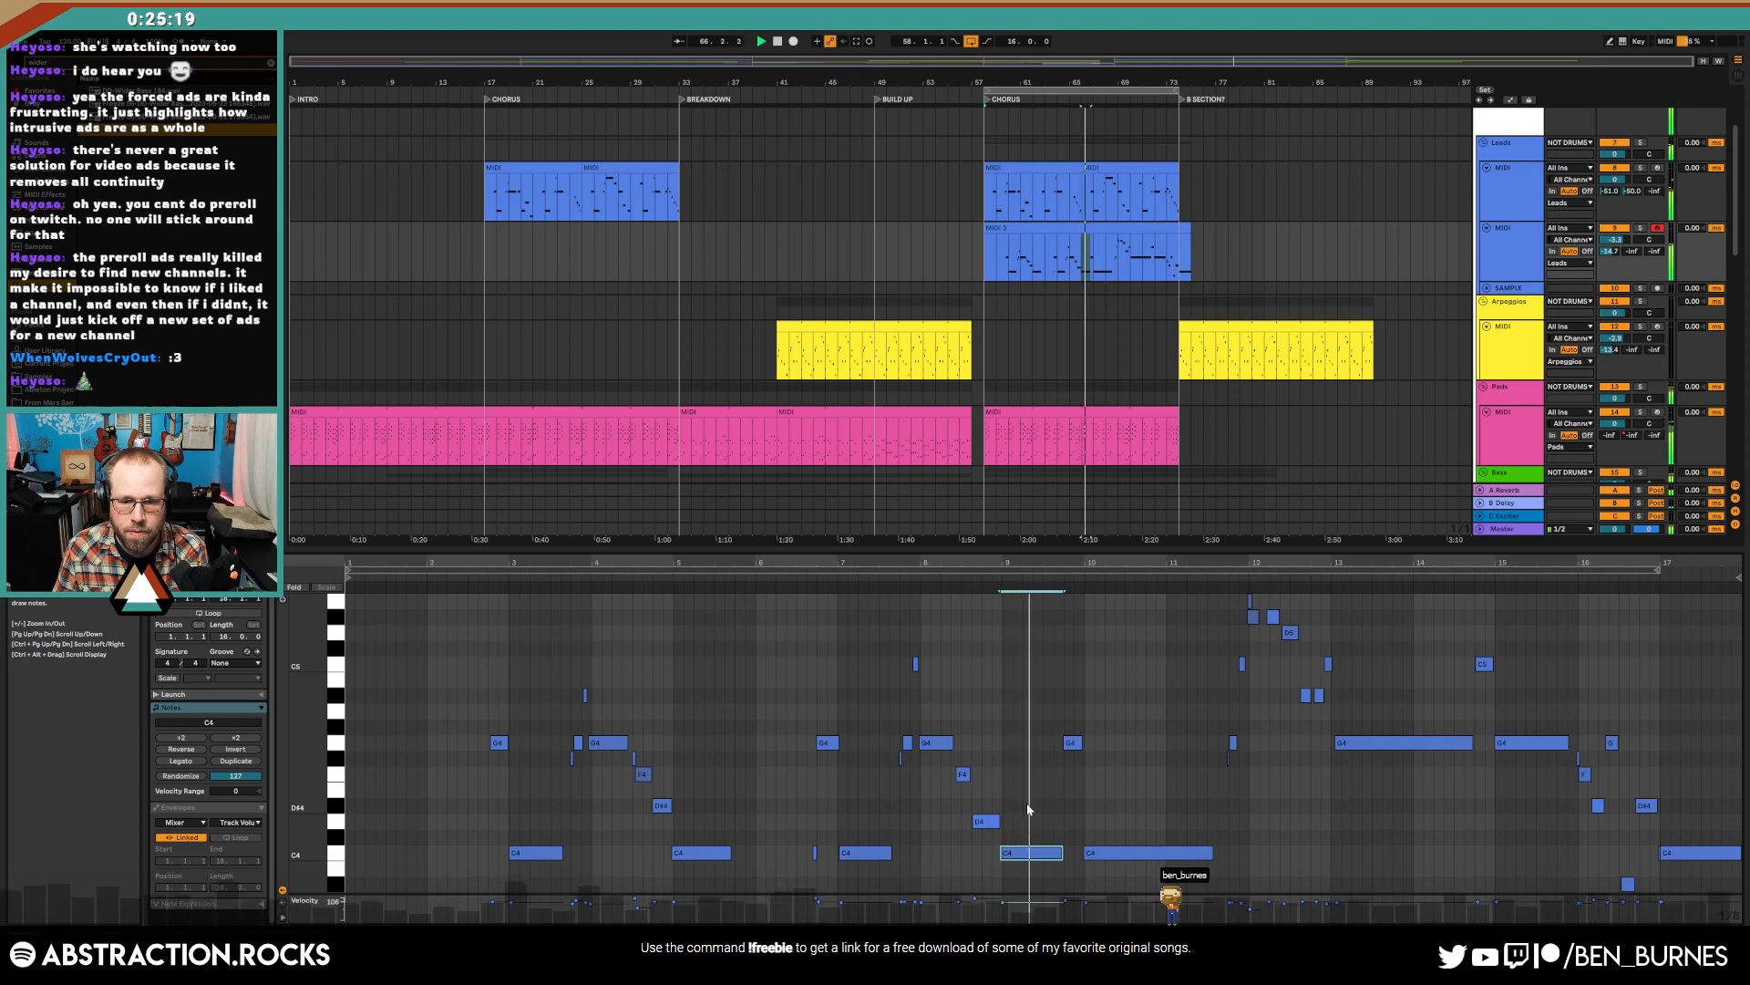
# - Draw a short D#4 grace note before the D4 in bar 8 and move that D4 slightly later
pyautogui.click(976, 811)
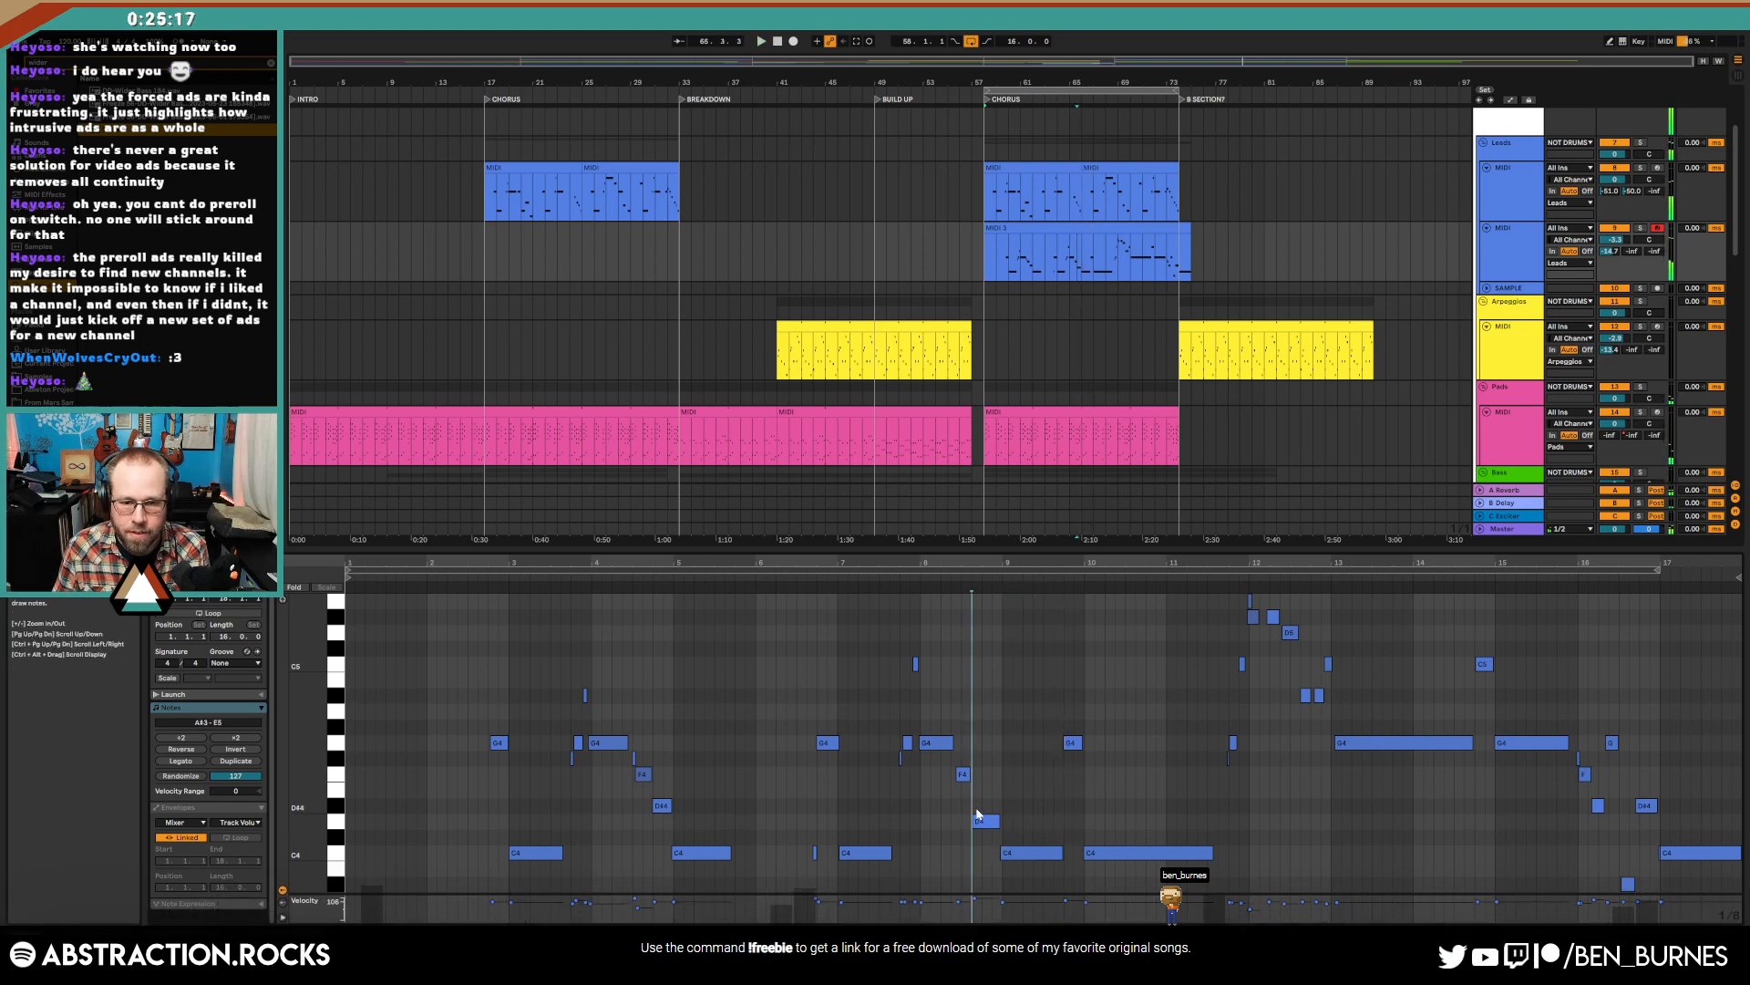
pyautogui.scroll(3, 982, 826)
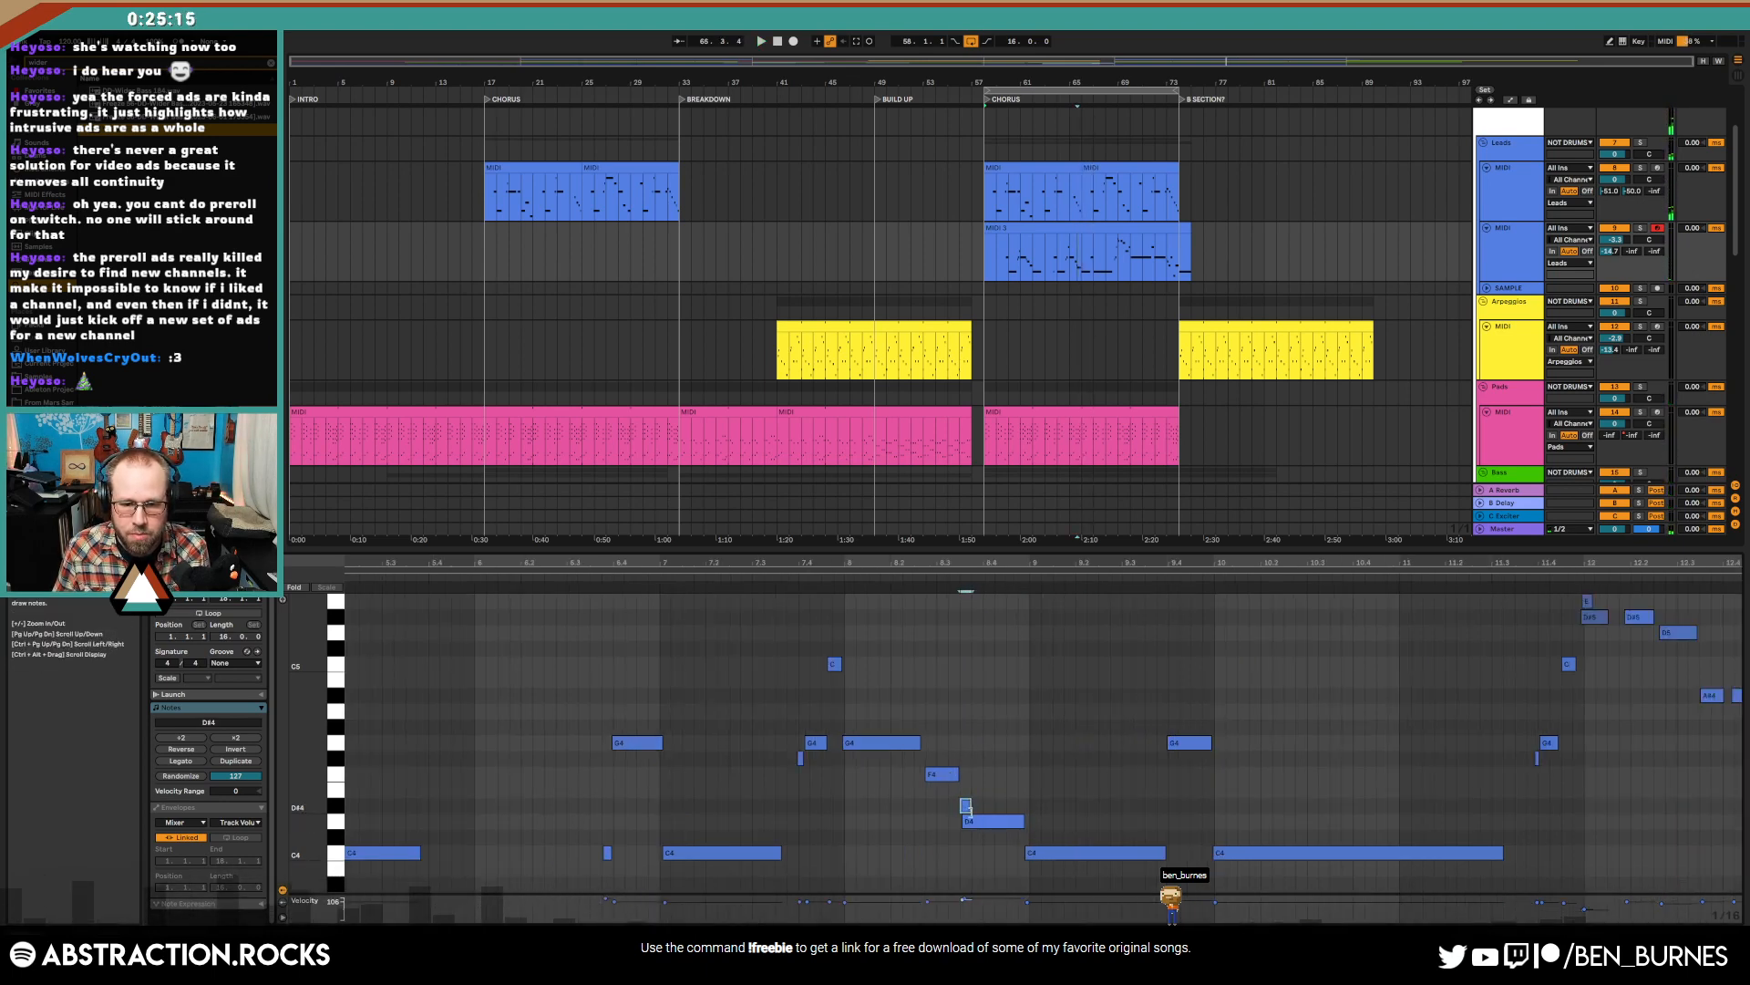
pyautogui.click(825, 584)
pyautogui.hotkey('ctrl', 'Left')
pyautogui.moveTo(1000, 824); pyautogui.dragTo(997, 823)
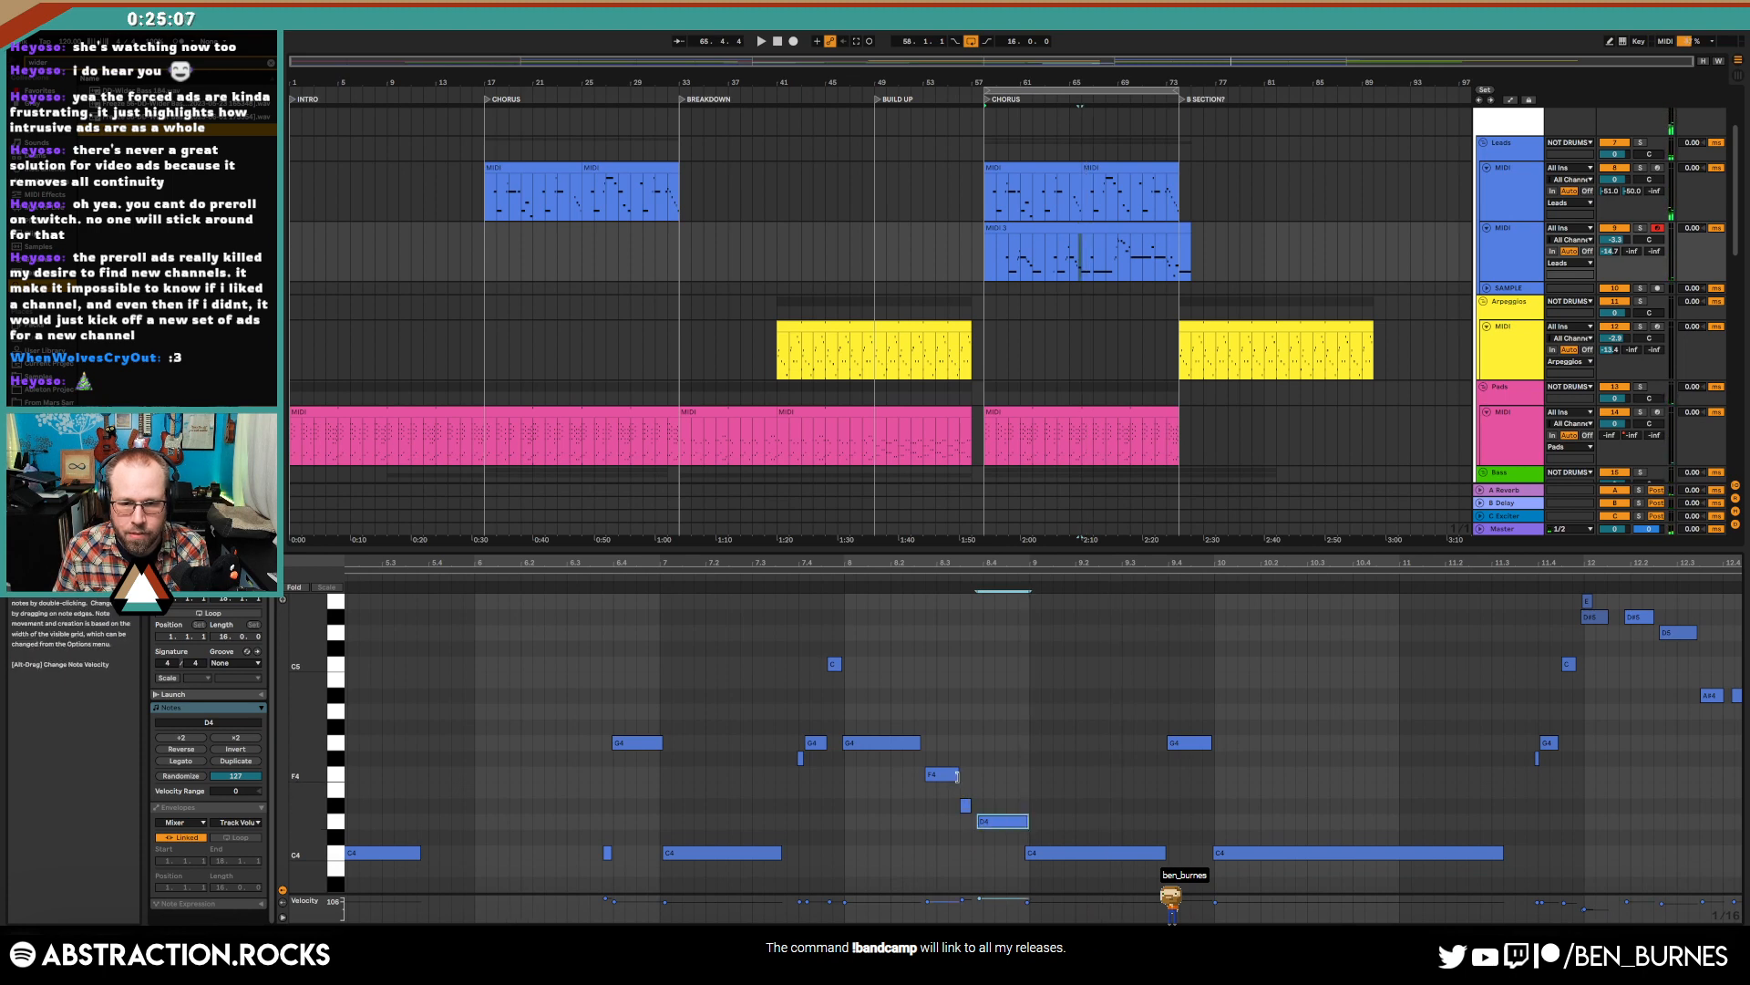
# - Shorten the F4 in bar 8 and move the short D#4 and the following D4 slightly earlier
pyautogui.click(791, 580)
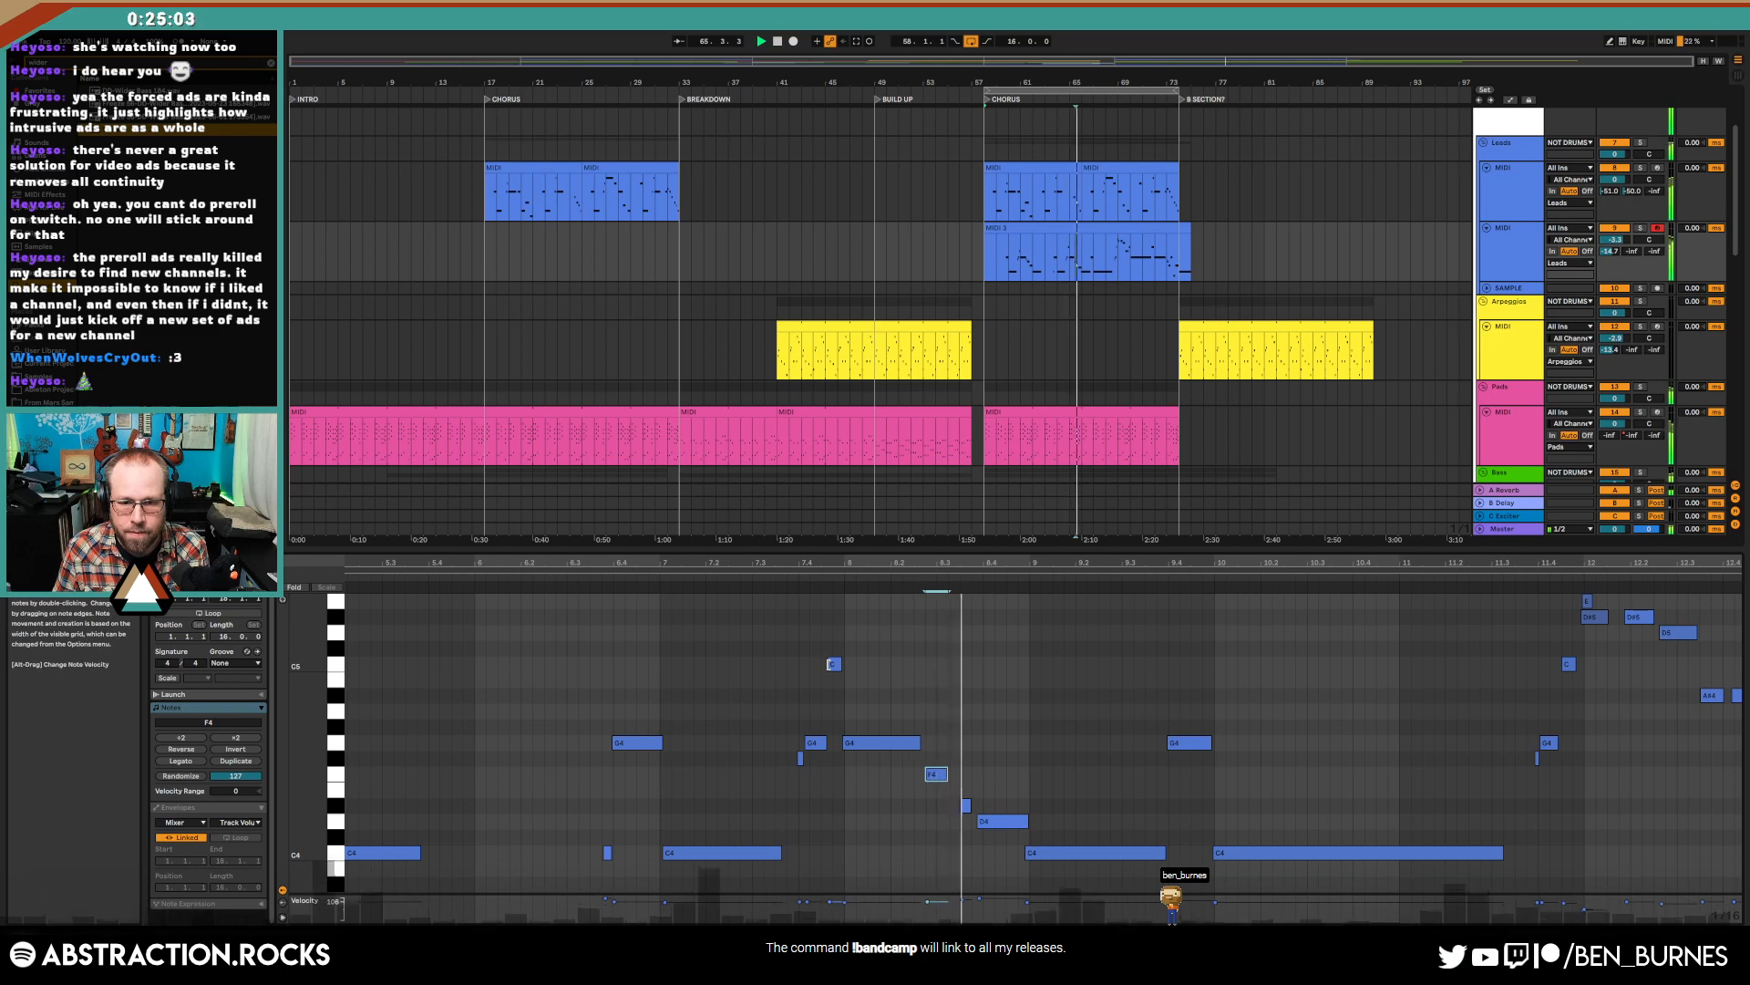
pyautogui.press('space')
pyautogui.moveTo(968, 809); pyautogui.dragTo(957, 811)
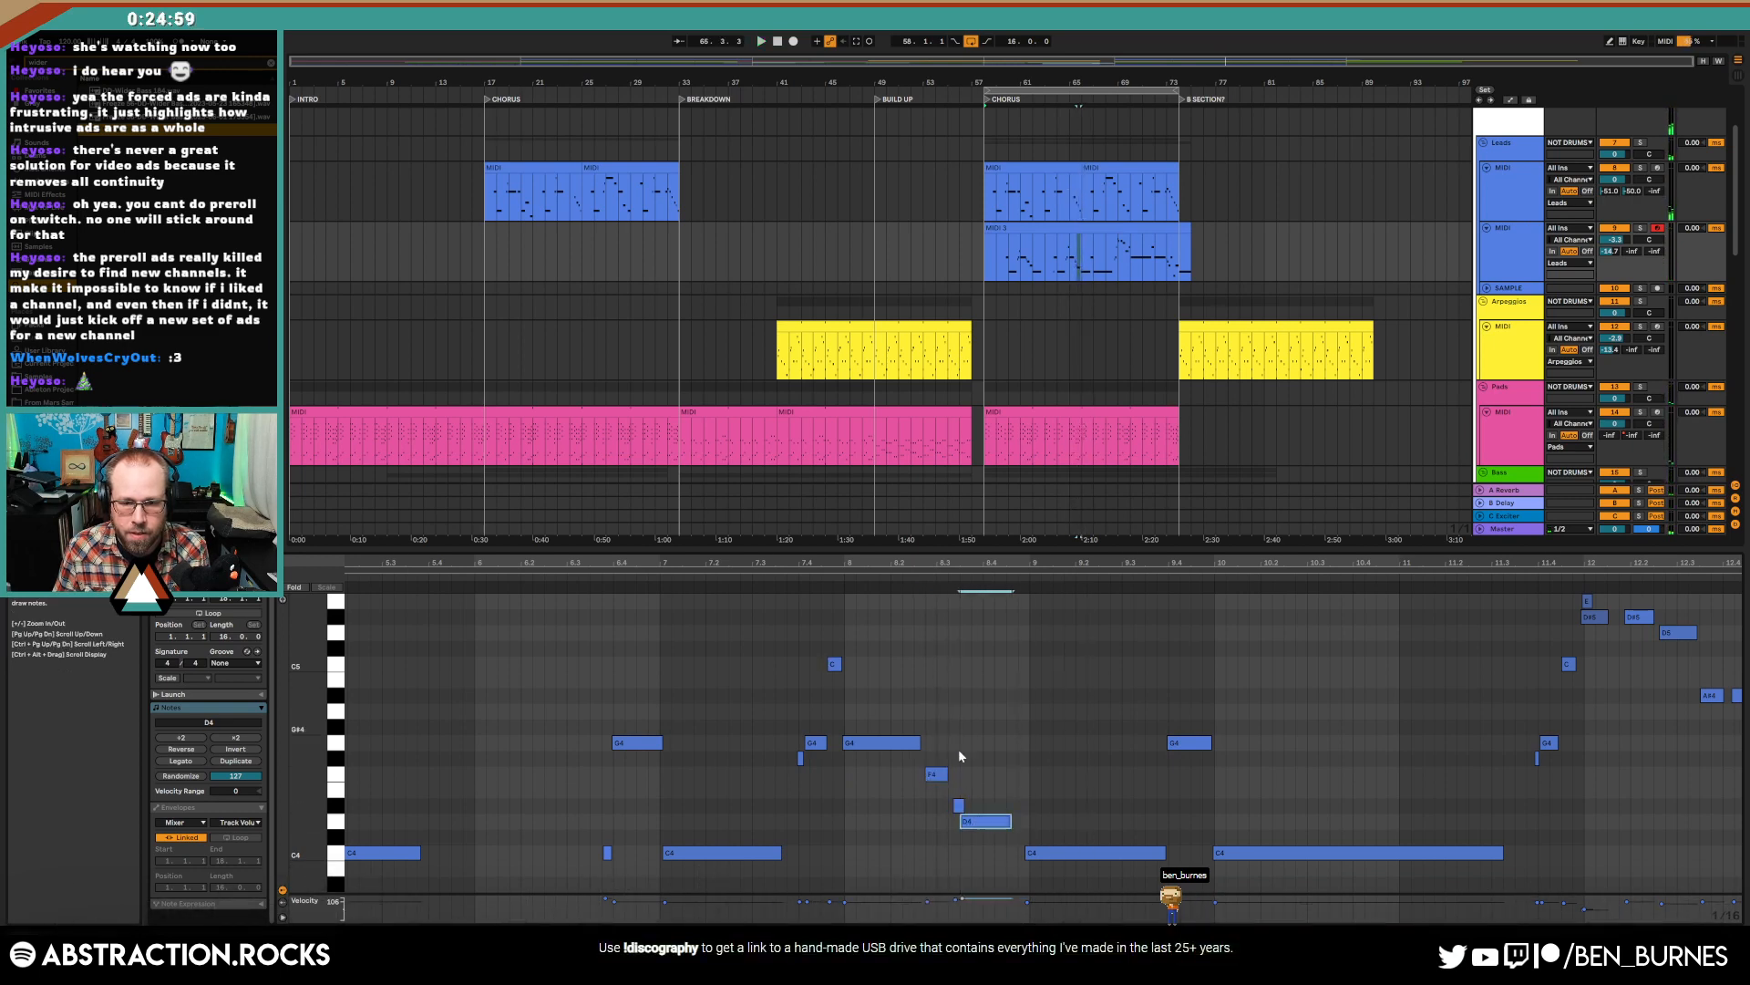
pyautogui.click(959, 805)
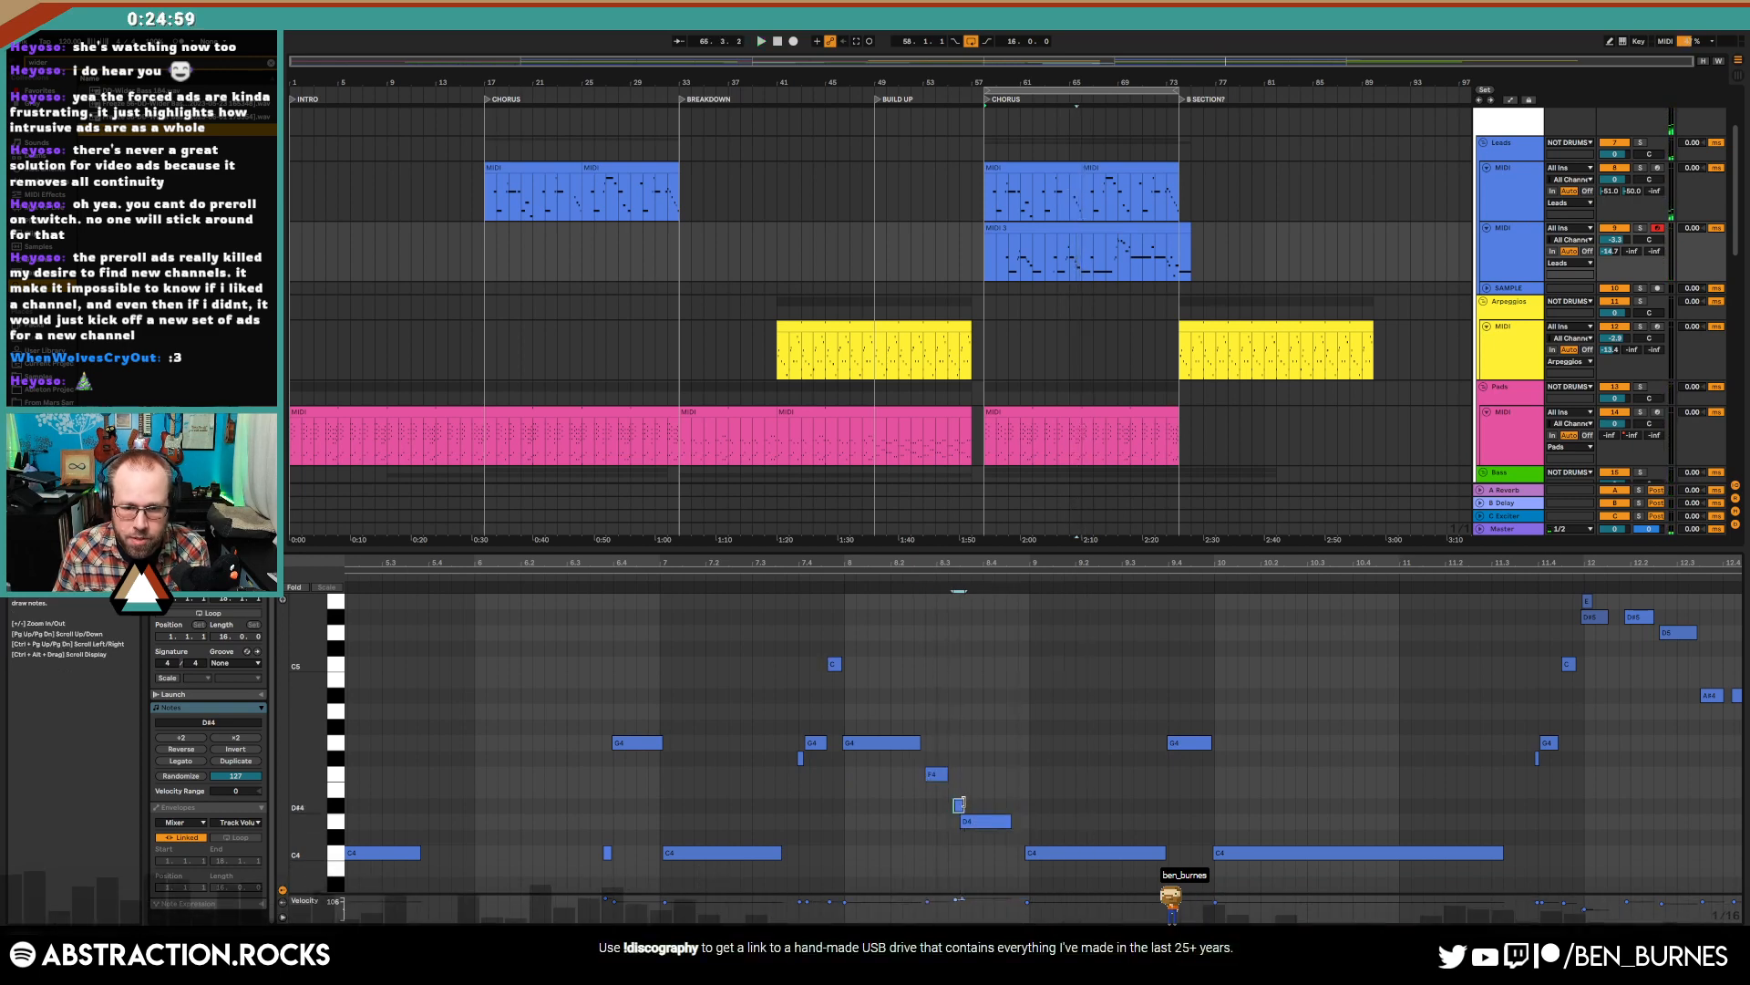
pyautogui.click(824, 580)
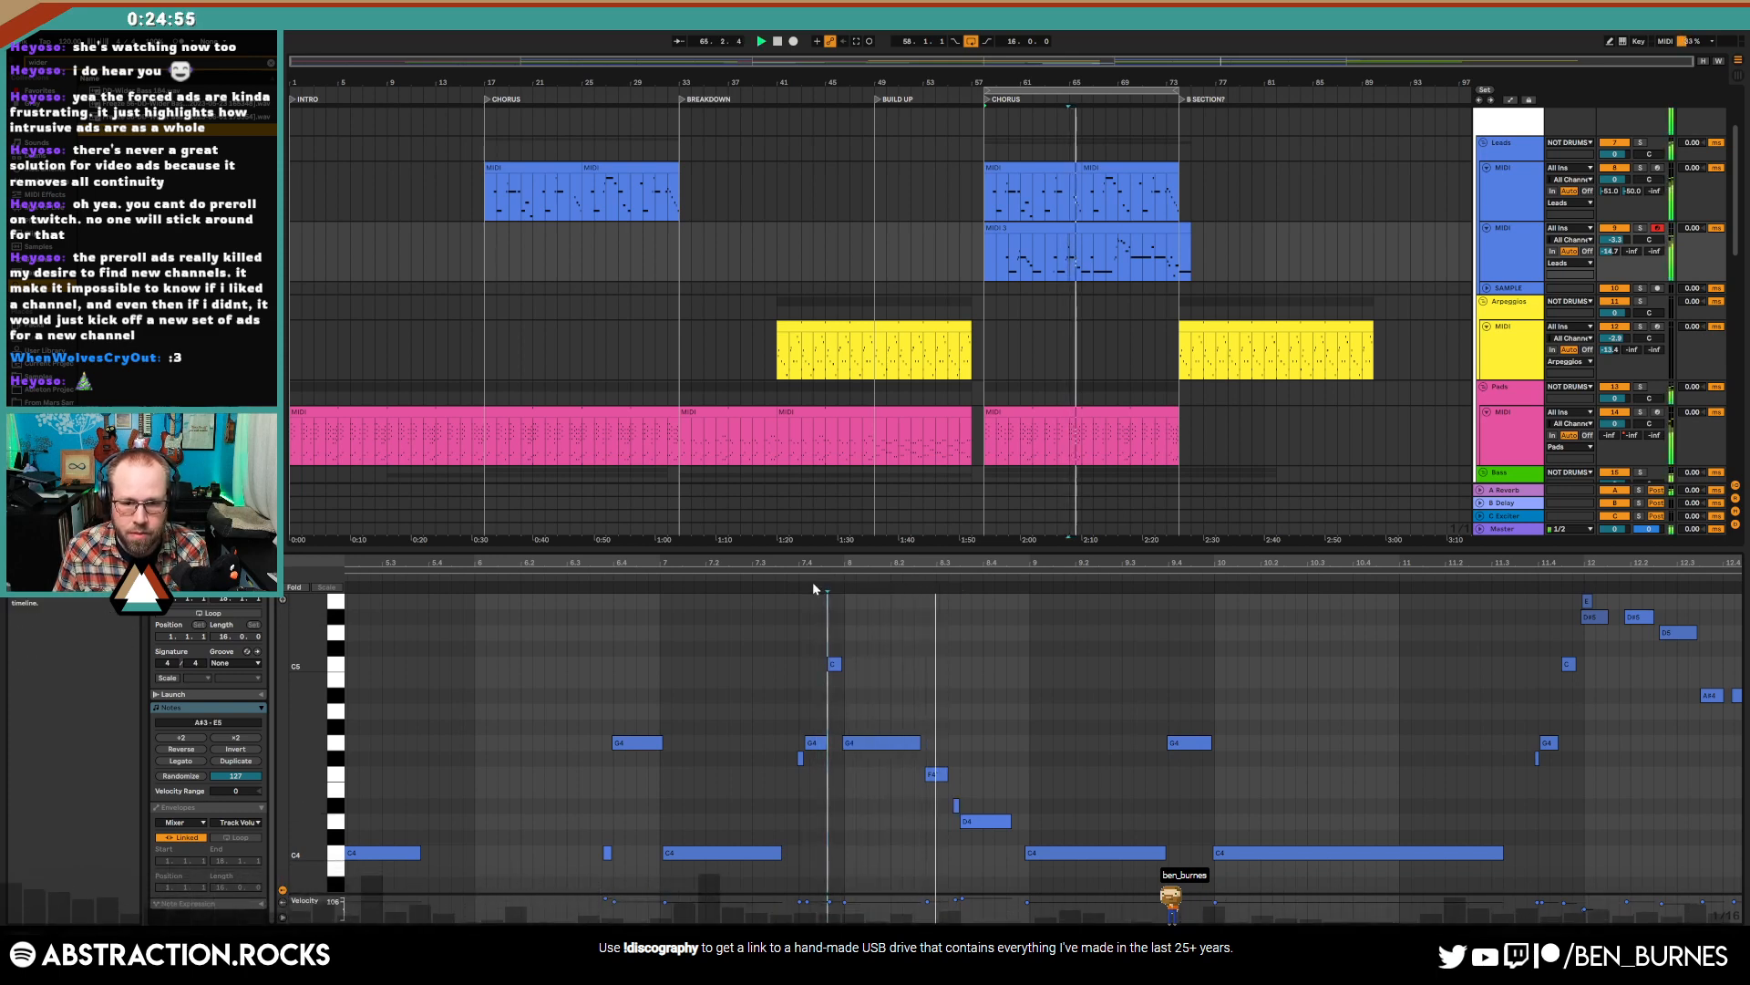
# - Shorten bar 8's G4, start its F4 earlier, place the D#4 and trimmed D4 later, and nudge bar 9's C4 later
pyautogui.press('space')
pyautogui.click(934, 773)
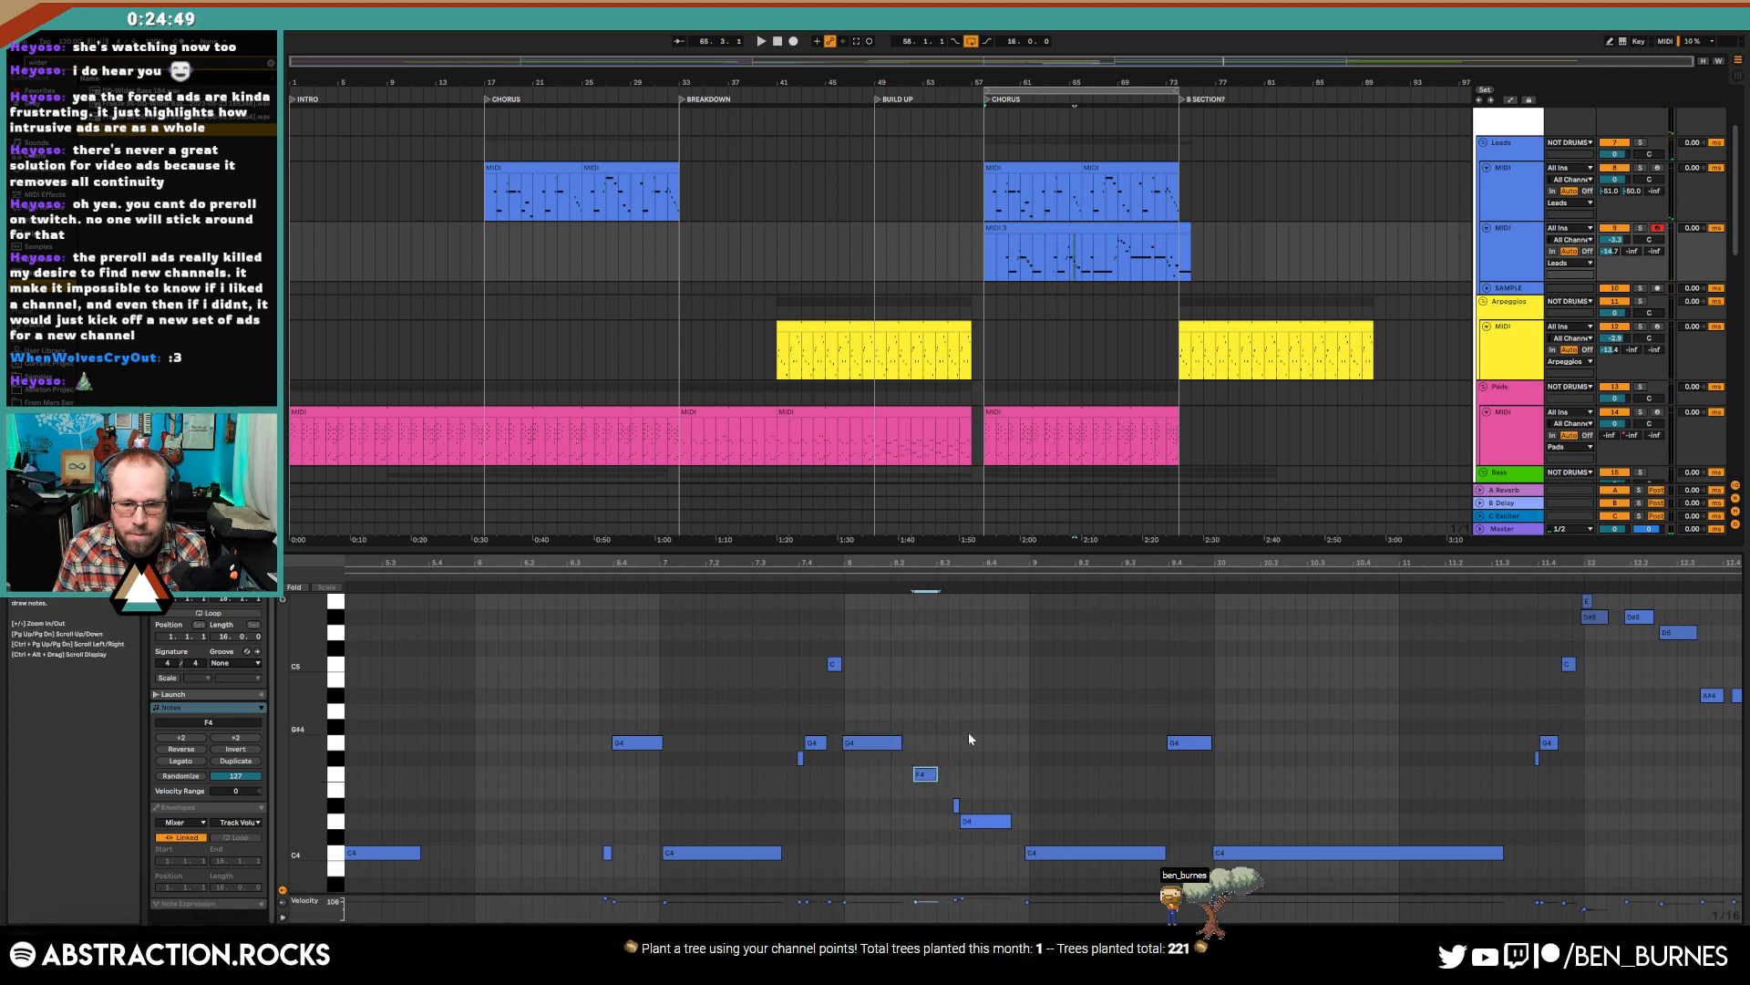
pyautogui.scroll(3, 972, 735)
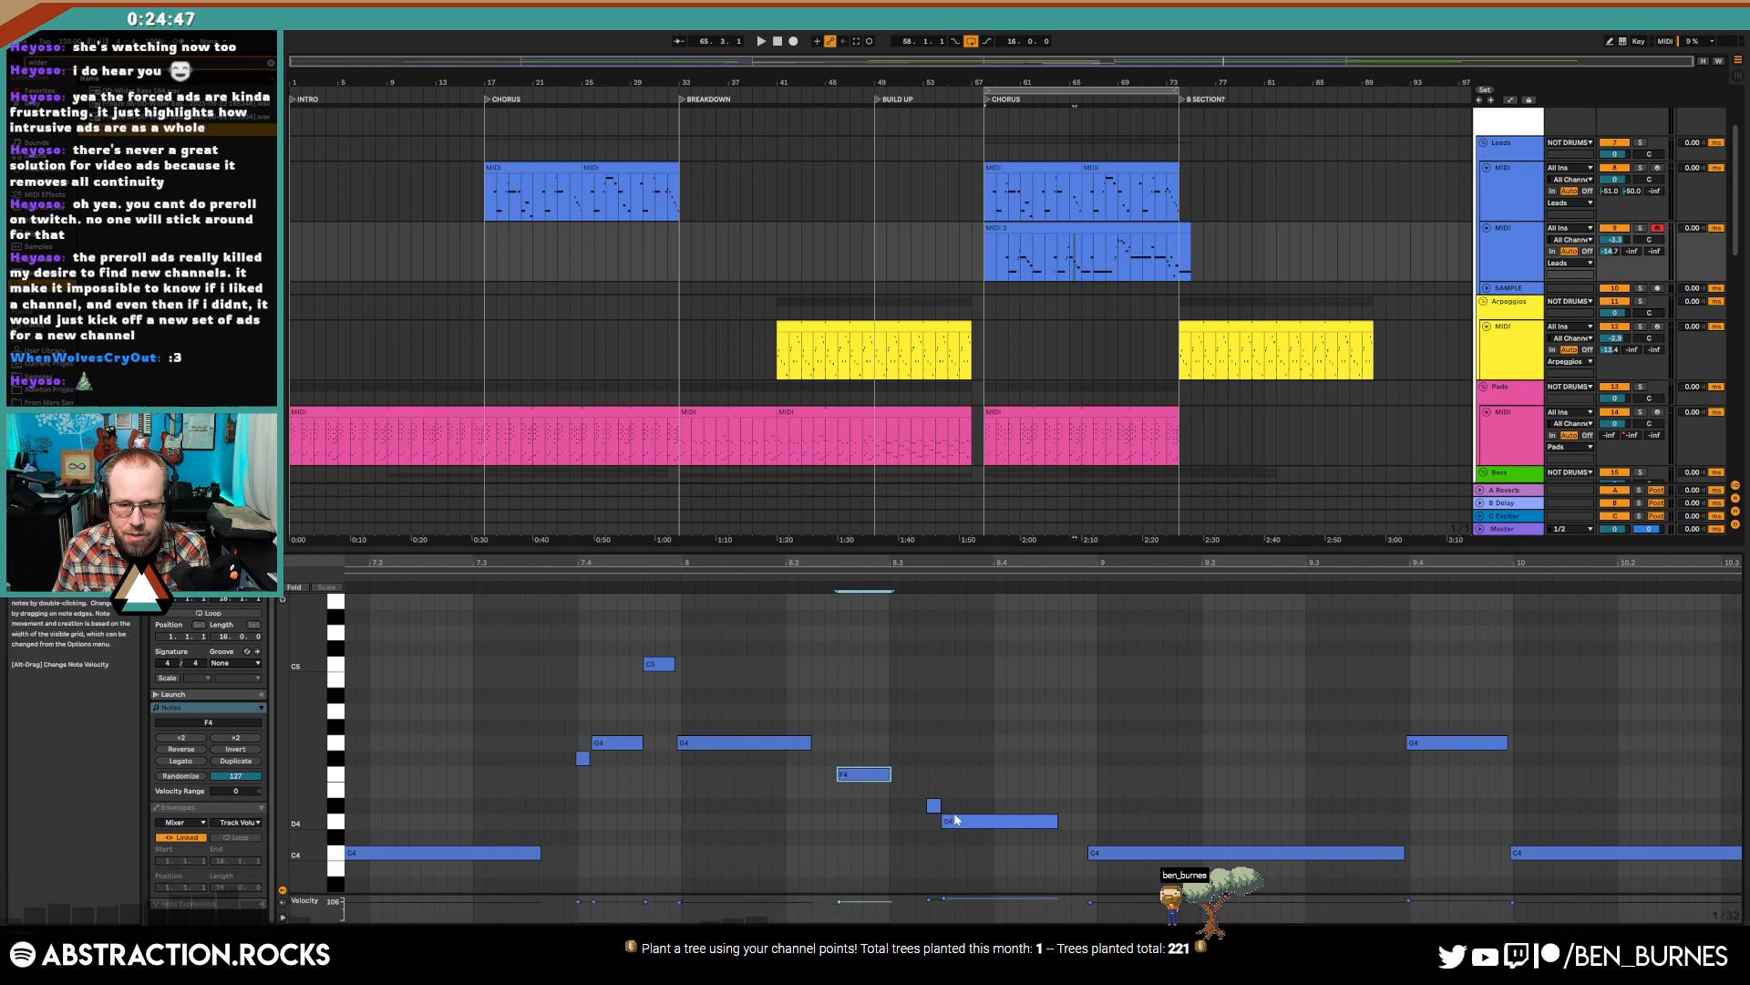
pyautogui.moveTo(955, 819)
pyautogui.mouseDown()
pyautogui.moveTo(991, 830)
pyautogui.moveTo(959, 807)
pyautogui.mouseUp()
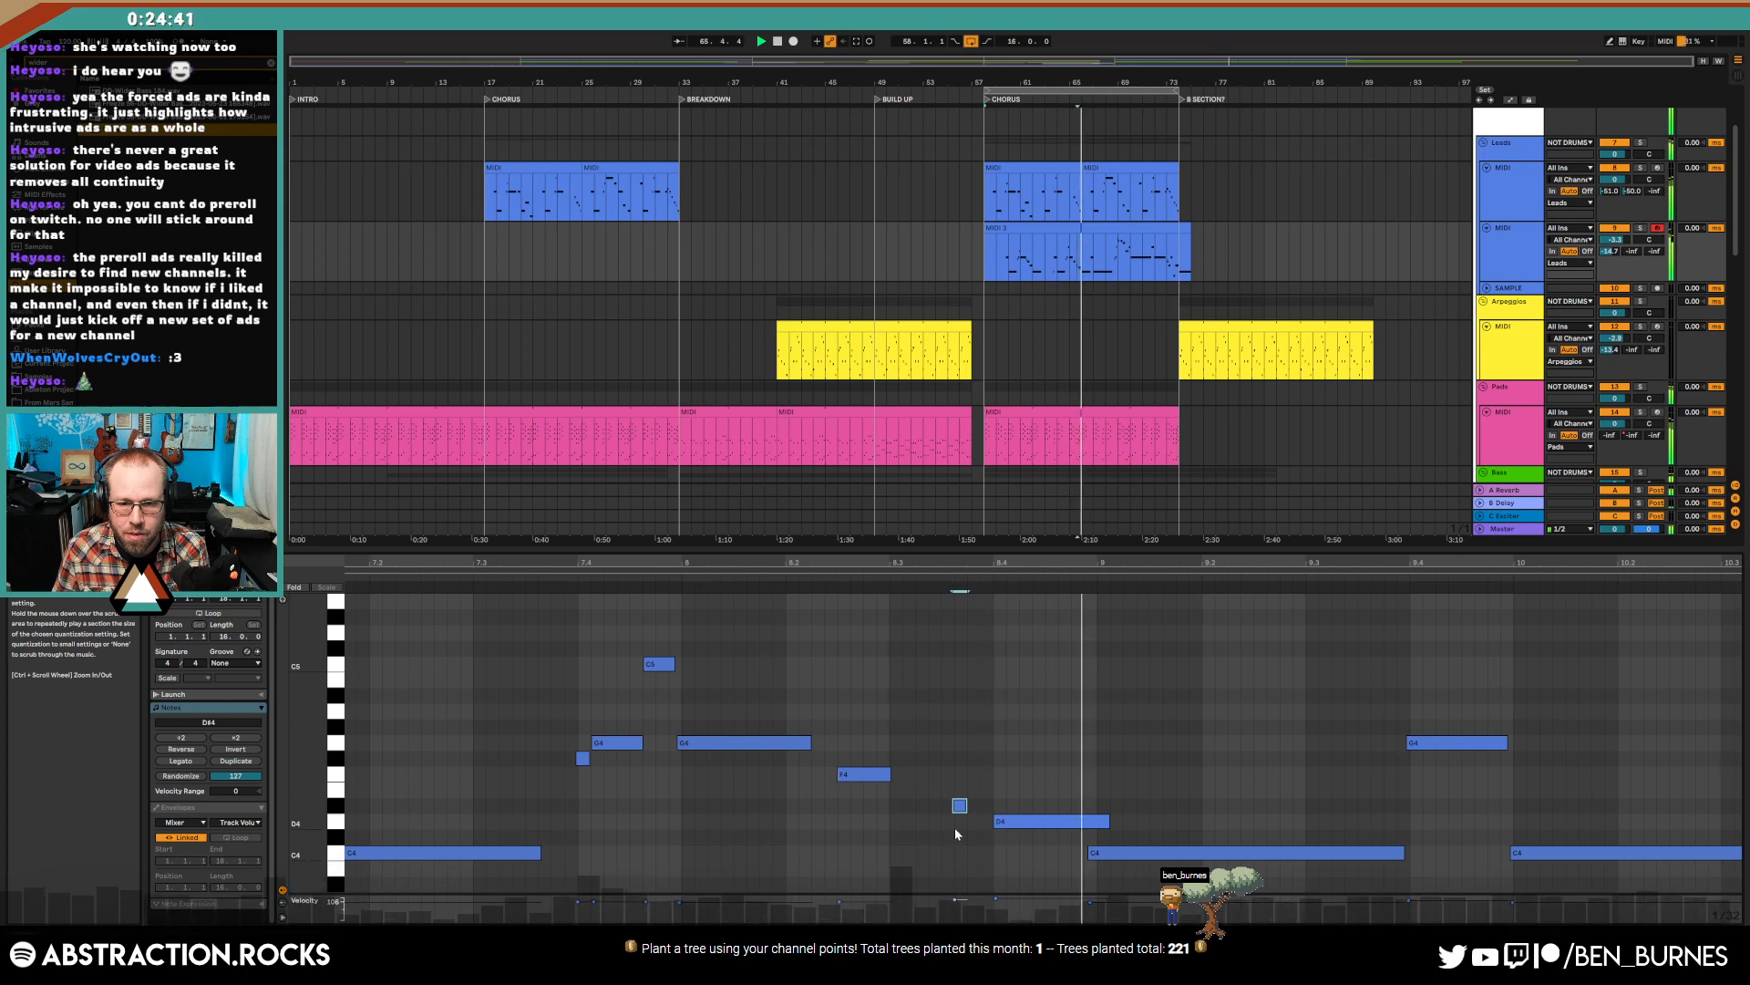
pyautogui.moveTo(1109, 823)
pyautogui.mouseDown()
pyautogui.moveTo(1083, 824)
pyautogui.moveTo(1113, 855)
pyautogui.mouseUp()
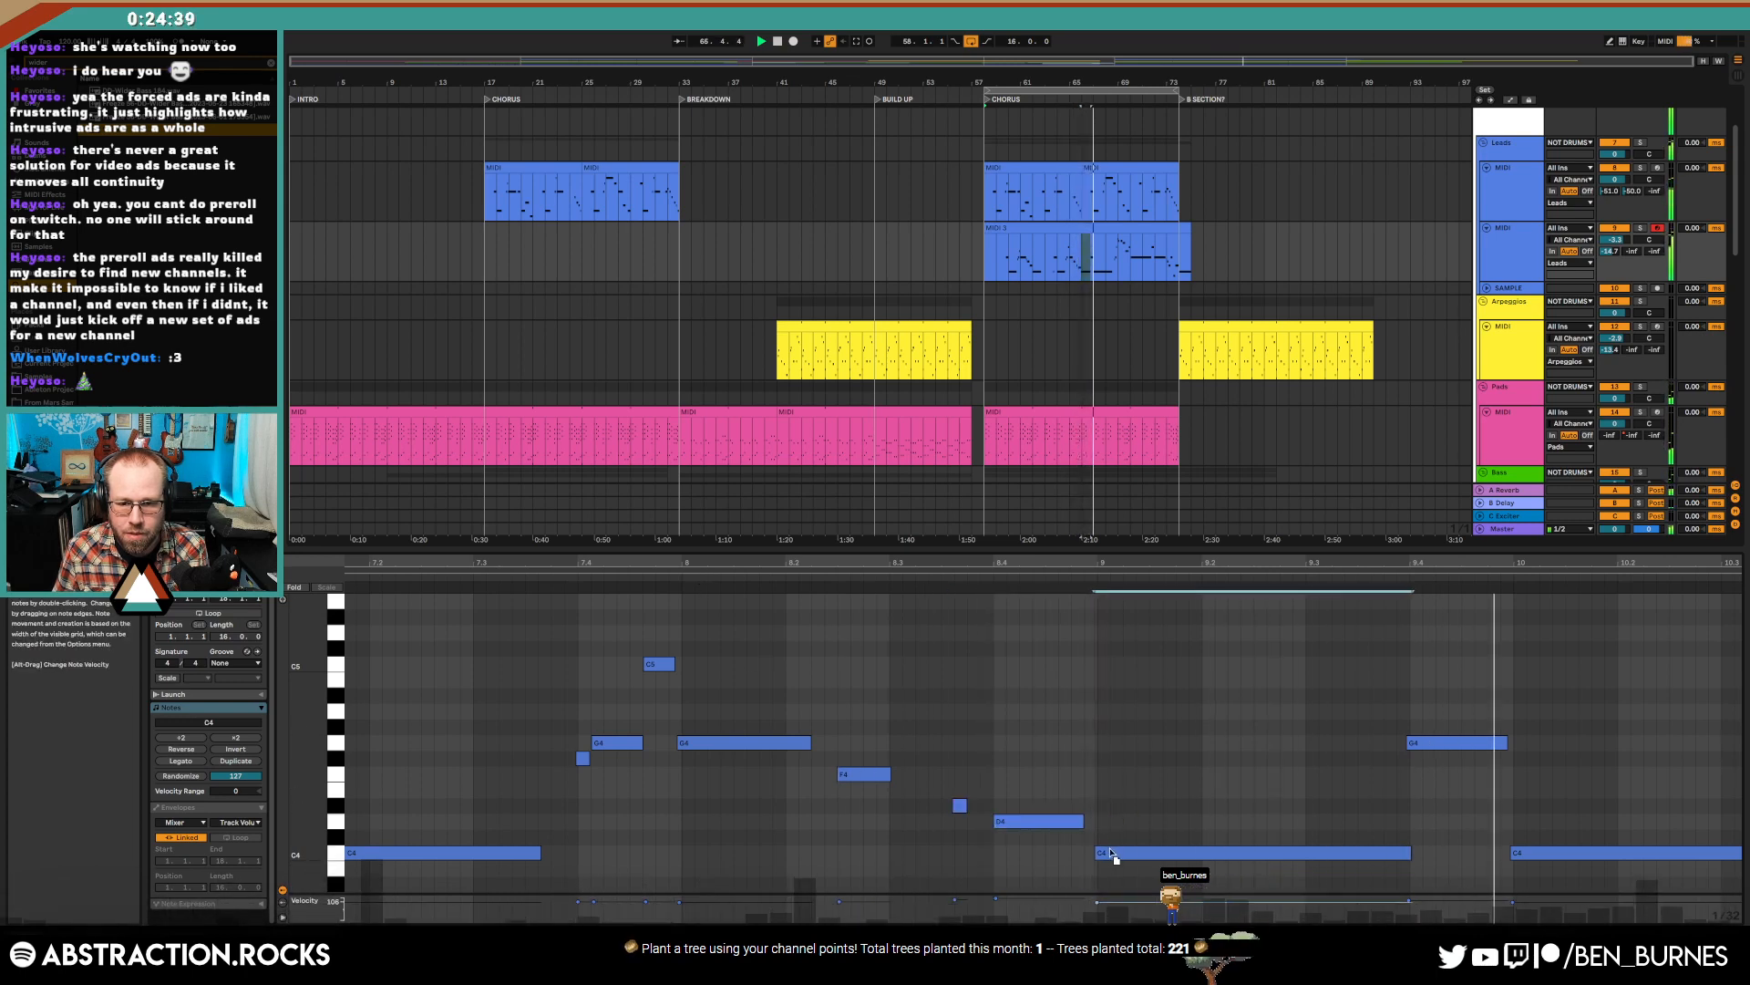
pyautogui.moveTo(960, 809); pyautogui.dragTo(974, 809)
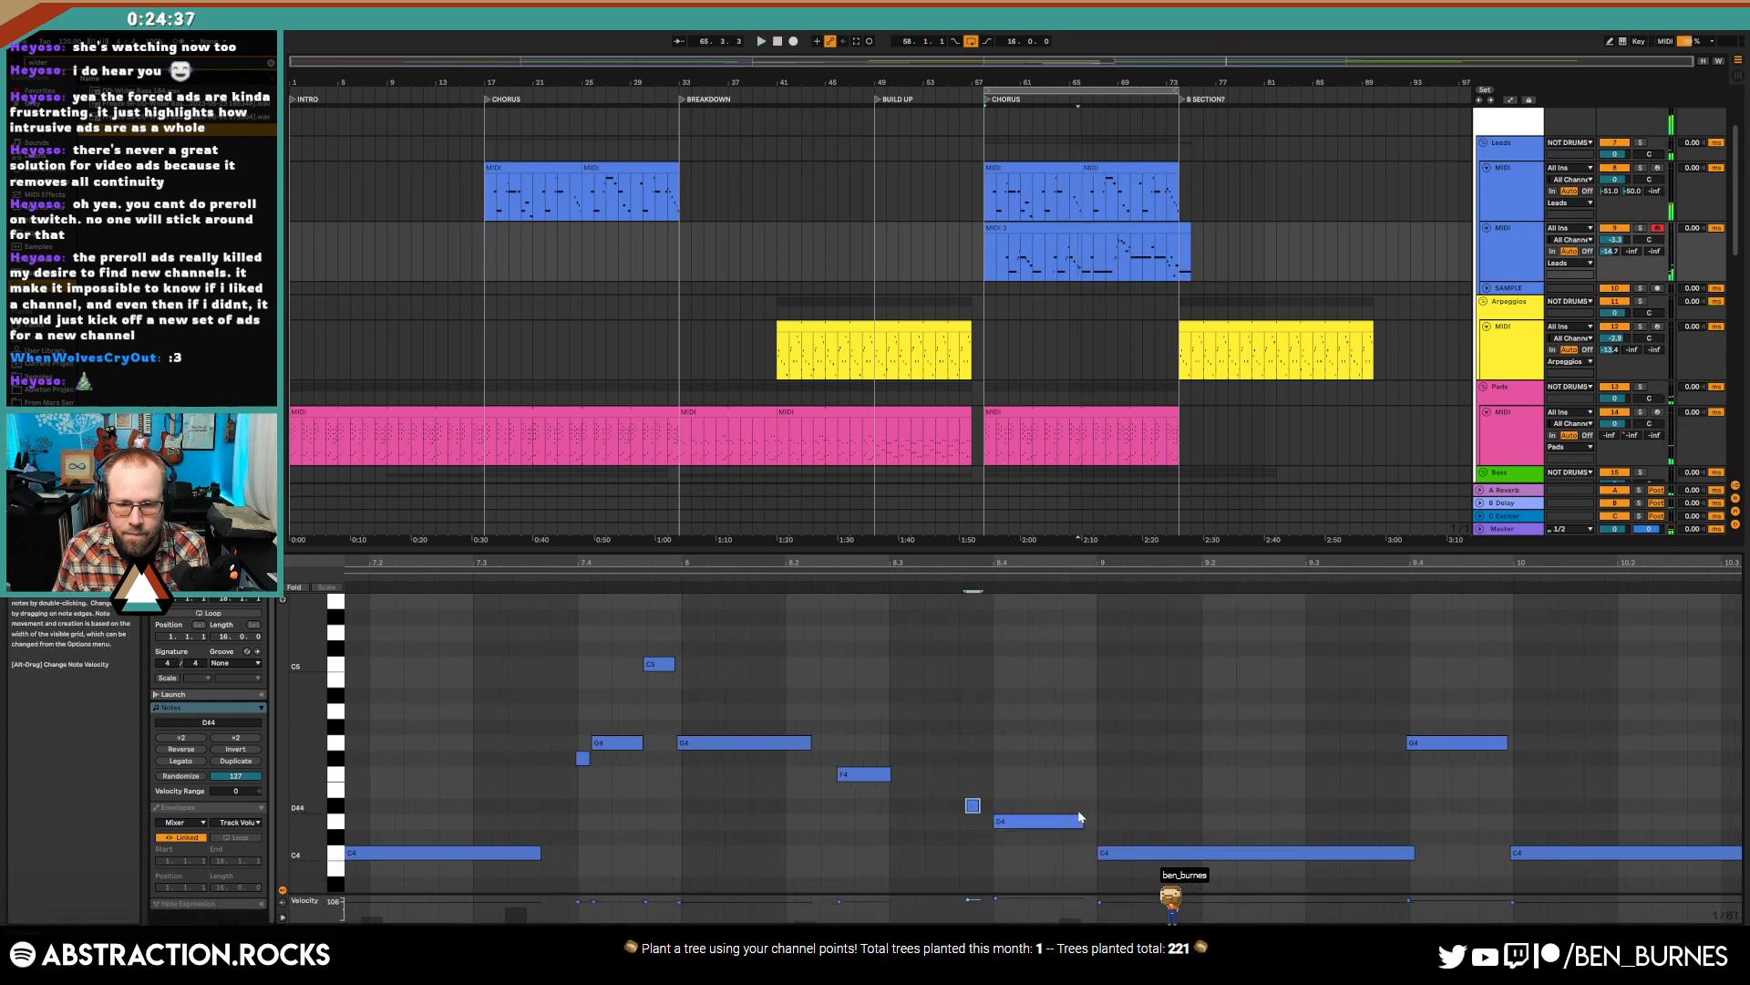
pyautogui.press('space')
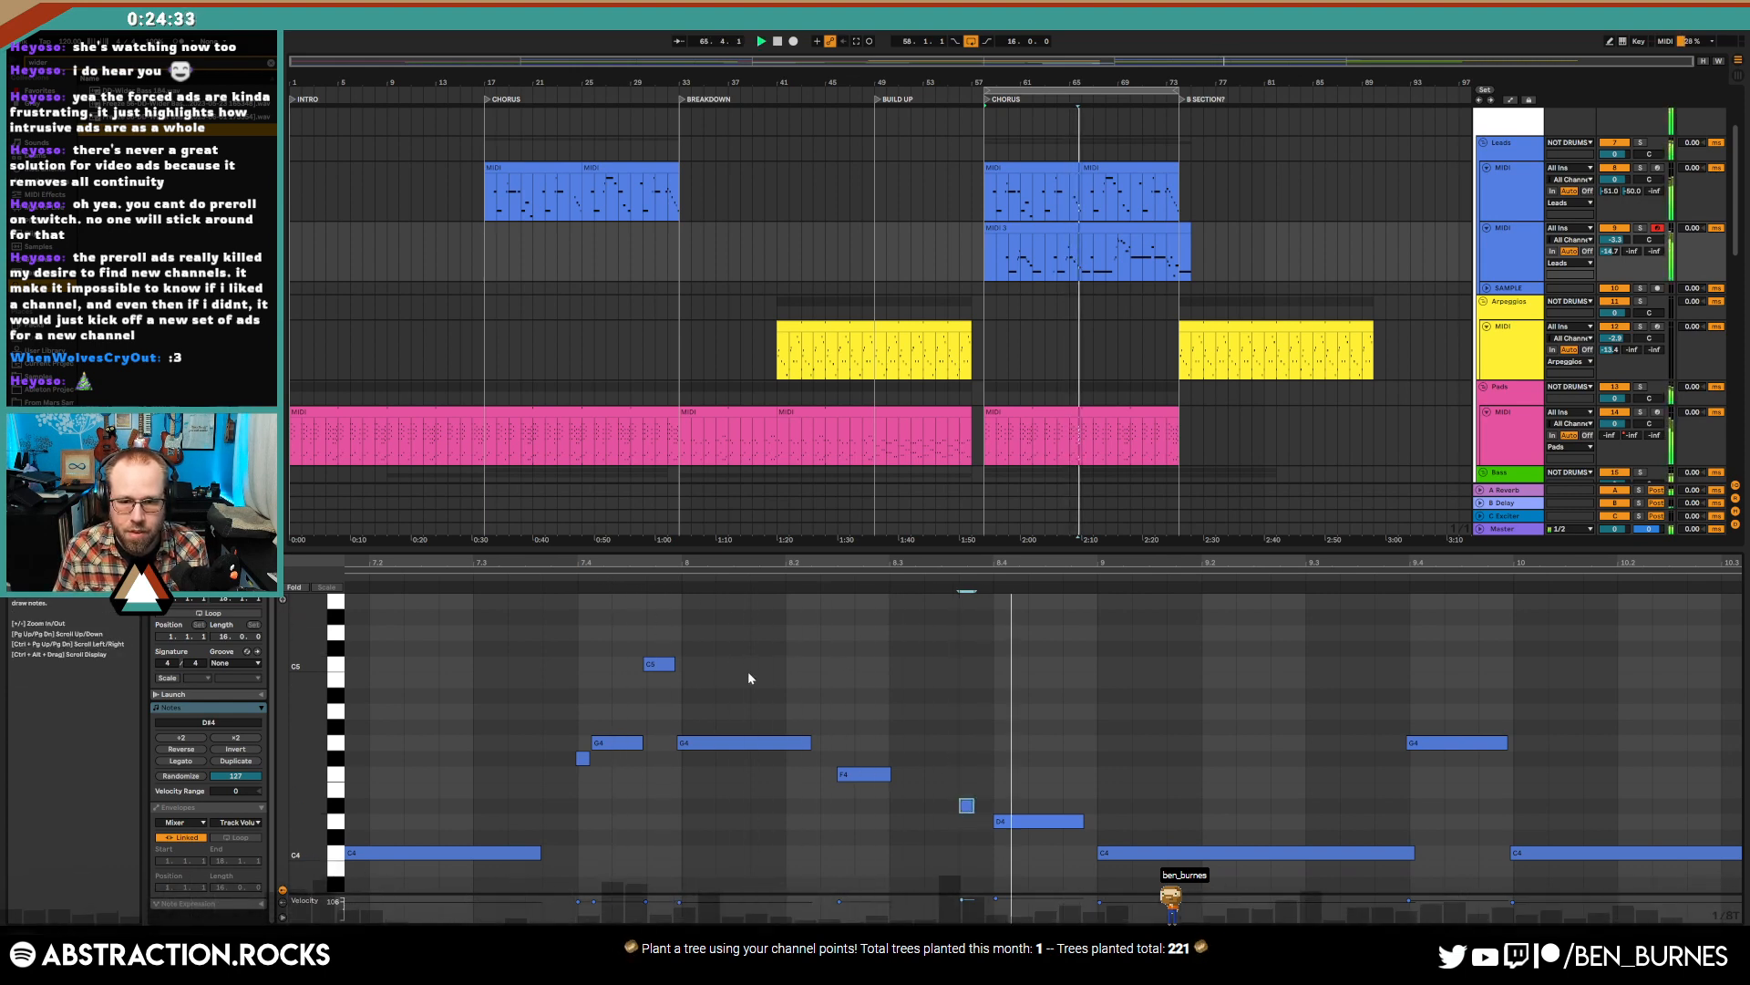
# - Lengthen the F4 in bar 8, move the short D#4 and the D4 earlier, and extend the D4's end slightly
pyautogui.click(889, 774)
pyautogui.moveTo(893, 774); pyautogui.dragTo(921, 782)
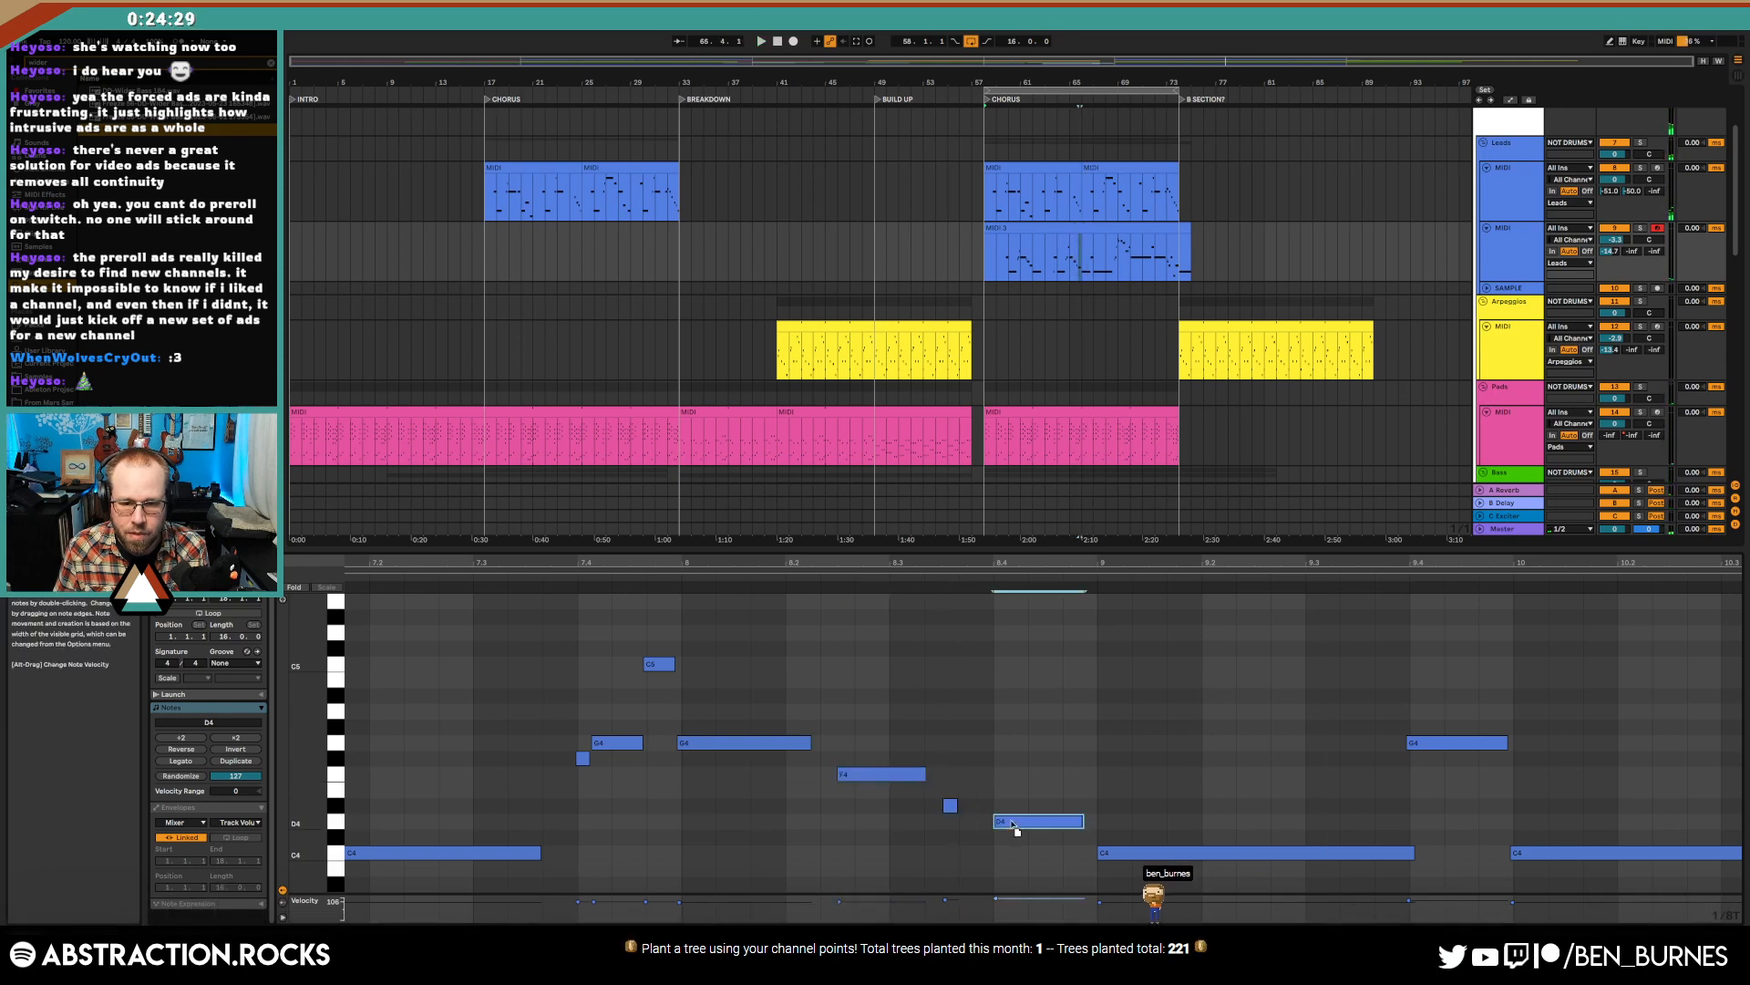
pyautogui.moveTo(1014, 825); pyautogui.dragTo(985, 817)
pyautogui.click(675, 586)
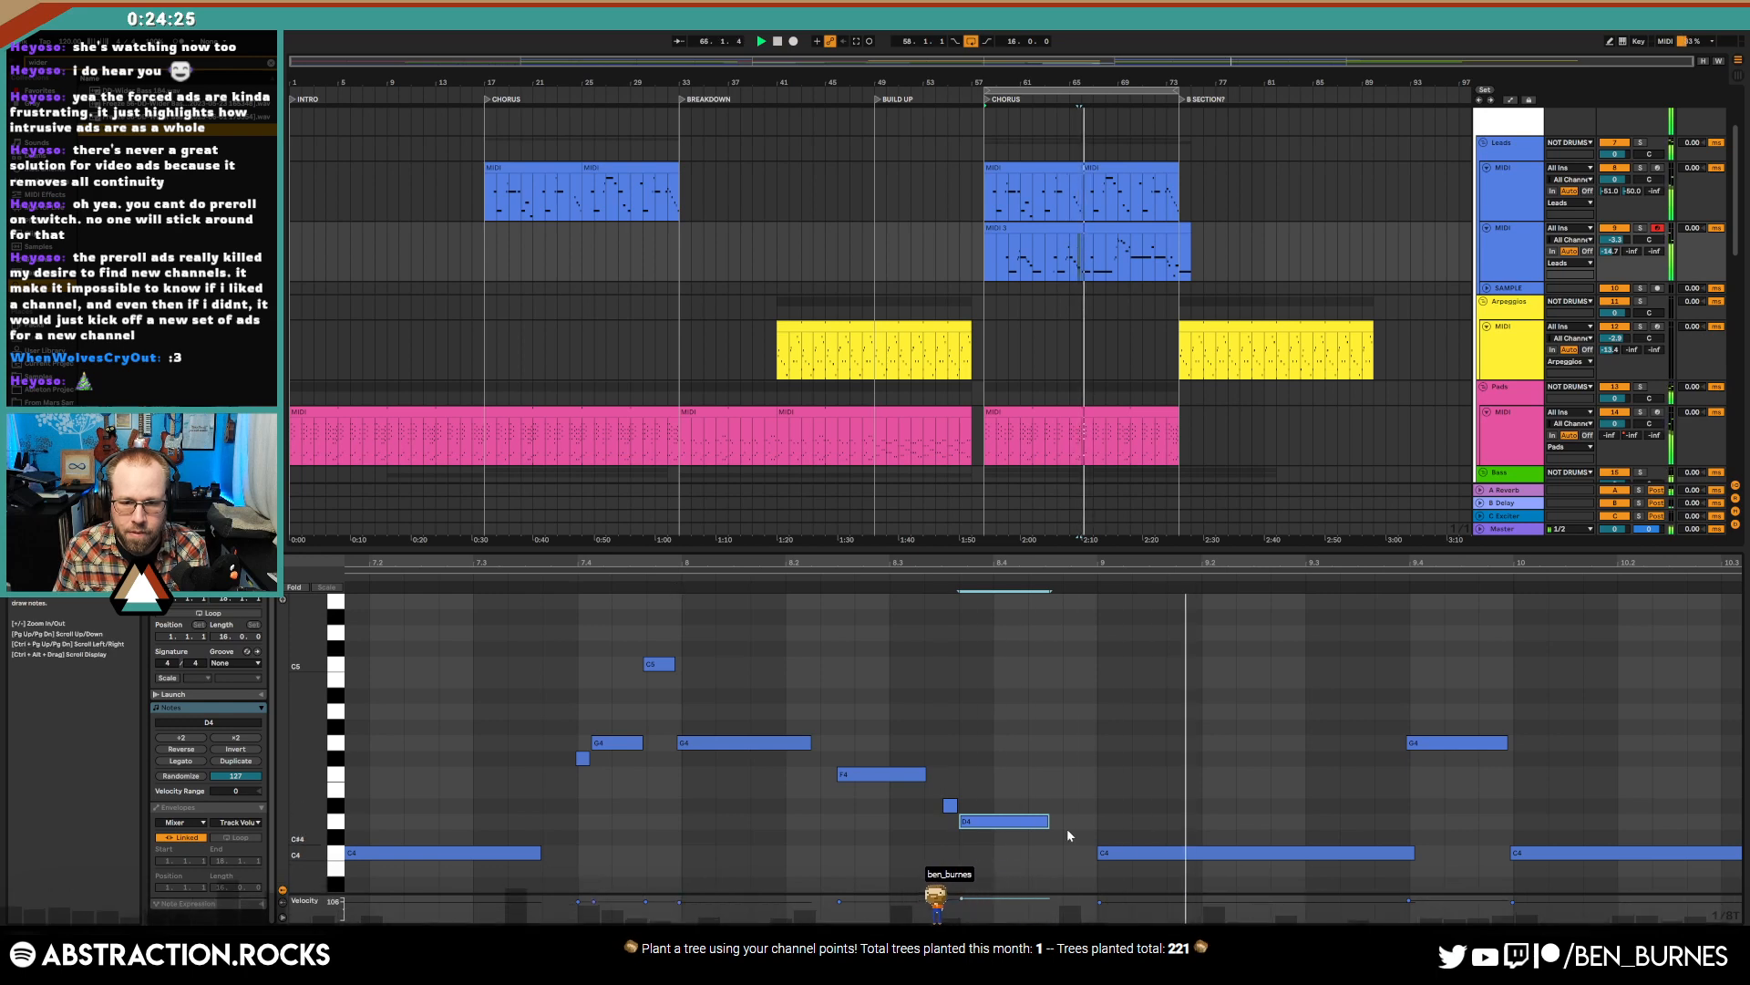
pyautogui.moveTo(1049, 824); pyautogui.dragTo(1062, 827)
# - Delete the D#5 at the start of bar 12 and raise the short E5 there to F5
pyautogui.press('x')
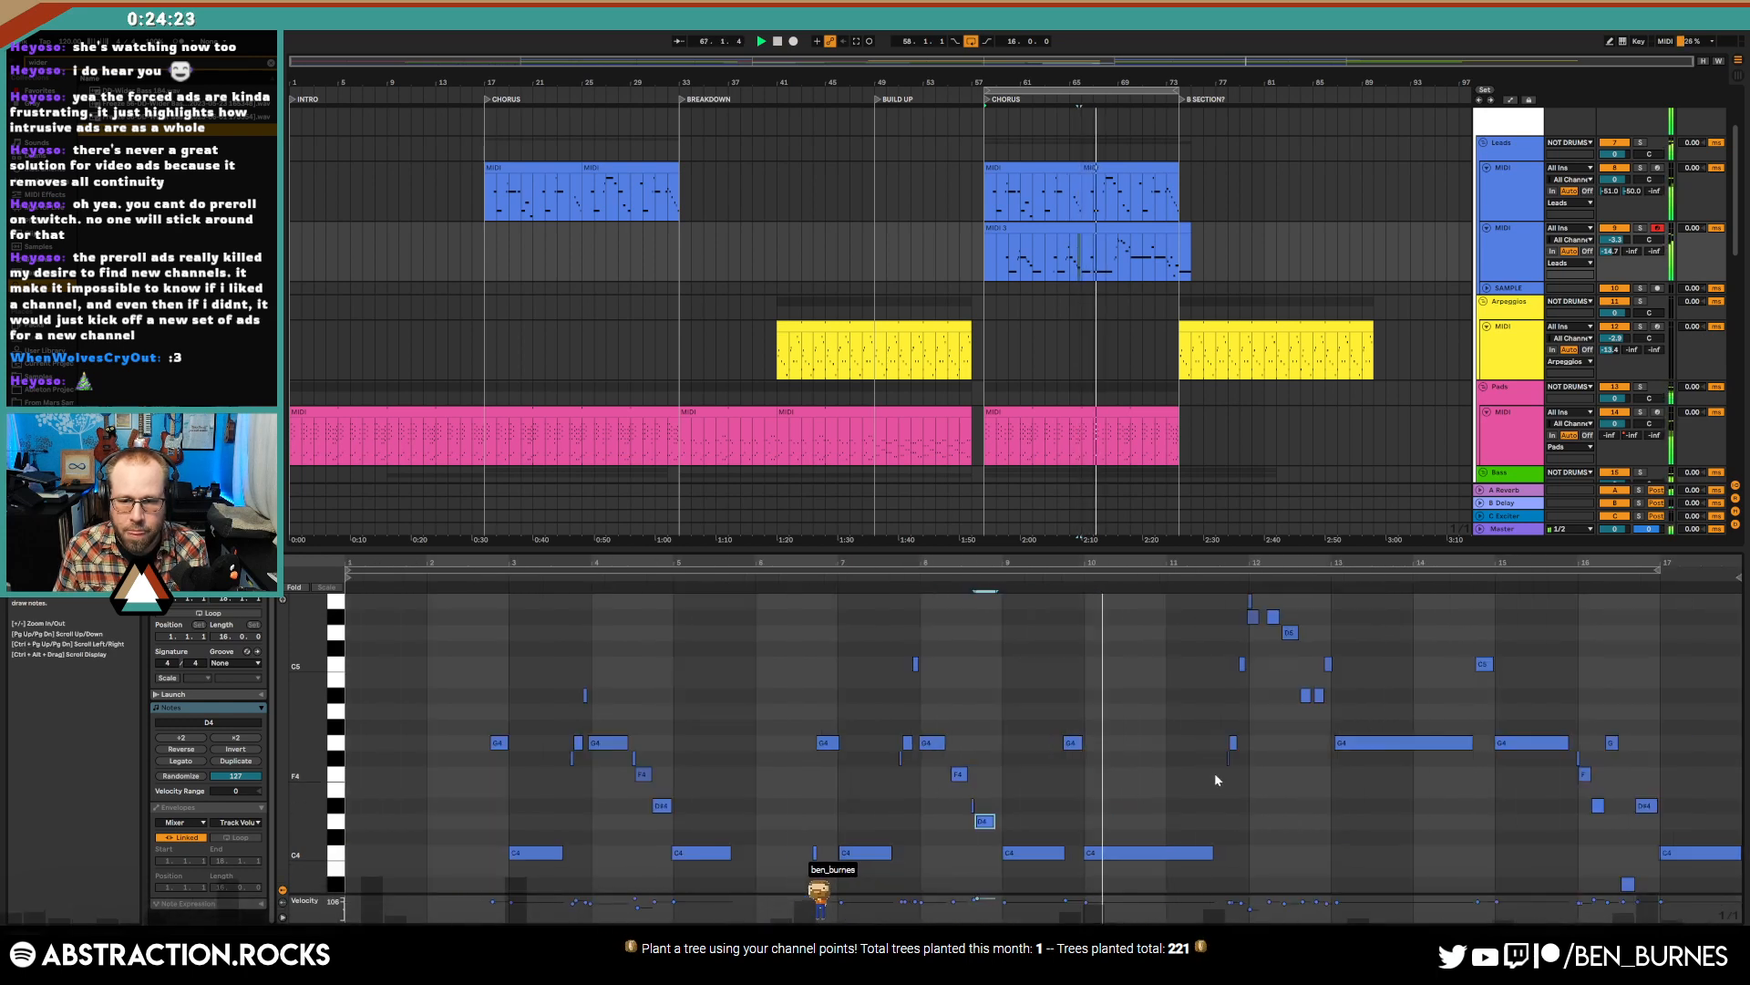
pyautogui.moveTo(1331, 561); pyautogui.dragTo(1153, 600)
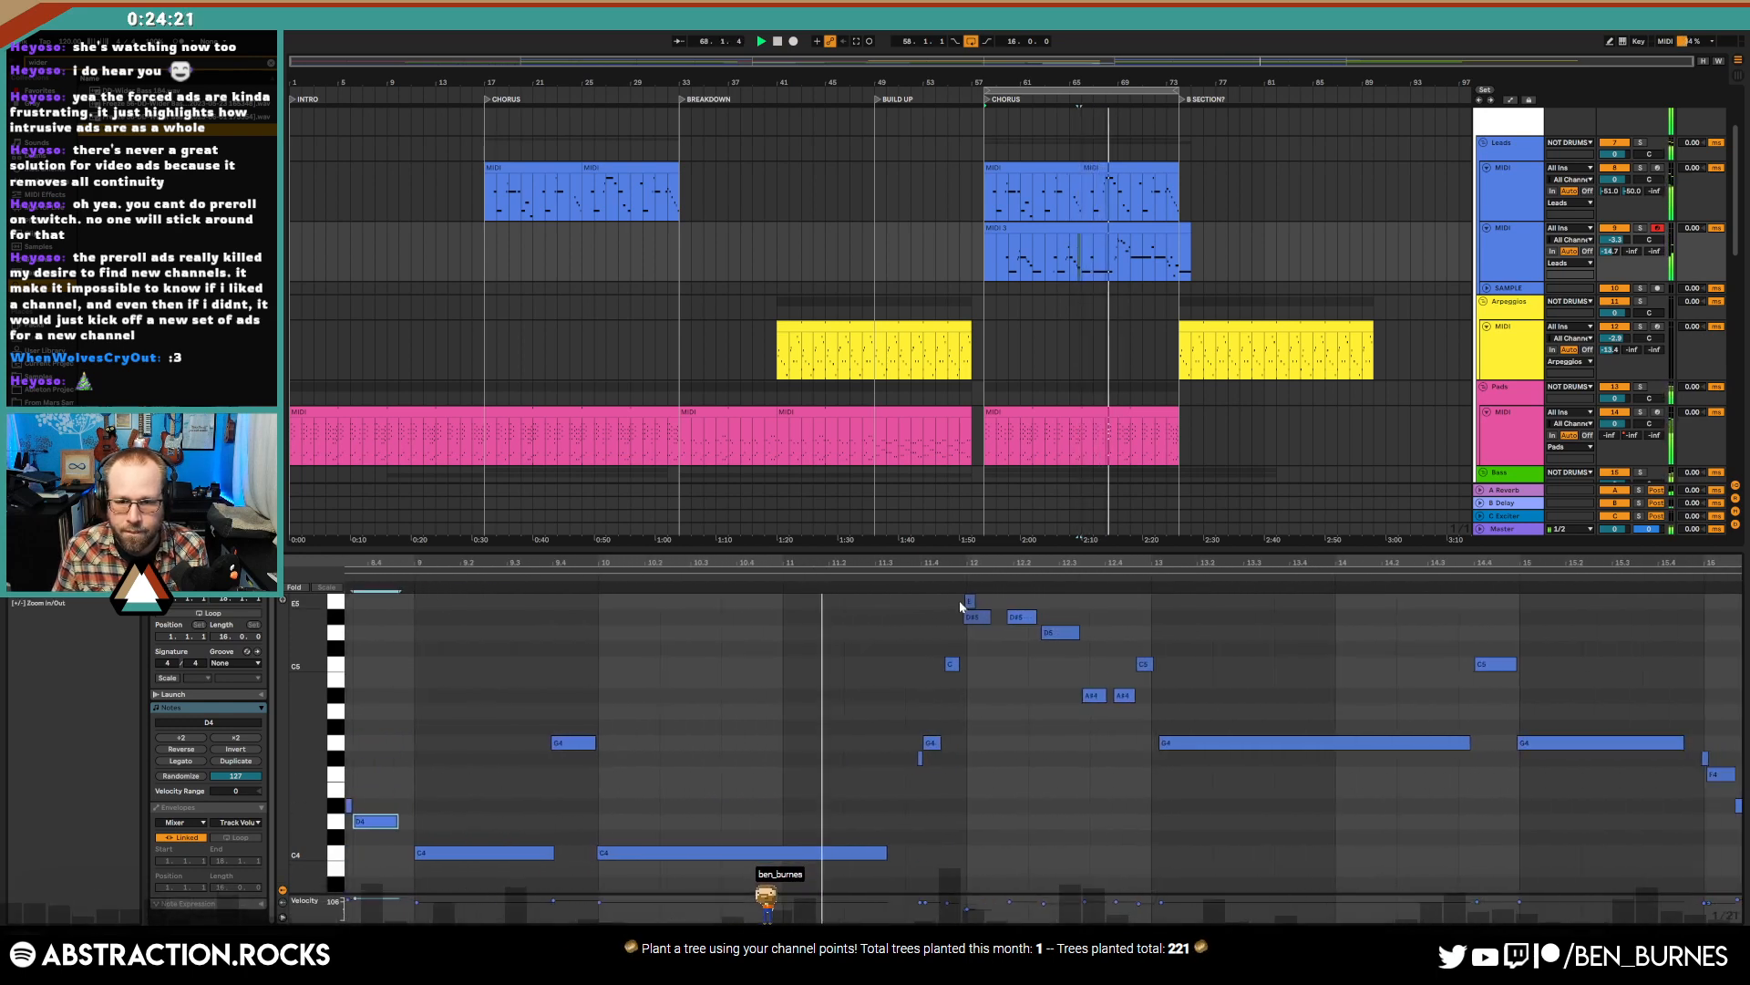
pyautogui.doubleClick(976, 619)
pyautogui.click(970, 603)
pyautogui.press('Up')
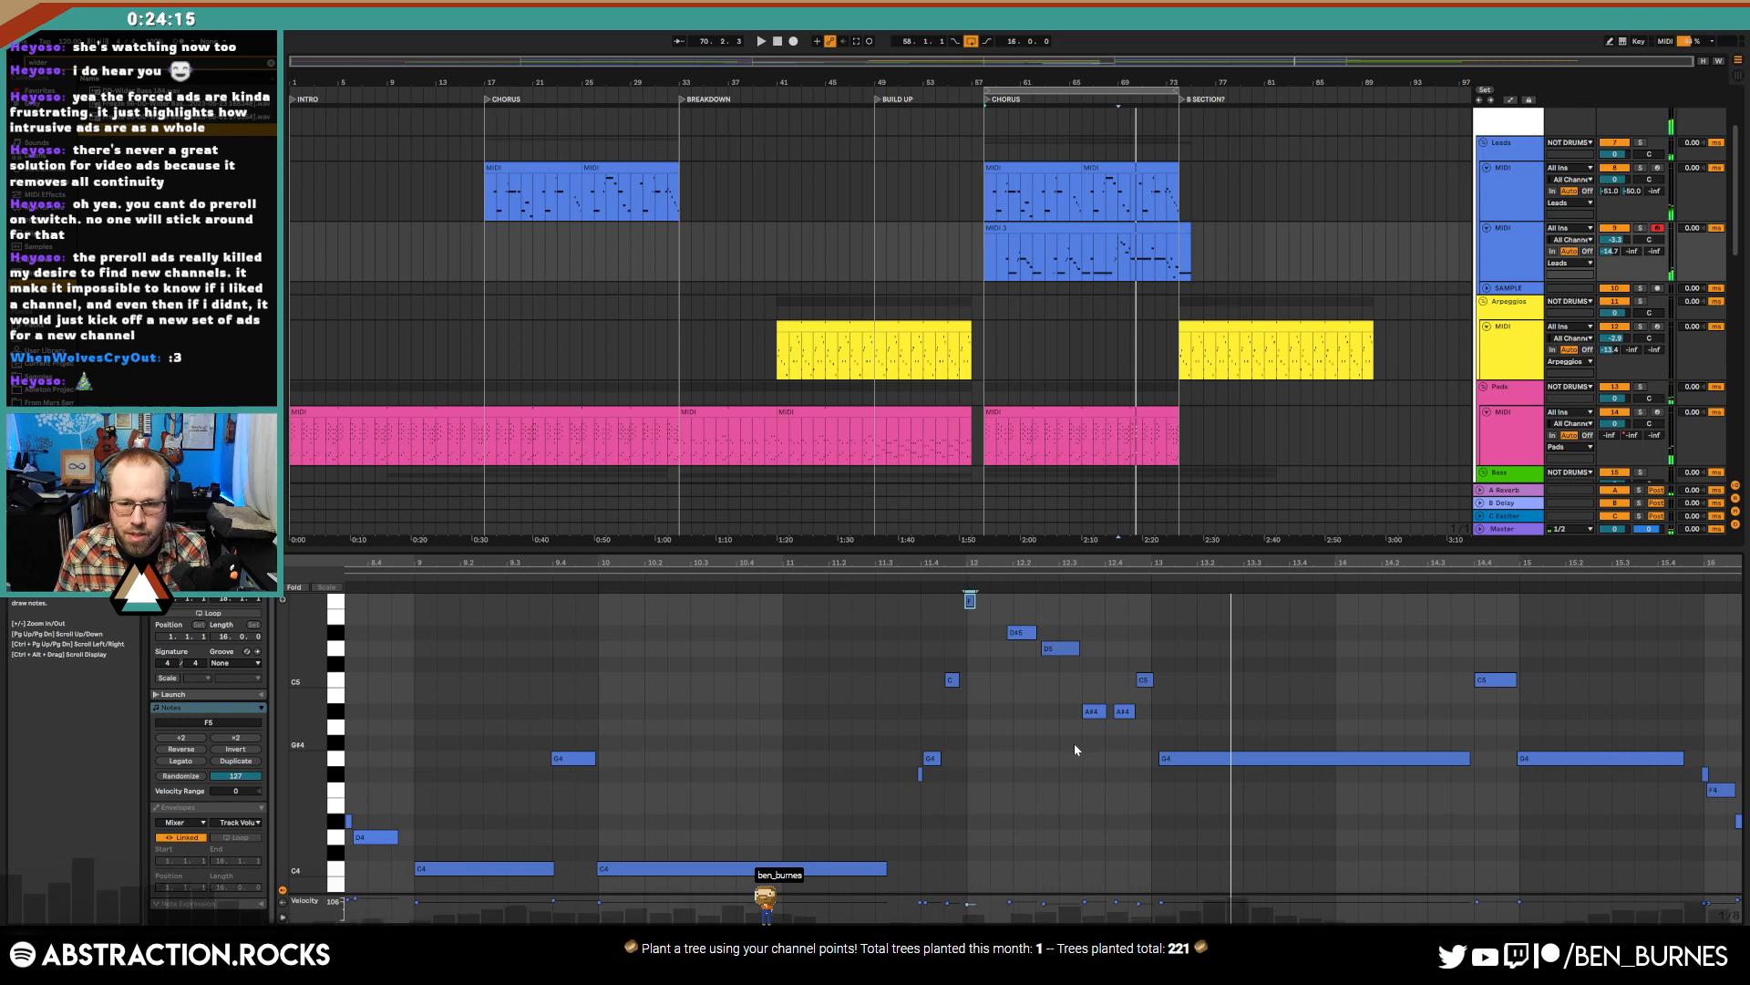
# - Lengthen the F5 in bar 12 and nudge the D#5, D5, second A#4 and C5 slightly earlier
pyautogui.press('space')
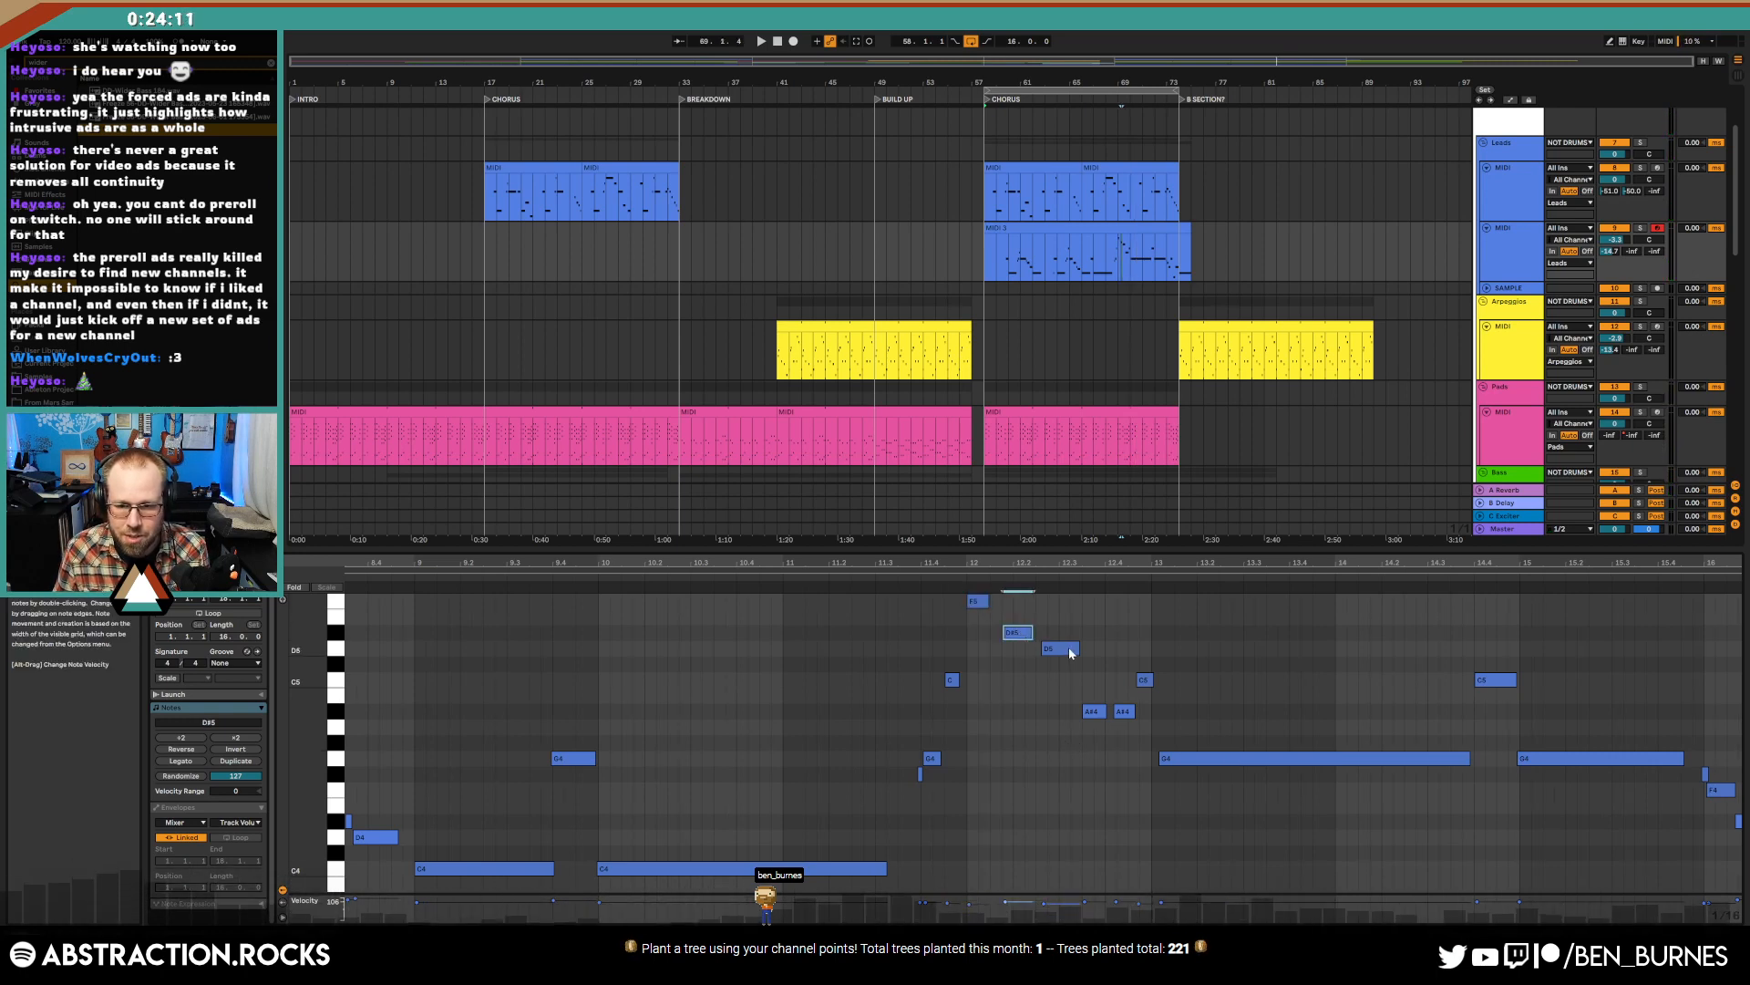
pyautogui.moveTo(1071, 652); pyautogui.dragTo(1065, 653)
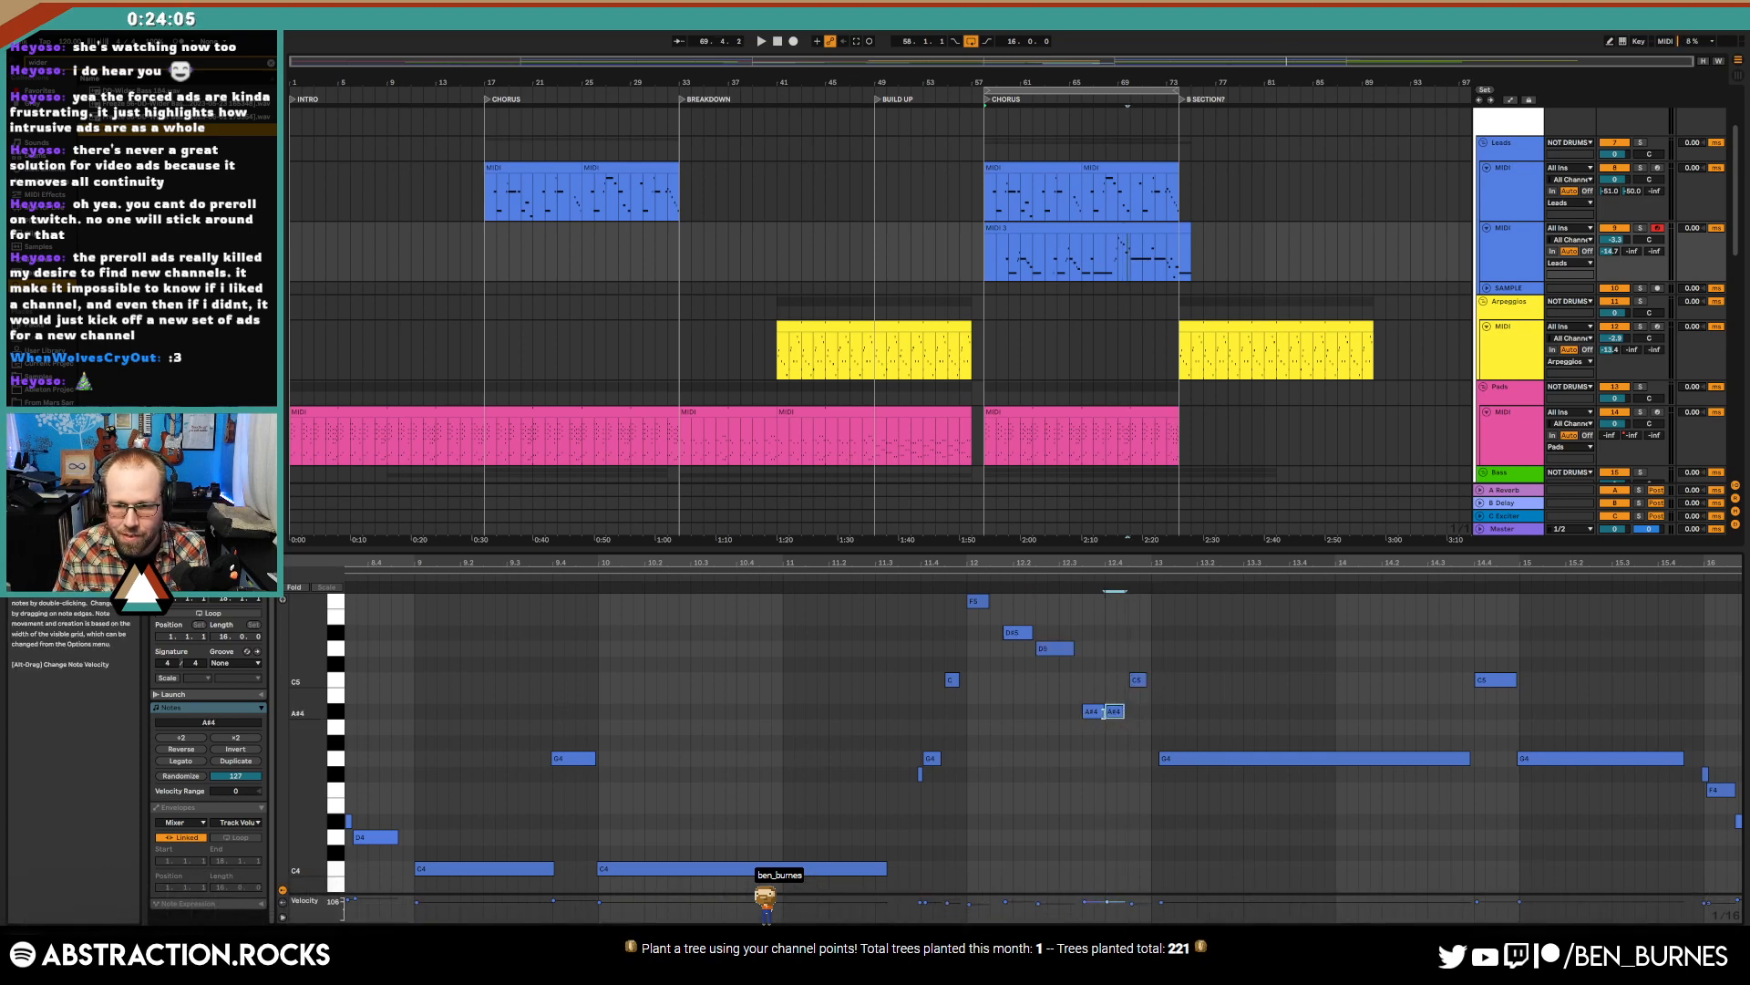
pyautogui.press('space')
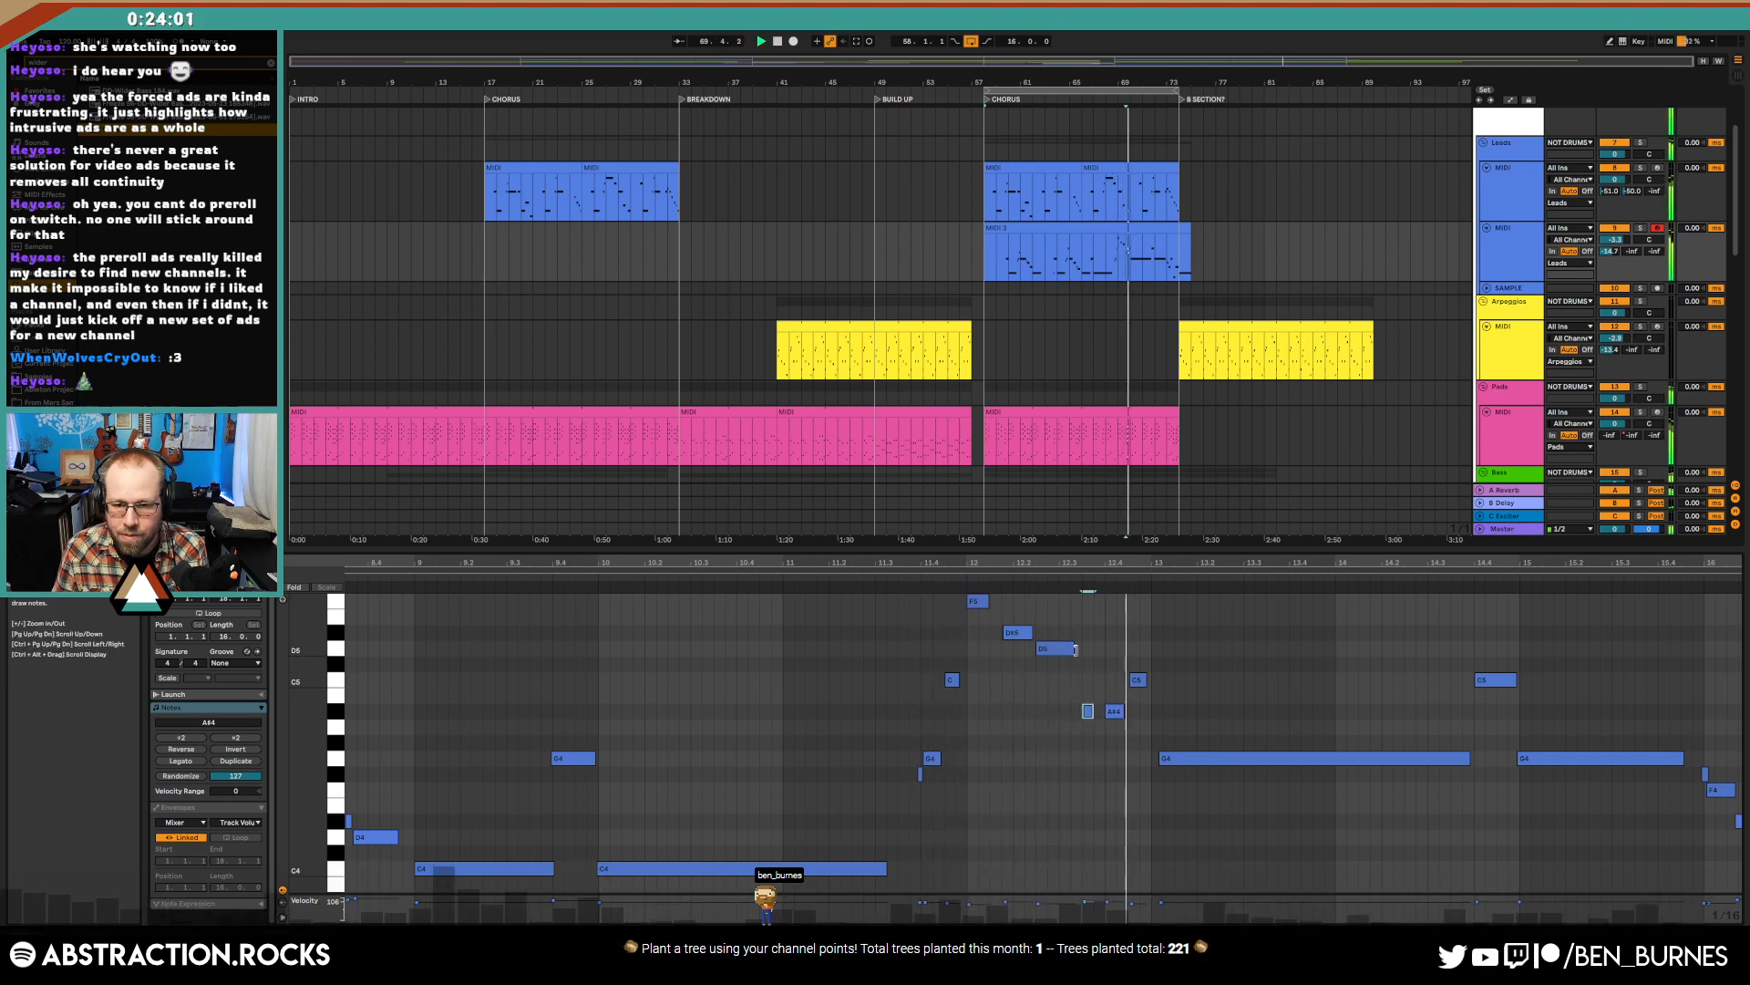
# - Move bar 12's first A#4 and bar 13's long G4 slightly earlier, and shorten the end of the D5
pyautogui.moveTo(1085, 711); pyautogui.dragTo(1077, 712)
pyautogui.moveTo(1174, 760); pyautogui.dragTo(1167, 760)
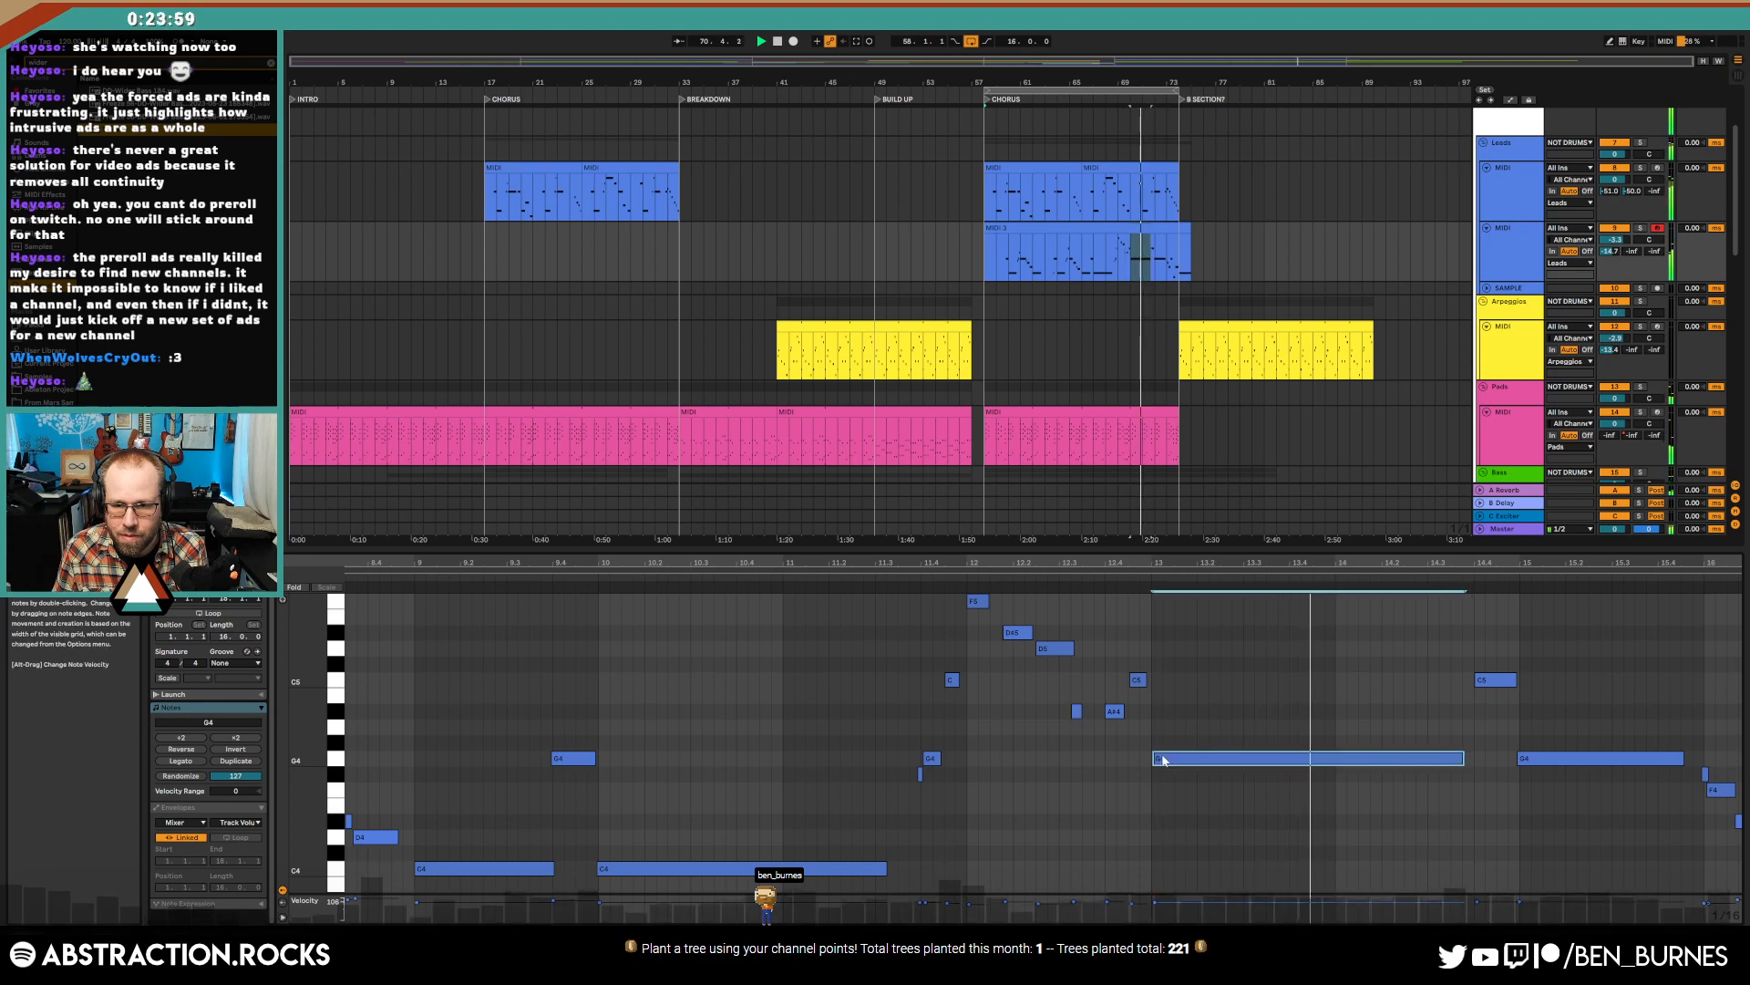
pyautogui.moveTo(1073, 648); pyautogui.dragTo(1062, 649)
pyautogui.click(1394, 630)
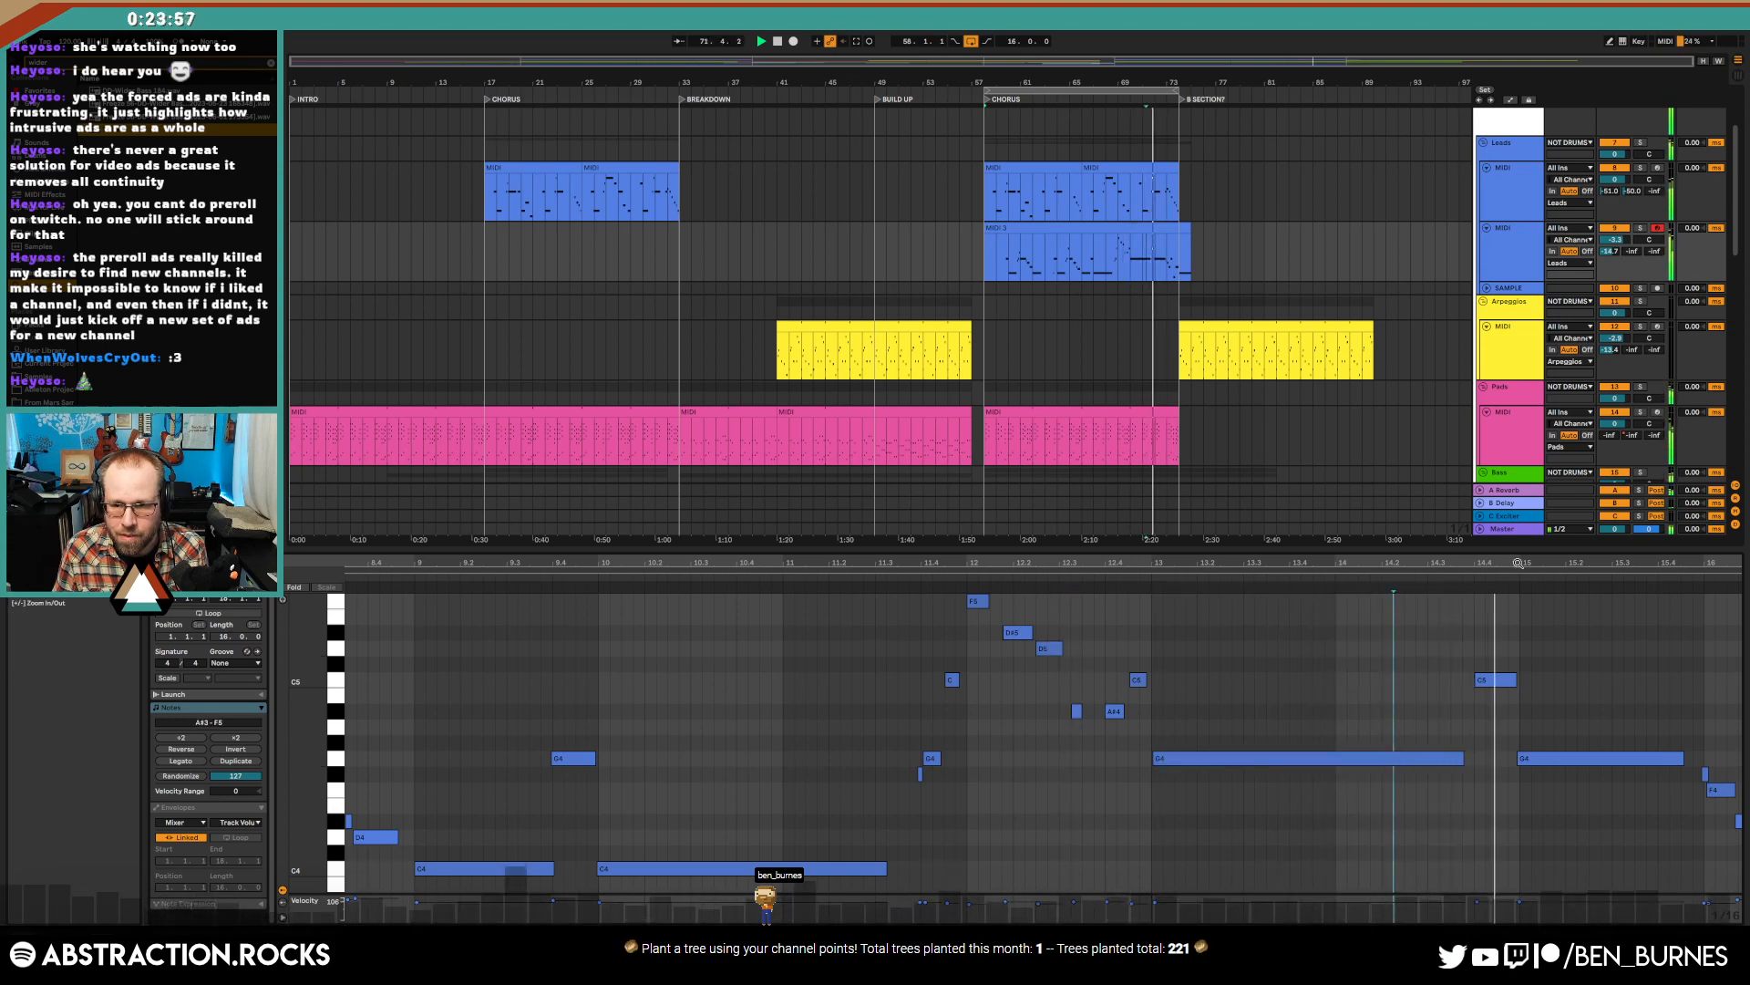
# - Move the last D#4 in bar 16 of the keys clip slightly later
pyautogui.moveTo(1511, 563); pyautogui.dragTo(1165, 572)
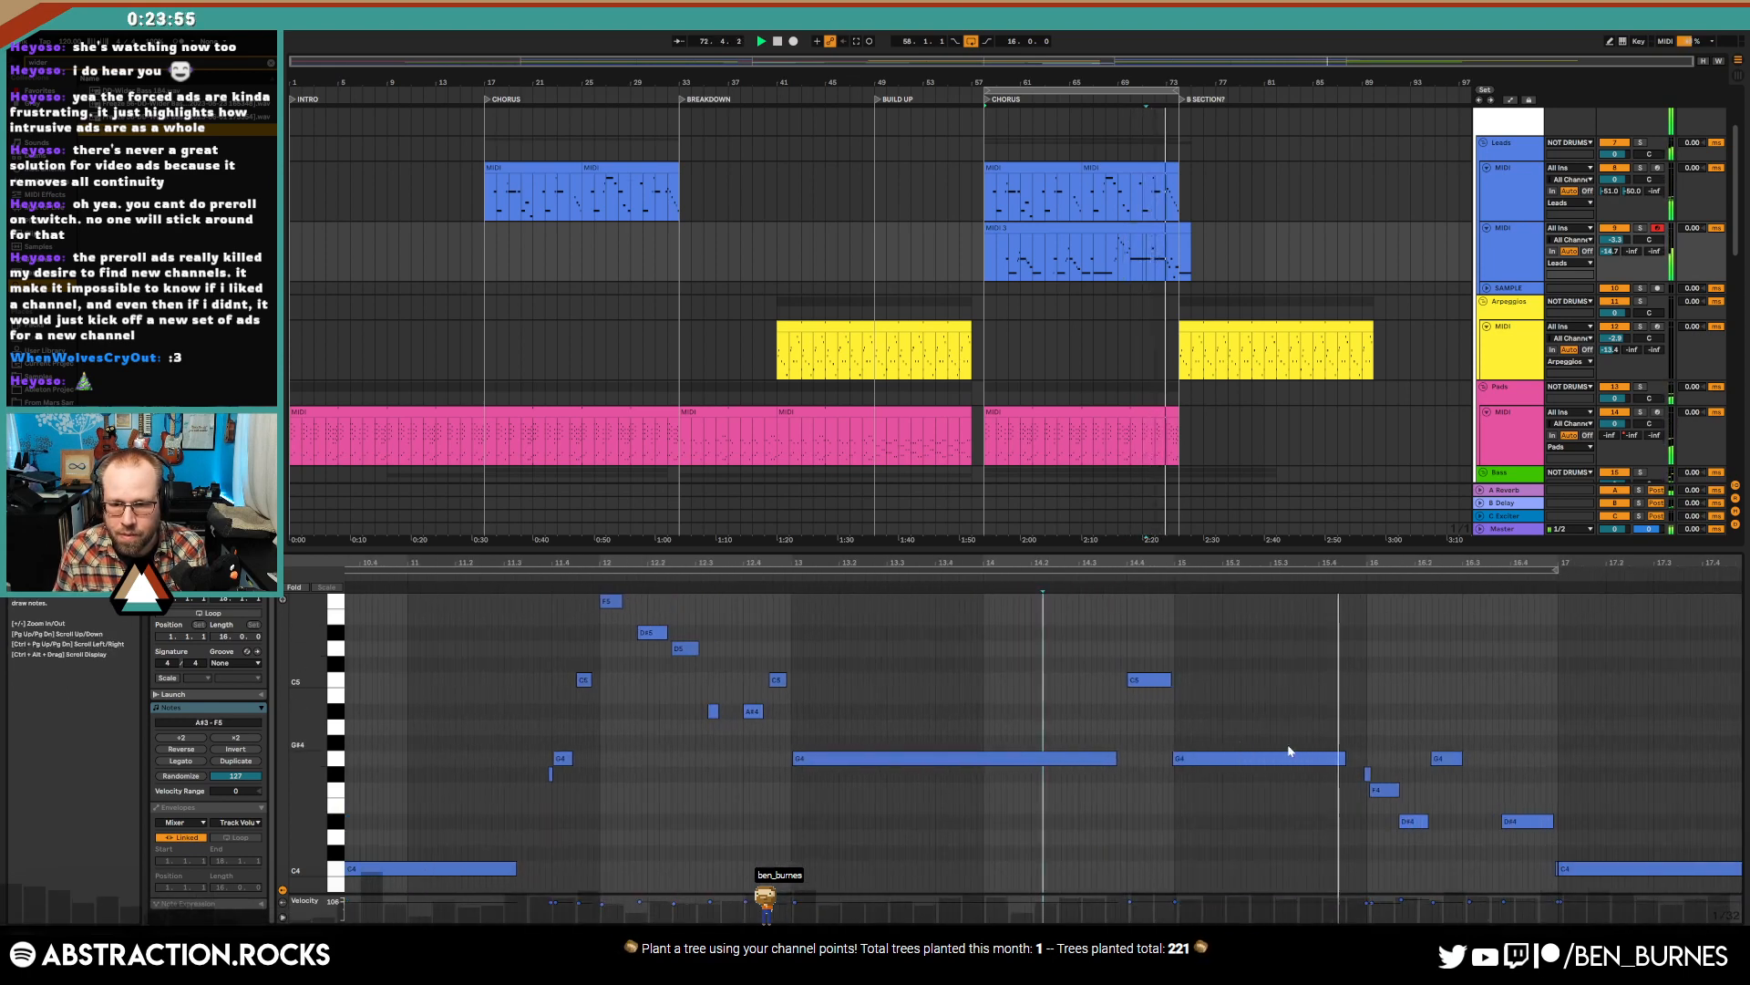
pyautogui.scroll(-2, 1518, 811)
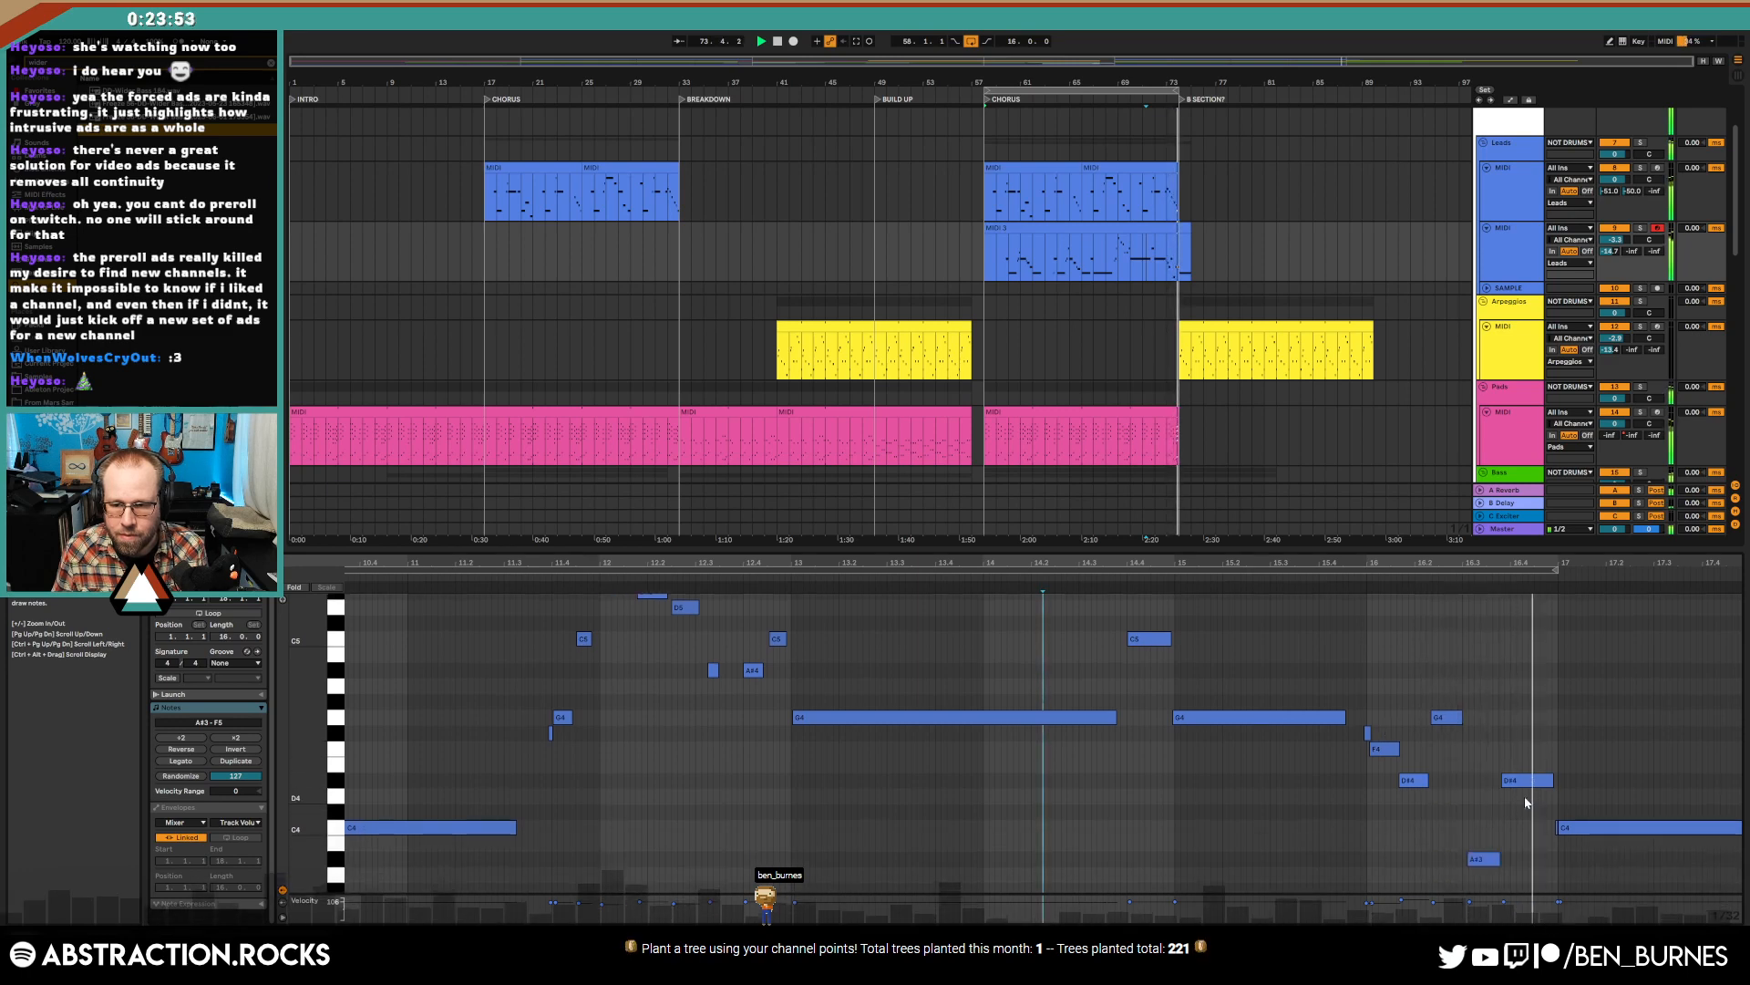
pyautogui.moveTo(1539, 784); pyautogui.dragTo(1547, 784)
pyautogui.click(1556, 828)
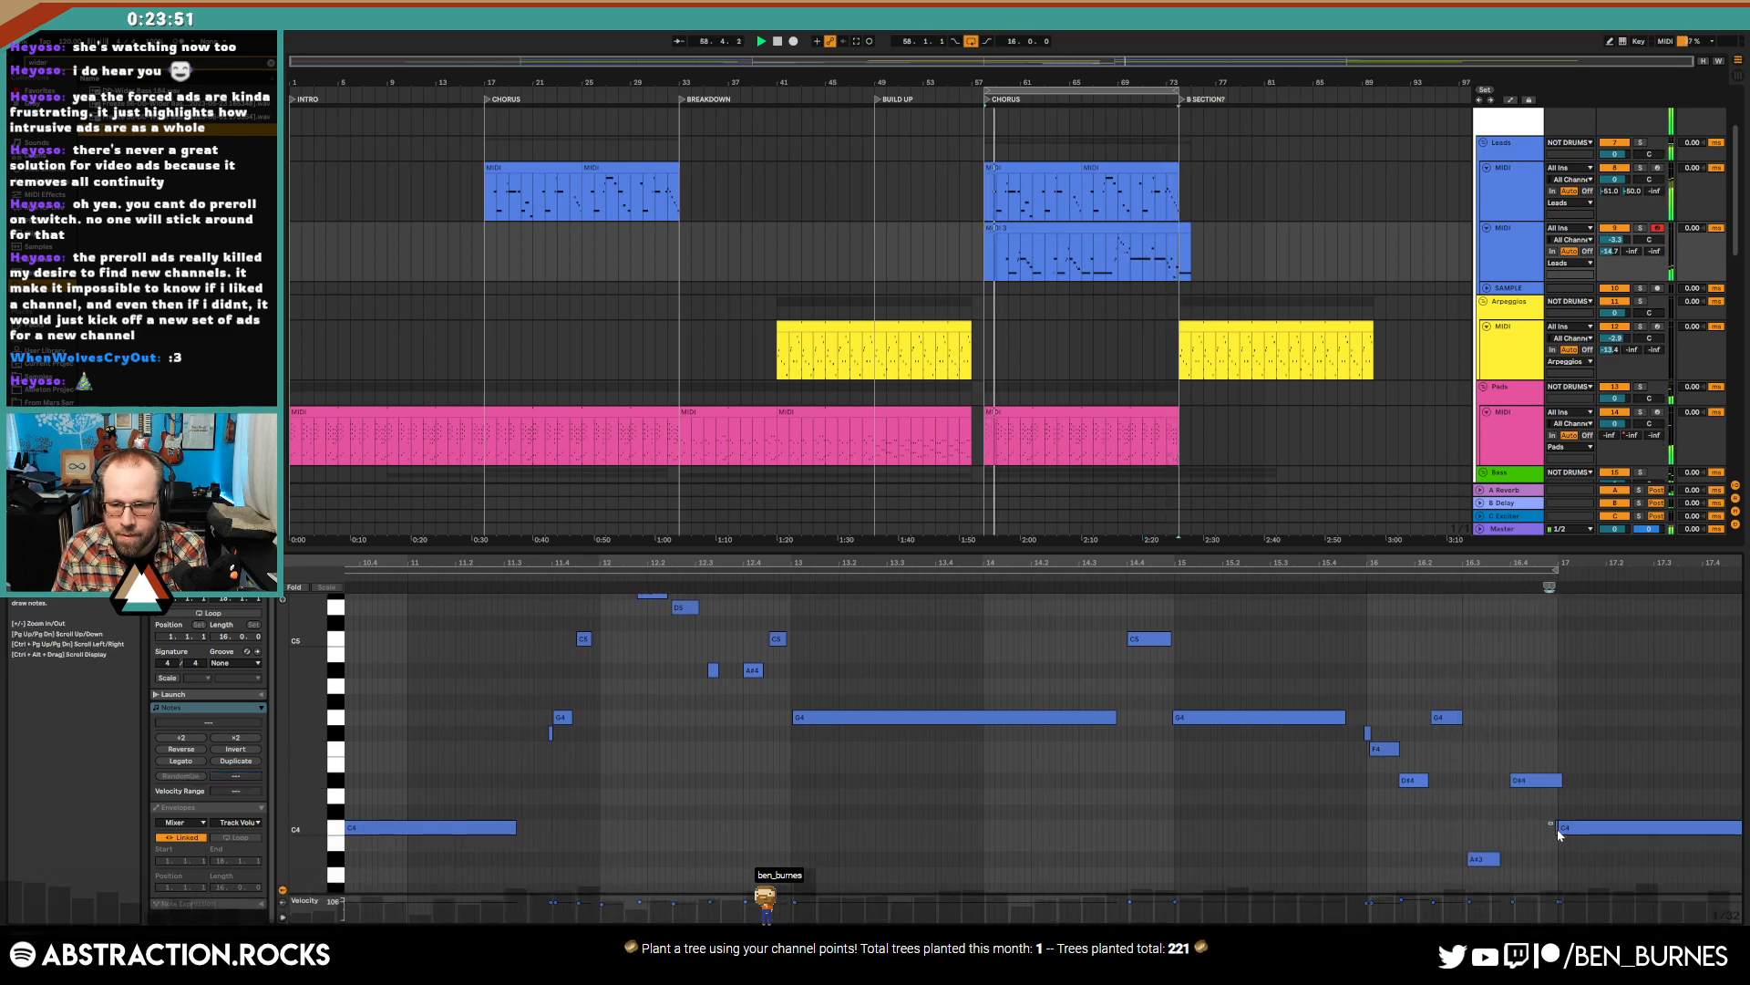
# - Nudge the first D#4, the G4 and the A#3 in bar 16 slightly later, and trim the last D#4 to end before bar 17
pyautogui.click(1483, 858)
pyautogui.click(1379, 751)
pyautogui.click(1409, 782)
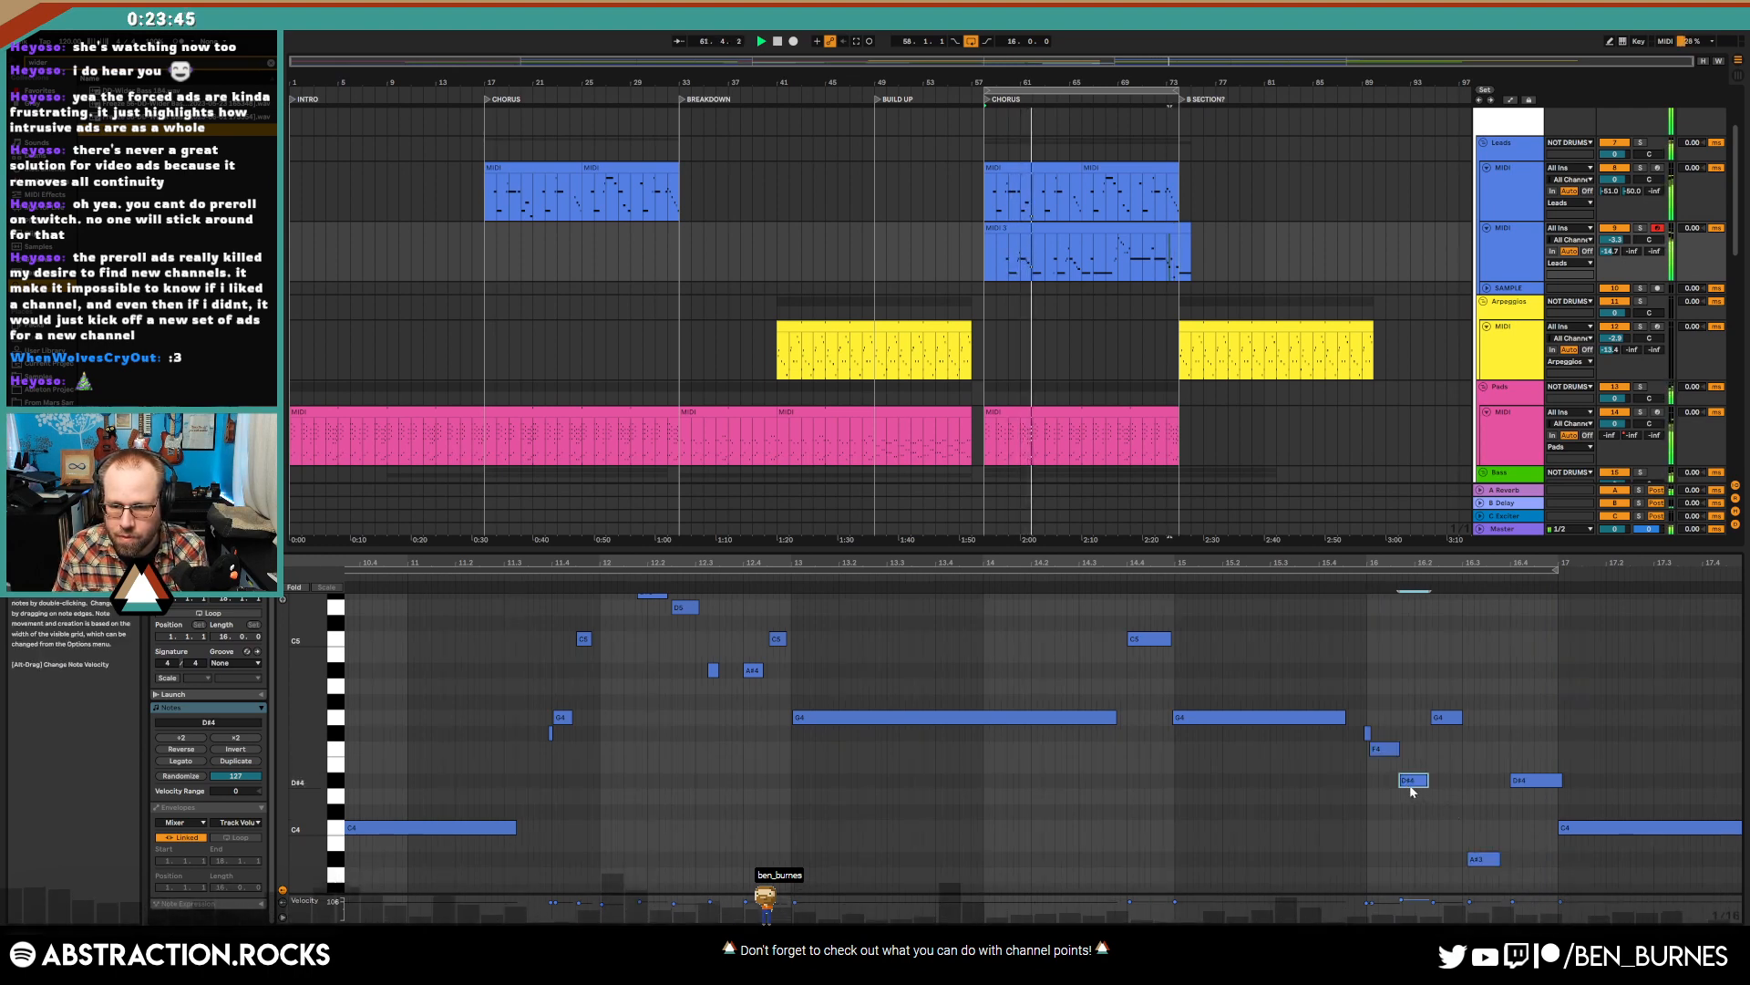
pyautogui.moveTo(1412, 785); pyautogui.dragTo(1416, 784)
pyautogui.moveTo(1444, 720); pyautogui.dragTo(1449, 720)
pyautogui.moveTo(1479, 861); pyautogui.dragTo(1484, 860)
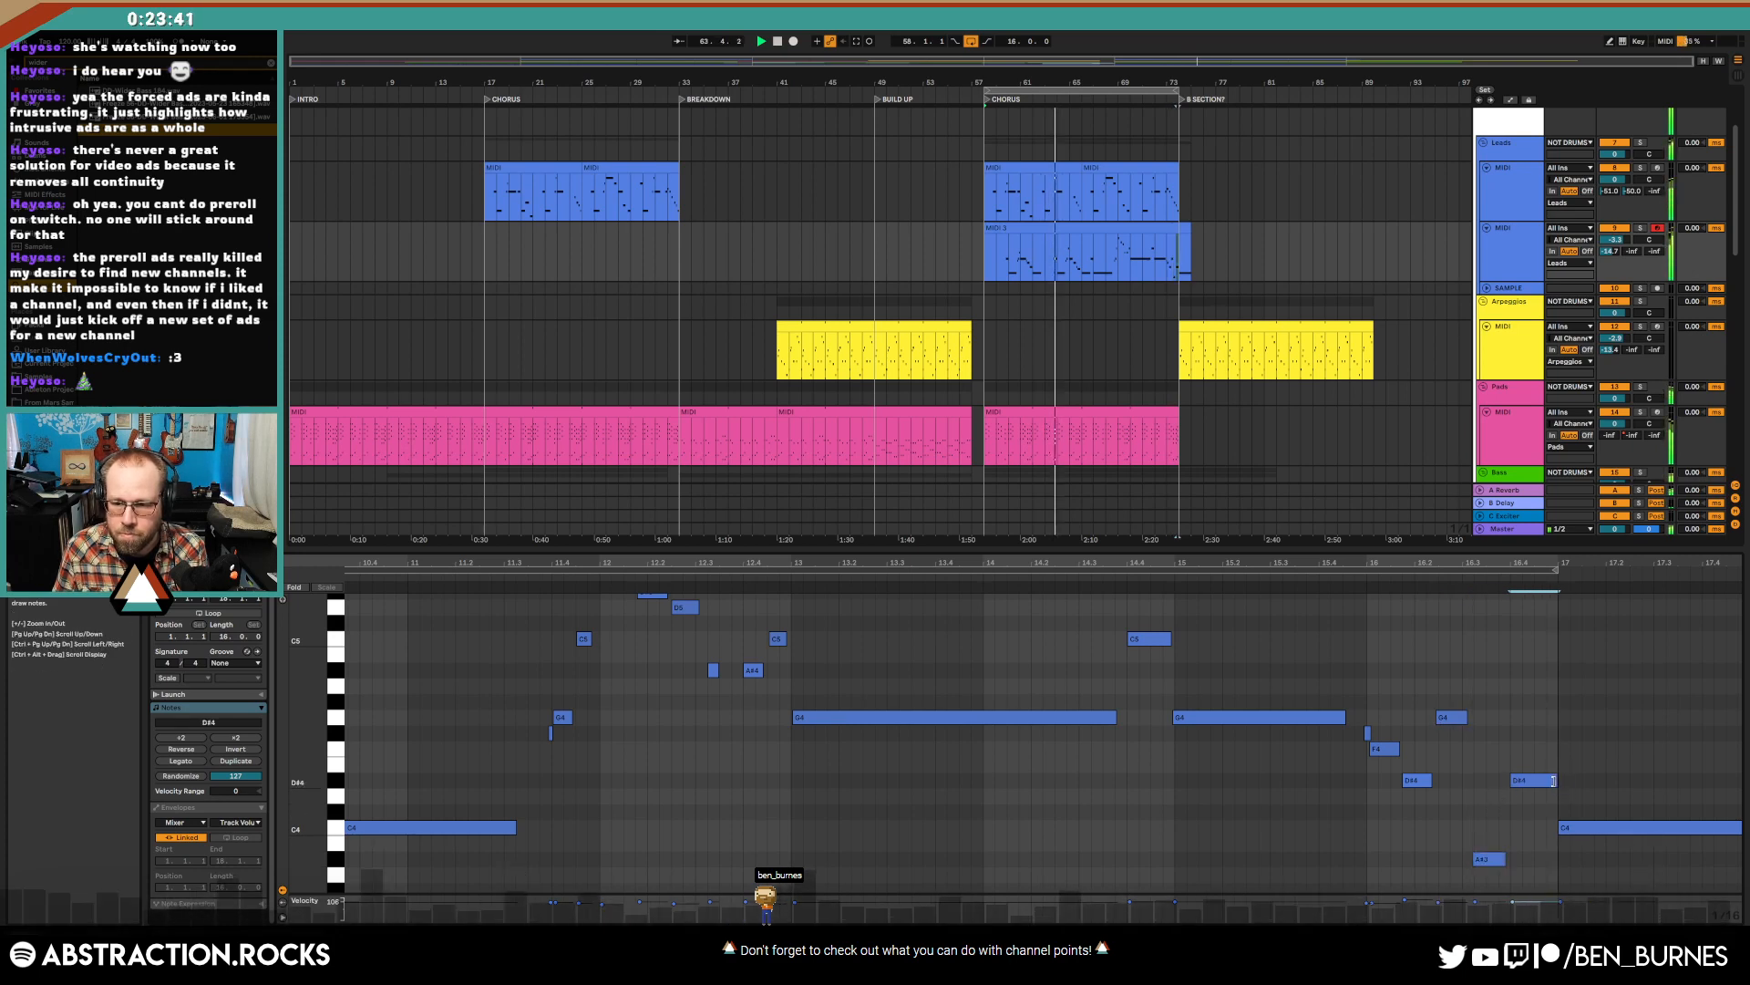
pyautogui.moveTo(1559, 783); pyautogui.dragTo(1552, 784)
# - Shorten the F4 in bar 8 and delete the short D#4 that follows it
pyautogui.scroll(-3, 1597, 704)
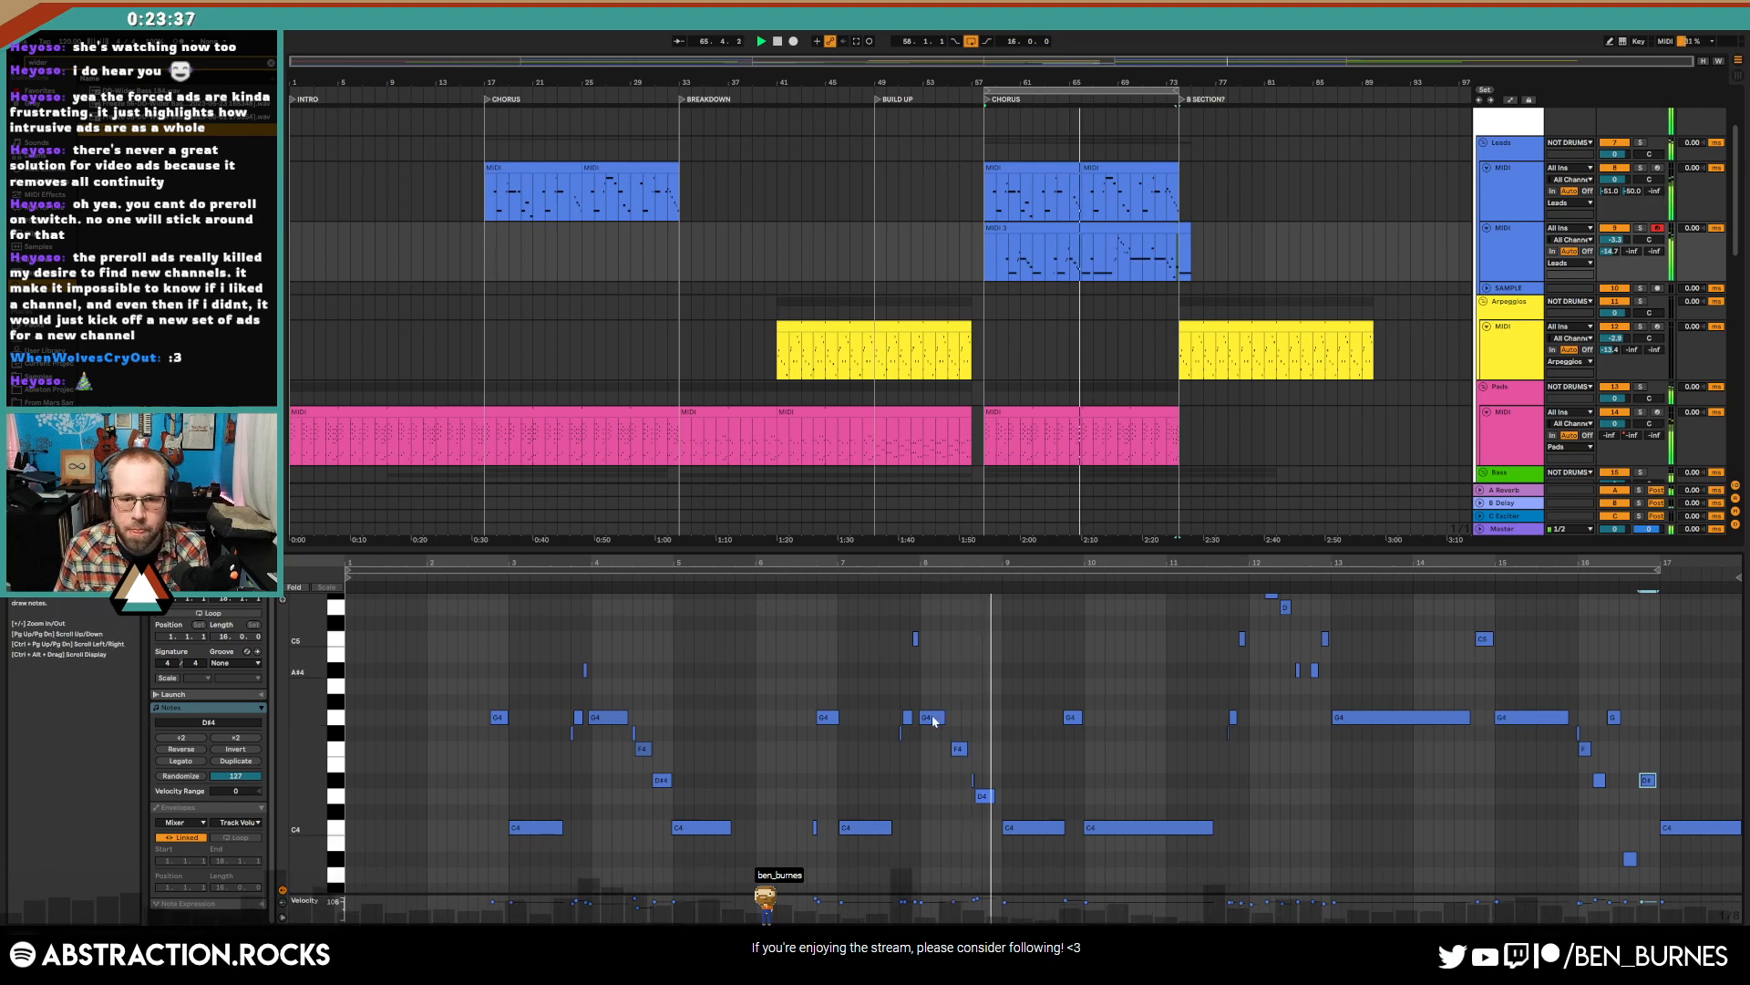
pyautogui.scroll(3, 982, 764)
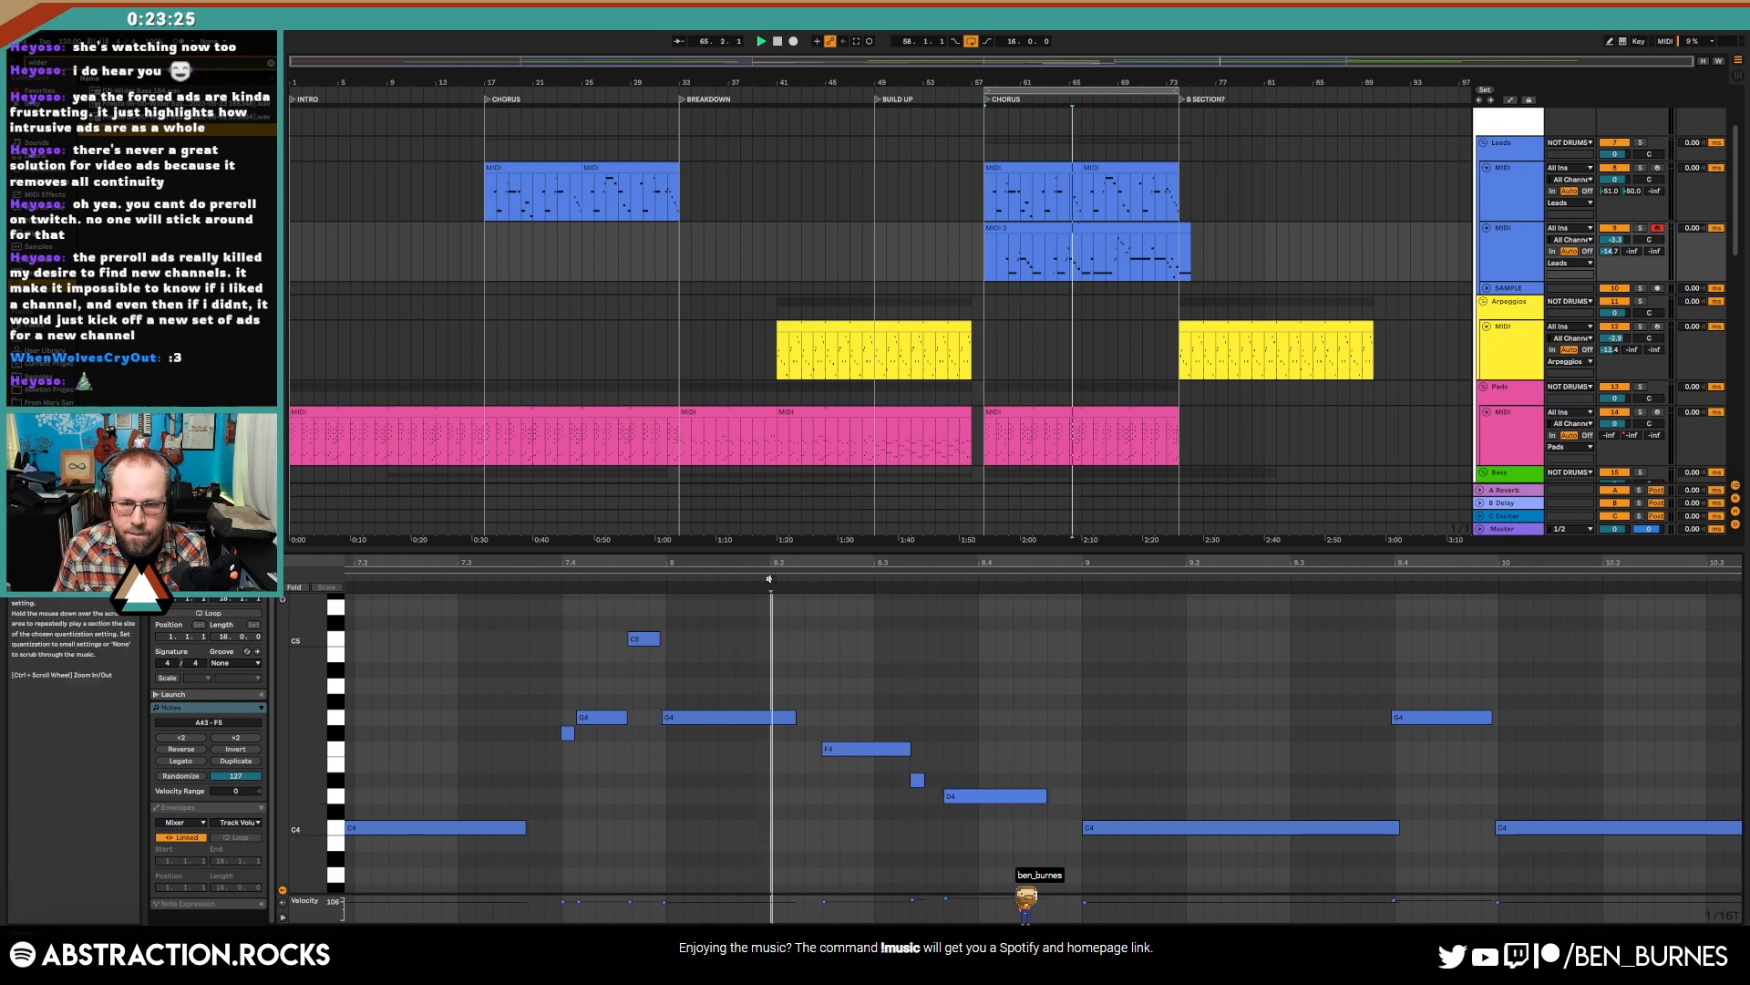
pyautogui.click(907, 752)
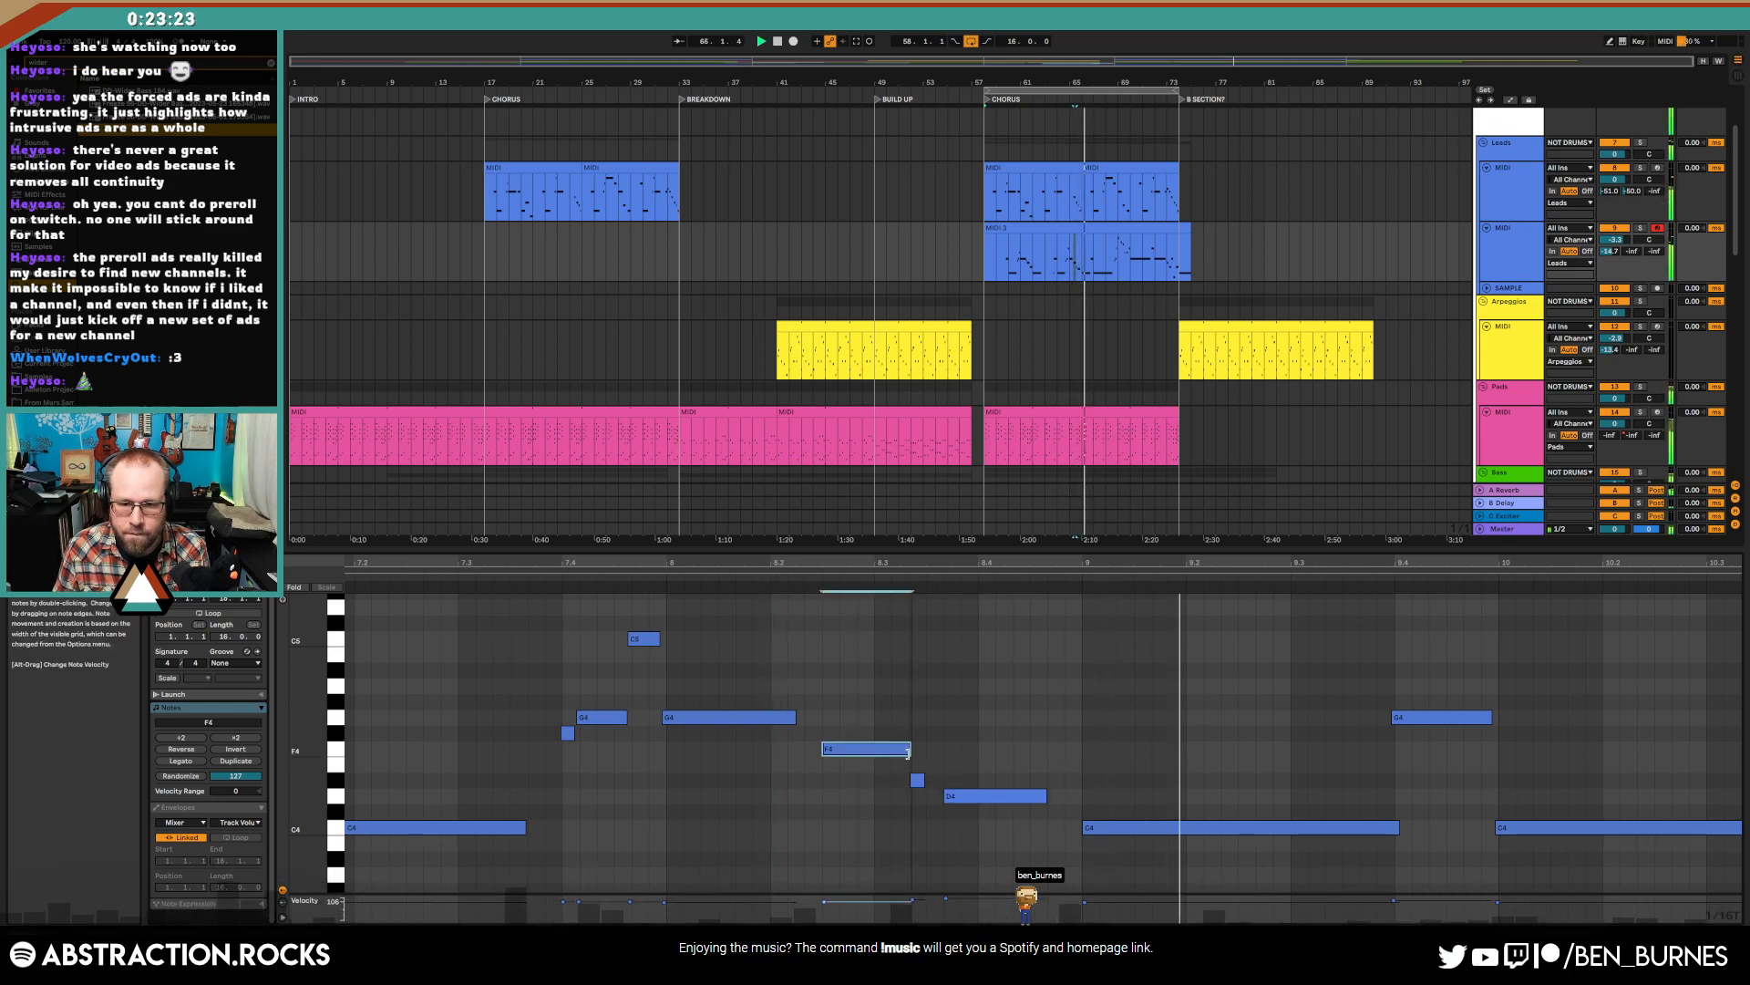
pyautogui.moveTo(907, 752); pyautogui.dragTo(892, 751)
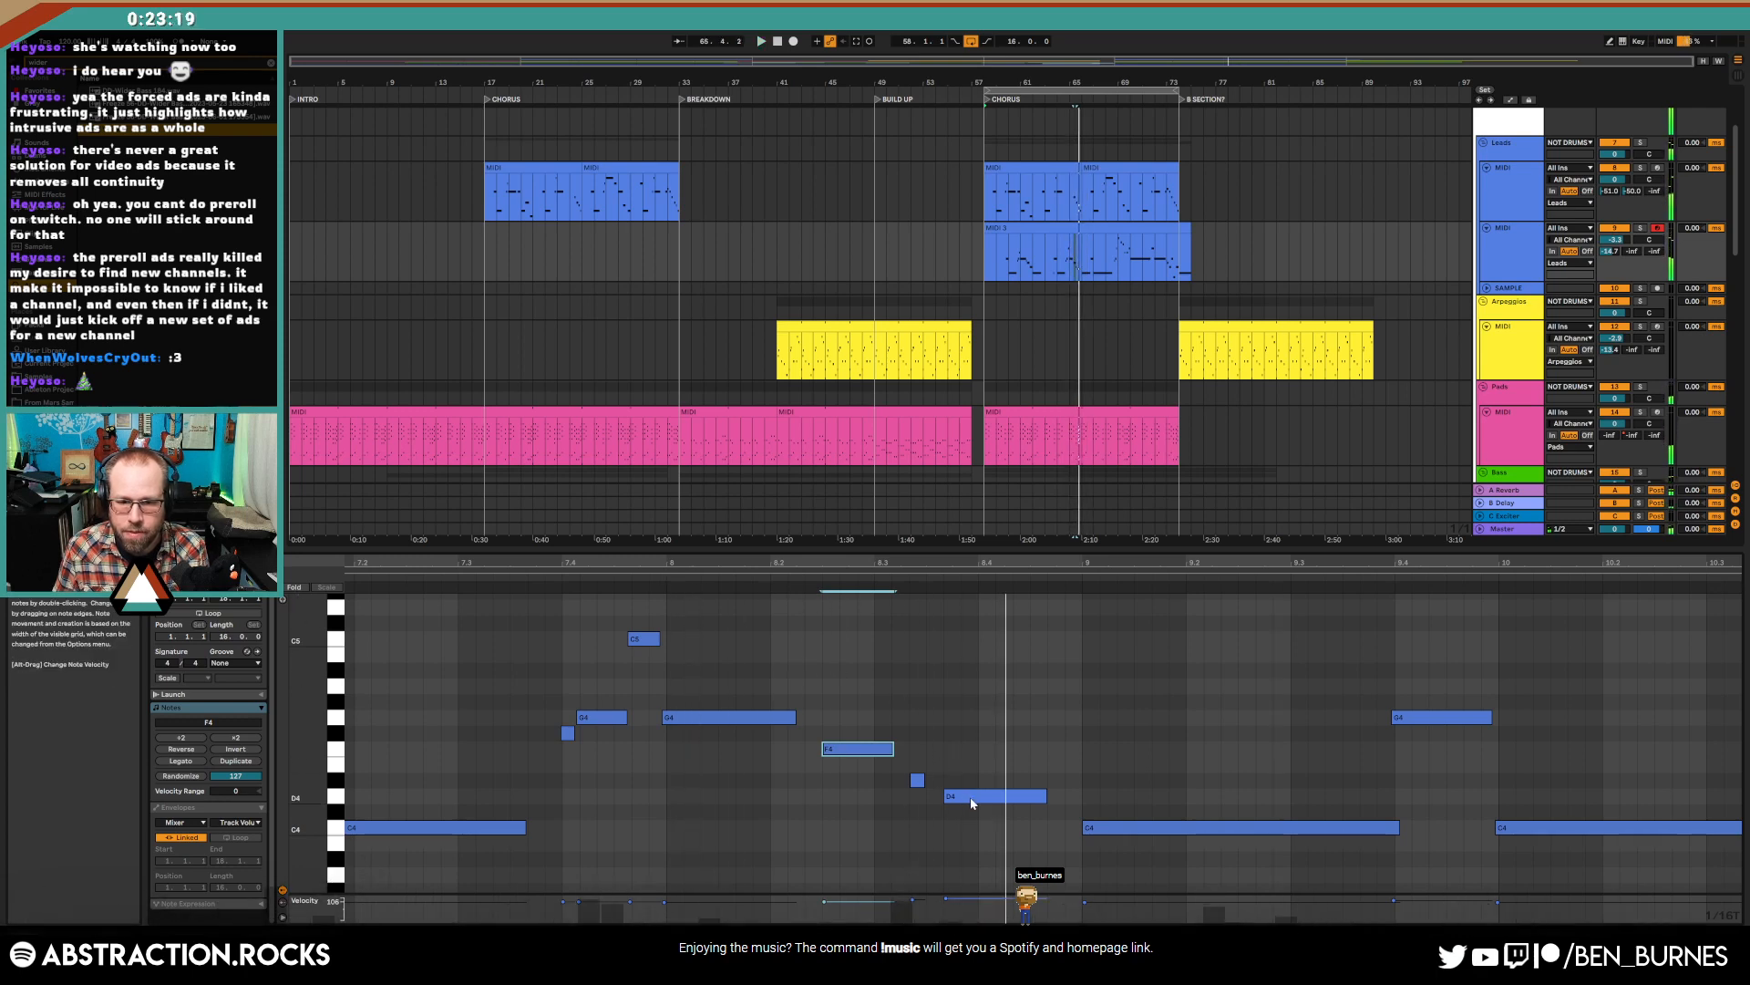
pyautogui.press('space')
pyautogui.doubleClick(920, 783)
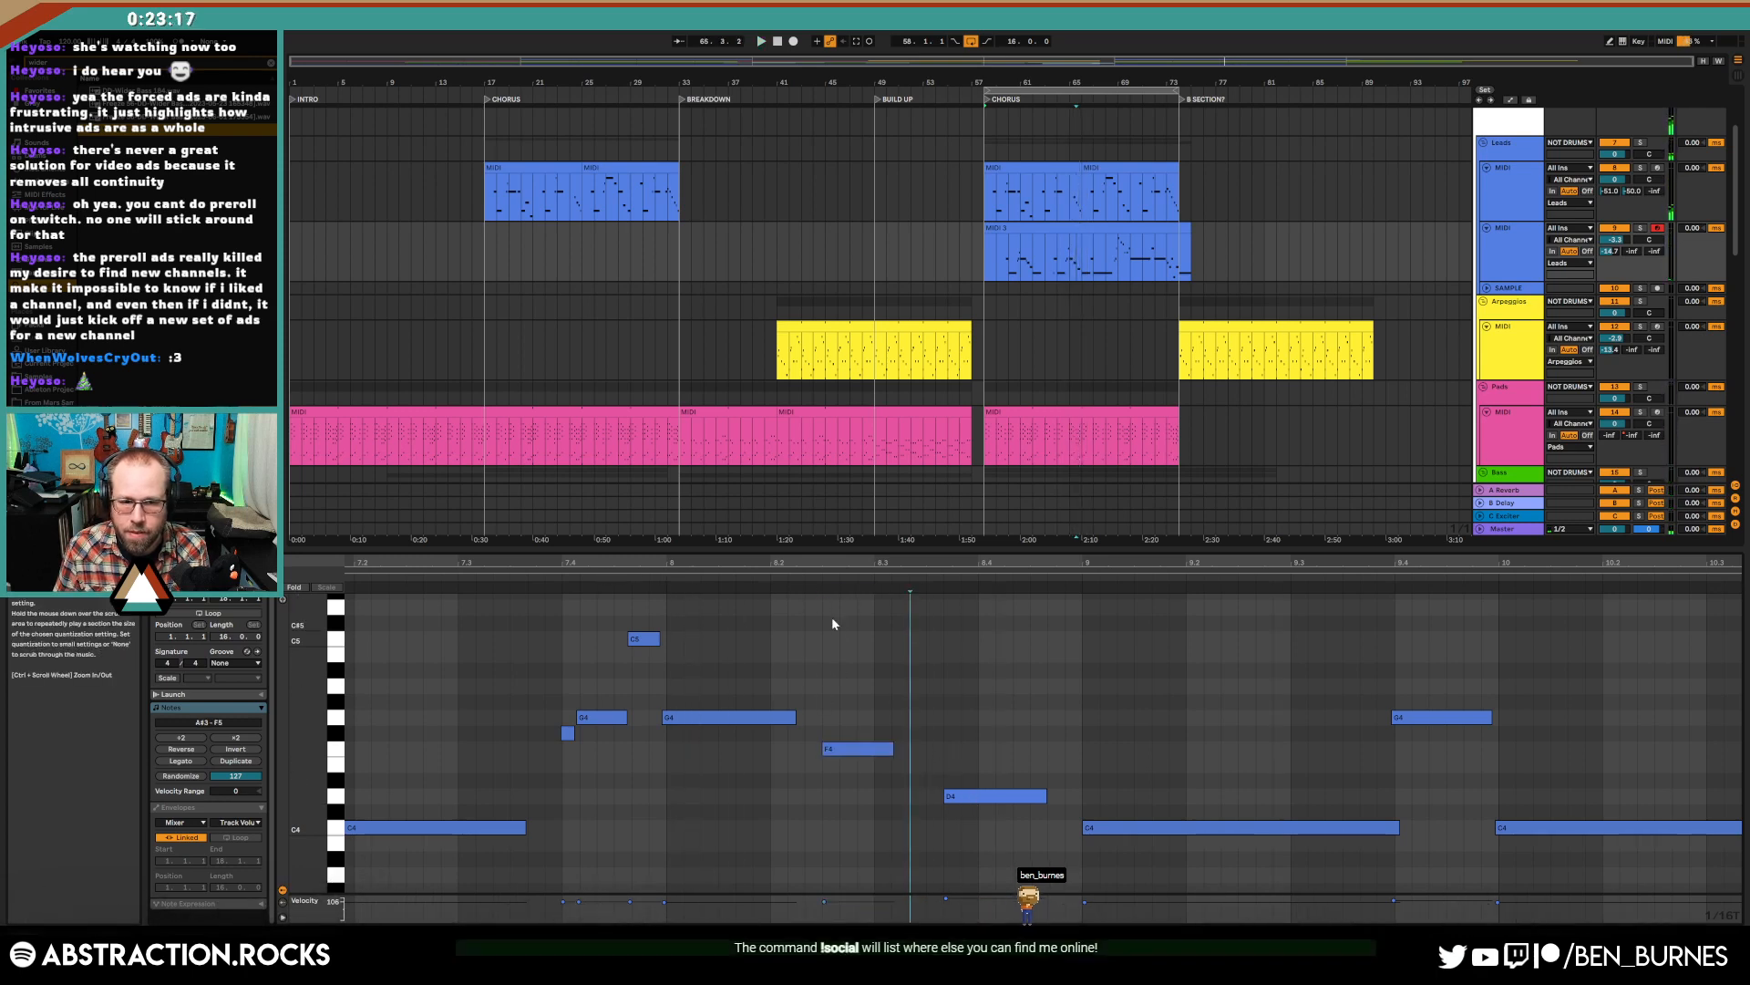
# - With the notes from 7.4 to 8.3 muted, shift bar 8's last D4 later to end at bar 9 and add a short D#4 before it
pyautogui.moveTo(547, 617); pyautogui.dragTo(898, 761)
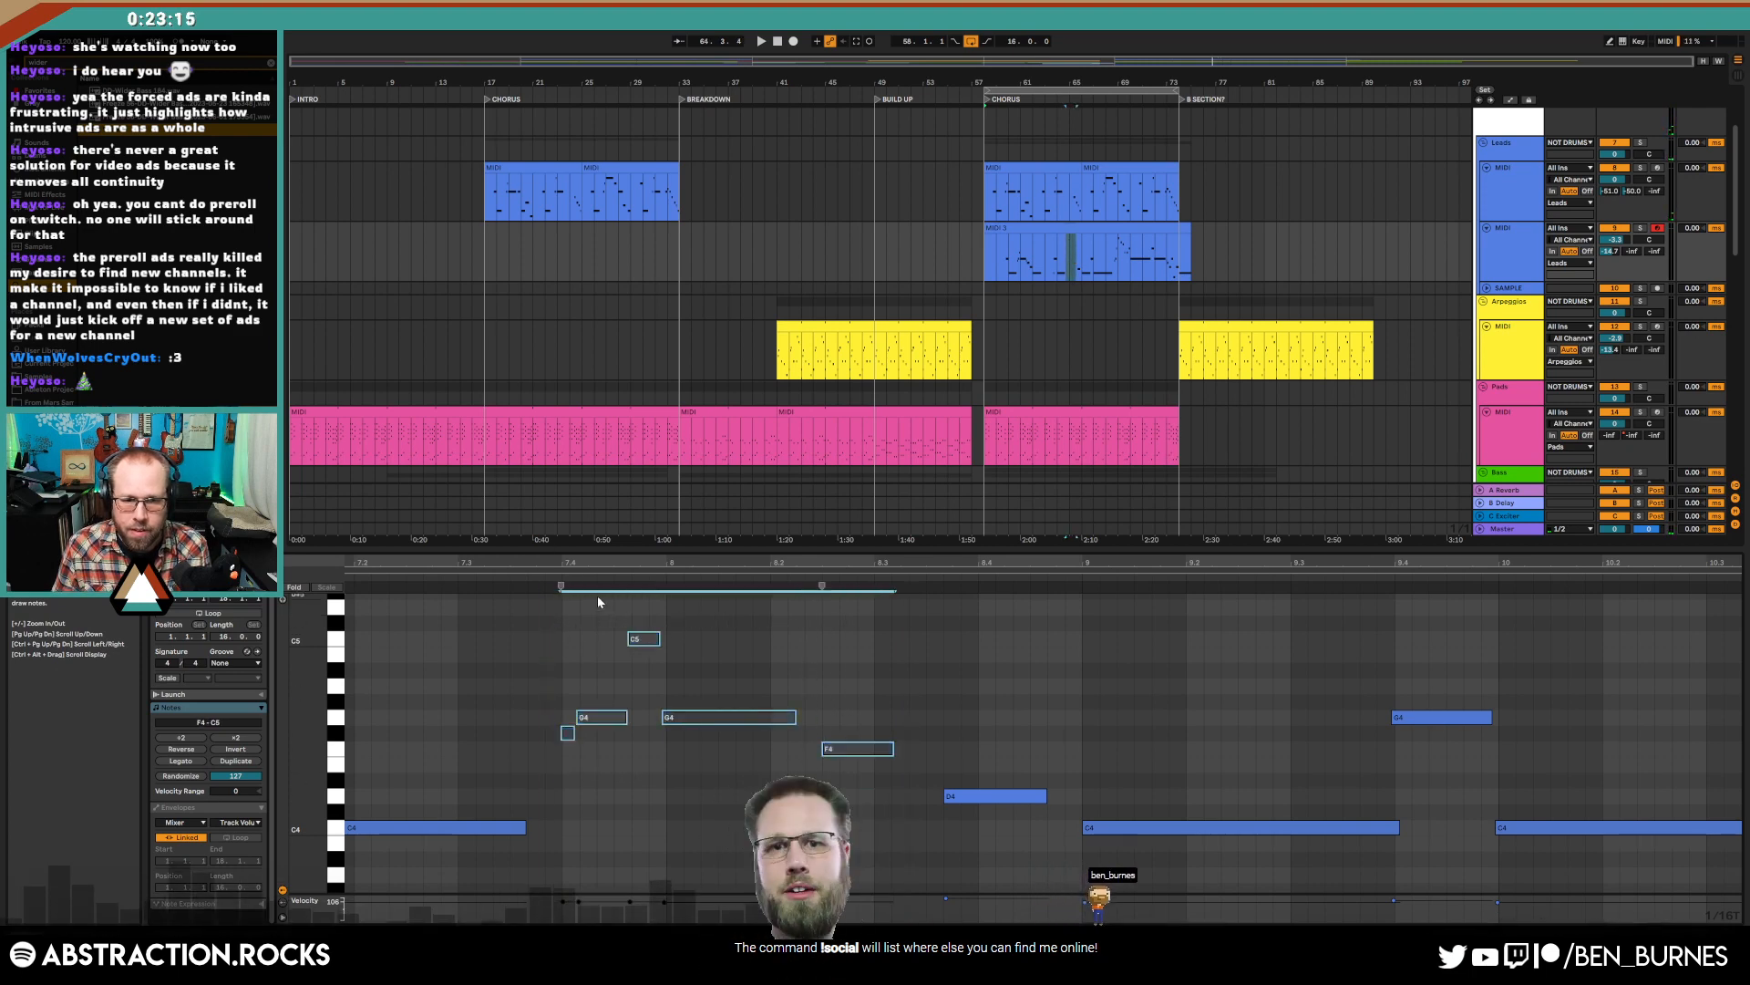
pyautogui.press('space')
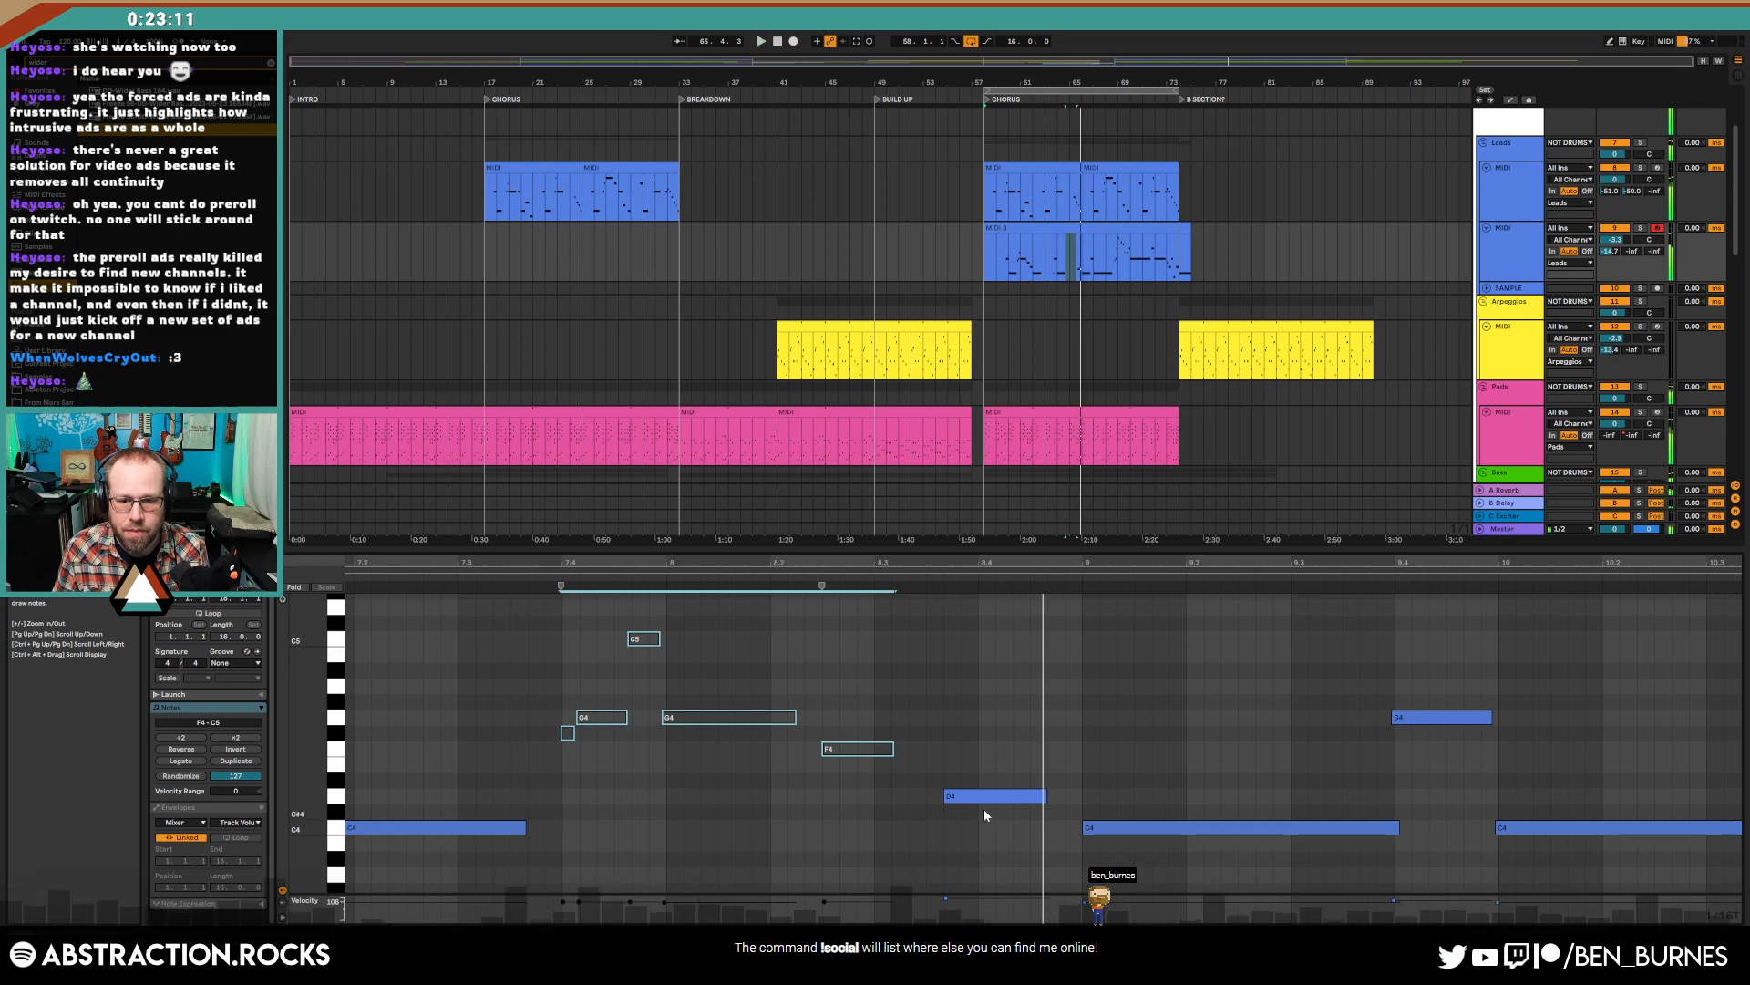
pyautogui.moveTo(988, 796); pyautogui.dragTo(1040, 802)
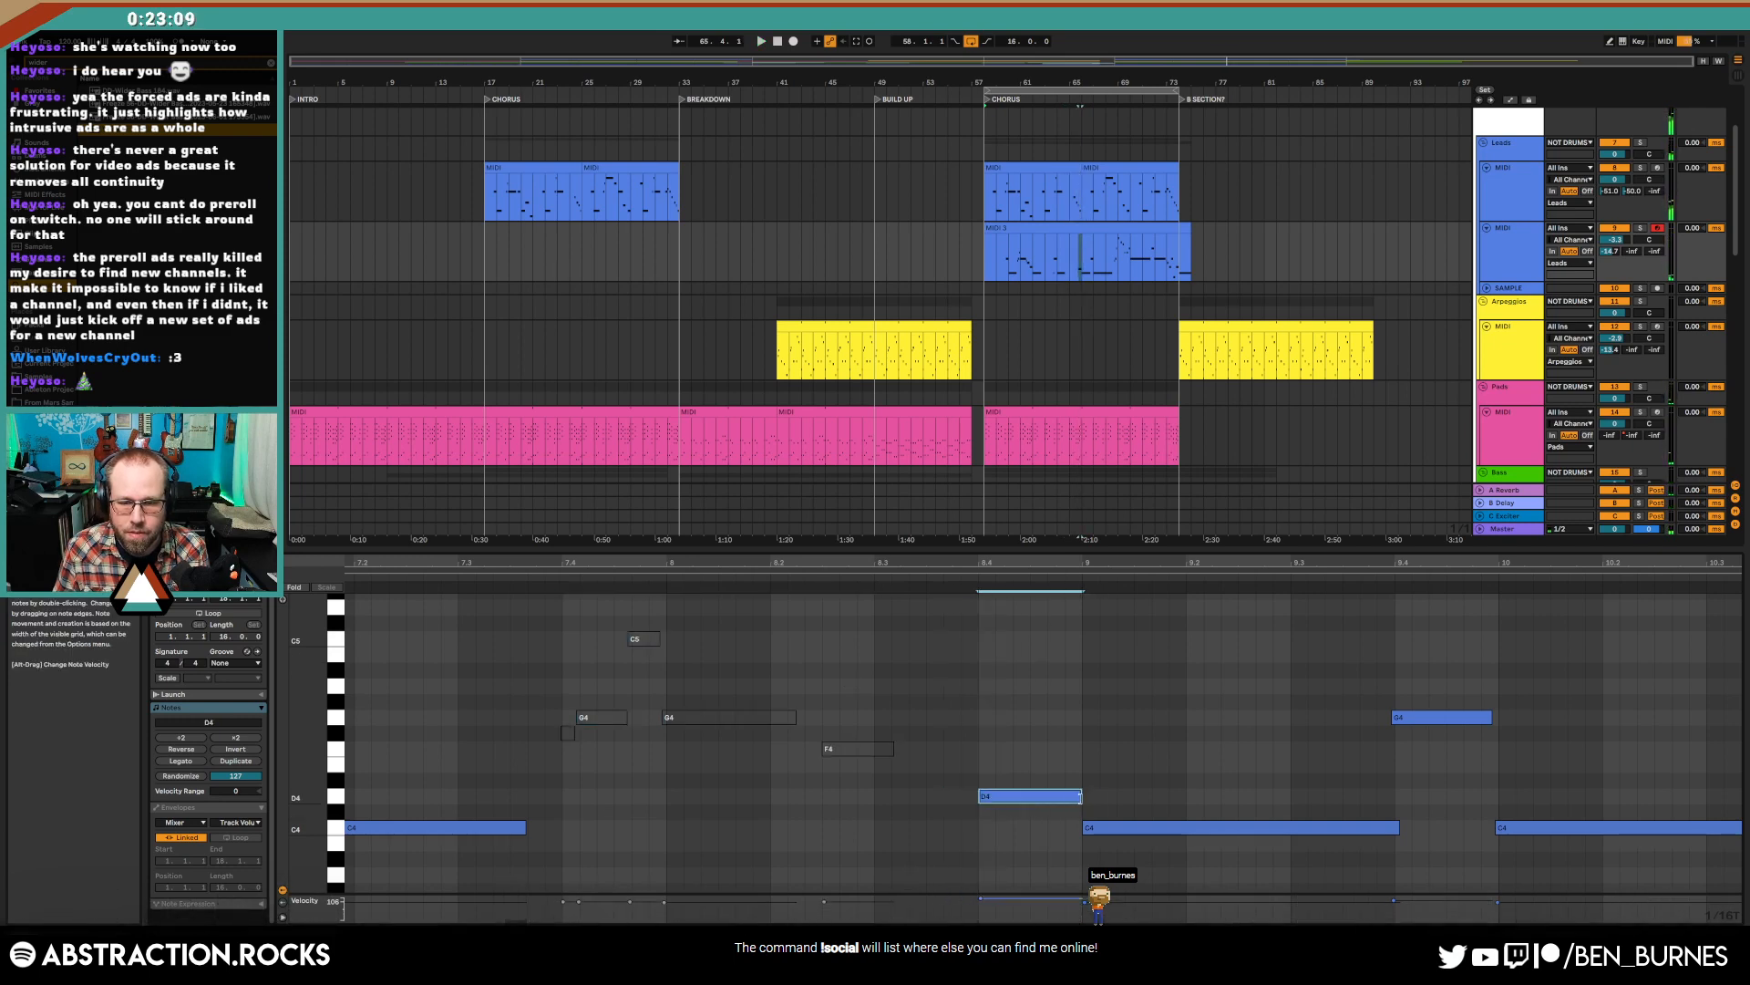
pyautogui.moveTo(1053, 798)
pyautogui.mouseDown()
pyautogui.moveTo(1097, 800)
pyautogui.moveTo(1076, 800)
pyautogui.mouseUp()
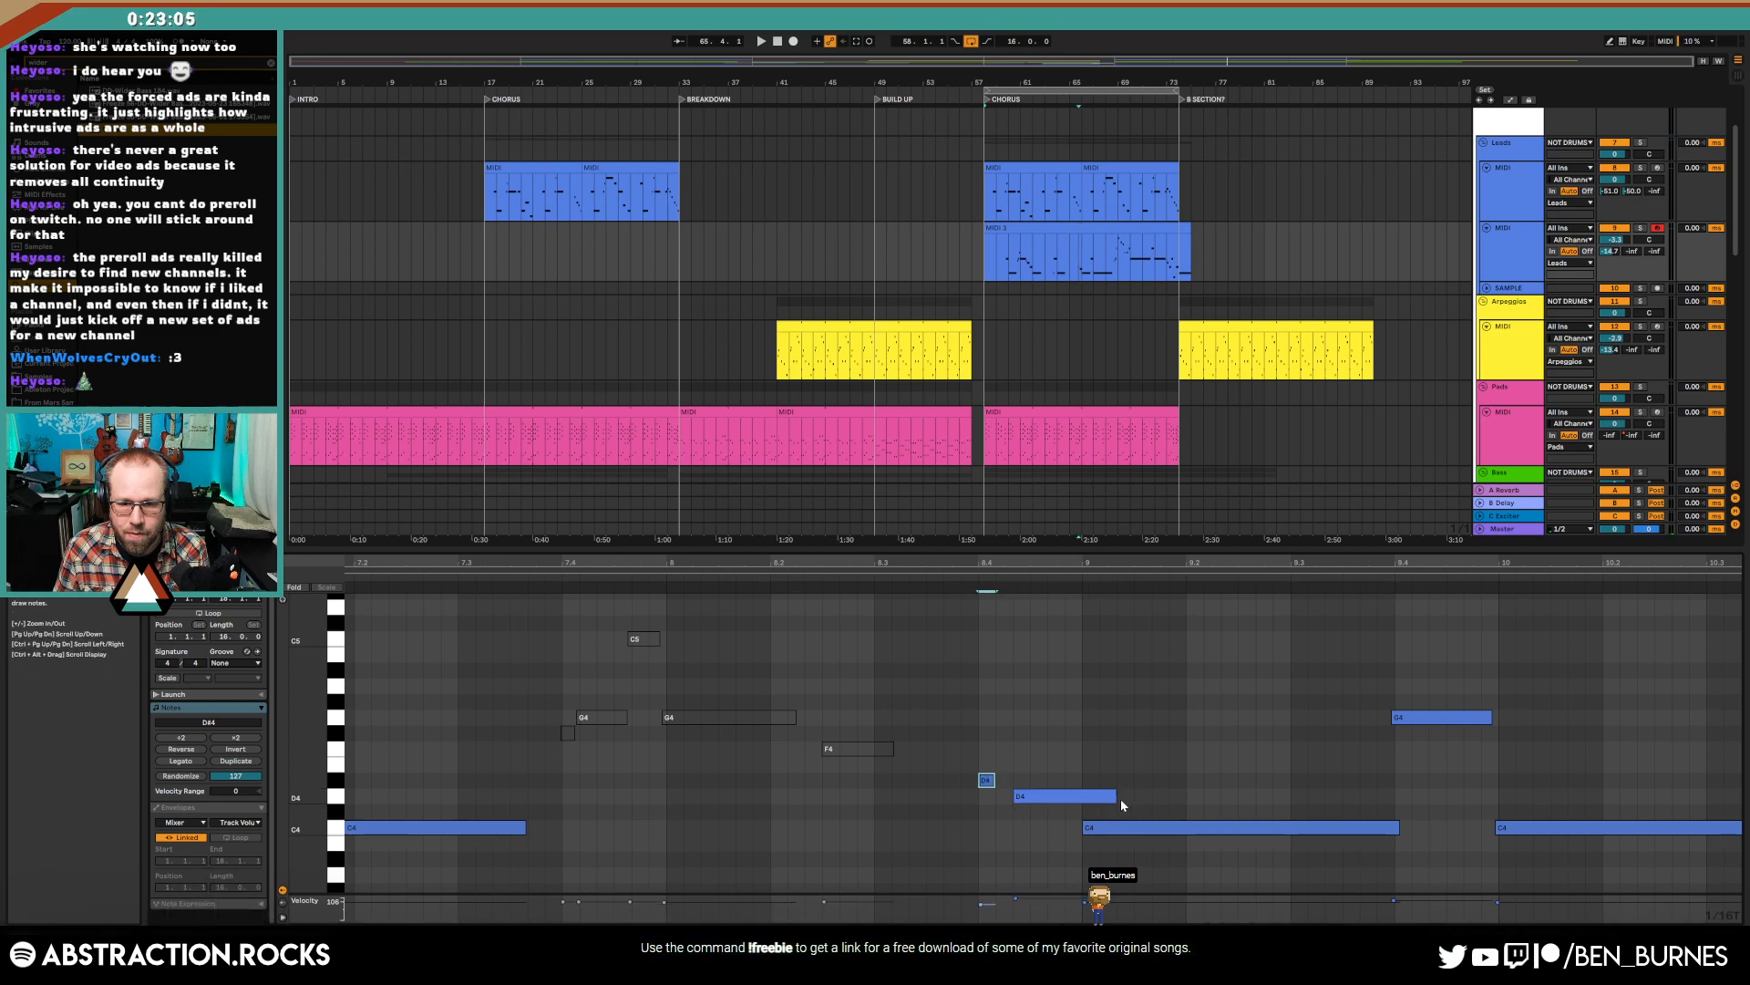
pyautogui.click(950, 588)
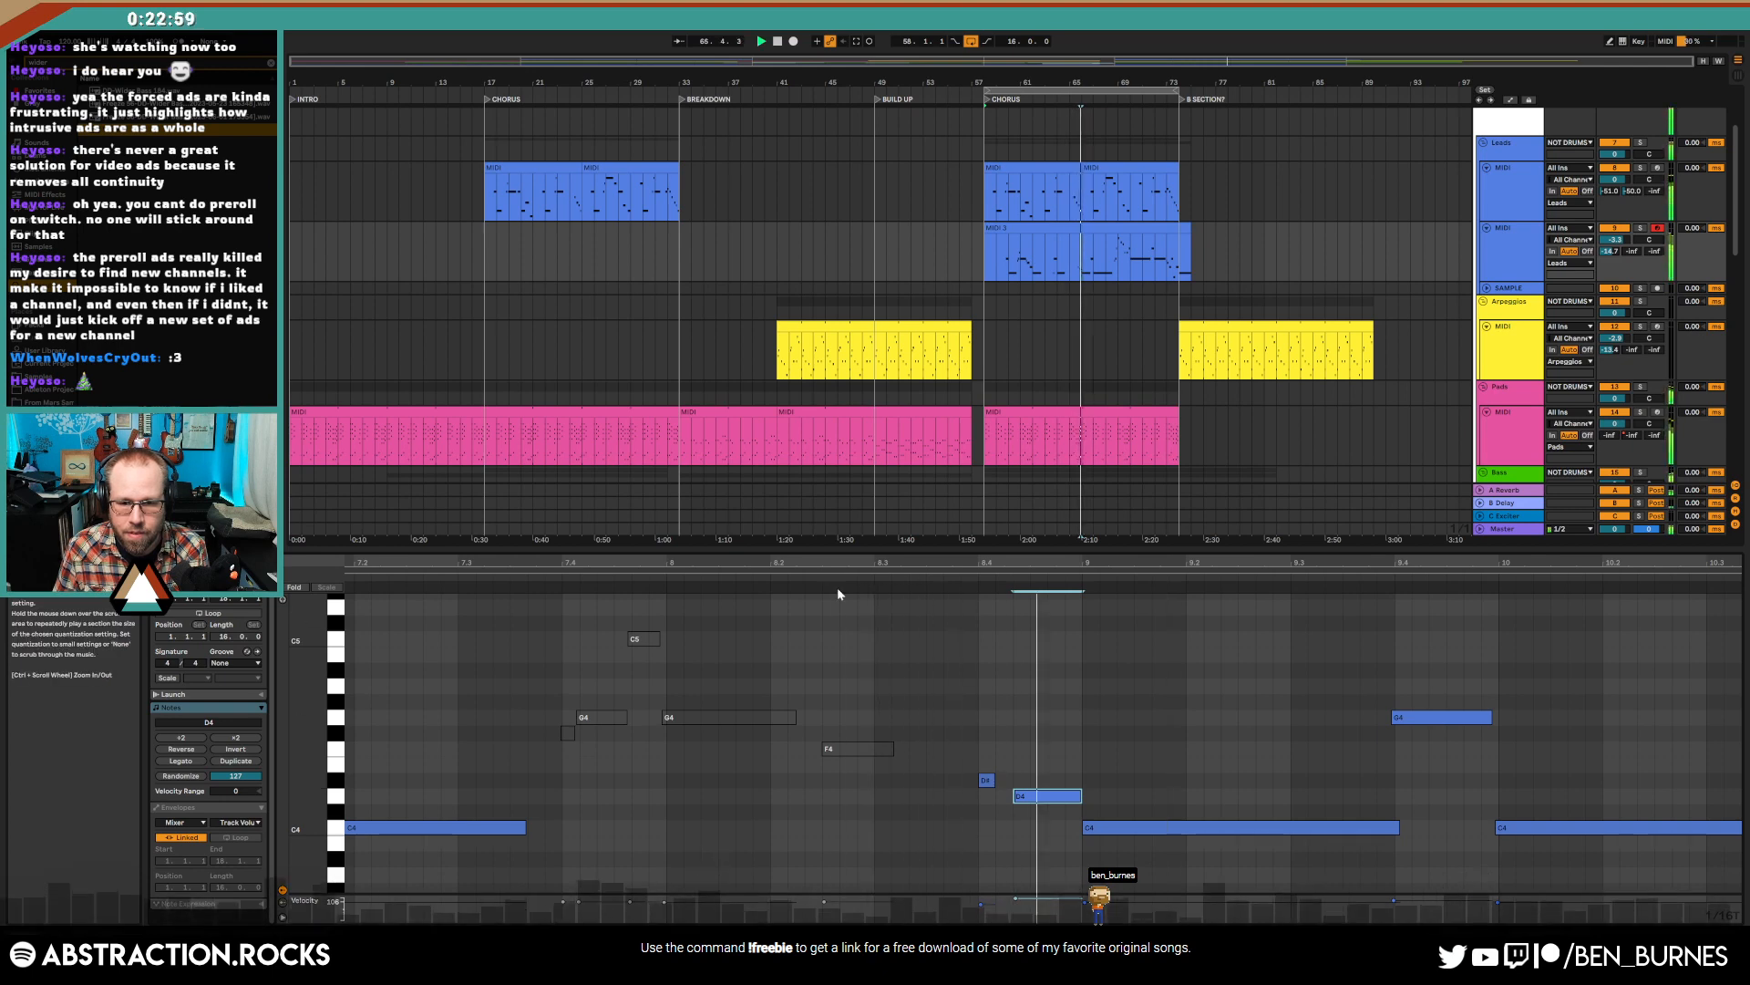
# - Reactivate the muted notes from the end of bar 7 through bar 8's F4 and play back the edited phrase
pyautogui.press('space')
pyautogui.moveTo(544, 613)
pyautogui.mouseDown()
pyautogui.moveTo(857, 764)
pyautogui.moveTo(965, 757)
pyautogui.mouseUp()
pyautogui.press('0')
pyautogui.click(892, 759)
pyautogui.scroll(-2, 1047, 707)
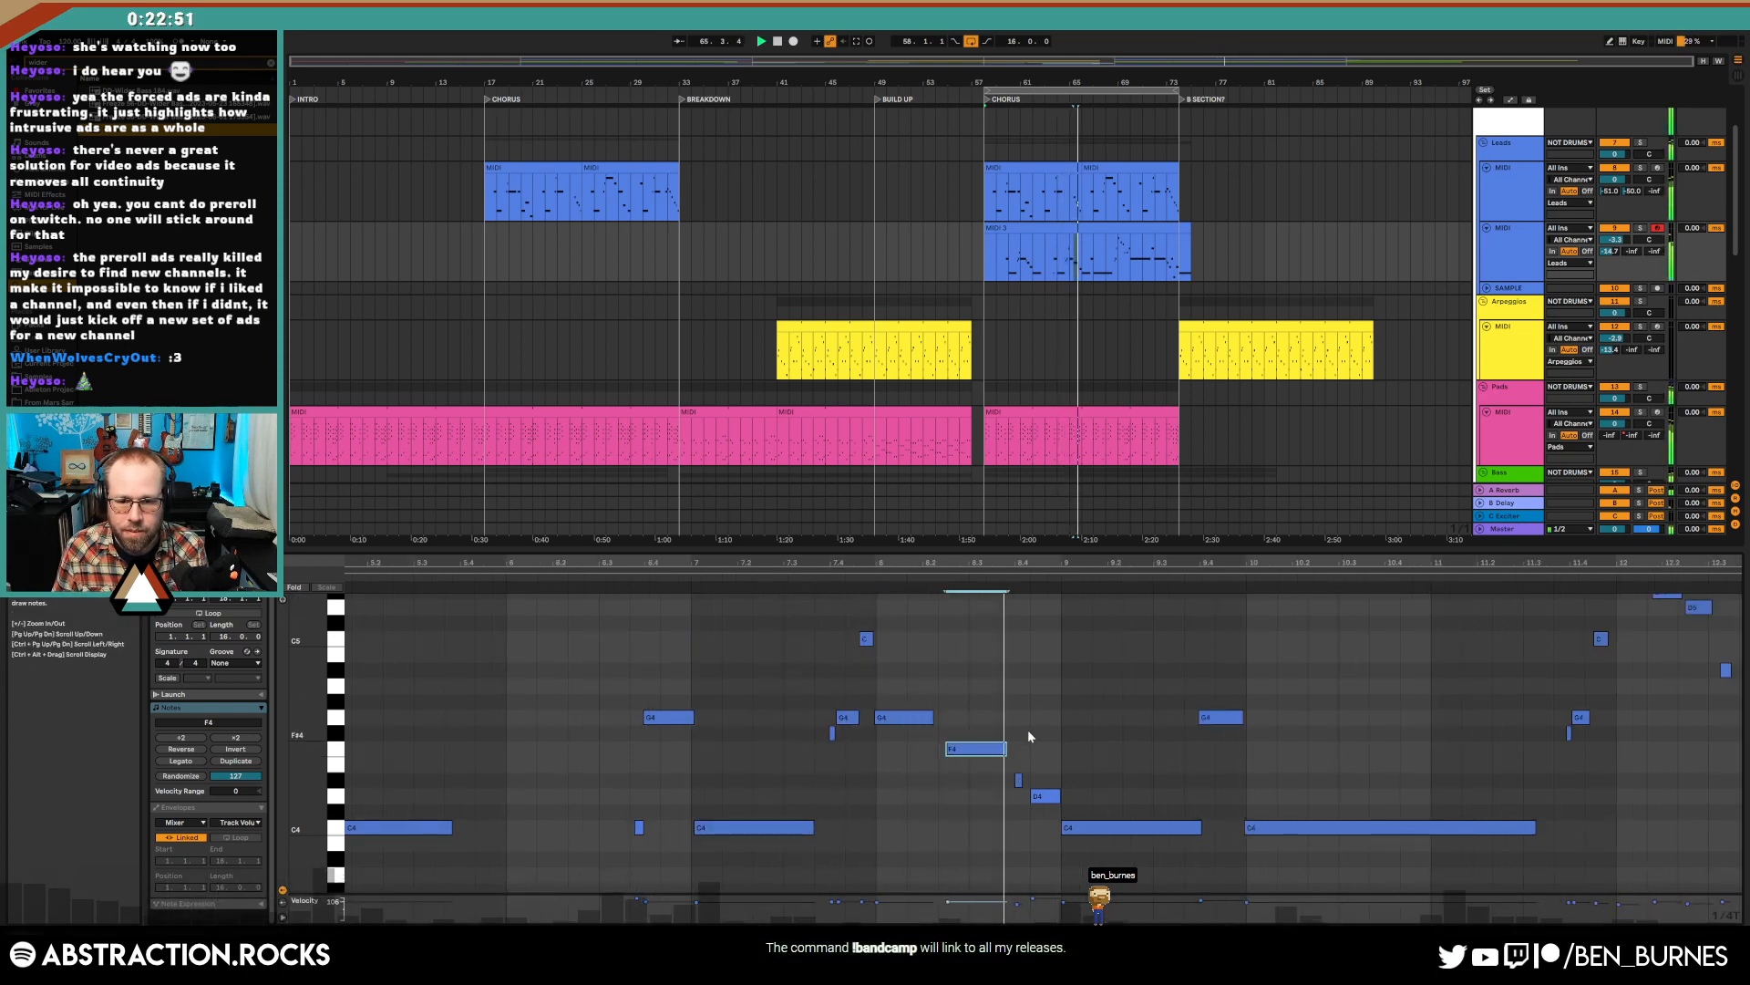
pyautogui.click(1048, 811)
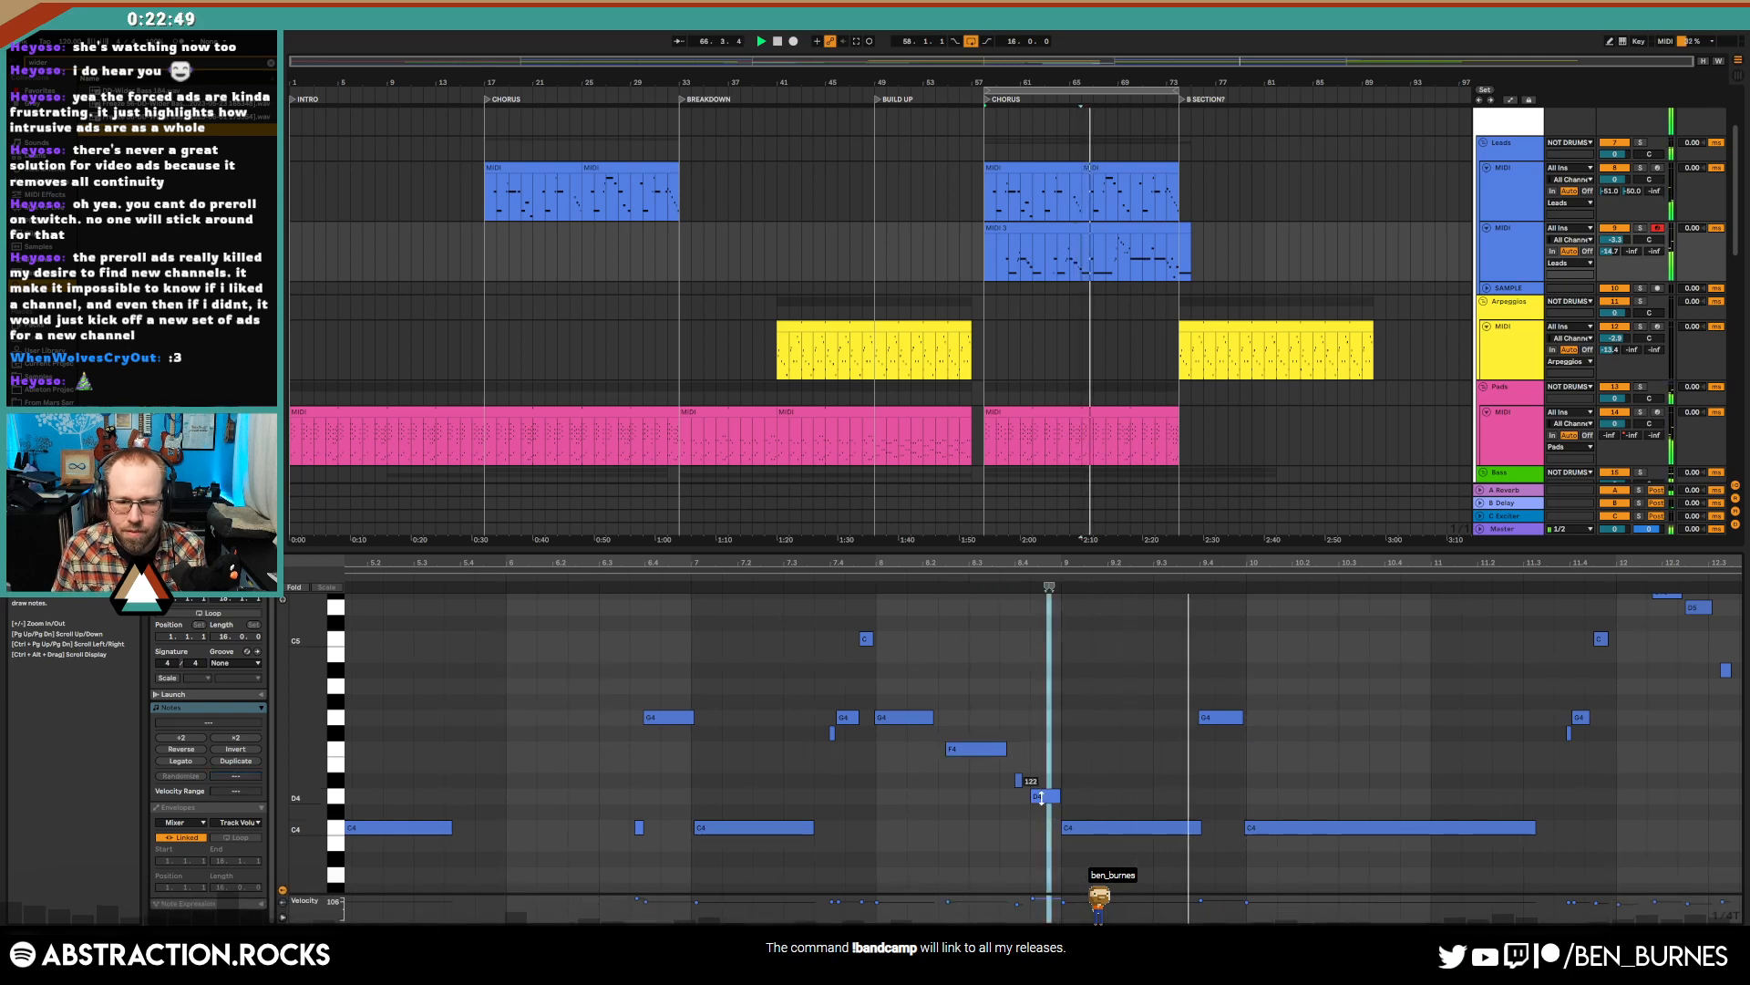
pyautogui.click(1046, 796)
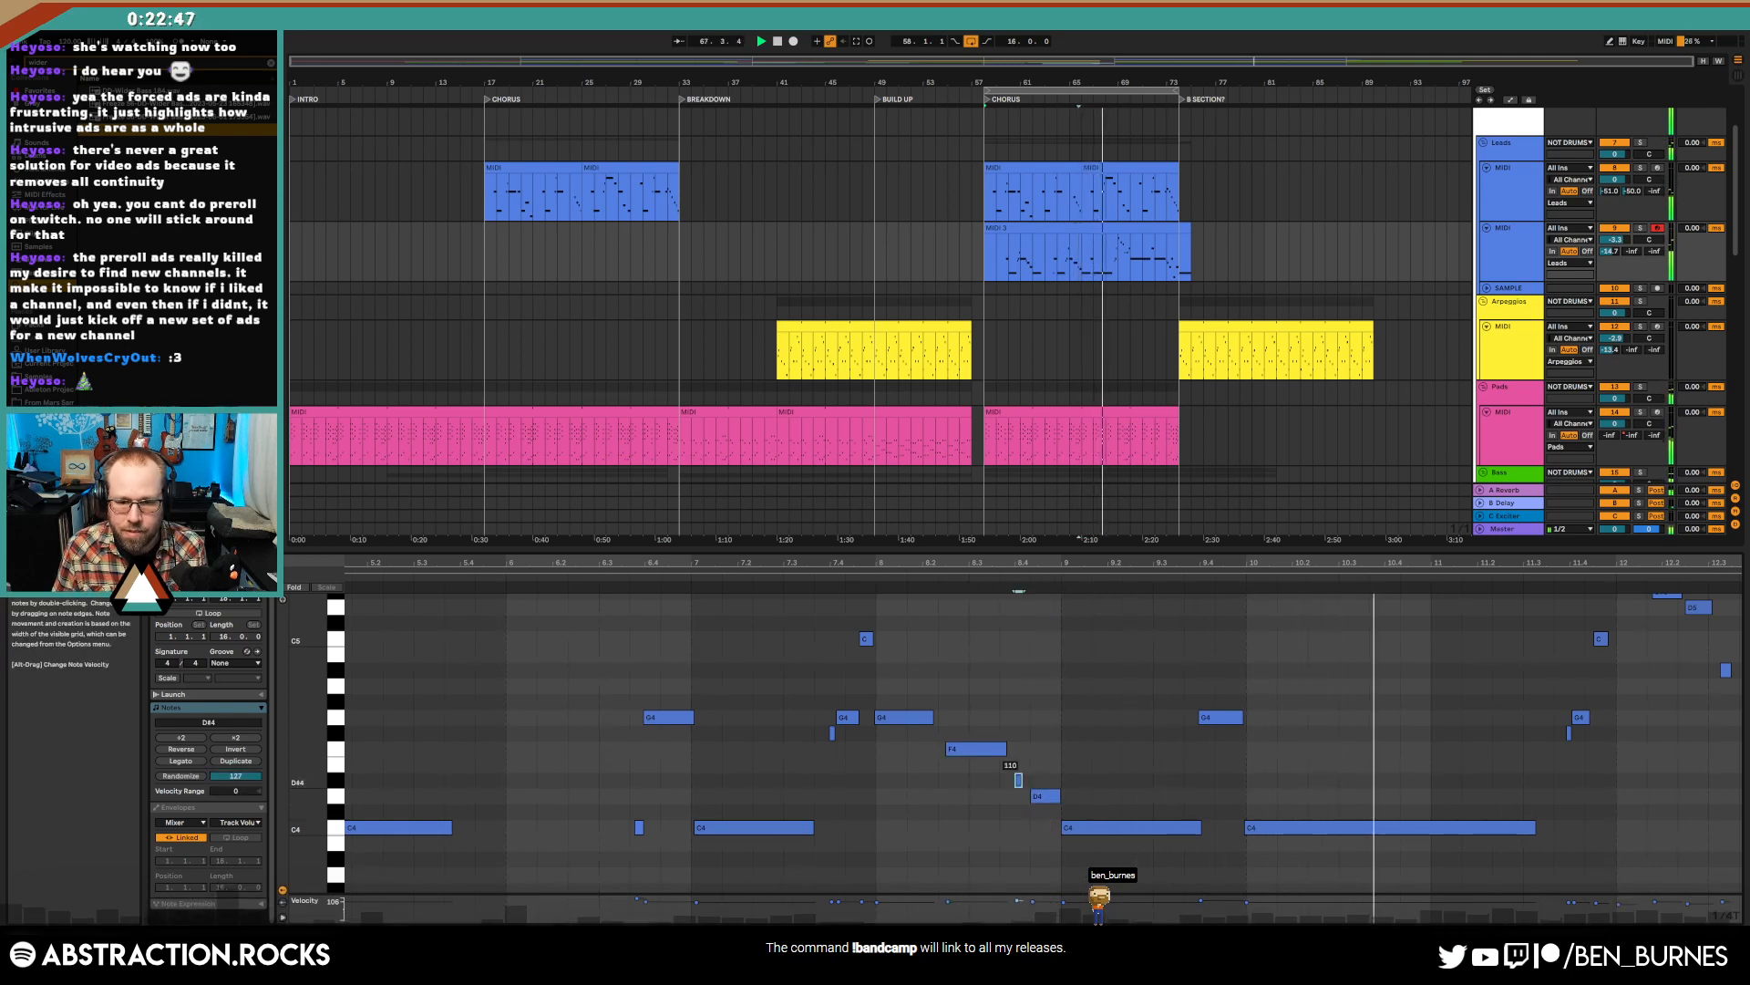
# - Return from the keys clip's notes to the device view and play the arrangement from the Build Up locator
pyautogui.hotkey('shift', 'Tab')
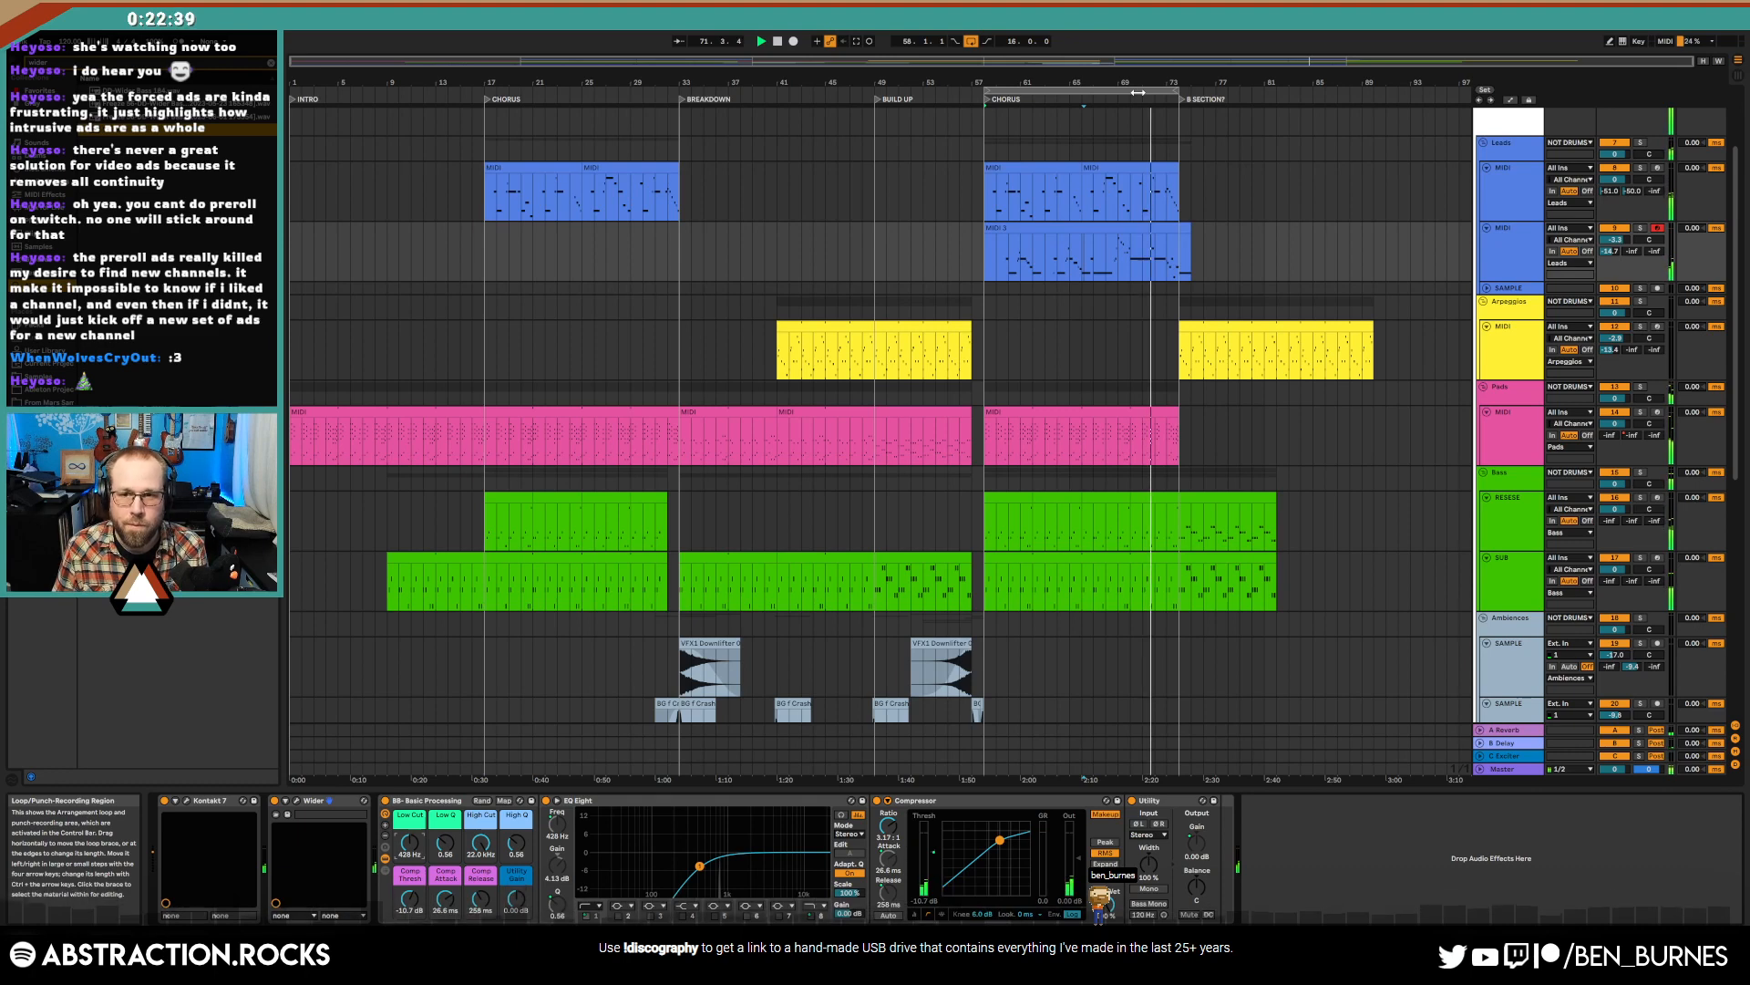
pyautogui.click(1151, 231)
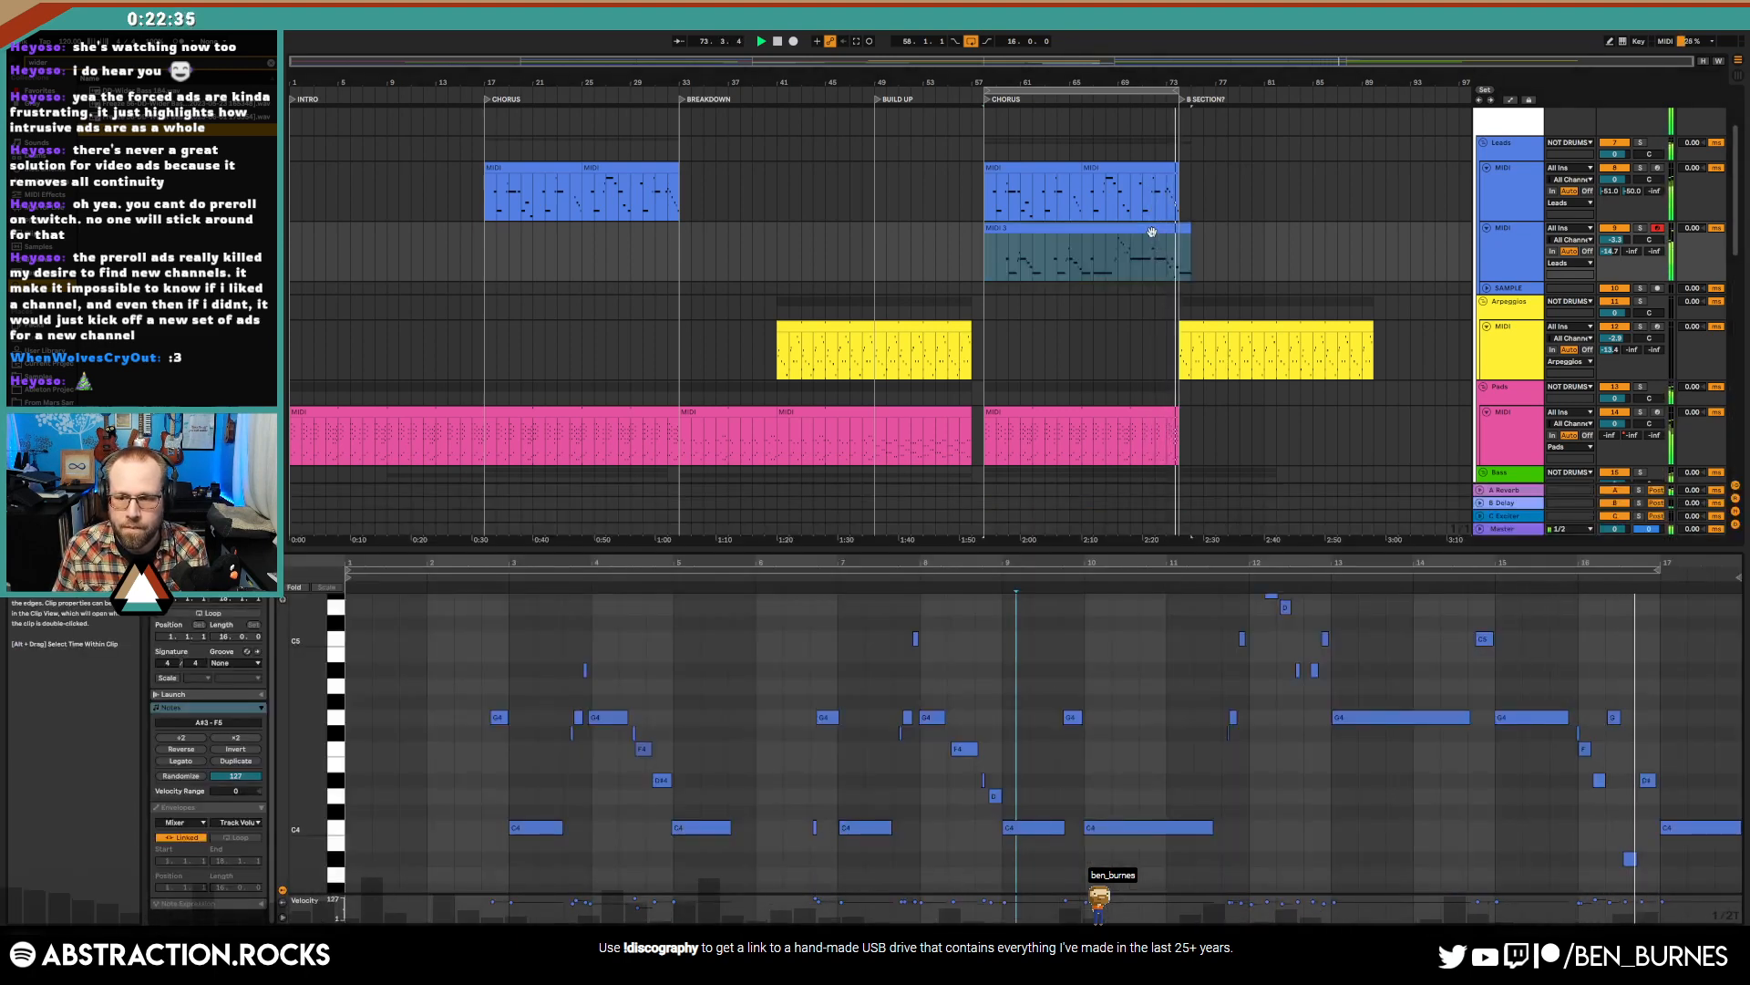
pyautogui.hotkey('shift', 'Tab')
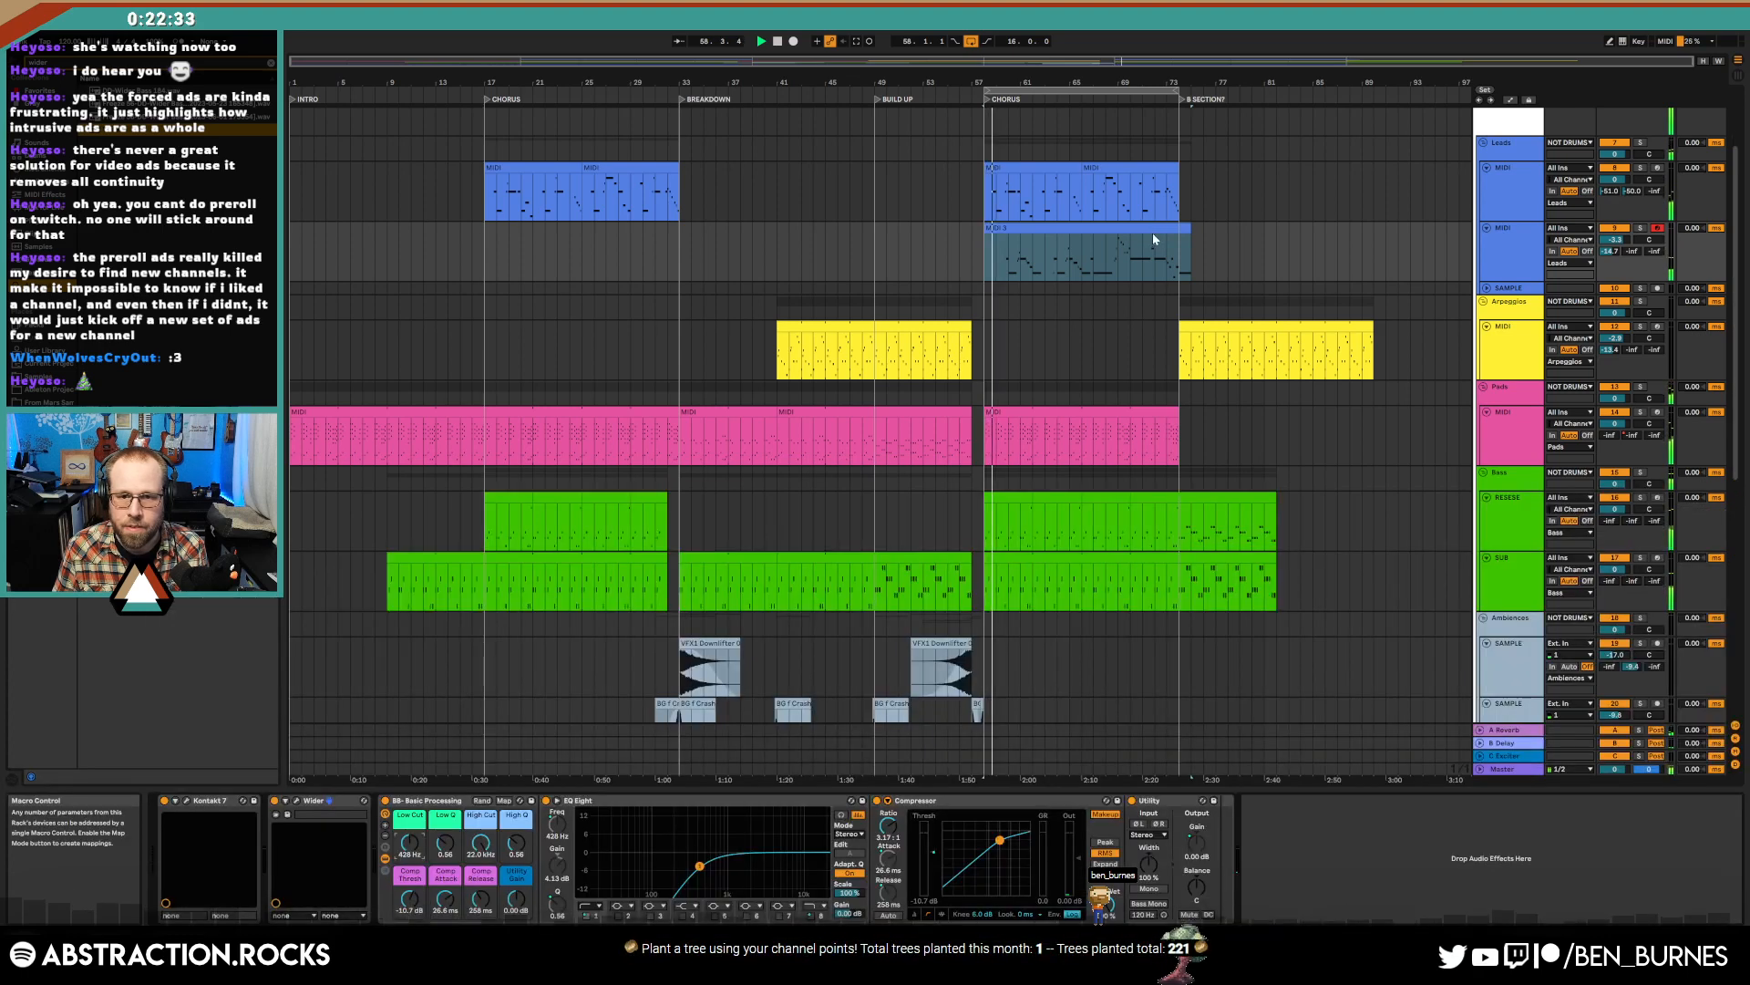
pyautogui.click(874, 100)
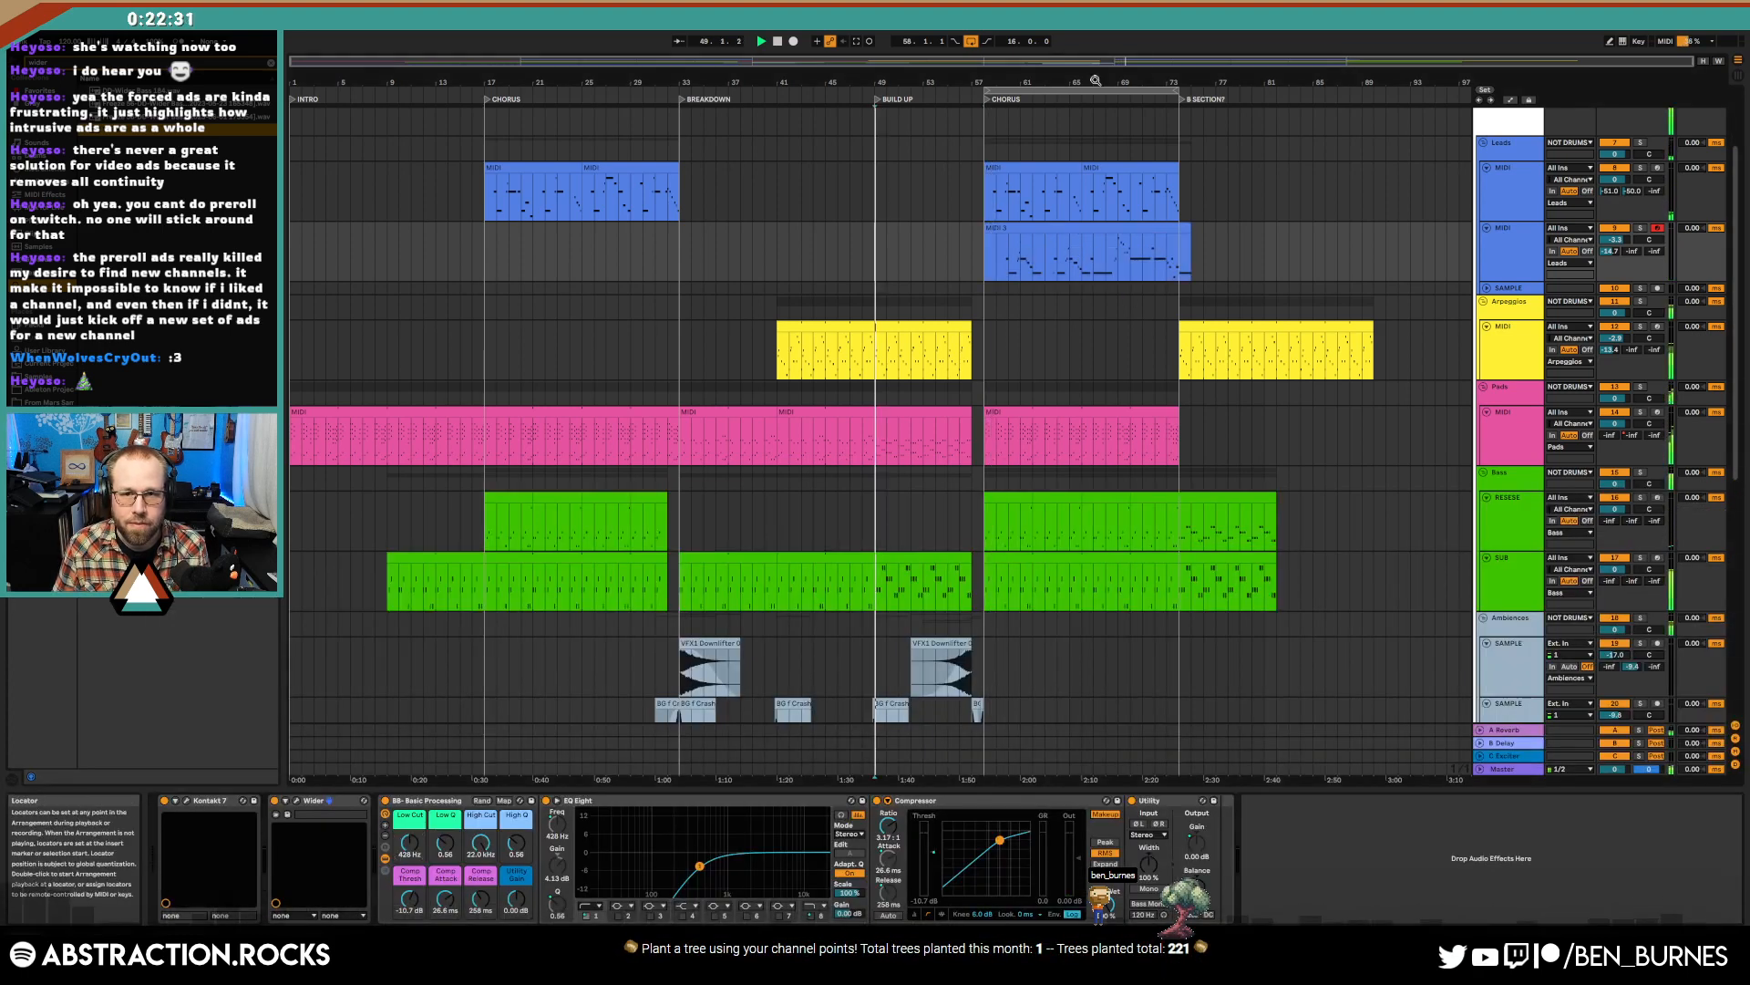
# - Move the loop region to the B Section, starting at bar 74 with a length of 16 bars
pyautogui.moveTo(1180, 62); pyautogui.dragTo(1418, 64)
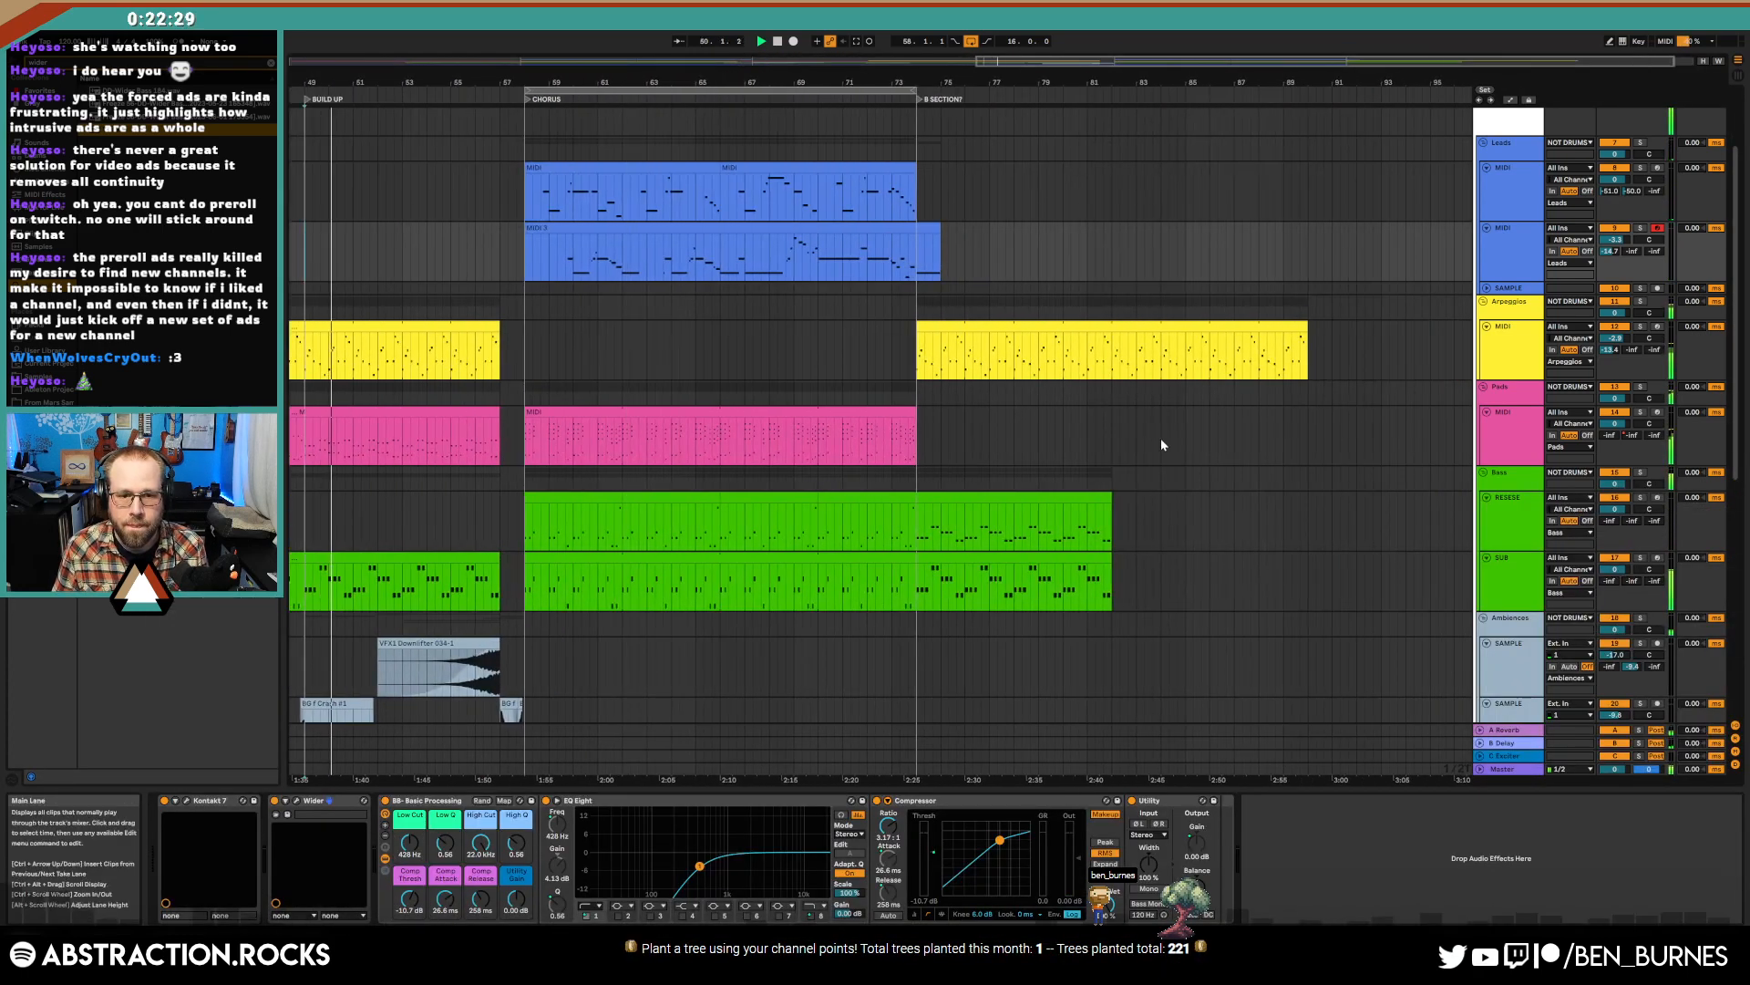
pyautogui.scroll(-2, 1162, 438)
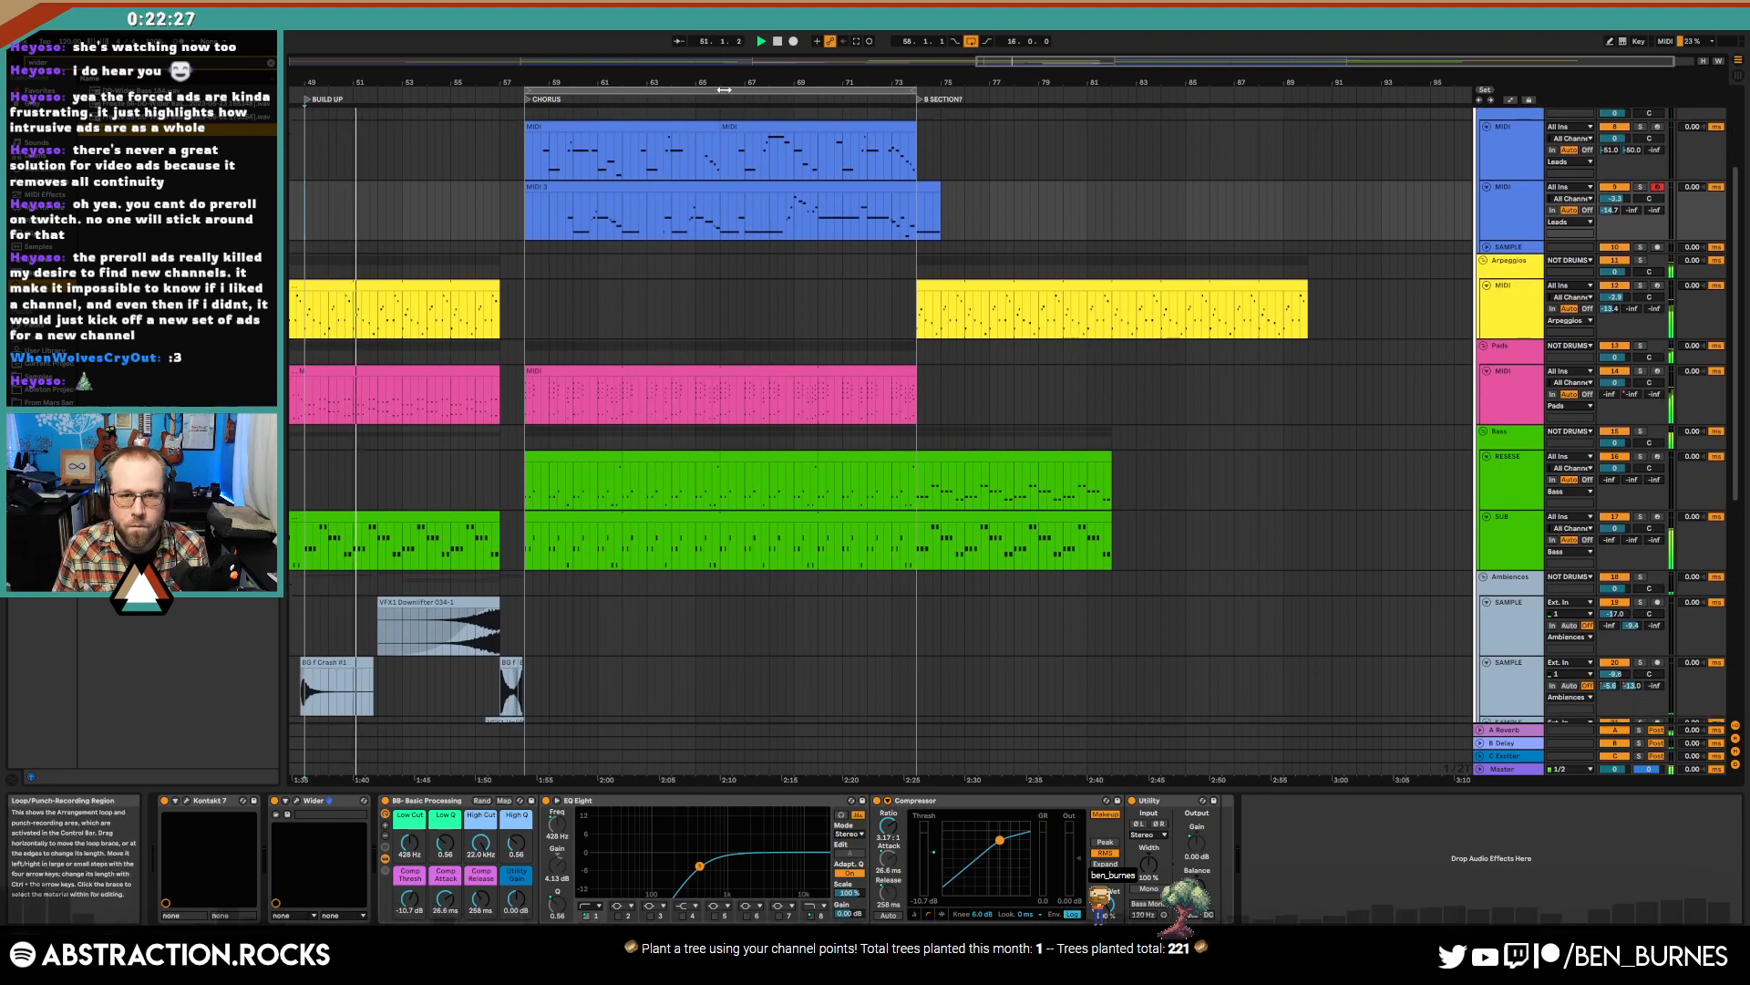
pyautogui.moveTo(729, 92); pyautogui.dragTo(1121, 92)
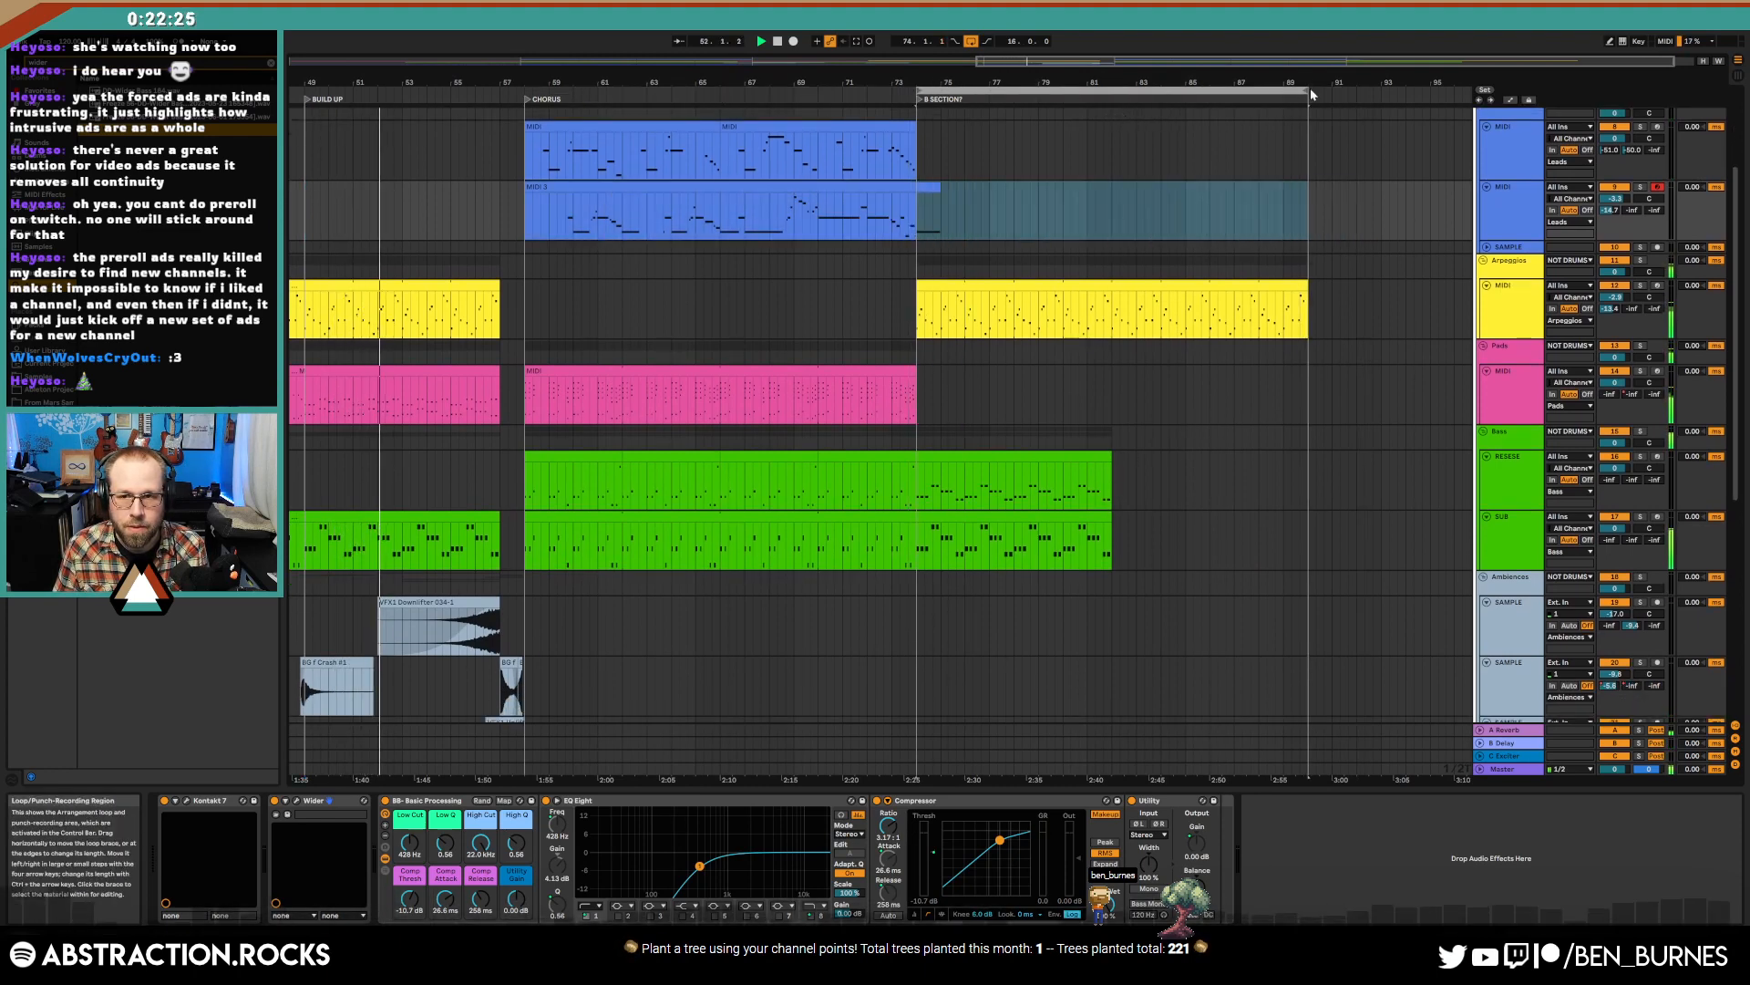
pyautogui.moveTo(1308, 118); pyautogui.dragTo(1112, 118)
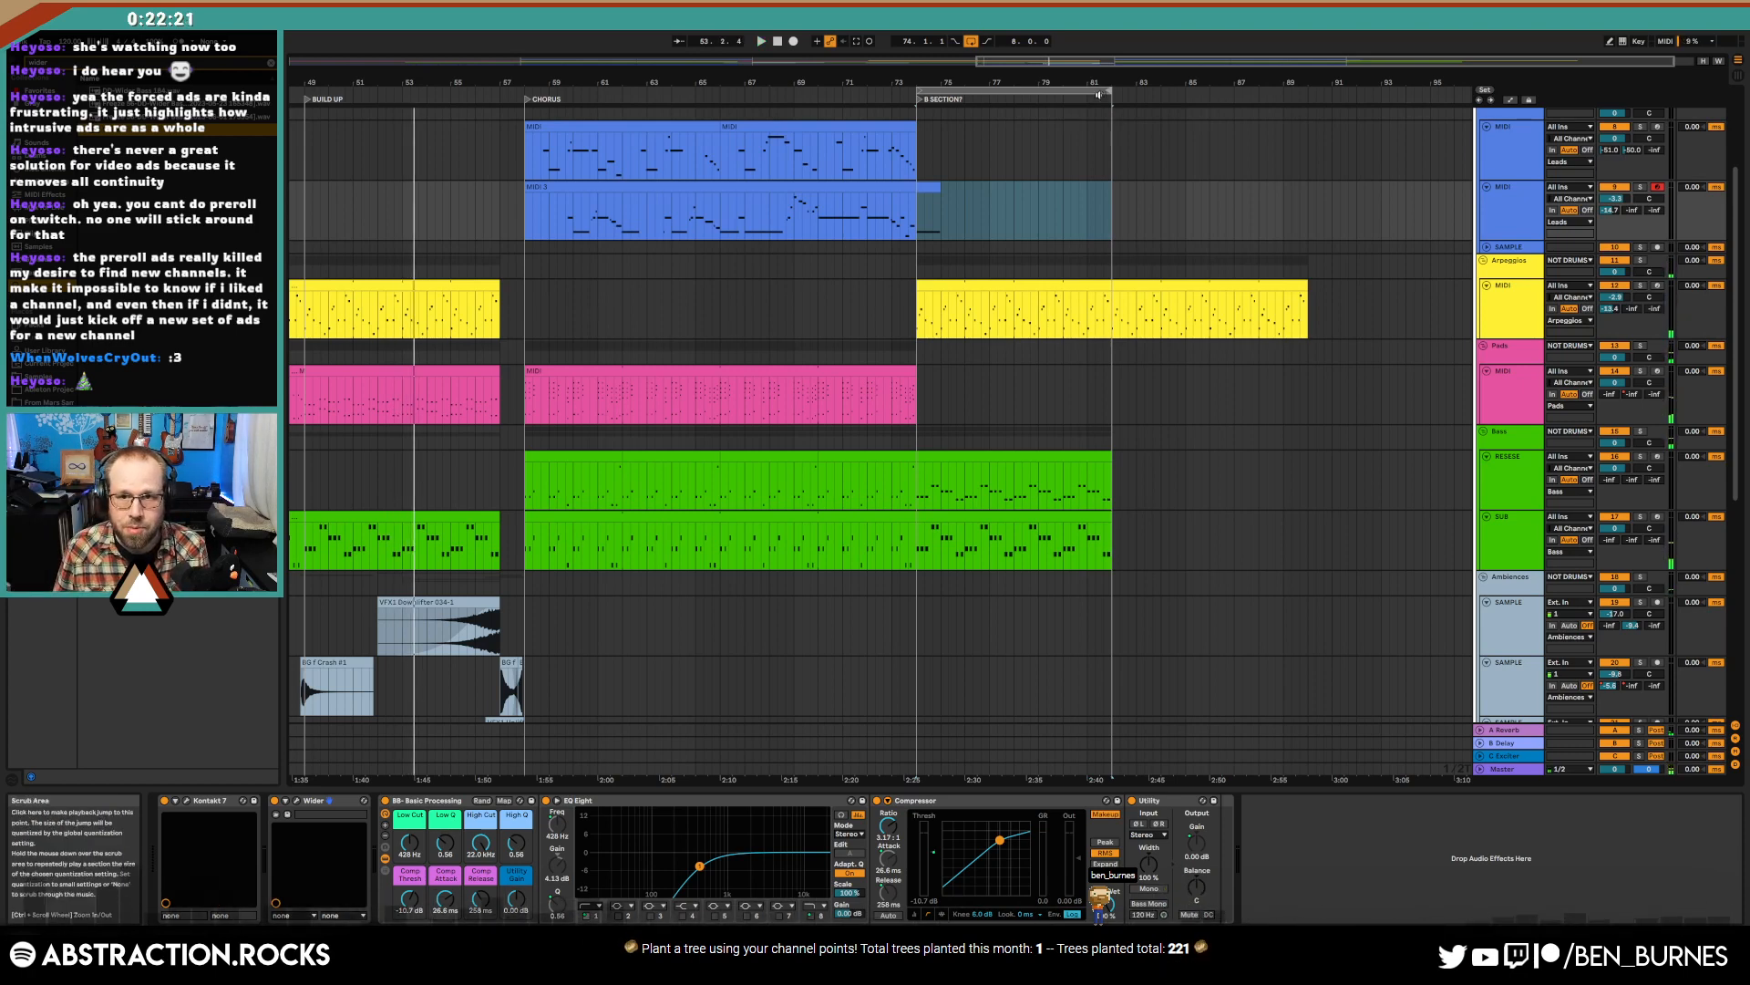
pyautogui.moveTo(1112, 118); pyautogui.dragTo(1307, 114)
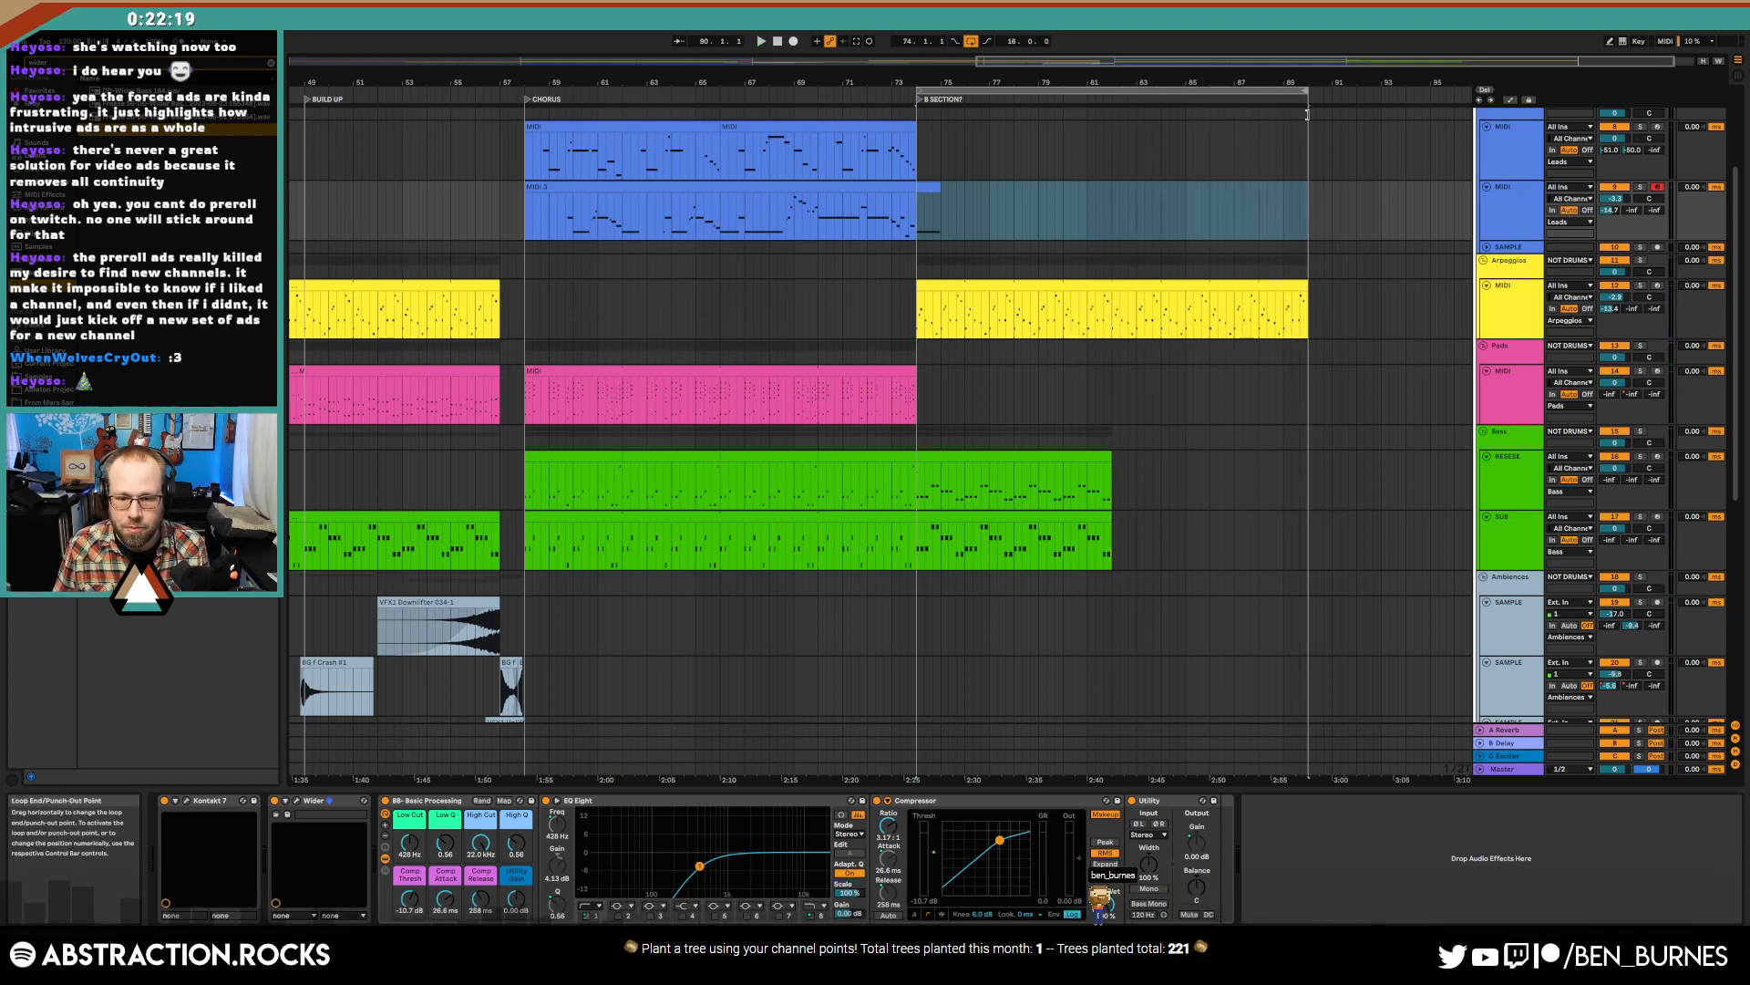
# - Copy the second chorus across all tracks and paste it directly after the B Section at bar 90
pyautogui.click(703, 127)
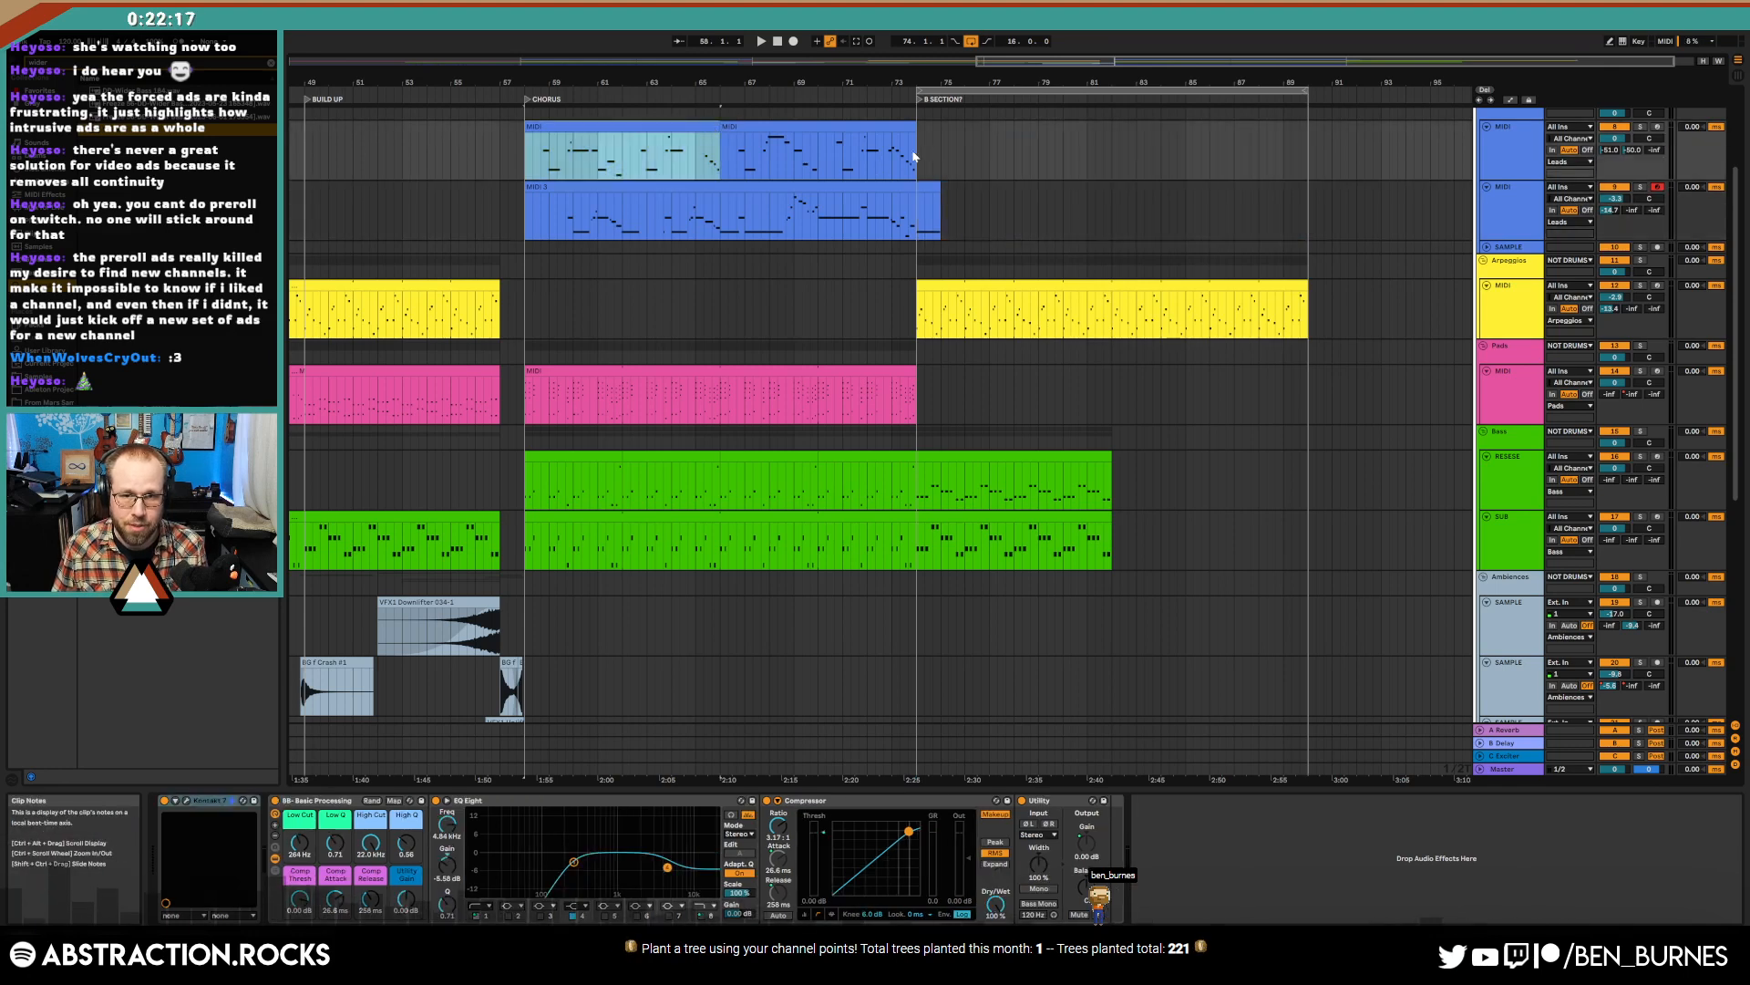
pyautogui.moveTo(915, 149); pyautogui.dragTo(525, 771)
pyautogui.click(1307, 137)
pyautogui.hotkey('ctrl', 'v')
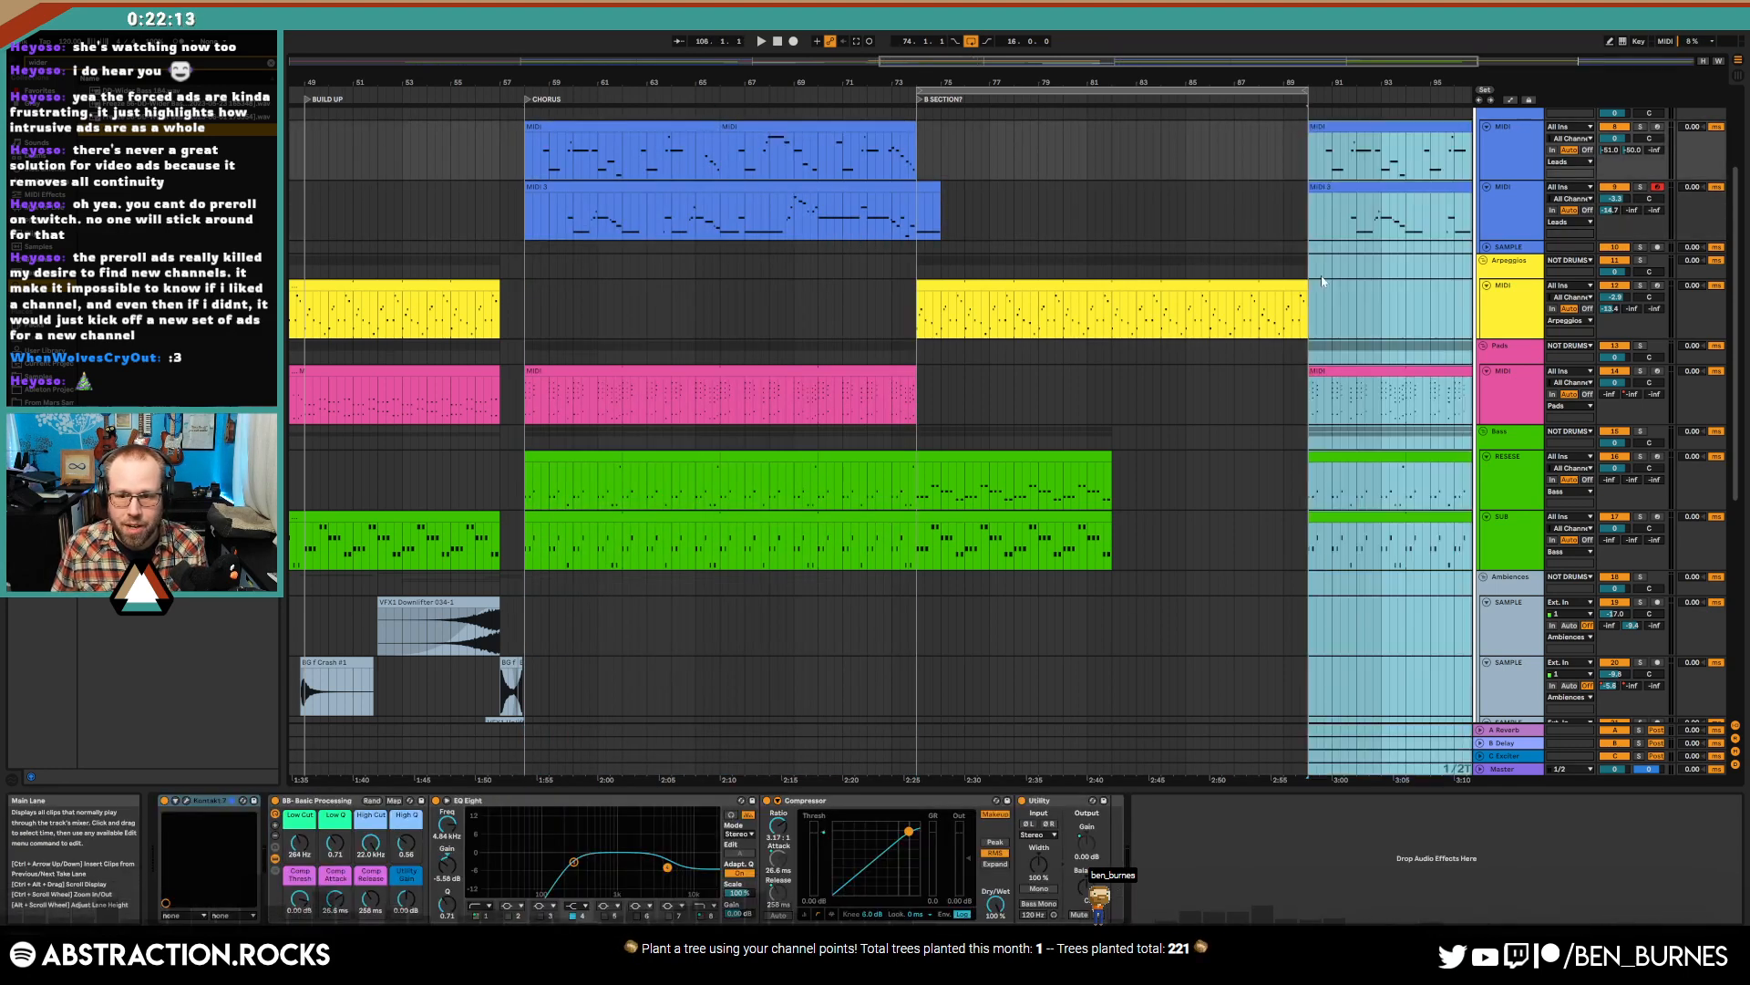
pyautogui.press('-')
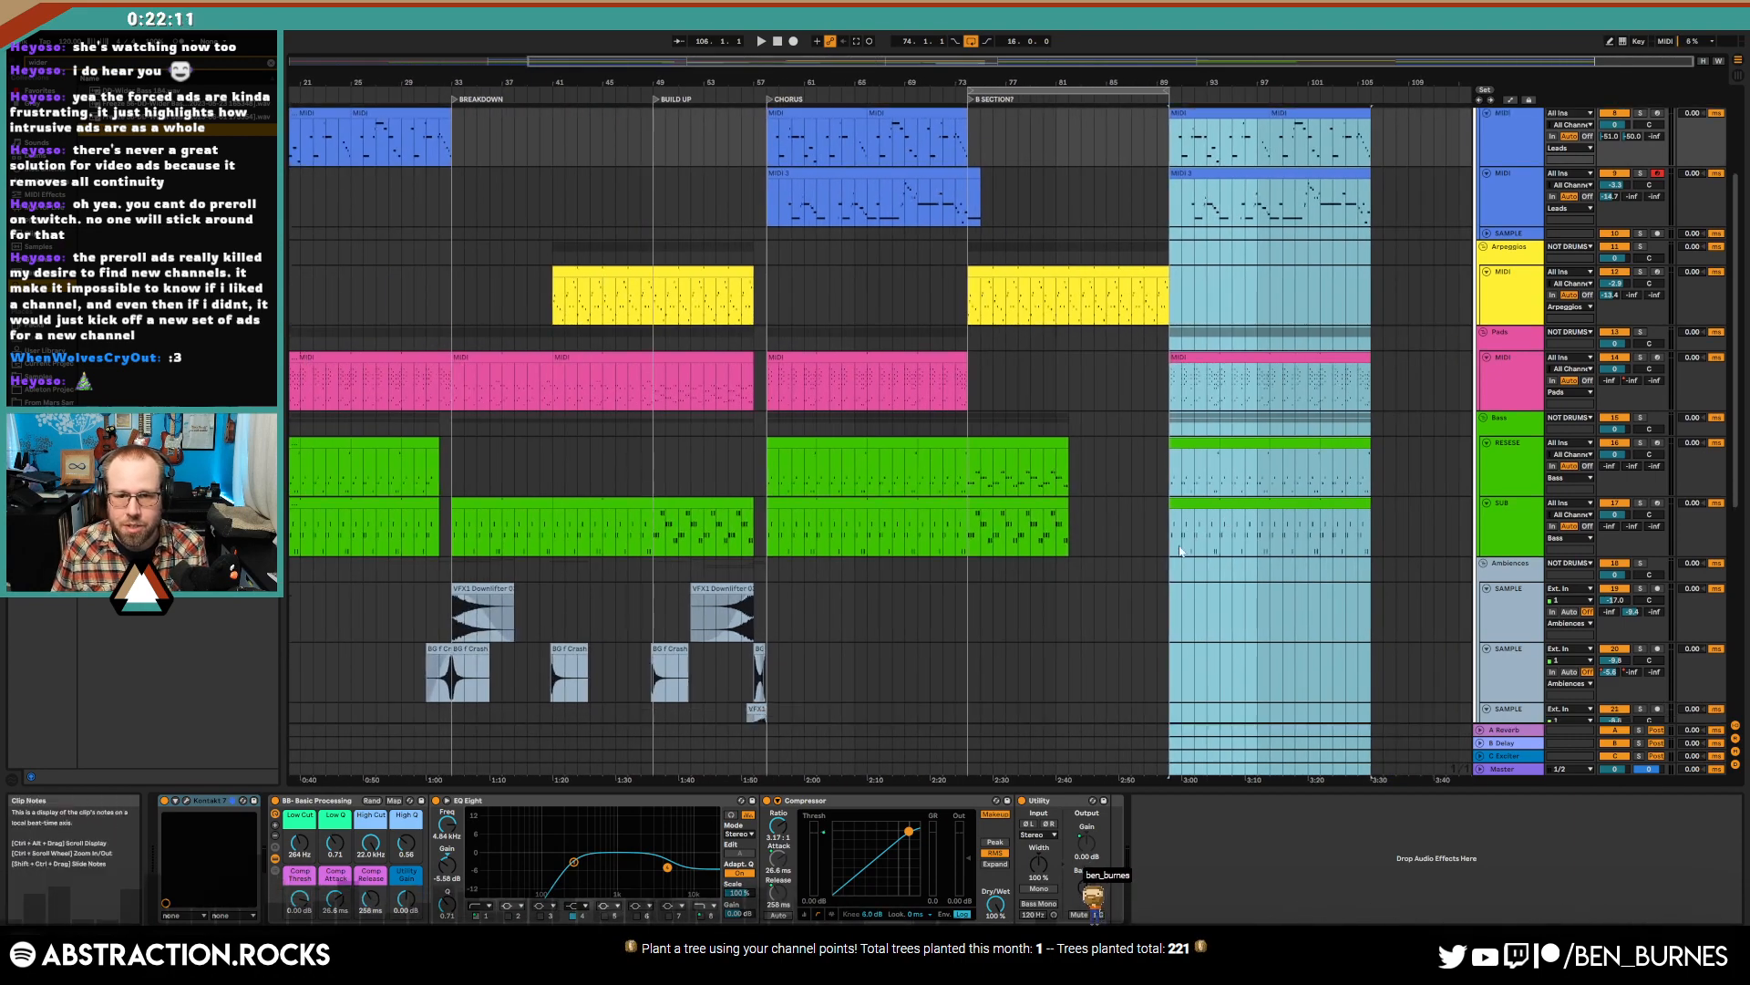
# - Copy the downlifter and crash samples from the start of the Breakdown to the start of the B Section
pyautogui.scroll(-5, 1107, 604)
pyautogui.scroll(-1, 1099, 598)
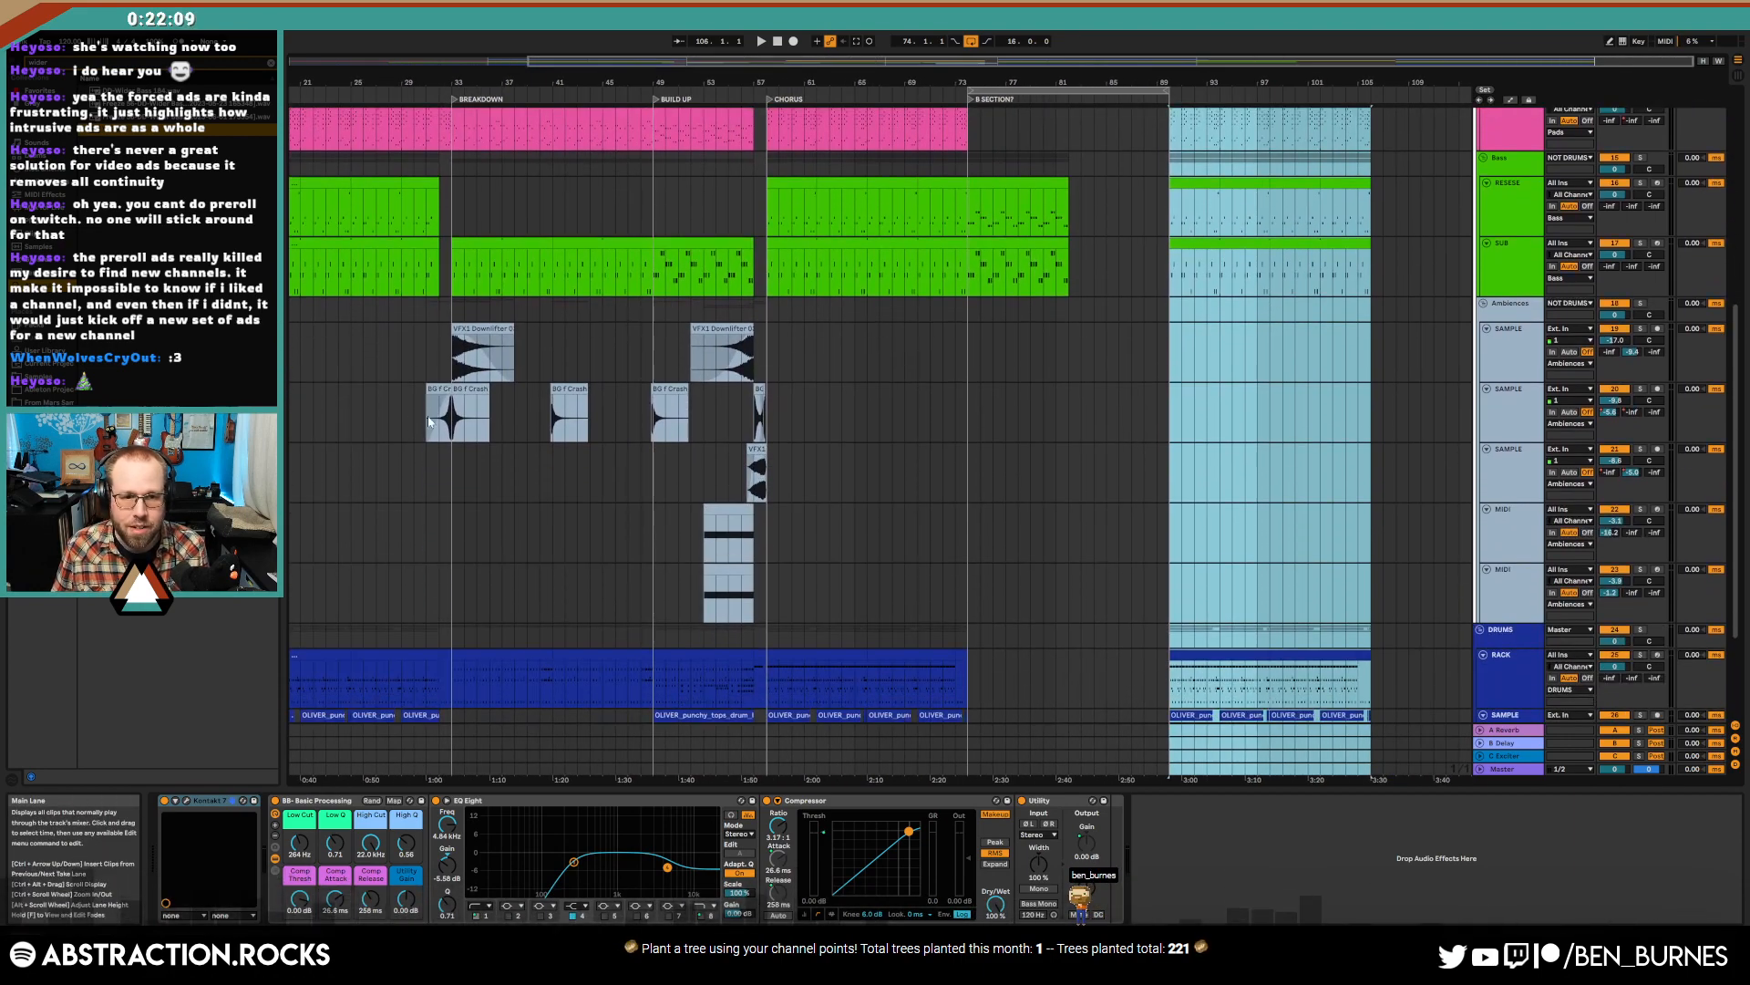
pyautogui.moveTo(429, 421); pyautogui.dragTo(527, 406)
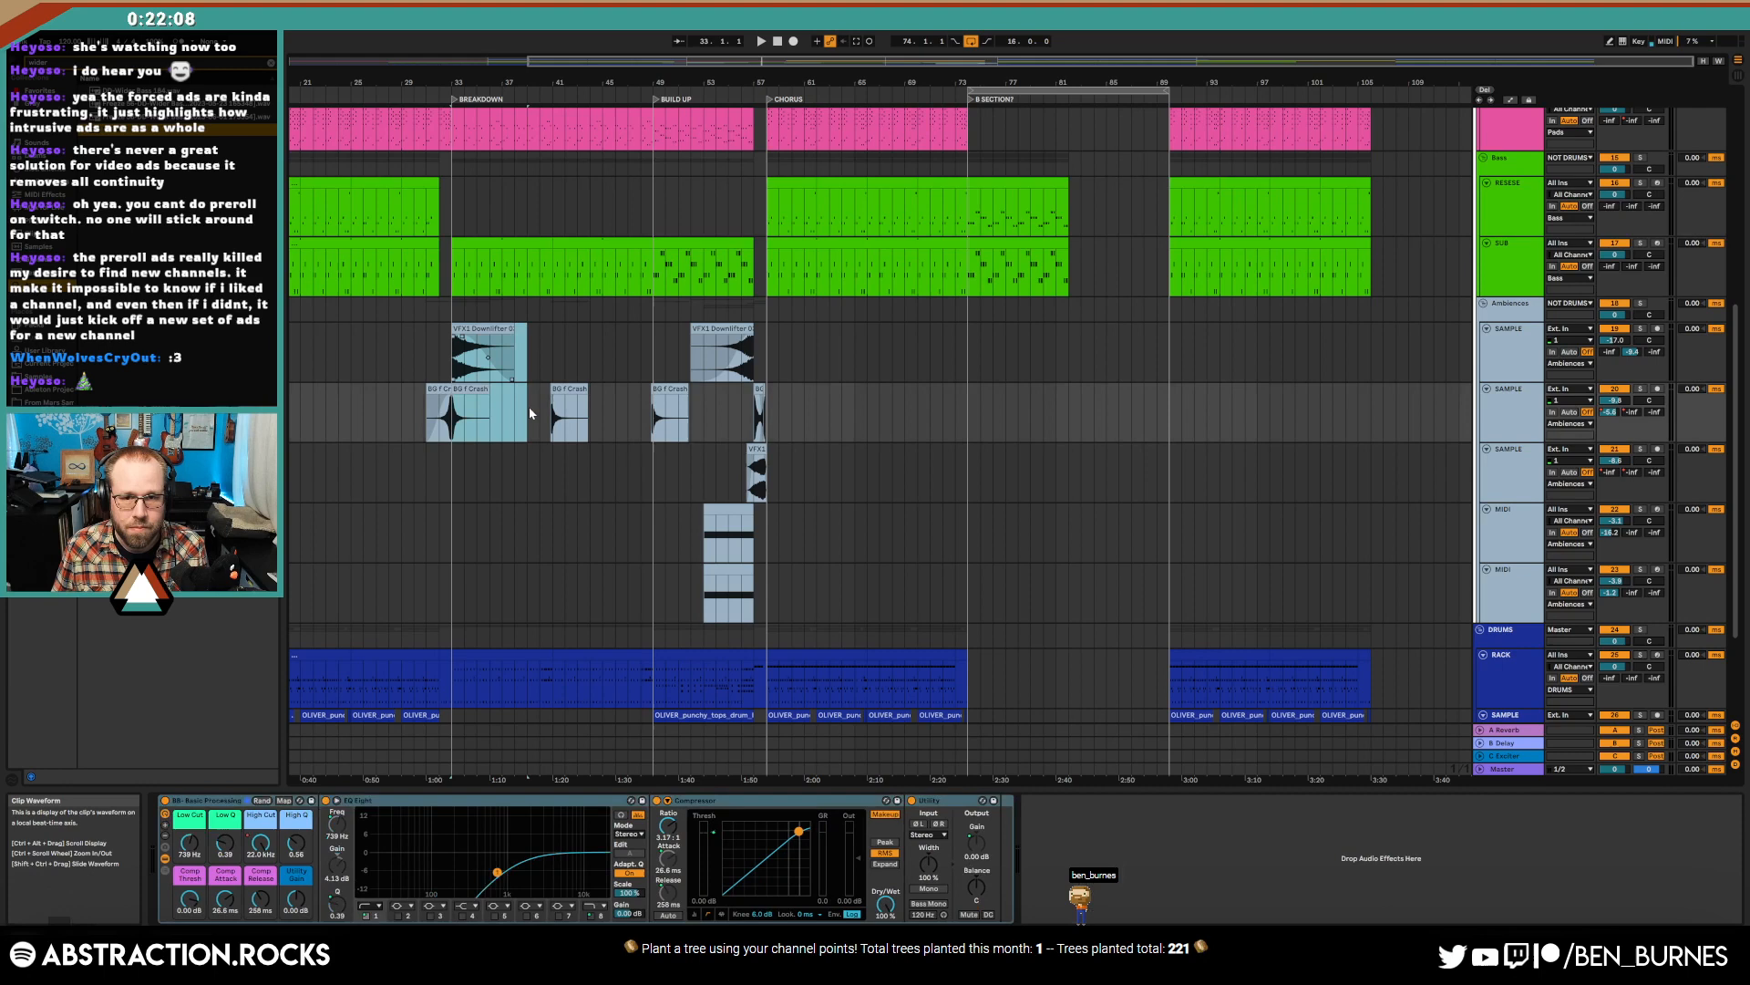
pyautogui.click(962, 341)
pyautogui.hotkey('ctrl', 'v')
pyautogui.press('-')
# - Copy the drum rack clip preceding the first chorus and paste it after the last chorus at bar 106
pyautogui.scroll(-5, 1121, 529)
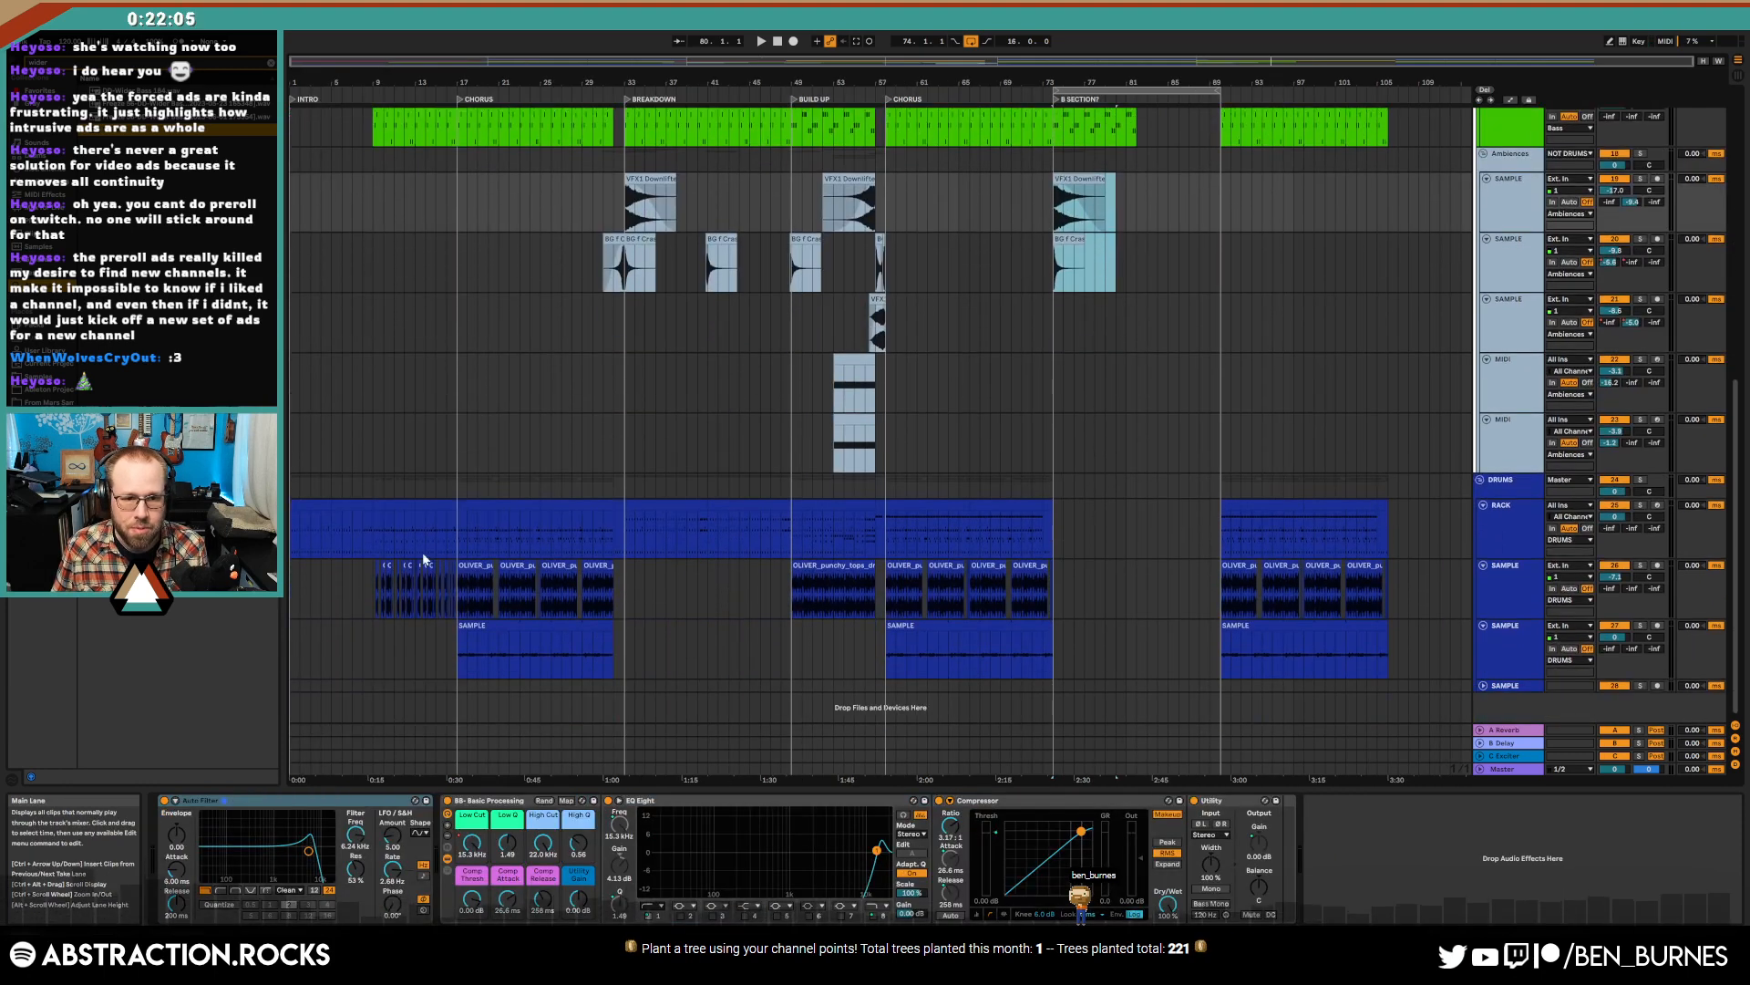
pyautogui.click(422, 507)
pyautogui.hotkey('ctrl', 'c')
pyautogui.click(1392, 523)
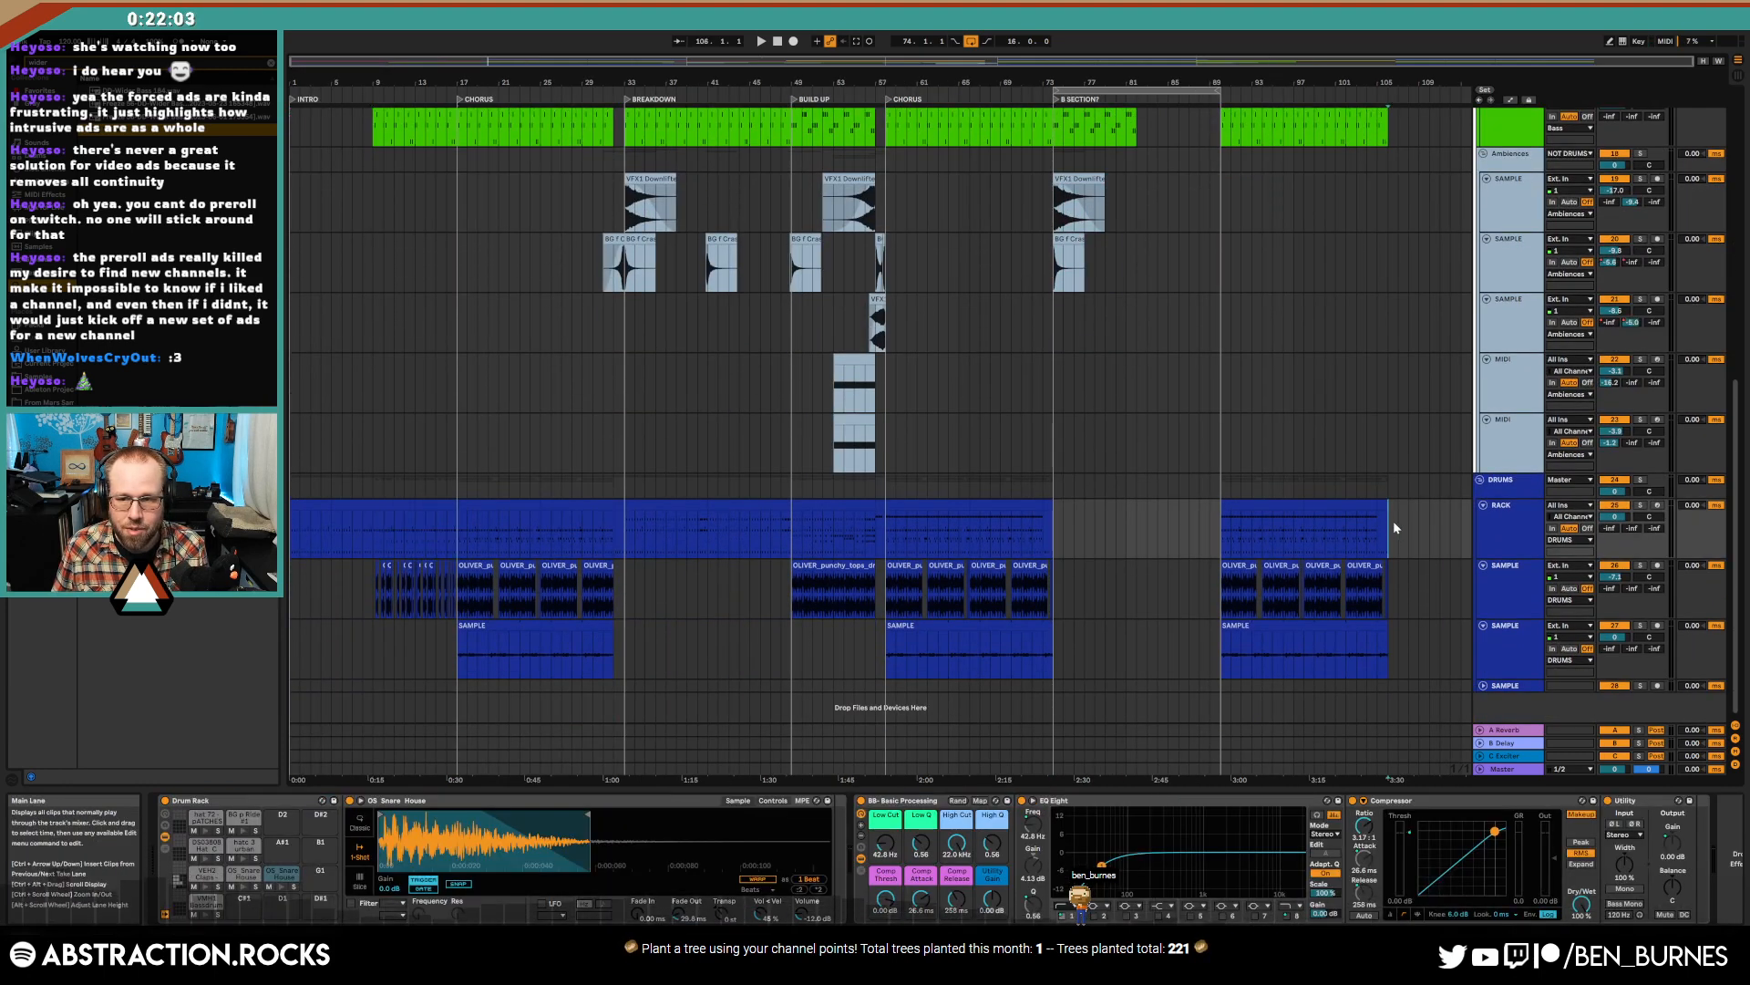
pyautogui.hotkey('ctrl', 'v')
# - Copy the opening drum rack clip of the intro and paste it at bar 114 to continue the outro drums
pyautogui.click(338, 505)
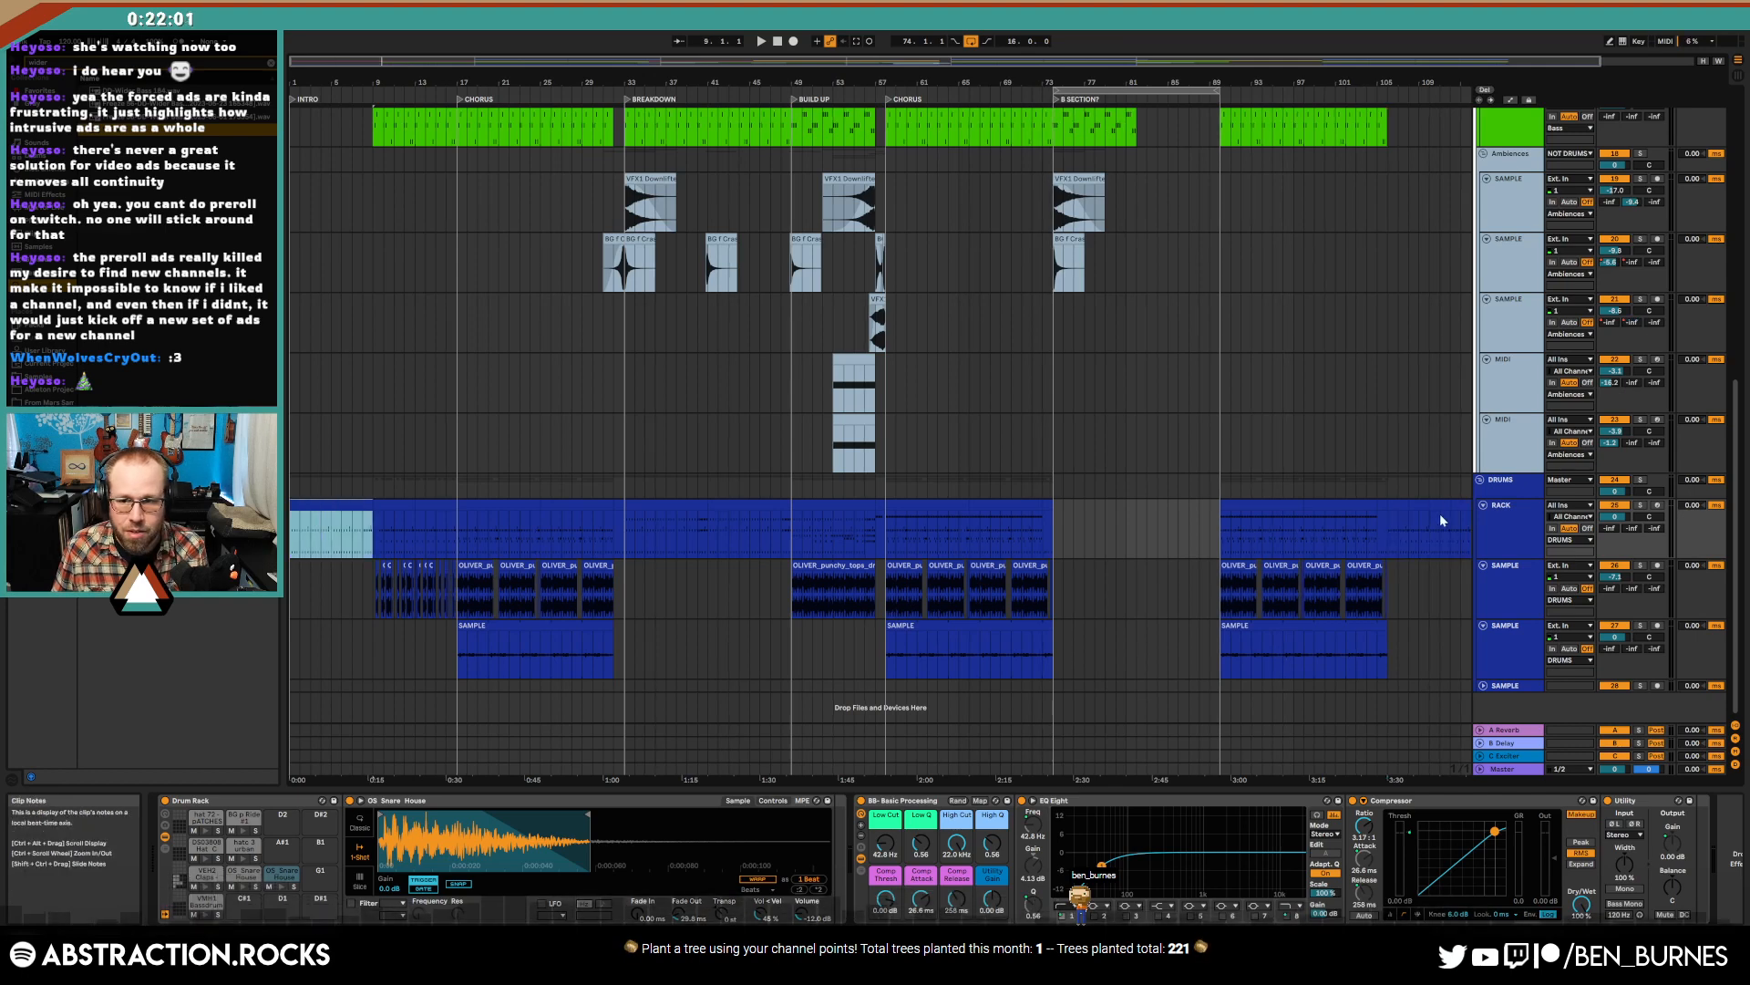
pyautogui.hotkey('ctrl', 'c')
pyautogui.hscroll(3, 1382, 540)
pyautogui.click(1387, 540)
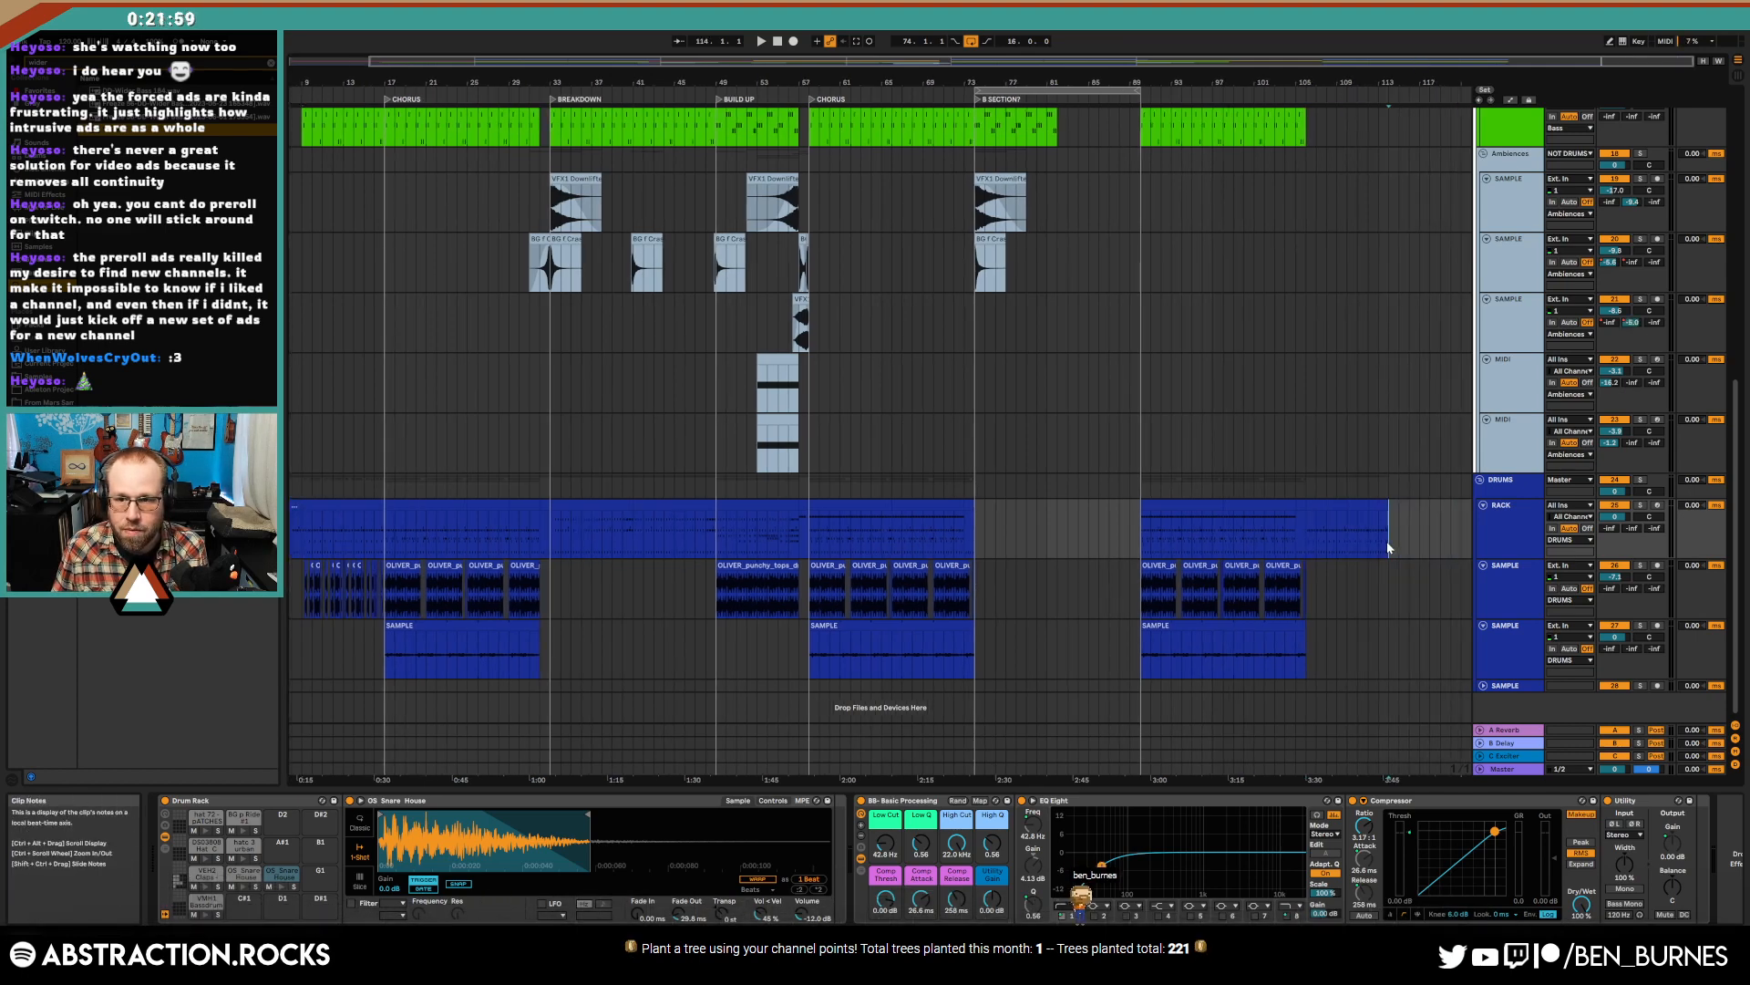
pyautogui.hotkey('ctrl', 'v')
# - Copy the first SUB bass clip and paste it after the last chorus at bar 106
pyautogui.scroll(5, 1326, 509)
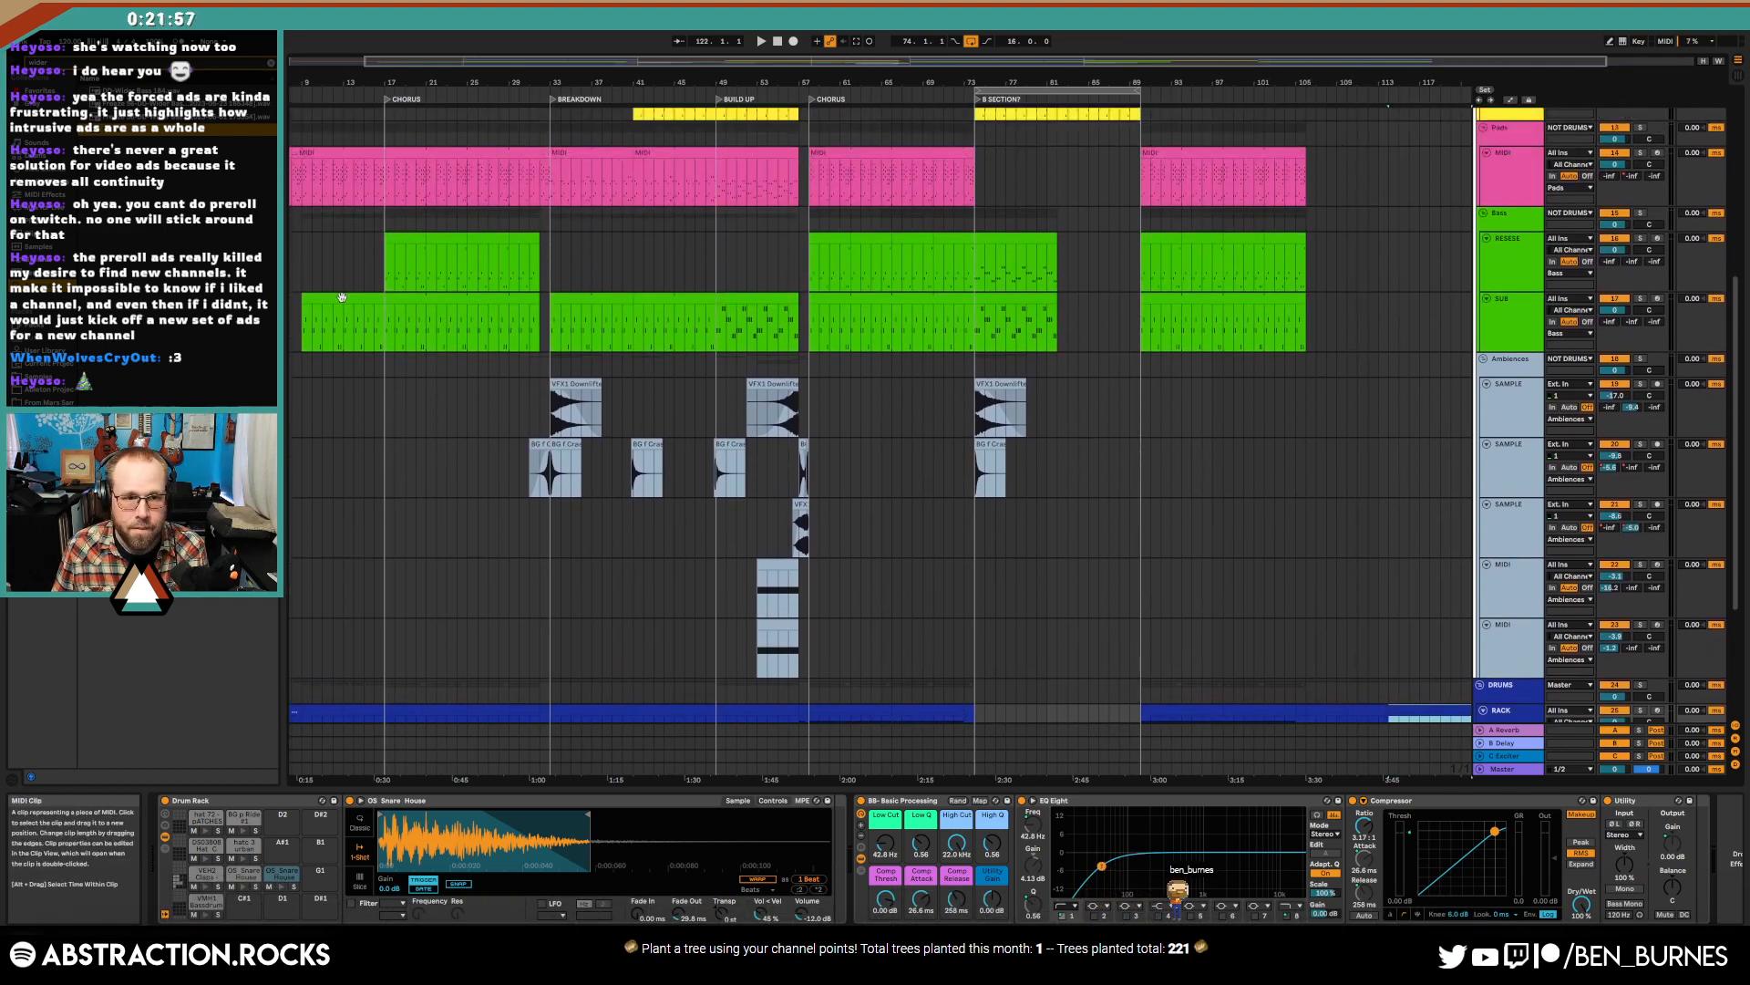
pyautogui.click(342, 297)
pyautogui.hotkey('ctrl', 'c')
pyautogui.click(1328, 312)
pyautogui.hotkey('ctrl', 'v')
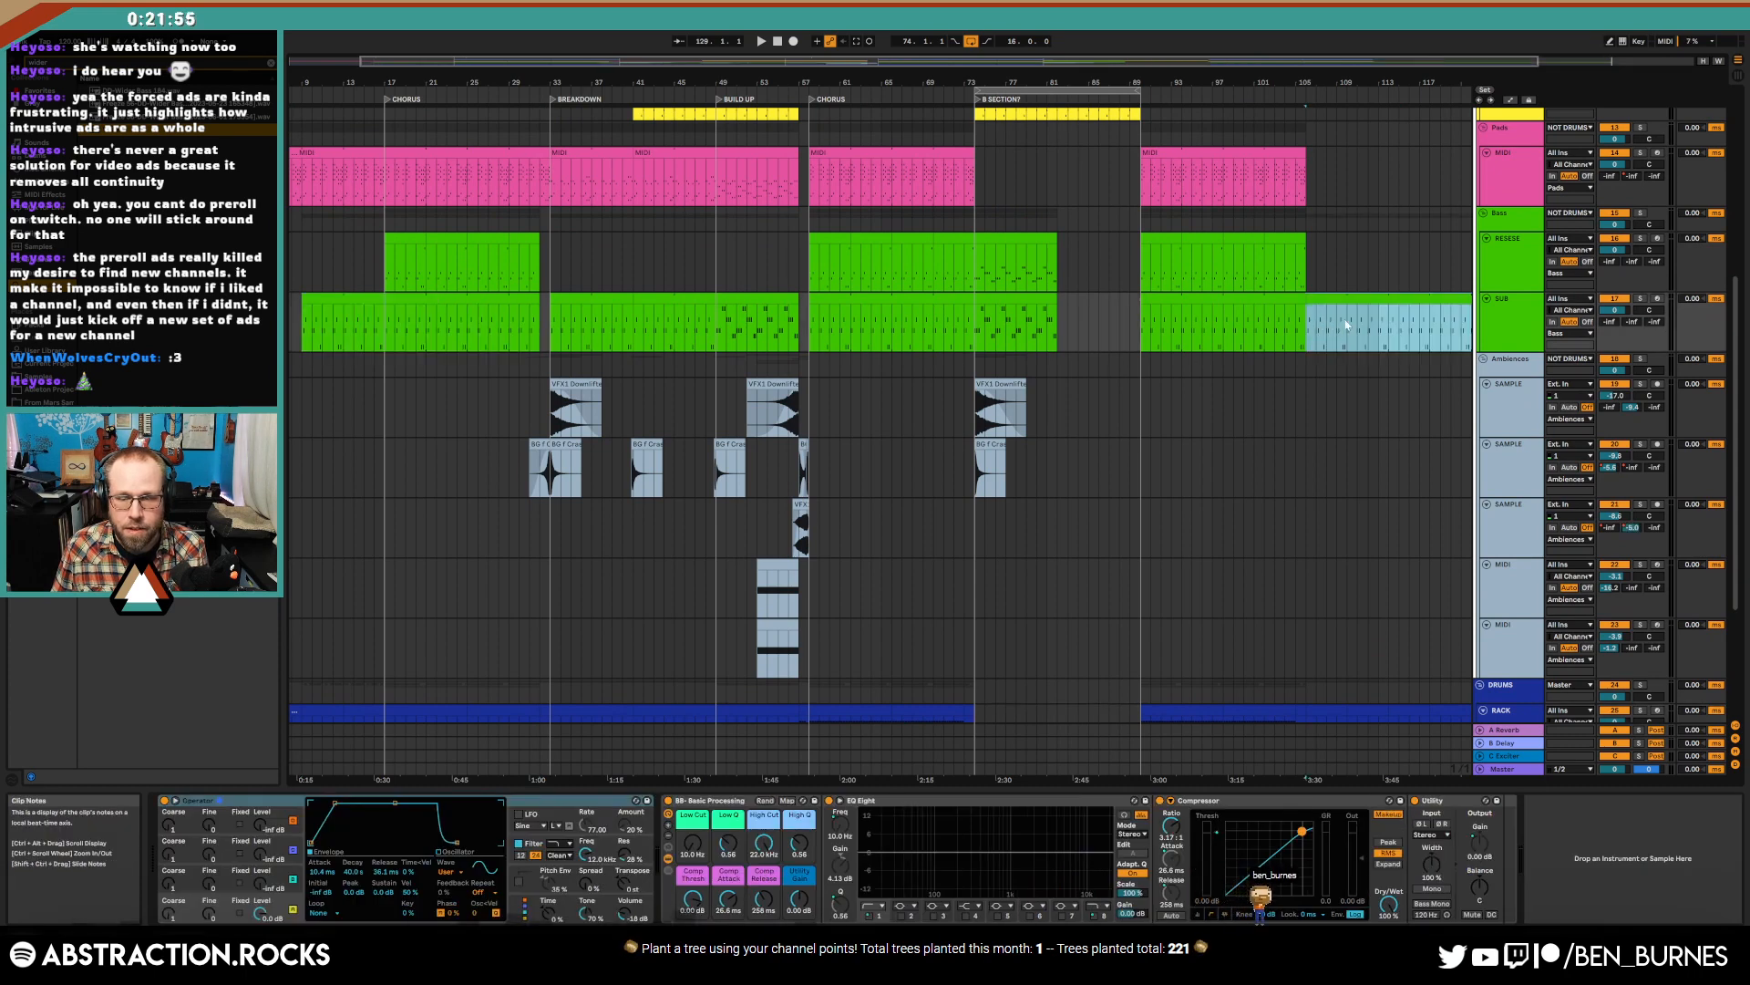
# - Trim the pasted SUB bass clip to end at bar 122, level with the outro drums
pyautogui.moveTo(1459, 64); pyautogui.dragTo(1612, 65)
pyautogui.click(1402, 439)
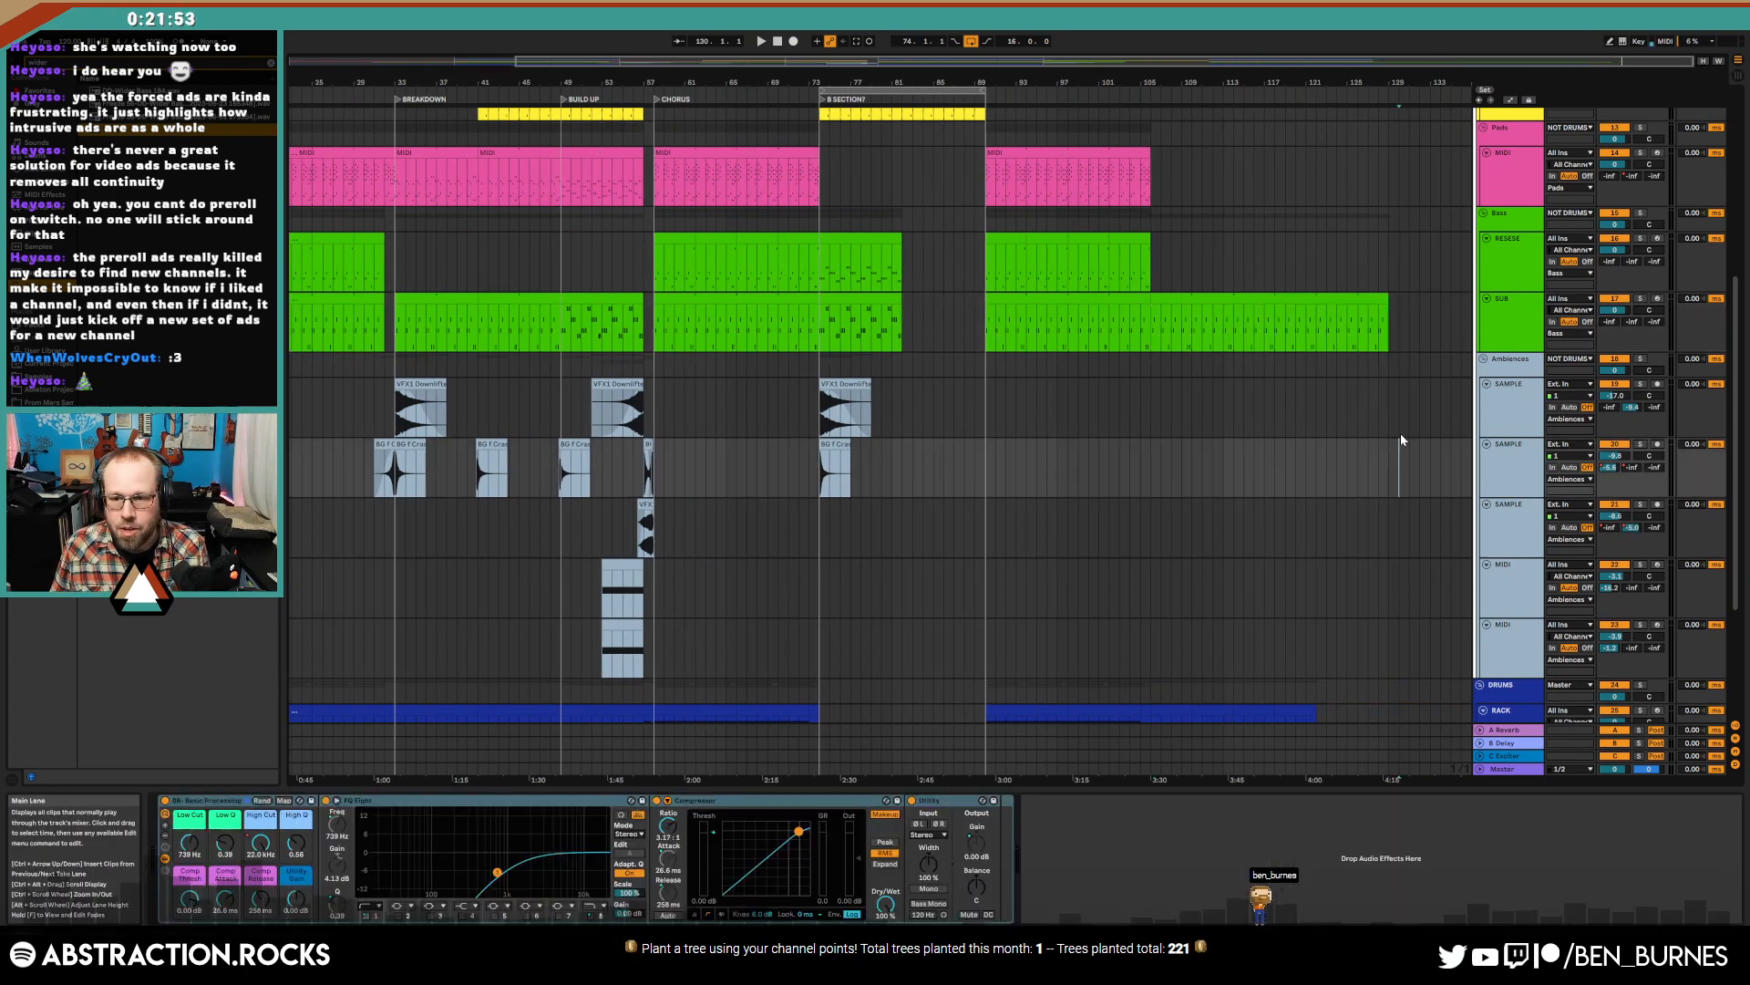
pyautogui.moveTo(1389, 299); pyautogui.dragTo(1373, 291)
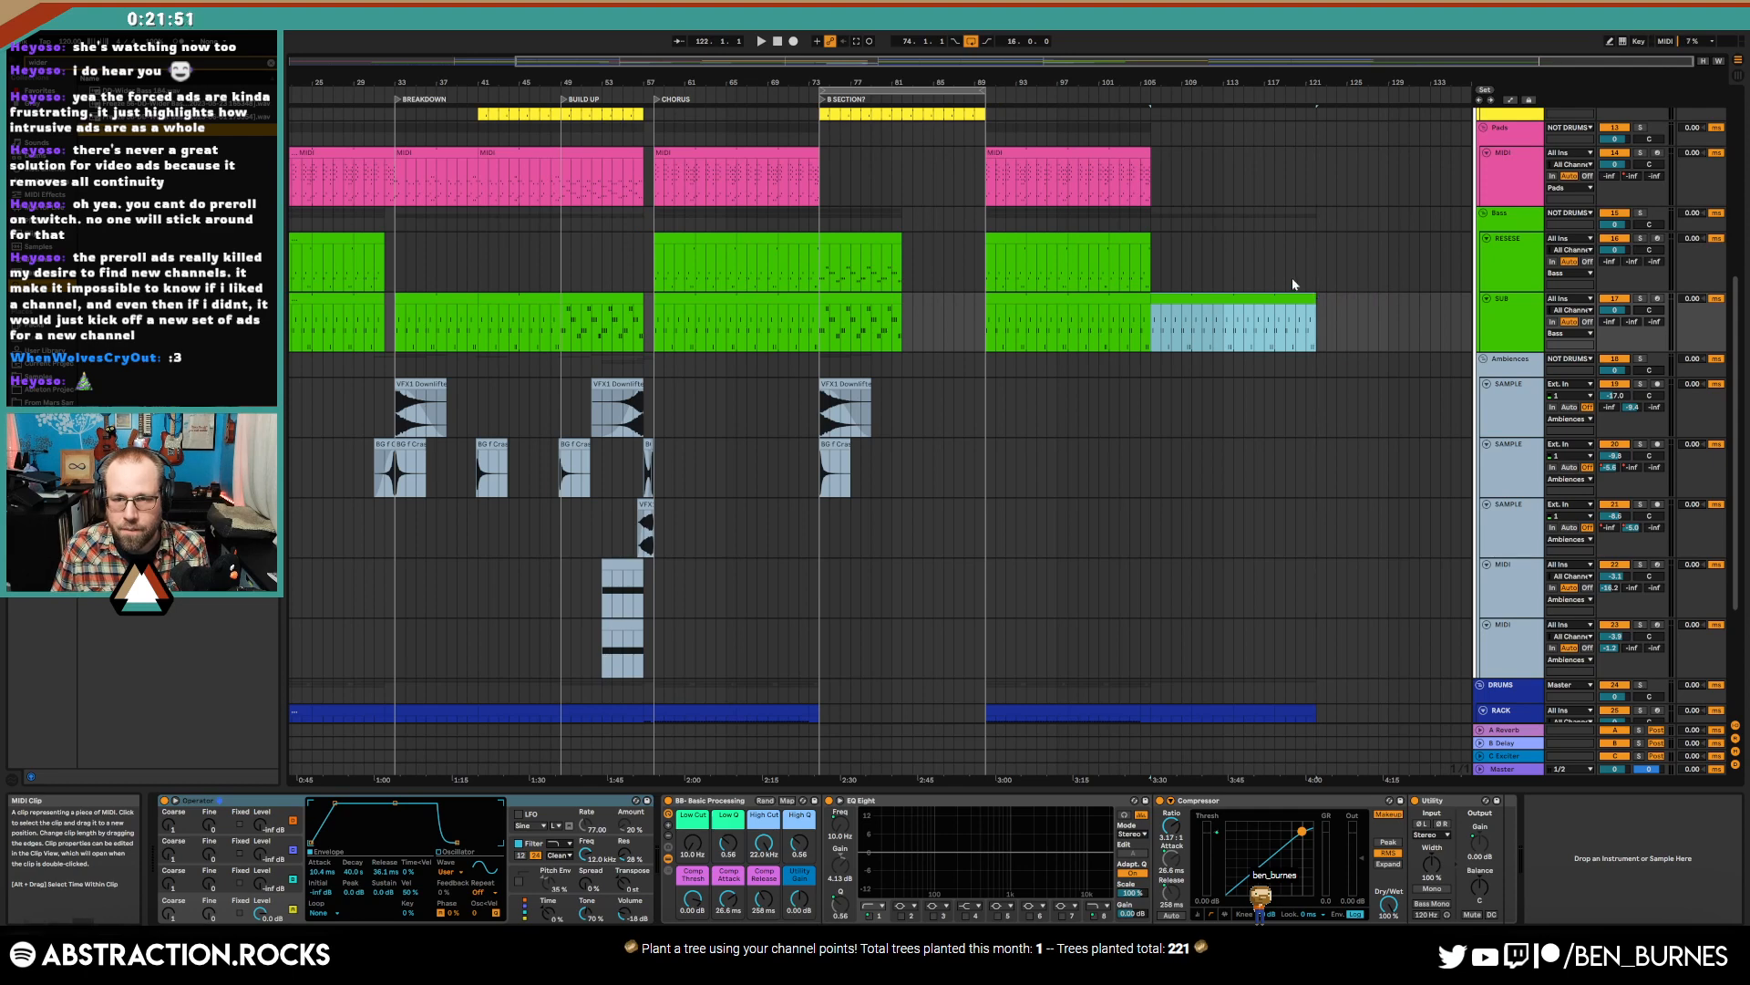
# - Play the last chorus, extend the B Section arpeggio clip through it to bar 106, and select the added part from bar 90
pyautogui.click(992, 321)
pyautogui.scroll(8, 1173, 427)
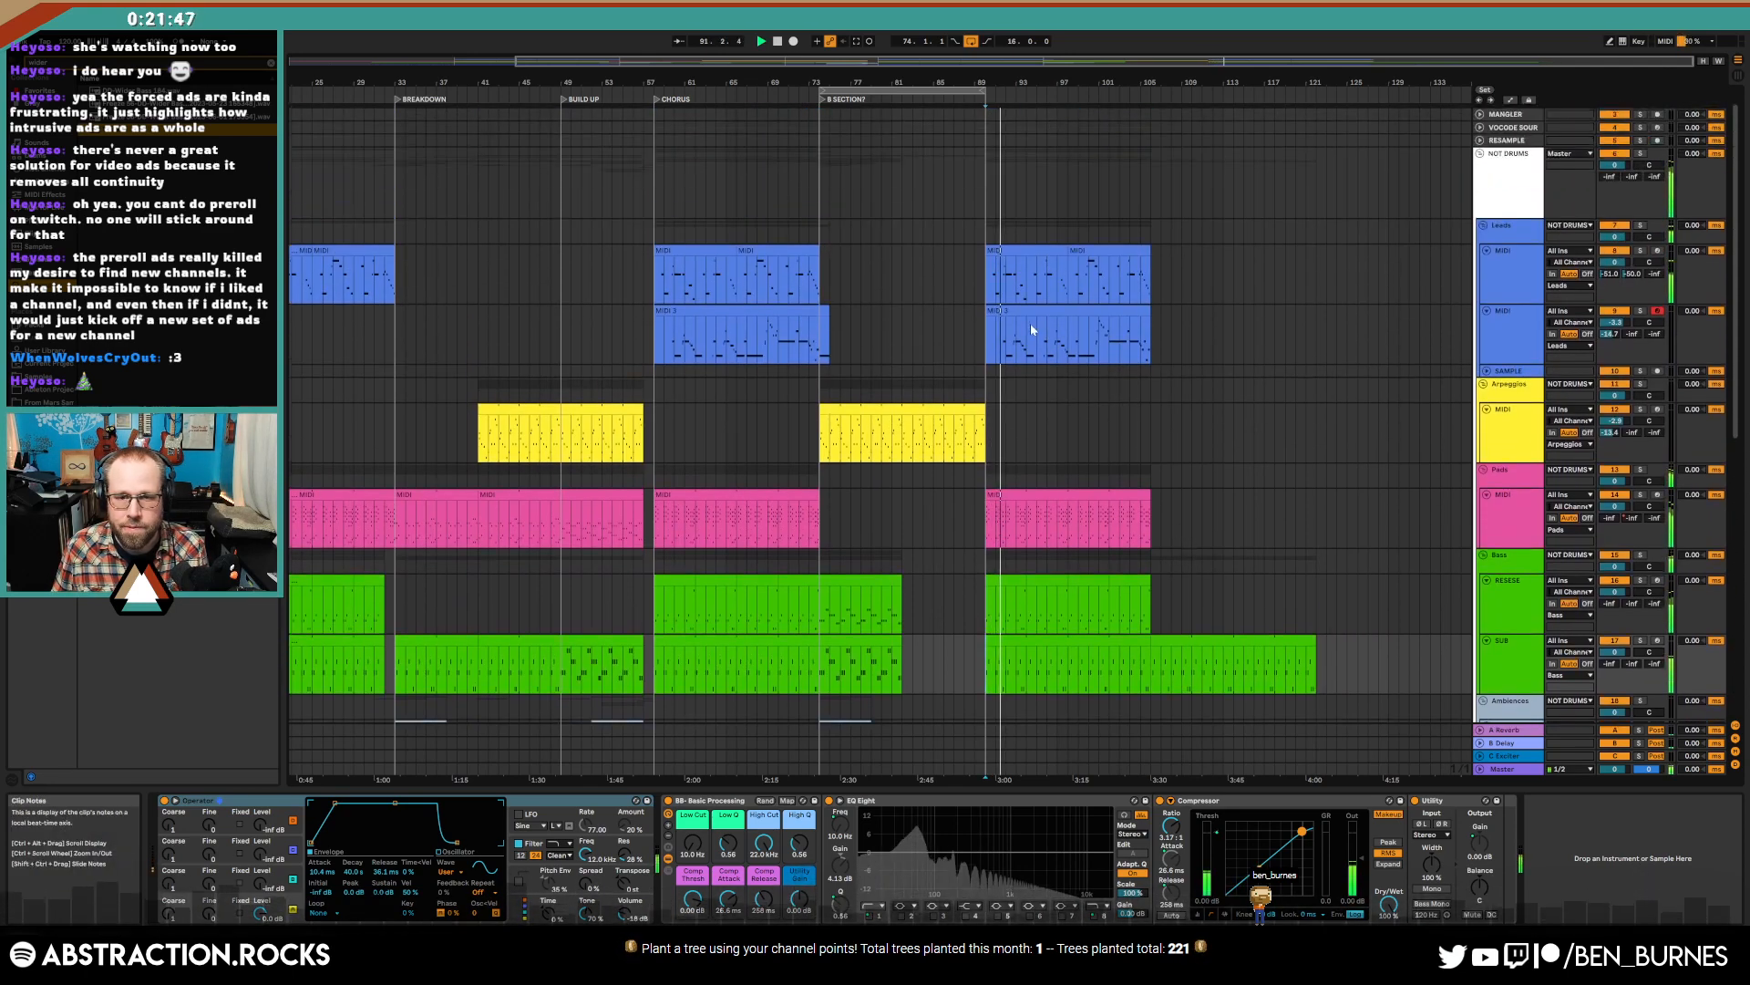
pyautogui.moveTo(981, 413); pyautogui.dragTo(1151, 434)
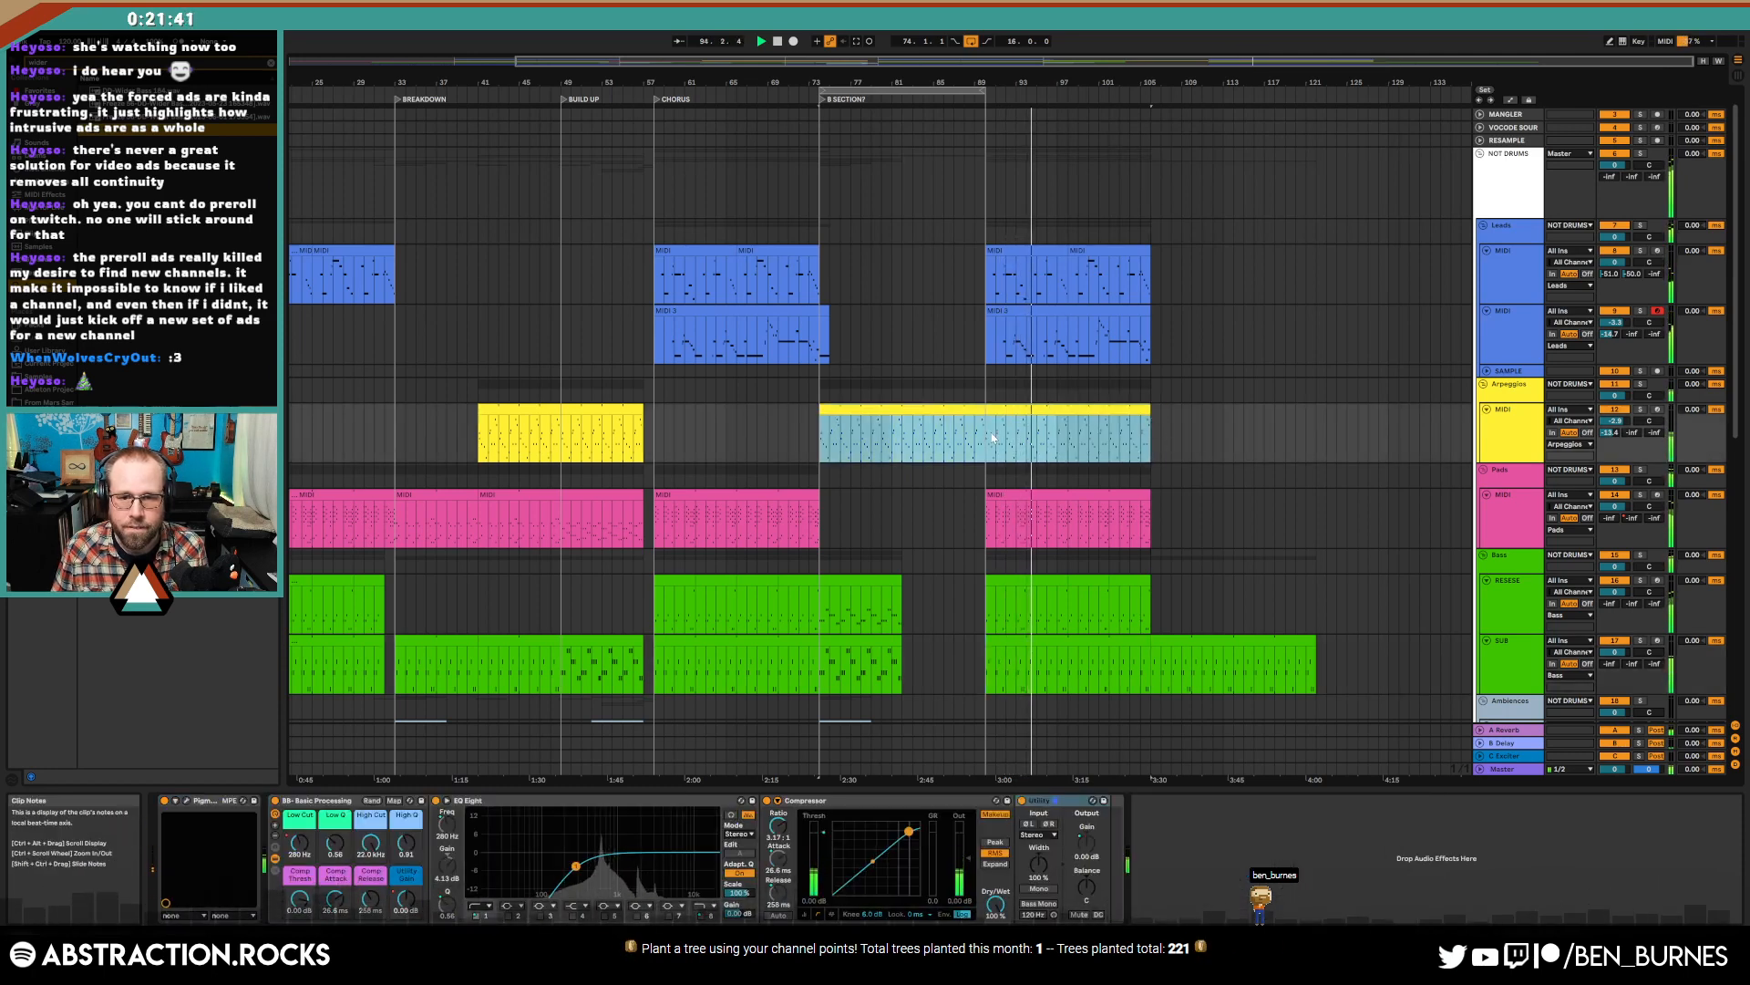
pyautogui.click(1003, 447)
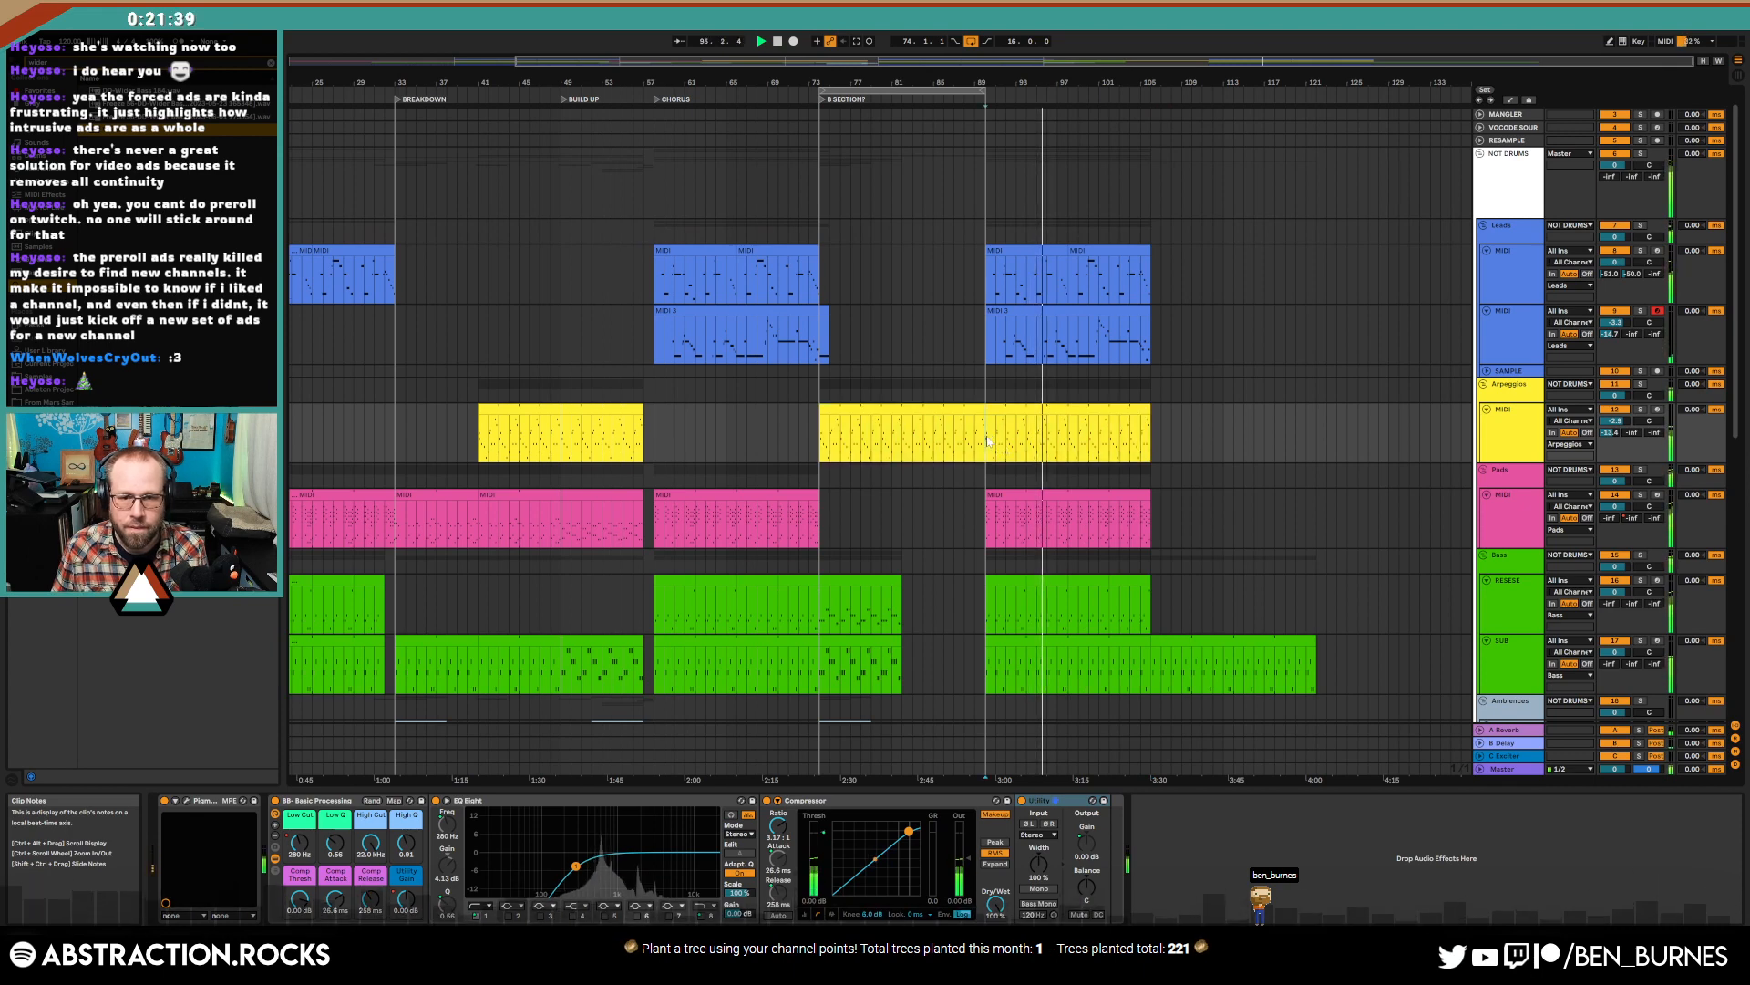
pyautogui.moveTo(987, 442); pyautogui.dragTo(1152, 446)
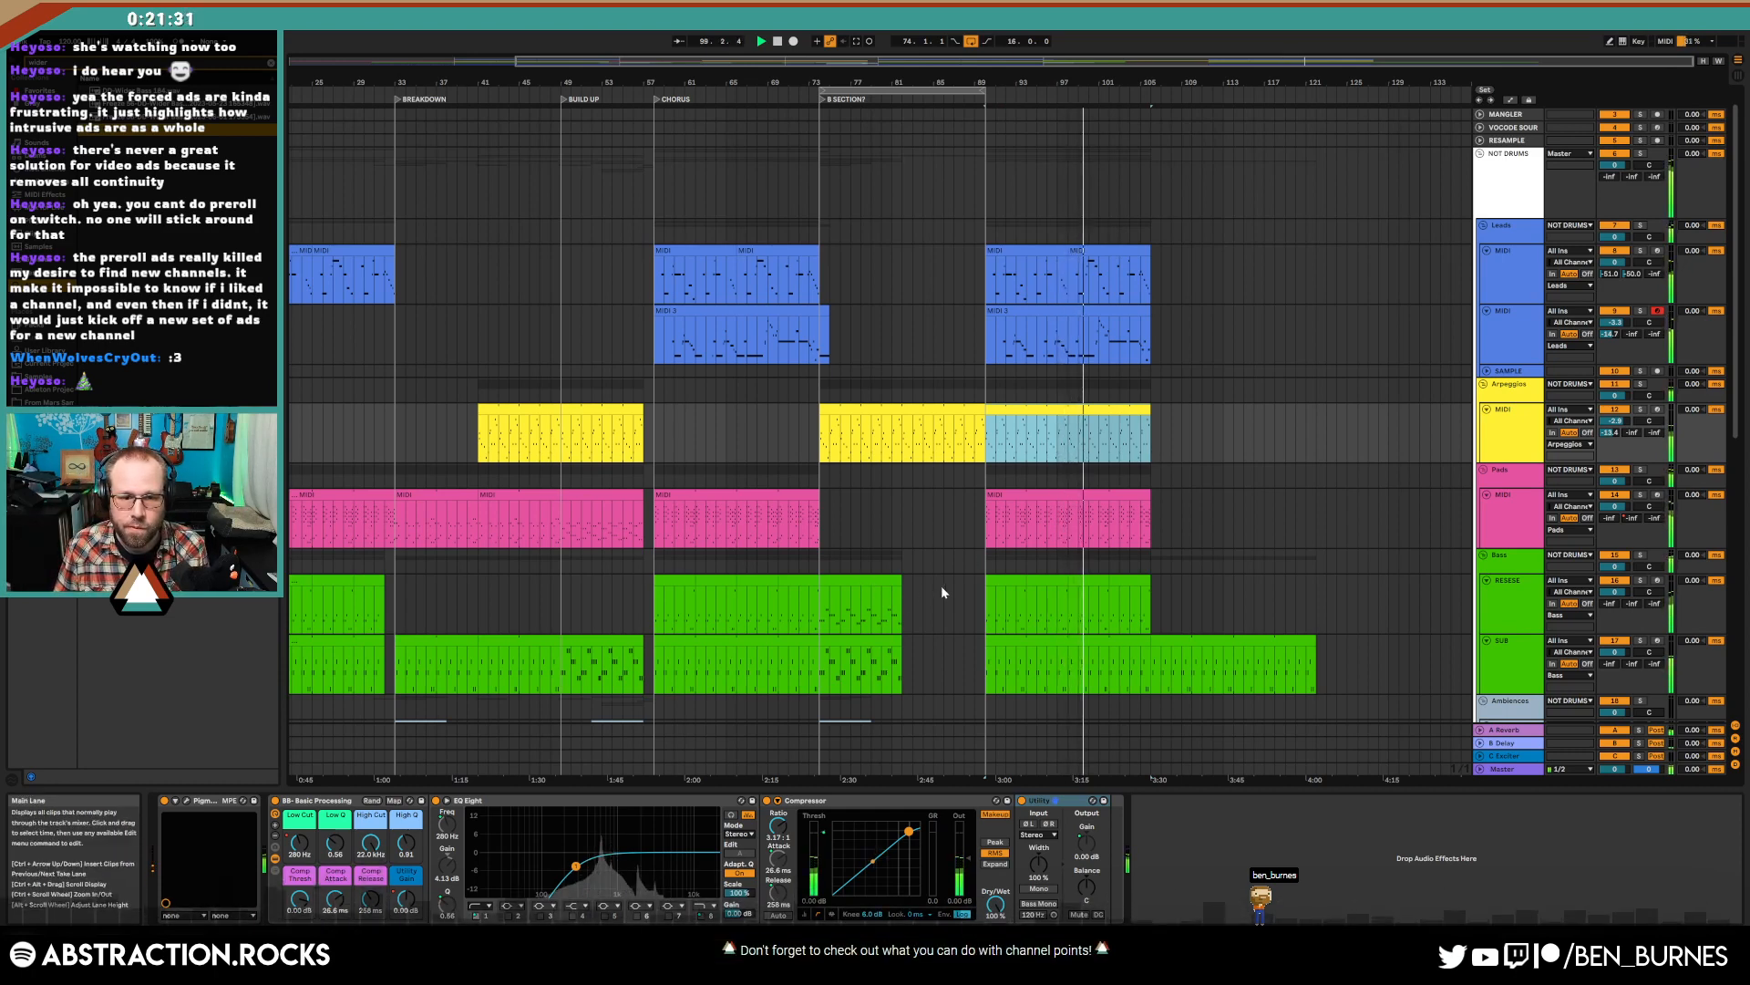
pyautogui.scroll(-3, 941, 585)
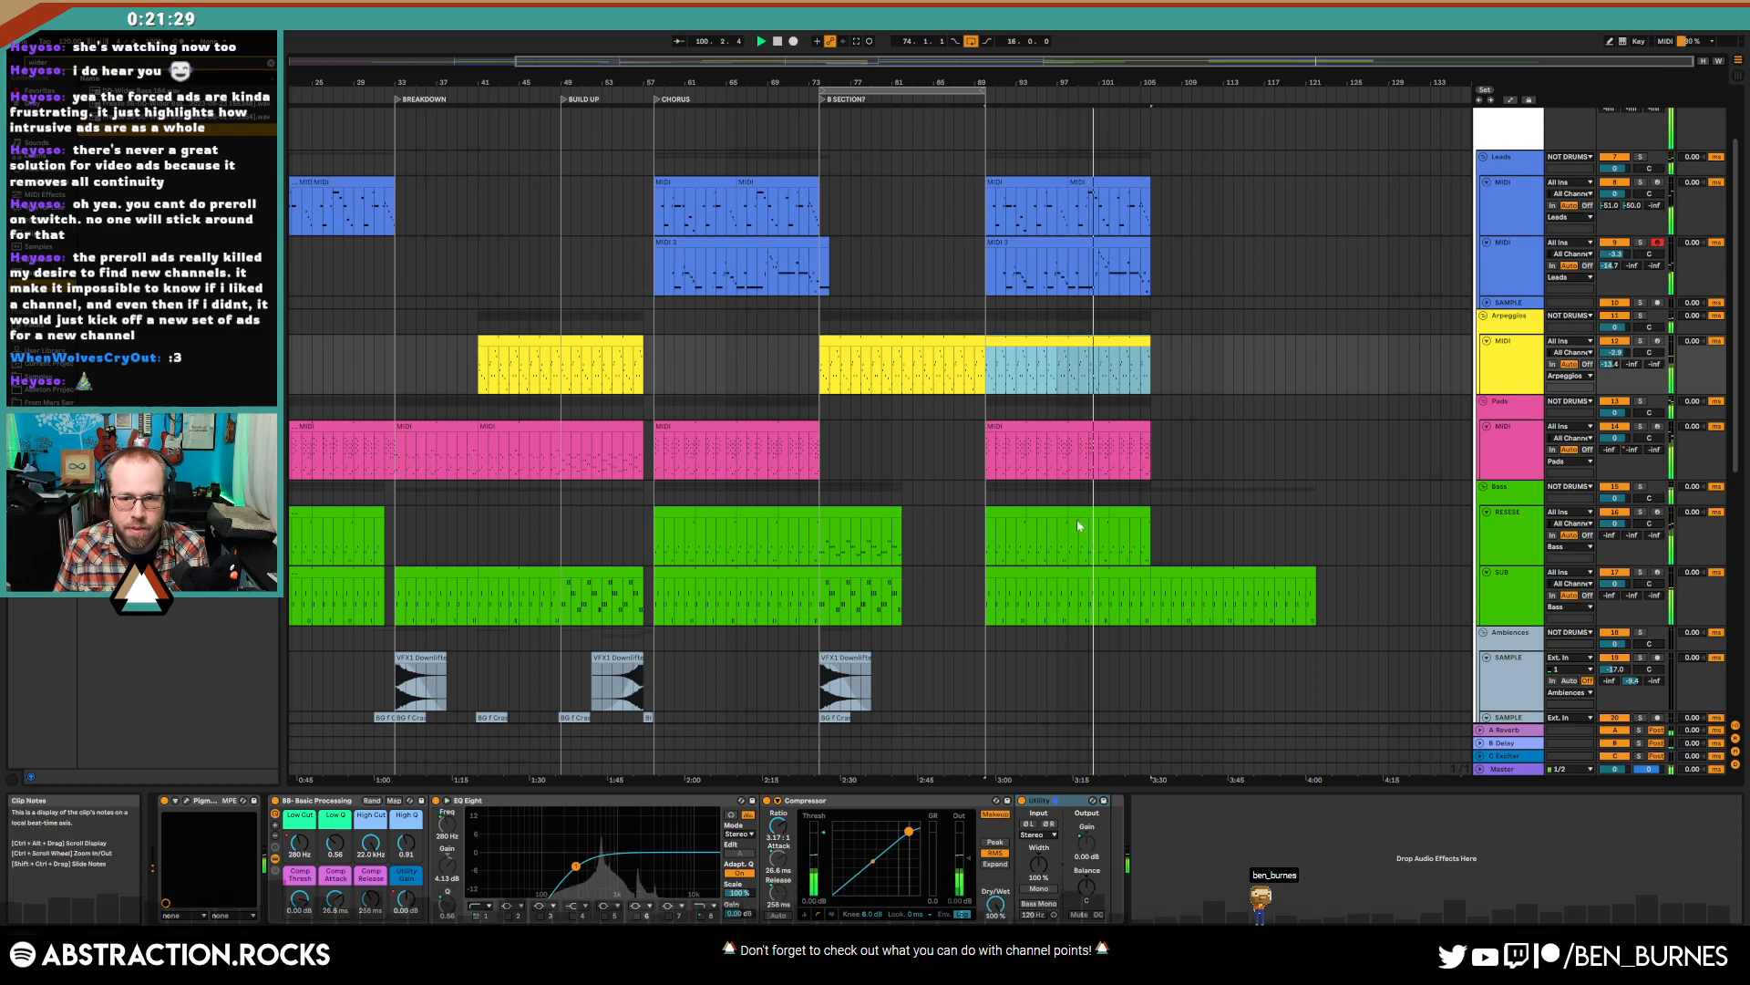
pyautogui.moveTo(1026, 527); pyautogui.dragTo(987, 530)
pyautogui.scroll(-2, 715, 528)
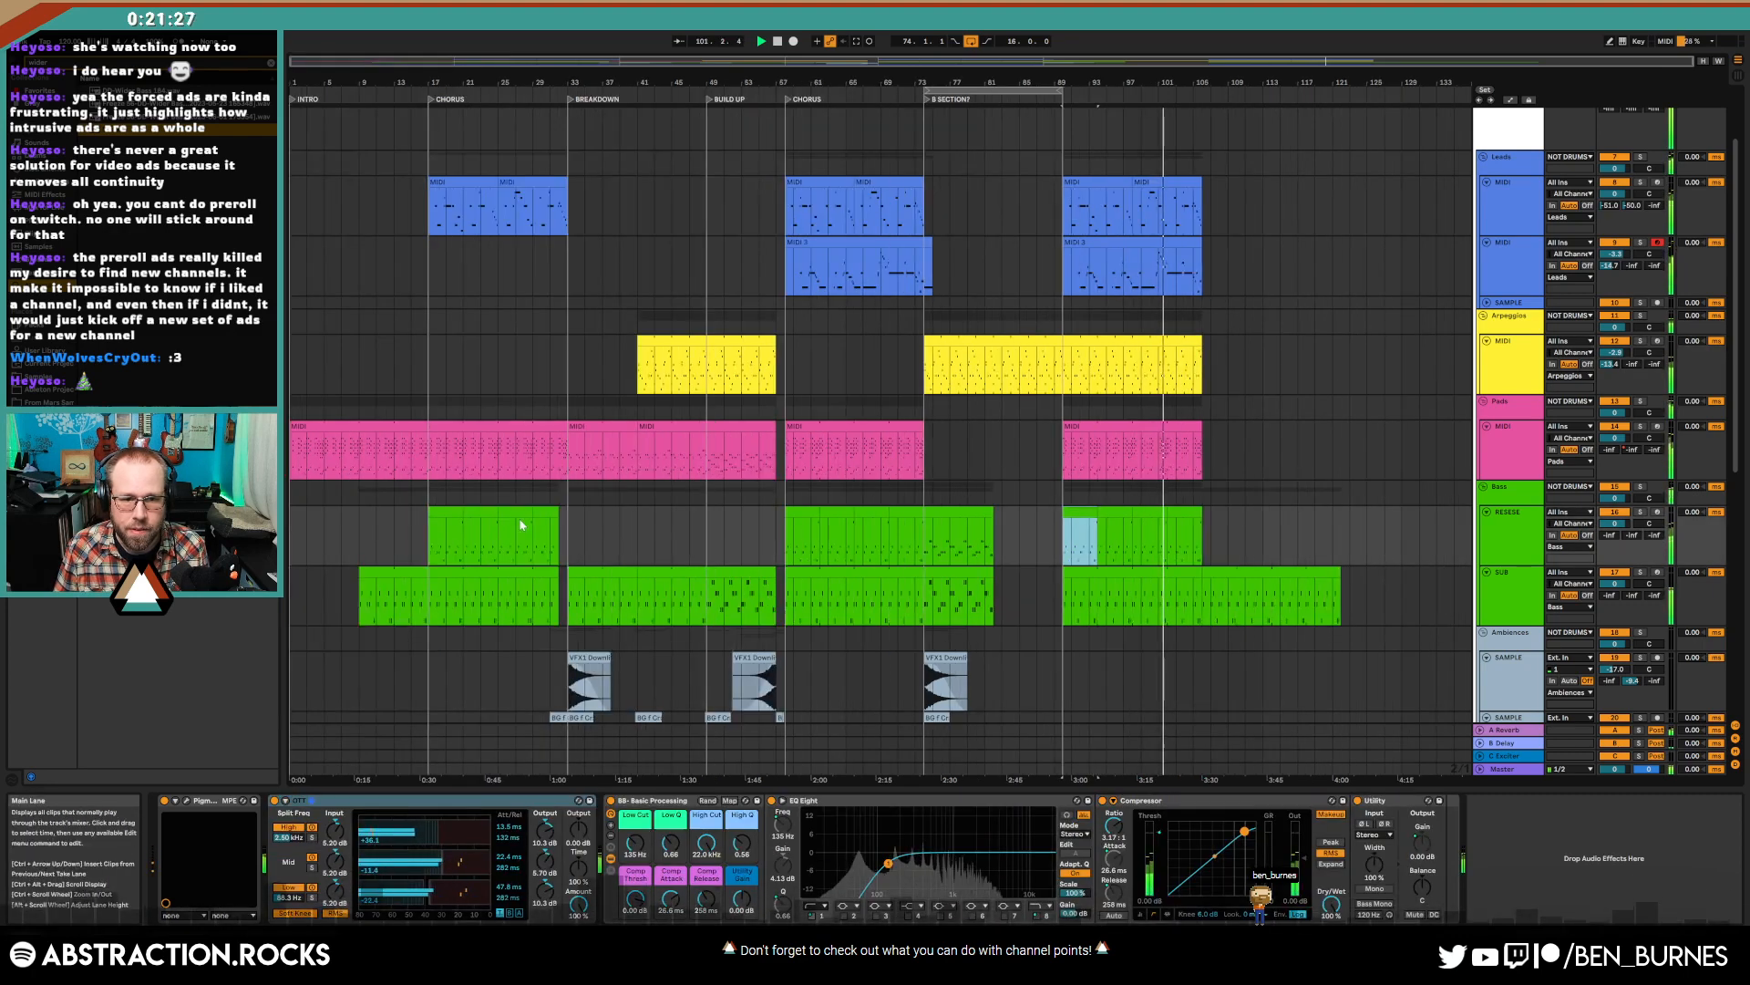
pyautogui.moveTo(449, 515); pyautogui.dragTo(533, 536)
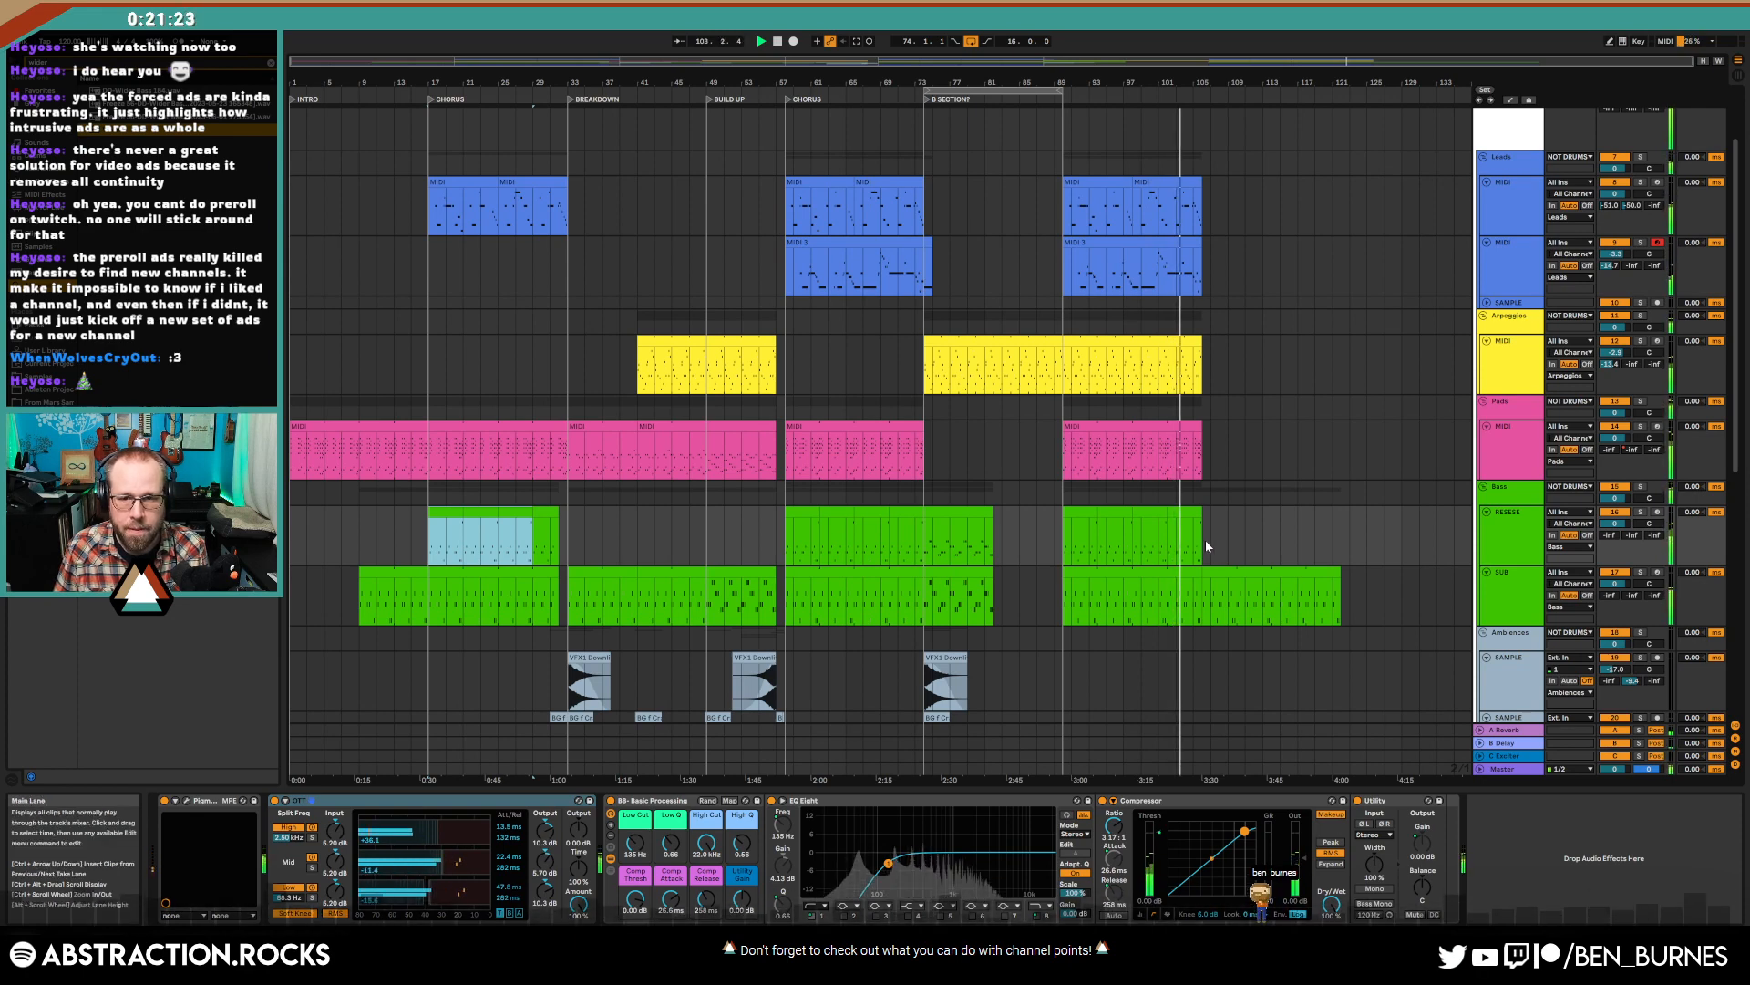
pyautogui.scroll(3, 1228, 539)
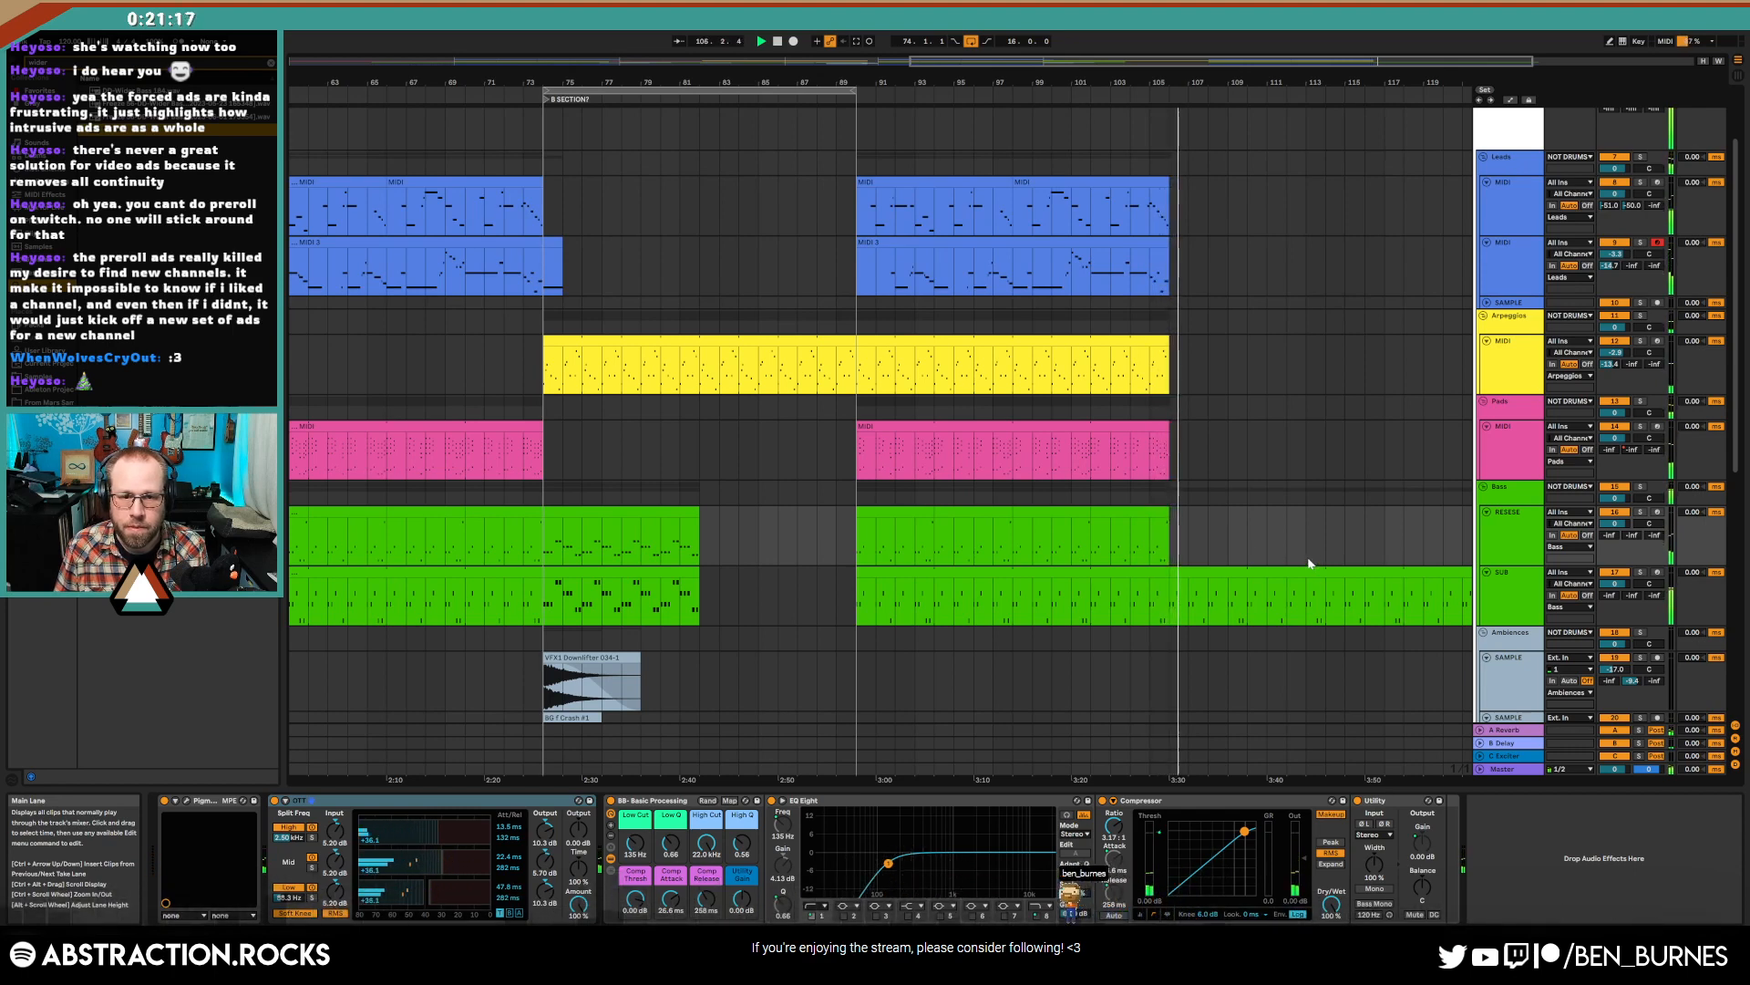
# - Extend the last chorus's pad clip to bar 118 and automate its F1 Cutoff to curve downward from bar 106
pyautogui.scroll(-3, 1252, 523)
pyautogui.moveTo(1195, 426); pyautogui.dragTo(1305, 438)
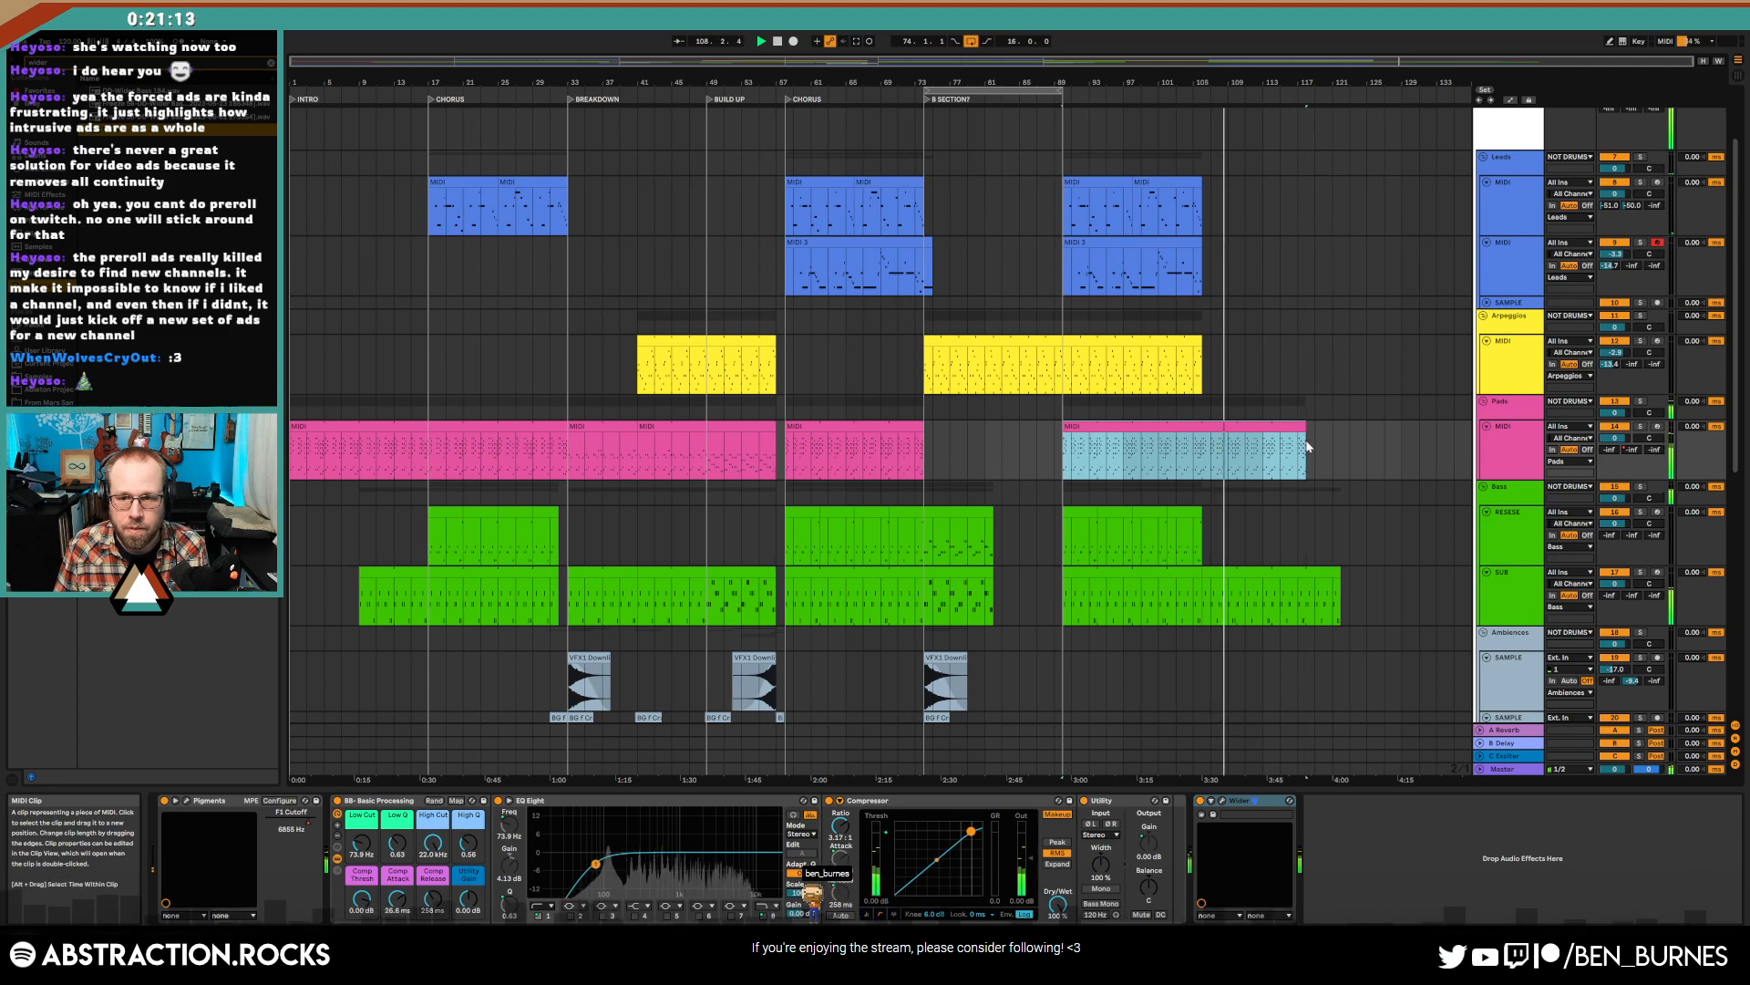
pyautogui.press('a')
pyautogui.click(1206, 443)
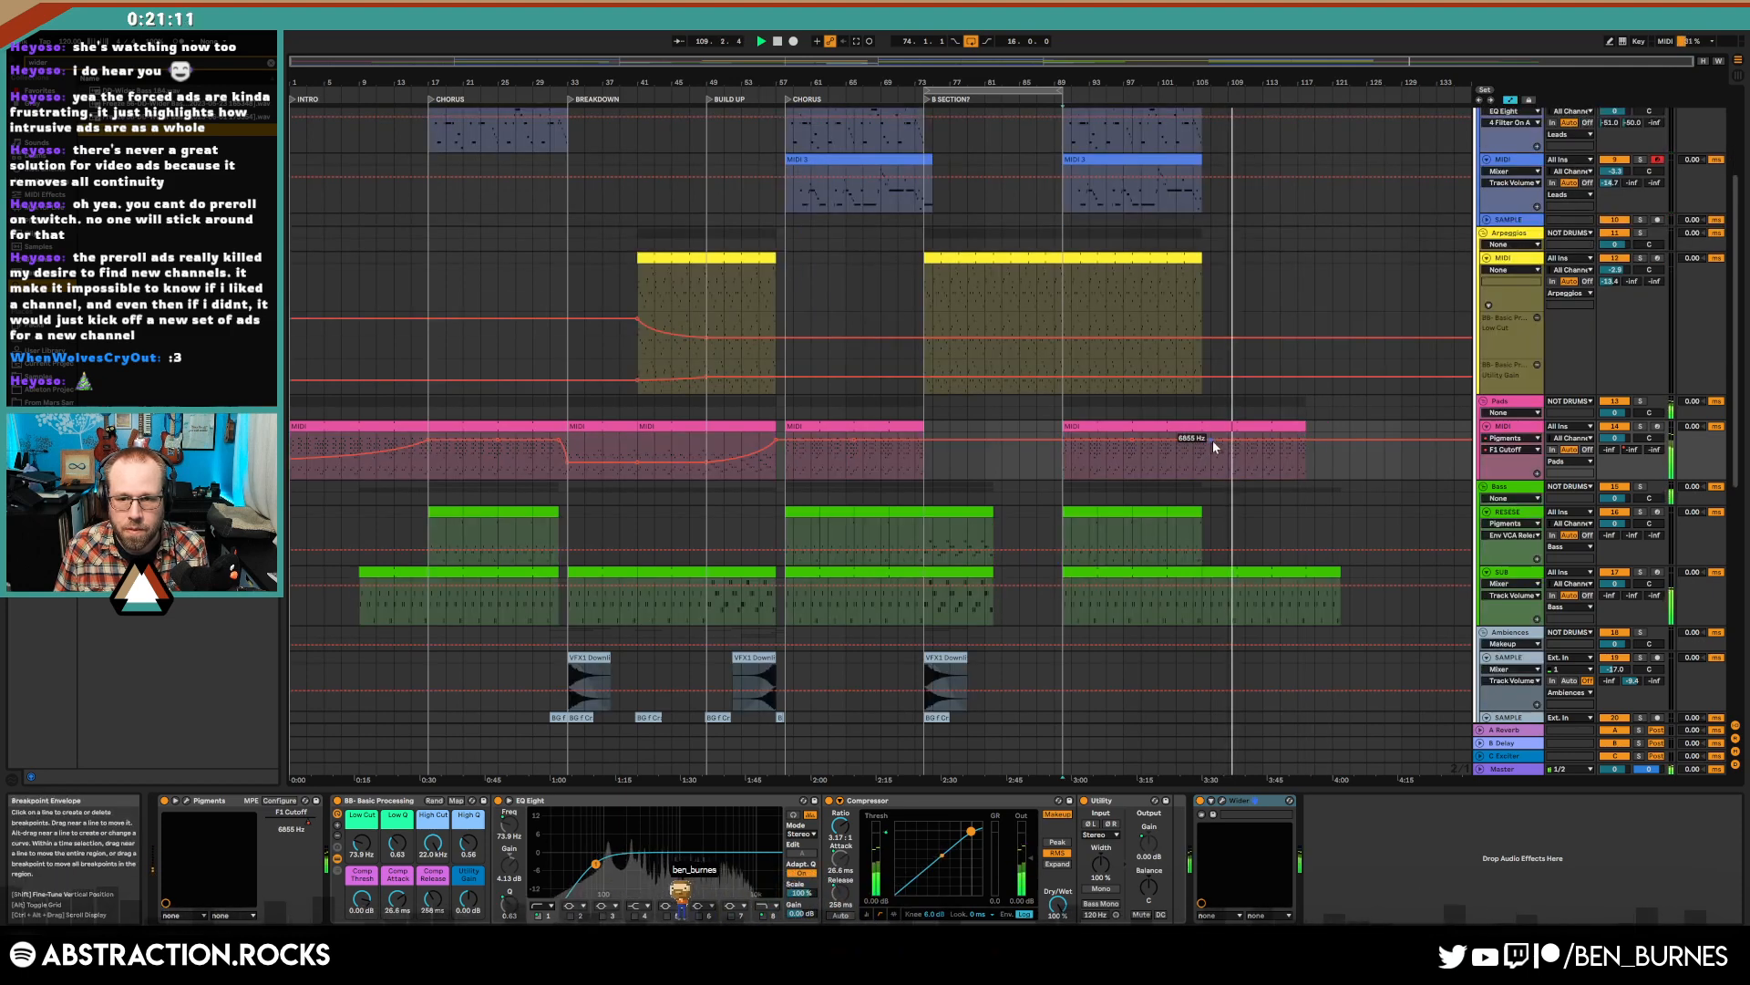
pyautogui.moveTo(1220, 441); pyautogui.dragTo(1297, 467)
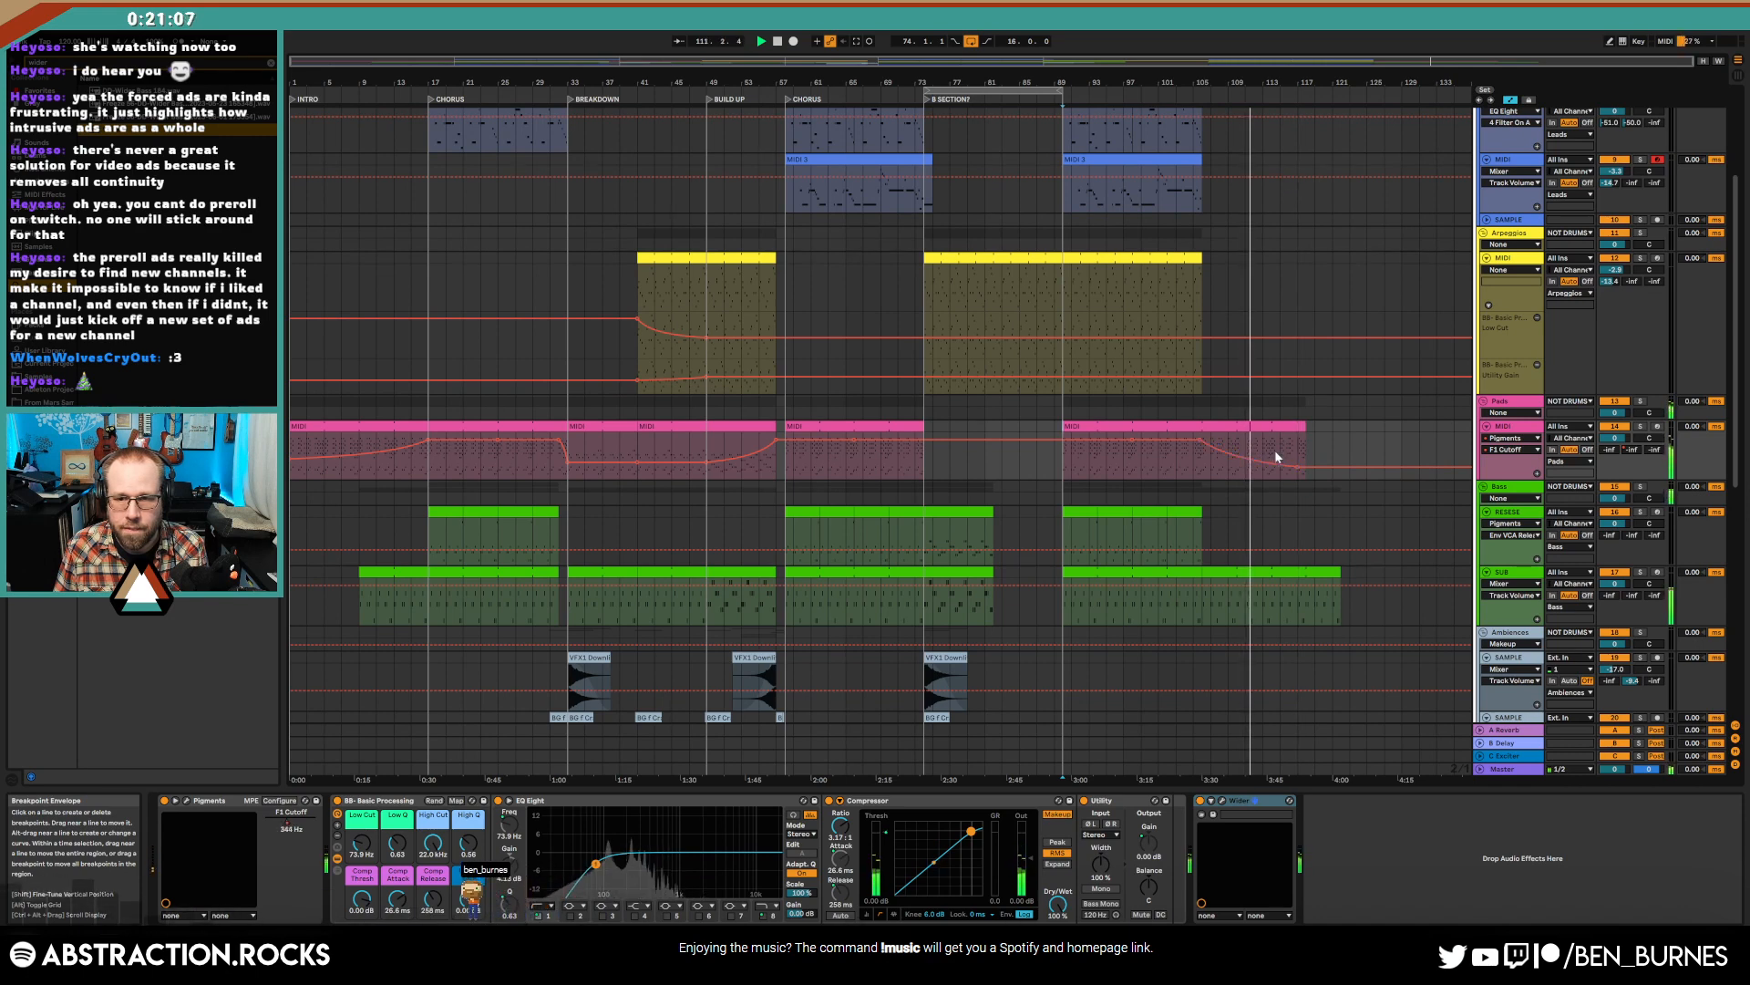
# - Automate the pad's Utility Gain to fade down from bar 114 to 118, and trim the outro SUB bass clip to end at bar 118
pyautogui.scroll(3, 1287, 445)
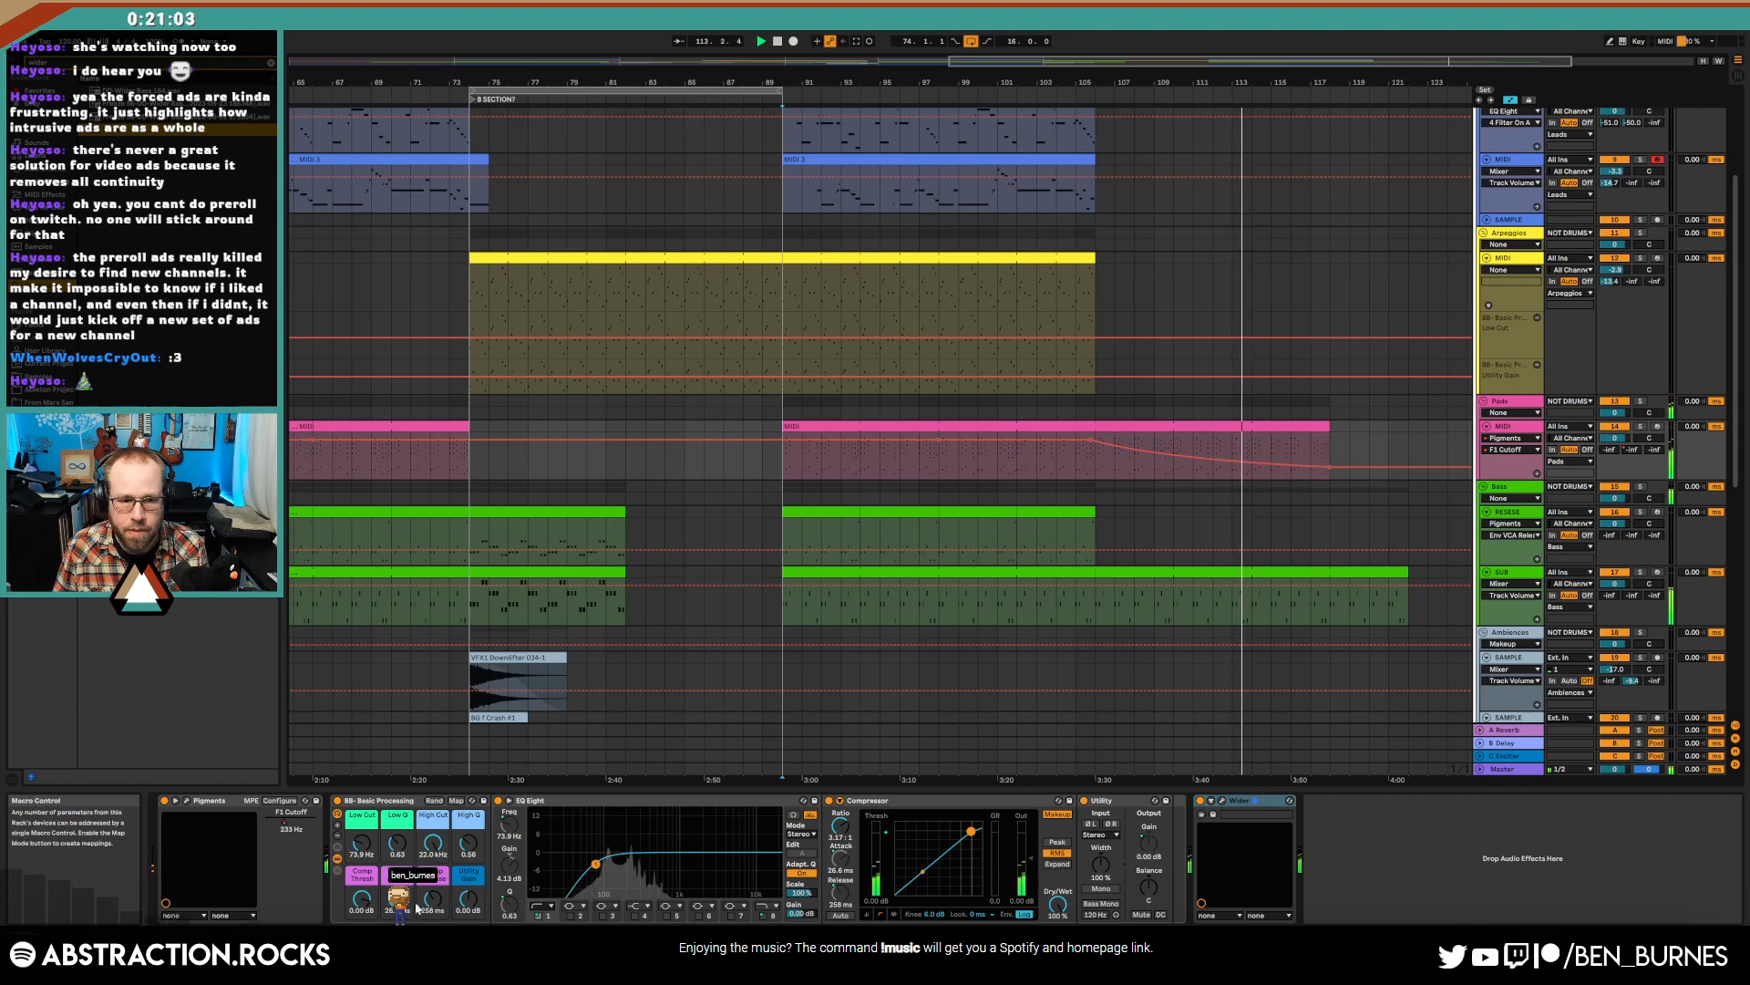
pyautogui.click(466, 901)
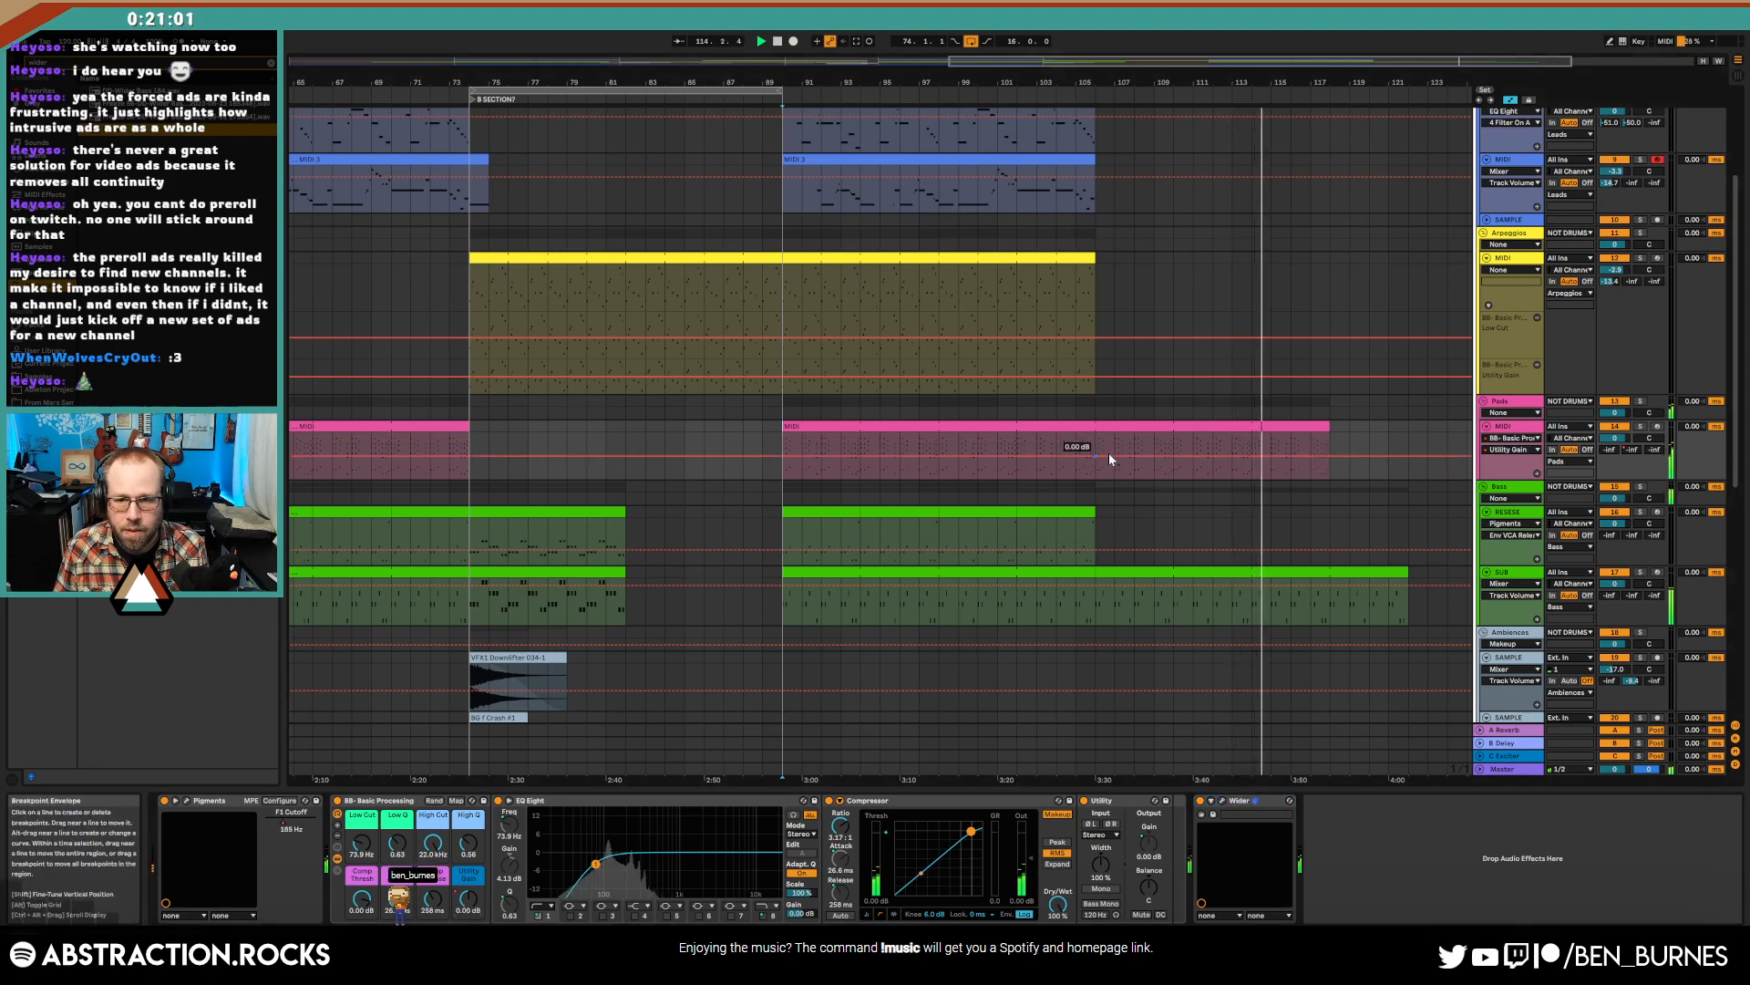
pyautogui.click(1250, 455)
pyautogui.click(1331, 457)
pyautogui.moveTo(1331, 457); pyautogui.dragTo(1331, 470)
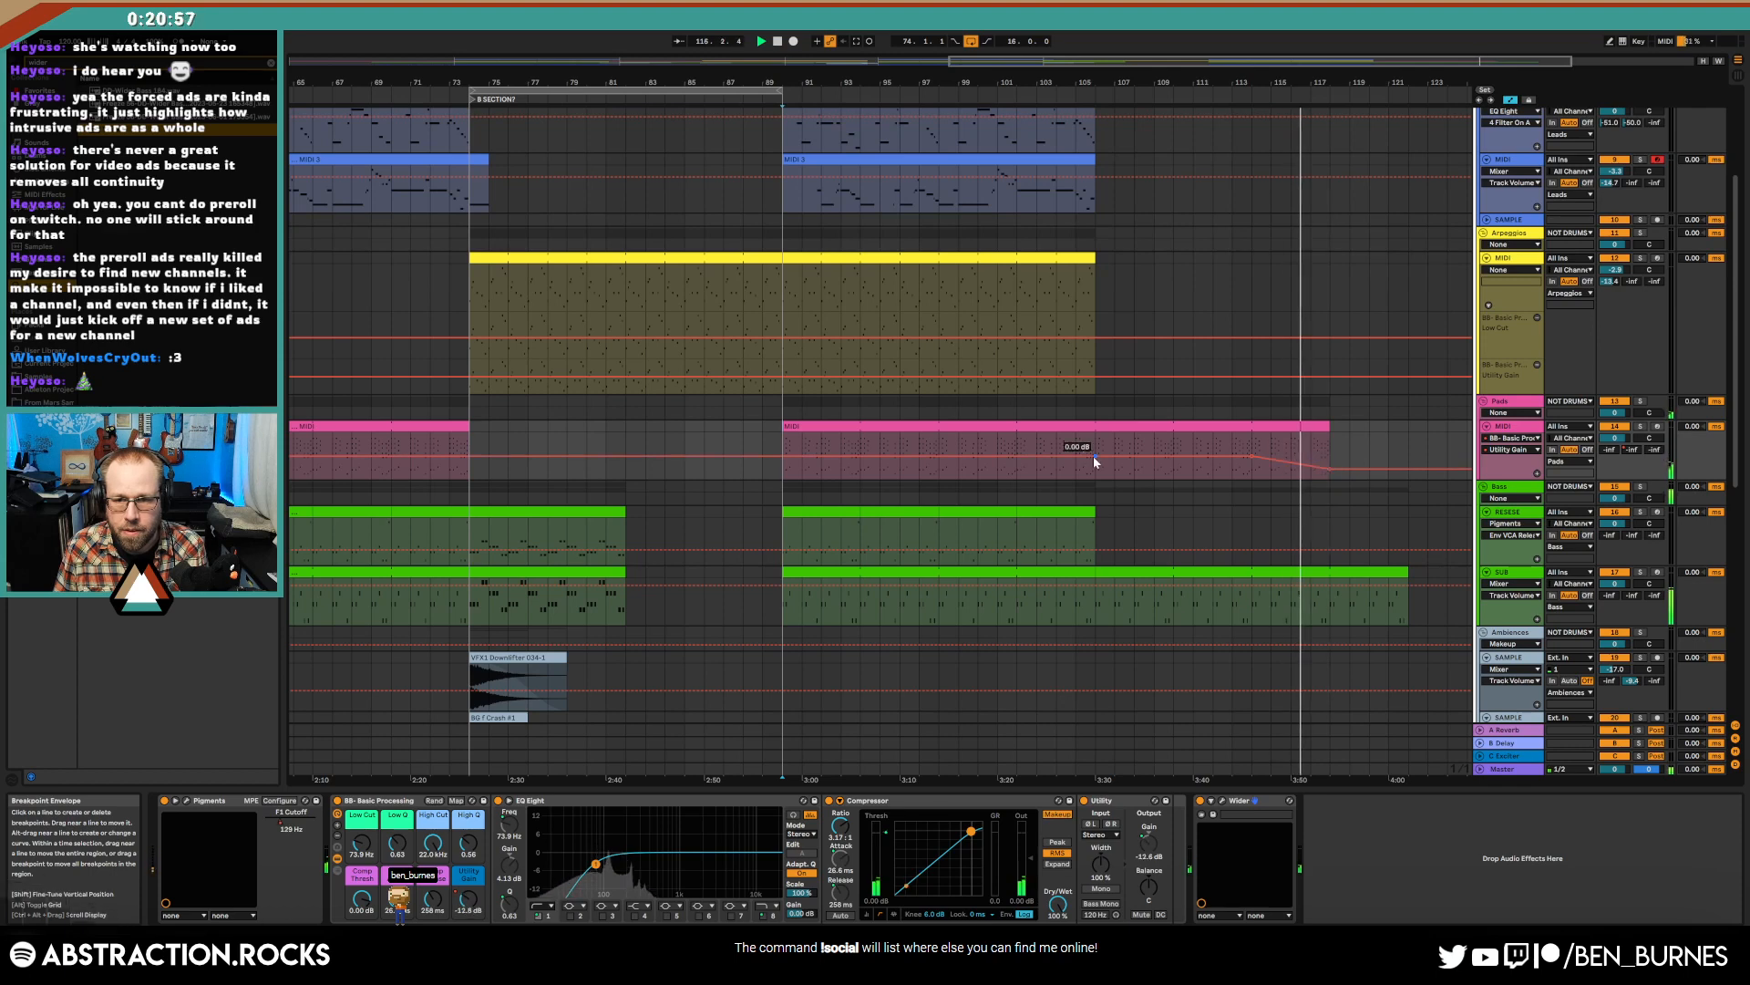
pyautogui.scroll(-1, 1351, 565)
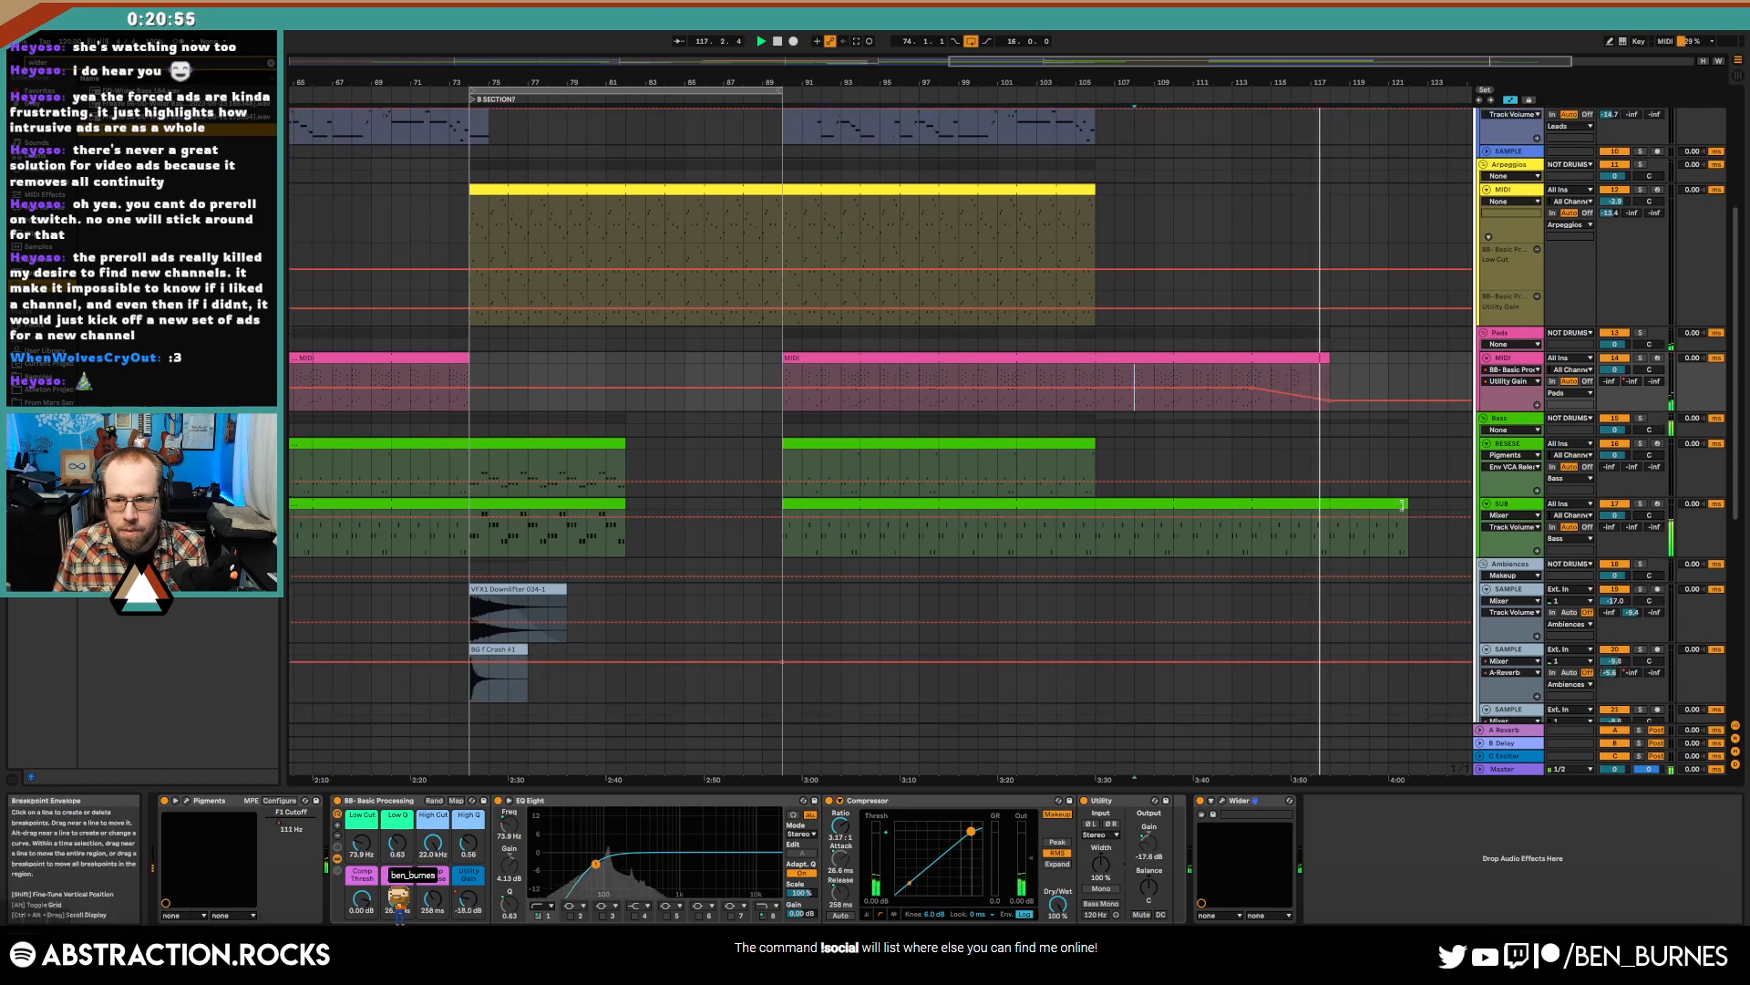
pyautogui.moveTo(1406, 505); pyautogui.dragTo(1327, 506)
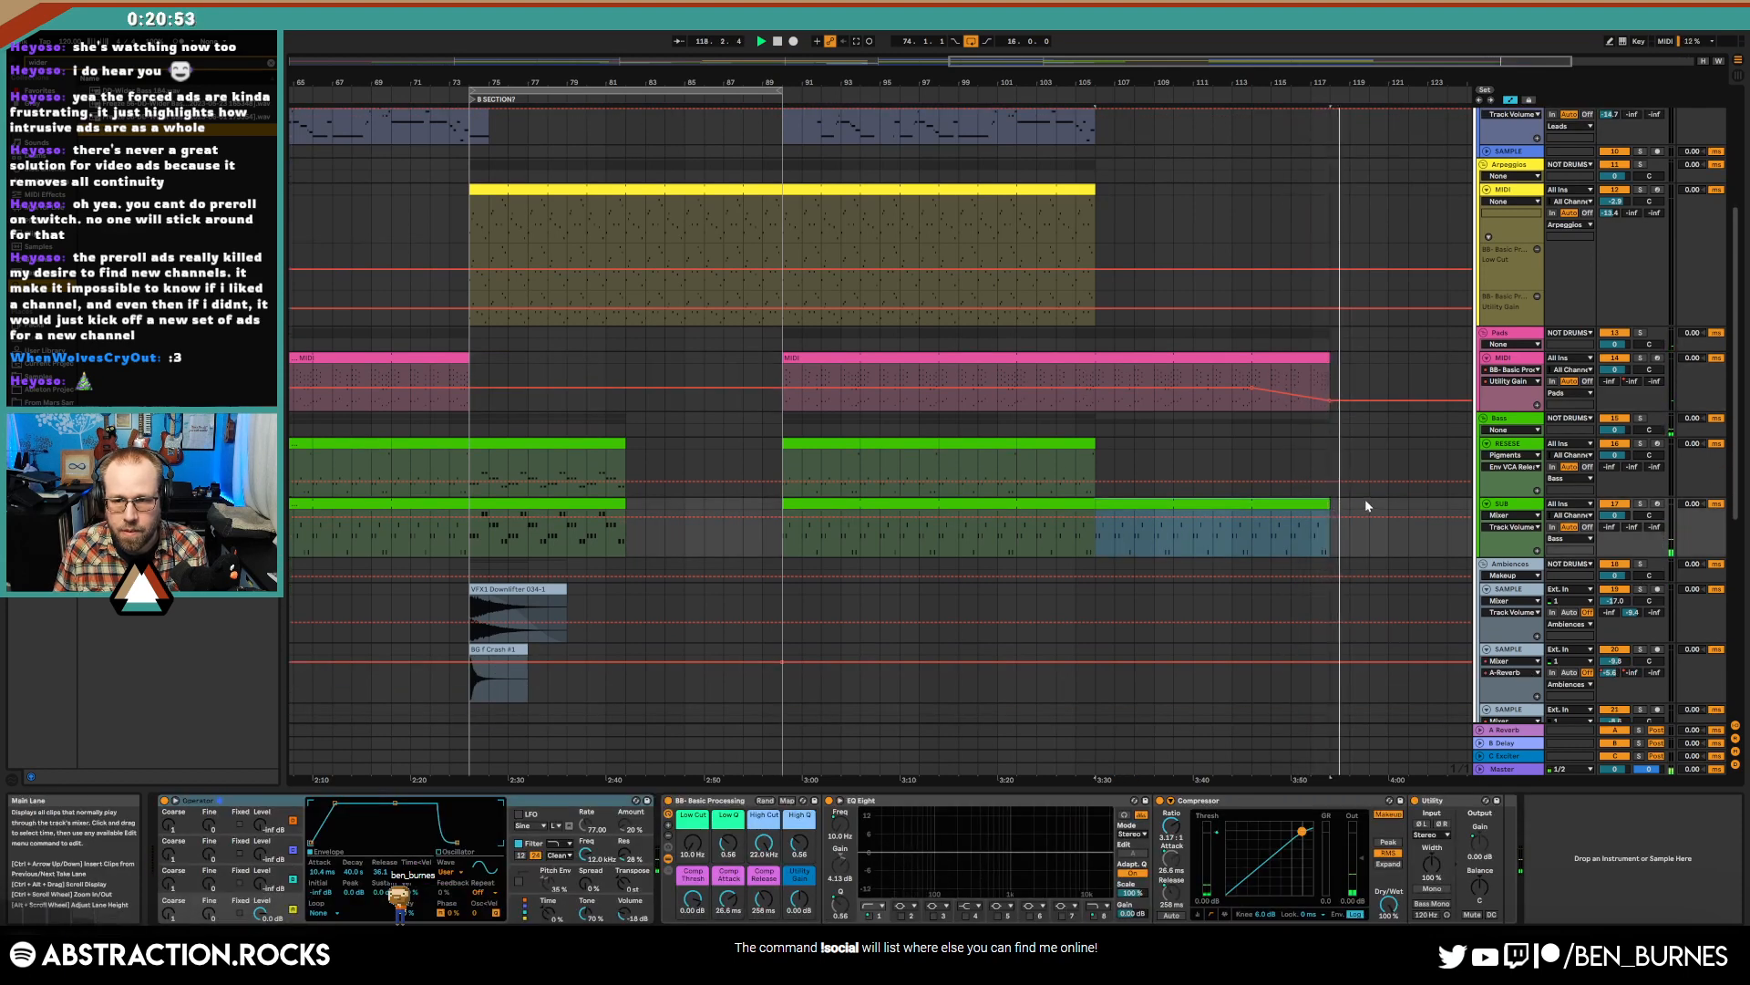
# - In the drum rack clip at bar 118, move the last two claps, at beats 4.2 and 4.4, to the upper OS_Snare_House lane
pyautogui.scroll(-8, 1364, 504)
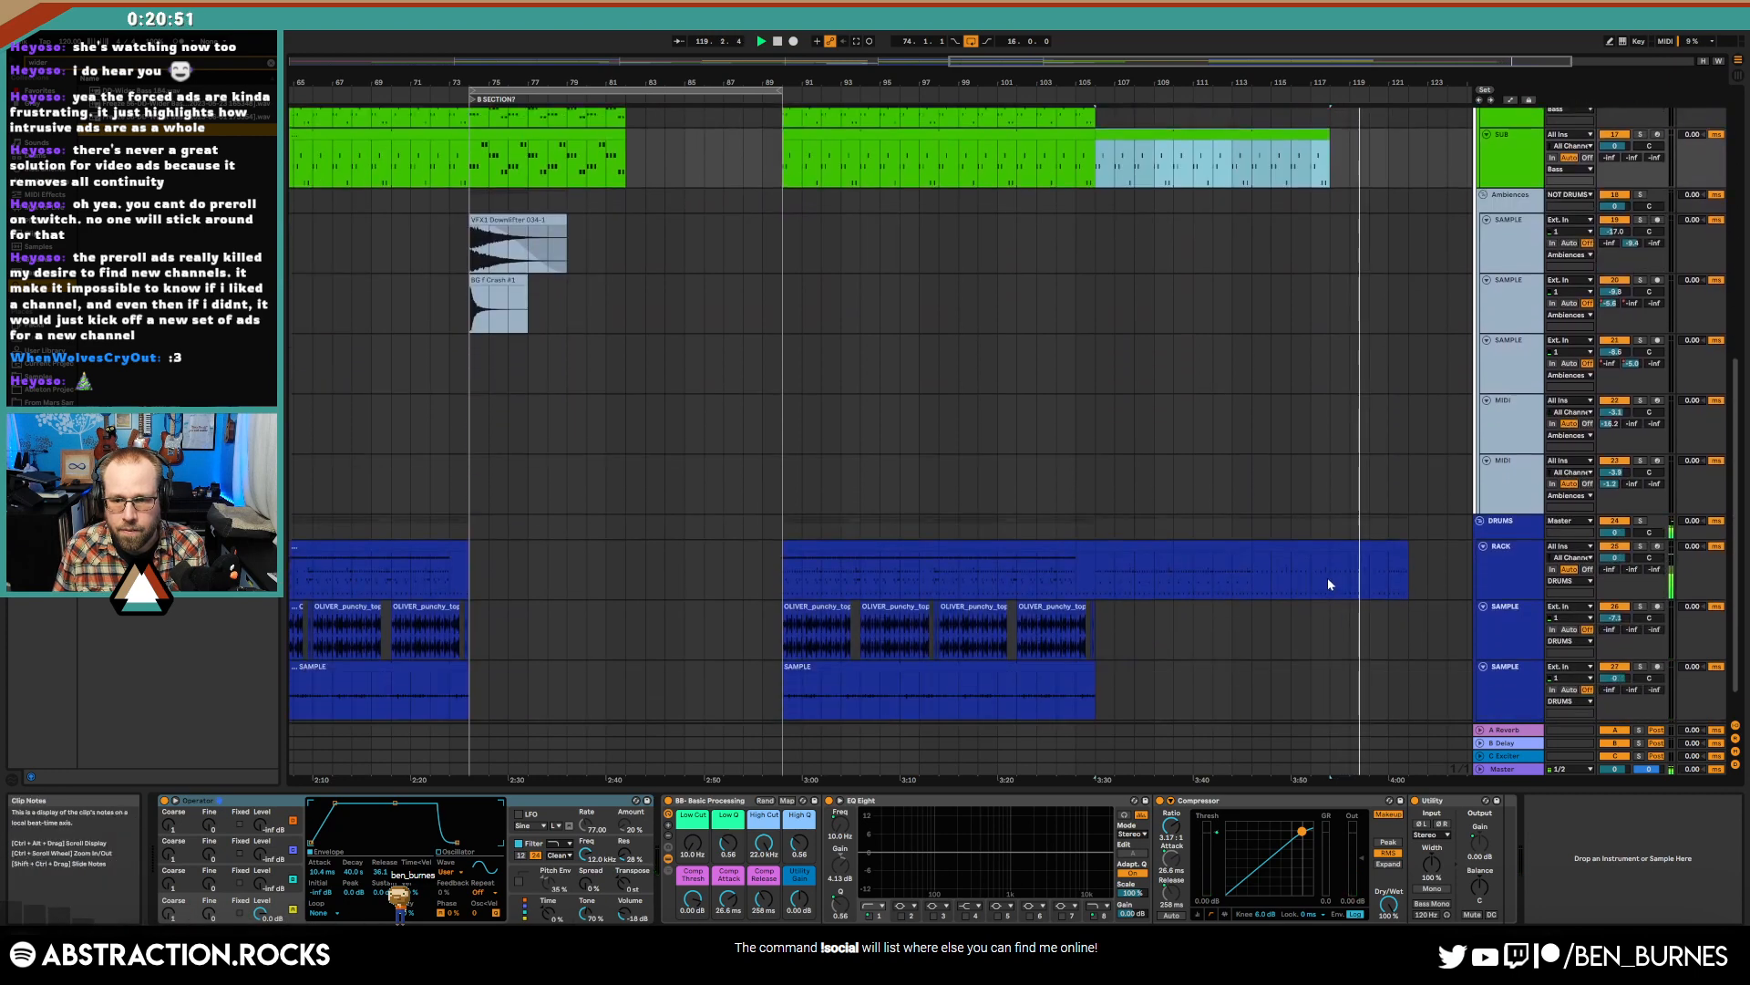
pyautogui.doubleClick(1363, 546)
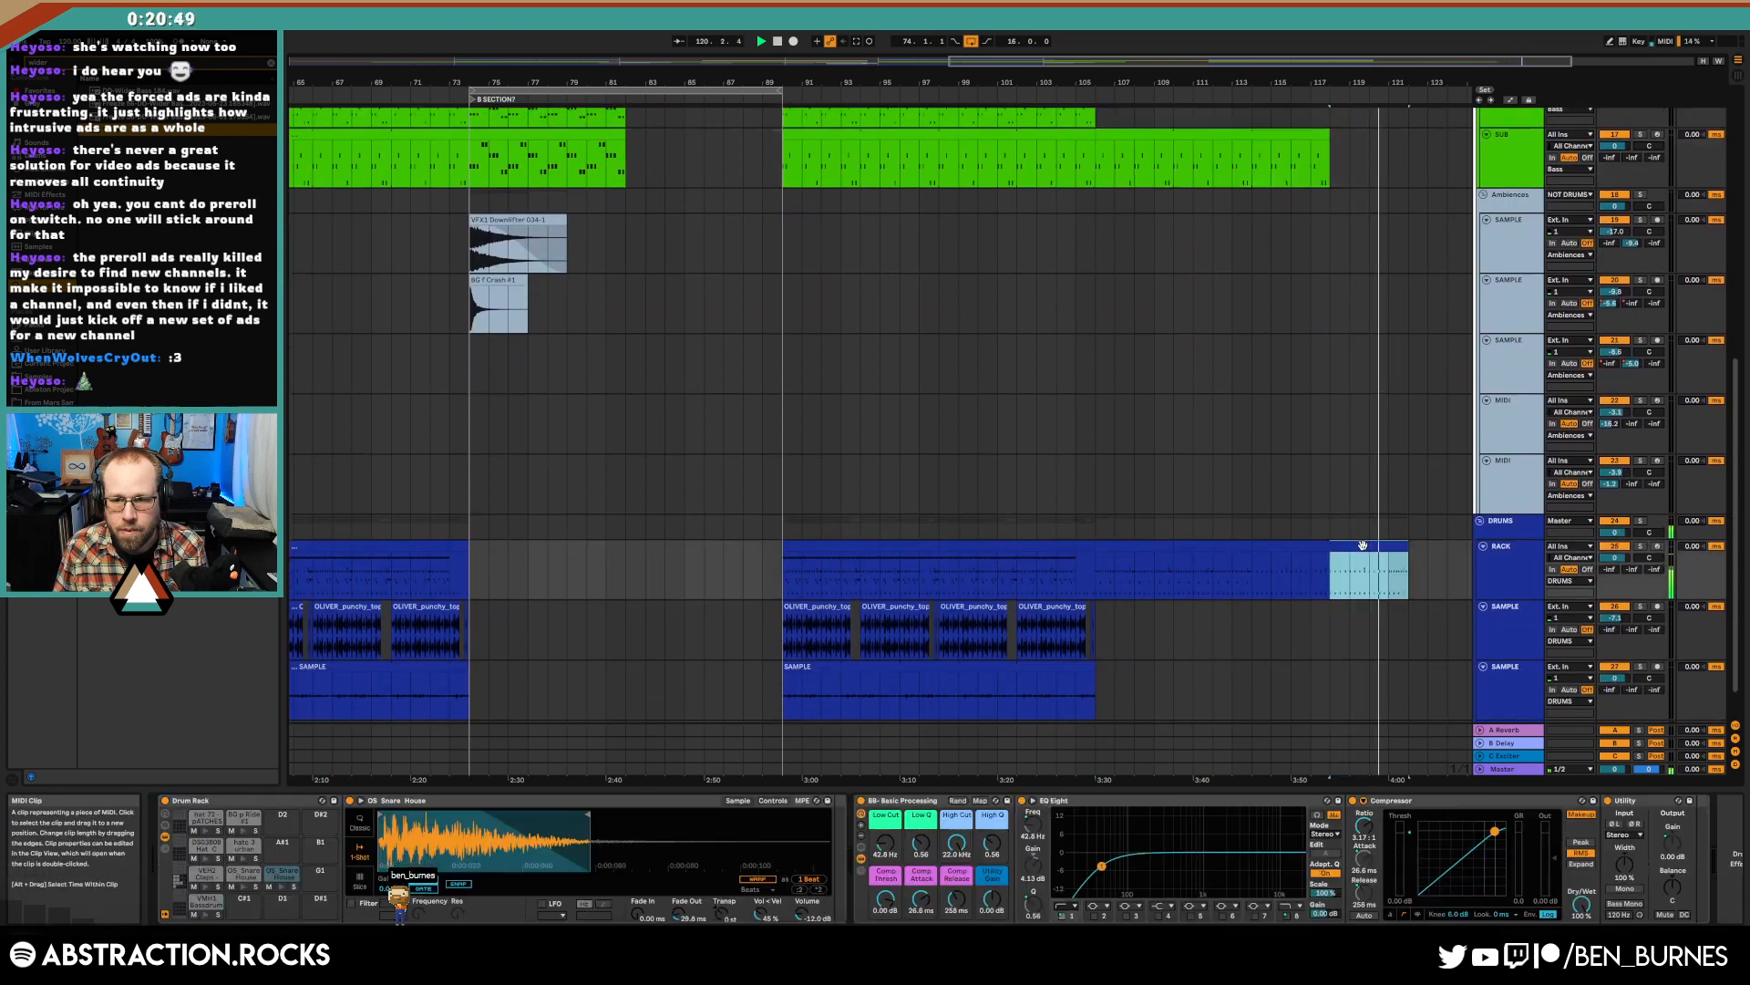
pyautogui.click(1499, 701)
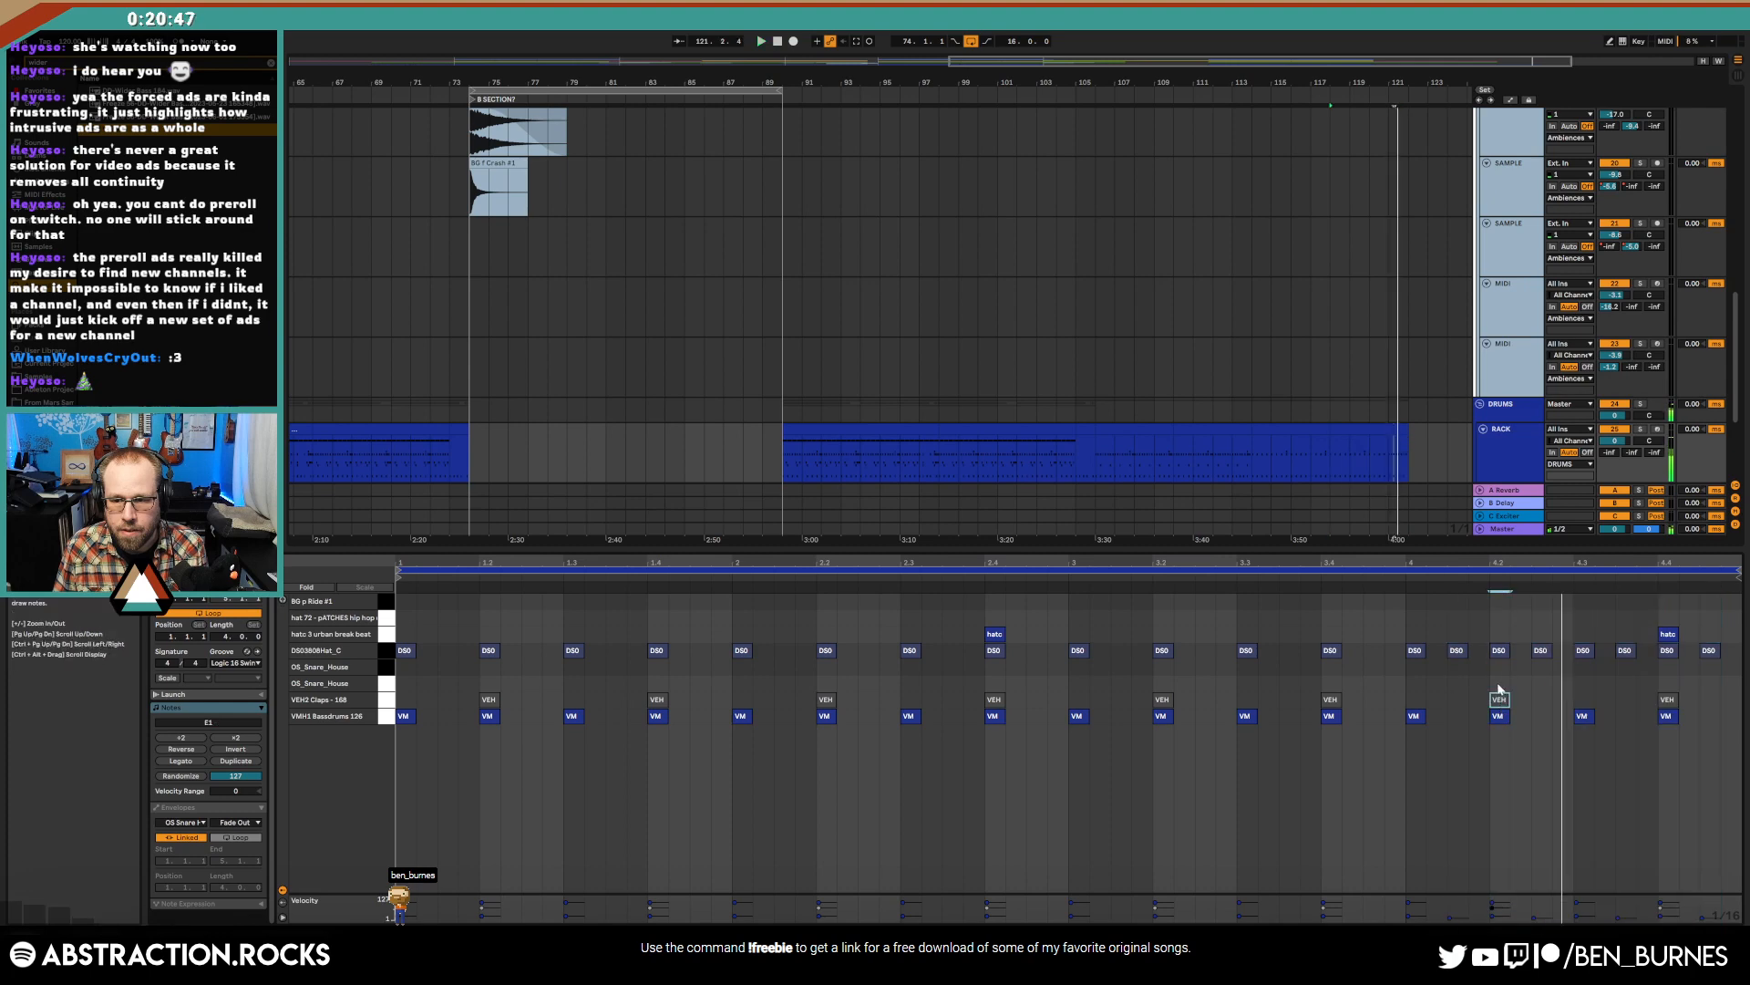
pyautogui.moveTo(1485, 685); pyautogui.dragTo(1702, 703)
pyautogui.press('space')
pyautogui.press('Up')
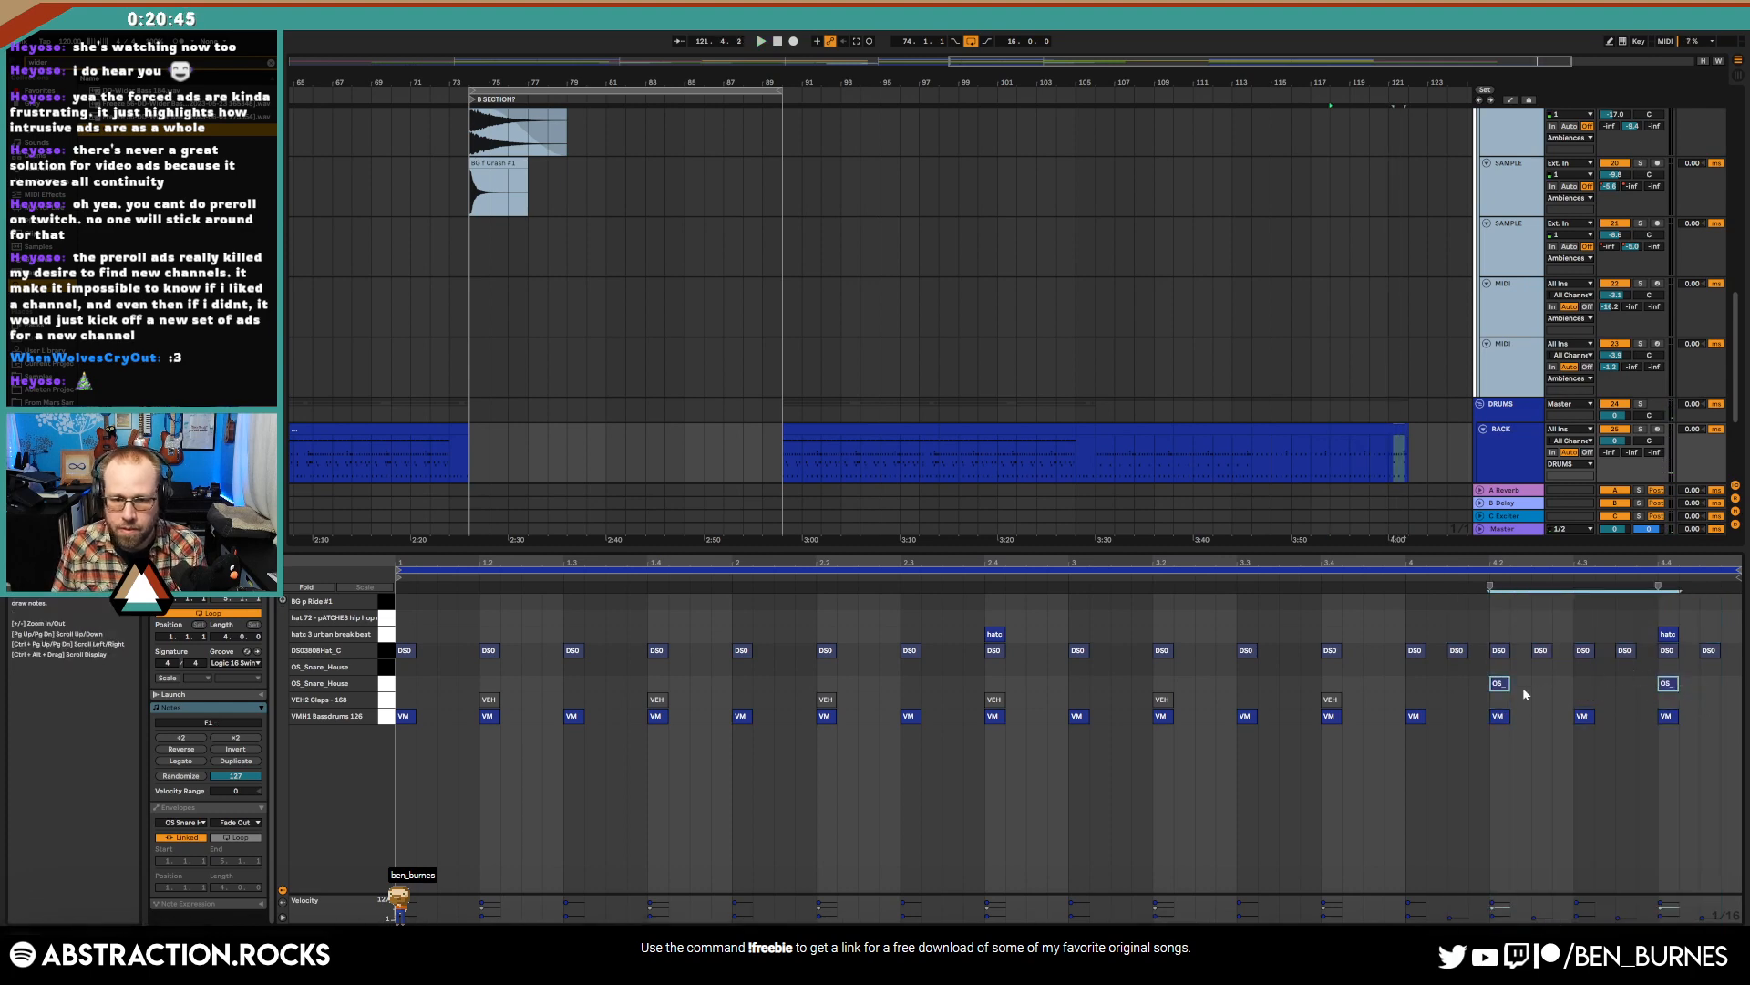
pyautogui.press('Up')
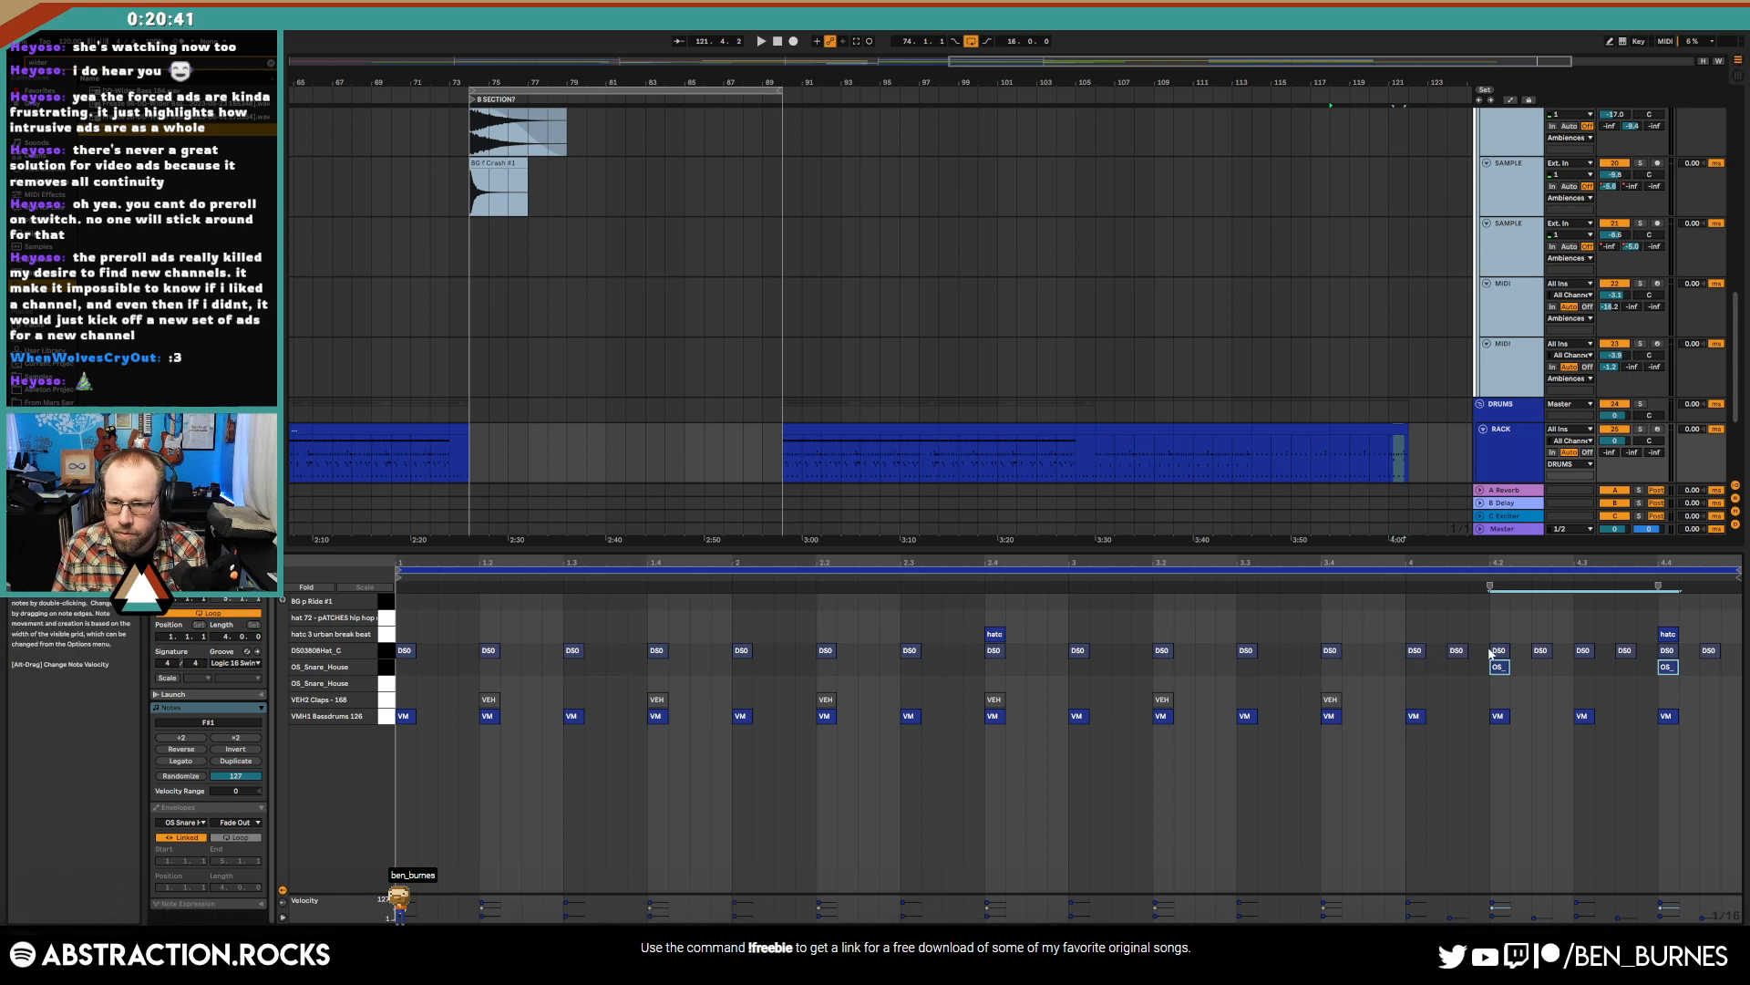
# - Select the closing hi-hat notes of the same clip from beat 4.3 onward and shift them slightly later
pyautogui.click(1584, 650)
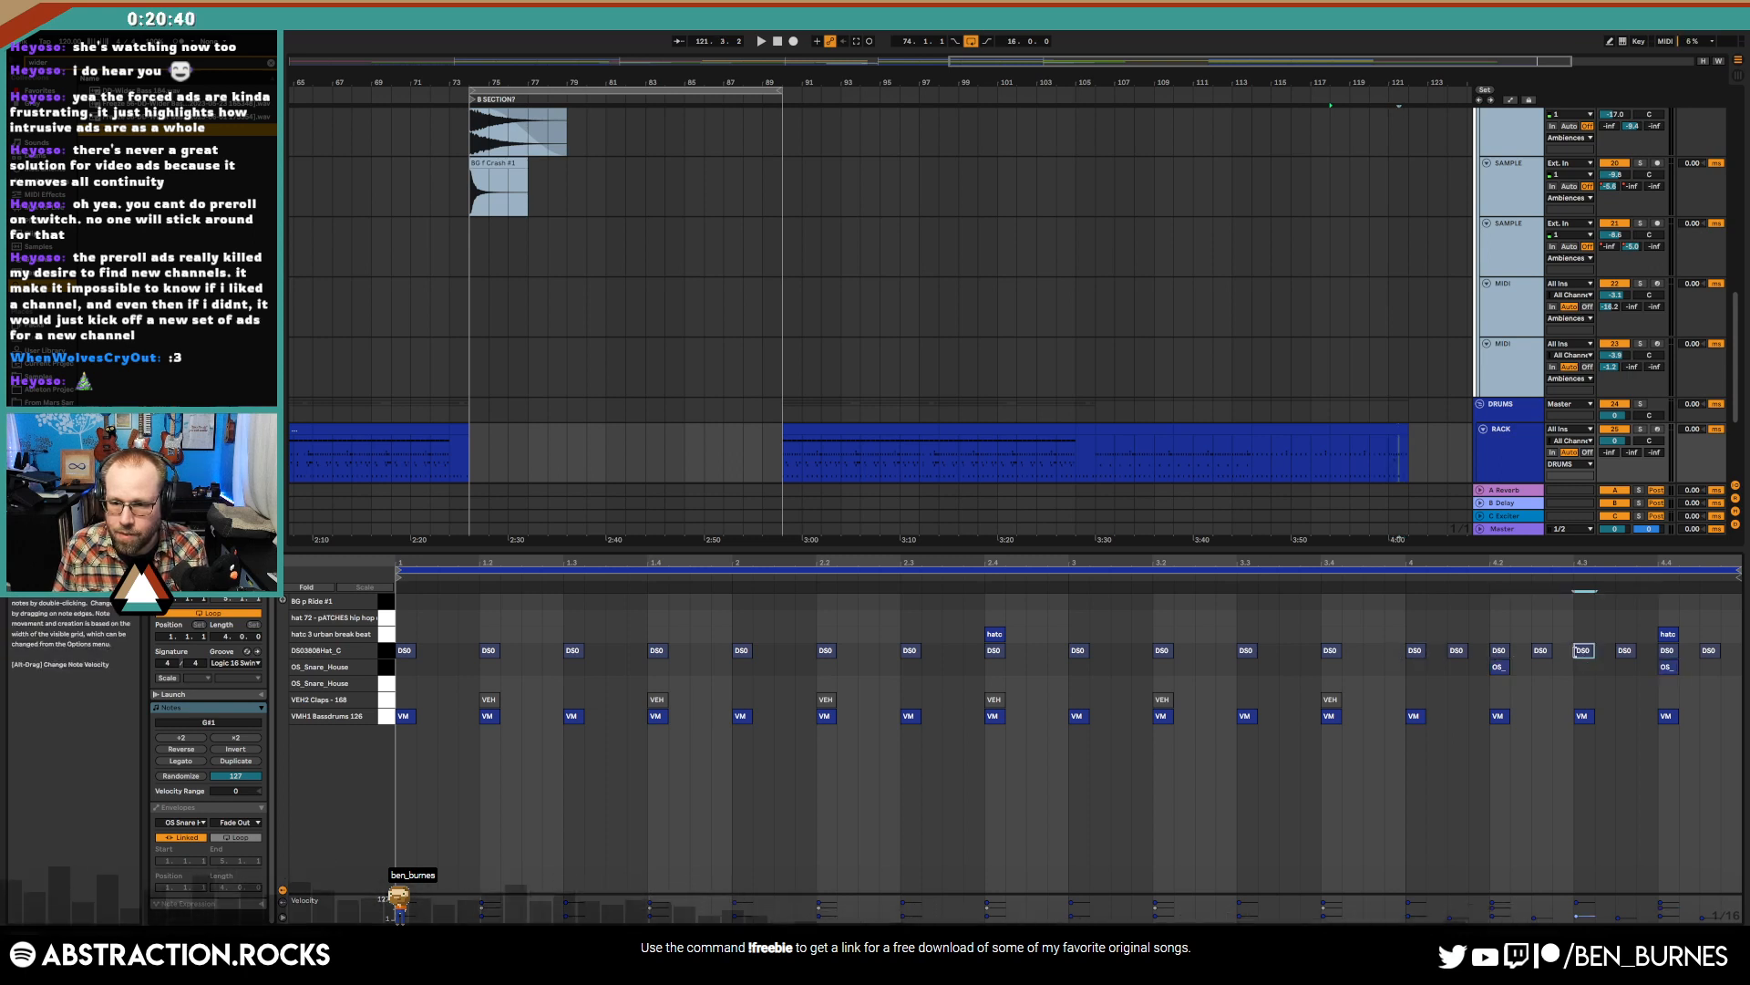
pyautogui.keyDown('shift'); pyautogui.click(1668, 654); pyautogui.keyUp('shift')
pyautogui.keyDown('shift'); pyautogui.click(1708, 653); pyautogui.keyUp('shift')
pyautogui.moveTo(1709, 653); pyautogui.dragTo(1729, 653)
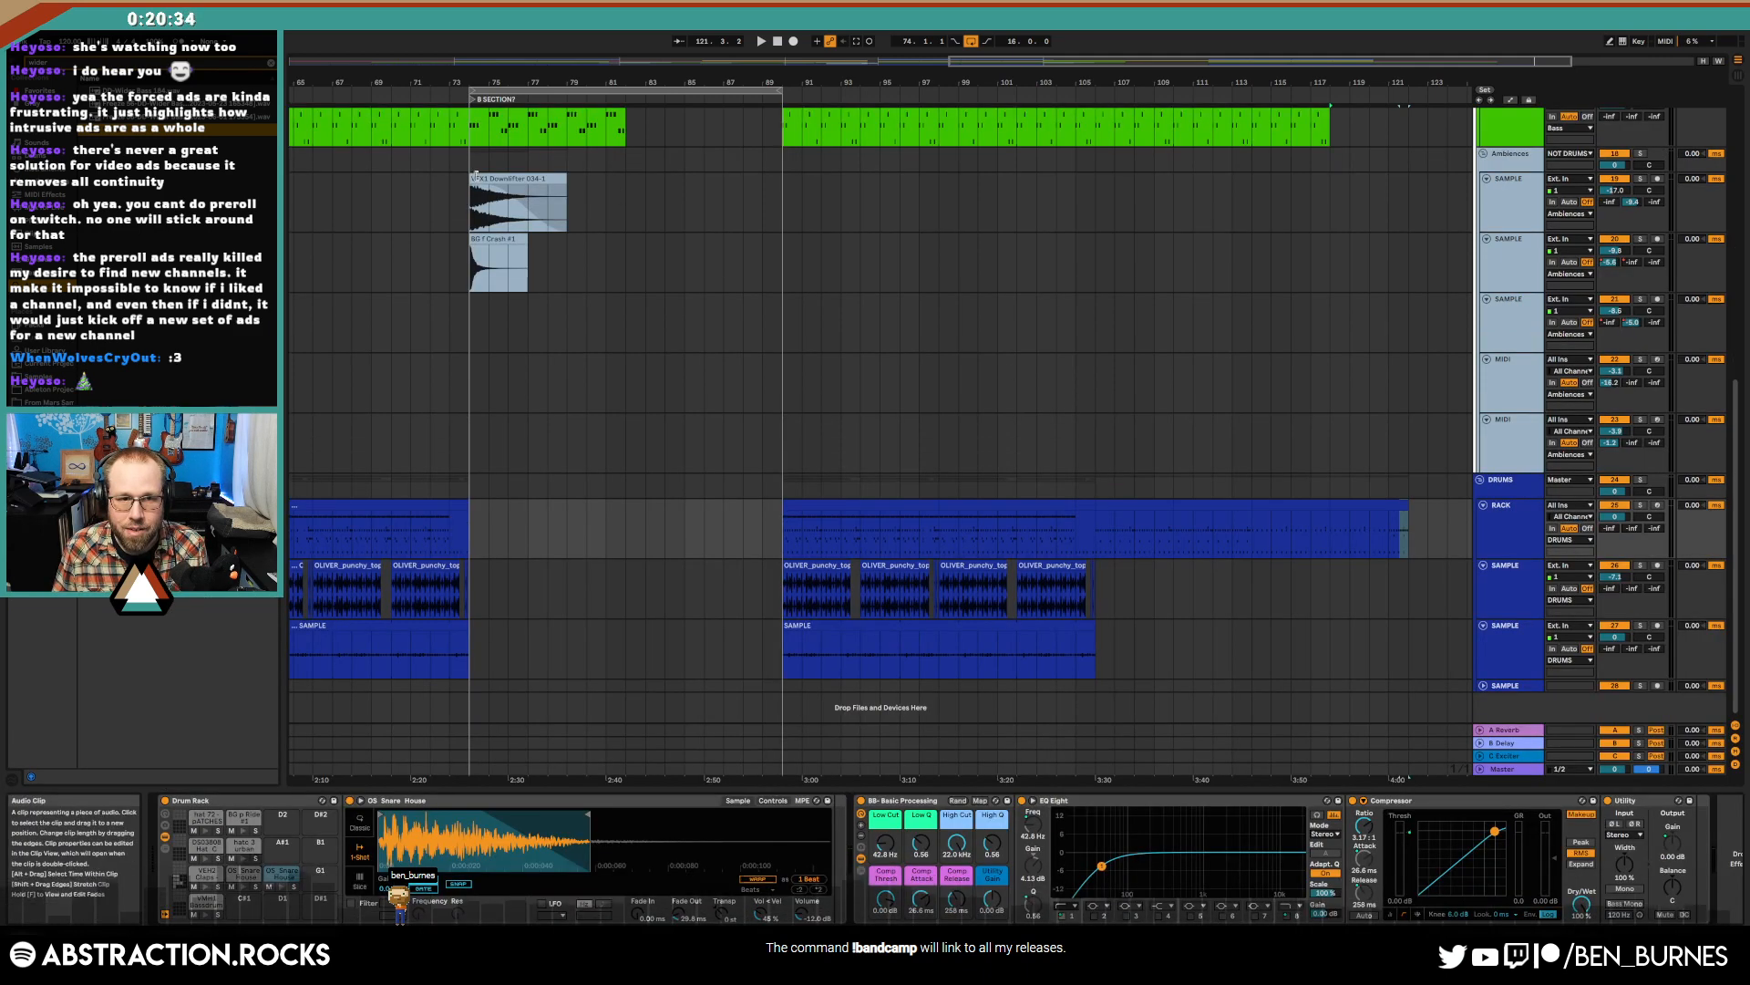
# - Copy the B section's downlifter and crash clips to bar 122 and trim the copied downlifter to the crash's length
pyautogui.click(848, 208)
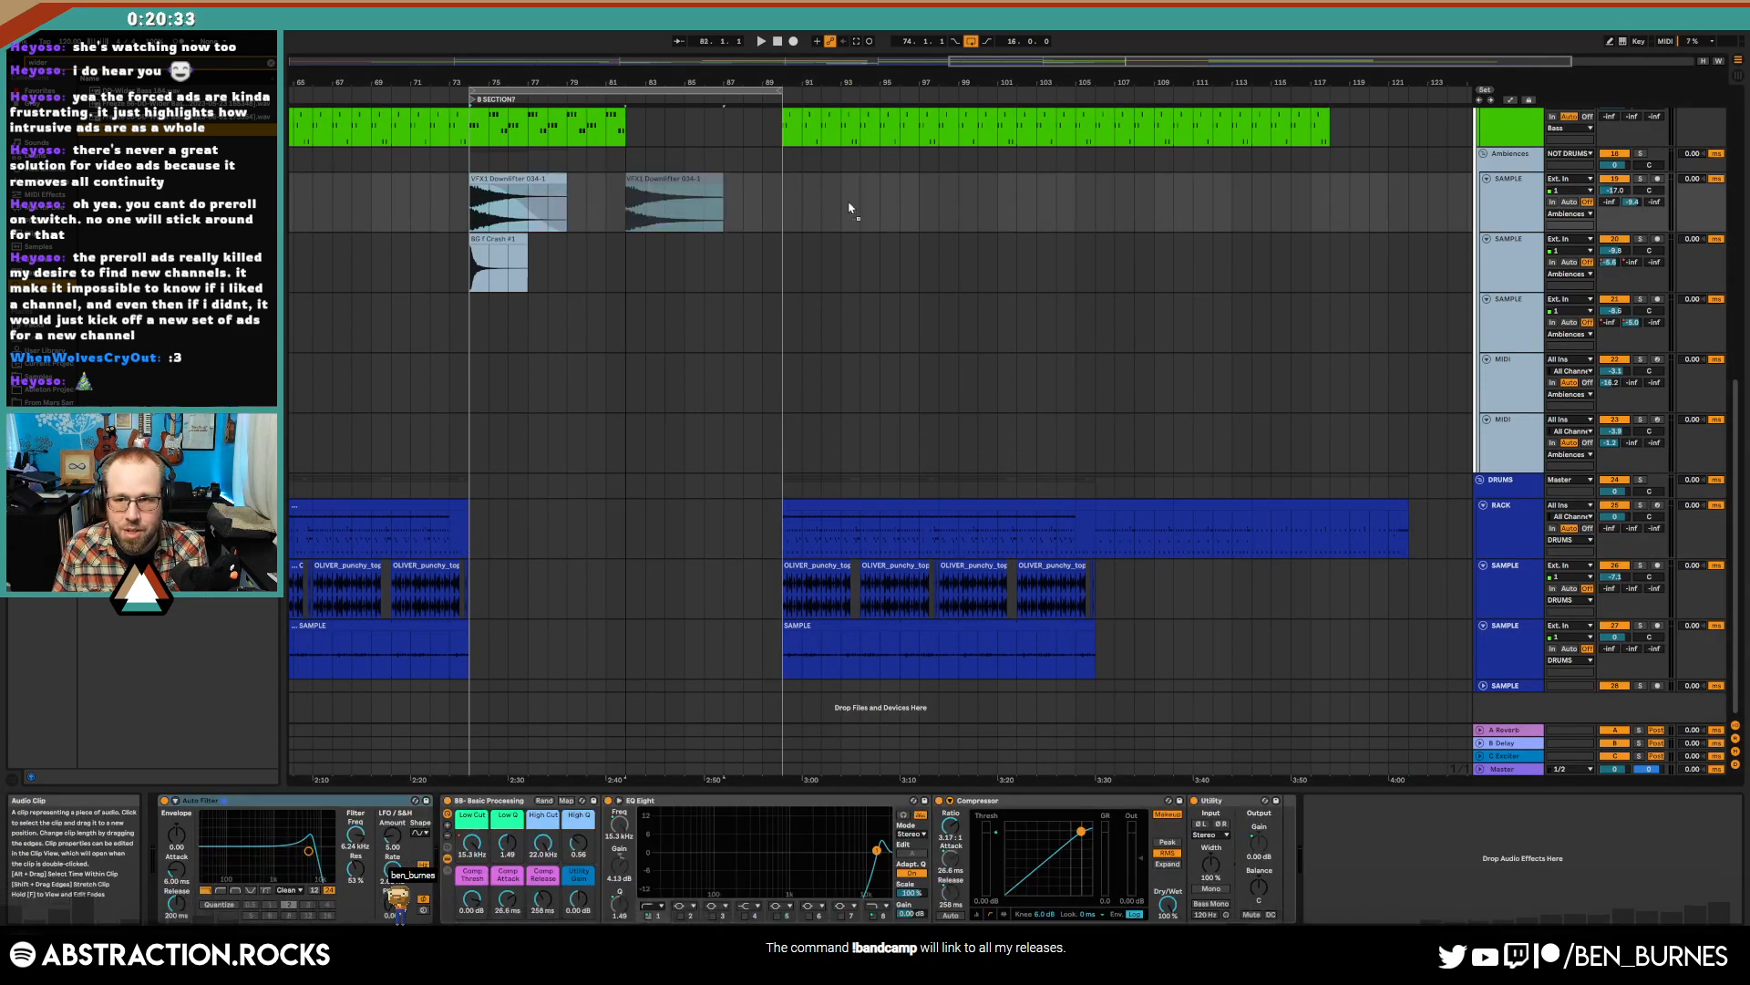
pyautogui.moveTo(849, 208); pyautogui.dragTo(1448, 180)
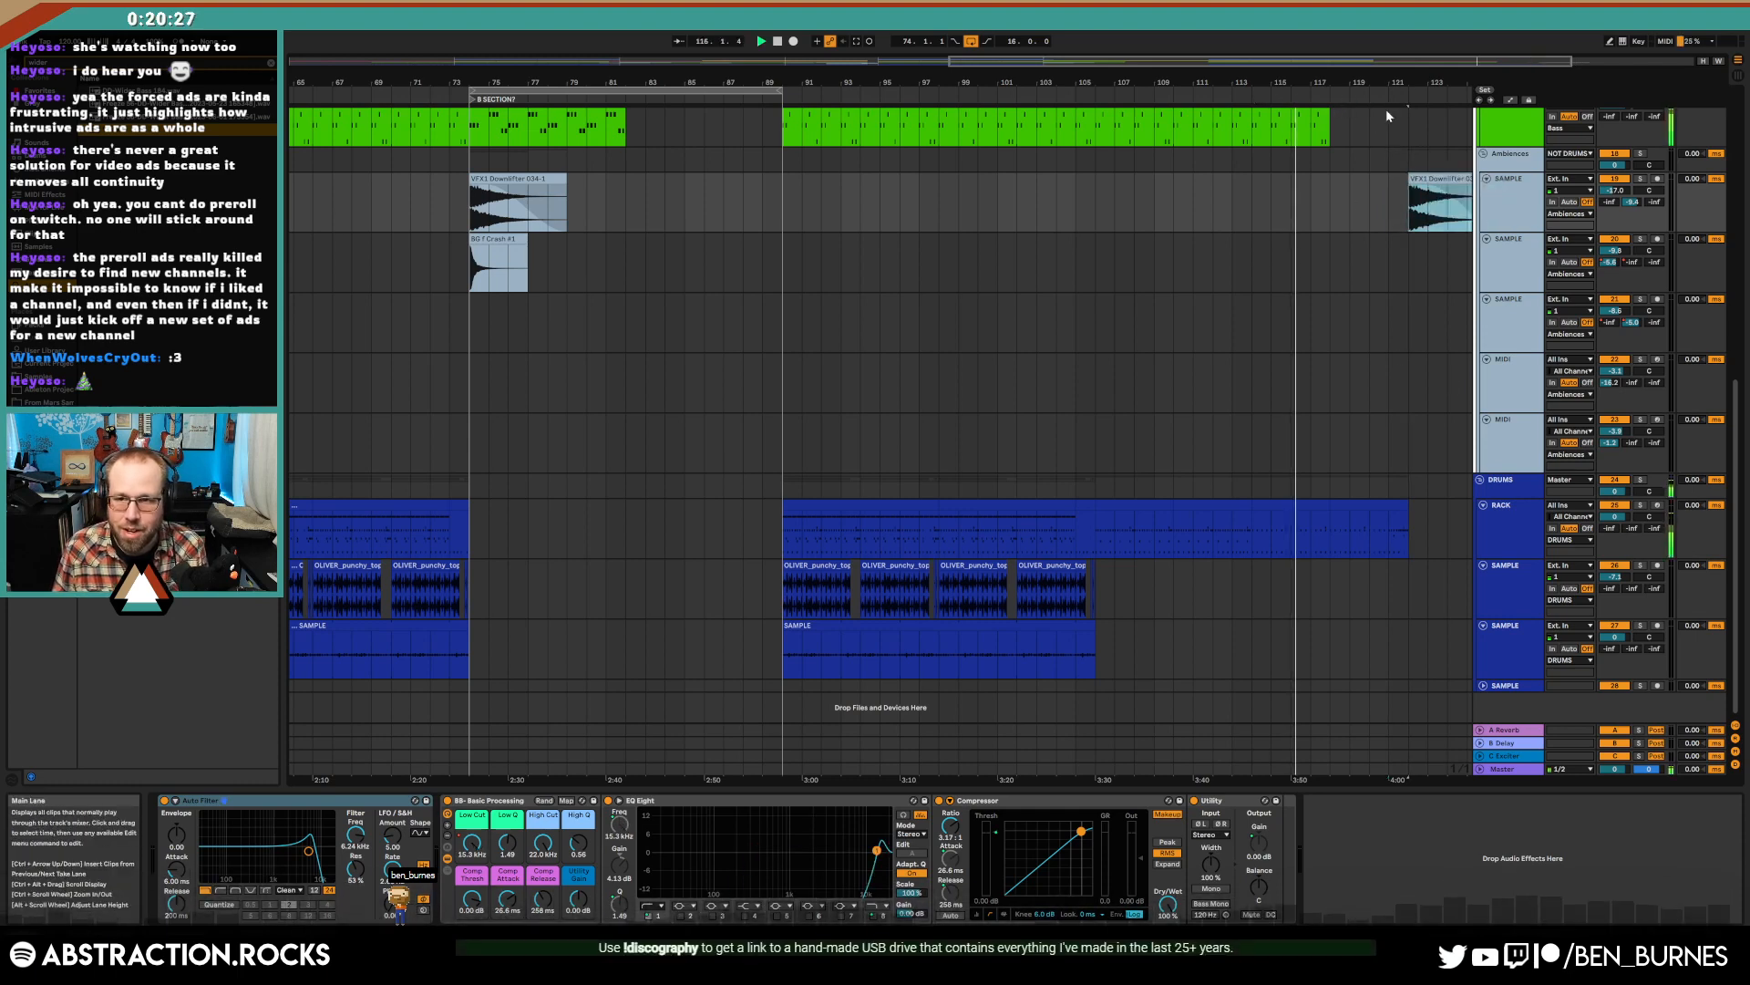
pyautogui.moveTo(1427, 61); pyautogui.dragTo(1459, 64)
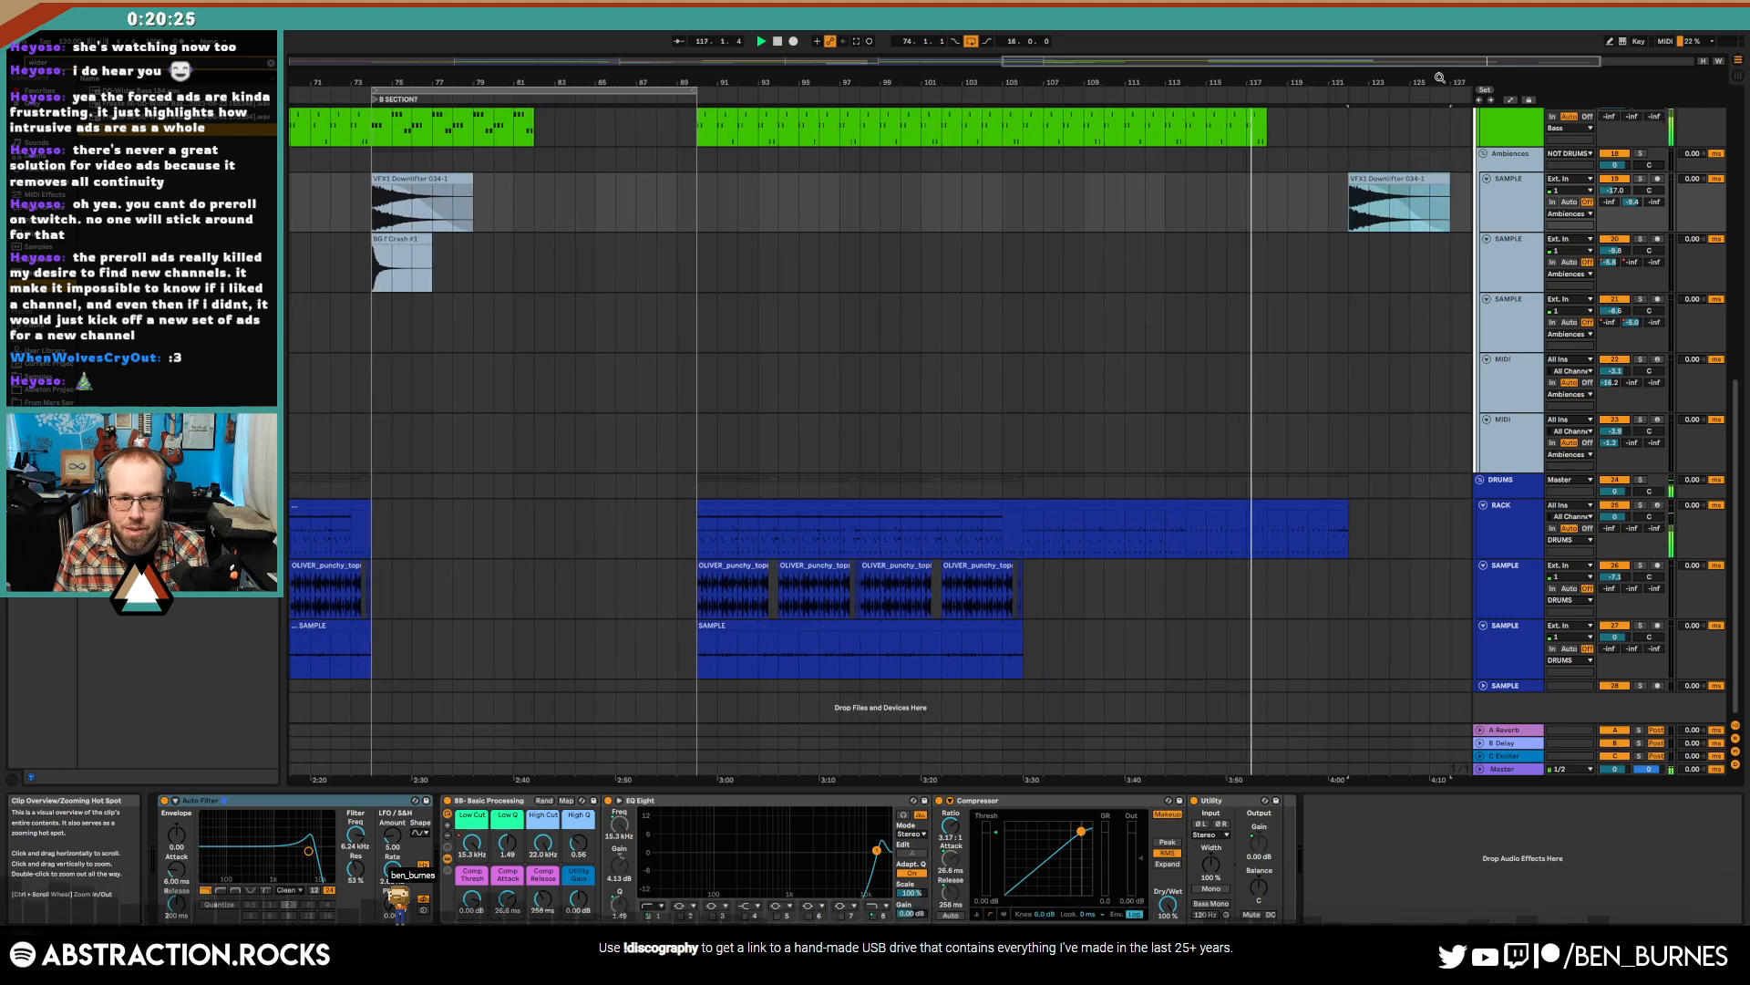
pyautogui.moveTo(414, 240); pyautogui.dragTo(1392, 258)
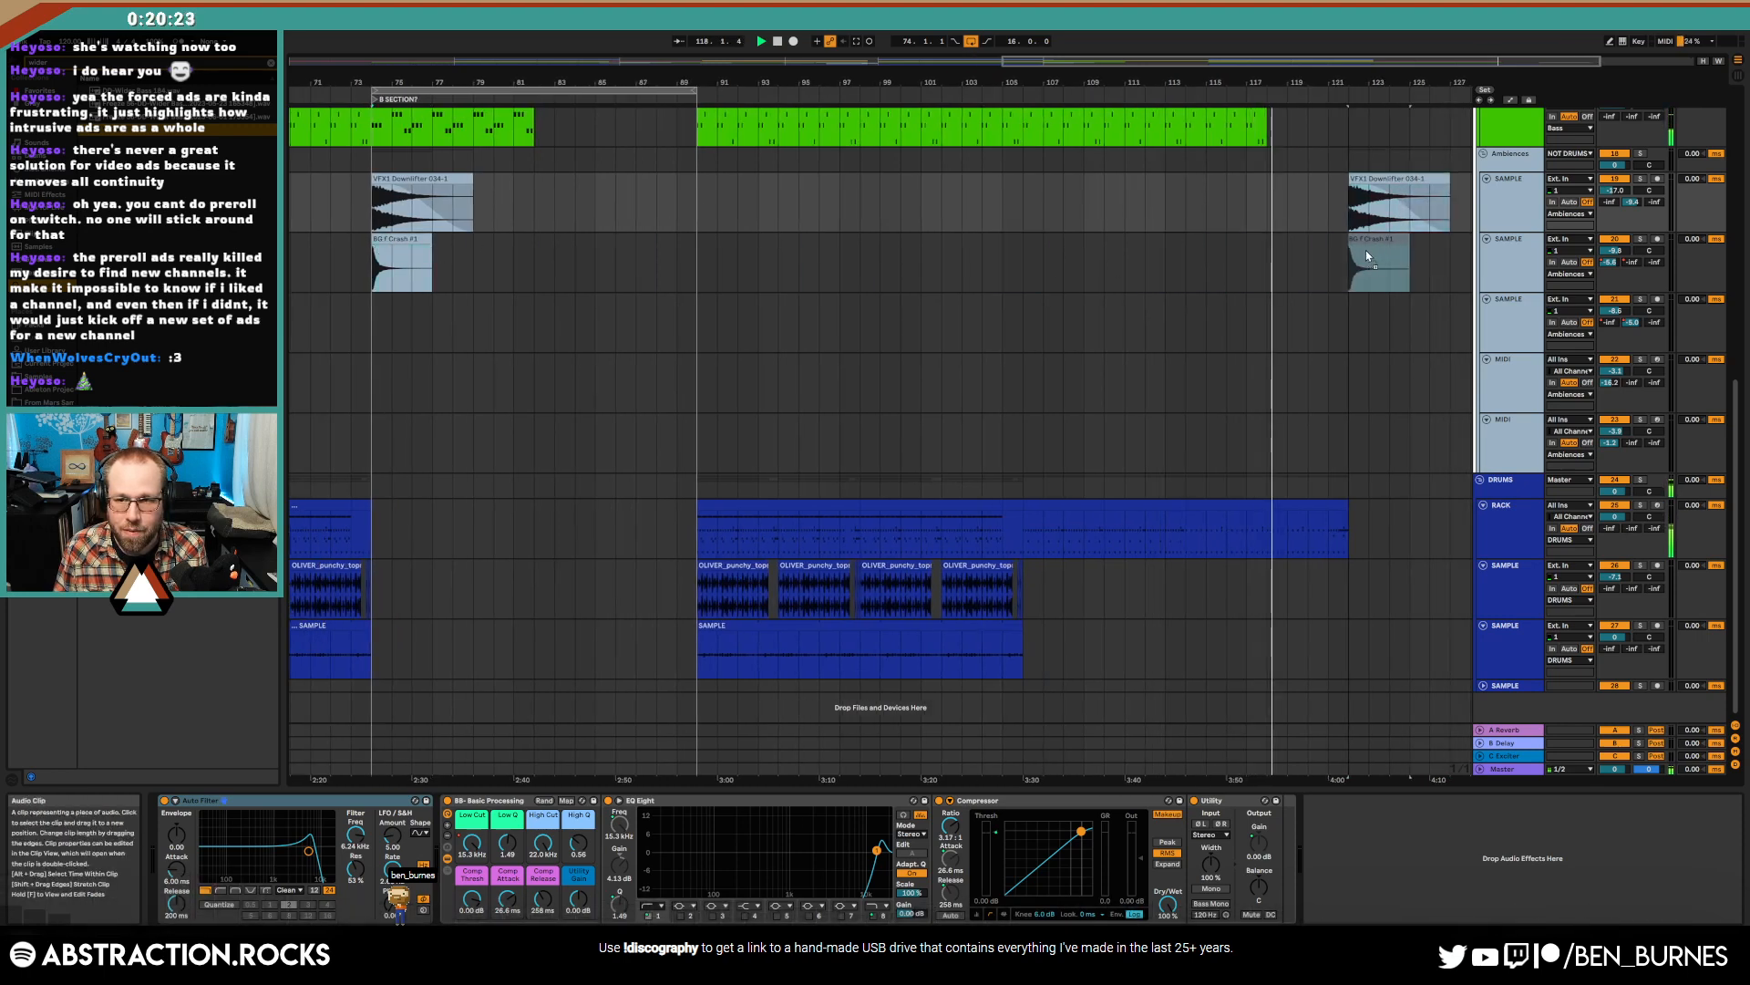
pyautogui.click(1379, 178)
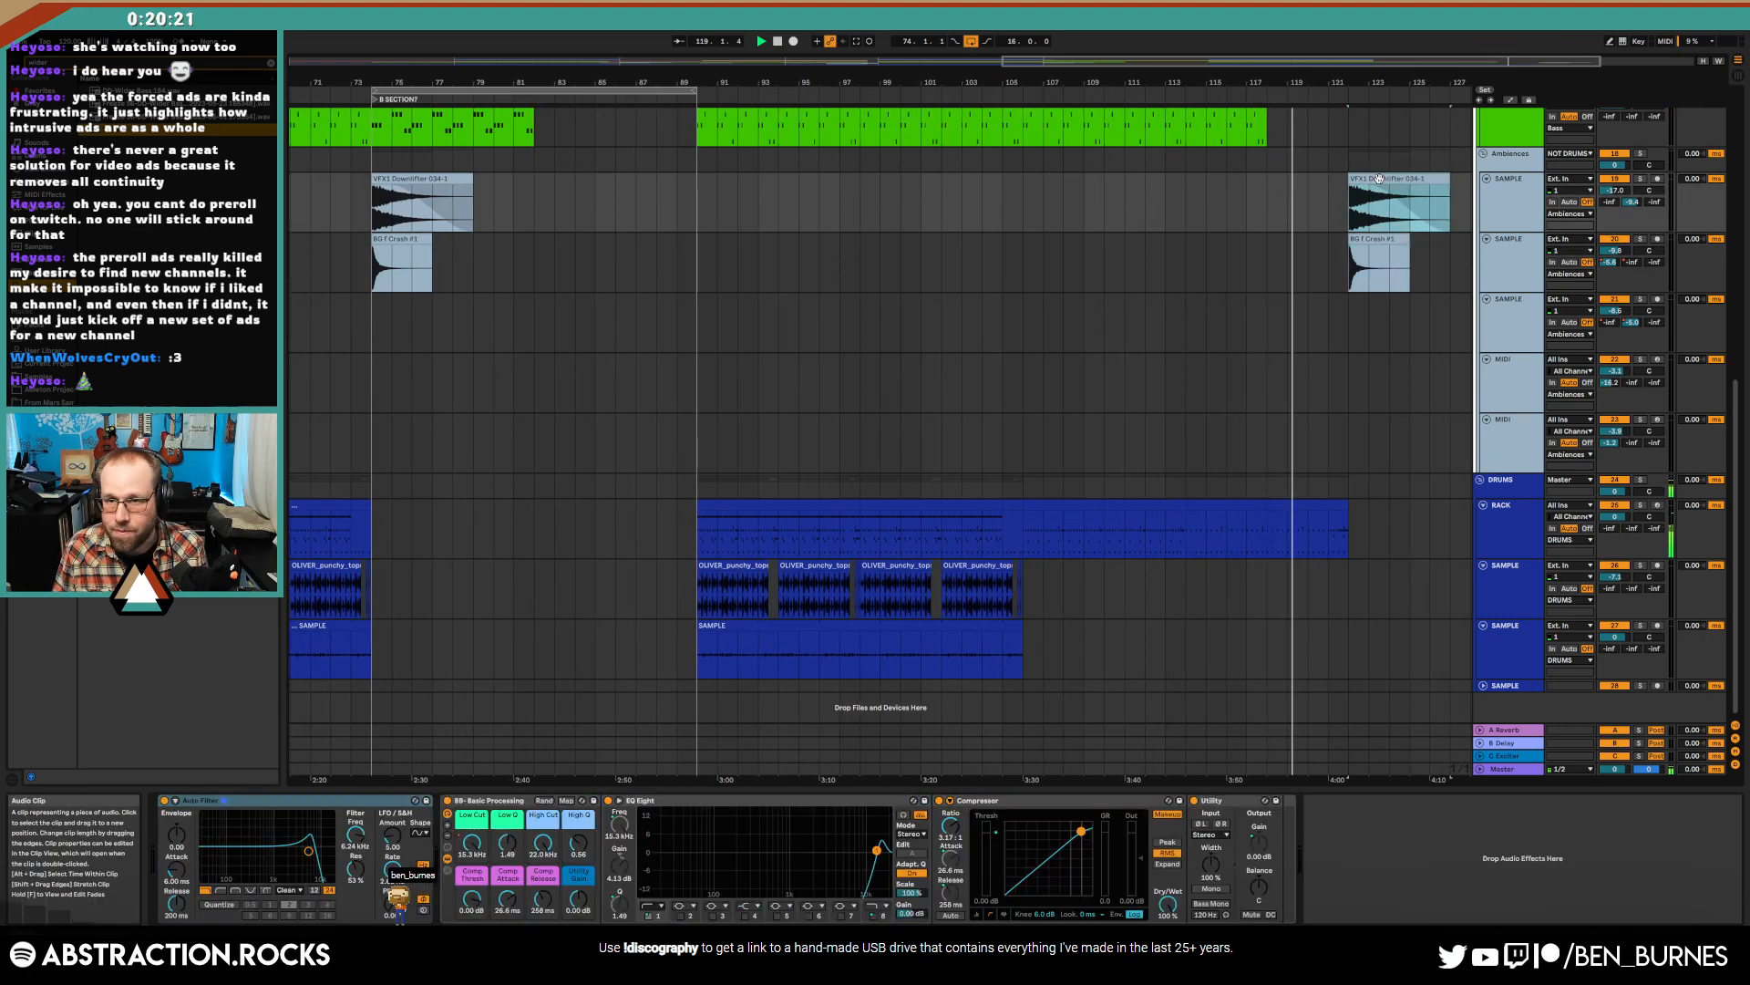
pyautogui.moveTo(1448, 182); pyautogui.dragTo(1370, 223)
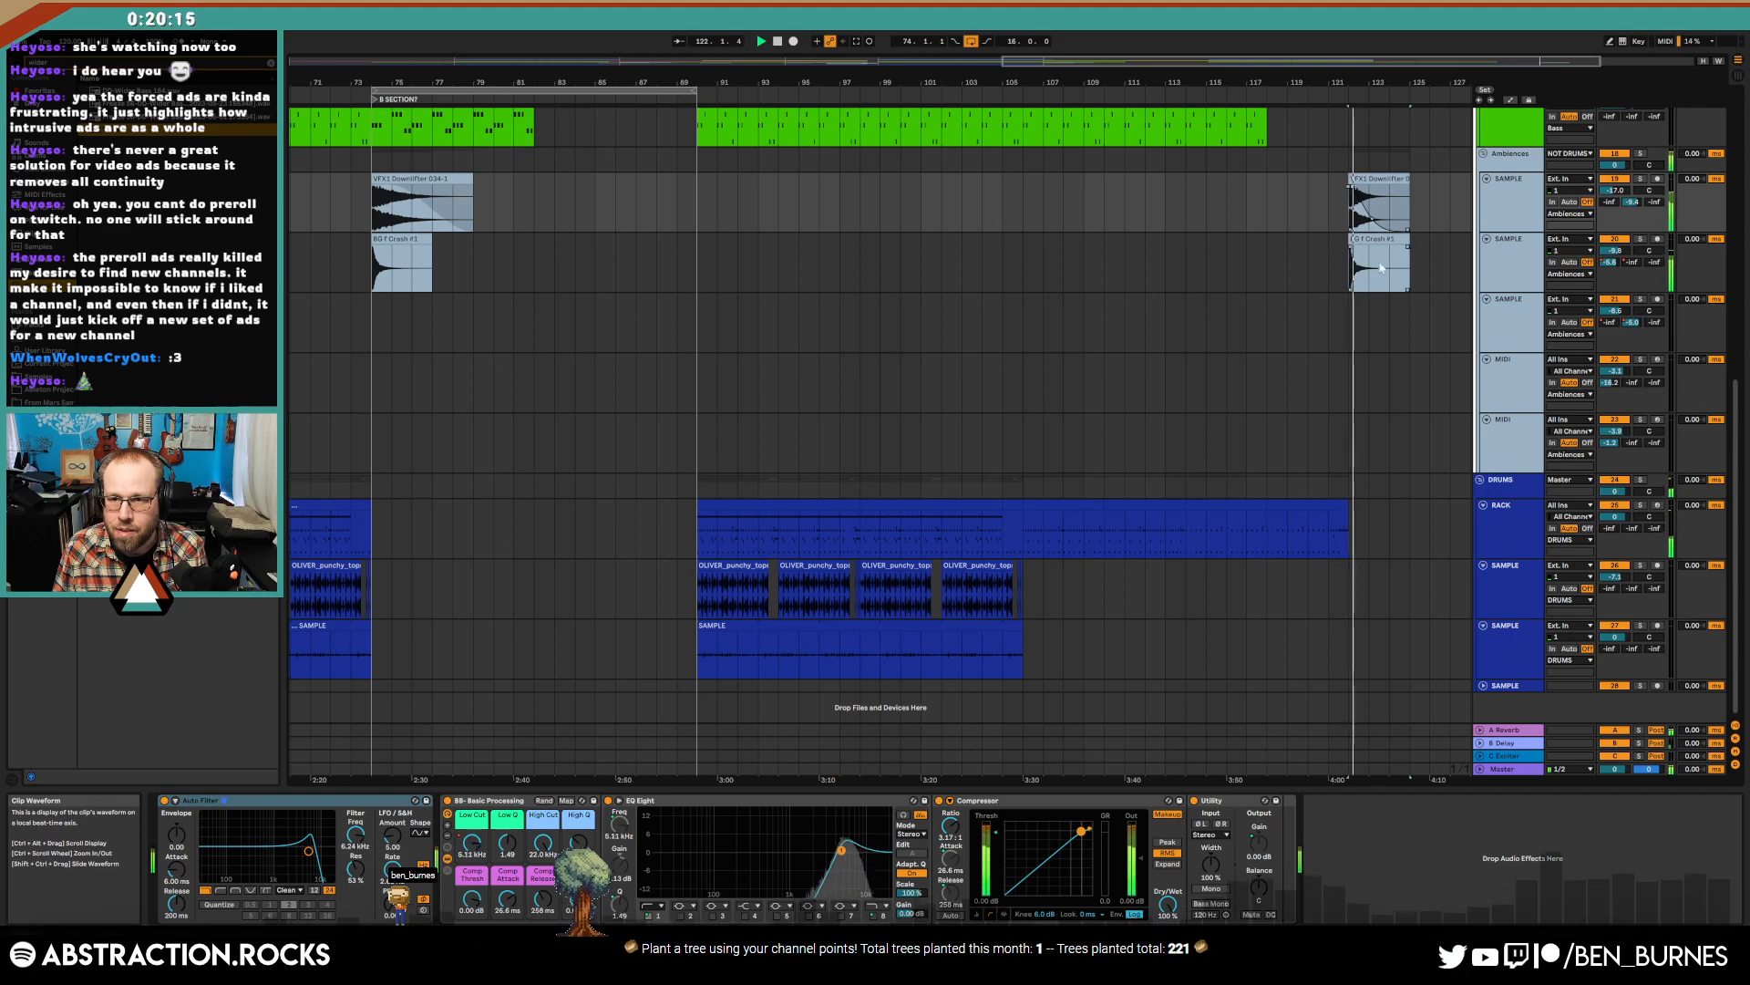
# - Lower the clip gain of the copied crash at bar 122 and play the ending
pyautogui.doubleClick(1382, 237)
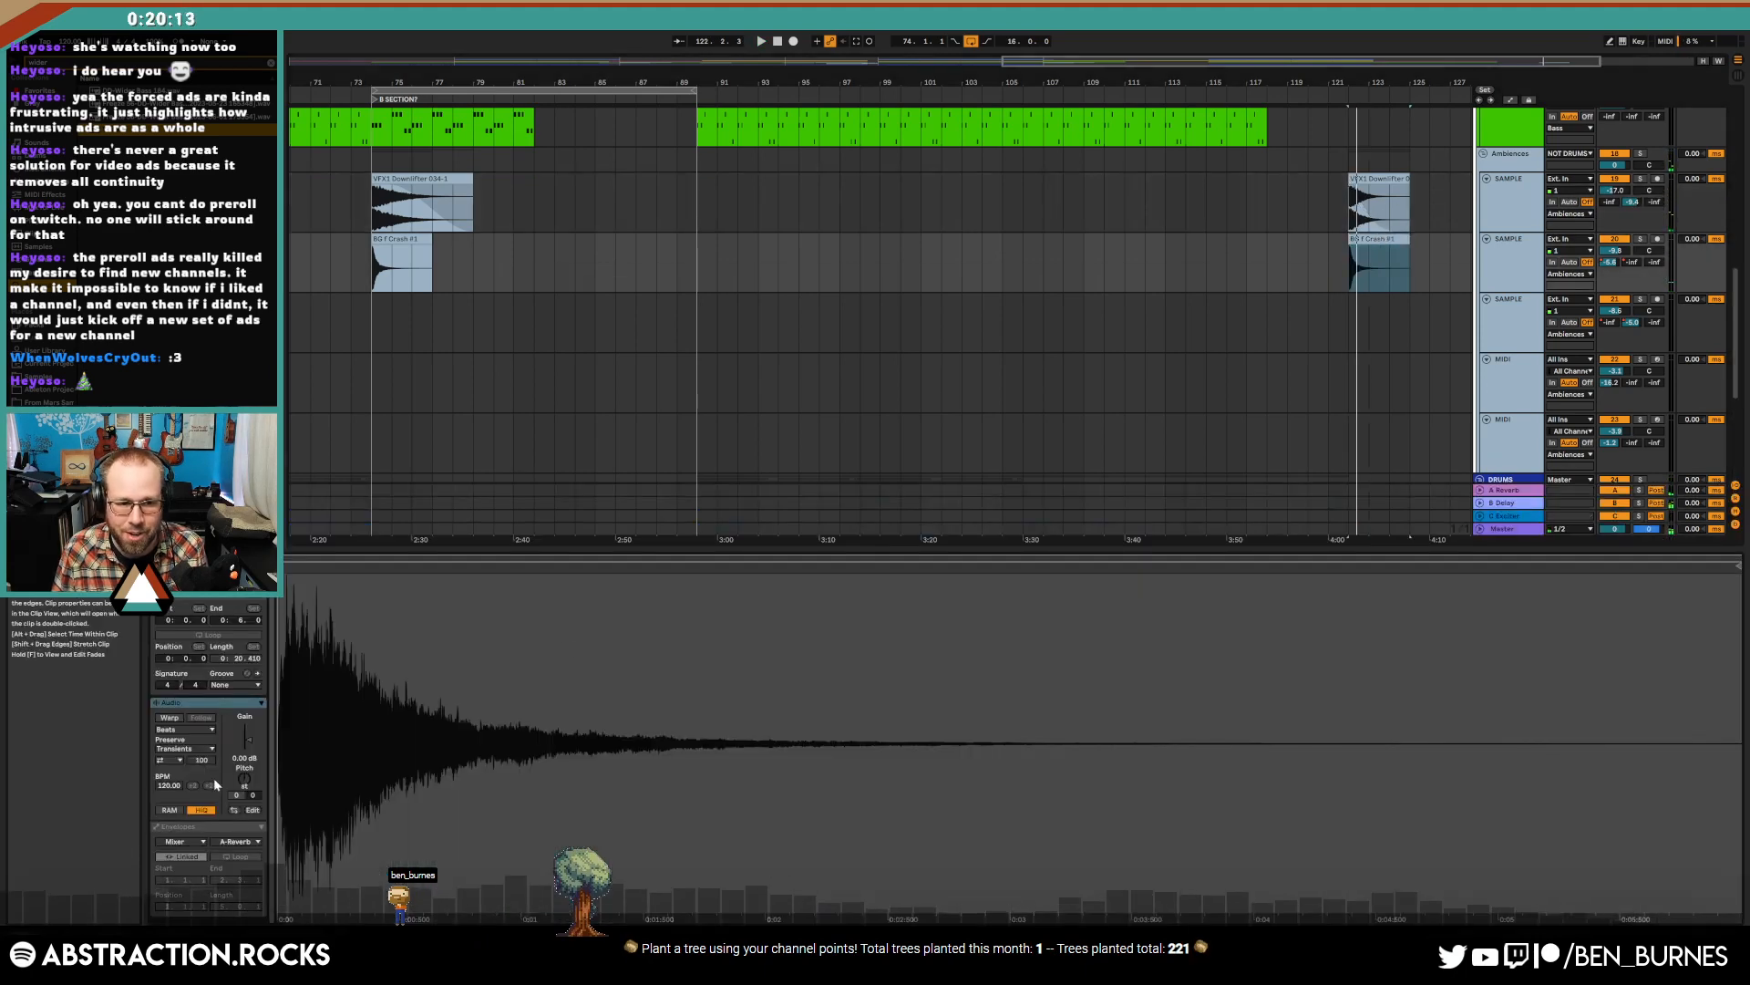
pyautogui.moveTo(246, 734); pyautogui.dragTo(250, 755)
pyautogui.press('space')
pyautogui.hotkey('shift', 'Tab')
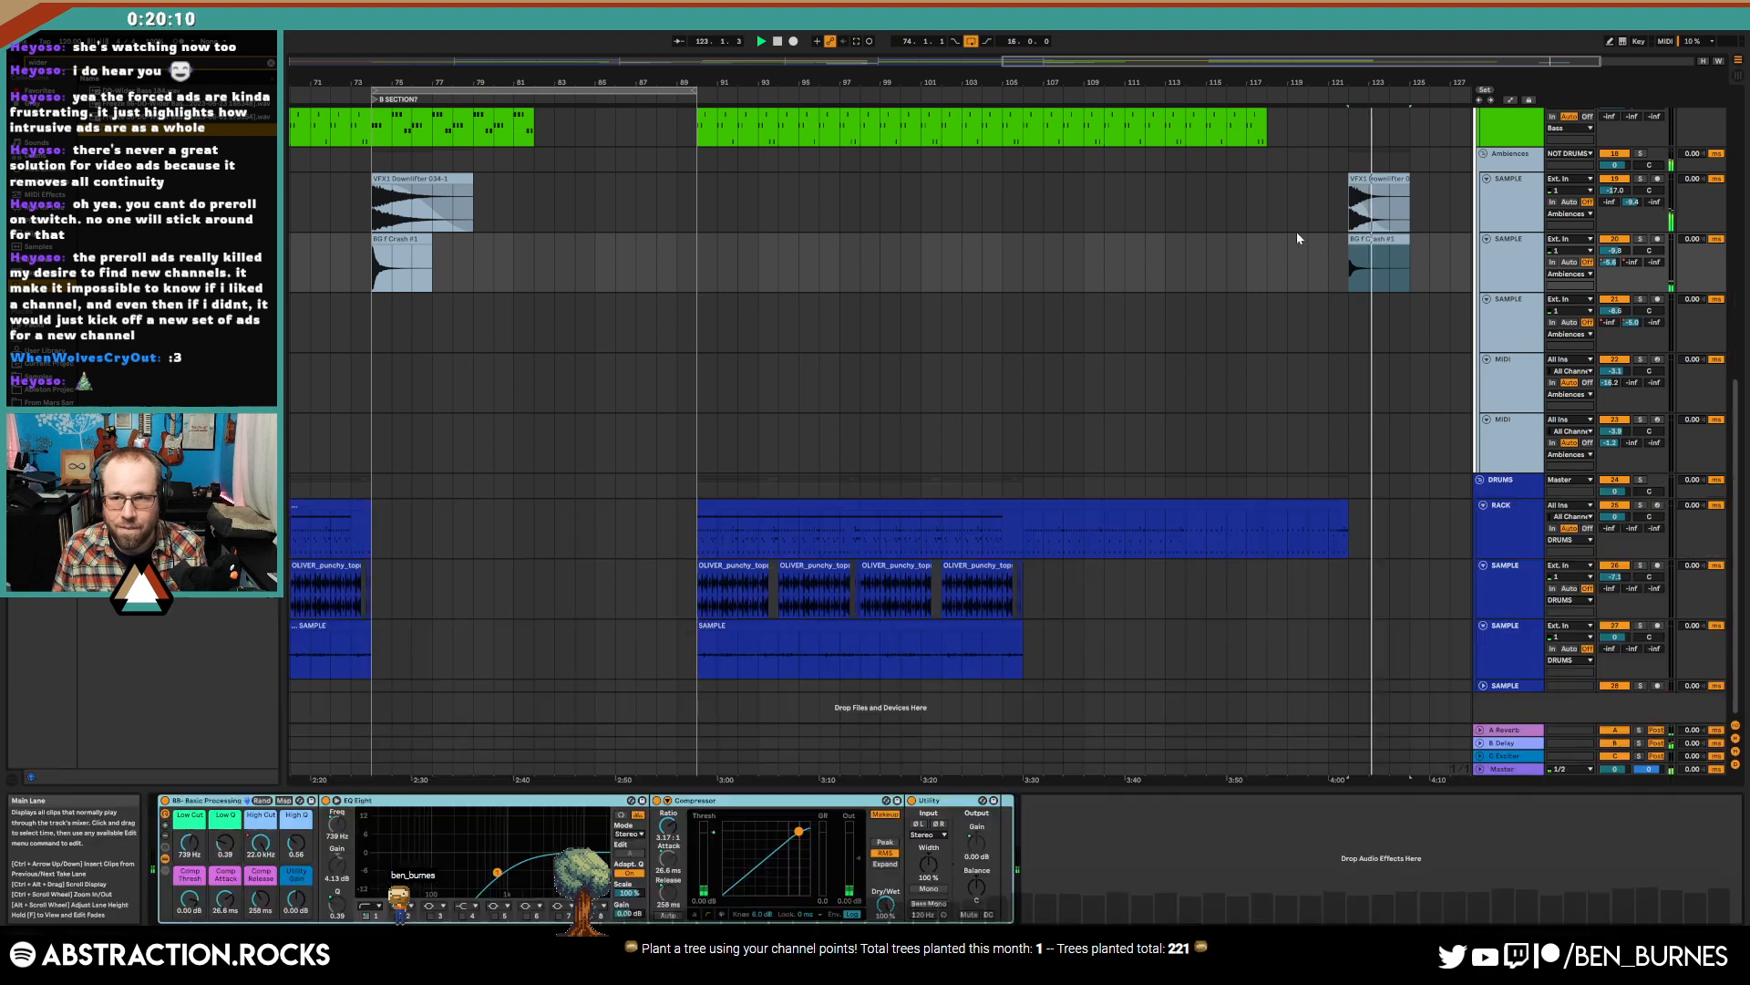
# - Lower the clip gain of the copied downlifter at bar 122 to about -3 dB and play the ending again
pyautogui.click(1357, 180)
pyautogui.press('space')
pyautogui.hotkey('shift', 'Tab')
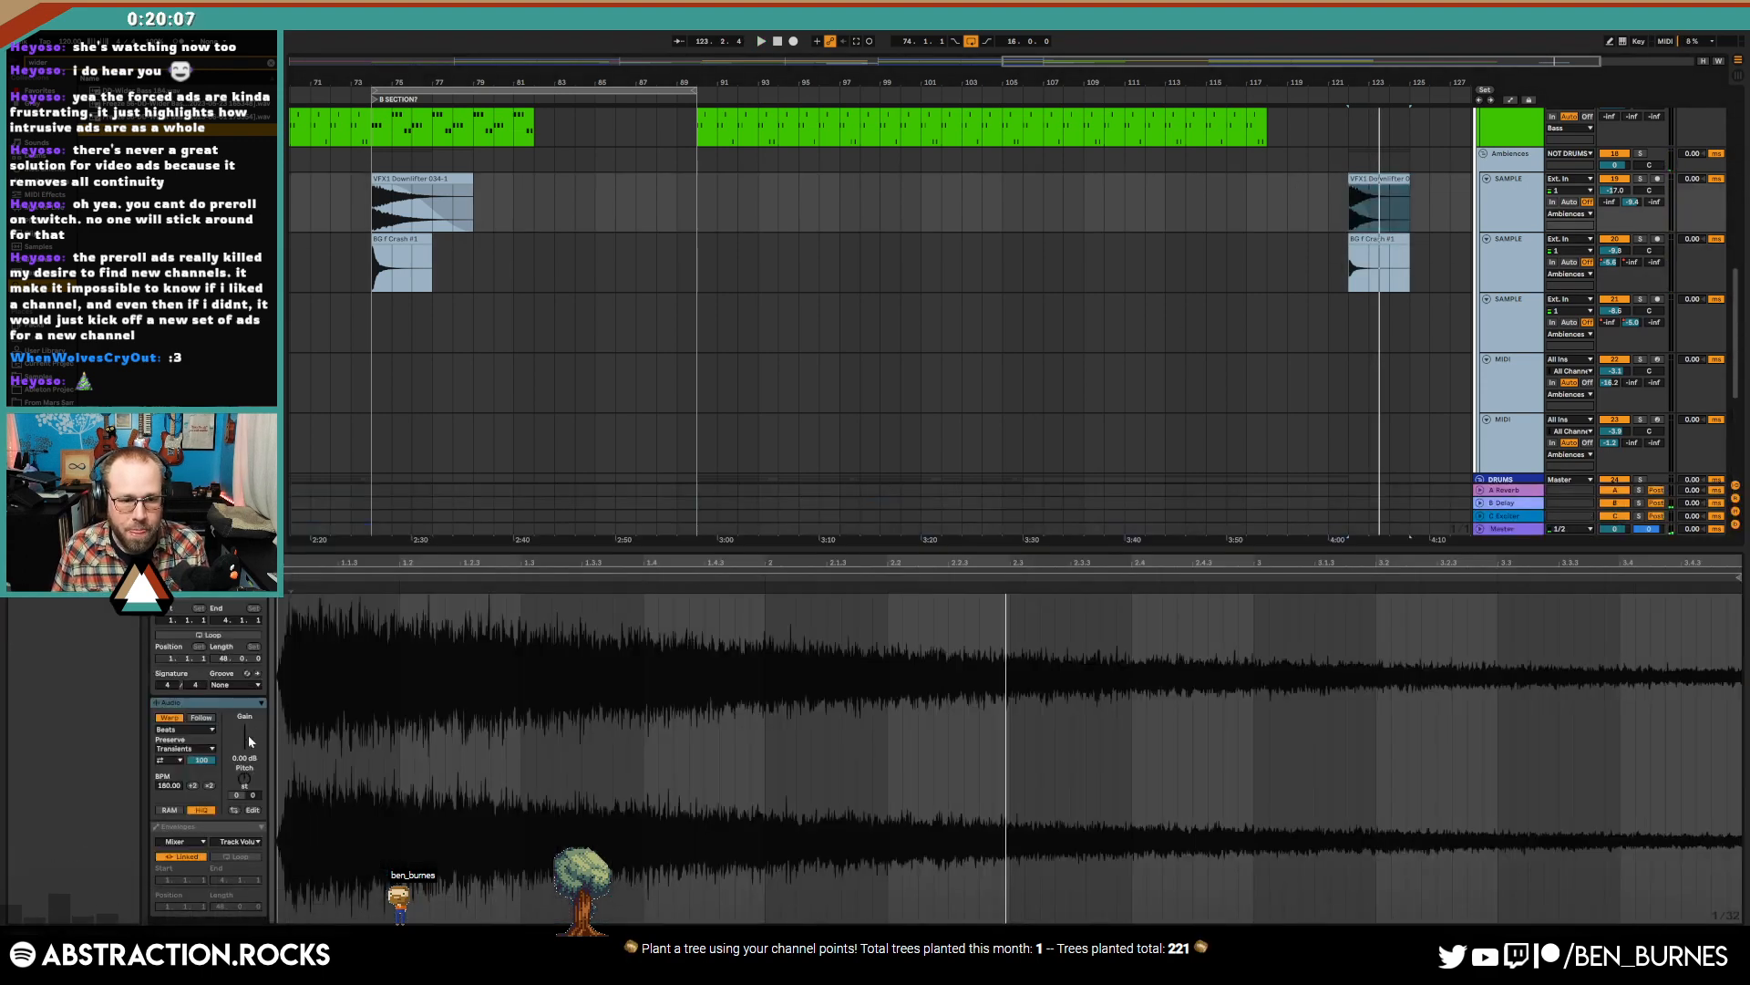
pyautogui.moveTo(247, 740); pyautogui.dragTo(247, 750)
pyautogui.press('space')
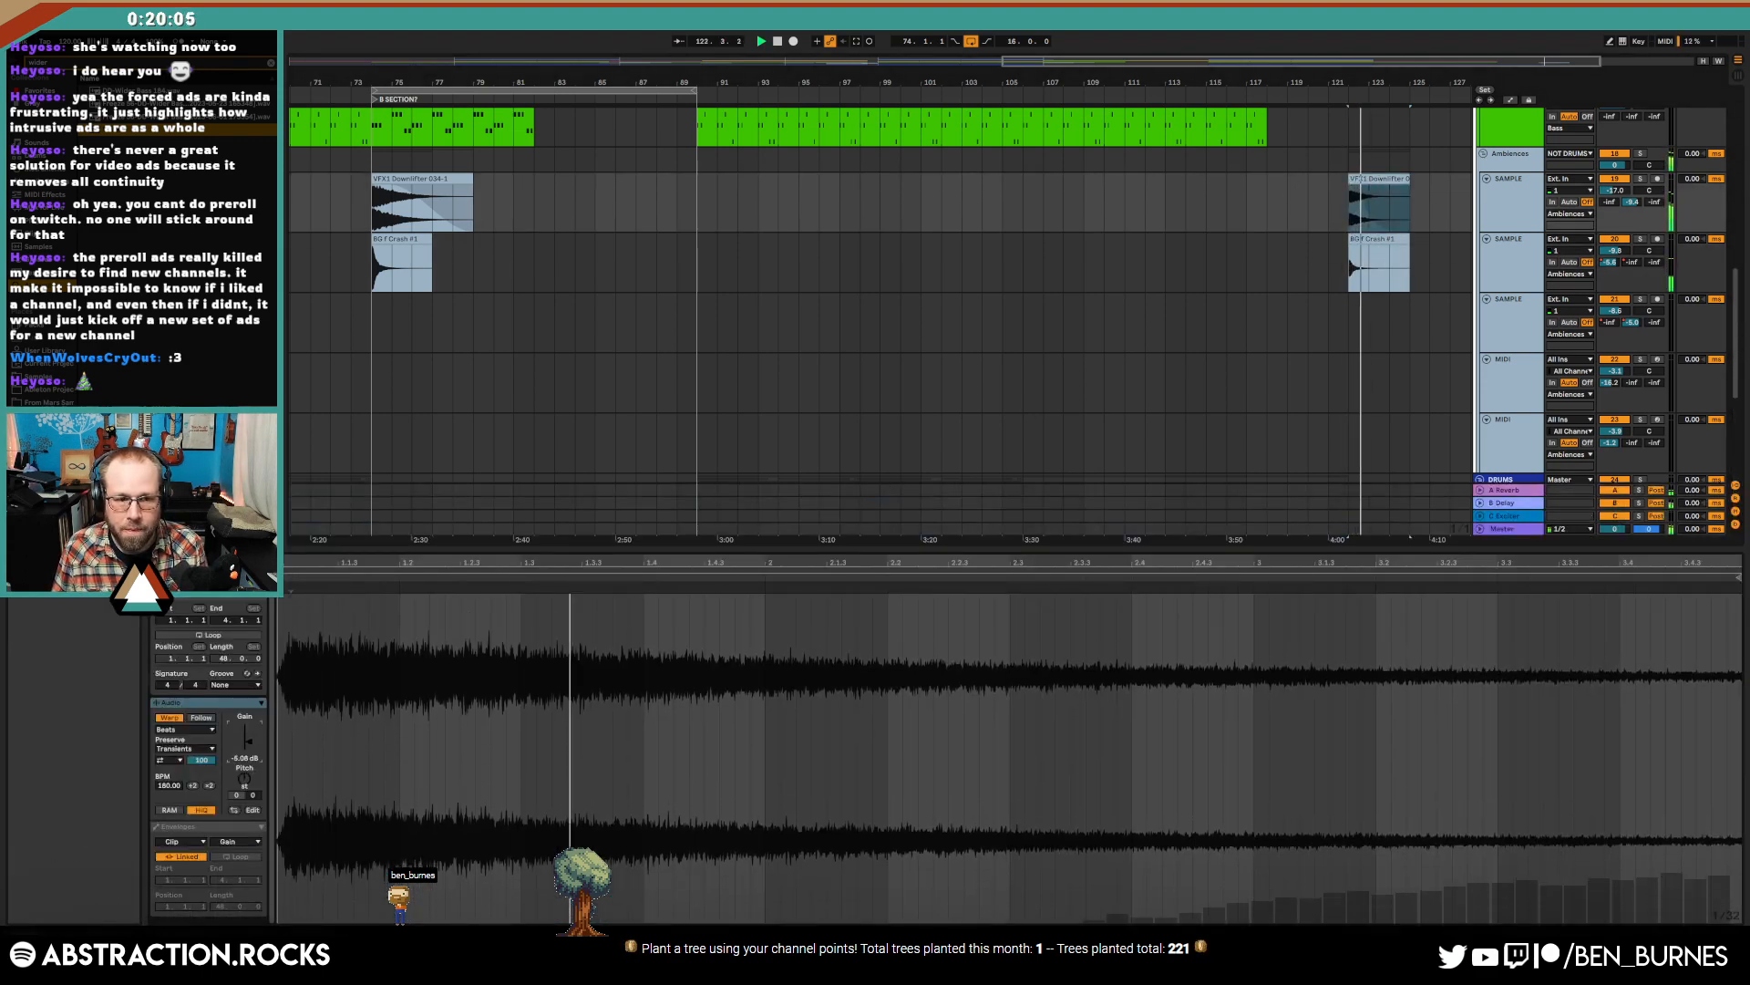
pyautogui.hotkey('shift', 'Tab')
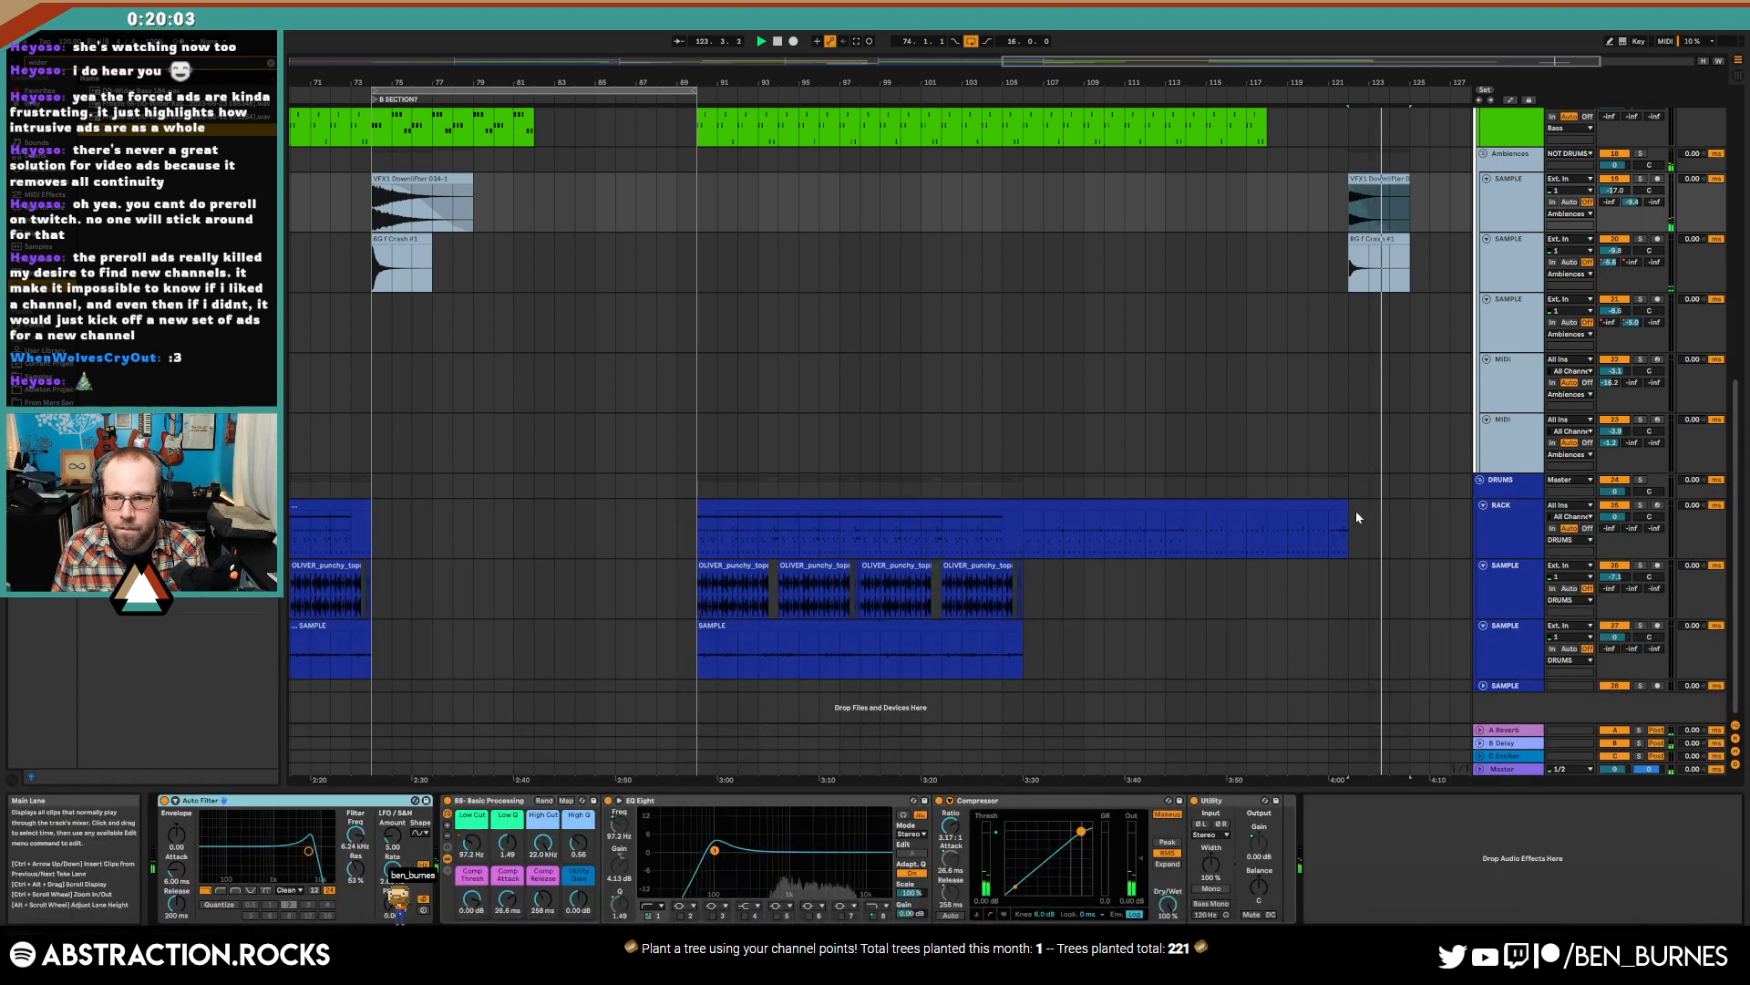
# - Extend the final outro drum rack clip slightly past bar 122 and split the extra part off as a short closing clip
pyautogui.scroll(4, 1363, 520)
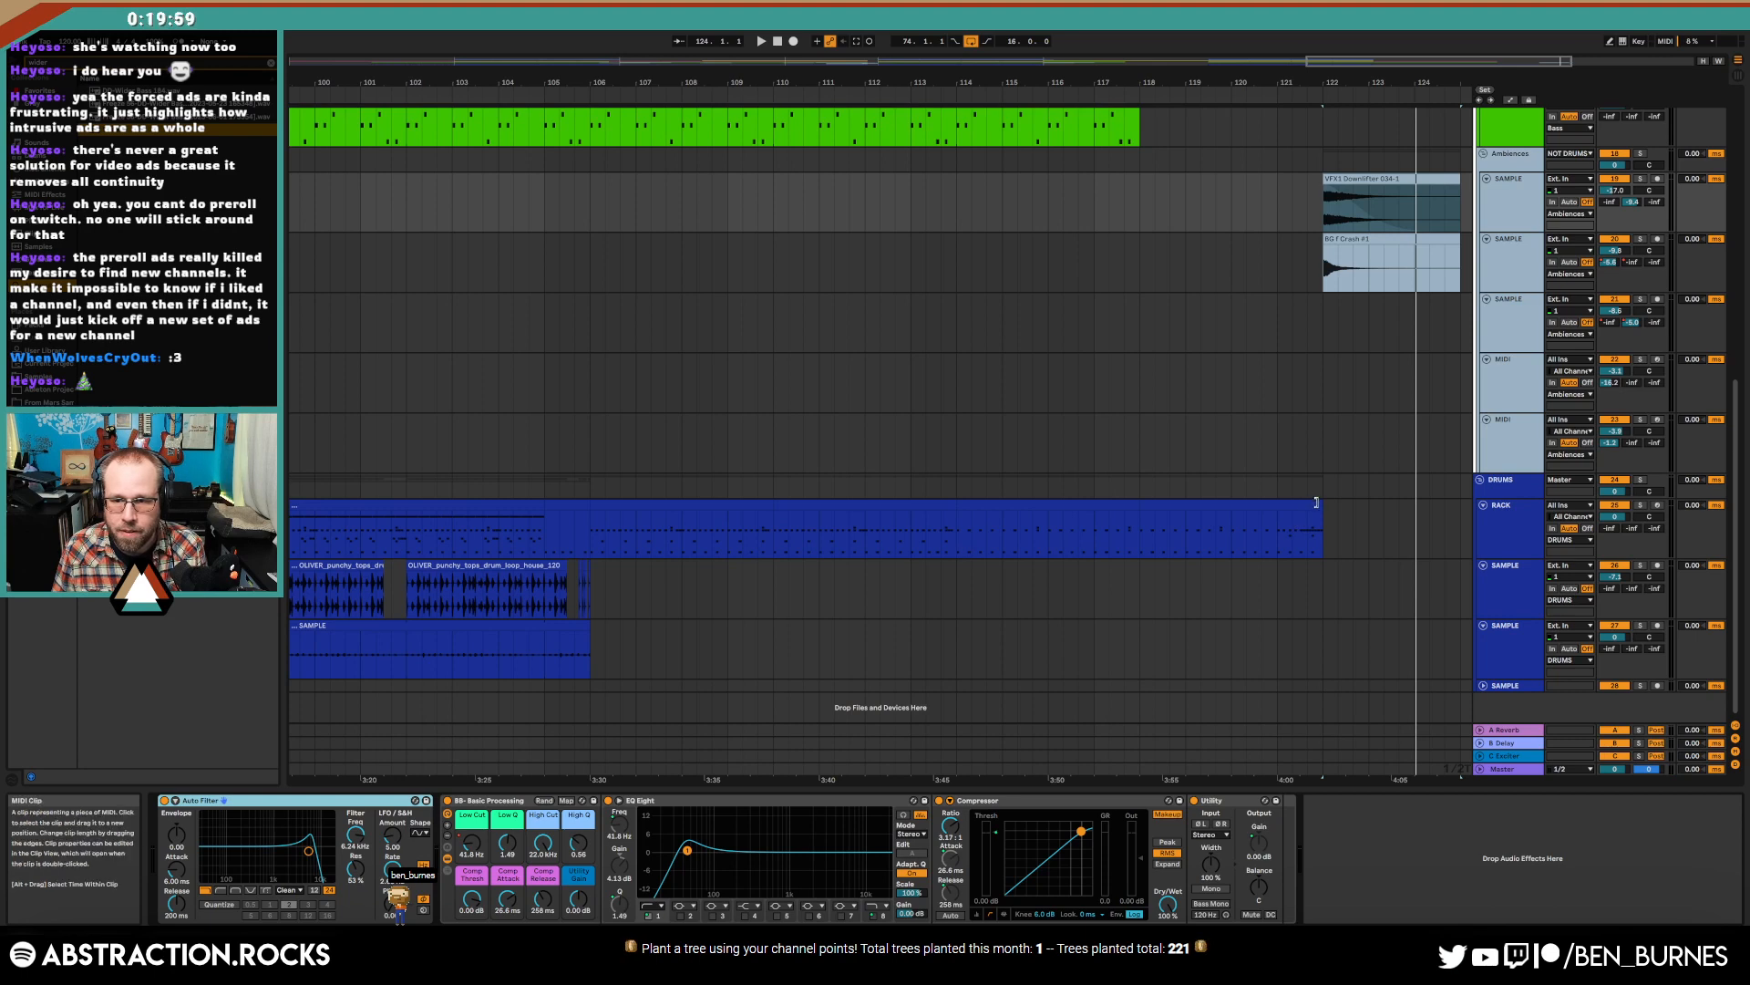
pyautogui.moveTo(1321, 502)
pyautogui.mouseDown()
pyautogui.moveTo(1355, 534)
pyautogui.moveTo(1337, 523)
pyautogui.mouseUp()
pyautogui.scroll(4, 1338, 525)
pyautogui.press('Delete')
pyautogui.click(1270, 508)
pyautogui.hotkey('ctrl', 'e')
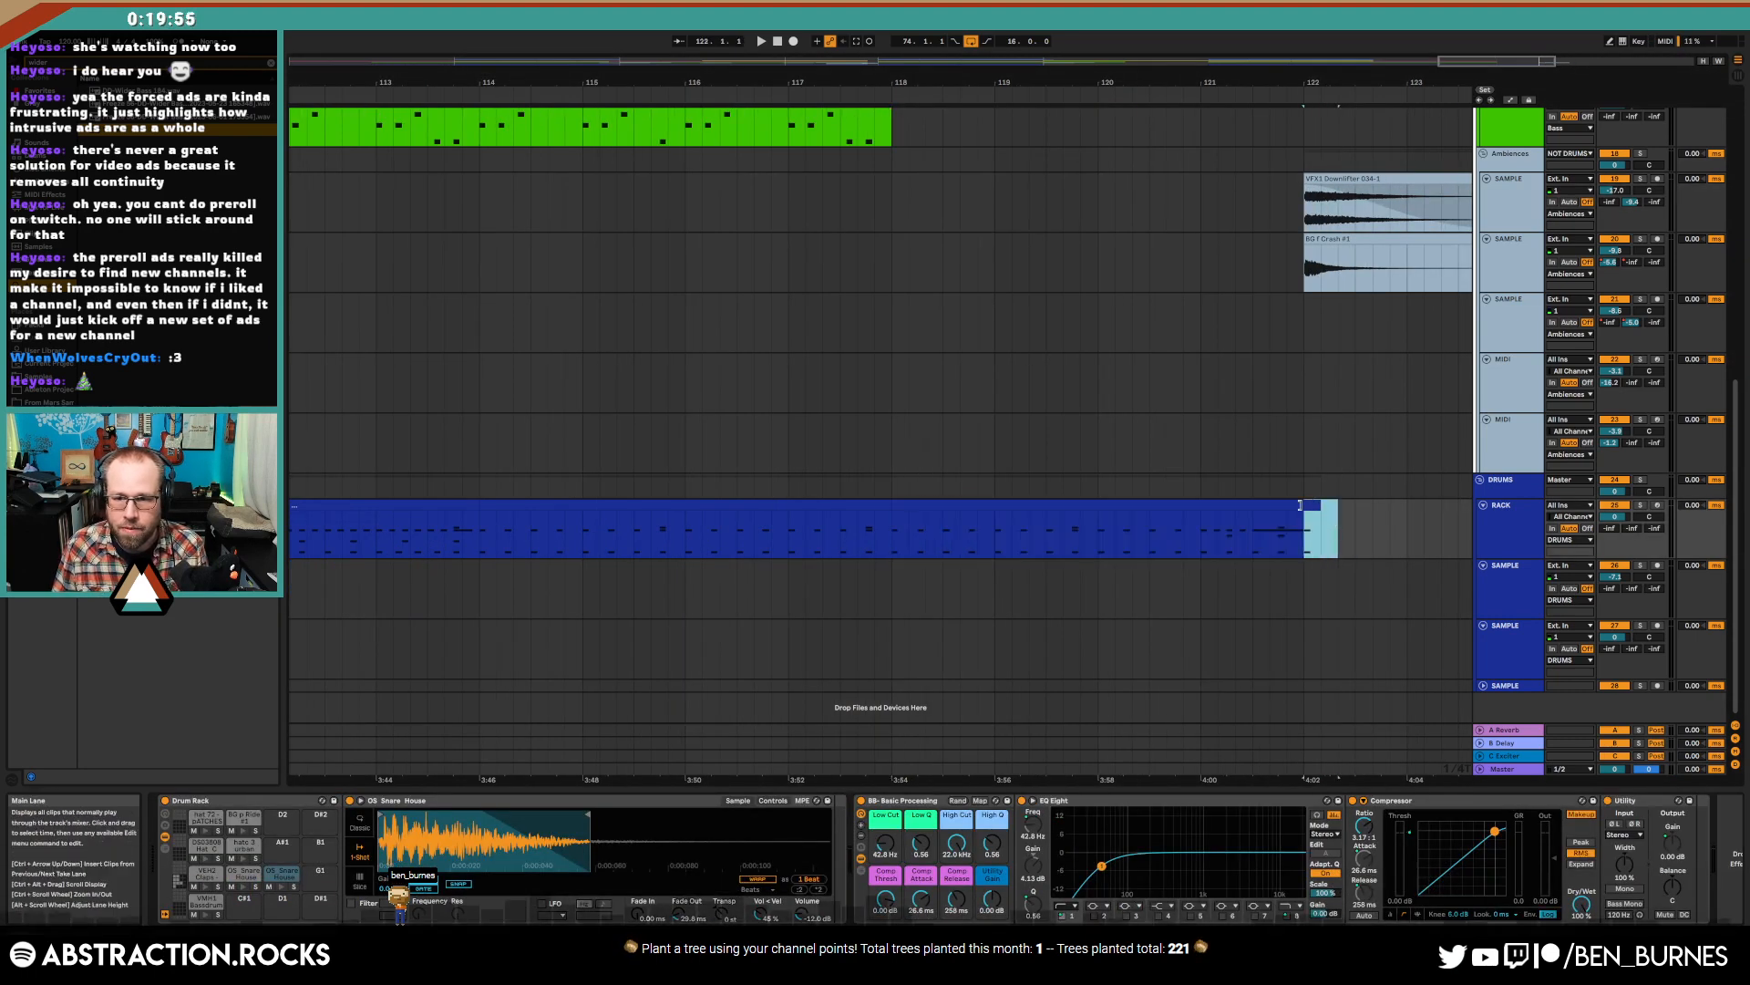
# - Copy the OS_Snare_House notes from the drum rack clip at bar 98 into the final outro drum clip and play the ending
pyautogui.click(1137, 506)
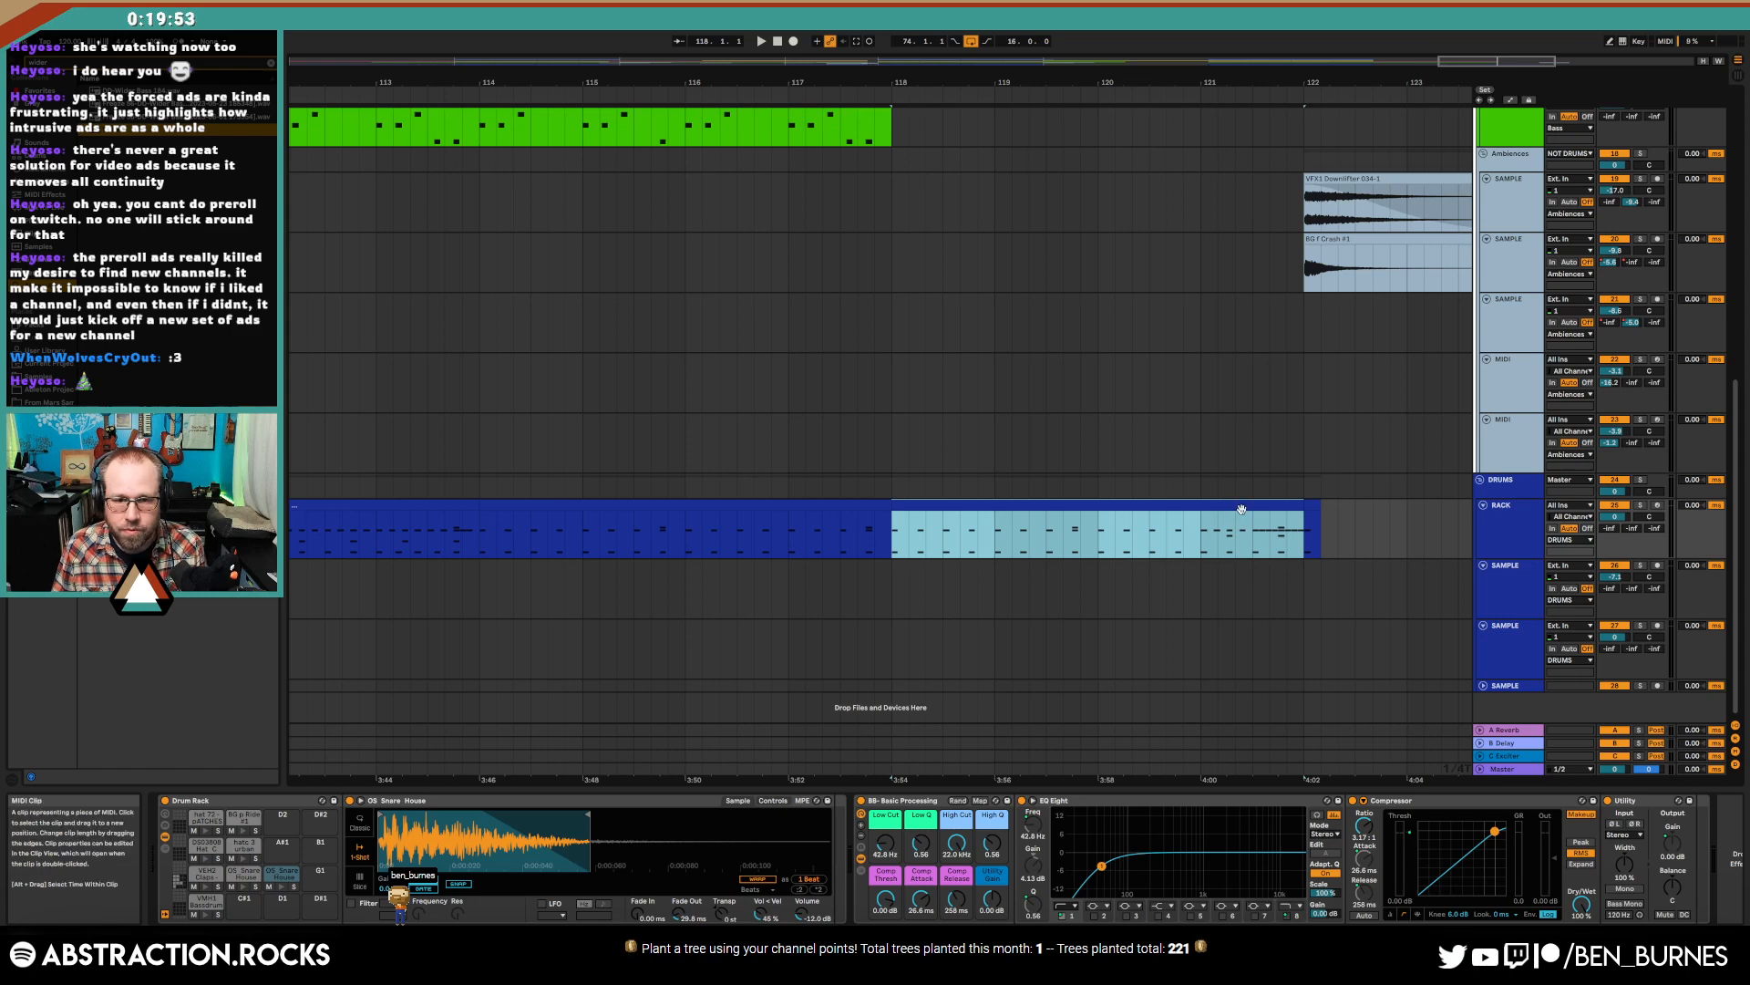
pyautogui.scroll(-4, 1242, 509)
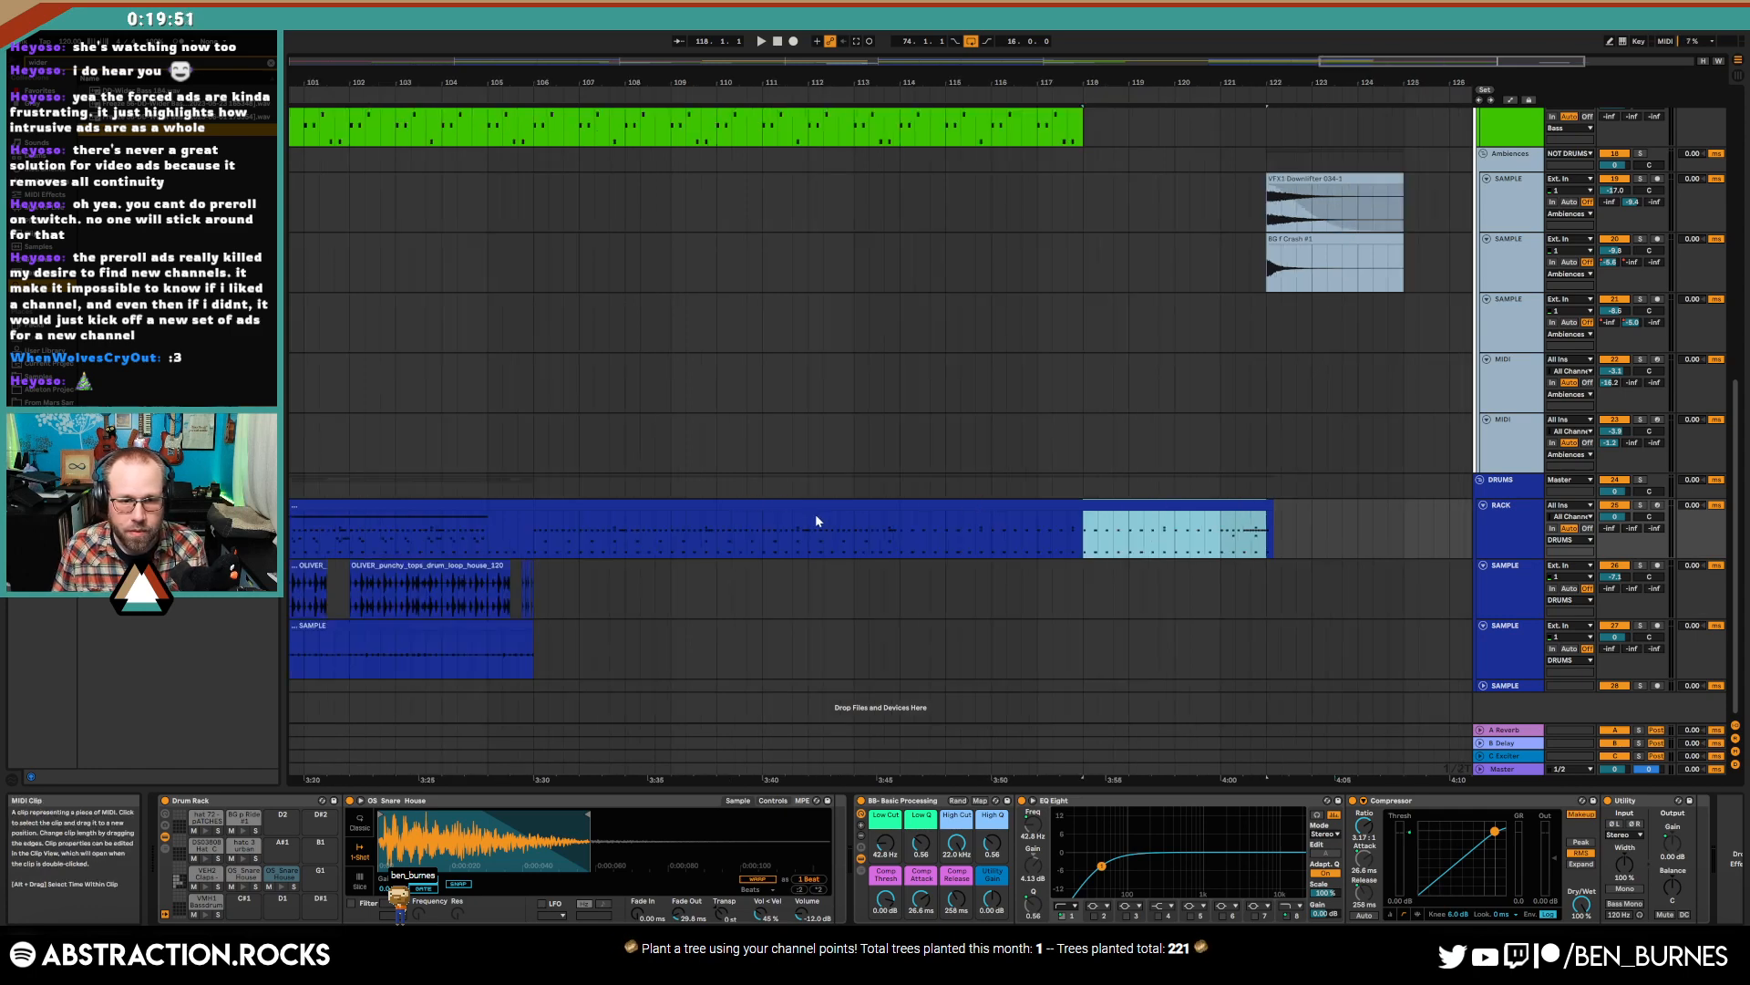
pyautogui.click(472, 506)
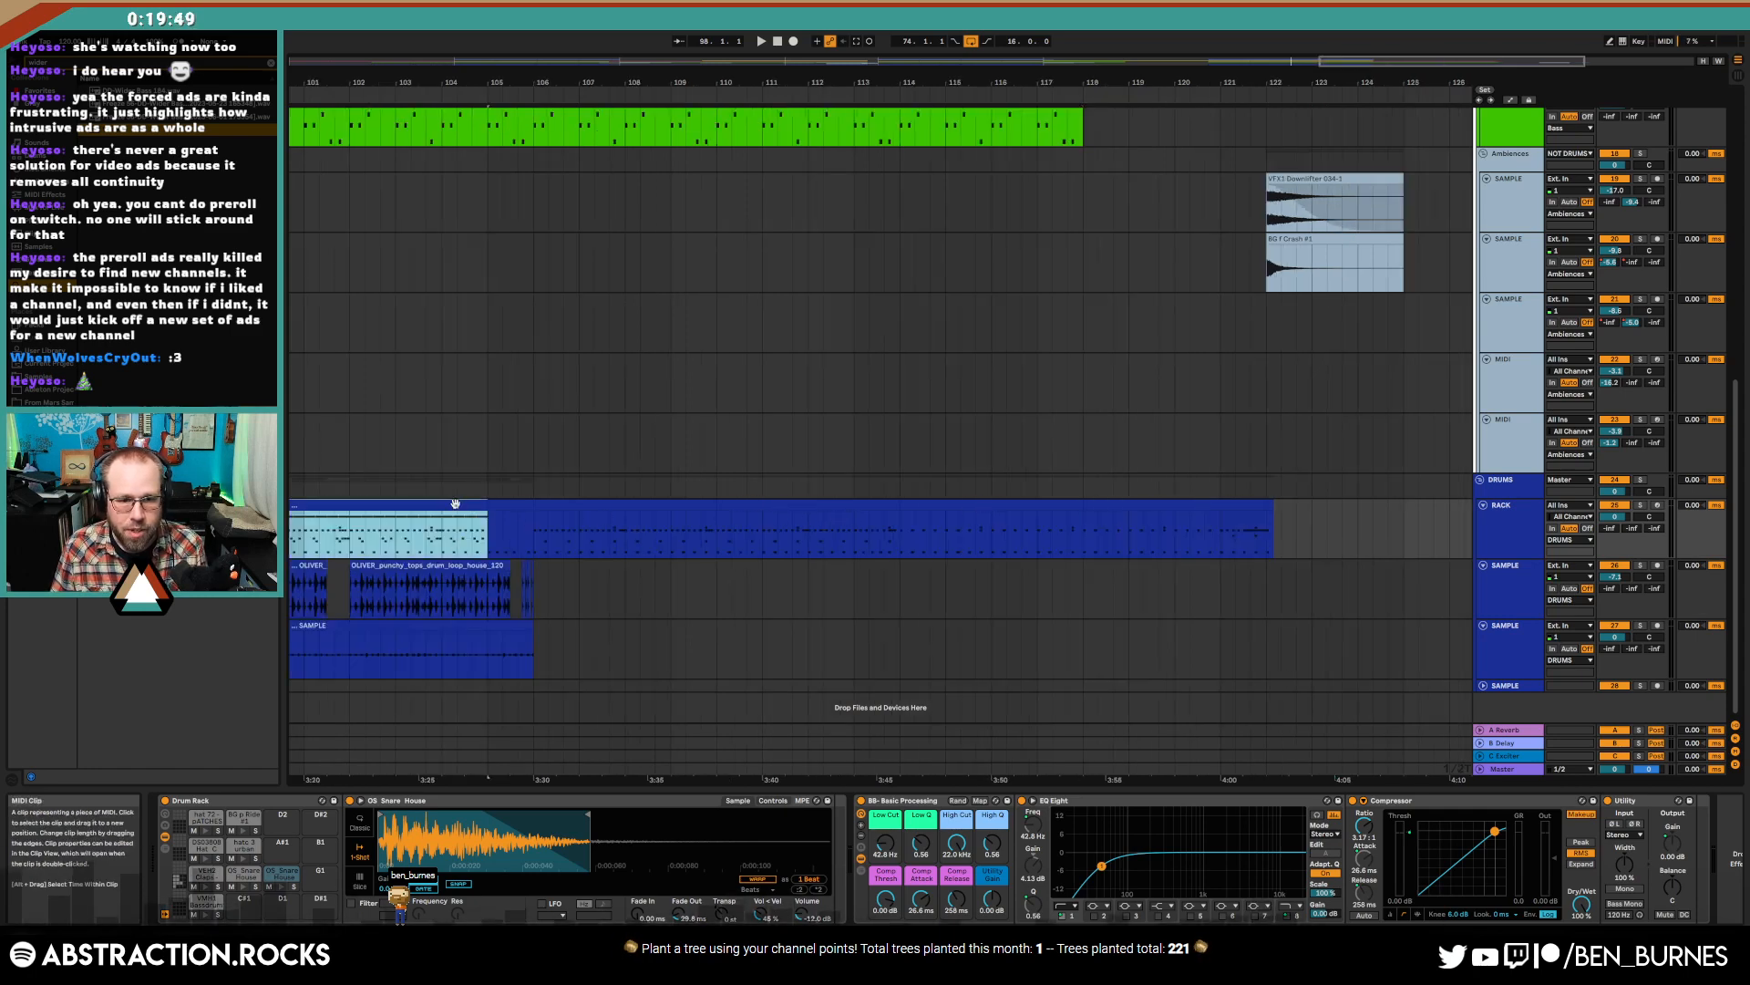
pyautogui.doubleClick(454, 541)
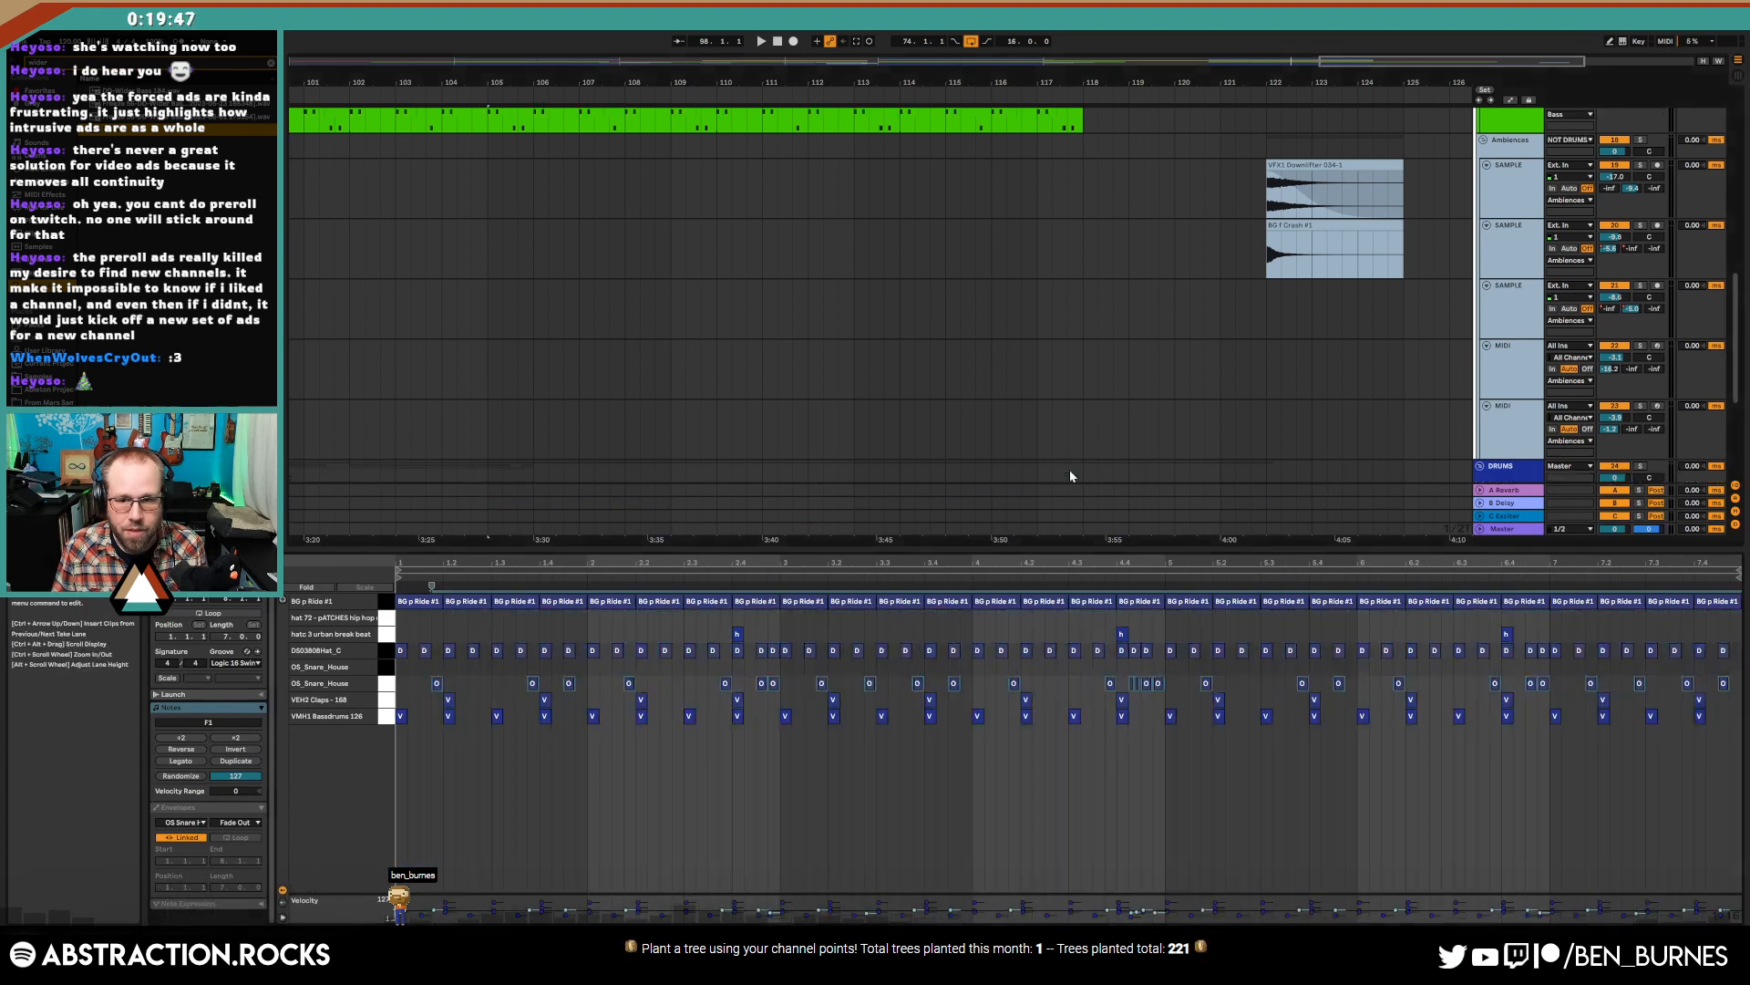
pyautogui.scroll(-2, 1074, 477)
pyautogui.click(1167, 423)
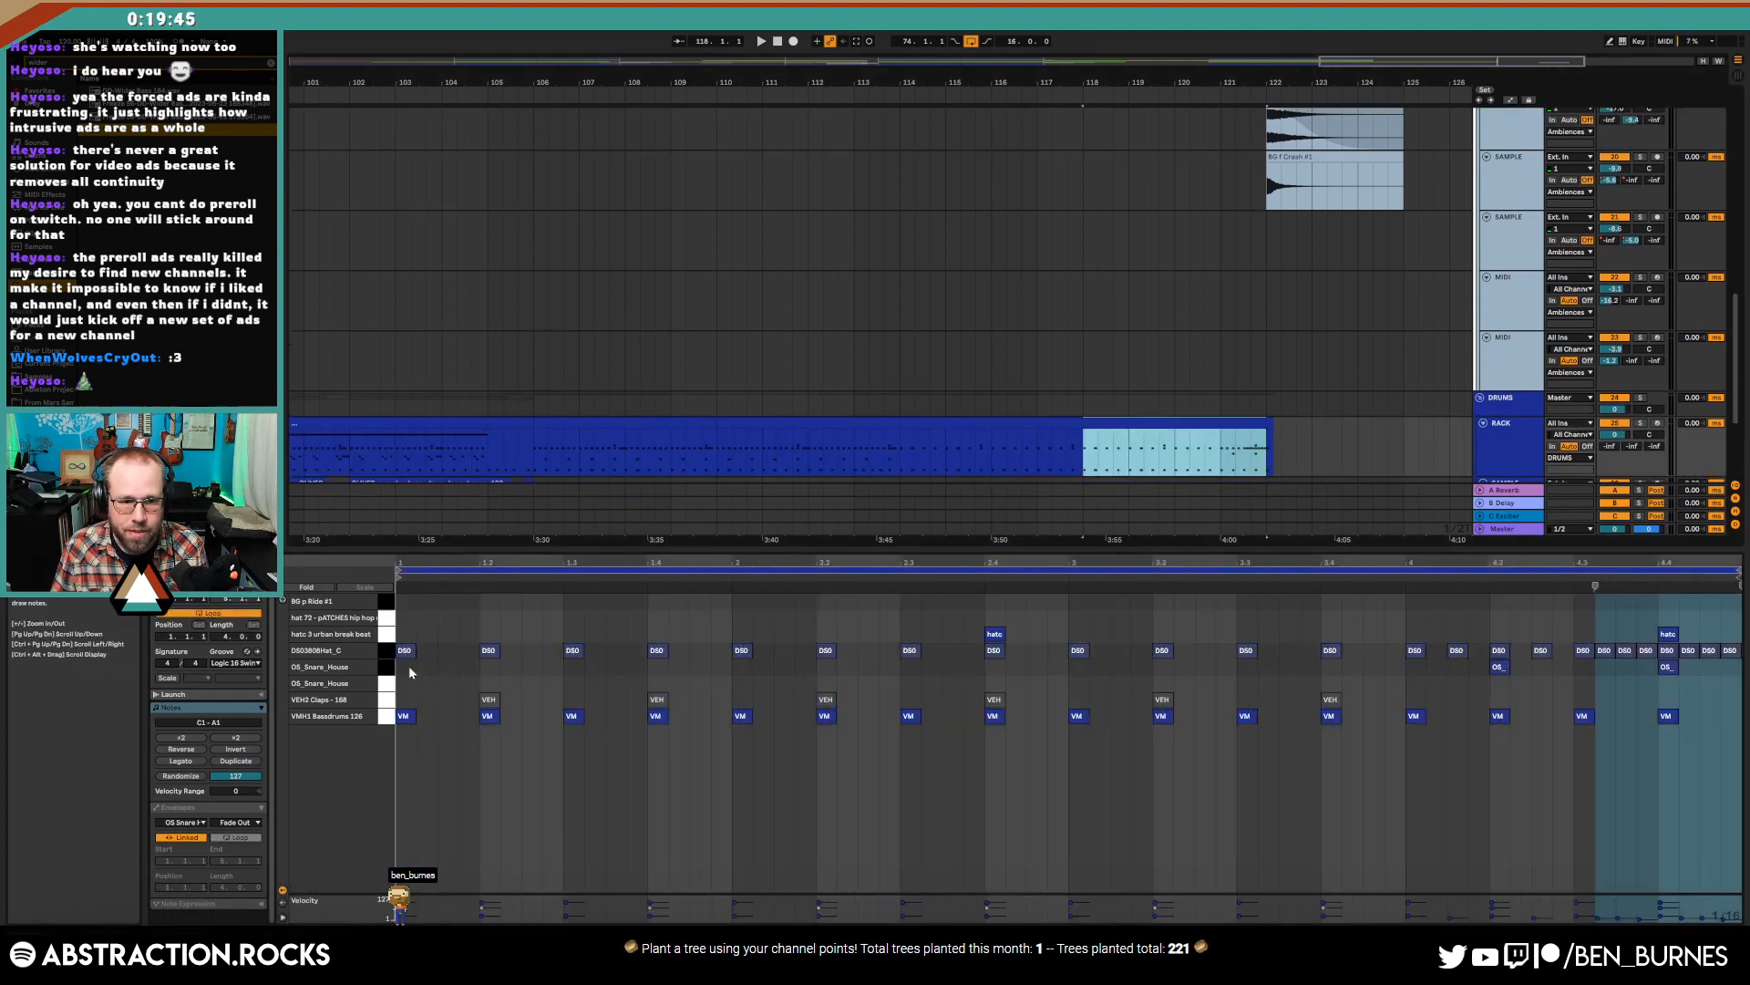
pyautogui.press('space')
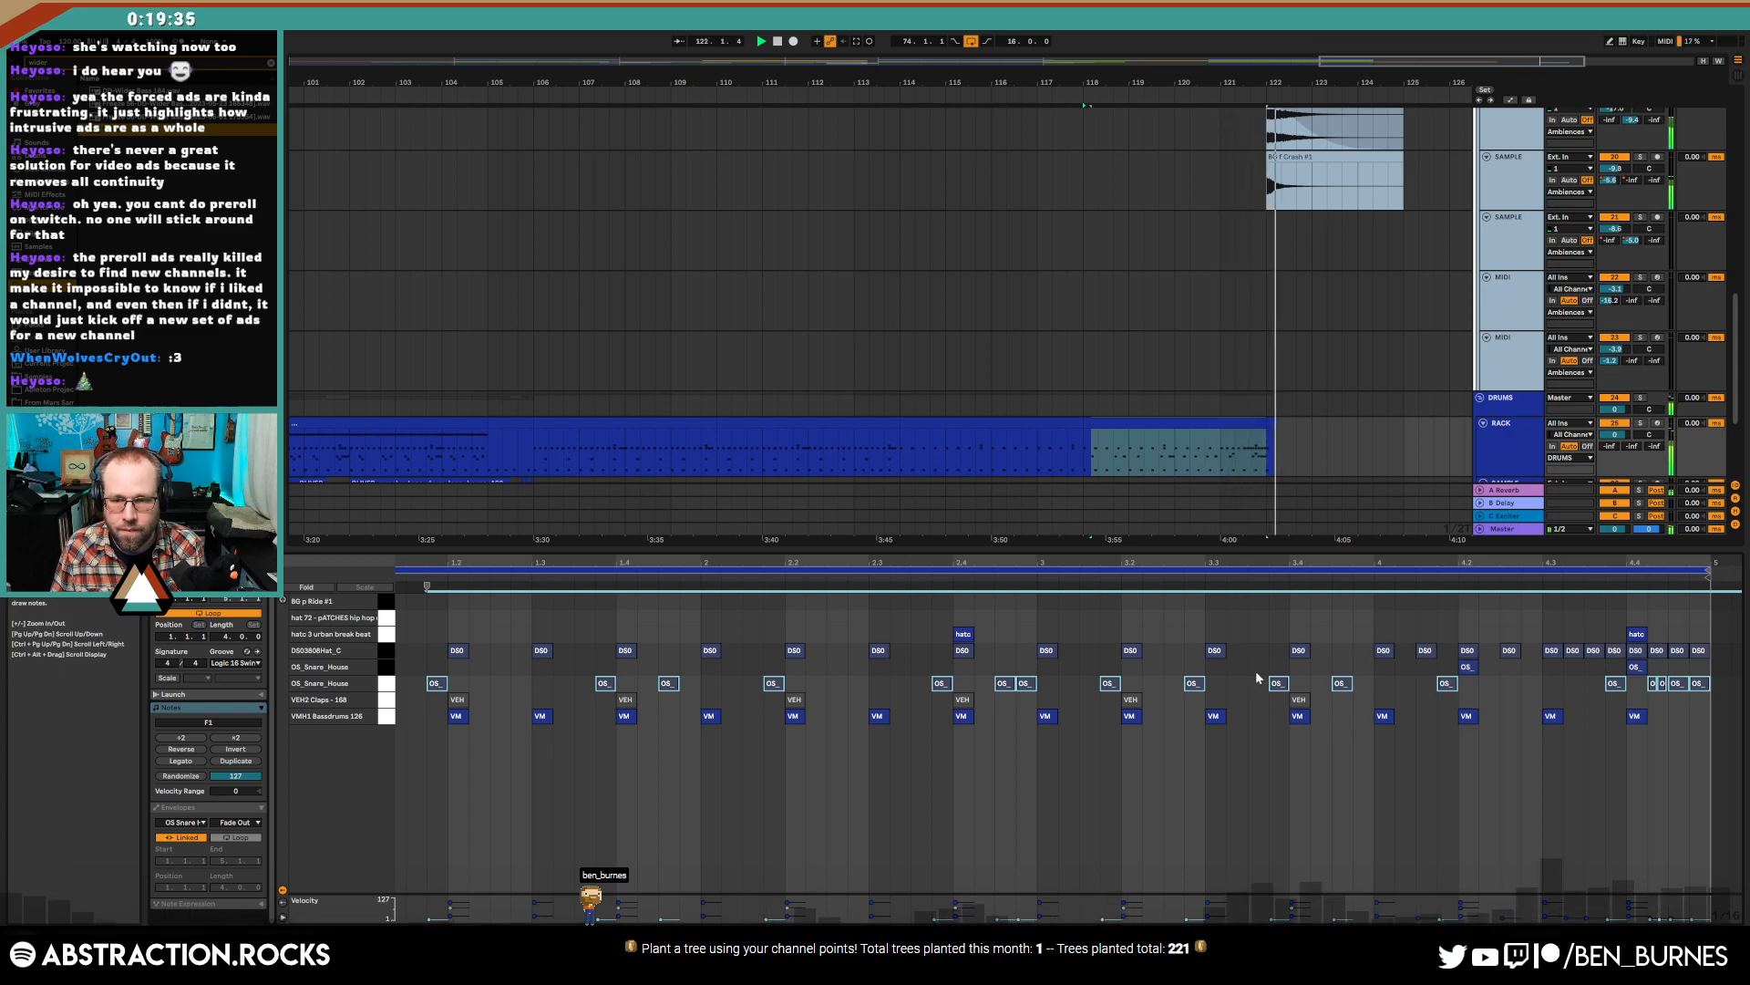
pyautogui.hotkey('shift', 'Tab')
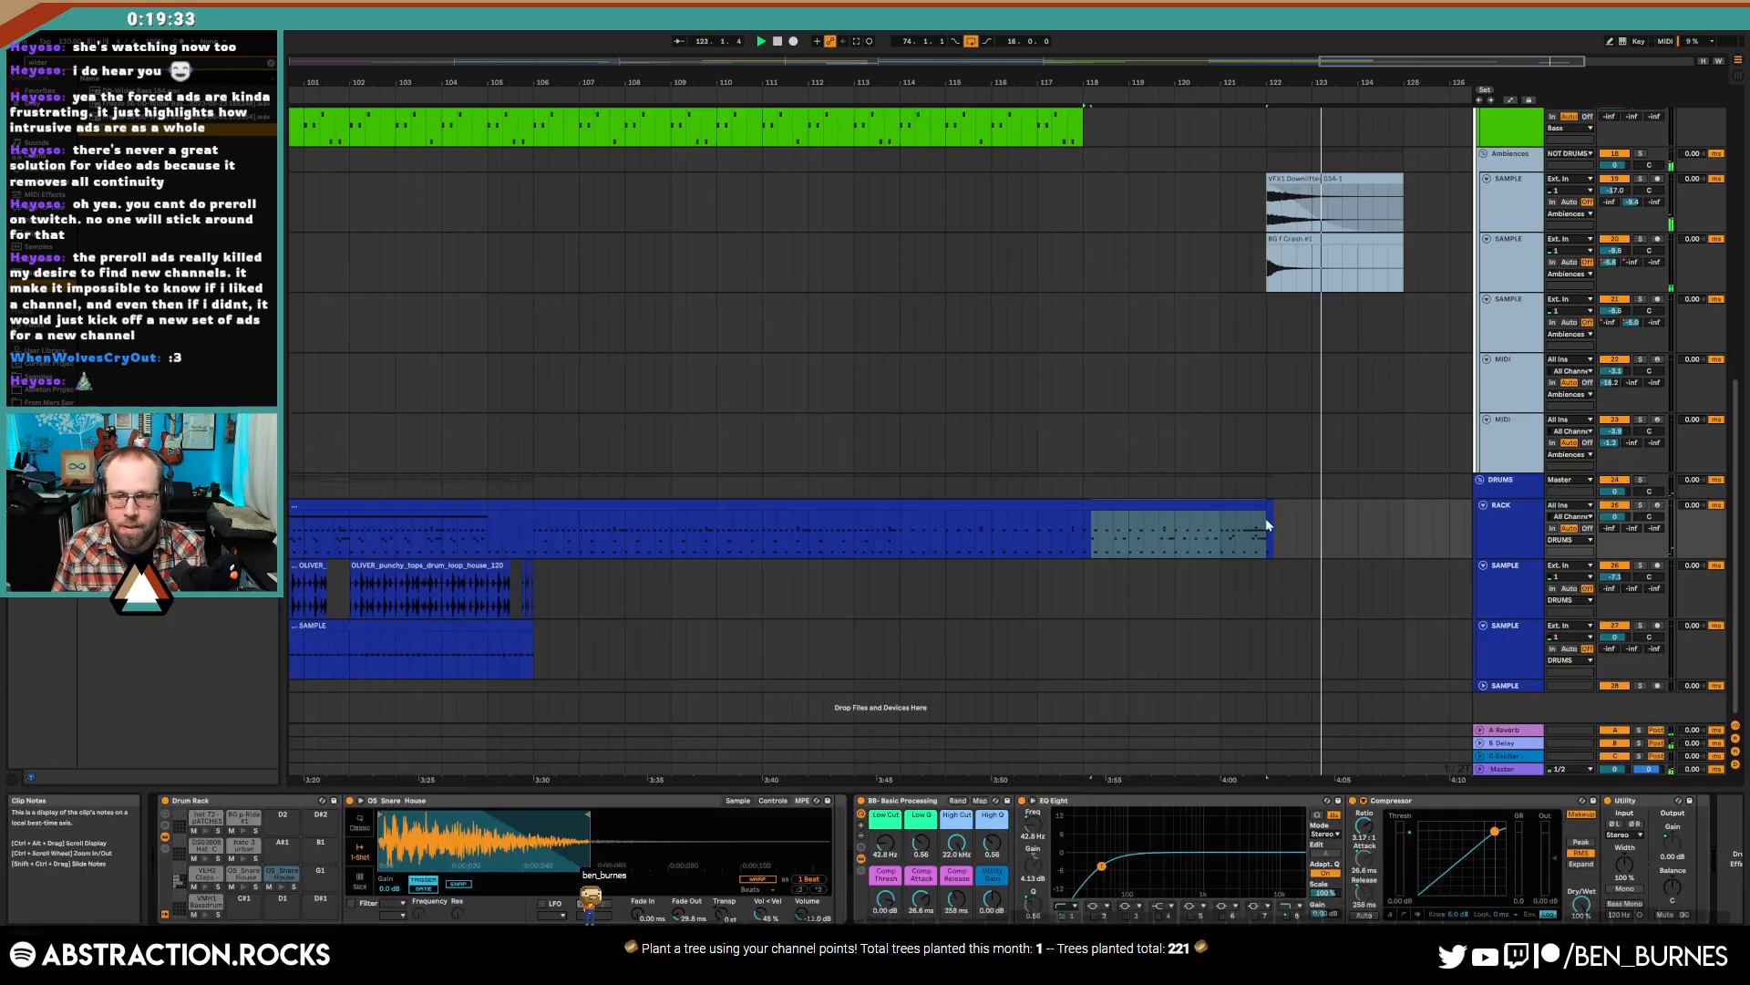
# - Show the whole arrangement and play the B section to review its parts
pyautogui.scroll(-4, 1265, 518)
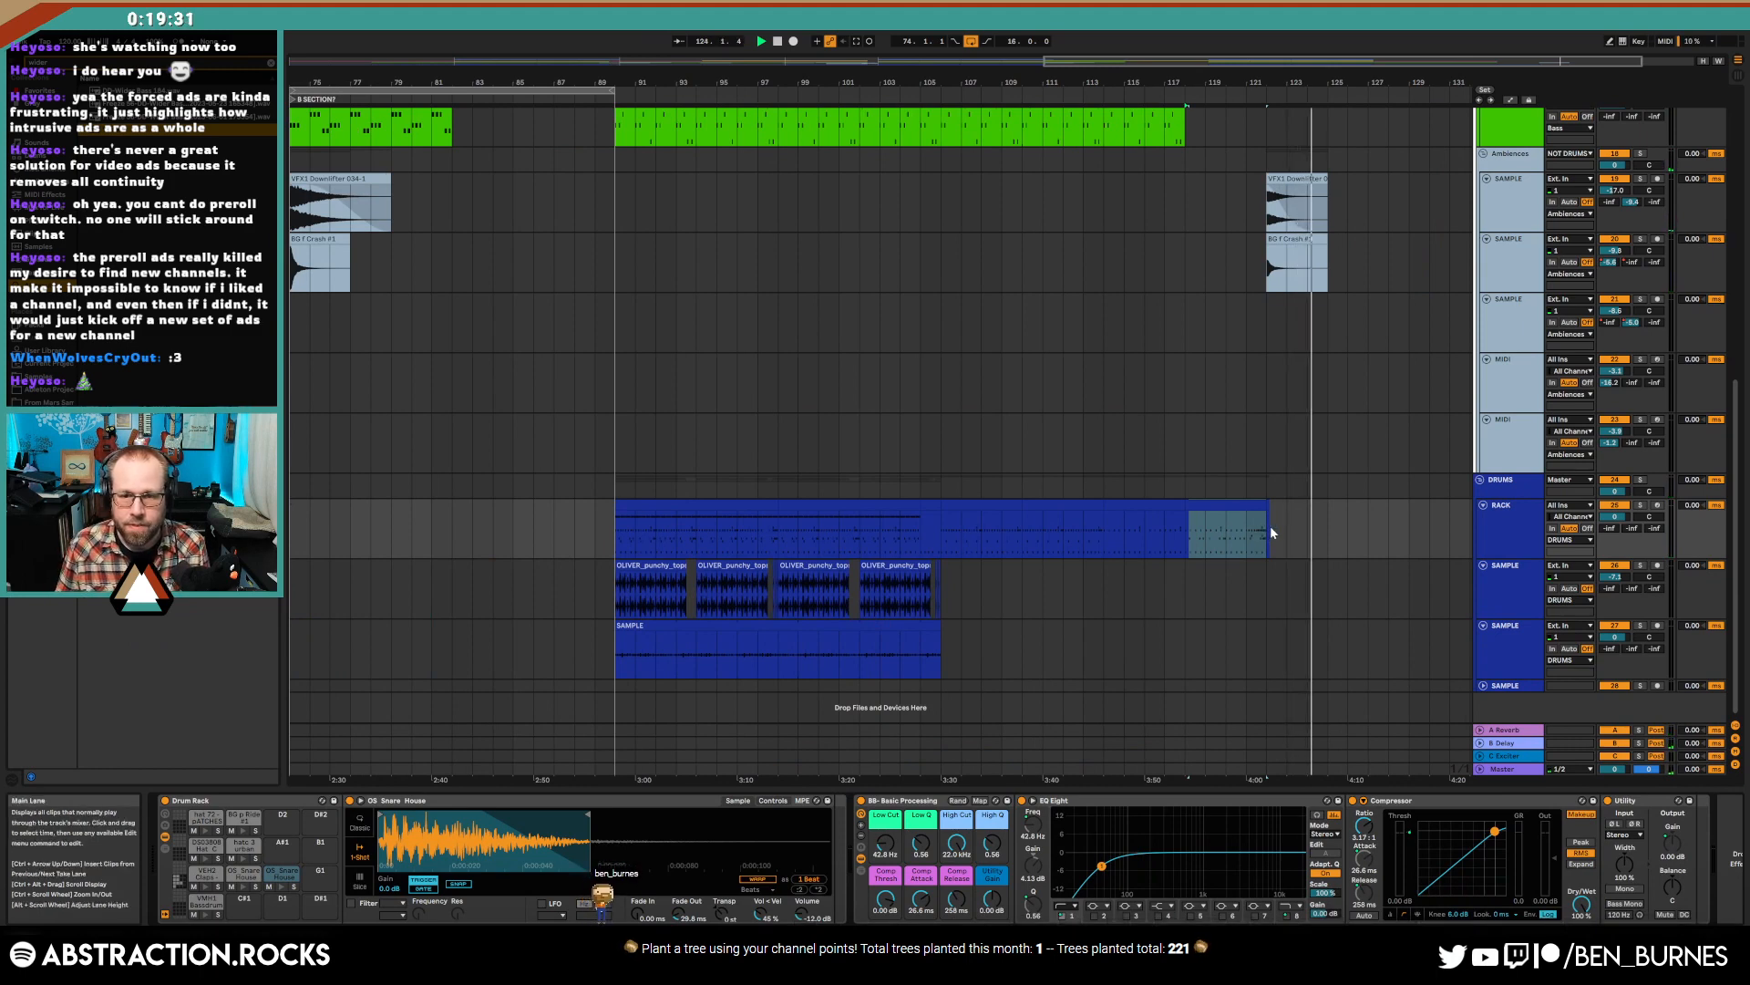
pyautogui.scroll(6, 1349, 527)
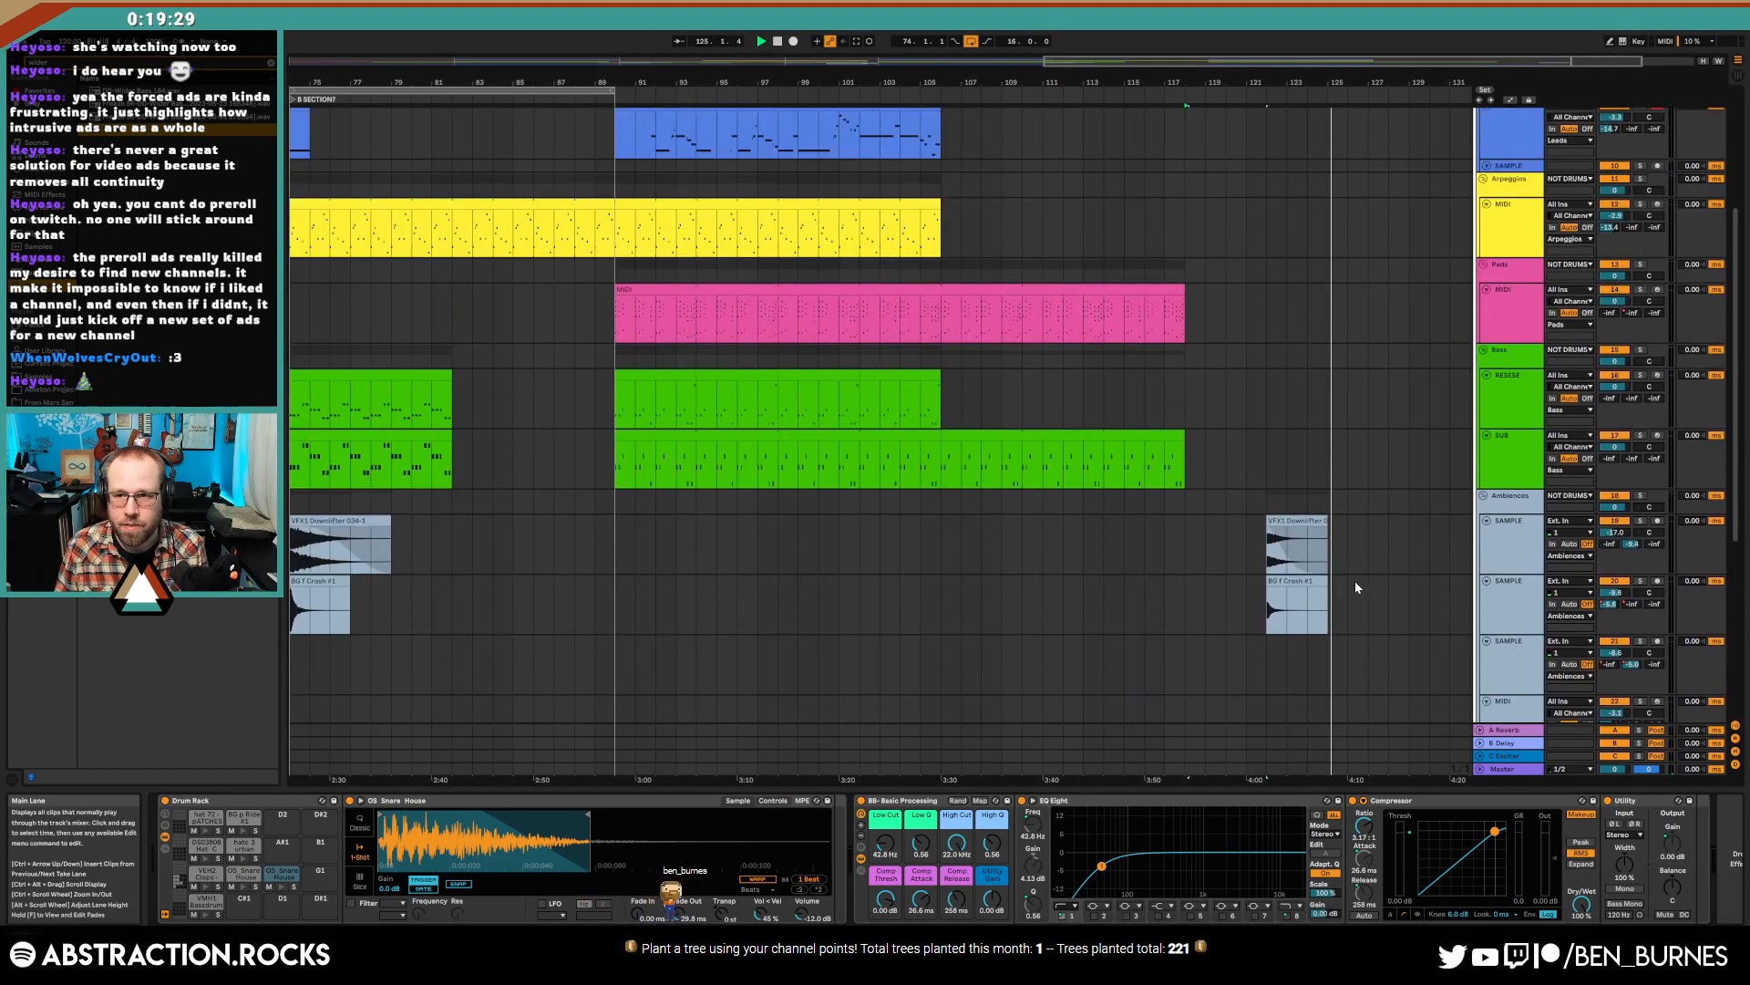
pyautogui.scroll(5, 1354, 587)
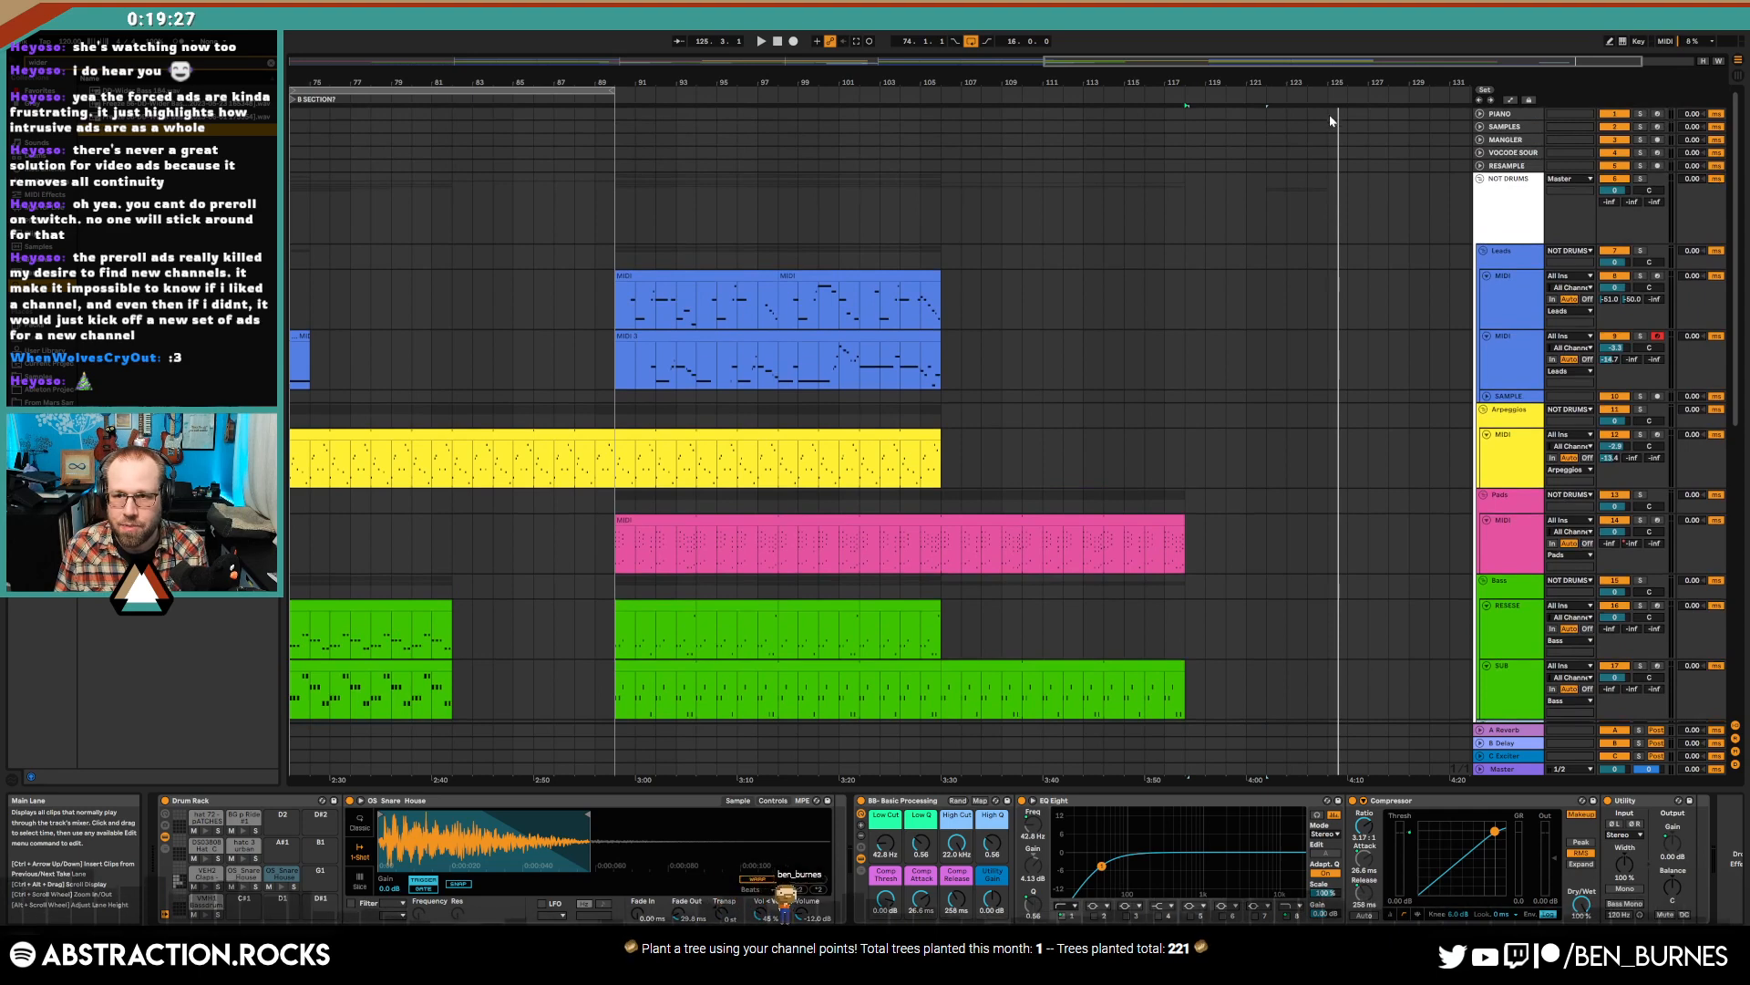
pyautogui.click(1516, 236)
pyautogui.press('Home')
pyautogui.hotkey('shift', 'Tab')
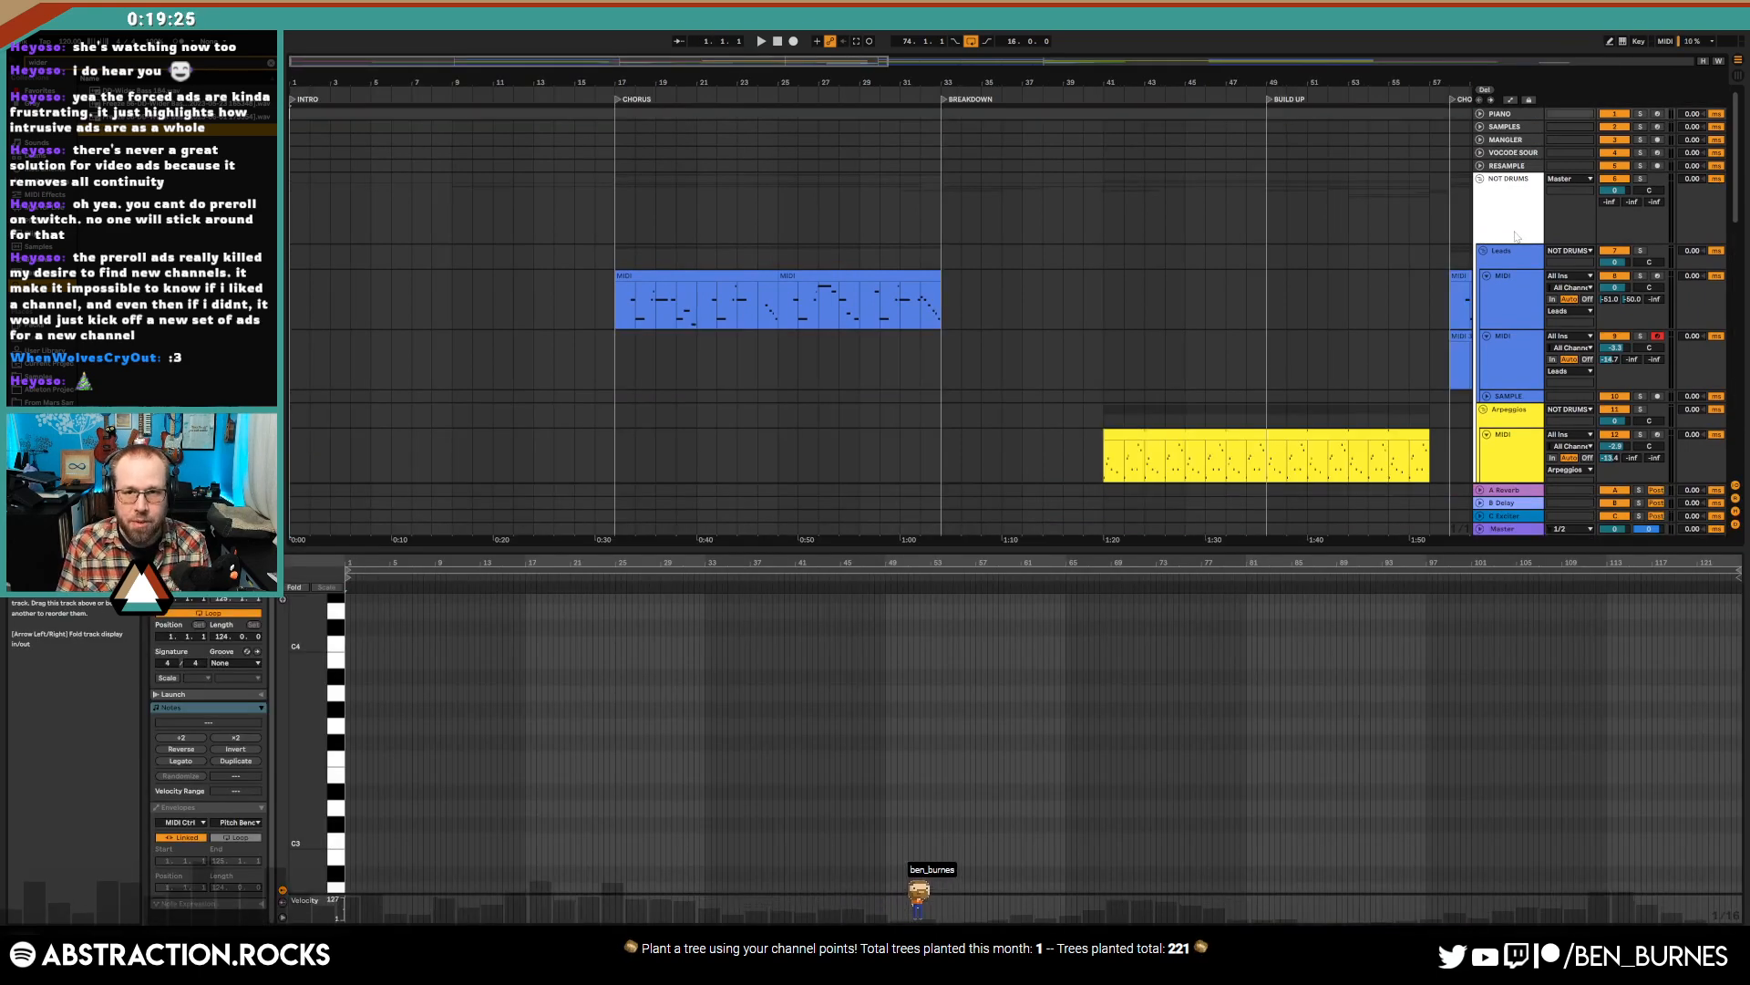
pyautogui.hotkey('shift', 'Tab')
pyautogui.moveTo(848, 62); pyautogui.dragTo(848, 19)
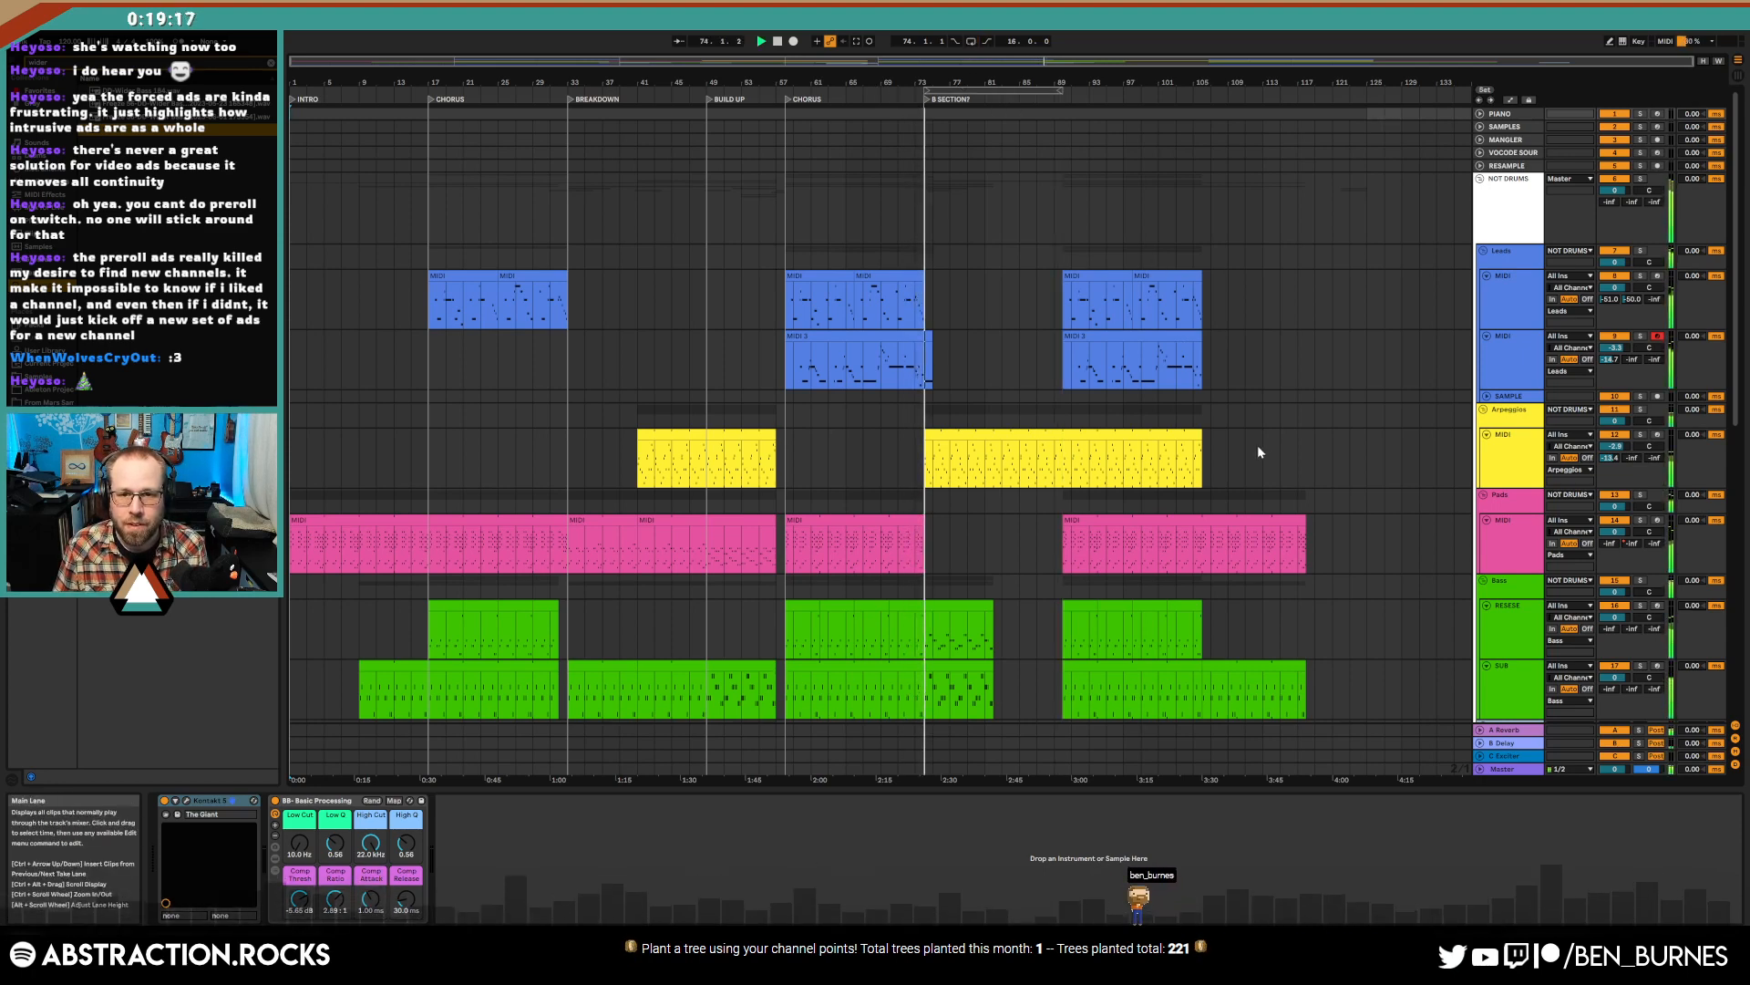
pyautogui.scroll(-4, 1256, 445)
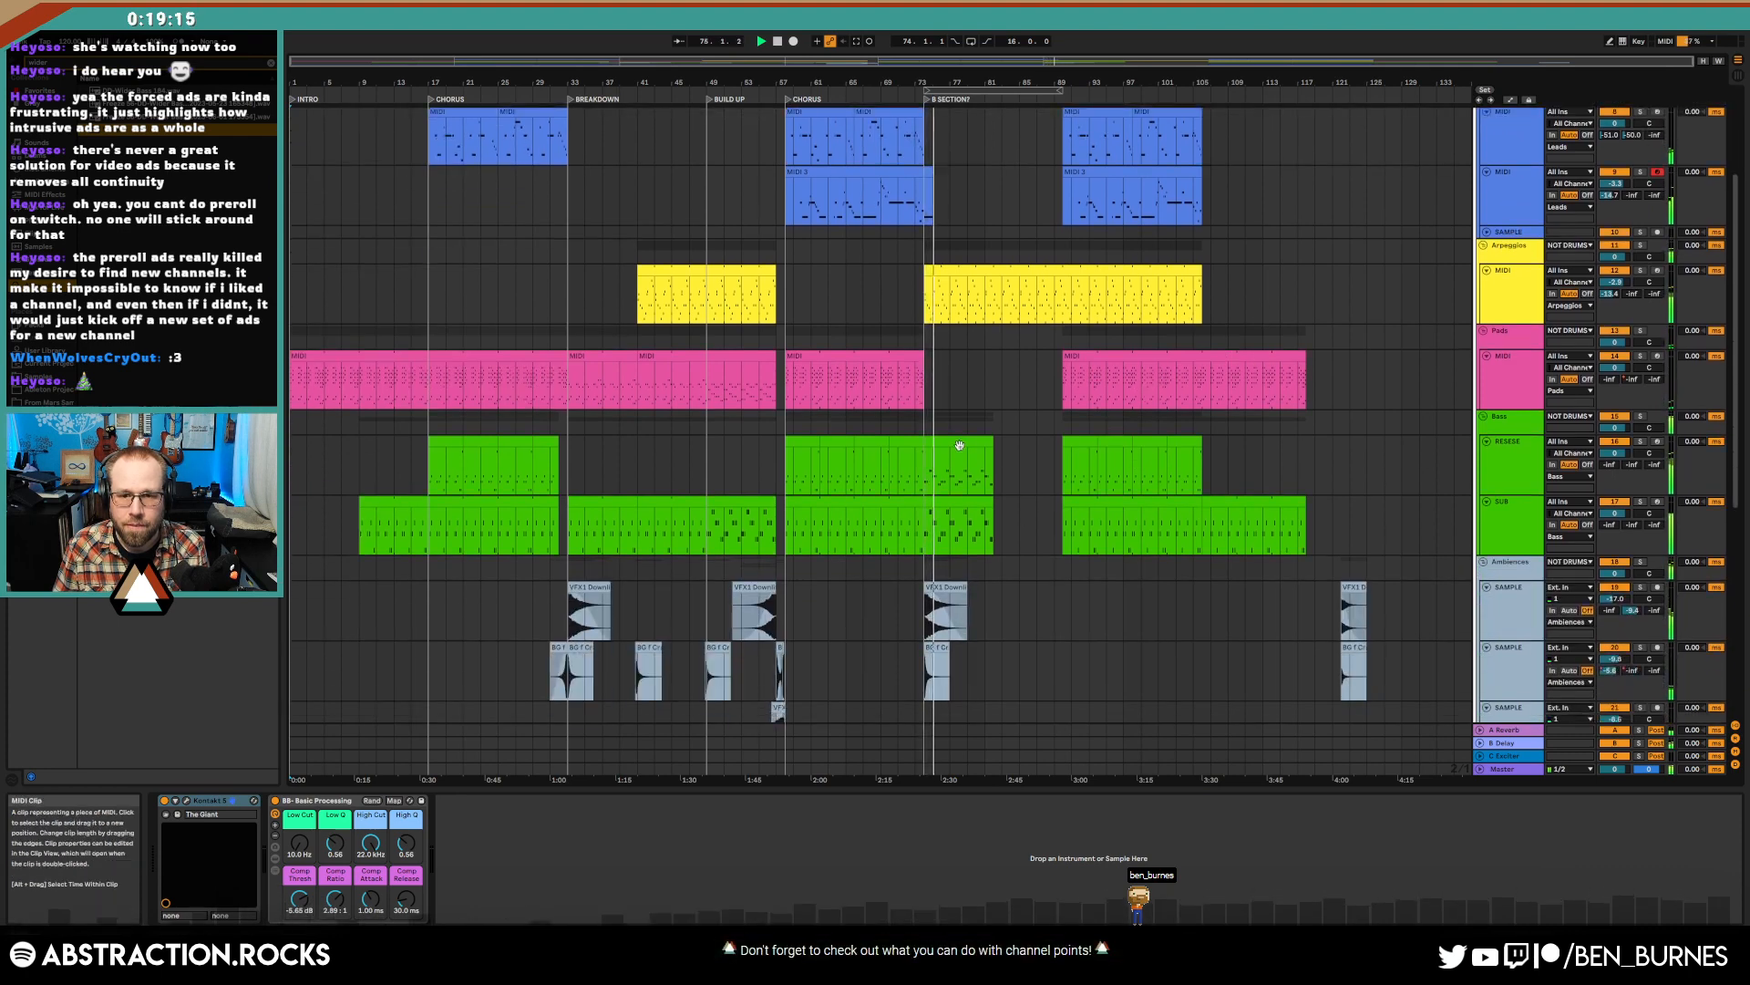
# - Solo the REESE bass track and listen to its clip in the B section
pyautogui.click(959, 445)
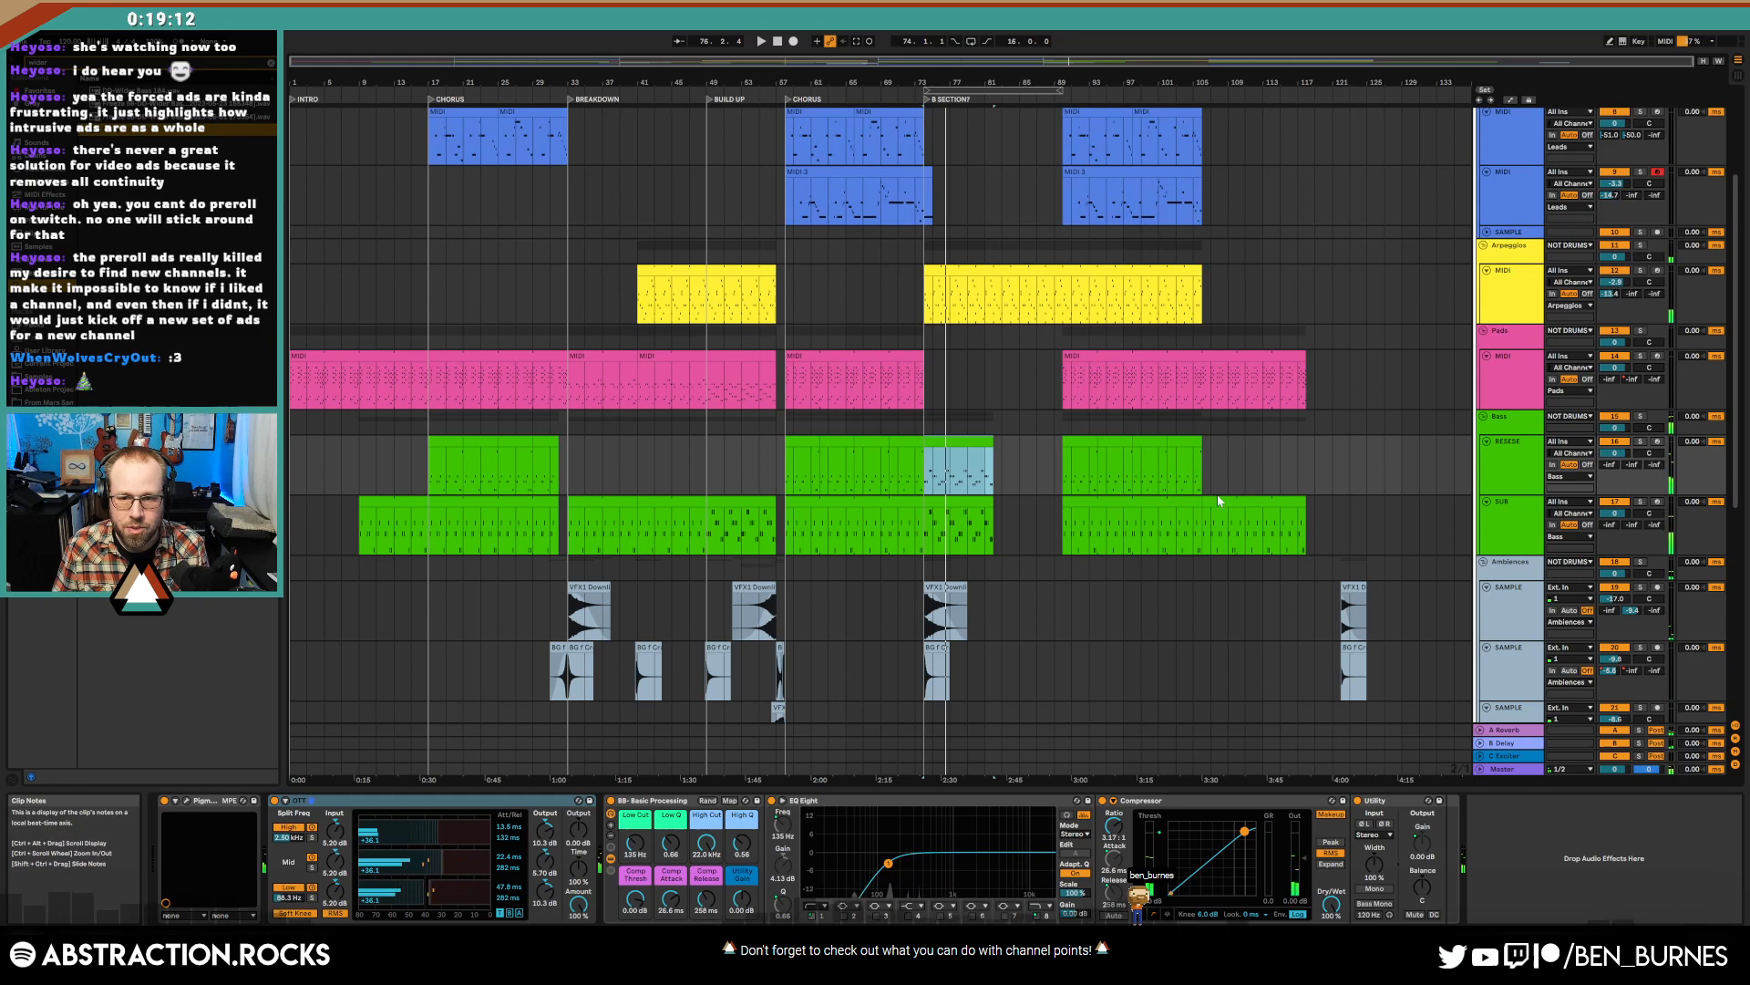
pyautogui.click(1640, 442)
pyautogui.press('space')
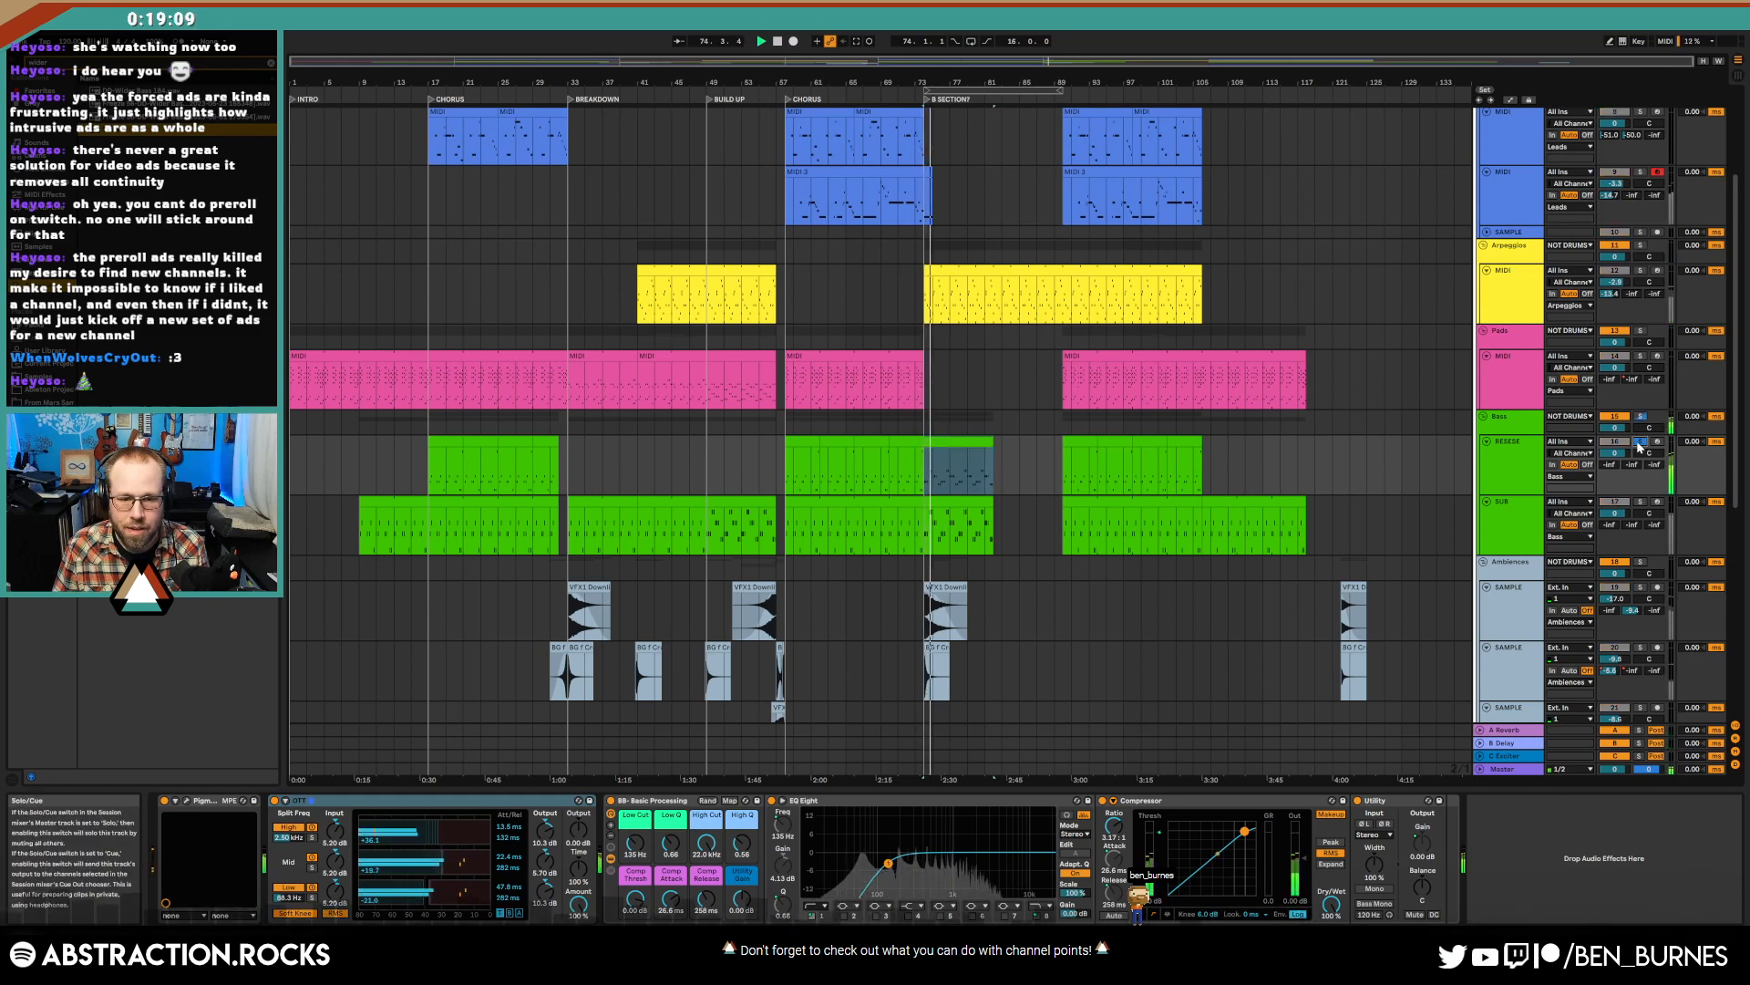
pyautogui.press('space')
# - Insert a new MIDI track below REESE, move REESE's B section clip onto it, and play it without the solo
pyautogui.click(1521, 466)
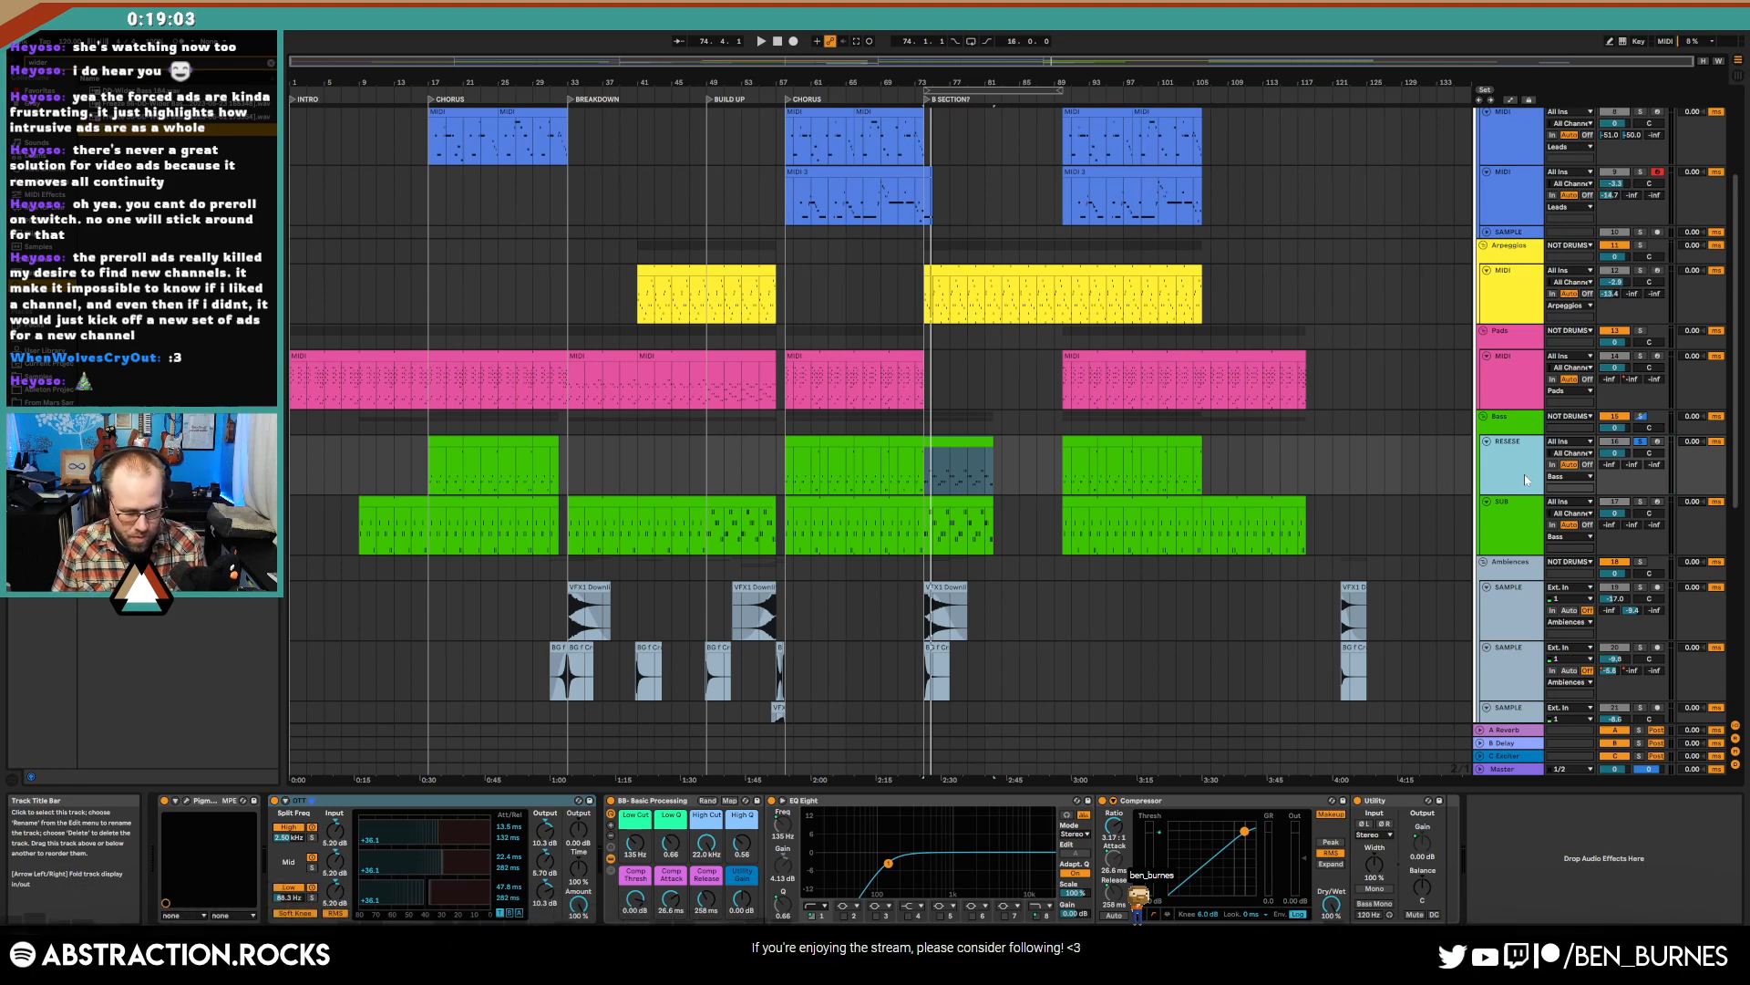
pyautogui.hotkey('ctrl', 'shift', 't')
pyautogui.moveTo(957, 441); pyautogui.dragTo(961, 492)
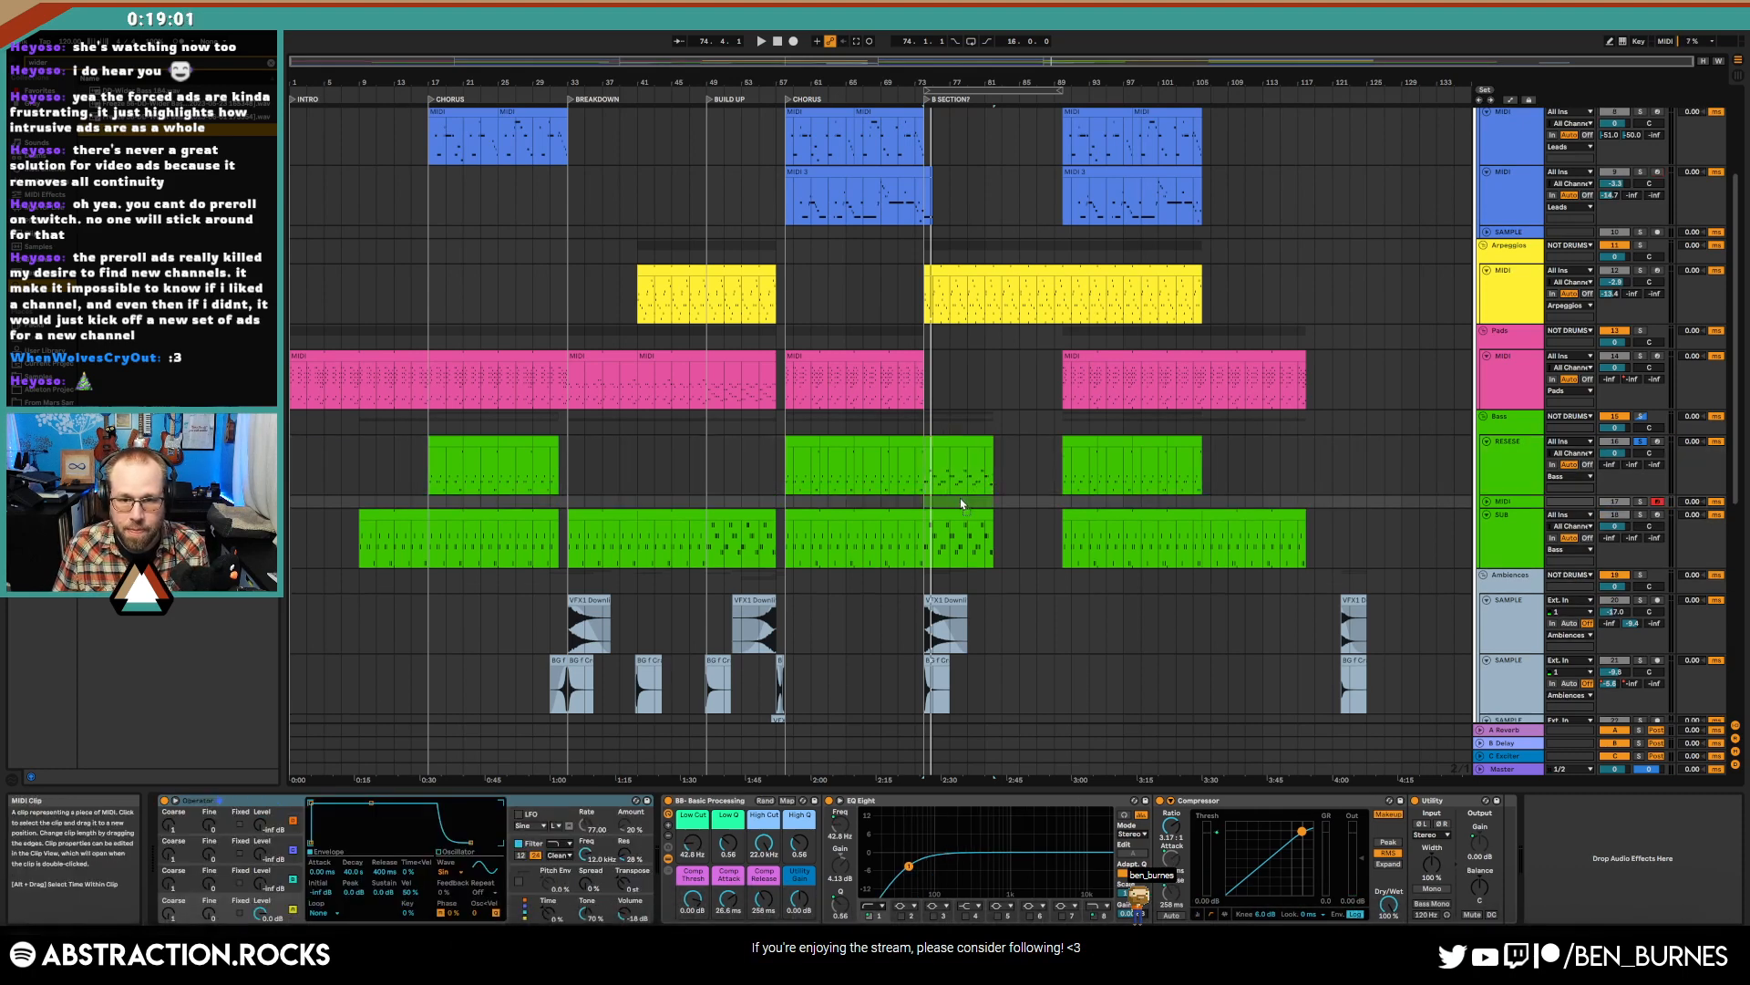
pyautogui.click(1487, 500)
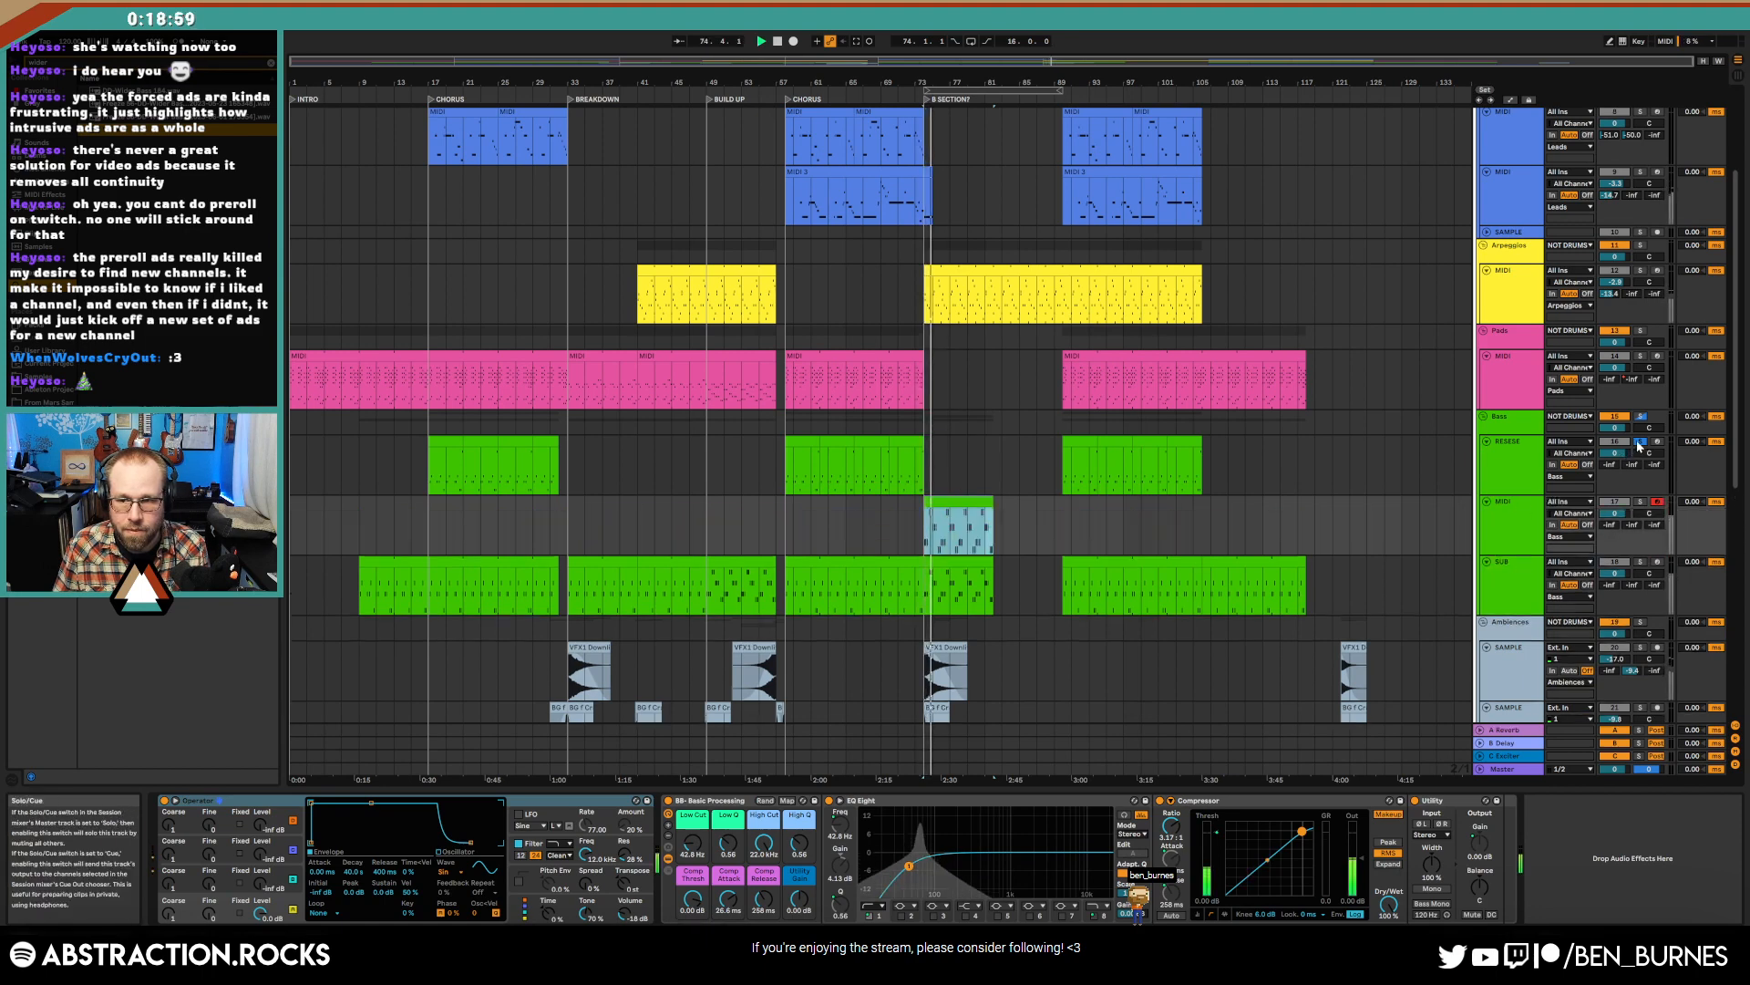
pyautogui.click(1070, 504)
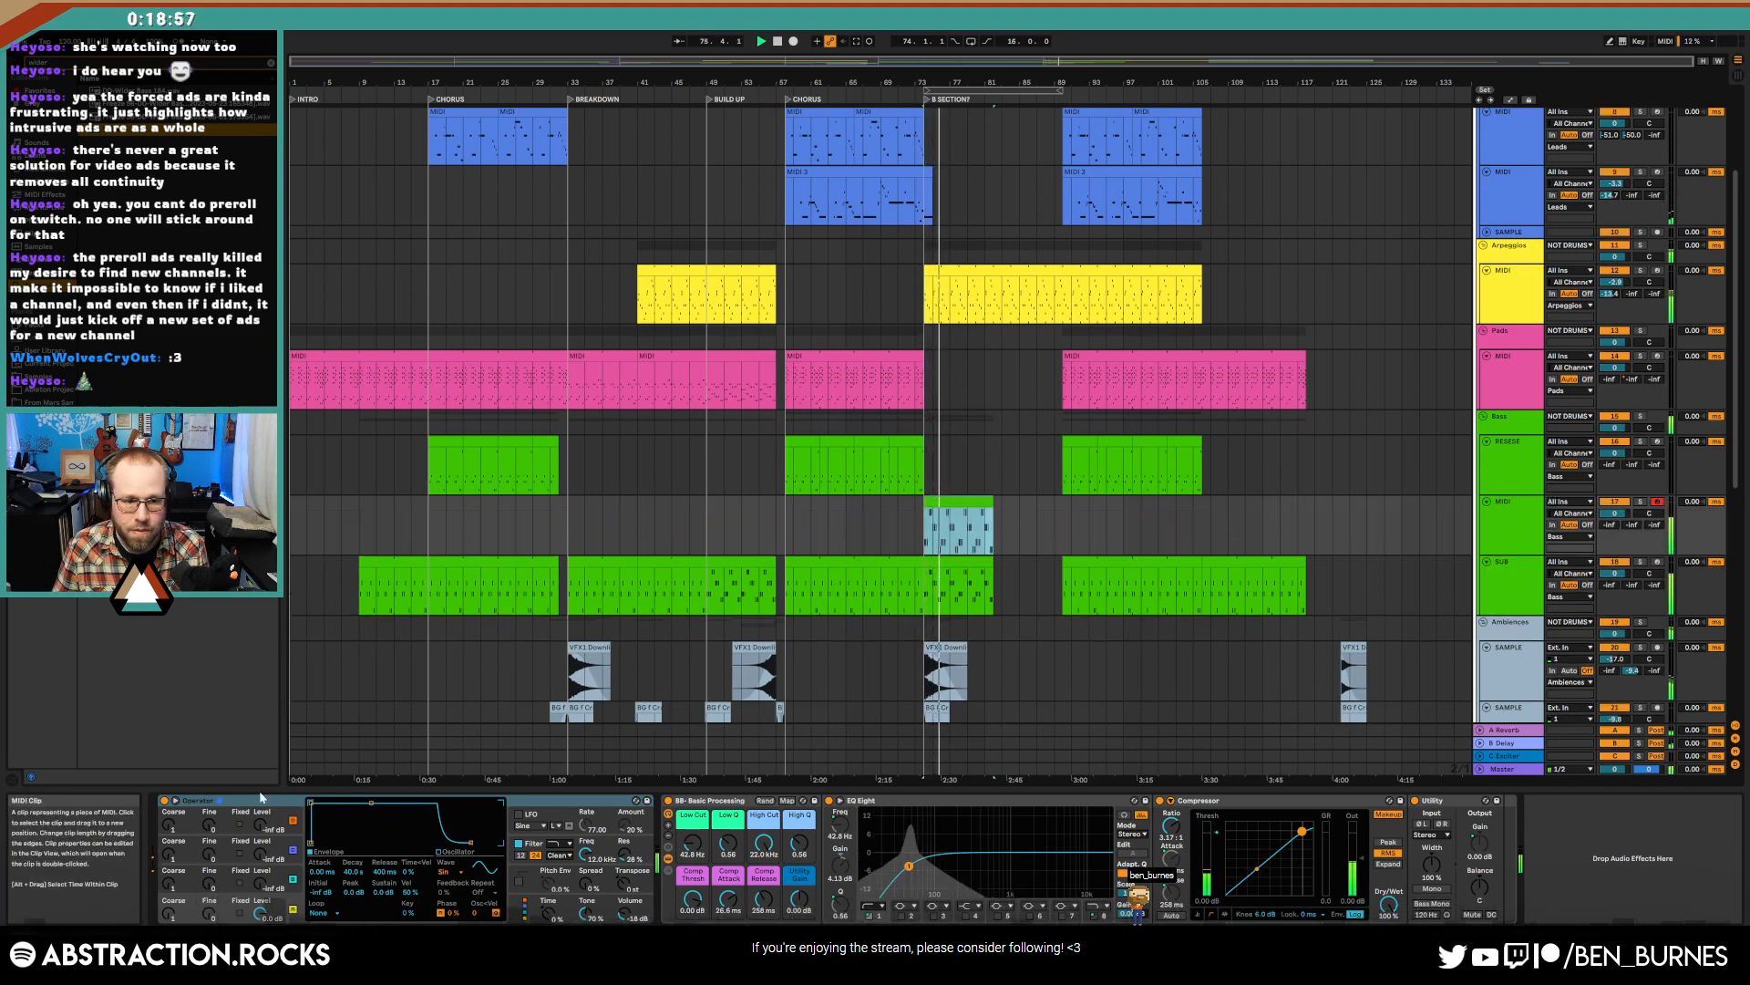
# - Set the new bass track's Operator oscillator to Saw D, lower its filter frequency, and play the B section
pyautogui.click(445, 871)
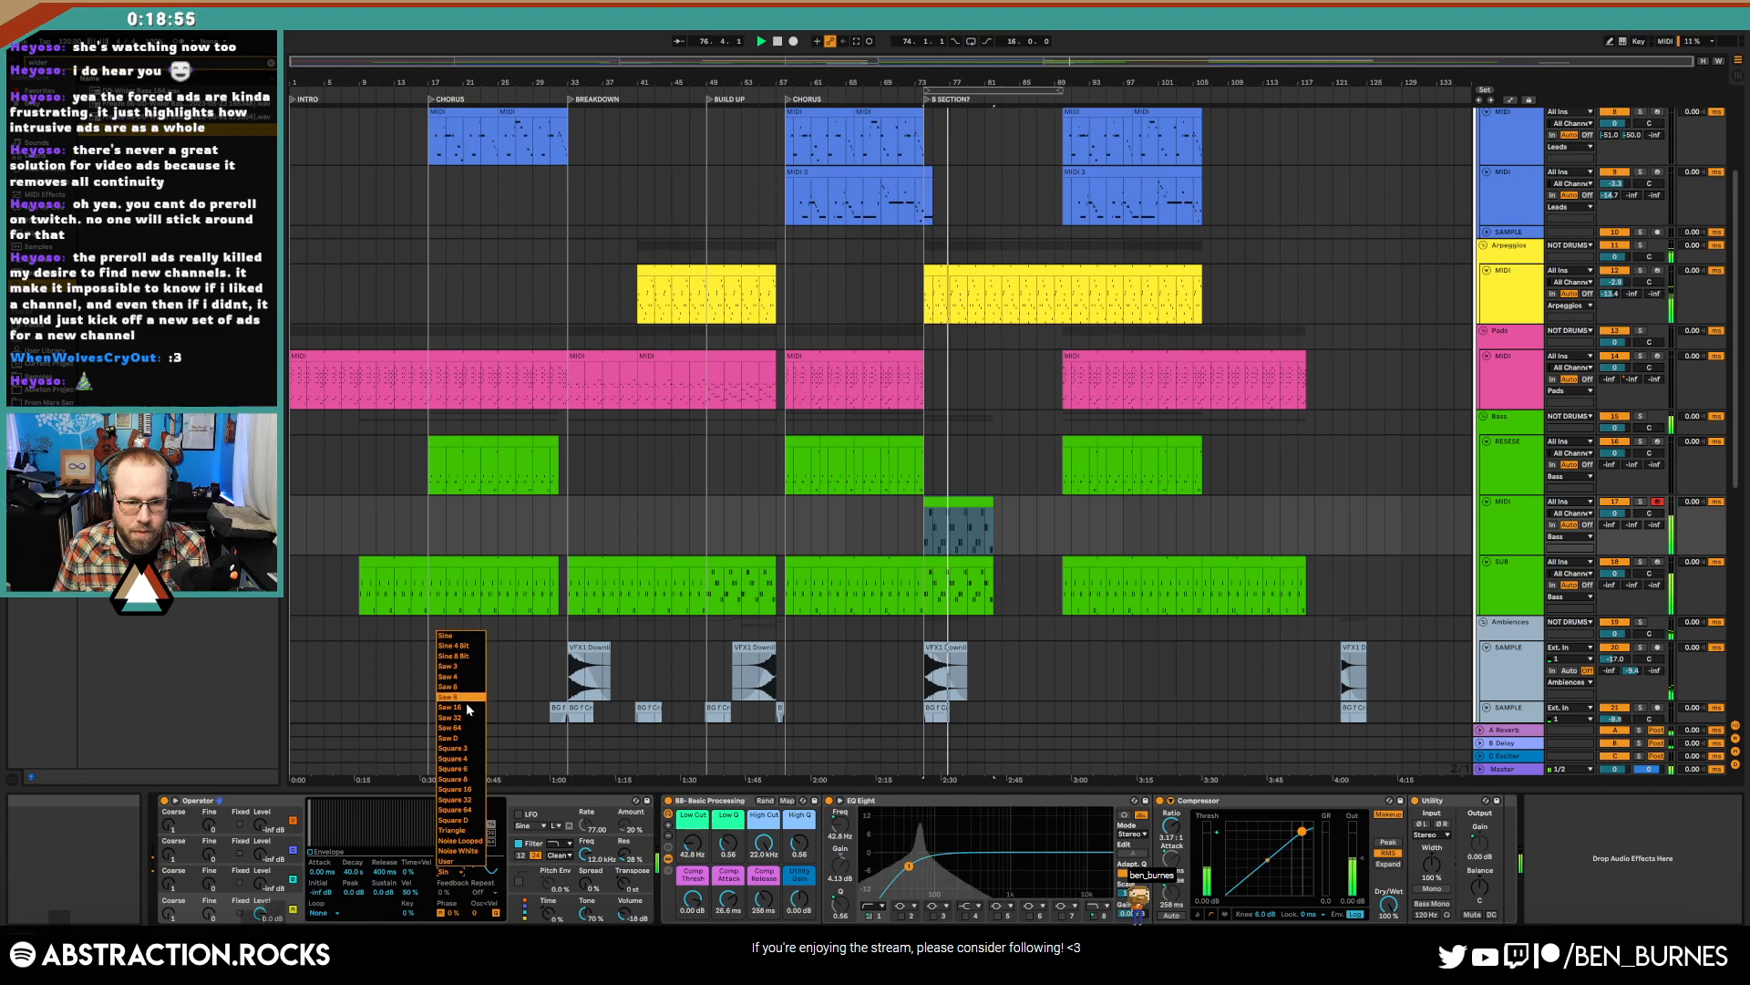
pyautogui.click(474, 740)
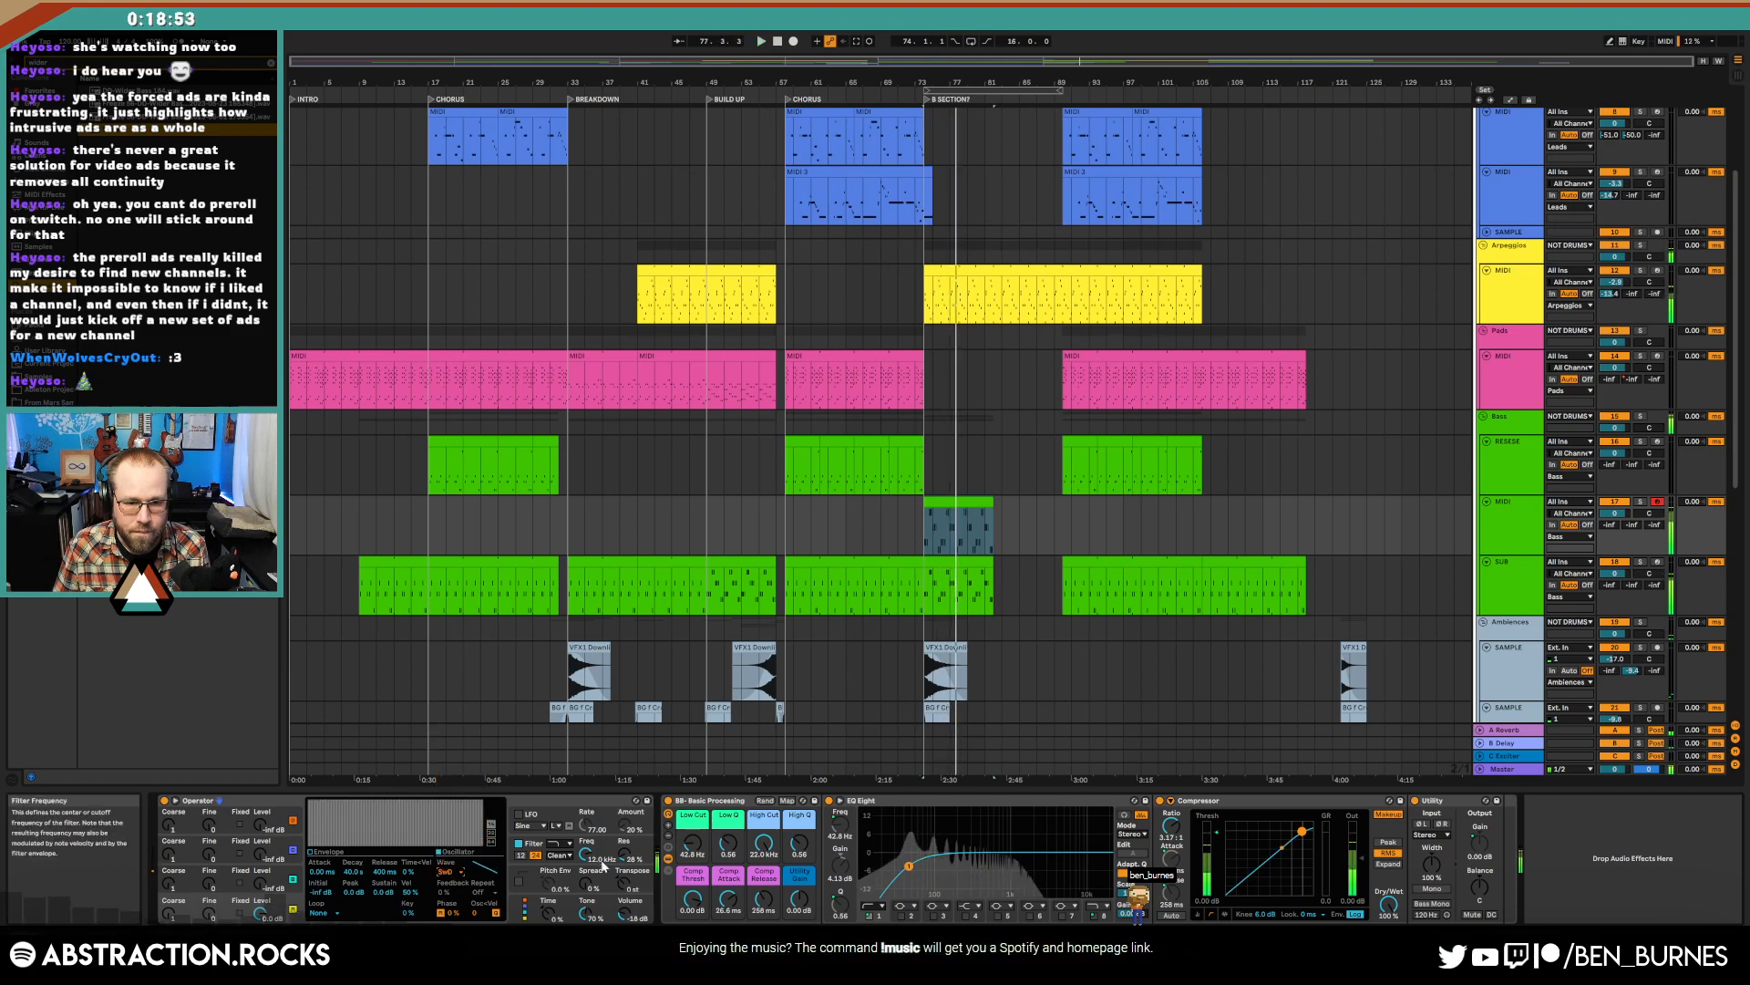
pyautogui.moveTo(585, 854); pyautogui.dragTo(585, 865)
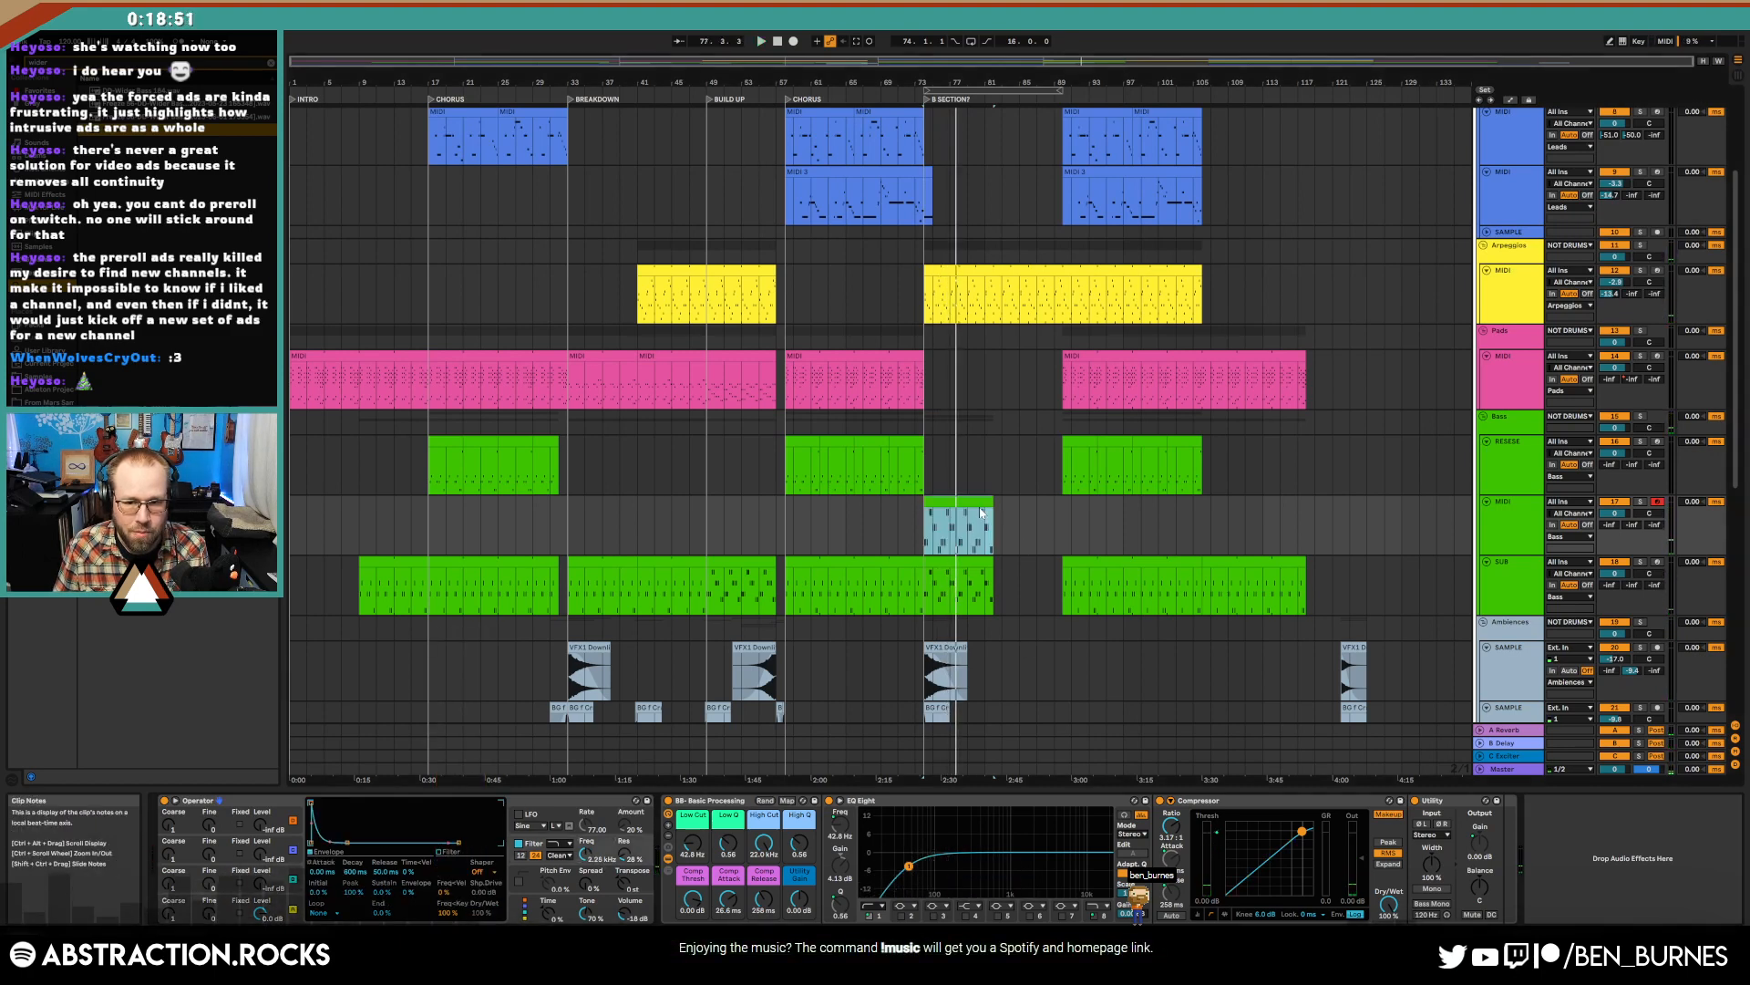
pyautogui.doubleClick(968, 516)
pyautogui.hotkey('ctrl', 'a')
pyautogui.hotkey('shift', 'Tab')
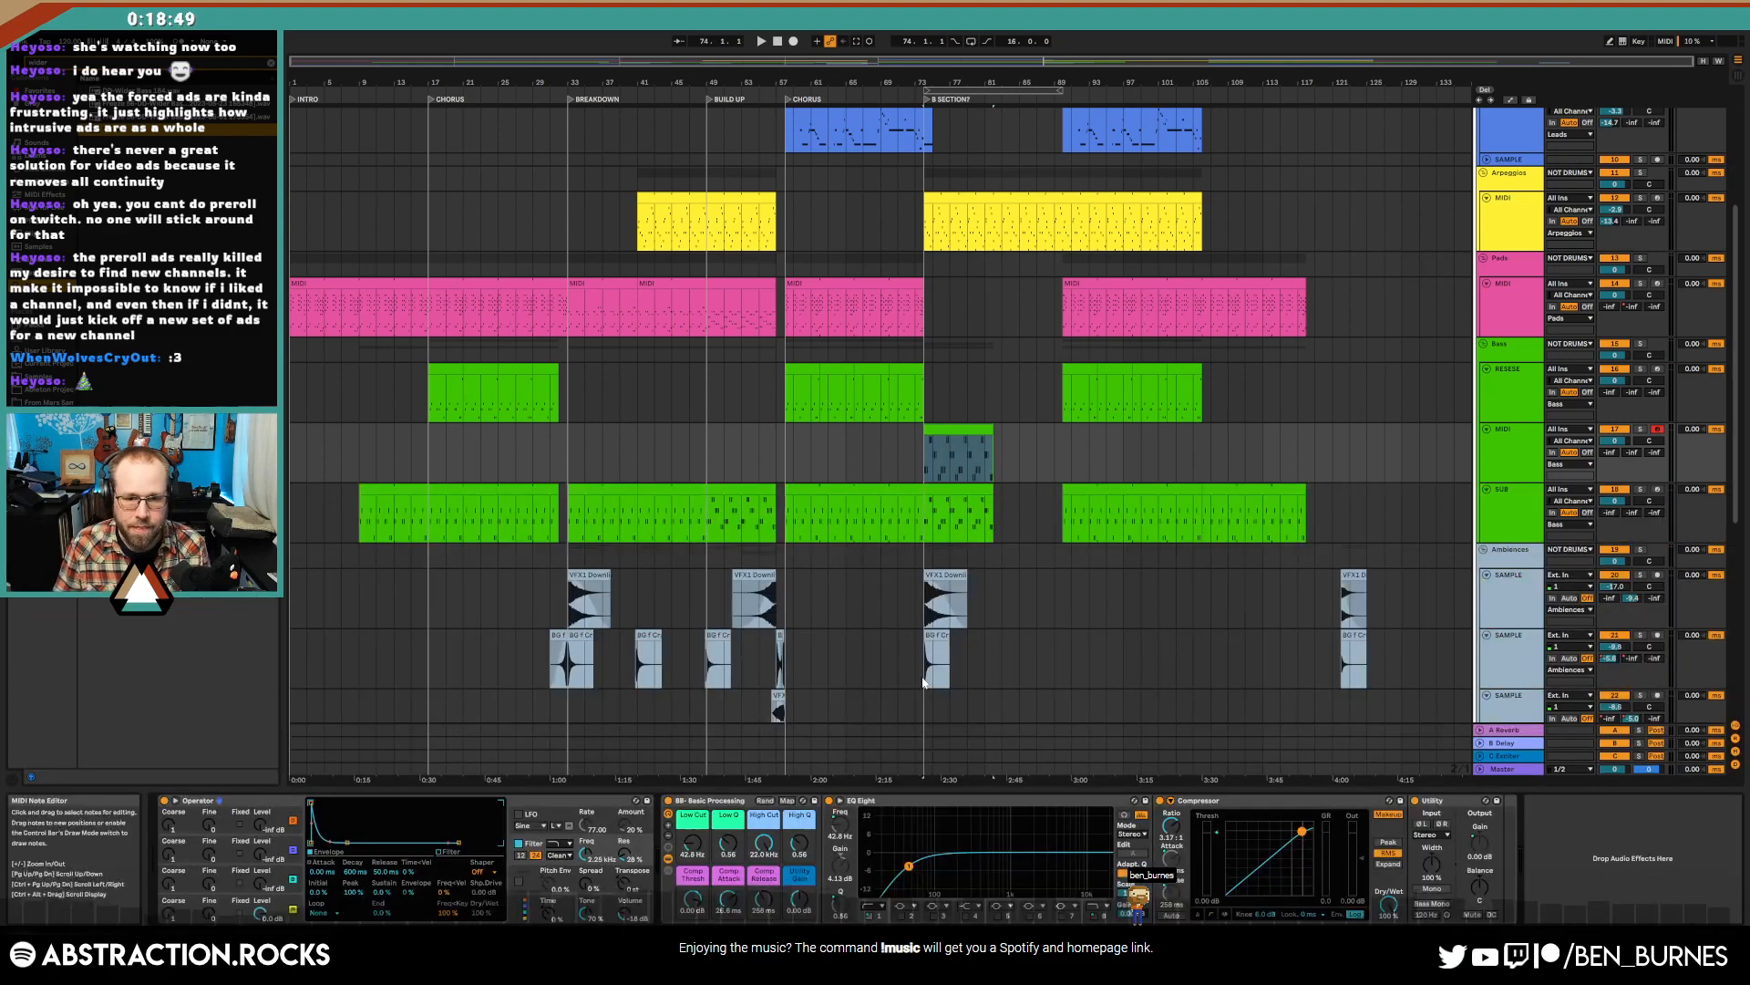
pyautogui.press('space')
# - Shorten Operator's filter envelope decay to about 94 ms and raise the envelope amount to 43% while auditioning the bass
pyautogui.moveTo(600, 855); pyautogui.dragTo(600, 873)
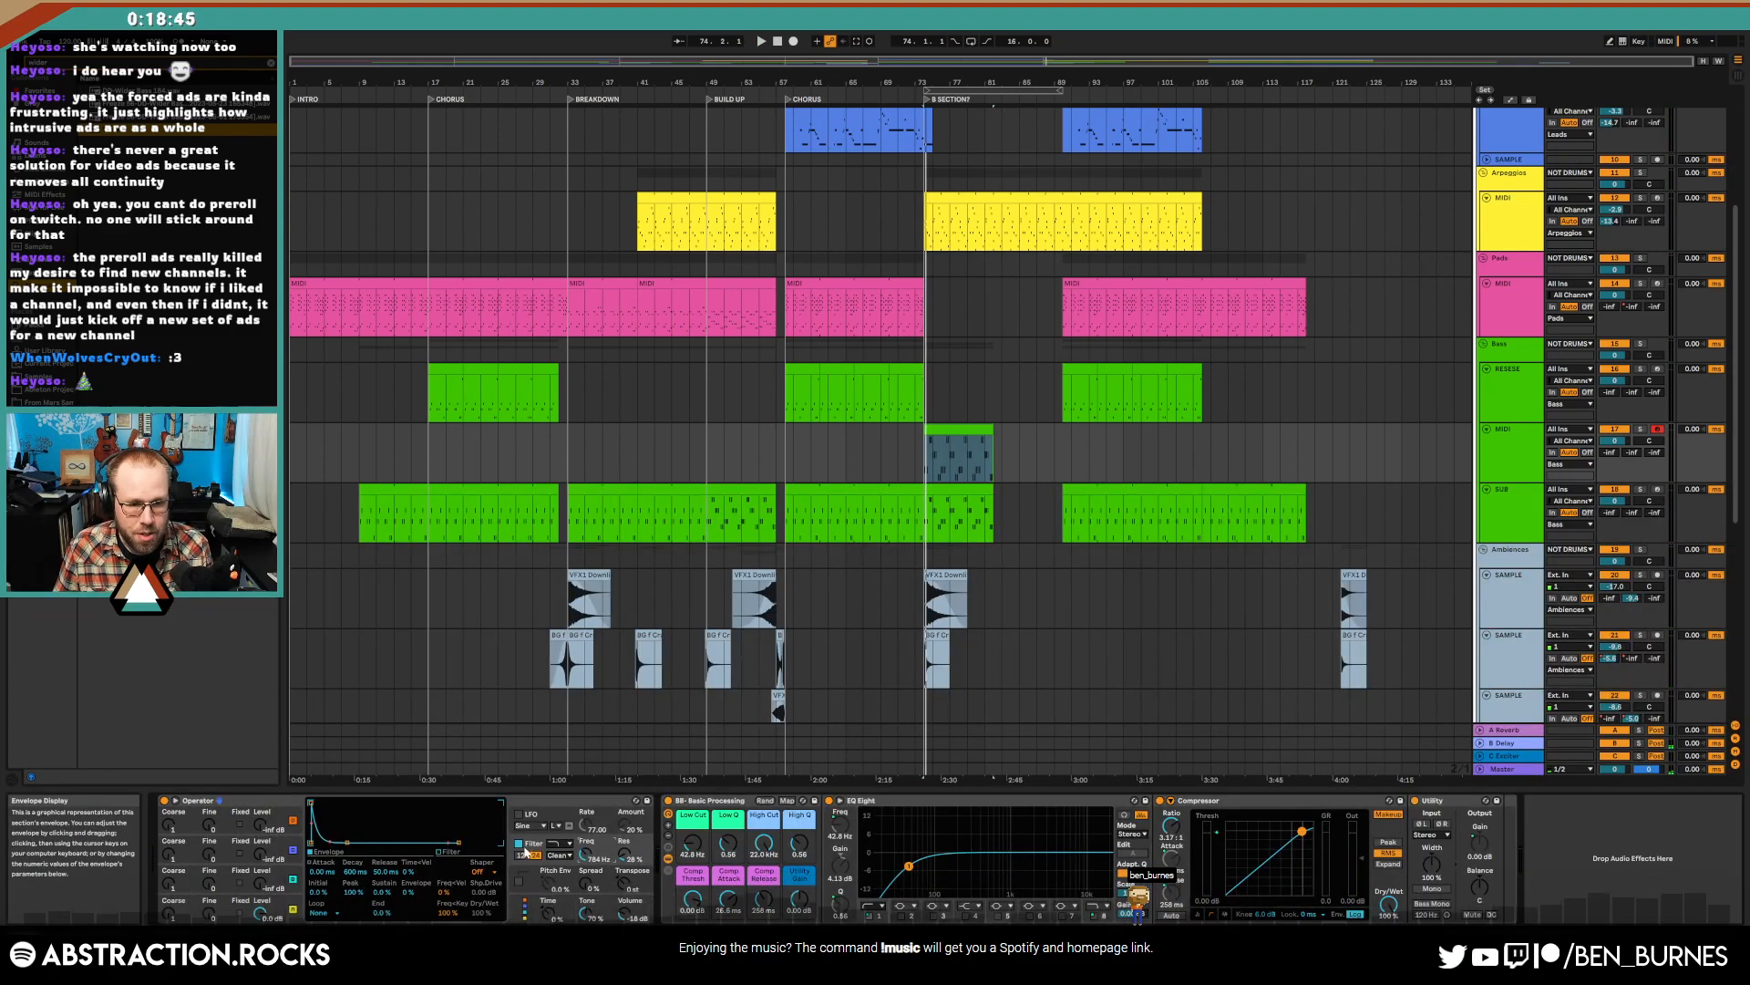
pyautogui.moveTo(347, 843); pyautogui.dragTo(338, 843)
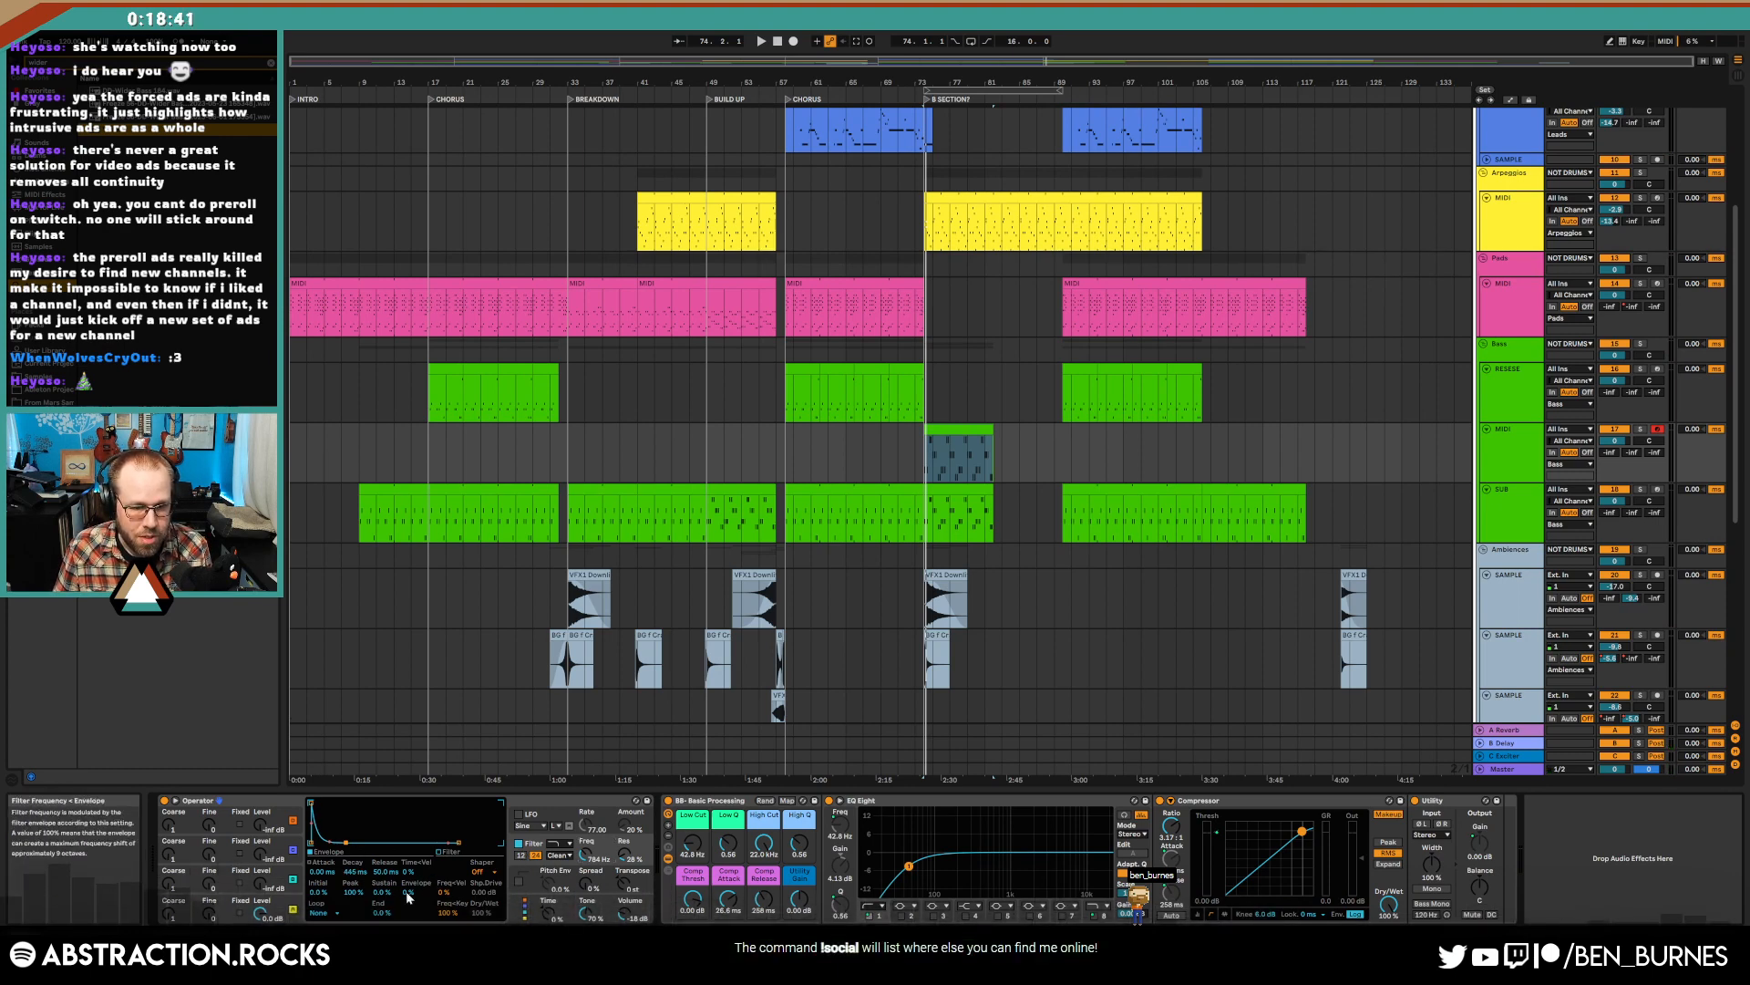
pyautogui.moveTo(406, 891); pyautogui.dragTo(407, 851)
pyautogui.press('space')
pyautogui.press('space')
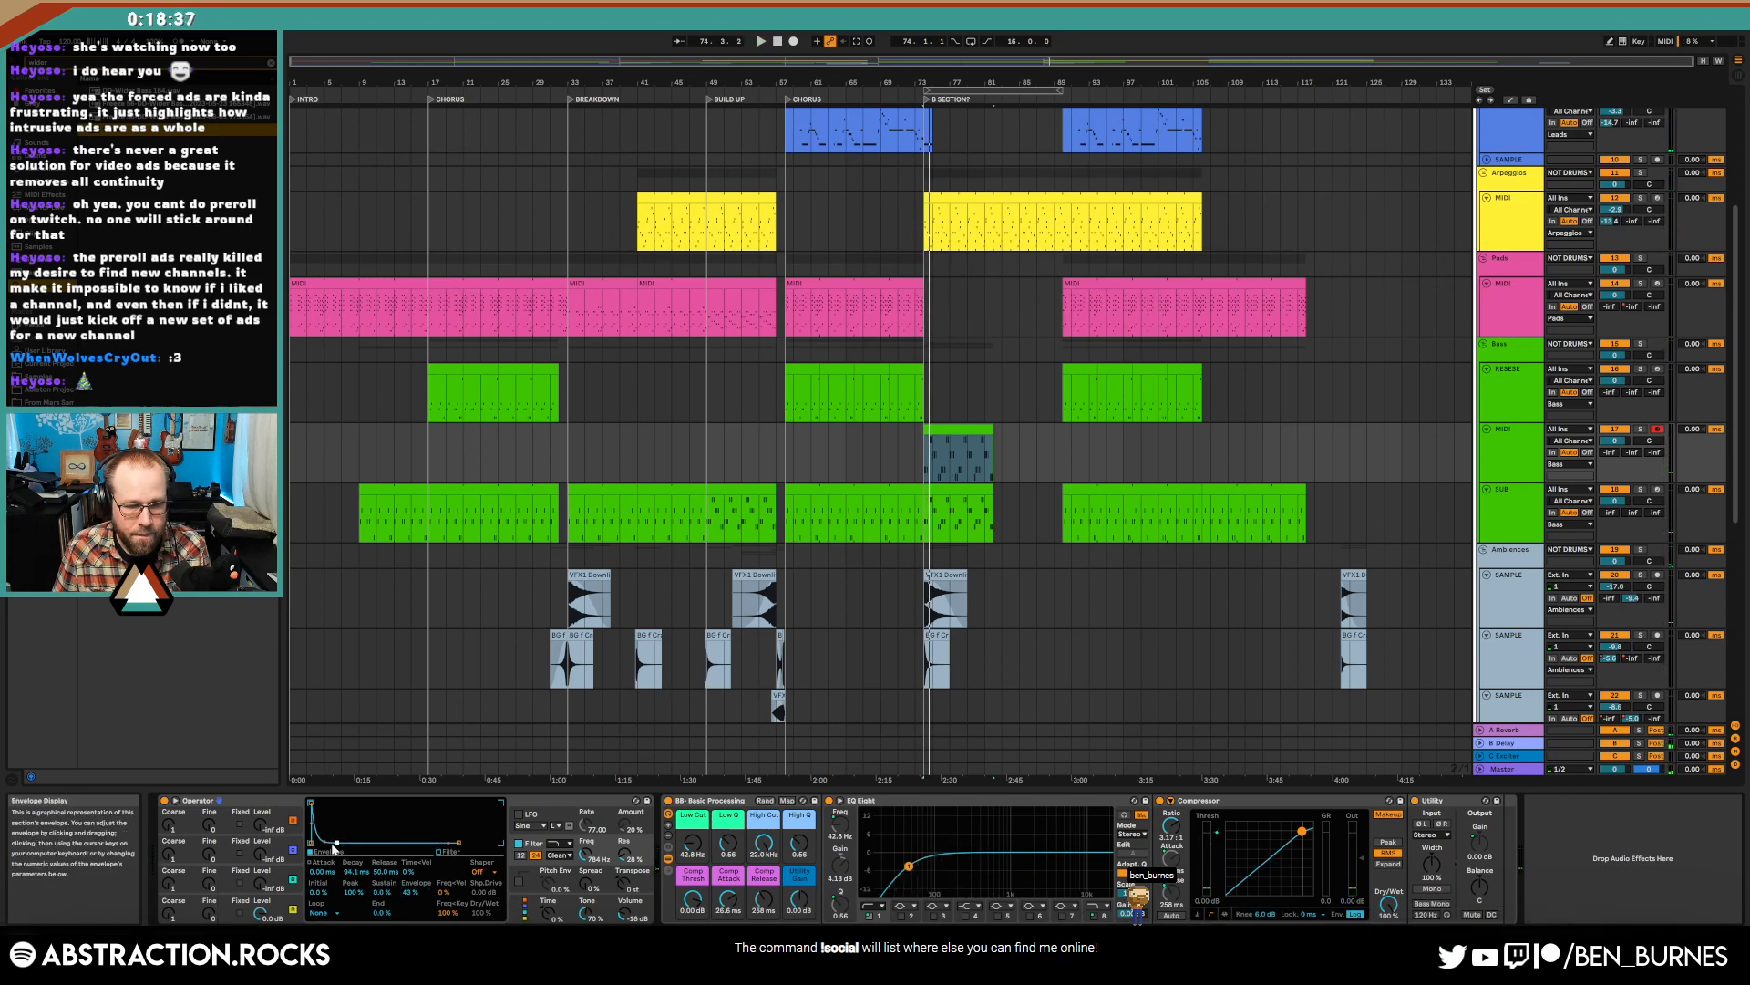
pyautogui.press('space')
# - Set Operator's filter to about 404 Hz with 43% resonance and raise the processing rack's low cut to about 113 Hz
pyautogui.moveTo(624, 854); pyautogui.dragTo(587, 852)
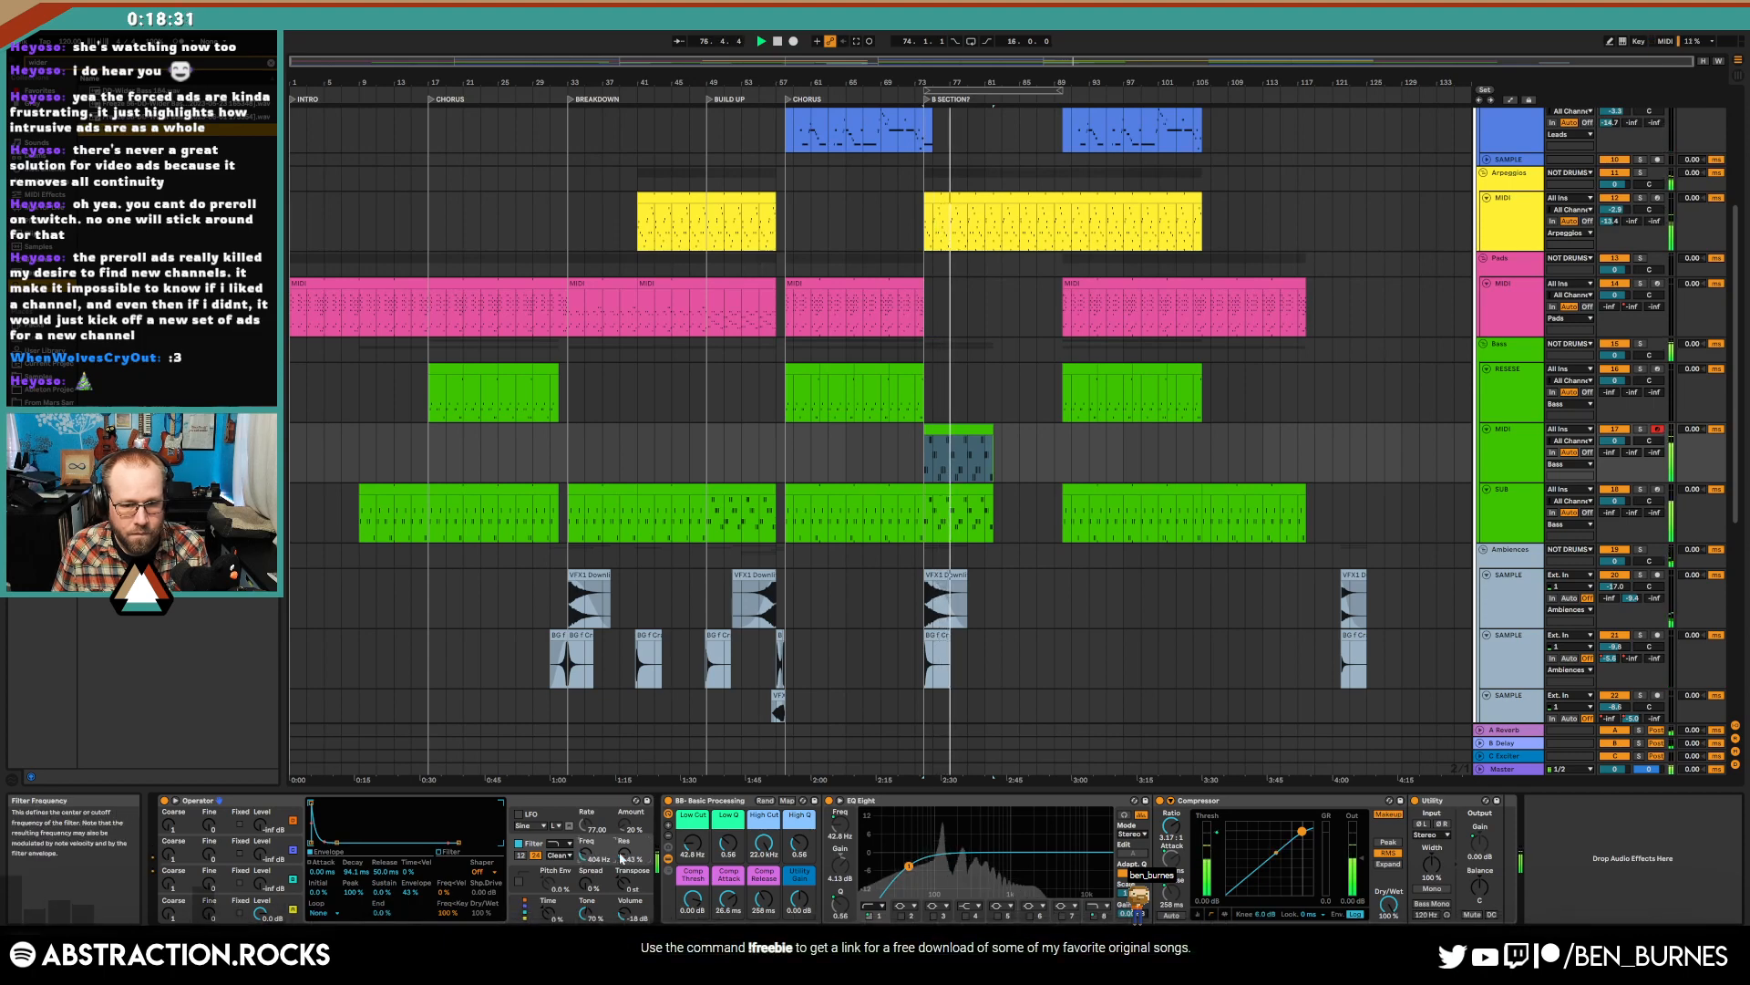
pyautogui.moveTo(728, 843); pyautogui.dragTo(727, 850)
pyautogui.press('space')
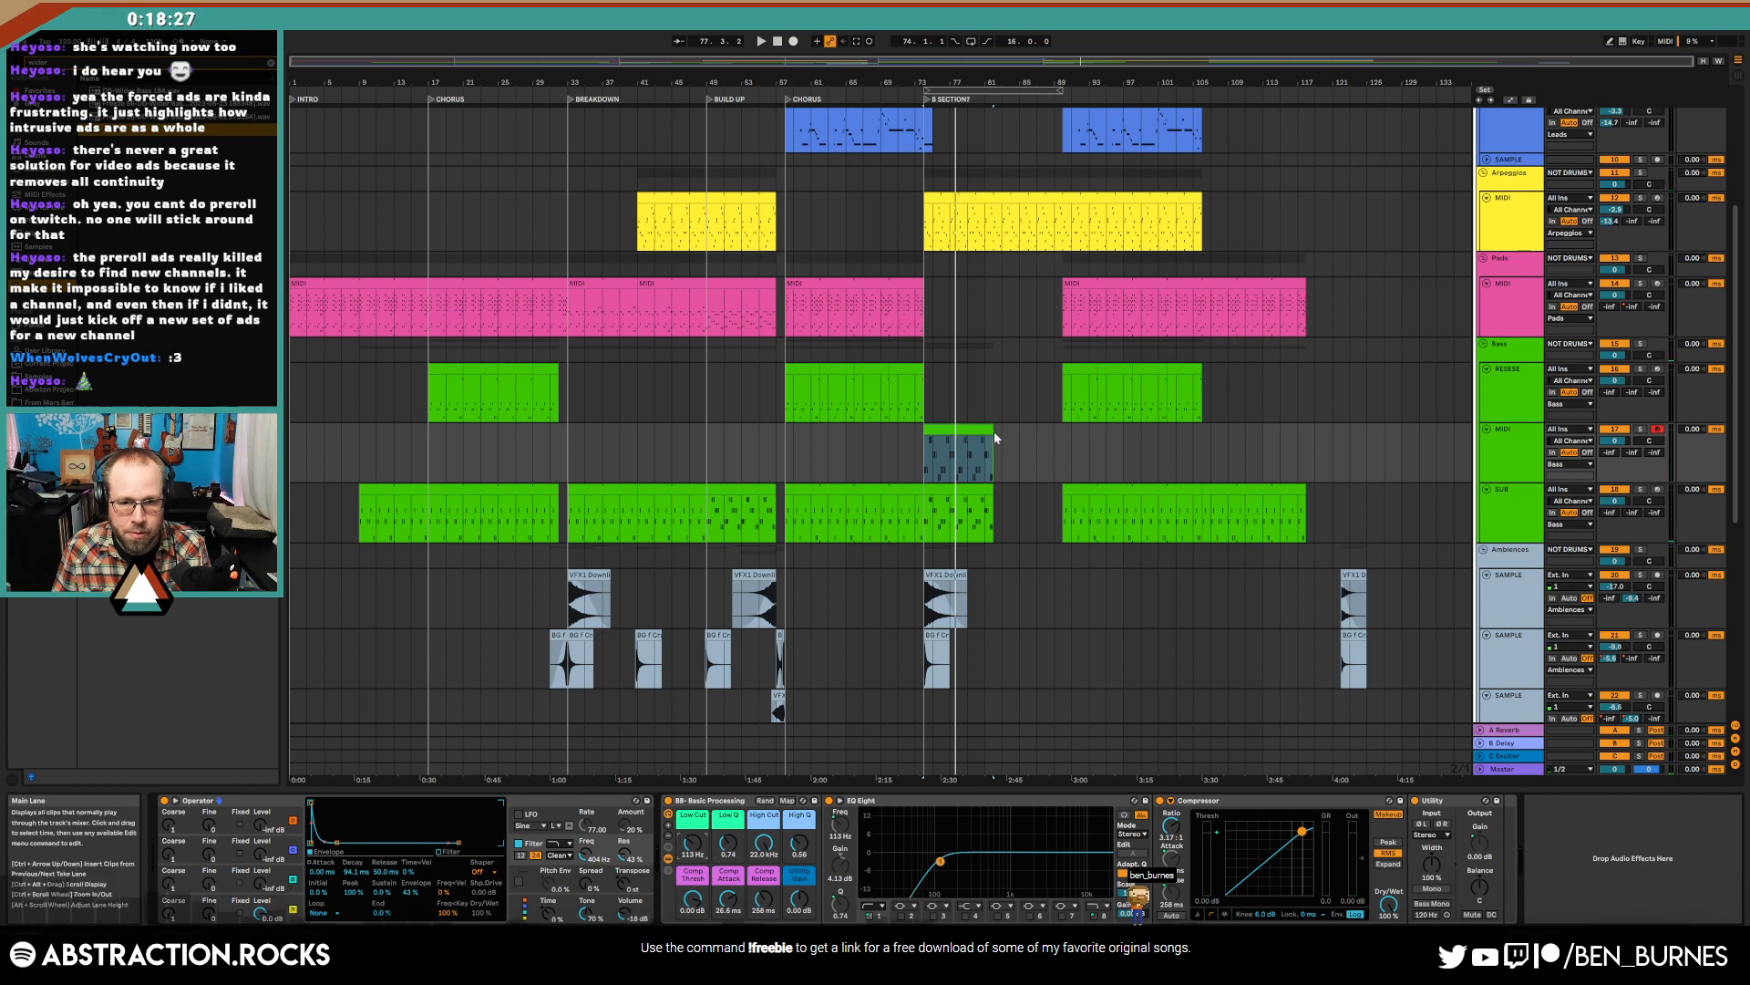
# - In the new bass clip, rework the end of bar 4 by shortening the first G1, adding a D2, and raising the second G1 to A#1
pyautogui.doubleClick(960, 429)
pyautogui.click(1046, 776)
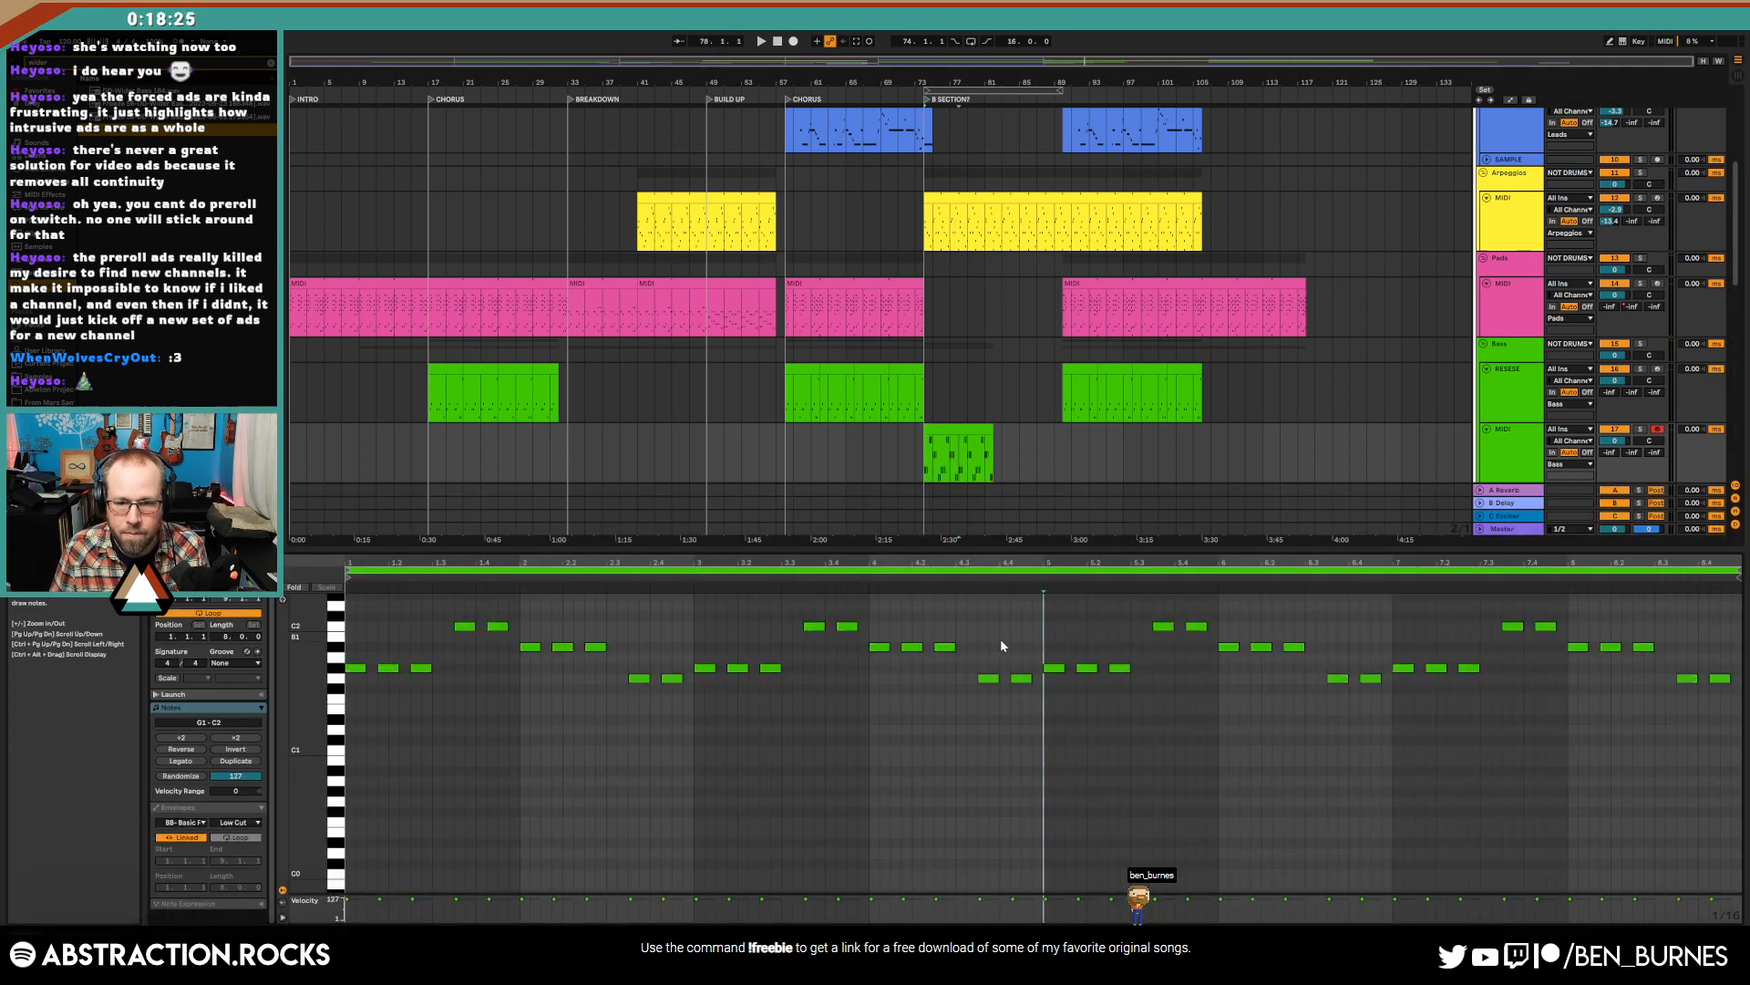
pyautogui.scroll(2, 981, 692)
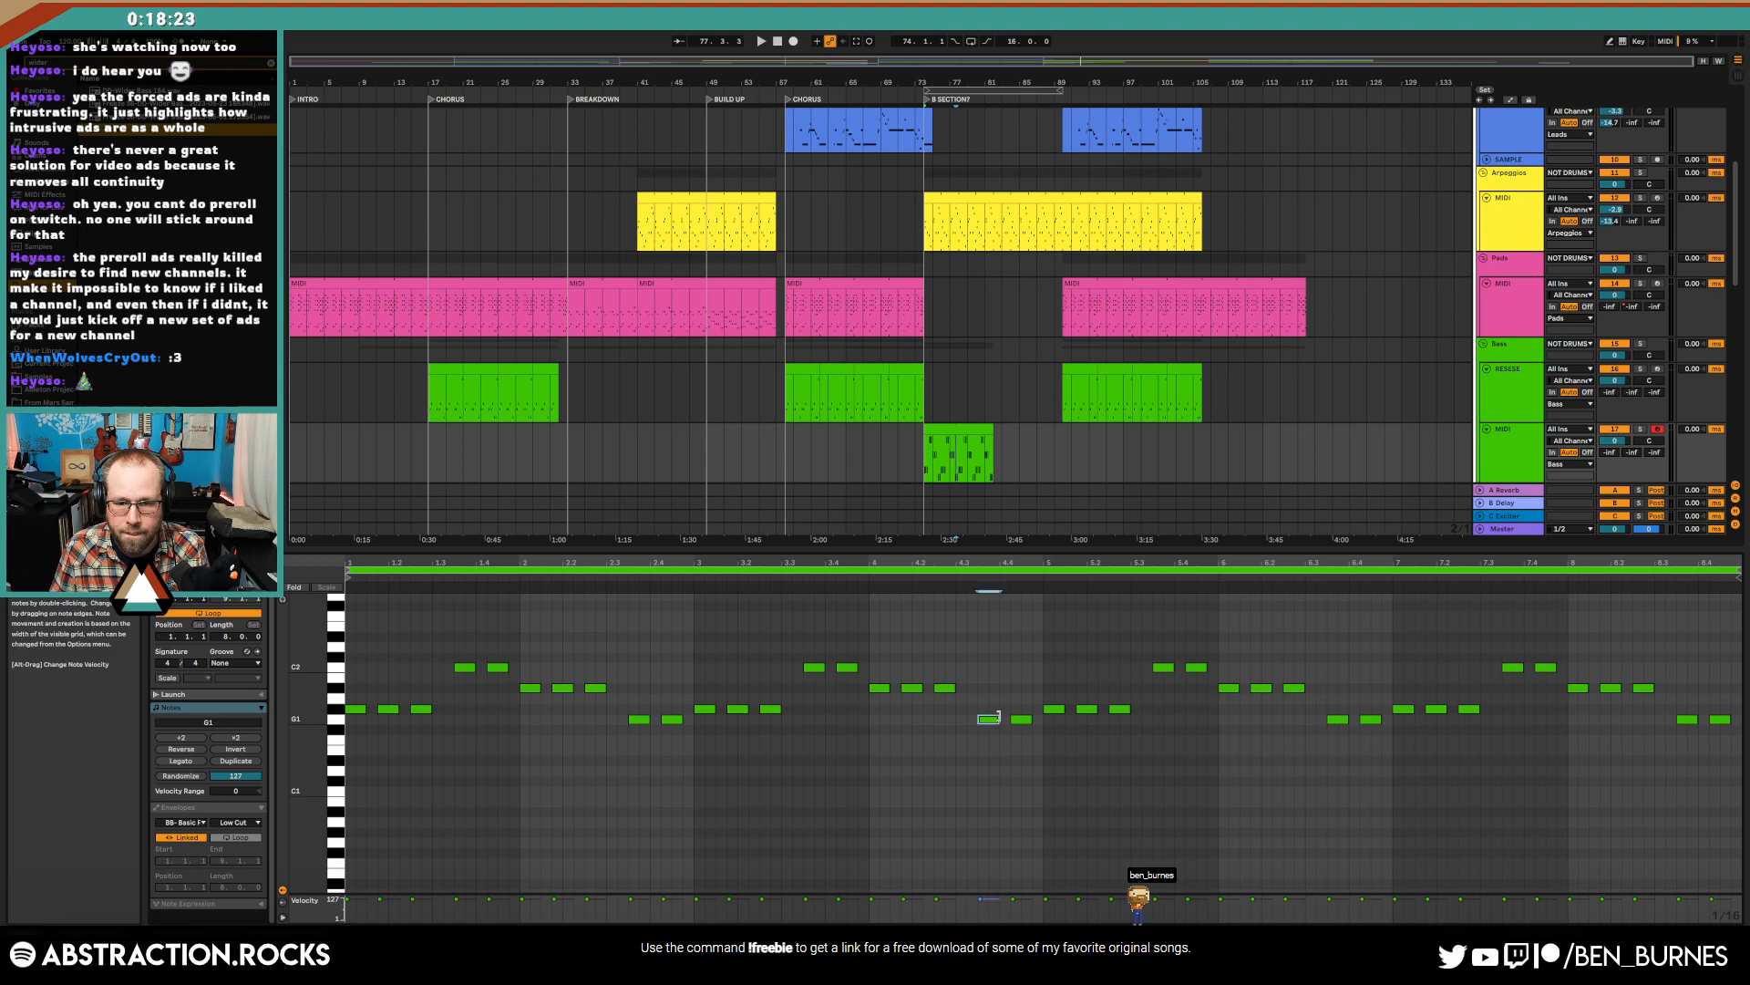
pyautogui.click(863, 586)
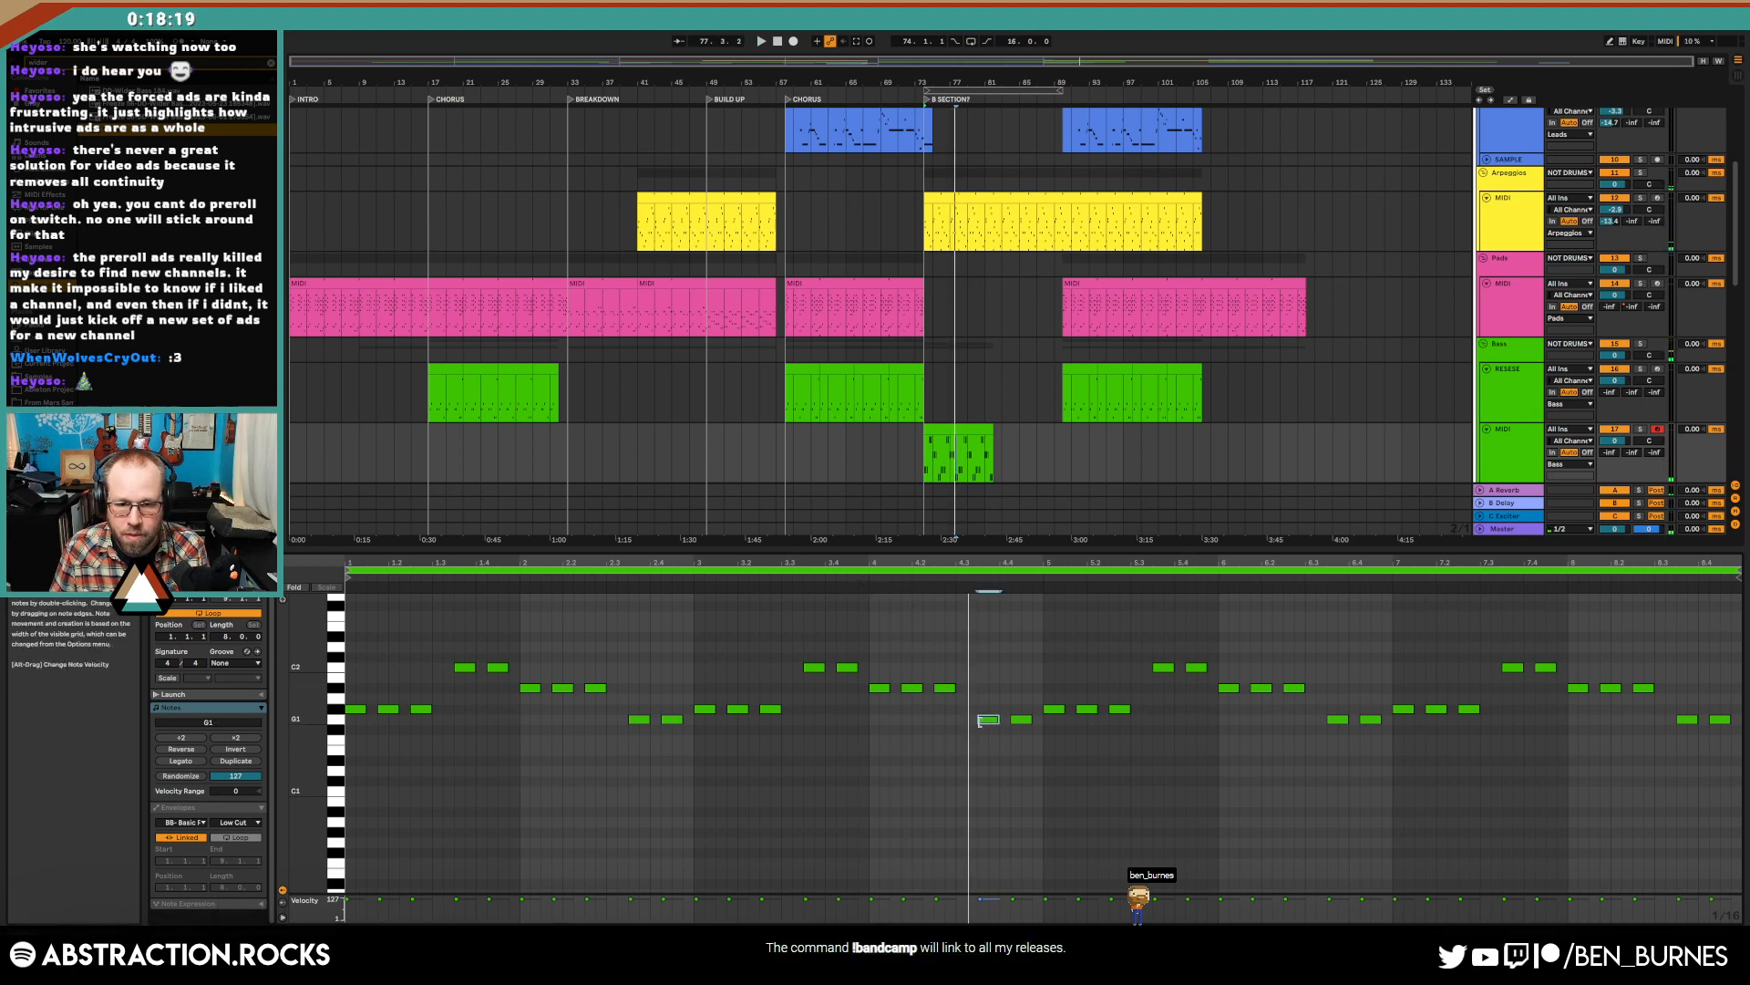
pyautogui.doubleClick(1003, 646)
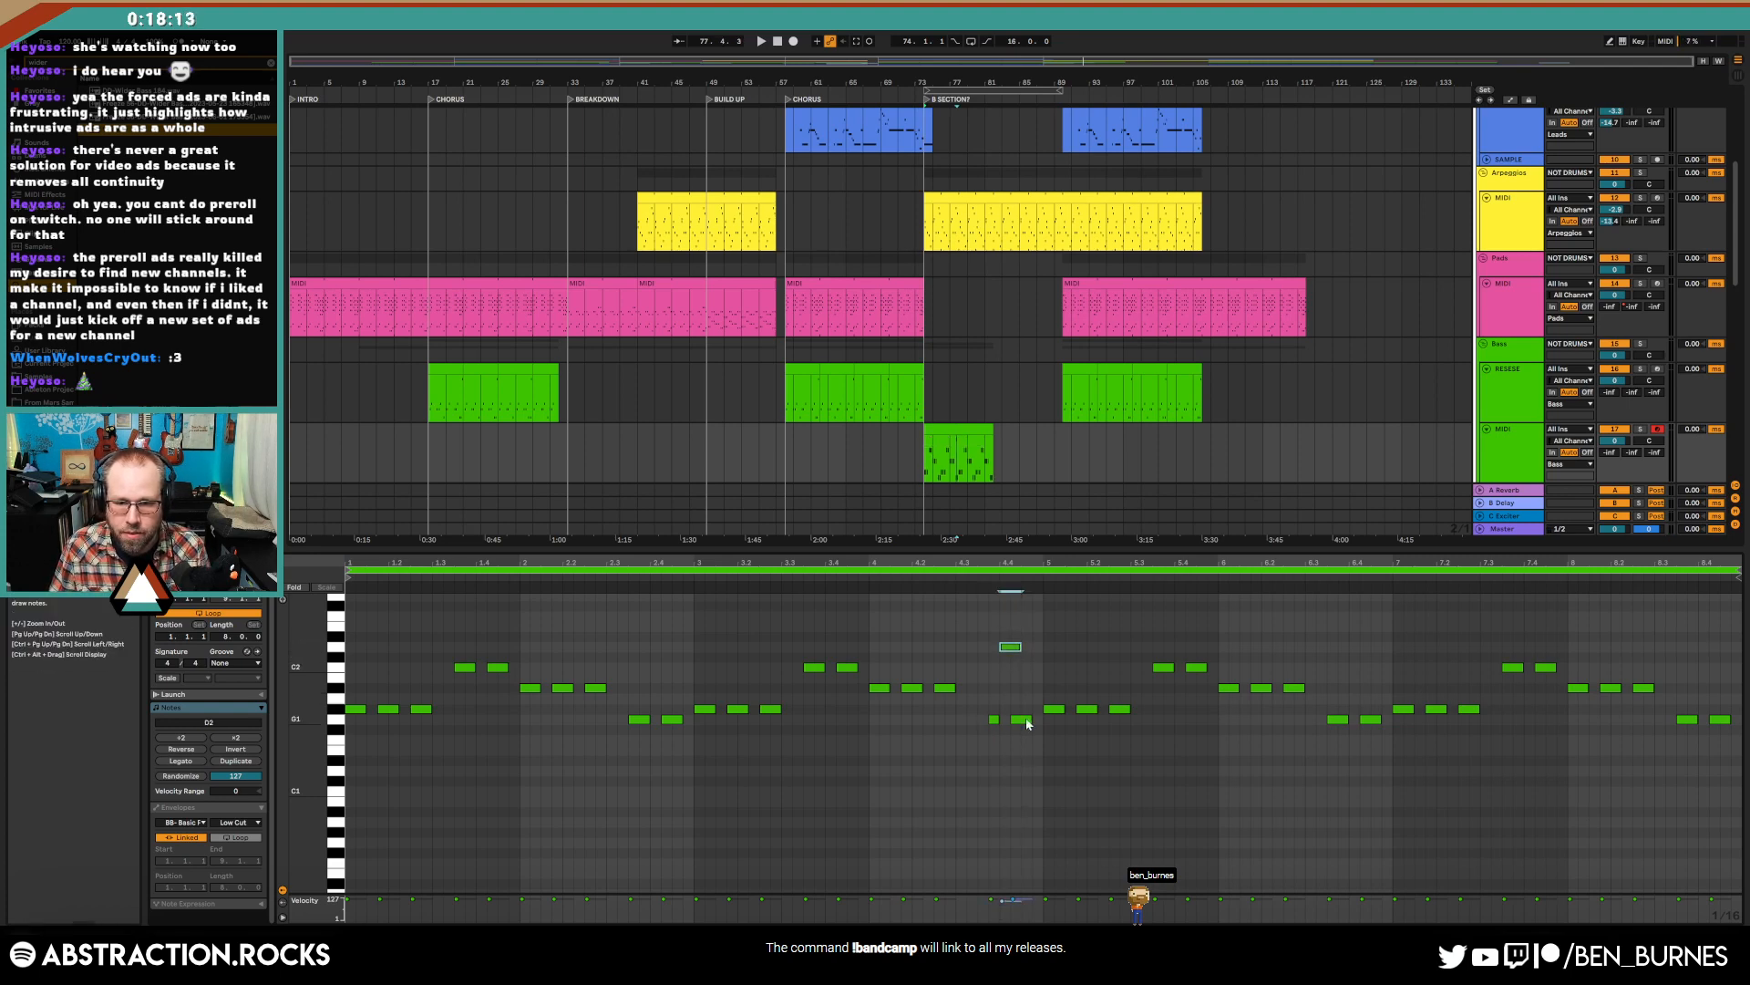
pyautogui.moveTo(1025, 720)
pyautogui.mouseDown()
pyautogui.moveTo(1015, 649)
pyautogui.moveTo(1040, 692)
pyautogui.mouseUp()
pyautogui.moveTo(1034, 688); pyautogui.dragTo(1034, 711)
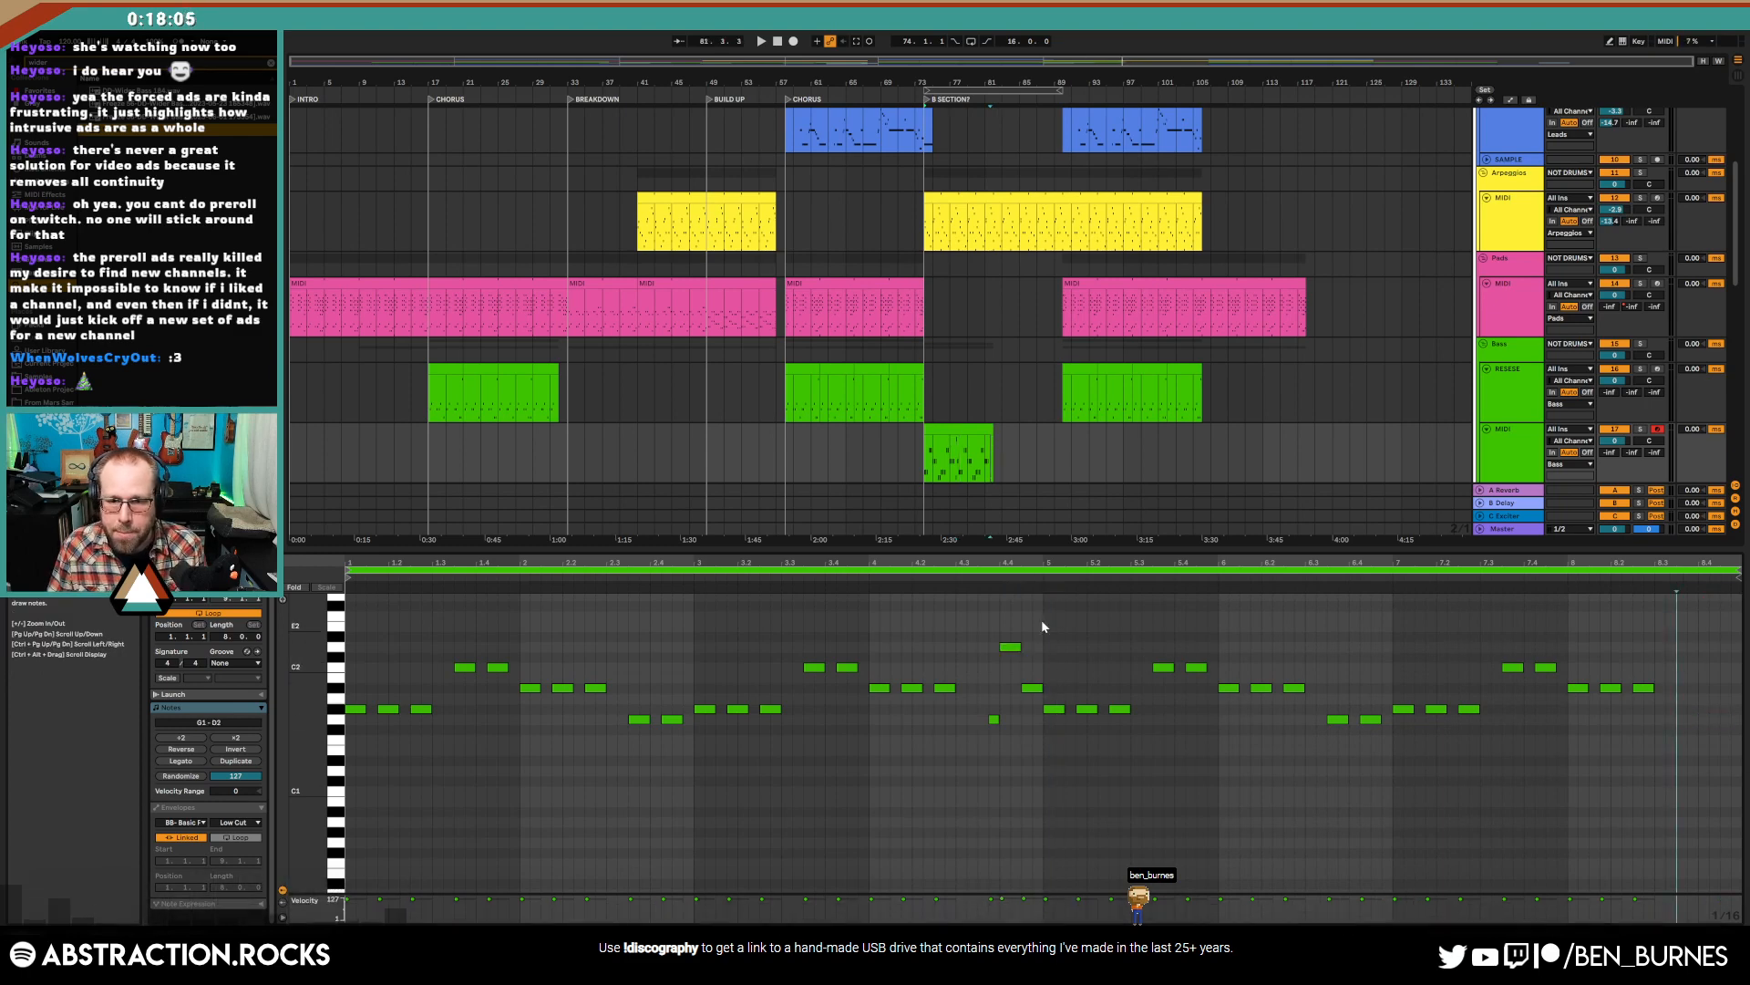
# - Replace the bass clip's last two notes in bar 8 with a copy of bar 4's reworked three-note ending
pyautogui.moveTo(1040, 617); pyautogui.dragTo(988, 738)
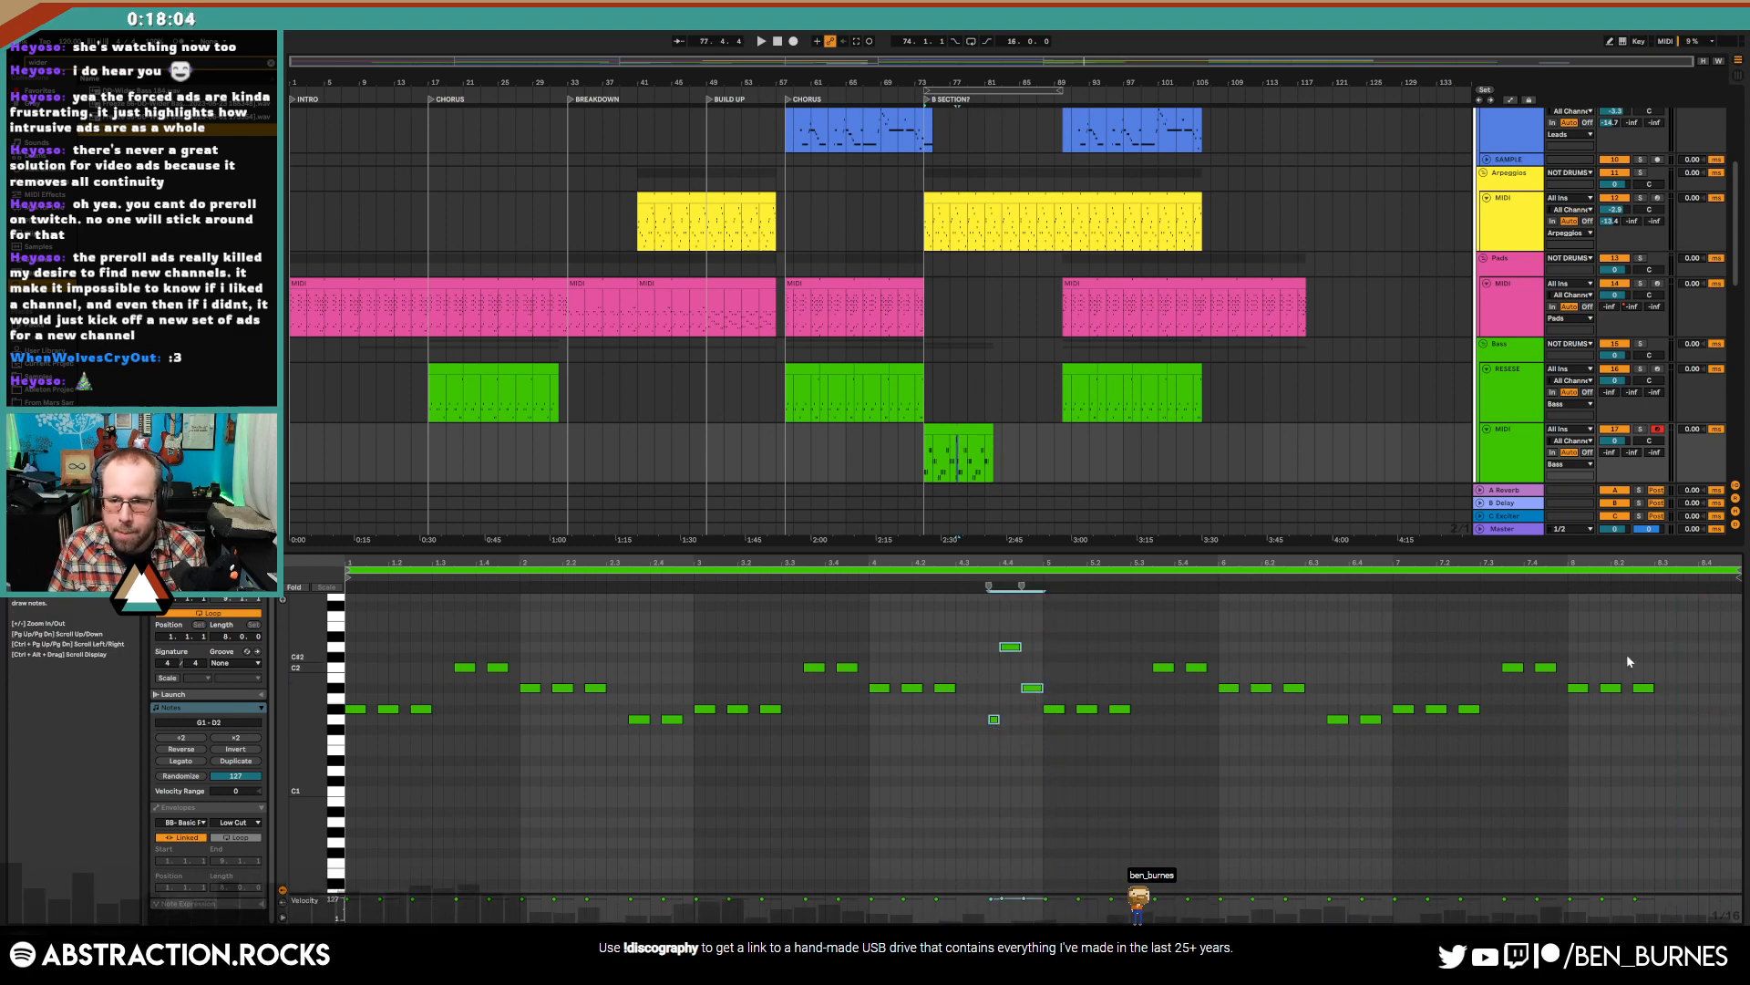
pyautogui.click(1685, 631)
pyautogui.hotkey('ctrl', 'v')
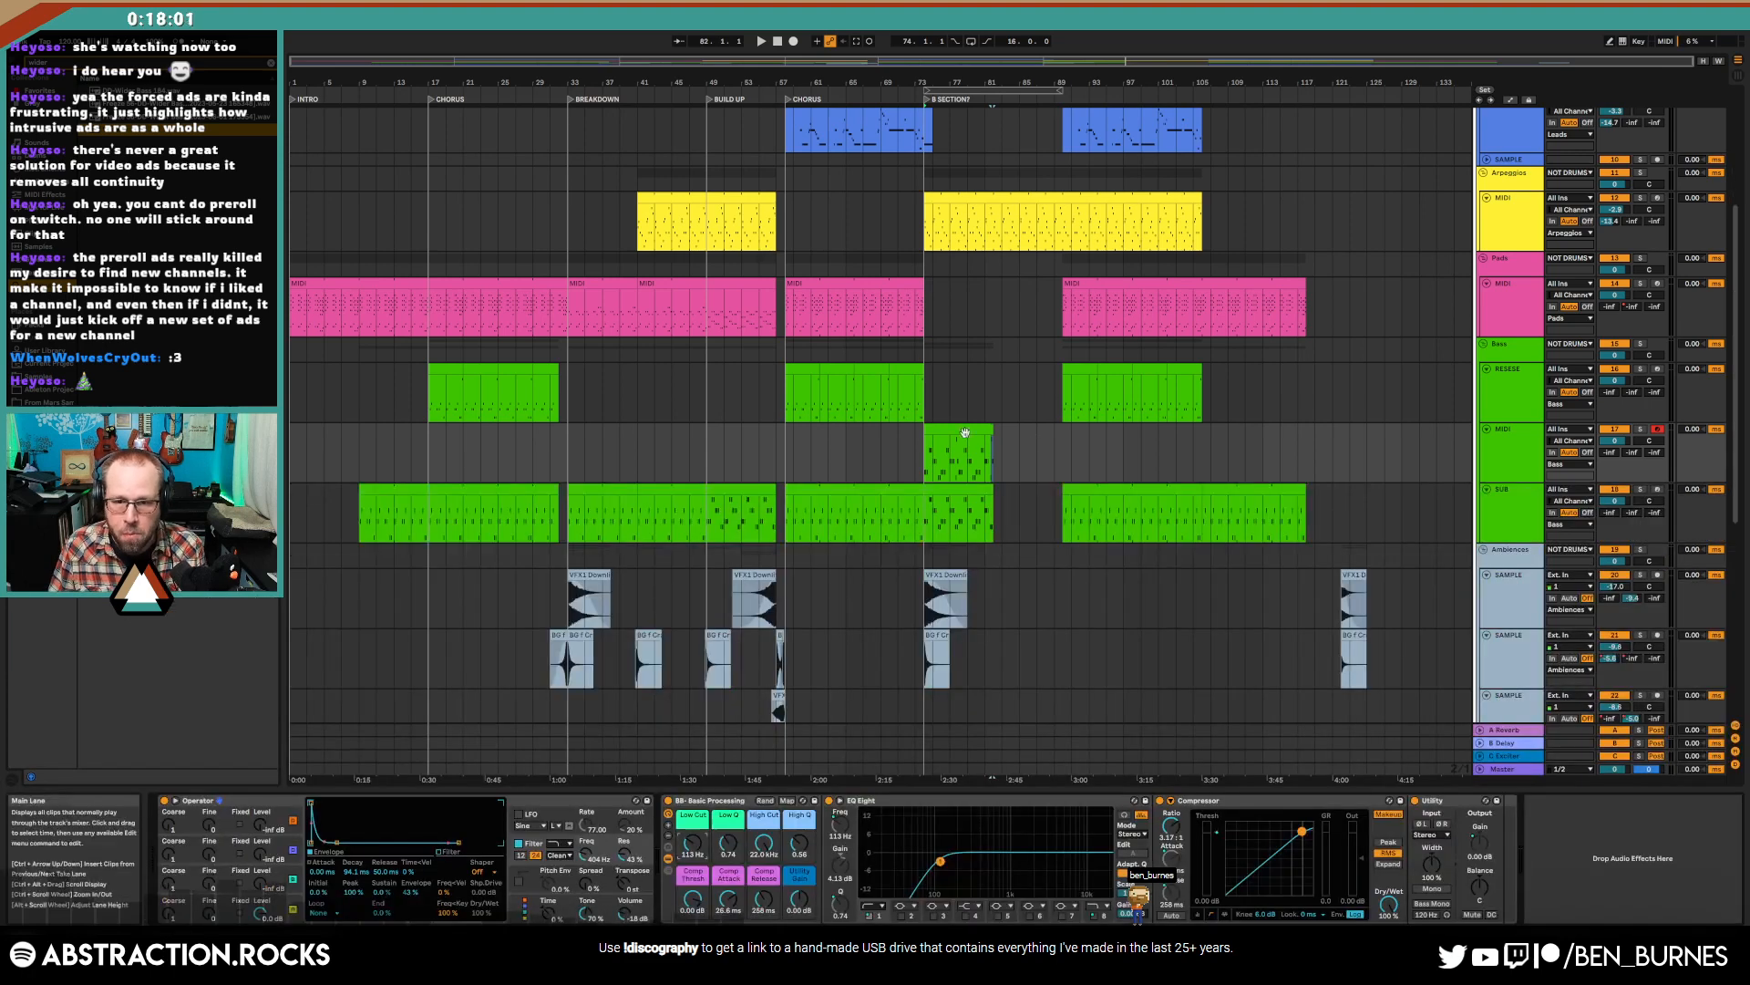
# - Transpose all notes of the SUB track's B section clip down one octave and audition the result
pyautogui.doubleClick(960, 492)
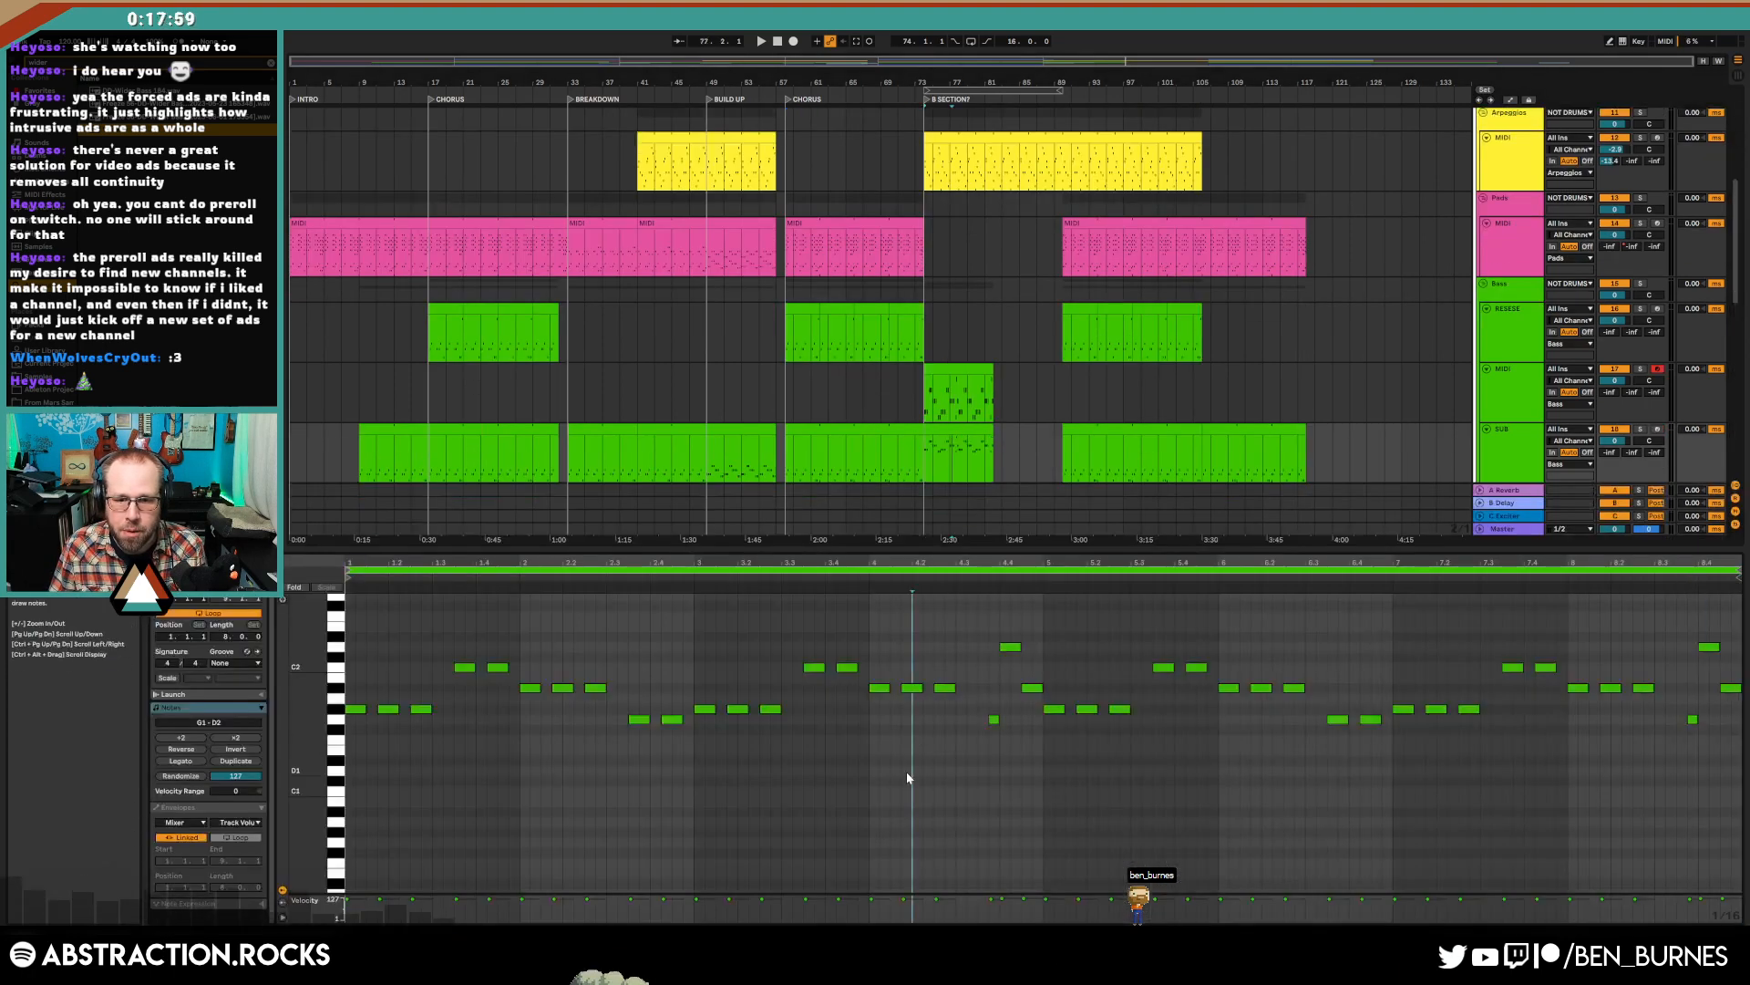
pyautogui.hotkey('shift', 'Down')
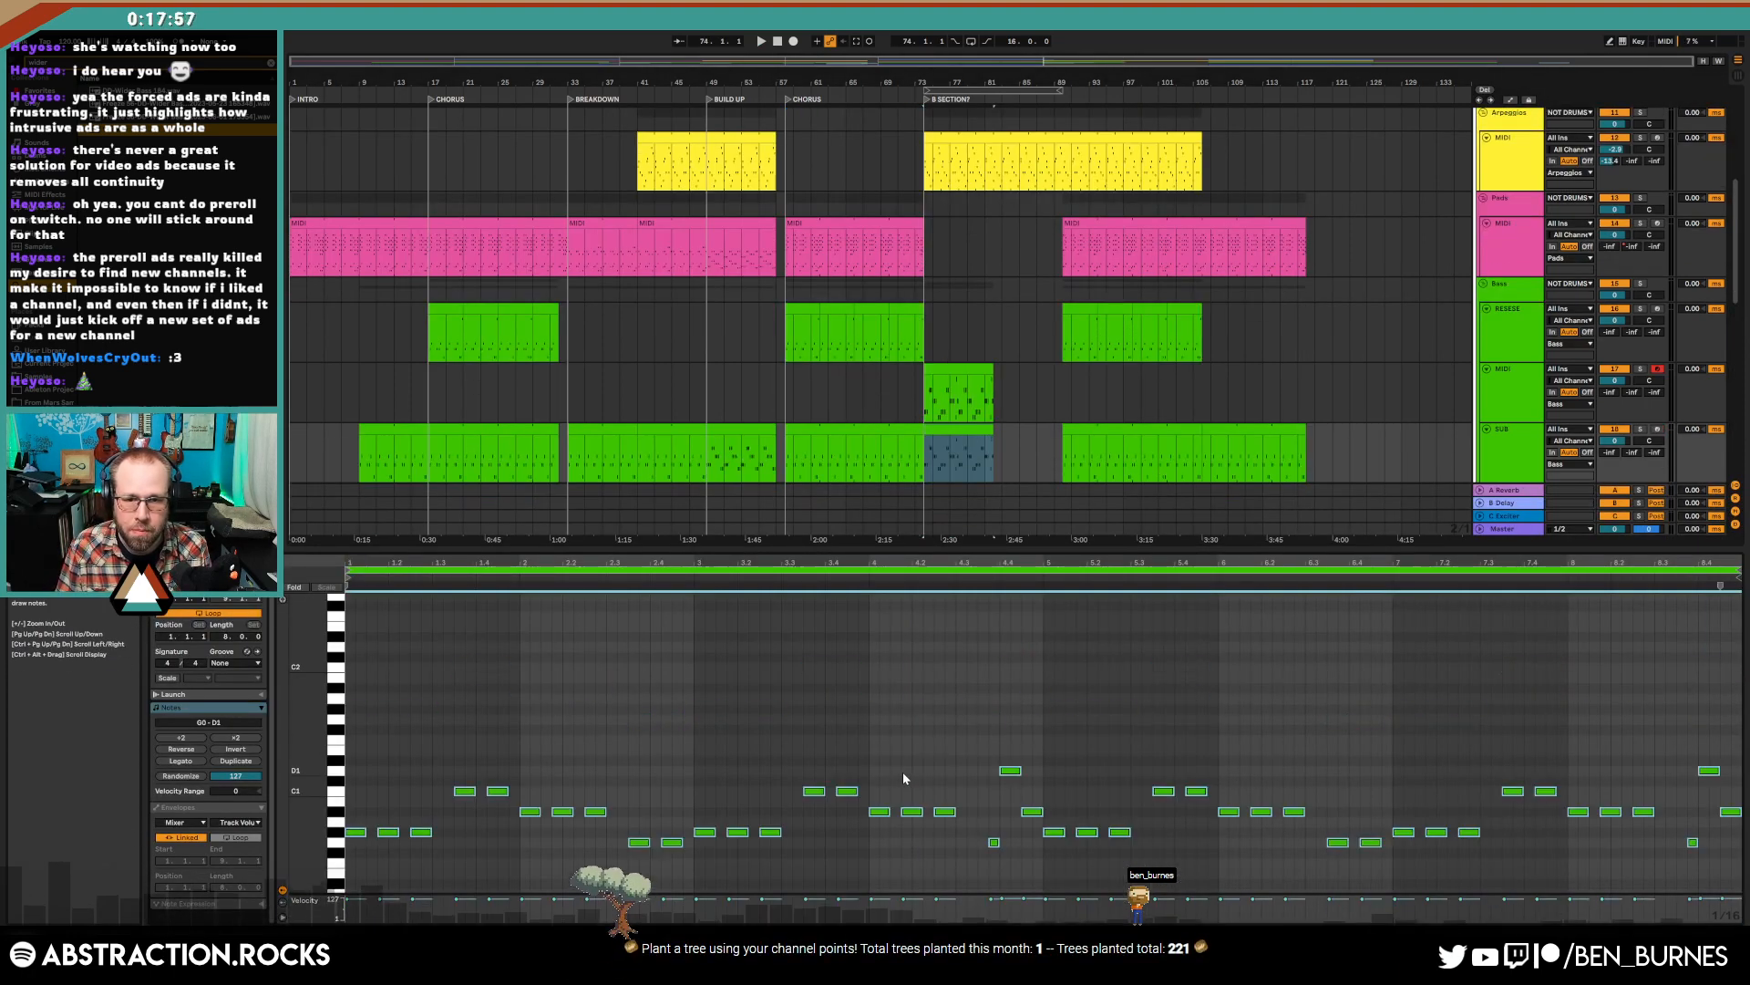
pyautogui.press('space')
pyautogui.hotkey('shift', 'Tab')
pyautogui.scroll(2, 982, 392)
pyautogui.scroll(2, 982, 395)
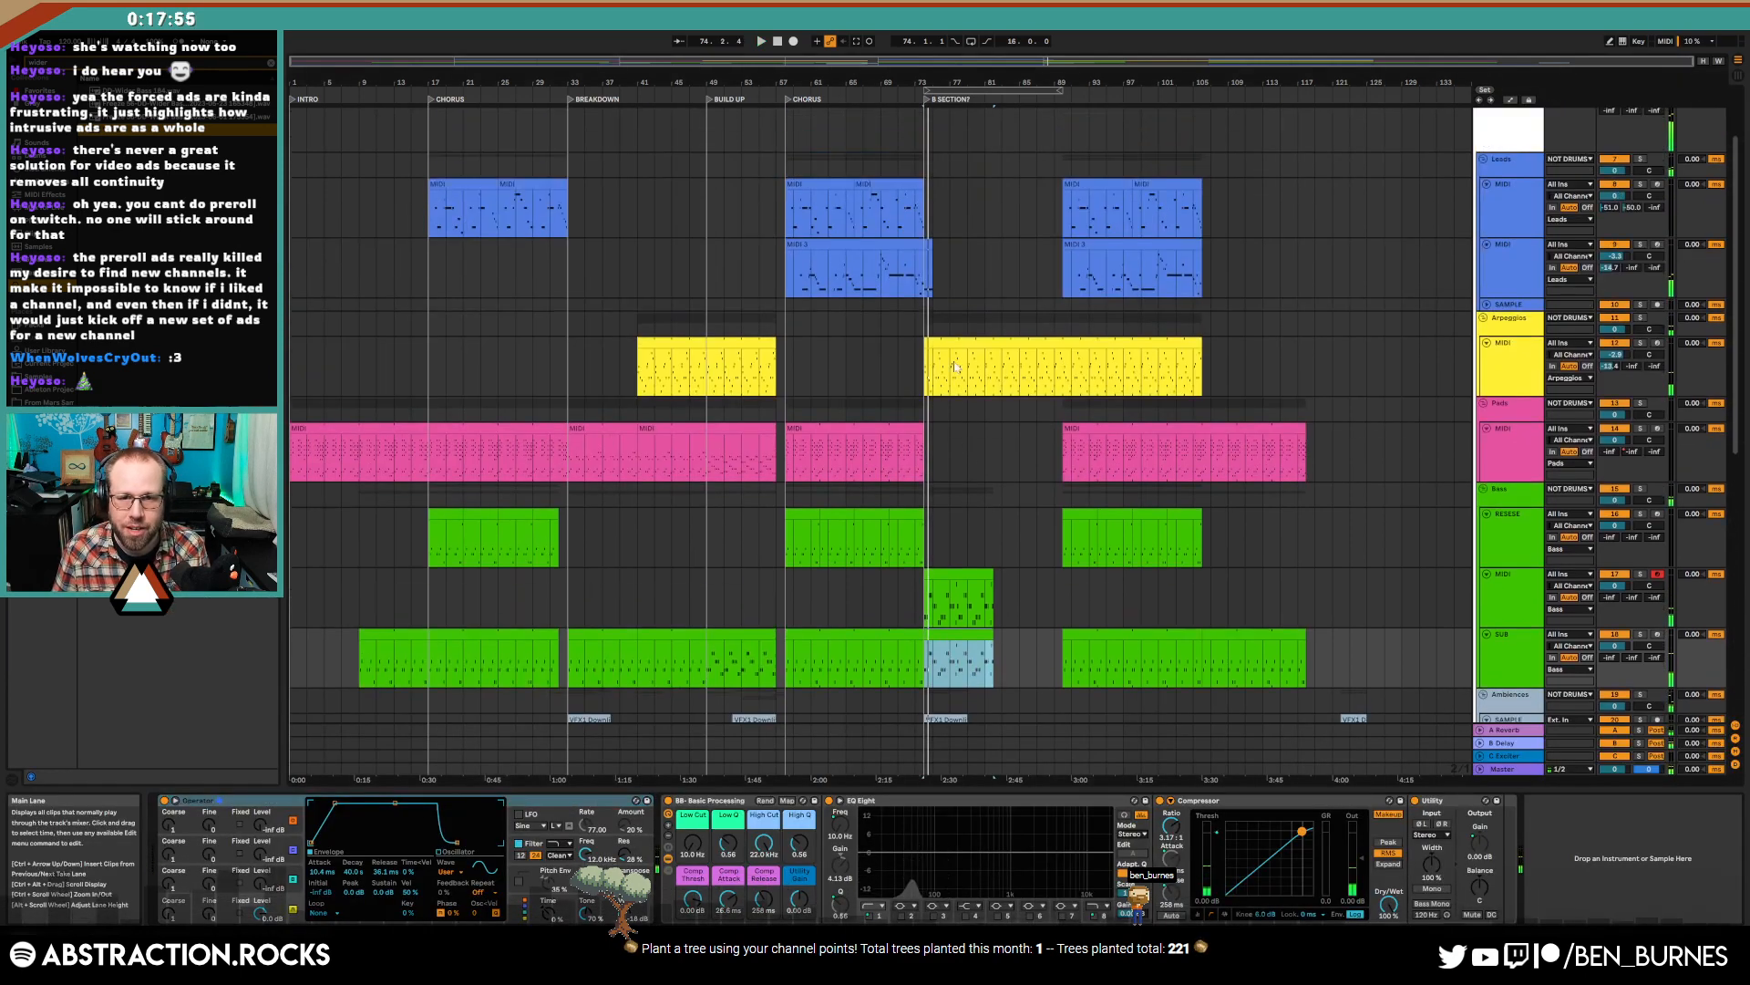
# - Replace the second lead track's final chorus clip with a copy of the longer lead clip from the preceding chorus
pyautogui.hotkey('shift', 'Tab')
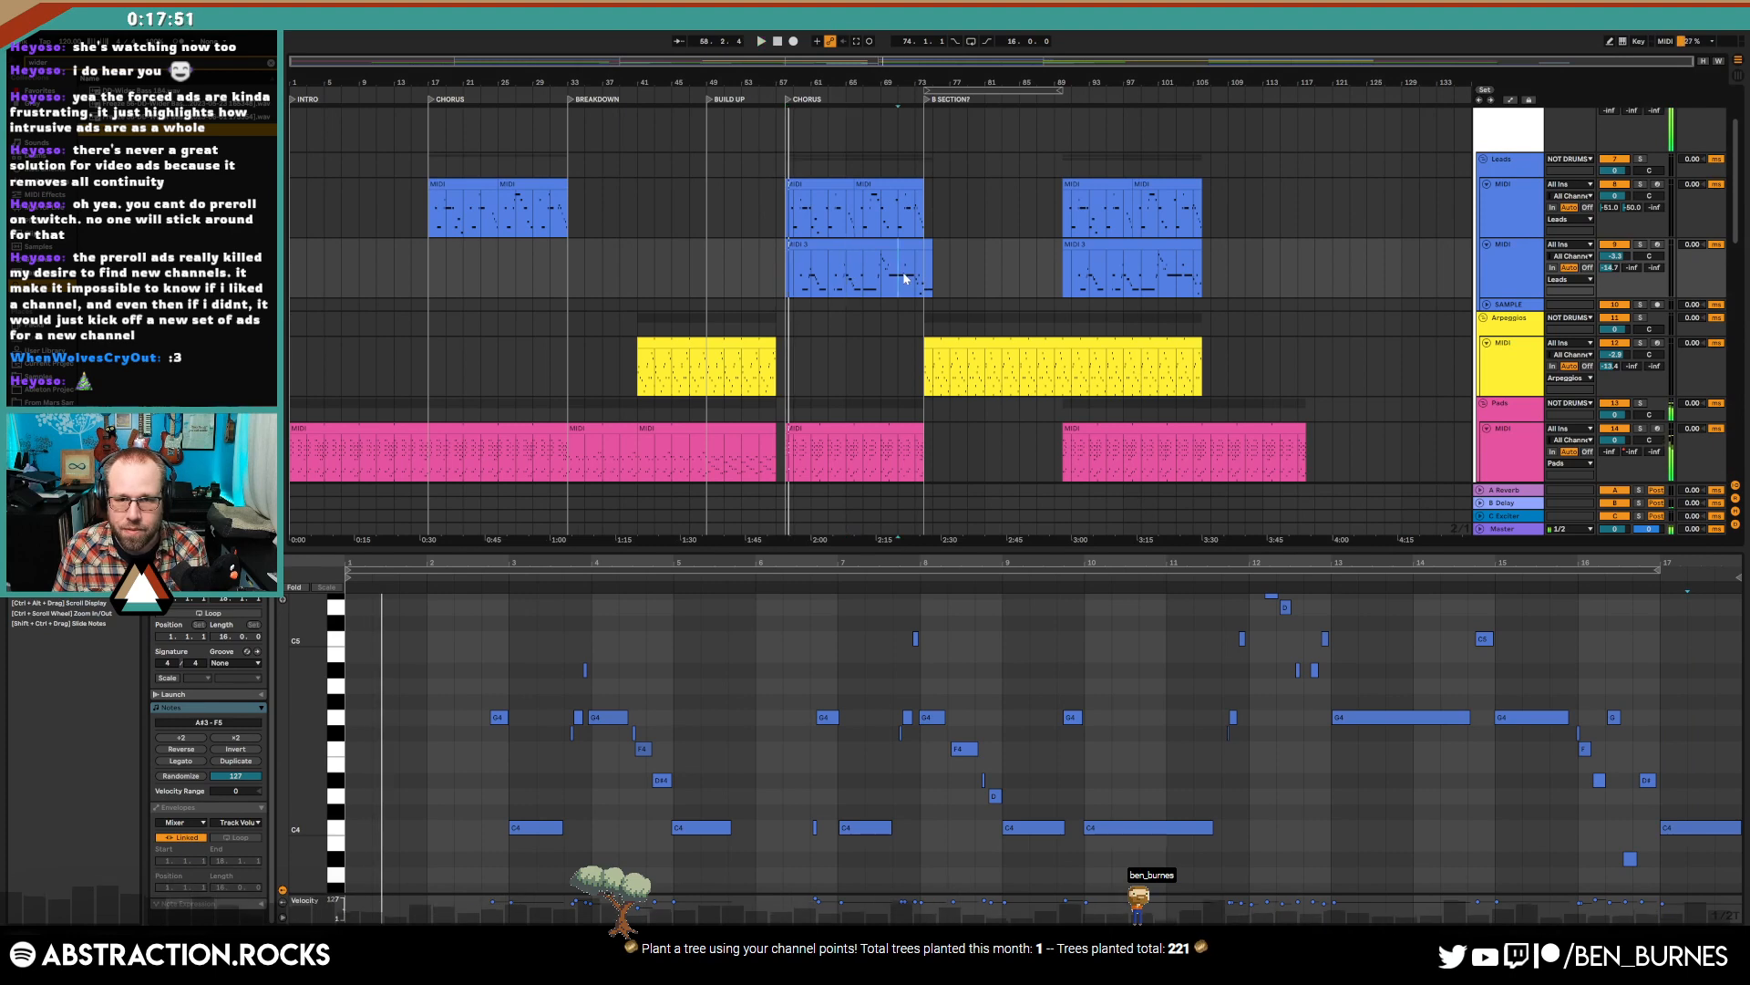
pyautogui.hotkey('shift', 'Tab')
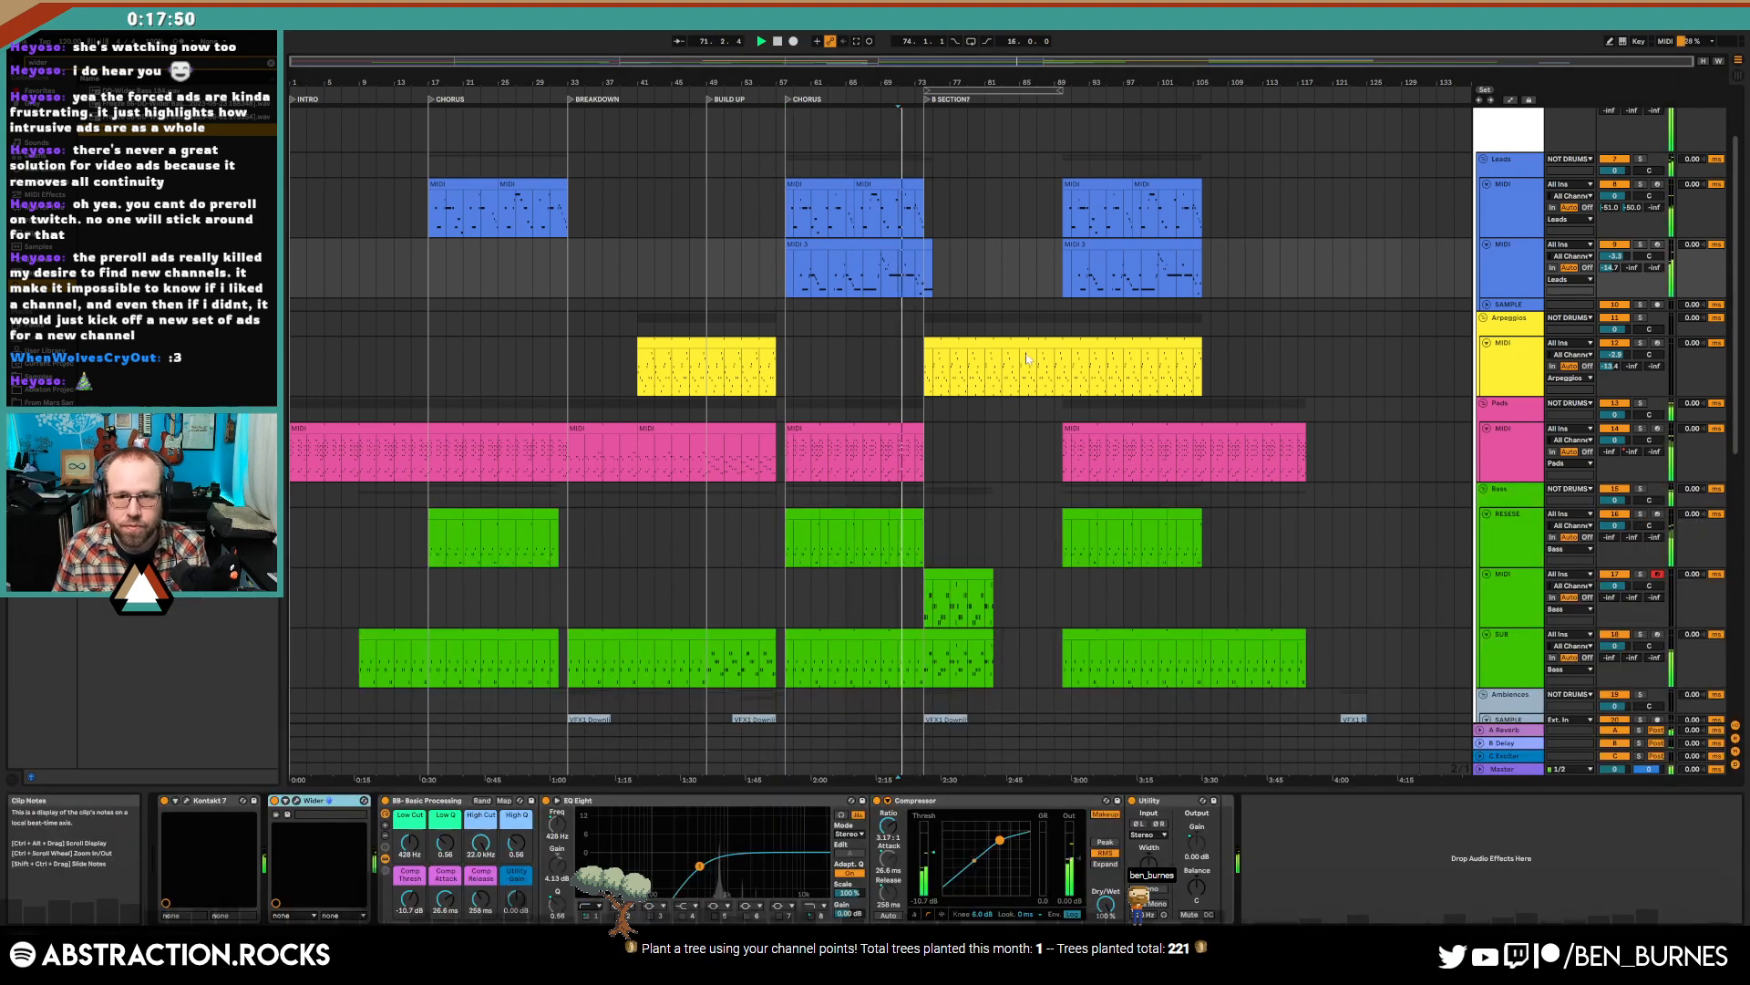
pyautogui.click(979, 90)
pyautogui.click(897, 249)
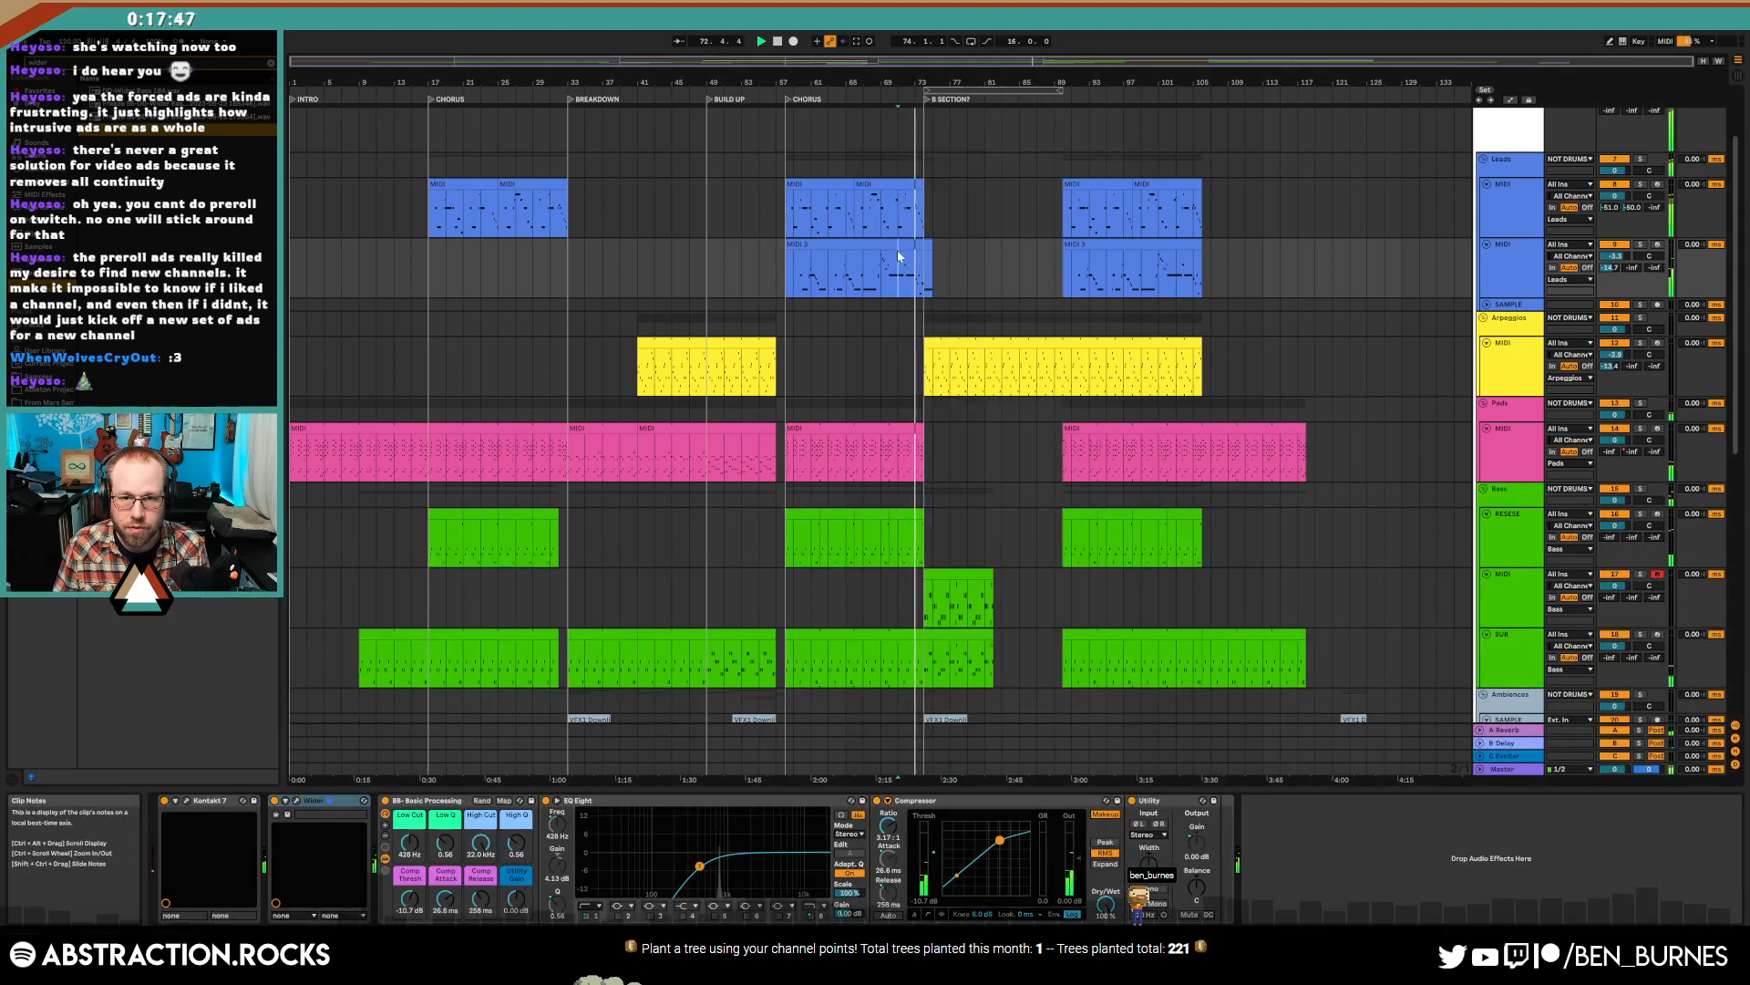
pyautogui.click(1111, 246)
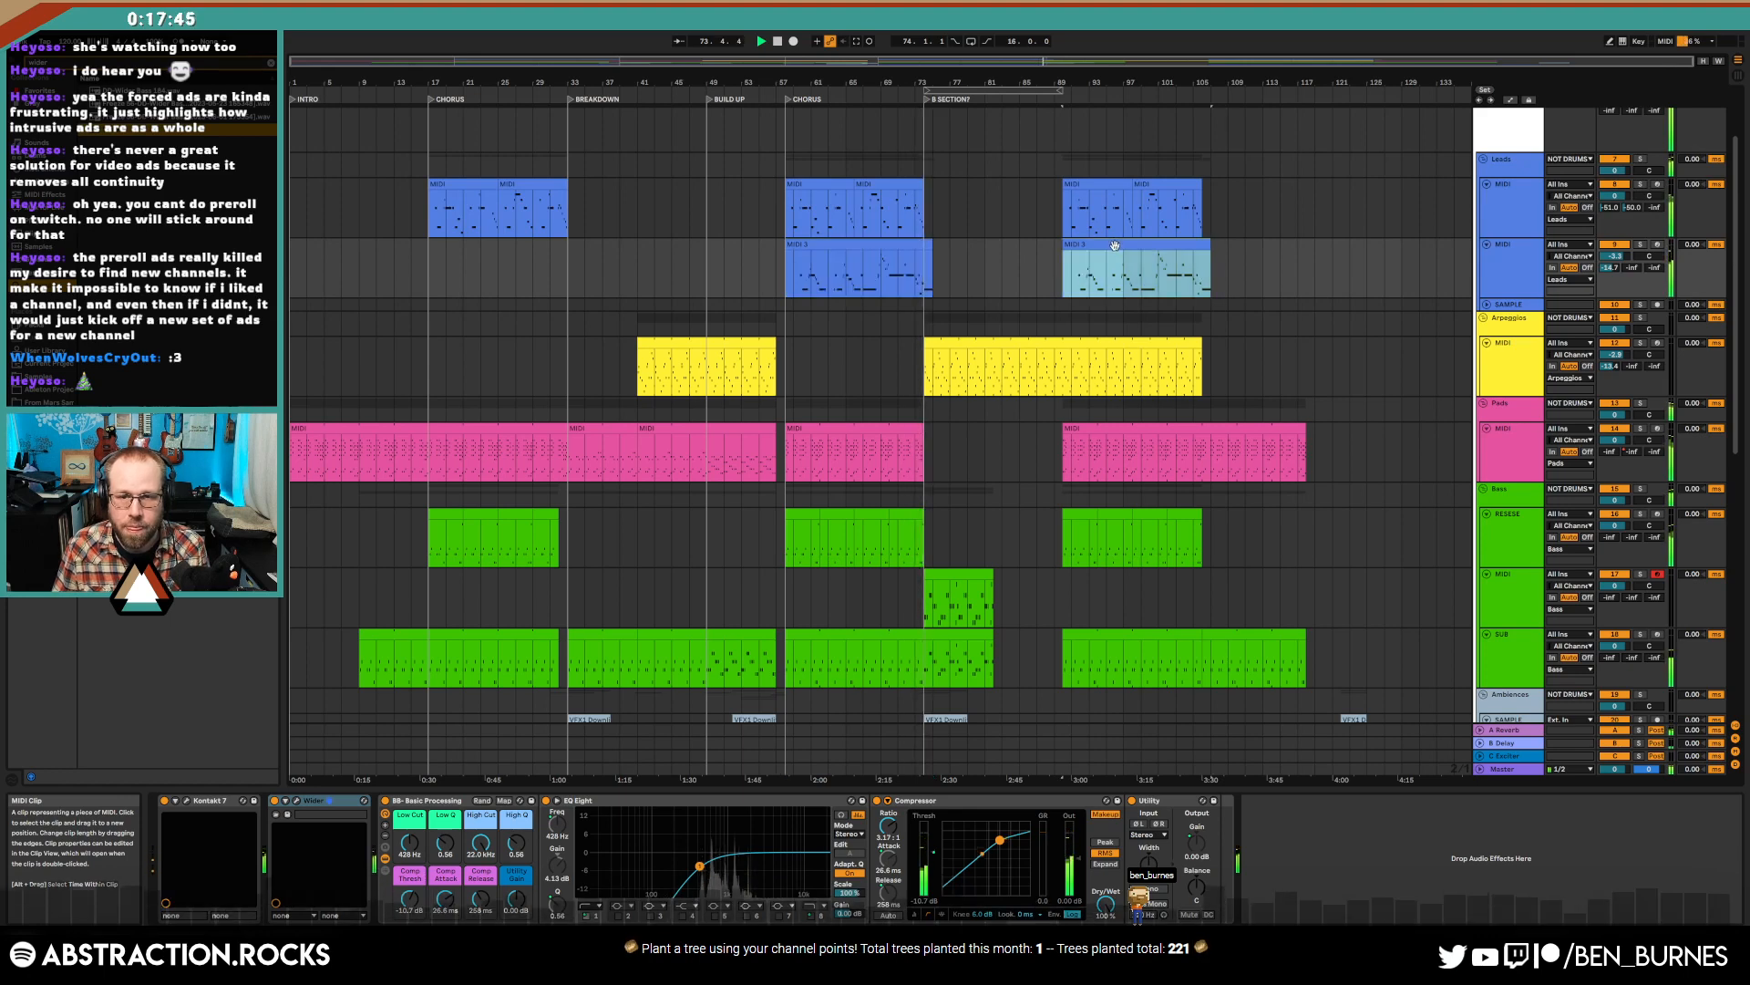
# - Play back the B section and review how its new bass, sub, ambience and drum tracks are laid out
pyautogui.scroll(-1, 1067, 481)
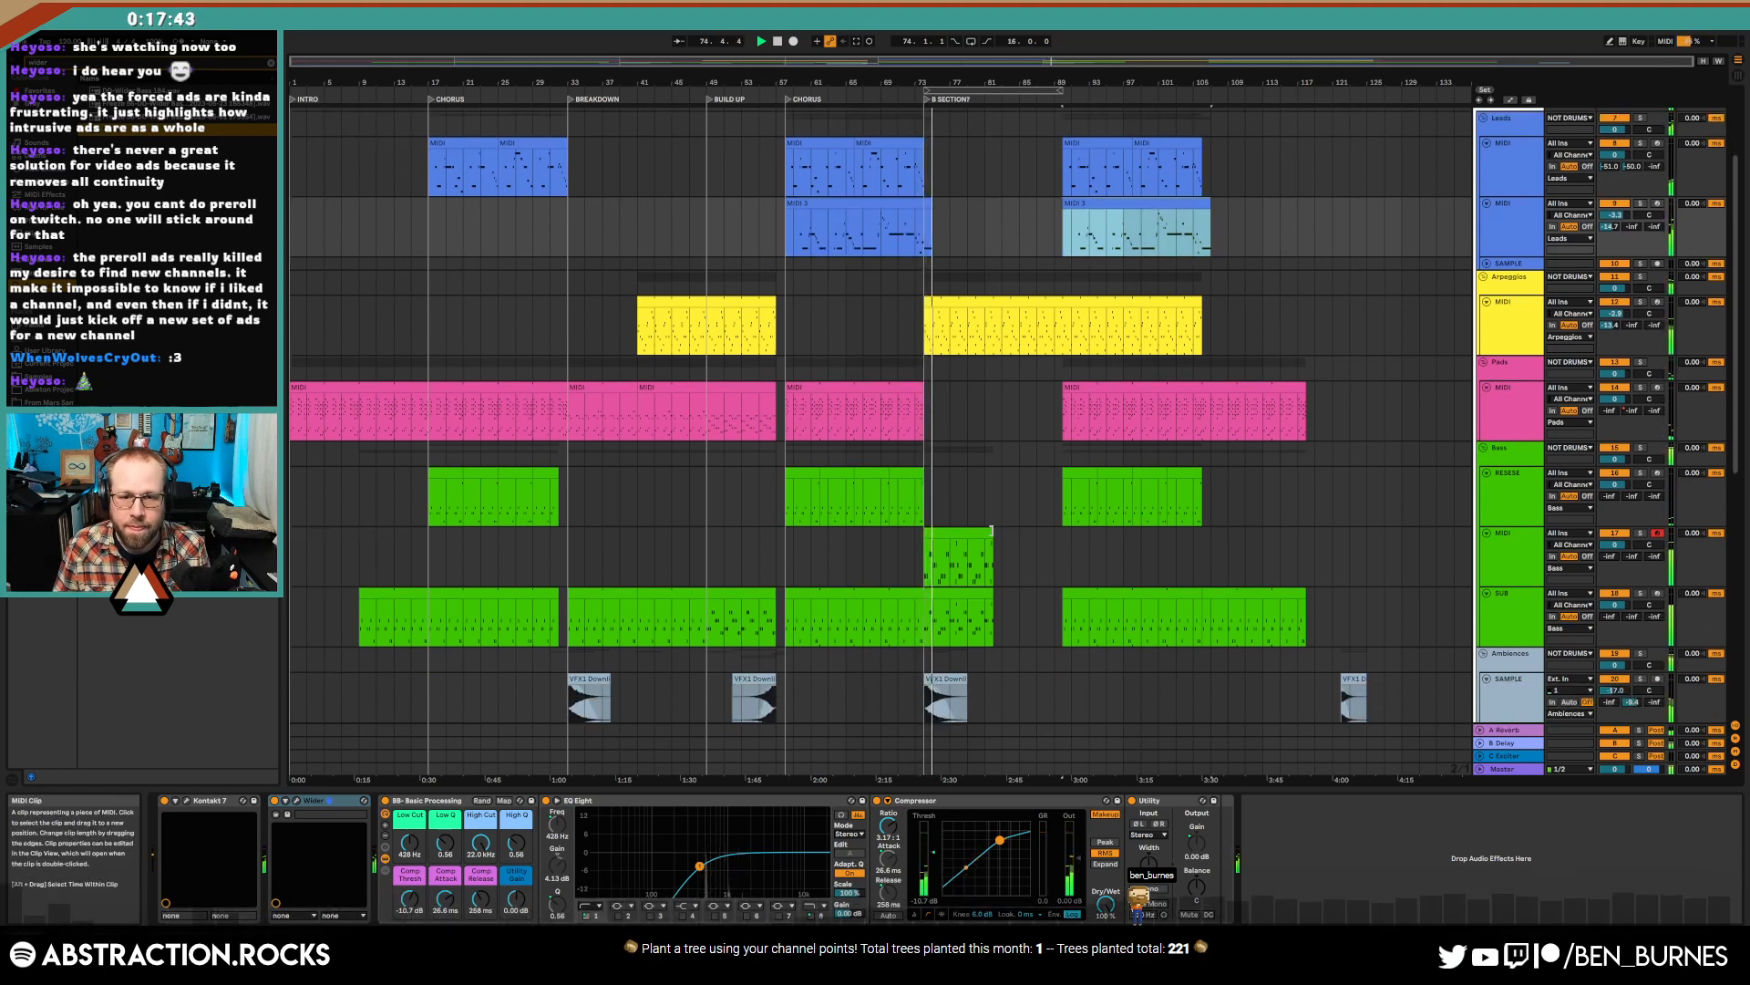
pyautogui.click(973, 535)
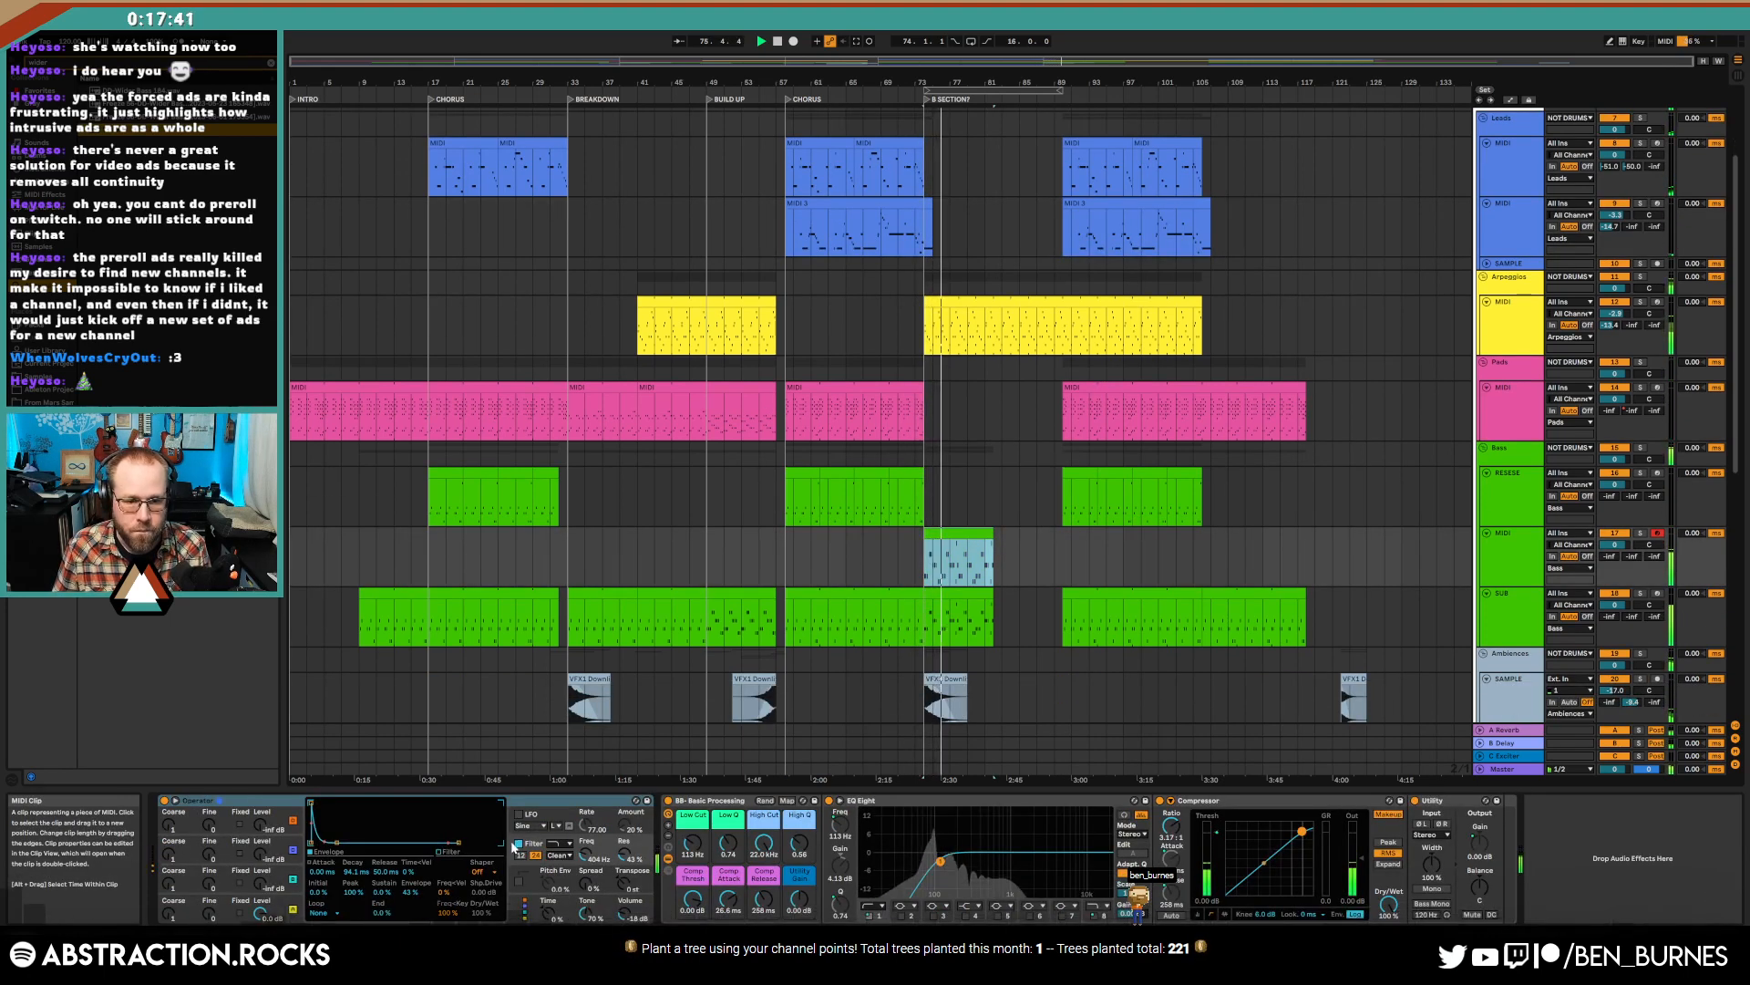
pyautogui.scroll(-6, 992, 638)
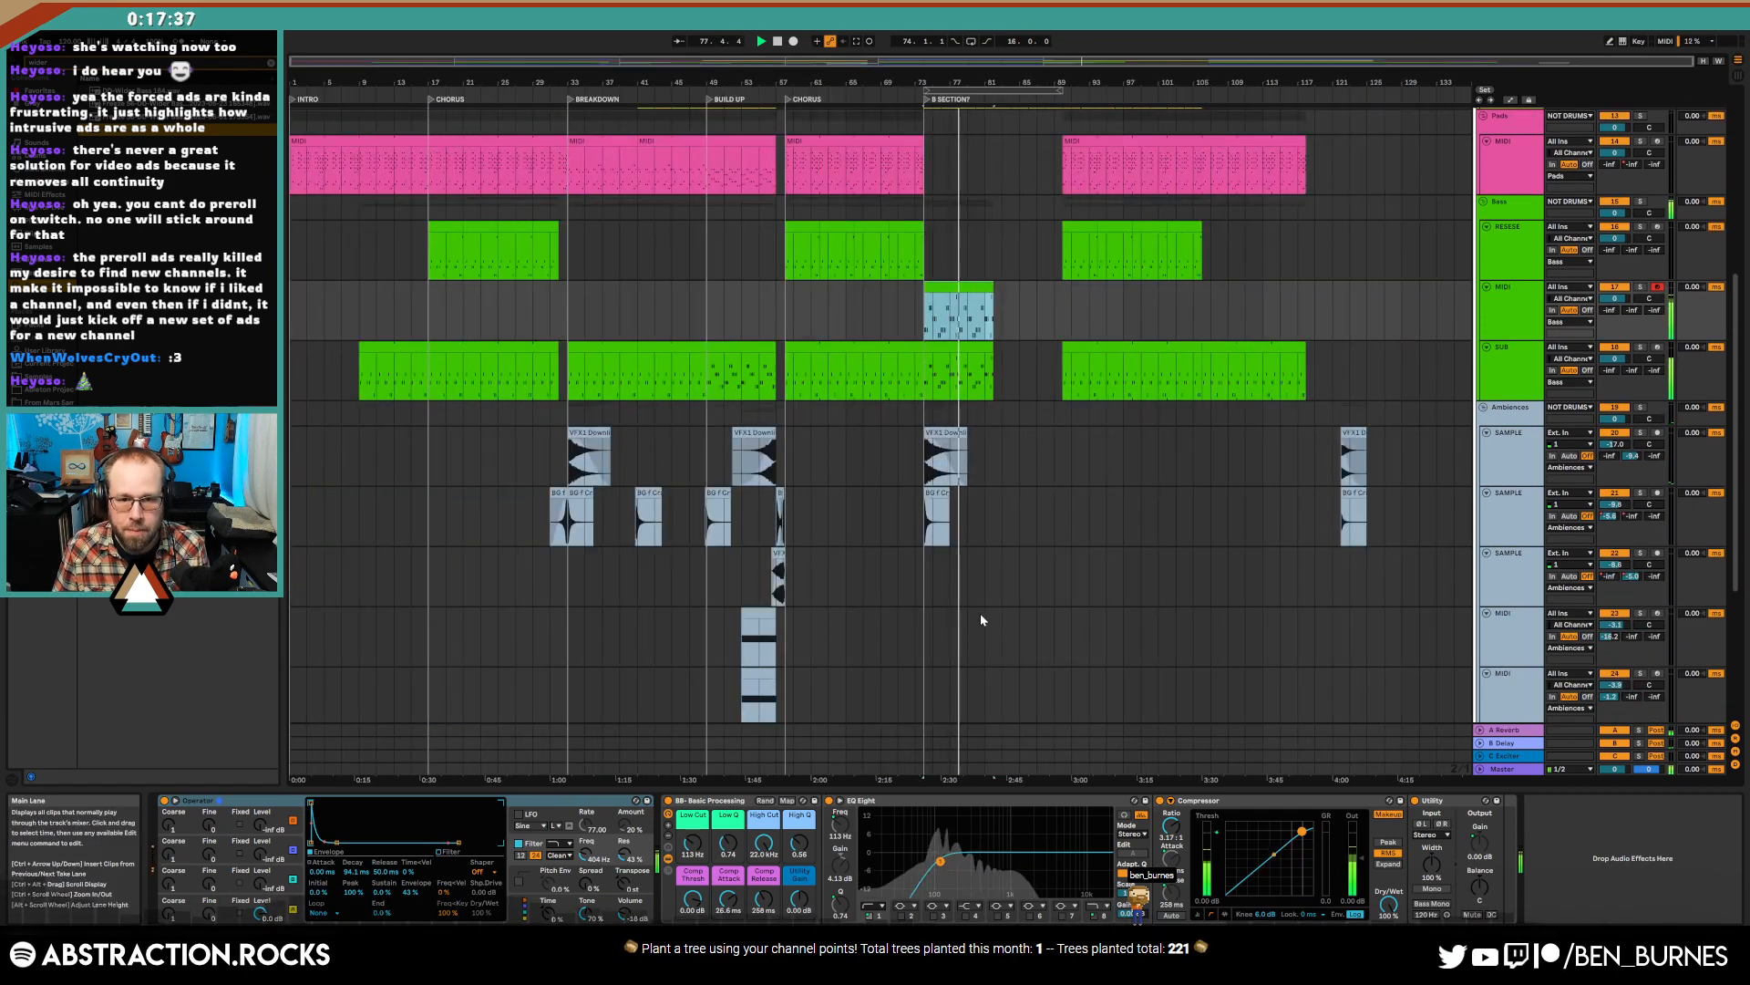
pyautogui.scroll(-2, 981, 612)
pyautogui.click(950, 229)
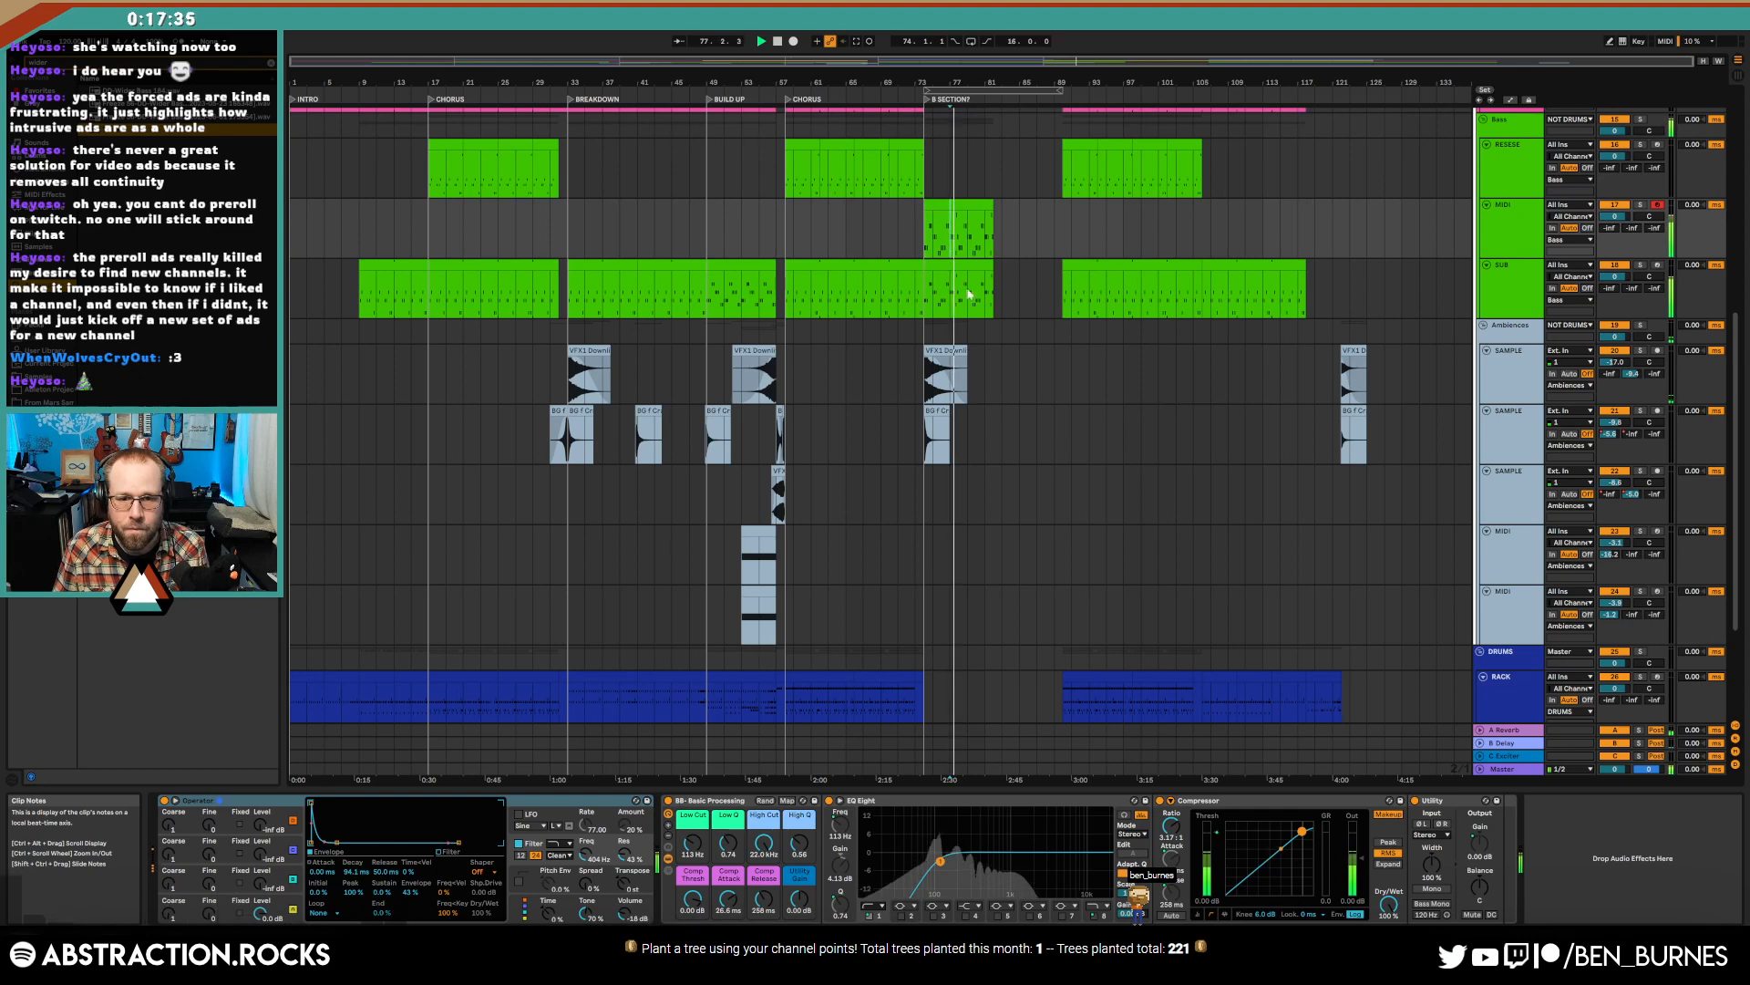
pyautogui.scroll(-4, 1026, 375)
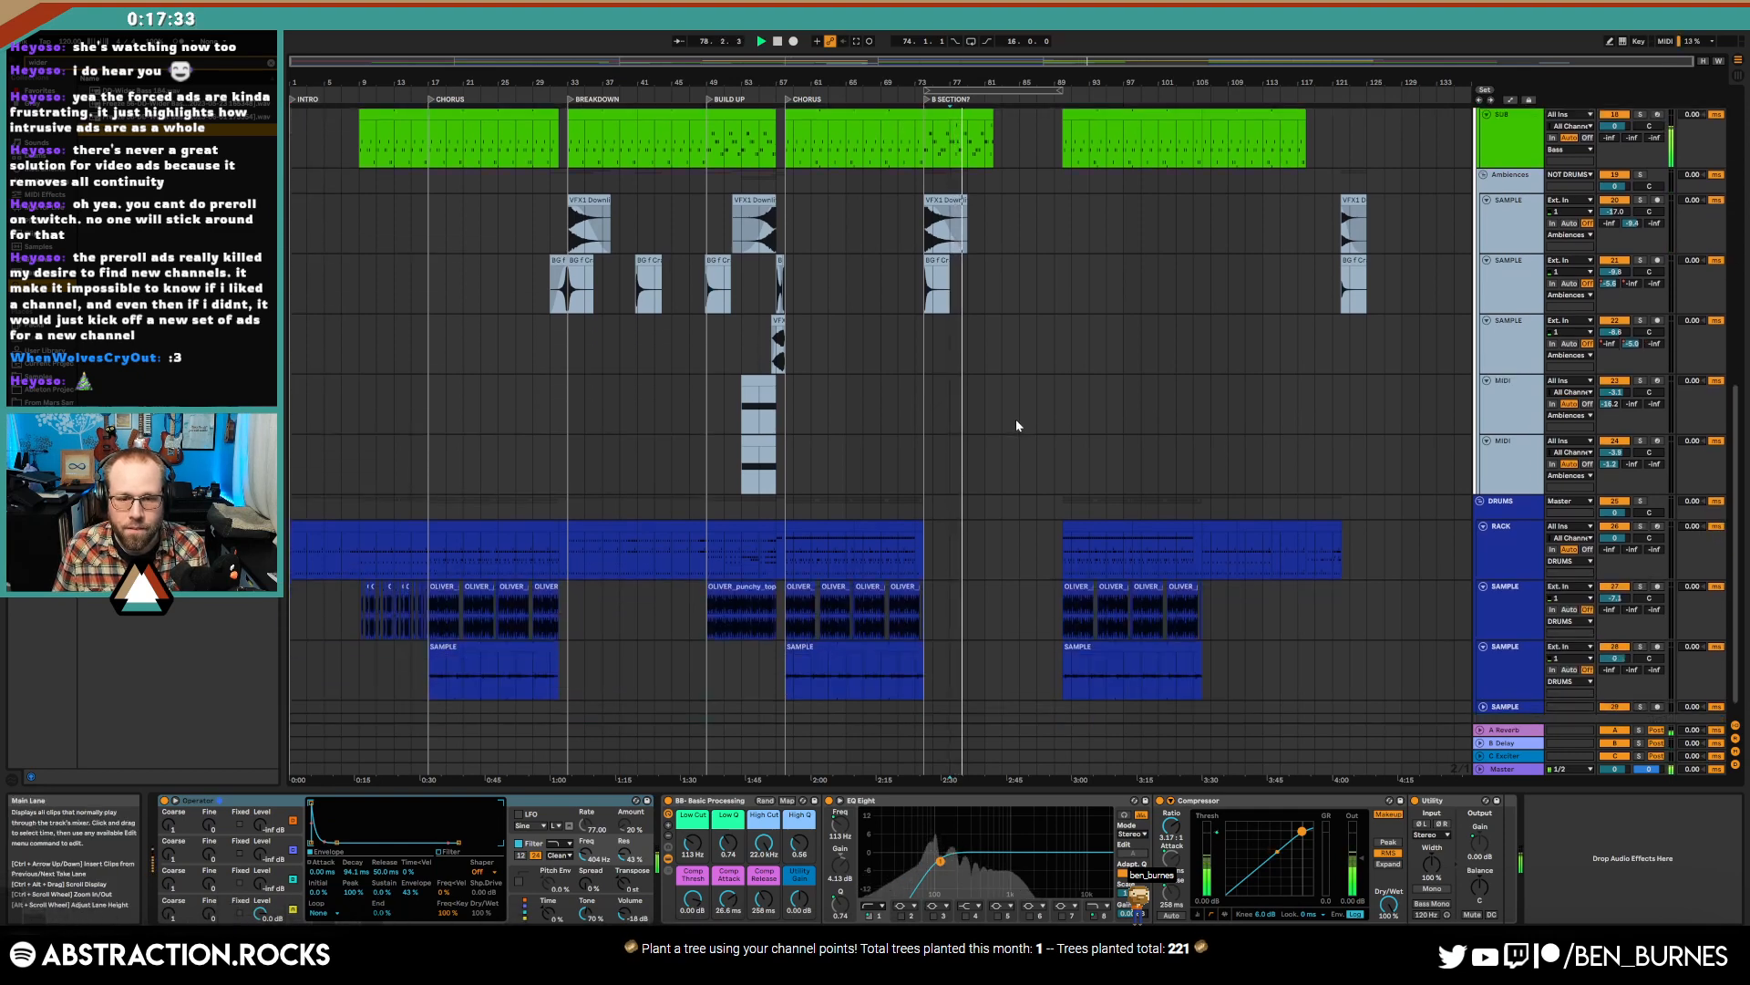
pyautogui.scroll(2, 1035, 436)
pyautogui.press('space')
# - In the new bass clip, shorten the D2 notes ending bars 4 and 8 and raise bar 8's last note to F2
pyautogui.doubleClick(970, 124)
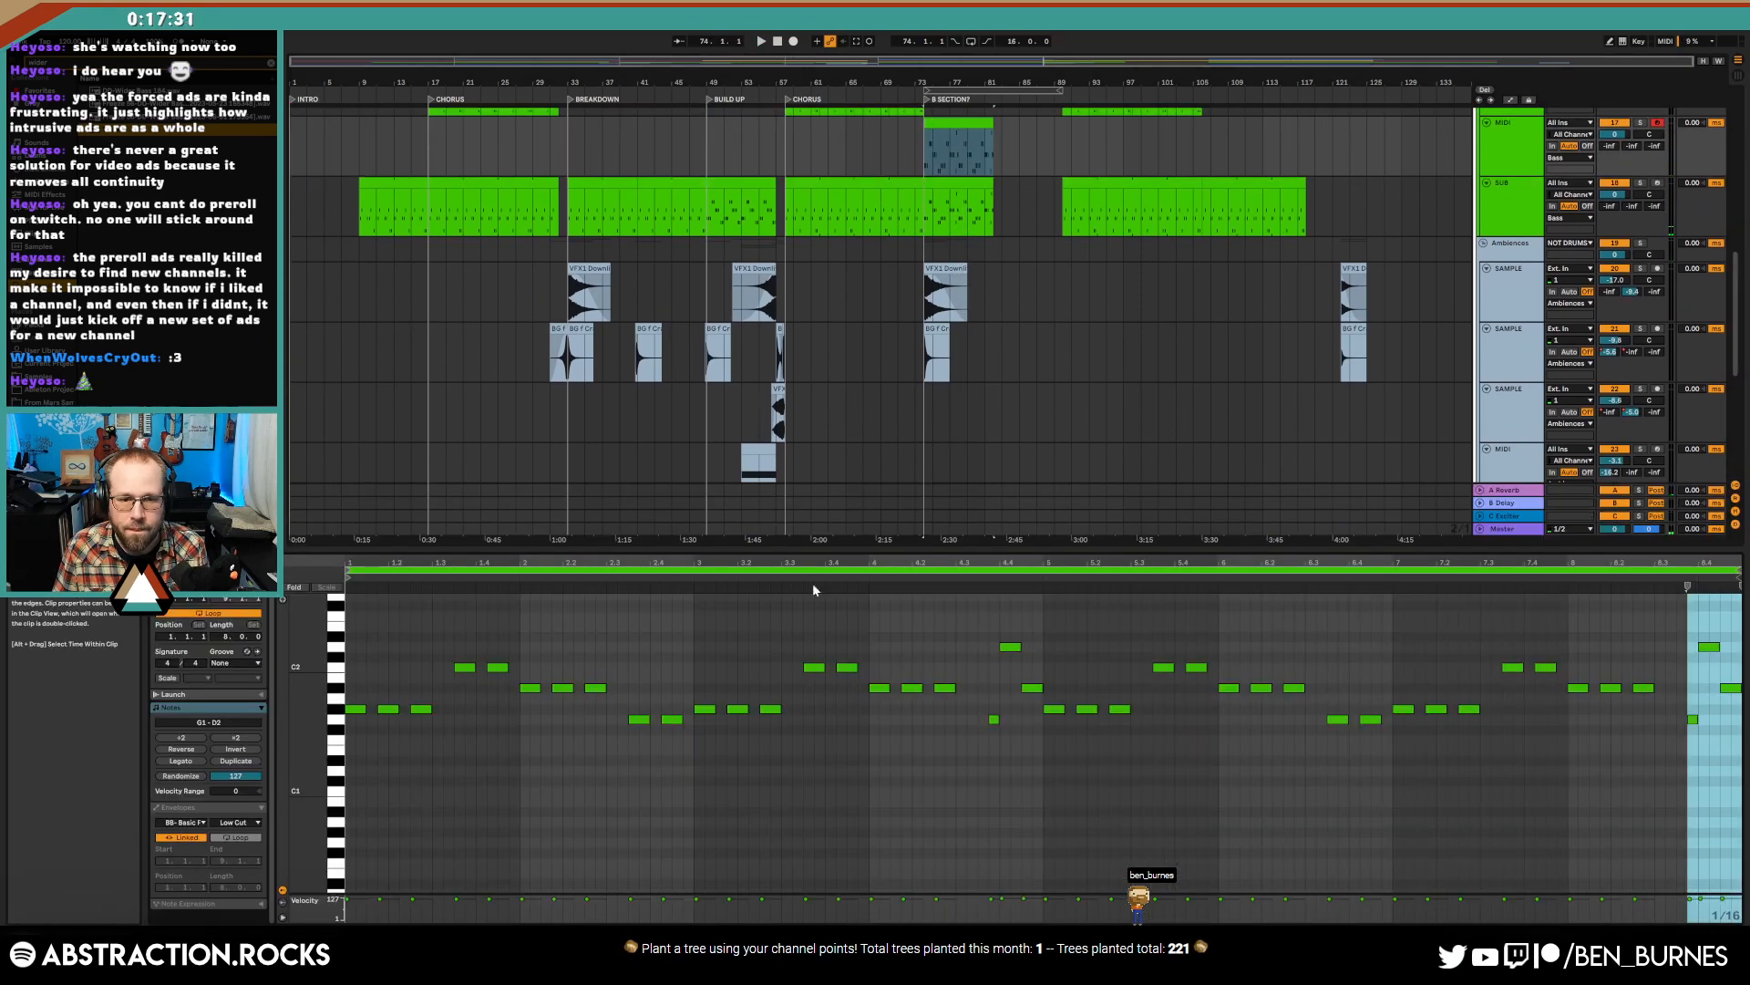
pyautogui.click(1014, 647)
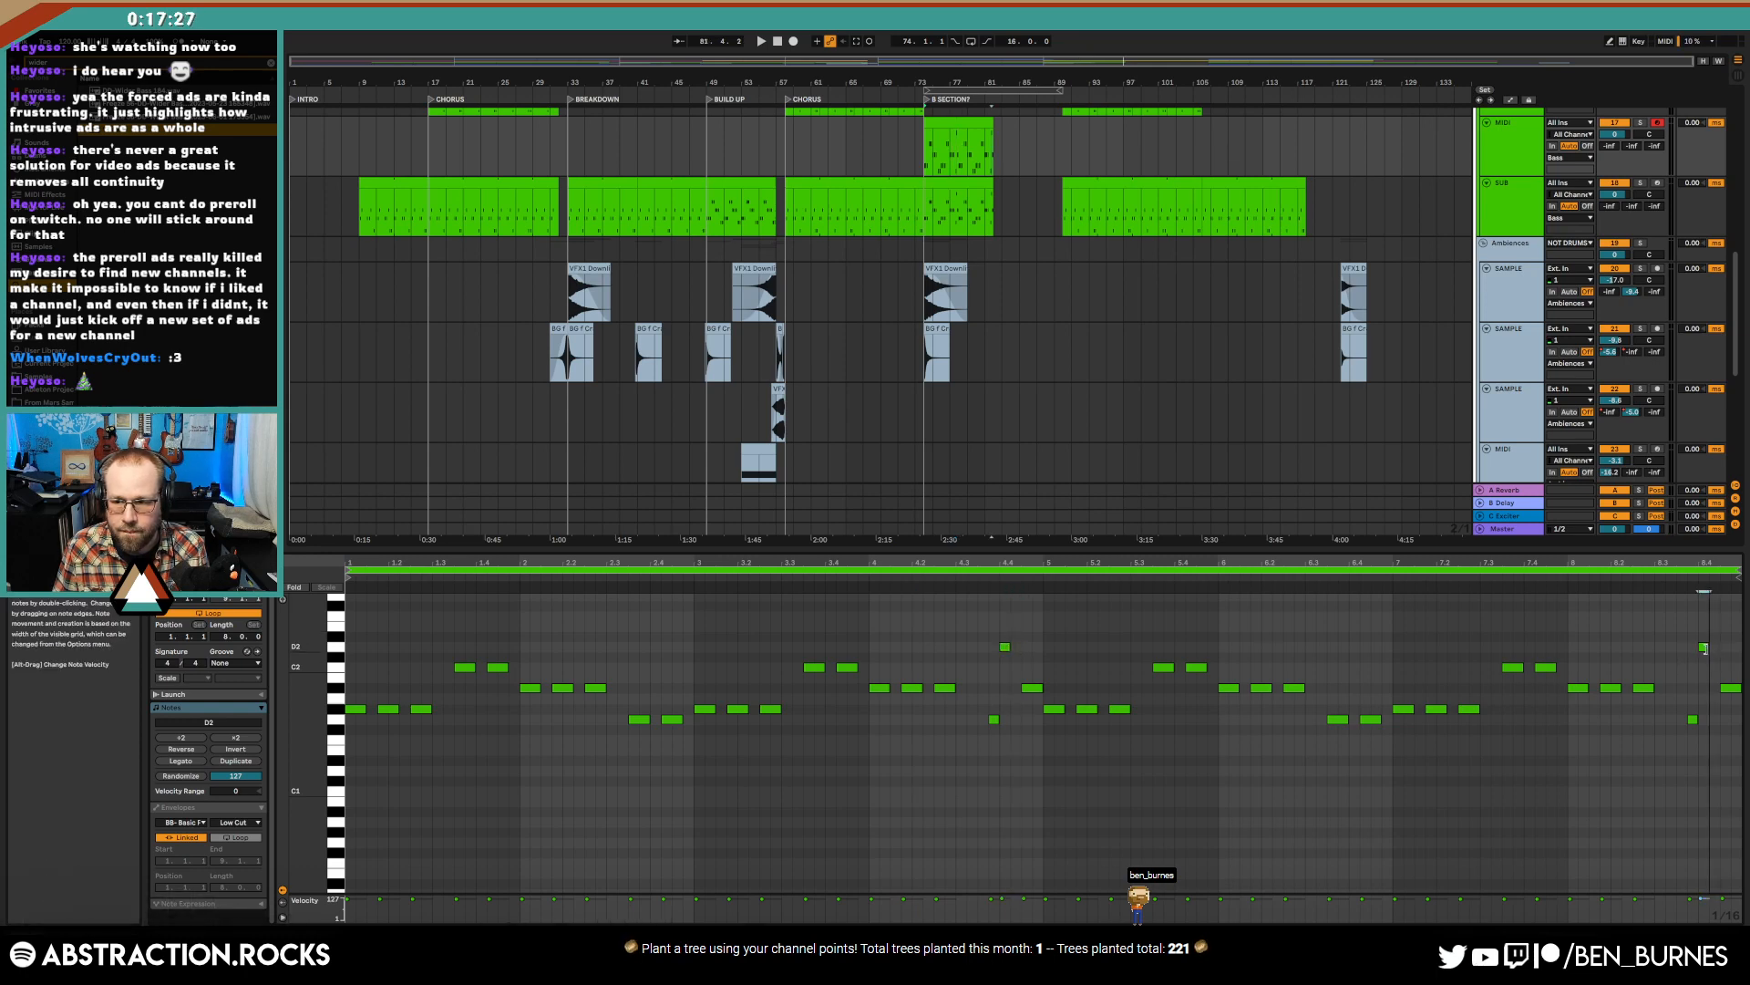
pyautogui.press('Up')
pyautogui.press('Up')
pyautogui.press('Up')
pyautogui.press('Up')
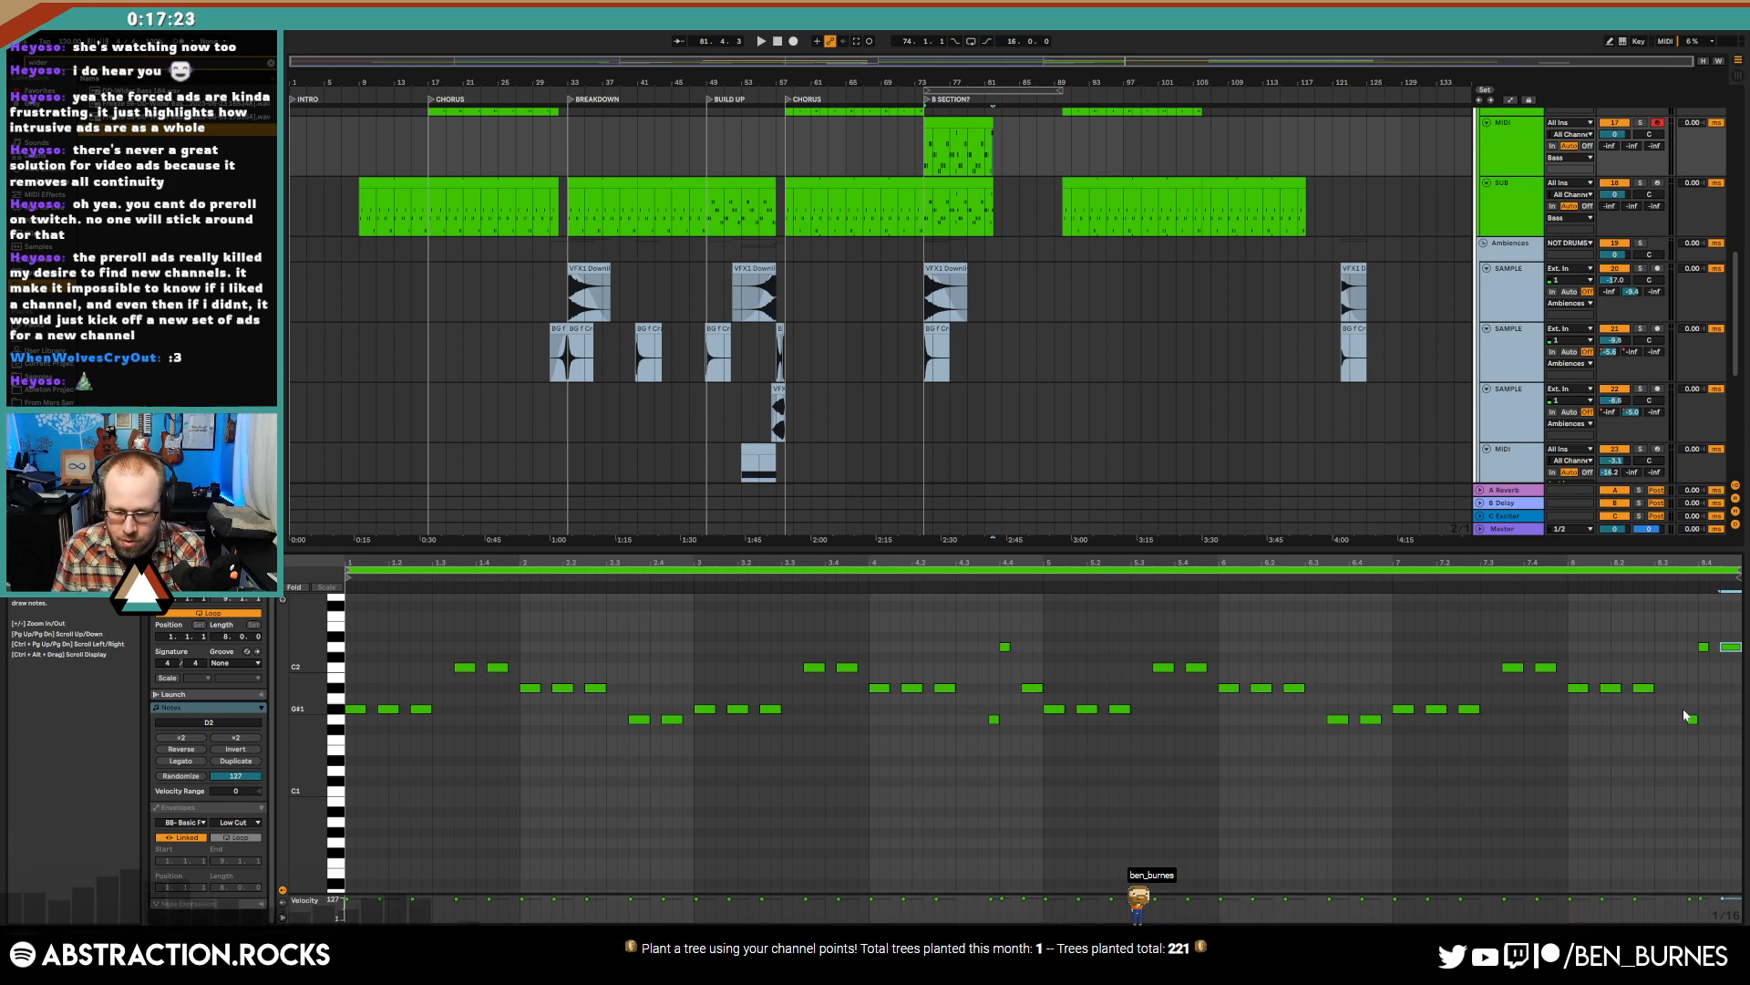
pyautogui.press('Up')
pyautogui.press('Up')
pyautogui.press('Up')
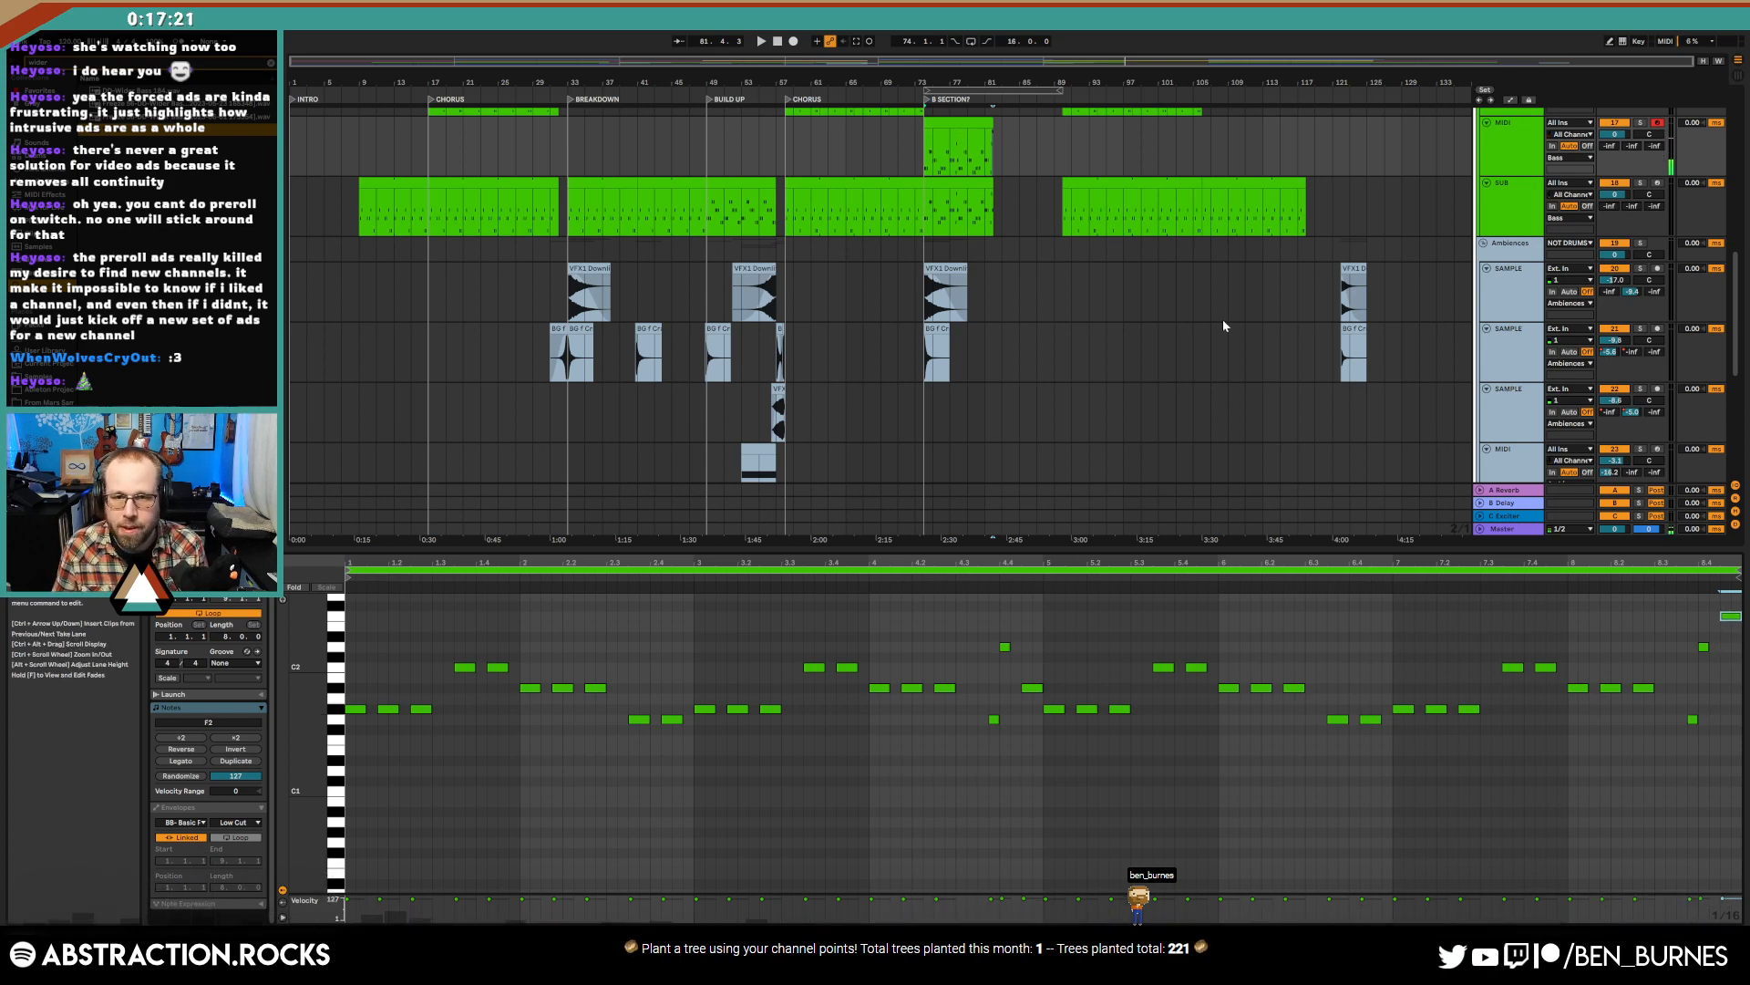
# - Replace the B section sub clip's notes with a copy of the new bass clip's notes transposed down one octave
pyautogui.hotkey('ctrl', 'a')
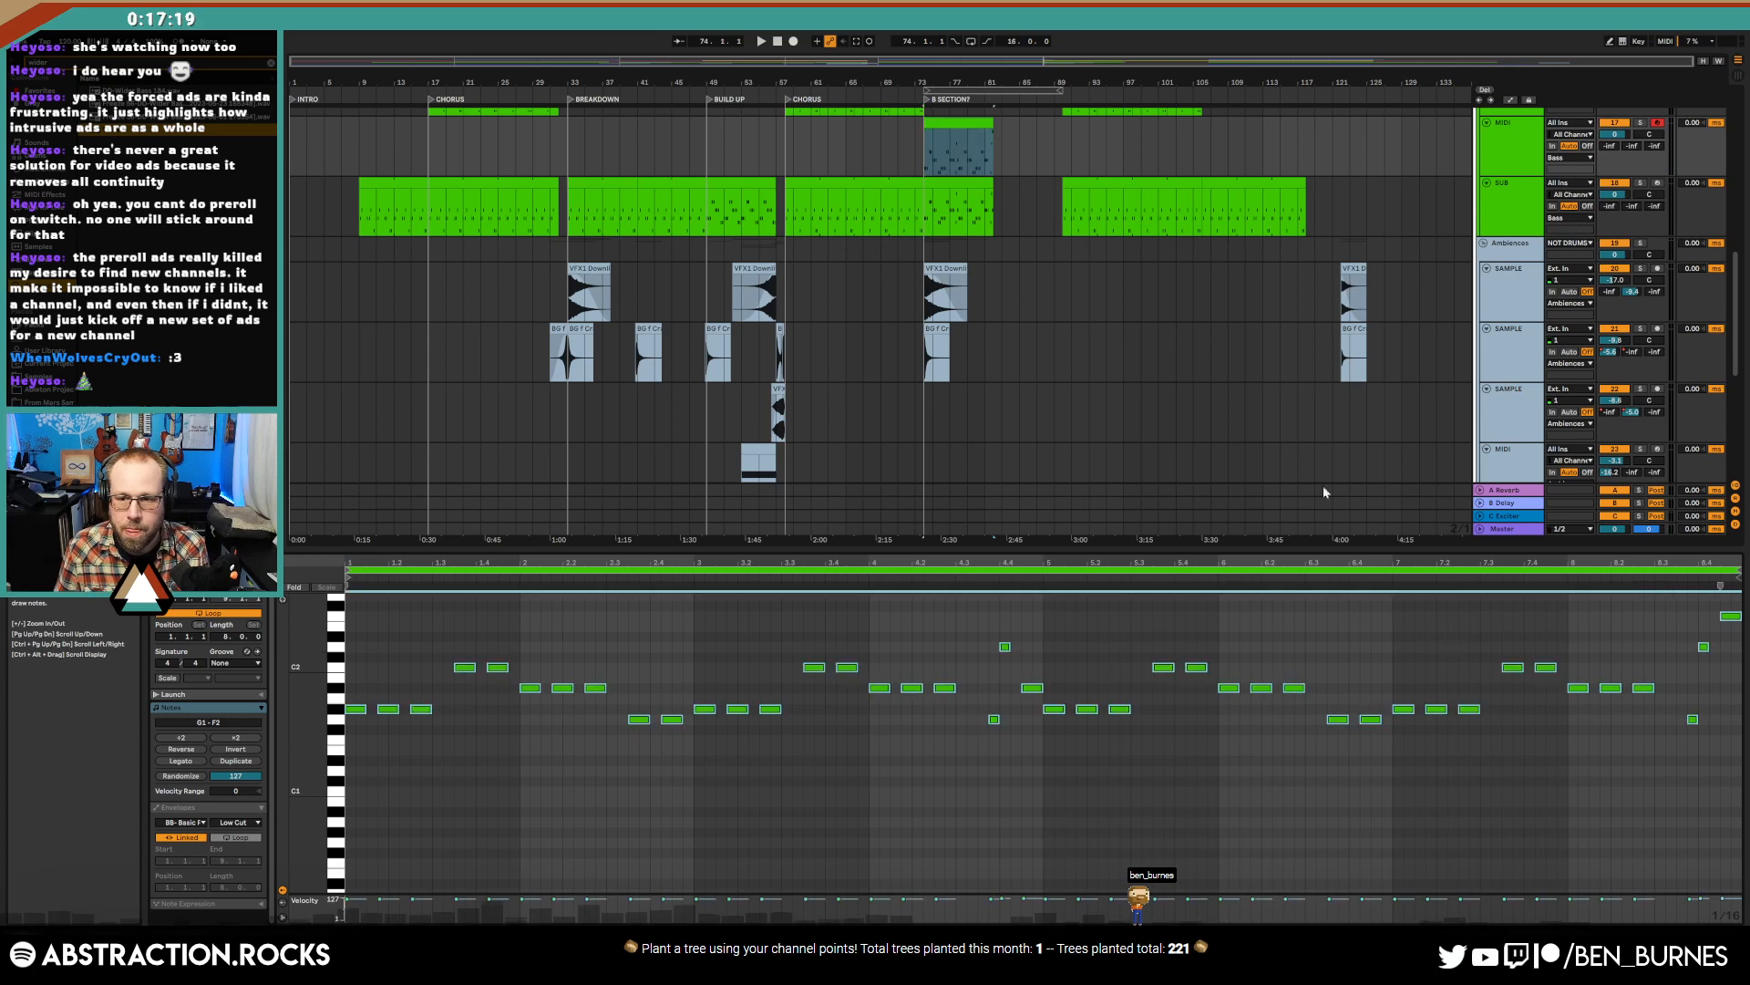
pyautogui.hotkey('ctrl', 'c')
pyautogui.click(985, 184)
pyautogui.click(718, 665)
pyautogui.hotkey('ctrl', 'v')
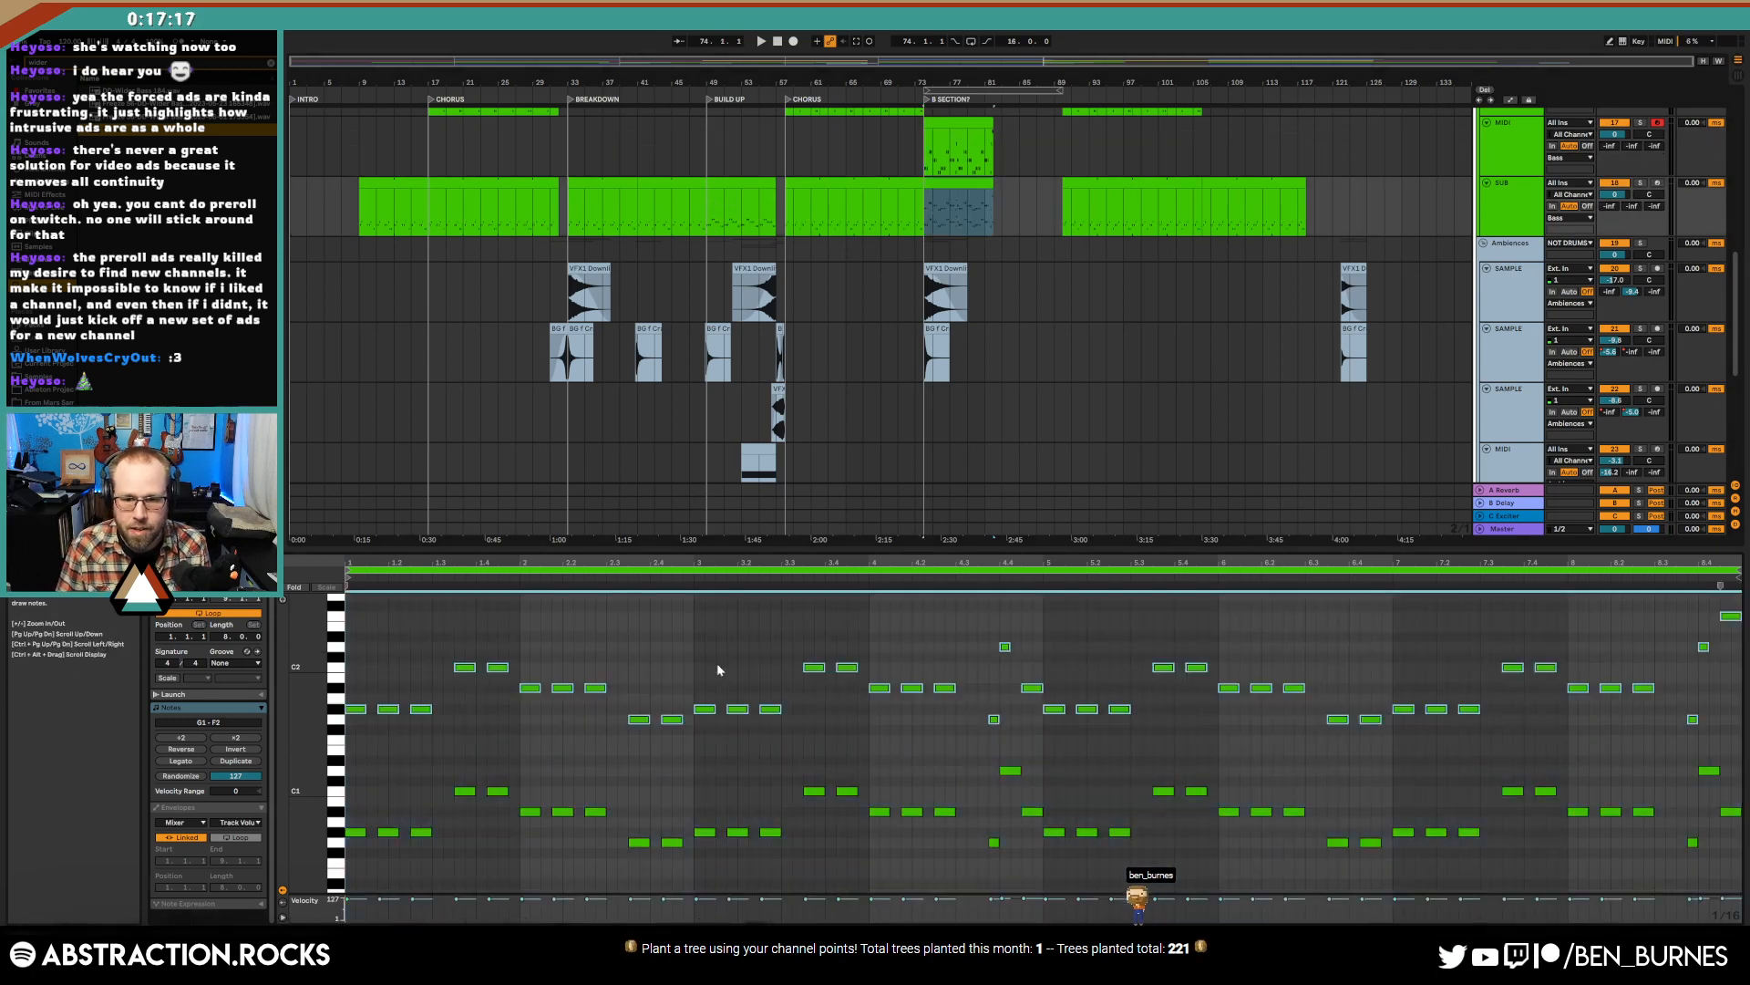
pyautogui.hotkey('shift', 'Down')
pyautogui.click(1728, 810)
pyautogui.press('Delete')
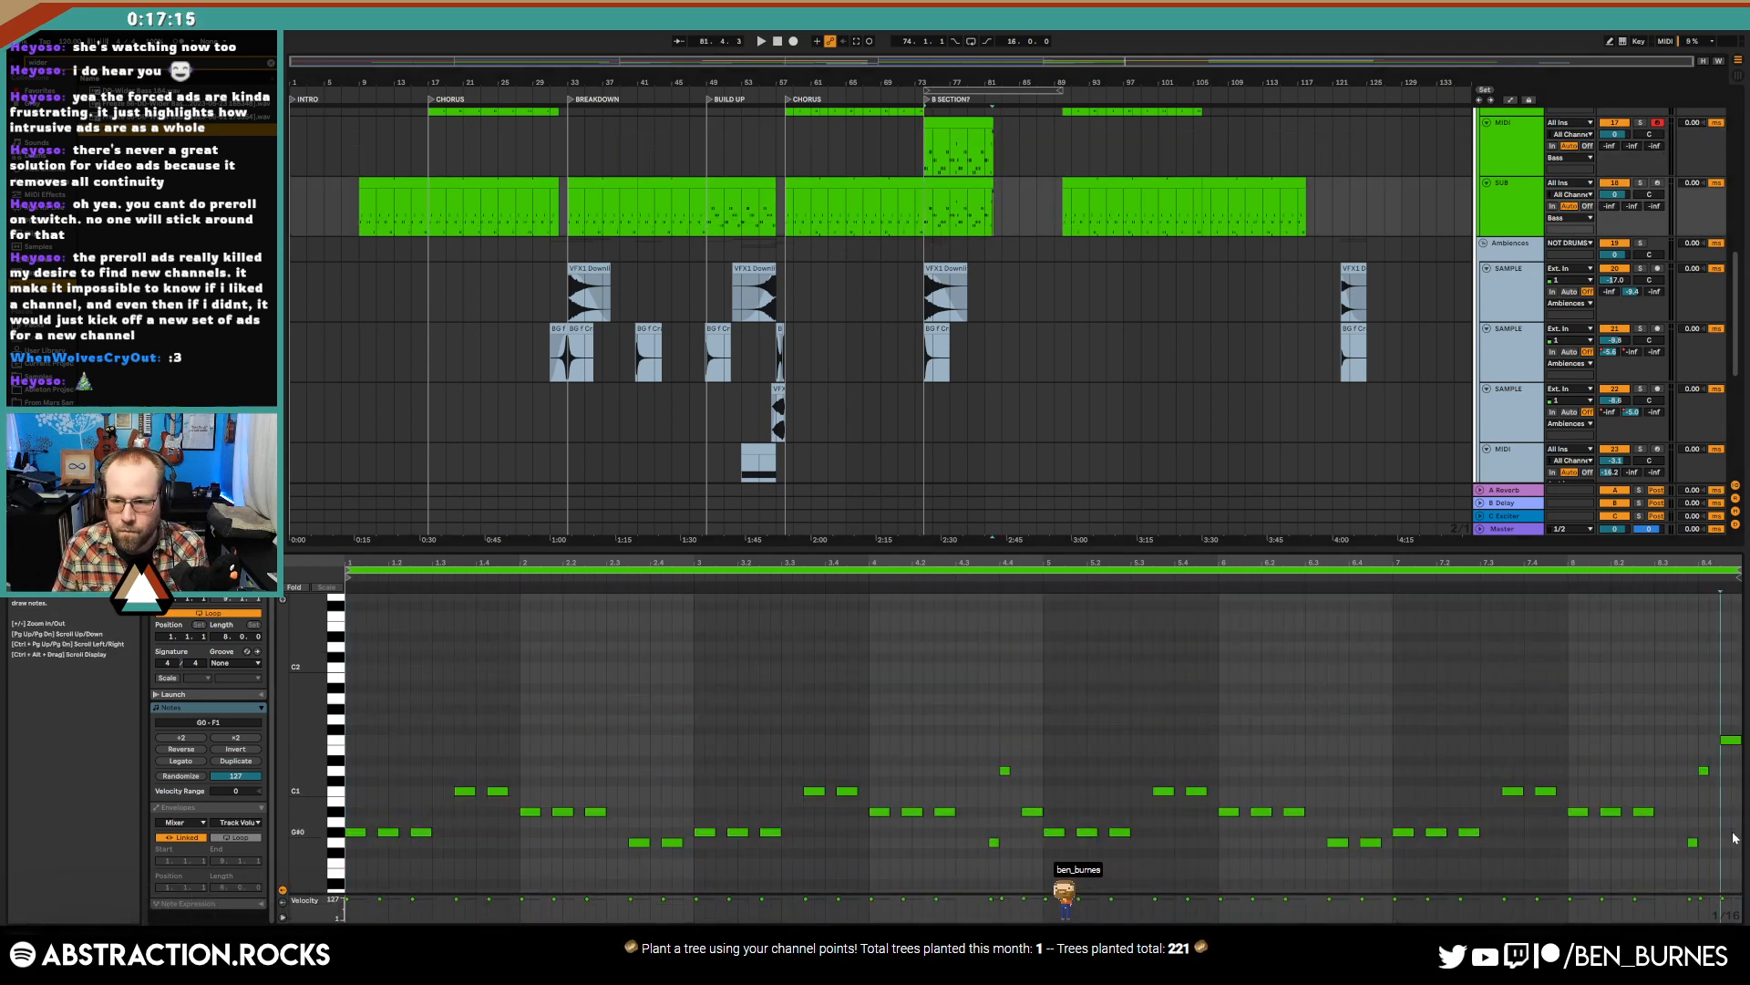
# - Copy the two build-up MIDI ambience clips into the last four bars of the B section
pyautogui.press('space')
pyautogui.hotkey('shift', 'Tab')
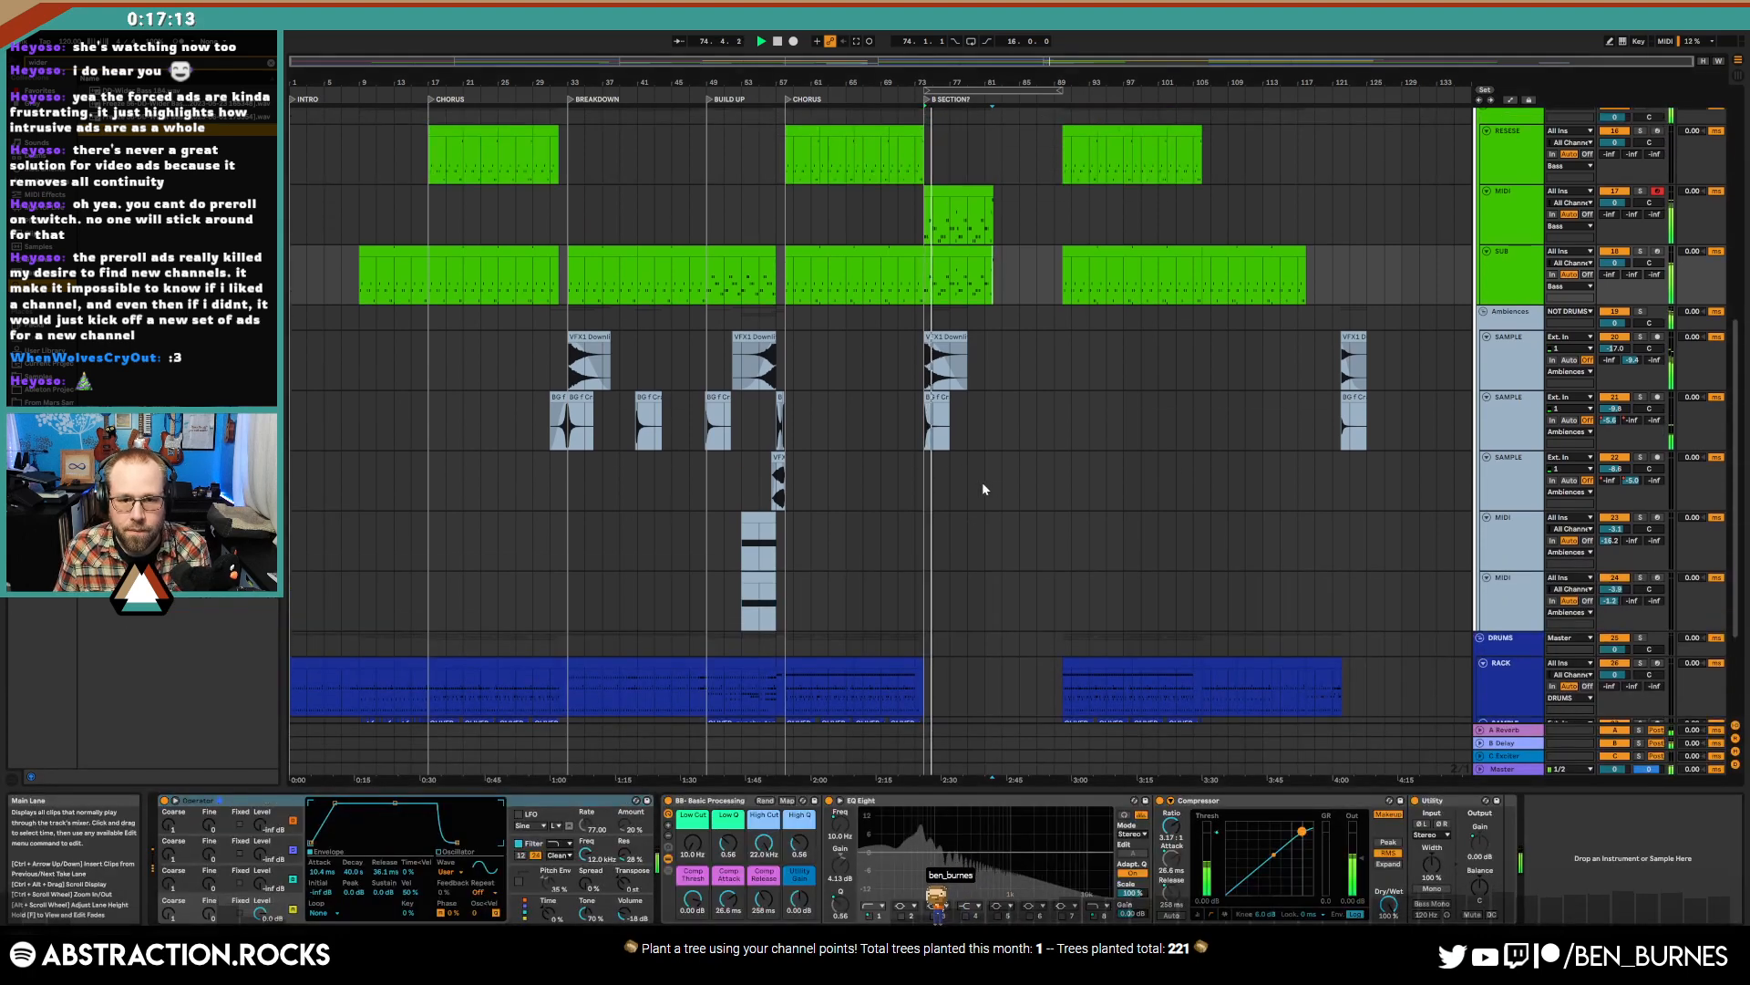
pyautogui.scroll(2, 981, 481)
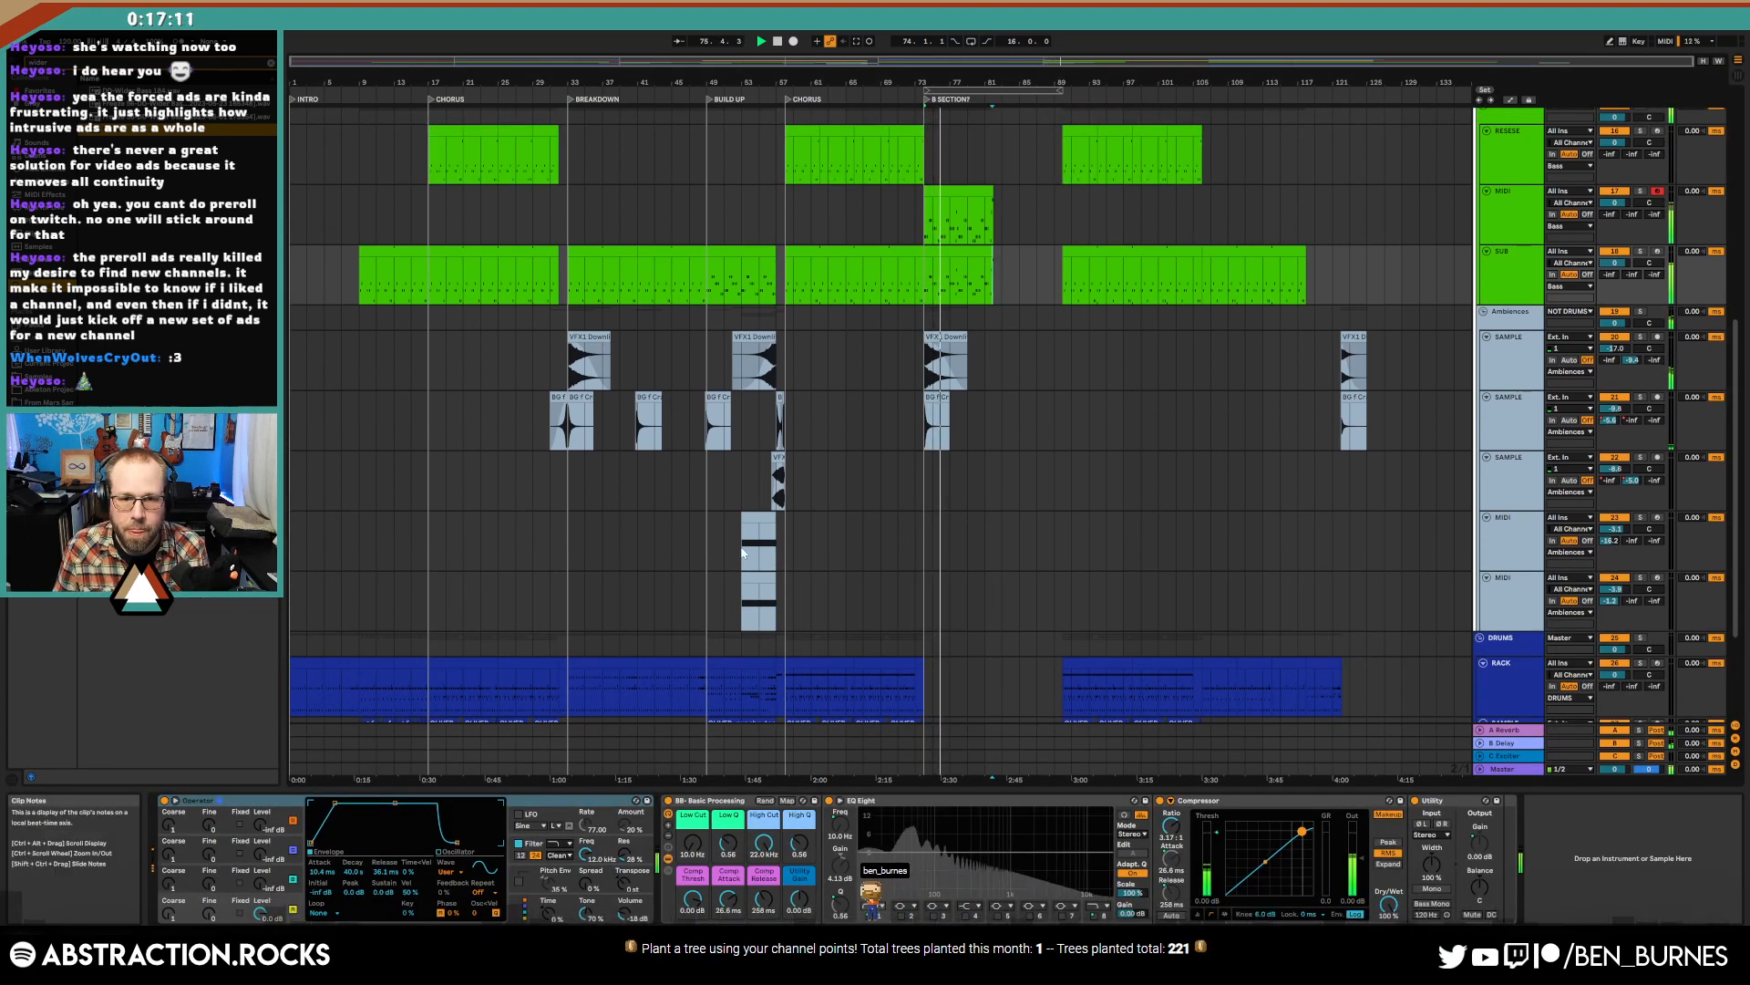
pyautogui.moveTo(775, 602); pyautogui.dragTo(776, 601)
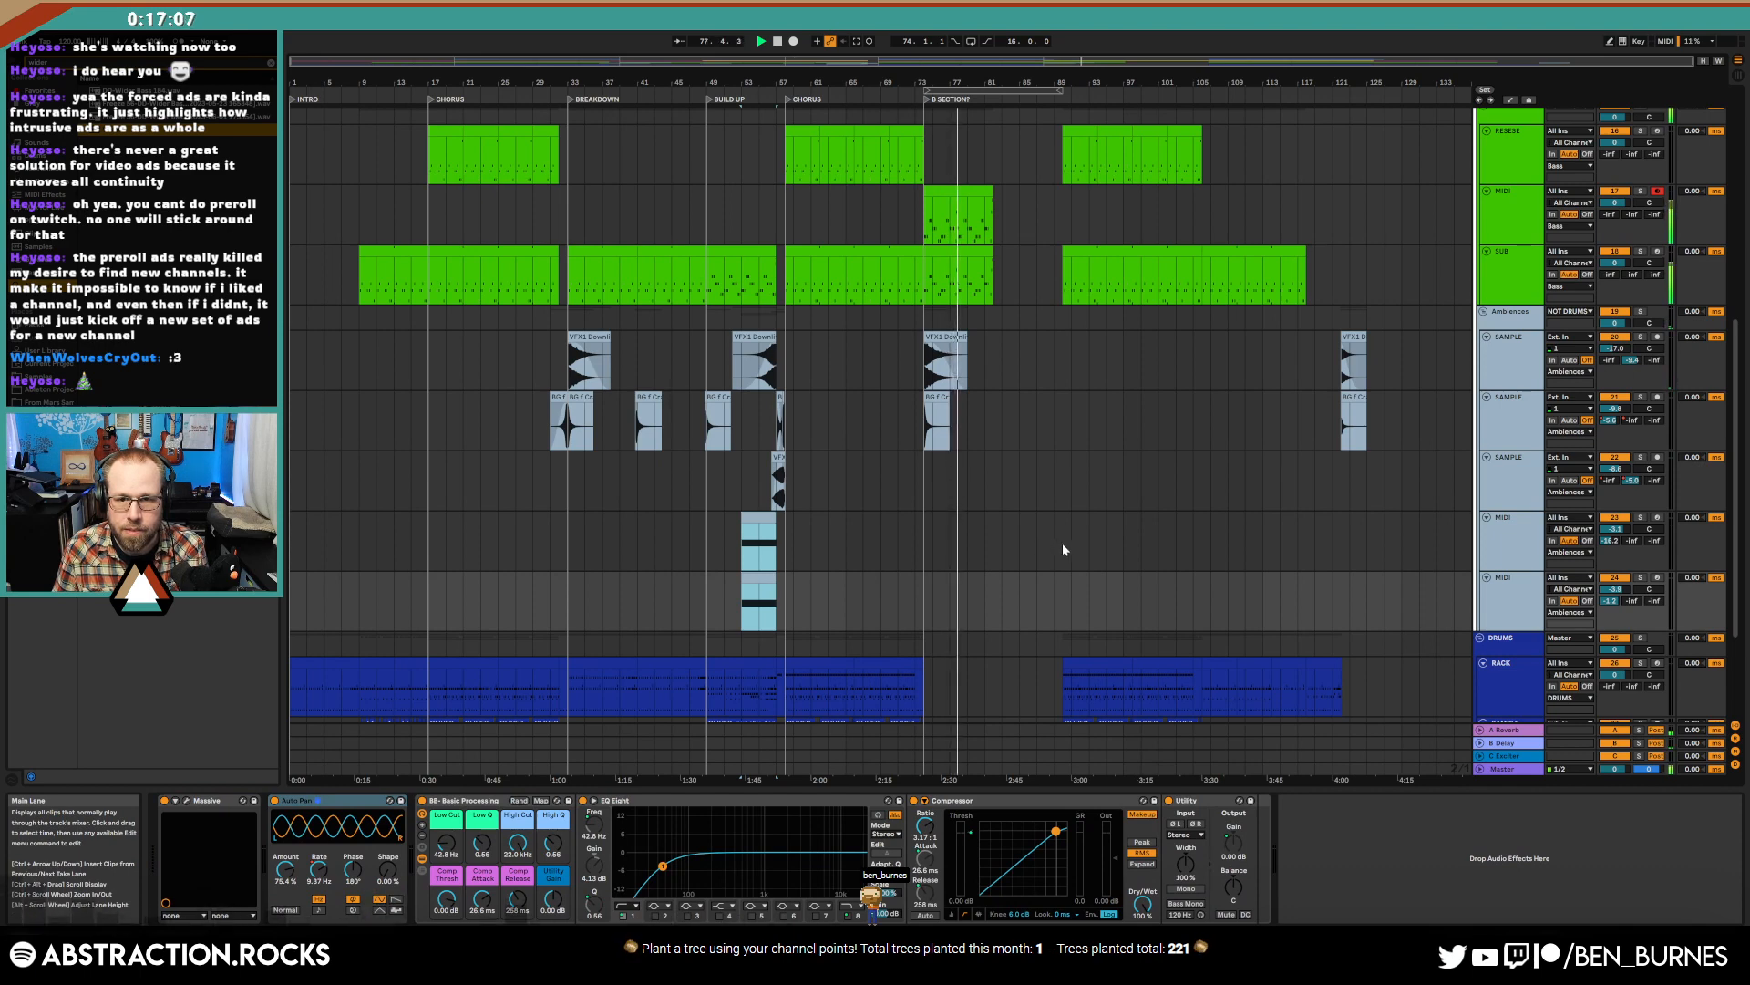
pyautogui.scroll(1, 1063, 544)
pyautogui.scroll(-1, 1063, 543)
pyautogui.keyDown('ctrl'); pyautogui.scroll(3, 1059, 542); pyautogui.keyUp('ctrl')
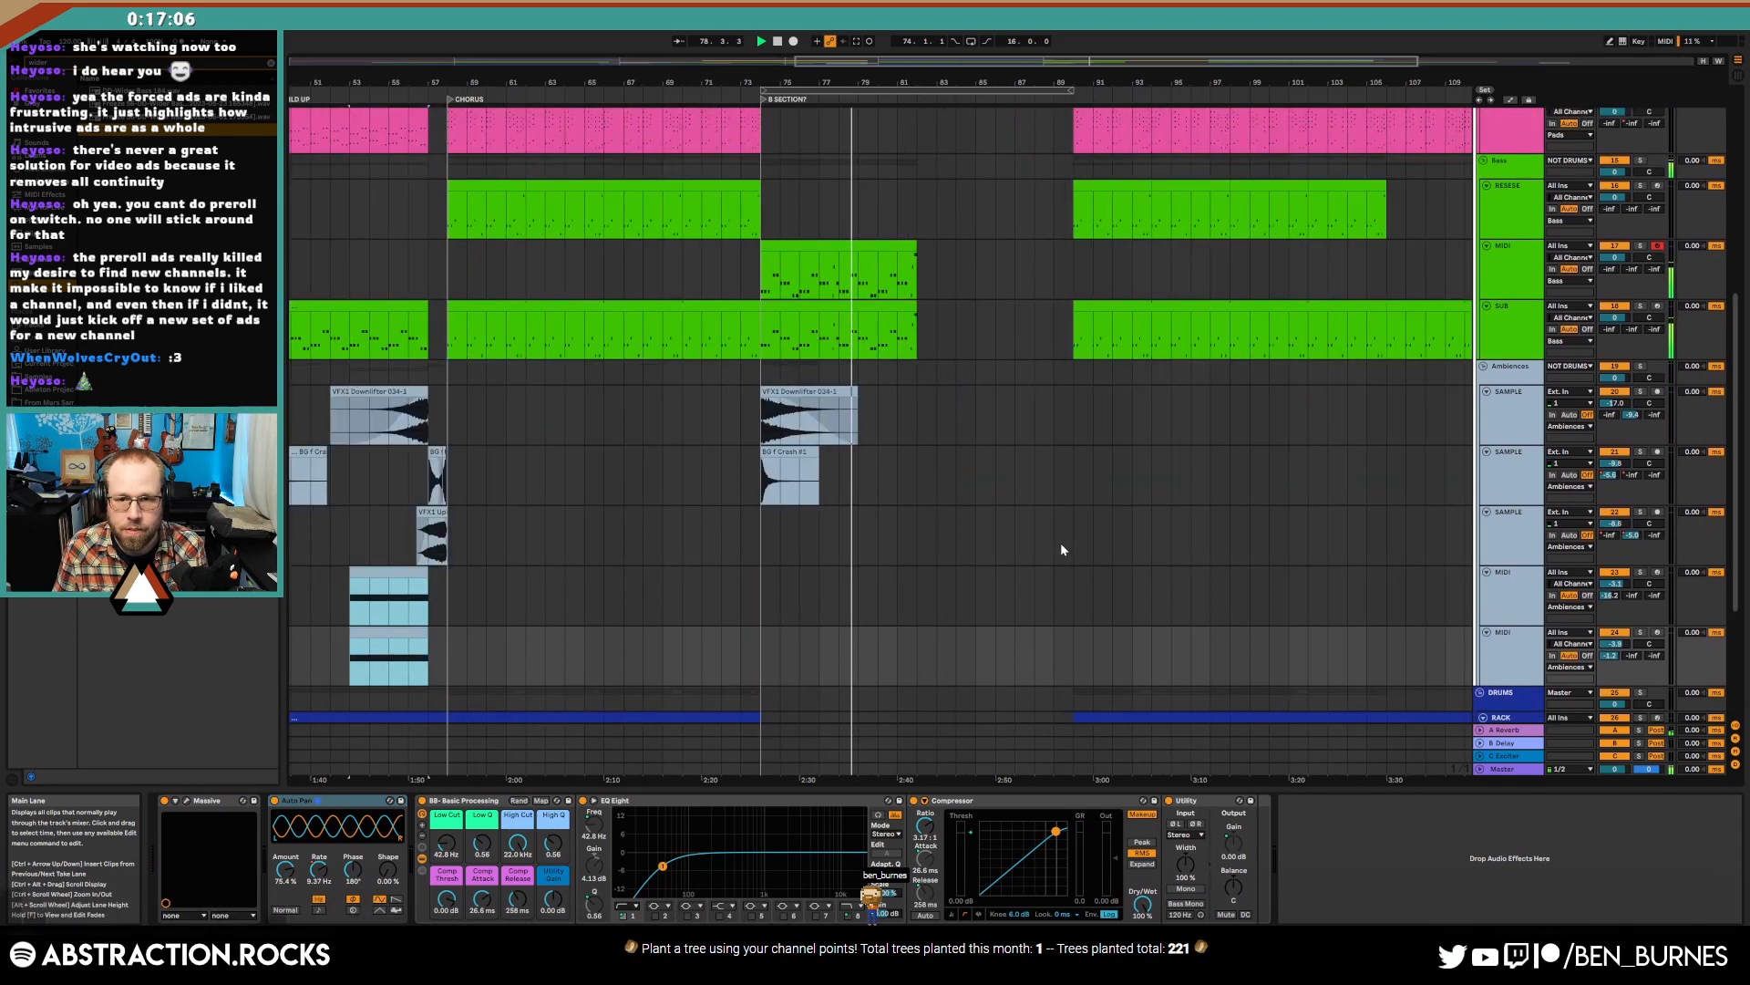
pyautogui.click(1000, 586)
pyautogui.hotkey('ctrl', 'v')
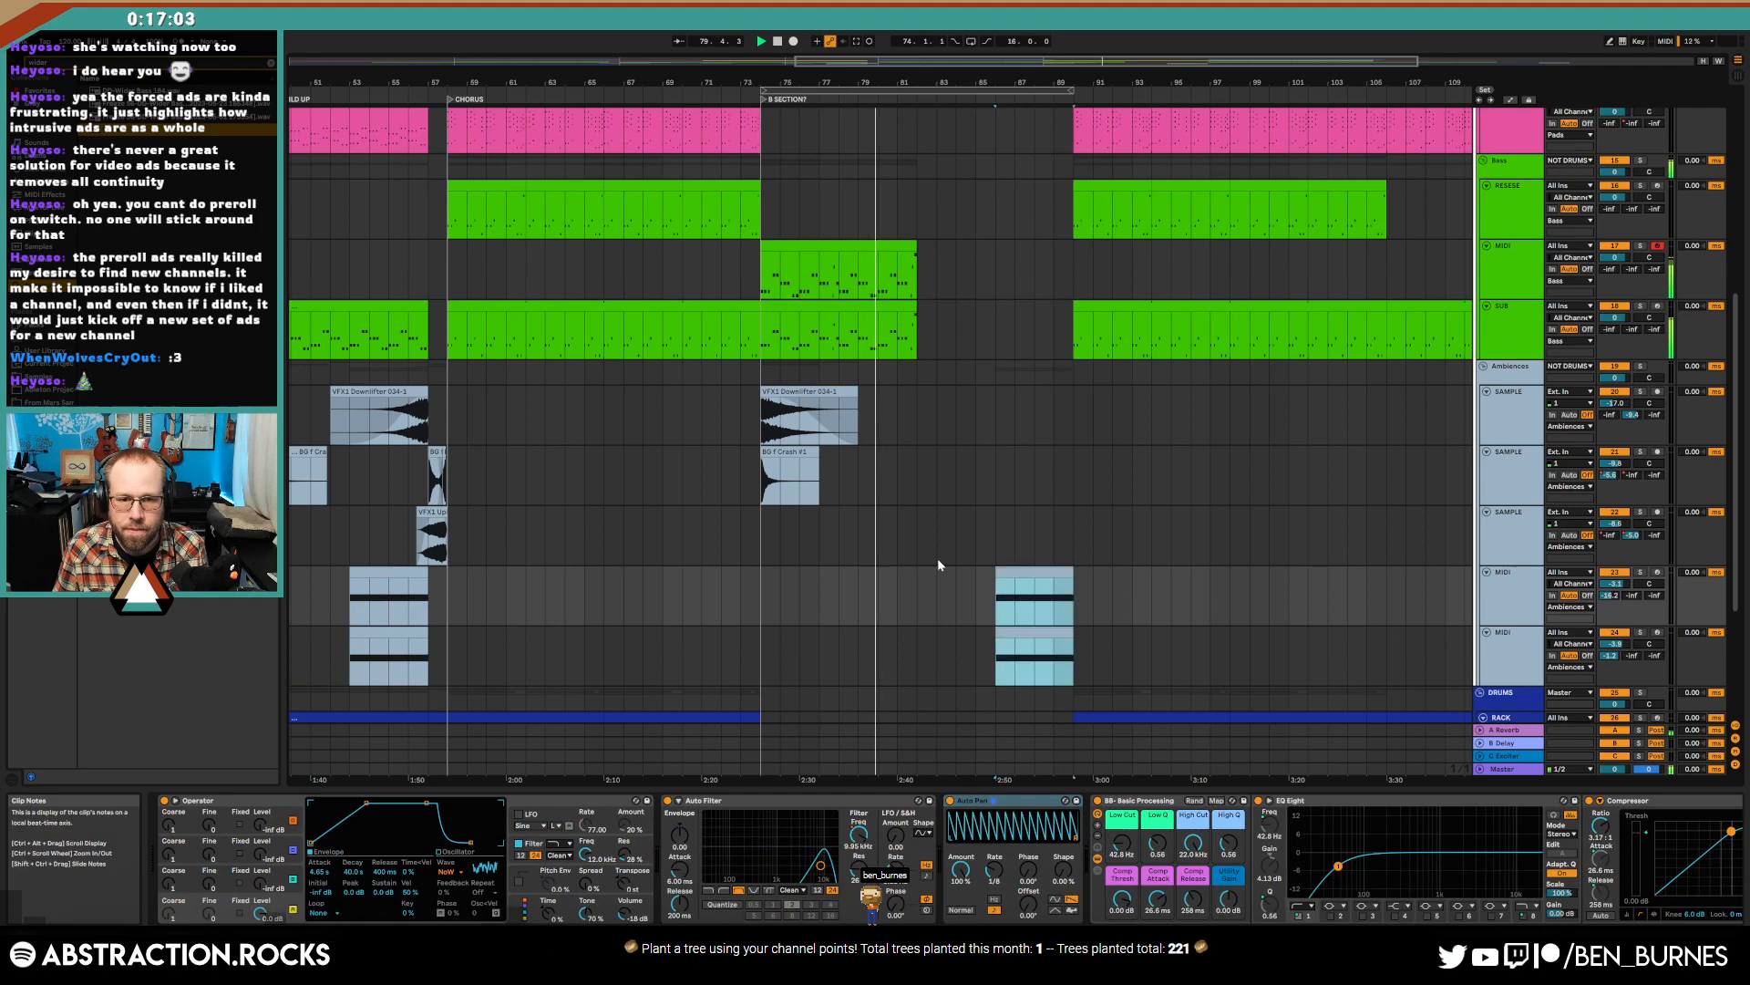
# - Copy the build-up's reversed VFX1 Downlifter sample so that it ends exactly at the end of the B section
pyautogui.click(943, 443)
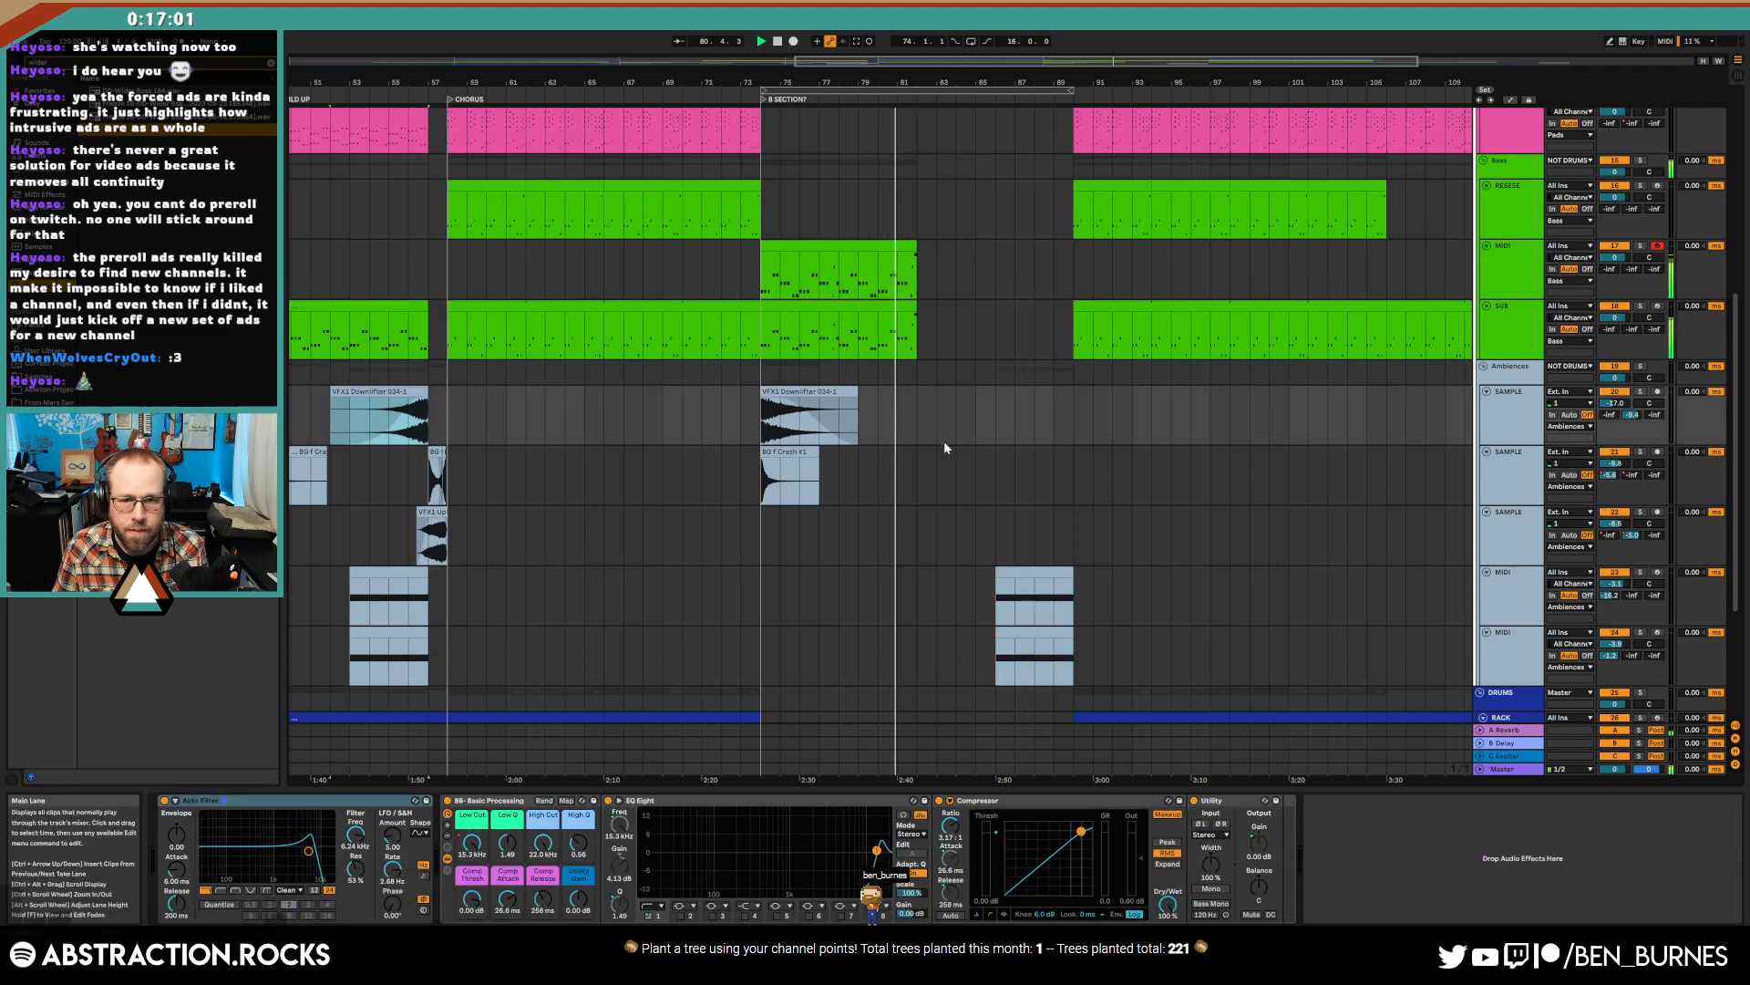
pyautogui.click(981, 414)
pyautogui.hotkey('ctrl', 'v')
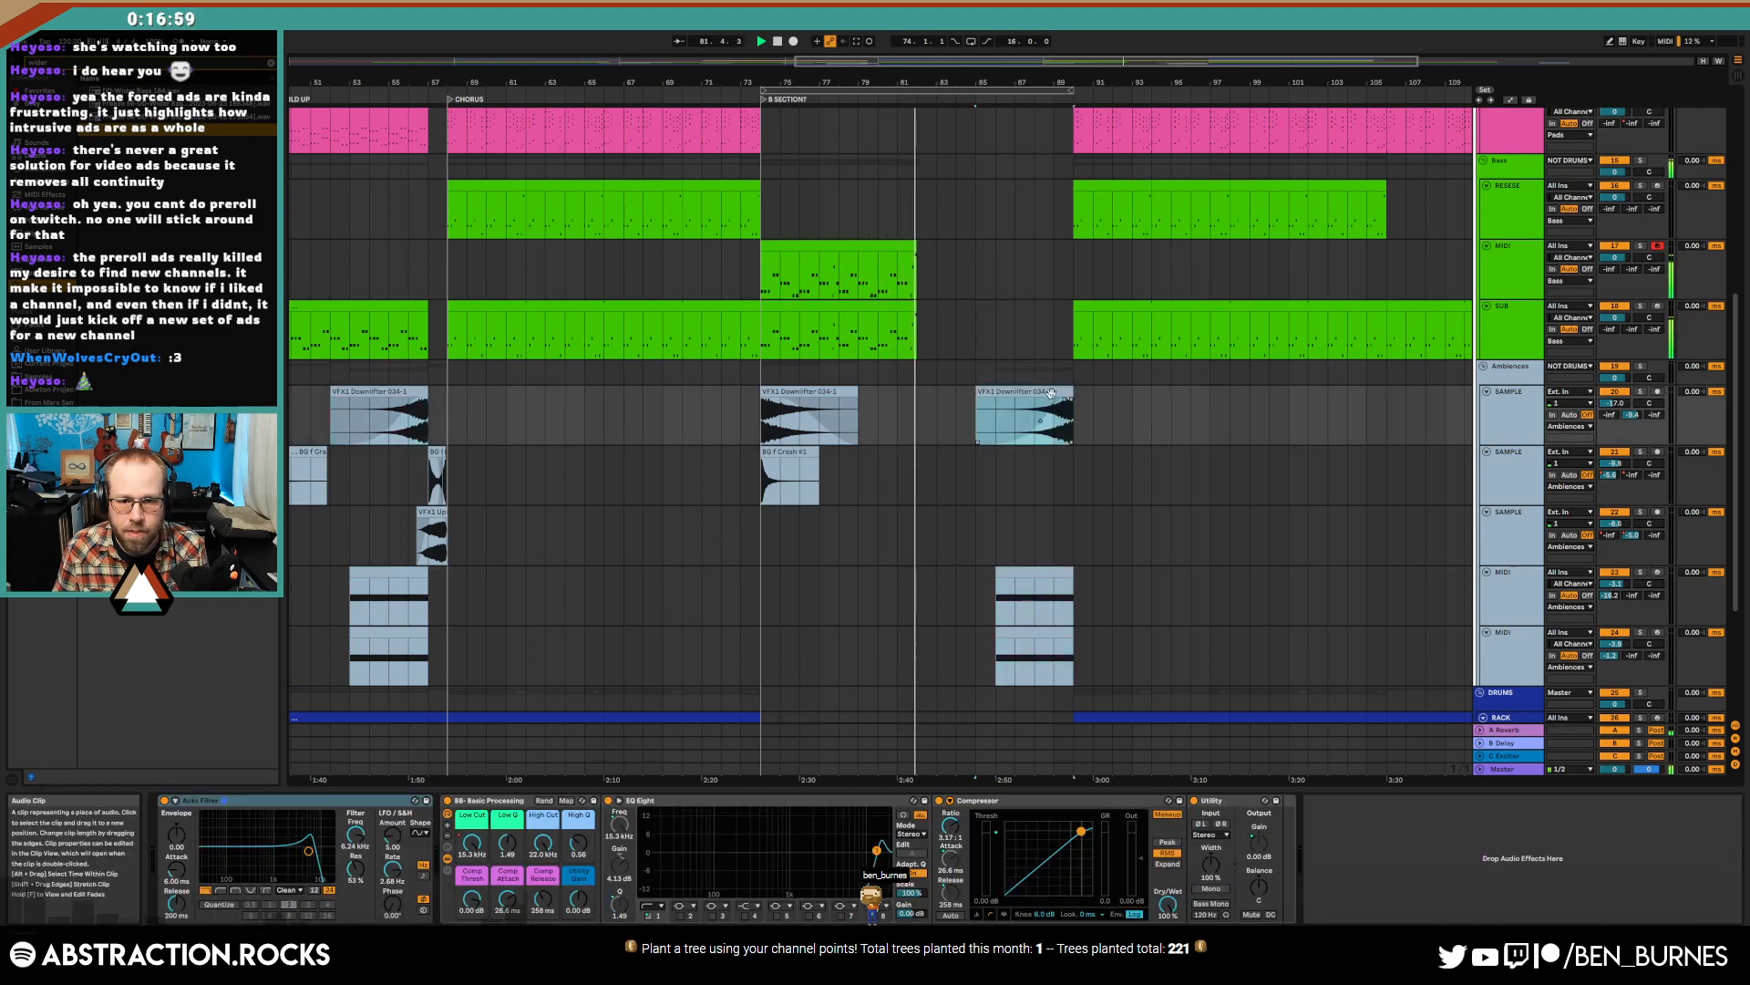
# - Duplicate the B section's bass and sub clips to fill the section's remaining eight bars
pyautogui.press('space')
pyautogui.click(912, 245)
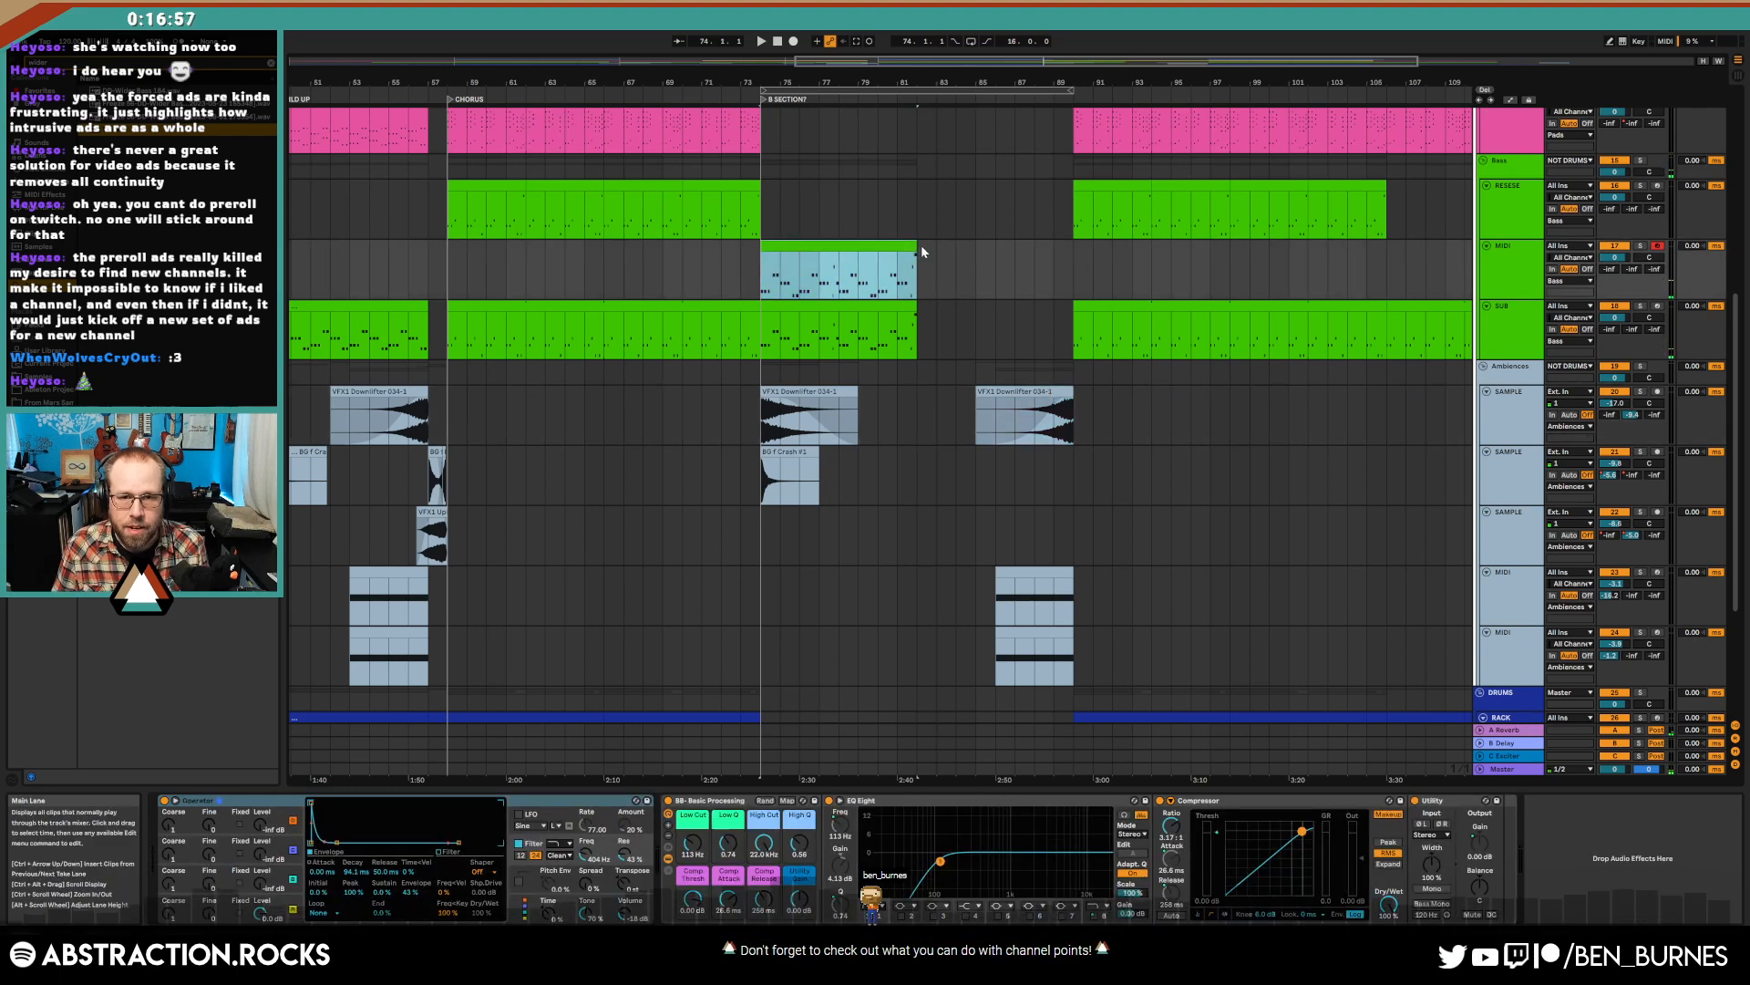
pyautogui.hotkey('ctrl', 'd')
pyautogui.click(892, 305)
pyautogui.hotkey('ctrl', 'd')
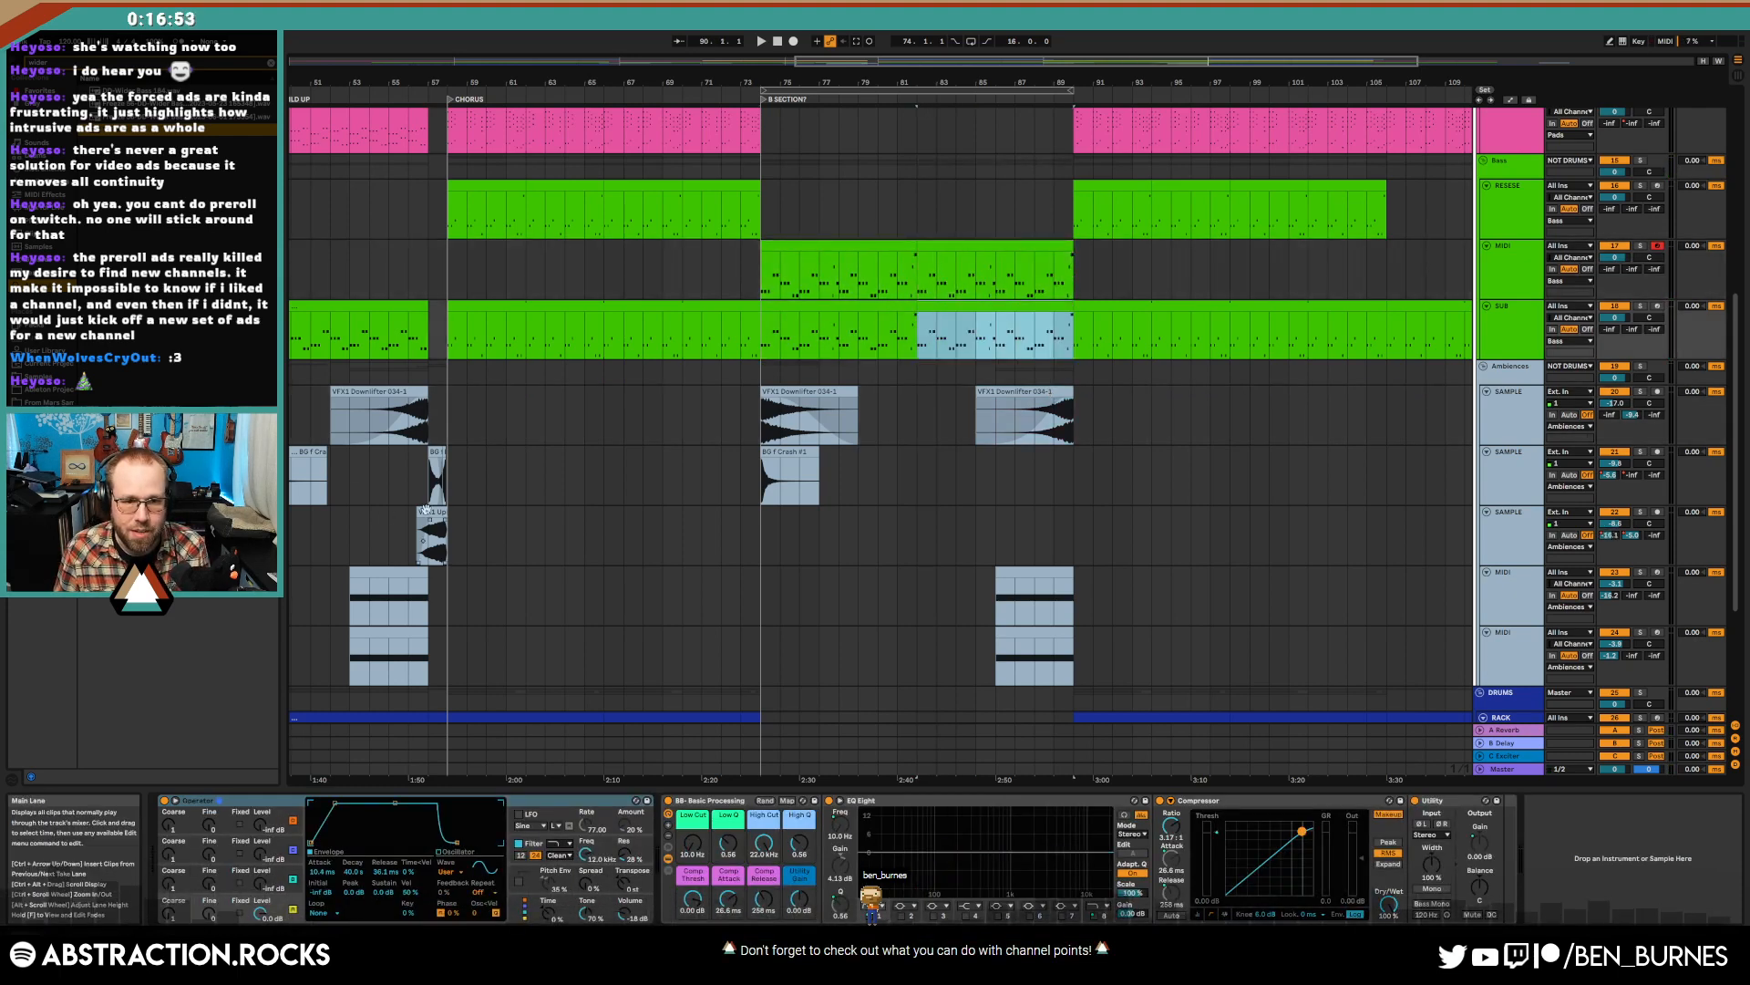
# - Create an empty four-bar MIDI clip on the drum RACK track, starting at bar 78 in the B section
pyautogui.scroll(-4, 870, 467)
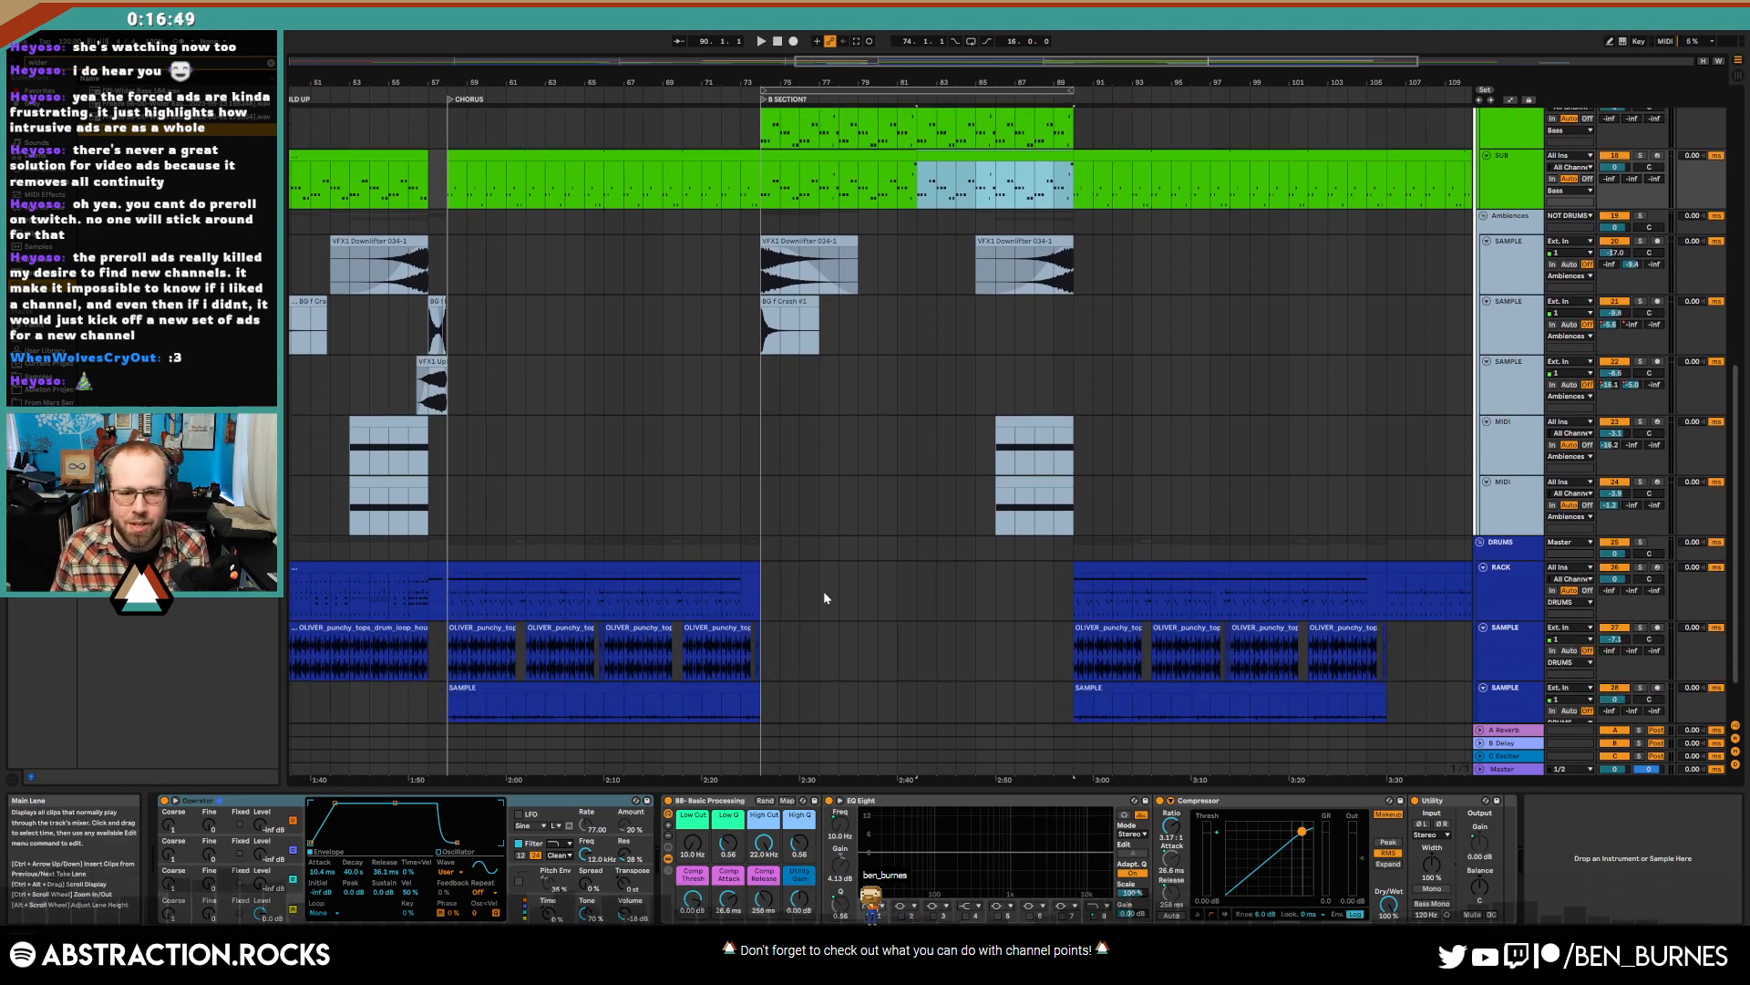
pyautogui.moveTo(825, 591); pyautogui.dragTo(868, 590)
pyautogui.hotkey('ctrl', 'shift', 'm')
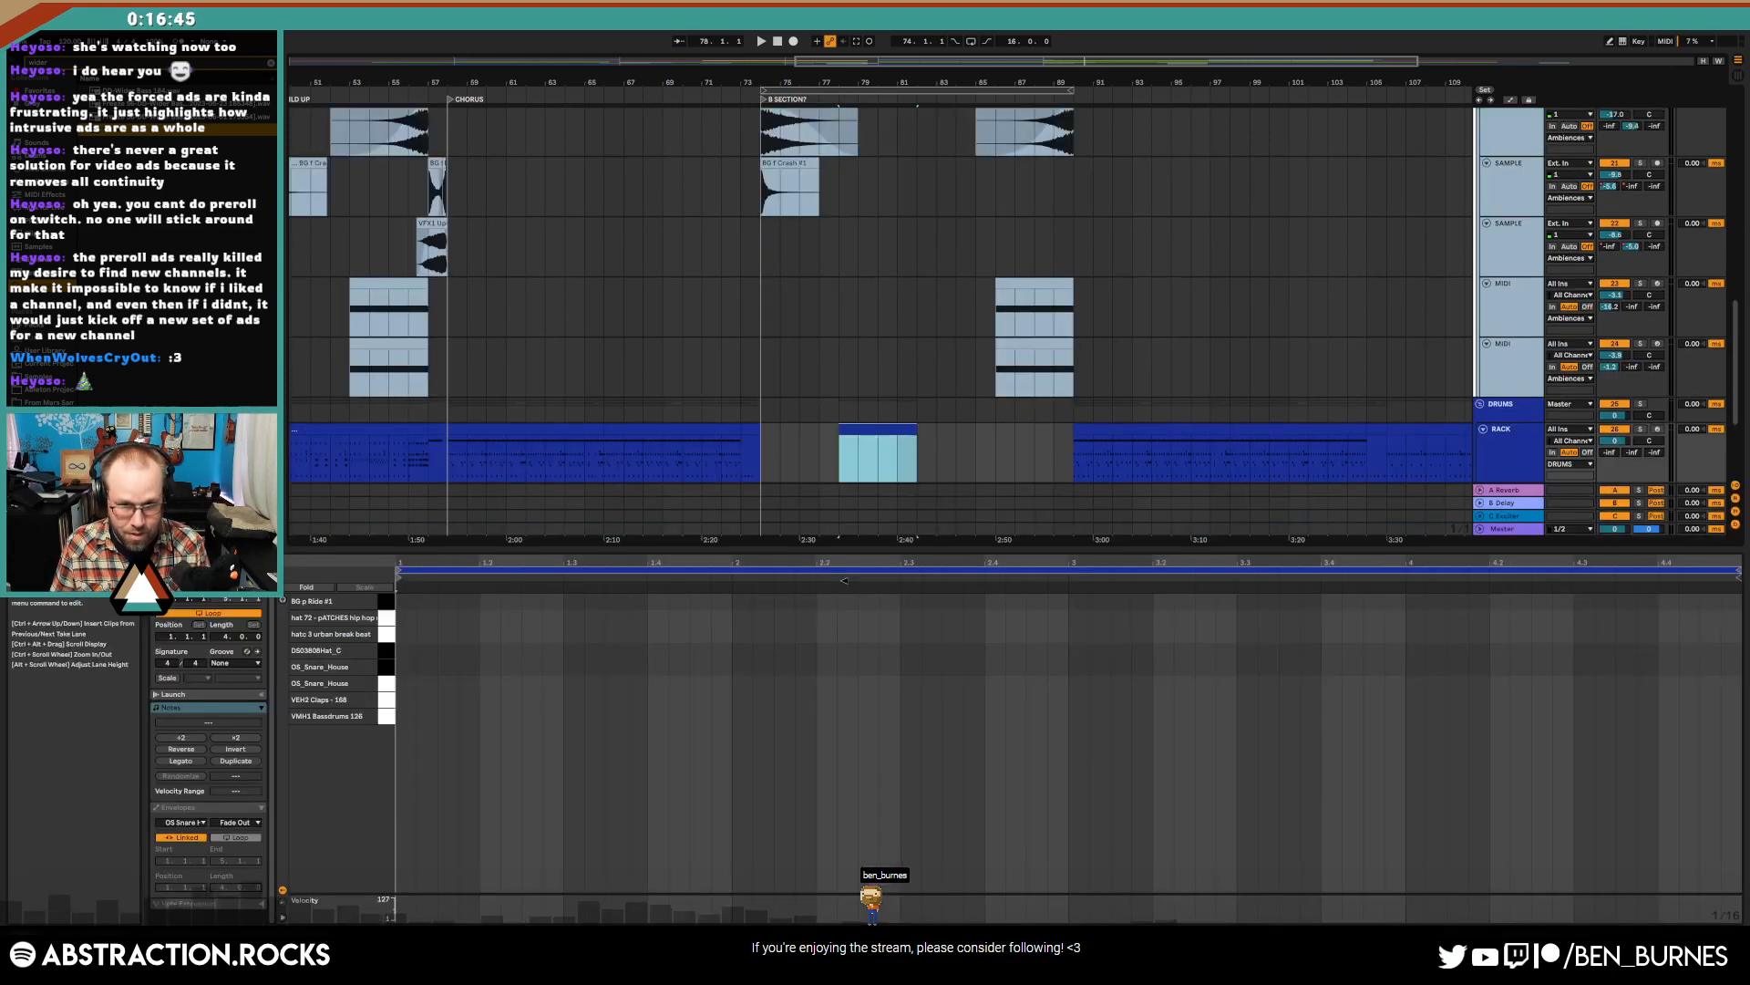
# - Program a syncopated five-hit bass drum pattern in the drum clip's first bar and duplicate it through all four bars
pyautogui.doubleClick(404, 715)
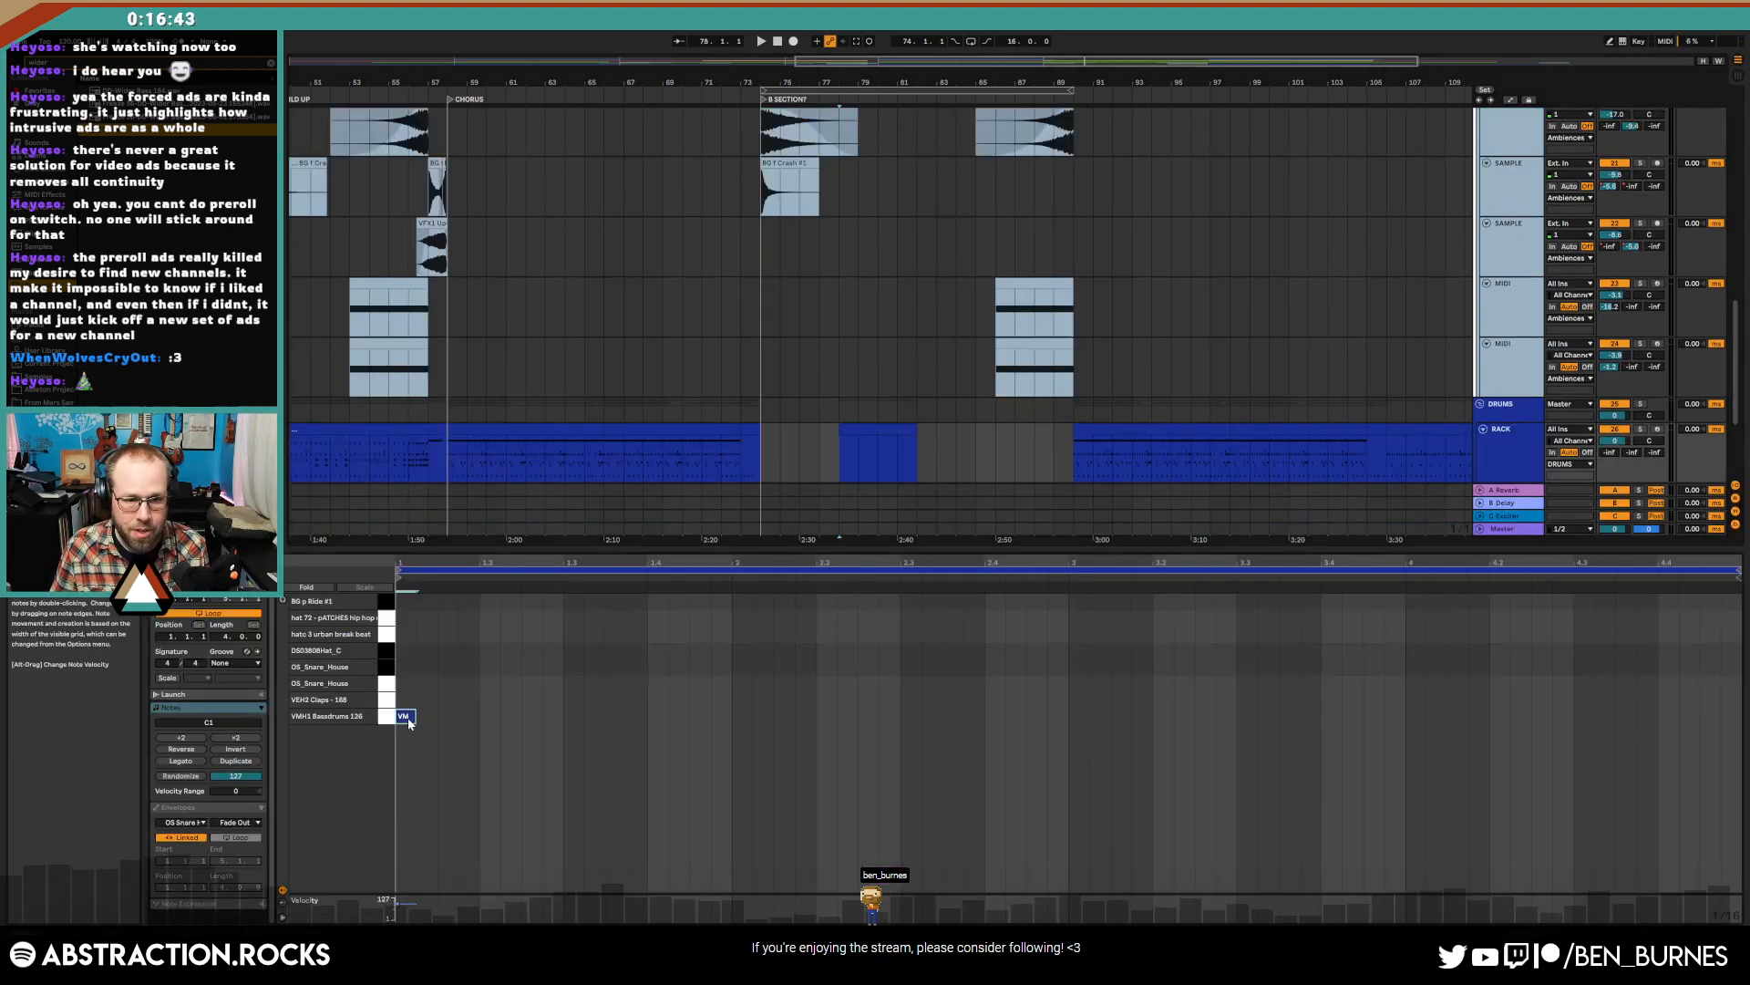
pyautogui.doubleClick(467, 716)
pyautogui.press('space')
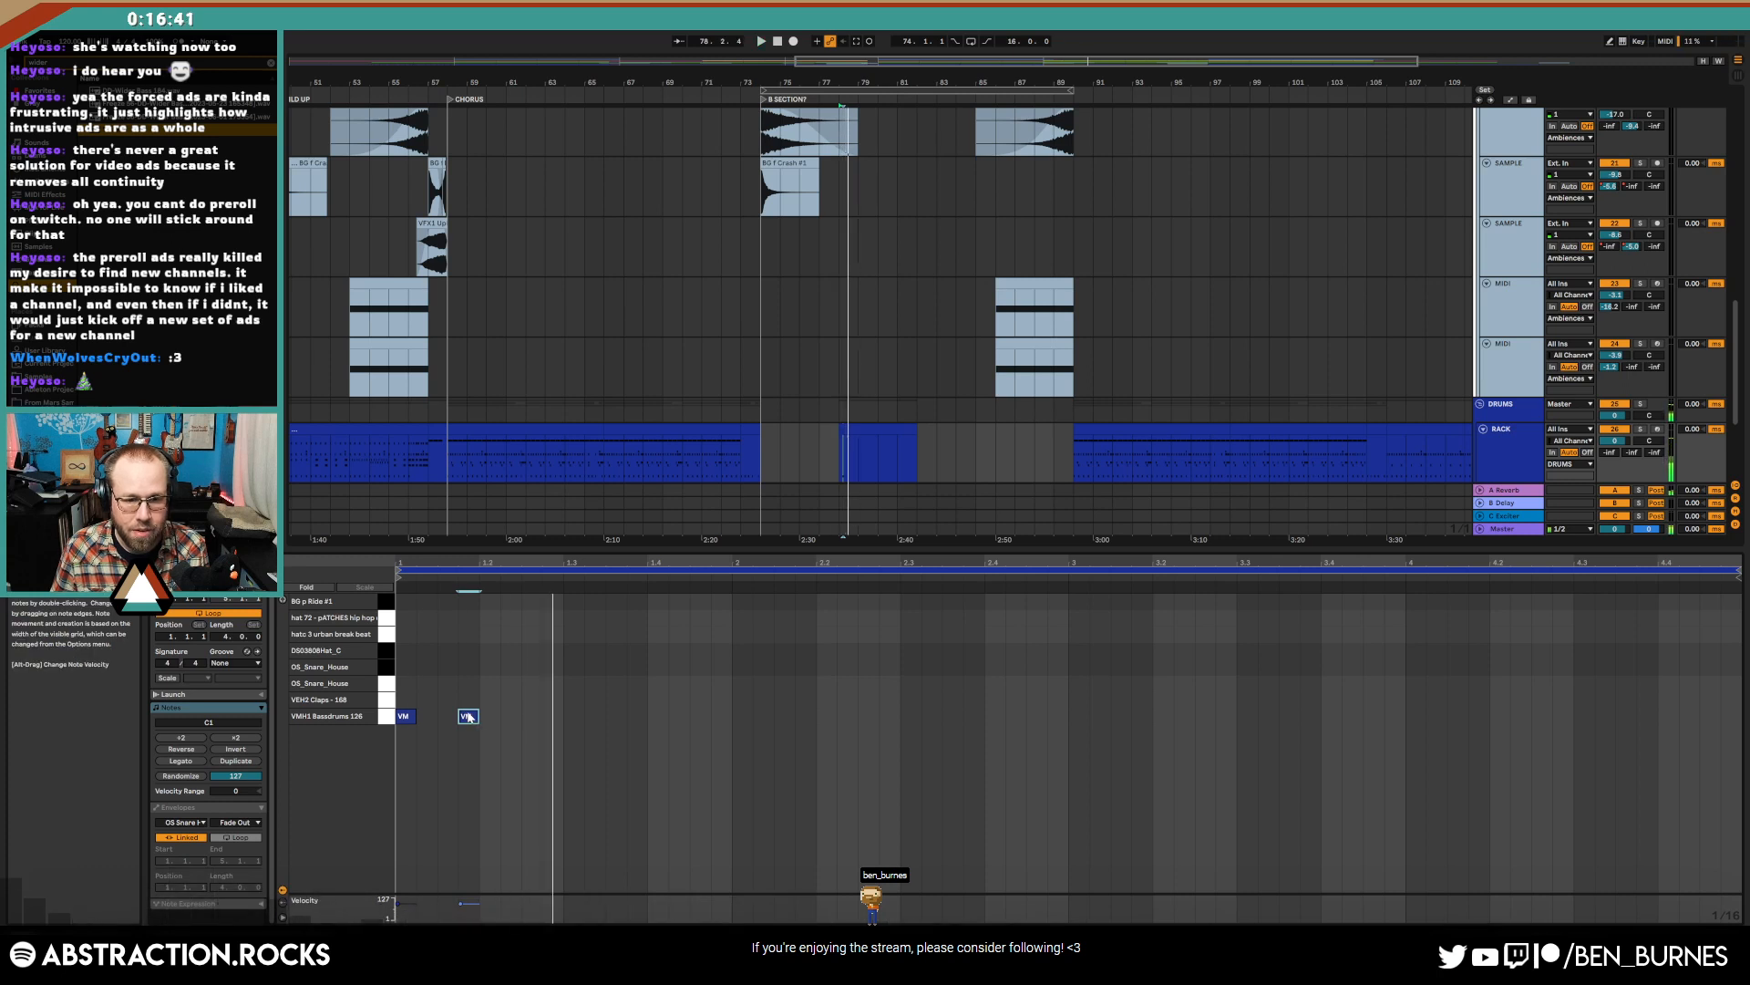
pyautogui.doubleClick(545, 716)
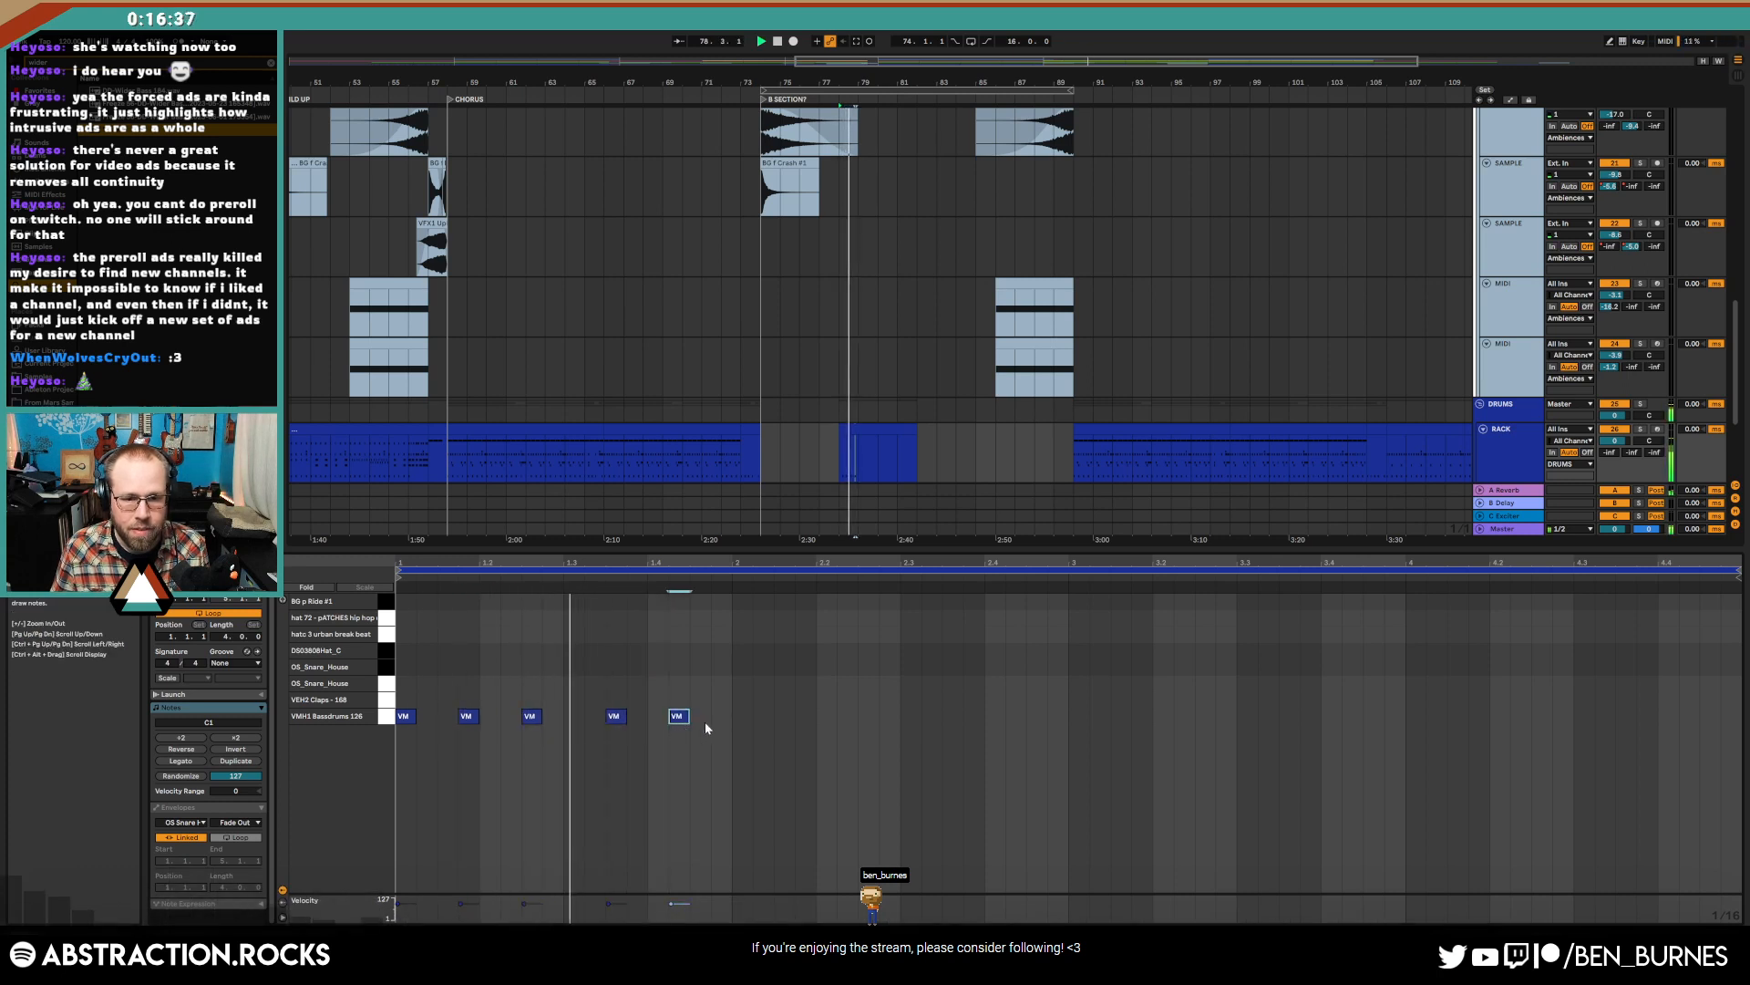
pyautogui.hotkey('ctrl', 'd')
pyautogui.hotkey('ctrl', 'd')
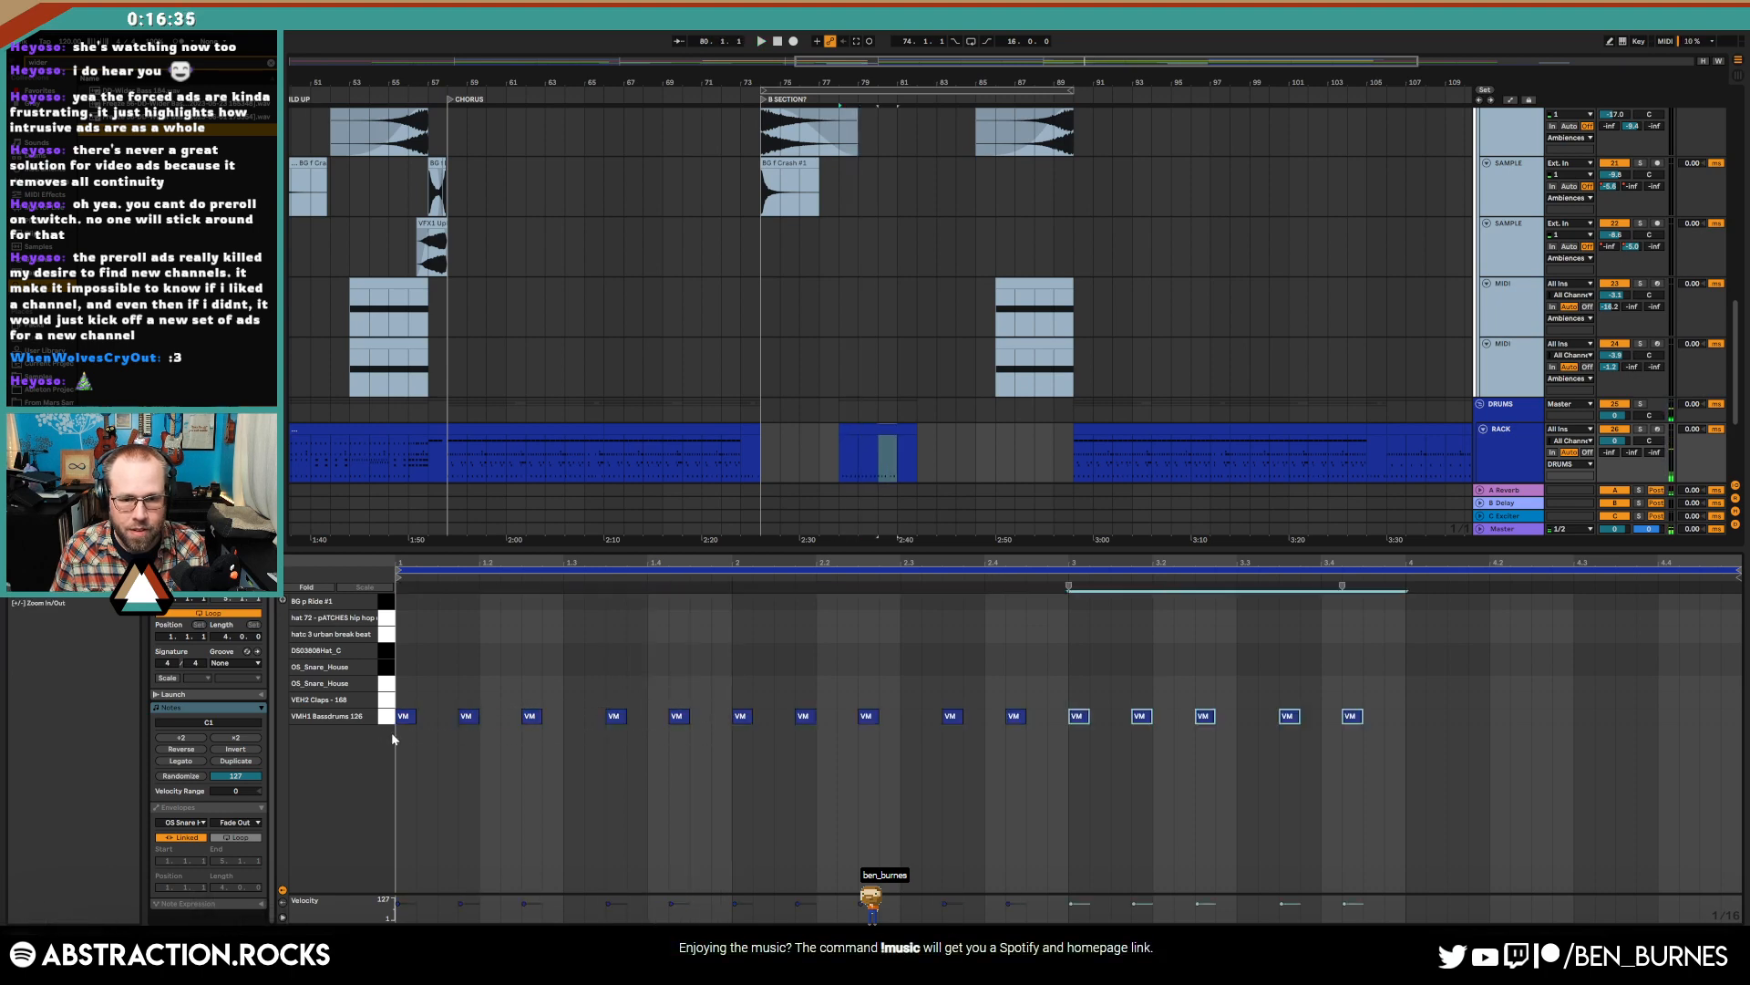
pyautogui.moveTo(594, 563); pyautogui.dragTo(801, 562)
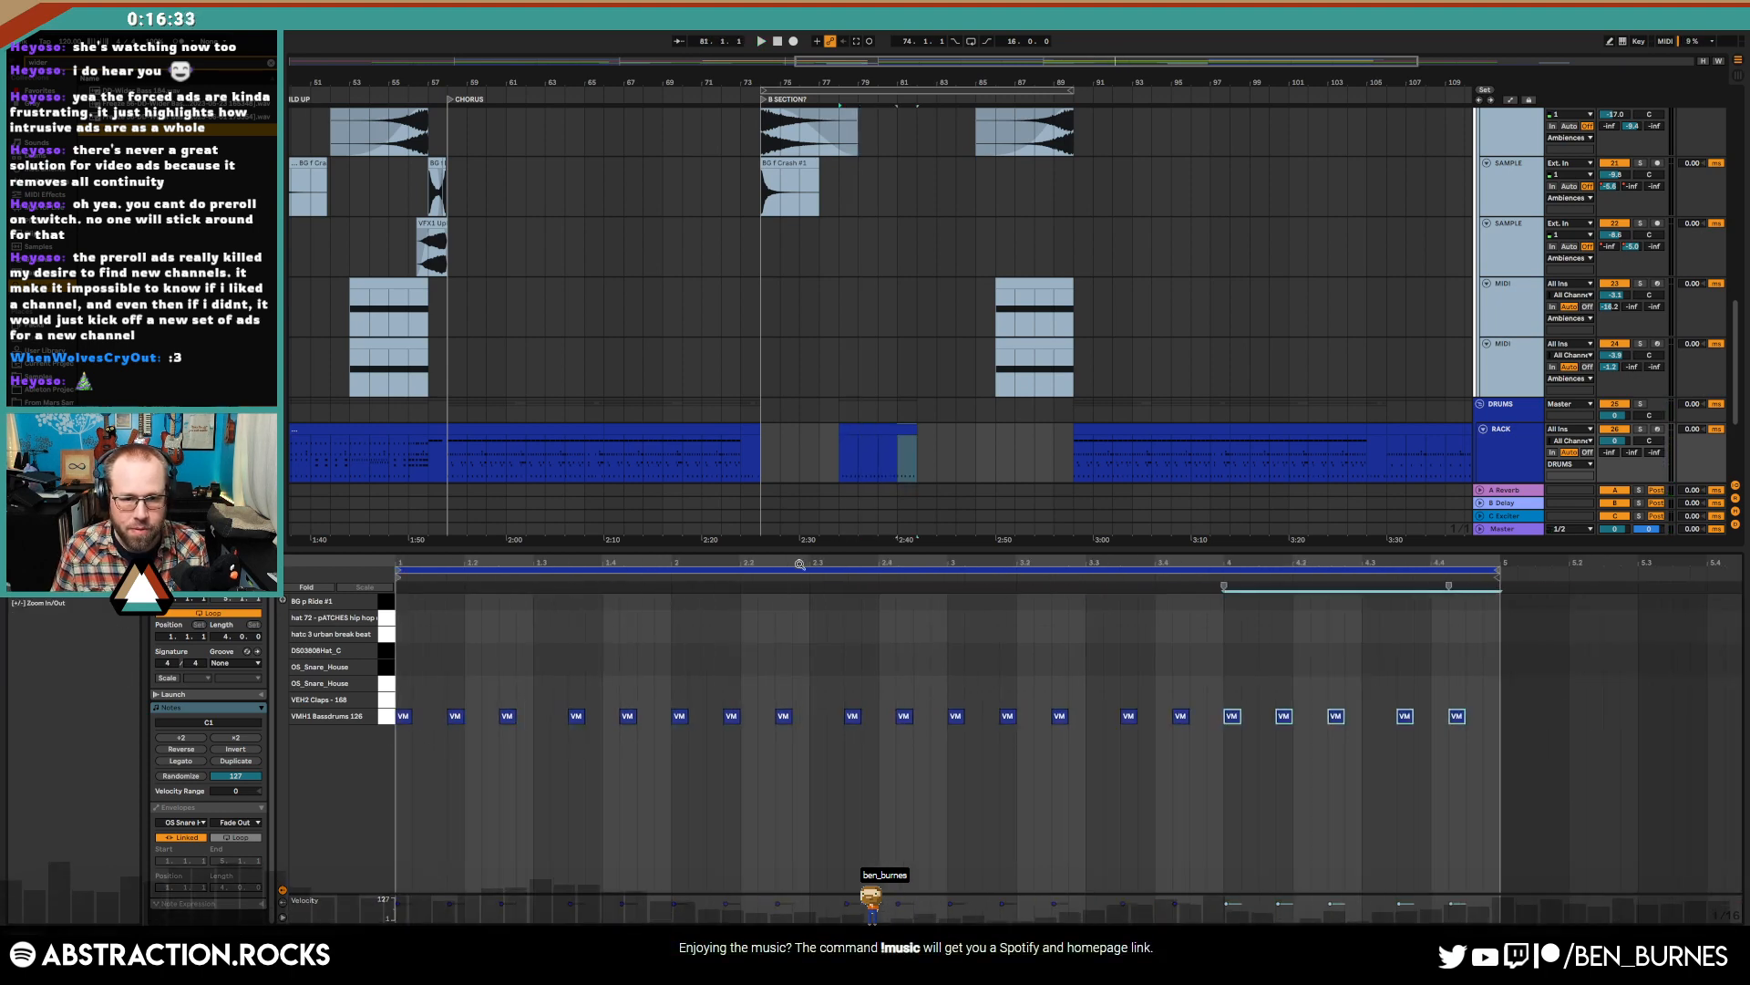
# - Add two VEH3 Claps hits in the drum clip's first bar, with the second bass drum and on beat four, and audition them
pyautogui.click(549, 680)
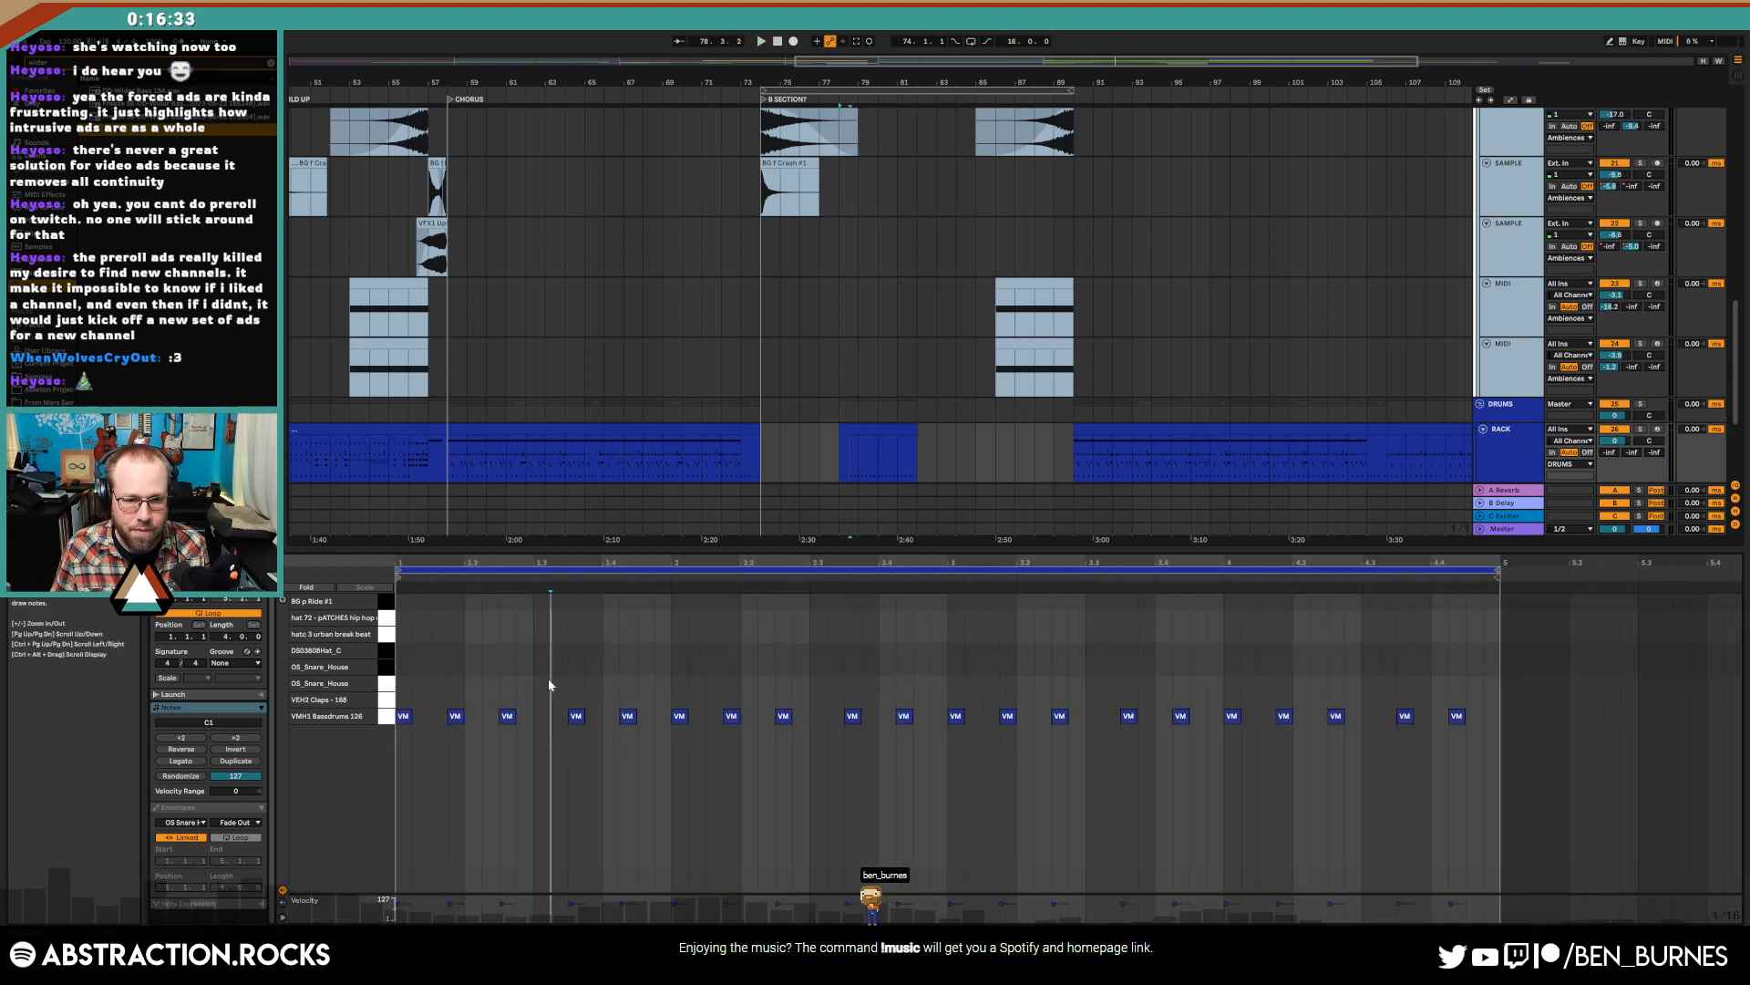
pyautogui.doubleClick(454, 699)
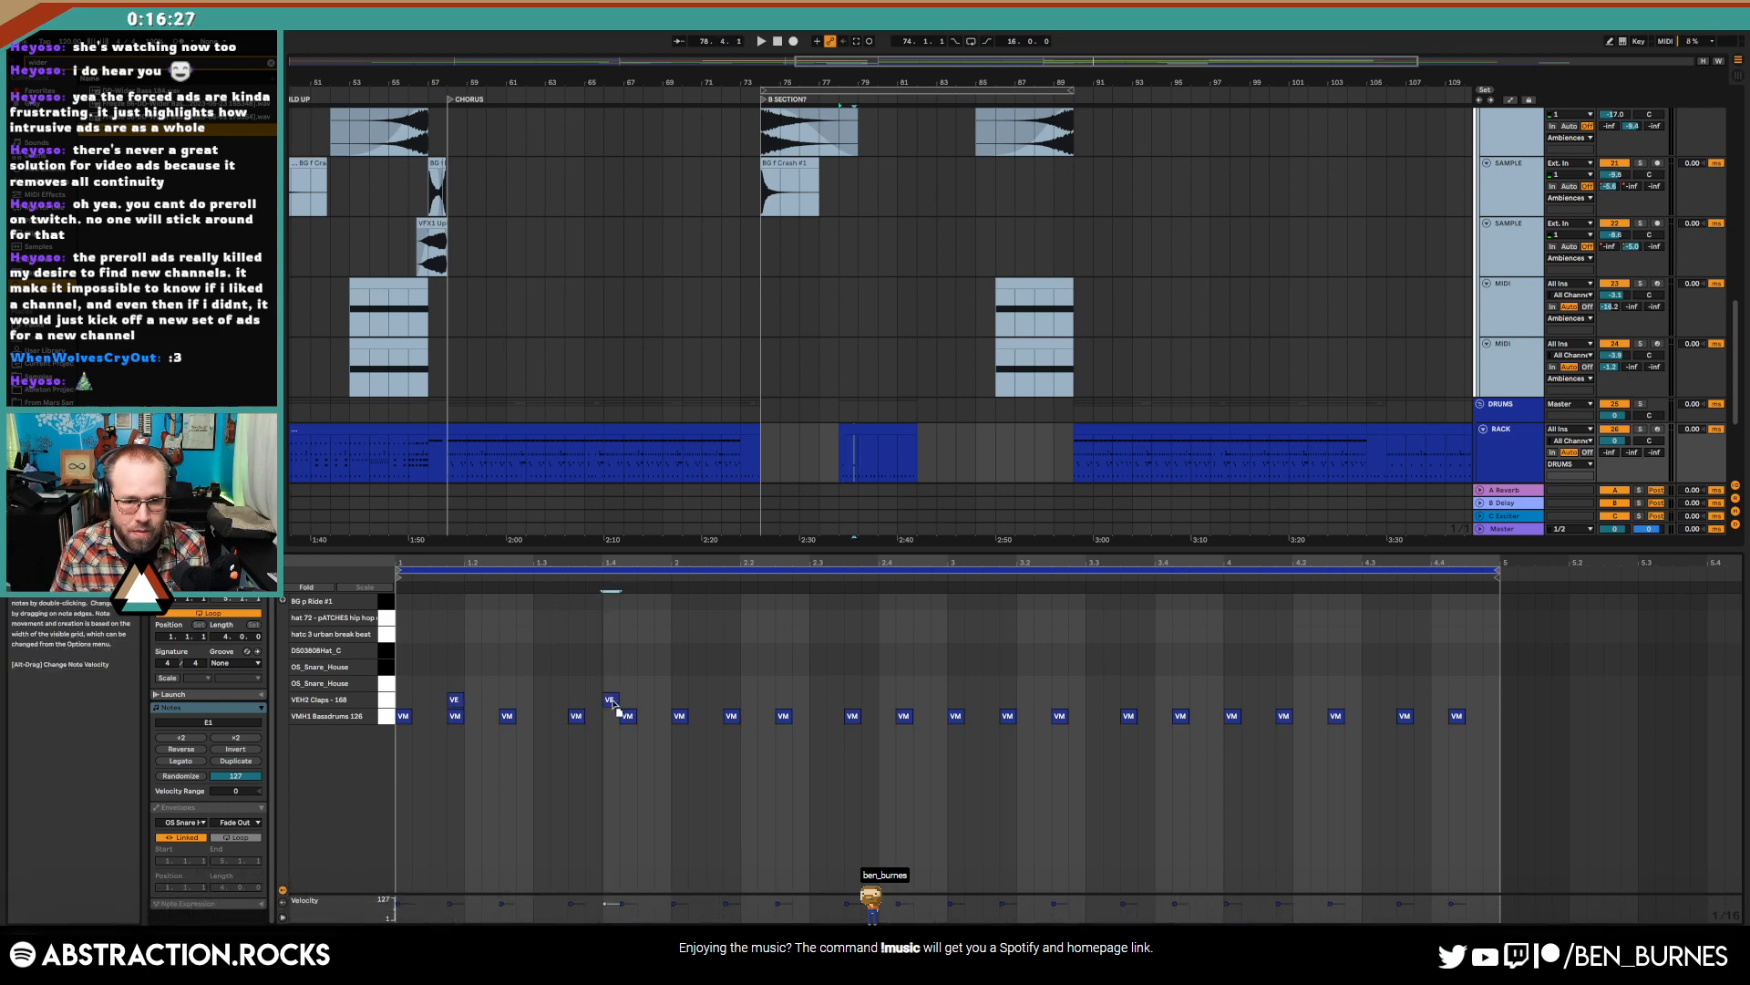
pyautogui.doubleClick(611, 700)
pyautogui.press('space')
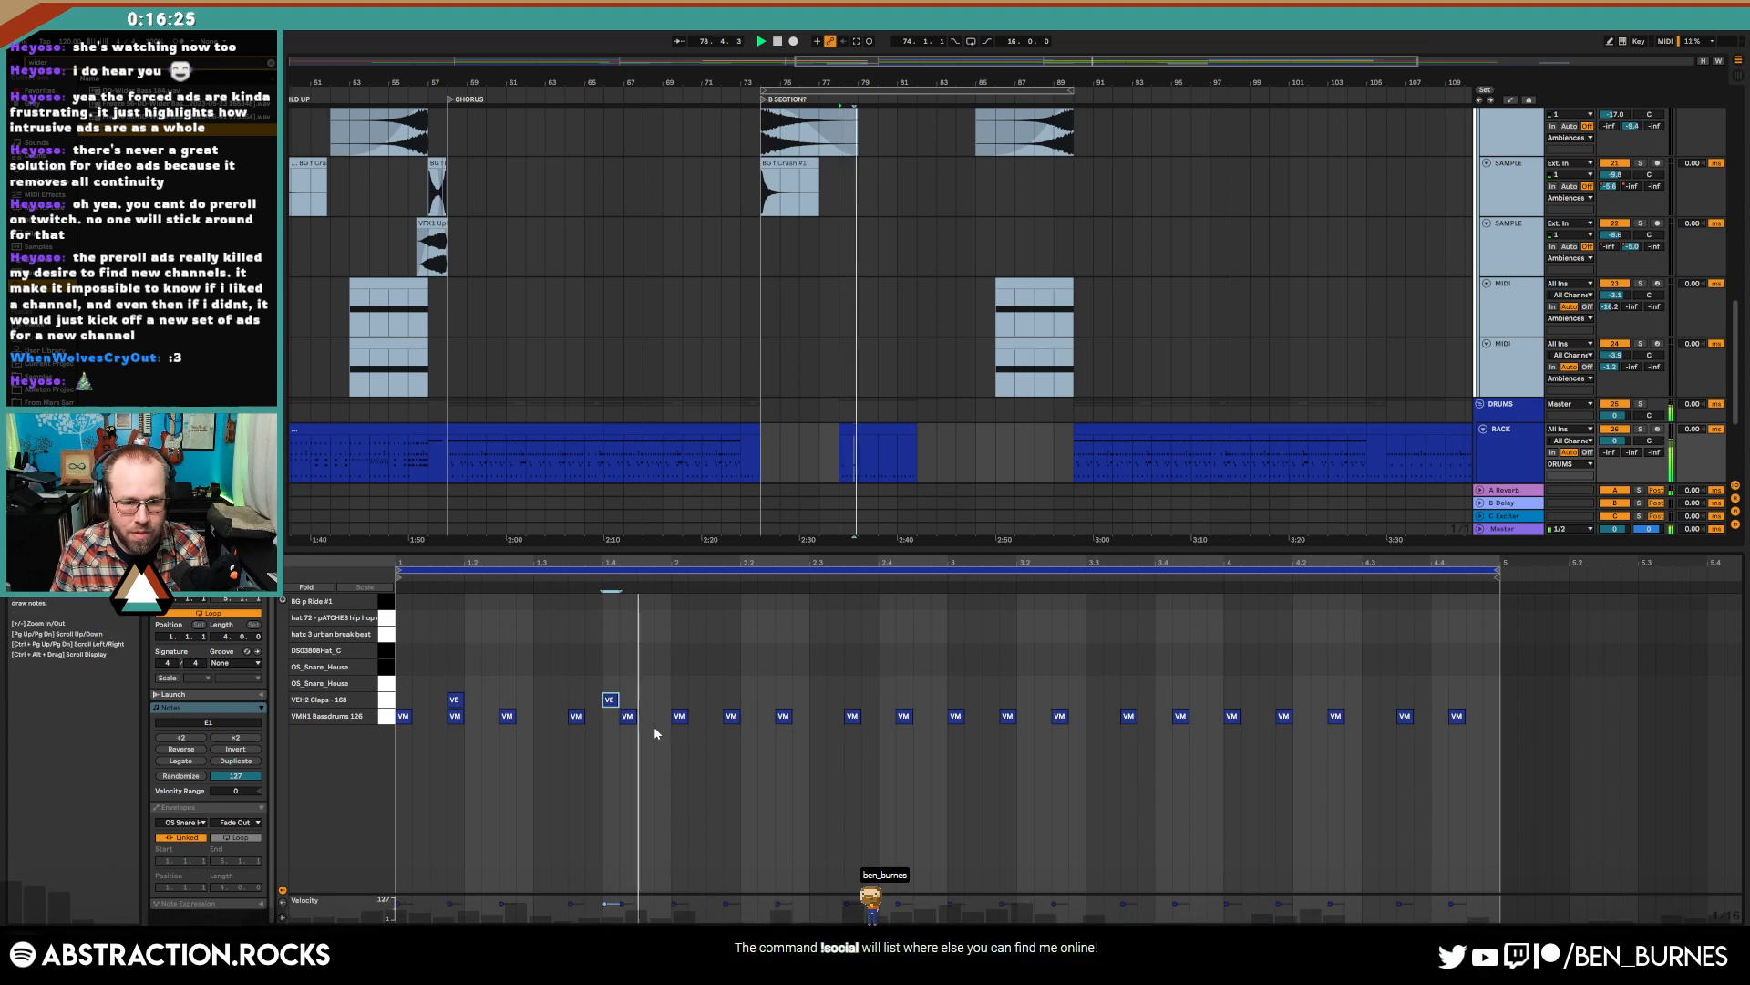
pyautogui.press('space')
# - Move both first-bar clap hits to the upper OS_Snare_House sound, audition them and duplicate them through all four bars
pyautogui.click(631, 699)
pyautogui.moveTo(454, 700); pyautogui.dragTo(454, 700)
pyautogui.press('Up')
pyautogui.press('space')
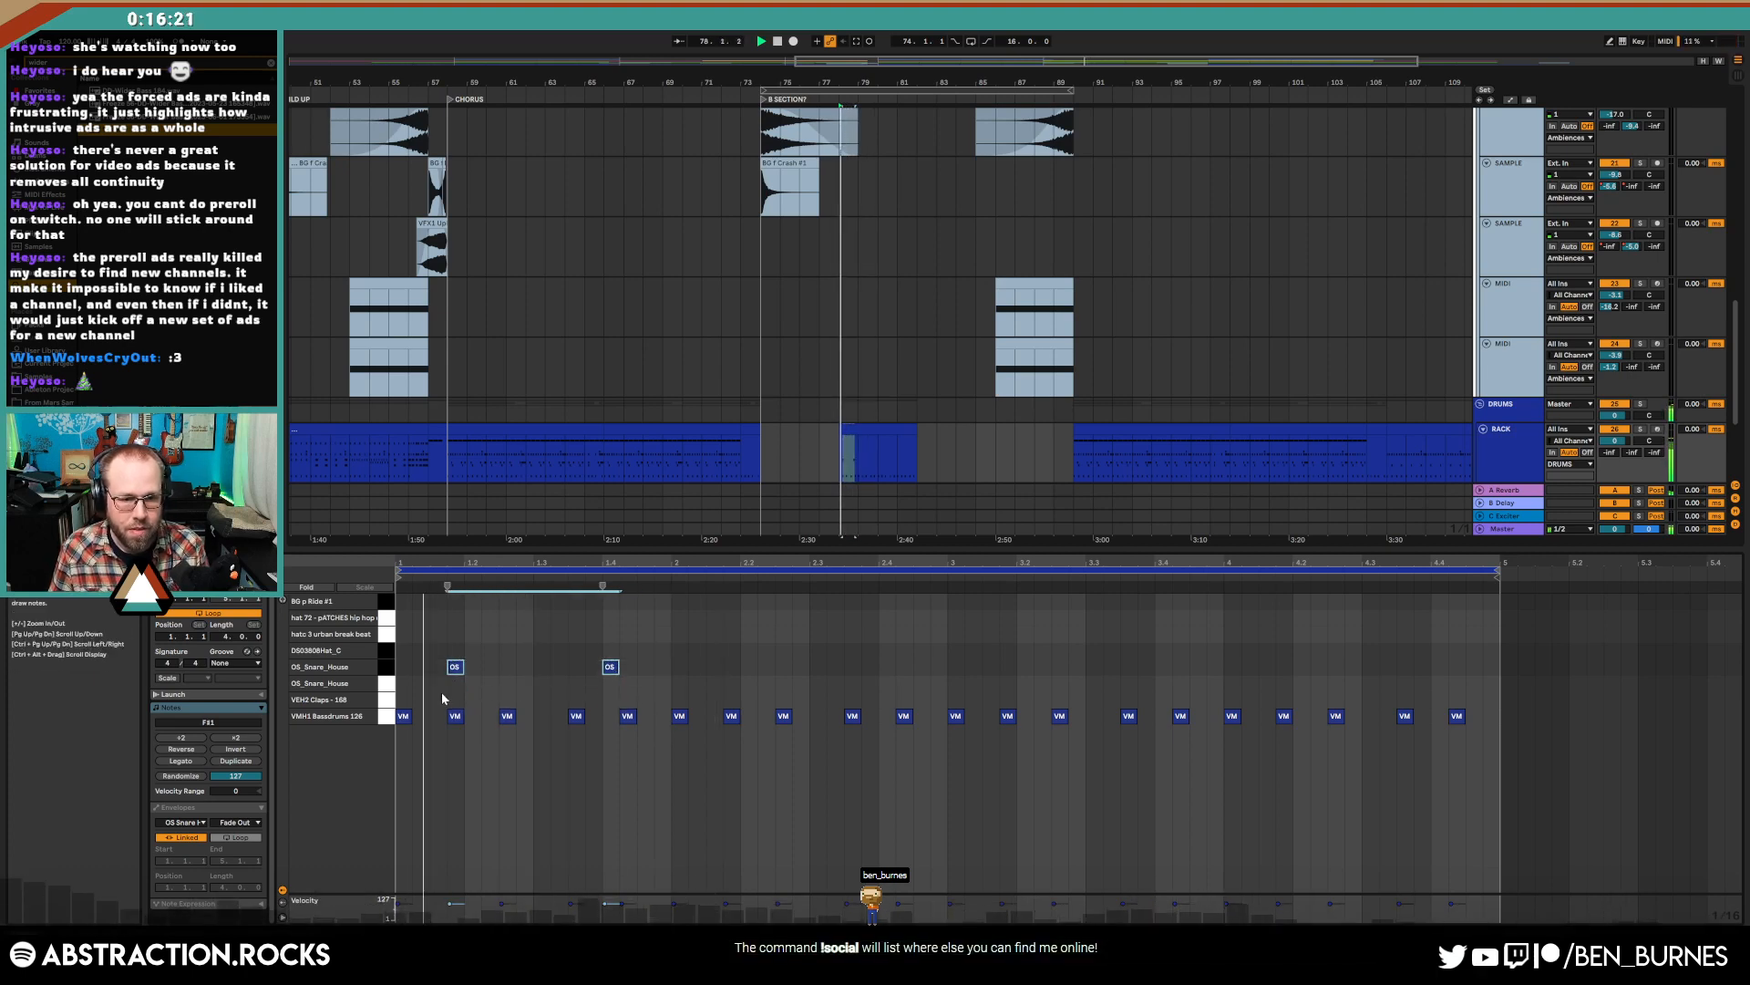
pyautogui.press('Up')
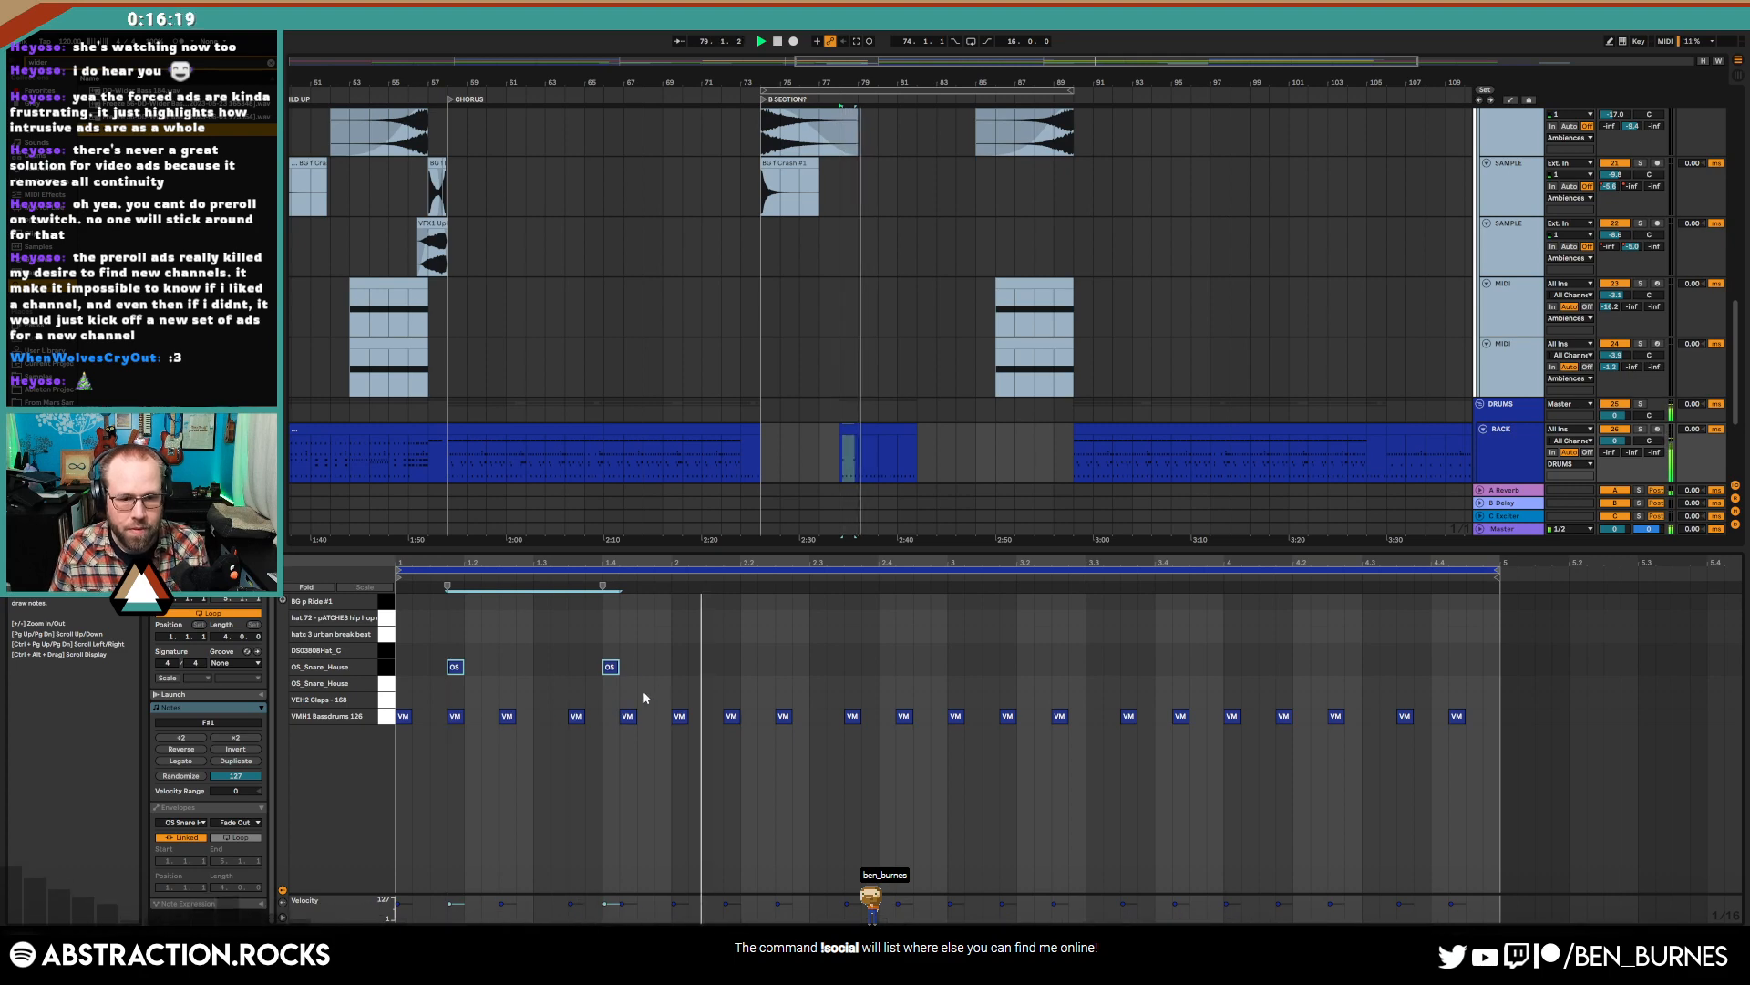
pyautogui.hotkey('ctrl', 'd')
pyautogui.hotkey('ctrl', 'd')
pyautogui.hotkey('ctrl', 'd')
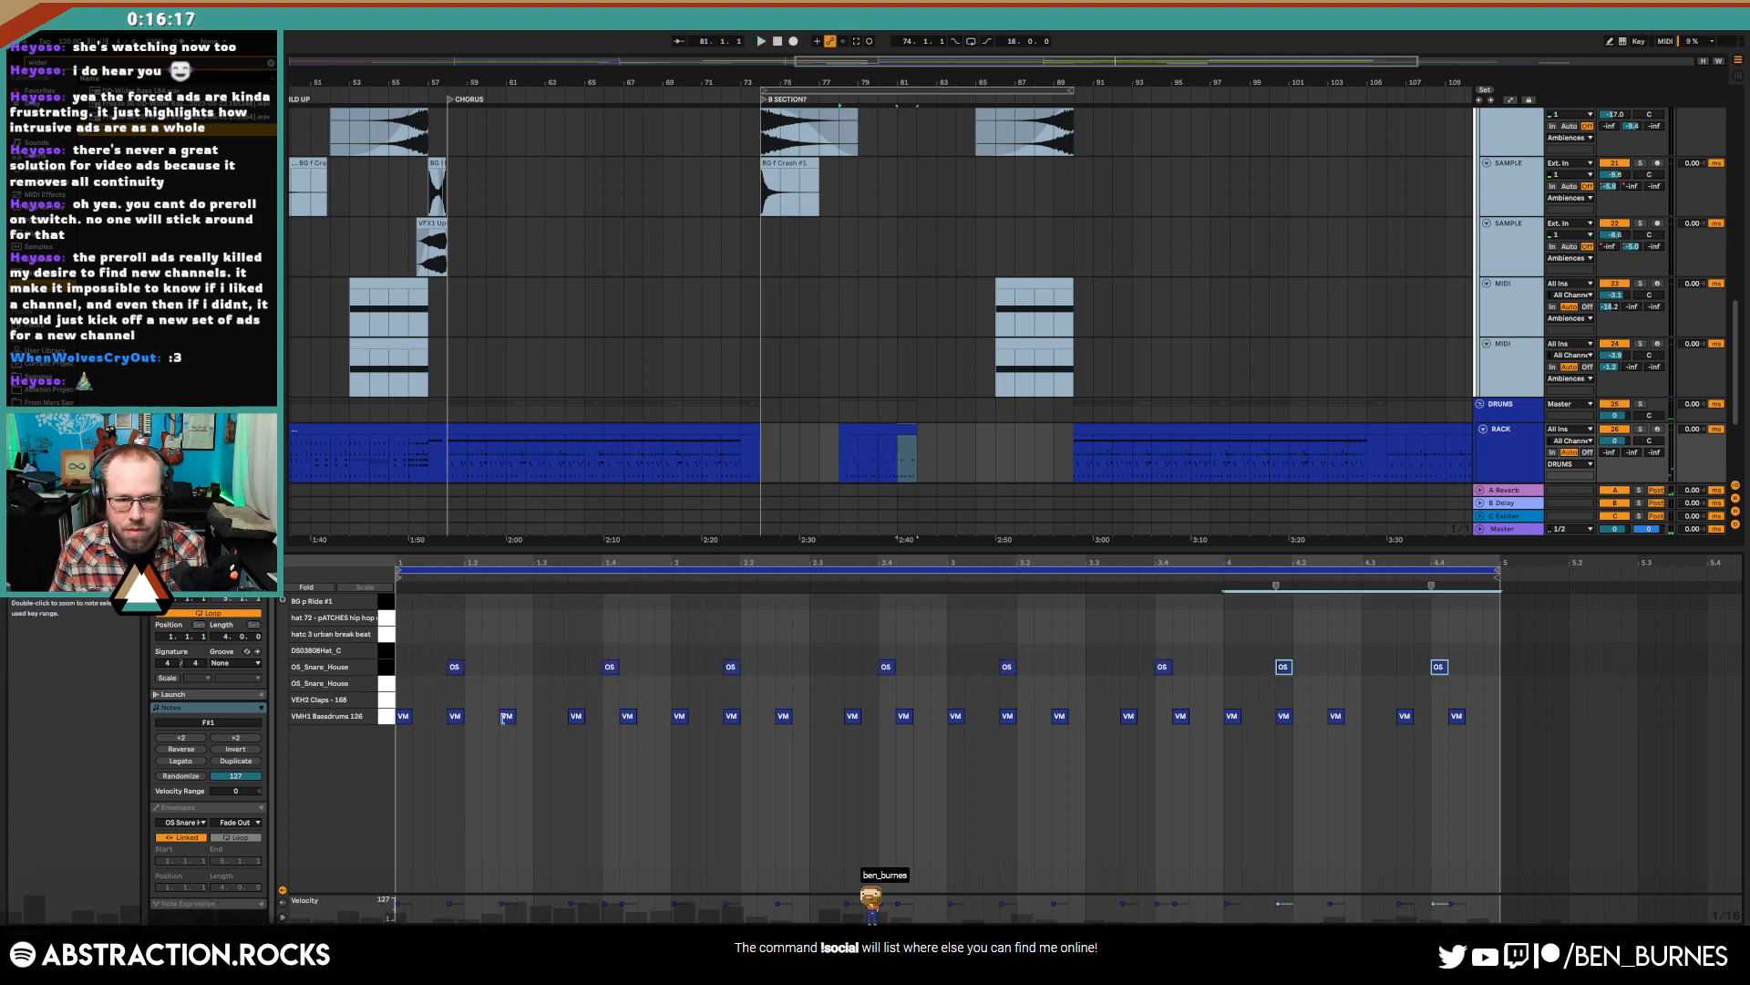
# - Shift the second bar's last snare one sixteenth note earlier and try an extra snare hit after it
pyautogui.click(700, 760)
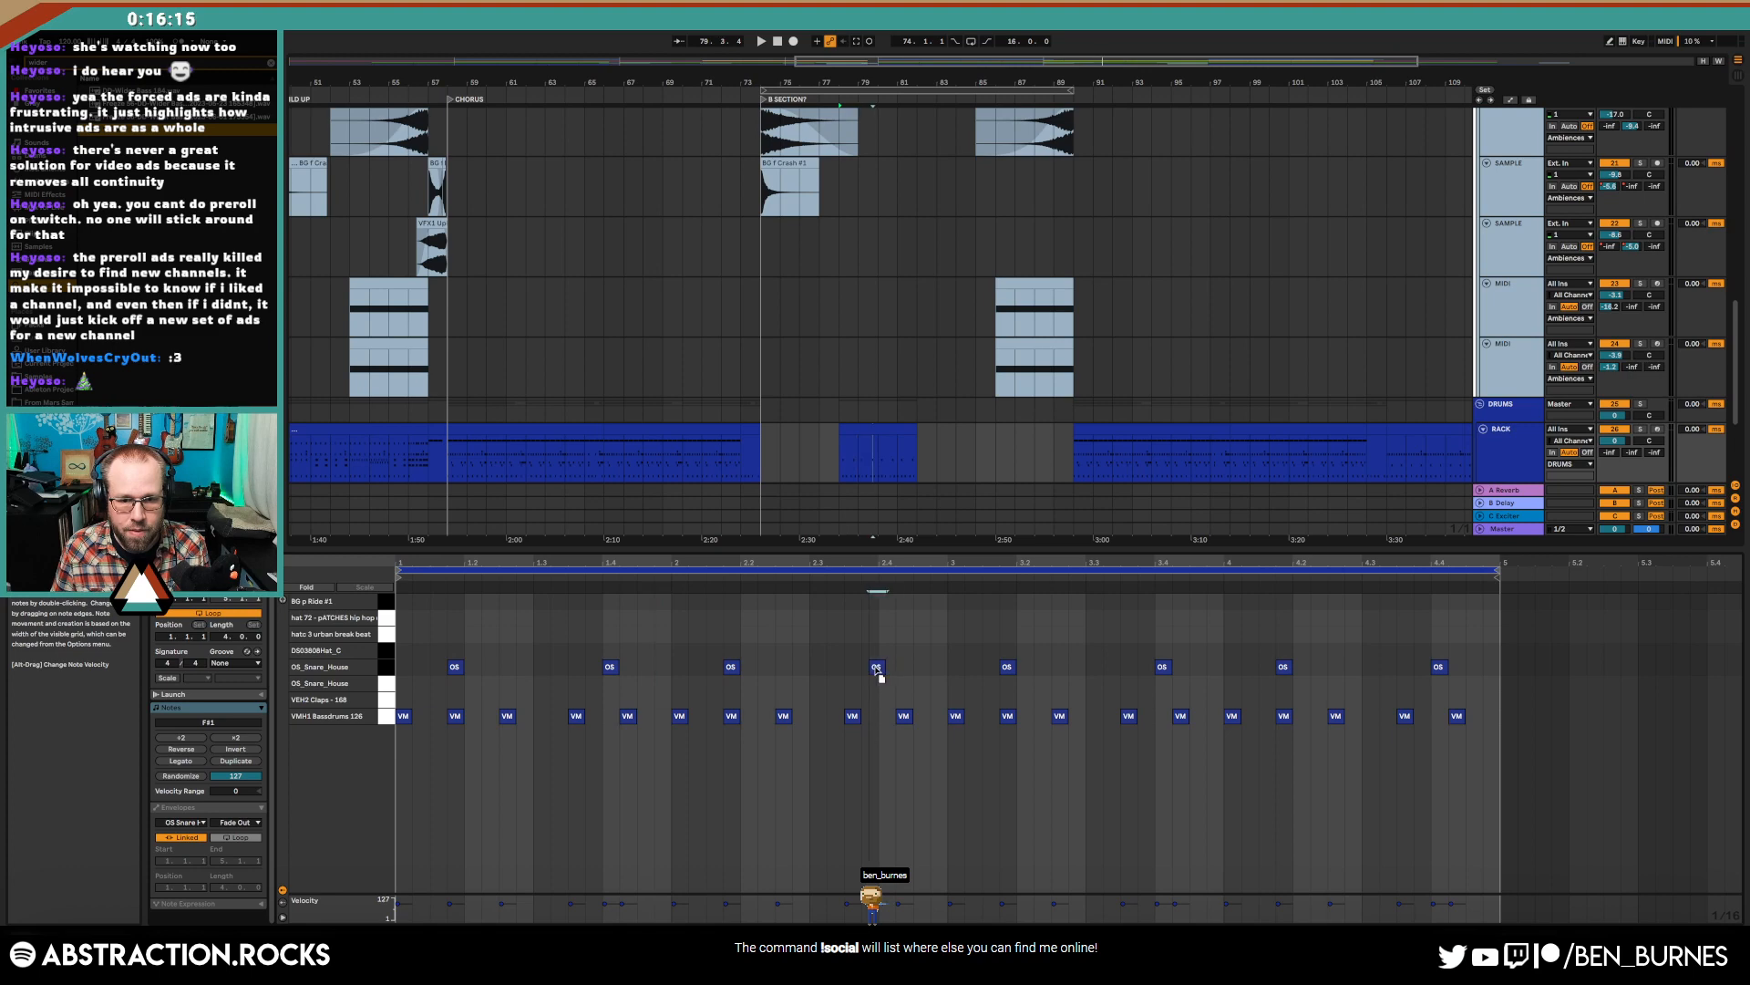
pyautogui.moveTo(873, 670); pyautogui.dragTo(924, 675)
pyautogui.press('Delete')
pyautogui.press('space')
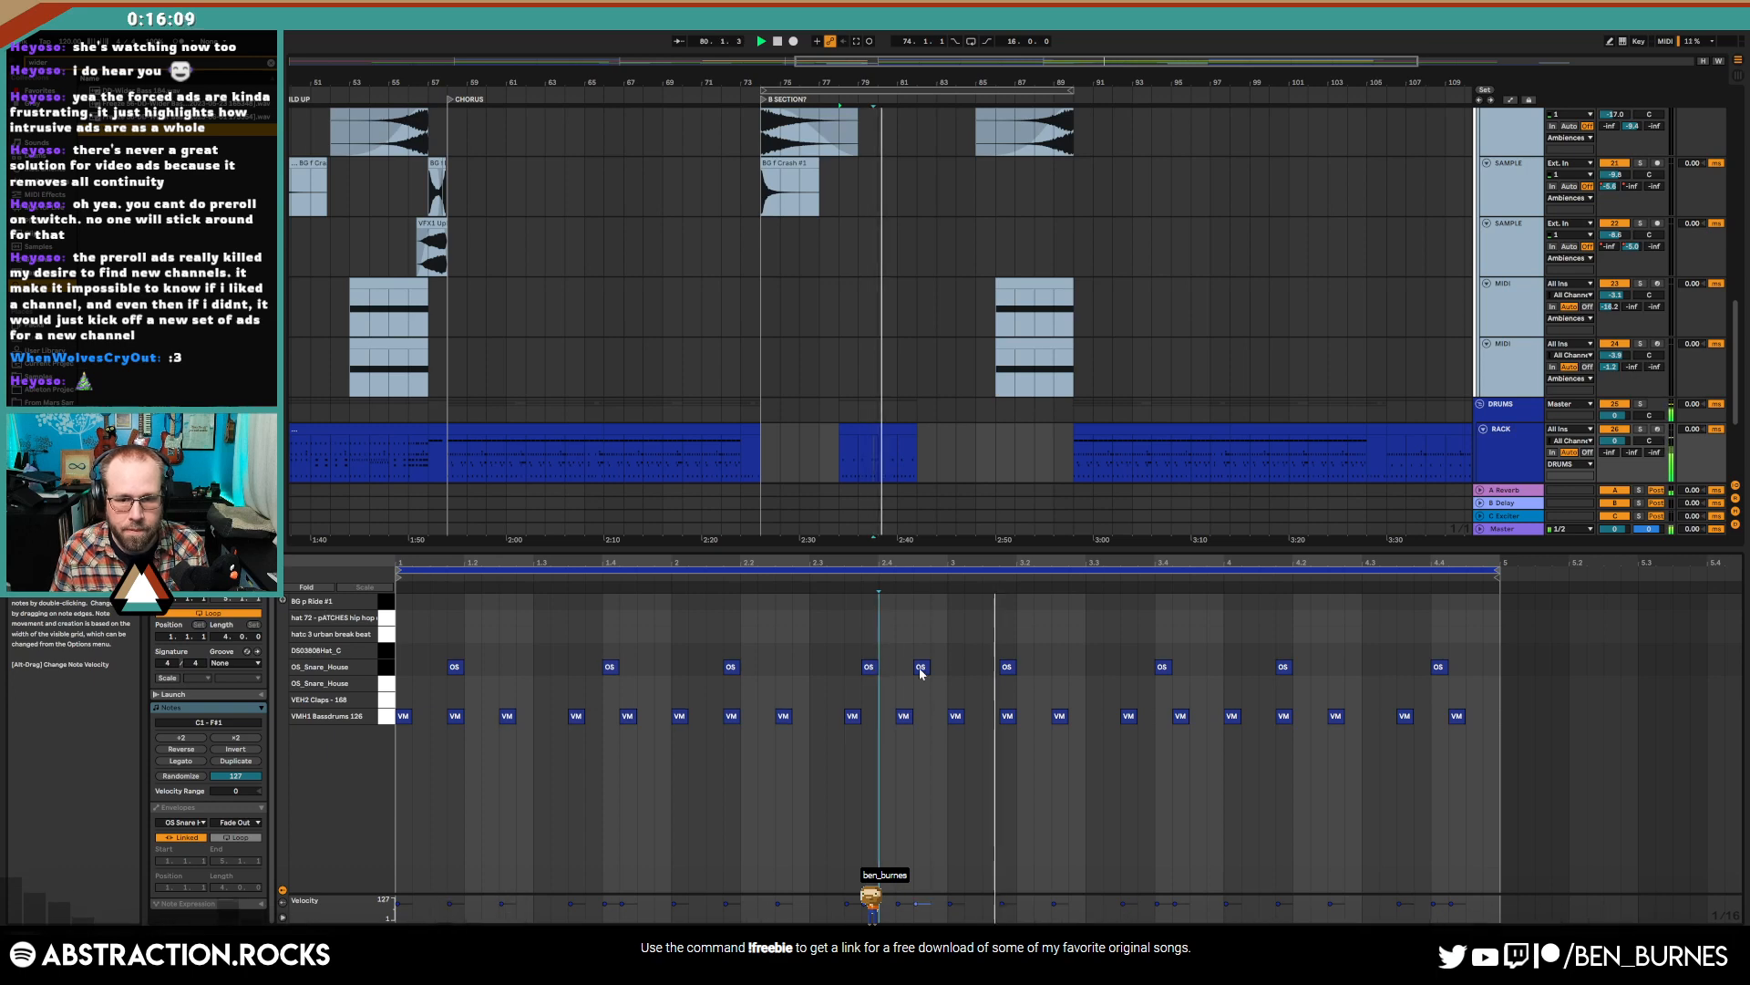
# - Place a VEH3 Claps hit and an urban break beat hat on bar two's last sixteenth and copy both to bar four's last sixteenth
pyautogui.moveTo(921, 672)
pyautogui.mouseDown()
pyautogui.moveTo(938, 699)
pyautogui.moveTo(946, 646)
pyautogui.mouseUp()
pyautogui.press('space')
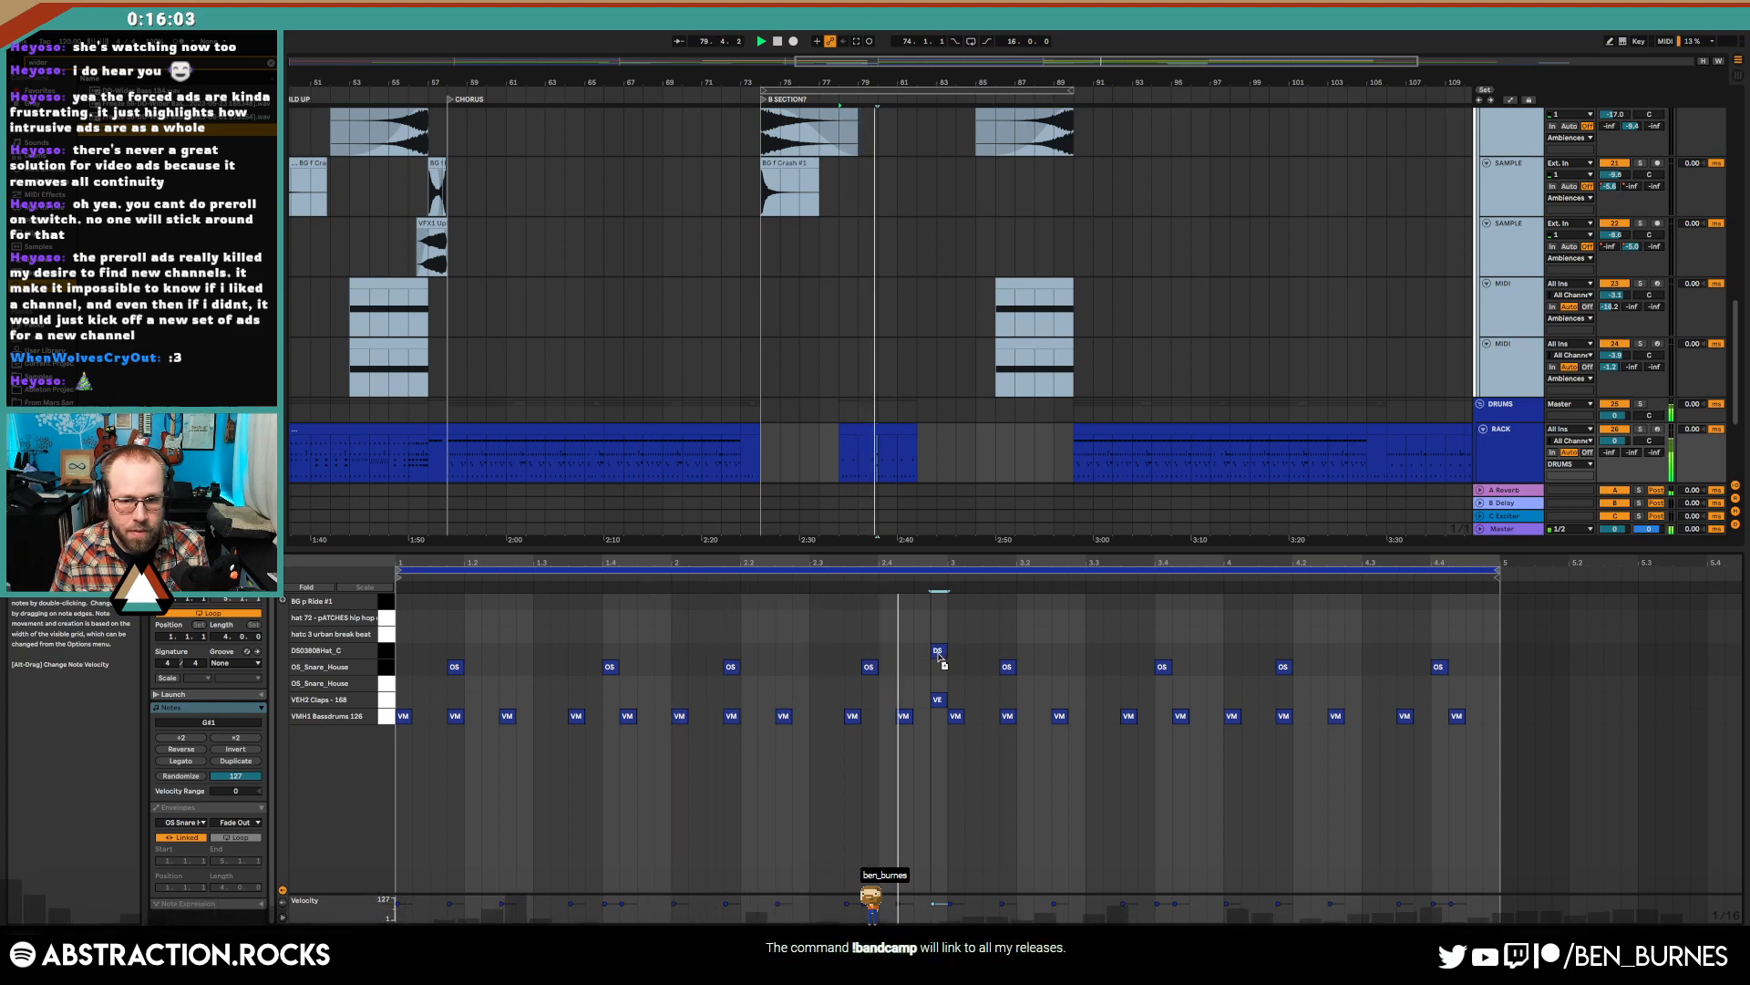
pyautogui.moveTo(942, 661); pyautogui.dragTo(1372, 635)
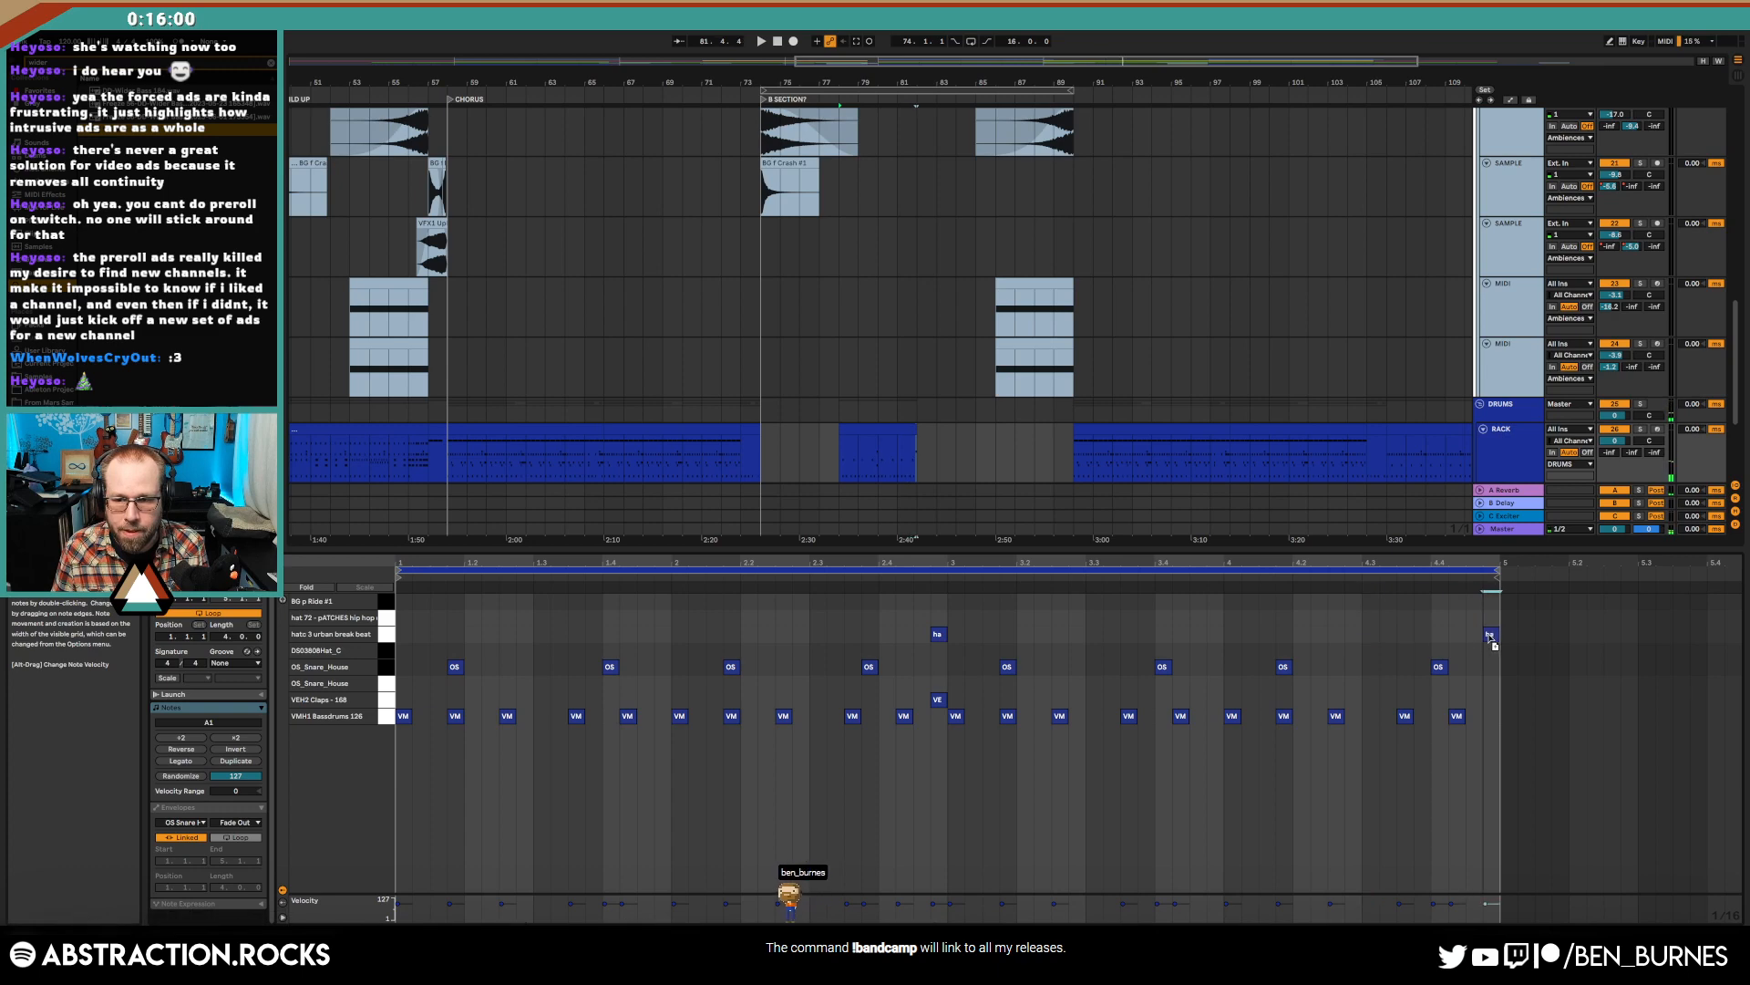
pyautogui.moveTo(939, 701); pyautogui.dragTo(1492, 703)
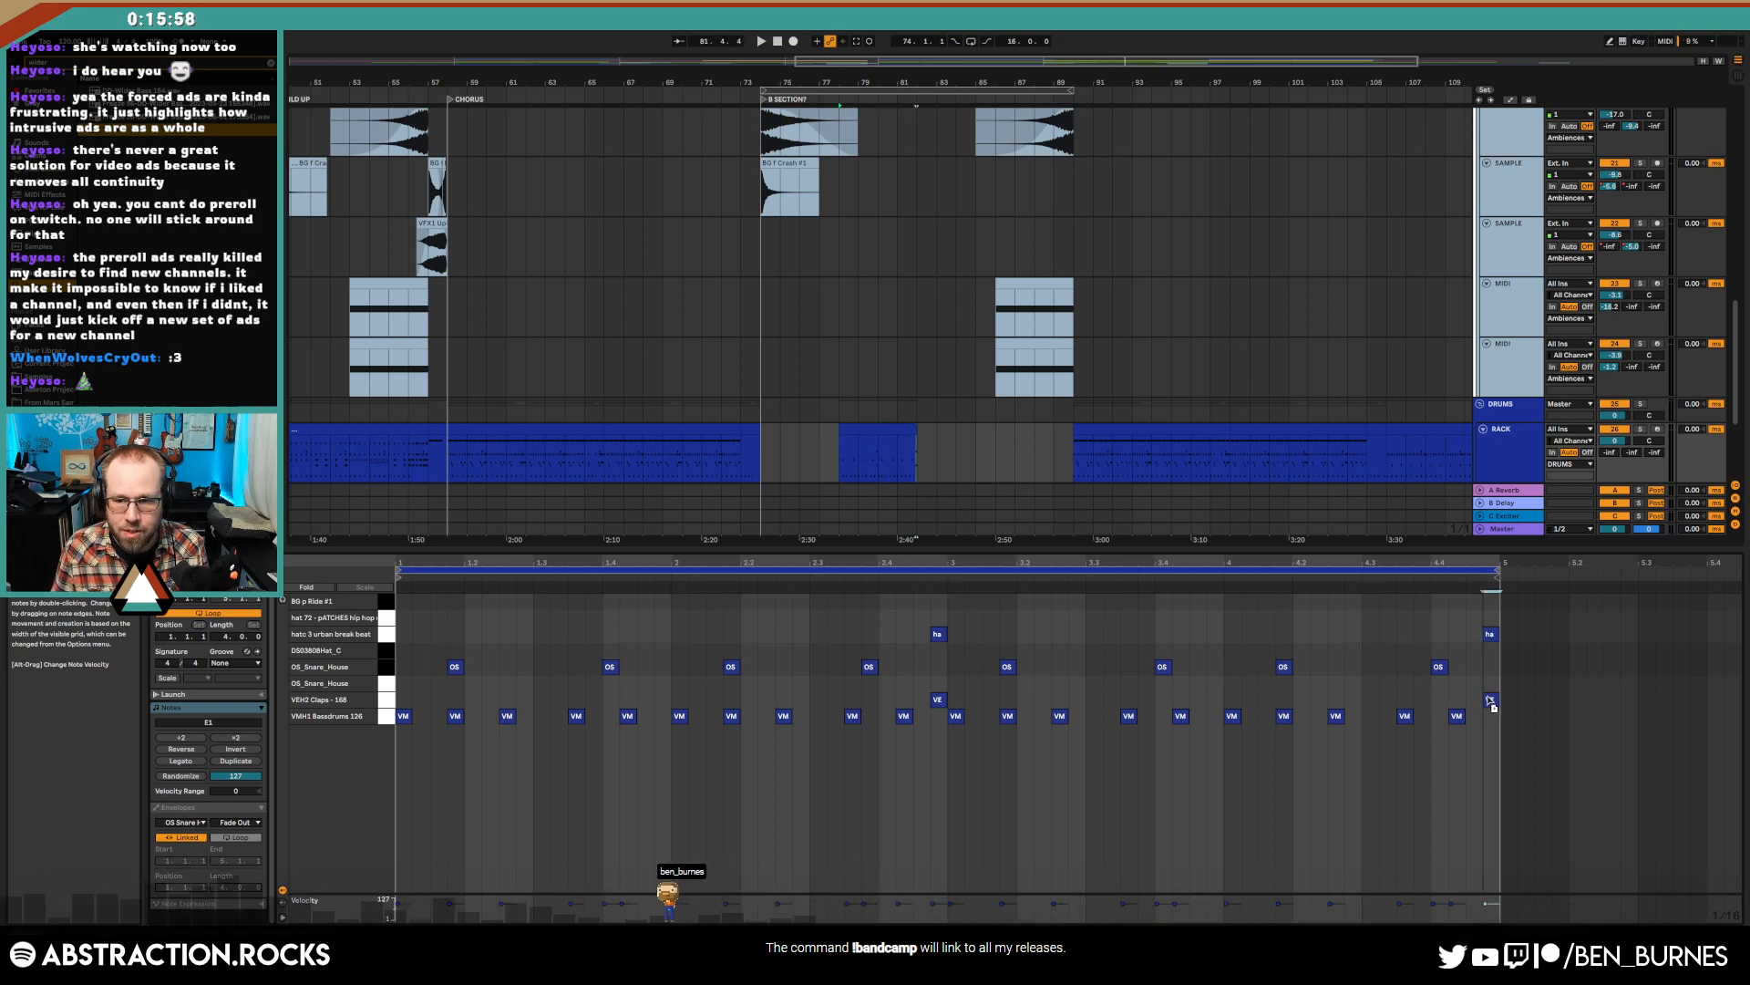
# - Add two Hat_C hits an eighth note apart at the clip's start and lower the second hit's velocity
pyautogui.doubleClick(403, 654)
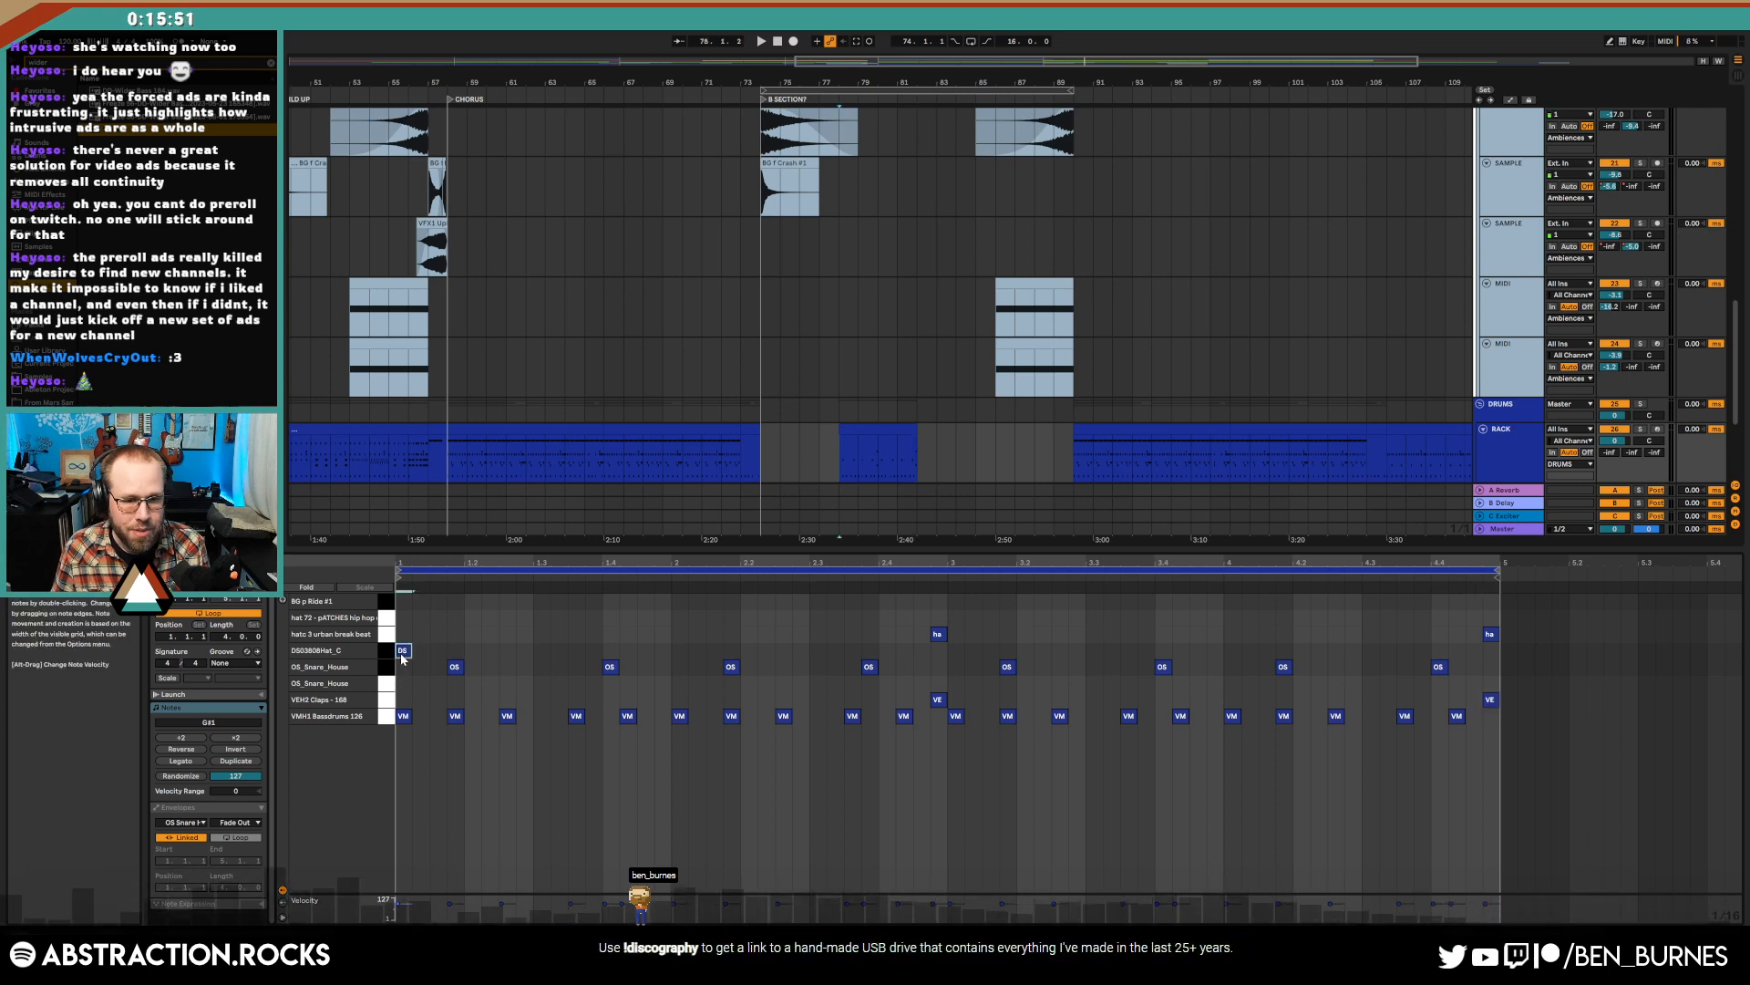
pyautogui.doubleClick(439, 653)
pyautogui.moveTo(439, 653); pyautogui.dragTo(439, 712)
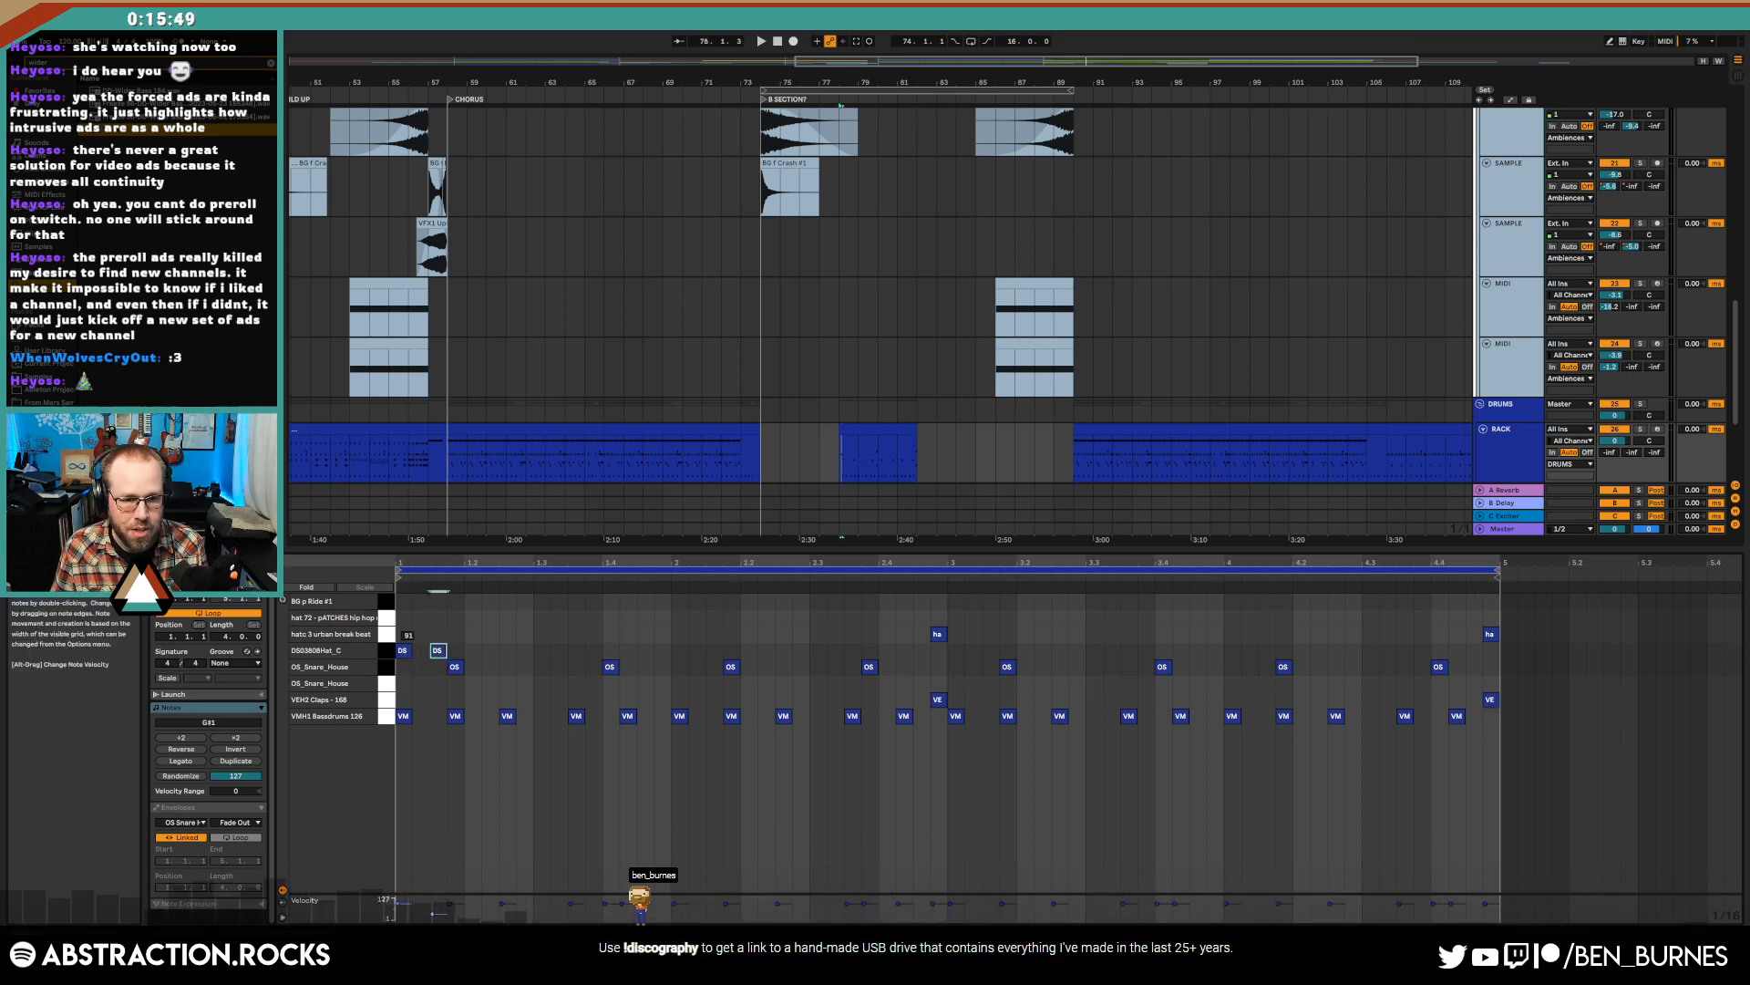
# - Duplicate the pair of Hat_C hits repeatedly to run steady eighth-note hats through all four bars
pyautogui.moveTo(461, 636); pyautogui.dragTo(408, 662)
pyautogui.hotkey('ctrl', 'd')
pyautogui.hotkey('ctrl', 'd')
pyautogui.hotkey('ctrl', 'd')
pyautogui.hotkey('ctrl', 'd')
pyautogui.hotkey('ctrl', 'd')
pyautogui.hotkey('ctrl', 'd')
pyautogui.hotkey('ctrl', 'd')
pyautogui.hotkey('ctrl', 'd')
pyautogui.hotkey('ctrl', 'd')
pyautogui.hotkey('ctrl', 'd')
pyautogui.hotkey('ctrl', 'd')
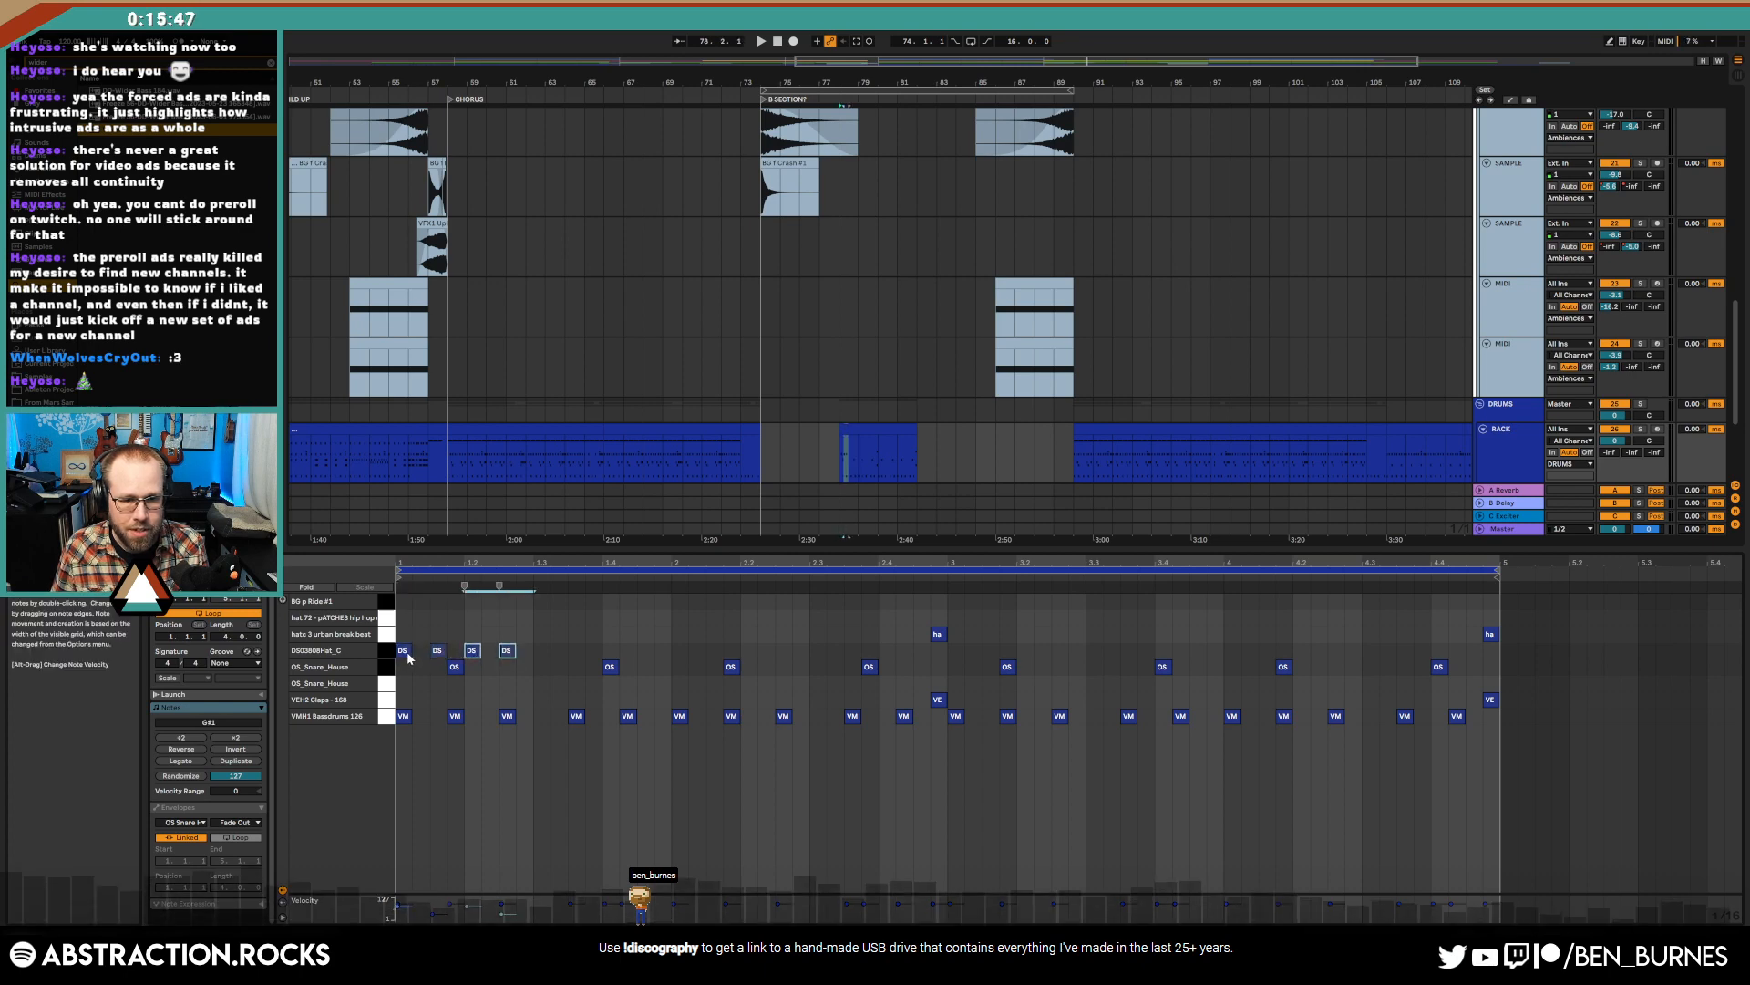
pyautogui.hotkey('ctrl', 'd')
pyautogui.hotkey('ctrl', 'd')
pyautogui.hotkey('ctrl', 'd')
pyautogui.hotkey('ctrl', 'd')
pyautogui.hotkey('ctrl', 'd')
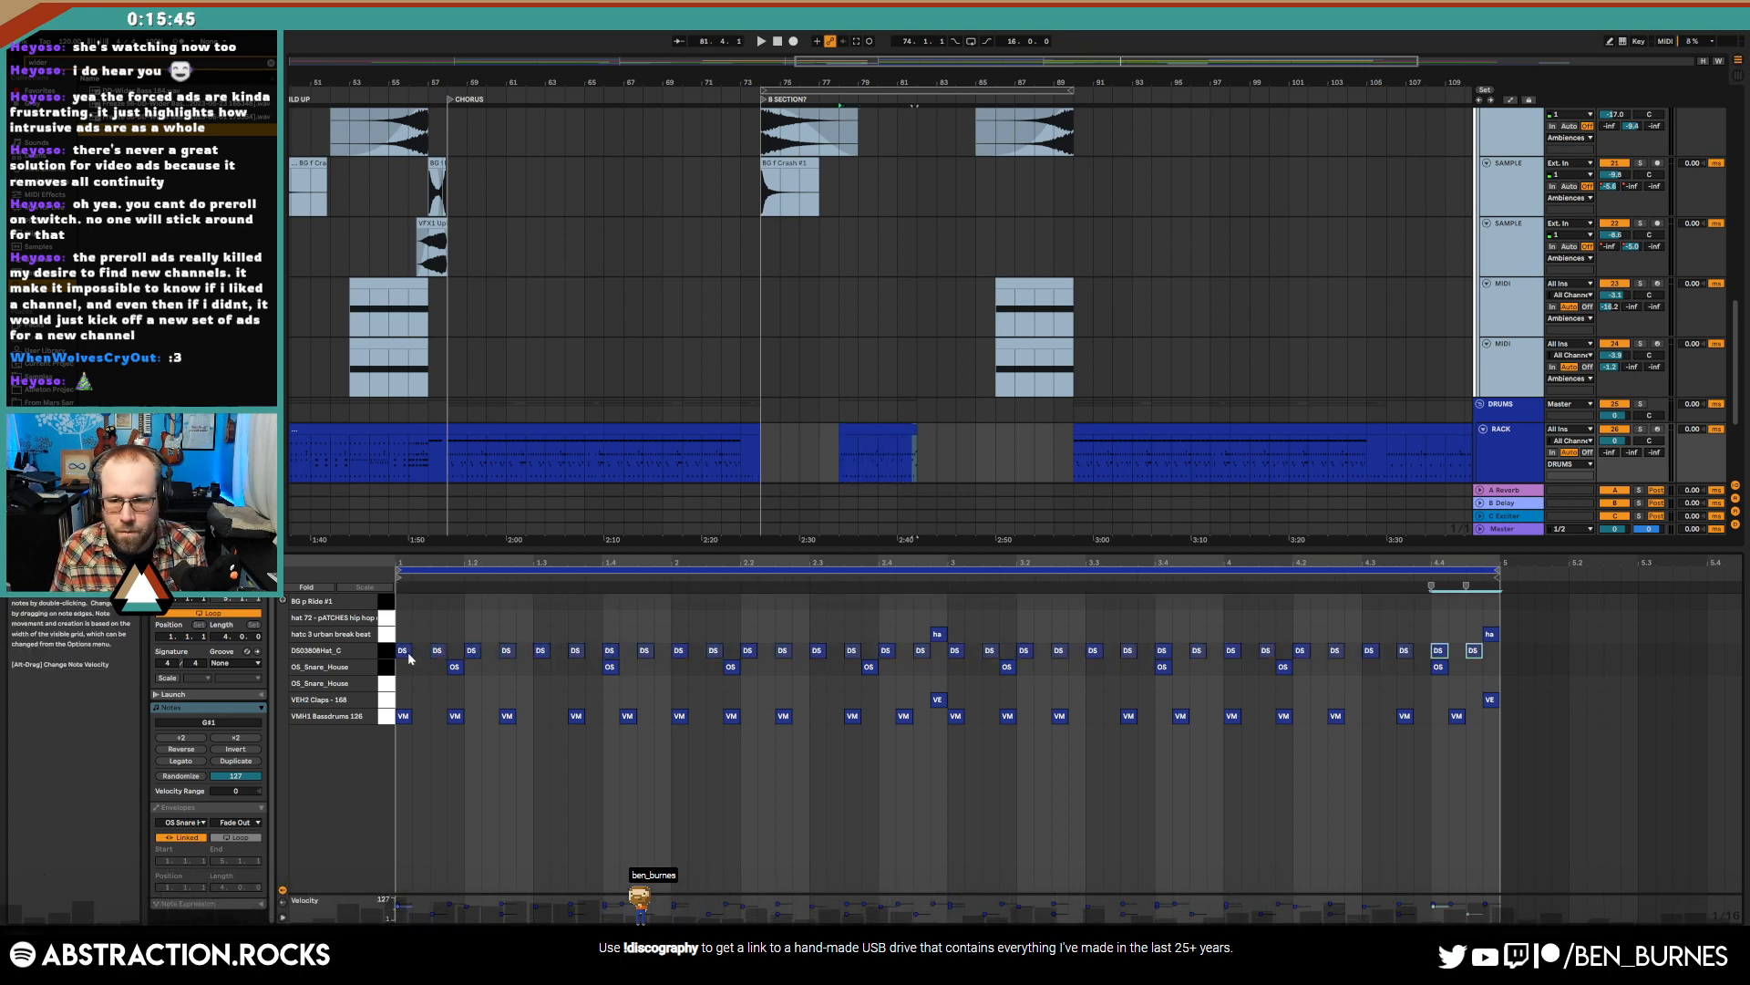
# - Play the drum pattern and delete the two surplus Hat_C hits beyond the clip's end
pyautogui.press('space')
pyautogui.moveTo(1573, 637); pyautogui.dragTo(1513, 662)
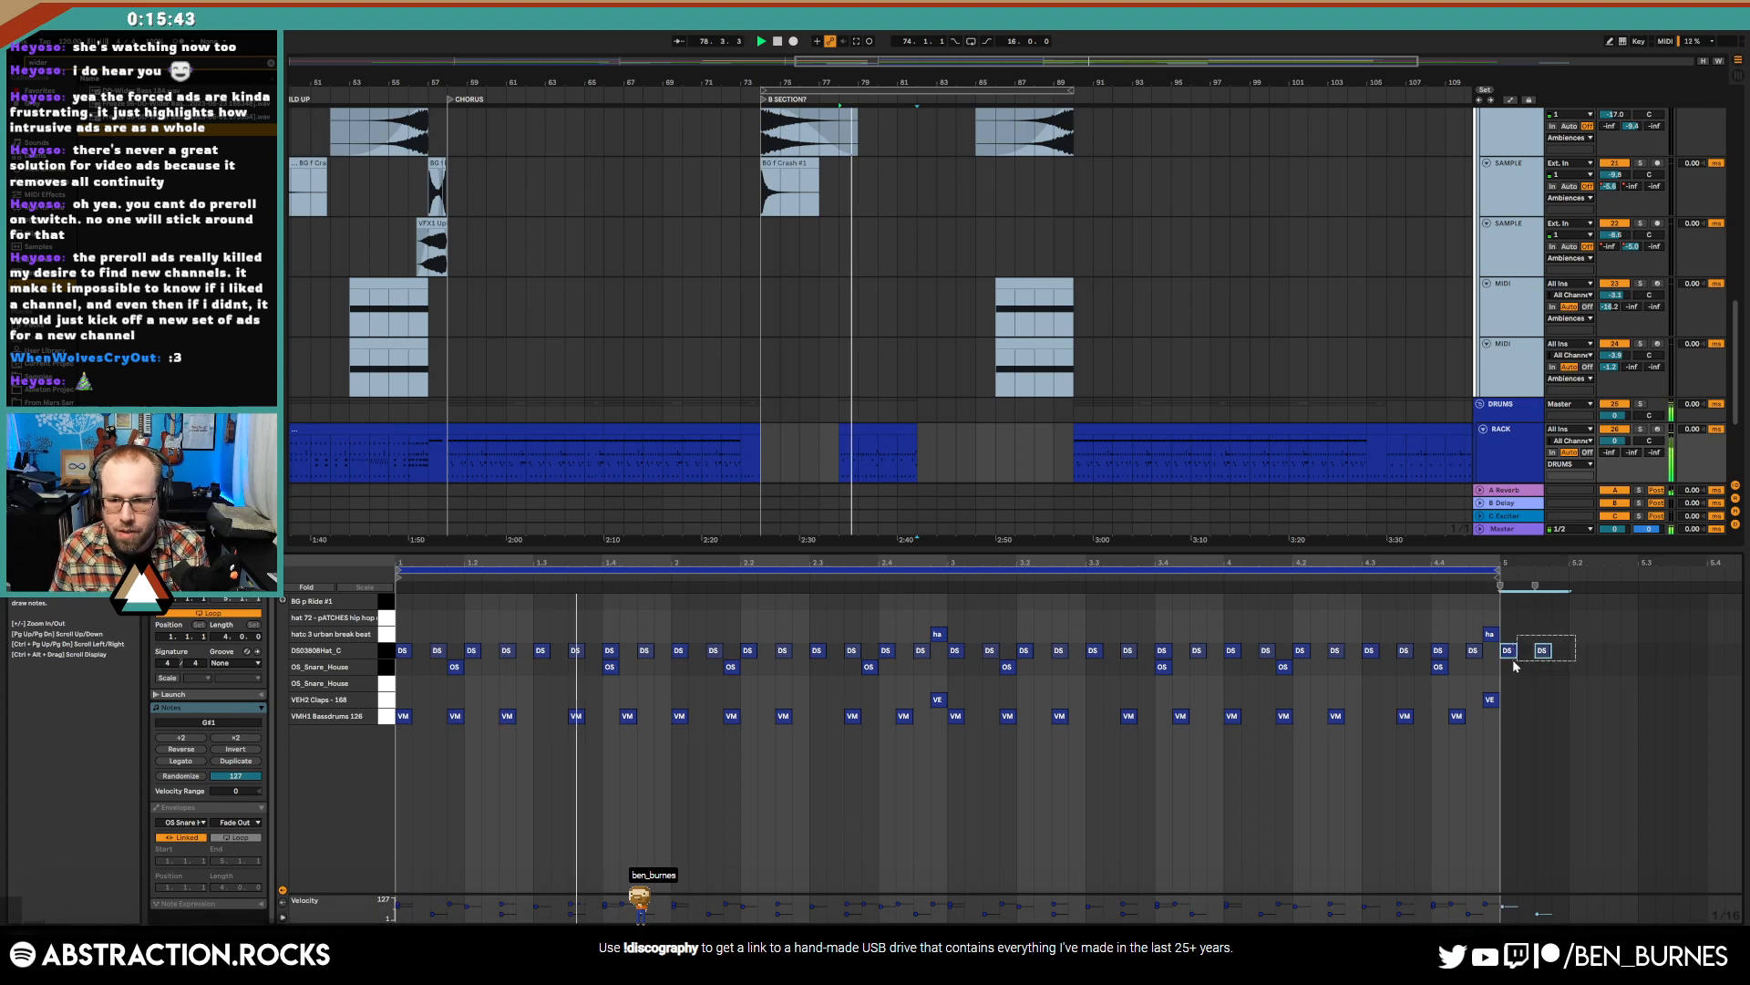
pyautogui.press('Delete')
pyautogui.click(1535, 637)
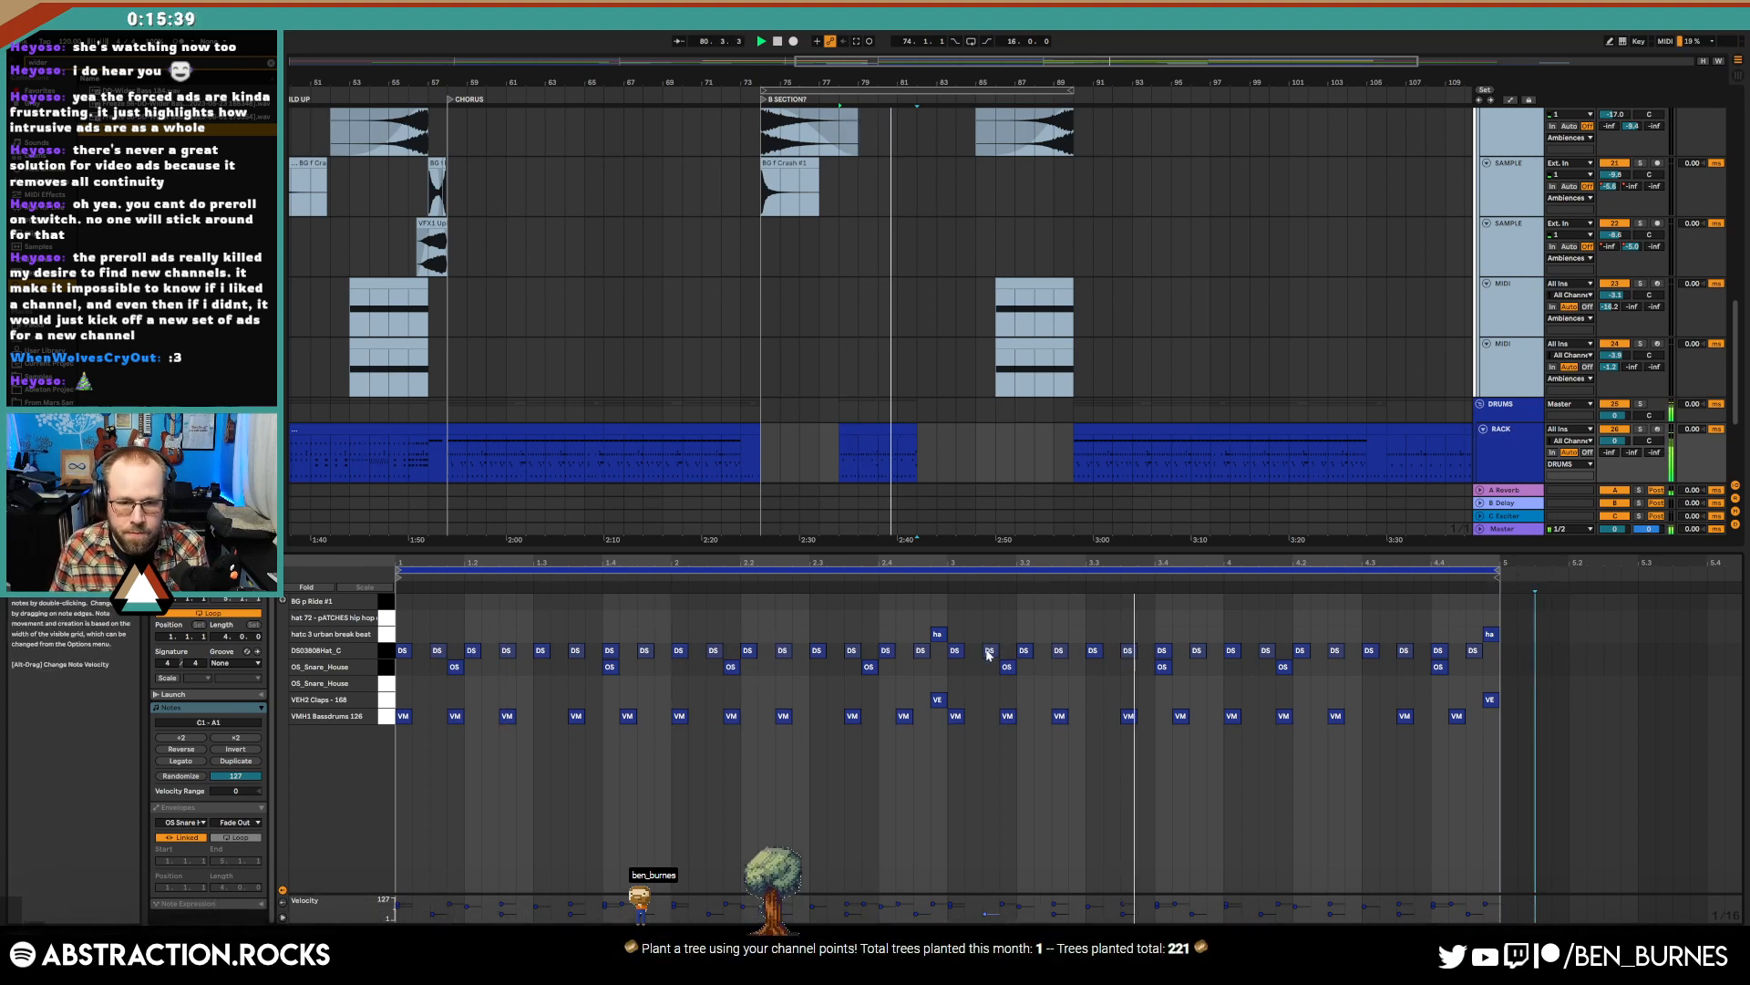
# - Duplicate the four-bar drum clip in the B section directly after itself and reselect the original clip
pyautogui.hotkey('ctrl', 'd')
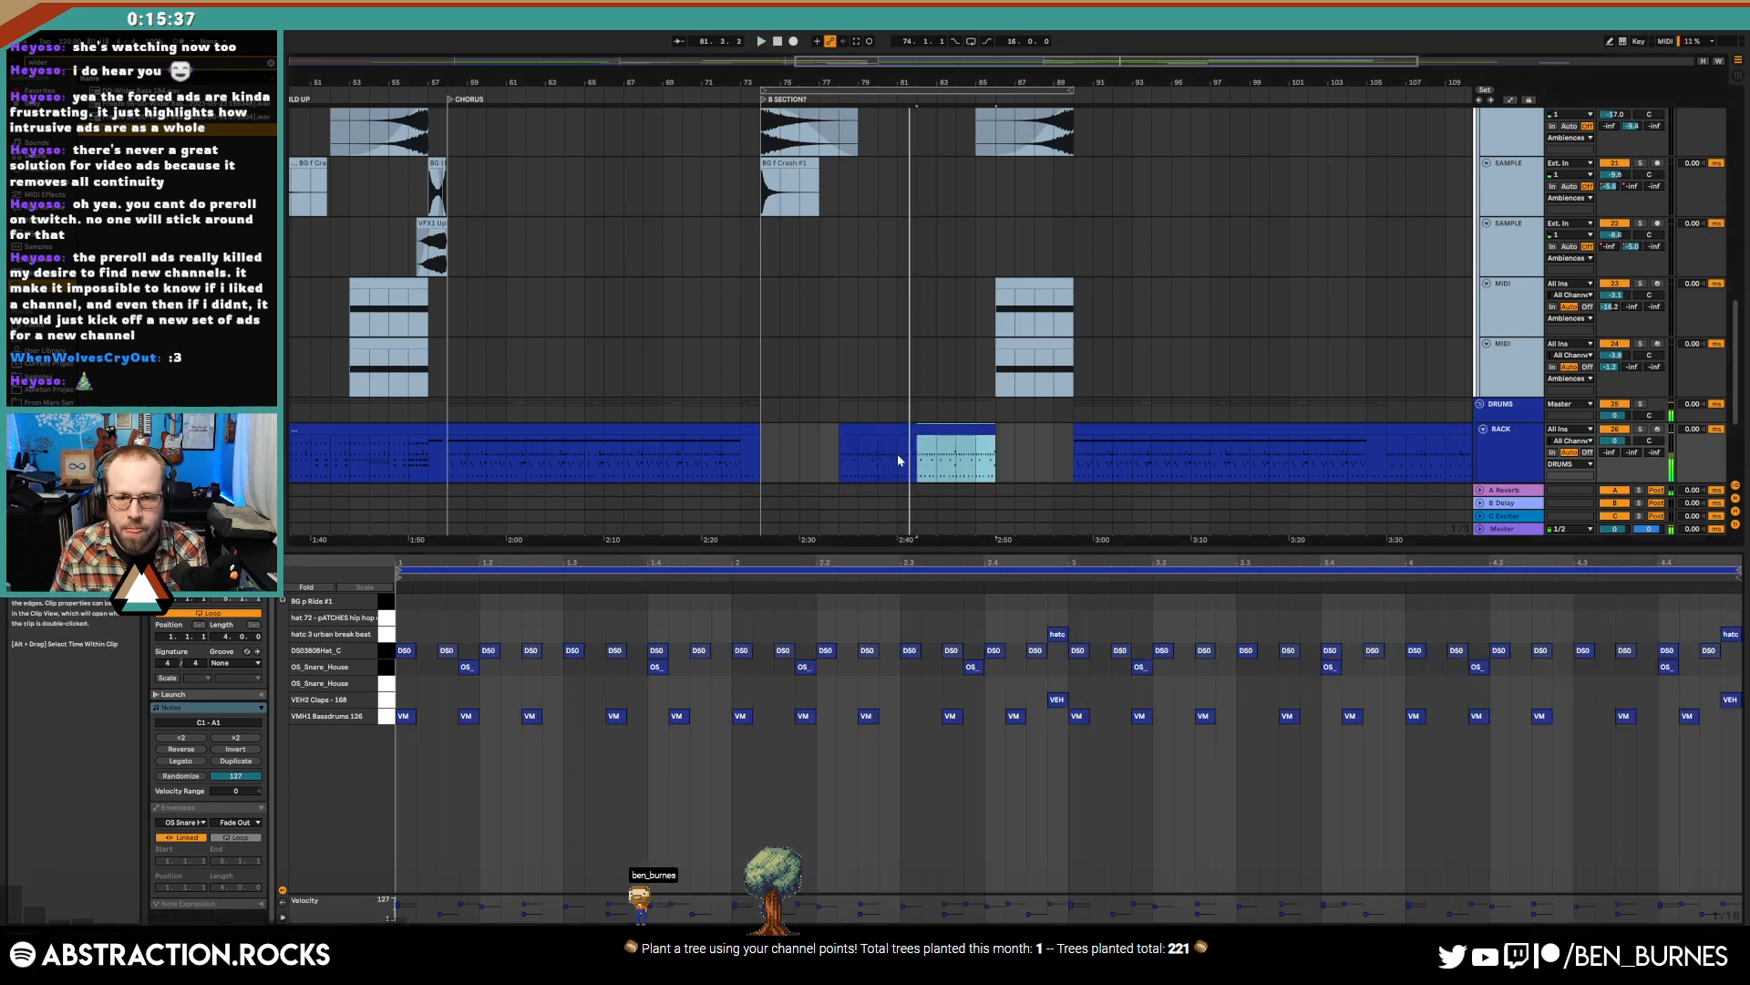
pyautogui.click(902, 432)
pyautogui.press('space')
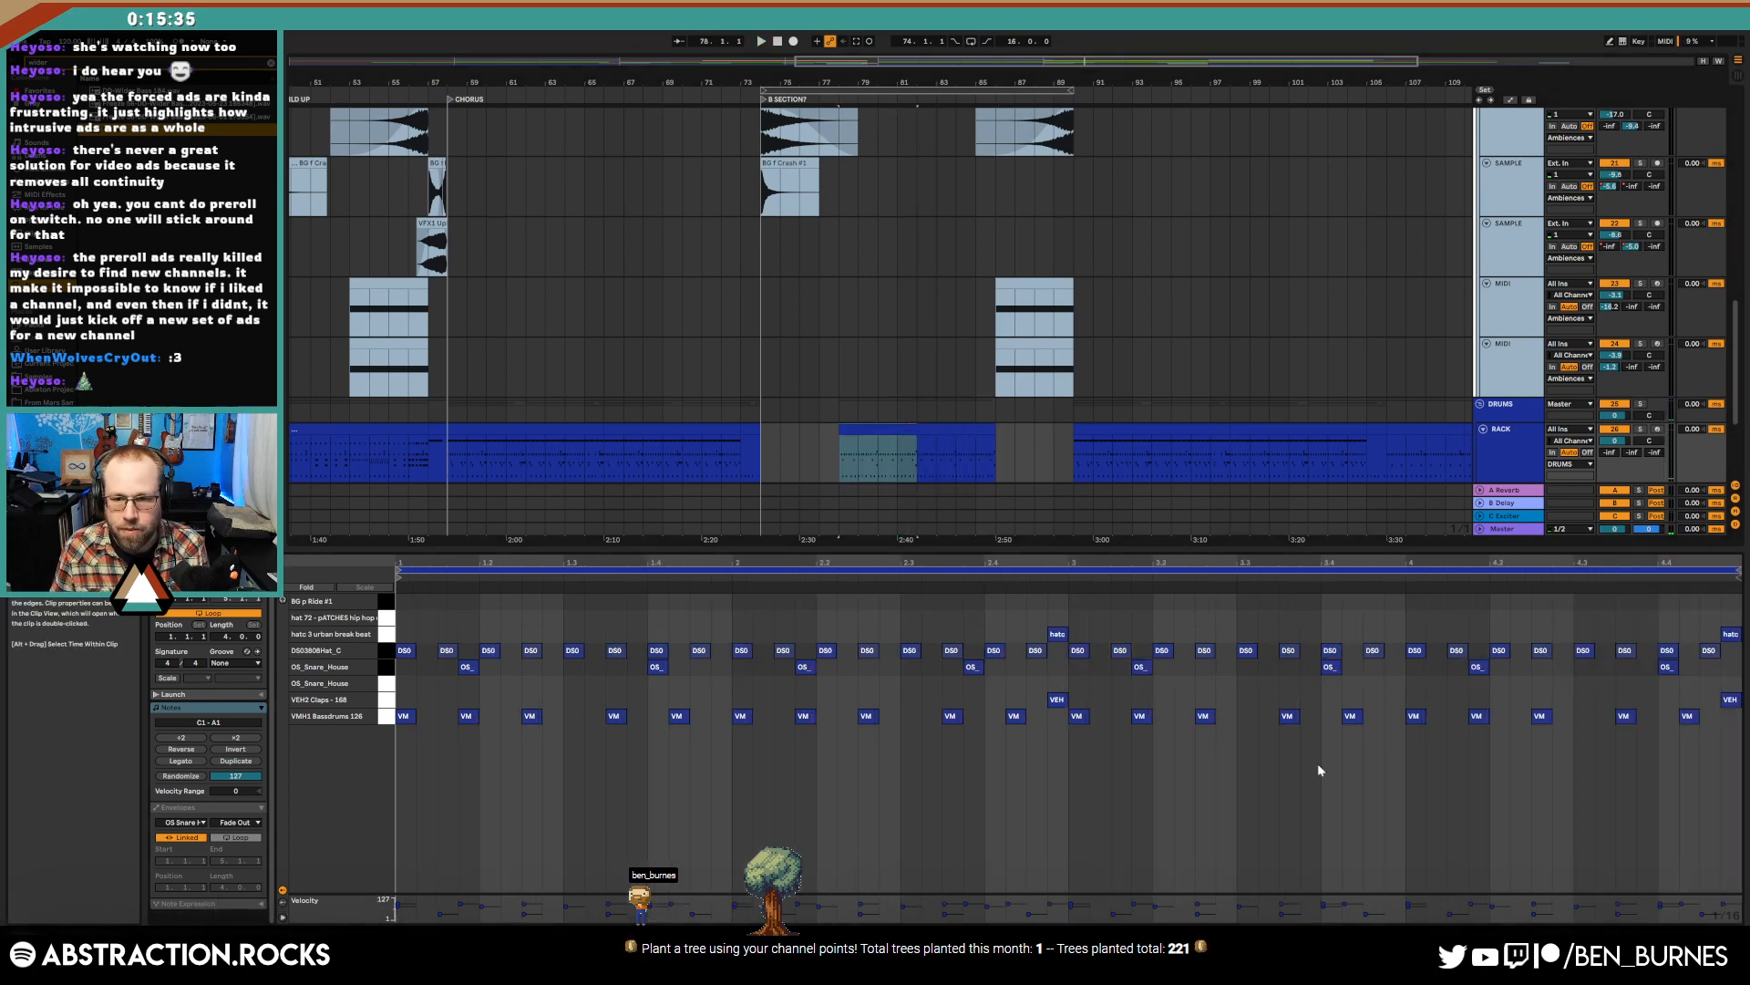
# - Shift the last two VMH1 Bassdrum notes in the first B-section drum clip one sixteenth later and play it back
pyautogui.click(1553, 739)
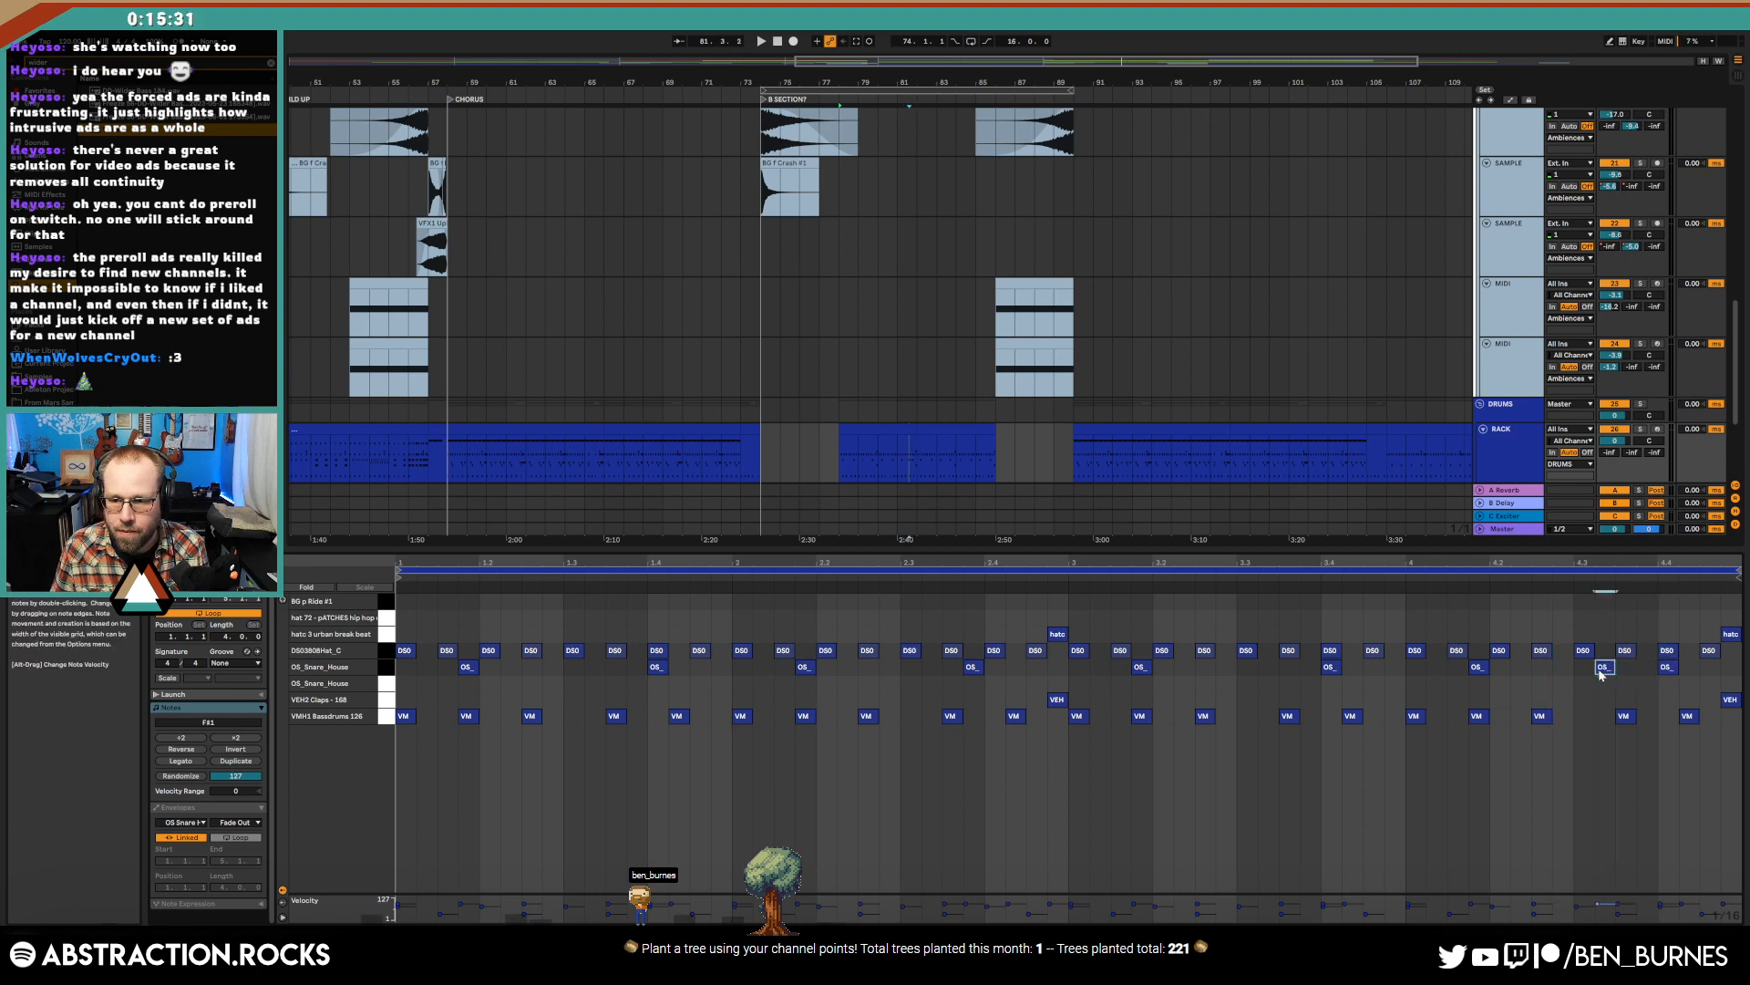
pyautogui.click(1366, 578)
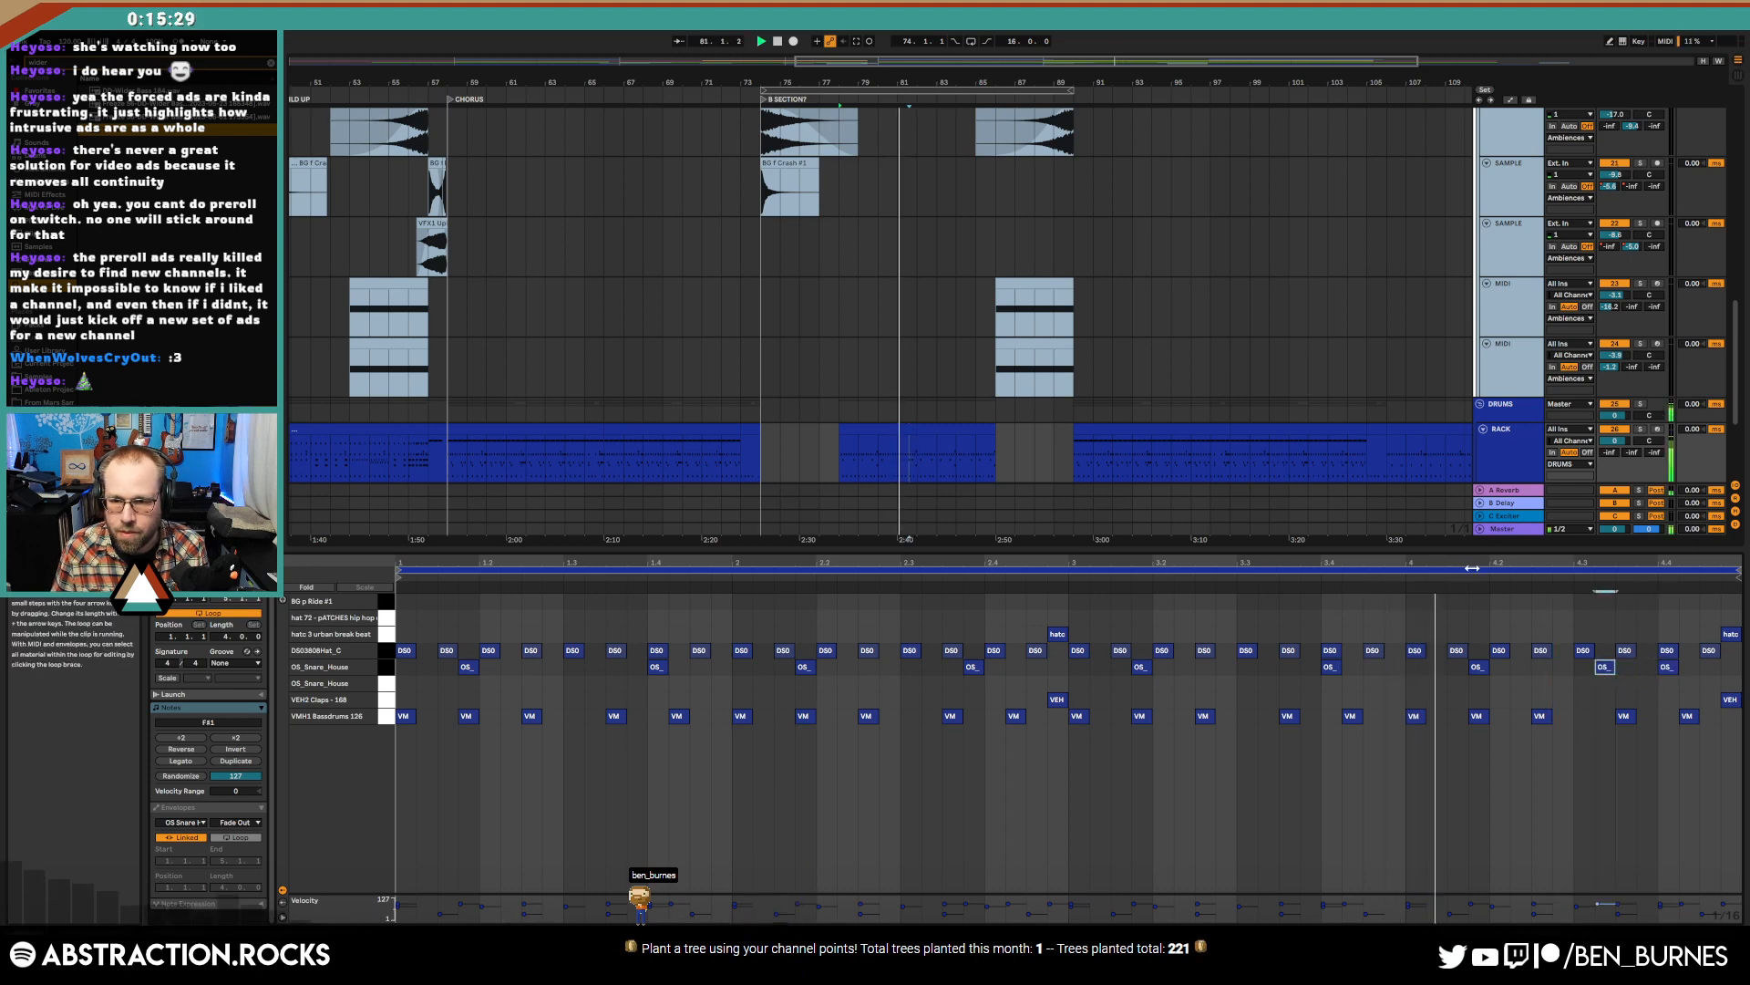
pyautogui.moveTo(1474, 565); pyautogui.dragTo(1423, 591)
pyautogui.moveTo(1596, 723); pyautogui.dragTo(1624, 726)
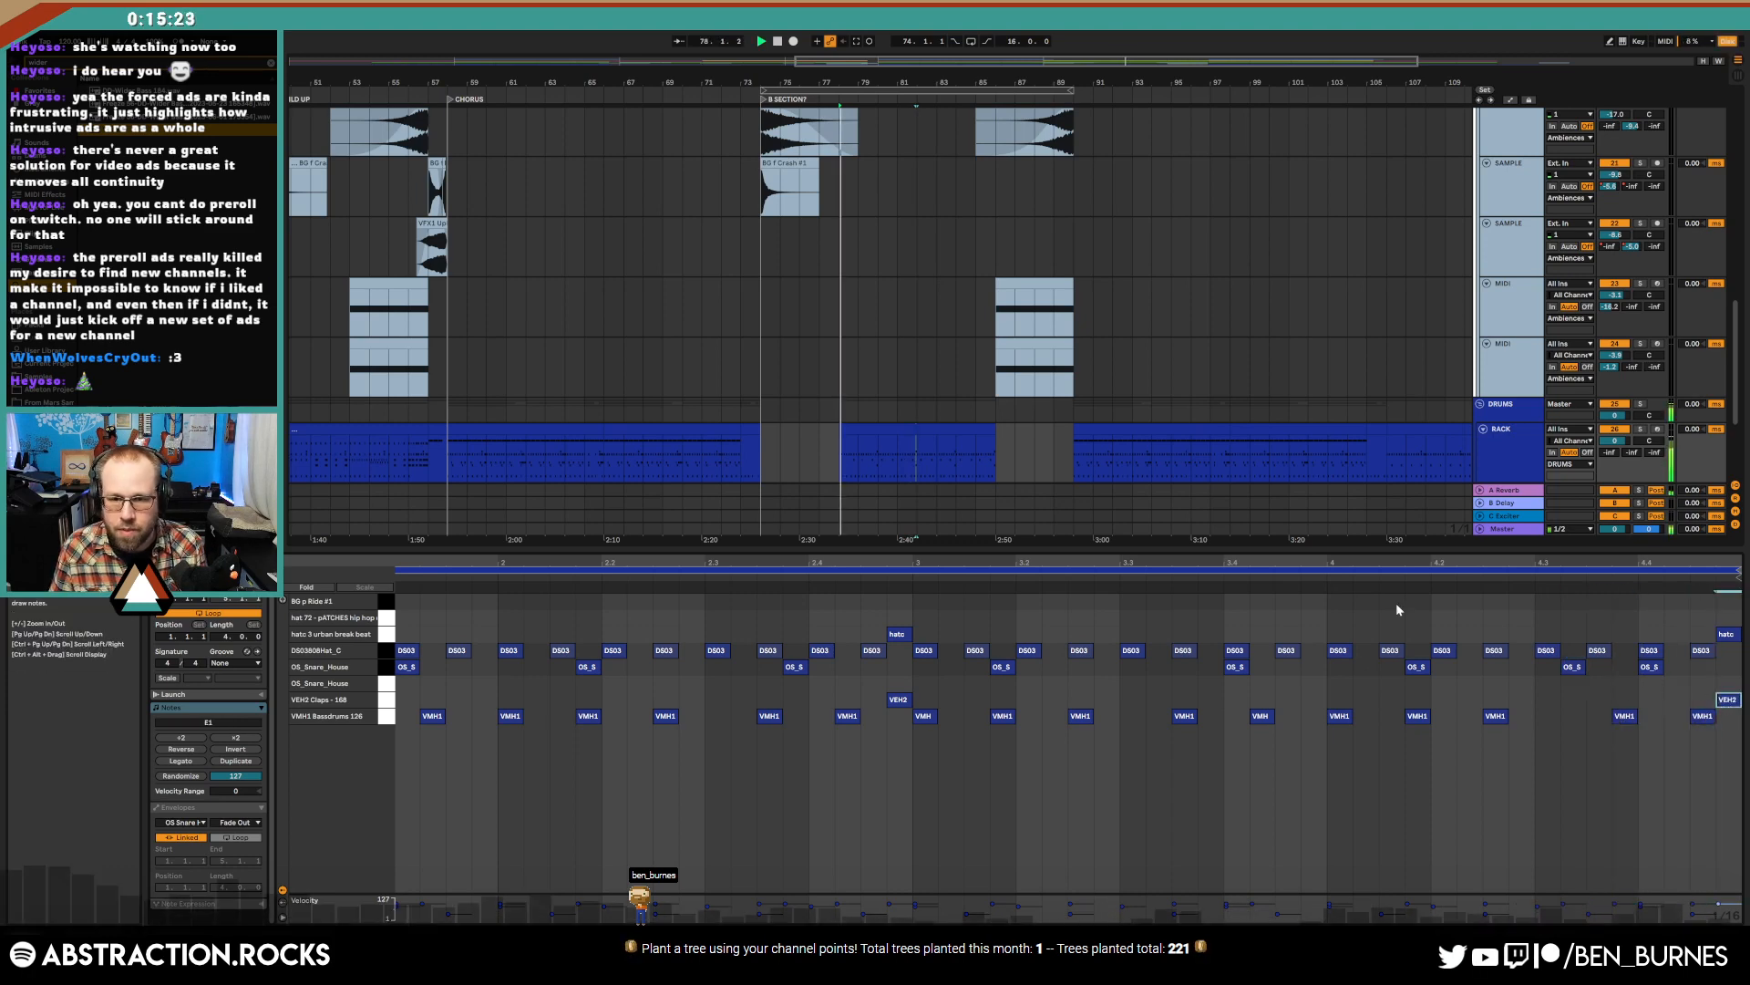
# - Move the VEH3 Claps note at the middle of the drum clip up to the lower OS_Snare_House row
pyautogui.press('space')
pyautogui.click(881, 429)
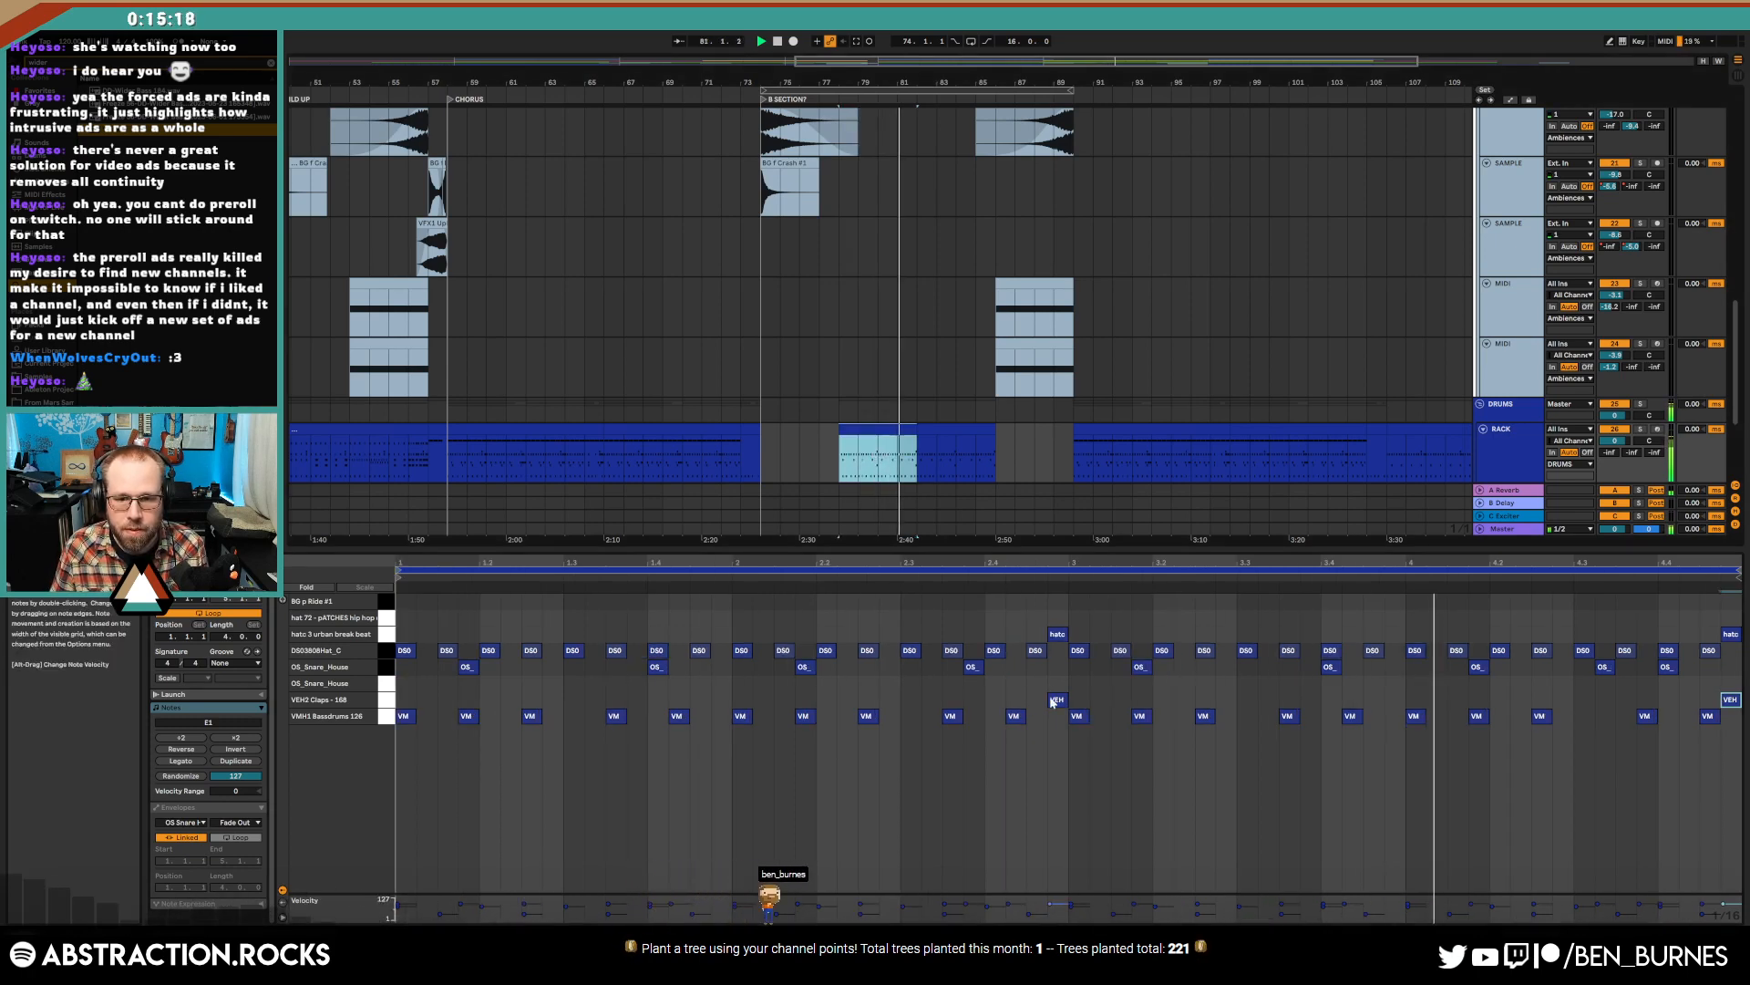
pyautogui.moveTo(1057, 699); pyautogui.dragTo(1057, 683)
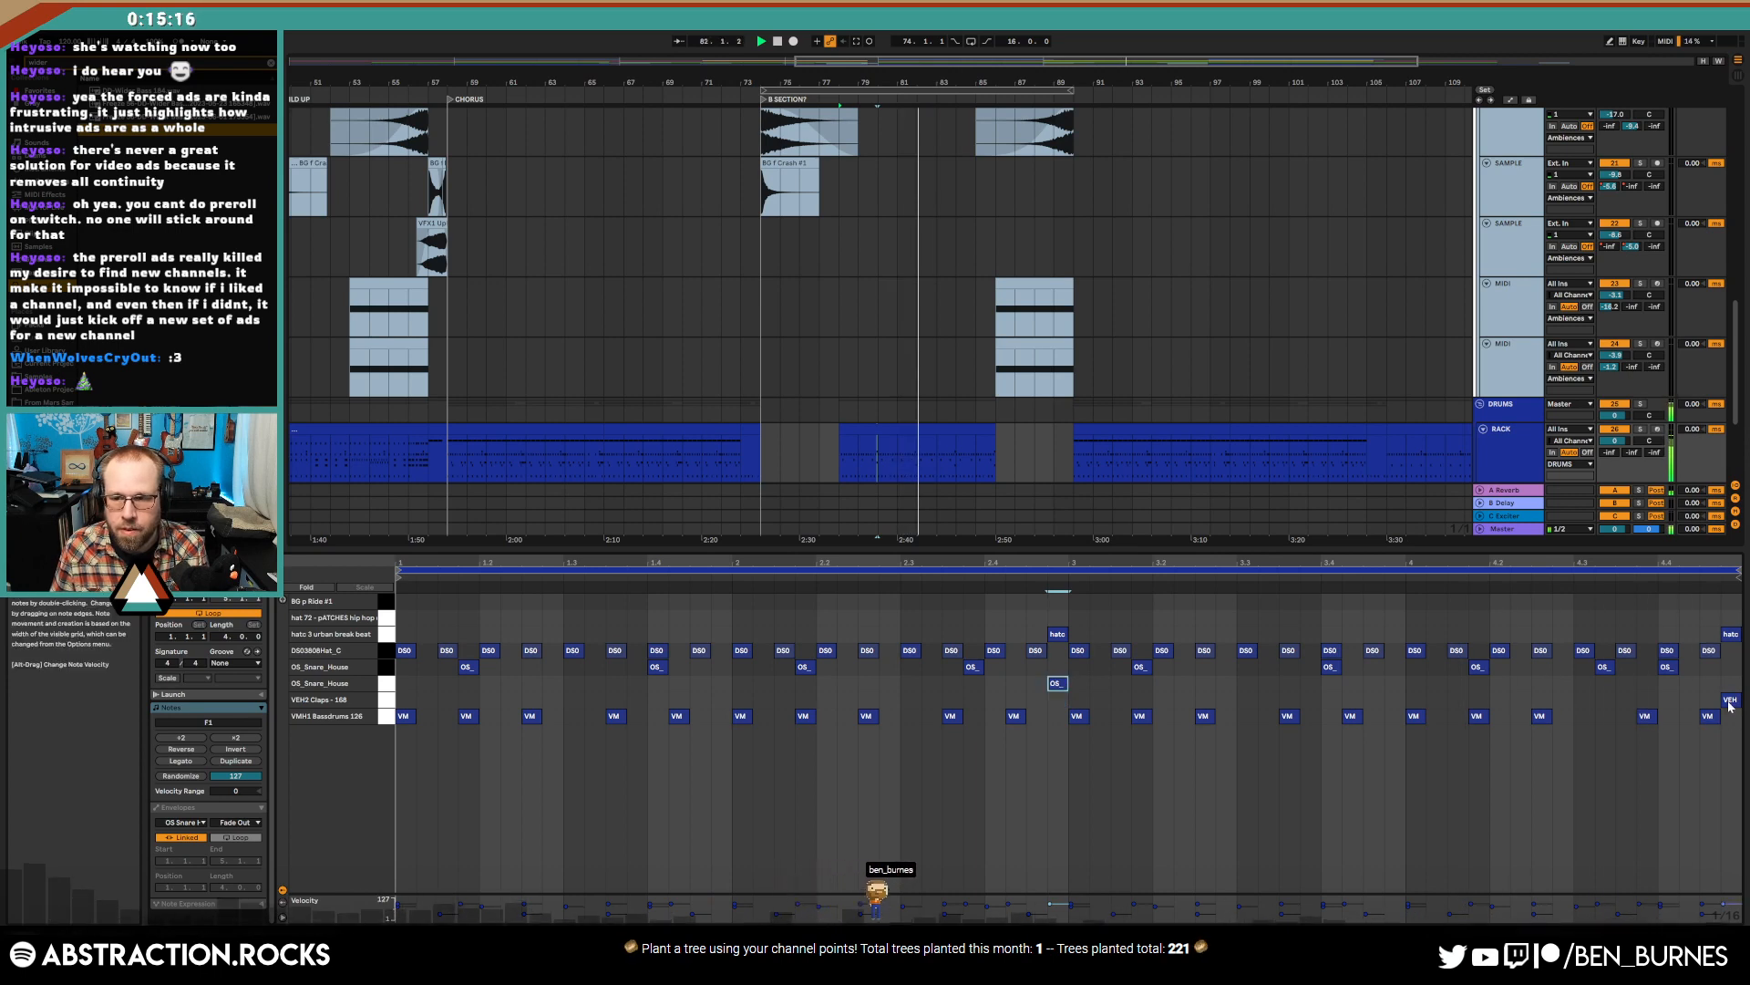
# - Try A#2 as the last note of the first B-section bass clip and audition the transition
pyautogui.scroll(-3, 939, 441)
pyautogui.scroll(7, 935, 443)
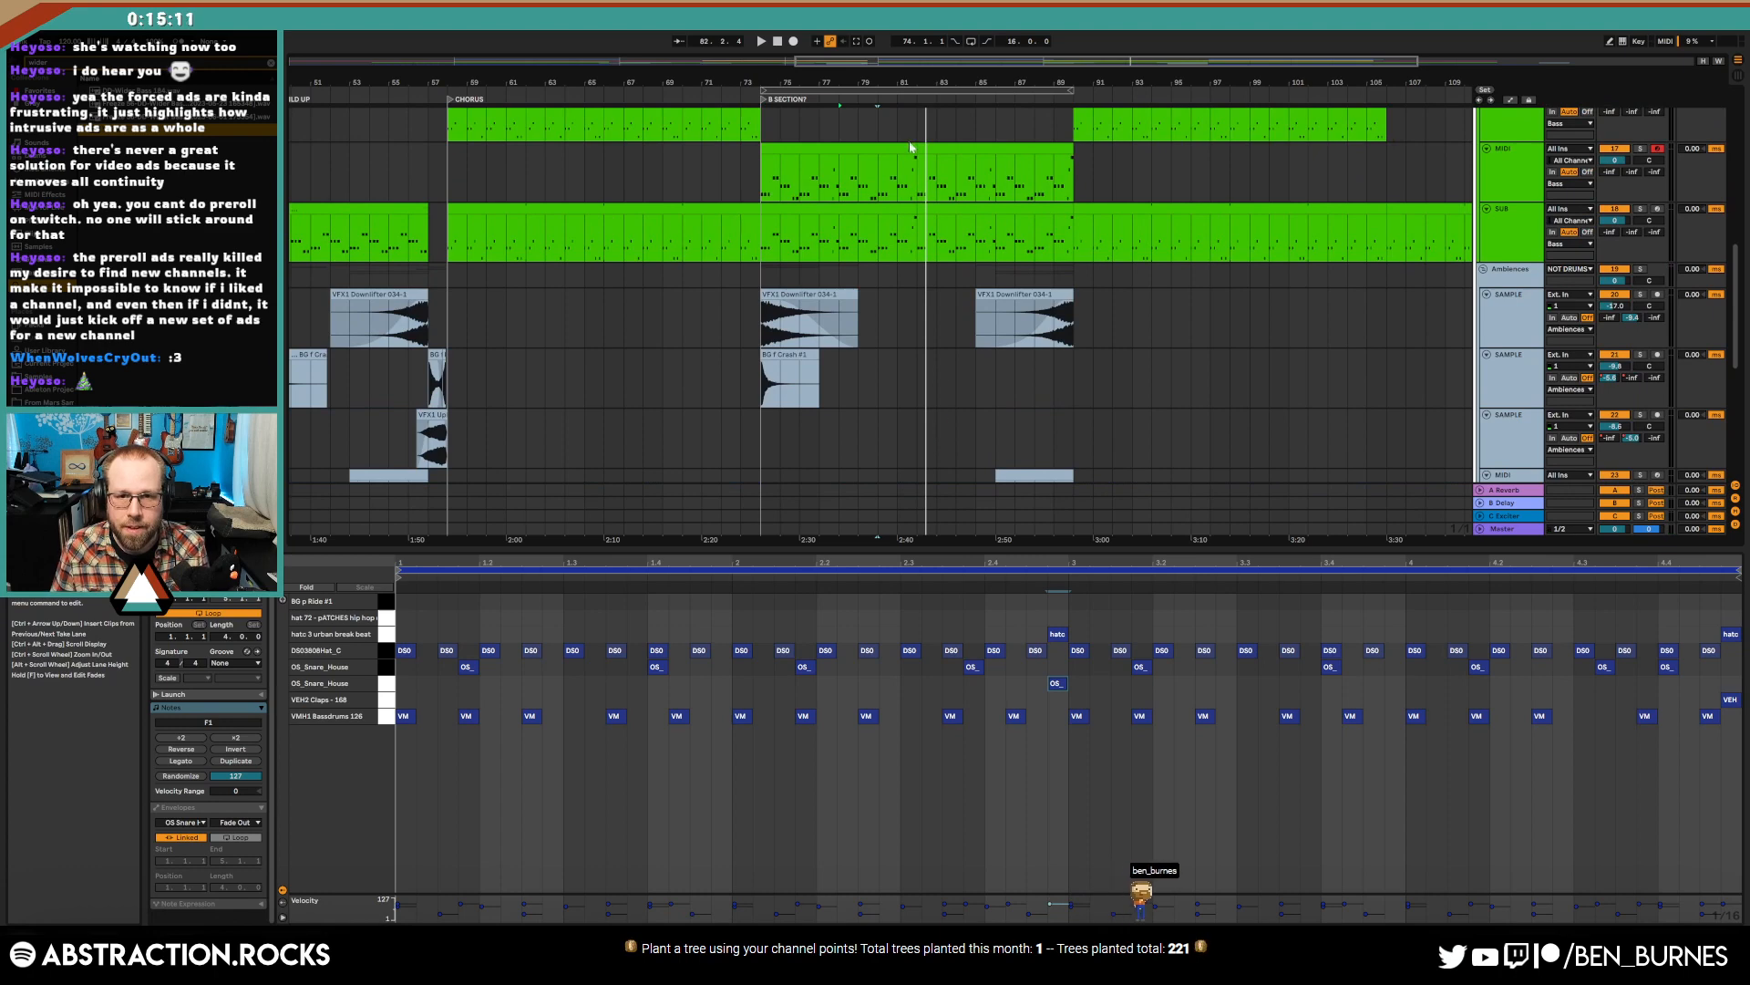
pyautogui.click(912, 149)
pyautogui.scroll(3, 1703, 660)
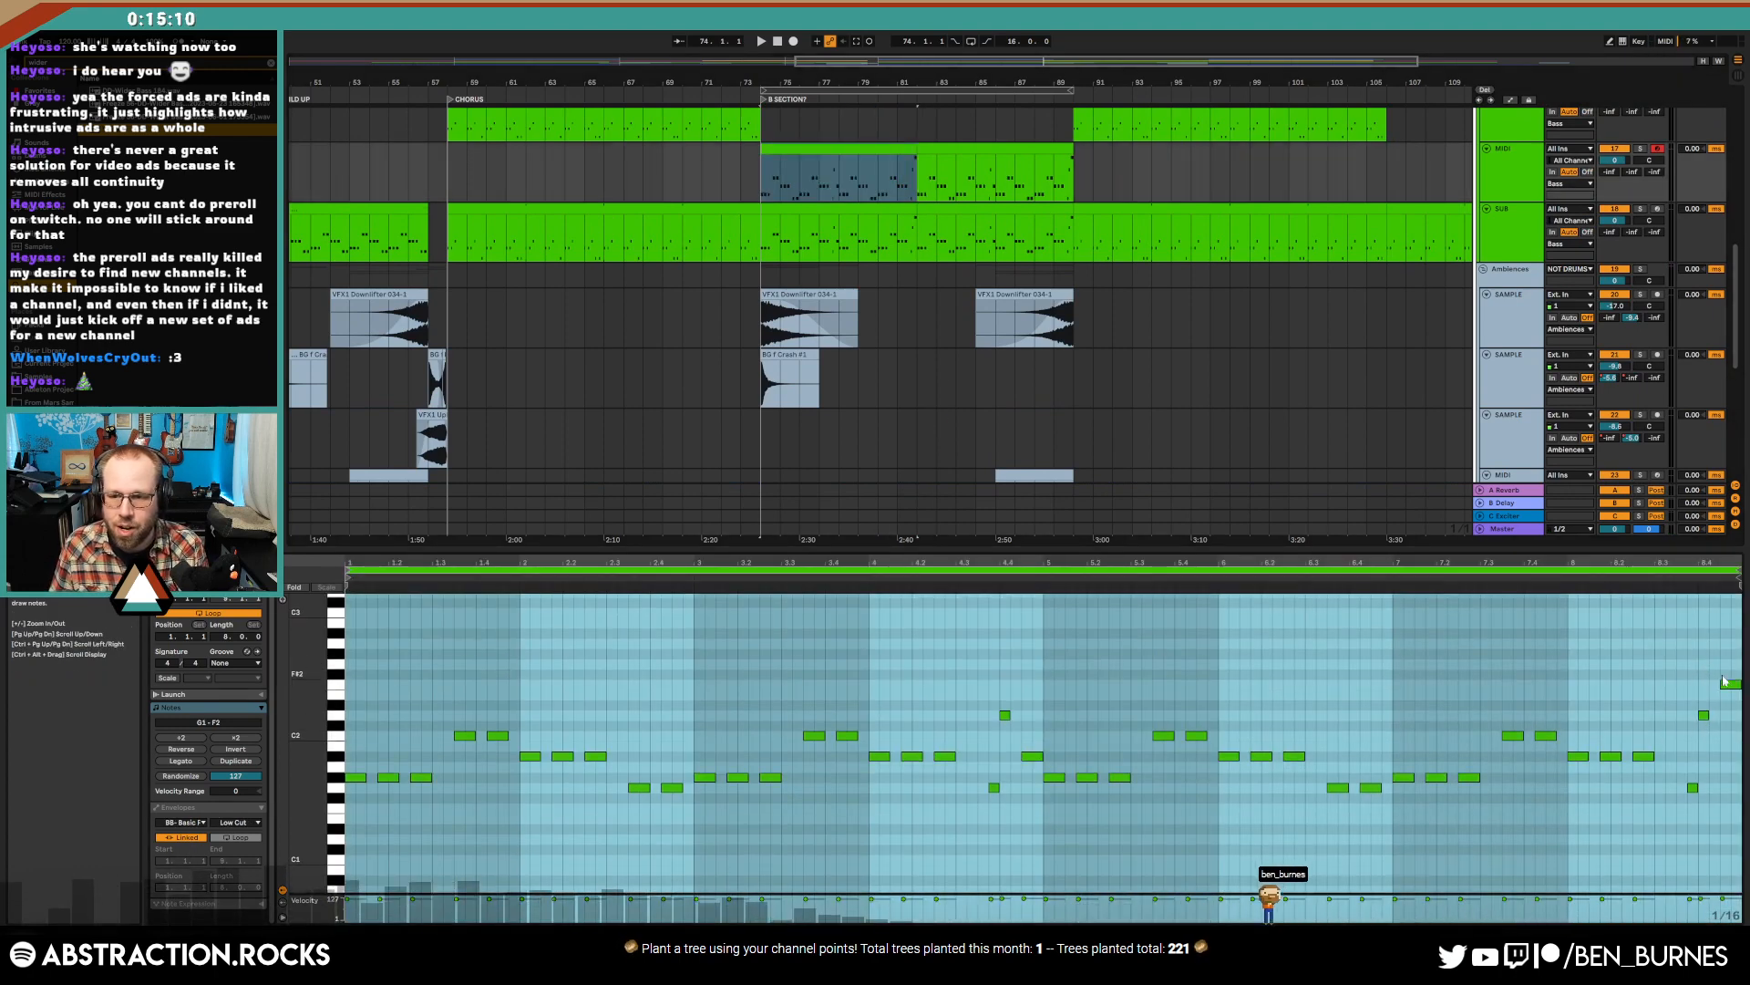
pyautogui.click(1714, 644)
pyautogui.press('Up')
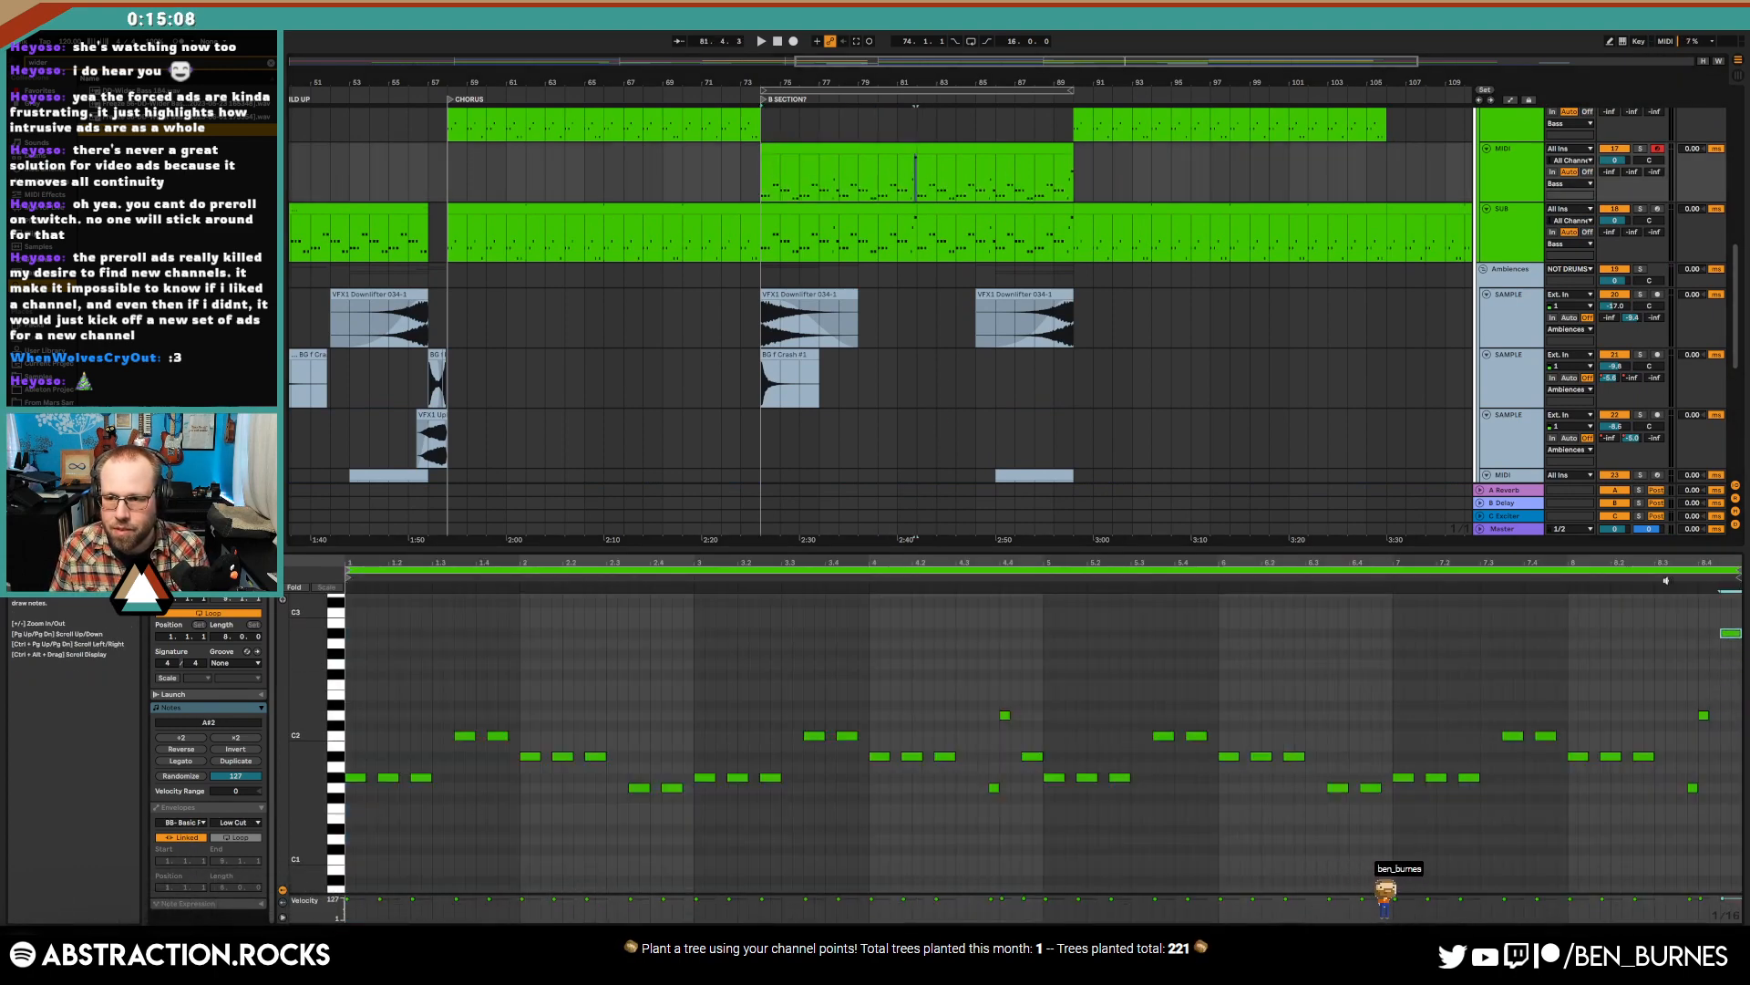
pyautogui.click(1668, 578)
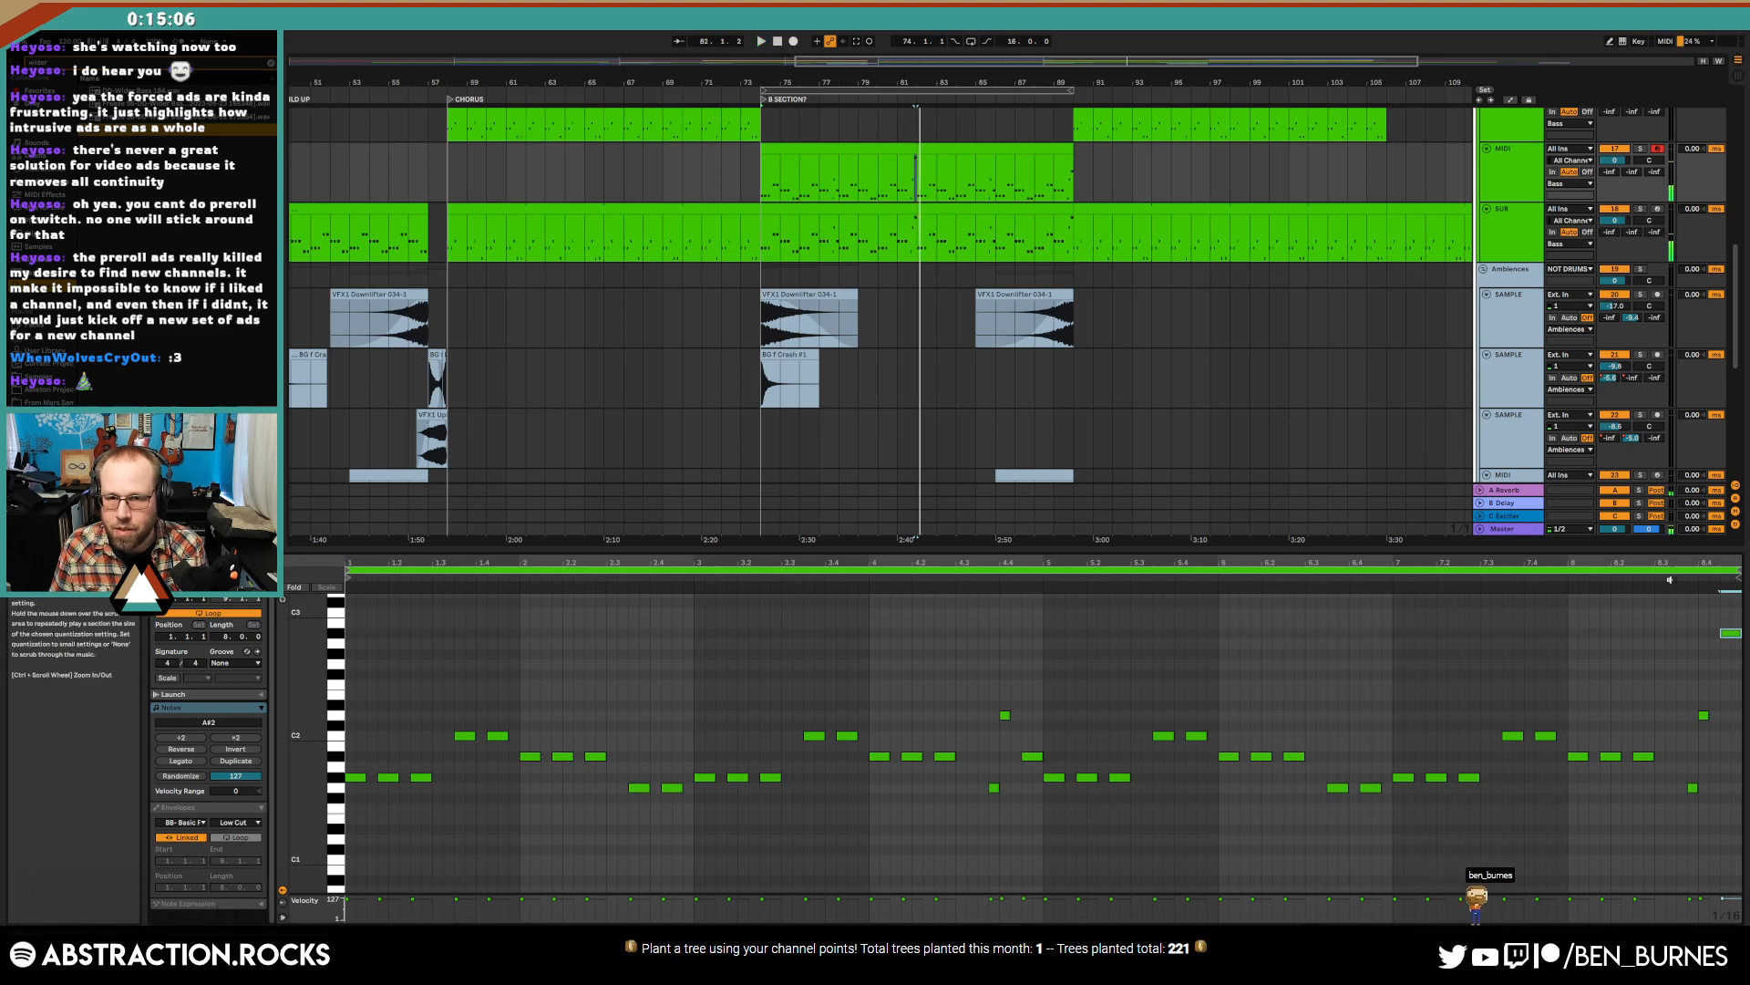
pyautogui.click(1670, 580)
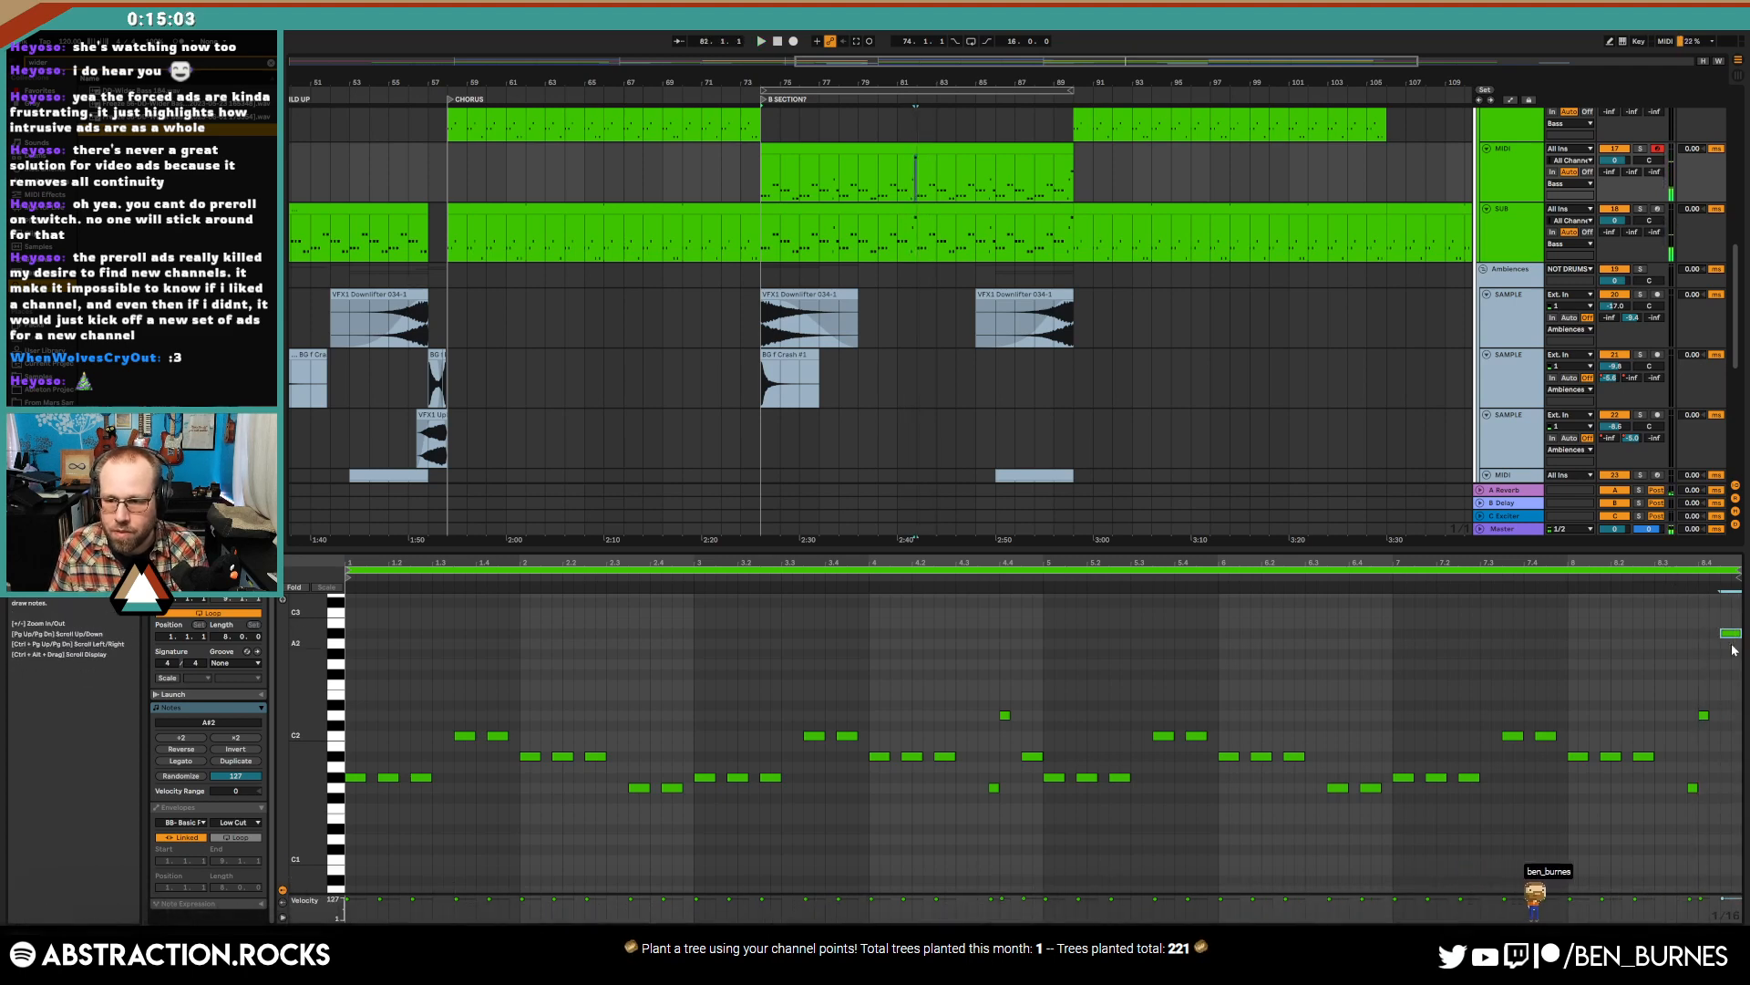
# - Try G2 as the bass clip's last note and audition the ending again
pyautogui.press('Down')
pyautogui.press('Down')
pyautogui.press('Down')
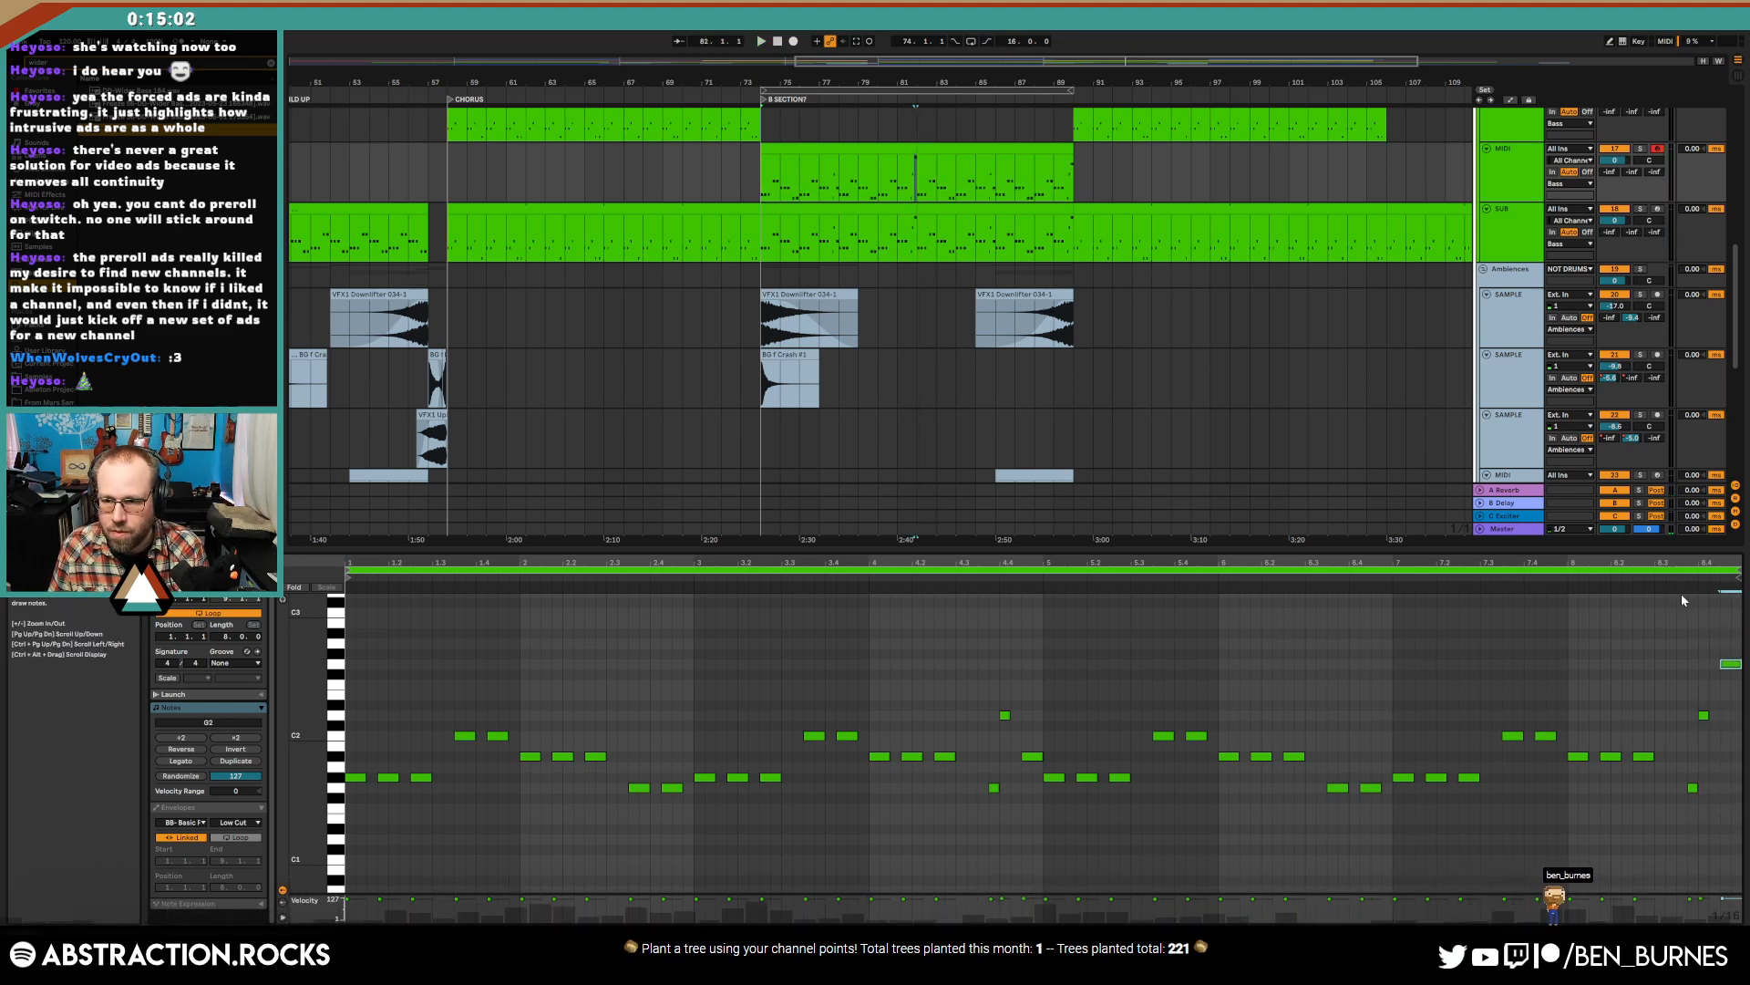
pyautogui.click(1659, 580)
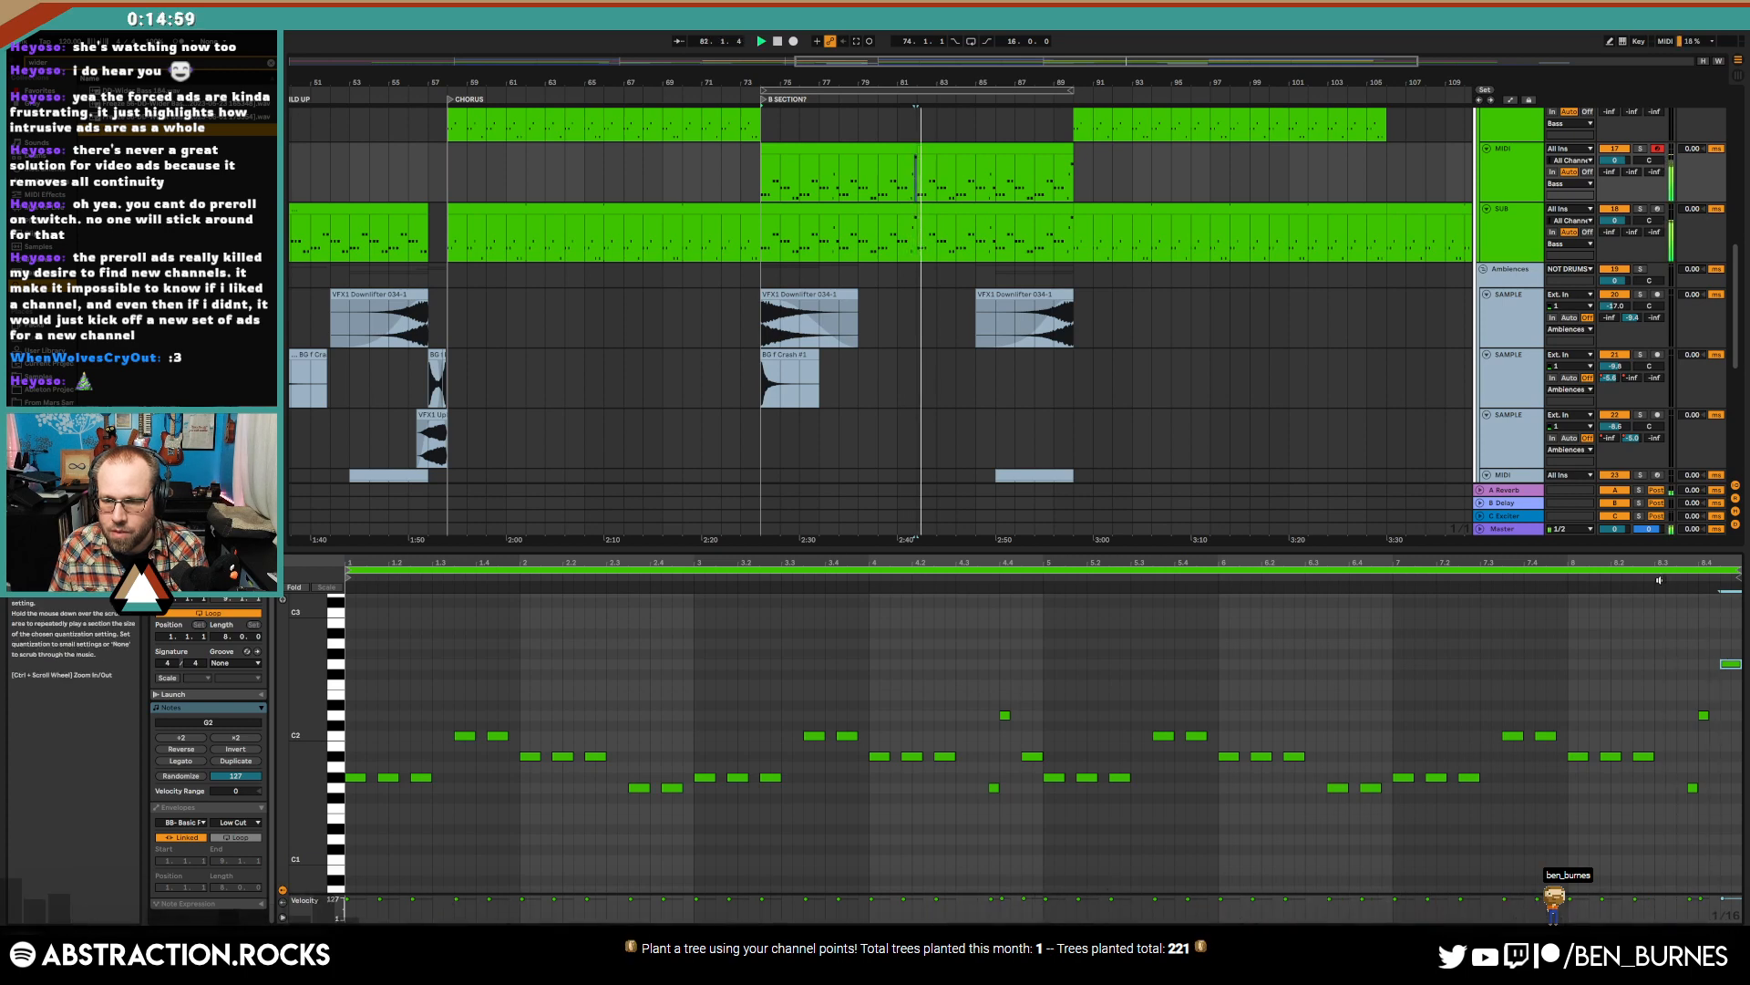
# - Deactivate the SUB clip in the first half of the B section and audition the bass MIDI track in solo
pyautogui.click(910, 210)
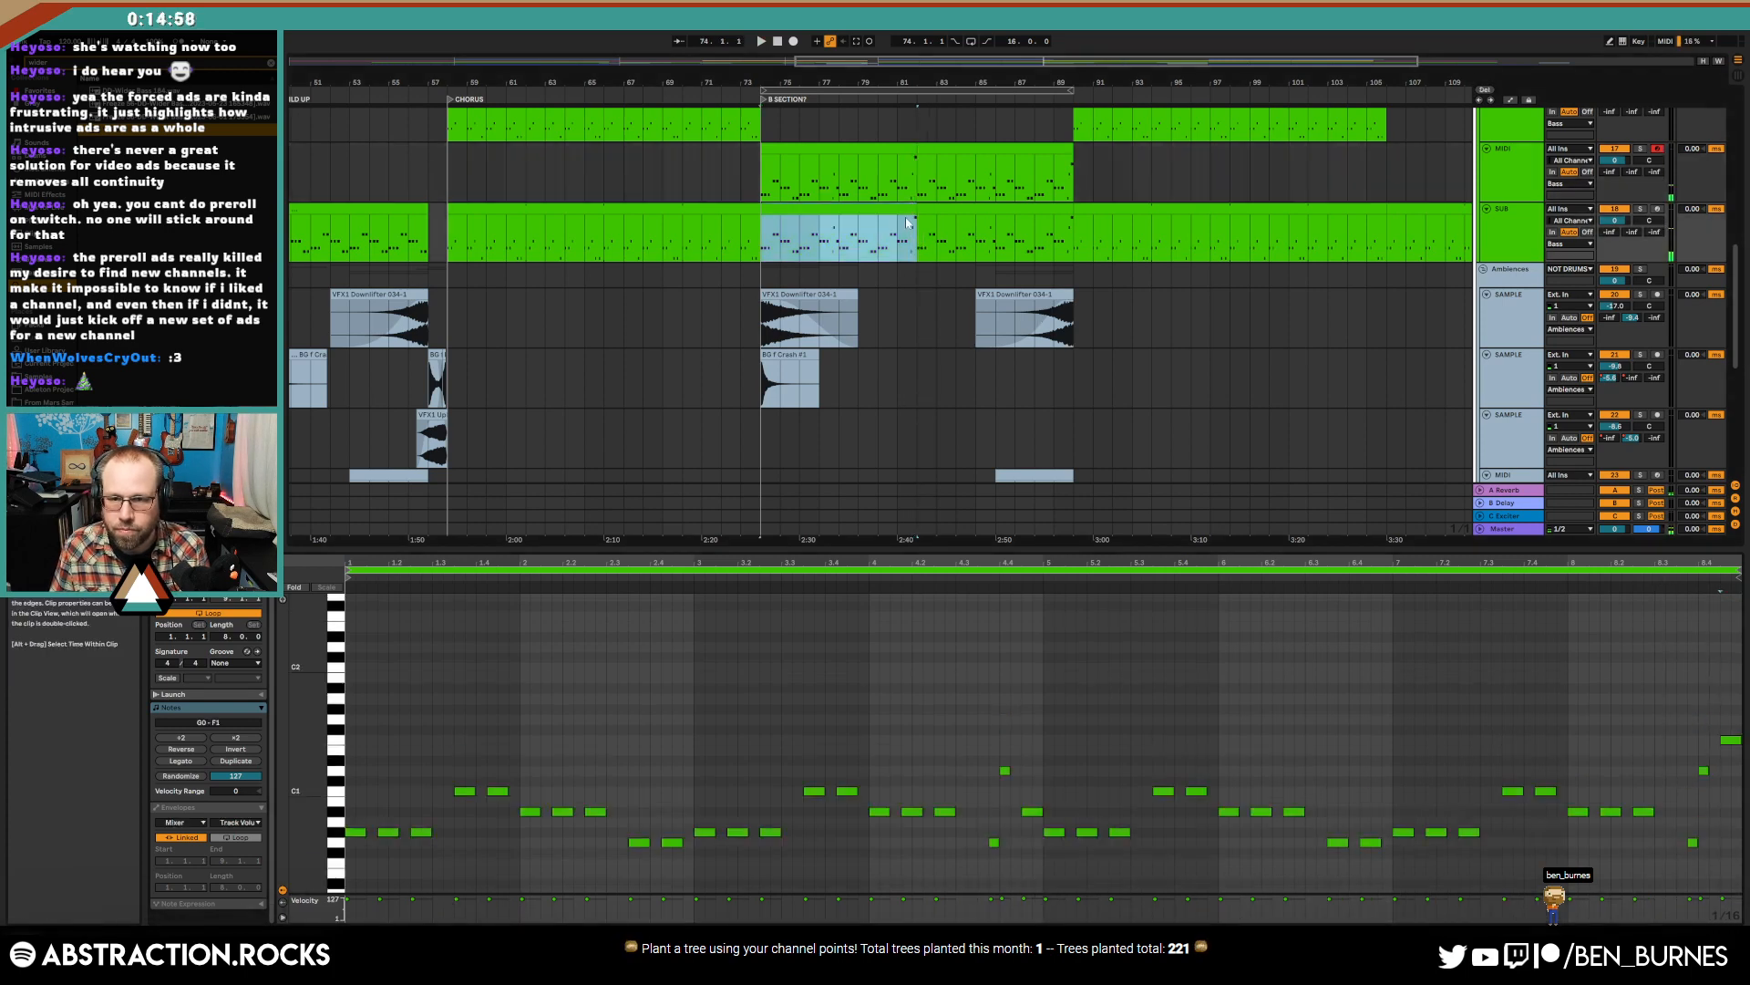
pyautogui.click(903, 169)
pyautogui.press('space')
pyautogui.click(1641, 149)
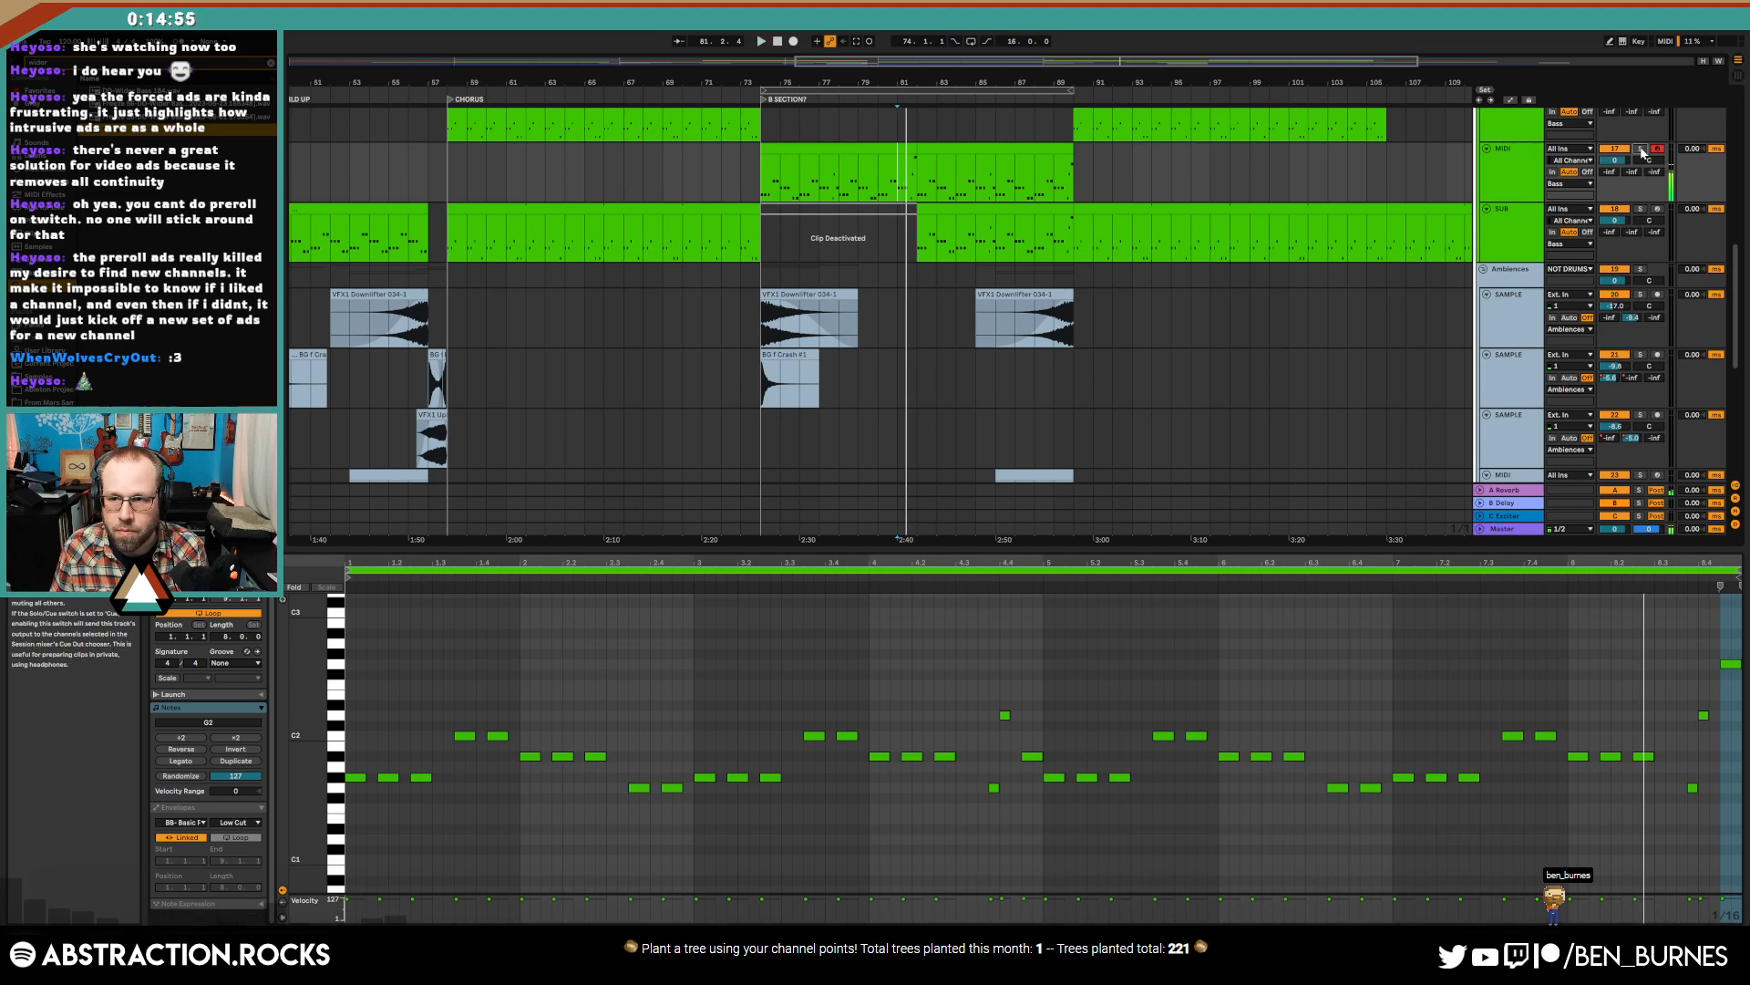
pyautogui.press('space')
pyautogui.press('space')
pyautogui.scroll(1, 1029, 292)
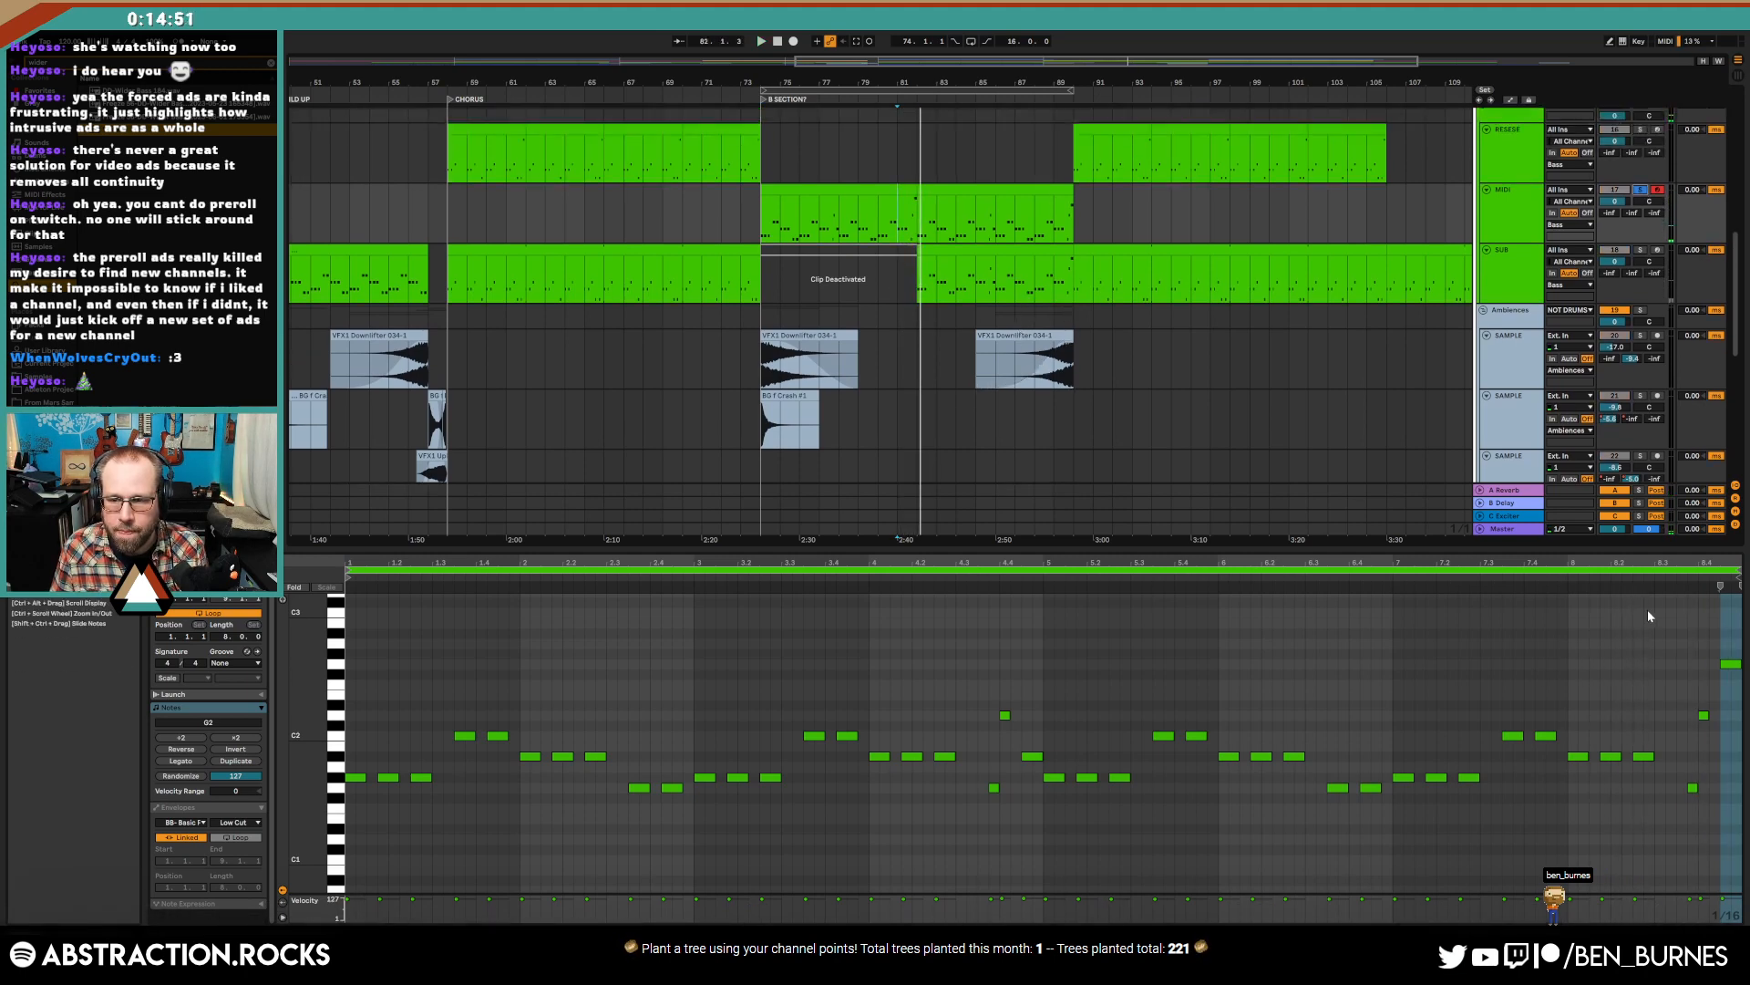
pyautogui.click(1731, 664)
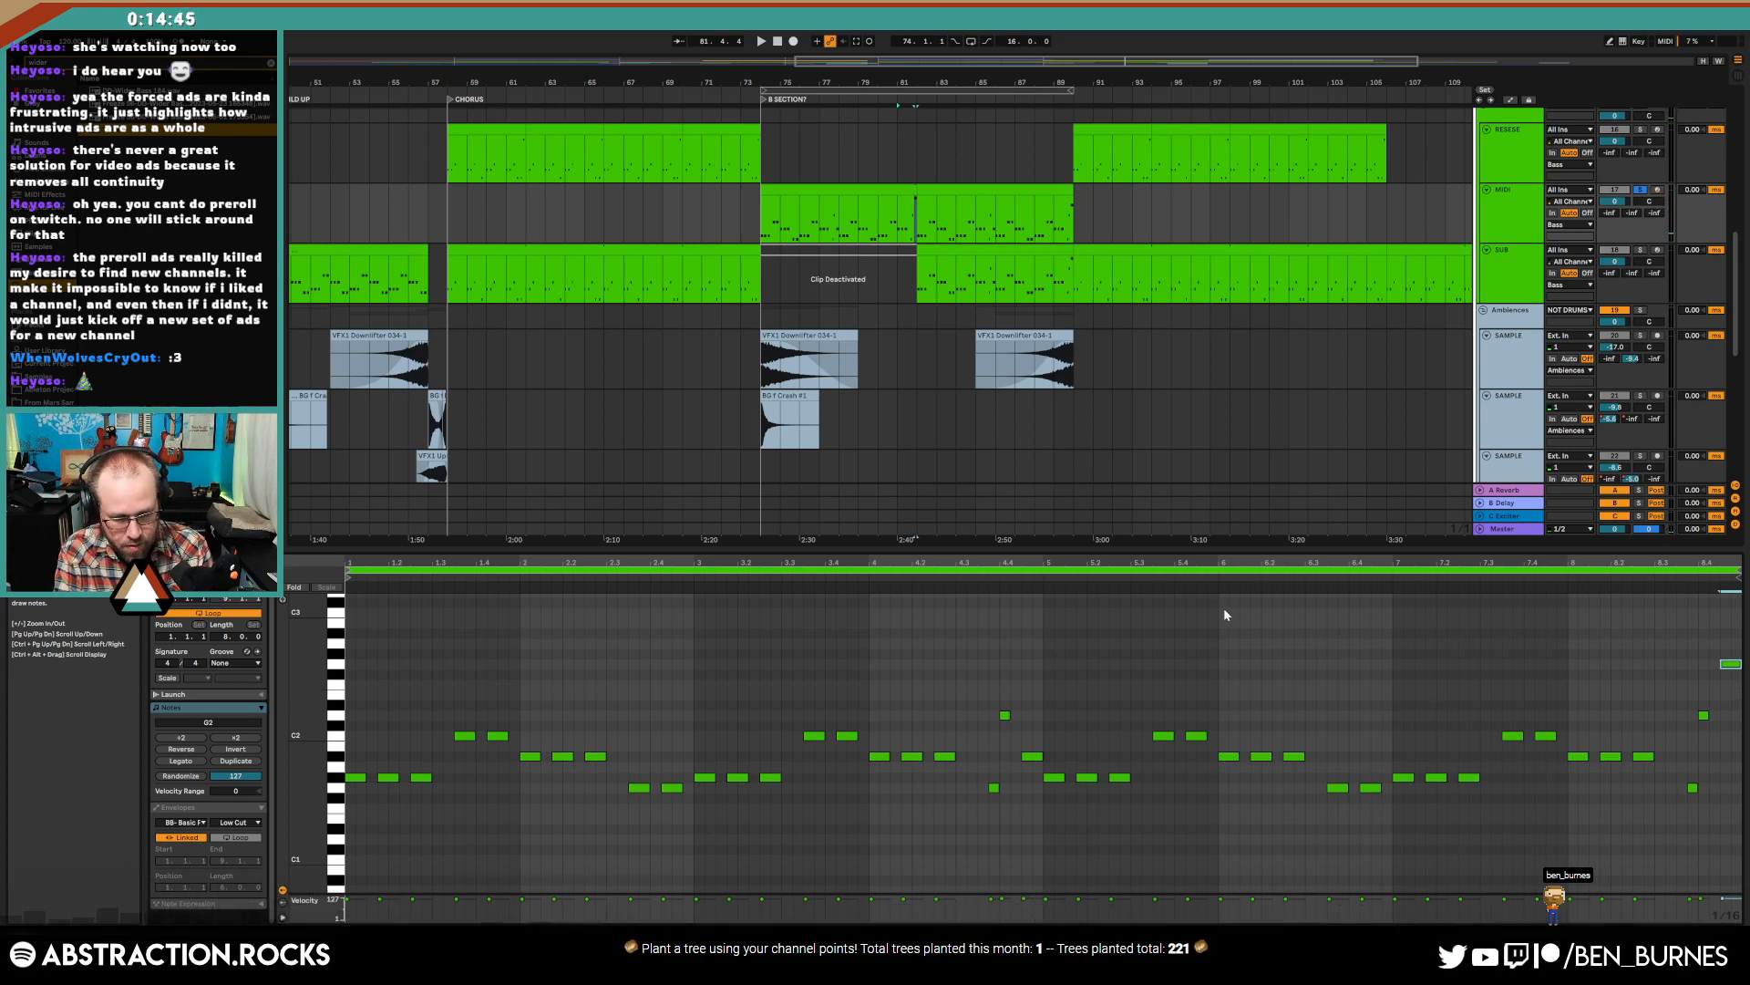
pyautogui.click(1641, 189)
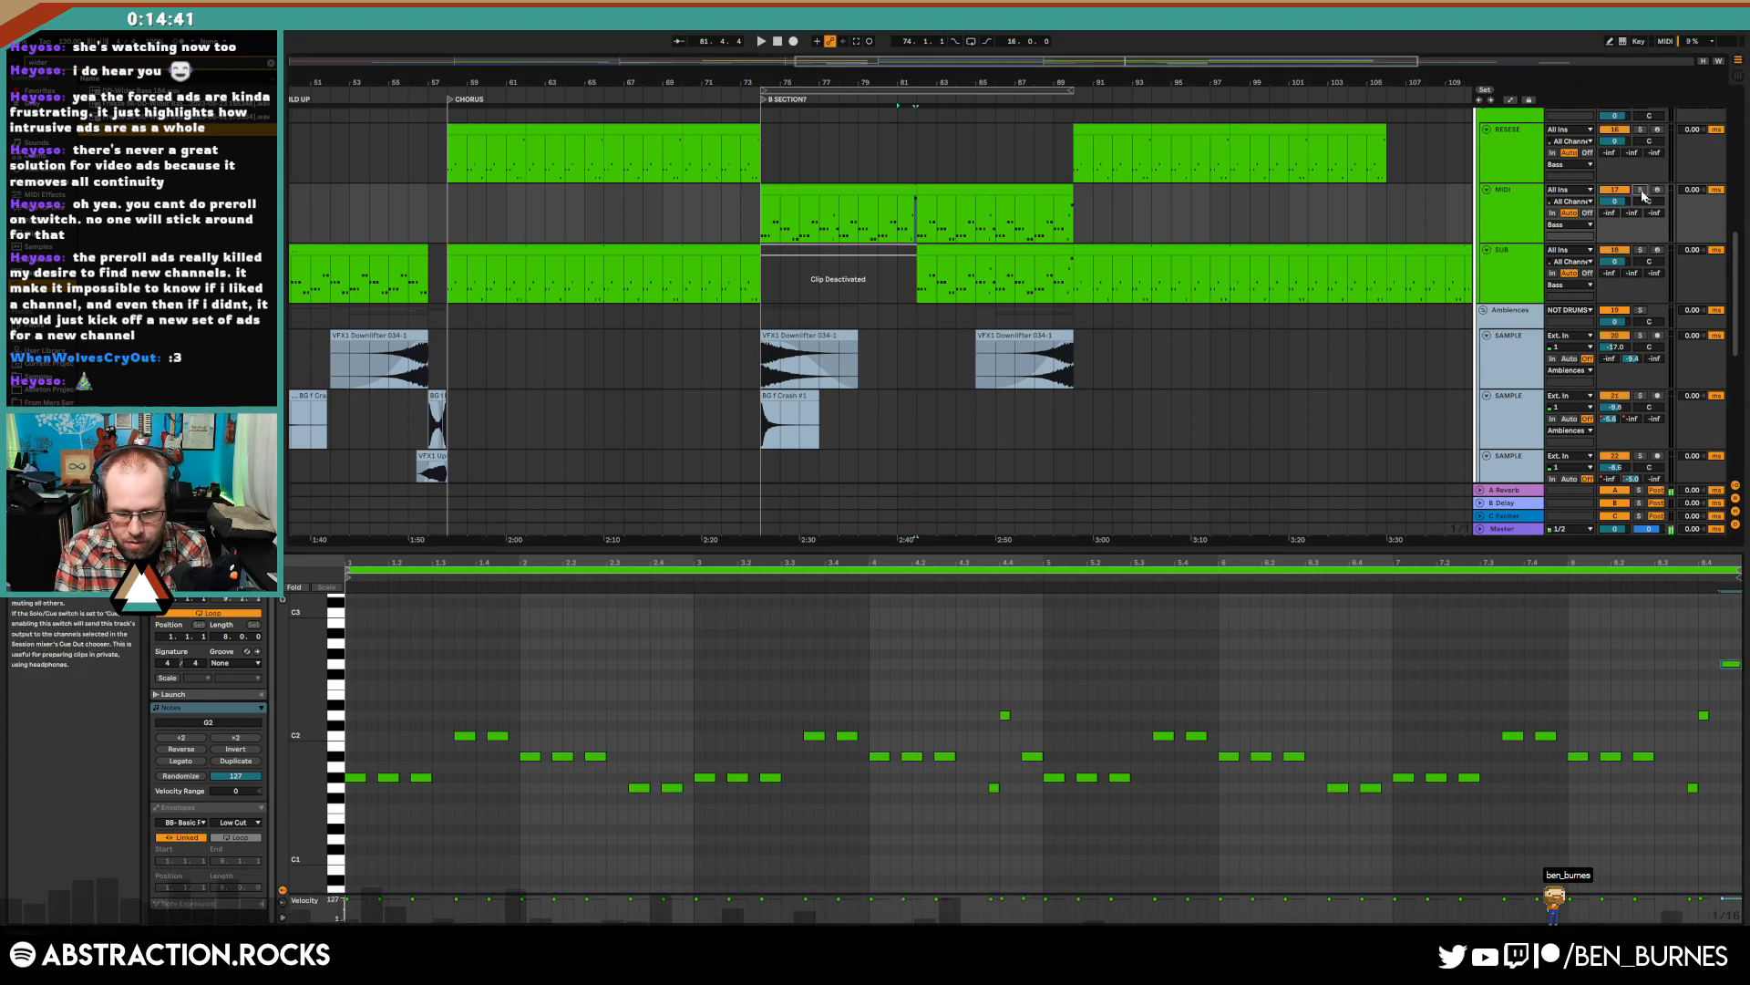
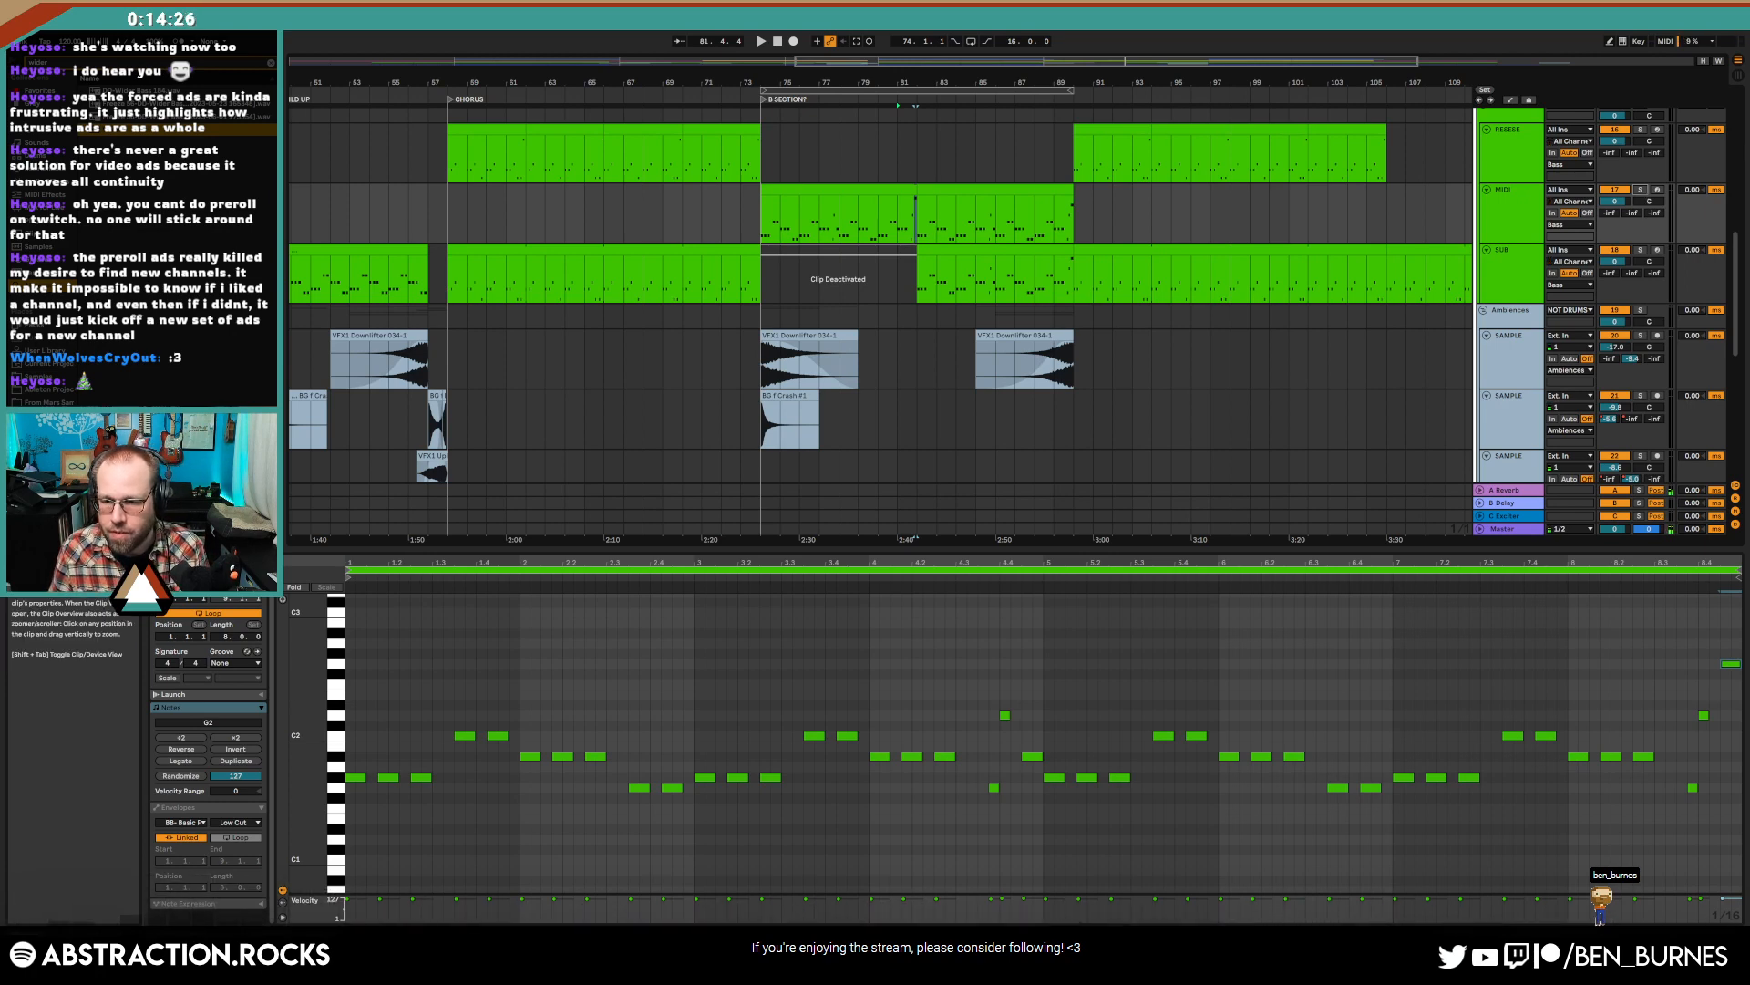
# - Raise the bass clip's last short low note to the pitch of the three notes before it, set the final note to F2, and audition
pyautogui.moveTo(1693, 788); pyautogui.dragTo(1694, 757)
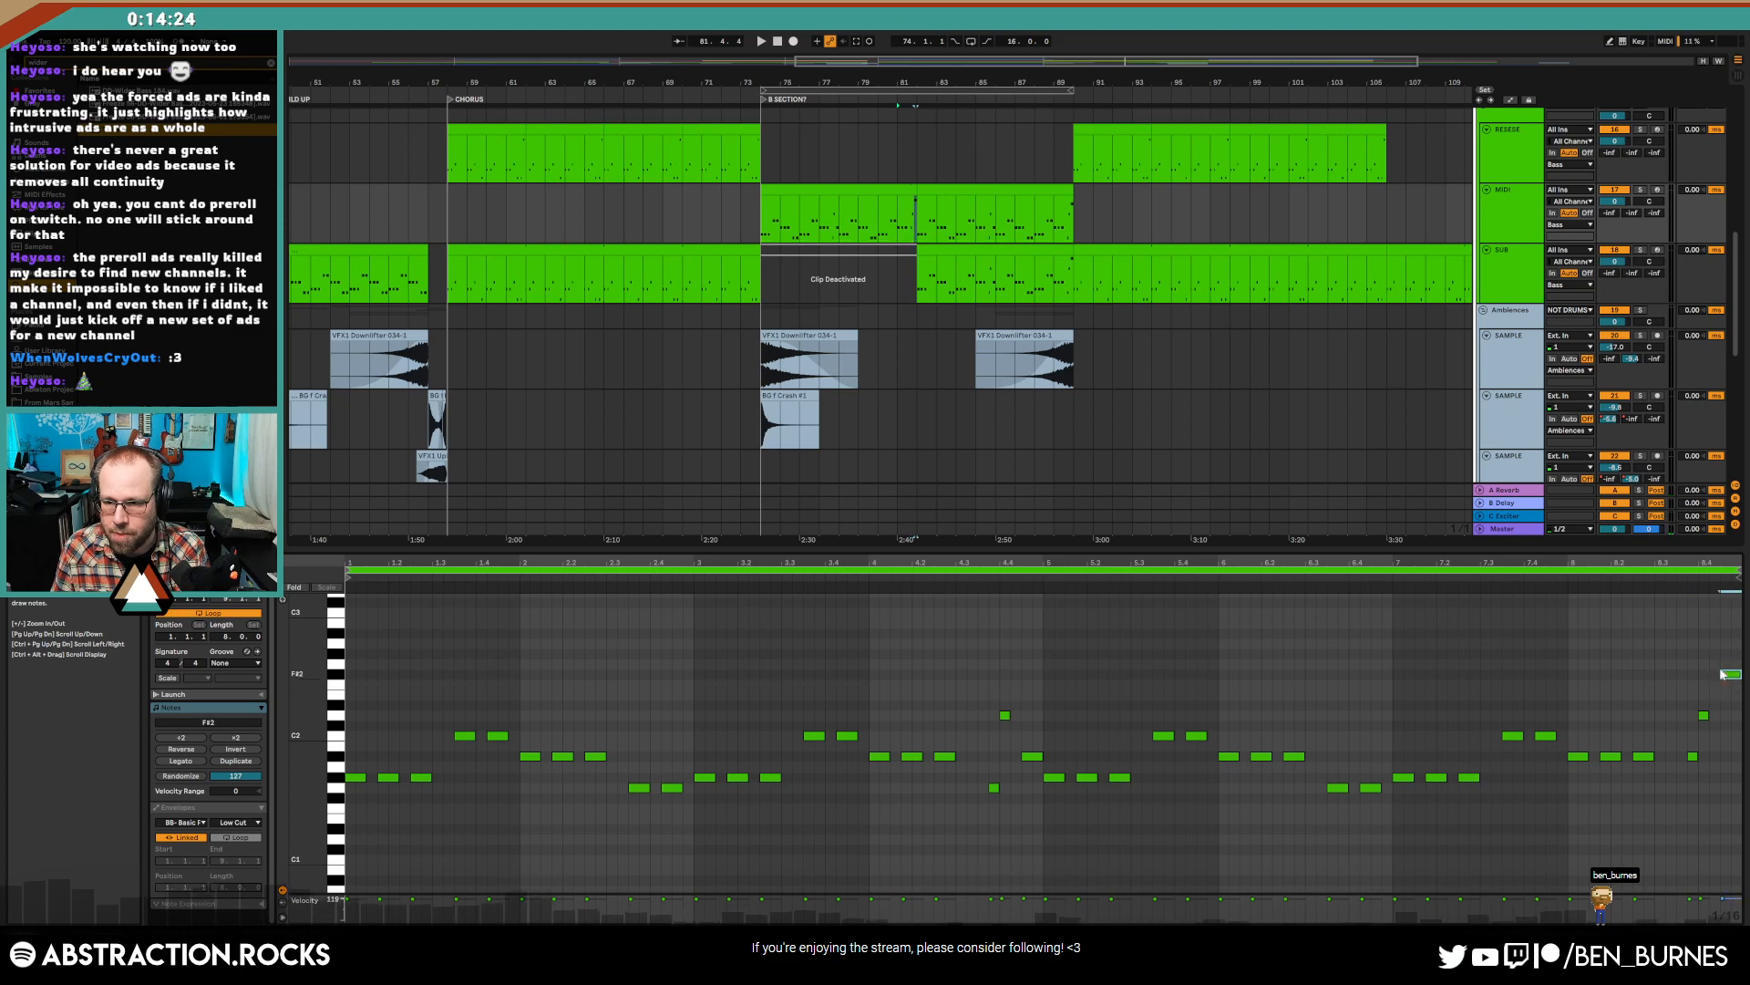
pyautogui.press('Down')
pyautogui.press('space')
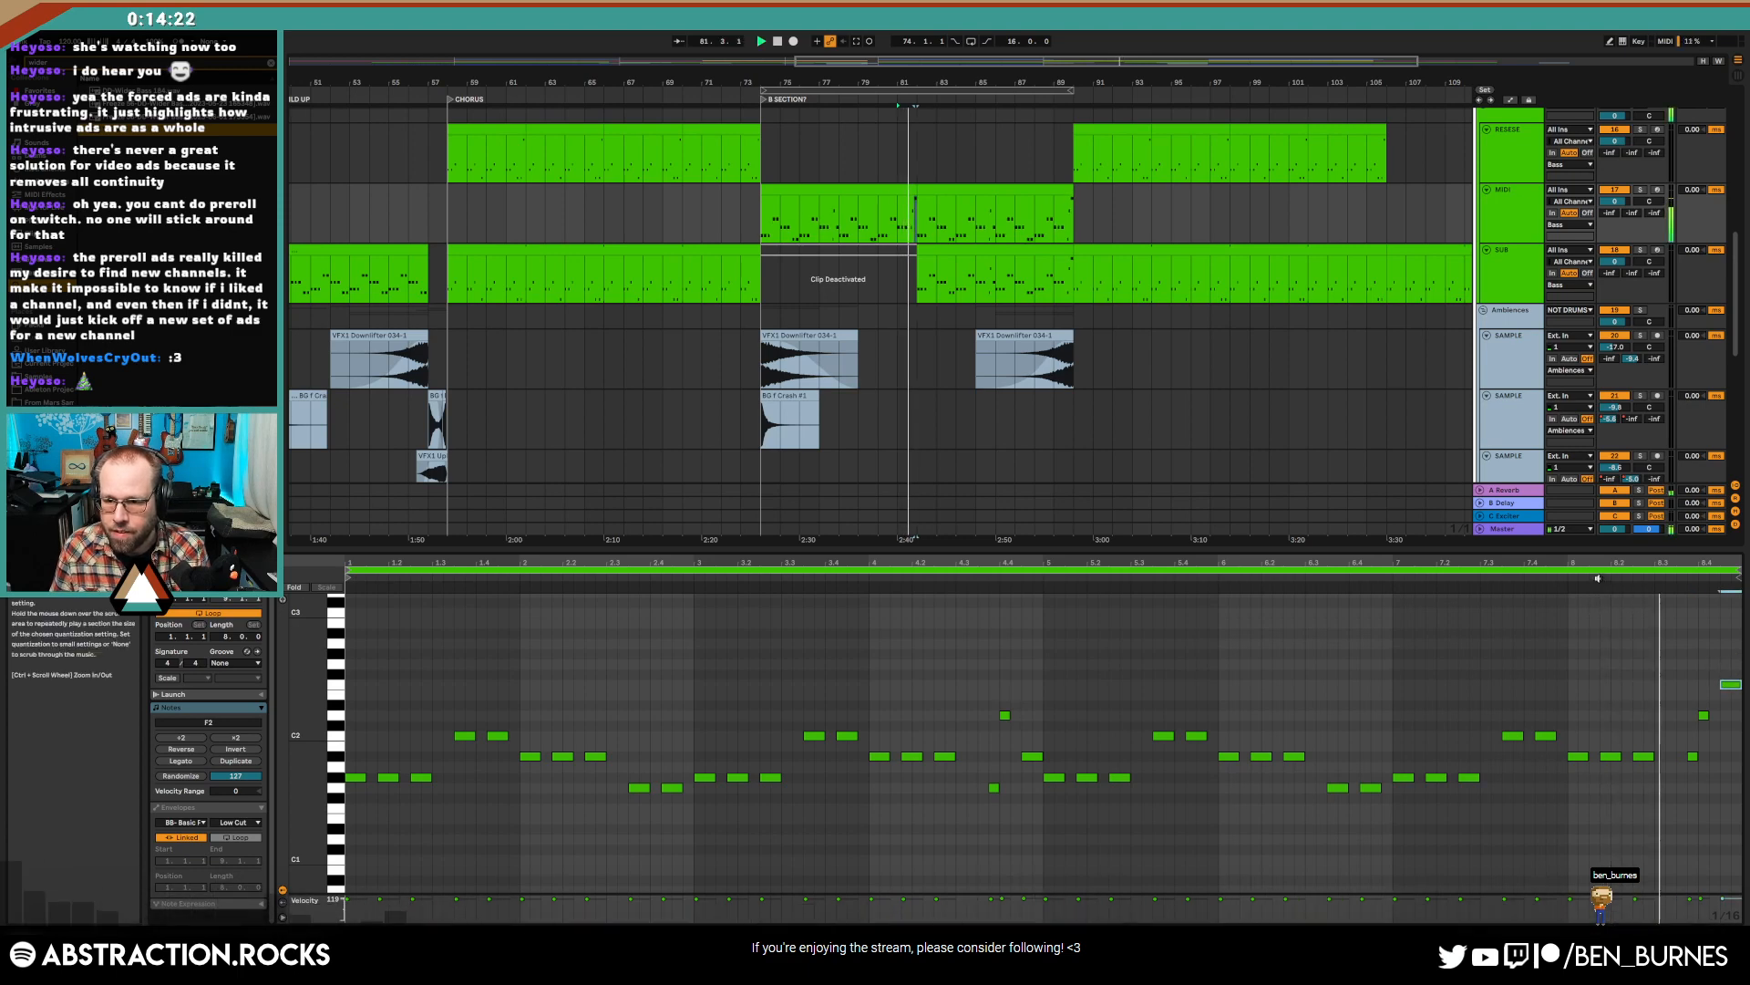
pyautogui.press('space')
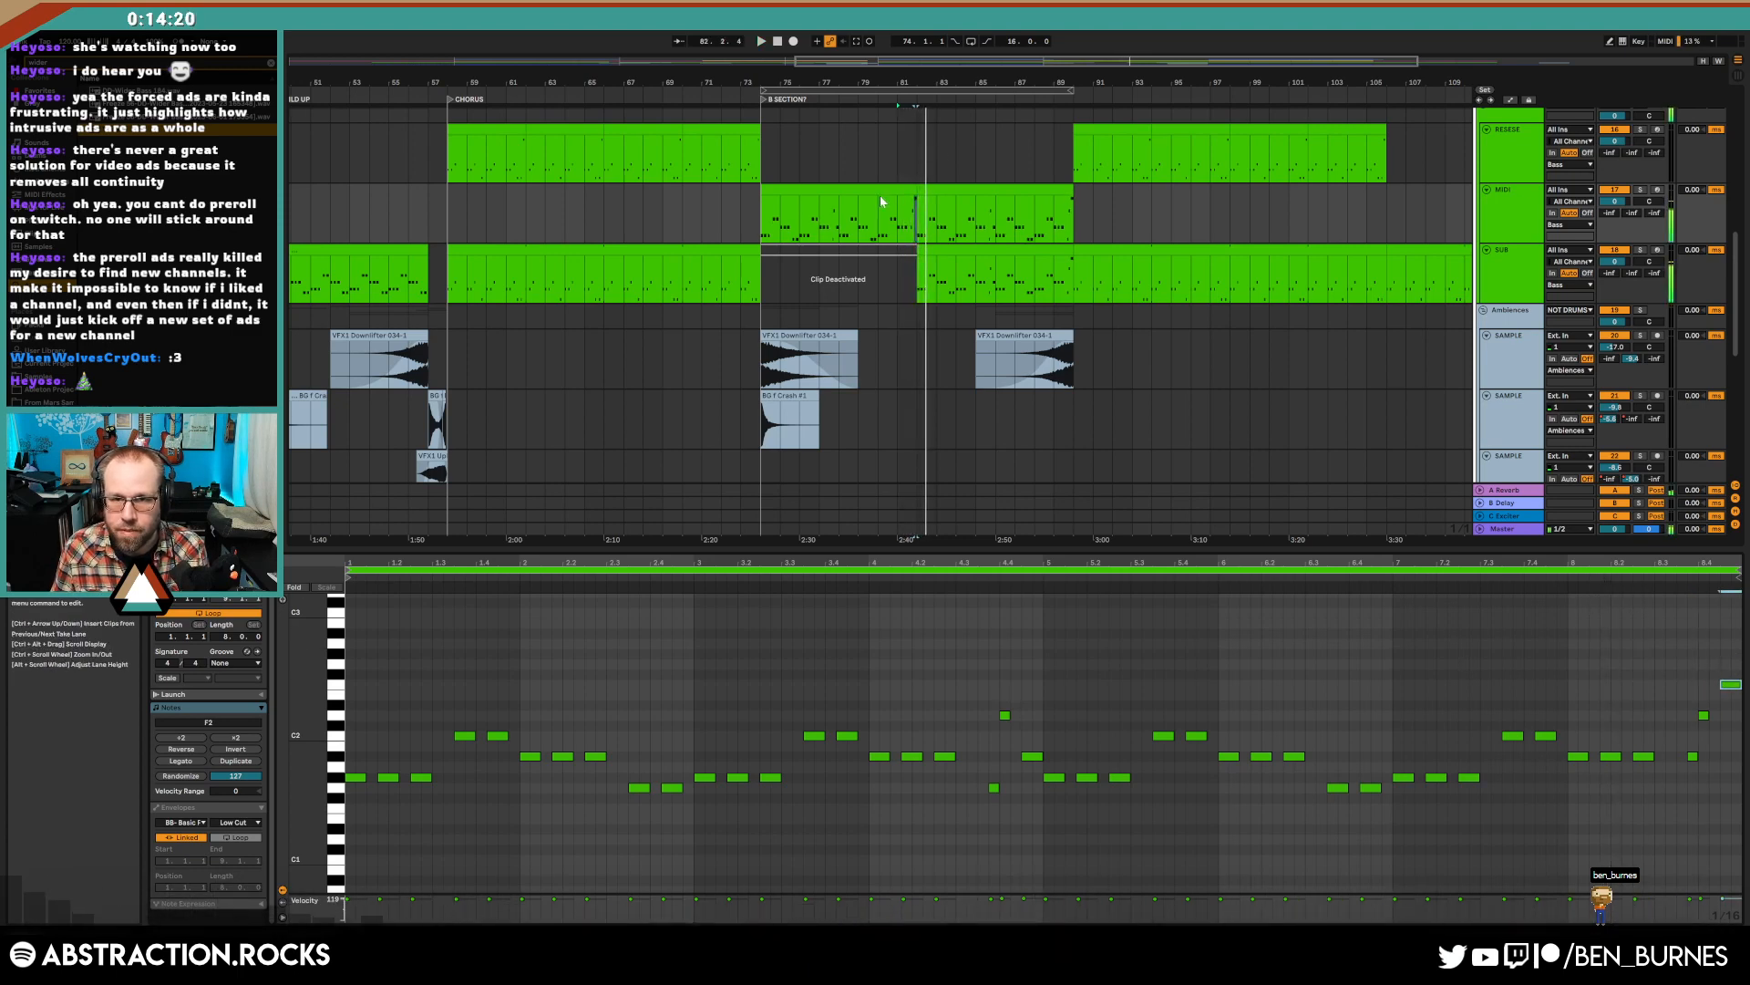
# - Duplicate the edited bass clip into the second half of the B section and copy it over the SUB track's deactivated clip
pyautogui.click(903, 191)
pyautogui.press('Right')
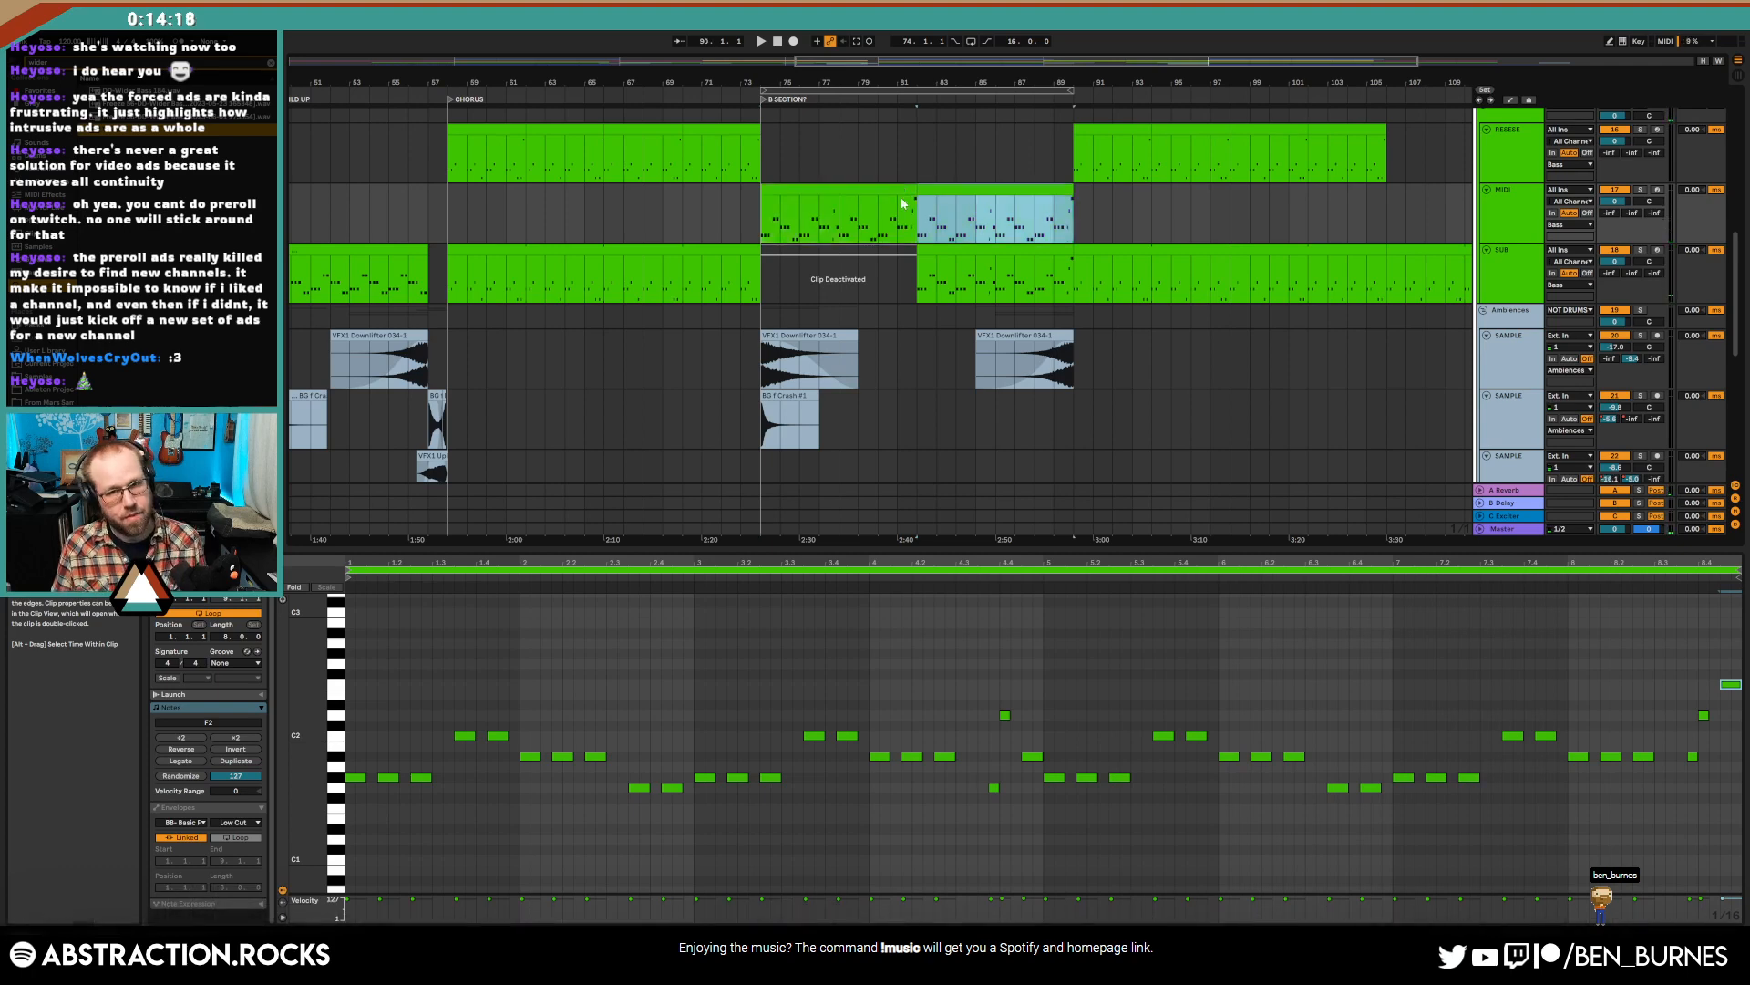
pyautogui.click(899, 192)
pyautogui.hotkey('ctrl', 'c')
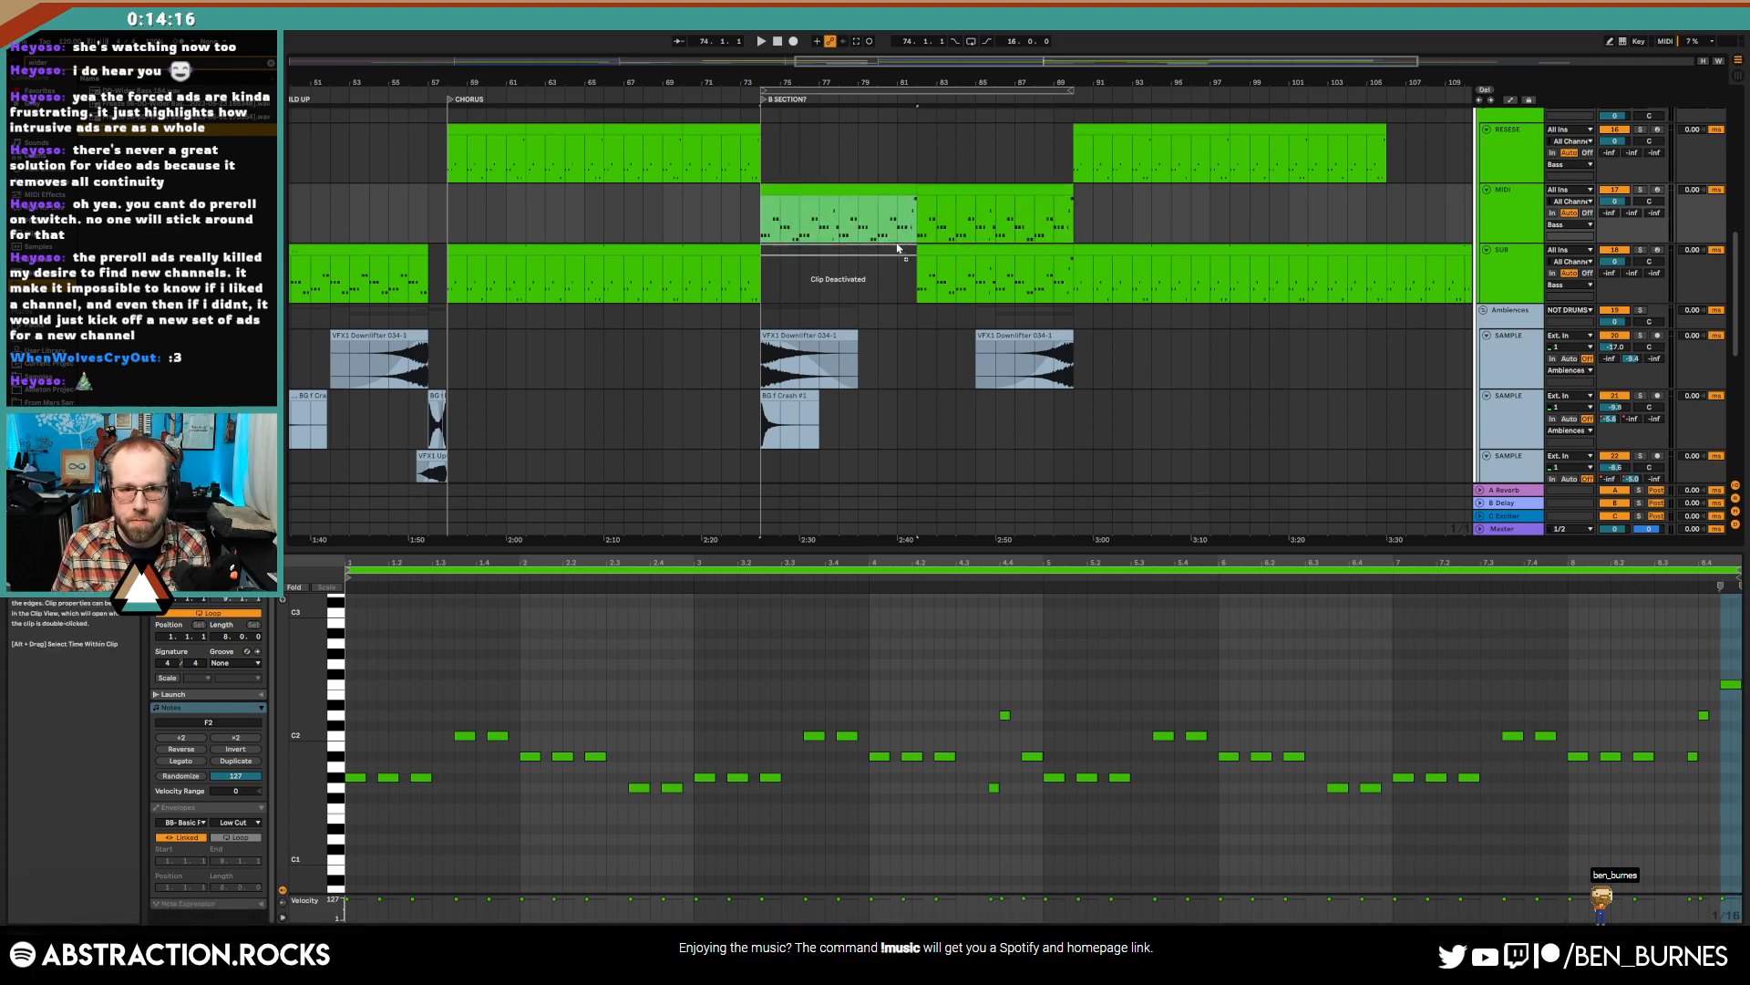
pyautogui.click(898, 250)
pyautogui.hotkey('ctrl', 'v')
# - Transpose all notes in the pasted SUB clip down one octave and duplicate the clip into the second half of the B section
pyautogui.click(896, 252)
pyautogui.click(942, 641)
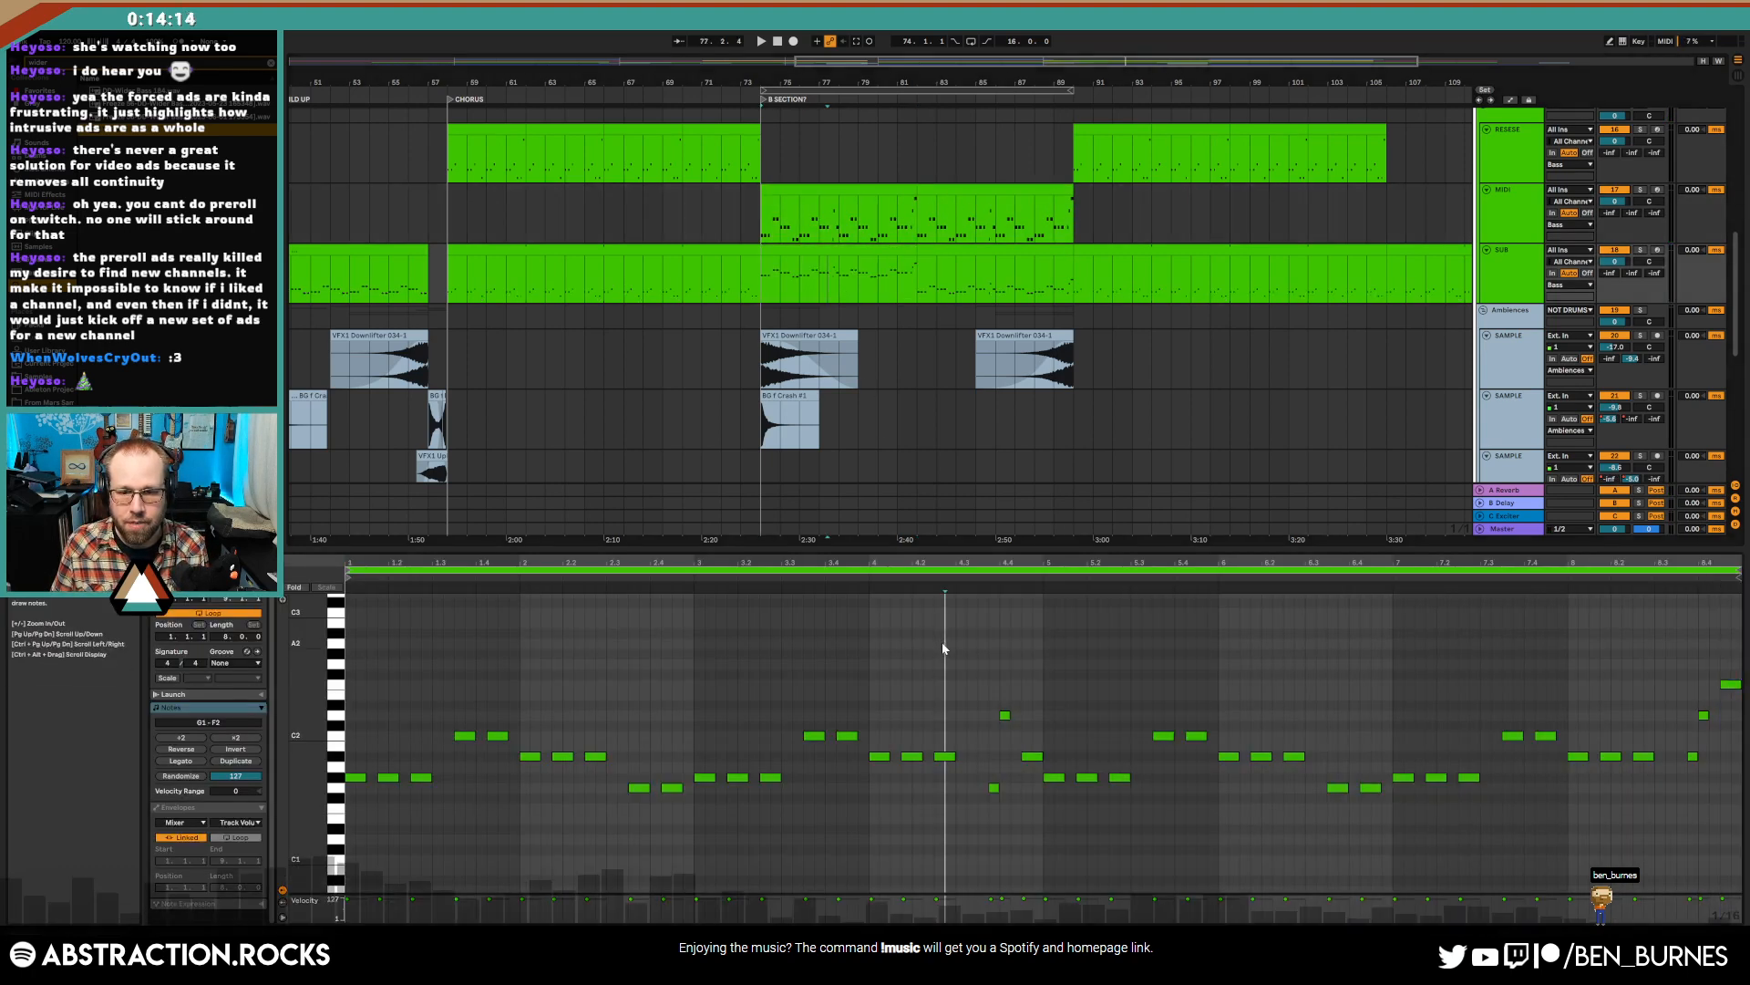
pyautogui.hotkey('ctrl', 'a')
pyautogui.hotkey('shift', 'Down')
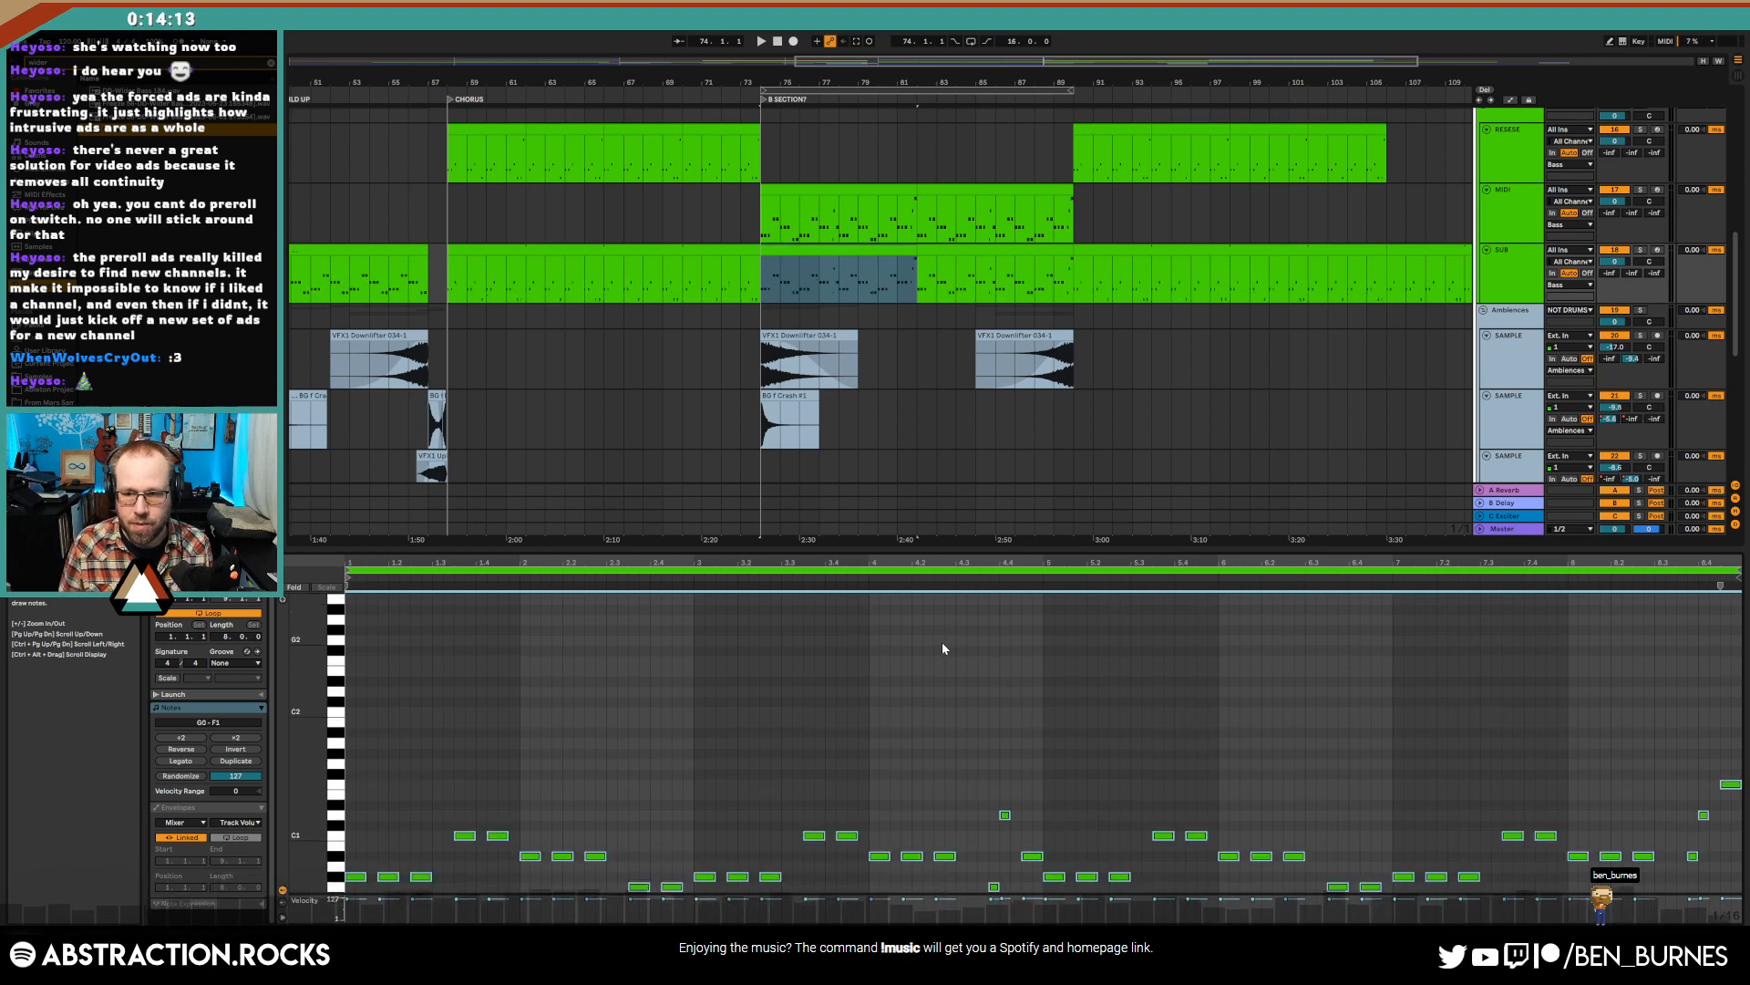
pyautogui.click(894, 250)
pyautogui.hotkey('ctrl', 'd')
pyautogui.hotkey('shift', 'Tab')
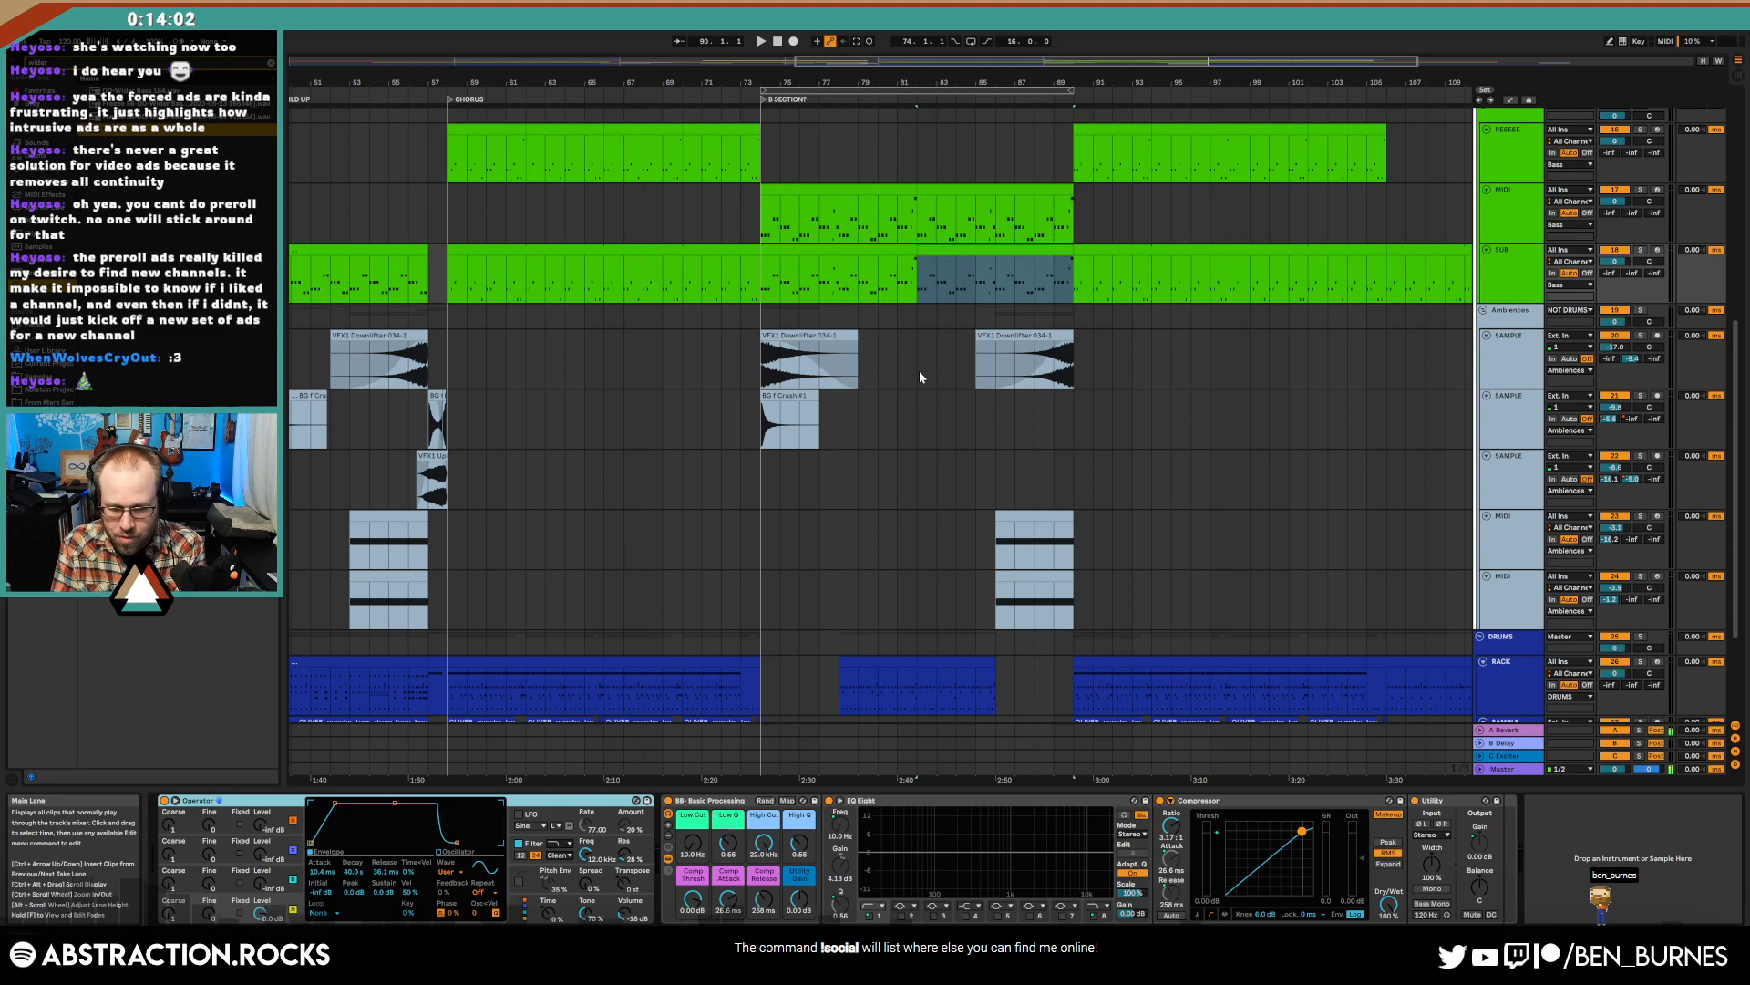
# - Play from the late chorus and copy the second B-section bass clip onto the Pads MIDI track at the same position
pyautogui.click(764, 270)
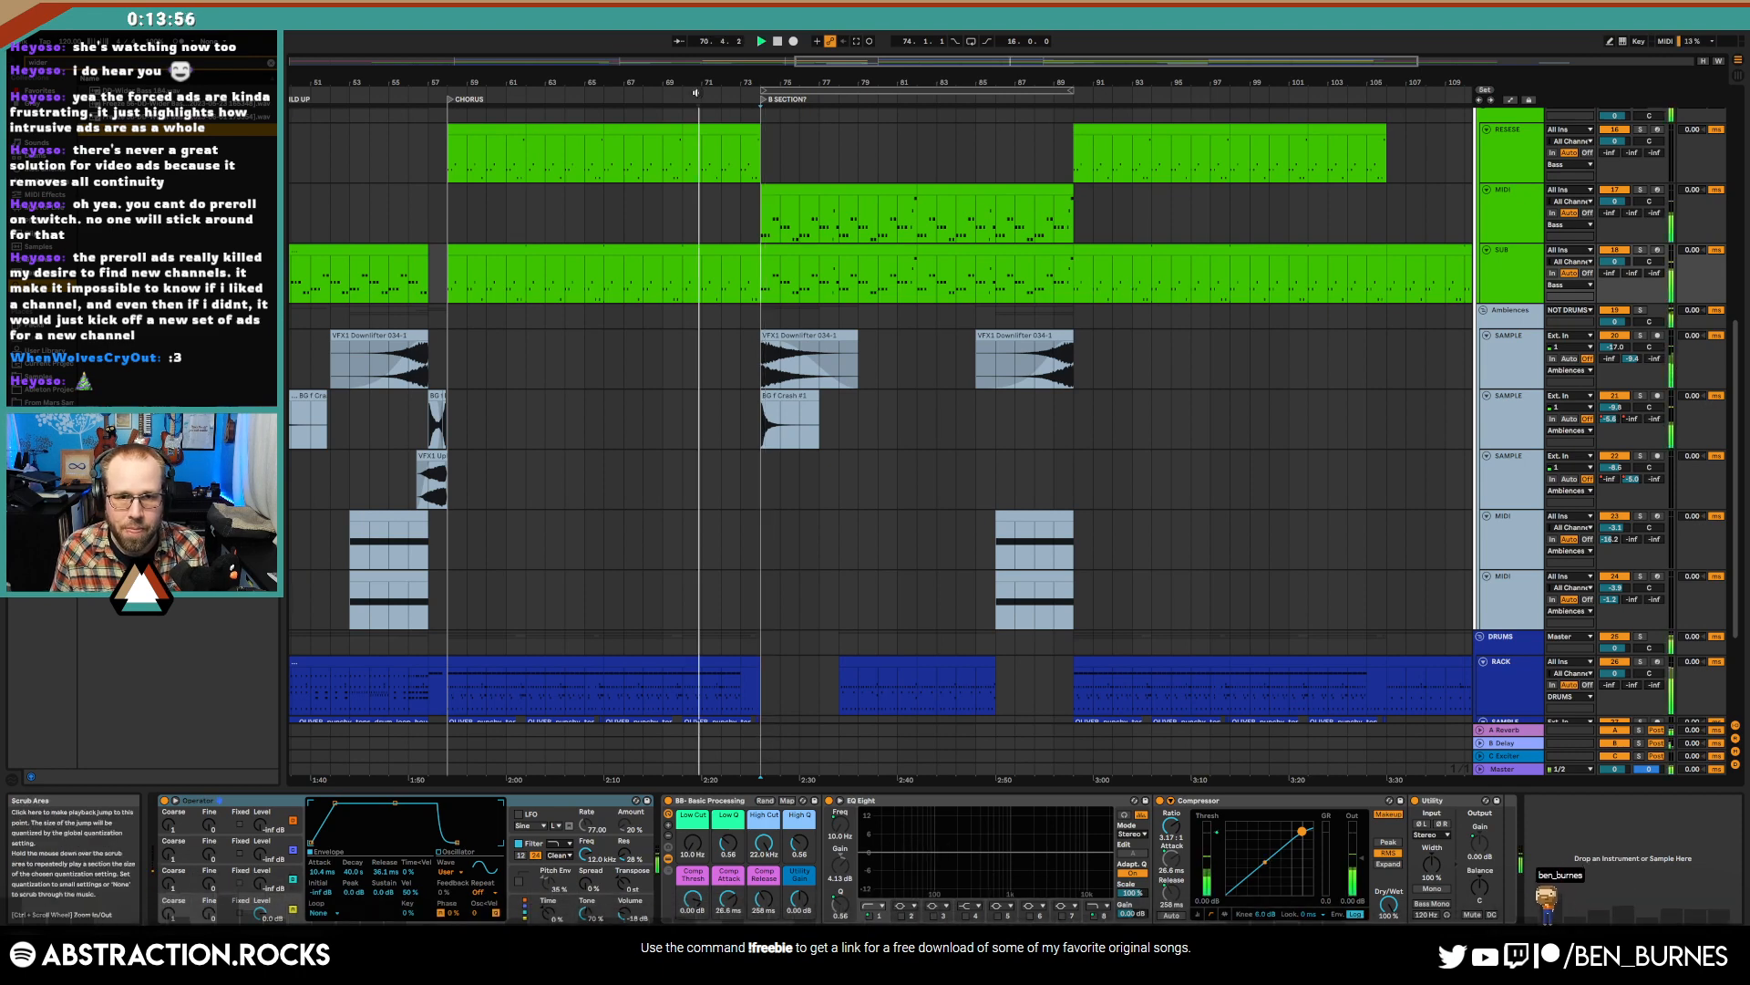
pyautogui.scroll(-1, 948, 364)
pyautogui.scroll(15, 939, 383)
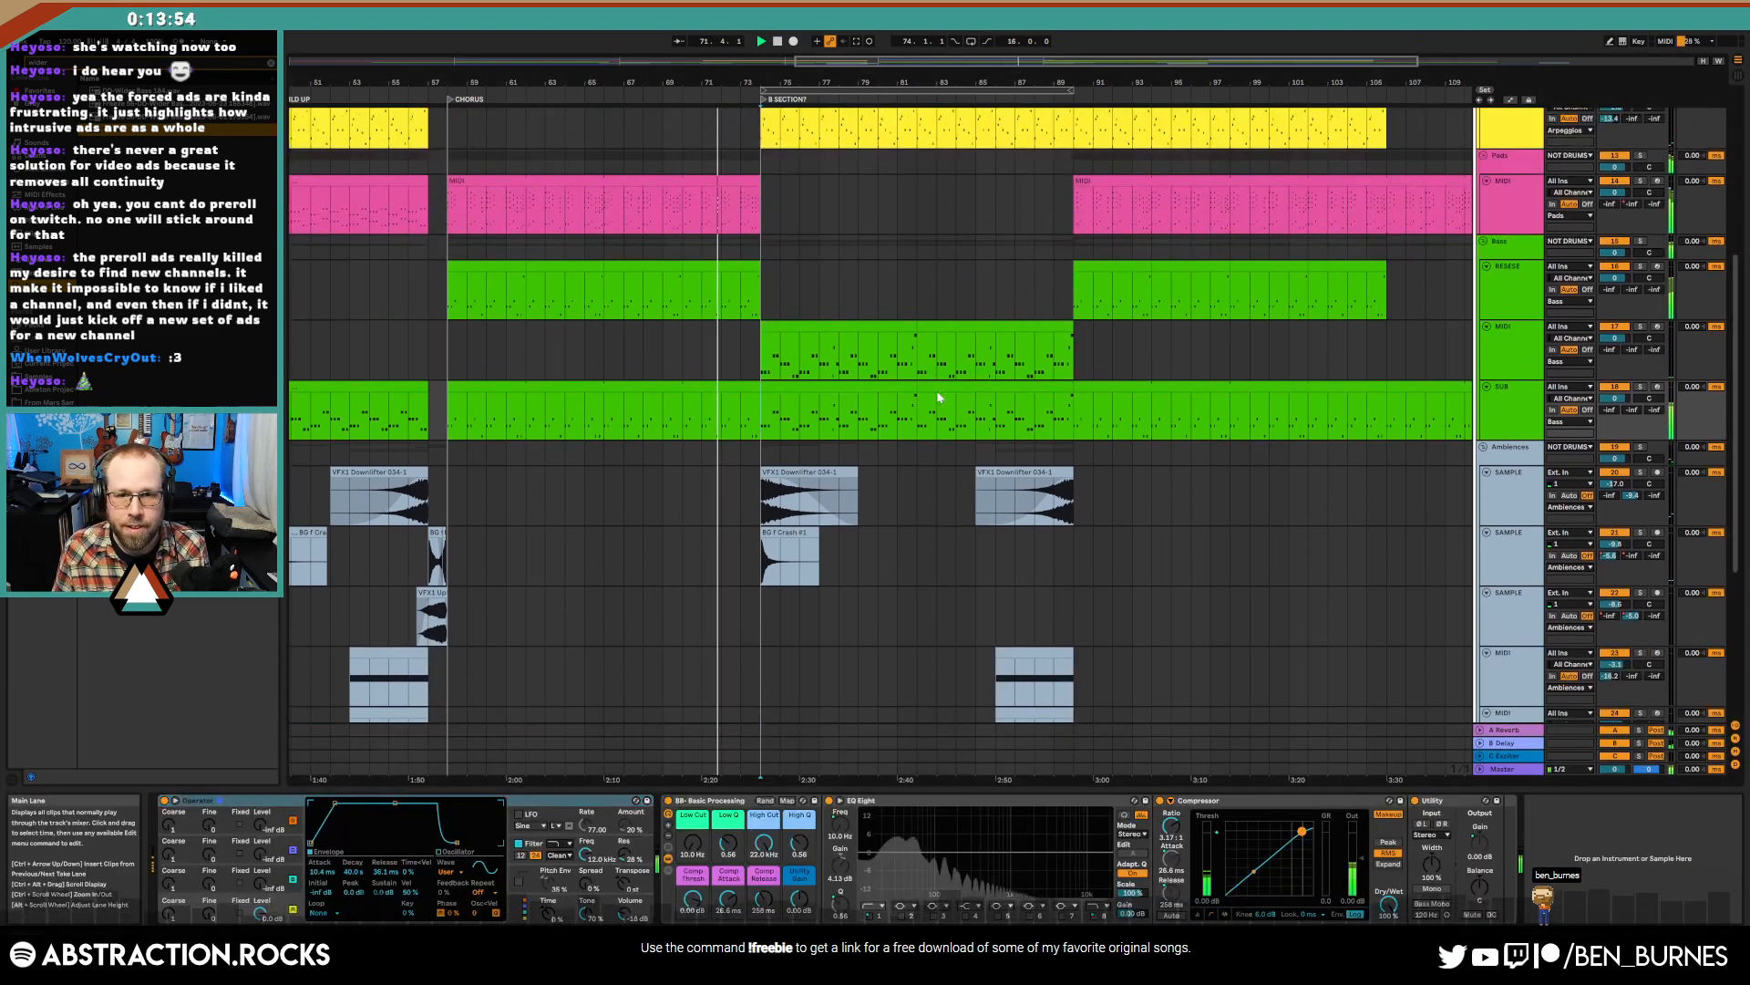
pyautogui.click(1117, 321)
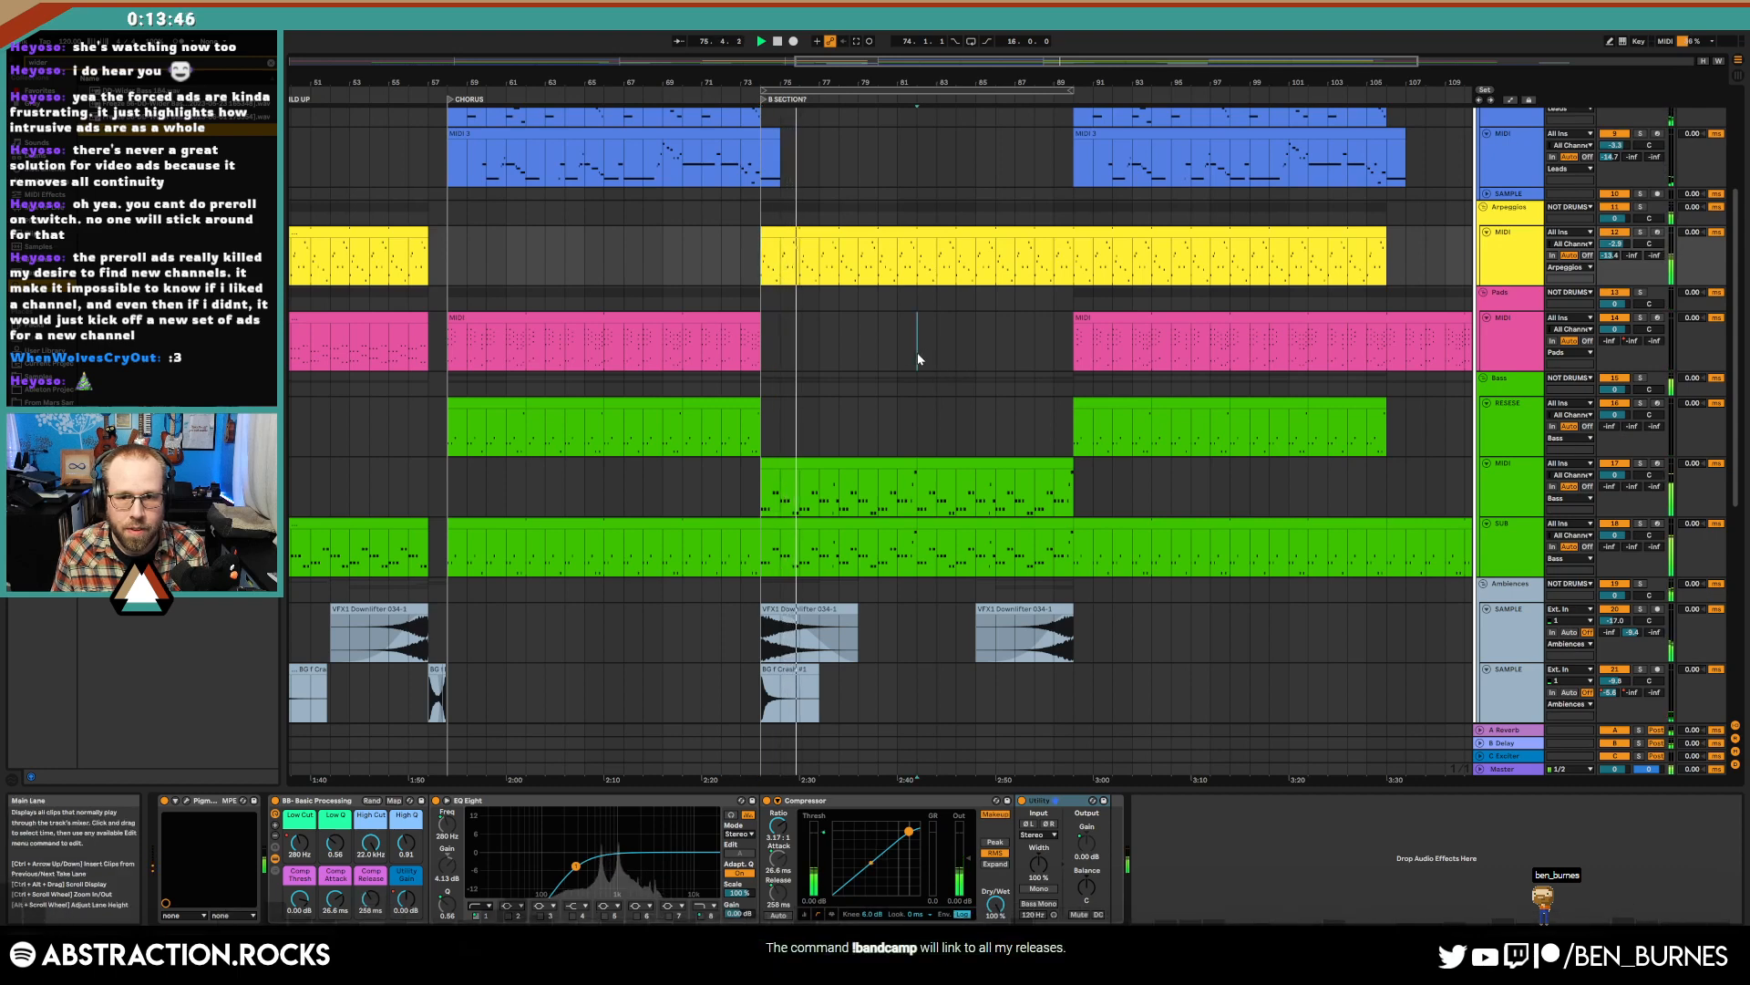
pyautogui.moveTo(917, 351); pyautogui.dragTo(1053, 372)
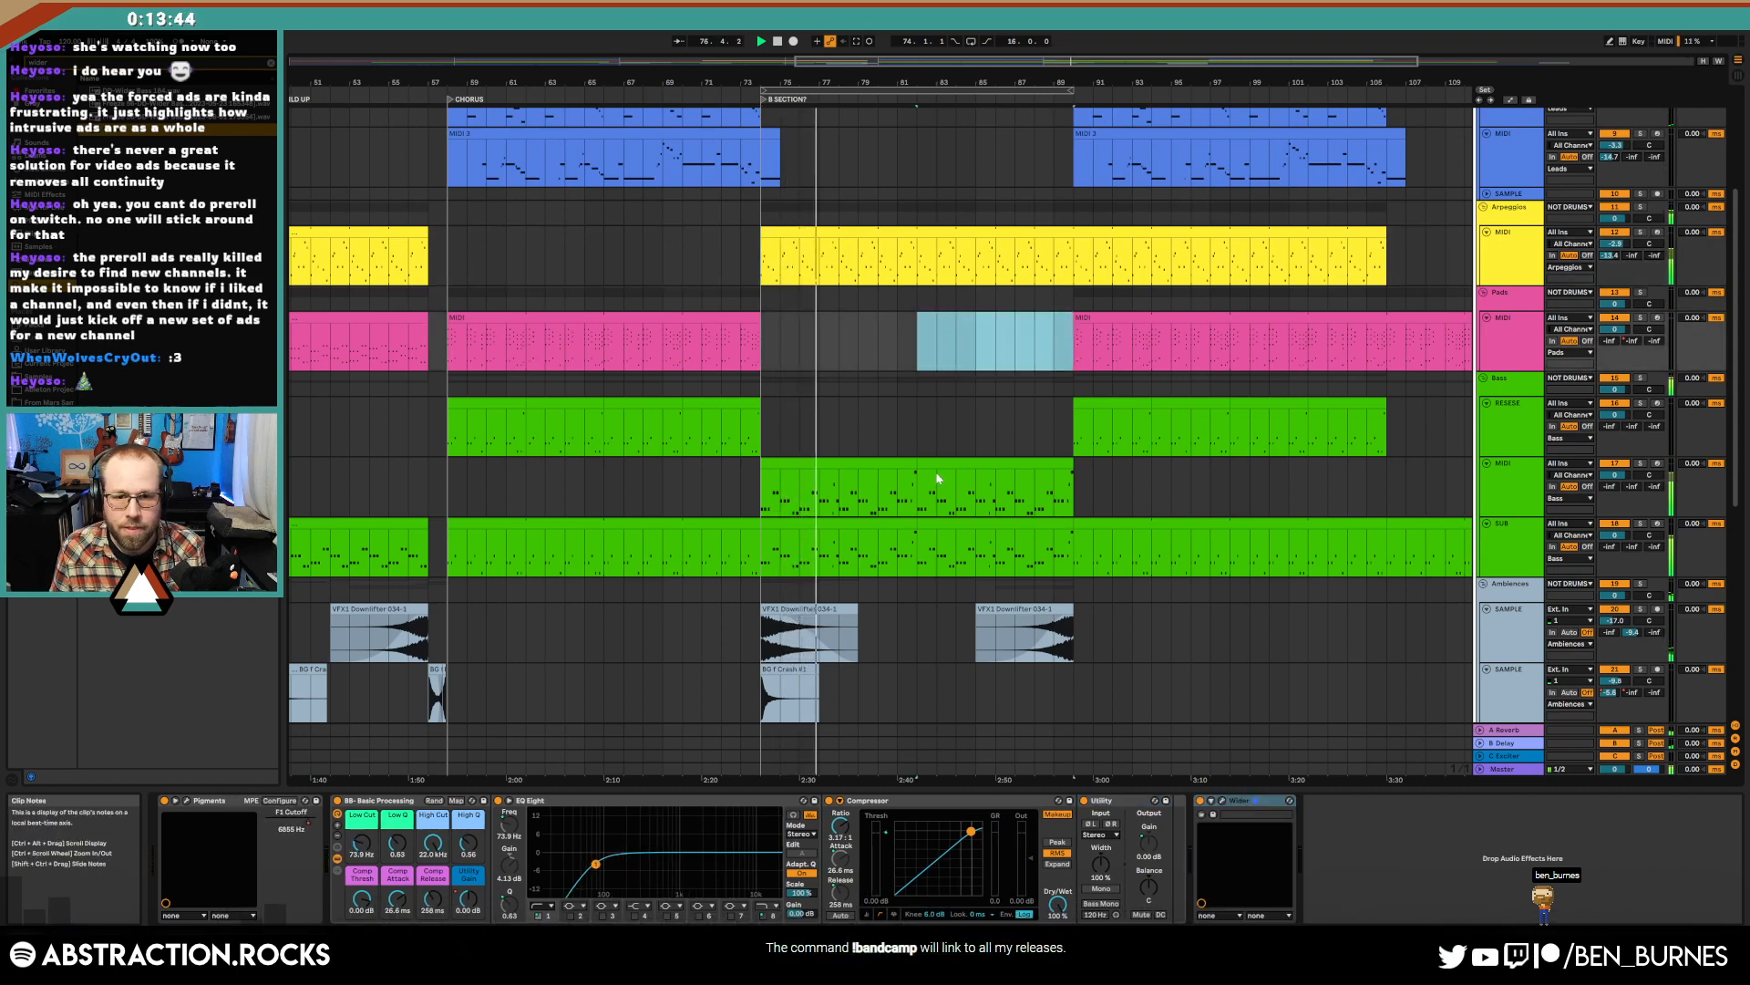
pyautogui.moveTo(952, 464); pyautogui.dragTo(952, 342)
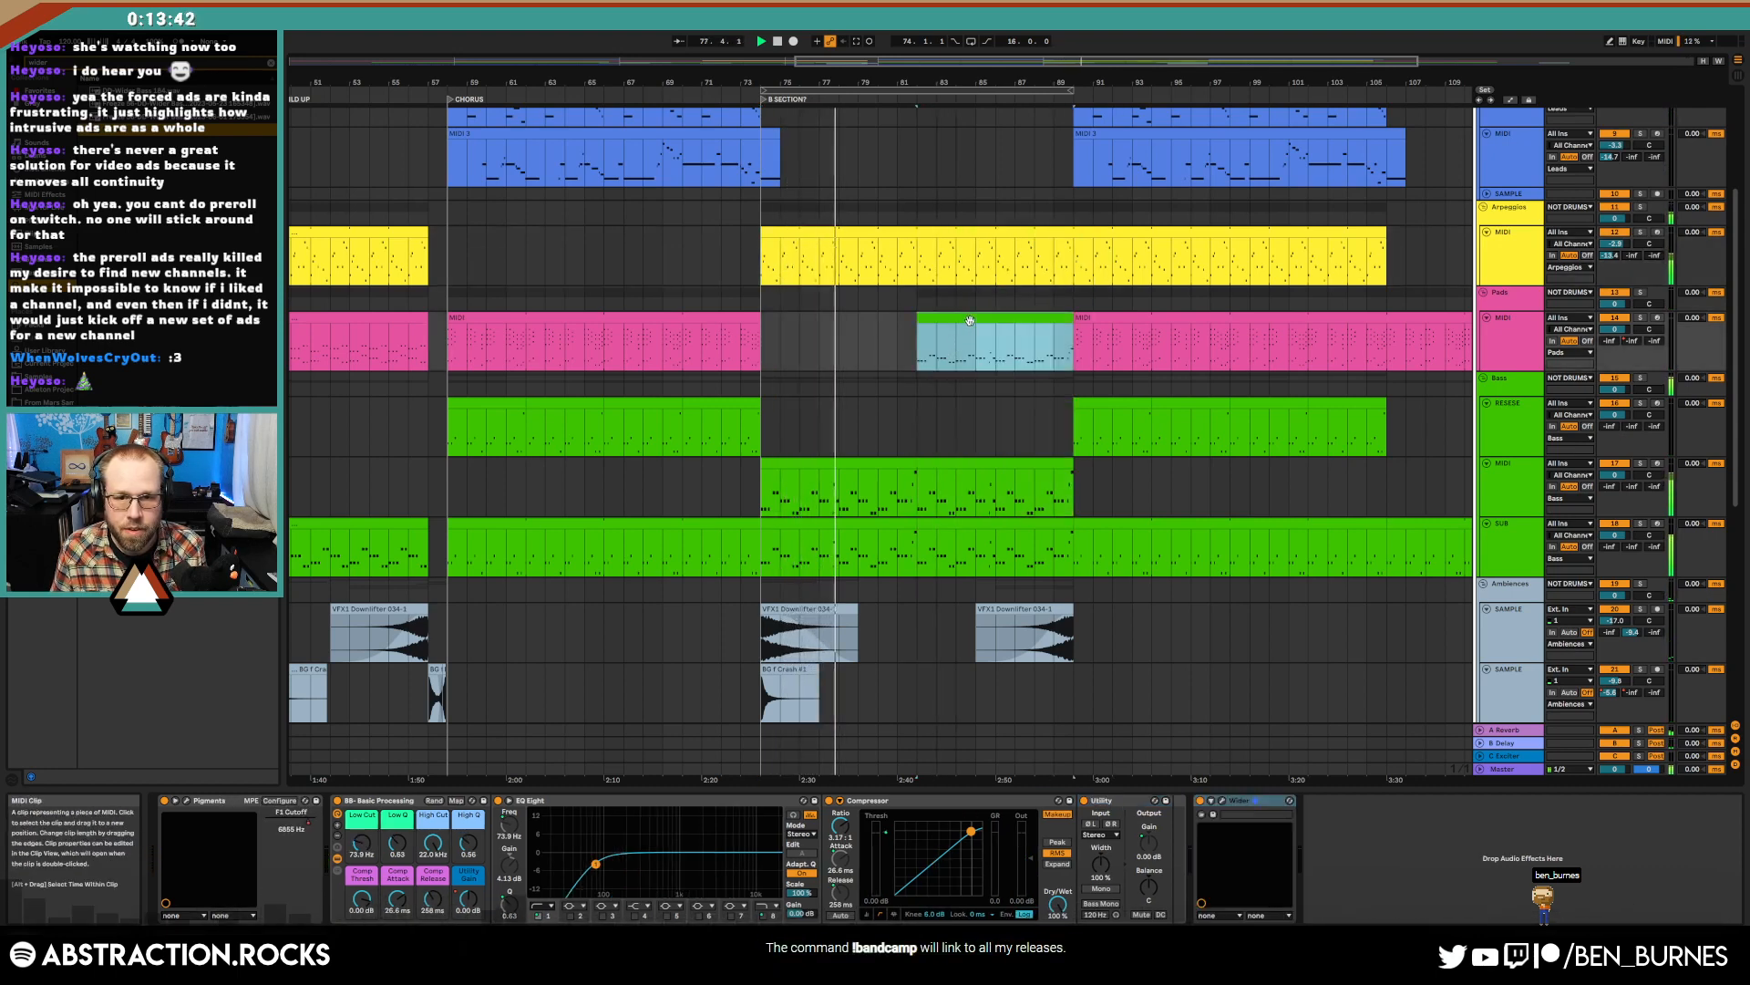
# - Transpose all notes in the copied Pads clip up one octave and show the arrangement's automation
pyautogui.doubleClick(970, 320)
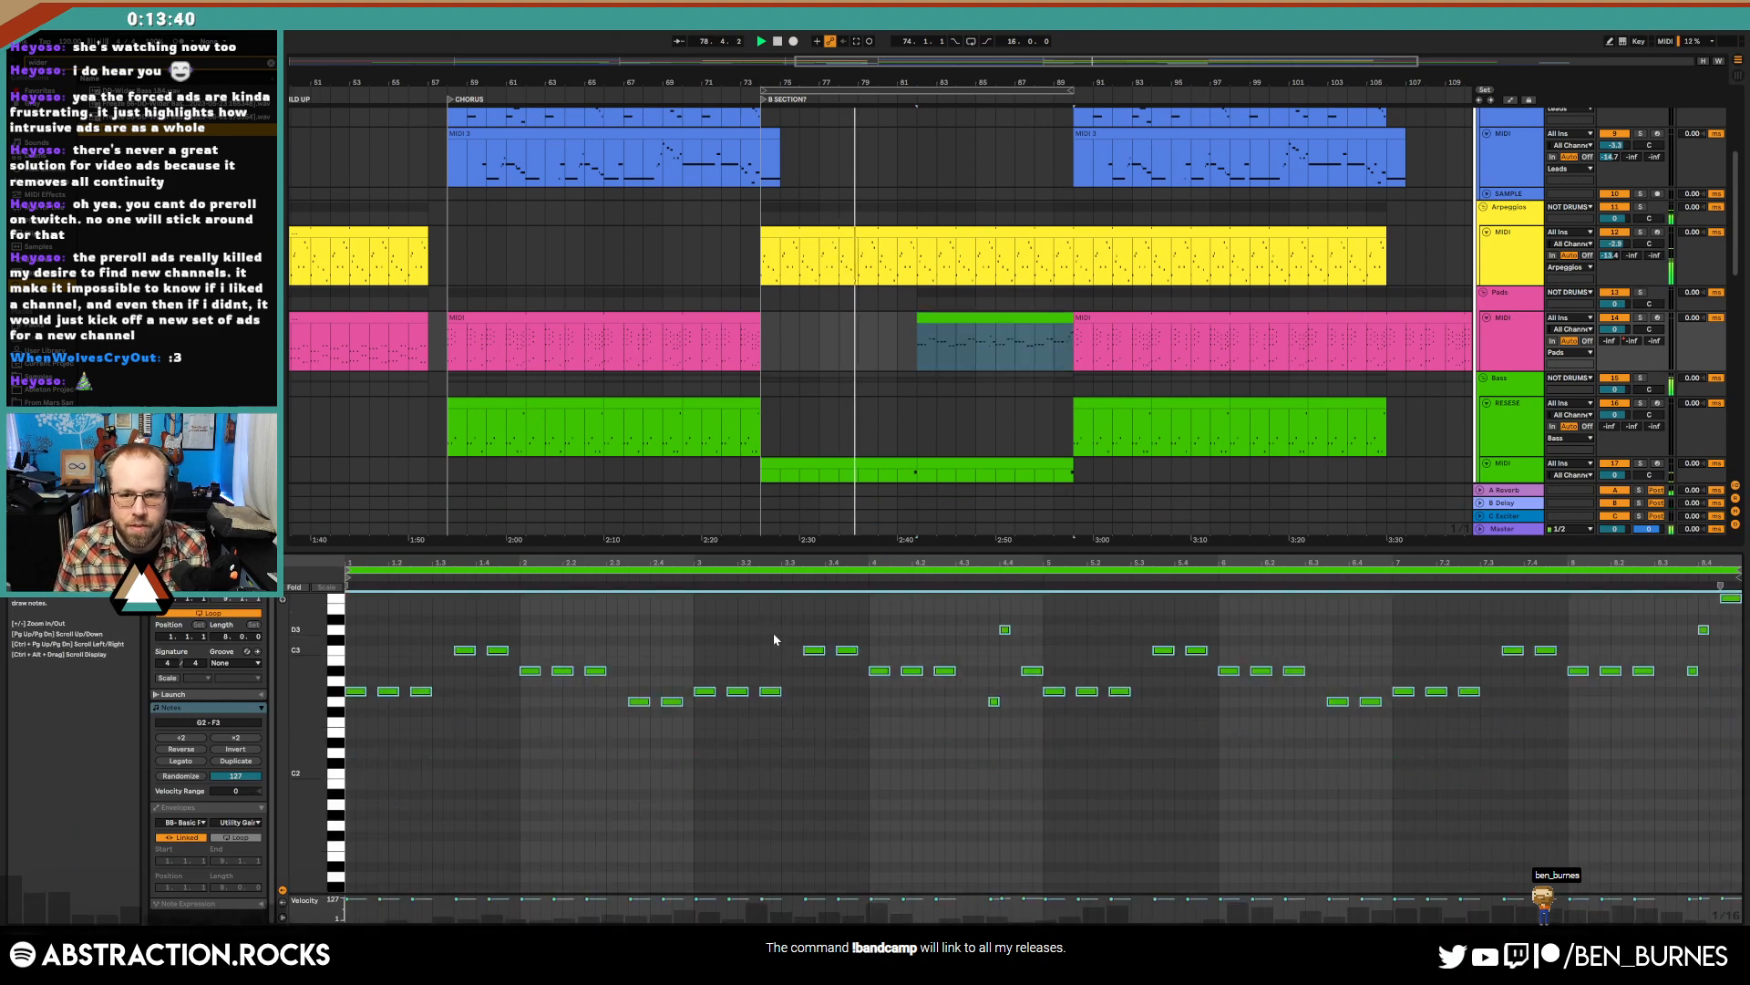
pyautogui.hotkey('shift', 'Tab')
pyautogui.press('a')
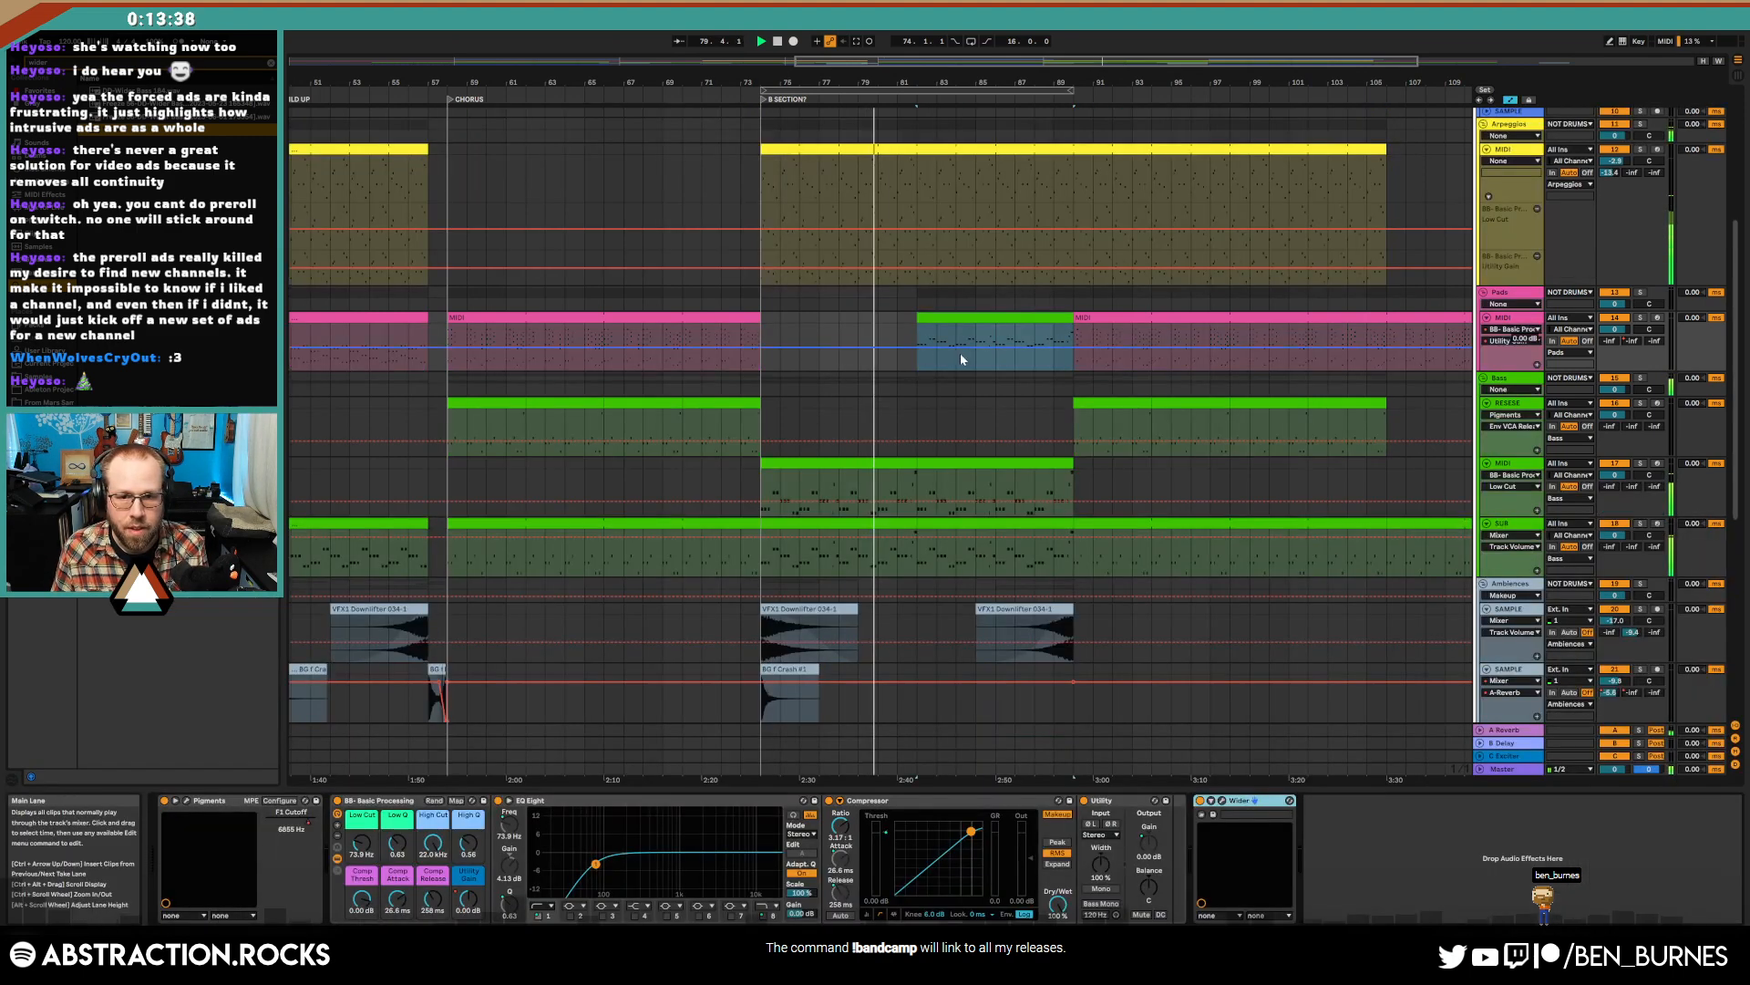
# - Shape the Pads track's F1 Cutoff automation to dip at the B-section clip's start and curve back up, then open the clip
pyautogui.click(1032, 335)
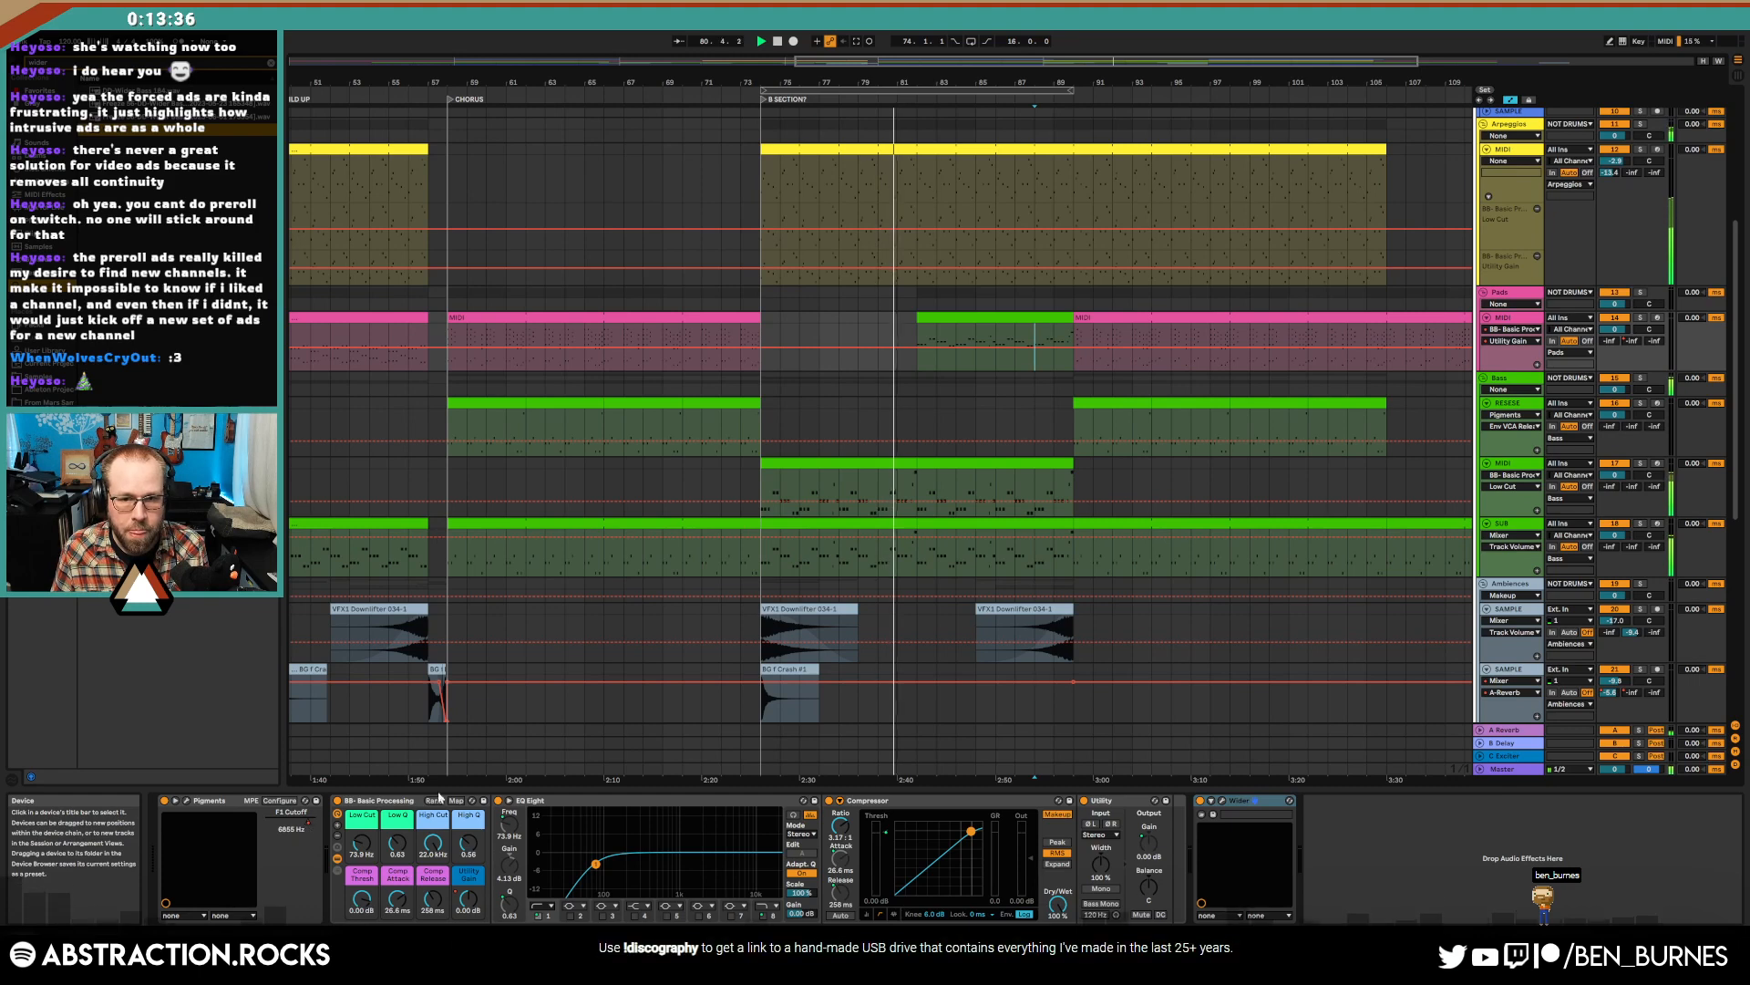
pyautogui.click(309, 824)
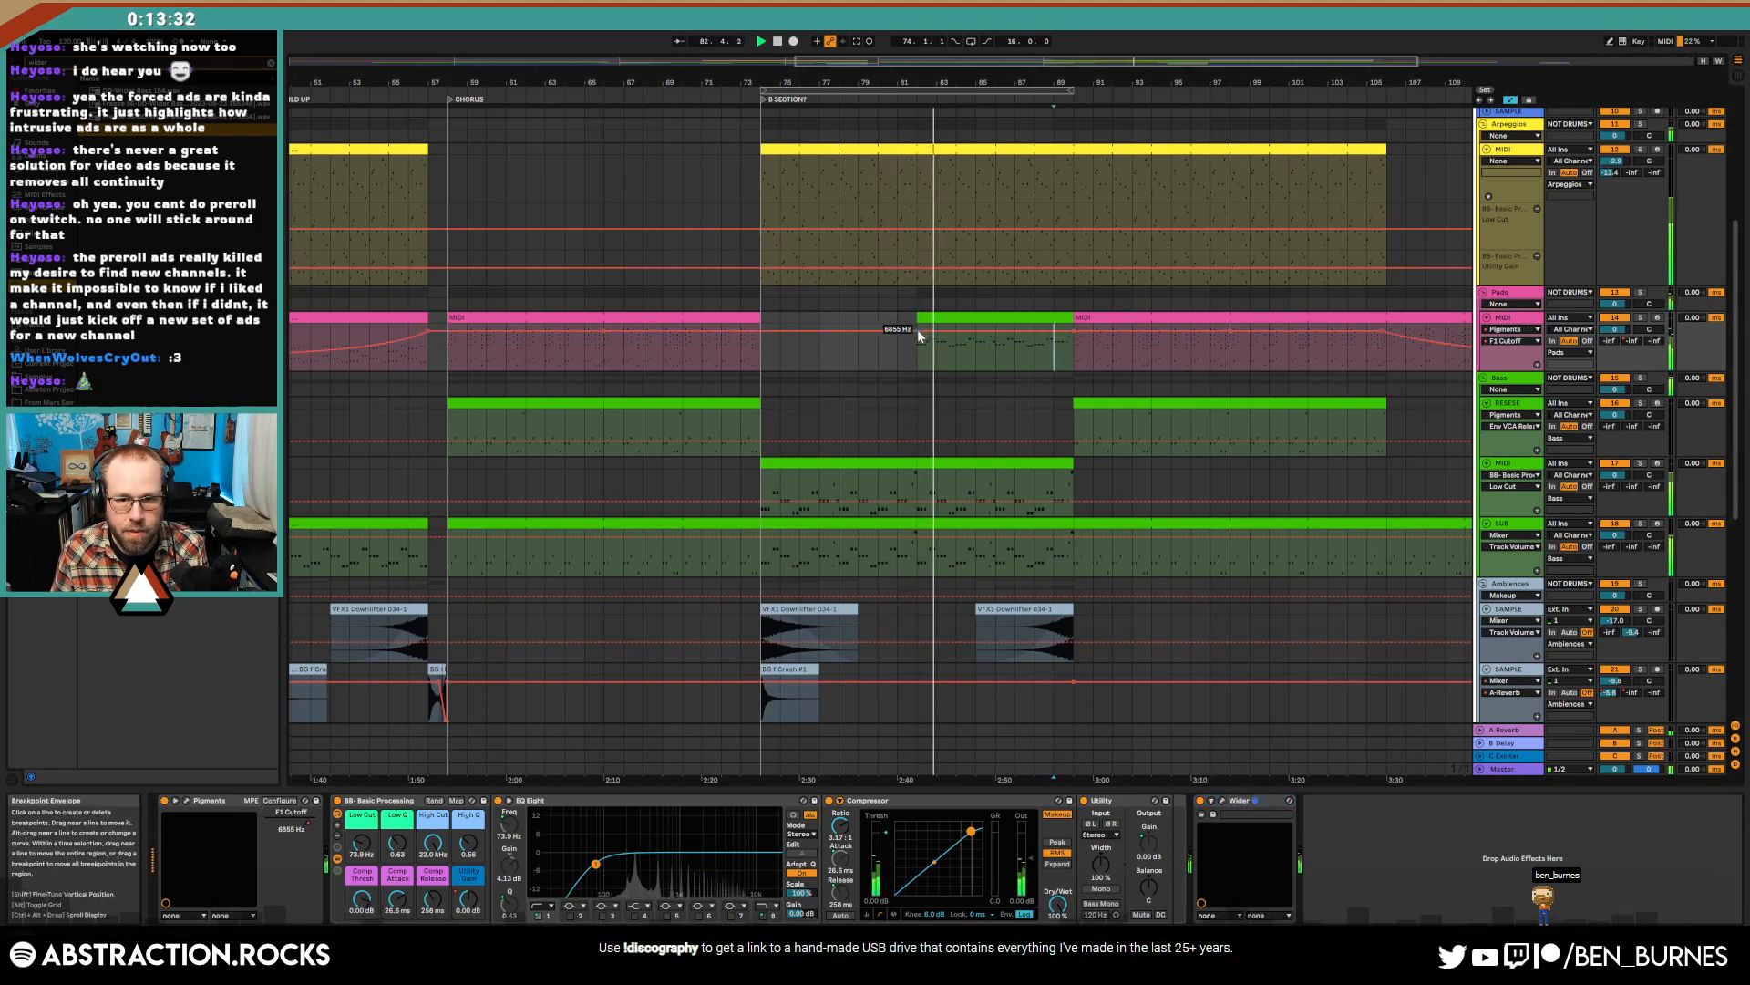
pyautogui.moveTo(908, 328); pyautogui.dragTo(1005, 348)
pyautogui.doubleClick(1003, 318)
pyautogui.press('space')
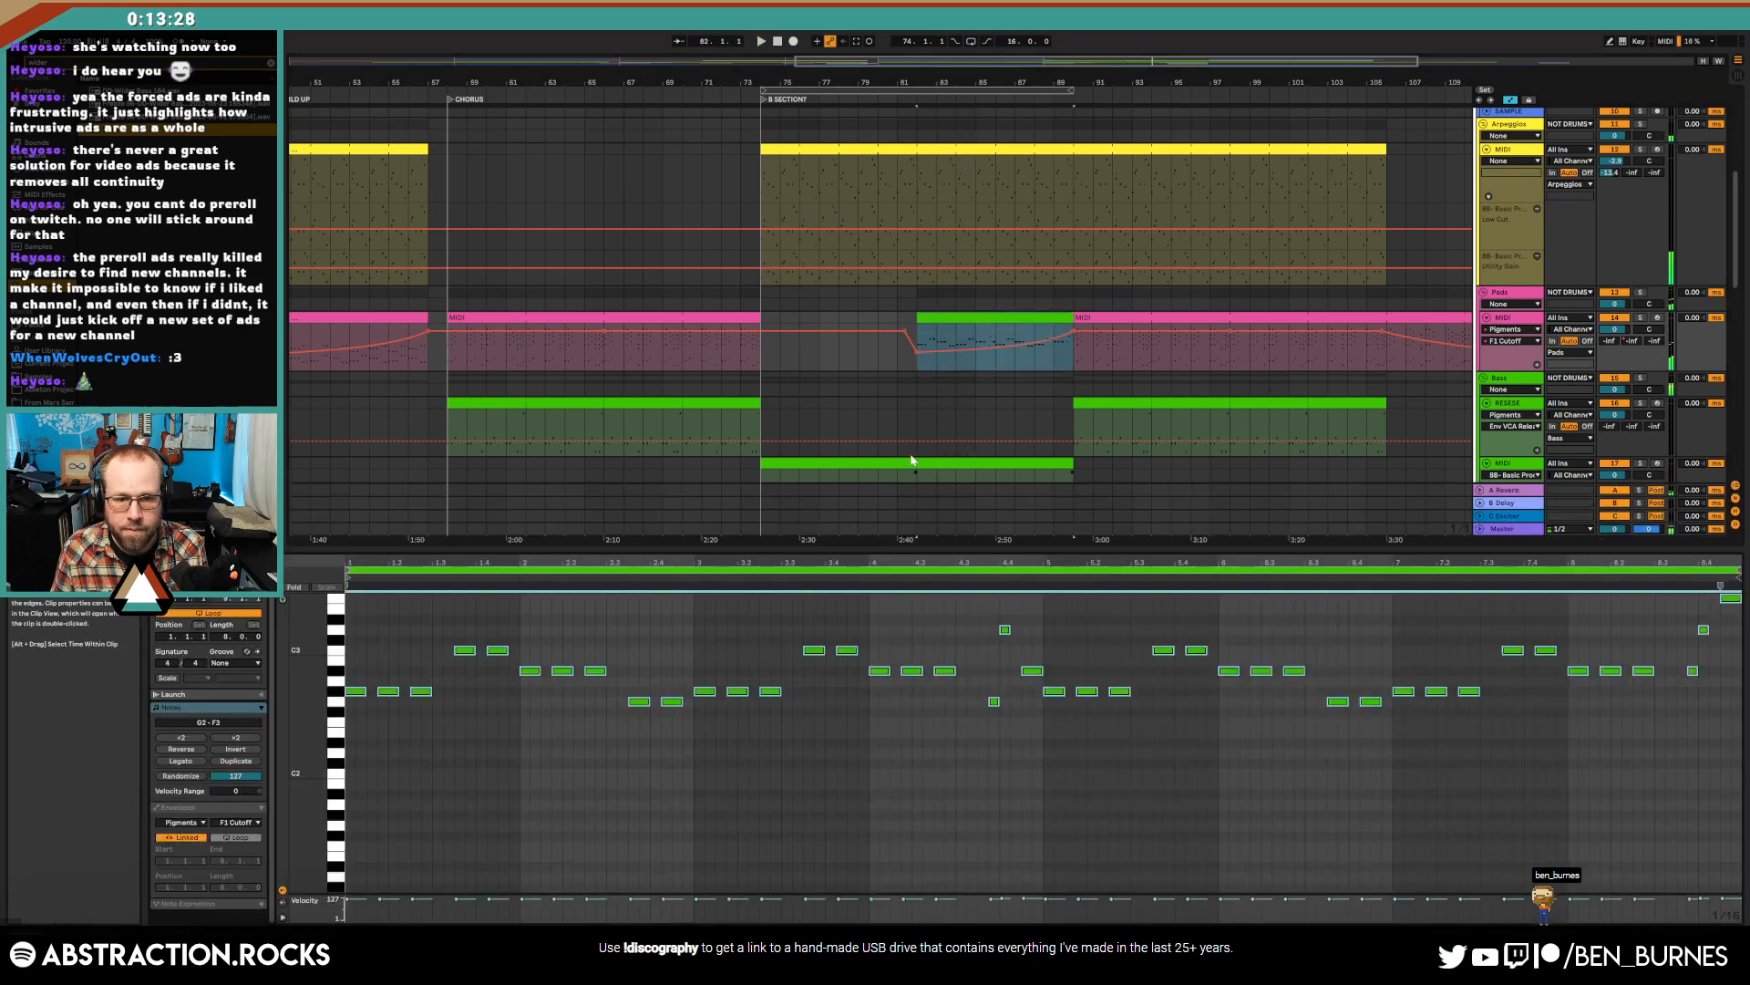
# - Layer the pad notes in two octaves by transposing them down one octave and pasting the copied notes at the original pitch
pyautogui.hotkey('shift', 'Down')
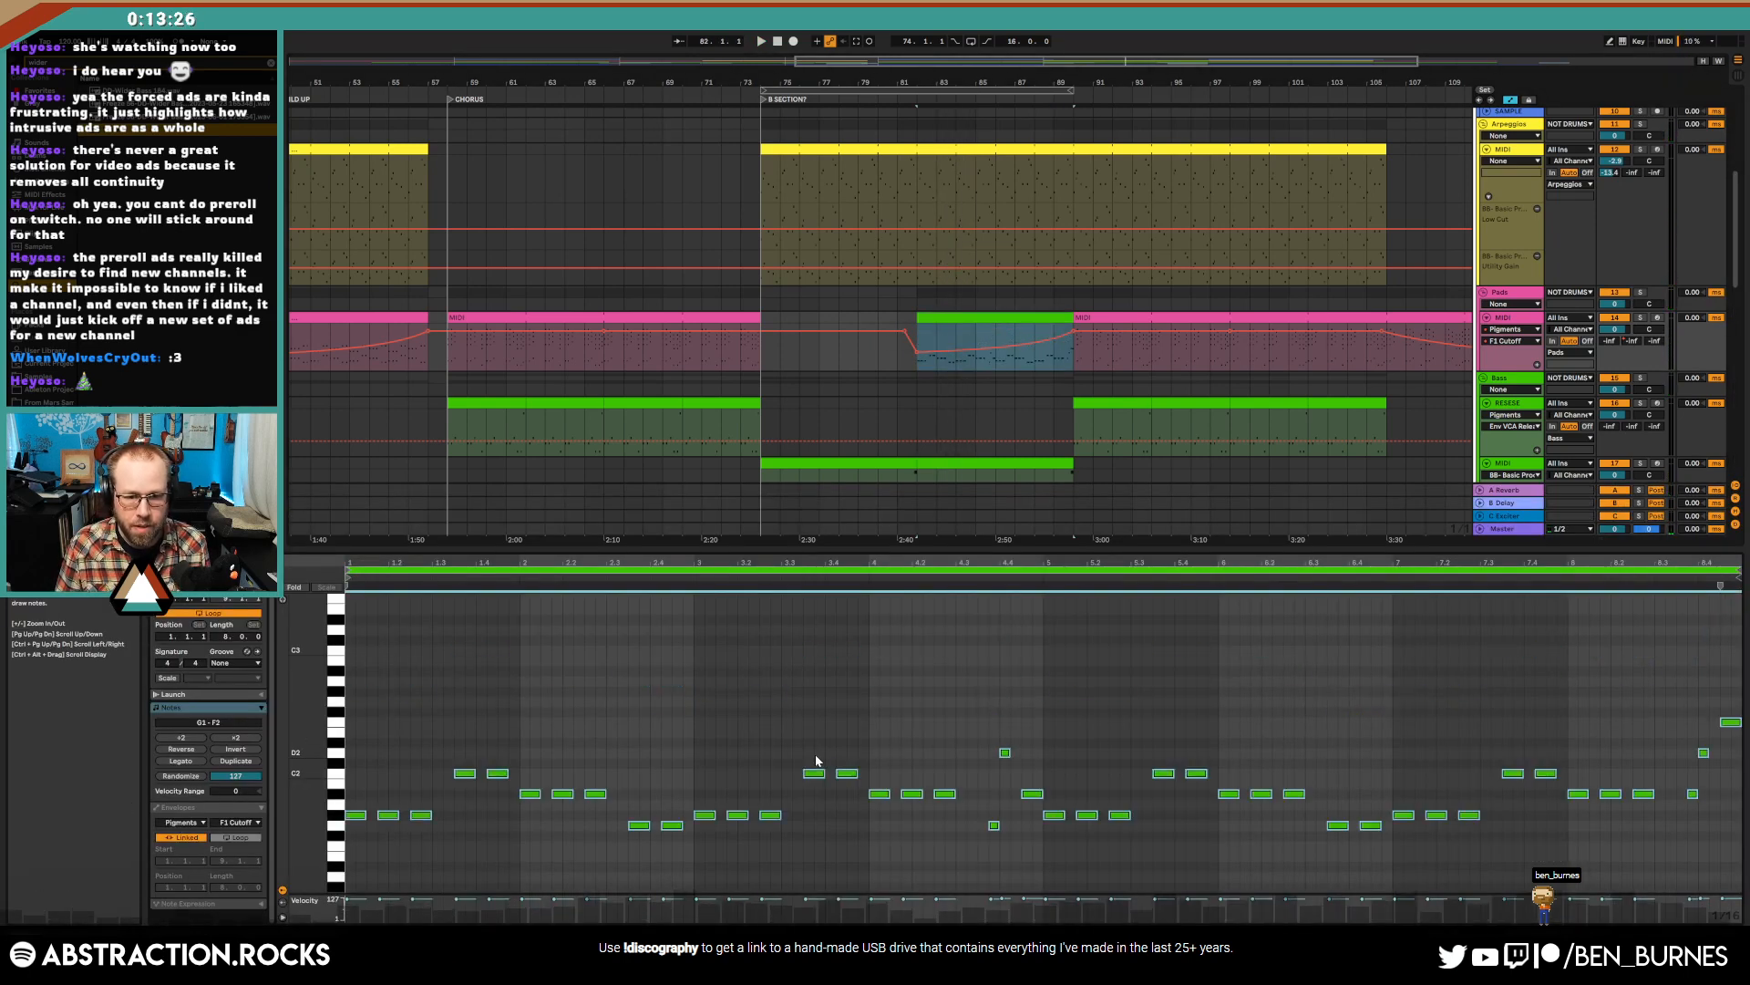
pyautogui.hotkey('ctrl', 'v')
pyautogui.press('space')
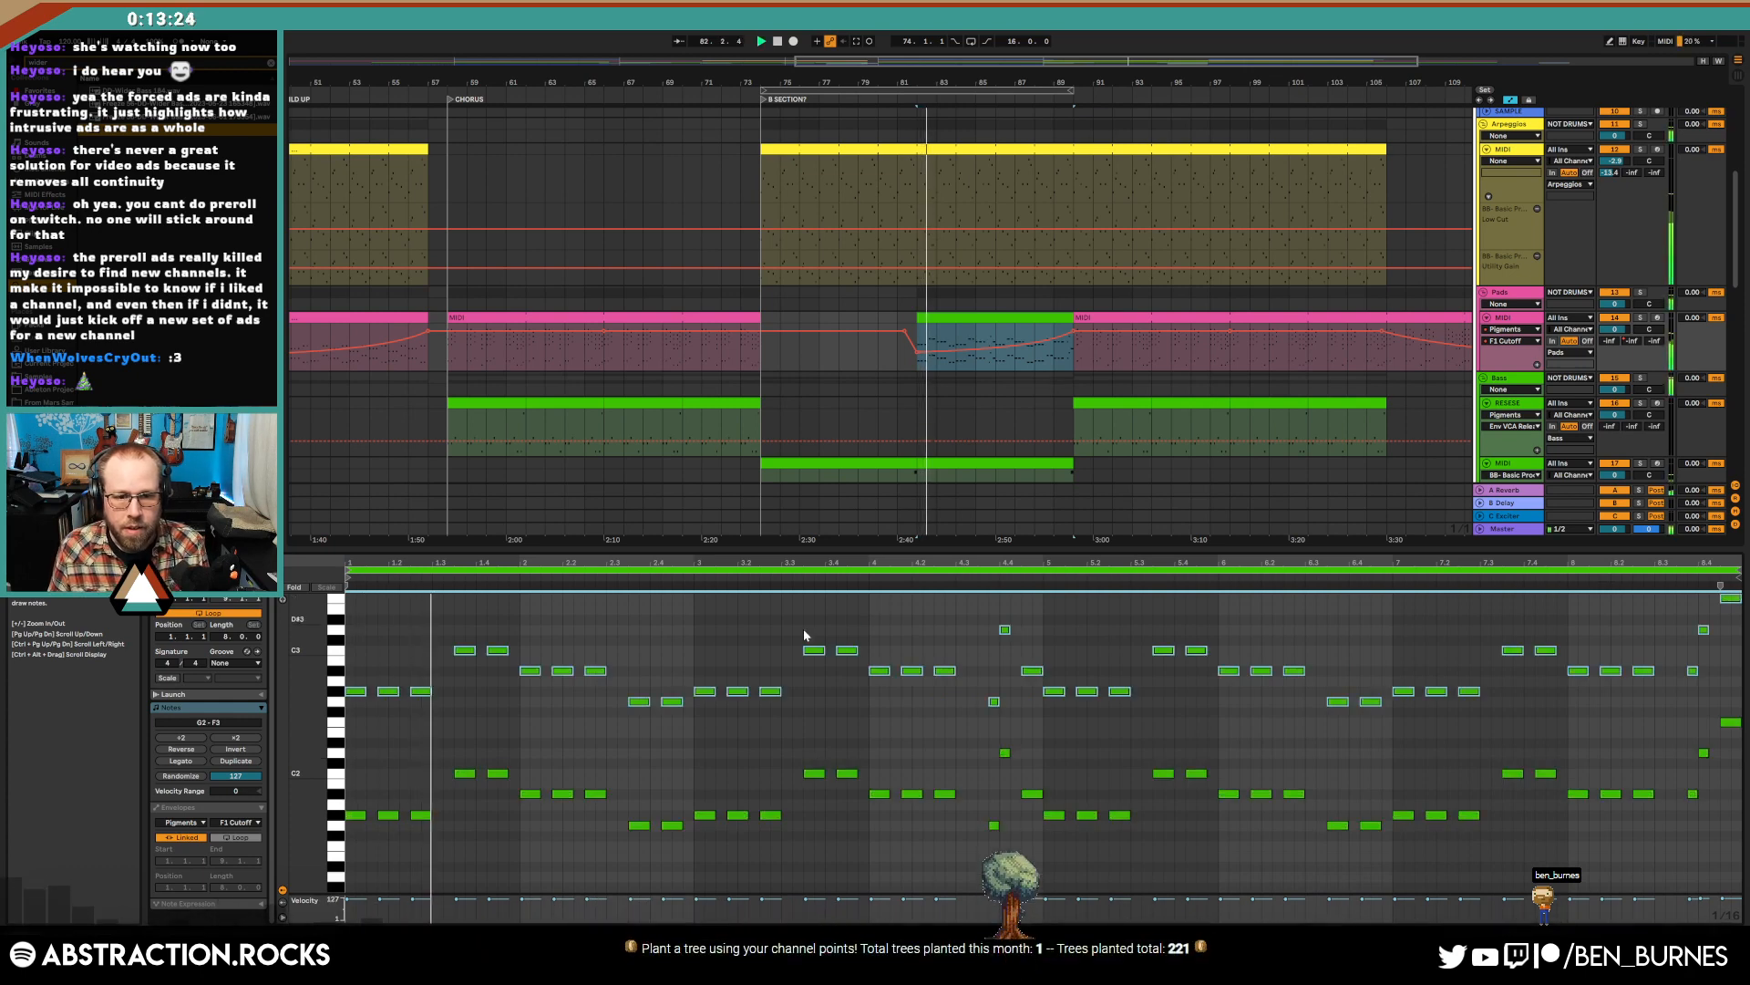
pyautogui.press('space')
# - Add an upper voice over the opening three G#2 notes by raising them to D#3 and pasting the originals back
pyautogui.click(485, 713)
pyautogui.scroll(2, 469, 700)
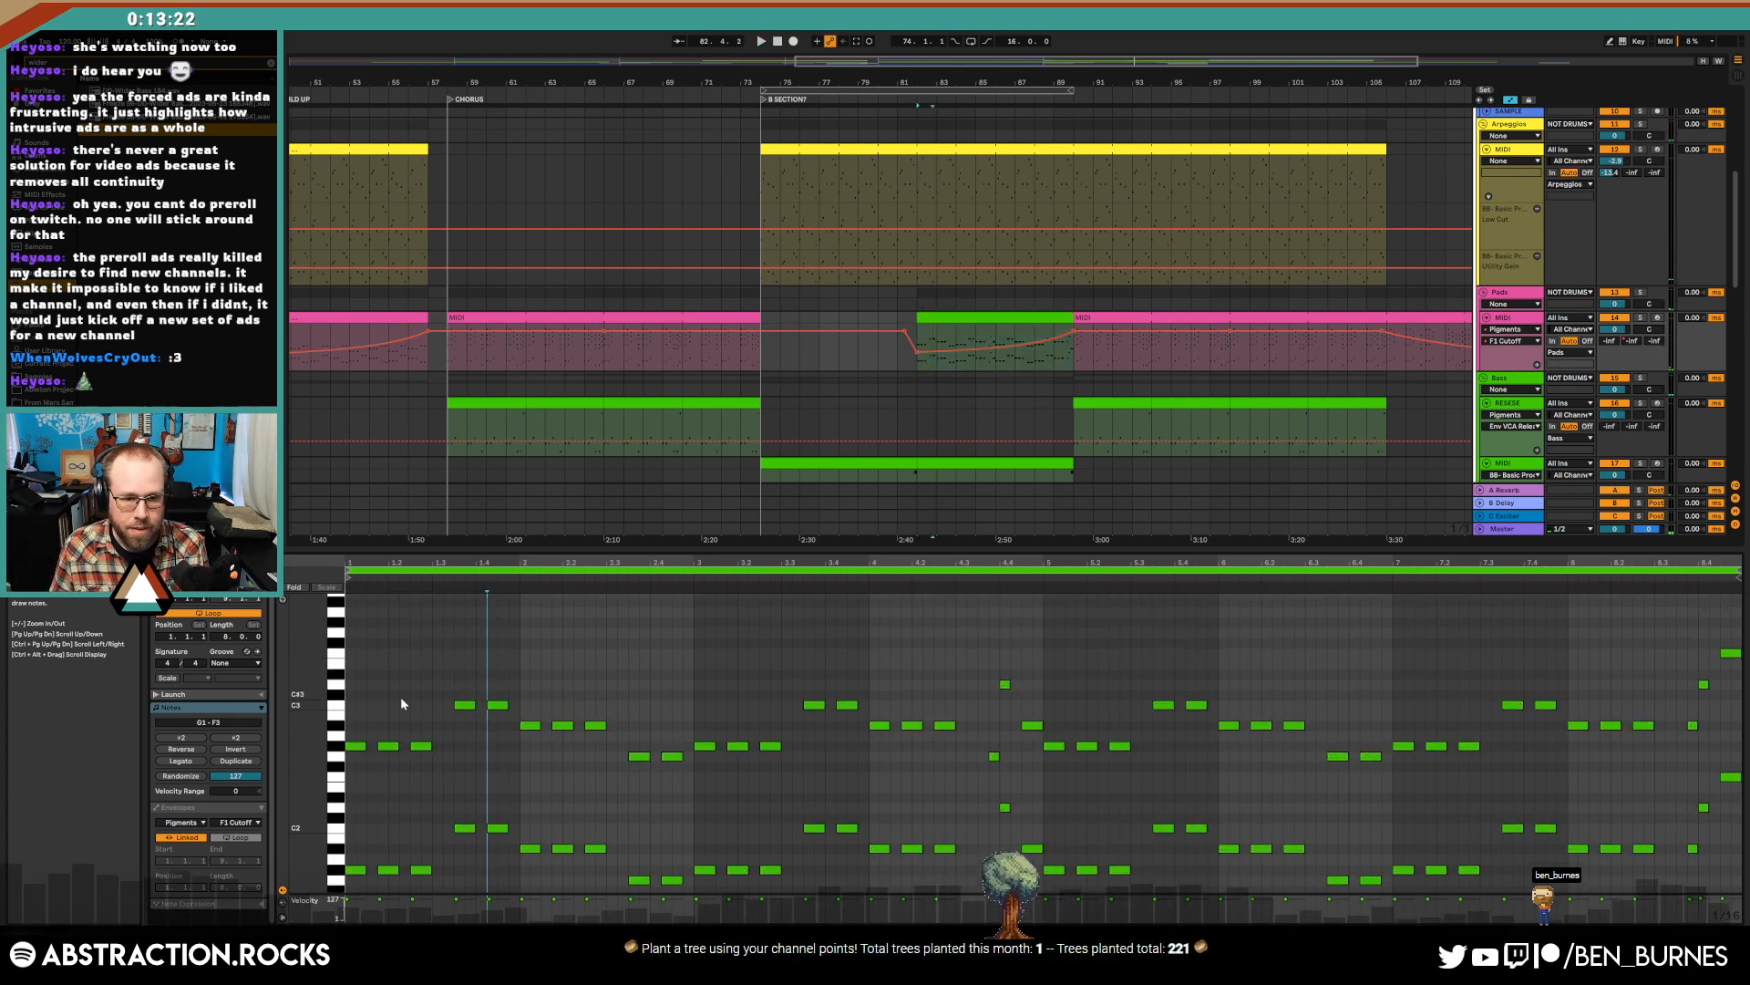
pyautogui.click(368, 720)
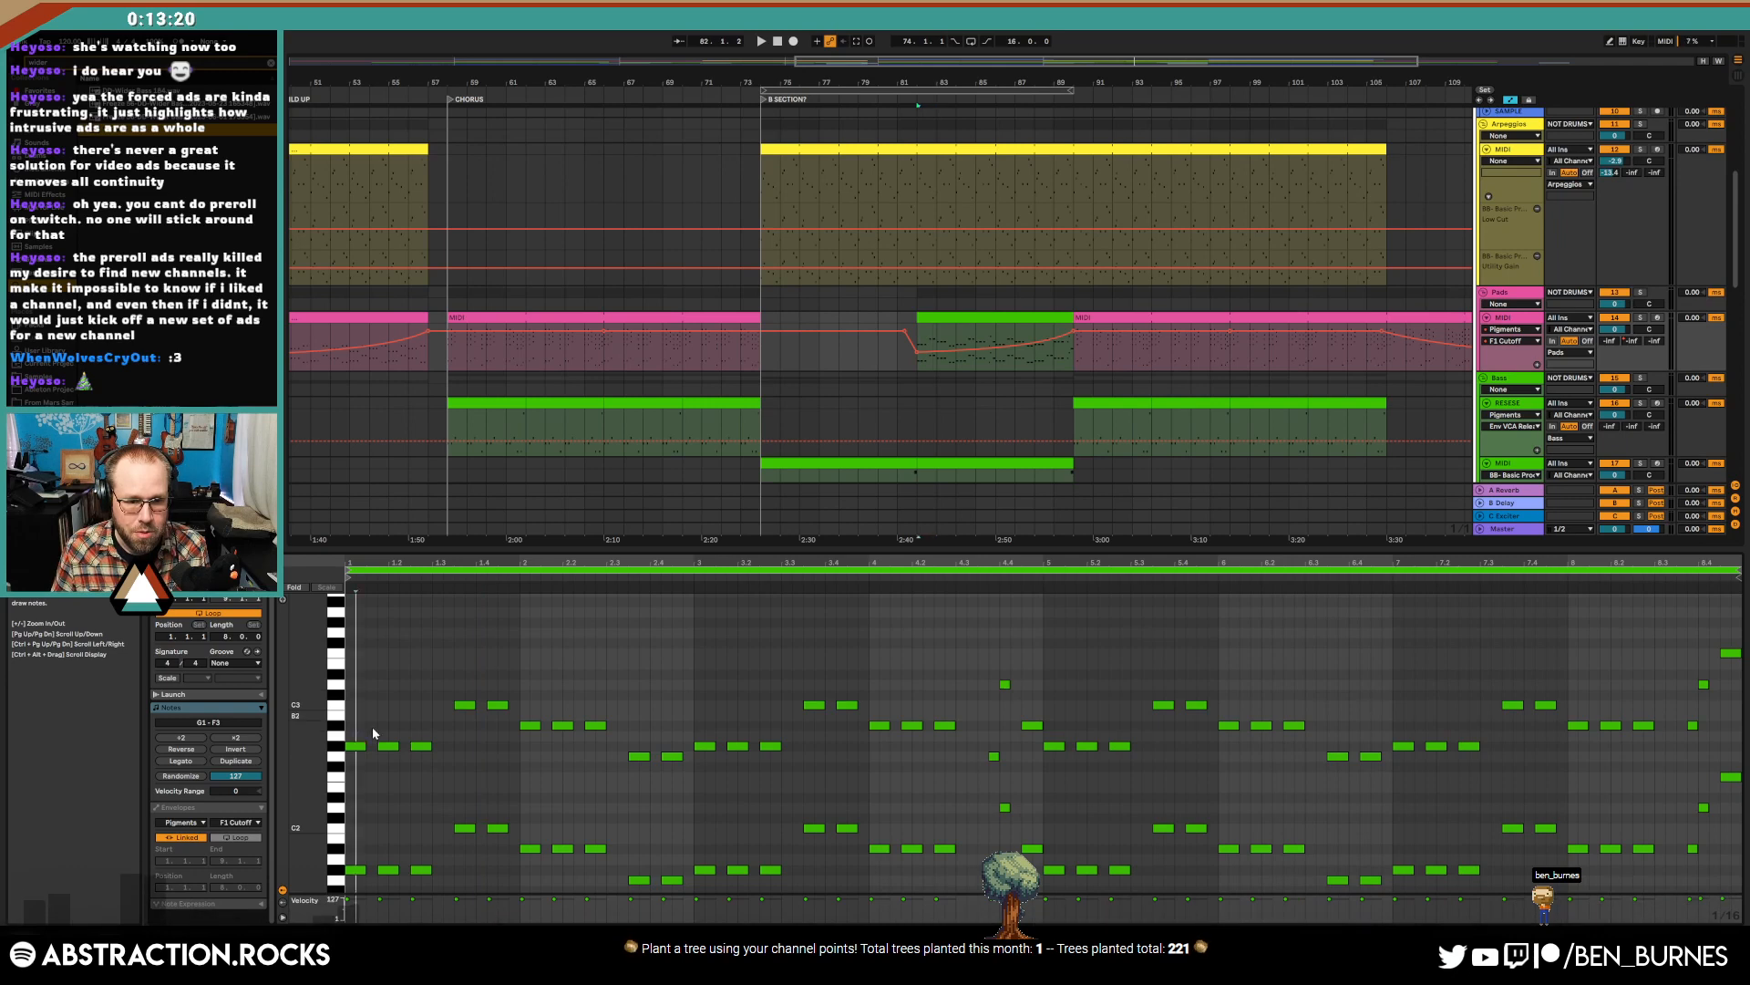
pyautogui.press('Up')
pyautogui.press('Up')
pyautogui.press('Up')
pyautogui.press('Up')
pyautogui.press('Up')
pyautogui.press('Up')
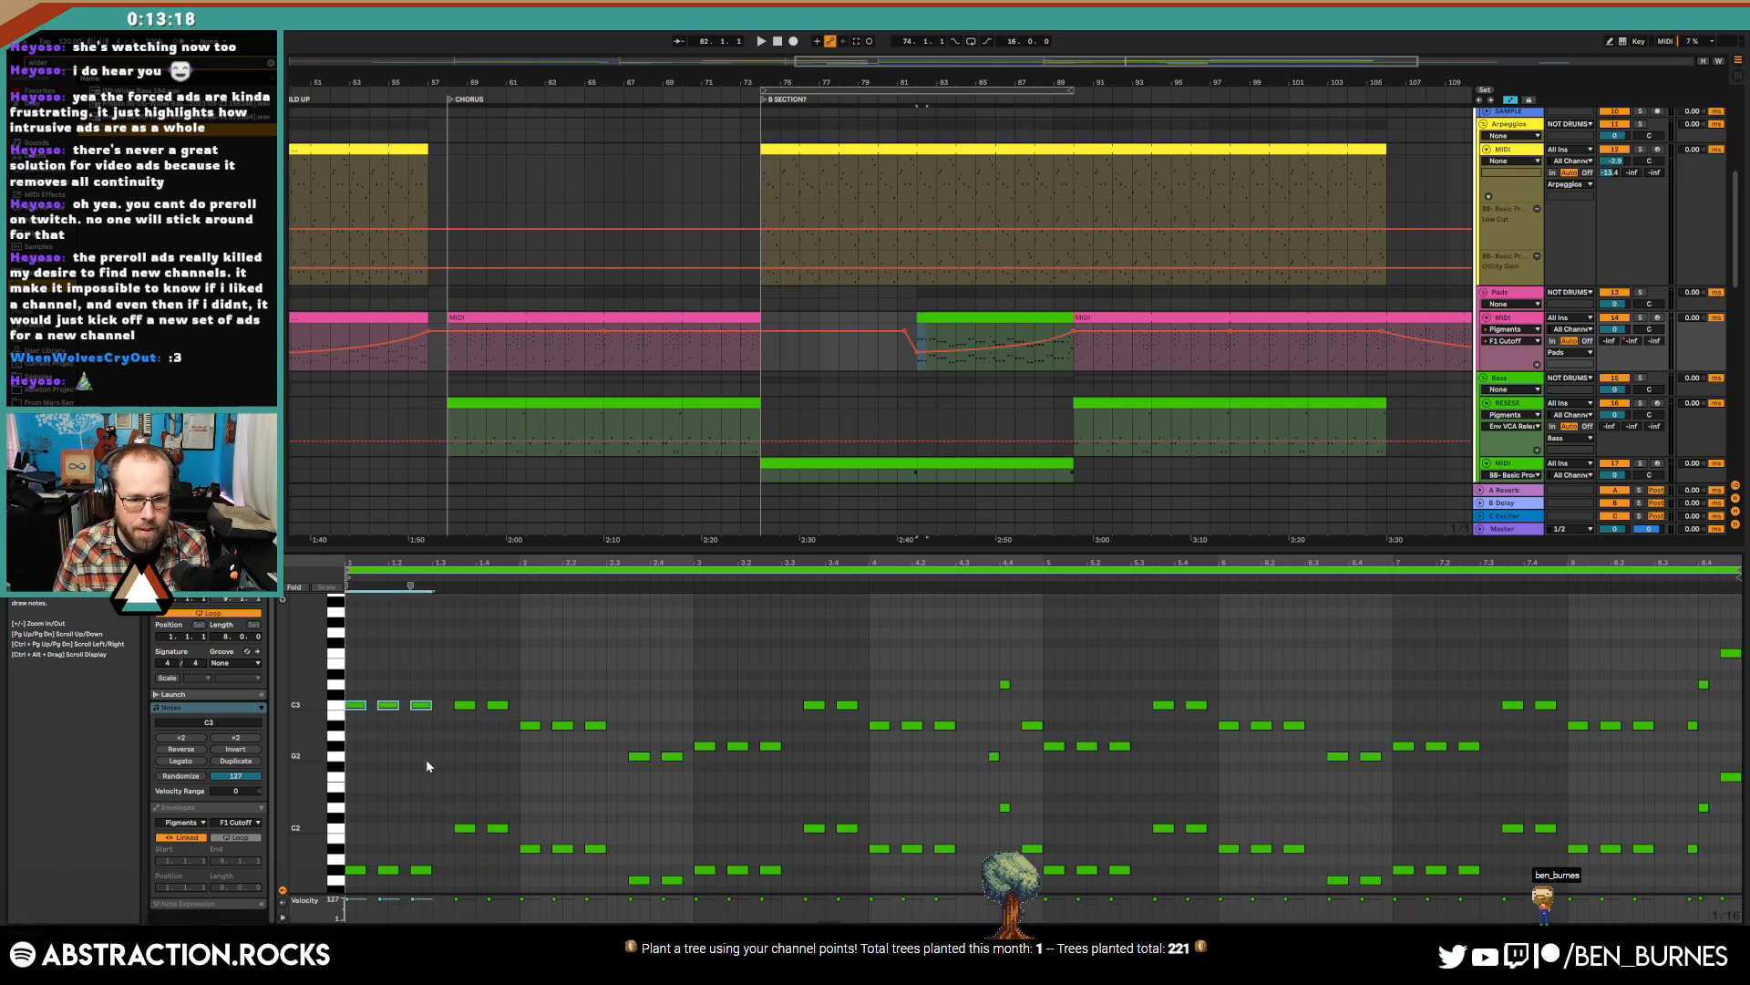
pyautogui.press('Up')
pyautogui.hotkey('ctrl', 'v')
pyautogui.press('space')
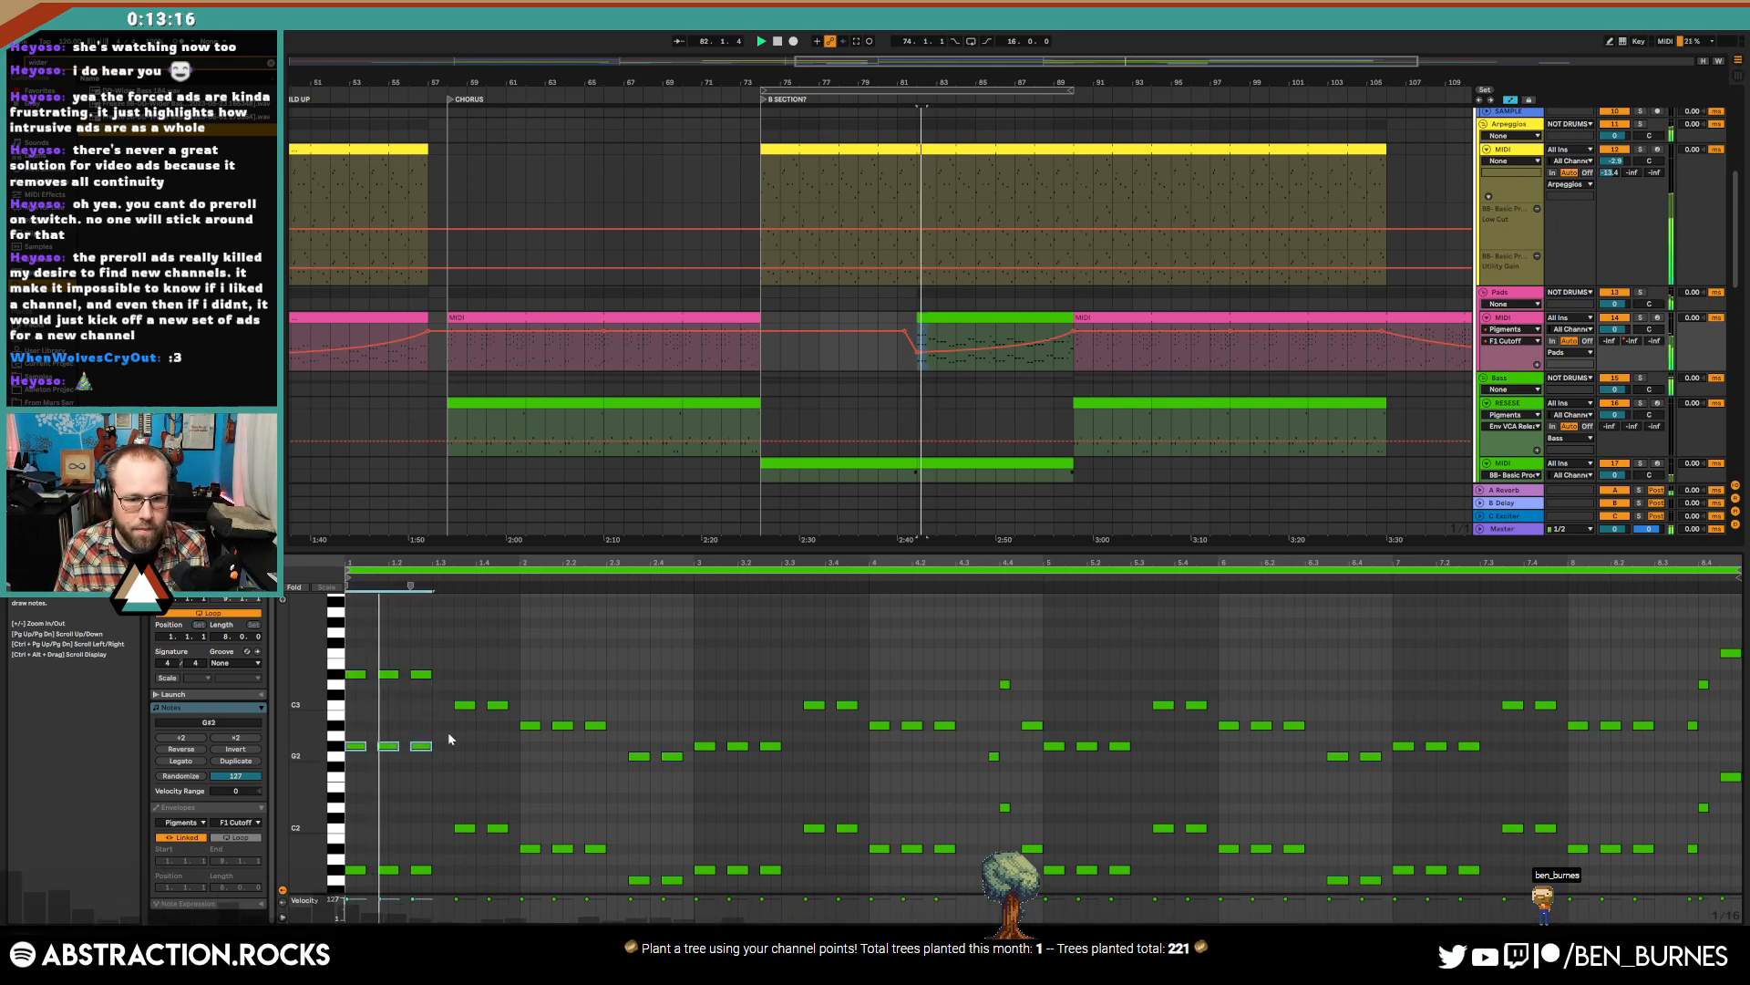
# - Extend the upper voice with D3 notes over the first C3 pair and a G3, F3, D#3 descent over bar 2's A#2 notes
pyautogui.moveTo(456, 677); pyautogui.dragTo(500, 716)
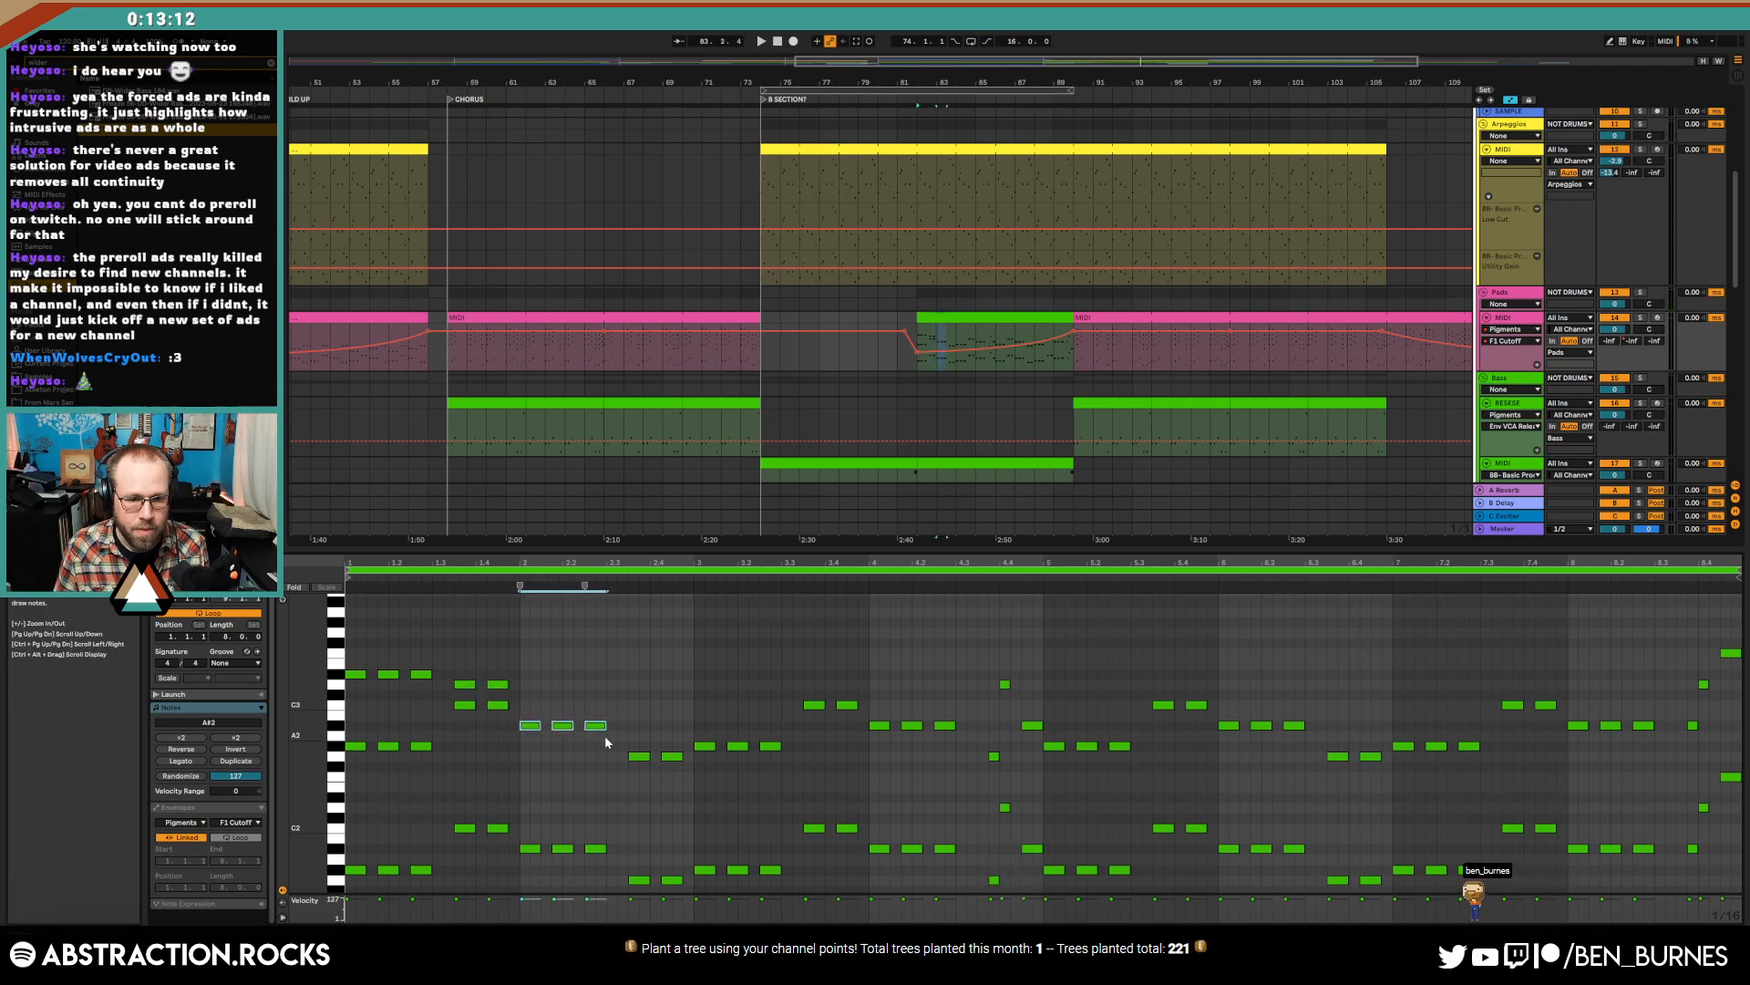
pyautogui.hotkey('shift', 'Up')
pyautogui.press('Down')
pyautogui.press('Down')
pyautogui.press('Down')
pyautogui.press('space')
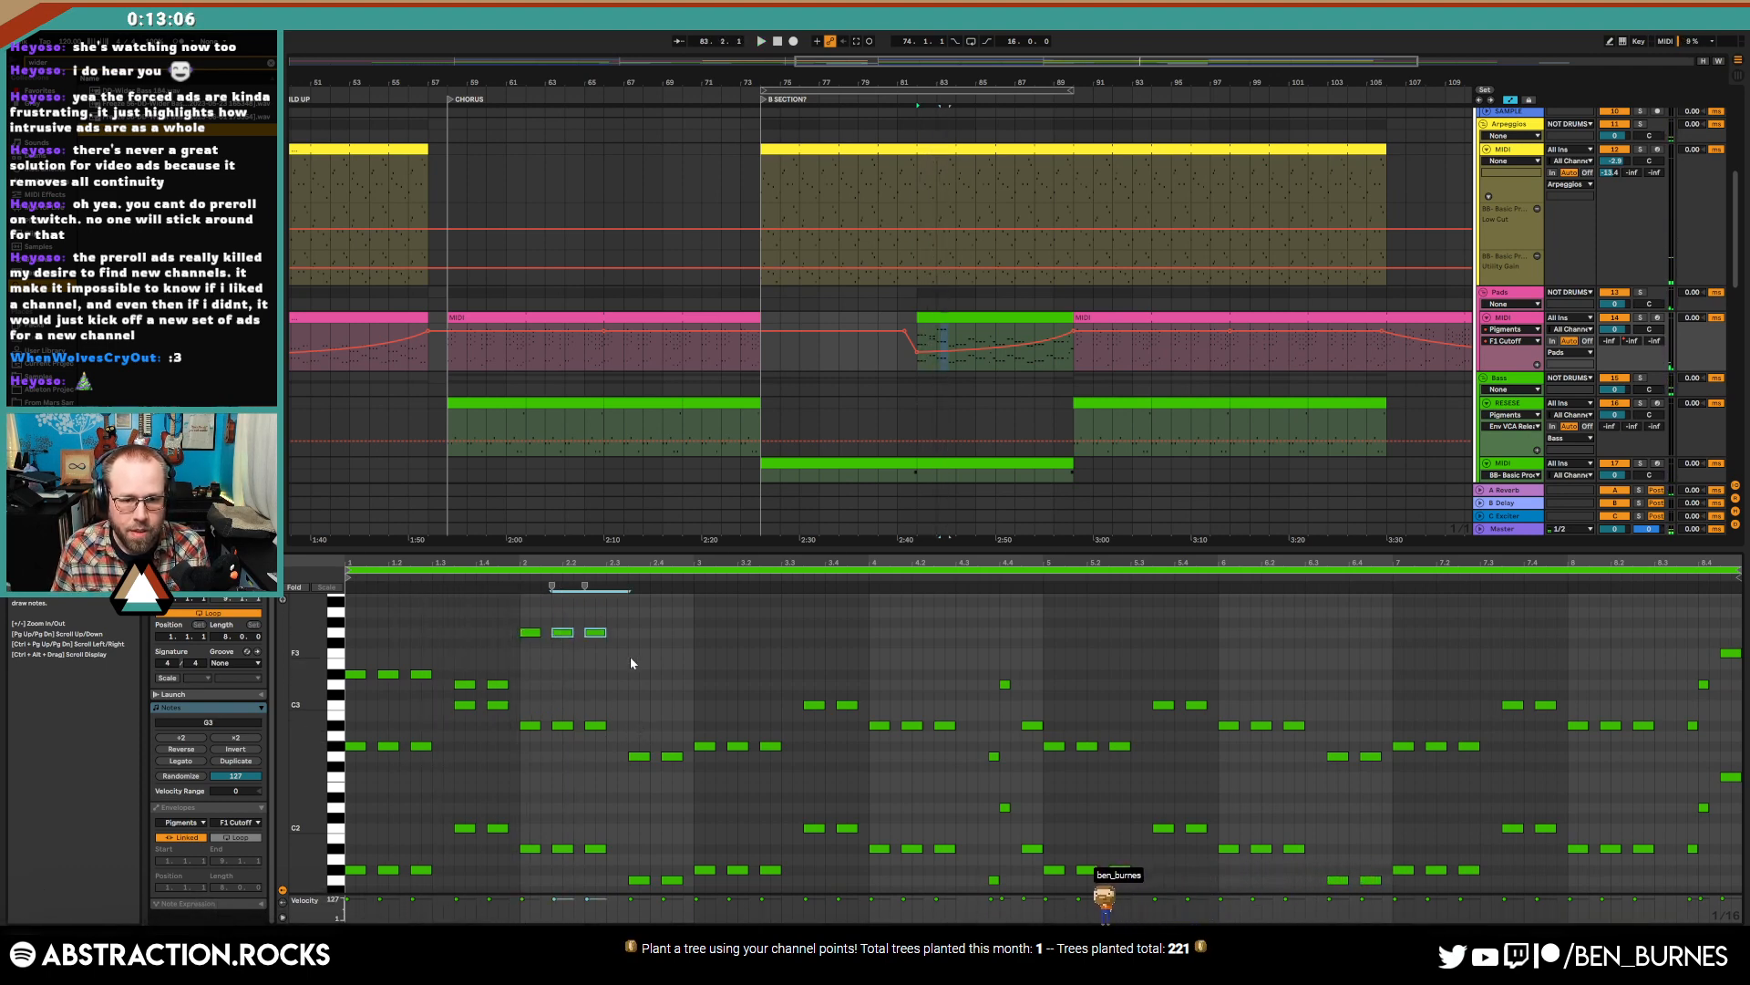
pyautogui.press('Down')
pyautogui.click(595, 654)
pyautogui.press('Down')
pyautogui.press('Down')
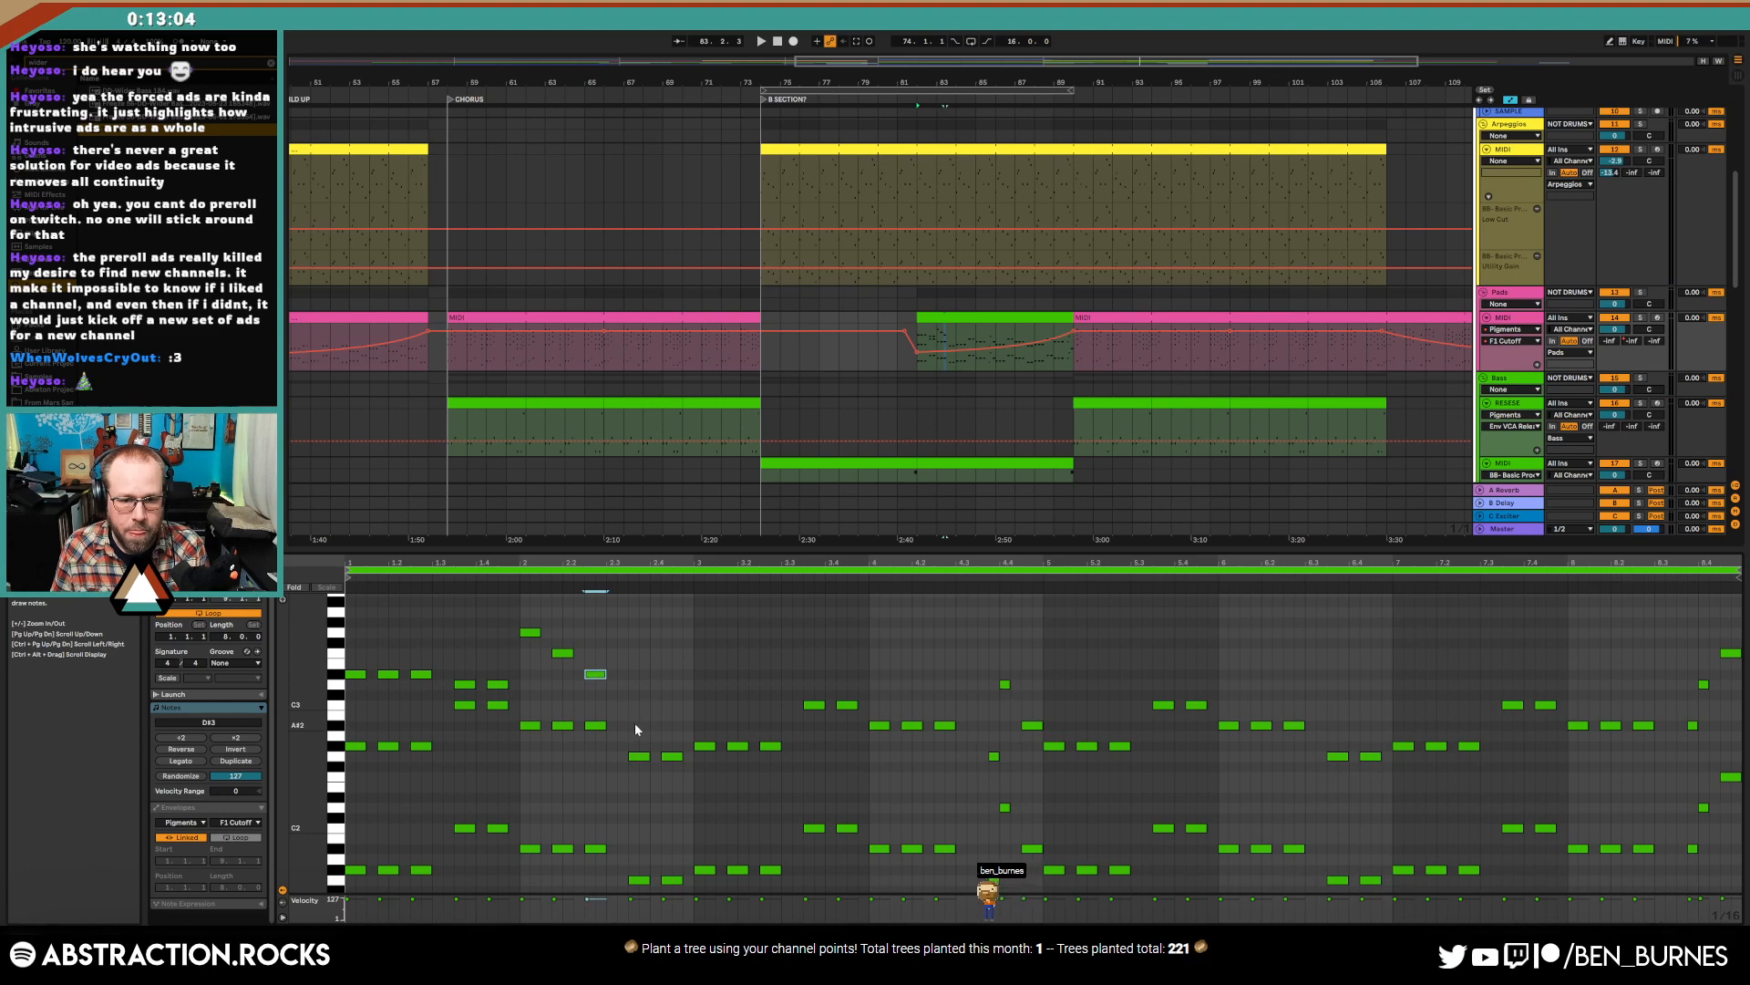
# - Add two D3 notes over bar 2's G2 pair and duplicate the upper phrase three times across the clip
pyautogui.doubleClick(638, 684)
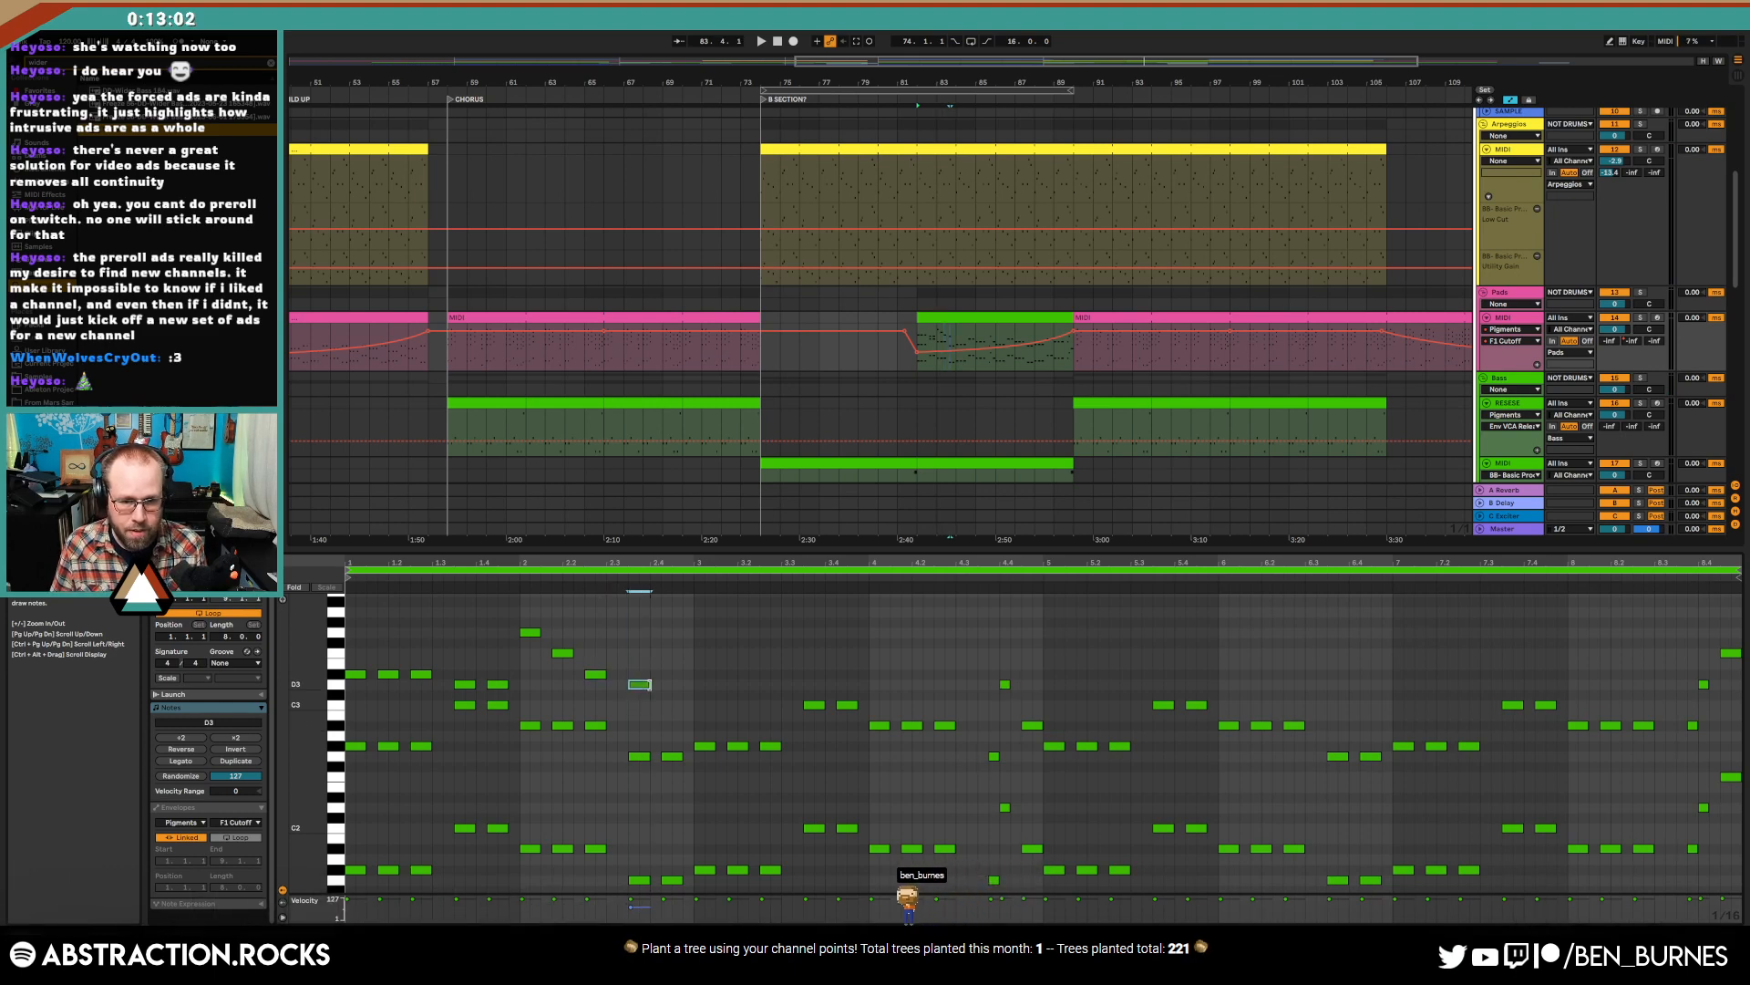
pyautogui.moveTo(640, 687); pyautogui.dragTo(673, 688)
pyautogui.moveTo(685, 613); pyautogui.dragTo(363, 691)
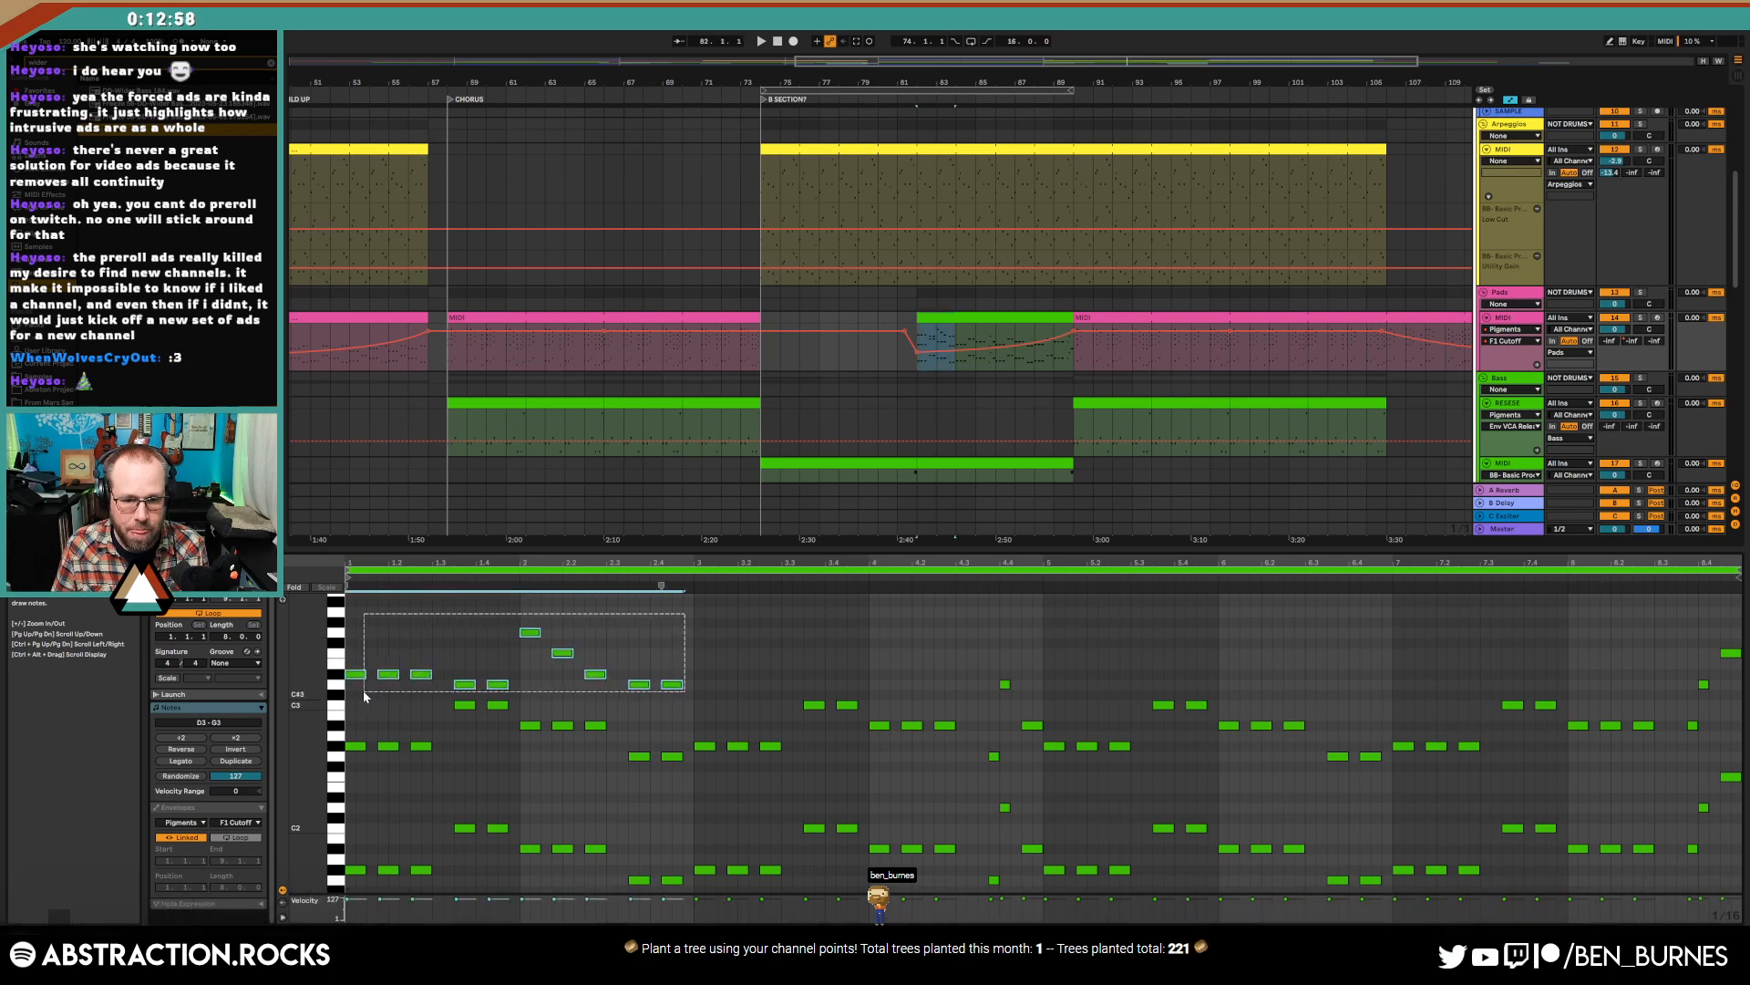
pyautogui.moveTo(688, 621); pyautogui.dragTo(350, 699)
pyautogui.hotkey('ctrl', 'd')
pyautogui.hotkey('ctrl', 'd')
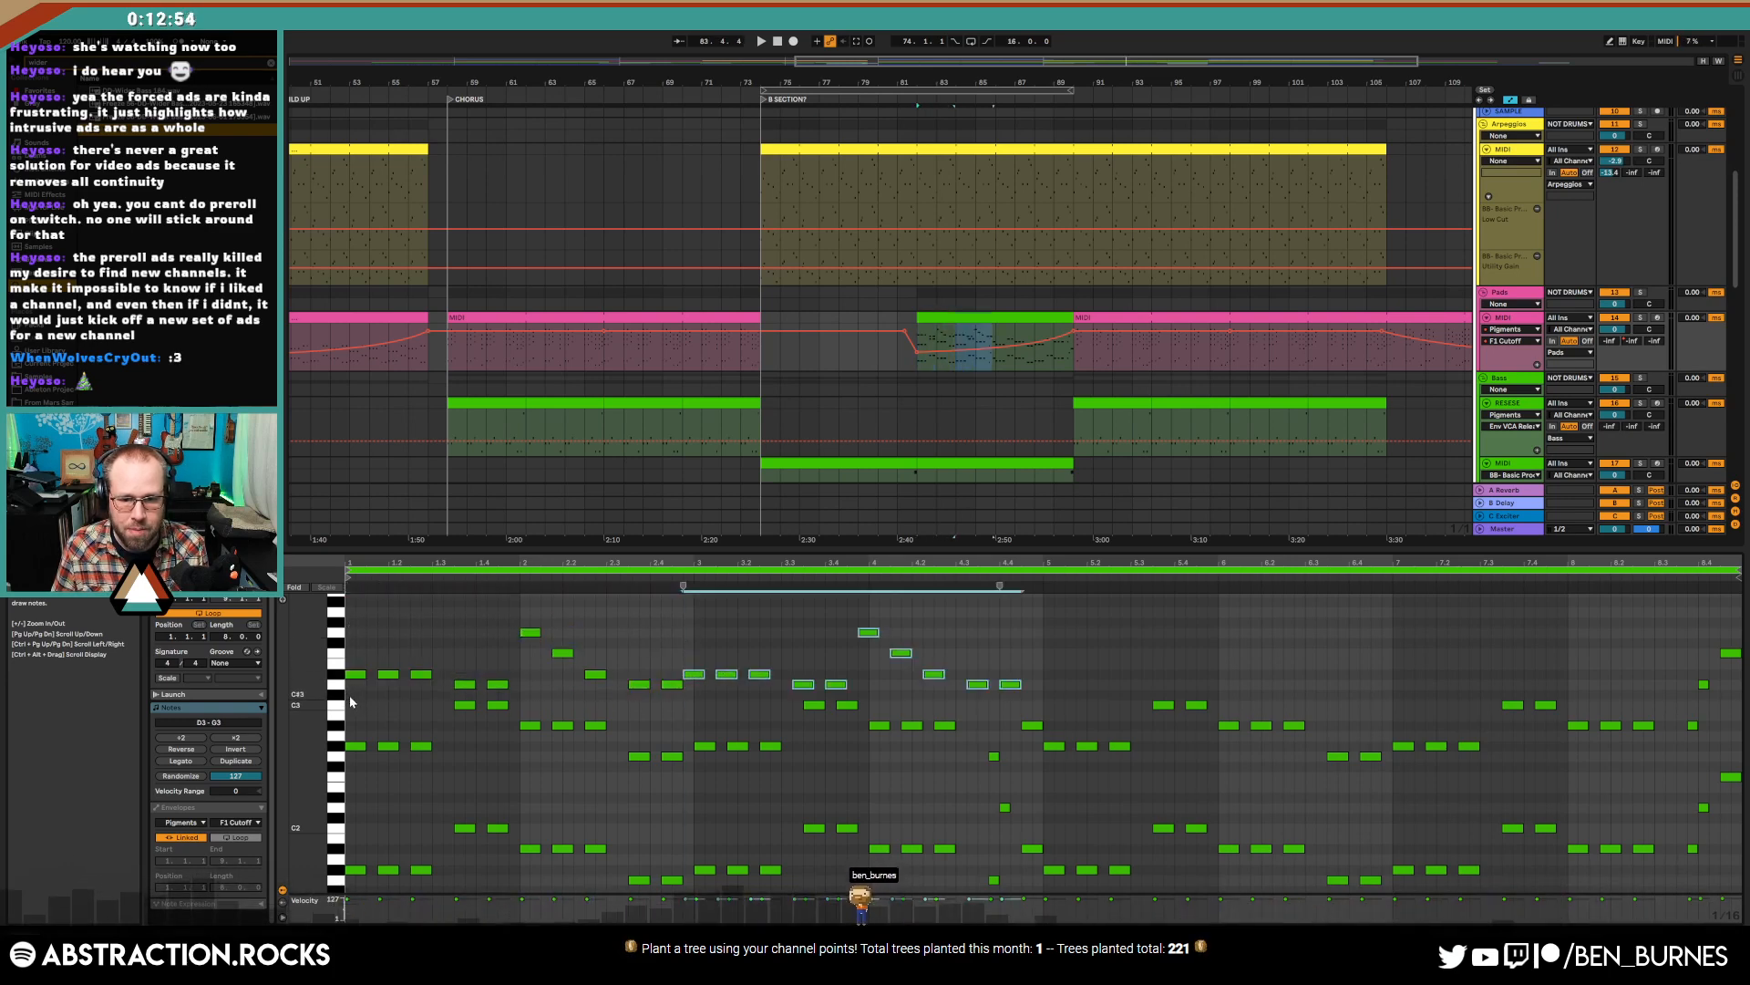
pyautogui.hotkey('ctrl', 'd')
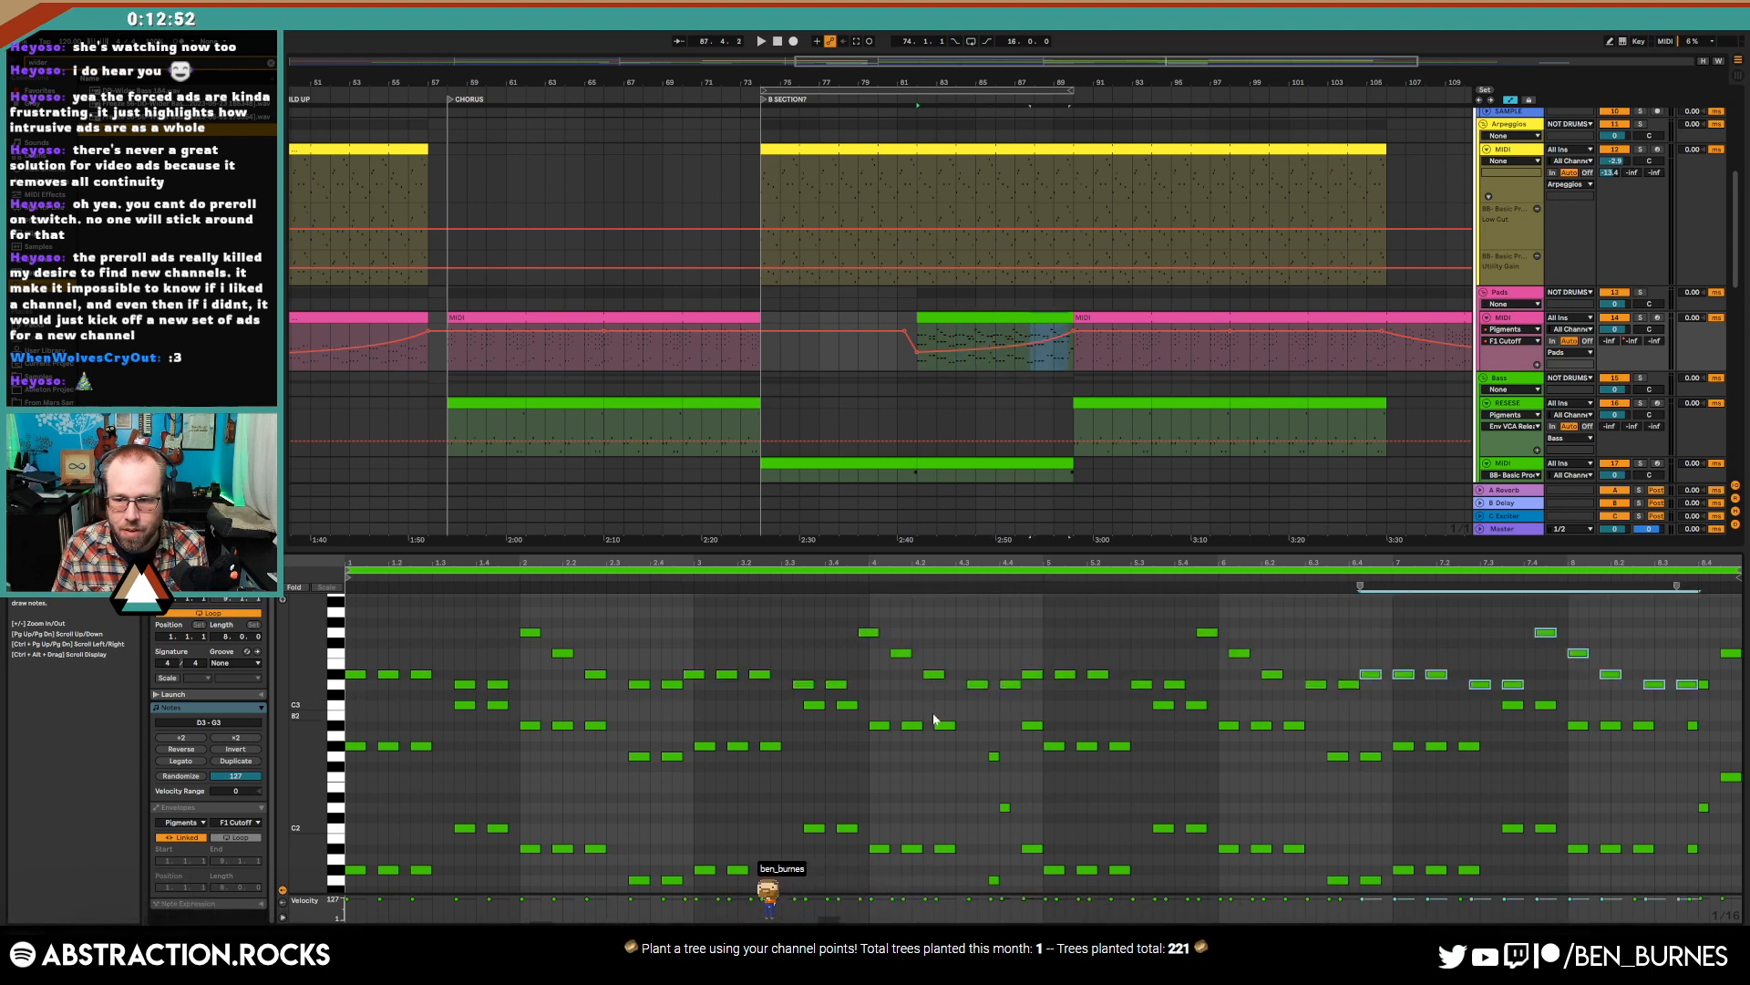
# - Rework the upper voice at the end of bar 4 with a short G3, a shortened D3 and a final note raised to F3
pyautogui.click(988, 658)
pyautogui.scroll(-1, 983, 693)
pyautogui.scroll(-2, 983, 693)
pyautogui.scroll(3, 983, 688)
pyautogui.doubleClick(982, 686)
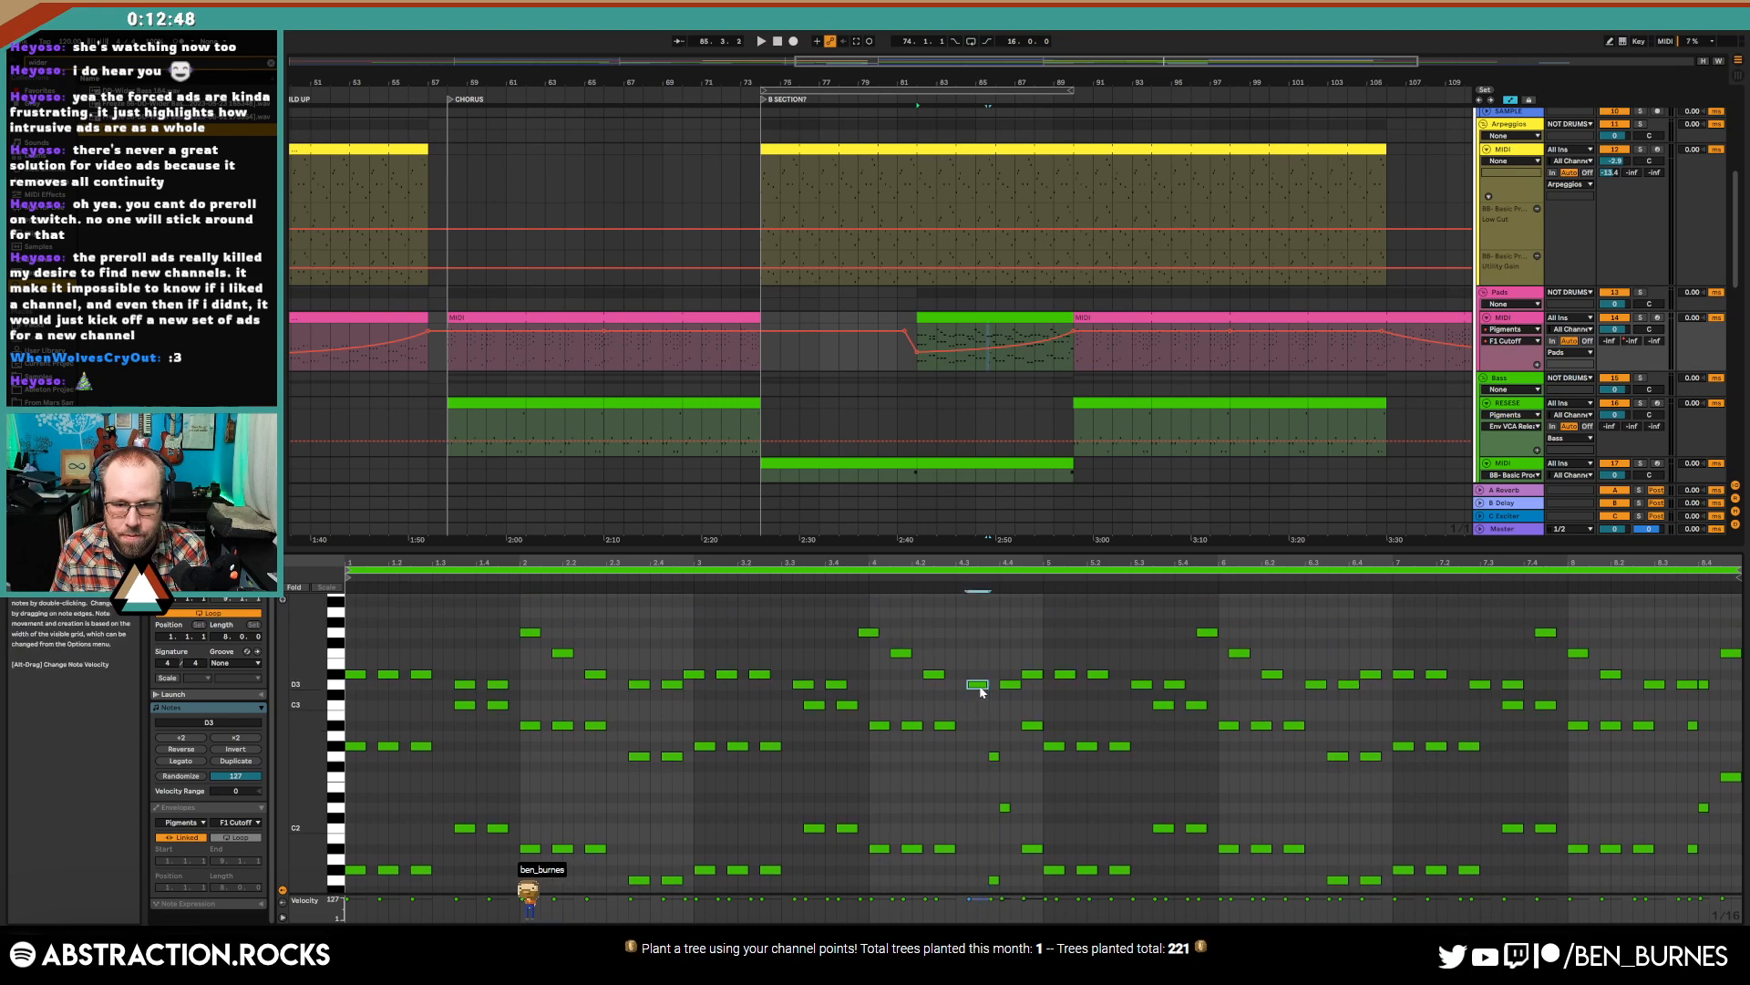
pyautogui.doubleClick(993, 632)
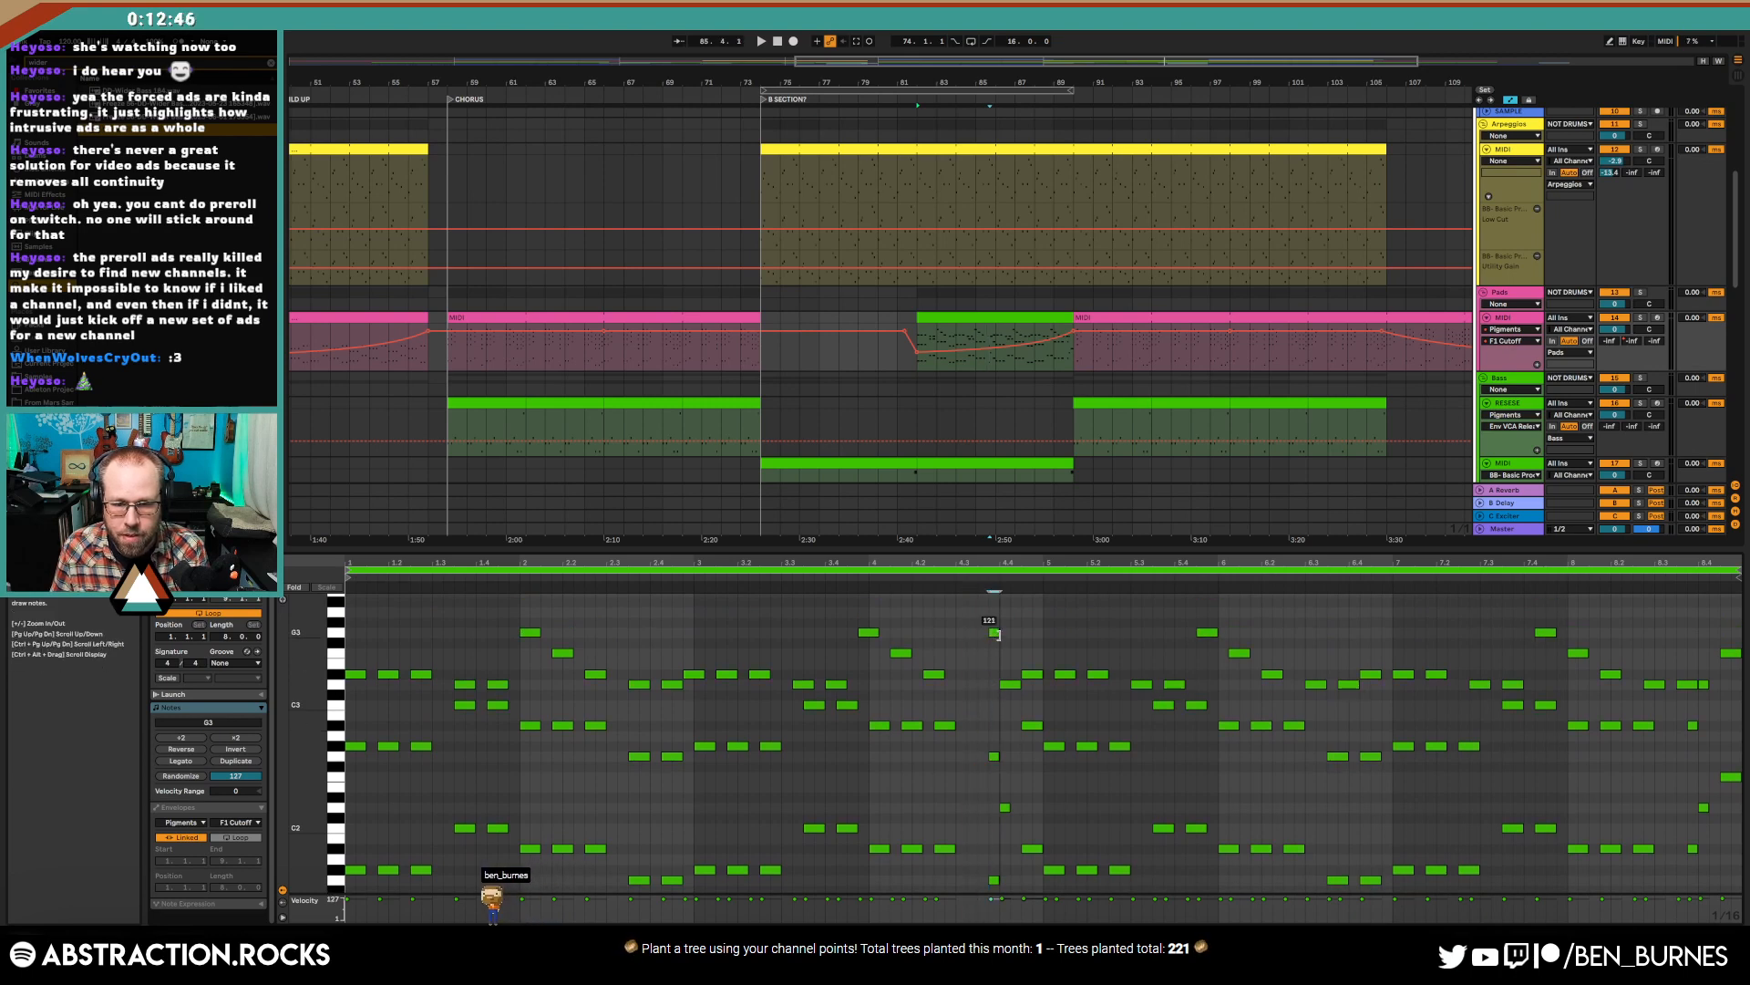
pyautogui.click(1028, 676)
pyautogui.press('Up')
pyautogui.press('Up')
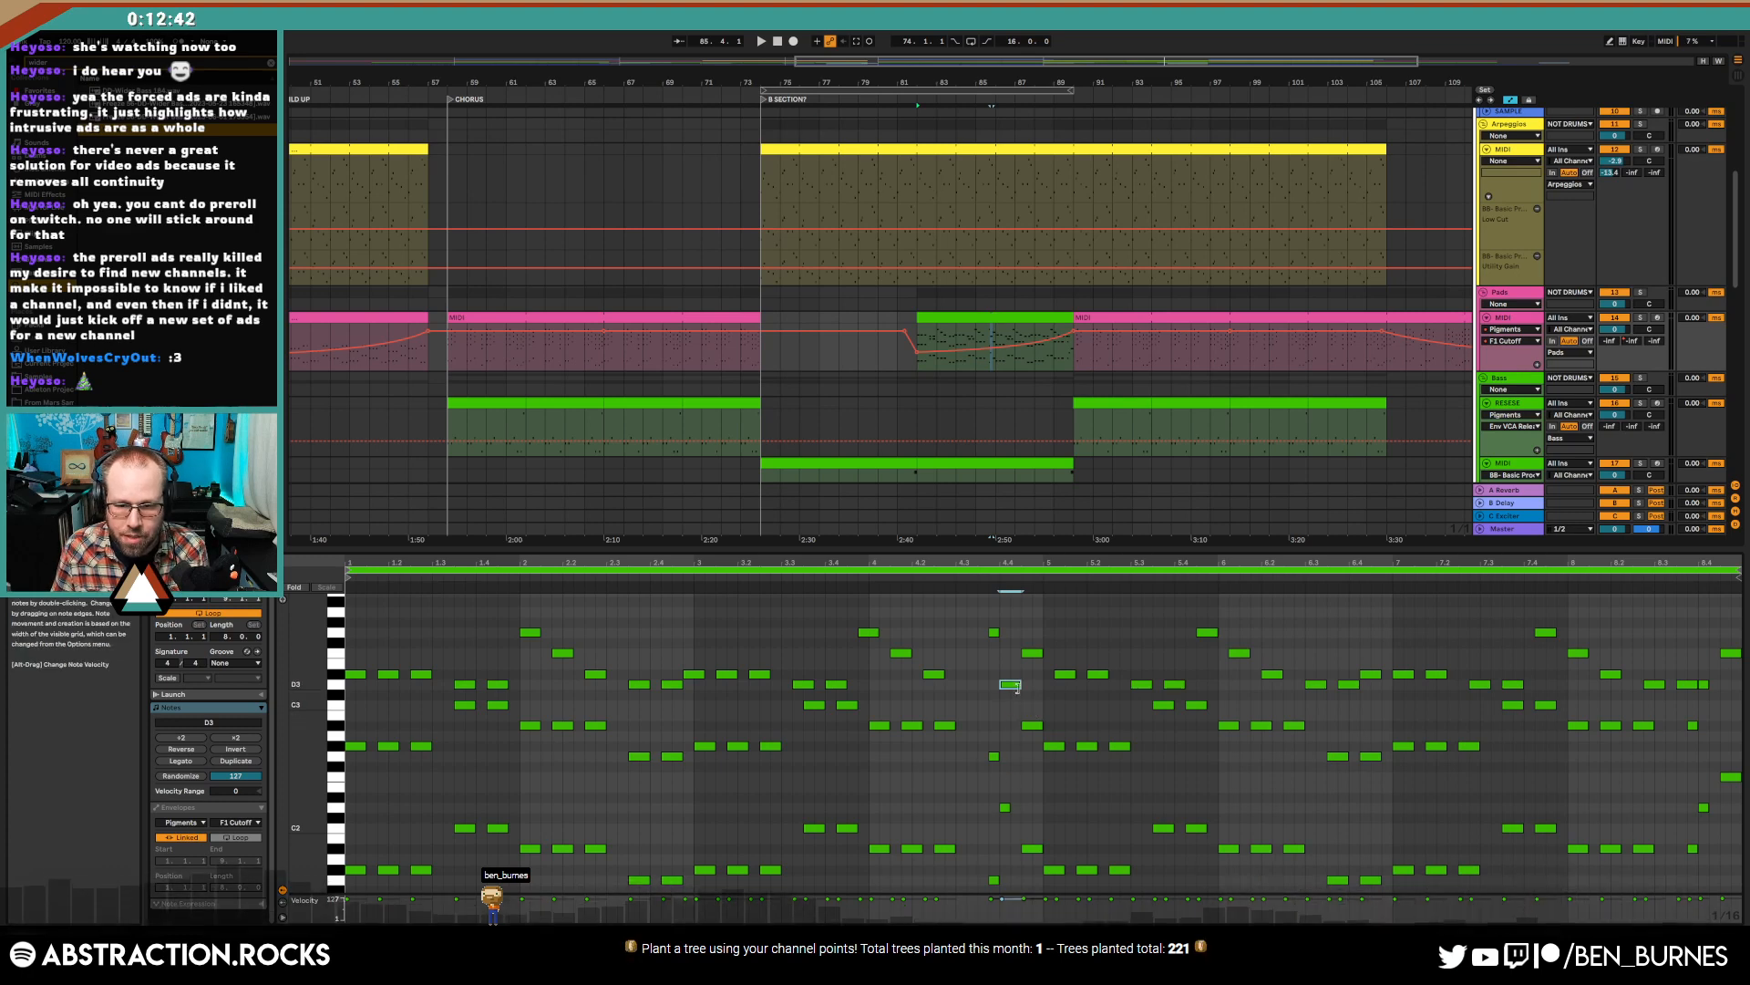
pyautogui.moveTo(1019, 685); pyautogui.dragTo(1009, 685)
# - Replace the long D3 at the end of bar 8 with a short G3, and add short G2 and G#2 notes in bars 8 and 4
pyautogui.click(1687, 685)
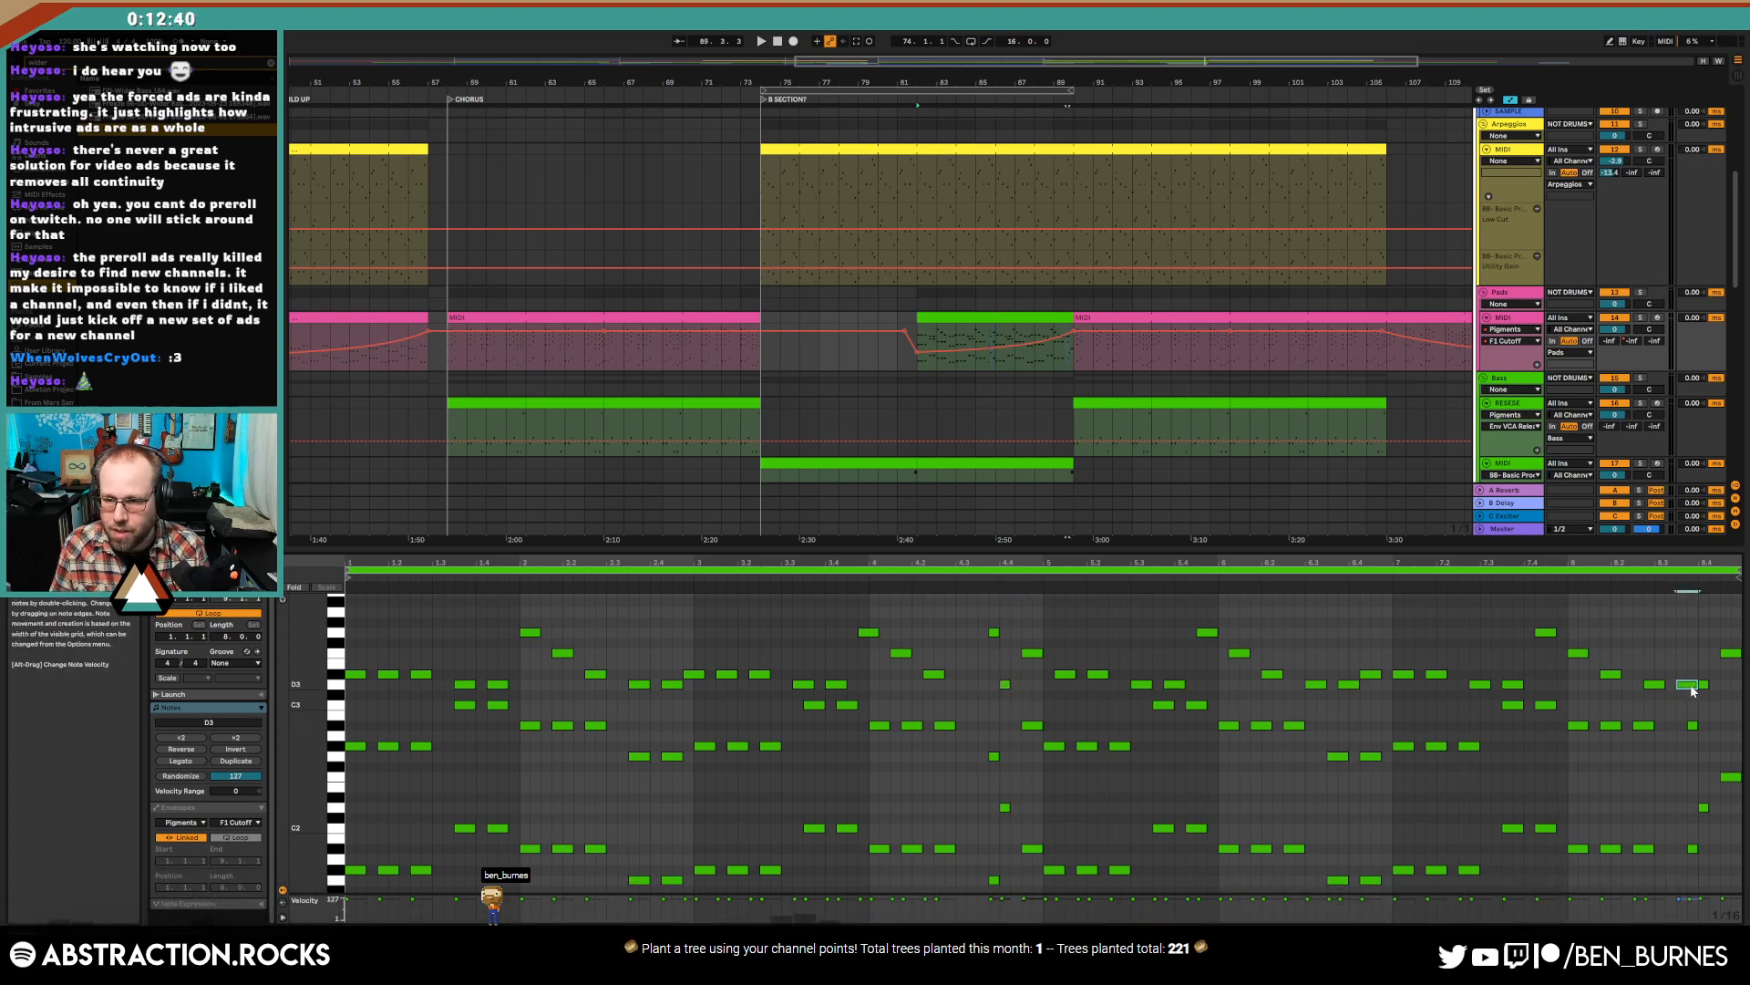
pyautogui.doubleClick(1692, 632)
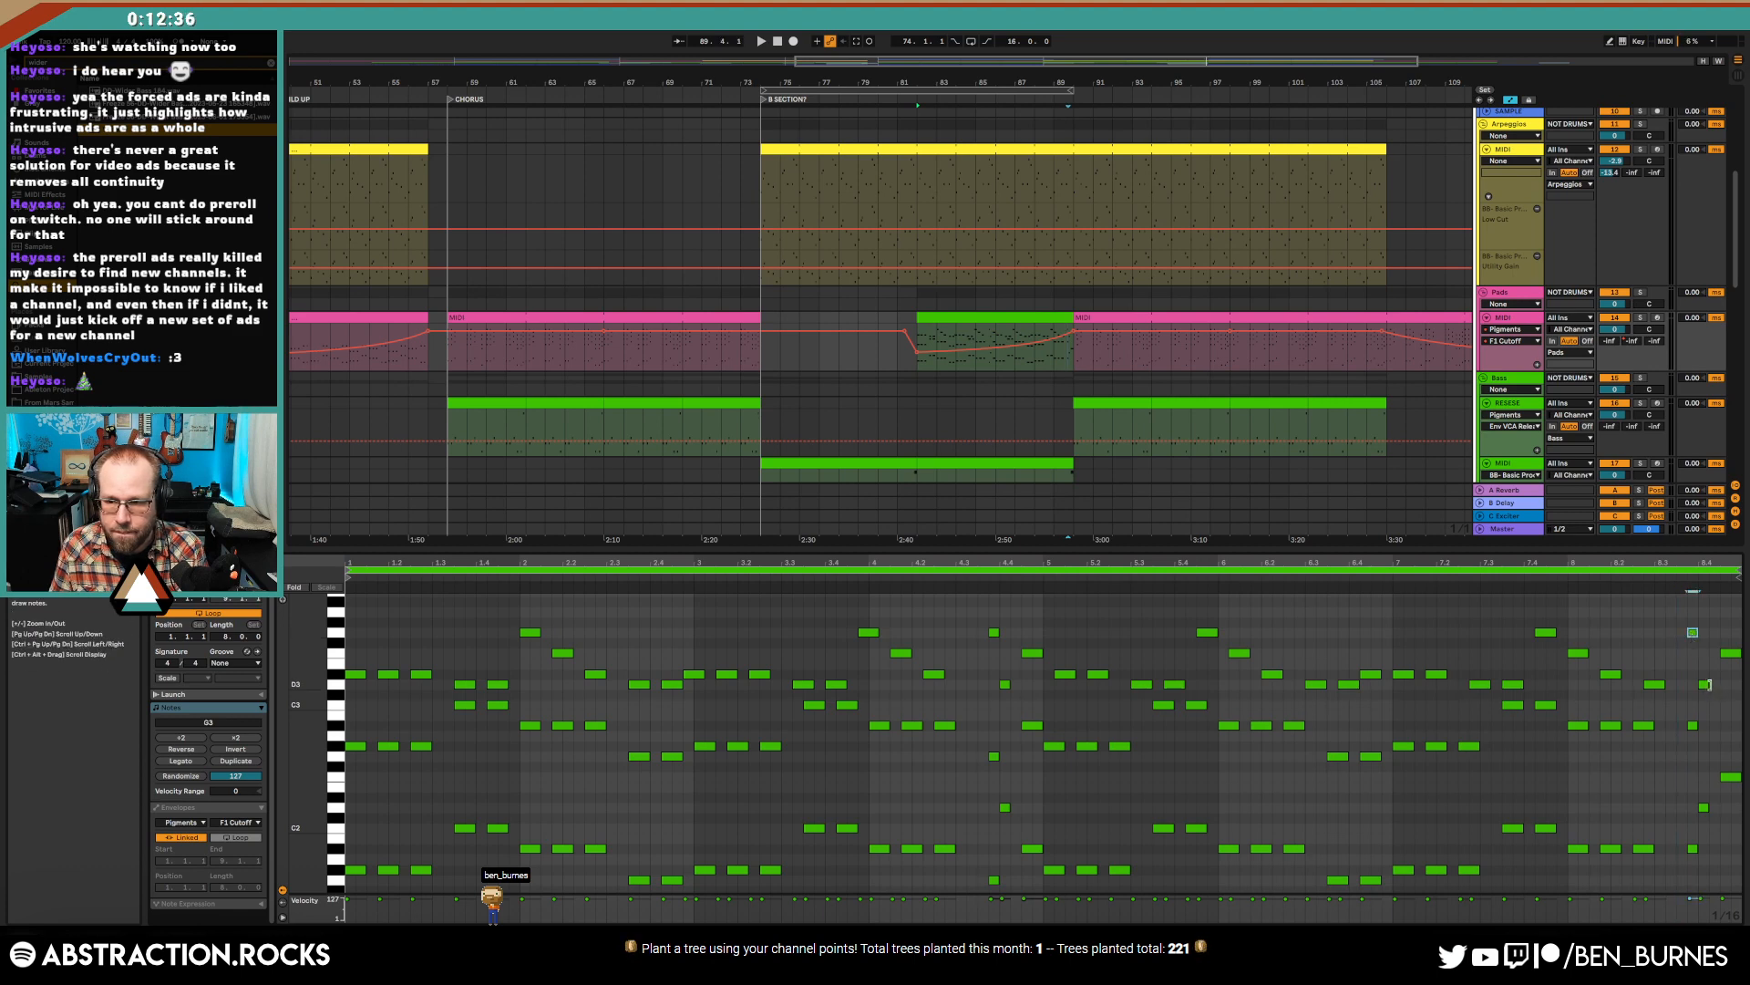
pyautogui.doubleClick(1704, 735)
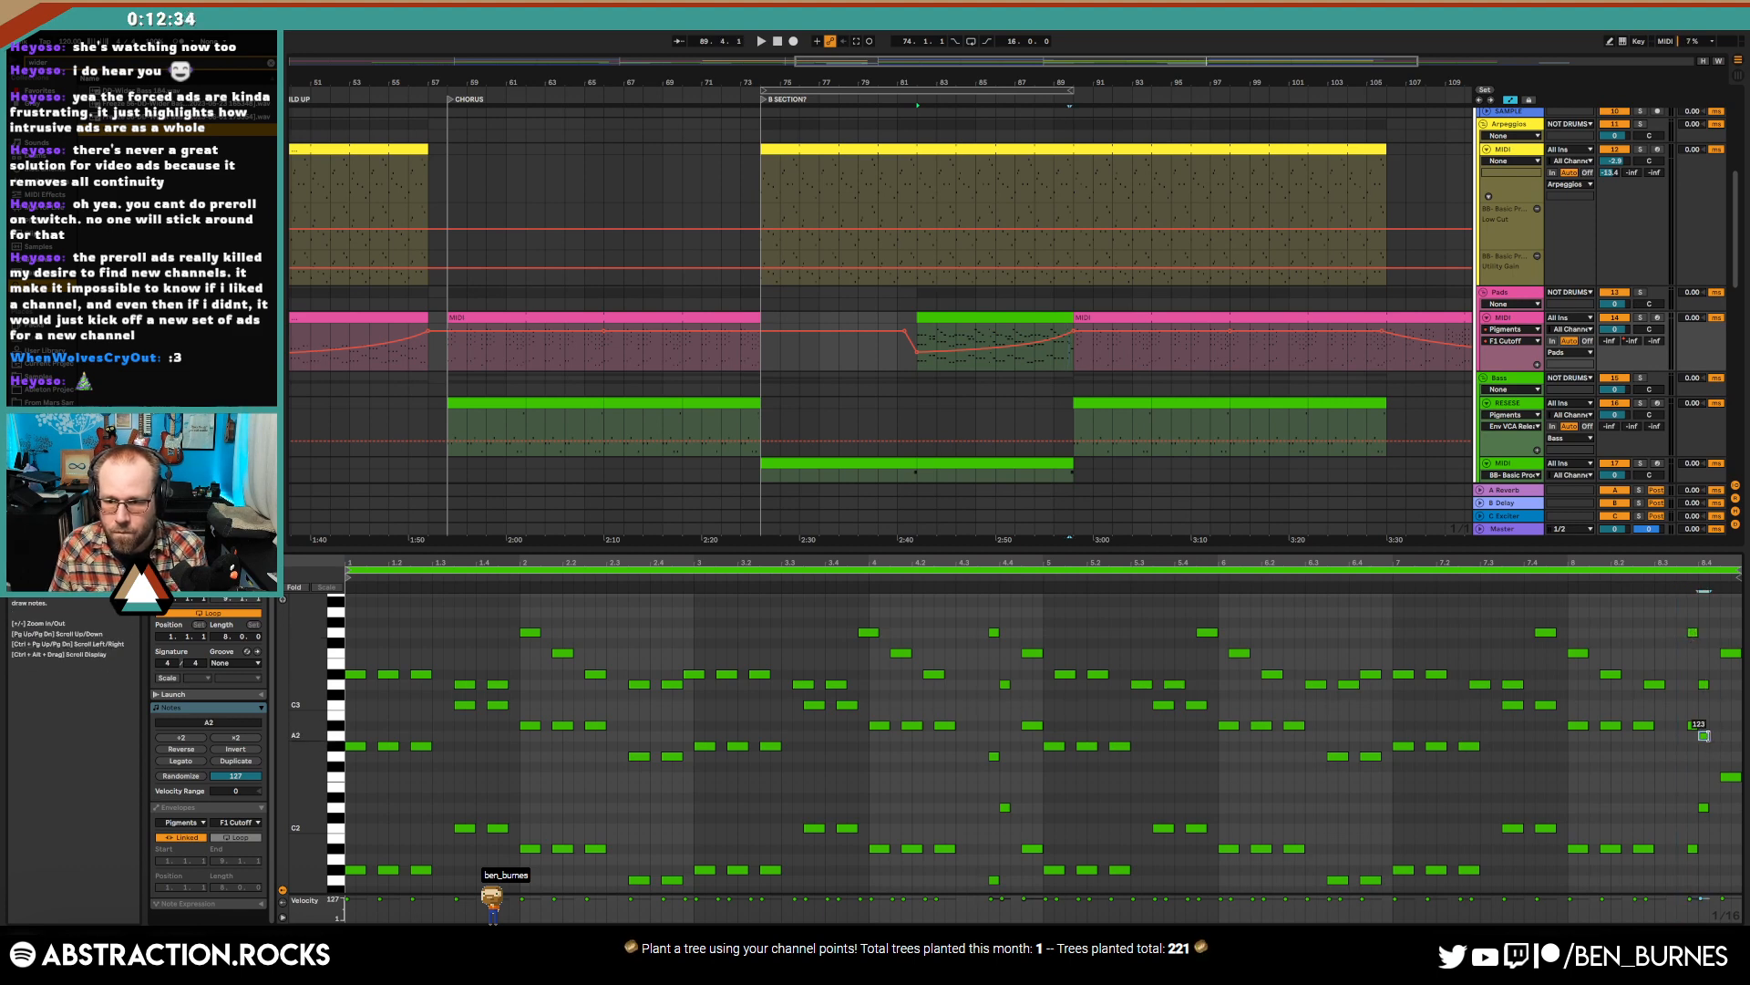
pyautogui.press('Down')
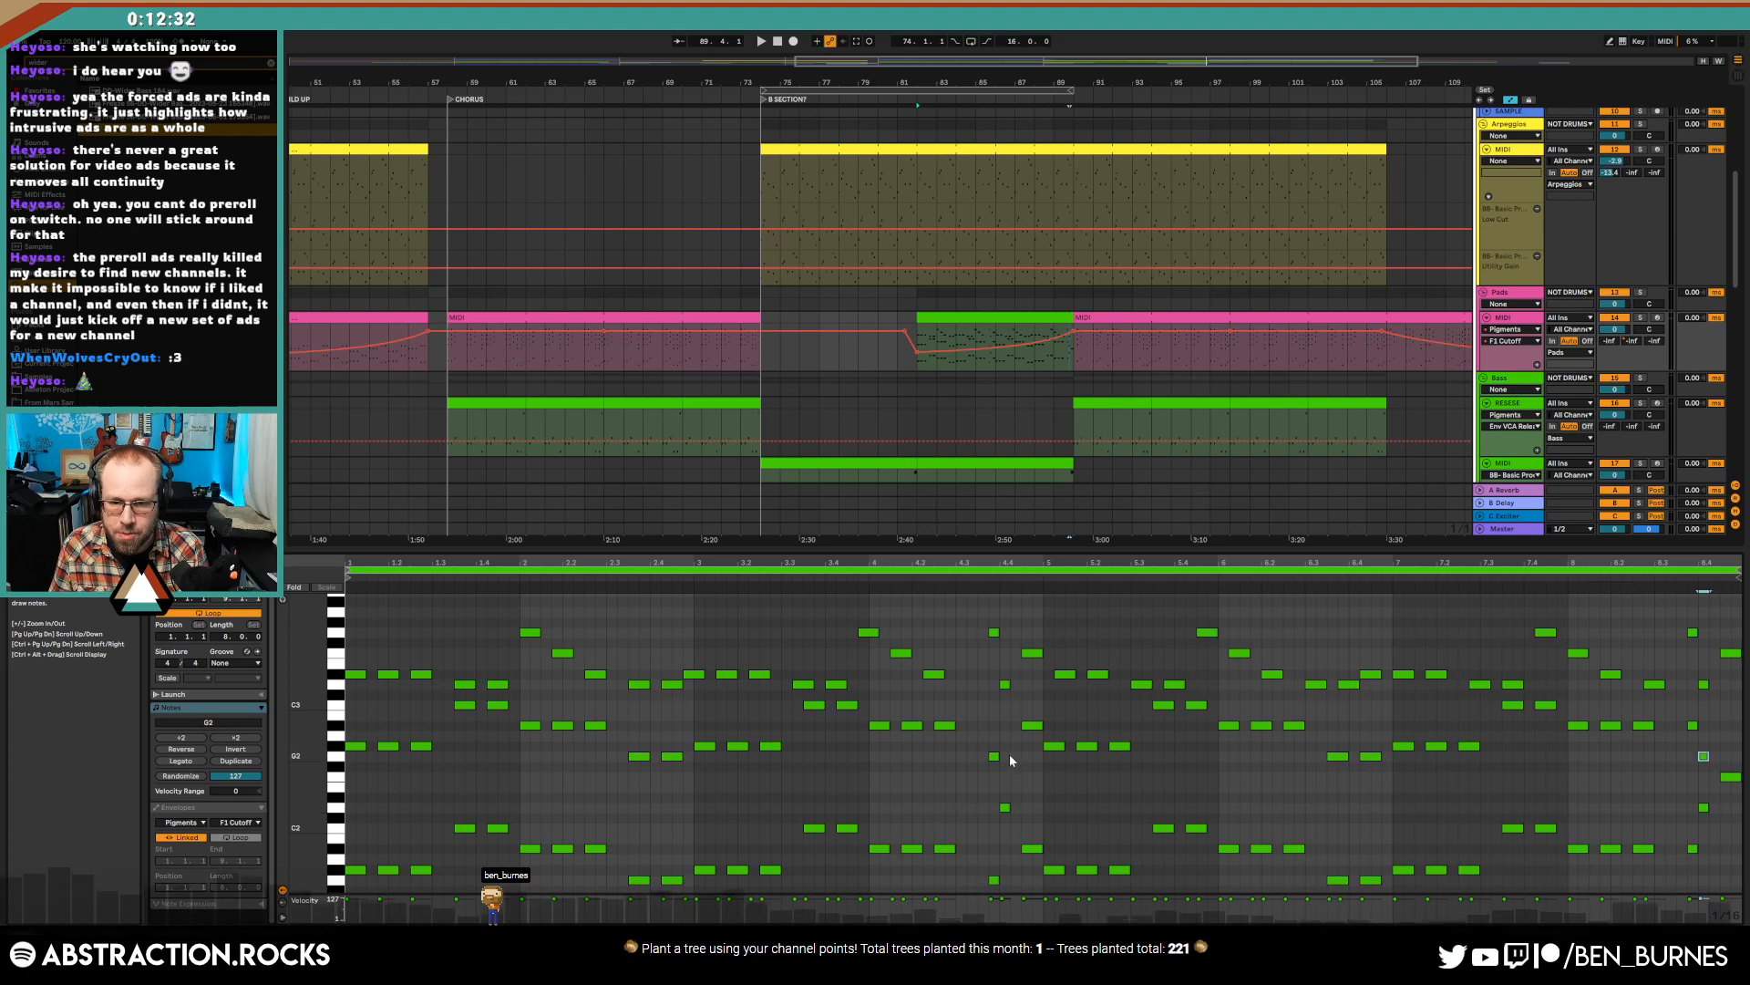
# - Play the edited pad part and assign the Pads MIDI track's colour to its clips
pyautogui.press('space')
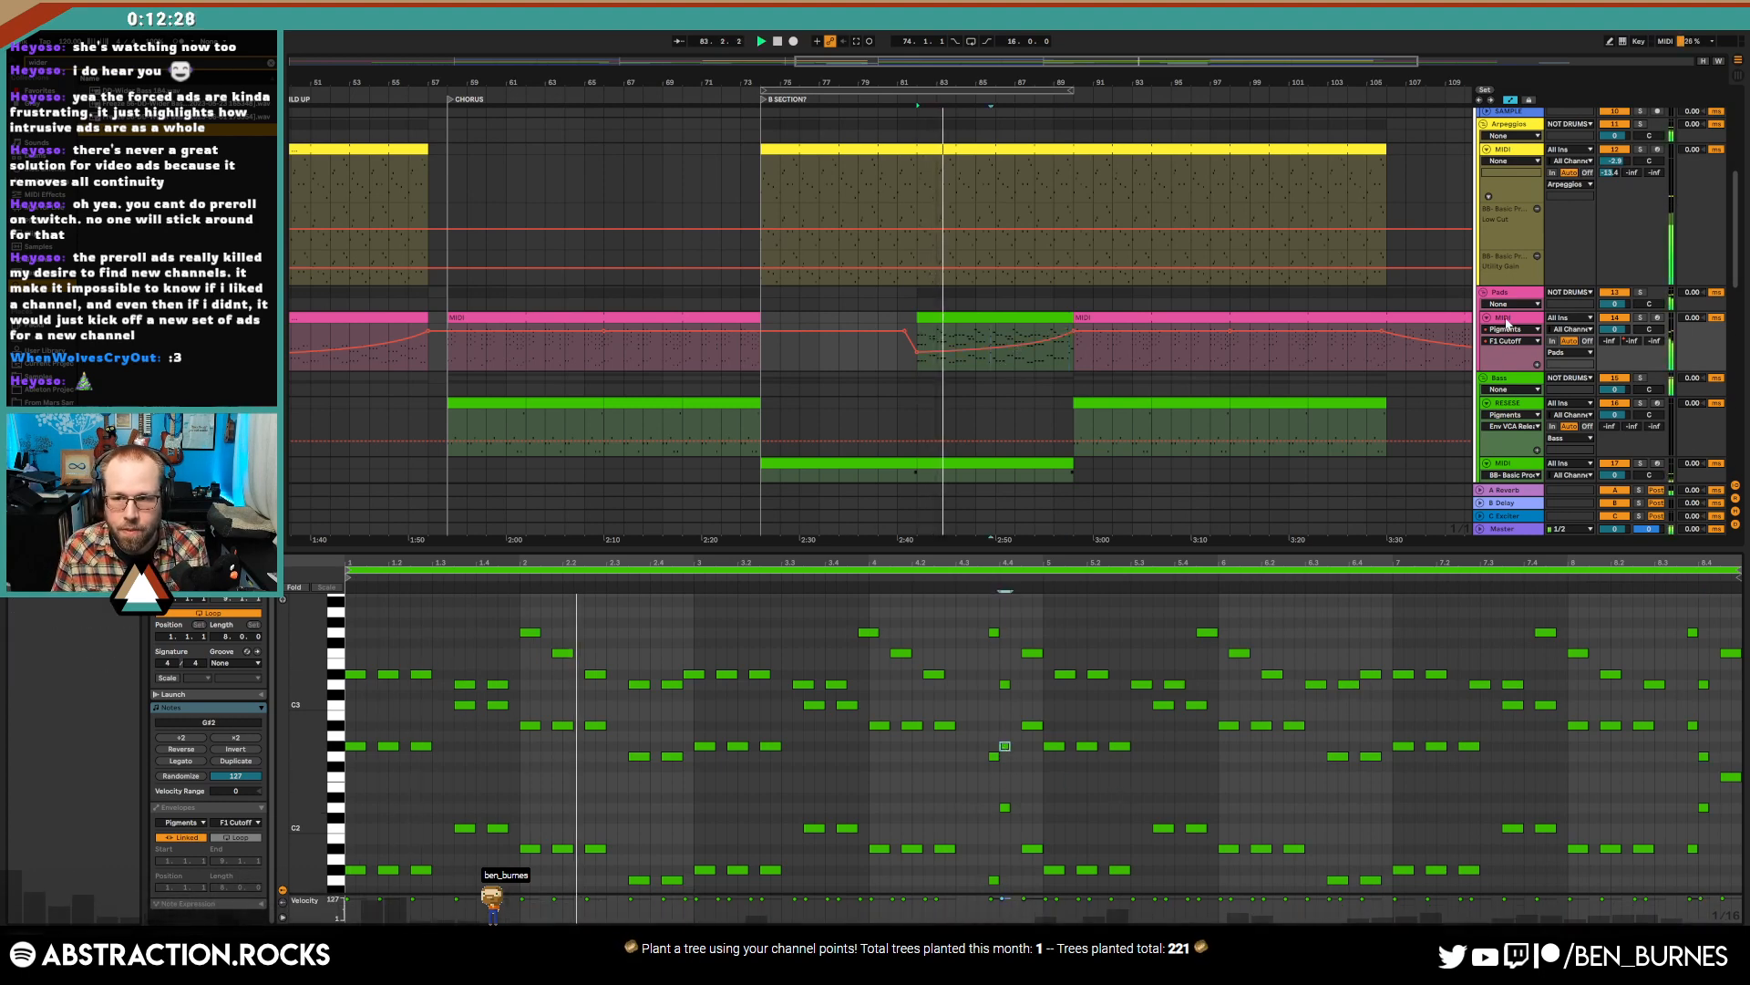
pyautogui.rightClick(1502, 319)
pyautogui.click(1550, 572)
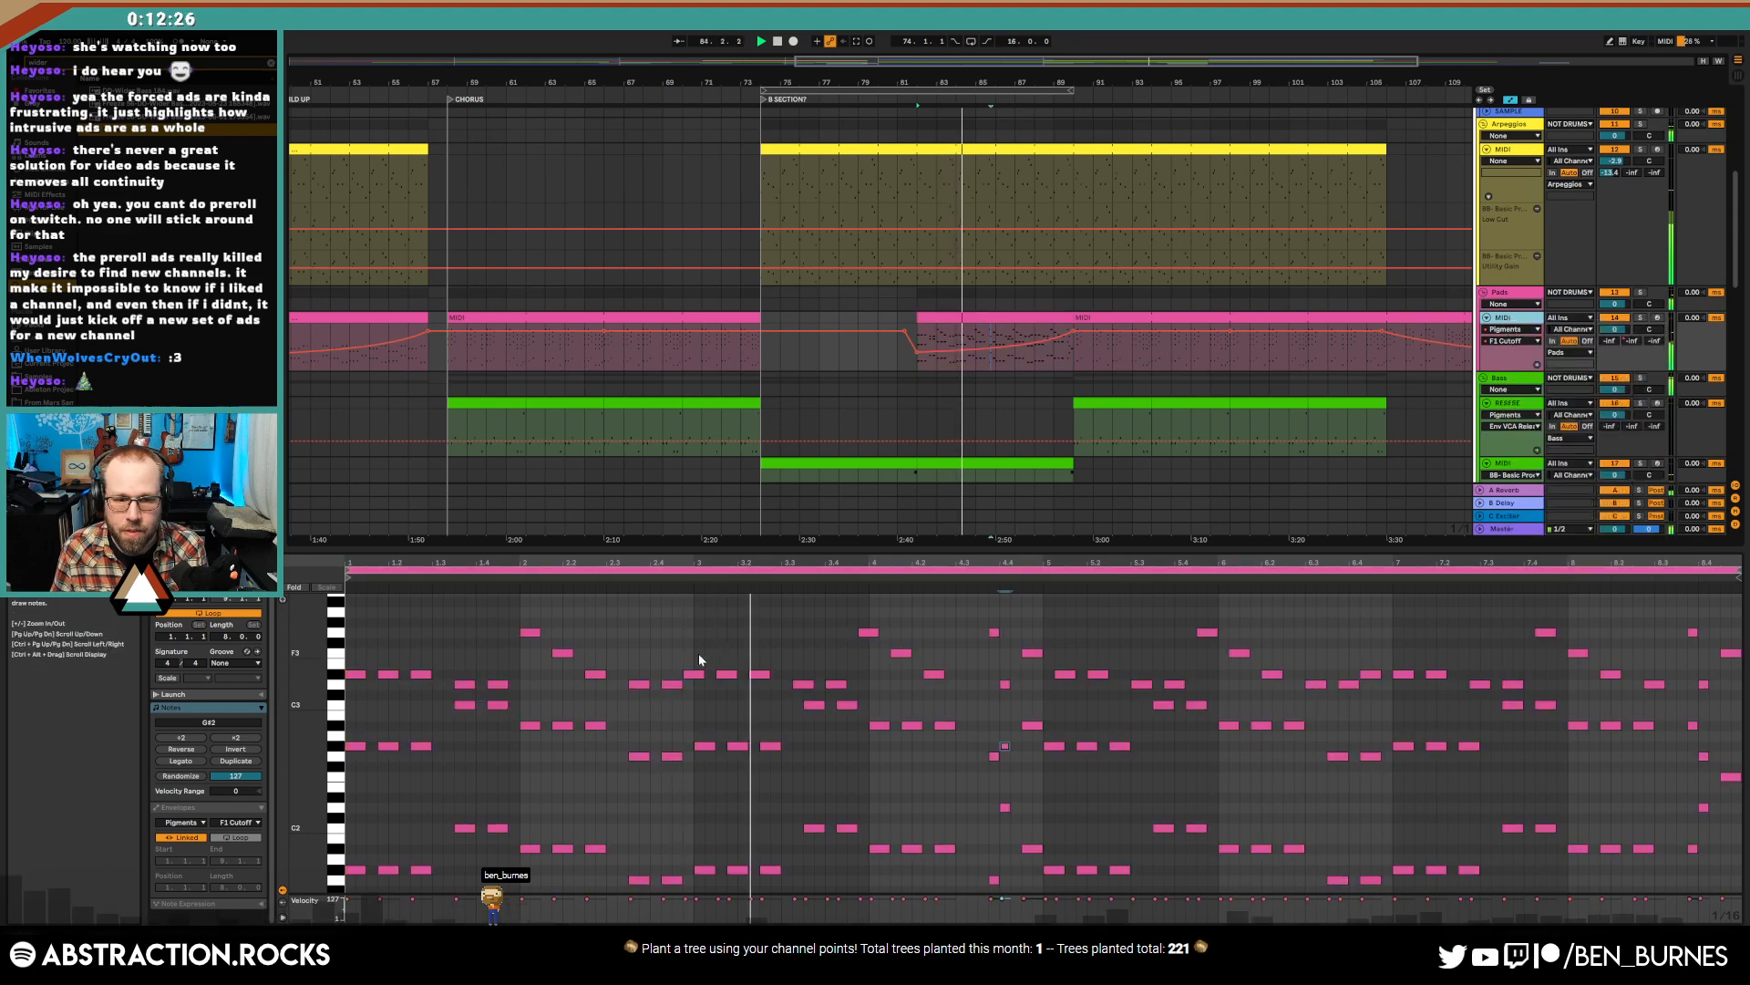
# - Nudge the D#3 and D3 upper notes of bar 3 later to line up with the lower chord notes, and play the result
pyautogui.press('space')
pyautogui.moveTo(684, 642); pyautogui.dragTo(832, 686)
pyautogui.press('Right')
pyautogui.press('Right')
pyautogui.press('space')
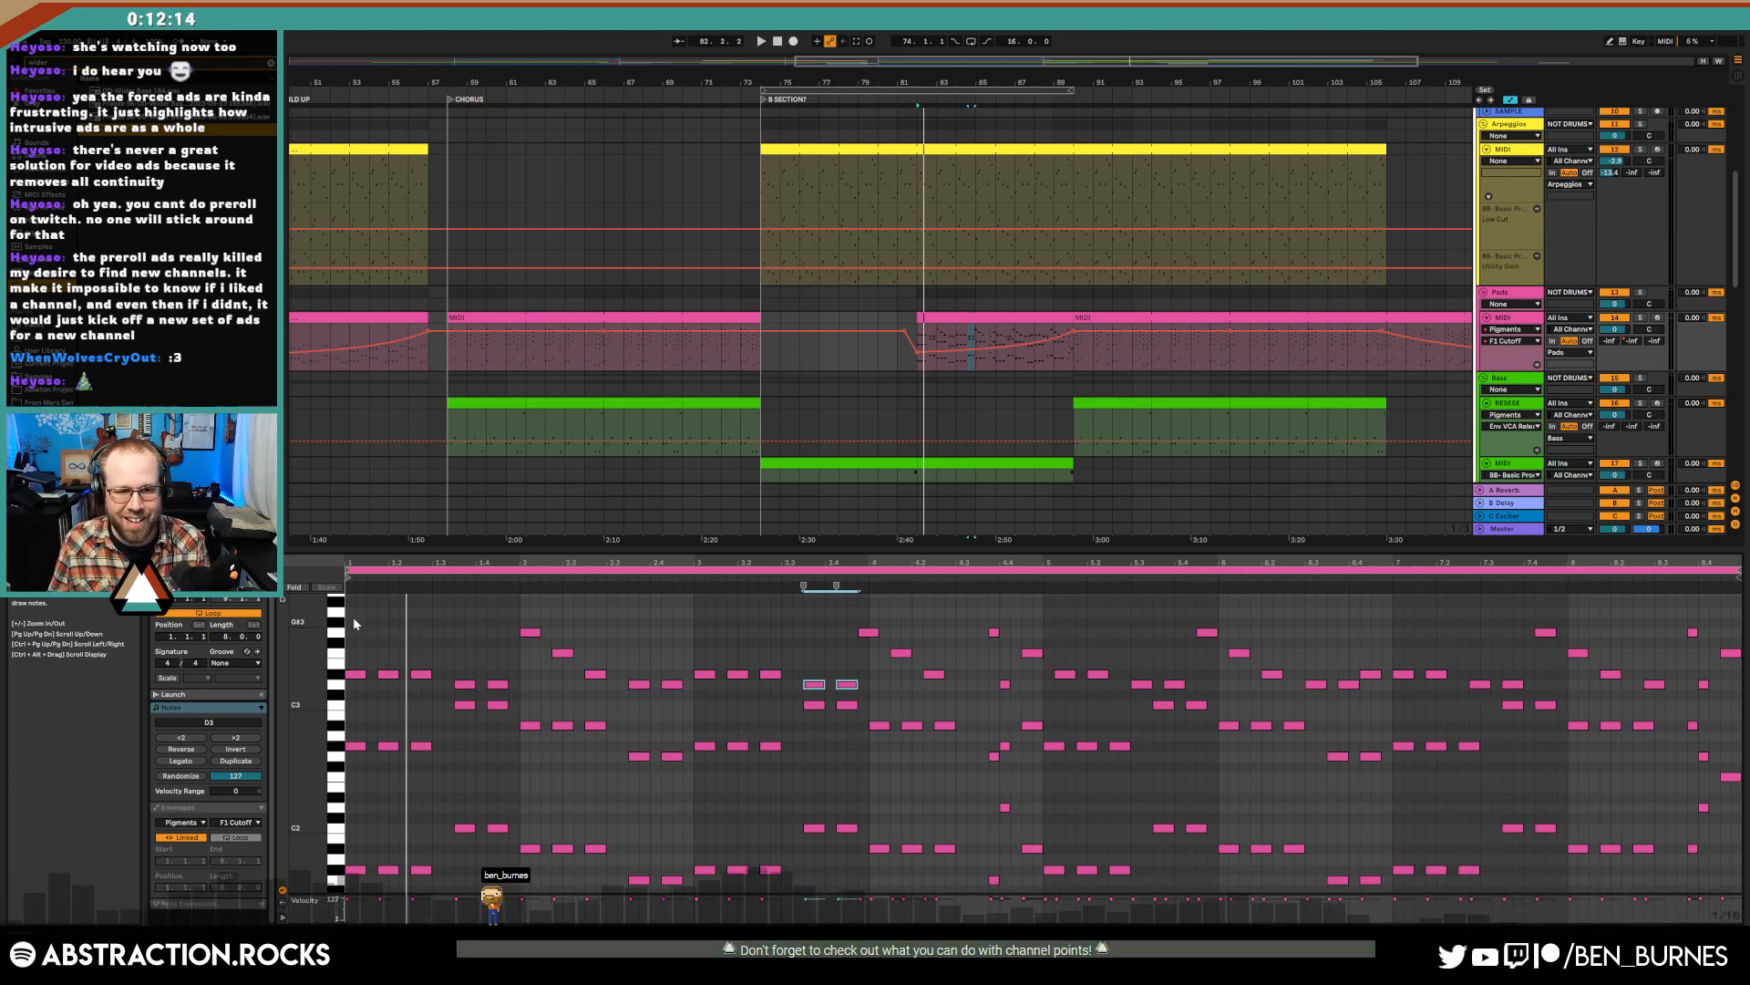
# - Shift the first half's upper notes one grid step earlier, deleting the opening one and nudging bar 4's descending run later to match
pyautogui.moveTo(355, 602); pyautogui.dragTo(1031, 686)
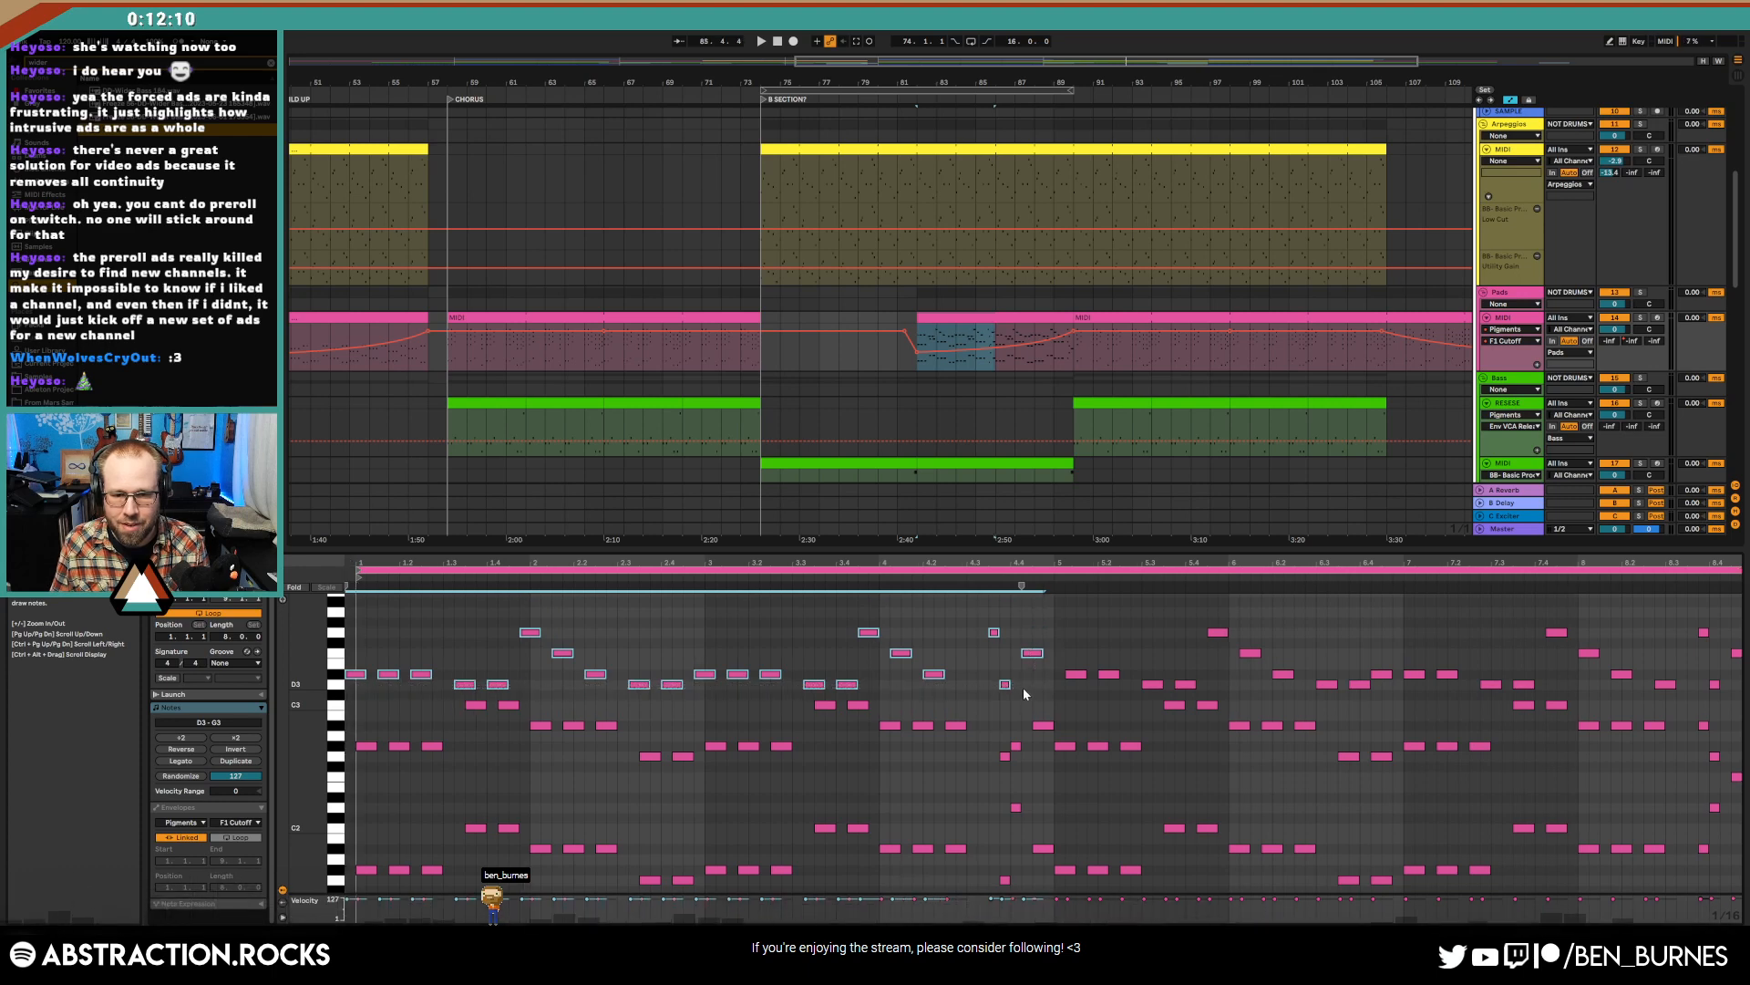
pyautogui.press('space')
pyautogui.doubleClick(358, 674)
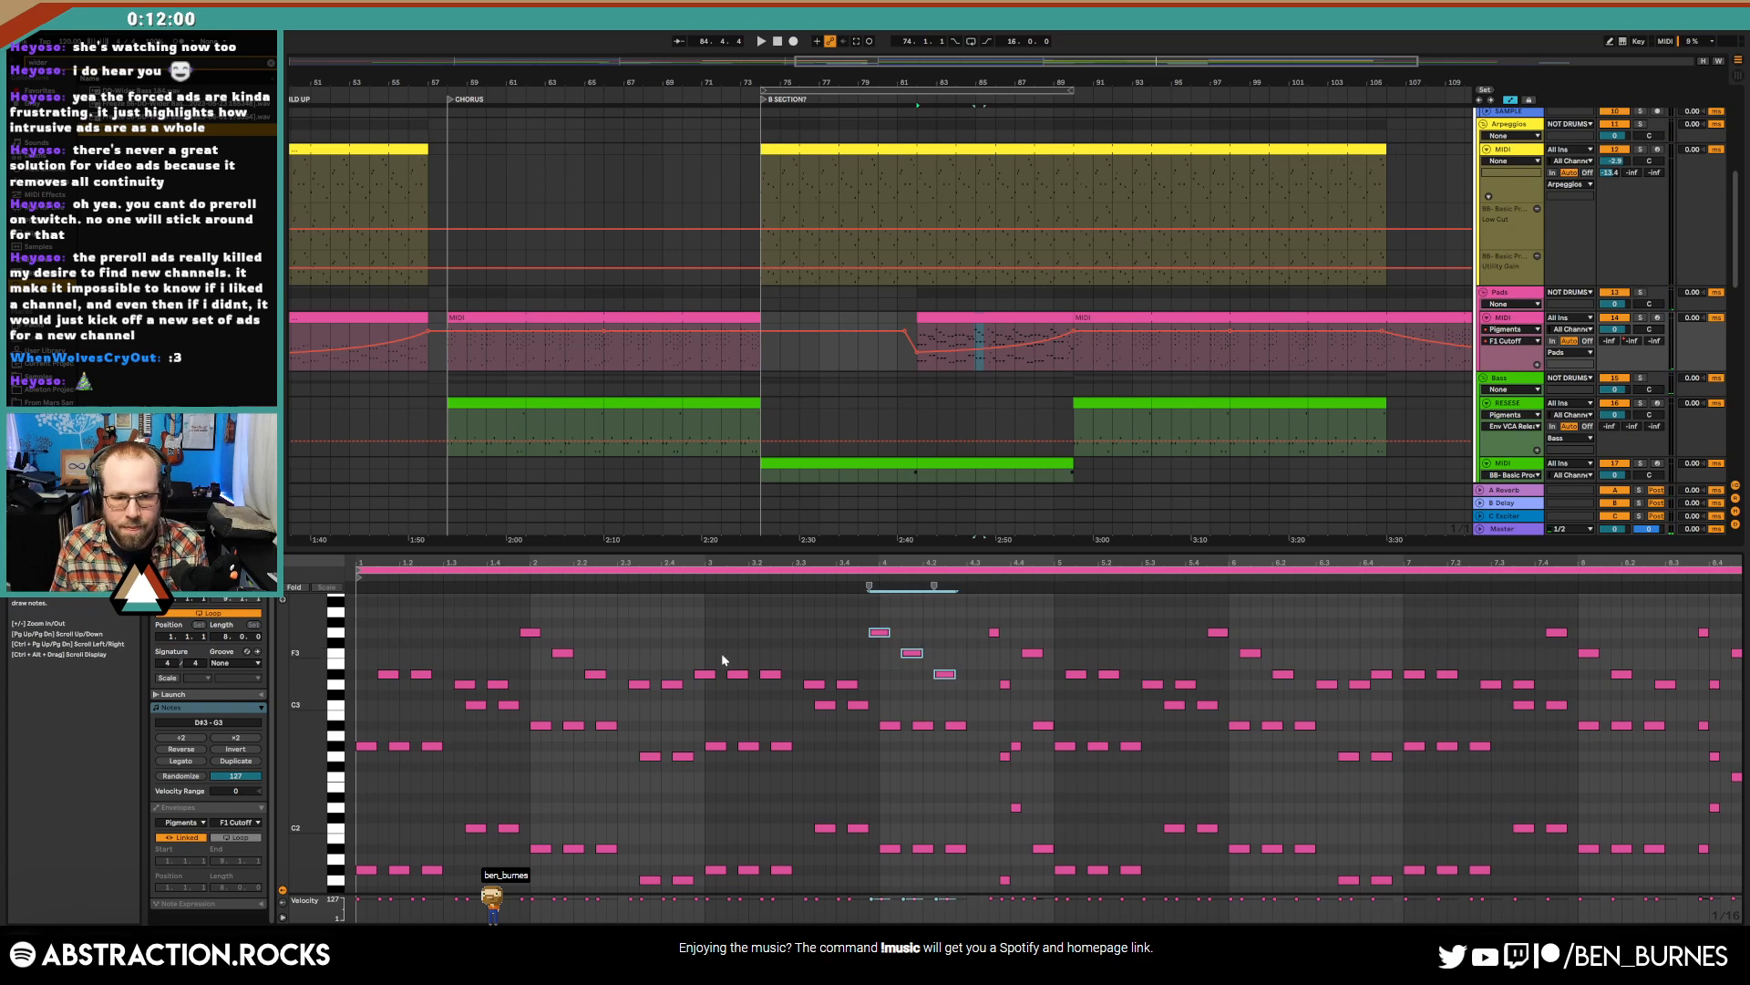
pyautogui.press('space')
pyautogui.press('space')
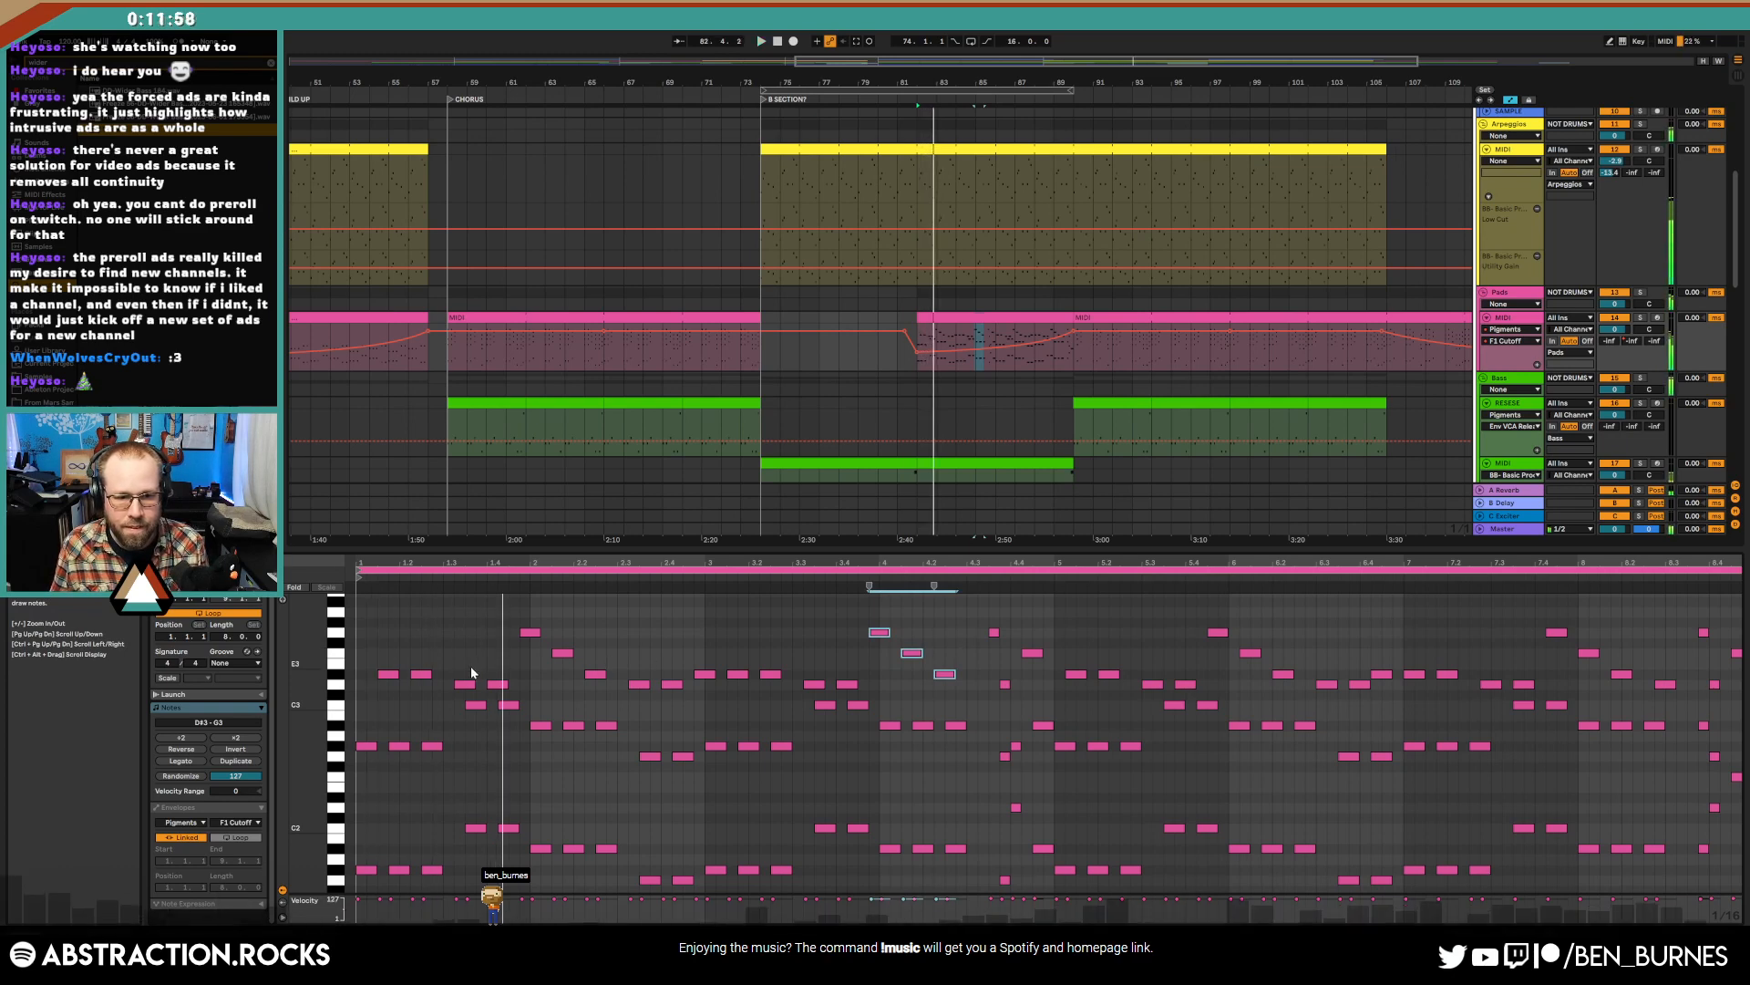
# - Delete the first D3 of each repeated D3 pair in the upper voice throughout the clip while listening to the playback
pyautogui.moveTo(462, 665); pyautogui.dragTo(455, 695)
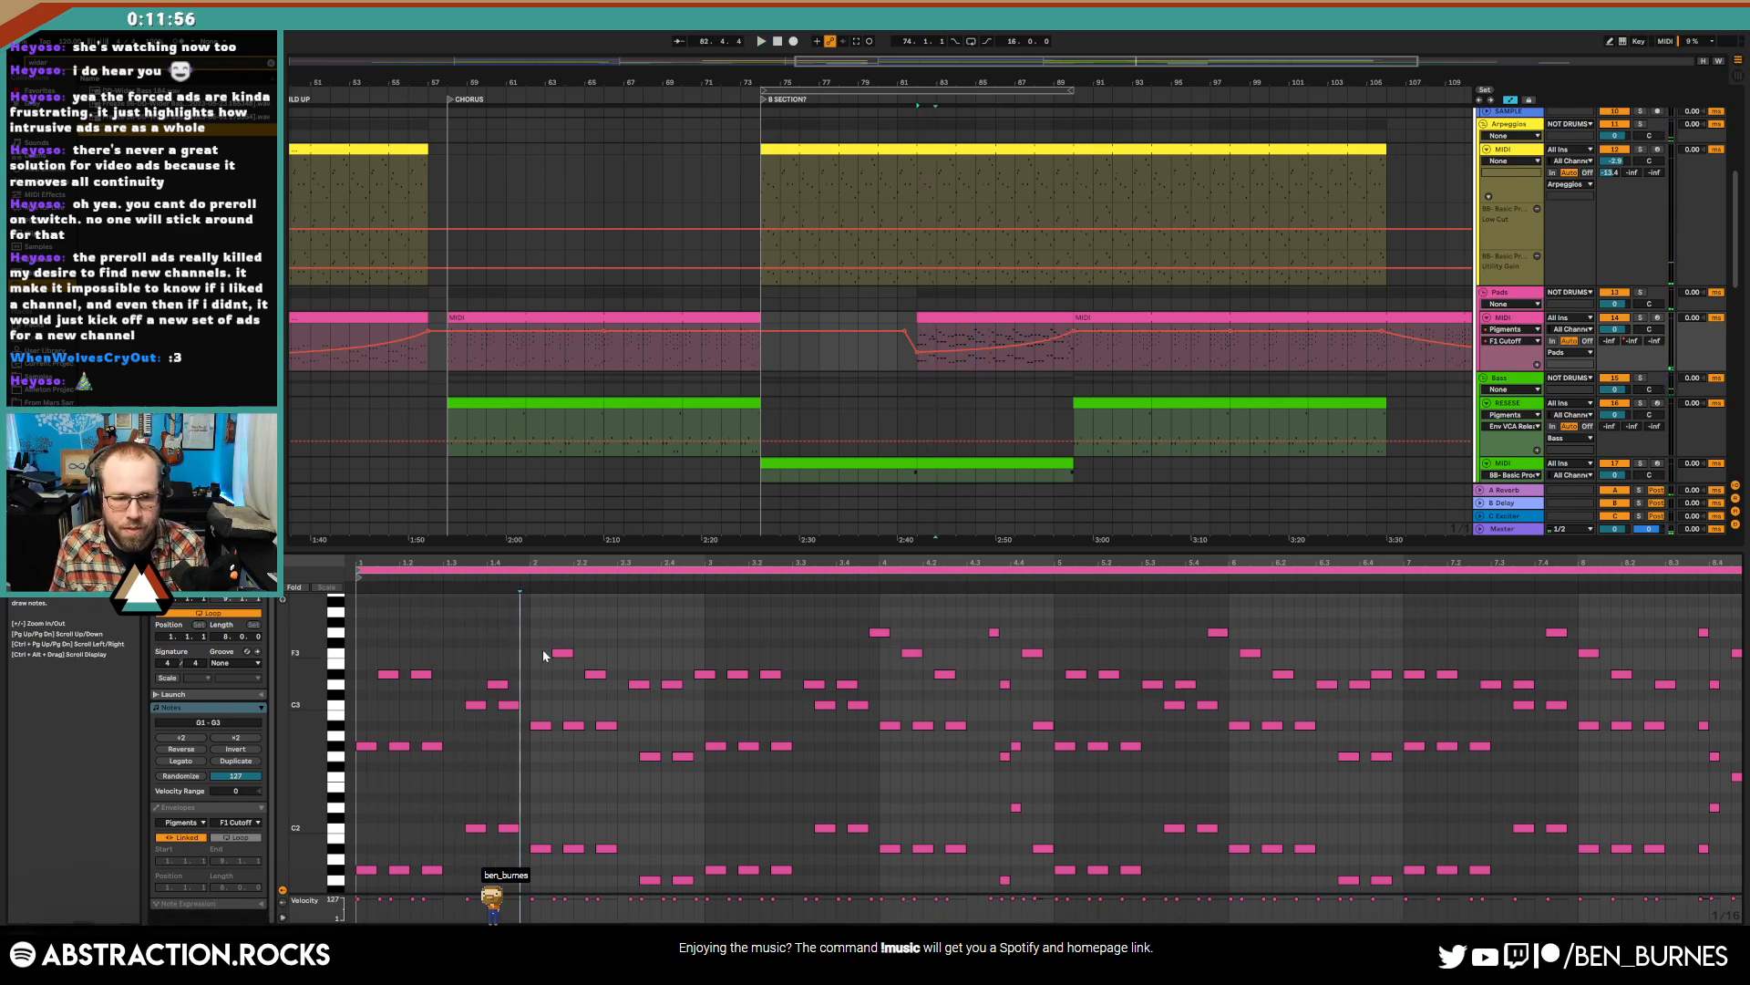
pyautogui.click(529, 630)
pyautogui.press('space')
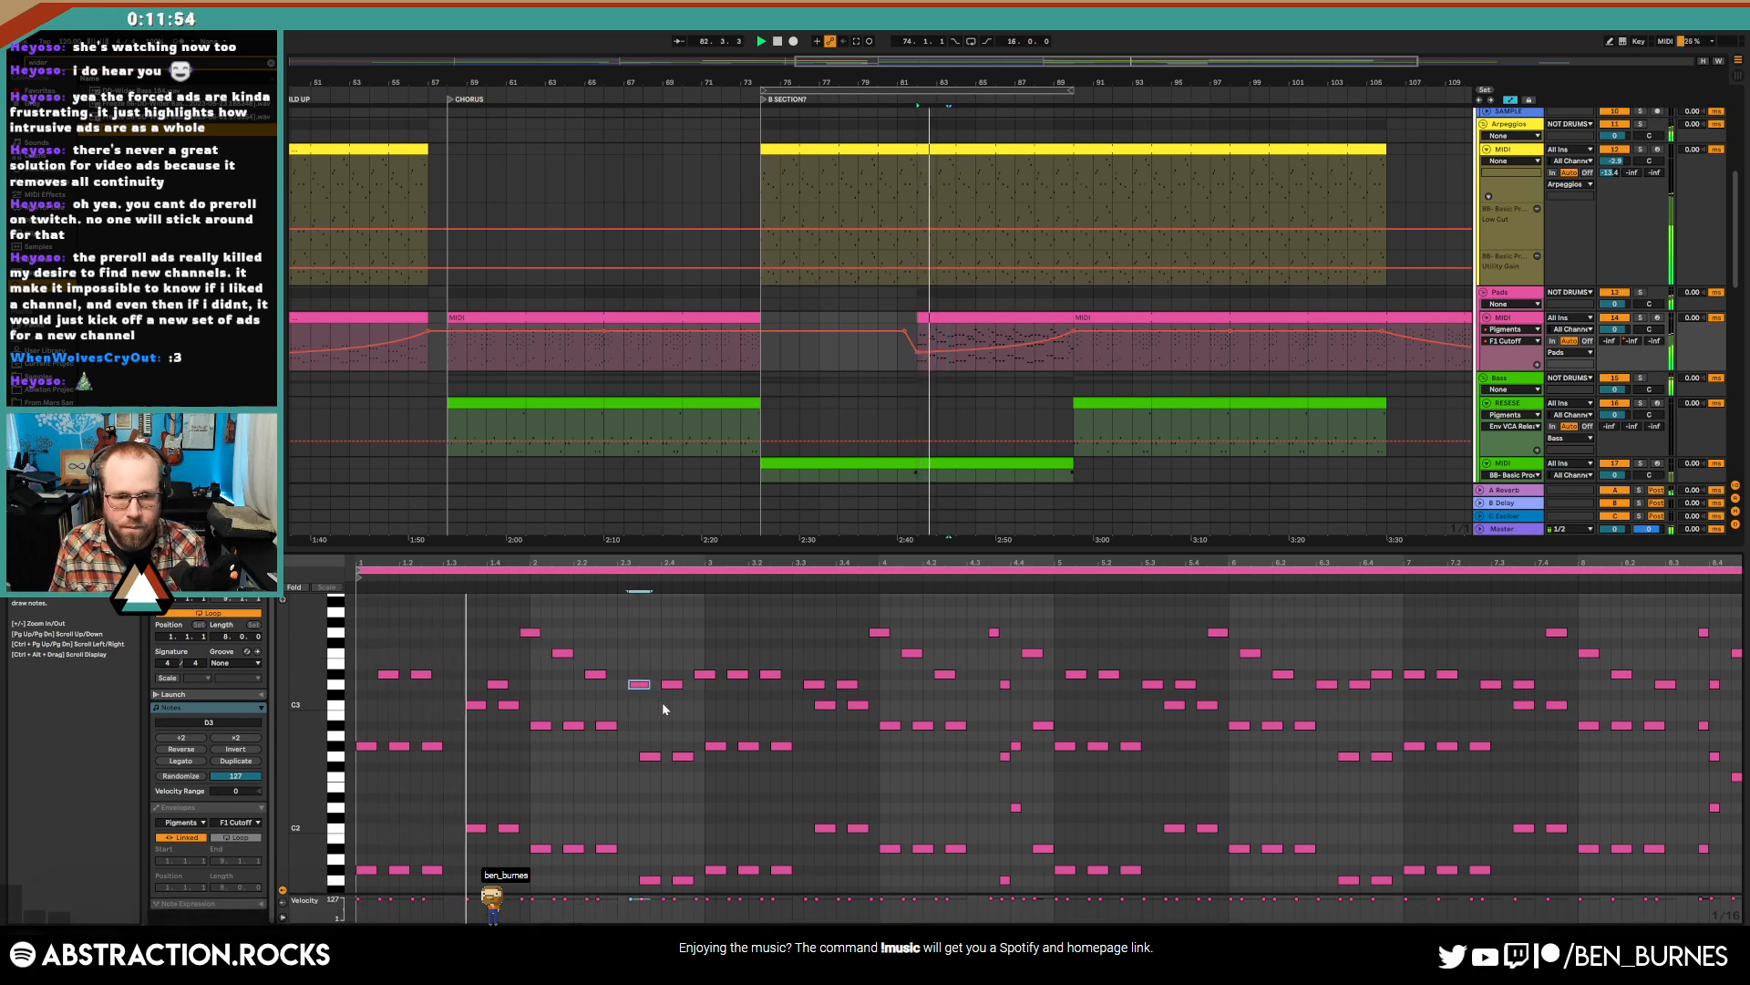
pyautogui.press('Delete')
pyautogui.click(813, 683)
pyautogui.press('Delete')
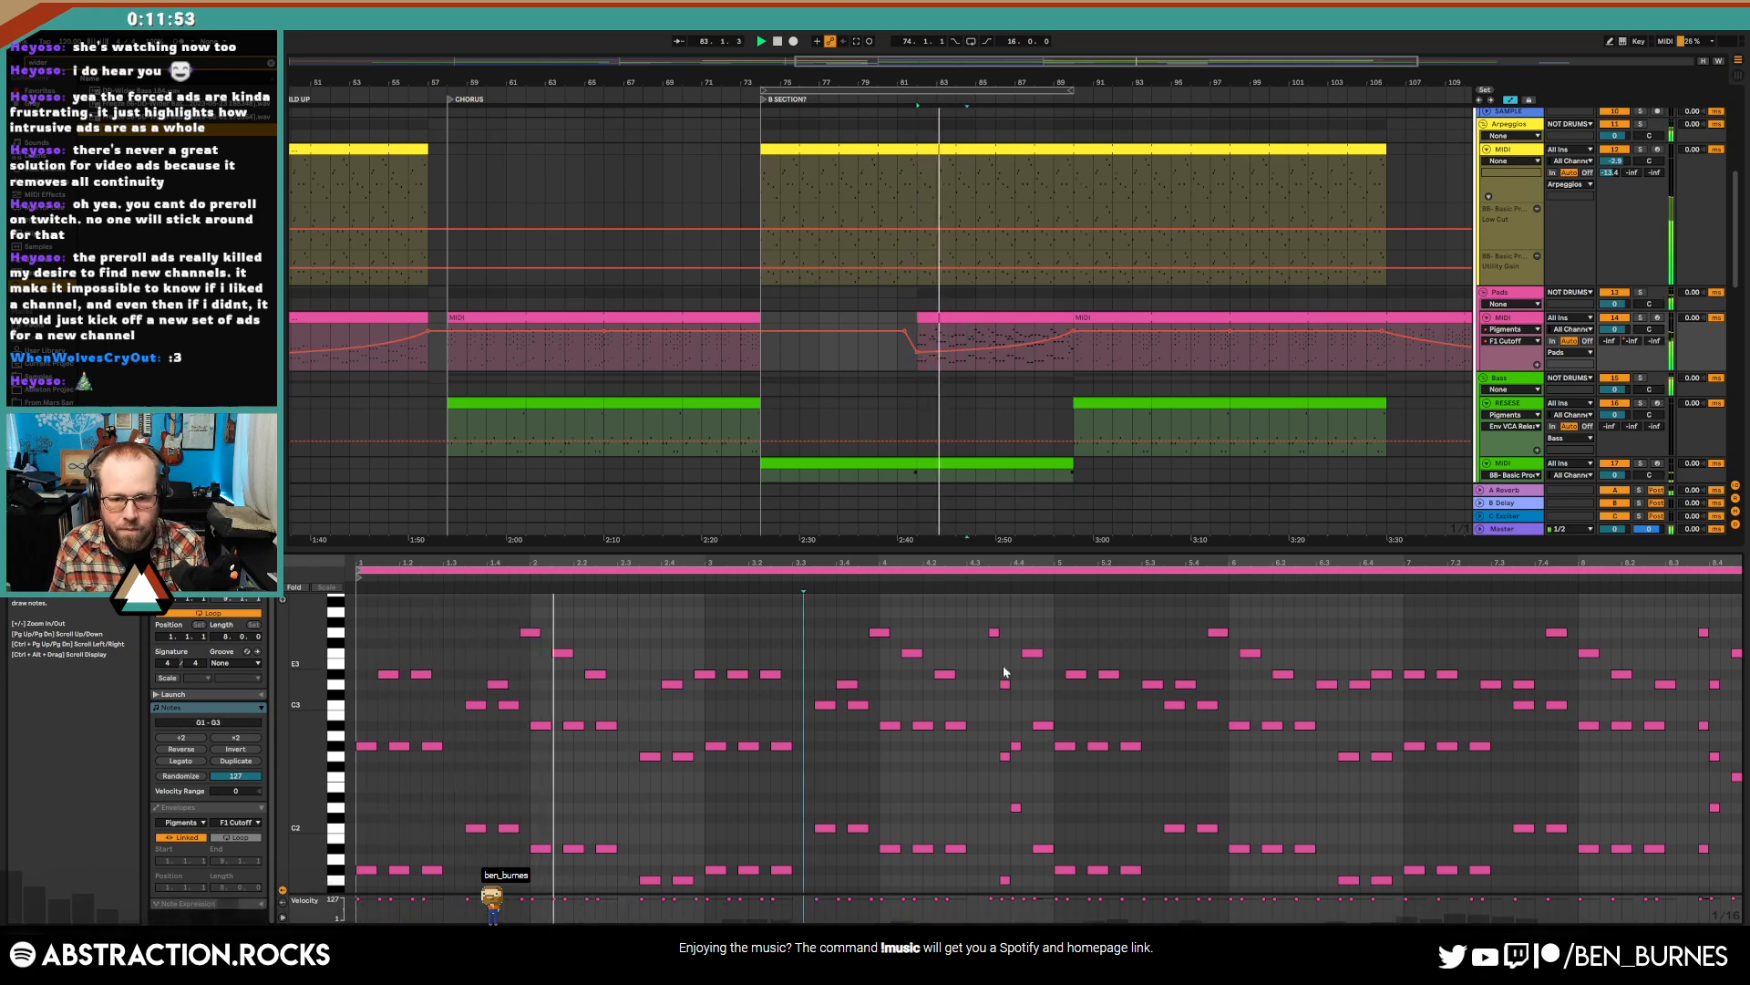
pyautogui.click(1151, 683)
pyautogui.press('Delete')
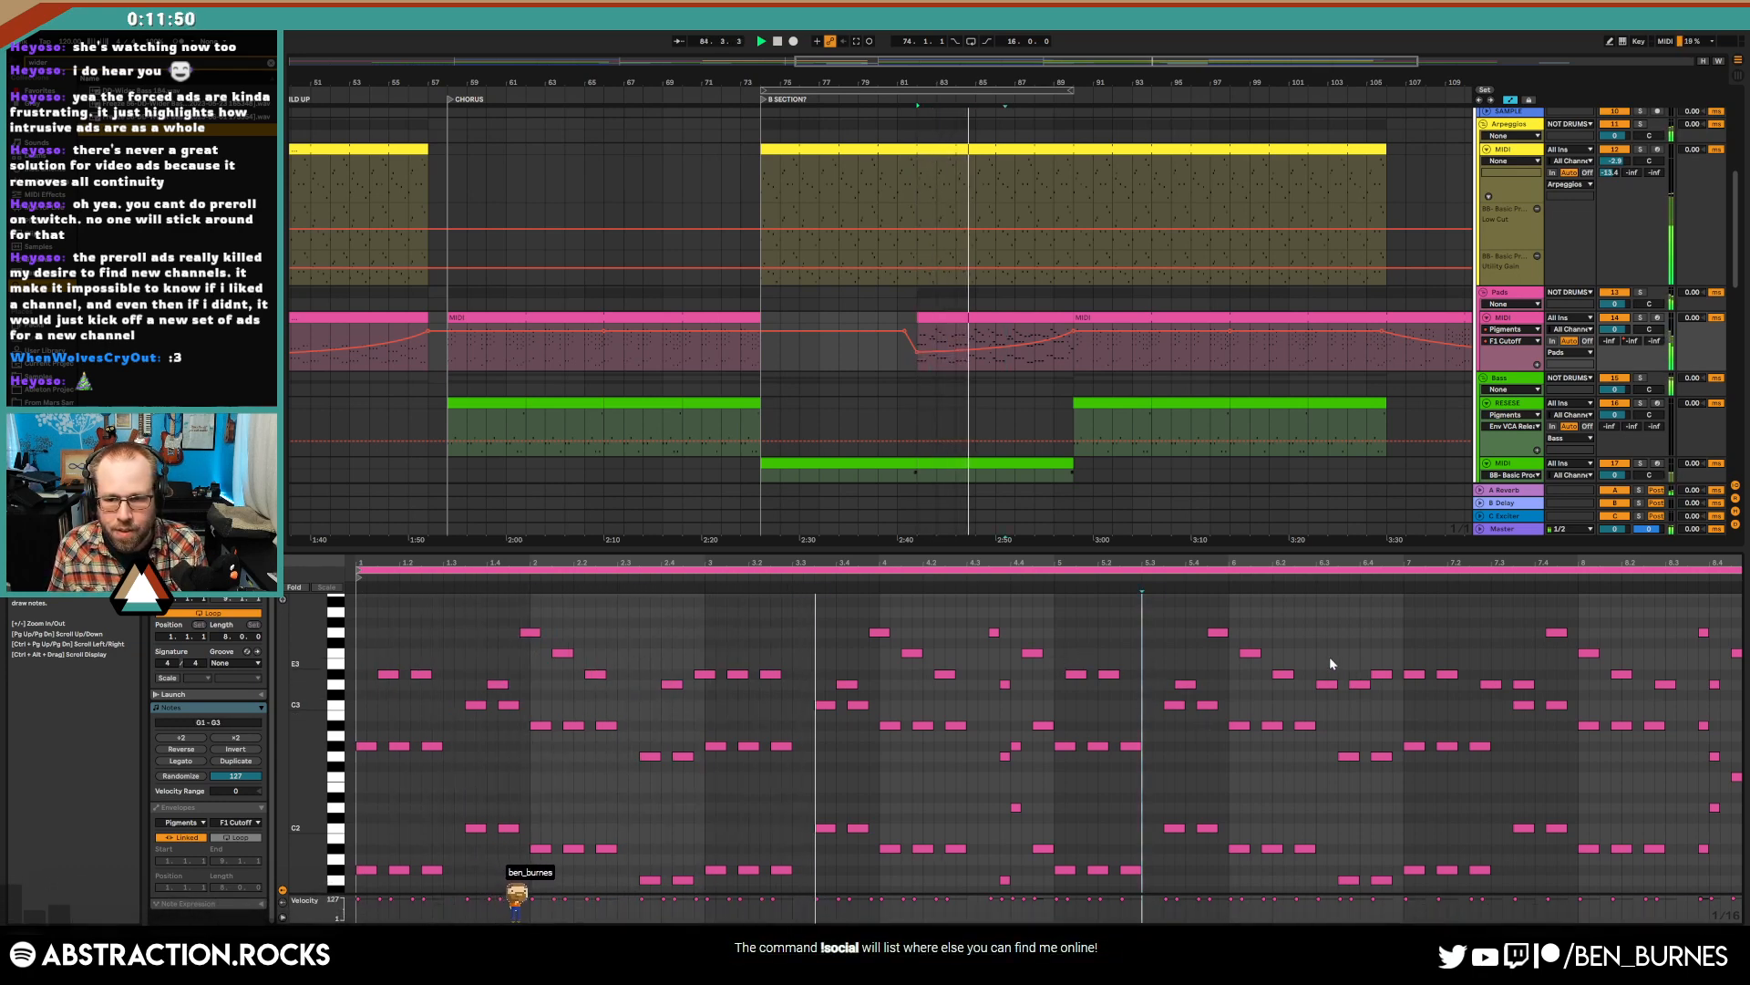
pyautogui.click(1327, 683)
pyautogui.press('Delete')
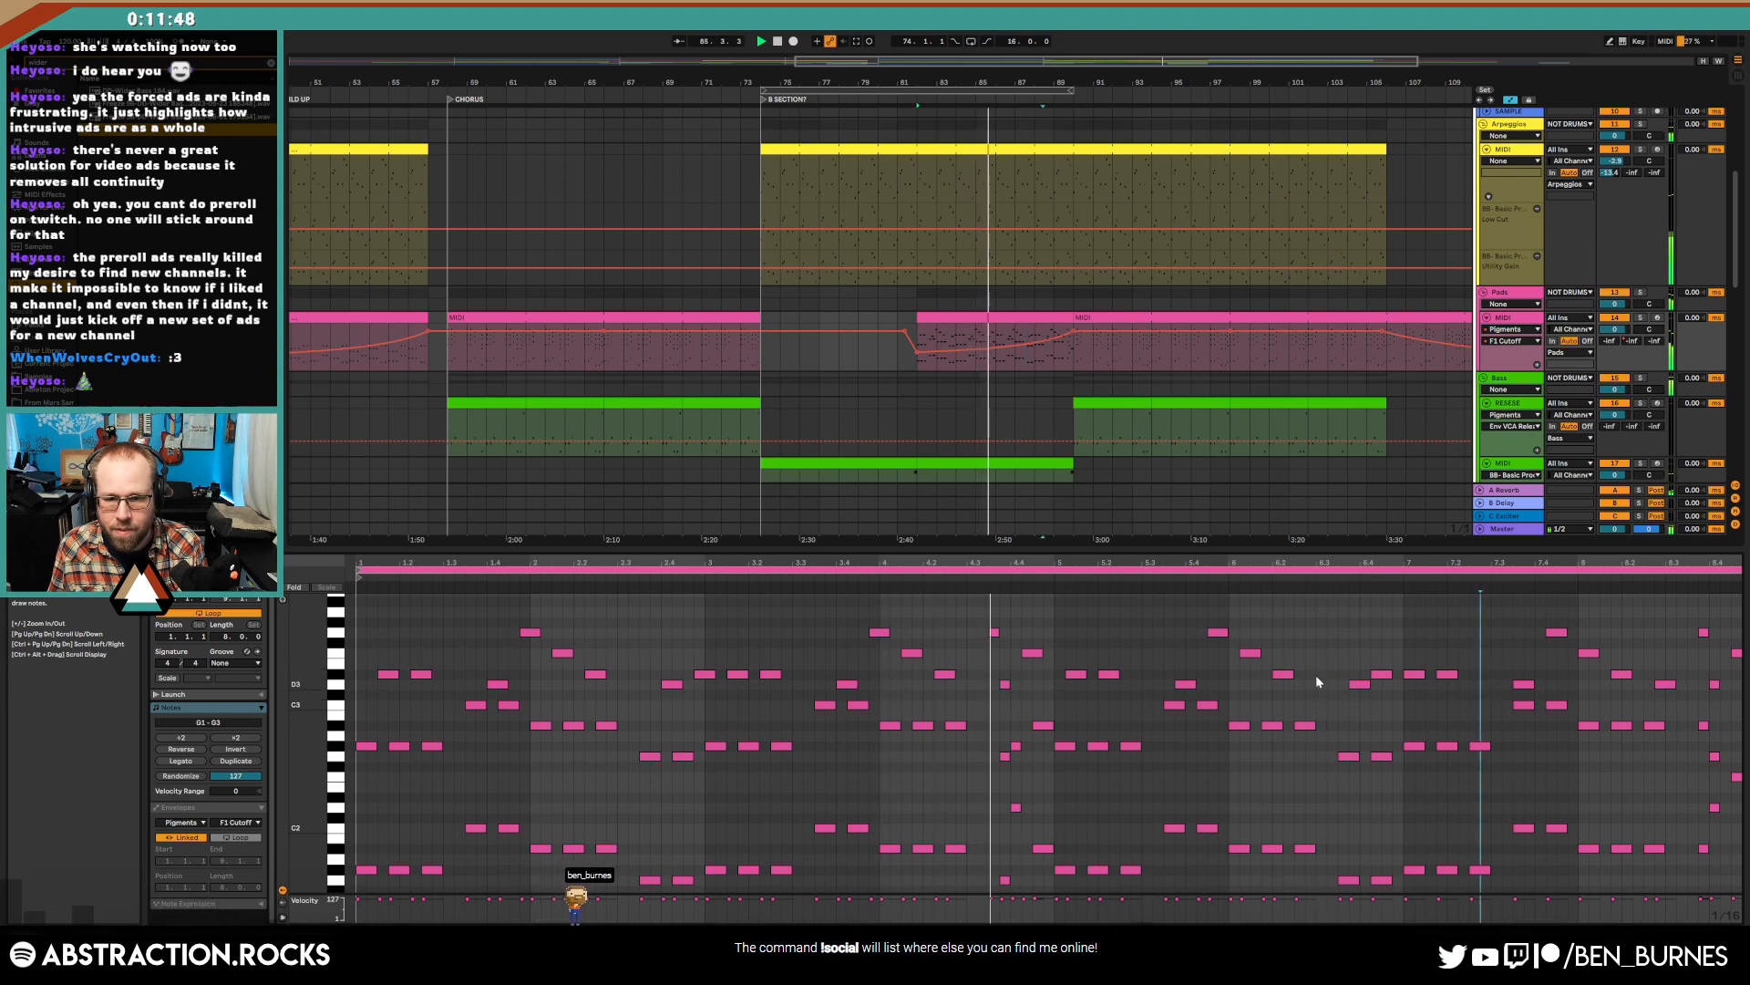
# - Stop playback and add another D#3 note directly after bar 4's descending upper run
pyautogui.press('space')
pyautogui.click(949, 675)
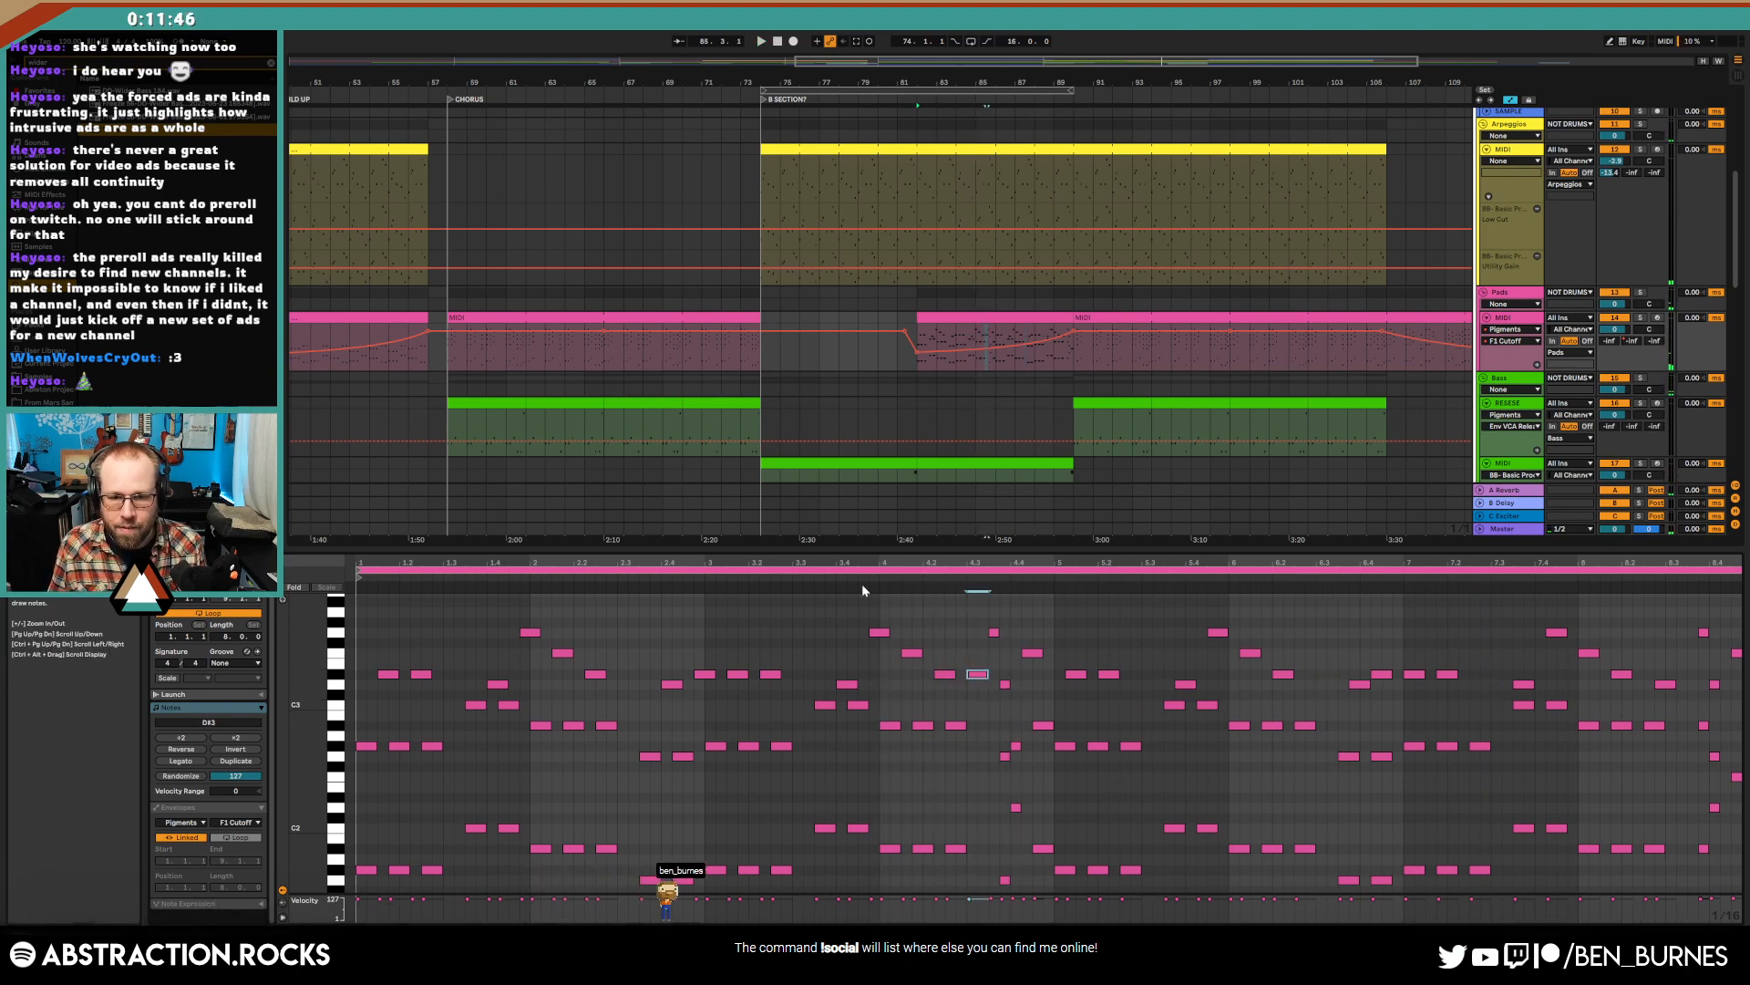
# - Play bar 4's ending, stop playback, and nudge its short upper D3 note one grid step later
pyautogui.press('space')
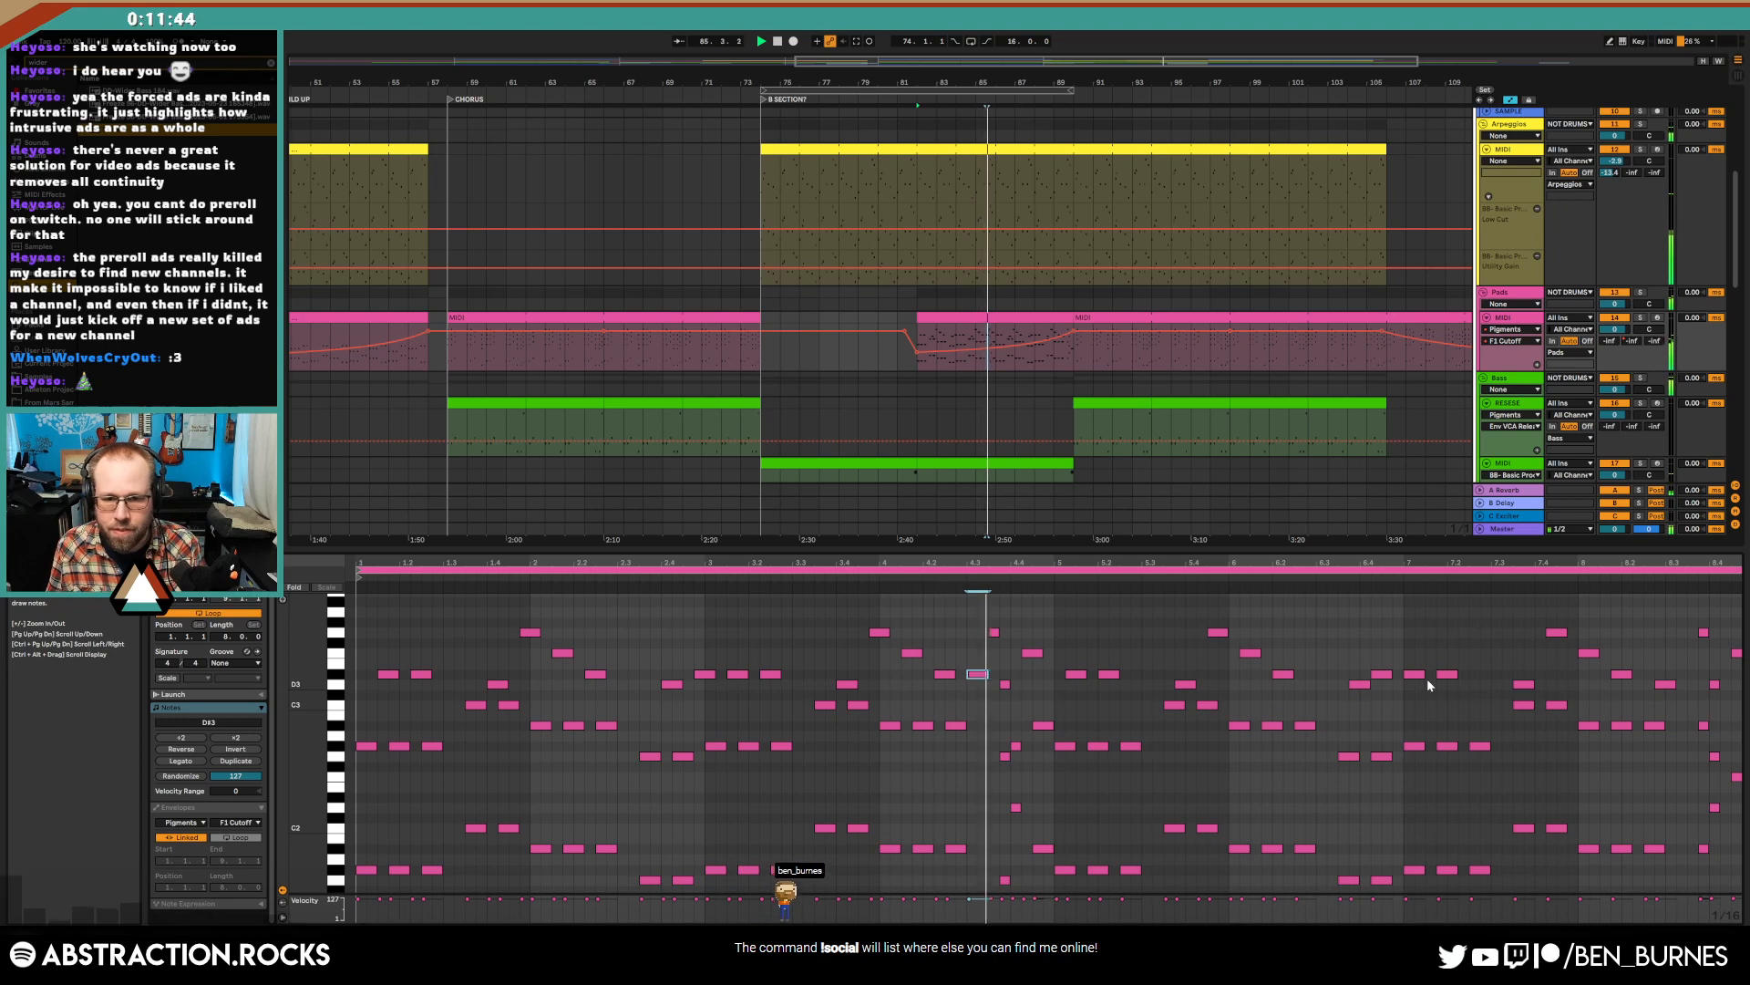
pyautogui.press('space')
pyautogui.moveTo(1000, 664); pyautogui.dragTo(1006, 695)
pyautogui.press('Right')
# - Move bar 4's F3 note later onto the last chord as D3, and raise the short D3 before it to D#3
pyautogui.click(1040, 644)
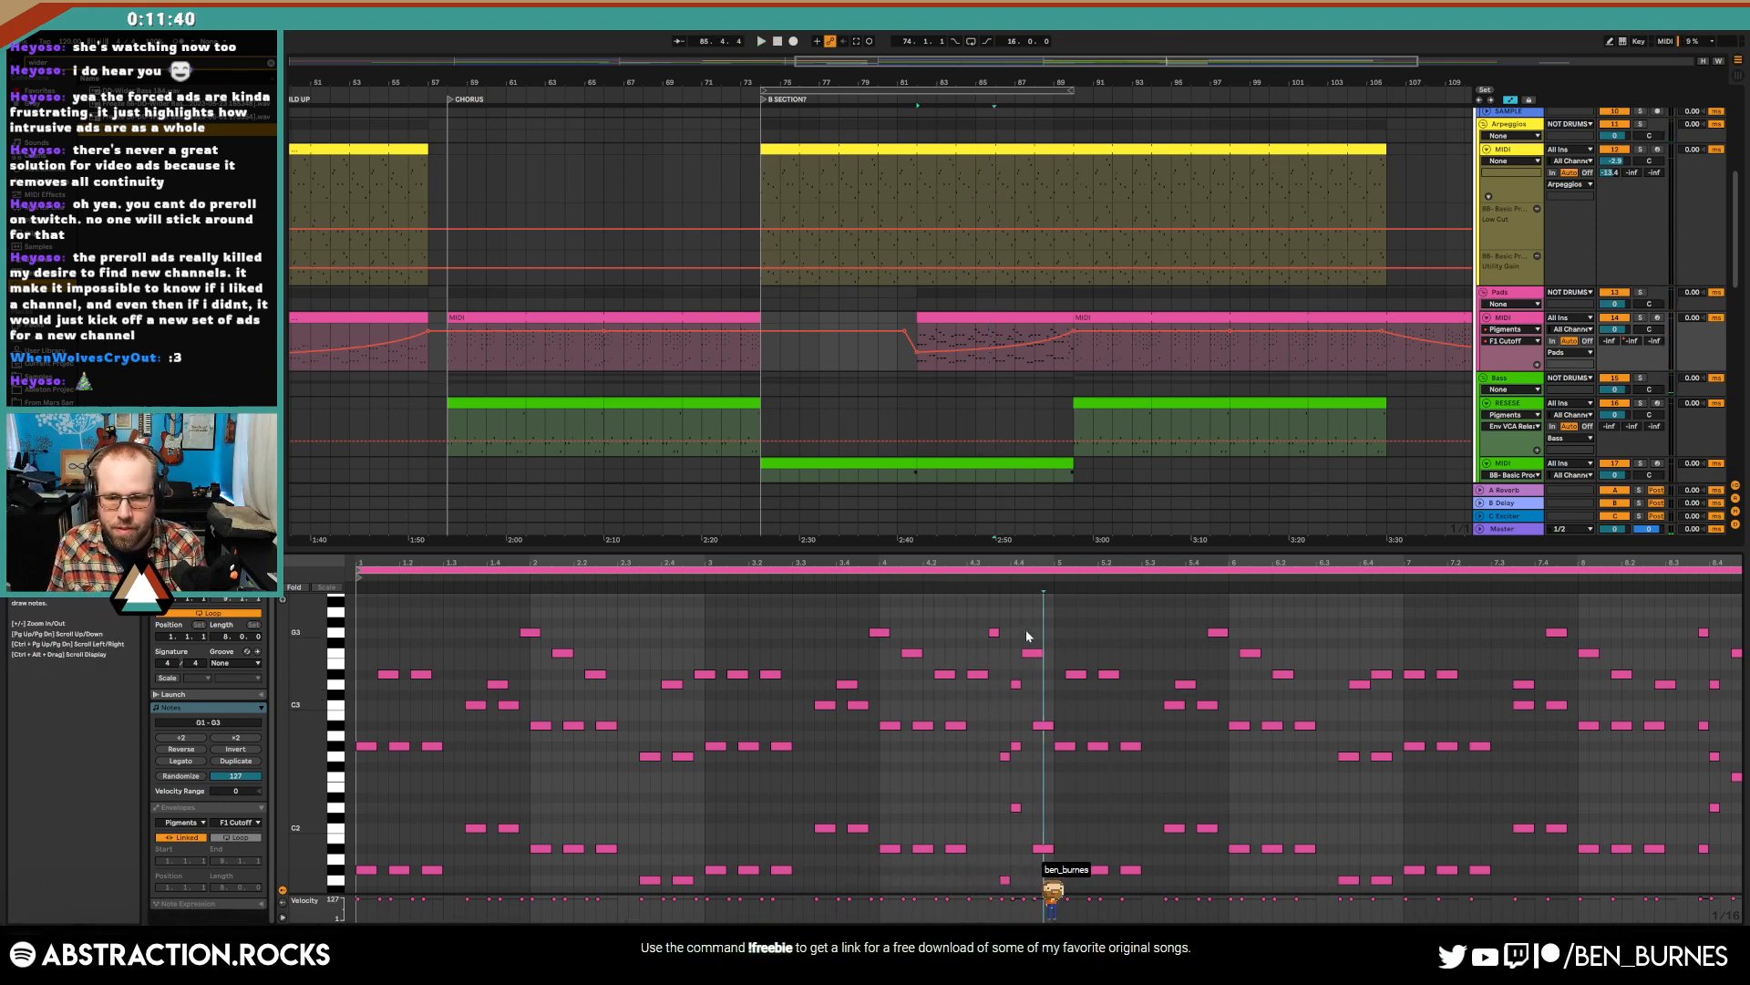
pyautogui.press('Right')
pyautogui.press('Down')
pyautogui.press('Down')
pyautogui.moveTo(1017, 669)
pyautogui.mouseDown()
pyautogui.moveTo(1014, 701)
pyautogui.moveTo(1042, 684)
pyautogui.mouseUp()
pyautogui.press('Up')
pyautogui.press('Down')
# - Solo the pads and the basic-processed bass MIDI track and listen to them together
pyautogui.press('space')
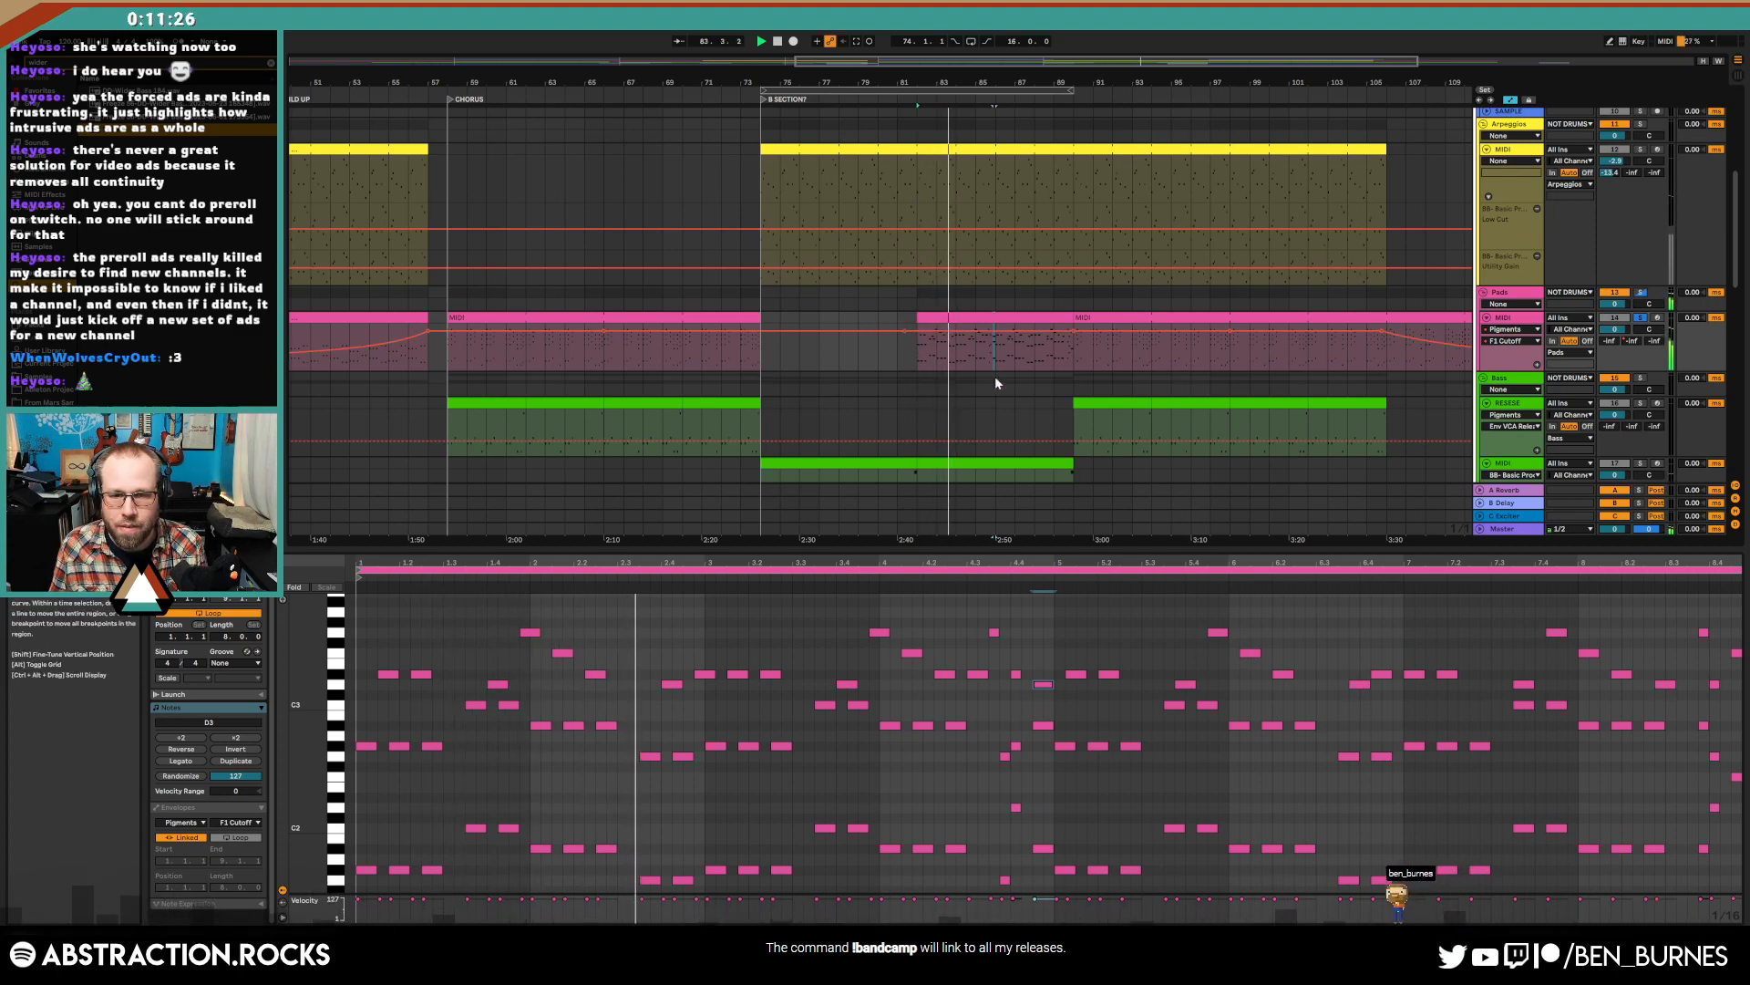
pyautogui.scroll(-3, 1012, 381)
pyautogui.scroll(-1, 1023, 381)
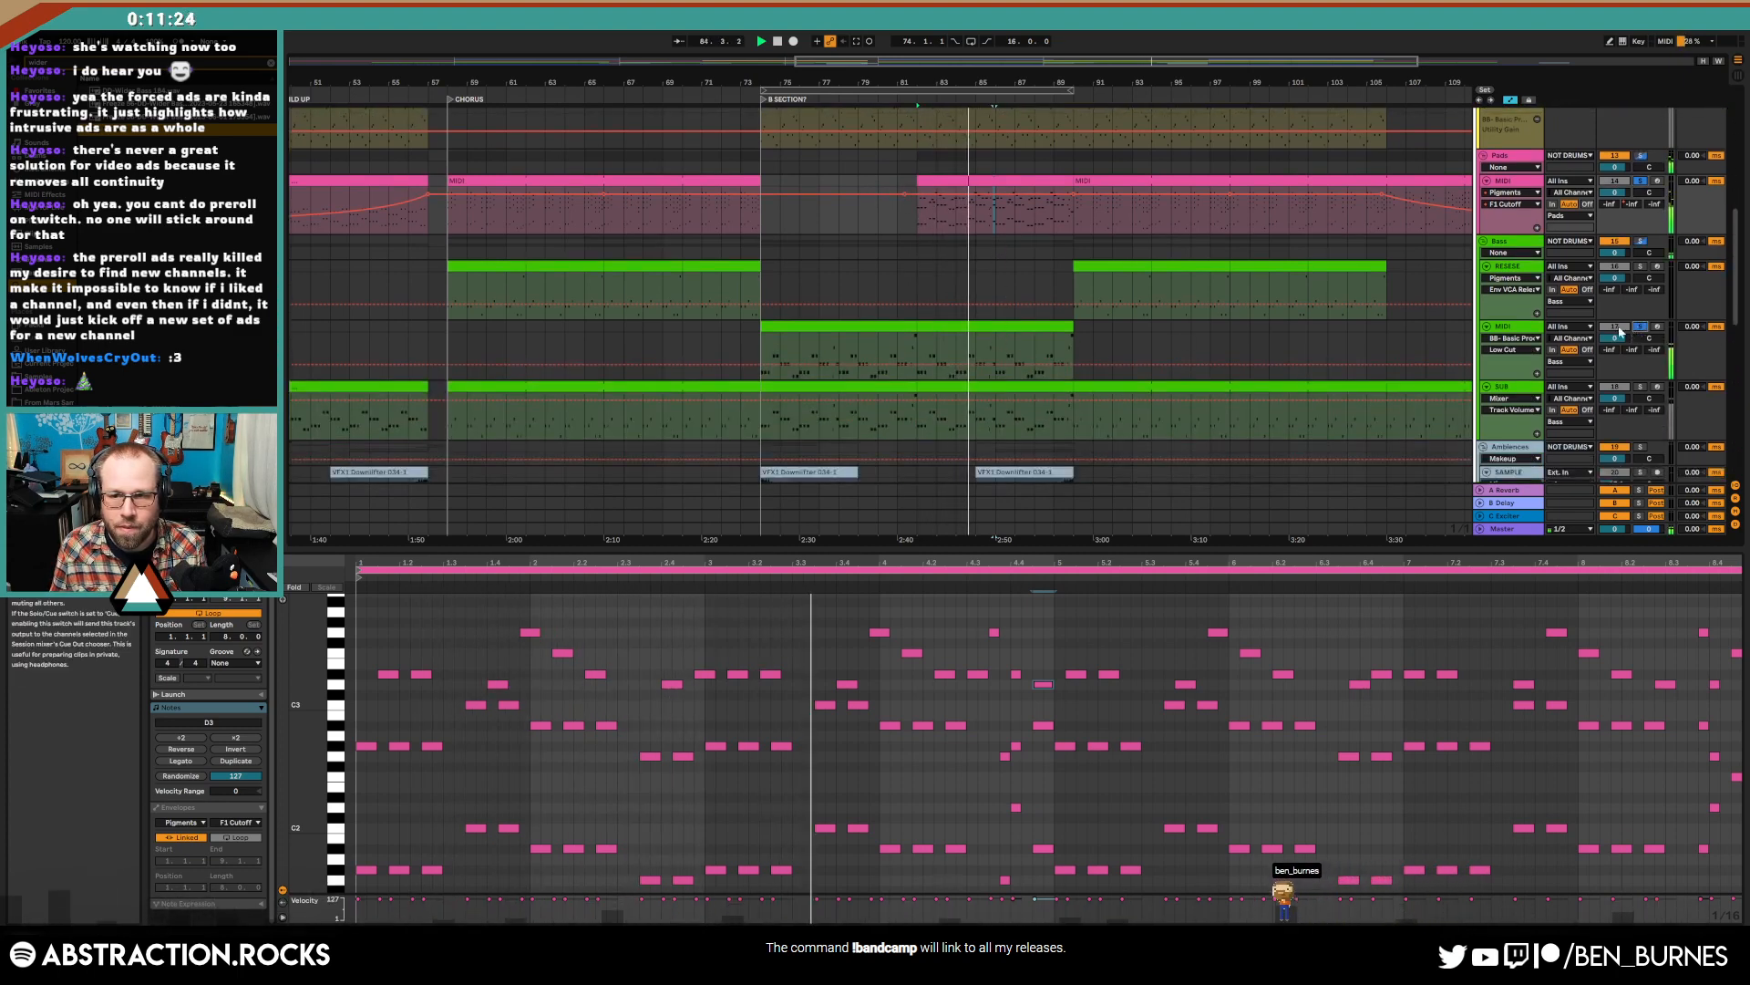
pyautogui.scroll(2, 1251, 386)
pyautogui.scroll(1, 1250, 387)
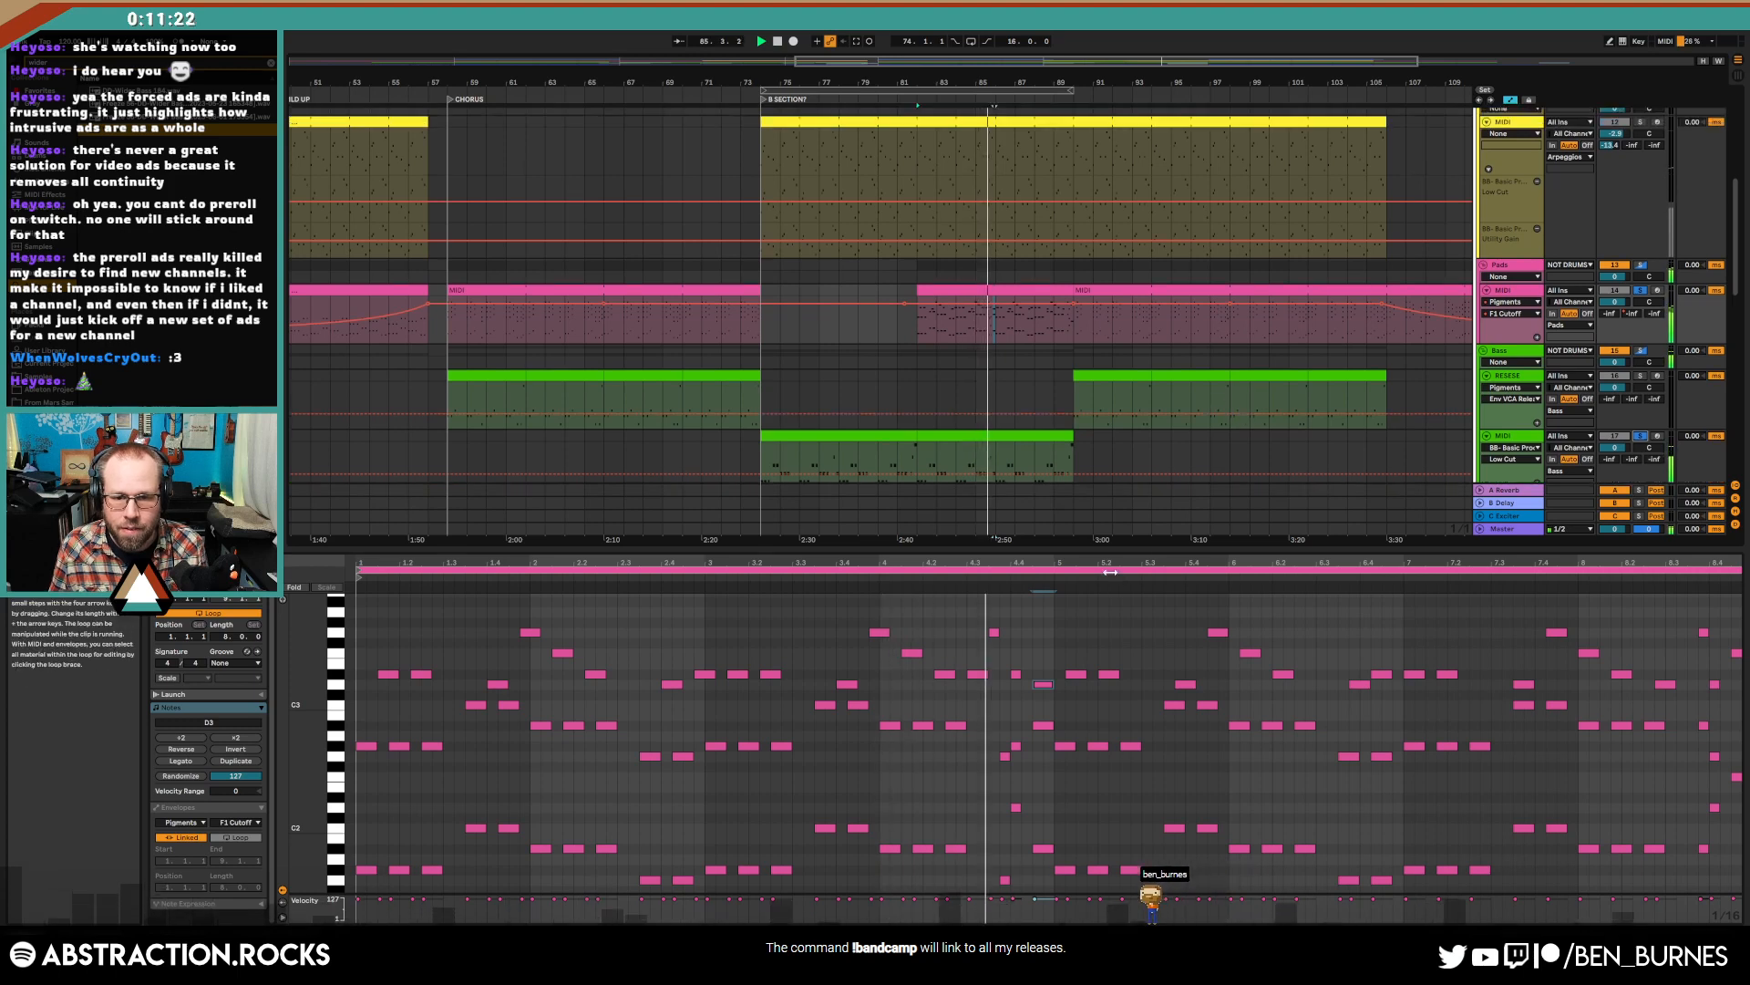
# - Stop playback and align bar 4's short G3 and D#3 notes with the start of the short chord below them
pyautogui.click(989, 627)
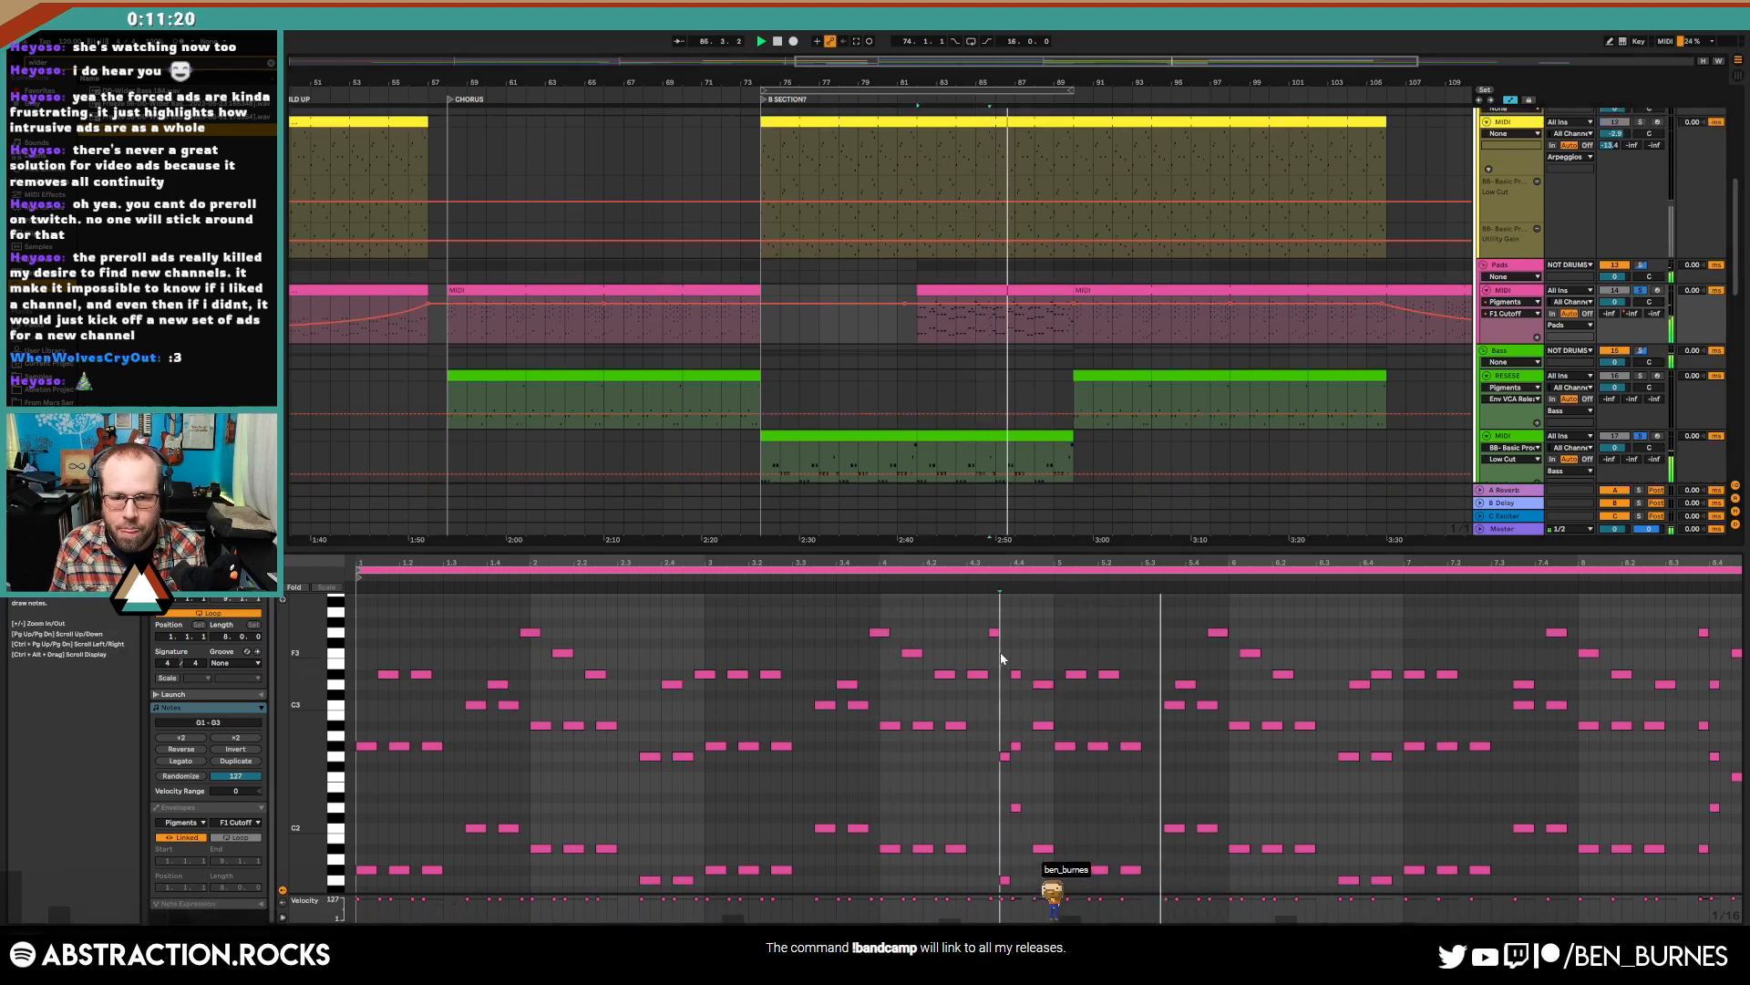
pyautogui.click(995, 632)
pyautogui.press('space')
pyautogui.press('Right')
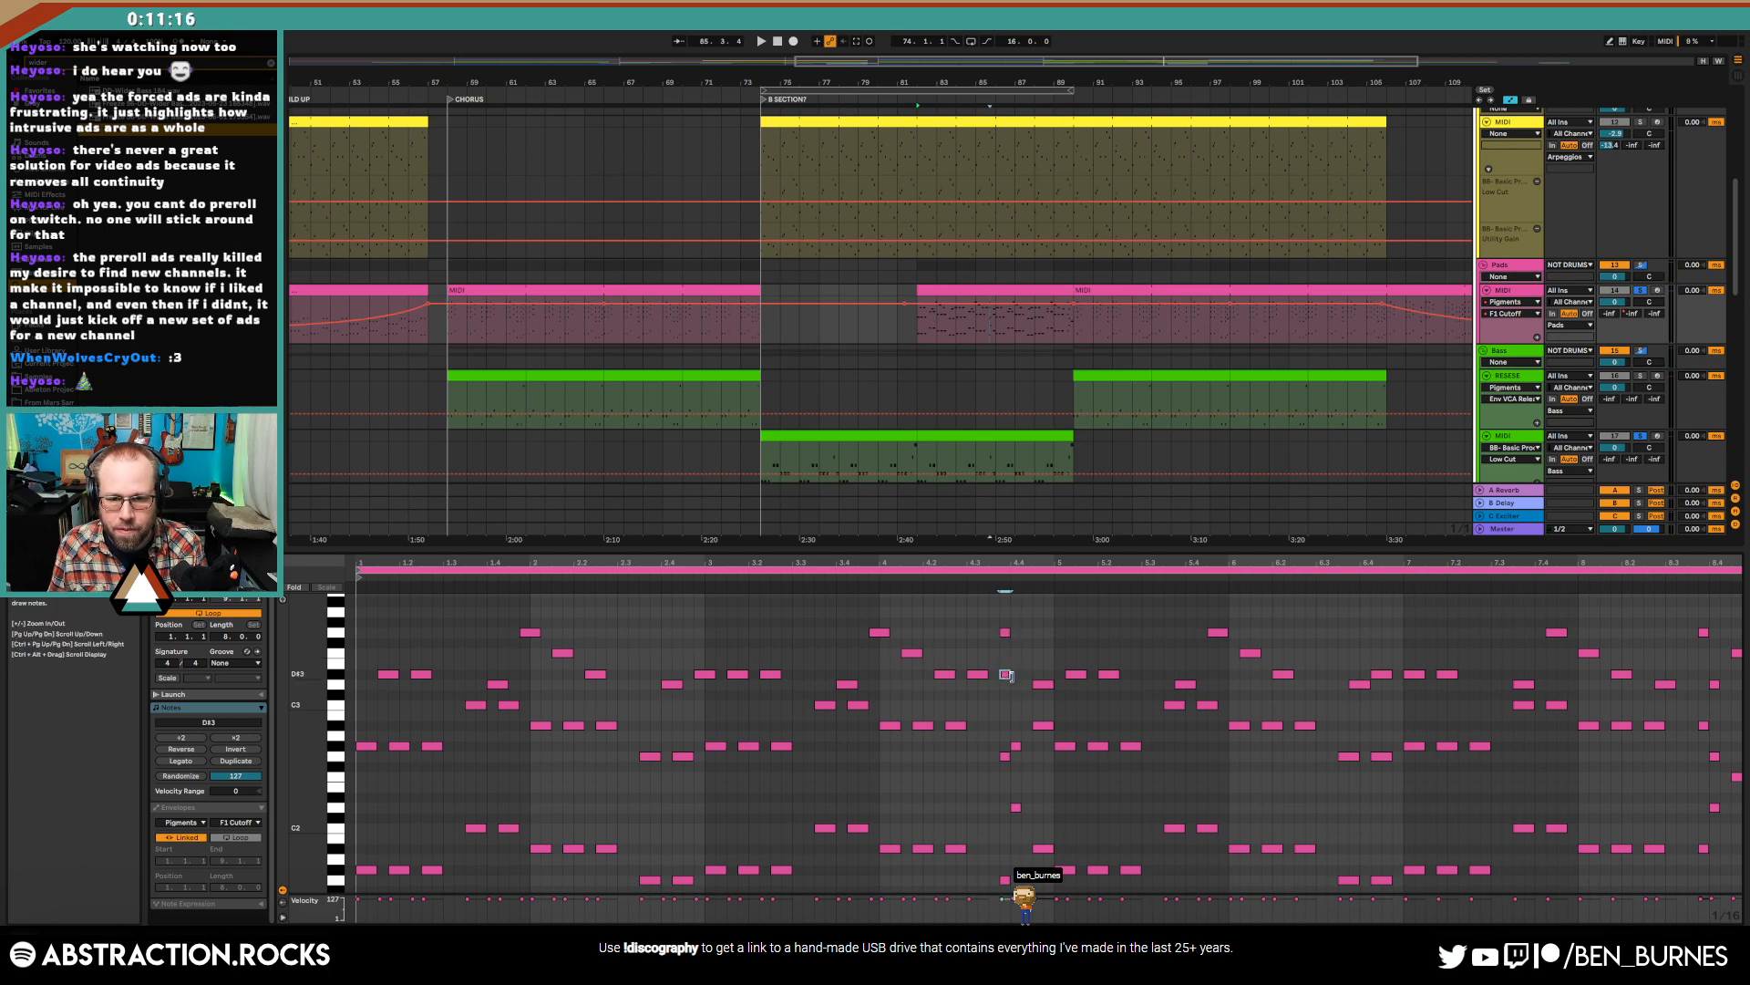
# - Turn bar 4's short notes into one longer three-note chord, deleting the surplus high, inner and lowest notes, and replay the bar
pyautogui.click(1006, 754)
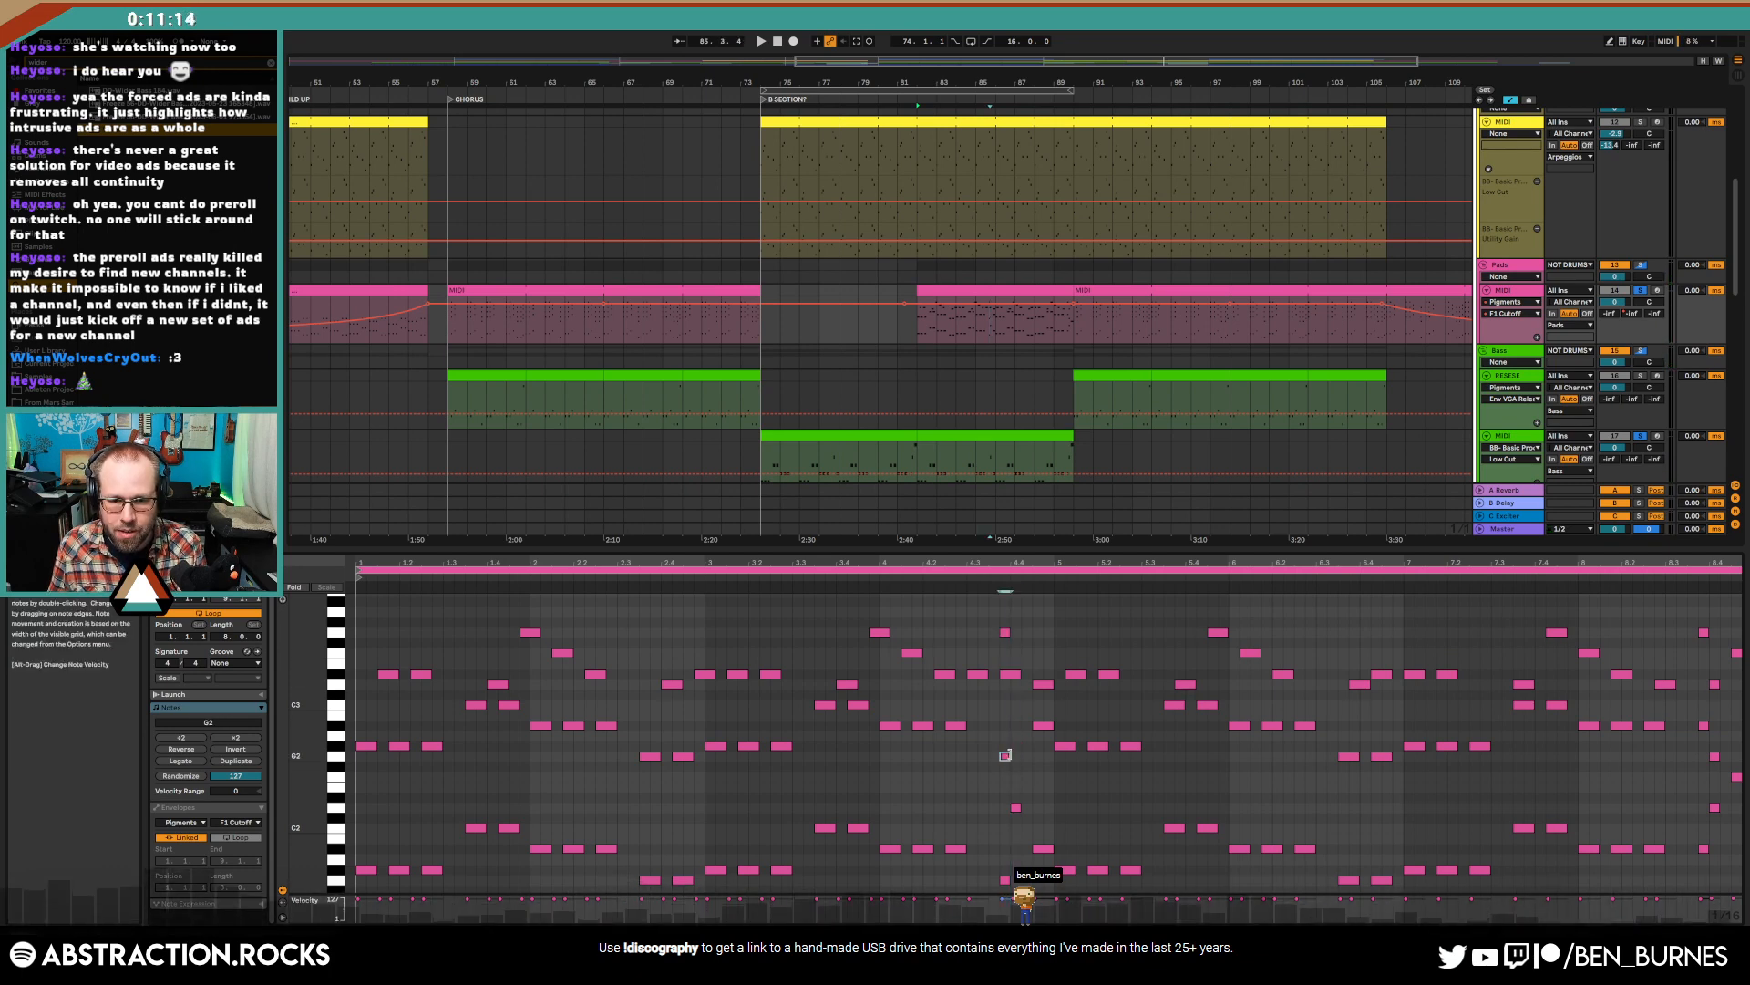
pyautogui.click(1015, 808)
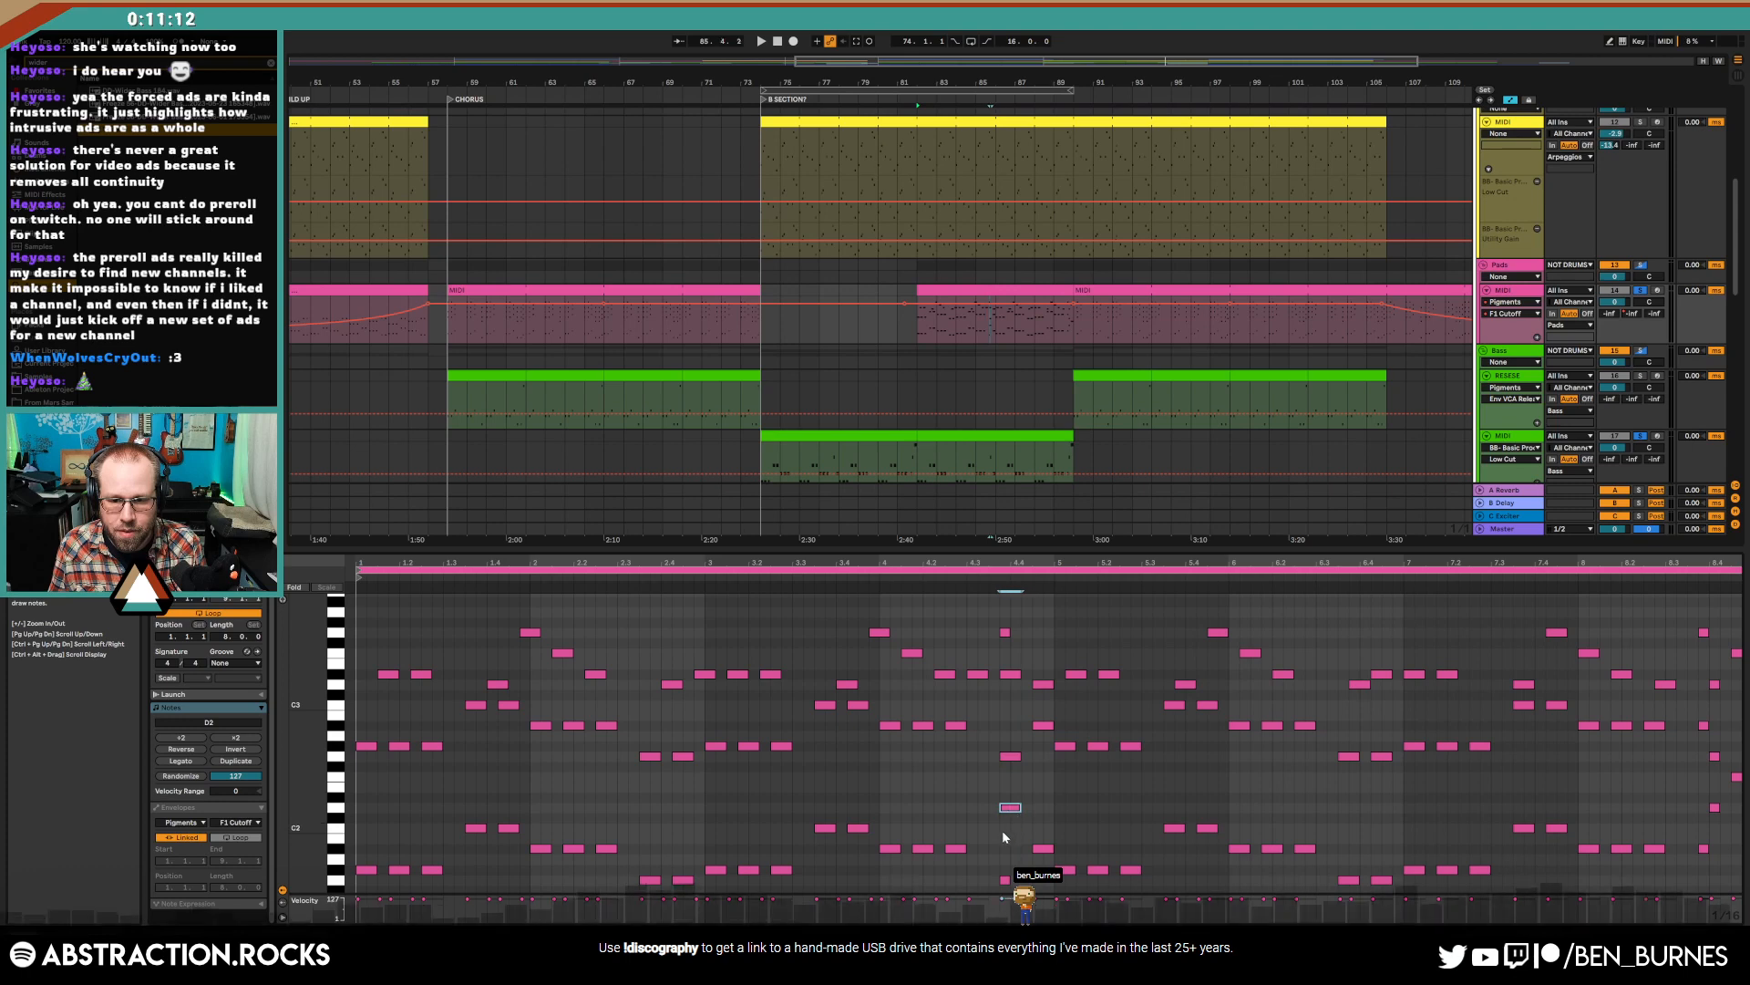
pyautogui.click(1005, 880)
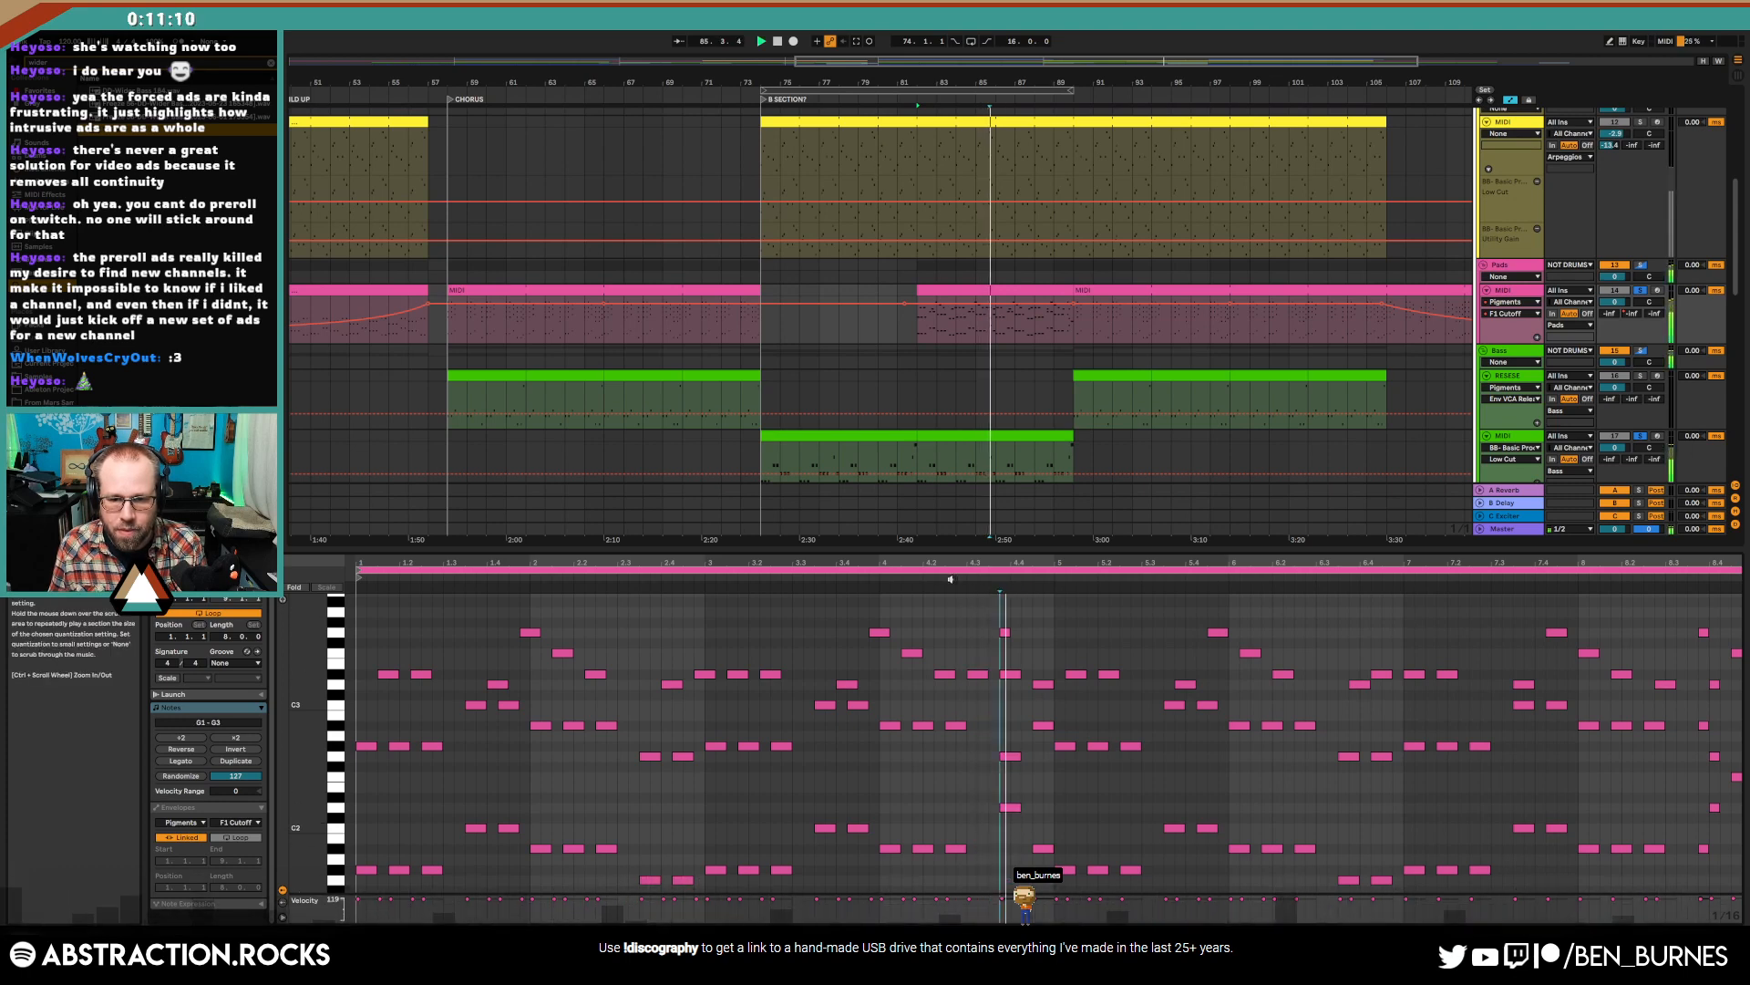
pyautogui.scroll(-2, 1017, 693)
pyautogui.scroll(2, 1037, 656)
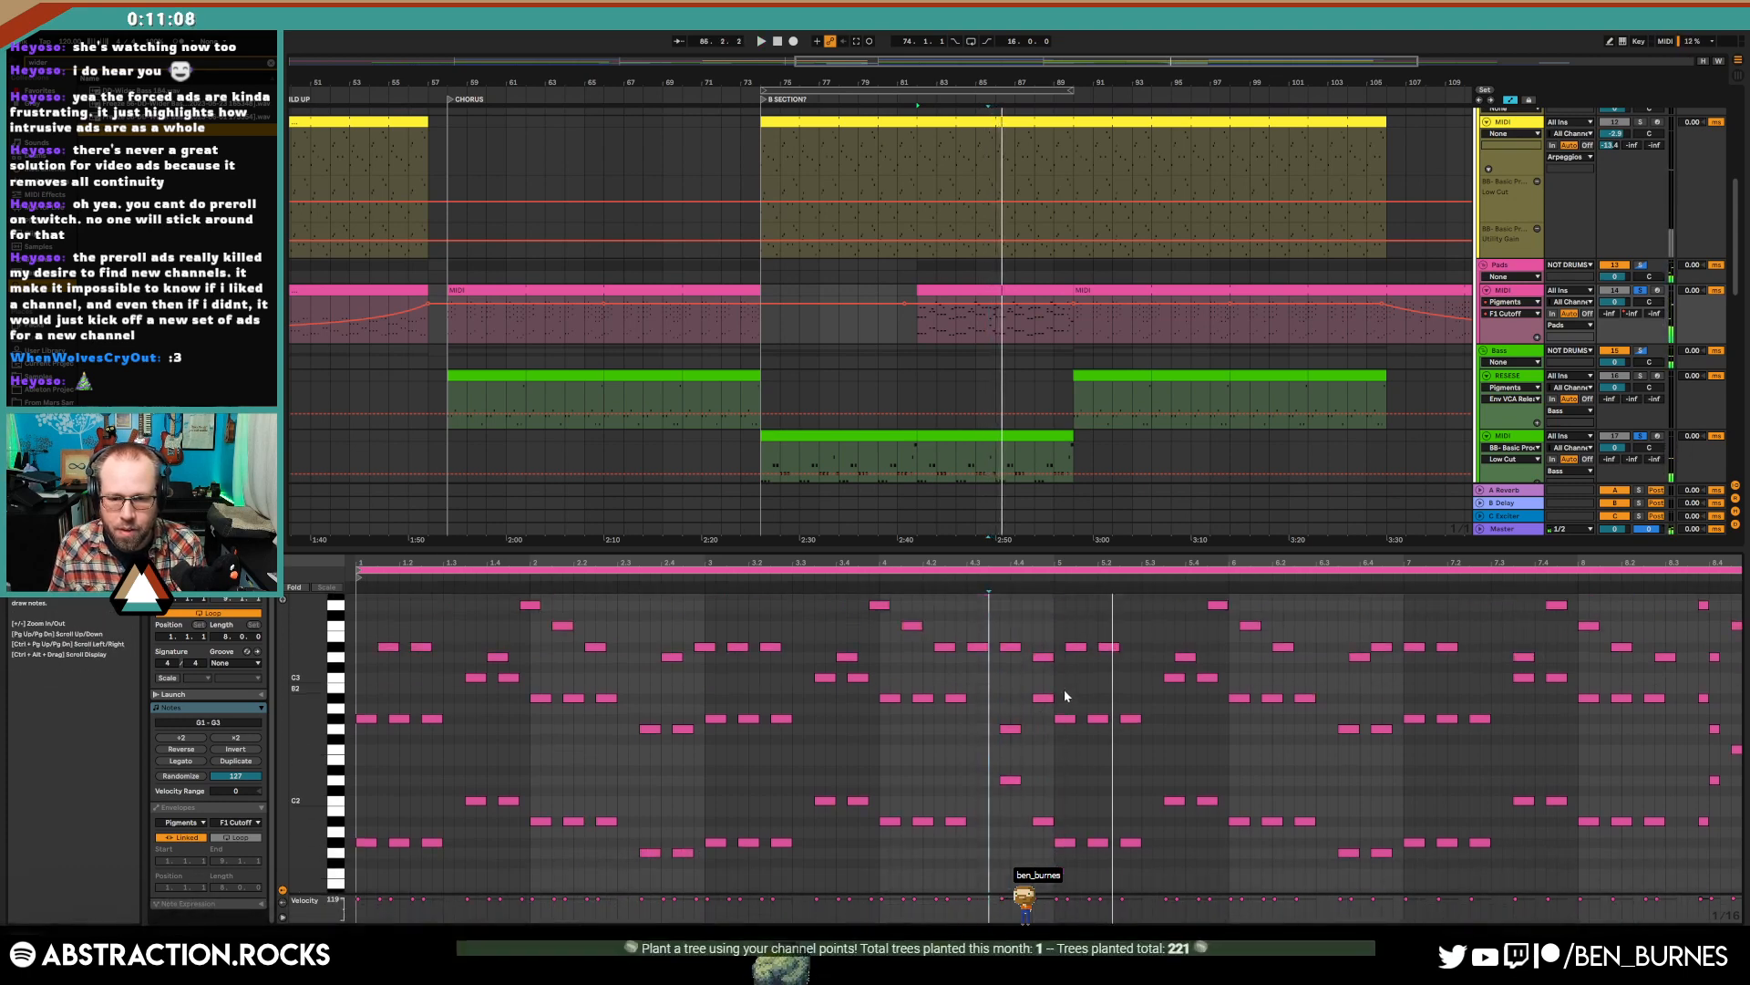
pyautogui.click(936, 582)
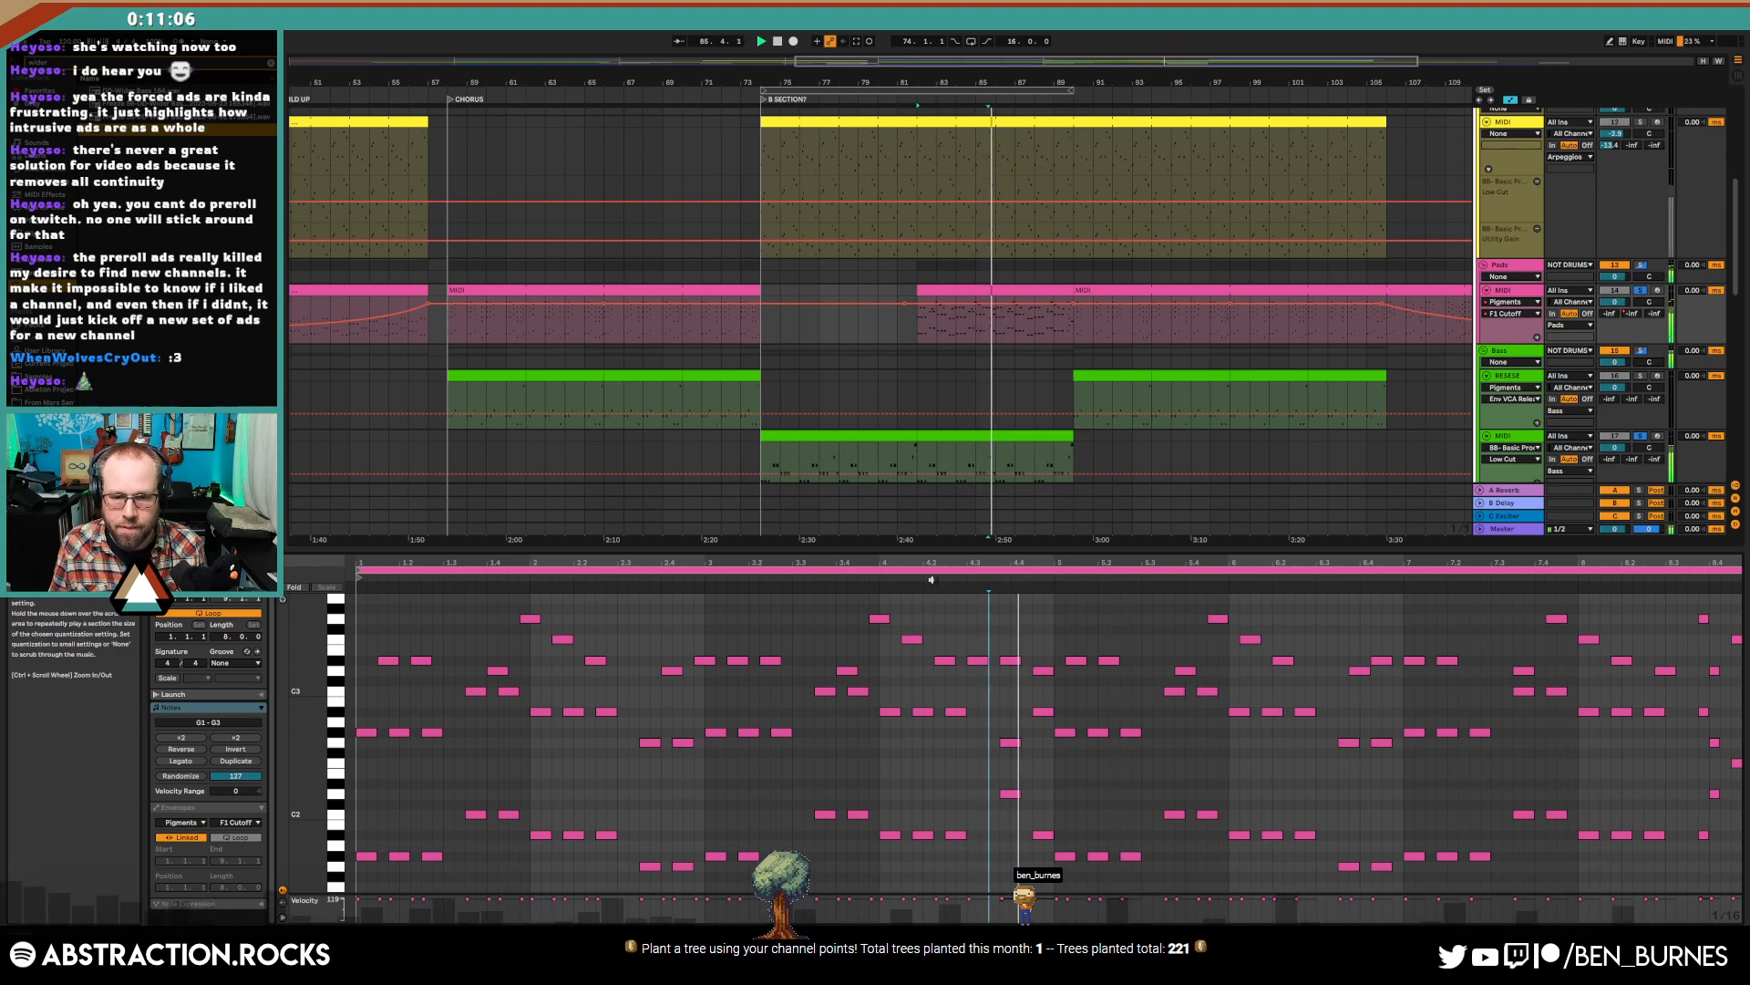
# - Replace the short notes at the end of bar 8 with a copy of bar 4's last two chords
pyautogui.click(1705, 835)
pyautogui.press('space')
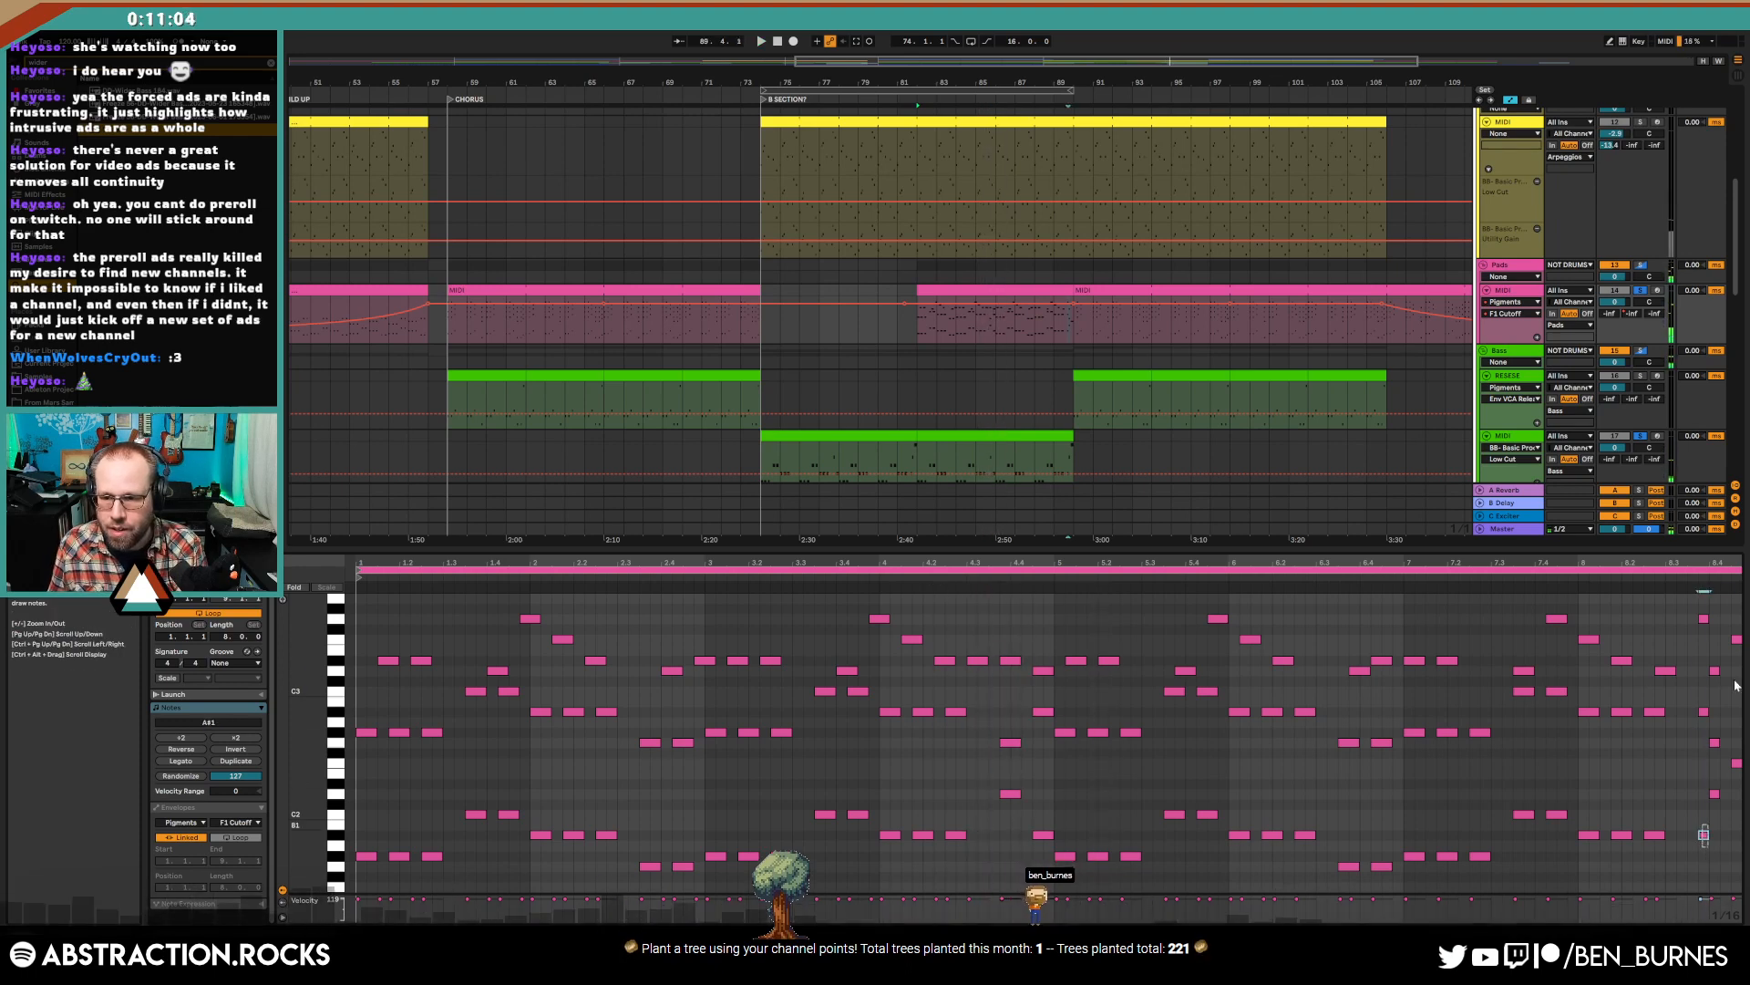
pyautogui.moveTo(1004, 638); pyautogui.dragTo(1037, 868)
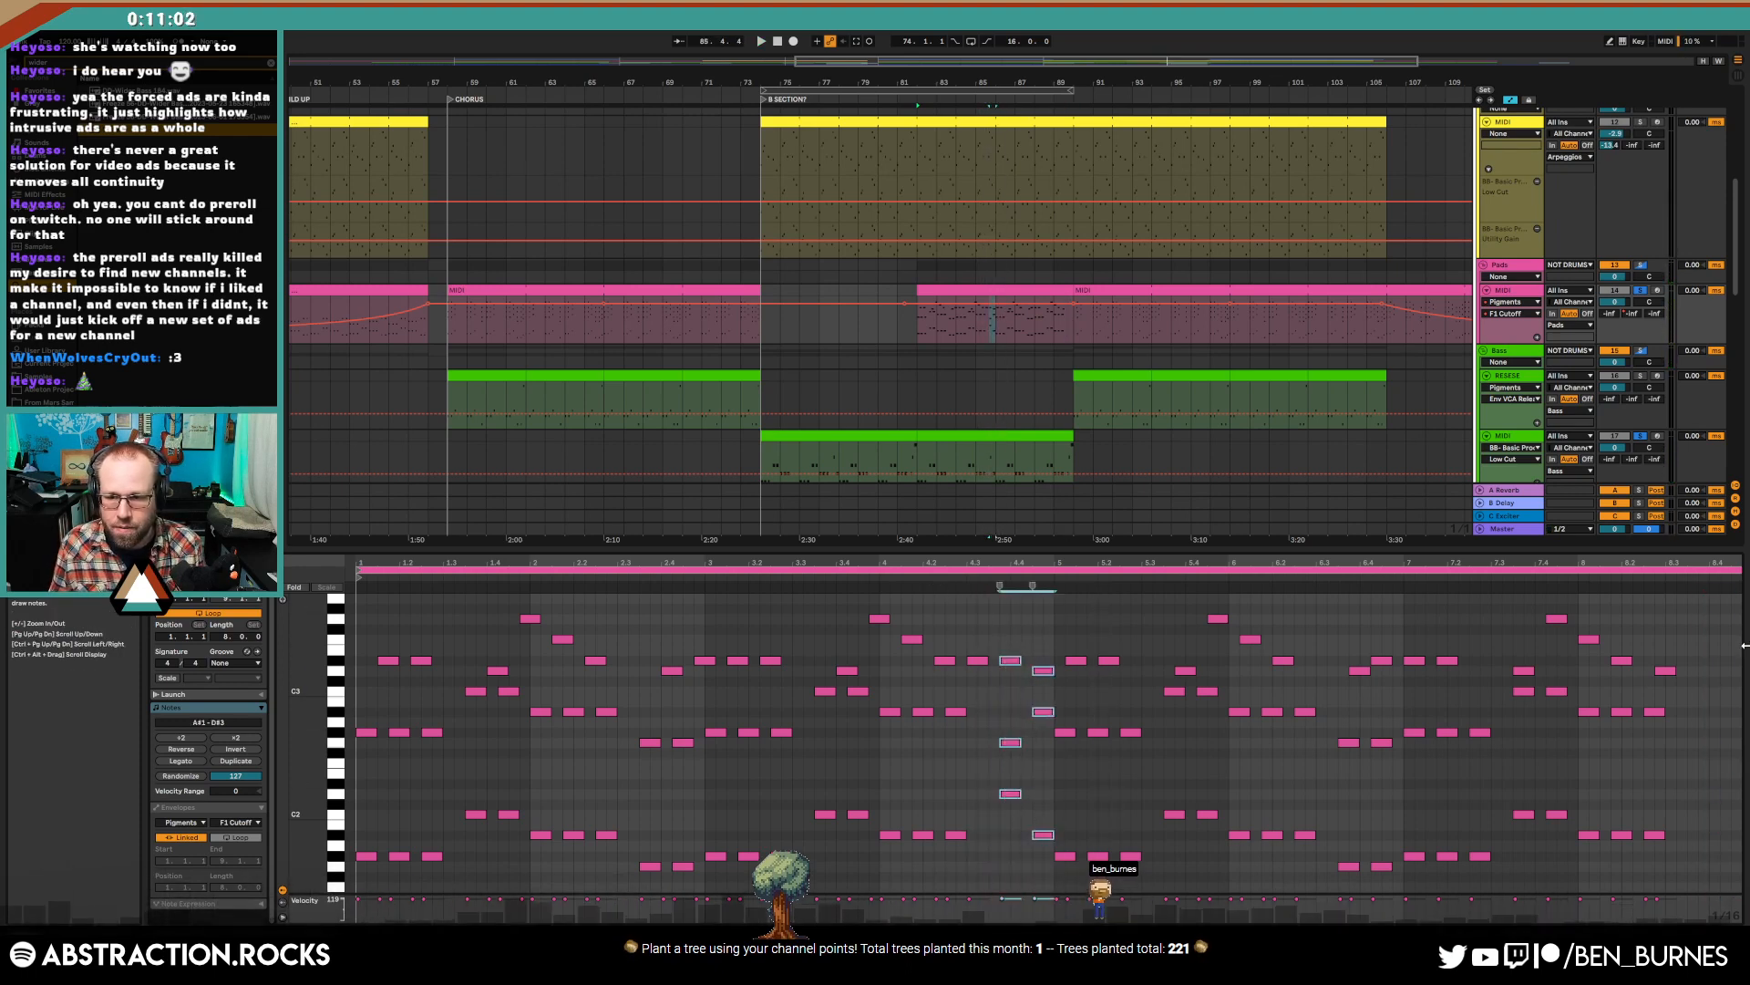
pyautogui.click(1693, 621)
pyautogui.hotkey('ctrl', 'v')
pyautogui.hscroll(1, 1709, 657)
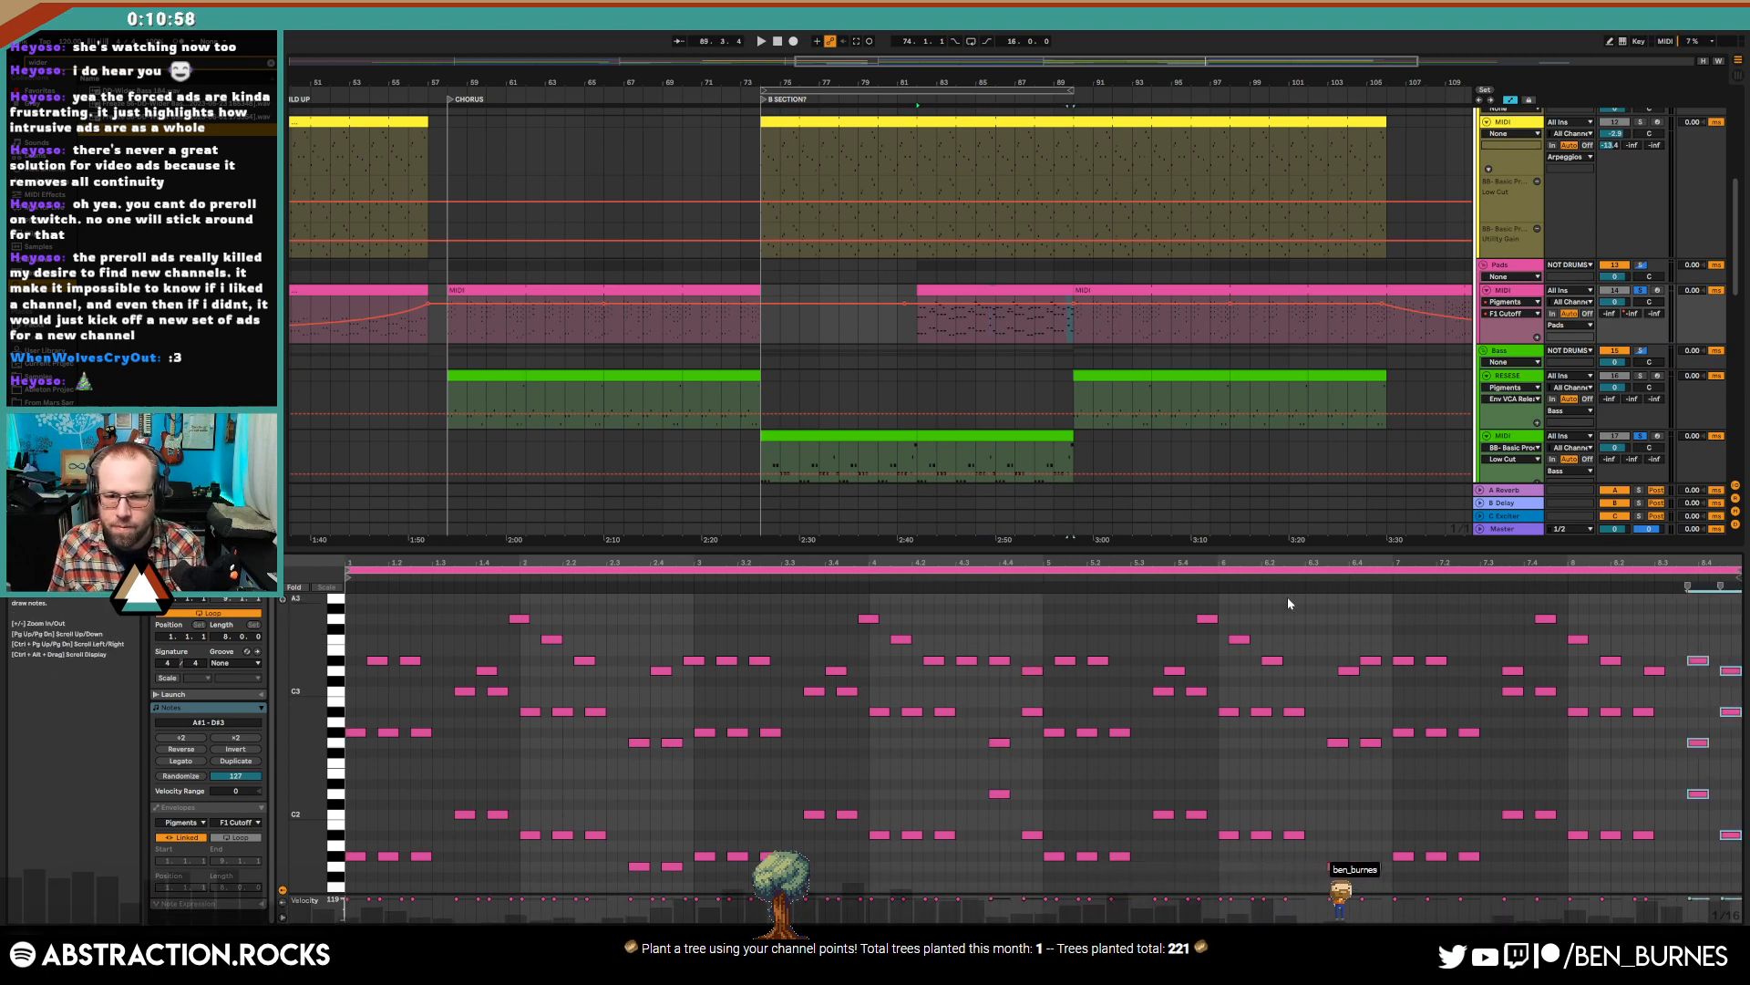
# - Listen to the pad part and delete the D#3 note just before bar 4's last two chords
pyautogui.press('space')
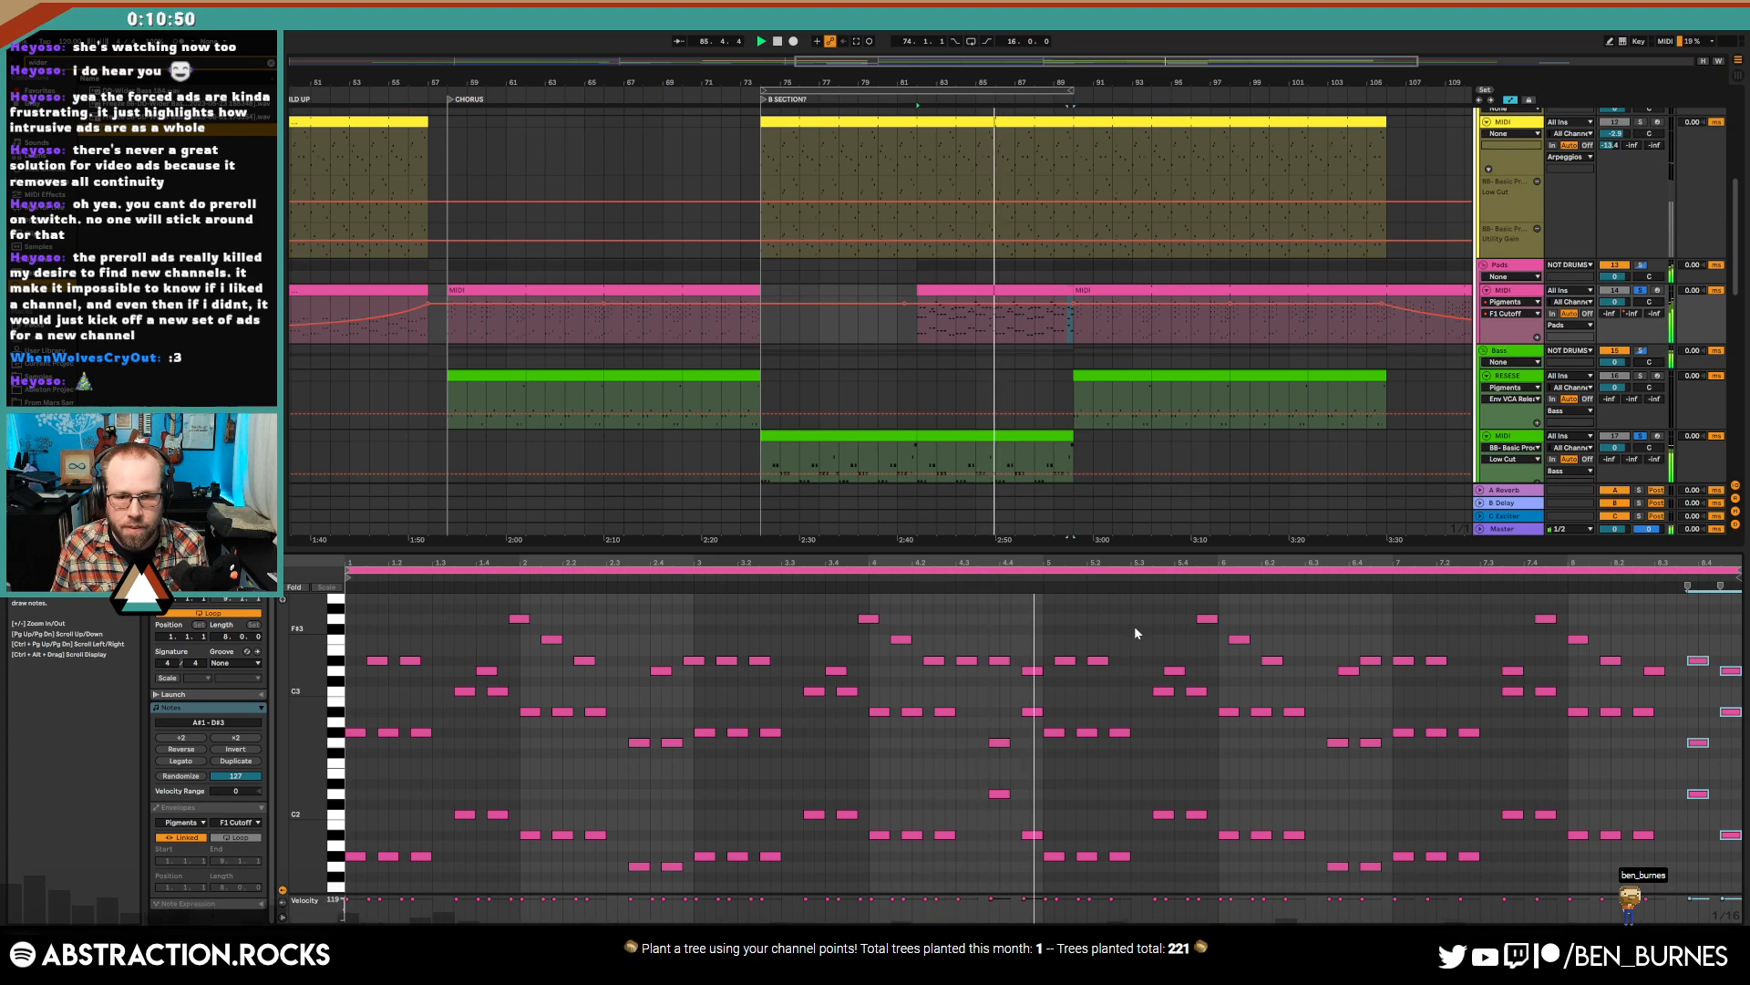
pyautogui.click(967, 661)
pyautogui.press('Delete')
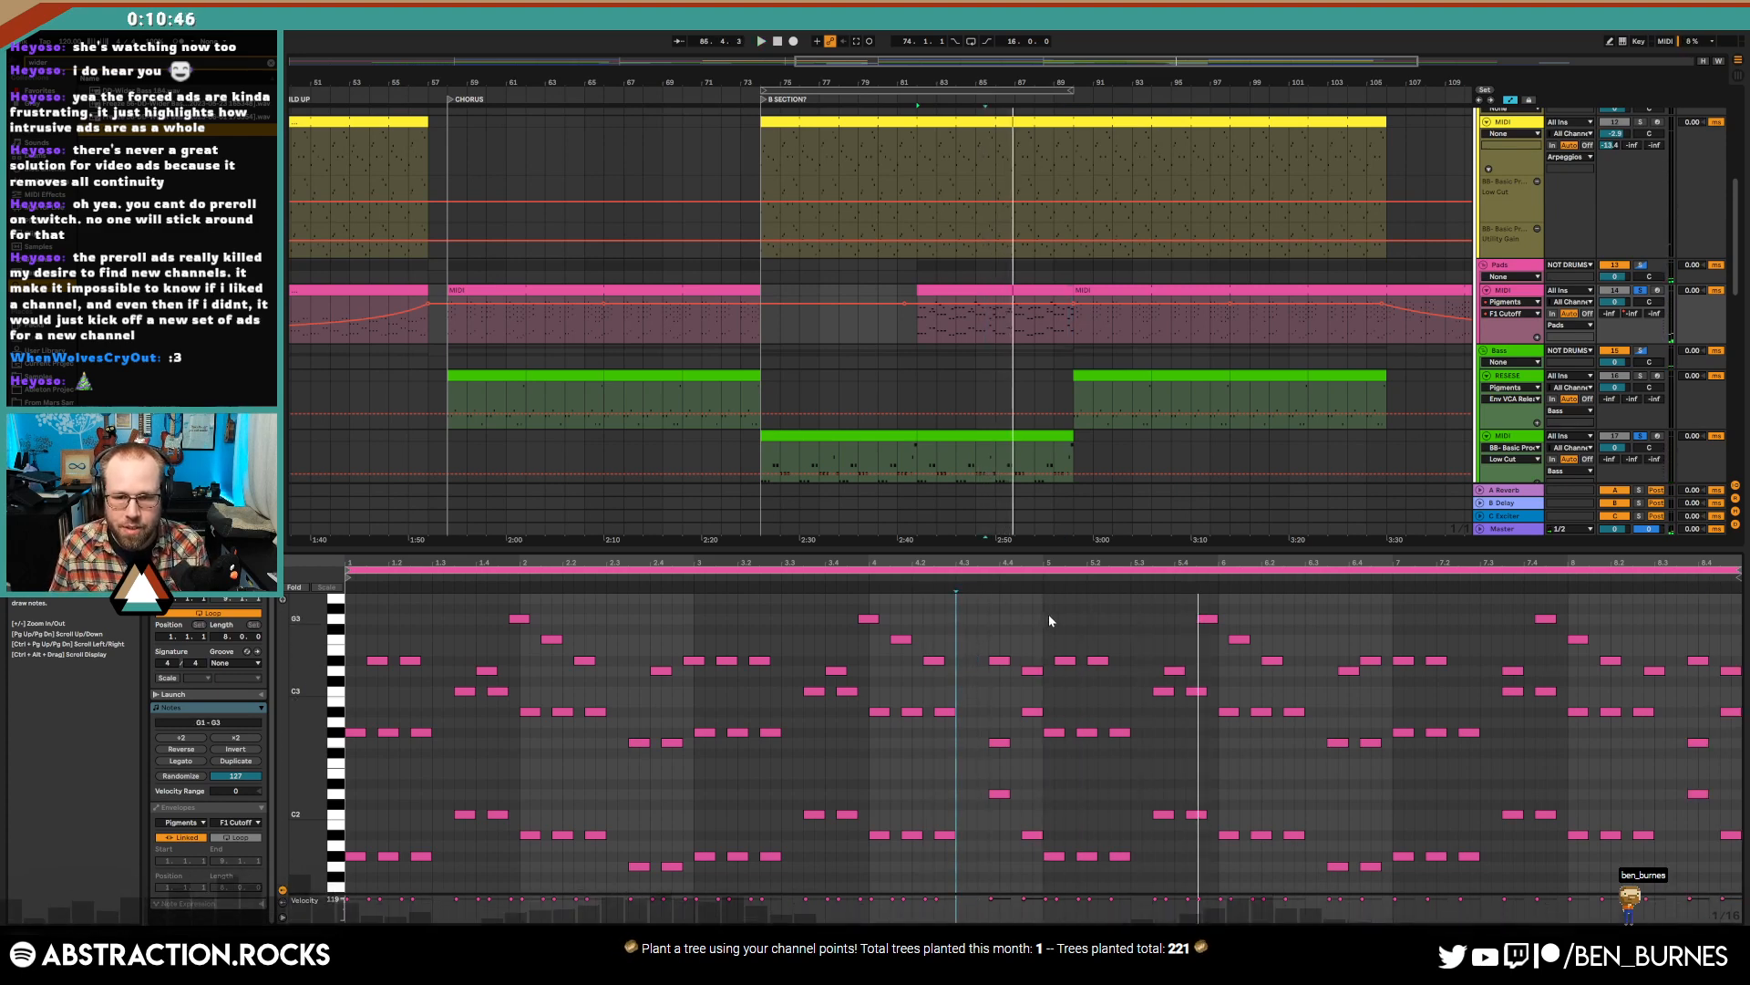
# - Replay bar 4, unsolo the pads and bass tracks, and listen to the passage in the full mix
pyautogui.click(850, 577)
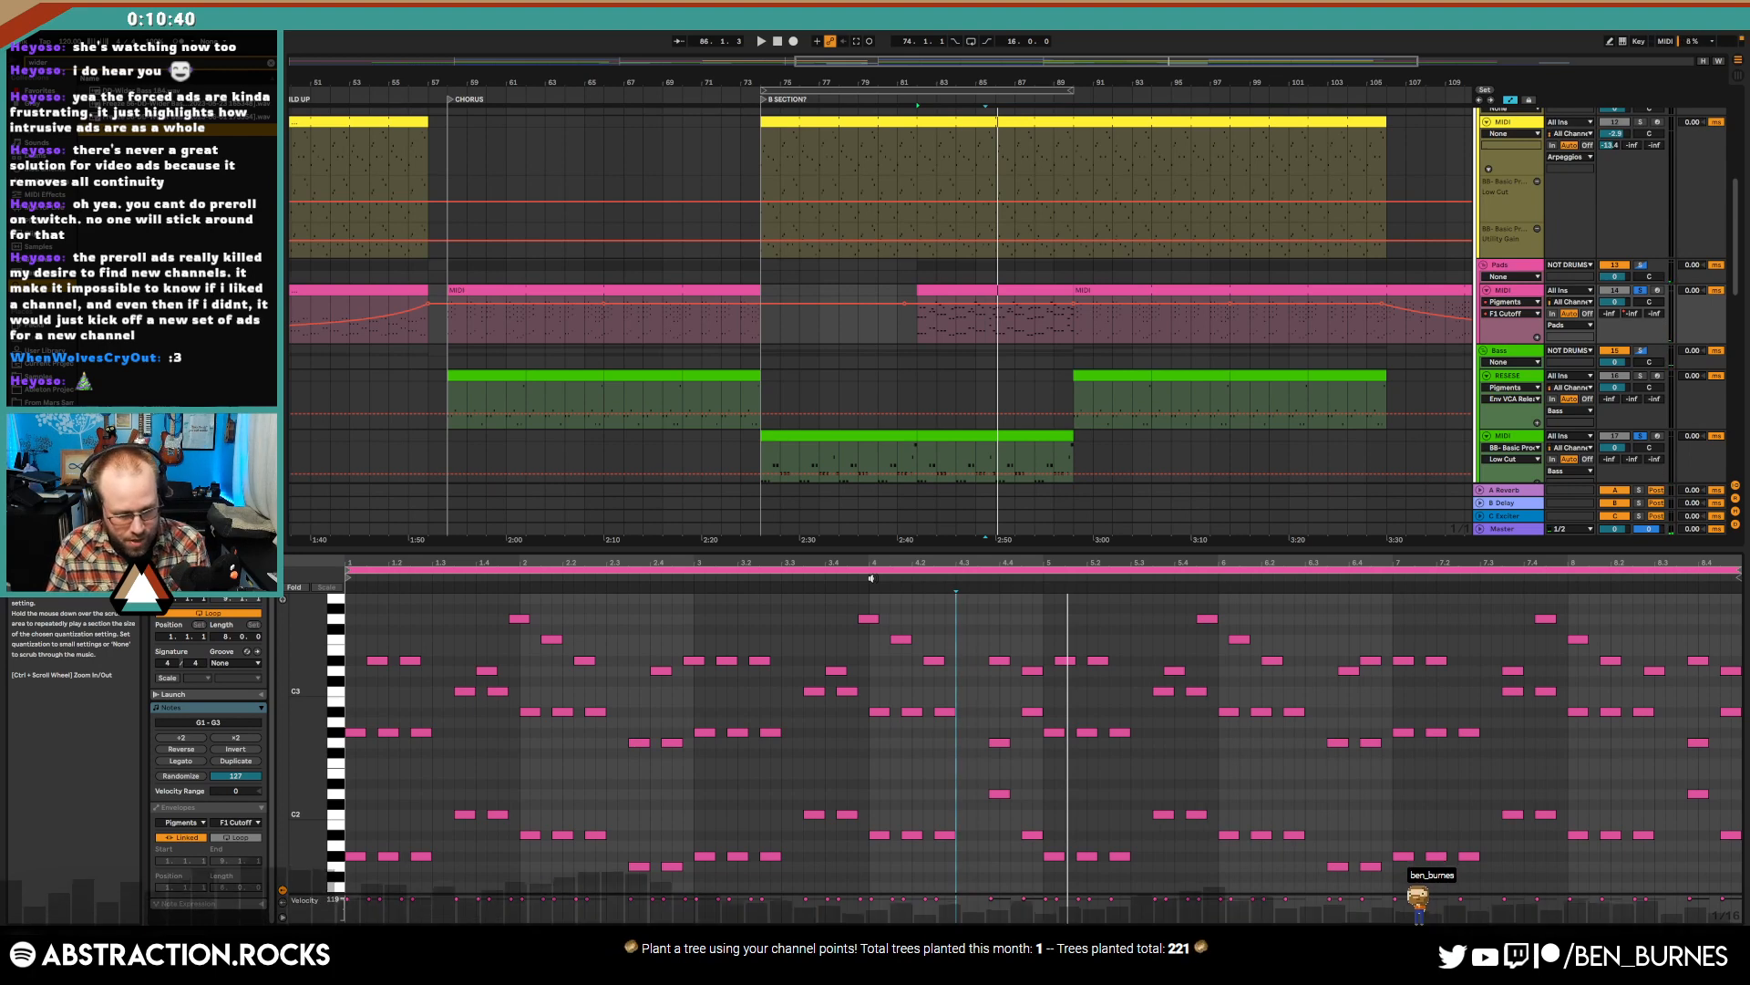
pyautogui.click(1640, 291)
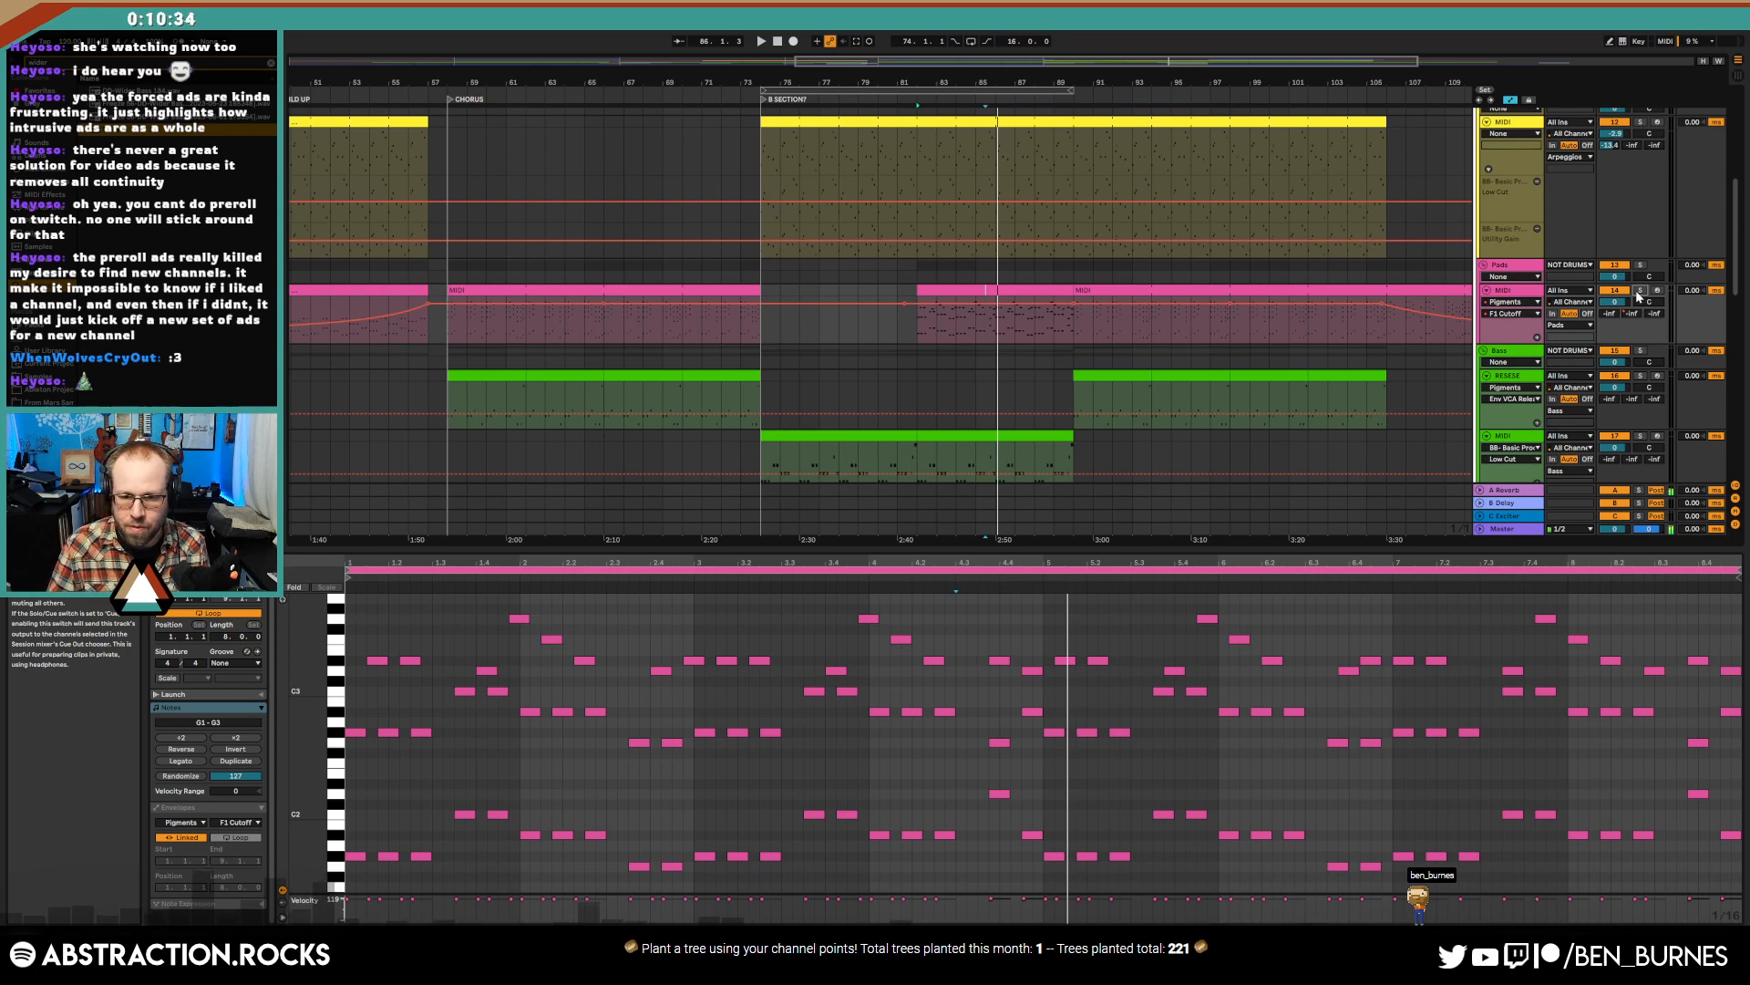
pyautogui.click(874, 582)
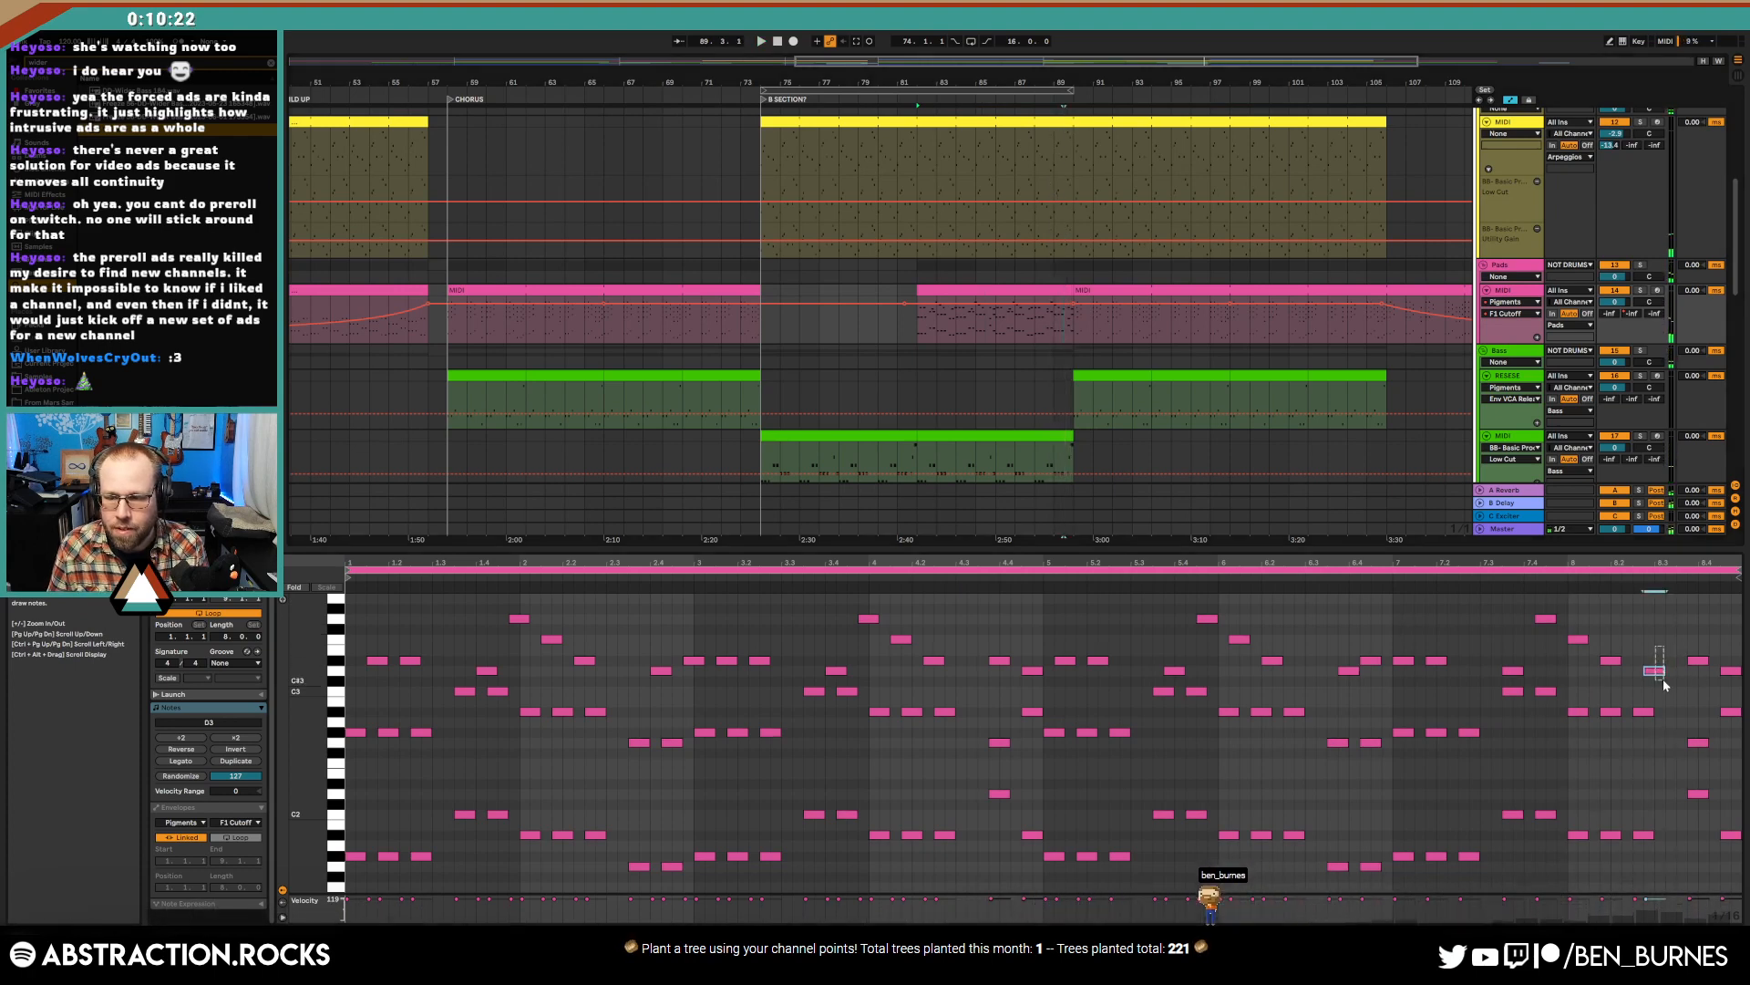
# - Delete the pad clip's last two chords and shorten the bass and SUB clips to end half a bar before bar 90
pyautogui.moveTo(1667, 642); pyautogui.dragTo(1743, 853)
pyautogui.press('Delete')
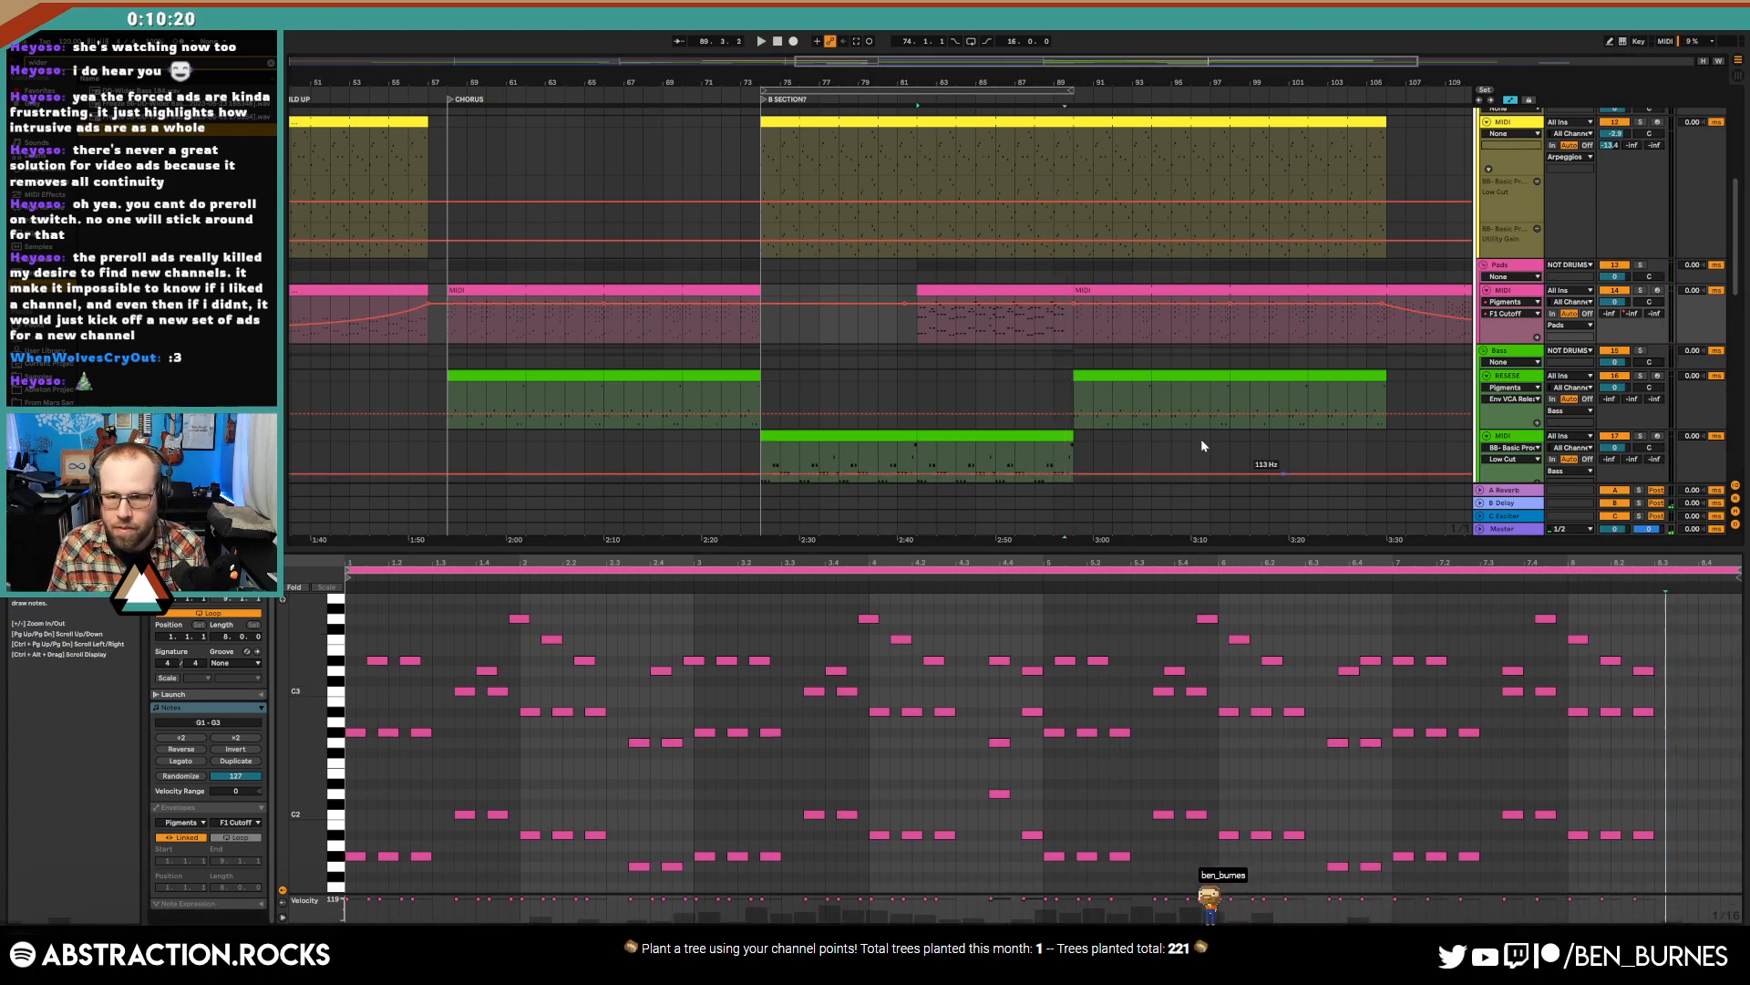
pyautogui.scroll(-5, 1063, 410)
pyautogui.scroll(5, 1057, 354)
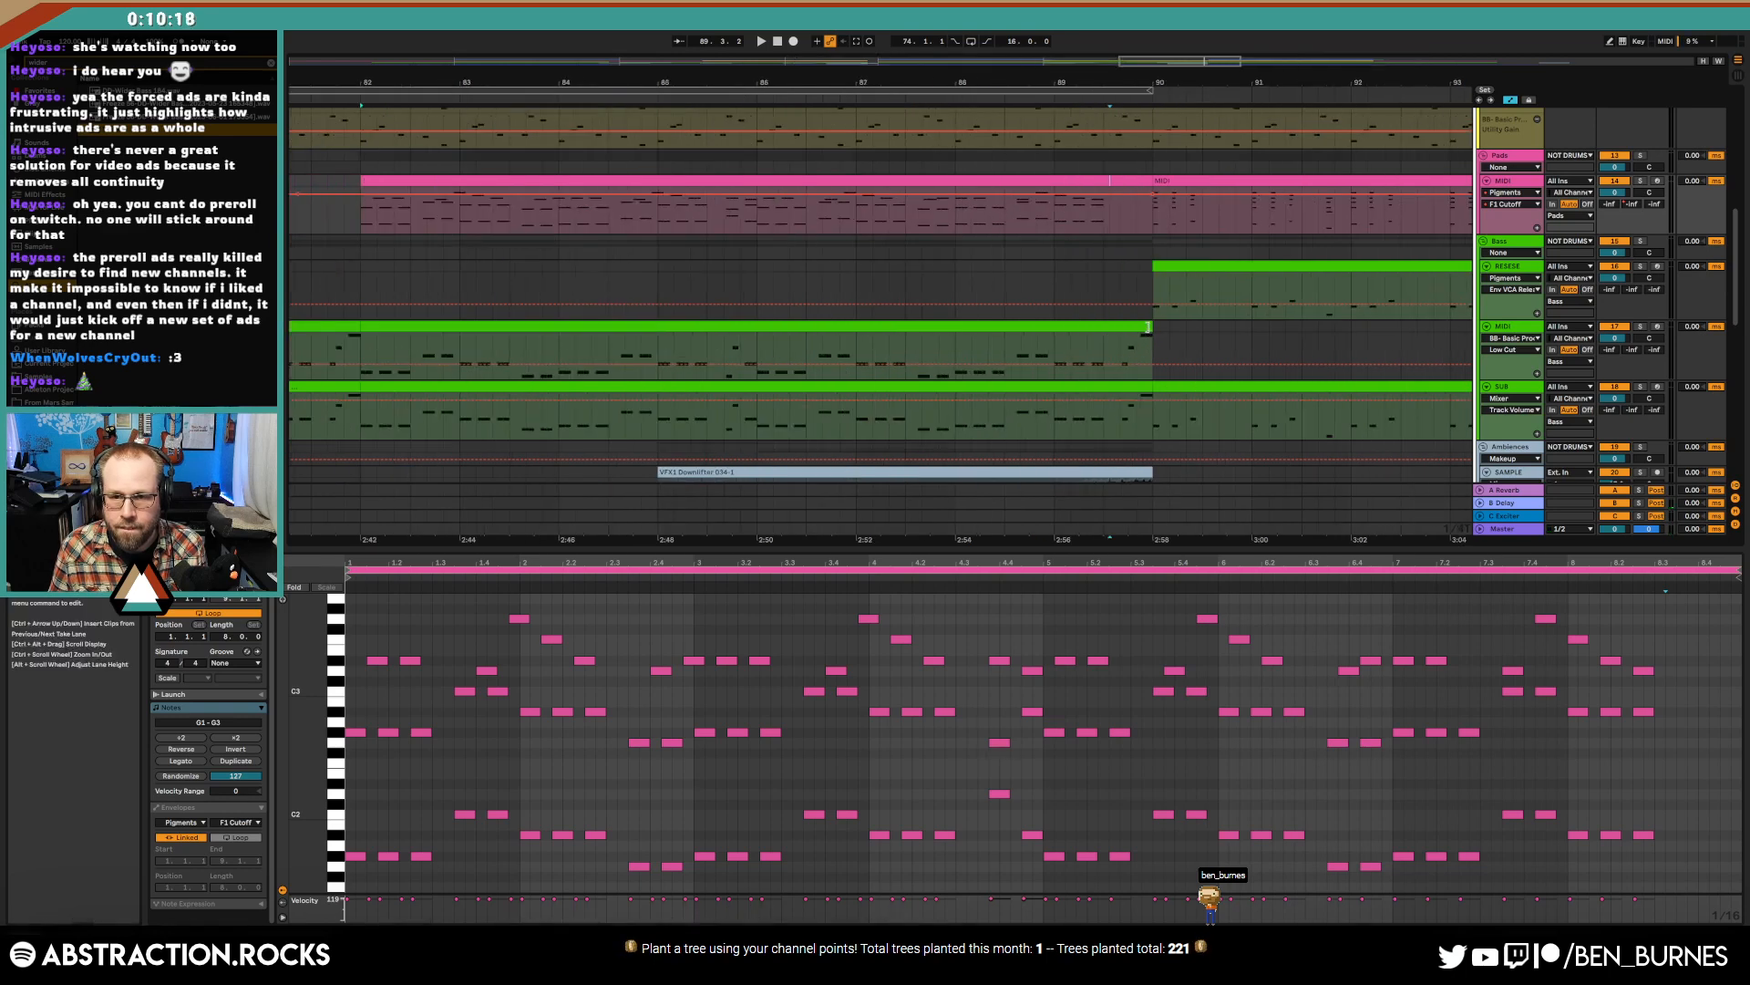
pyautogui.moveTo(1149, 327); pyautogui.dragTo(1104, 326)
pyautogui.moveTo(1149, 387); pyautogui.dragTo(1109, 388)
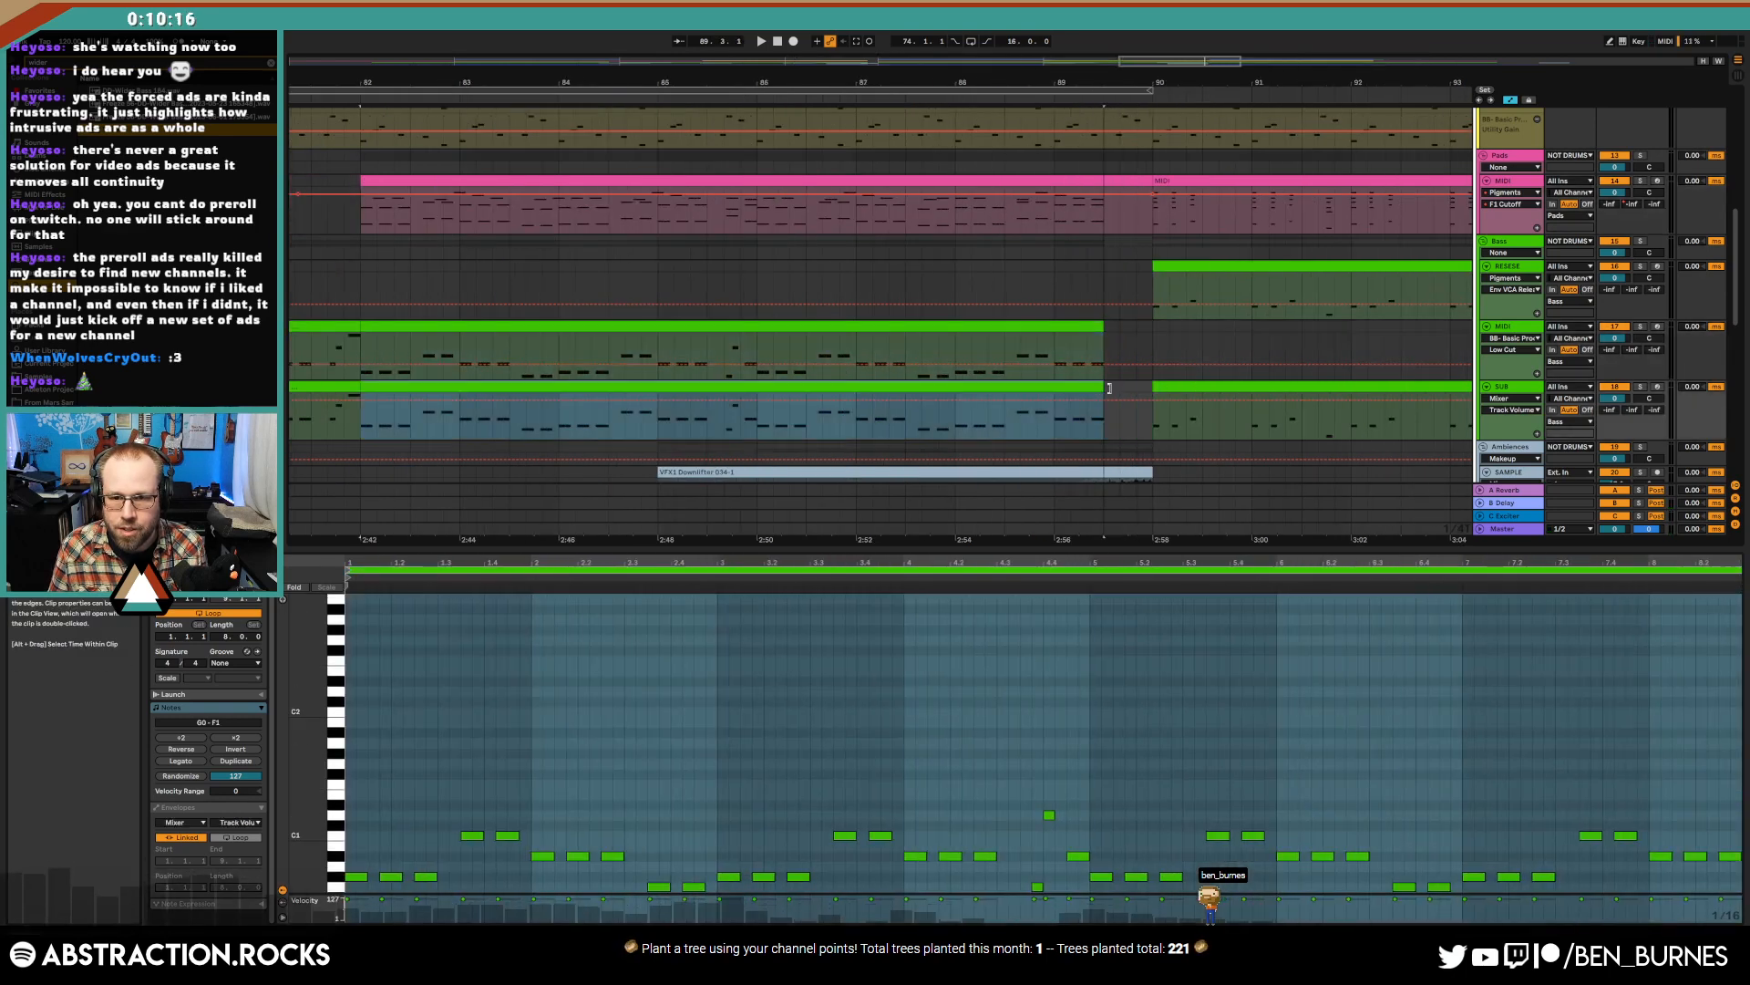
# - Remove the last half bar of the Arpeggios clip before bar 90
pyautogui.scroll(-1, 1134, 412)
pyautogui.scroll(5, 1140, 406)
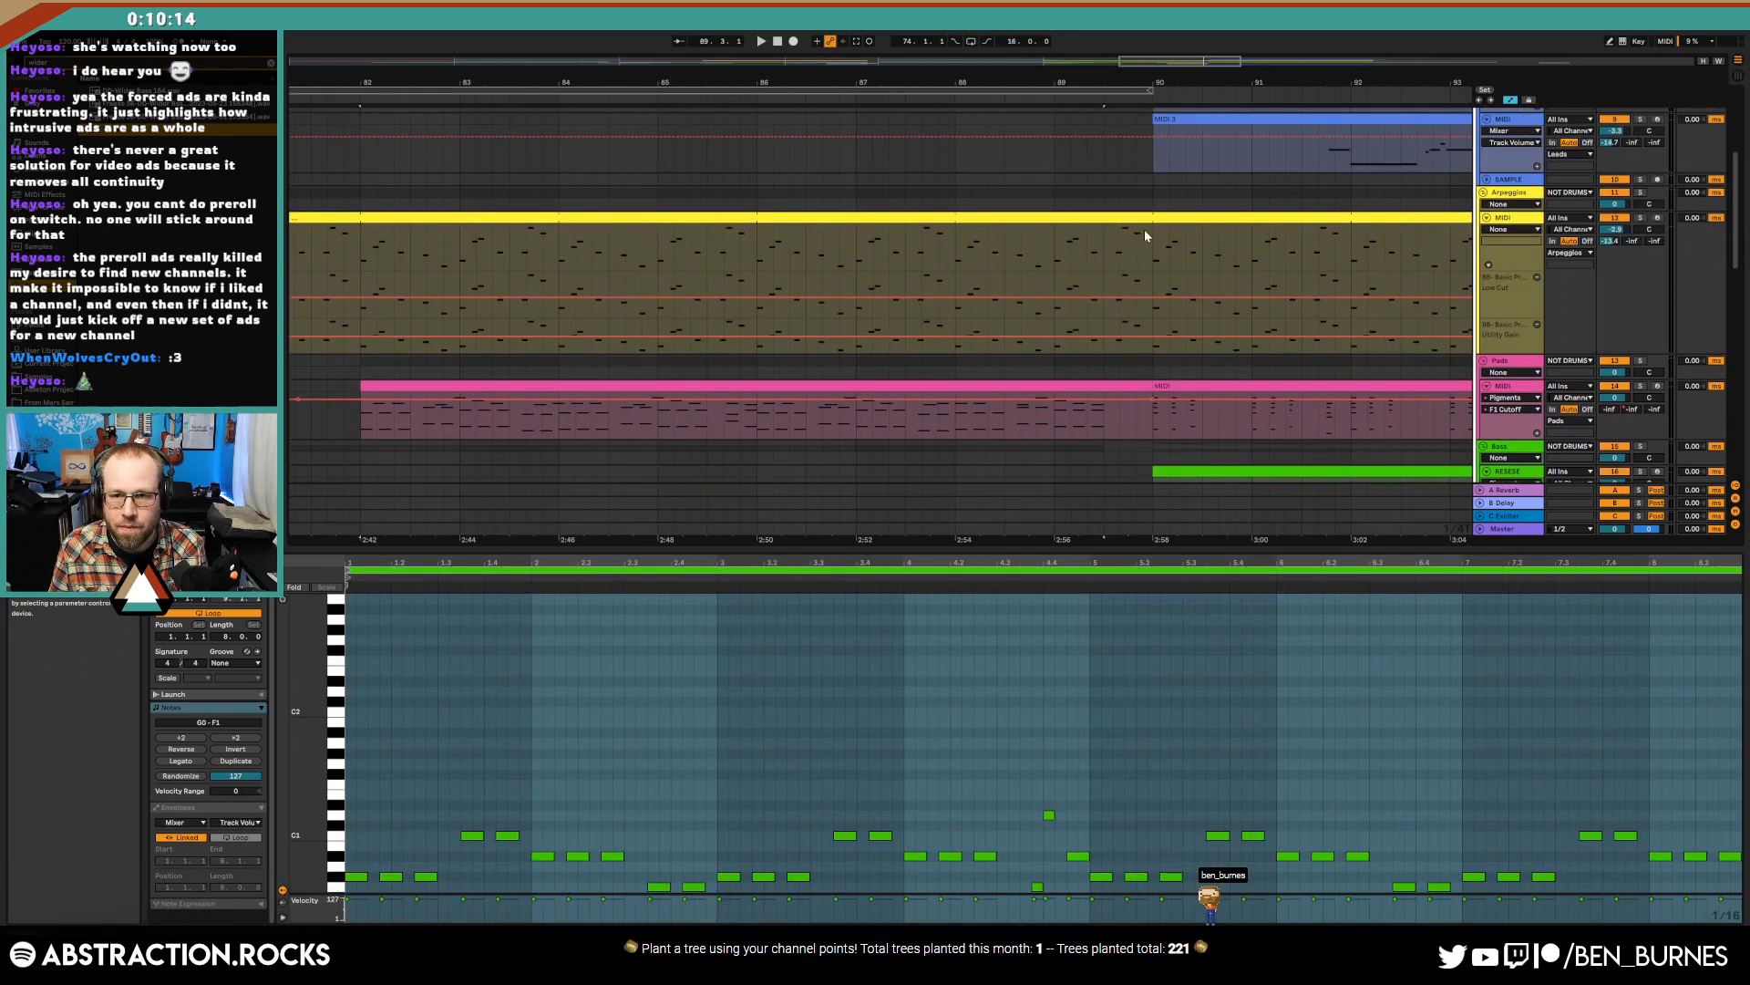
pyautogui.click(1150, 244)
pyautogui.press('a')
pyautogui.moveTo(1153, 321); pyautogui.dragTo(1109, 321)
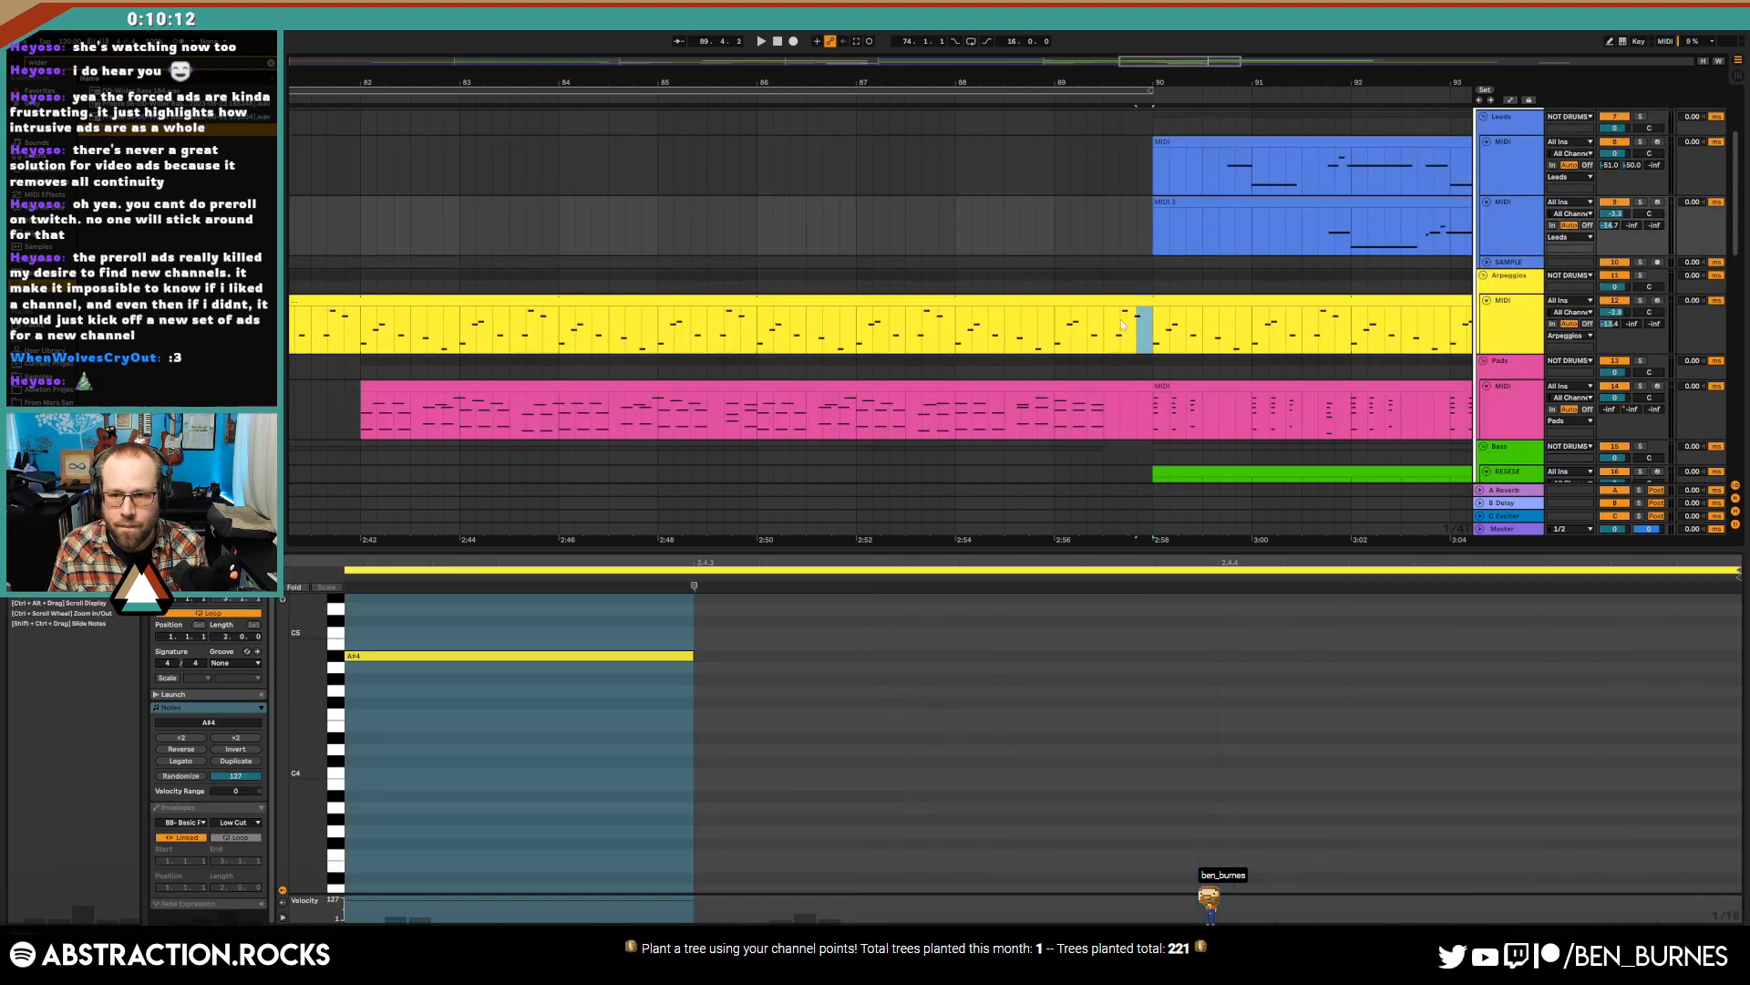
# - Automate the pads' F1 Cutoff to start low at bar 82 and rise towards the end of the B section
pyautogui.click(1054, 401)
pyautogui.press('a')
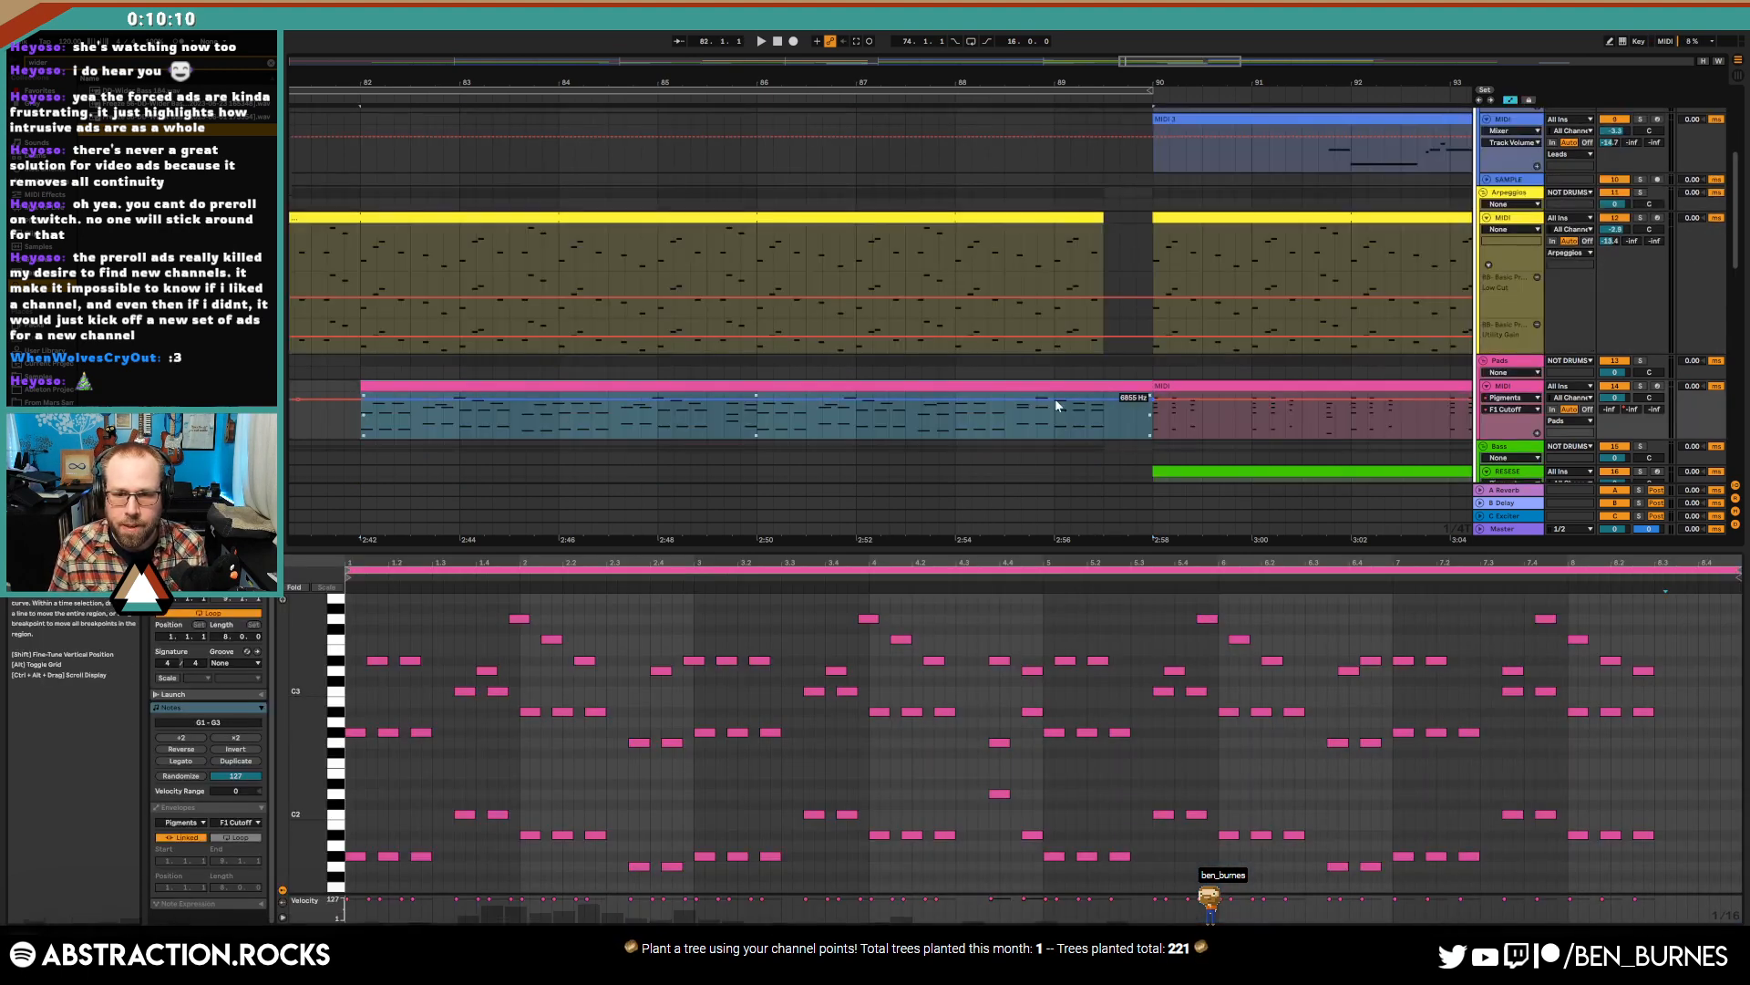
pyautogui.click(363, 401)
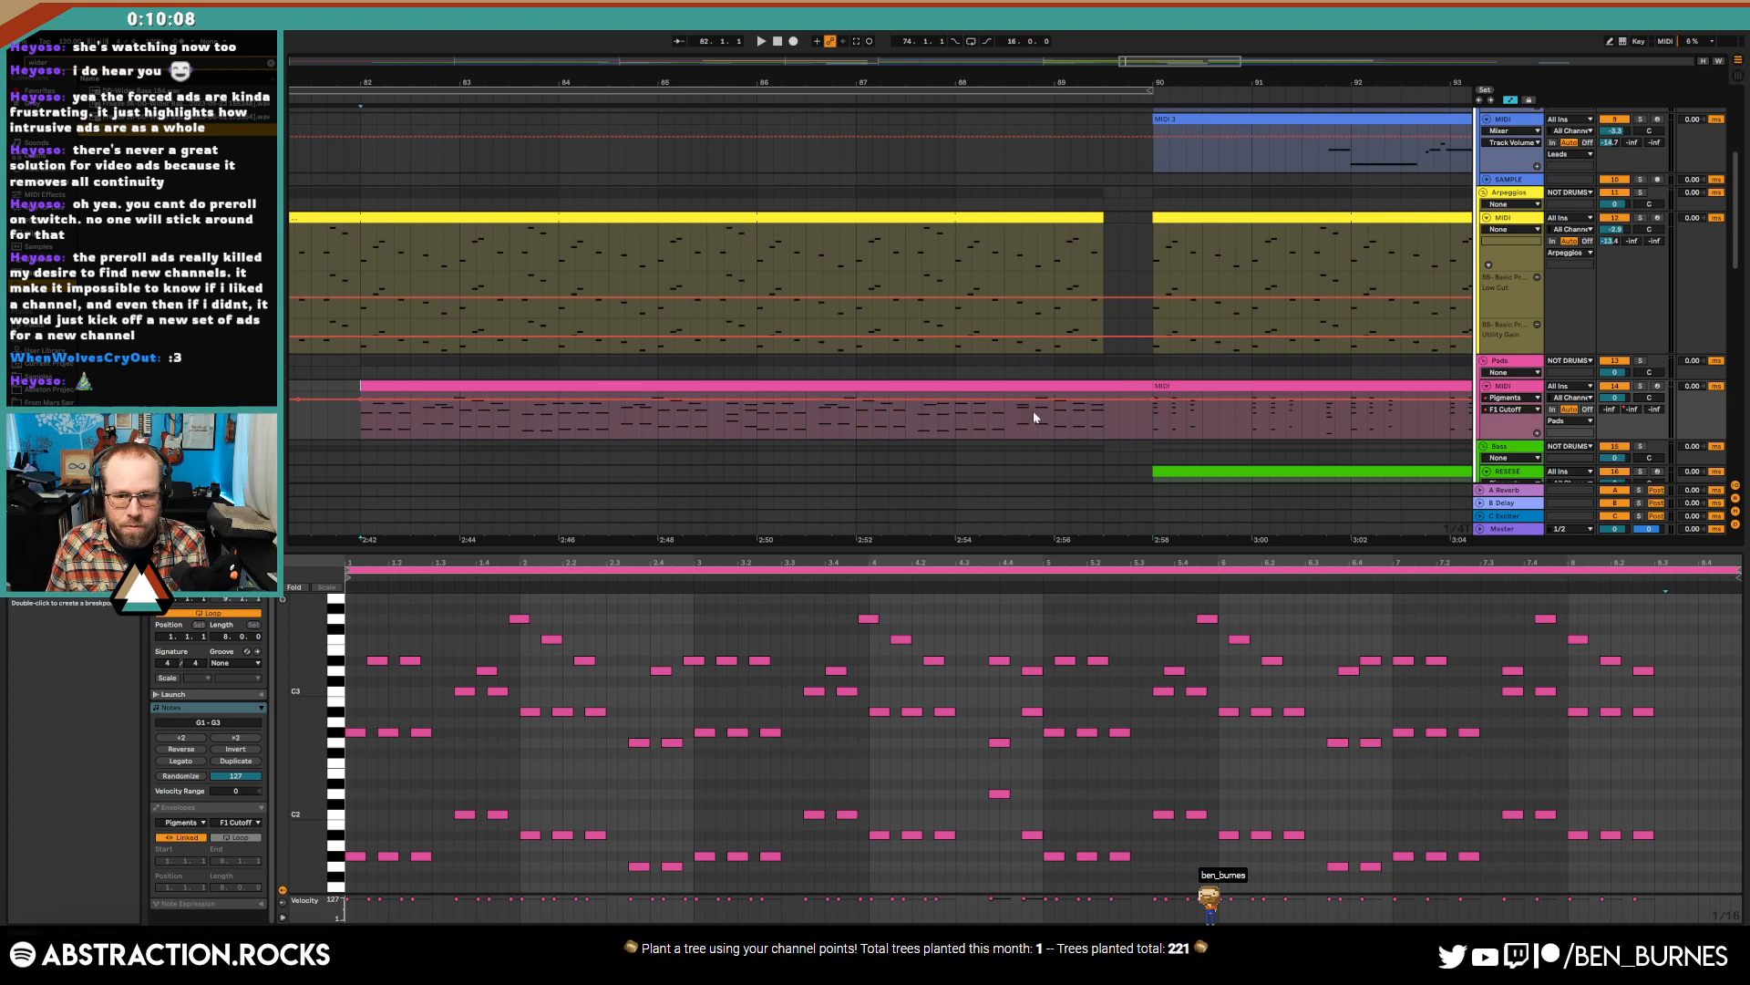
pyautogui.moveTo(1057, 400); pyautogui.dragTo(1055, 393)
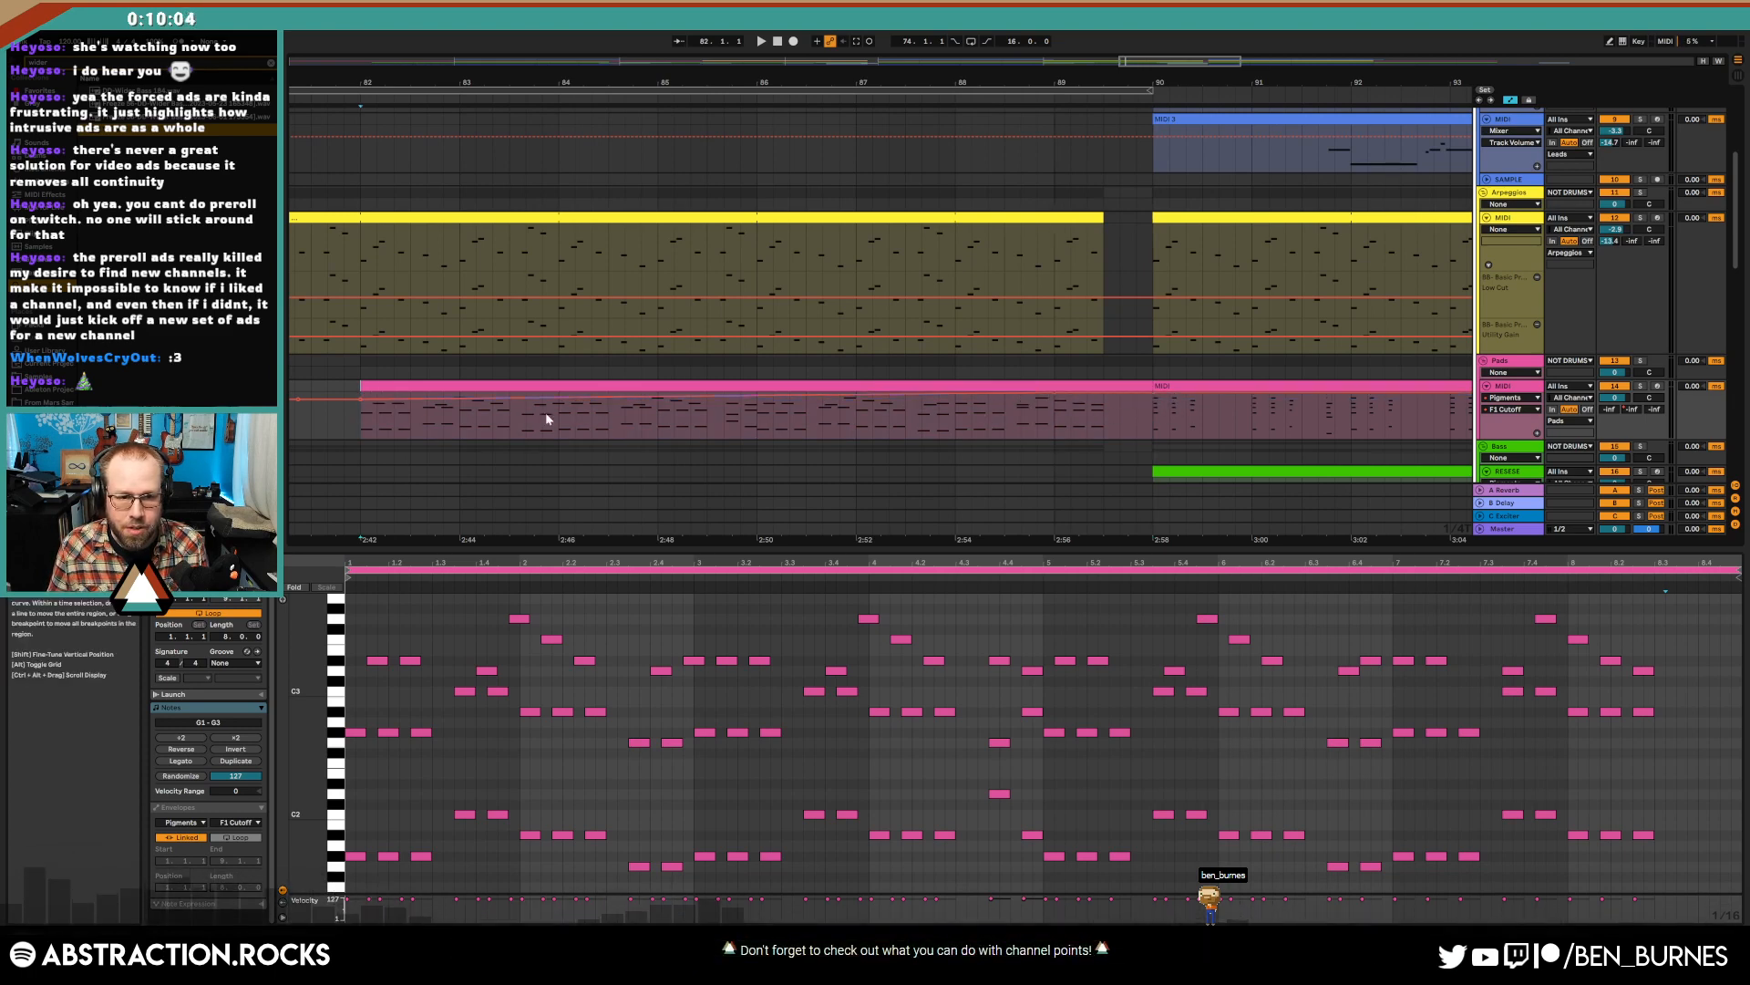
pyautogui.moveTo(360, 402); pyautogui.dragTo(361, 415)
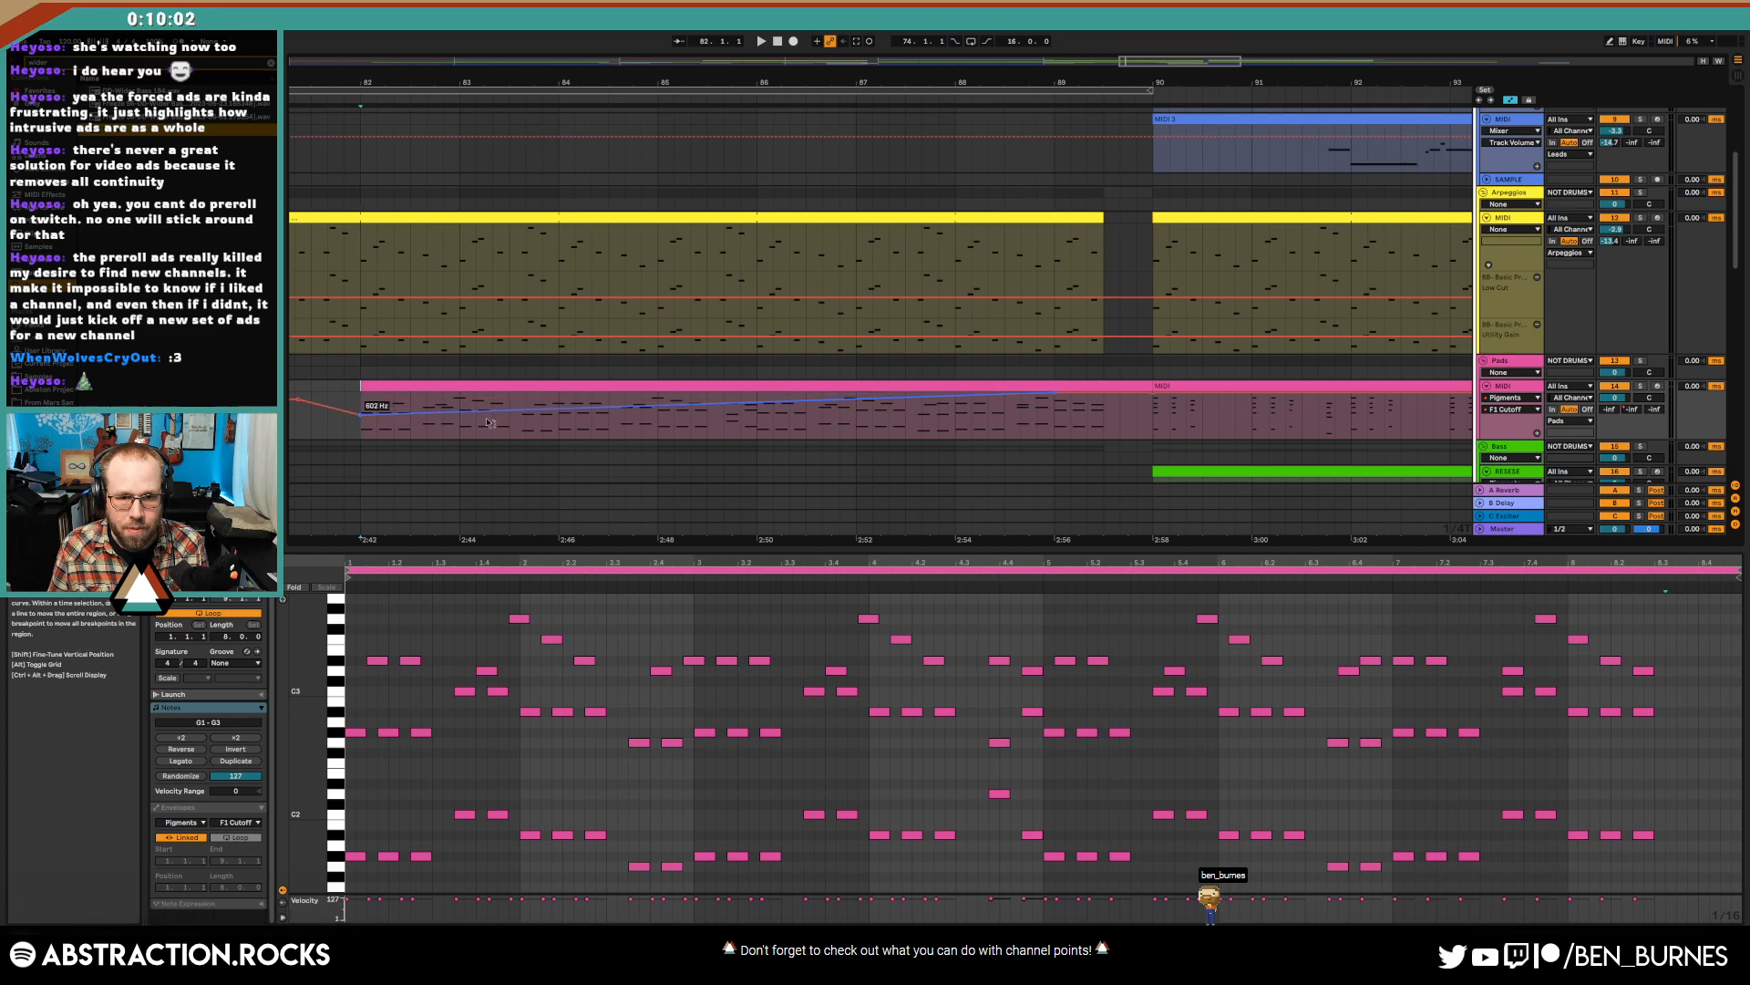
pyautogui.scroll(-5, 676, 429)
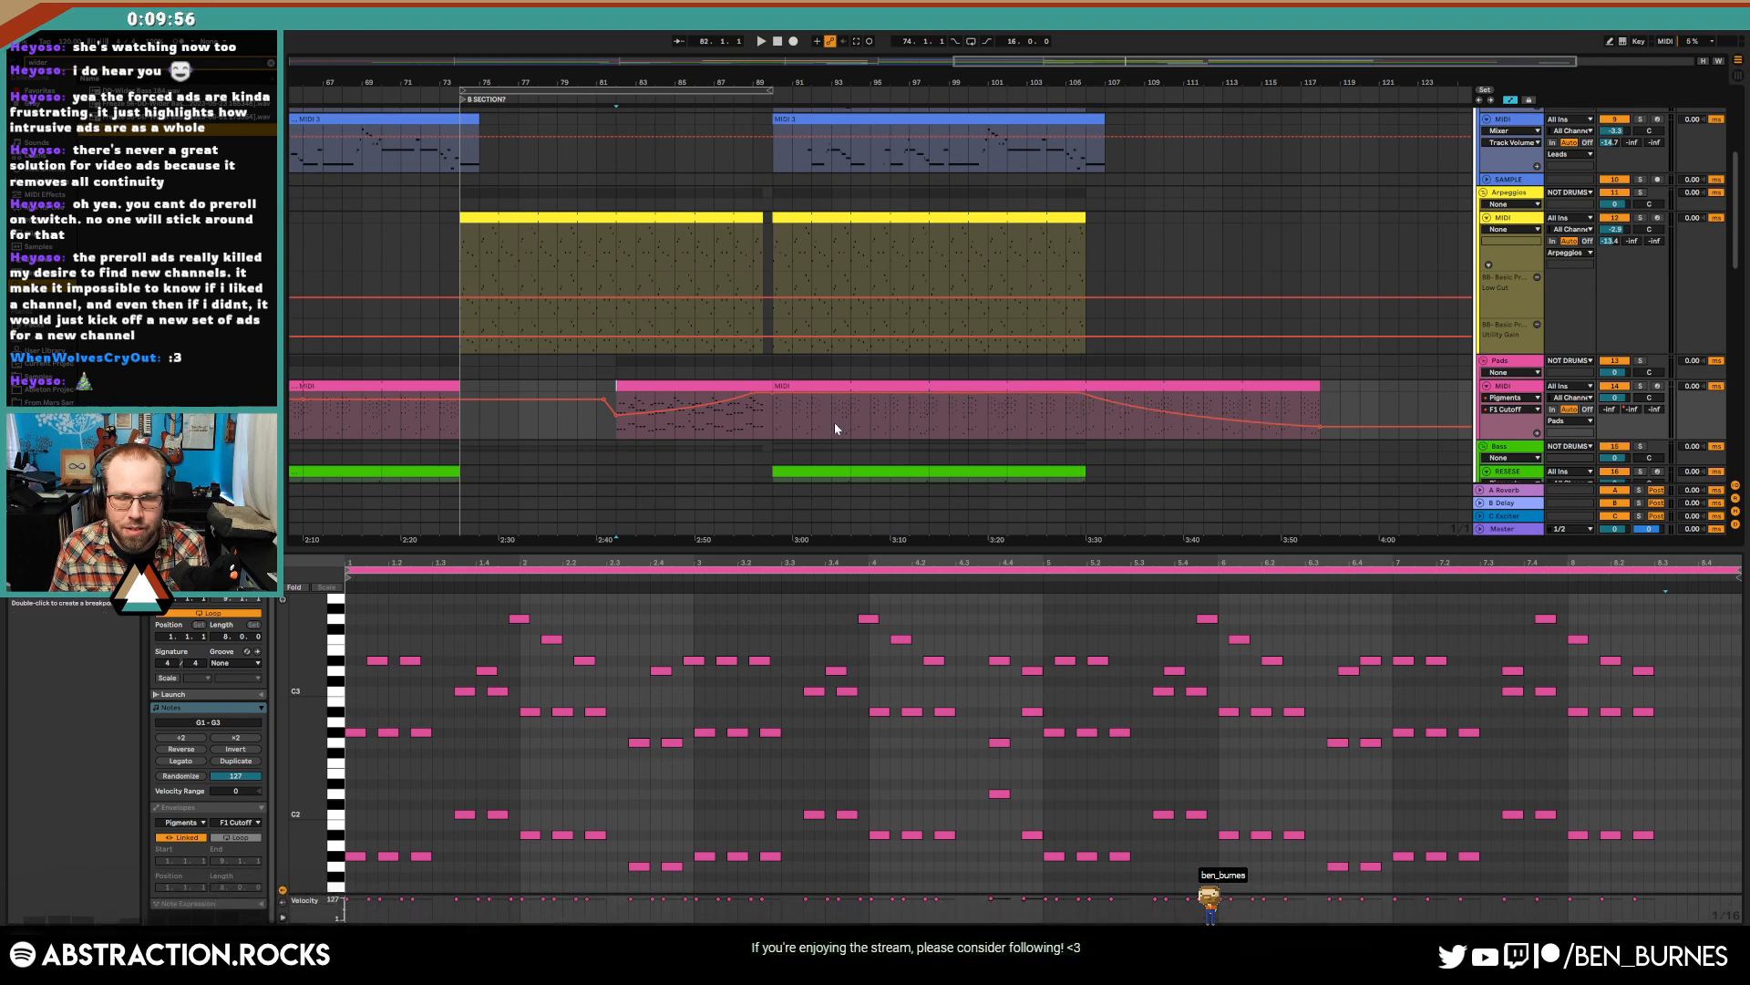
pyautogui.scroll(-3, 616, 402)
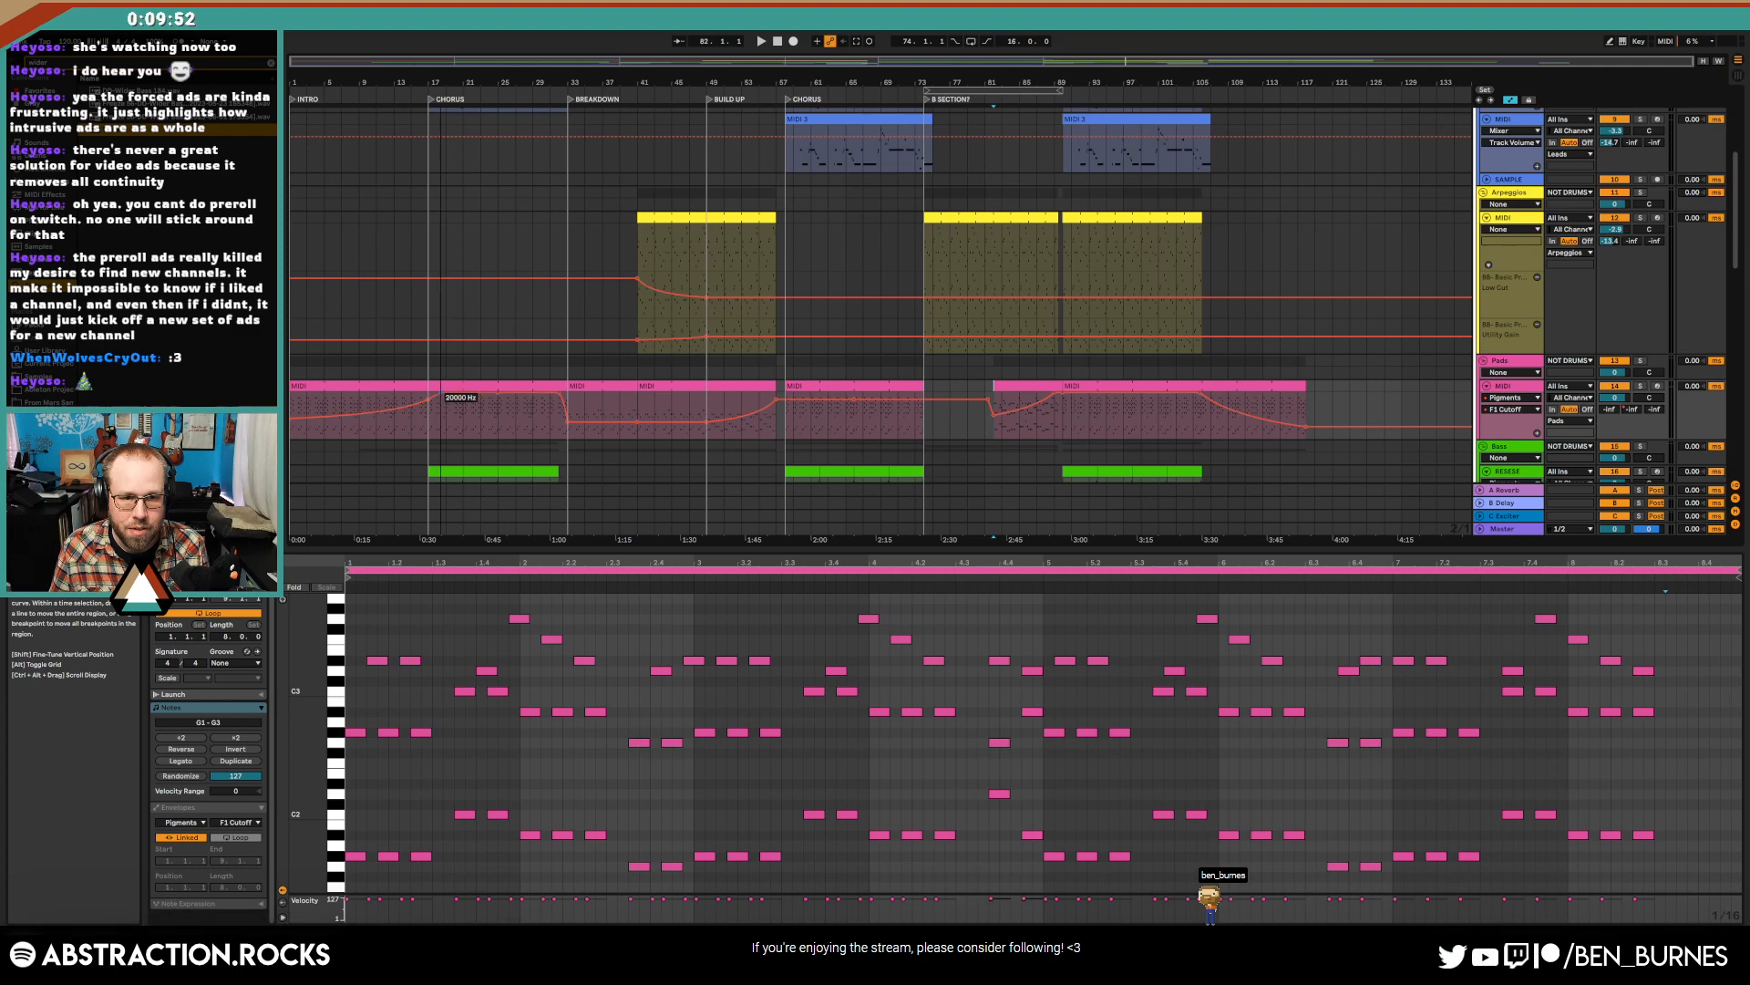
# - Raise the pads' F1 Cutoff automation across the second chorus to 20000 Hz and play from bar 63
pyautogui.moveTo(823, 402); pyautogui.dragTo(877, 409)
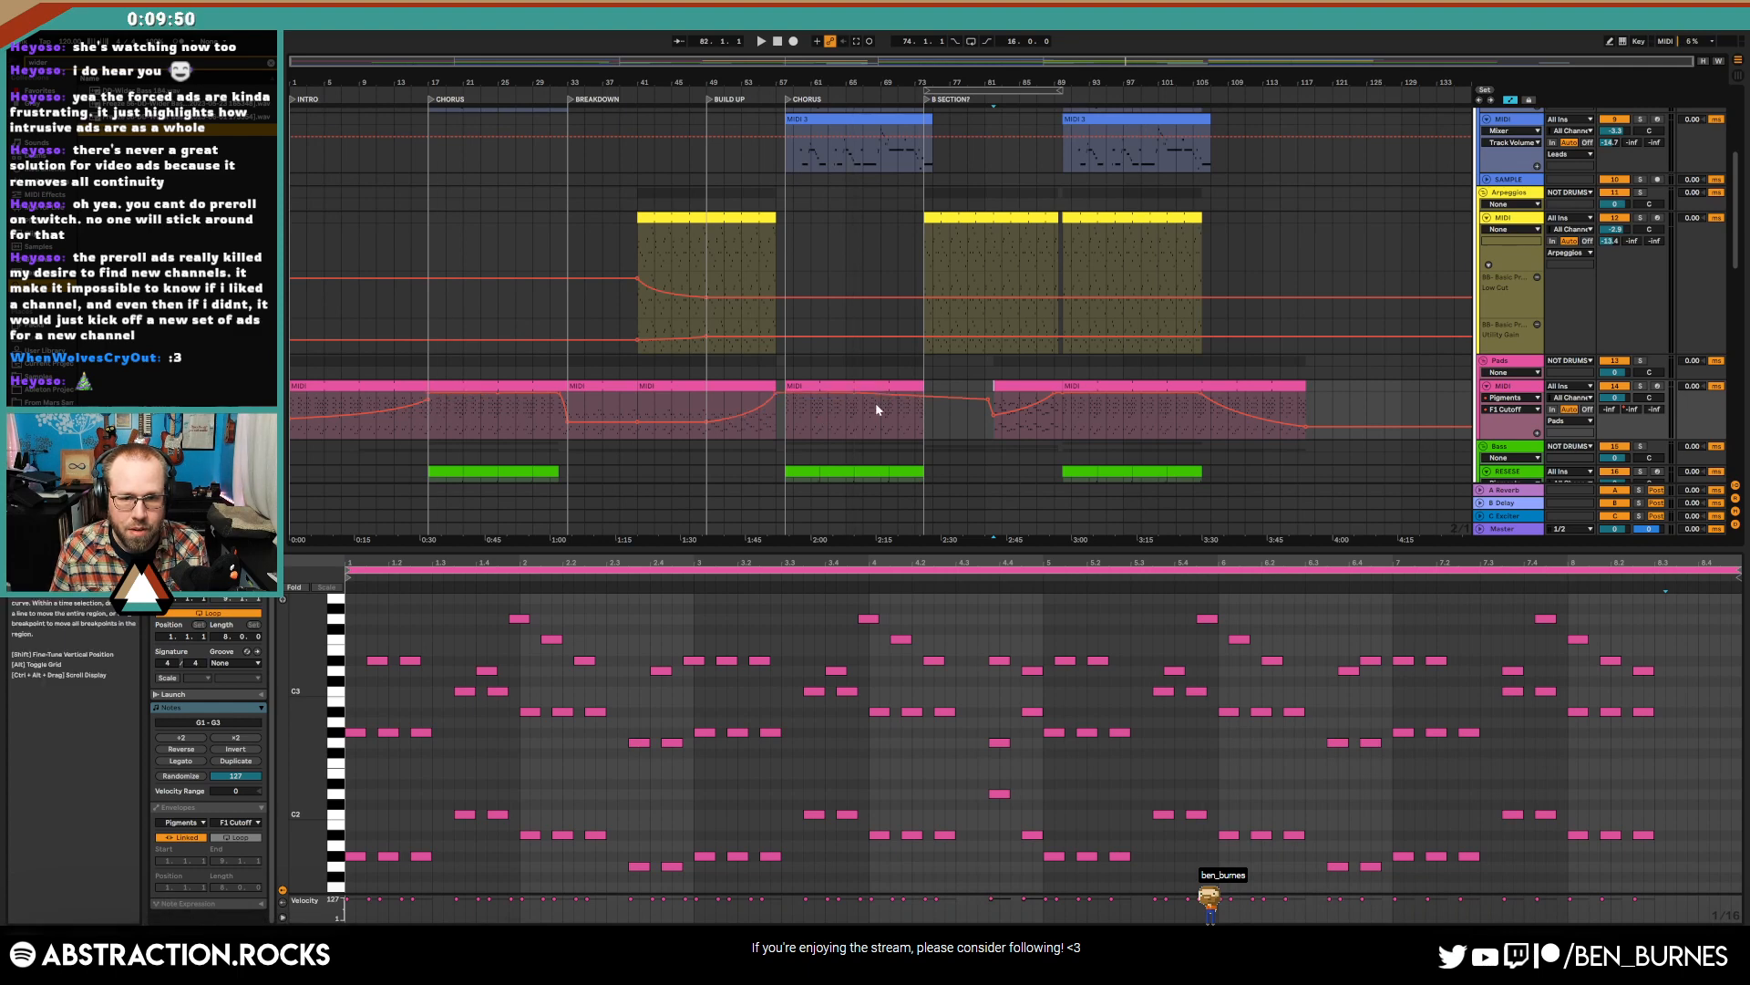
pyautogui.click(823, 416)
pyautogui.press('space')
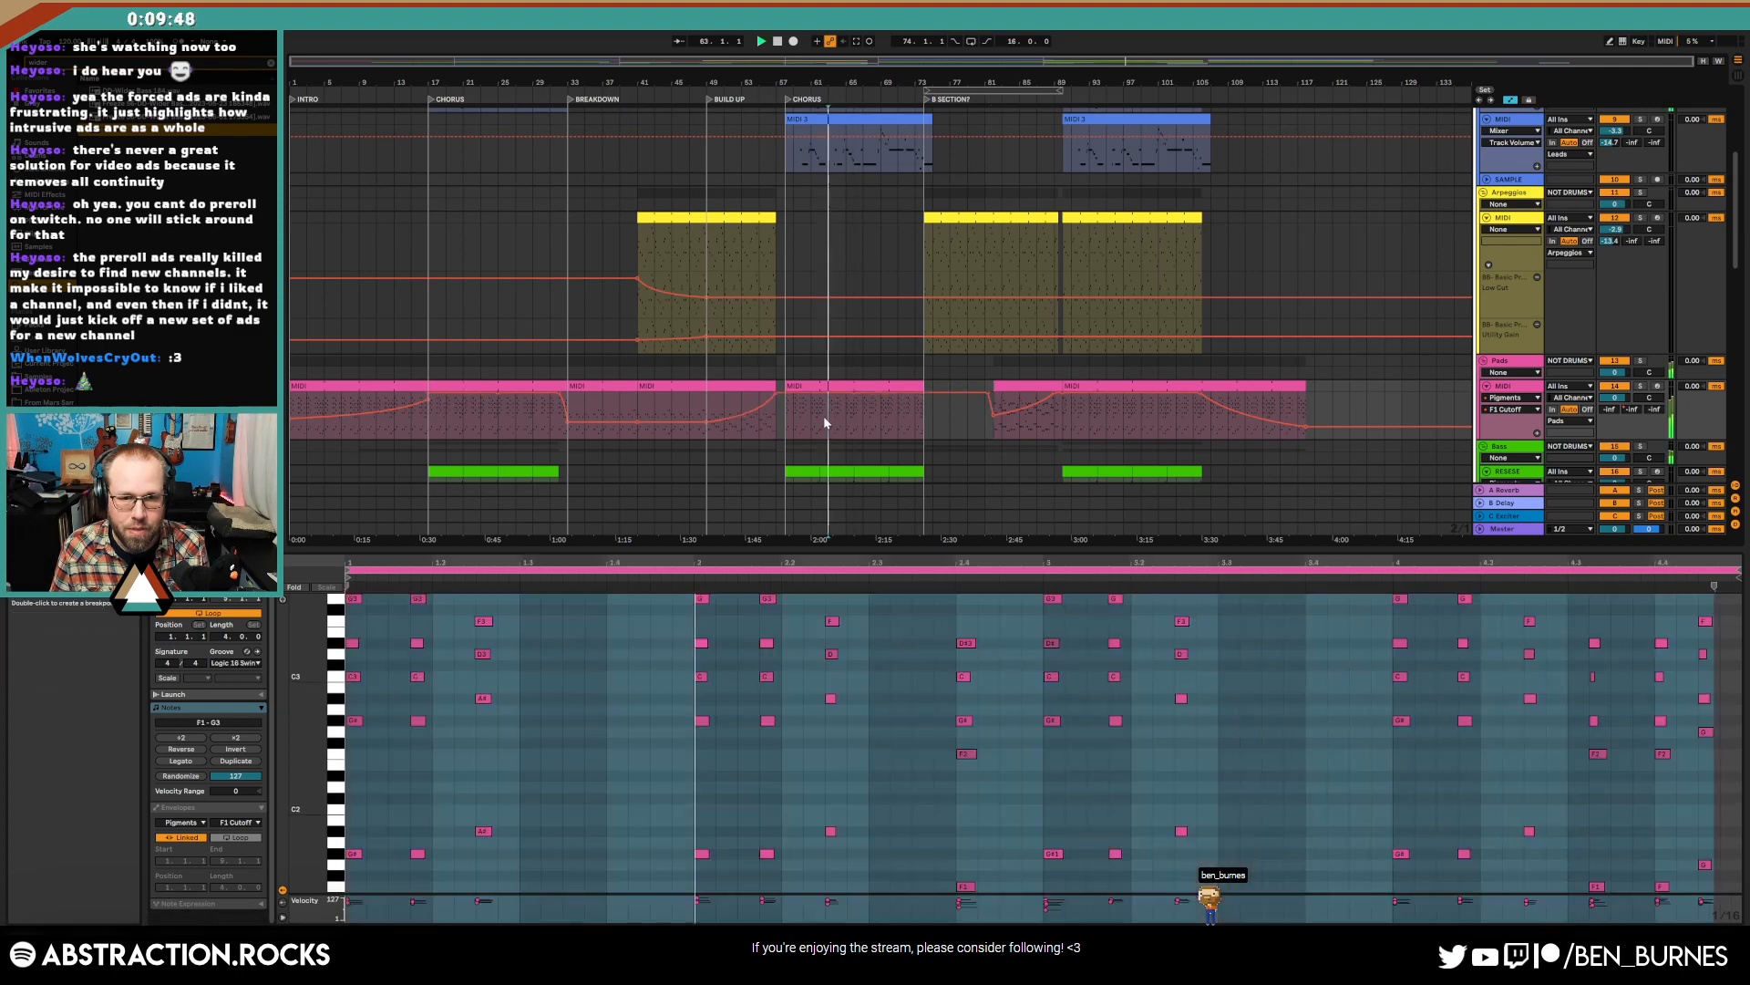
# - Show the pads track's device chain and play from just before the pads enter at bar 82
pyautogui.hotkey('shift', 'Tab')
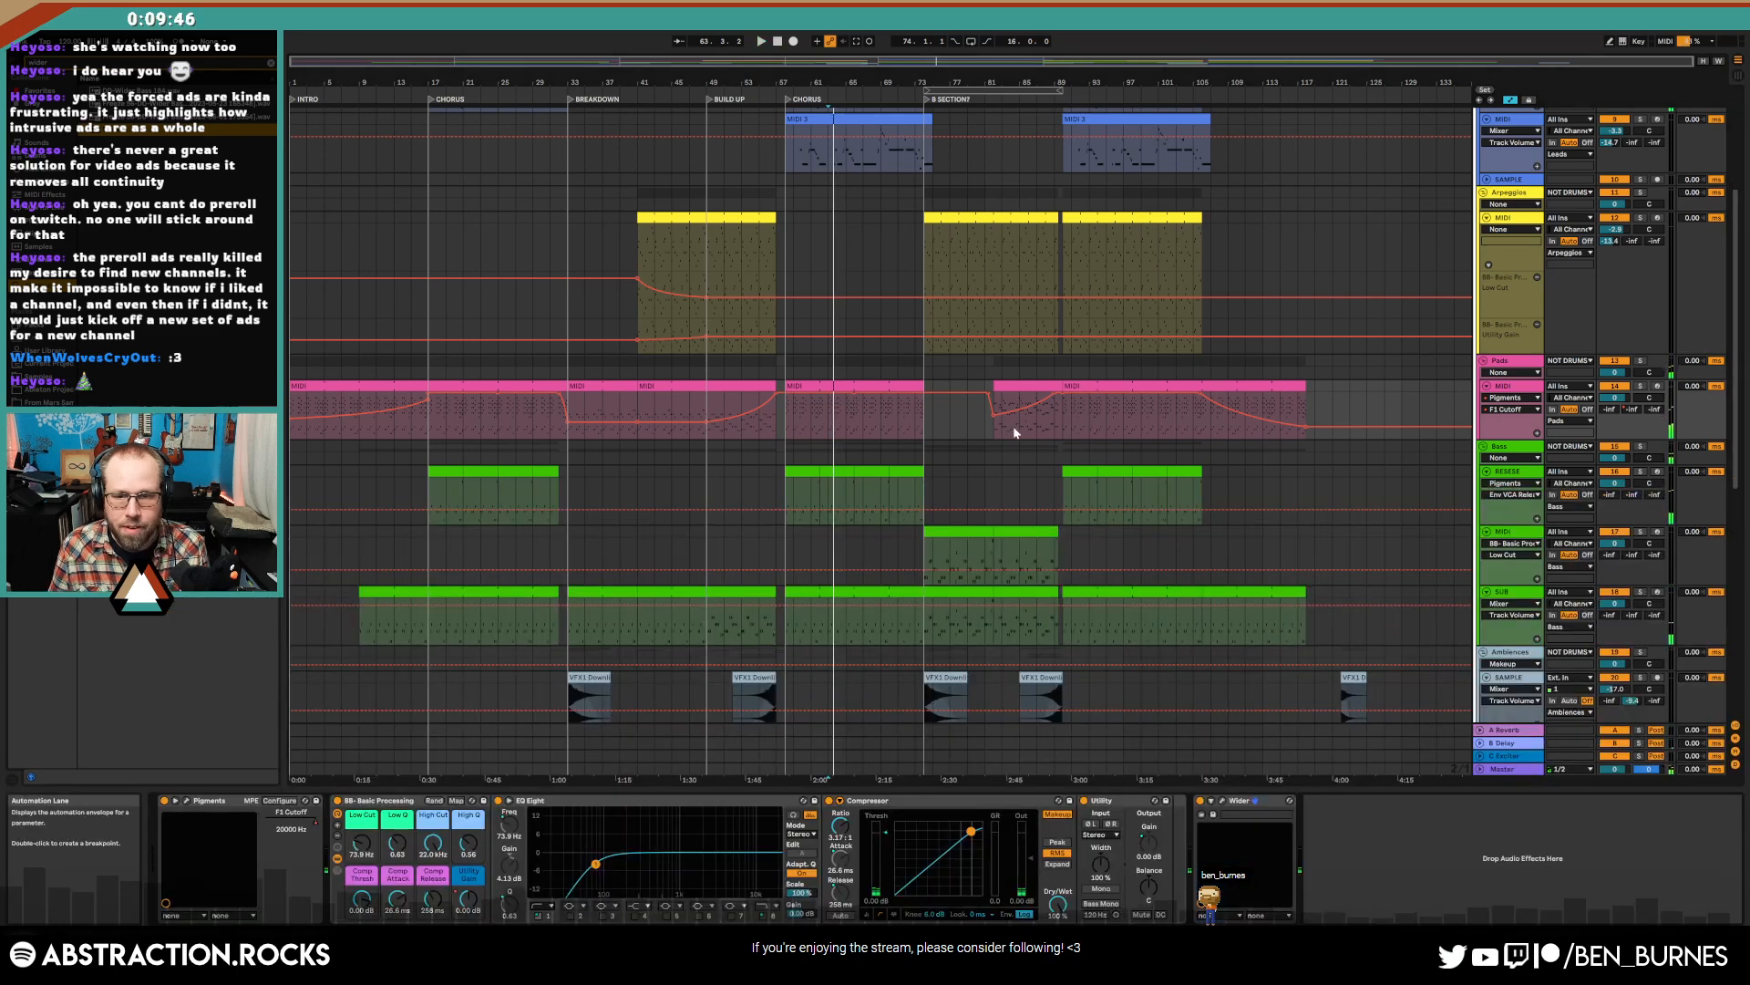
pyautogui.click(991, 430)
pyautogui.press('space')
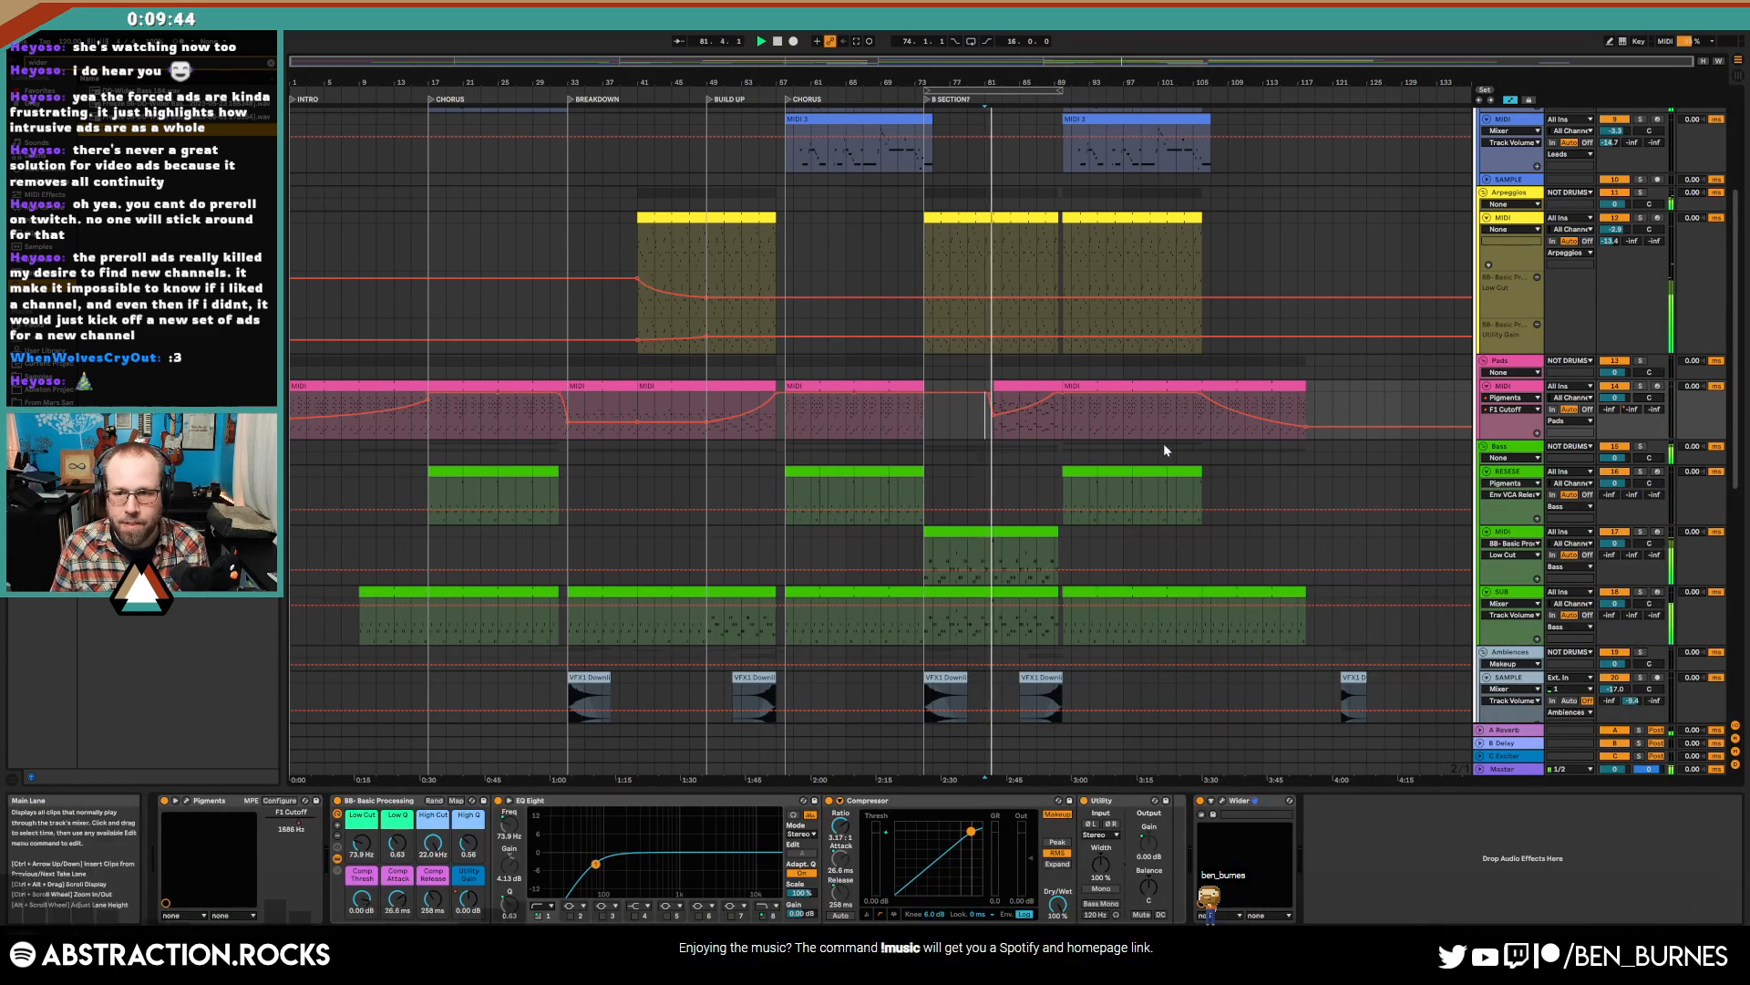
# - Set Noise 1 Volume to -18.0 dB in the pads' Pigments synth, listen from bar 82 and close the synth window
pyautogui.press('space')
pyautogui.click(1509, 386)
pyautogui.click(1035, 387)
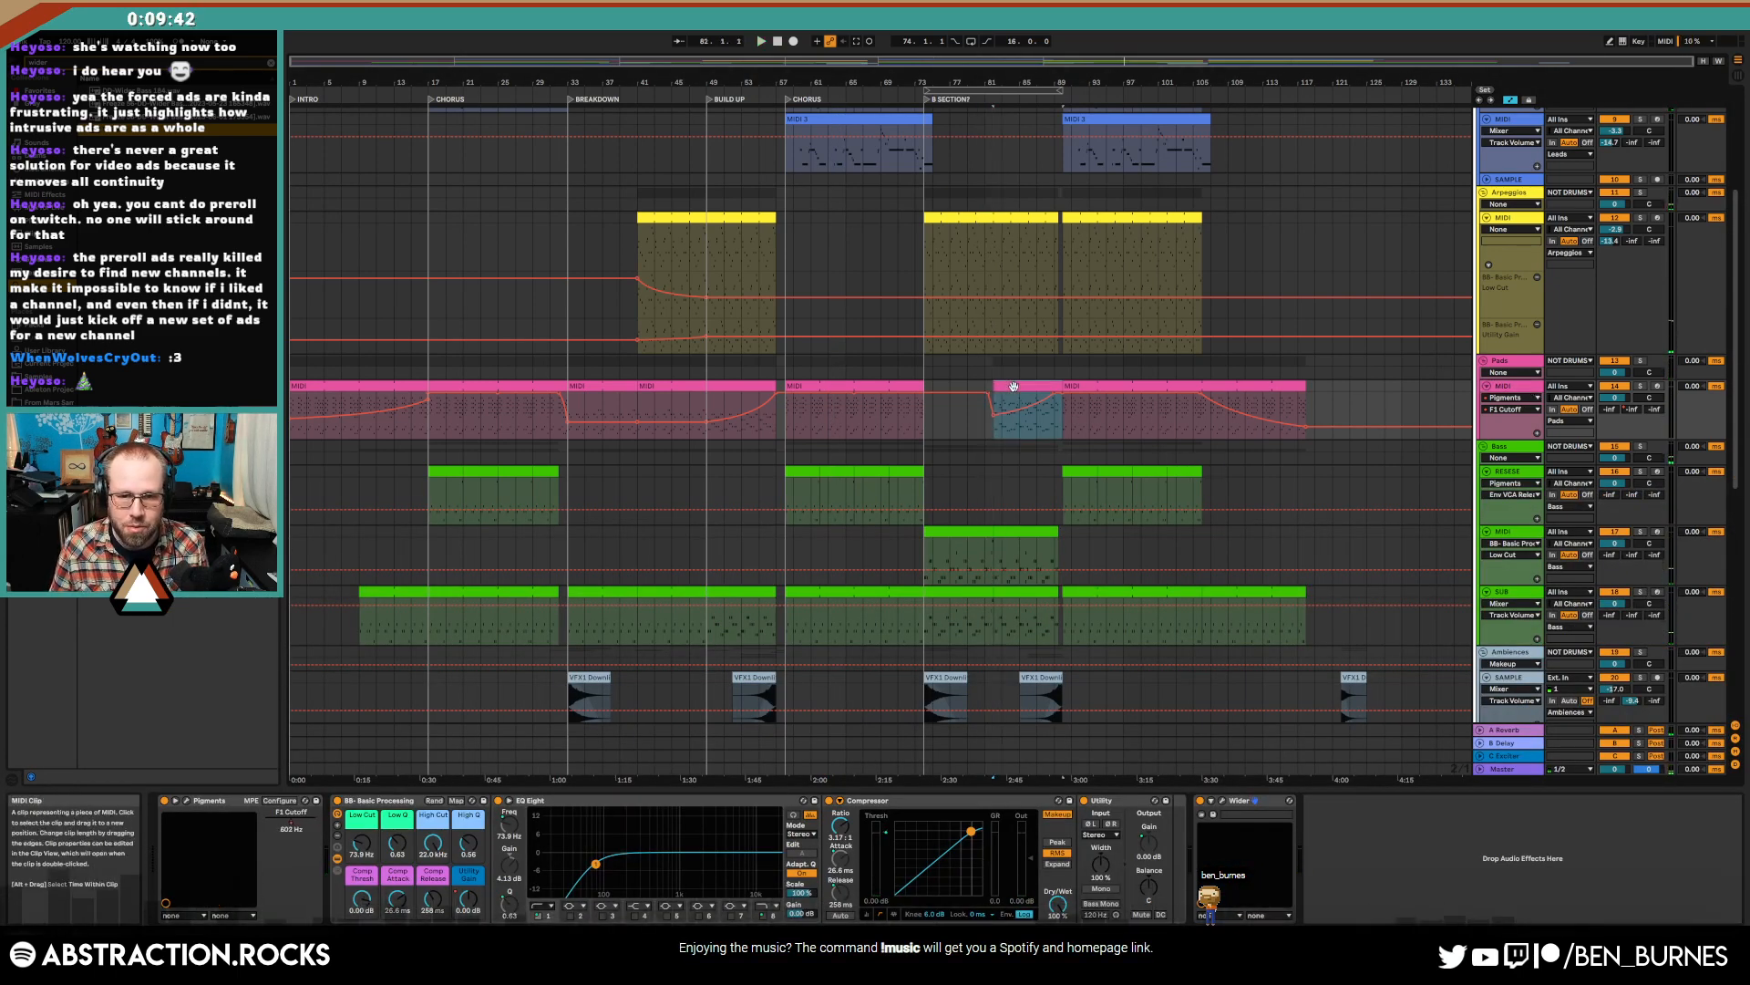
pyautogui.click(189, 800)
pyautogui.click(1072, 237)
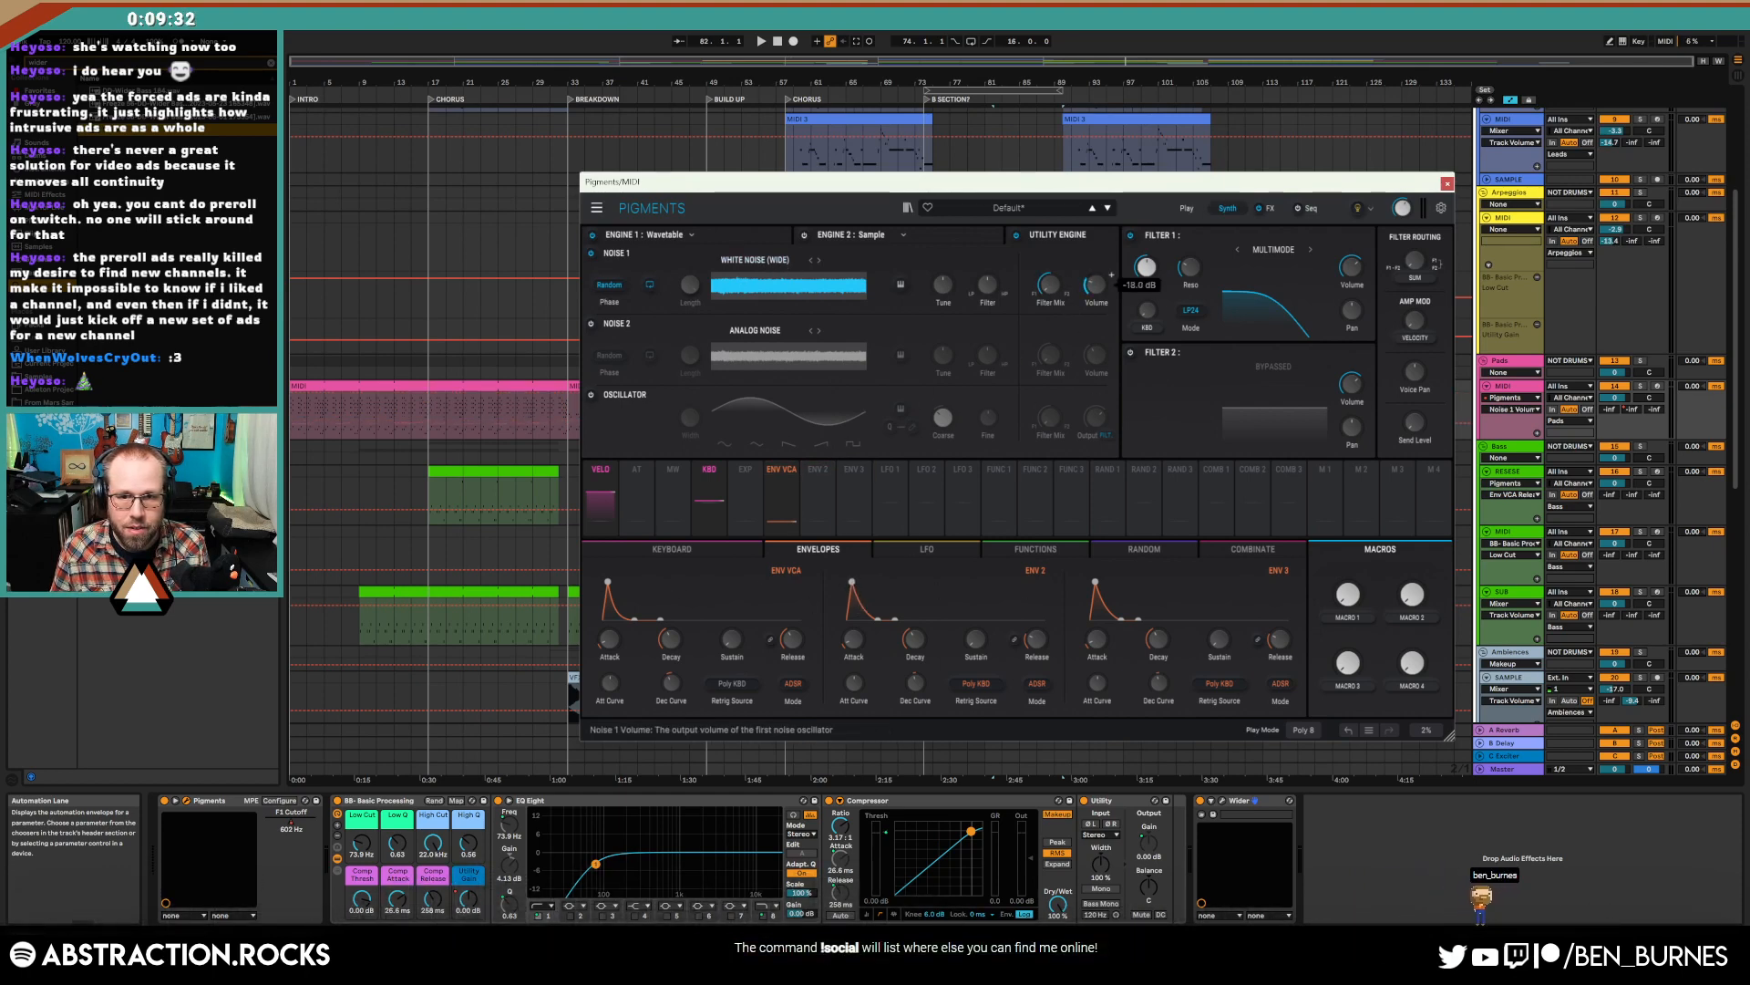
pyautogui.press('space')
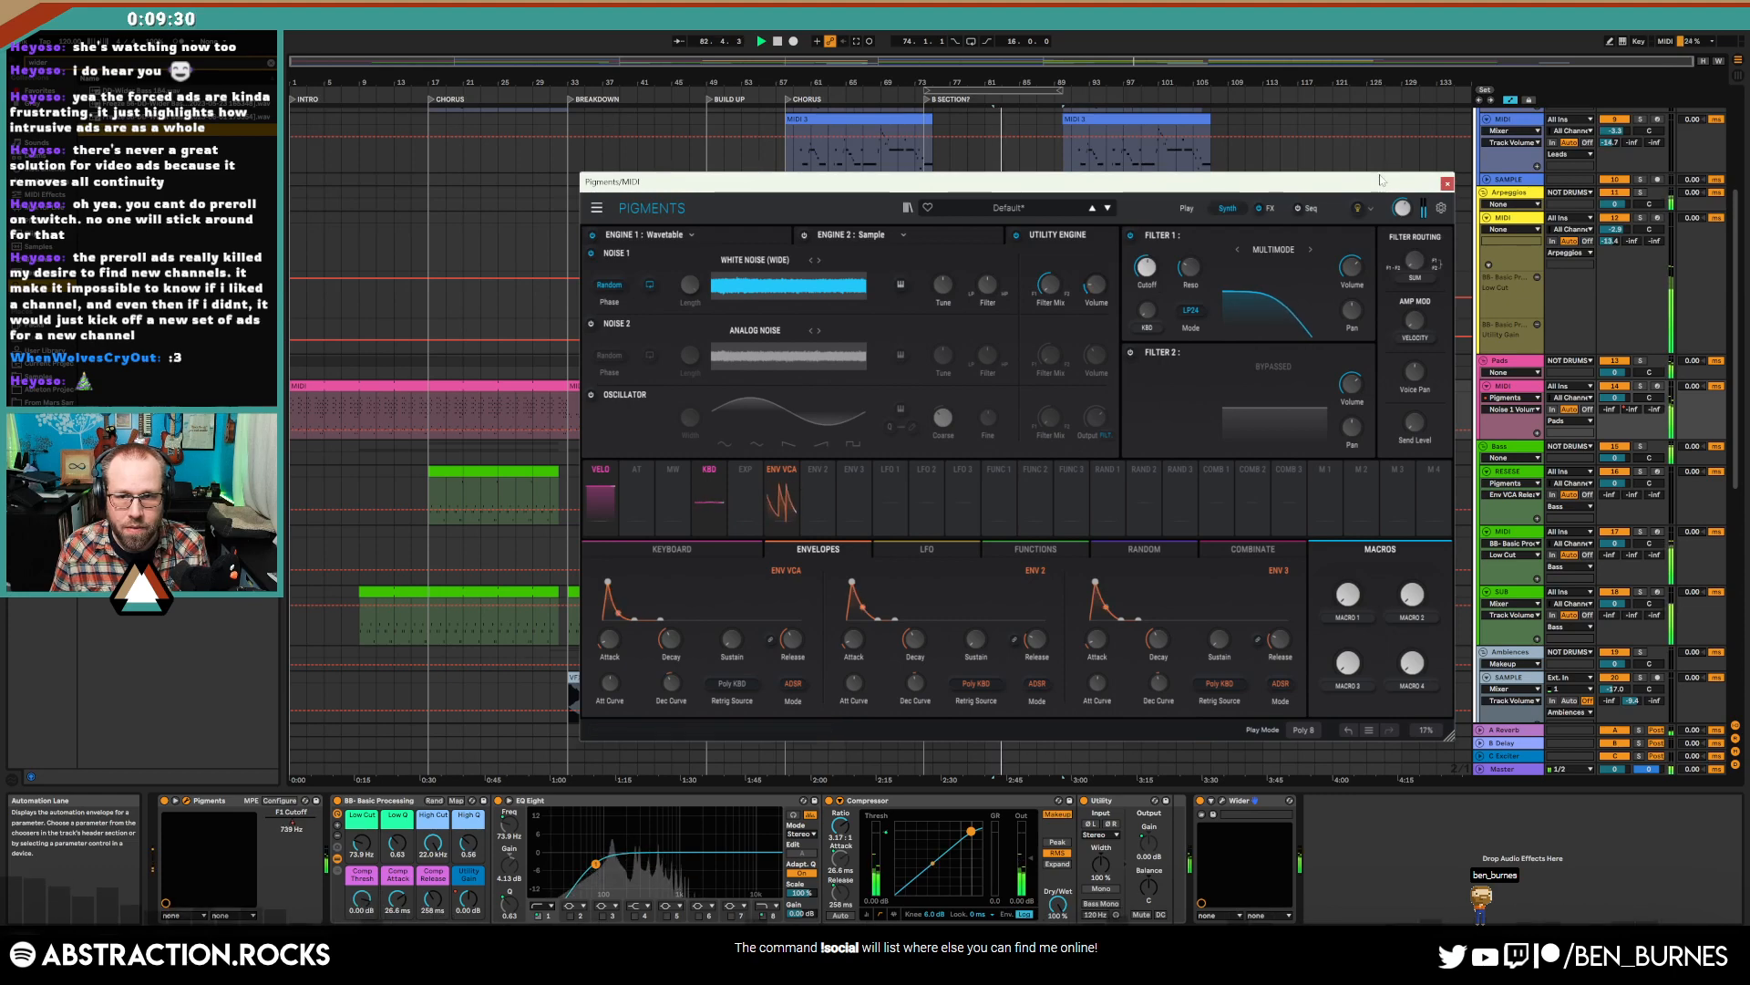
pyautogui.click(1446, 183)
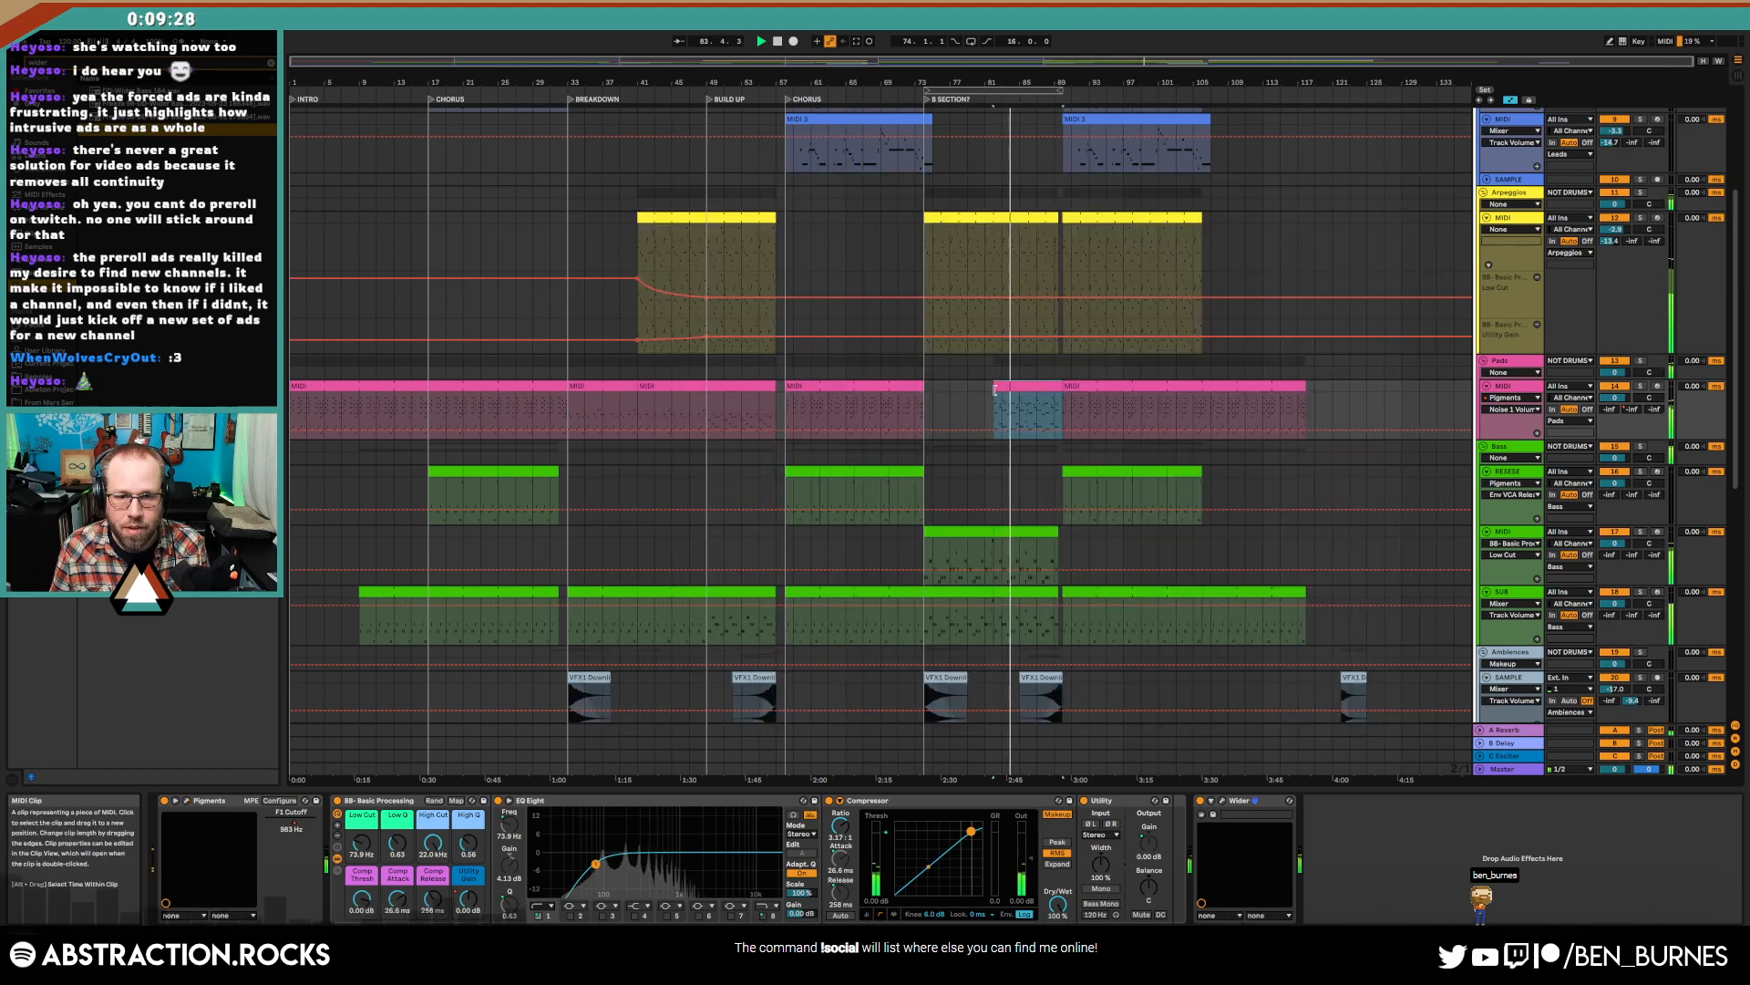
# - Return the pads' automation display to F1 Cutoff and hide the automation lanes
pyautogui.click(985, 410)
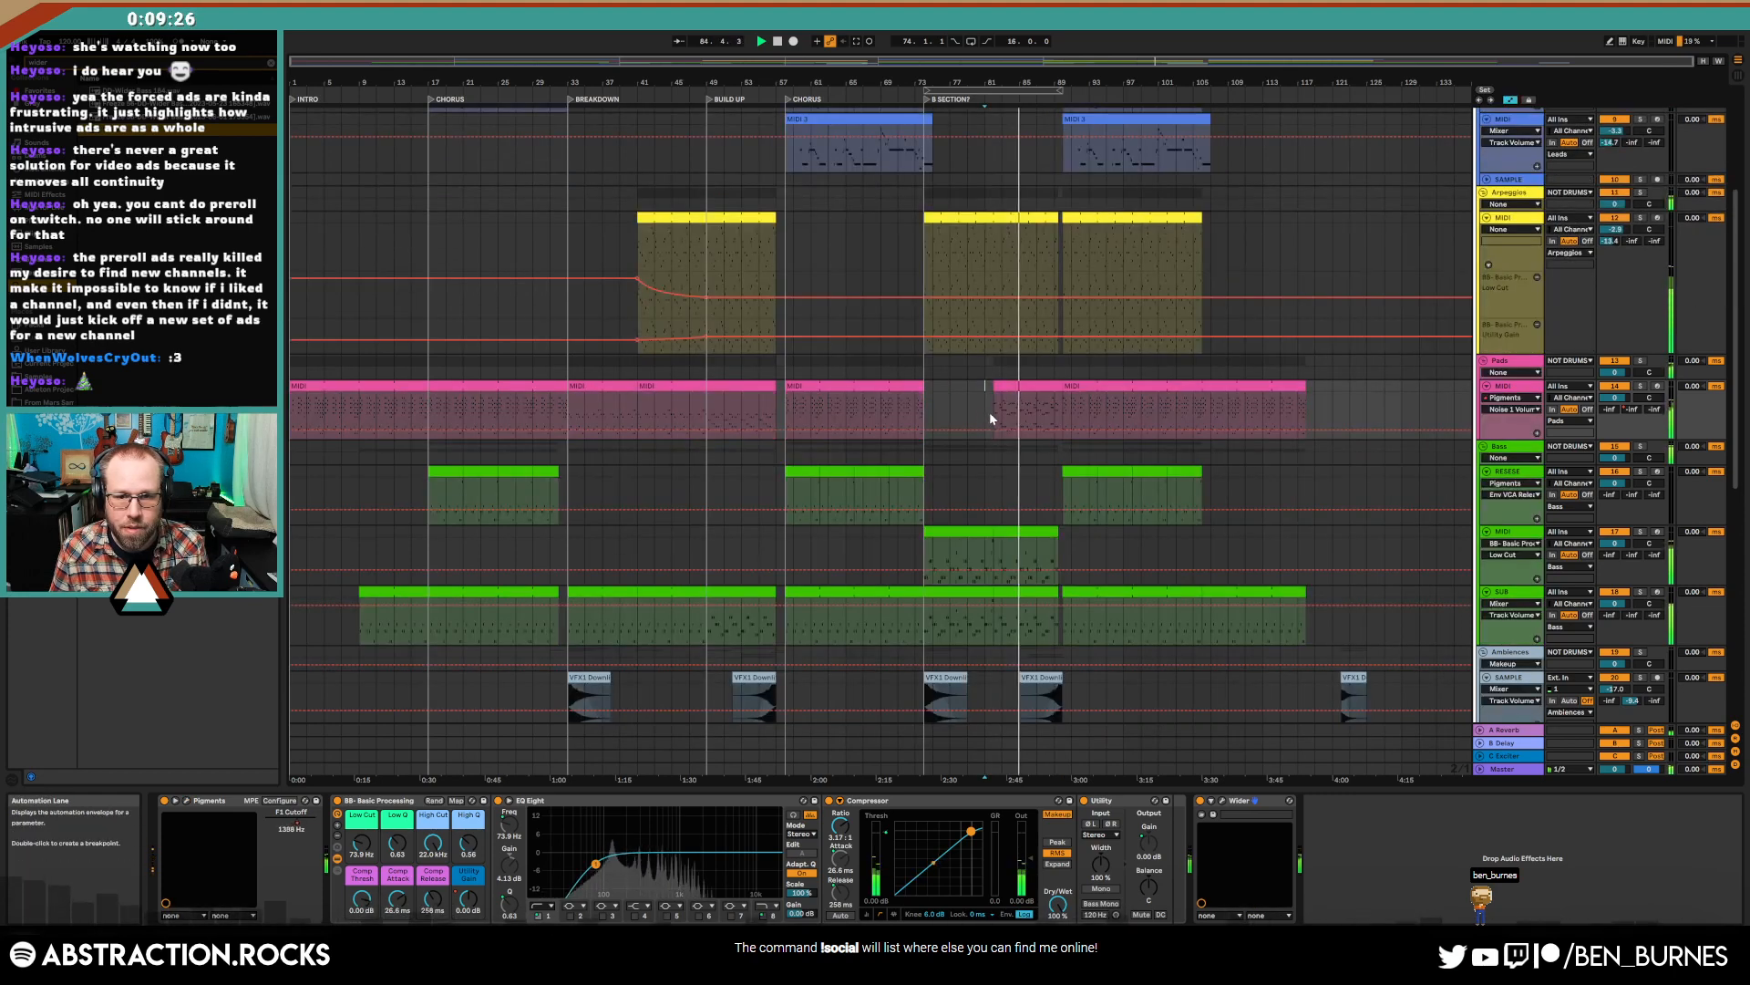
pyautogui.click(292, 823)
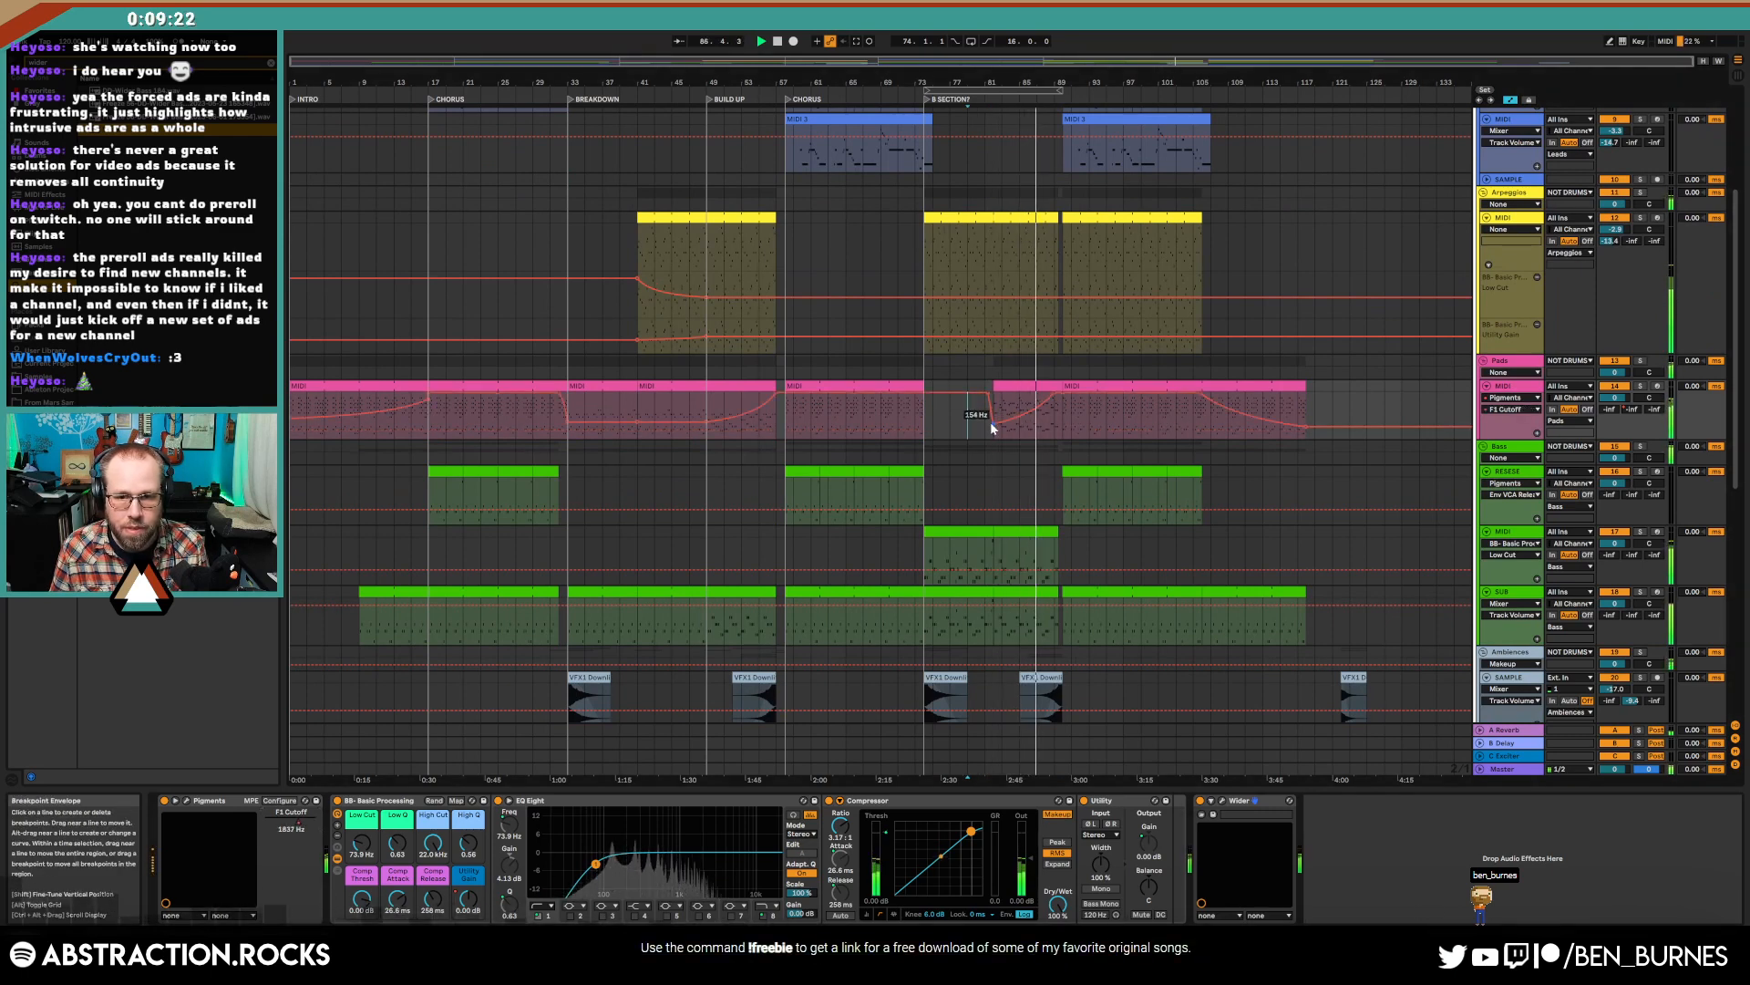
pyautogui.click(1021, 393)
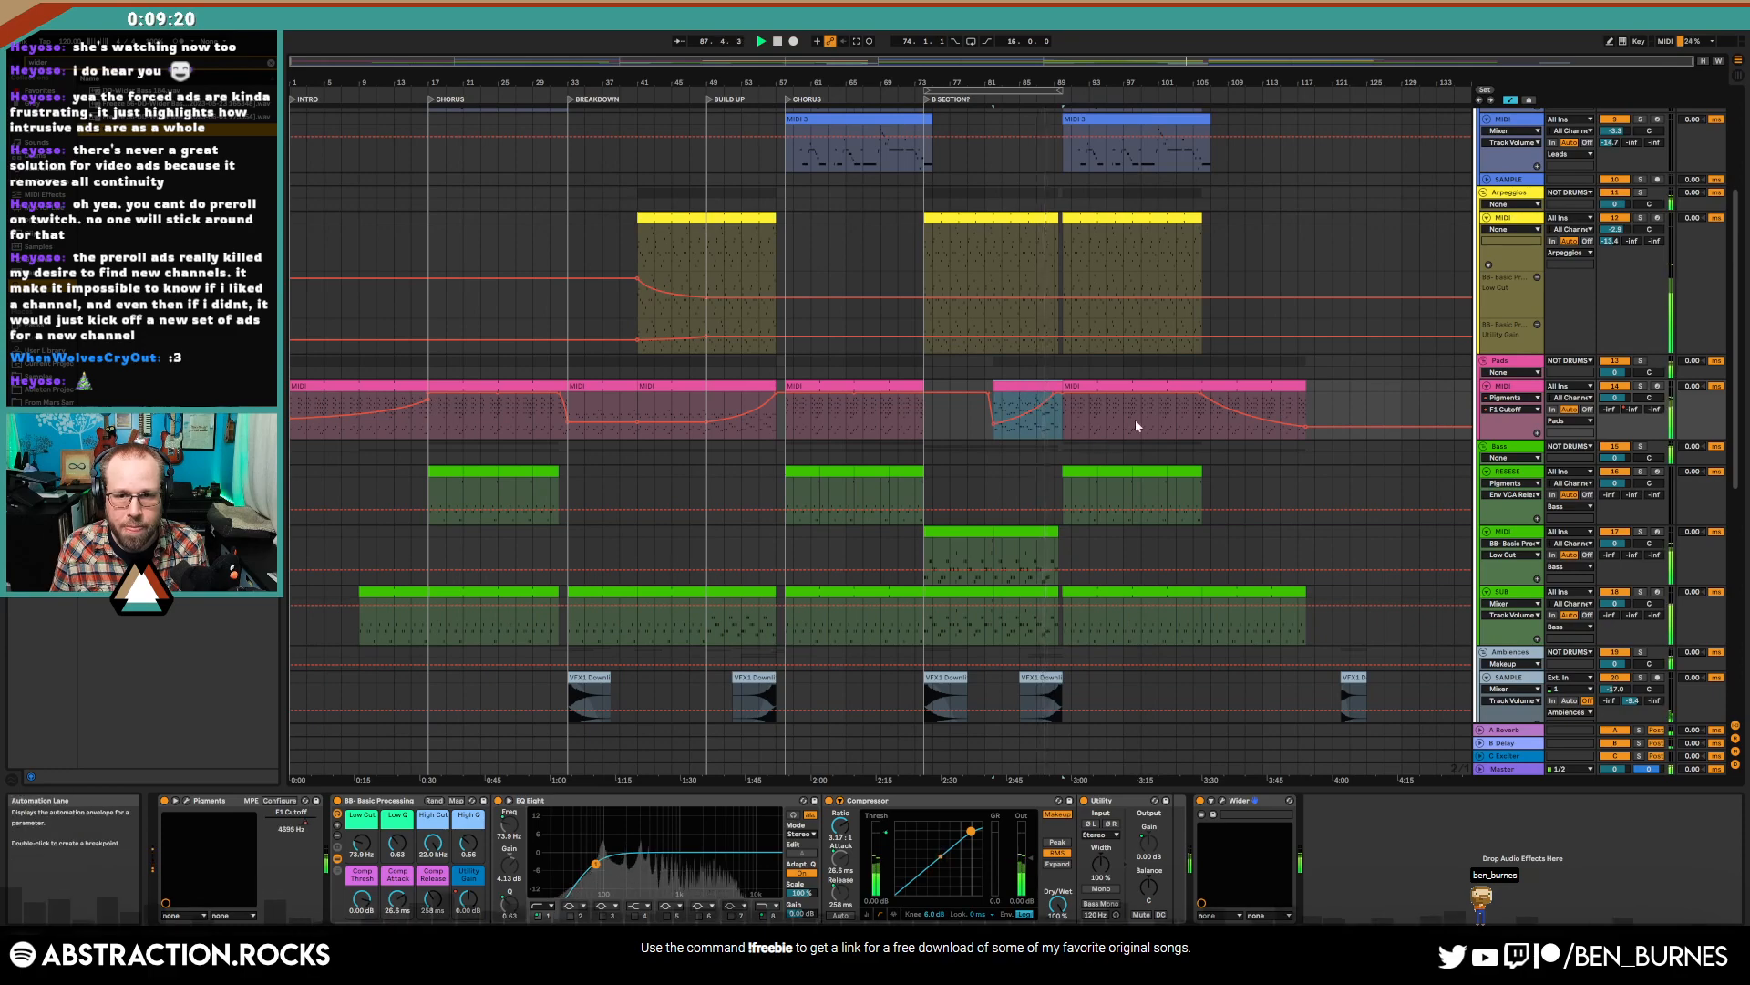
pyautogui.press('a')
# - Open the pad clip at bar 82 and shift the upper-voice notes in its bars 7 and 8 one grid step earlier
pyautogui.scroll(3, 1048, 390)
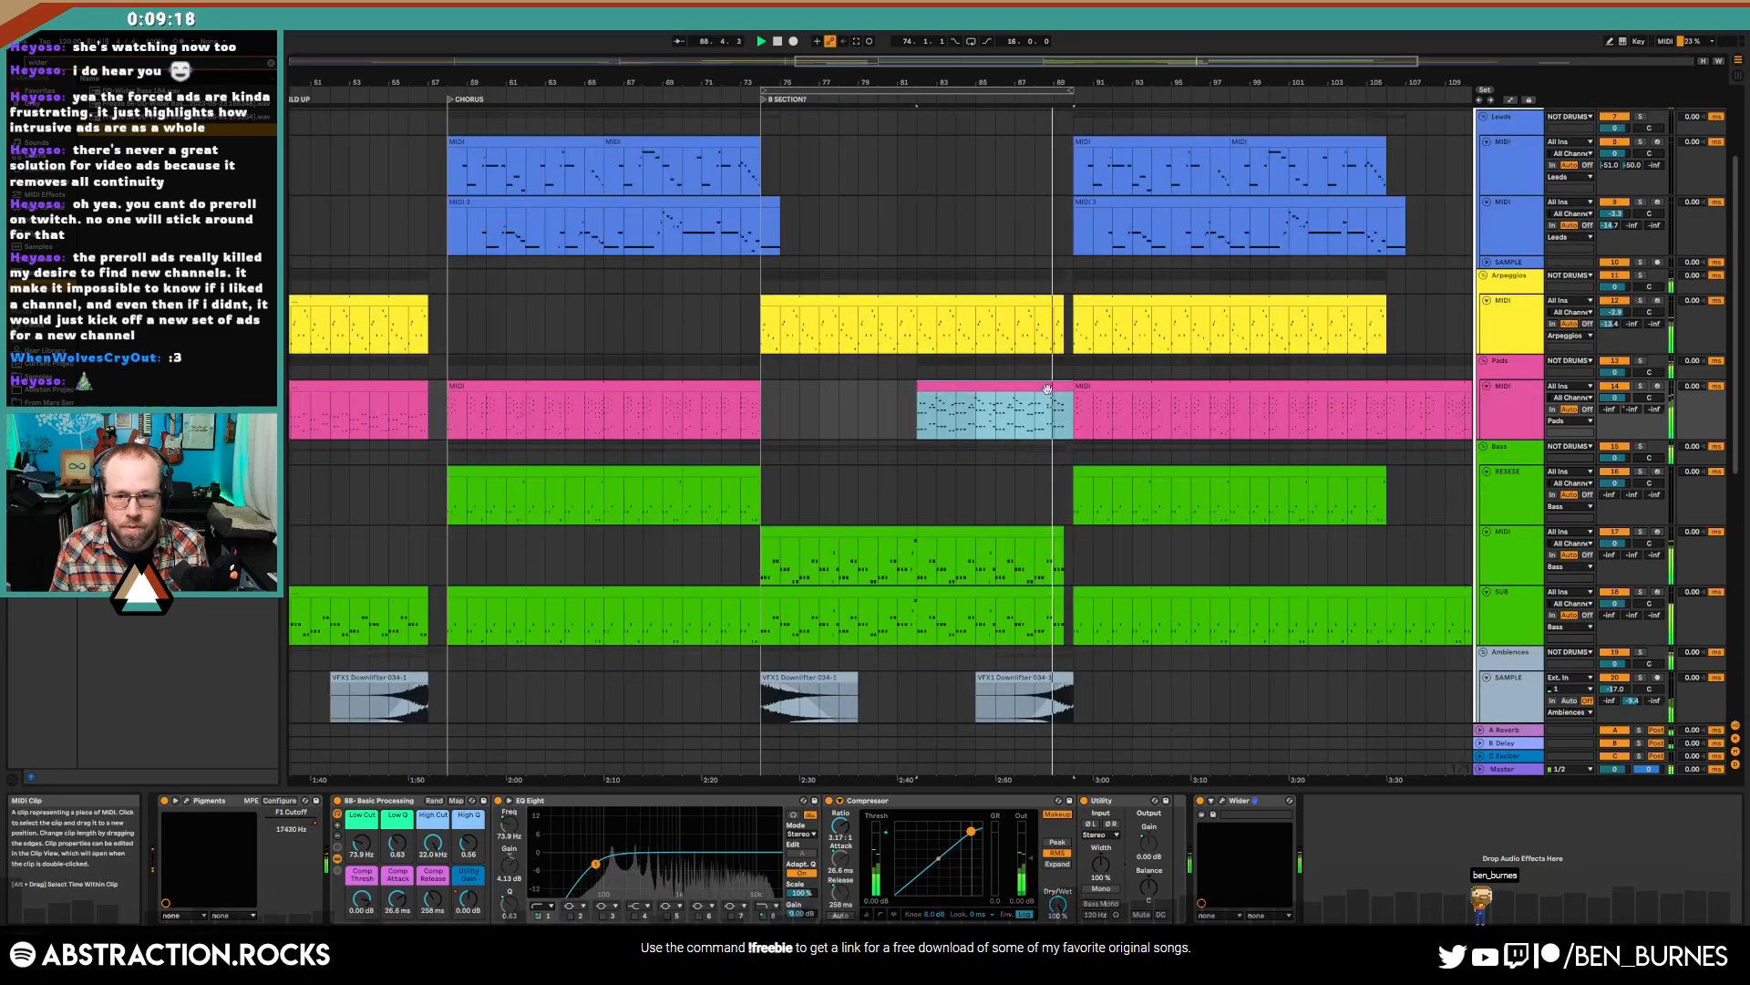
pyautogui.doubleClick(1048, 390)
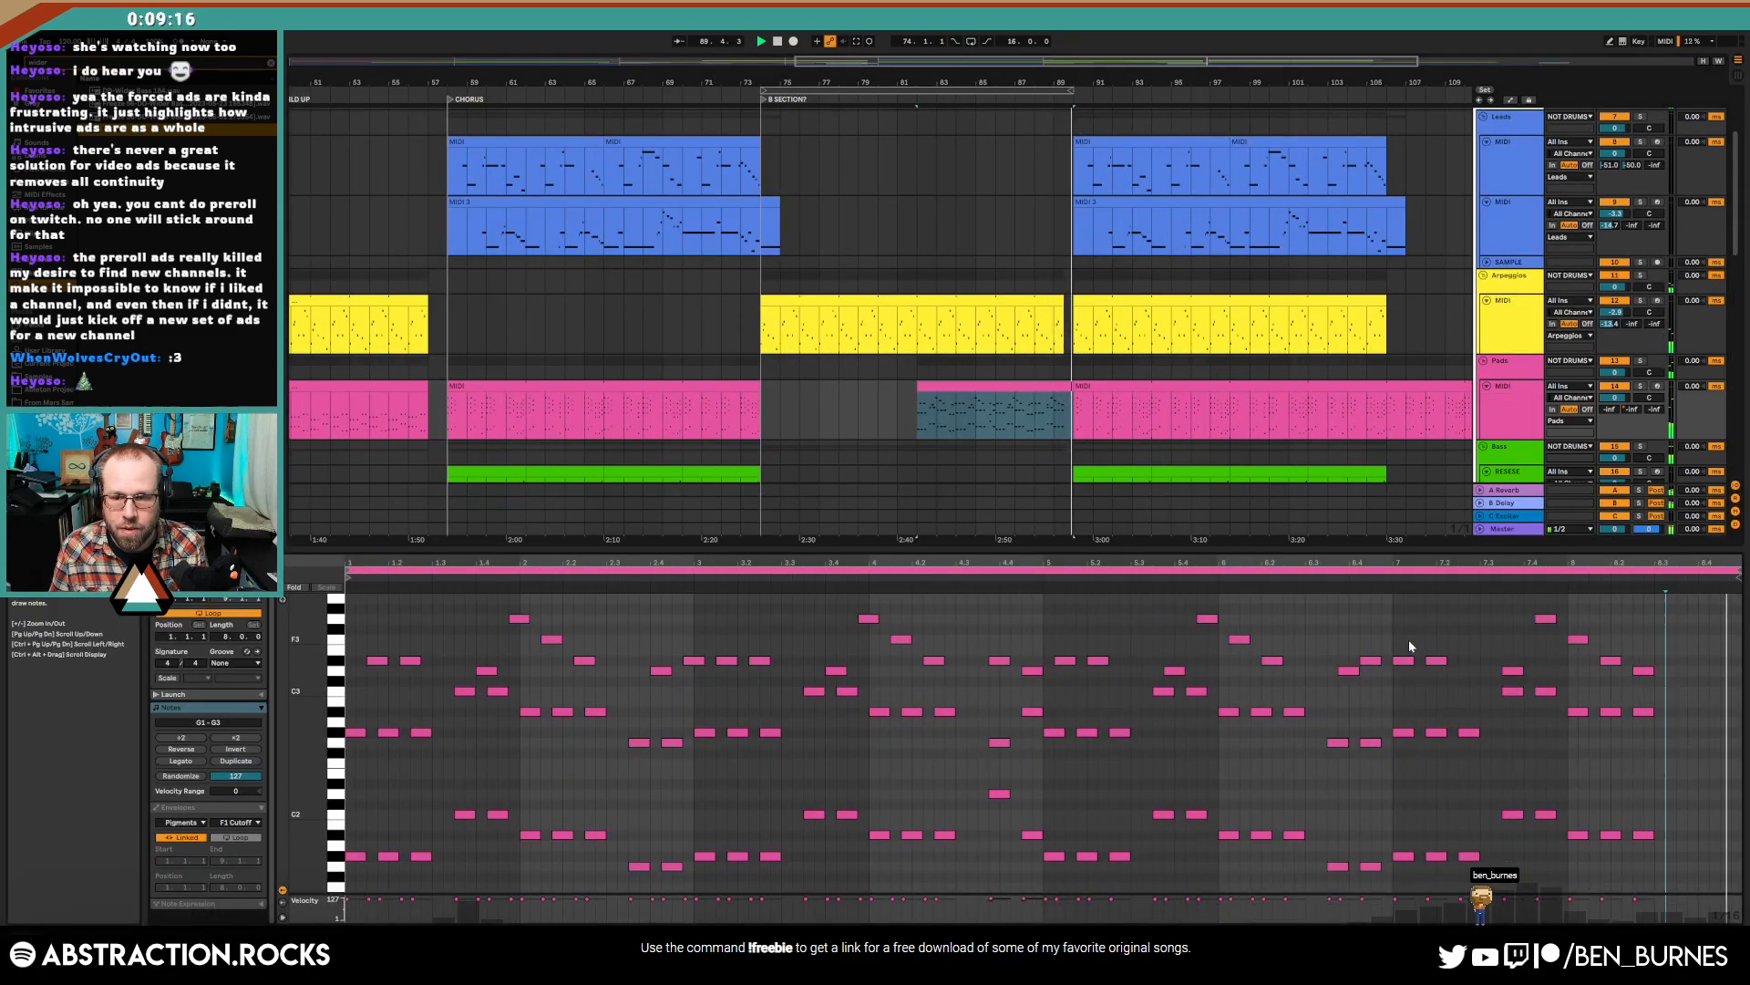
pyautogui.moveTo(1390, 636); pyautogui.dragTo(1517, 676)
pyautogui.press('Left')
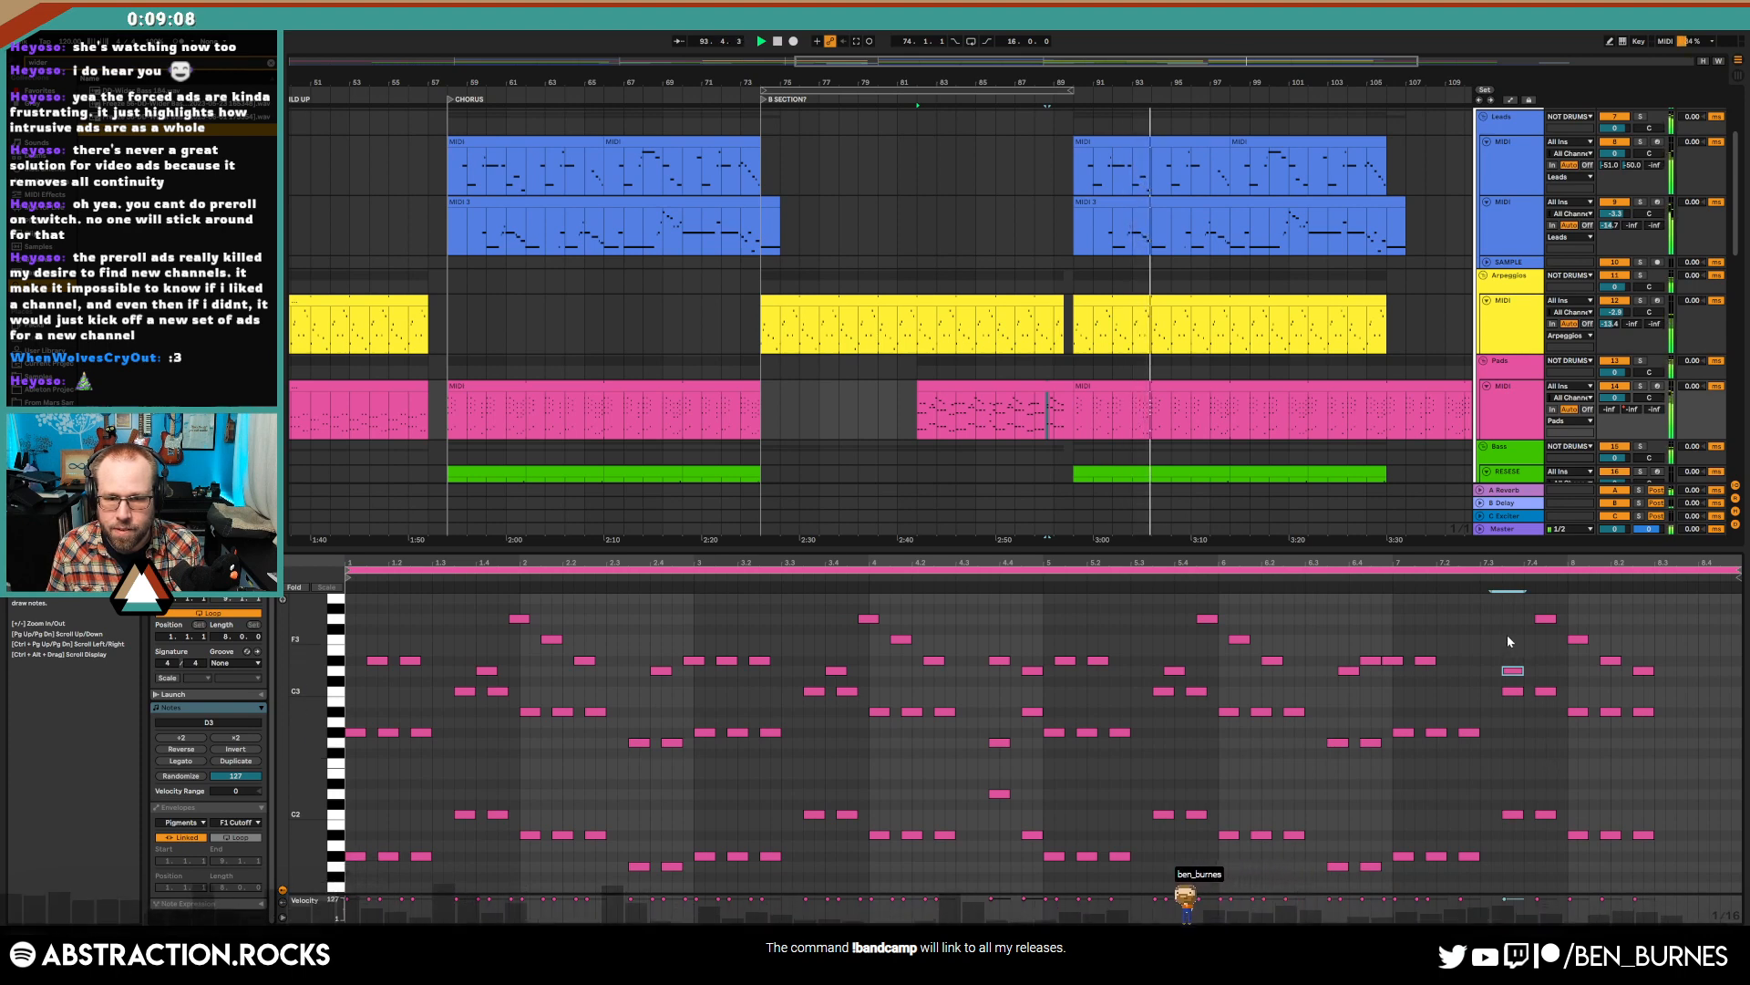
pyautogui.moveTo(1496, 613); pyautogui.dragTo(1661, 676)
pyautogui.press('Left')
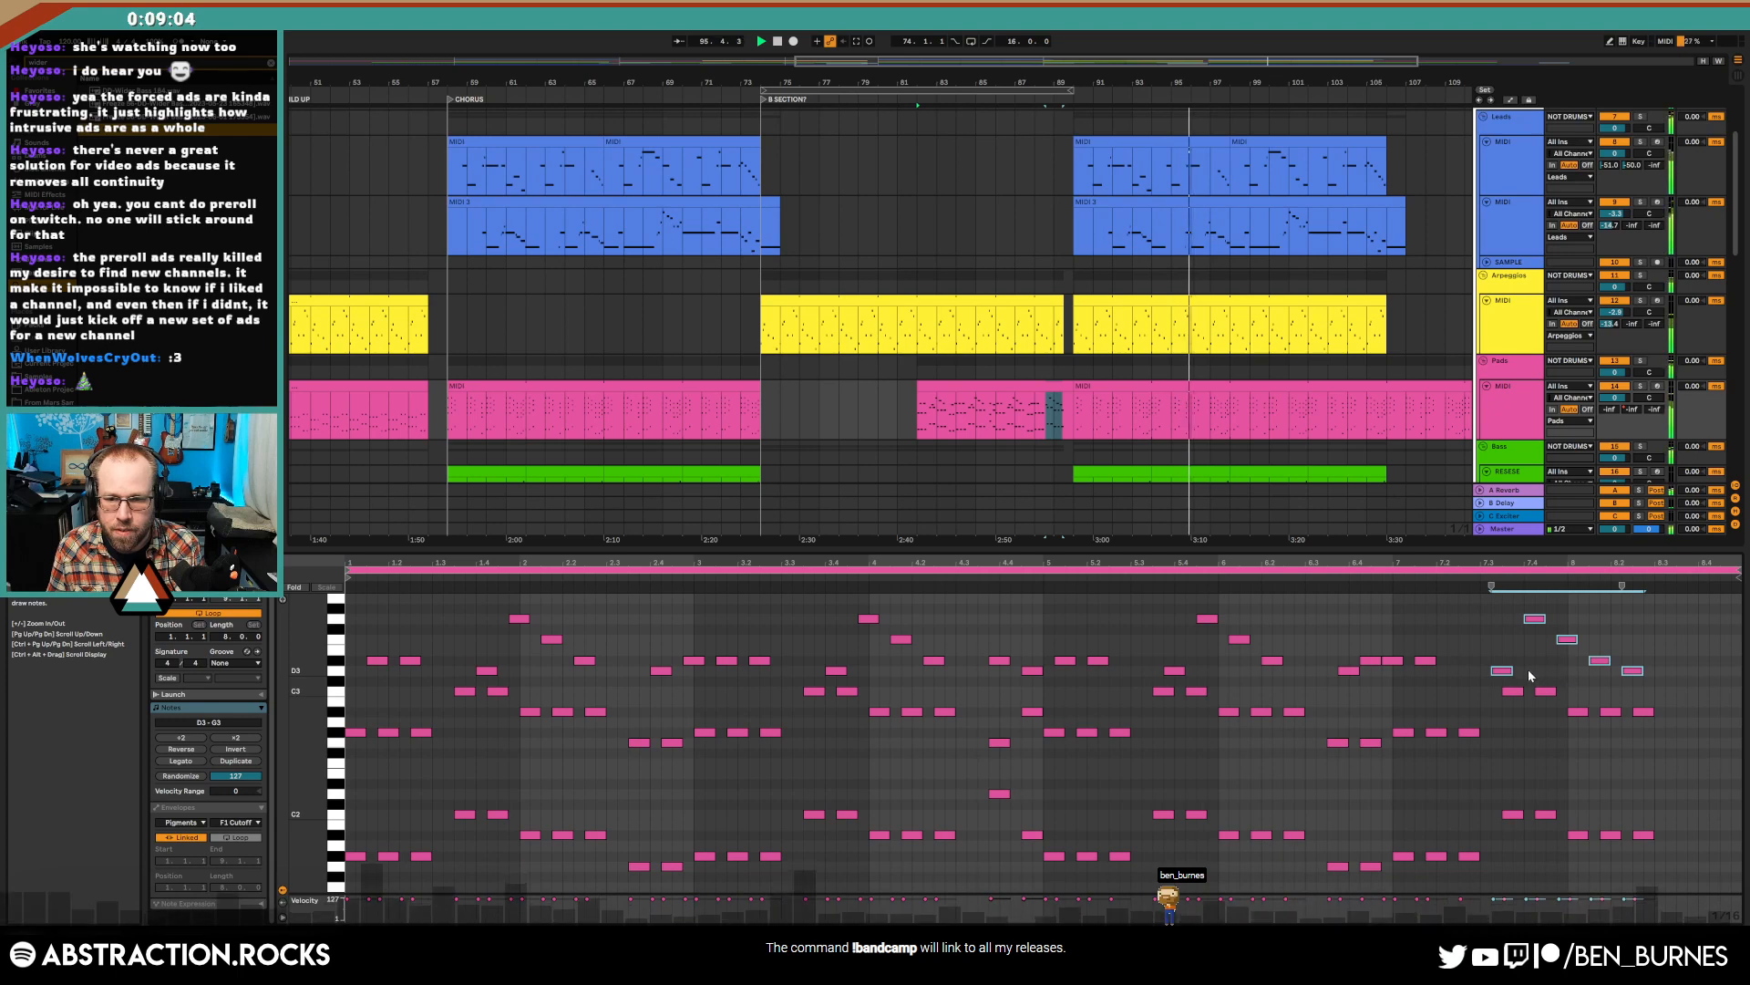
pyautogui.click(1482, 643)
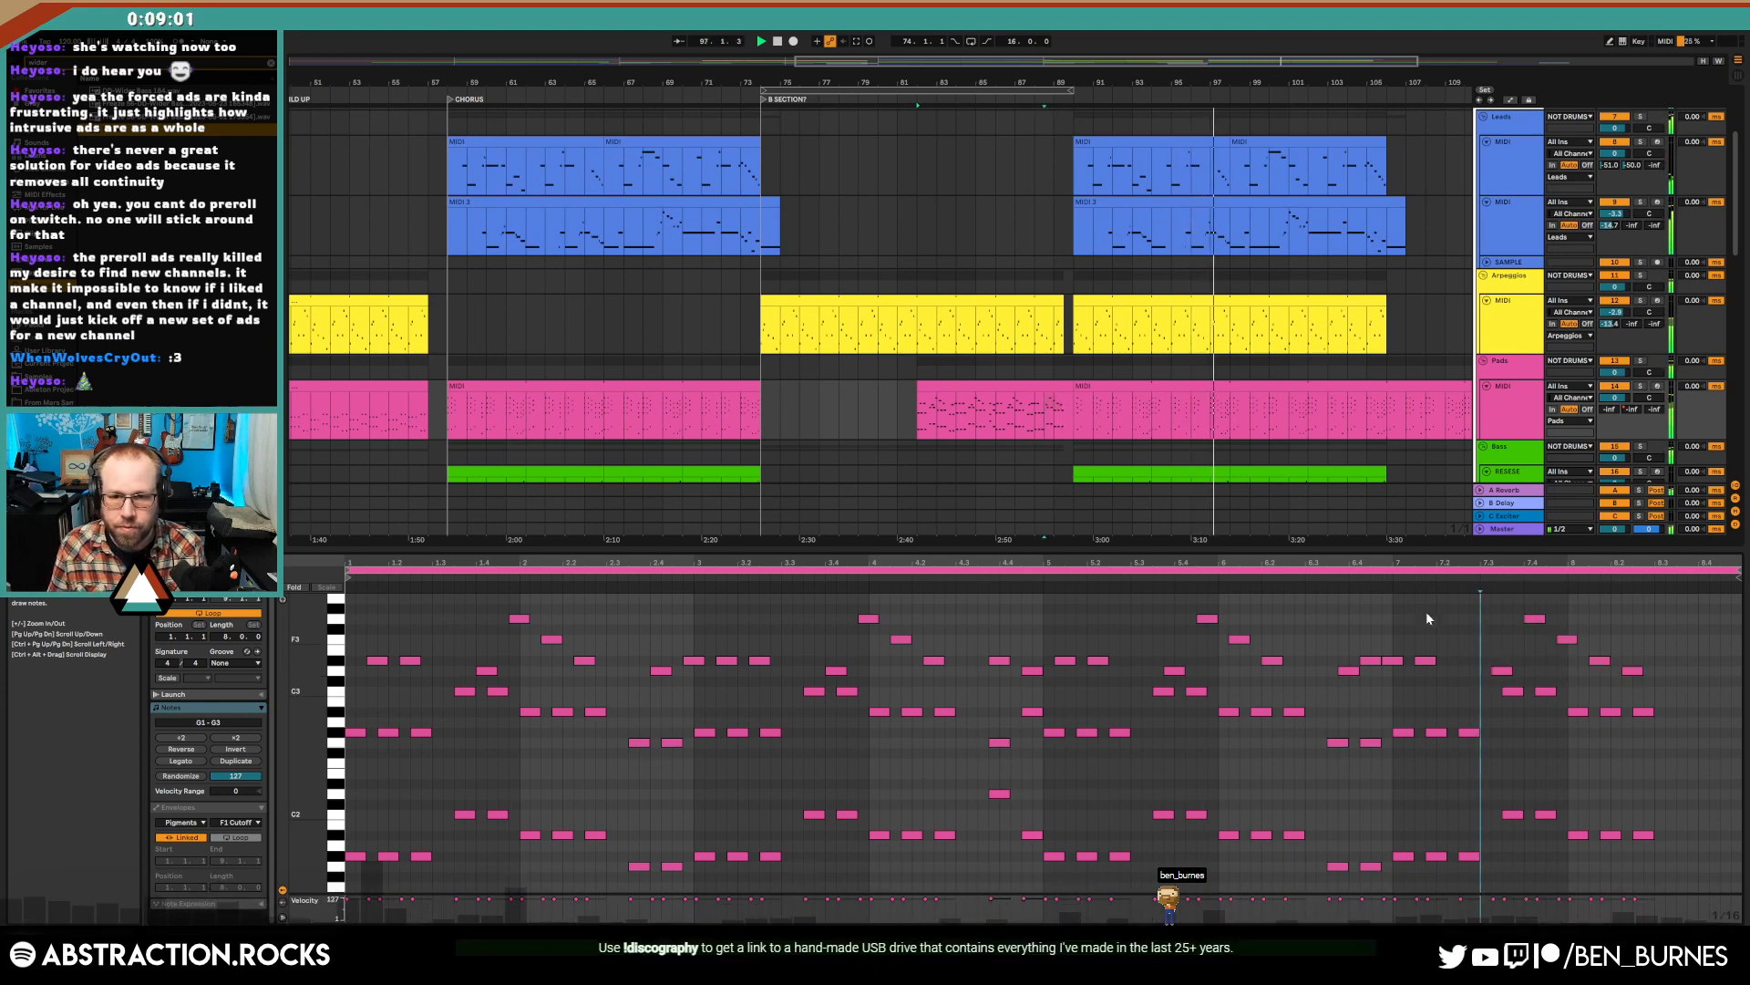
# - Try extending the B section's harmonised pad clip across the last chorus to bar 106 and play from bar 90
pyautogui.click(1028, 389)
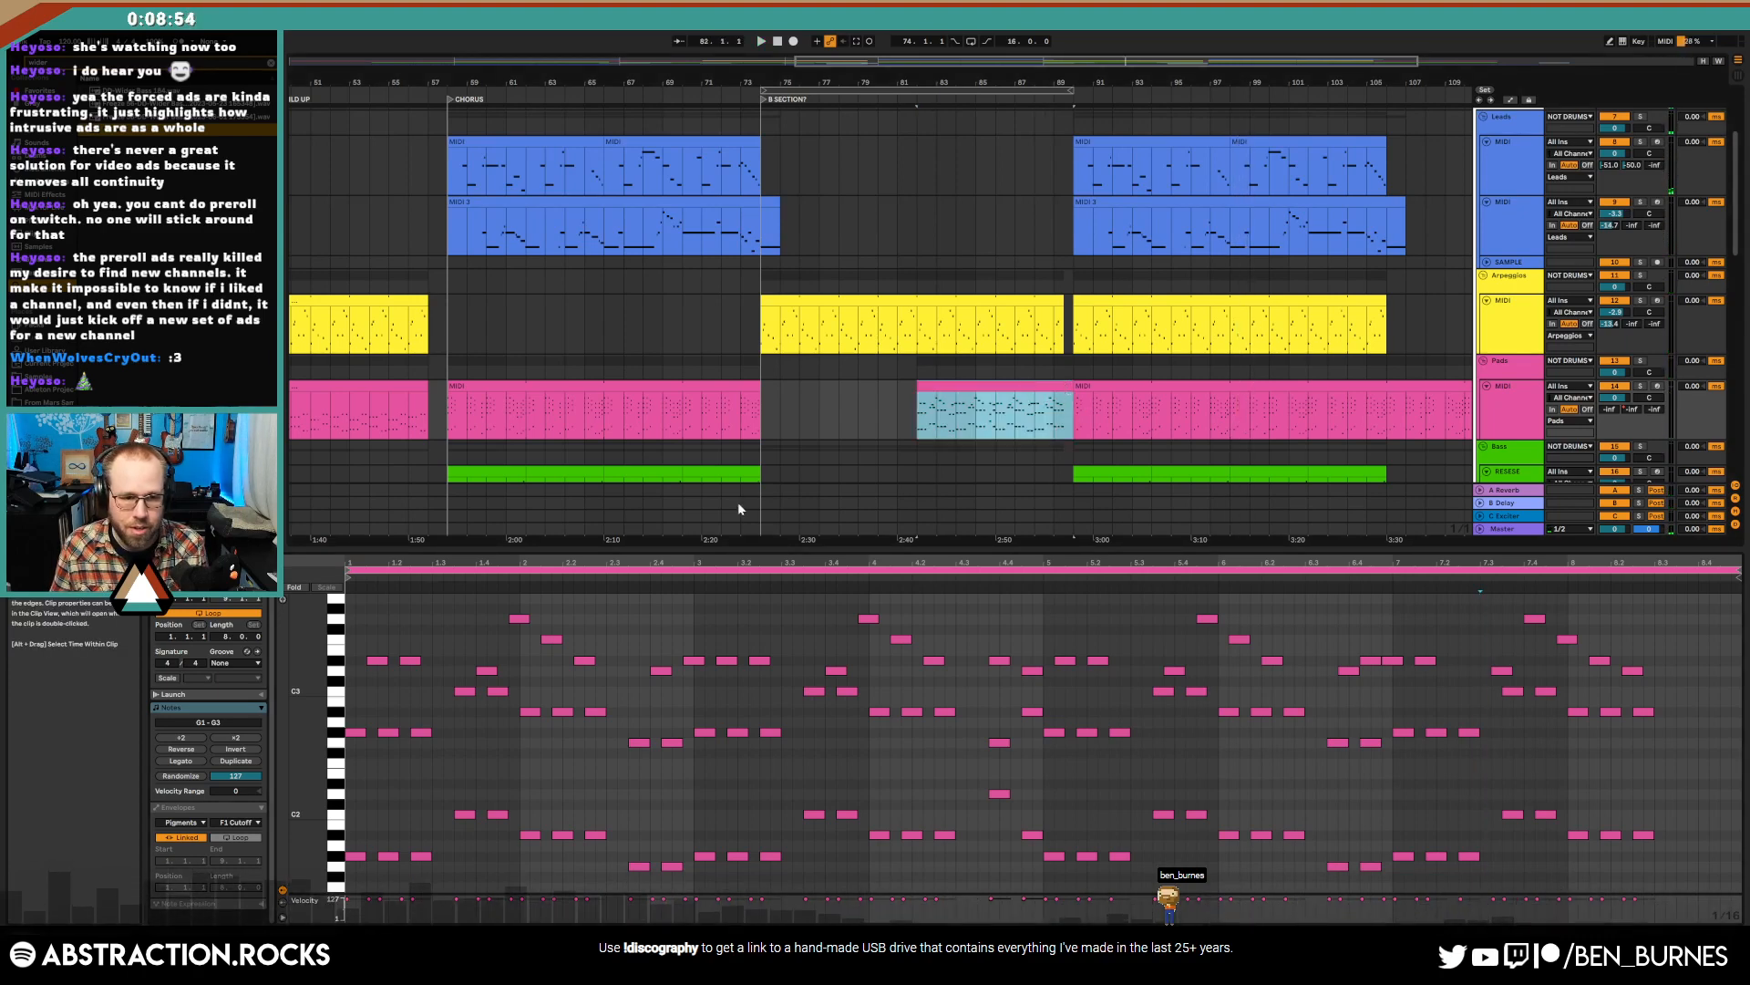
pyautogui.moveTo(1070, 386); pyautogui.dragTo(1402, 395)
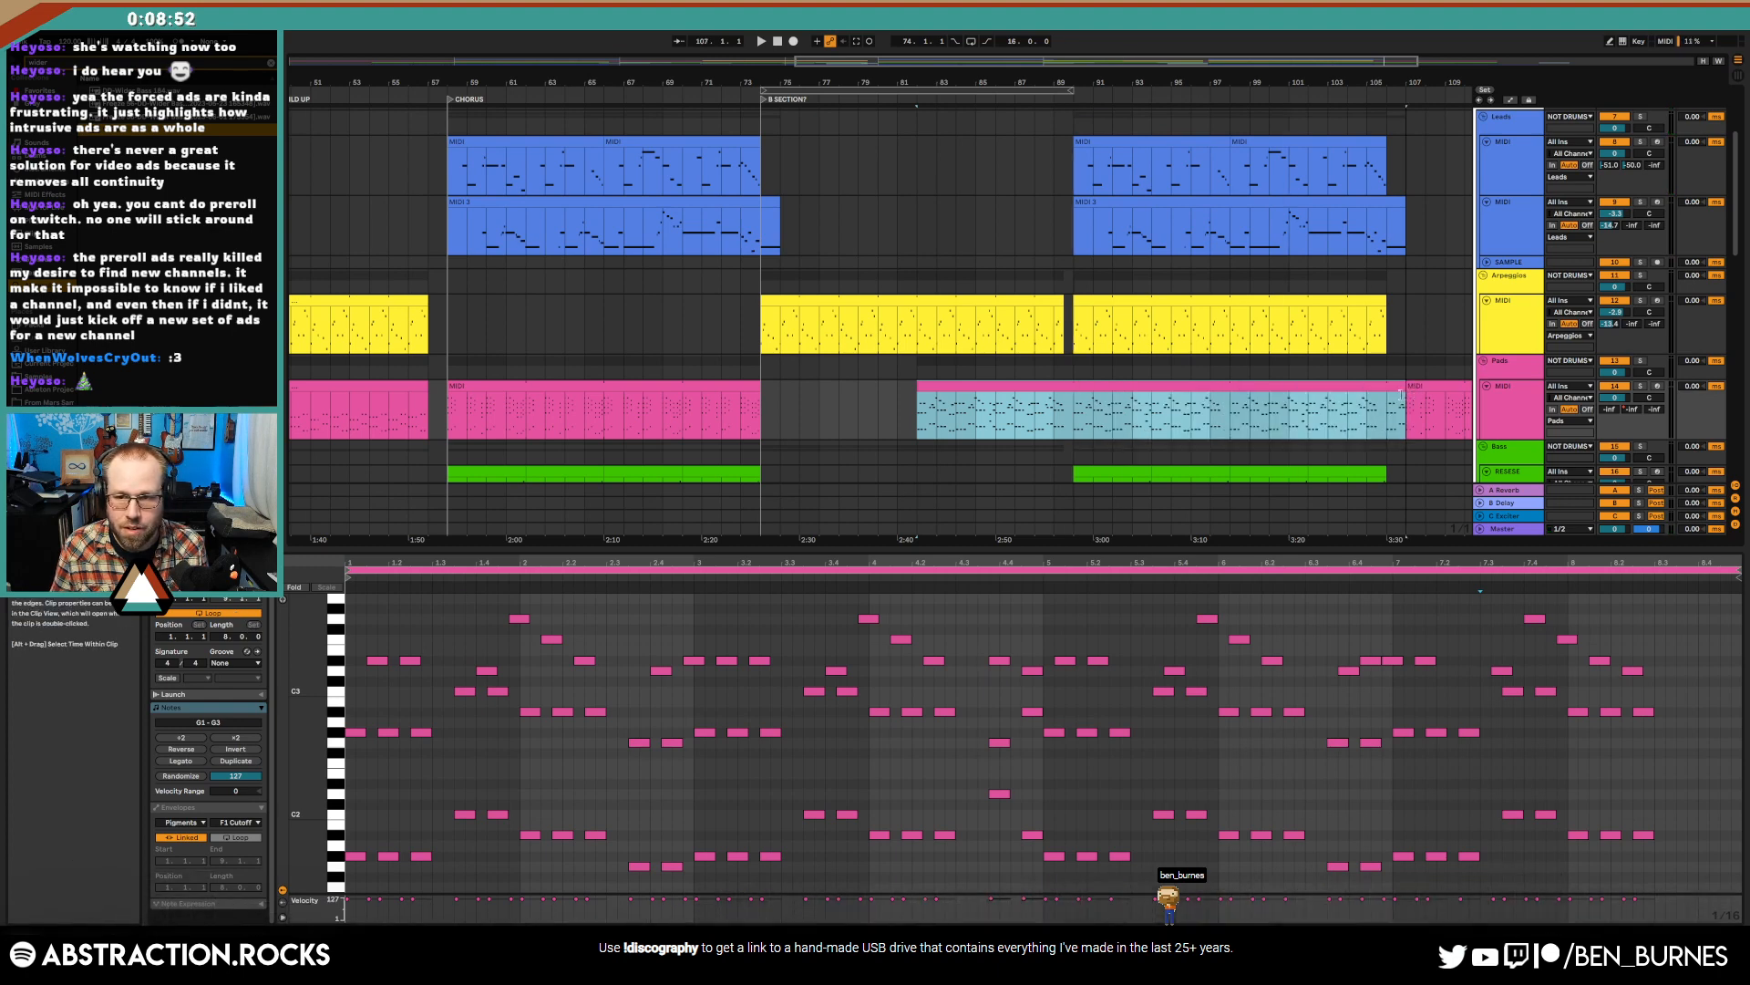
pyautogui.click(1073, 427)
pyautogui.press('space')
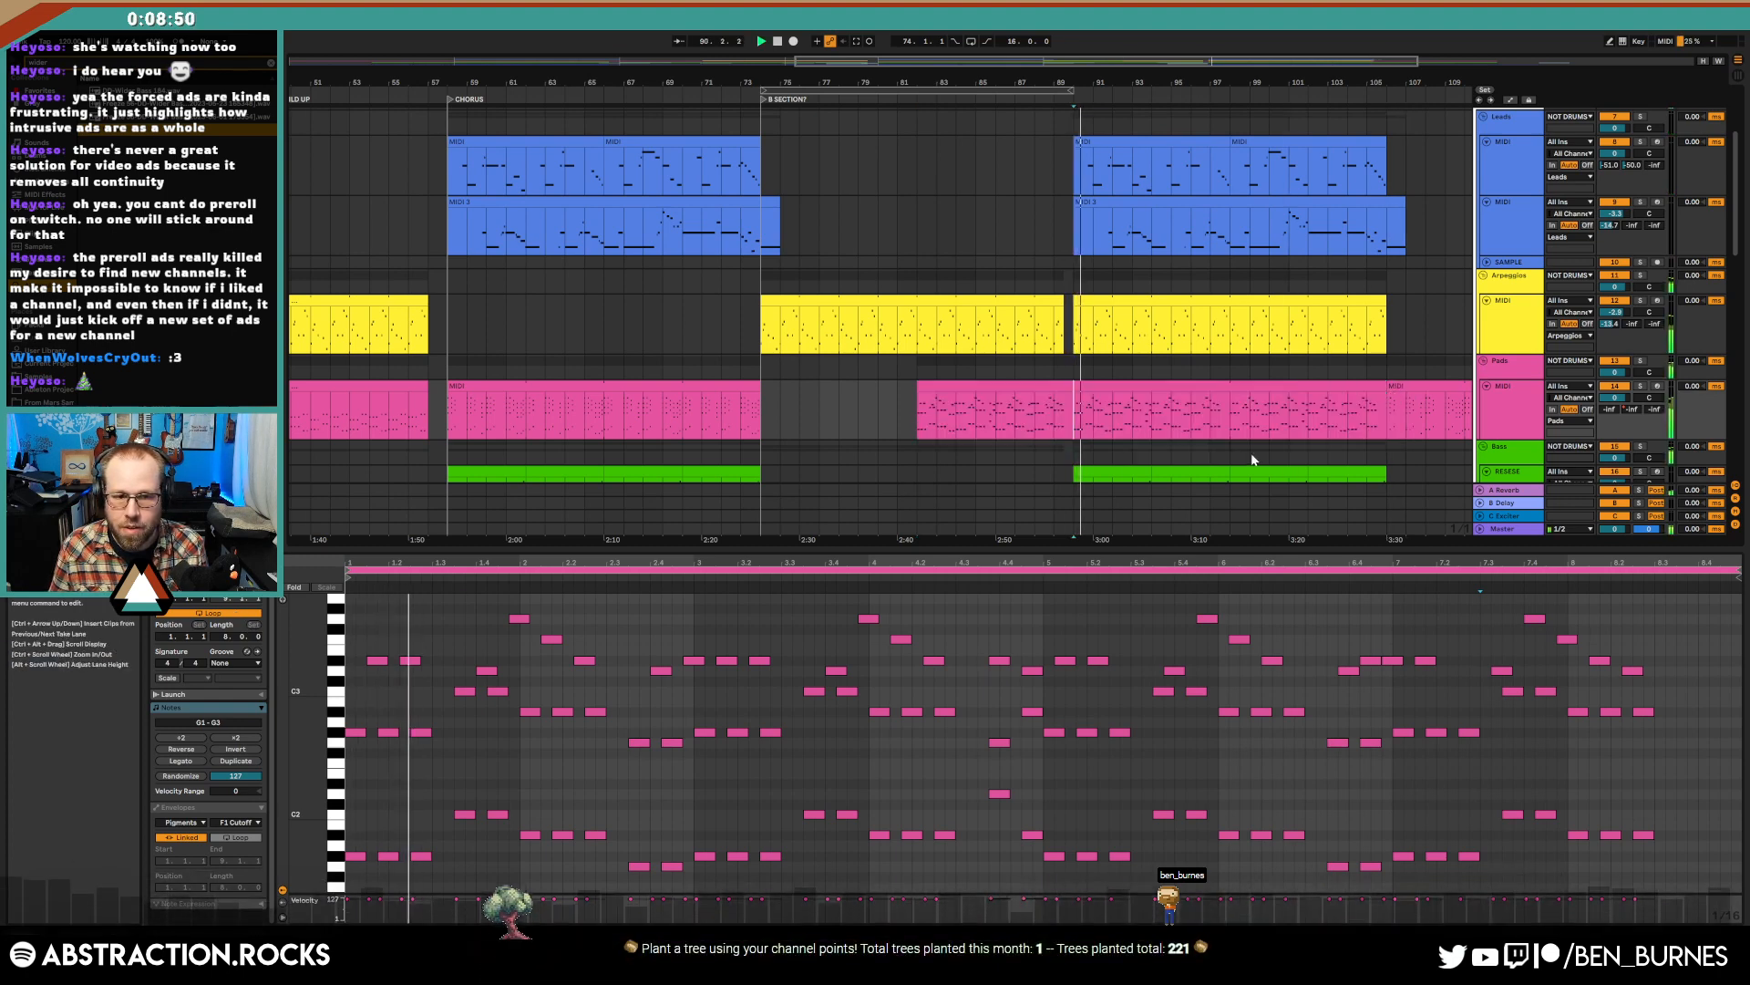
pyautogui.hscroll(5, 1105, 369)
pyautogui.scroll(-3, 1105, 368)
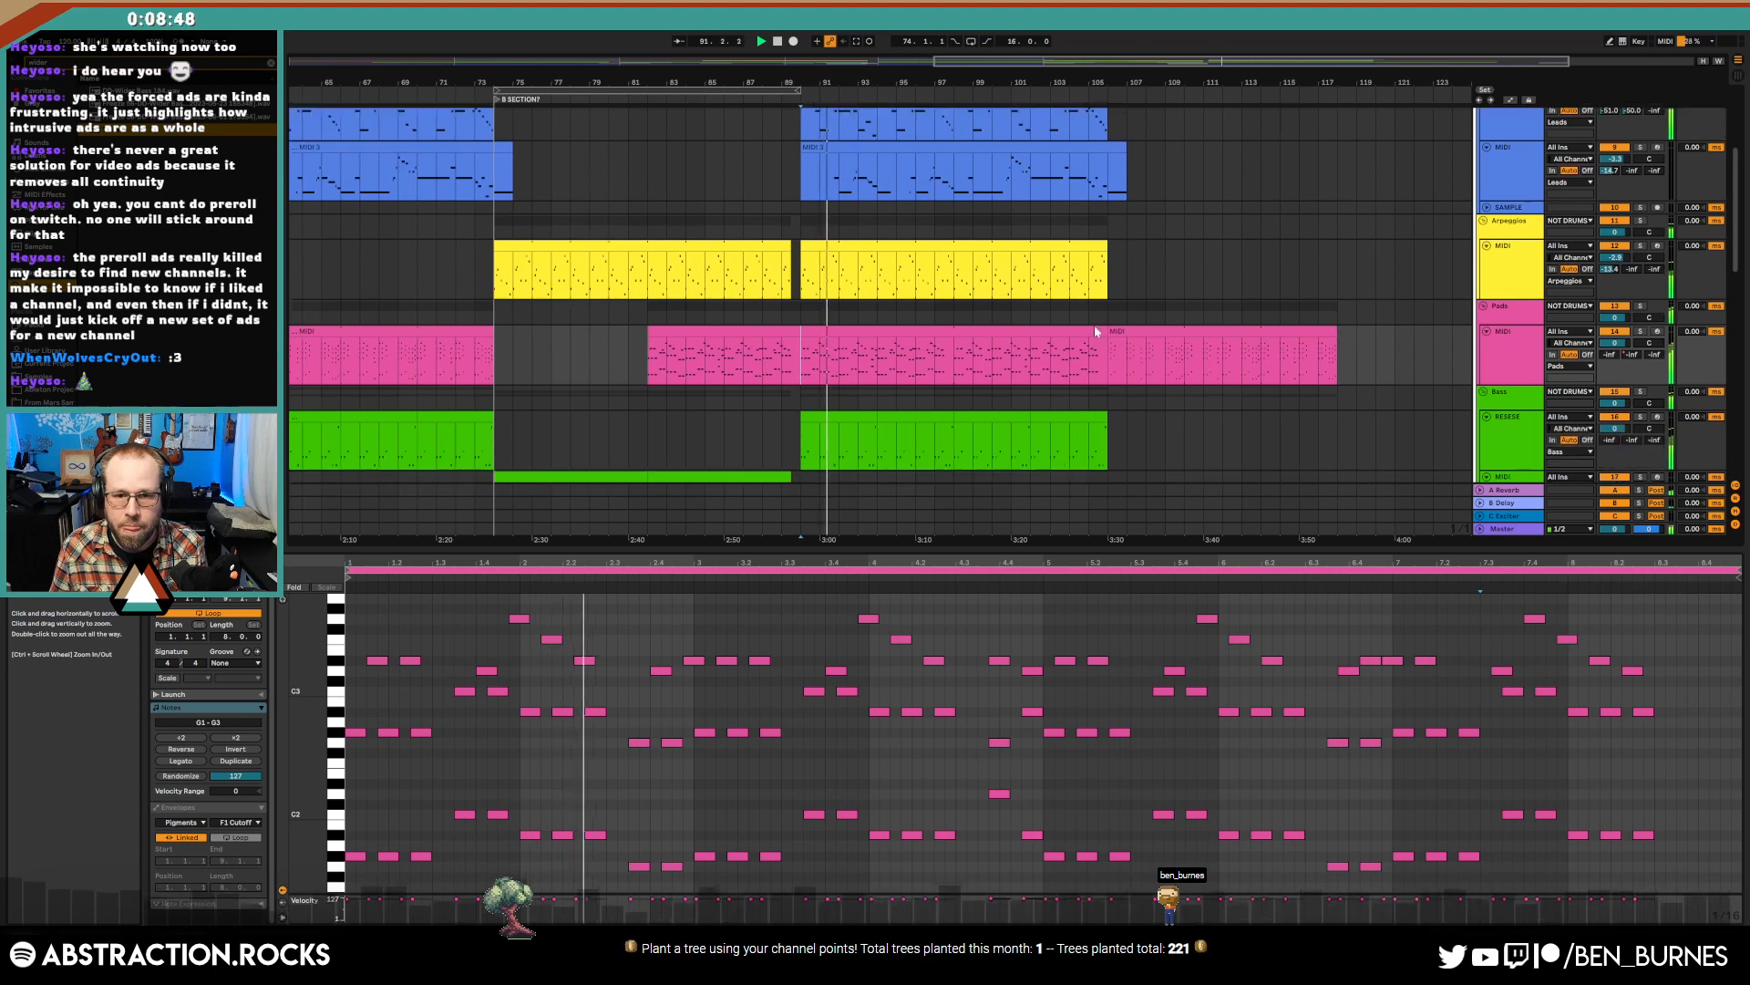
pyautogui.scroll(-2, 1093, 365)
pyautogui.scroll(2, 1093, 365)
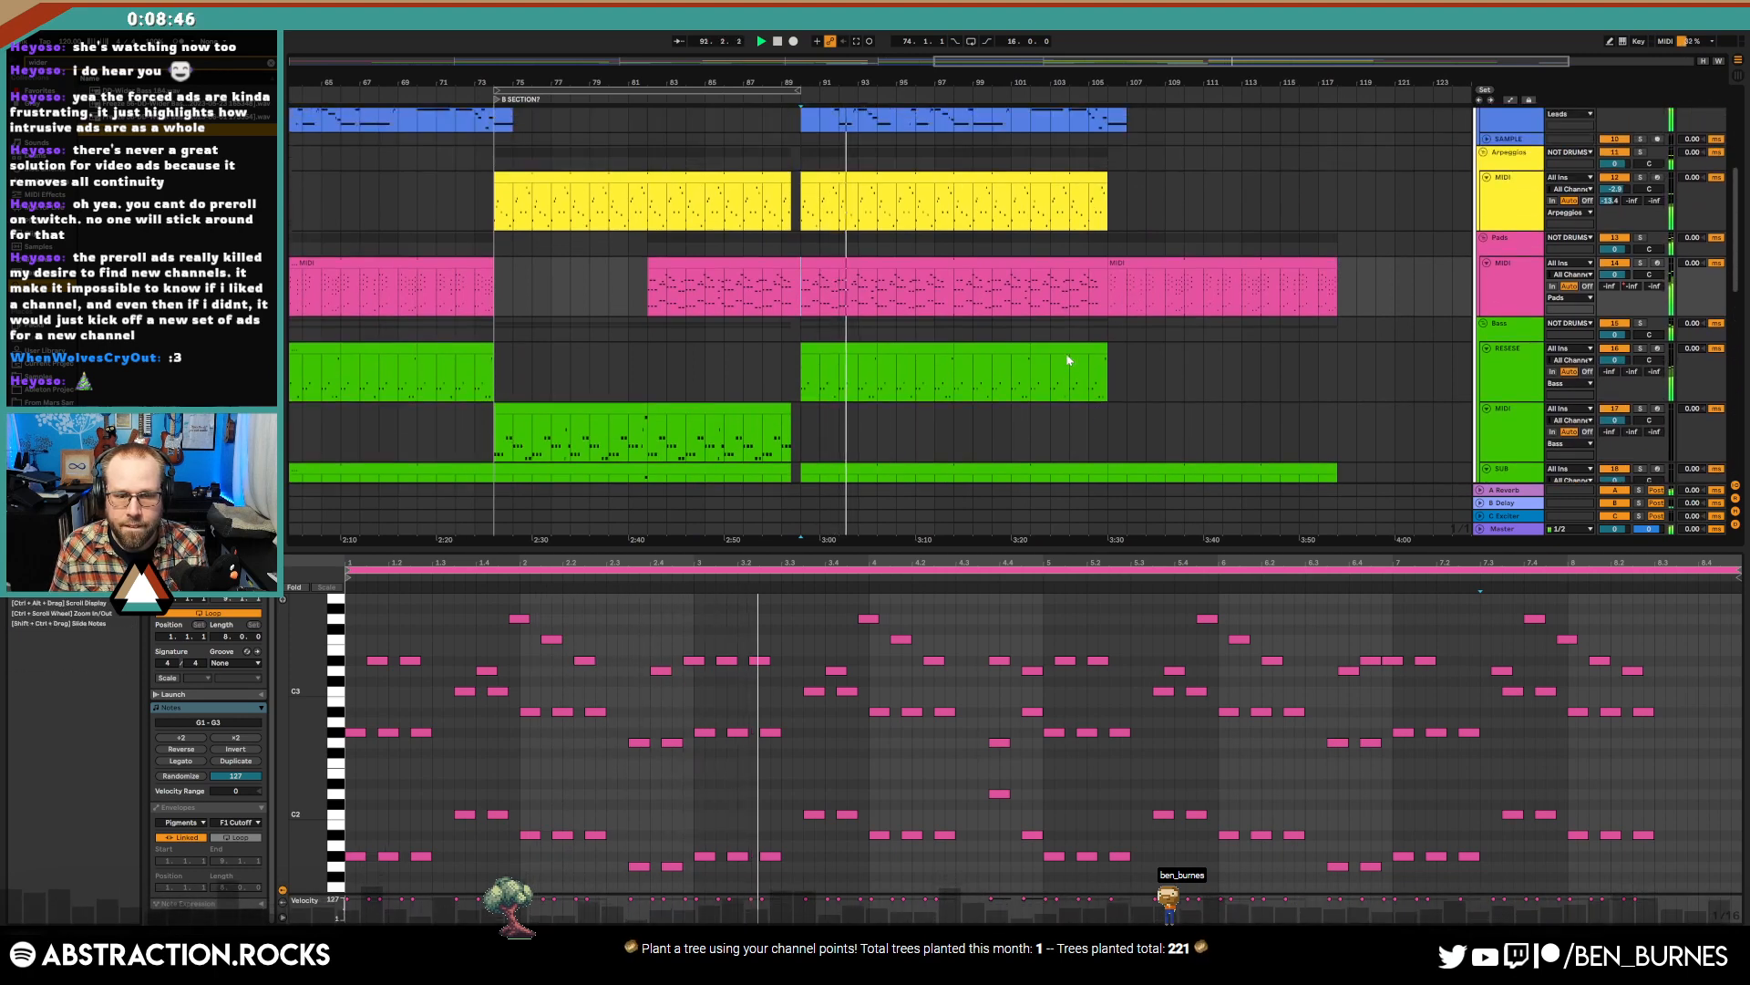
pyautogui.scroll(-2, 1018, 389)
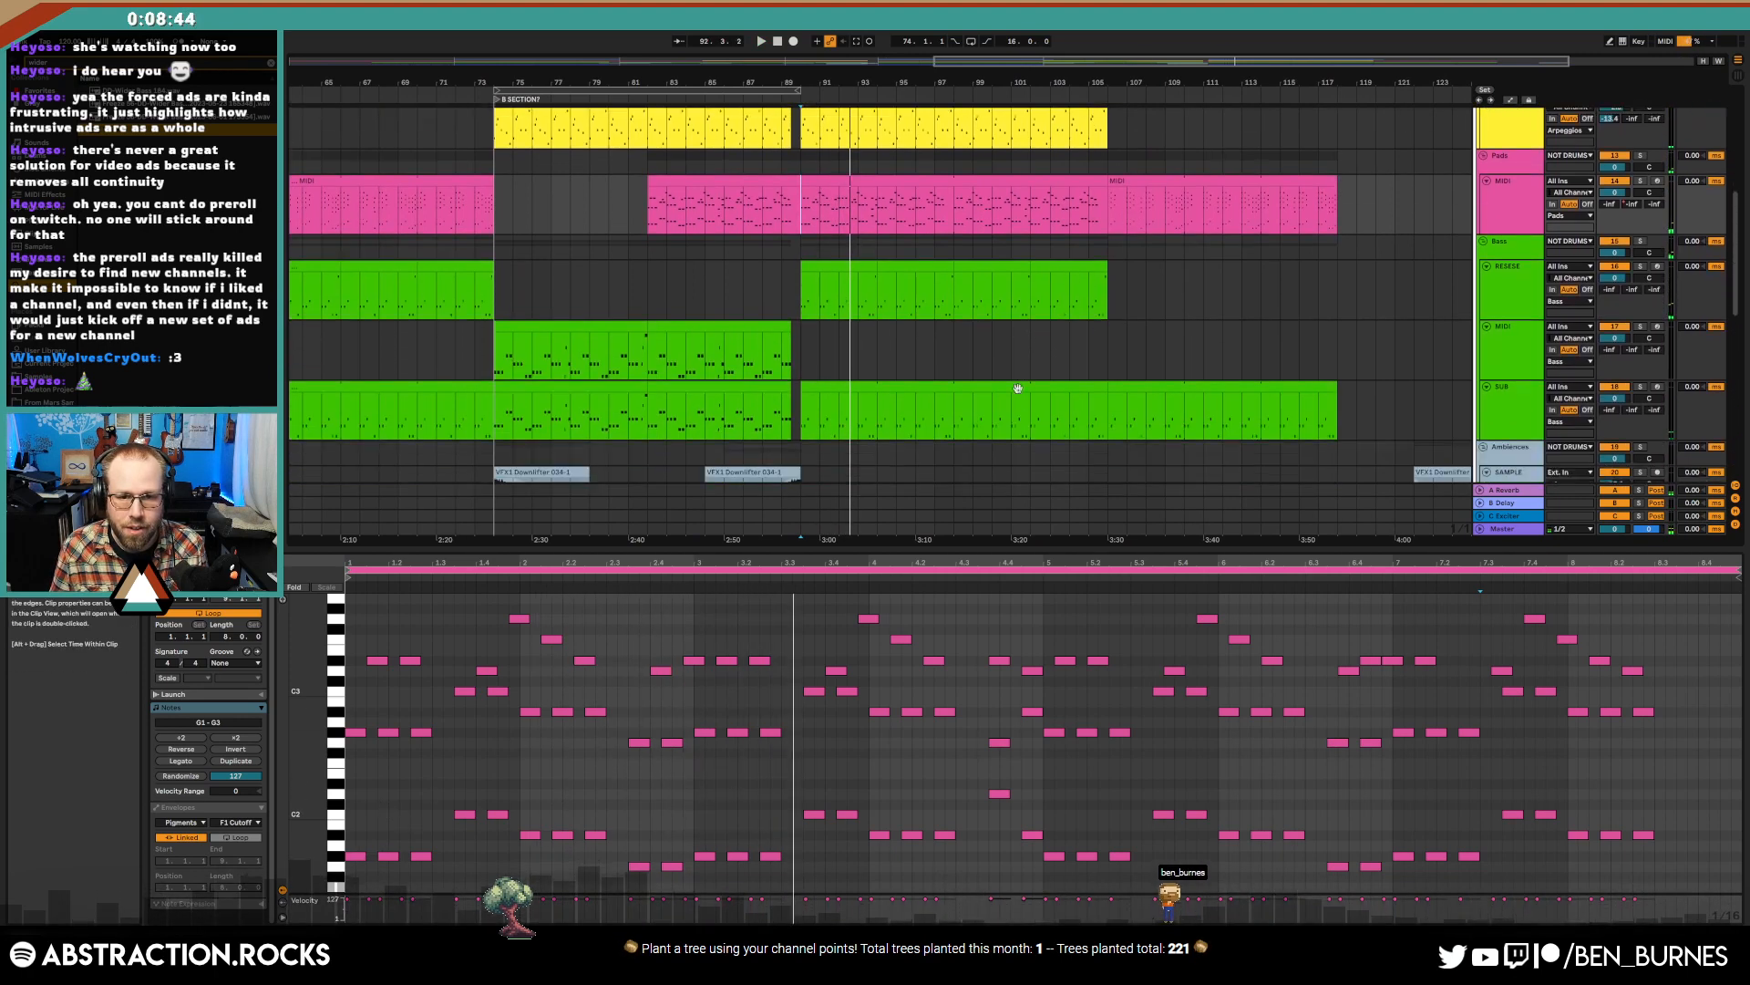
pyautogui.scroll(2, 1019, 390)
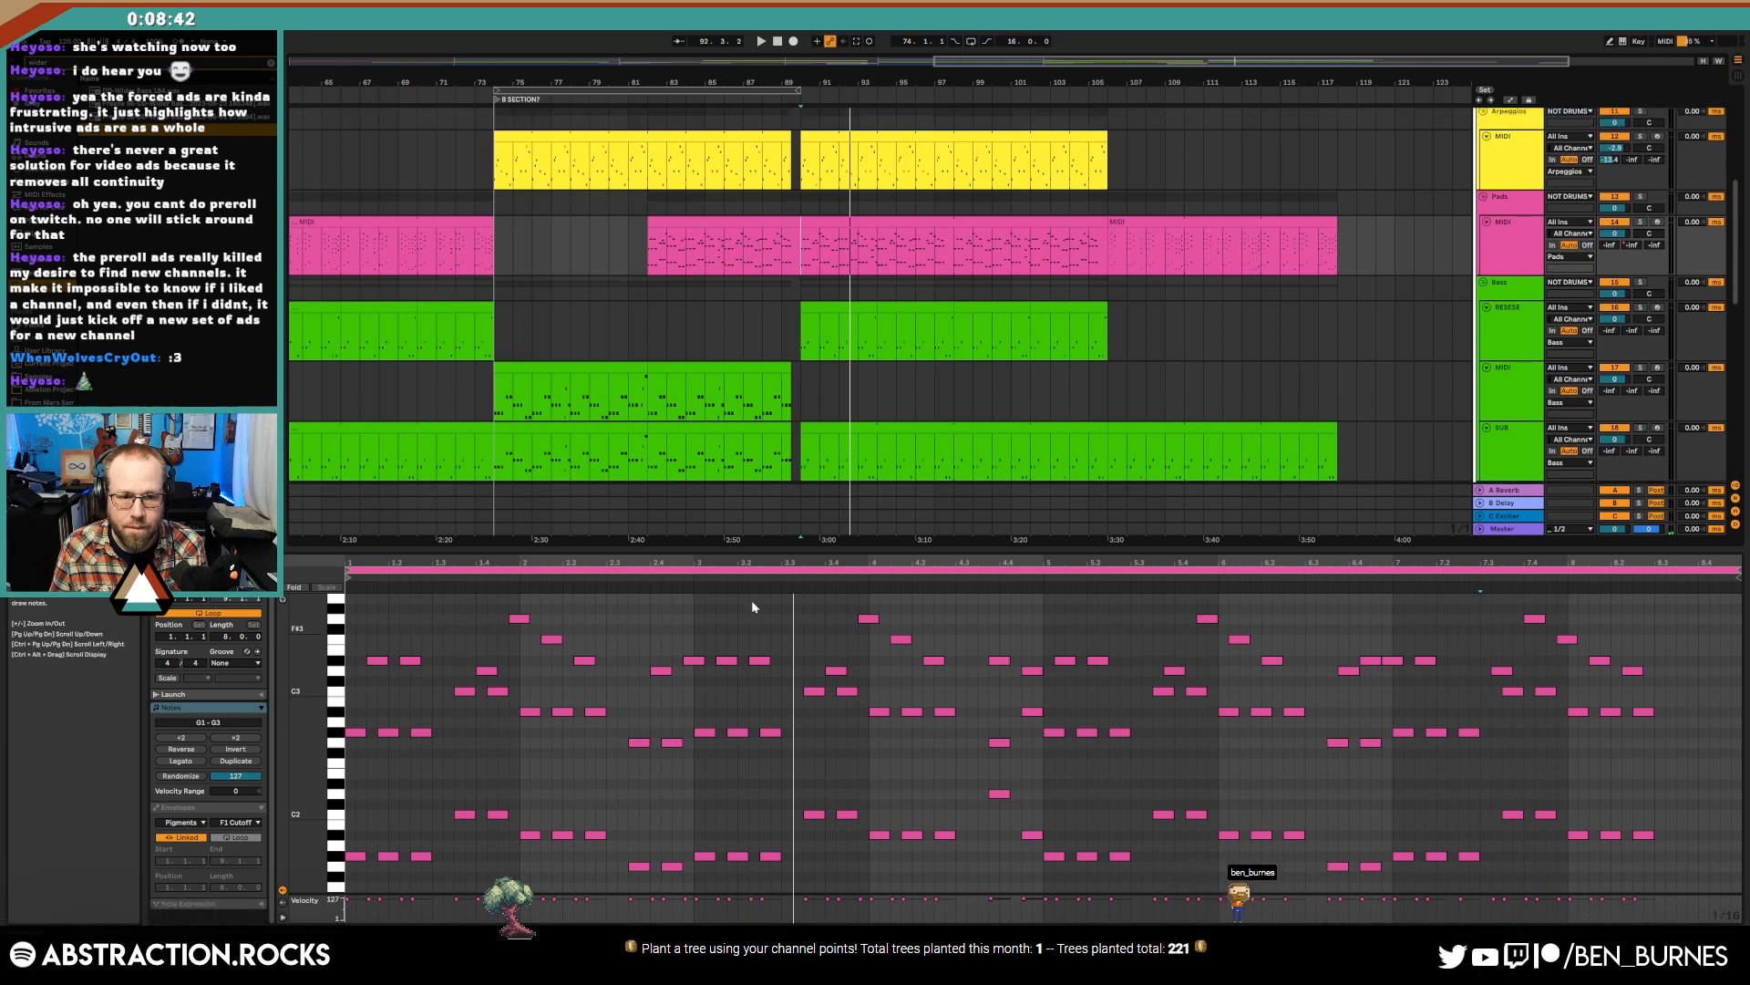
# - Play the B section pad clip and move its upper-voice notes in bars 5 to 7 one grid step later
pyautogui.click(764, 246)
pyautogui.press('space')
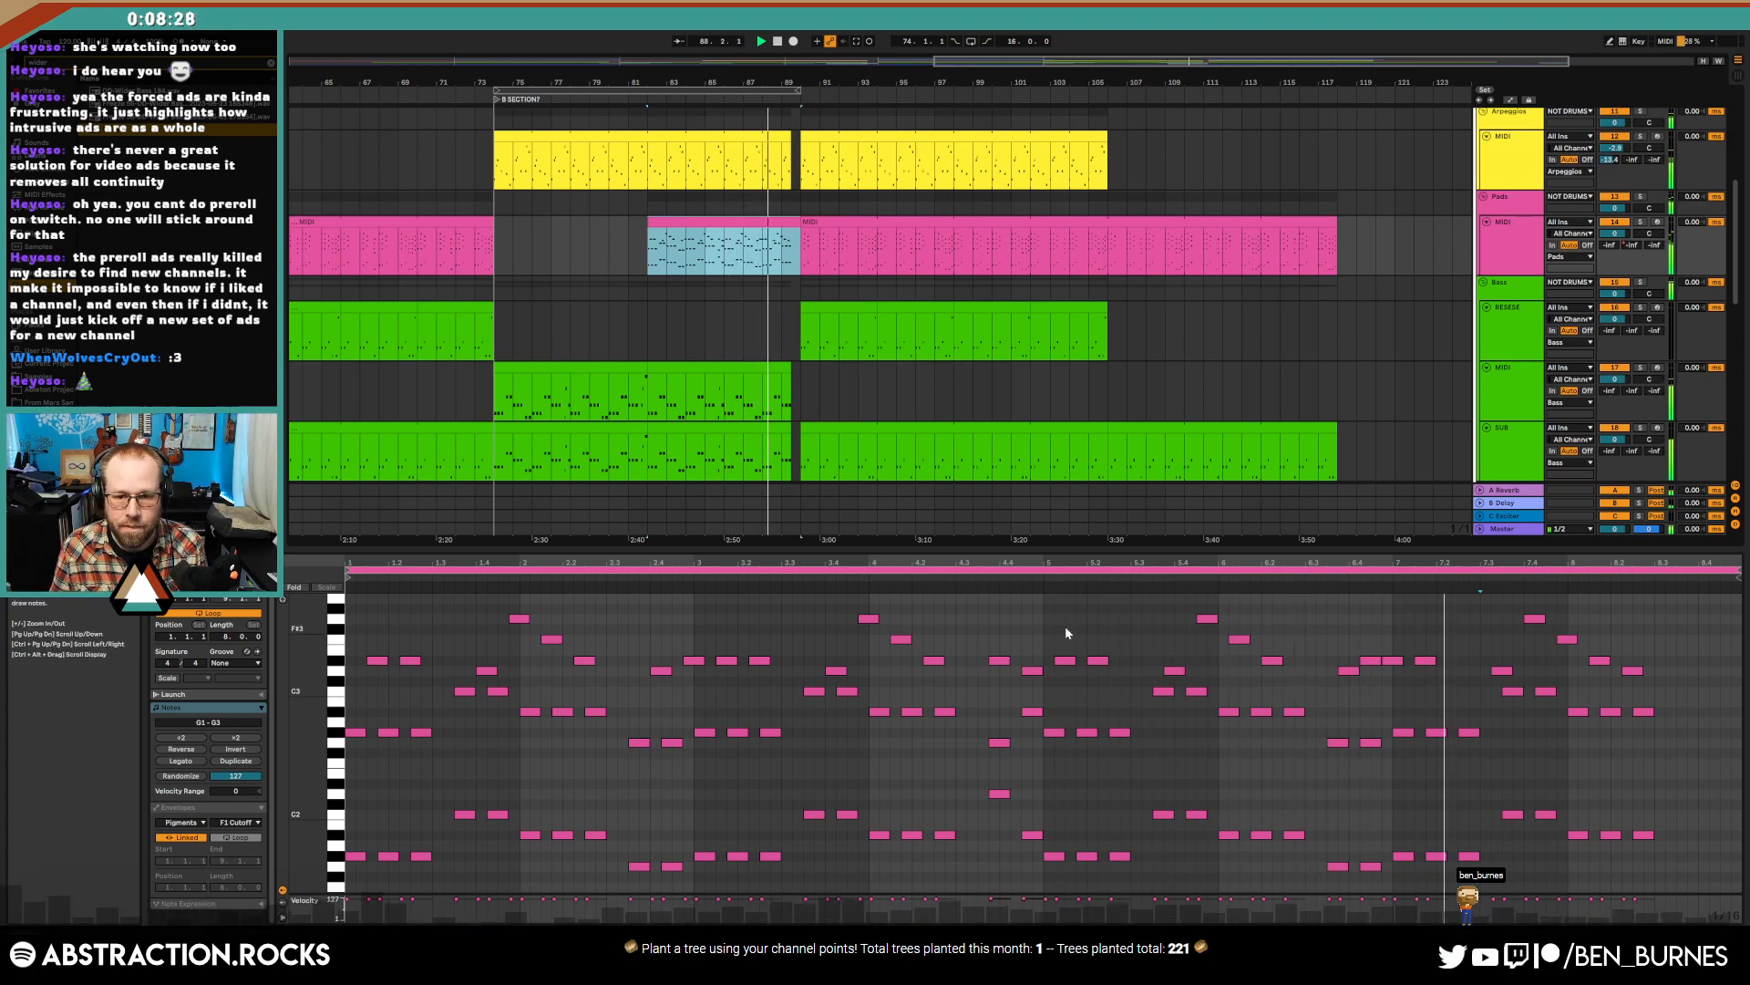
pyautogui.moveTo(1065, 626); pyautogui.dragTo(1113, 662)
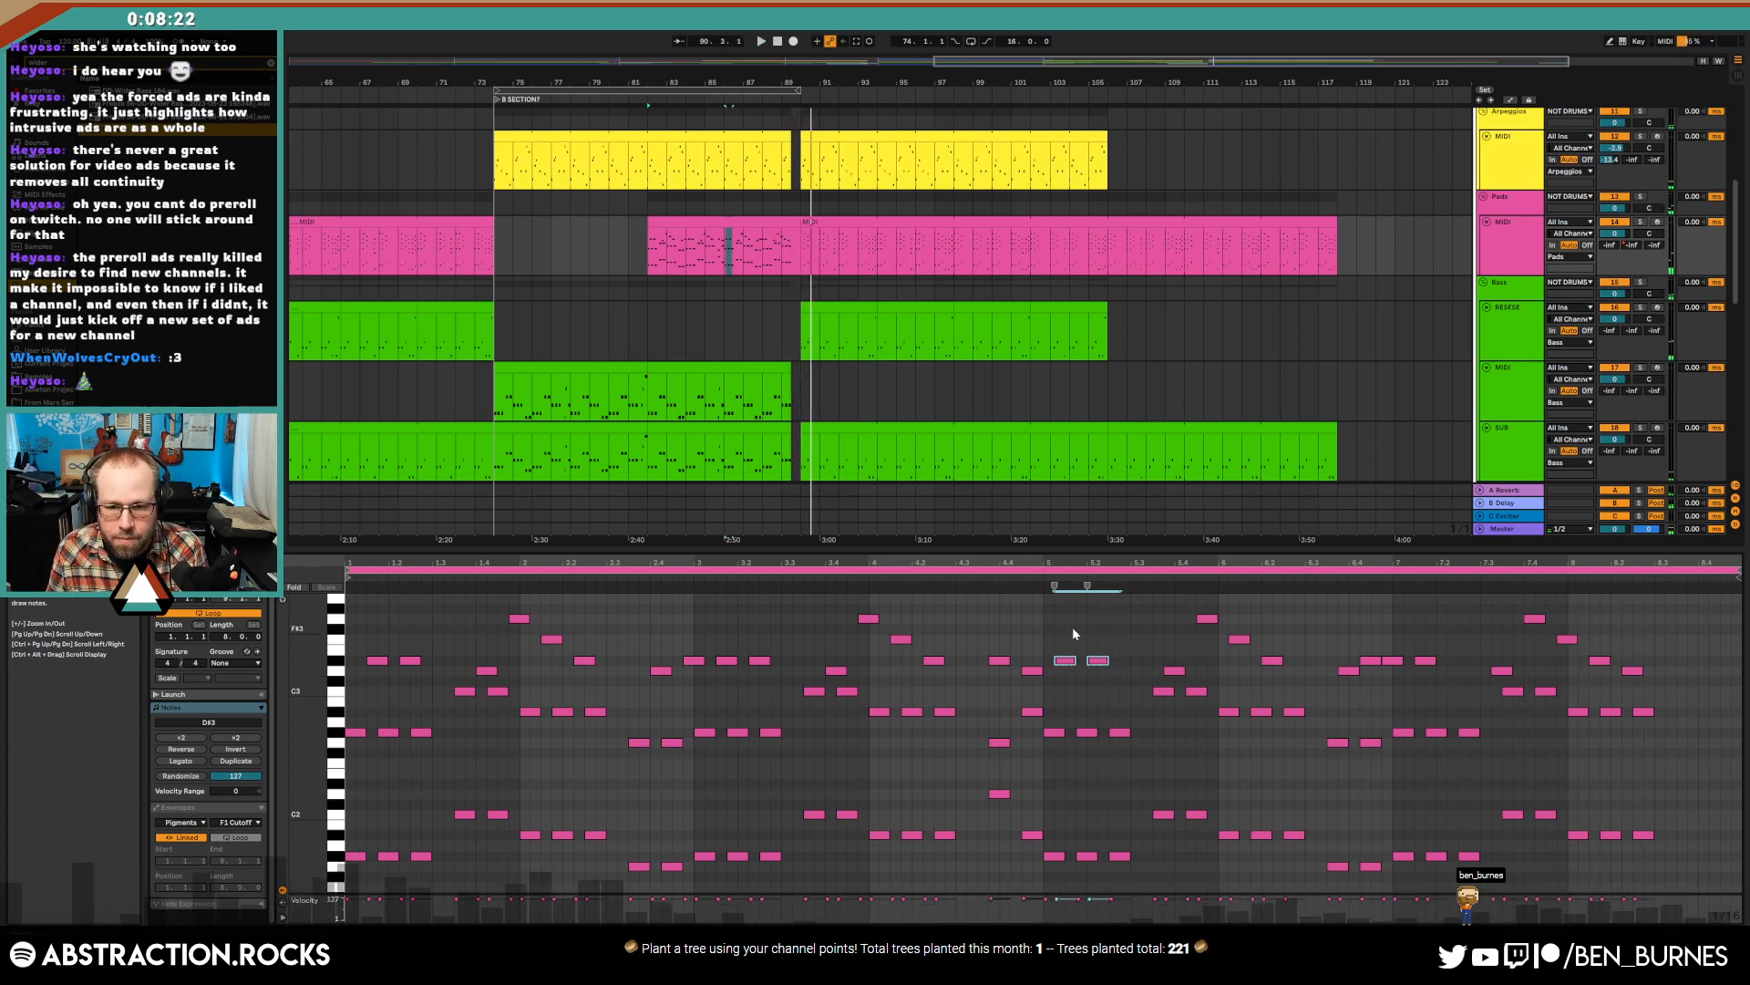
pyautogui.press('space')
pyautogui.press('Right')
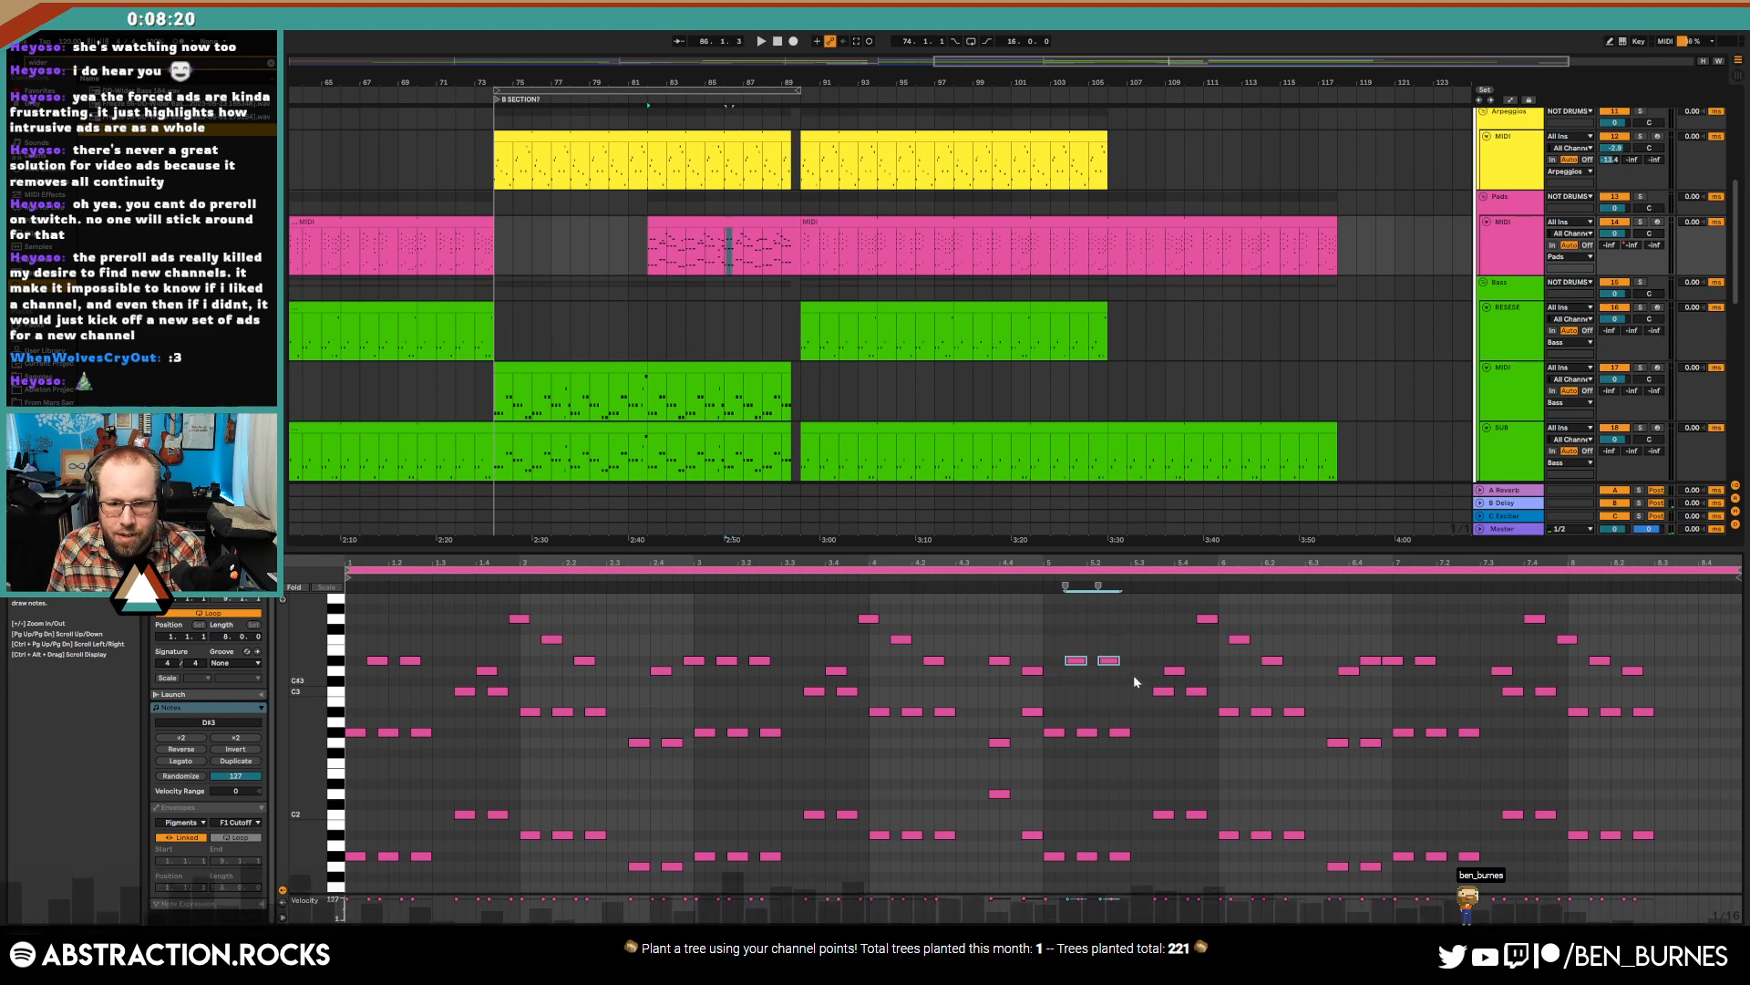
pyautogui.moveTo(1151, 609); pyautogui.dragTo(1455, 669)
# - Move the pad clip's final upper note in bar 8 one grid step later and add a short note just before it
pyautogui.click(1502, 670)
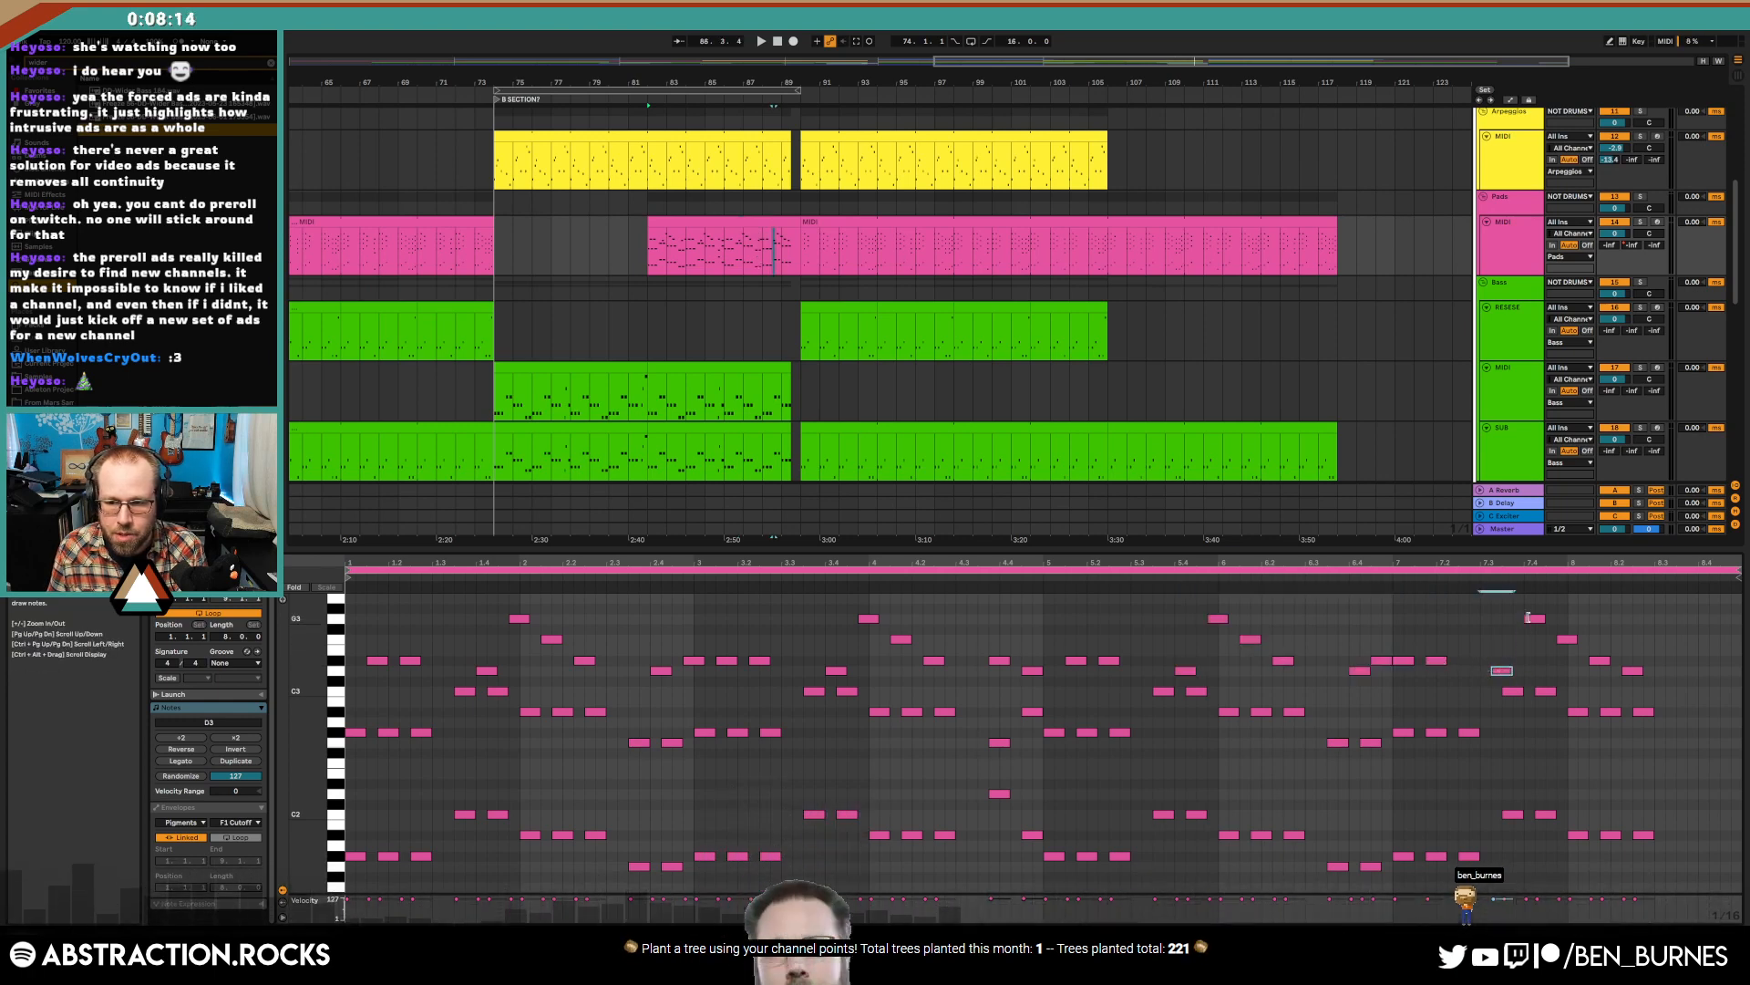
pyautogui.moveTo(1632, 671); pyautogui.dragTo(1650, 673)
pyautogui.doubleClick(1627, 670)
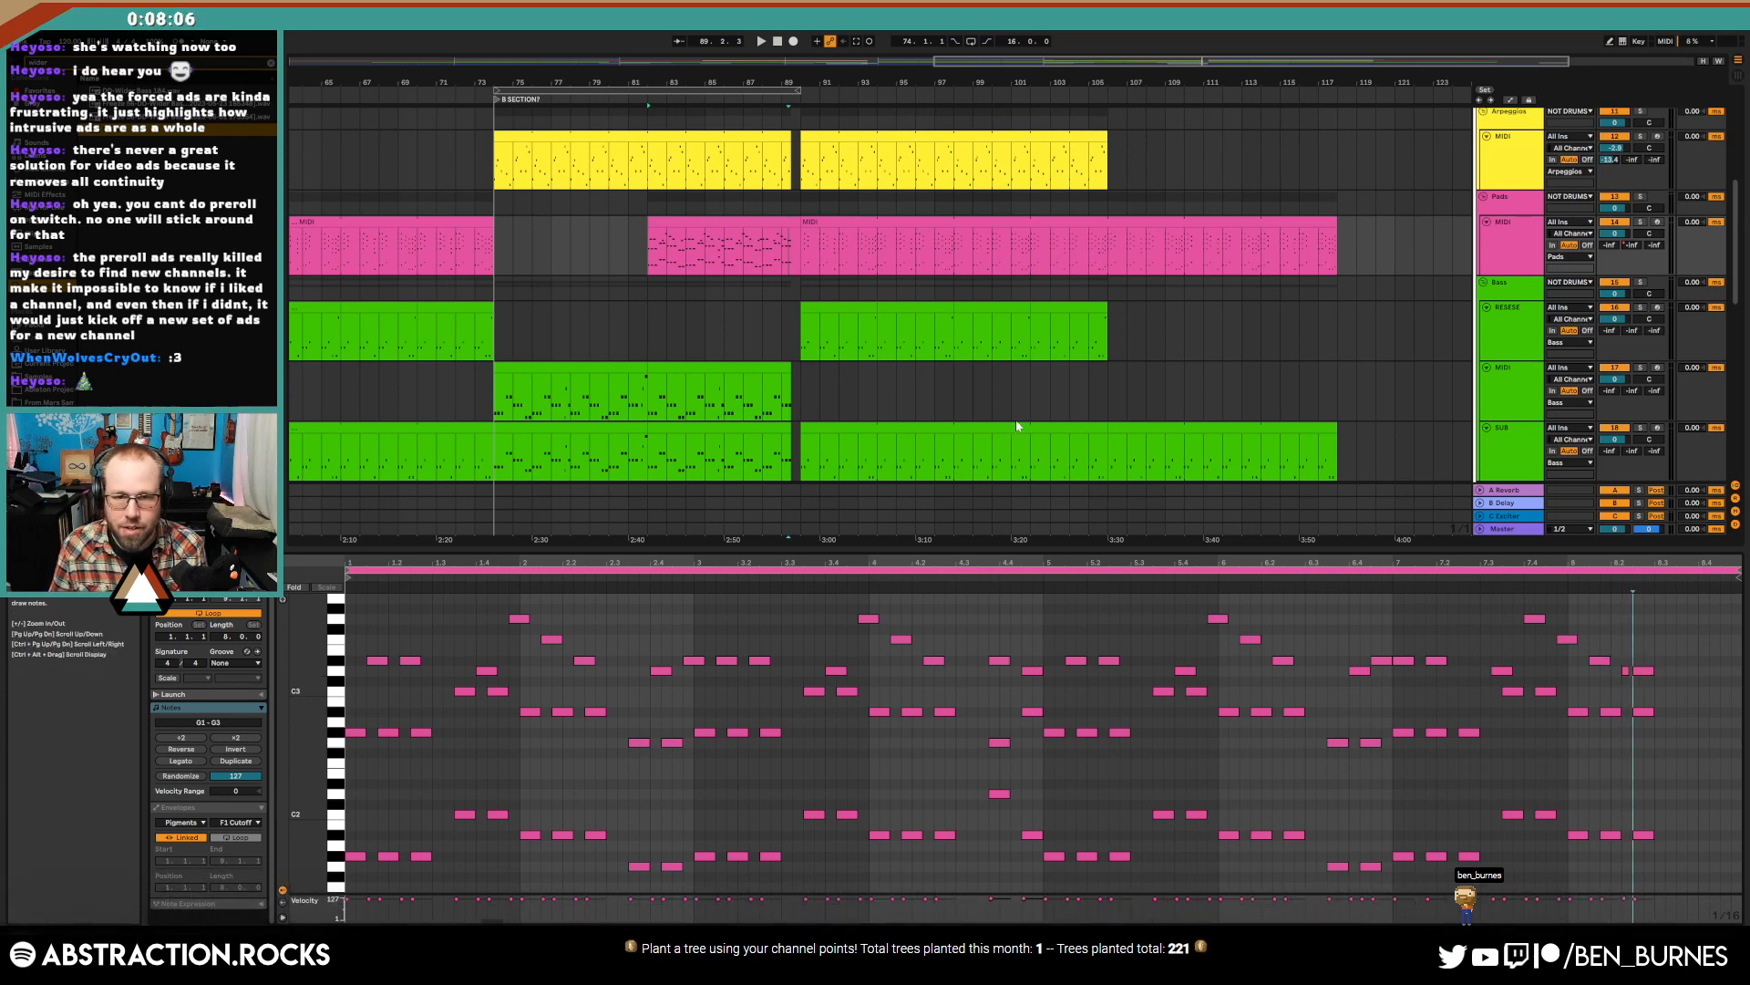
# - Play from bar 71 through the transition into the B section with the pads' device chain shown
pyautogui.scroll(-5, 685, 253)
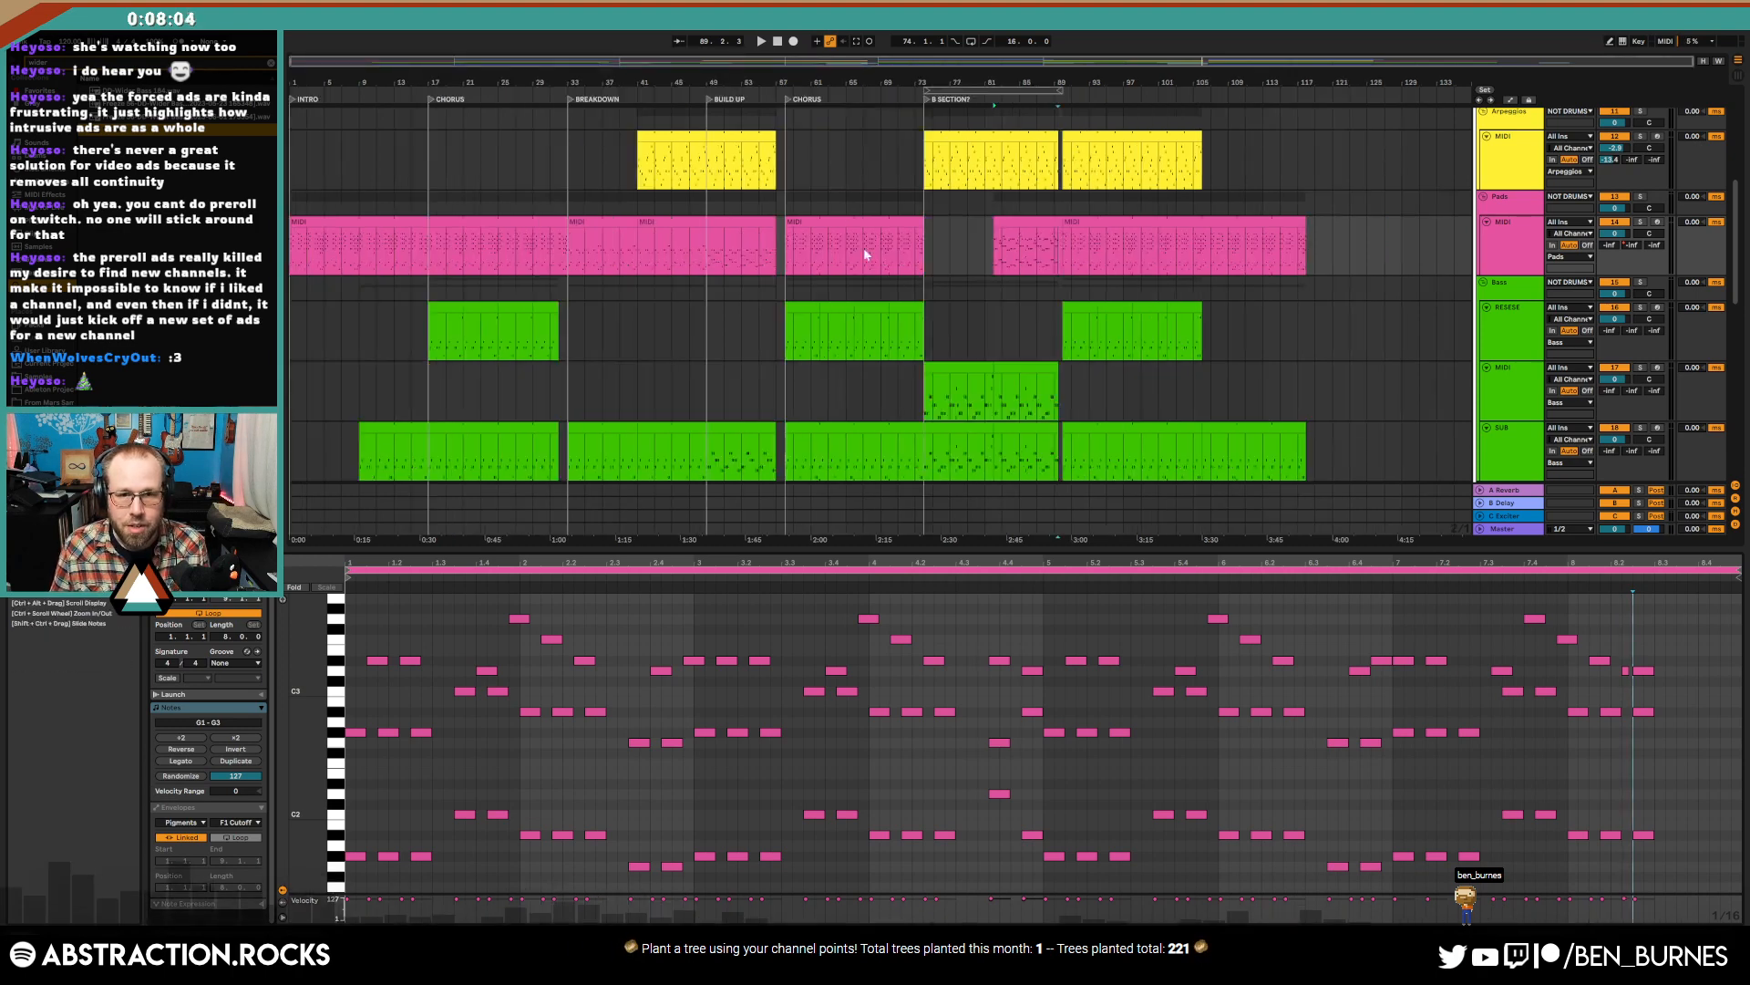
pyautogui.click(898, 247)
pyautogui.press('space')
pyautogui.hotkey('shift', 'Tab')
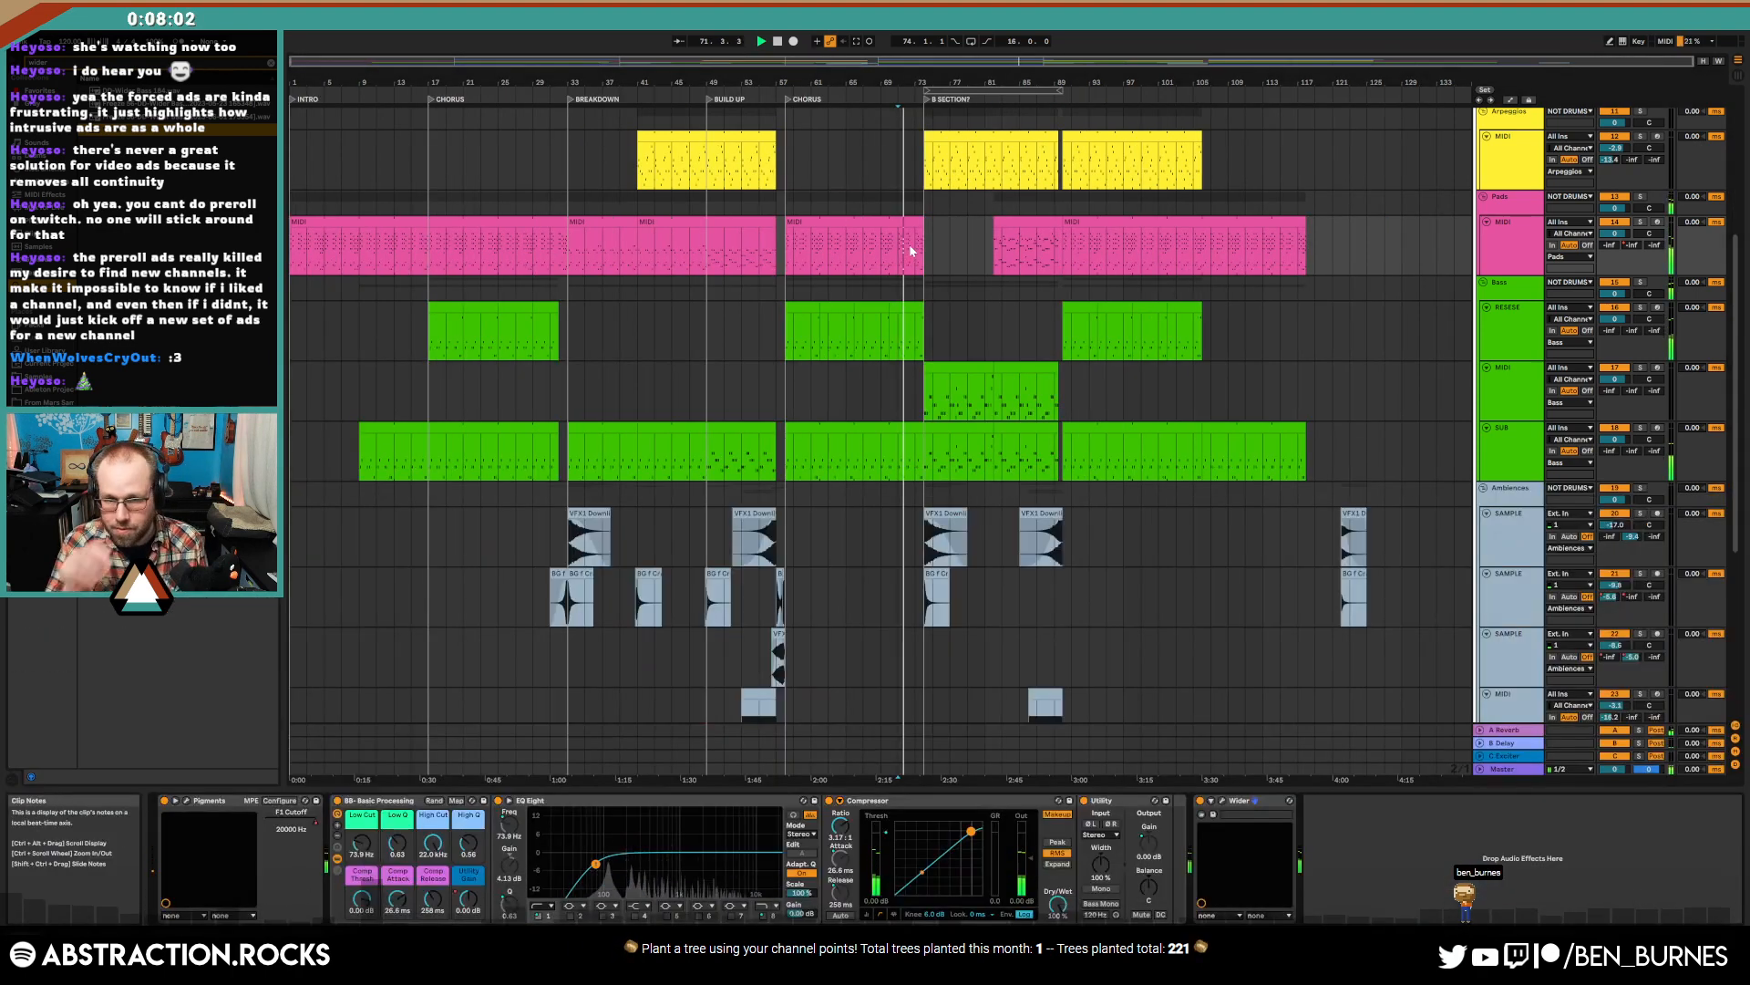
pyautogui.scroll(5, 1093, 309)
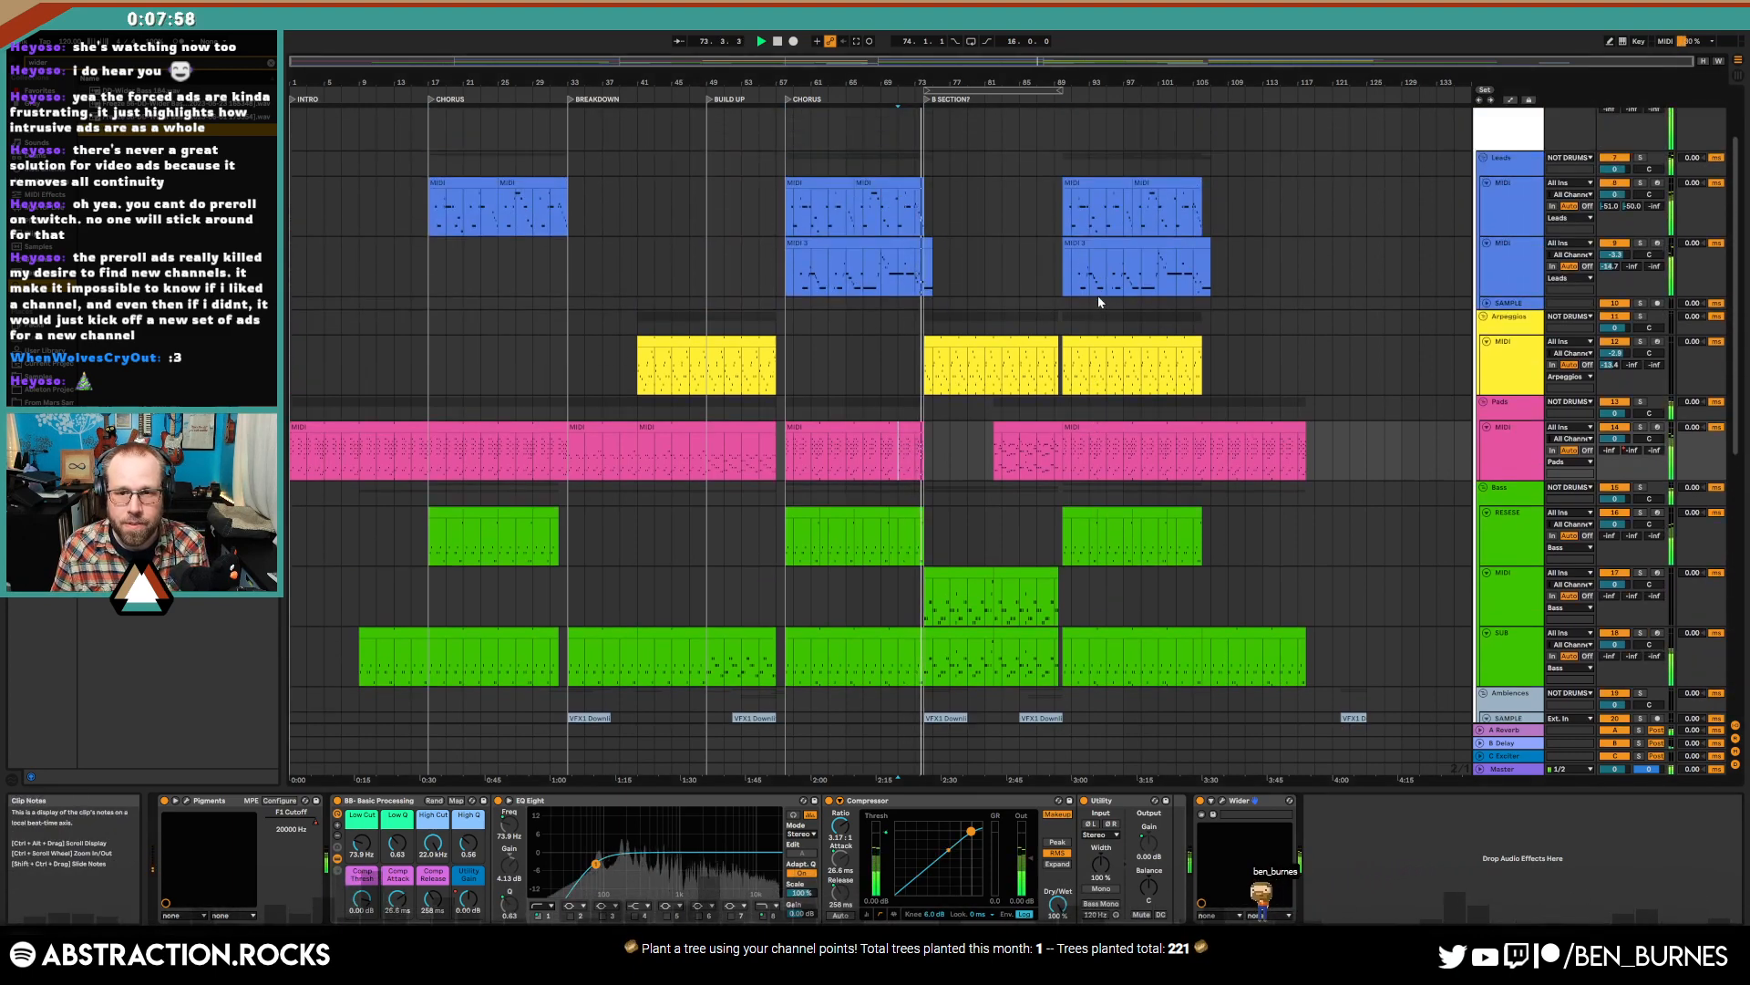
pyautogui.scroll(-3, 1046, 464)
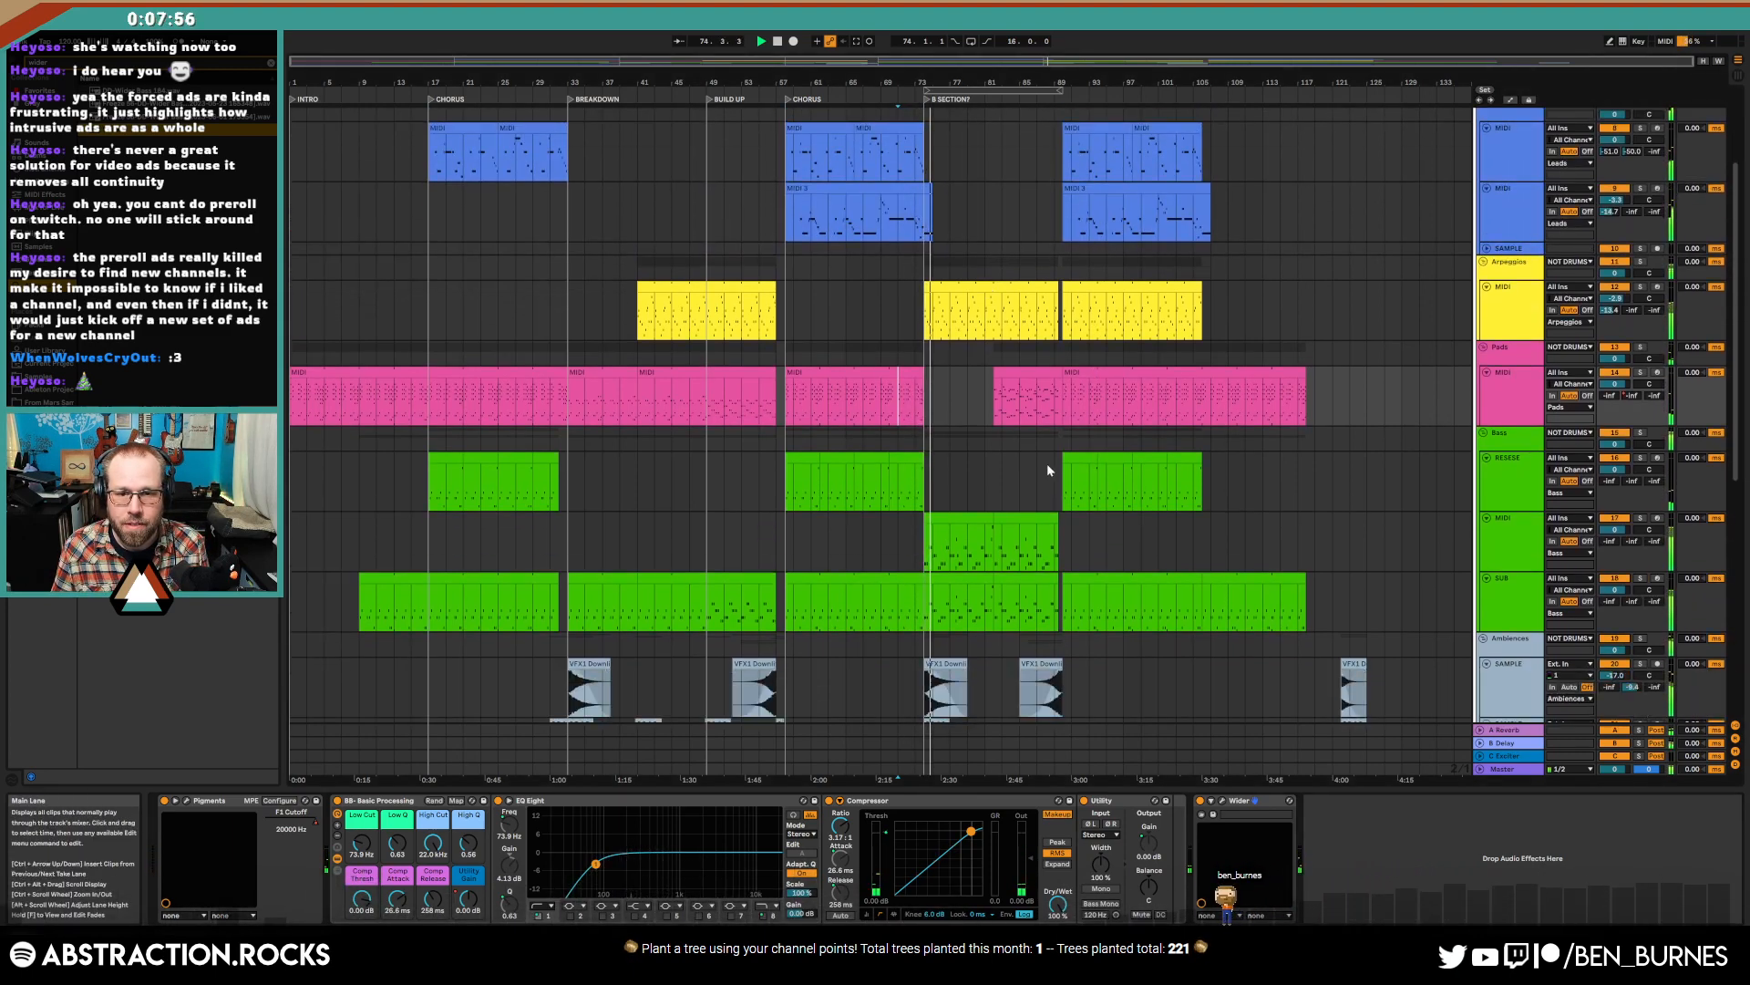
# - Inspect the two ambience sample clips at the start of the B section and show the downlifter track's effects chain
pyautogui.doubleClick(938, 641)
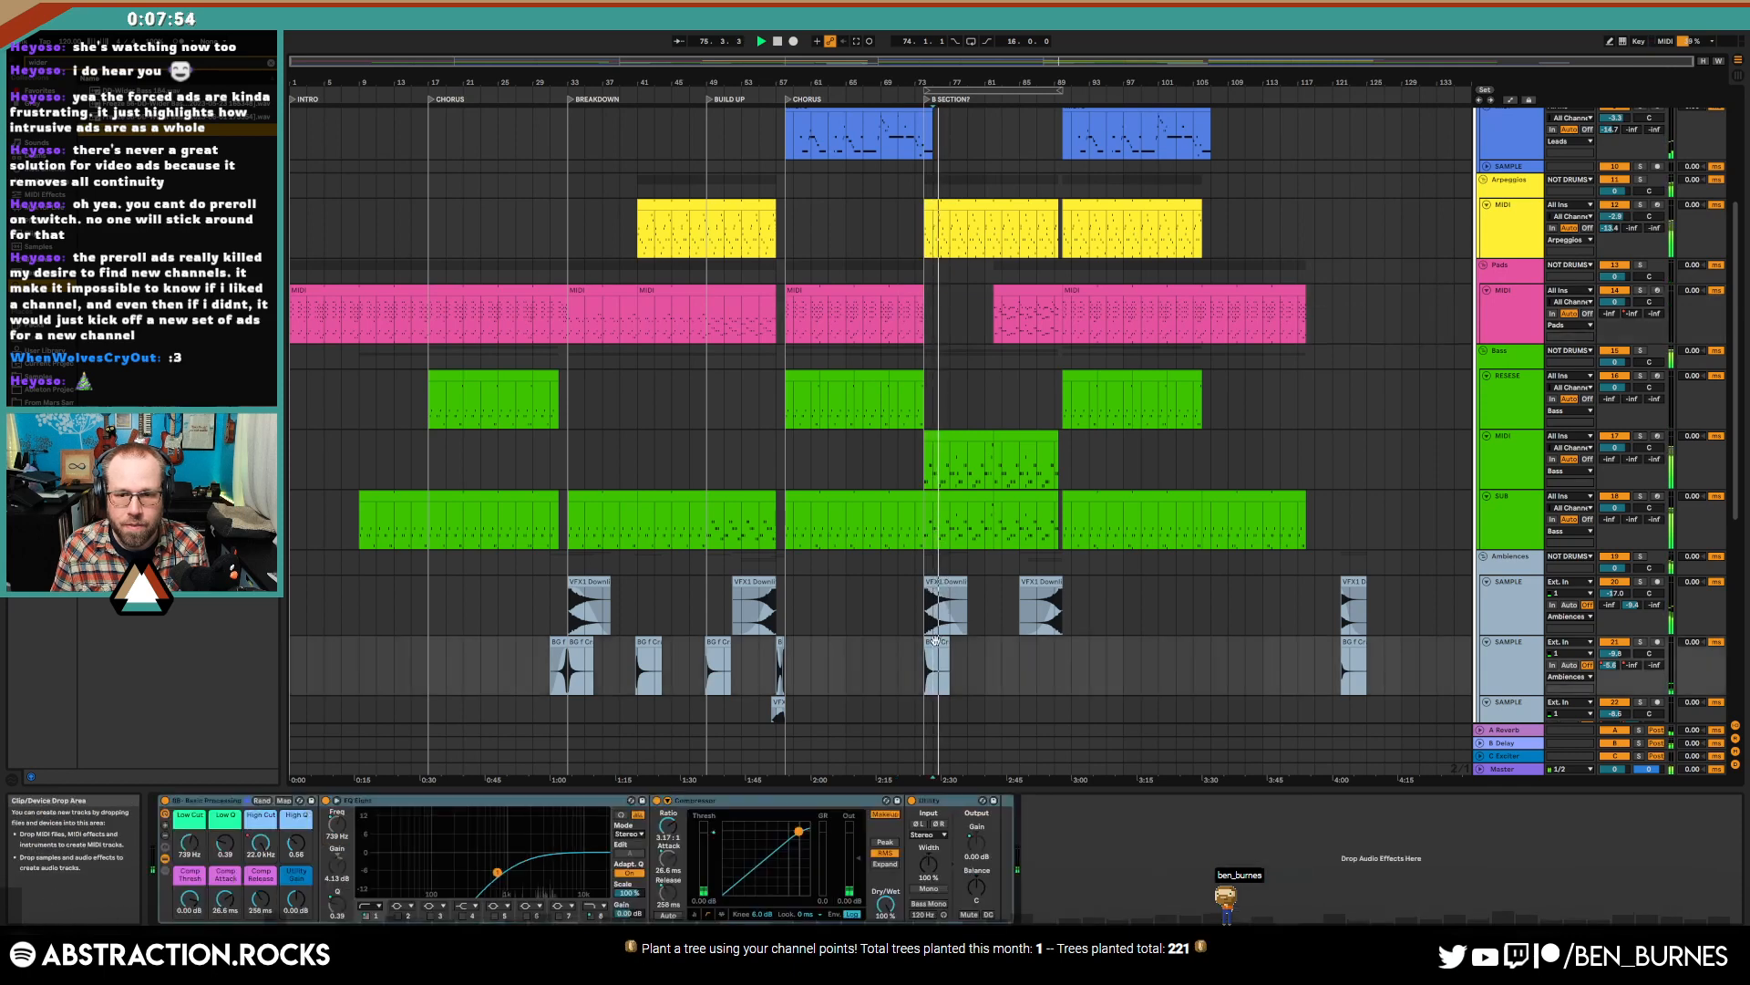
pyautogui.moveTo(247, 744); pyautogui.dragTo(248, 746)
pyautogui.click(940, 367)
pyautogui.hotkey('shift', 'Tab')
pyautogui.click(953, 370)
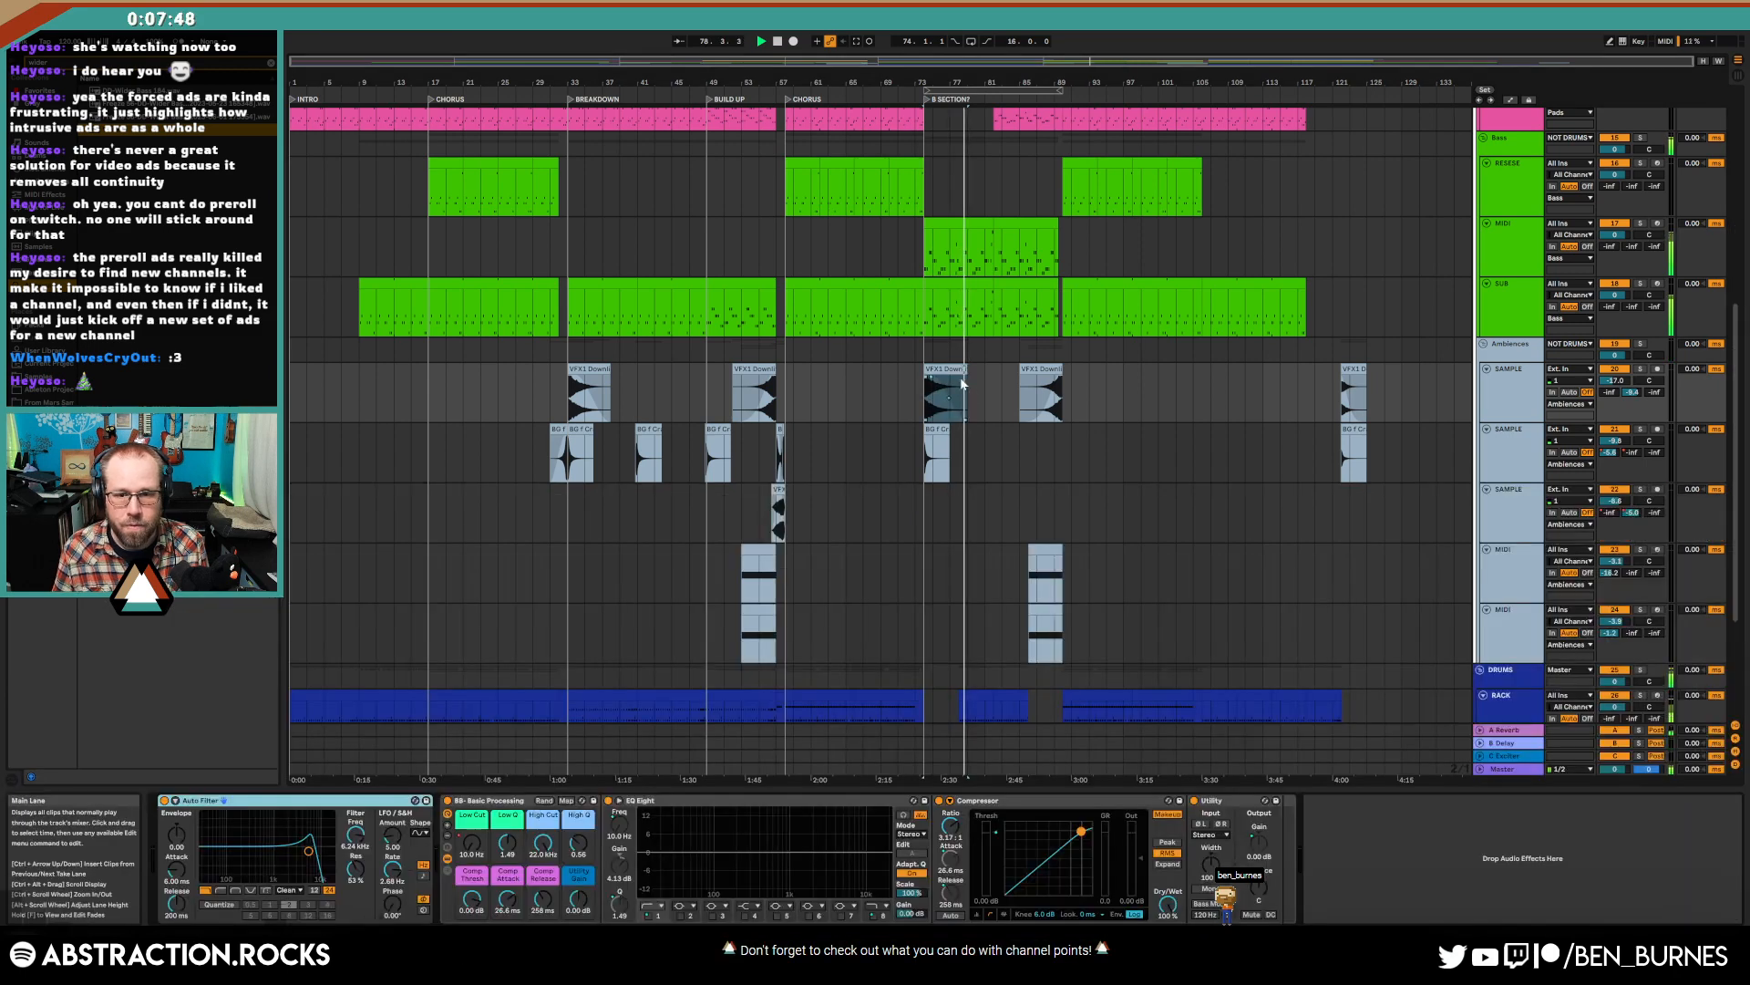
# - Open the first drum rack clip of the B section and add two short OS_Snare_House notes between beats 4.2 and 4.3
pyautogui.scroll(-3, 1003, 440)
pyautogui.scroll(2, 1010, 437)
pyautogui.scroll(5, 1010, 436)
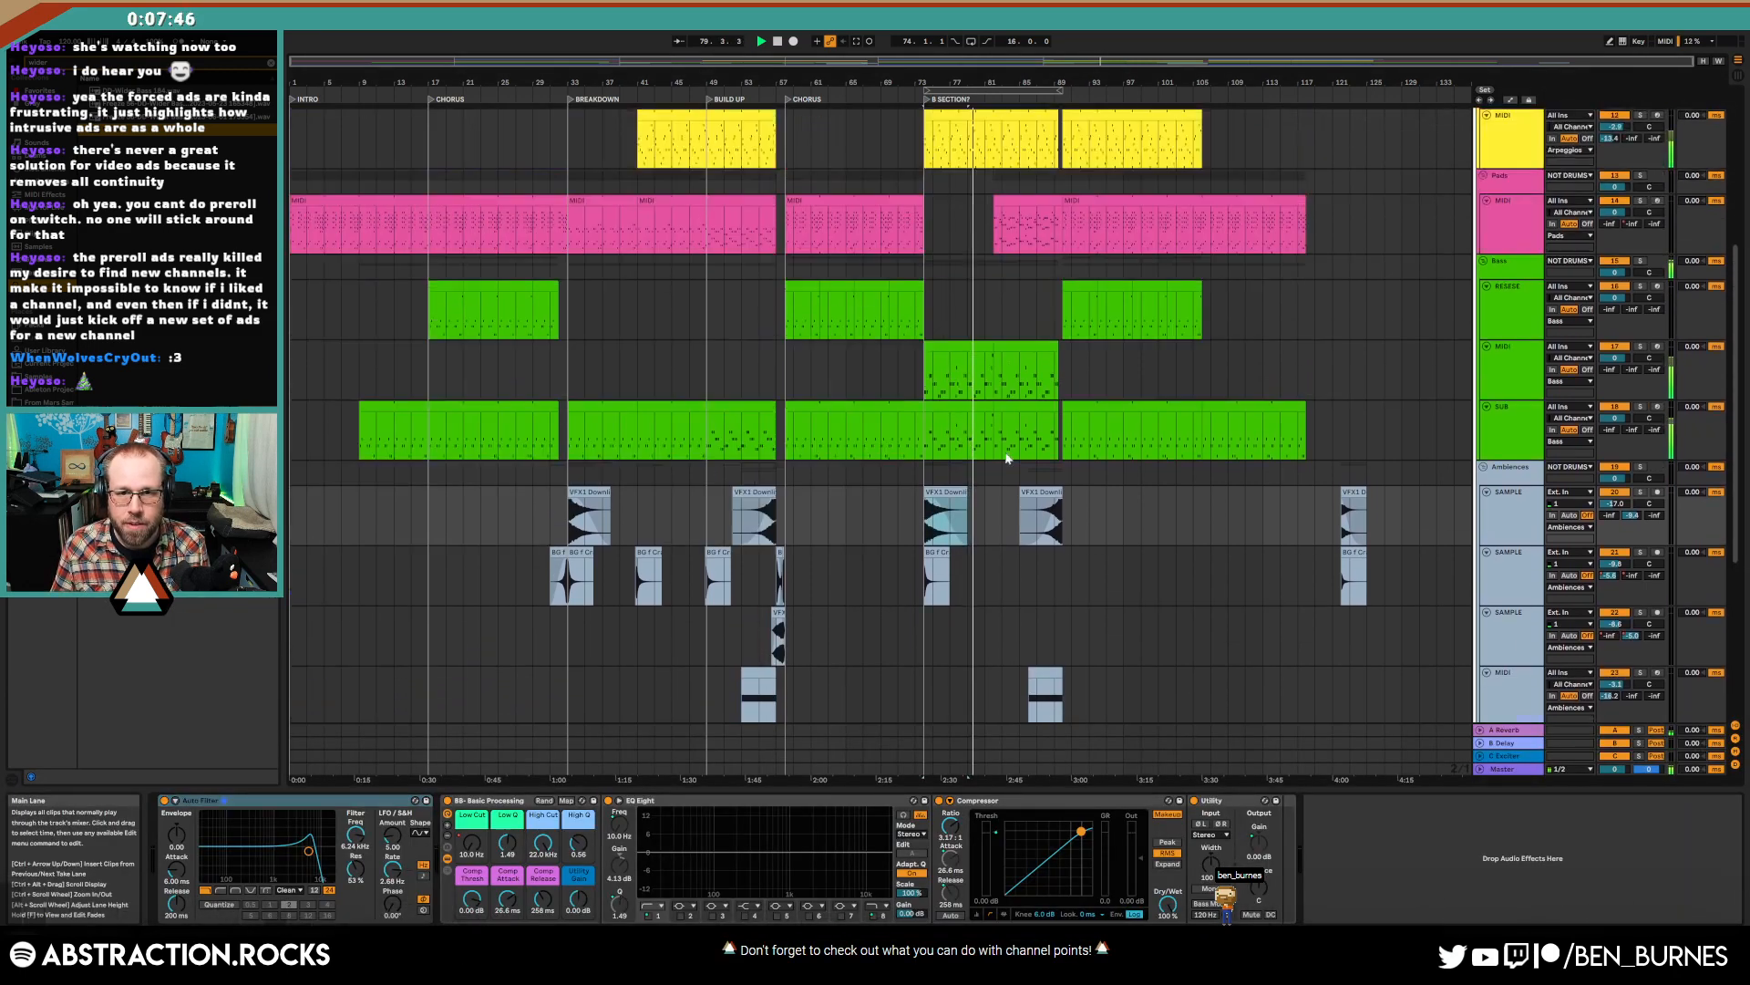
pyautogui.scroll(-6, 1008, 462)
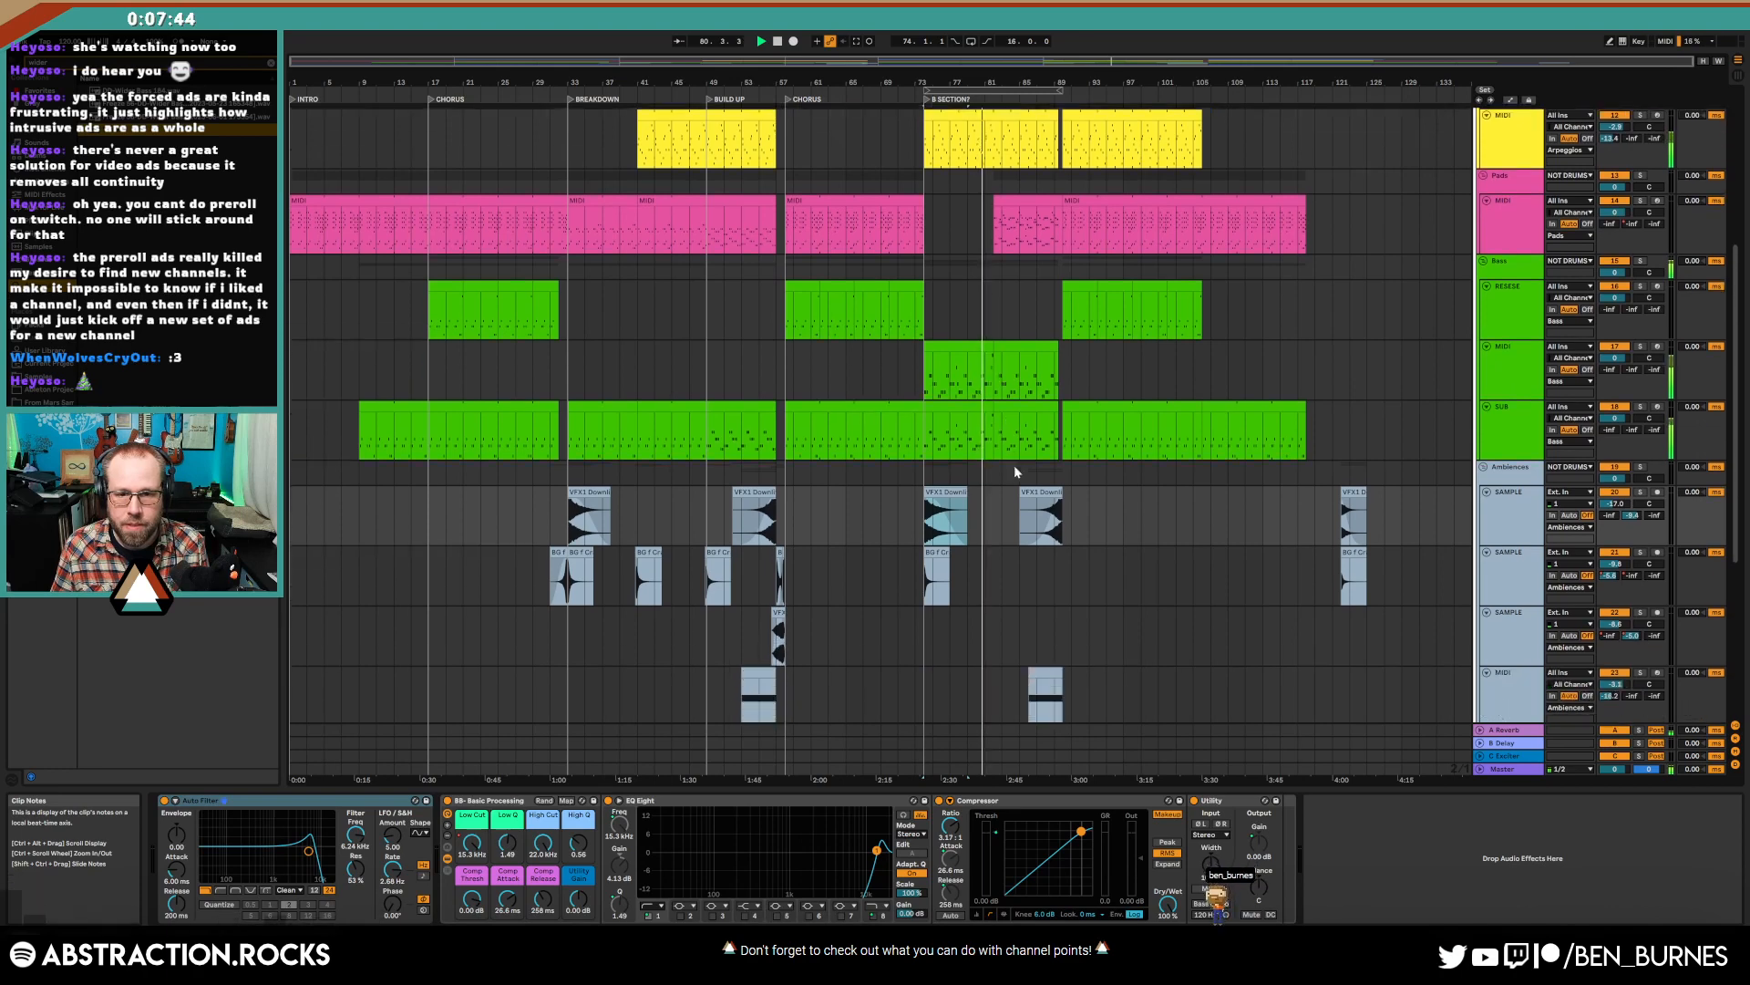
pyautogui.doubleClick(983, 574)
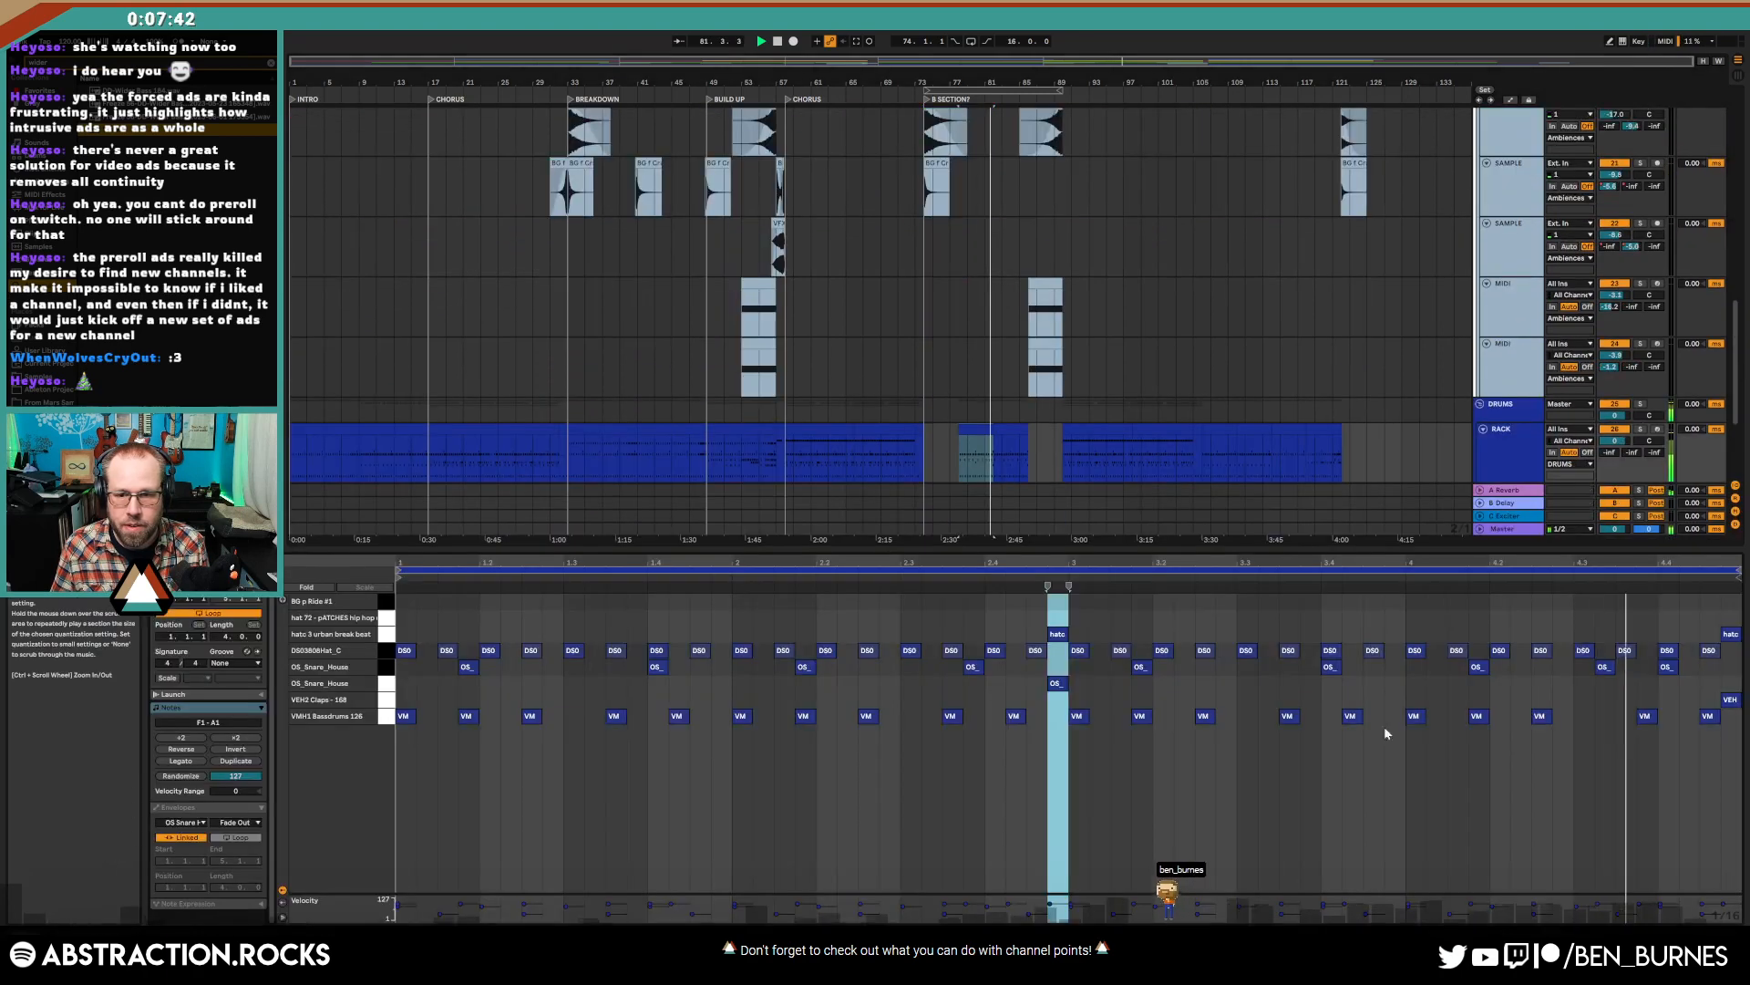
pyautogui.moveTo(1513, 674); pyautogui.dragTo(1517, 669)
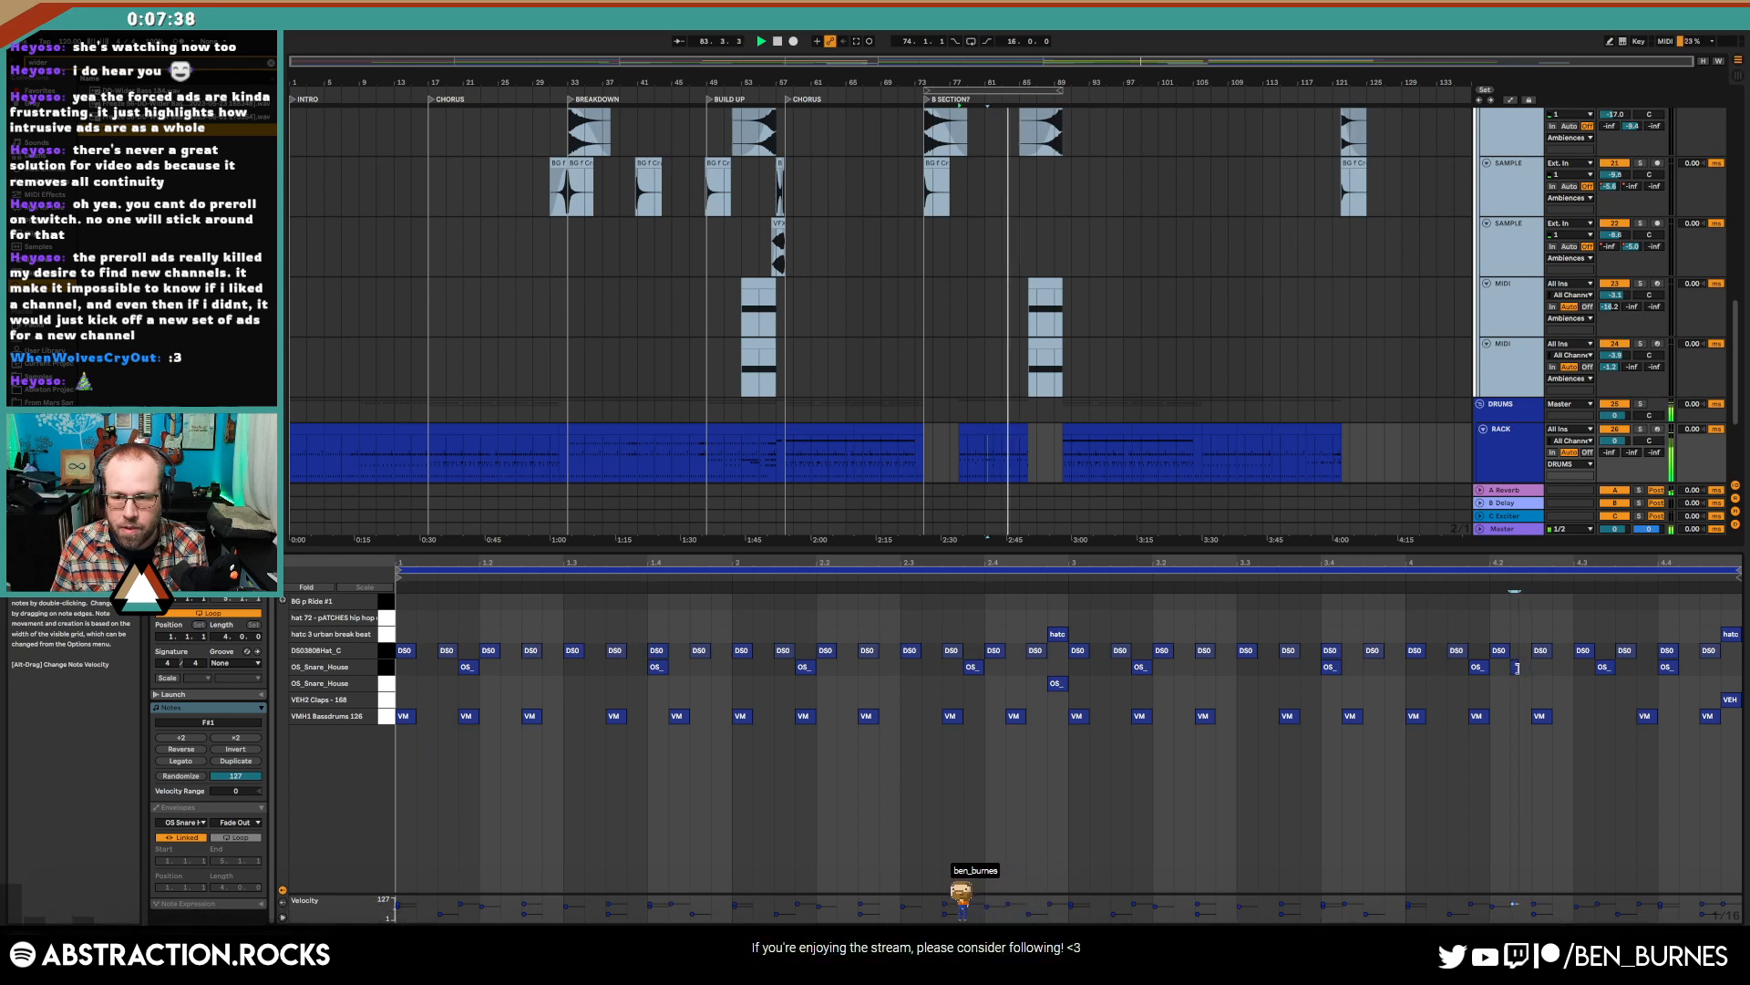
pyautogui.hotkey('ctrl', 'd')
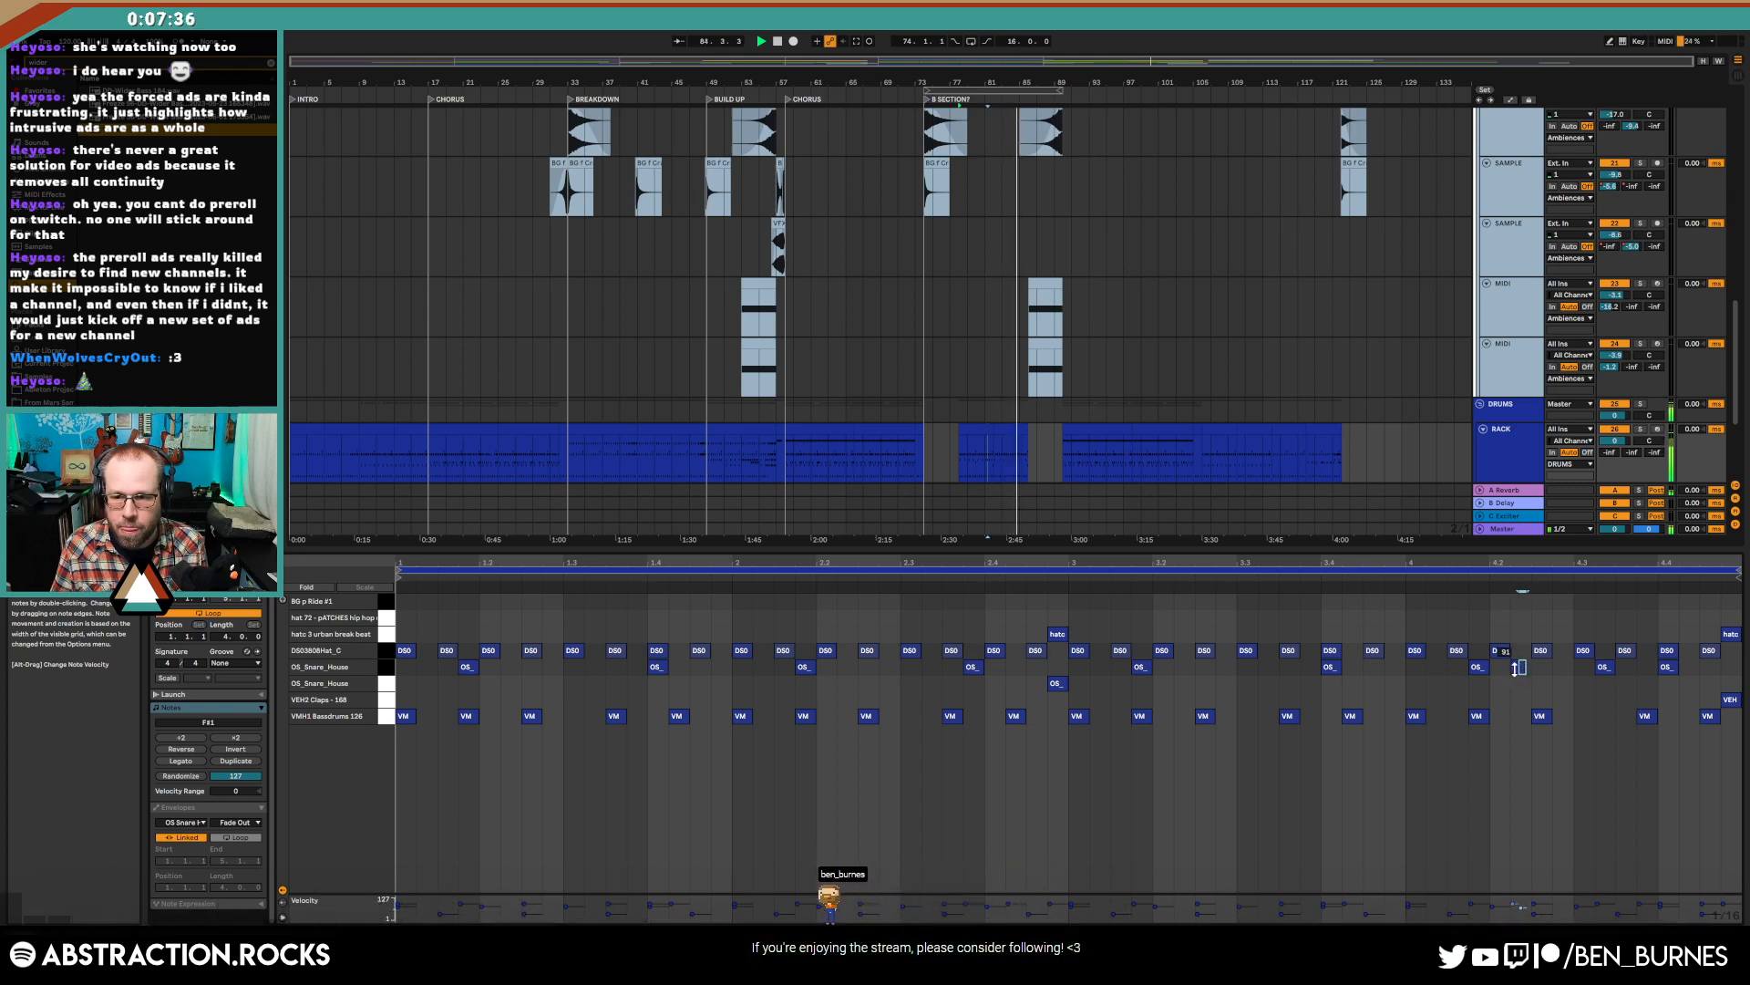
pyautogui.moveTo(1497, 673); pyautogui.dragTo(1527, 670)
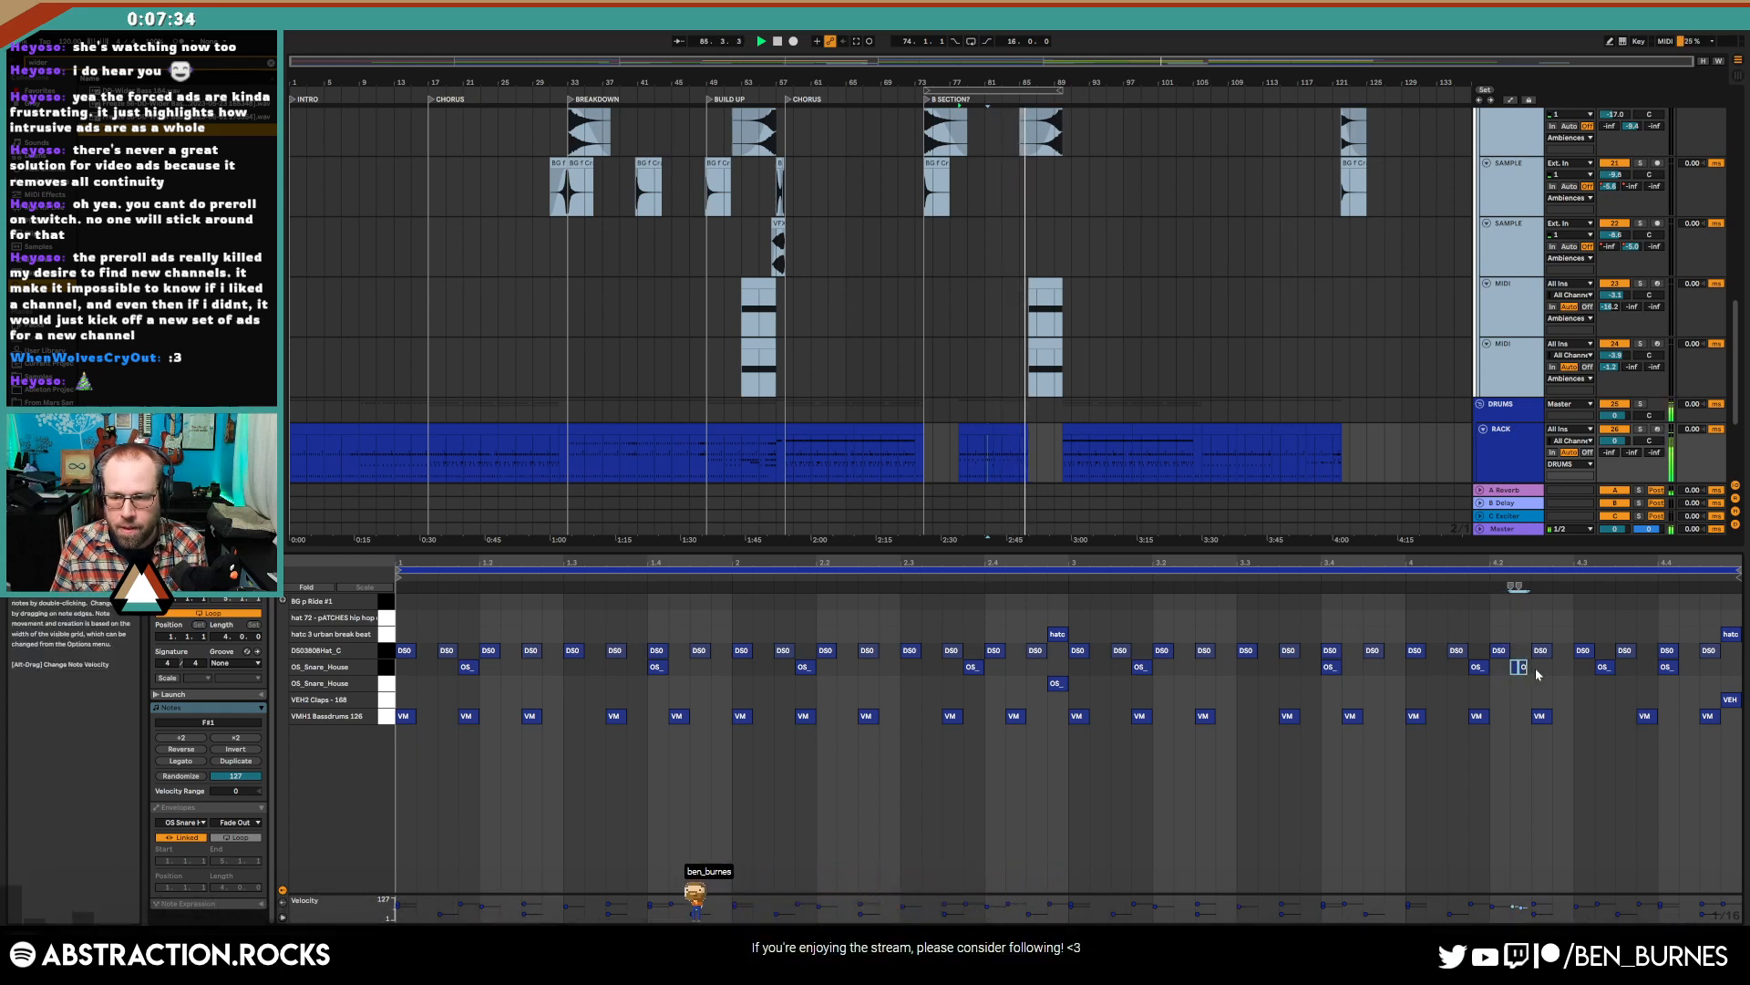
pyautogui.moveTo(1518, 587); pyautogui.dragTo(1522, 587)
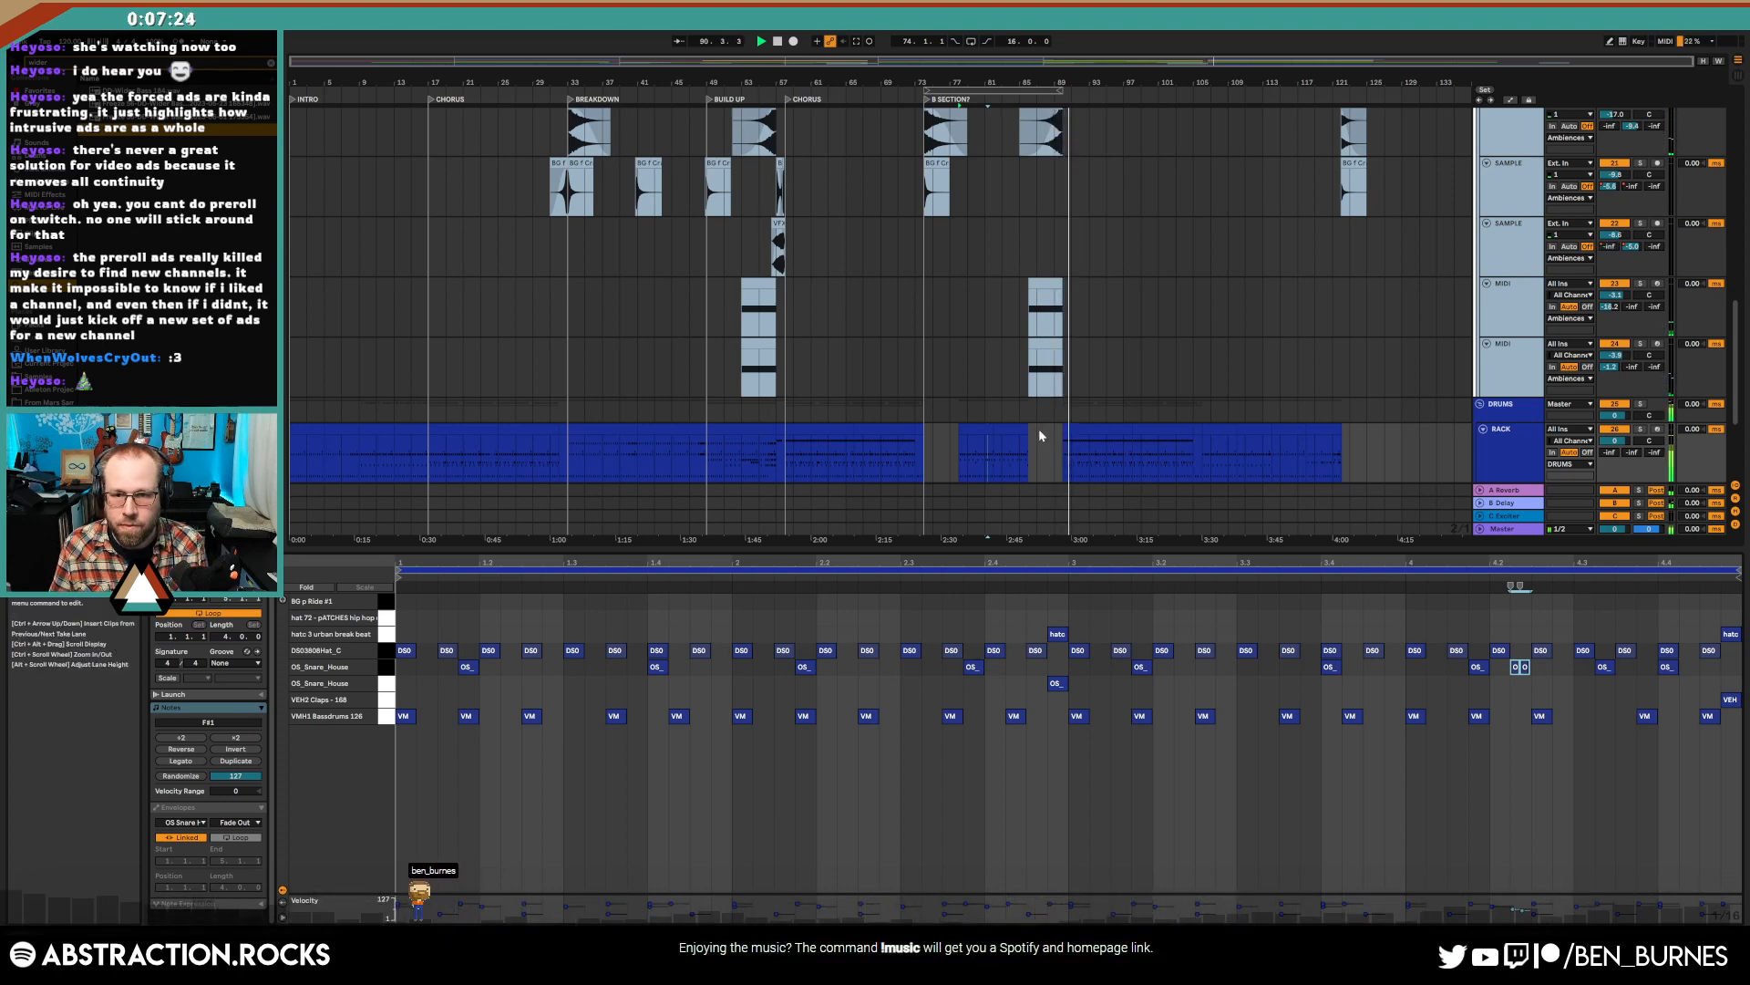
# - Duplicate the edited four-bar drum clip to bars 82 and 86, playing back the end of the B section between copies
pyautogui.click(980, 429)
pyautogui.hotkey('ctrl', 'd')
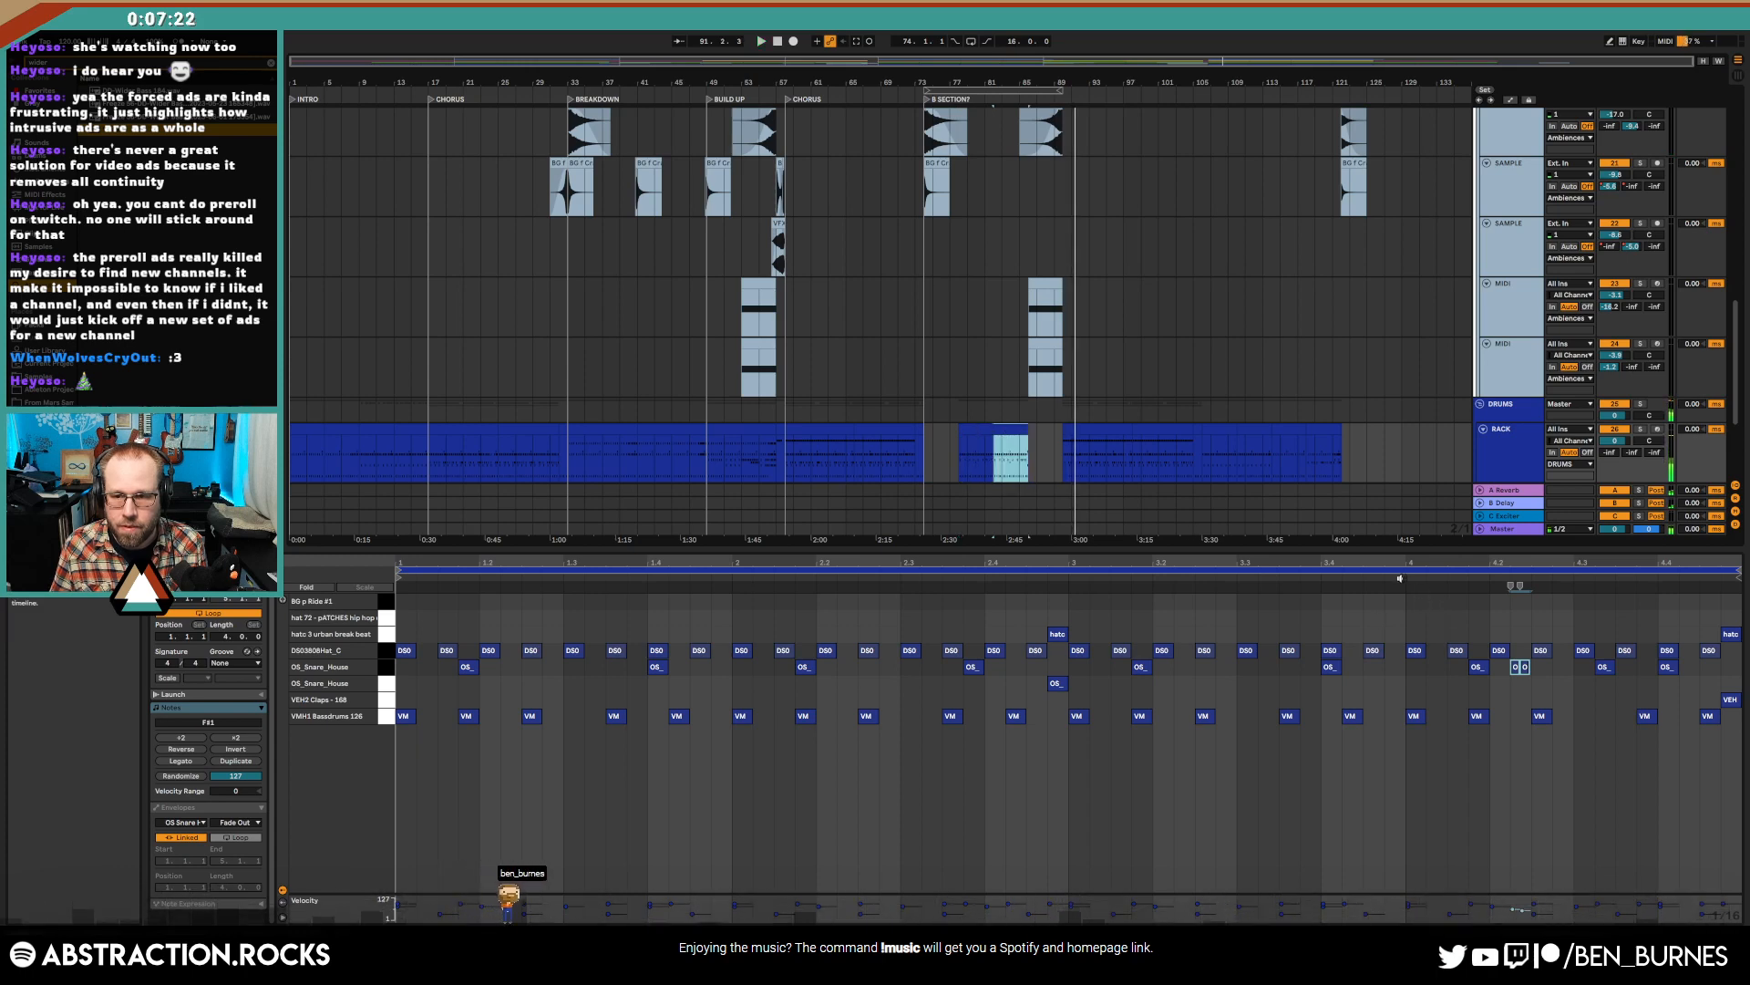
pyautogui.click(1400, 578)
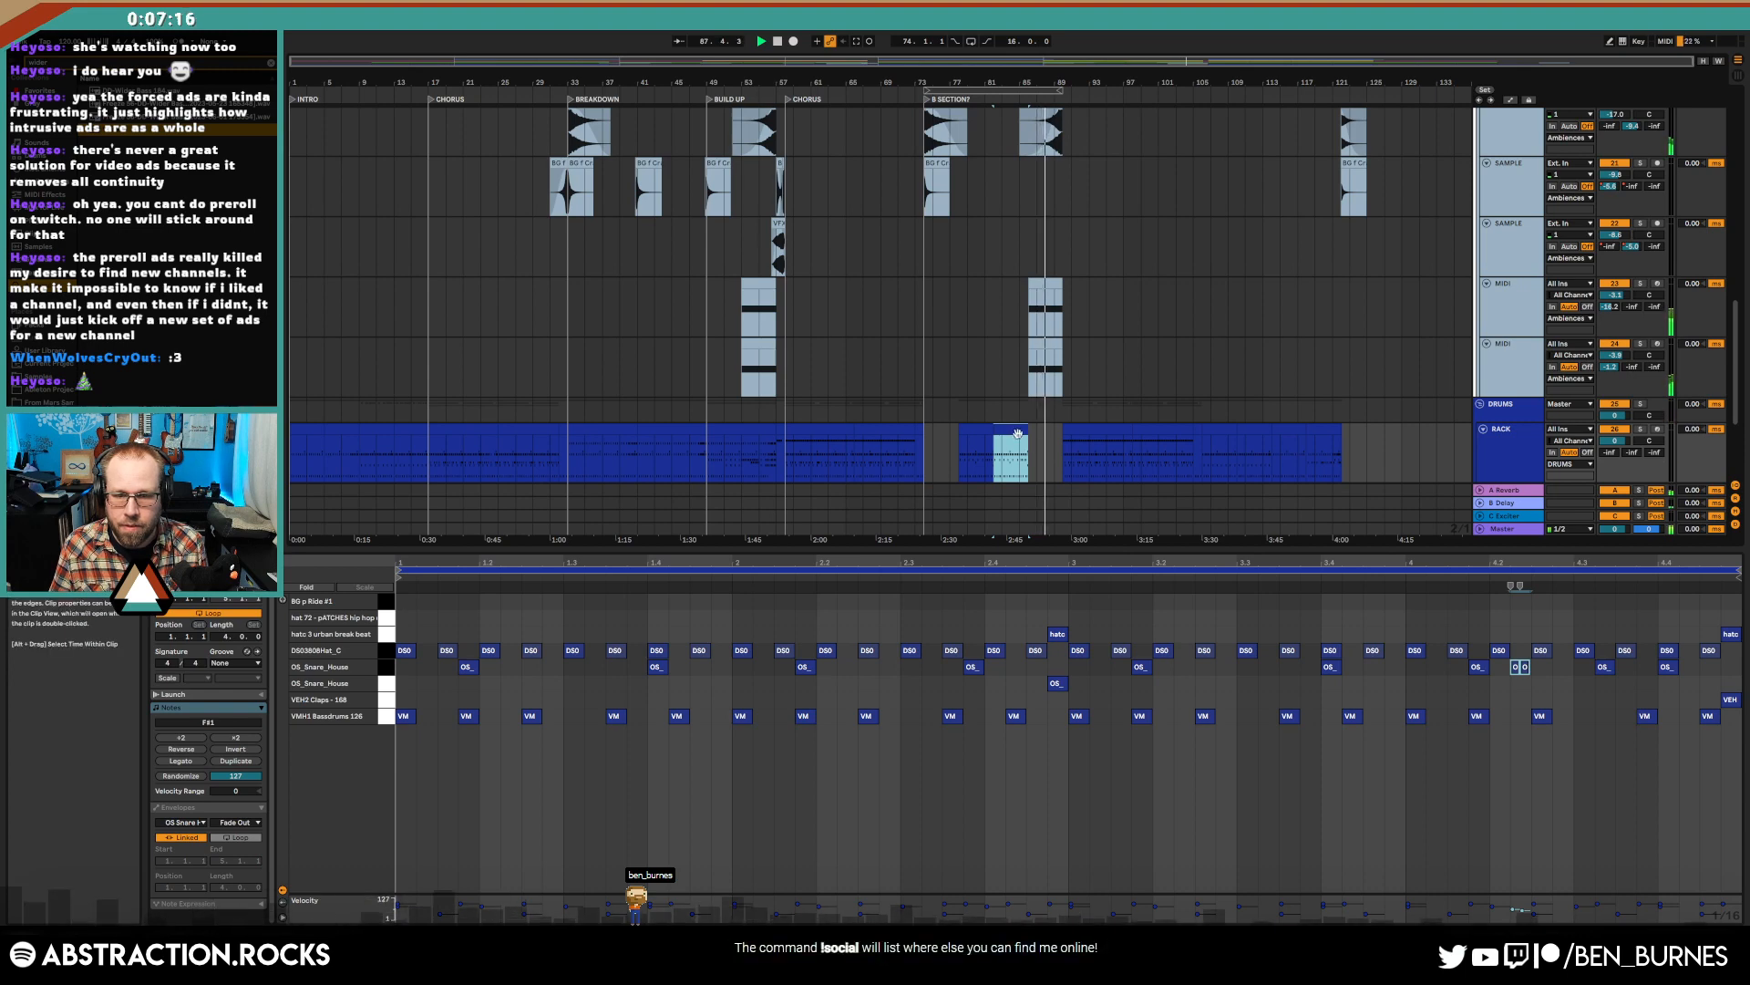
pyautogui.hotkey('ctrl', 'd')
# - Strip the bar 86 drum clip down to its bass drum notes, deleting all snares, hats and claps and everything from beat 4.3 onward
pyautogui.click(388, 667)
pyautogui.press('Delete')
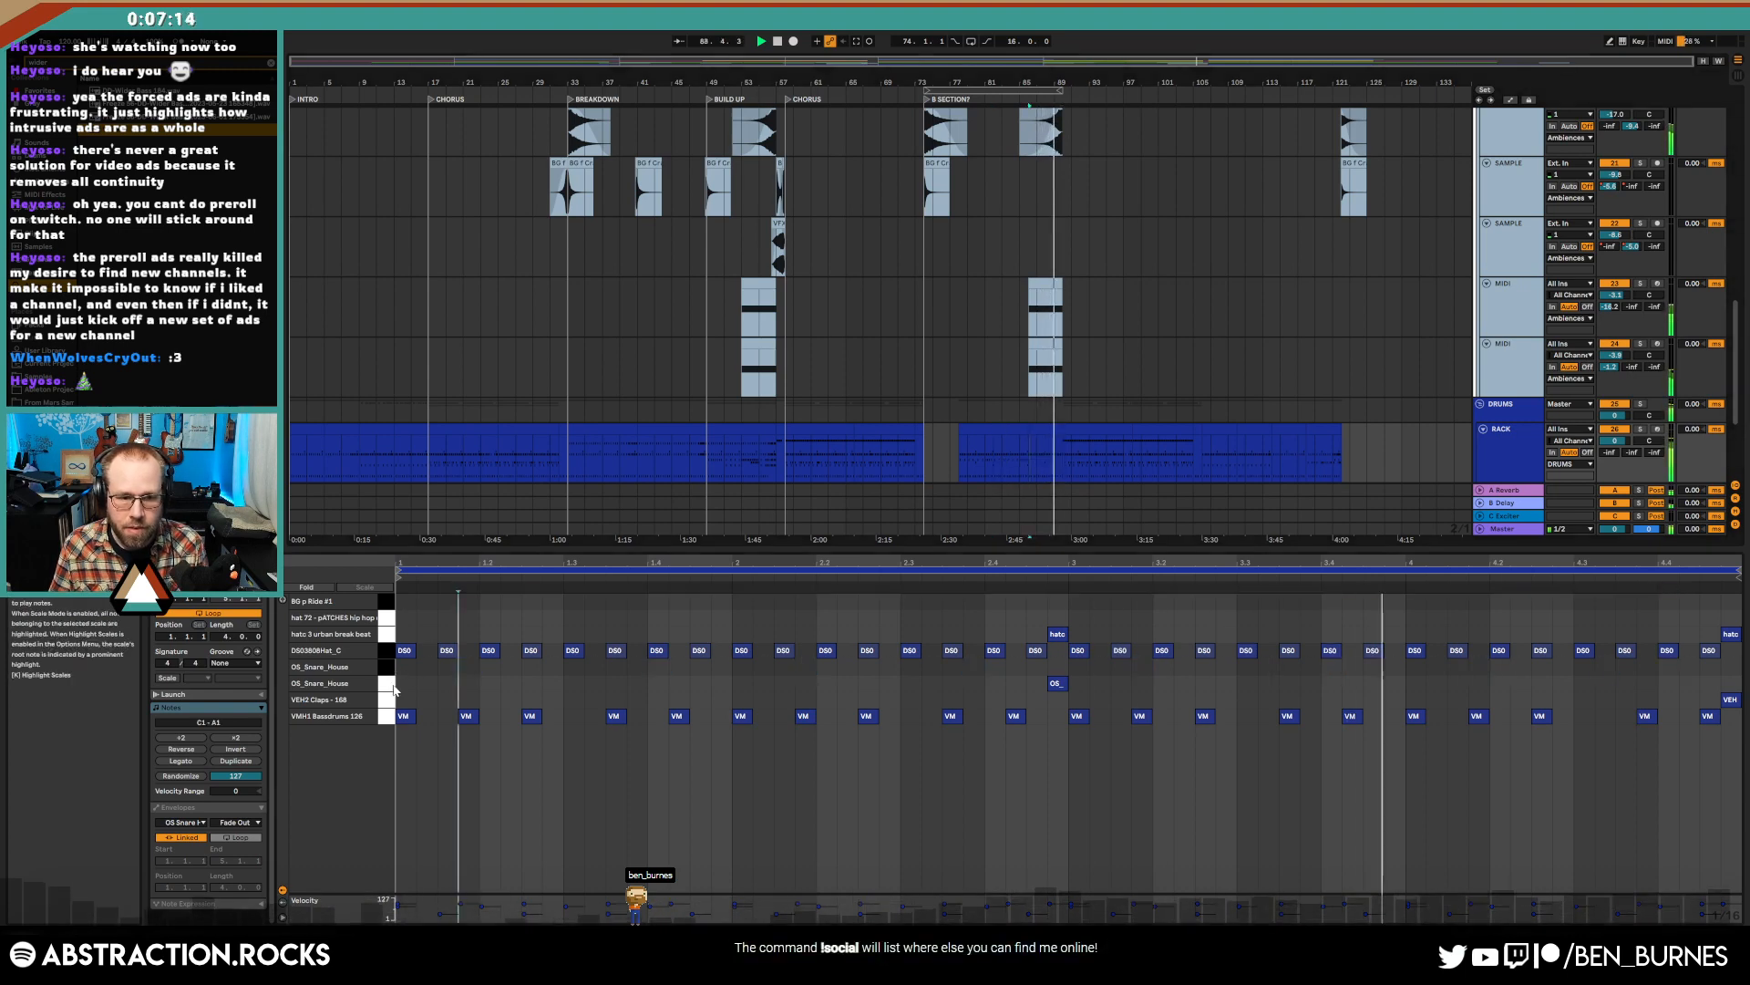
pyautogui.click(390, 686)
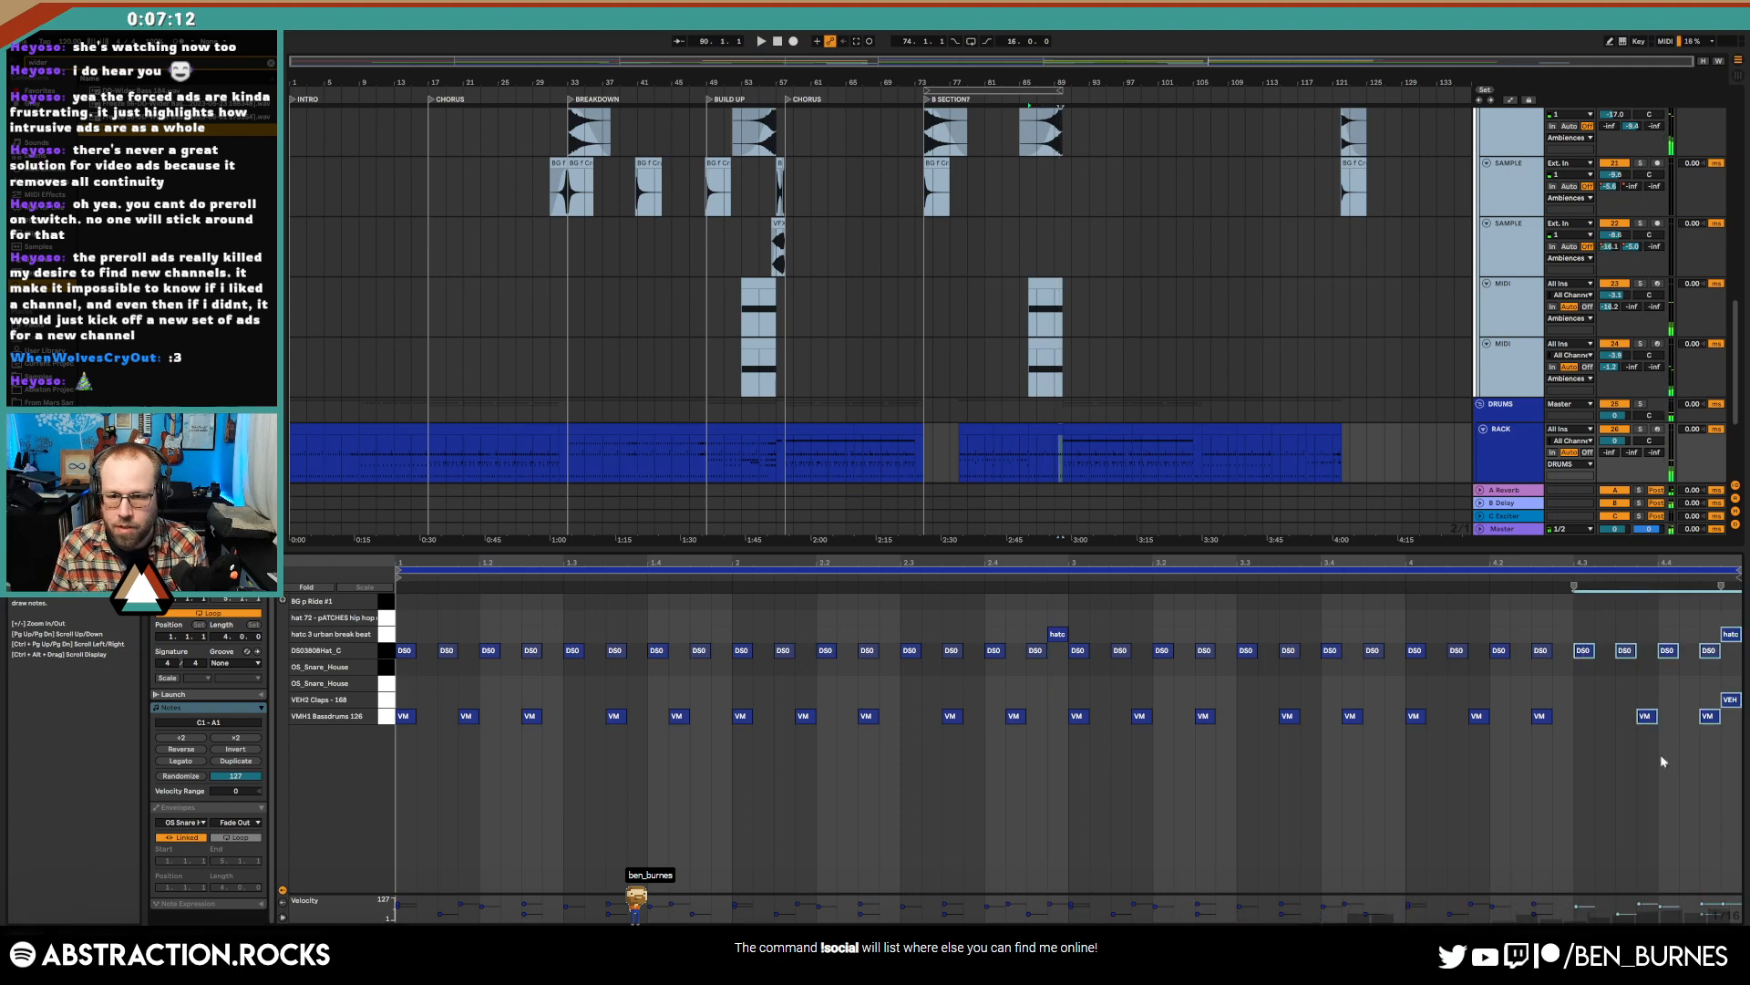
pyautogui.press('Delete')
pyautogui.moveTo(1113, 637); pyautogui.dragTo(271, 663)
pyautogui.press('Delete')
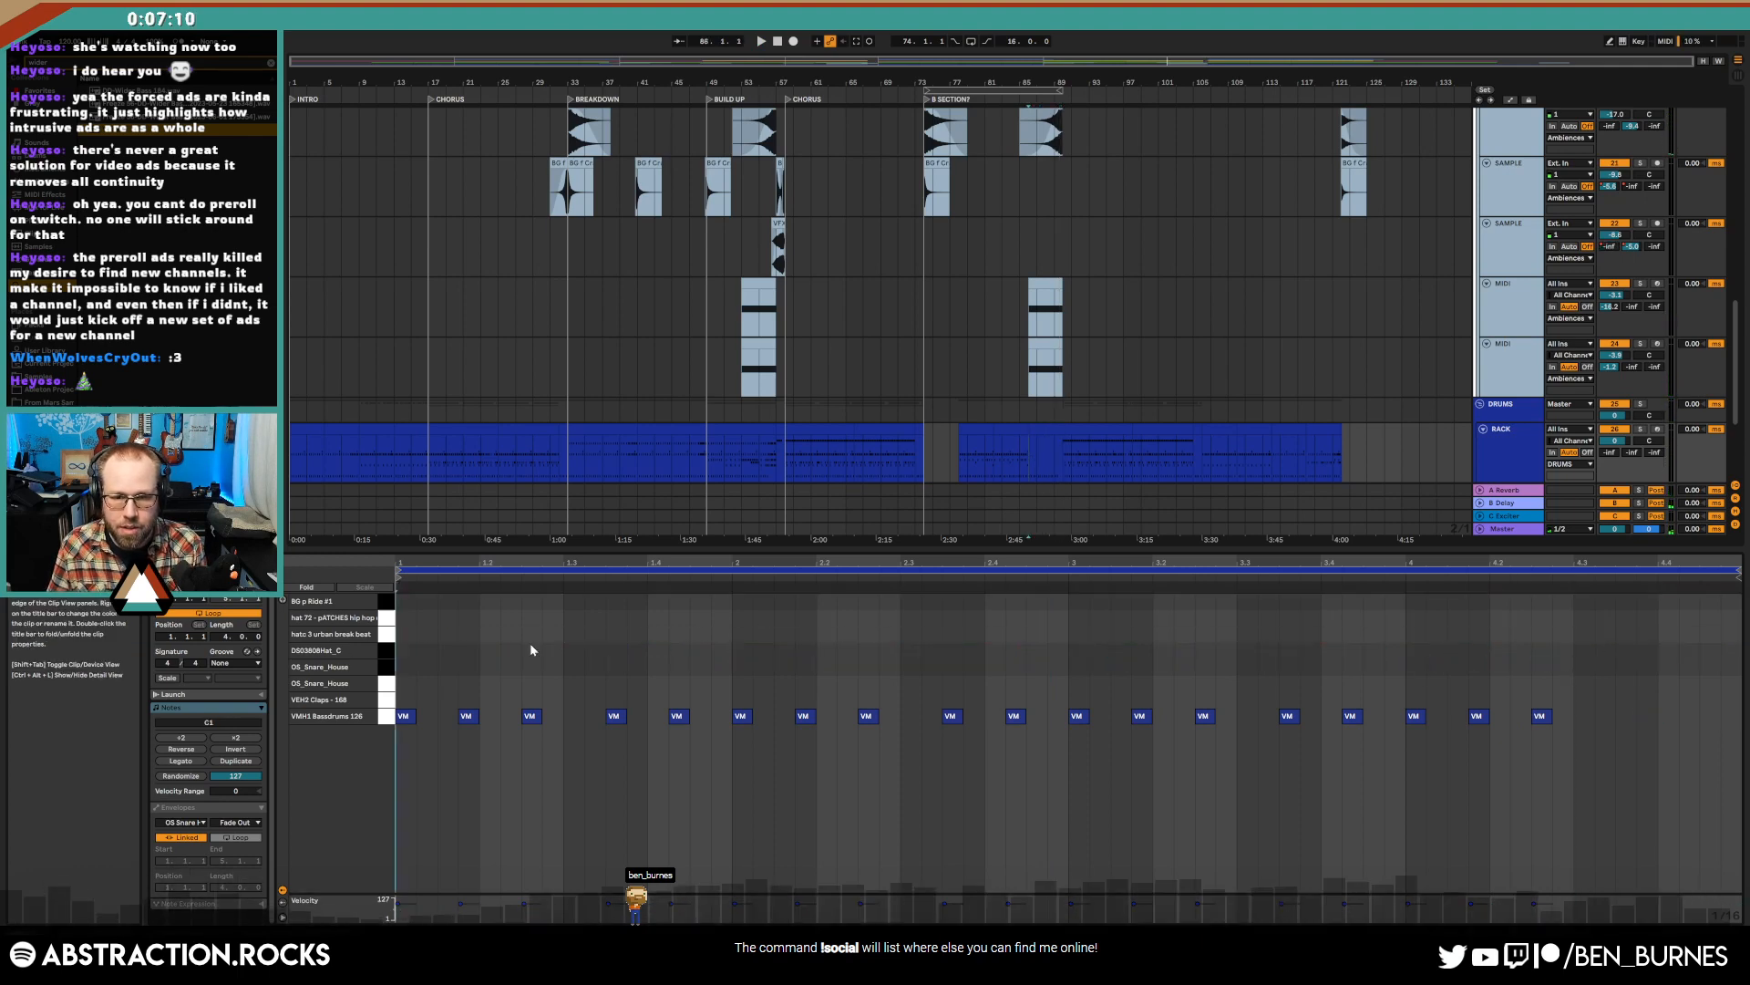
# - Play the first B section drum clip and the section's closing bars with the drum rack's device chain shown
pyautogui.click(972, 431)
pyautogui.press('space')
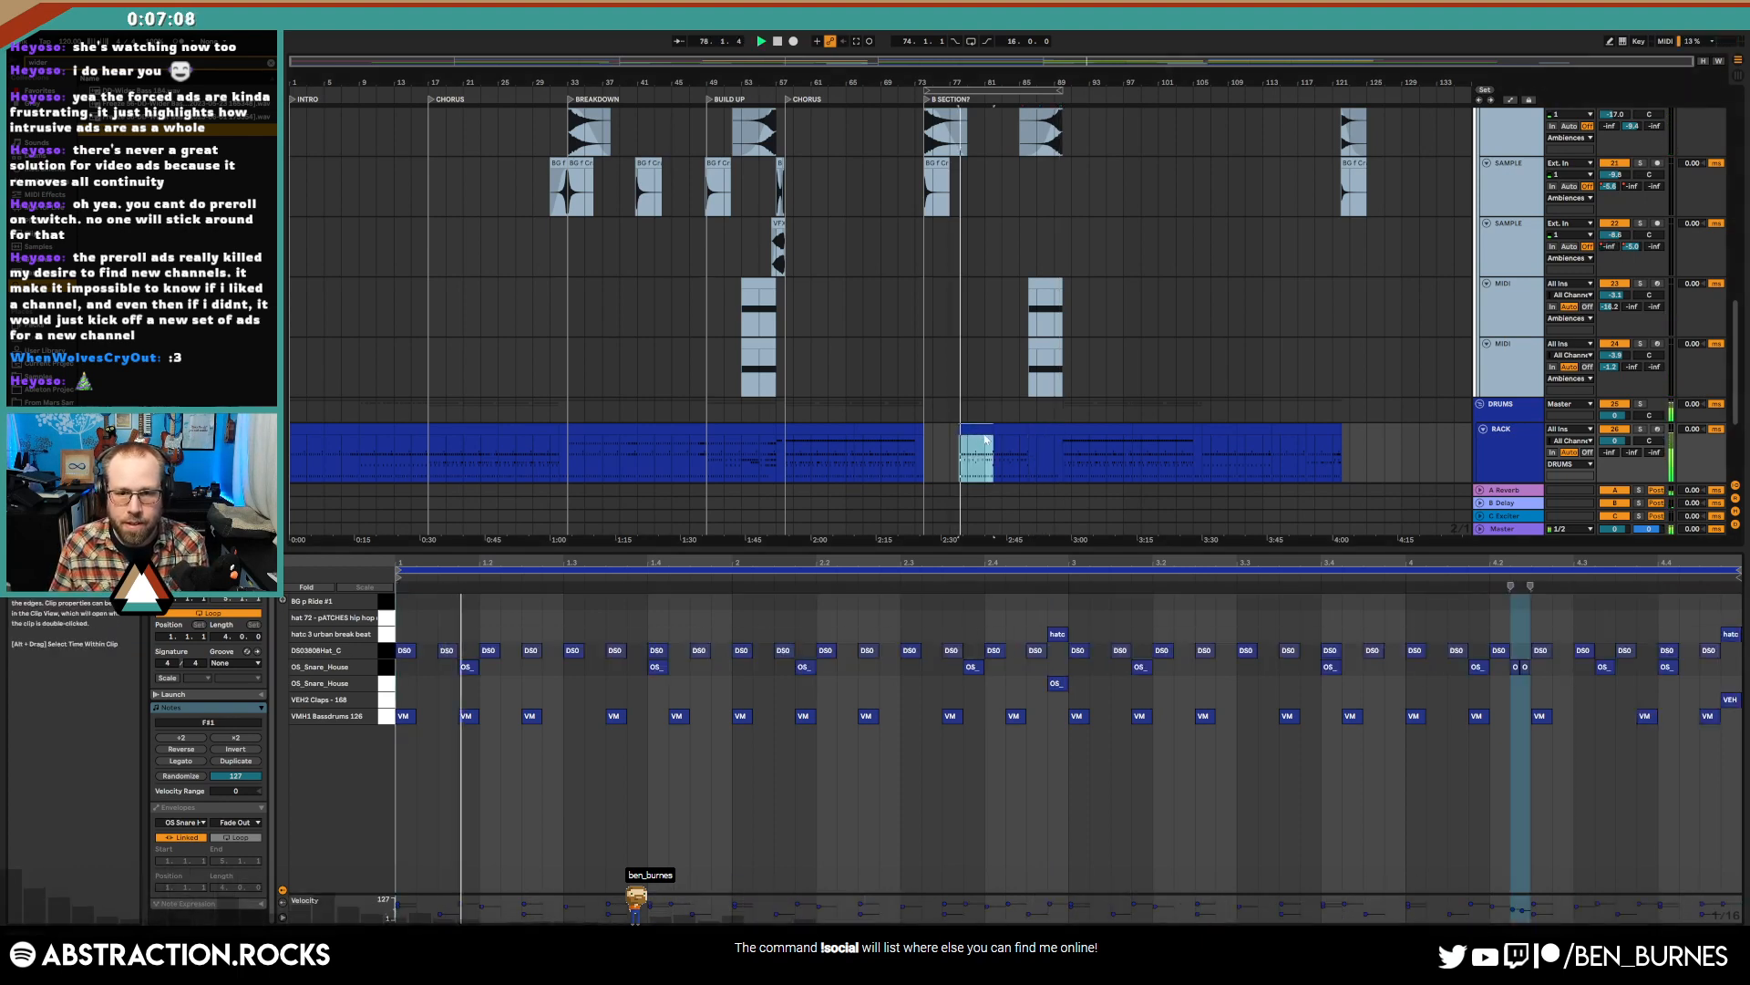
pyautogui.hotkey('shift', 'Tab')
pyautogui.scroll(1, 1135, 516)
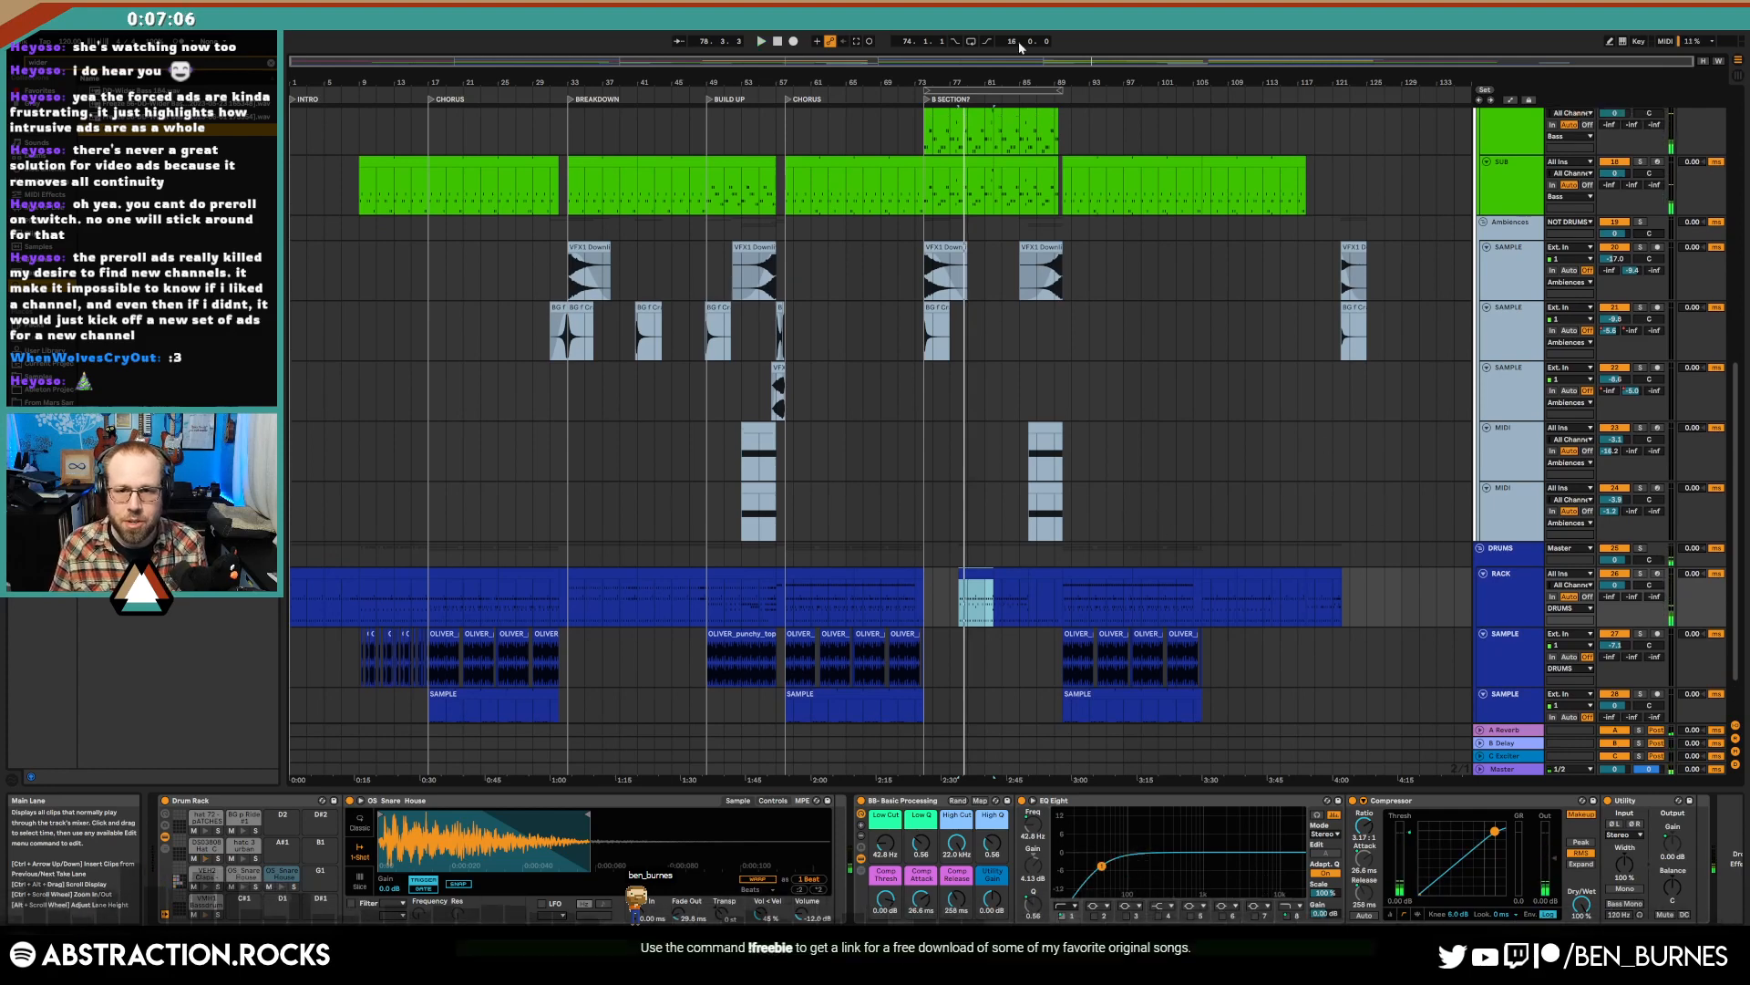
pyautogui.moveTo(1007, 62); pyautogui.dragTo(1094, 66)
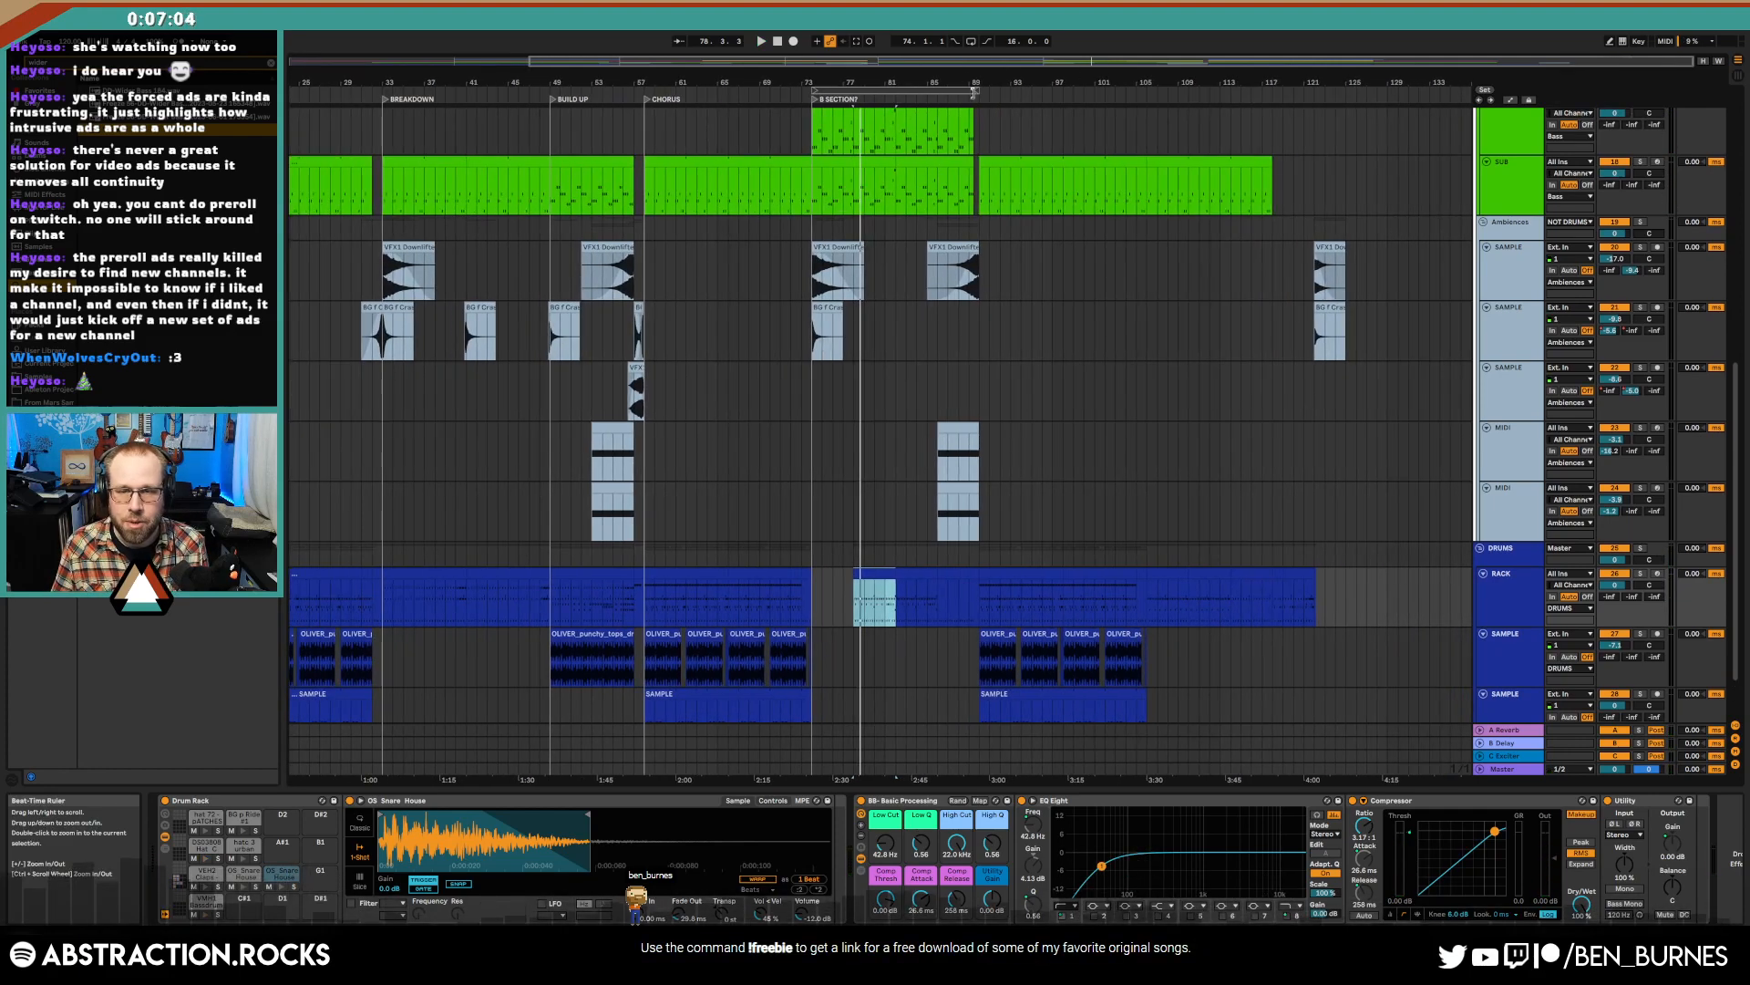
pyautogui.click(959, 98)
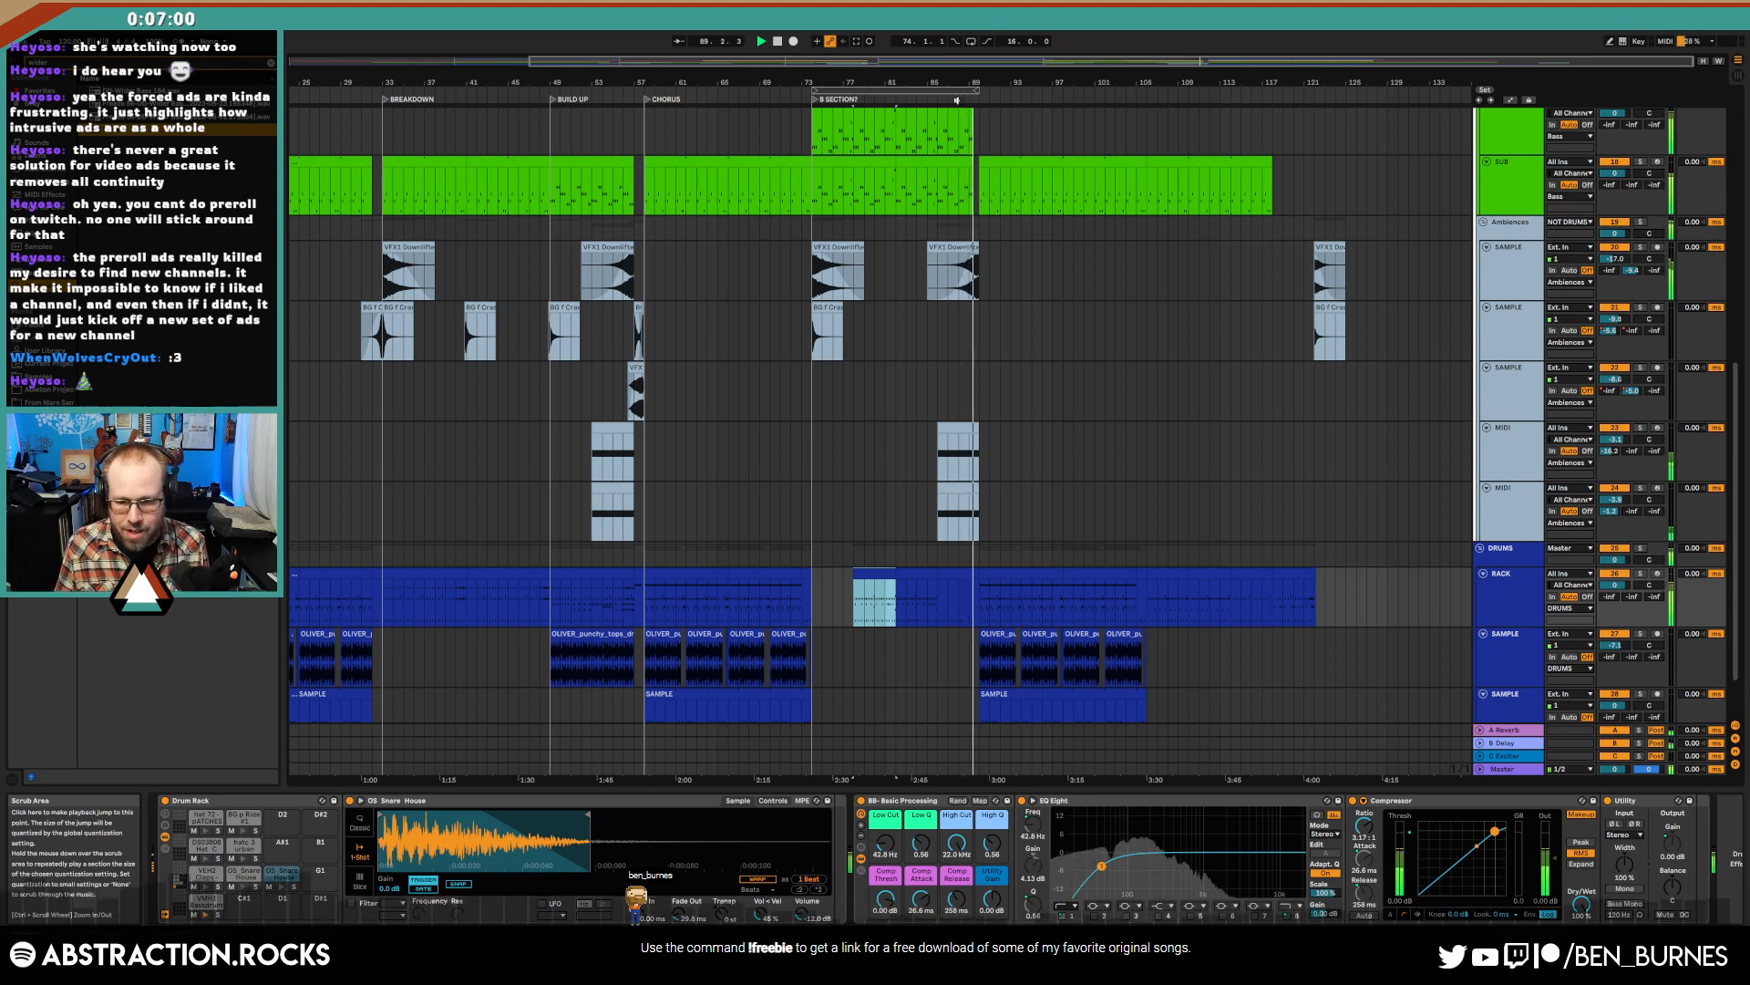
# - Shorten the second B section downlifter and the two ambience MIDI clips to end one beat before bar 90, and play the transition
pyautogui.scroll(2, 1127, 343)
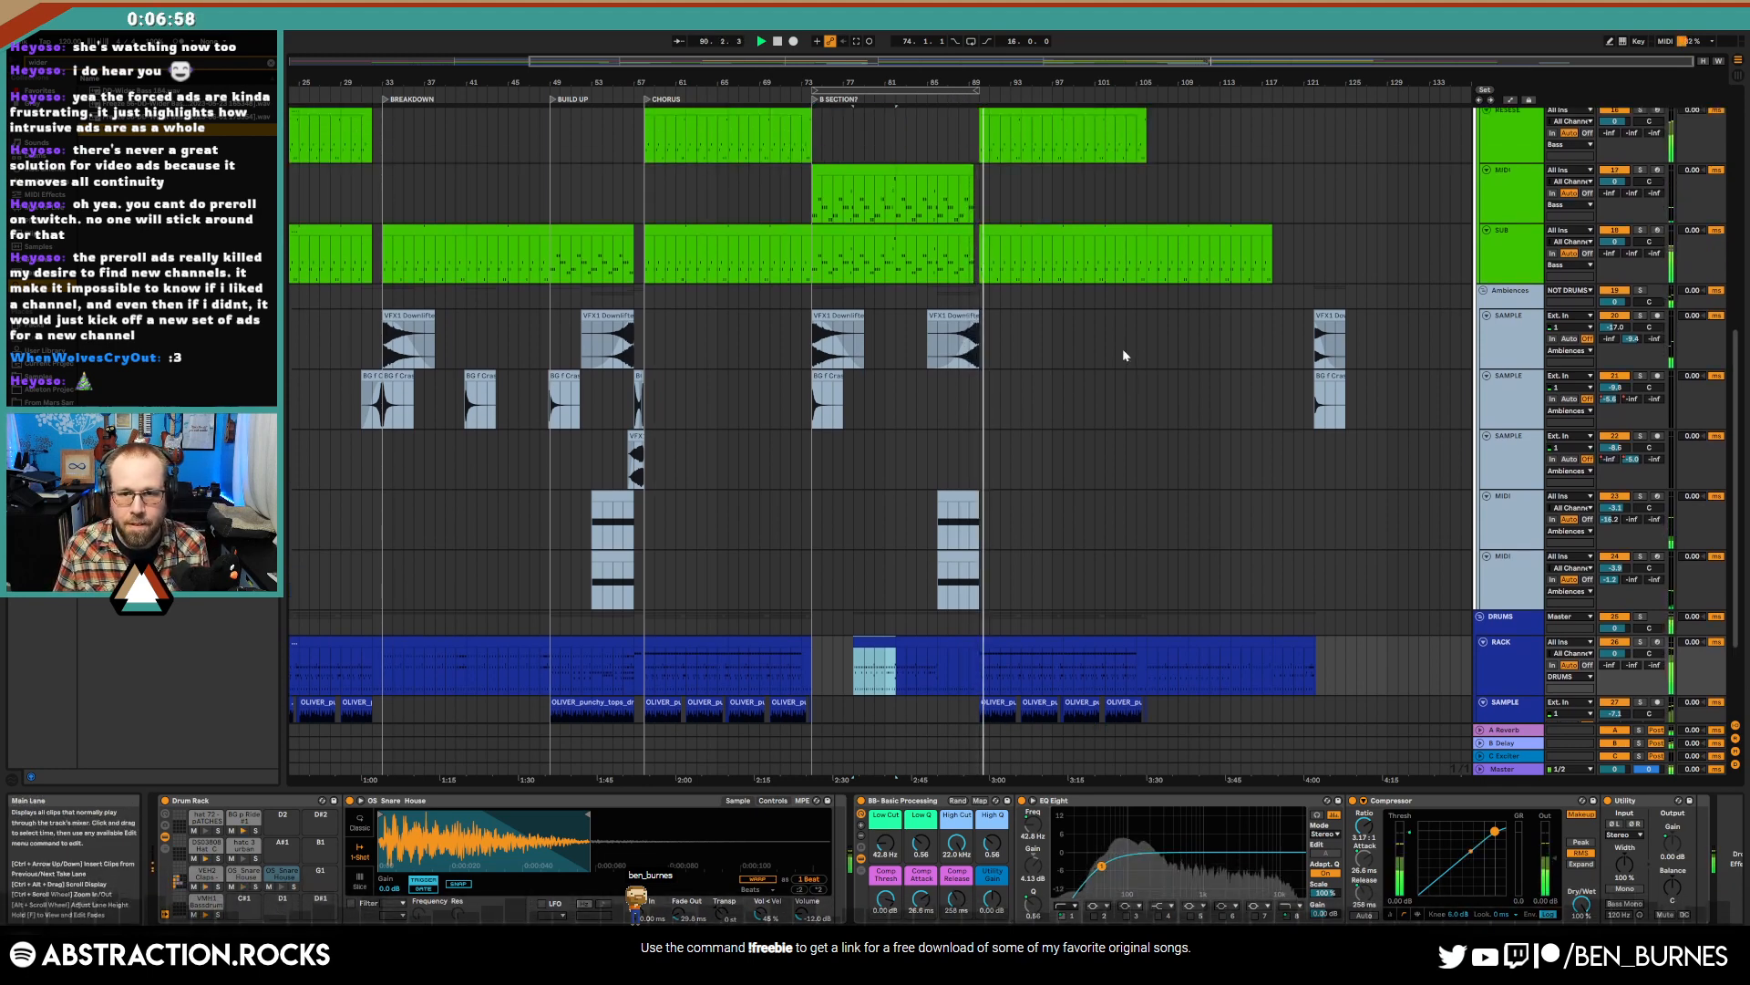
pyautogui.scroll(5, 1002, 346)
pyautogui.moveTo(761, 333); pyautogui.dragTo(733, 332)
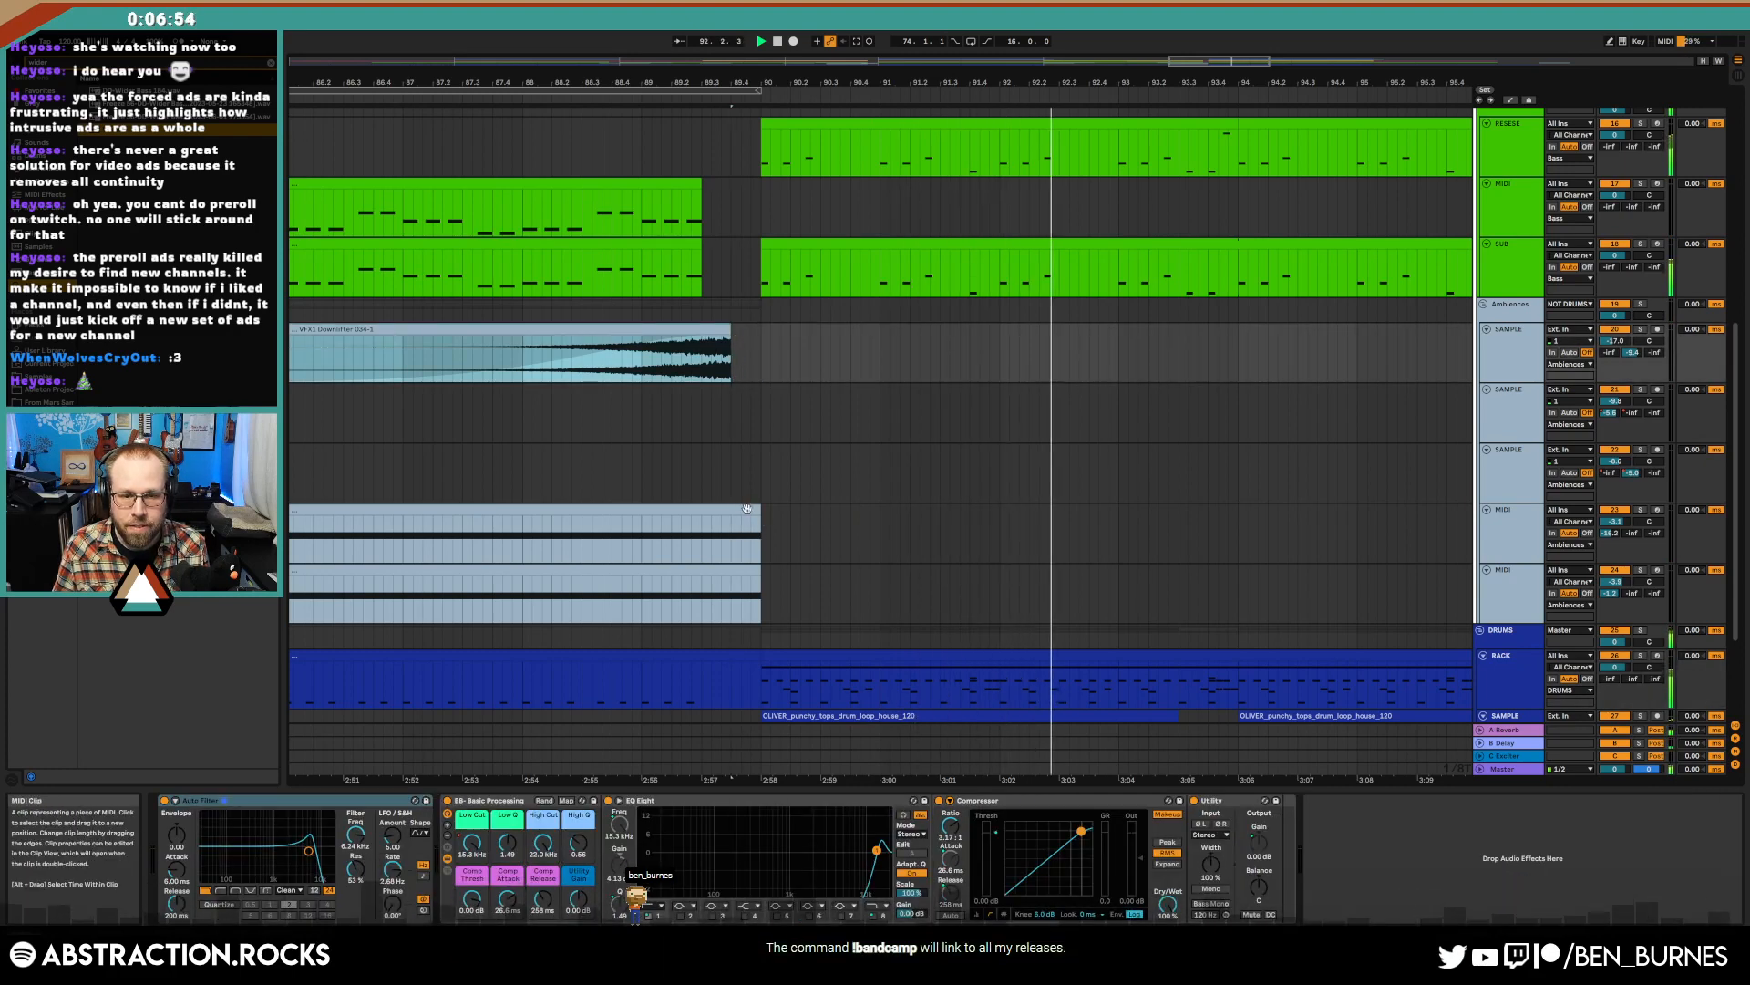
pyautogui.click(737, 581)
pyautogui.keyDown('shift'); pyautogui.click(737, 572); pyautogui.keyUp('shift')
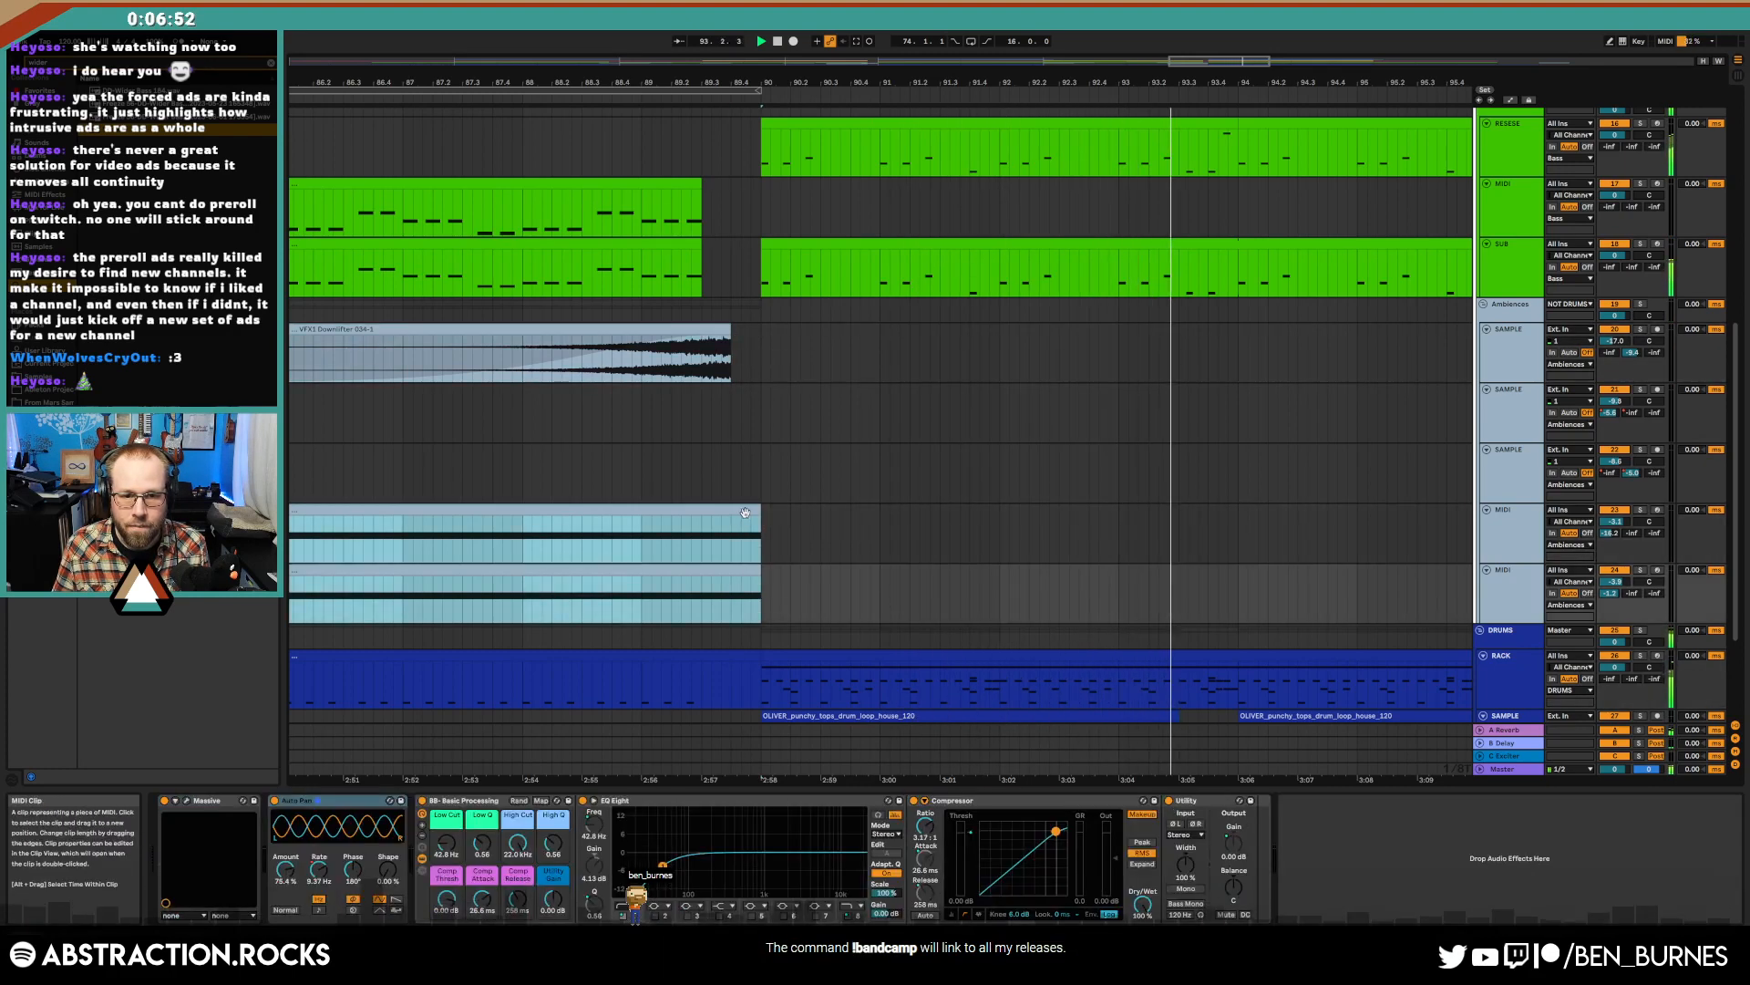
pyautogui.moveTo(747, 513); pyautogui.dragTo(719, 518)
pyautogui.click(494, 374)
pyautogui.press('space')
pyautogui.press('space')
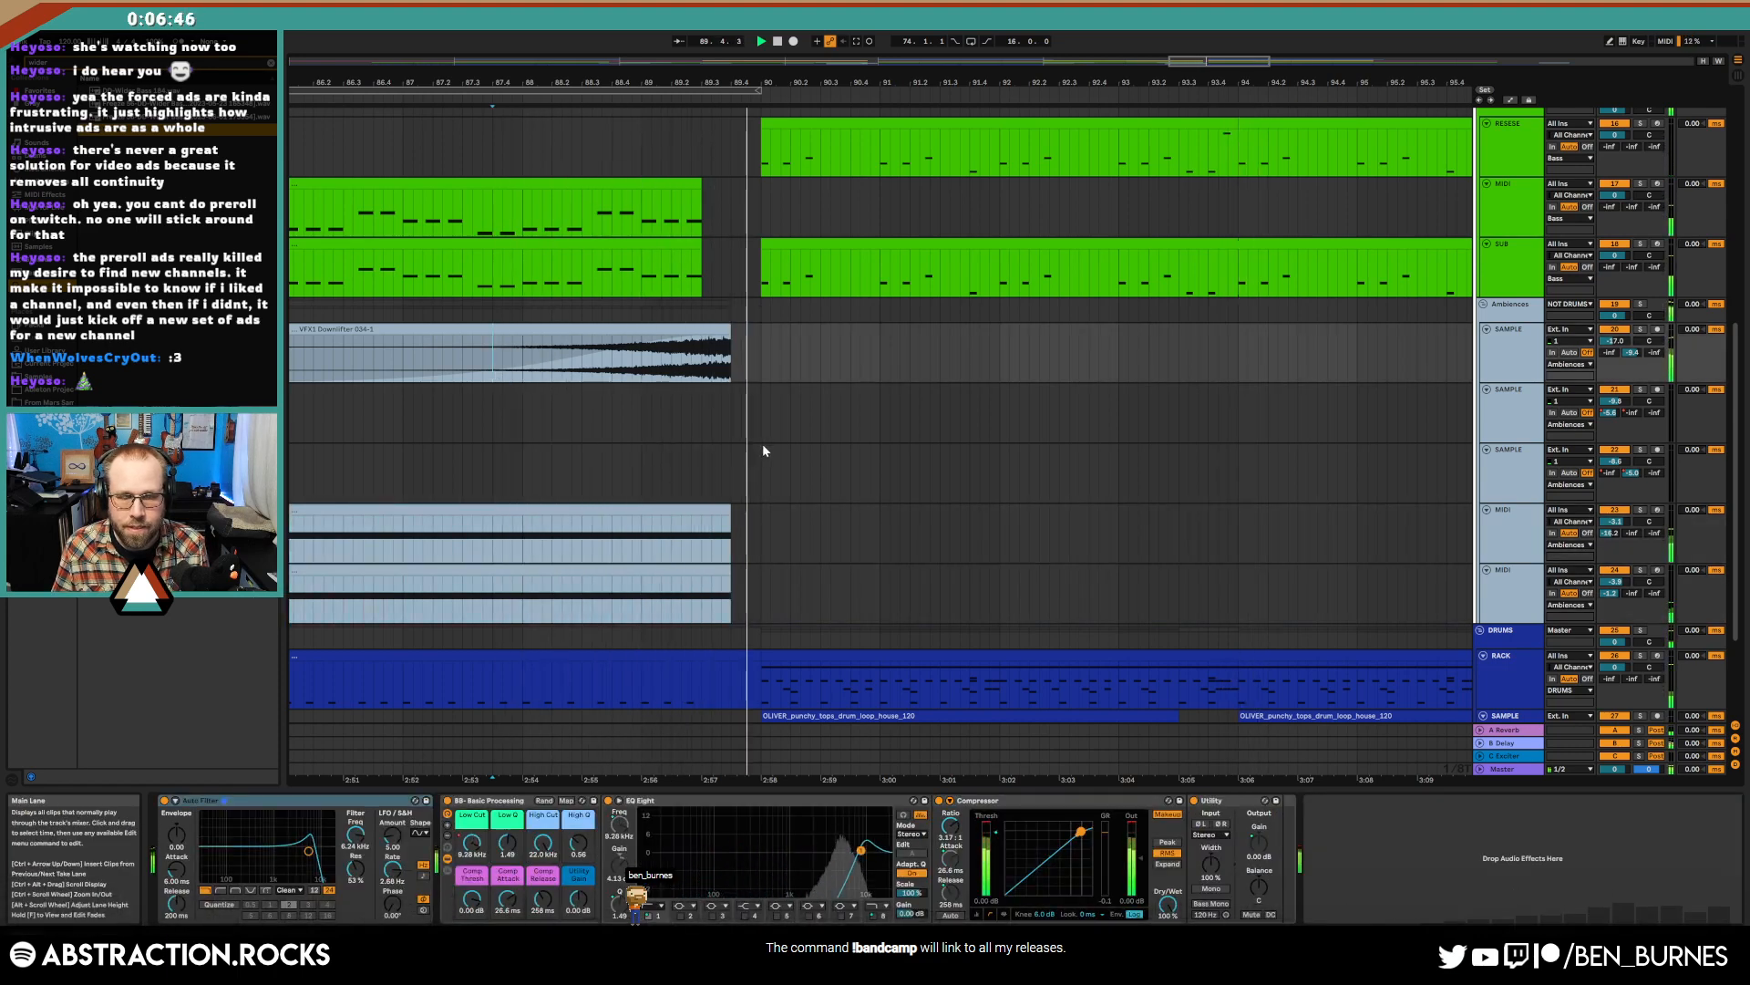
# - Fold the three bass tracks and the five ambience tracks to make room for the drum tracks
pyautogui.scroll(-5, 835, 446)
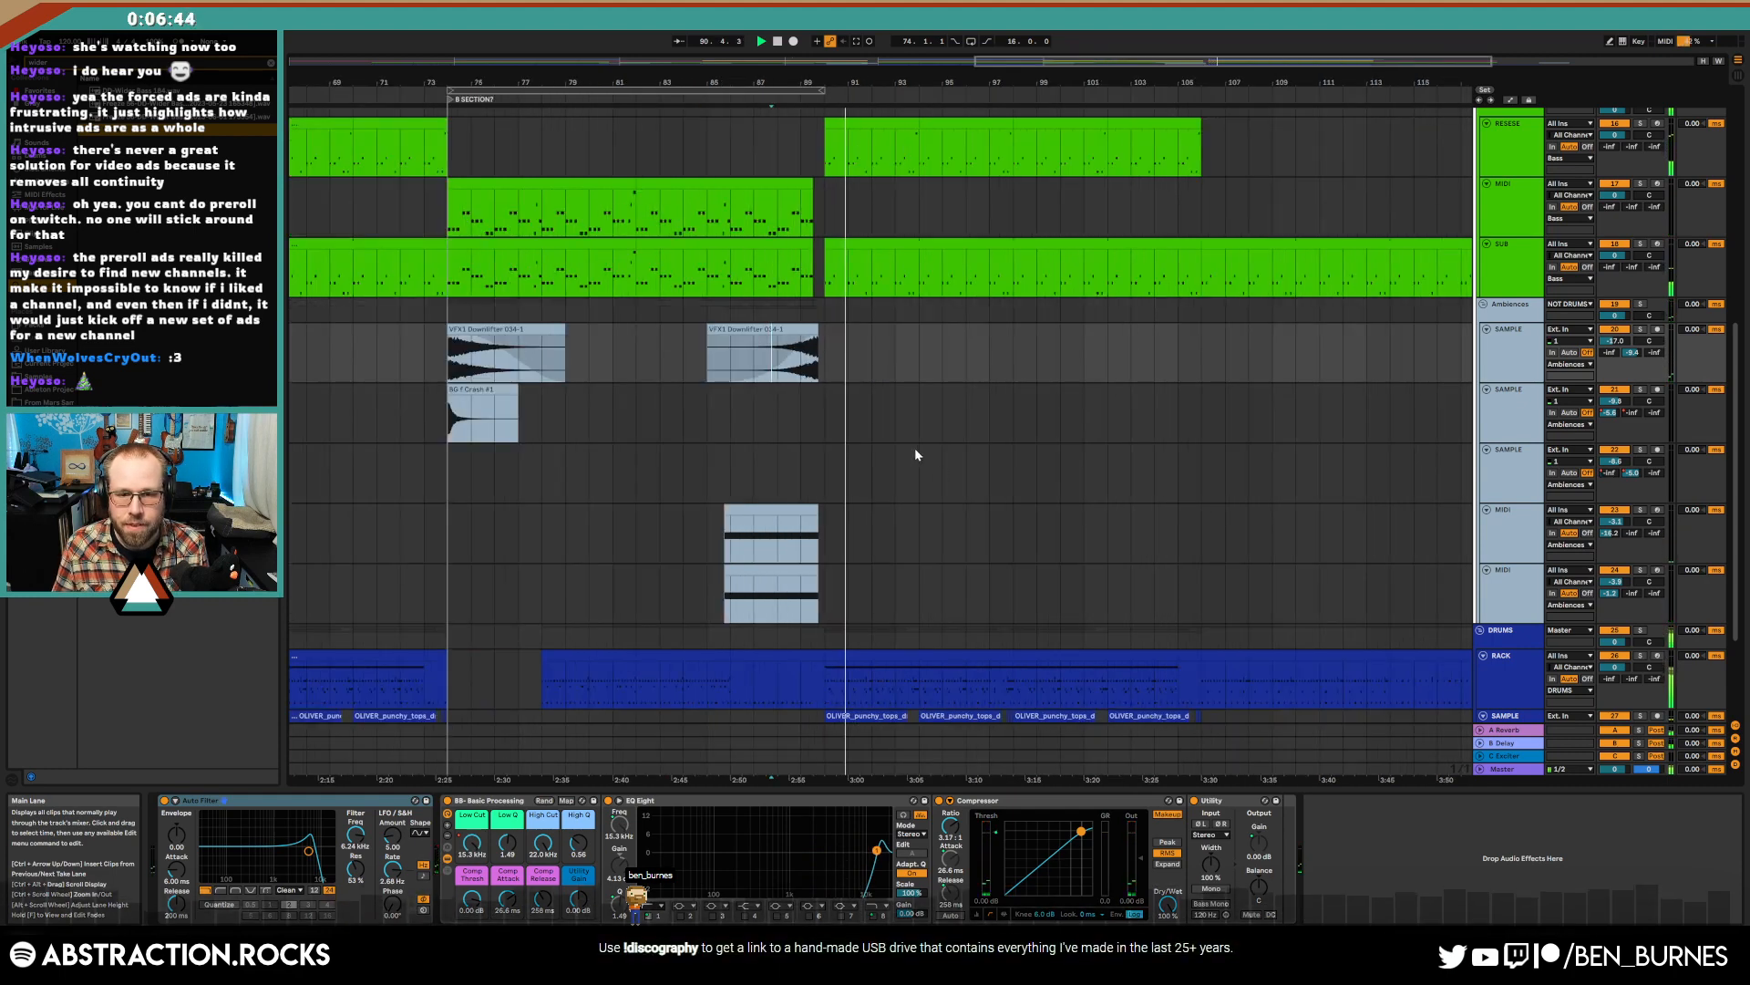
pyautogui.scroll(-3, 916, 446)
pyautogui.scroll(-1, 952, 469)
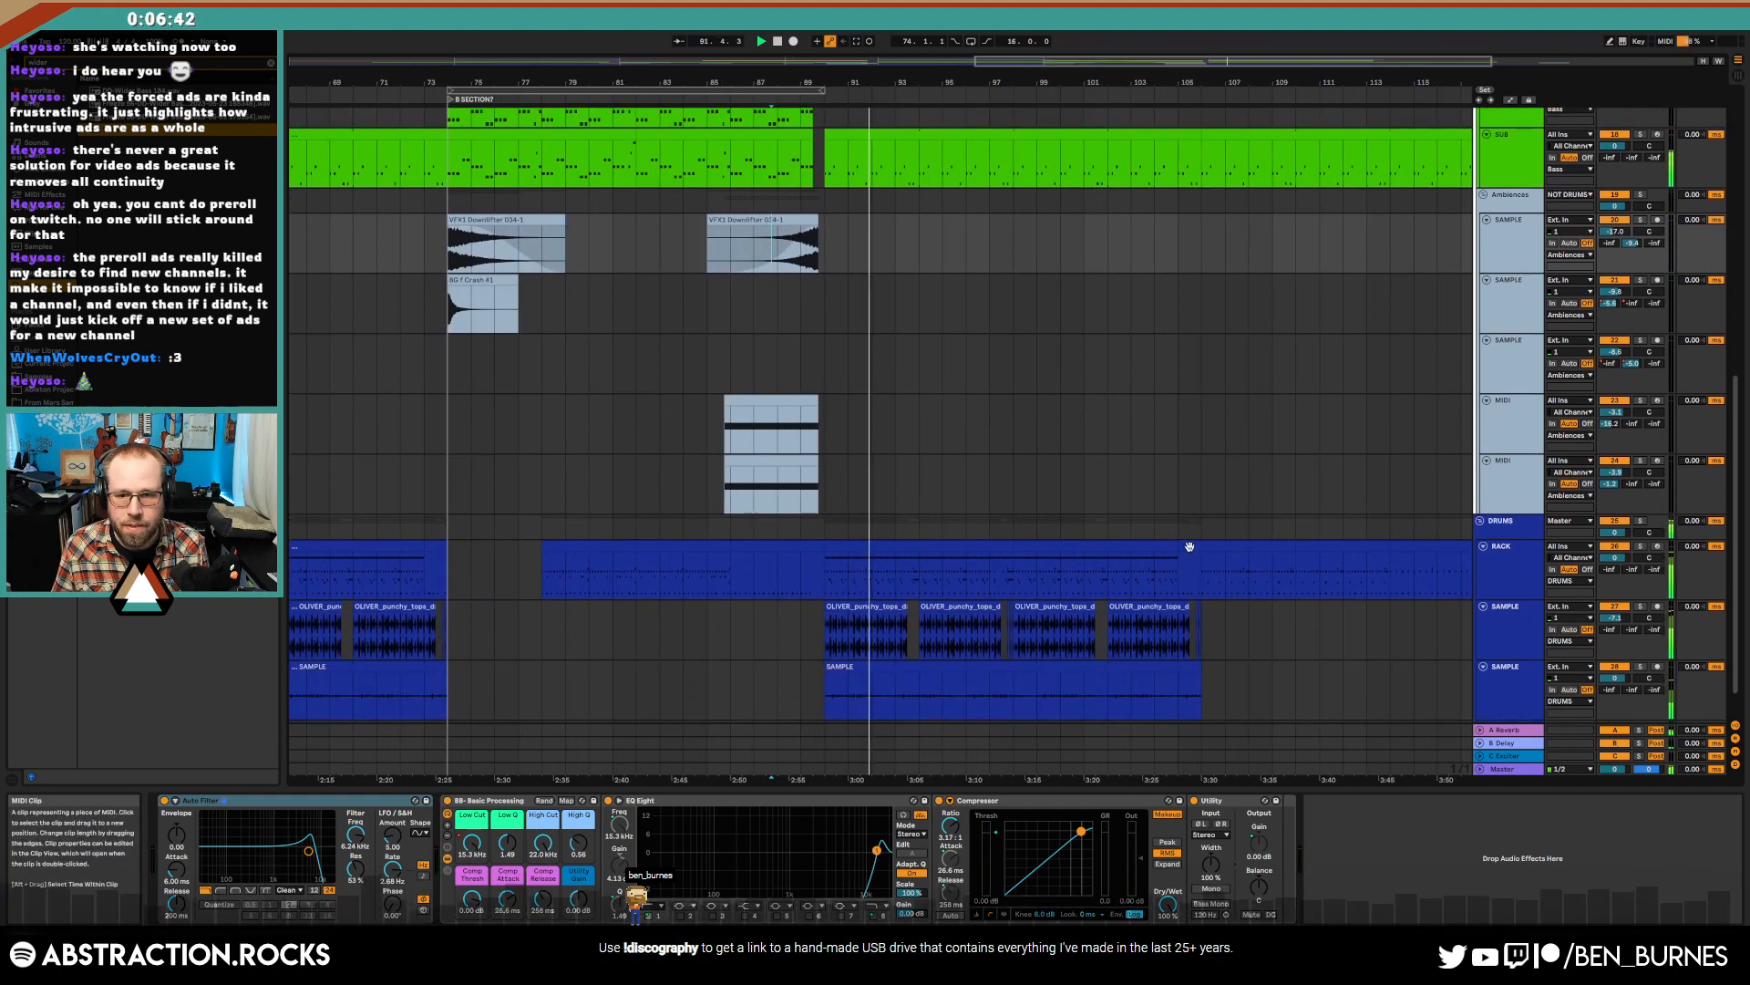
pyautogui.scroll(8, 1094, 374)
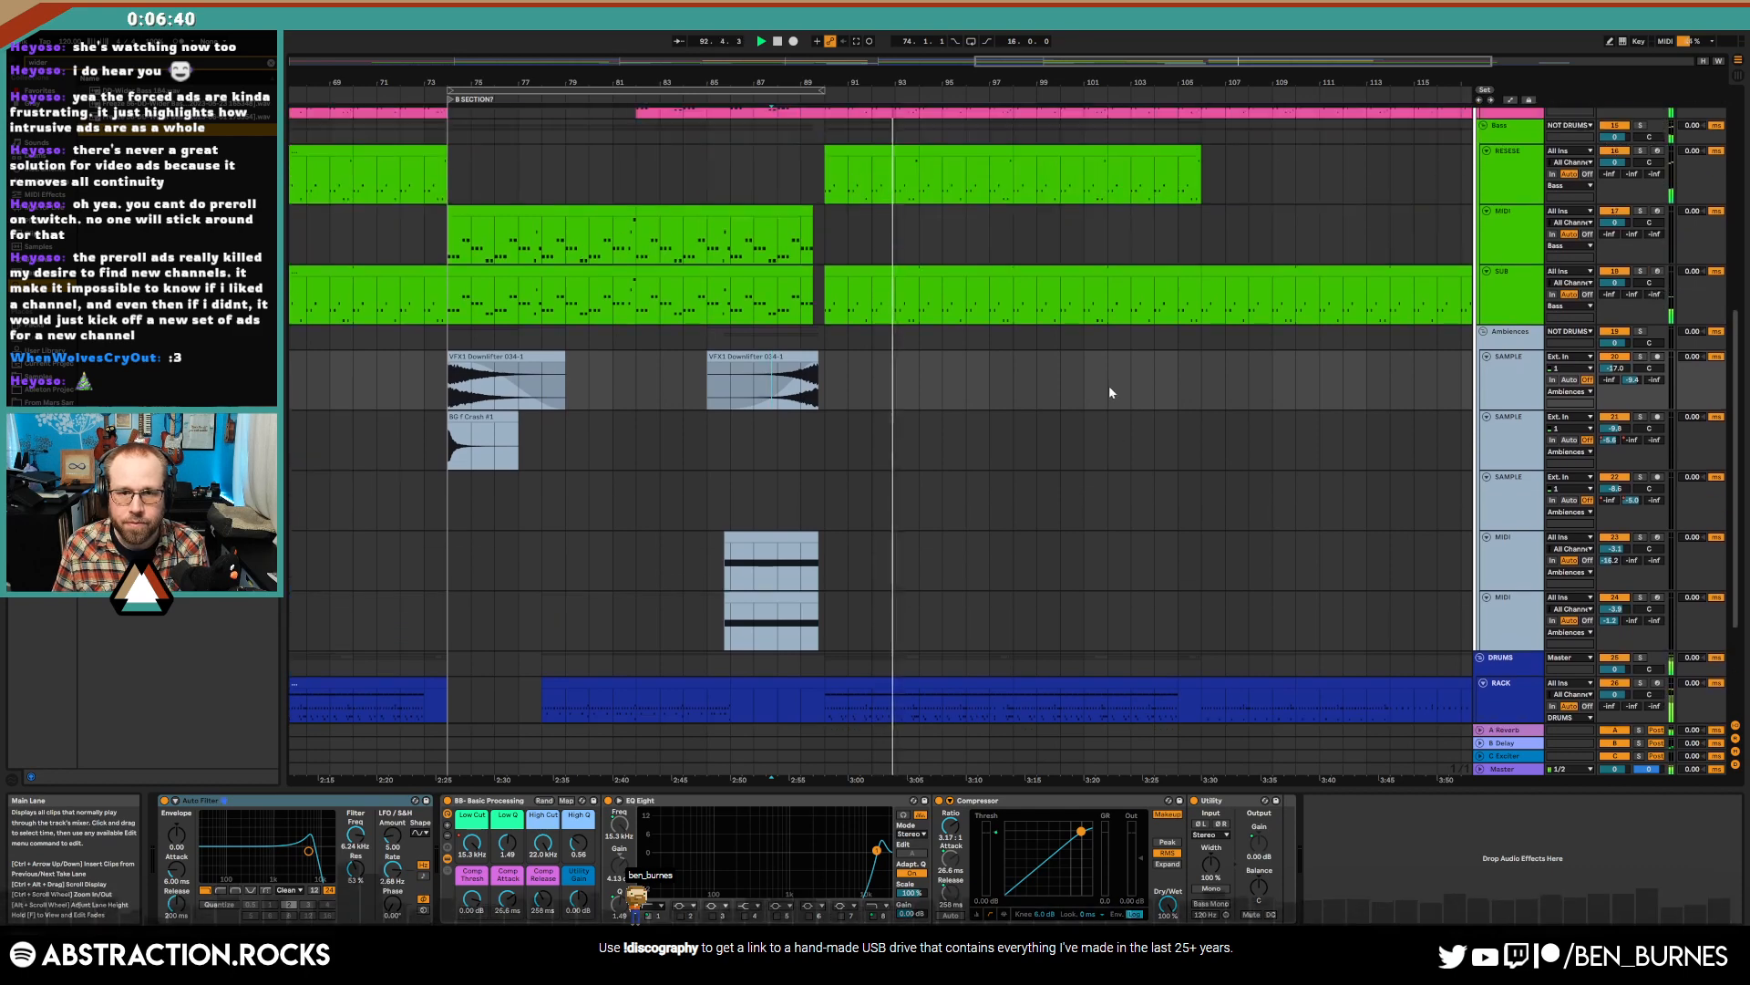
pyautogui.scroll(3, 1122, 415)
pyautogui.click(1506, 319)
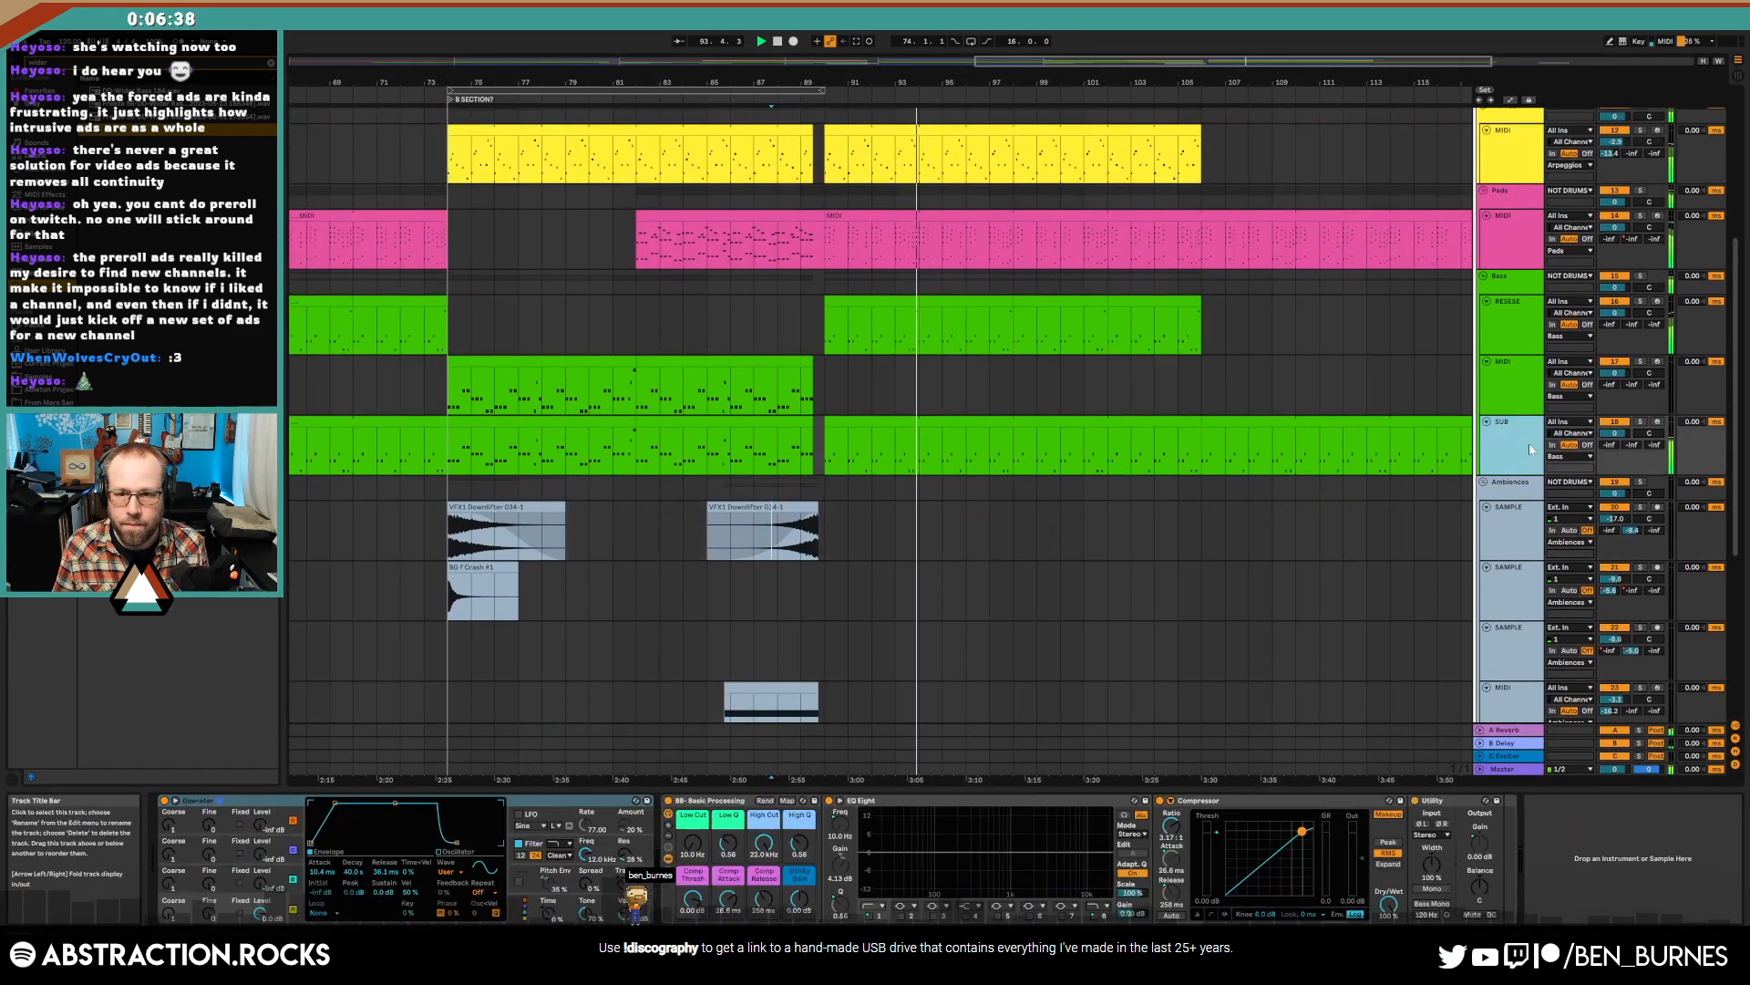
pyautogui.click(1487, 301)
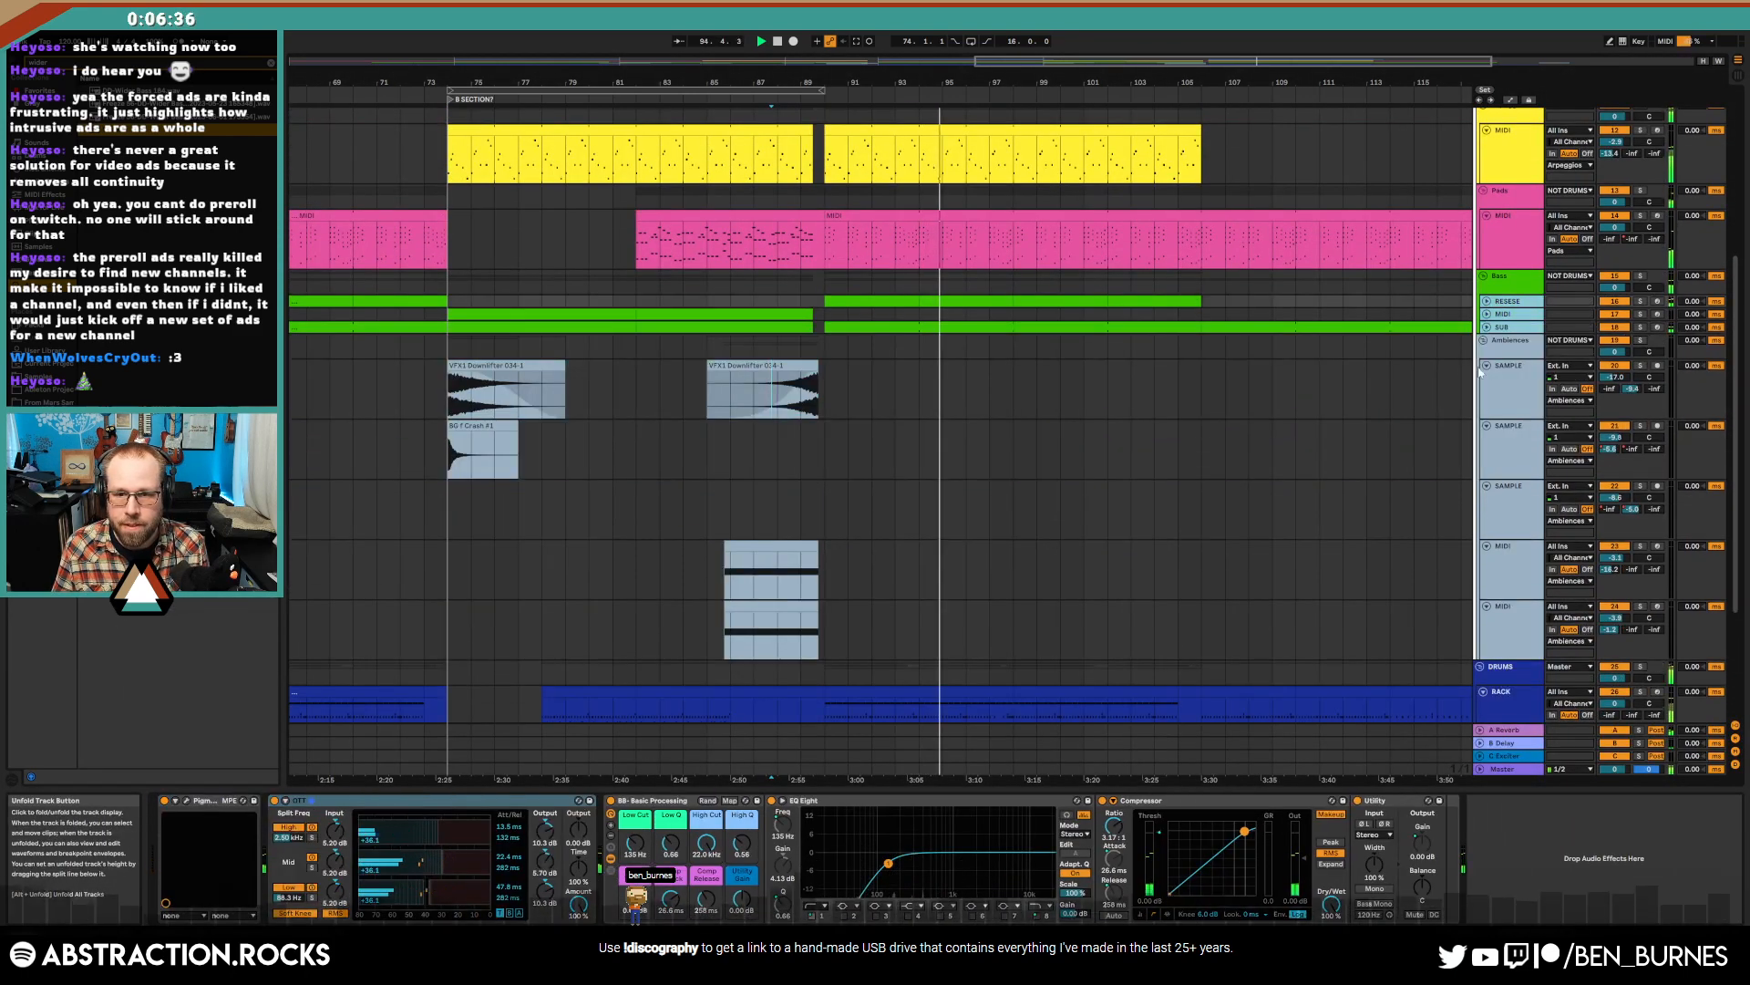
pyautogui.click(1509, 387)
pyautogui.keyDown('shift'); pyautogui.click(1505, 622); pyautogui.keyUp('shift')
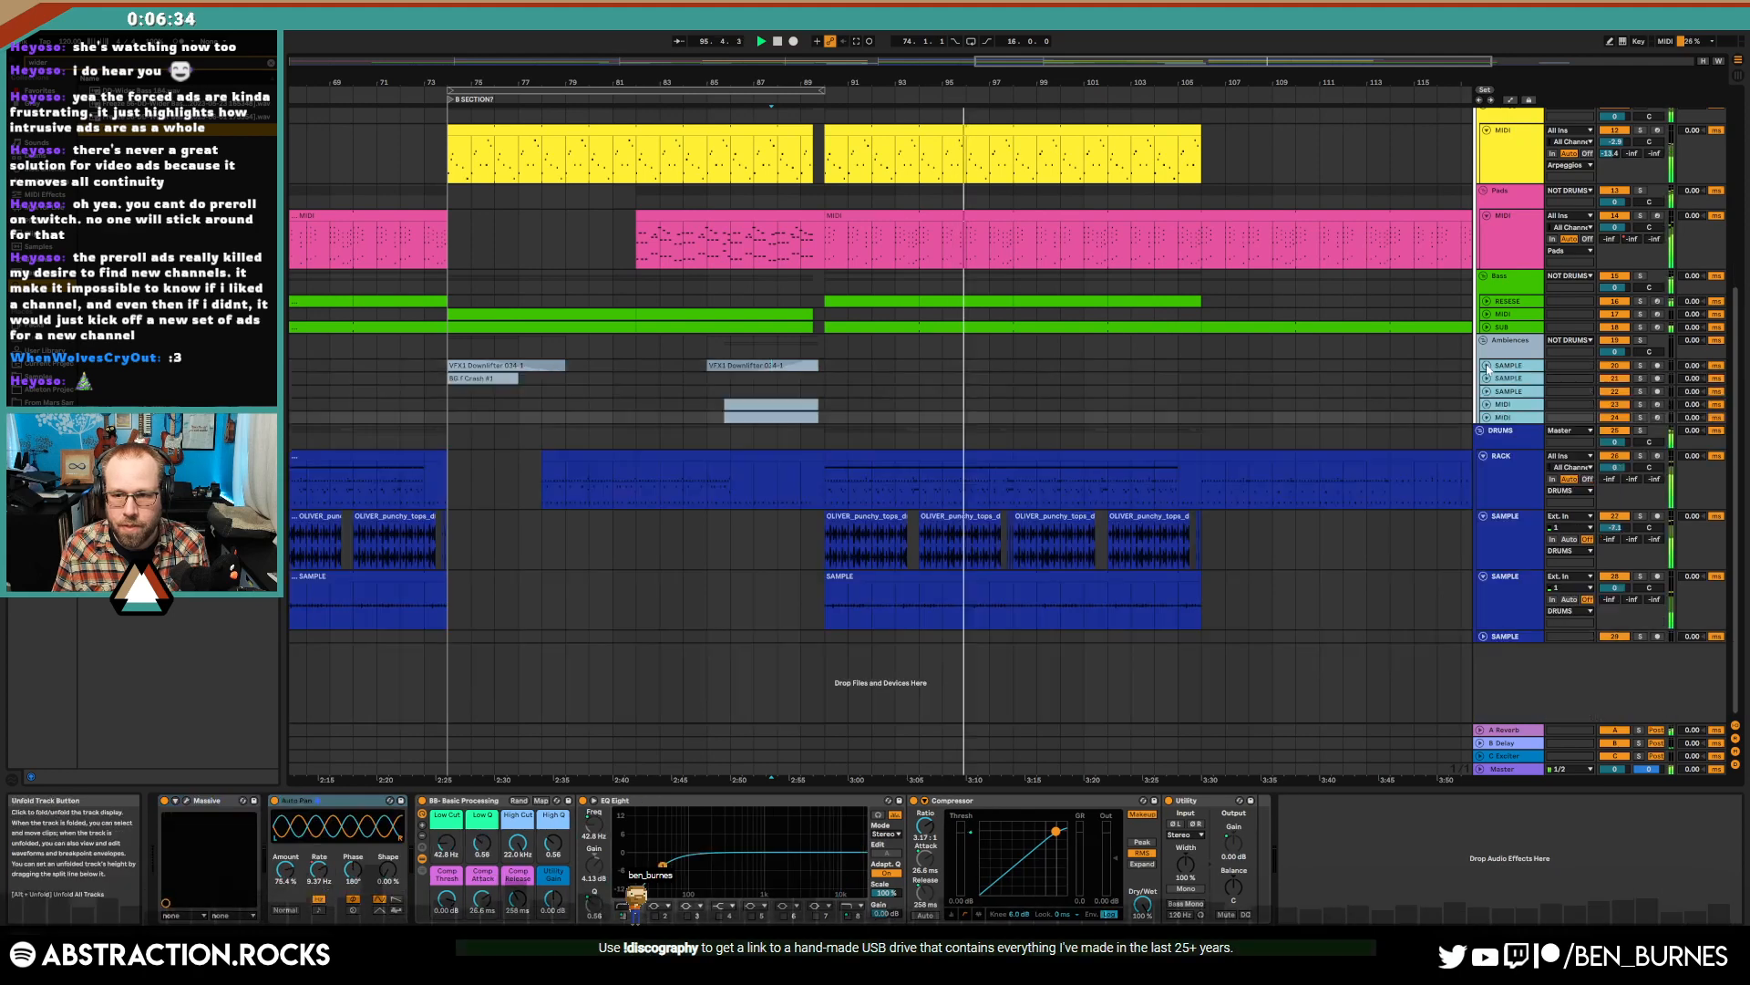
pyautogui.press('Left')
pyautogui.click(1504, 477)
pyautogui.click(1485, 456)
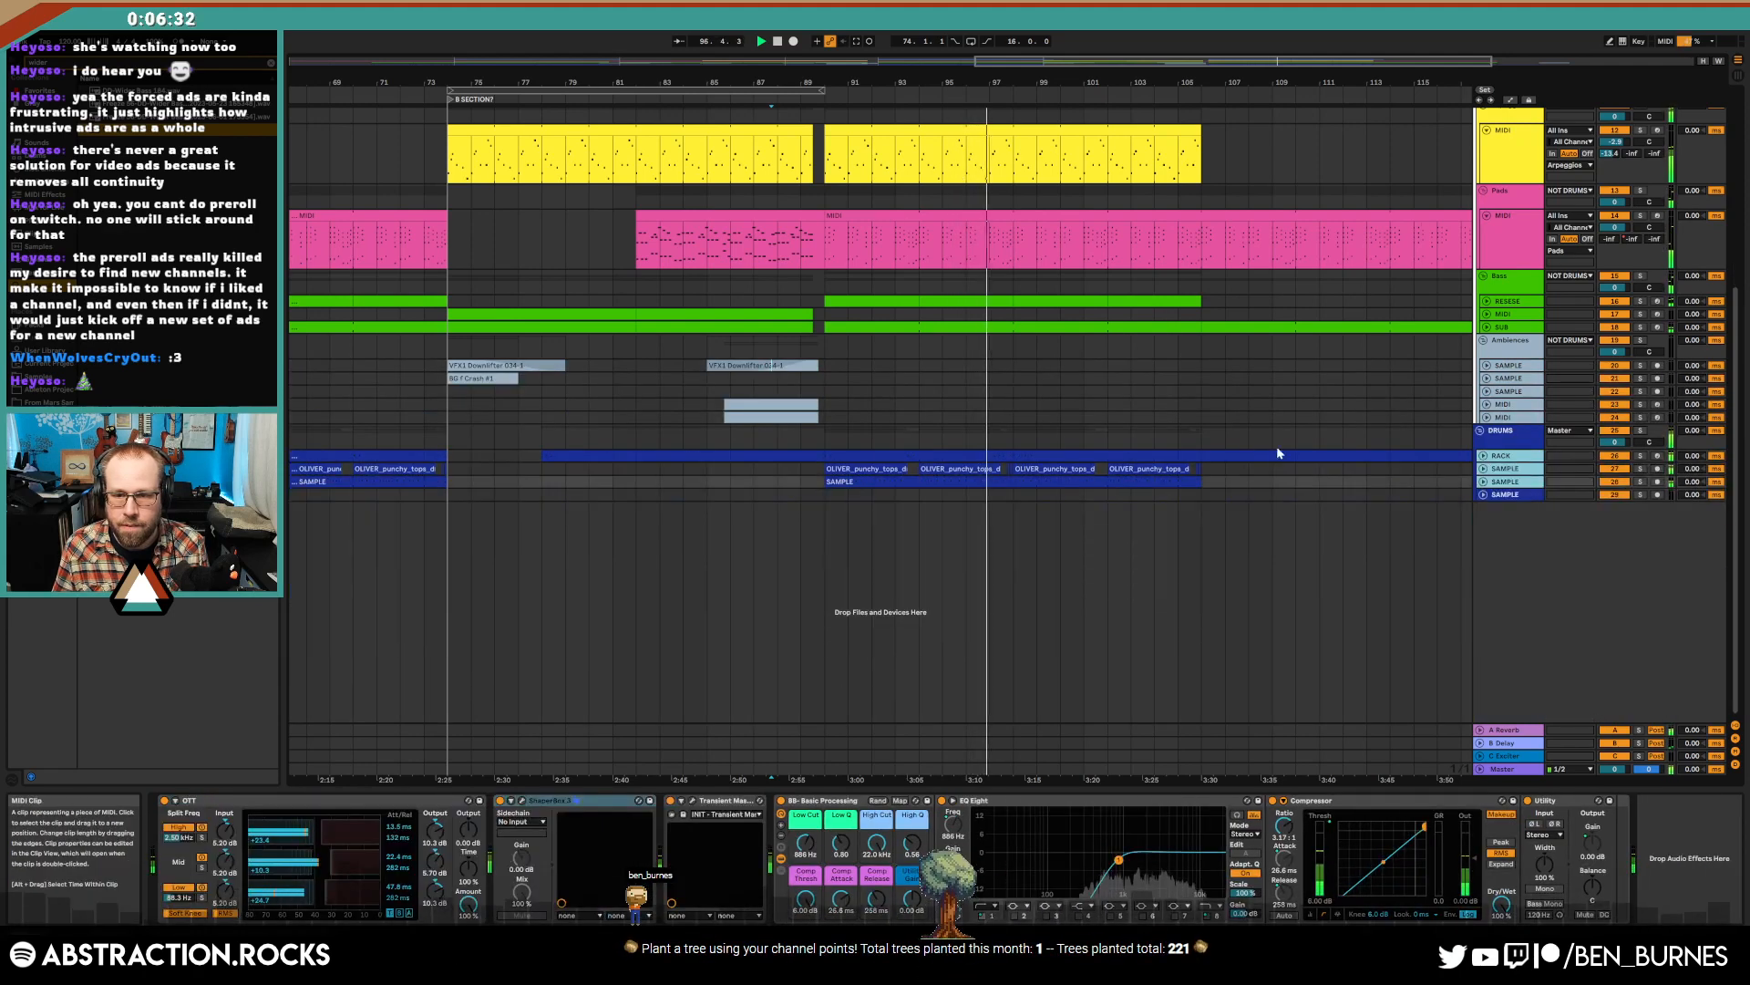
pyautogui.click(1485, 481)
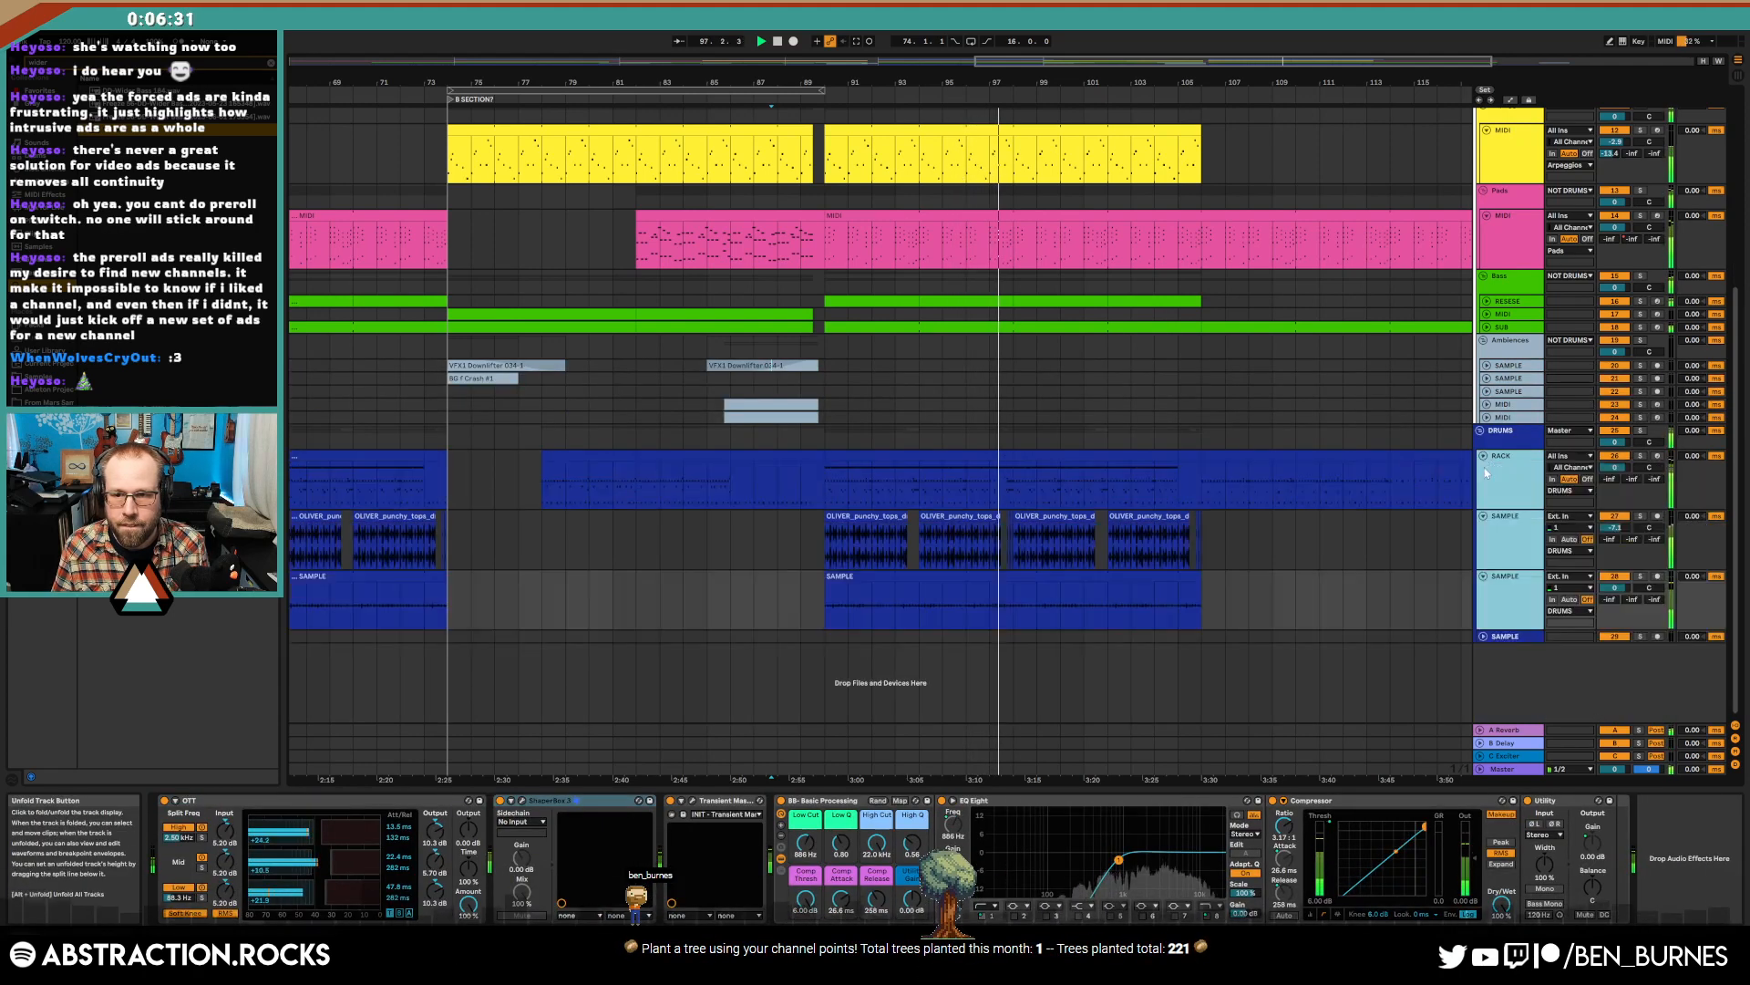
# - Paste a copy of the OLIVER_punchy_tops drum loop at bar 106 and shorten it to one bar
pyautogui.click(867, 515)
pyautogui.click(1201, 533)
pyautogui.hotkey('ctrl', 'v')
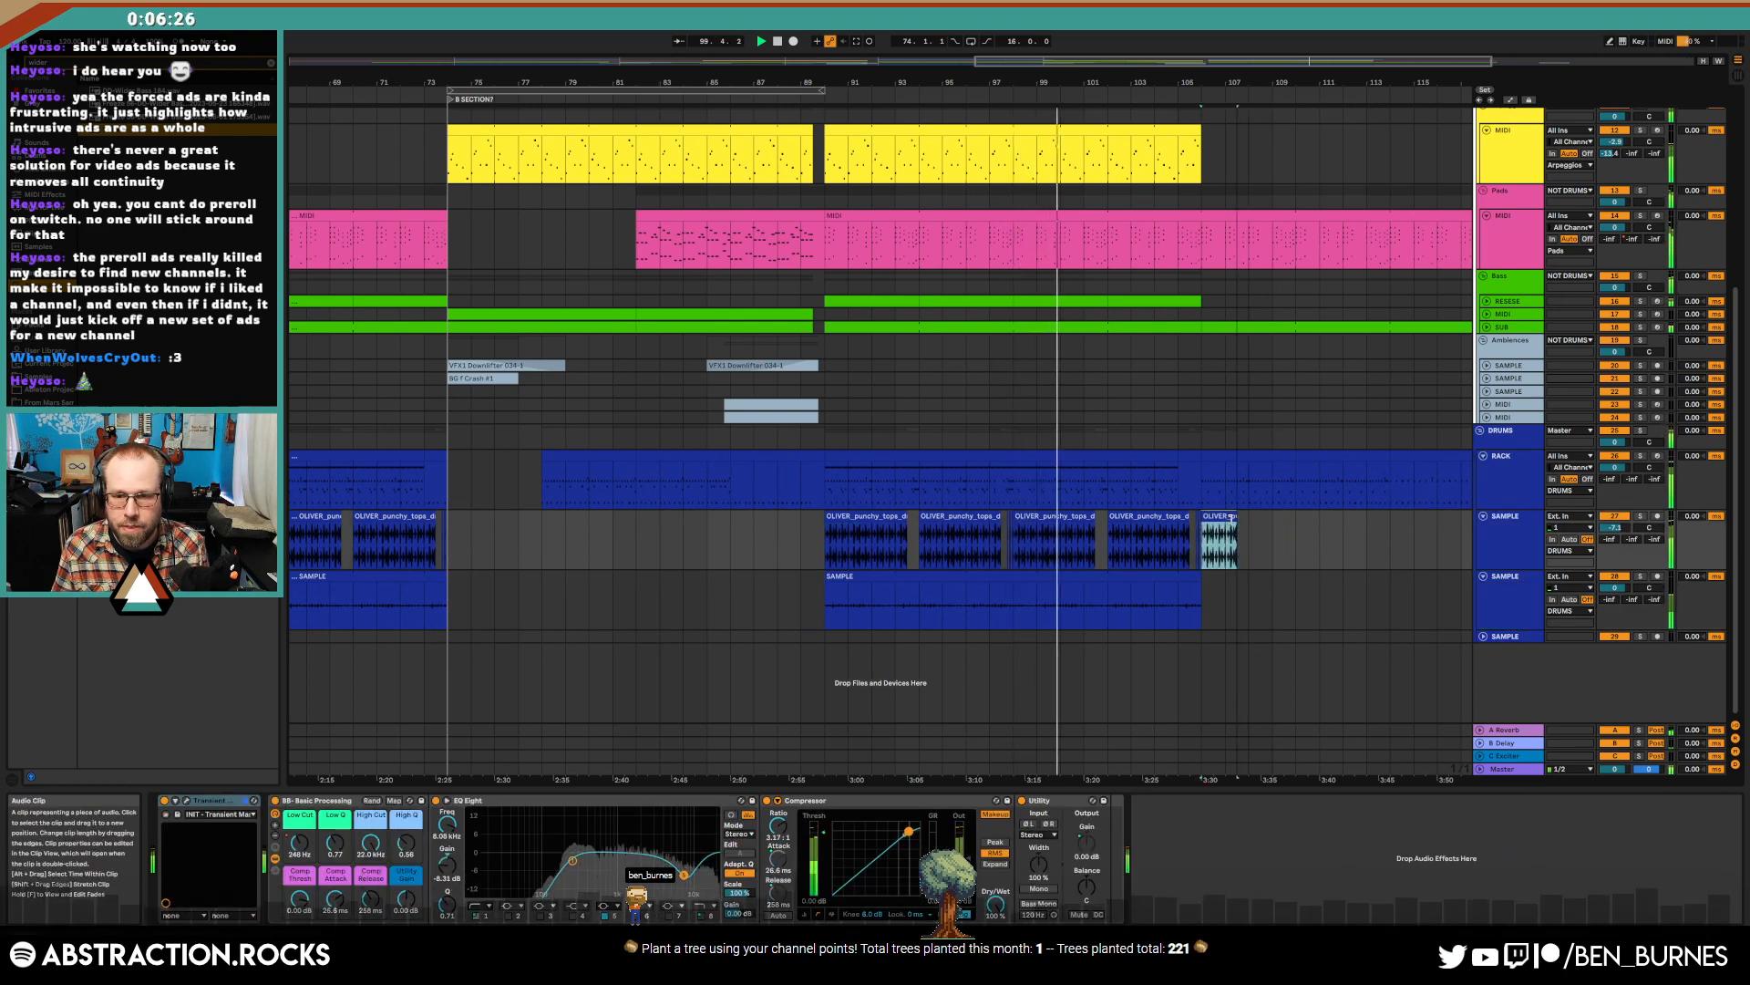
pyautogui.scroll(5, 1234, 521)
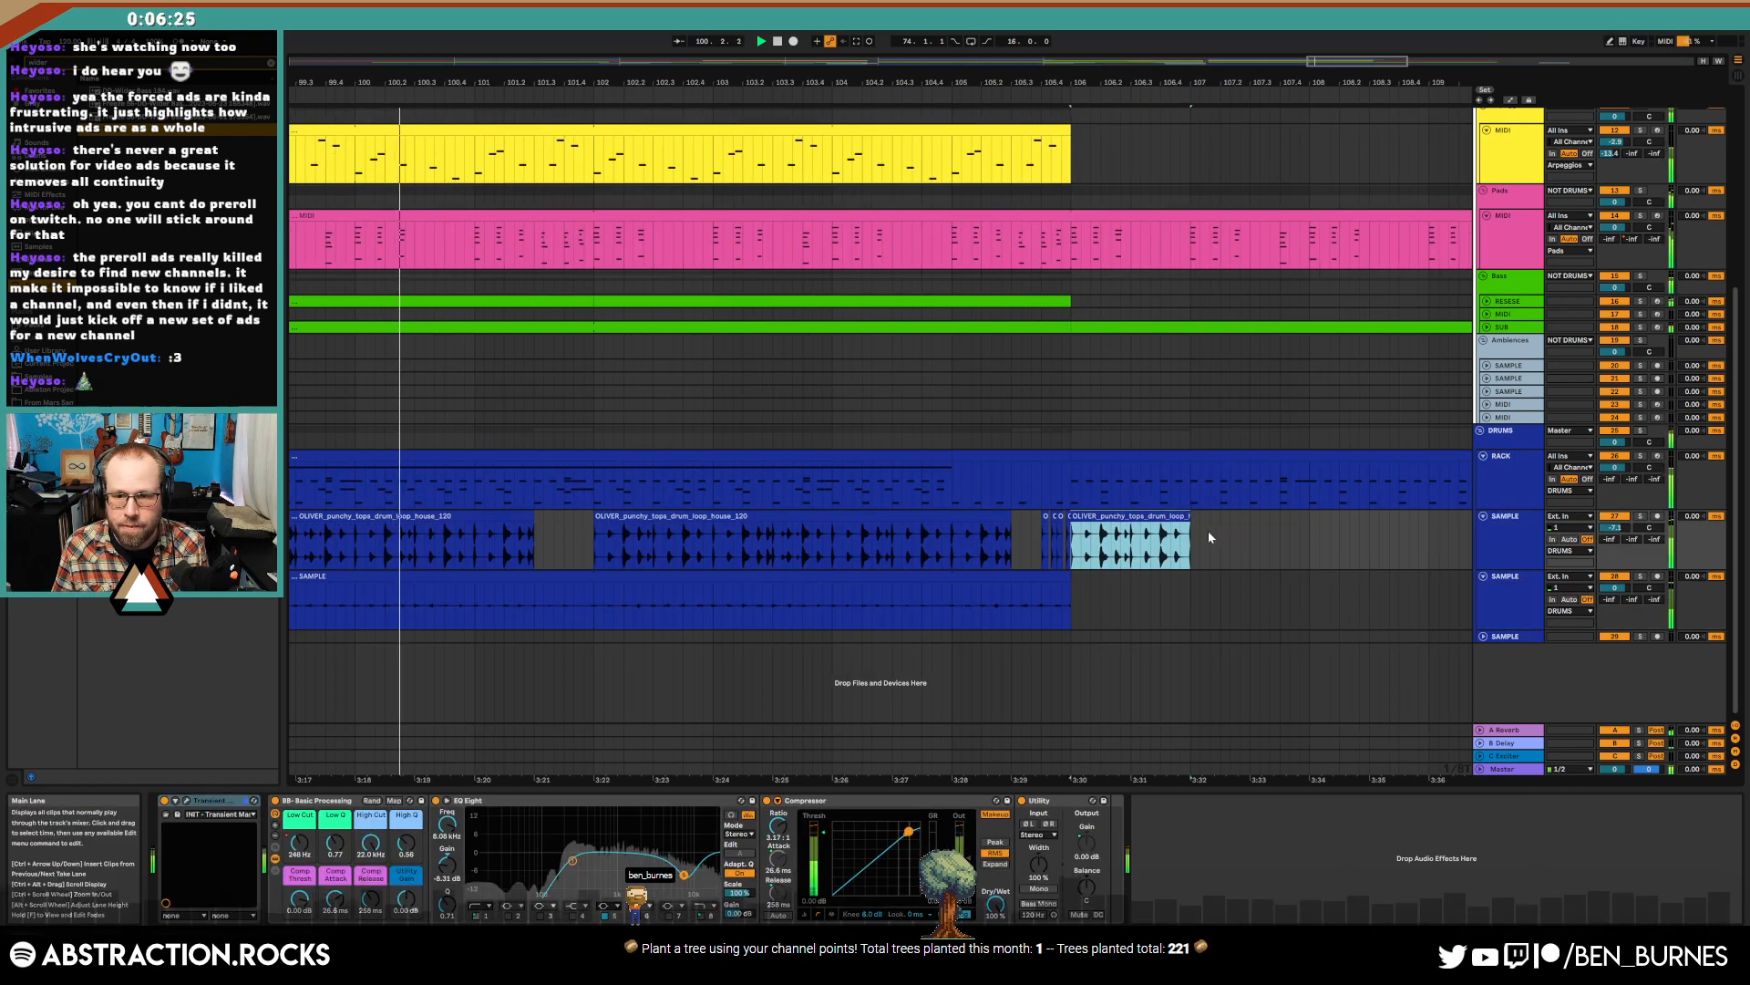
# - Add a fade-out to the one-bar drum loop clip and duplicate it to fill bars 106 to 114
pyautogui.click(1146, 539)
pyautogui.hotkey('ctrl', 'd')
pyautogui.hotkey('ctrl', 'd')
pyautogui.hotkey('ctrl', 'd')
pyautogui.hotkey('ctrl', 'd')
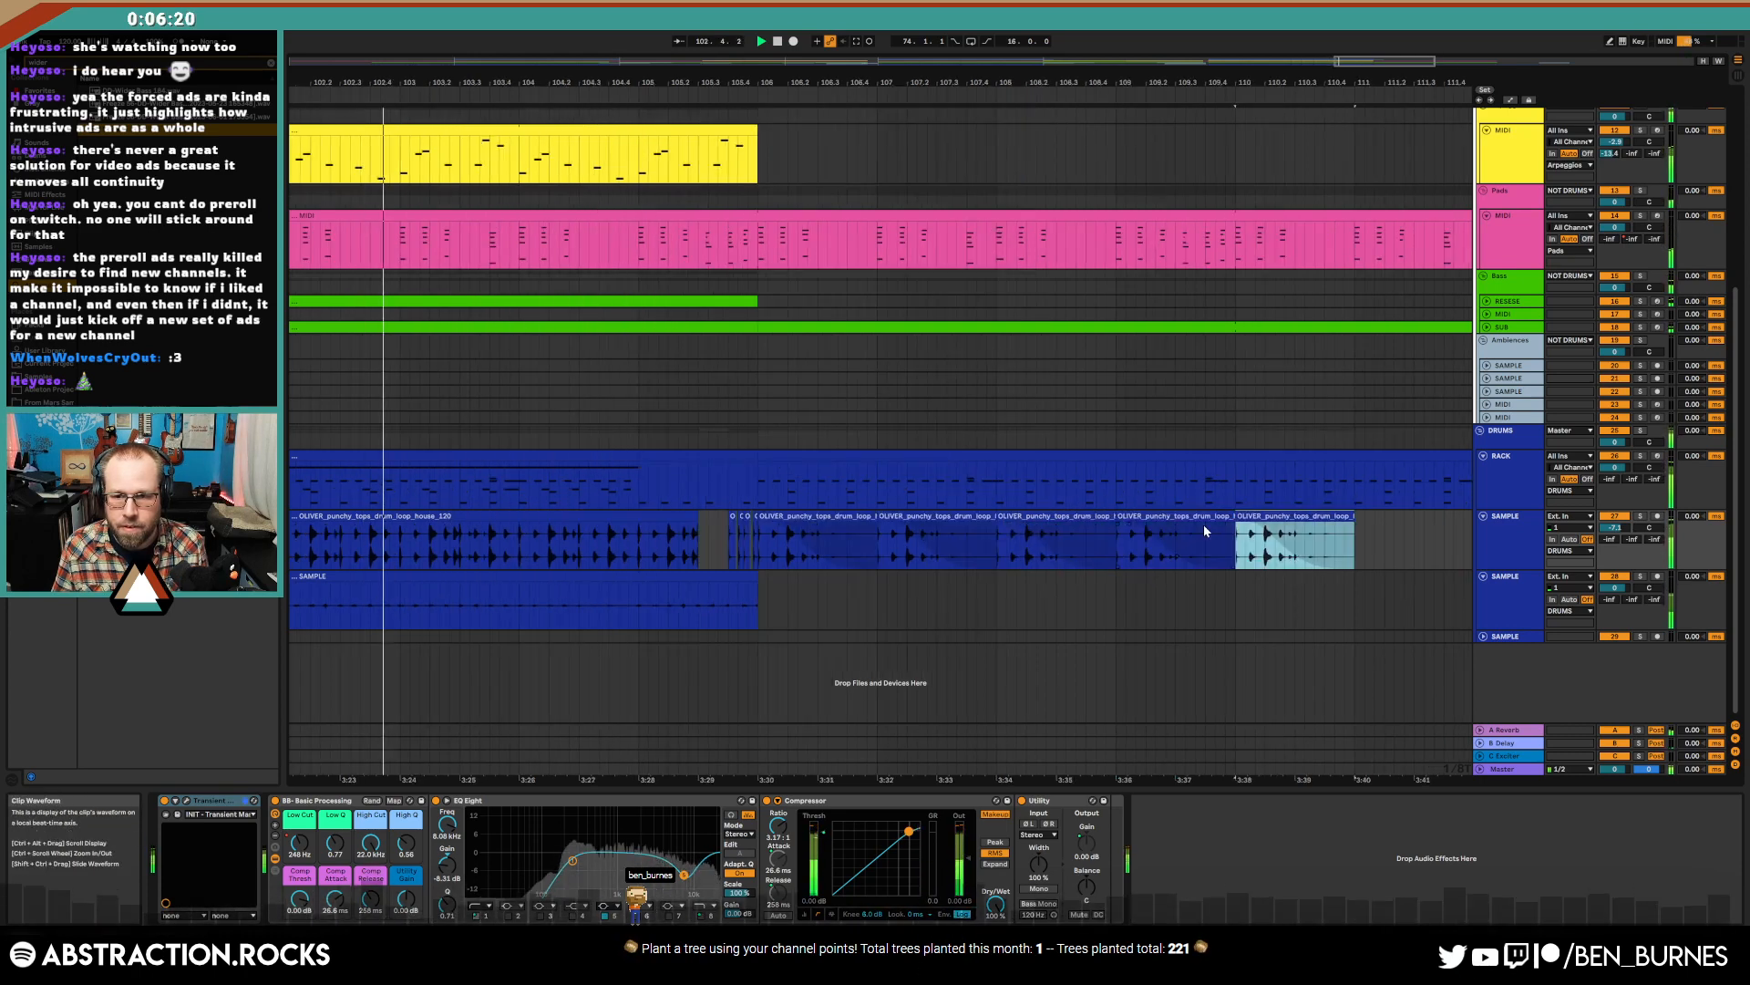
pyautogui.hotkey('ctrl', 'd')
pyautogui.hotkey('ctrl', 'd')
pyautogui.hotkey('ctrl', 'd')
pyautogui.hotkey('ctrl', 'd')
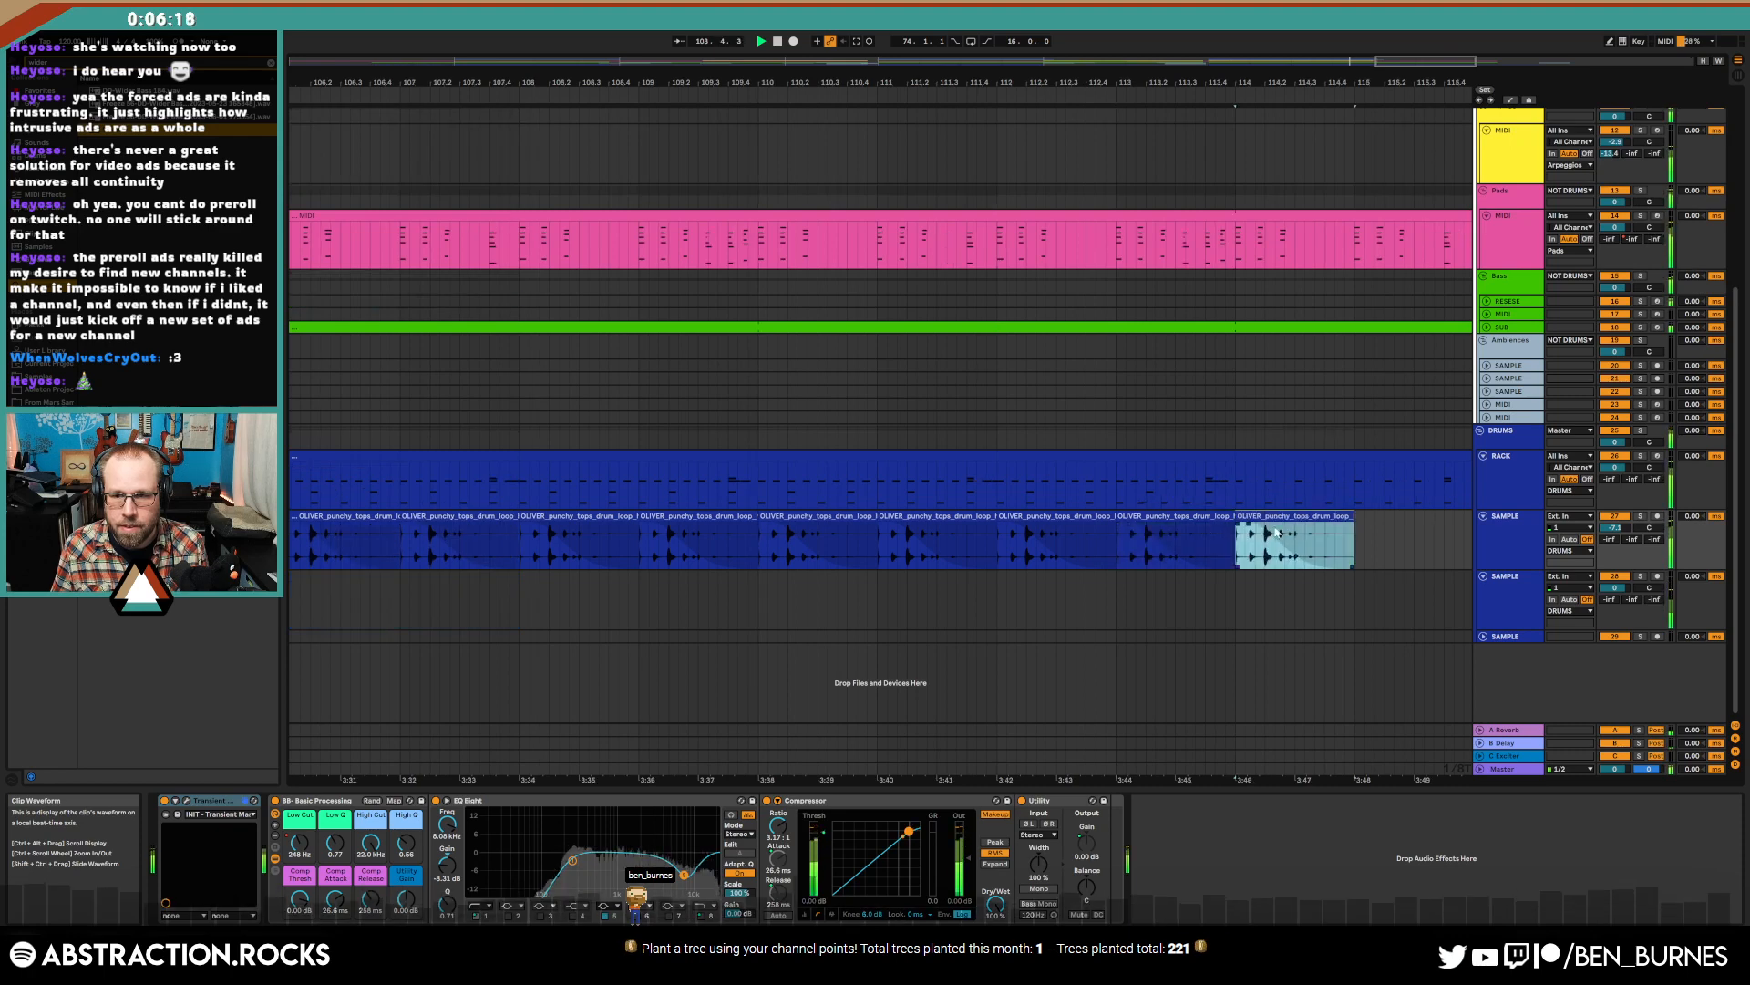
pyautogui.scroll(-8, 1280, 516)
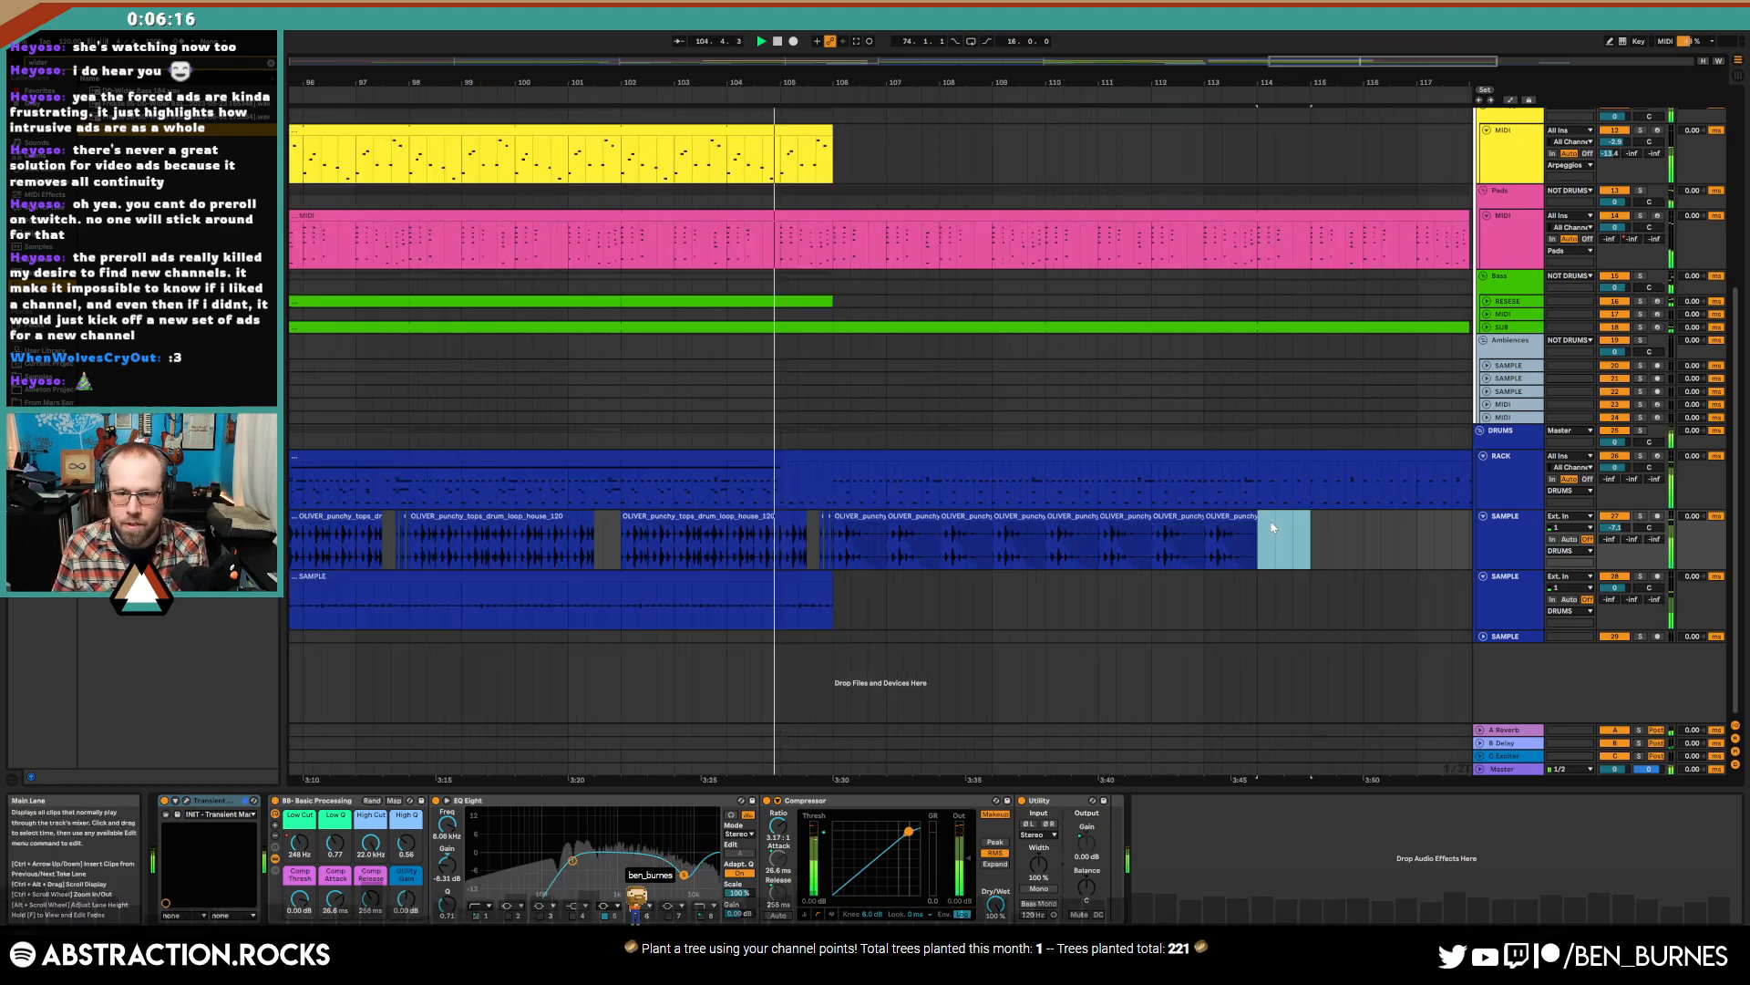
# - Copy the final crash sample clip to bar 114 and extend the drum loop clip at bar 106 to two bars
pyautogui.moveTo(1445, 379); pyautogui.dragTo(1234, 378)
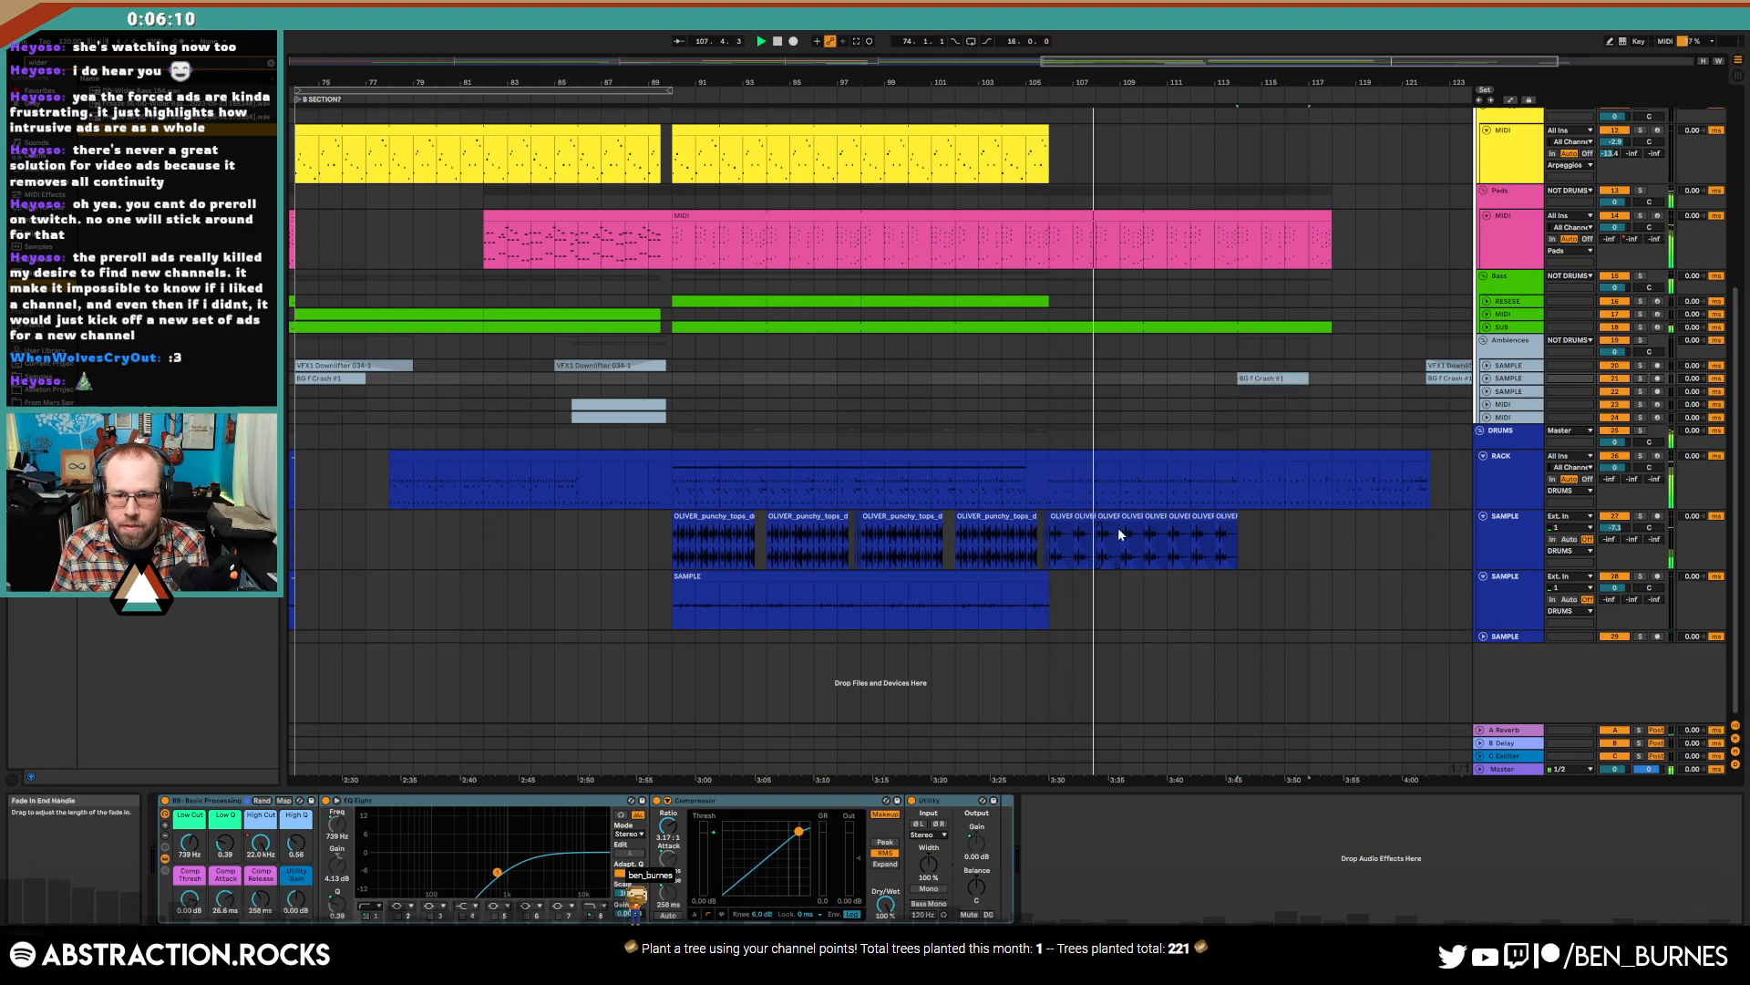
pyautogui.scroll(8, 1071, 527)
pyautogui.moveTo(1070, 528); pyautogui.dragTo(1191, 527)
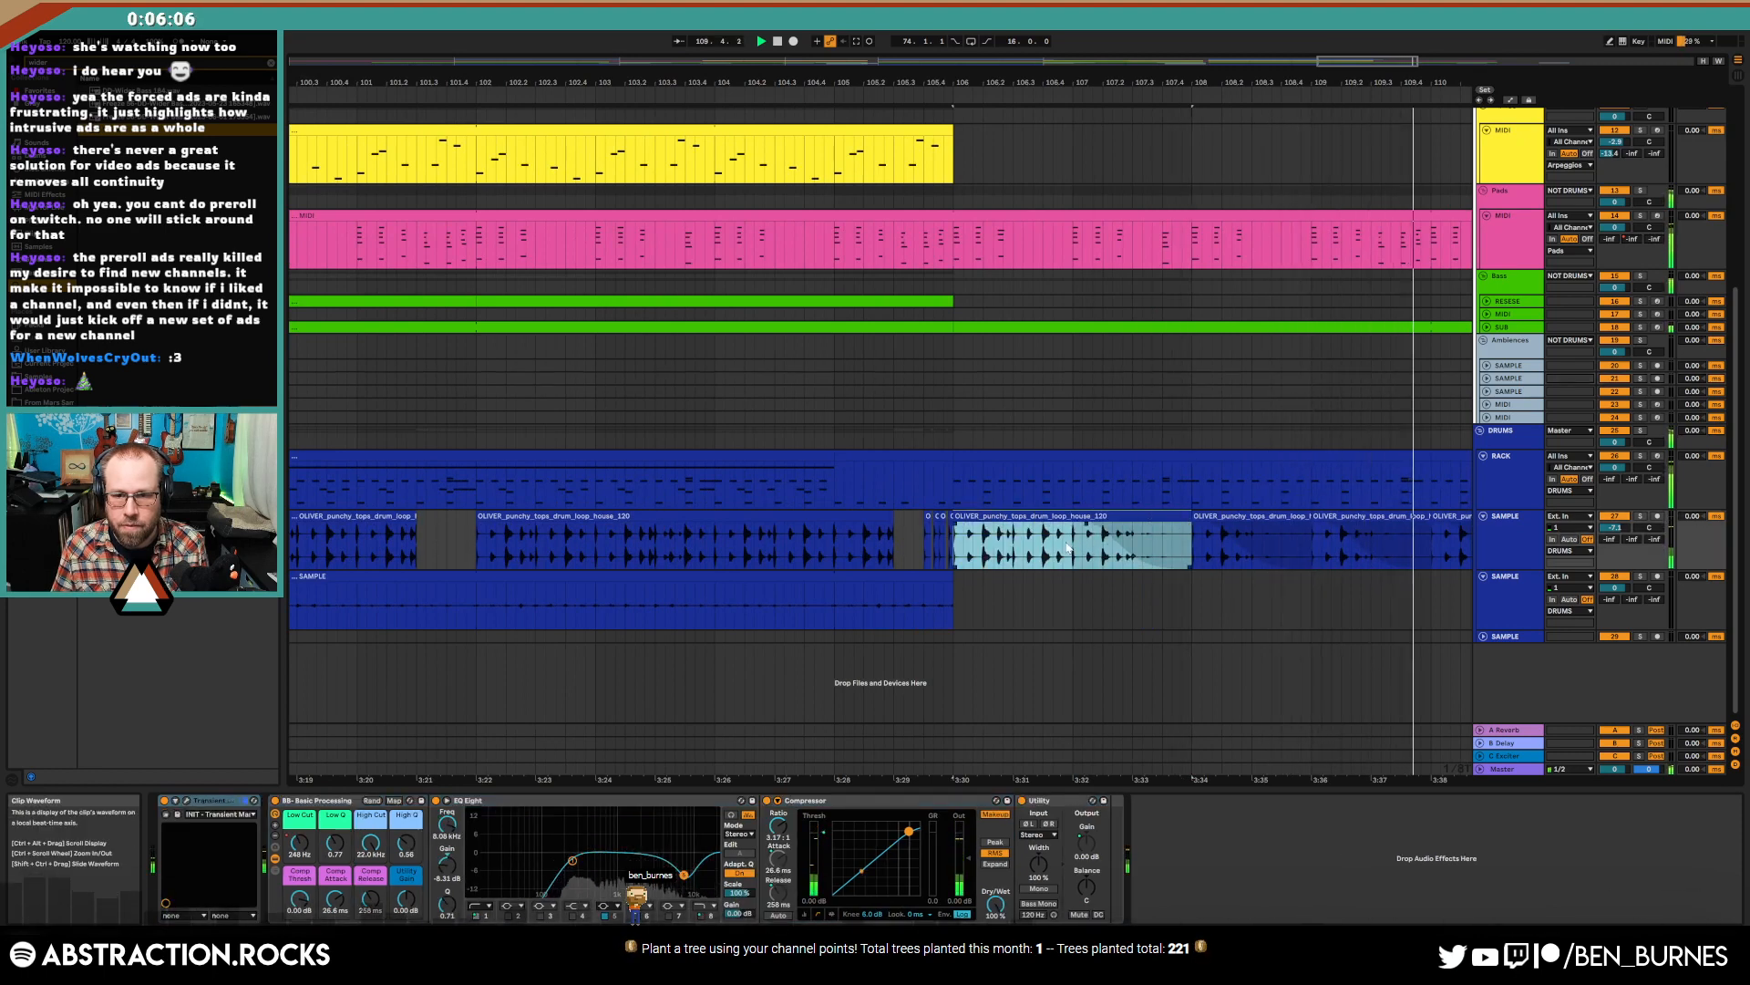
# - Split the two-bar drum loop clip at bar 107 and duplicate the resulting pair of clips to fill bars 106 to 114
pyautogui.moveTo(1066, 548); pyautogui.dragTo(1009, 531)
pyautogui.hotkey('ctrl', 'e')
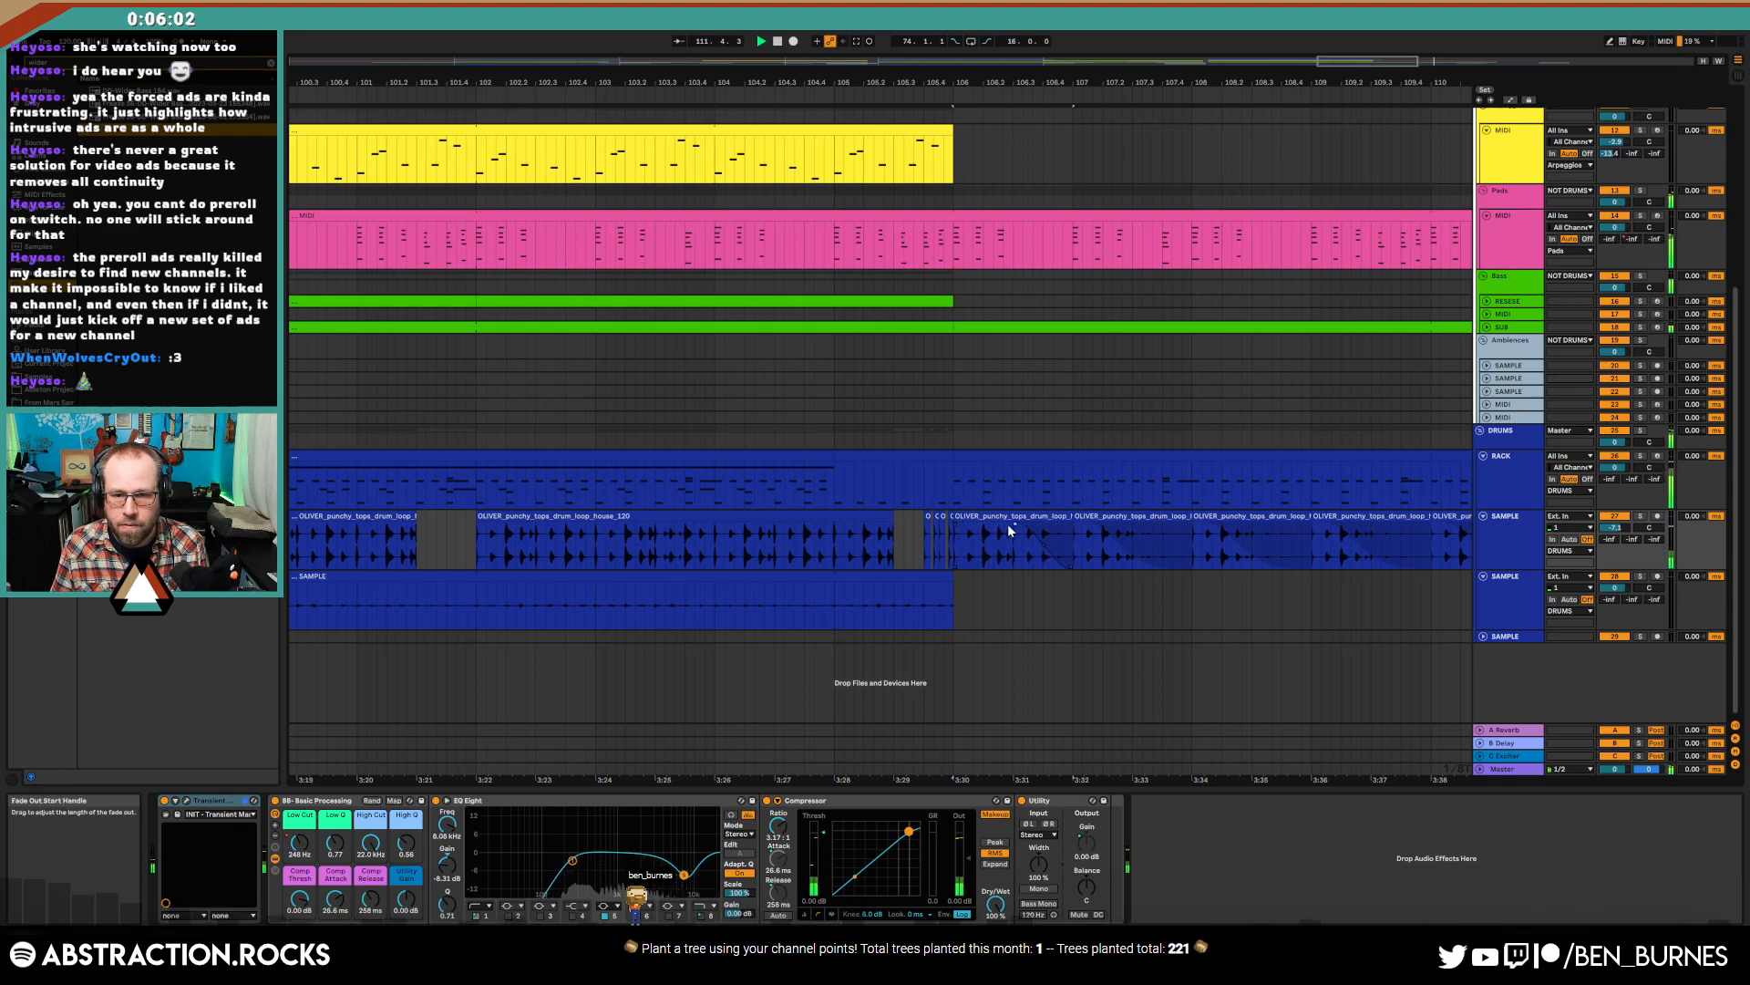
pyautogui.click(985, 517)
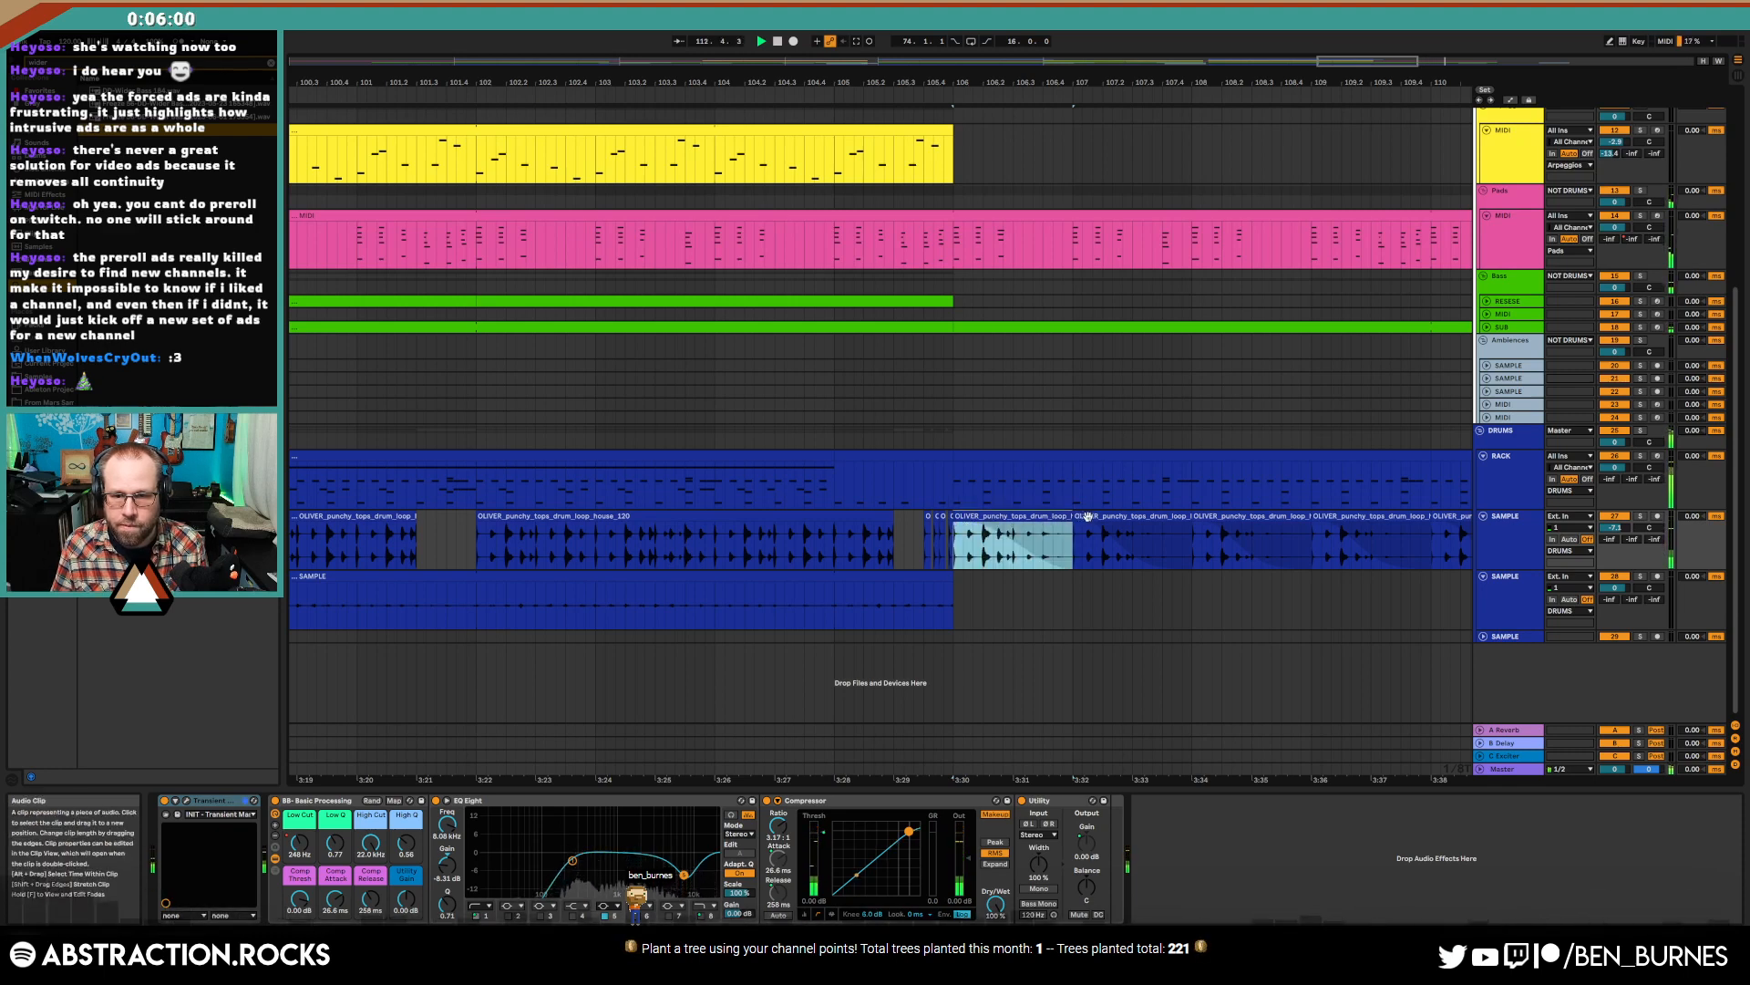
pyautogui.keyDown('shift'); pyautogui.click(1088, 517); pyautogui.keyUp('shift')
pyautogui.hotkey('ctrl', 'd')
pyautogui.hotkey('ctrl', 'd')
pyautogui.hotkey('ctrl', 'd')
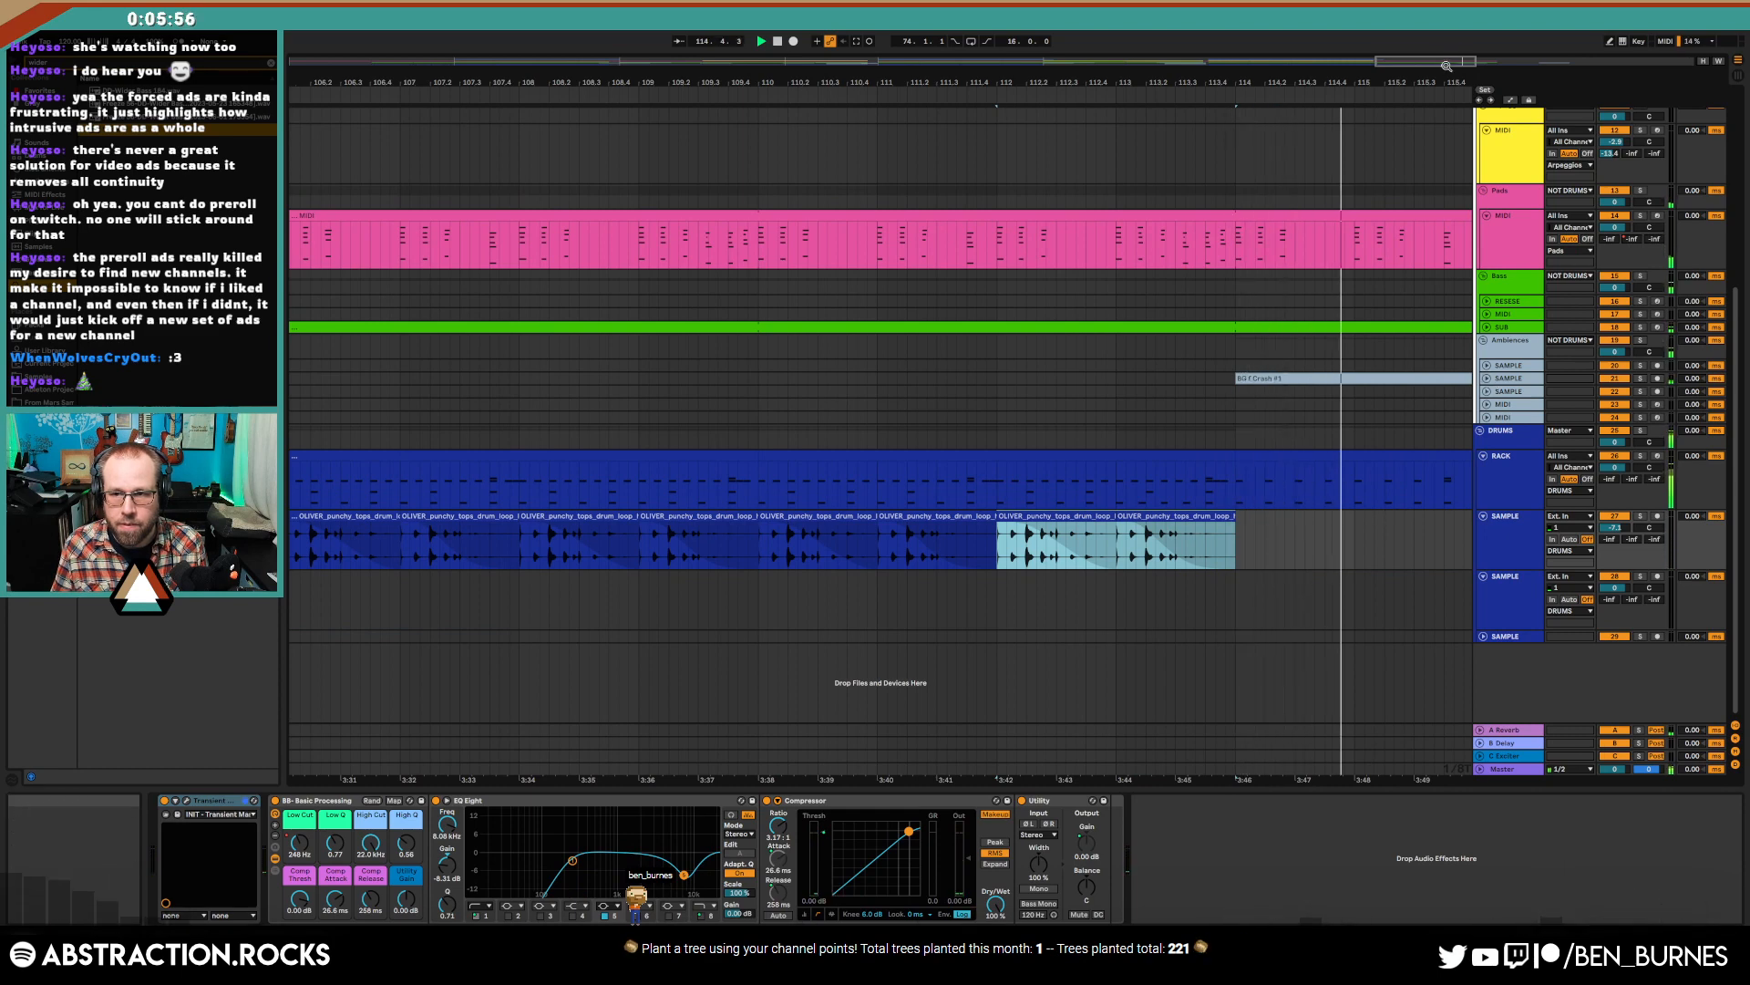
# - Set the Low Cut macro on the crash sample track to 1.13 kHz
pyautogui.moveTo(1447, 65); pyautogui.dragTo(1464, 44)
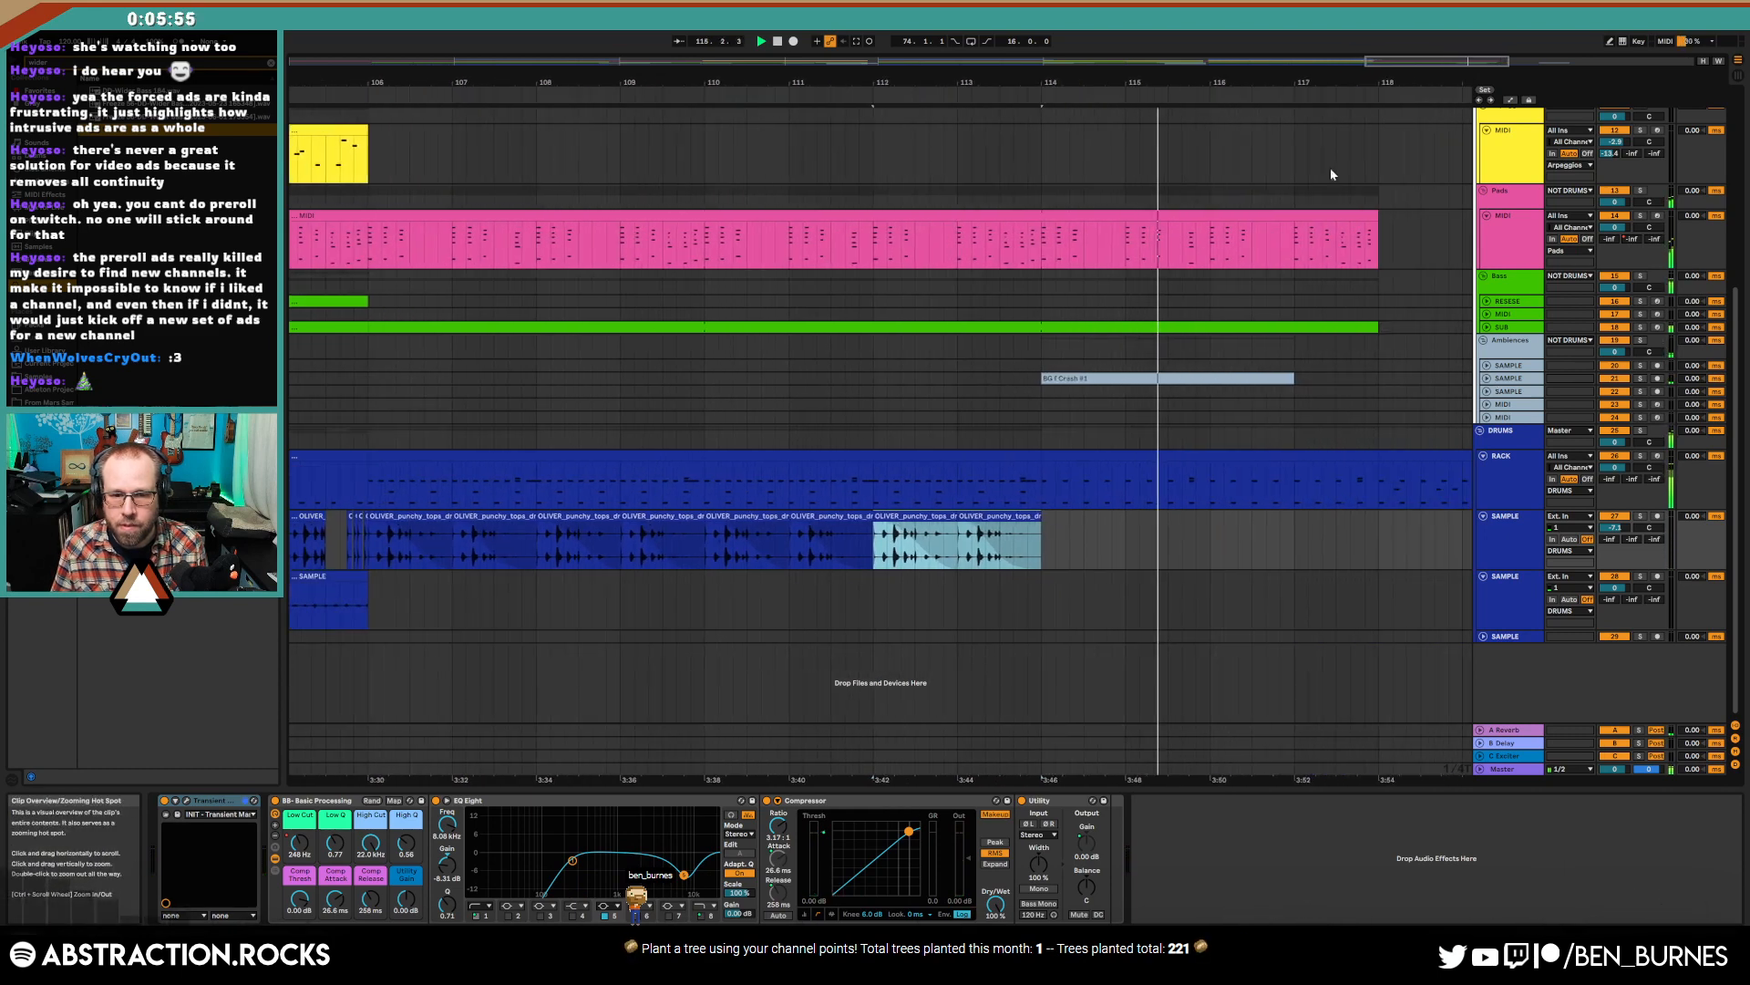
pyautogui.click(1495, 377)
pyautogui.moveTo(195, 846); pyautogui.dragTo(205, 846)
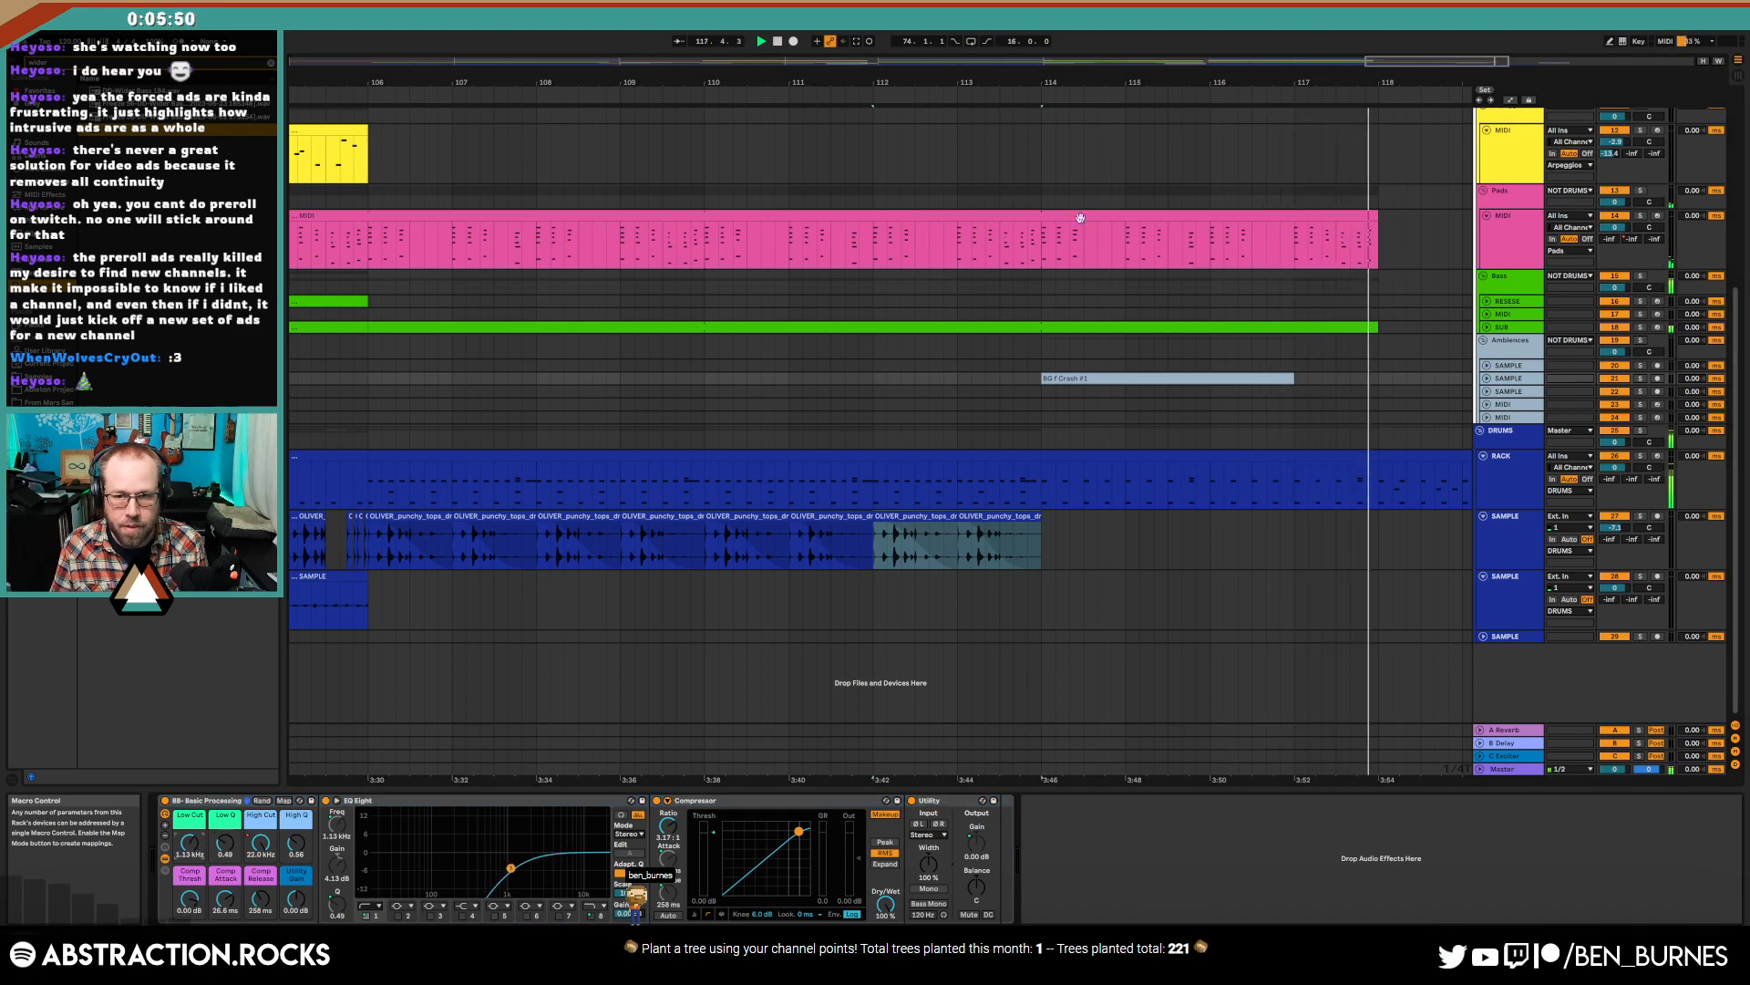
# - Show the automation of the whole arrangement and display the bass drum sample's filter frequency envelope on the RACK track
pyautogui.moveTo(1445, 63); pyautogui.dragTo(1499, 60)
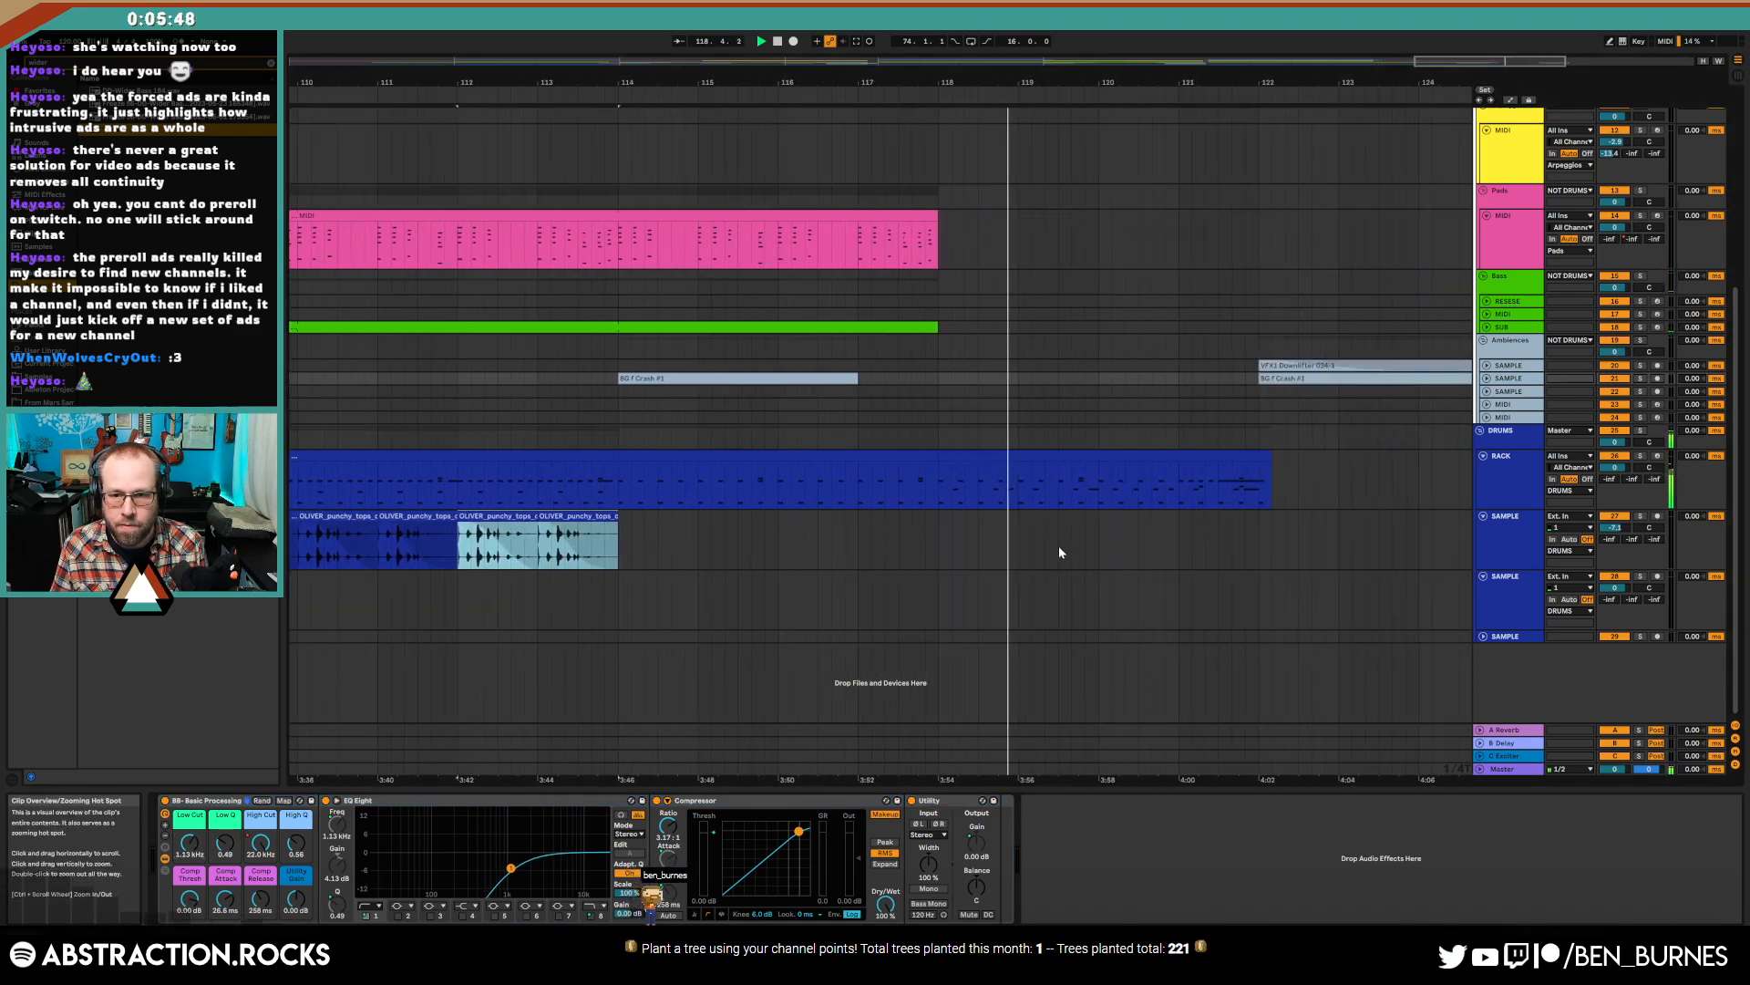
pyautogui.click(1084, 454)
pyautogui.press('a')
pyautogui.press('w')
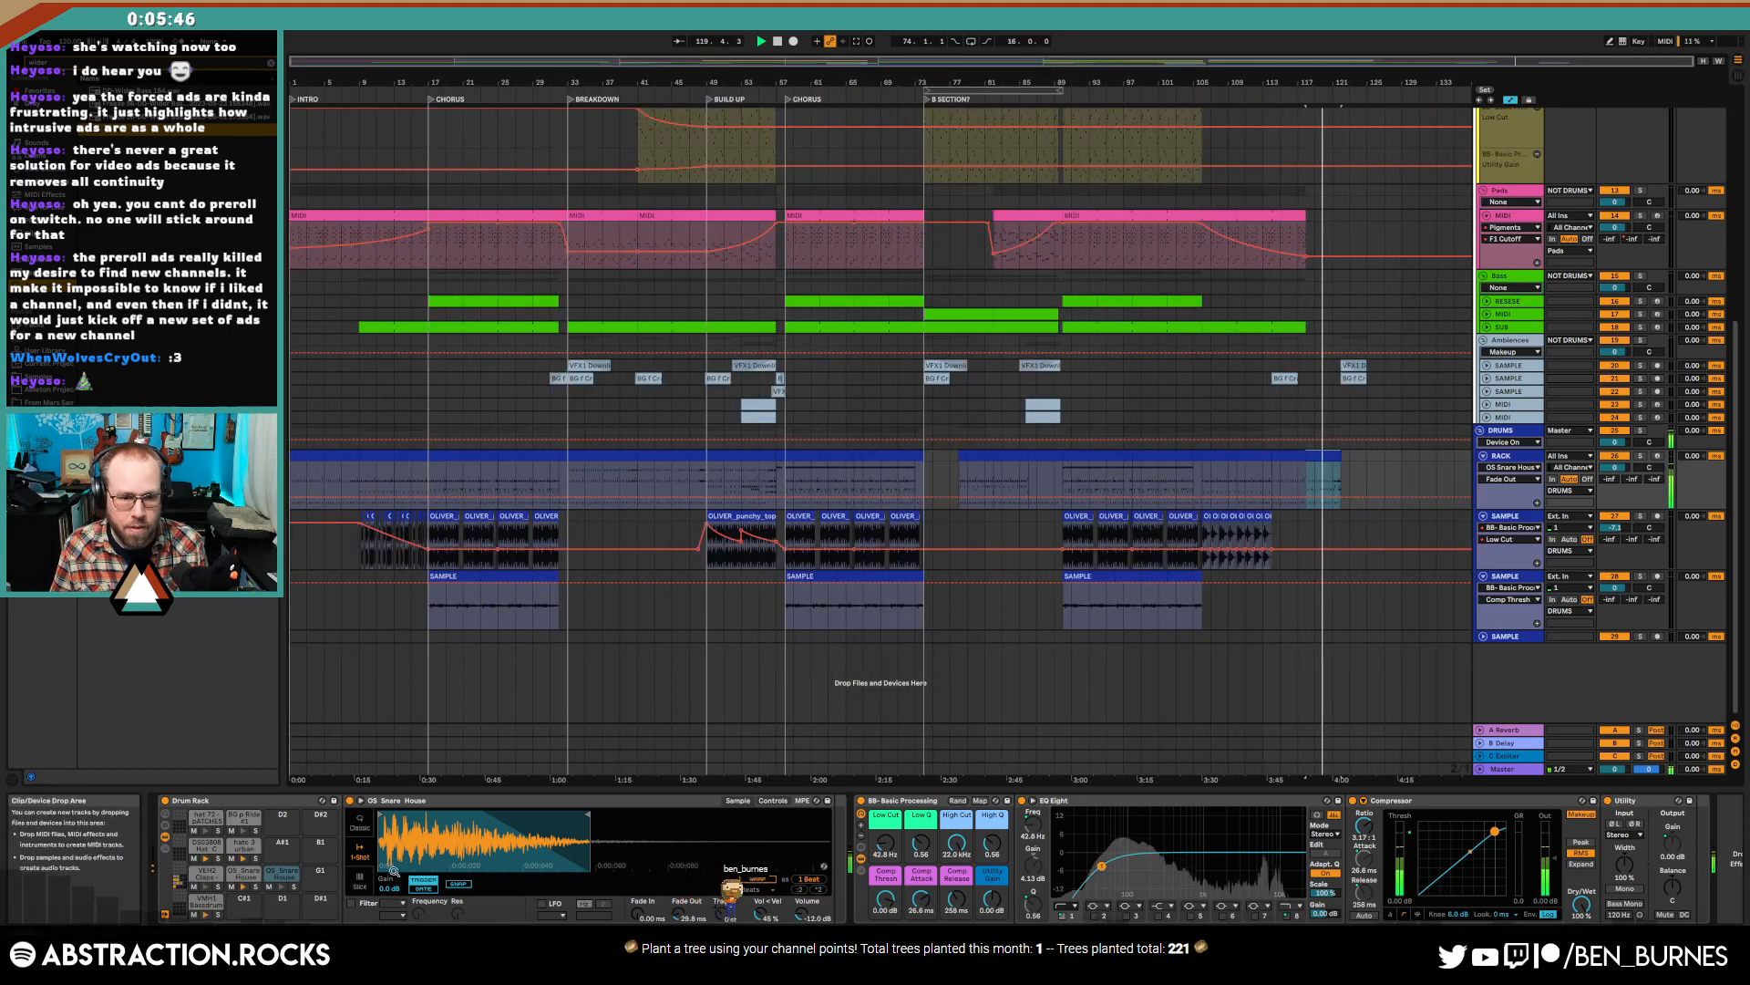
pyautogui.click(206, 901)
pyautogui.click(419, 912)
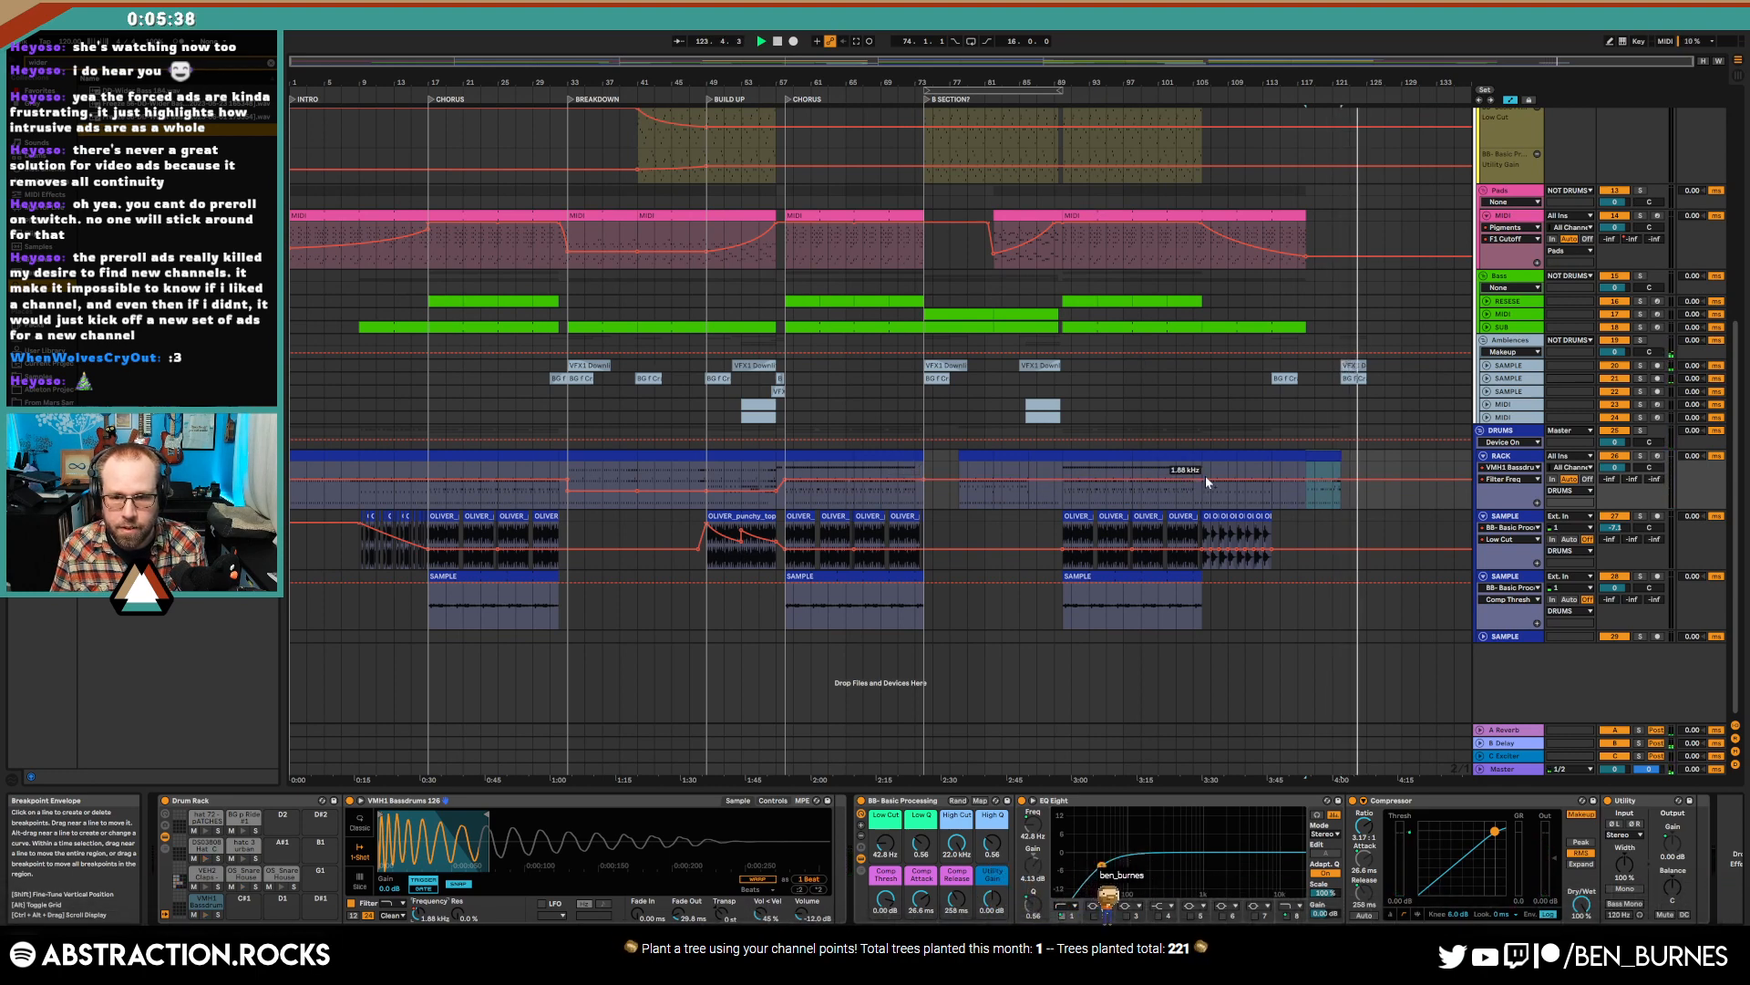
# - Lower the bass drum's filter frequency automation from bar 107 onward, ramping down over the preceding bar
pyautogui.moveTo(569, 481); pyautogui.dragTo(741, 480)
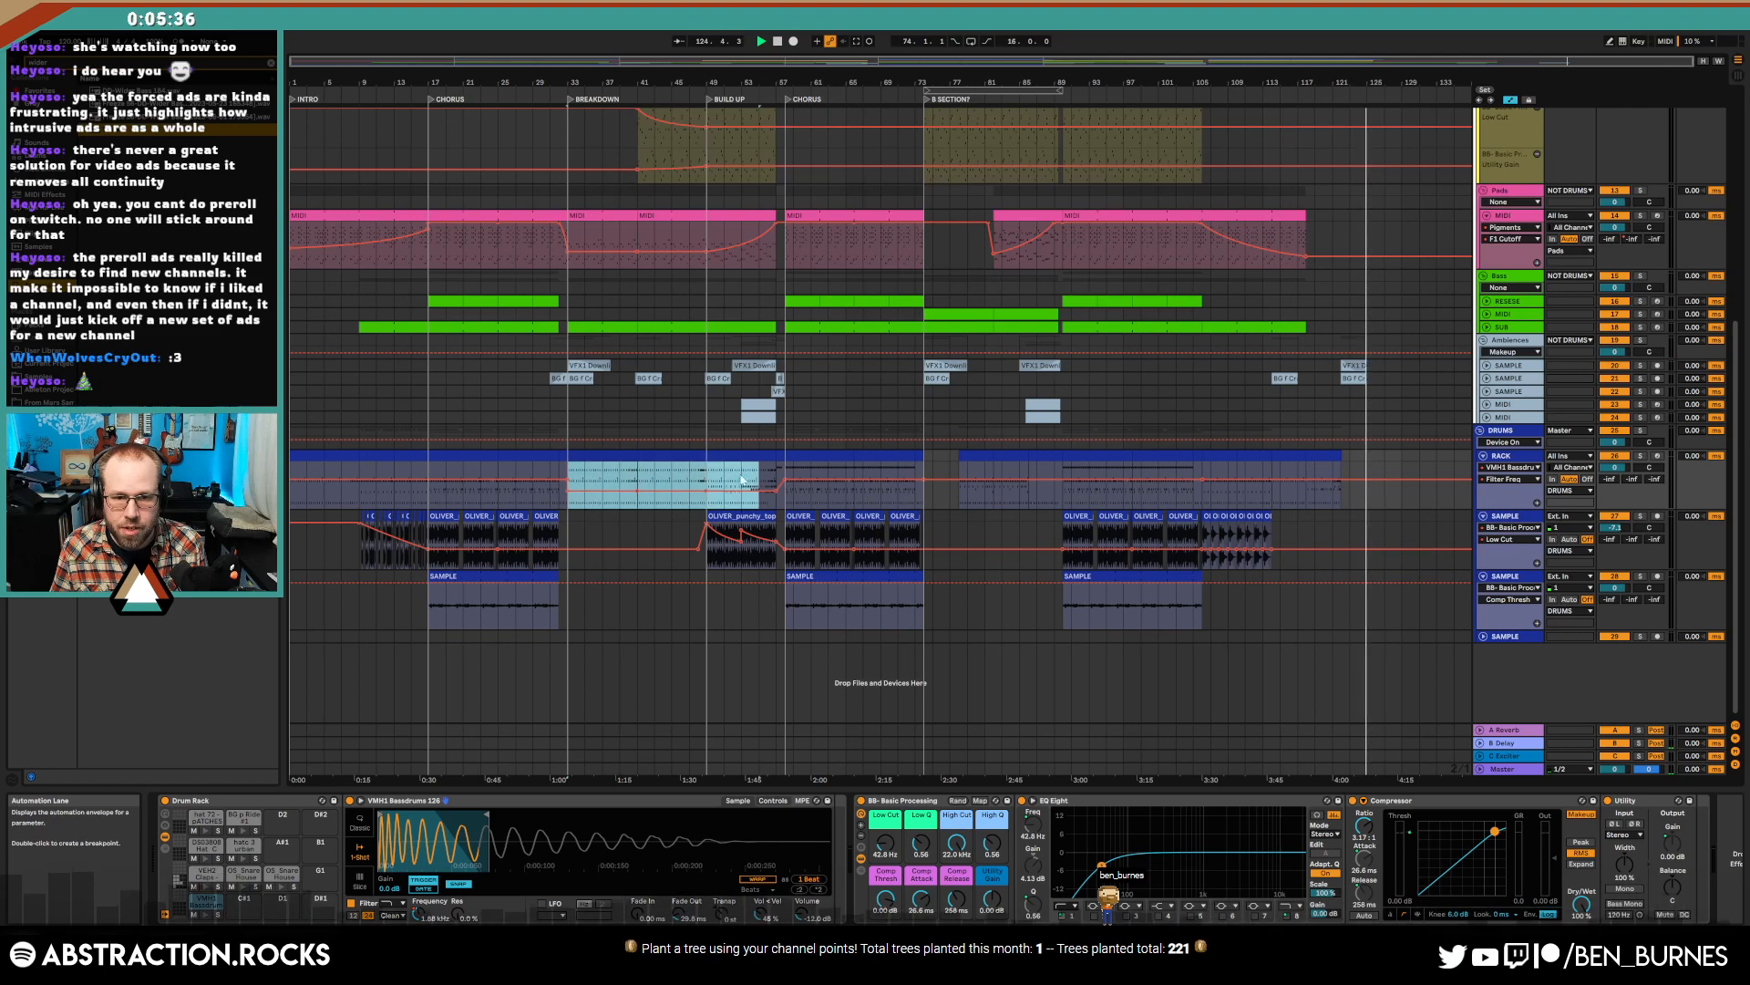
pyautogui.moveTo(1211, 483); pyautogui.dragTo(1351, 501)
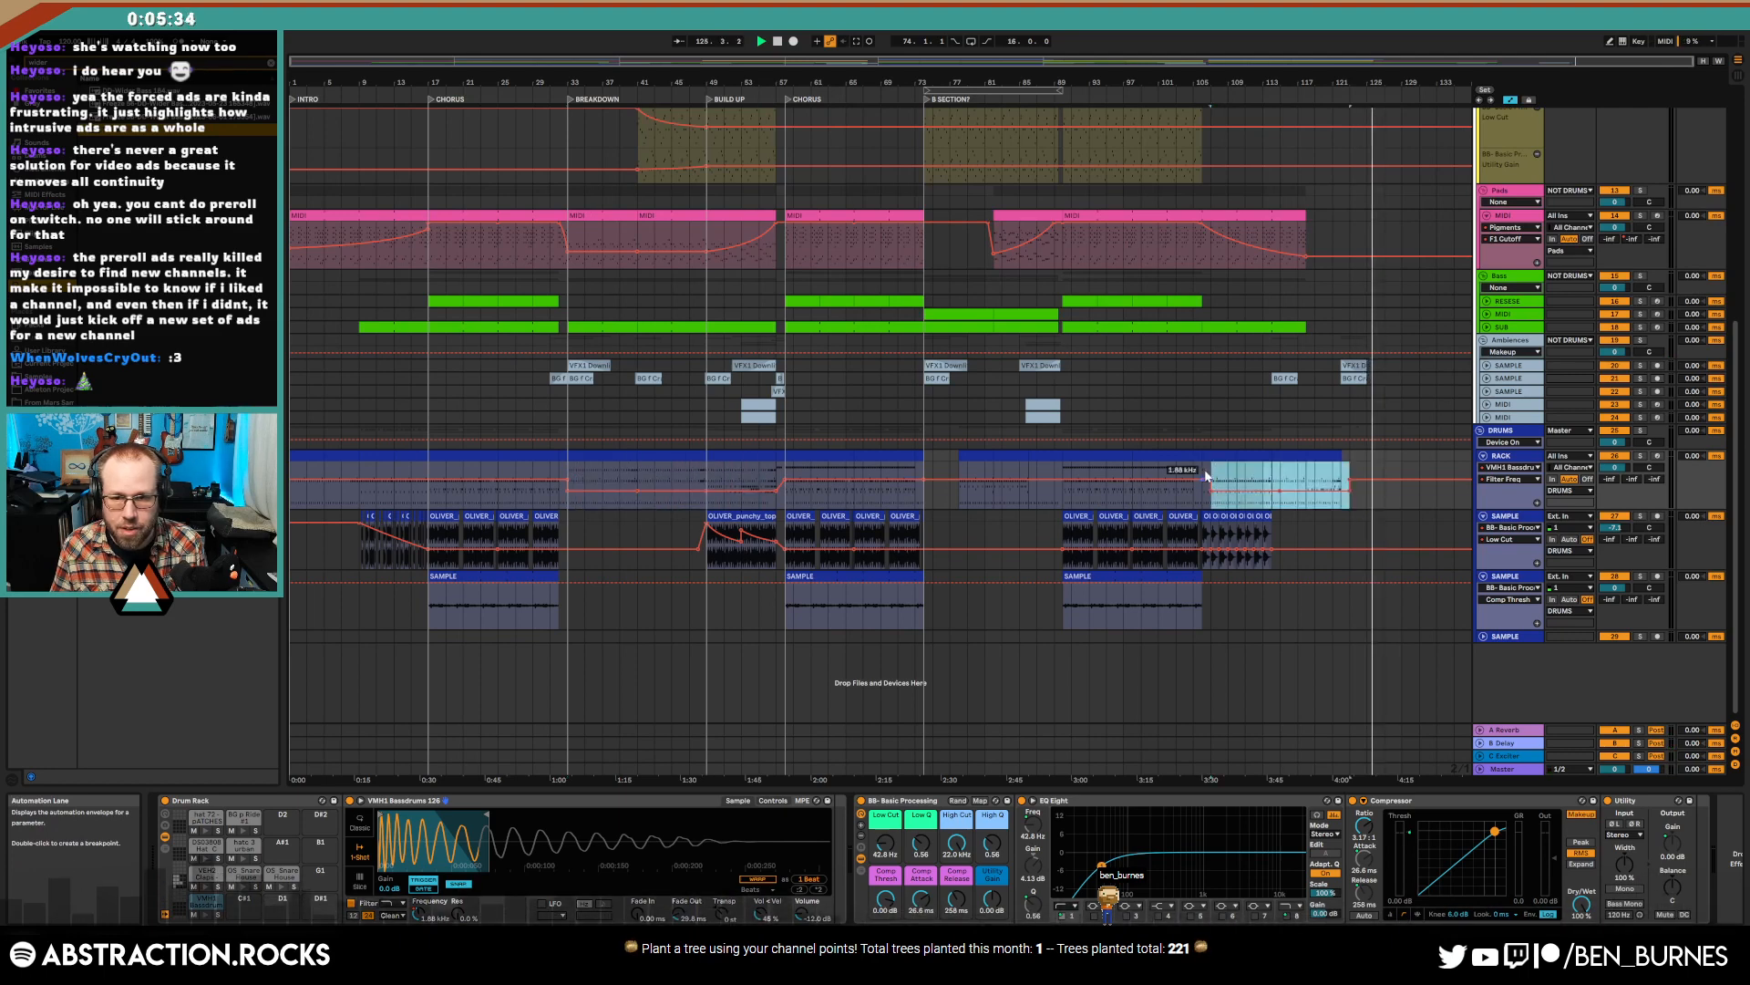
pyautogui.click(1366, 500)
pyautogui.click(1350, 479)
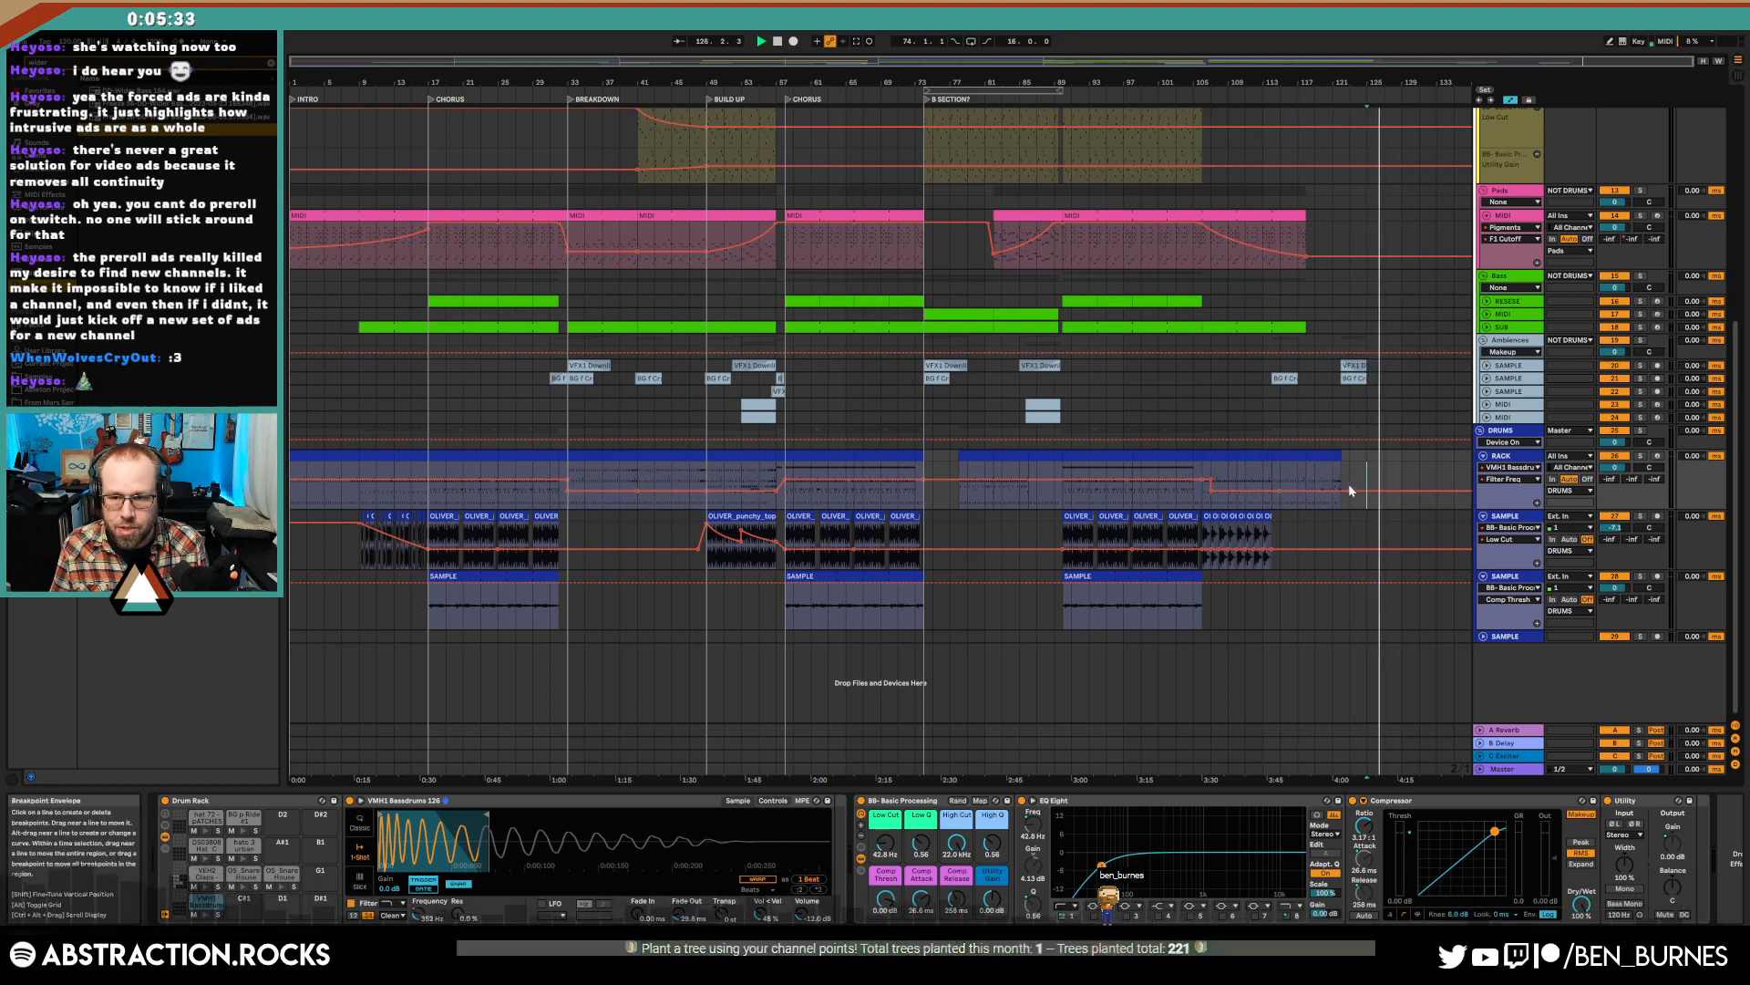
pyautogui.click(1269, 472)
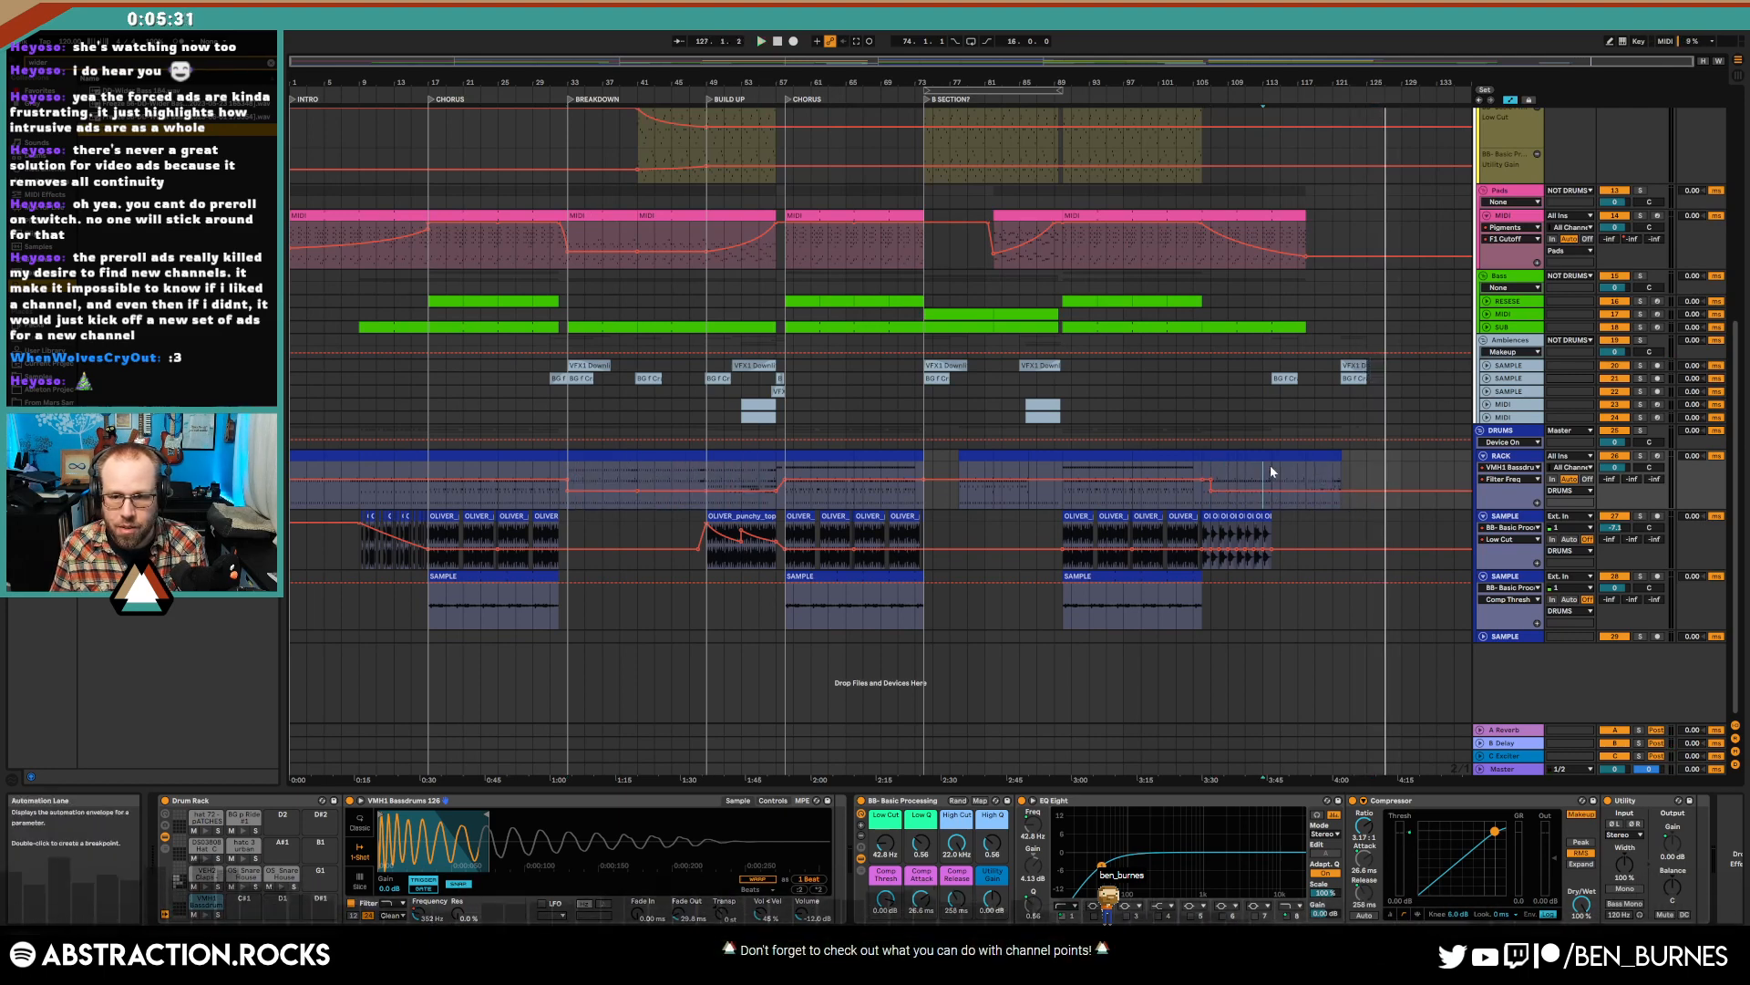
pyautogui.click(1210, 474)
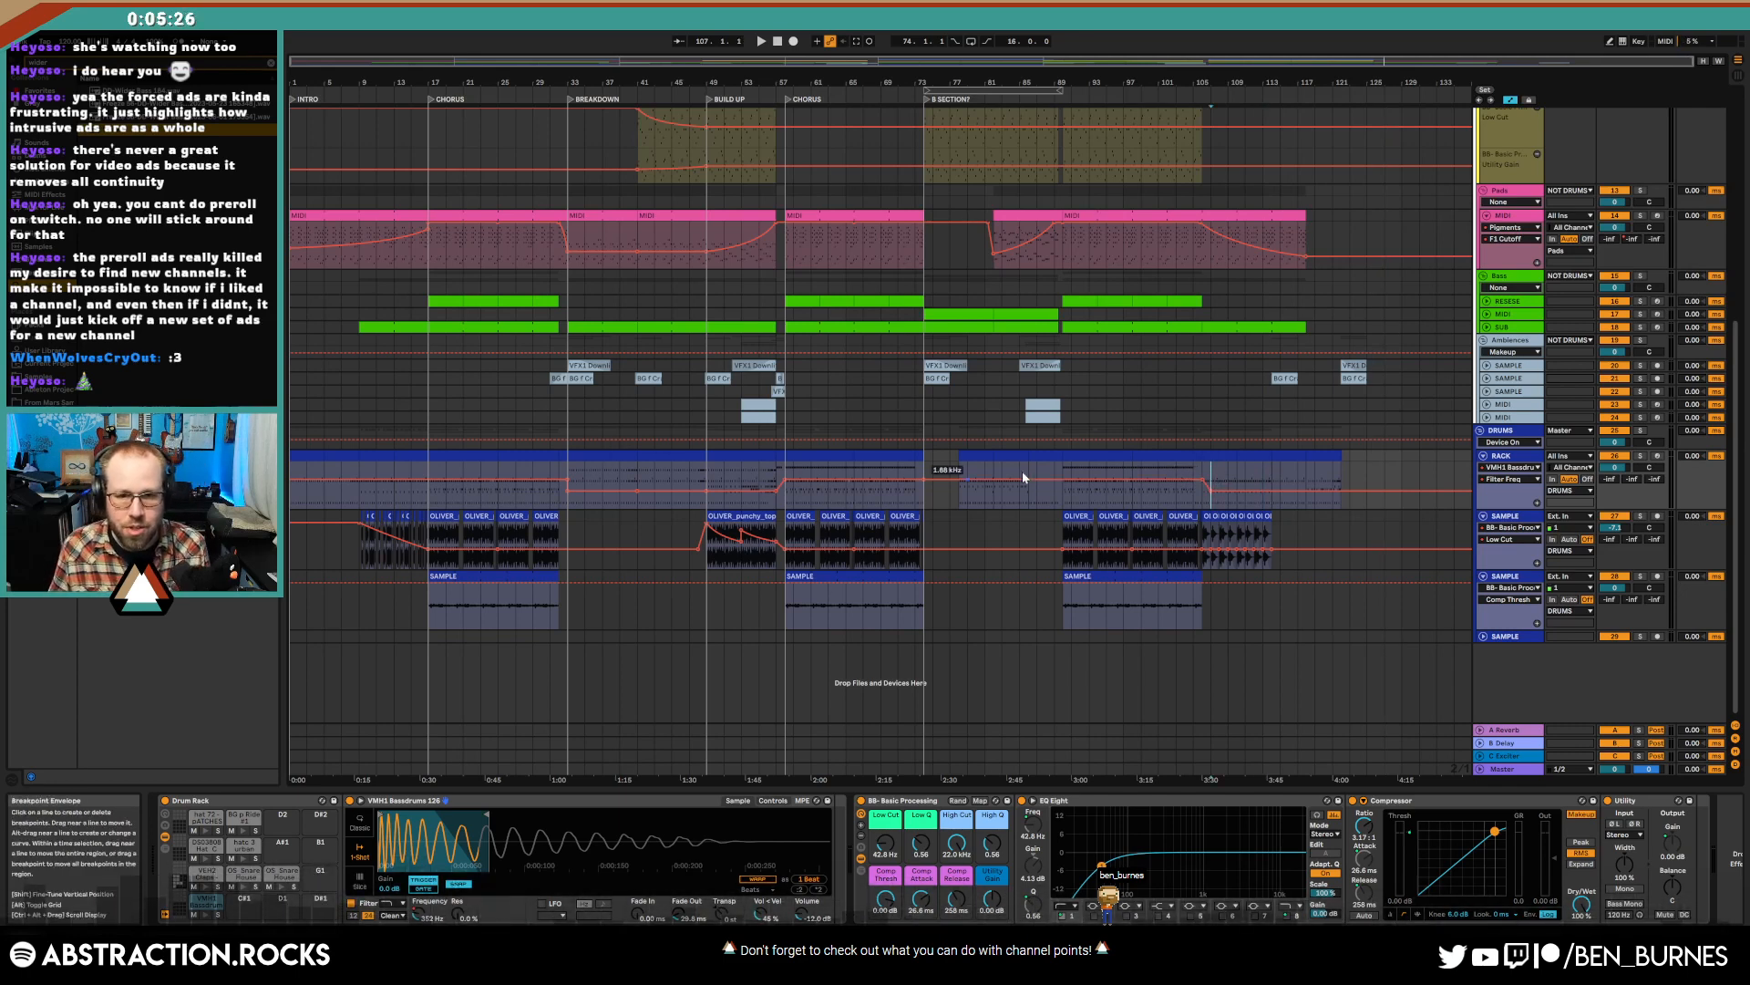
# - Hide the automation envelopes and play the arrangement from the beginning
pyautogui.scroll(6, 1148, 485)
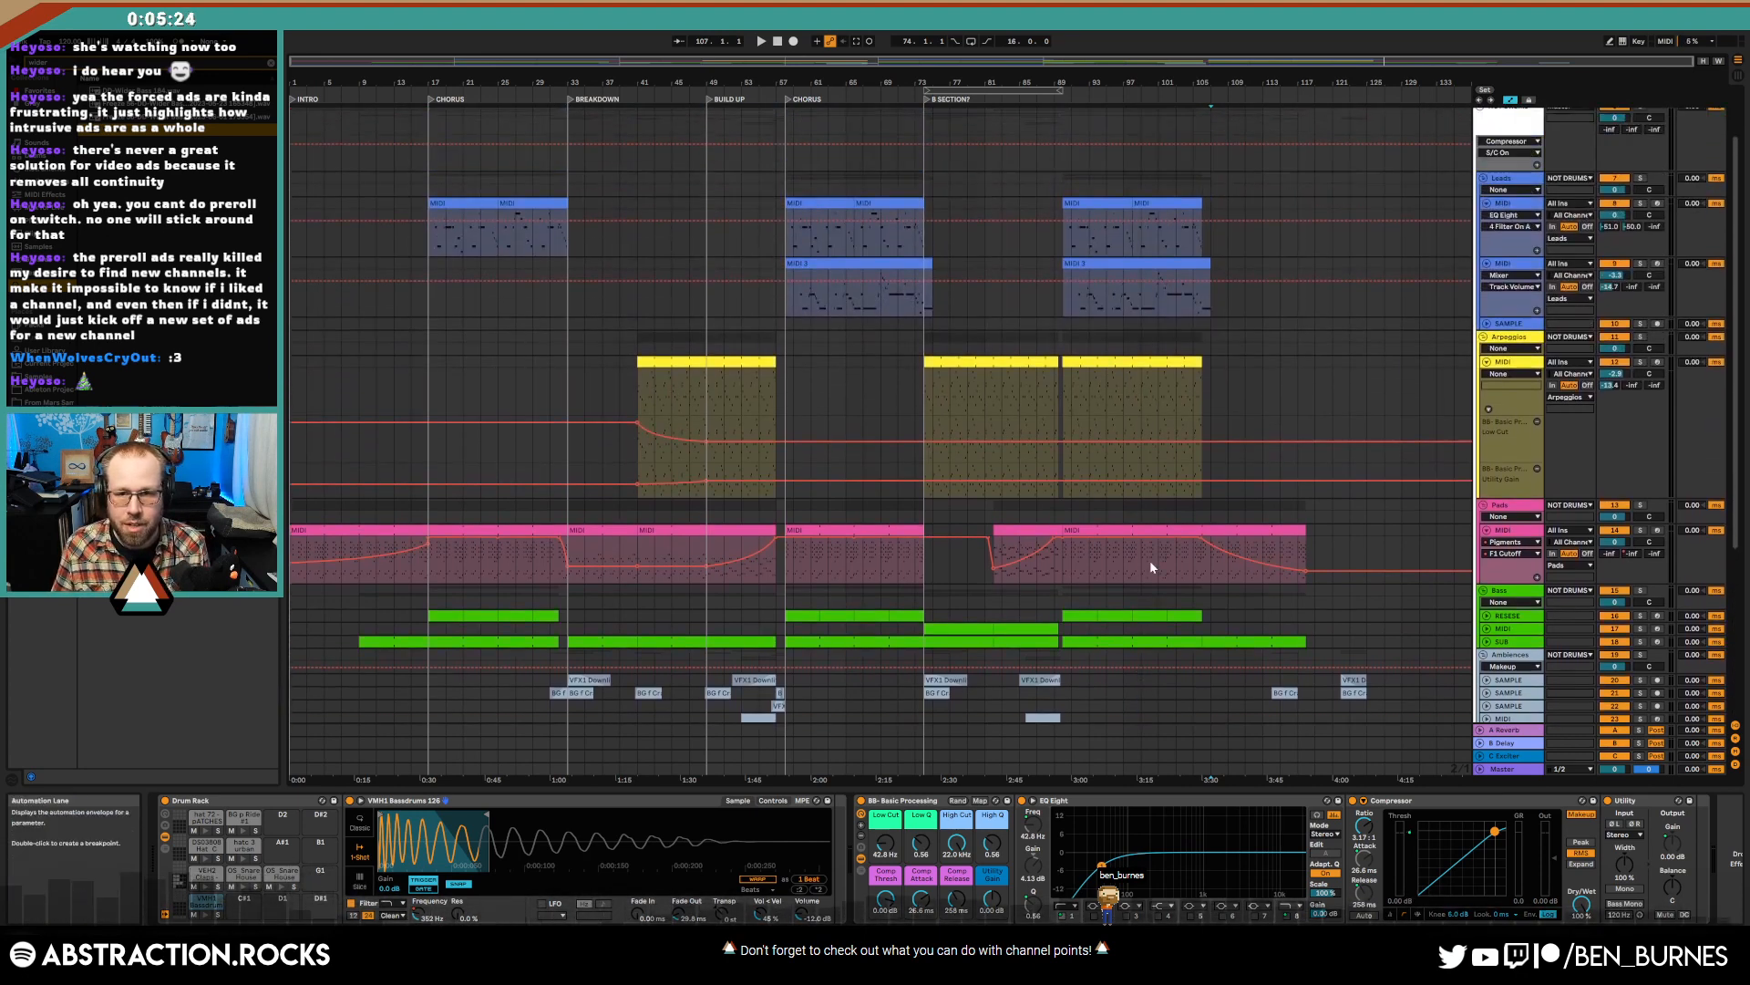
pyautogui.scroll(2, 1152, 567)
pyautogui.scroll(1, 1156, 567)
pyautogui.press('a')
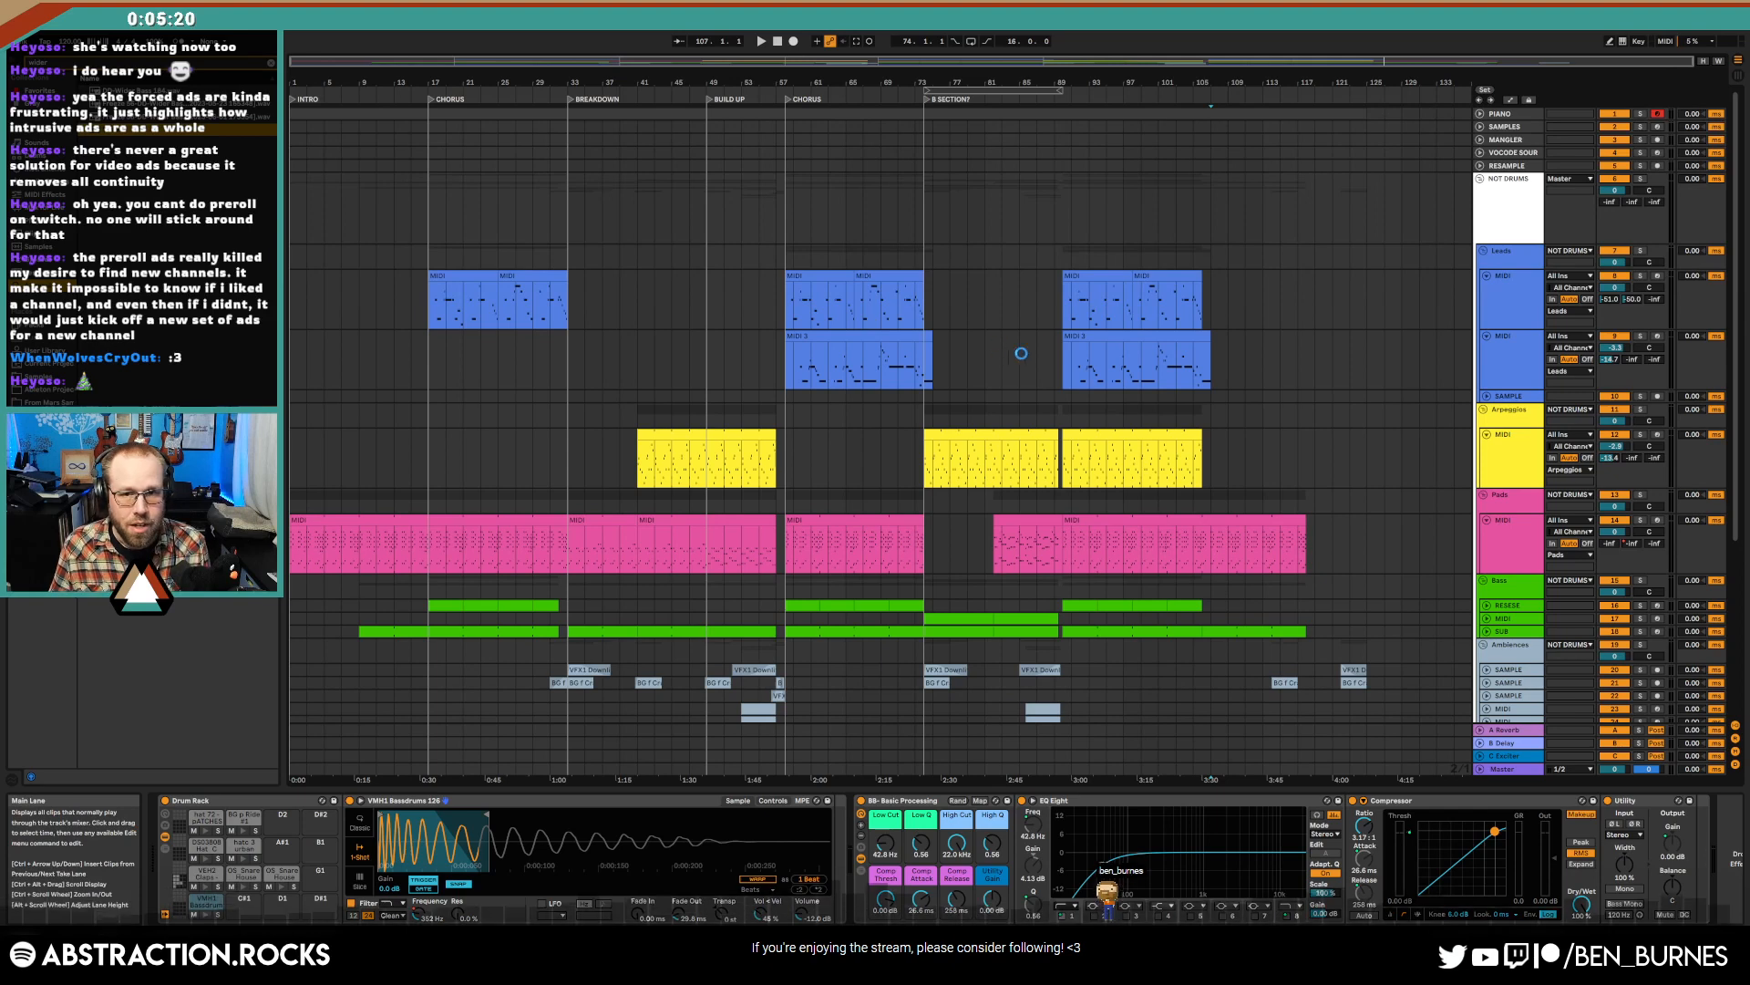
pyautogui.click(778, 41)
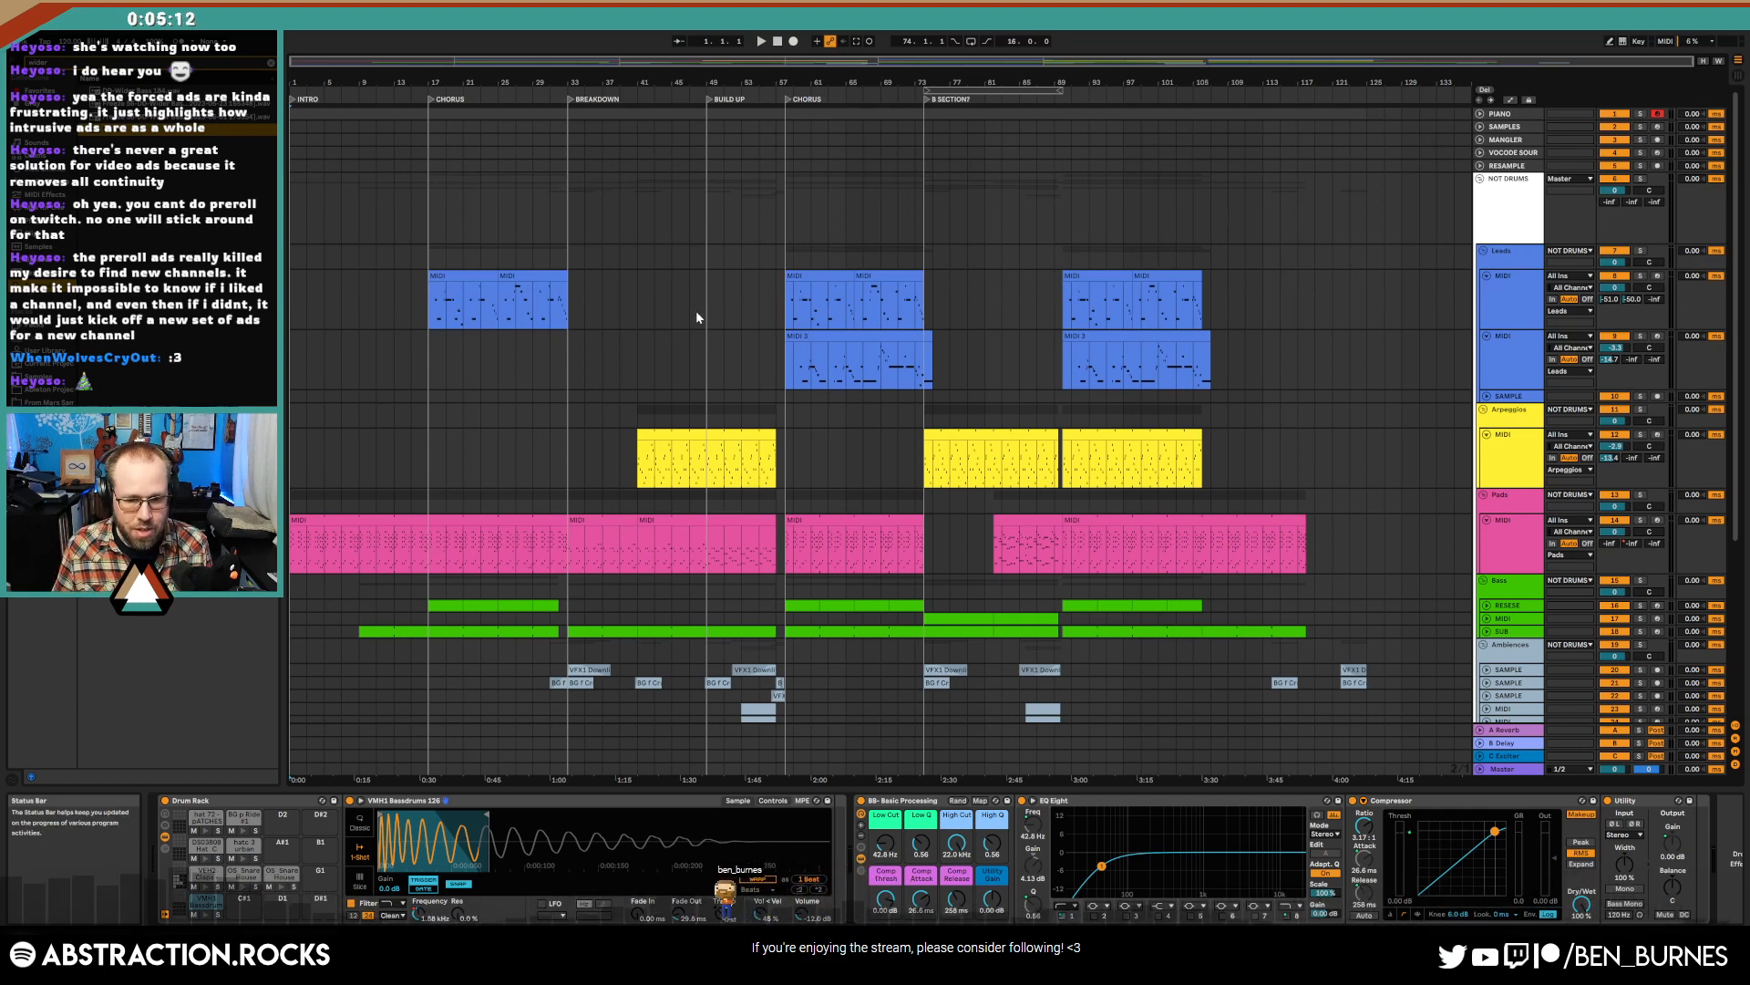
pyautogui.press('space')
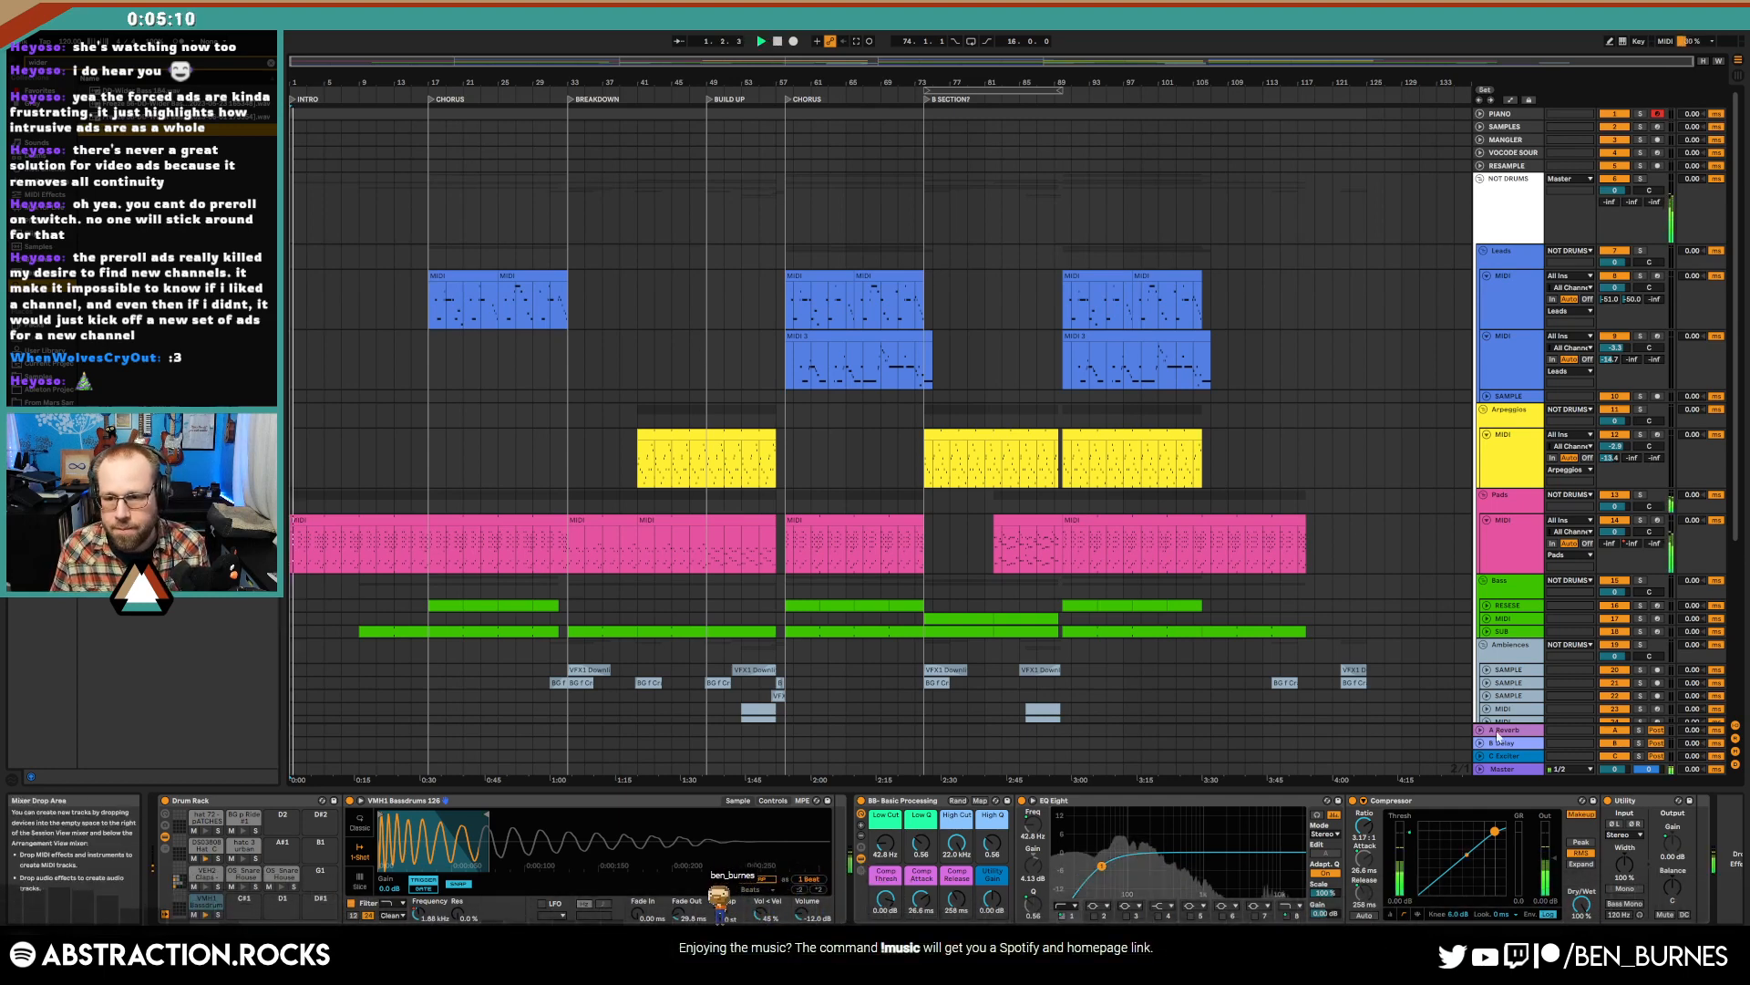
# - Adjust the low and high bands of the Master track's EQ Eight and the band levels of its Multiband Dynamics
pyautogui.click(1504, 770)
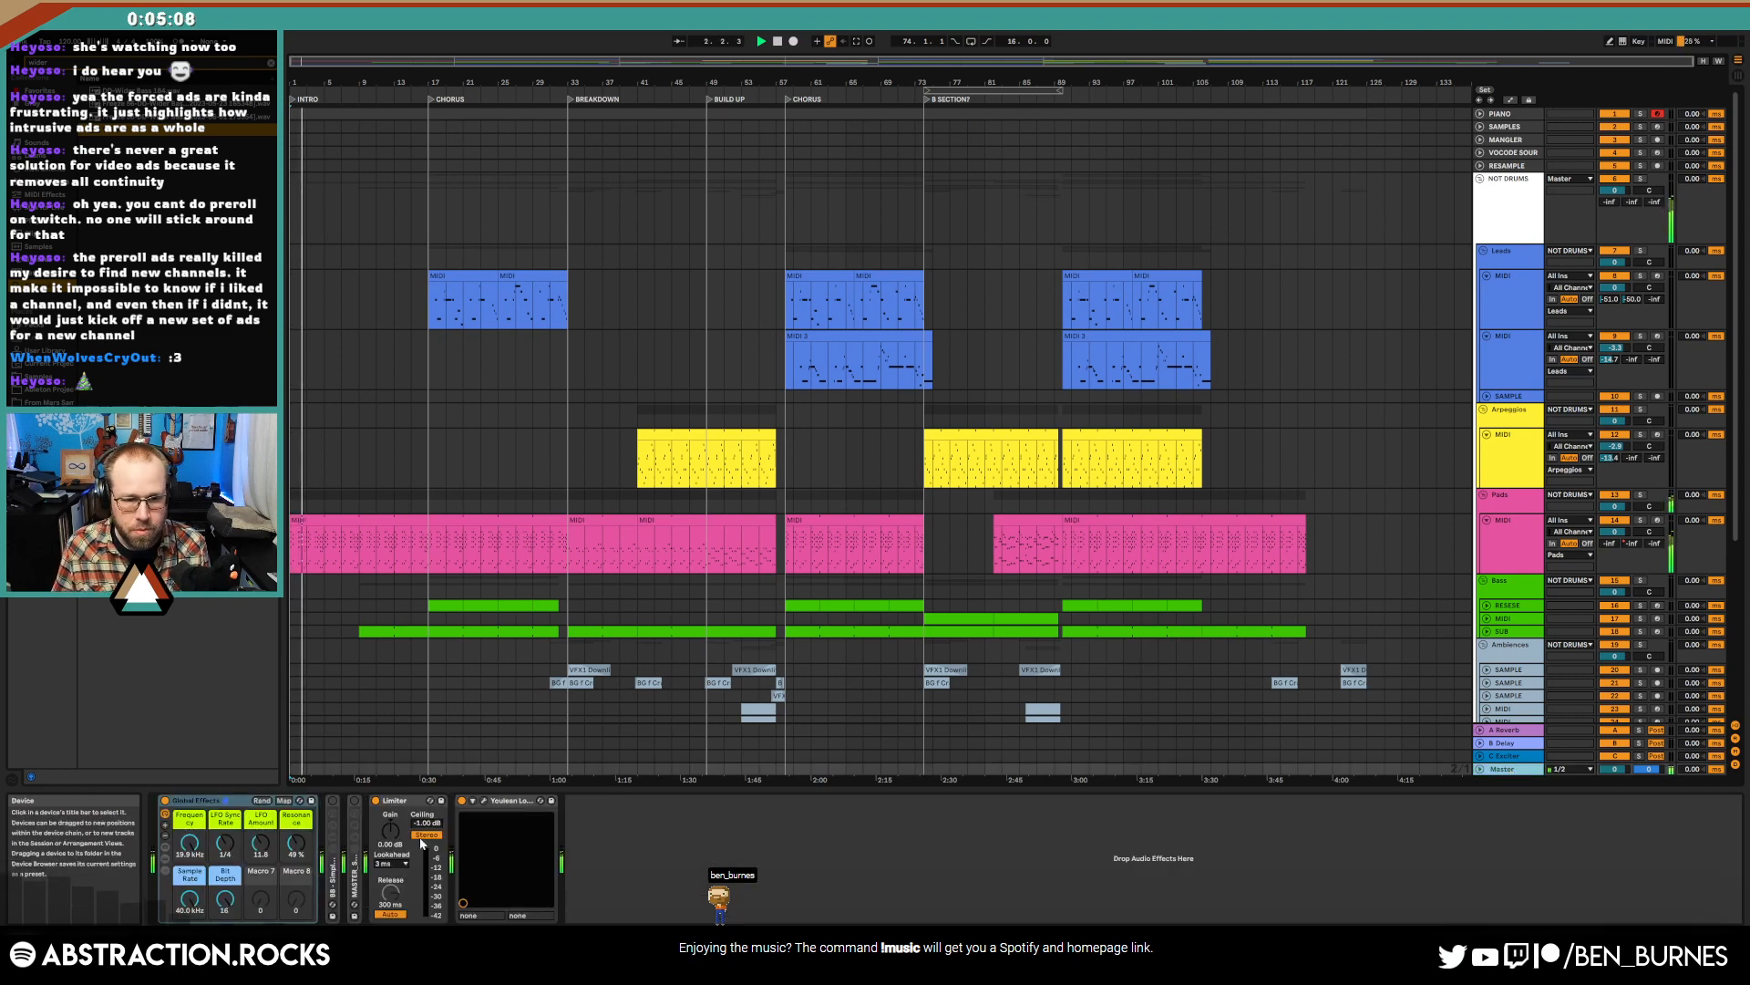
pyautogui.doubleClick(357, 869)
pyautogui.moveTo(477, 852); pyautogui.dragTo(402, 860)
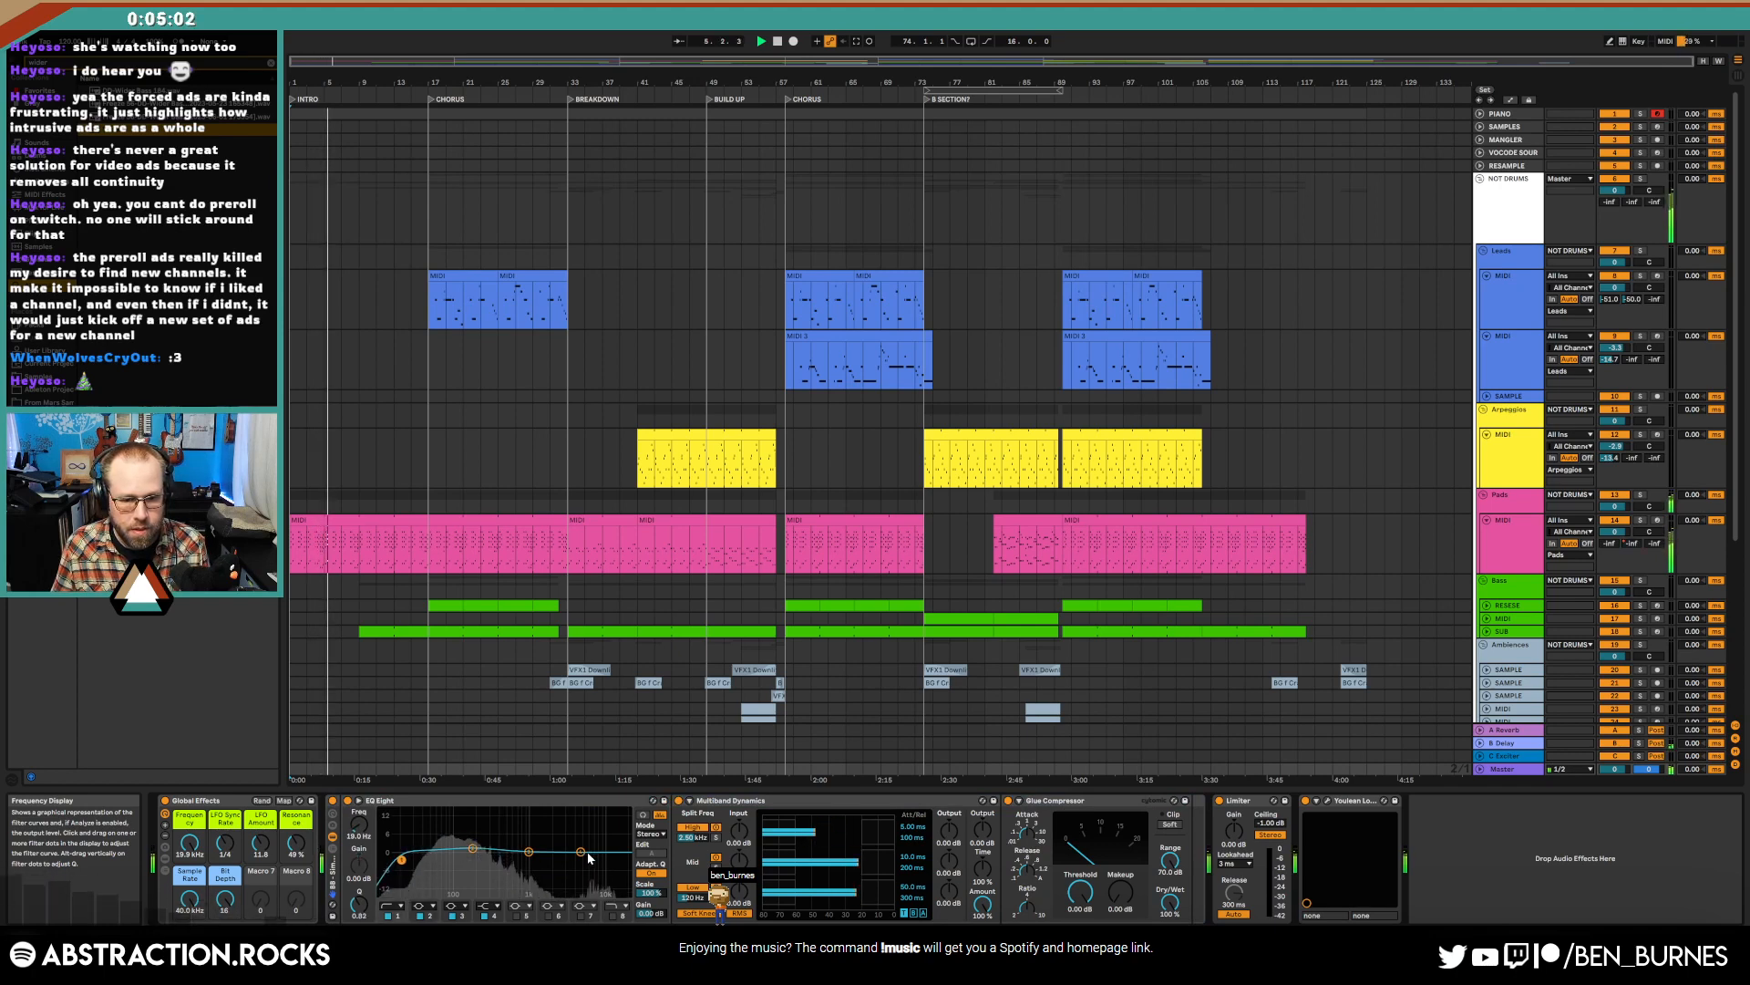
pyautogui.moveTo(581, 851); pyautogui.dragTo(576, 847)
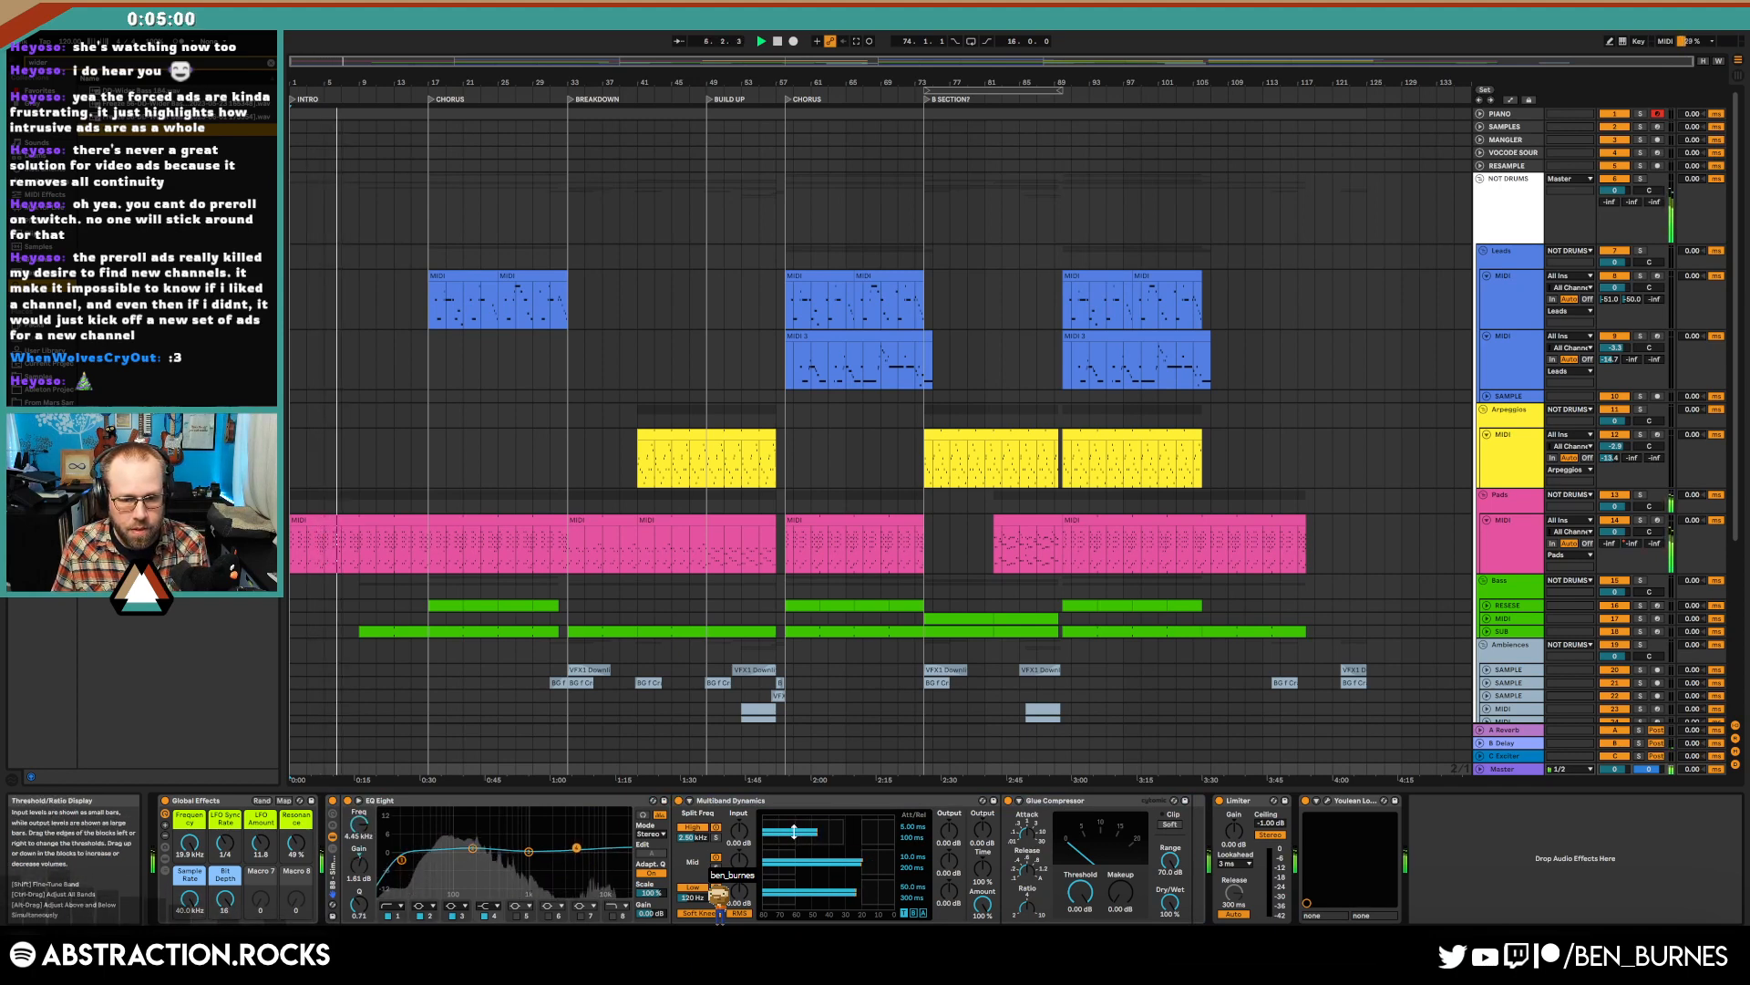
pyautogui.moveTo(793, 832)
pyautogui.mouseDown()
pyautogui.moveTo(854, 817)
pyautogui.moveTo(872, 872)
pyautogui.moveTo(837, 861)
pyautogui.mouseUp()
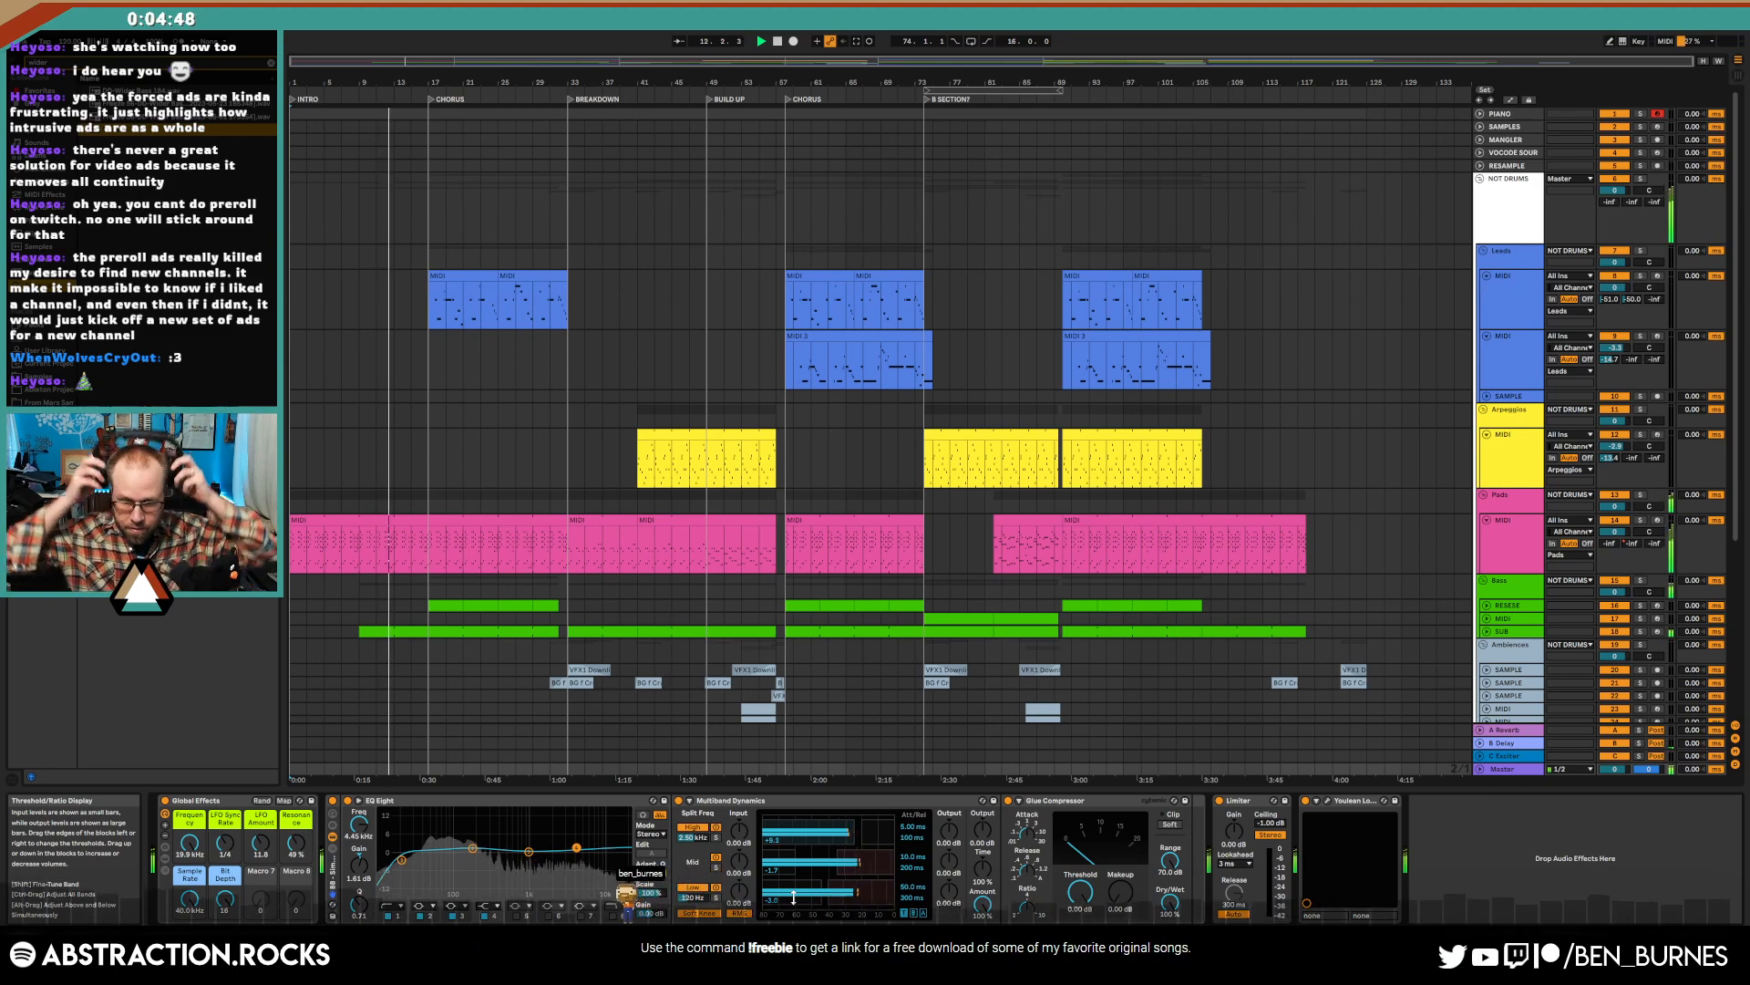
# - Check the mixer settings and devices of the SUB and REESE bass tracks during playback, and fold both tracks again
pyautogui.click(1488, 631)
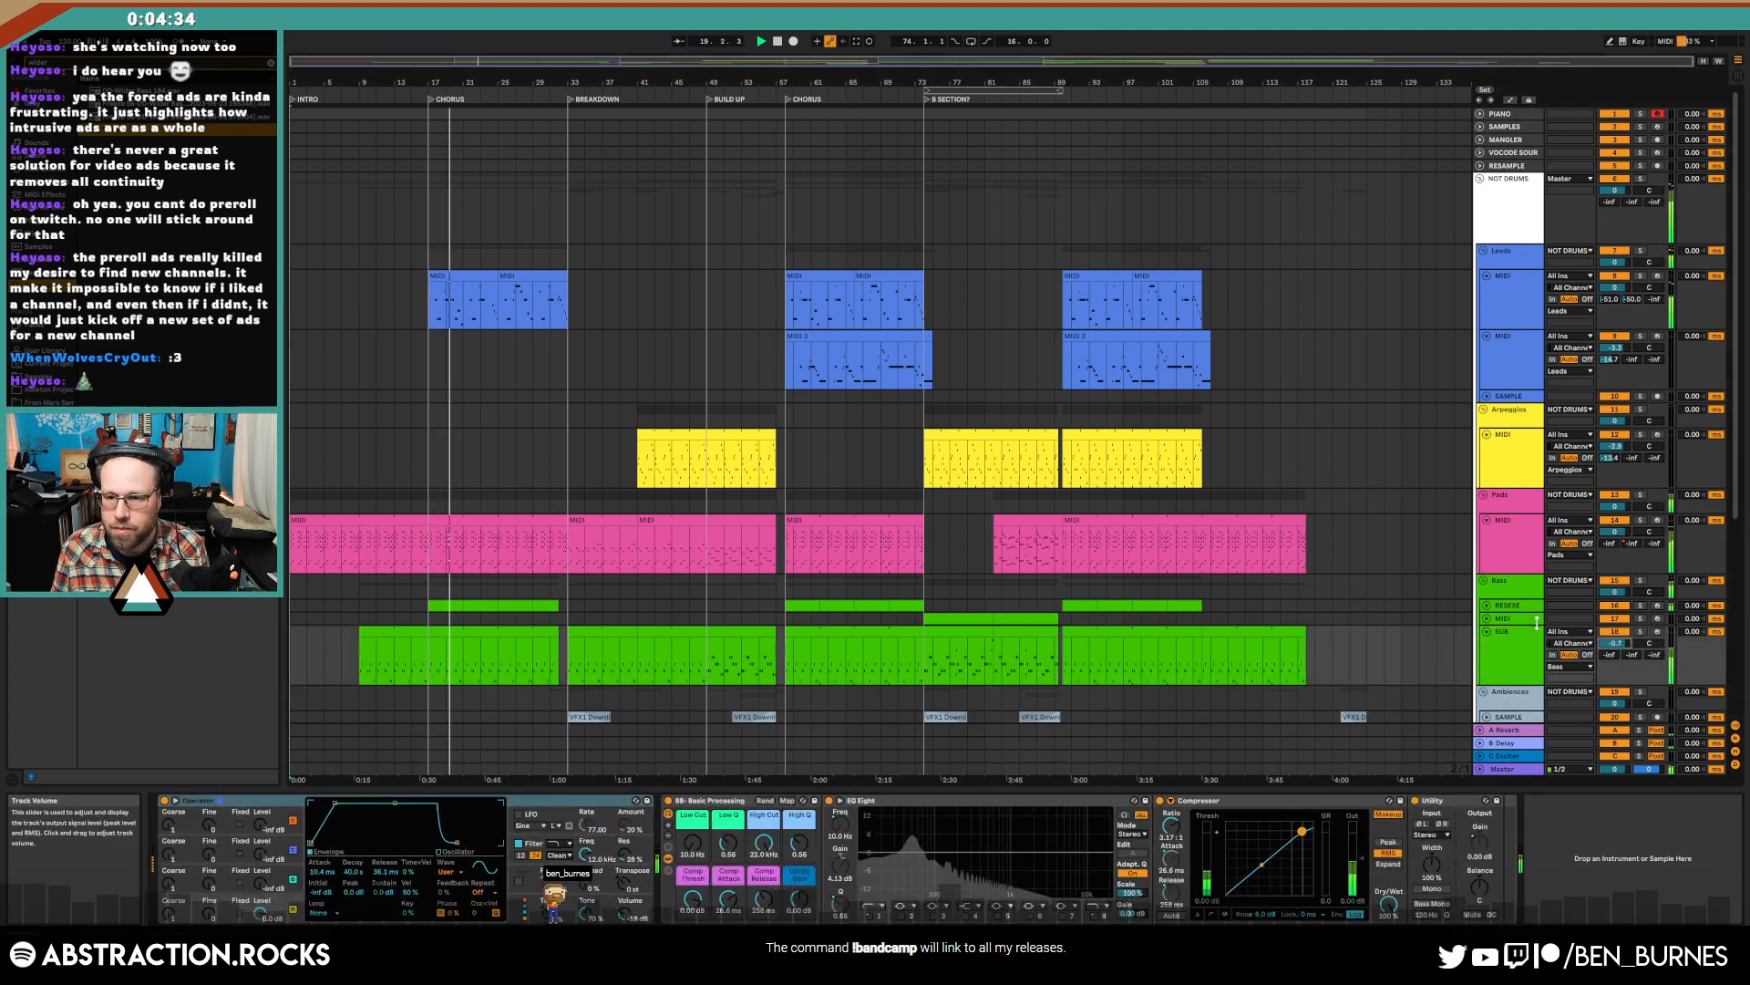
pyautogui.click(1487, 619)
pyautogui.click(1487, 619)
pyautogui.click(1487, 606)
pyautogui.click(1531, 613)
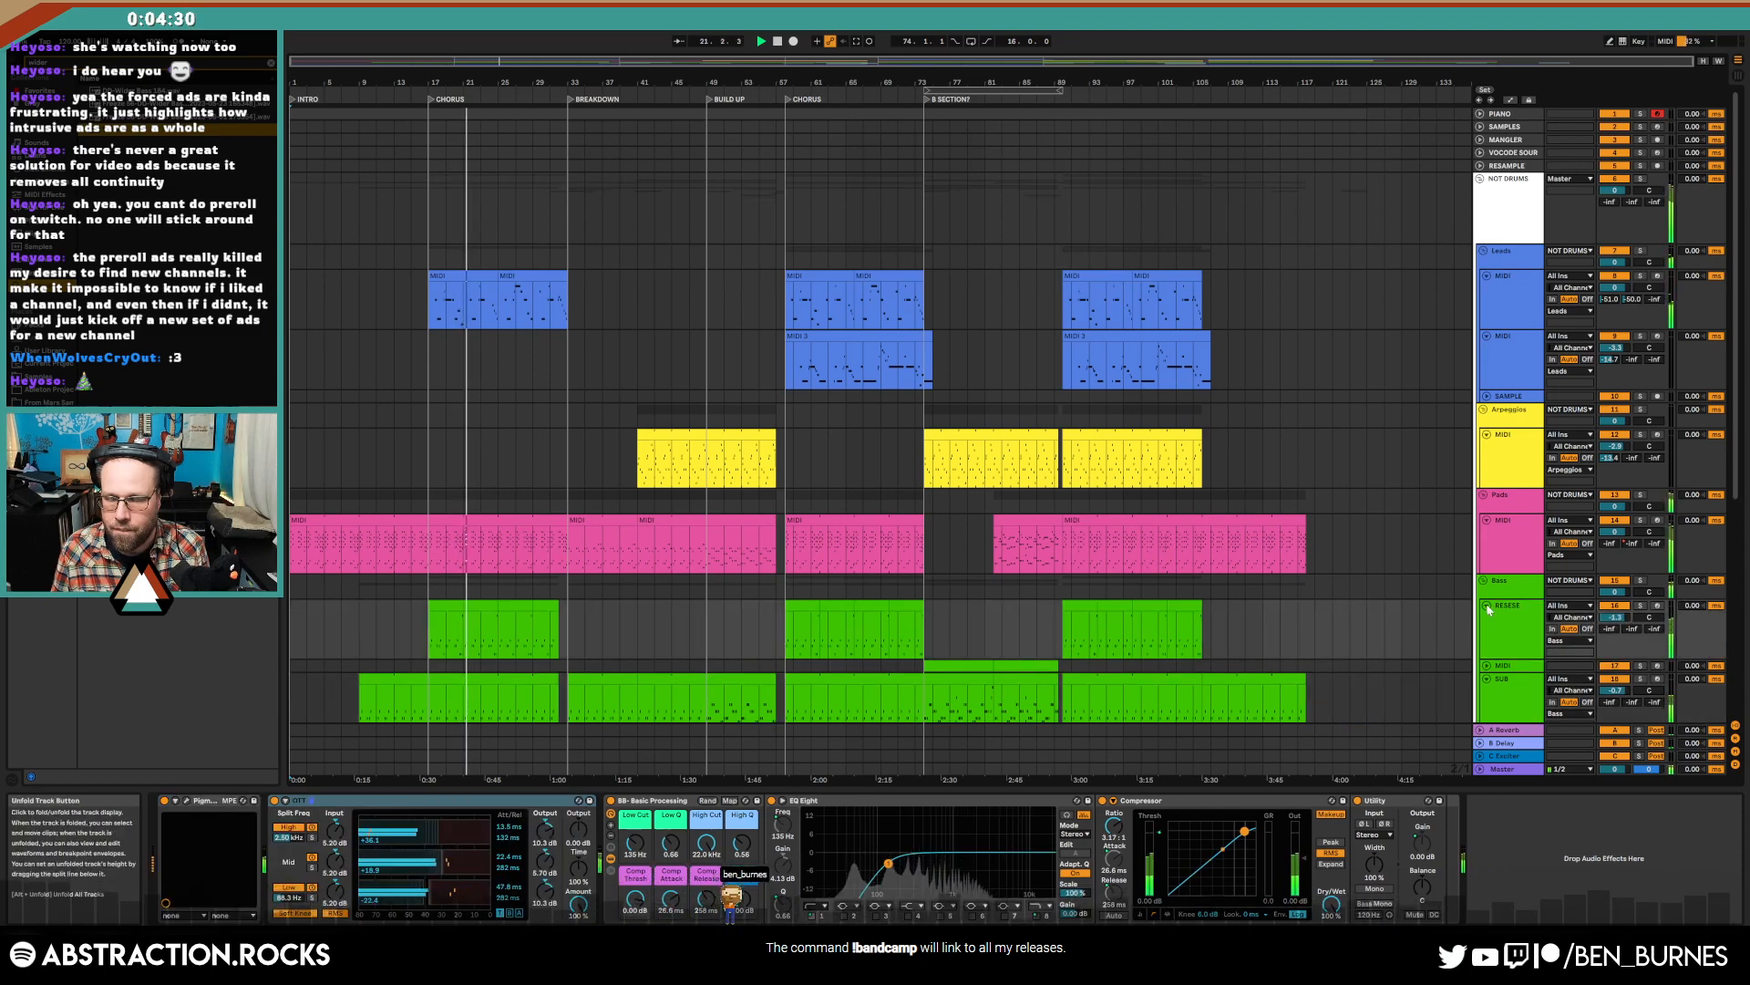
pyautogui.click(1487, 605)
pyautogui.scroll(-4, 1490, 605)
pyautogui.click(1486, 522)
# - Extend the last clip on the second drum SAMPLE track to bar 117 and fade it out from bar 114
pyautogui.scroll(-3, 1504, 566)
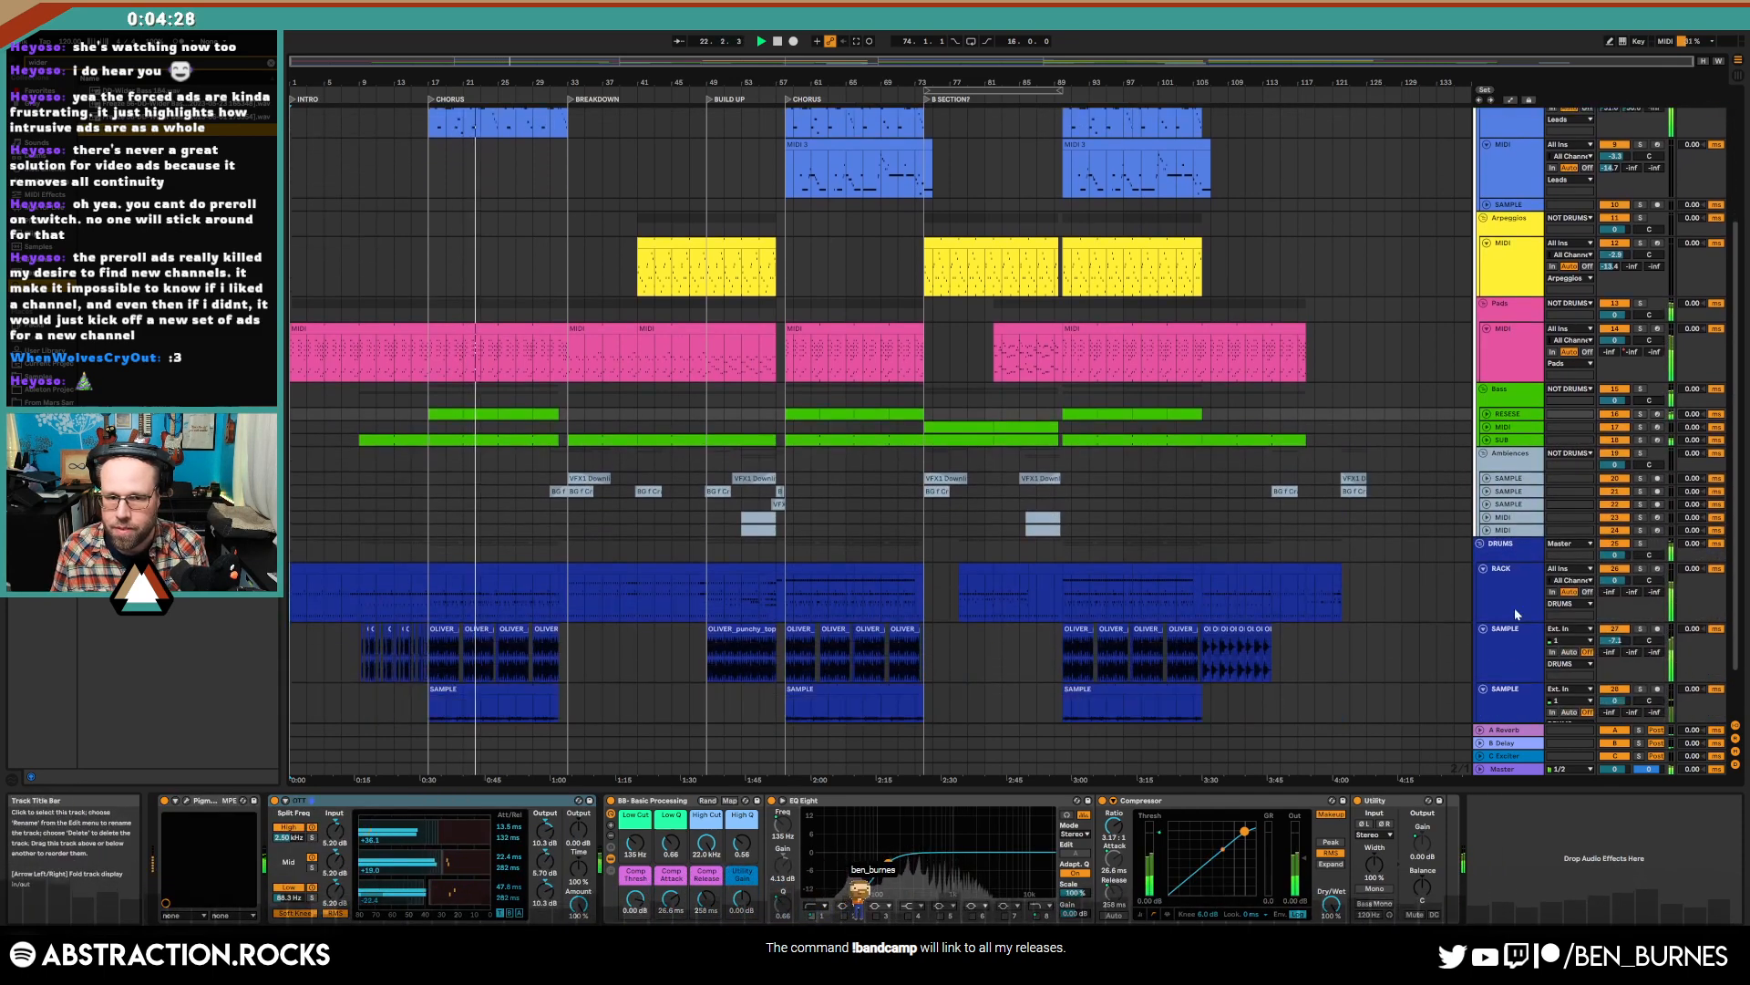
pyautogui.scroll(-2, 1509, 615)
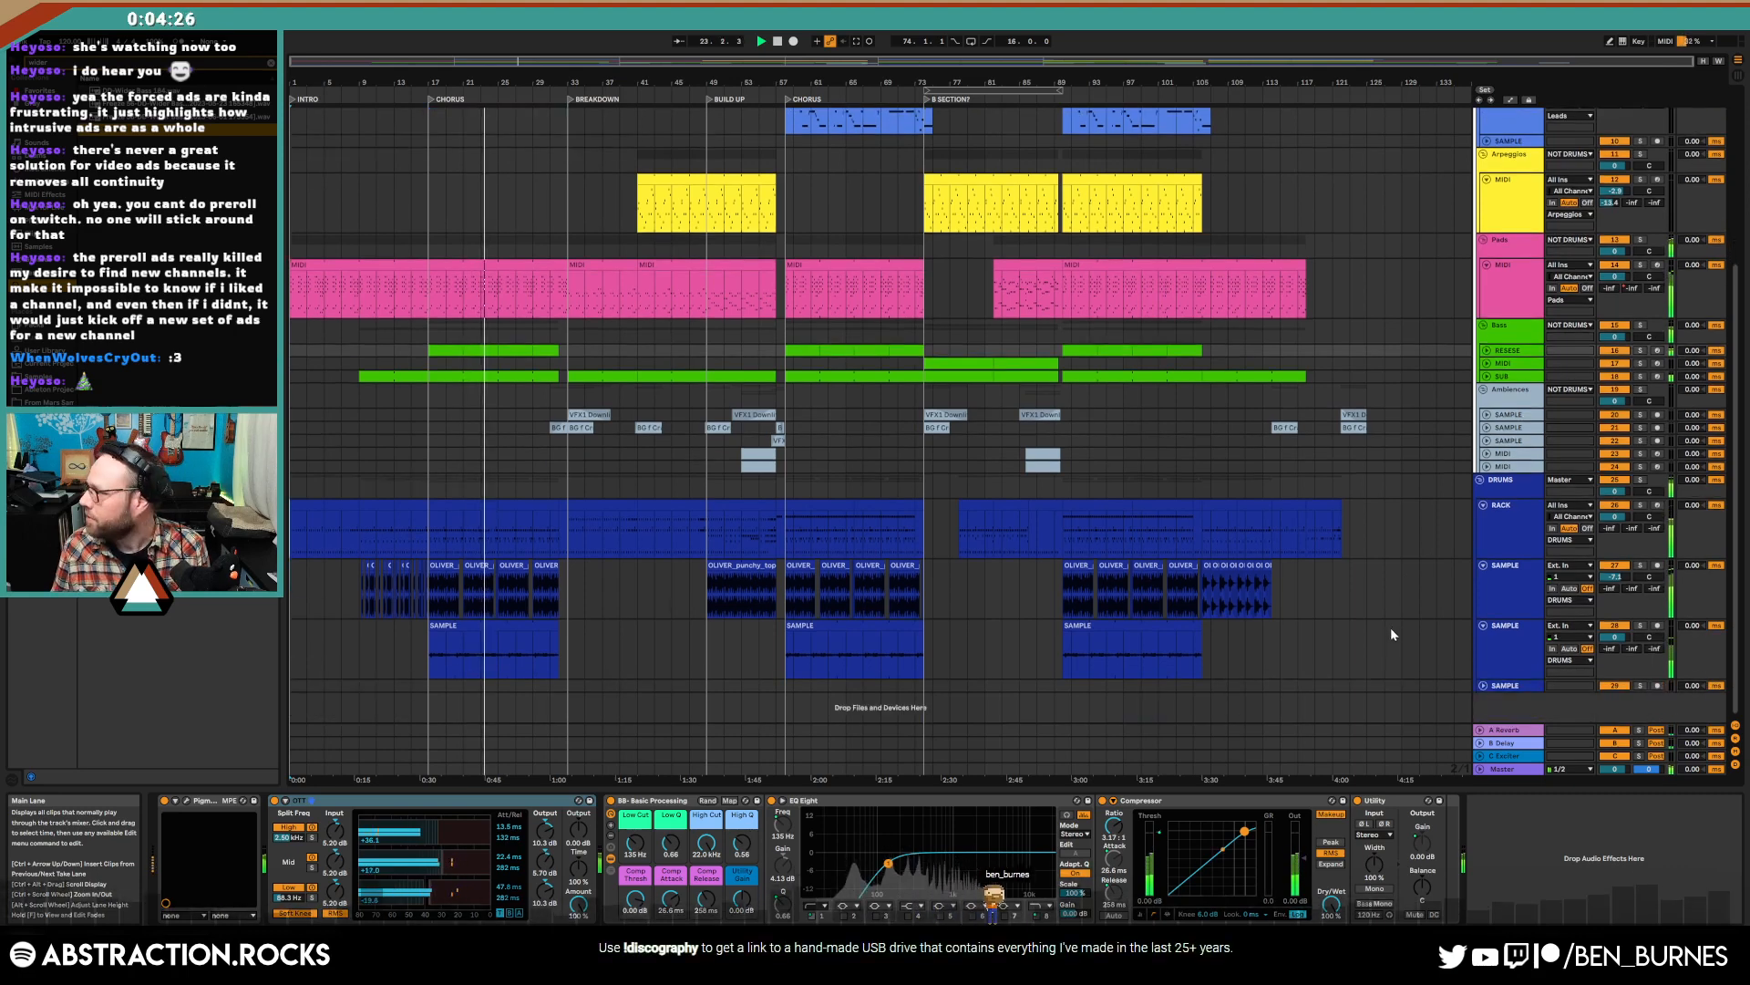
pyautogui.click(1163, 626)
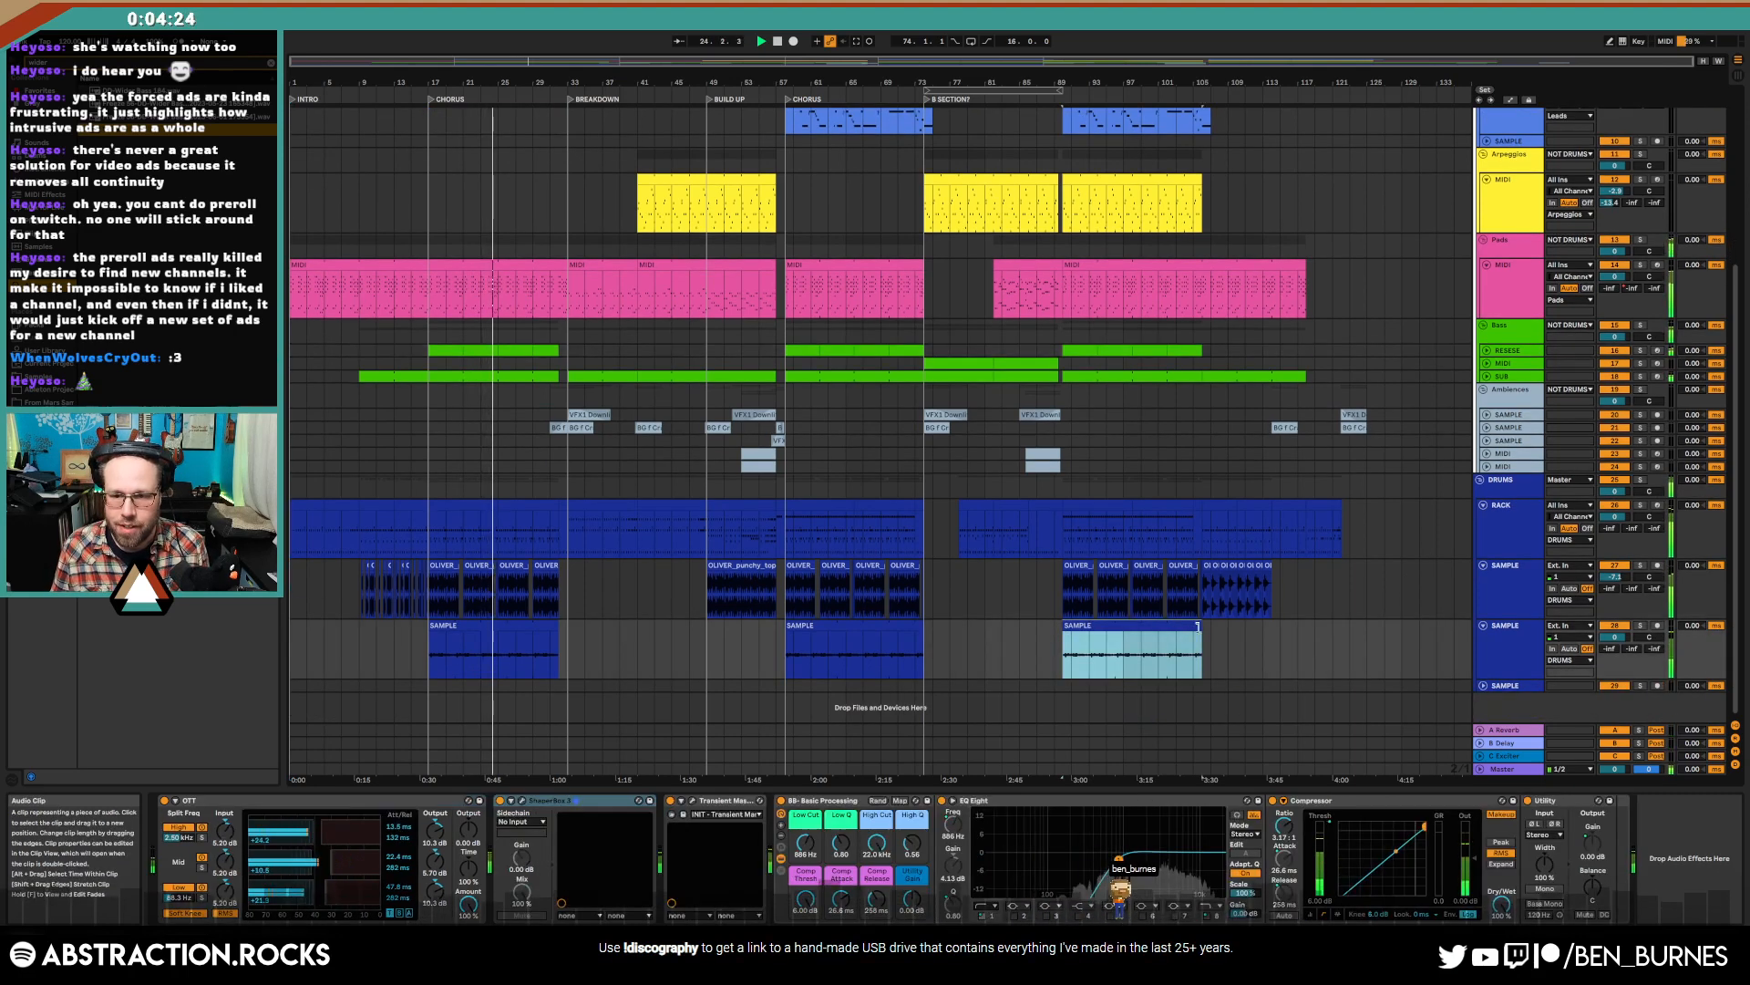
pyautogui.moveTo(1198, 627); pyautogui.dragTo(1347, 634)
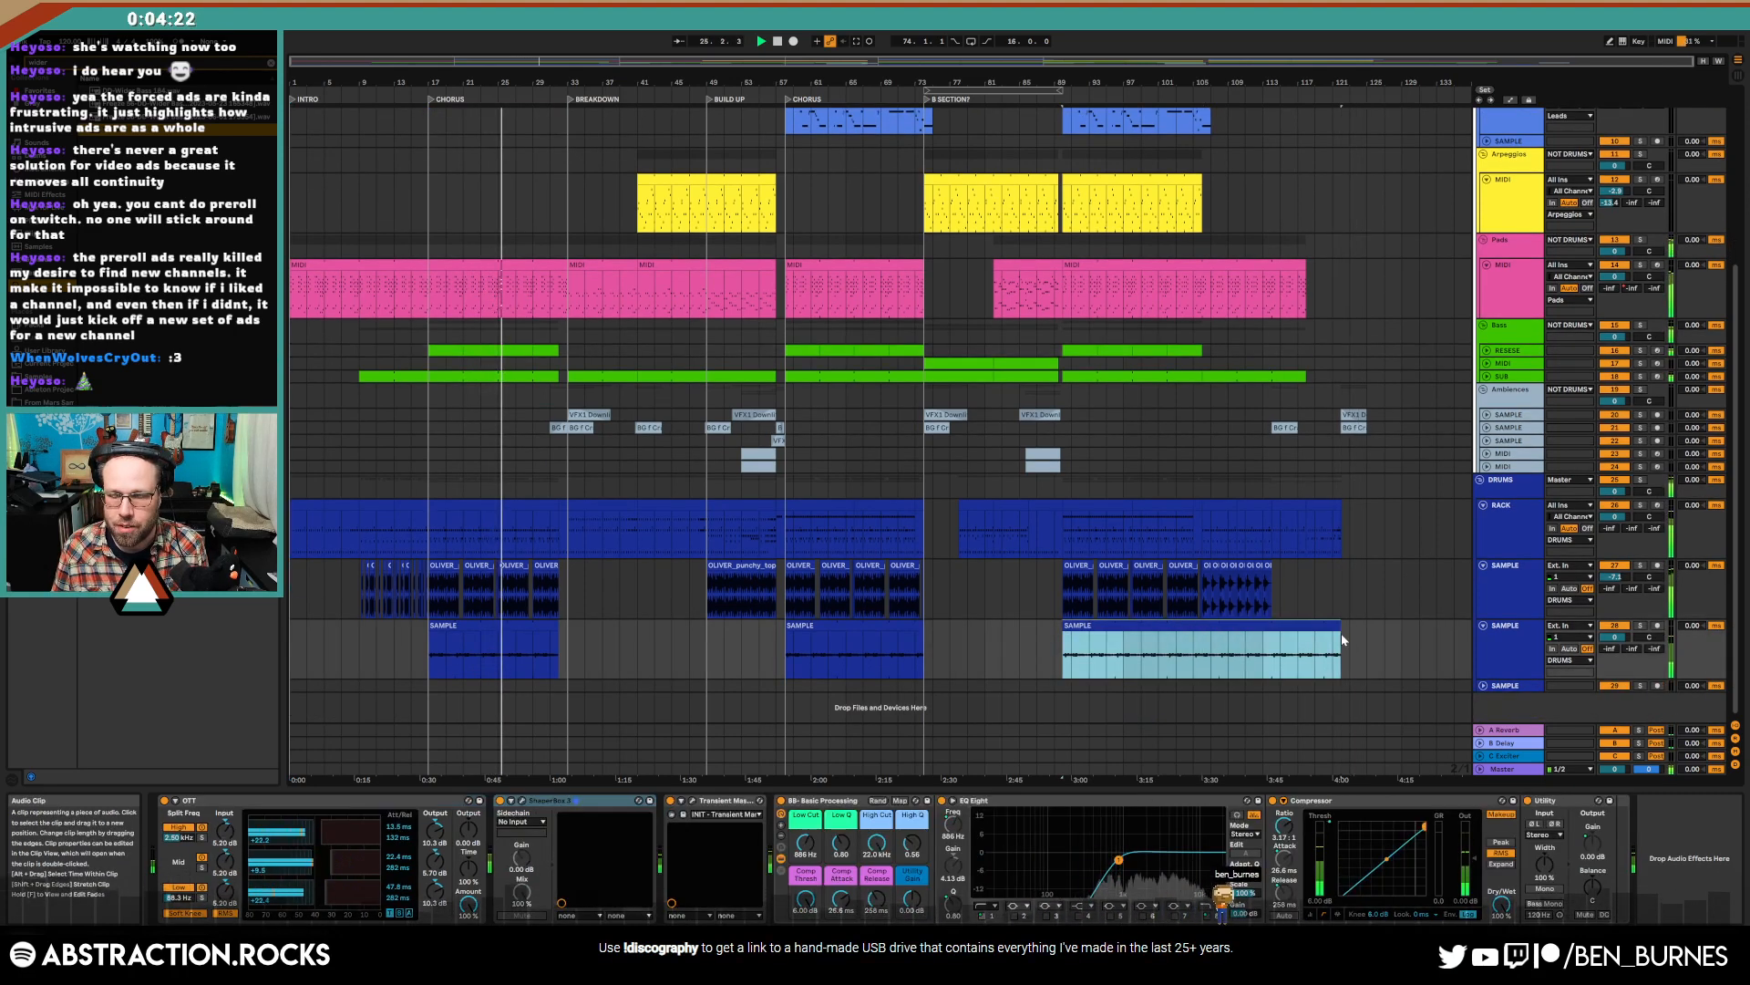
pyautogui.keyDown('ctrl'); pyautogui.scroll(5, 1341, 640); pyautogui.keyUp('ctrl')
pyautogui.moveTo(1332, 627); pyautogui.dragTo(987, 629)
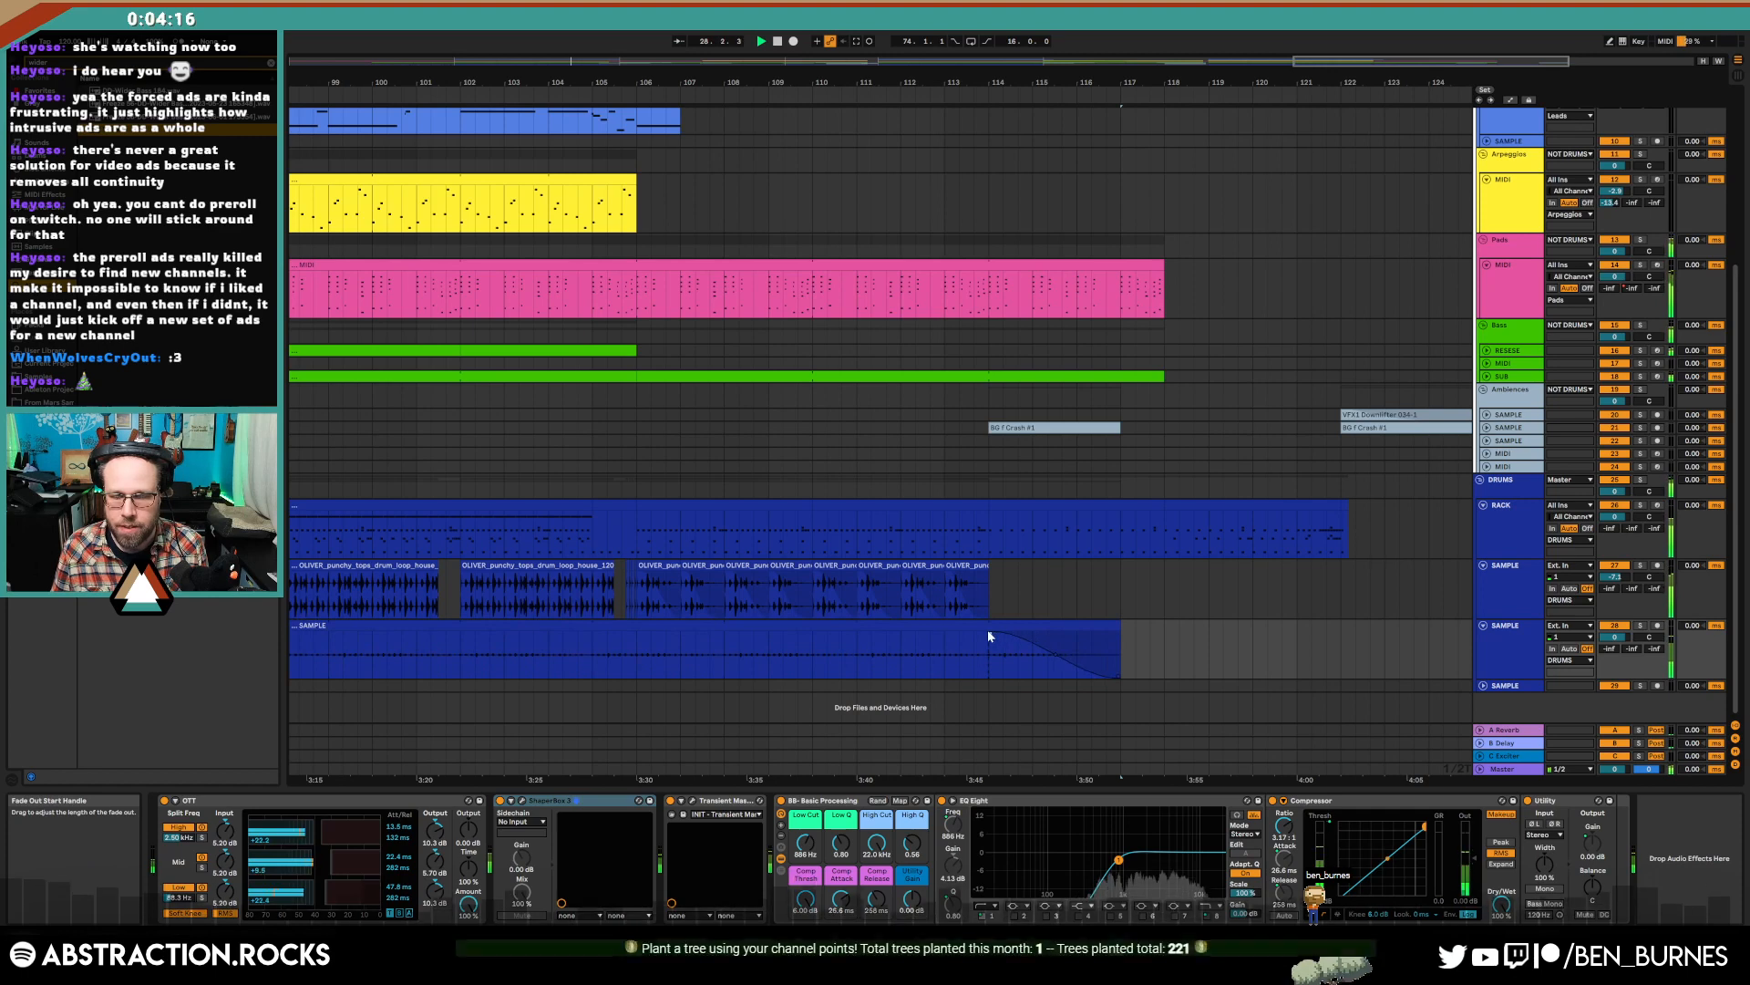
pyautogui.scroll(-5, 1211, 609)
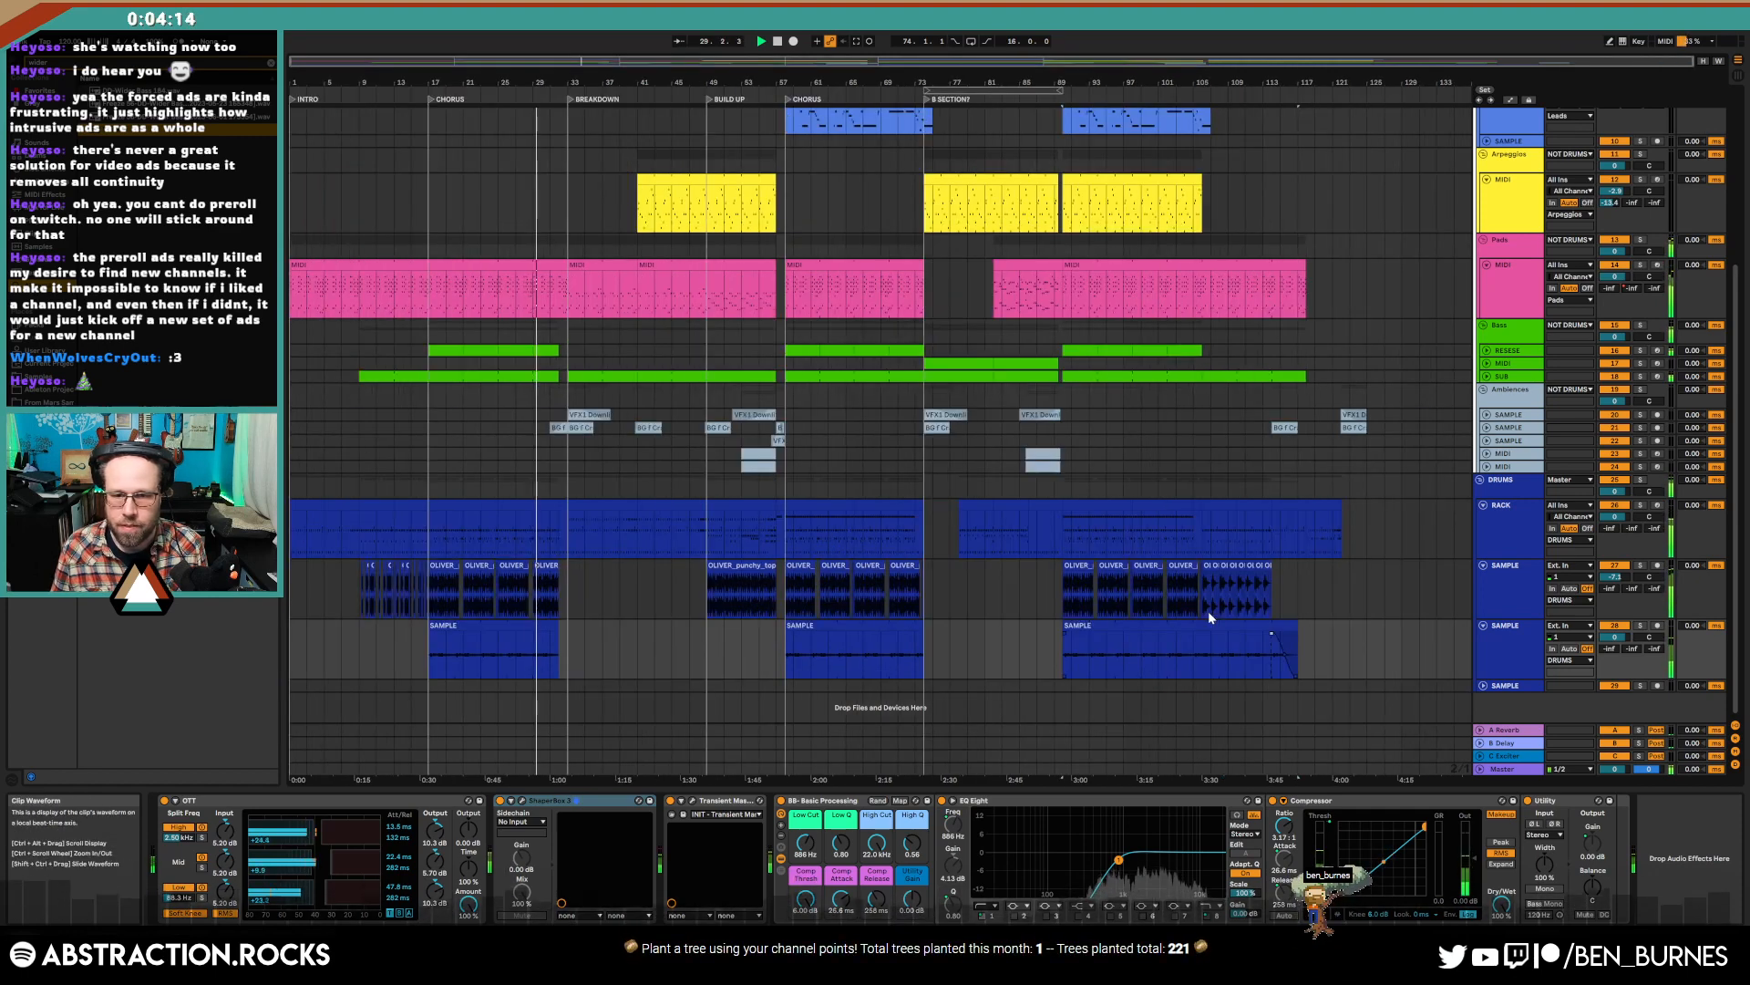
# - Unfold the ambience track holding the VFX downlifter clips and lower its Utility gain to about -5 dB
pyautogui.scroll(1, 1237, 627)
pyautogui.click(1494, 603)
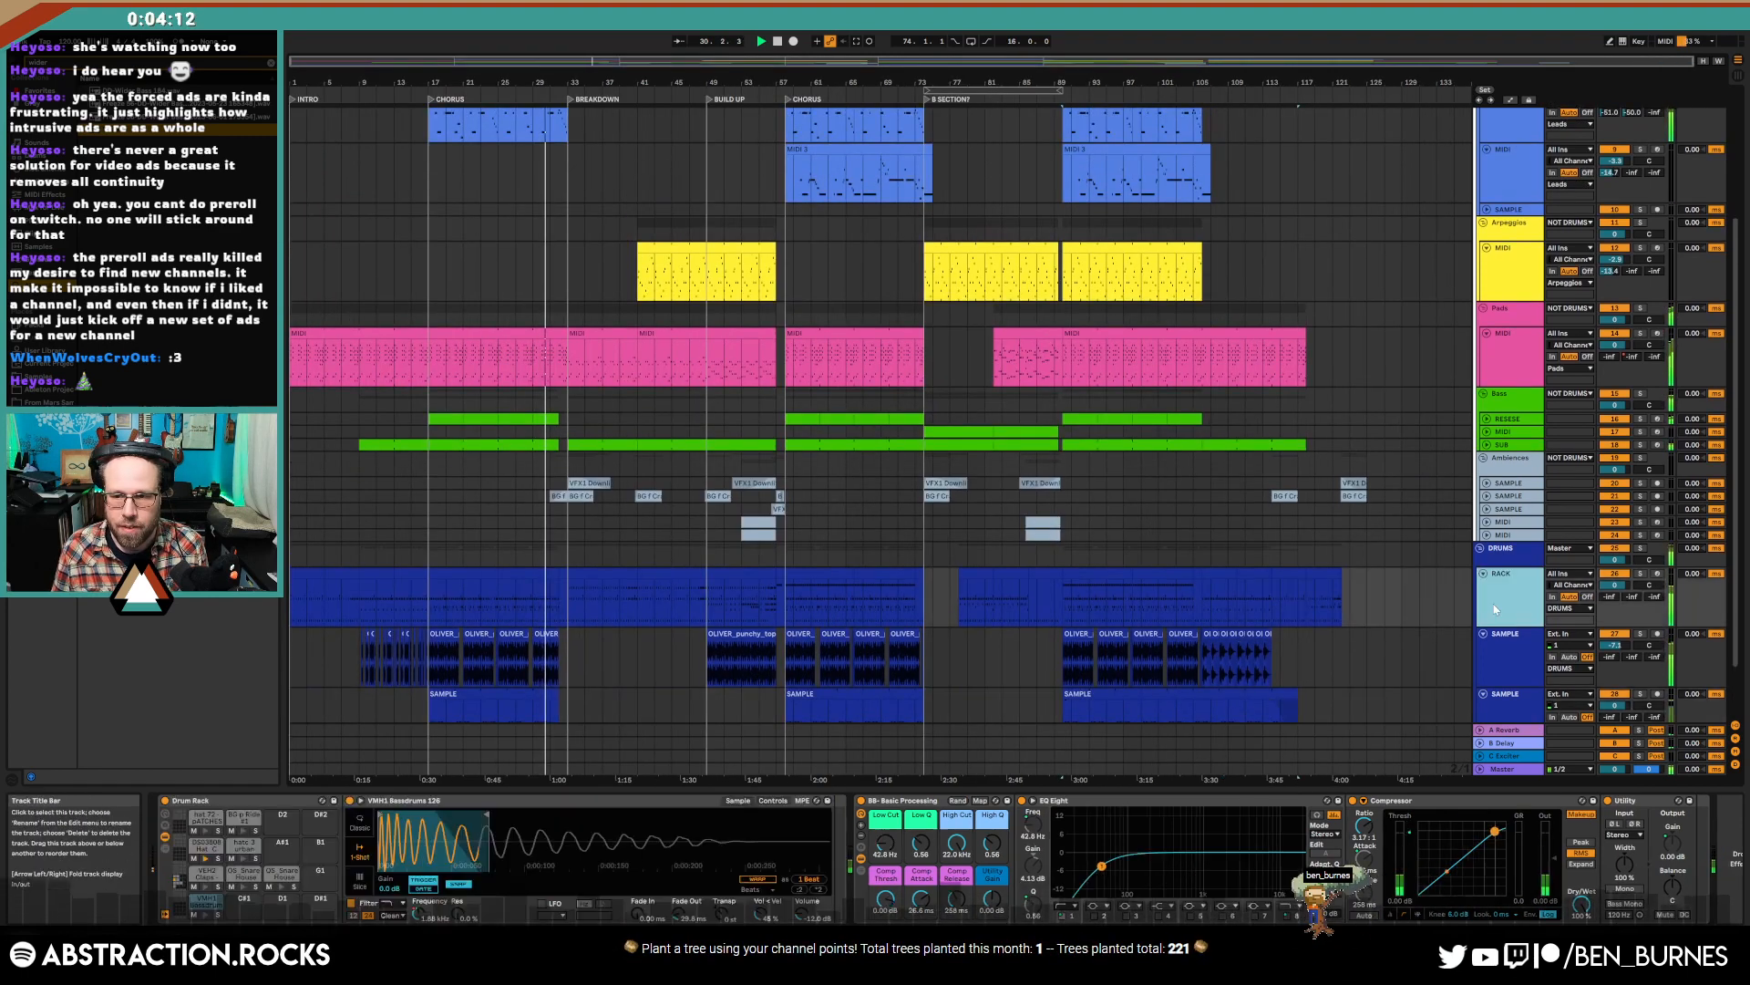
pyautogui.click(1508, 558)
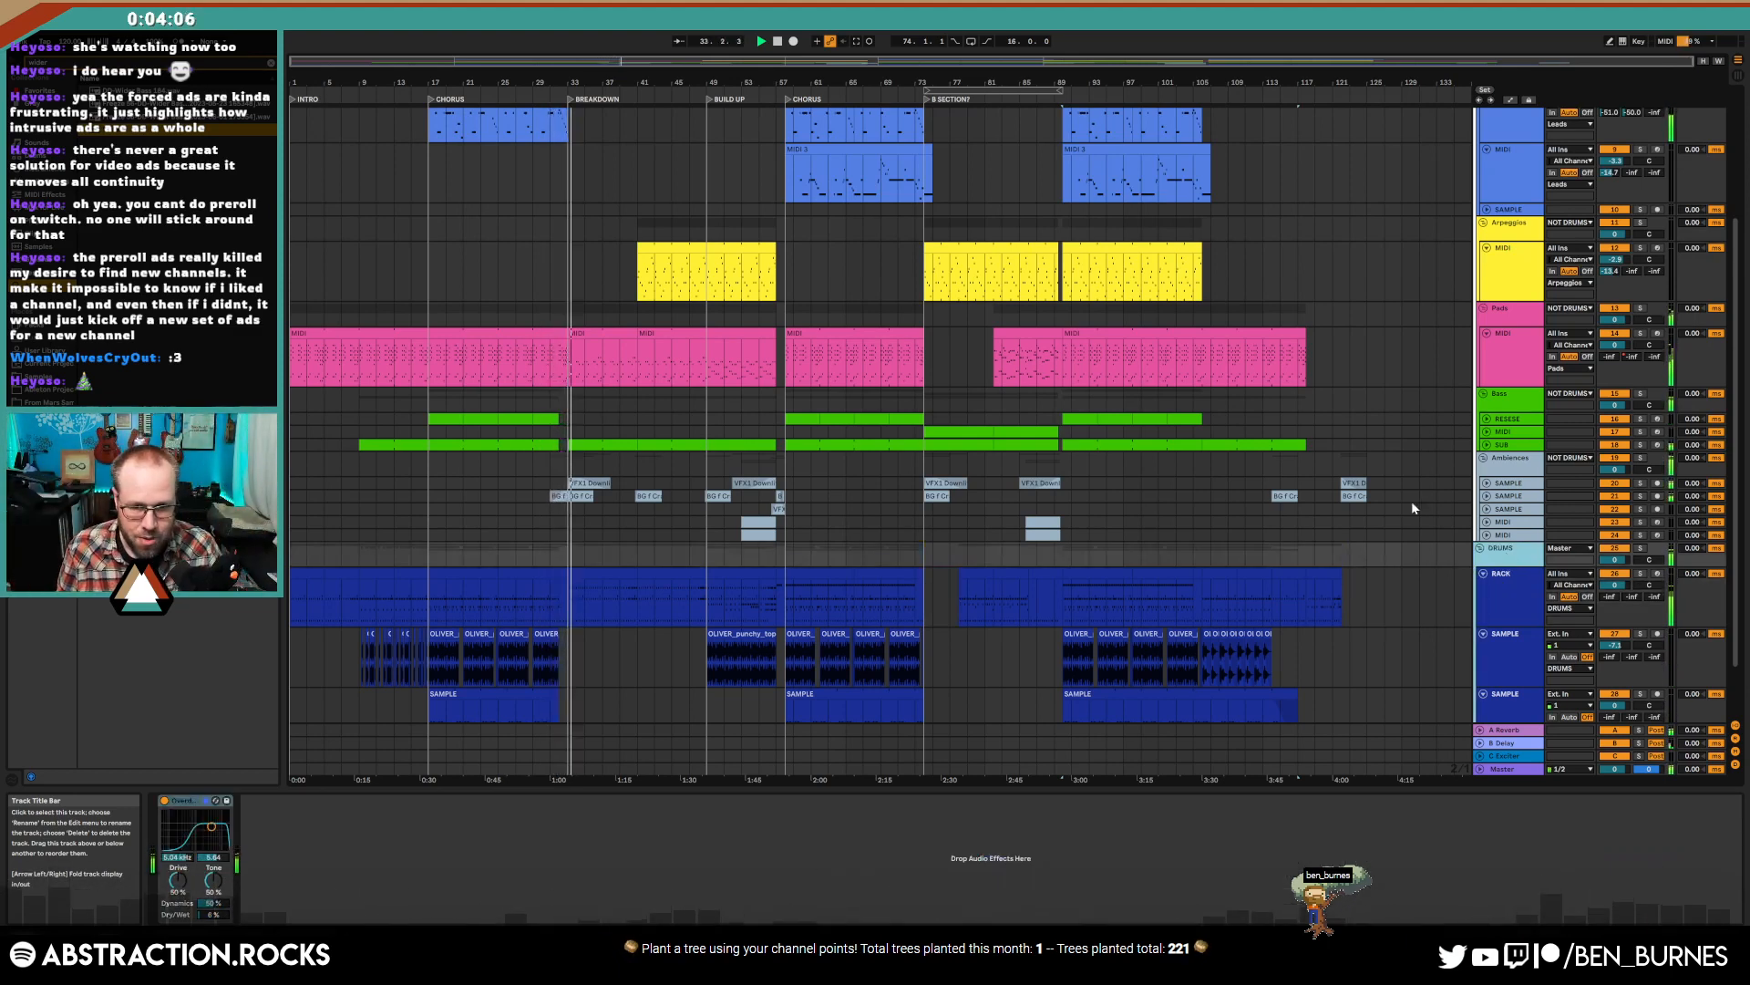
pyautogui.click(1487, 483)
pyautogui.click(1507, 488)
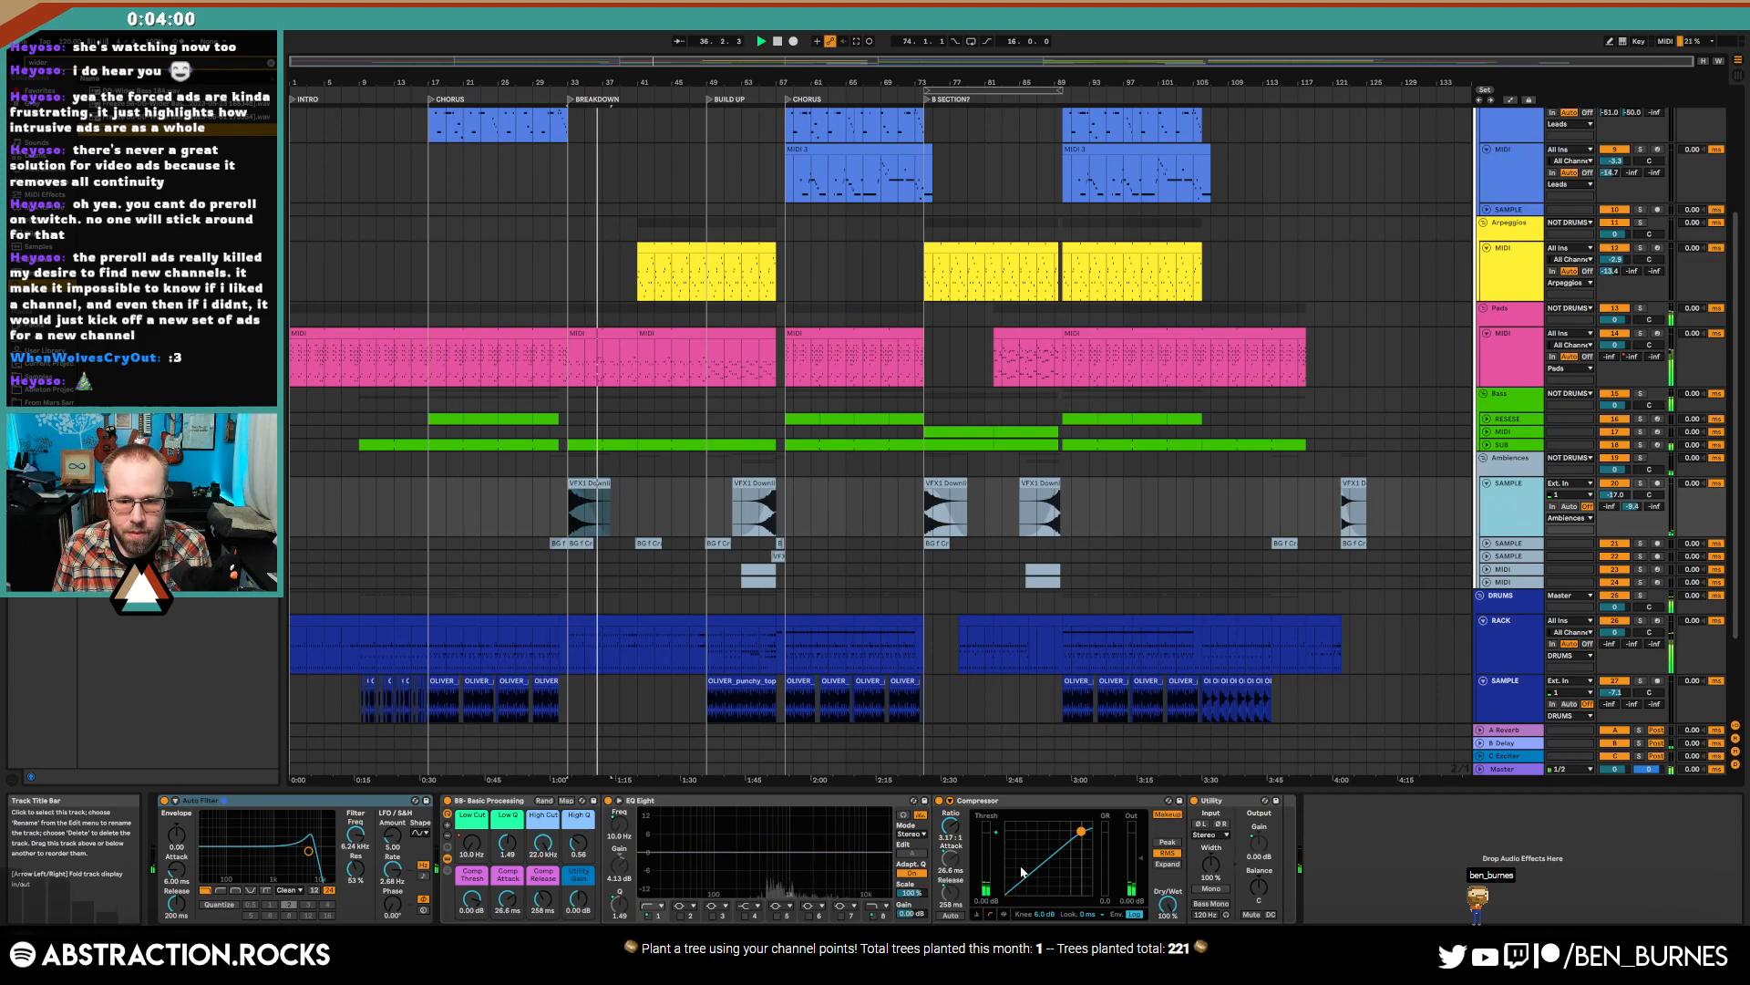
pyautogui.moveTo(578, 898); pyautogui.dragTo(578, 907)
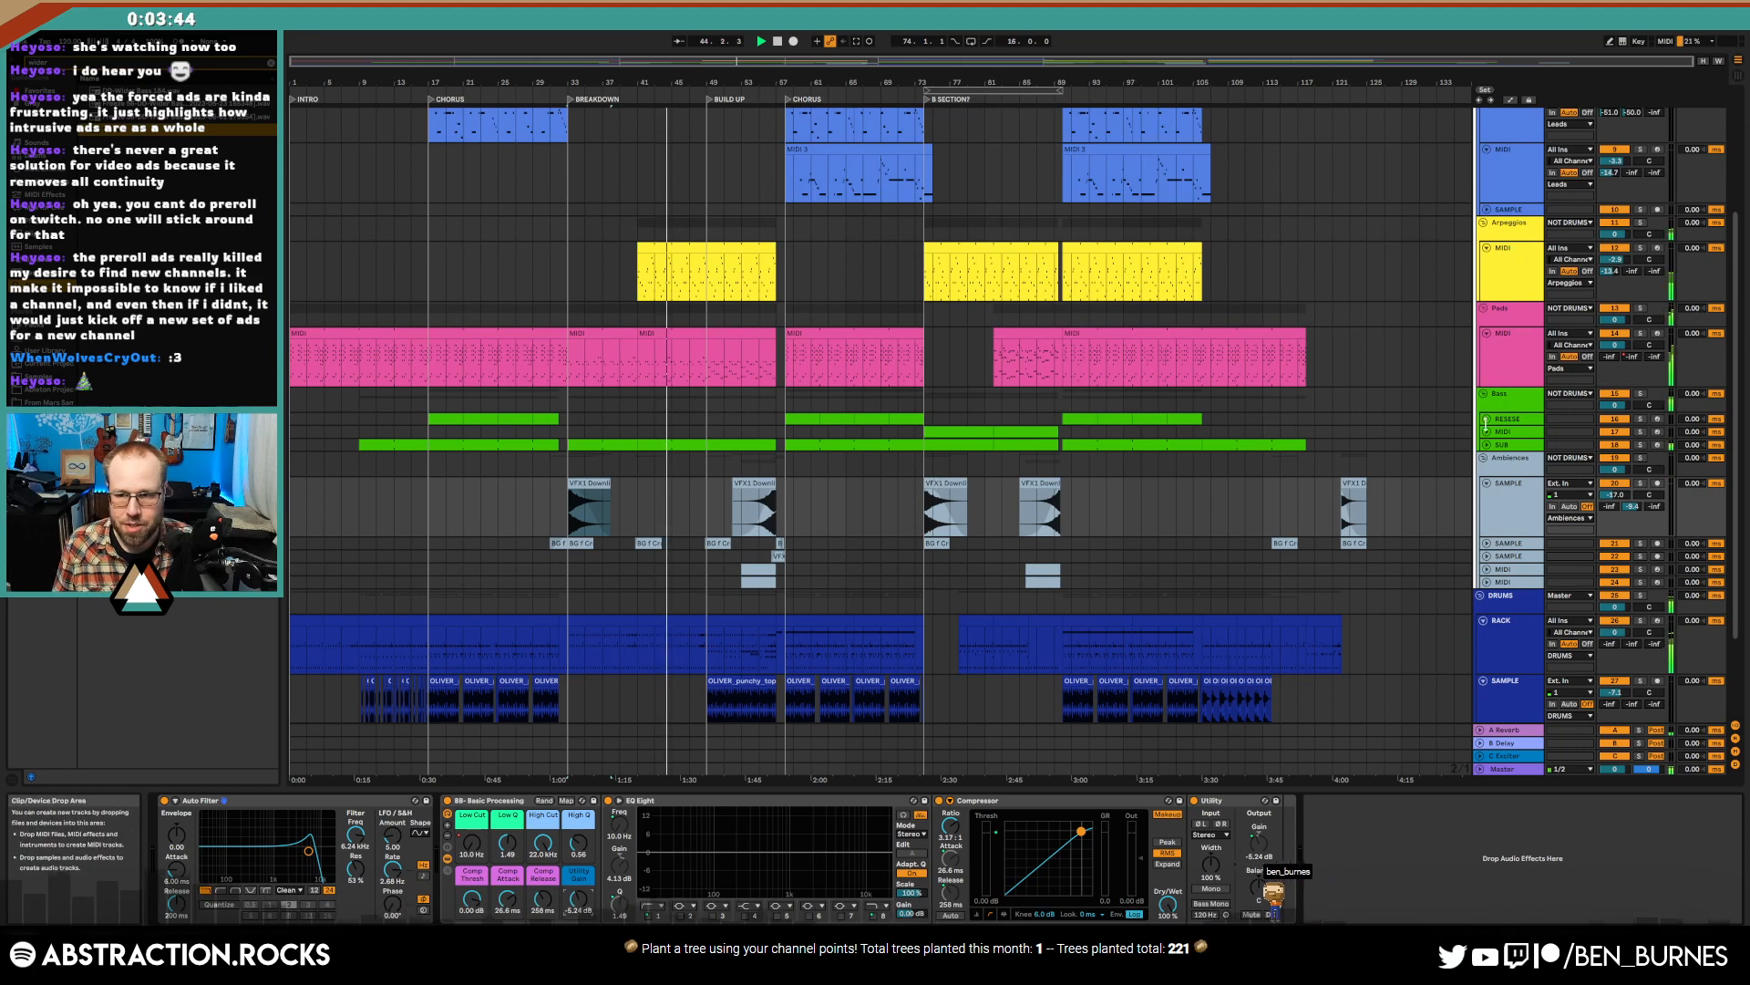
# - Inspect the processing devices on the Pads and Arpeggios MIDI tracks and briefly view the track automation
pyautogui.click(1508, 399)
pyautogui.scroll(4, 1321, 559)
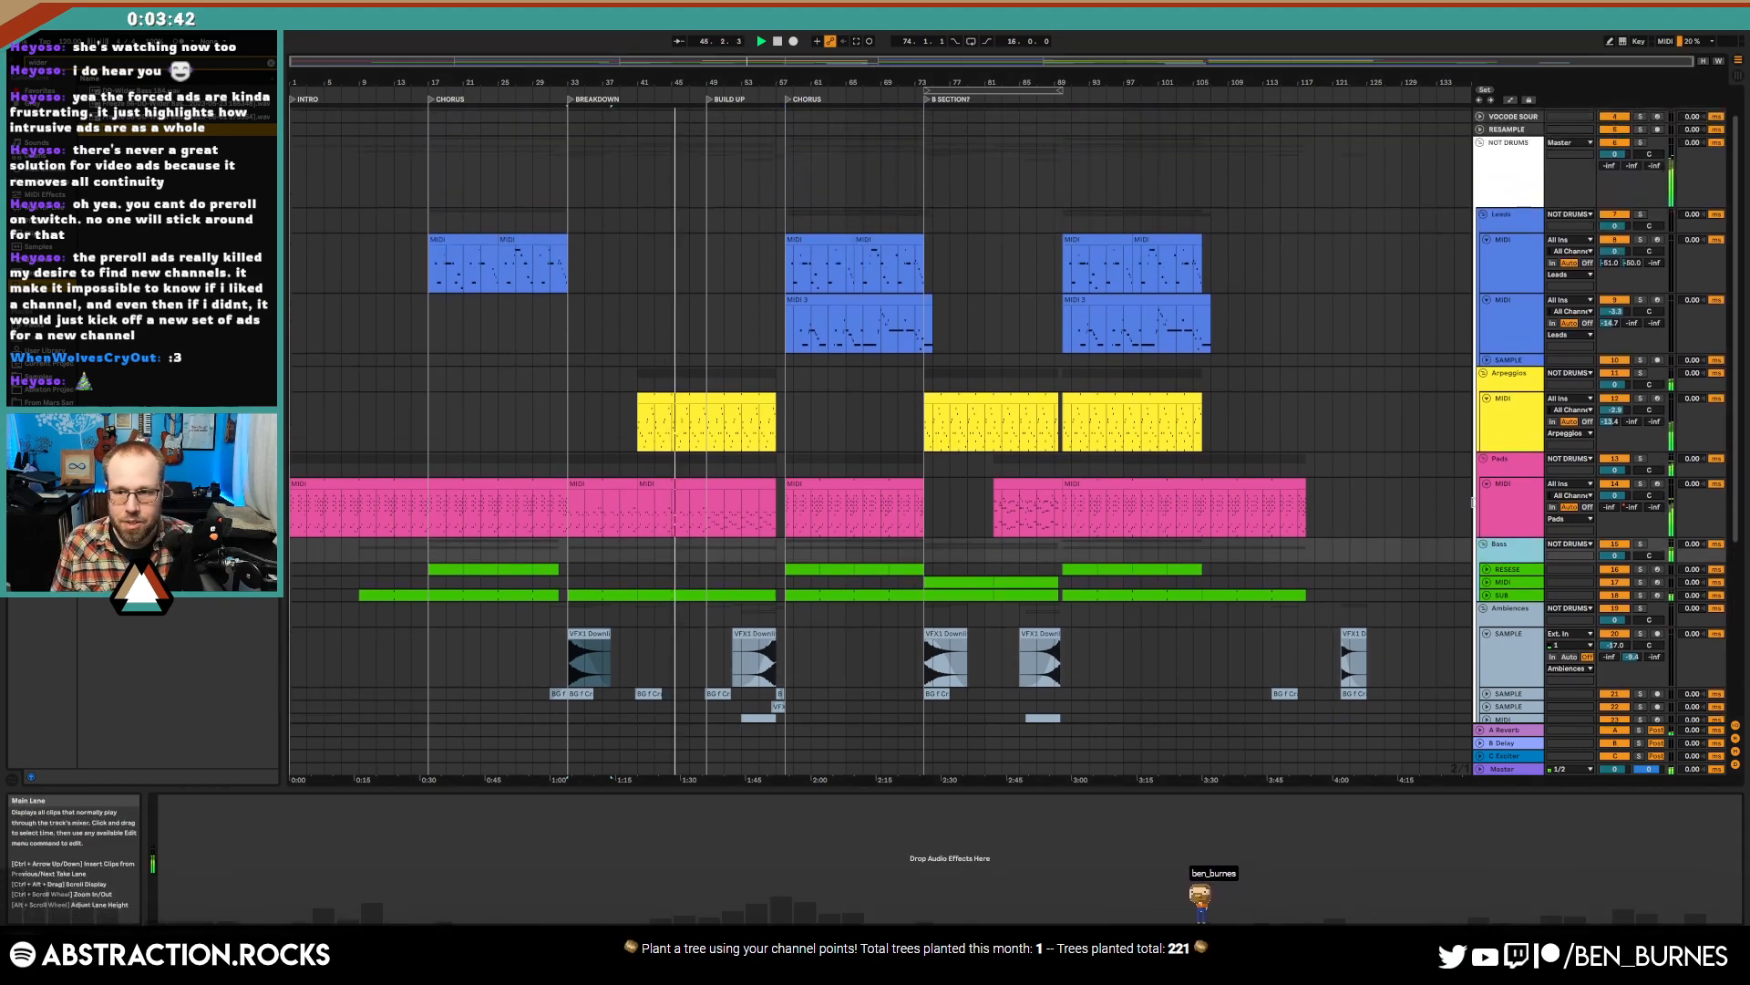
pyautogui.click(1505, 506)
pyautogui.click(365, 843)
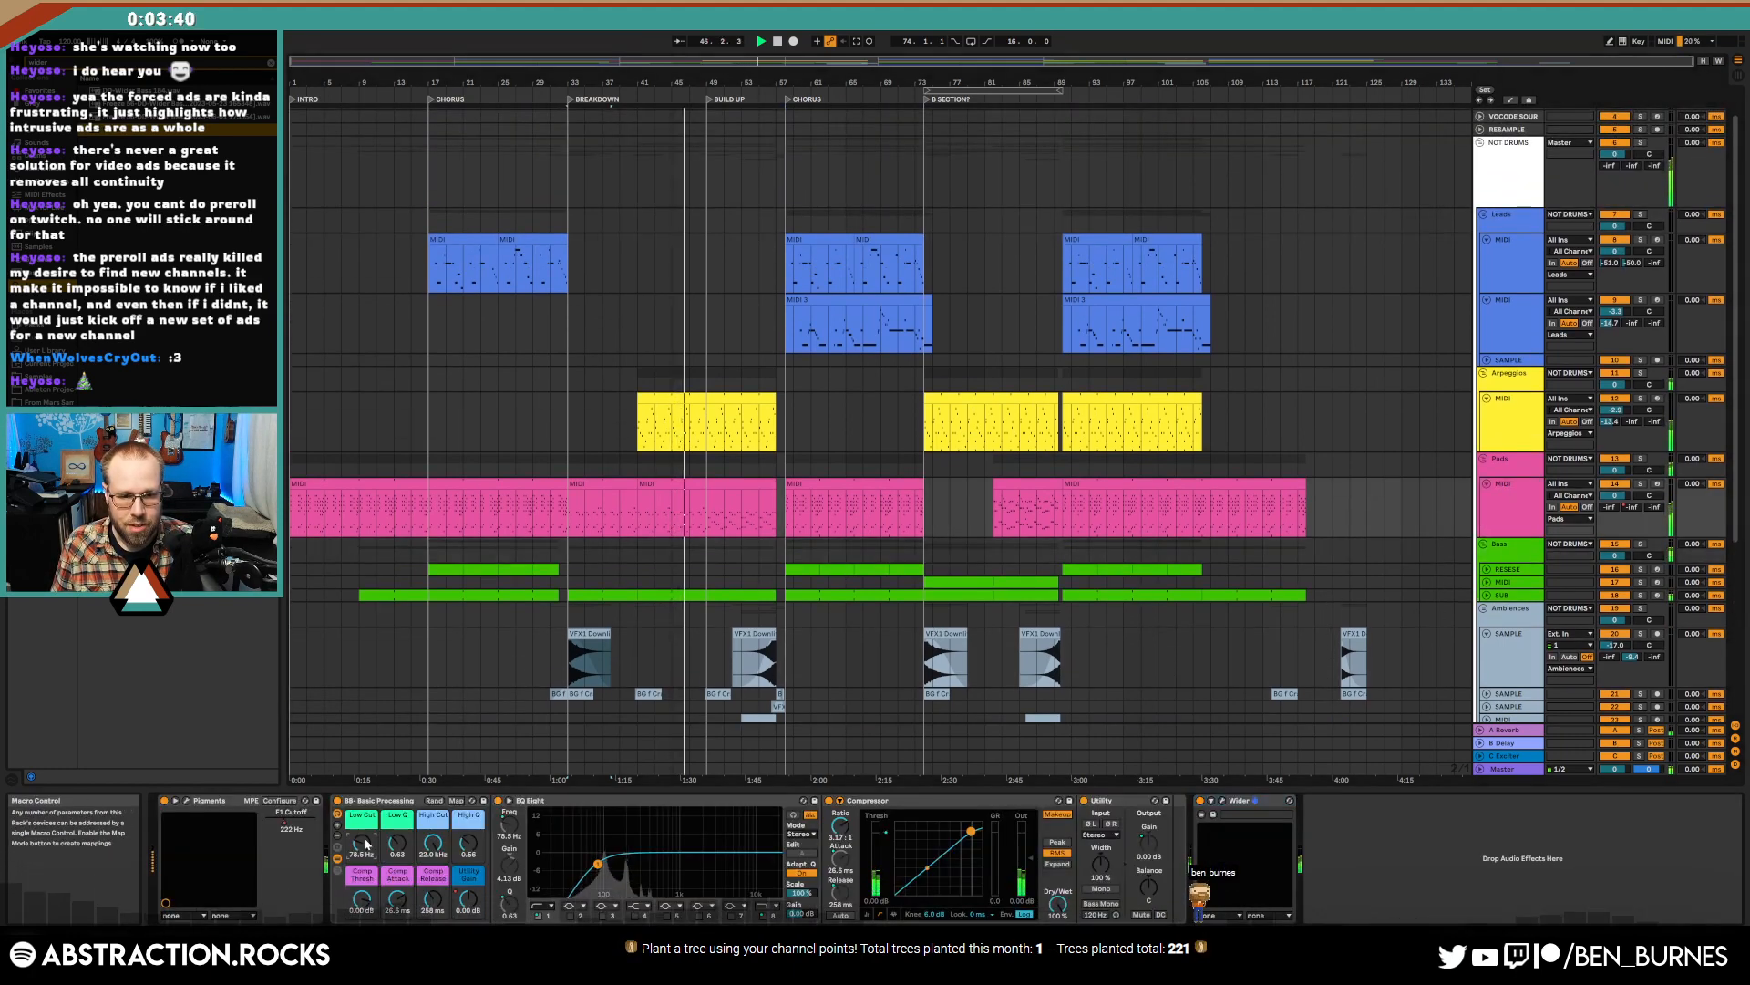
pyautogui.click(1510, 401)
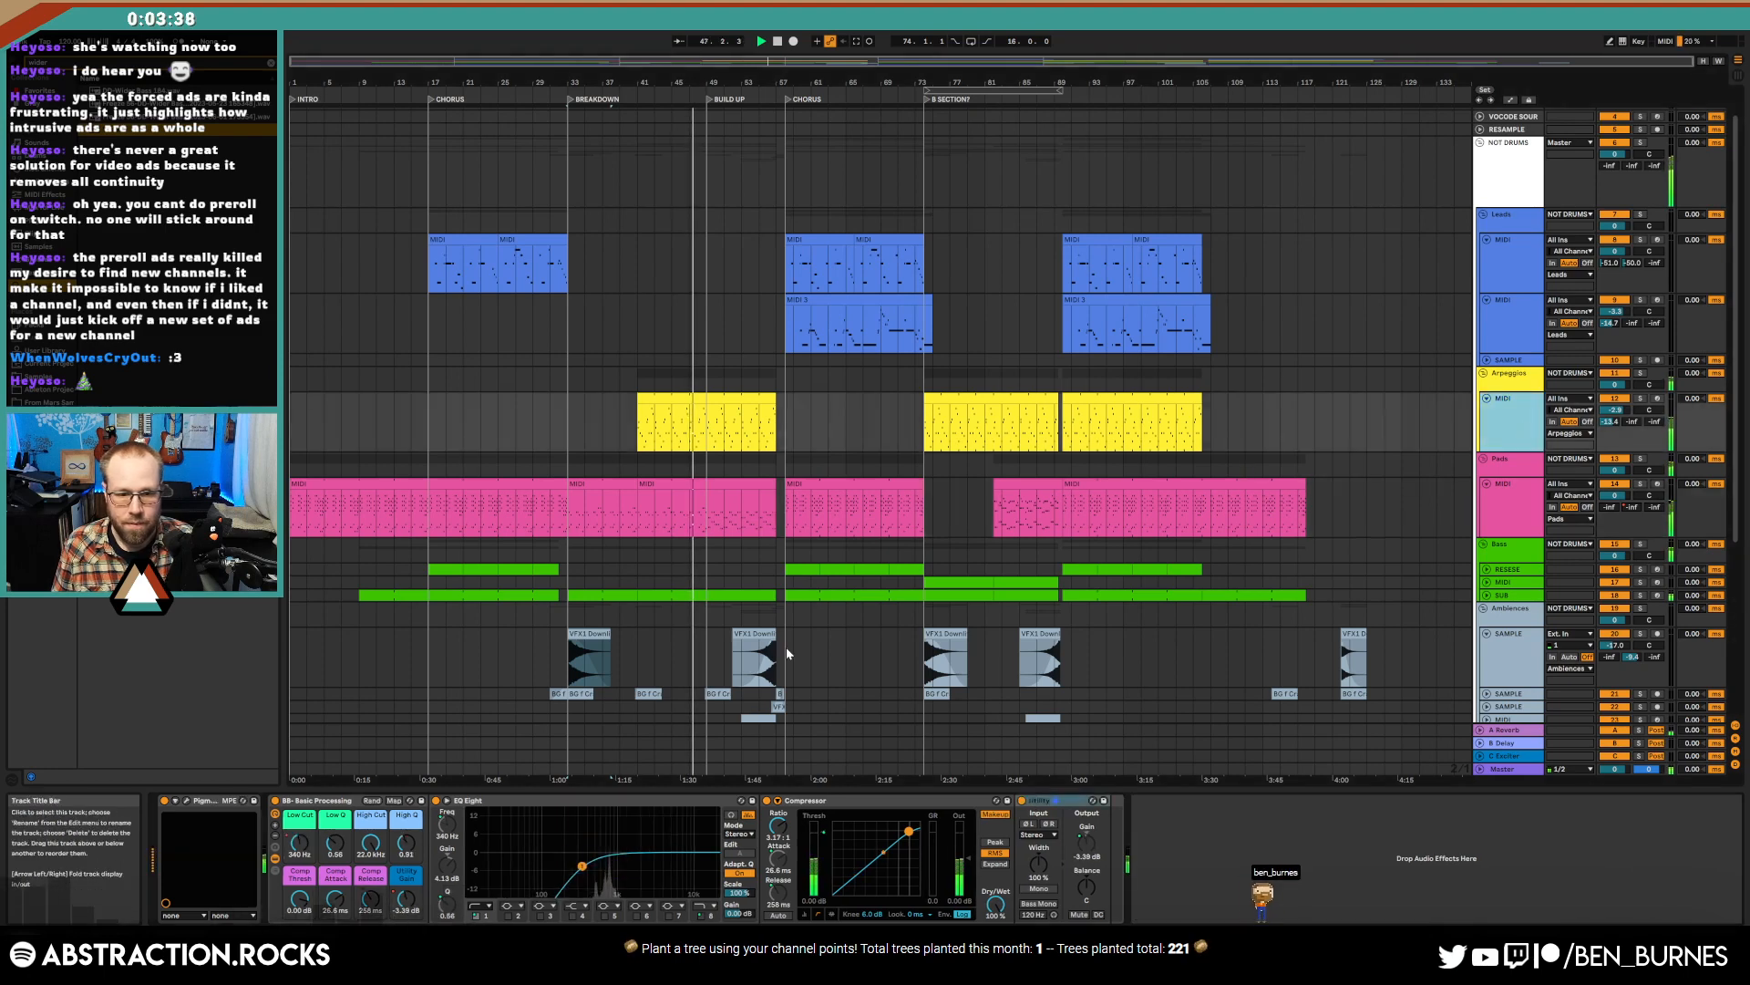
pyautogui.press('a')
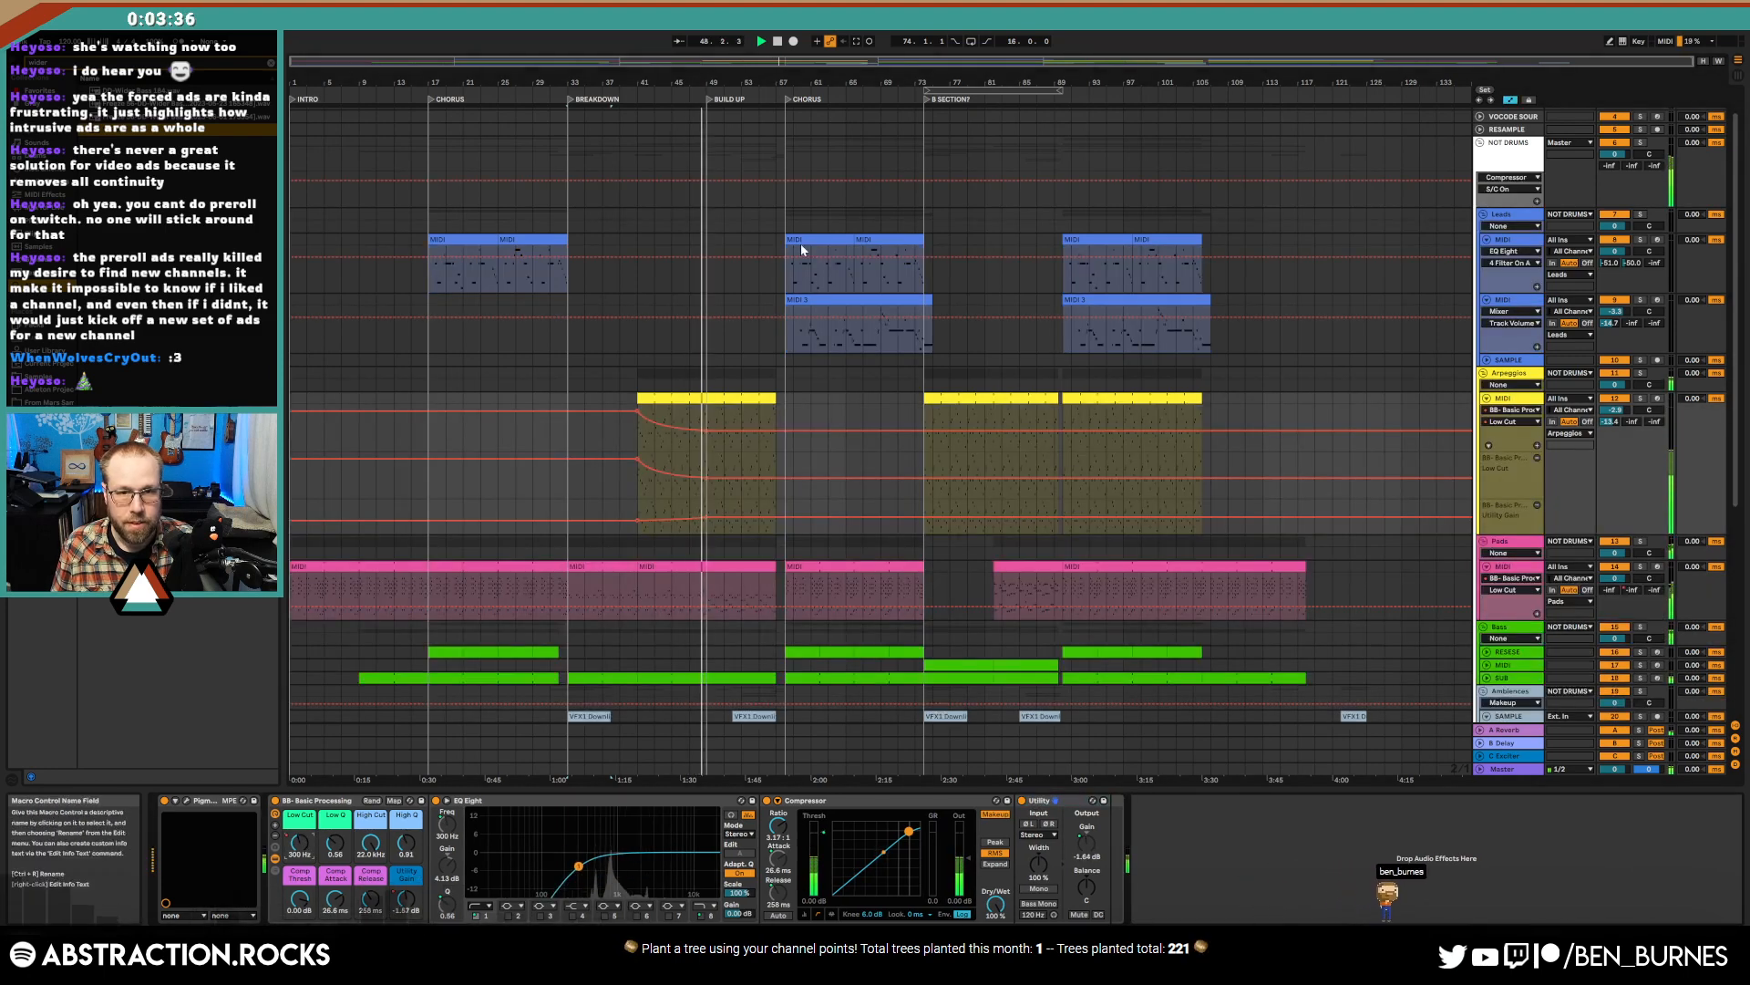
pyautogui.press('a')
# - Enable band 3 in the first Leads MIDI track's EQ Eight and cut about 6 dB near 1.14 kHz
pyautogui.scroll(-2, 1316, 343)
pyautogui.click(1517, 212)
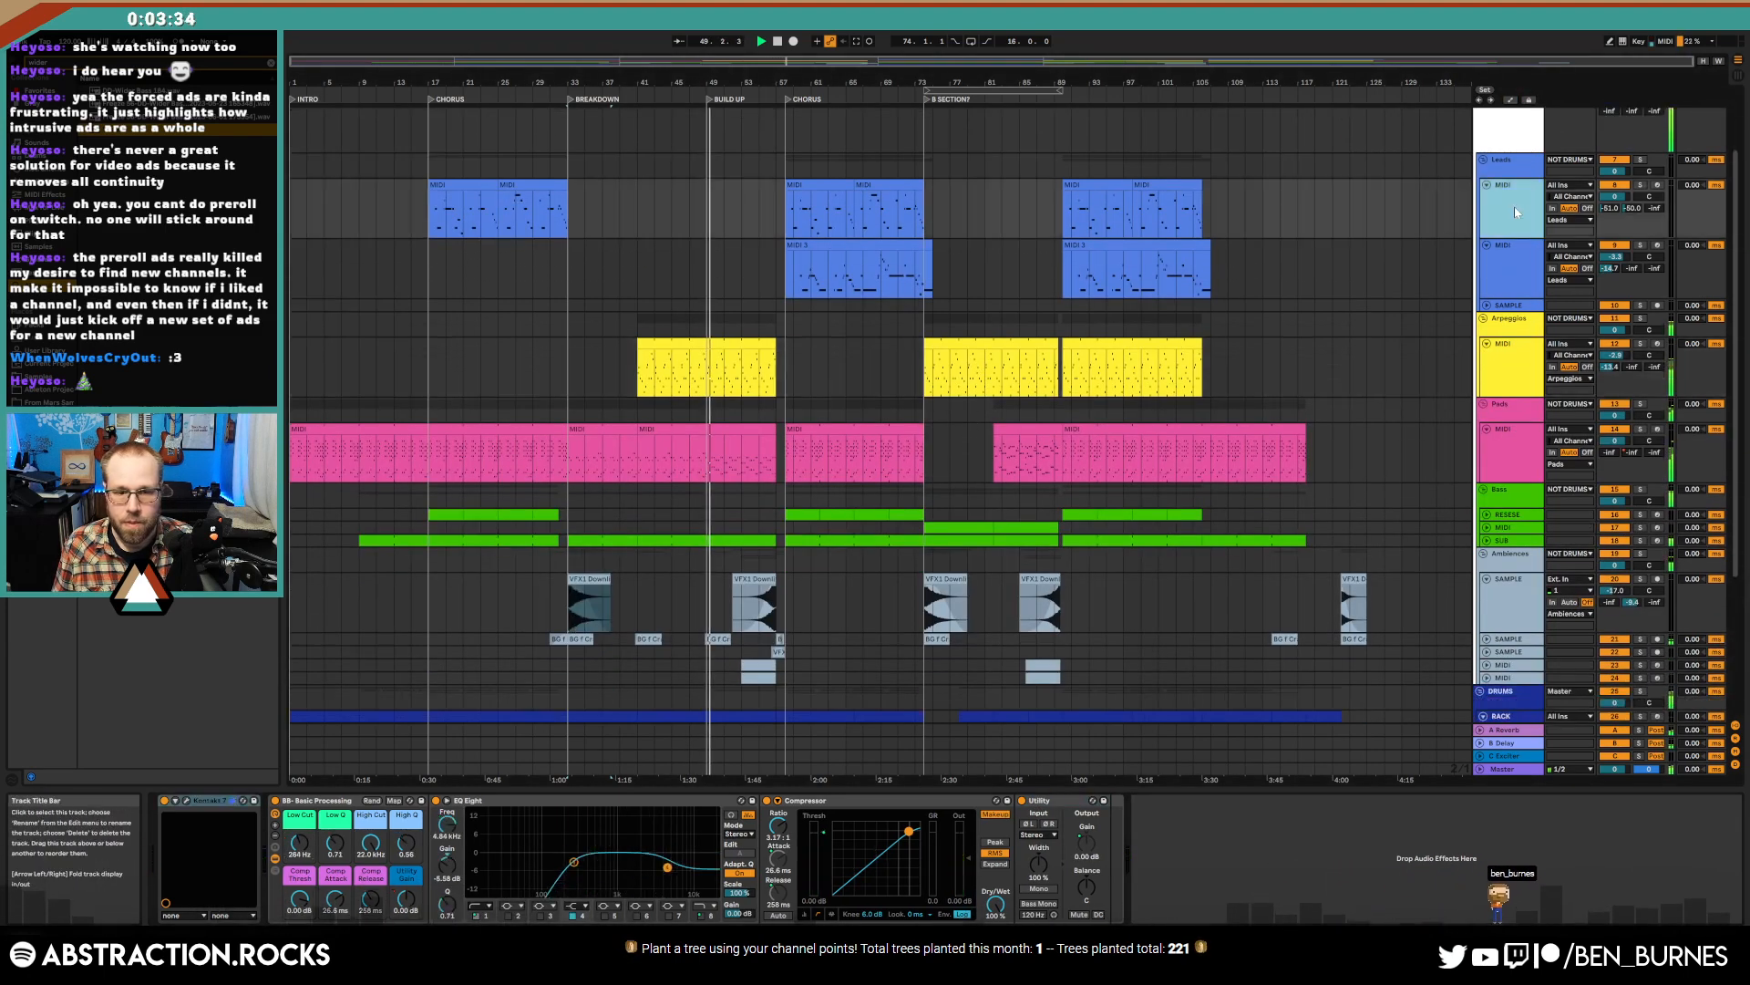
pyautogui.click(541, 915)
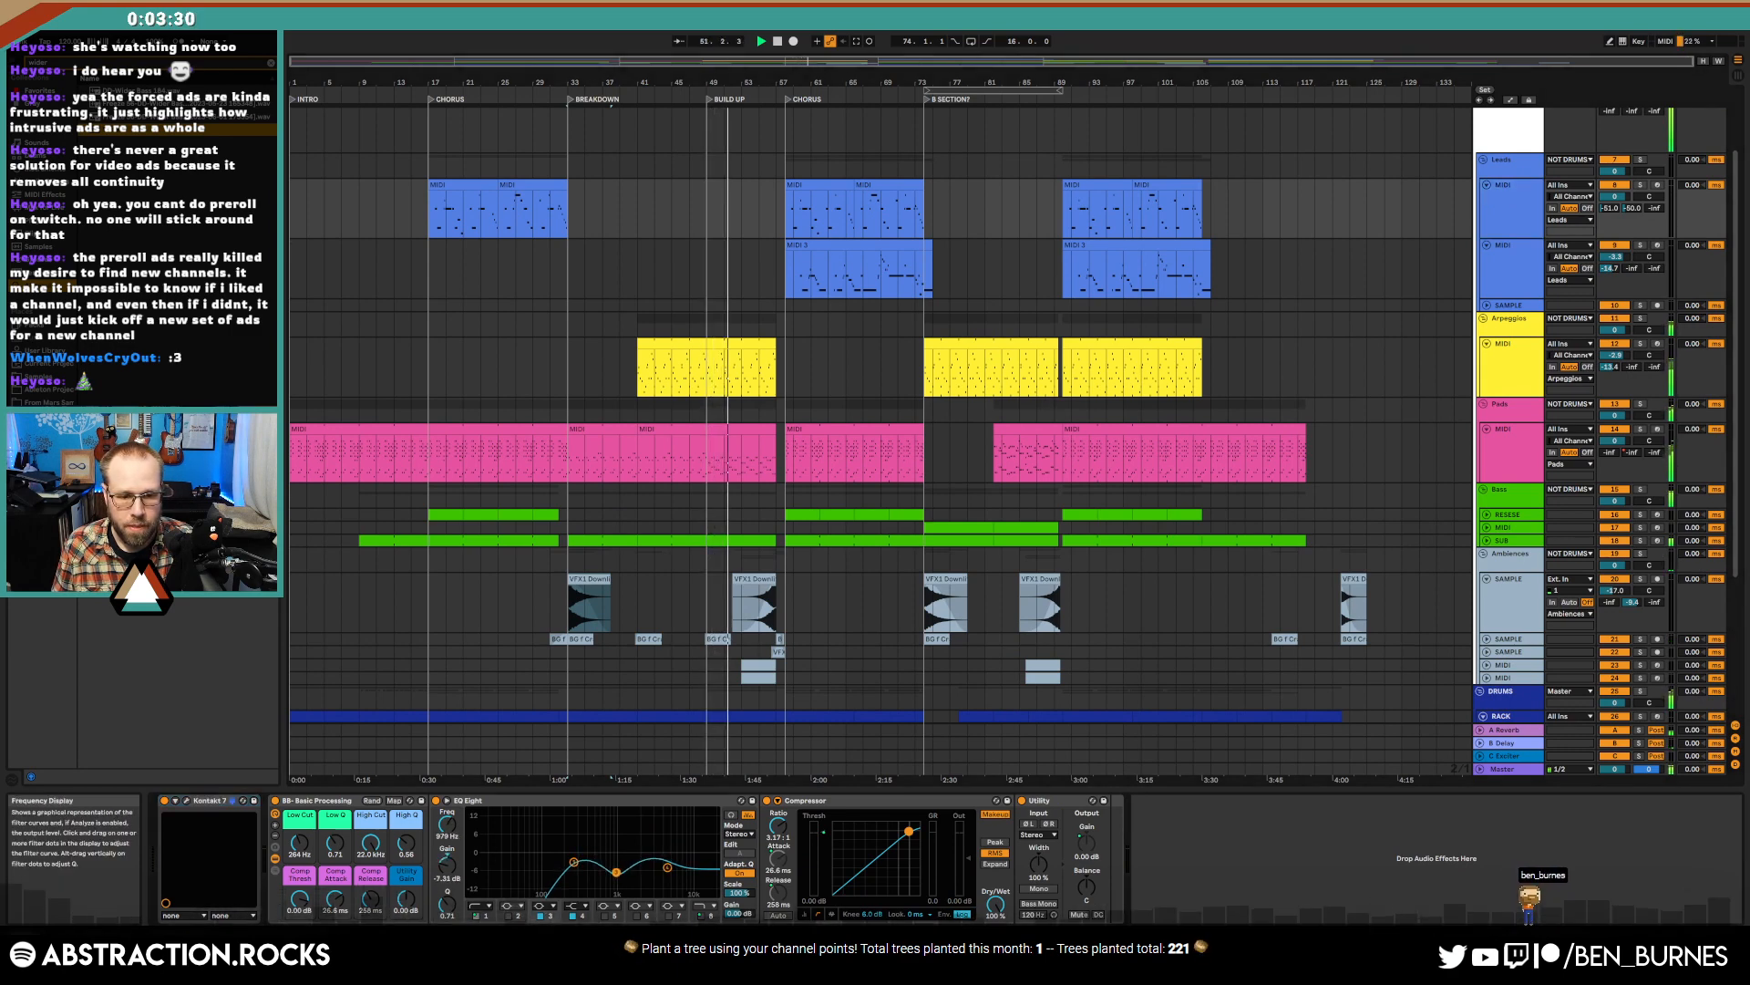
pyautogui.moveTo(447, 865); pyautogui.dragTo(447, 917)
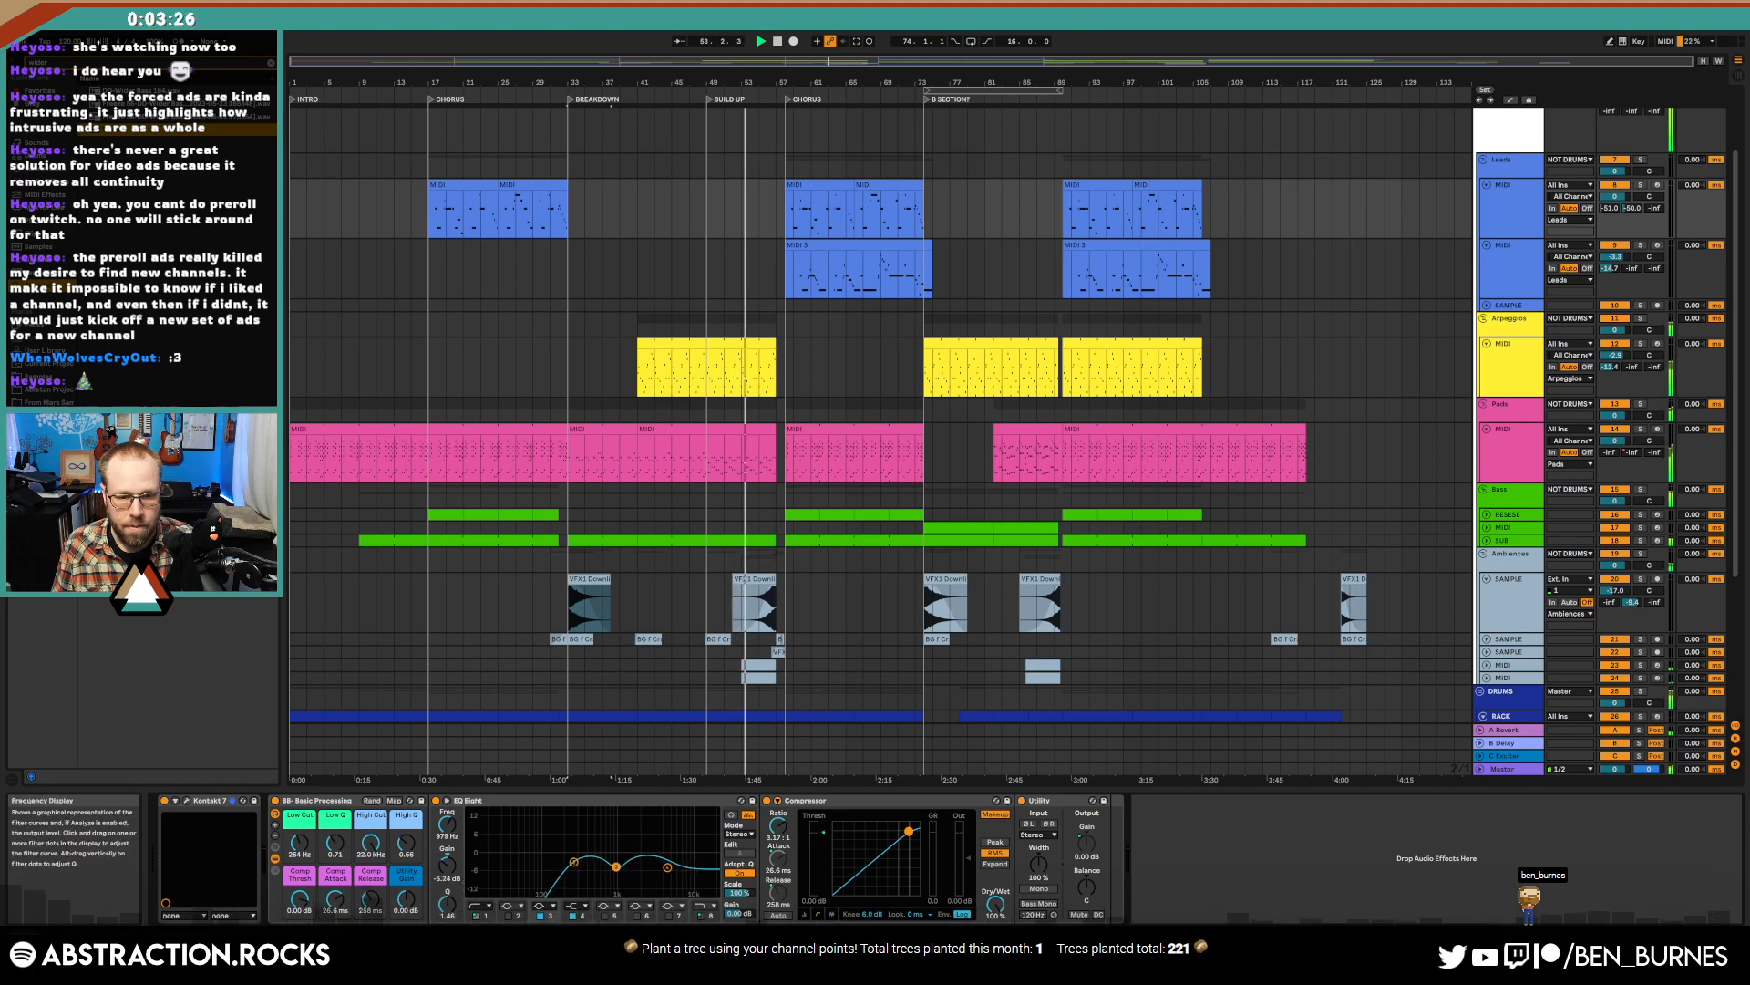
pyautogui.scroll(-3, 1014, 608)
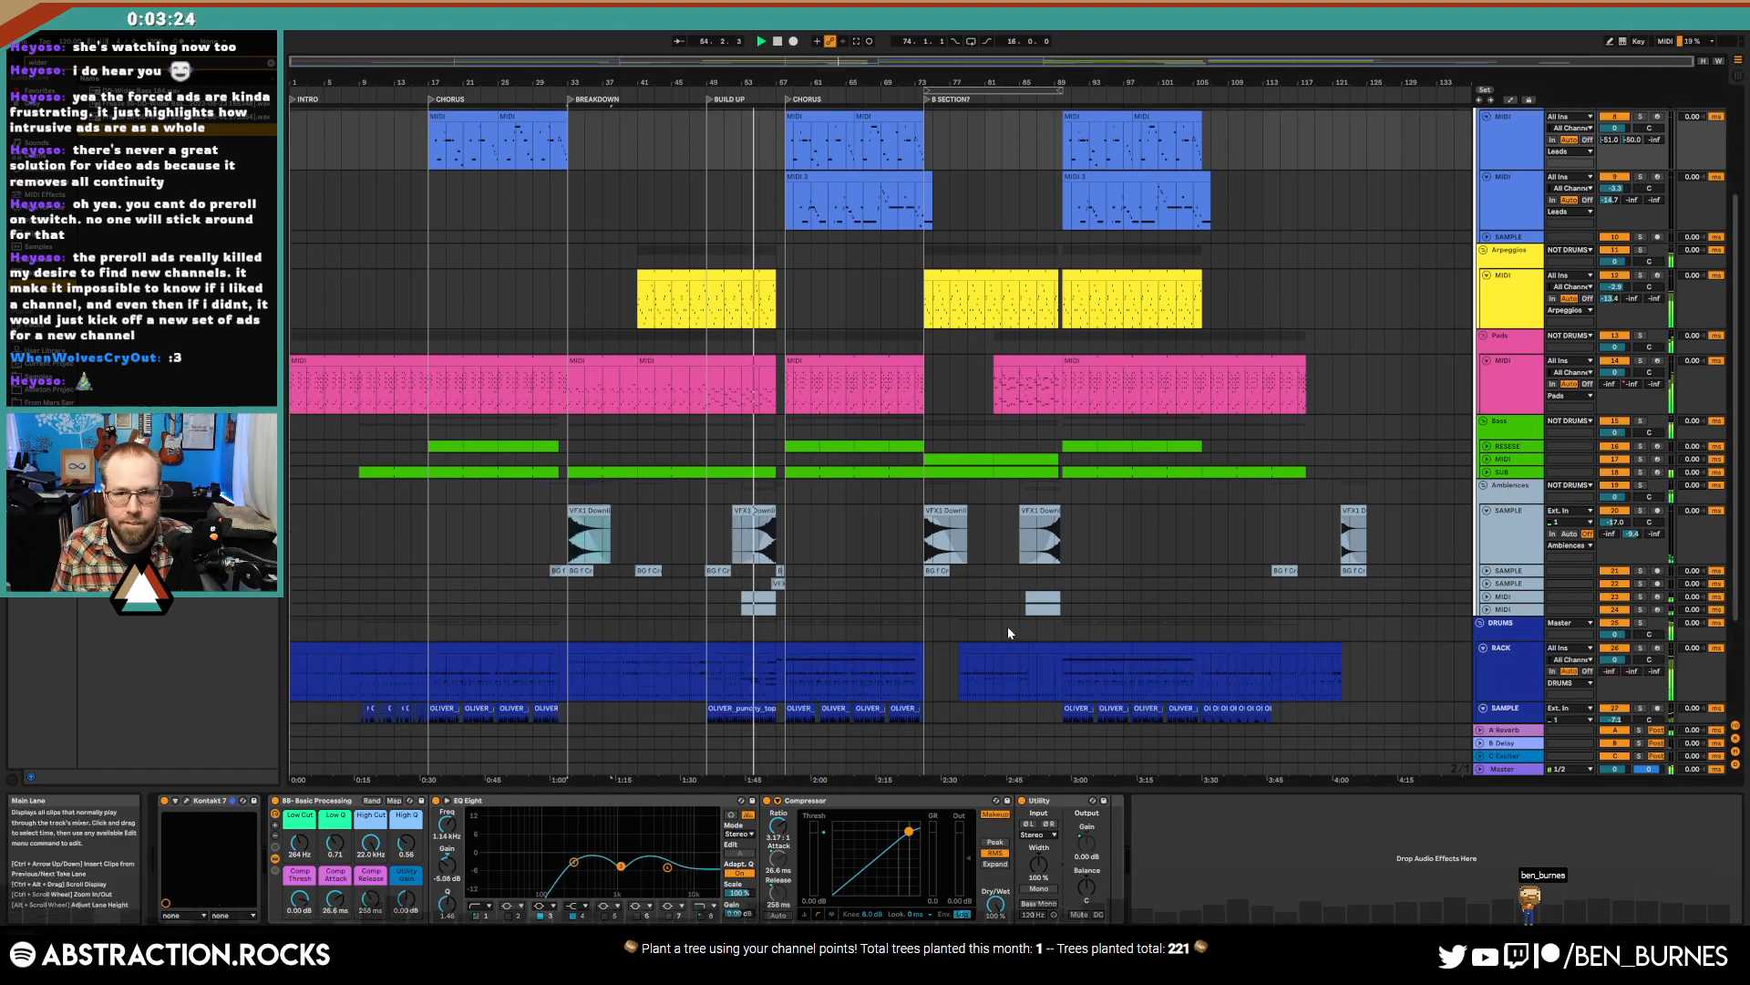
# - Lower the second Leads MIDI track's volume to about -7.5 dB and check its Wider plug-in
pyautogui.scroll(-3, 1014, 629)
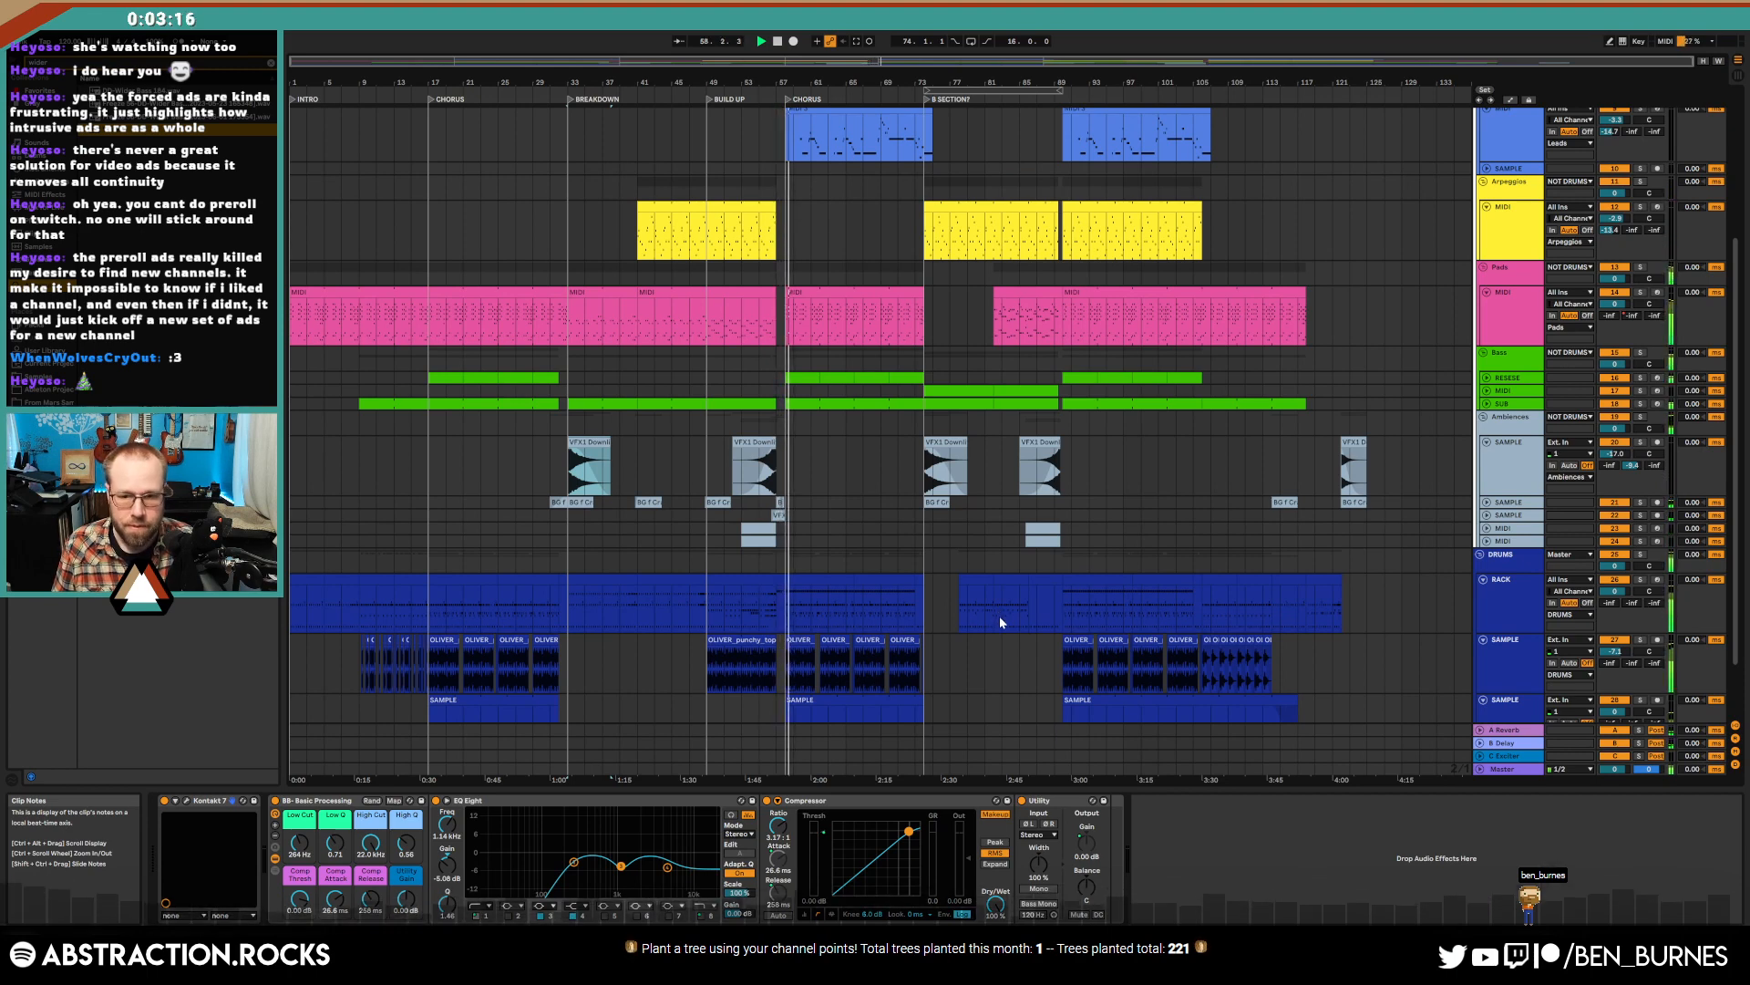
pyautogui.scroll(1, 1101, 647)
pyautogui.scroll(4, 1103, 653)
pyautogui.click(881, 383)
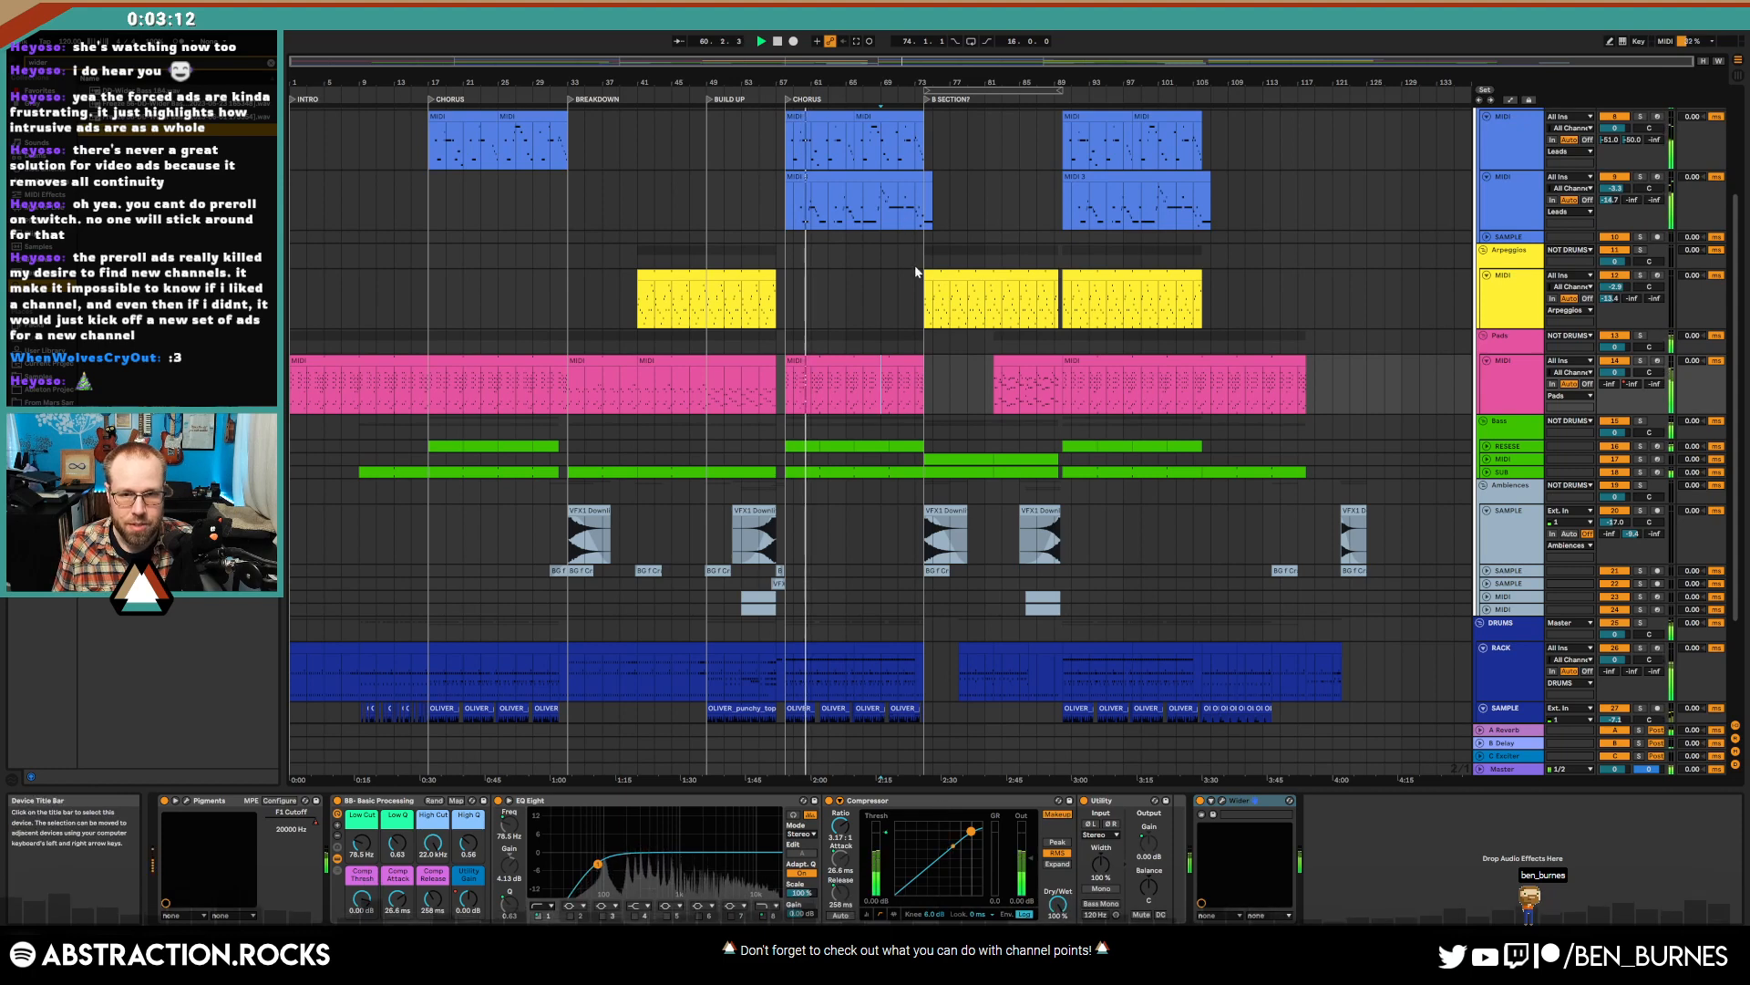
pyautogui.scroll(1, 911, 255)
pyautogui.click(864, 219)
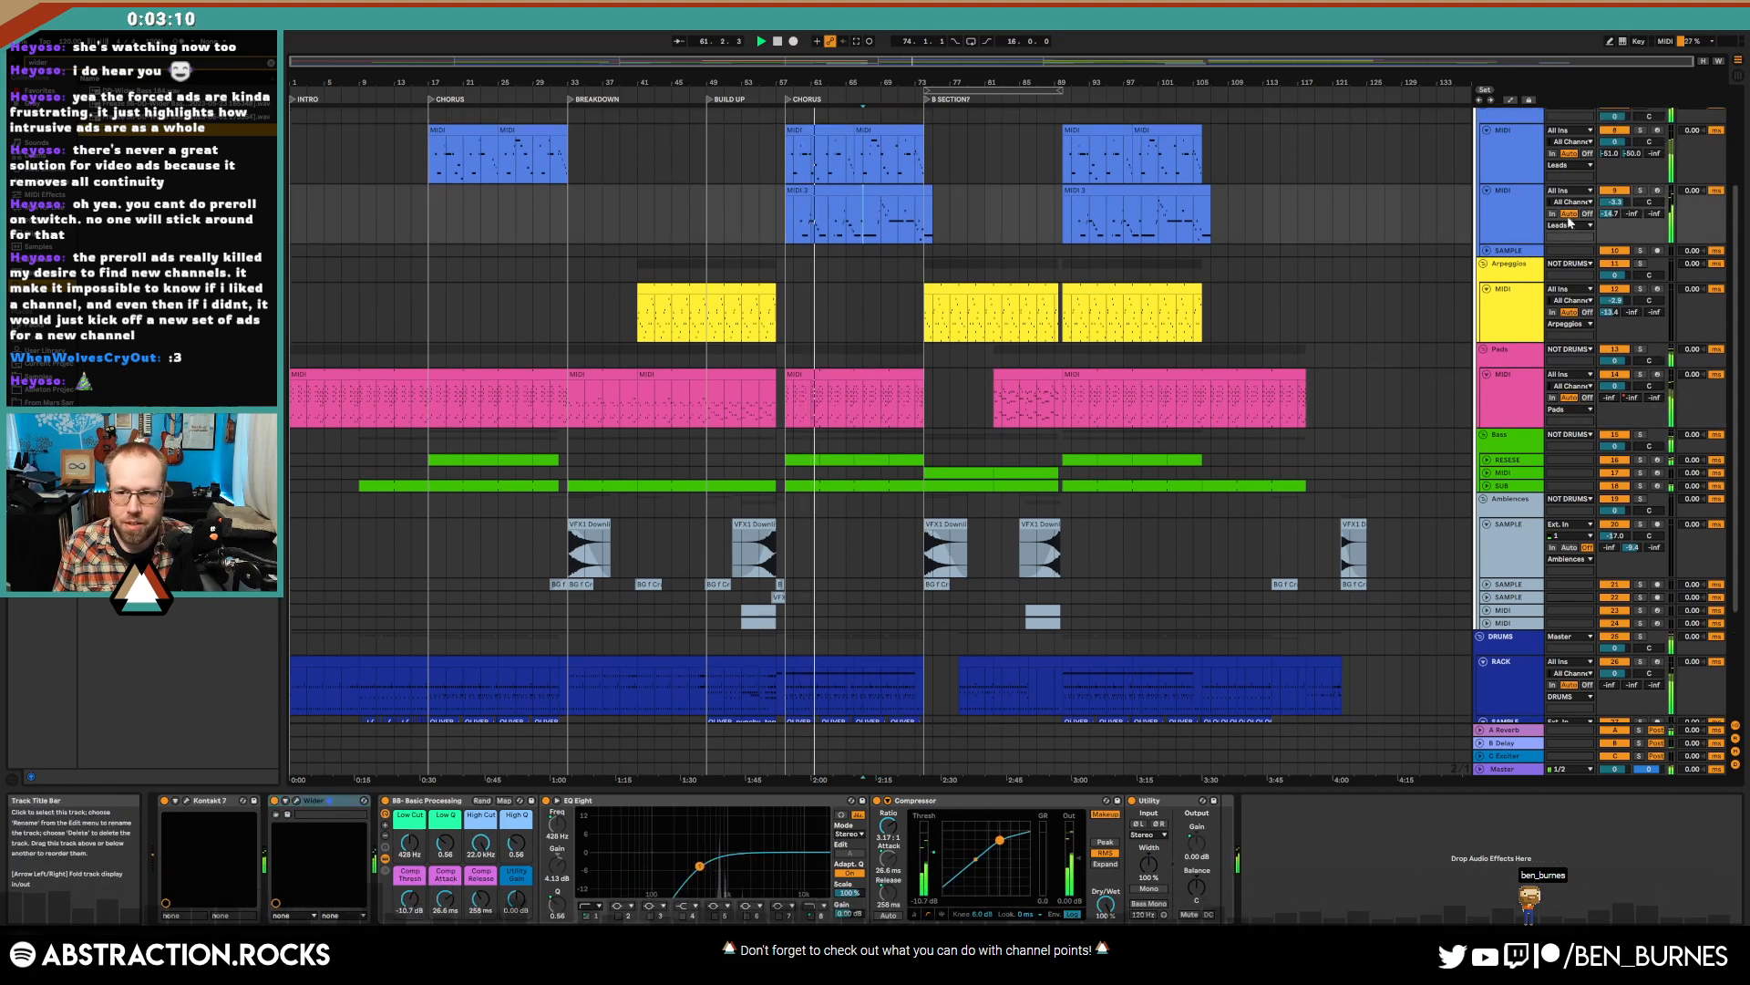
pyautogui.moveTo(1615, 203); pyautogui.dragTo(1616, 217)
pyautogui.click(1507, 217)
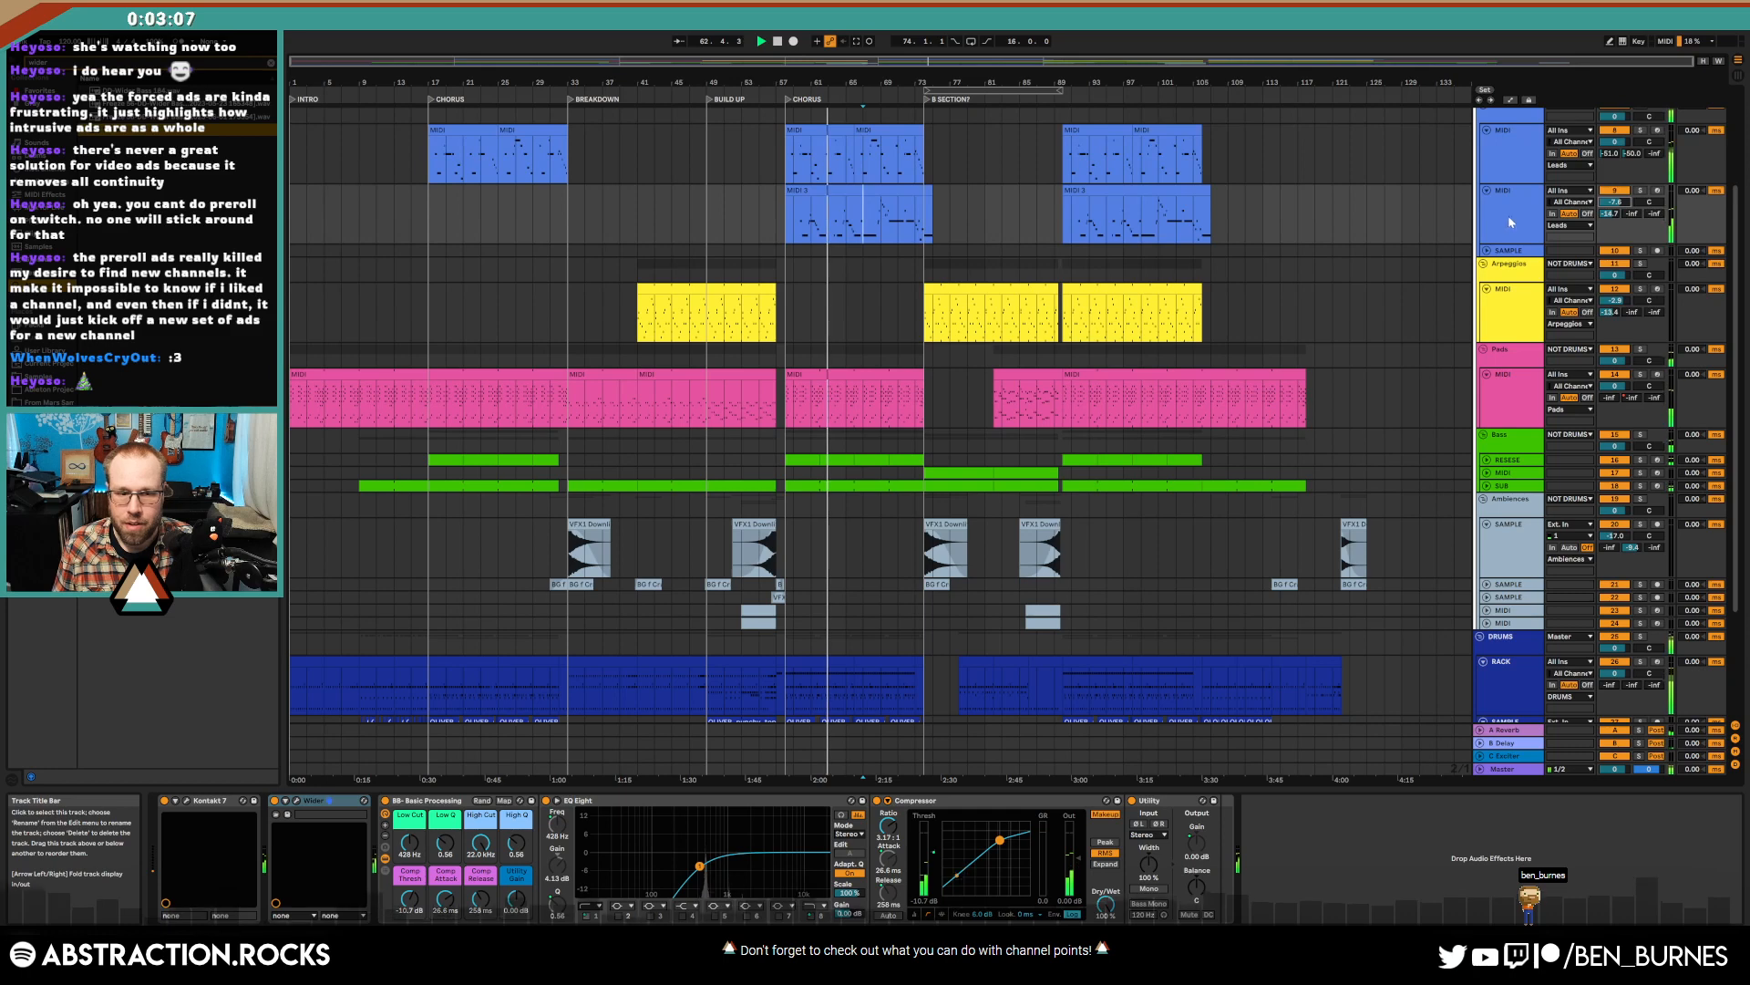
pyautogui.click(296, 800)
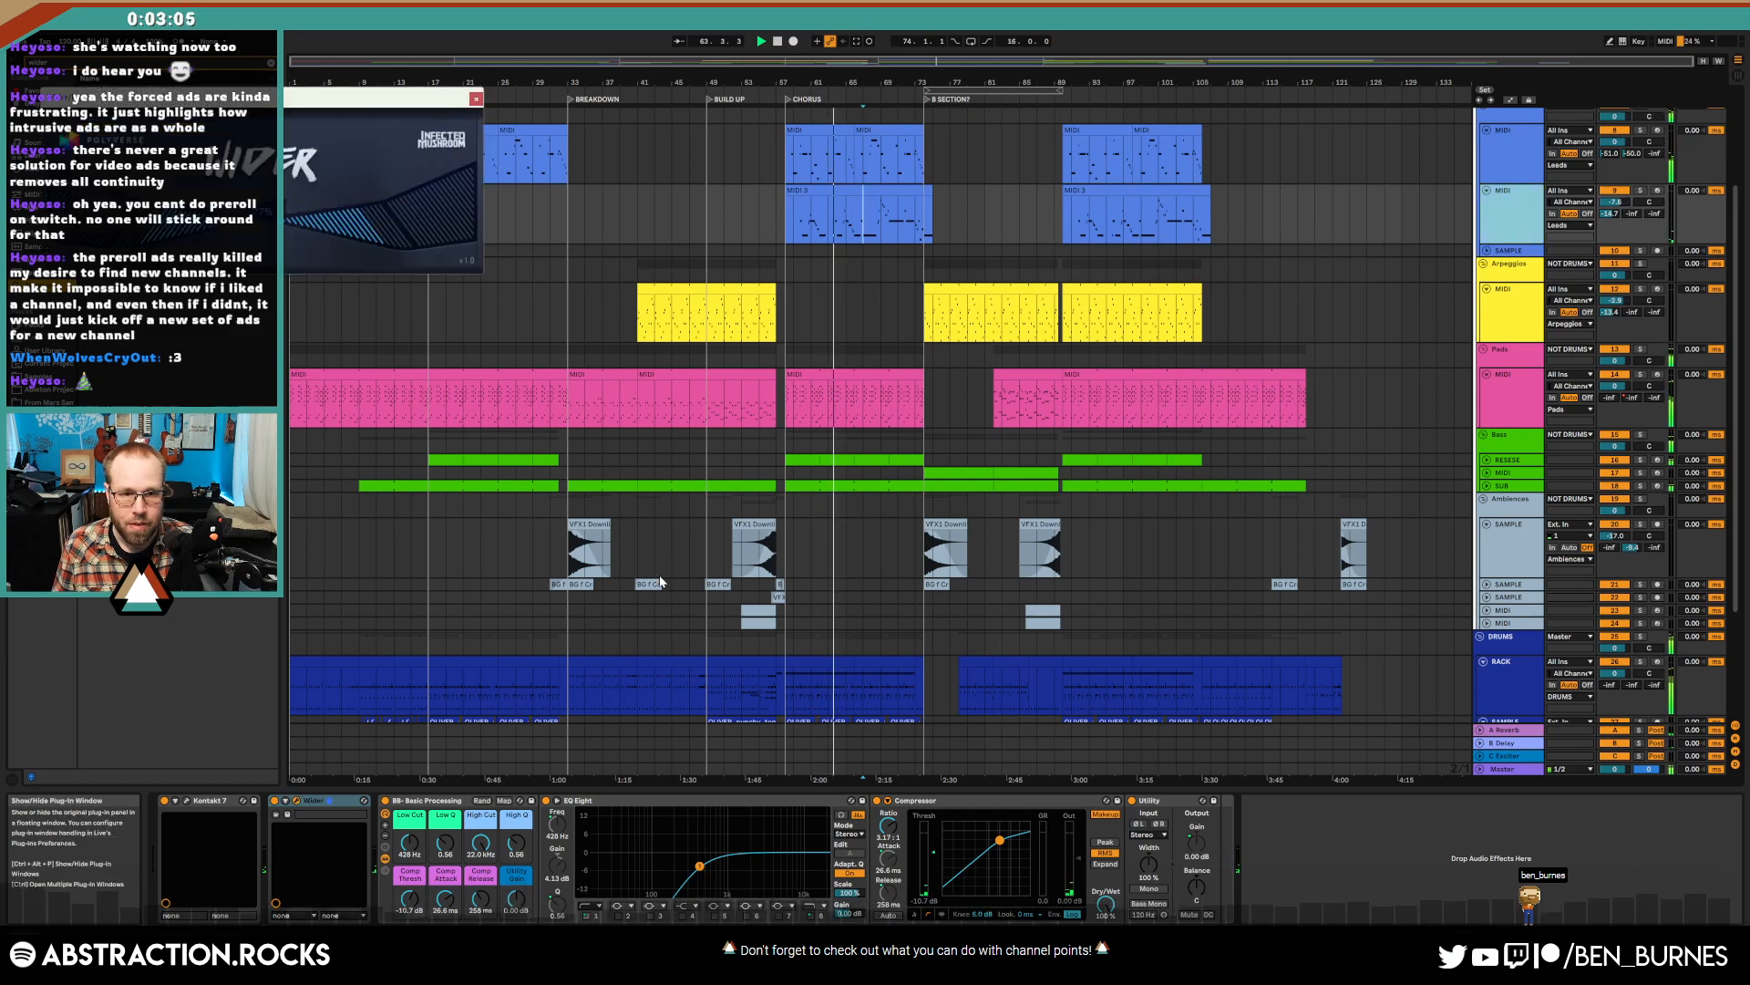
pyautogui.click(476, 97)
# - Solo the Pads MIDI track, select its second chorus clip and audition it with the Pigments synth open
pyautogui.click(871, 405)
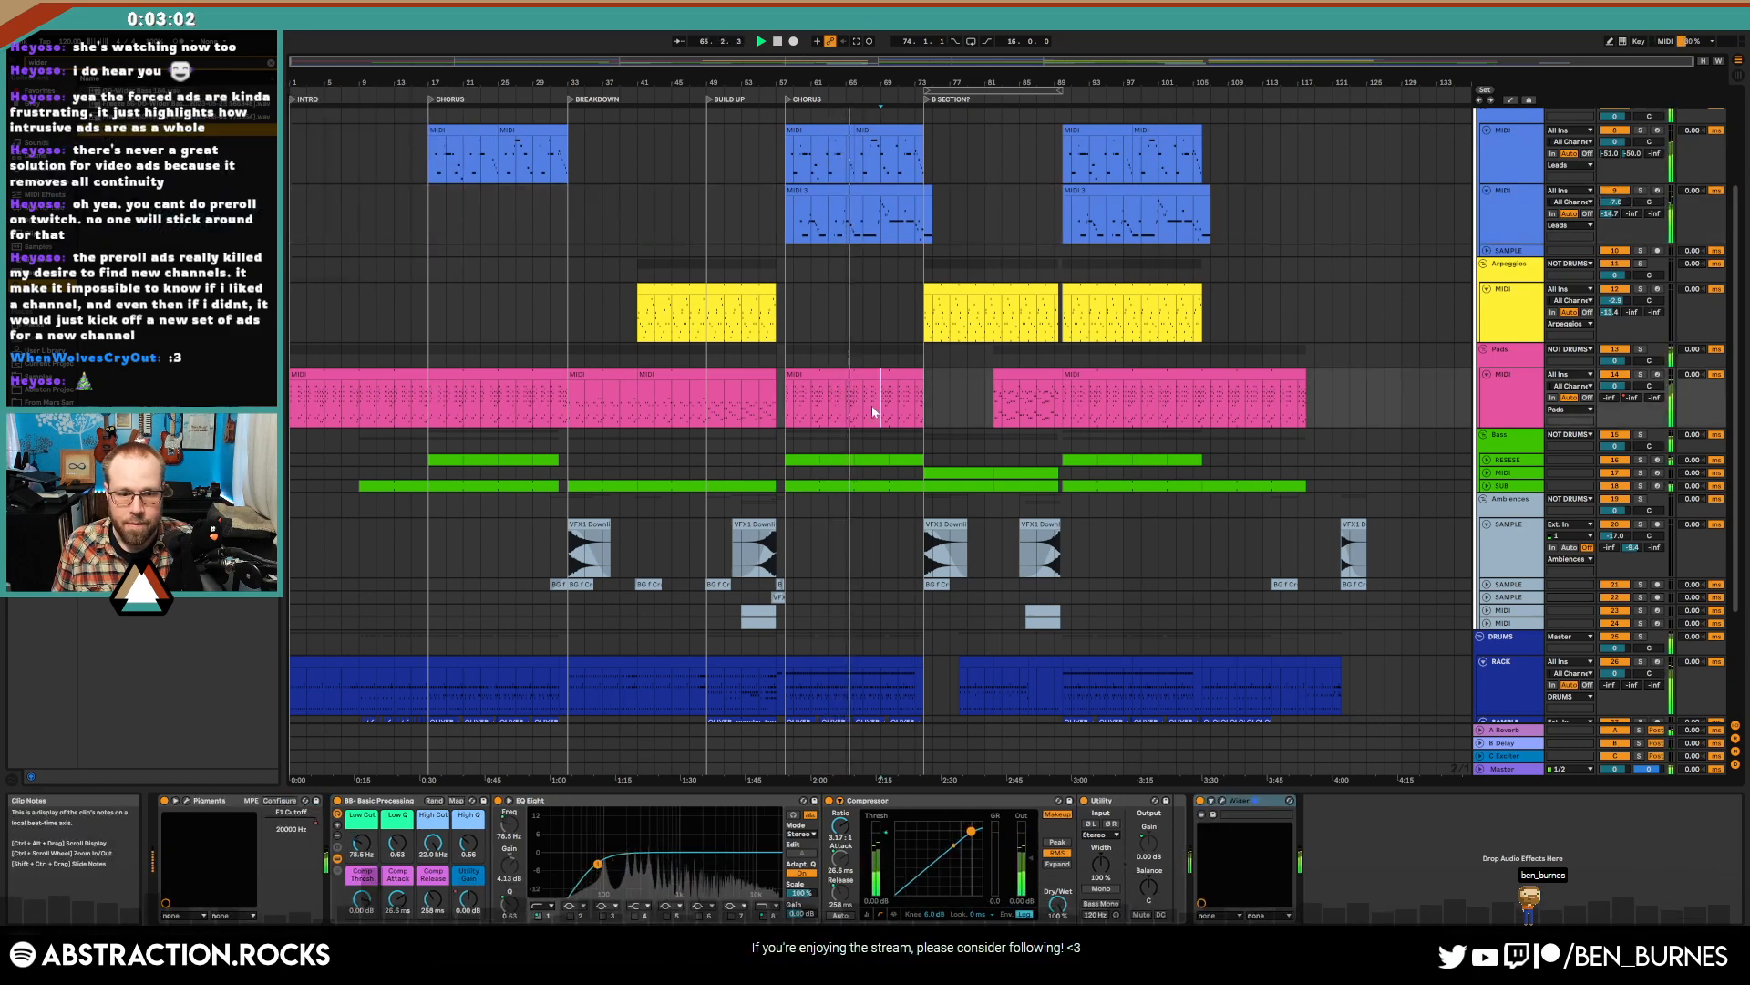
pyautogui.click(1641, 375)
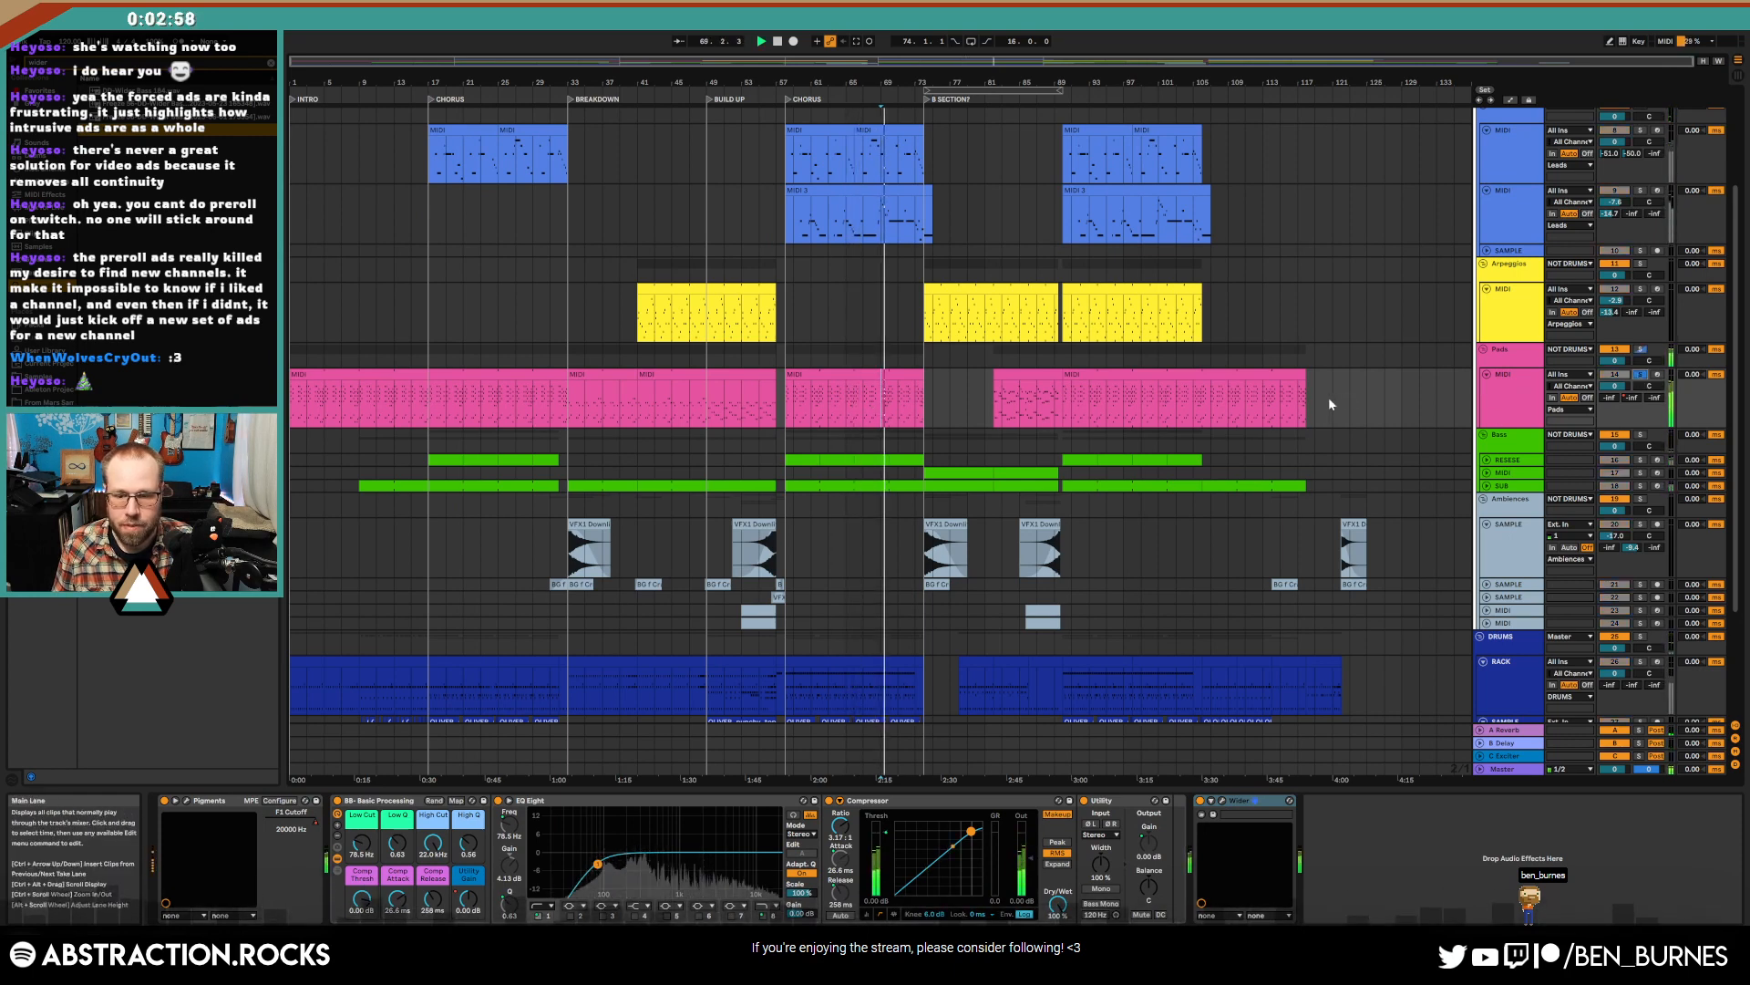
pyautogui.click(809, 371)
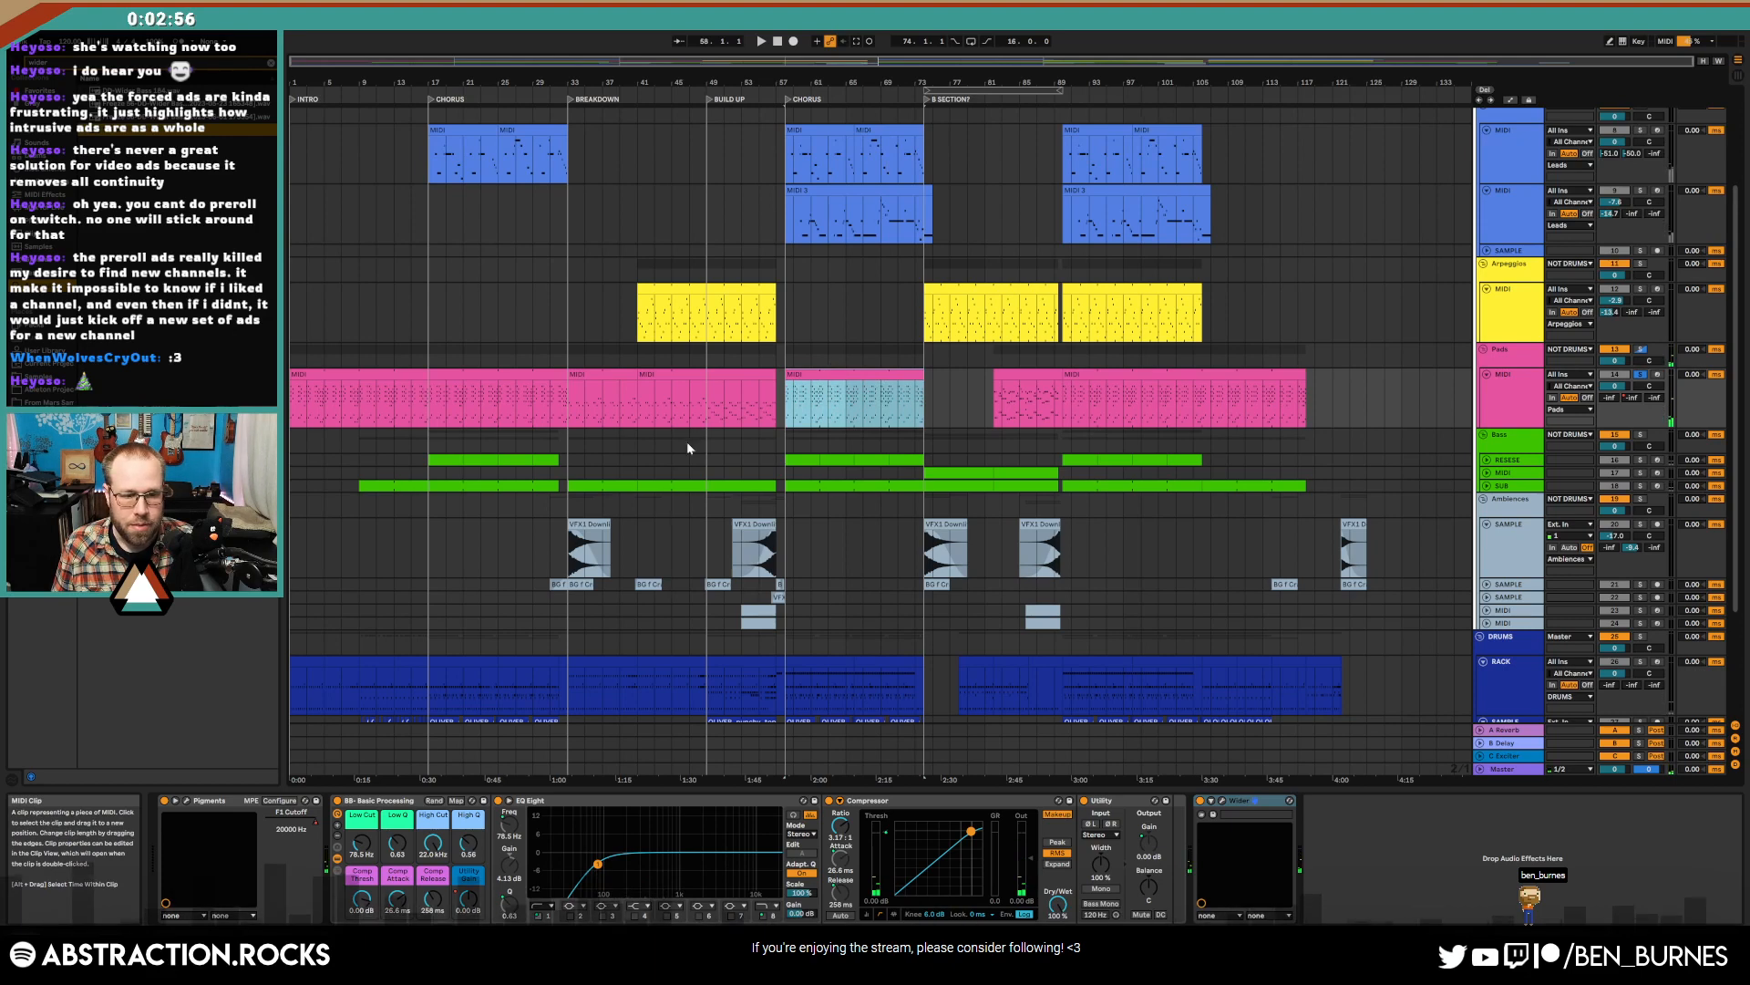
pyautogui.click(186, 801)
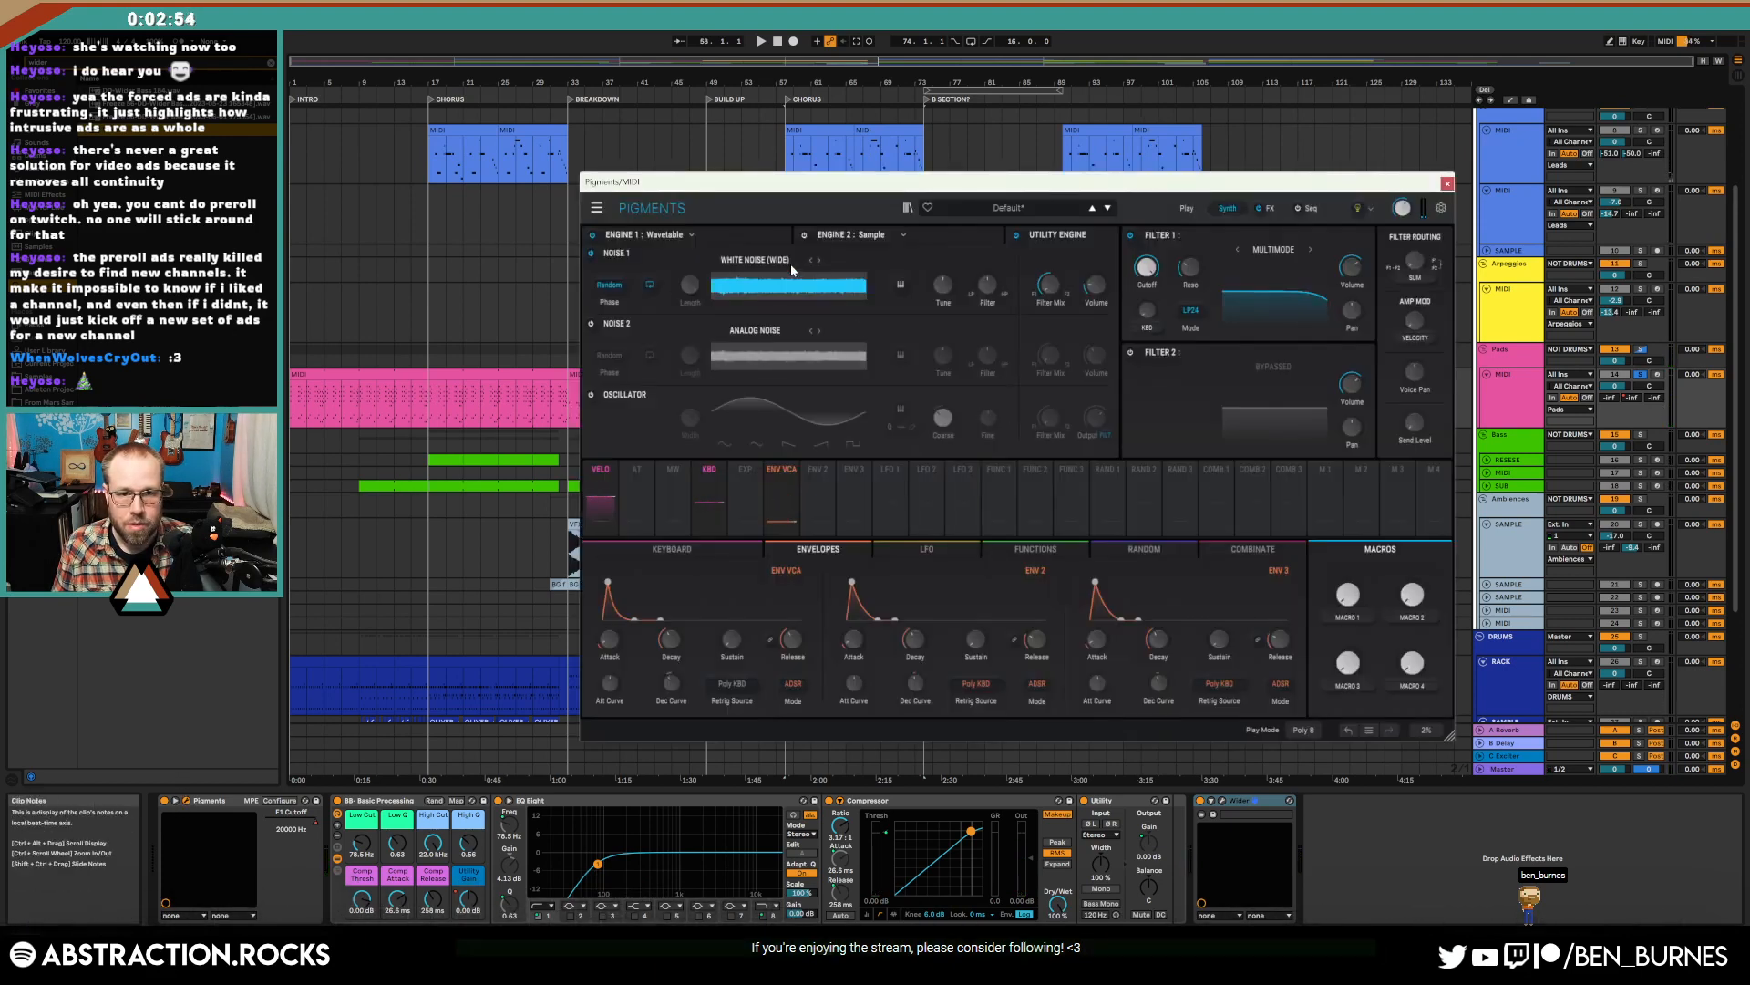
pyautogui.press('space')
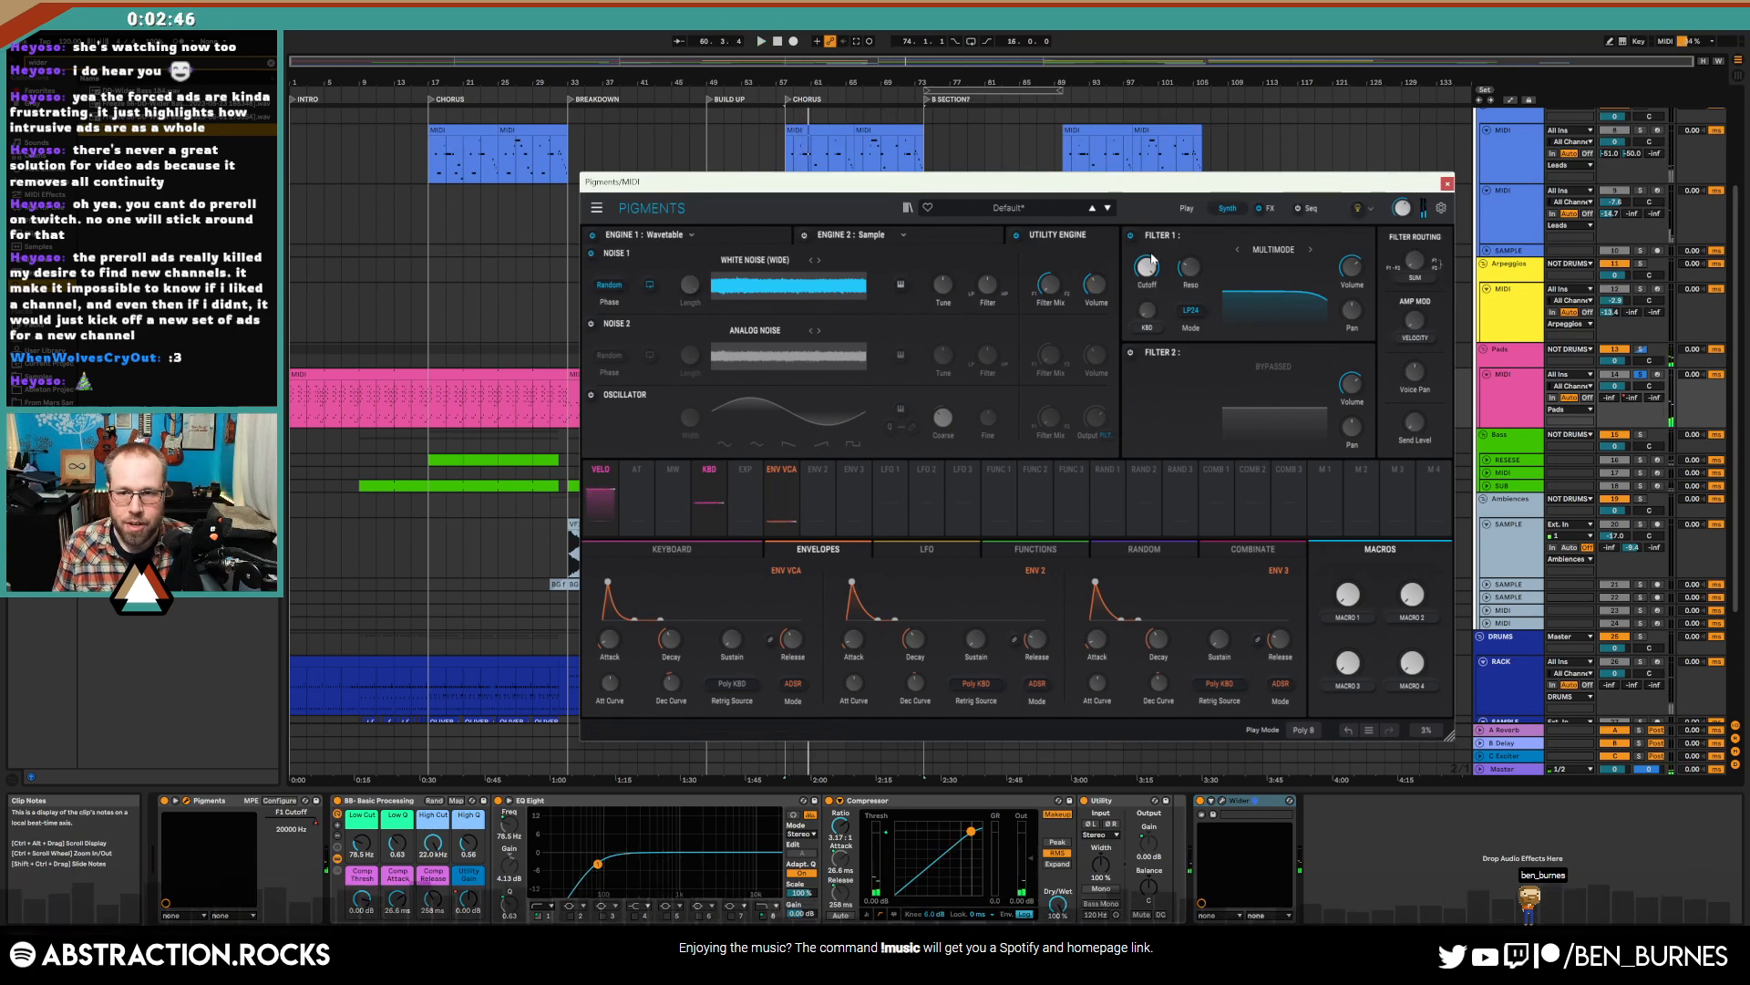
# - Modulate the Noise 1 volume in Pigments with Env 2 and set its base volume to about -35.2 dB
pyautogui.moveTo(1206, 259)
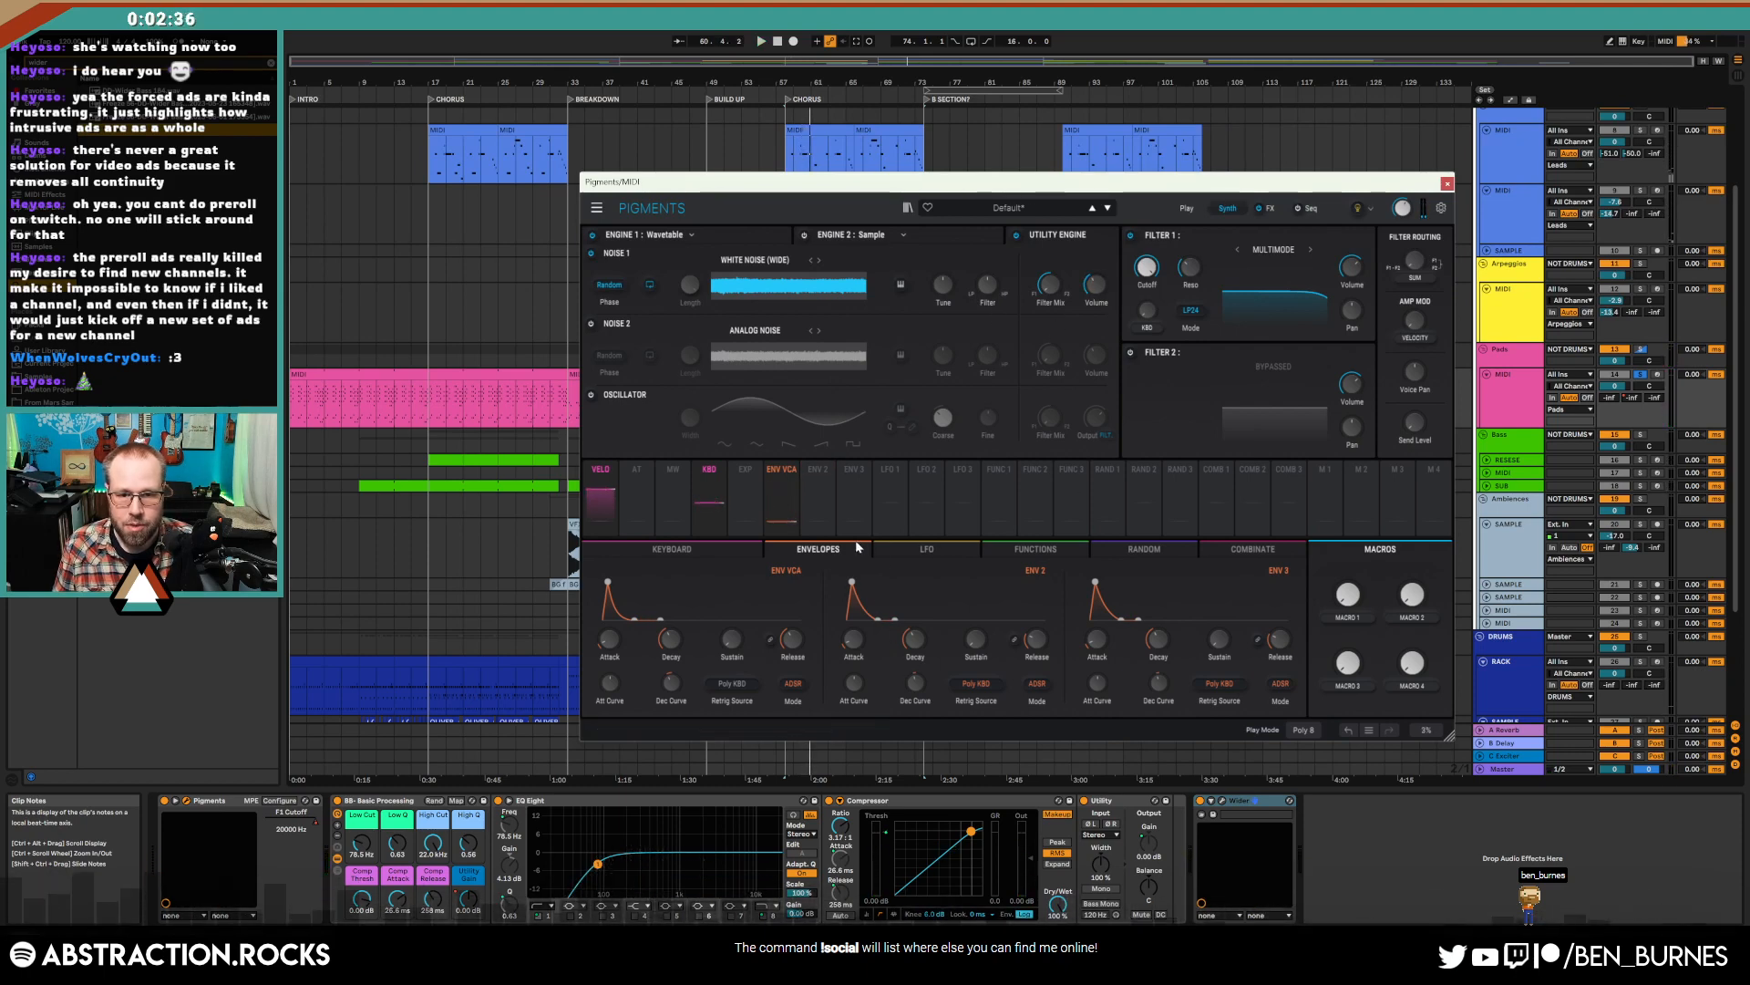
pyautogui.click(830, 471)
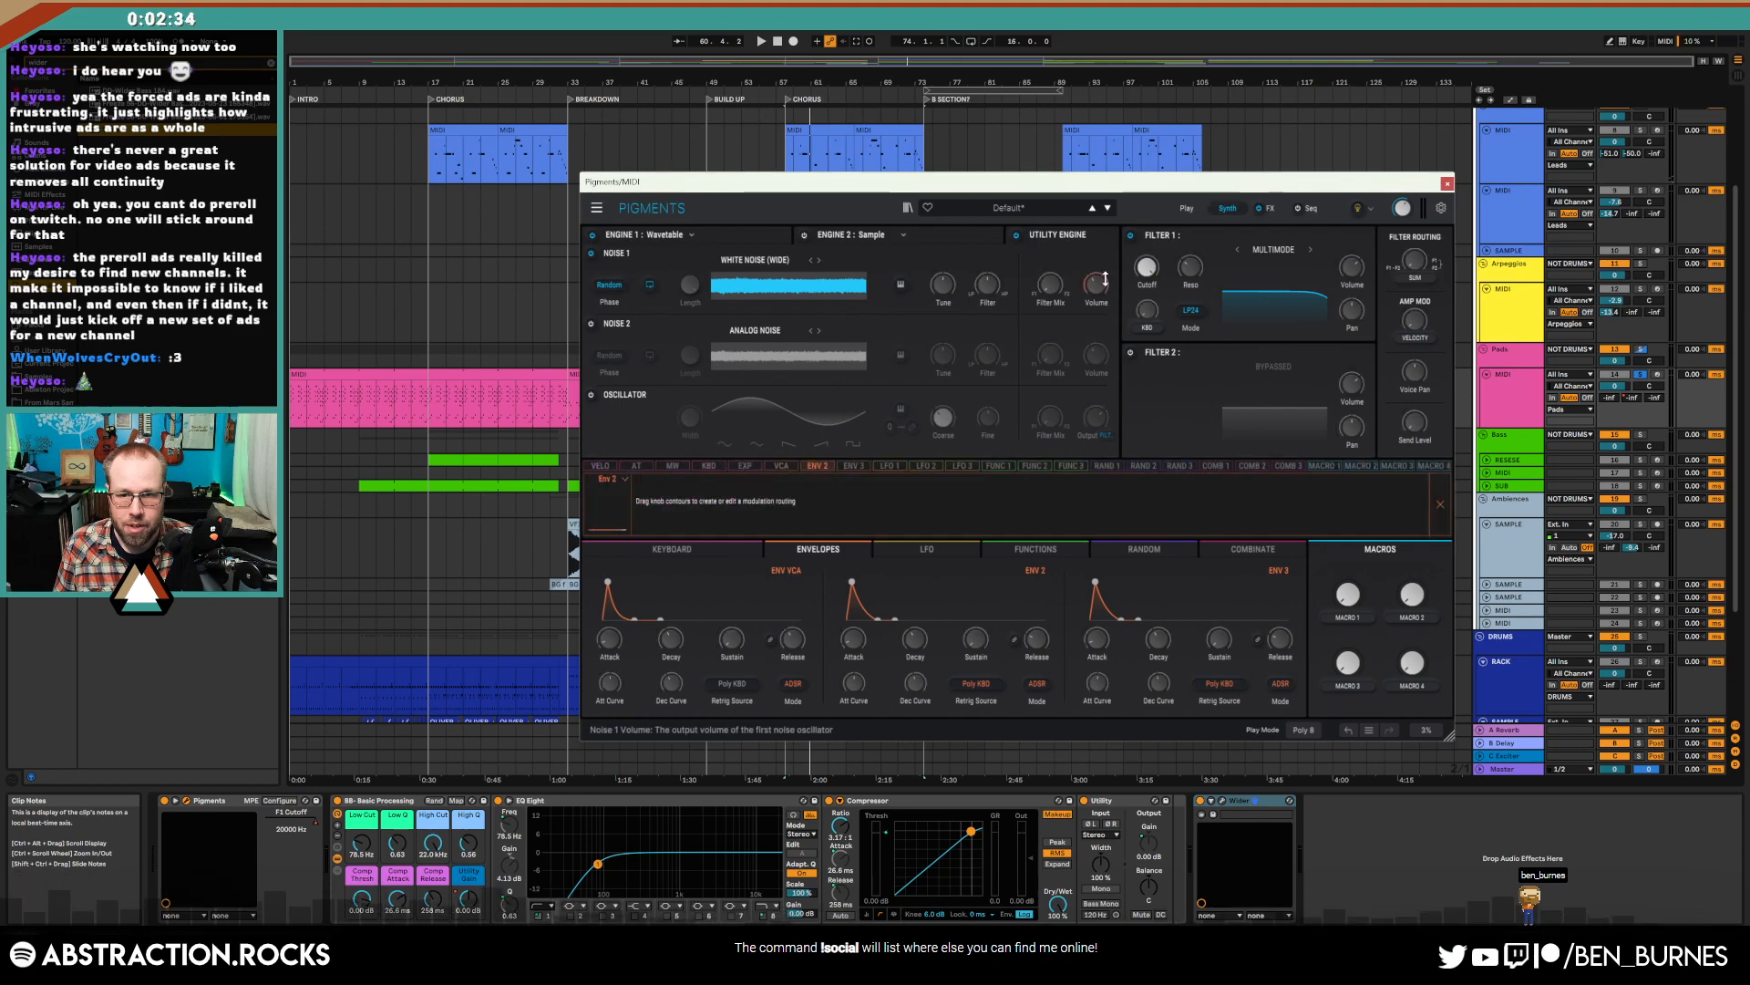
pyautogui.moveTo(1096, 284)
pyautogui.mouseDown()
pyautogui.moveTo(1096, 262)
pyautogui.moveTo(1096, 286)
pyautogui.mouseUp()
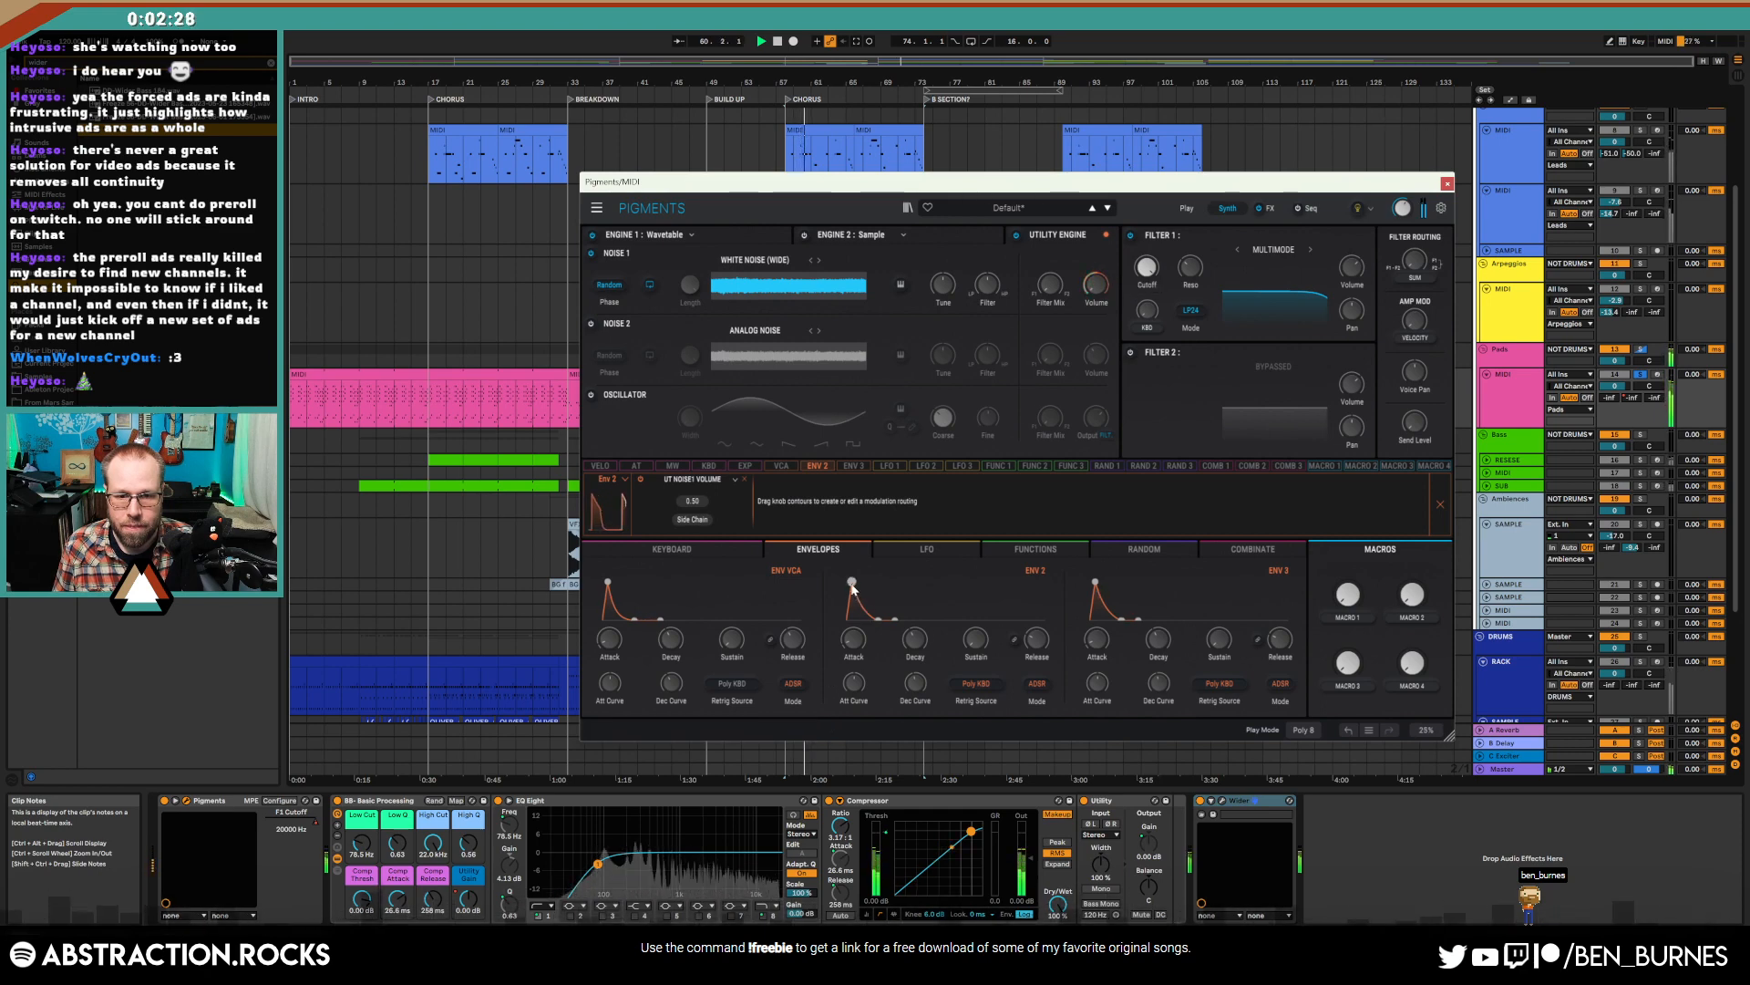
pyautogui.moveTo(851, 583); pyautogui.dragTo(867, 620)
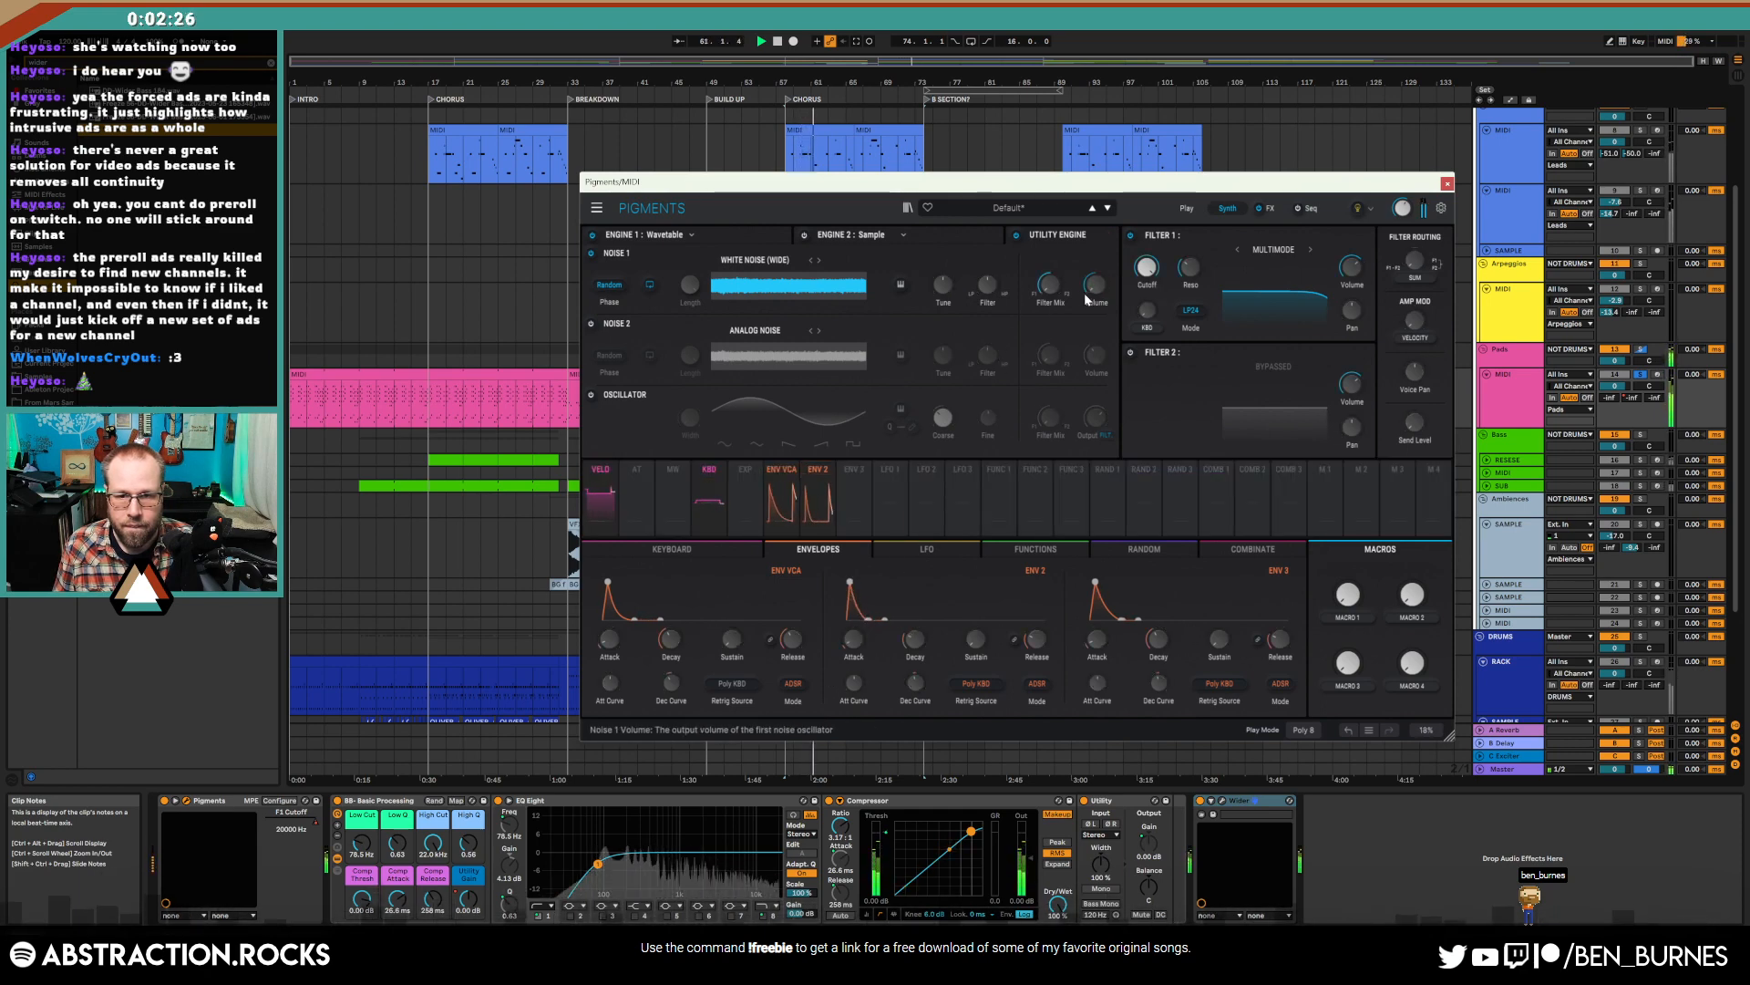
pyautogui.moveTo(1096, 284); pyautogui.dragTo(1096, 286)
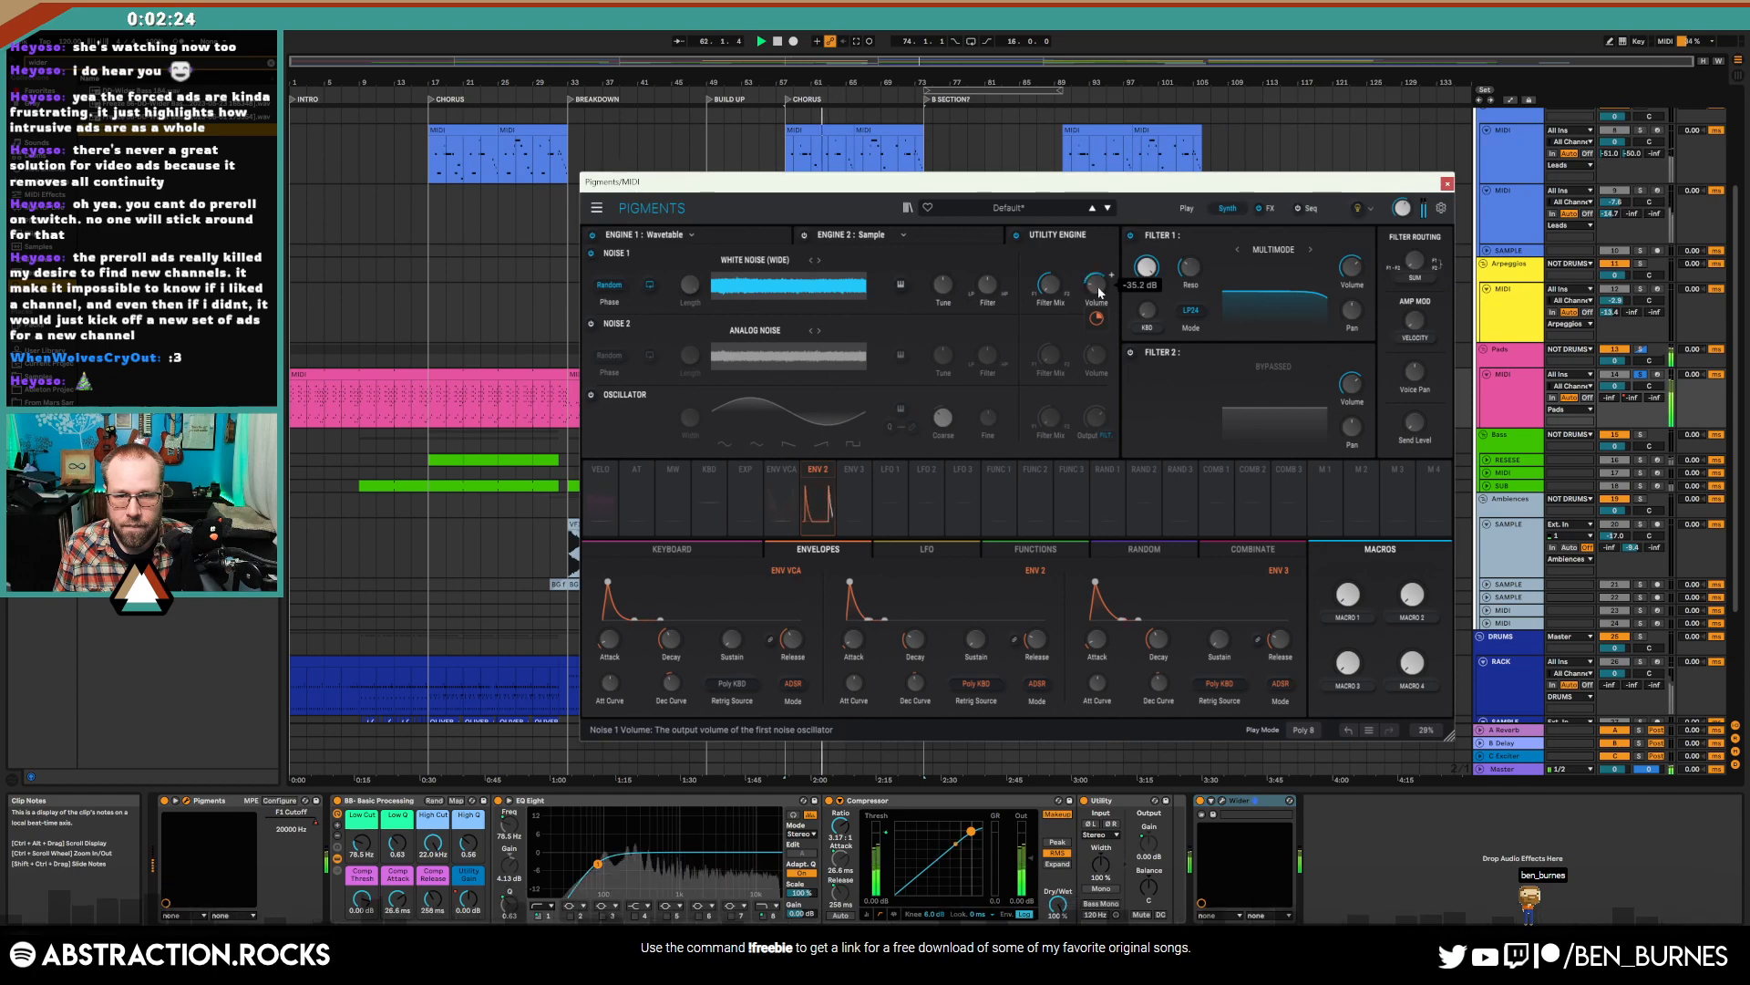
pyautogui.click(1446, 183)
# - Adjust the NOT DRUMS group's Compressor threshold and play the chorus with the Pads track unsoloed
pyautogui.scroll(5, 1350, 398)
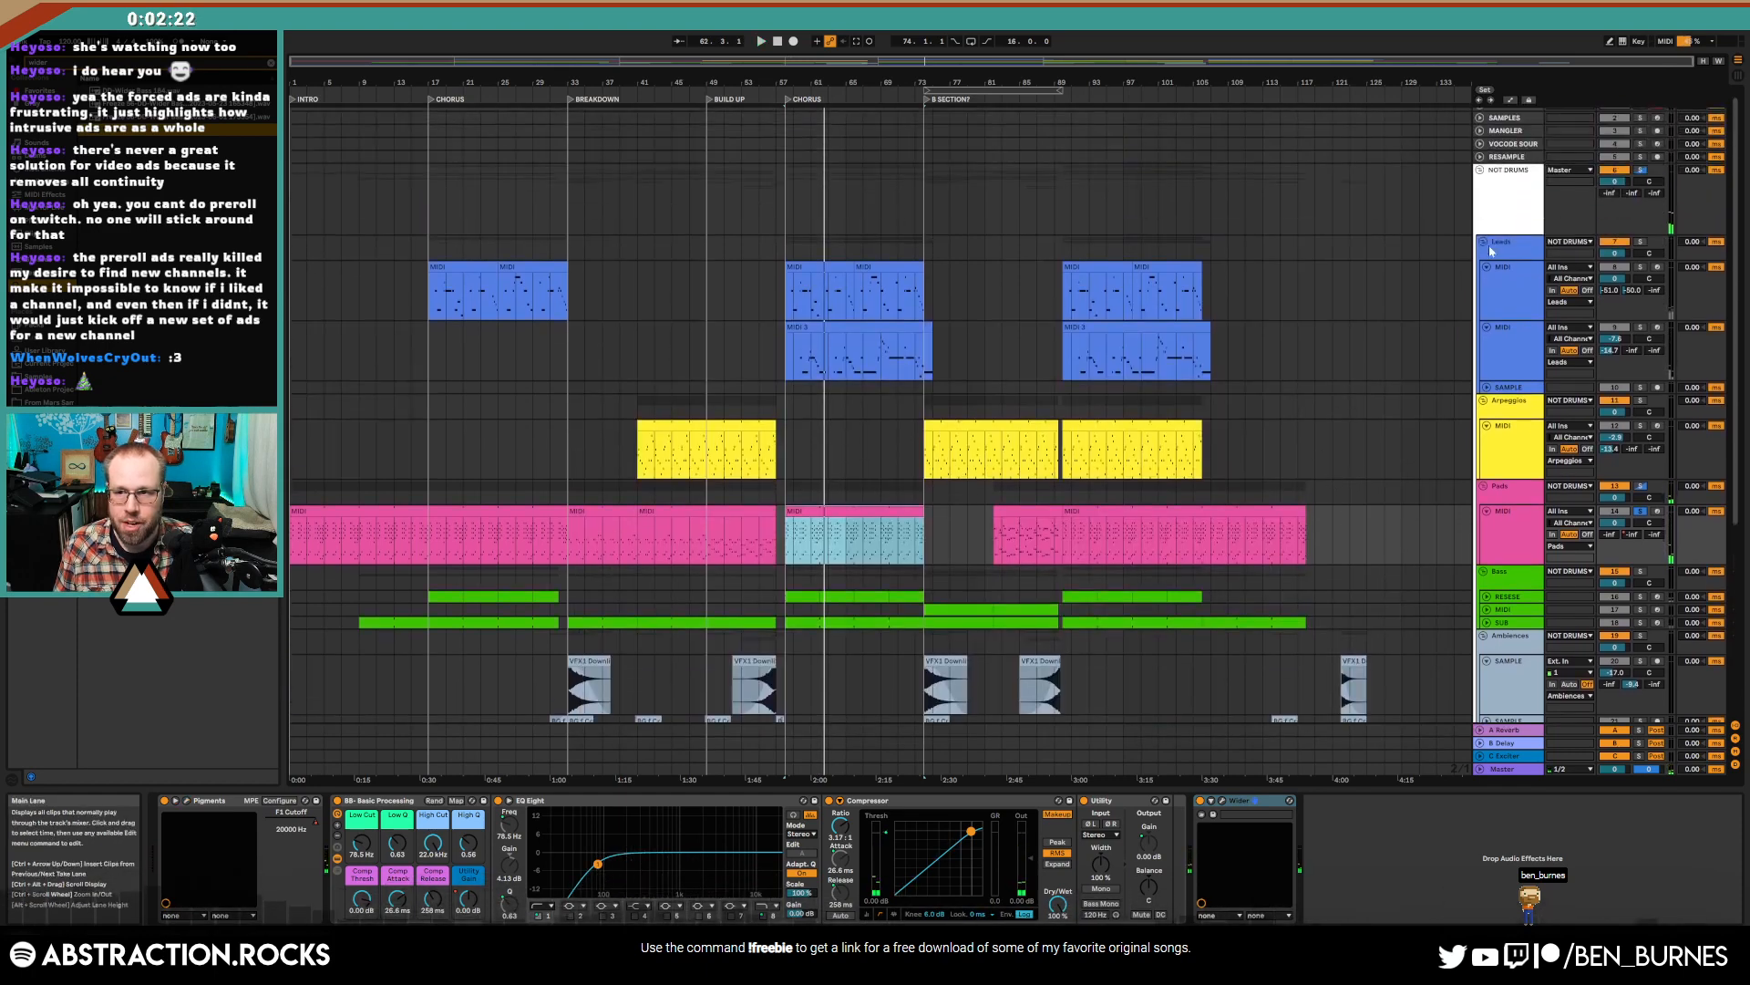
pyautogui.click(1319, 205)
pyautogui.moveTo(407, 881); pyautogui.dragTo(407, 878)
pyautogui.press('space')
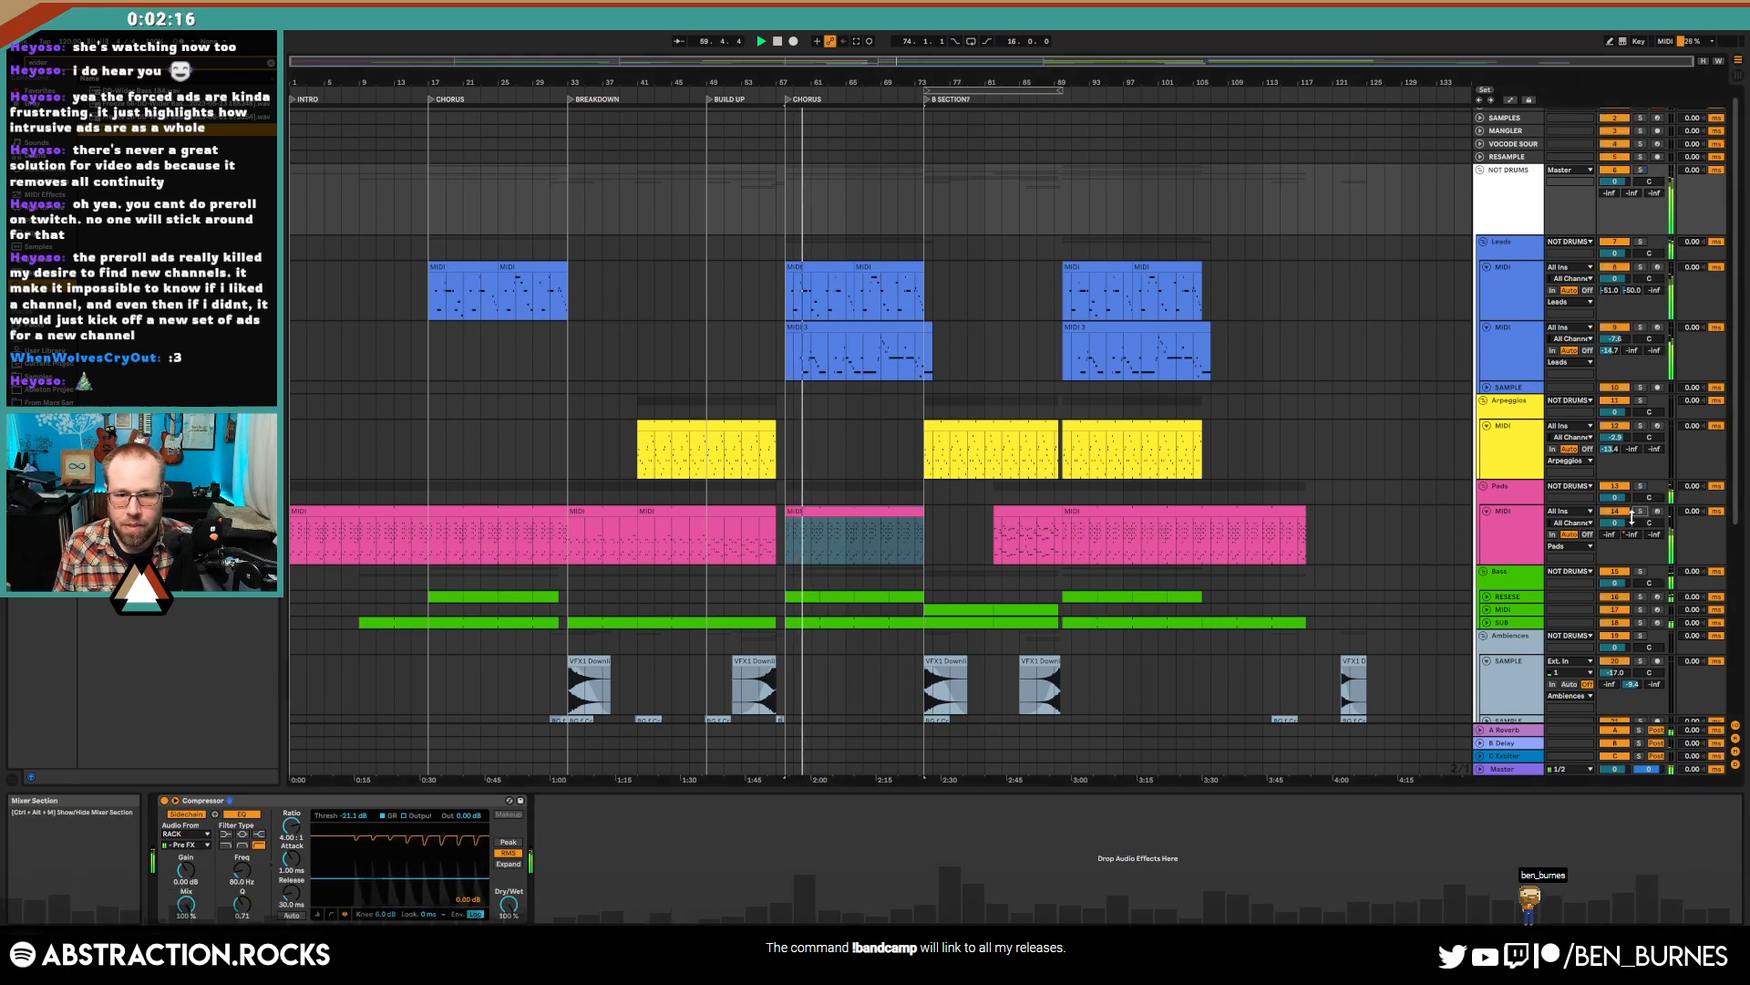
# - Check the Pads track's Pigments noise and envelope settings against the full mix during the chorus
pyautogui.click(1509, 522)
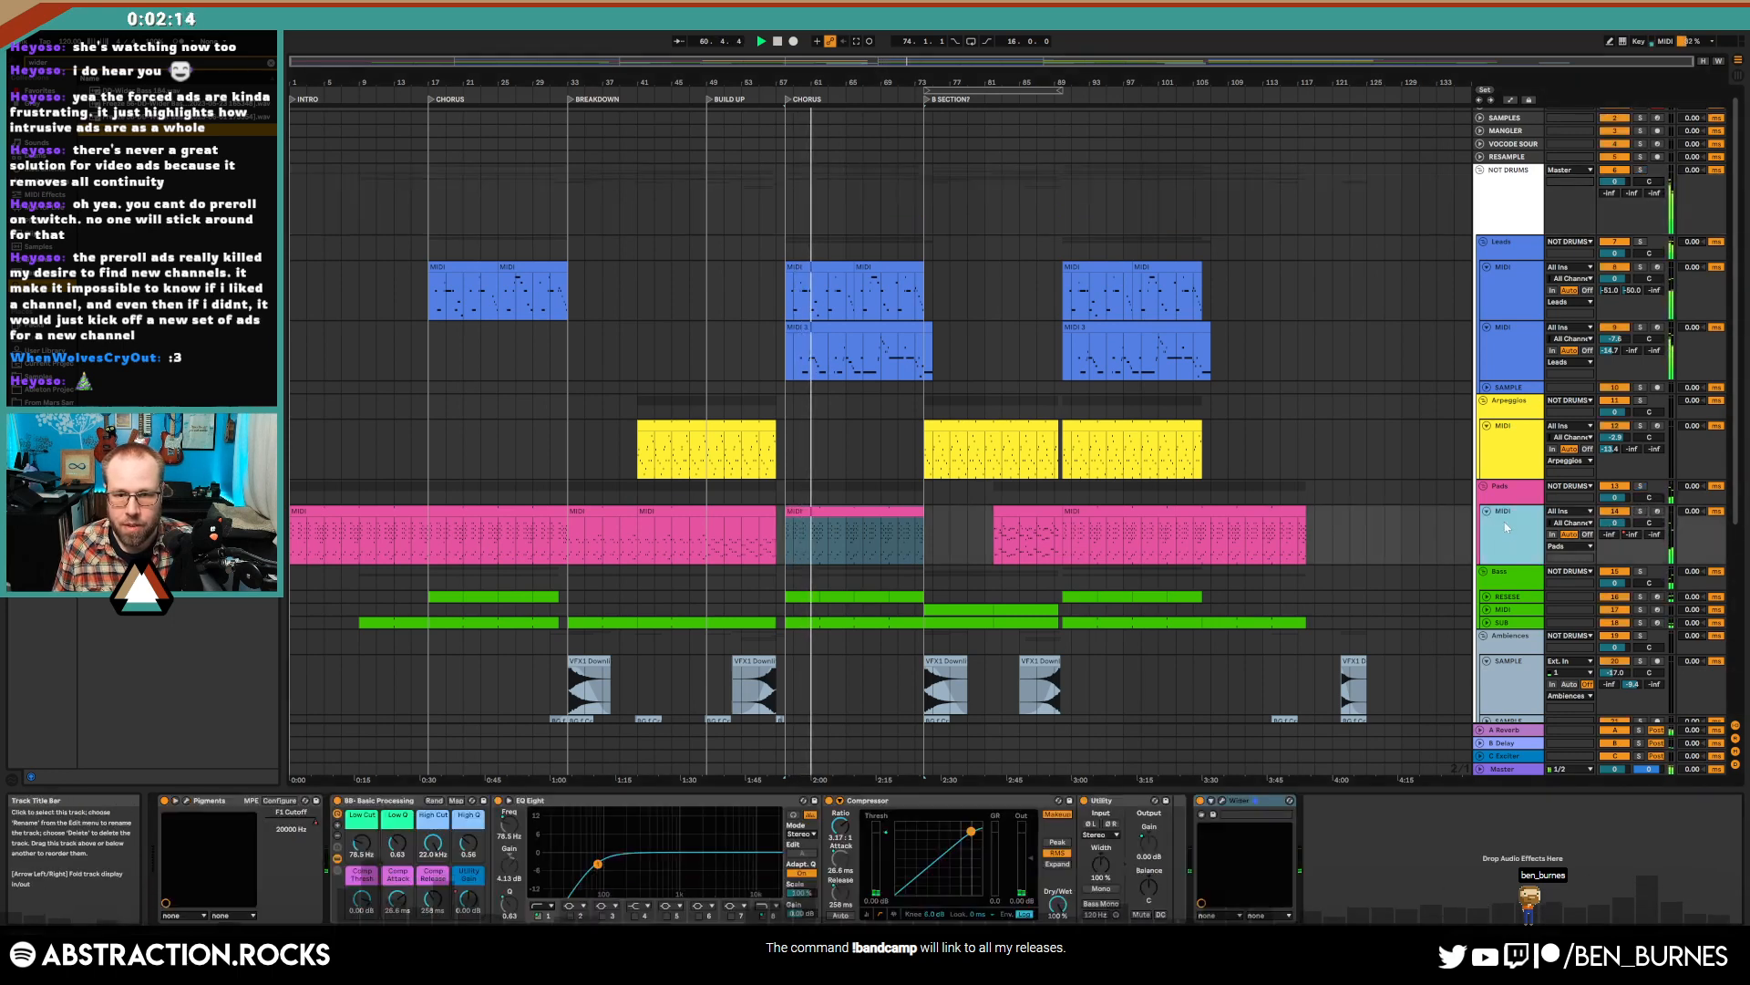
pyautogui.click(846, 514)
pyautogui.press('space')
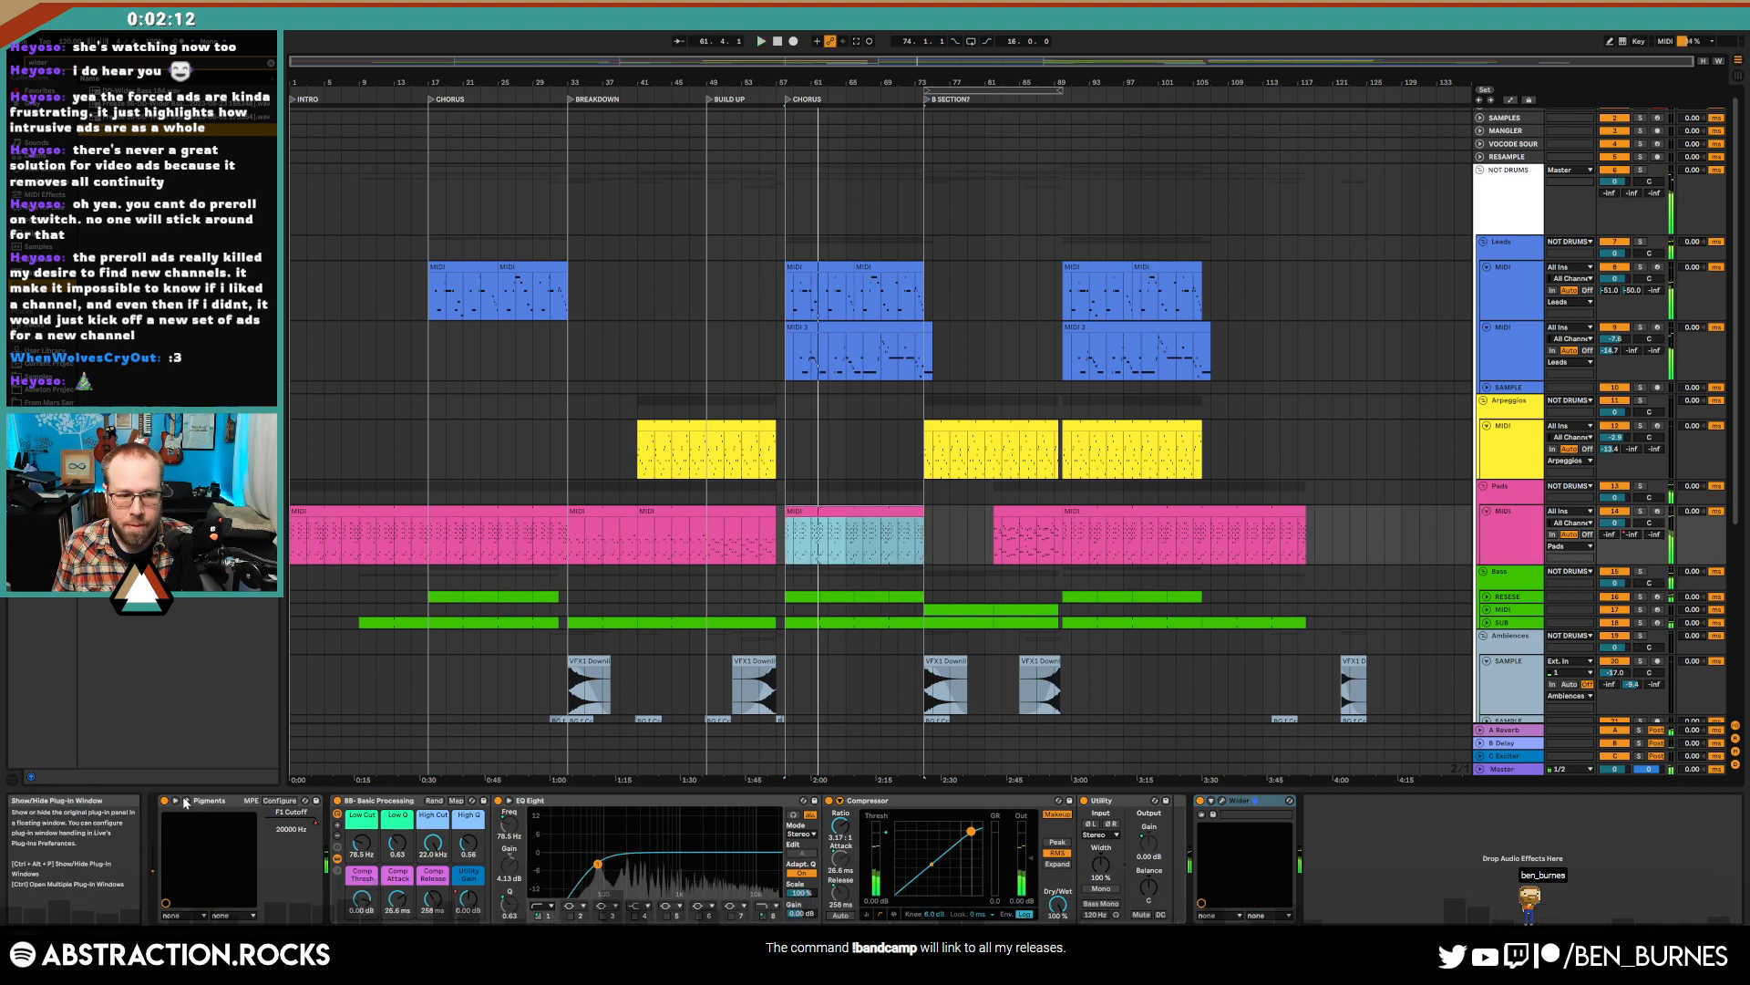
pyautogui.click(186, 800)
pyautogui.press('space')
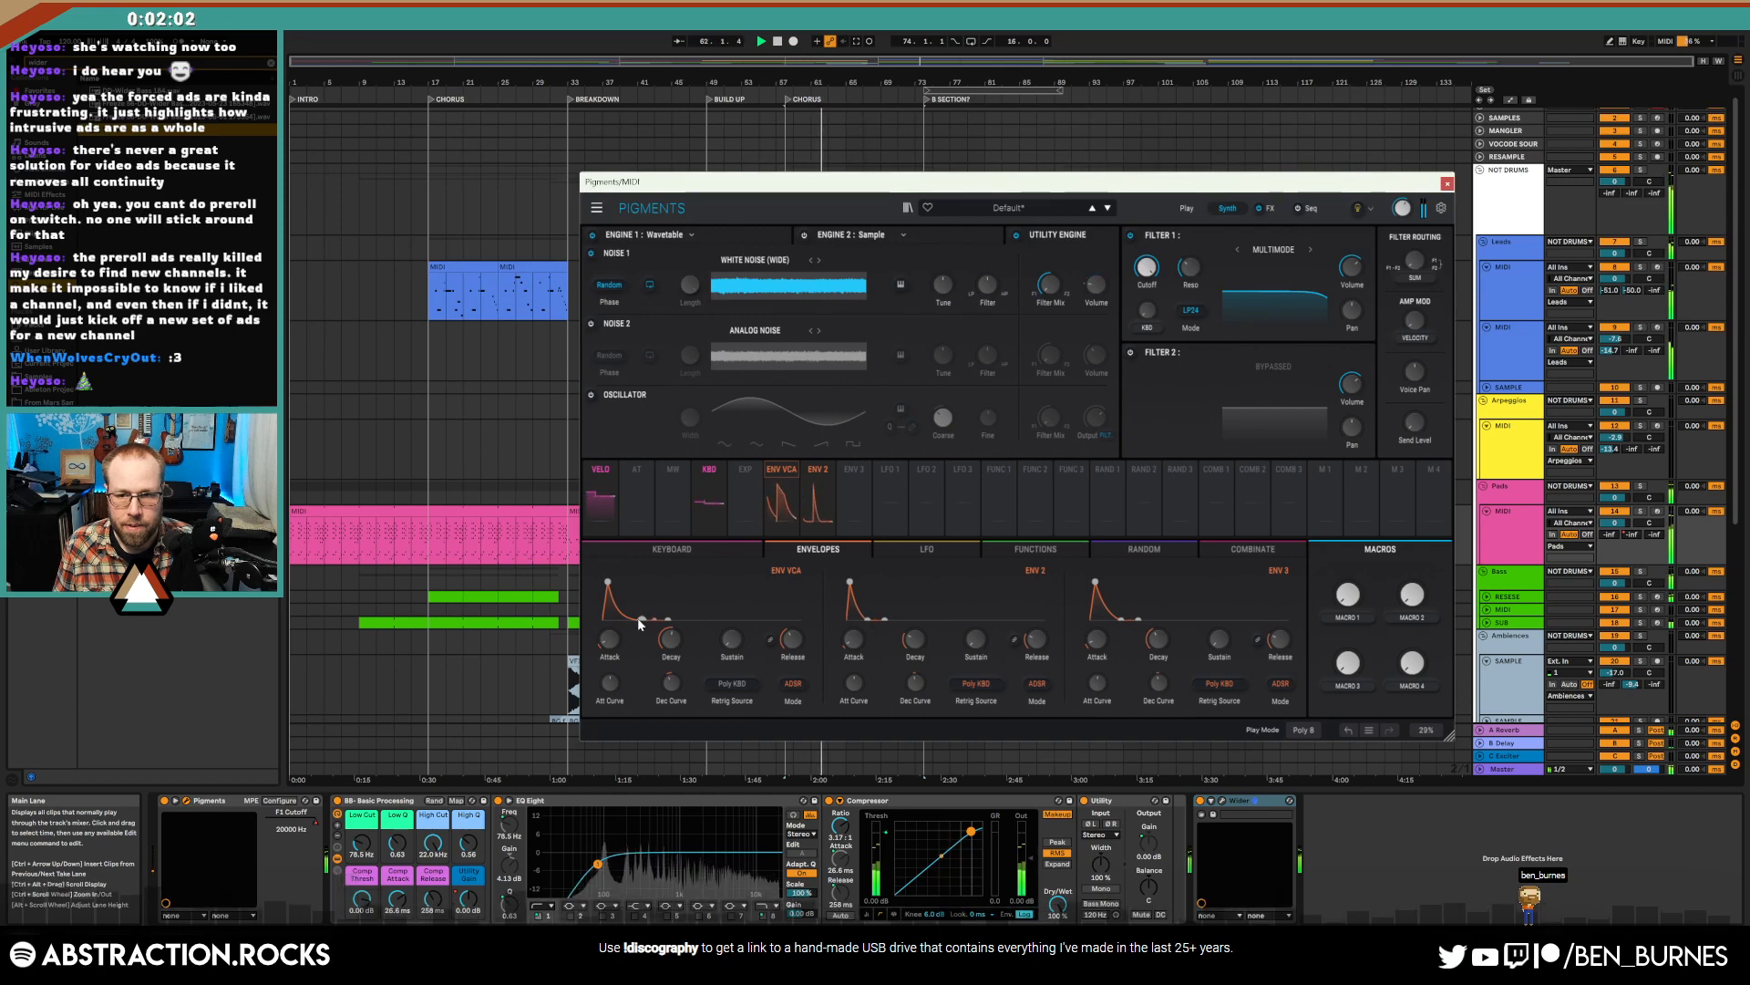
pyautogui.click(1447, 185)
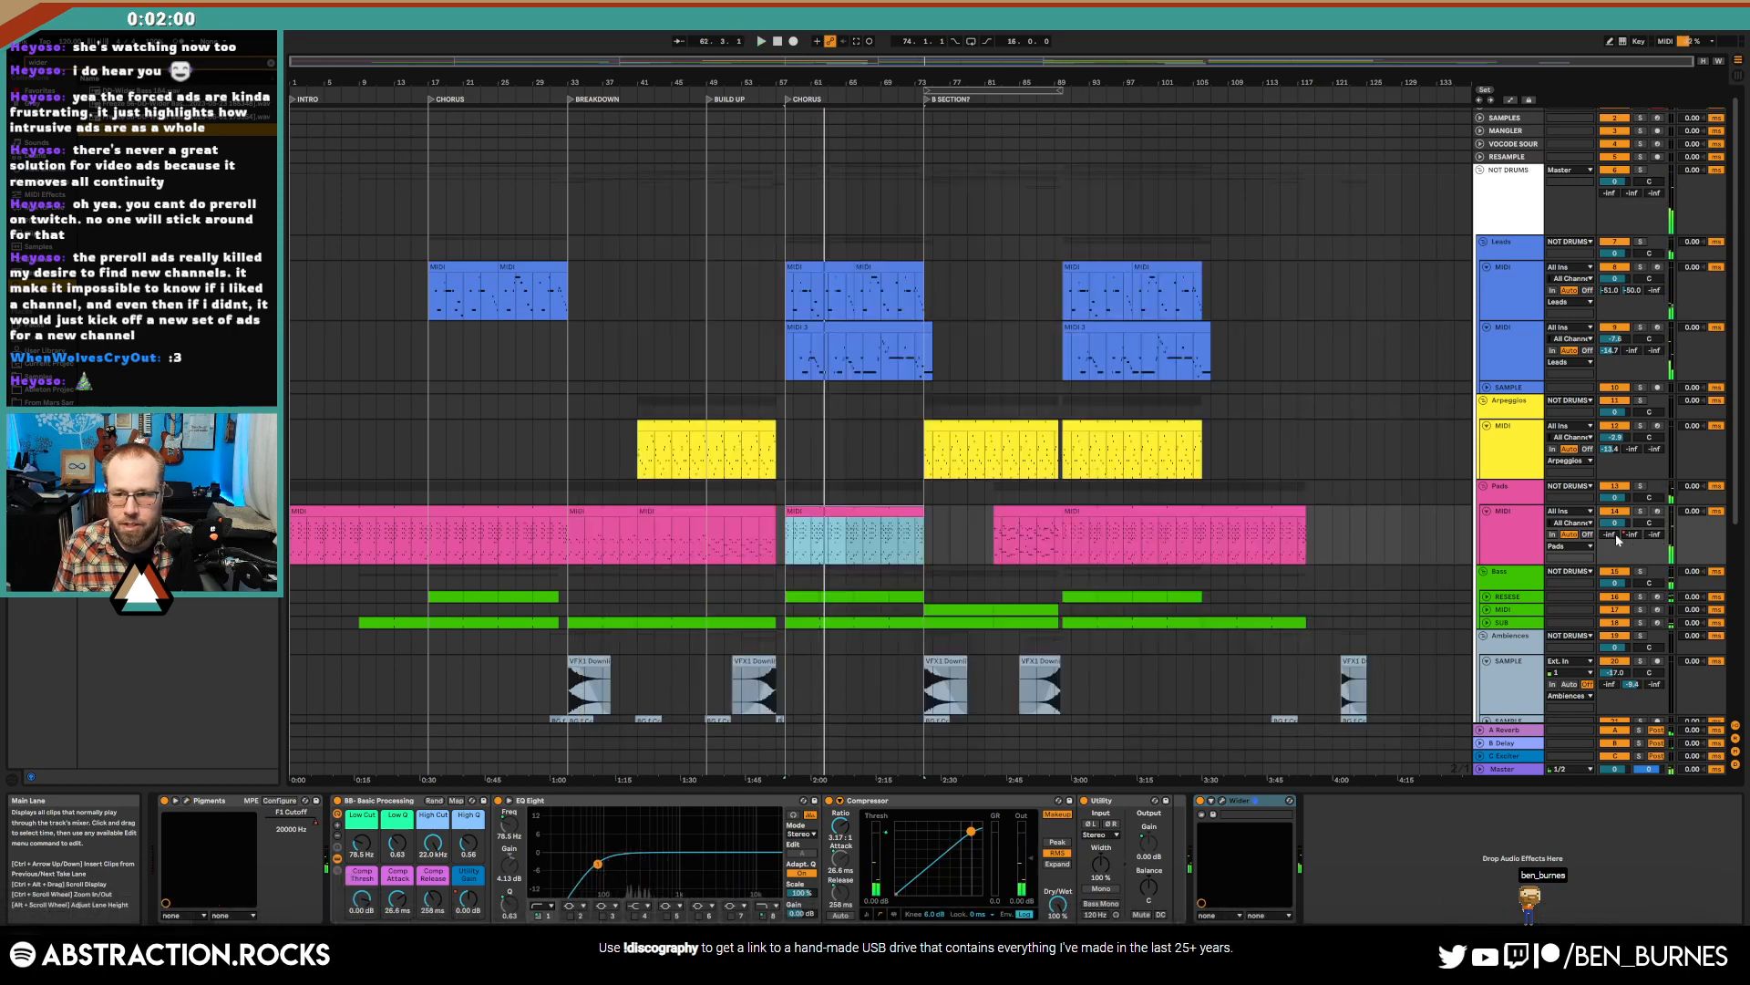
# - Set the Pads track's compressor threshold to about -3.76 dB and its low cut to 113 Hz
pyautogui.click(1519, 522)
pyautogui.moveTo(360, 906)
pyautogui.mouseDown()
pyautogui.moveTo(360, 930)
pyautogui.moveTo(362, 890)
pyautogui.mouseUp()
pyautogui.press('space')
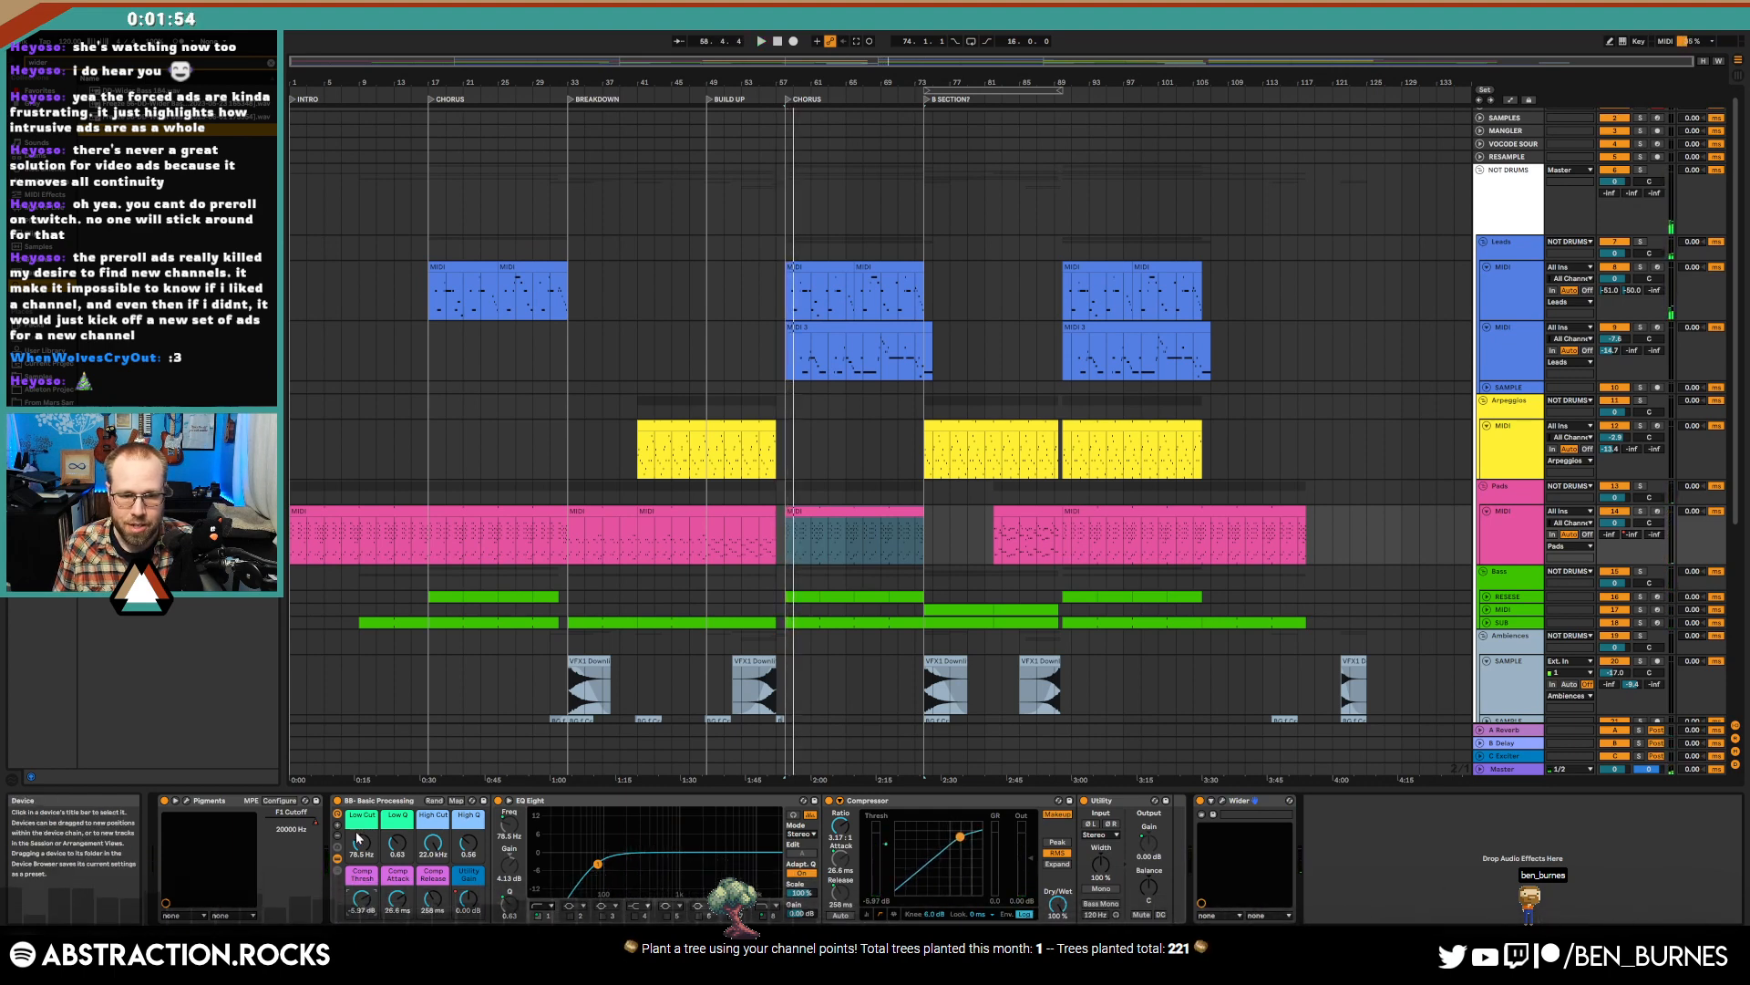
pyautogui.press('space')
pyautogui.moveTo(359, 837); pyautogui.dragTo(360, 851)
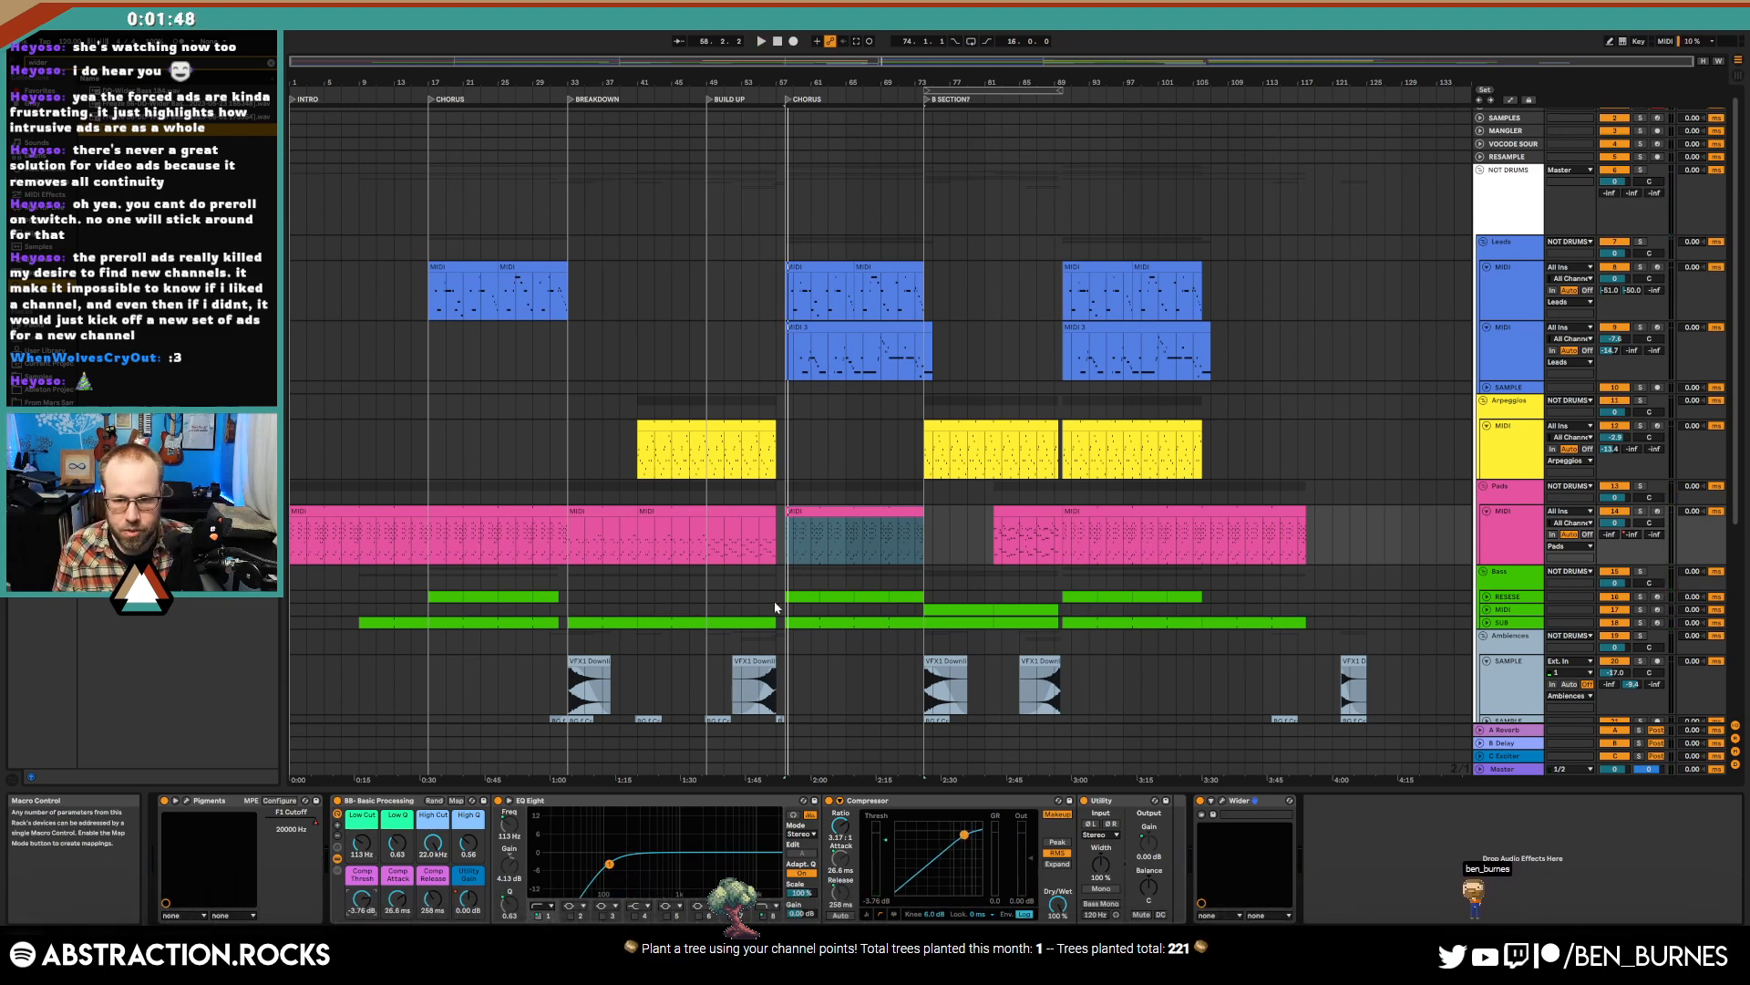
# - Fold the DRUMS group and play the chorus with the Pads MIDI track's devices shown
pyautogui.scroll(-3, 774, 600)
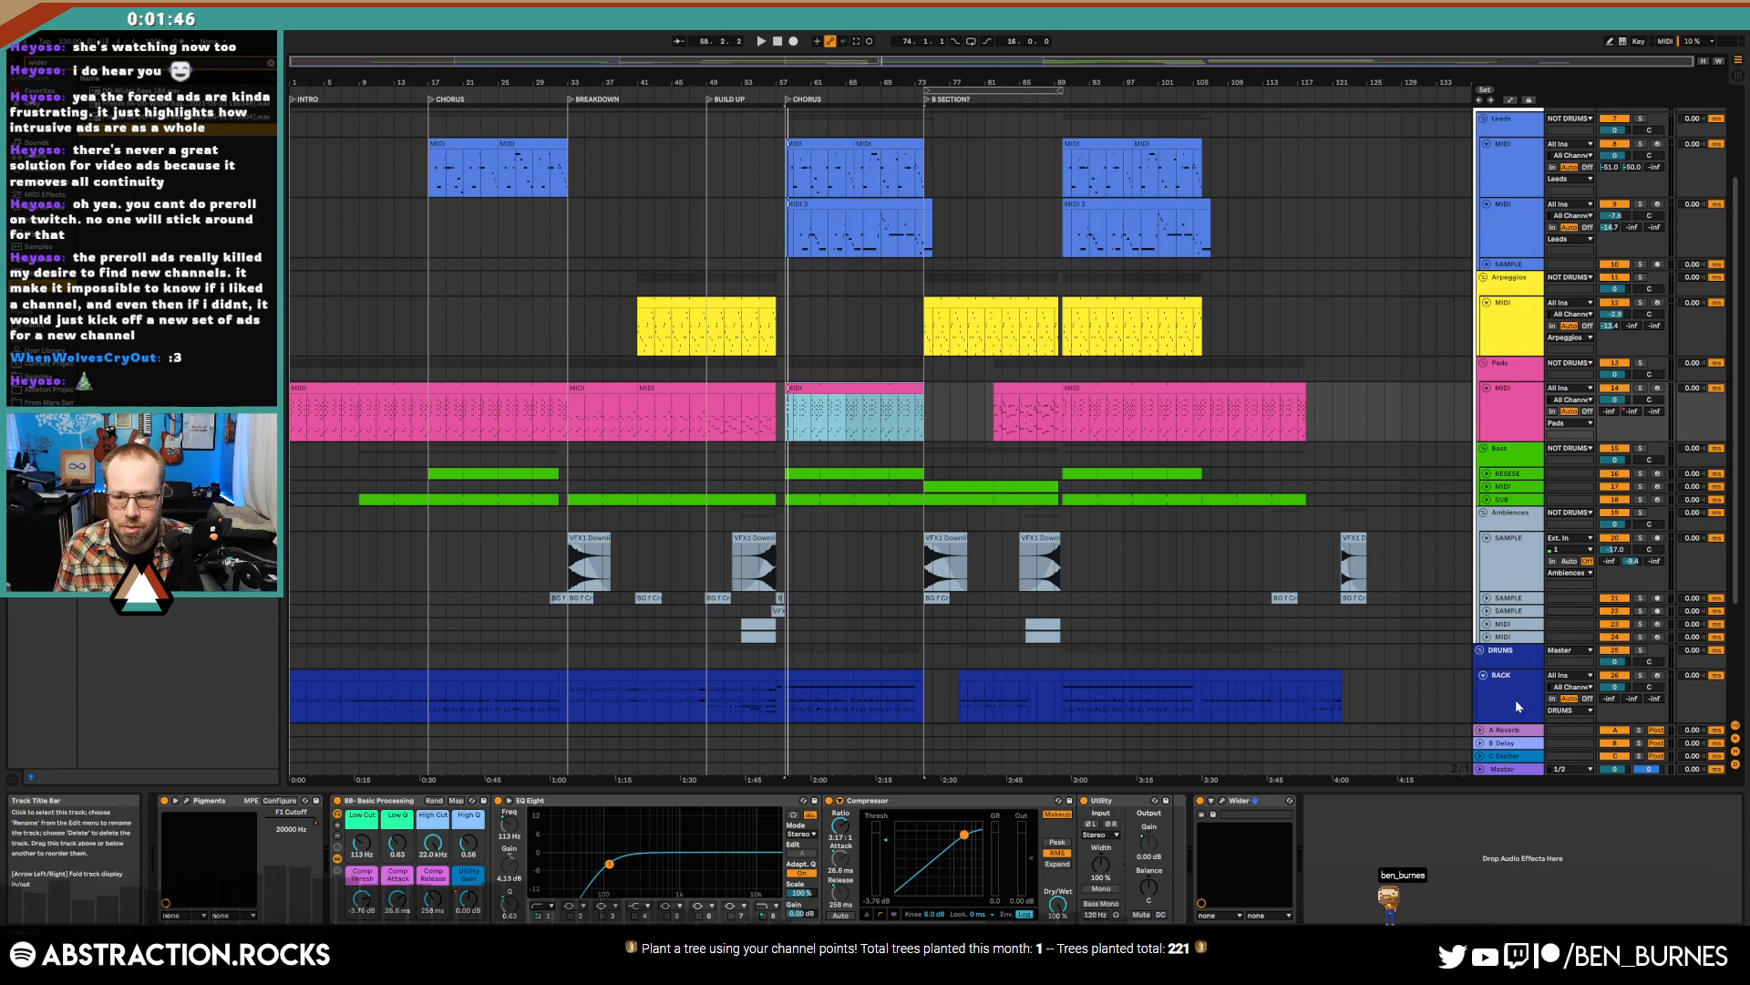
pyautogui.click(1515, 702)
pyautogui.scroll(-3, 1322, 656)
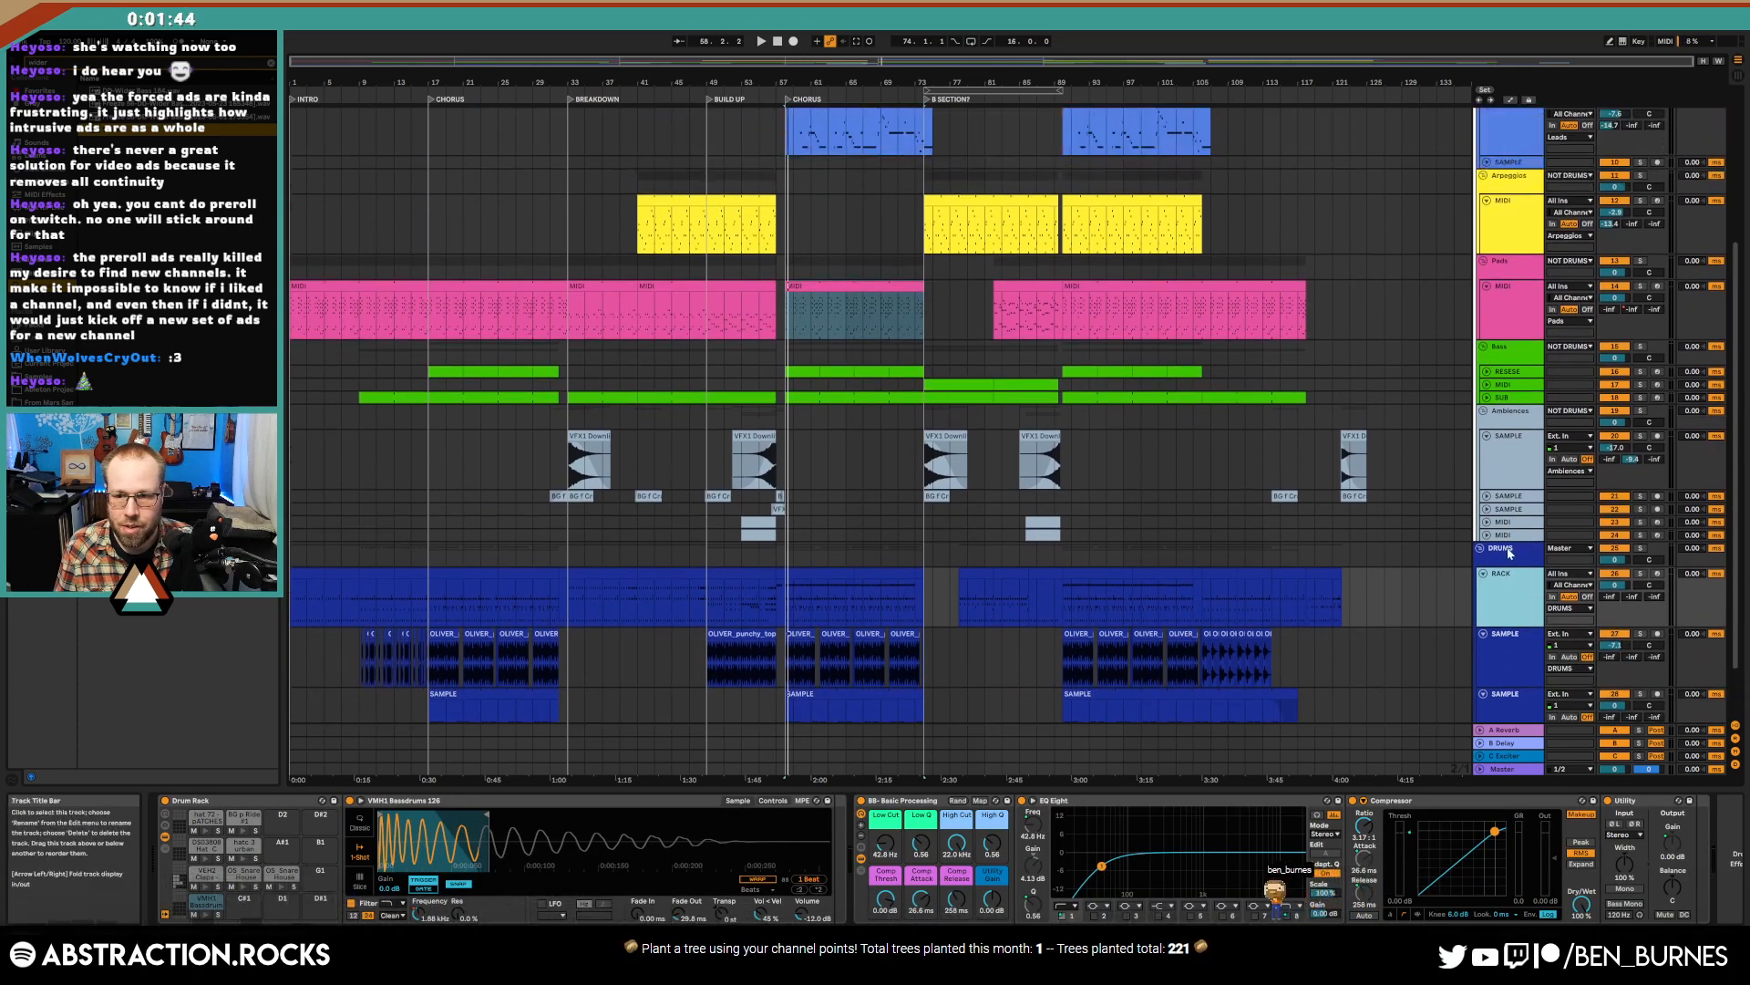
pyautogui.click(1480, 548)
pyautogui.scroll(4, 1229, 471)
pyautogui.press('space')
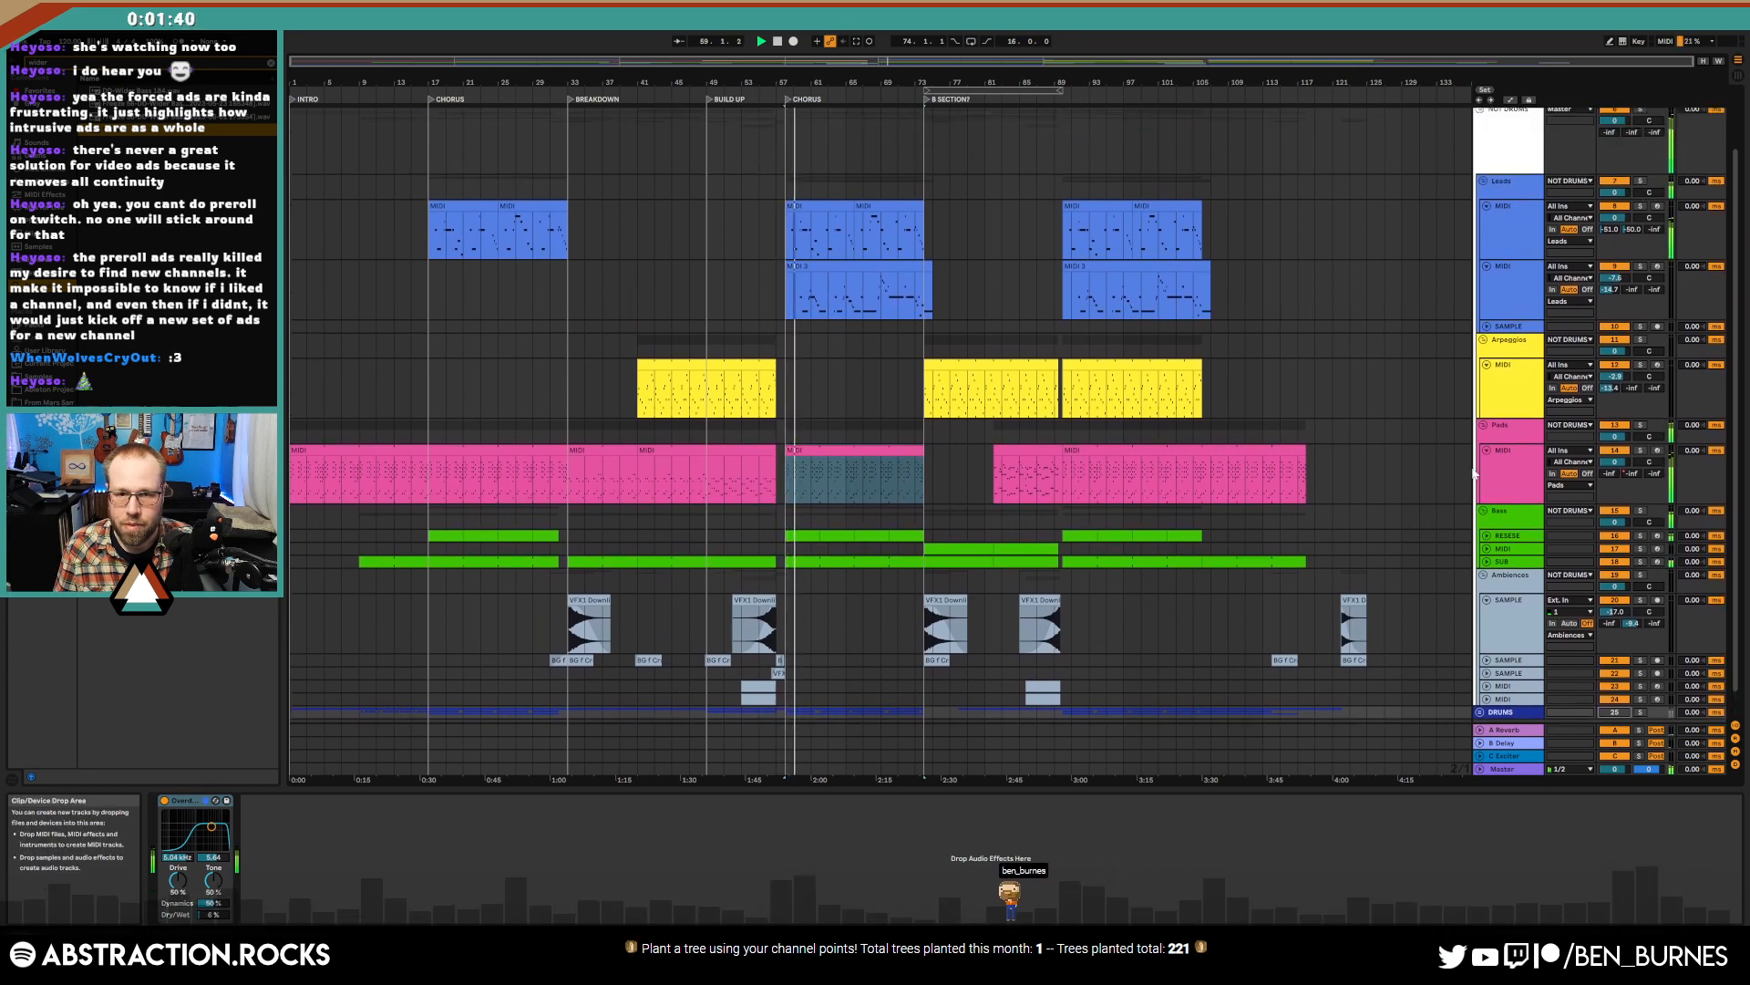
pyautogui.click(1508, 475)
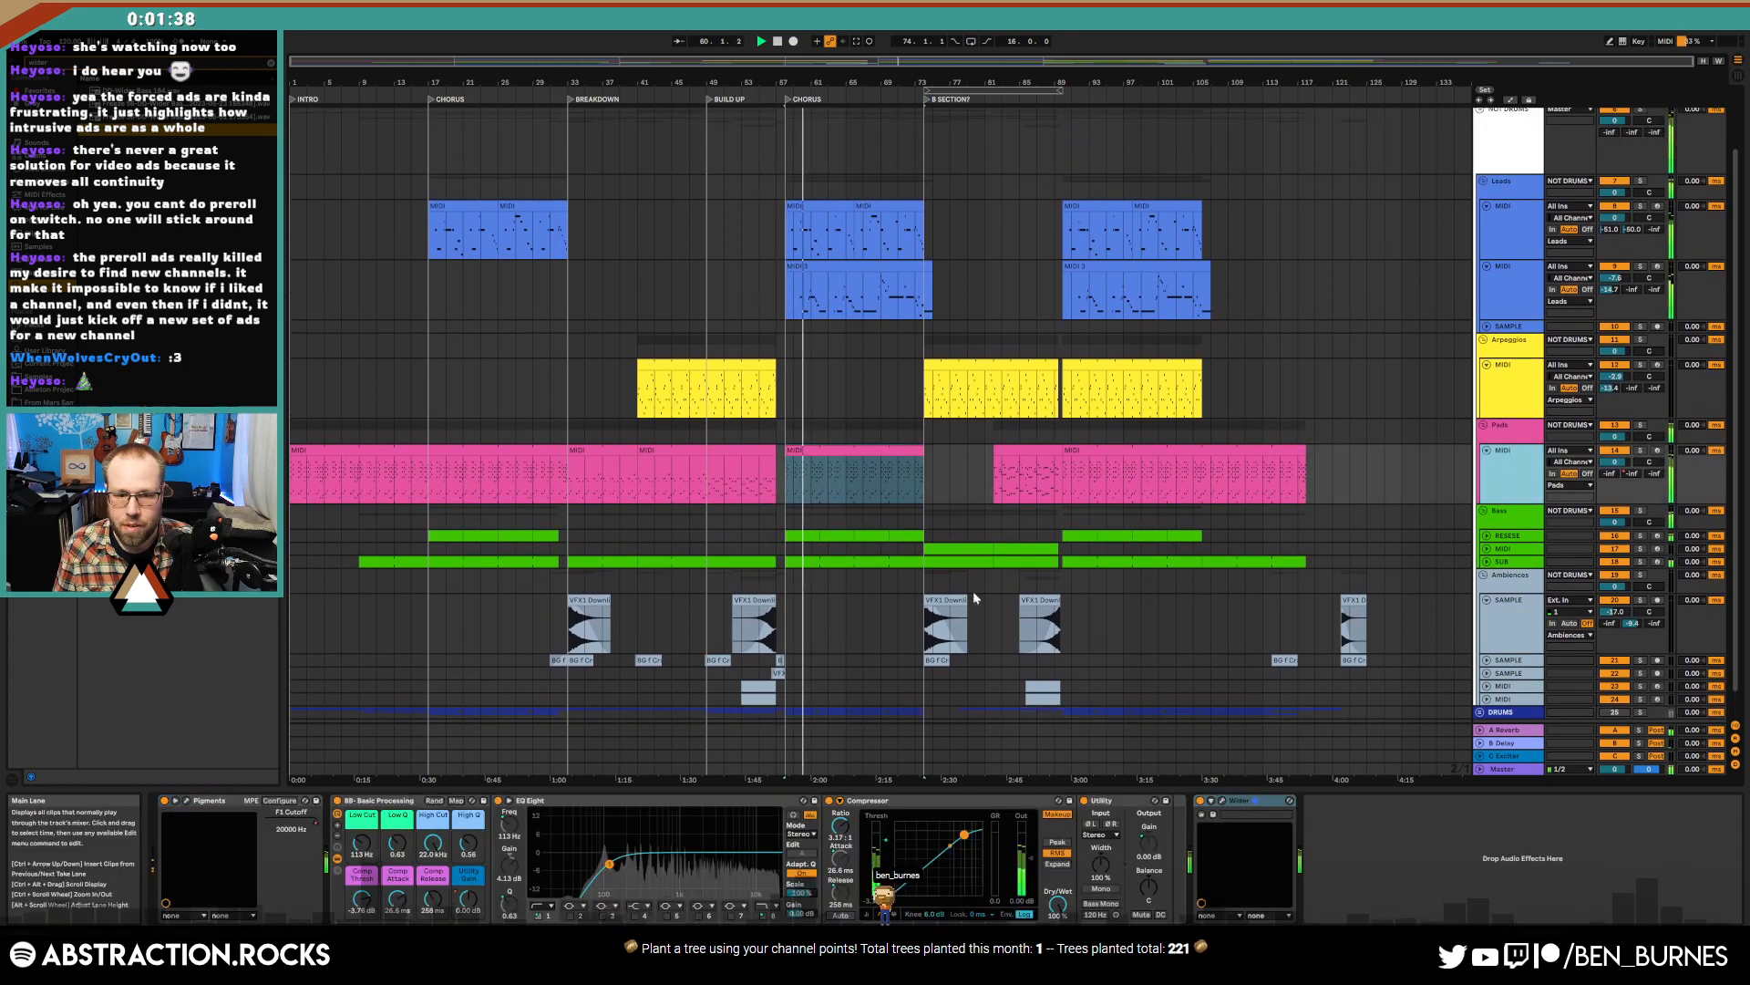
# - Compare the NOT DRUMS group's Compressor bypassed and active during the chorus, and set its threshold to about -16.8 dB
pyautogui.click(188, 801)
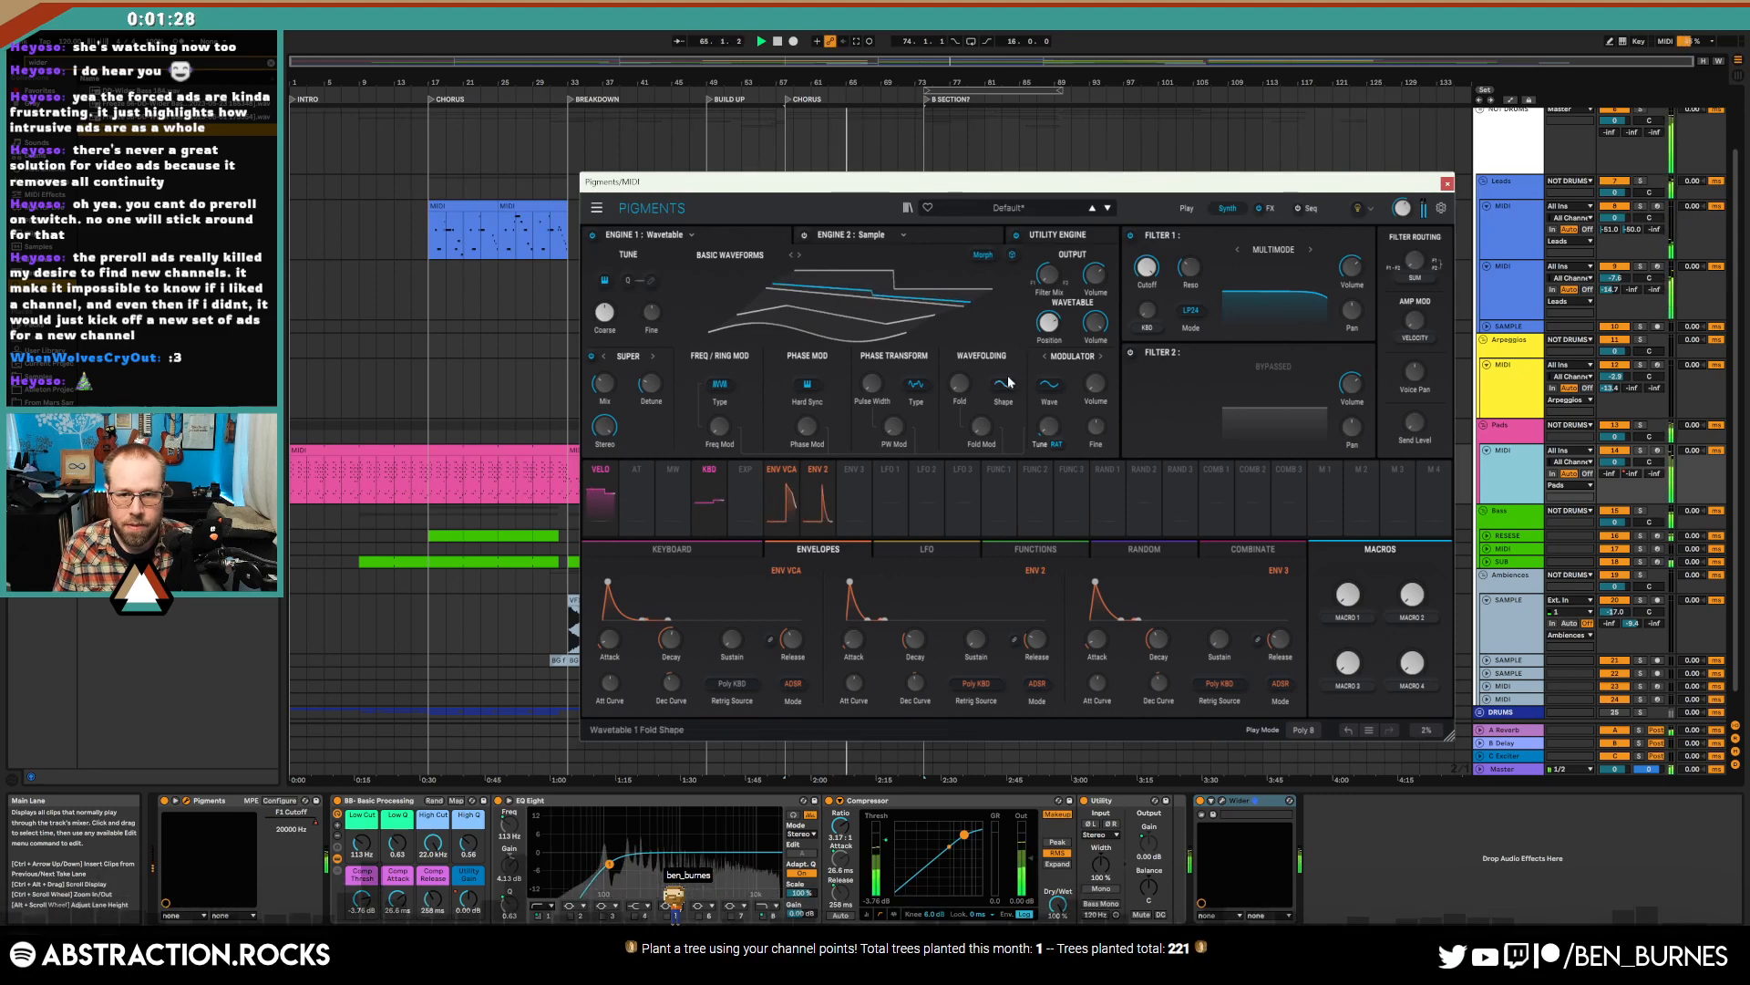
pyautogui.click(1447, 183)
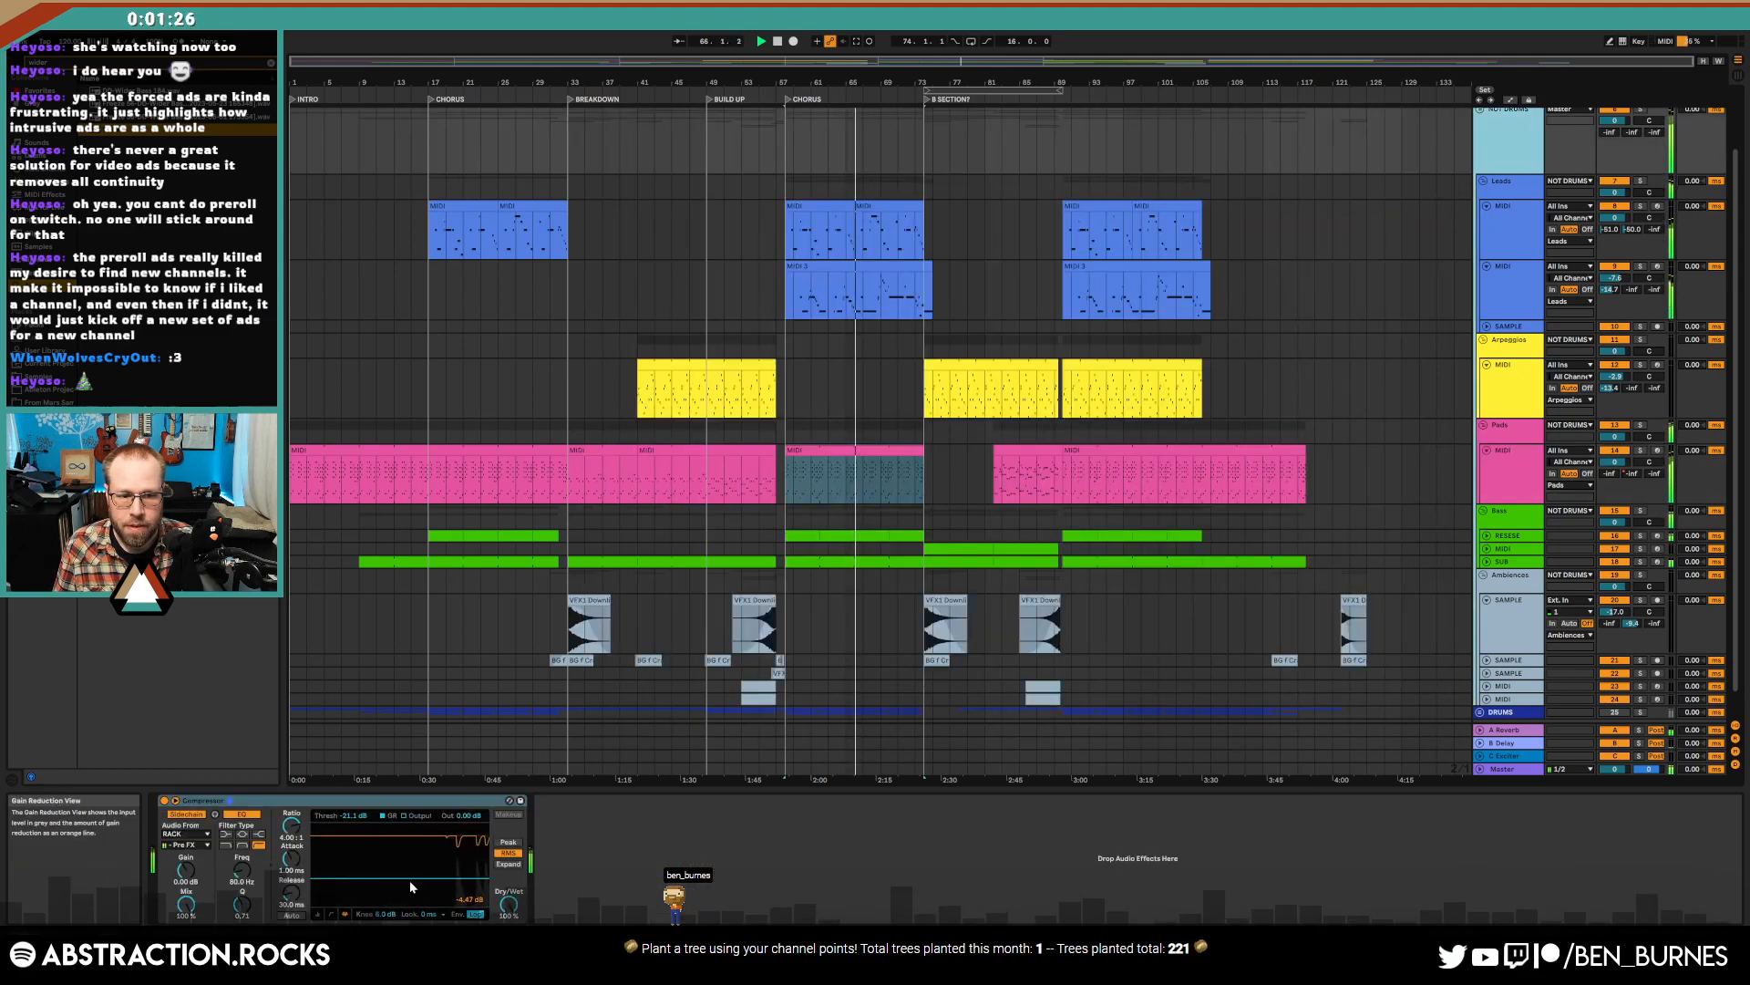
pyautogui.click(164, 801)
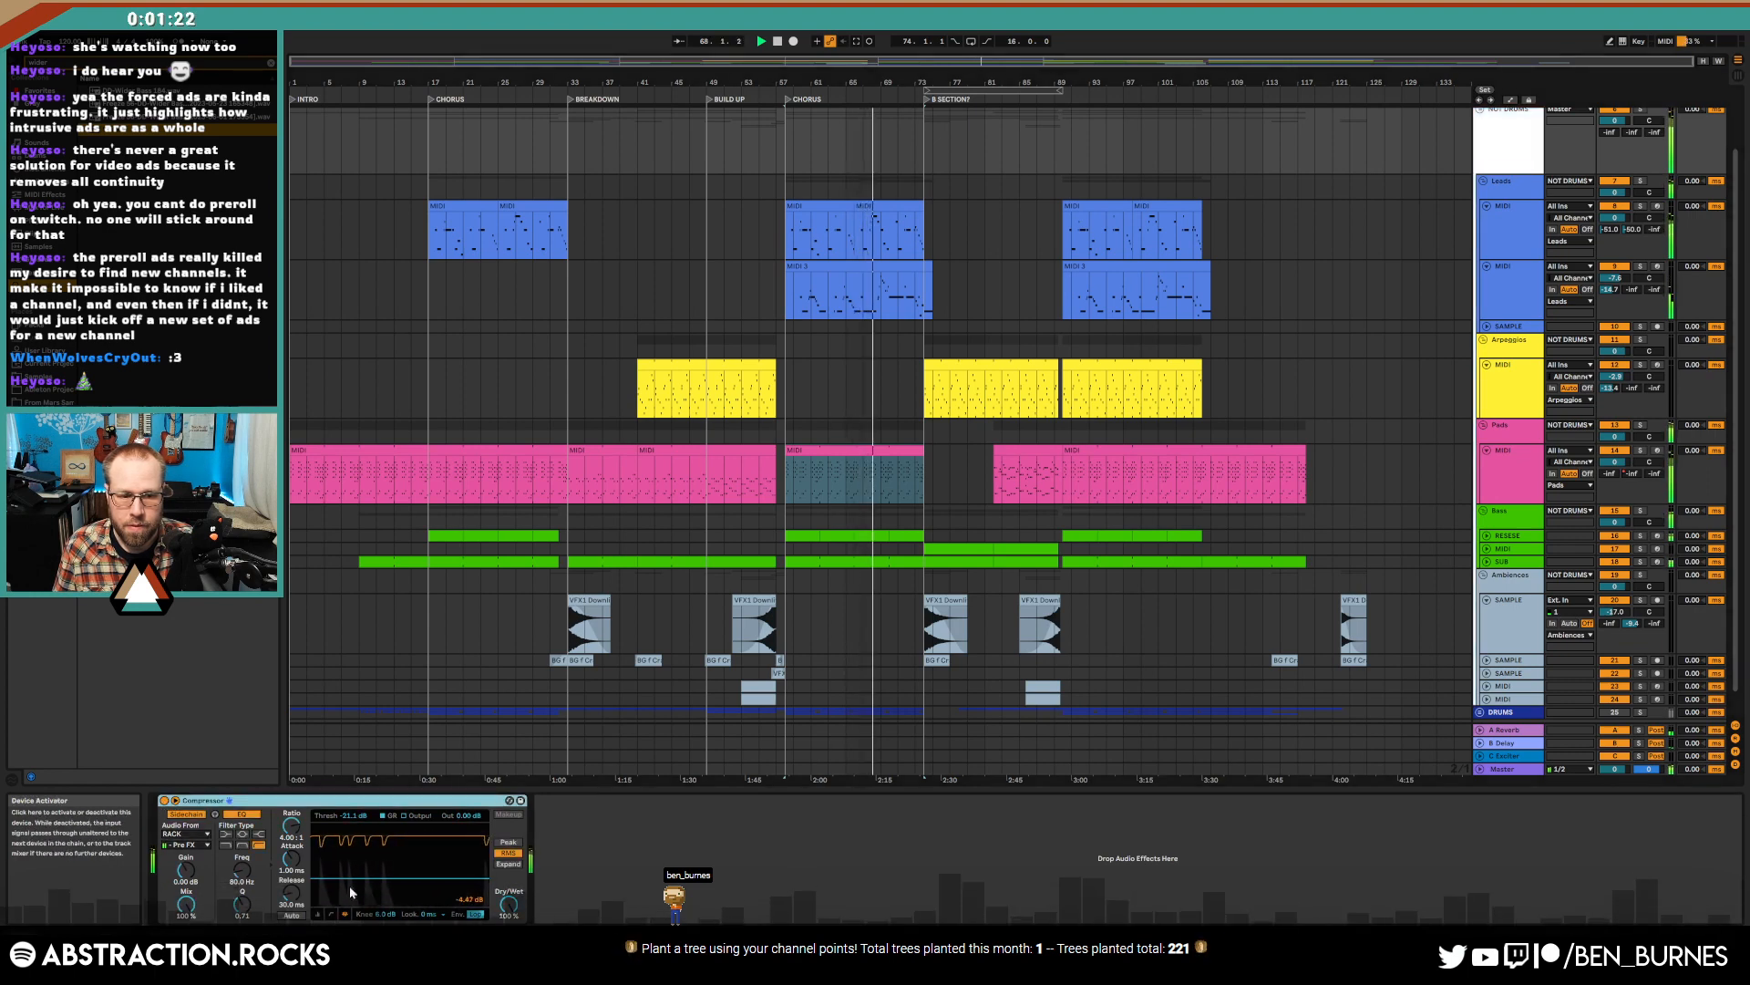
pyautogui.click(164, 801)
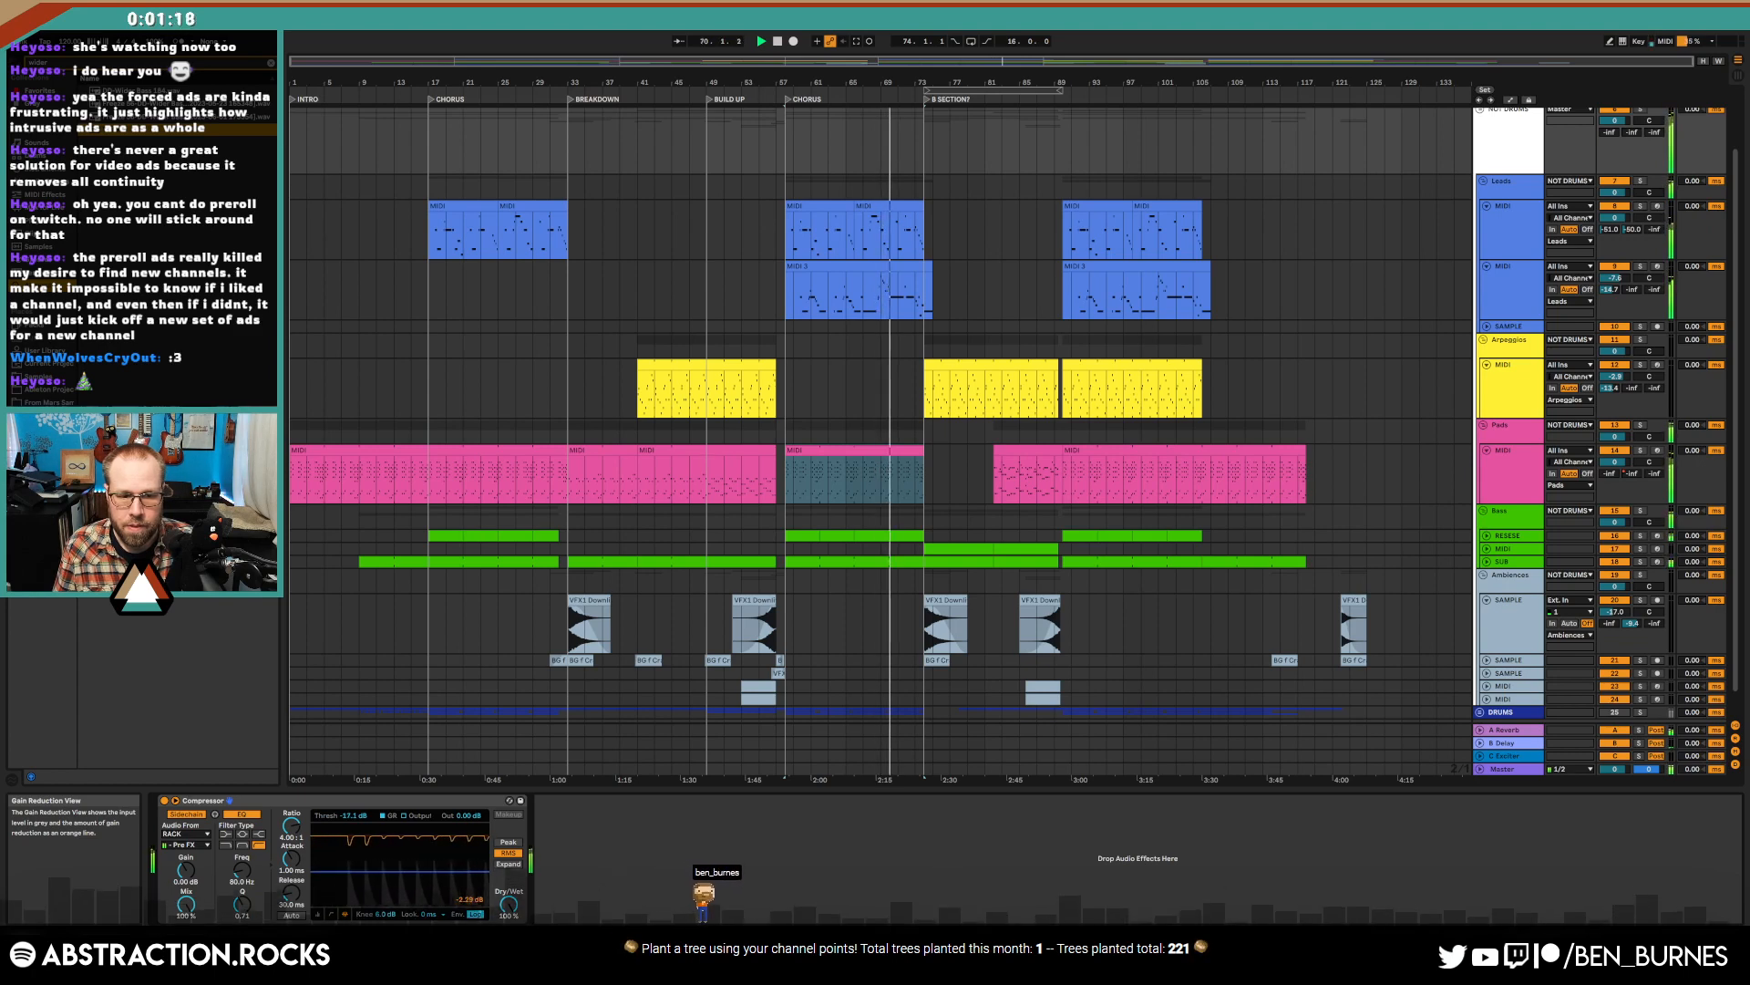
pyautogui.moveTo(379, 874); pyautogui.dragTo(380, 871)
pyautogui.press('space')
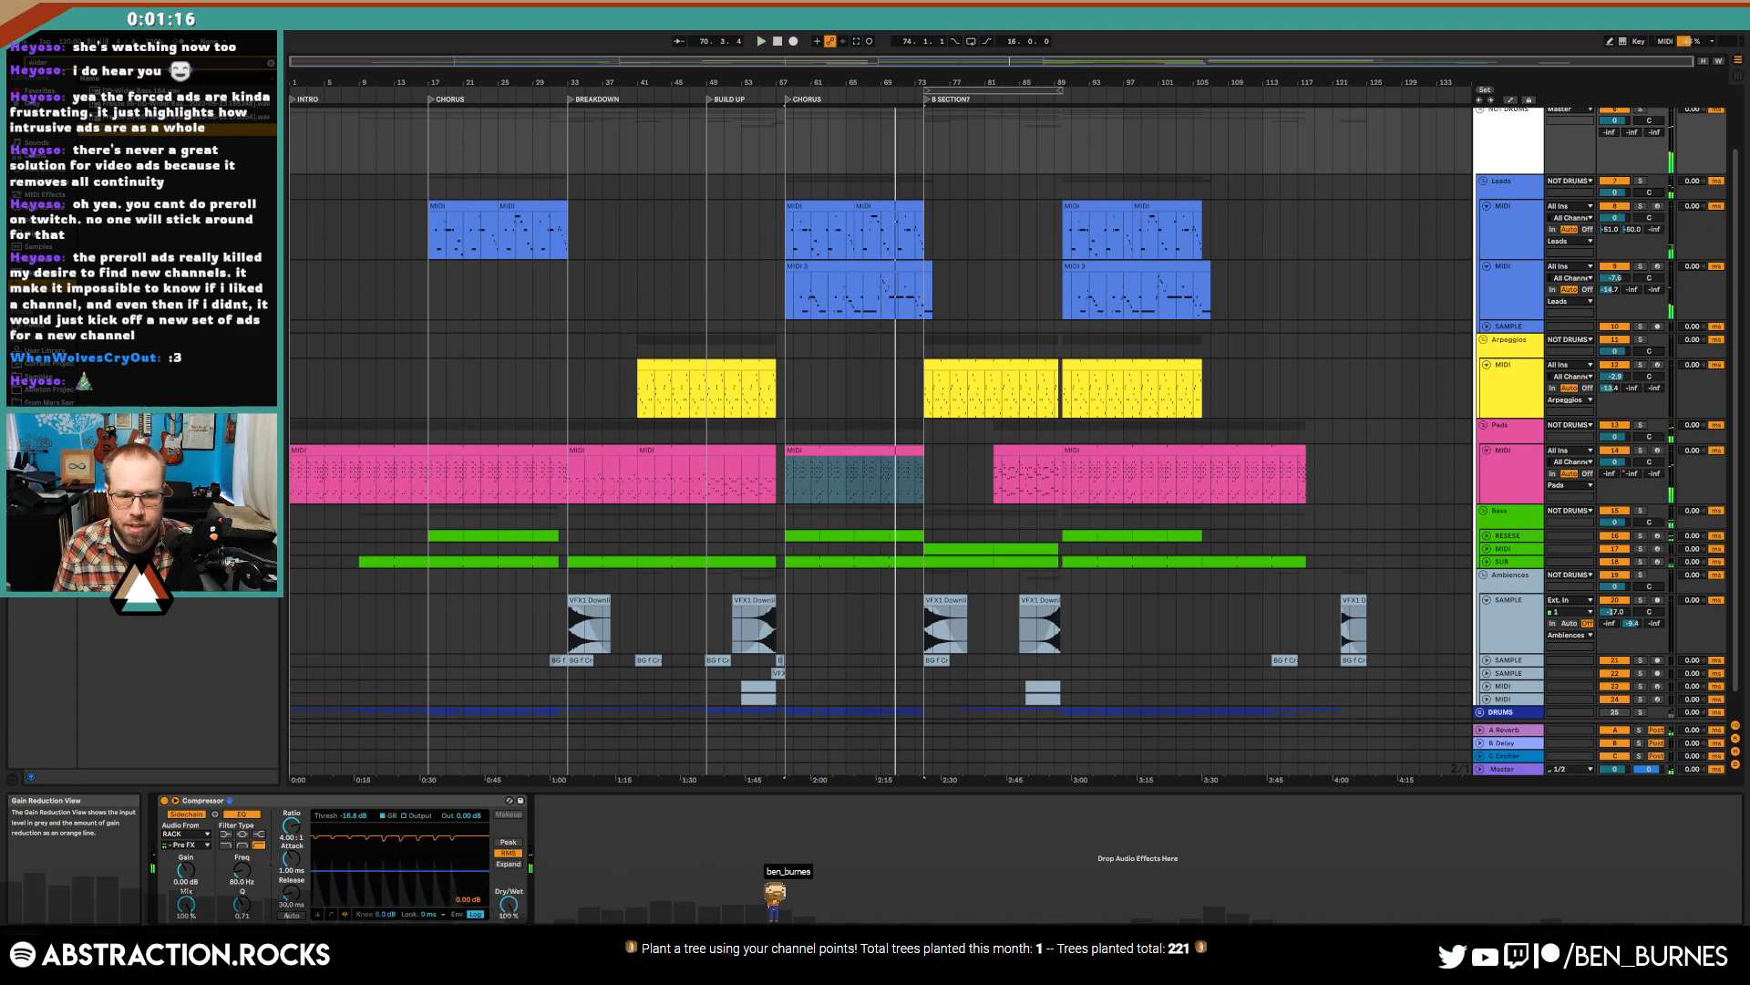
# - Play the chorus with the Pads track's Pigments synth open and examine the notes in its chorus clip
pyautogui.click(867, 448)
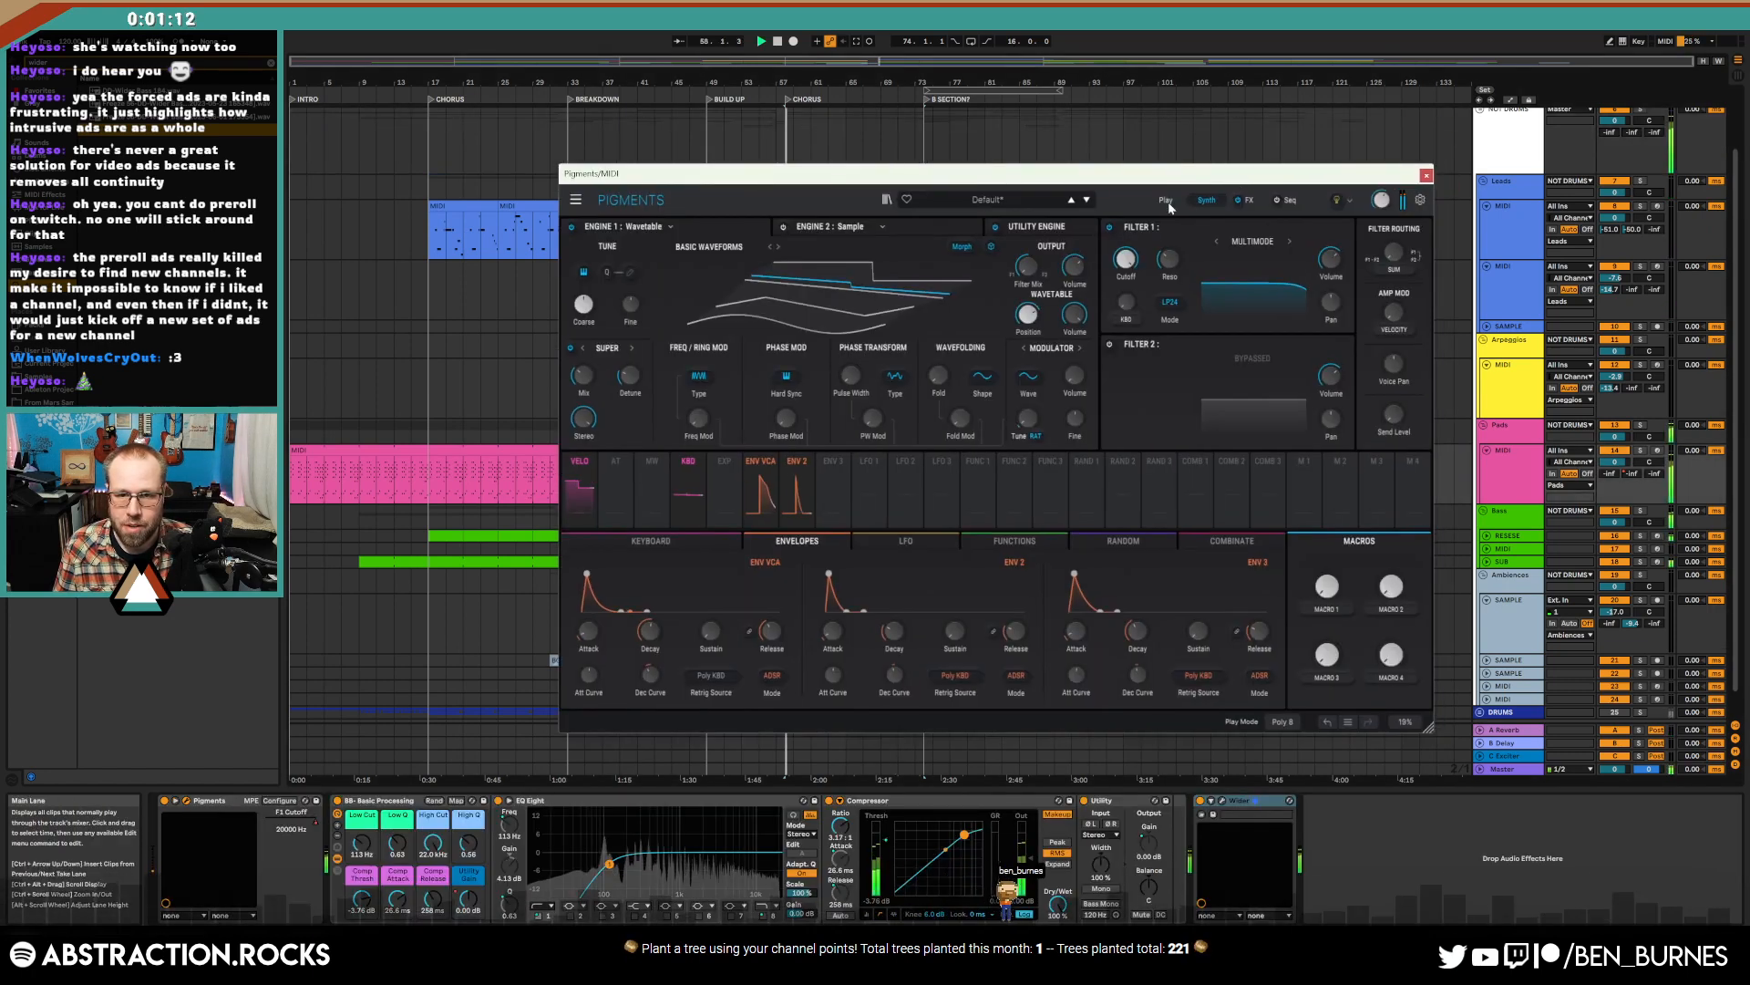
pyautogui.press('space')
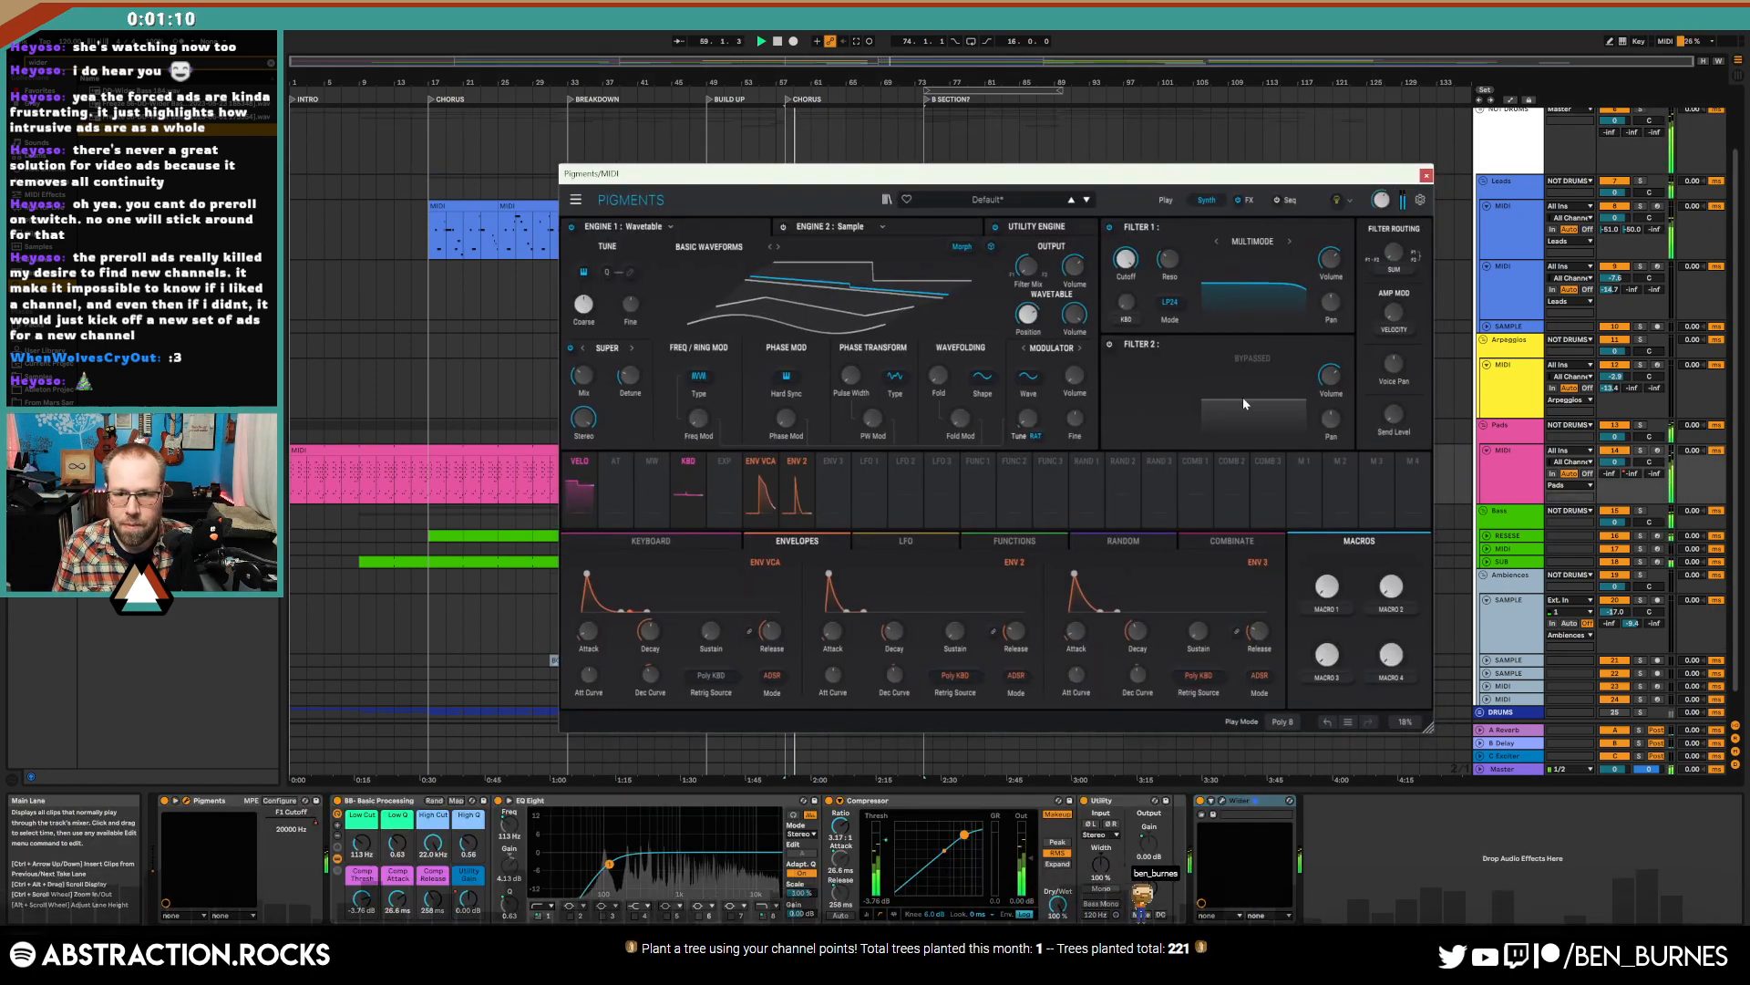
pyautogui.moveTo(1051, 178); pyautogui.dragTo(1042, 175)
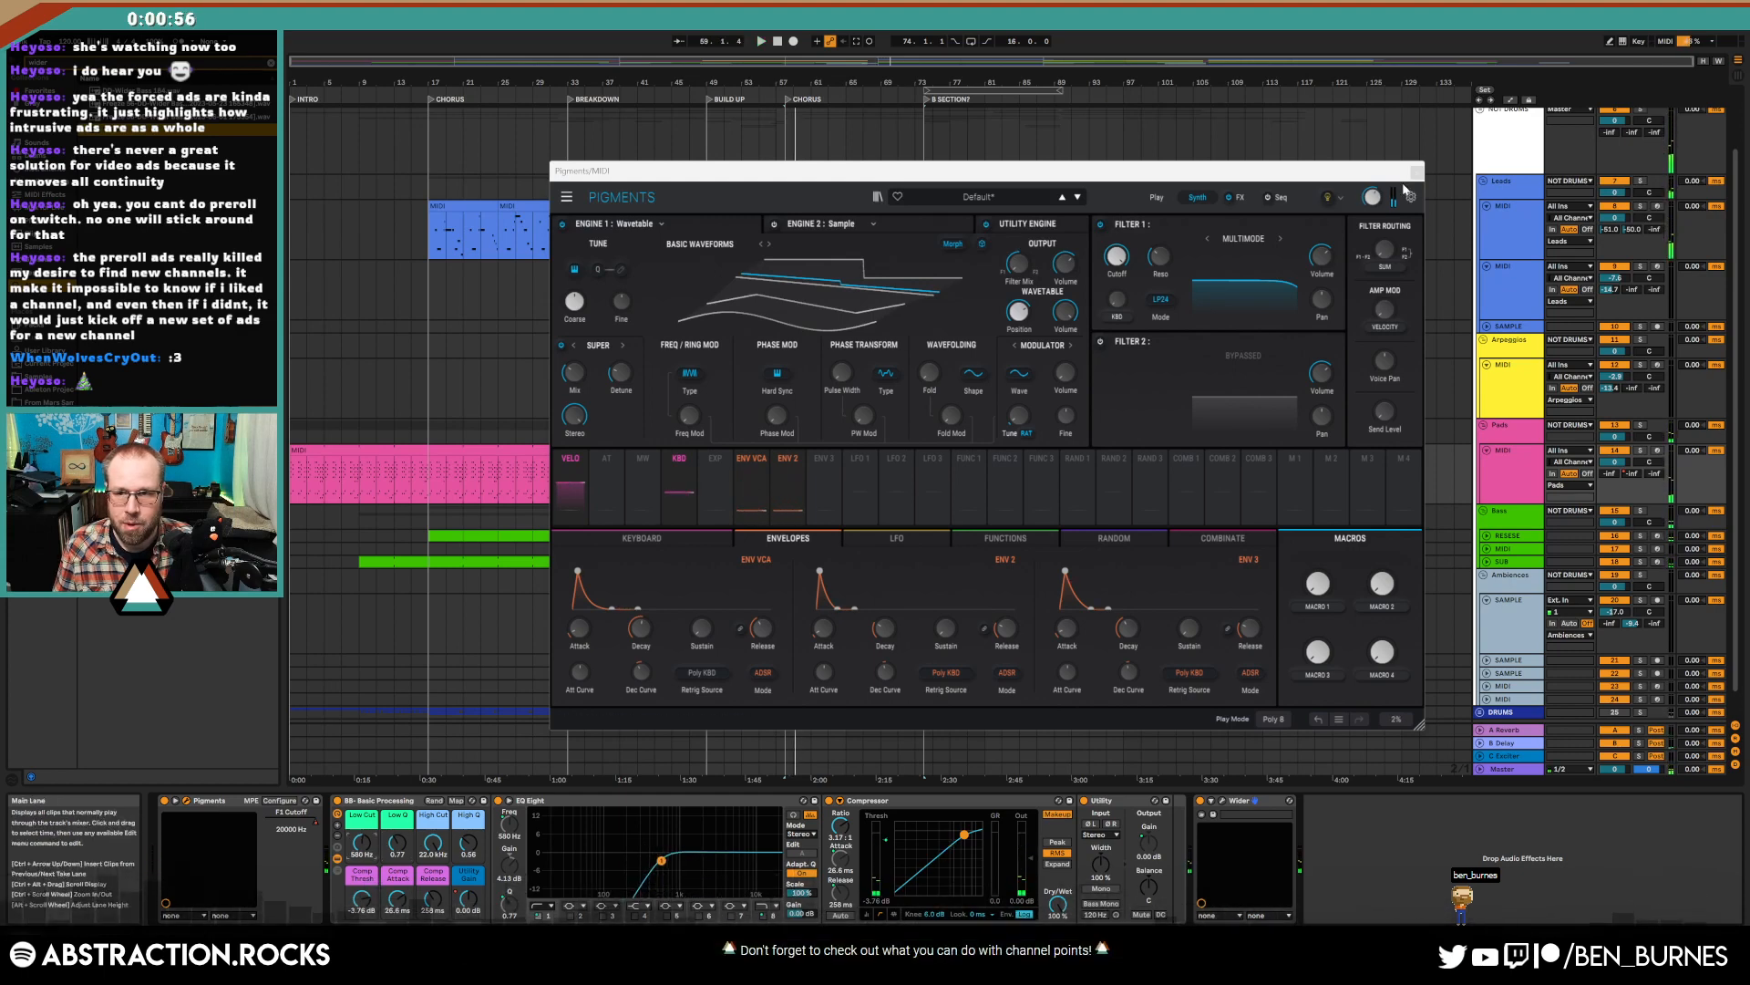
pyautogui.click(1416, 171)
pyautogui.scroll(-1, 952, 503)
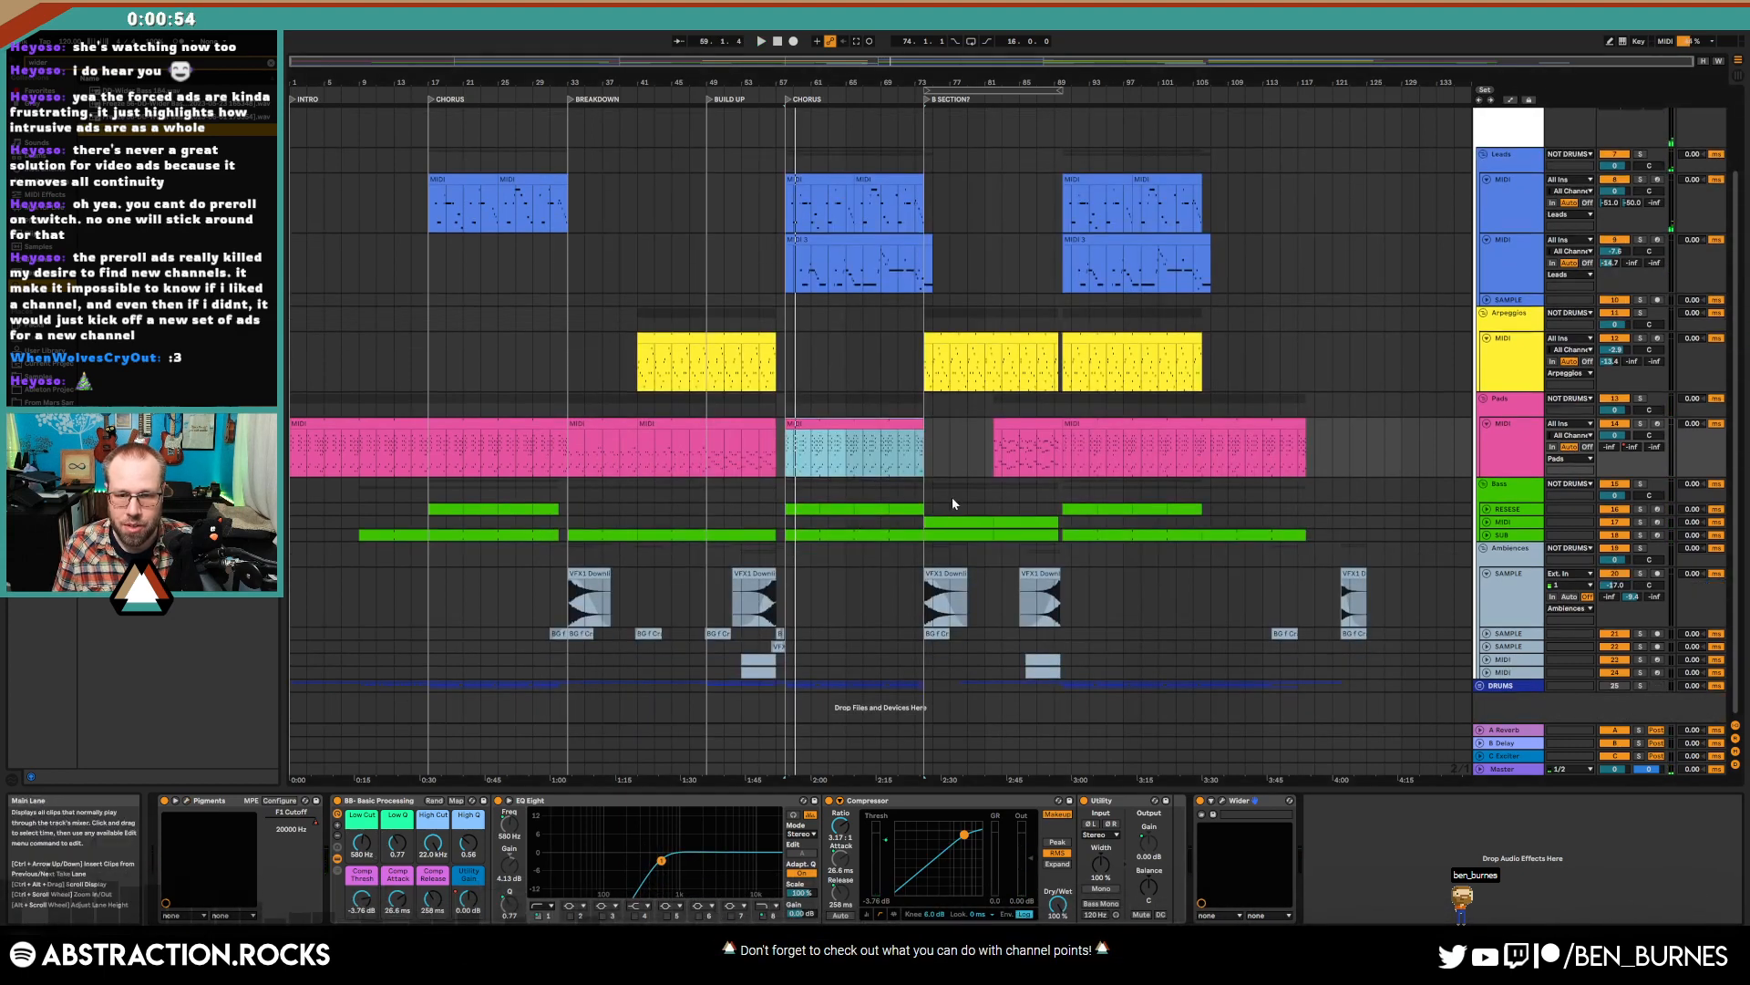
pyautogui.doubleClick(857, 422)
pyautogui.scroll(3, 939, 627)
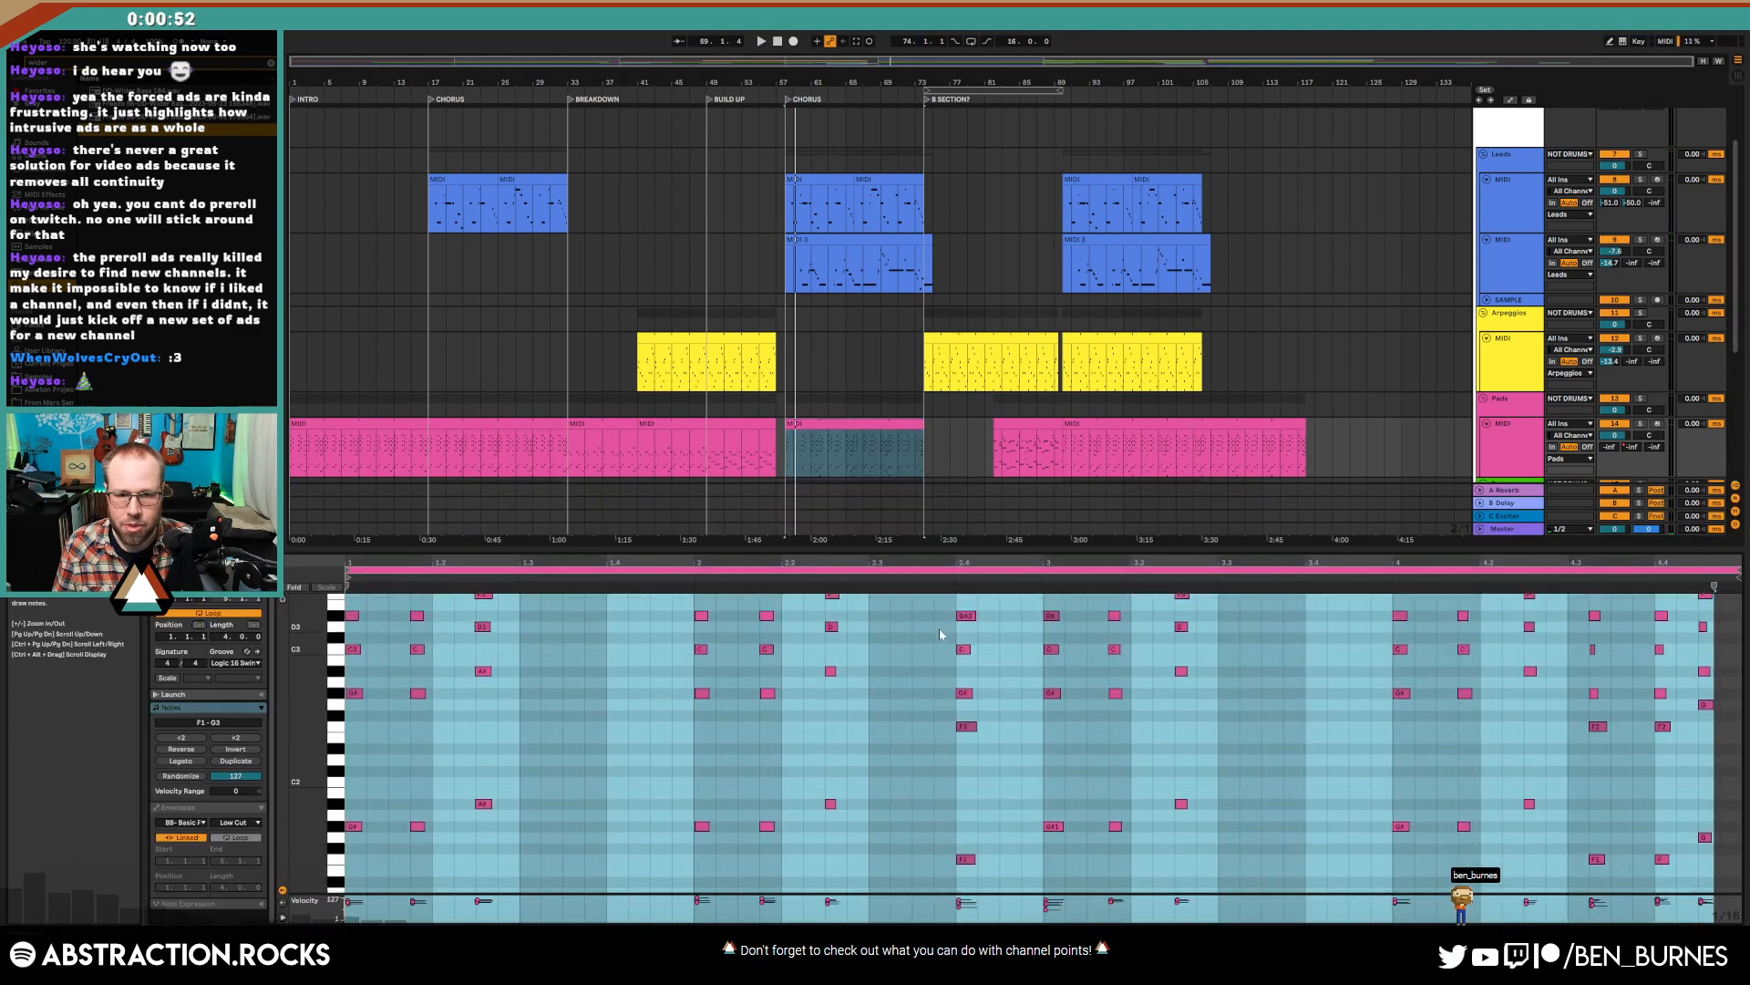
pyautogui.hotkey('shift', 'Tab')
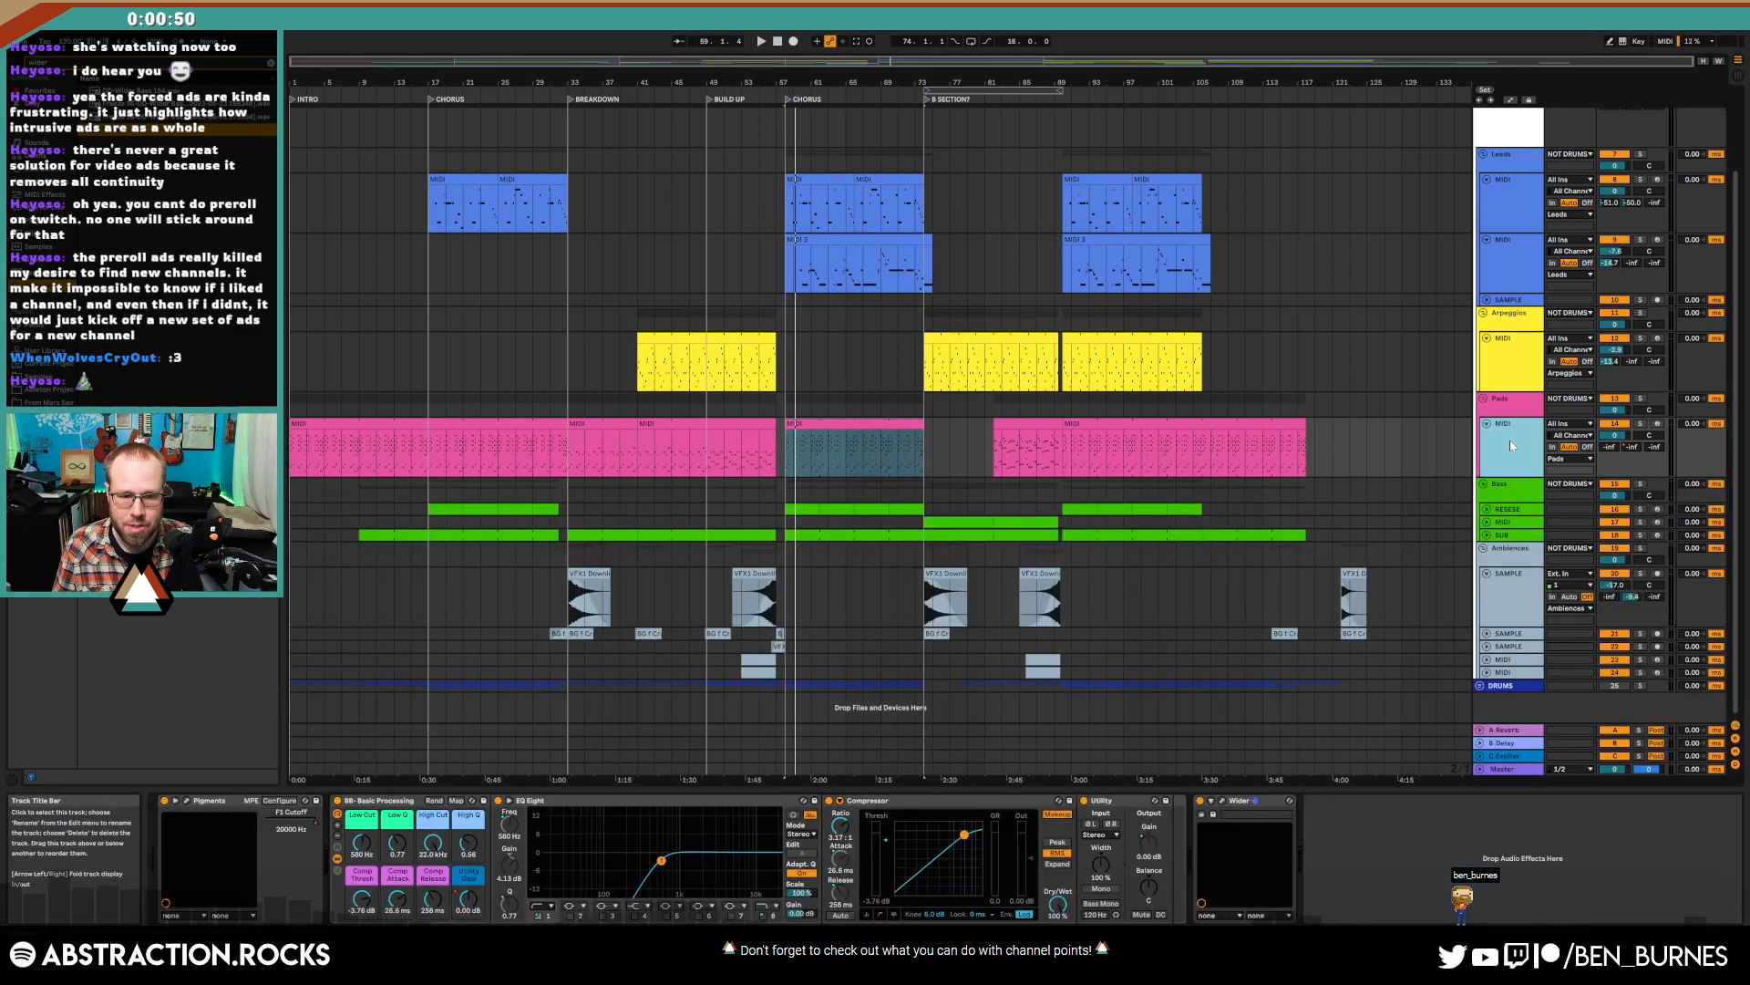
# - Set the Pads track's compressor threshold to about -8.17 dB and its low cut to 379 Hz during chorus playback
pyautogui.press('space')
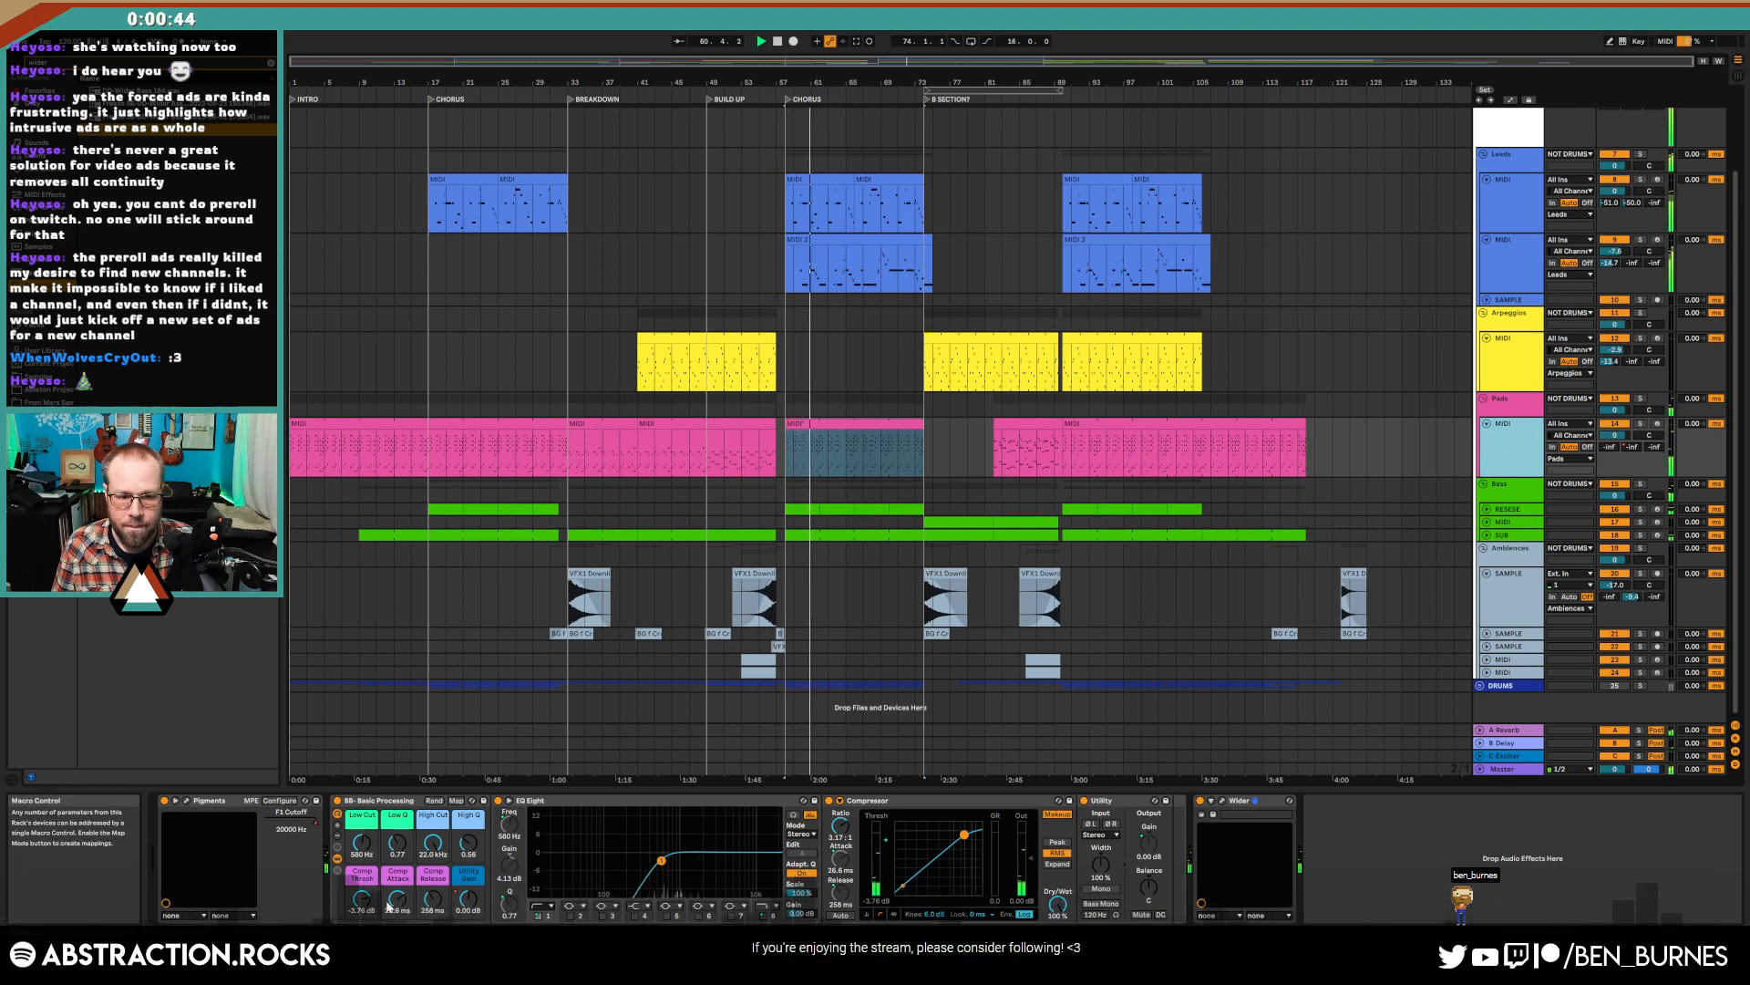
pyautogui.moveTo(362, 900); pyautogui.dragTo(362, 916)
pyautogui.moveTo(362, 843); pyautogui.dragTo(362, 852)
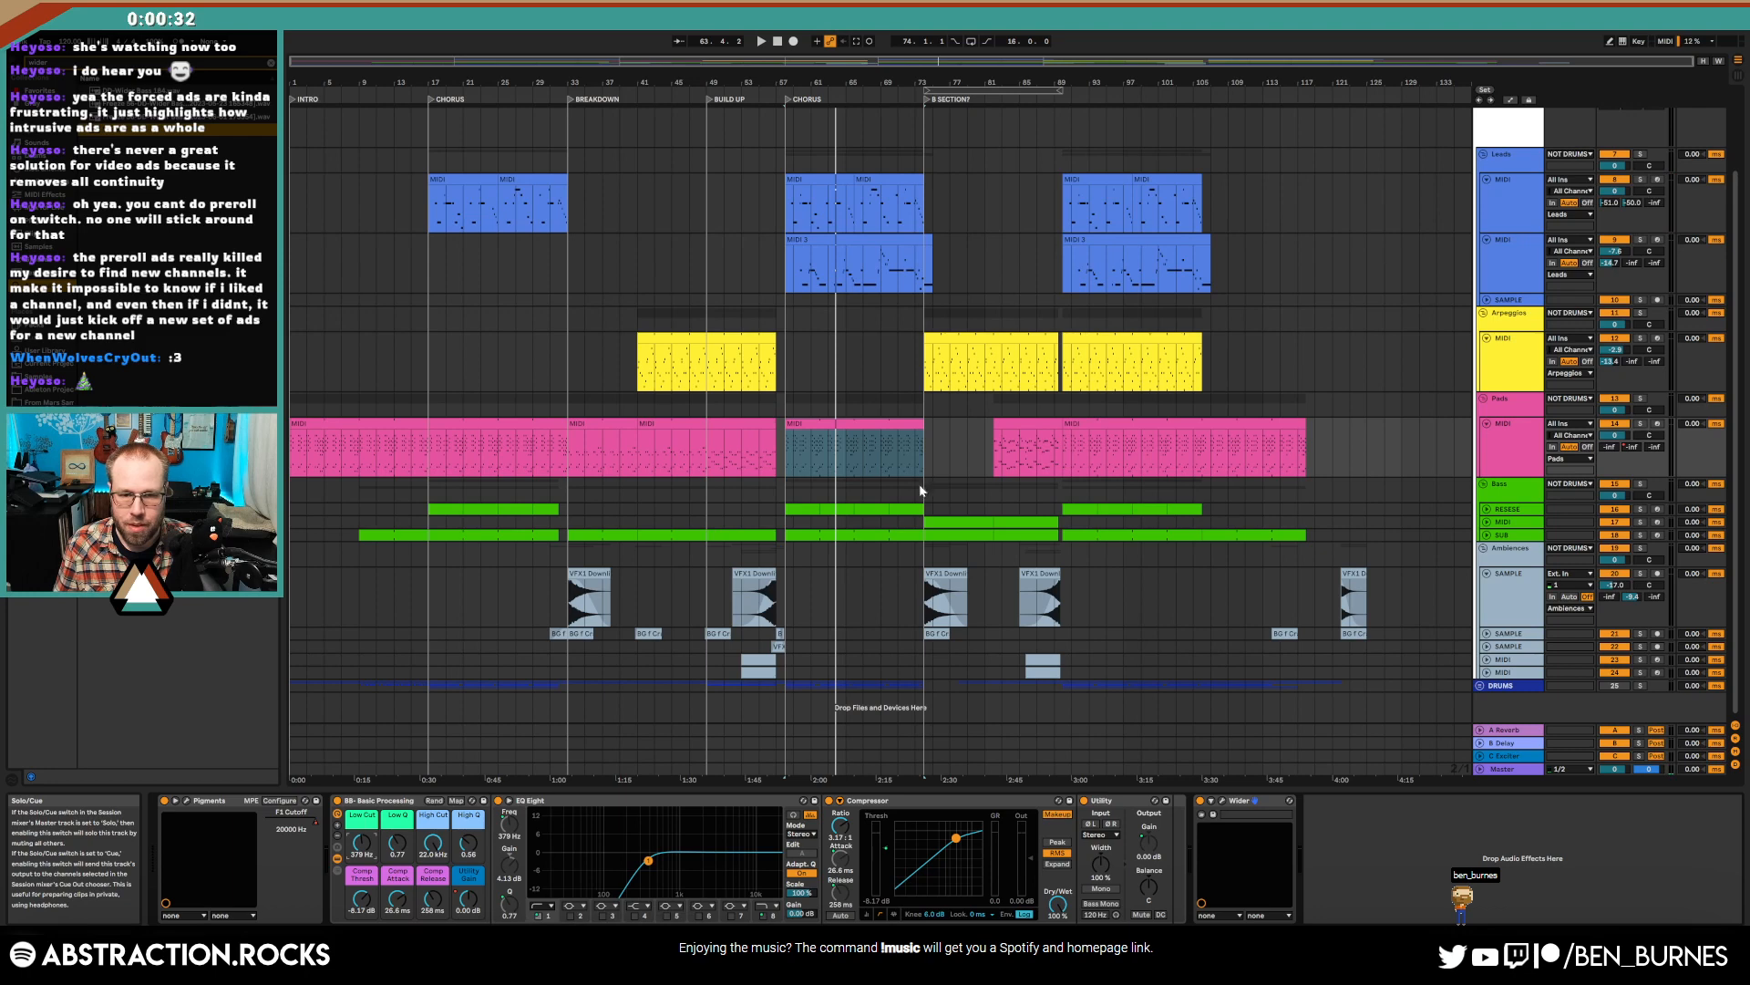
# - Try removing the Pads F1 Cutoff dip in the B section and automating the low cut up to about 2.48 kHz there
pyautogui.press('a')
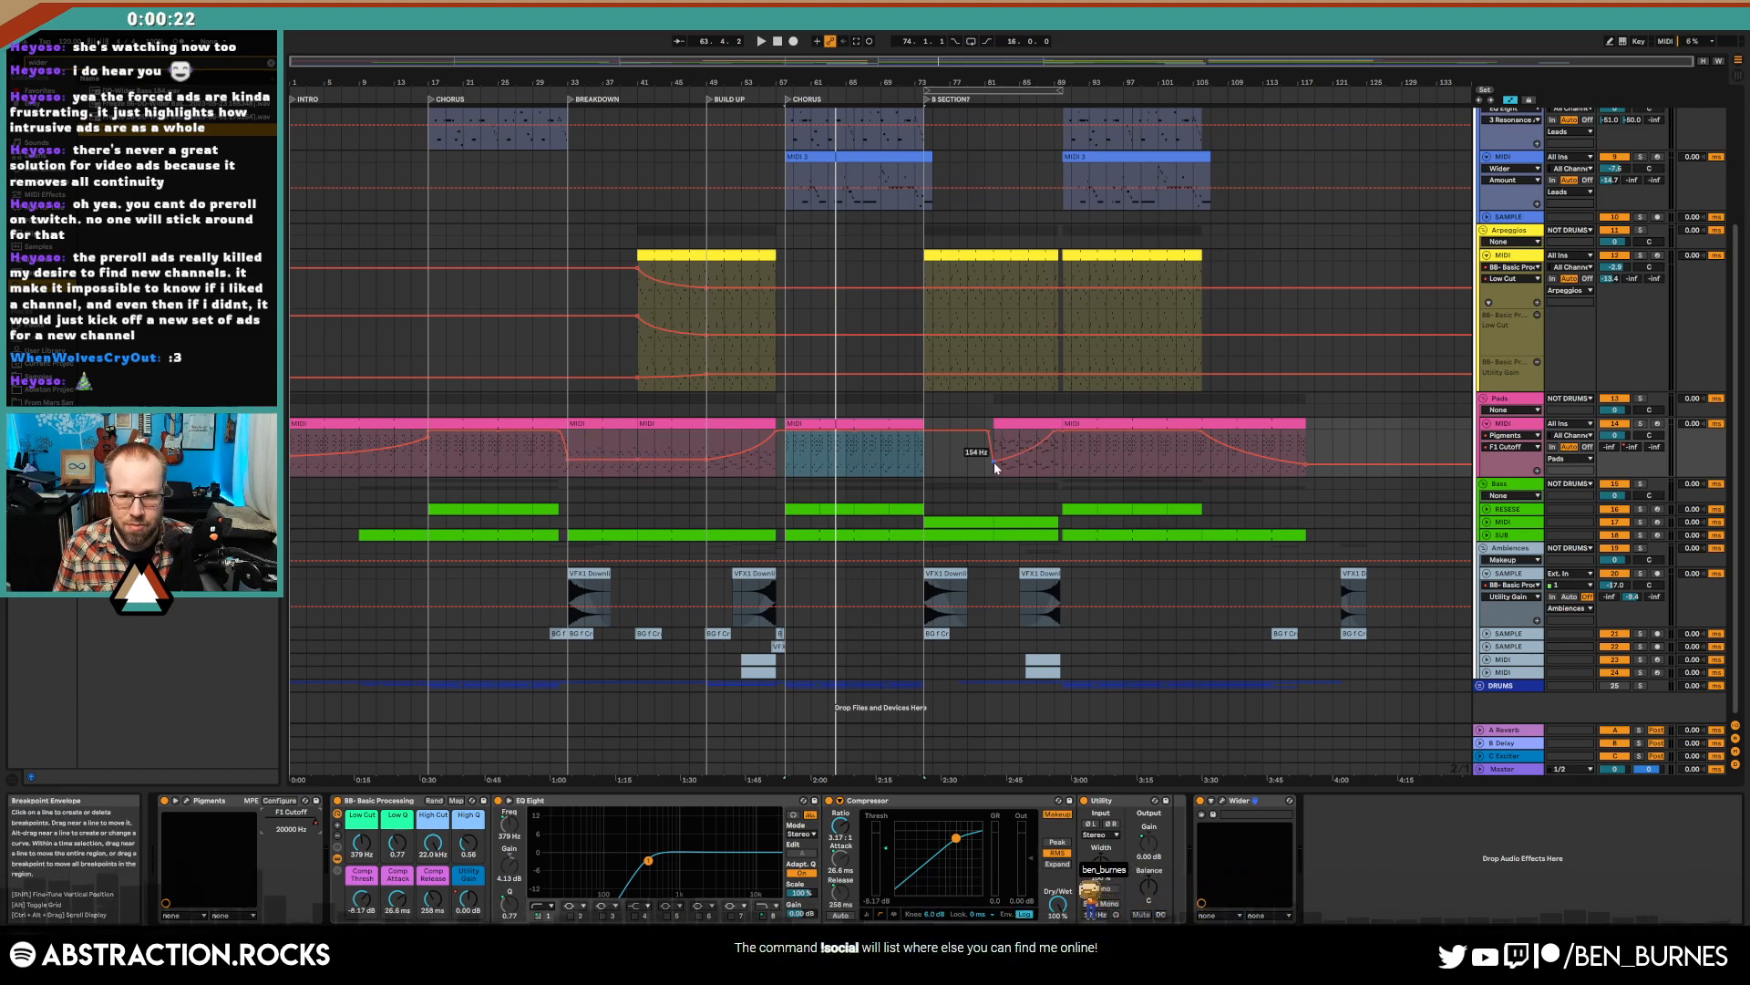
pyautogui.moveTo(994, 461); pyautogui.dragTo(988, 430)
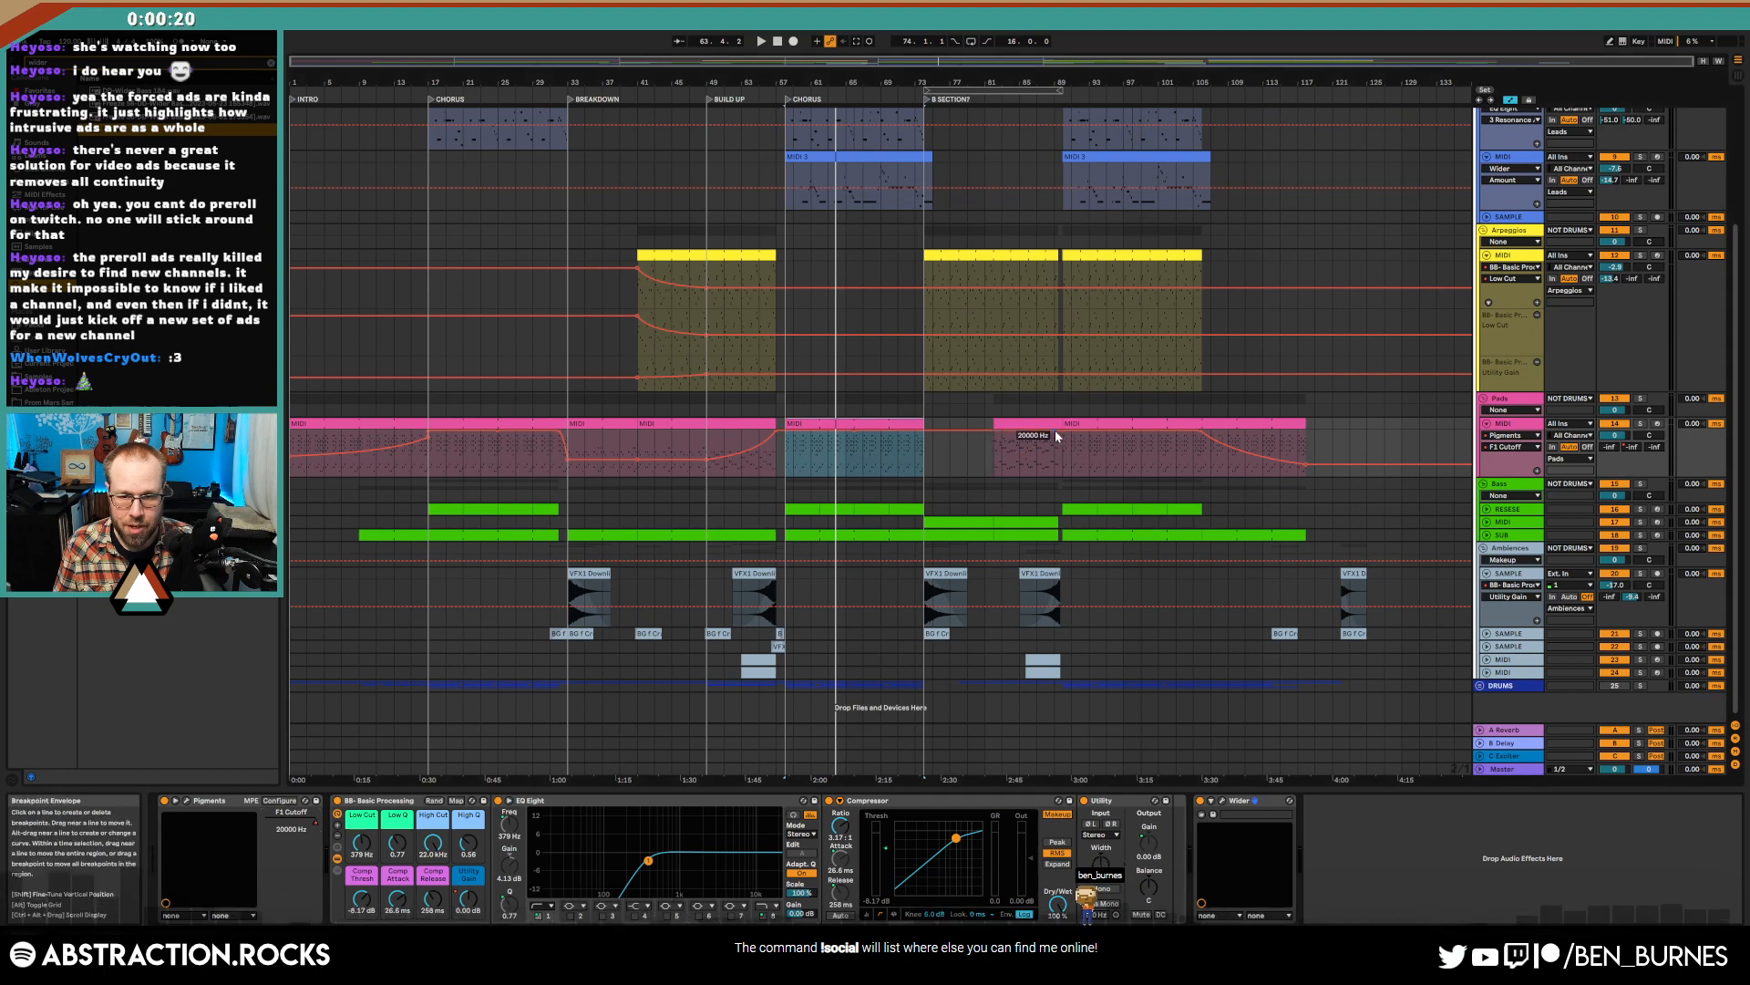
pyautogui.click(362, 844)
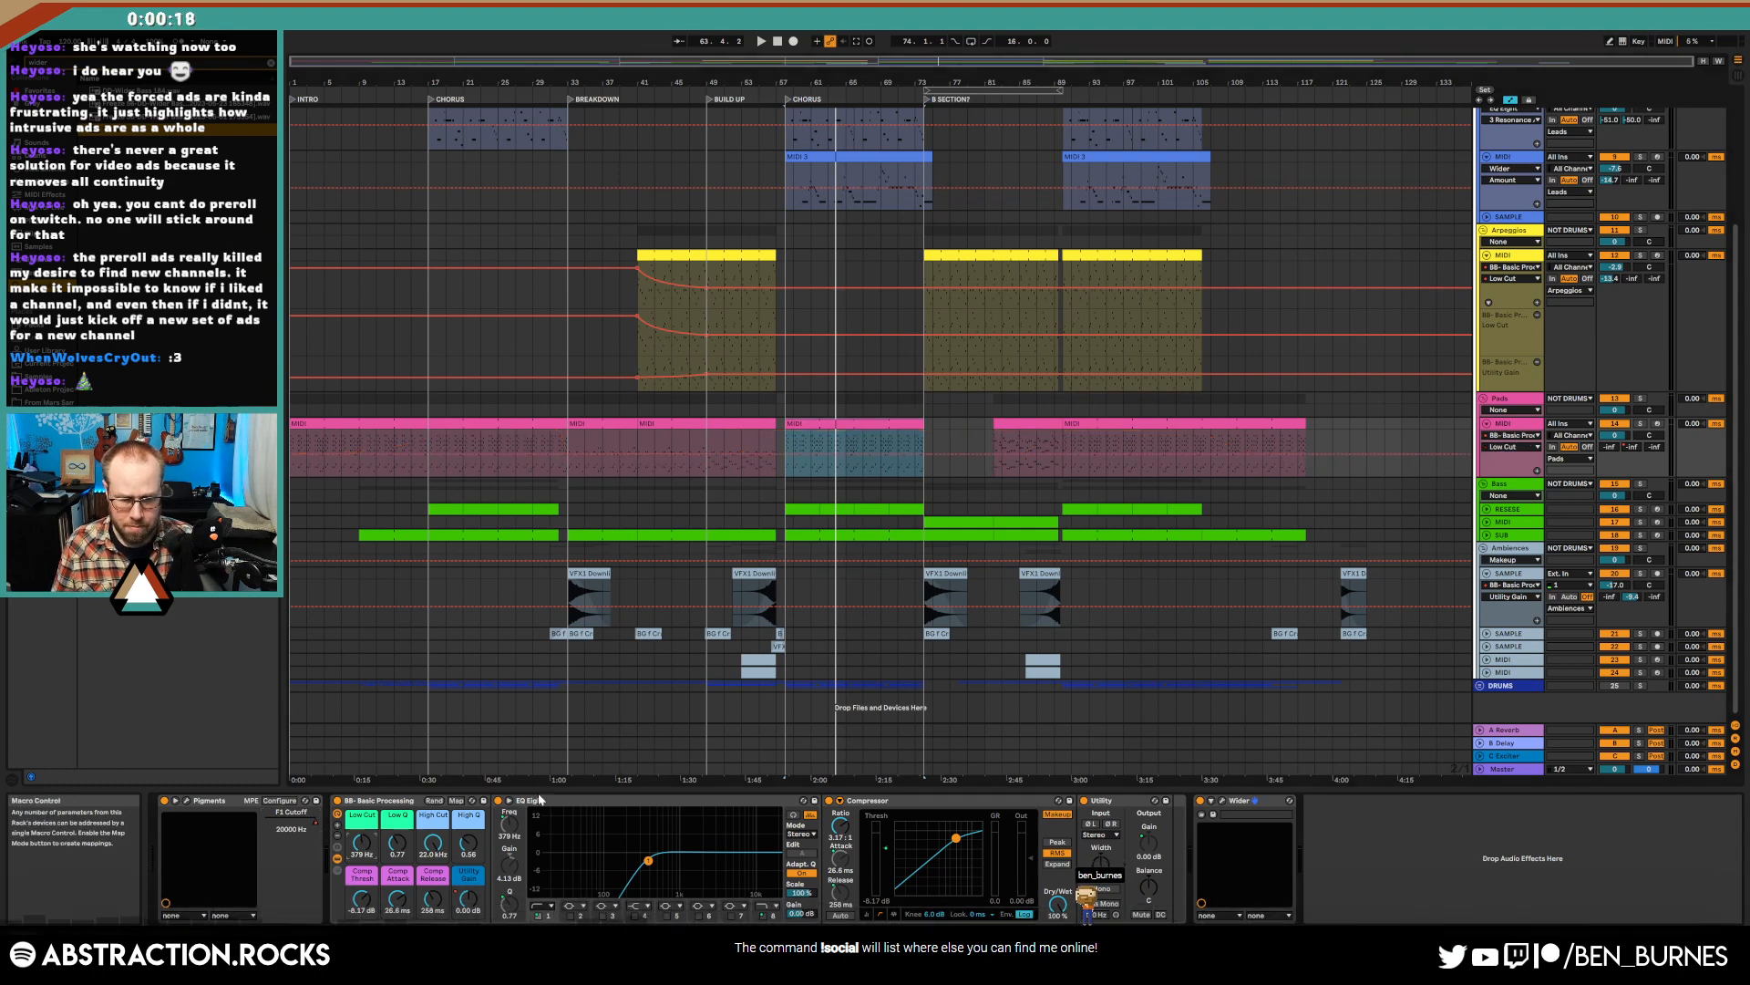
pyautogui.click(984, 454)
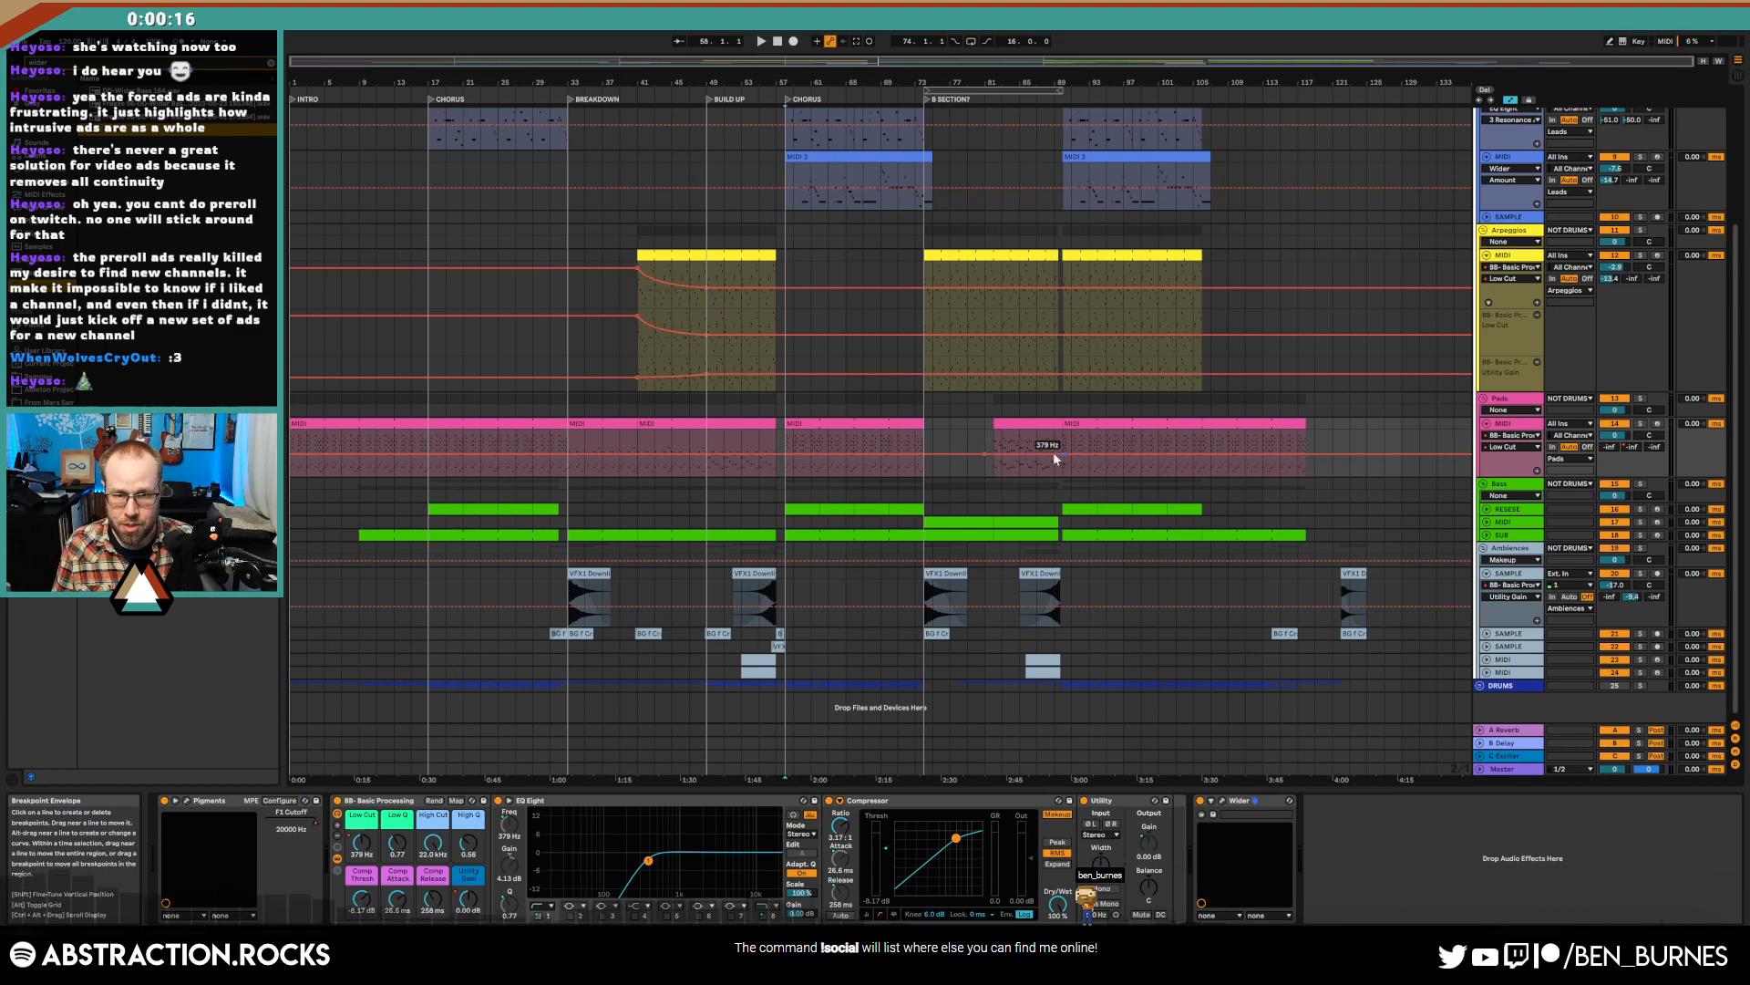
pyautogui.moveTo(1038, 453)
pyautogui.mouseDown()
pyautogui.moveTo(1053, 442)
pyautogui.moveTo(995, 440)
pyautogui.mouseUp()
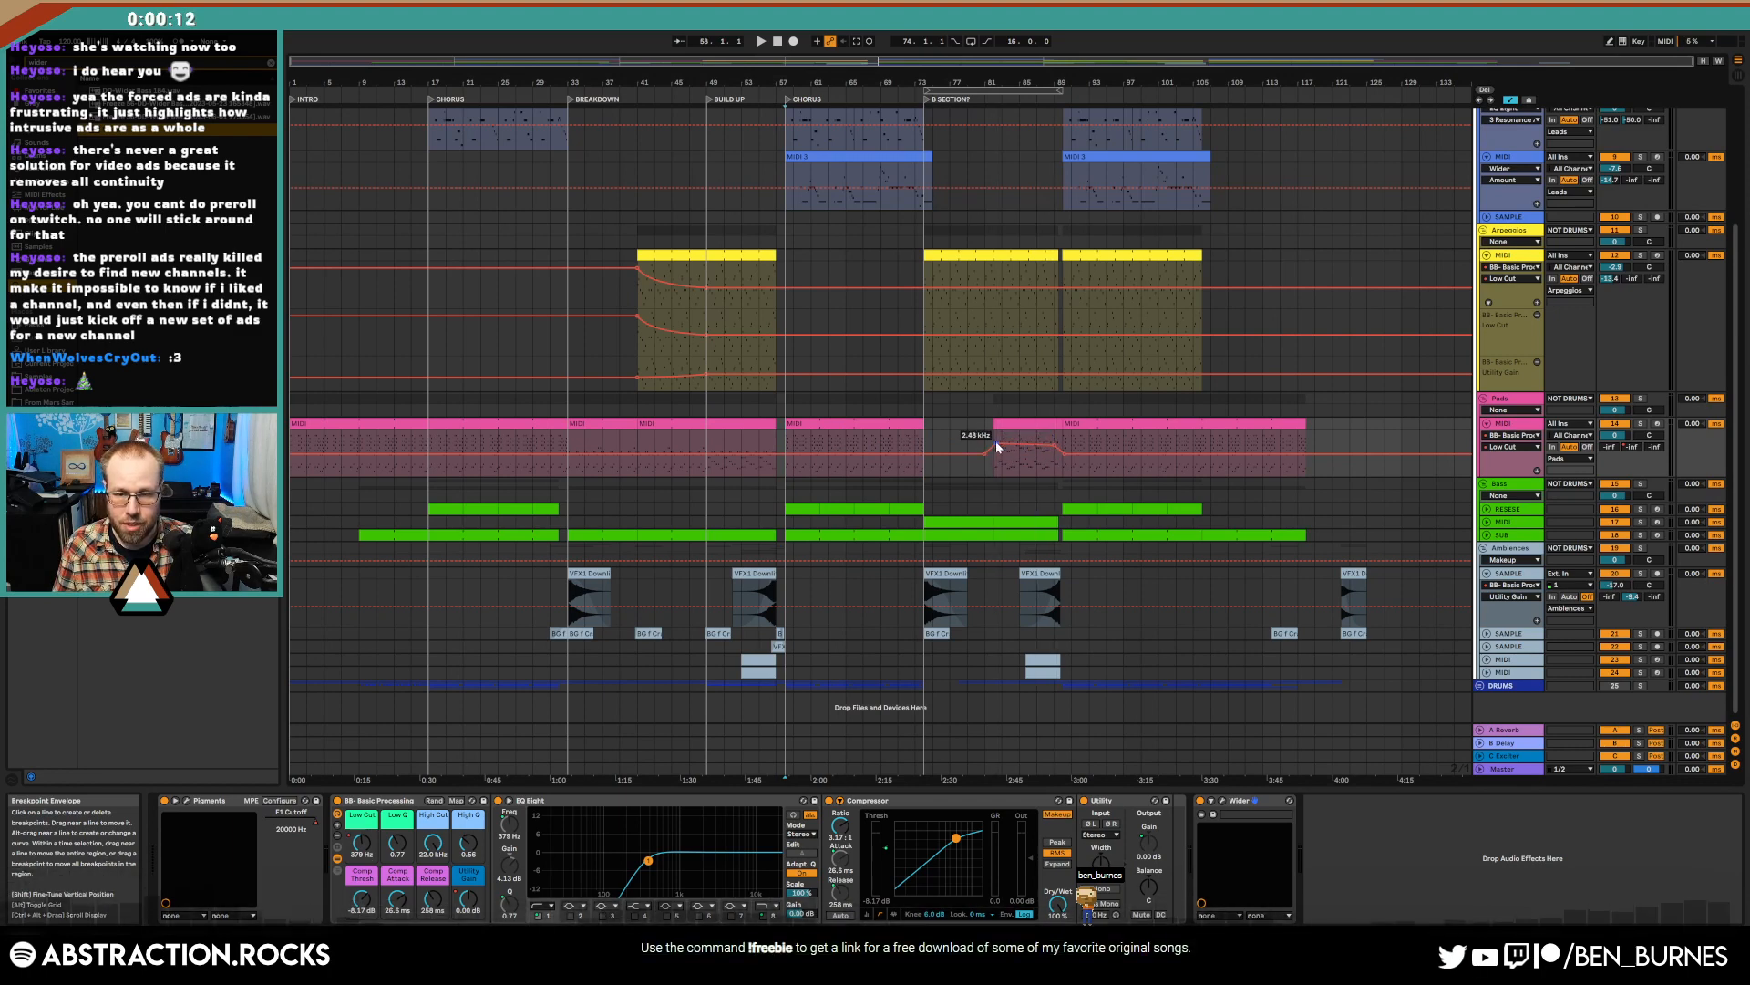
pyautogui.click(990, 435)
pyautogui.press('space')
pyautogui.click(1020, 435)
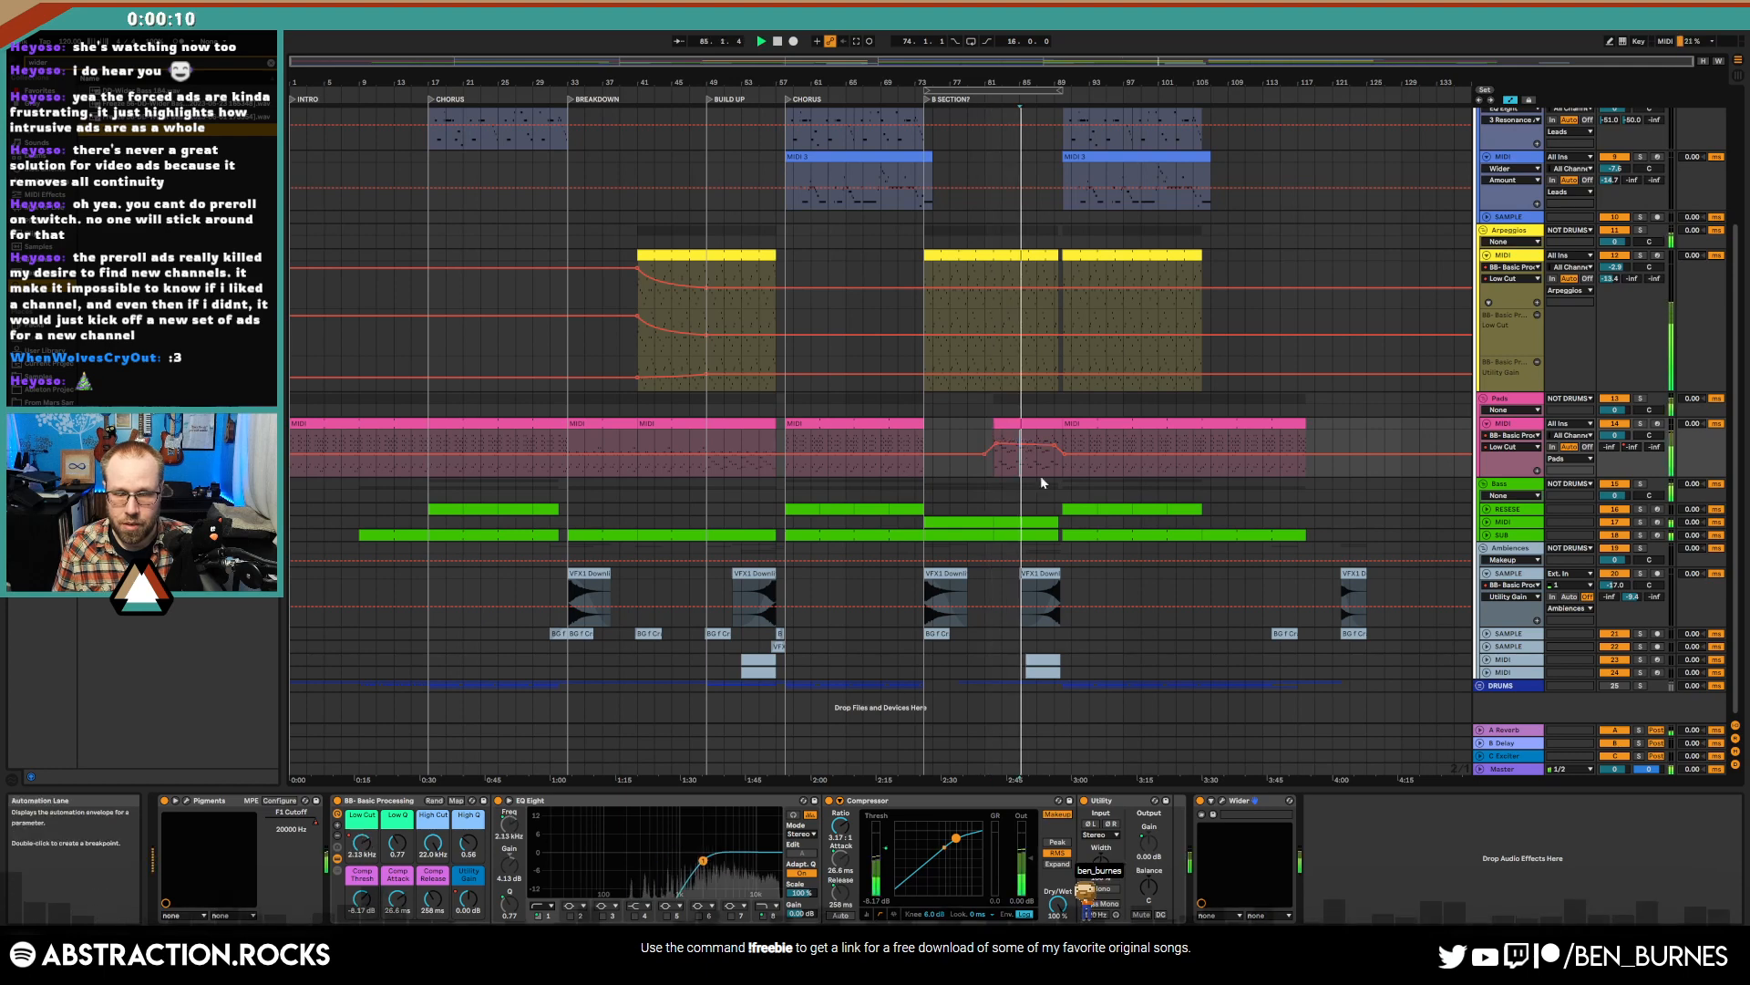
# - Undo the B section automation edits on the Pads track and show its F1 Cutoff envelope again
pyautogui.hotkey('ctrl', 'z')
pyautogui.hotkey('ctrl', 'z')
pyautogui.hotkey('ctrl', 'z')
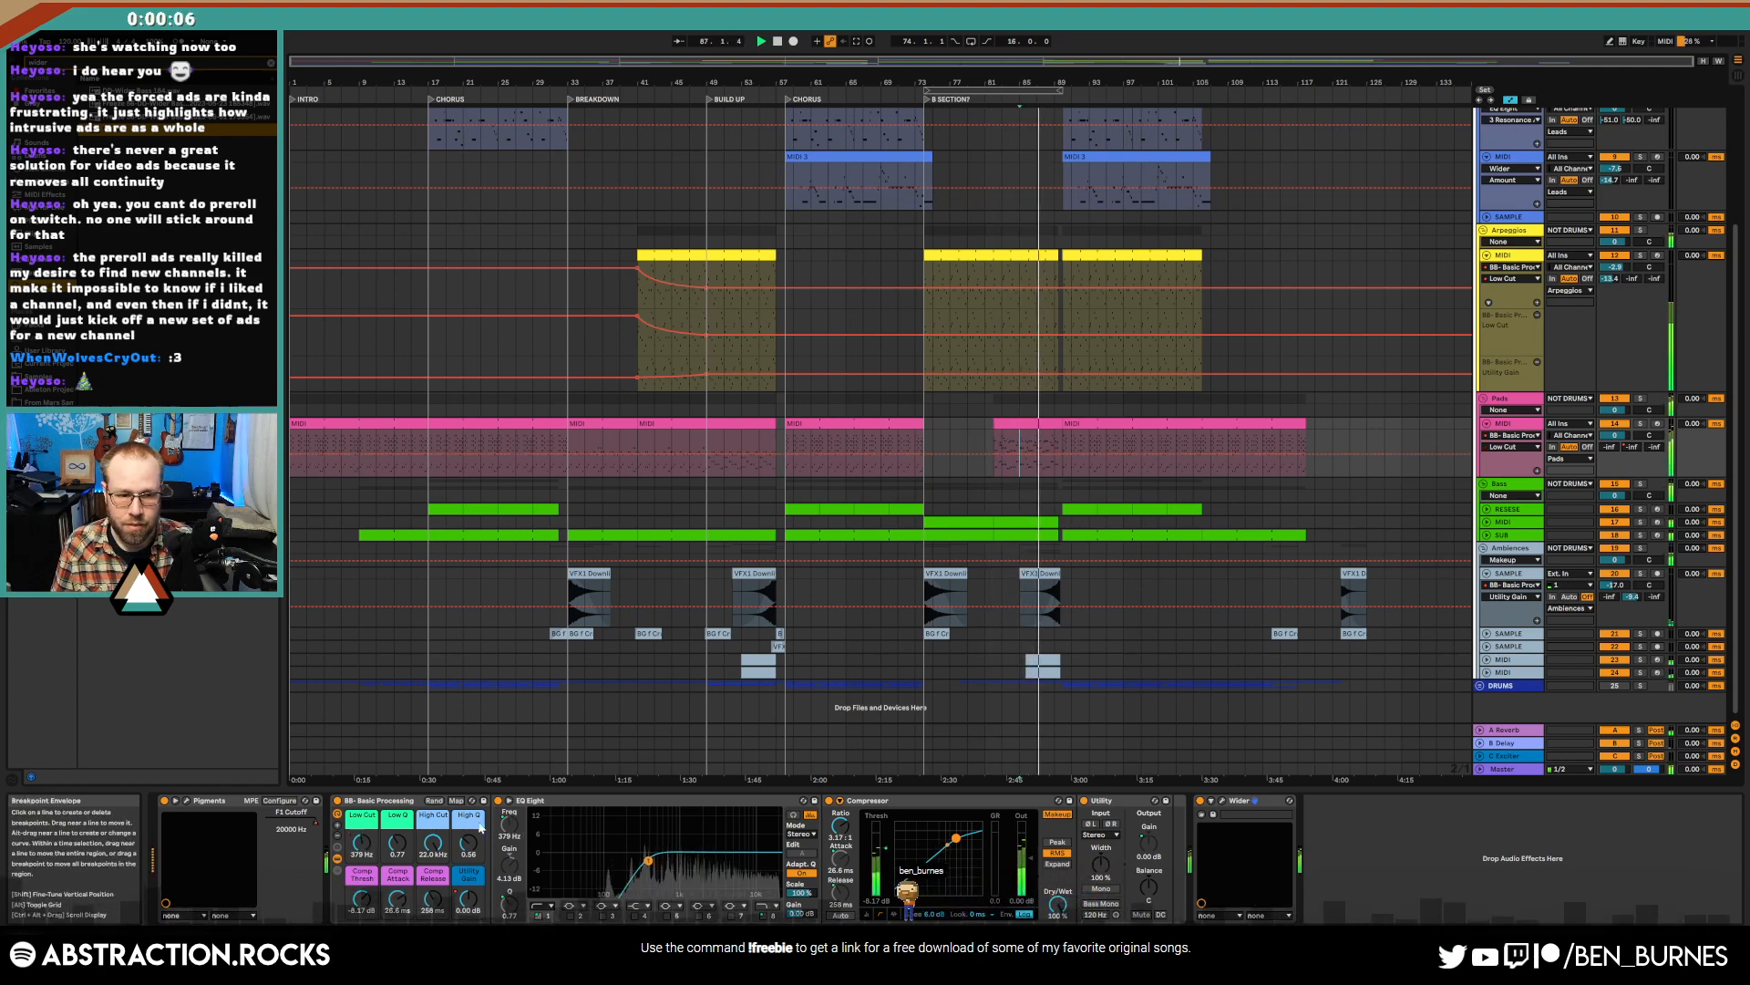
pyautogui.click(293, 825)
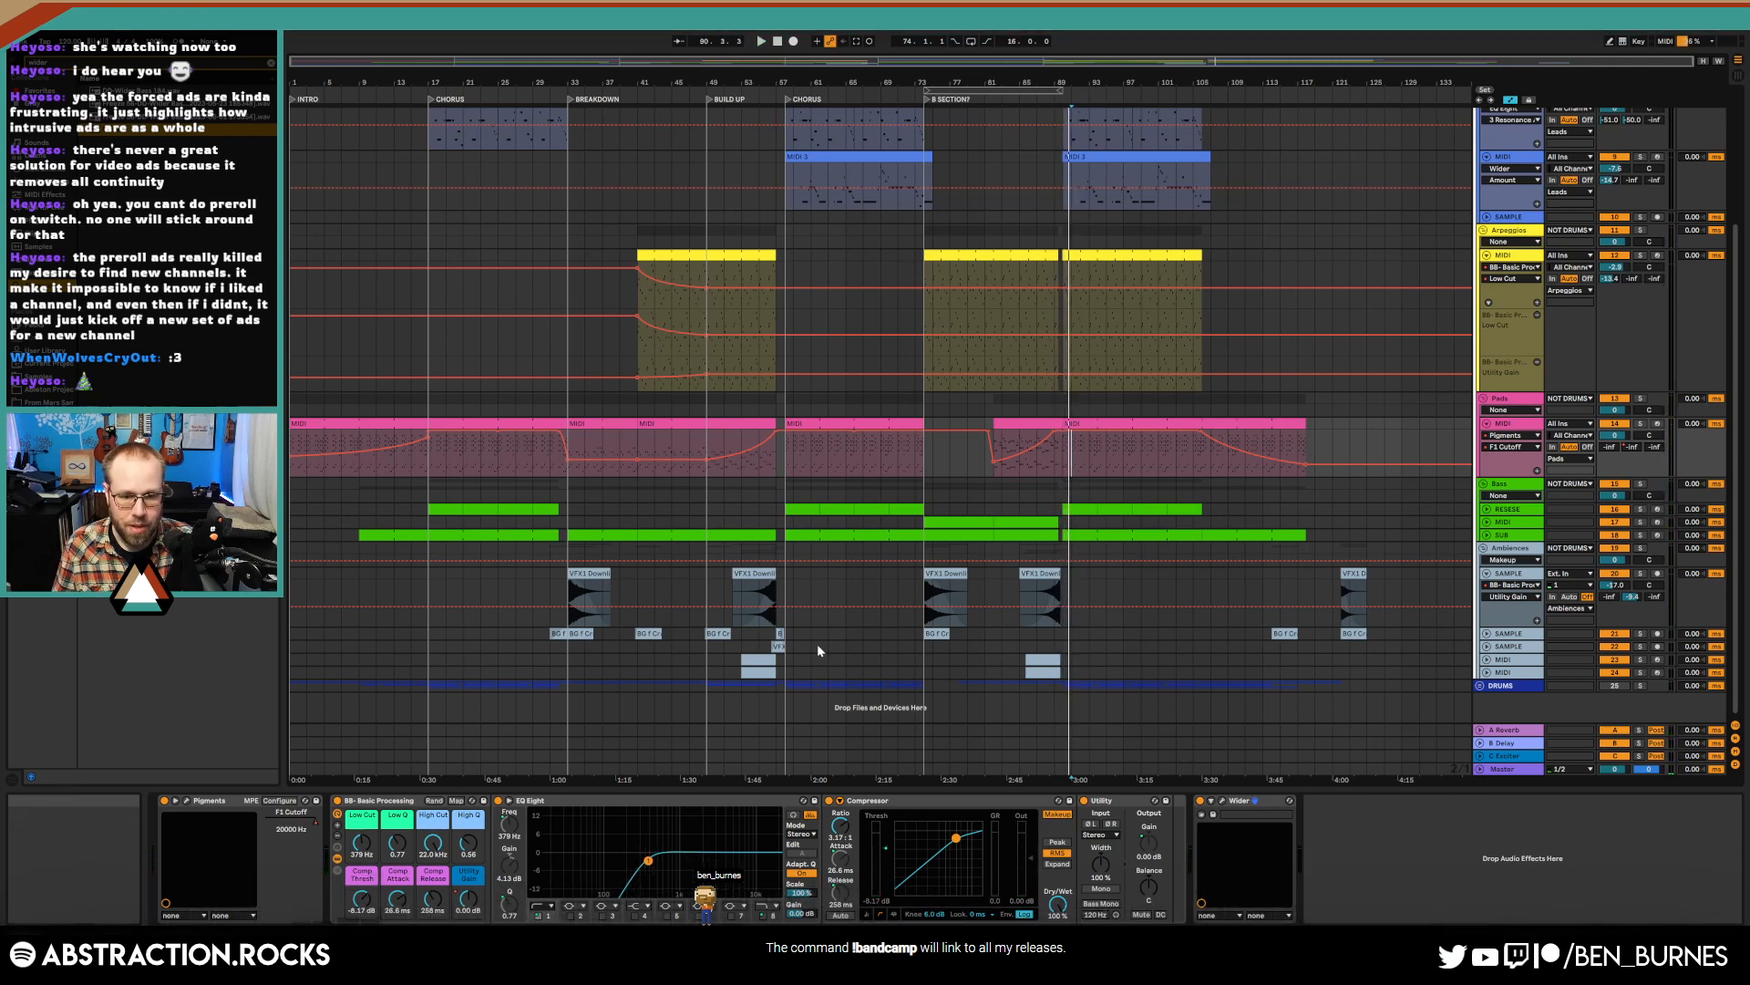
# - Play the second chorus from its start to hear the Pads in the full mix
pyautogui.click(786, 462)
pyautogui.press('space')
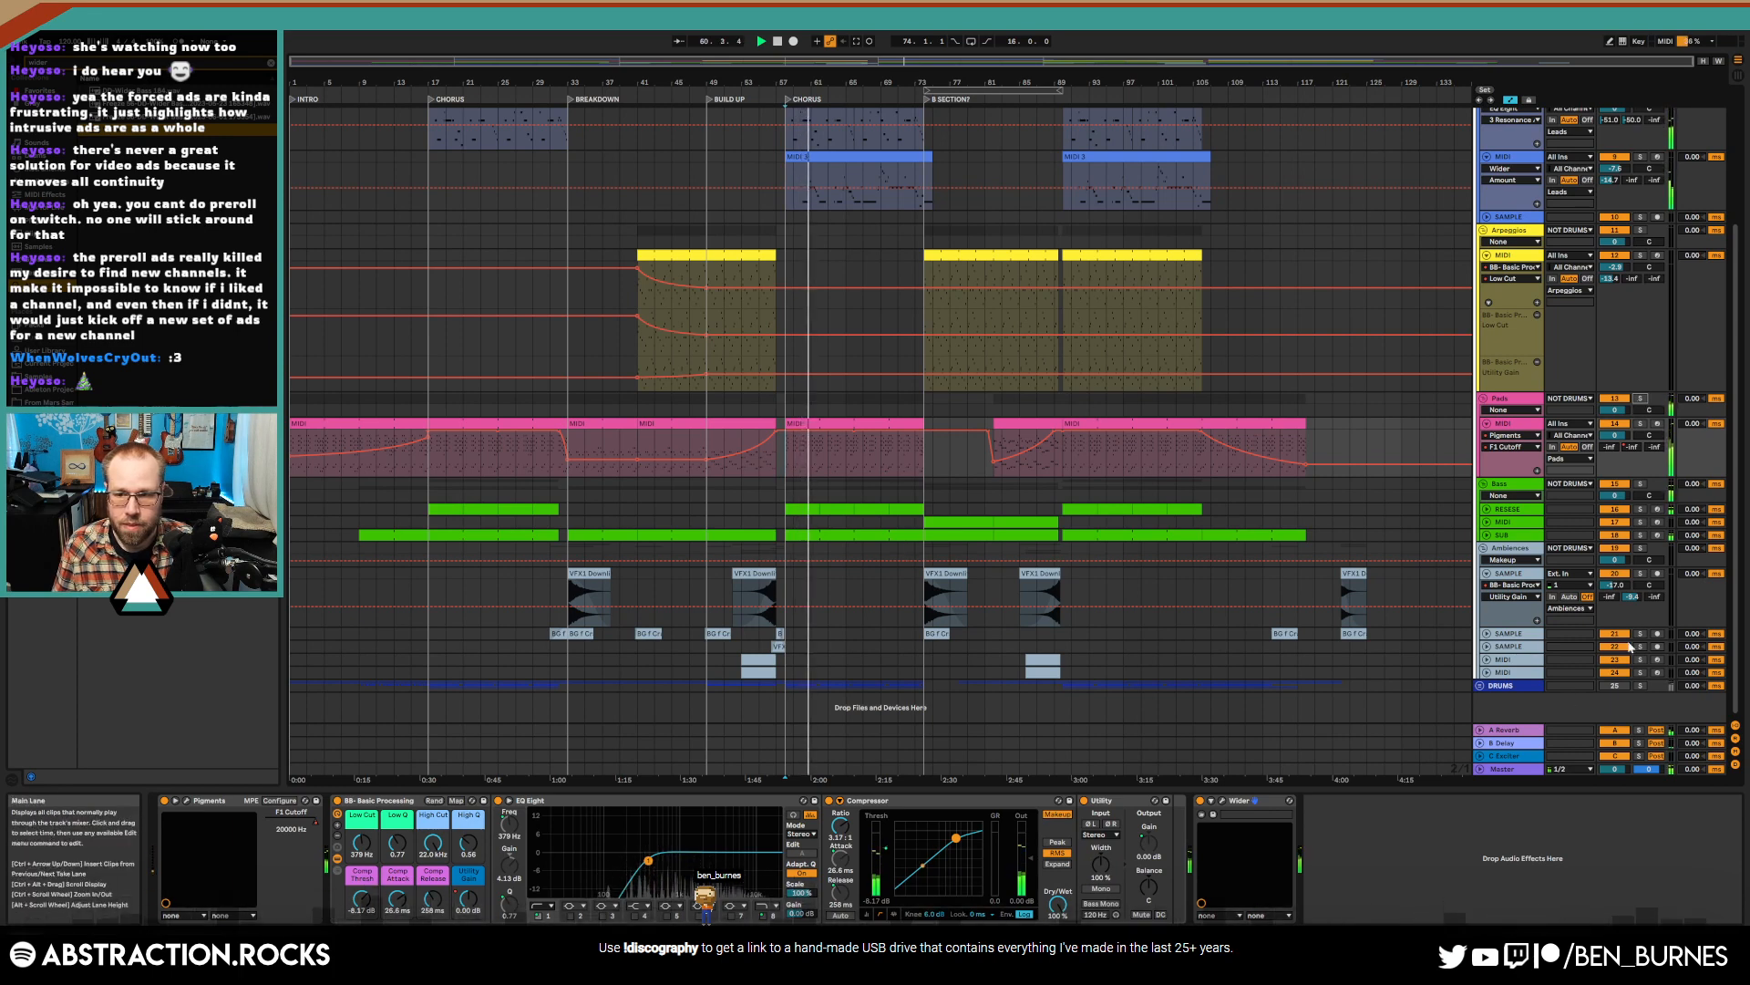
pyautogui.scroll(1, 1426, 479)
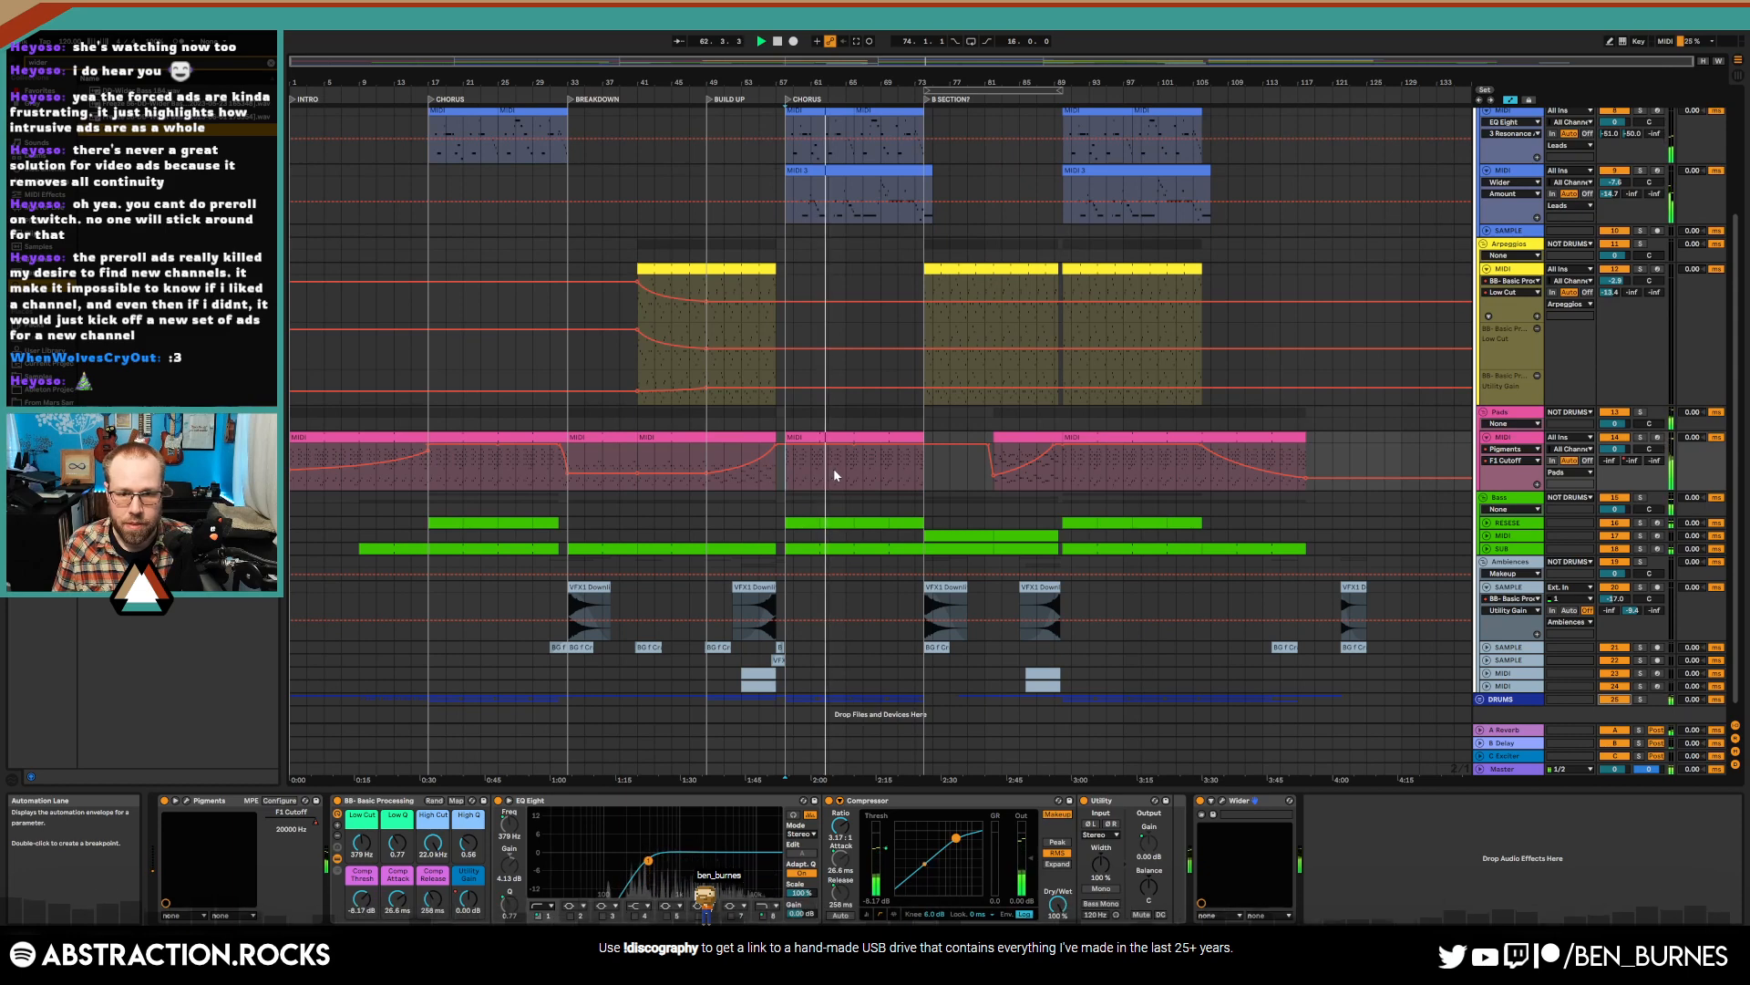
# - Set the Master's Glue Compressor threshold to about -5.08 dB and makeup to 2.70 dB while checking the Youlean Loudness Meter
pyautogui.click(1505, 770)
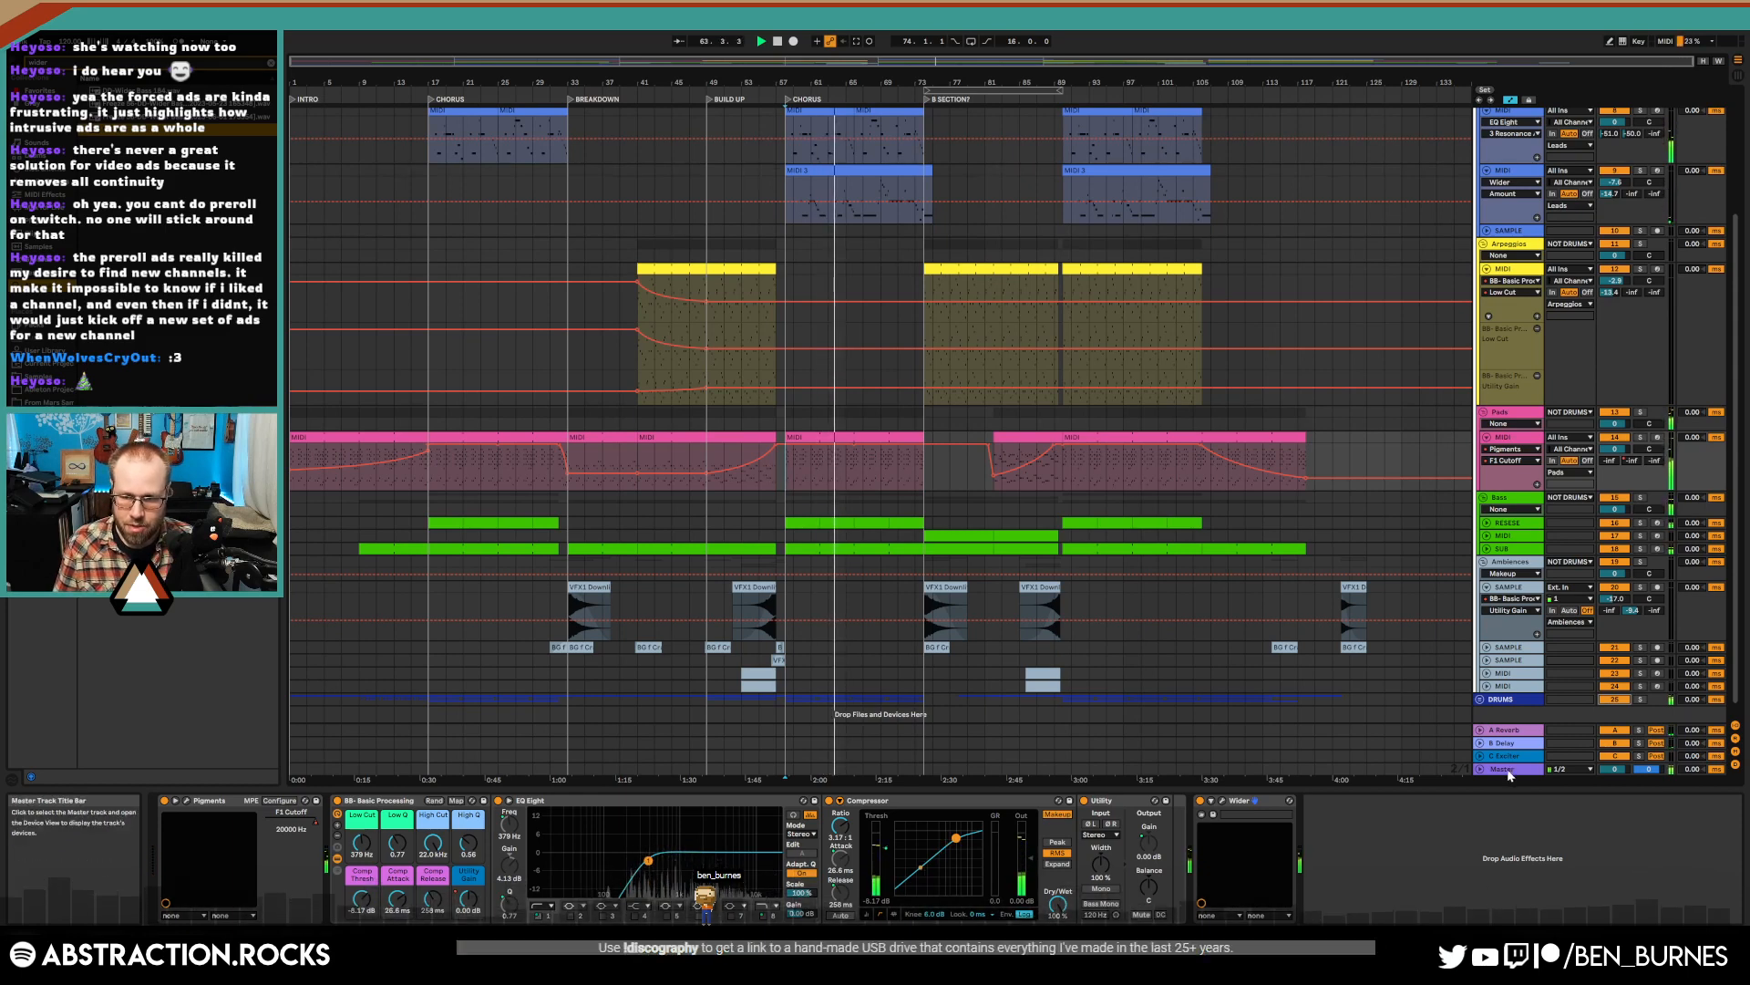
pyautogui.moveTo(1080, 892); pyautogui.dragTo(1121, 890)
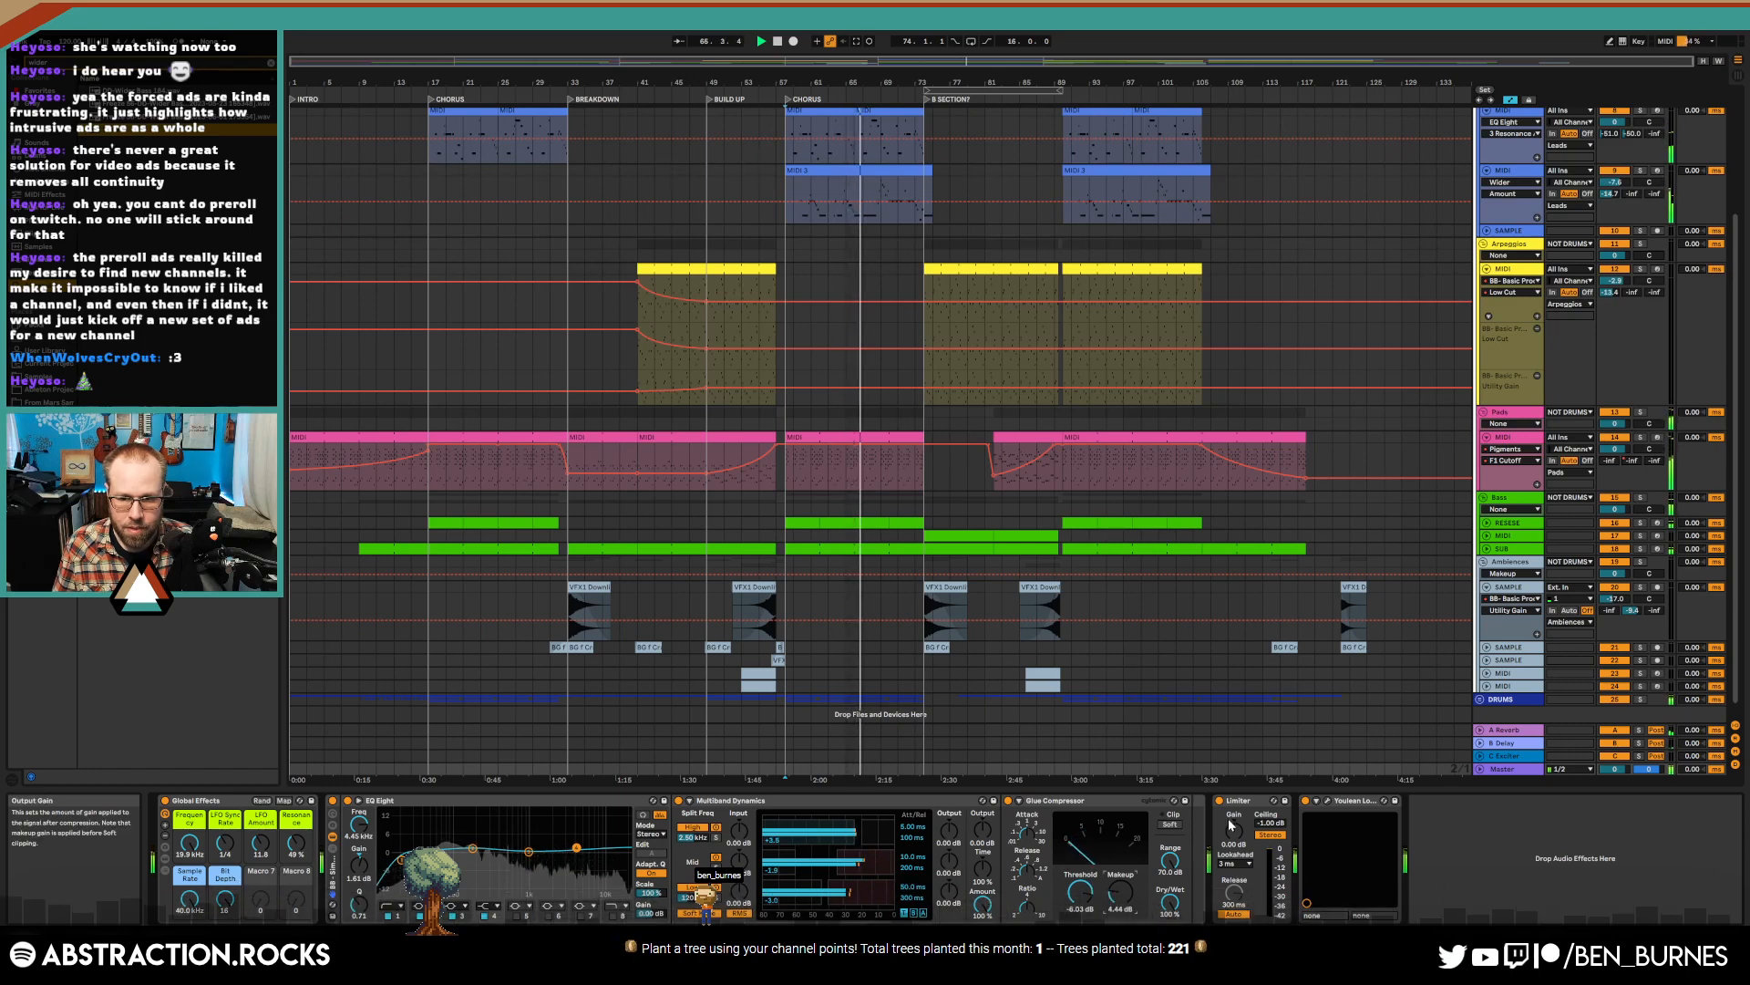
pyautogui.click(1327, 800)
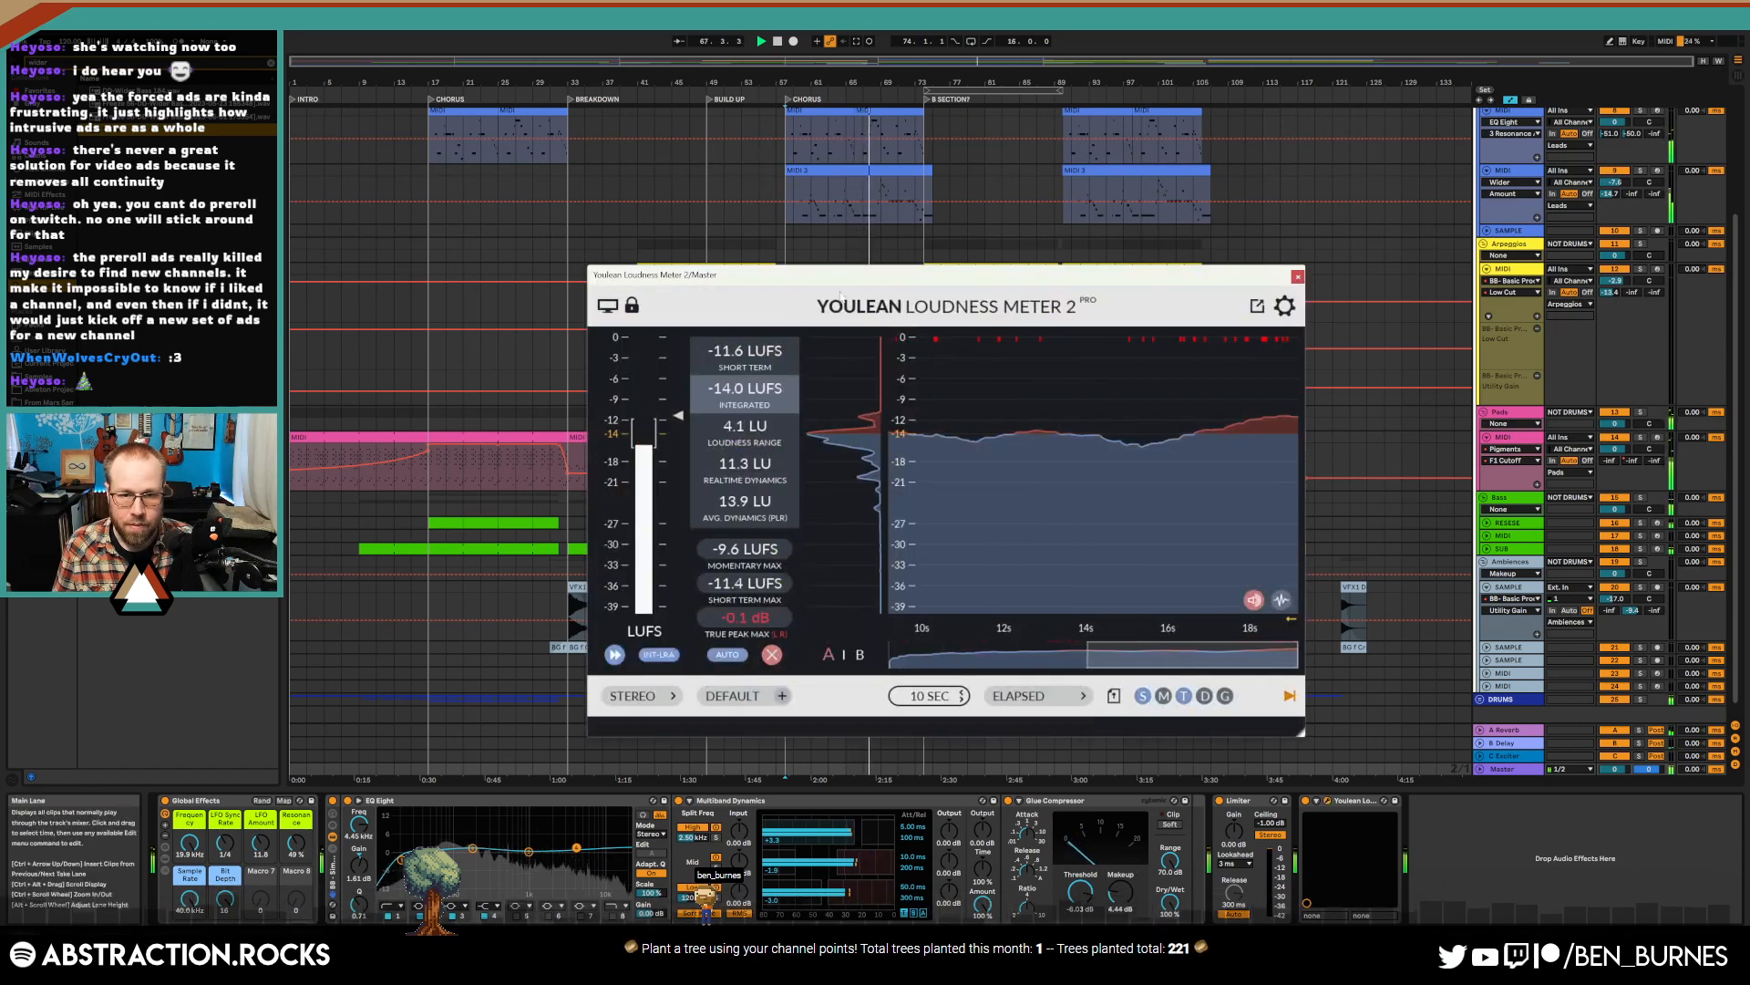
pyautogui.moveTo(912, 275); pyautogui.dragTo(551, 114)
pyautogui.moveTo(1121, 891); pyautogui.dragTo(1080, 892)
pyautogui.click(1096, 899)
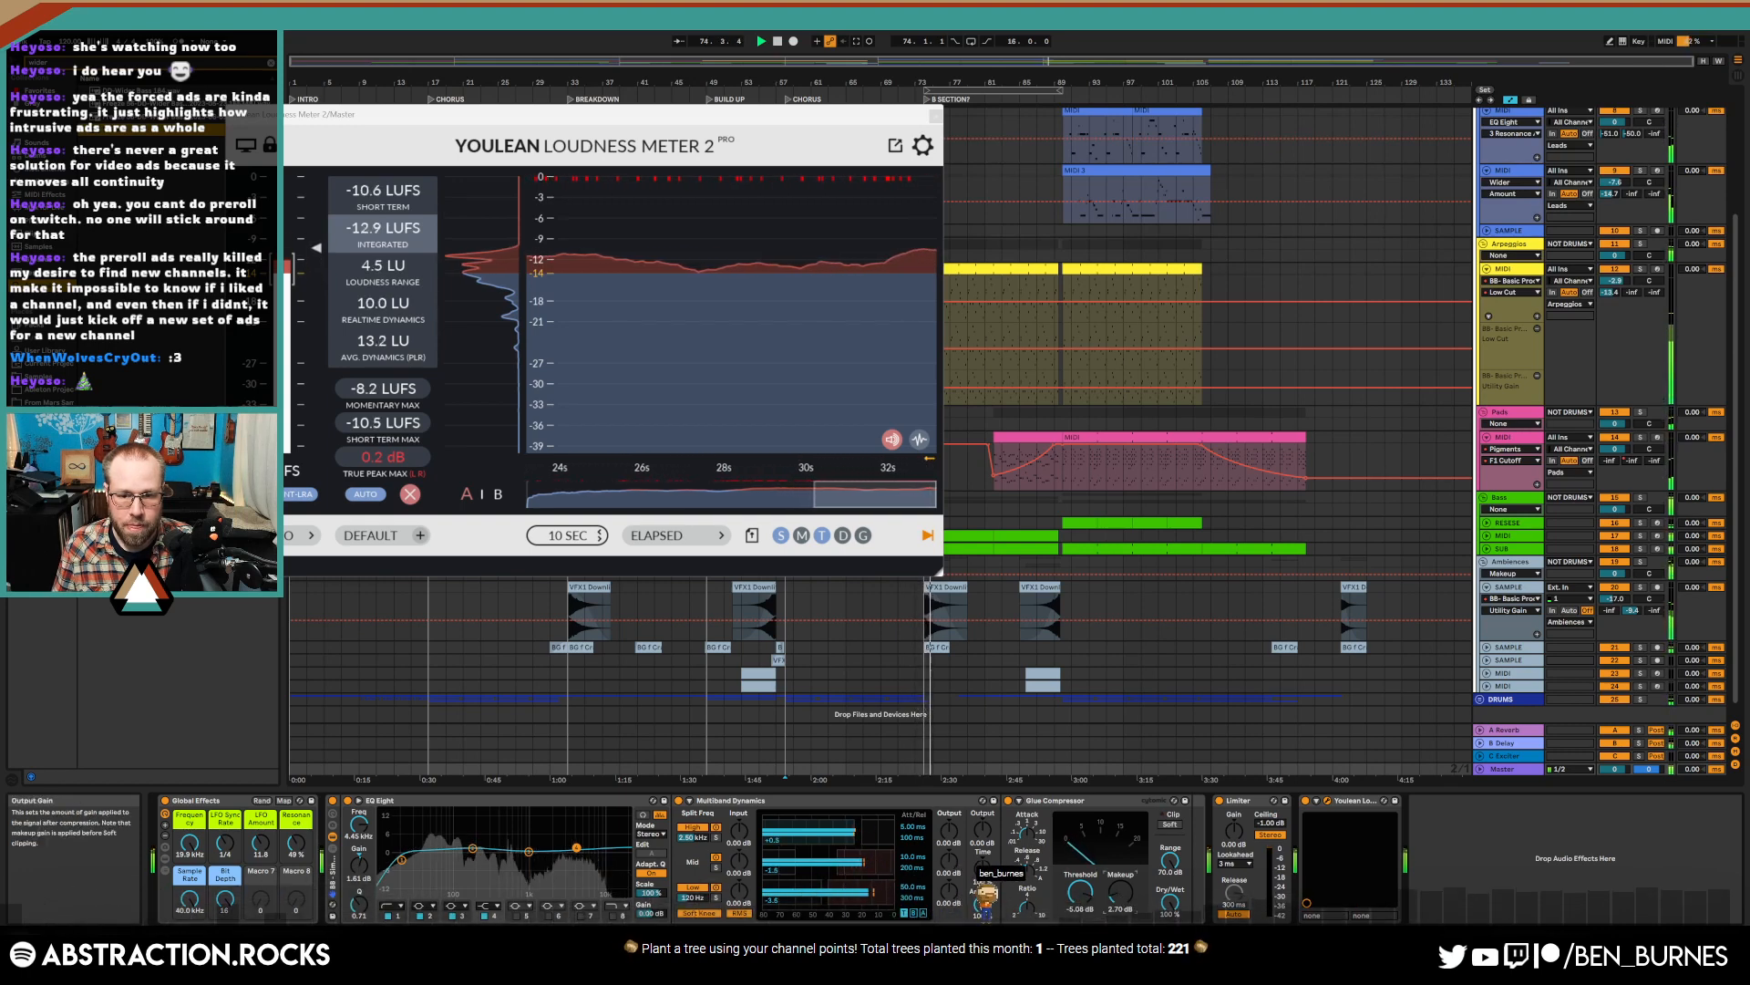
pyautogui.click(936, 115)
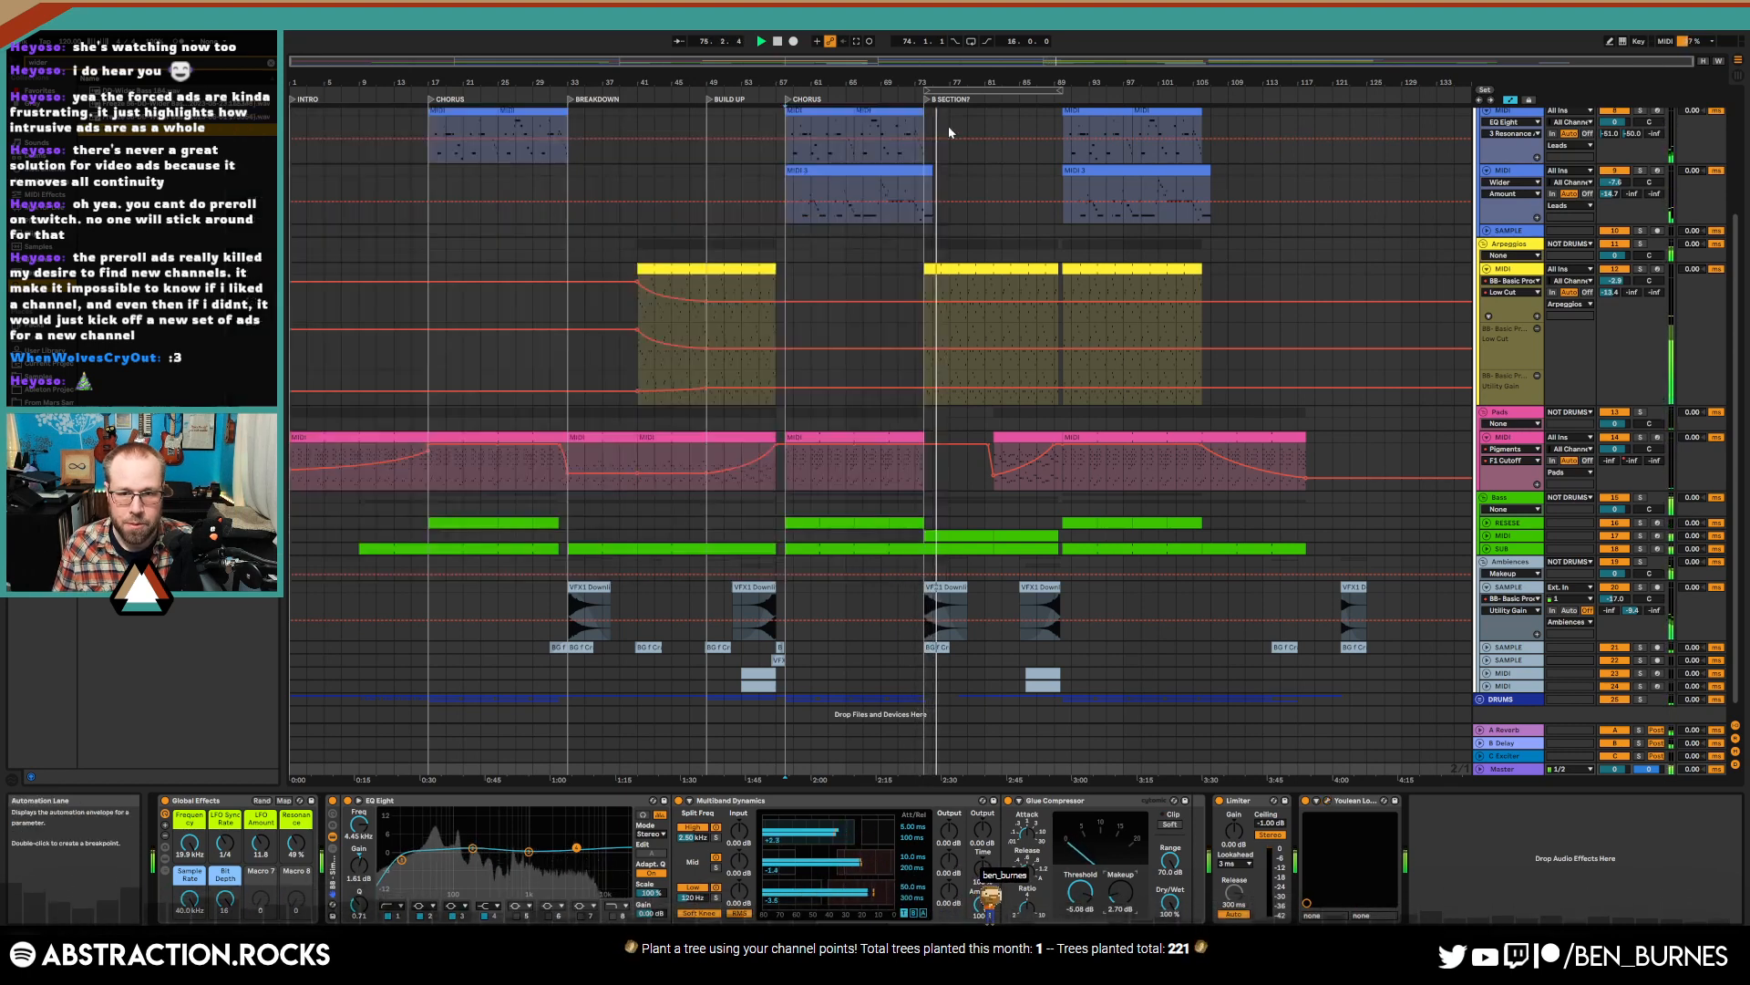
# - Unfold the Bass group's MIDI and SUB tracks, adjust the MIDI track's volume and compare it muted and unmuted
pyautogui.click(1487, 536)
pyautogui.moveTo(1615, 548); pyautogui.dragTo(1616, 554)
pyautogui.click(1620, 537)
pyautogui.click(1620, 537)
pyautogui.click(1487, 596)
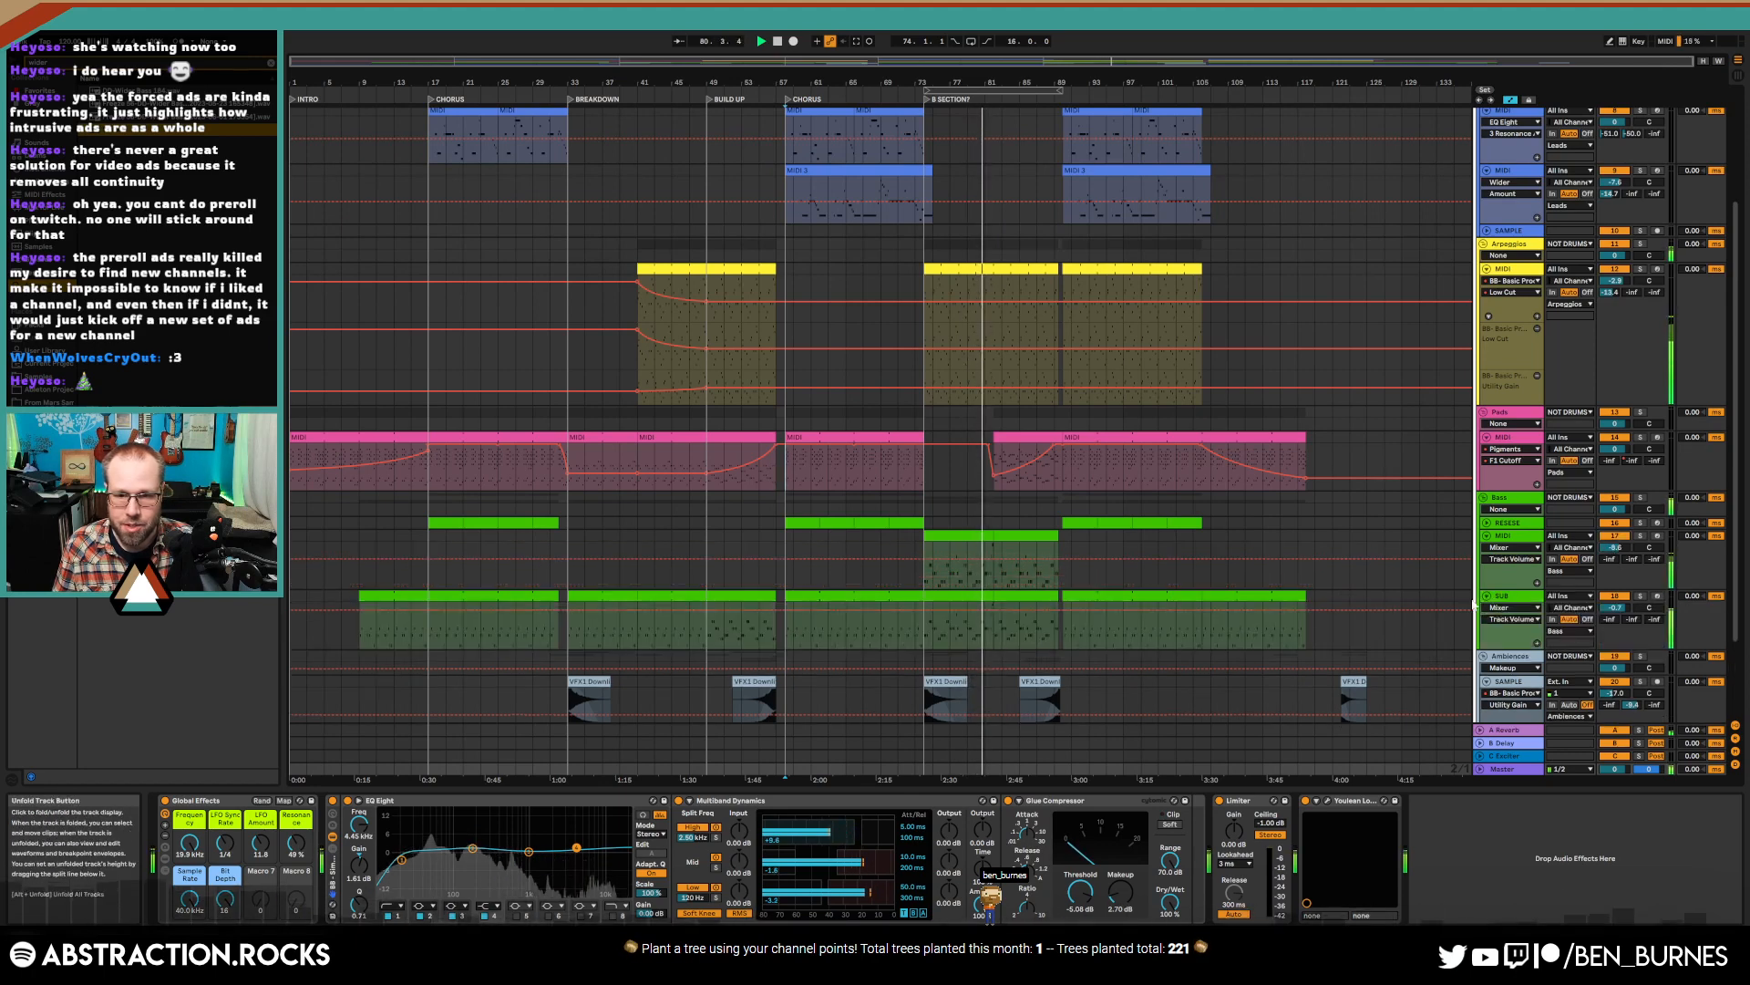
# - Examine the SUB track's notes in the chorus clip and the B section clips
pyautogui.doubleClick(889, 606)
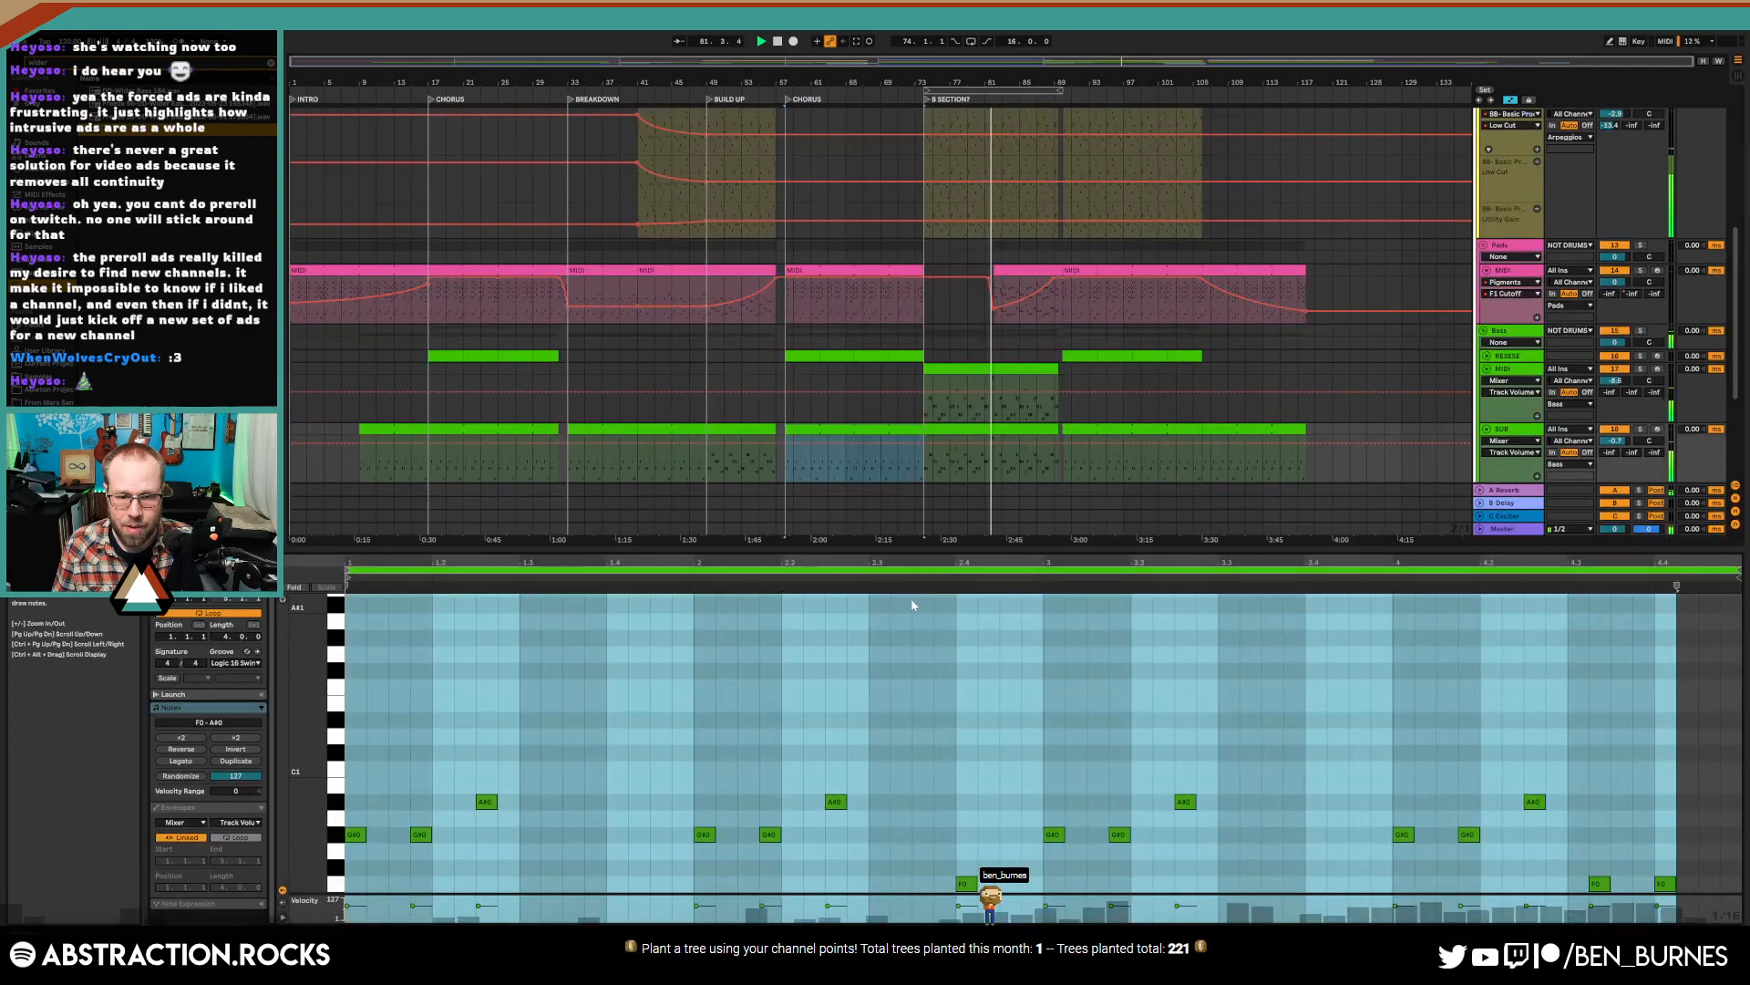
pyautogui.click(961, 439)
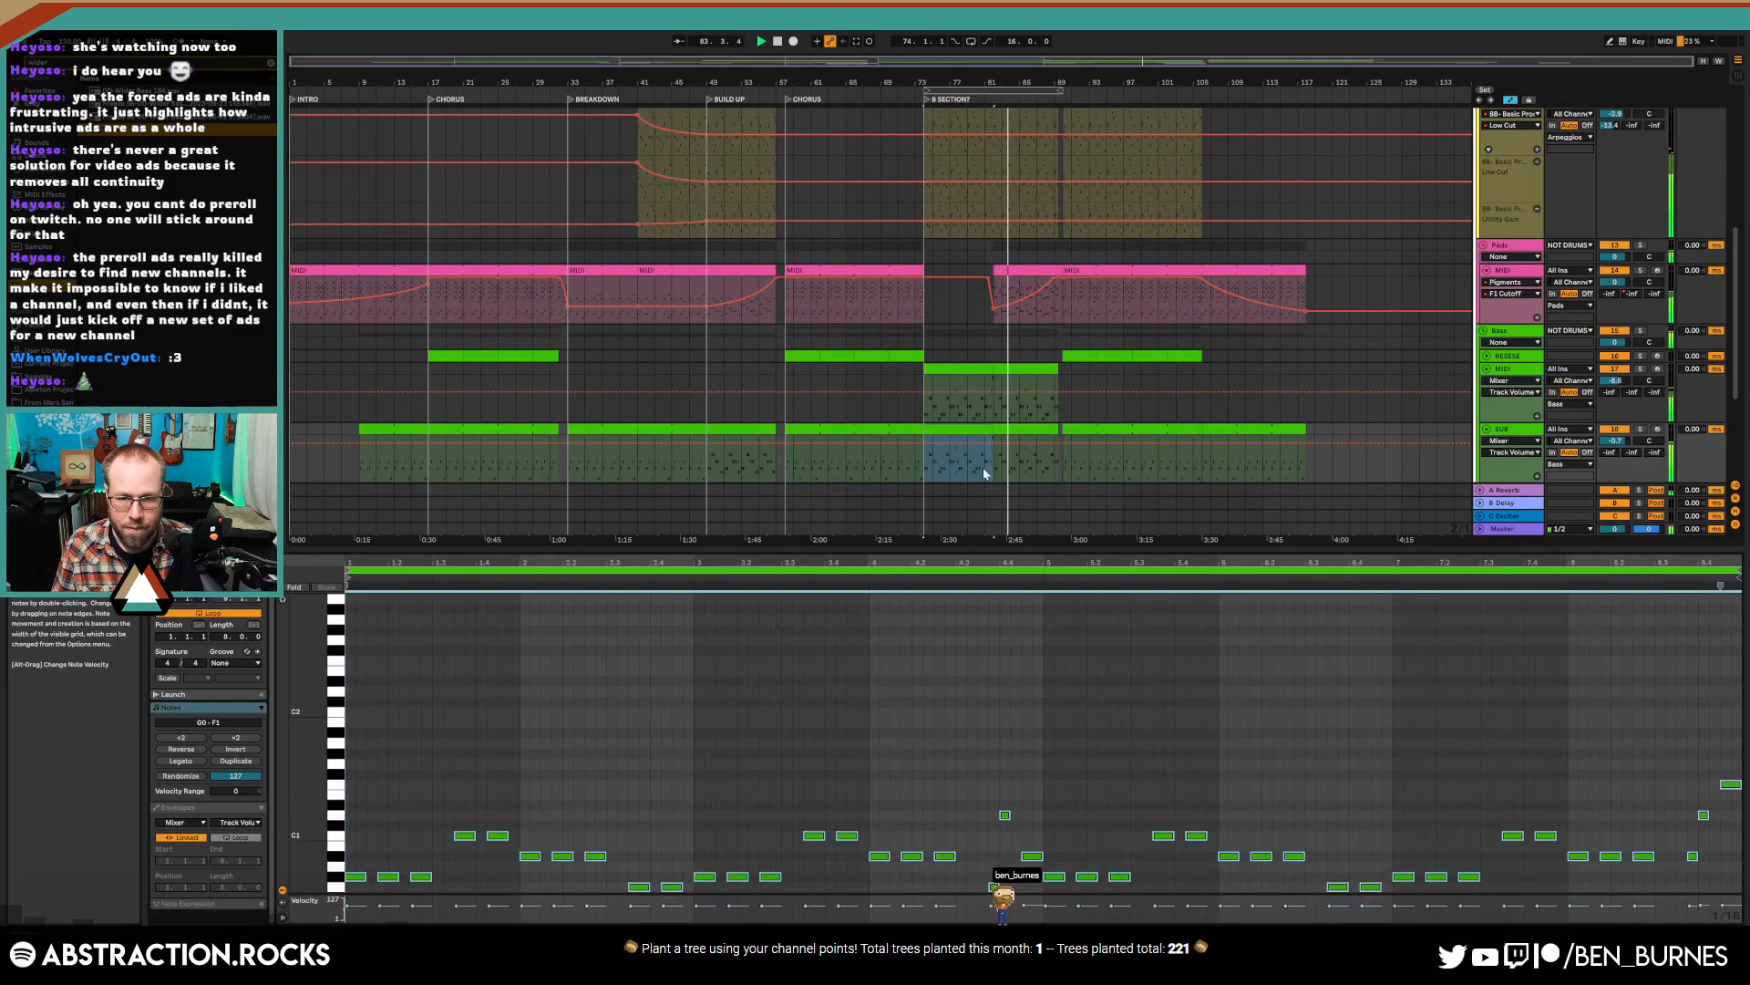
pyautogui.click(1004, 429)
pyautogui.click(863, 720)
pyautogui.hotkey('ctrl', 'a')
pyautogui.moveTo(976, 856); pyautogui.dragTo(951, 895)
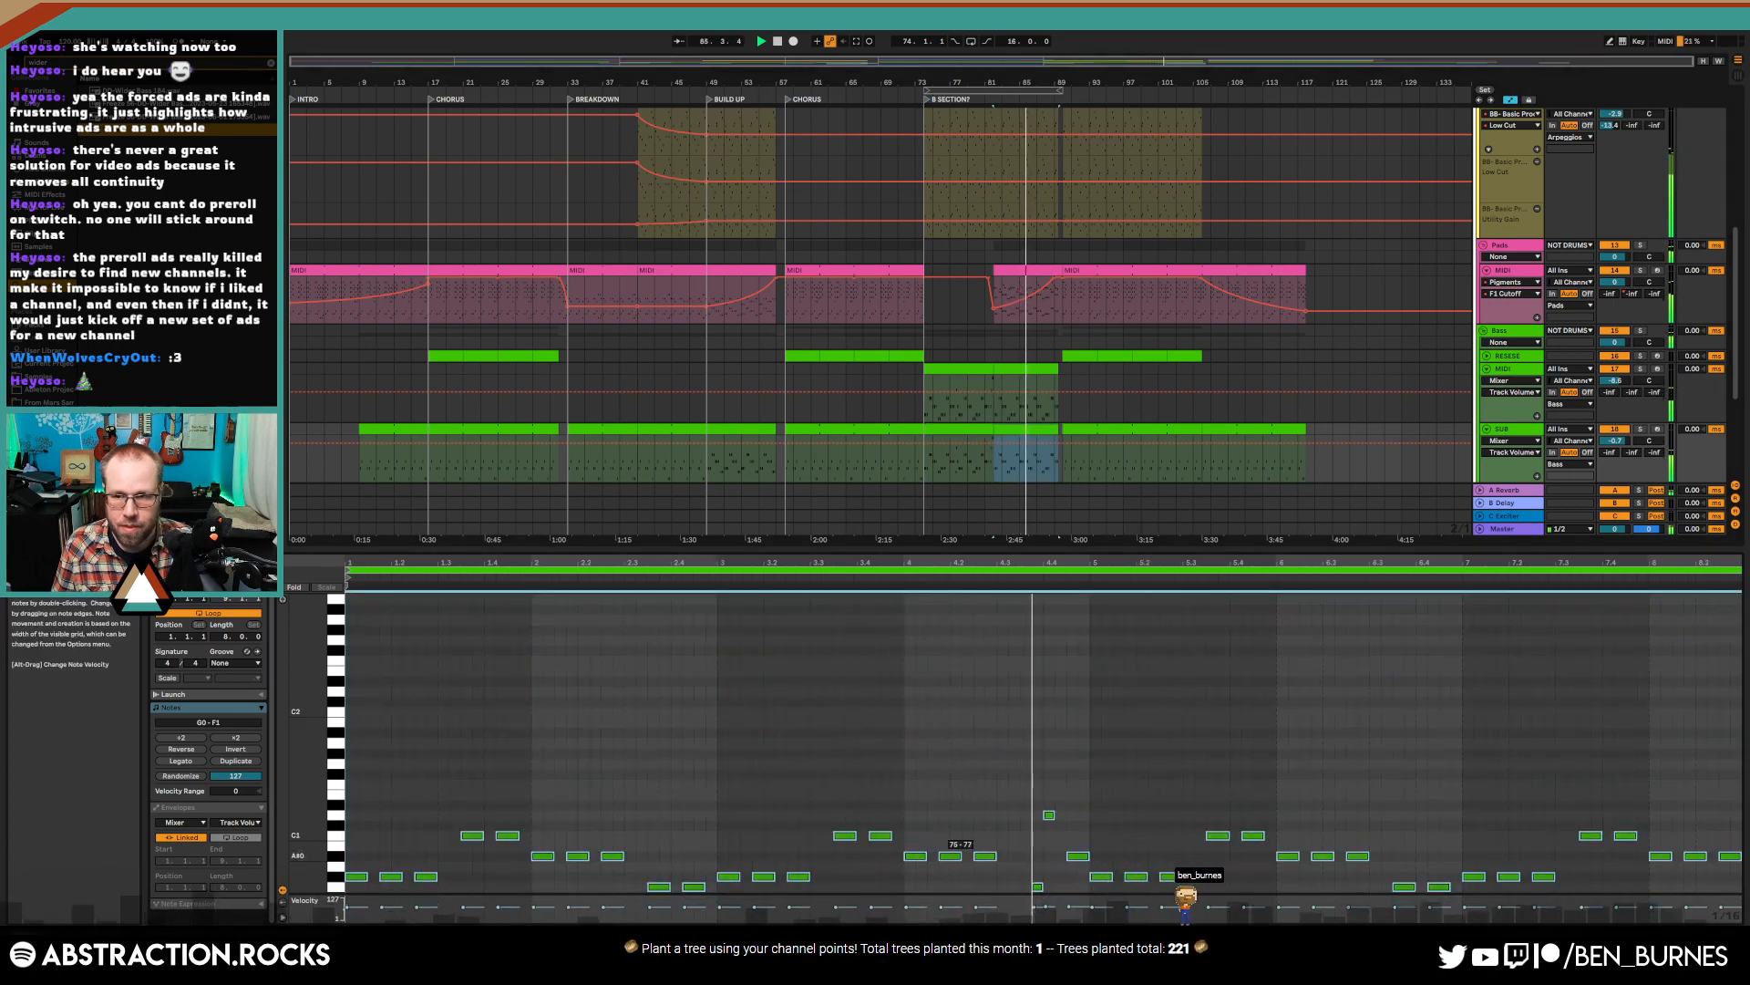
pyautogui.hotkey('shift', 'Tab')
# - Set the Bass group's MIDI track volume to -1.2 dB, hide the automation lanes and stop playback after the B section
pyautogui.moveTo(1617, 440); pyautogui.dragTo(1618, 415)
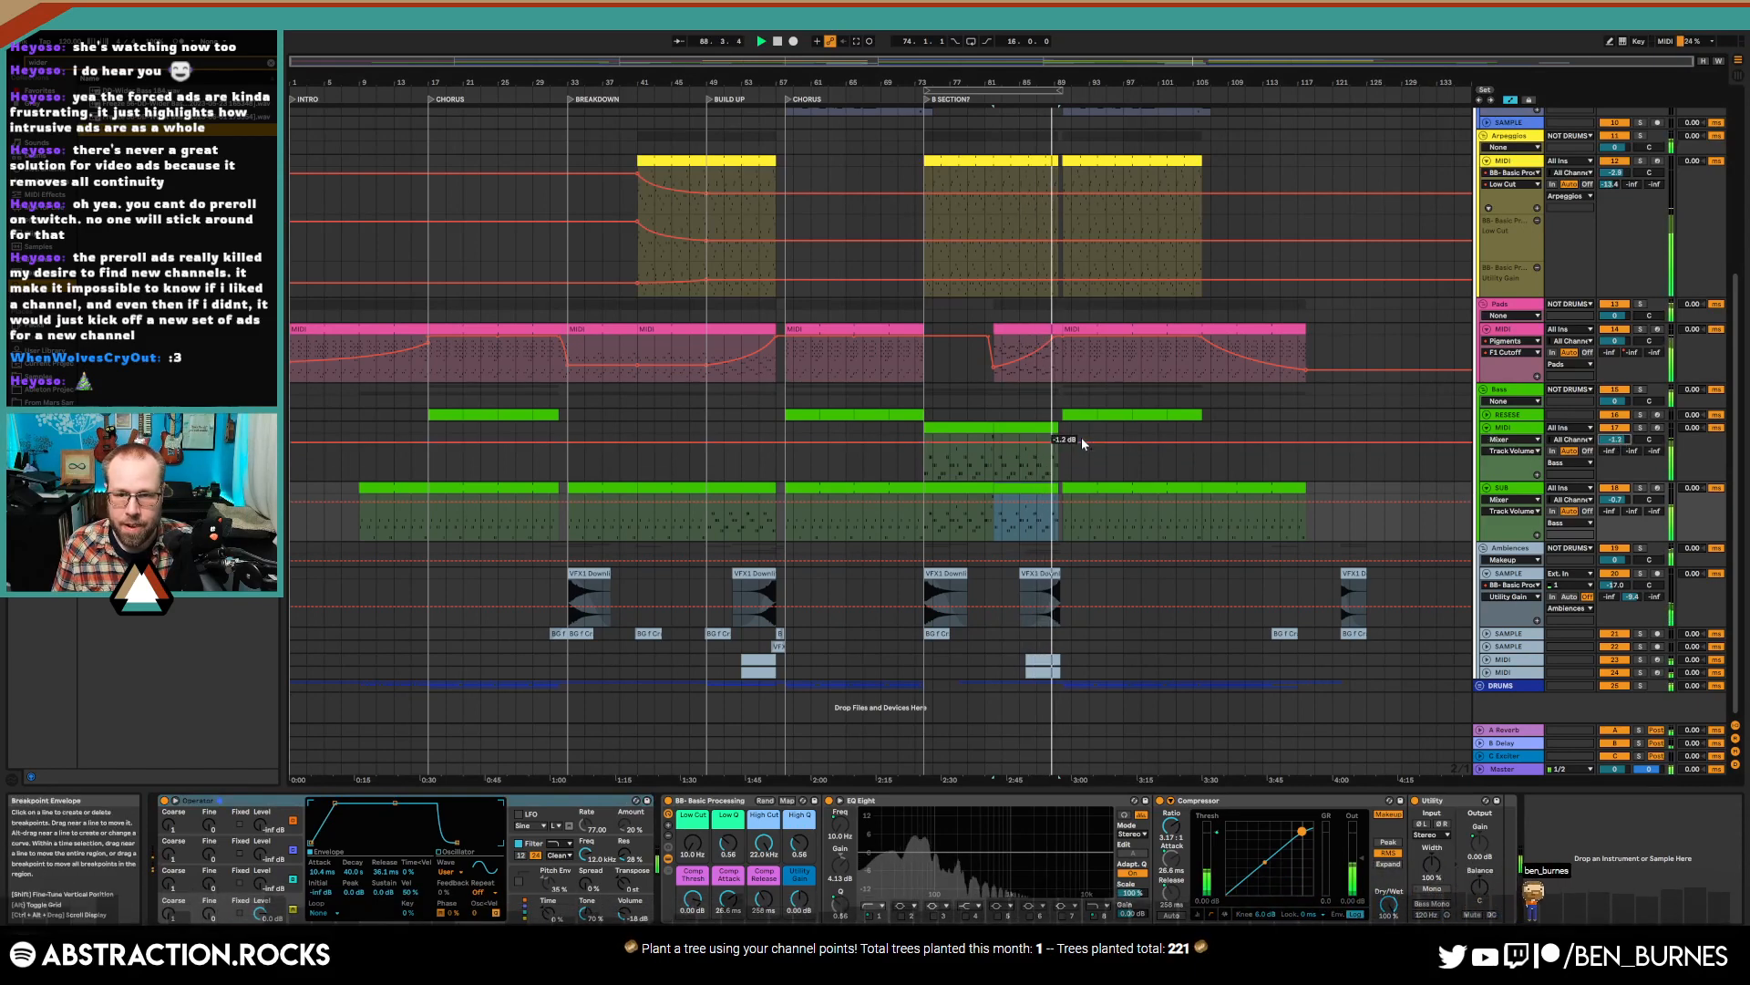
pyautogui.press('a')
pyautogui.scroll(2, 1145, 490)
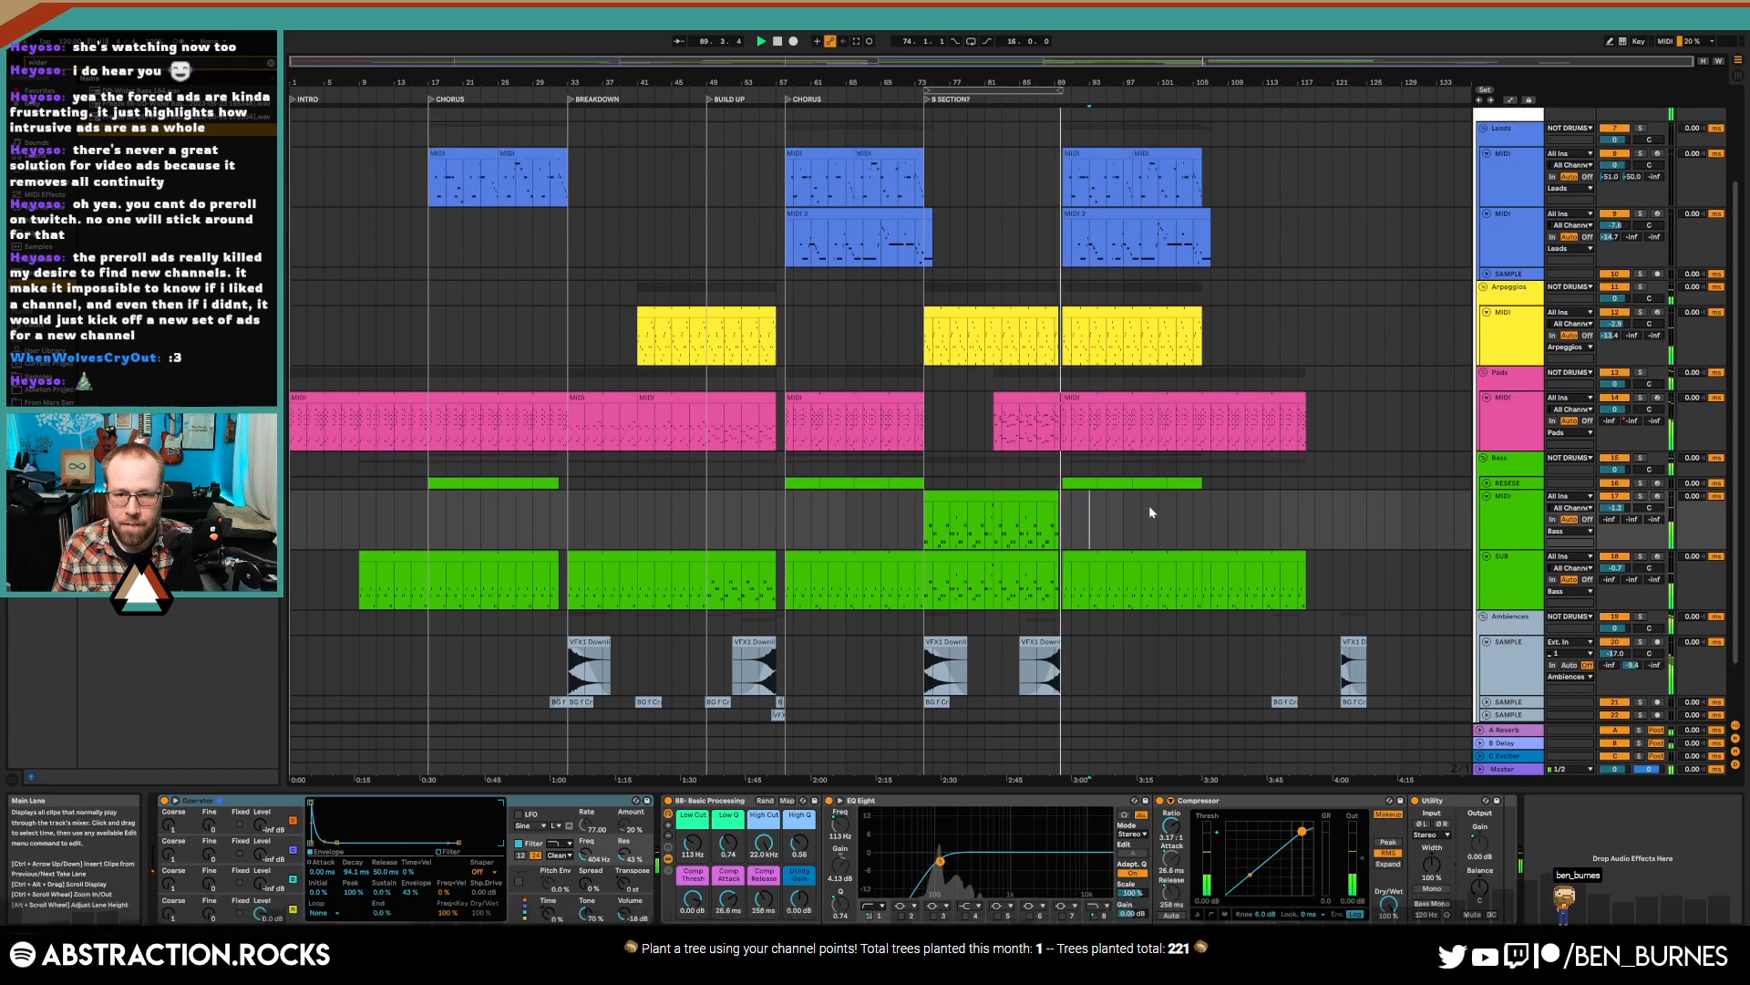
pyautogui.scroll(5, 1086, 548)
pyautogui.press('space')
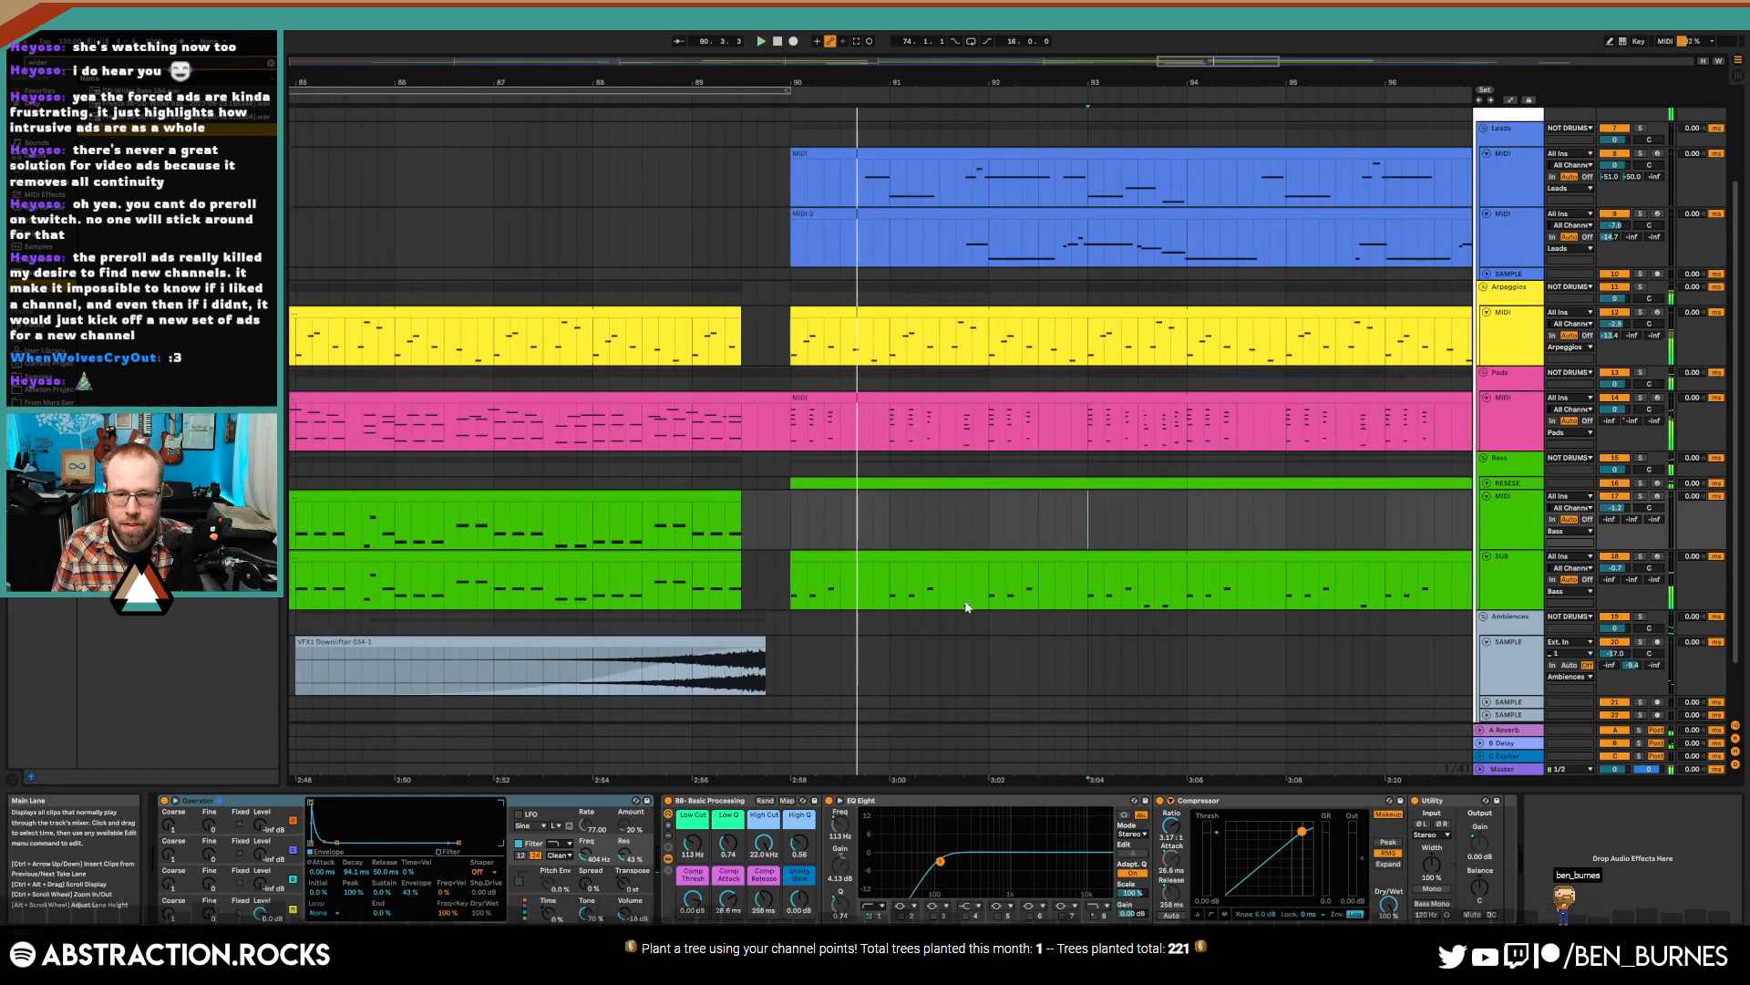
# - Shift the VFX1 Downlifter and MIDI clips in Ambiences earlier to end with the bass clips before bar 90, and play the transition
pyautogui.scroll(-2, 844, 635)
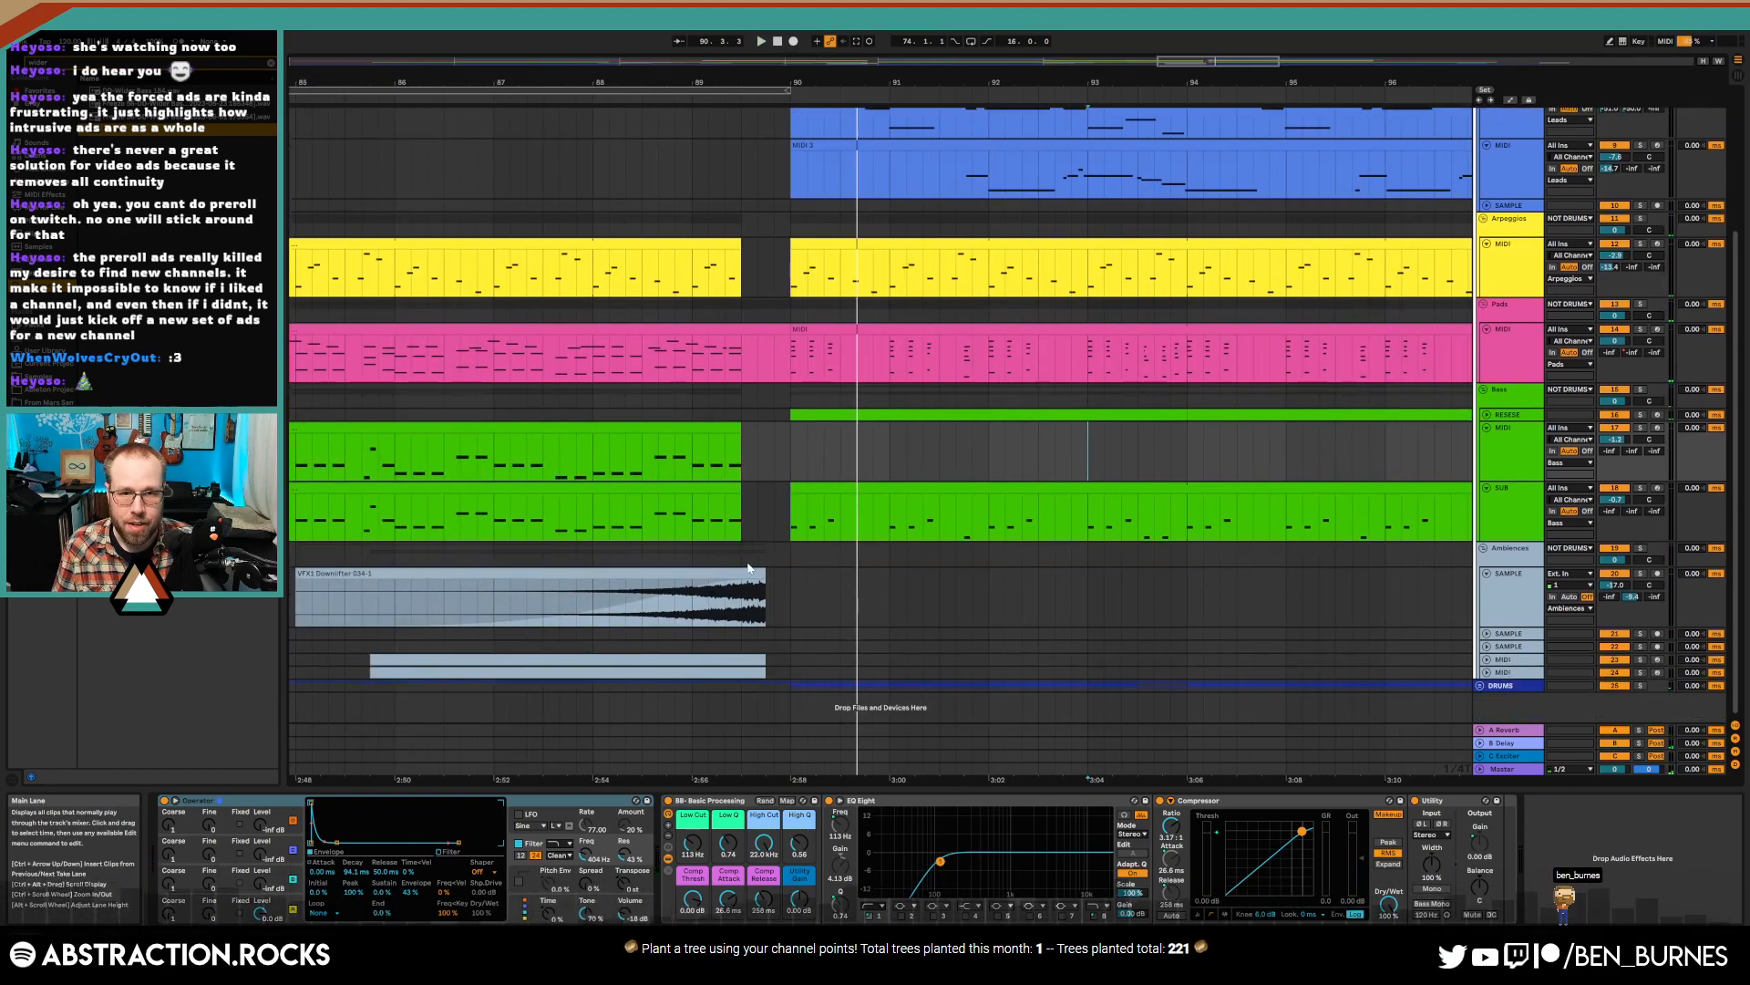
pyautogui.moveTo(738, 572); pyautogui.dragTo(705, 574)
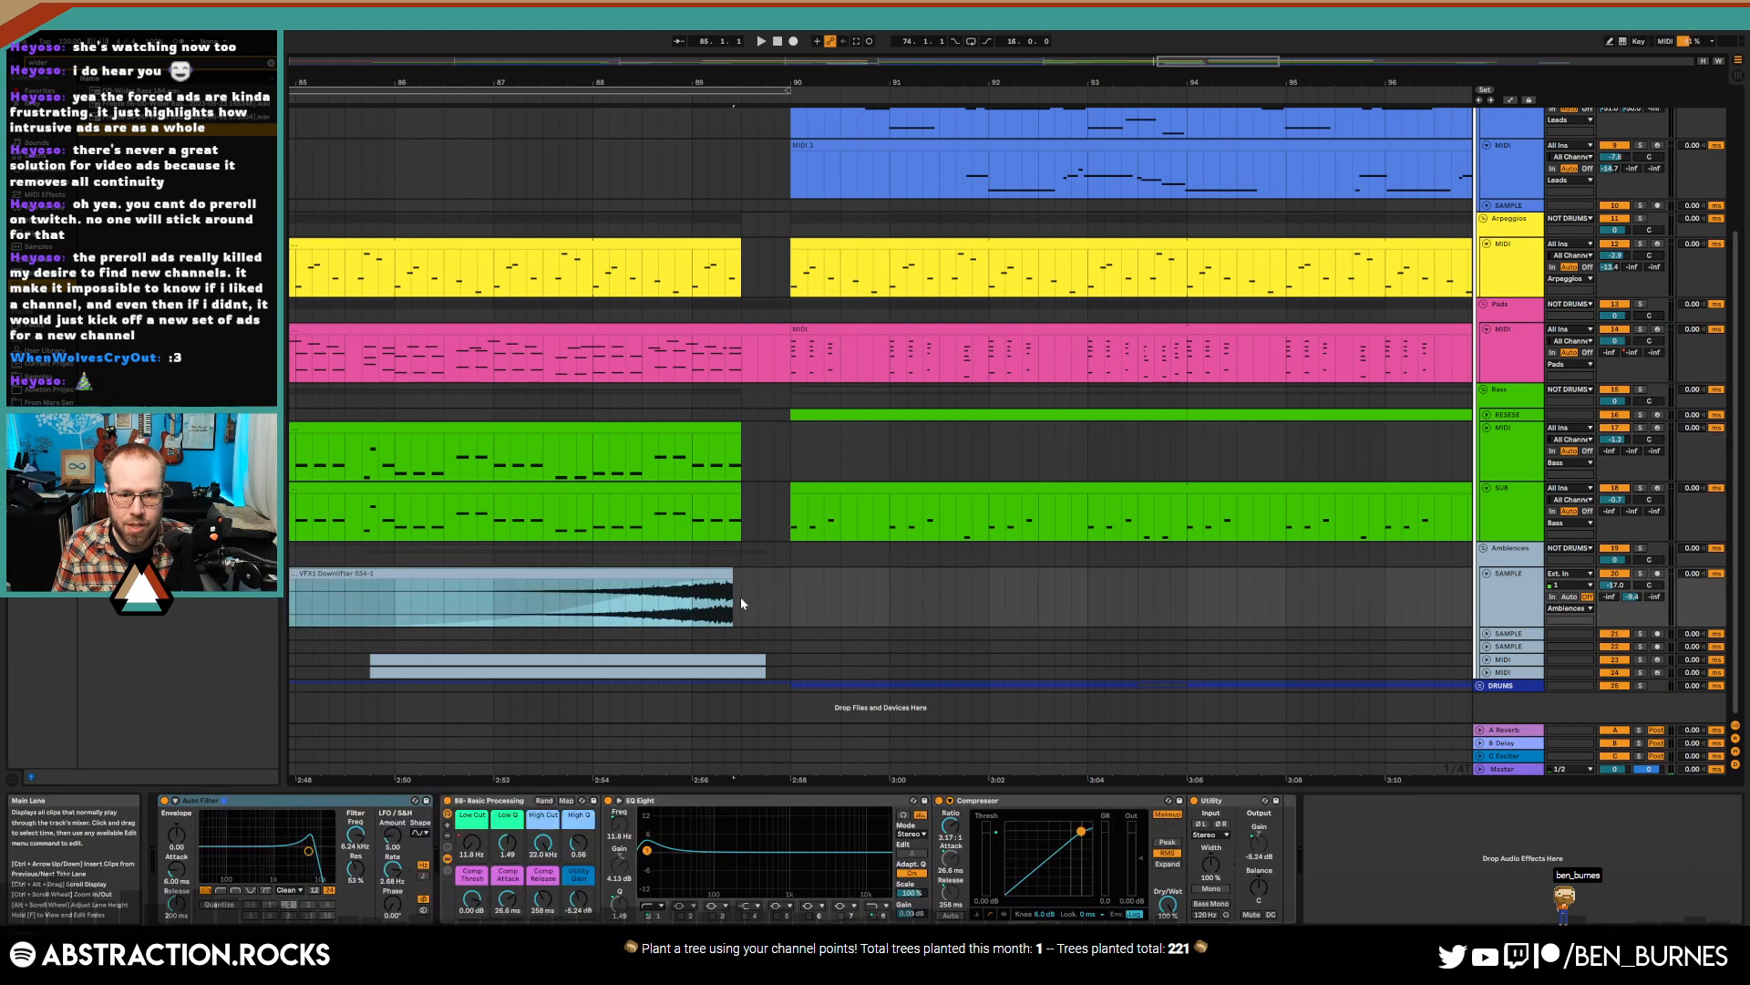
pyautogui.click(744, 657)
pyautogui.moveTo(744, 664); pyautogui.dragTo(730, 664)
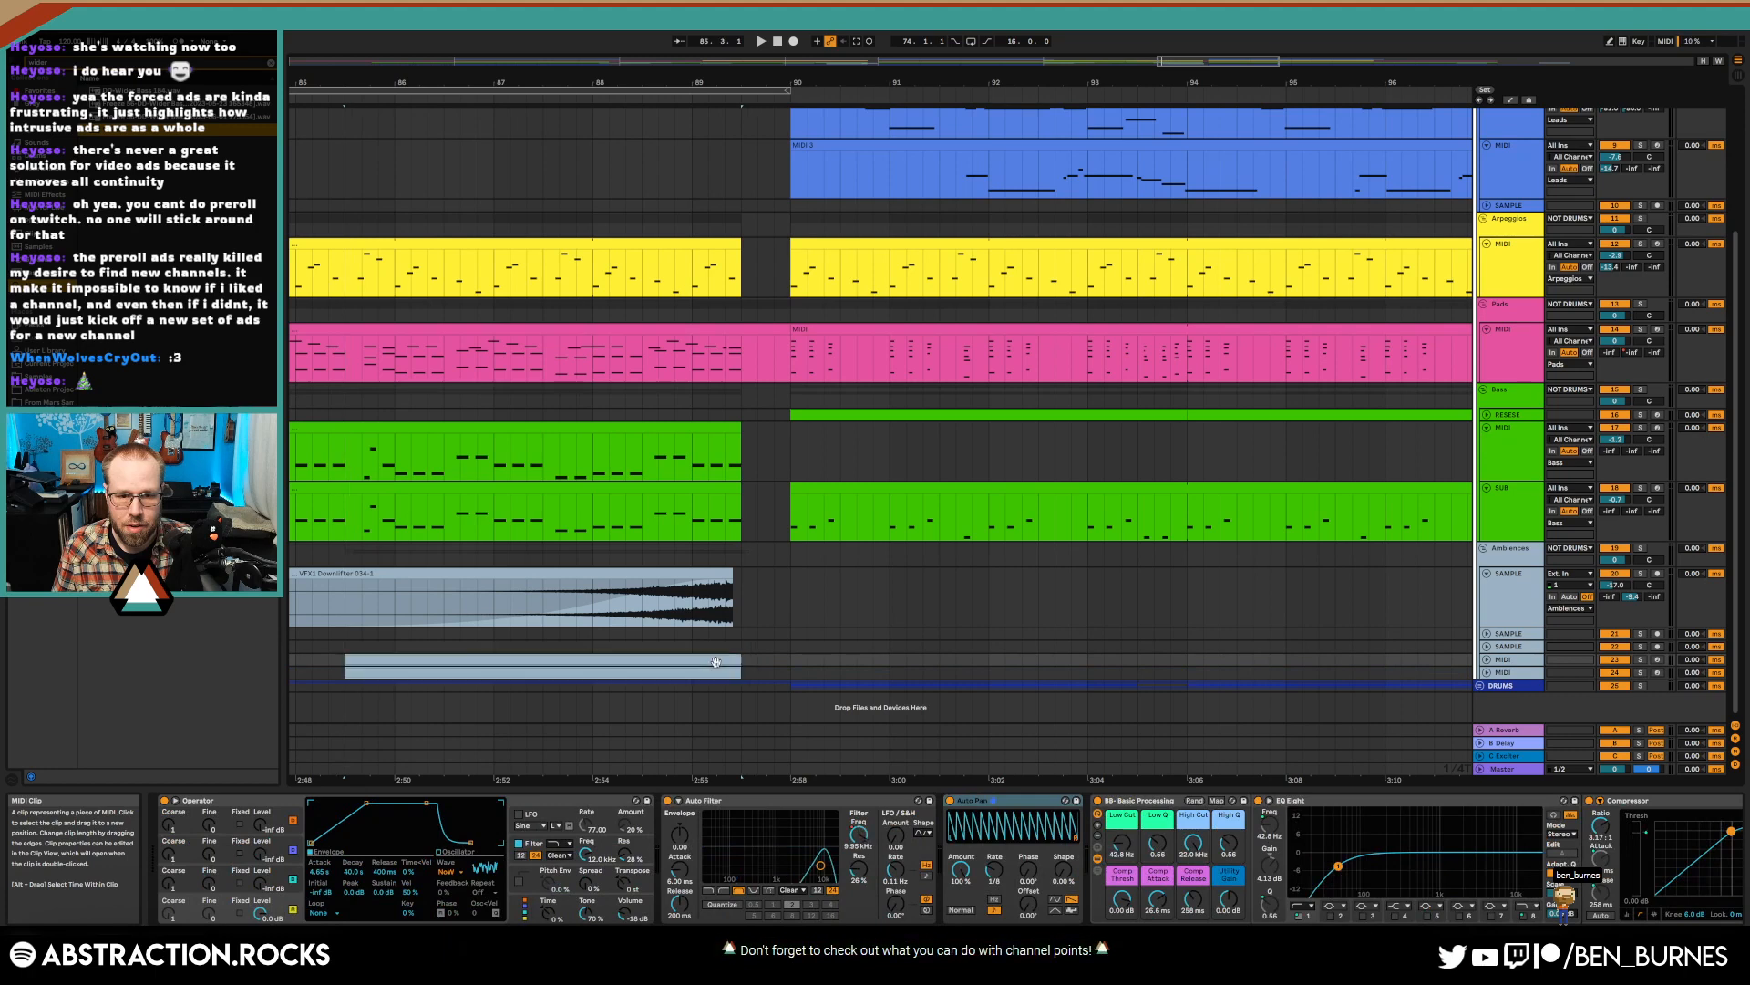
pyautogui.moveTo(720, 575); pyautogui.dragTo(726, 572)
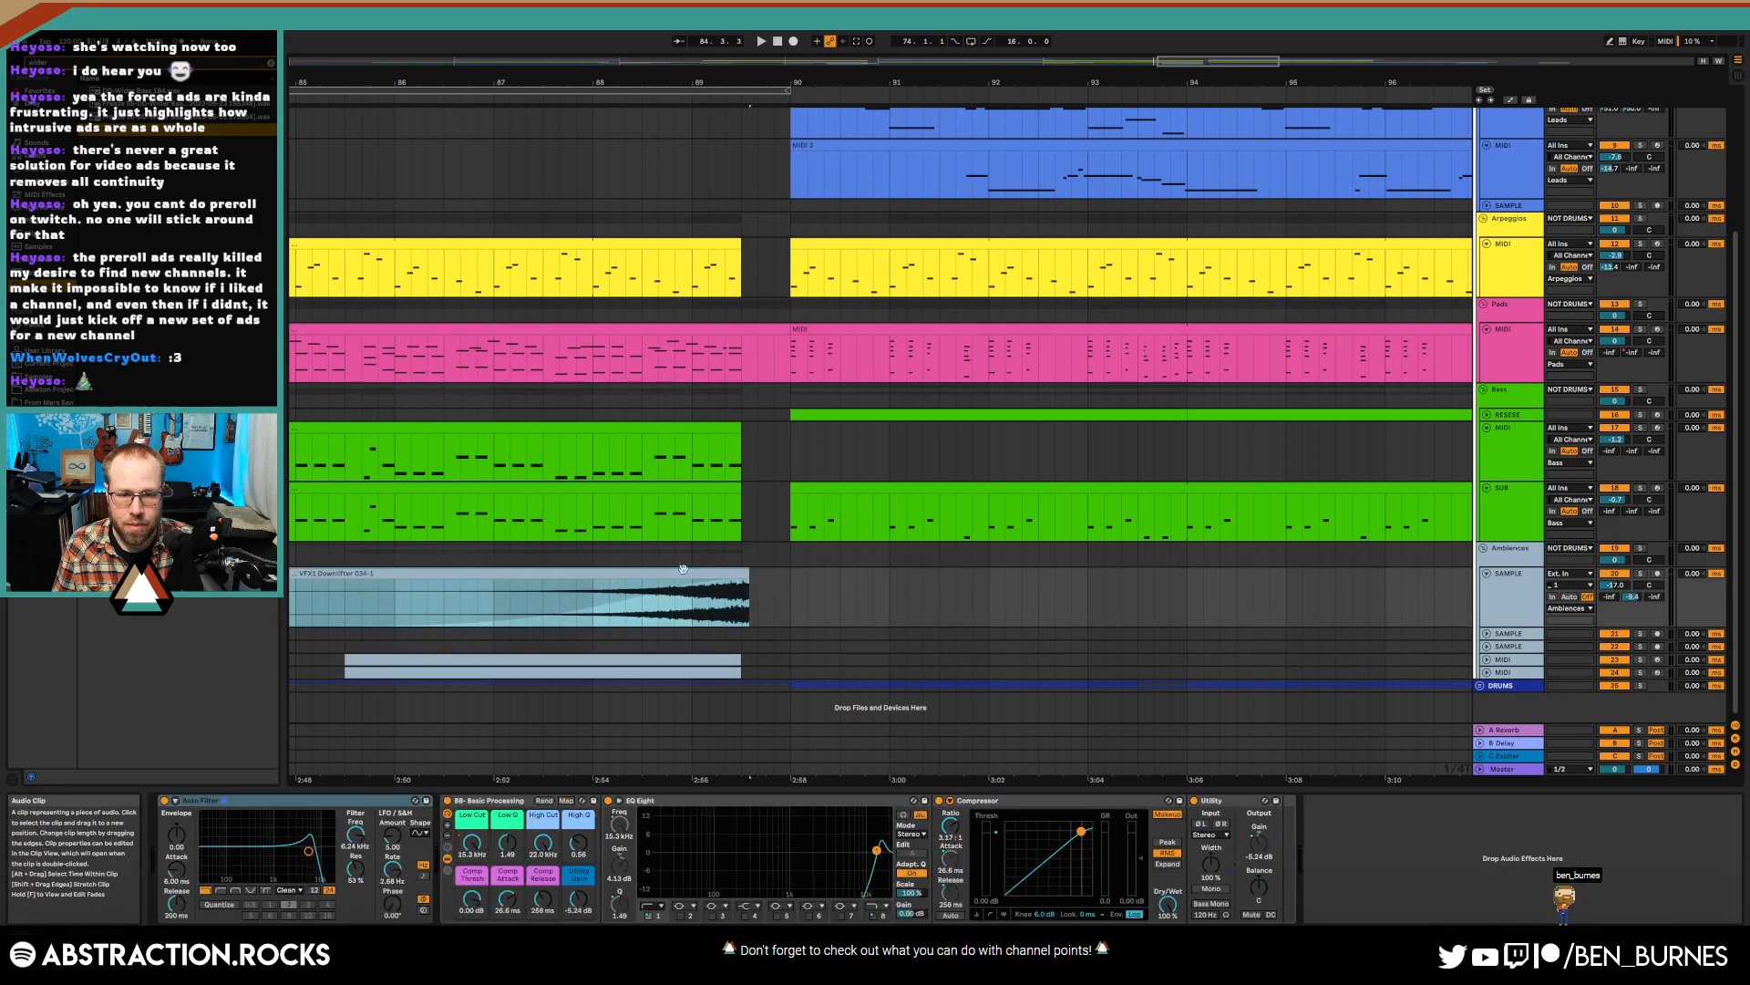
pyautogui.click(501, 498)
pyautogui.press('space')
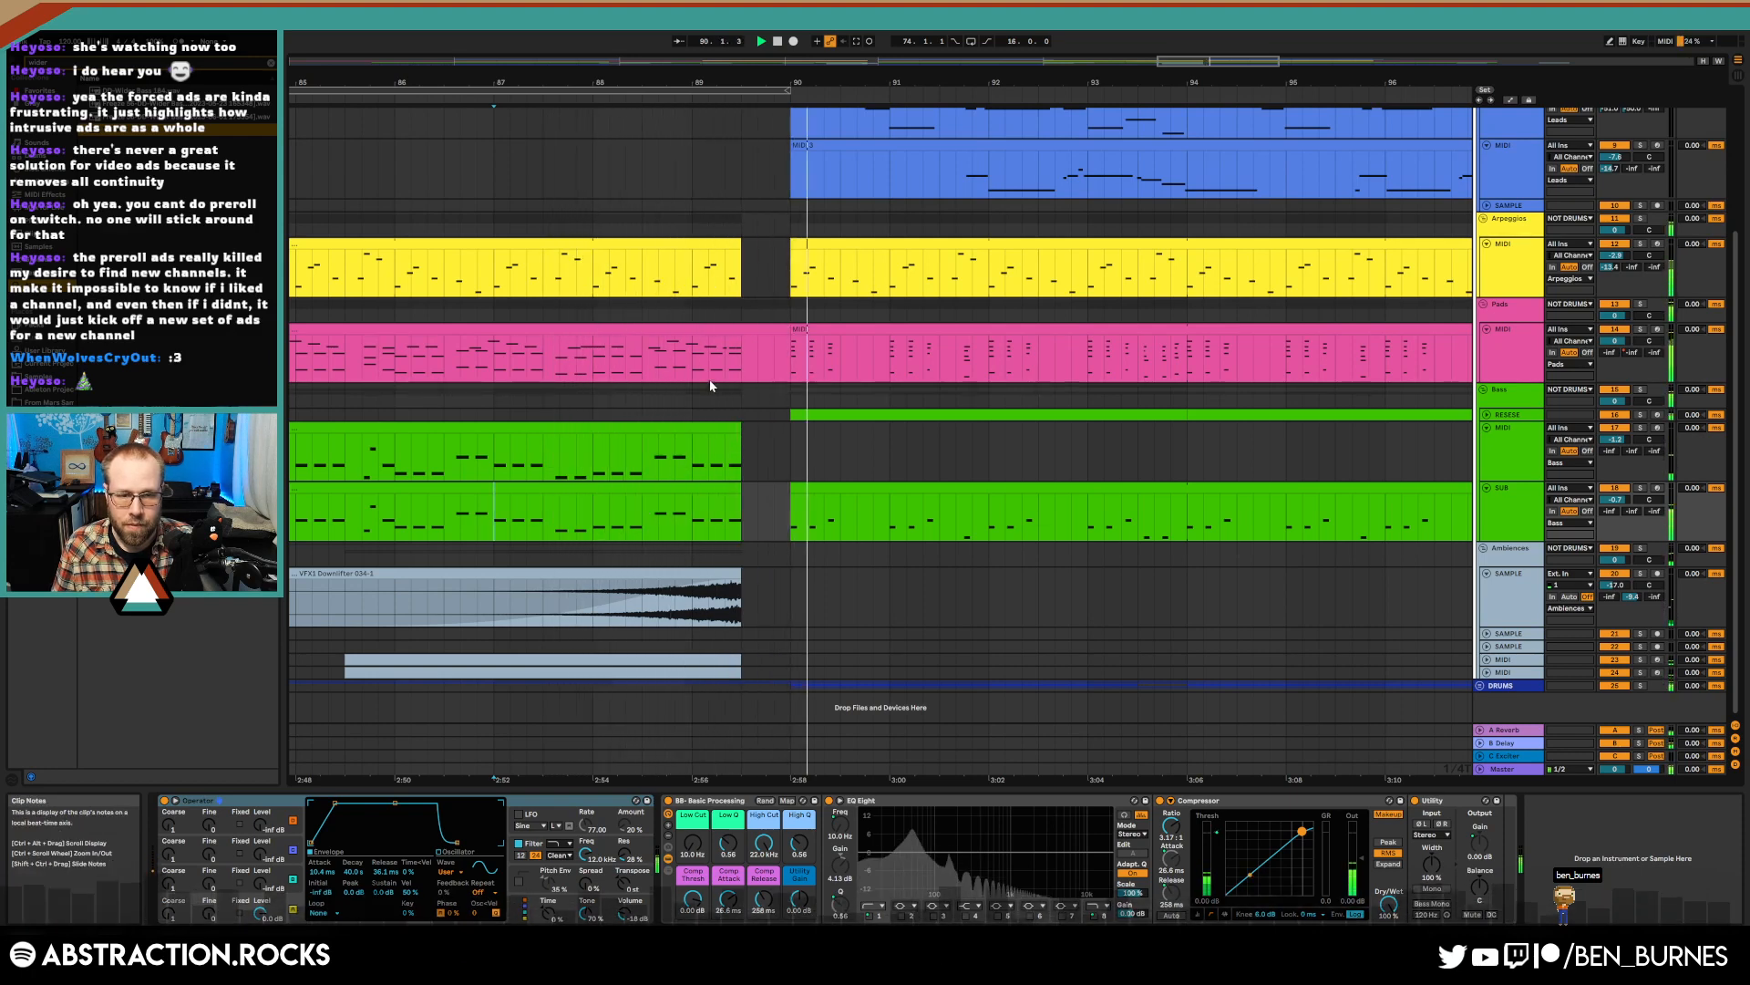
pyautogui.press('w')
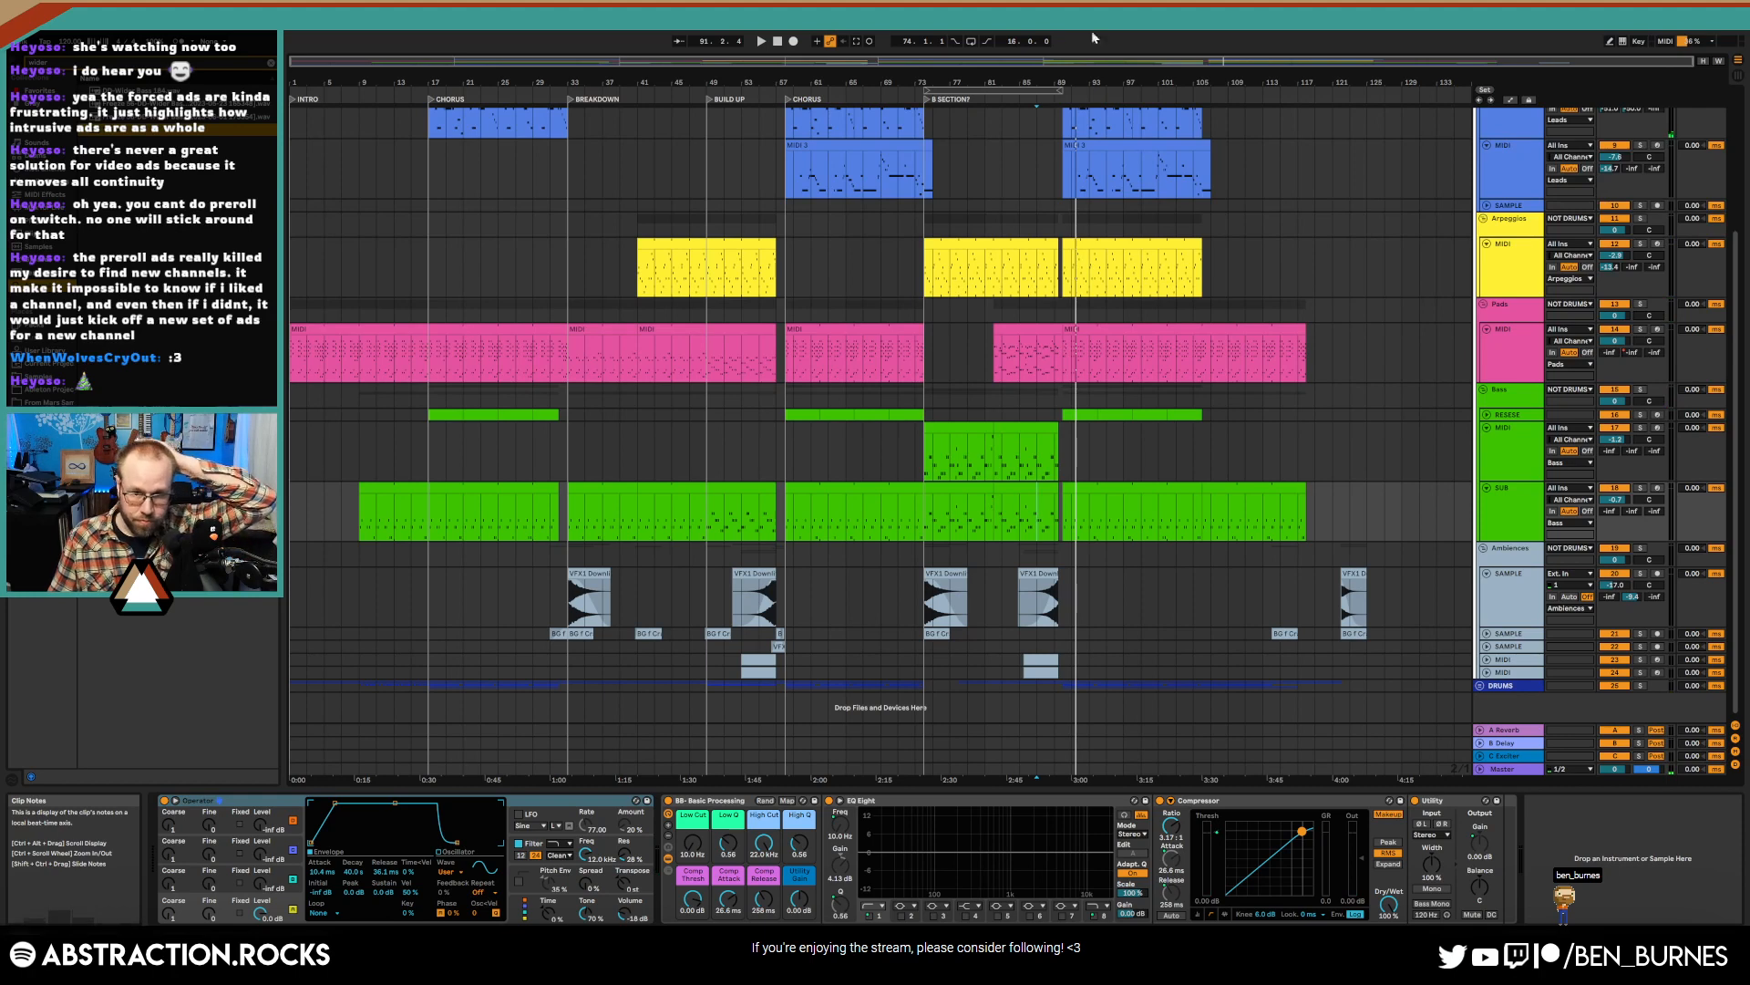
# - Play the track from the start and lower the Low Cut macro on the Pads MIDI track to about 153 Hz
pyautogui.click(776, 48)
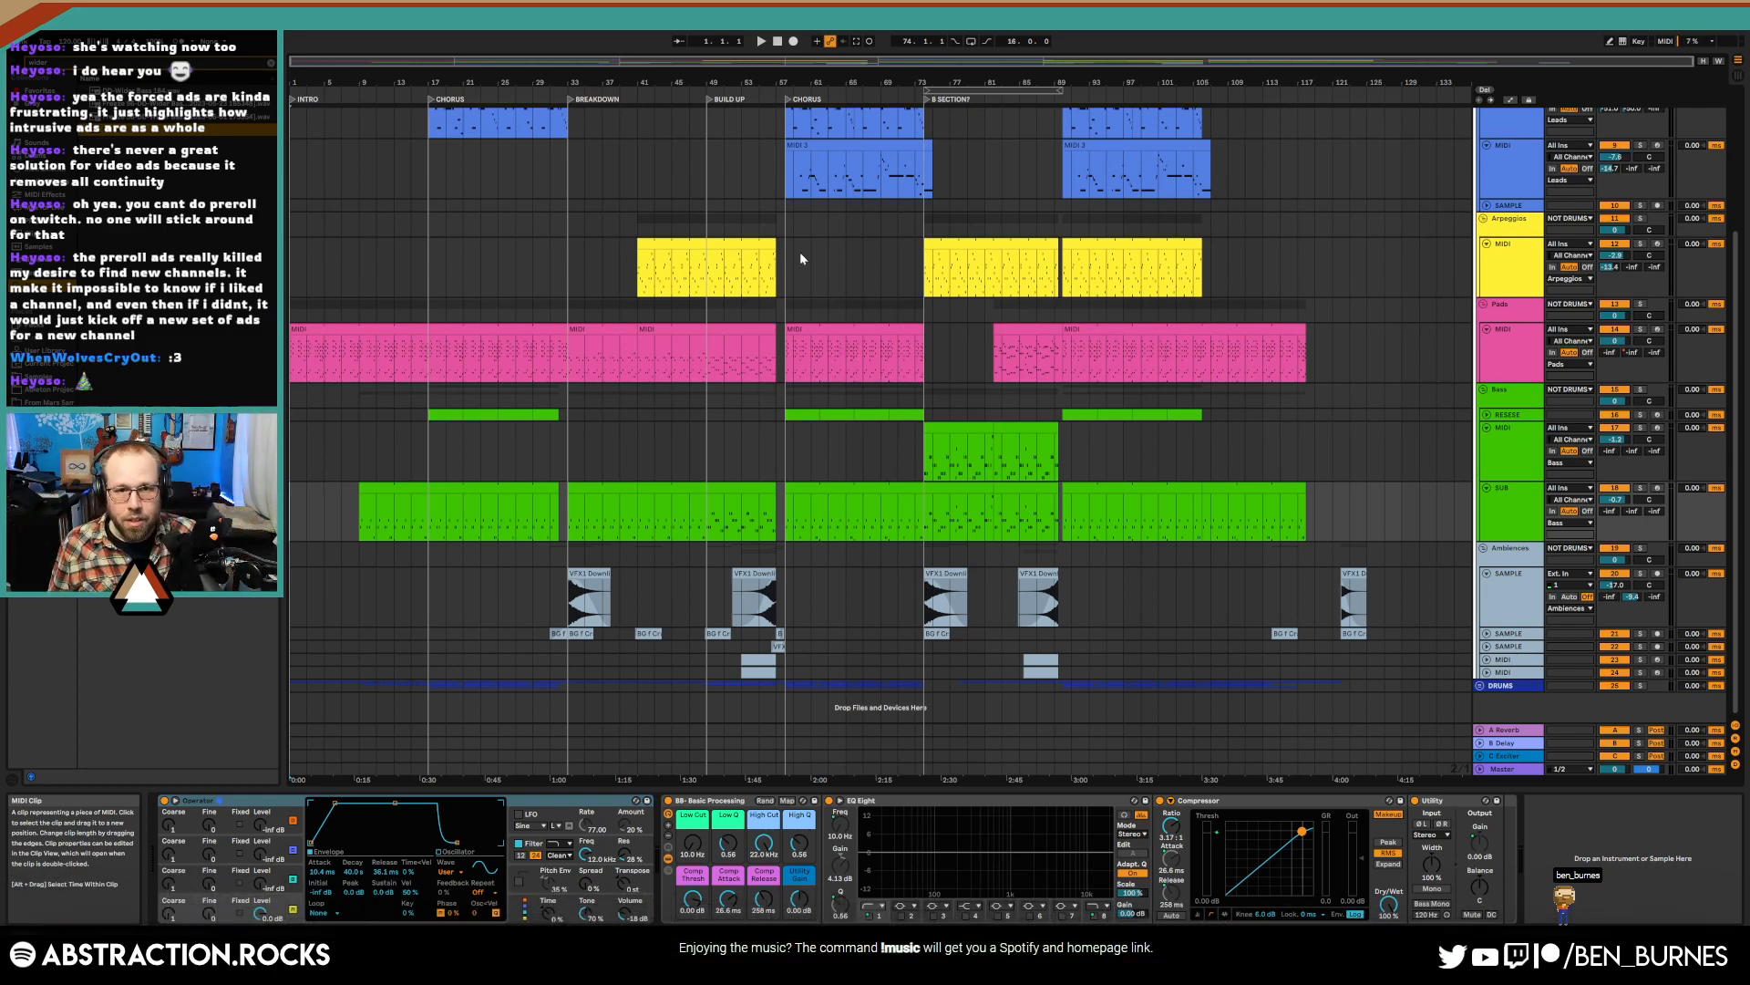
pyautogui.press('space')
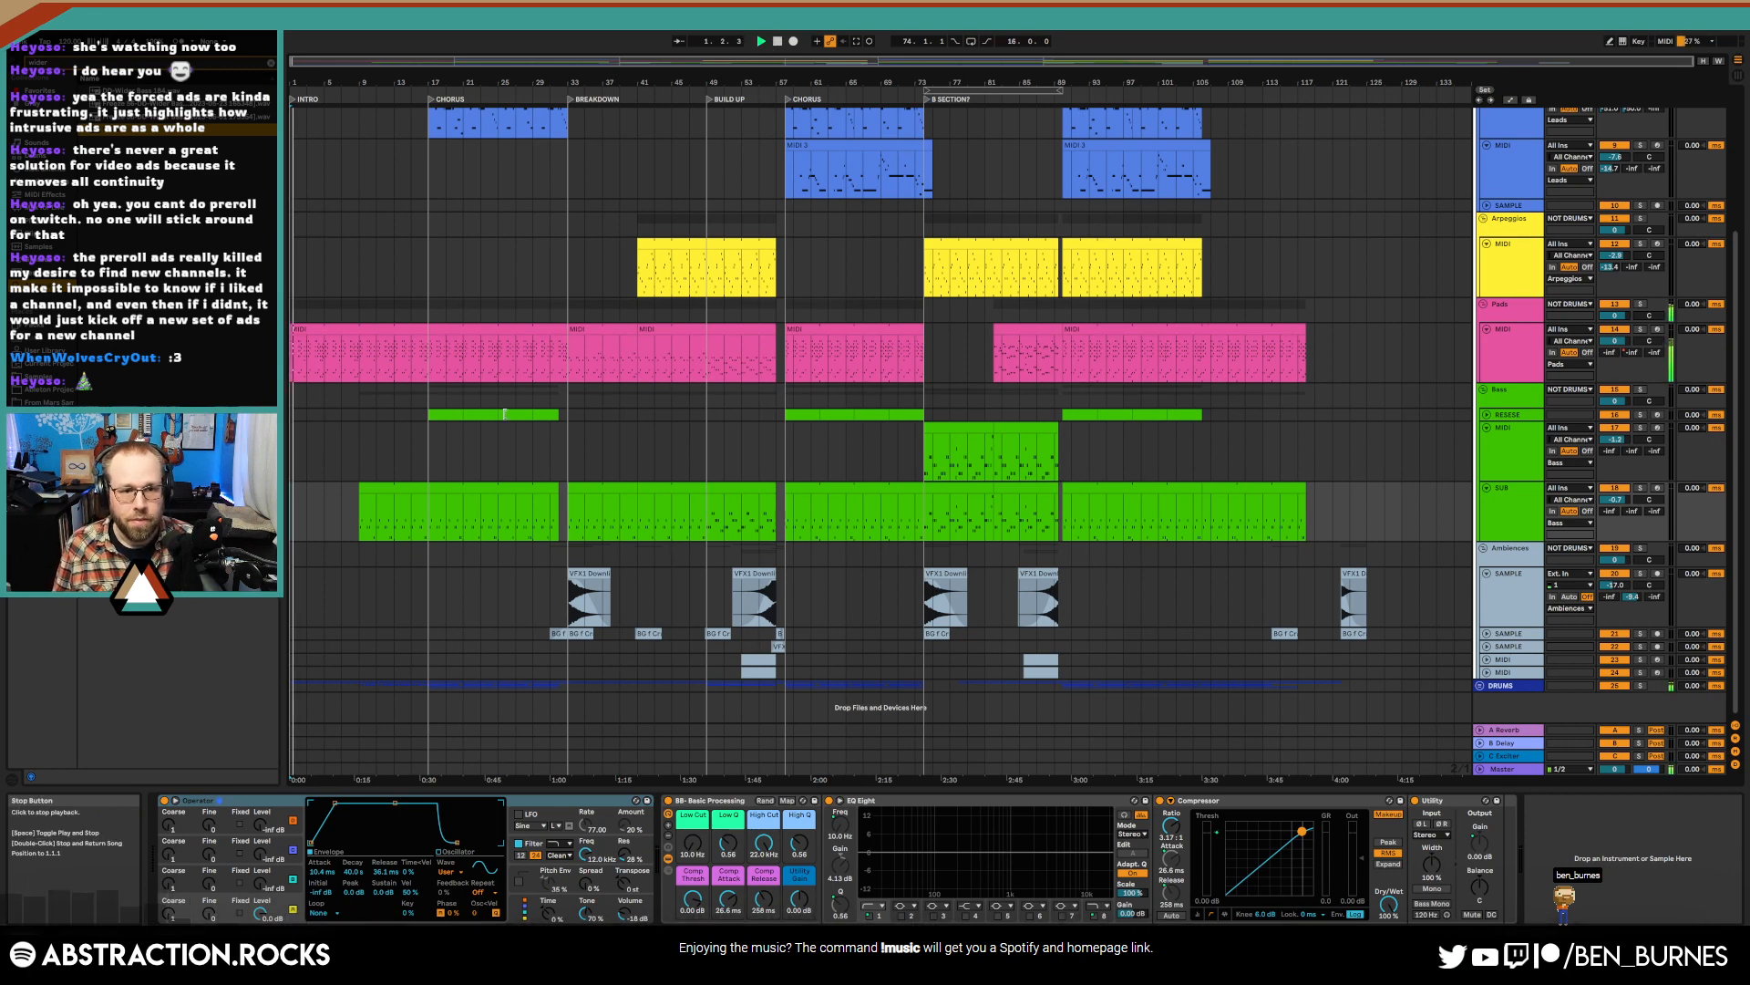
pyautogui.click(377, 341)
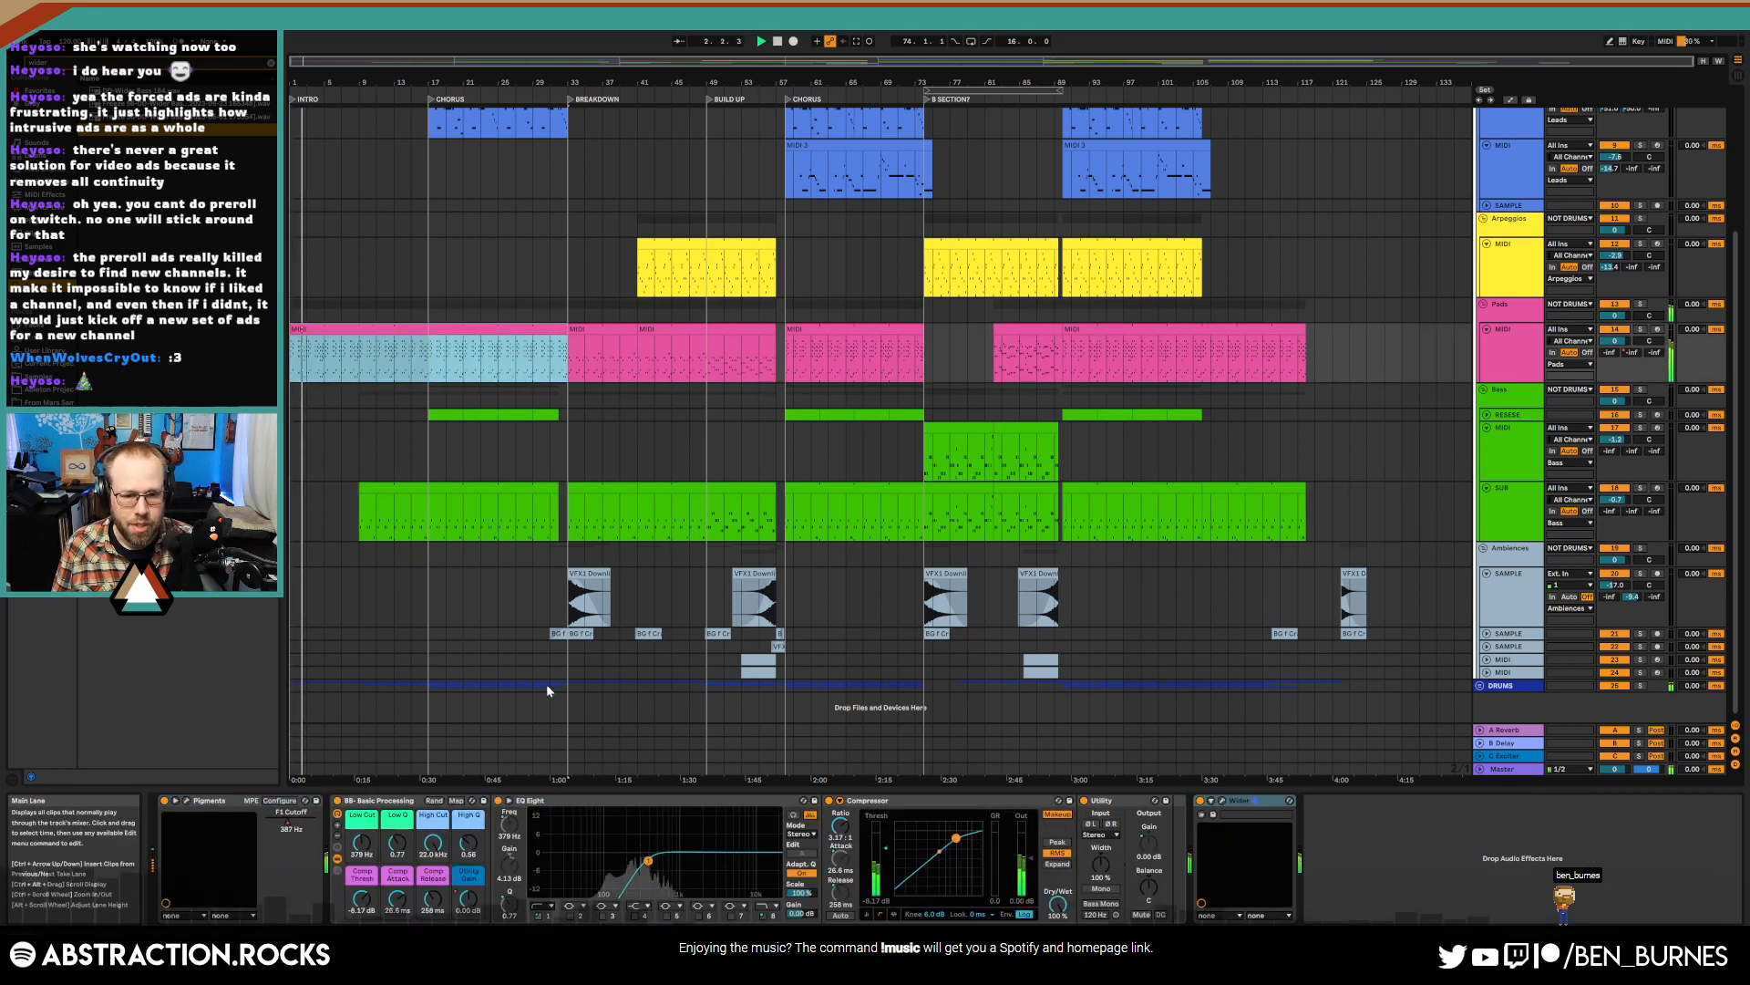
pyautogui.moveTo(362, 842); pyautogui.dragTo(362, 868)
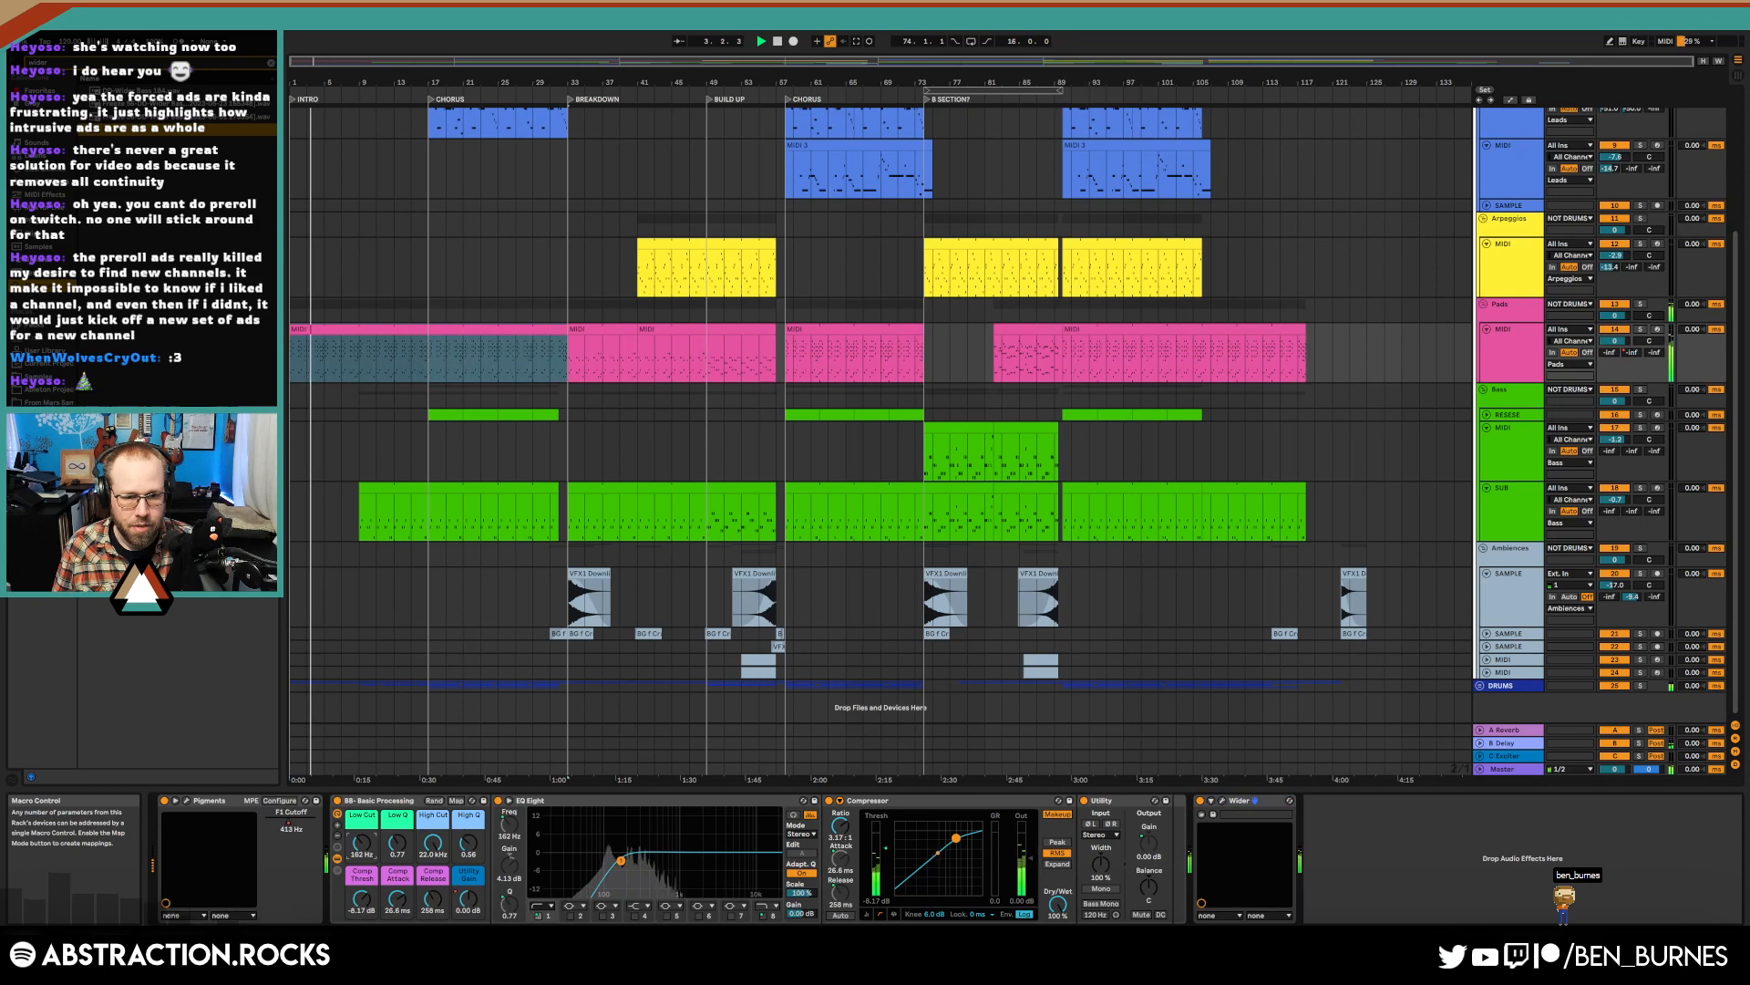
# - Add Comp Thresh automation to the Pads MIDI track that starts higher in the intro and falls to -8.17 dB by the first chorus
pyautogui.press('a')
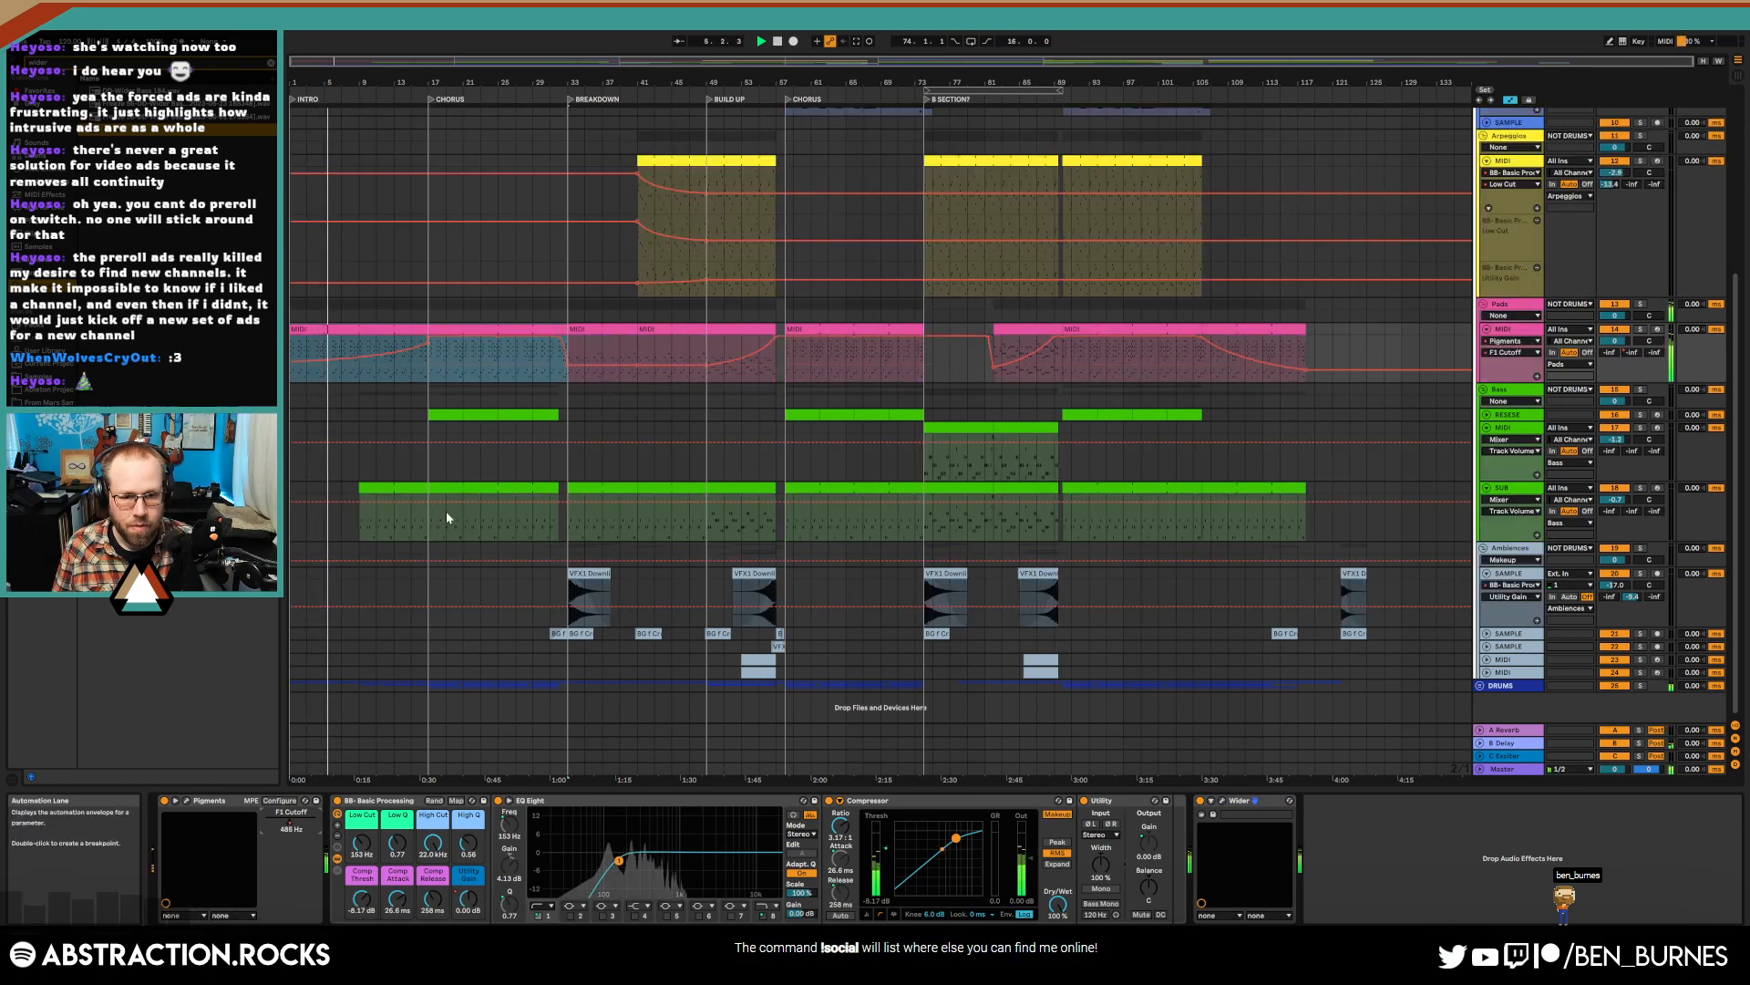
pyautogui.click(362, 898)
pyautogui.press('a')
pyautogui.press('a')
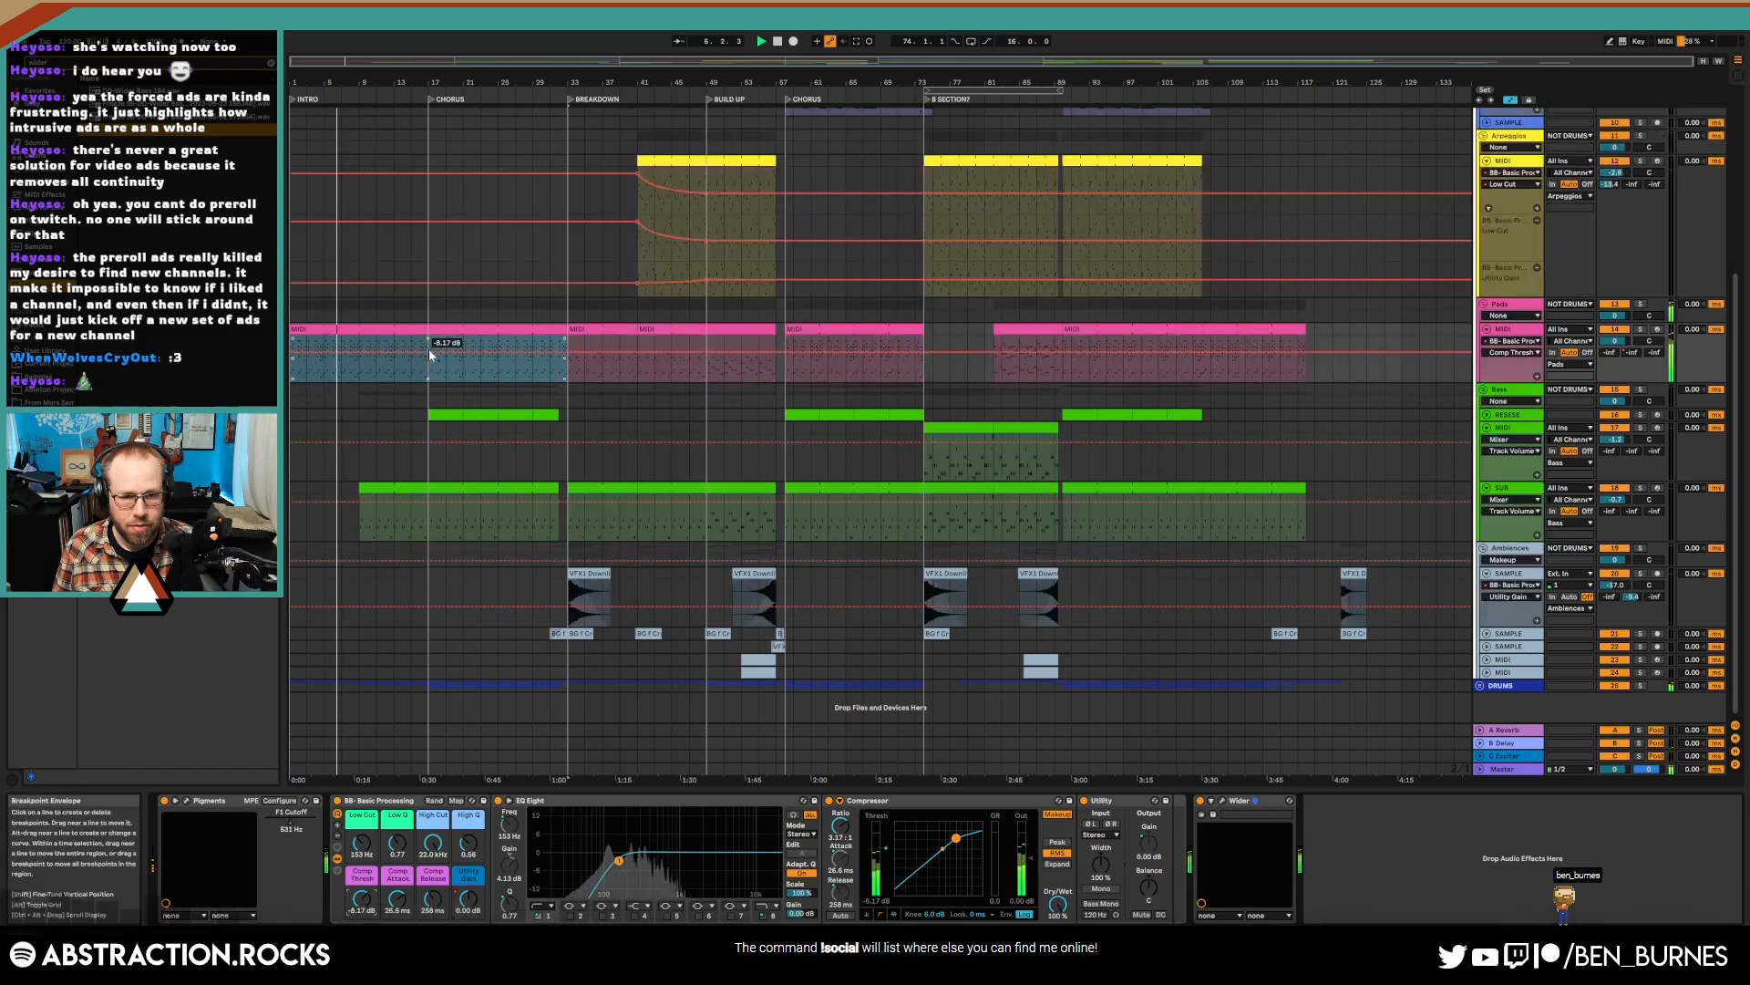
pyautogui.click(425, 349)
pyautogui.moveTo(416, 355); pyautogui.dragTo(416, 339)
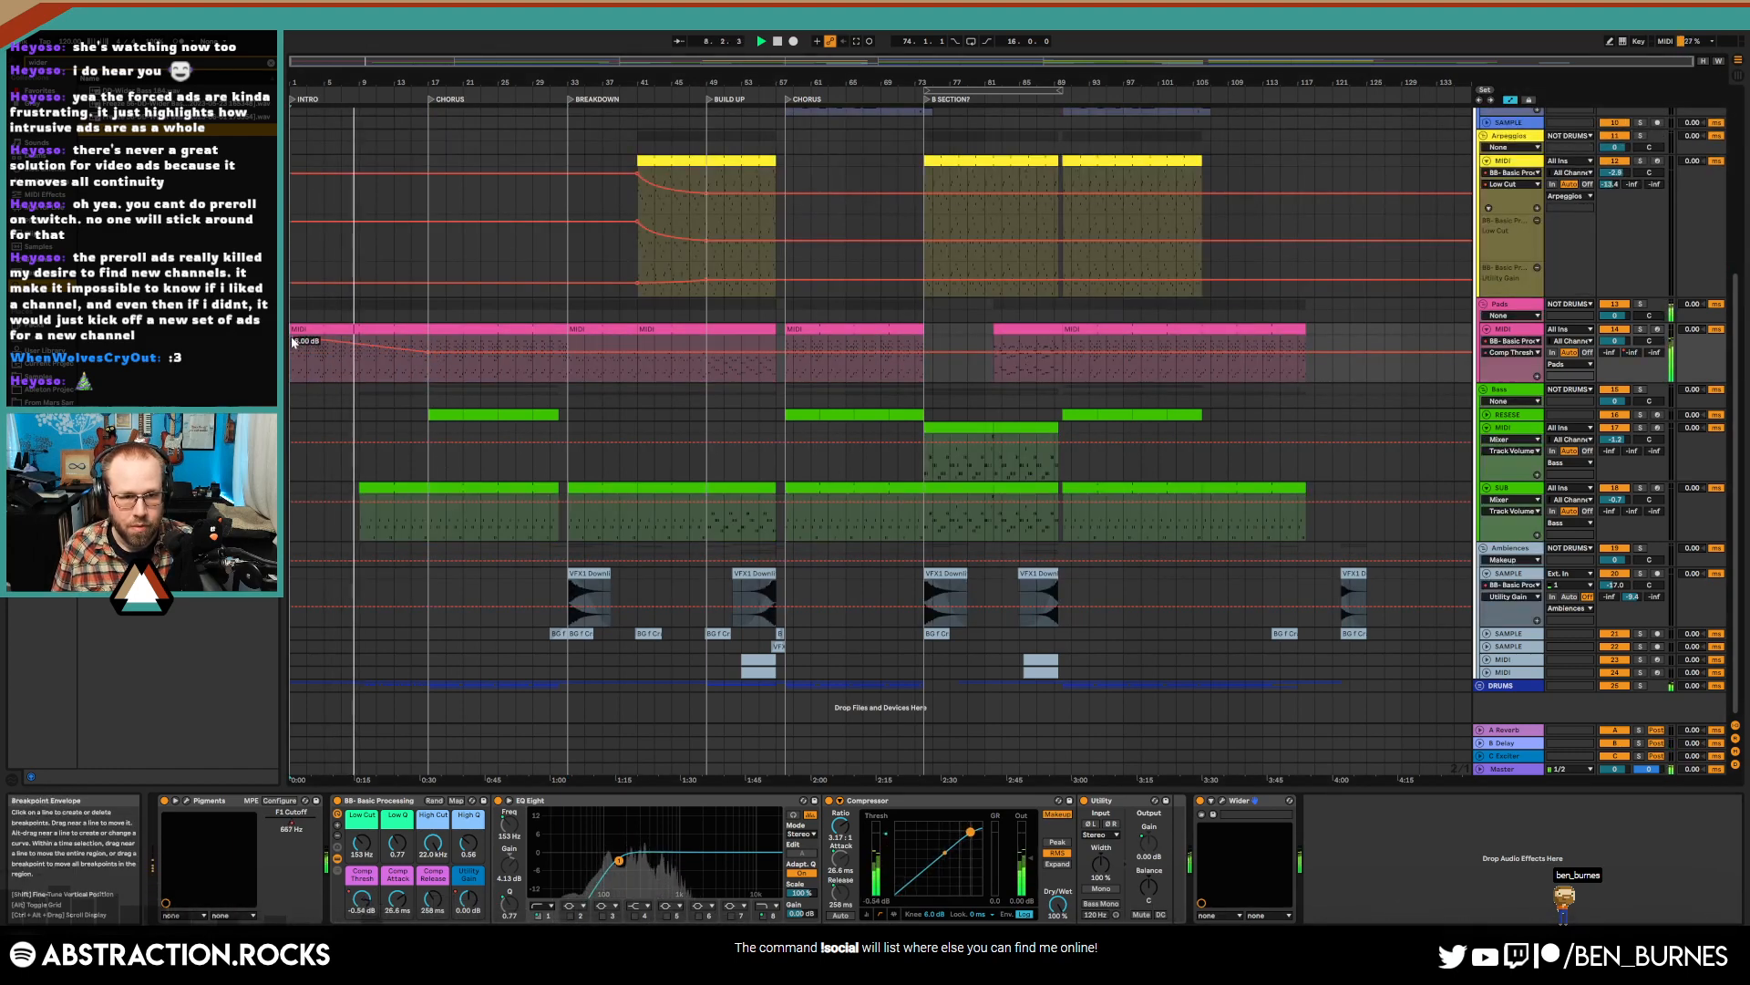
# - Set the first Comp Thresh breakpoint to 0 dB, adjust the ramp through the intro and stop playback
pyautogui.moveTo(291, 337); pyautogui.dragTo(291, 339)
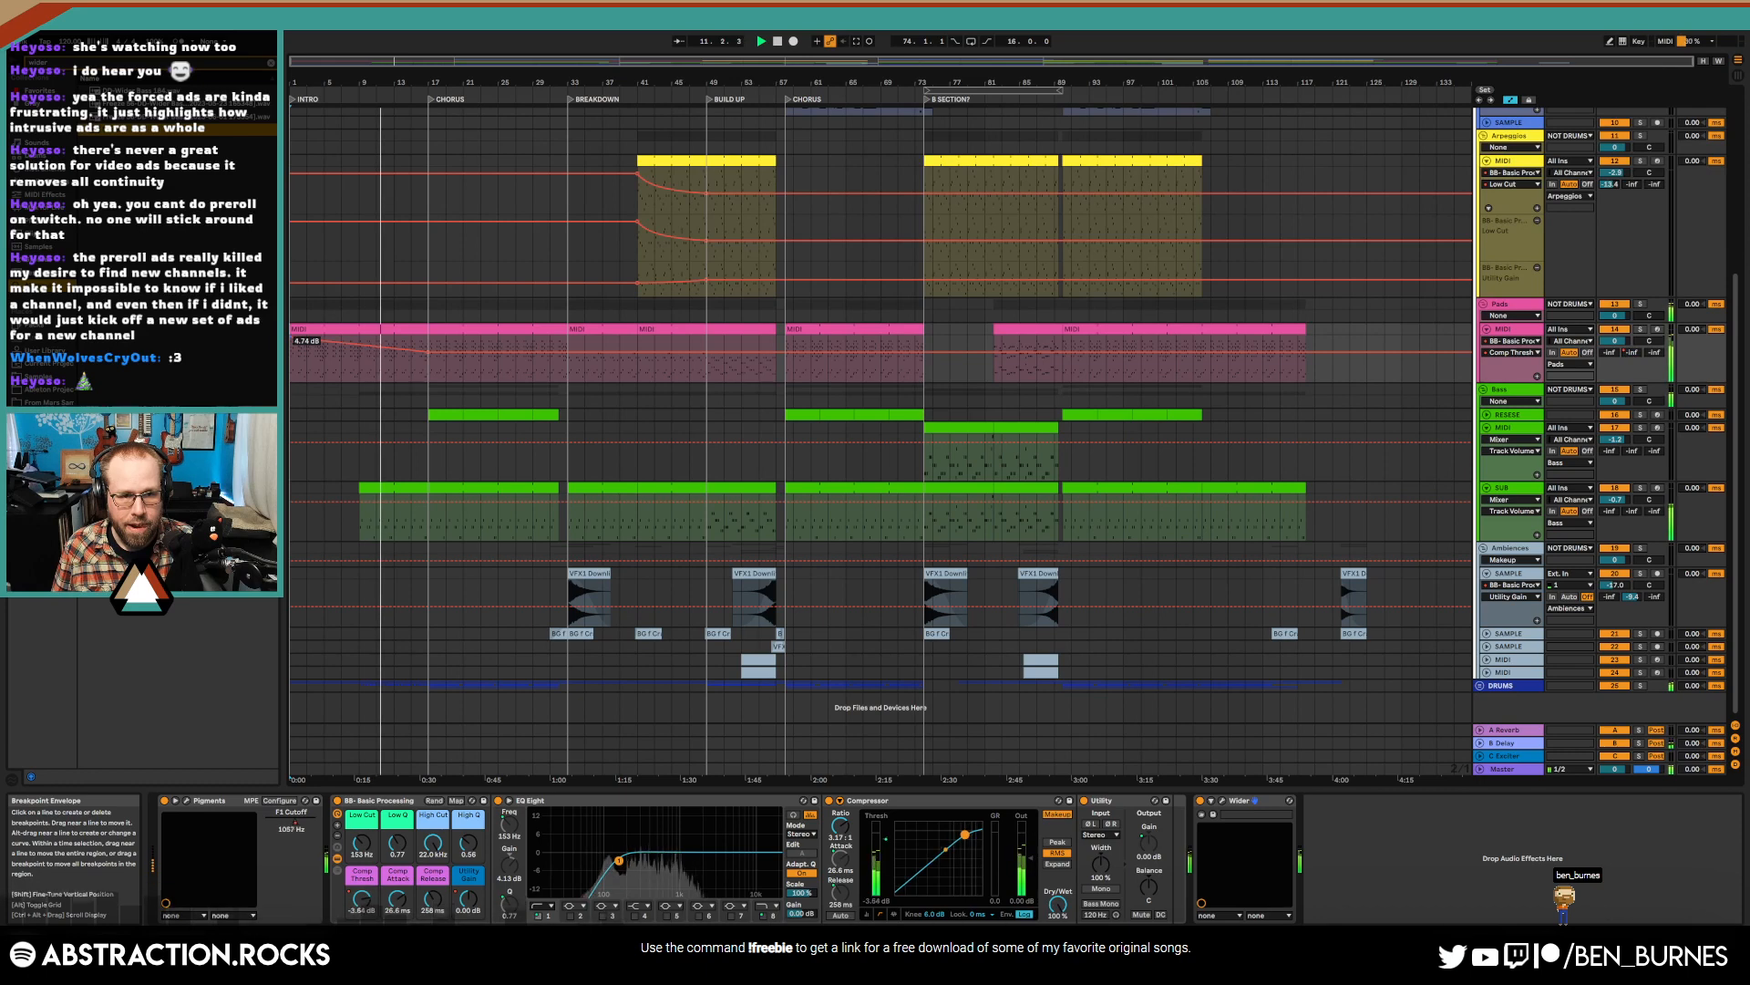
pyautogui.rightClick(291, 339)
pyautogui.click(296, 346)
pyautogui.write('0')
pyautogui.press('Return')
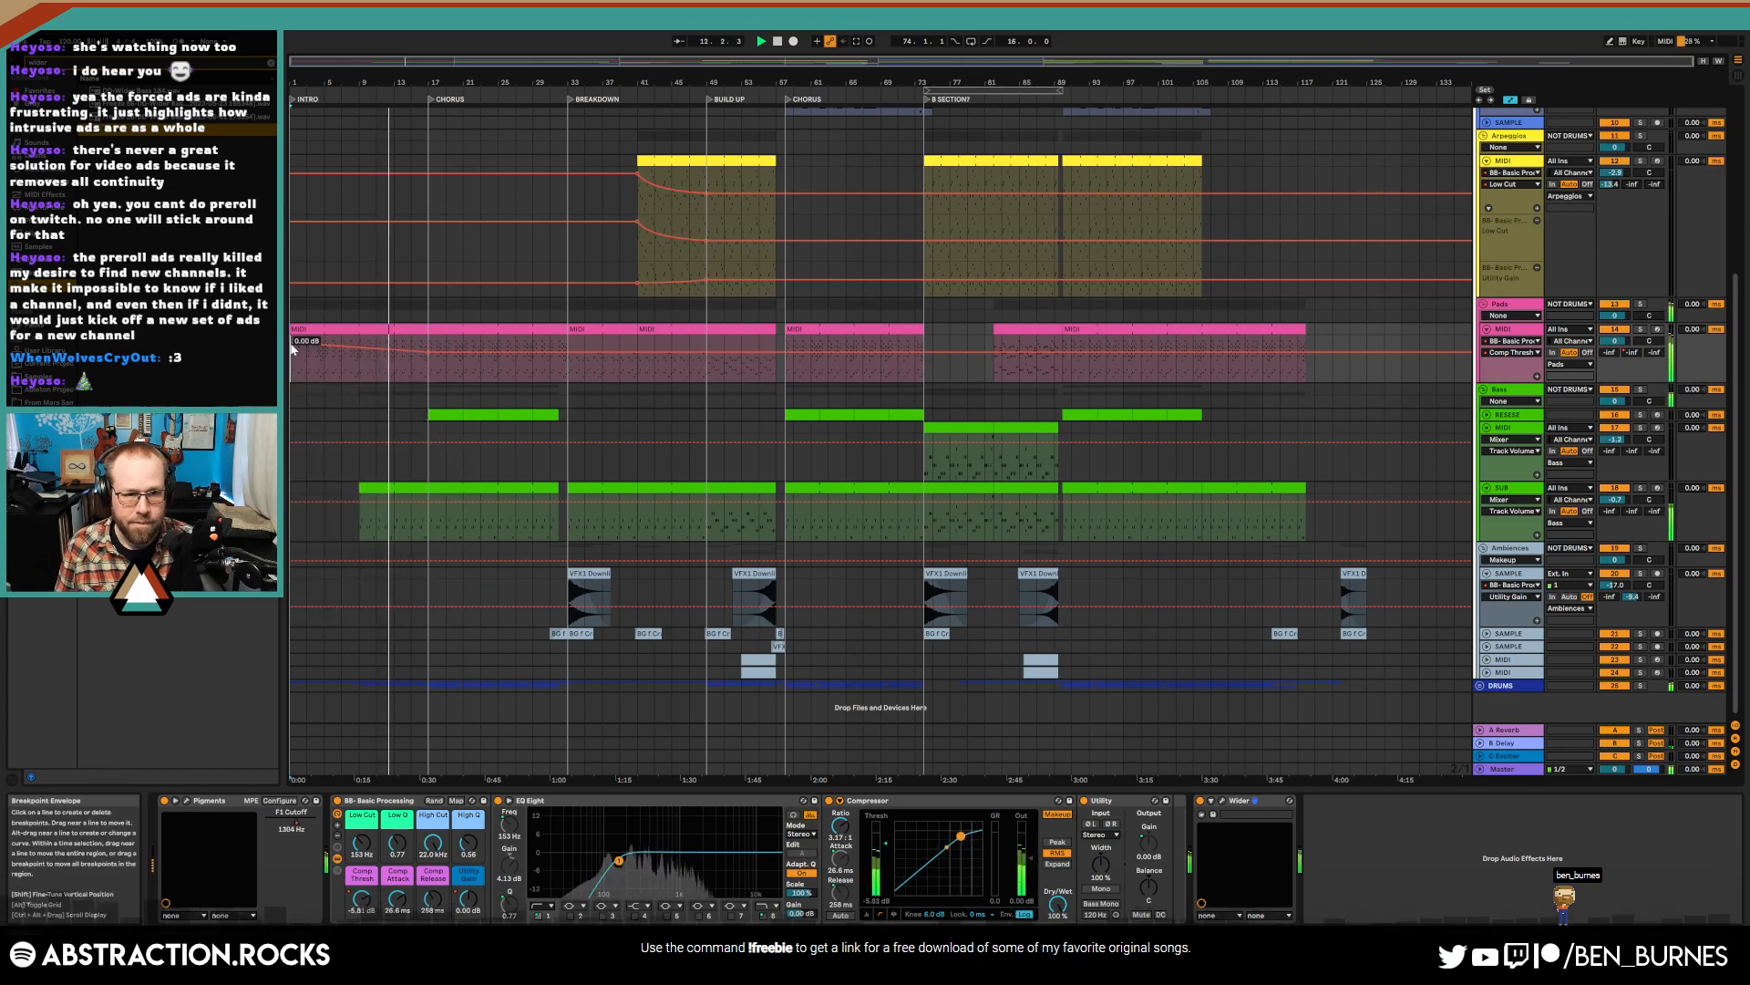
pyautogui.moveTo(361, 336); pyautogui.dragTo(361, 343)
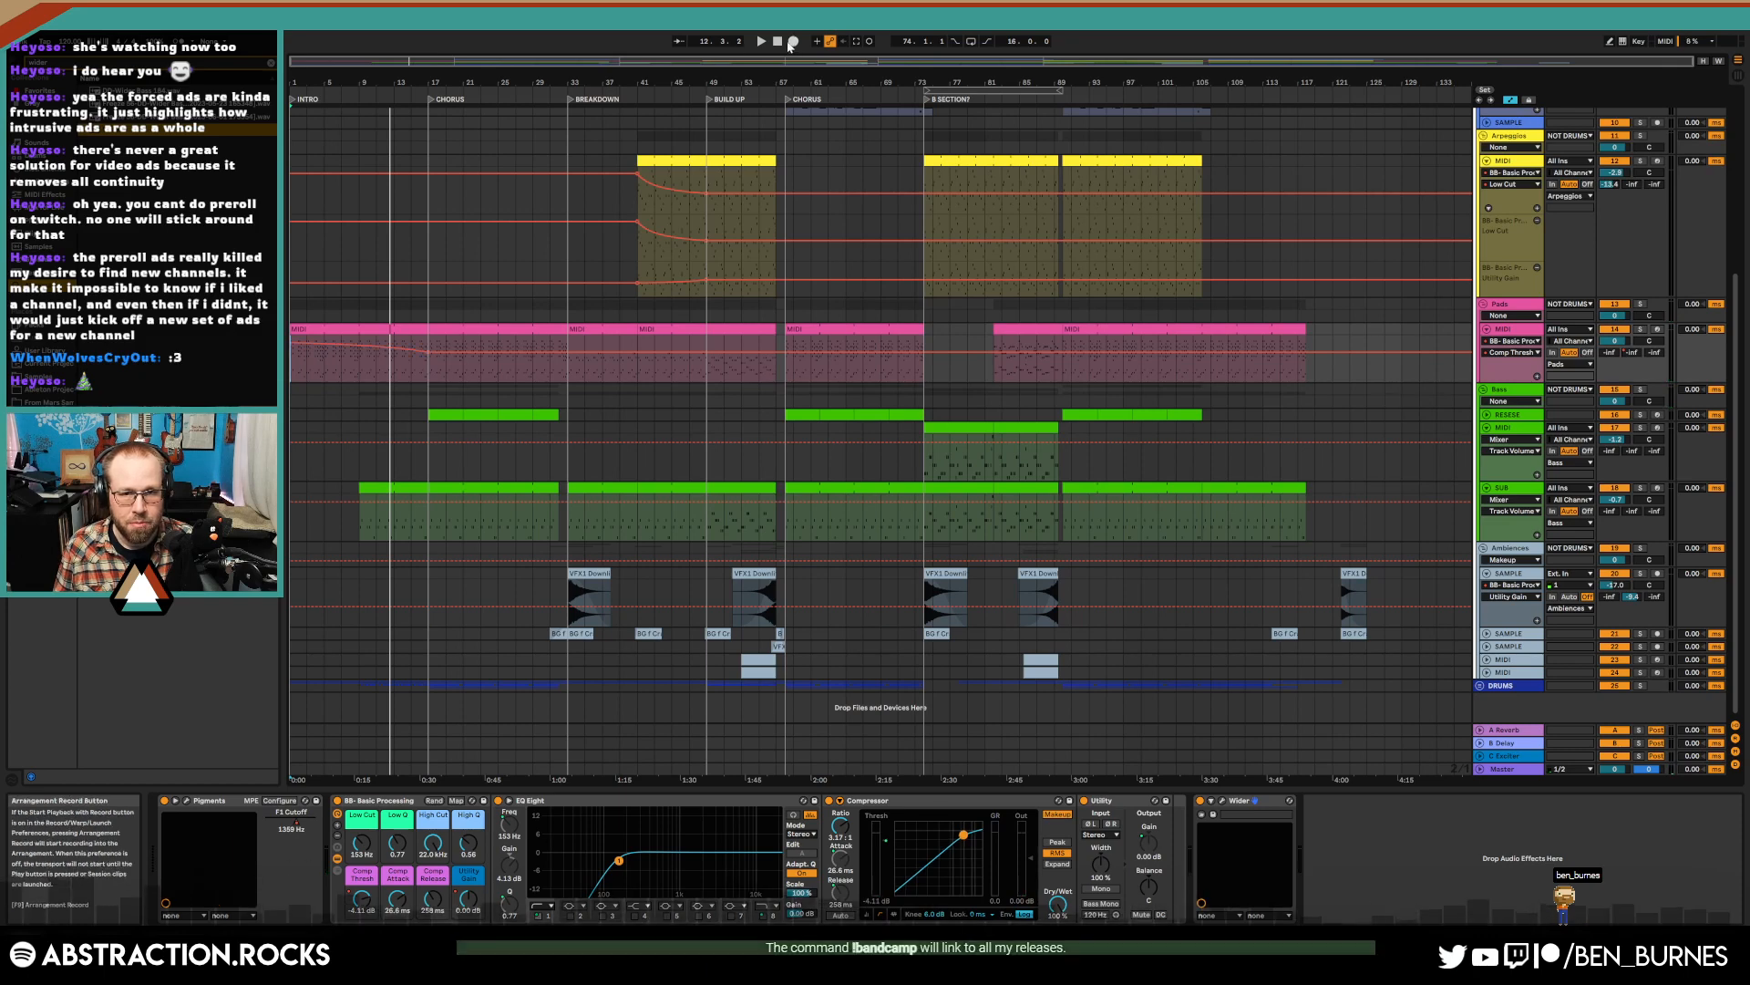
pyautogui.press('space')
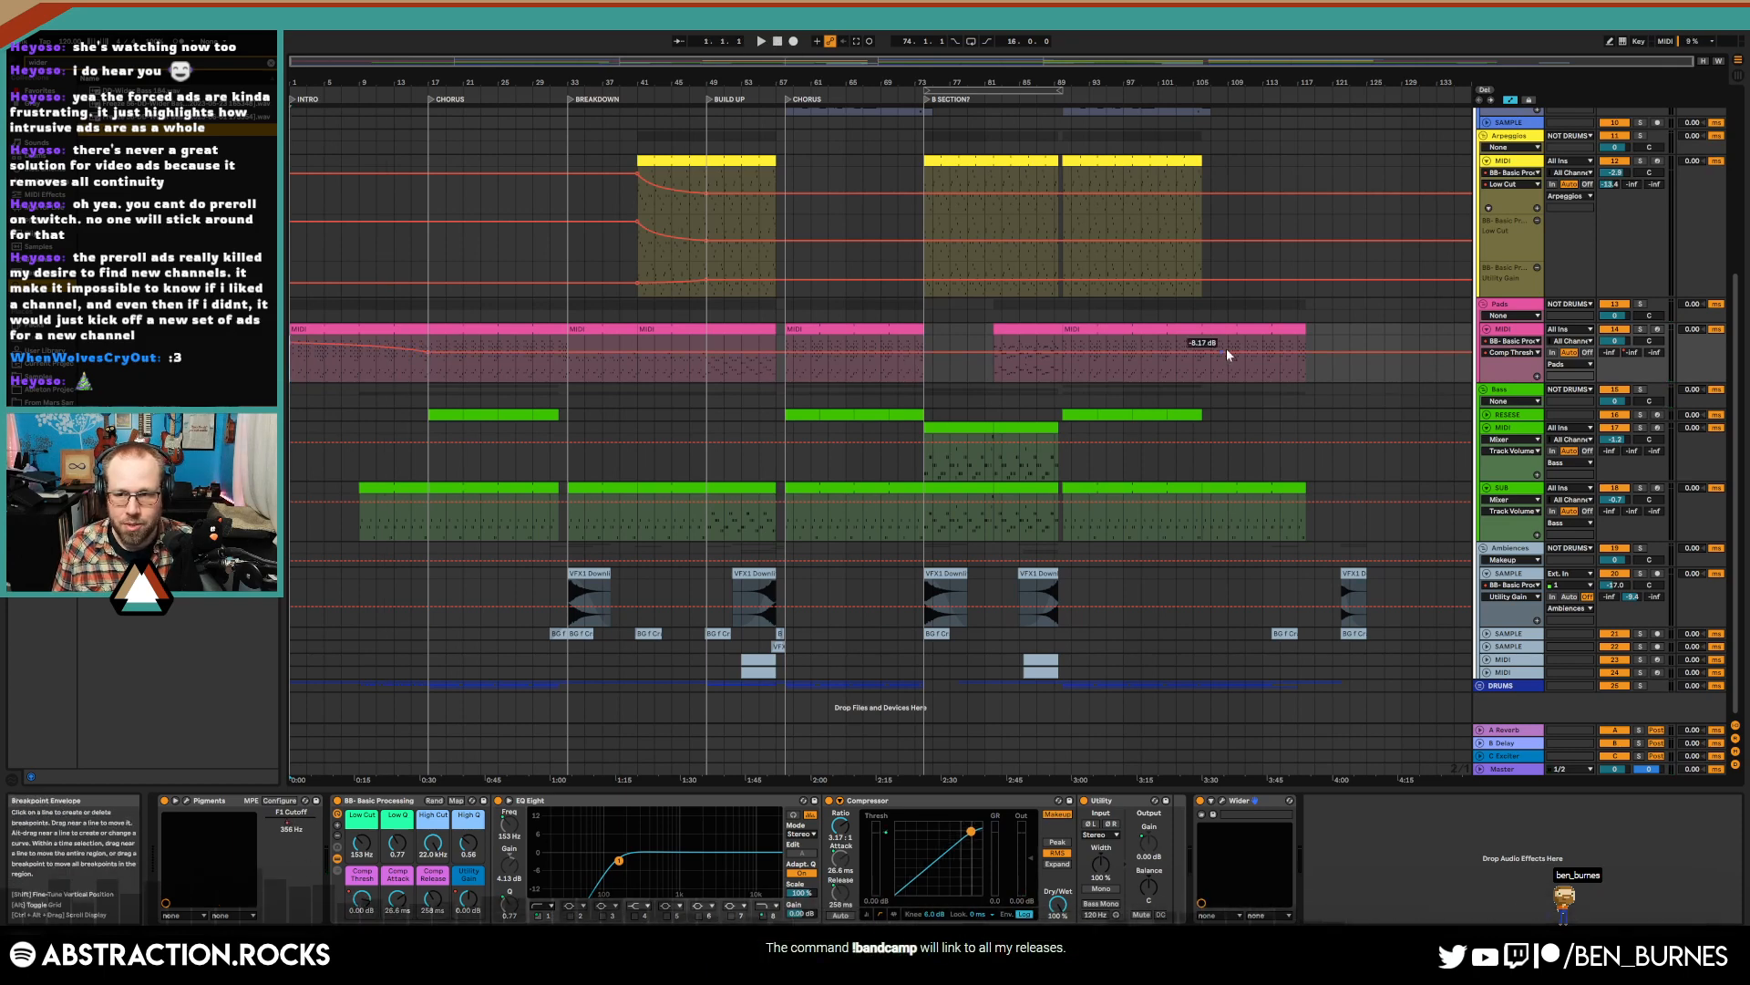
# - Replay the intro, set the Pads MIDI track's volume to -2.8 dB and check its B-Delay send automation
pyautogui.press('space')
pyautogui.moveTo(1614, 341); pyautogui.dragTo(1615, 343)
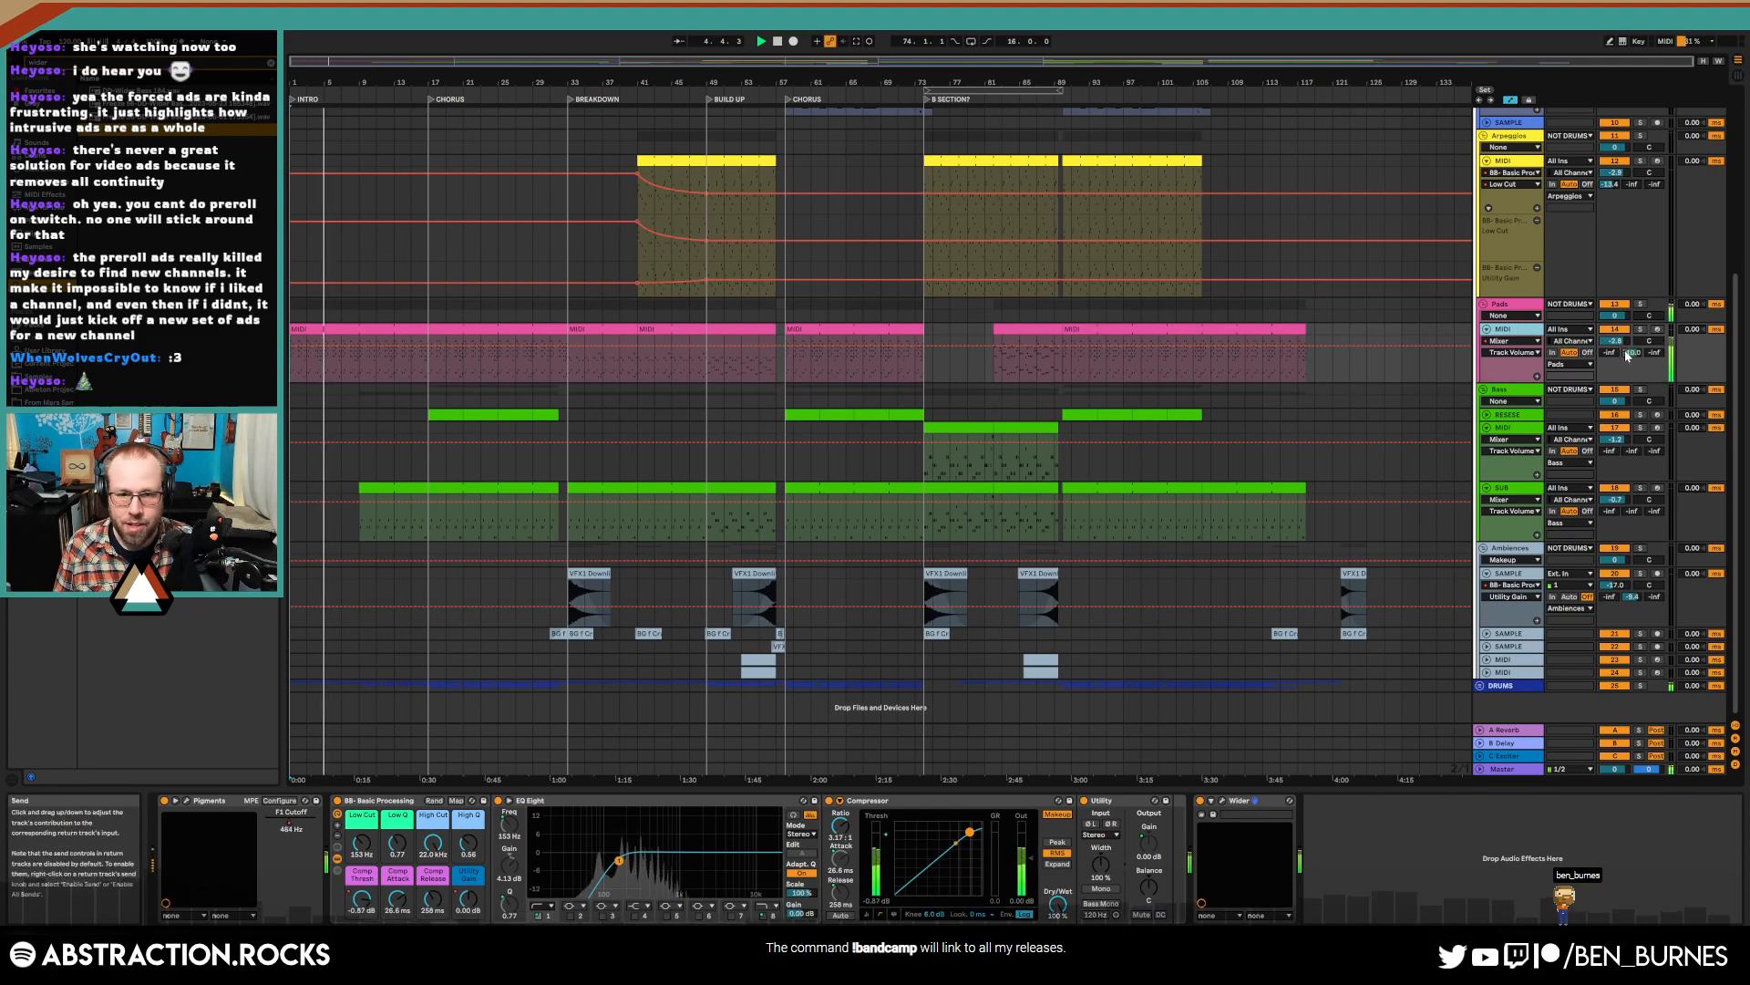
pyautogui.click(1627, 354)
pyautogui.moveTo(481, 359); pyautogui.dragTo(292, 359)
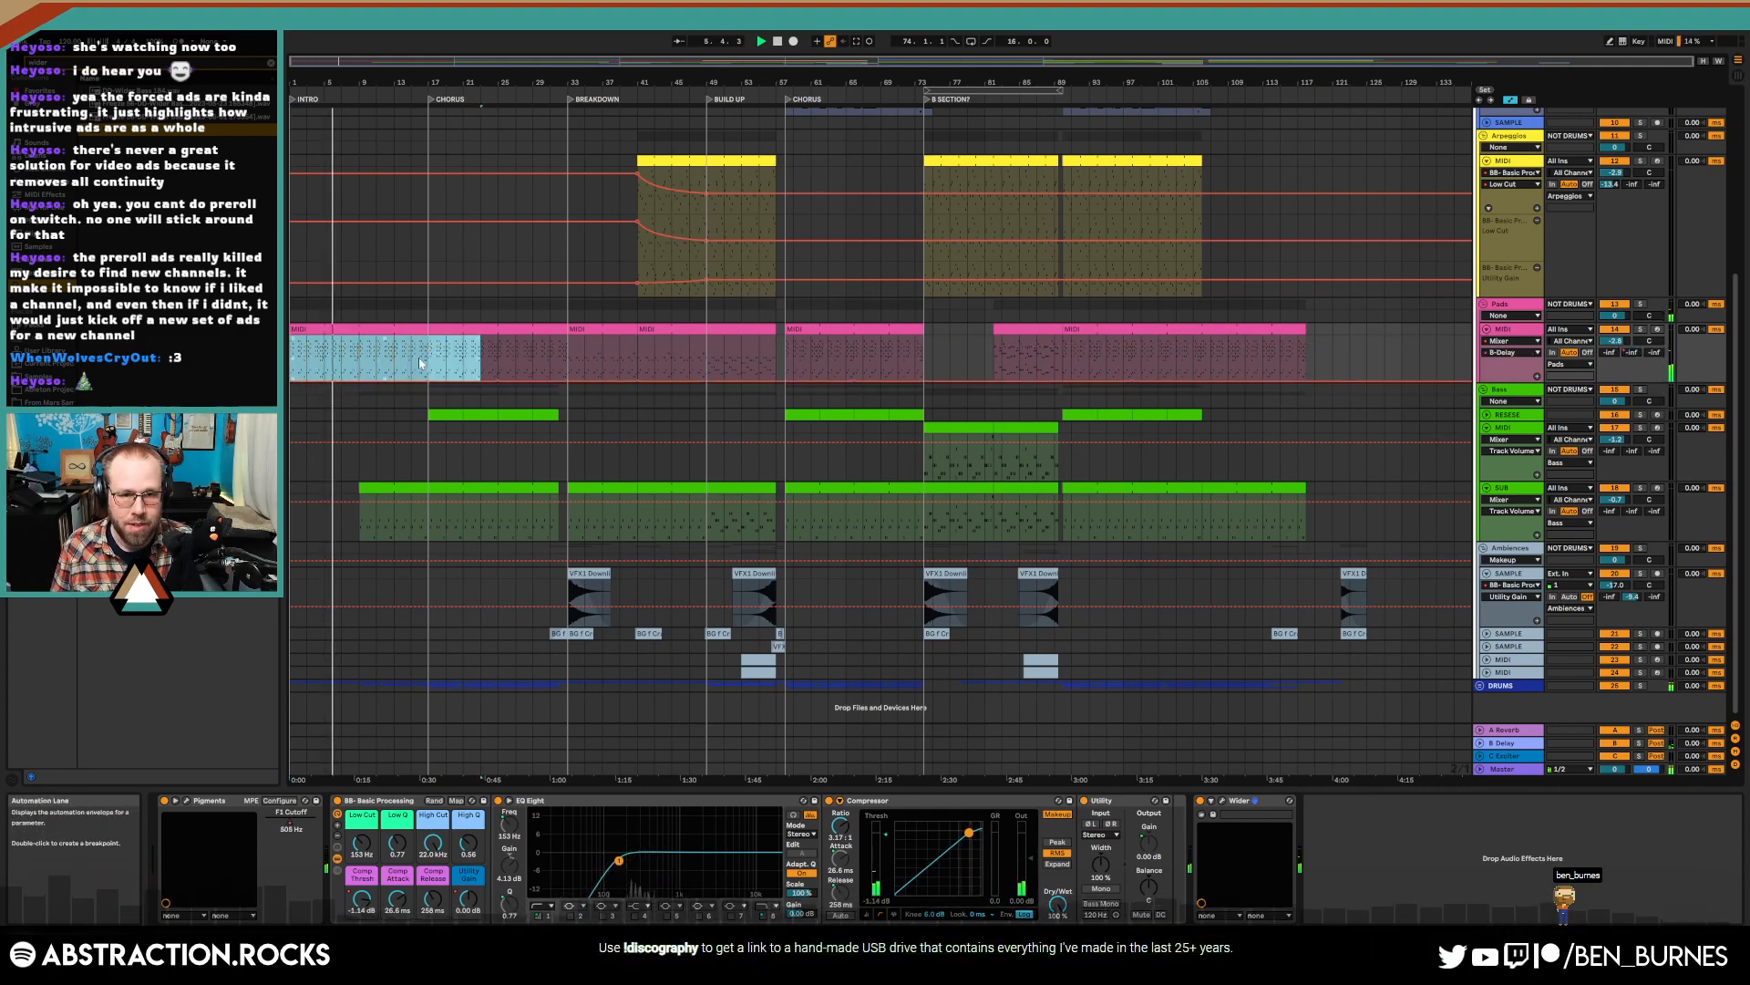
pyautogui.moveTo(419, 357); pyautogui.dragTo(1277, 336)
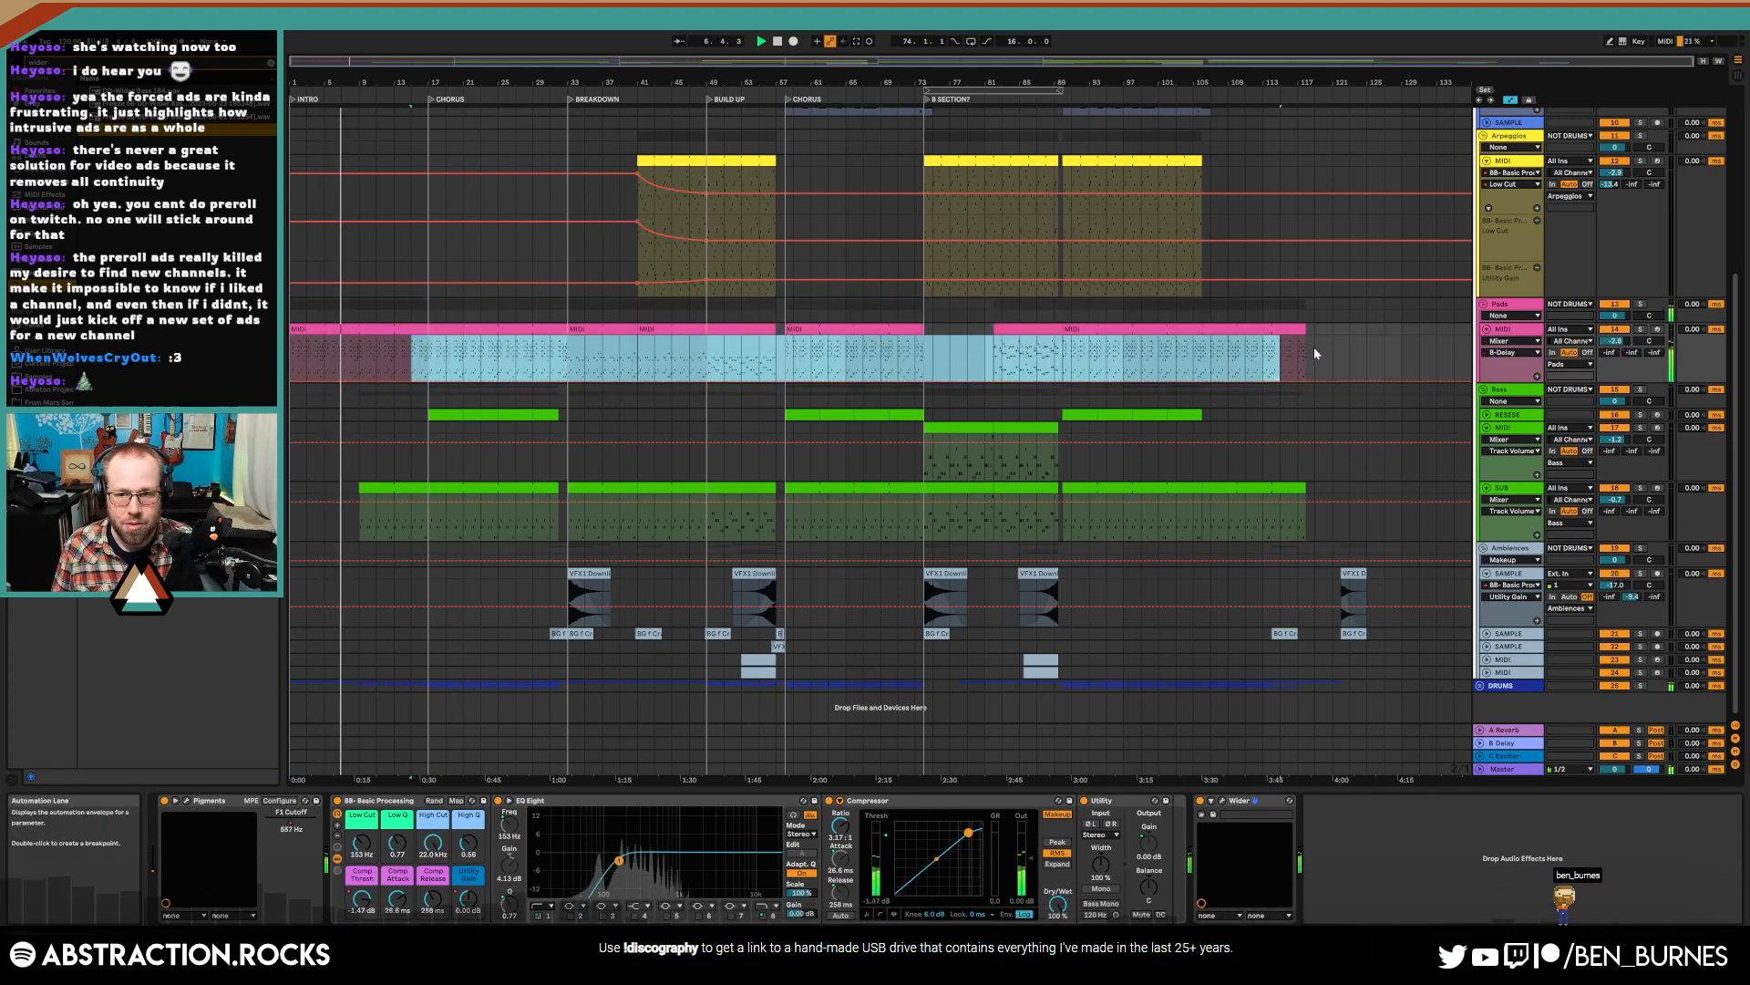
pyautogui.click(1314, 354)
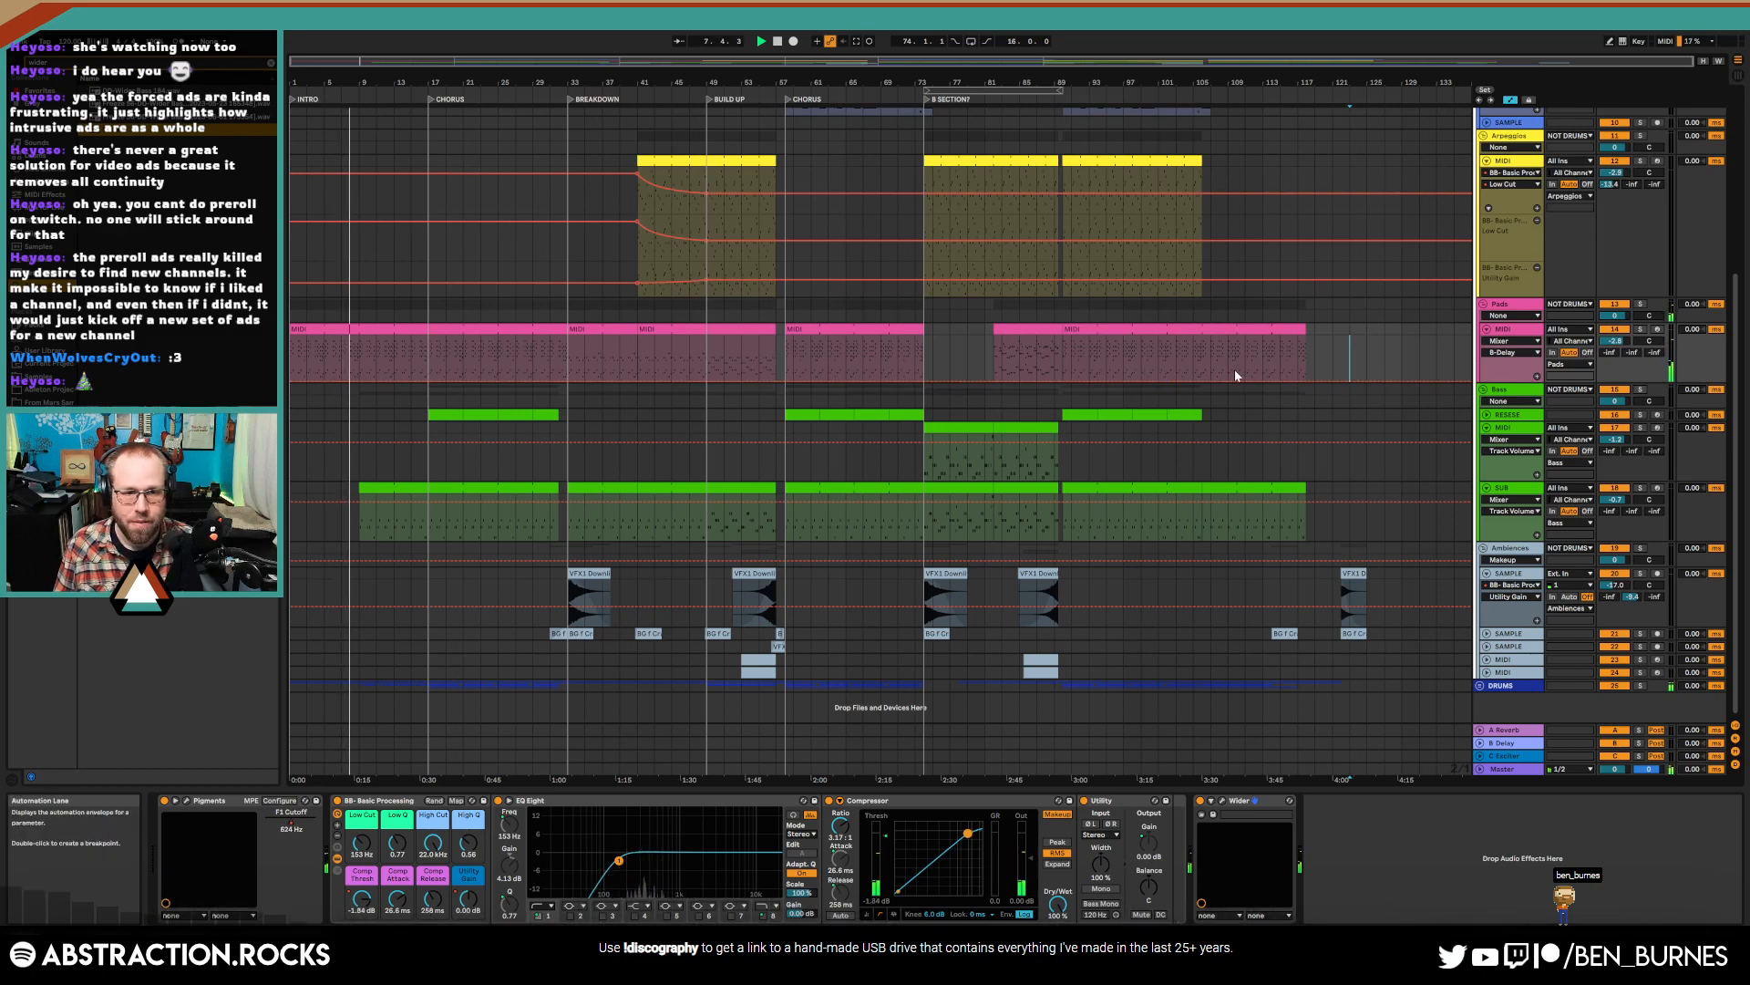
pyautogui.press('a')
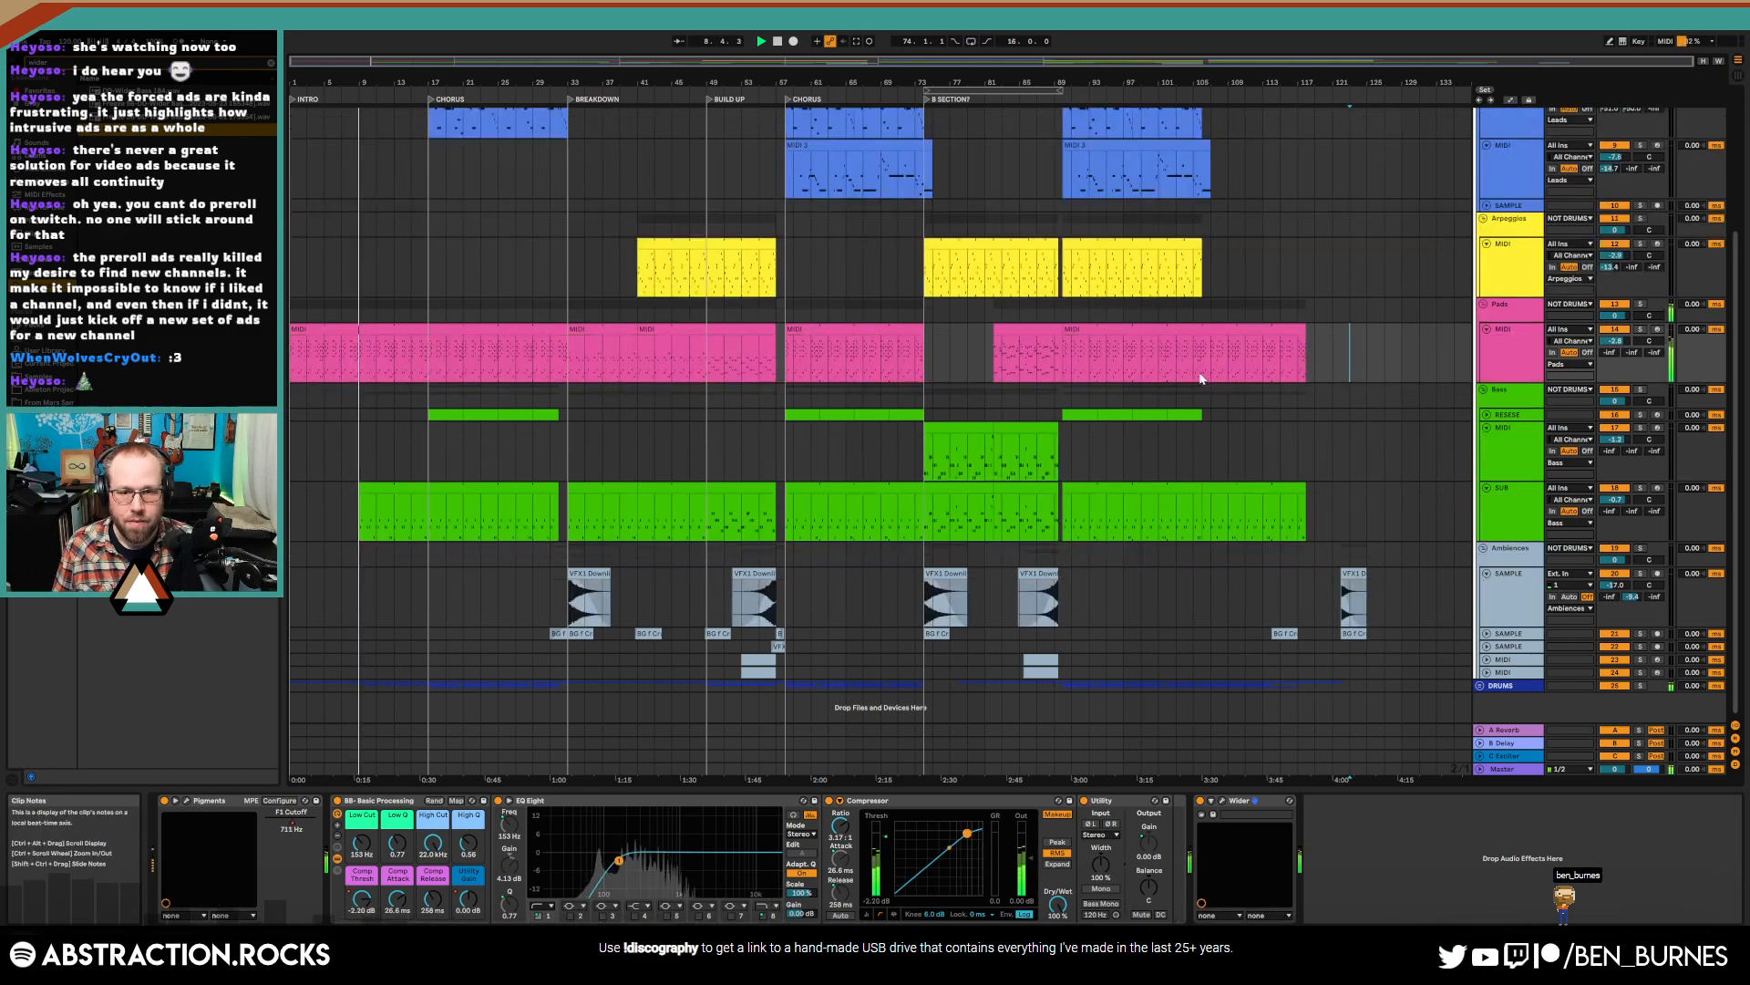
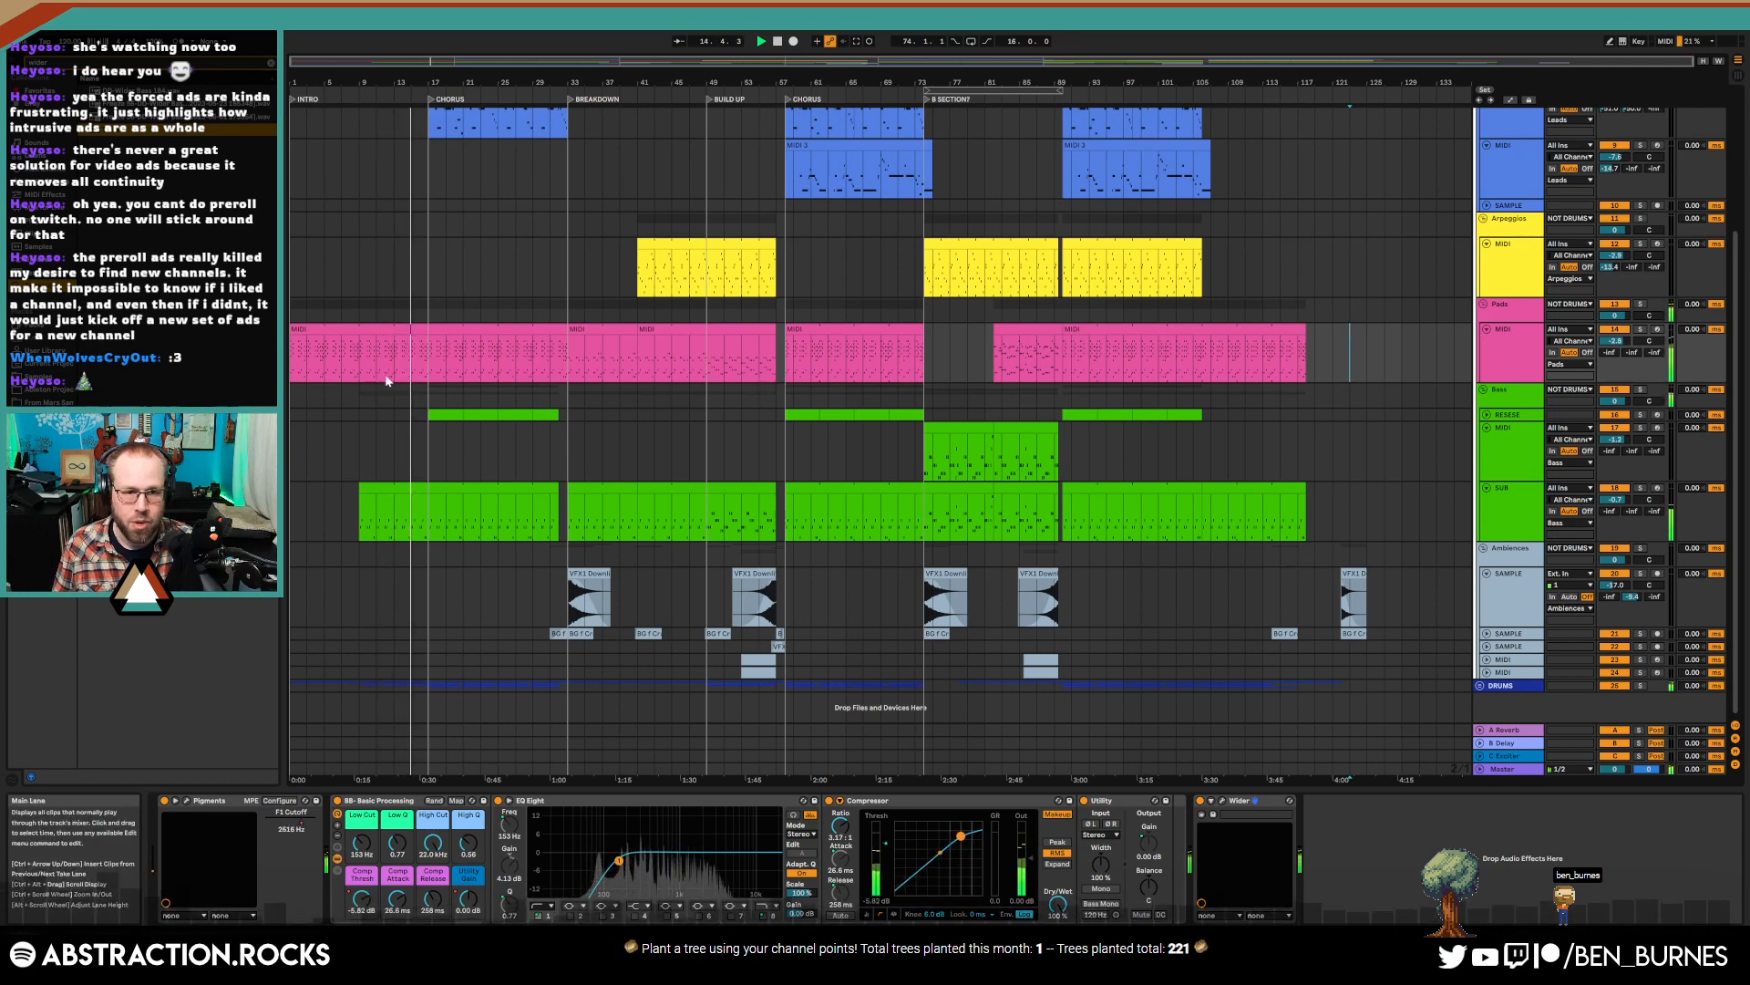
# - Look at the Pads' Pigments synth and set the Comp Thresh automation from the first chorus onward to about -3.45 dB
pyautogui.click(187, 802)
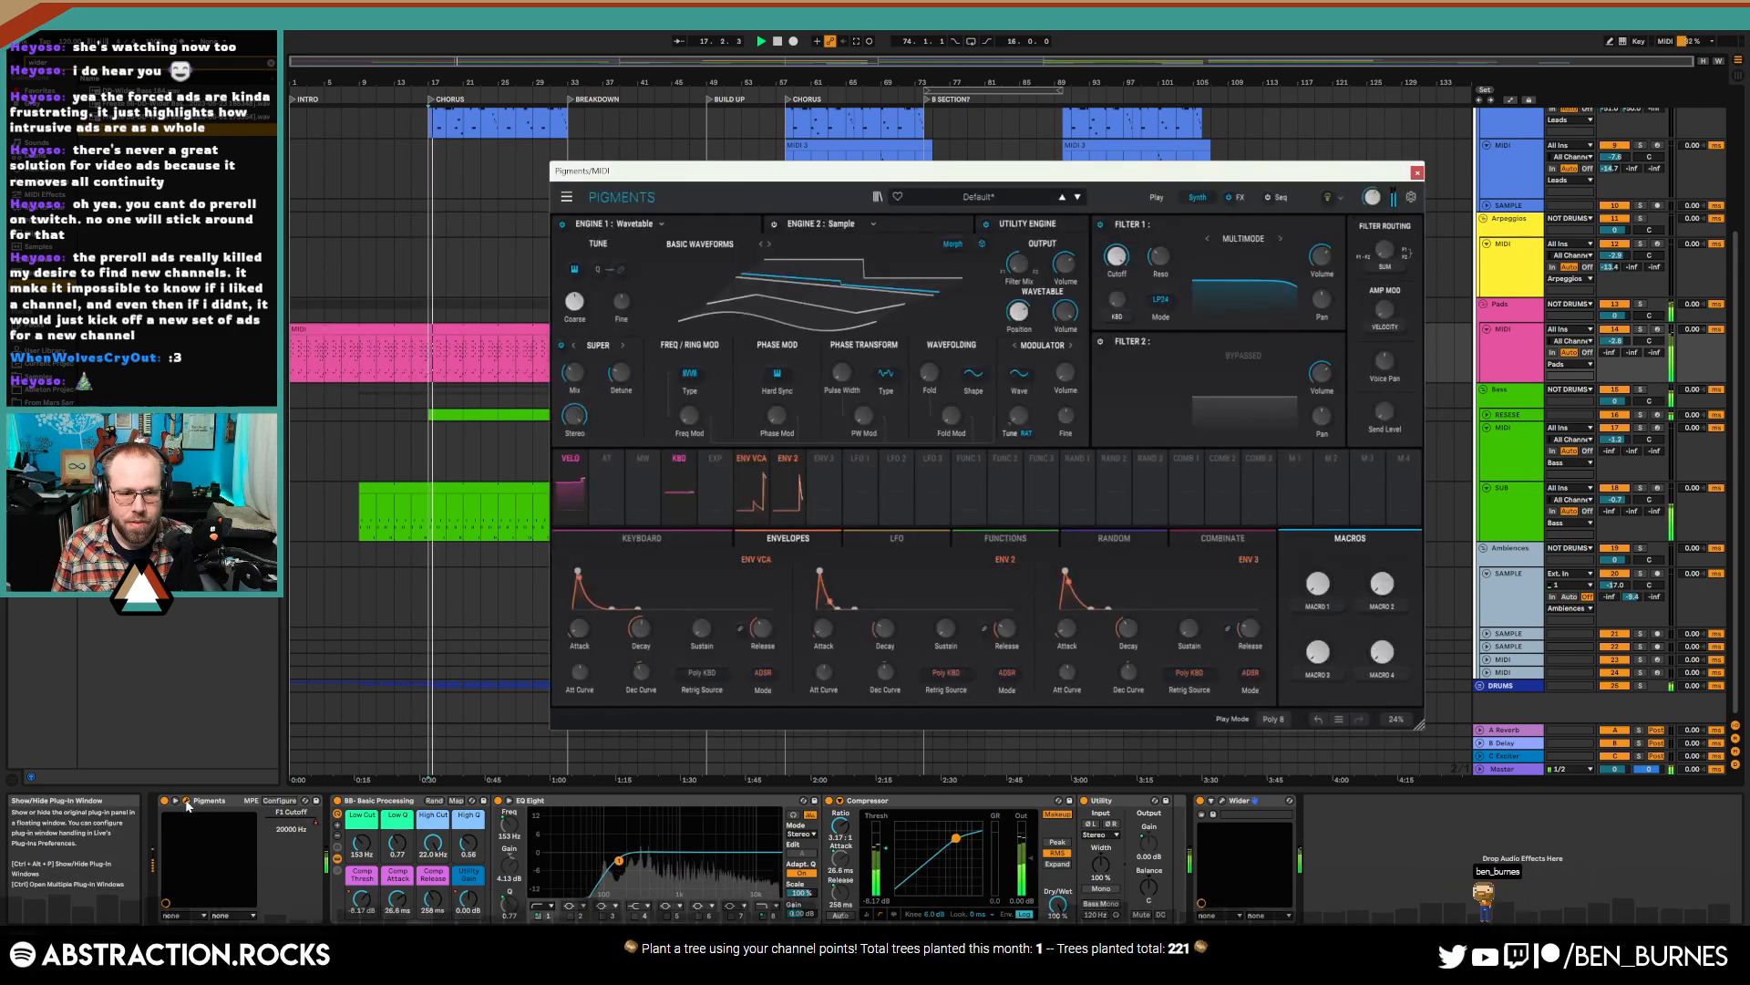
pyautogui.click(1417, 173)
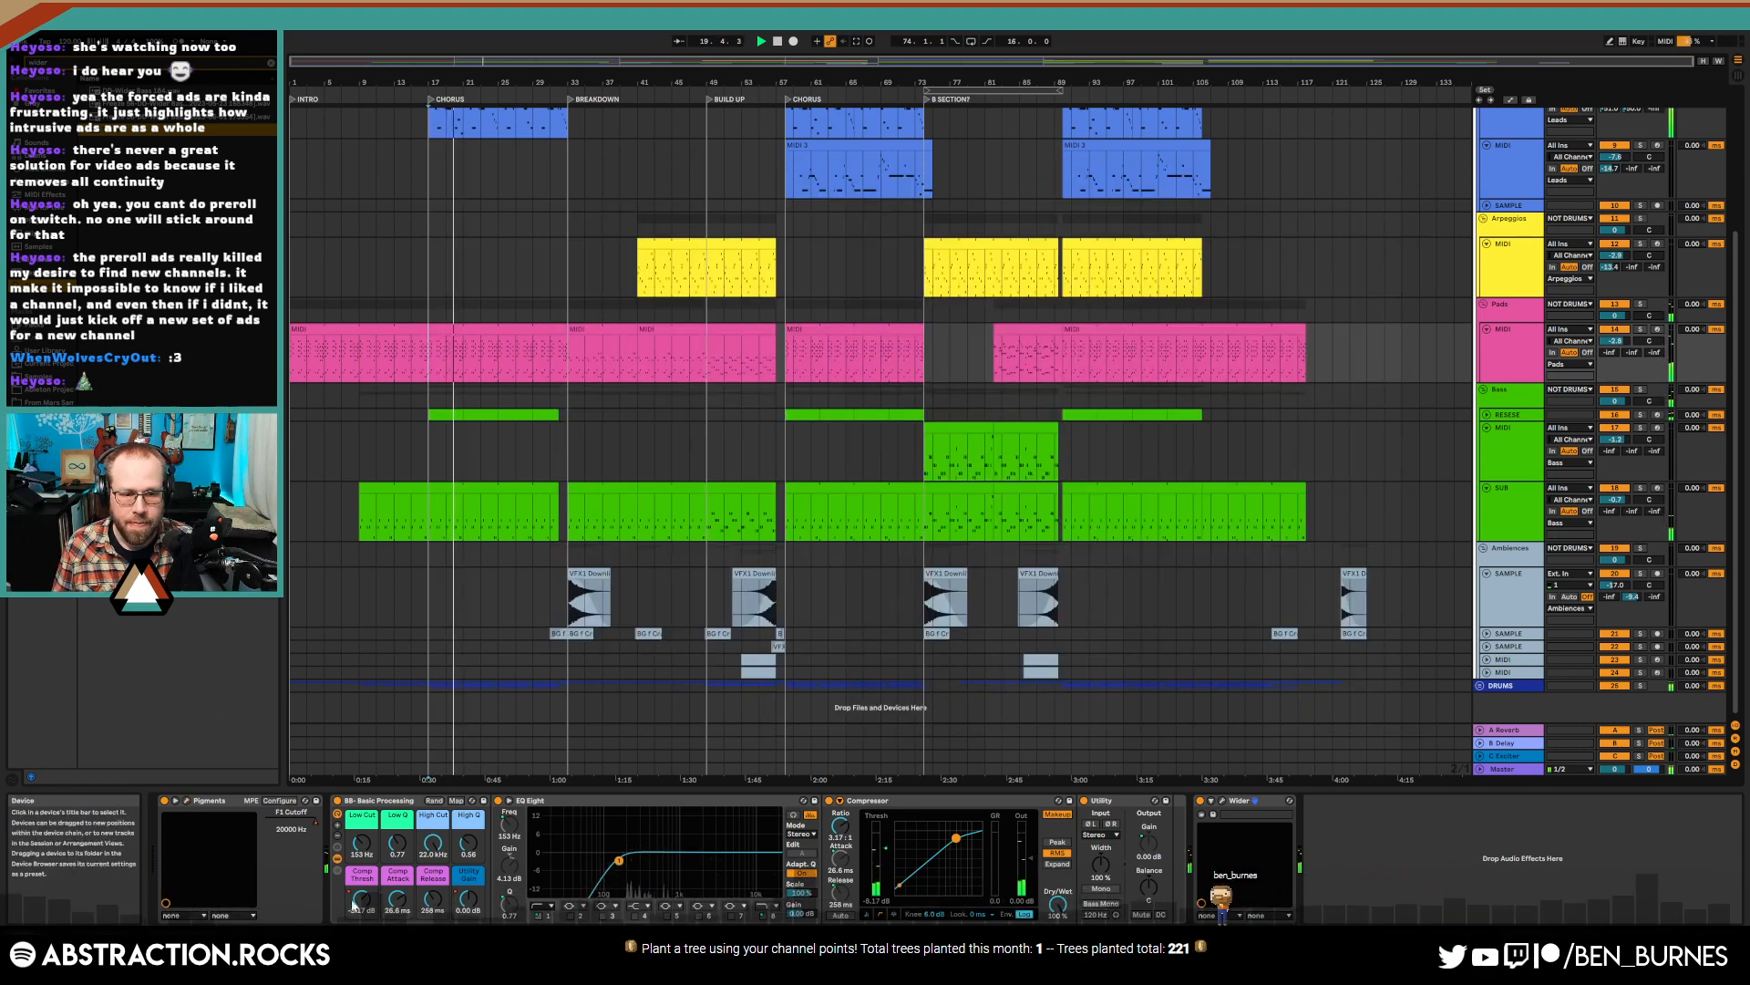
pyautogui.press('a')
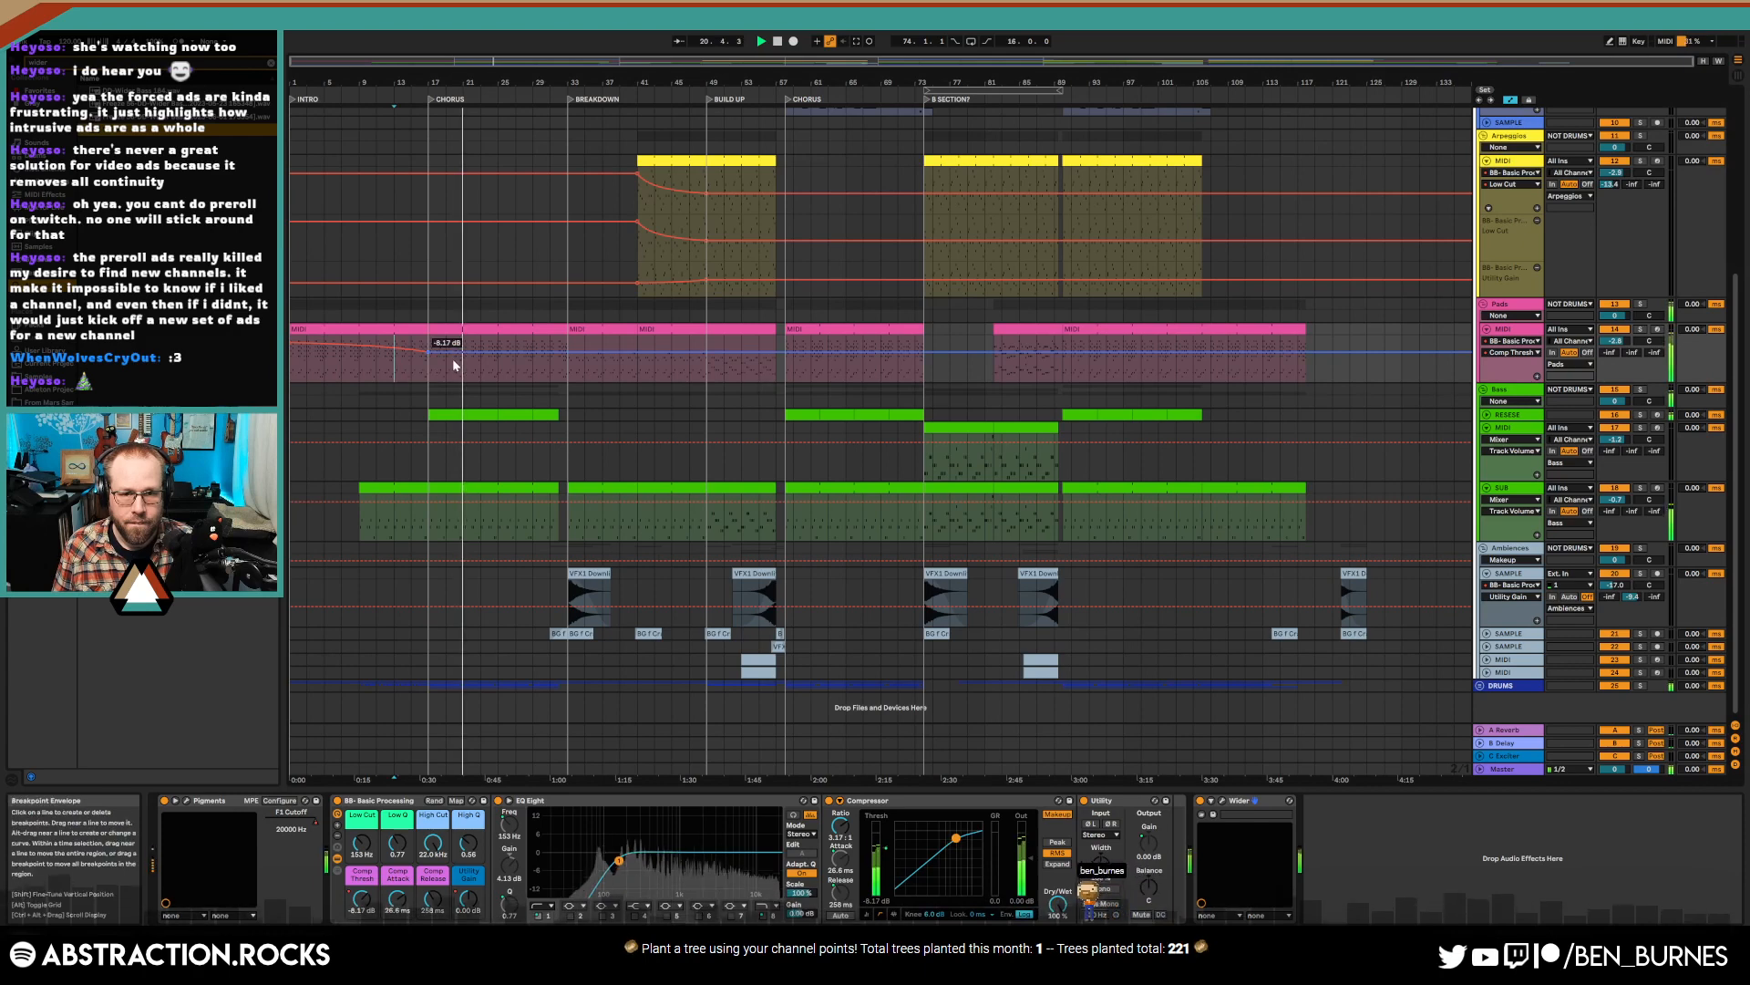
pyautogui.moveTo(453, 360); pyautogui.dragTo(453, 353)
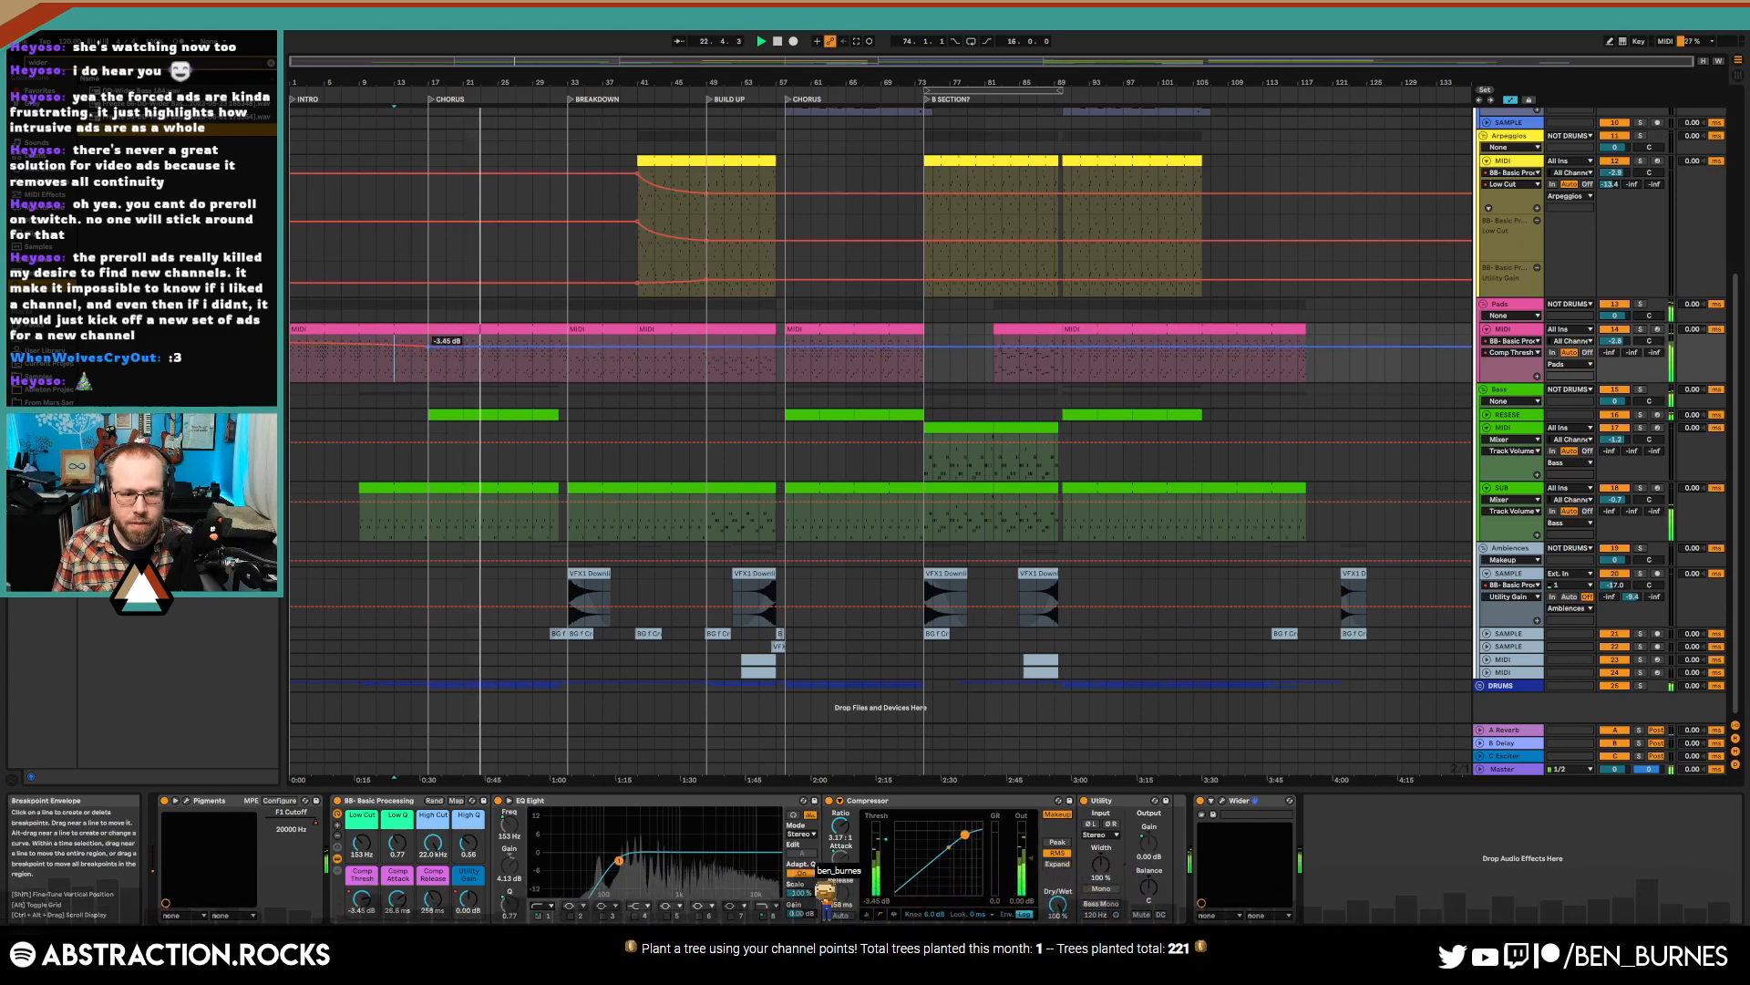
# - Adjust the filter 1 resonance and the ENV VCA envelope in the Pads' Pigments synth
pyautogui.click(186, 801)
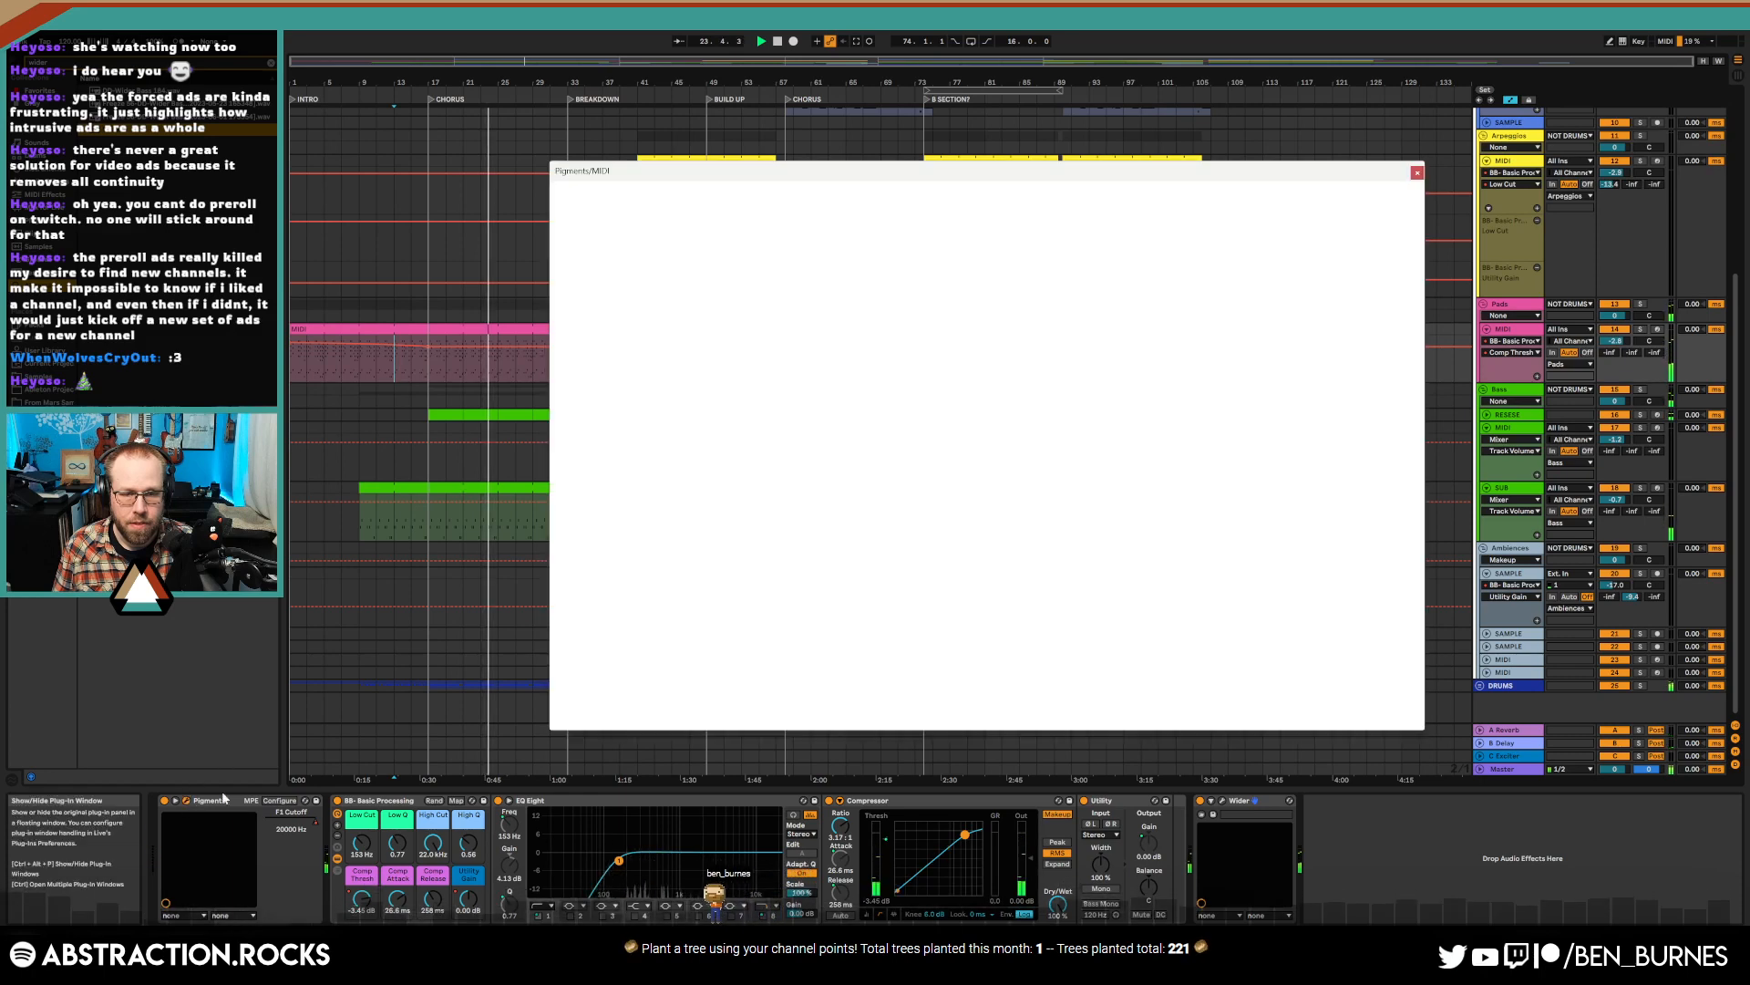
pyautogui.moveTo(1160, 256); pyautogui.dragTo(1161, 216)
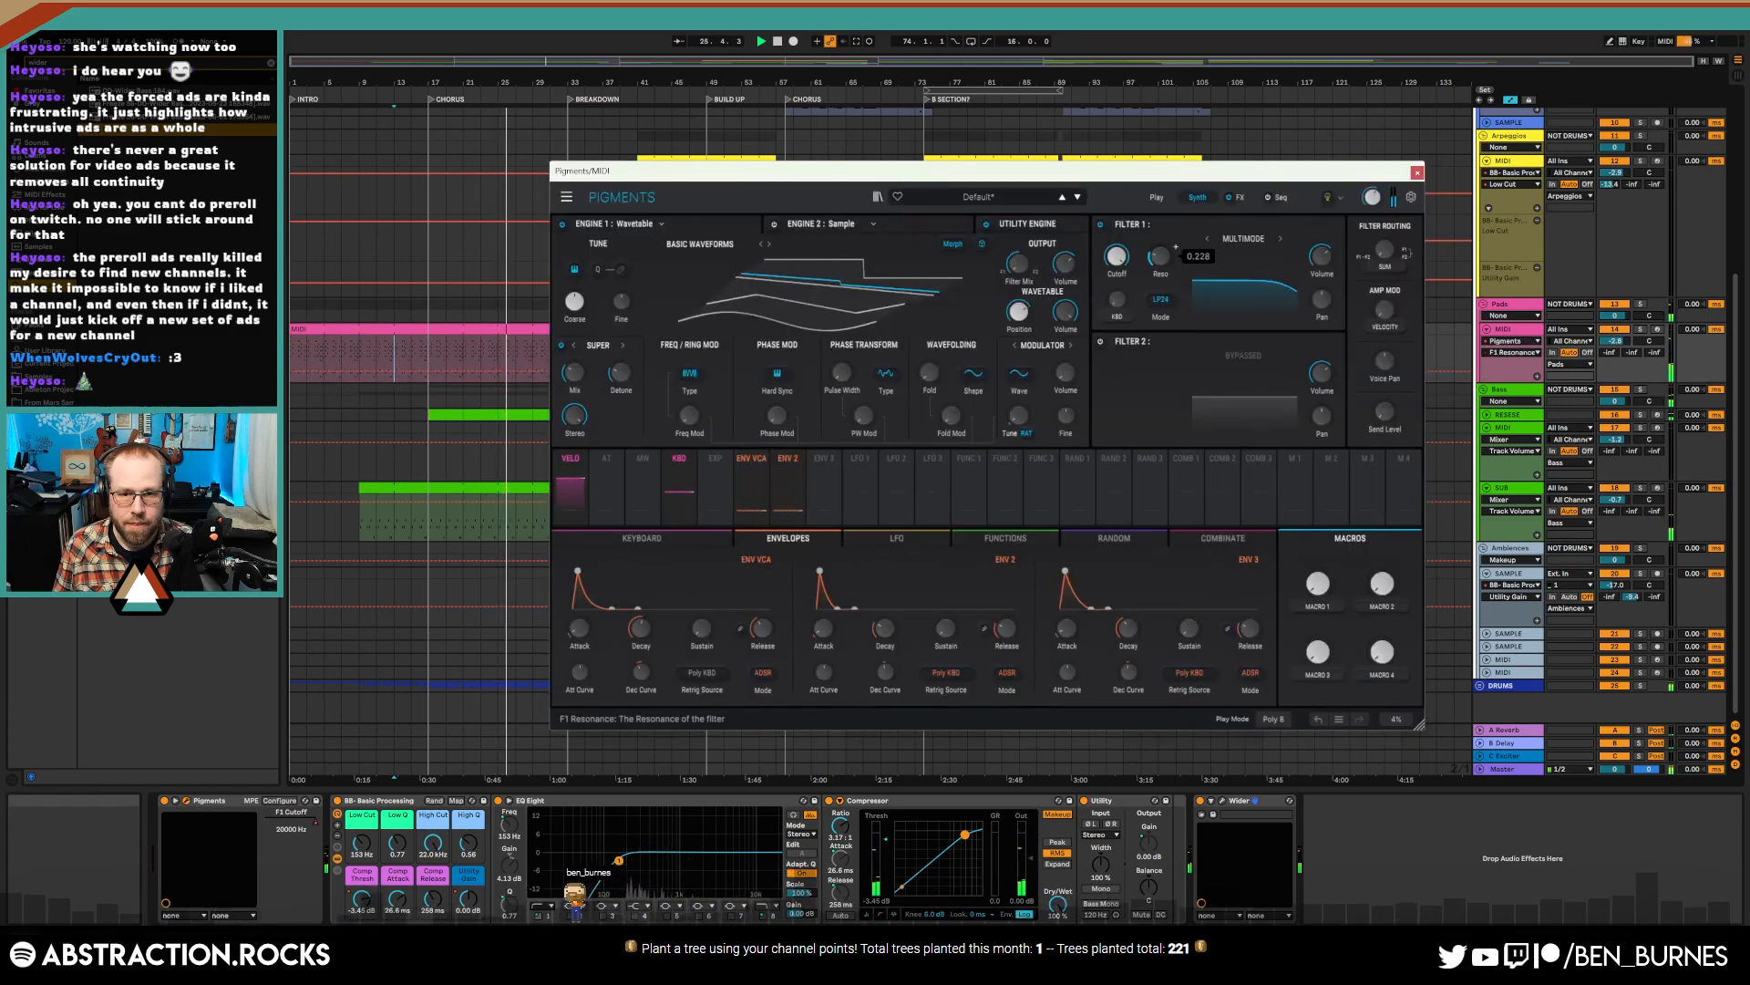
pyautogui.moveTo(613, 609); pyautogui.dragTo(608, 611)
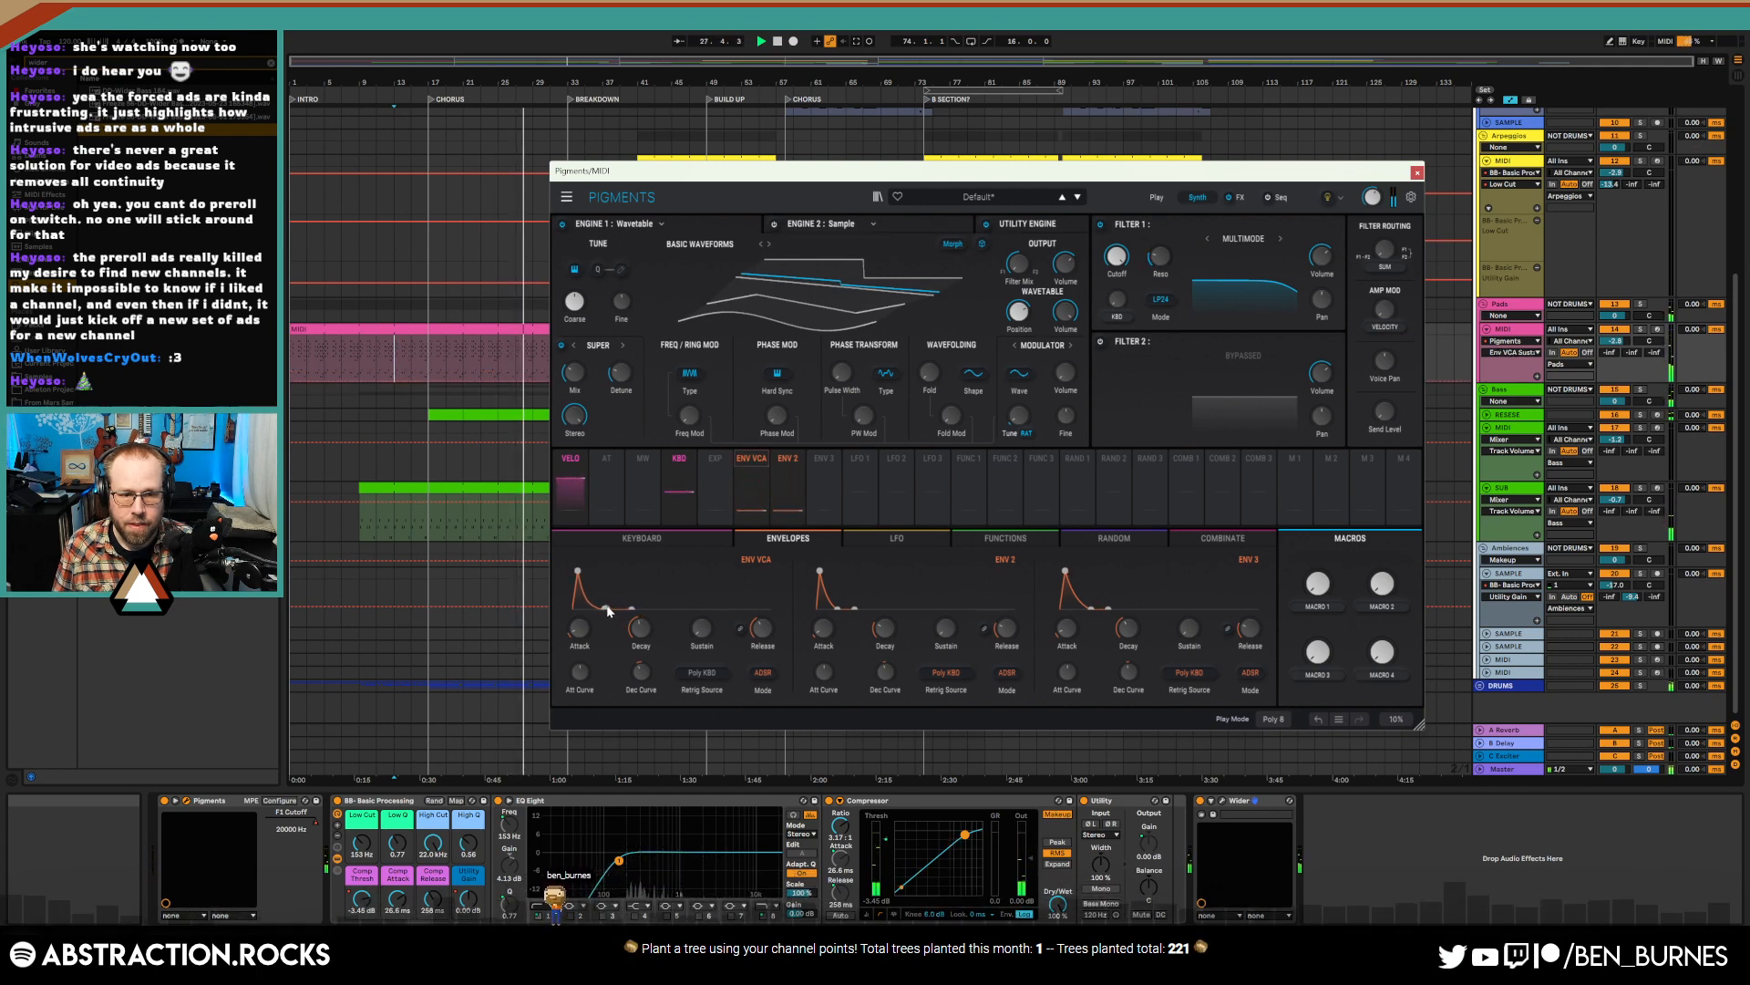
pyautogui.click(1418, 173)
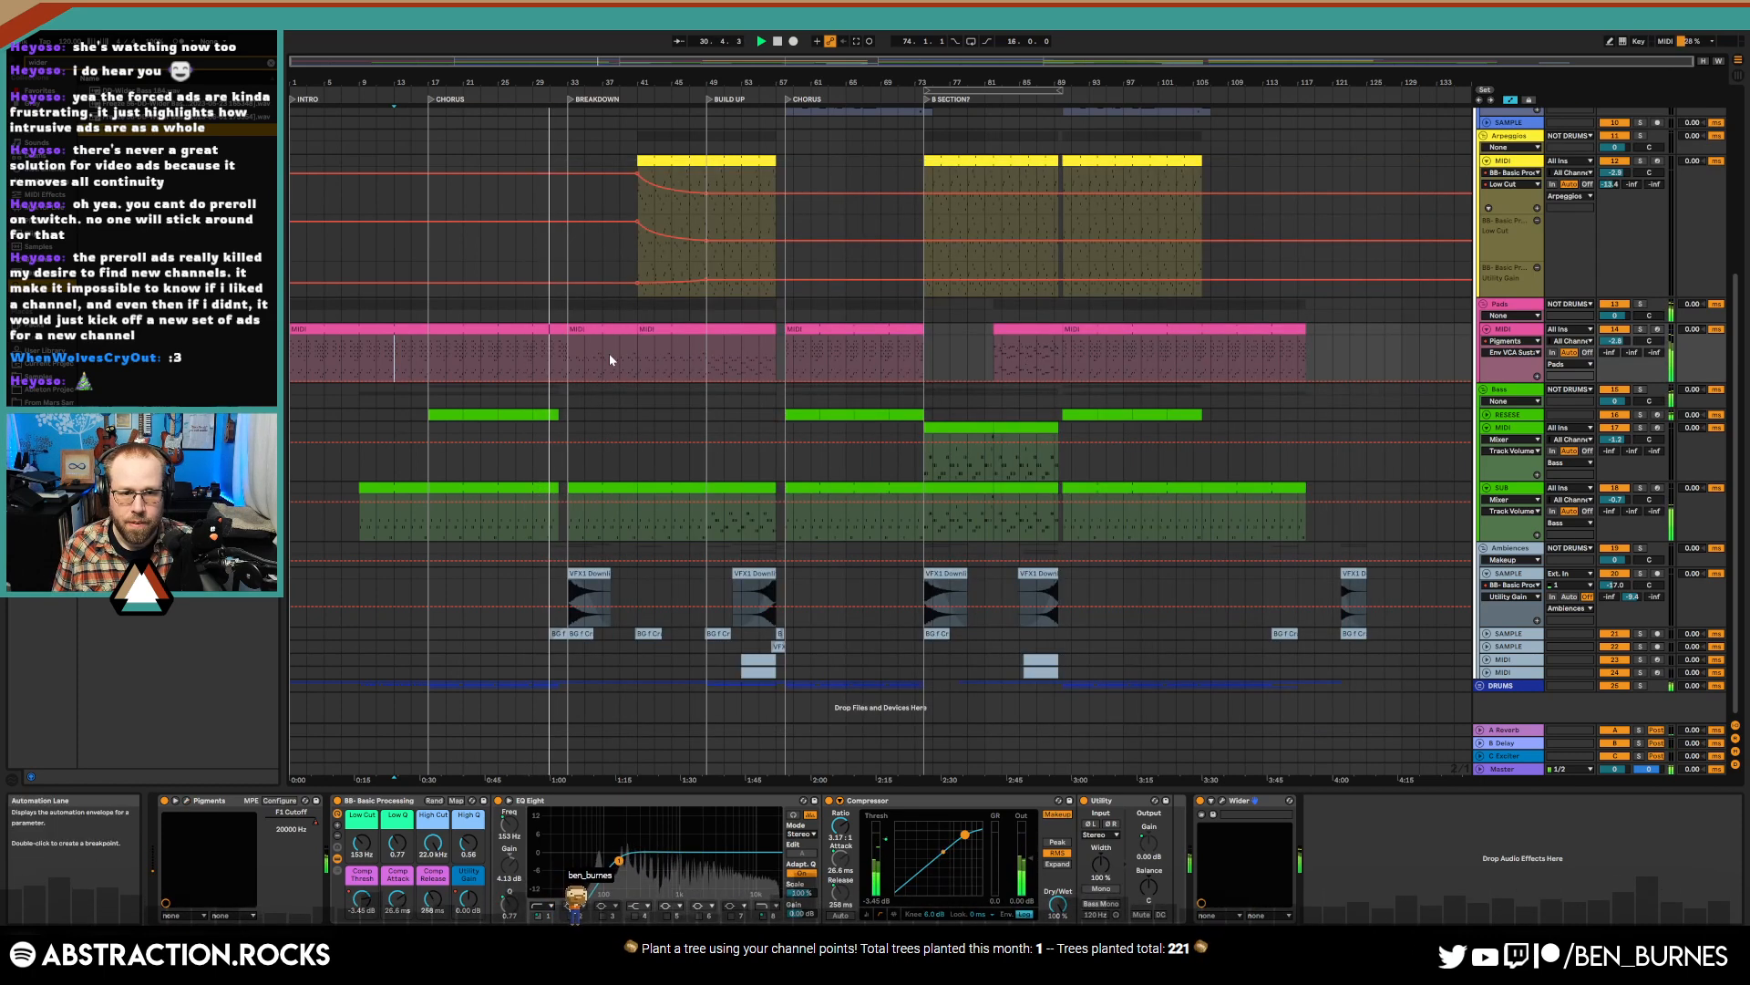
# - Show the Pads MIDI track's F1 Cutoff automation and slightly lower its high plateaus over the full sections
pyautogui.click(315, 827)
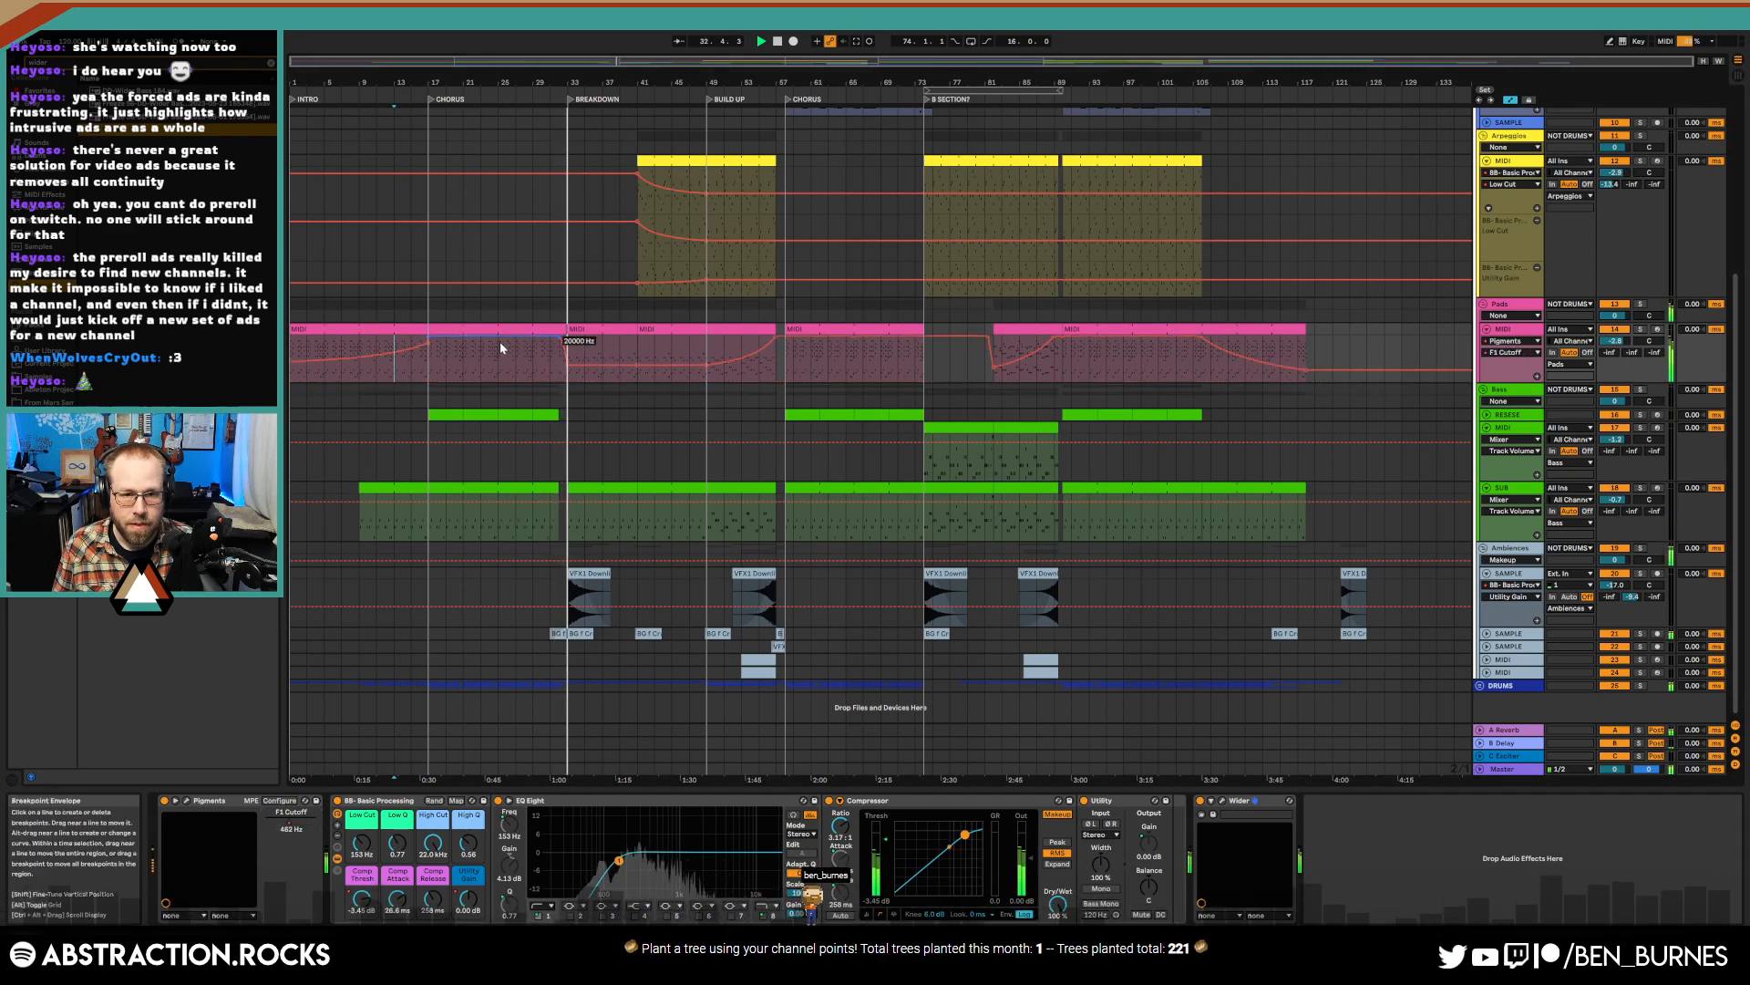
pyautogui.moveTo(500, 341); pyautogui.dragTo(501, 351)
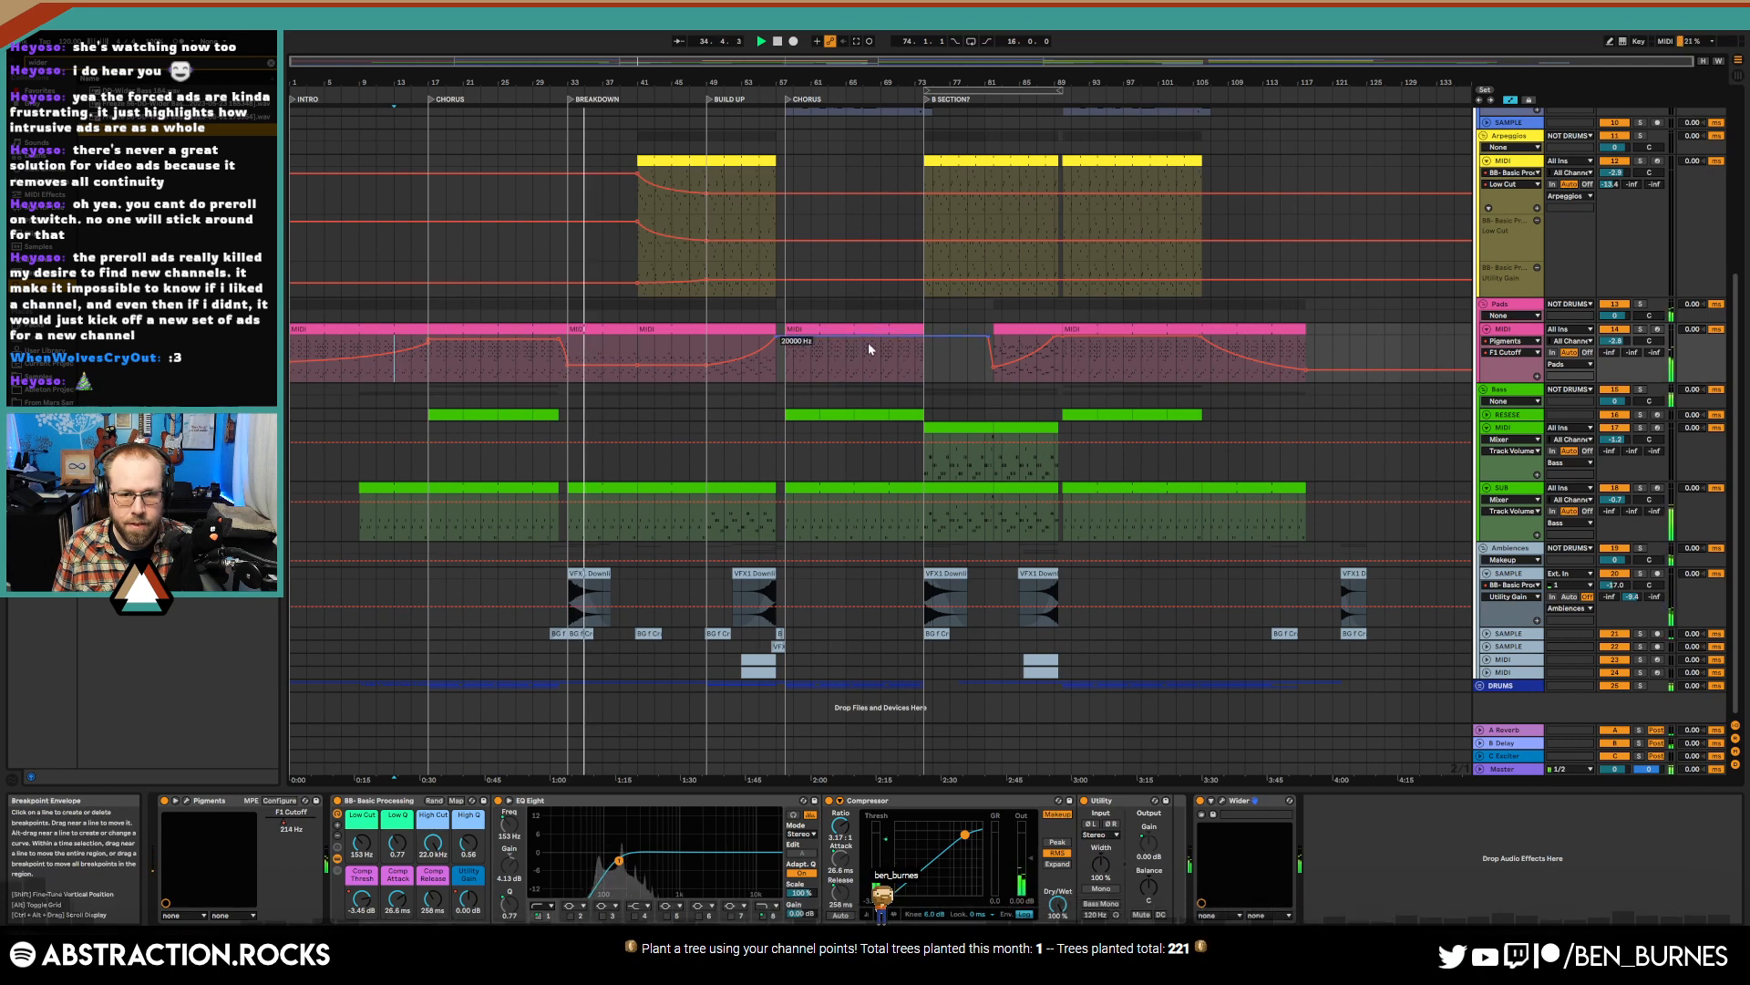
pyautogui.moveTo(1134, 343); pyautogui.dragTo(1134, 344)
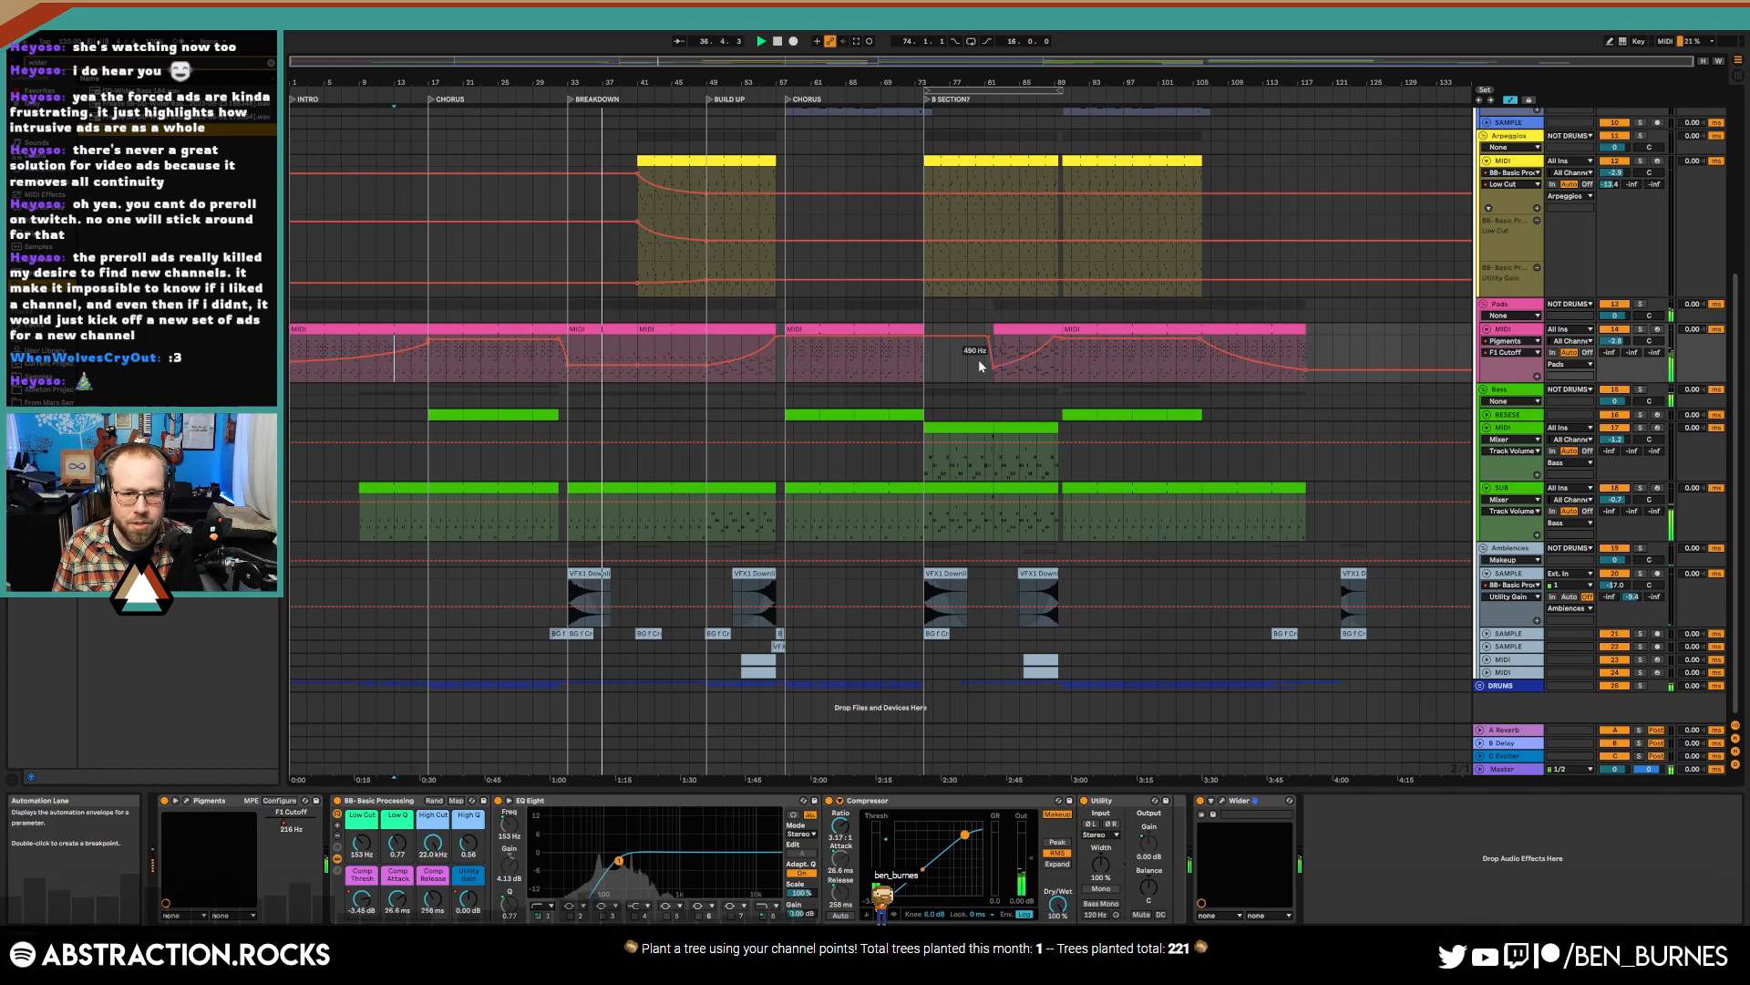
pyautogui.click(842, 366)
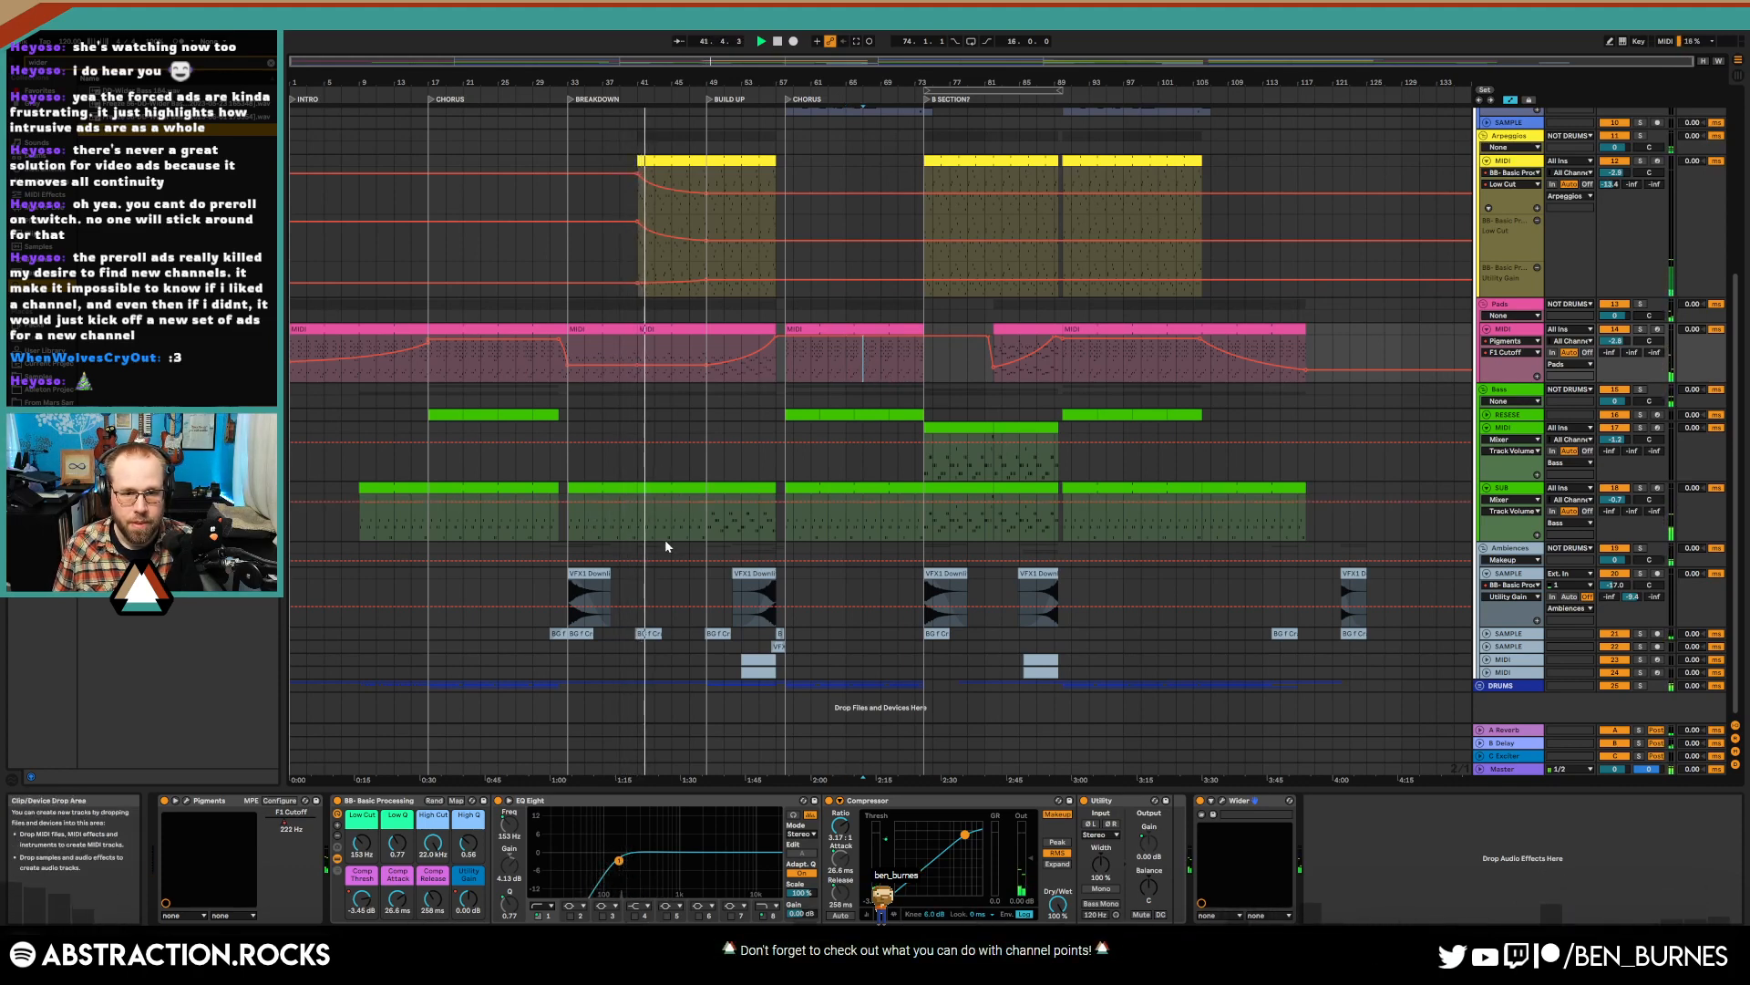
# - Hide the automation, open the crash clip at the build-up, lower its gain to about -7 dB and set its pitch to -4 semitones
pyautogui.press('a')
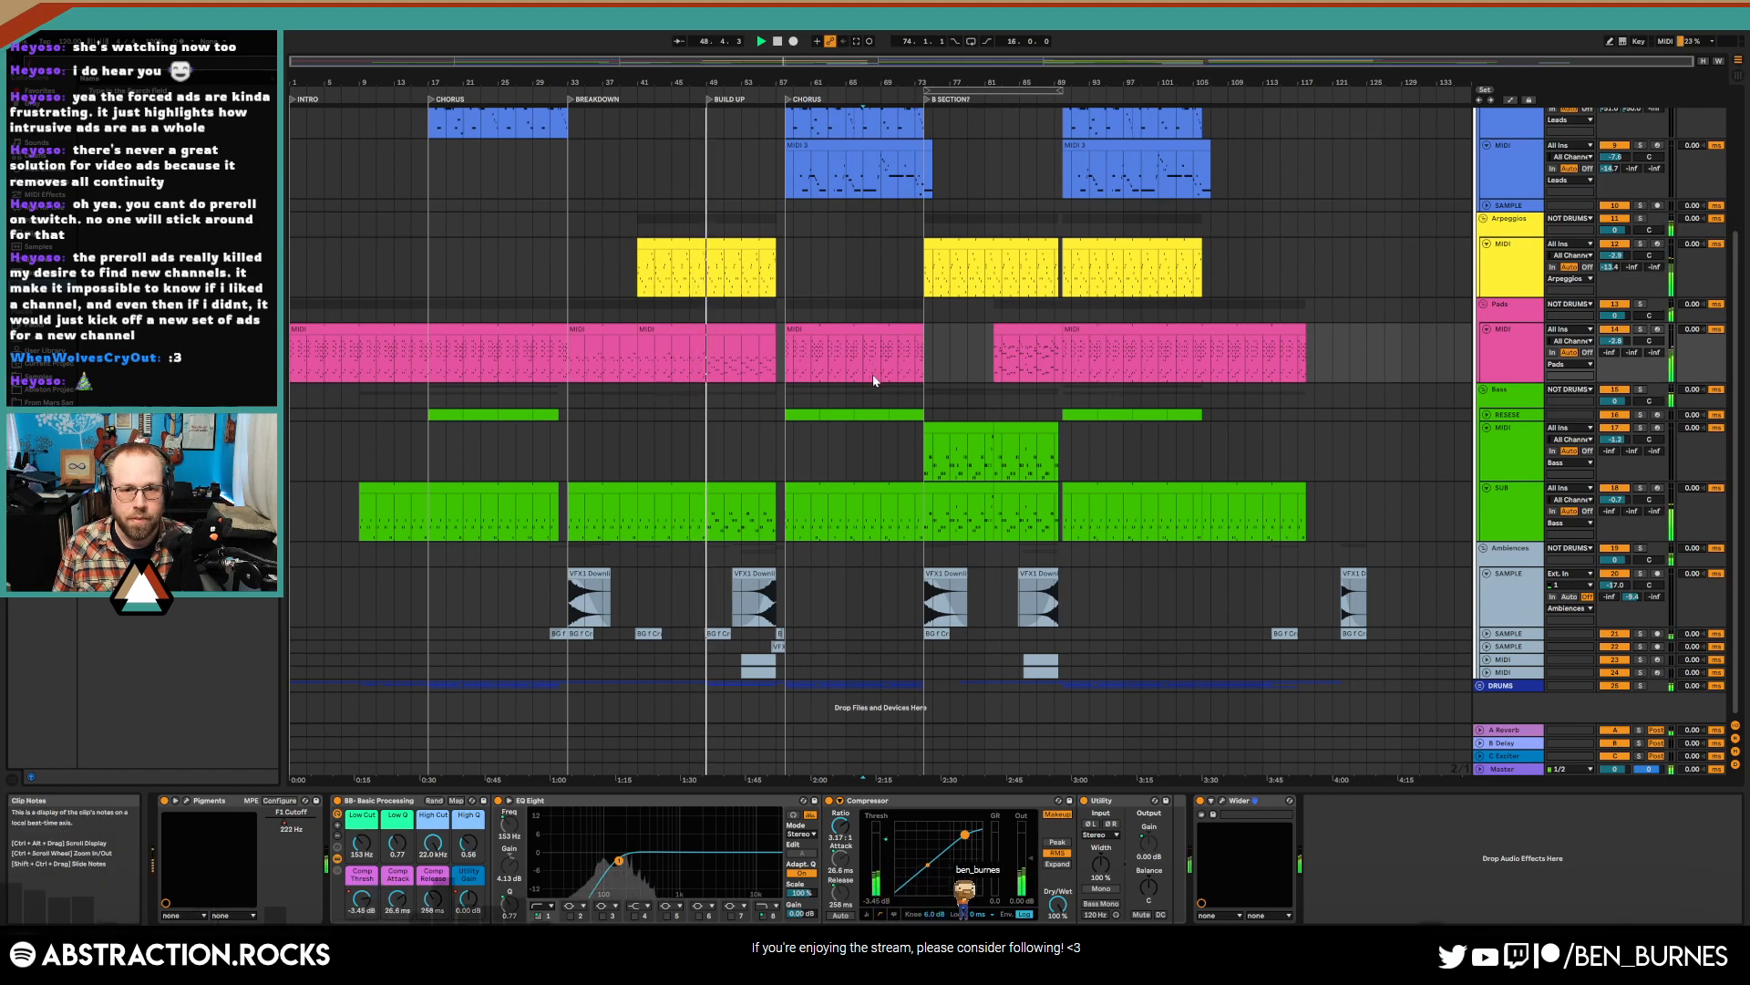
pyautogui.doubleClick(724, 635)
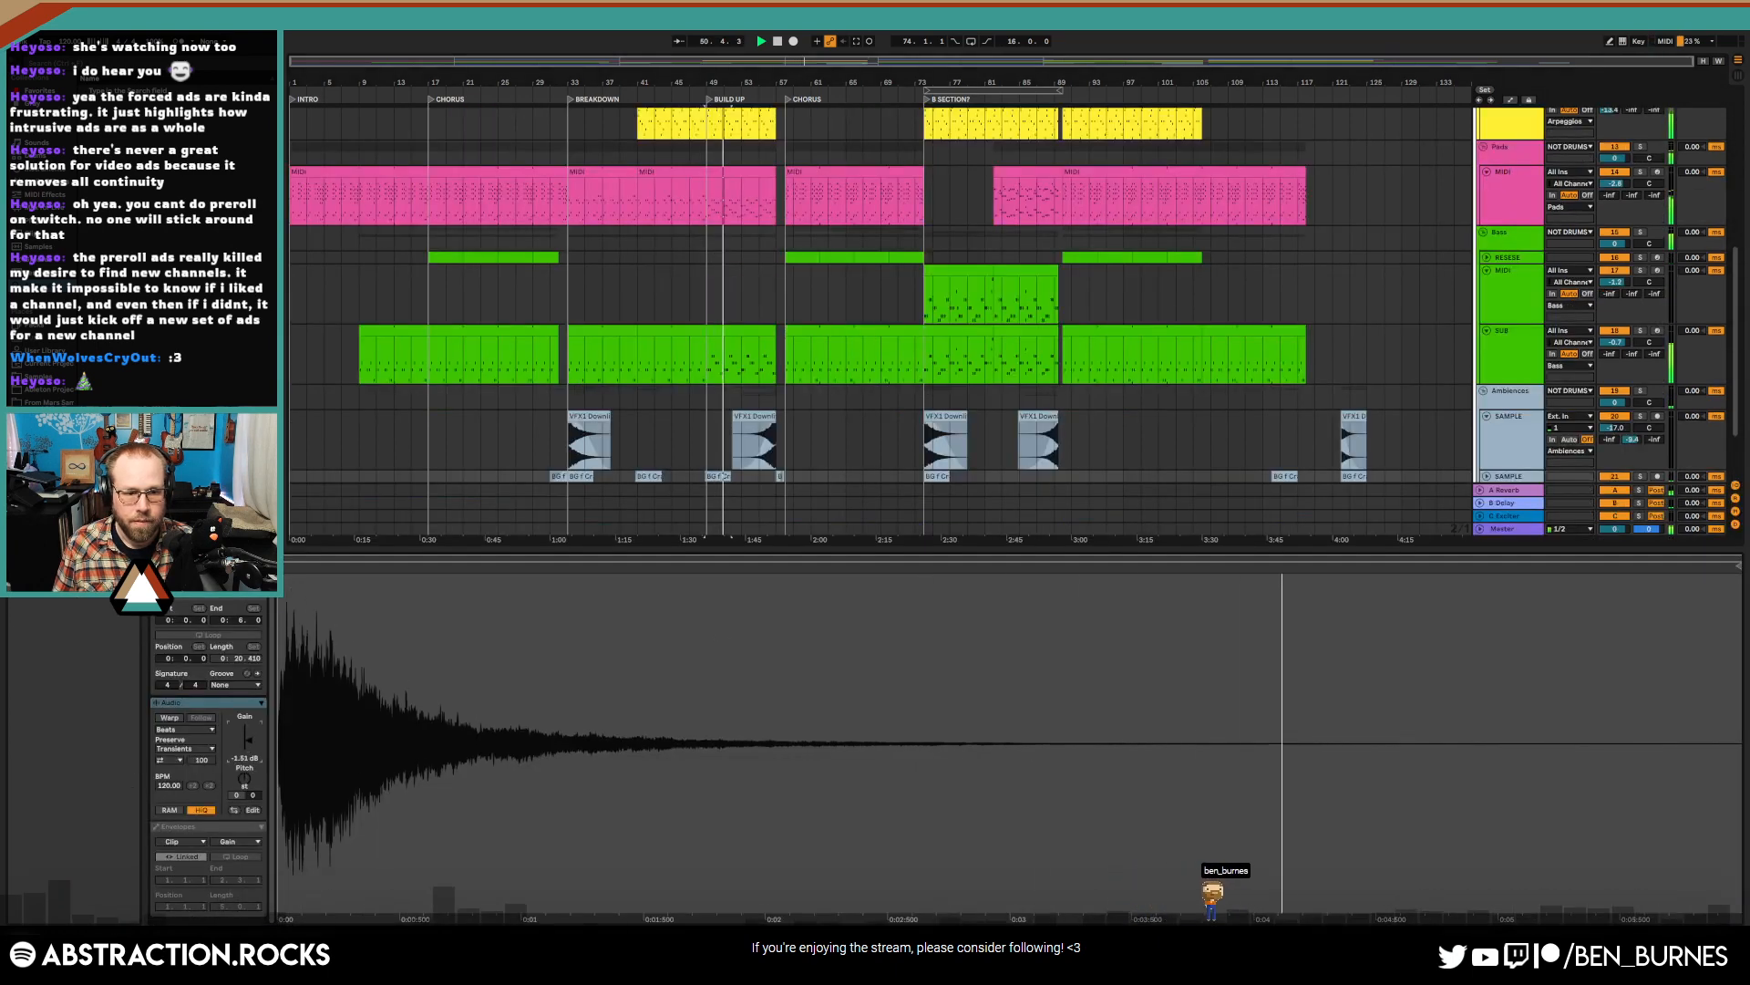
pyautogui.moveTo(247, 739); pyautogui.dragTo(247, 743)
pyautogui.press('space')
pyautogui.press('space')
pyautogui.click(247, 778)
pyautogui.write('-')
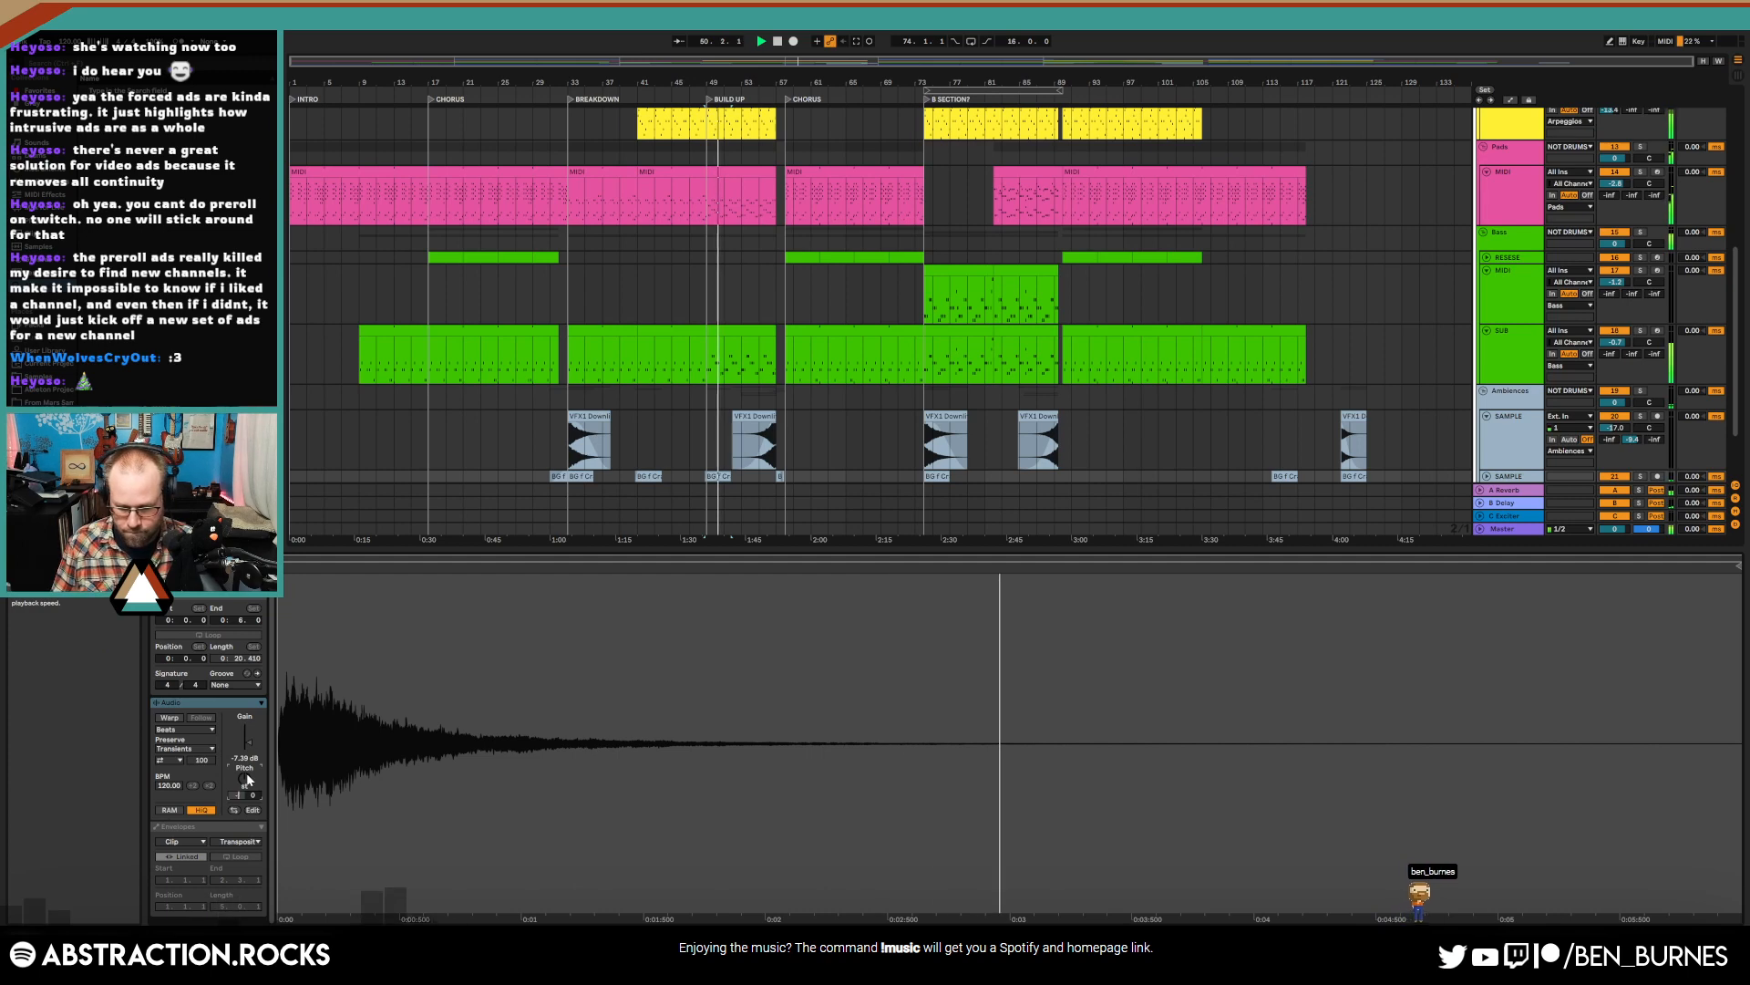
pyautogui.write('4')
pyautogui.press('Return')
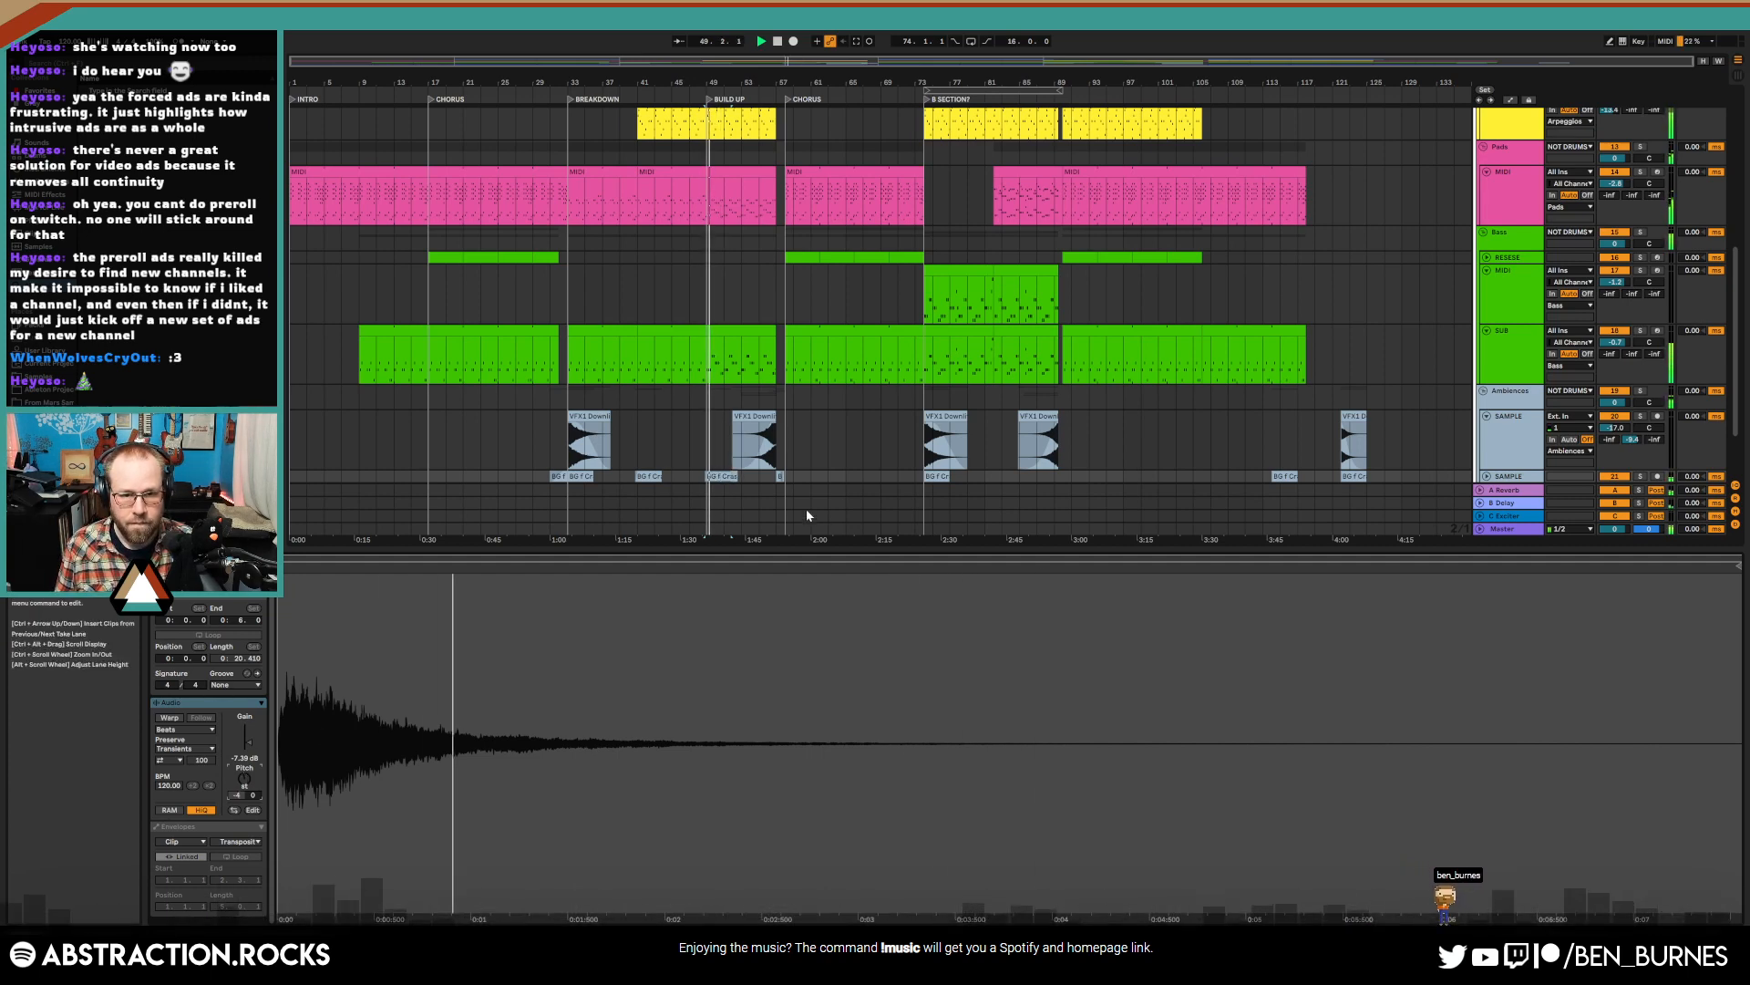
# - Split the build-up crash clip near bar 52 and delete the tail that overlaps the downlifter
pyautogui.press('z')
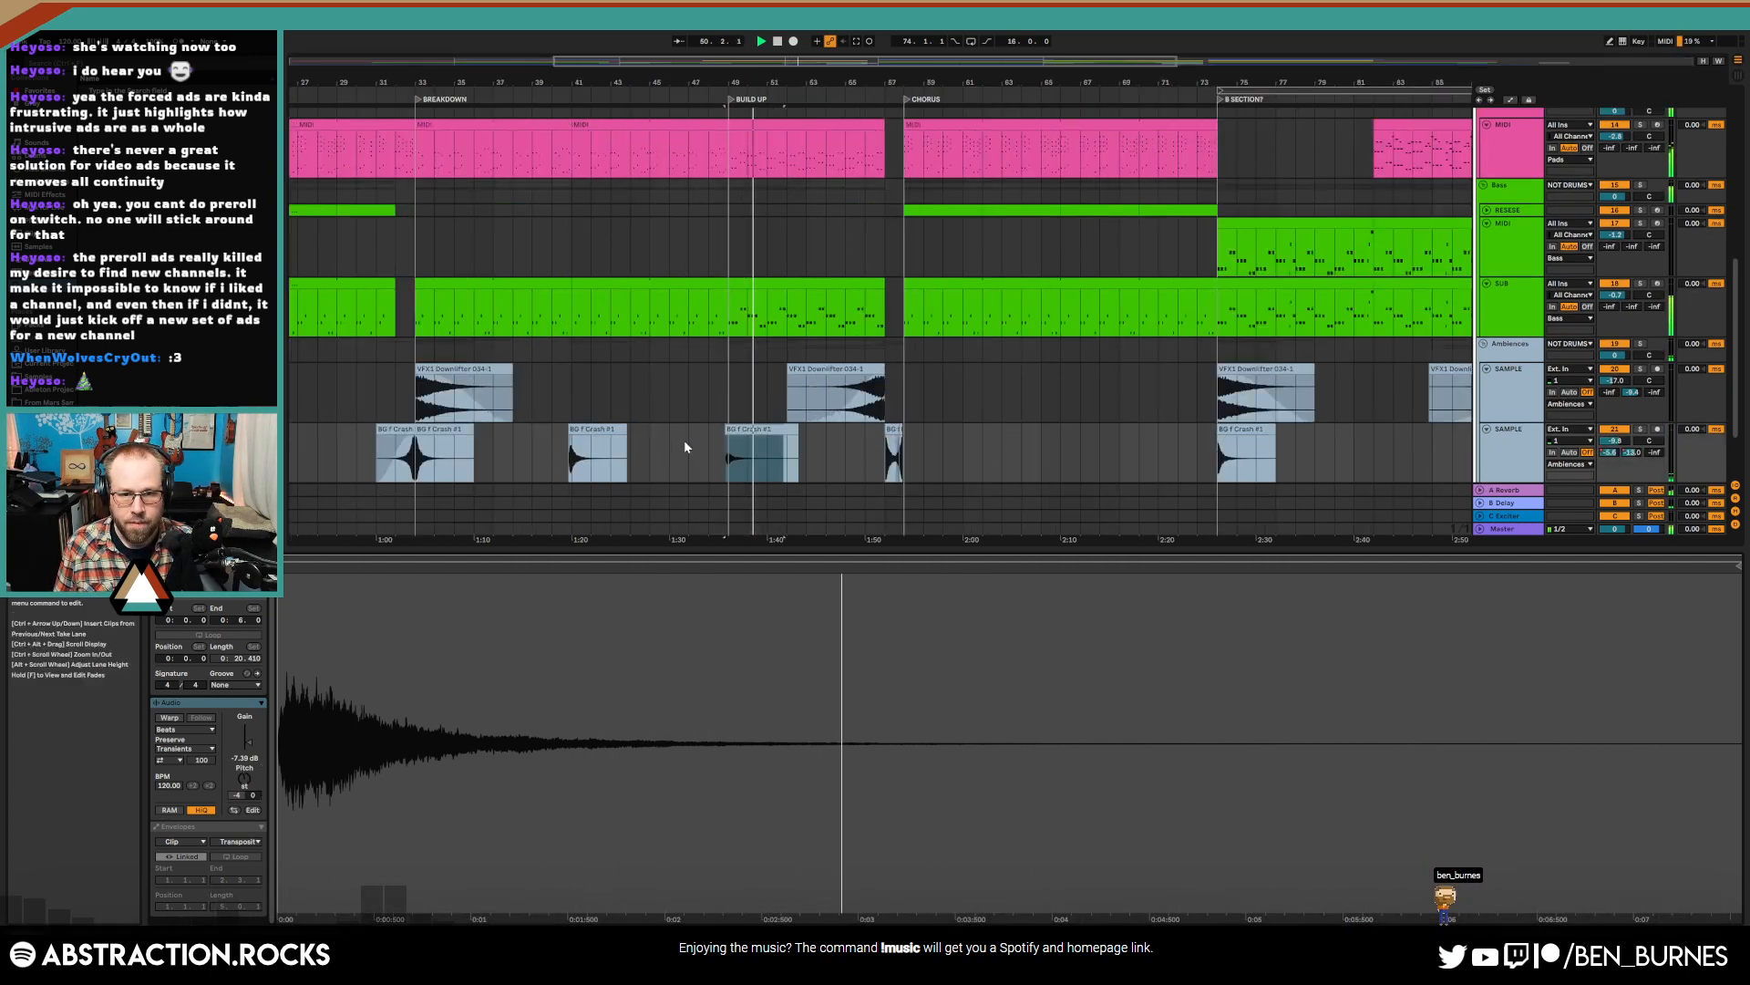
pyautogui.hotkey('ctrl', 'e')
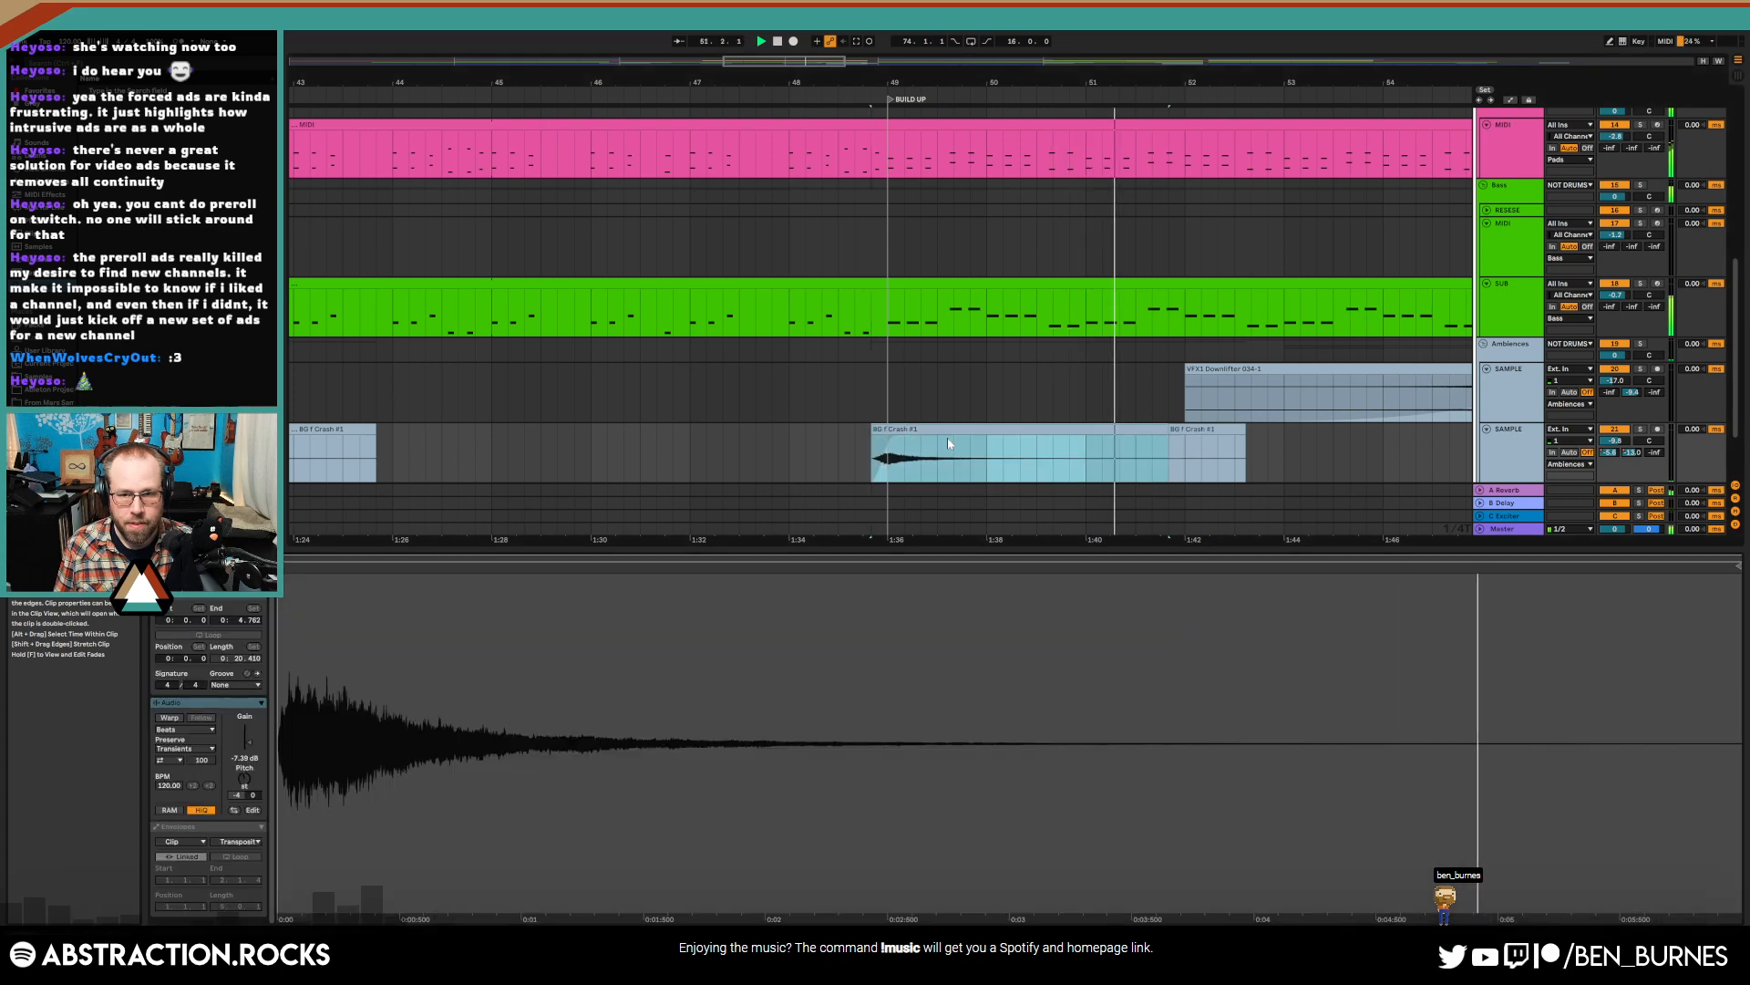
pyautogui.moveTo(1171, 428)
pyautogui.mouseDown()
pyautogui.moveTo(1244, 430)
pyautogui.moveTo(1186, 429)
pyautogui.moveTo(1195, 445)
pyautogui.mouseUp()
pyautogui.press('x')
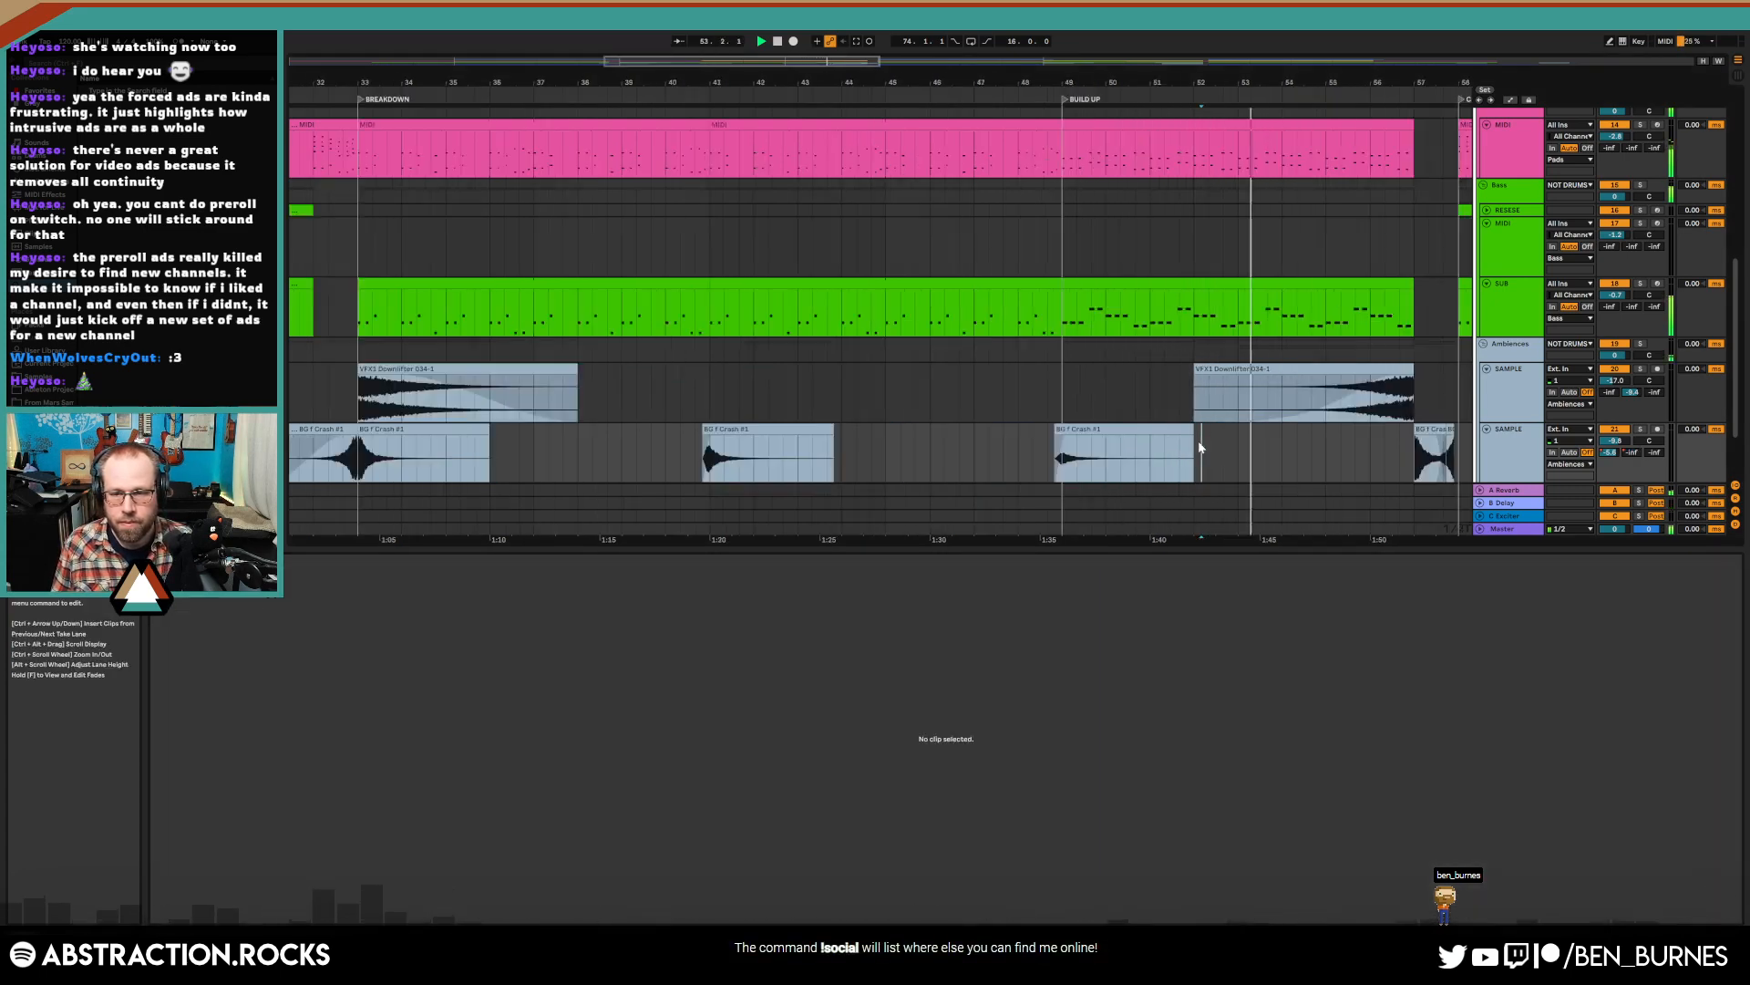
pyautogui.hotkey('shift', 'Tab')
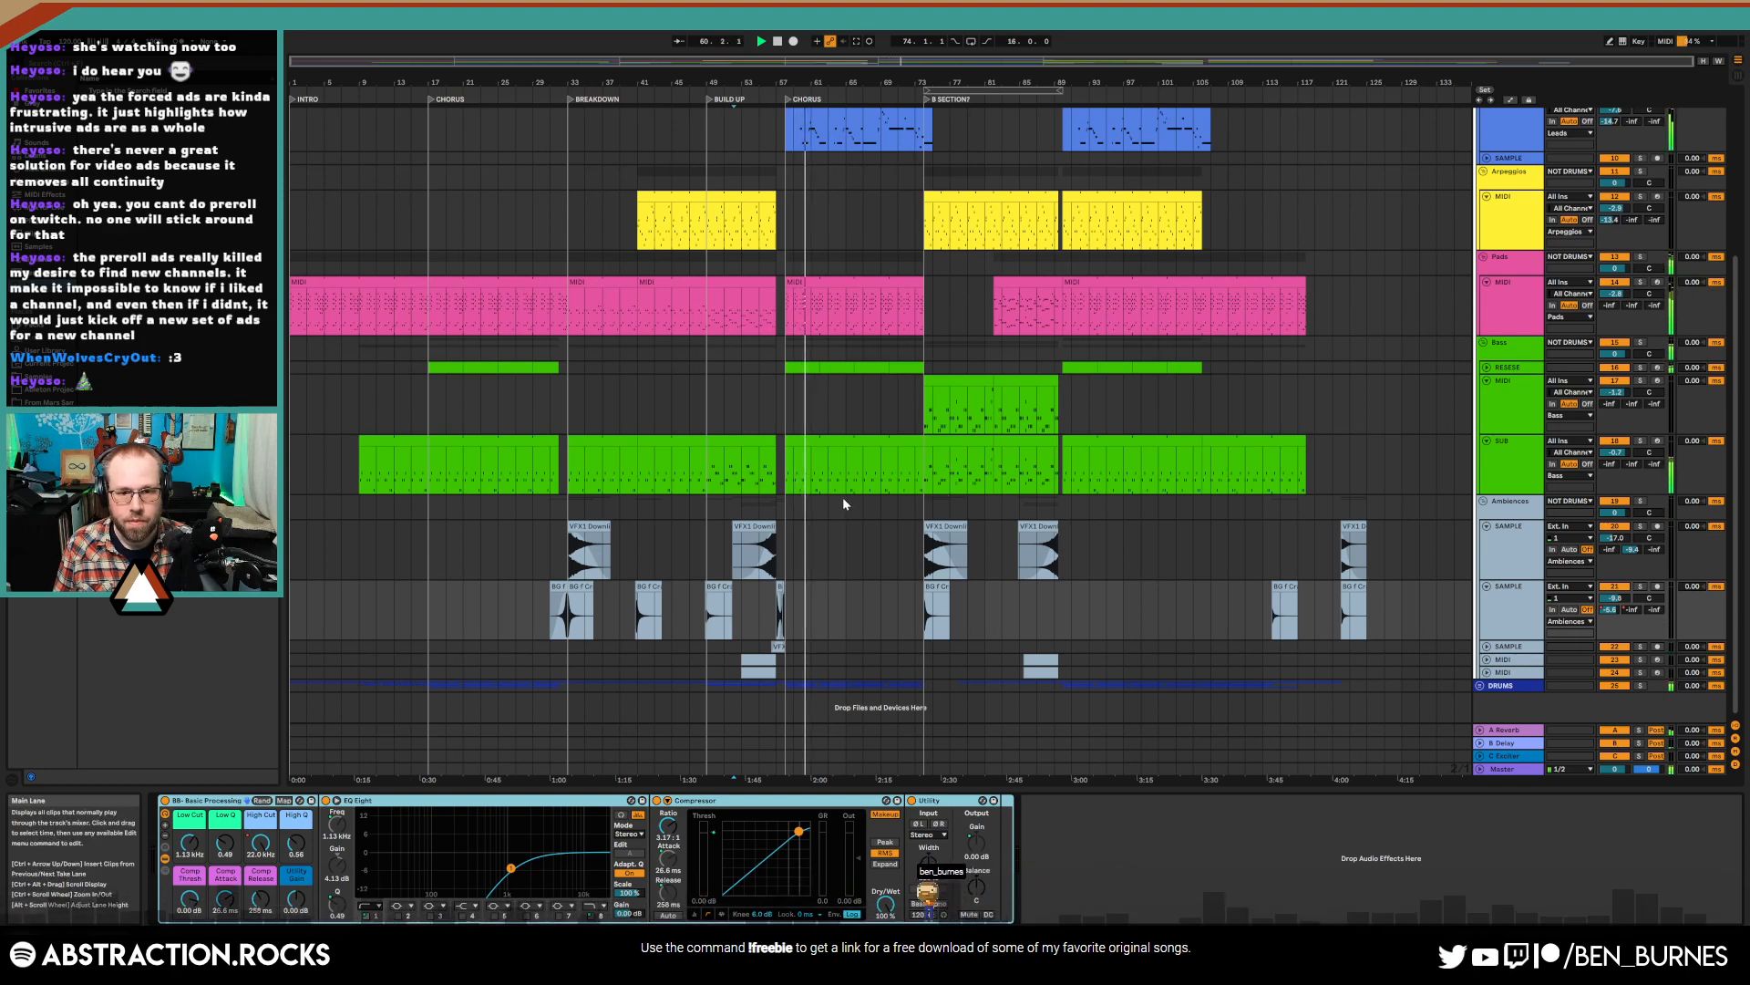
# - Fold the SUB track and lower the volume of the Bass group's MIDI track that plays in the B section
pyautogui.scroll(3, 843, 502)
pyautogui.scroll(3, 843, 501)
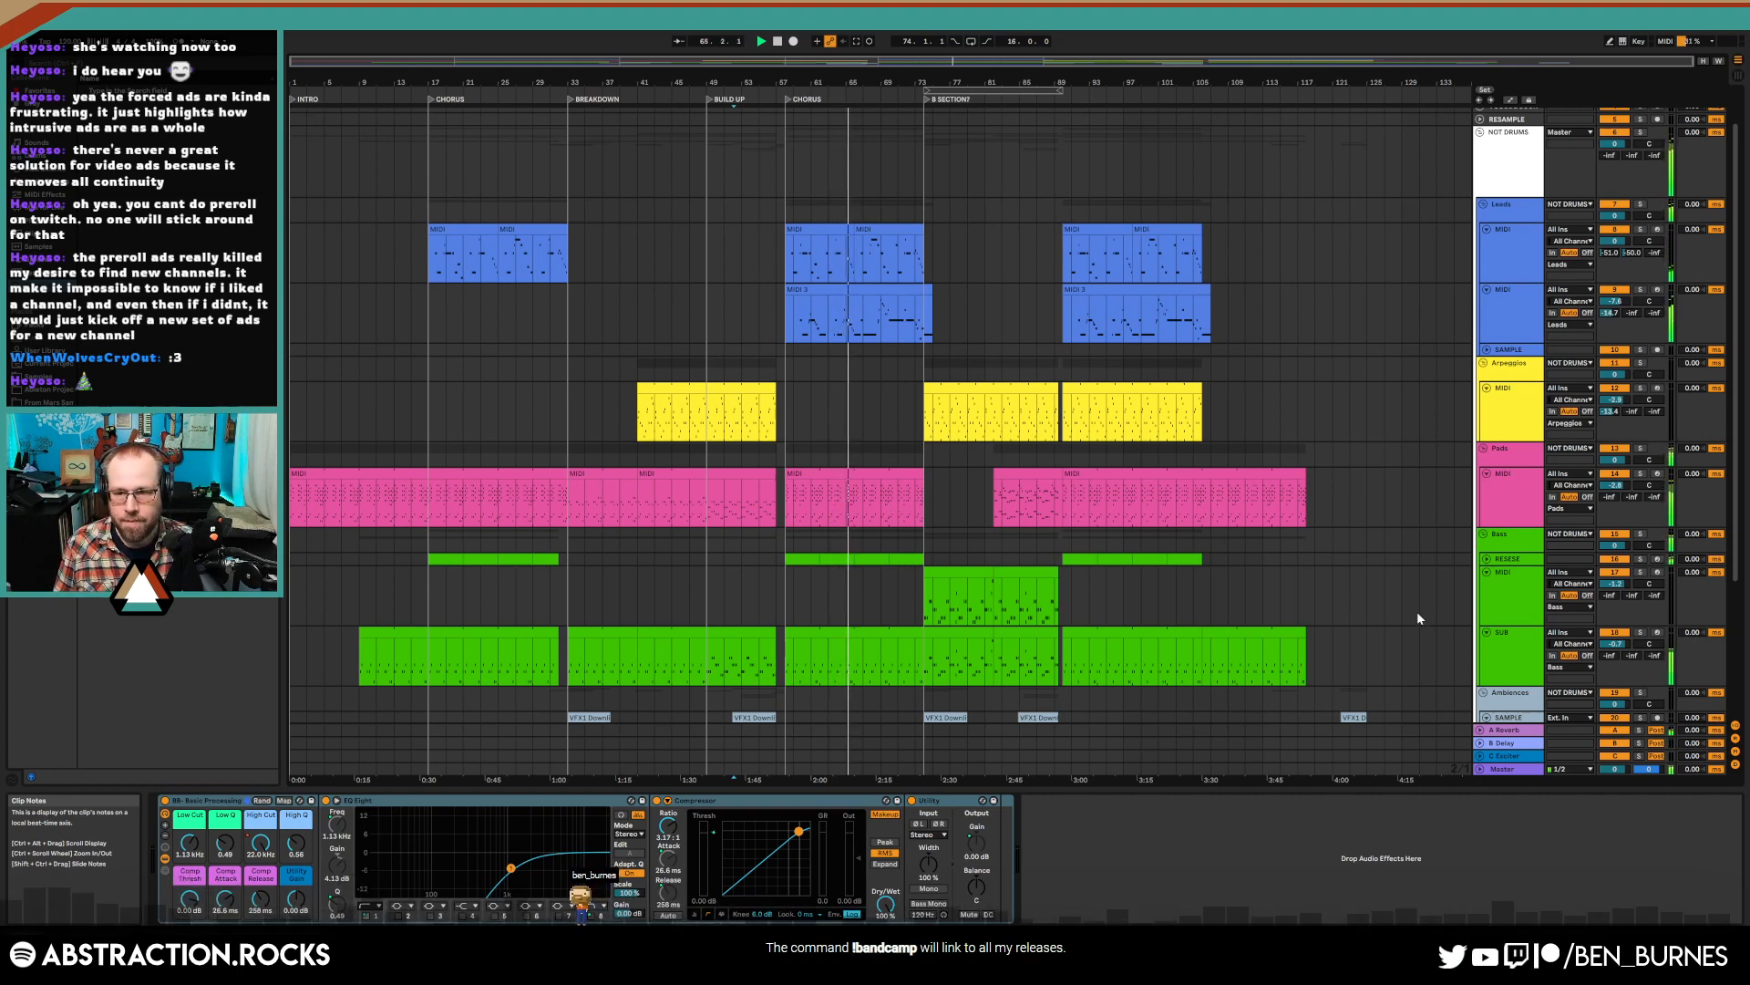
pyautogui.click(1487, 572)
pyautogui.click(1487, 586)
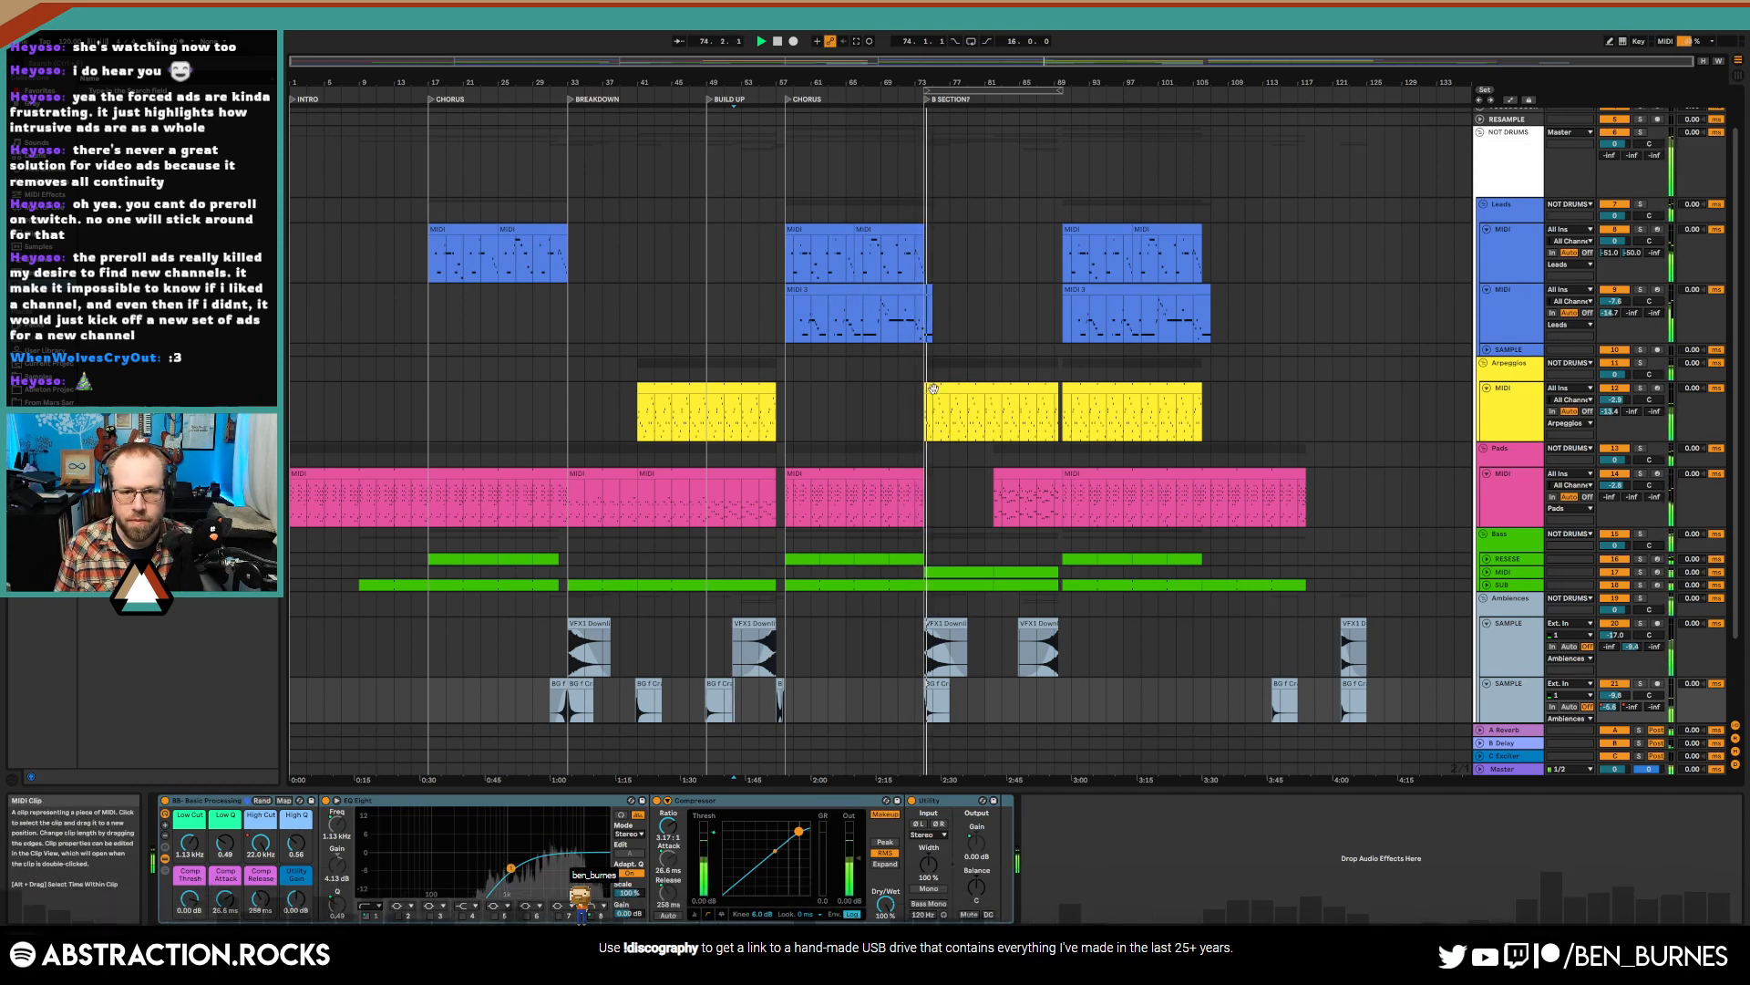
pyautogui.click(1509, 585)
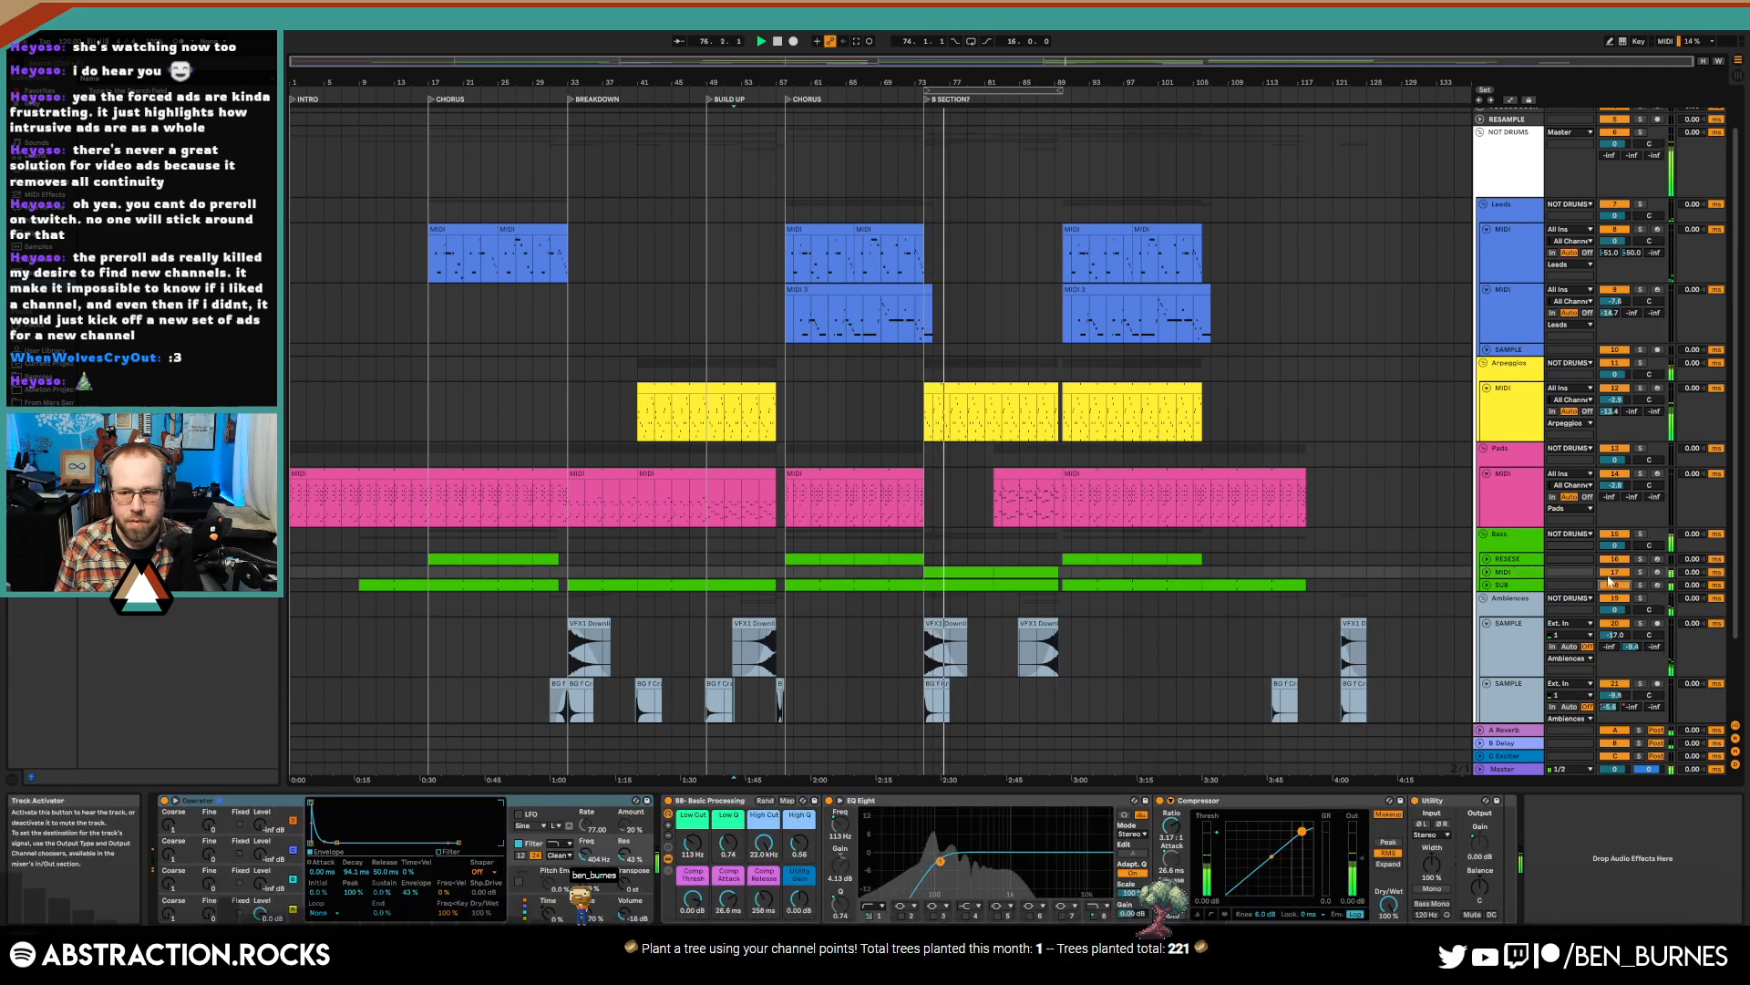
pyautogui.click(1493, 574)
pyautogui.moveTo(1615, 583); pyautogui.dragTo(1614, 620)
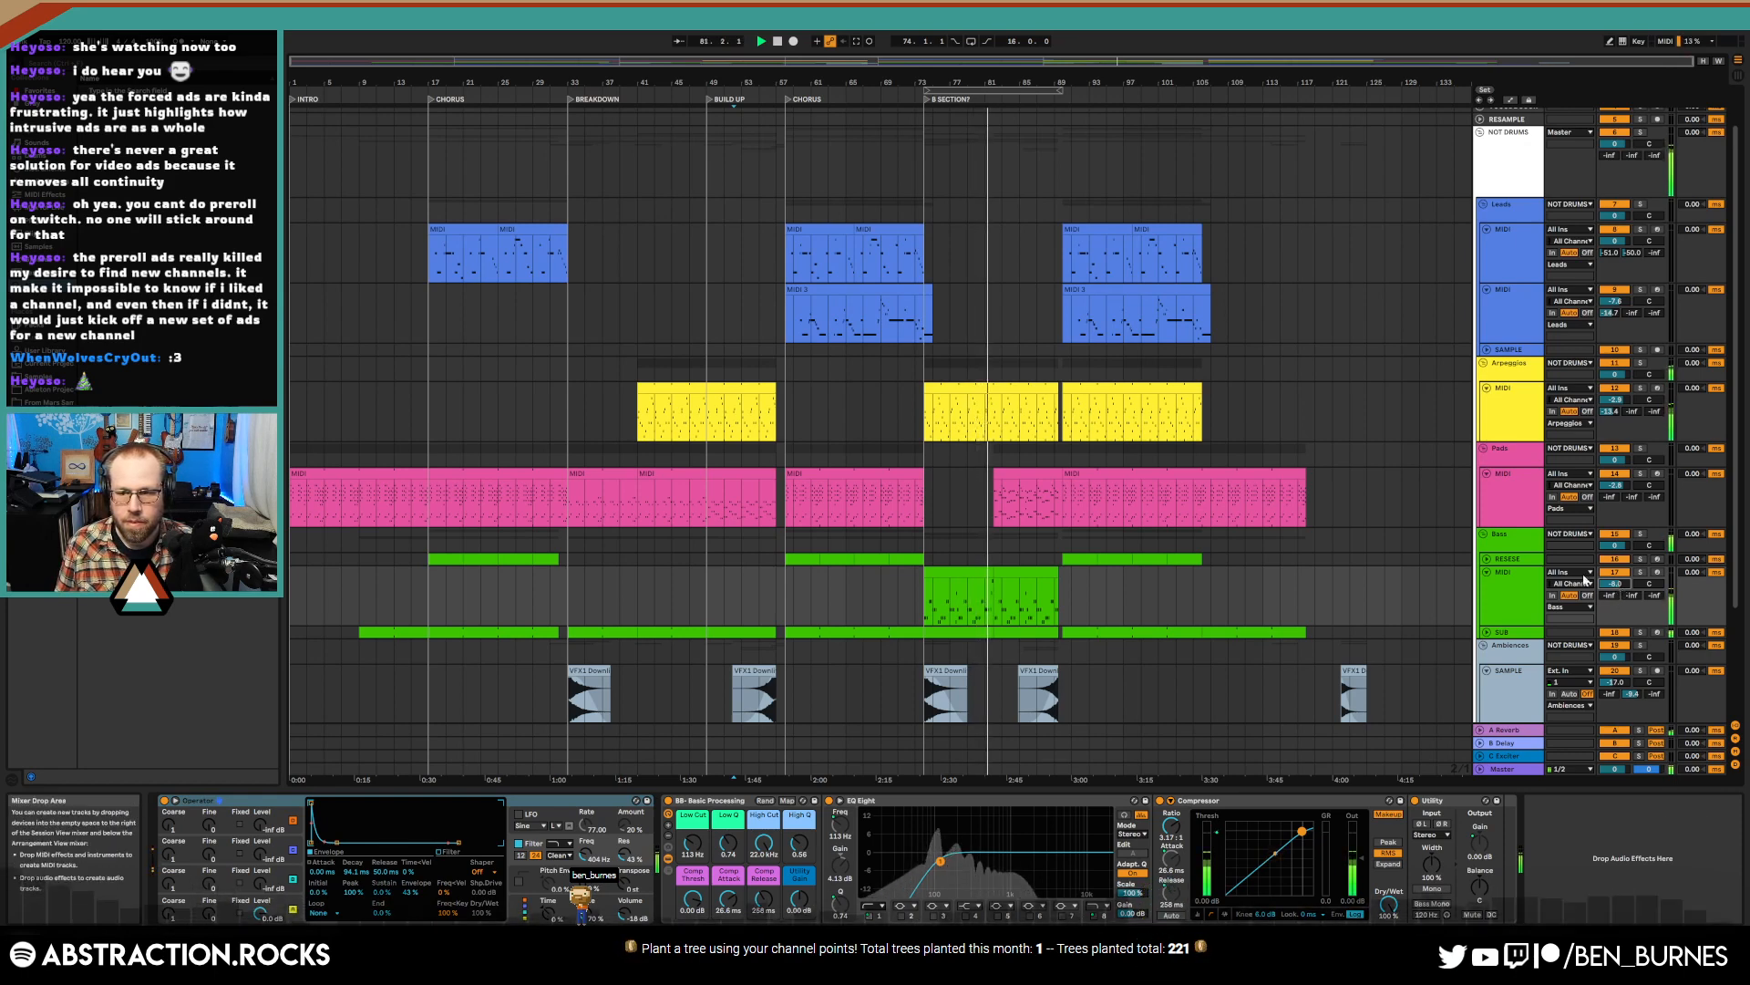
# - Switch oscillator A of the Bass MIDI track's Operator to a square wave and raise its filter frequency to about 580 Hz
pyautogui.click(1526, 585)
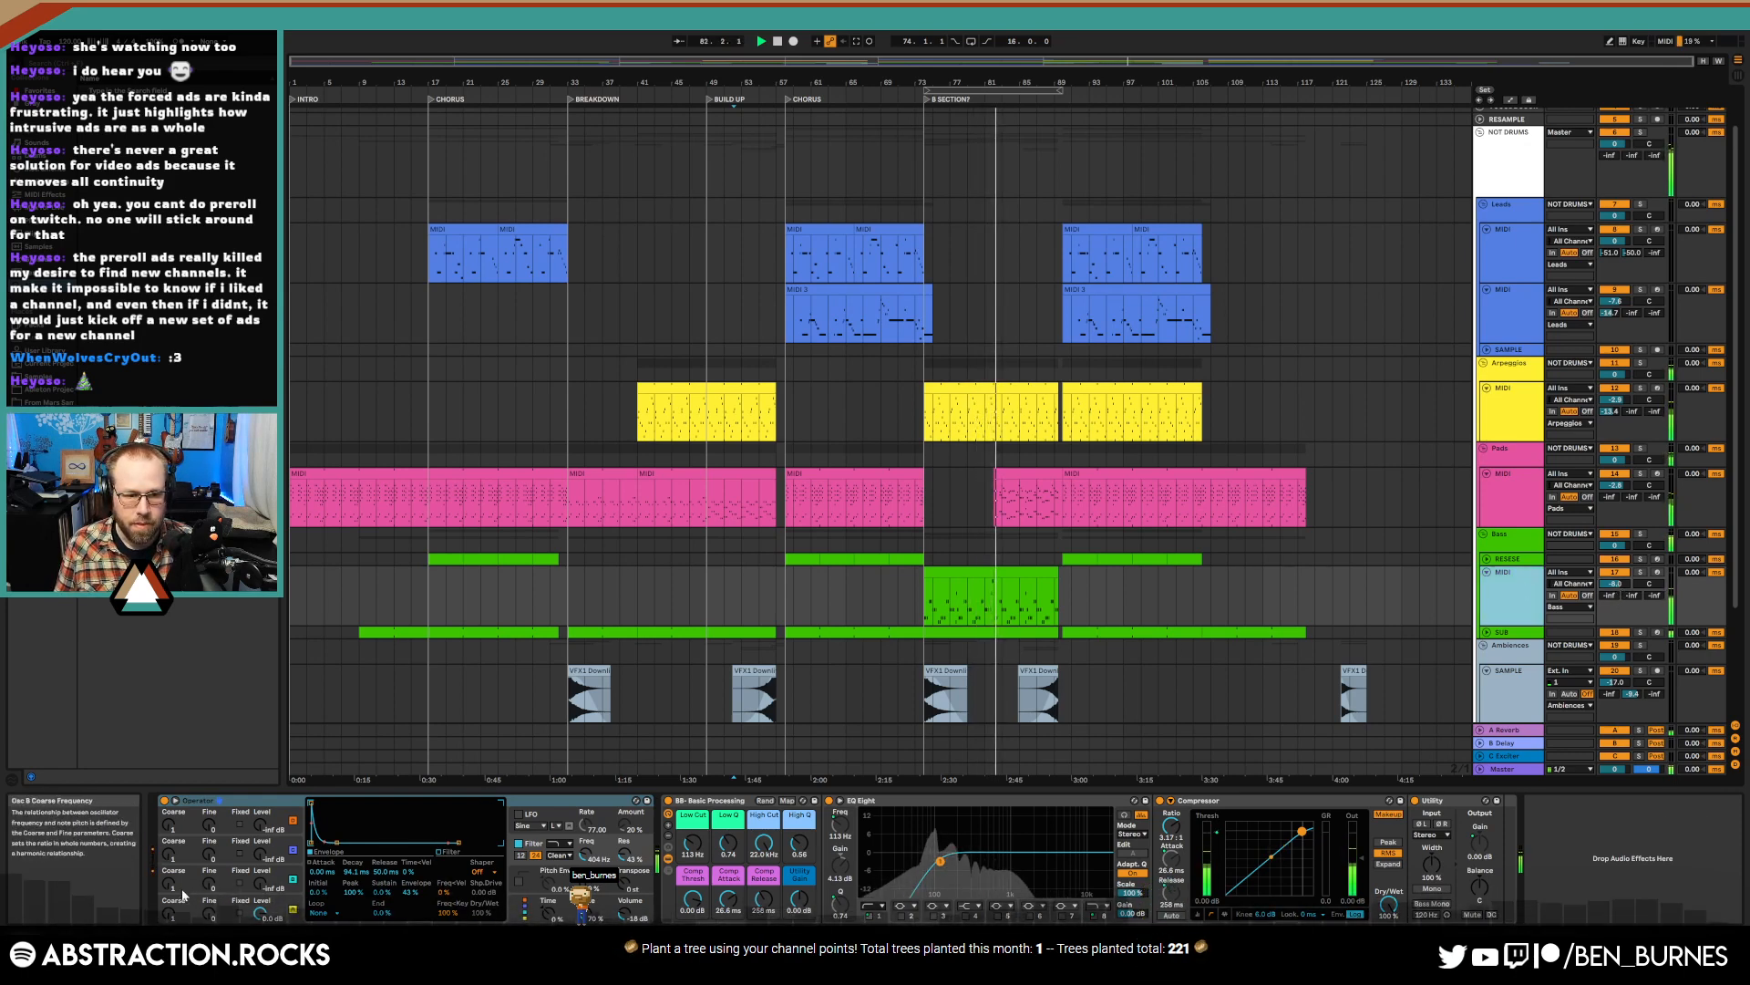
pyautogui.moveTo(586, 854)
pyautogui.mouseDown()
pyautogui.moveTo(585, 798)
pyautogui.moveTo(585, 834)
pyautogui.mouseUp()
pyautogui.click(267, 904)
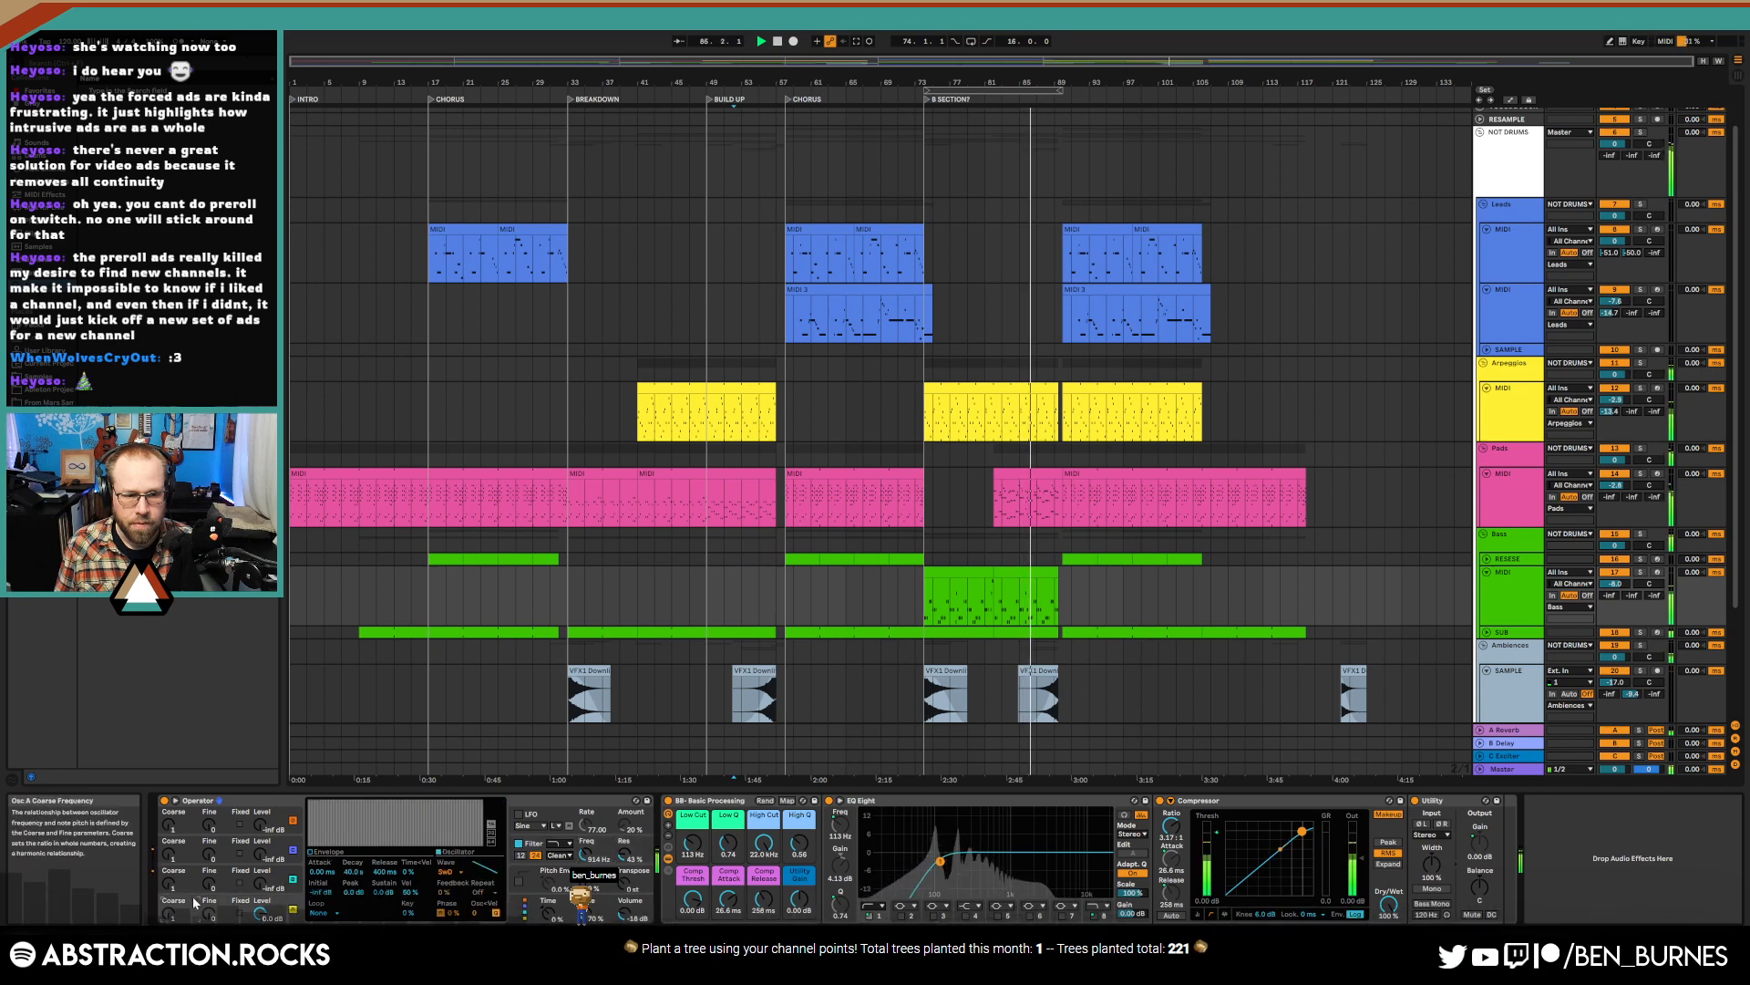
pyautogui.click(443, 873)
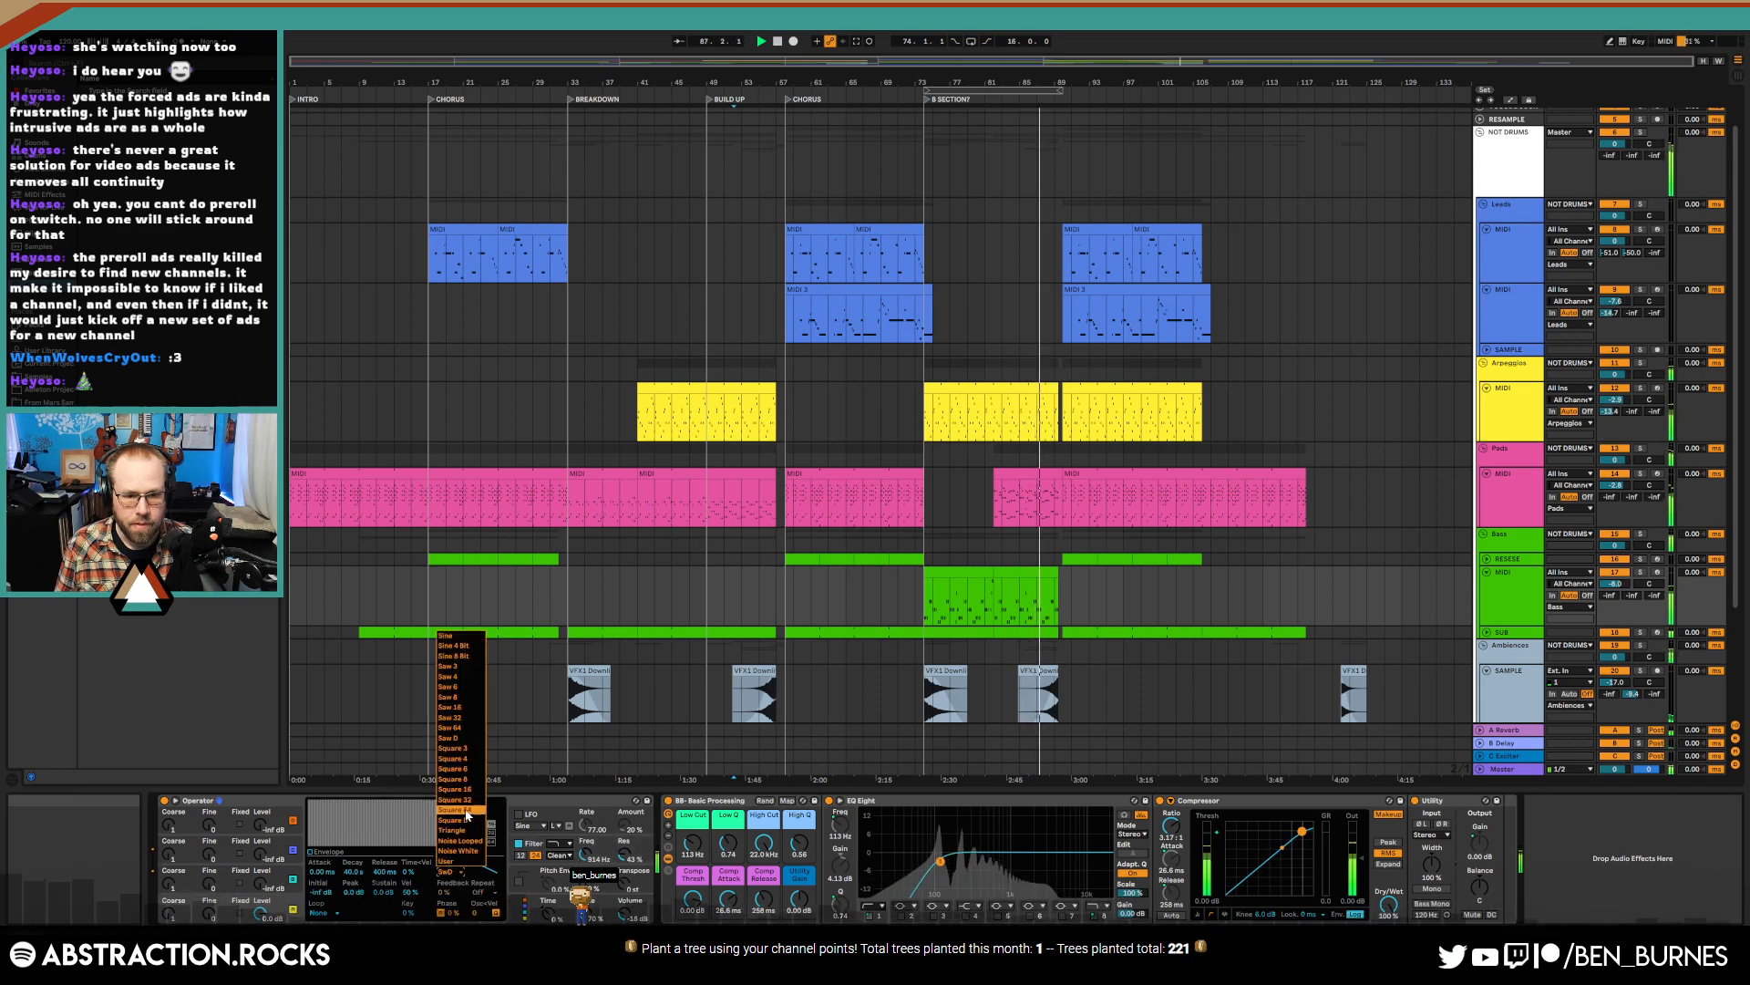
pyautogui.click(460, 820)
pyautogui.moveTo(580, 860); pyautogui.dragTo(584, 864)
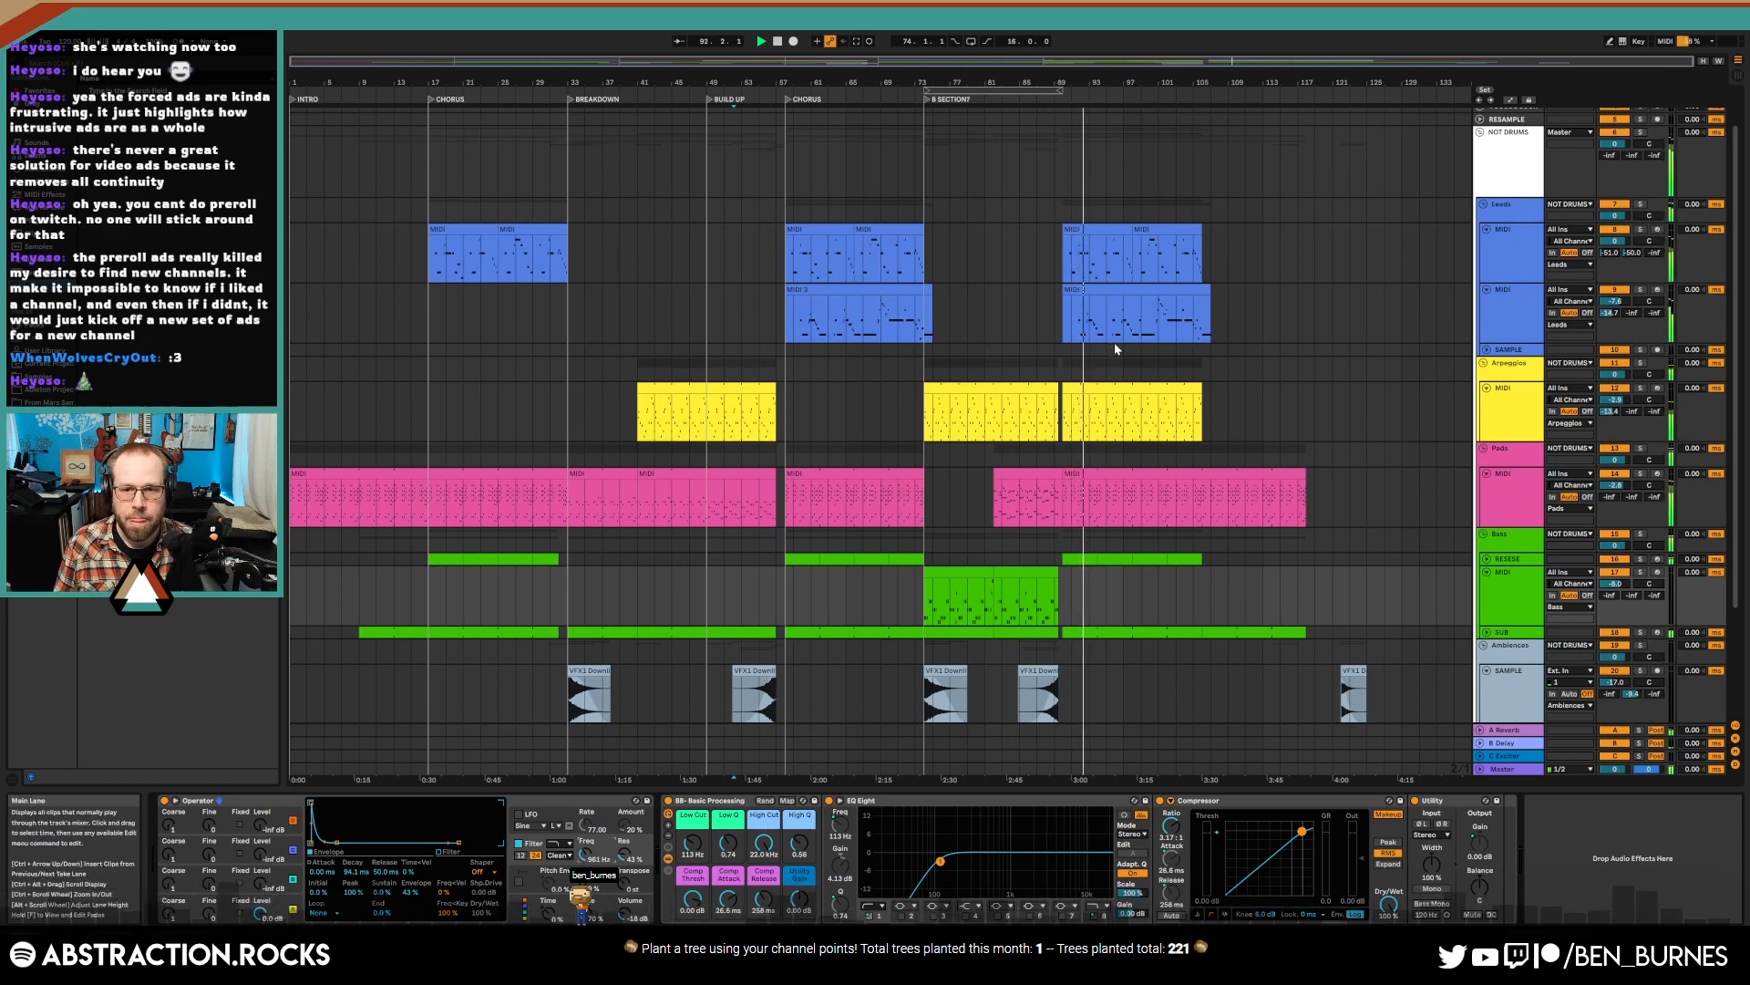
# - Arm the second Leads MIDI track for recording and fold the Leads, Arpeggios, Pads and Bass MIDI tracks
pyautogui.click(1658, 290)
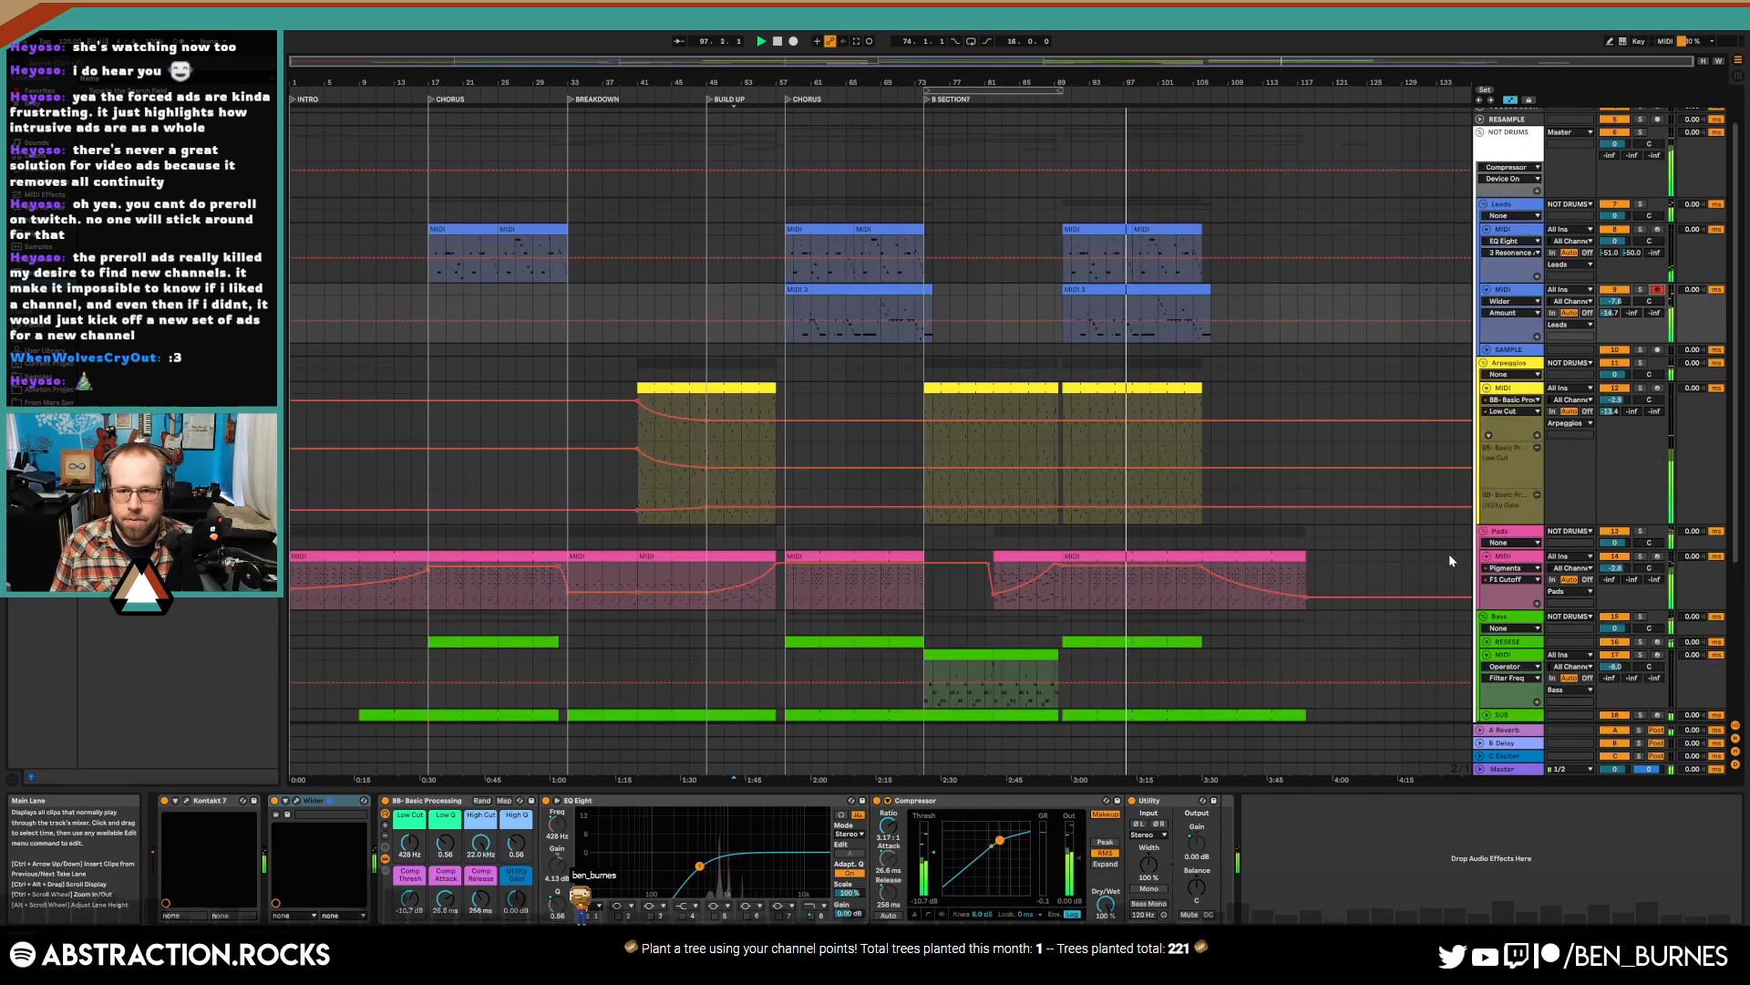
pyautogui.press('a')
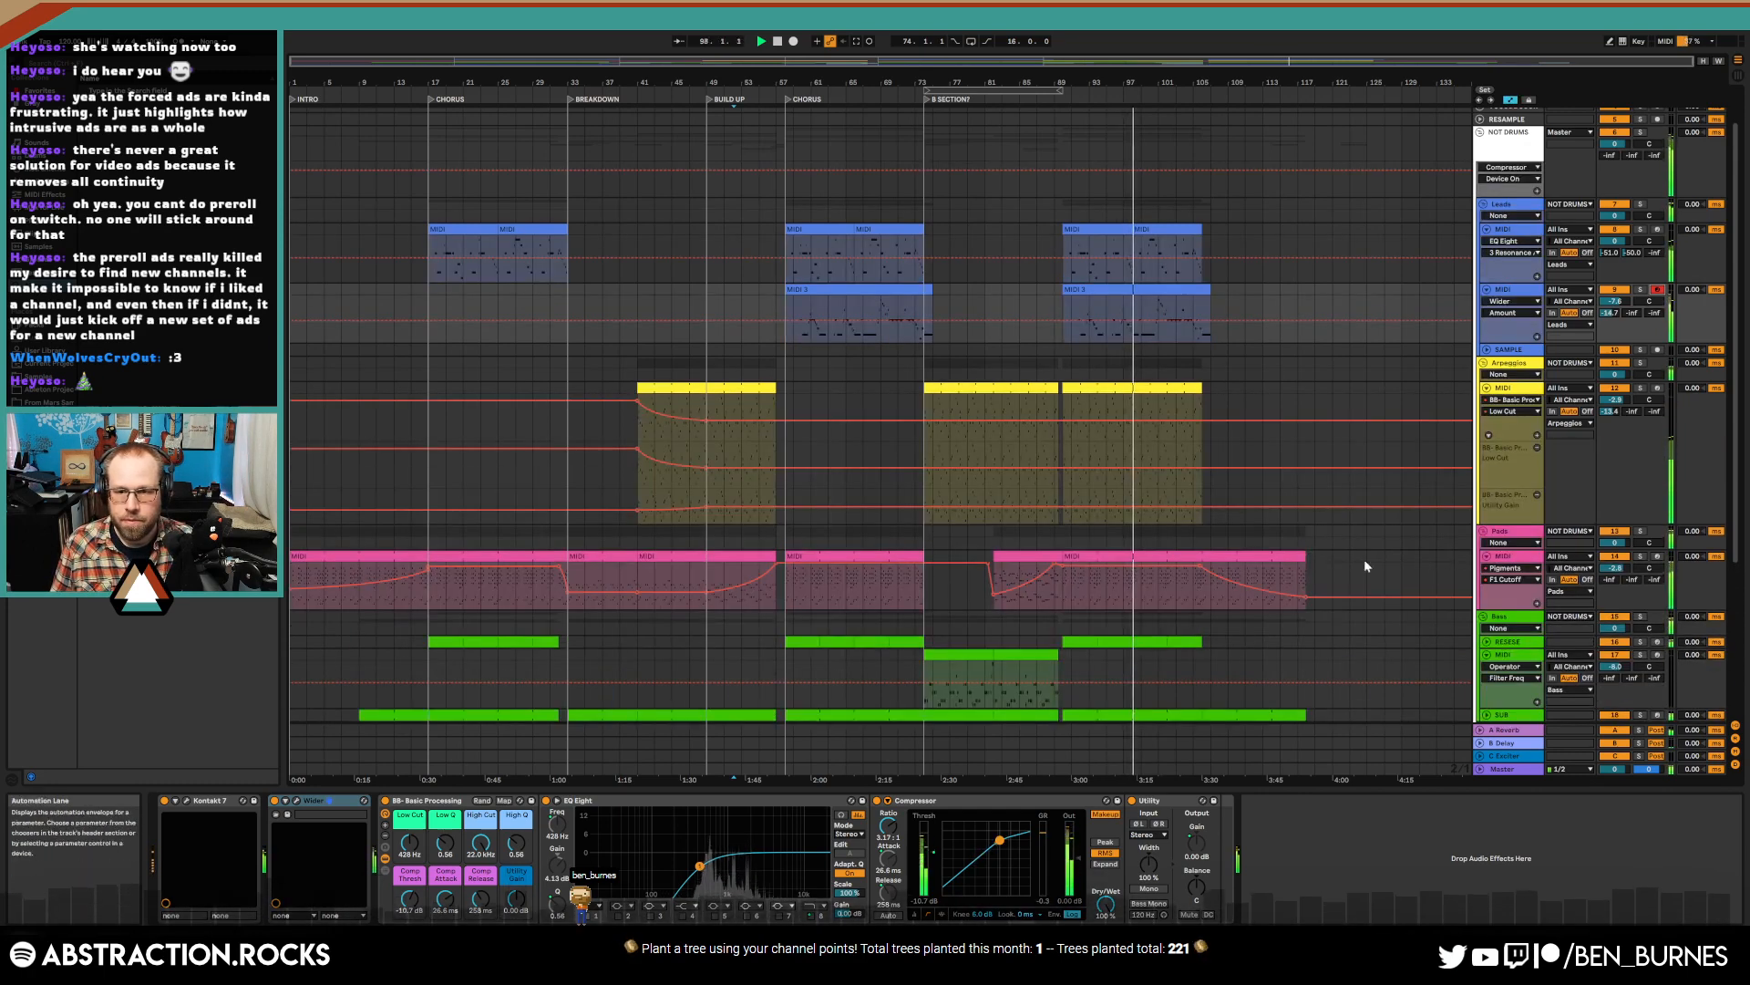
pyautogui.click(1487, 556)
pyautogui.click(1487, 387)
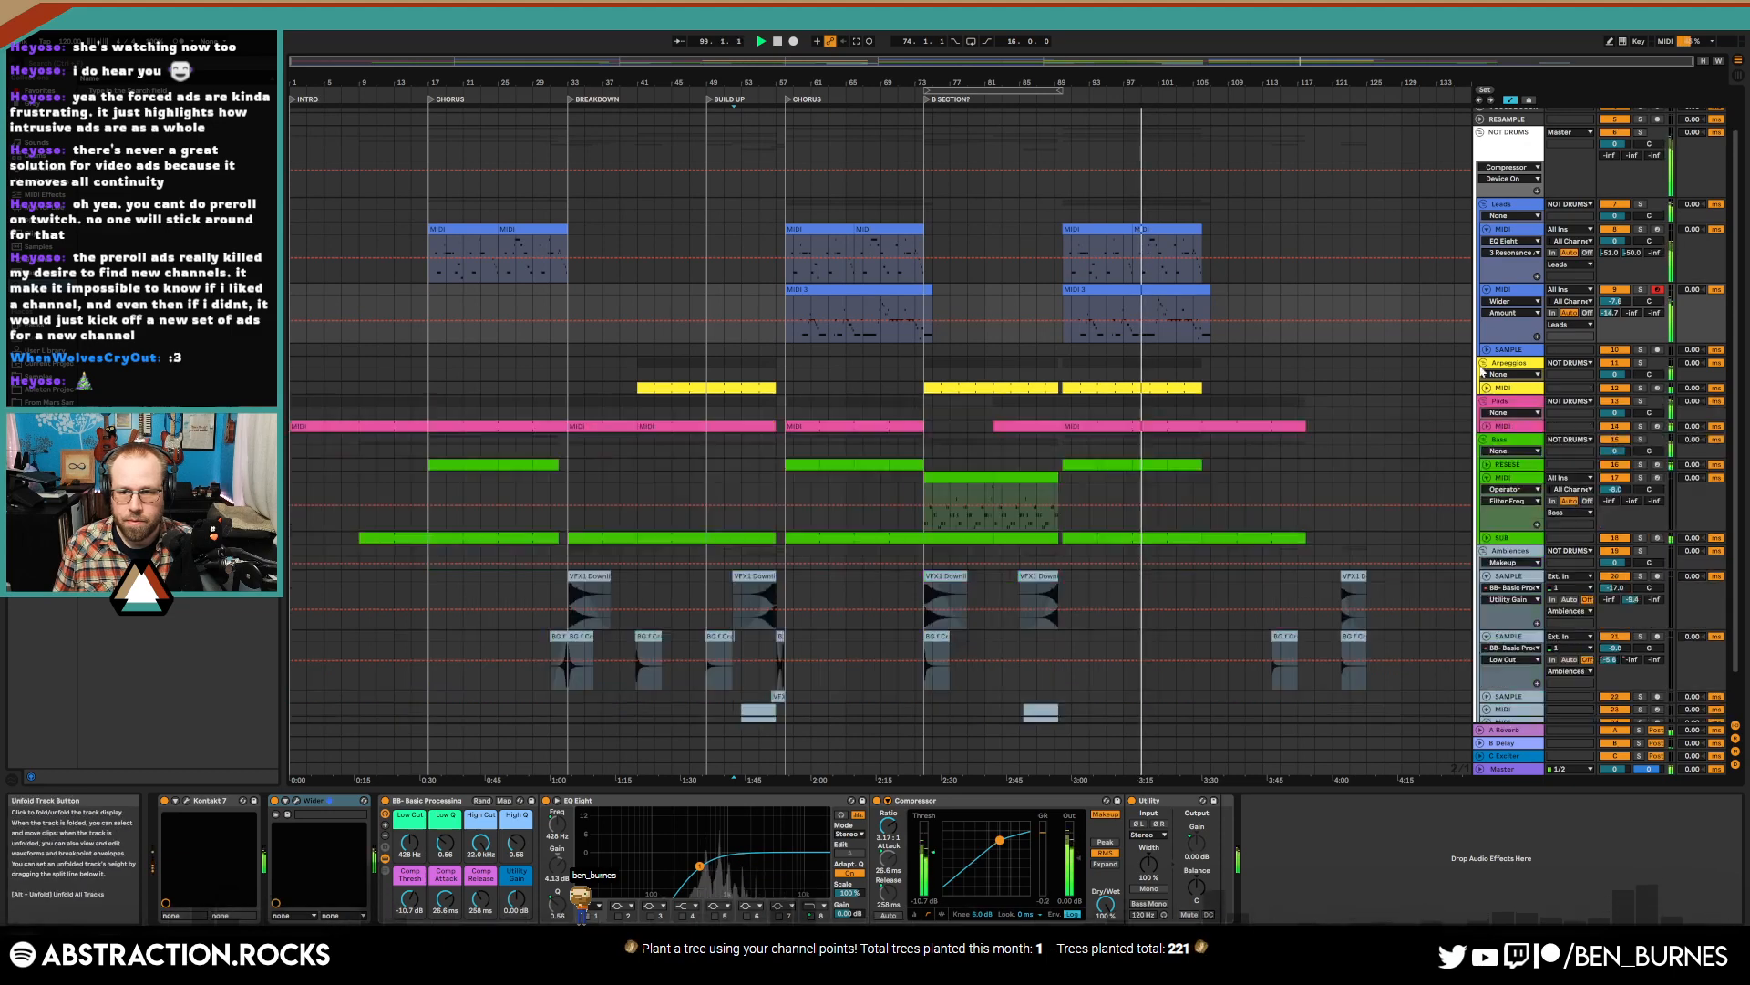
pyautogui.click(1487, 290)
pyautogui.click(1487, 229)
pyautogui.click(1487, 382)
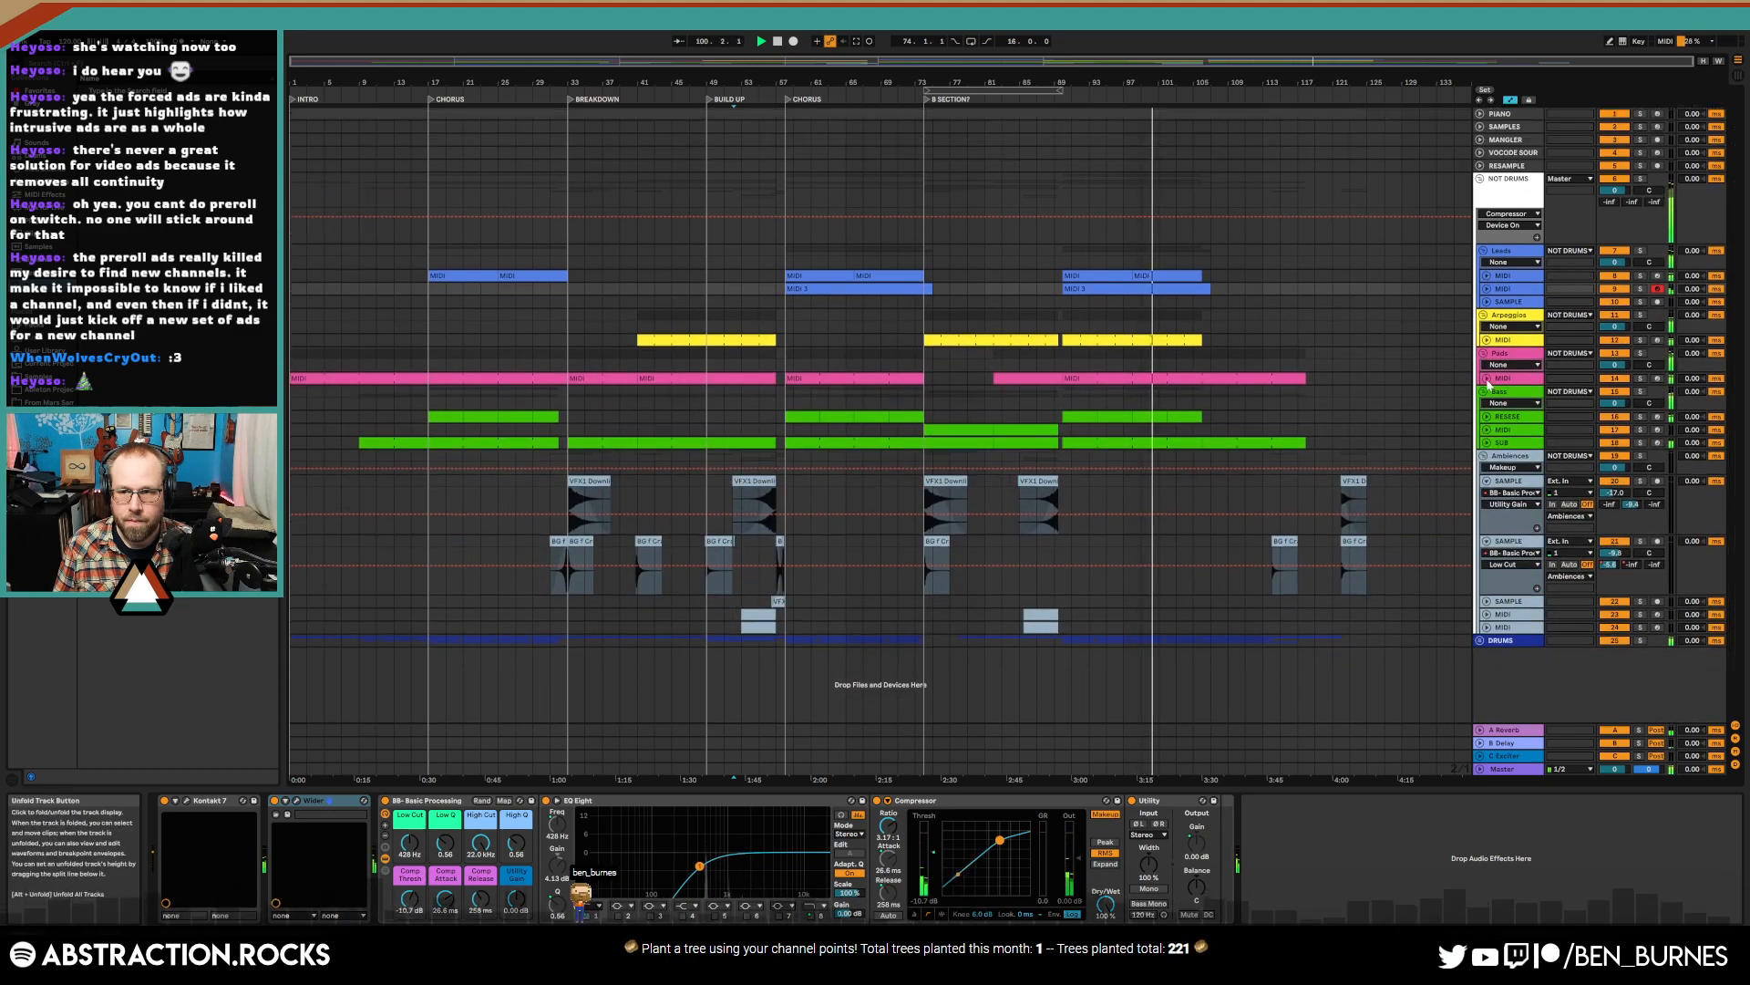
pyautogui.click(1483, 316)
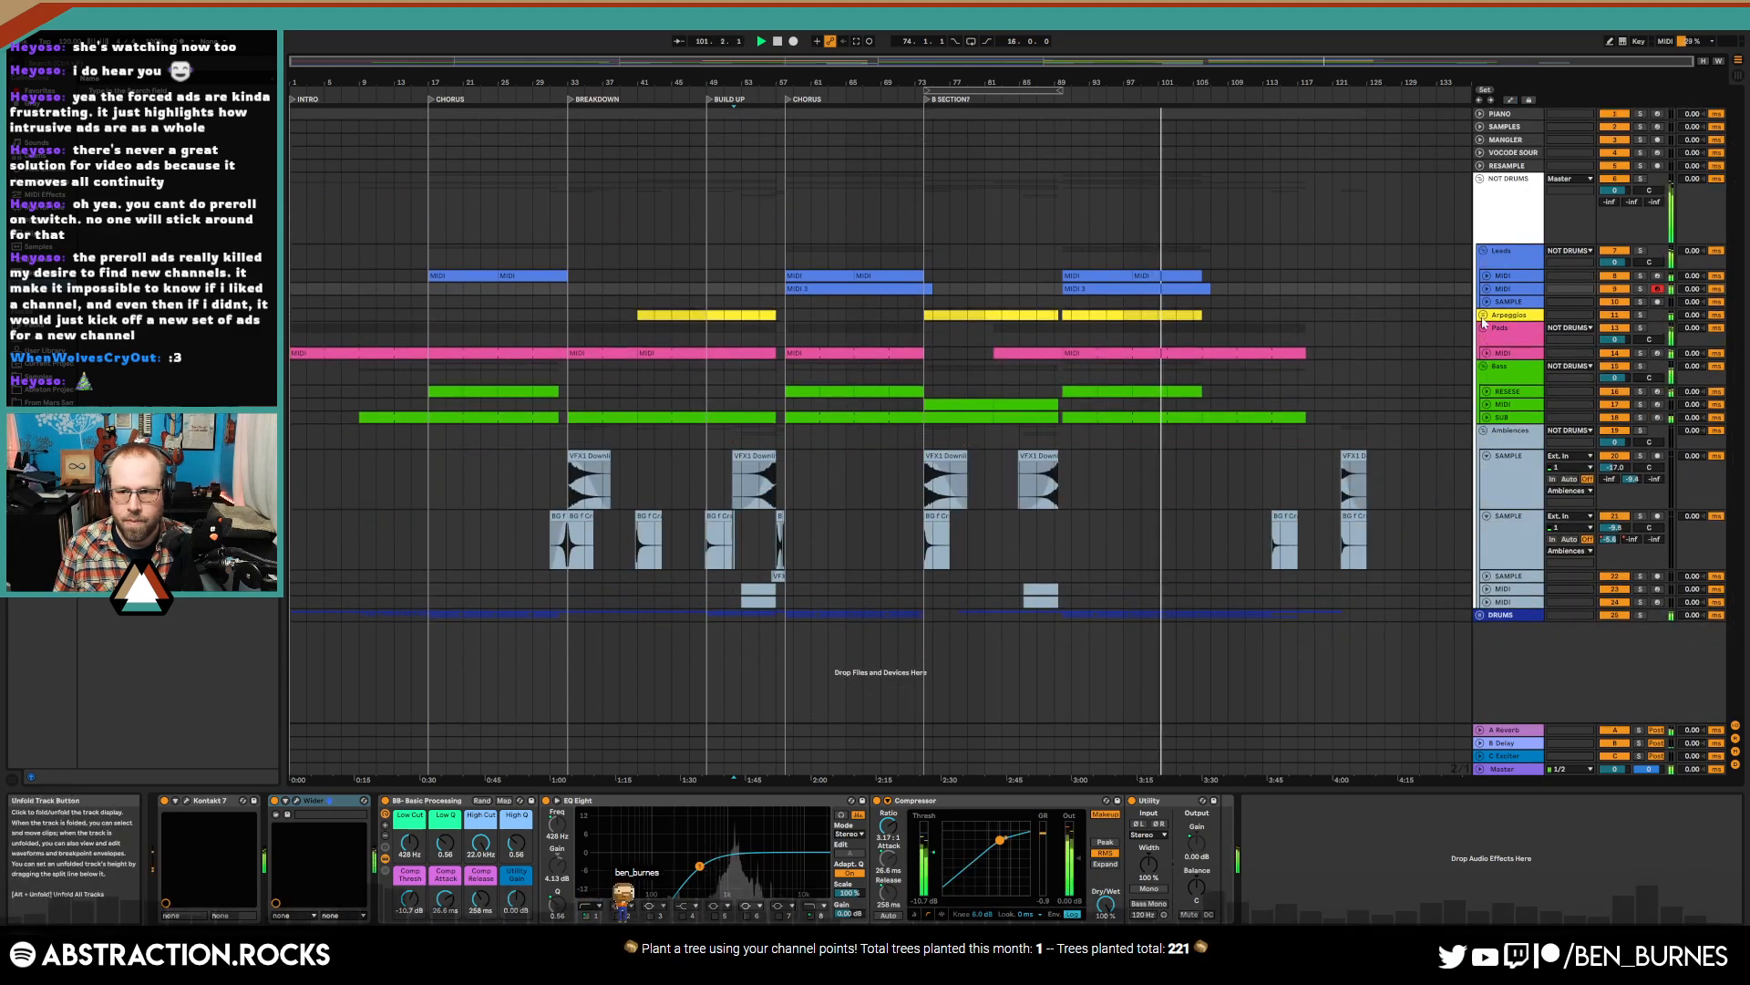
pyautogui.keyDown('alt'); pyautogui.click(1483, 321); pyautogui.keyUp('alt')
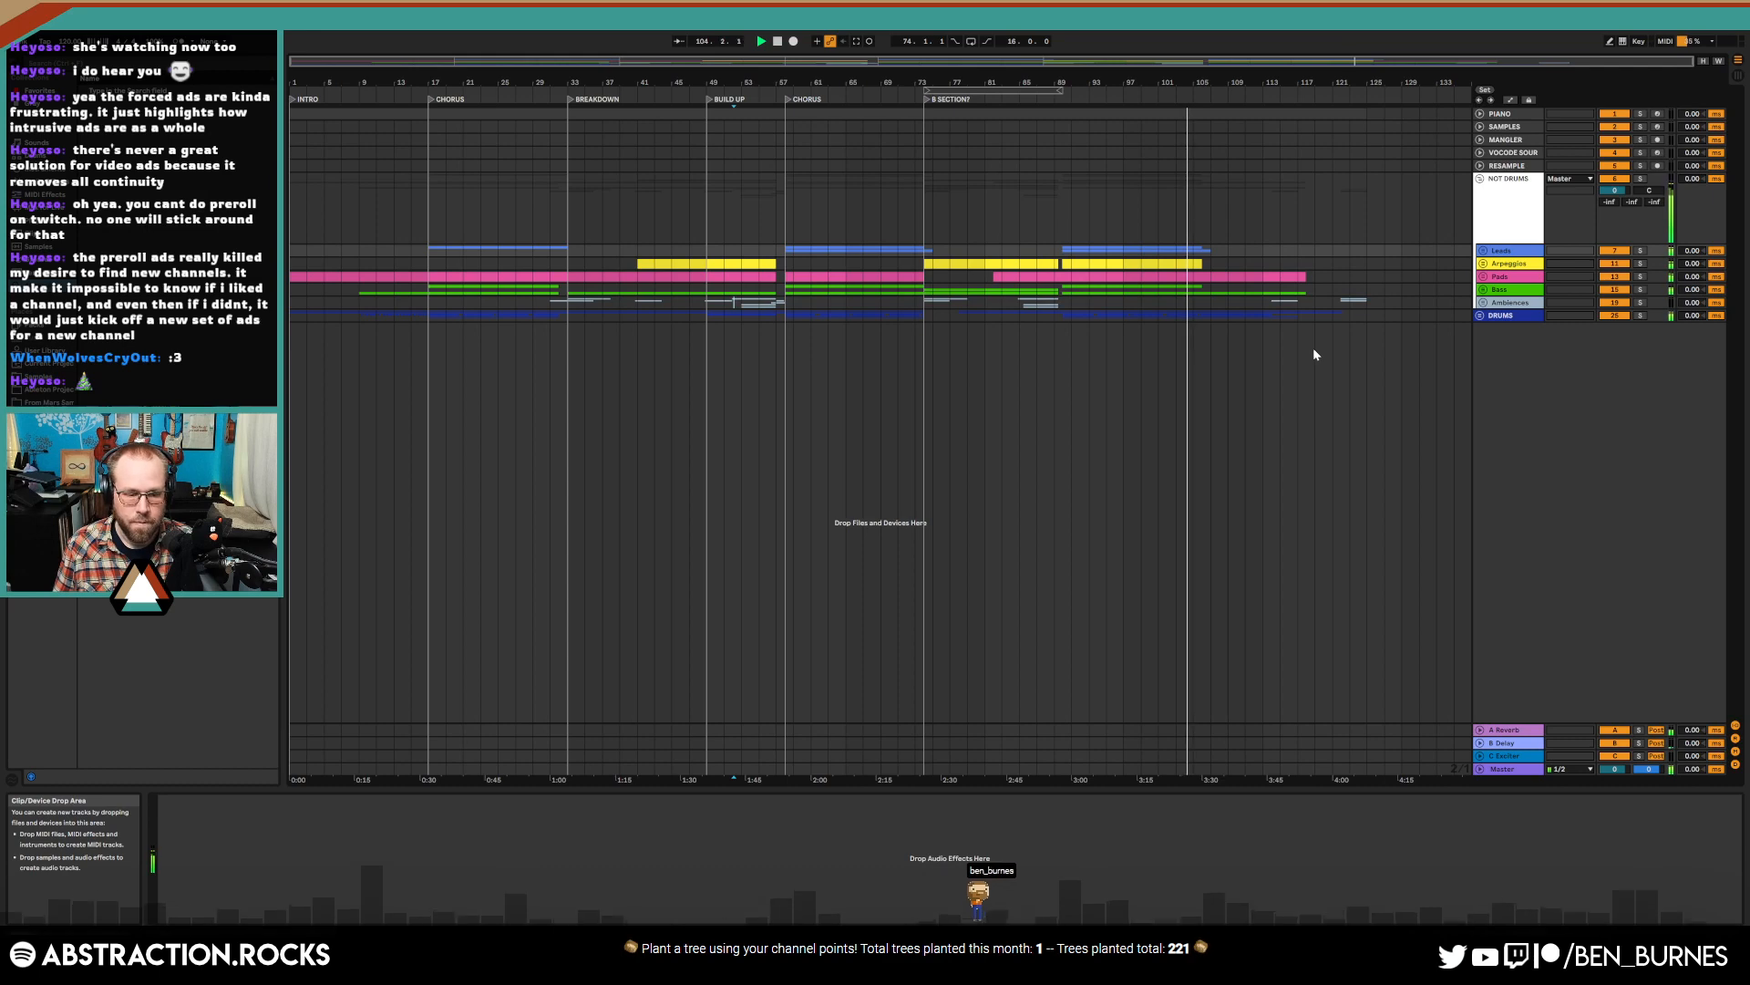
pyautogui.keyDown('alt'); pyautogui.click(1484, 277); pyautogui.keyUp('alt')
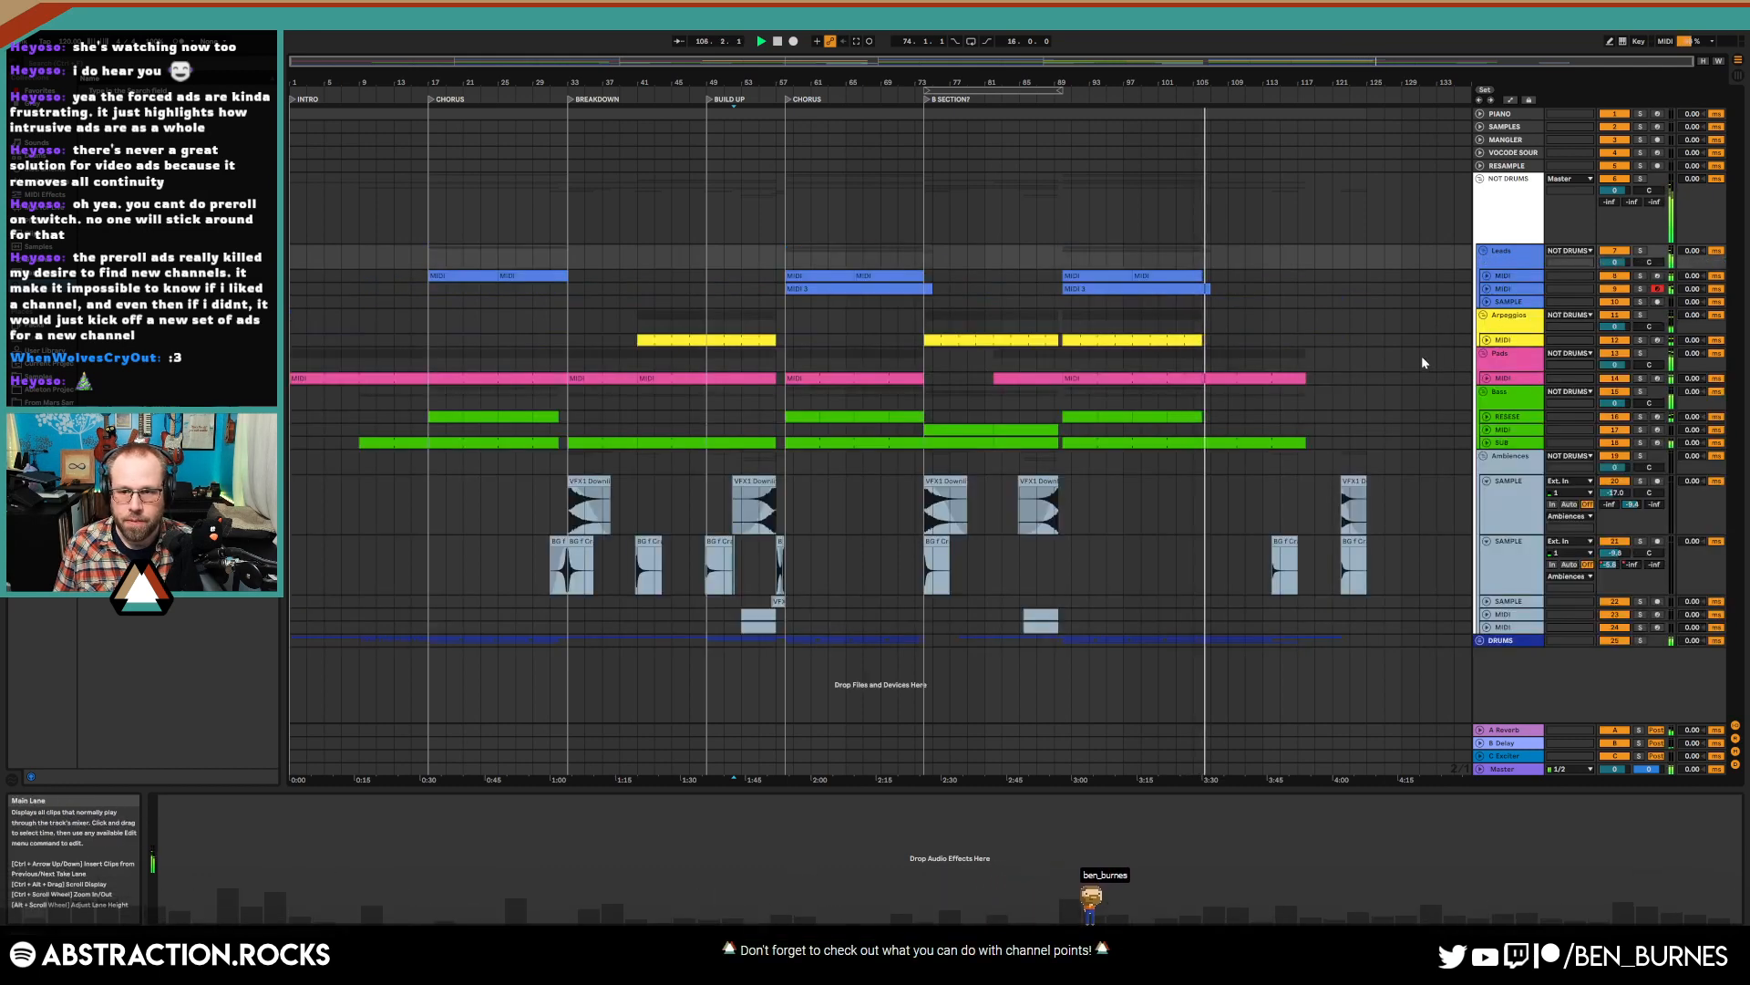
# - Extend the second lead's final clip beyond the last chorus and duplicate its closing D#4 and C4 notes three times
pyautogui.moveTo(1210, 289); pyautogui.dragTo(1262, 289)
pyautogui.doubleClick(1250, 289)
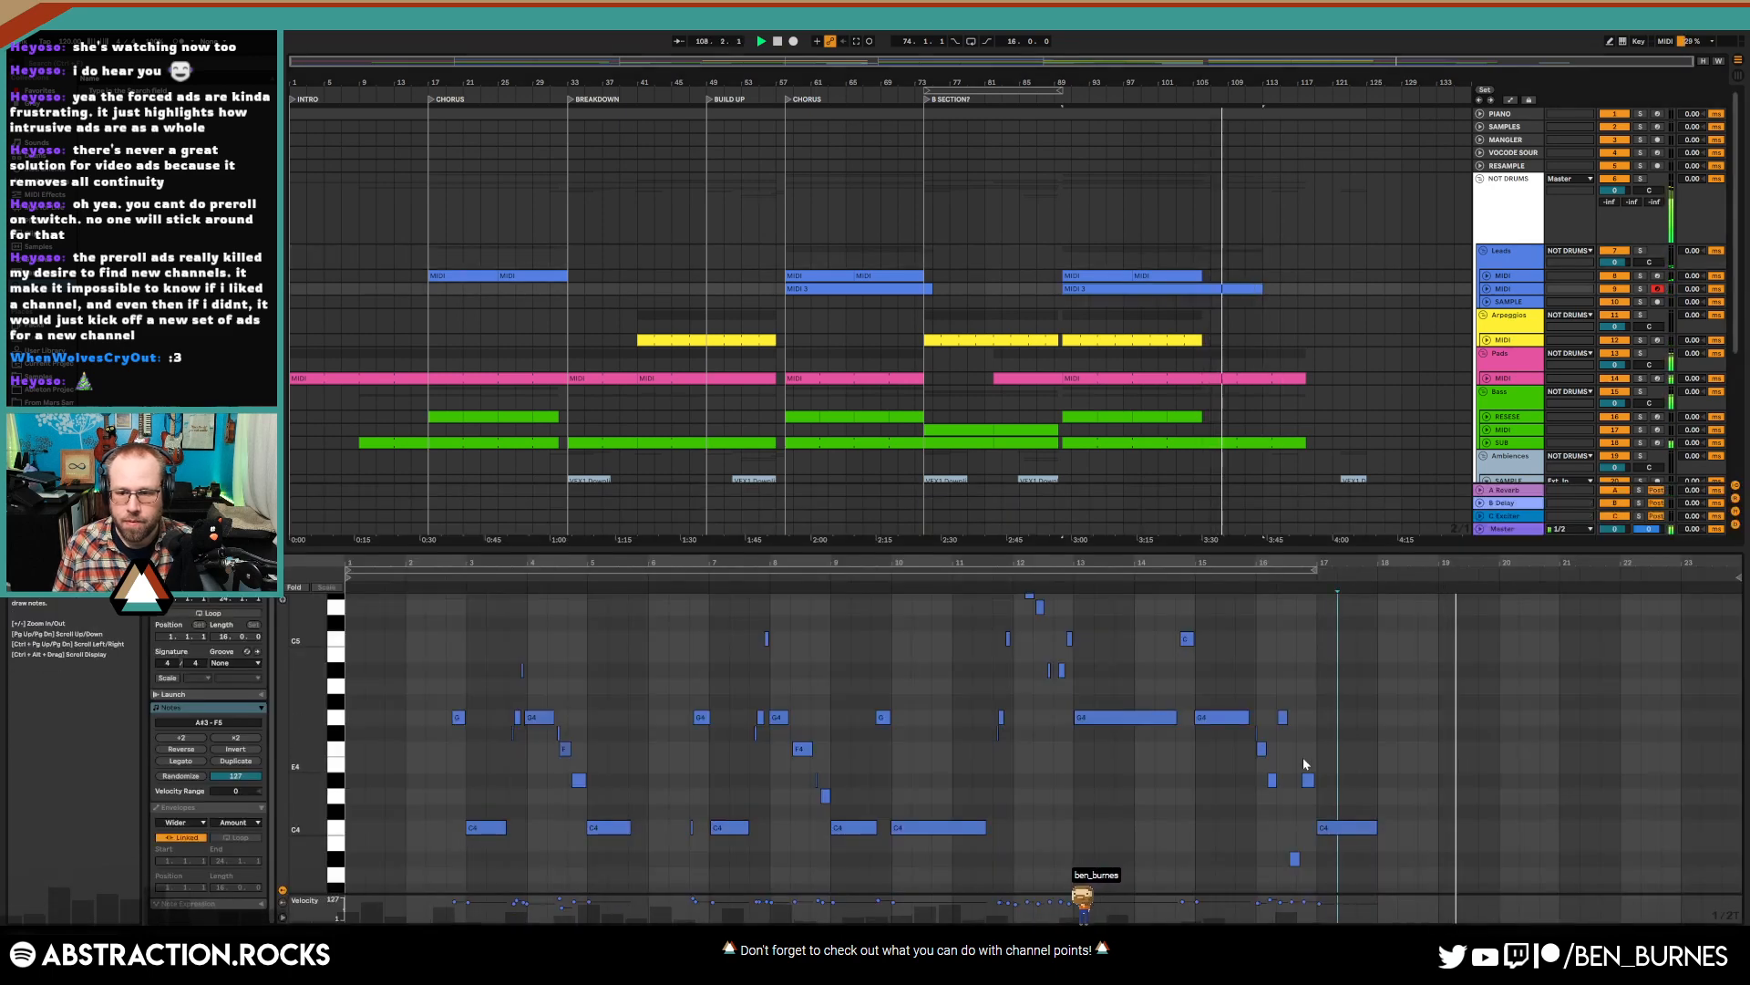
pyautogui.moveTo(1294, 757); pyautogui.dragTo(1421, 833)
pyautogui.hotkey('ctrl', 'd')
pyautogui.hotkey('ctrl', 'd')
pyautogui.hotkey('ctrl', 'd')
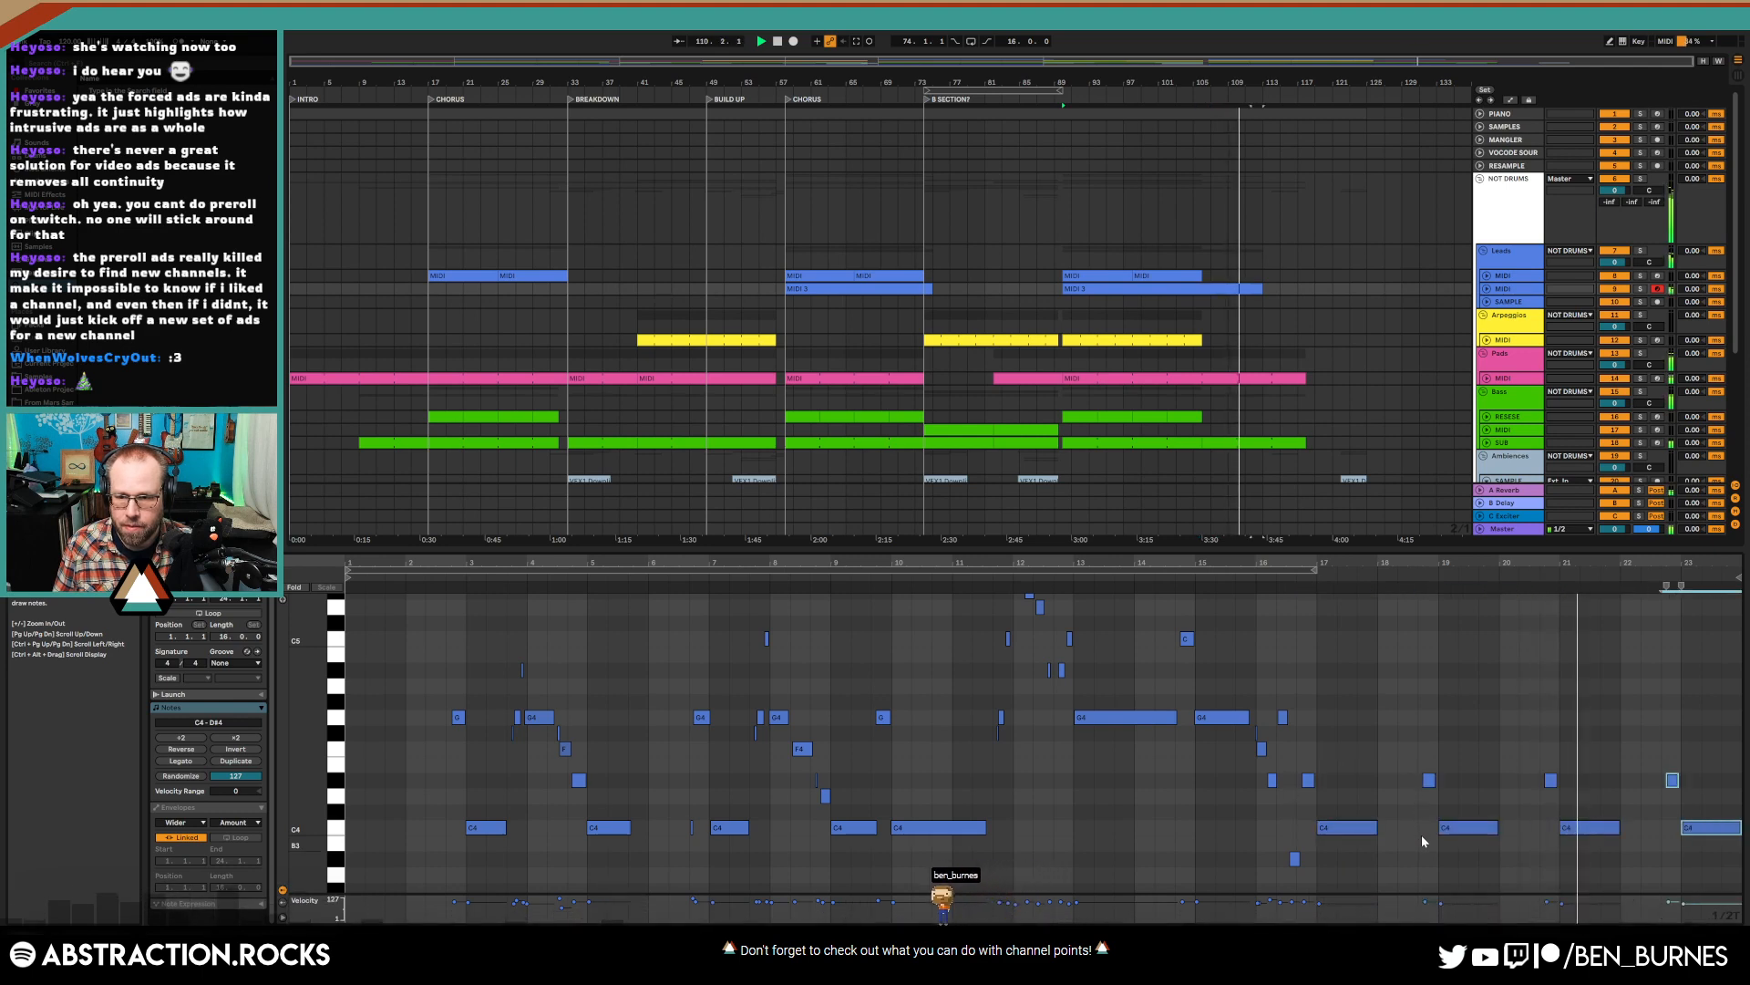
# - Extend the lead clip further to about bar 118 and duplicate the last D#4 and C4 pair once more
pyautogui.moveTo(1262, 289); pyautogui.dragTo(1310, 296)
pyautogui.hotkey('ctrl', 'd')
pyautogui.hotkey('ctrl', 'z')
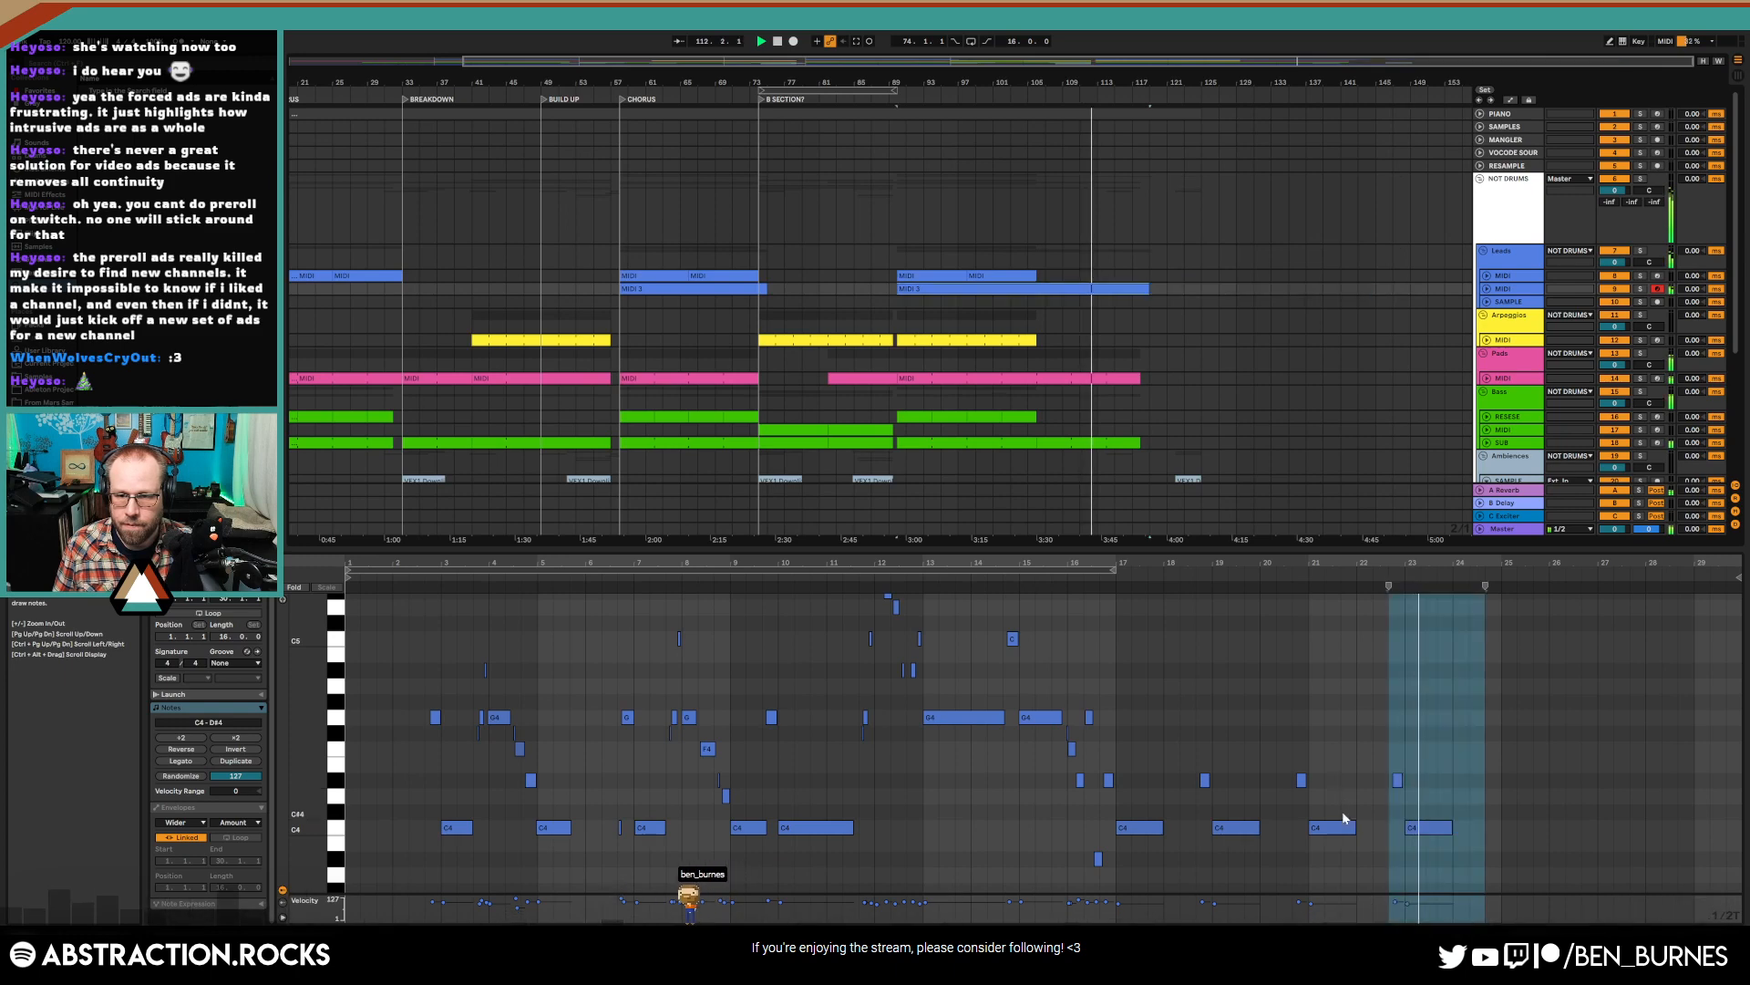
pyautogui.moveTo(1389, 756); pyautogui.dragTo(1479, 839)
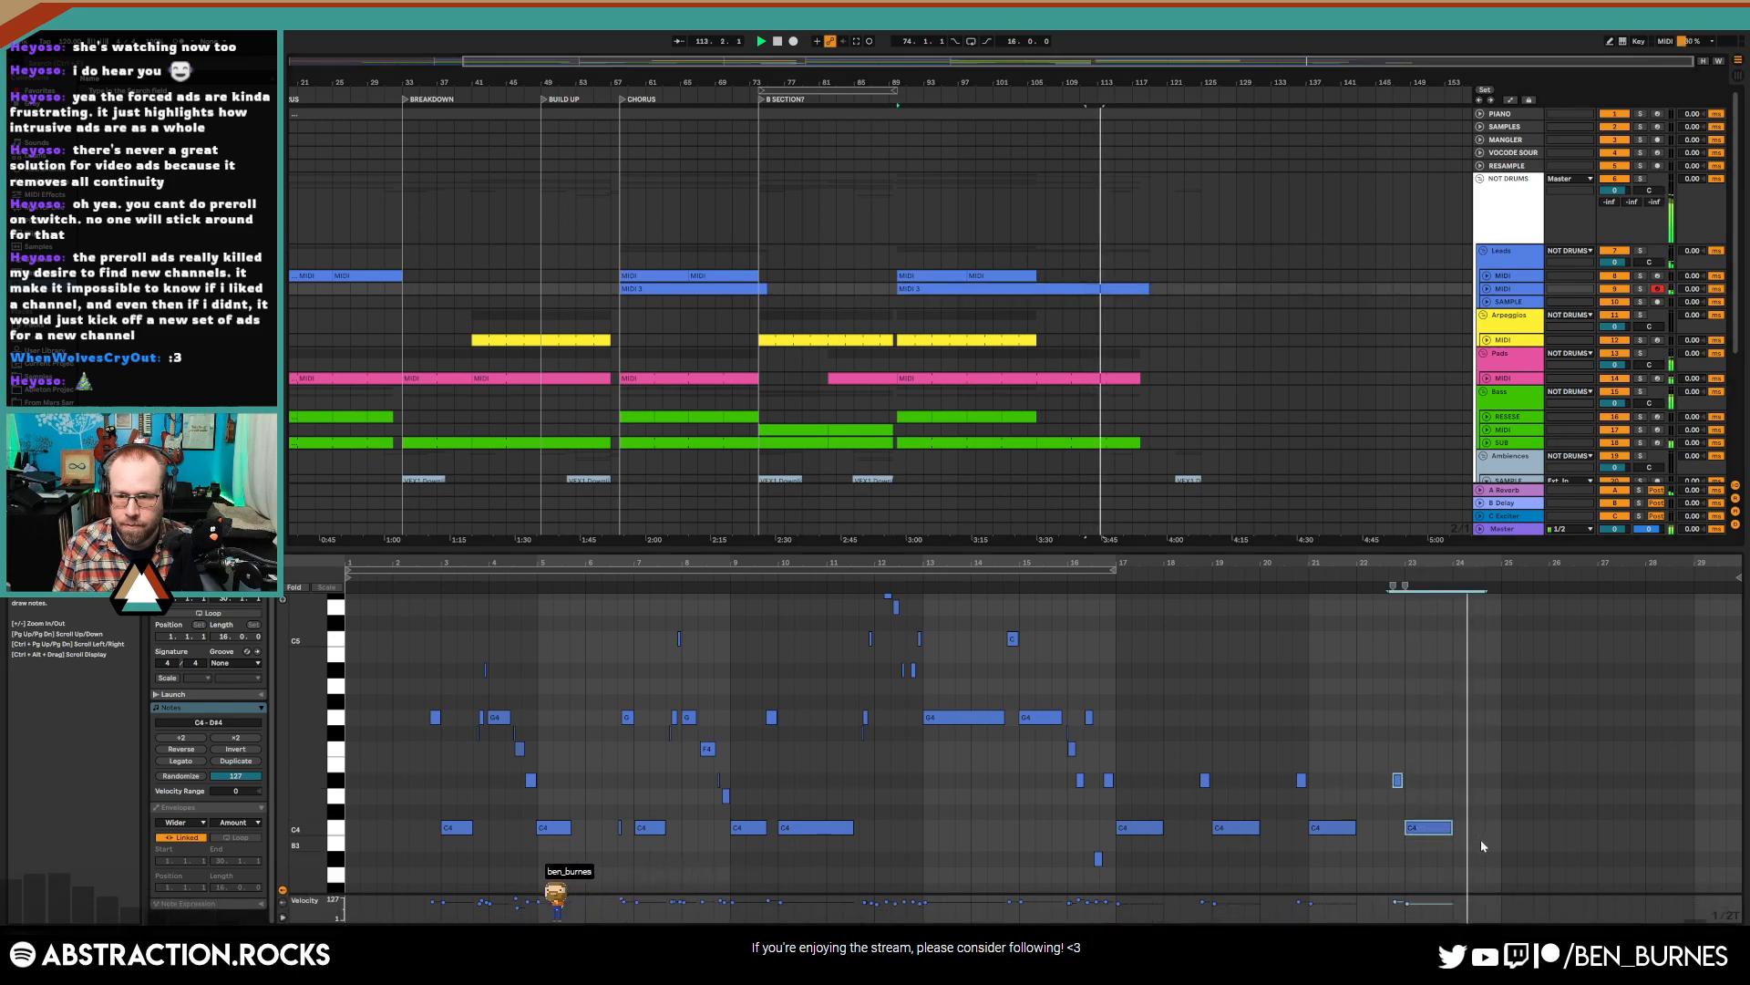
pyautogui.hotkey('ctrl', 'd')
# - Raise the lead clip's final short note to G4 and lengthen the closing C4 to about 3.7 bars
pyautogui.moveTo(1486, 749)
pyautogui.mouseDown()
pyautogui.moveTo(1505, 792)
pyautogui.moveTo(1489, 745)
pyautogui.mouseUp()
pyautogui.press('Up')
pyautogui.click(1481, 582)
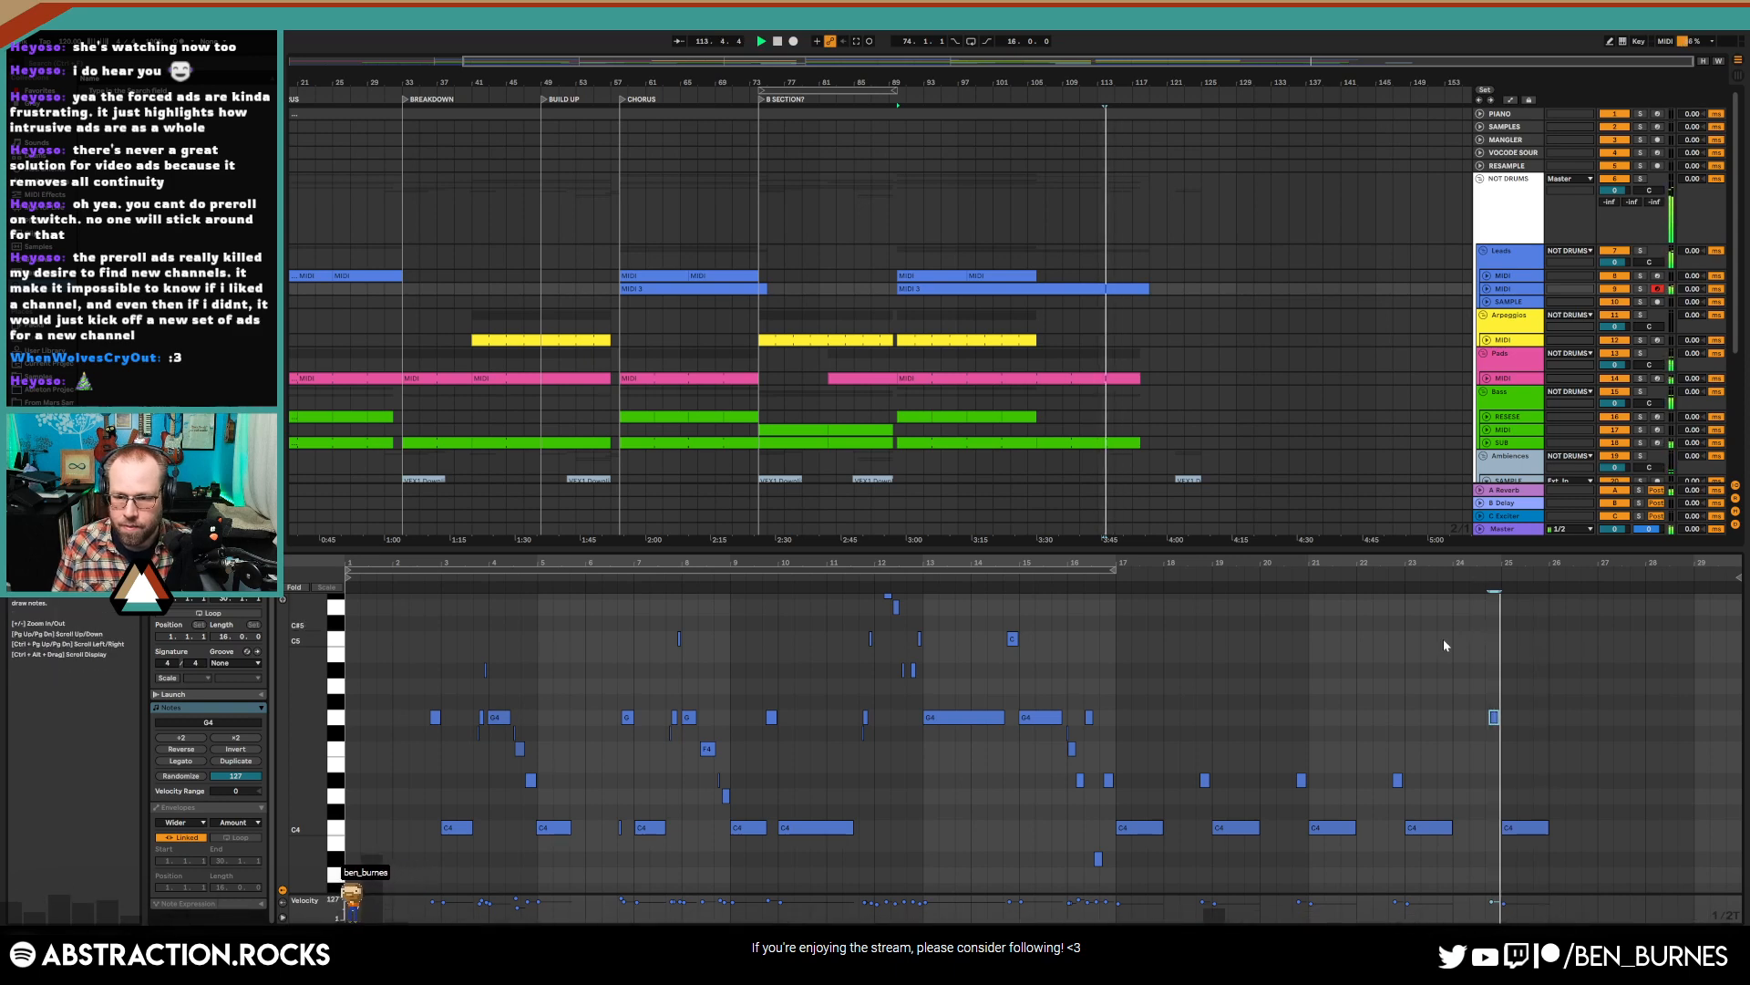
pyautogui.moveTo(1548, 827); pyautogui.dragTo(1687, 829)
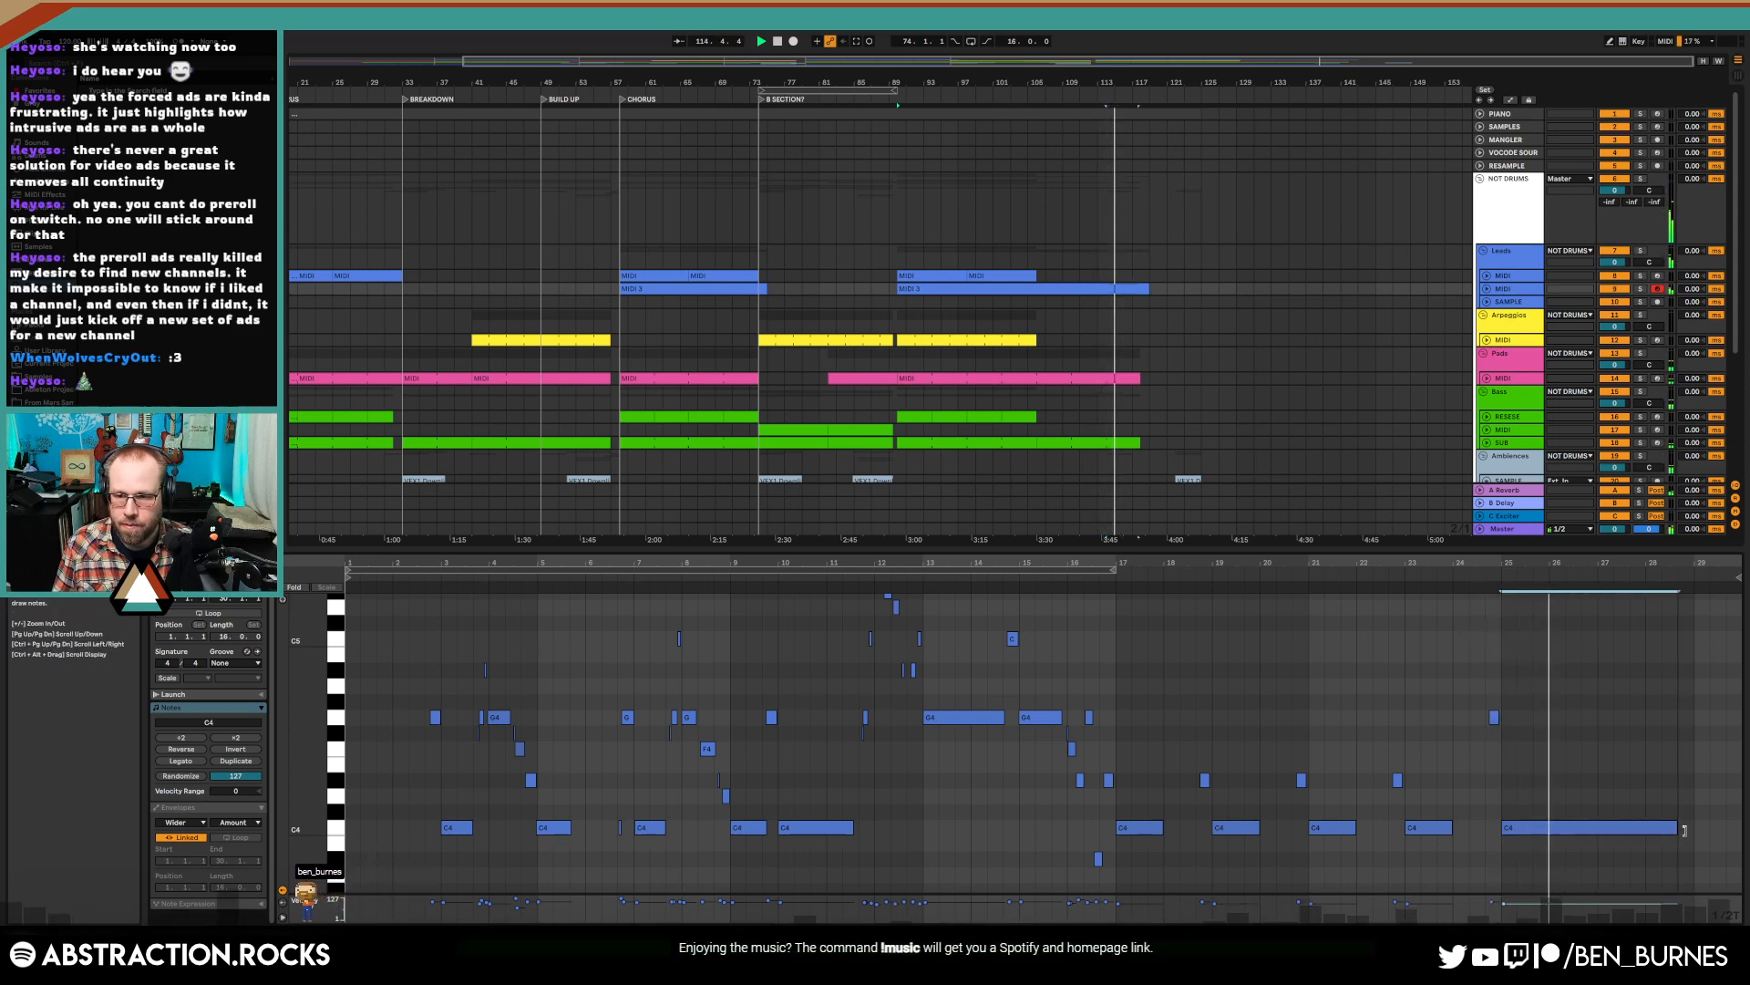
pyautogui.hotkey('shift', 'Tab')
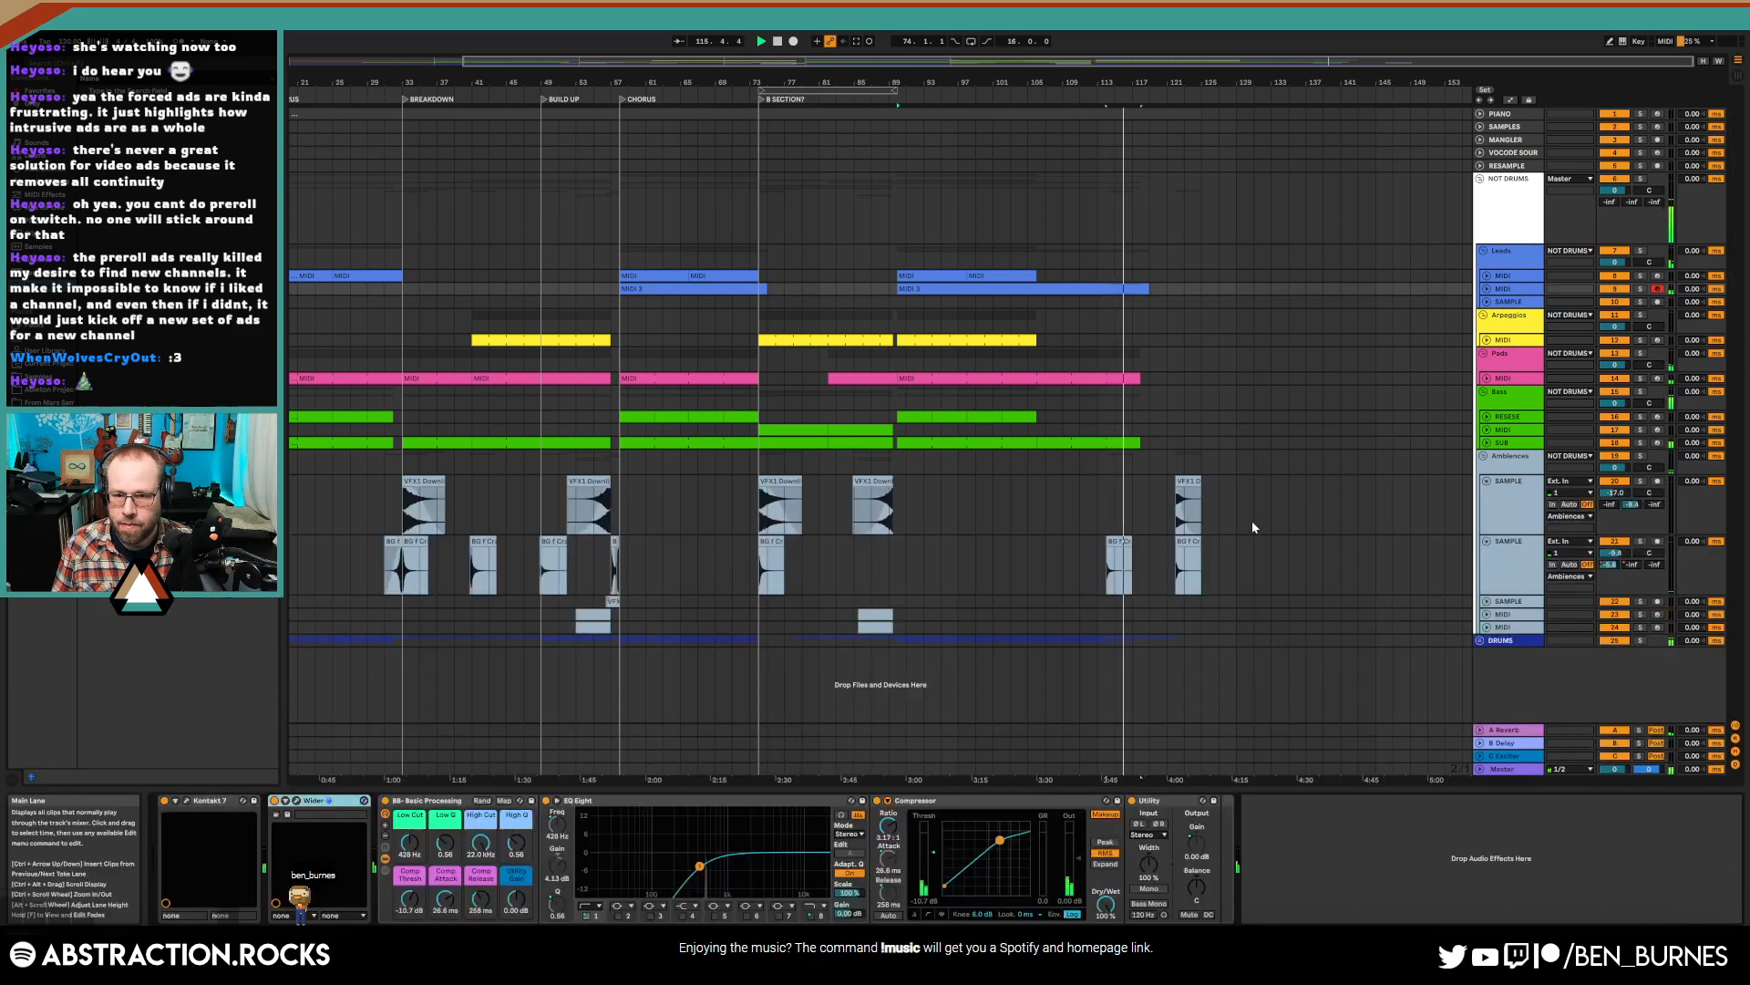
# - Unfold the DRUMS group, trim the lower SAMPLE loop's last clip to bar 114 and shorten its fade-out to almost nothing
pyautogui.click(1480, 640)
pyautogui.scroll(-3, 1256, 660)
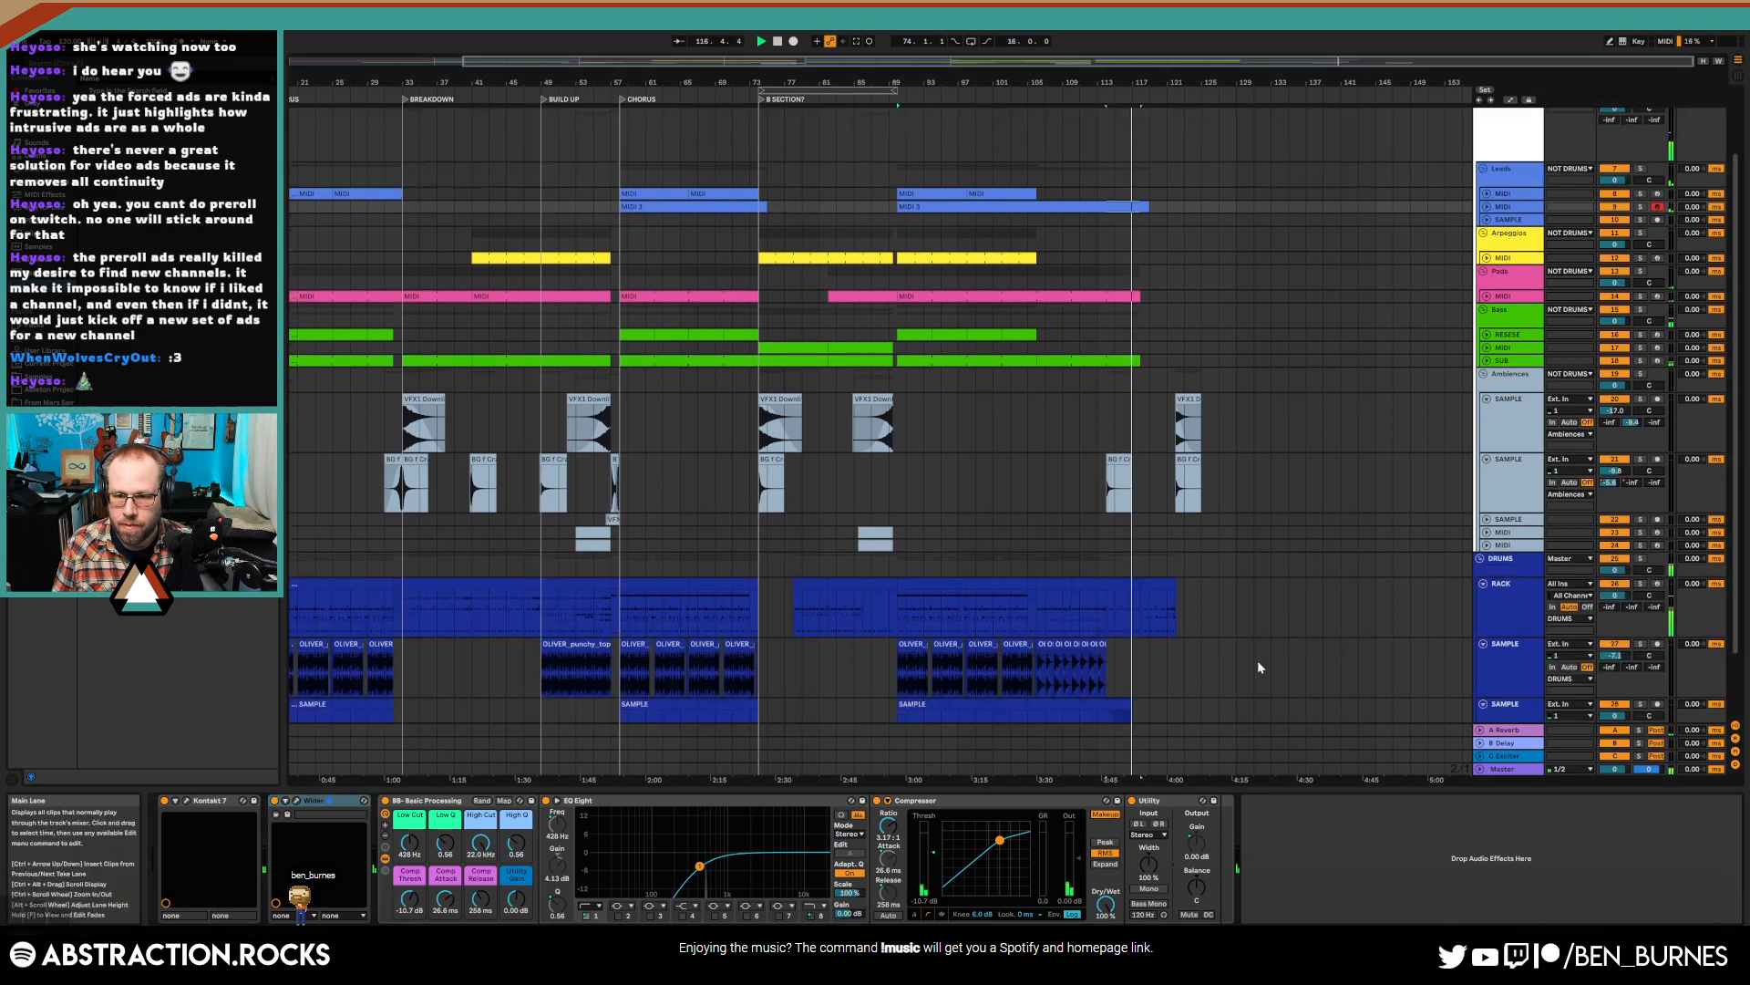
pyautogui.moveTo(1125, 640); pyautogui.dragTo(1109, 639)
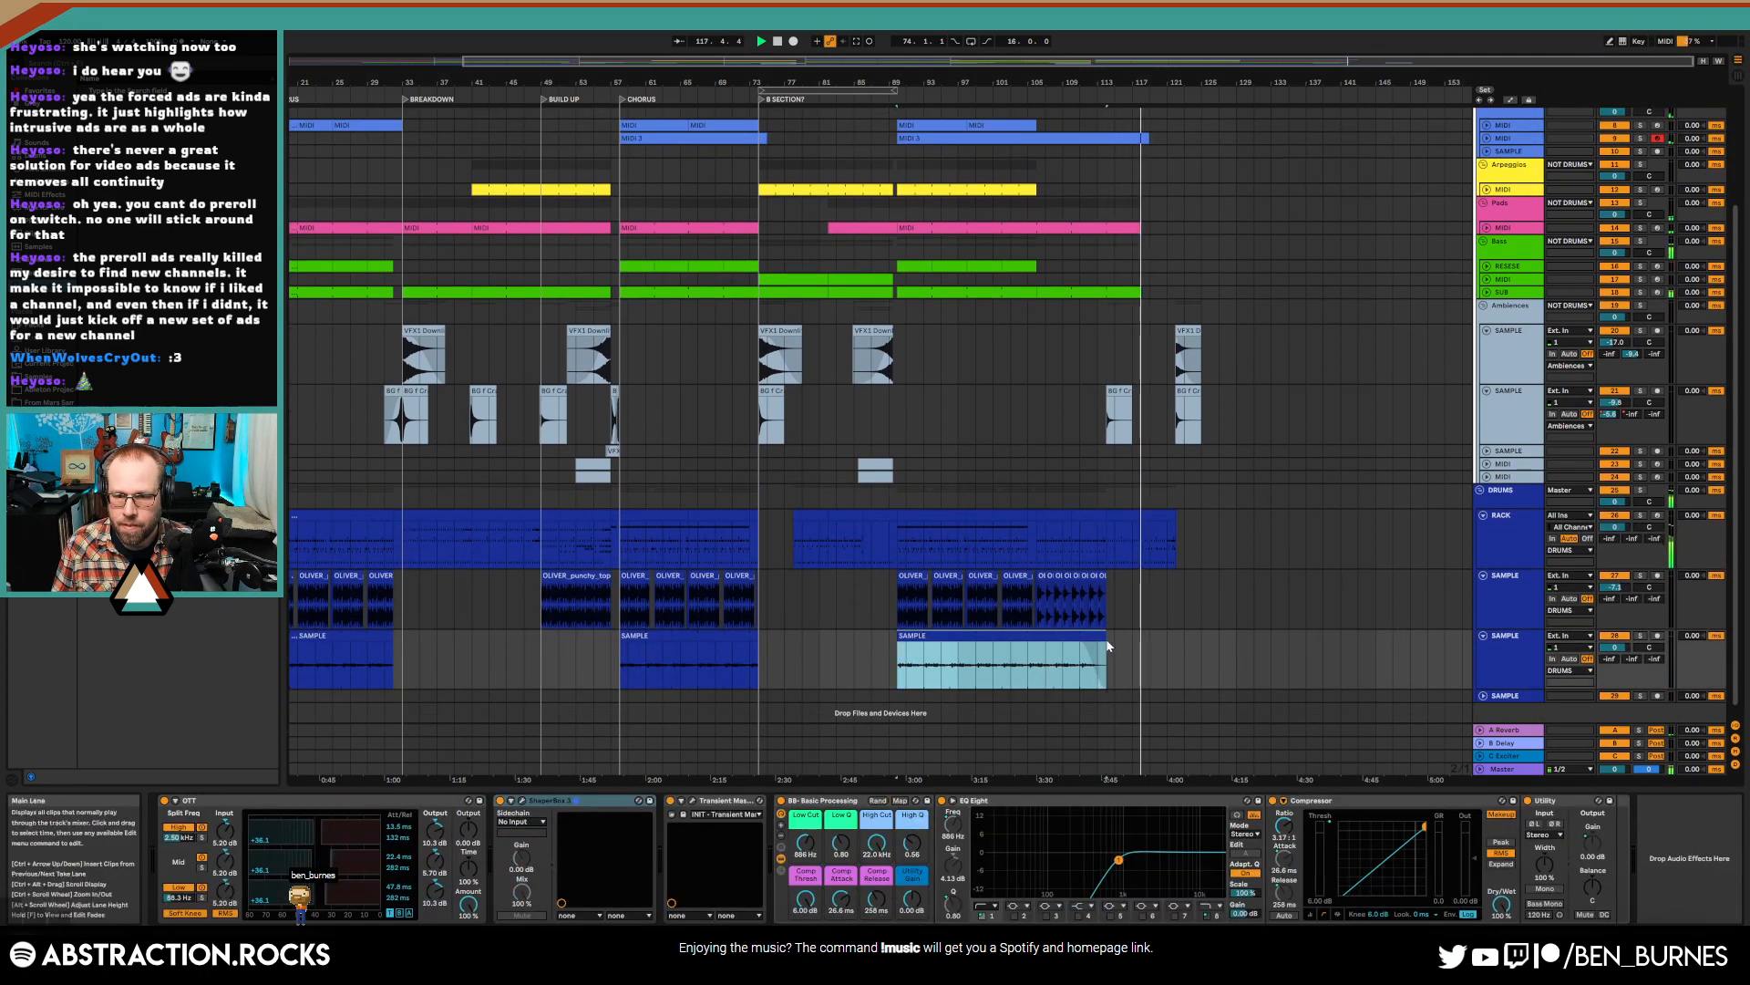
pyautogui.scroll(10, 1104, 639)
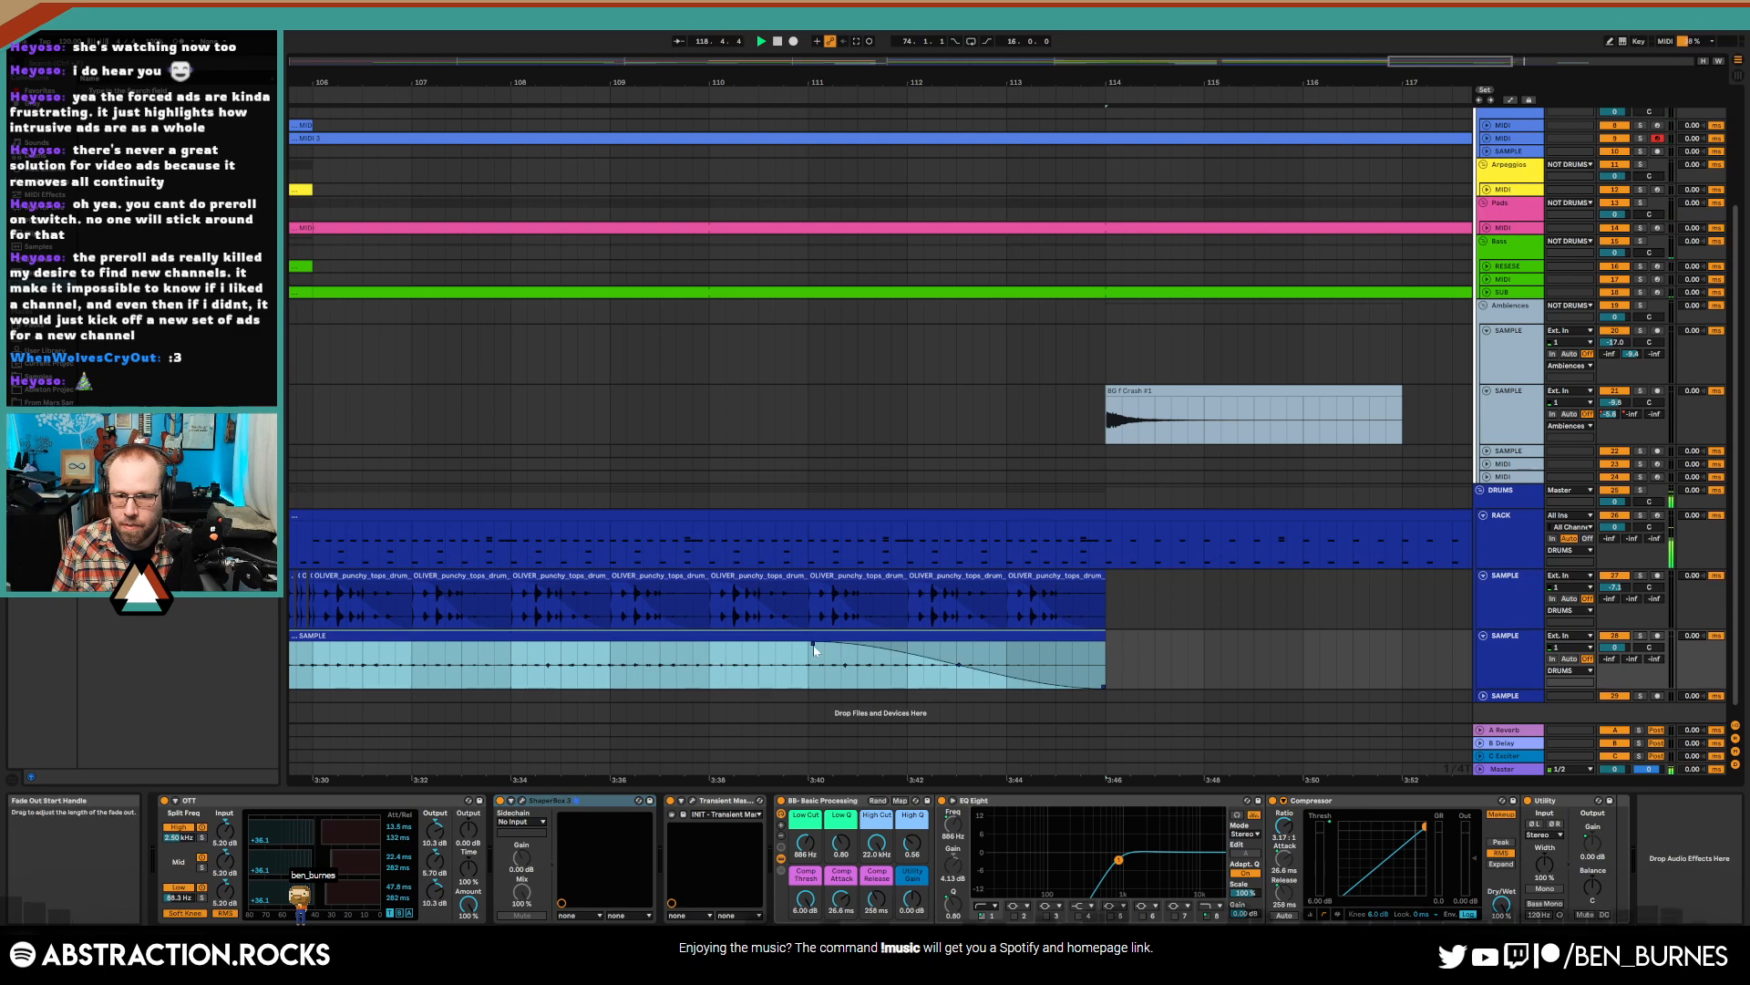
pyautogui.moveTo(814, 649); pyautogui.dragTo(1075, 668)
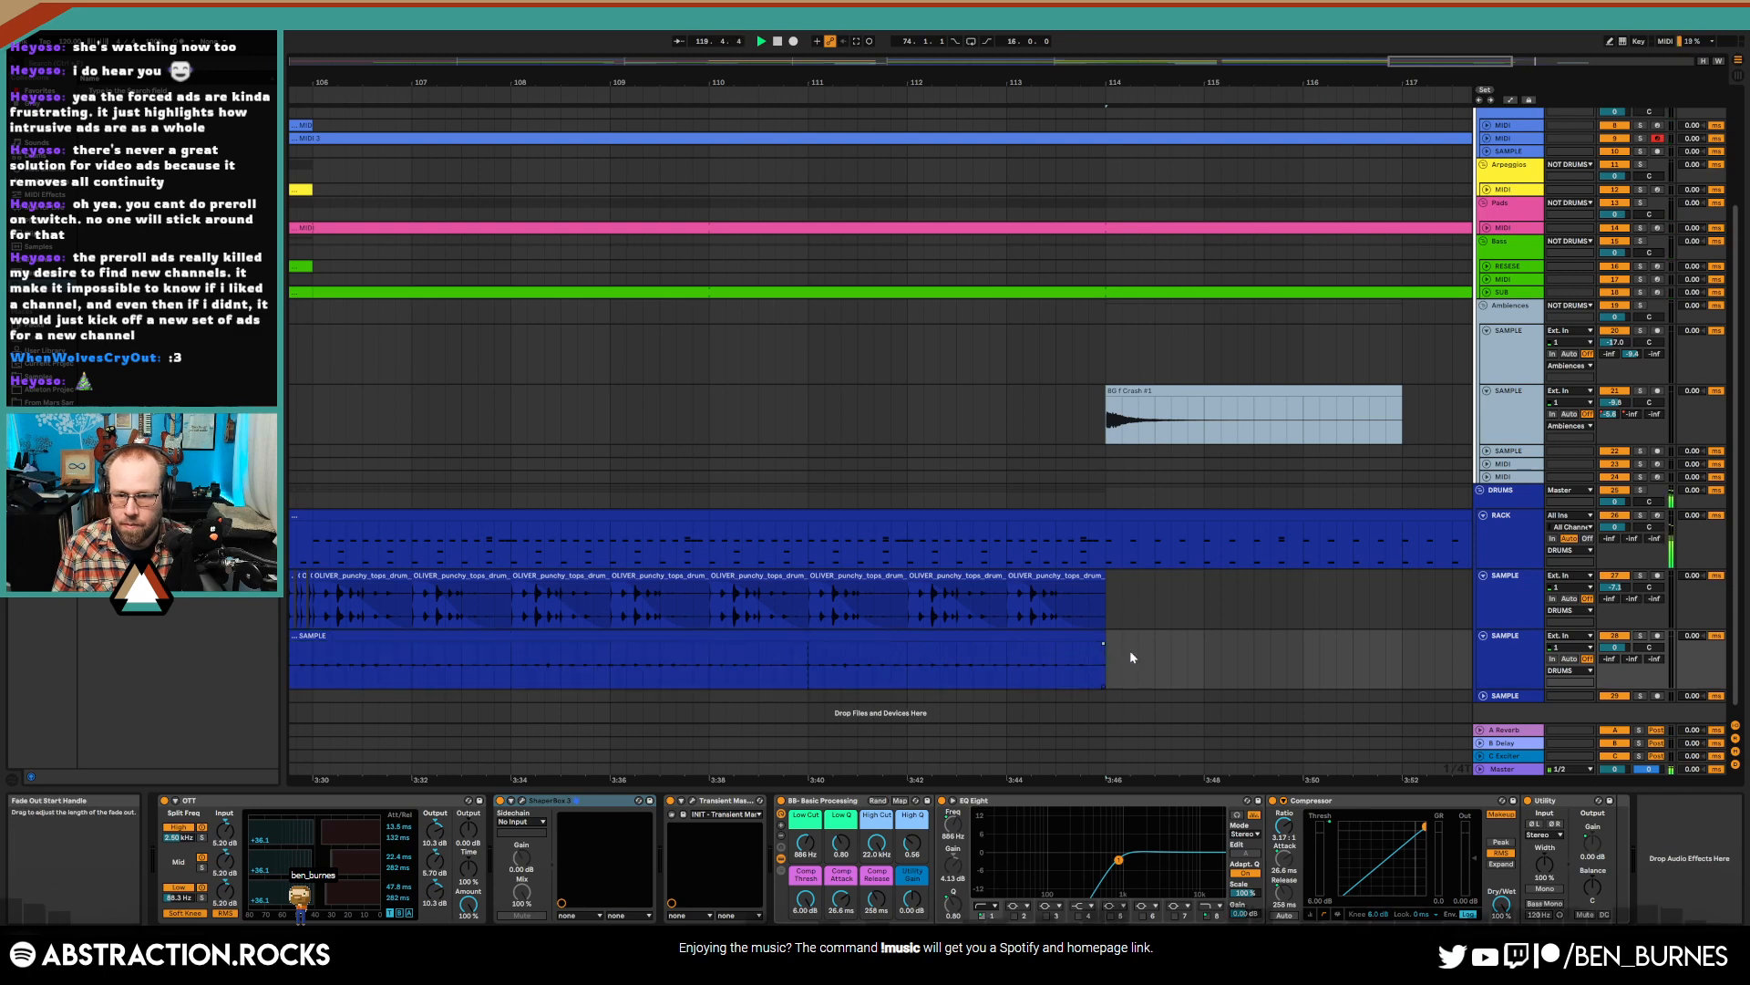
# - Unfold the second lead track and replace the crash at bar 114 with a copy of the crash at bar 49
pyautogui.scroll(5, 1332, 599)
pyautogui.click(1486, 275)
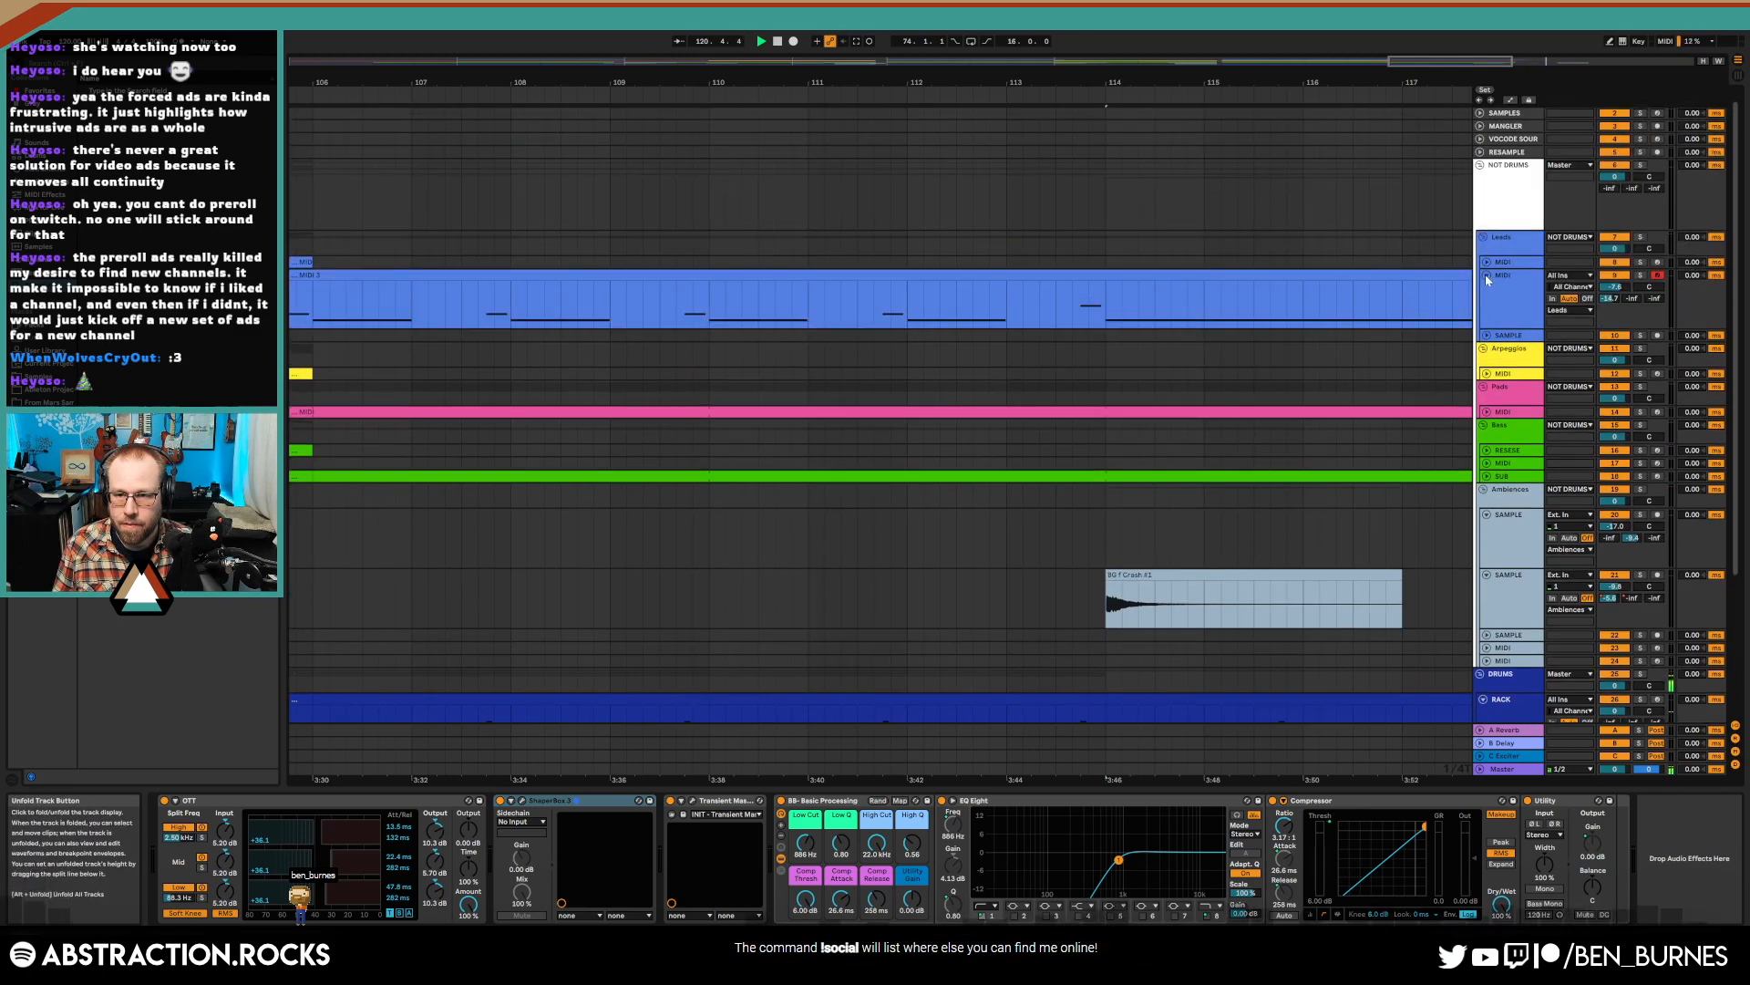
pyautogui.scroll(-3, 1345, 233)
pyautogui.scroll(-3, 1308, 70)
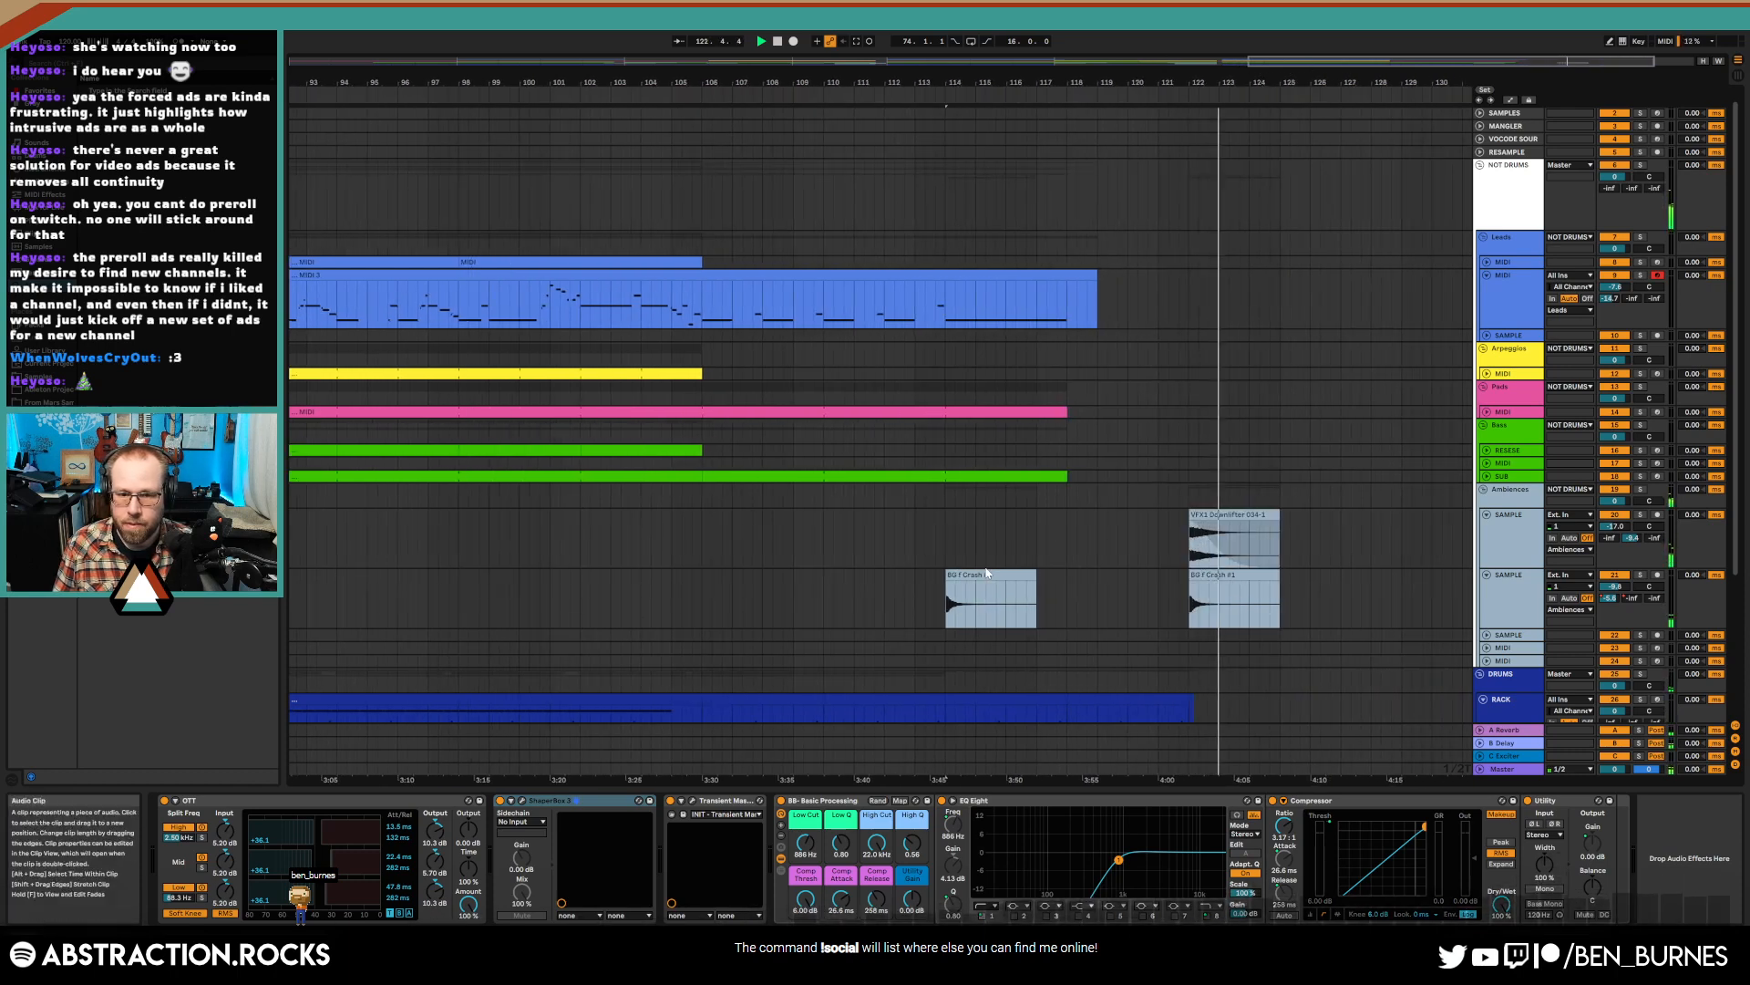
pyautogui.scroll(-10, 882, 576)
pyautogui.click(1145, 598)
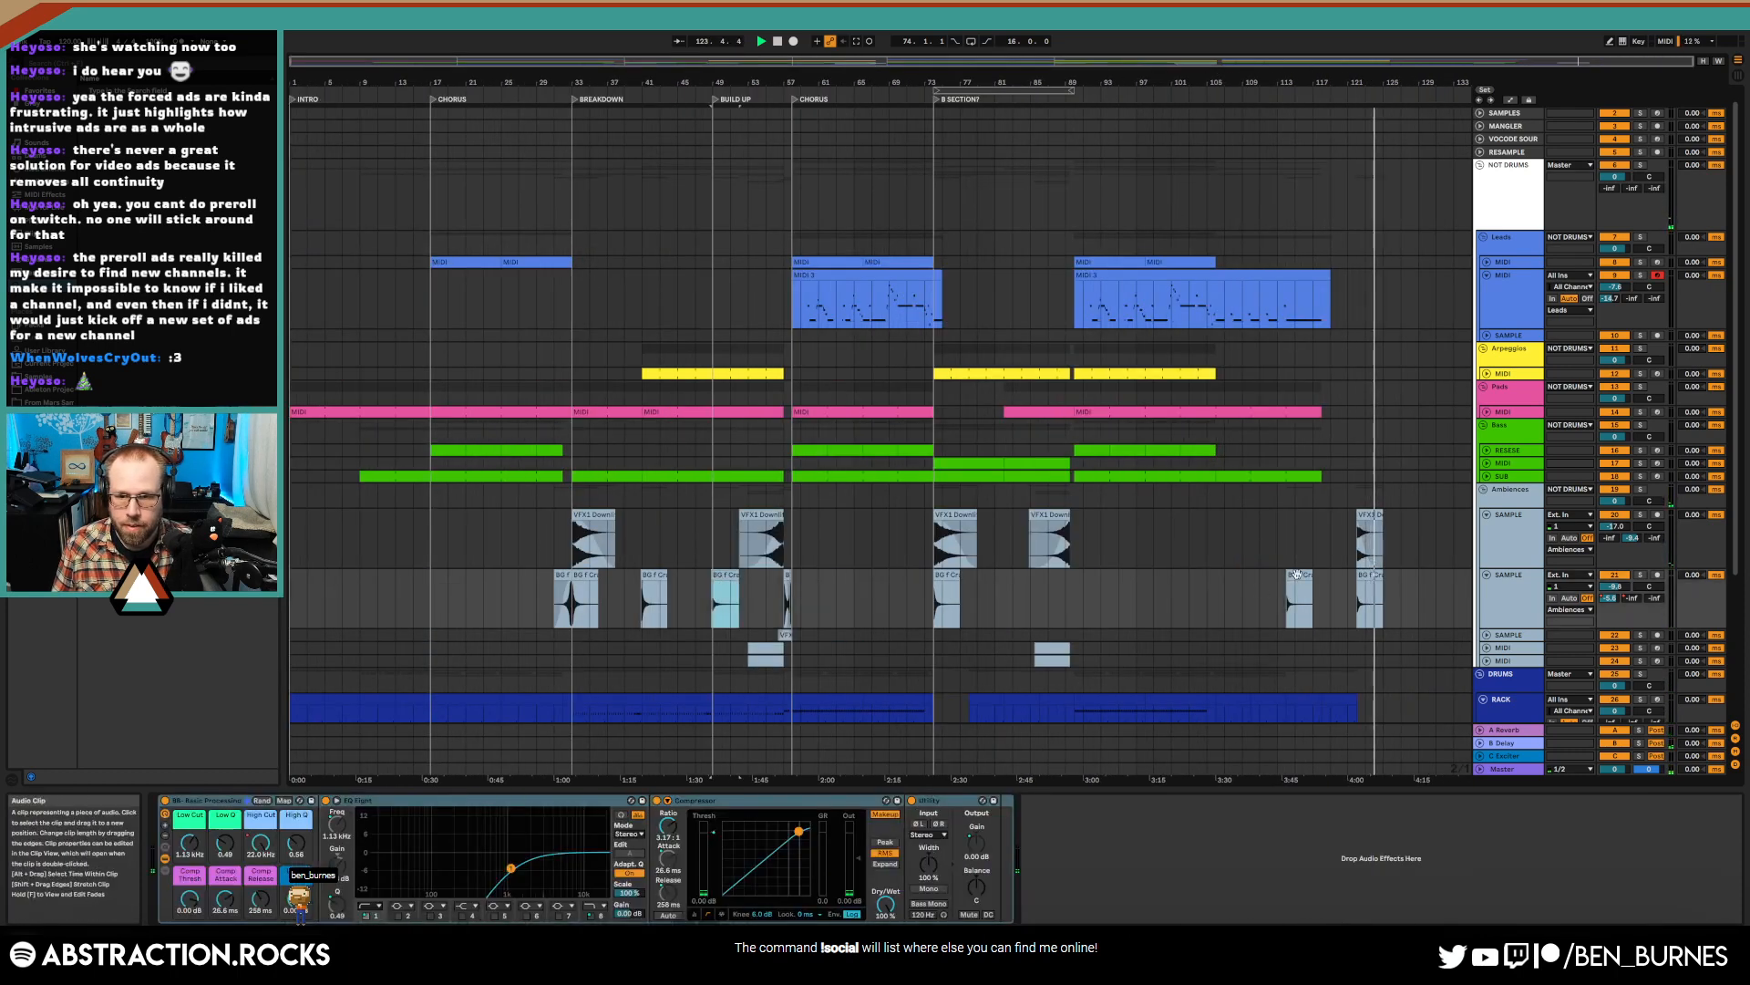
pyautogui.click(1299, 597)
pyautogui.scroll(5, 1300, 597)
# - Remove the fade-in from the bar 114 crash and inspect its waveform in the clip view
pyautogui.click(1108, 588)
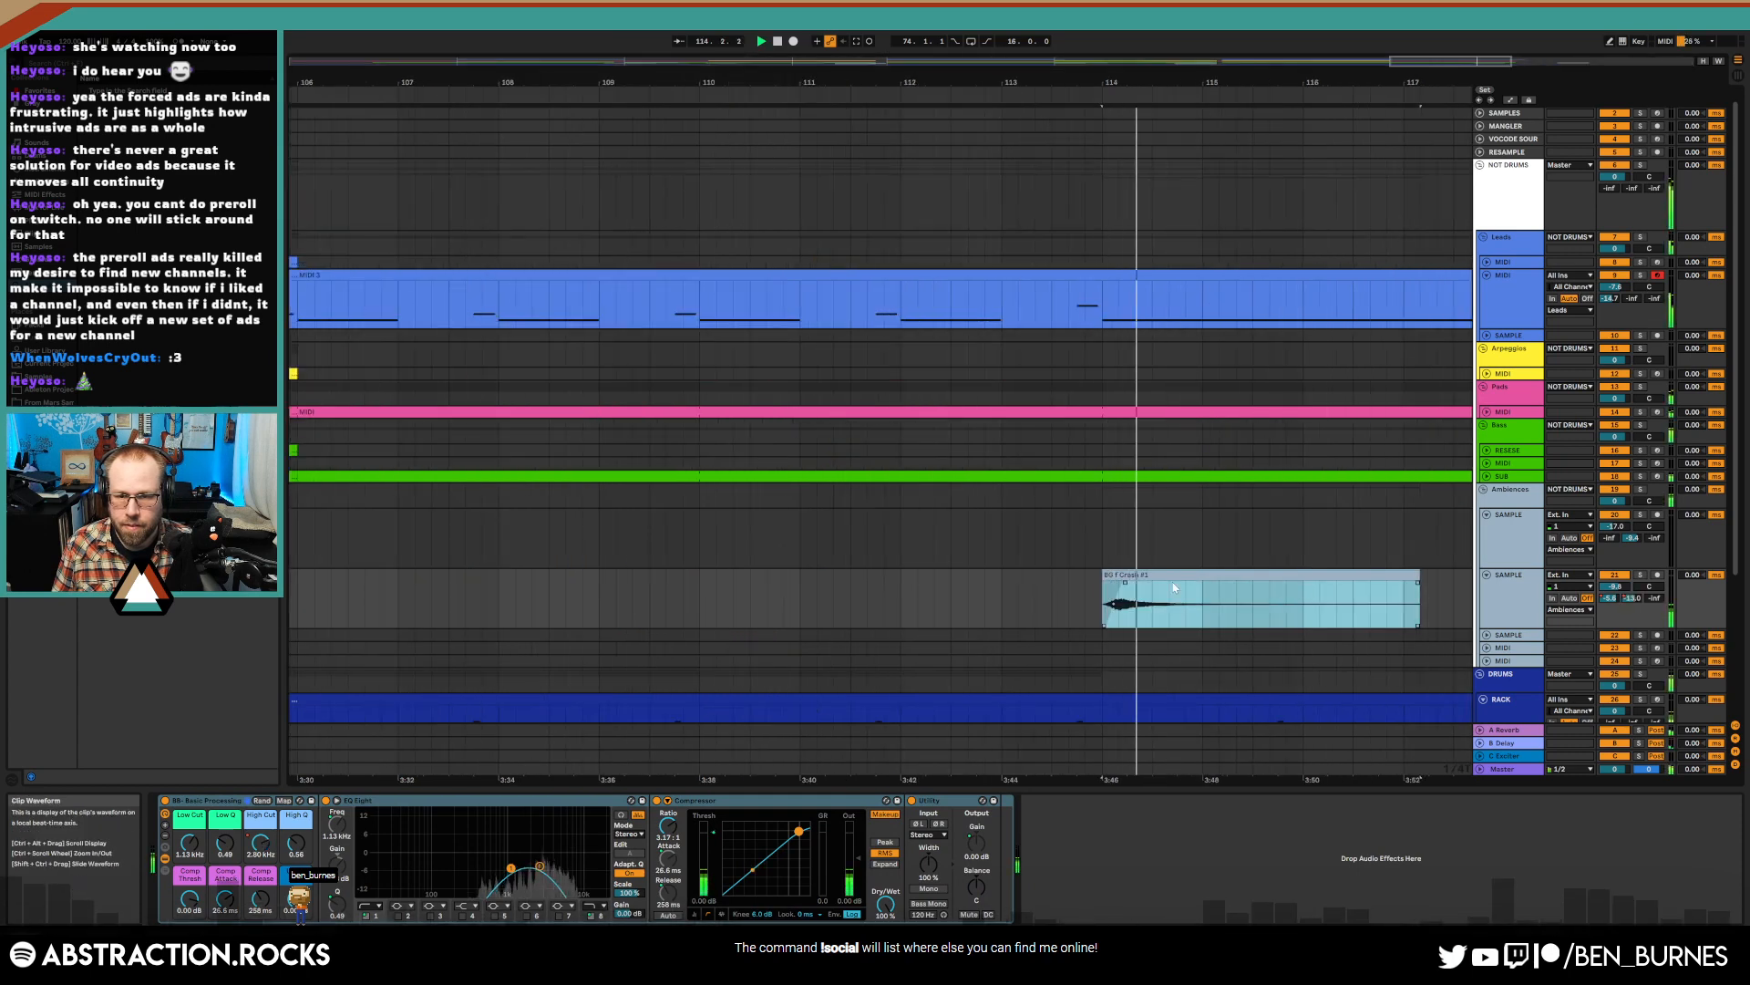
pyautogui.click(1127, 576)
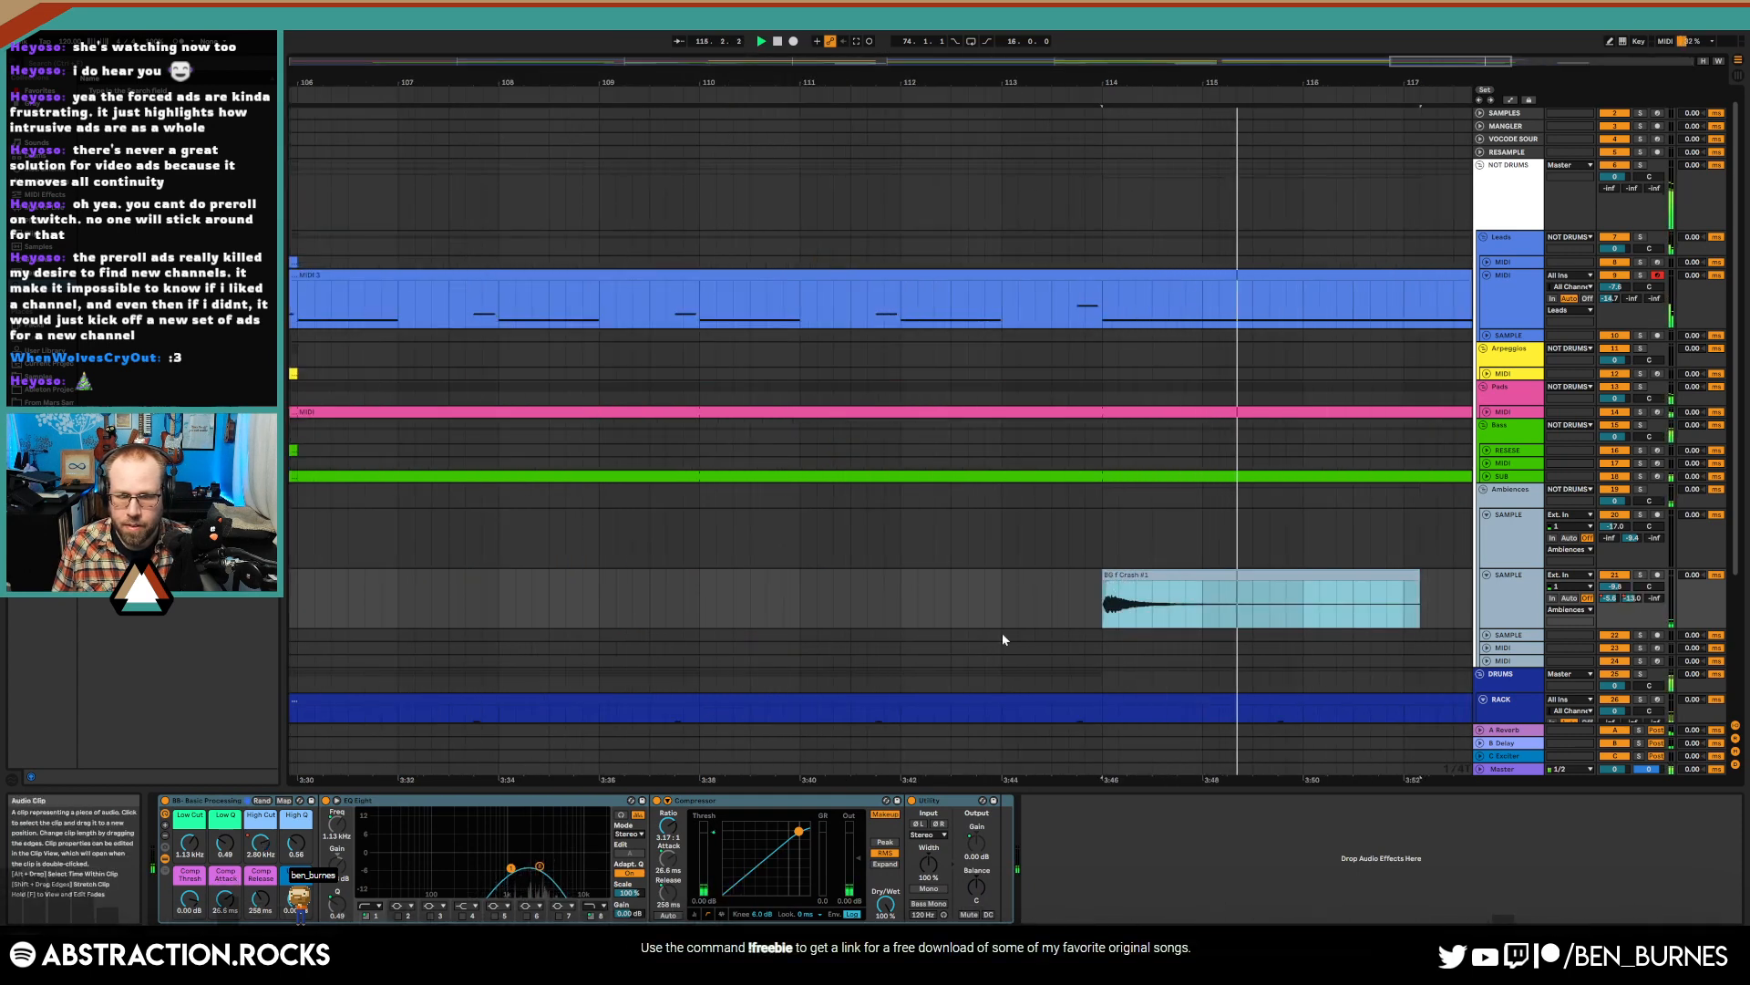
pyautogui.doubleClick(1280, 576)
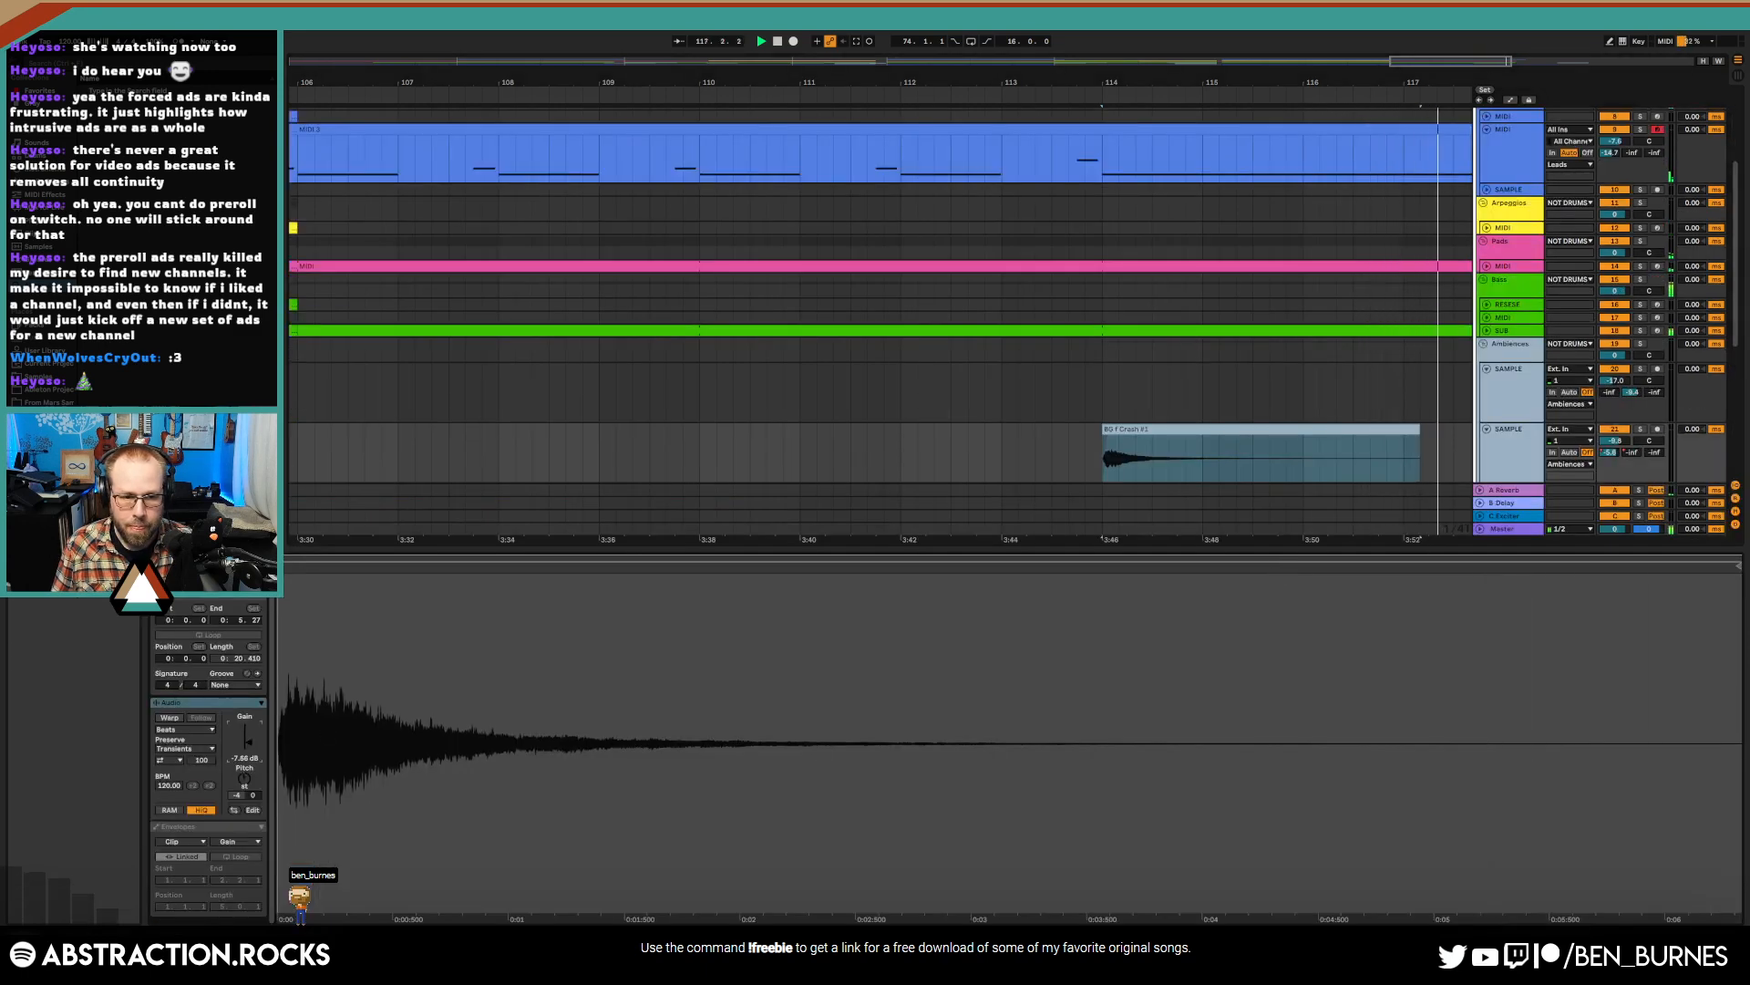
pyautogui.hotkey('shift', 'Tab')
# - Review the song's ending from bar 114 to the final crash and stop playback
pyautogui.scroll(-3, 1164, 465)
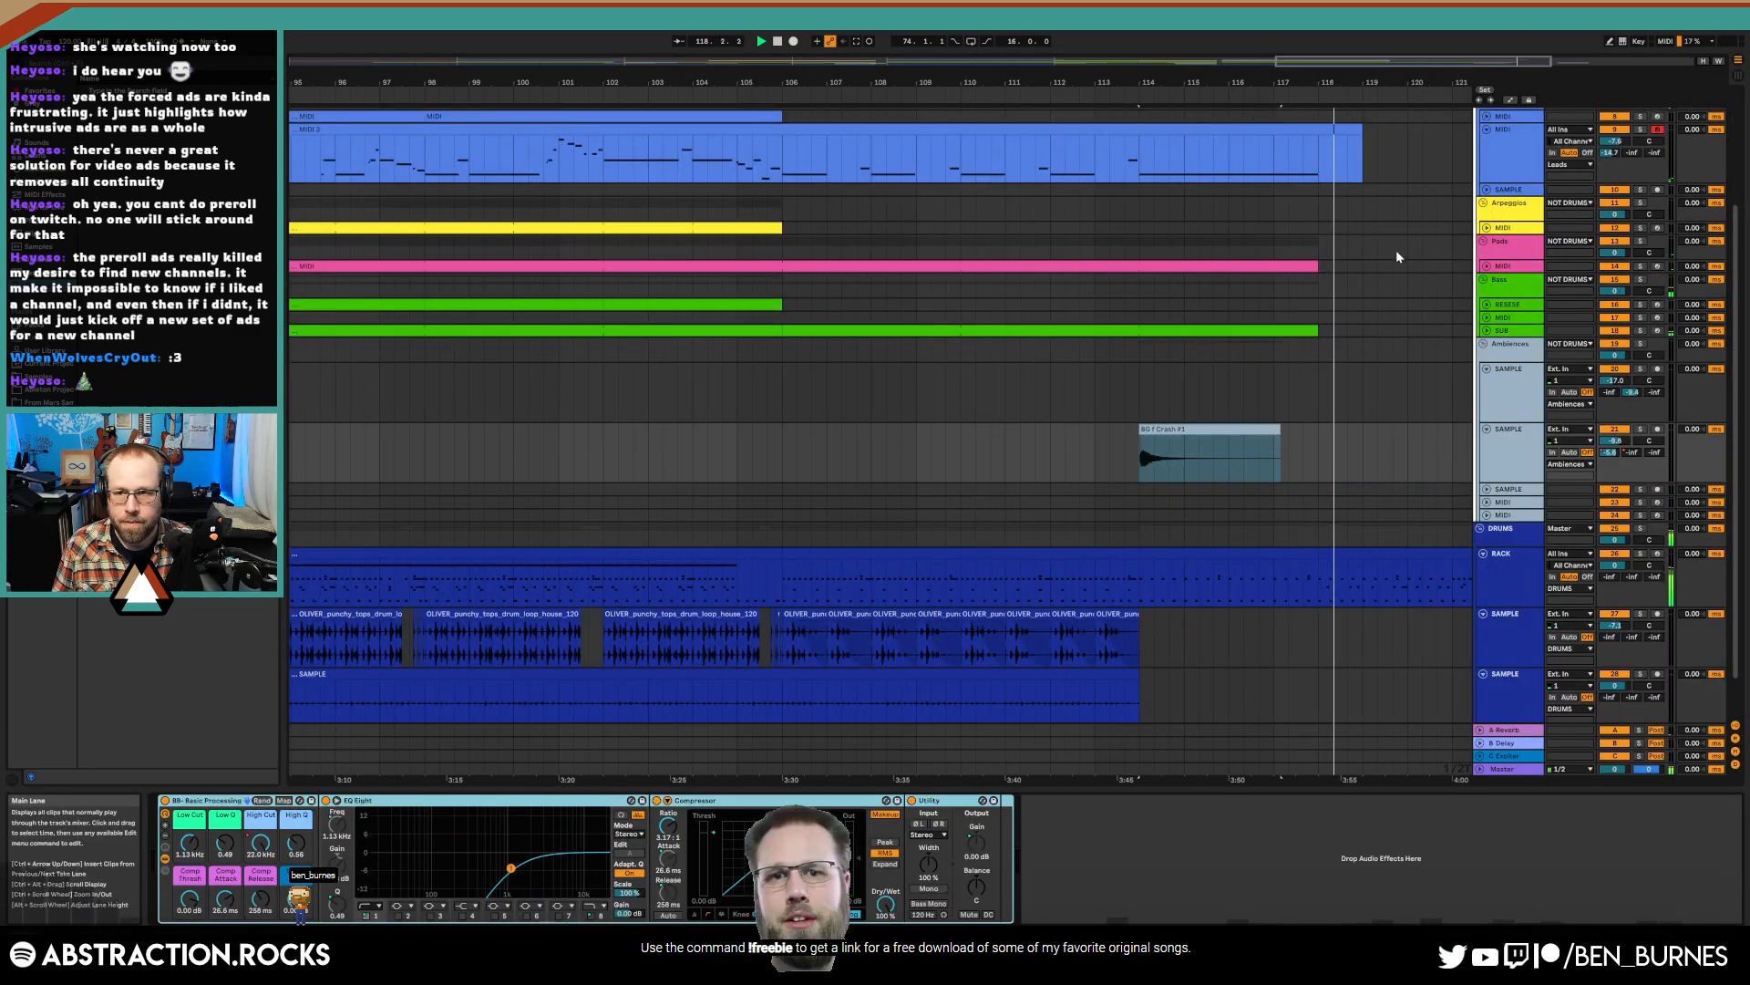
pyautogui.scroll(3, 1399, 239)
pyautogui.click(1409, 102)
pyautogui.moveTo(1413, 62); pyautogui.dragTo(1413, 53)
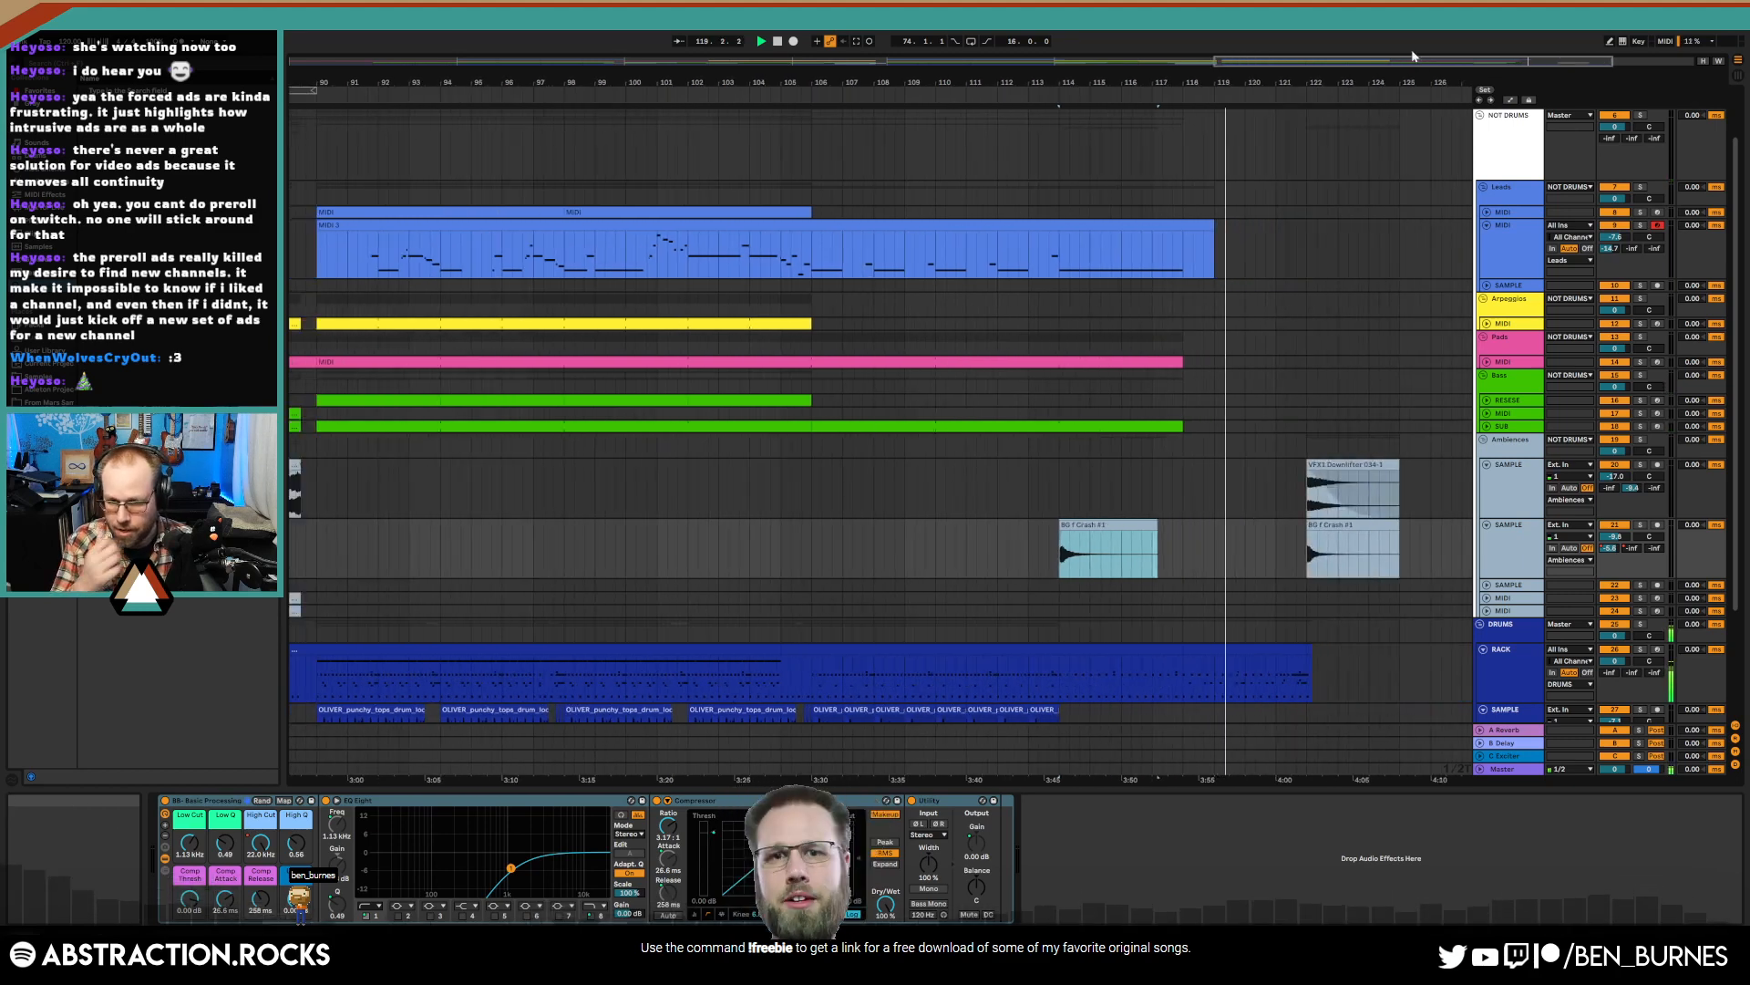
pyautogui.press('space')
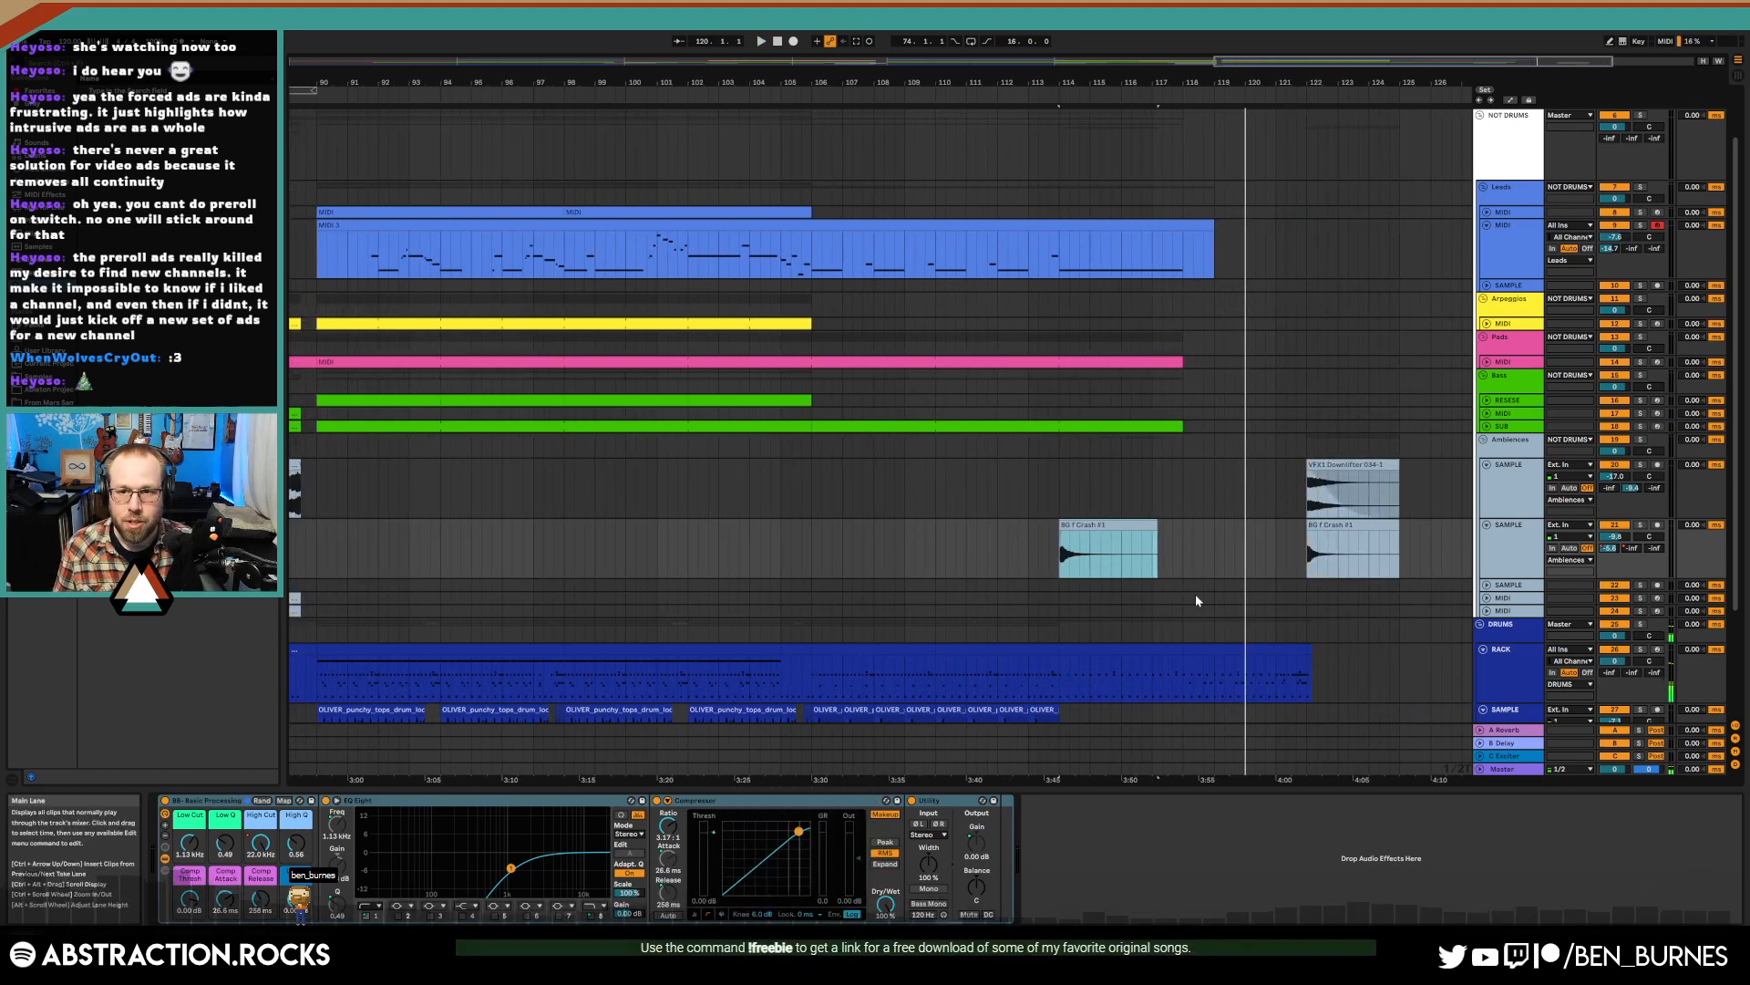
pyautogui.scroll(-5, 1197, 592)
pyautogui.scroll(2, 1206, 572)
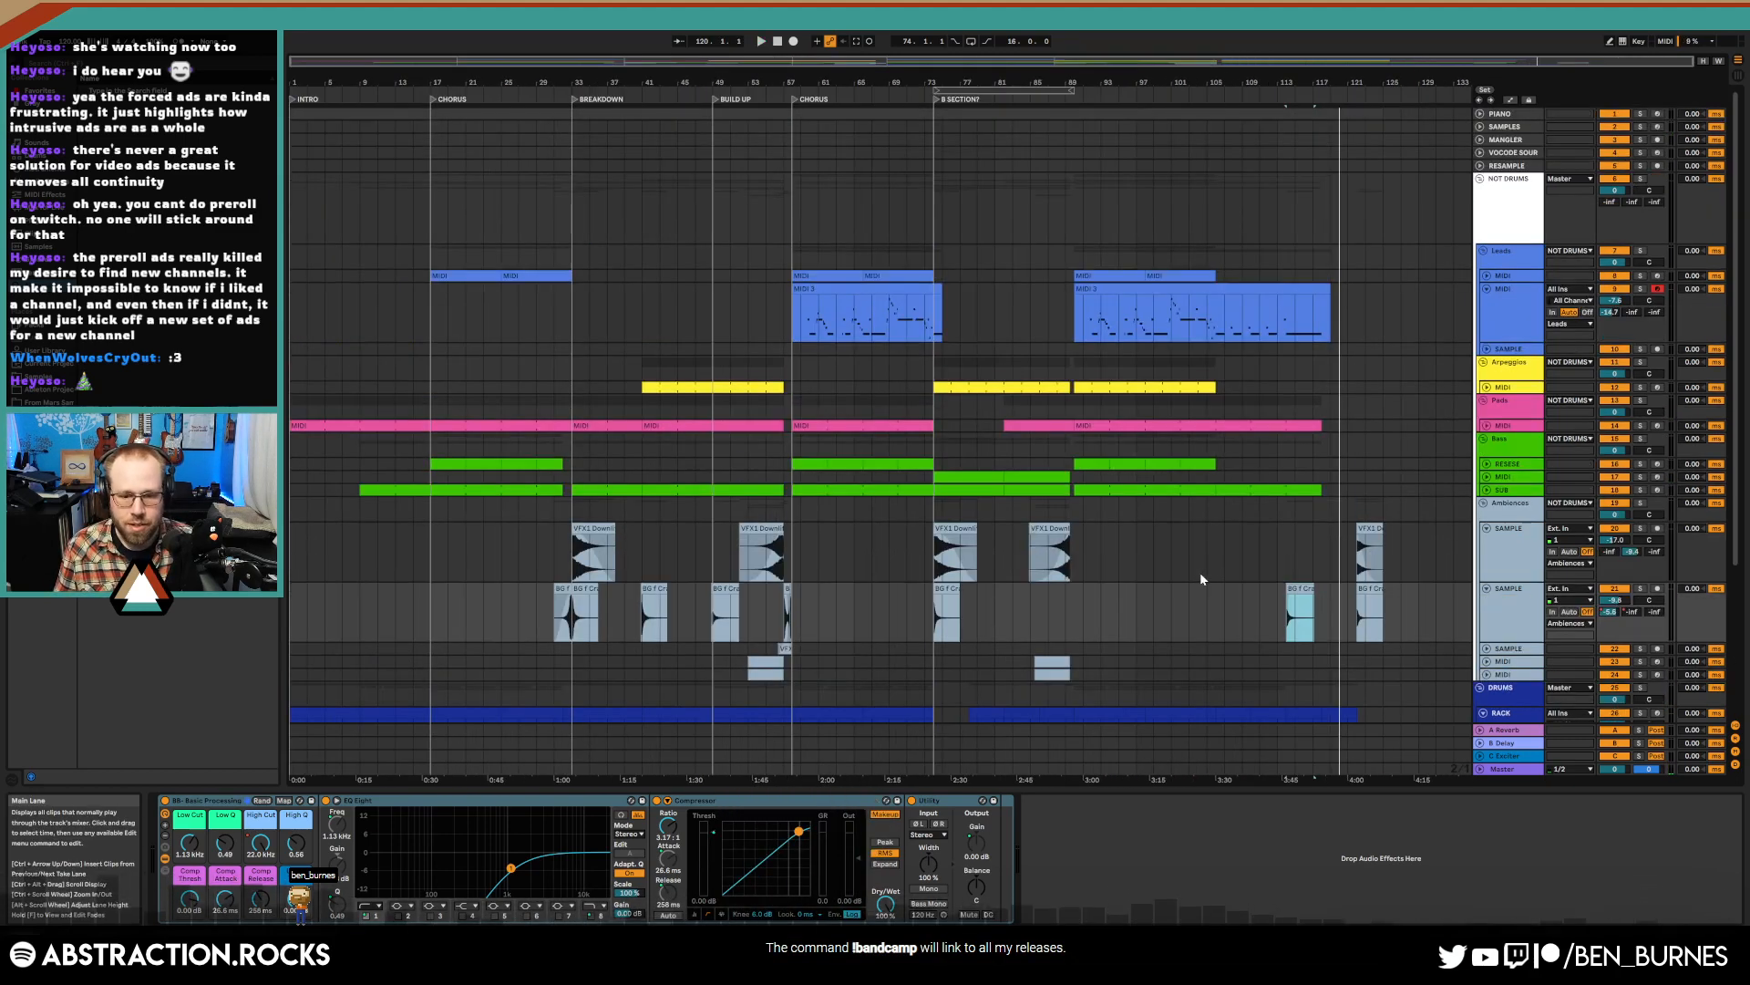
# - Export the Master over the full-length piano clip's 124 bars as a 16-bit, 44100 Hz WAV file to the Desktop
pyautogui.click(1205, 113)
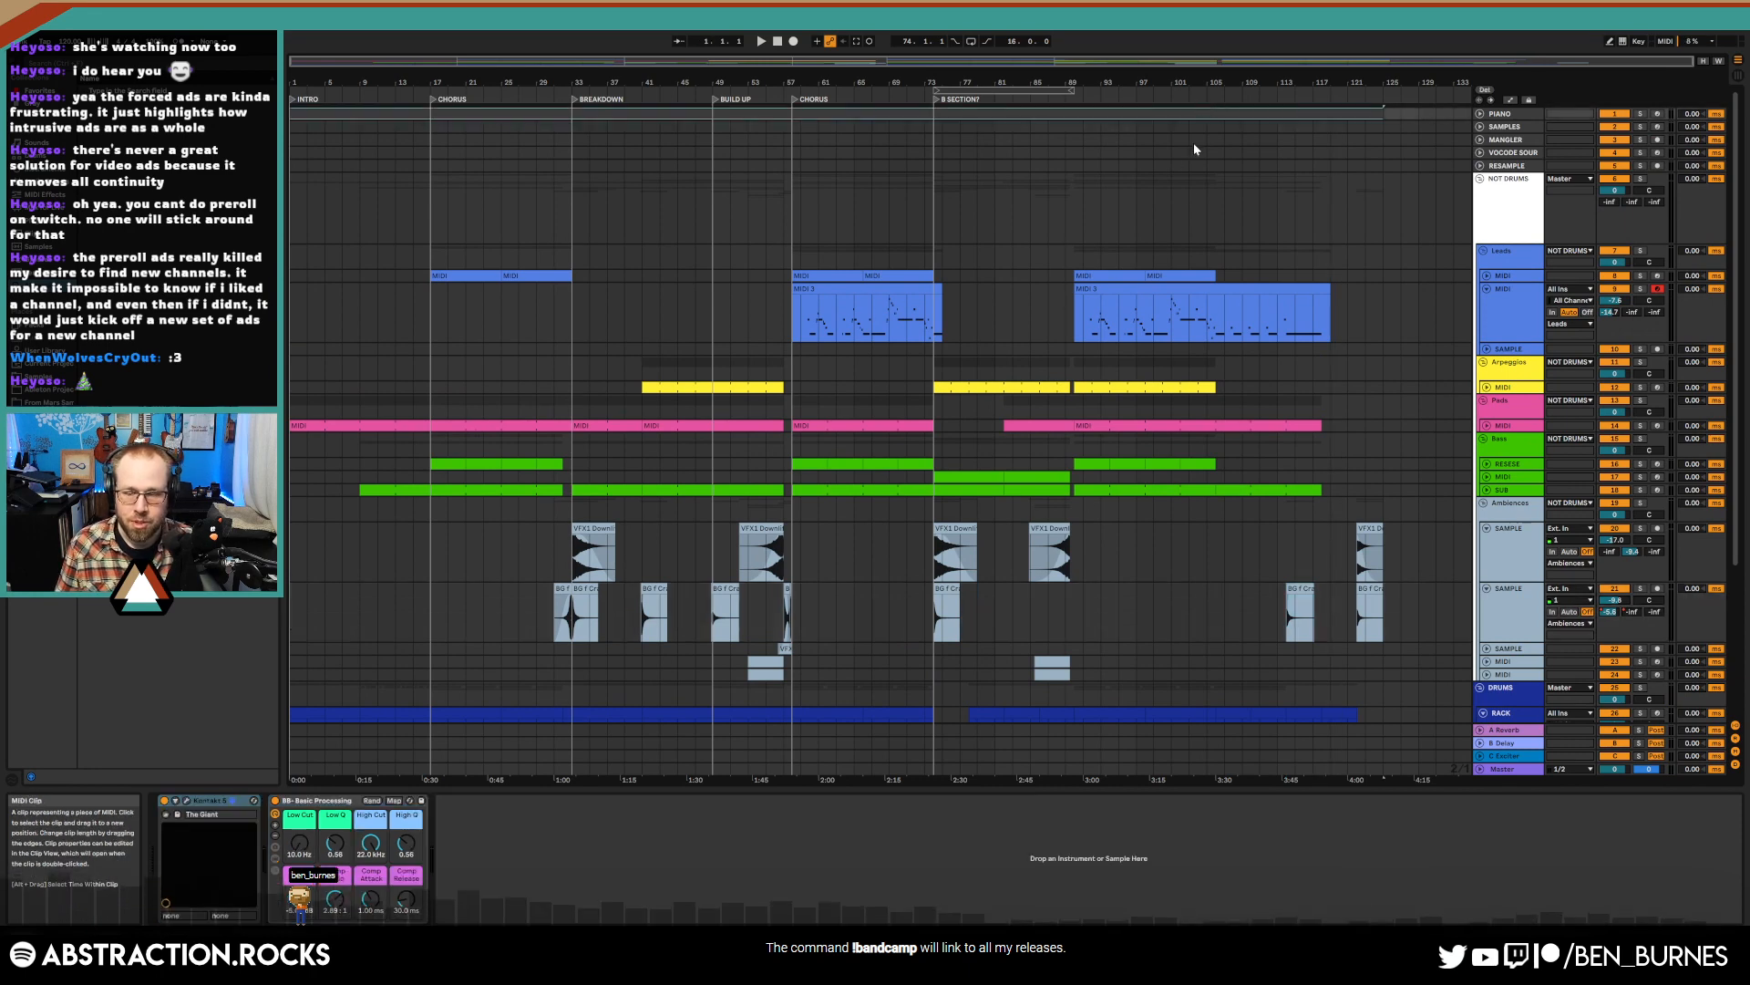
pyautogui.click(782, 191)
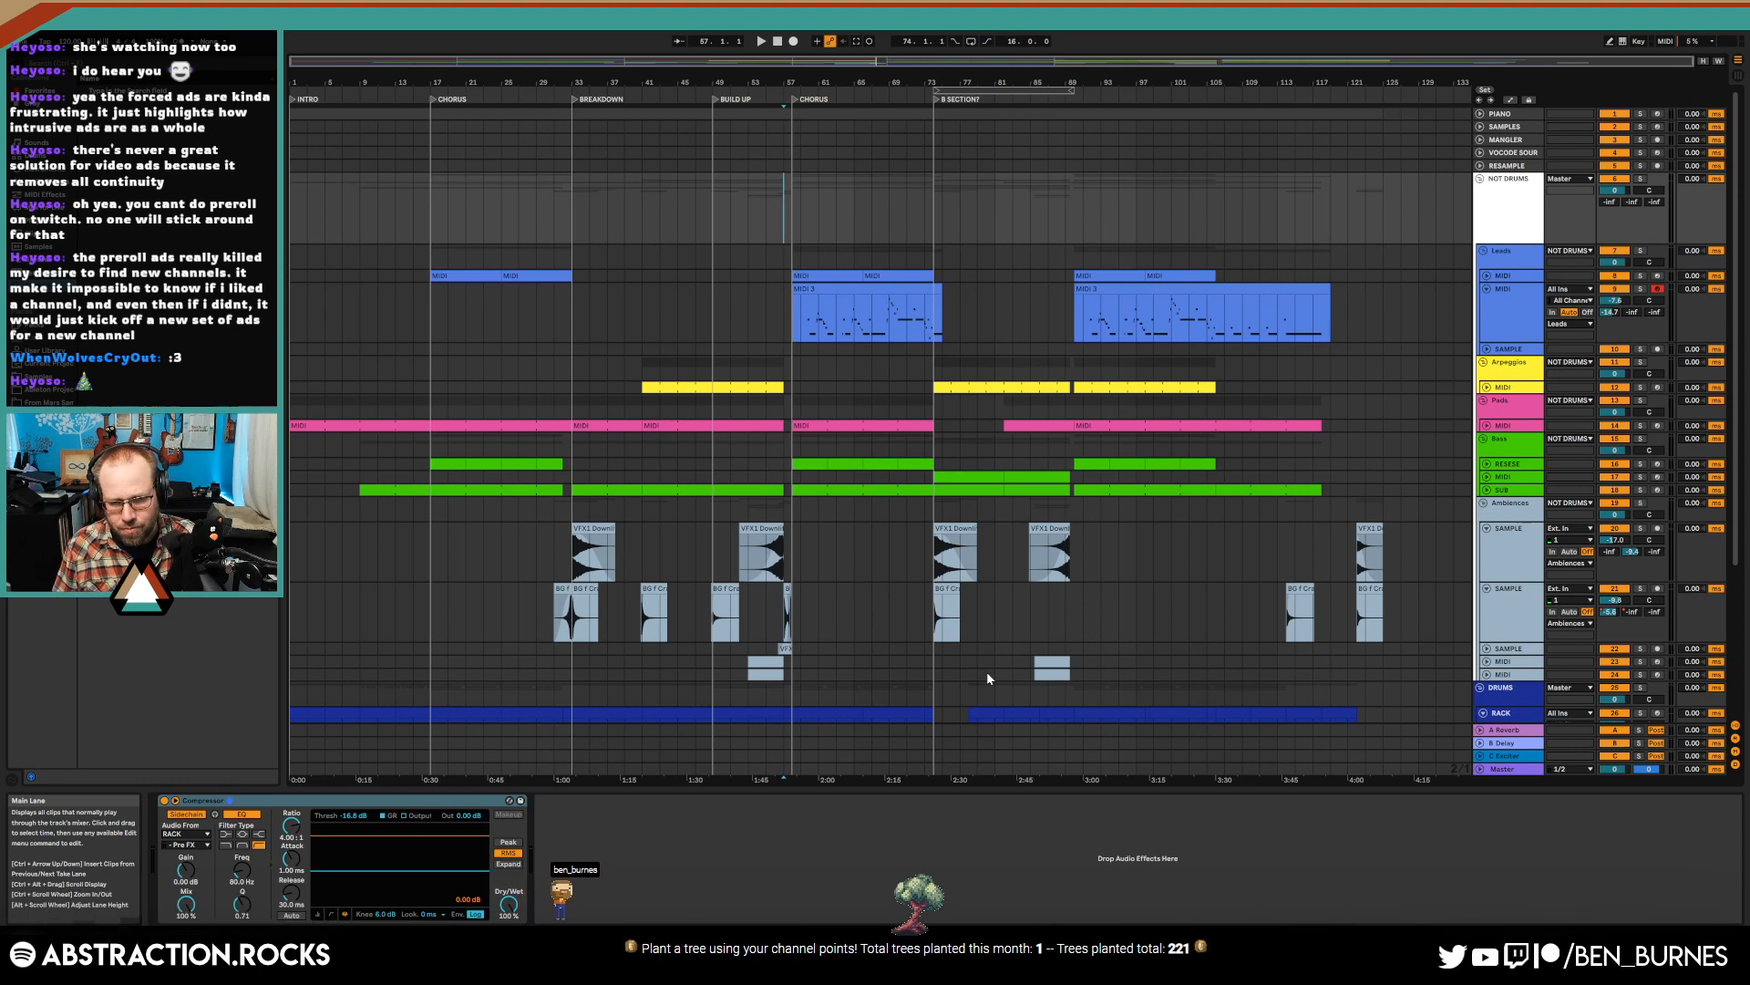
pyautogui.click(964, 116)
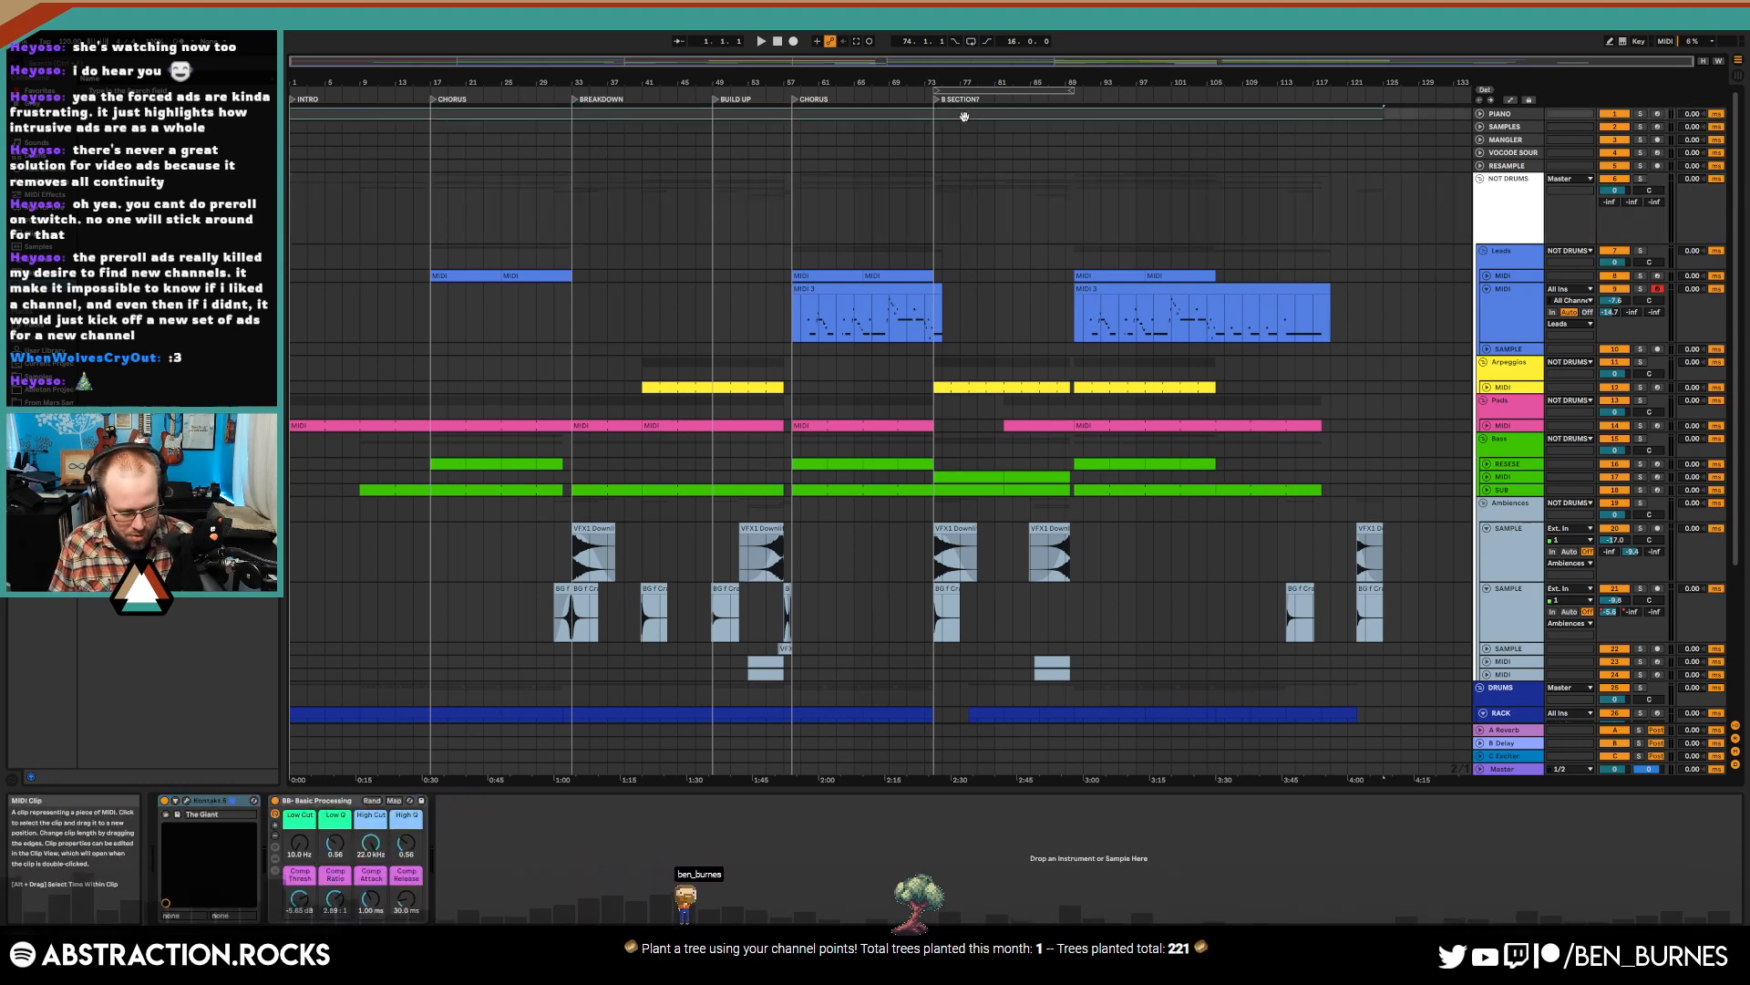
pyautogui.hotkey('ctrl', 'shift', 'r')
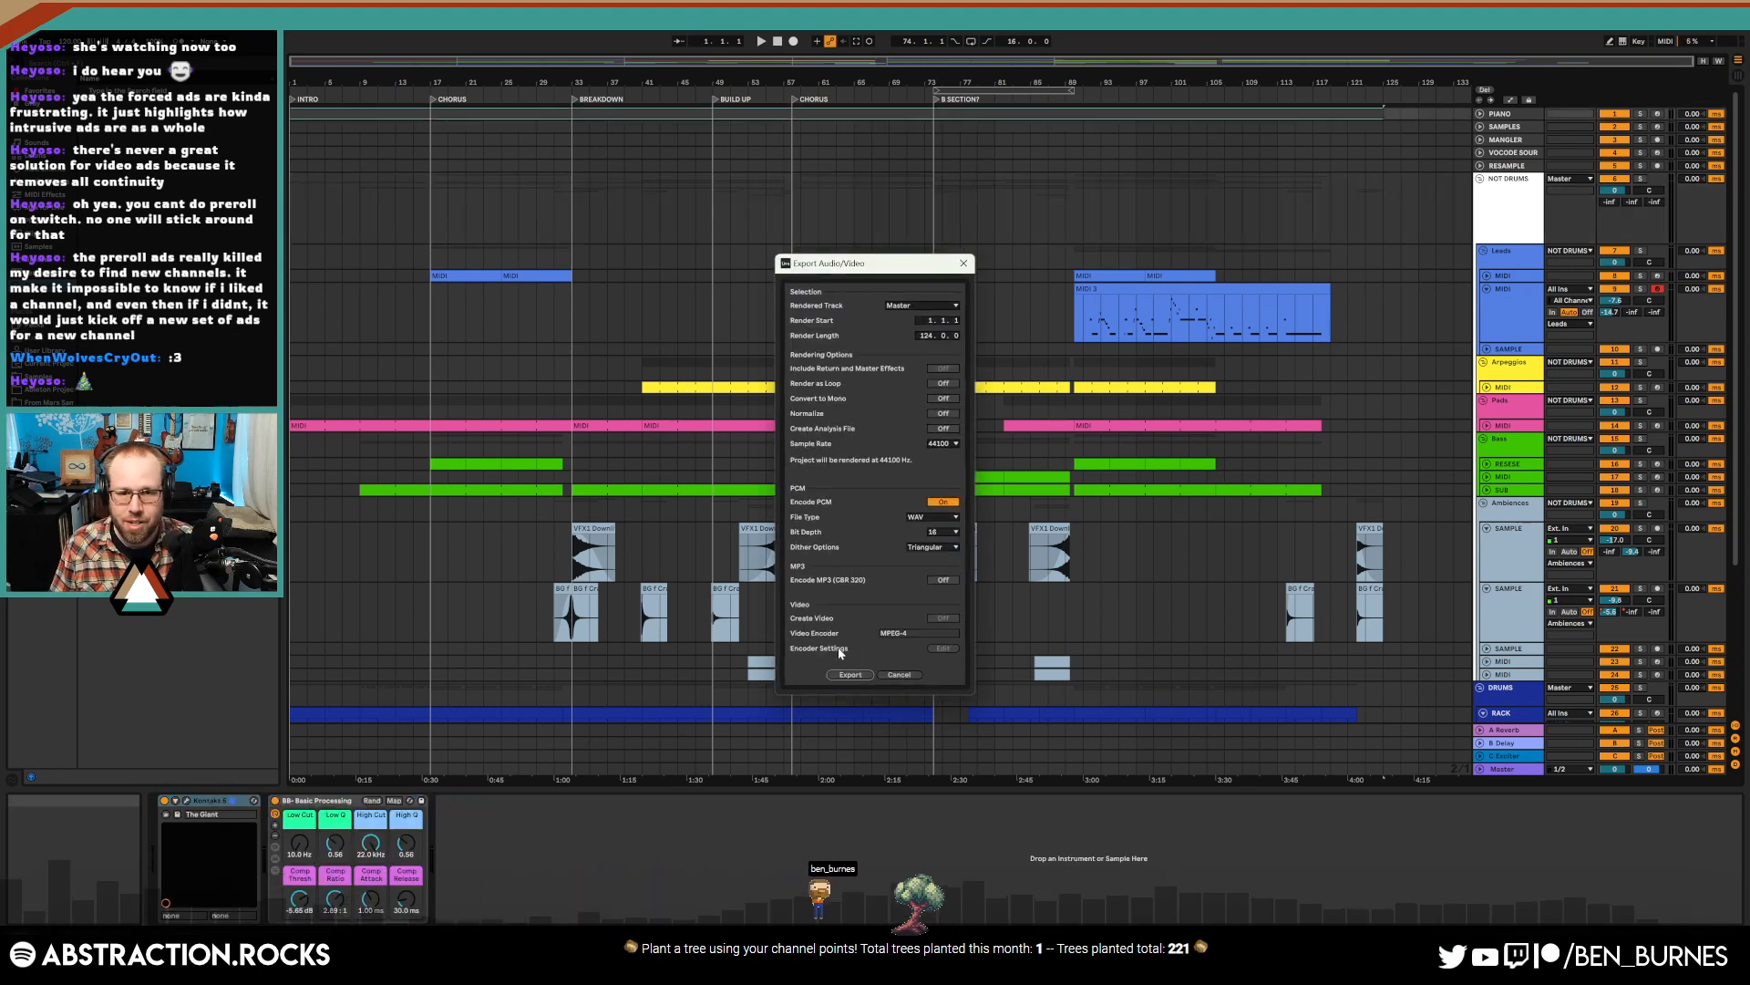
pyautogui.click(840, 679)
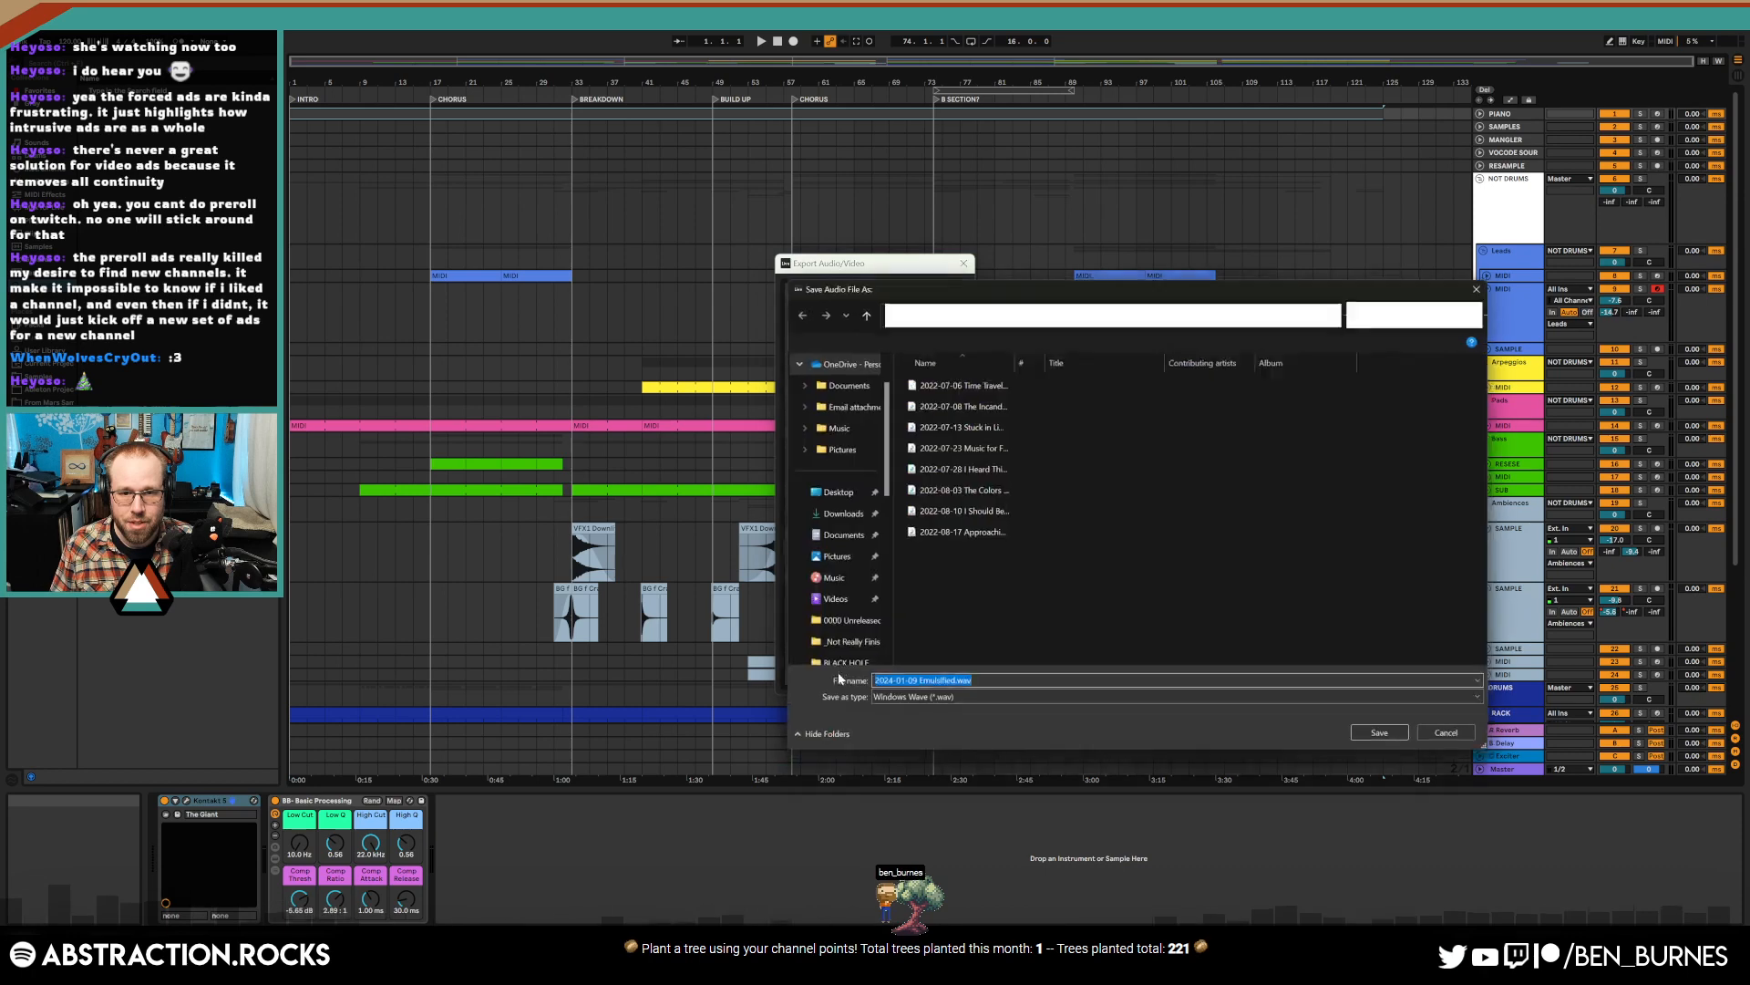
pyautogui.click(835, 492)
pyautogui.click(1374, 736)
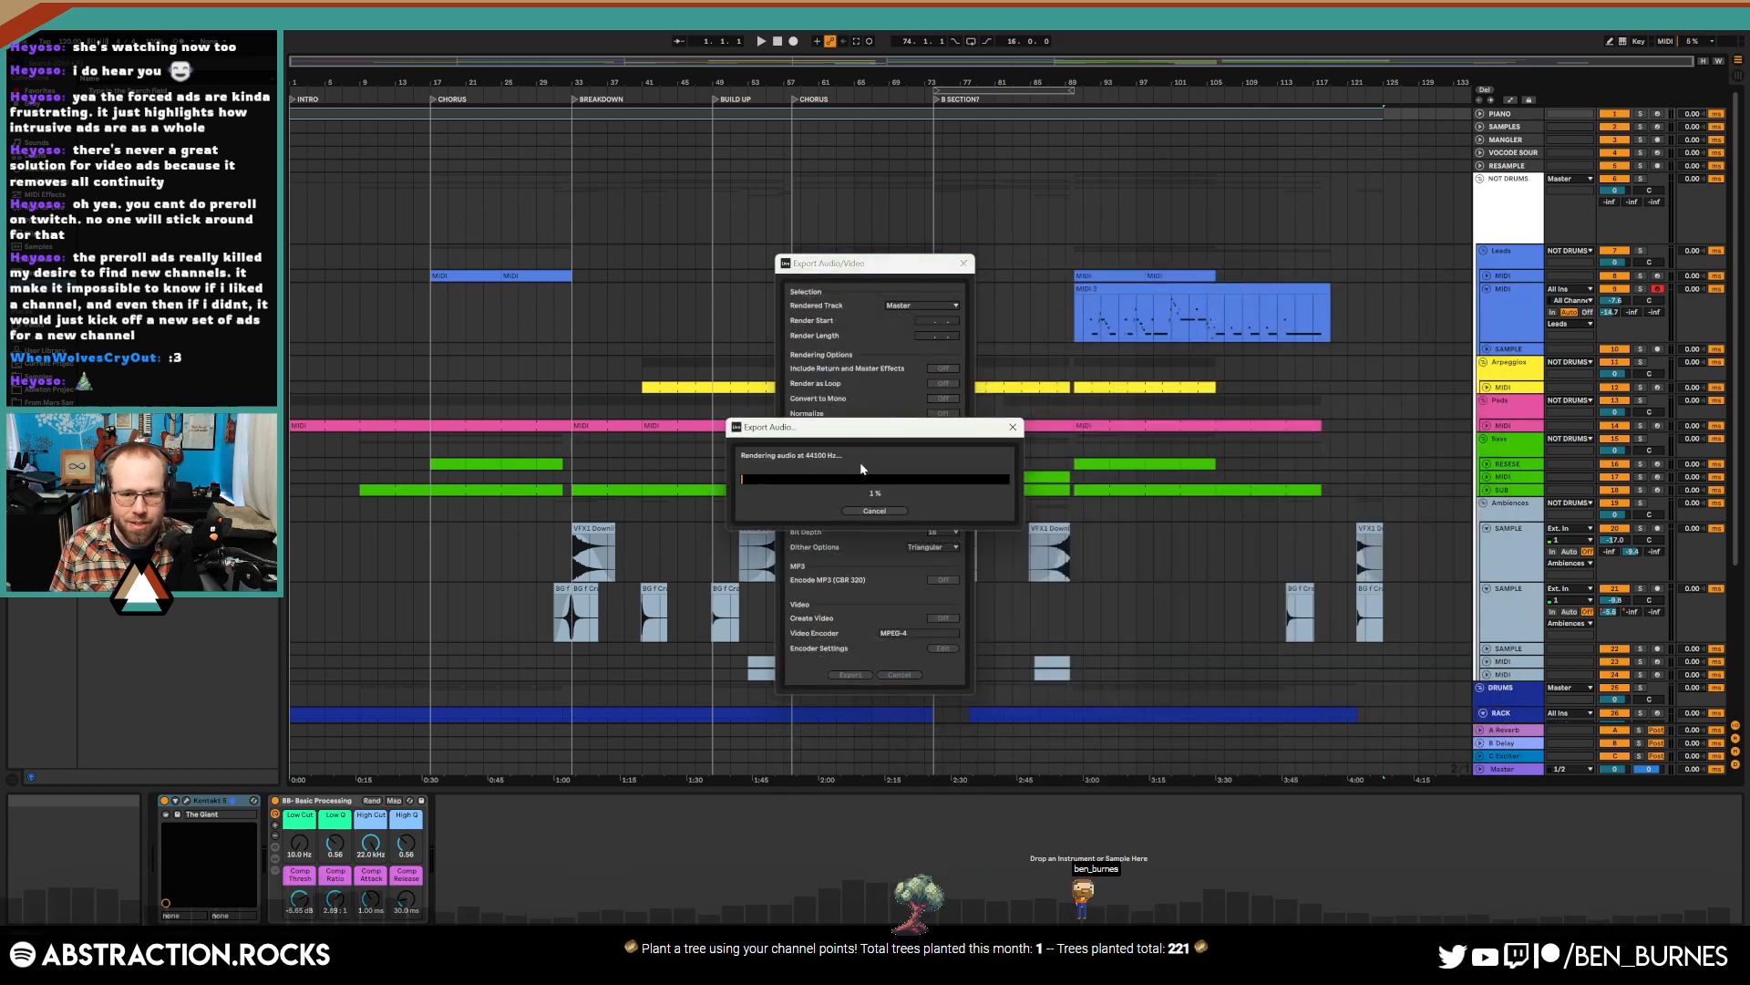